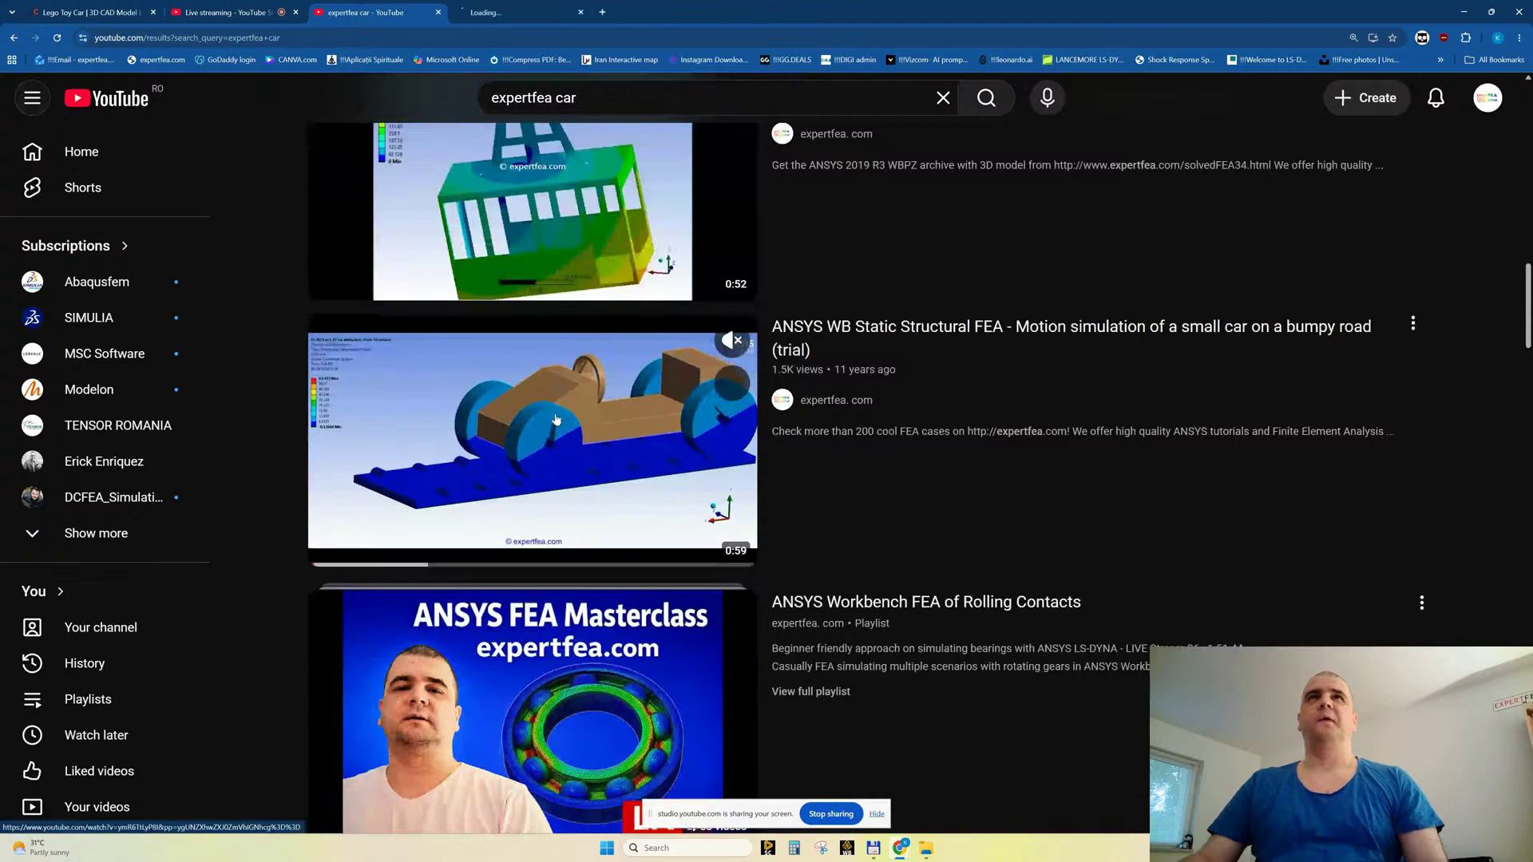
Step: Open the ANSYS motion simulation video of a small car on a bumpy road and watch it full screen
{"action": "middle_click", "coordinate": [559, 419]}
{"action": "left_click", "coordinate": [482, 23]}
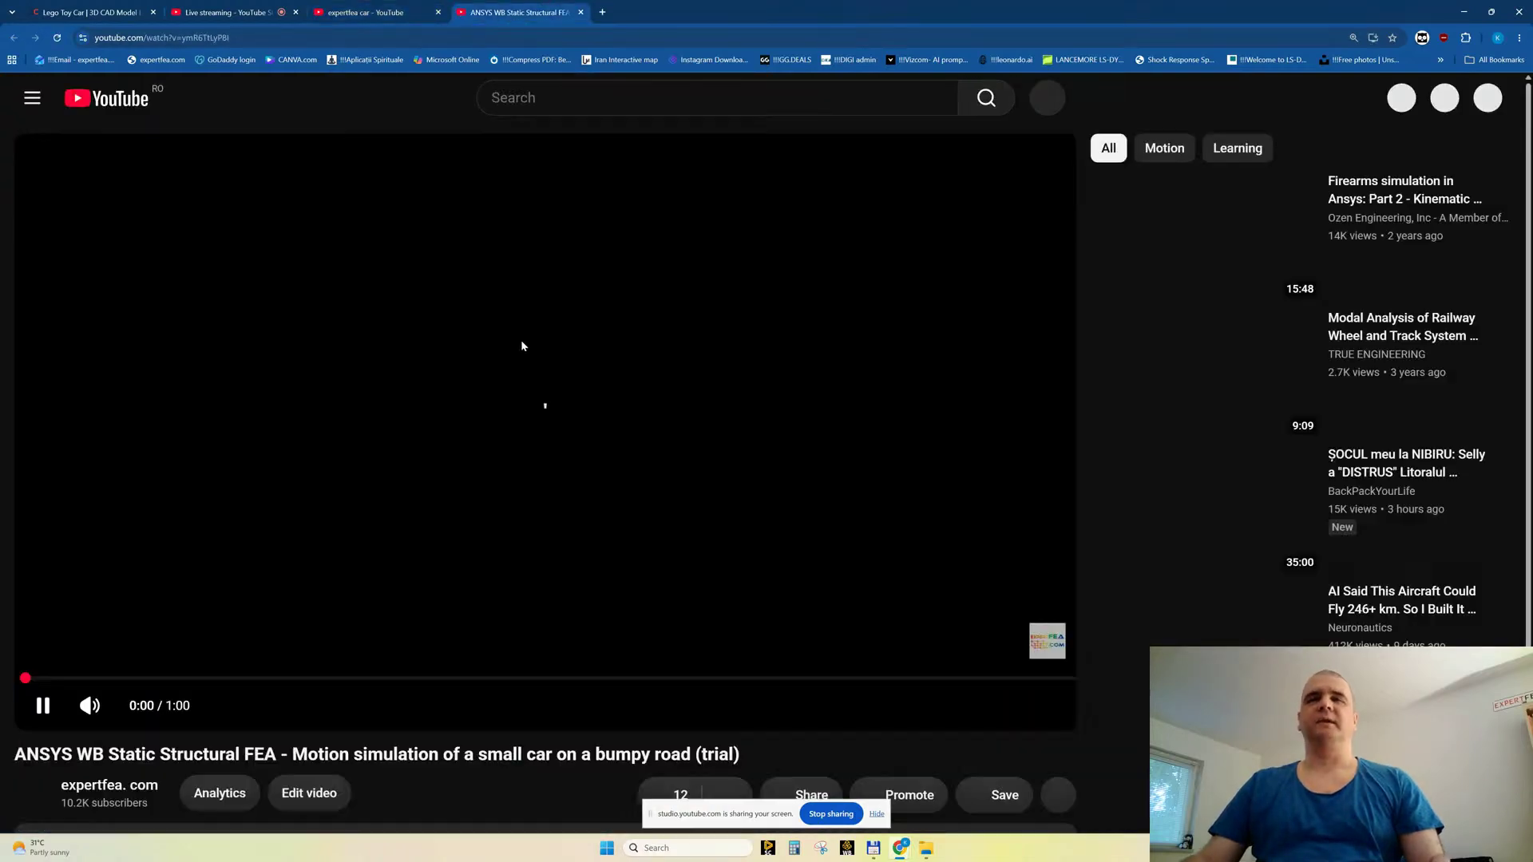
{"action": "left_click", "coordinate": [1041, 613]}
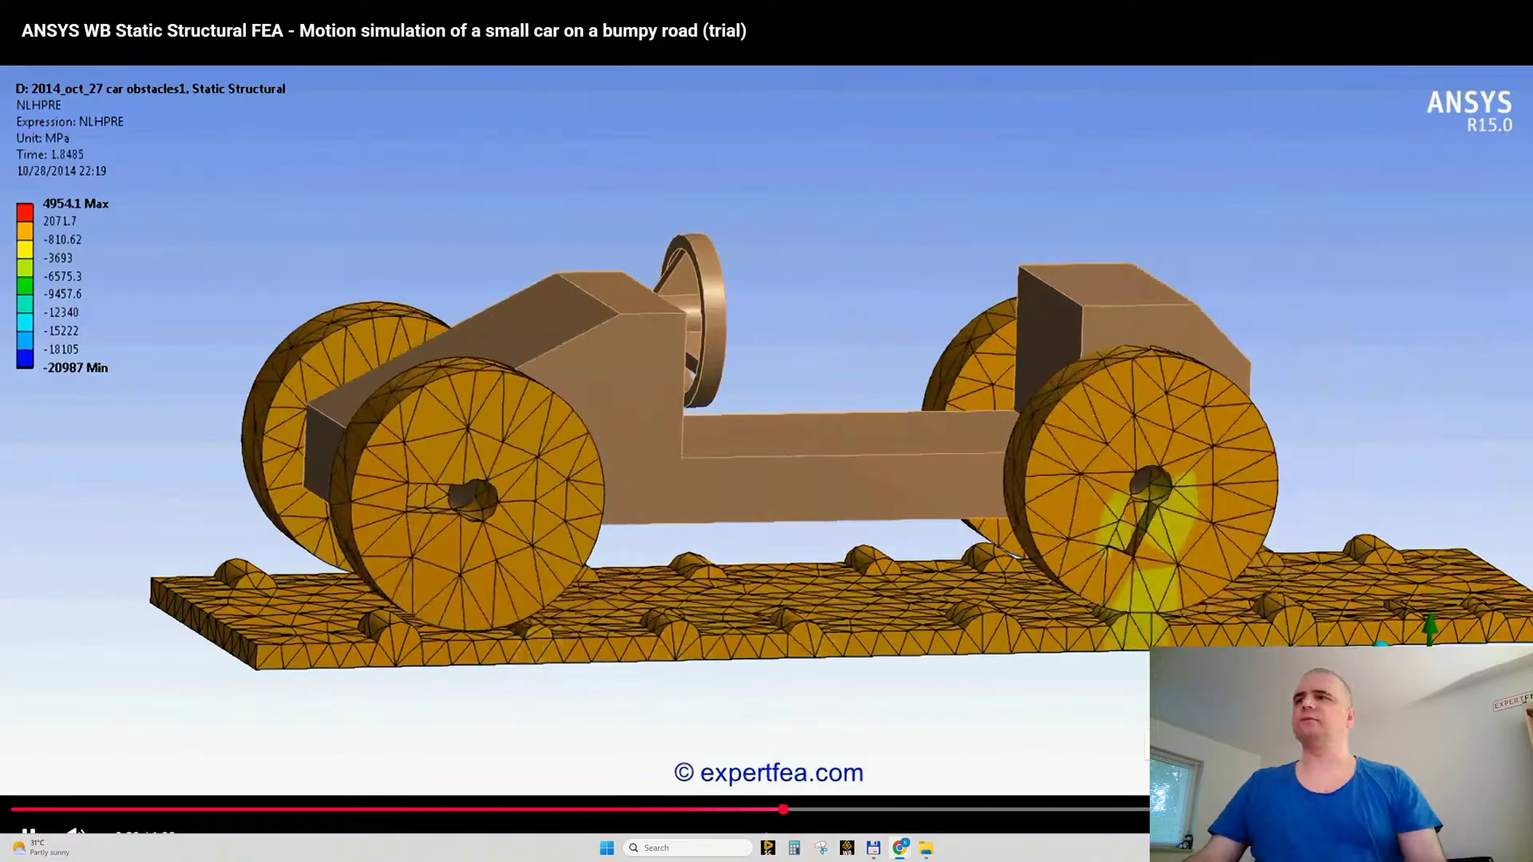
{"action": "key", "text": "Escape"}
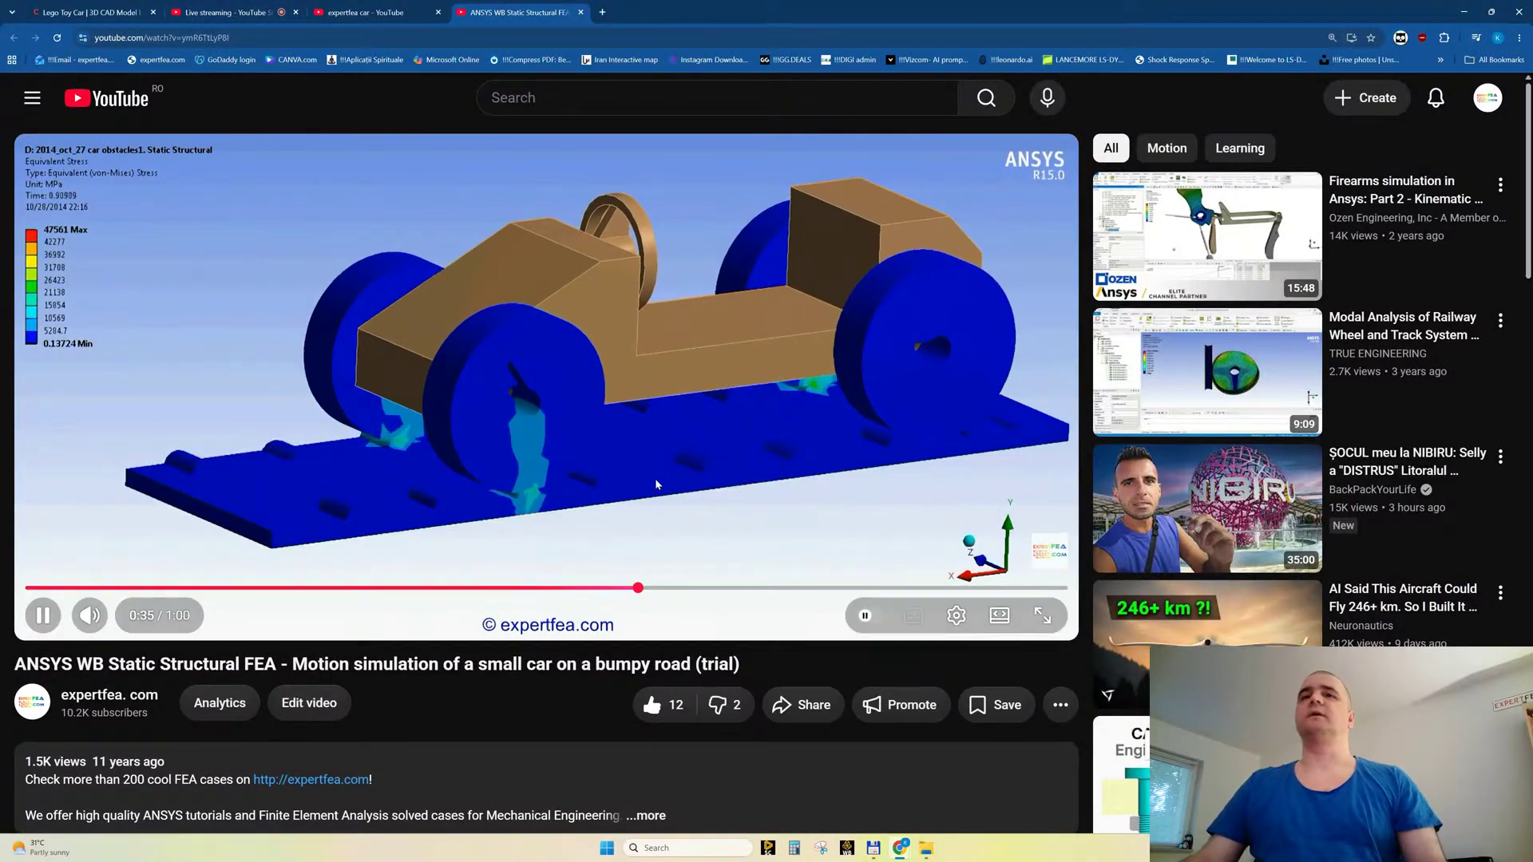
{"action": "left_click", "coordinate": [1044, 618]}
{"action": "key", "text": "Escape"}
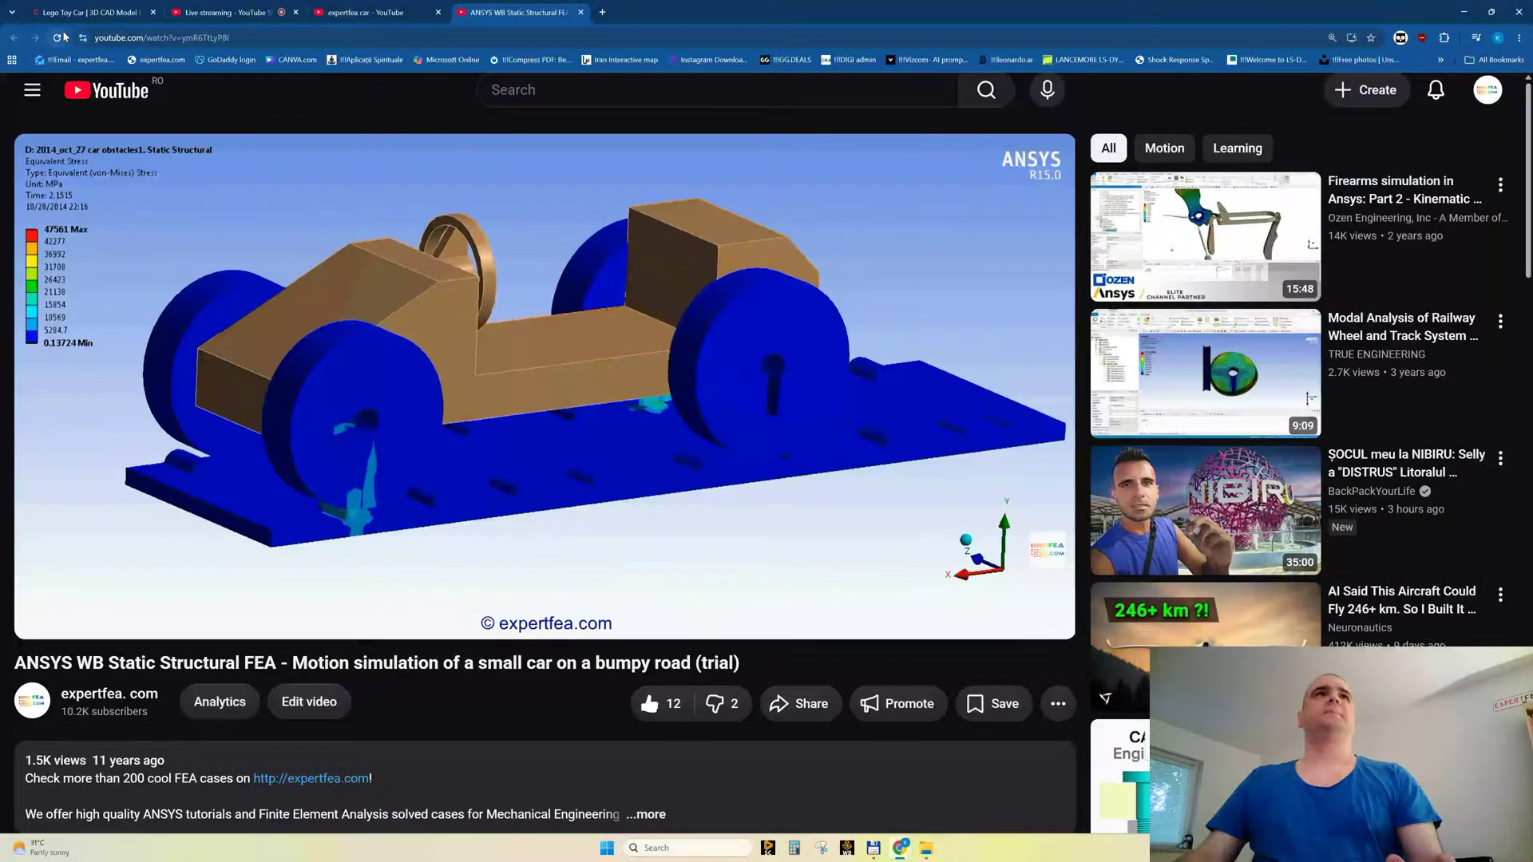
Step: Examine the Lego toy car assembly up close in the GrabCAD 3D viewer and launch SpaceClaim
{"action": "left_click", "coordinate": [78, 14]}
{"action": "scroll", "coordinate": [631, 391], "scroll_direction": "down", "scroll_amount": 5}
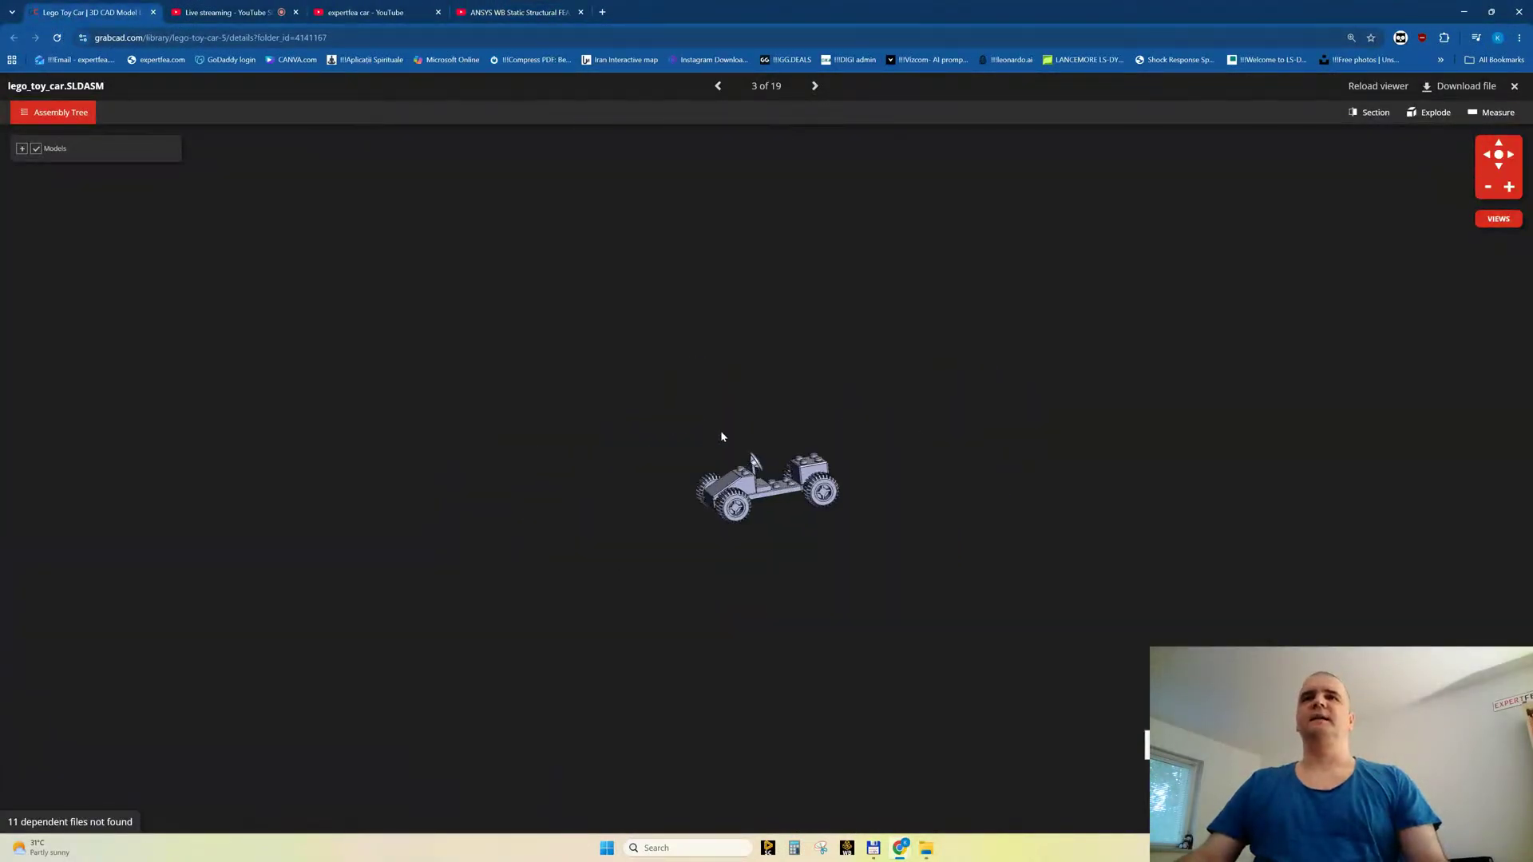
{"action": "scroll", "coordinate": [722, 438], "scroll_direction": "up", "scroll_amount": 6}
{"action": "scroll", "coordinate": [893, 514], "scroll_direction": "up", "scroll_amount": 2}
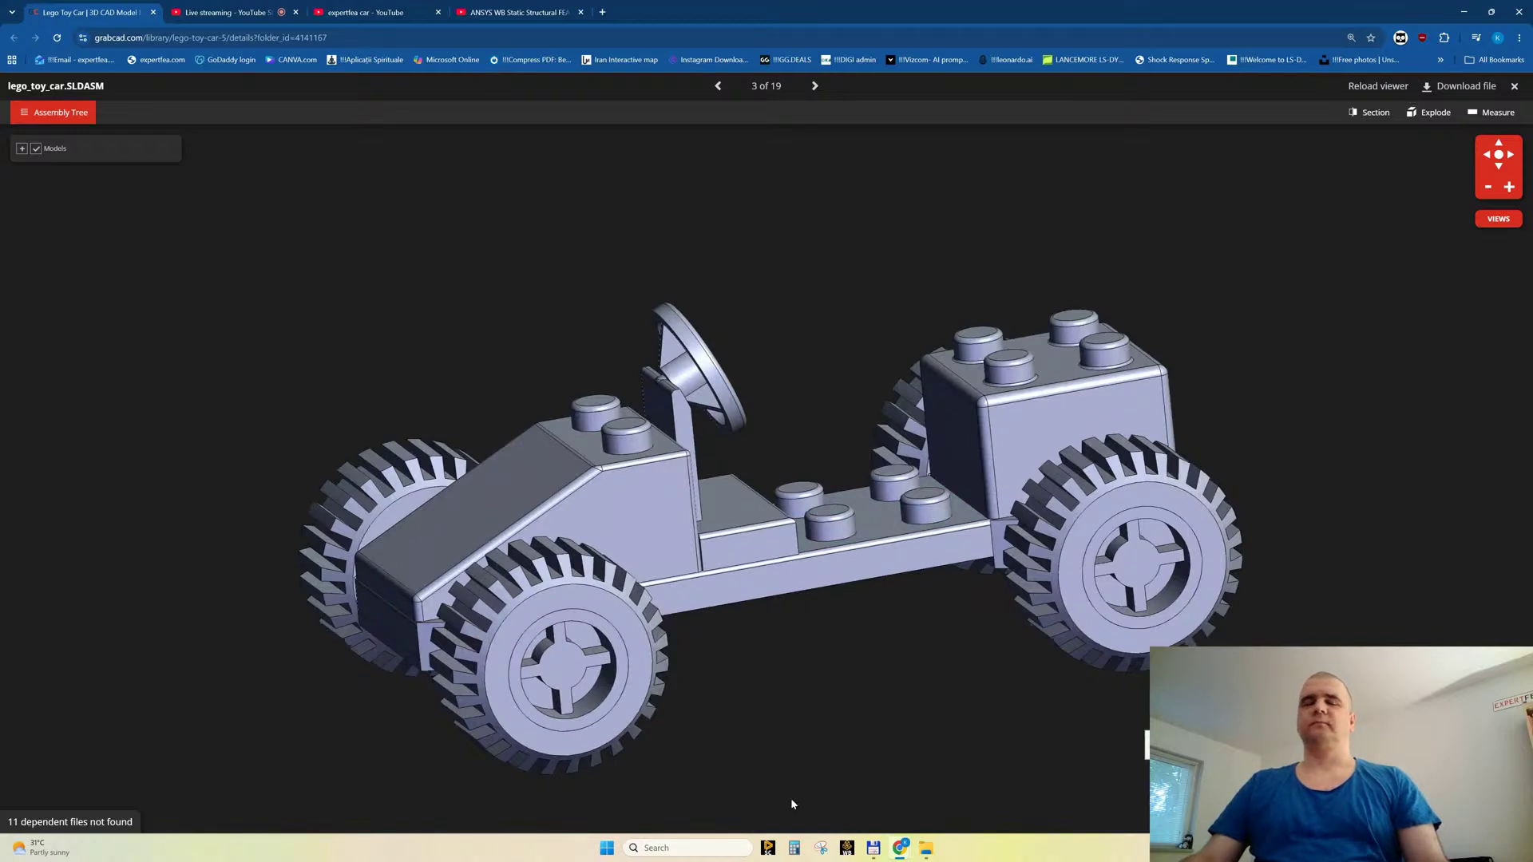
{"action": "left_click", "coordinate": [768, 851]}
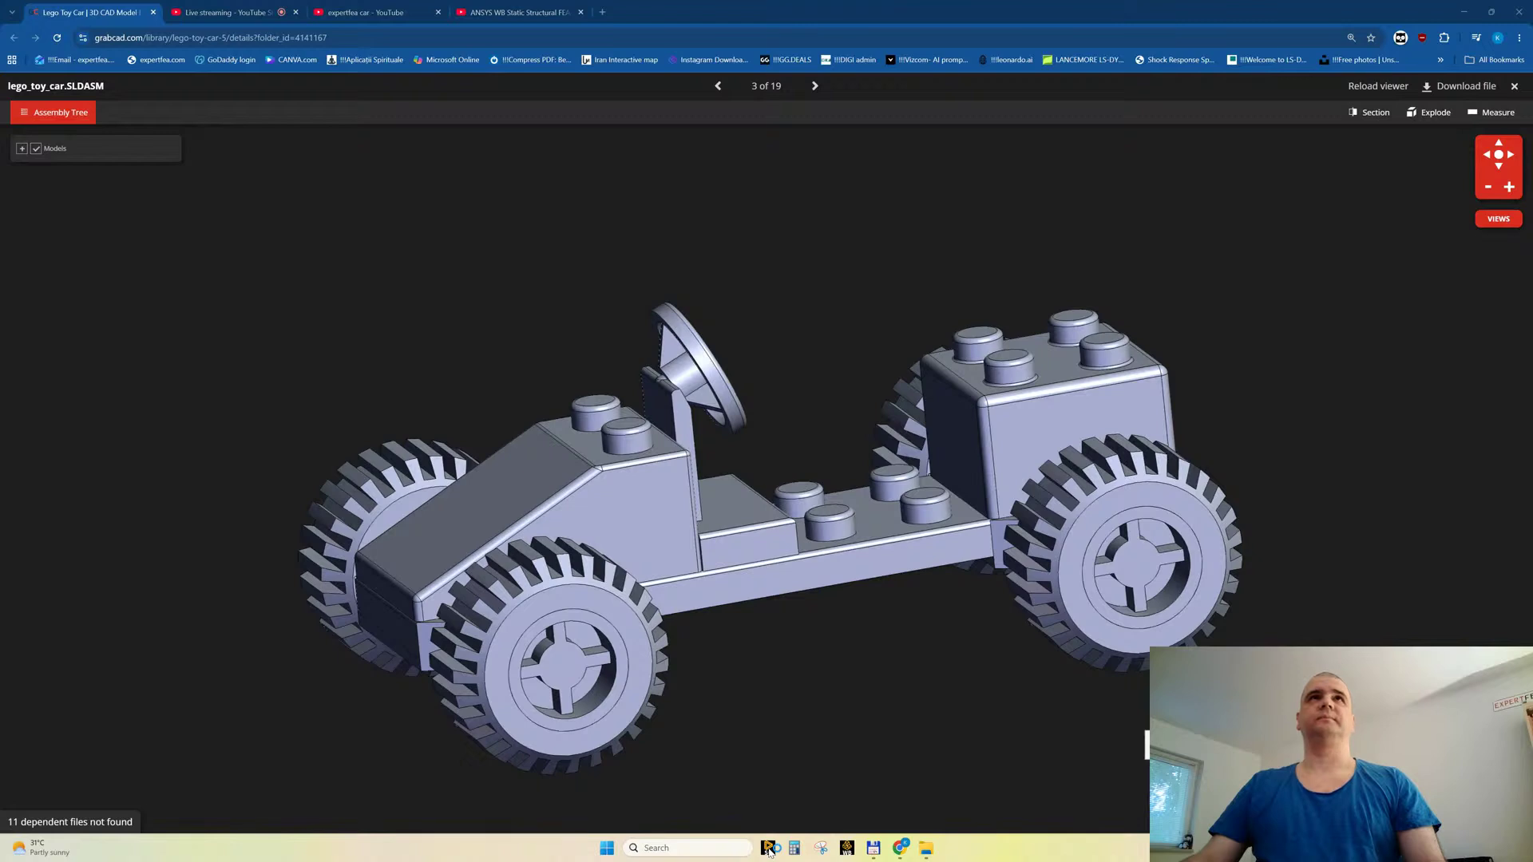
Step: Open expertfea.com in a new browser tab and look over its home page
{"action": "left_click", "coordinate": [609, 12]}
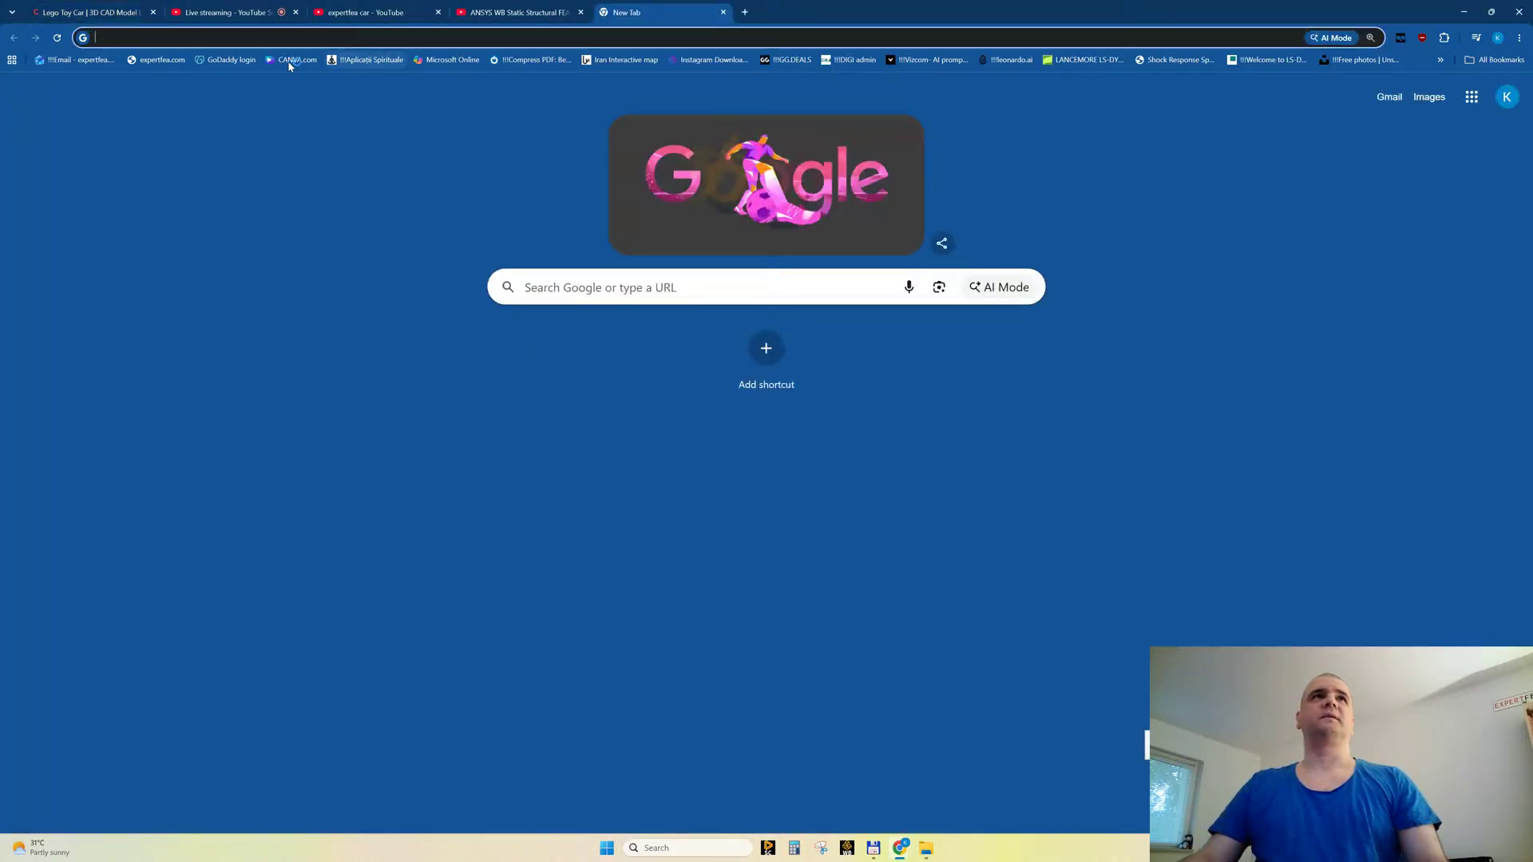
{"action": "left_click", "coordinate": [148, 60]}
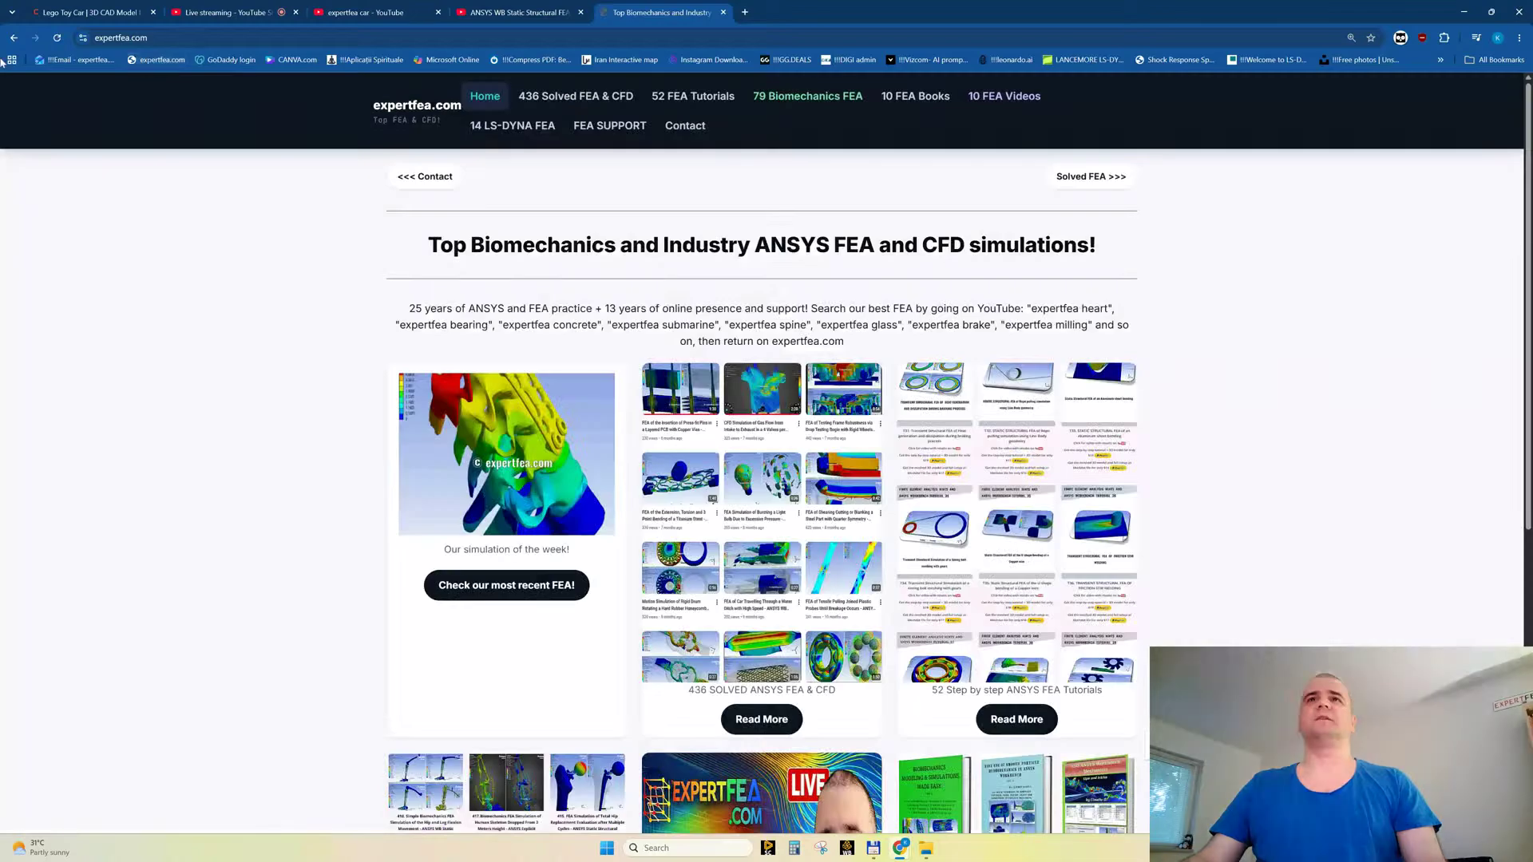
{"action": "scroll", "coordinate": [826, 278], "scroll_direction": "down", "scroll_amount": 6}
{"action": "scroll", "coordinate": [838, 291], "scroll_direction": "up", "scroll_amount": 6}
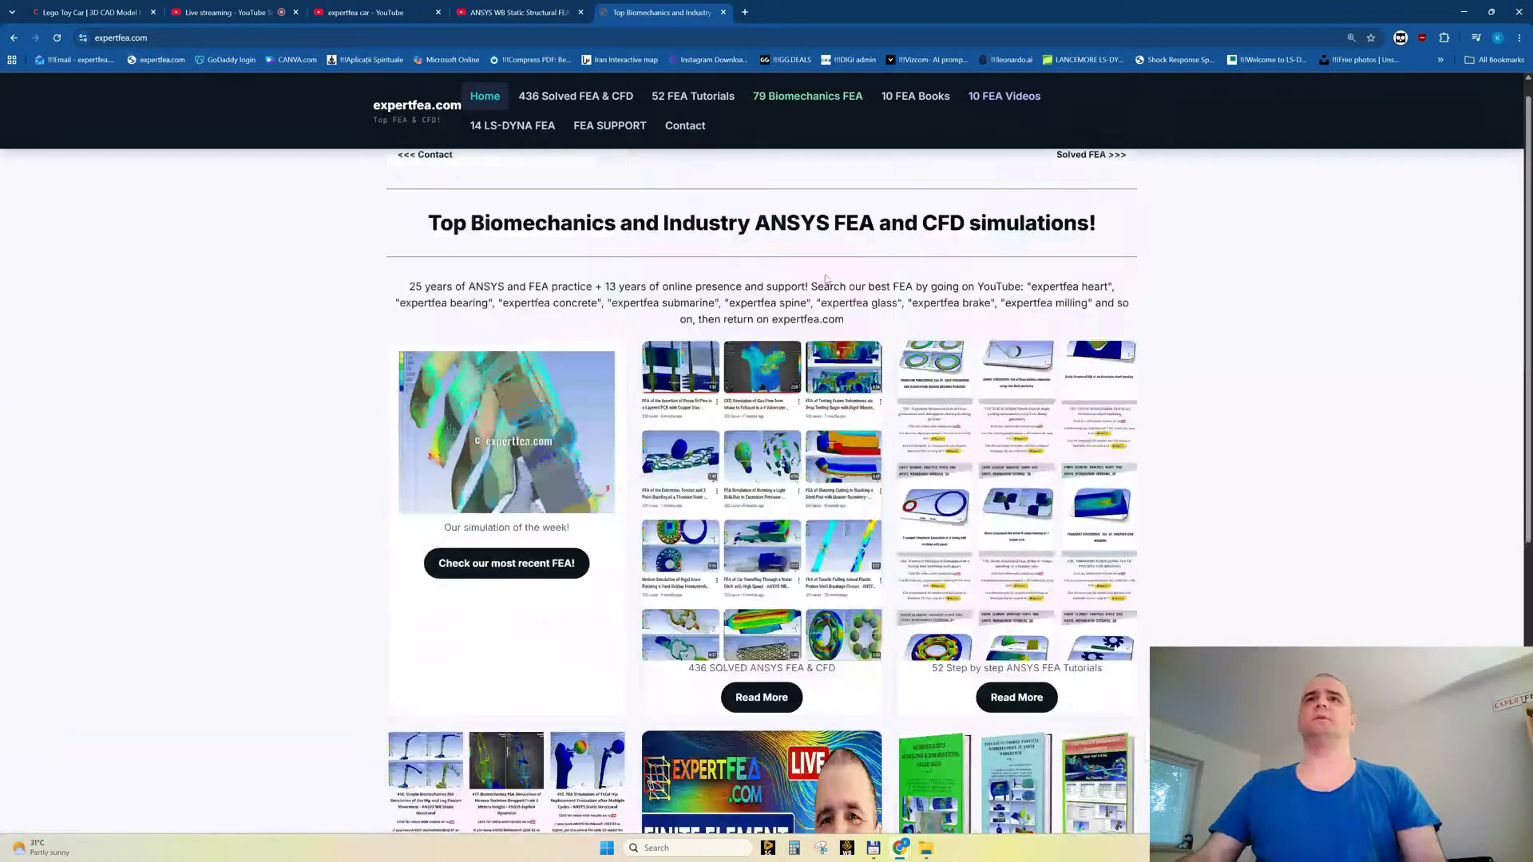
{"action": "scroll", "coordinate": [856, 308], "scroll_direction": "down", "scroll_amount": 5}
{"action": "scroll", "coordinate": [857, 309], "scroll_direction": "down", "scroll_amount": 2}
{"action": "scroll", "coordinate": [857, 308], "scroll_direction": "up", "scroll_amount": 6}
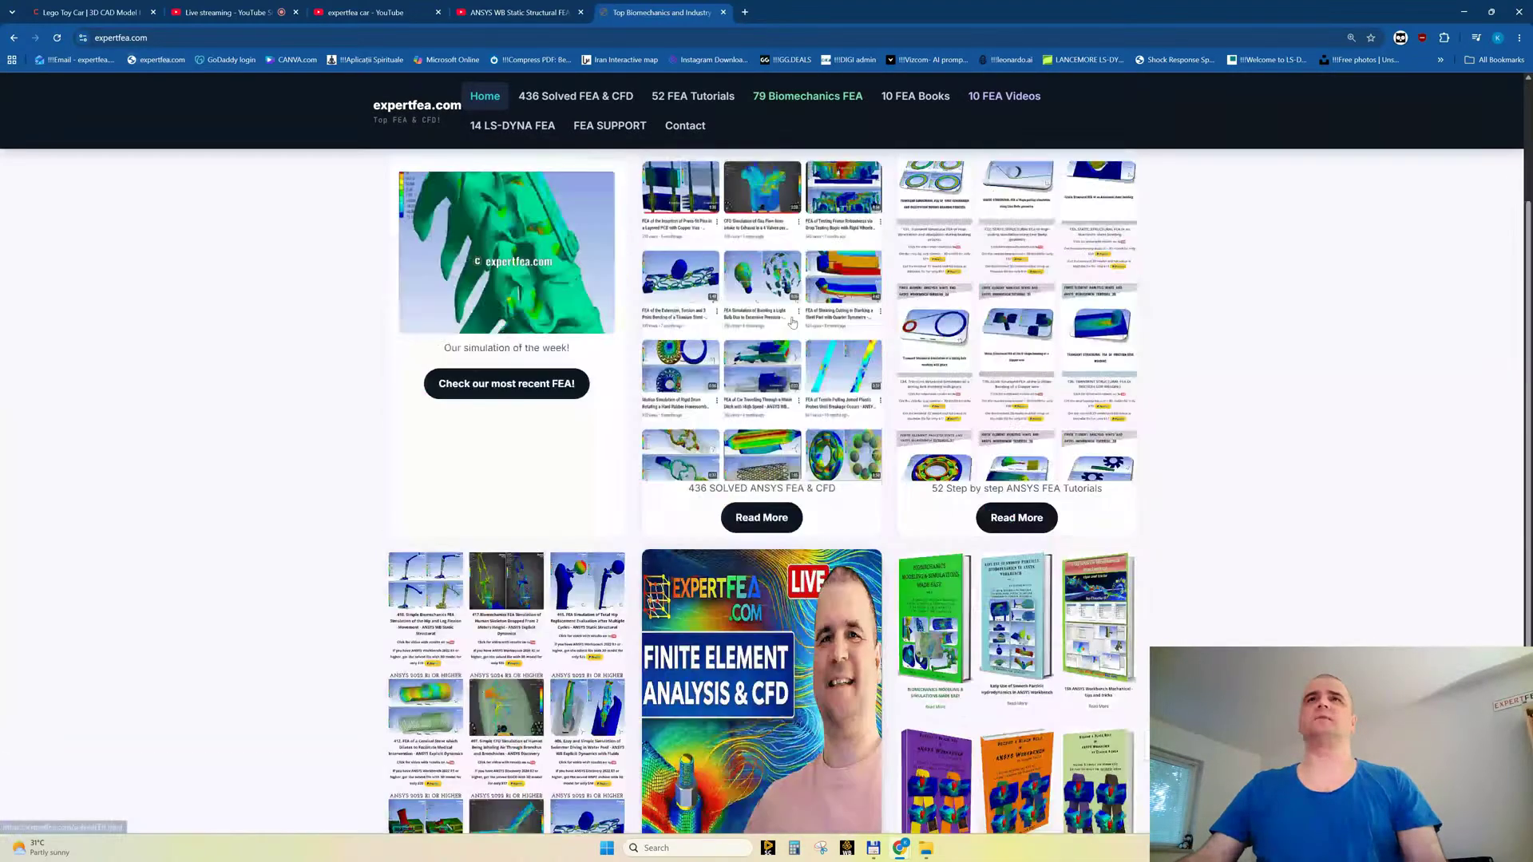
Step: Look through the site's Solved FEA and CFD packs, tutorials, and FEA Support pages
{"action": "left_click", "coordinate": [1091, 176]}
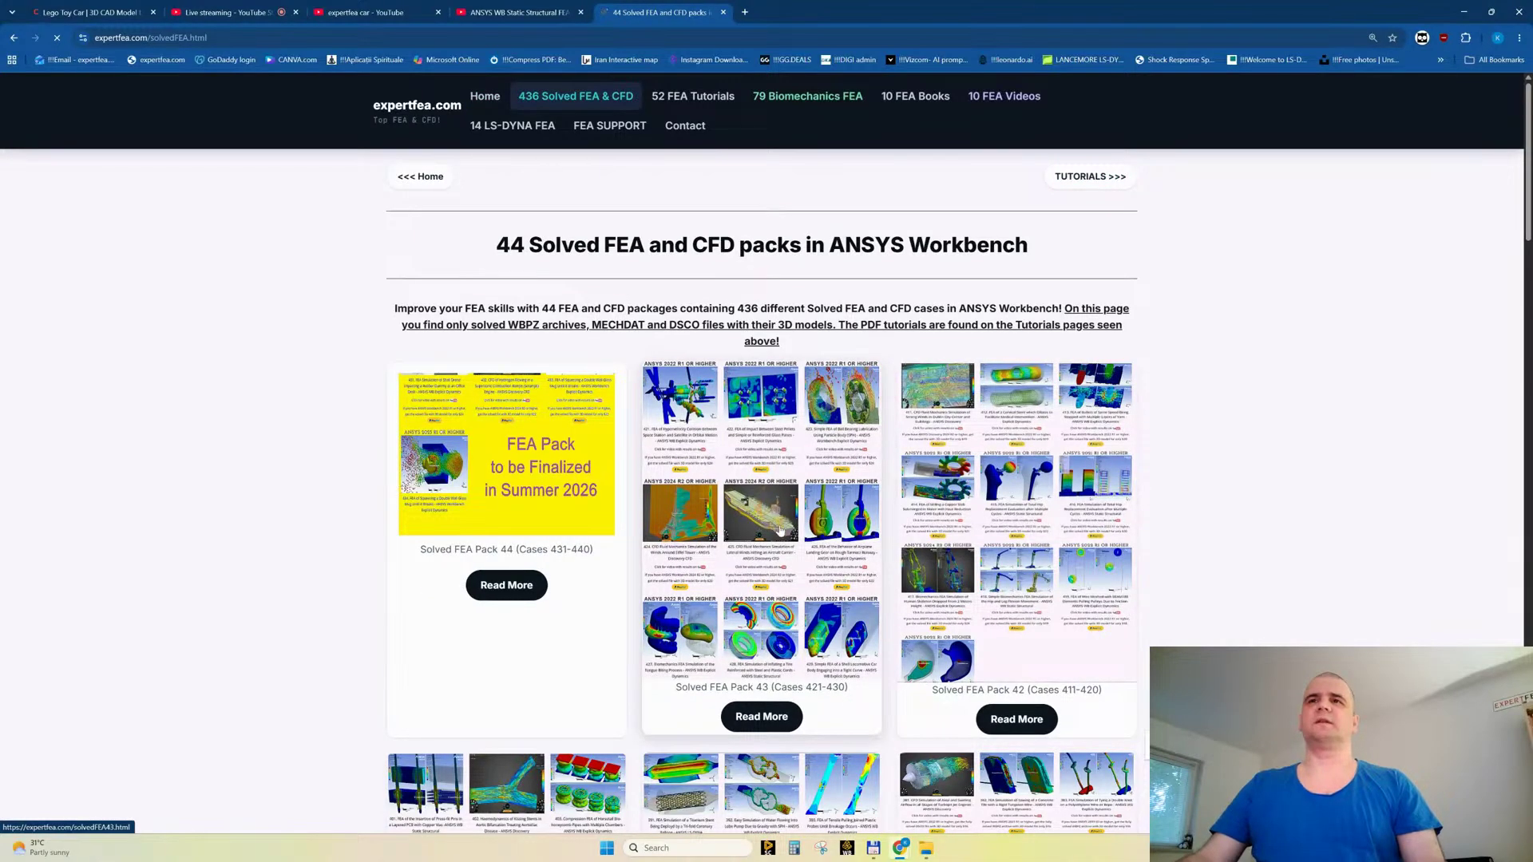
{"action": "scroll", "coordinate": [780, 531], "scroll_direction": "down", "scroll_amount": 4}
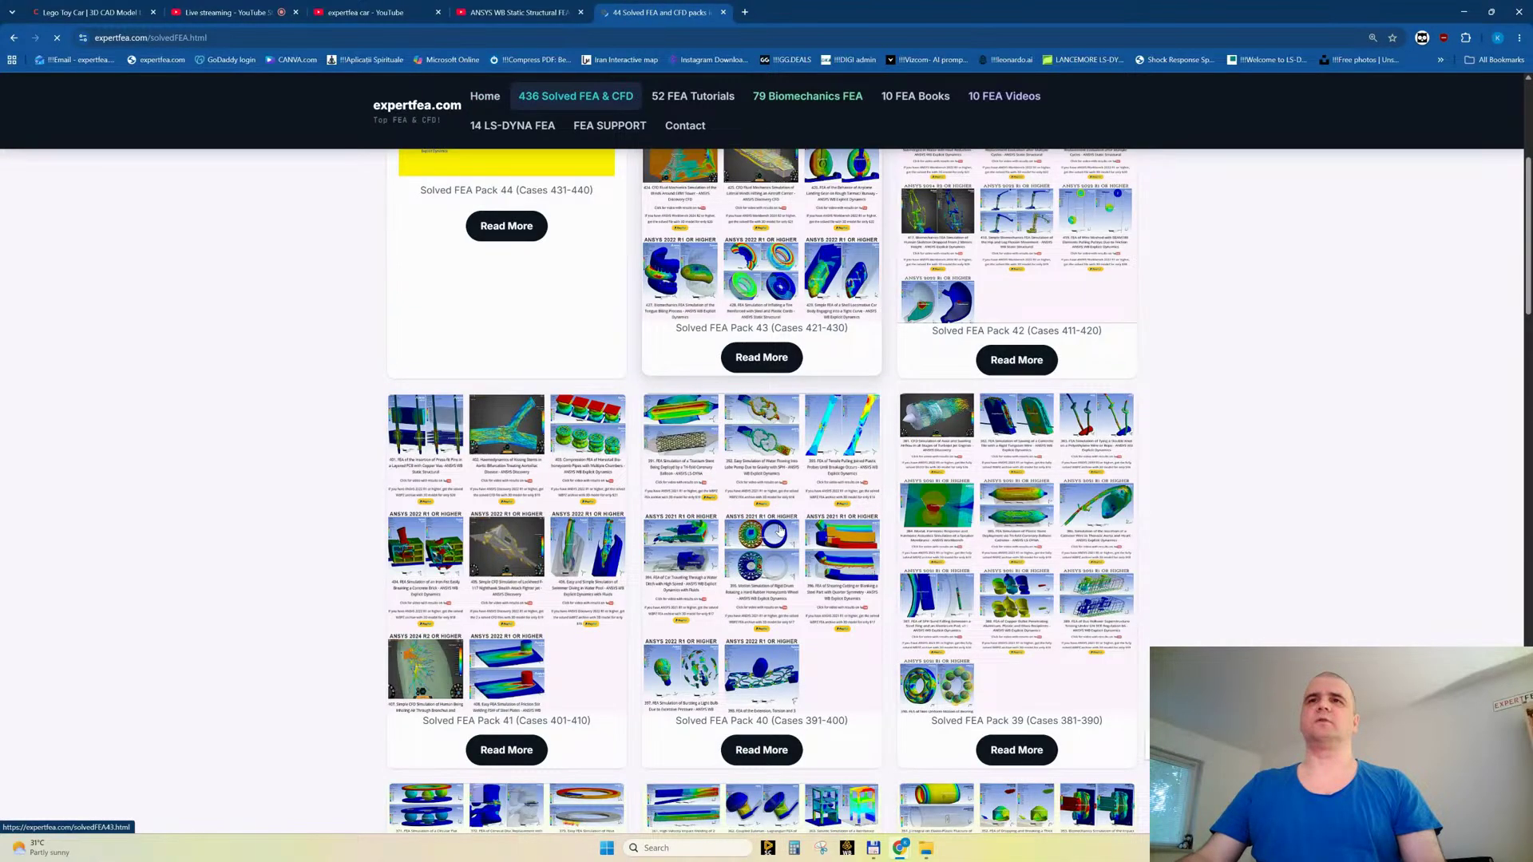
{"action": "scroll", "coordinate": [780, 531], "scroll_direction": "up", "scroll_amount": 4}
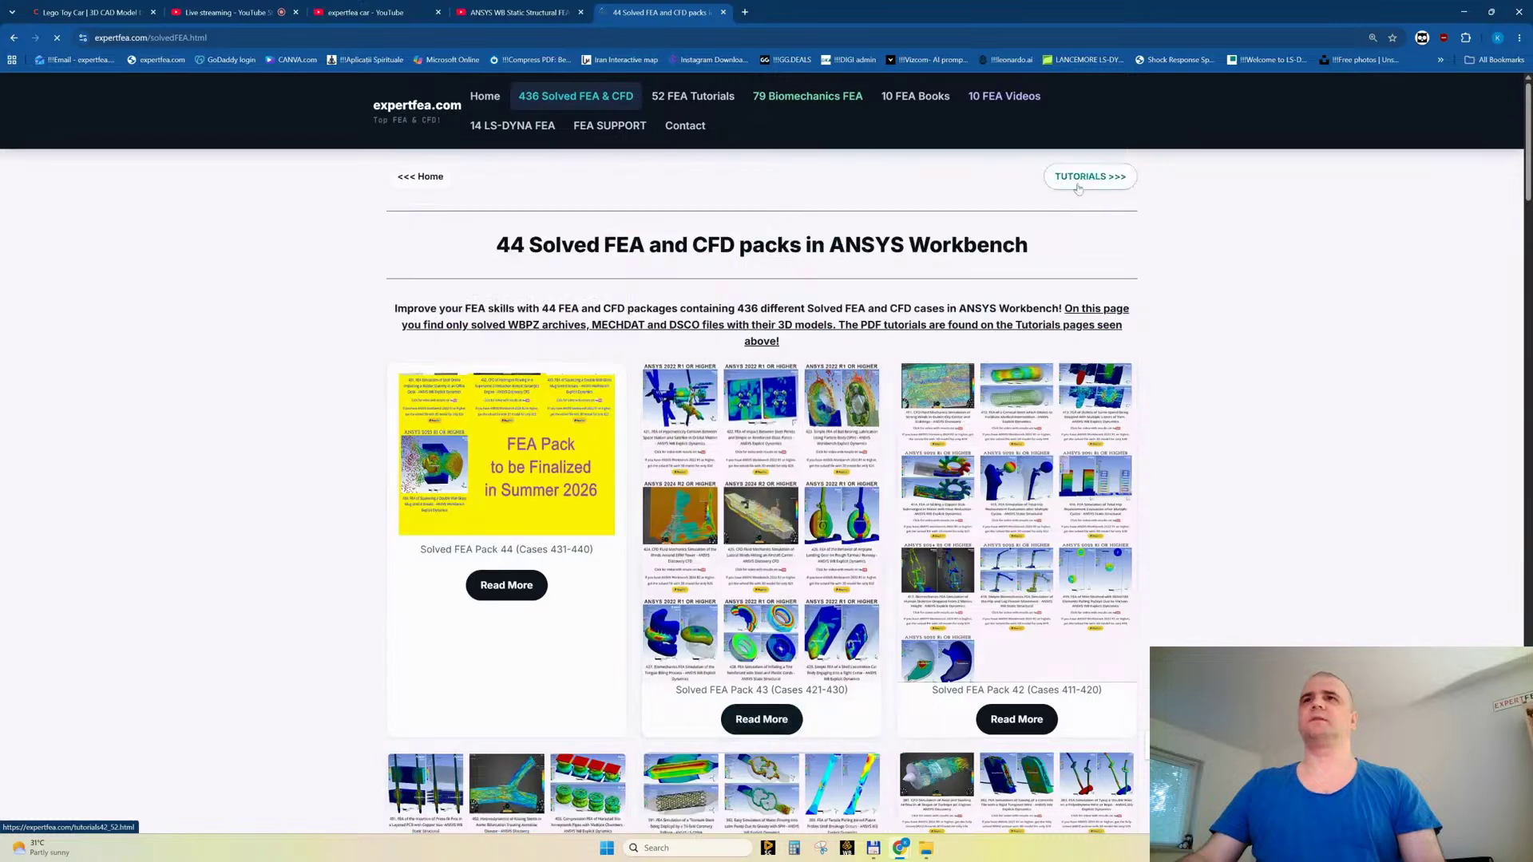
{"action": "left_click", "coordinate": [1077, 188]}
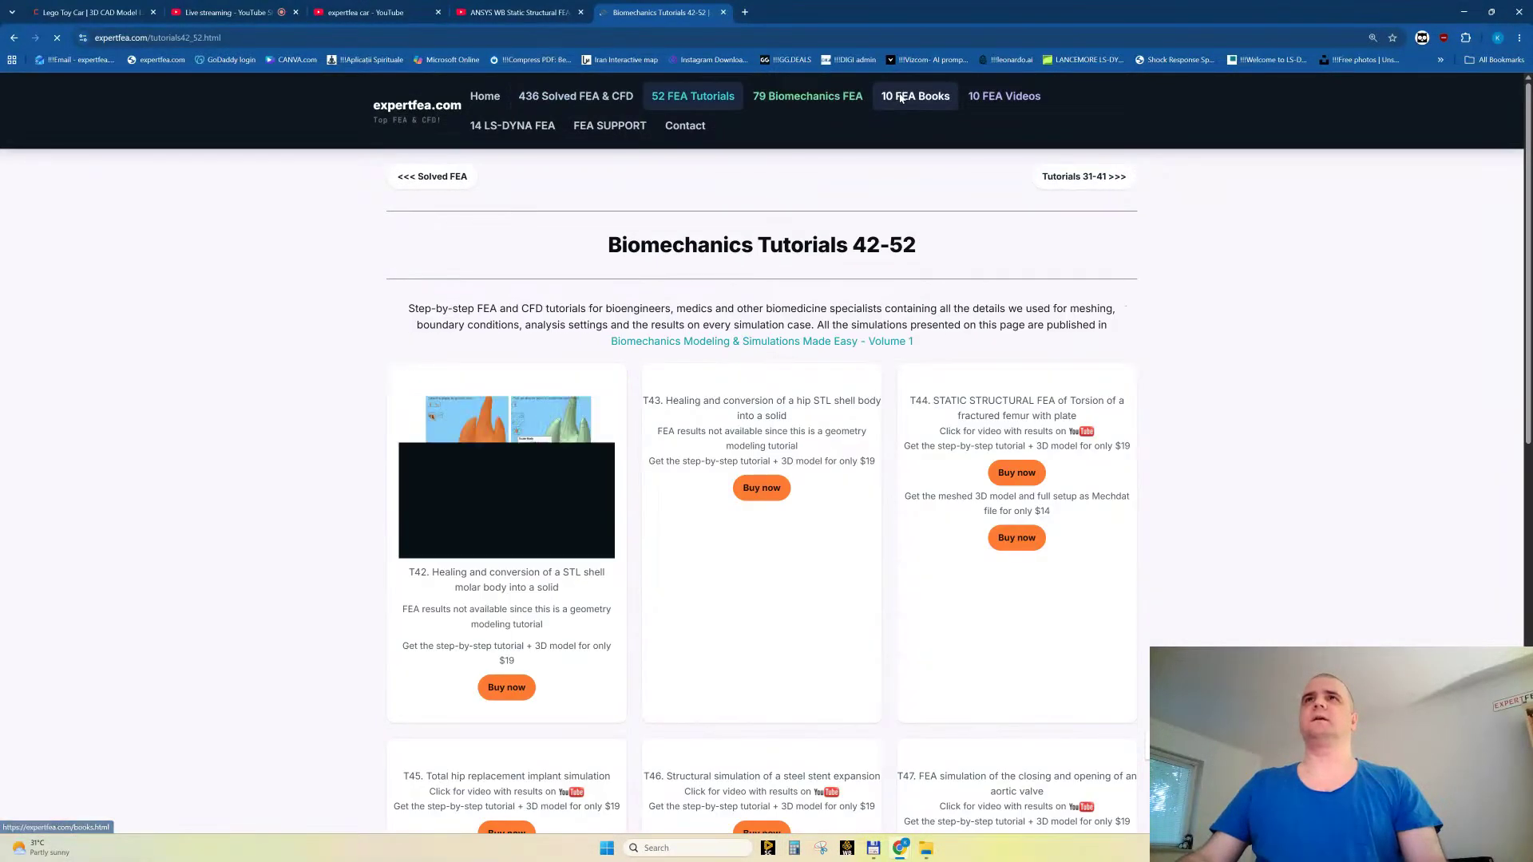
{"action": "left_click", "coordinate": [603, 128]}
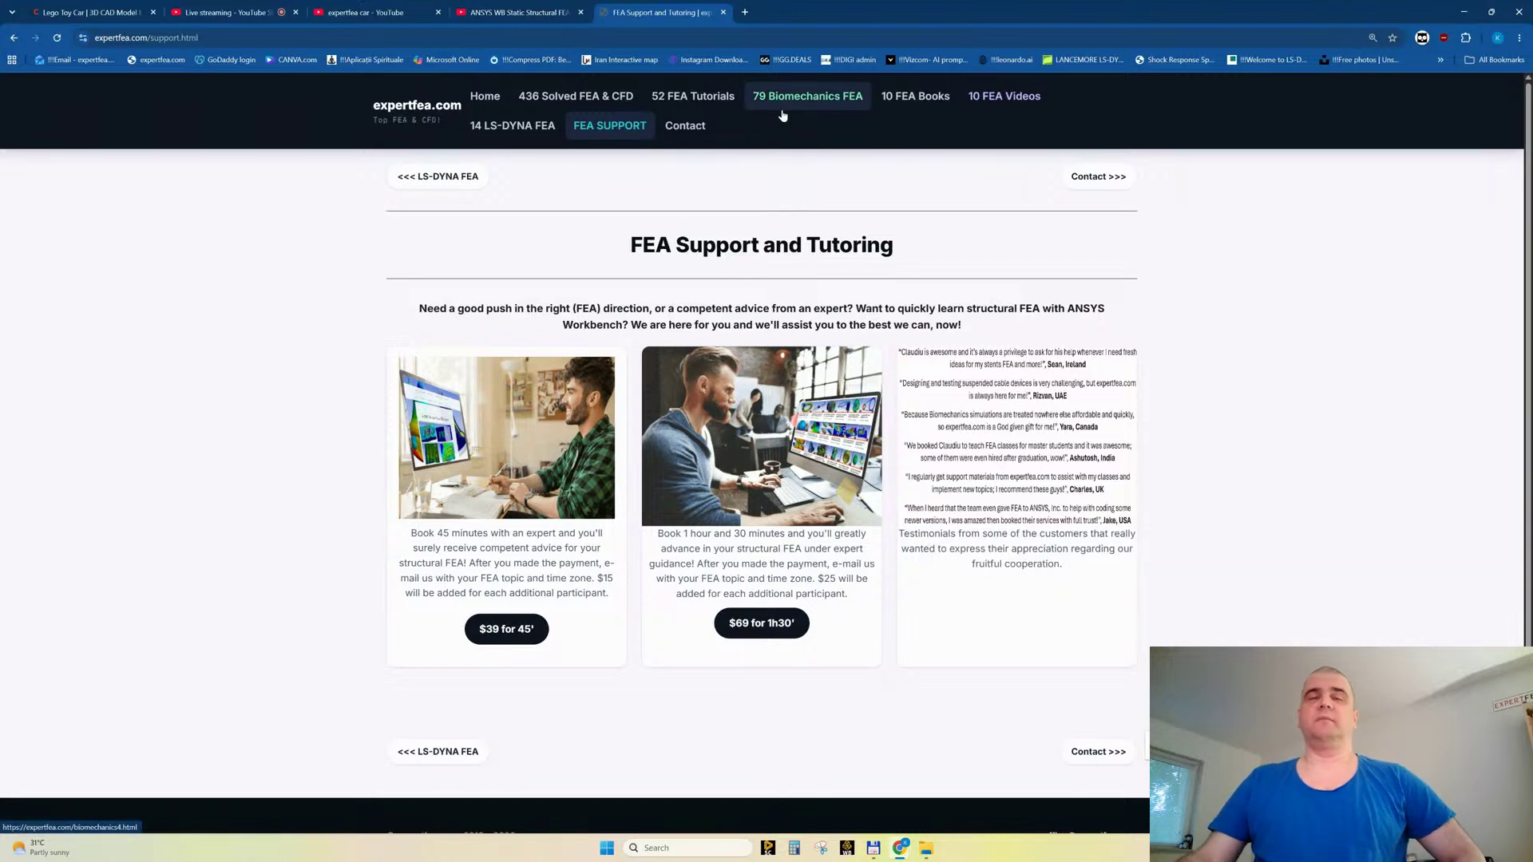
Step: Look through the Biomechanics Tutorials 42-52 page and close the expertfea.com tab
{"action": "left_click", "coordinate": [674, 99]}
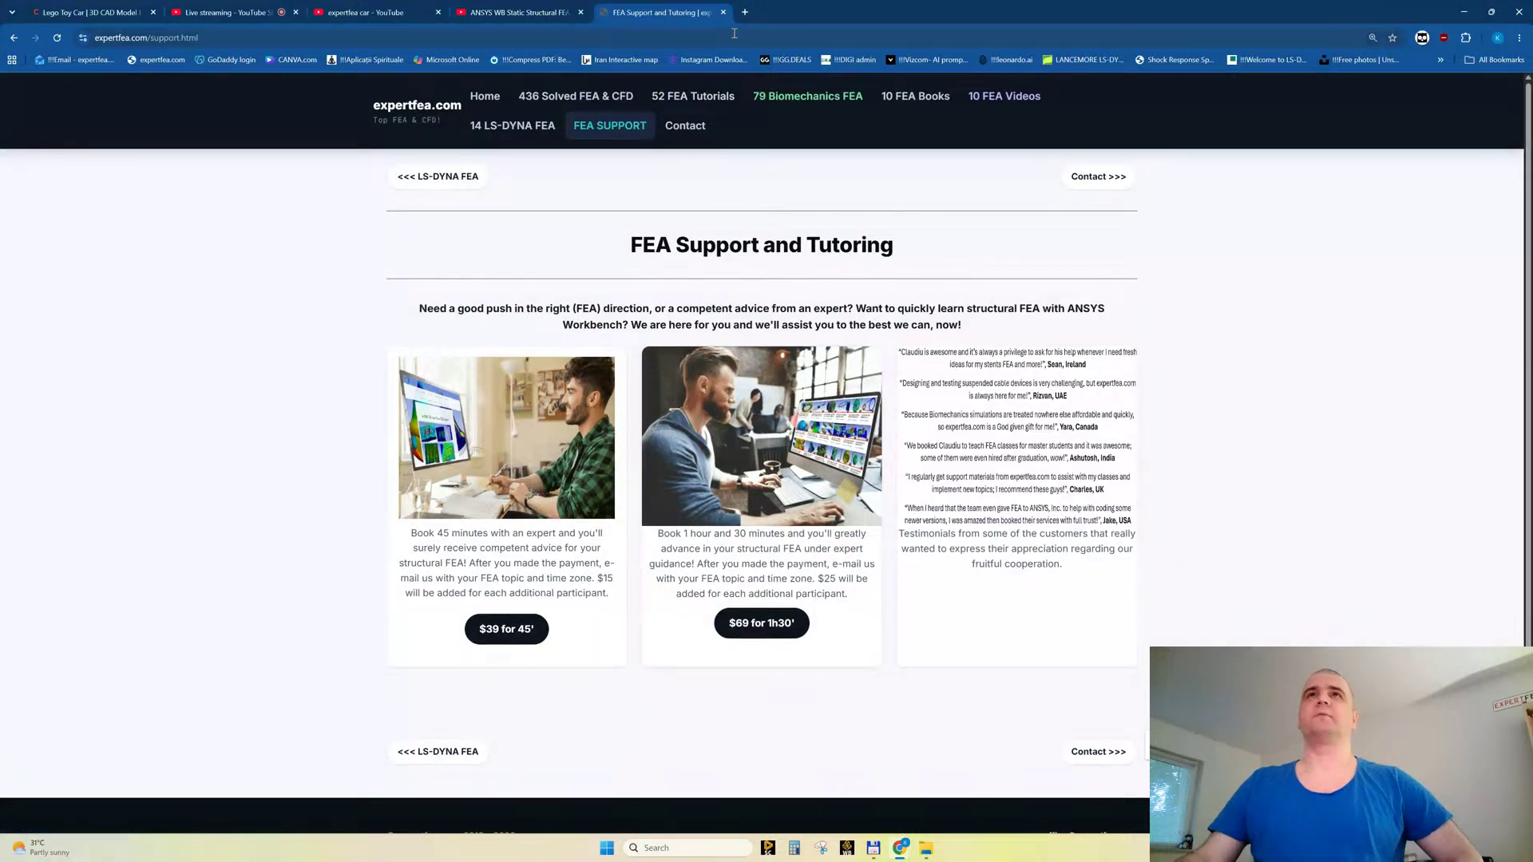
{"action": "scroll", "coordinate": [812, 389], "scroll_direction": "down", "scroll_amount": 12}
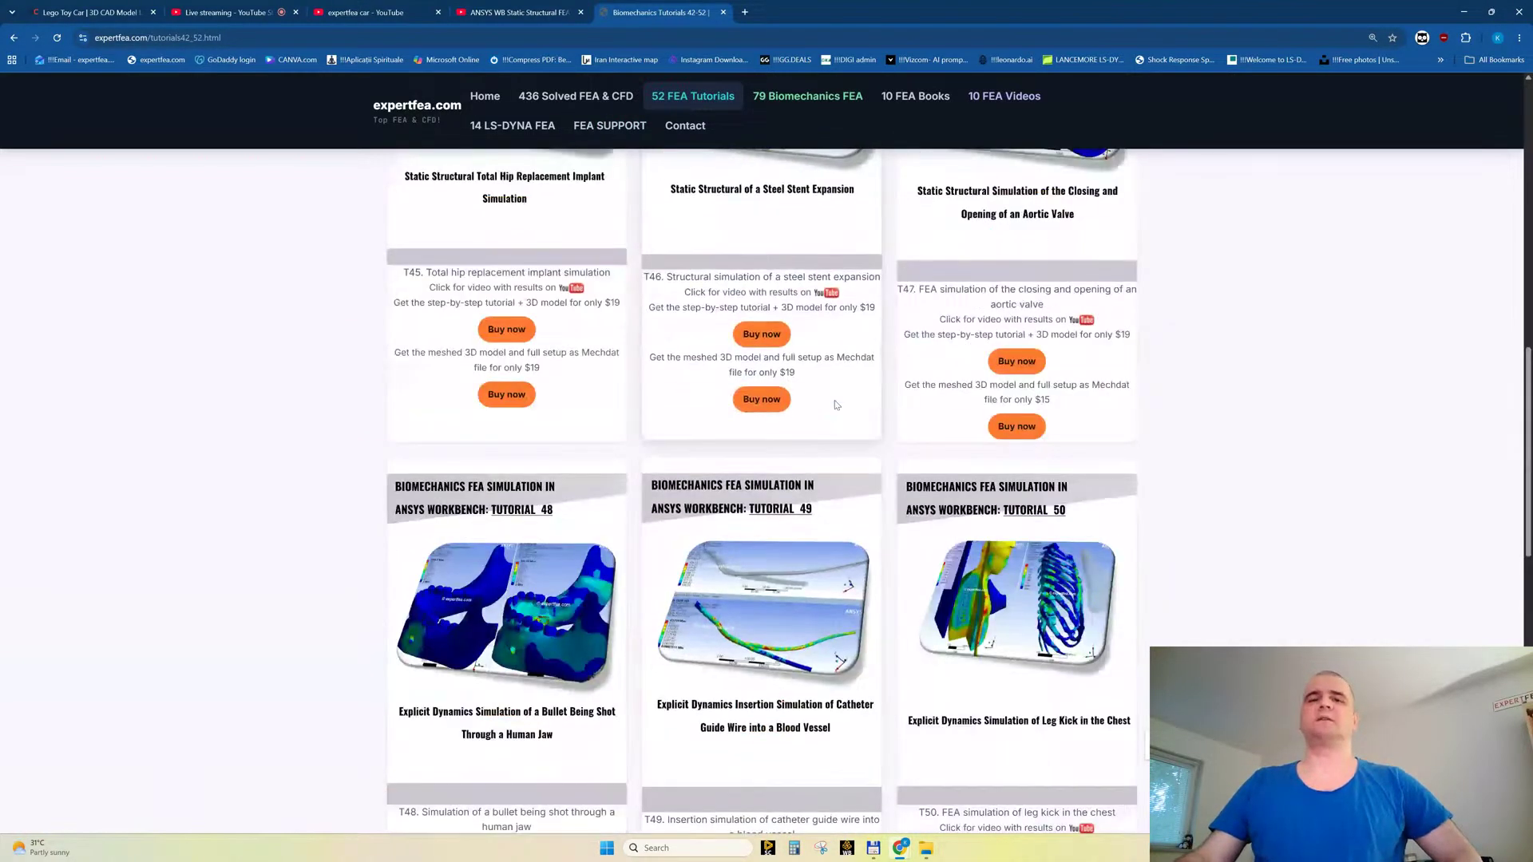
{"action": "scroll", "coordinate": [836, 405], "scroll_direction": "up", "scroll_amount": 9}
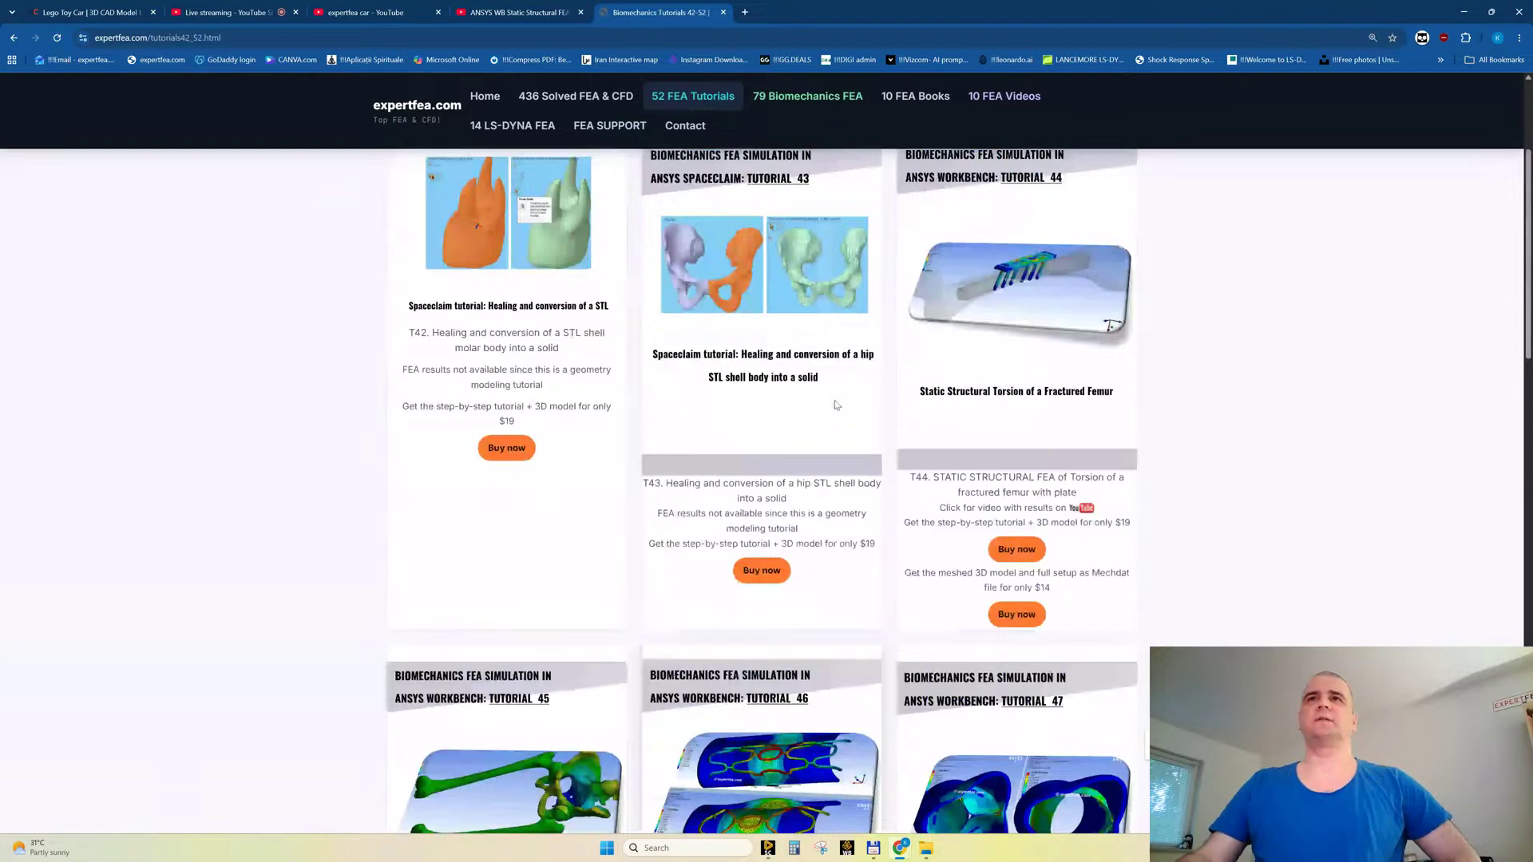
{"action": "scroll", "coordinate": [836, 405], "scroll_direction": "up", "scroll_amount": 2}
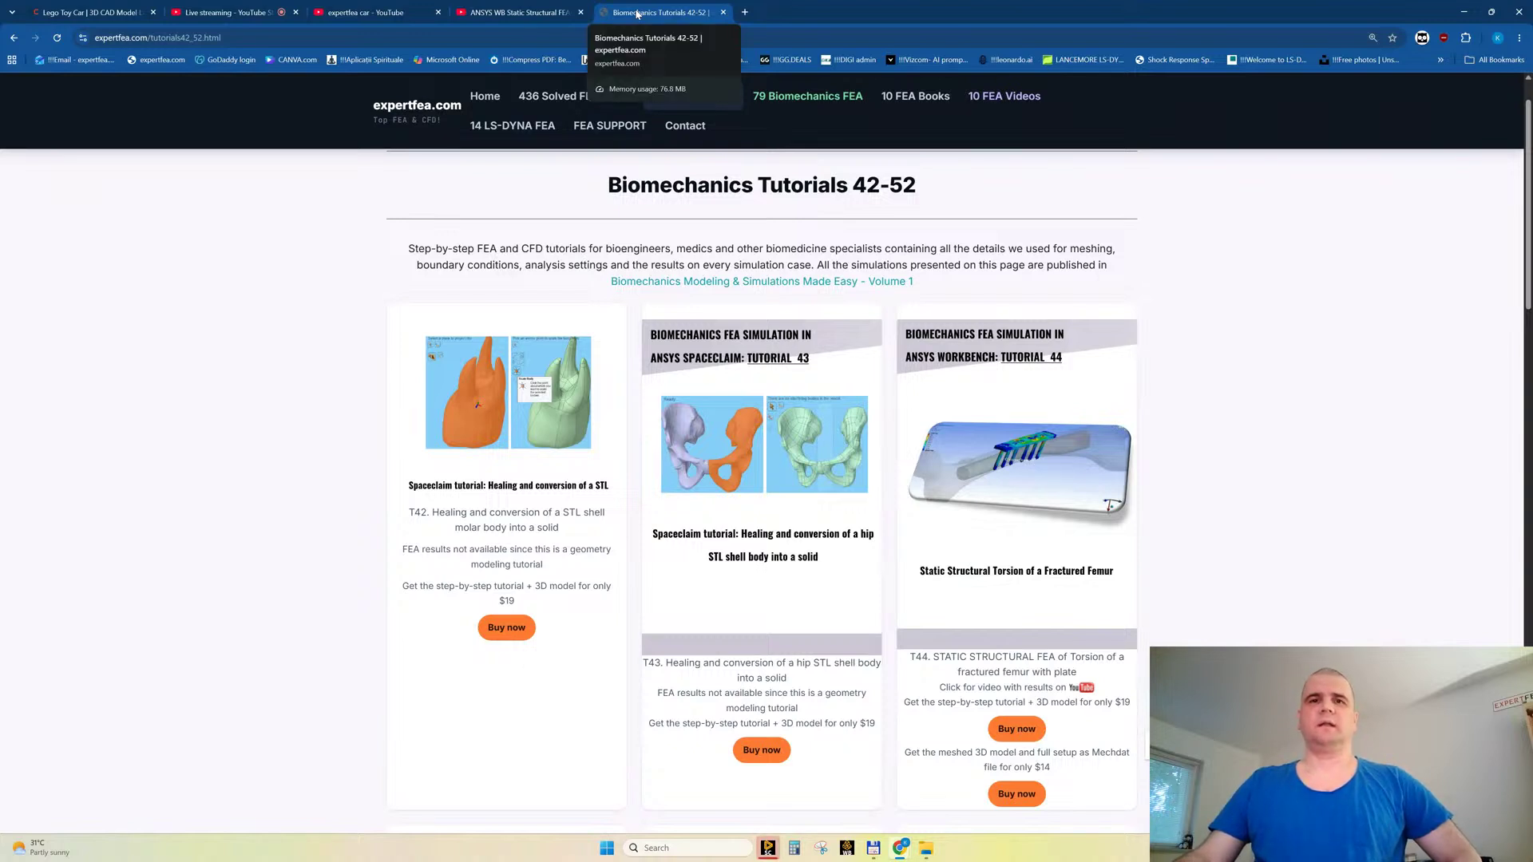
{"action": "middle_click", "coordinate": [637, 13]}
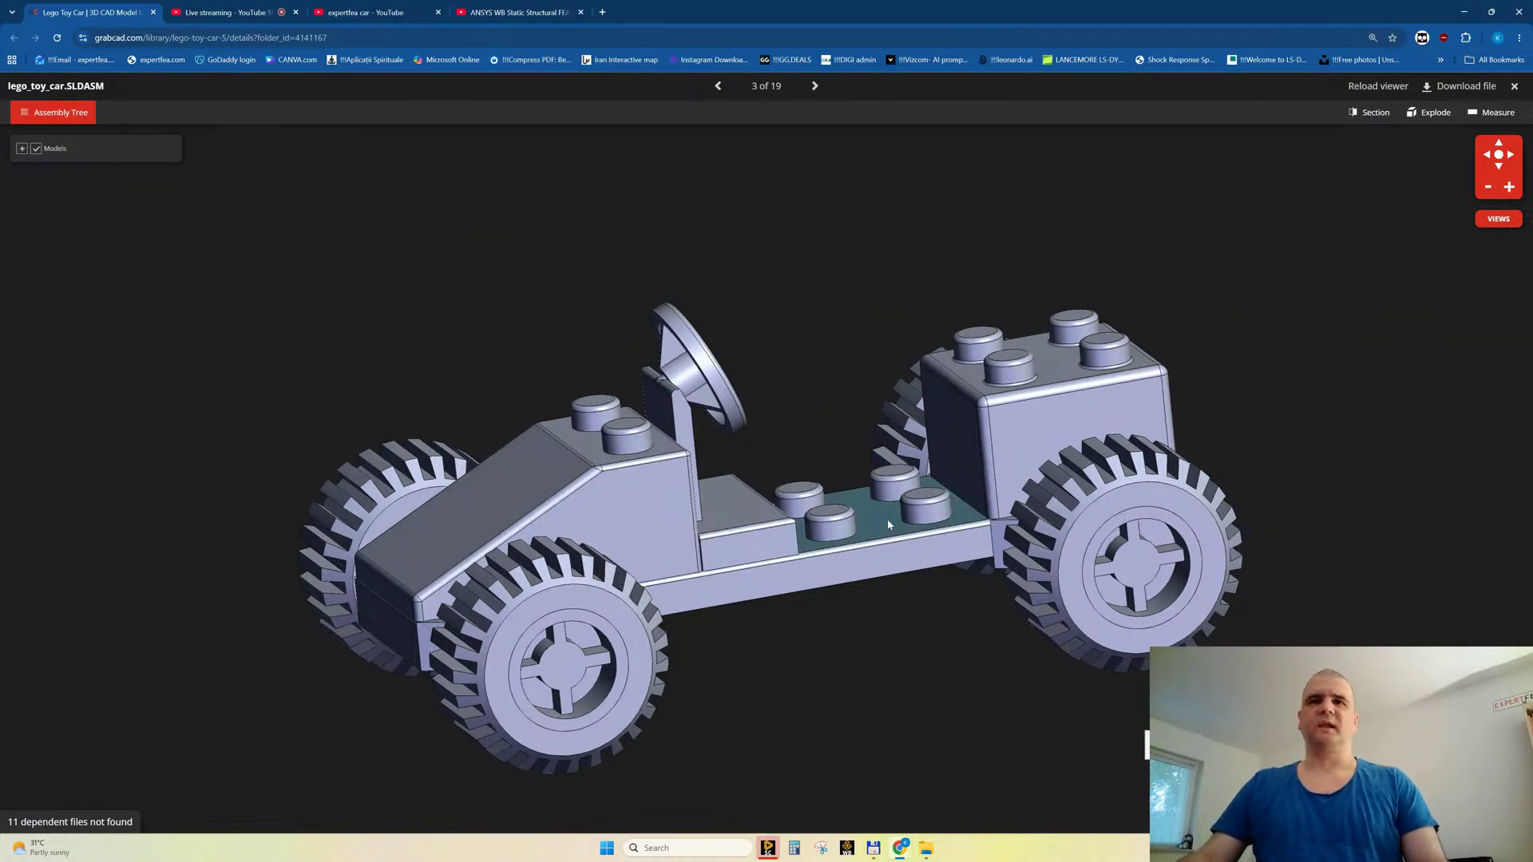
Step: Minimise the browser and check the empty Design1 window in SpaceClaim
{"action": "mouse_move", "coordinate": [767, 845]}
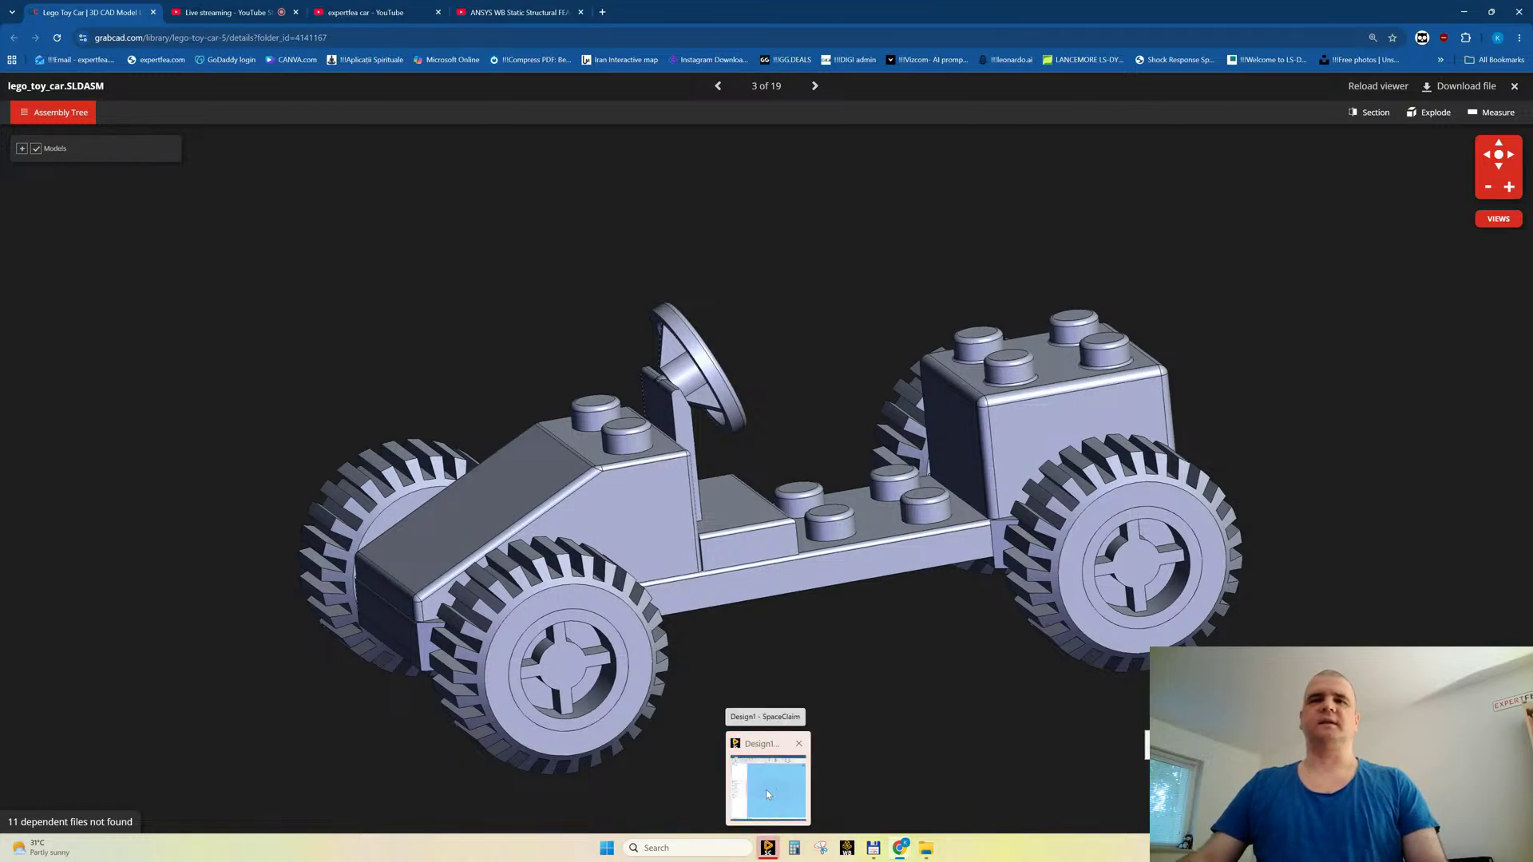
{"action": "left_click", "coordinate": [1019, 854]}
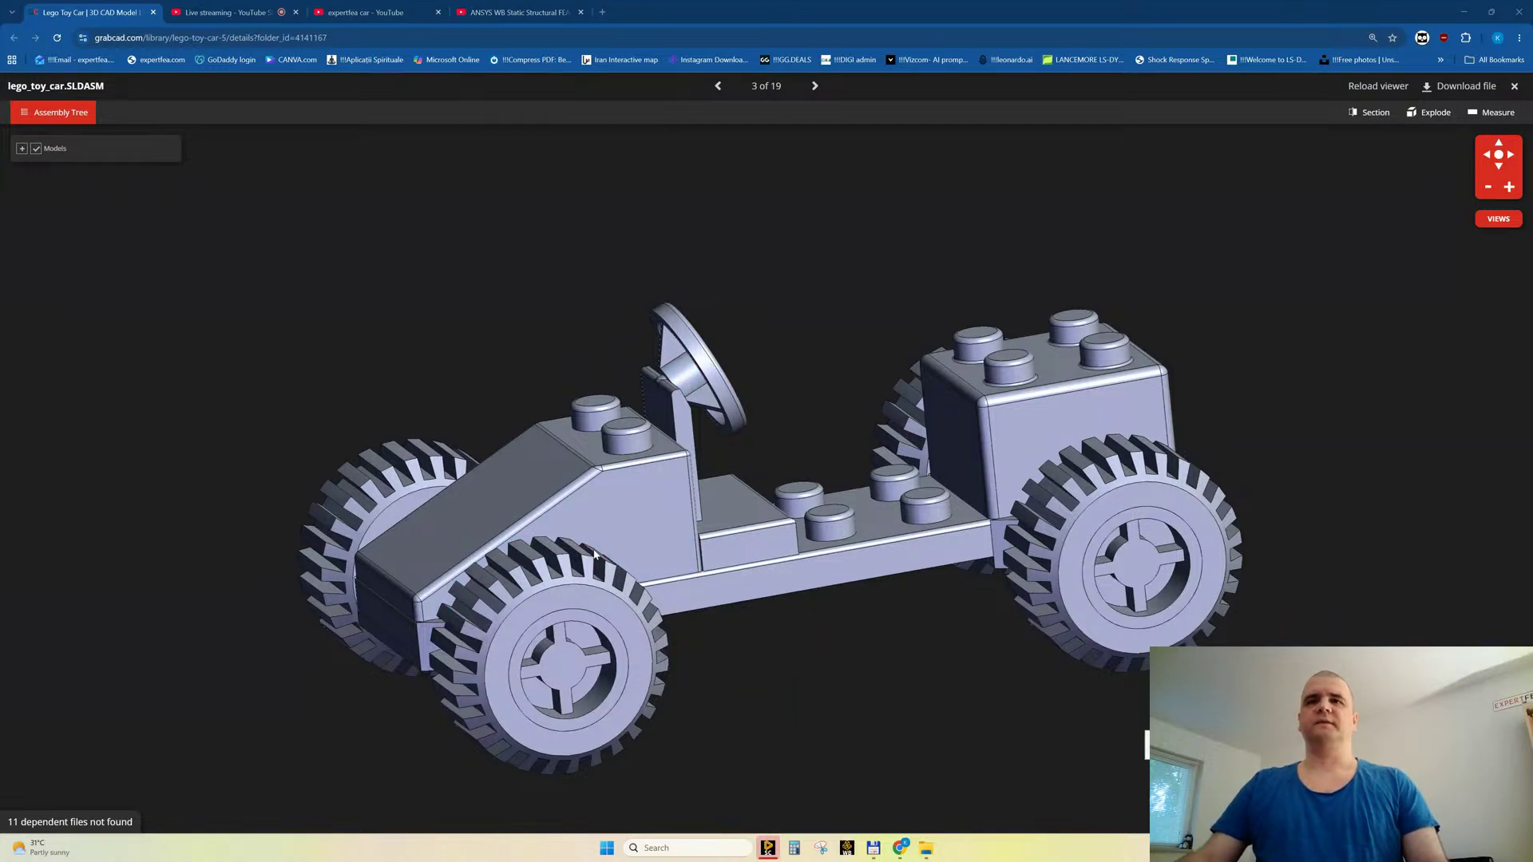
{"action": "left_click", "coordinate": [1463, 12]}
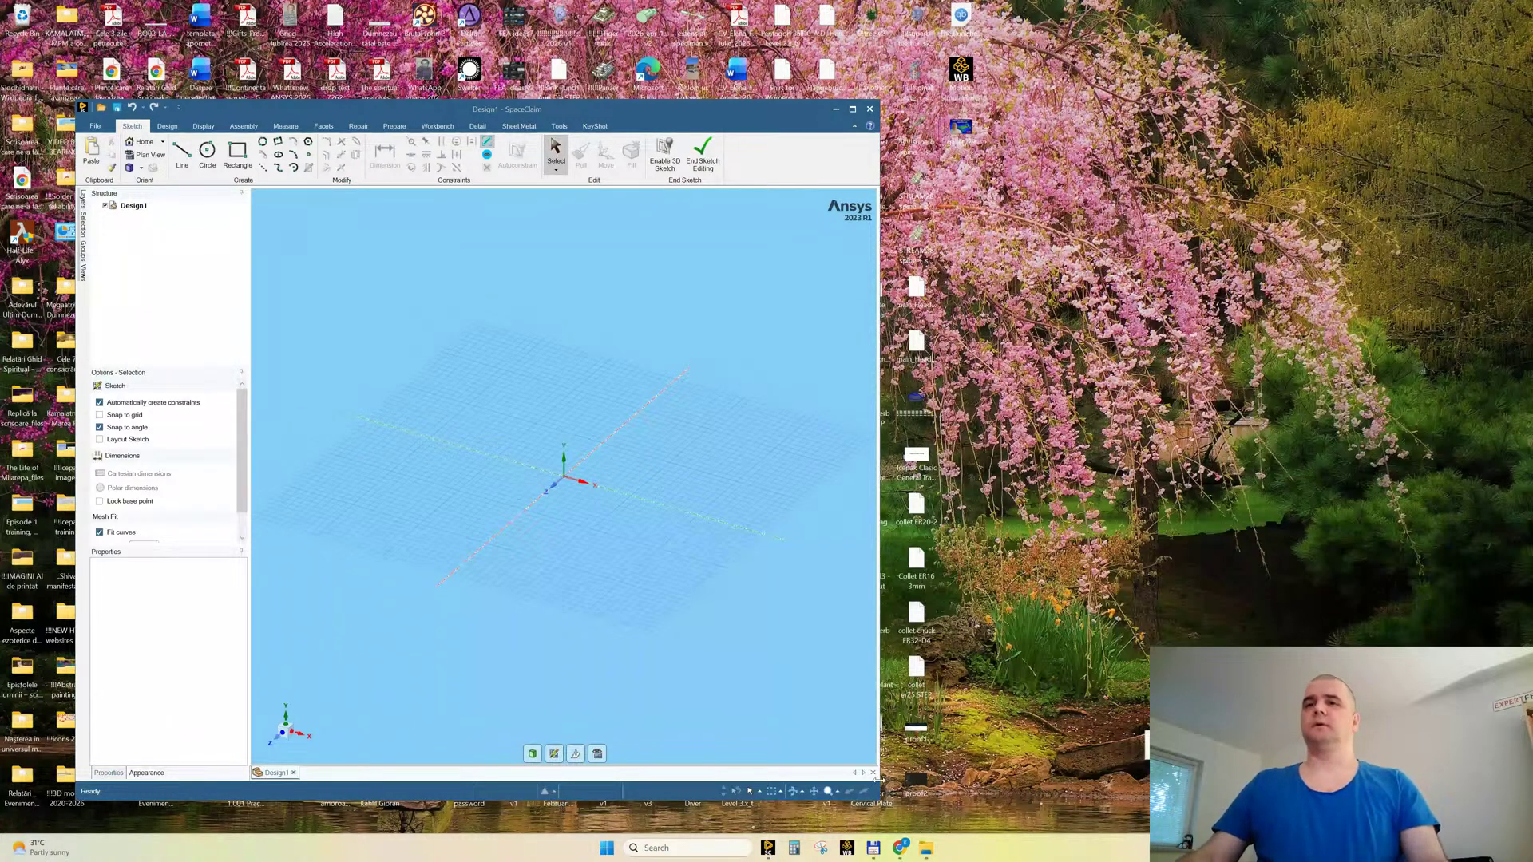
Step: Return to the browser, download lego_toy_car.SLDASM from GrabCAD, and close the 3D viewer
{"action": "mouse_move", "coordinate": [898, 850]}
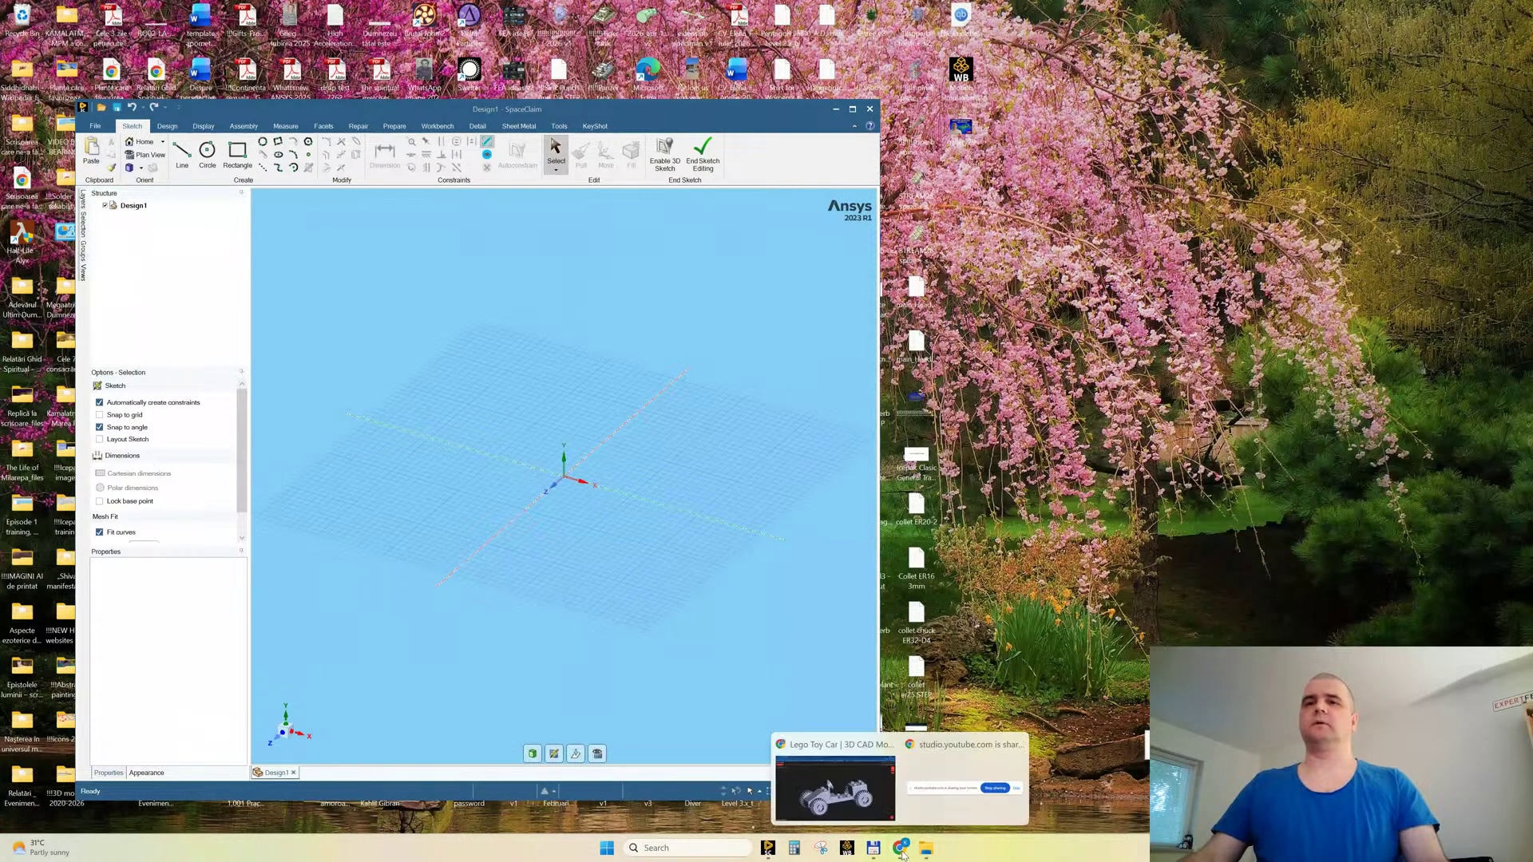
{"action": "left_click", "coordinate": [836, 791]}
{"action": "left_click", "coordinate": [1461, 85]}
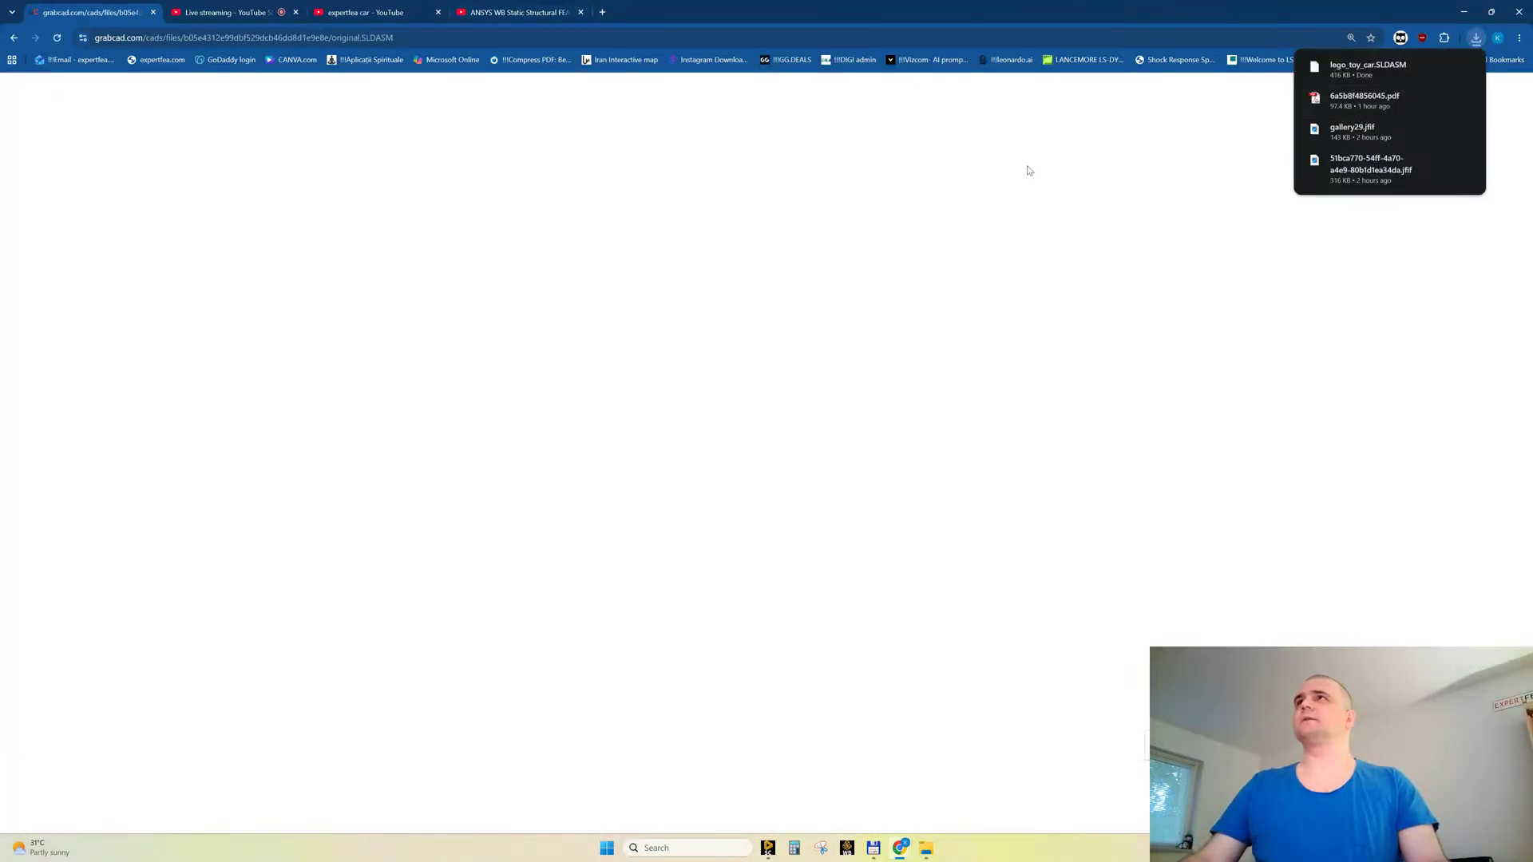
{"action": "left_click", "coordinate": [15, 37]}
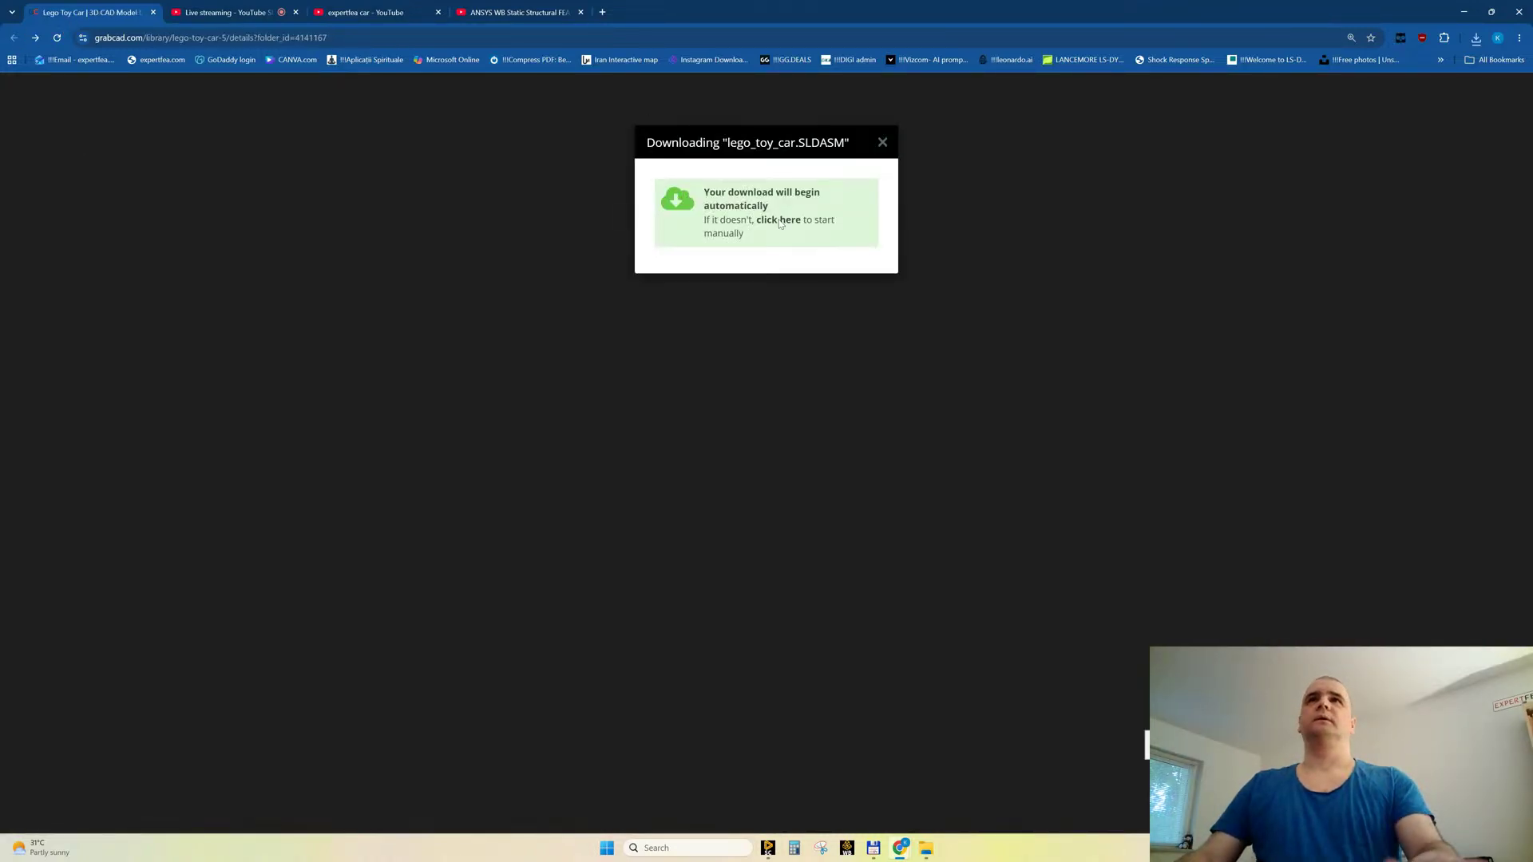
{"action": "left_click", "coordinate": [1514, 86]}
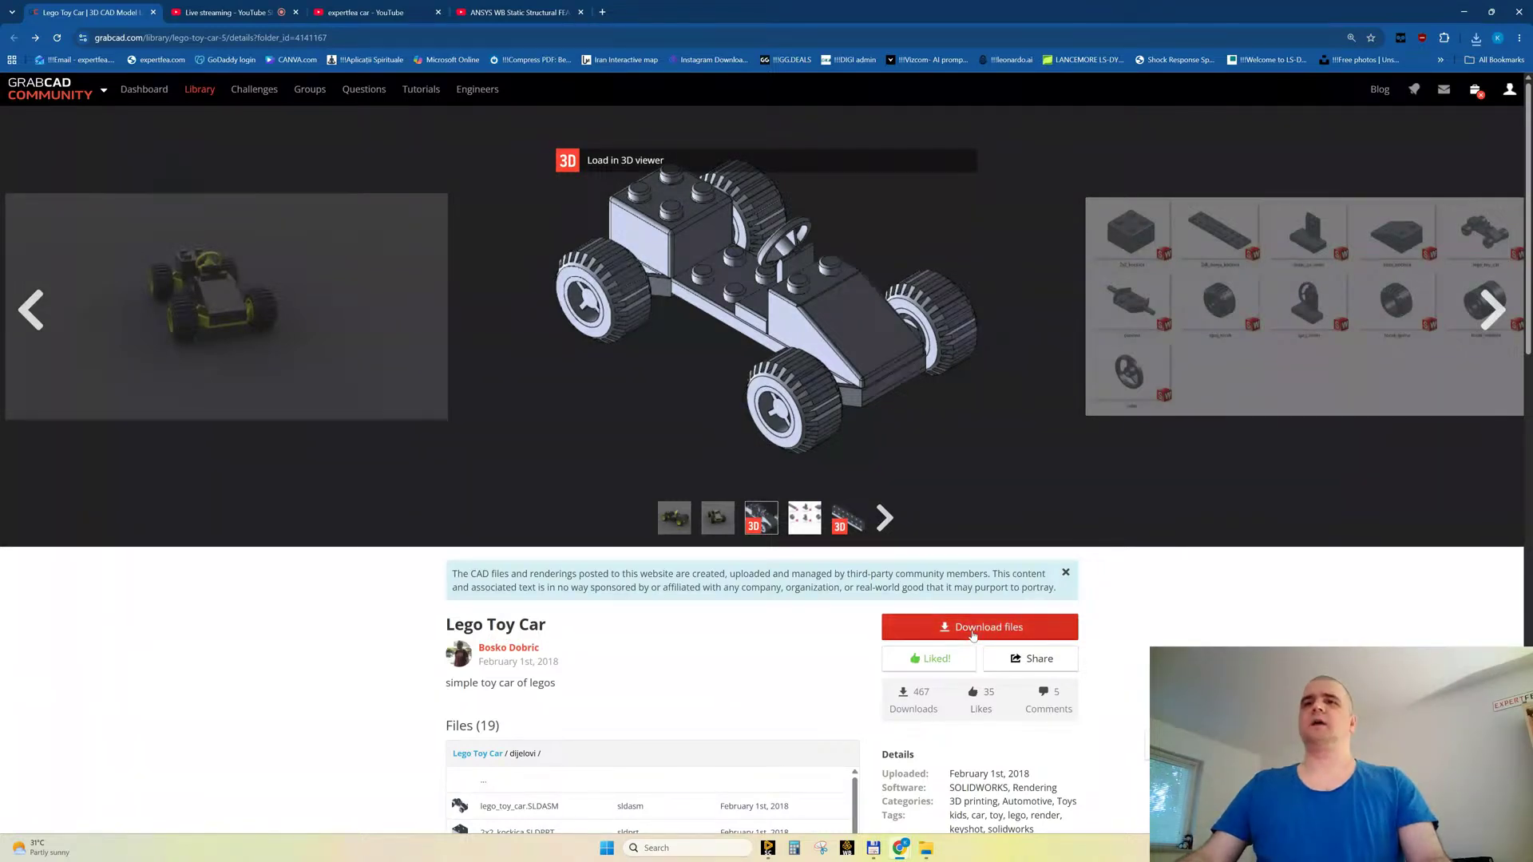
Step: Download the complete Lego Toy Car file package and extract its dijelovi folder to the desktop
{"action": "left_click", "coordinate": [966, 631]}
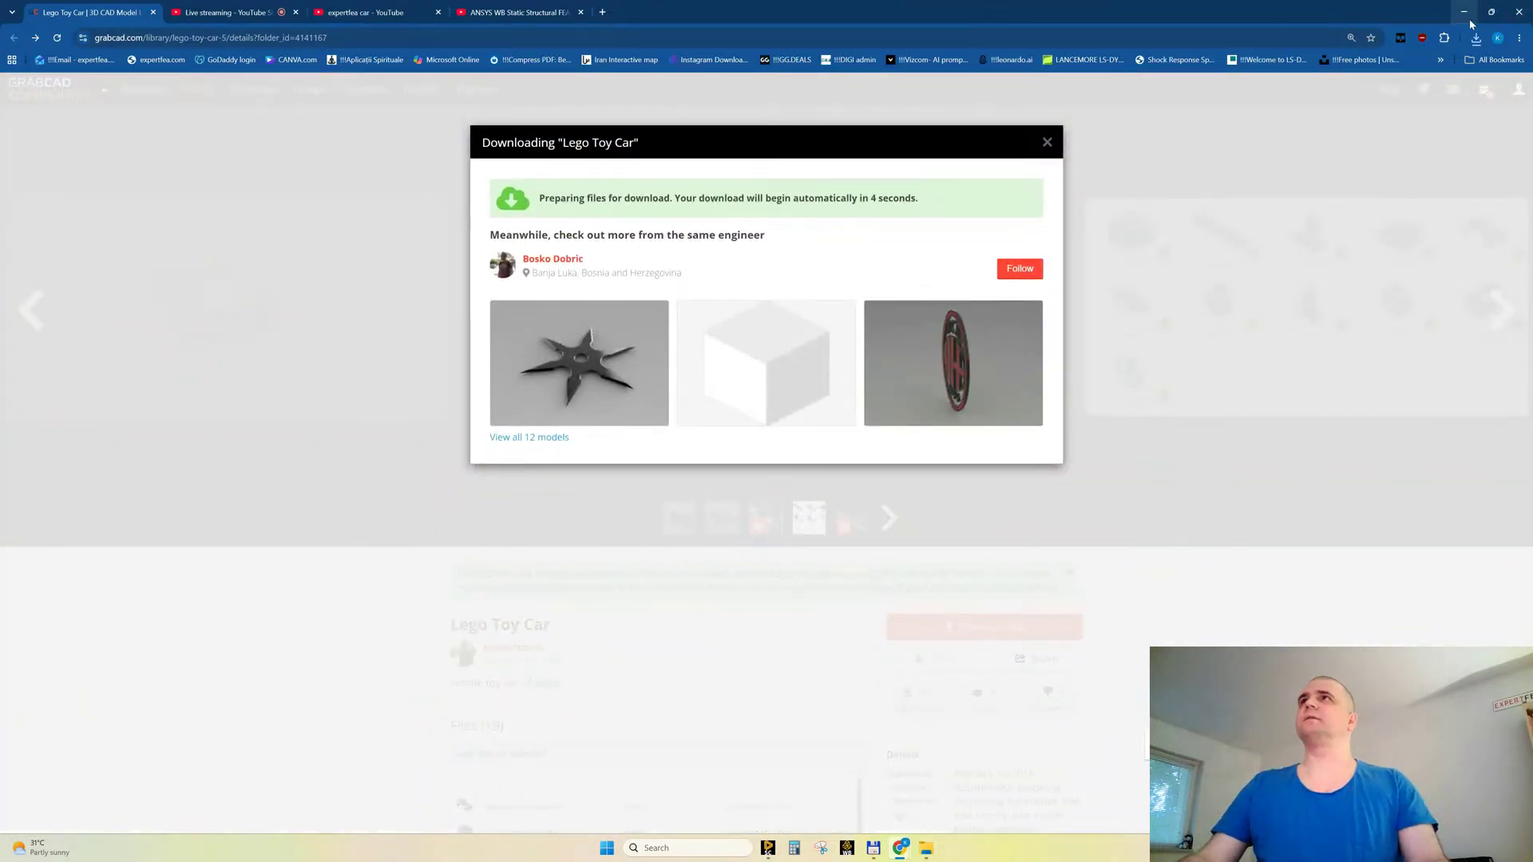
{"action": "left_click", "coordinate": [1462, 12]}
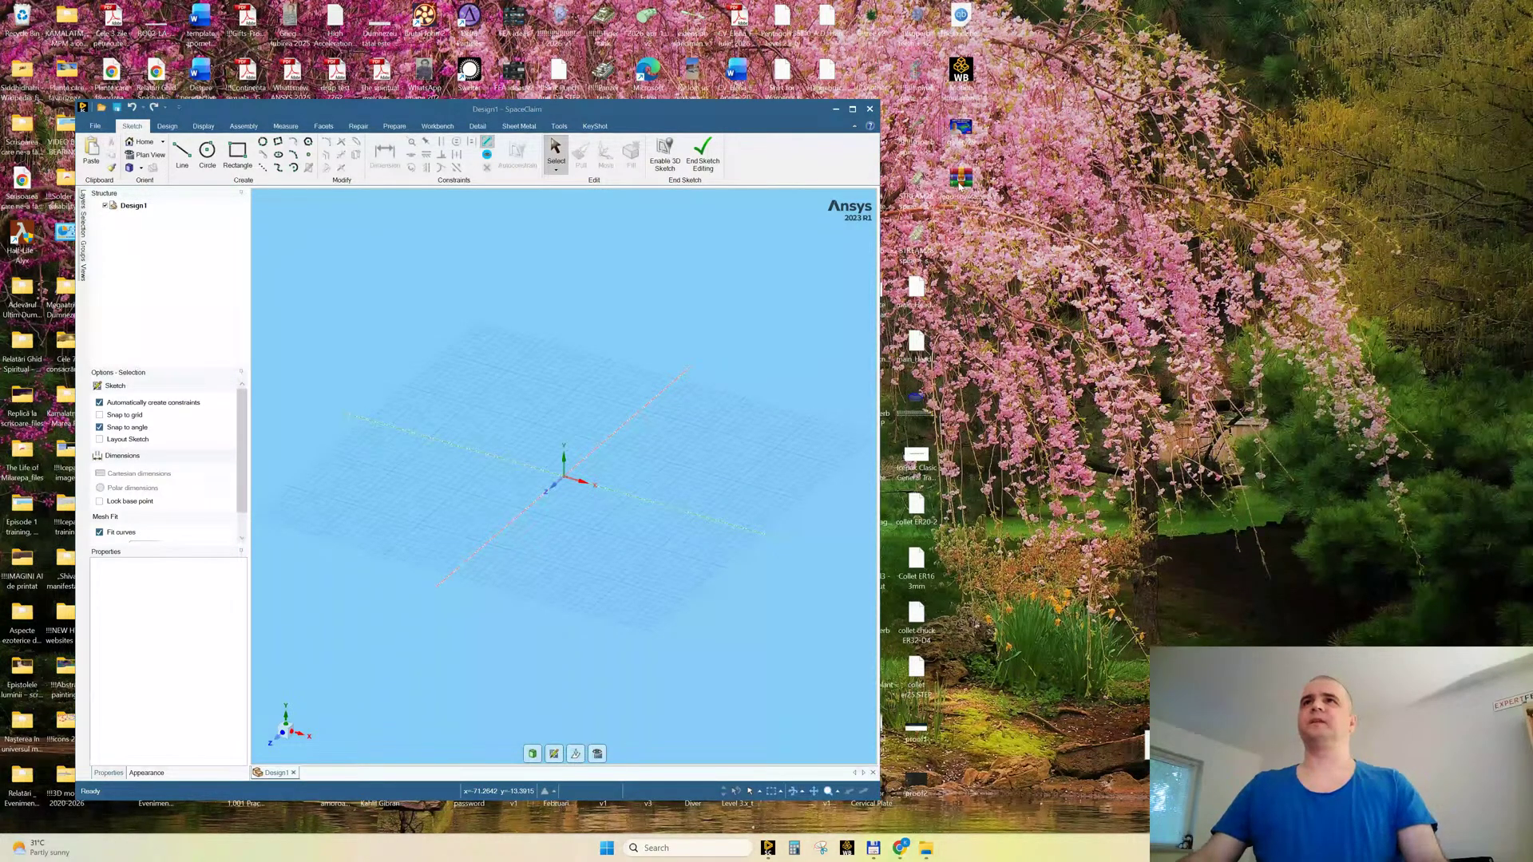
{"action": "double_click", "coordinate": [959, 185]}
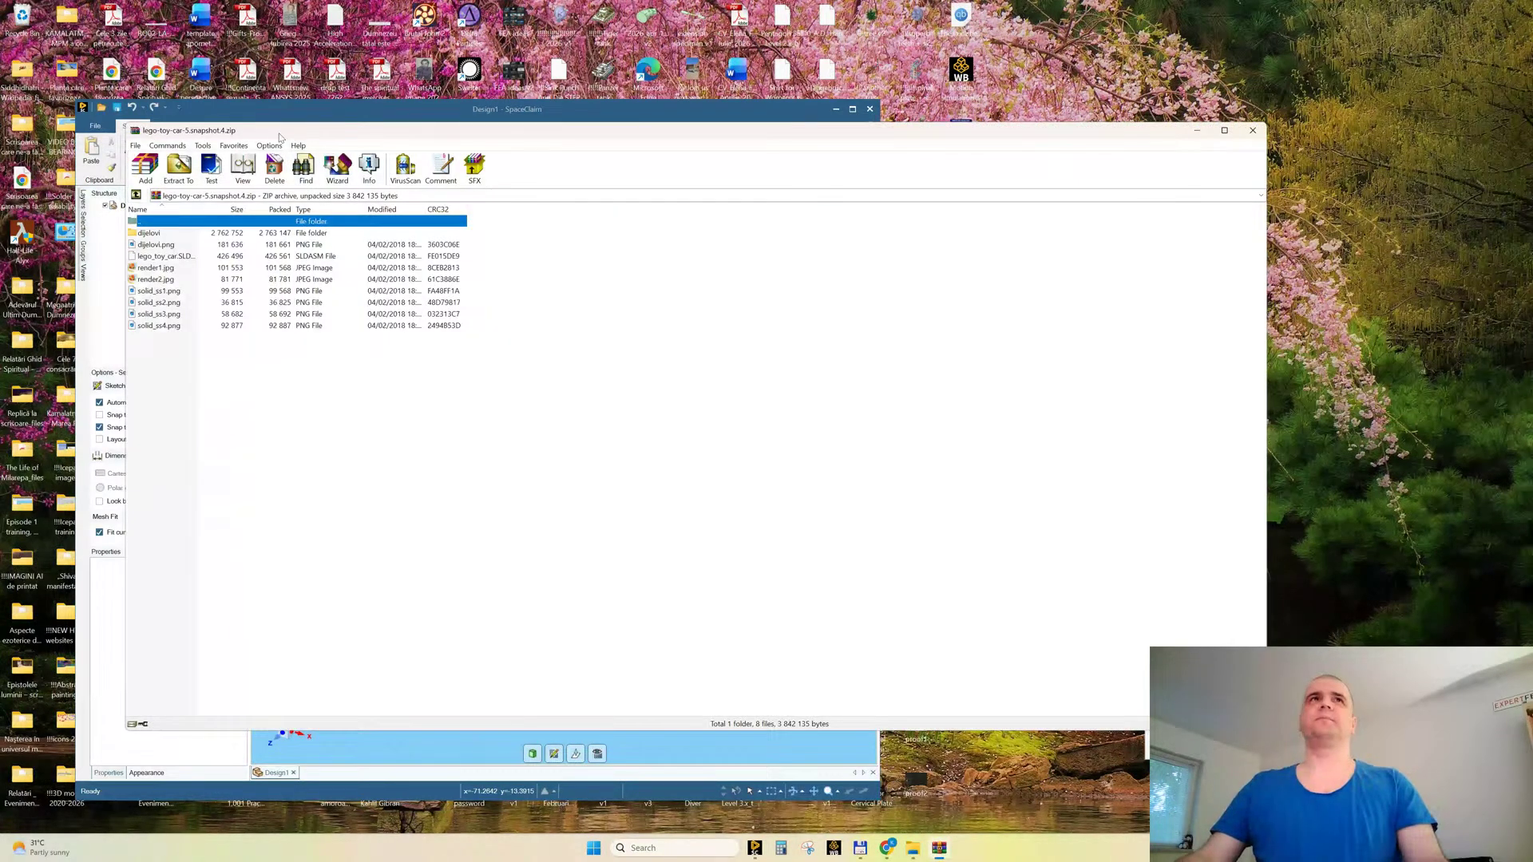
{"action": "left_click_drag", "start_coordinate": [276, 135], "coordinate": [1316, 148]}
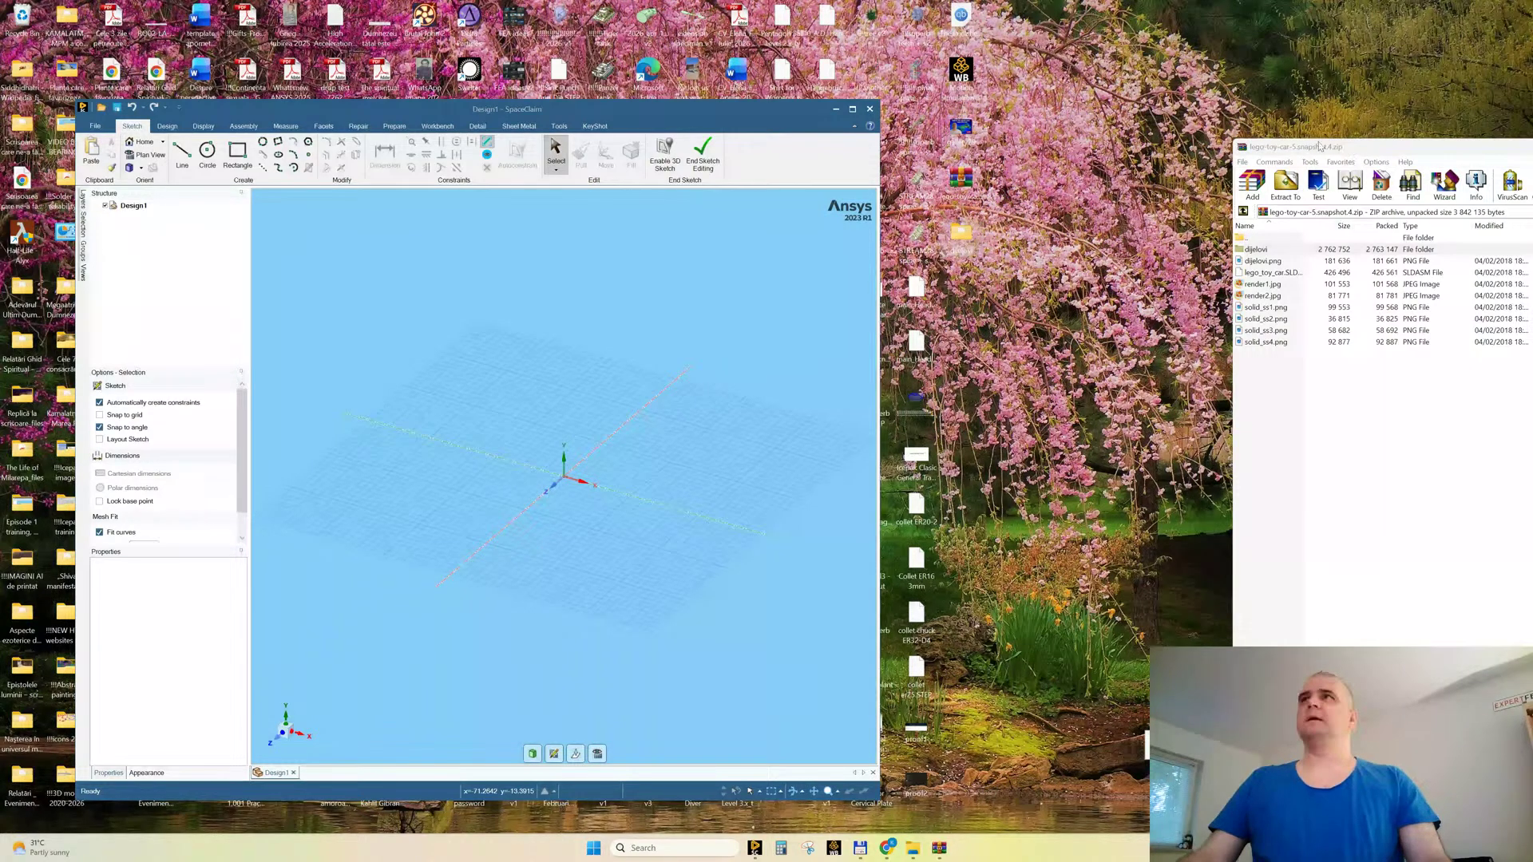
{"action": "left_click_drag", "start_coordinate": [1349, 152], "coordinate": [421, 154]}
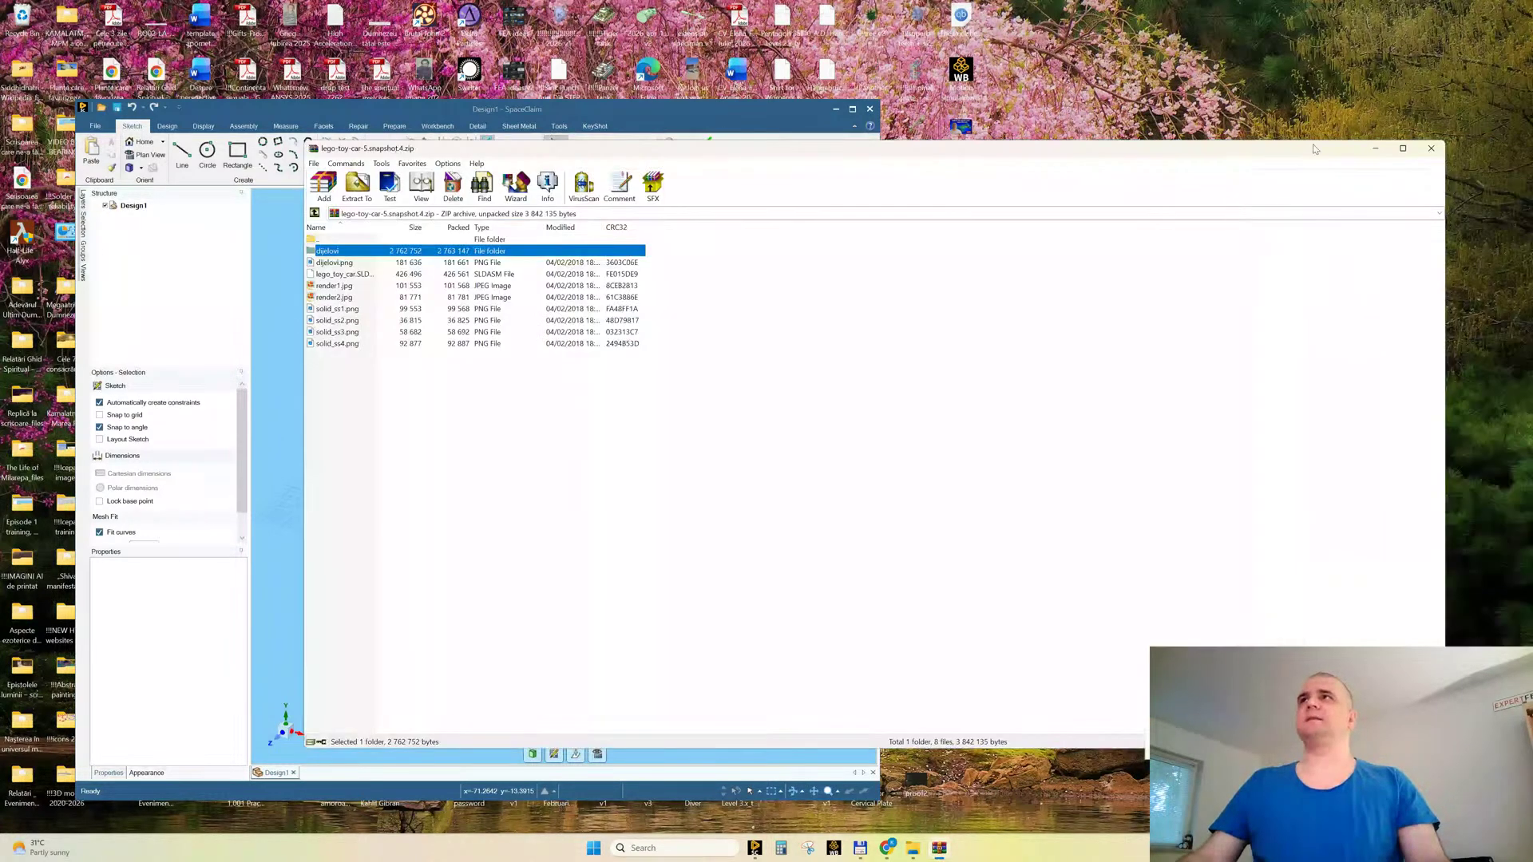
{"action": "left_click", "coordinate": [1431, 148]}
Step: Import the lego_toy_car assembly from the extracted dijelovi folder into the SpaceClaim design
{"action": "double_click", "coordinate": [956, 235]}
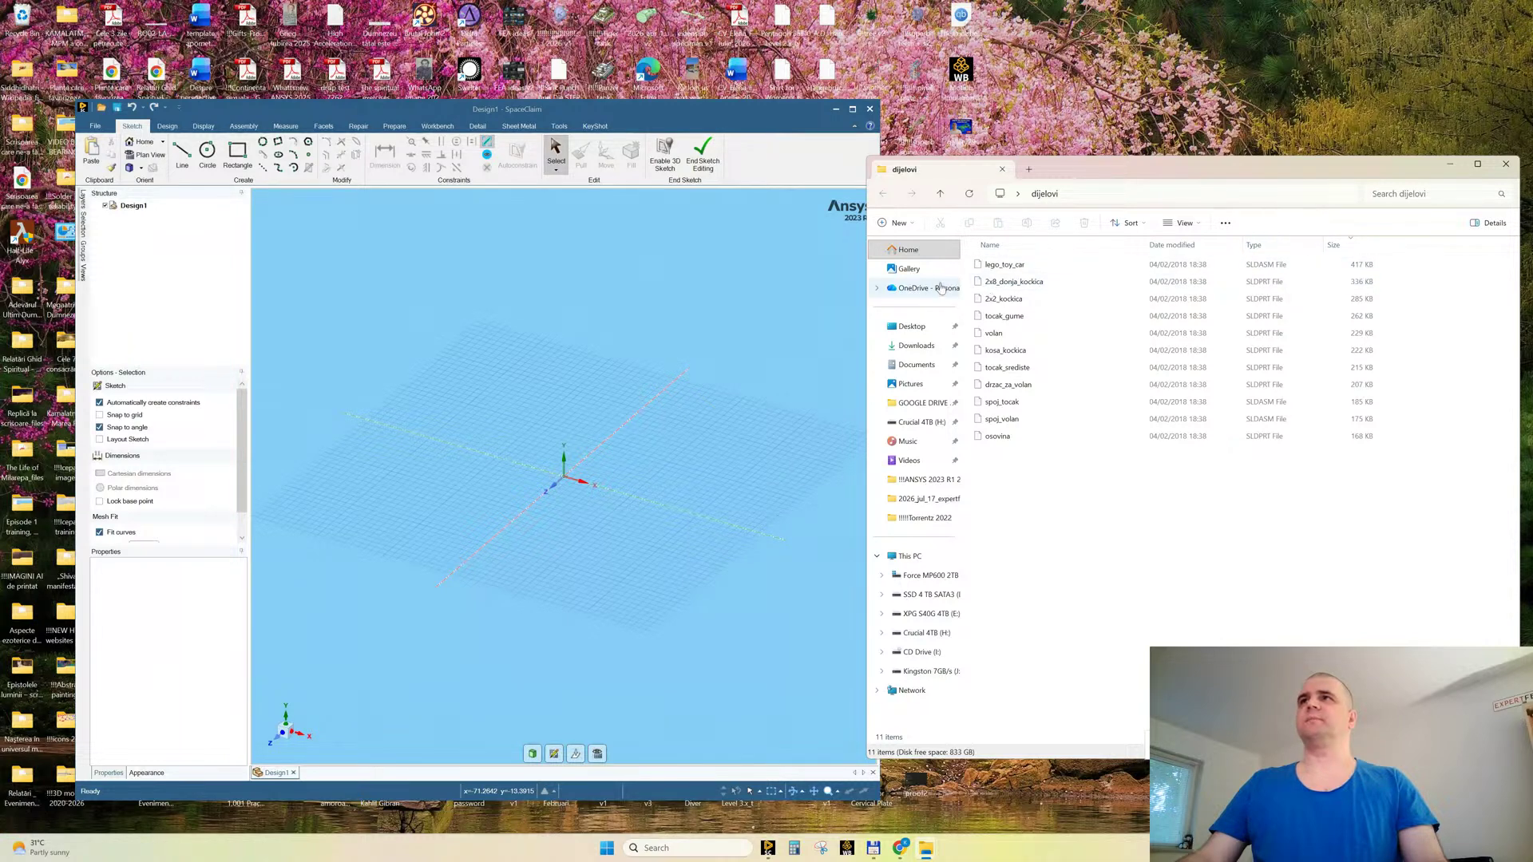
{"action": "left_click_drag", "start_coordinate": [998, 264], "coordinate": [617, 320]}
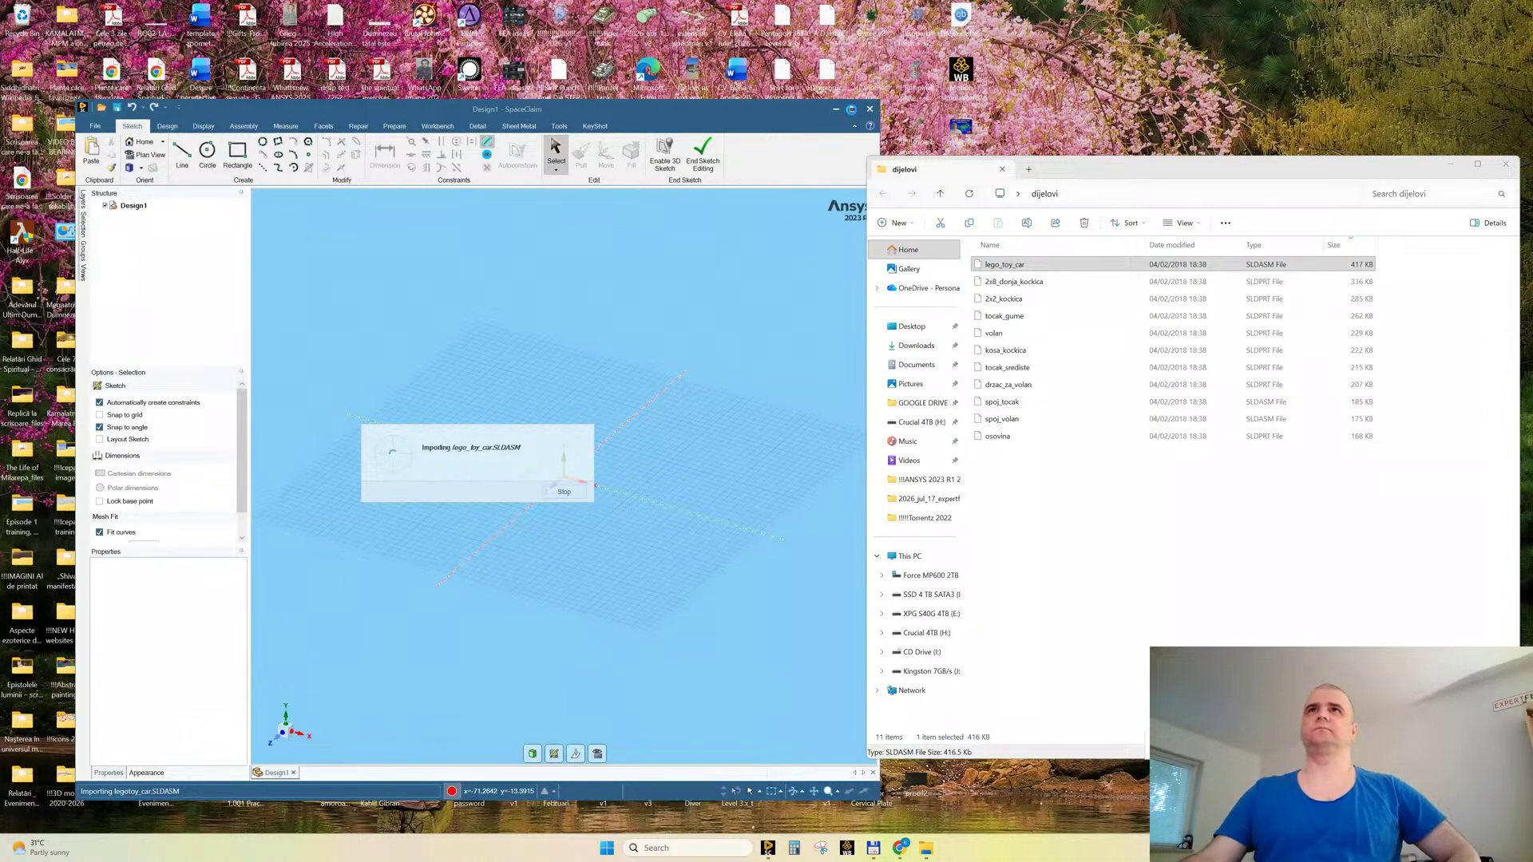
Step: Maximise the SpaceClaim window and remove the raised four-stud brick from the rear of the toy car
{"action": "left_click", "coordinate": [1450, 164]}
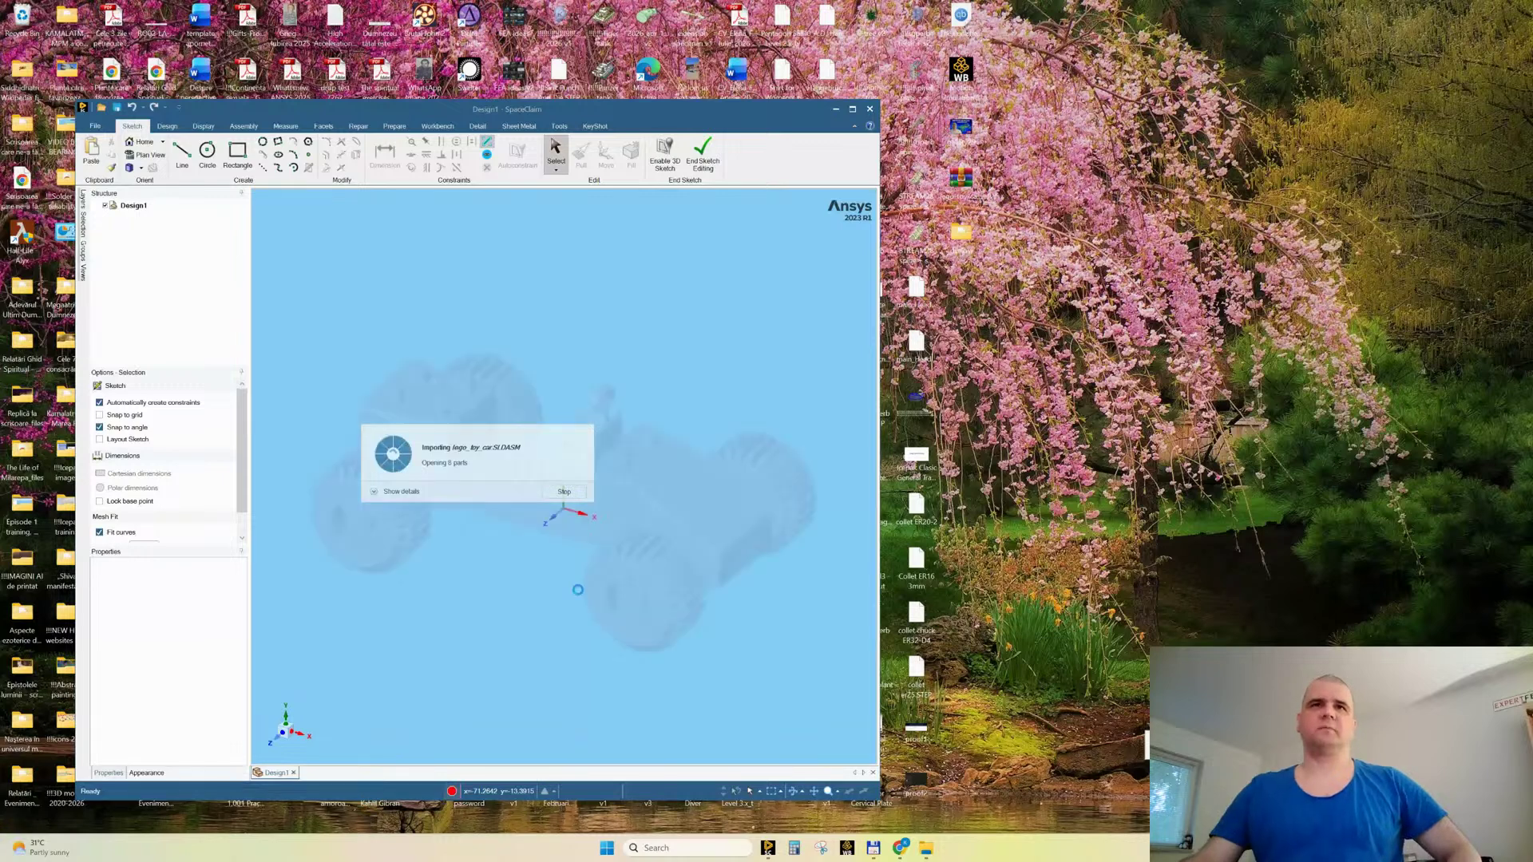
{"action": "left_click", "coordinate": [853, 109]}
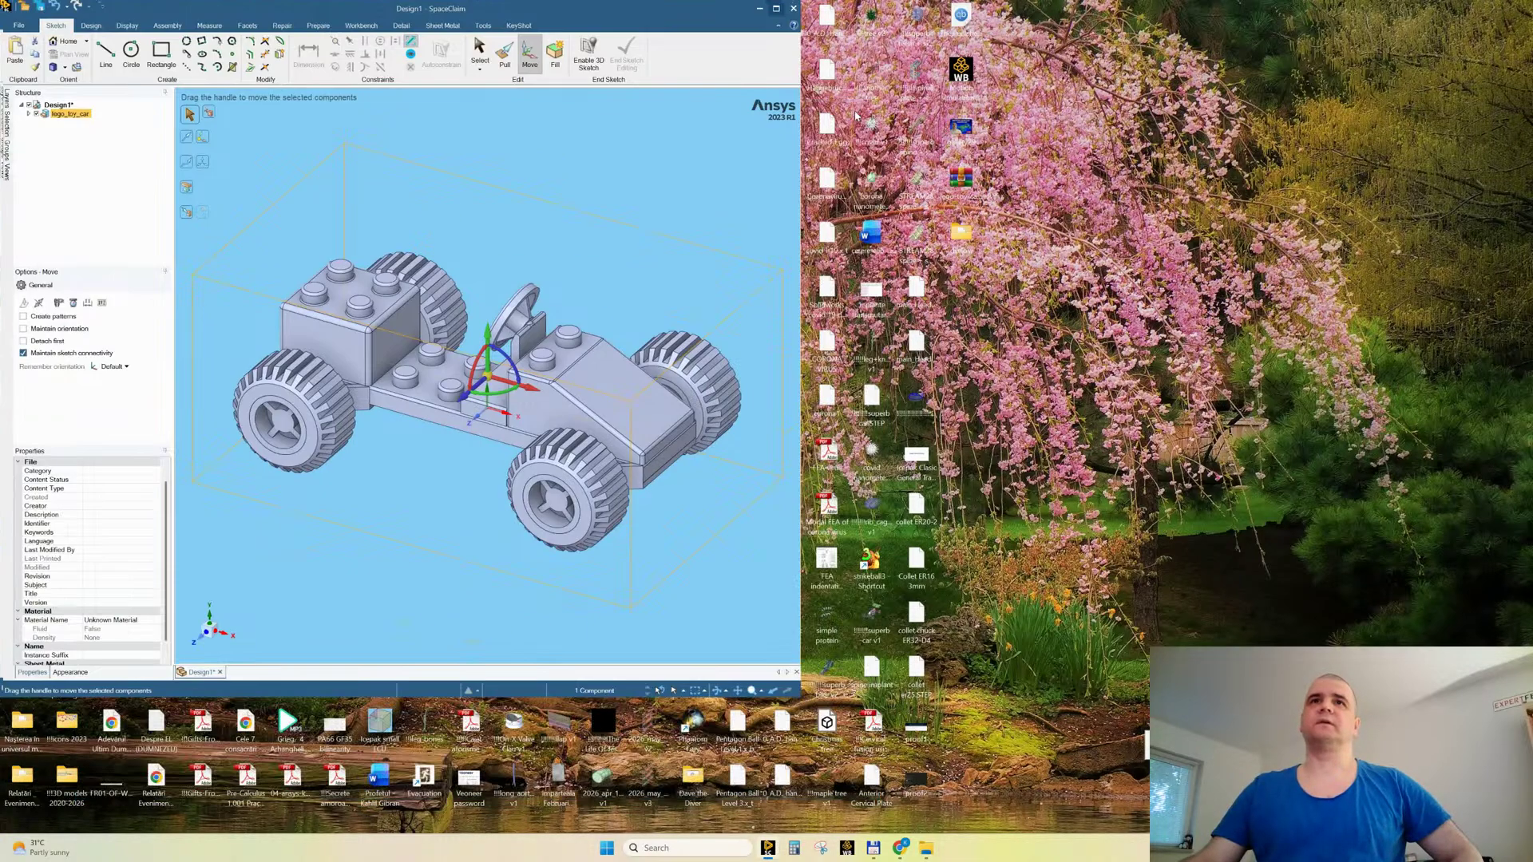
{"action": "mouse_move", "coordinate": [969, 294]}
{"action": "middle_mouse_down"}
{"action": "mouse_move", "coordinate": [950, 233]}
{"action": "mouse_move", "coordinate": [983, 274]}
{"action": "middle_mouse_up"}
{"action": "left_click", "coordinate": [657, 329]}
{"action": "right_click", "coordinate": [632, 330]}
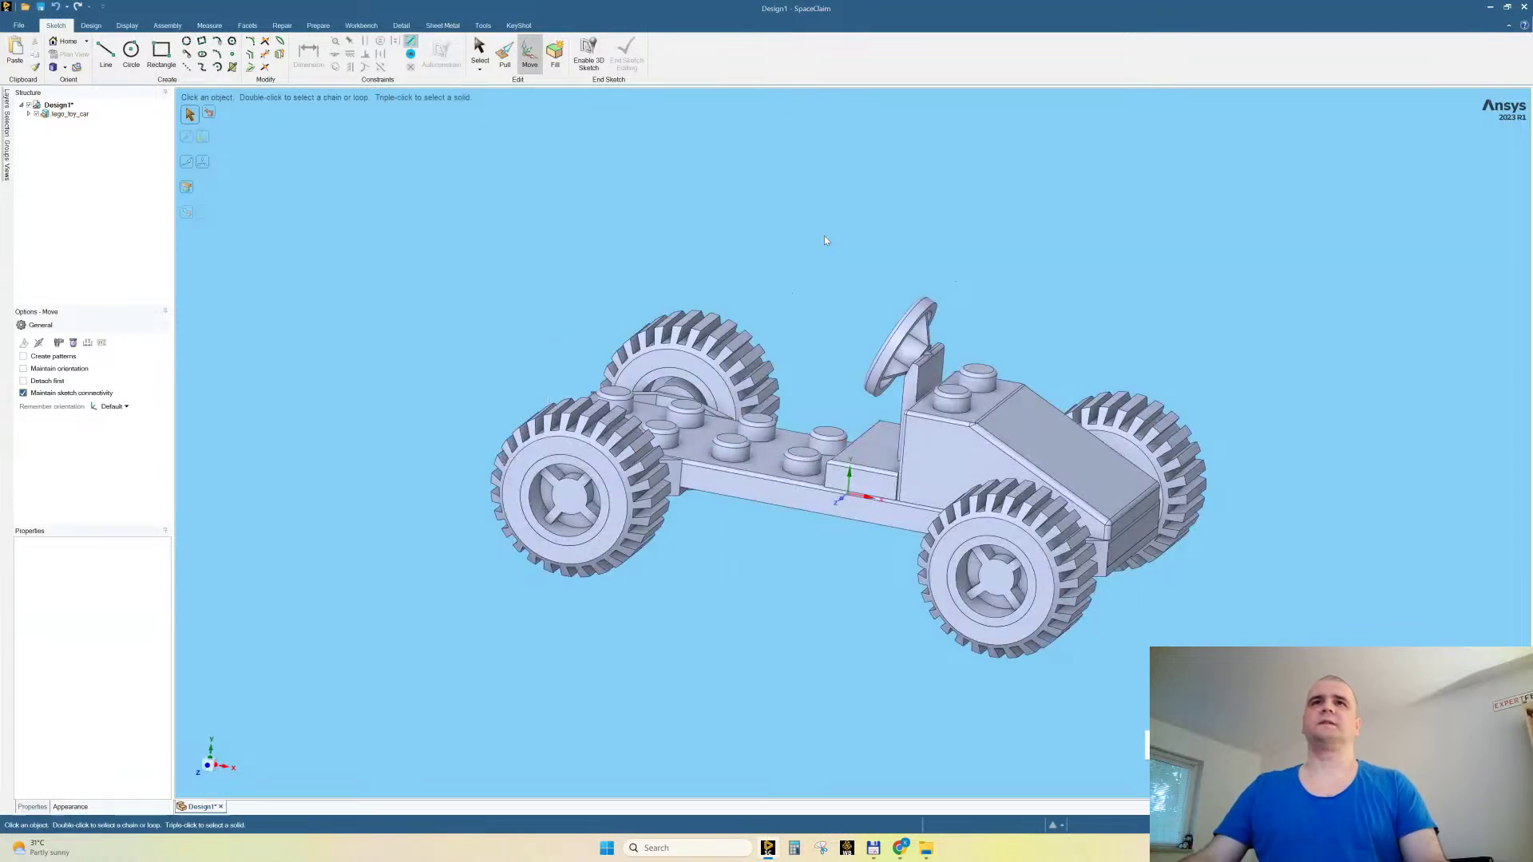
Step: Delete the eight studs from the top of the car's long base plate
{"action": "middle_click_drag", "start_coordinate": [825, 238], "coordinate": [780, 372]}
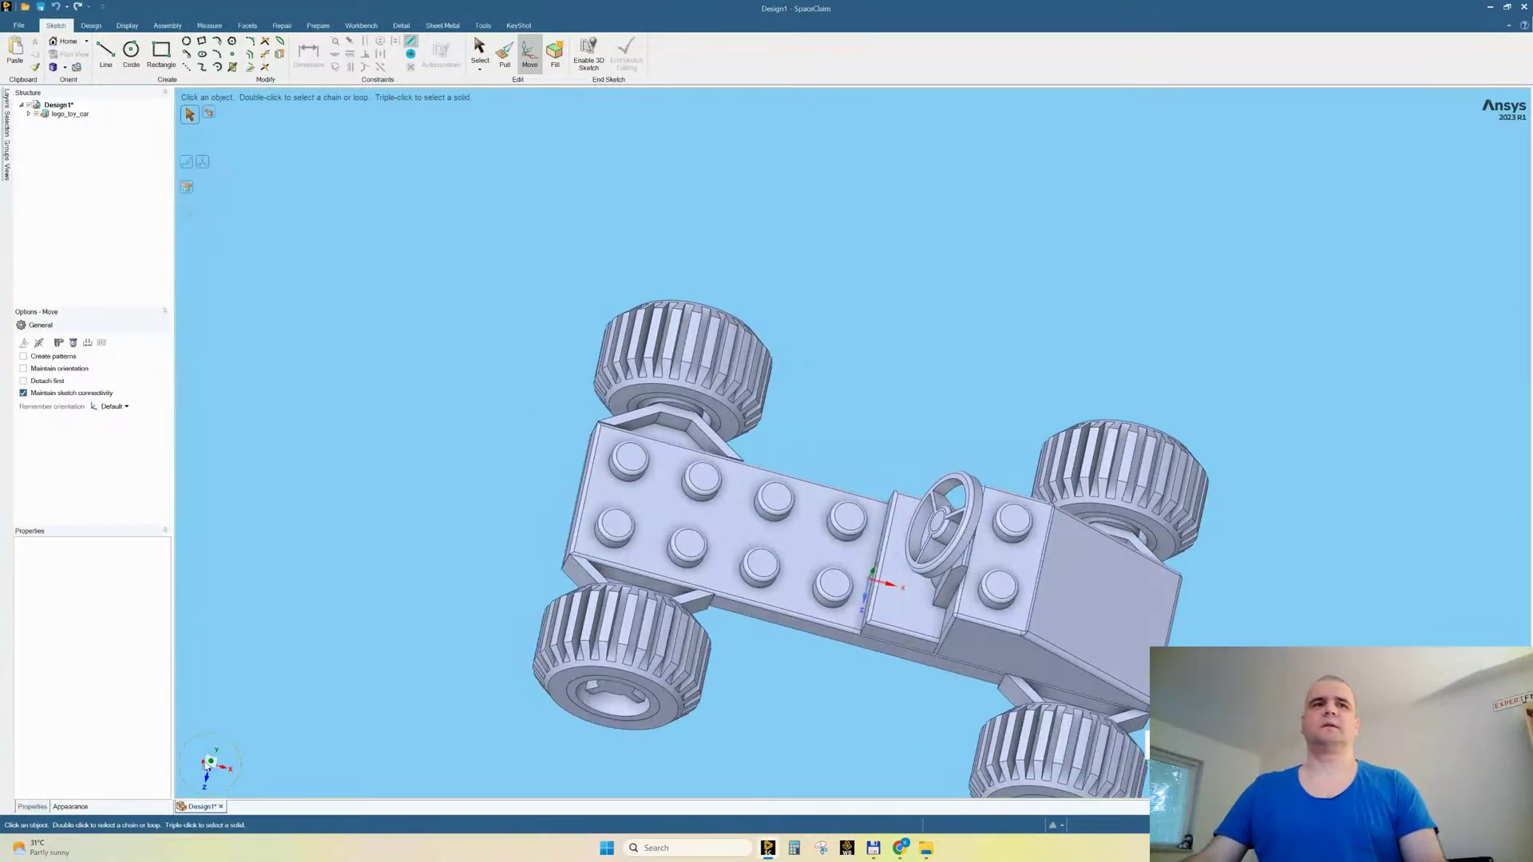
{"action": "left_click", "coordinate": [209, 762]}
{"action": "left_click_drag", "start_coordinate": [592, 493], "coordinate": [732, 595]}
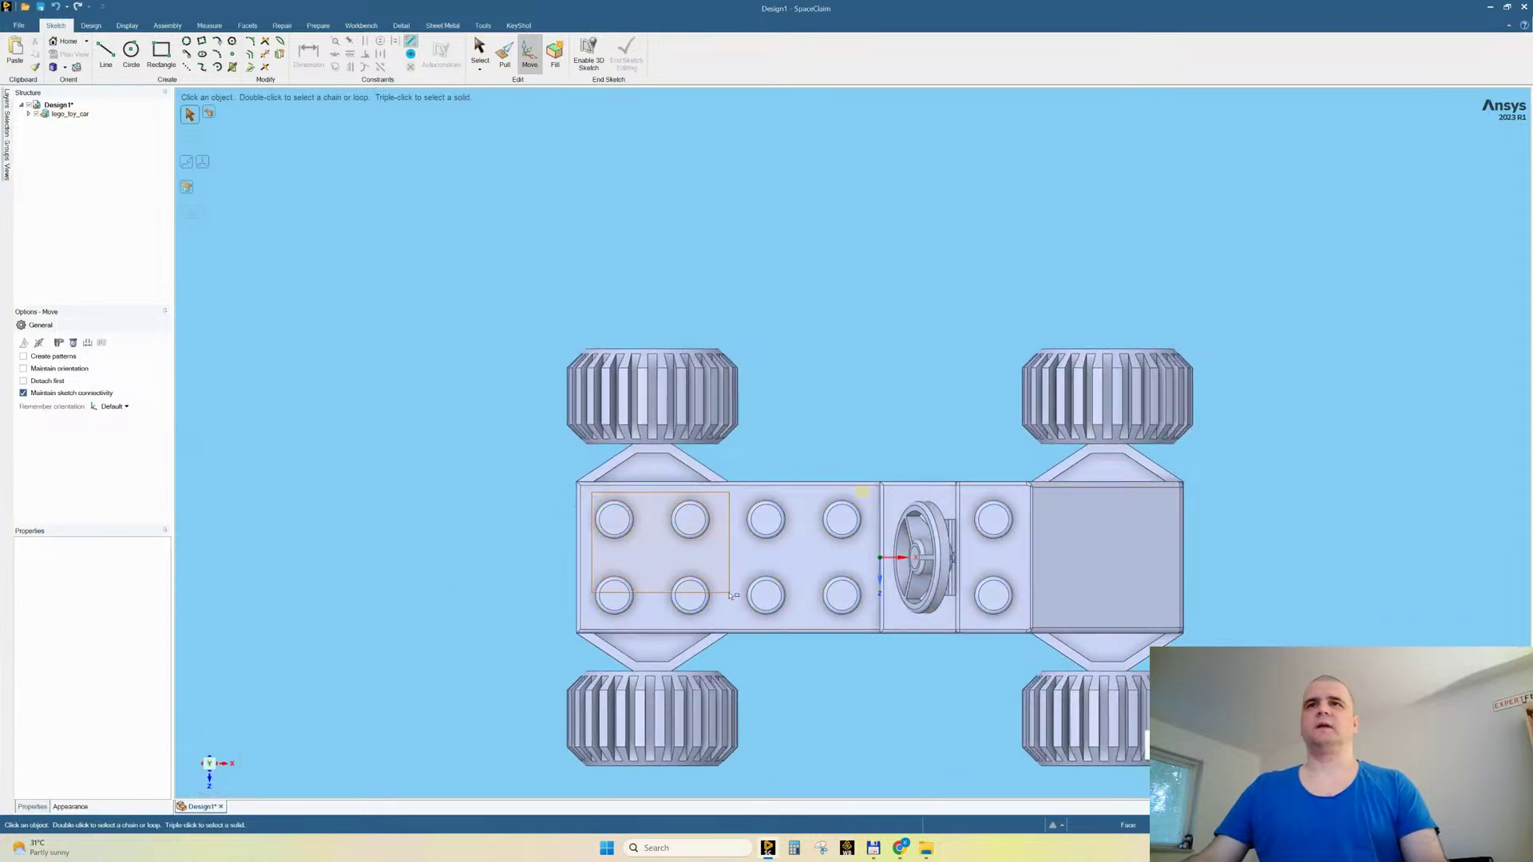
{"action": "left_click_drag", "start_coordinate": [866, 618], "coordinate": [868, 620]}
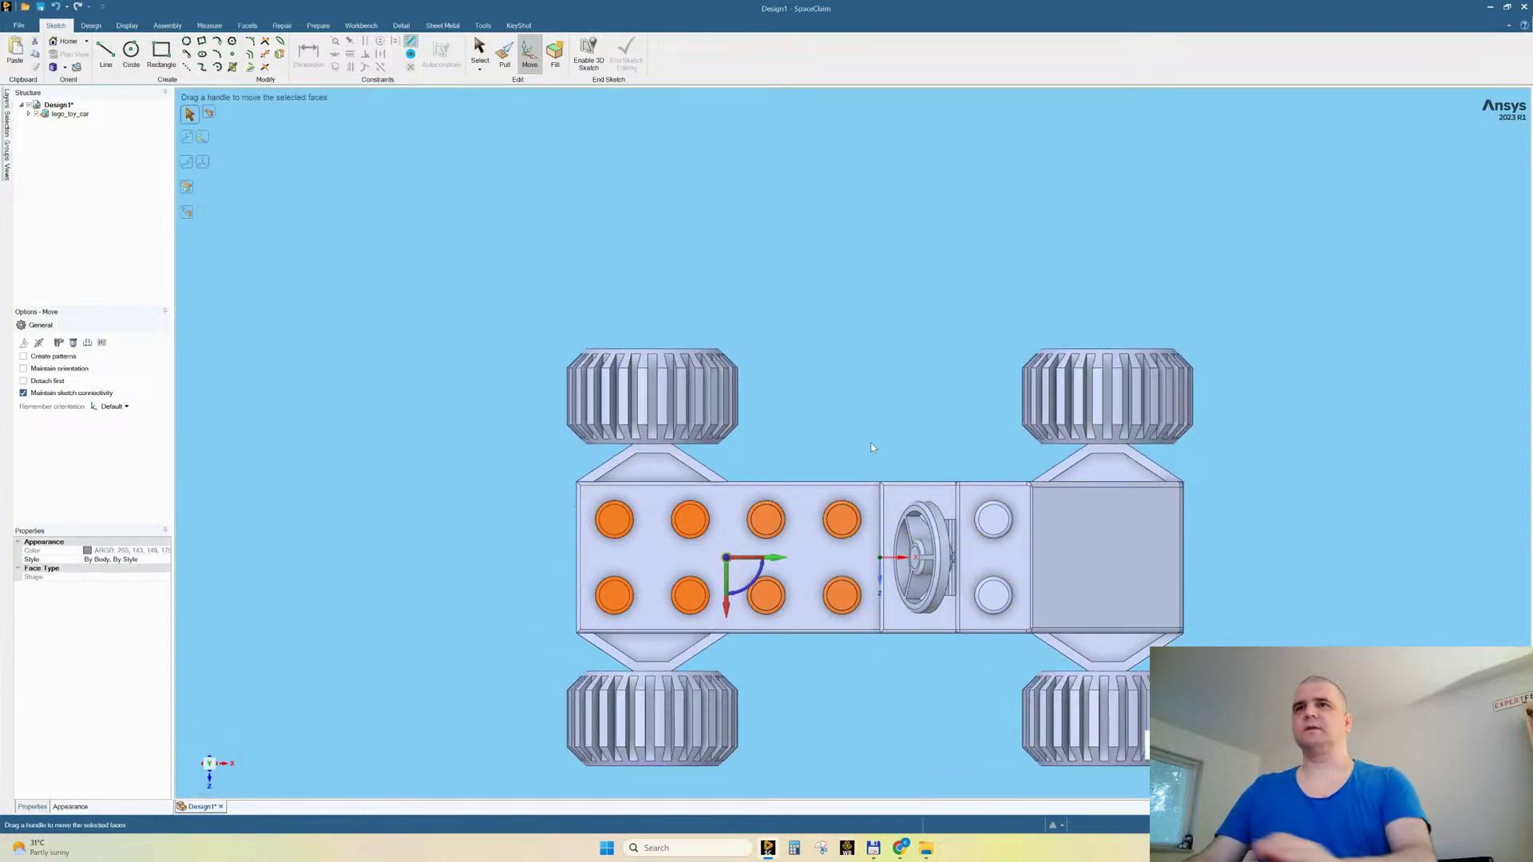
{"action": "key", "text": "Delete"}
Step: Delete the two studs on the front brick and the leftover circular features on the base plate and front brick
{"action": "left_click_drag", "start_coordinate": [970, 495], "coordinate": [1001, 543]}
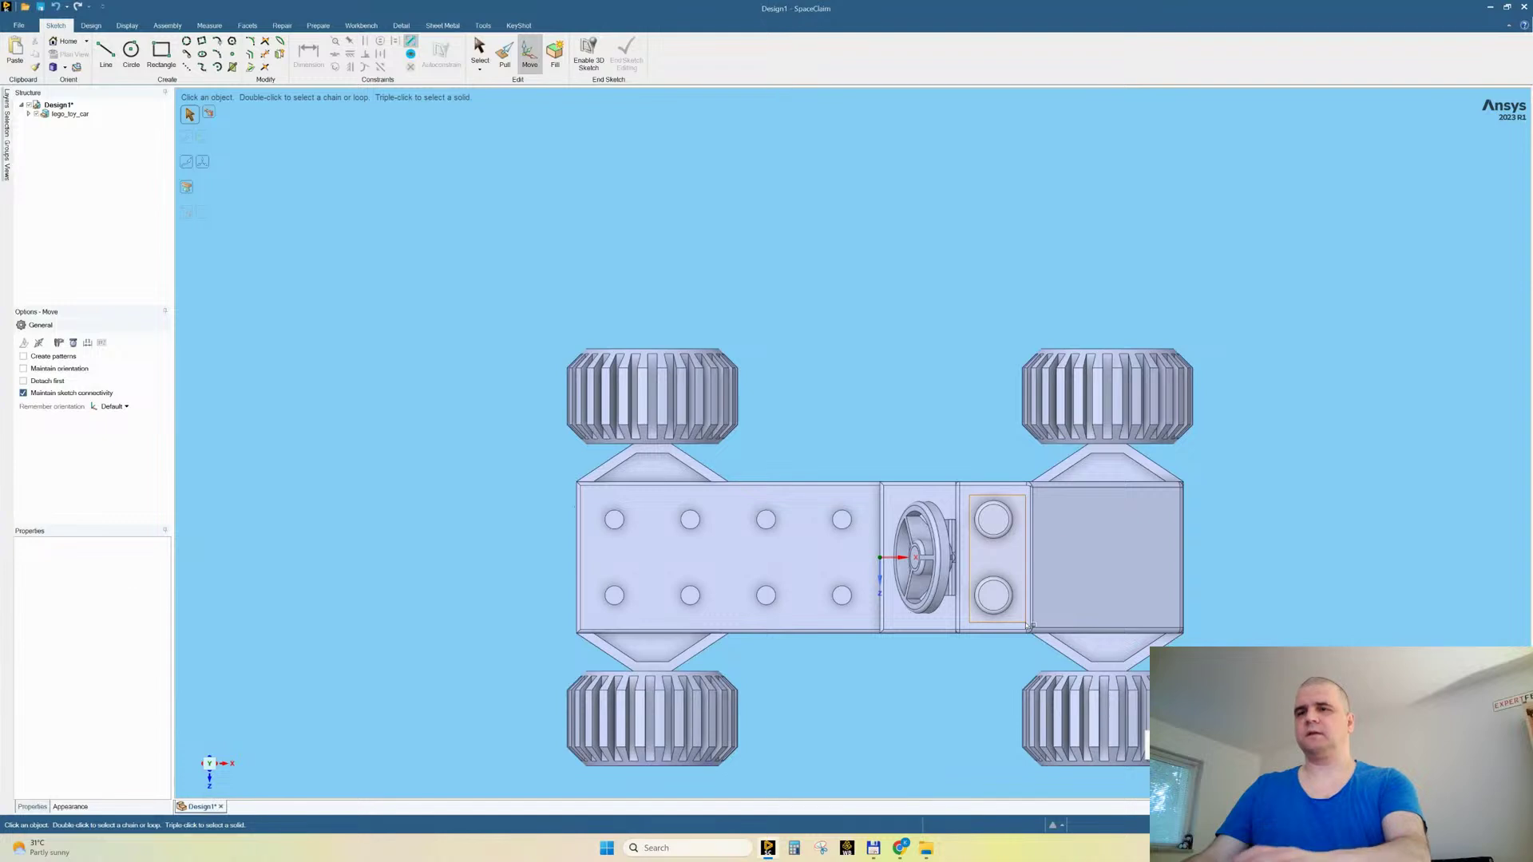
{"action": "left_click_drag", "start_coordinate": [1029, 627], "coordinate": [1030, 627]}
{"action": "key", "text": "Delete"}
{"action": "triple_click", "coordinate": [587, 511]}
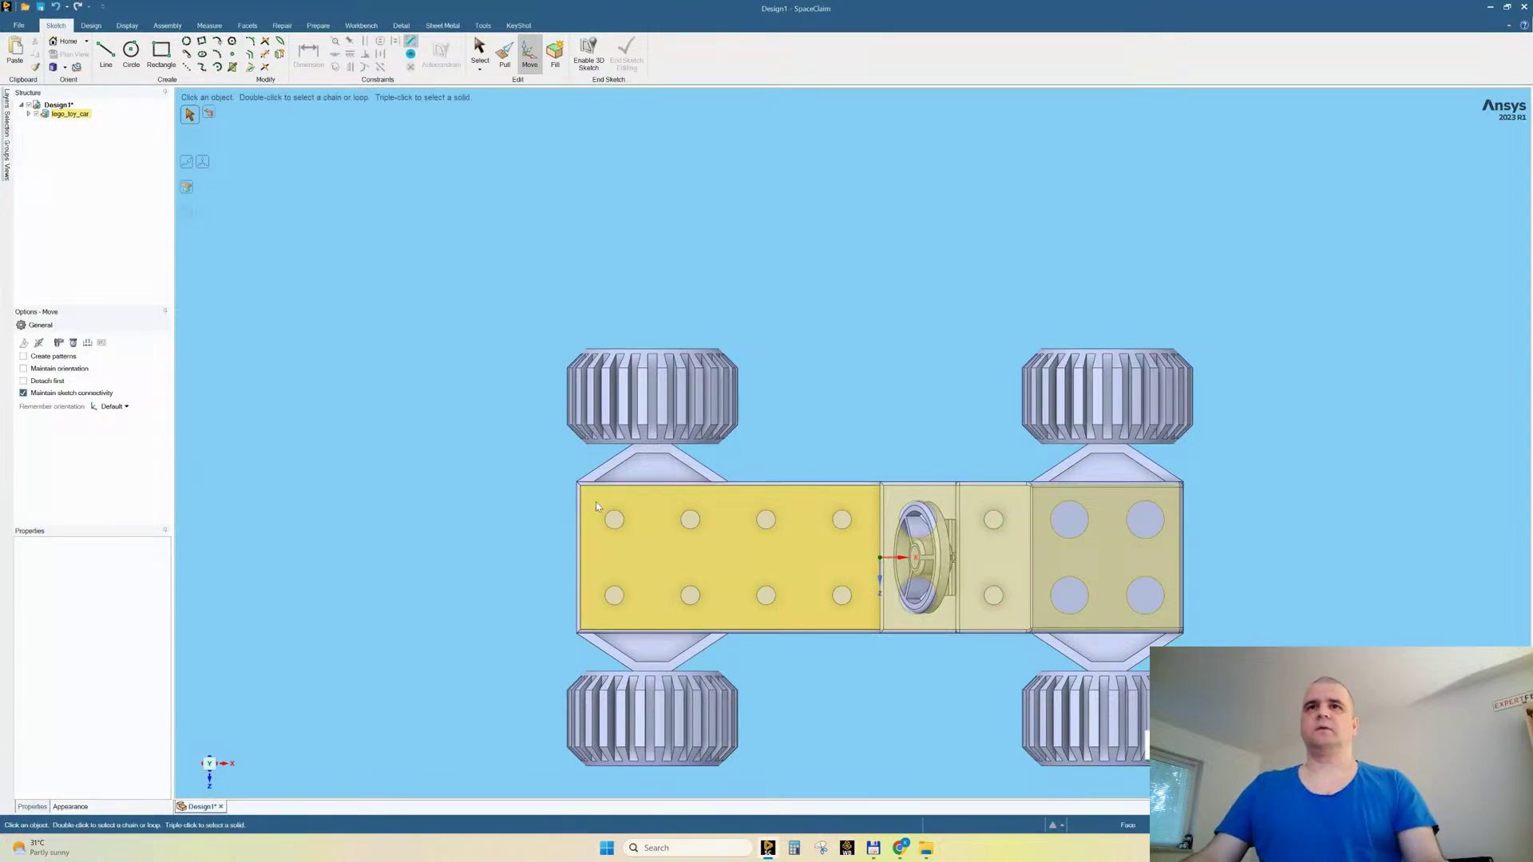
{"action": "left_click_drag", "start_coordinate": [595, 503], "coordinate": [856, 624]}
{"action": "key", "text": "Delete"}
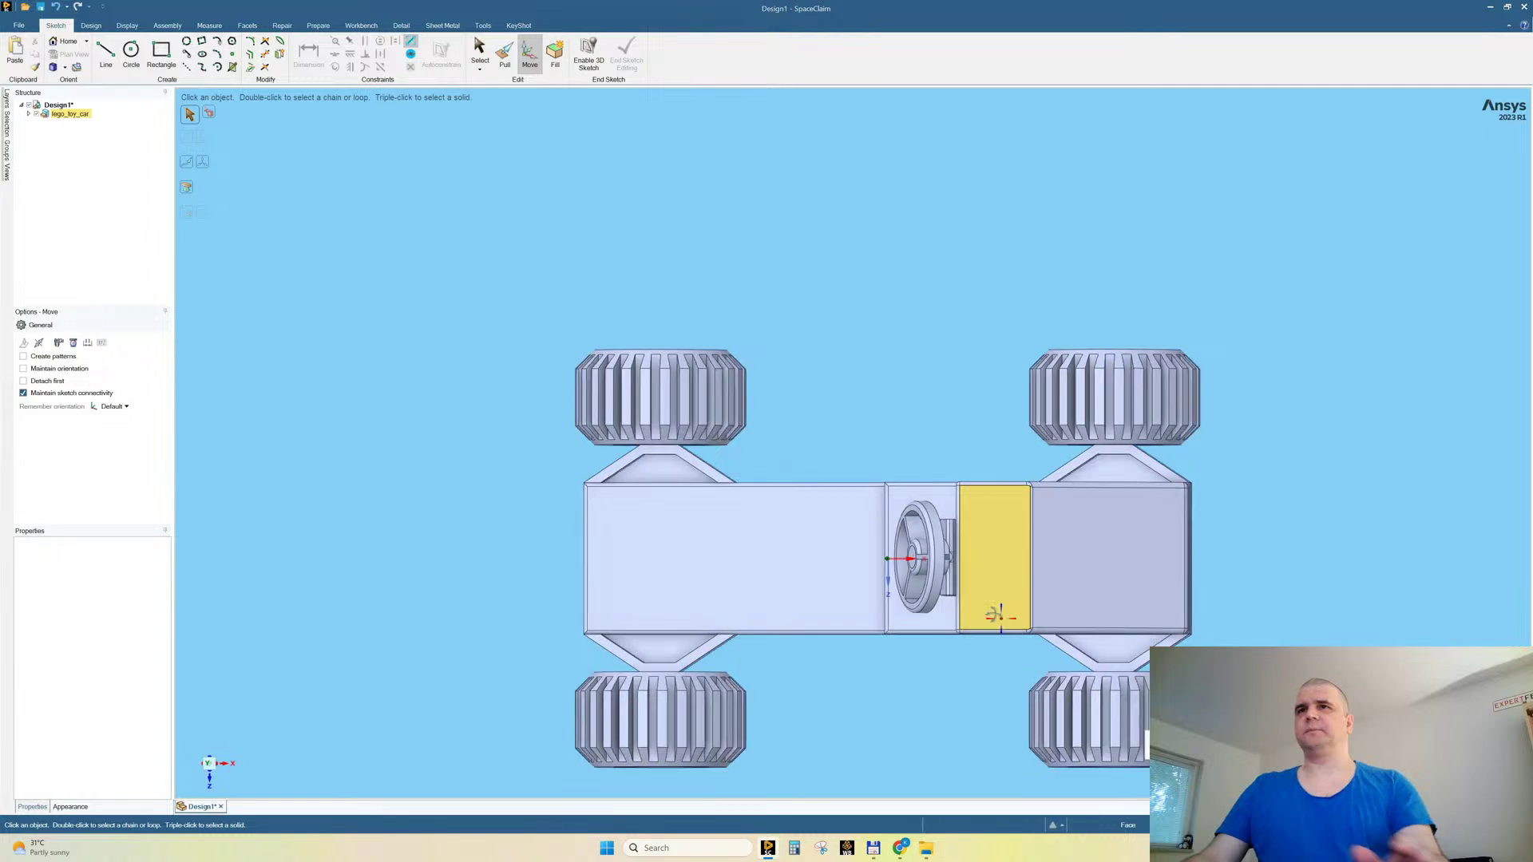
Step: Delete the steering wheel rim and spokes, keeping the steering column
{"action": "middle_click_drag", "start_coordinate": [1007, 615], "coordinate": [1013, 530]}
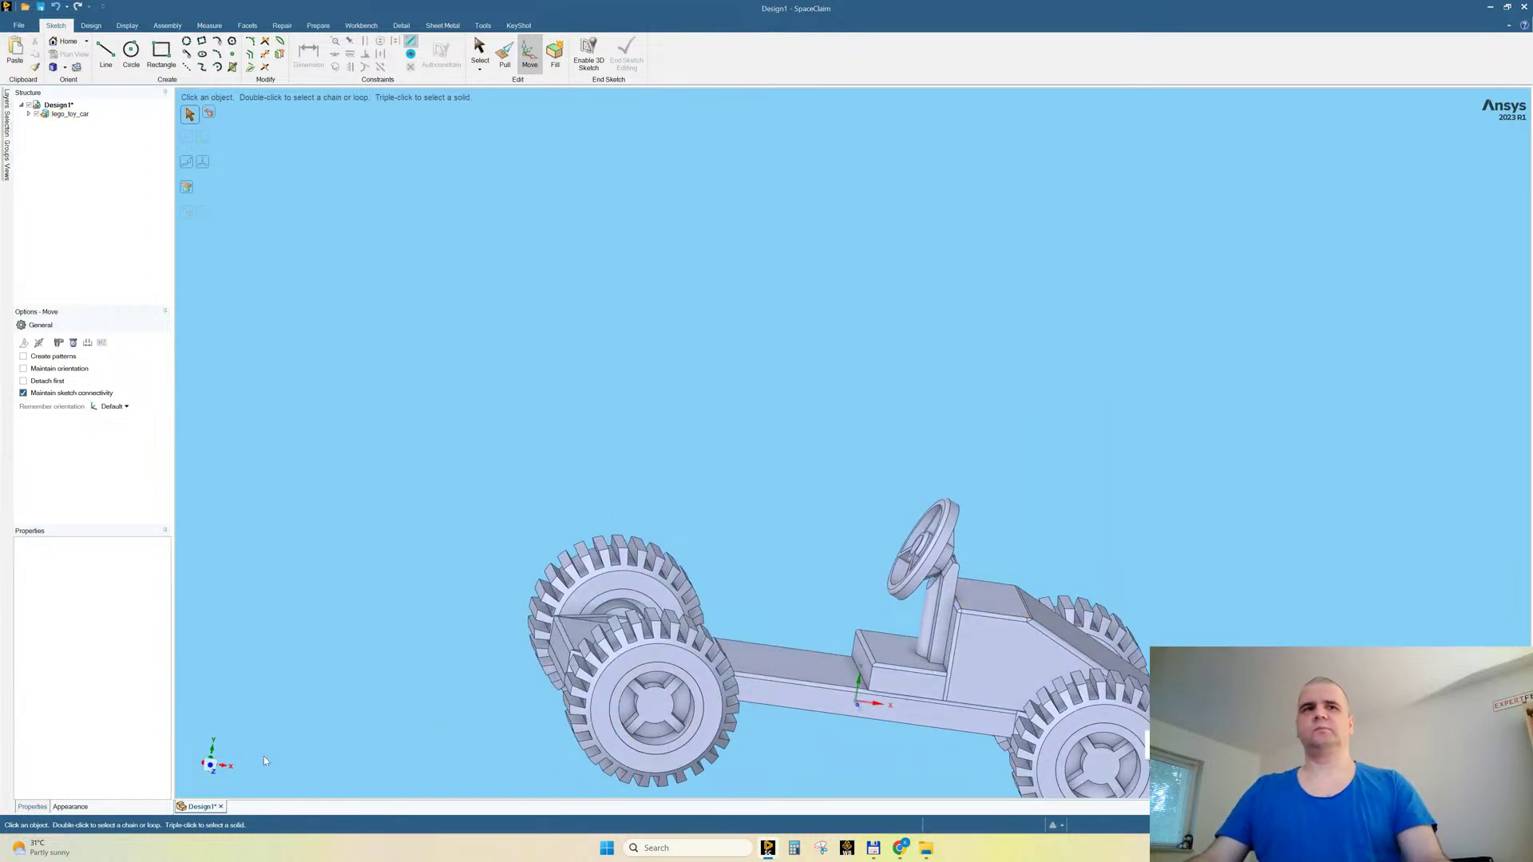
{"action": "left_click", "coordinate": [207, 776]}
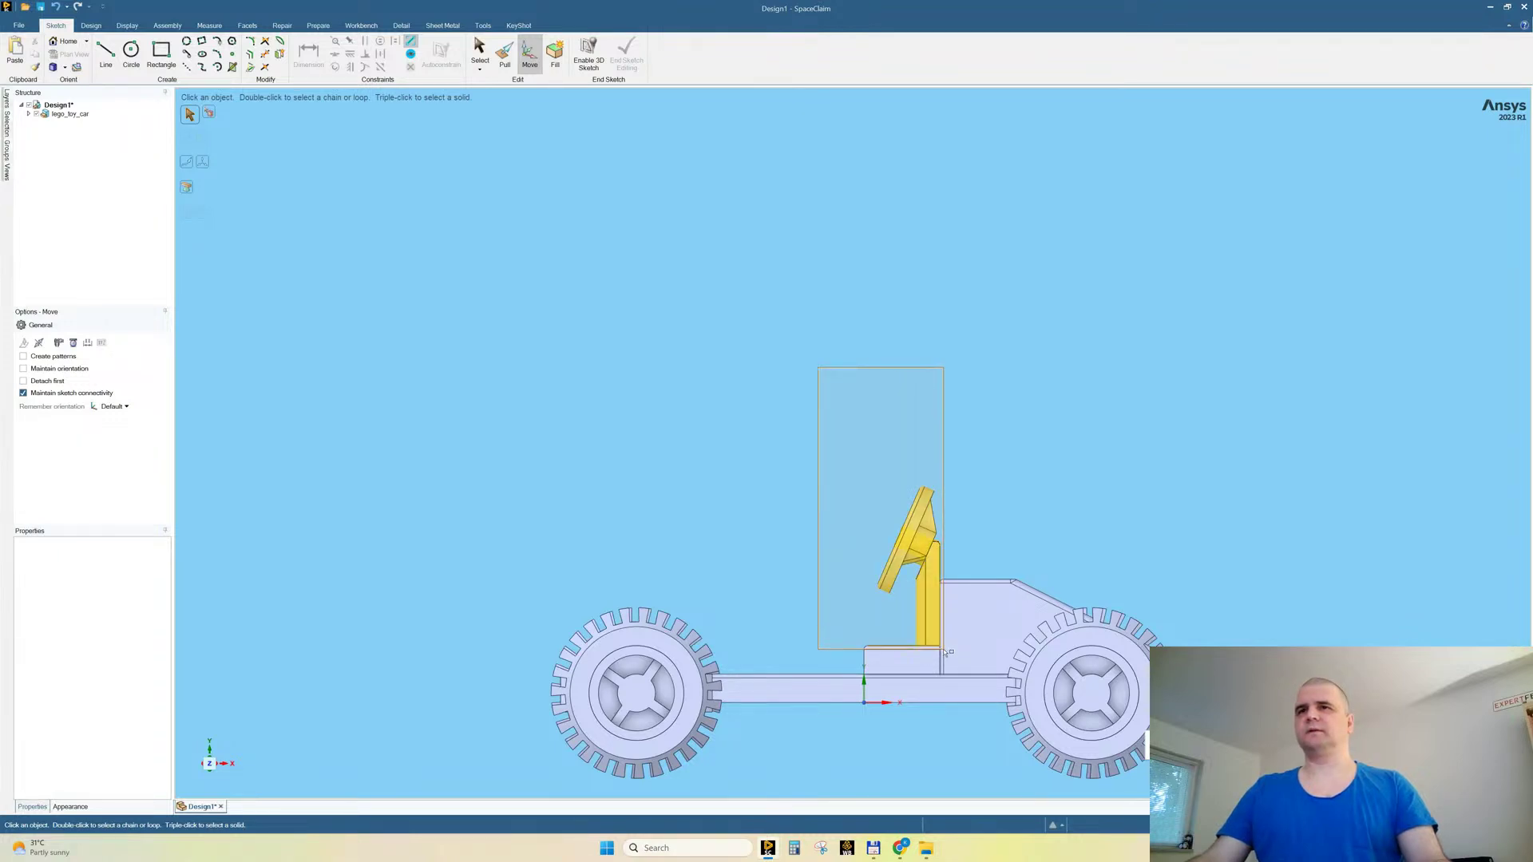
{"action": "left_click_drag", "start_coordinate": [949, 643], "coordinate": [950, 643]}
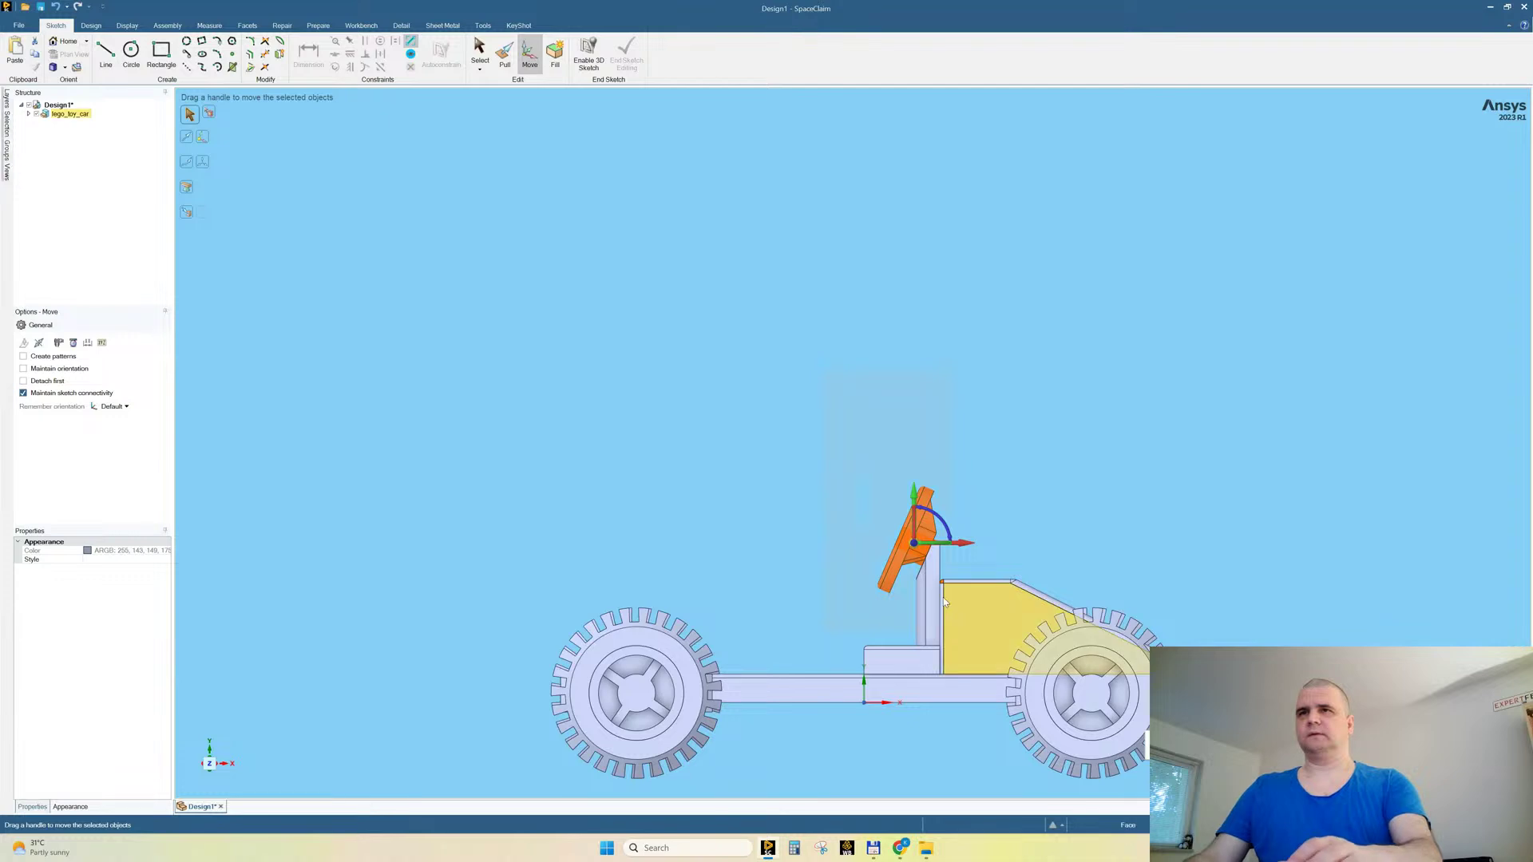
{"action": "left_click", "coordinate": [795, 378]}
{"action": "left_click", "coordinate": [907, 555]}
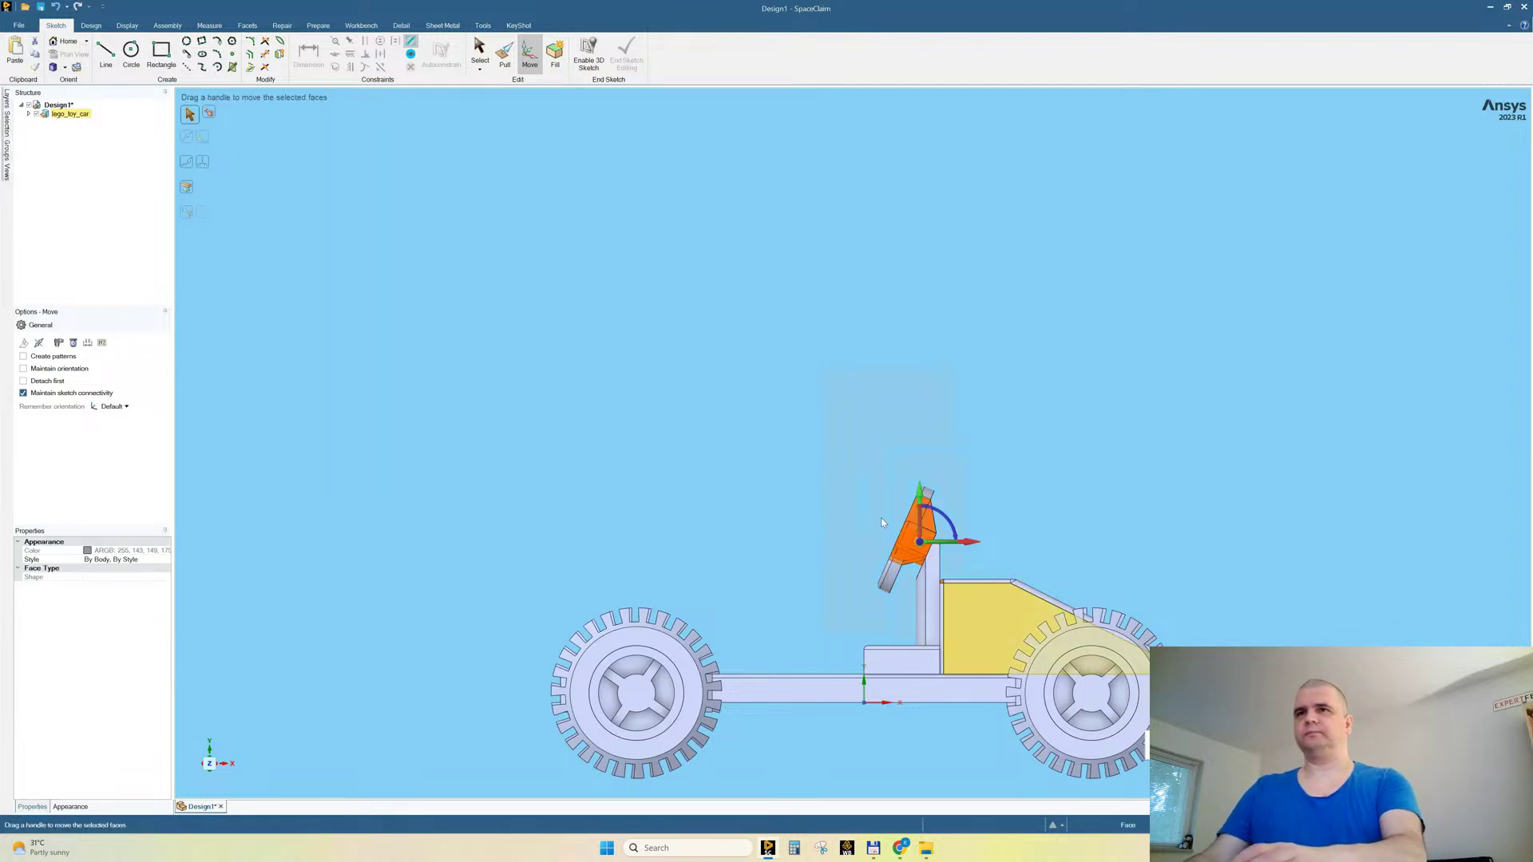
{"action": "left_click_drag", "start_coordinate": [950, 645], "coordinate": [964, 664]}
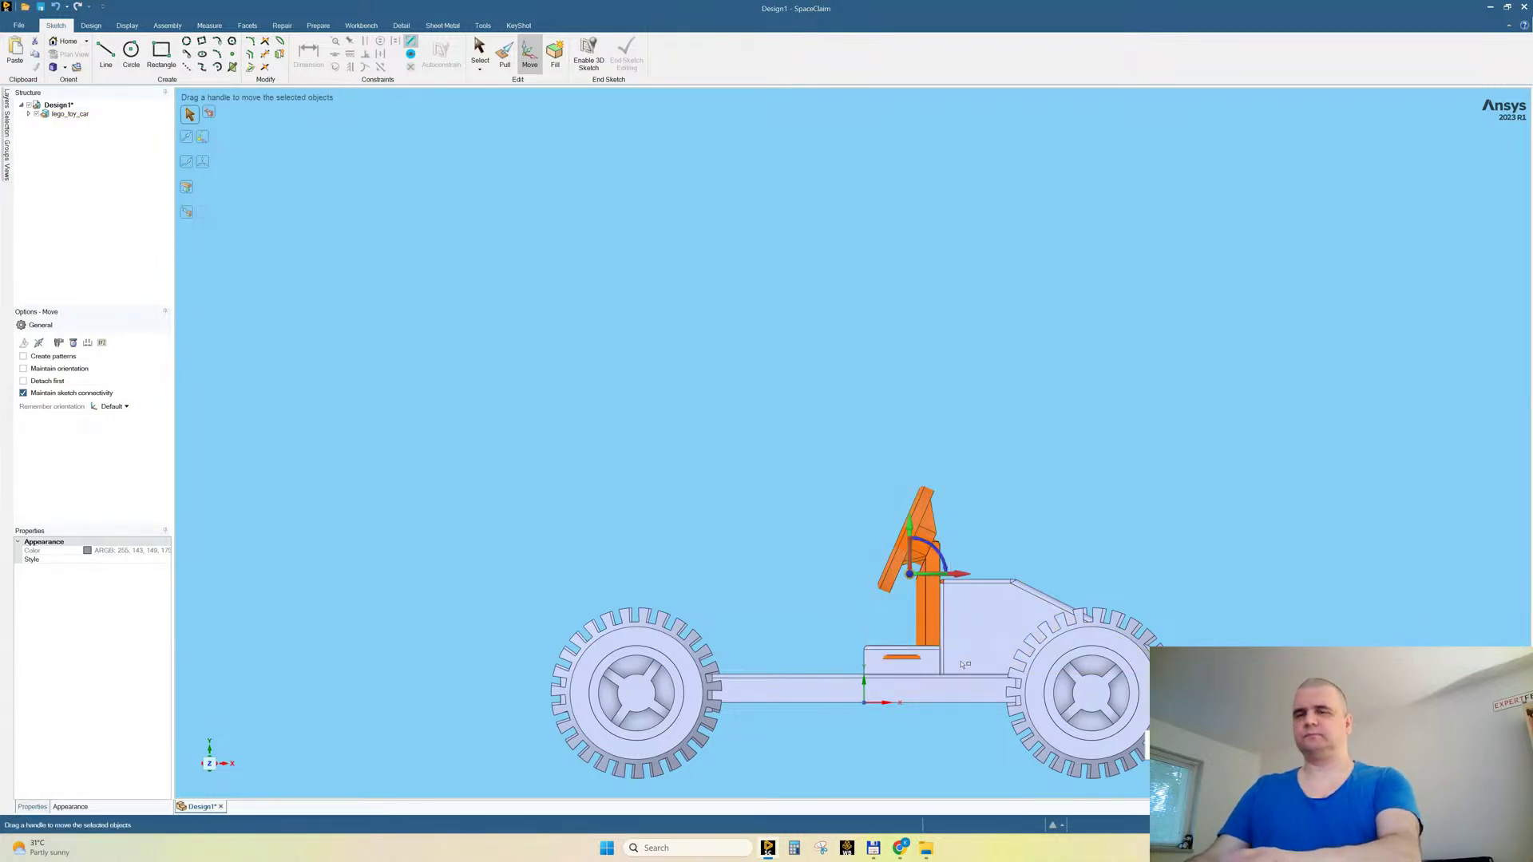
{"action": "key", "text": "ctrl+z"}
{"action": "left_click", "coordinate": [832, 437]}
Step: Delete the steering shaft stub and the angled features at the top of the steering column
{"action": "middle_click_drag", "start_coordinate": [832, 437], "coordinate": [859, 515]}
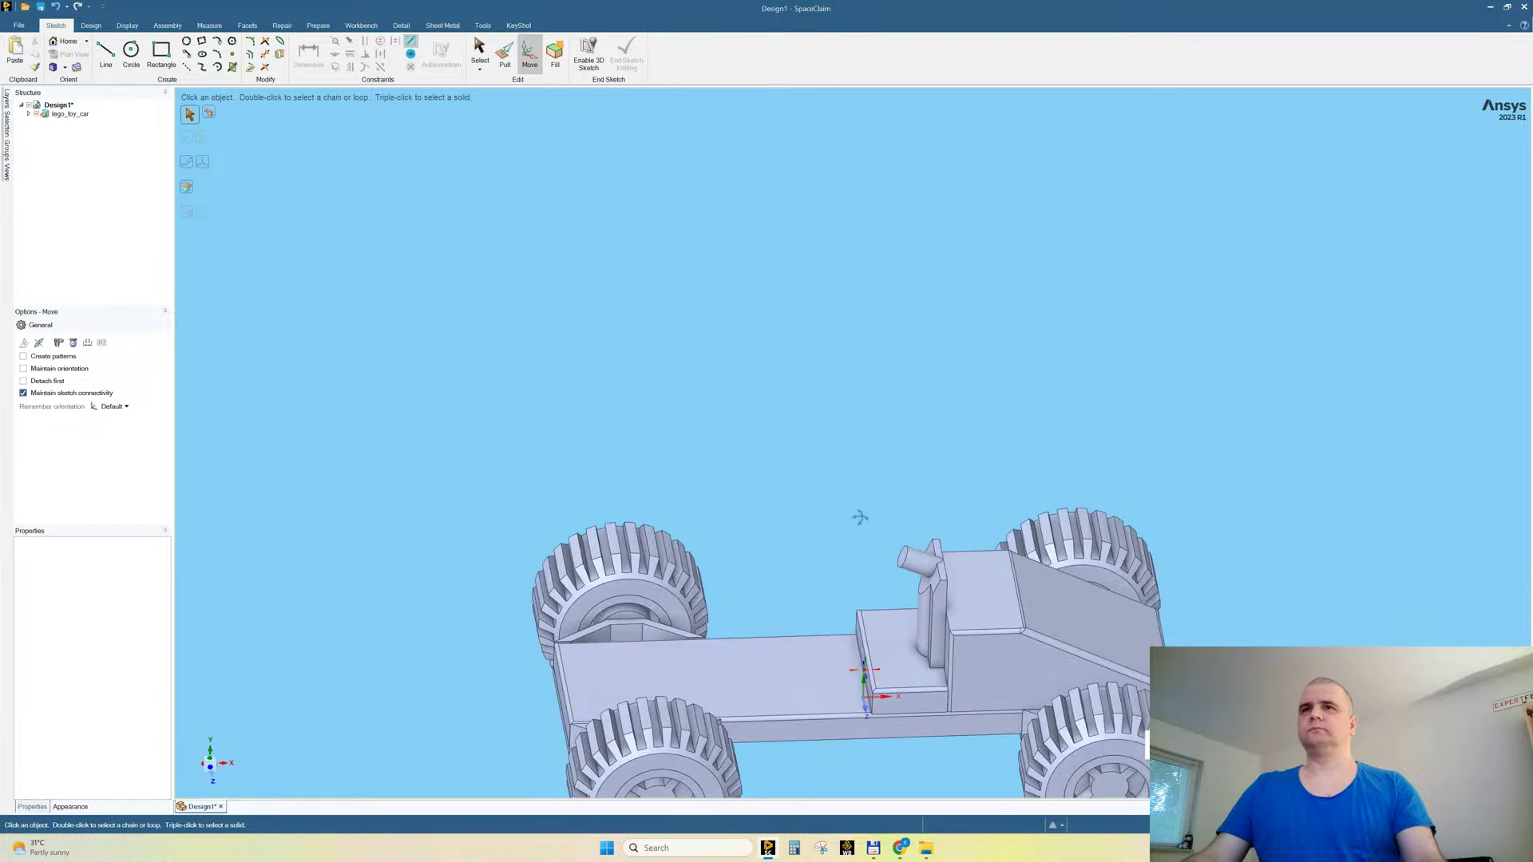
{"action": "left_click_drag", "start_coordinate": [849, 511], "coordinate": [959, 615]}
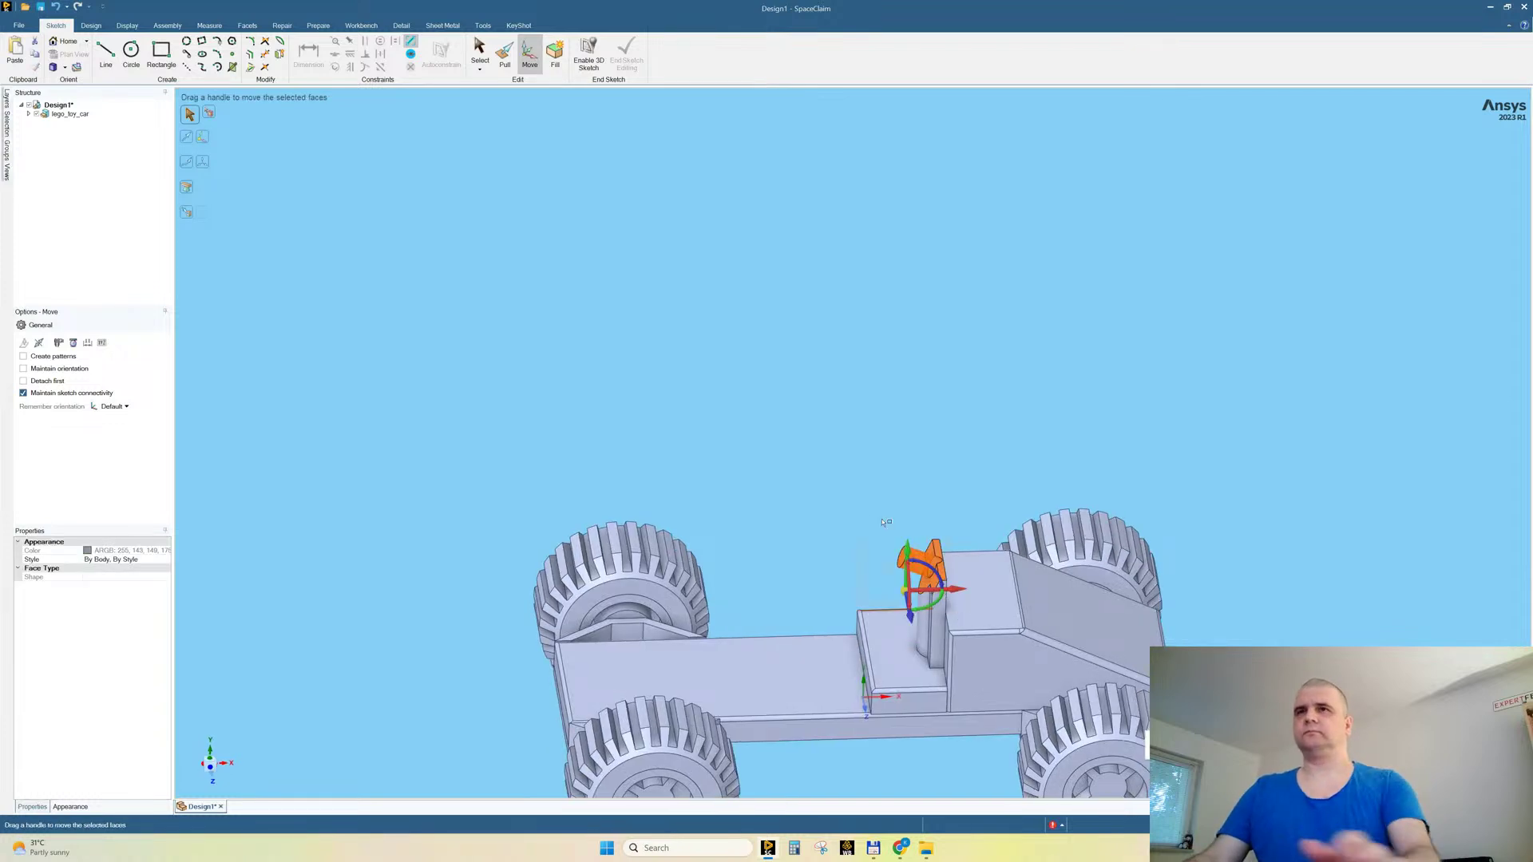
{"action": "key", "text": "Delete"}
{"action": "key", "text": "Escape"}
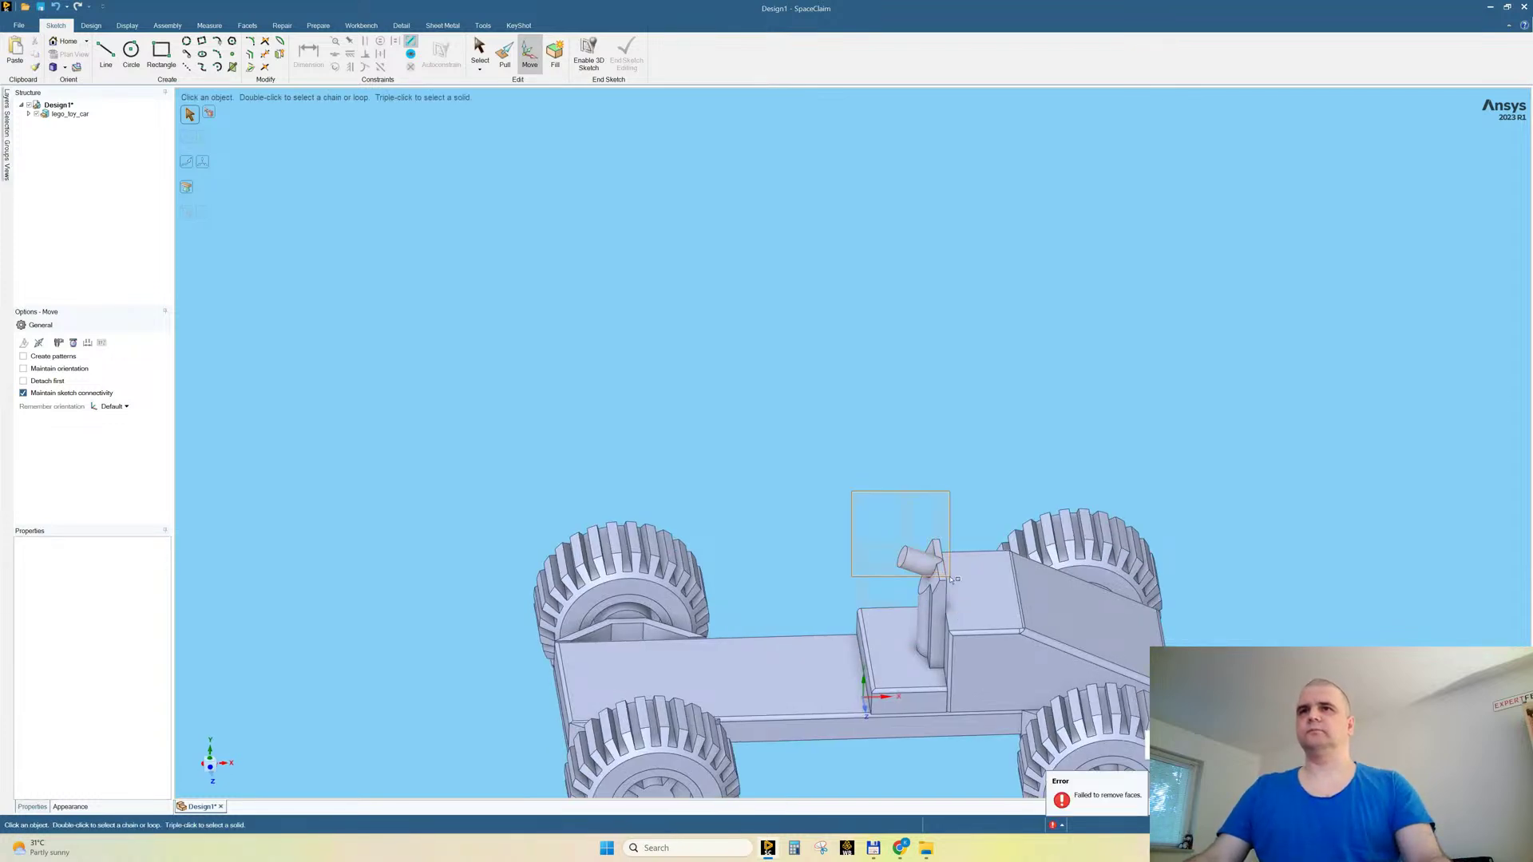
{"action": "left_click_drag", "start_coordinate": [953, 578], "coordinate": [954, 581]}
{"action": "key", "text": "Delete"}
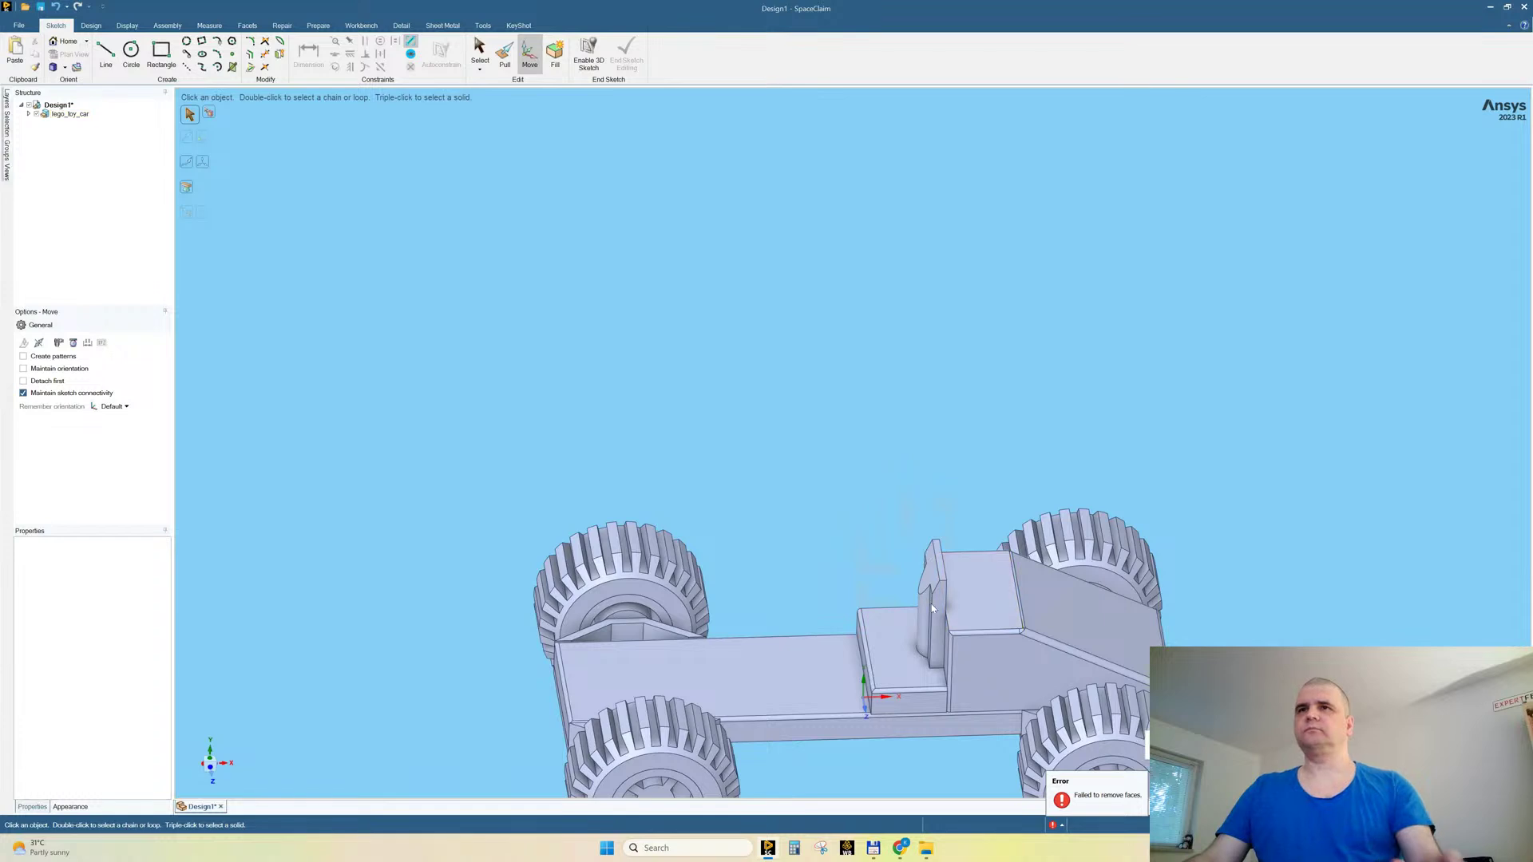
Step: Delete the steering column so the seat block has a plain flat top
{"action": "scroll", "coordinate": [931, 604], "scroll_direction": "up", "scroll_amount": 3}
{"action": "left_click", "coordinate": [929, 522]}
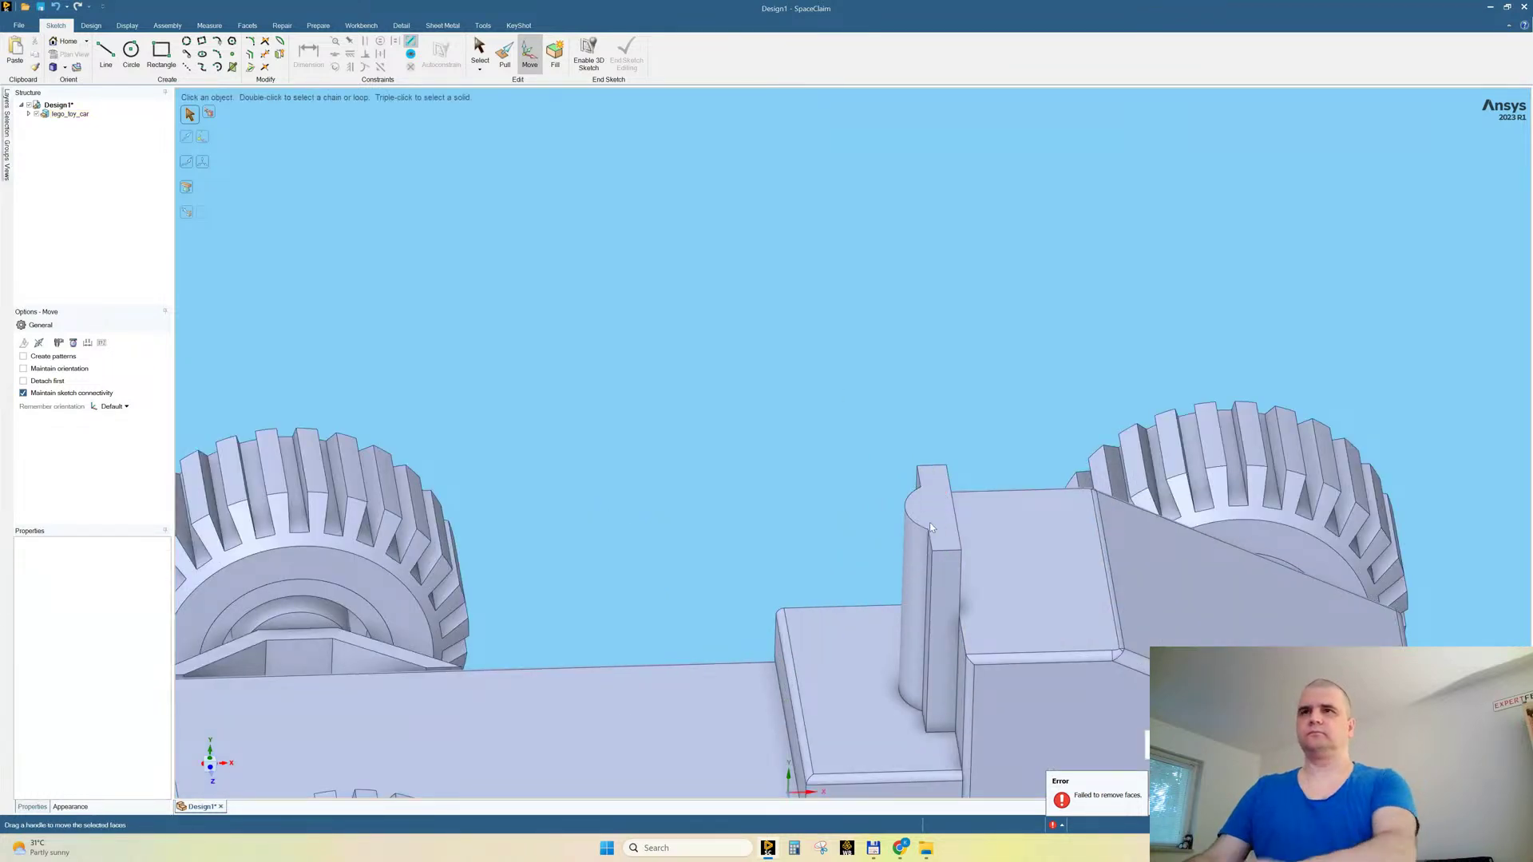
{"action": "left_click", "coordinate": [931, 502]}
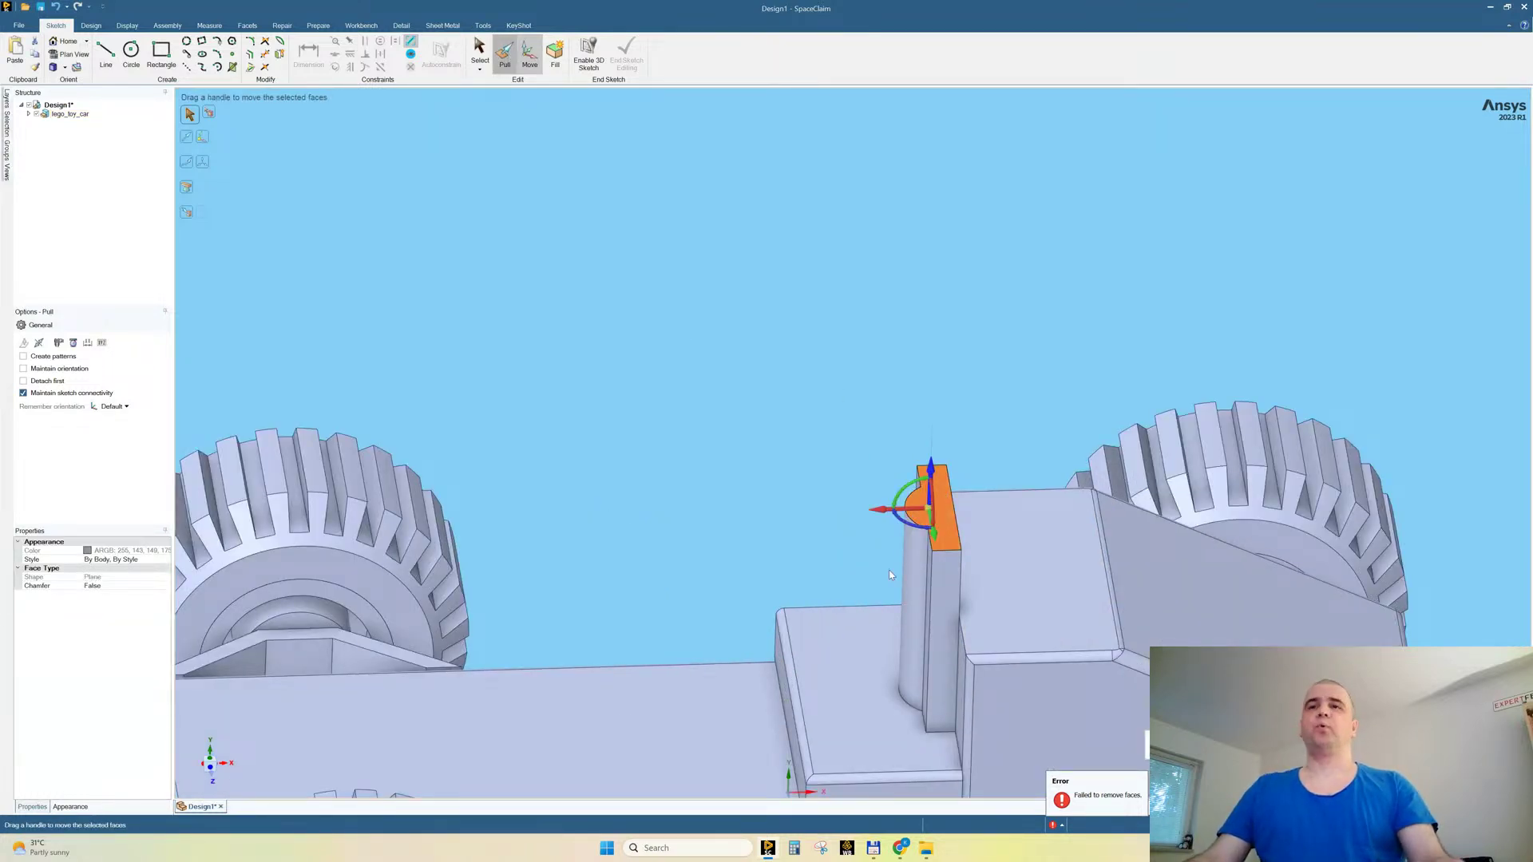
{"action": "key", "text": "p"}
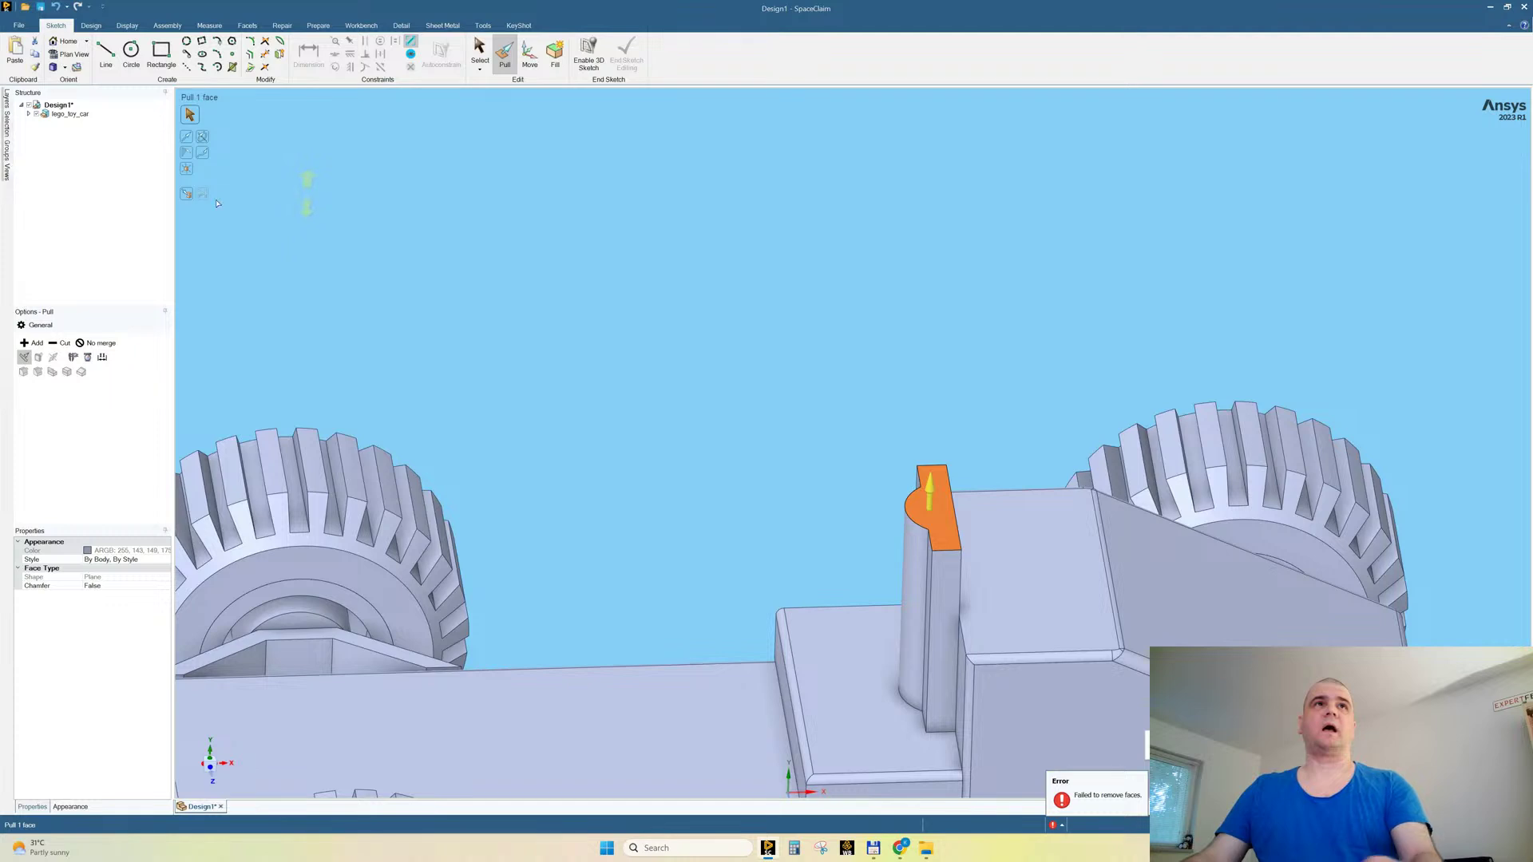
{"action": "key", "text": "Delete"}
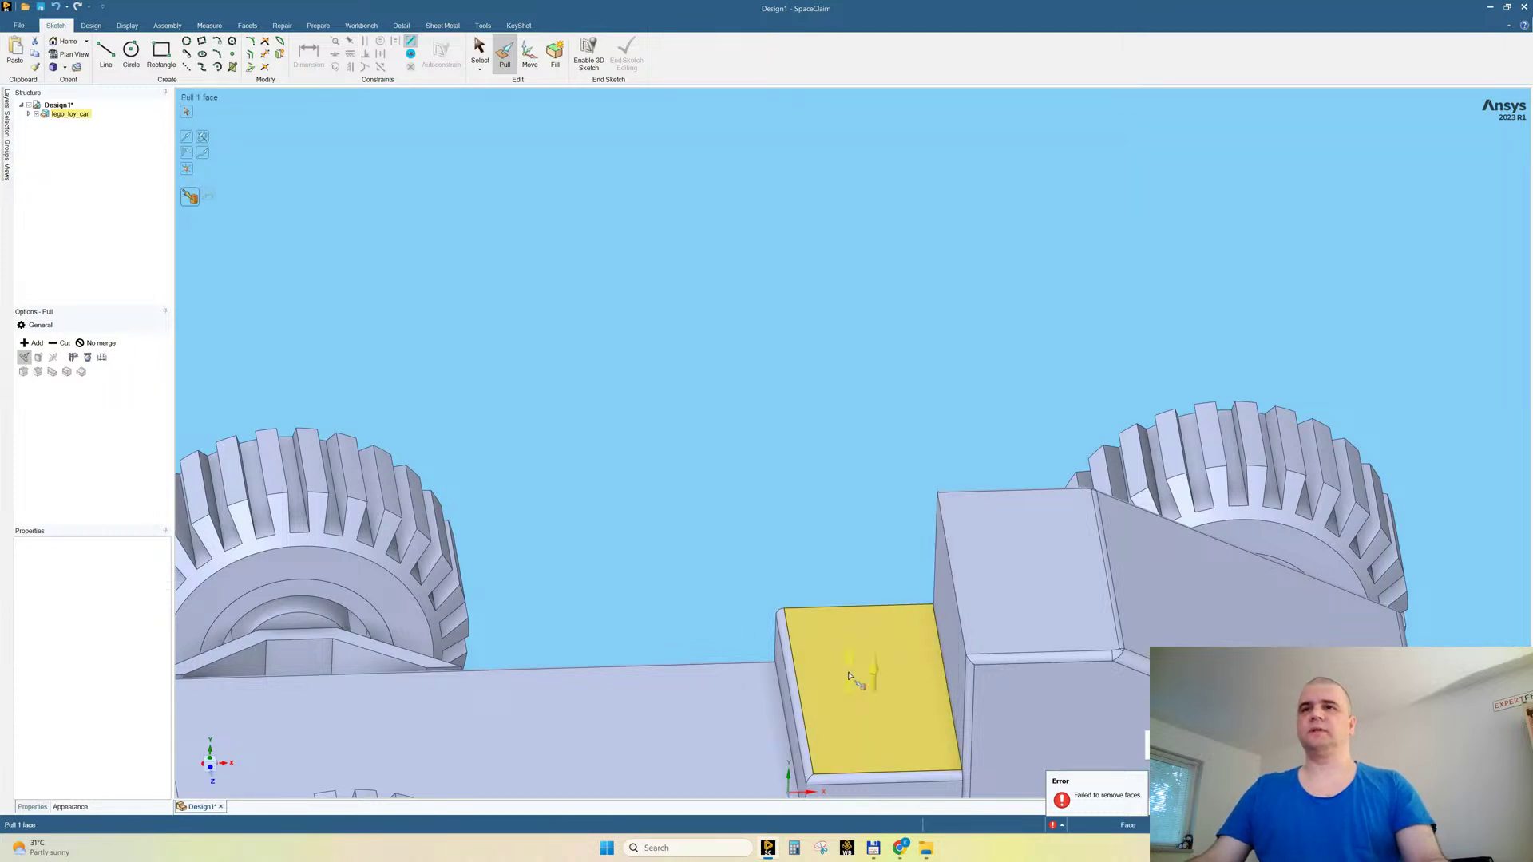
Step: Select all rounds up to 0.4 mm matching the seat block's edge round and delete them
{"action": "key", "text": "z"}
{"action": "key", "text": "s"}
{"action": "middle_click_drag", "start_coordinate": [751, 457], "coordinate": [747, 432]}
{"action": "scroll", "coordinate": [869, 557], "scroll_direction": "up", "scroll_amount": 5}
{"action": "scroll", "coordinate": [869, 556], "scroll_direction": "down", "scroll_amount": 5}
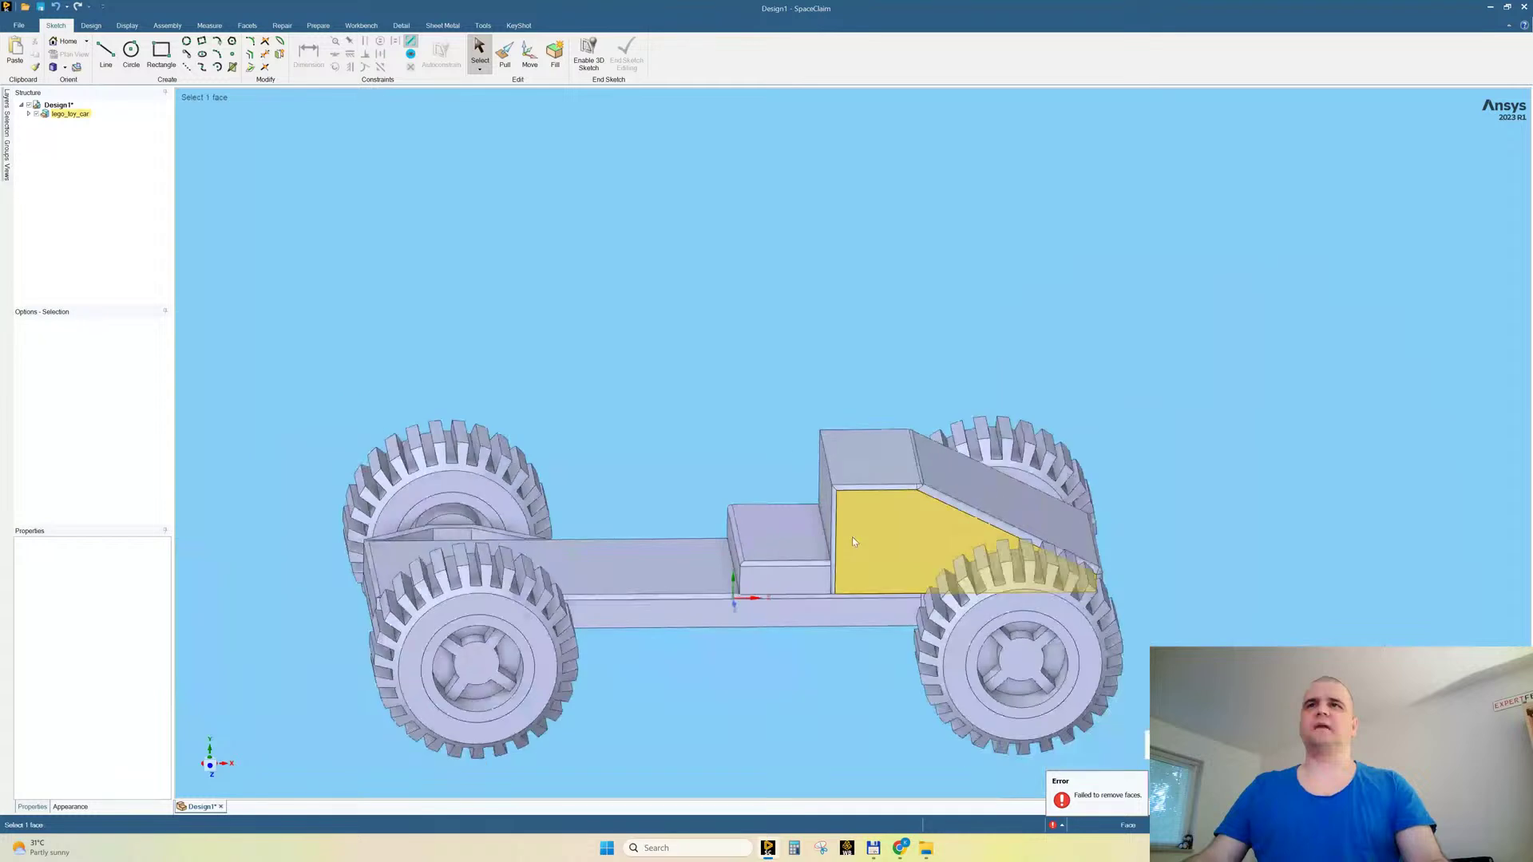
{"action": "left_click", "coordinate": [765, 565]}
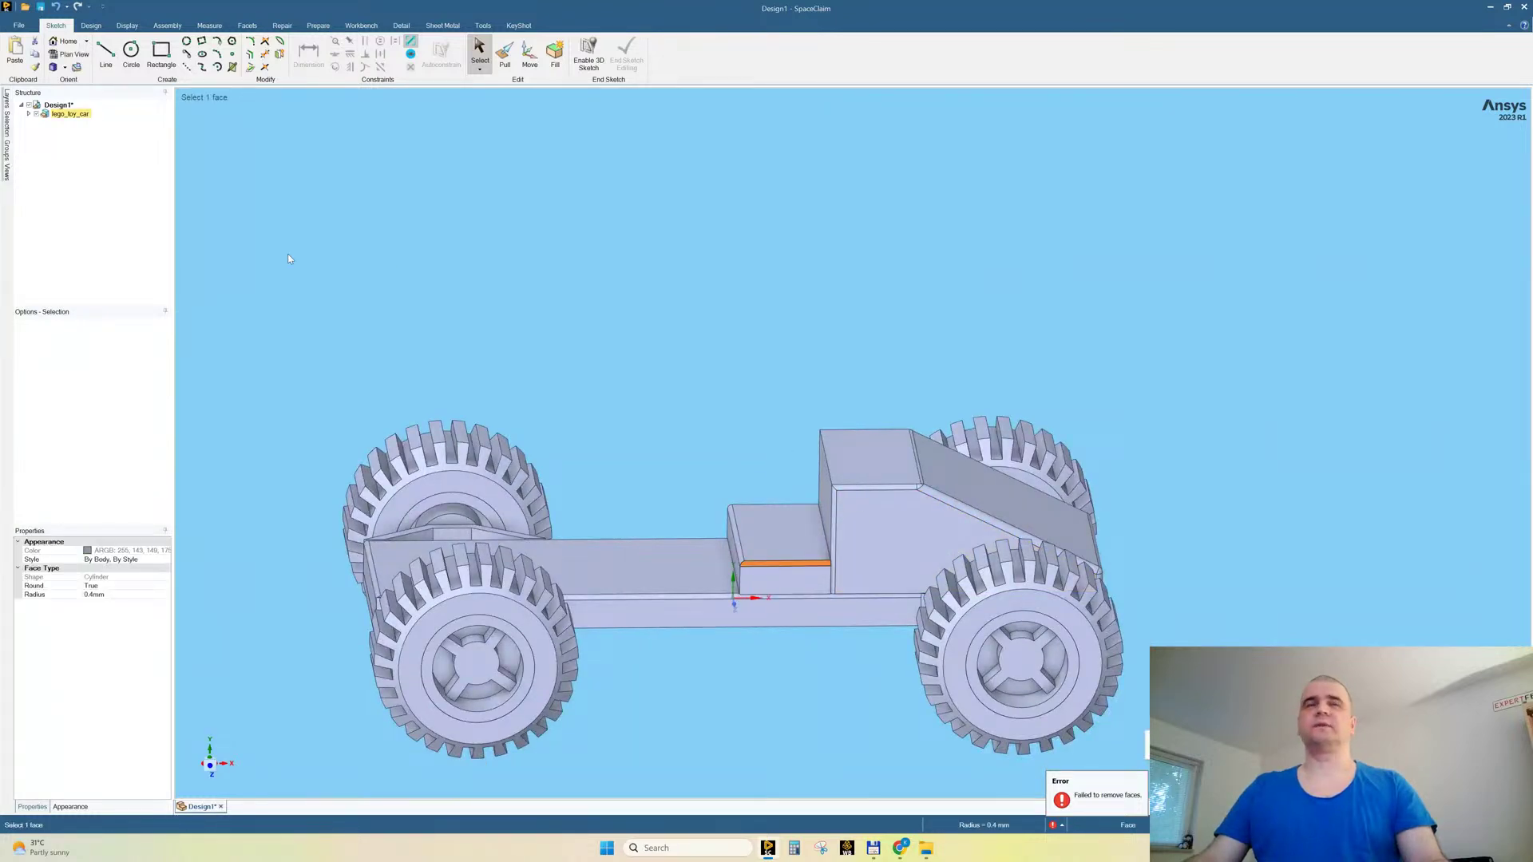
{"action": "left_click", "coordinate": [8, 132]}
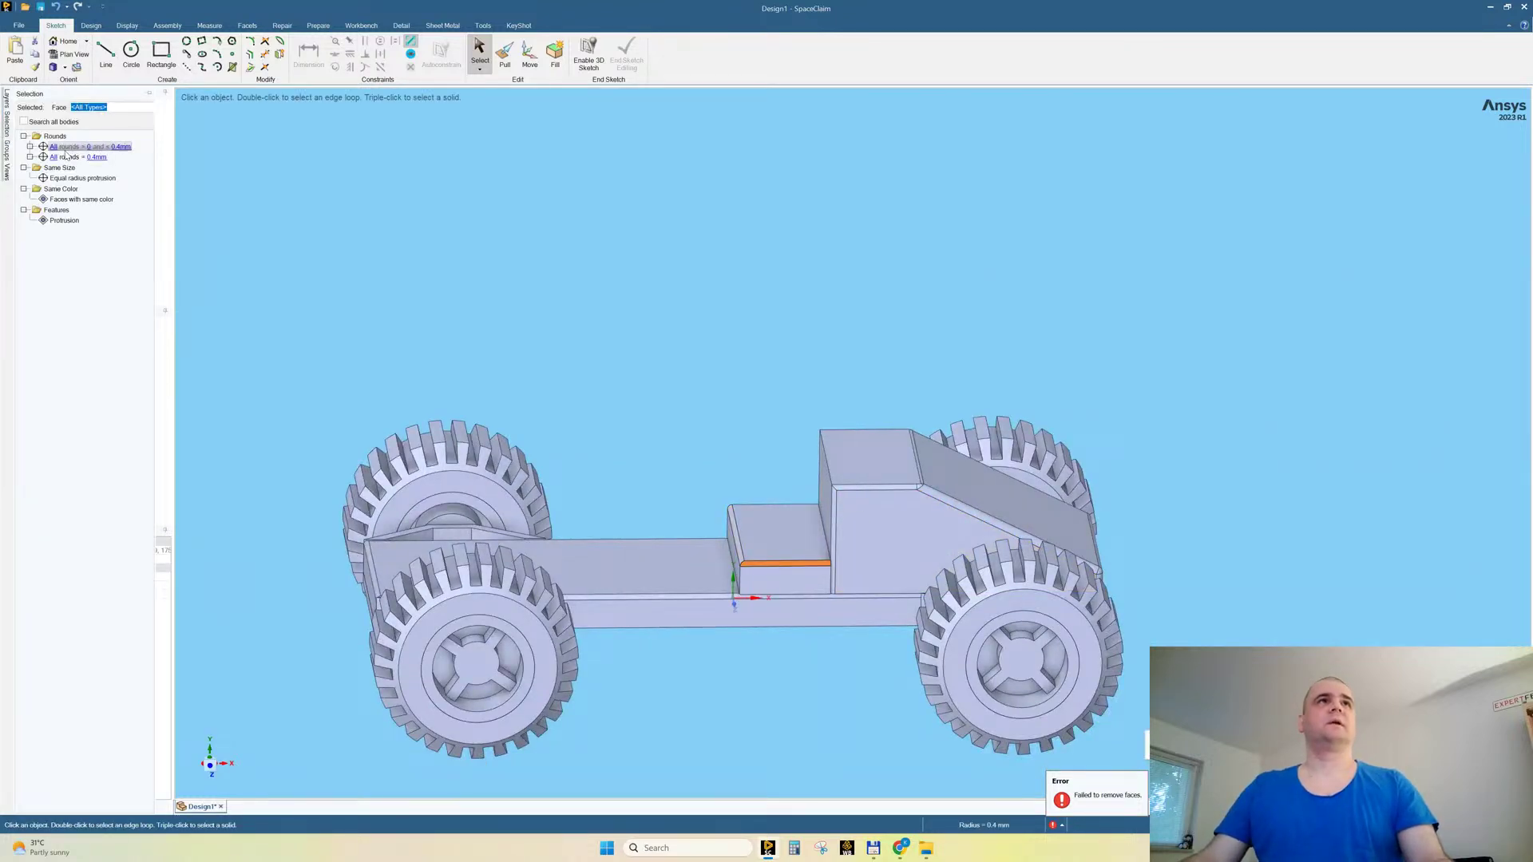
{"action": "left_click", "coordinate": [579, 324]}
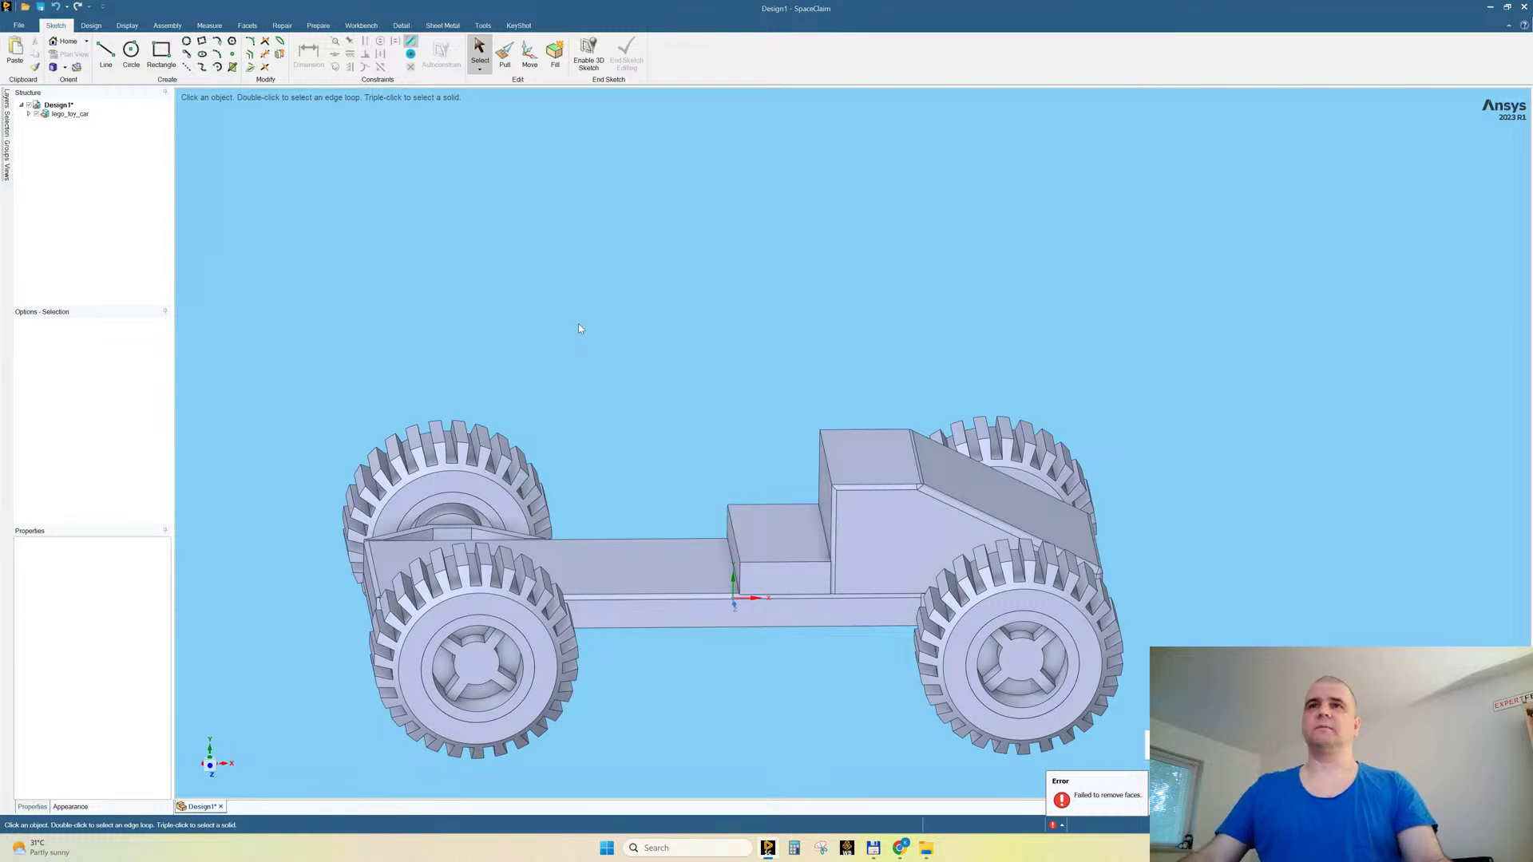
Step: Select all rounds up to 0.6 mm matching the front brick's sloped edge round and delete them
{"action": "left_click", "coordinate": [927, 492]}
{"action": "mouse_move", "coordinate": [9, 128]}
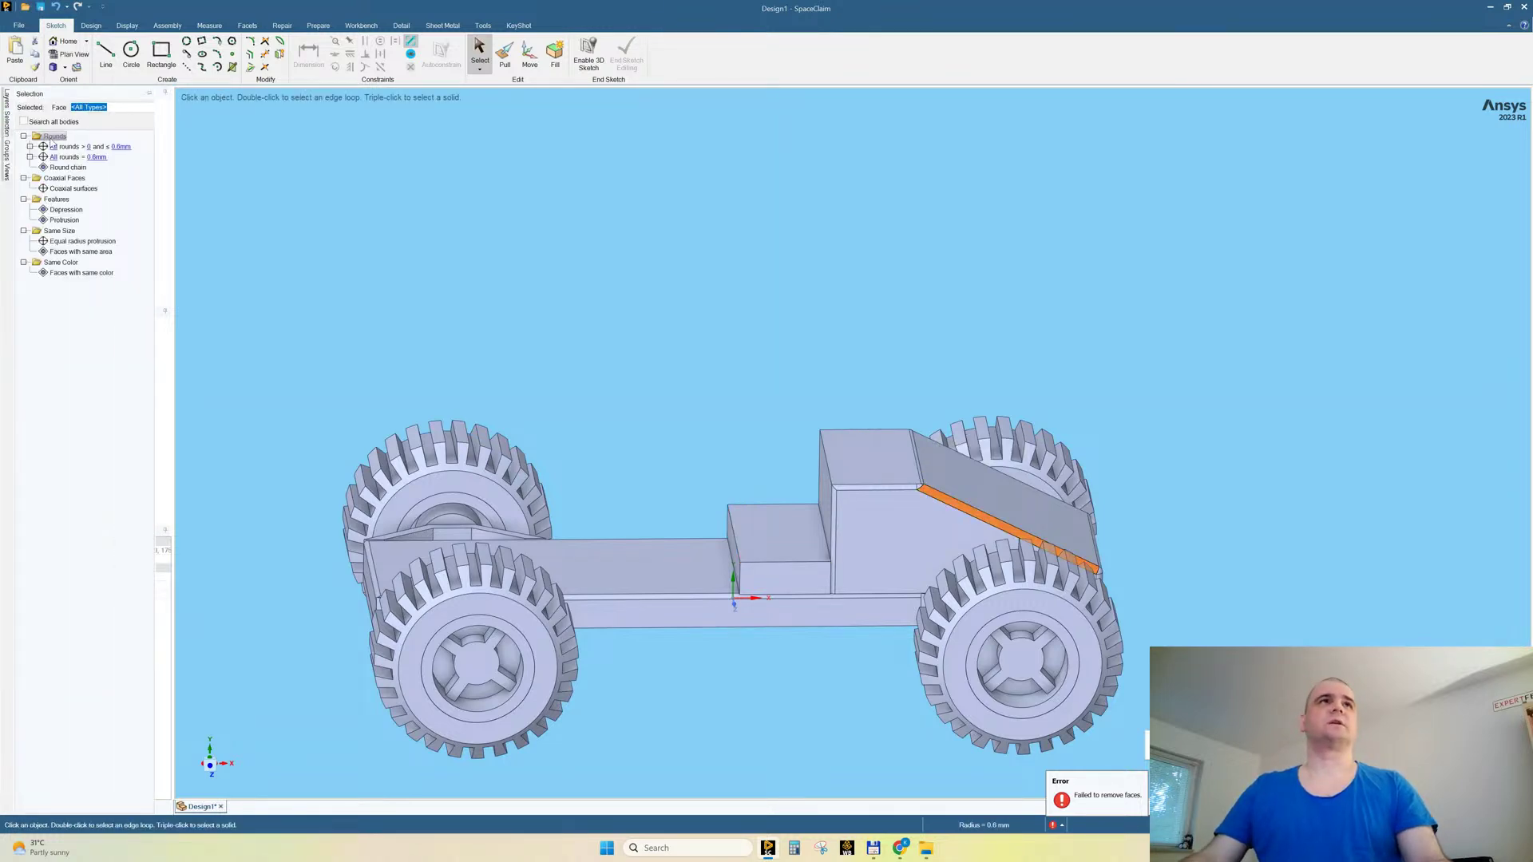
{"action": "left_click", "coordinate": [54, 146]}
{"action": "left_click", "coordinate": [666, 321]}
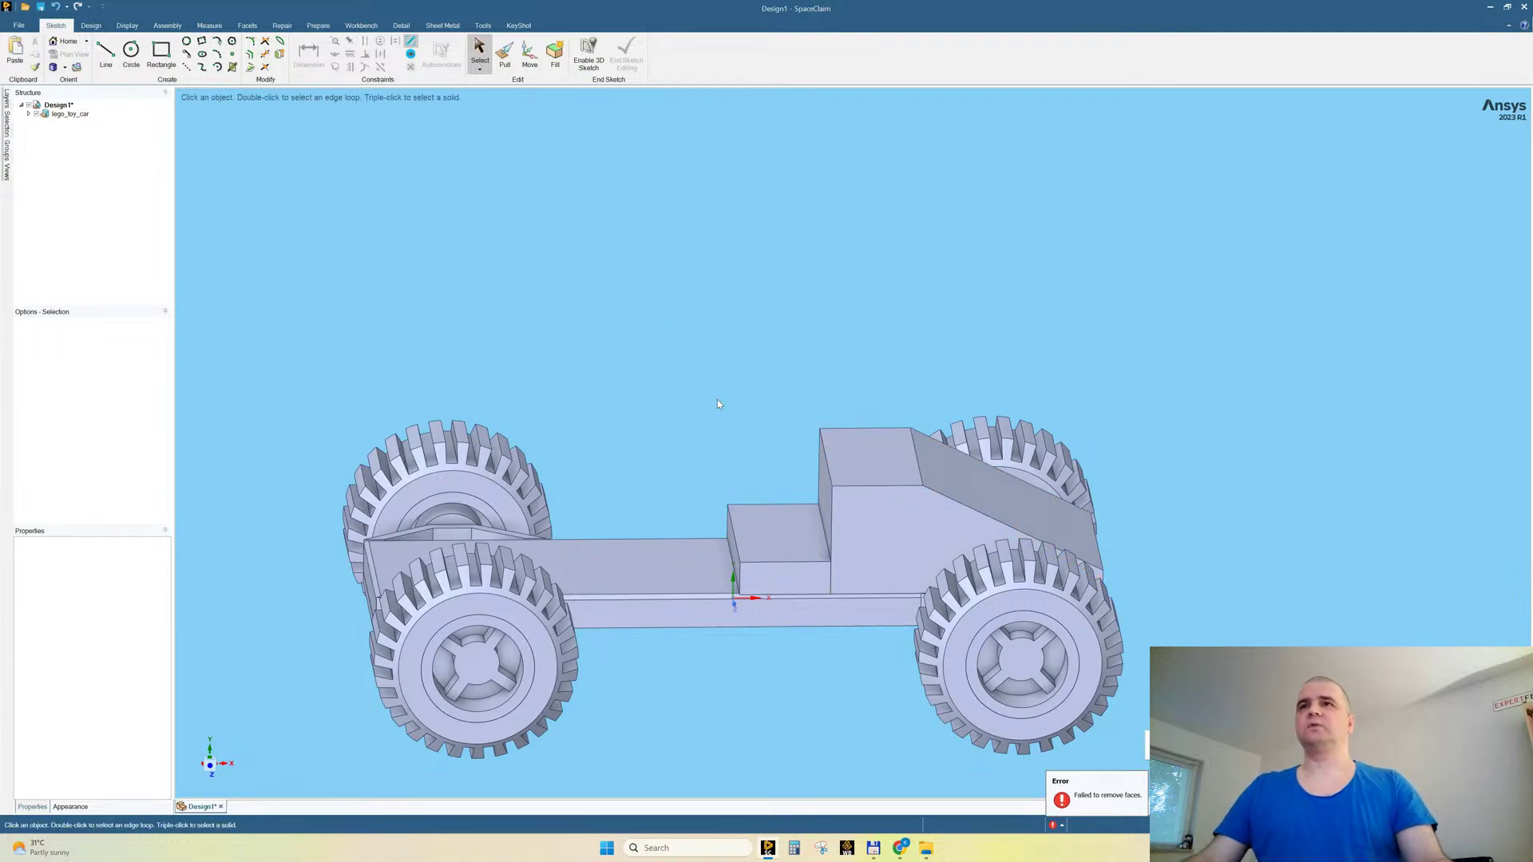
Step: Delete the round tubes and small circular recesses from the underside of the base plate between the axle holders
{"action": "mouse_move", "coordinate": [796, 504]}
{"action": "middle_mouse_down"}
{"action": "mouse_move", "coordinate": [780, 456]}
{"action": "mouse_move", "coordinate": [794, 463]}
{"action": "mouse_move", "coordinate": [786, 383]}
{"action": "mouse_move", "coordinate": [806, 359]}
{"action": "mouse_move", "coordinate": [779, 389]}
{"action": "mouse_move", "coordinate": [751, 348]}
{"action": "middle_mouse_up"}
{"action": "left_click", "coordinate": [209, 765]}
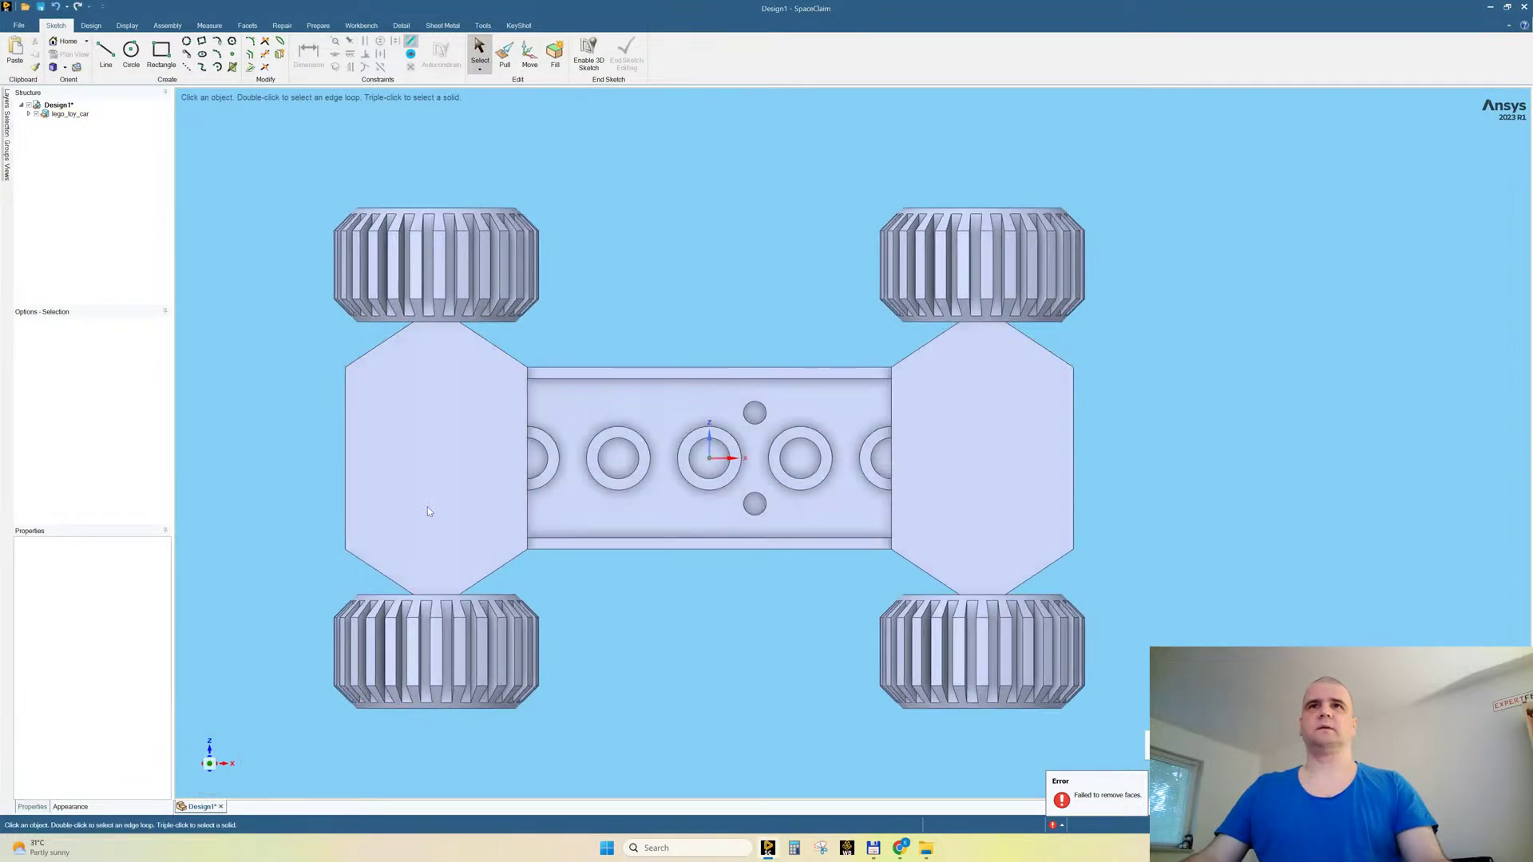
{"action": "left_click", "coordinate": [482, 413]}
{"action": "left_click_drag", "start_coordinate": [495, 372], "coordinate": [914, 511]}
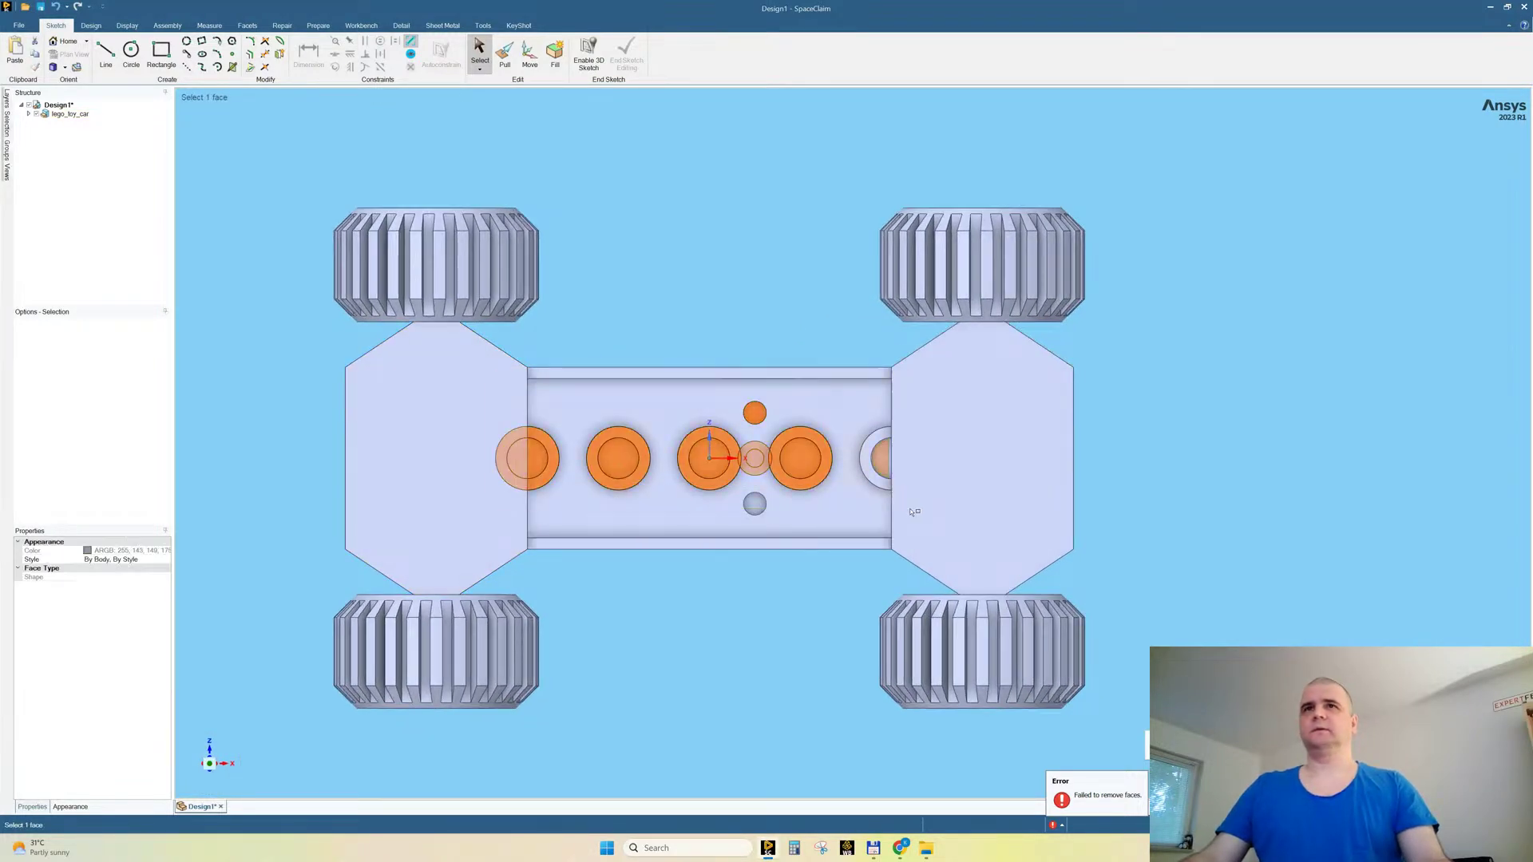
{"action": "left_click", "coordinate": [838, 587]}
{"action": "left_click_drag", "start_coordinate": [502, 381], "coordinate": [931, 526]}
{"action": "key", "text": "Delete"}
Step: Delete the remaining tube on the base plate's underside beside the rear axle holder
{"action": "middle_click_drag", "start_coordinate": [892, 238], "coordinate": [858, 302]}
{"action": "left_click", "coordinate": [566, 386]}
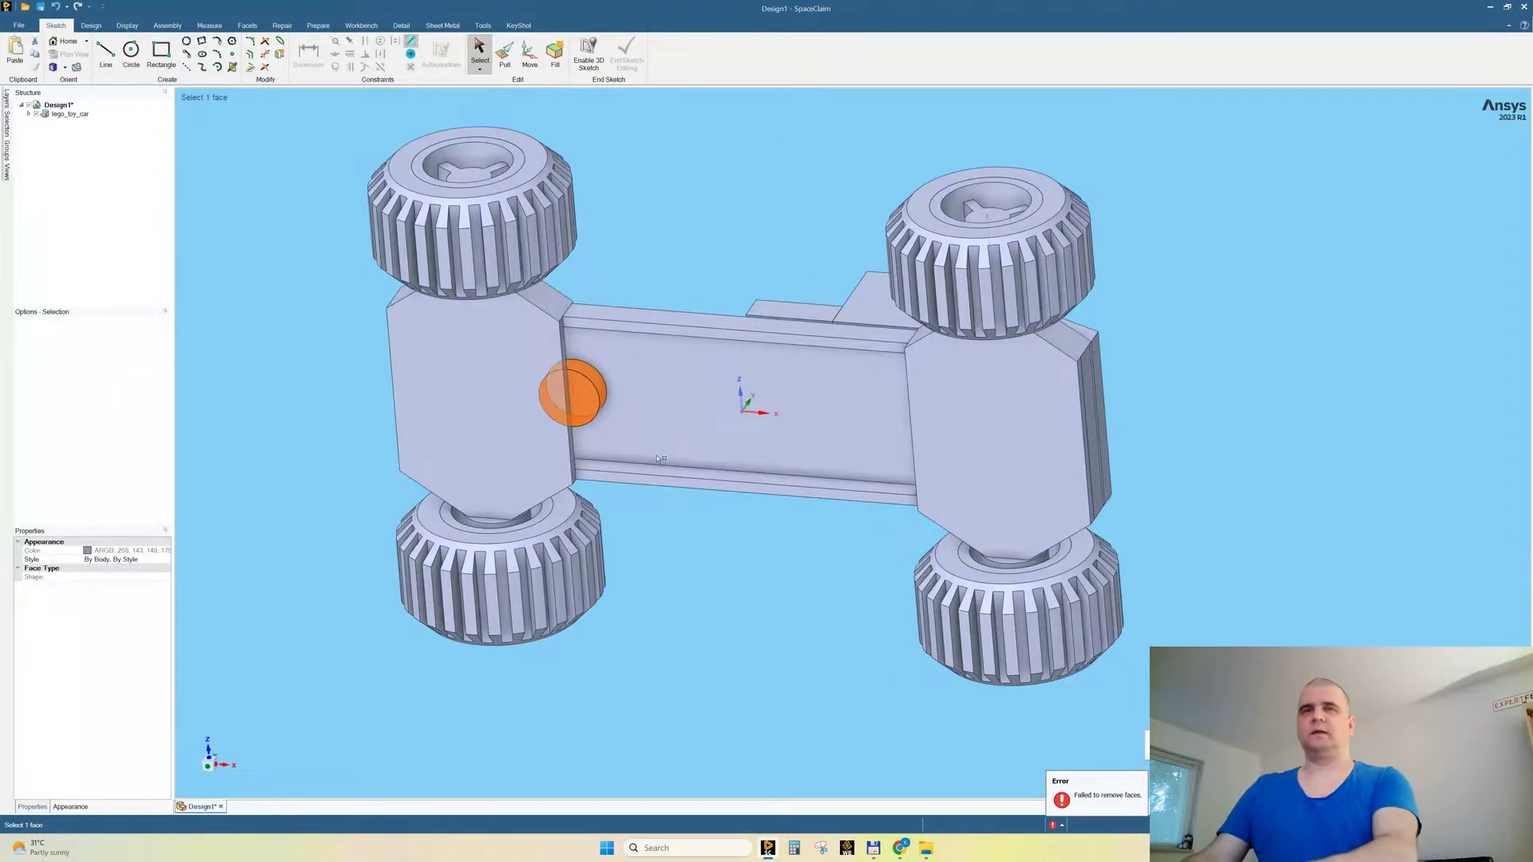
{"action": "key", "text": "Delete"}
{"action": "mouse_move", "coordinate": [701, 388]}
{"action": "middle_mouse_down"}
{"action": "mouse_move", "coordinate": [719, 447]}
{"action": "mouse_move", "coordinate": [707, 371]}
{"action": "middle_mouse_up"}
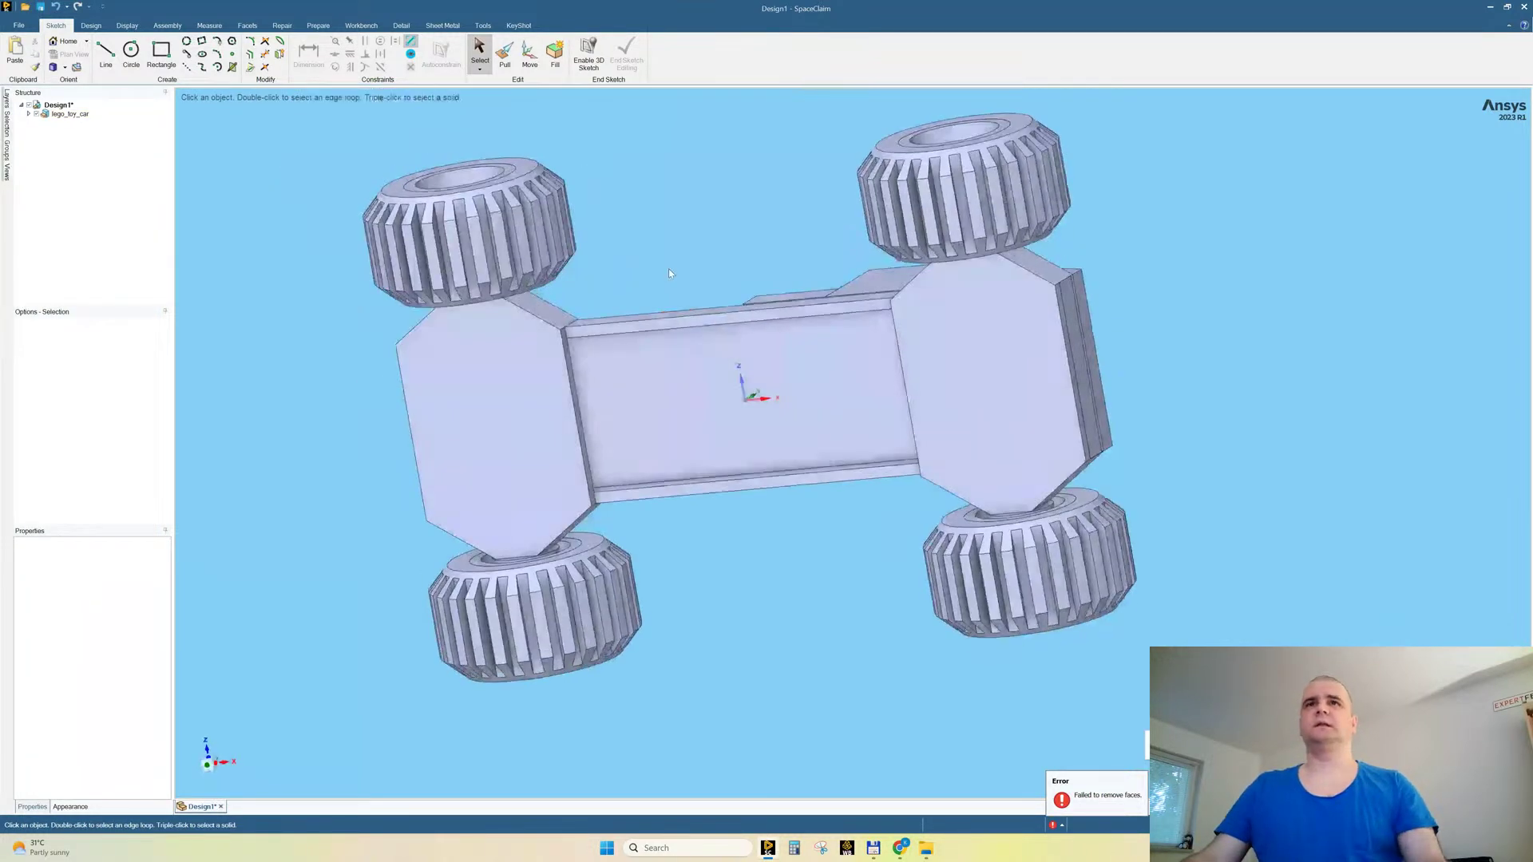
Step: Isolate the long base plate by hiding all other car parts, with its underside in view
{"action": "left_click", "coordinate": [707, 371]}
{"action": "middle_click_drag", "start_coordinate": [807, 195], "coordinate": [937, 367]}
{"action": "left_click", "coordinate": [936, 368]}
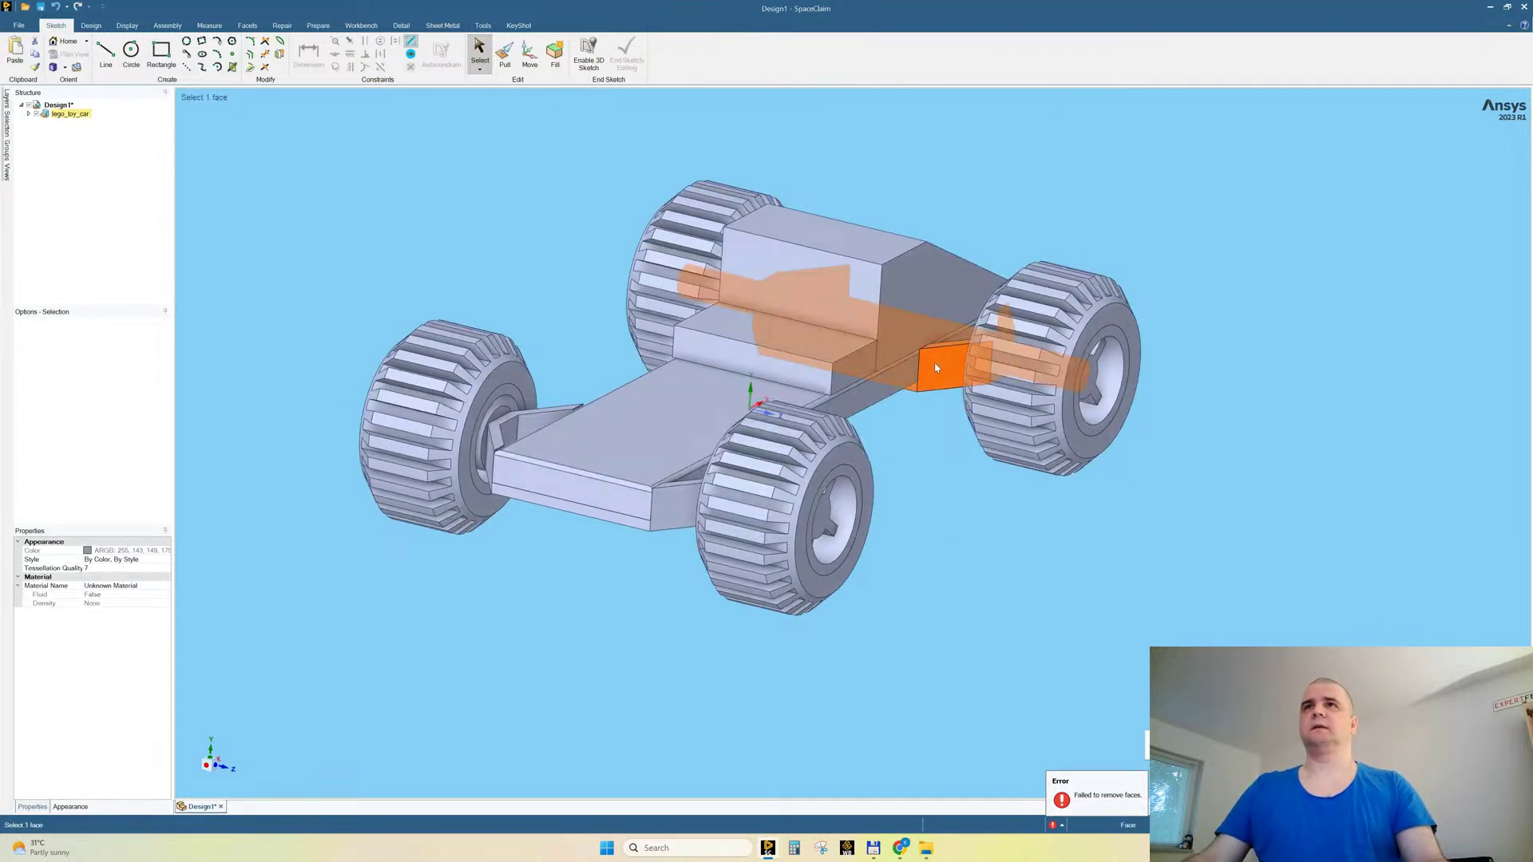
{"action": "mouse_move", "coordinate": [956, 465]}
{"action": "middle_mouse_down"}
{"action": "mouse_move", "coordinate": [1008, 471]}
{"action": "mouse_move", "coordinate": [979, 489]}
{"action": "mouse_move", "coordinate": [938, 431]}
{"action": "mouse_move", "coordinate": [1006, 421]}
{"action": "mouse_move", "coordinate": [948, 455]}
{"action": "middle_mouse_up"}
{"action": "left_click", "coordinate": [788, 326]}
{"action": "right_click", "coordinate": [786, 323]}
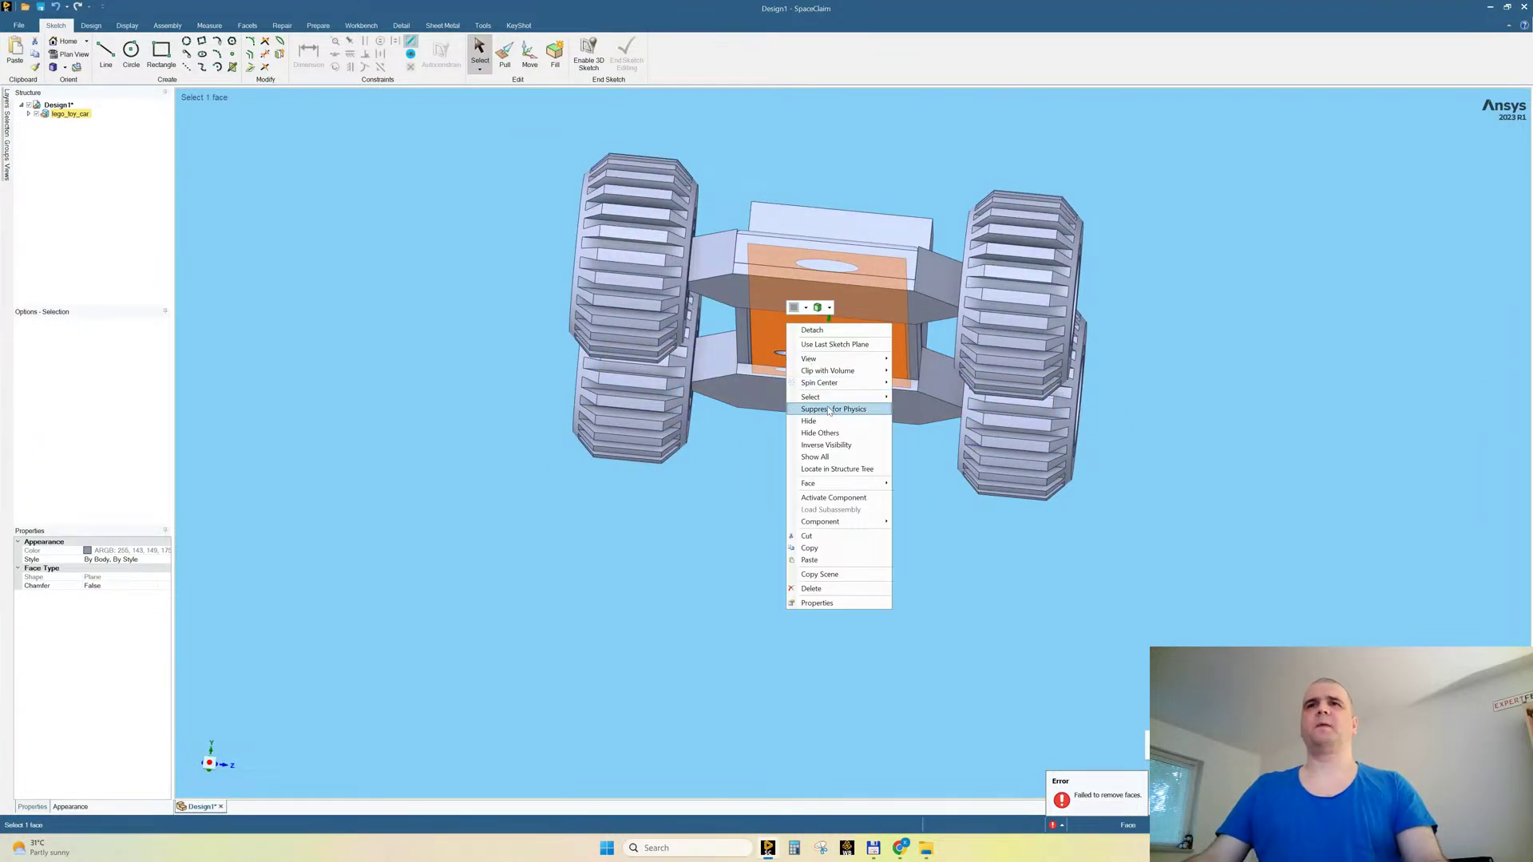
{"action": "left_click", "coordinate": [825, 437]}
{"action": "middle_click_drag", "start_coordinate": [822, 319], "coordinate": [837, 419]}
{"action": "scroll", "coordinate": [453, 611], "scroll_direction": "down", "scroll_amount": 4}
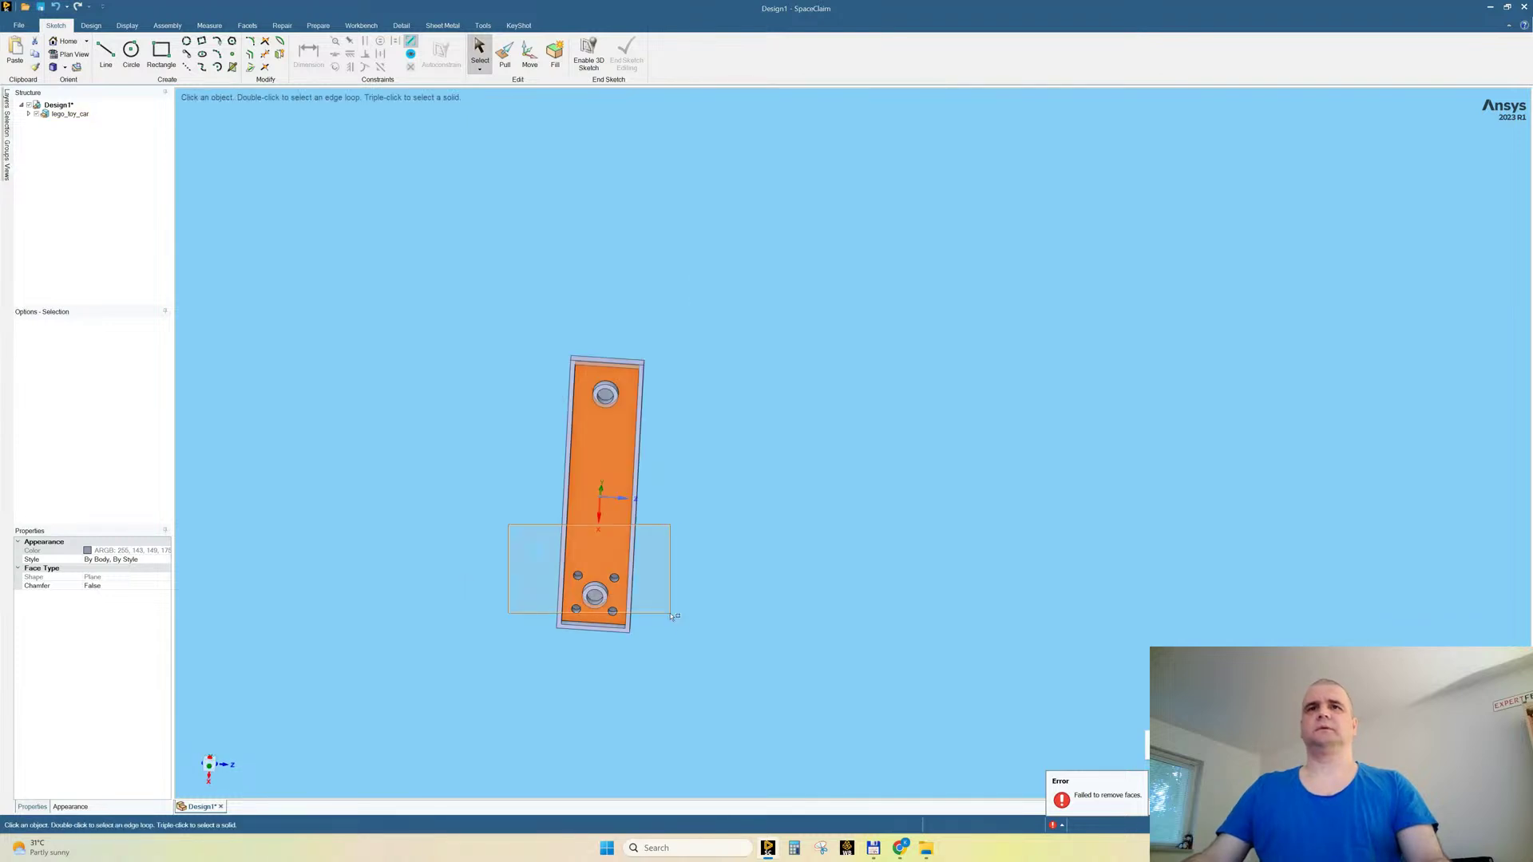
Step: Delete both round tubes and the small circular recesses from the isolated base plate's underside
{"action": "left_click_drag", "start_coordinate": [671, 616], "coordinate": [683, 629]}
{"action": "key", "text": "Delete"}
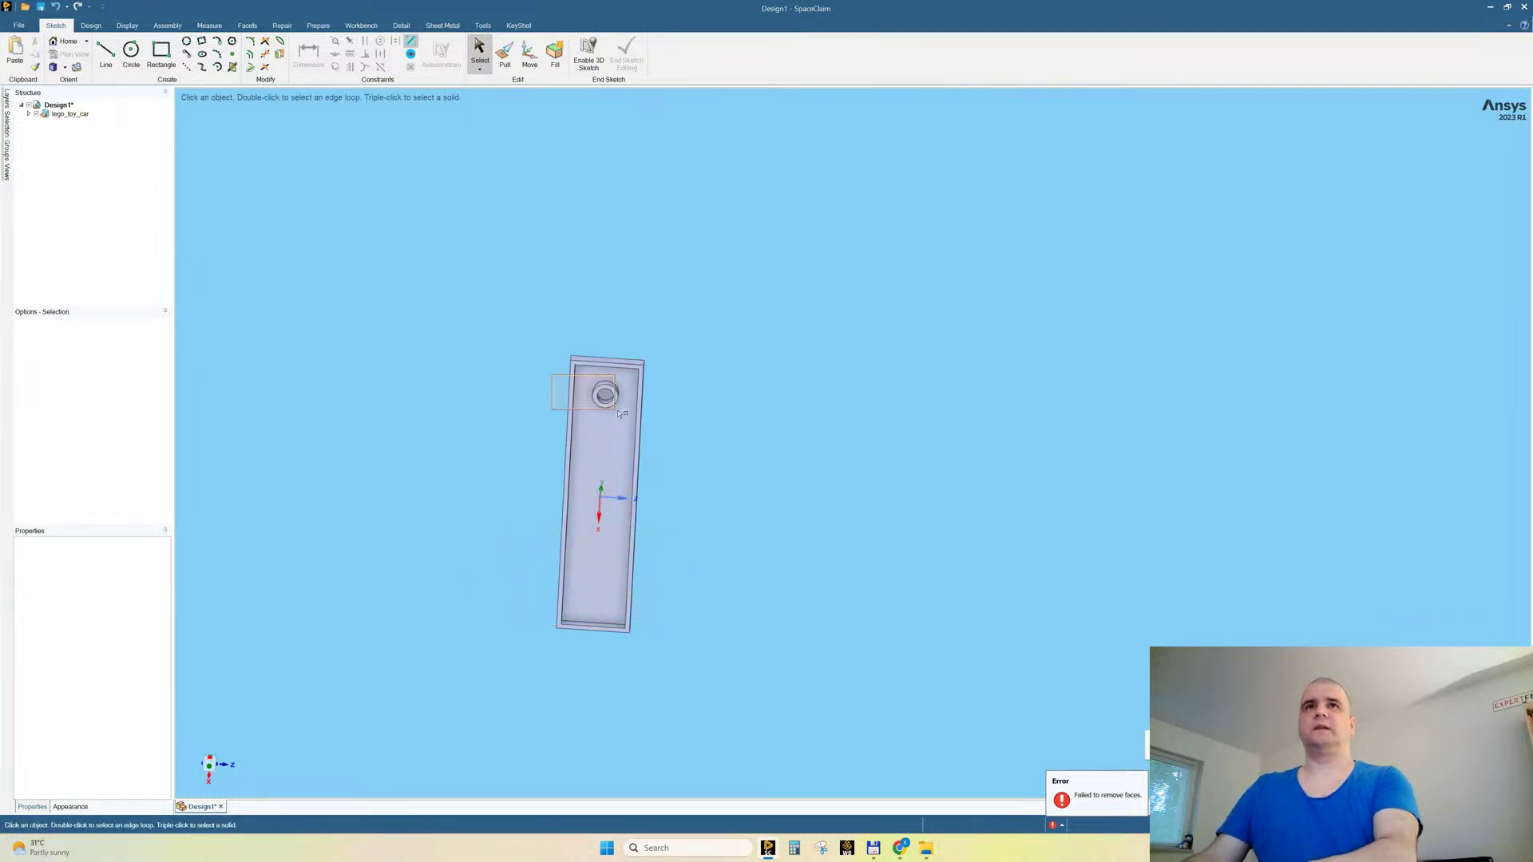
{"action": "right_click", "coordinate": [703, 310]}
{"action": "left_click", "coordinate": [654, 378]}
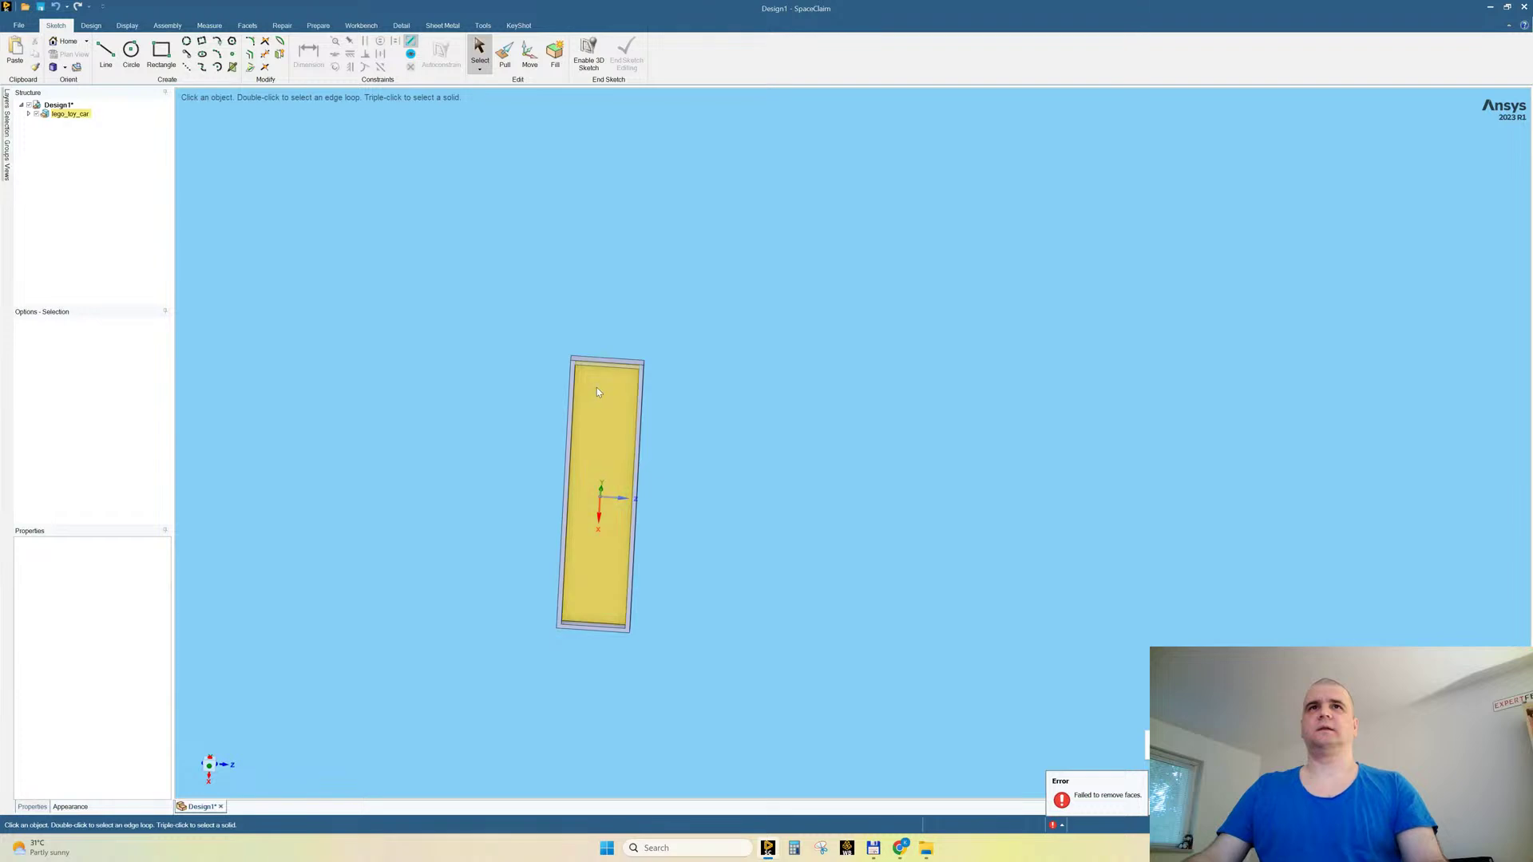
Step: Pull the base plate's recessed underside face up to its rim so the plate becomes solid
{"action": "mouse_move", "coordinate": [543, 389]}
{"action": "middle_mouse_down"}
{"action": "mouse_move", "coordinate": [485, 392]}
{"action": "mouse_move", "coordinate": [546, 380]}
{"action": "middle_mouse_up"}
{"action": "left_click", "coordinate": [578, 385]}
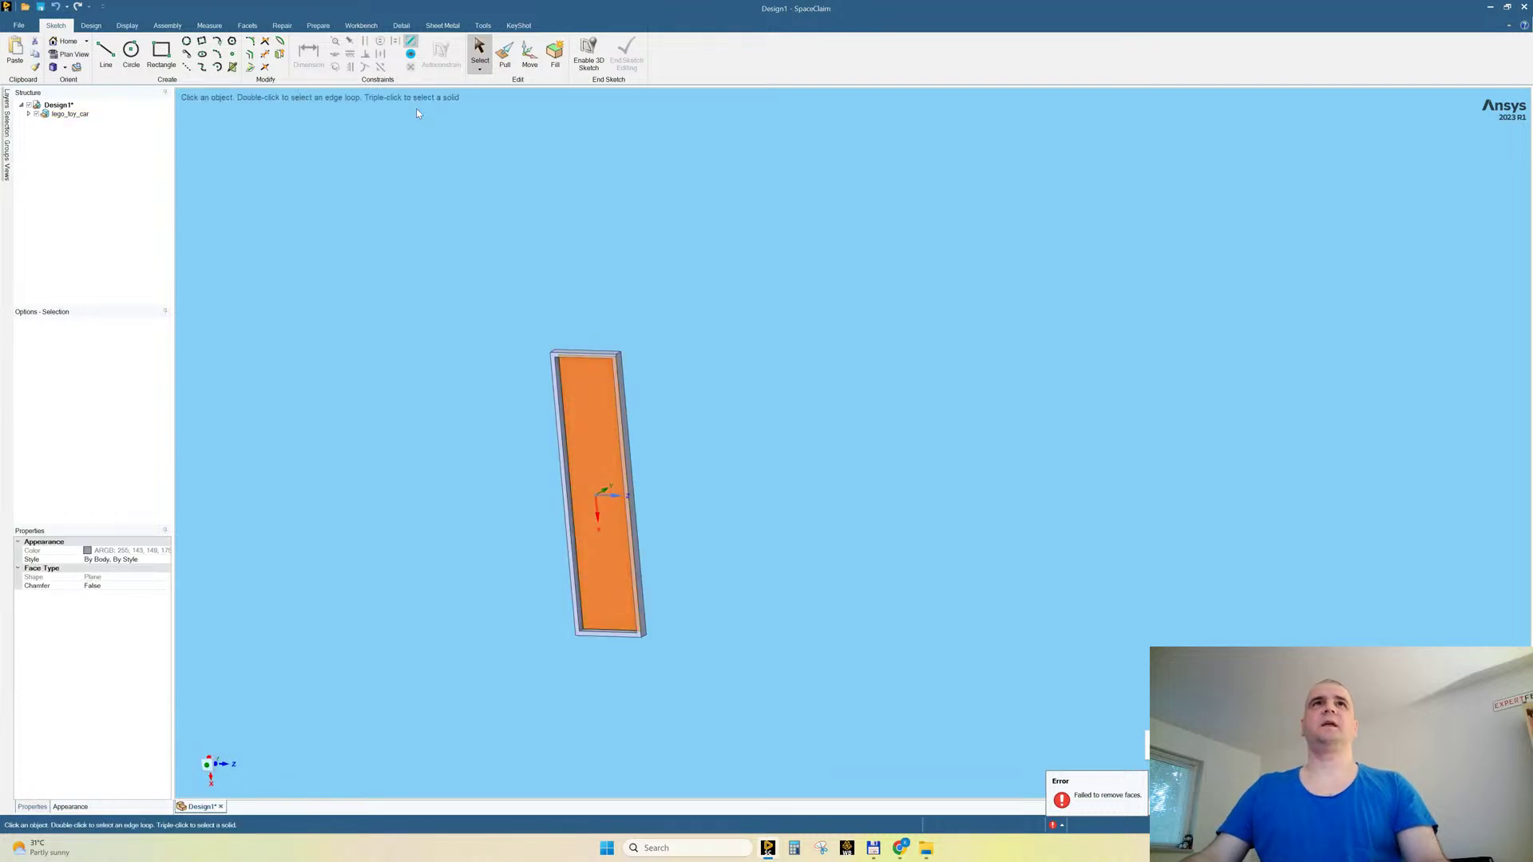
{"action": "left_click", "coordinate": [508, 60]}
{"action": "scroll", "coordinate": [552, 345], "scroll_direction": "up", "scroll_amount": 5}
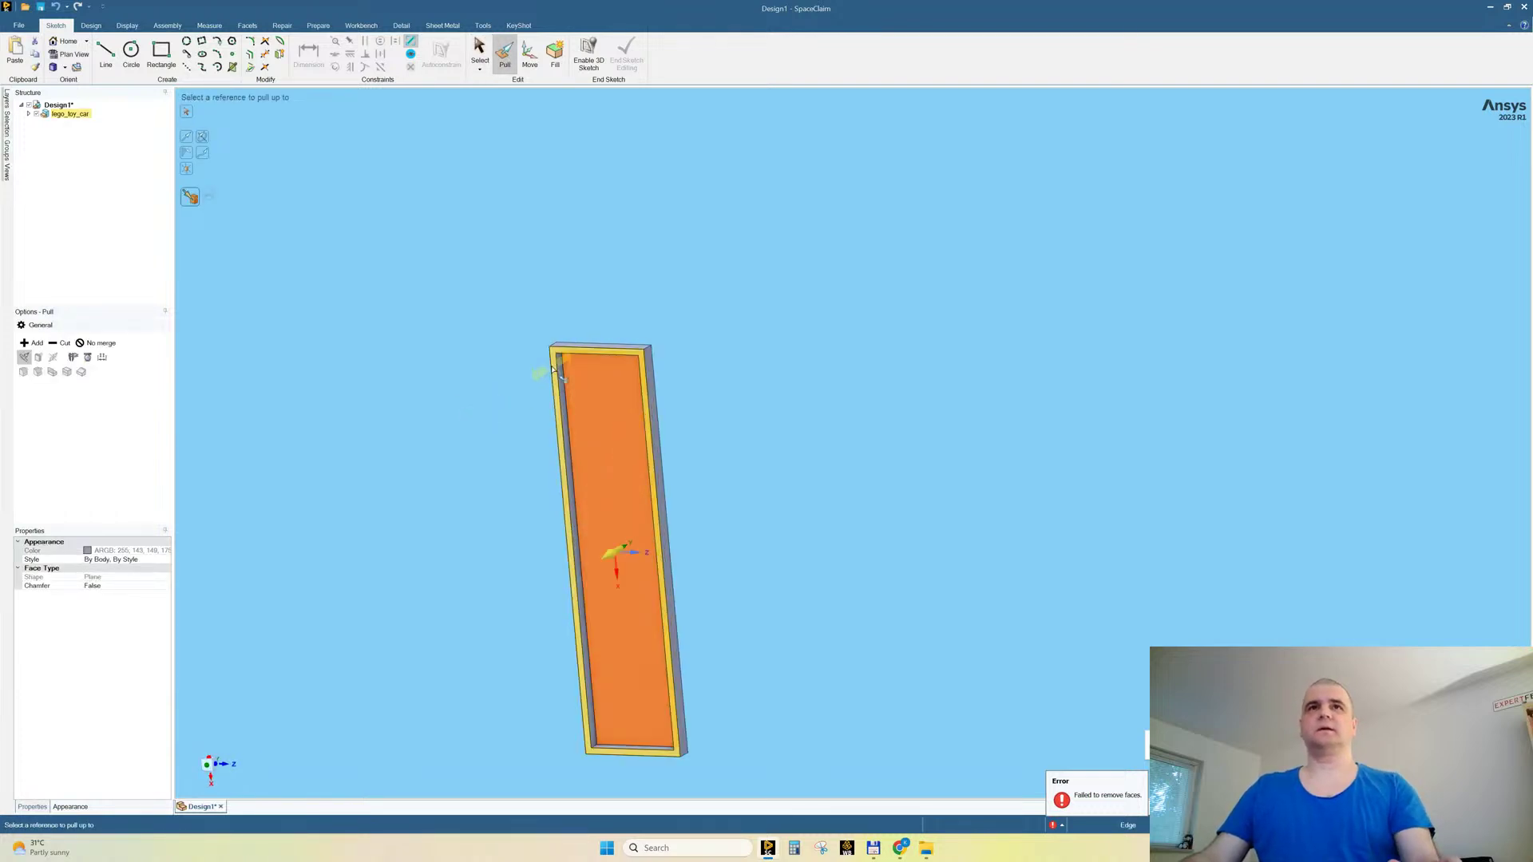
{"action": "key", "text": "Escape"}
{"action": "scroll", "coordinate": [552, 345], "scroll_direction": "down", "scroll_amount": 5}
Step: Show all car parts again and isolate the axle holder beneath the sloped brick with its underside in view
{"action": "right_click", "coordinate": [643, 214]}
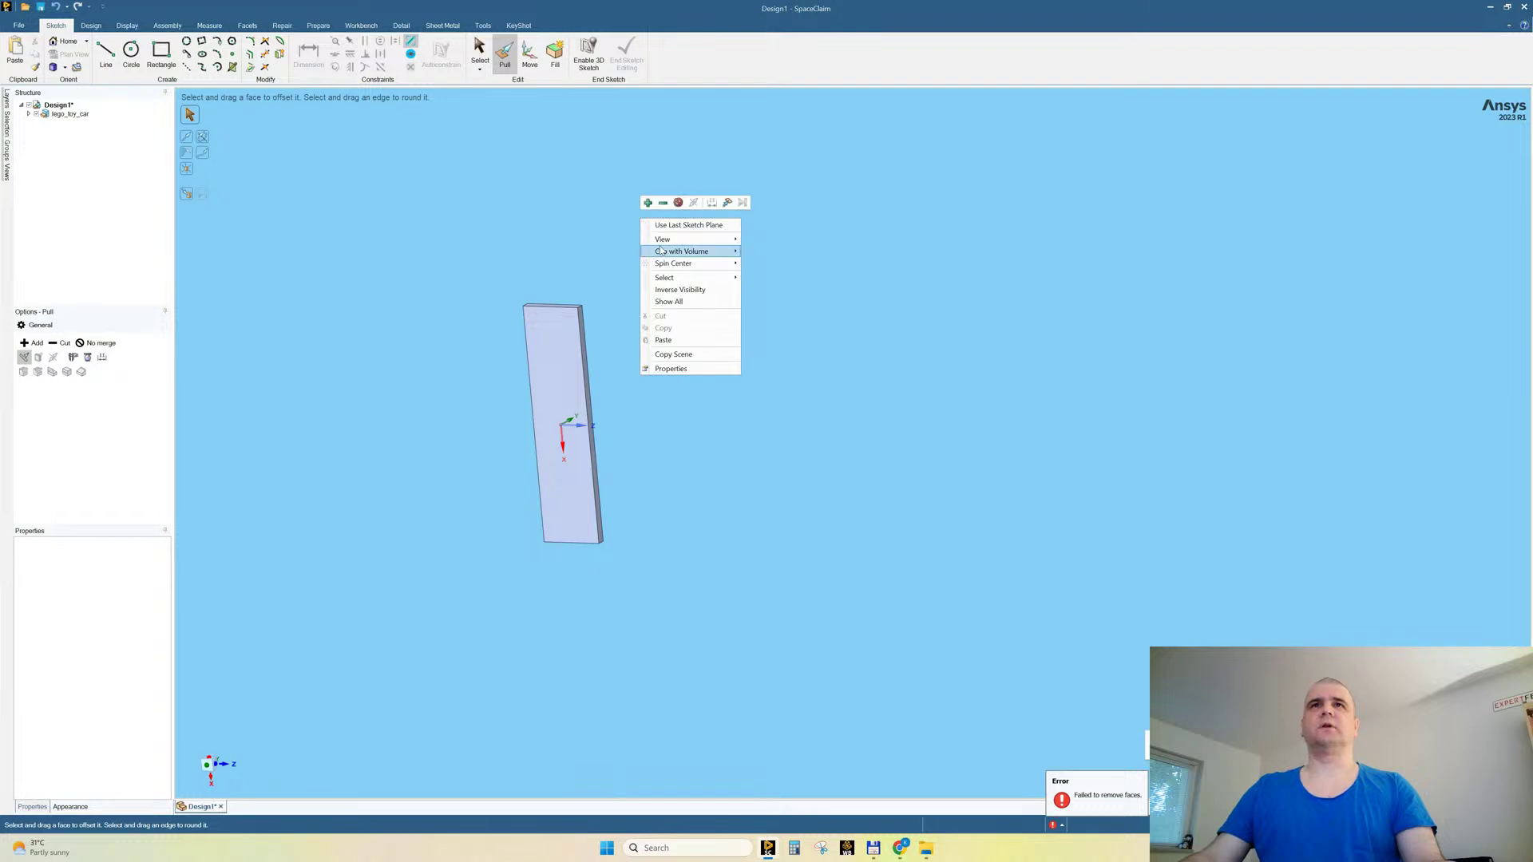
{"action": "left_click", "coordinate": [684, 291]}
{"action": "middle_click_drag", "start_coordinate": [674, 308], "coordinate": [632, 340]}
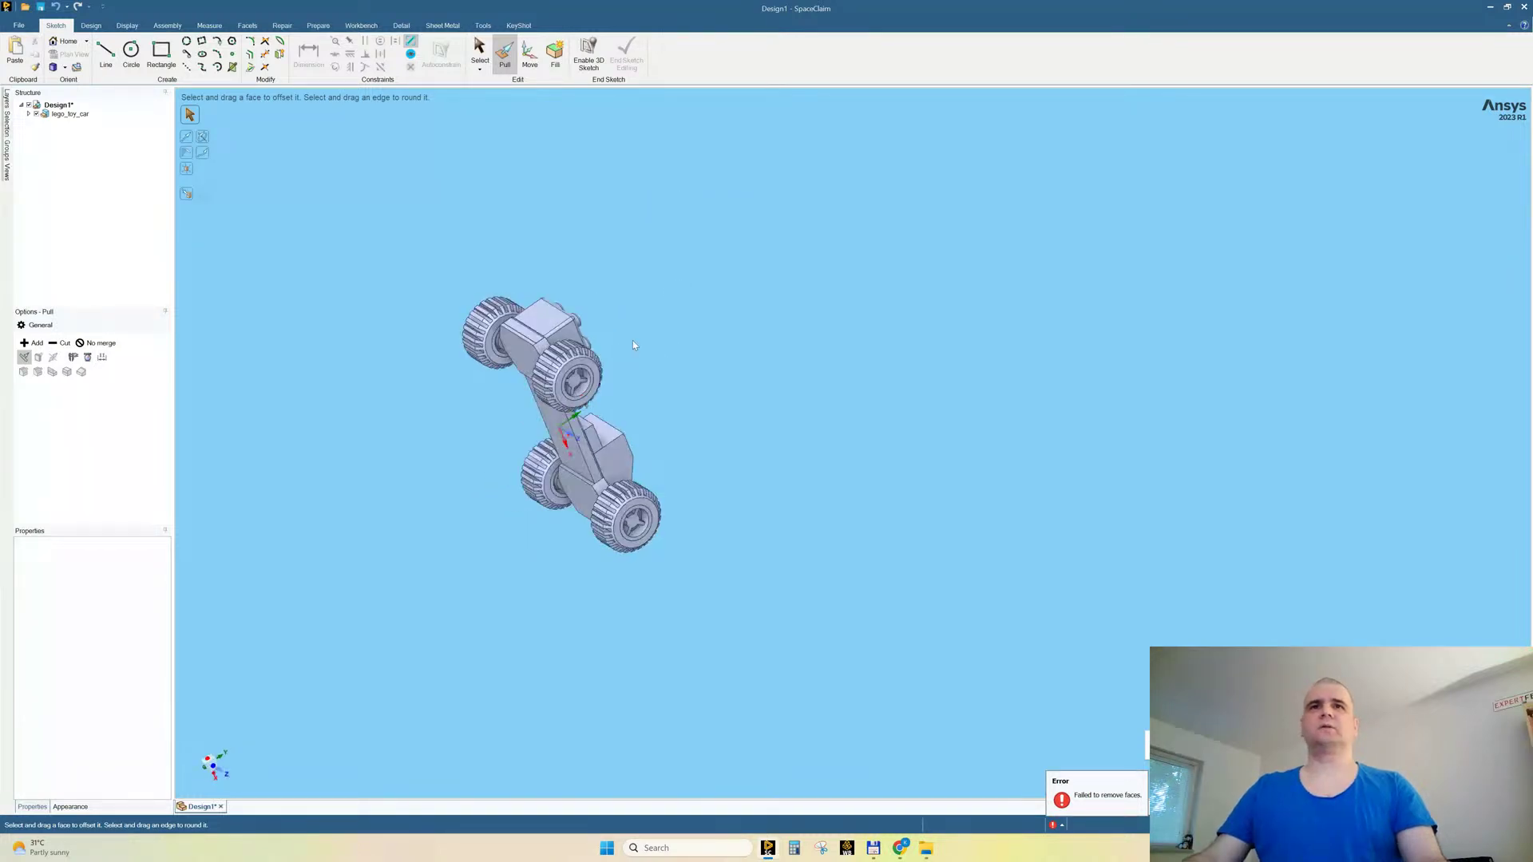
{"action": "scroll", "coordinate": [575, 484], "scroll_direction": "up", "scroll_amount": 4}
{"action": "left_click", "coordinate": [584, 505]}
{"action": "right_click", "coordinate": [594, 496]}
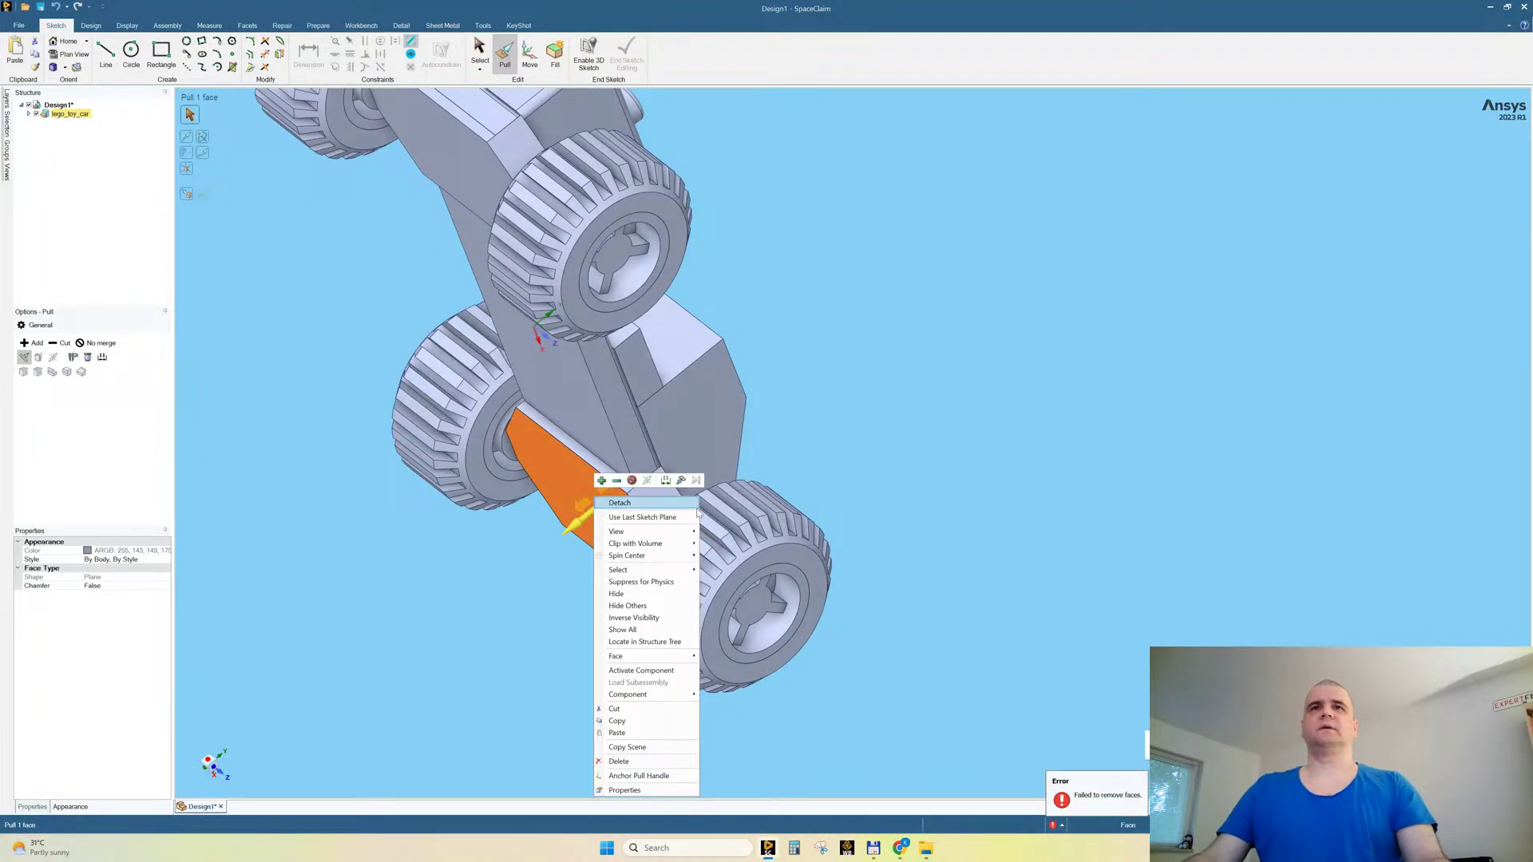
{"action": "left_click", "coordinate": [645, 607]}
{"action": "middle_click_drag", "start_coordinate": [645, 607], "coordinate": [673, 384]}
Step: Pull the axle holder's recessed face up to its rim to fill the cavity
{"action": "left_click", "coordinate": [587, 446]}
{"action": "key", "text": "u"}
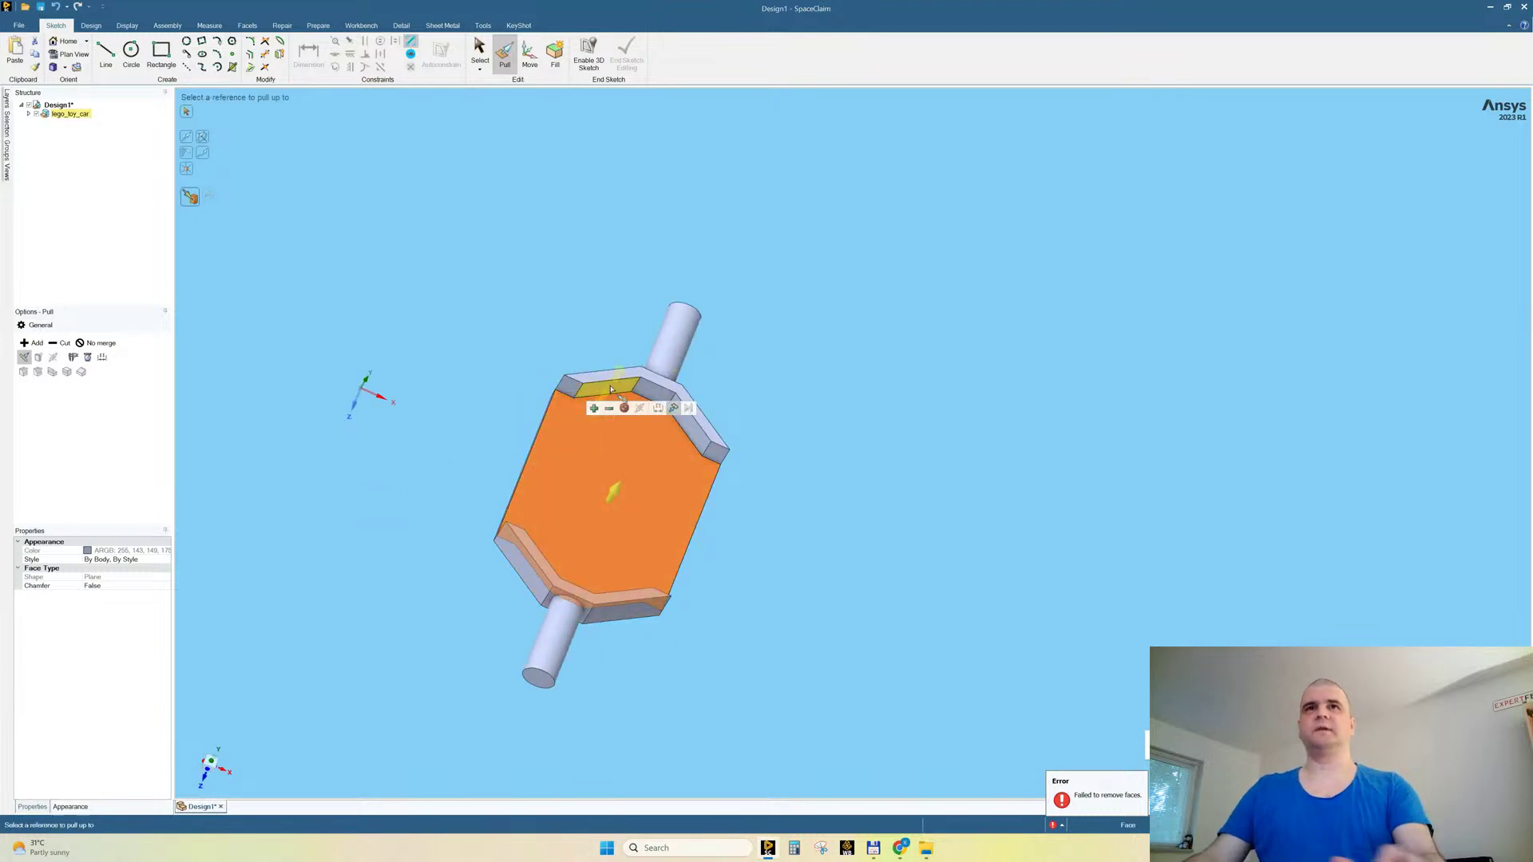
{"action": "left_click", "coordinate": [596, 378]}
{"action": "middle_click_drag", "start_coordinate": [596, 377], "coordinate": [685, 264]}
Step: Show all car parts, isolate the axle holder beneath the studded brick, and check whether it is solid
{"action": "right_click", "coordinate": [685, 263]}
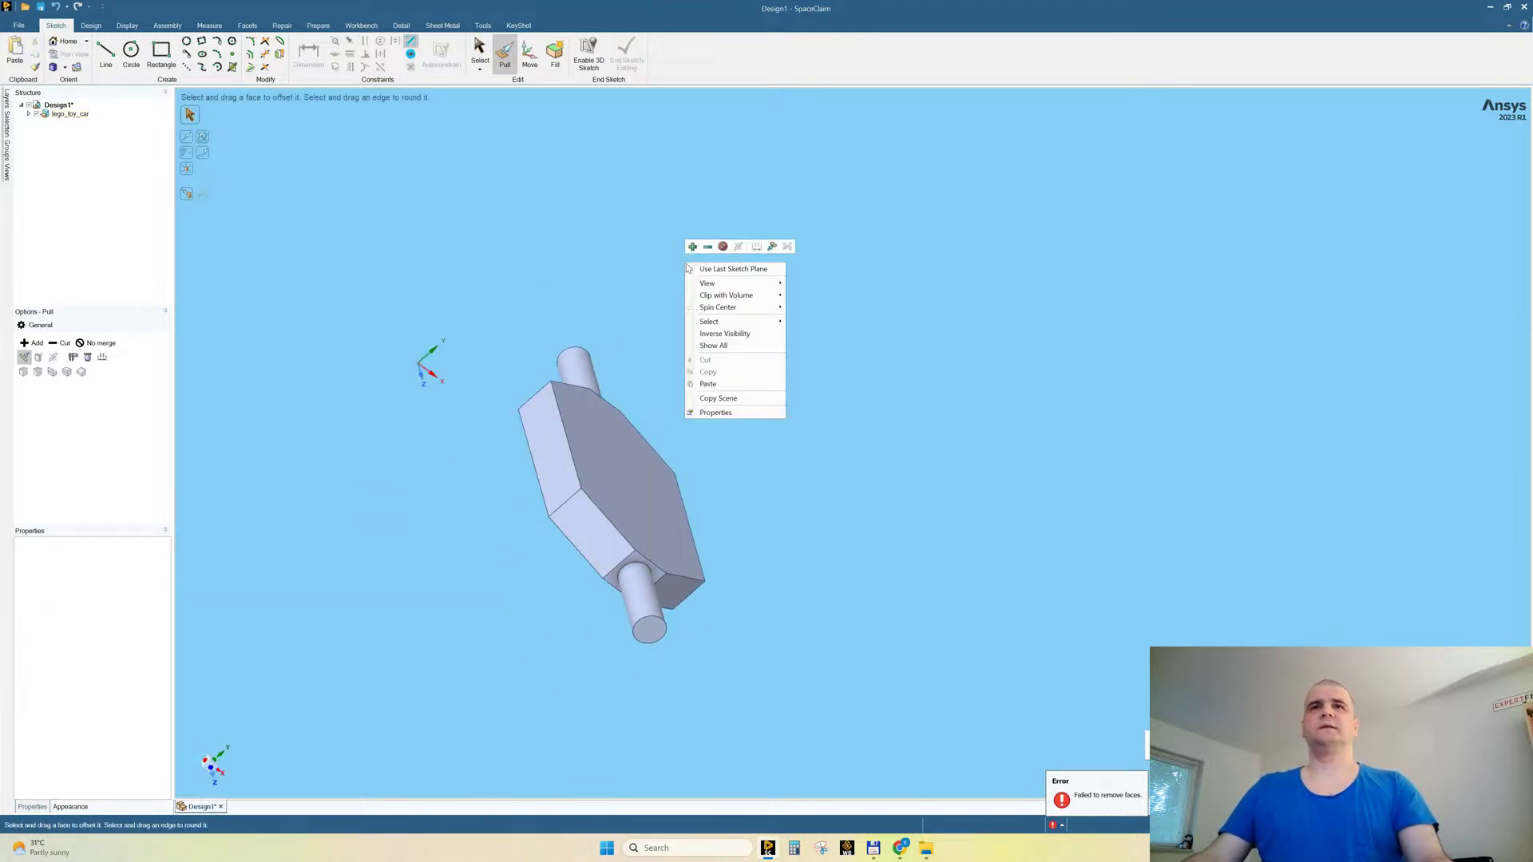
{"action": "left_click", "coordinate": [723, 347]}
{"action": "scroll", "coordinate": [1001, 478], "scroll_direction": "down", "scroll_amount": 3}
{"action": "middle_click_drag", "start_coordinate": [758, 410], "coordinate": [728, 369]}
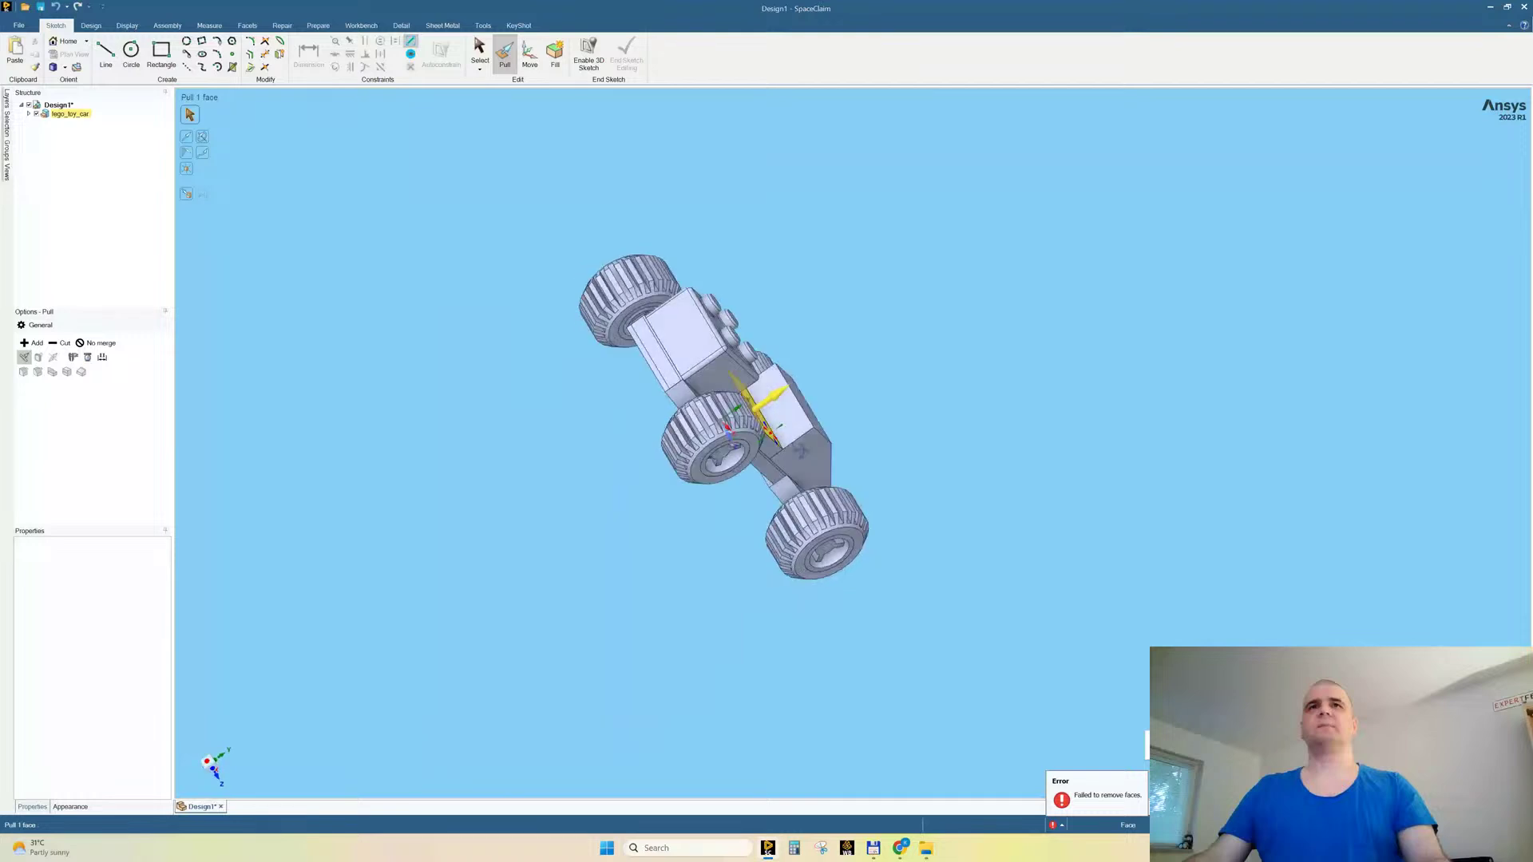
{"action": "scroll", "coordinate": [726, 367], "scroll_direction": "up", "scroll_amount": 4}
{"action": "left_click", "coordinate": [616, 441]}
{"action": "right_click", "coordinate": [623, 438]}
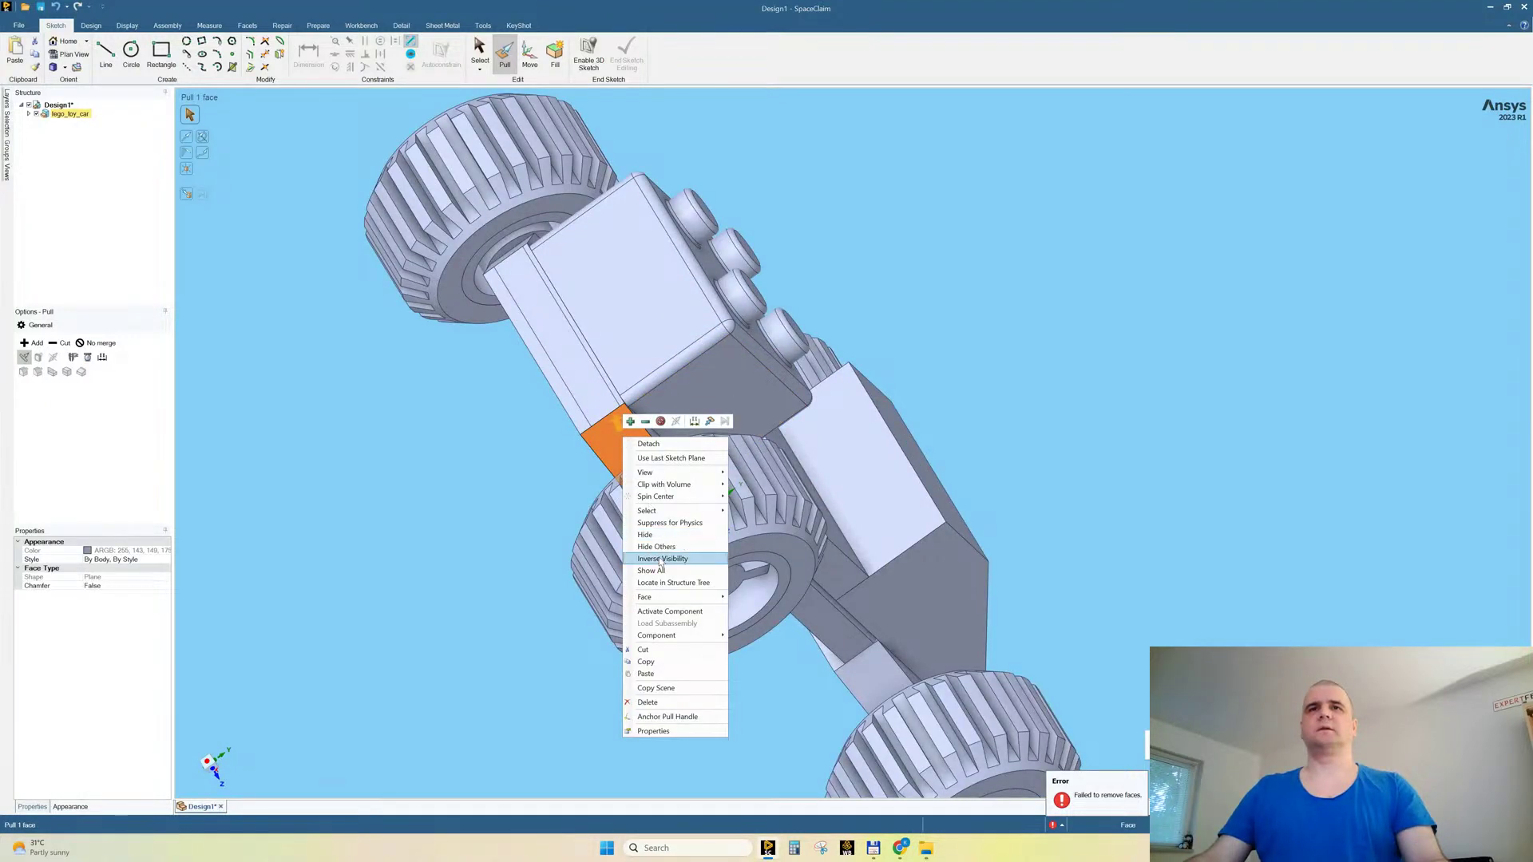
{"action": "left_click", "coordinate": [656, 546]}
{"action": "middle_click_drag", "start_coordinate": [729, 351], "coordinate": [655, 330]}
{"action": "right_click", "coordinate": [563, 205]}
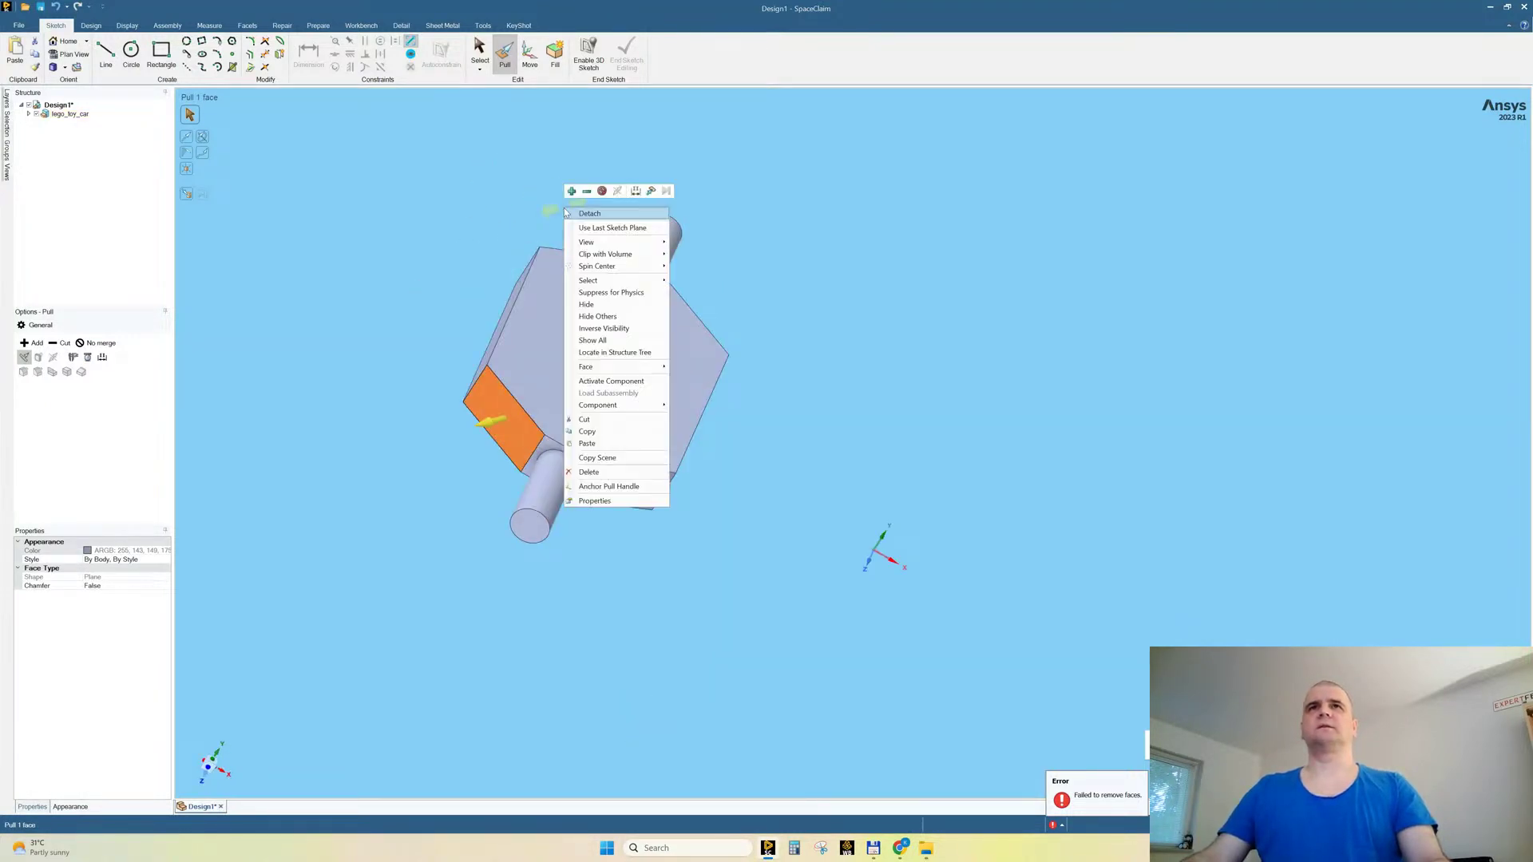
{"action": "left_click", "coordinate": [593, 317]}
Step: Show all car parts again, select all rounds up to 0.75 mm on the studded brick and delete them
{"action": "right_click", "coordinate": [674, 179]}
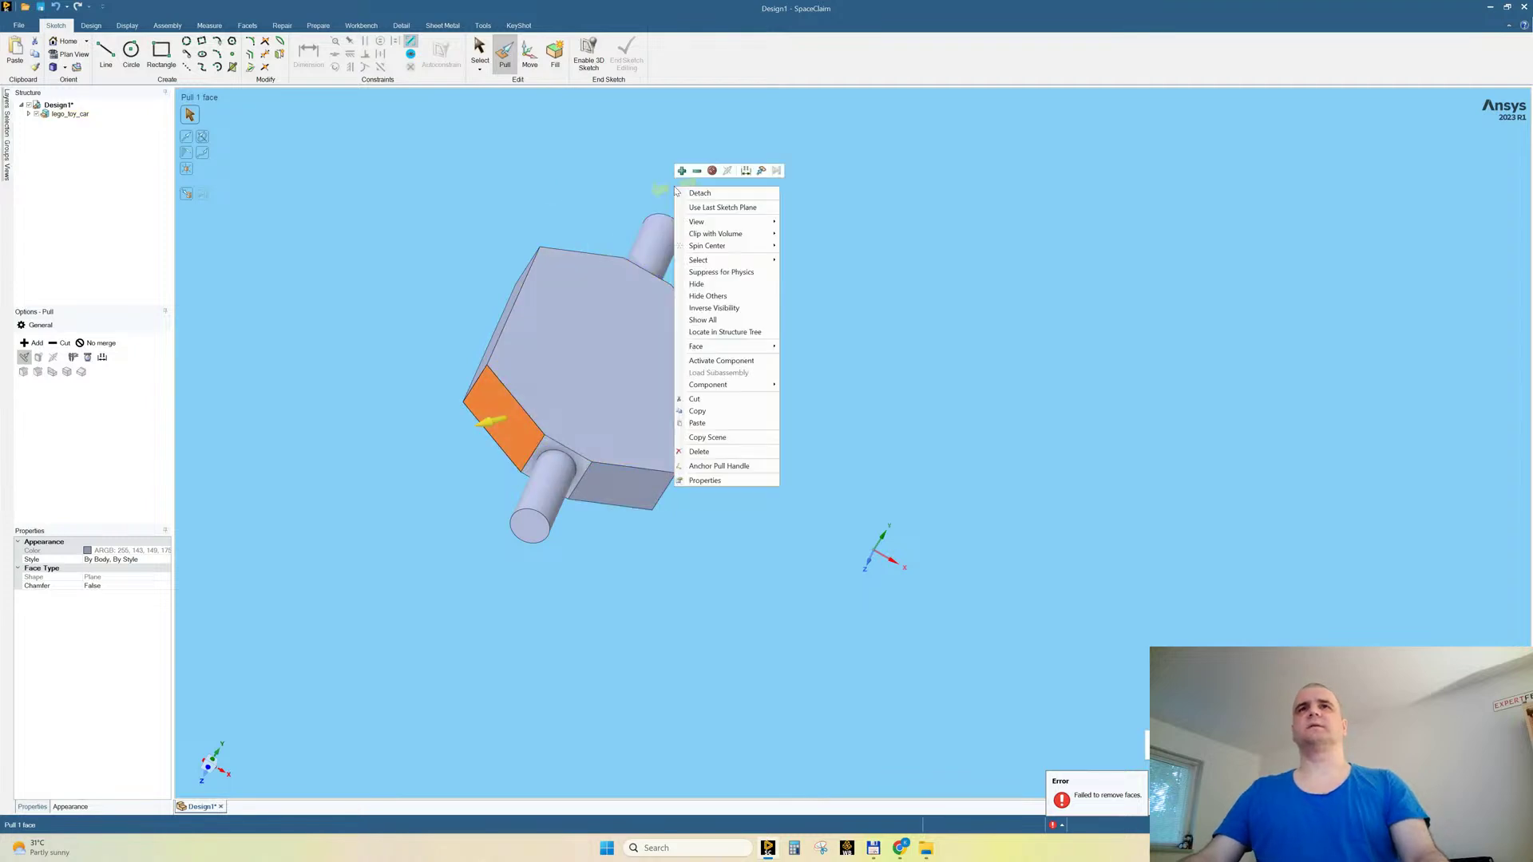
{"action": "left_click", "coordinate": [715, 321]}
{"action": "middle_click_drag", "start_coordinate": [891, 335], "coordinate": [833, 325]}
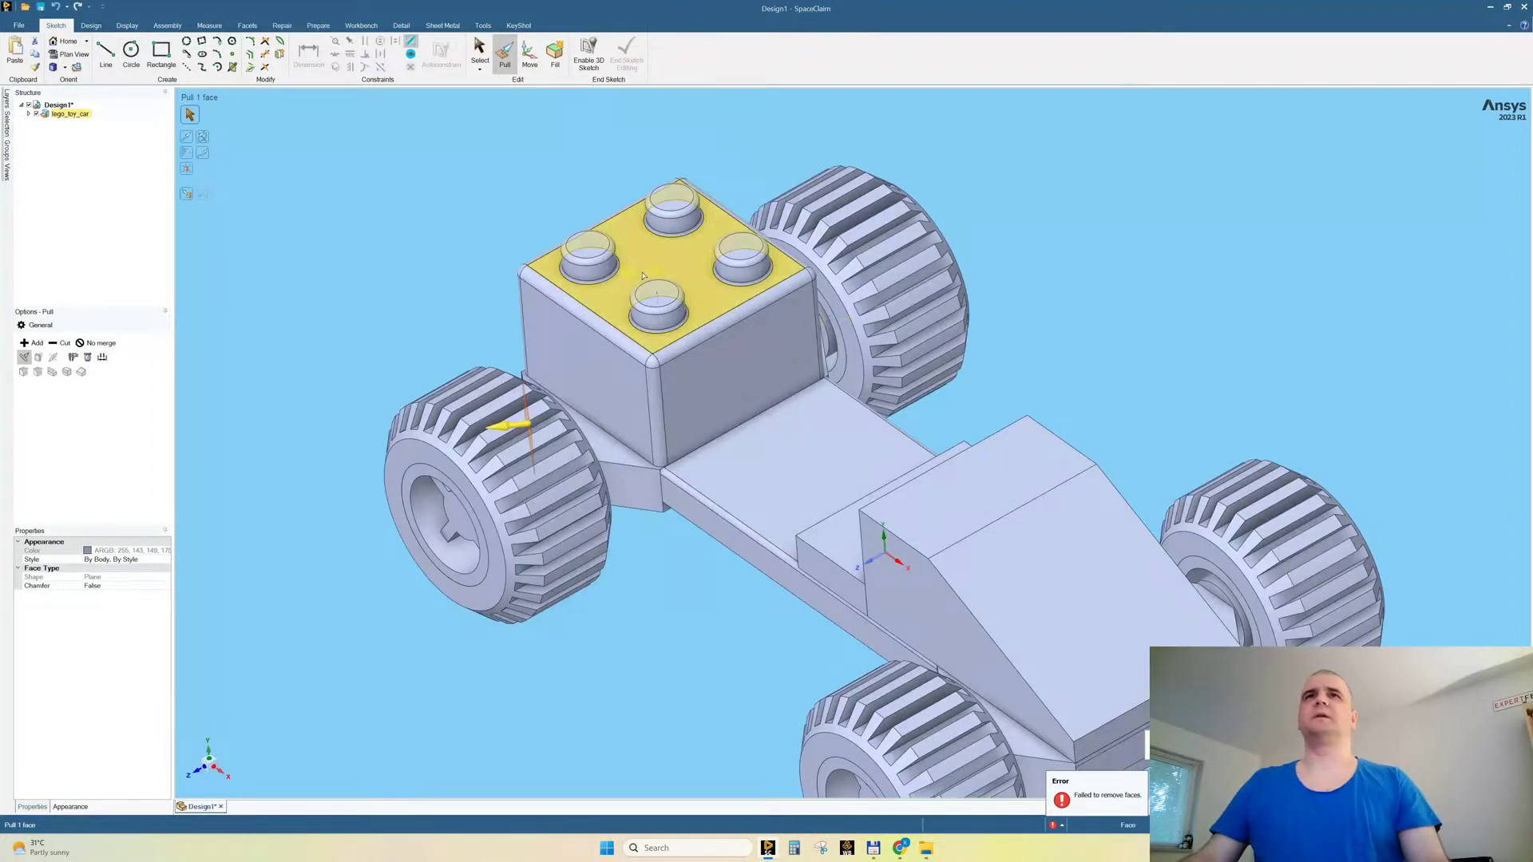
{"action": "key", "text": "Escape"}
{"action": "key", "text": "Escape"}
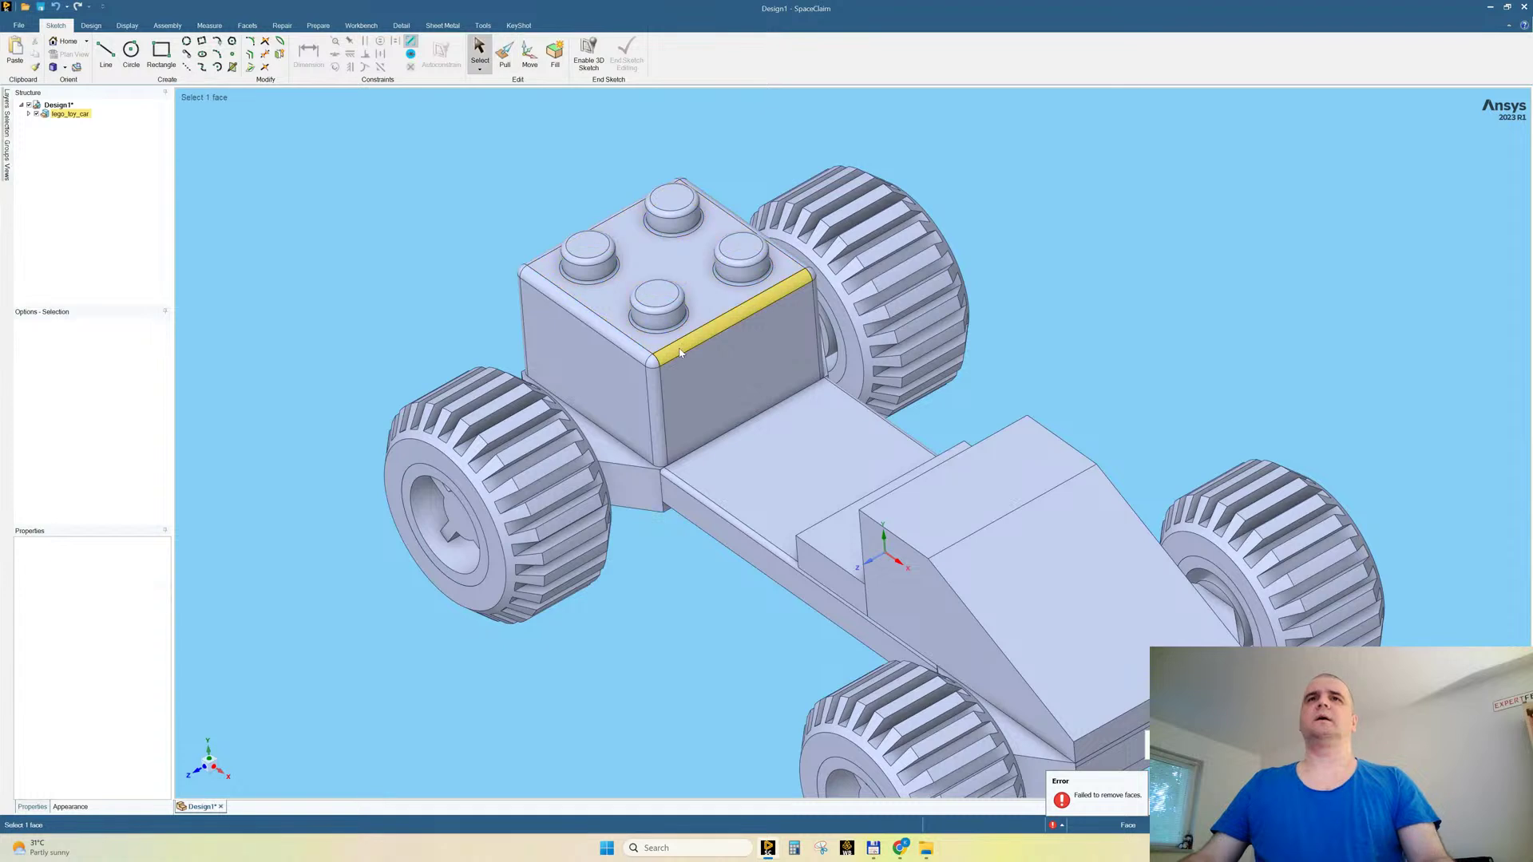
{"action": "left_click", "coordinate": [678, 349]}
{"action": "mouse_move", "coordinate": [8, 128]}
{"action": "left_click", "coordinate": [118, 147]}
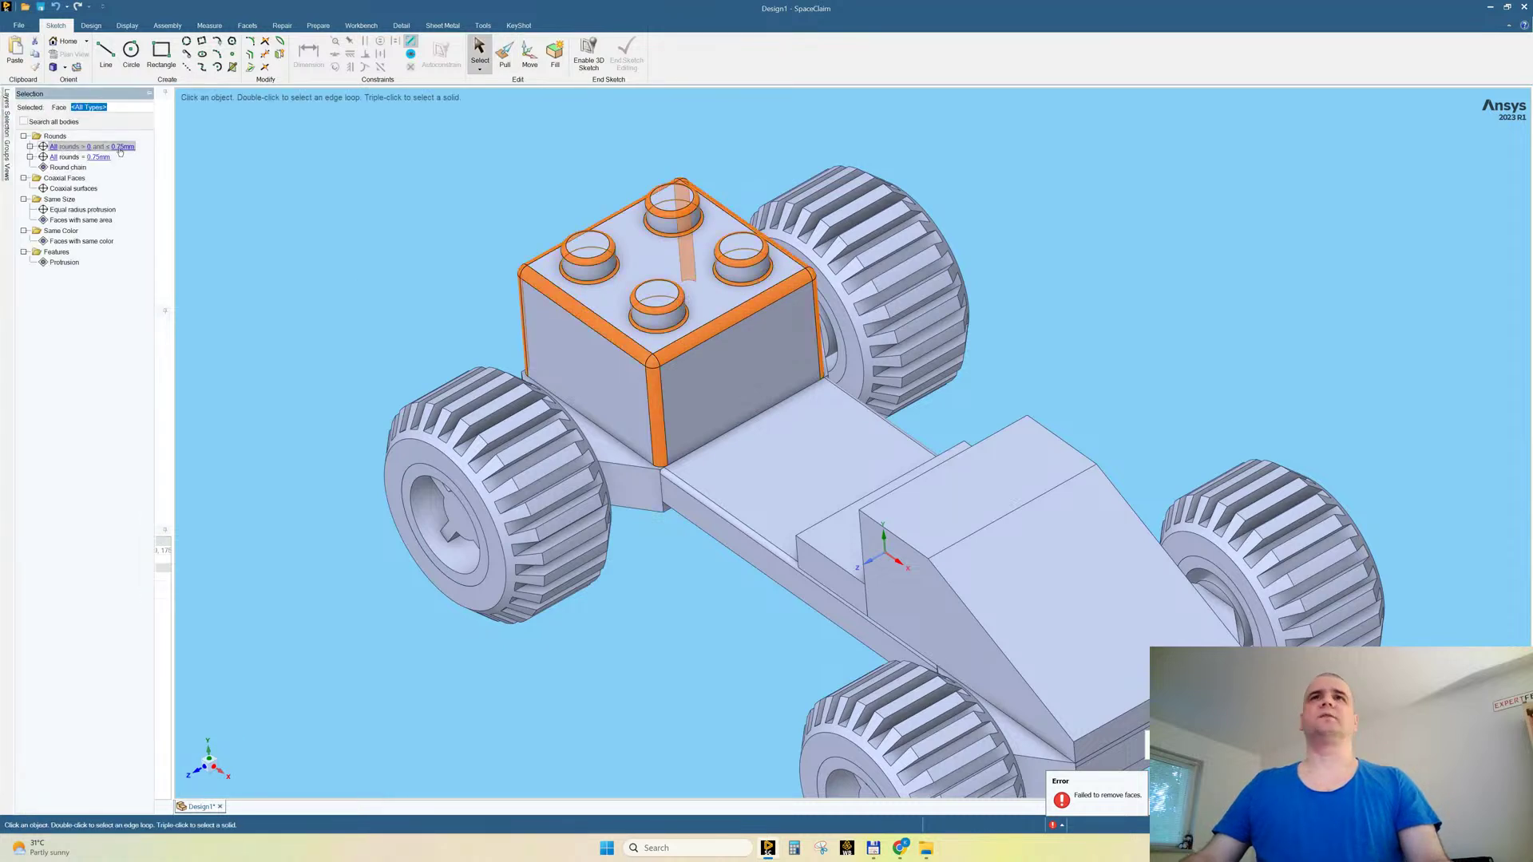
{"action": "key", "text": "Delete"}
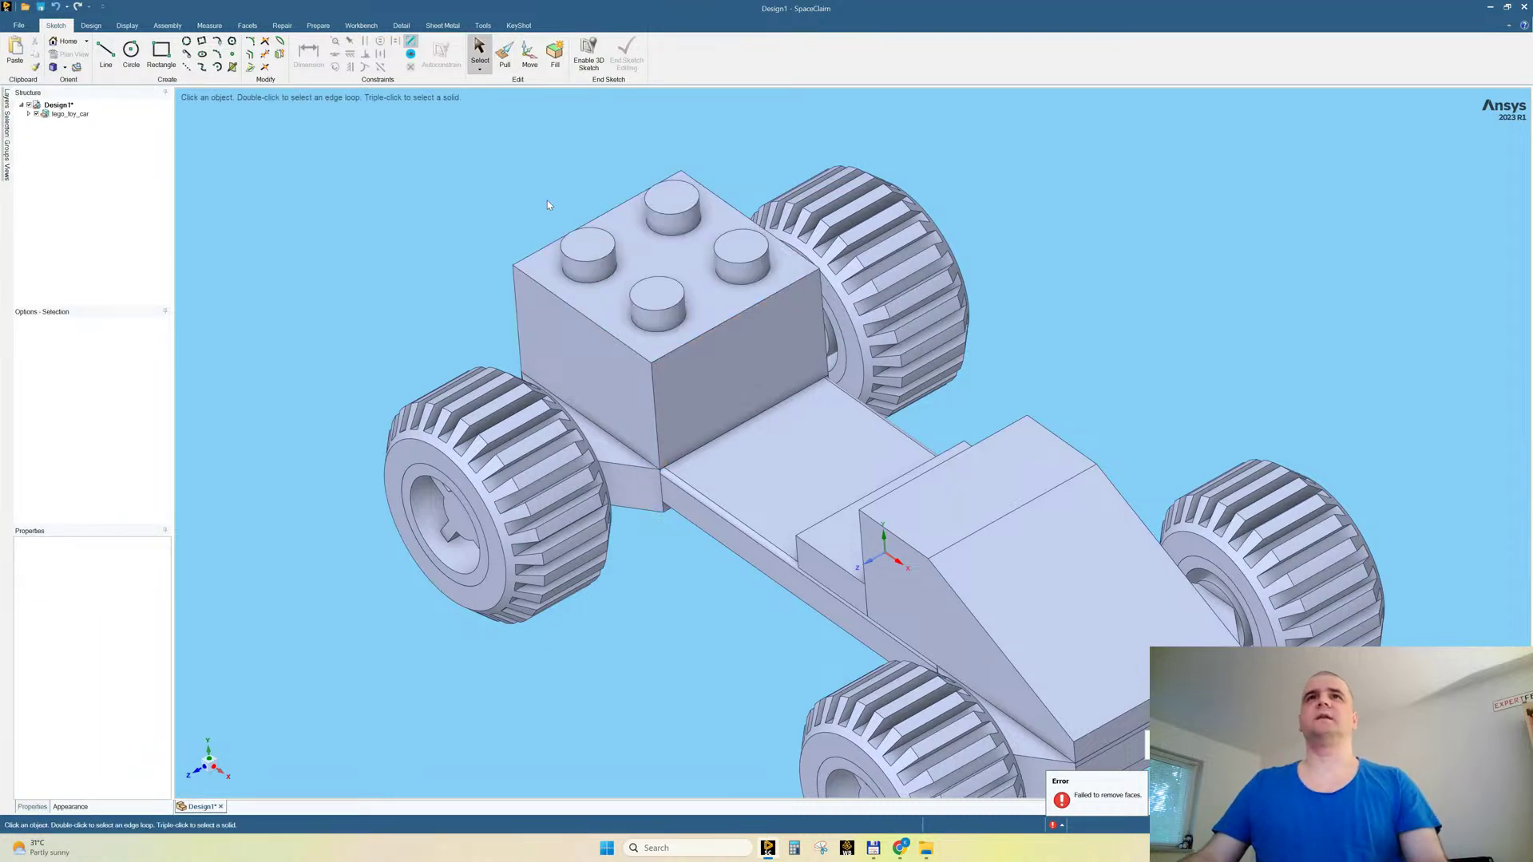
Step: Delete the four studs from the top of the square brick
{"action": "left_click", "coordinate": [678, 199]}
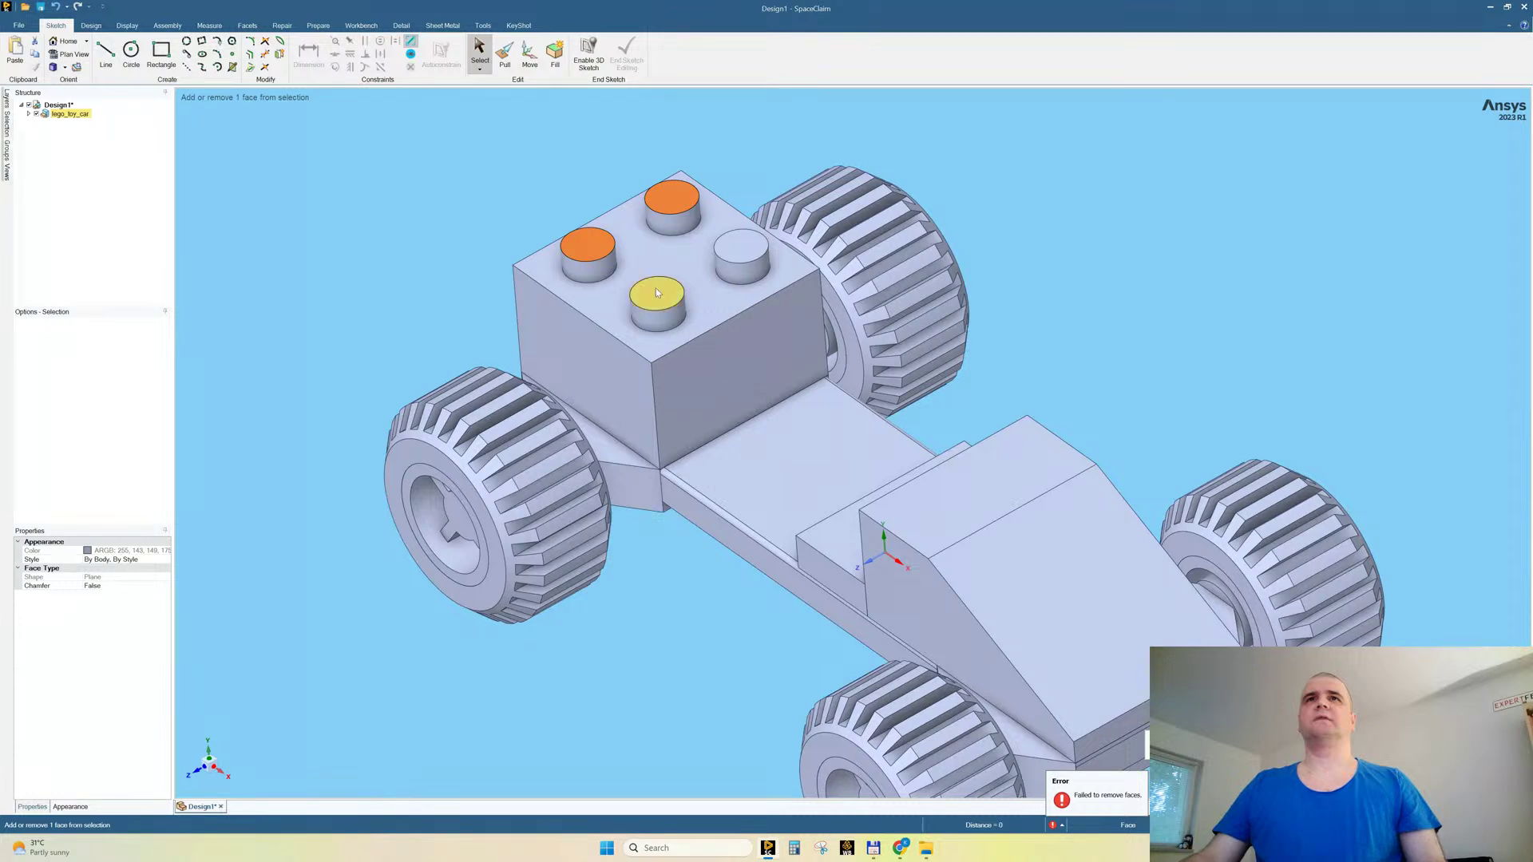
{"action": "left_click", "coordinate": [626, 237]}
{"action": "middle_click_drag", "start_coordinate": [637, 335], "coordinate": [715, 343]}
Step: Delete the 0.4 mm round at the low plate behind the sloped brick
{"action": "left_click", "coordinate": [728, 516]}
{"action": "key", "text": "Escape"}
{"action": "middle_click_drag", "start_coordinate": [1277, 479], "coordinate": [1030, 475]}
{"action": "scroll", "coordinate": [1412, 371], "scroll_direction": "up", "scroll_amount": 5}
{"action": "left_click", "coordinate": [1124, 393]}
{"action": "key", "text": "Delete"}
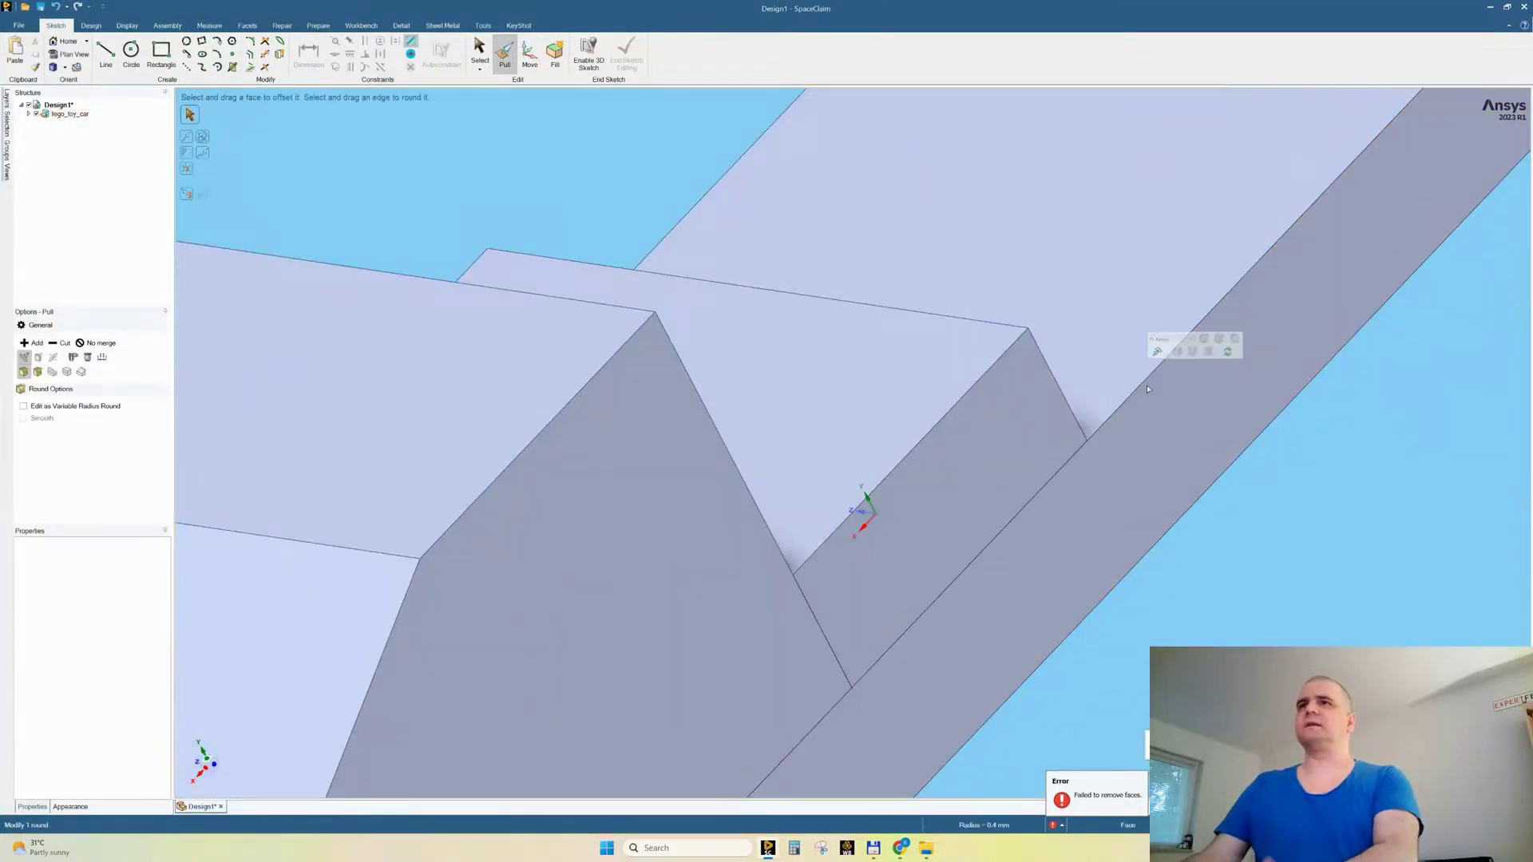
Step: Delete the whole low plate that sits on the base plate behind the sloped brick
{"action": "scroll", "coordinate": [906, 419], "scroll_direction": "down", "scroll_amount": 3}
{"action": "scroll", "coordinate": [907, 421], "scroll_direction": "down", "scroll_amount": 5}
{"action": "middle_click_drag", "start_coordinate": [906, 421], "coordinate": [701, 437]}
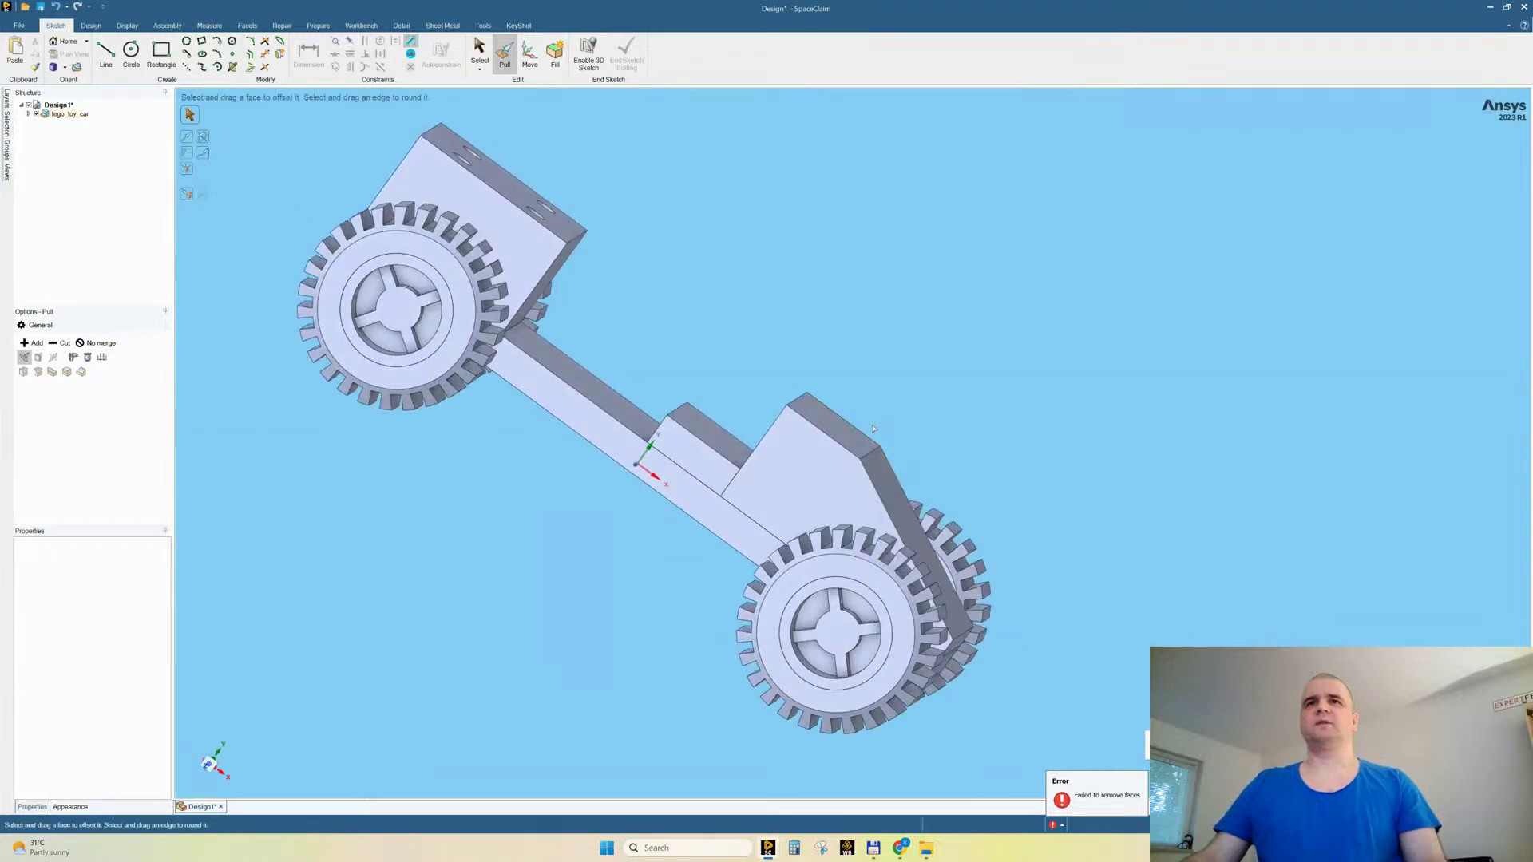
{"action": "left_click", "coordinate": [700, 437]}
{"action": "double_click", "coordinate": [701, 437]}
{"action": "key", "text": "Delete"}
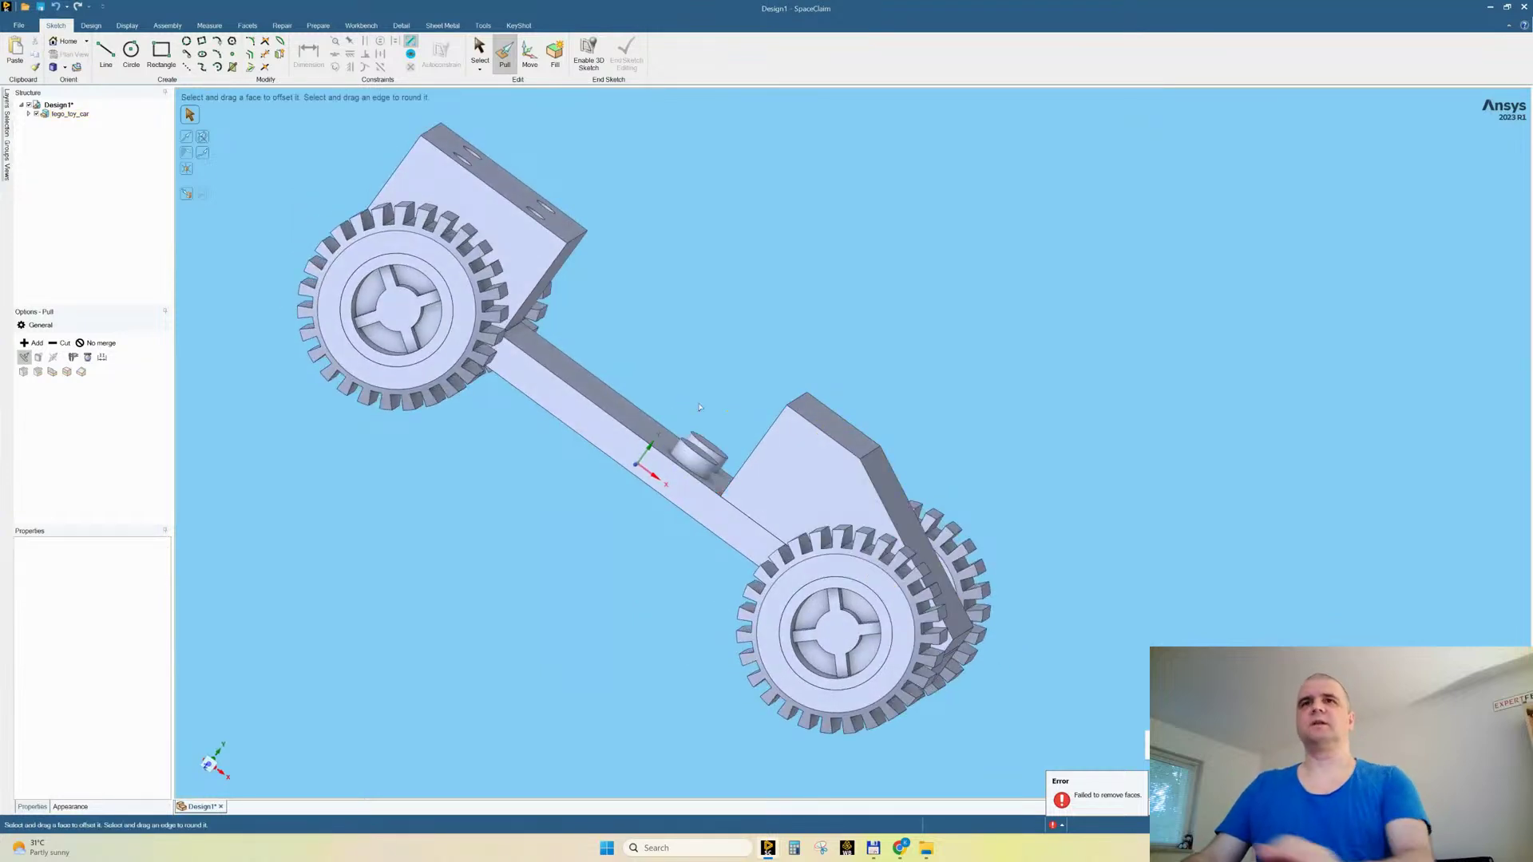
Step: Delete the two exposed studs from the base plate behind the sloped brick
{"action": "middle_click_drag", "start_coordinate": [713, 308], "coordinate": [648, 338]}
{"action": "key", "text": "Escape"}
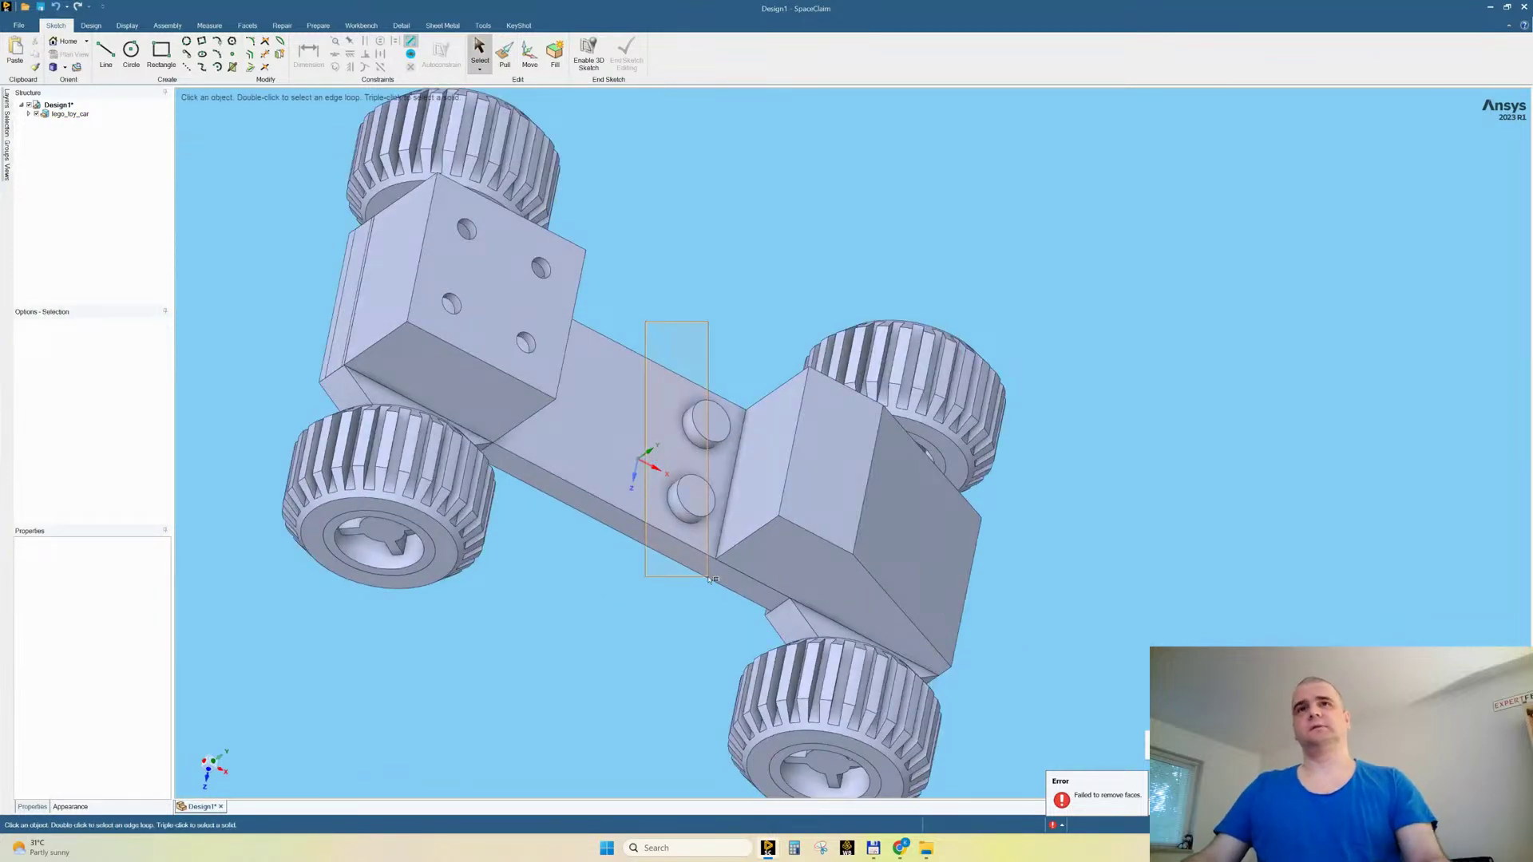
{"action": "left_click_drag", "start_coordinate": [733, 630], "coordinate": [747, 646]}
{"action": "key", "text": "Delete"}
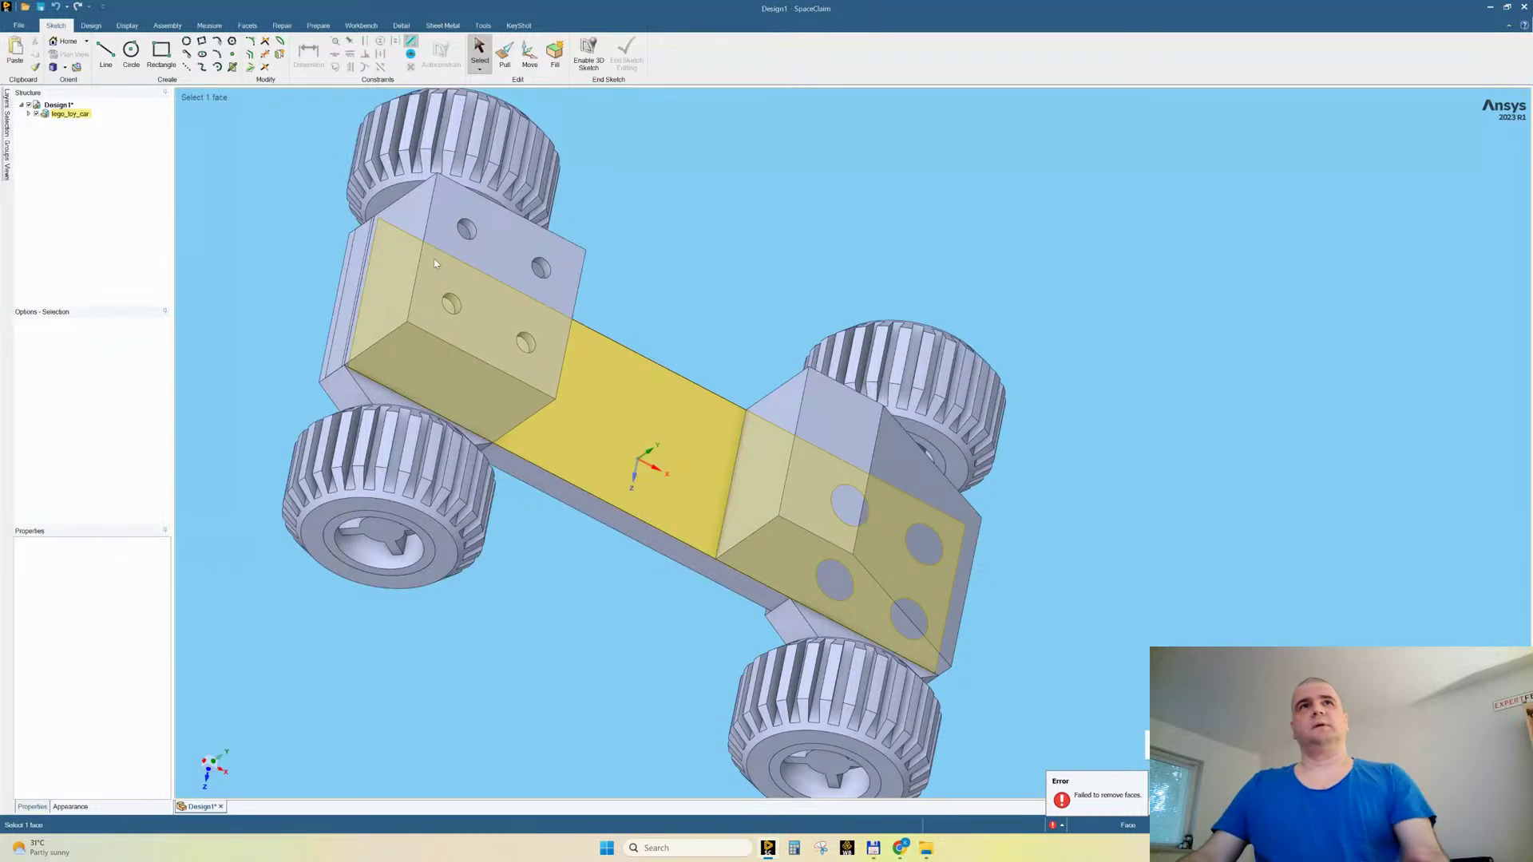
Step: Isolate the square brick with the four holes and view its open underside straight on
{"action": "left_click_drag", "start_coordinate": [589, 371], "coordinate": [594, 376]}
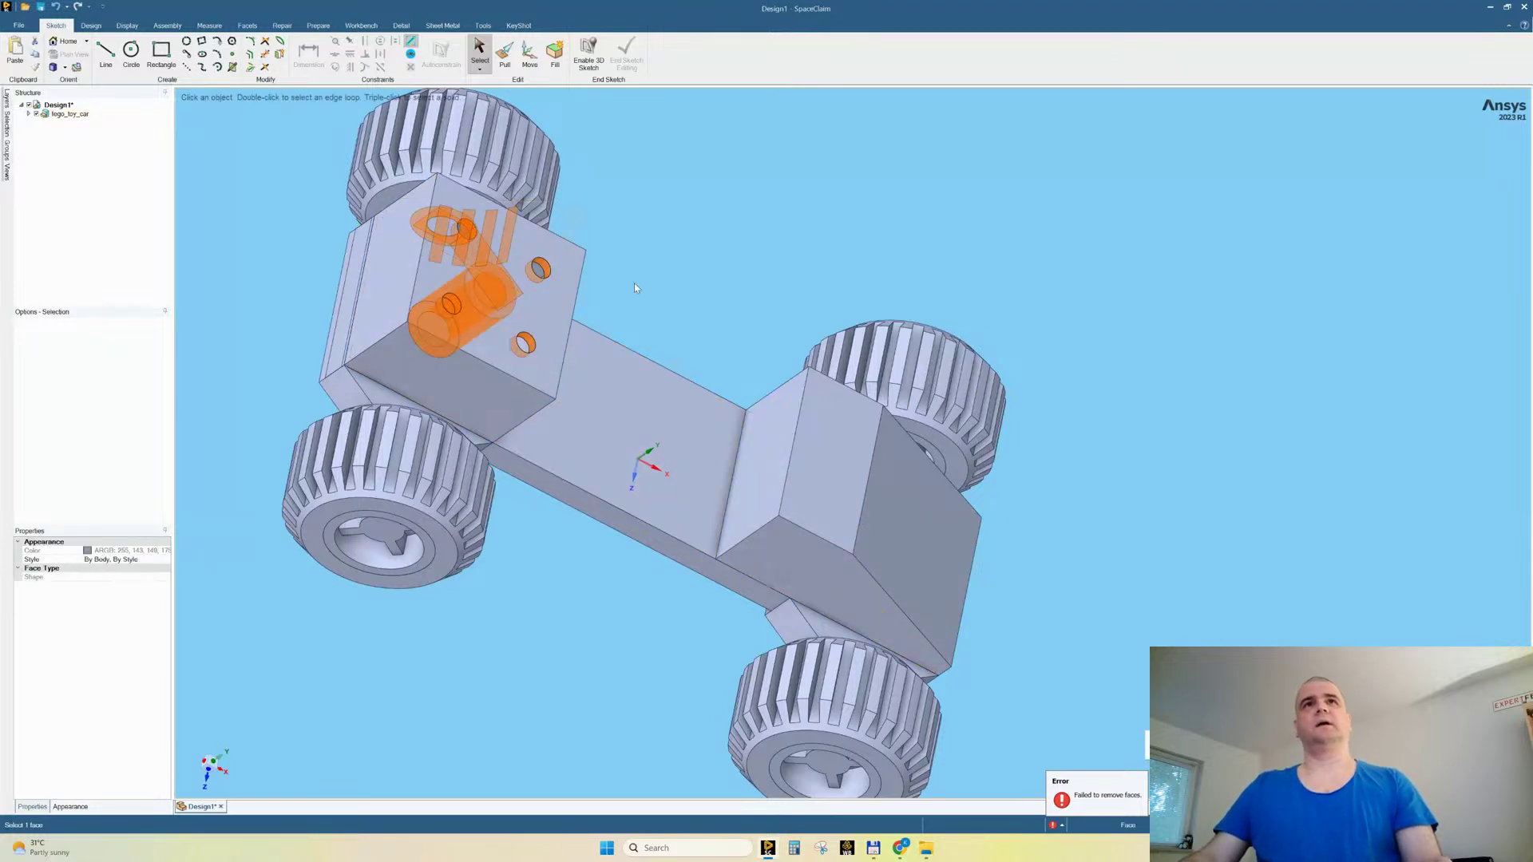
{"action": "middle_click_drag", "start_coordinate": [634, 283], "coordinate": [609, 369]}
{"action": "left_click", "coordinate": [481, 399]}
{"action": "right_click", "coordinate": [480, 399]}
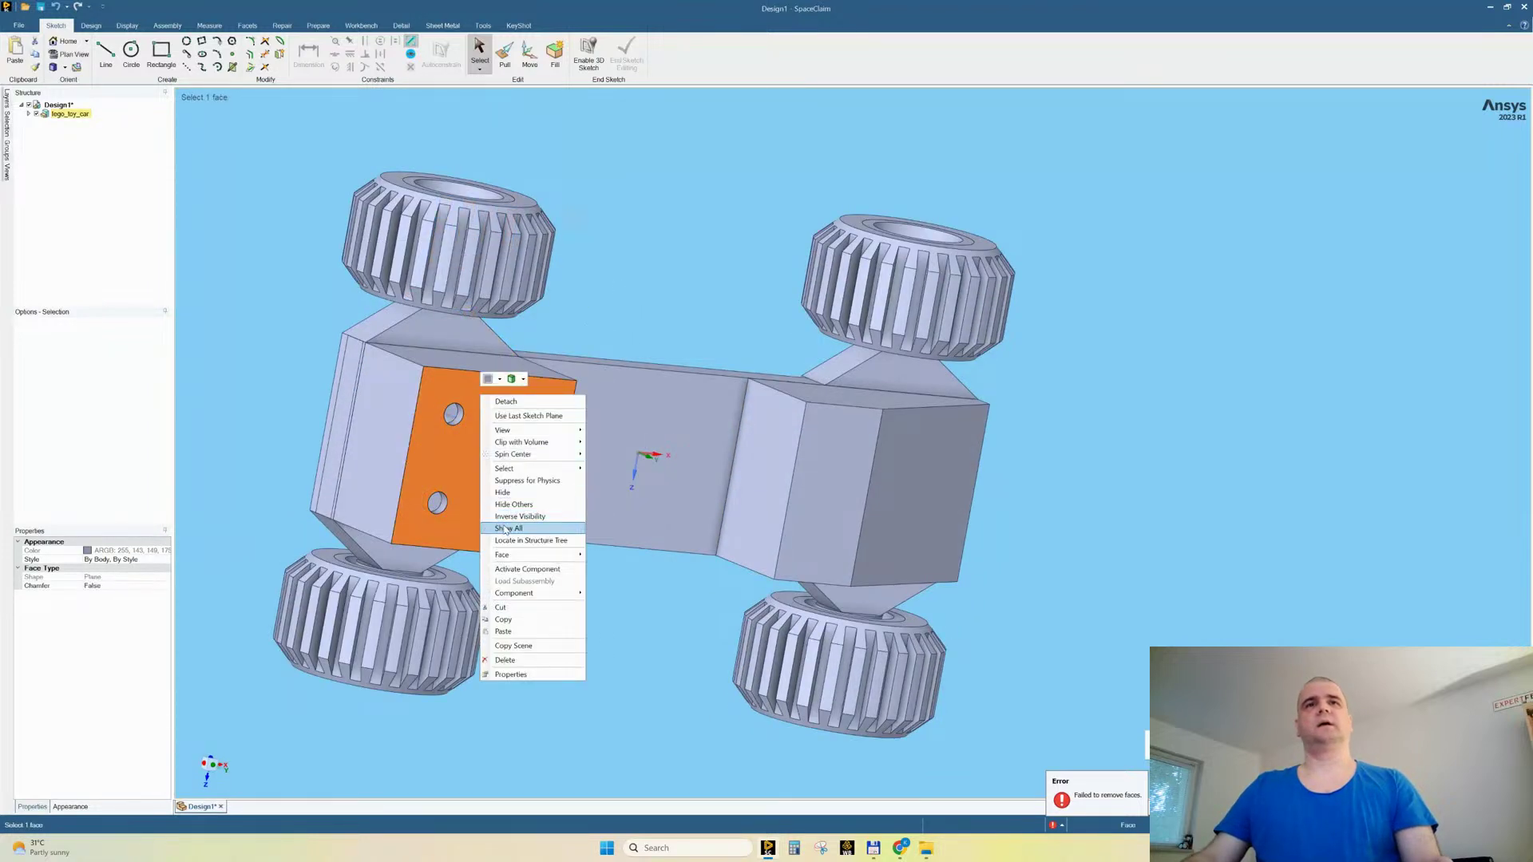
{"action": "left_click", "coordinate": [499, 523]}
{"action": "middle_click_drag", "start_coordinate": [765, 451], "coordinate": [699, 454]}
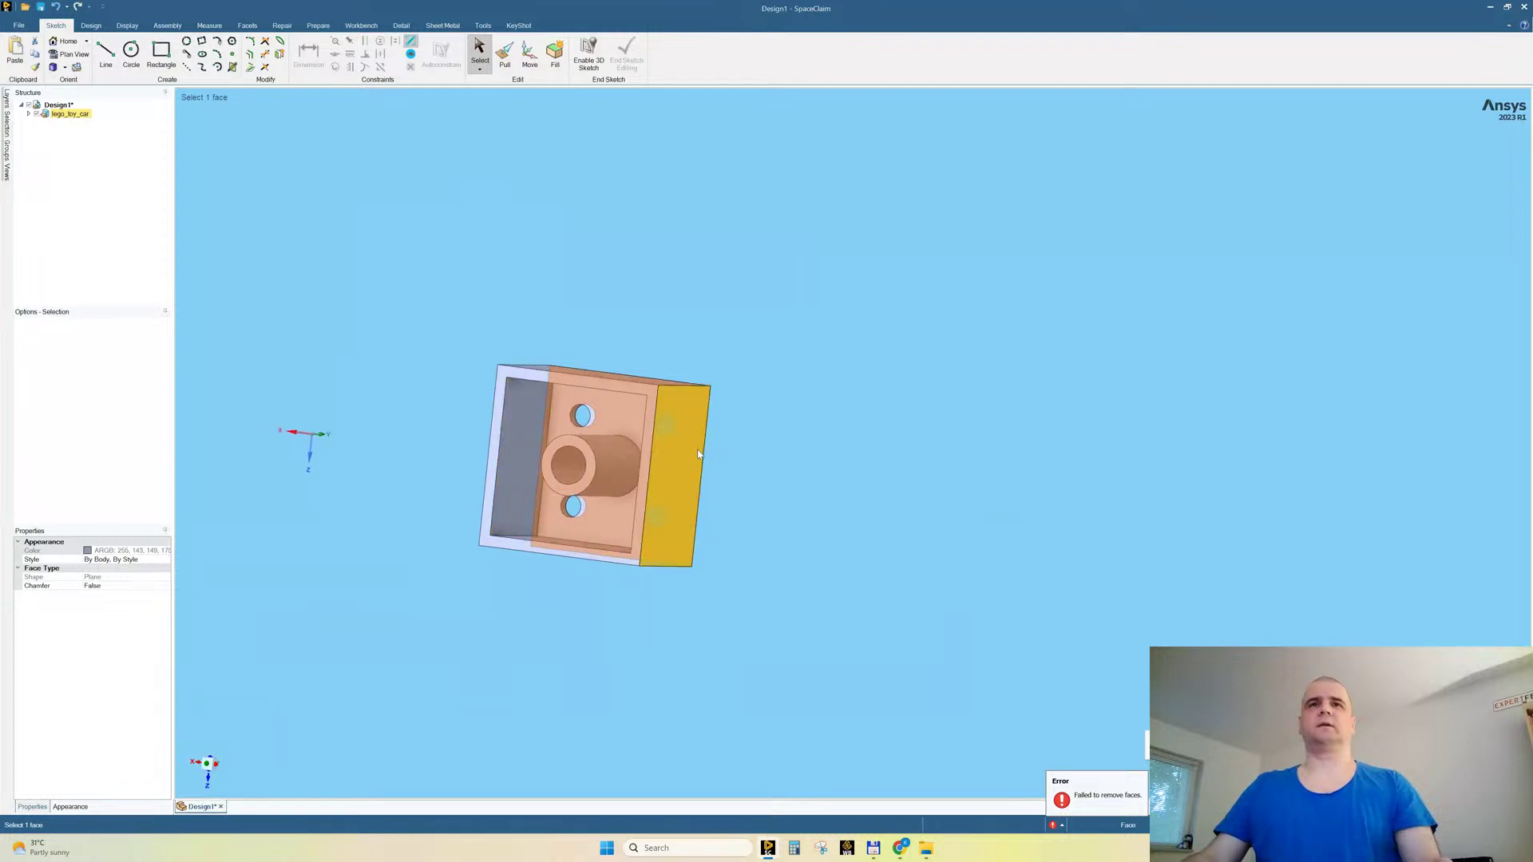
{"action": "left_click", "coordinate": [238, 753]}
{"action": "left_click", "coordinate": [209, 765]}
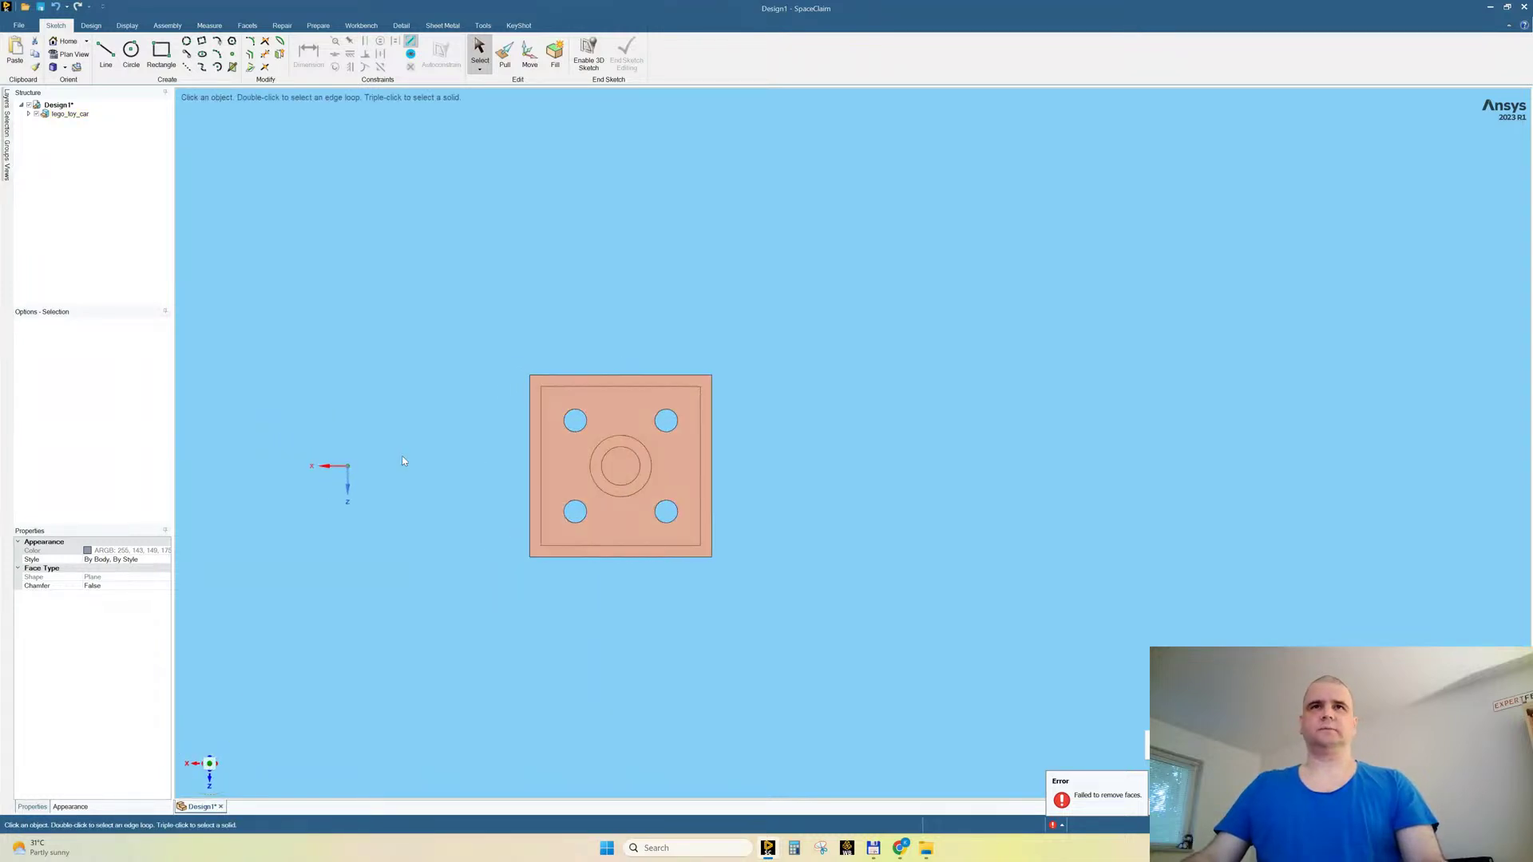
Step: Delete the central tube and the four round holes from the isolated square brick
{"action": "left_click_drag", "start_coordinate": [440, 412], "coordinate": [769, 508]}
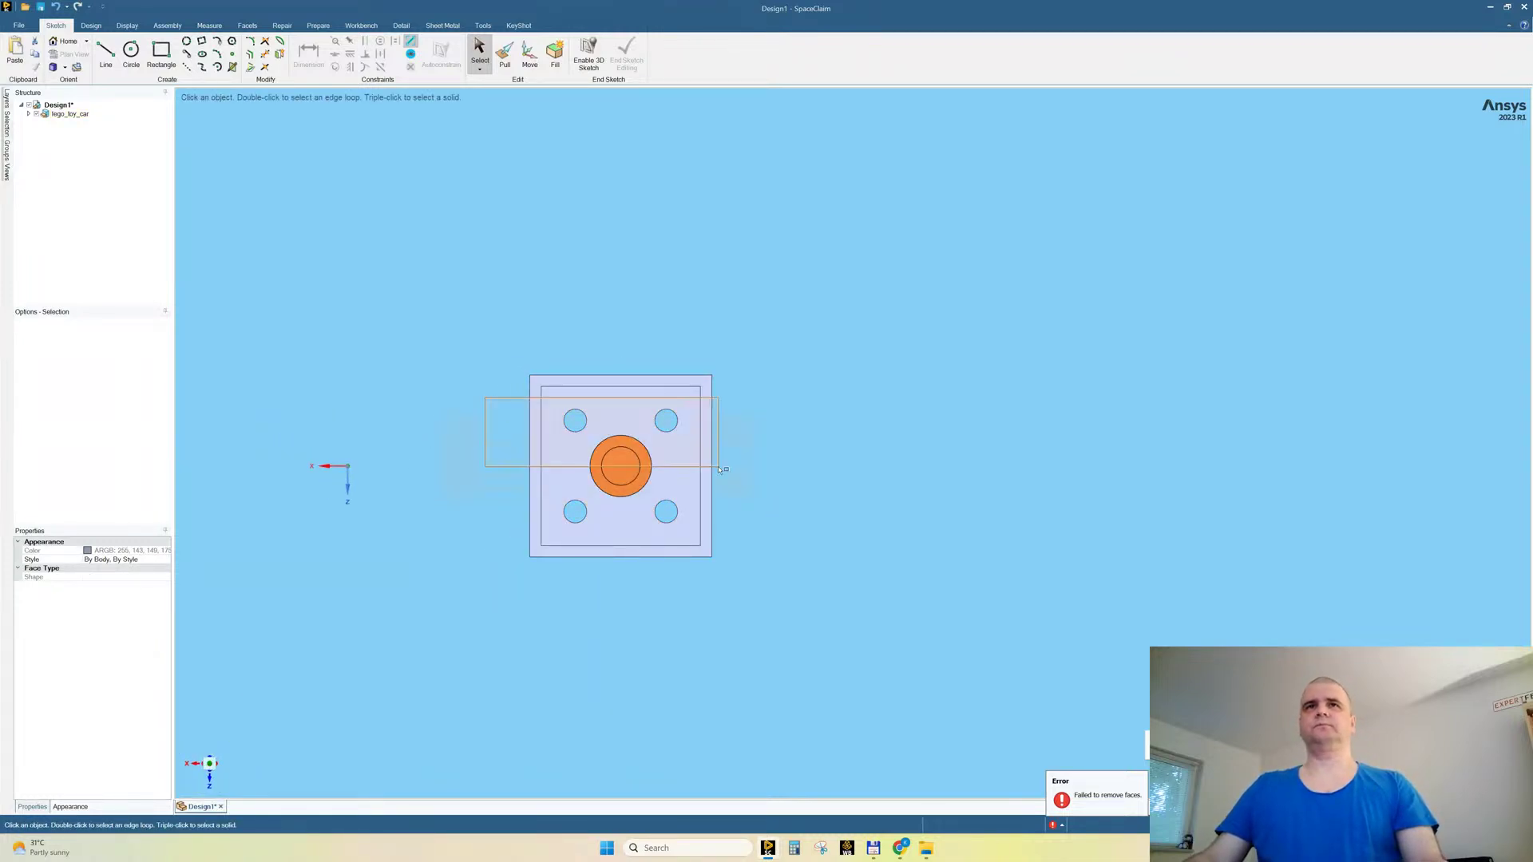
{"action": "key", "text": "Delete"}
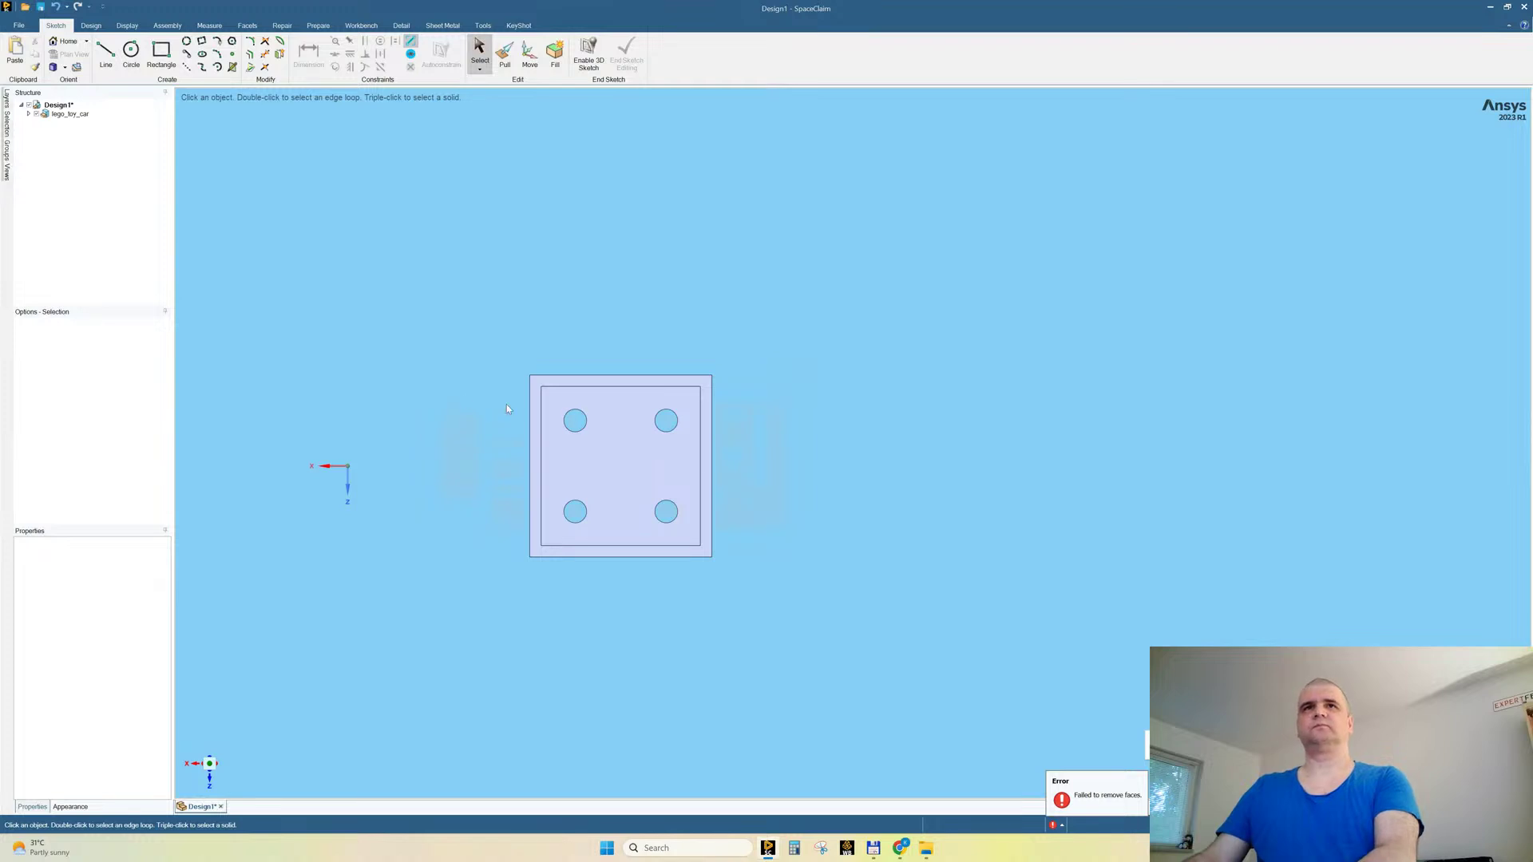
{"action": "left_click_drag", "start_coordinate": [732, 510], "coordinate": [764, 531]}
{"action": "key", "text": "Delete"}
Step: Pull the square brick's inner face up to its open rim so the brick becomes solid
{"action": "middle_click_drag", "start_coordinate": [760, 457], "coordinate": [678, 447]}
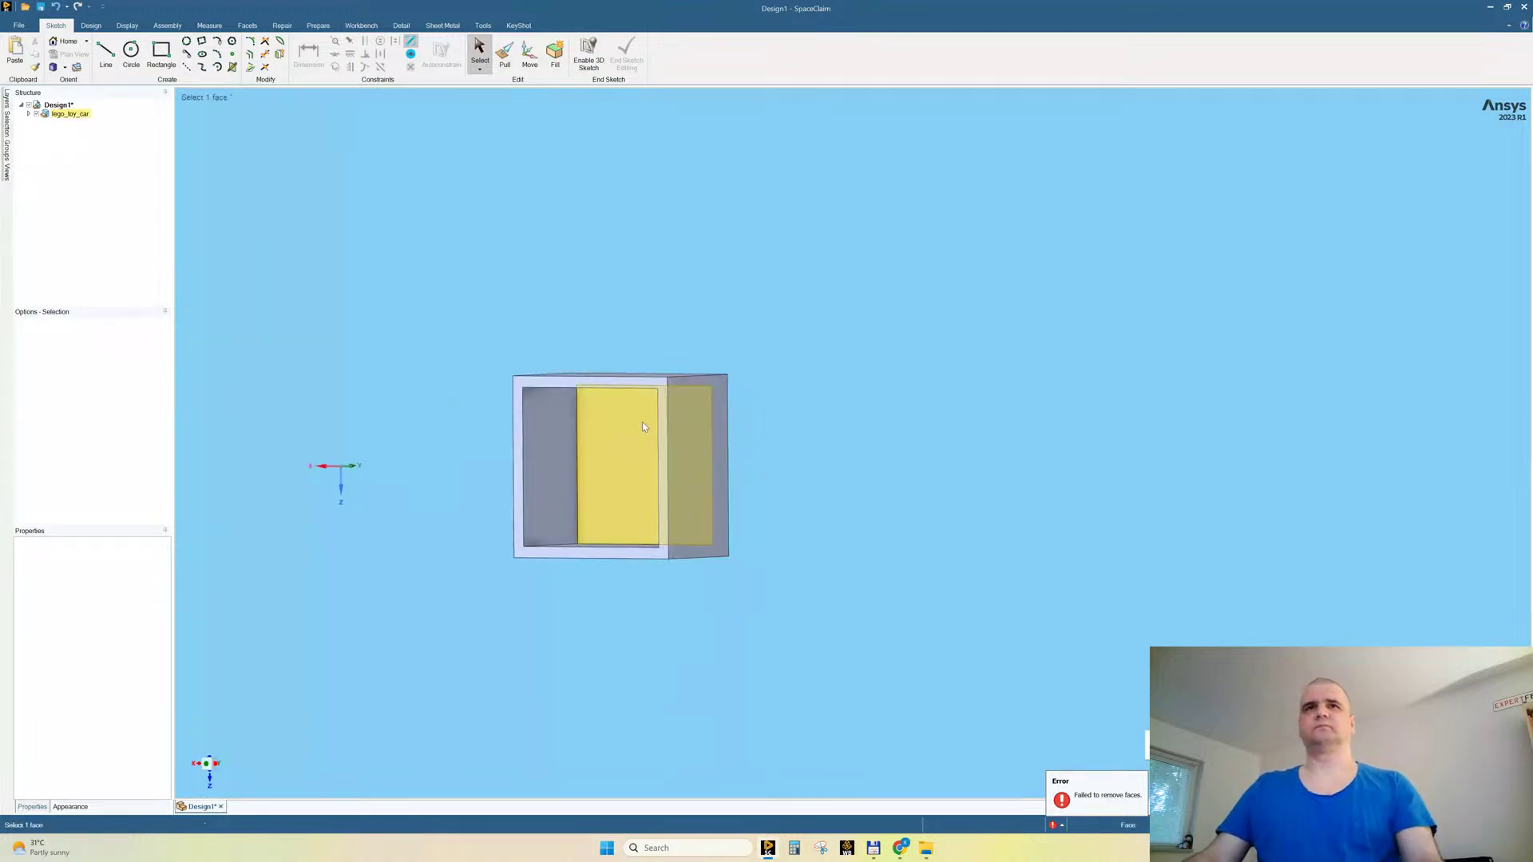
{"action": "left_click", "coordinate": [642, 422]}
{"action": "left_click", "coordinate": [479, 48]}
{"action": "left_click", "coordinate": [505, 63]}
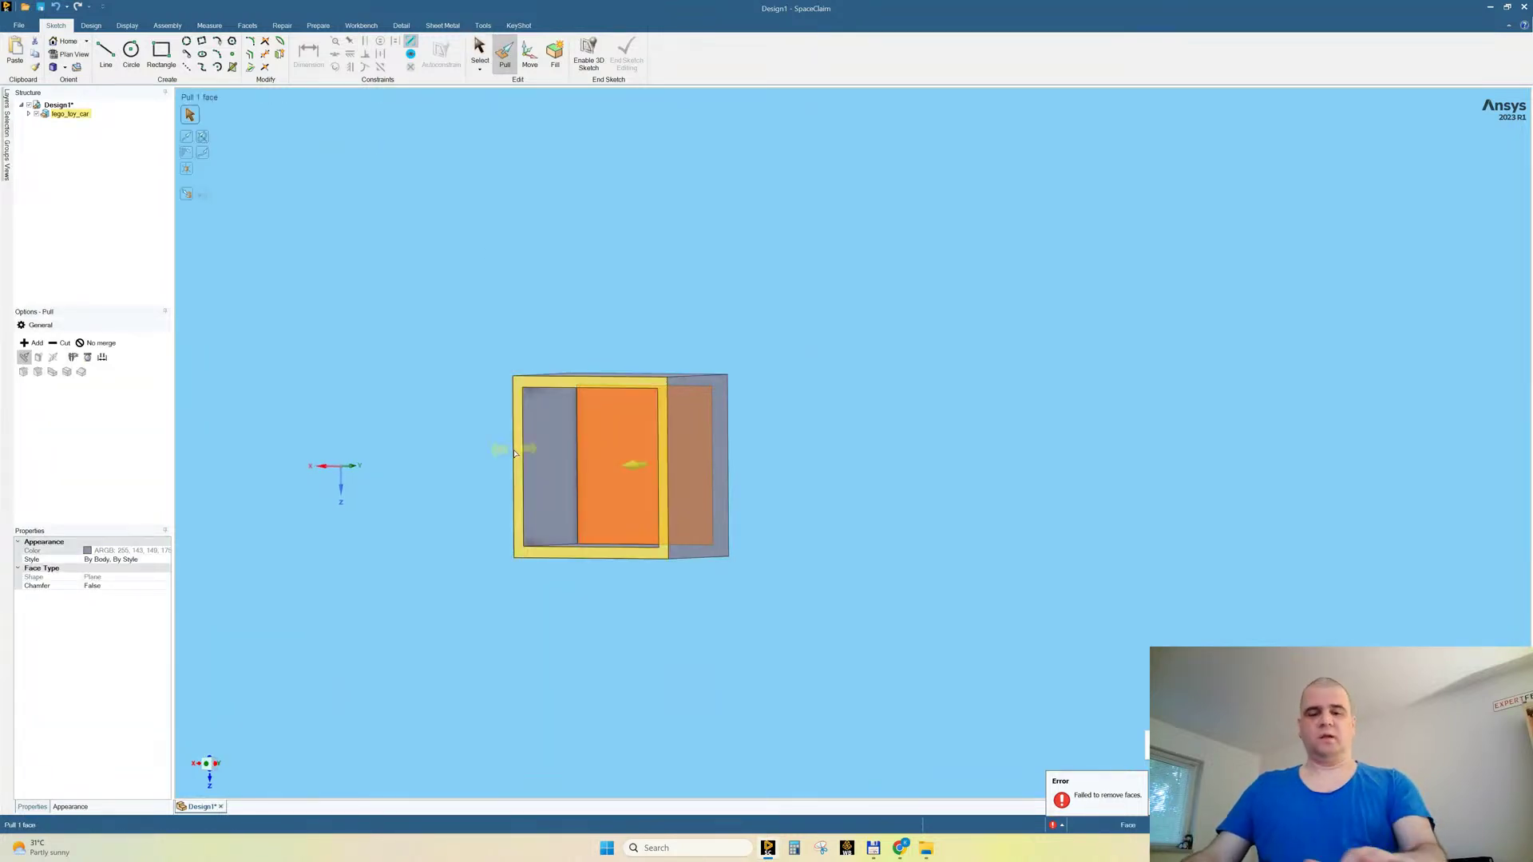
{"action": "left_click", "coordinate": [426, 431]}
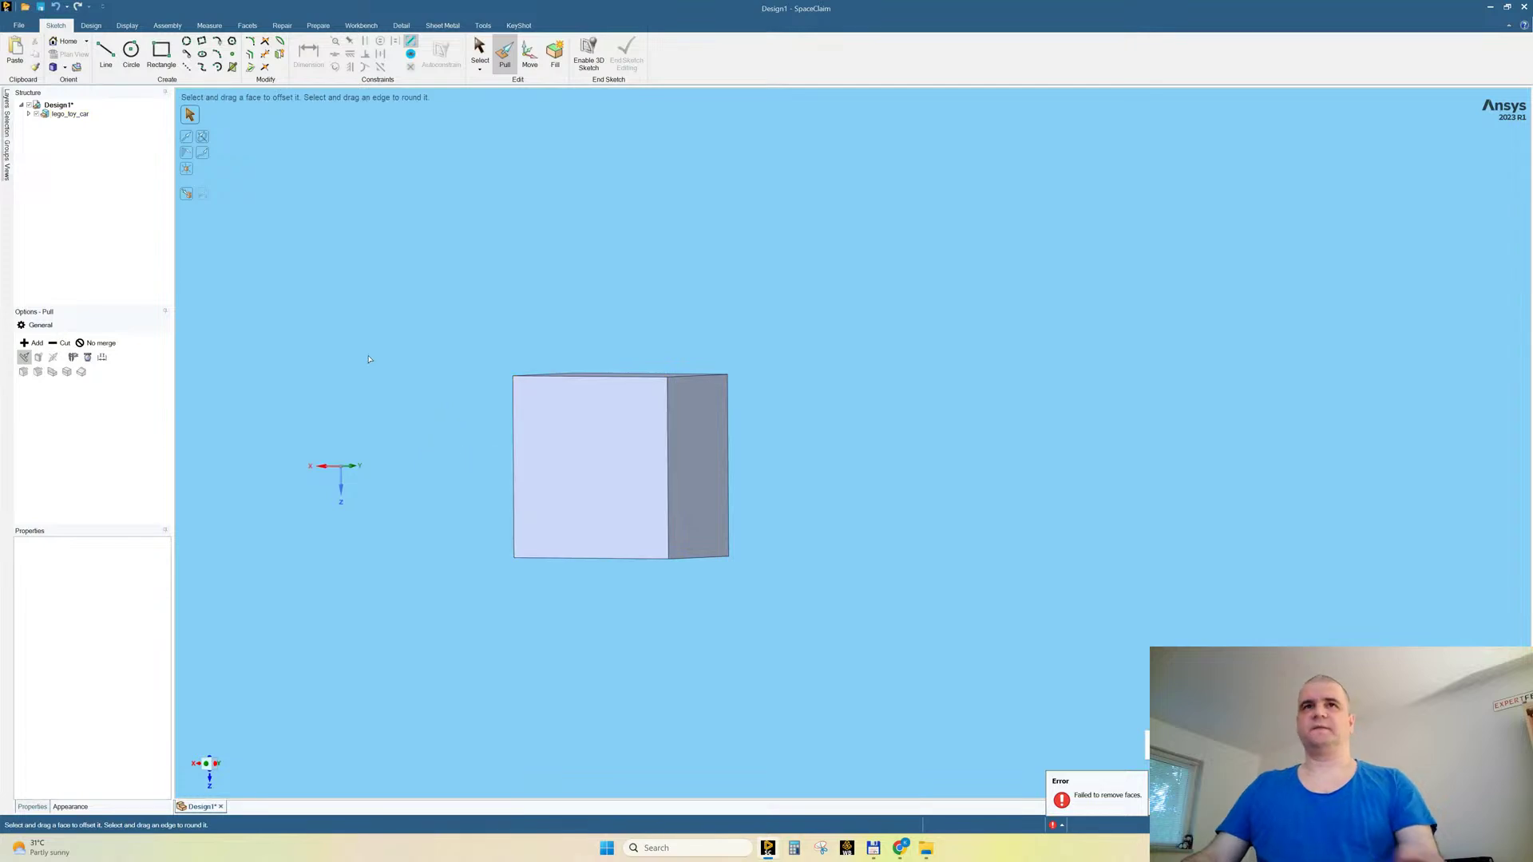
Step: Show all hidden bodies again and view the whole car from its side
{"action": "right_click", "coordinate": [369, 253]}
{"action": "left_click", "coordinate": [404, 339]}
{"action": "middle_click_drag", "start_coordinate": [794, 355], "coordinate": [719, 414]}
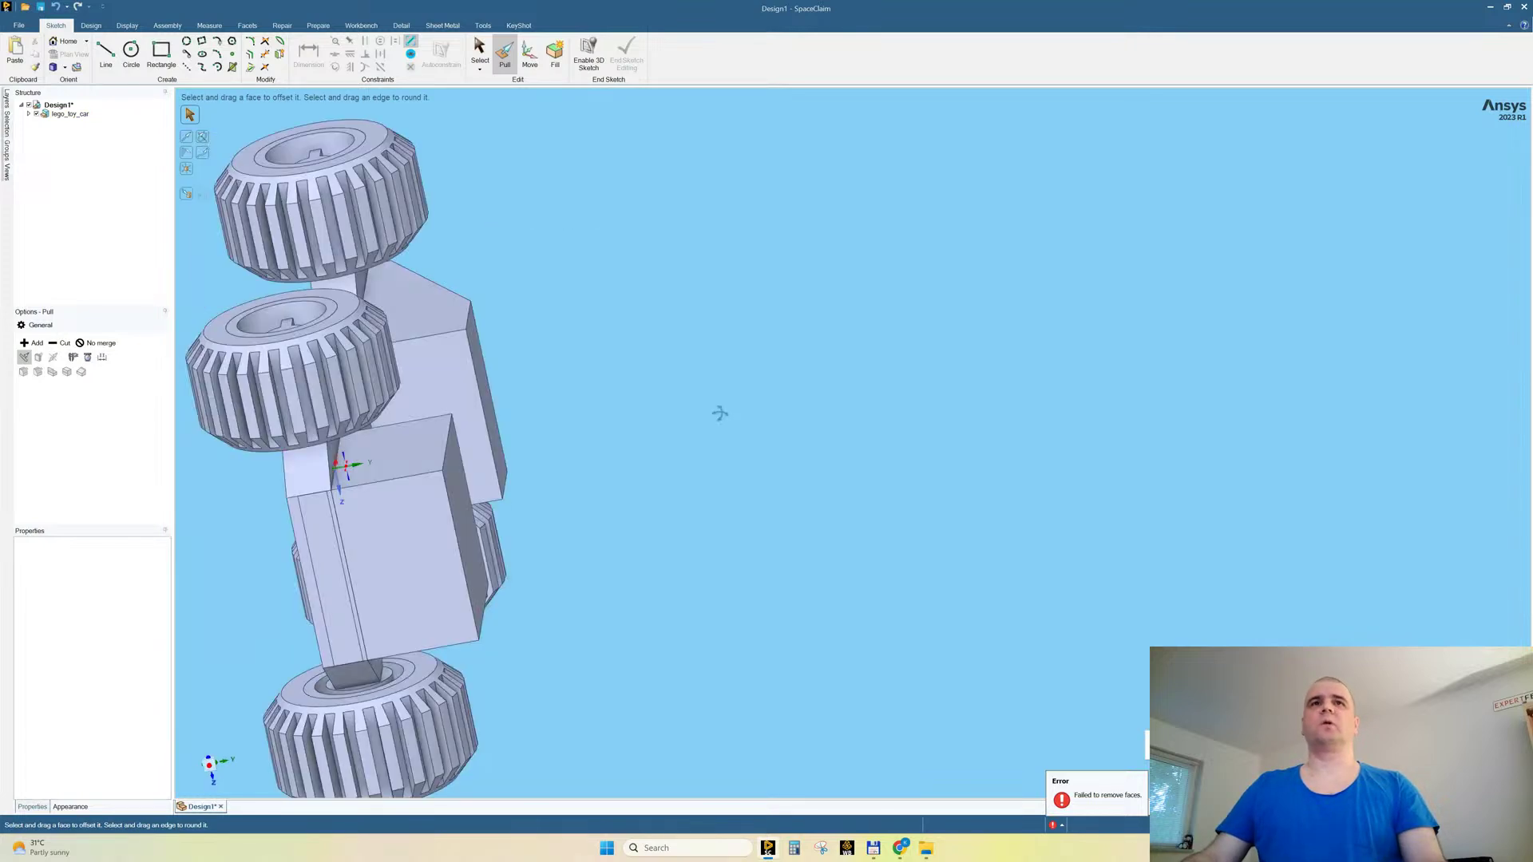
{"action": "scroll", "coordinate": [847, 431], "scroll_direction": "down", "scroll_amount": 5}
{"action": "middle_click_drag", "start_coordinate": [846, 431], "coordinate": [603, 268]}
{"action": "scroll", "coordinate": [803, 293], "scroll_direction": "up", "scroll_amount": 5}
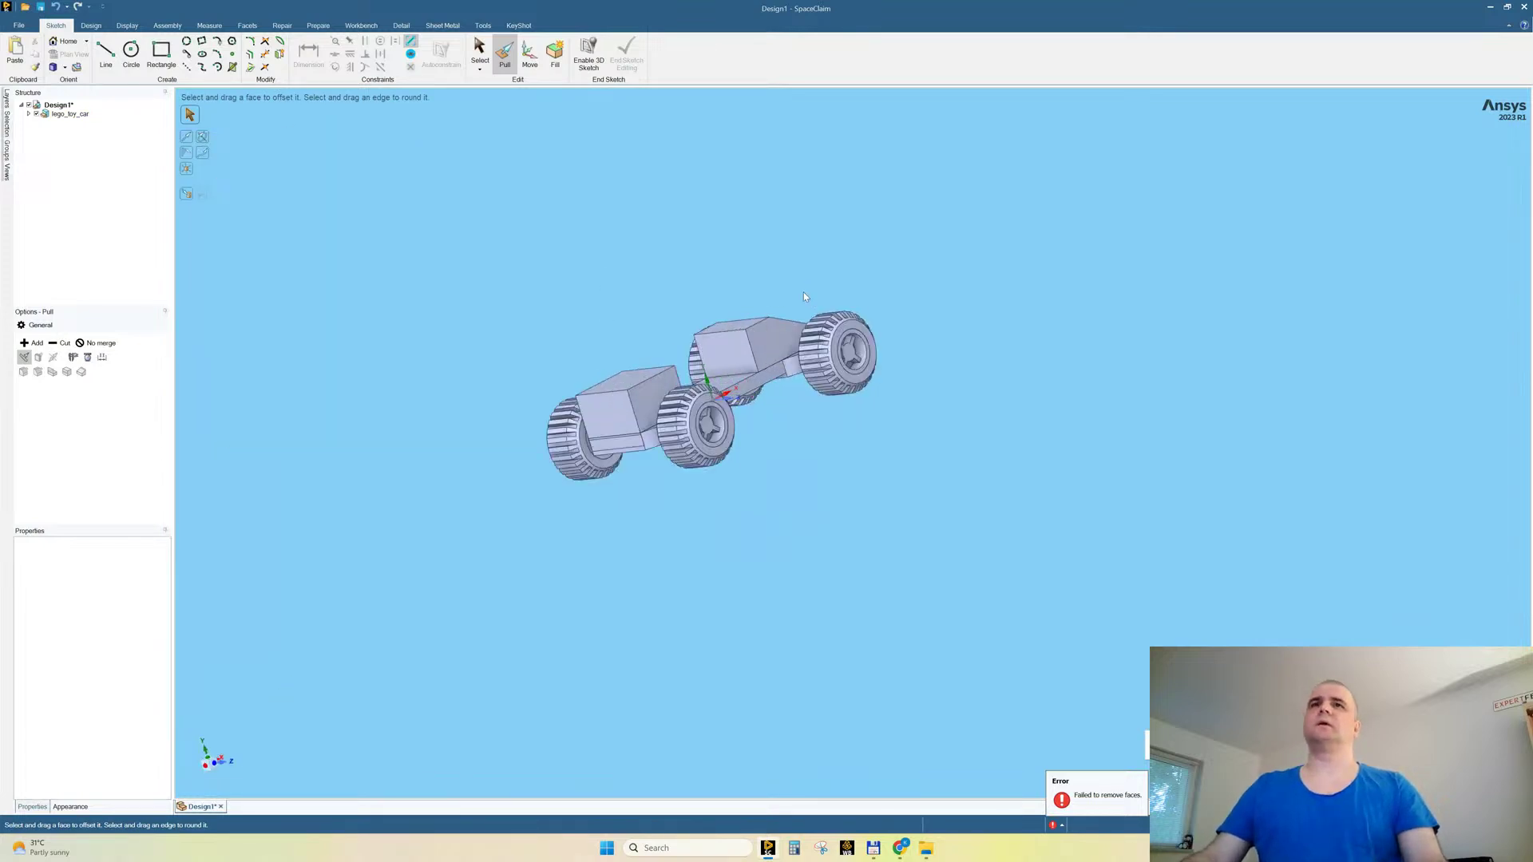
Step: Examine the joints between the square brick, axle block and base plate from several angles
{"action": "left_click", "coordinate": [678, 425]}
{"action": "middle_click_drag", "start_coordinate": [678, 425], "coordinate": [727, 459]}
{"action": "left_click", "coordinate": [596, 500]}
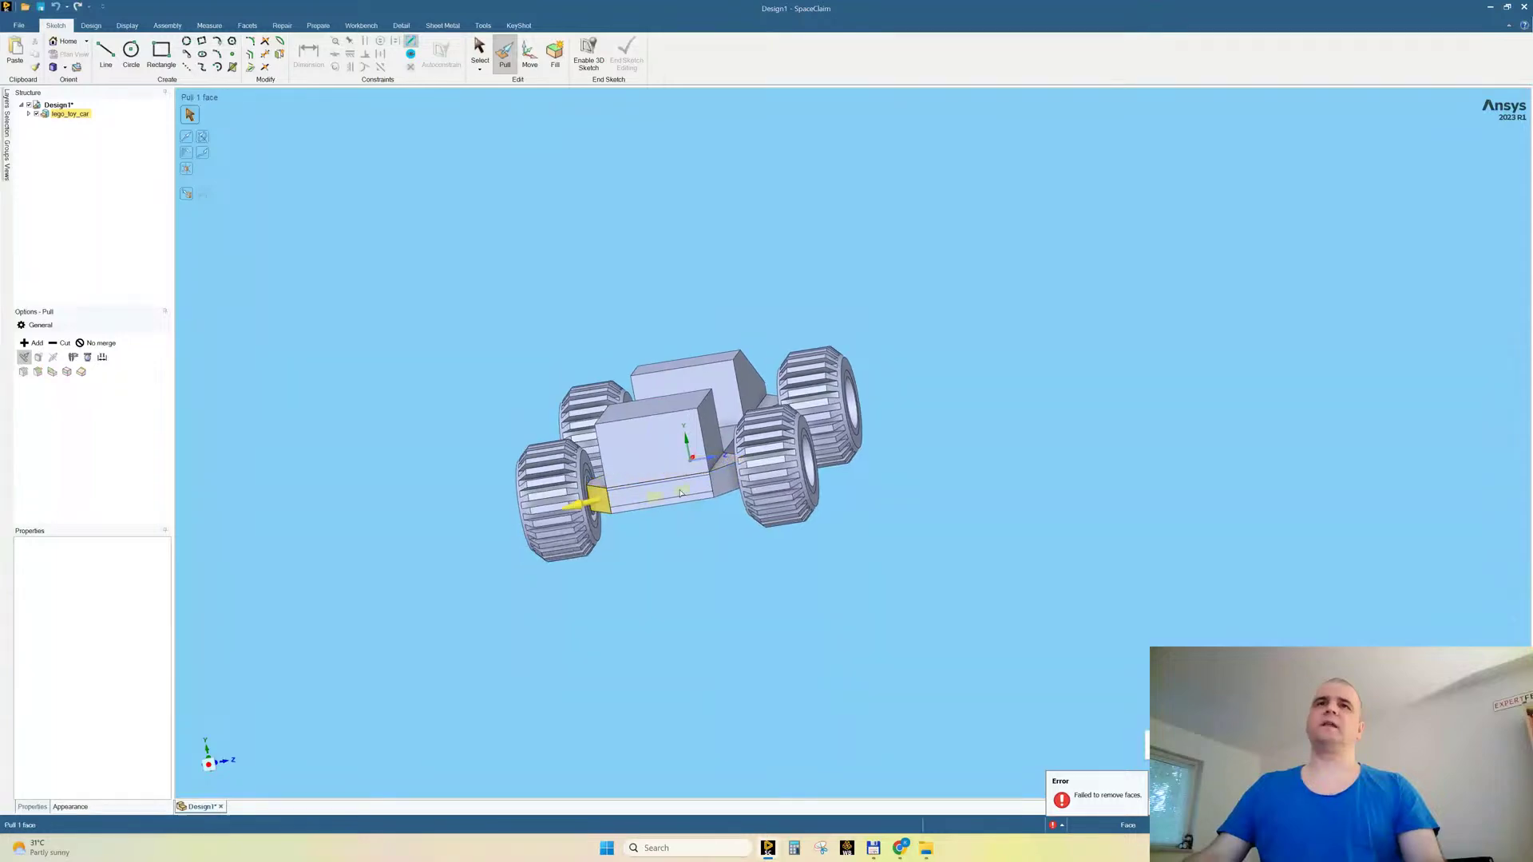
{"action": "left_click", "coordinate": [684, 489]}
{"action": "scroll", "coordinate": [683, 488], "scroll_direction": "up", "scroll_amount": 5}
{"action": "scroll", "coordinate": [741, 506], "scroll_direction": "down", "scroll_amount": 3}
{"action": "scroll", "coordinate": [776, 435], "scroll_direction": "up", "scroll_amount": 5}
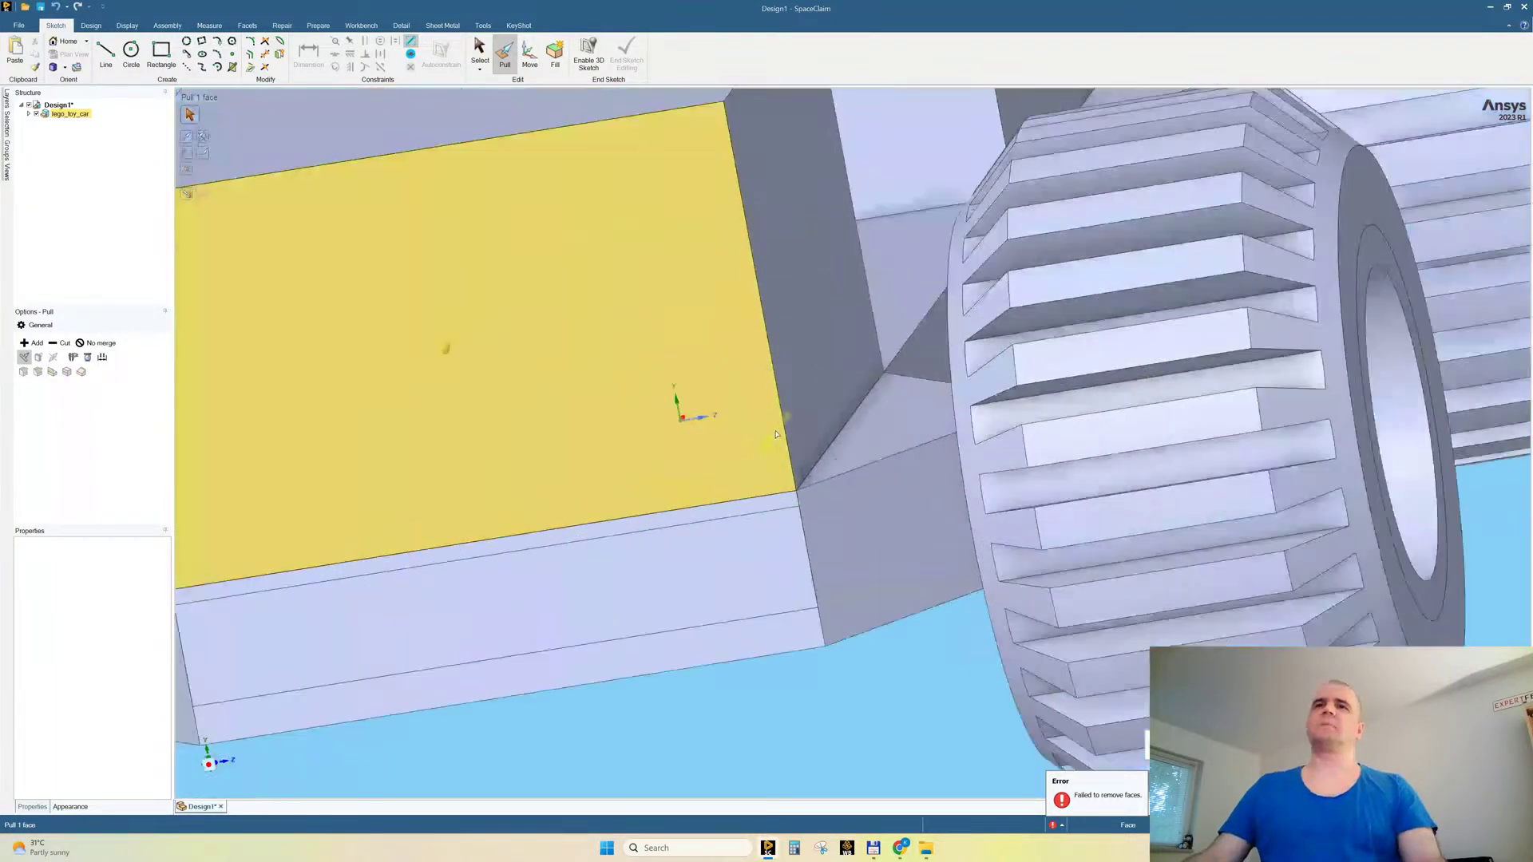
{"action": "middle_click_drag", "start_coordinate": [801, 492], "coordinate": [749, 536]}
{"action": "scroll", "coordinate": [677, 461], "scroll_direction": "down", "scroll_amount": 5}
{"action": "left_click", "coordinate": [675, 455]}
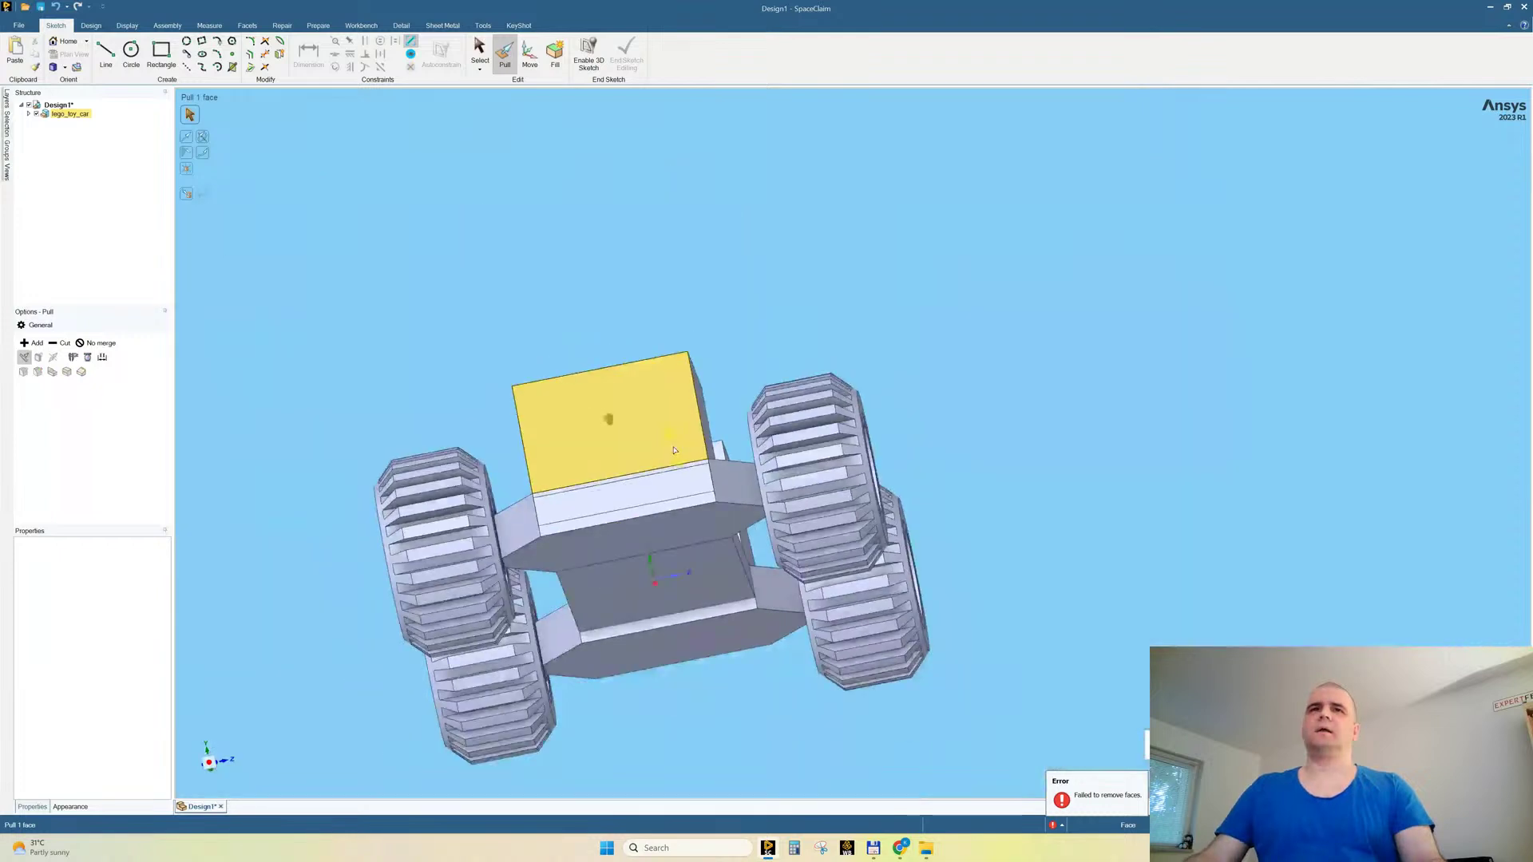
{"action": "left_click", "coordinate": [725, 339]}
{"action": "middle_click_drag", "start_coordinate": [725, 339], "coordinate": [595, 551]}
{"action": "scroll", "coordinate": [595, 551], "scroll_direction": "down", "scroll_amount": 3}
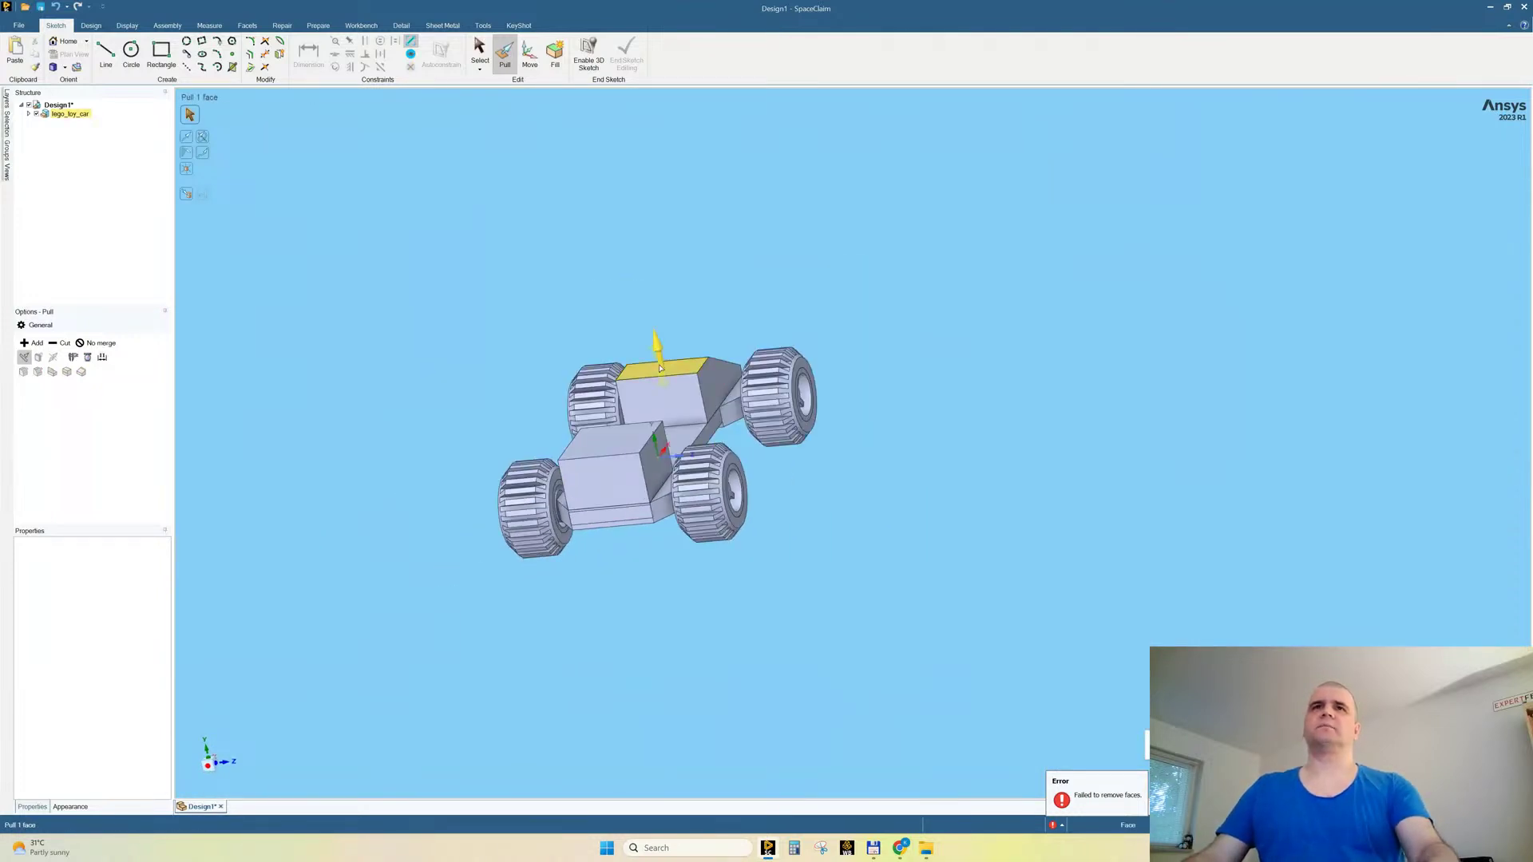
{"action": "key", "text": "Escape"}
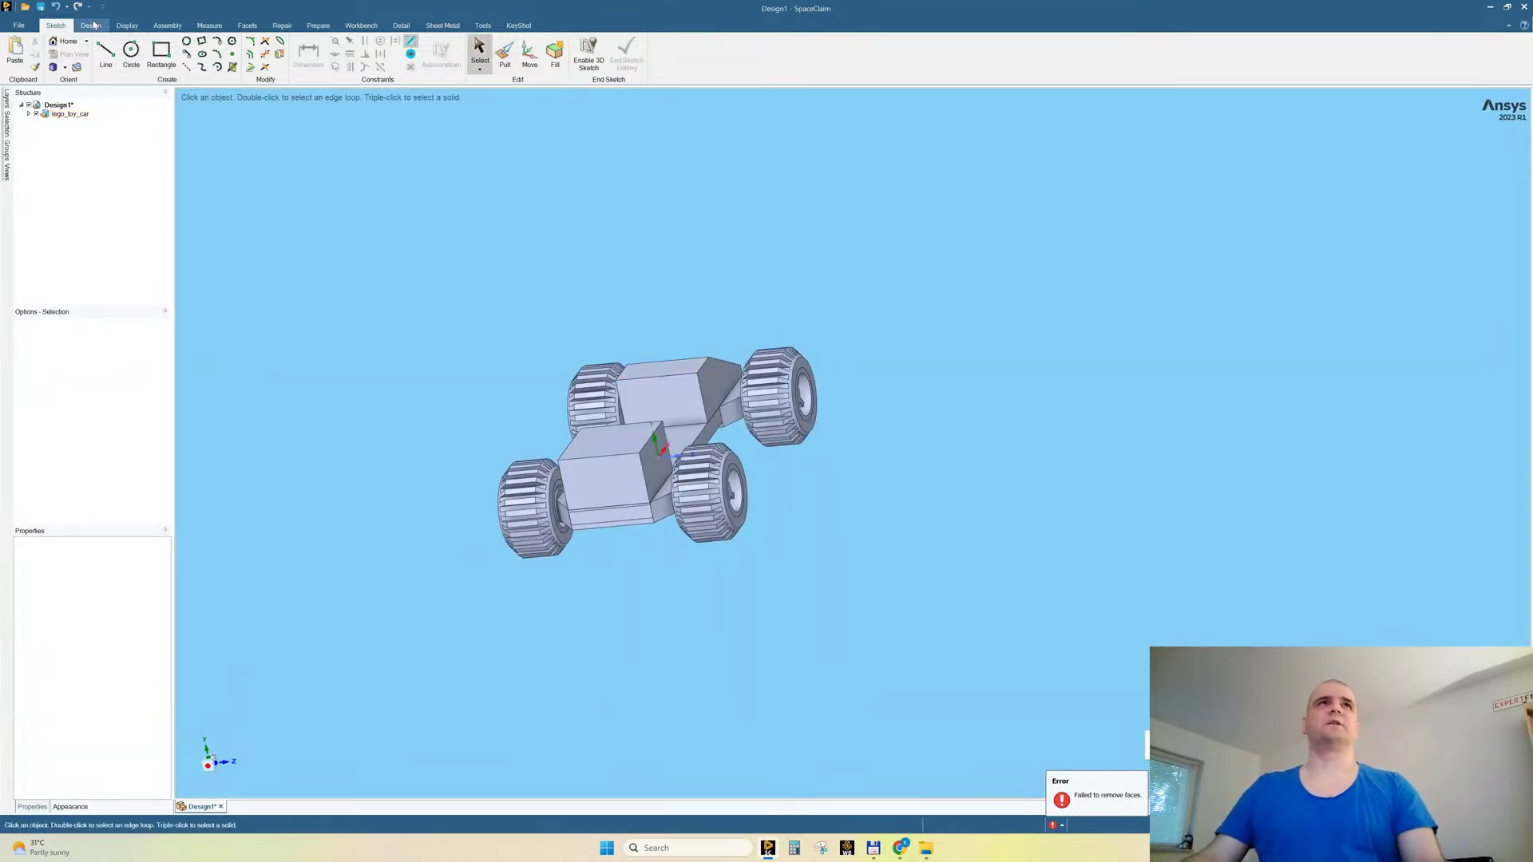
Step: Combine the sloped brick, base plate and square brick into one body
{"action": "left_click", "coordinate": [91, 25]}
{"action": "left_click", "coordinate": [318, 50]}
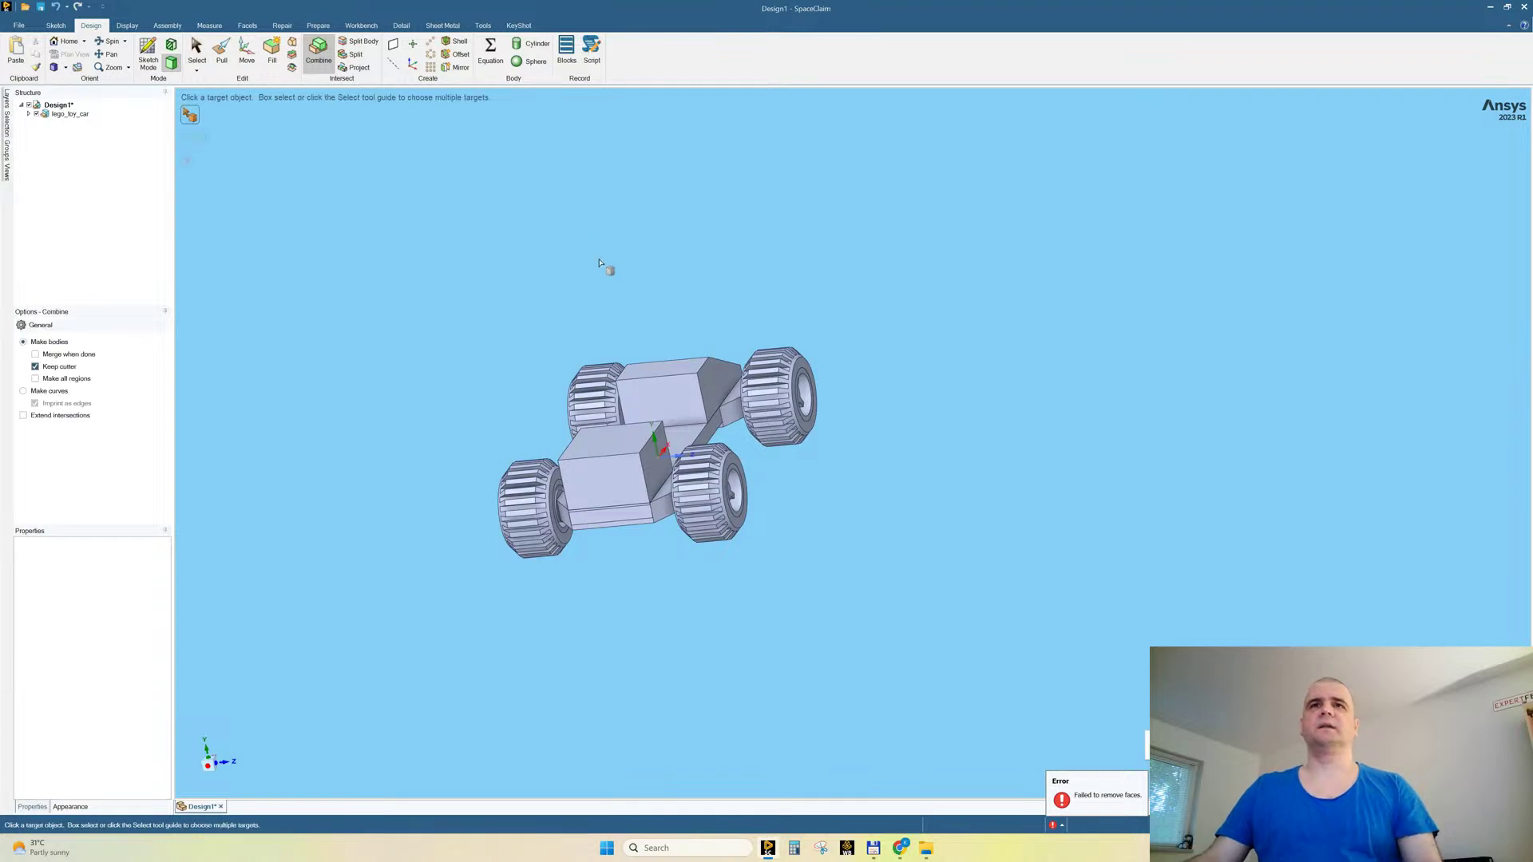
{"action": "left_click", "coordinate": [687, 385]}
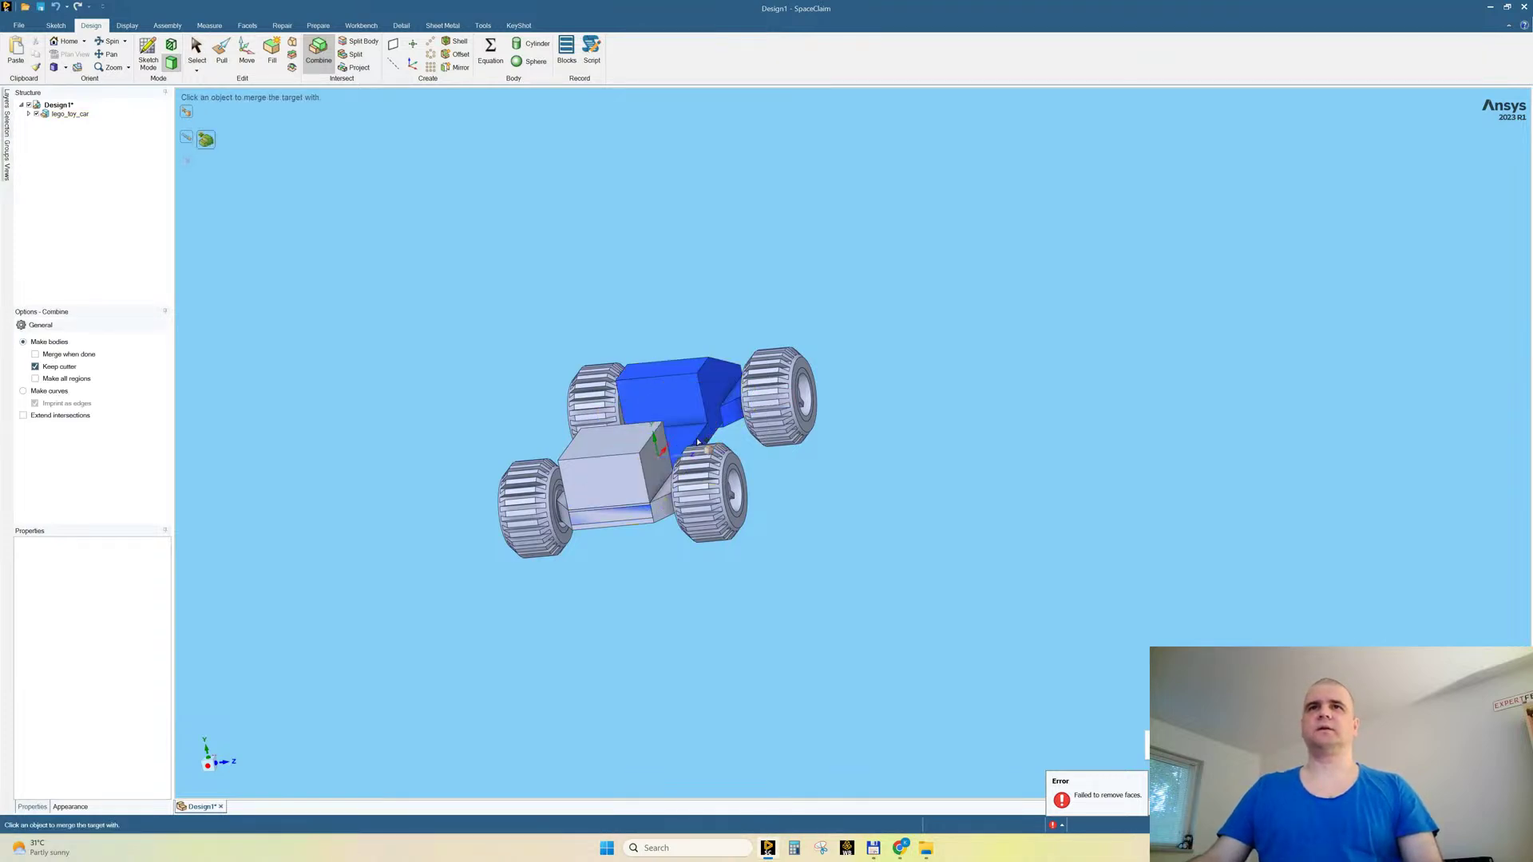
{"action": "left_click", "coordinate": [615, 477]}
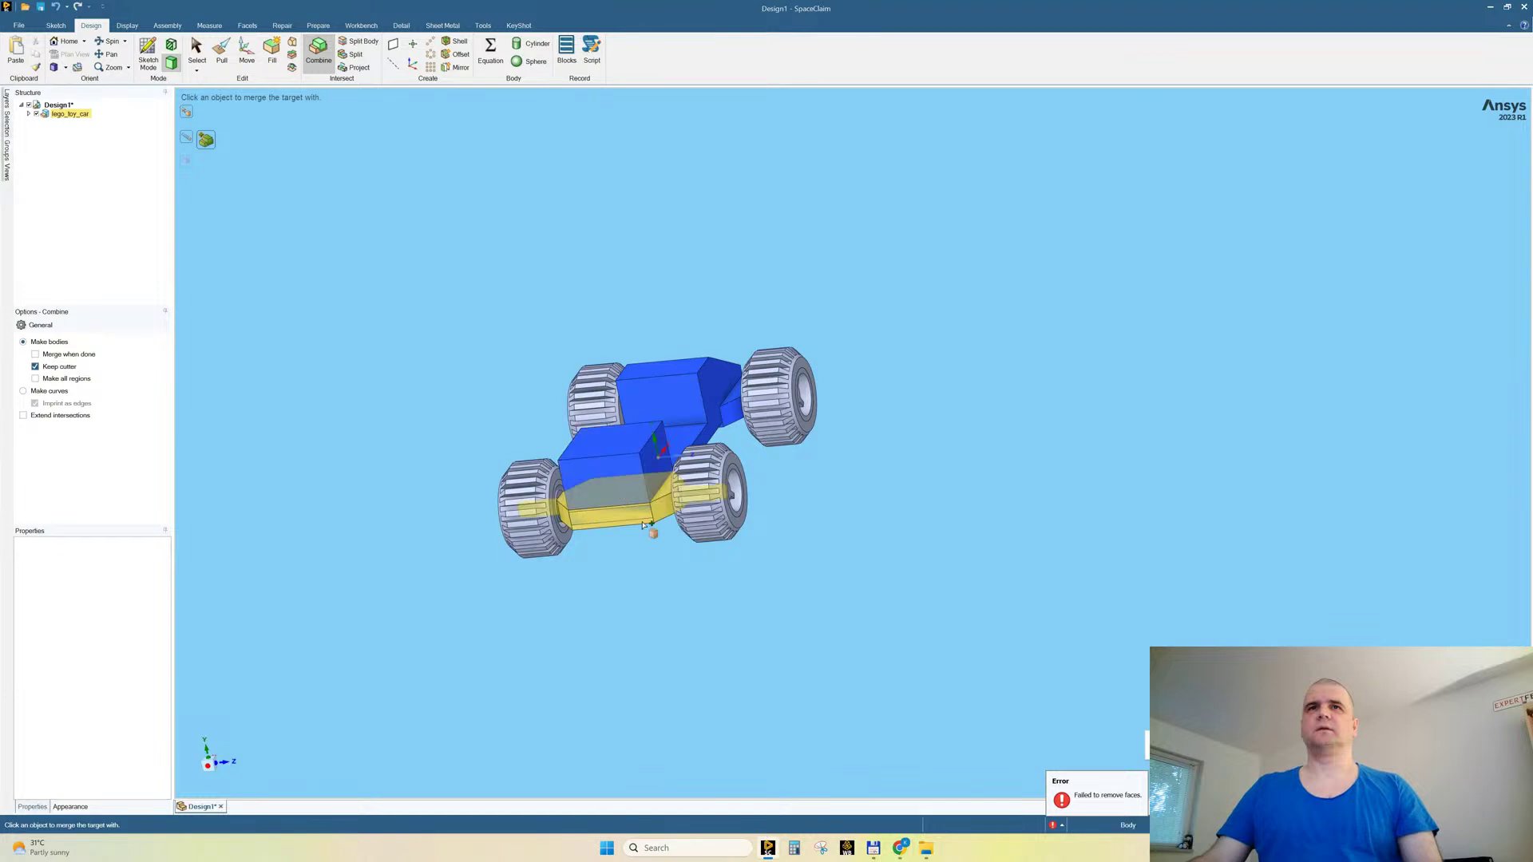
{"action": "middle_click_drag", "start_coordinate": [876, 500], "coordinate": [846, 405]}
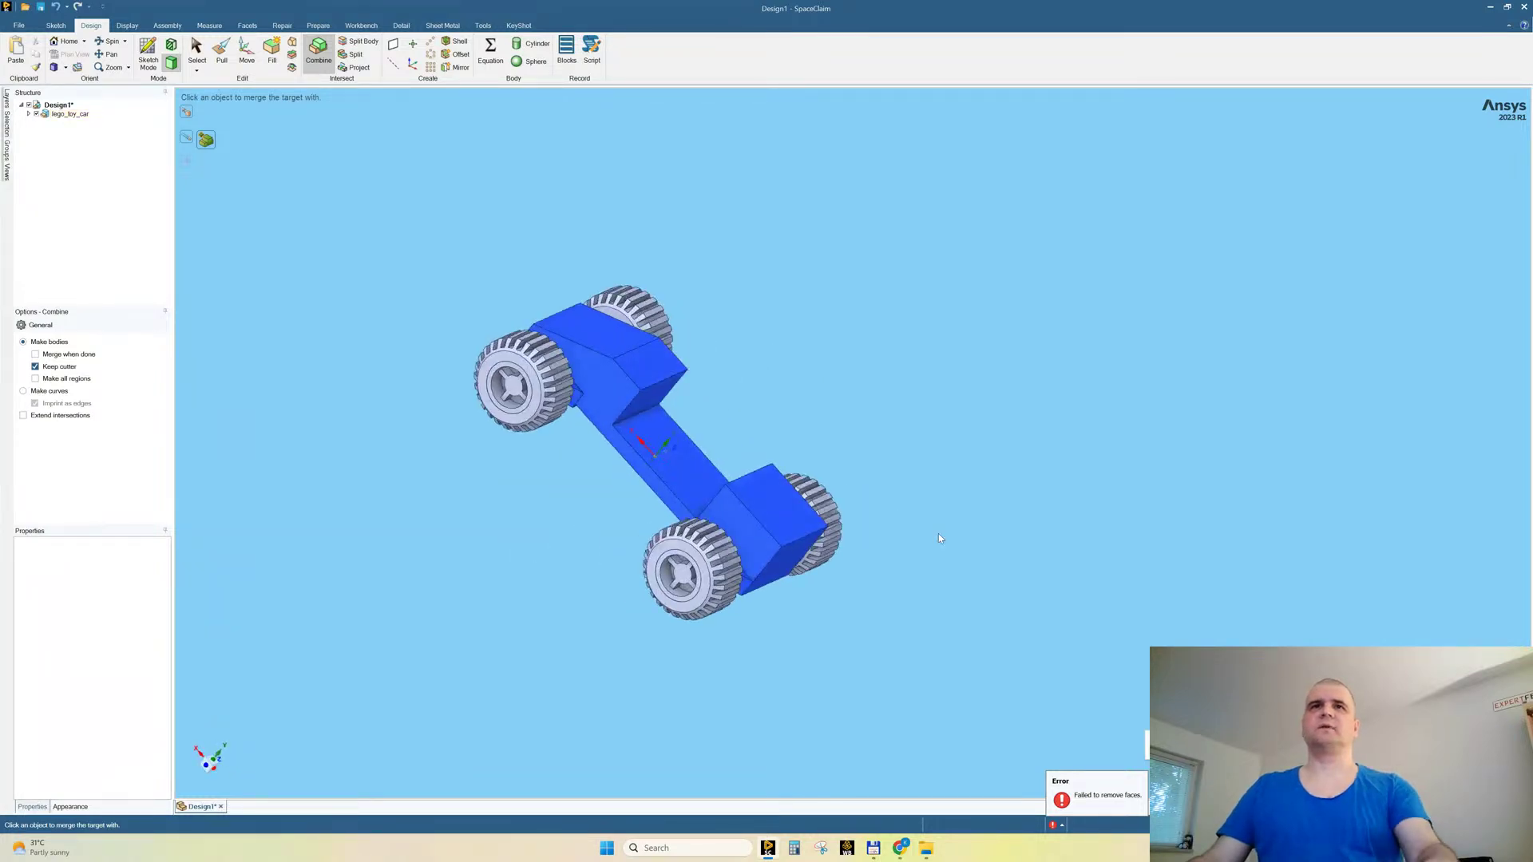
{"action": "key", "text": "Escape"}
Step: Hide the wheels and make the remaining car bodies transparent to reveal their interior
{"action": "right_click", "coordinate": [668, 372]}
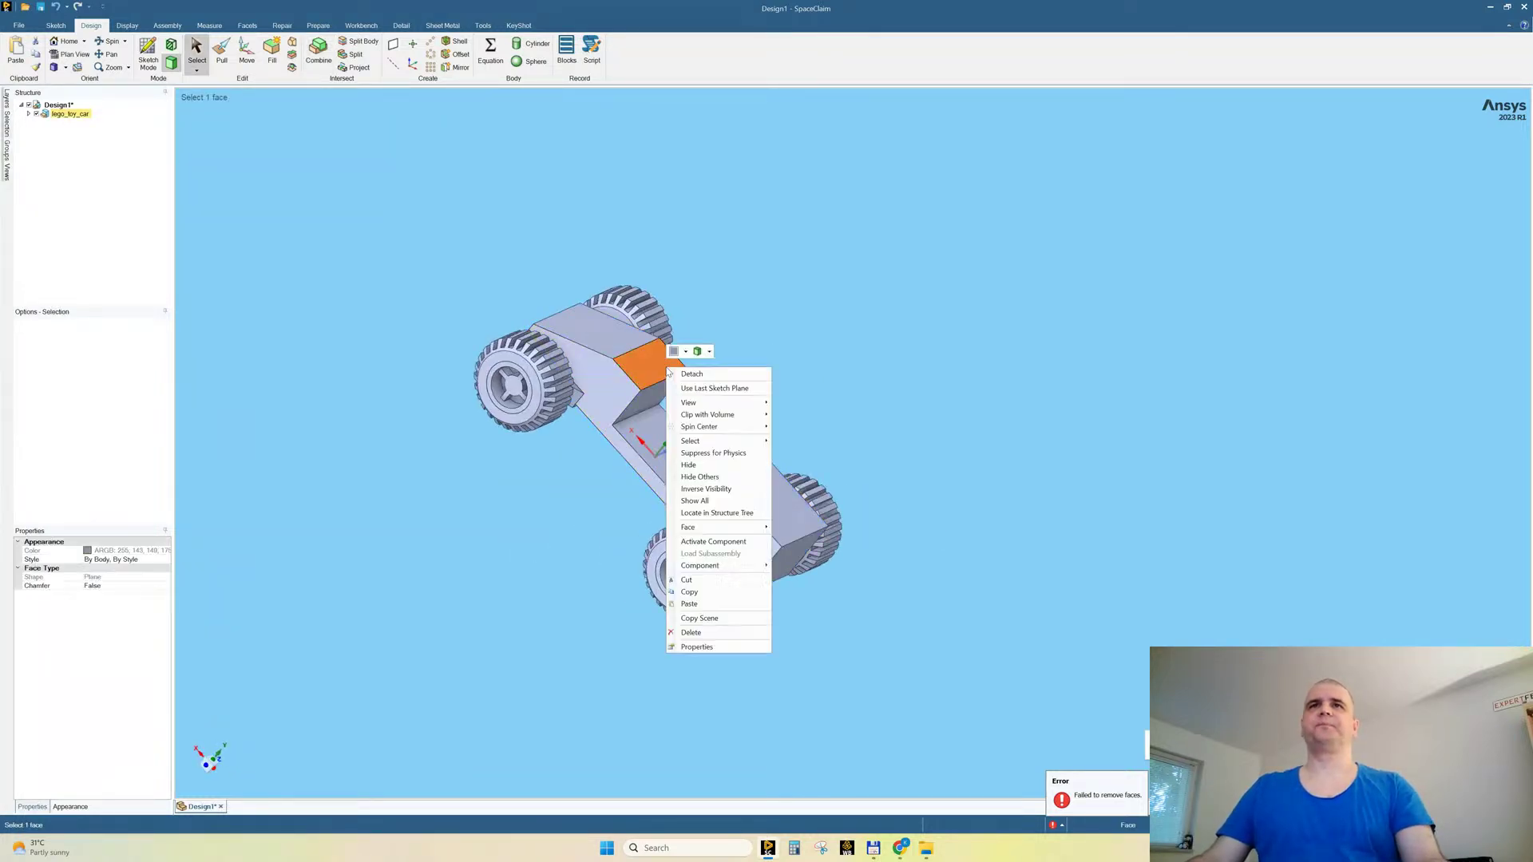
{"action": "left_click", "coordinate": [702, 465]}
{"action": "left_click", "coordinate": [615, 326]}
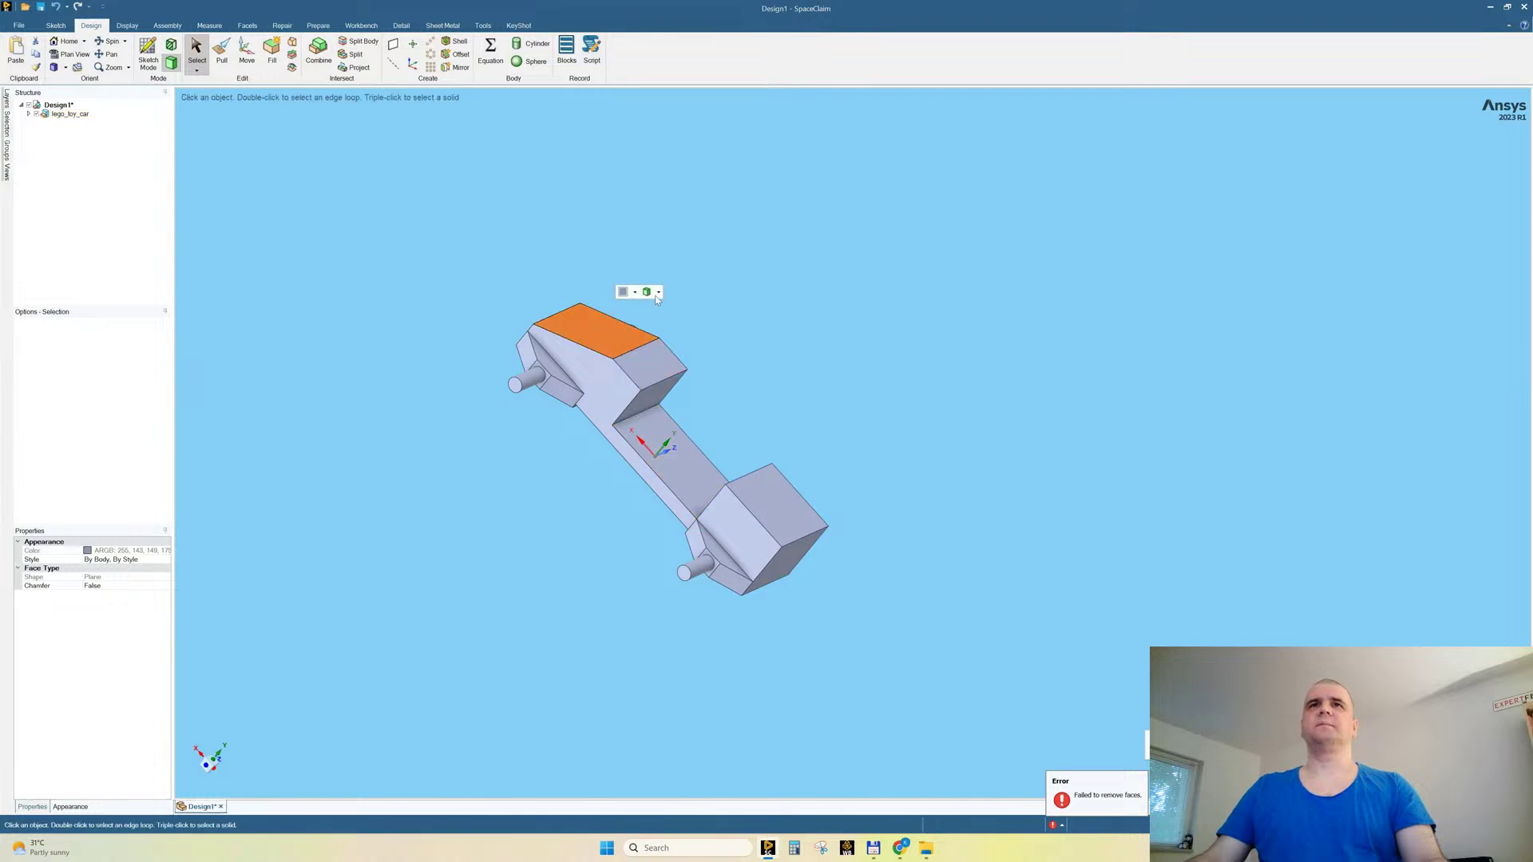
{"action": "left_click", "coordinate": [653, 292]}
{"action": "left_click", "coordinate": [673, 308]}
{"action": "key", "text": "v"}
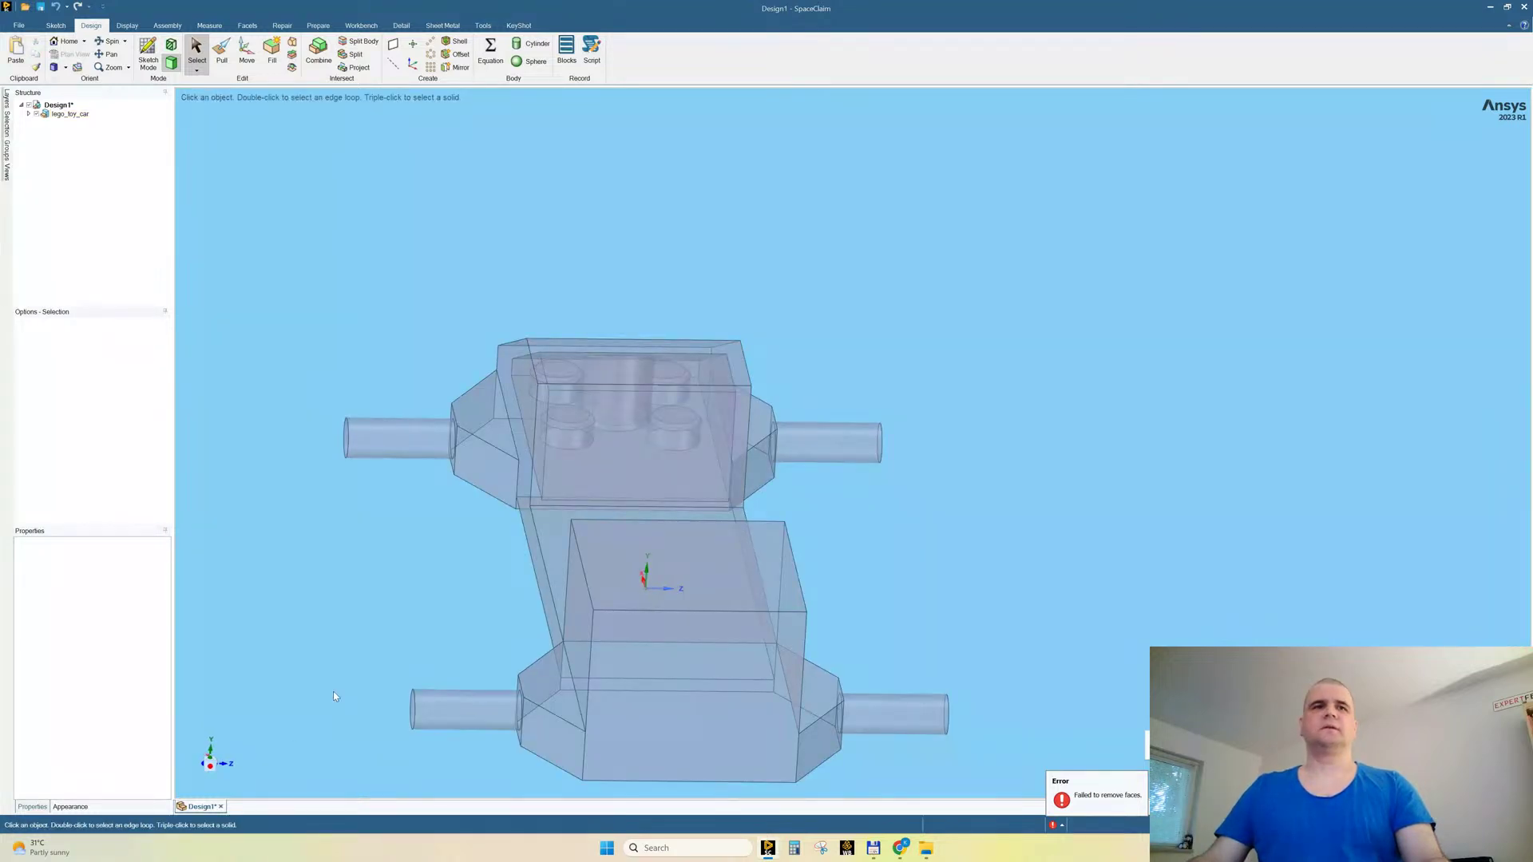
Step: Select the internal tube and studs enclosed inside the sloped brick
{"action": "left_click", "coordinate": [212, 758]}
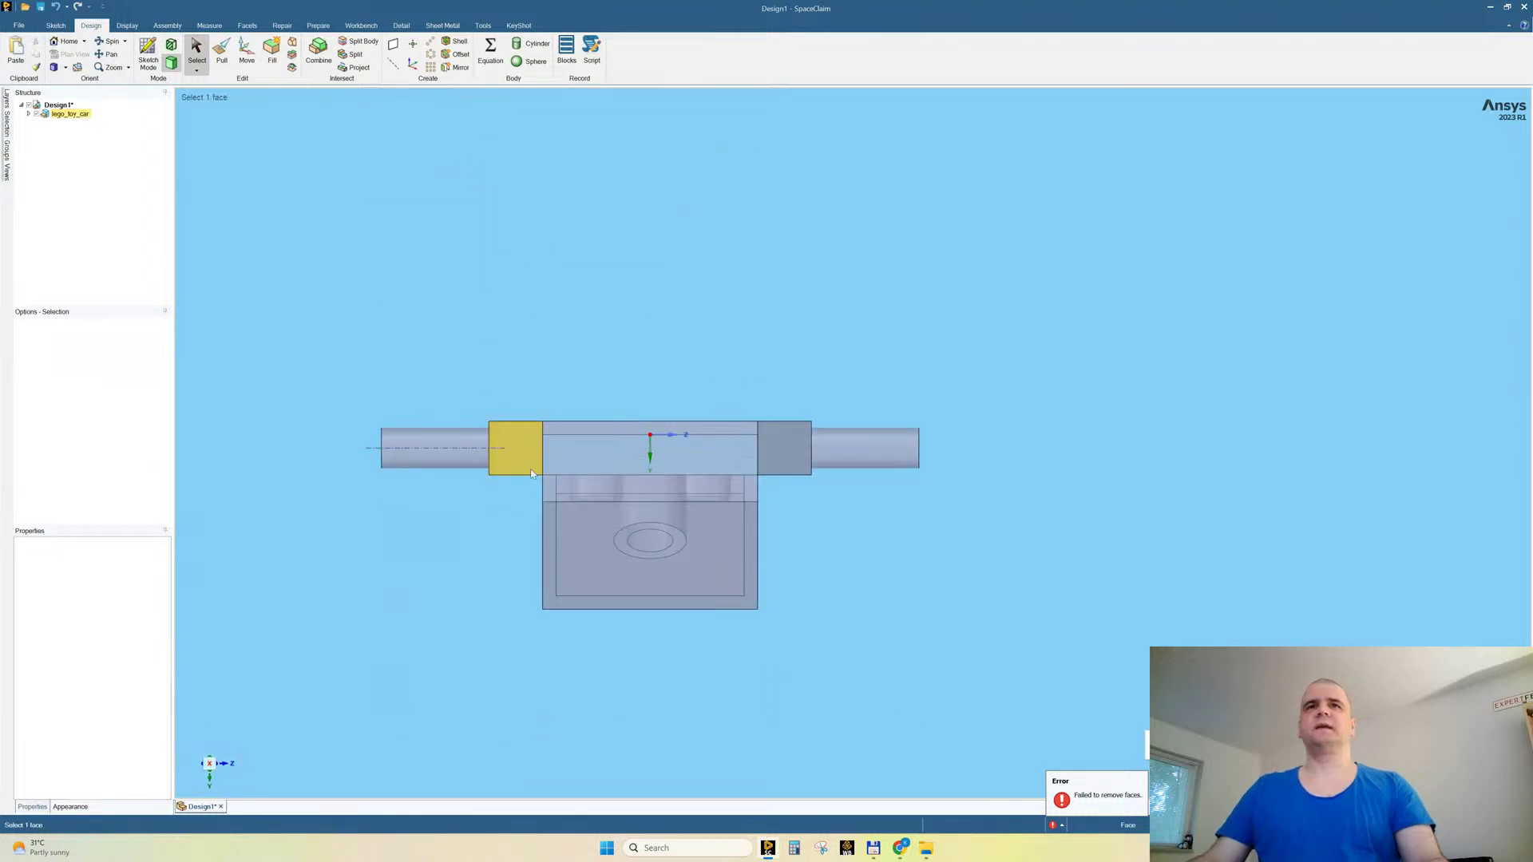
{"action": "left_click_drag", "start_coordinate": [558, 453], "coordinate": [742, 572]}
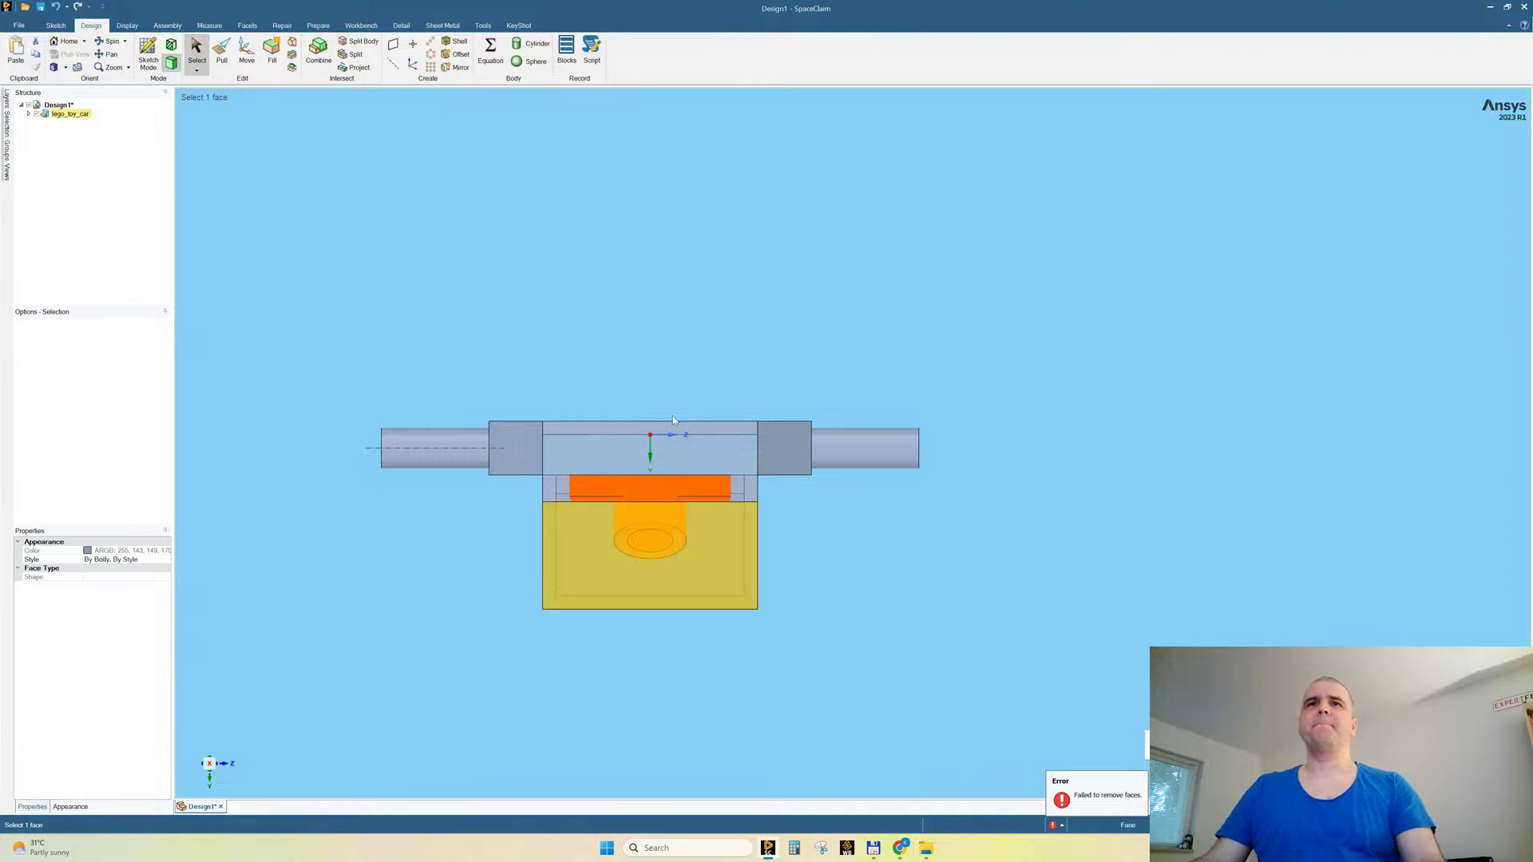
{"action": "middle_click_drag", "start_coordinate": [896, 554], "coordinate": [965, 383]}
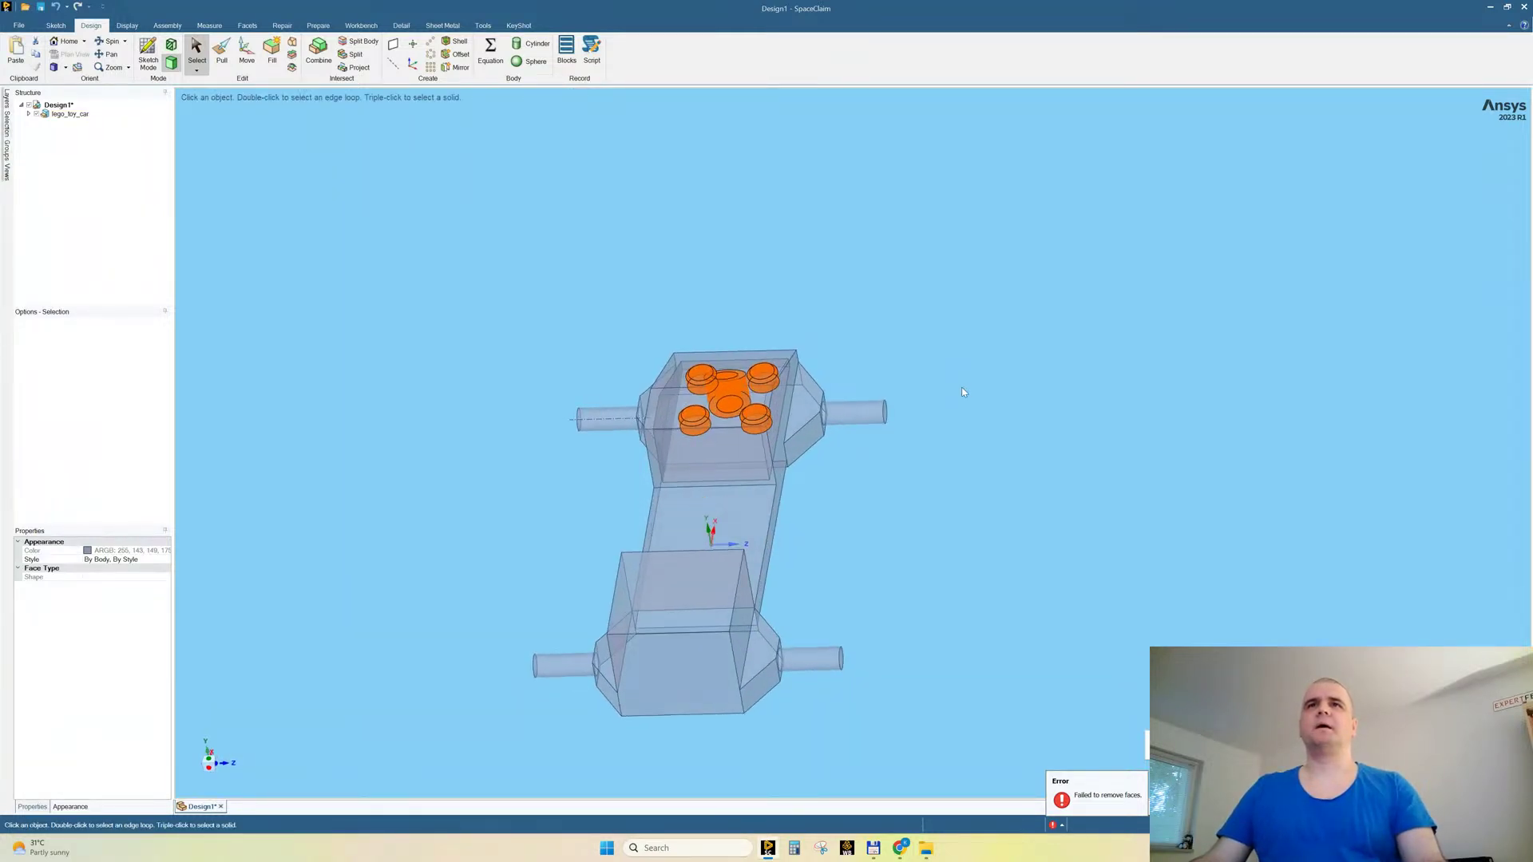
Step: Undo the transparency, the hiding of the wheels and the body combination, and leave the Combine tool
{"action": "key", "text": "ctrl+z"}
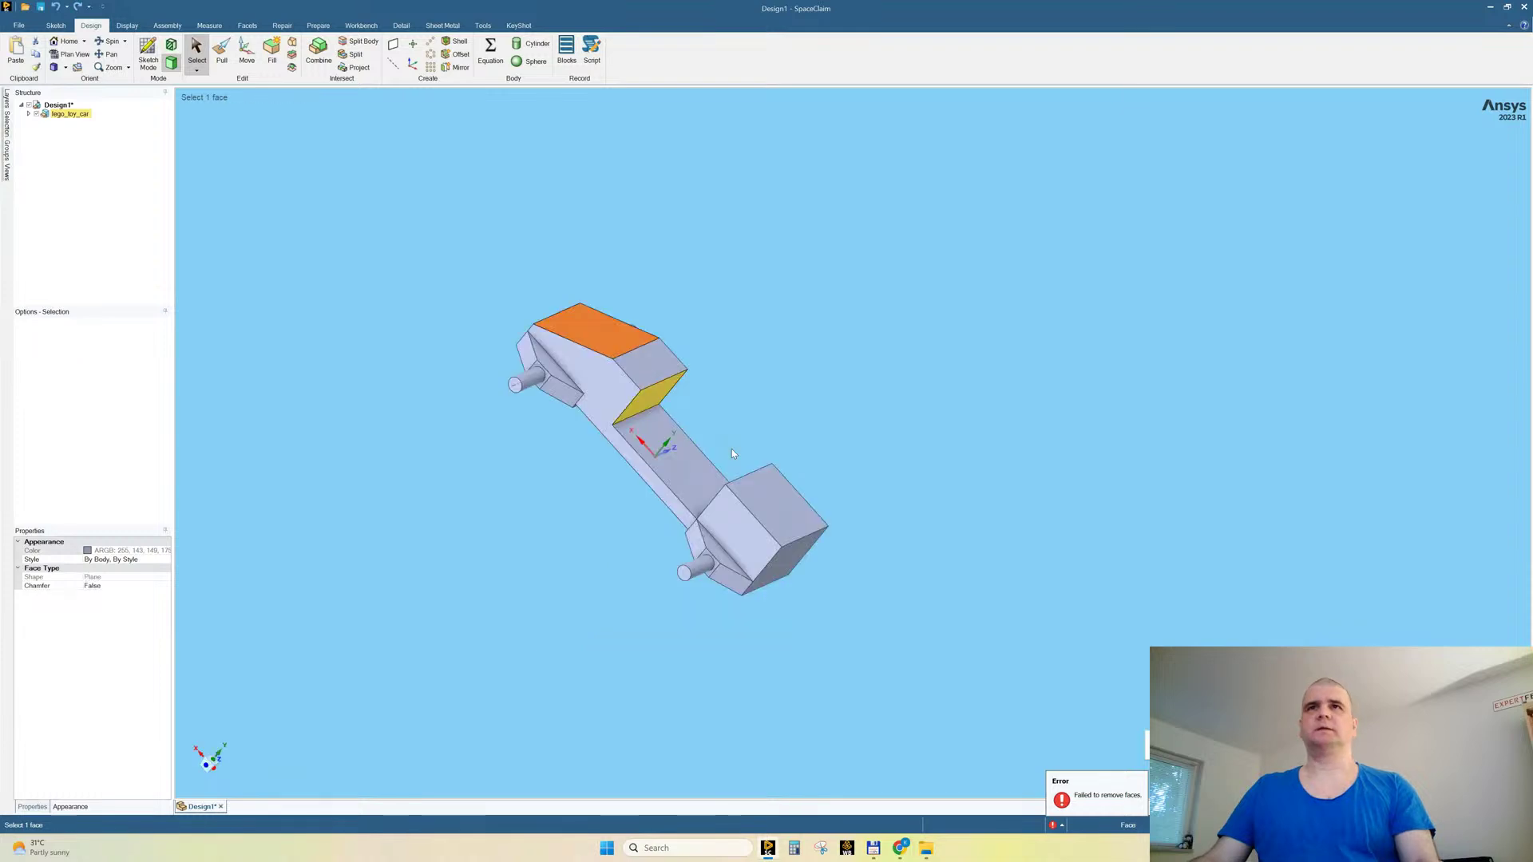
{"action": "key", "text": "ctrl+z"}
{"action": "key", "text": "ctrl+z"}
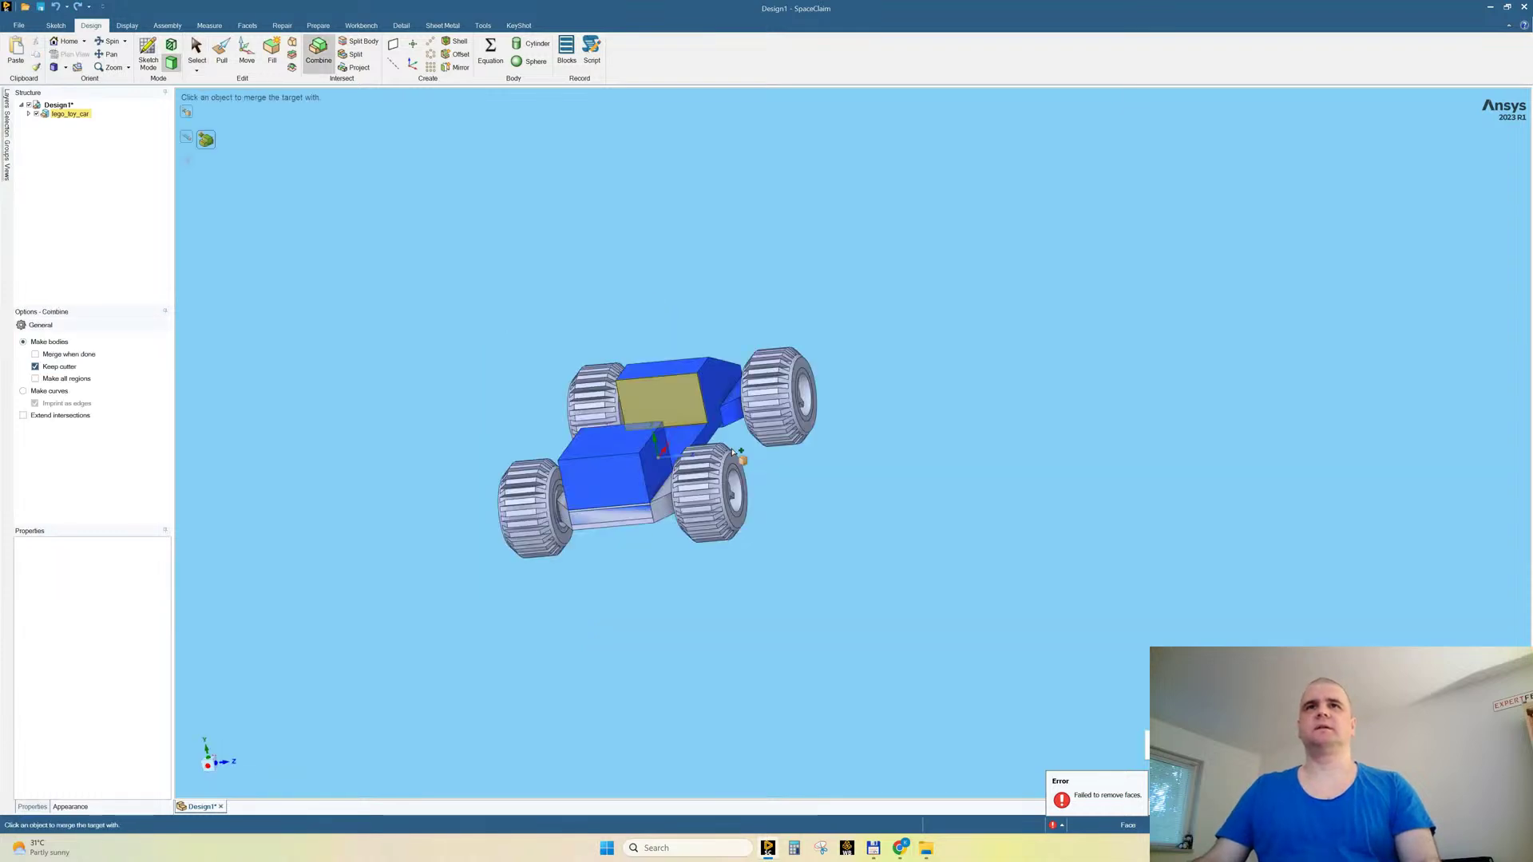
{"action": "key", "text": "ctrl+z"}
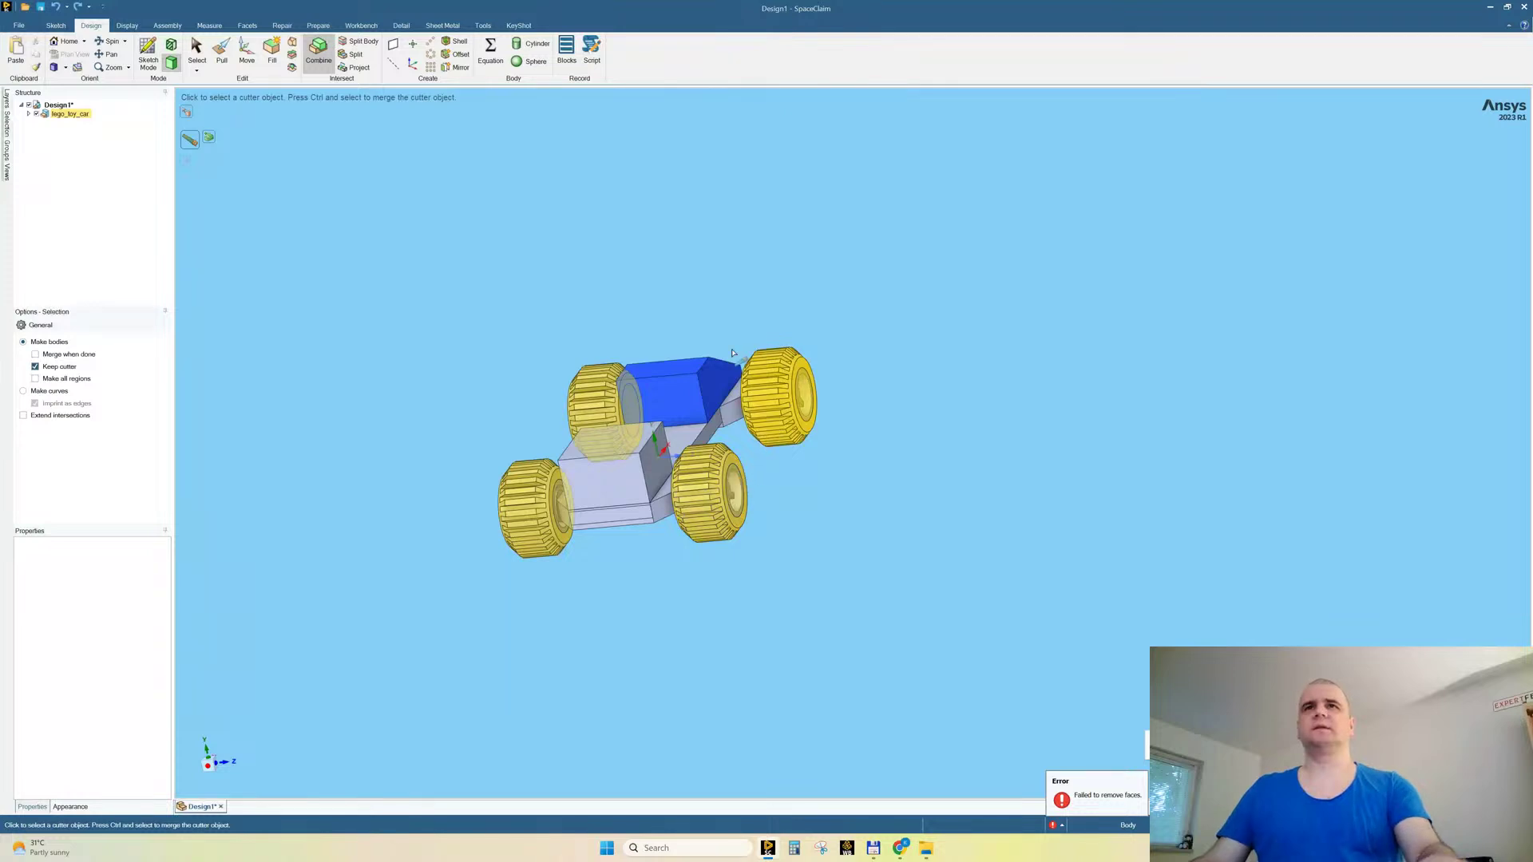
{"action": "key", "text": "Escape"}
Step: Isolate the sloped brick and turn it to show its open underside
{"action": "left_click", "coordinate": [669, 396]}
{"action": "right_click", "coordinate": [667, 397]}
{"action": "left_click", "coordinate": [689, 503]}
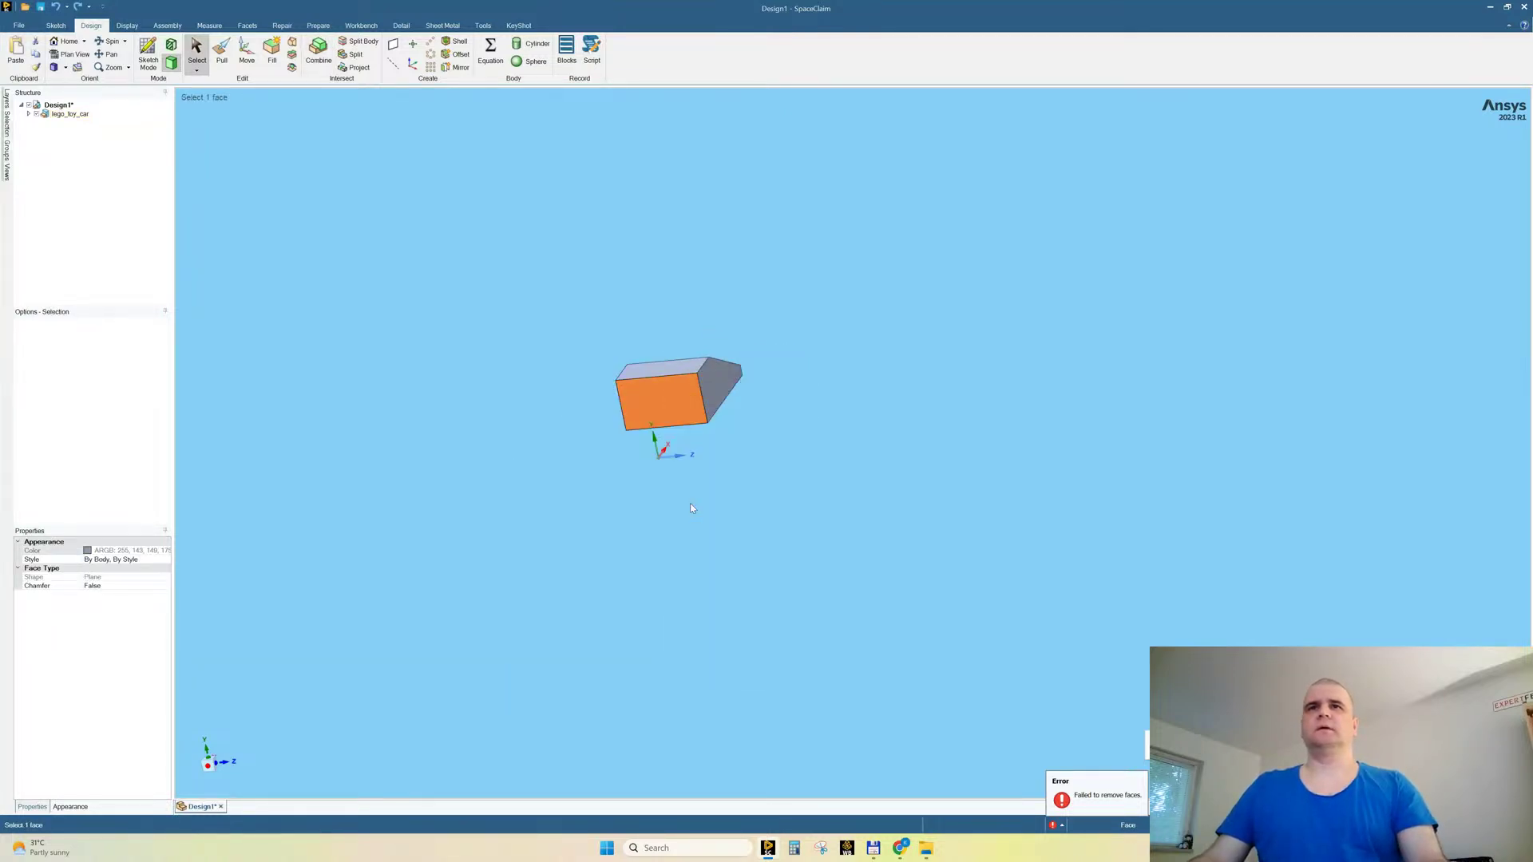
{"action": "middle_click_drag", "start_coordinate": [702, 387], "coordinate": [726, 266]}
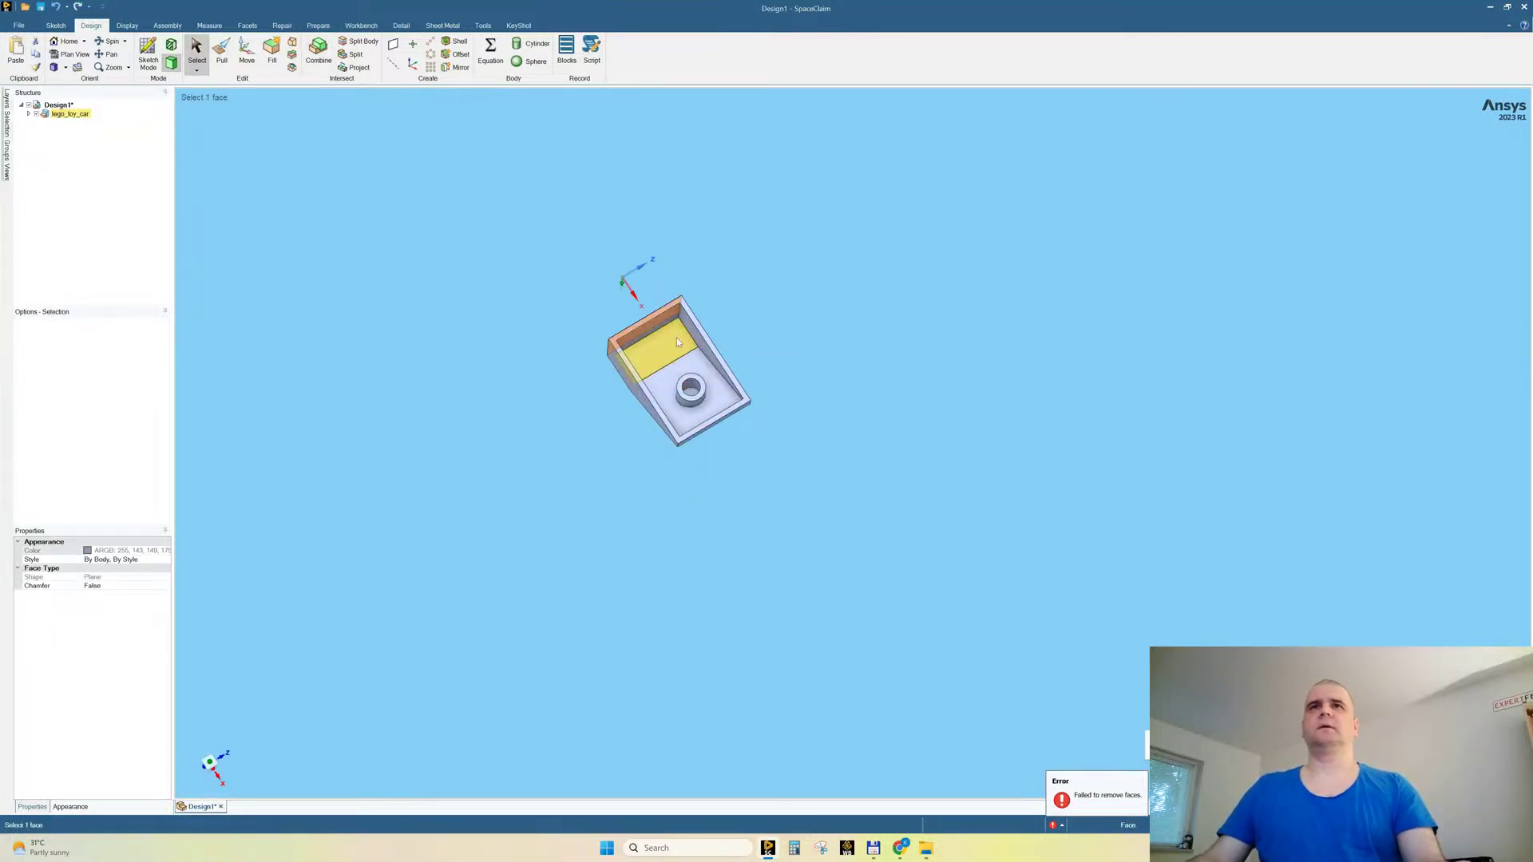
Step: Delete the round tube inside the sloped brick's cavity
{"action": "scroll", "coordinate": [691, 394], "scroll_direction": "up", "scroll_amount": 4}
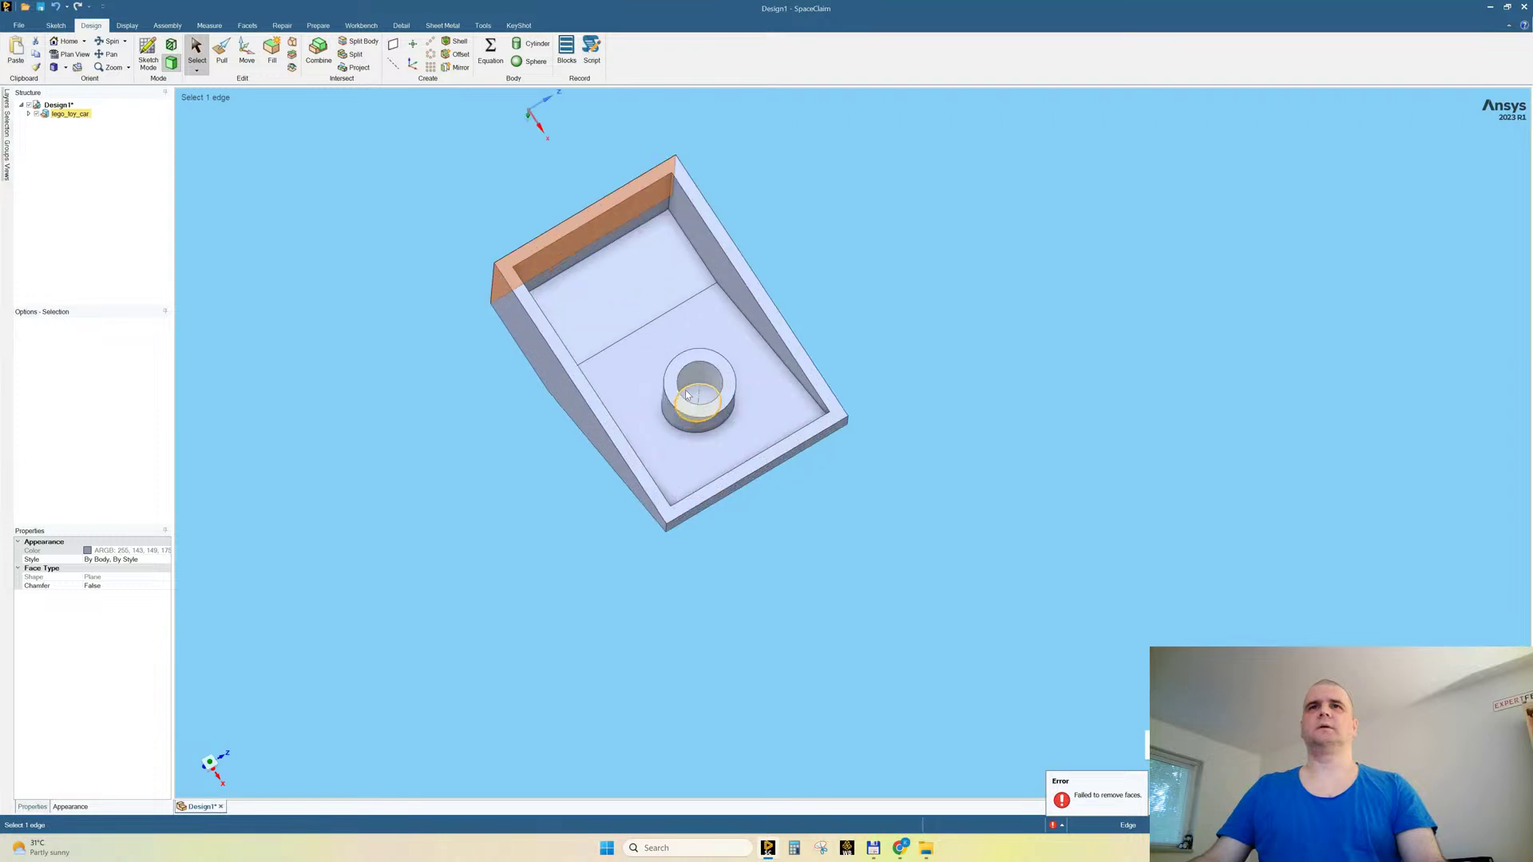
{"action": "left_click_drag", "start_coordinate": [642, 321], "coordinate": [769, 479]}
{"action": "key", "text": "Delete"}
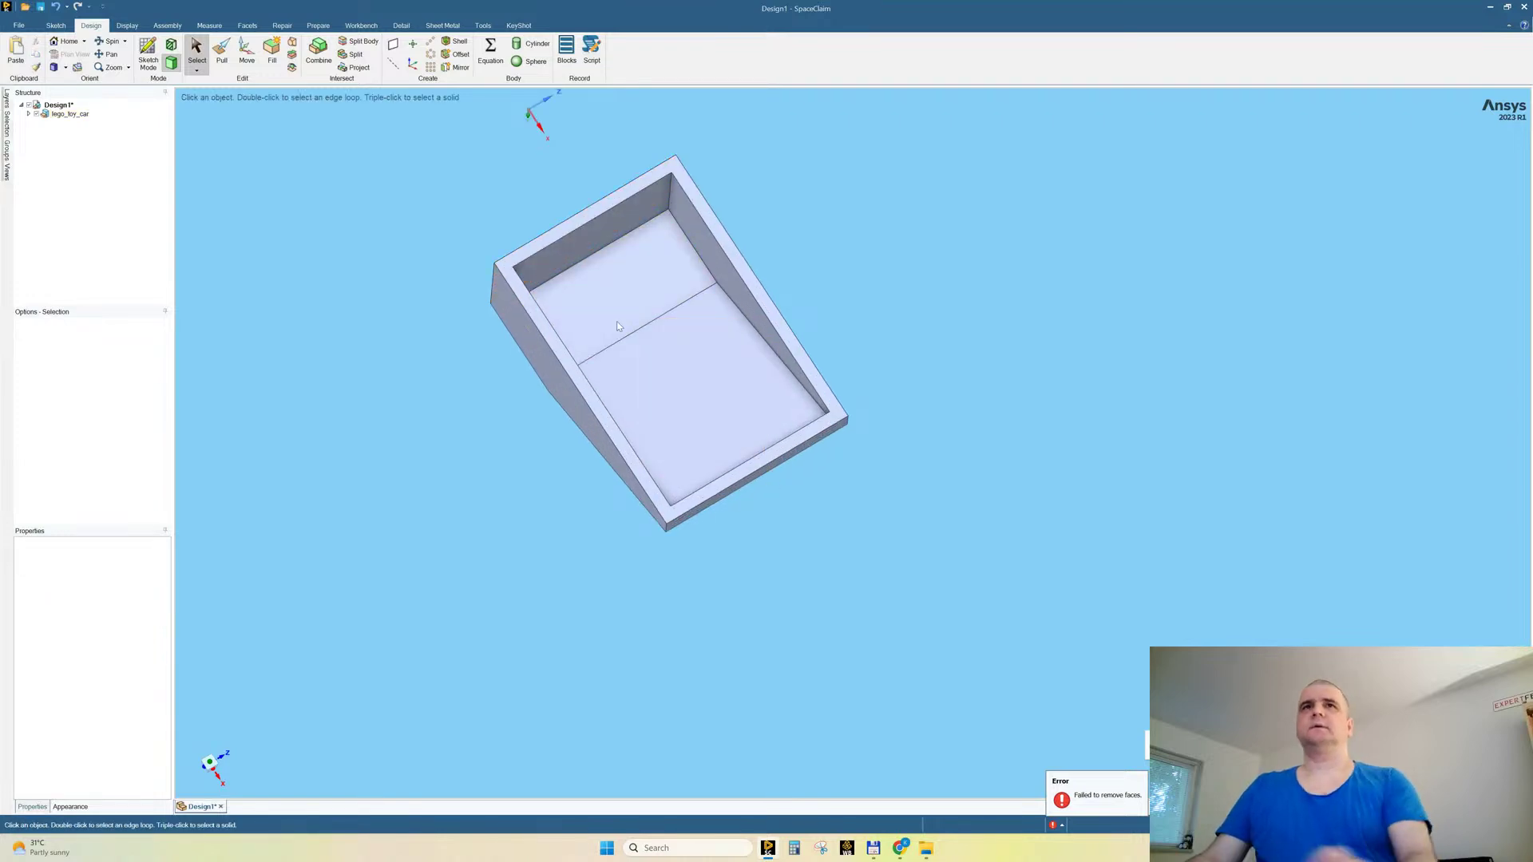
Step: Select the sloped brick's cavity as a depression and delete its faces to make the brick solid
{"action": "left_click", "coordinate": [606, 284]}
{"action": "right_click", "coordinate": [607, 286]}
{"action": "mouse_move", "coordinate": [695, 361]}
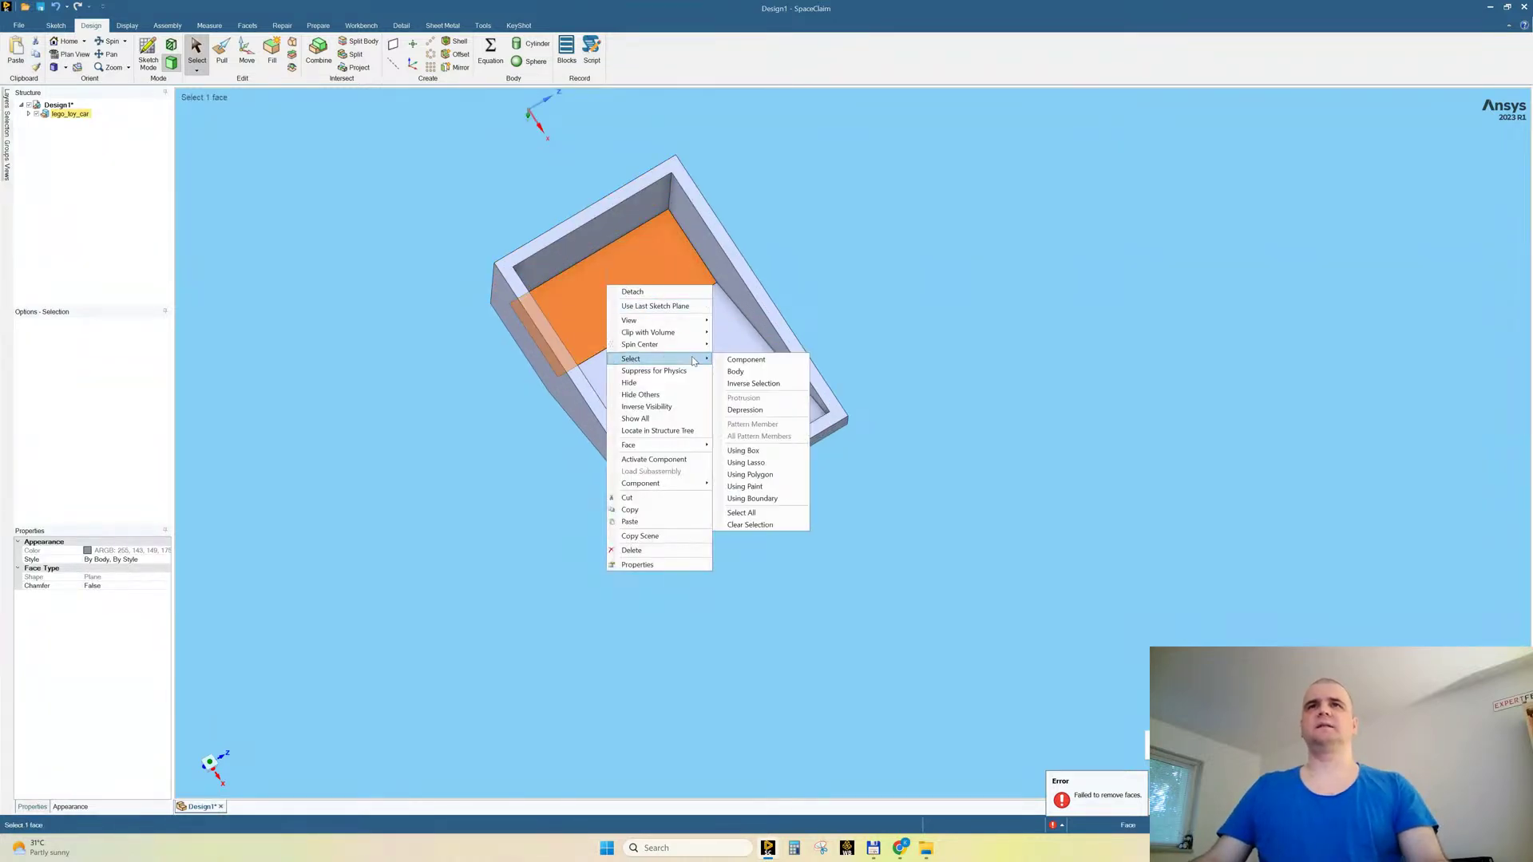
{"action": "left_click", "coordinate": [751, 410]}
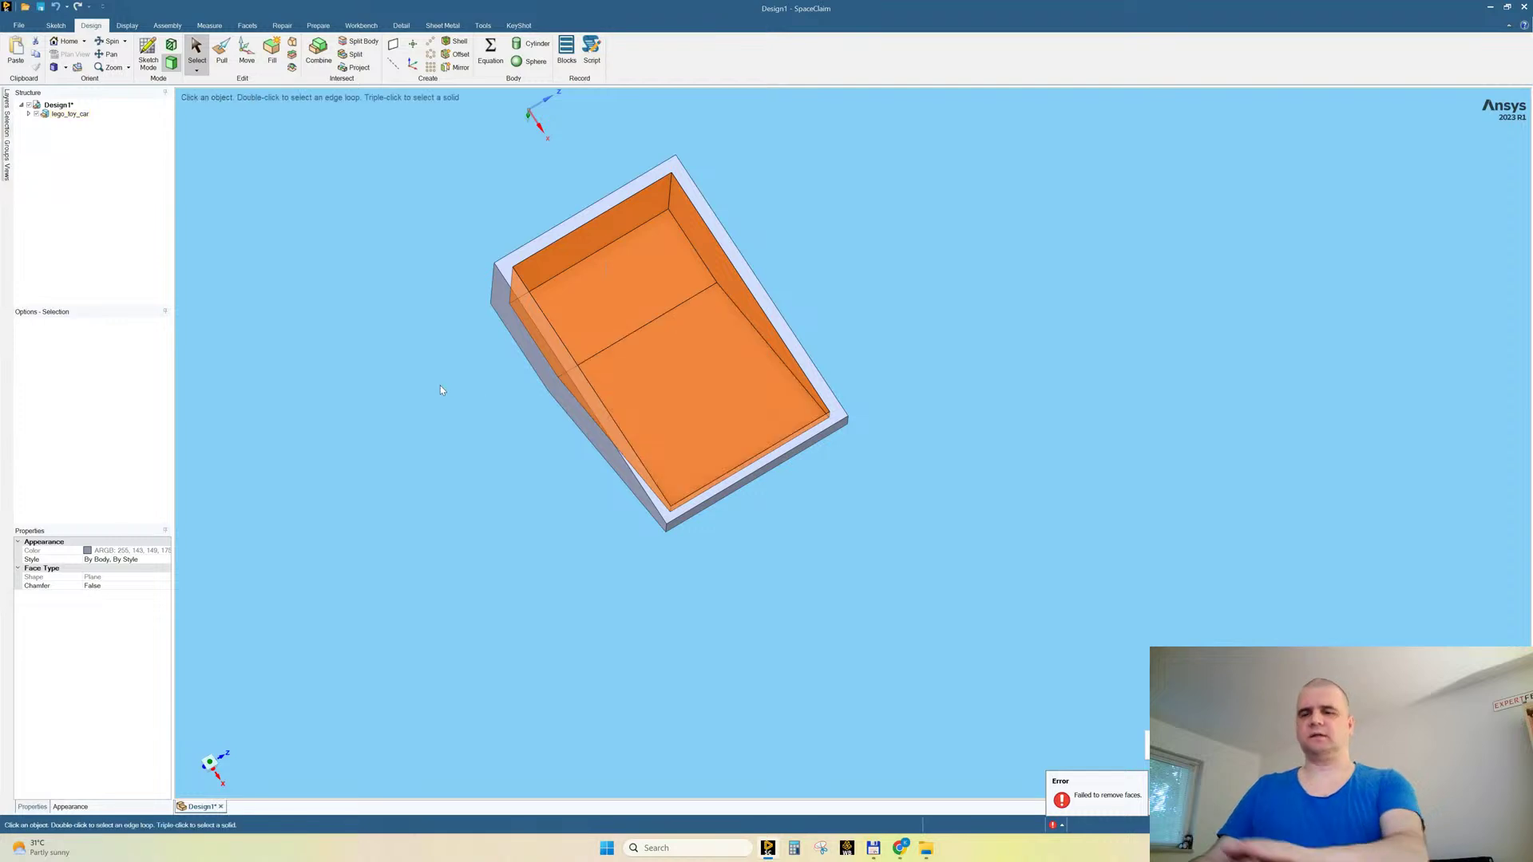
{"action": "key", "text": "Delete"}
Step: Show all bodies again and zoom in on the square brick above its axle block
{"action": "right_click", "coordinate": [380, 212]}
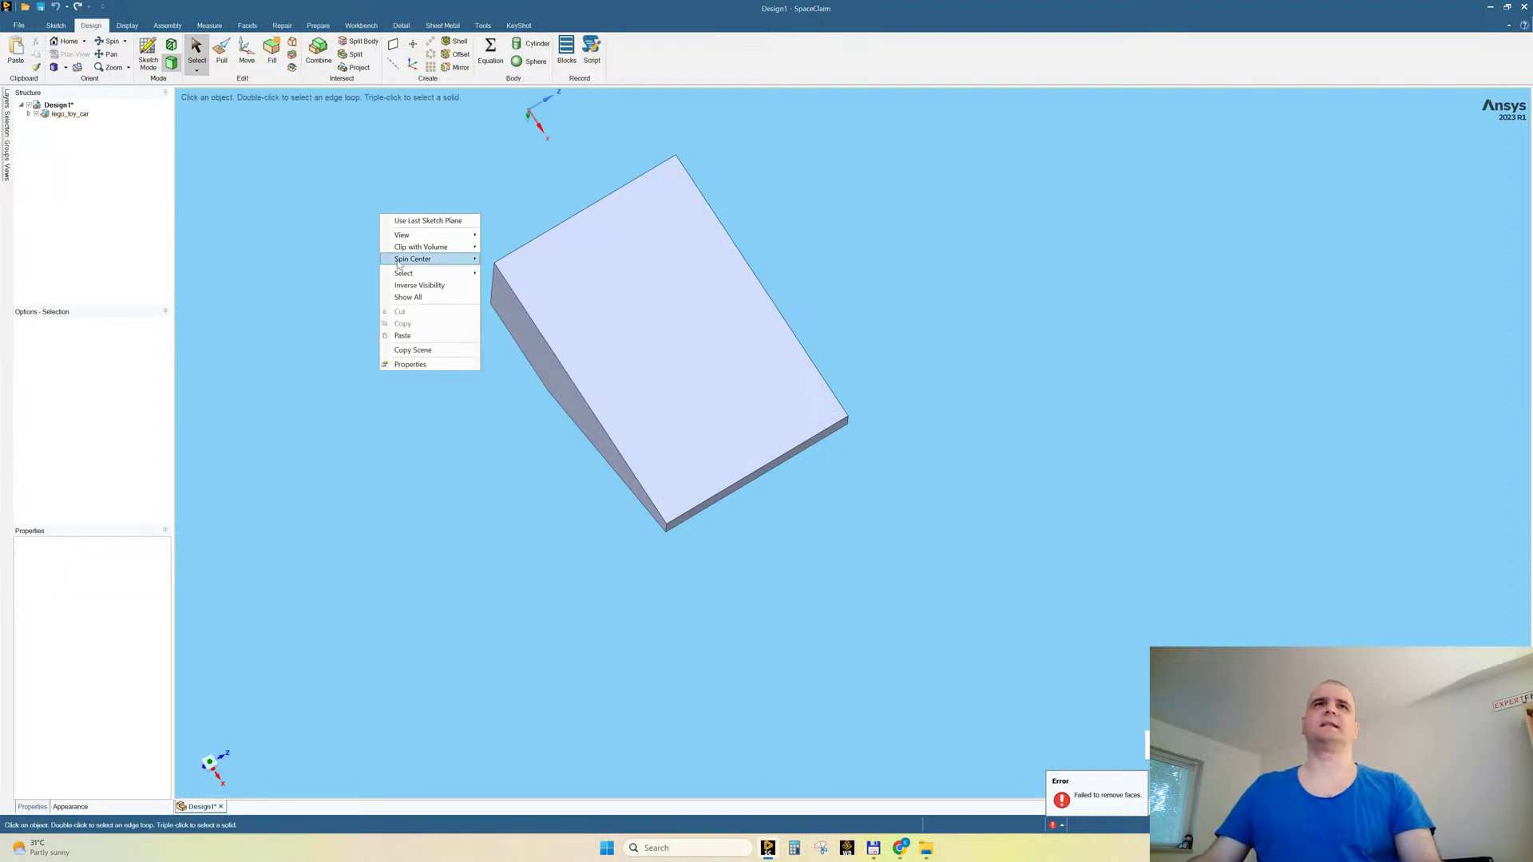
{"action": "left_click", "coordinate": [395, 295]}
{"action": "scroll", "coordinate": [729, 643], "scroll_direction": "down", "scroll_amount": 5}
{"action": "middle_click_drag", "start_coordinate": [729, 644], "coordinate": [774, 649]}
{"action": "middle_click_drag", "start_coordinate": [682, 402], "coordinate": [696, 328]}
{"action": "scroll", "coordinate": [621, 558], "scroll_direction": "up", "scroll_amount": 5}
{"action": "scroll", "coordinate": [623, 564], "scroll_direction": "up", "scroll_amount": 1}
Step: Select the axle block and base plate bodies in turn and examine how their undersides line up
{"action": "triple_click", "coordinate": [618, 275]}
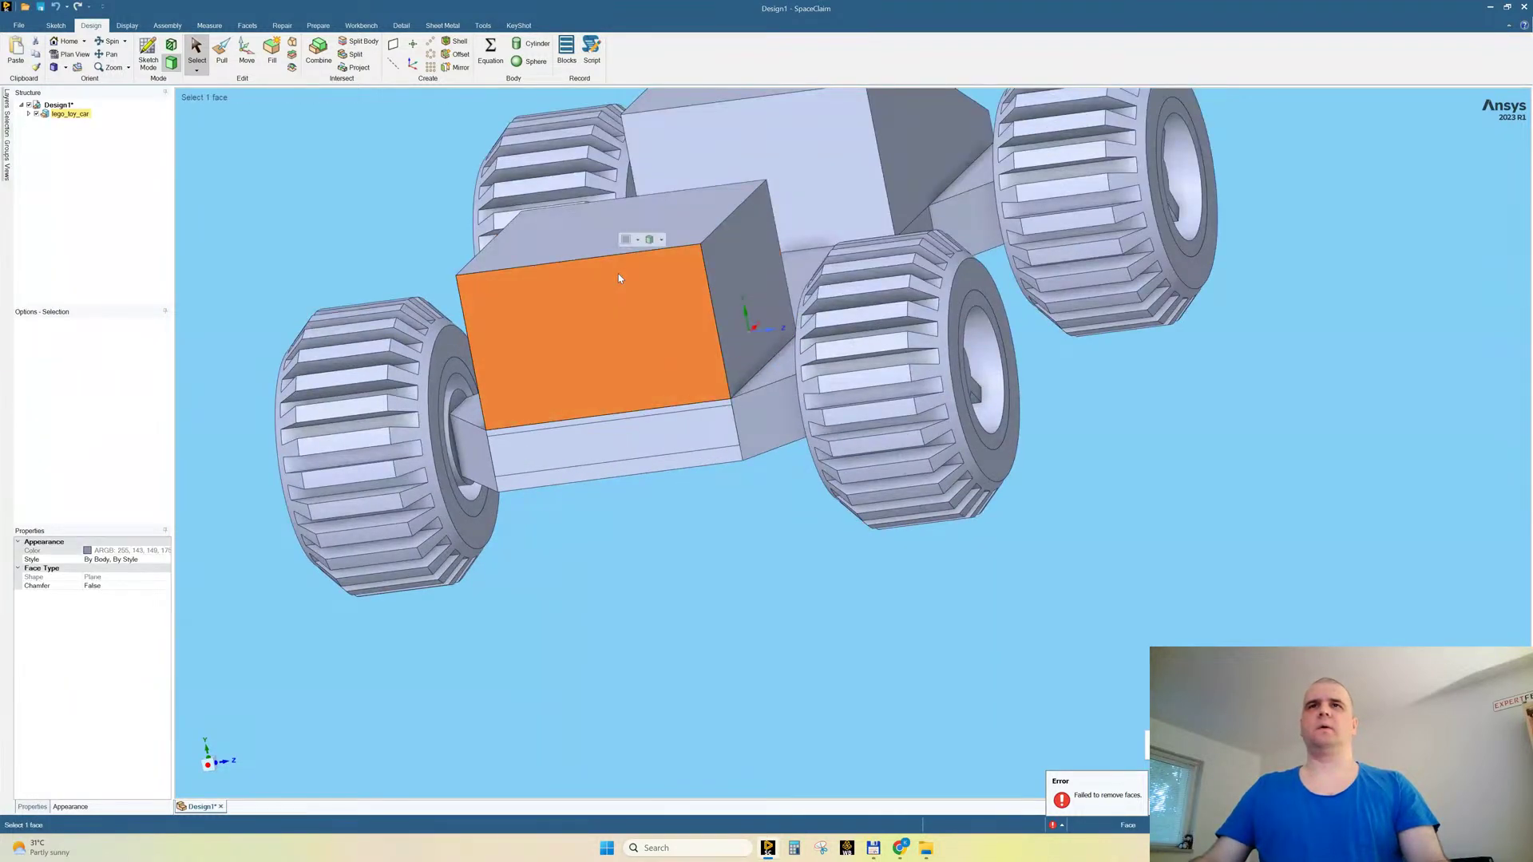
{"action": "triple_click", "coordinate": [630, 416]}
{"action": "middle_click_drag", "start_coordinate": [759, 531], "coordinate": [740, 516]}
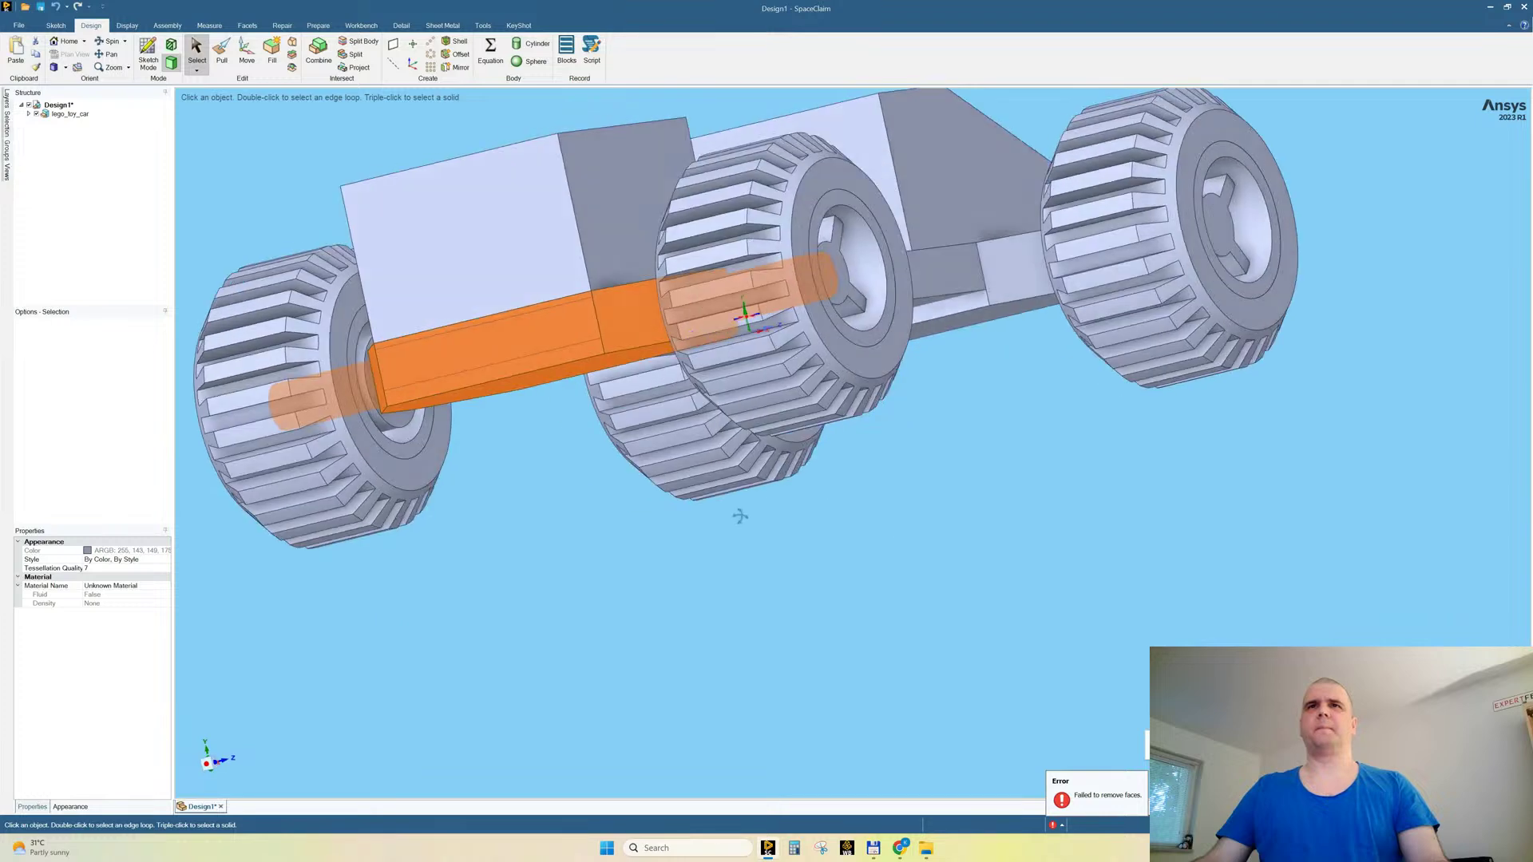
{"action": "left_click", "coordinate": [554, 497]}
{"action": "scroll", "coordinate": [554, 496], "scroll_direction": "down", "scroll_amount": 5}
{"action": "middle_click_drag", "start_coordinate": [672, 460], "coordinate": [711, 367]}
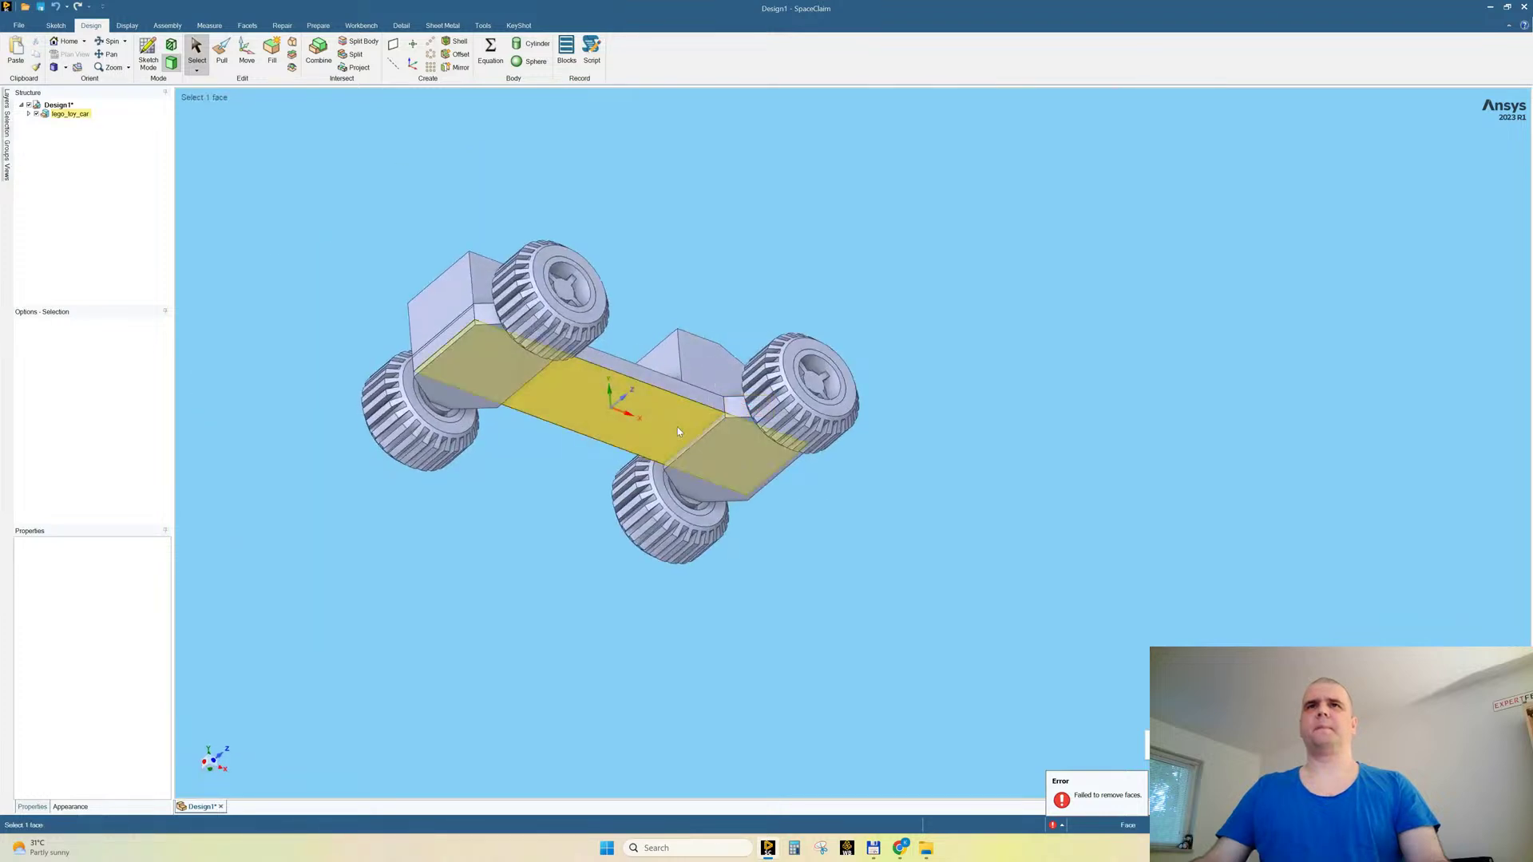
{"action": "middle_click_drag", "start_coordinate": [696, 441], "coordinate": [726, 427]}
{"action": "scroll", "coordinate": [511, 407], "scroll_direction": "up", "scroll_amount": 3}
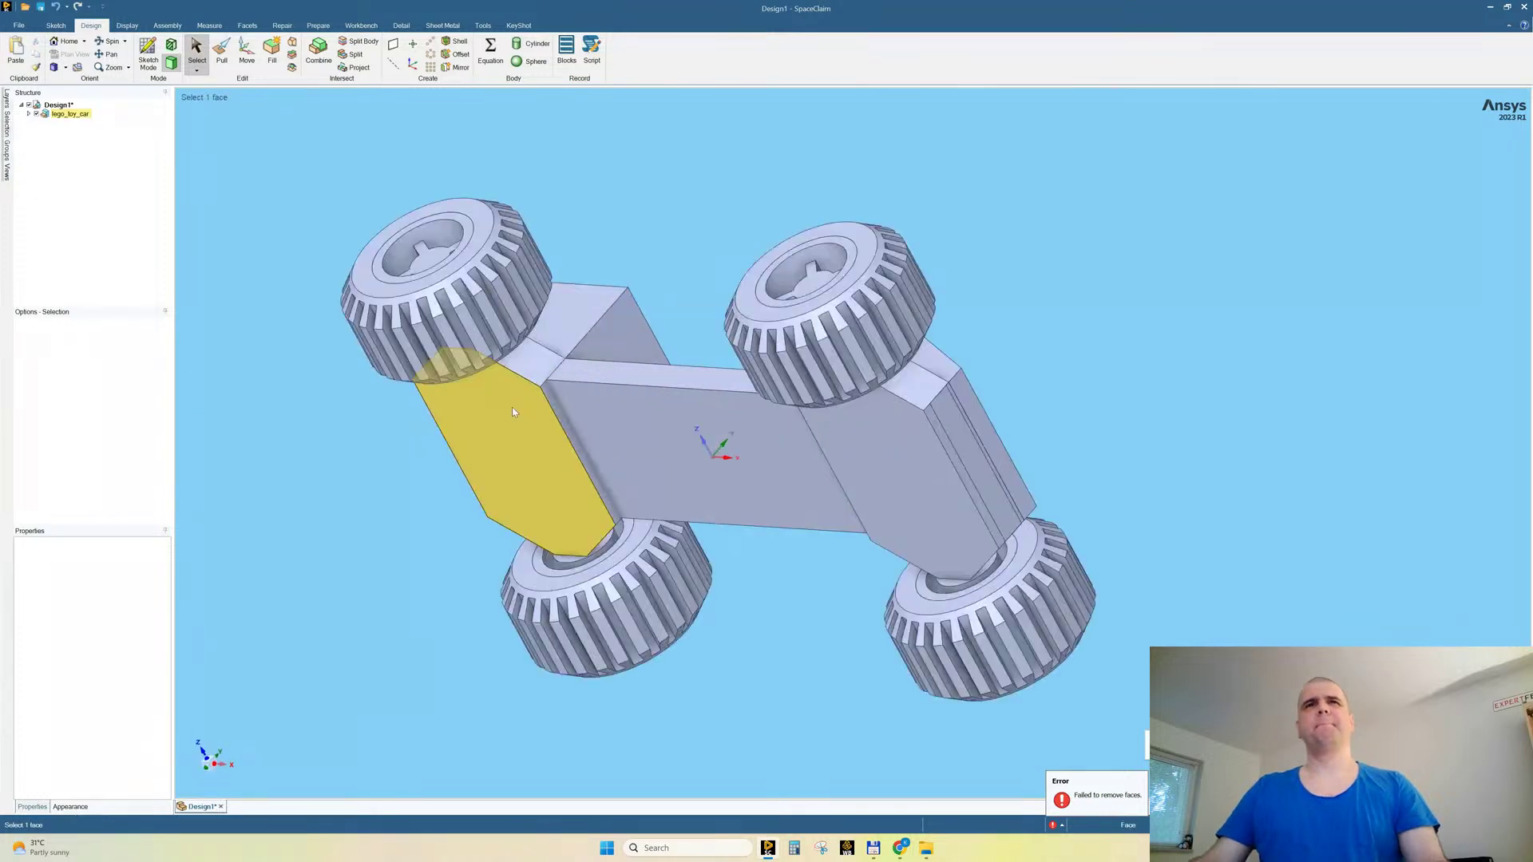
{"action": "left_click", "coordinate": [615, 427]}
{"action": "triple_click", "coordinate": [614, 426]}
{"action": "middle_click_drag", "start_coordinate": [492, 482], "coordinate": [527, 447]}
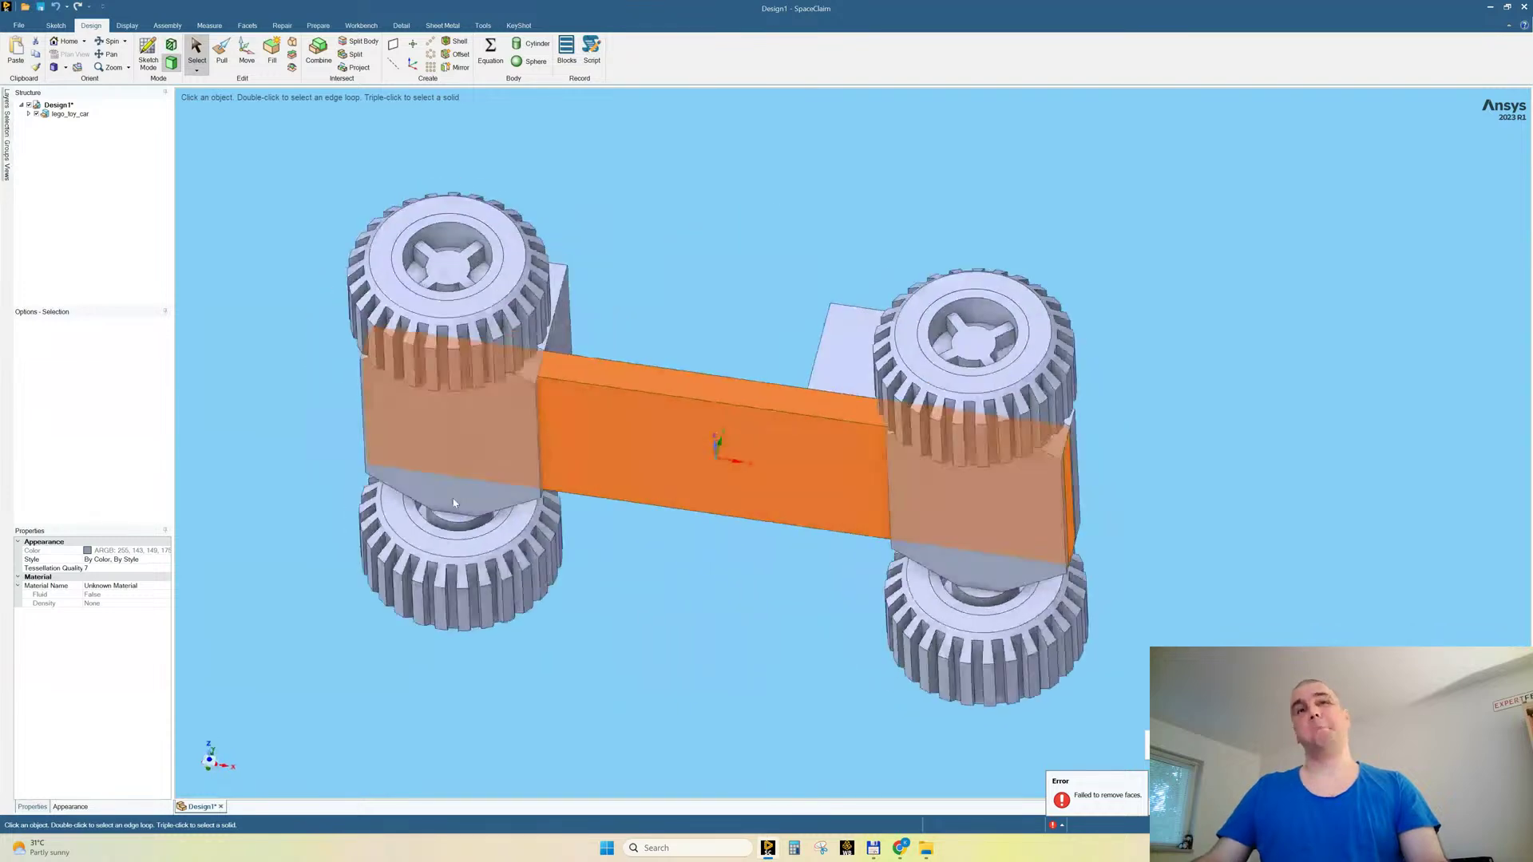
{"action": "left_click", "coordinate": [658, 250]}
Step: Pull the base plate's bottom face up to the axle block's bottom face so they are flush
{"action": "left_click", "coordinate": [616, 417]}
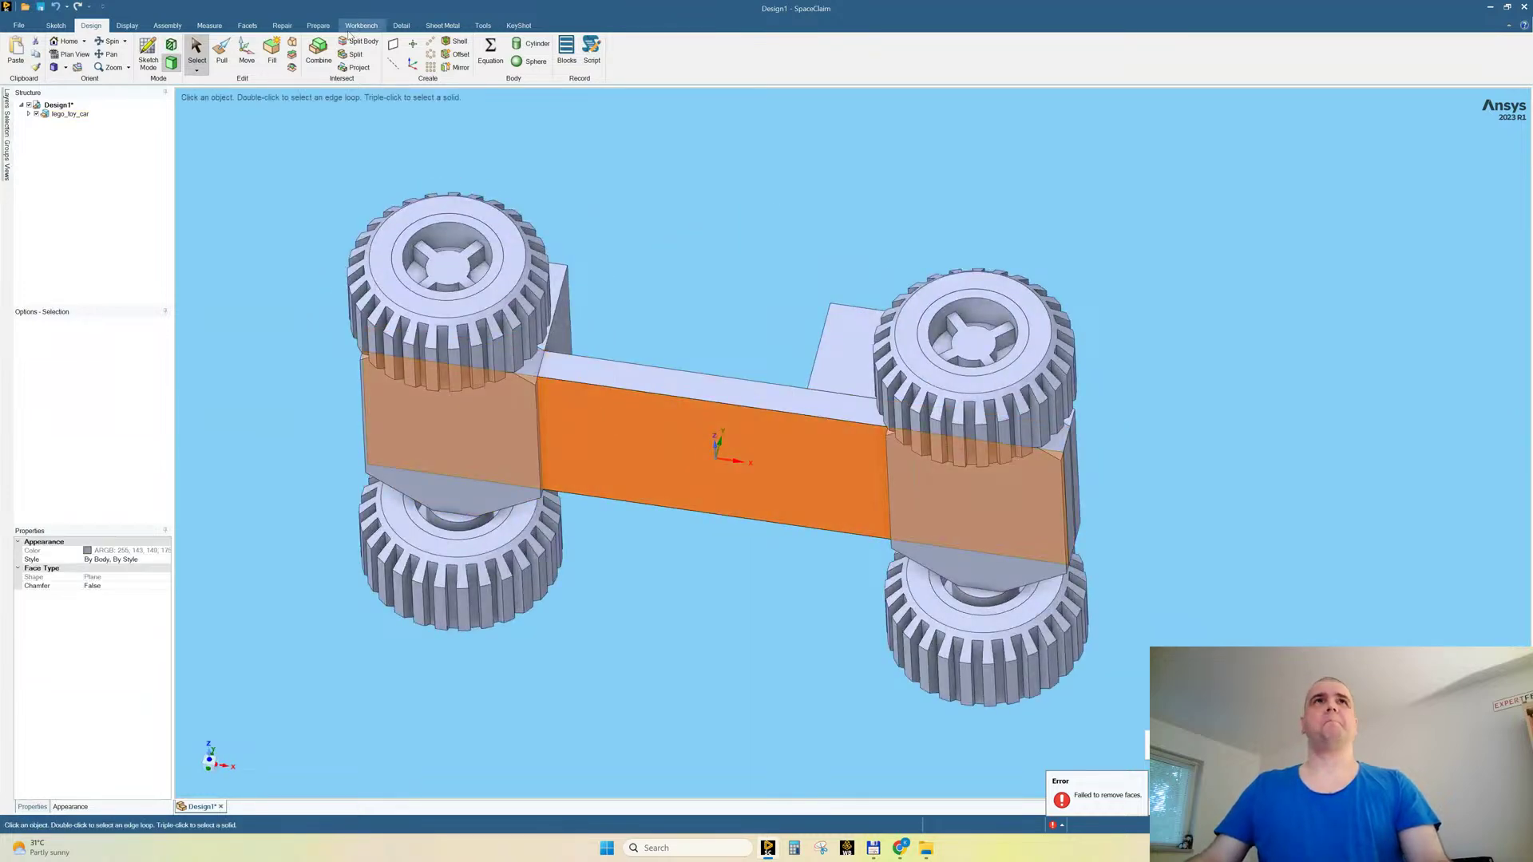
{"action": "left_click", "coordinate": [222, 49]}
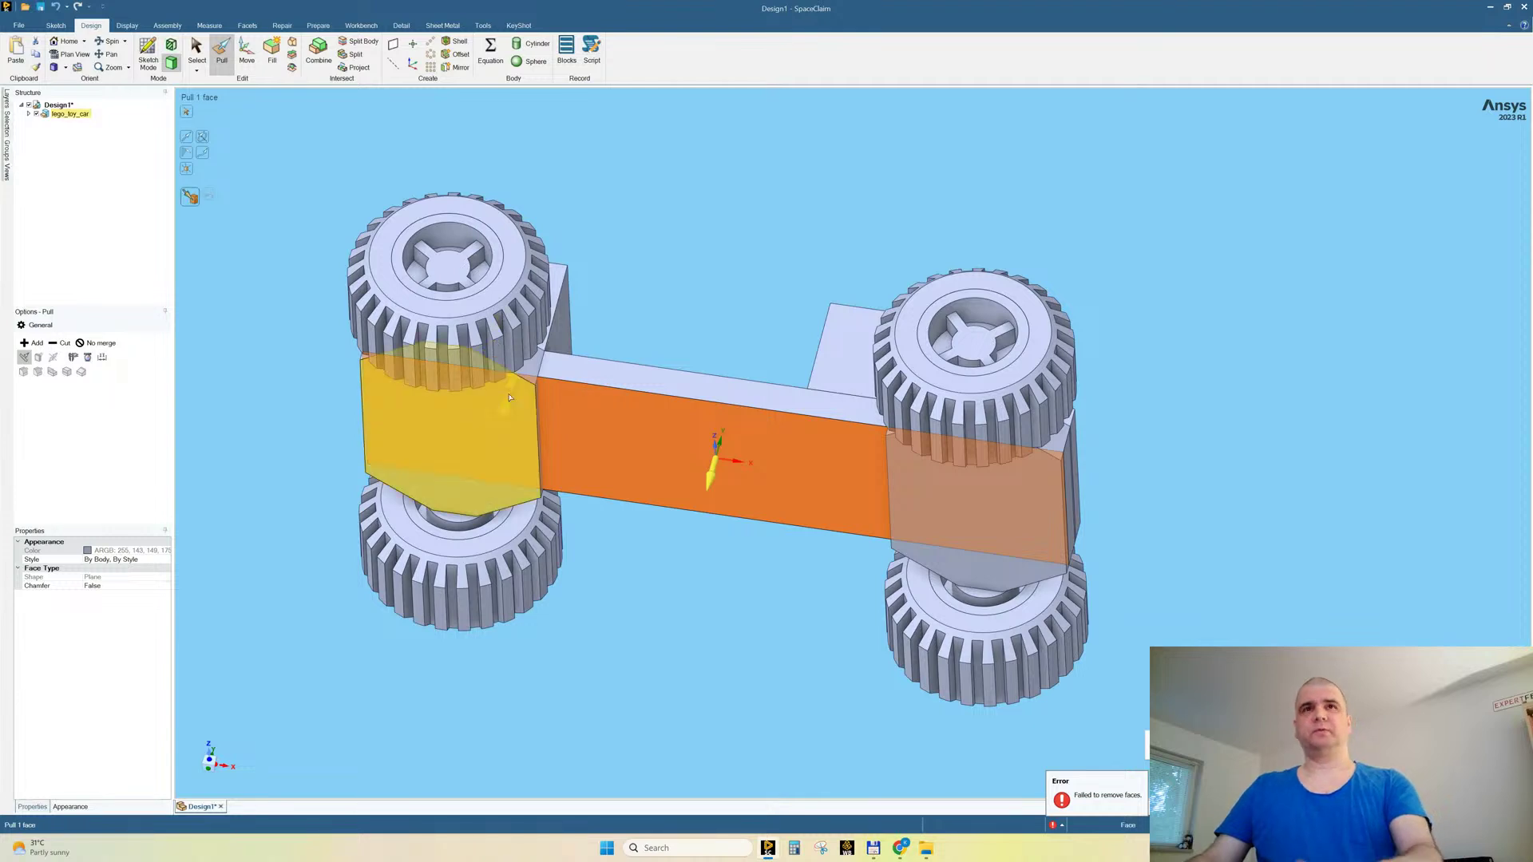
{"action": "left_click", "coordinate": [495, 429]}
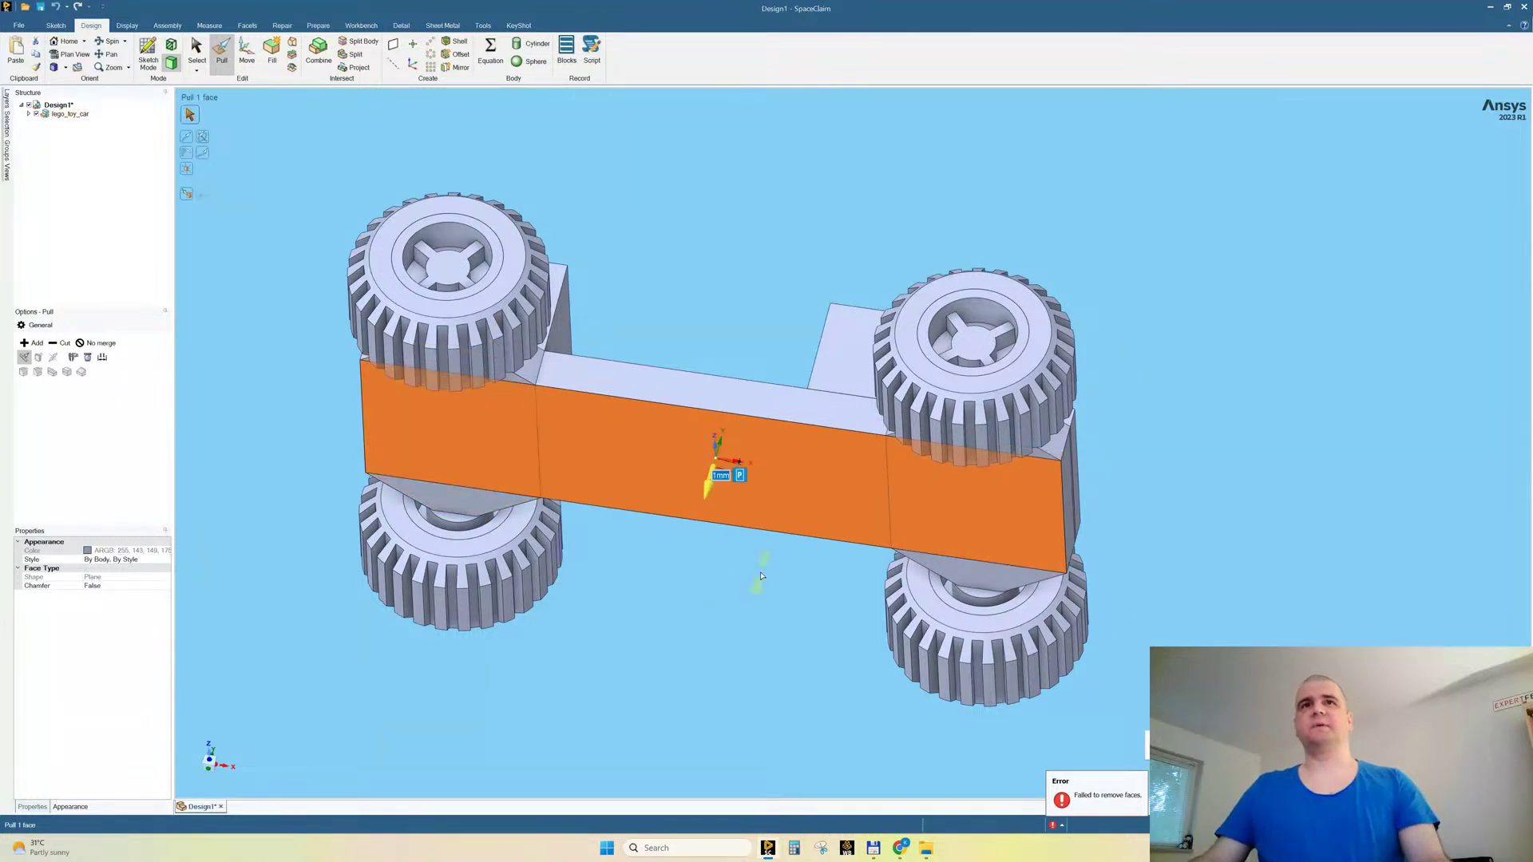
Step: Combine the sloped brick, base plate, square brick and both axle blocks into one chassis body and select it to check the merge
{"action": "middle_click_drag", "start_coordinate": [761, 582], "coordinate": [756, 637]}
{"action": "left_click", "coordinate": [753, 299]}
{"action": "middle_click_drag", "start_coordinate": [393, 138], "coordinate": [510, 252]}
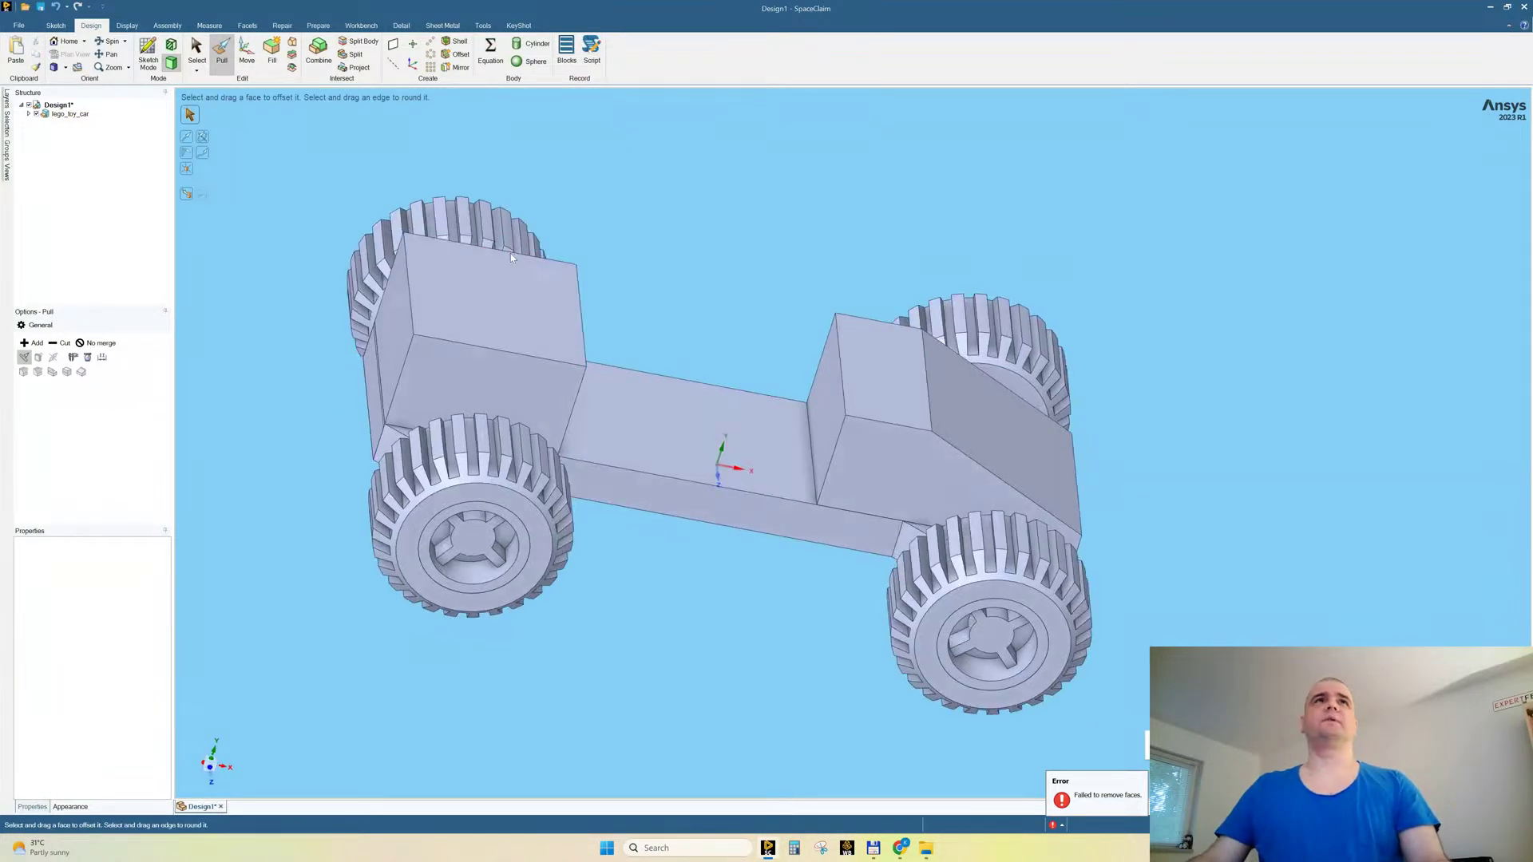
{"action": "left_click", "coordinate": [318, 49]}
{"action": "left_click", "coordinate": [930, 364]}
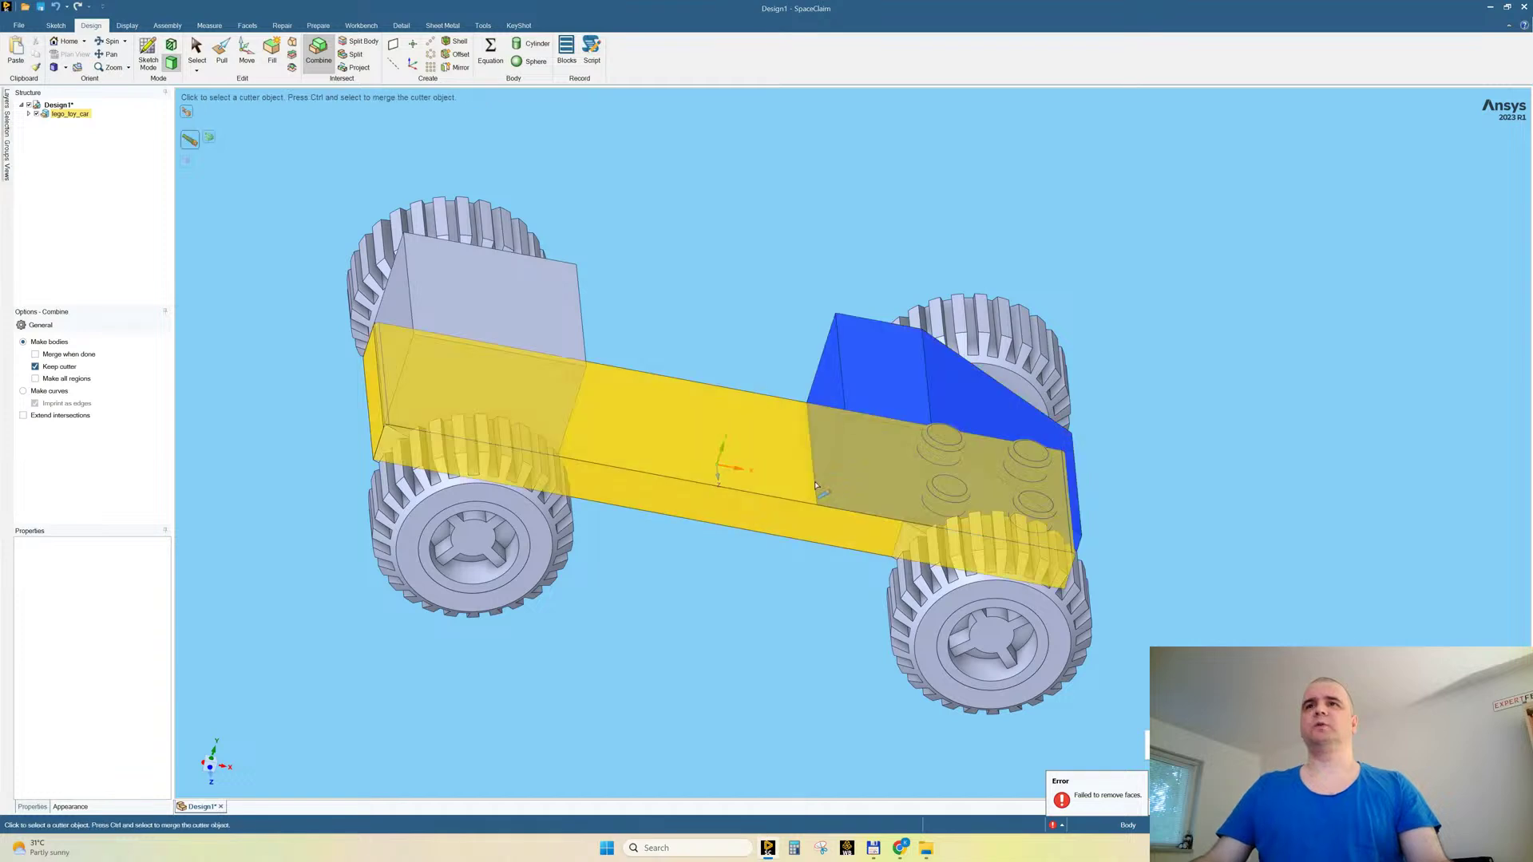
{"action": "left_click", "coordinate": [637, 453]}
{"action": "left_click", "coordinate": [502, 341]}
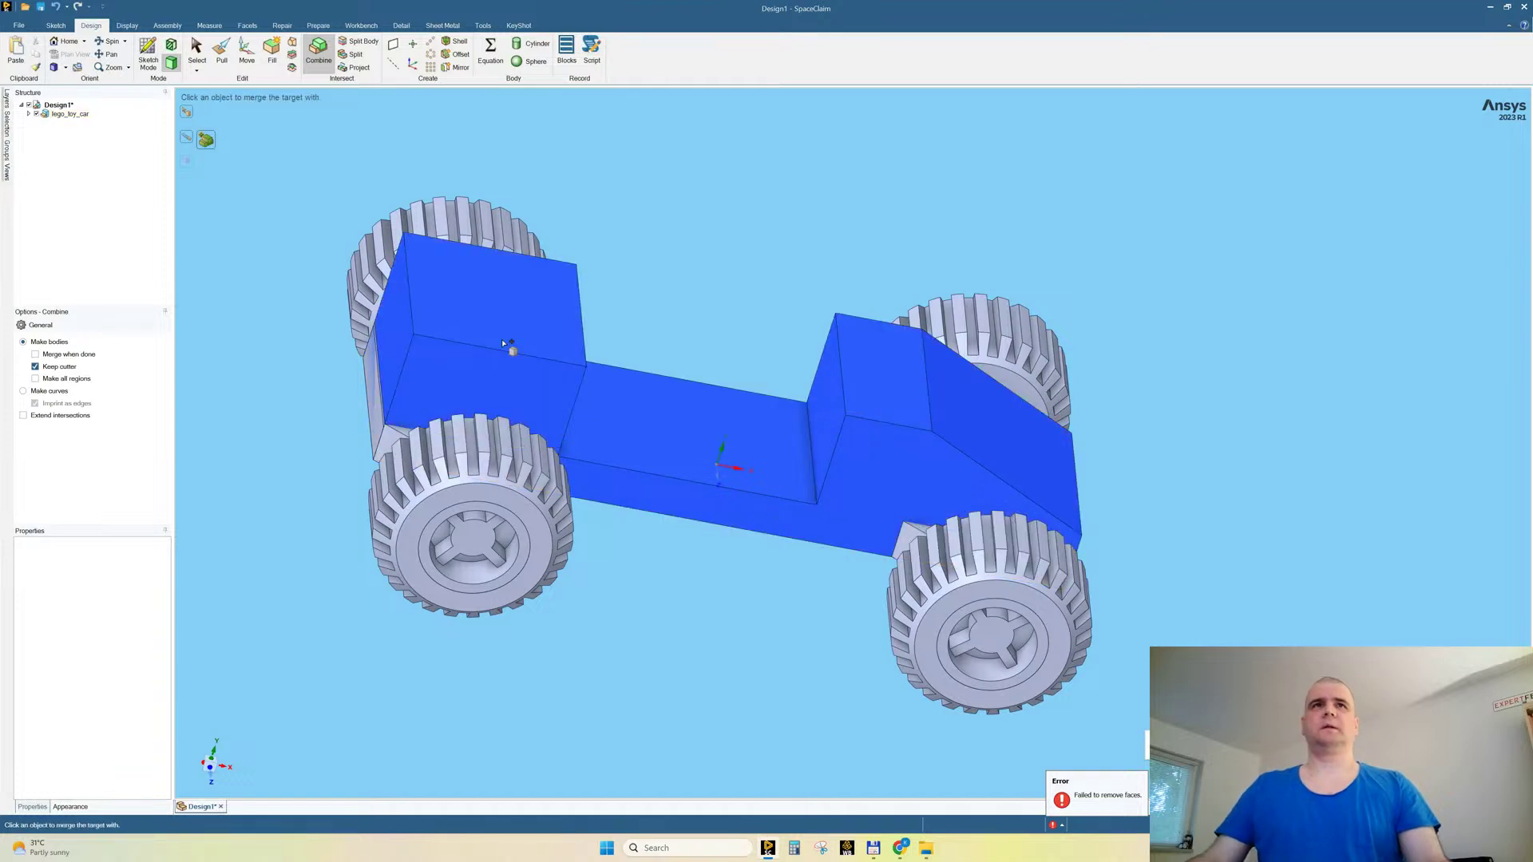
{"action": "middle_click_drag", "start_coordinate": [791, 296], "coordinate": [787, 342]}
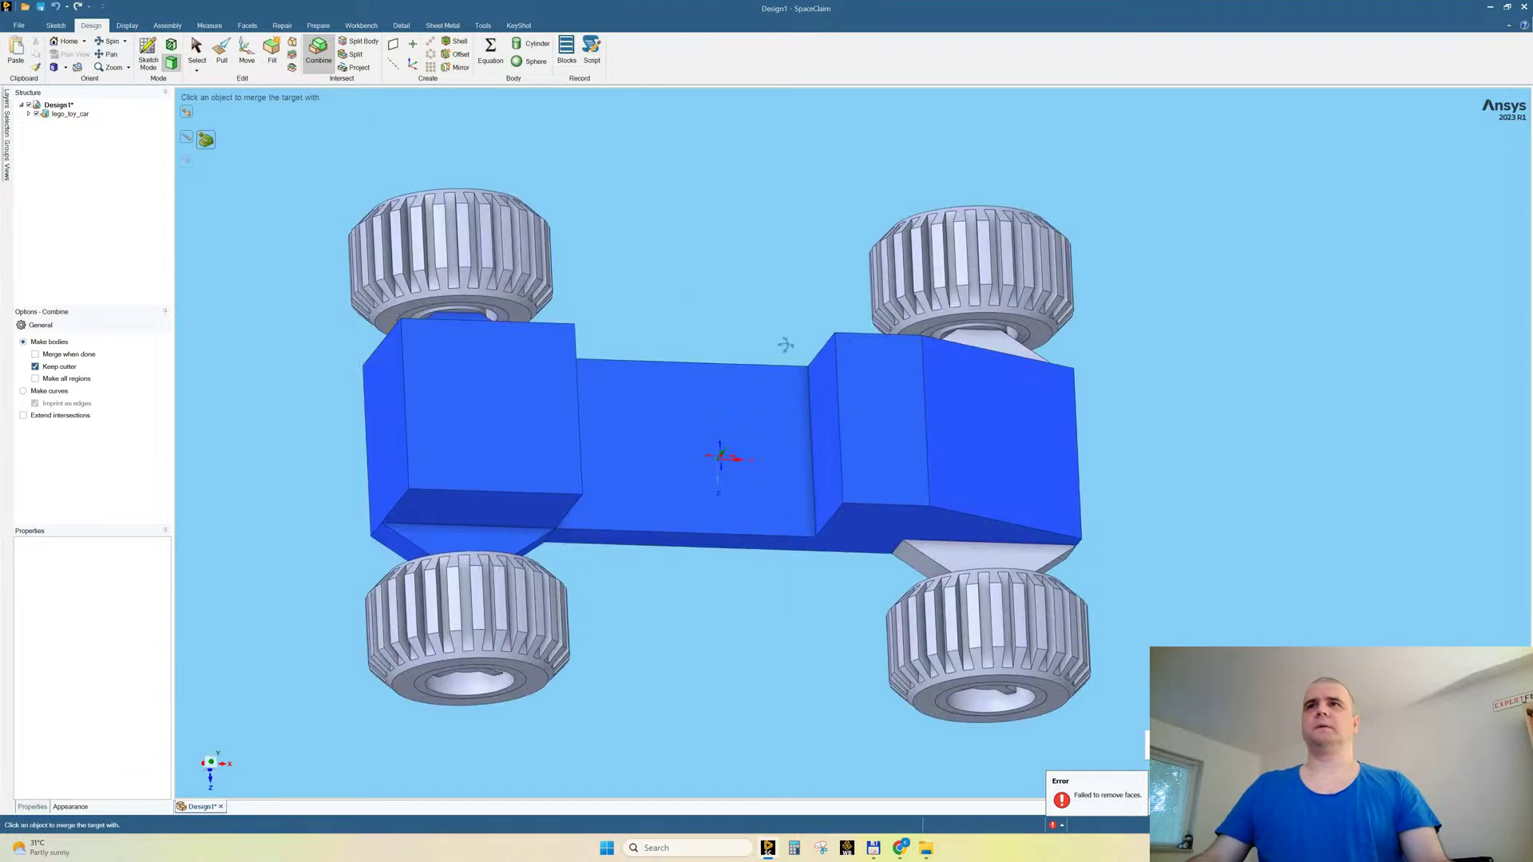
{"action": "key", "text": "Escape"}
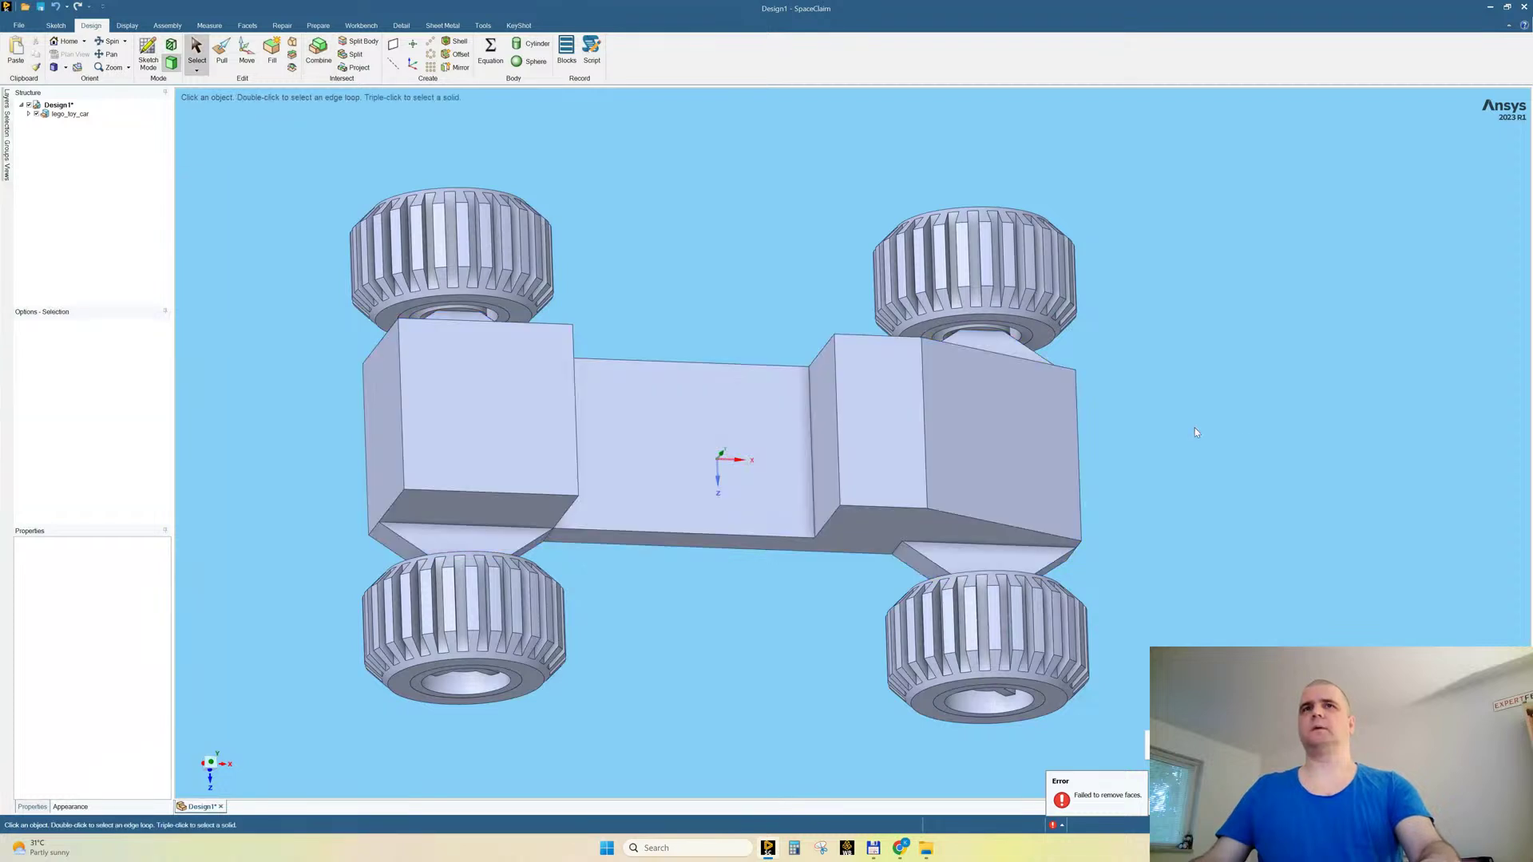
{"action": "triple_click", "coordinate": [871, 416]}
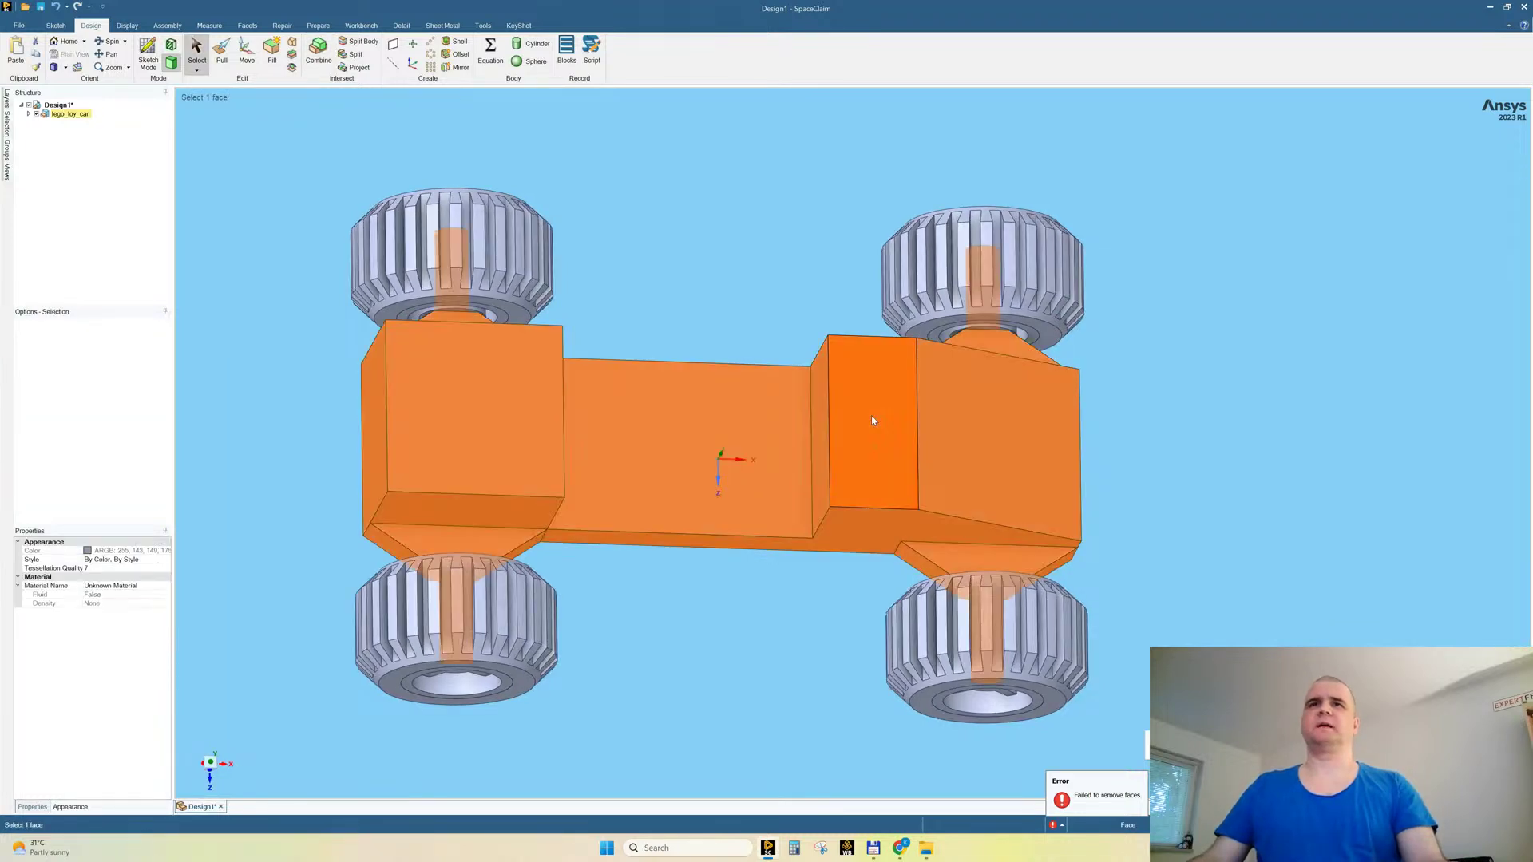
{"action": "middle_click_drag", "start_coordinate": [1153, 455], "coordinate": [1121, 403]}
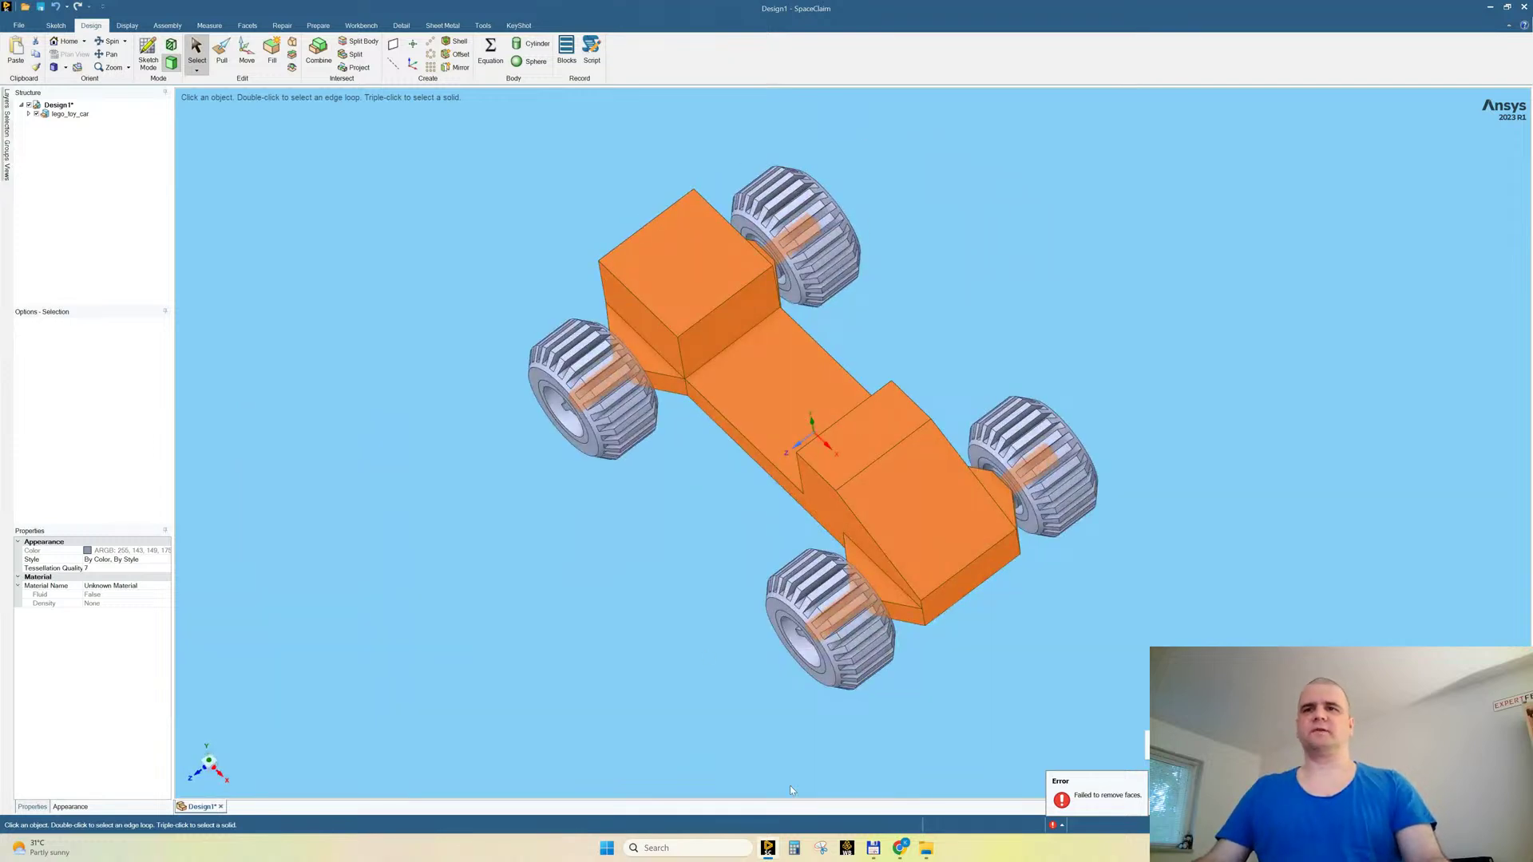
Step: Switch to Chrome, close the GrabCAD Lego Toy Car tab, and restore, reposition and minimize the browser window
{"action": "mouse_move", "coordinate": [886, 854]}
{"action": "left_click", "coordinate": [834, 771]}
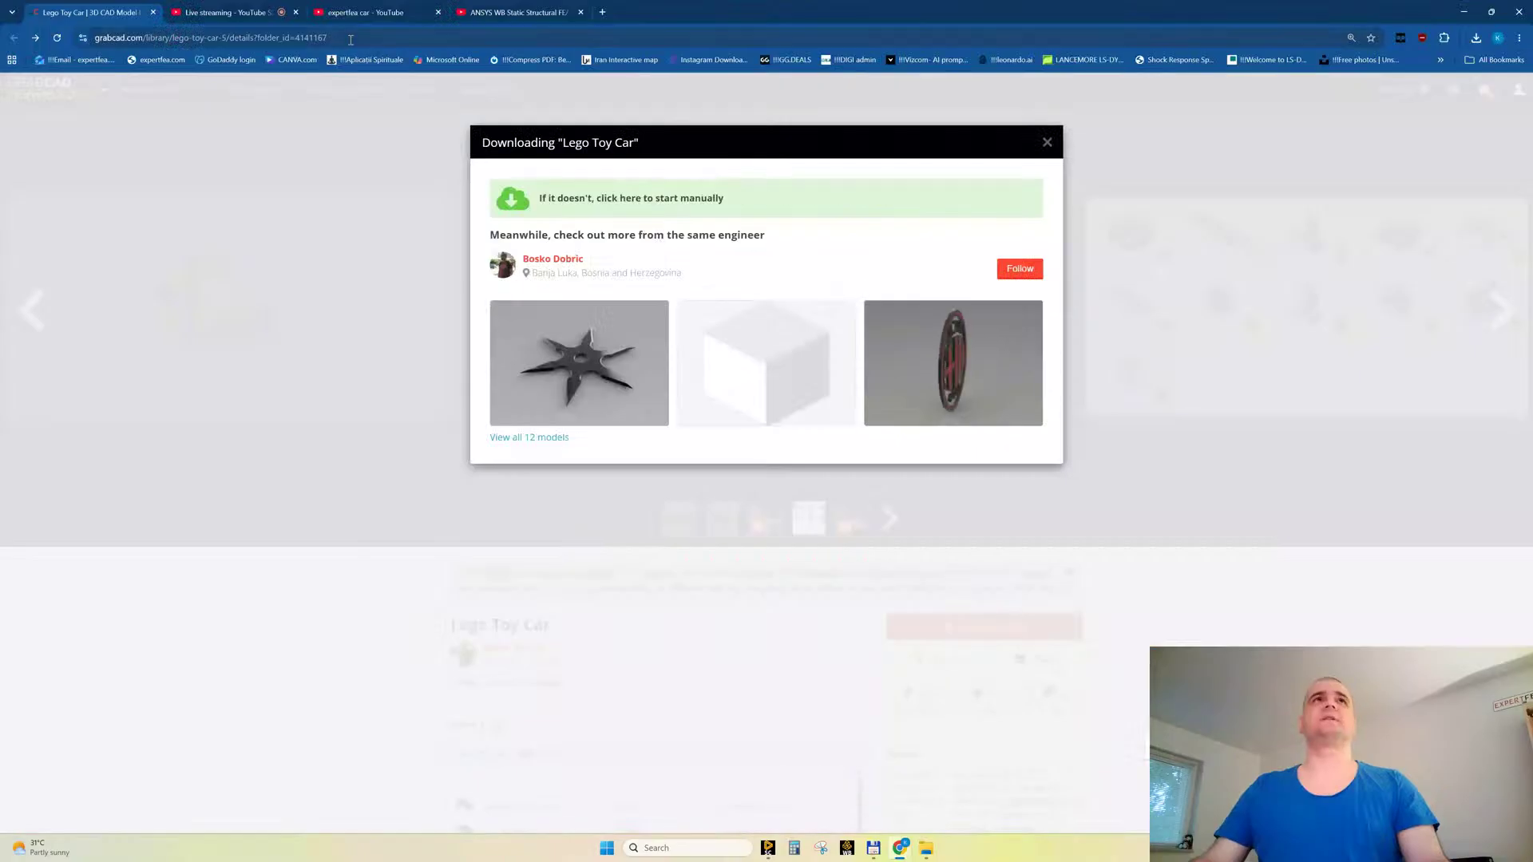
{"action": "middle_click", "coordinate": [74, 16]}
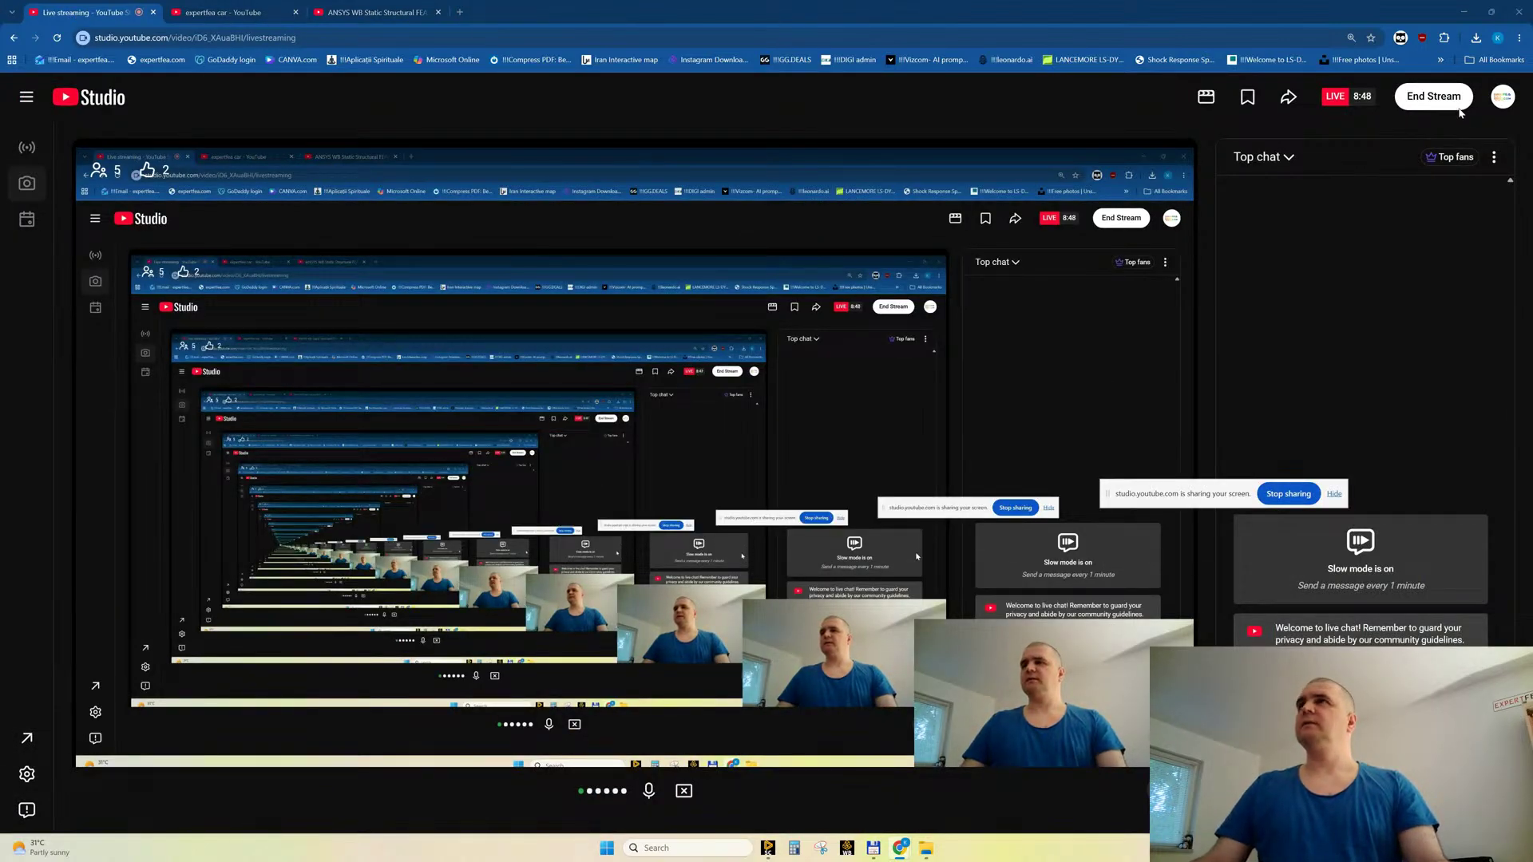
{"action": "left_click", "coordinate": [1492, 12]}
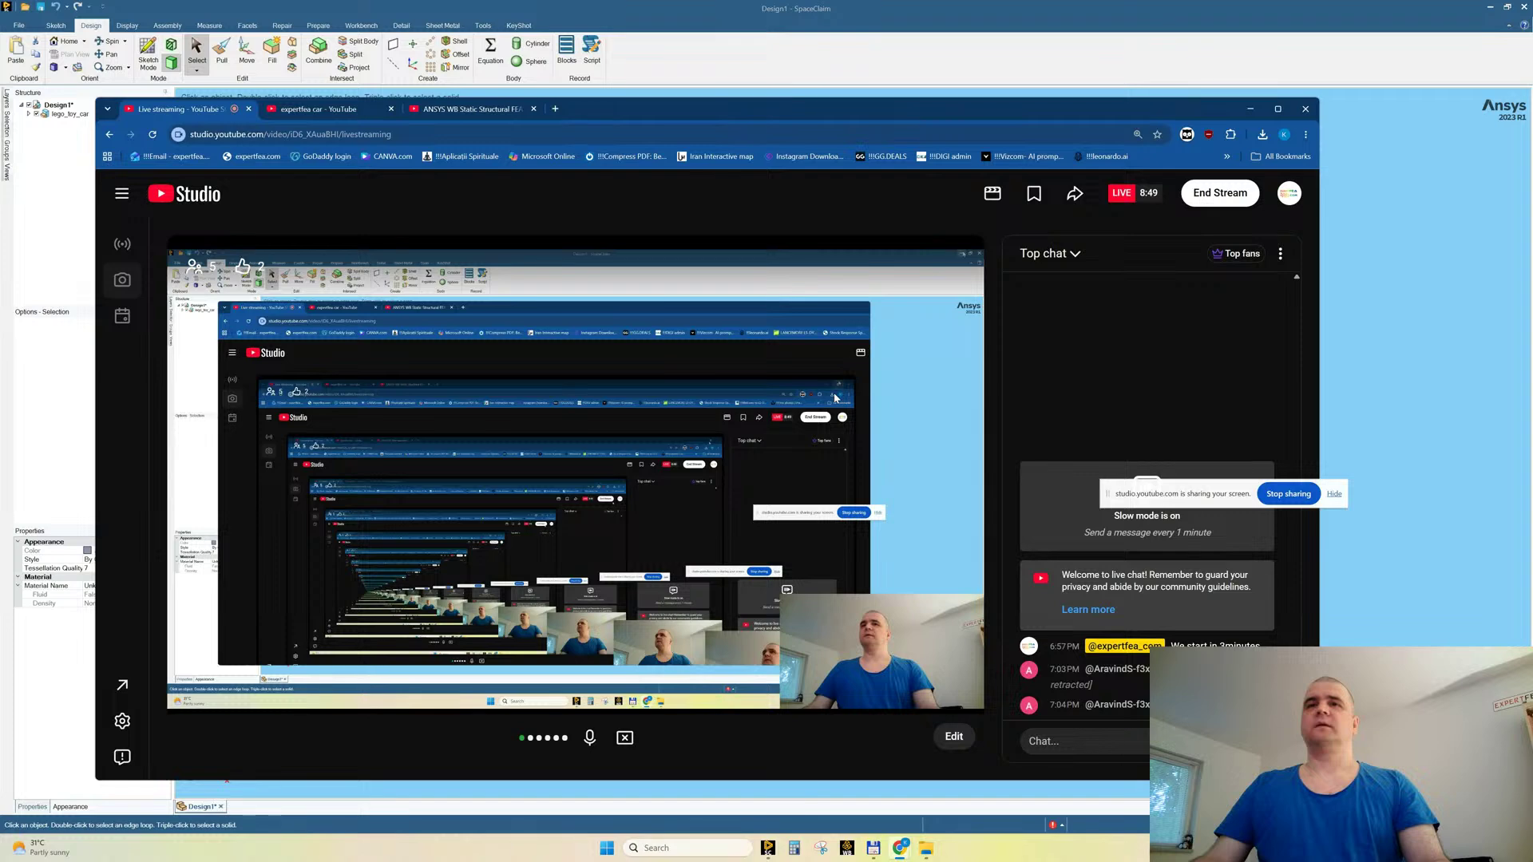
{"action": "left_click_drag", "start_coordinate": [1021, 115], "coordinate": [859, 80]}
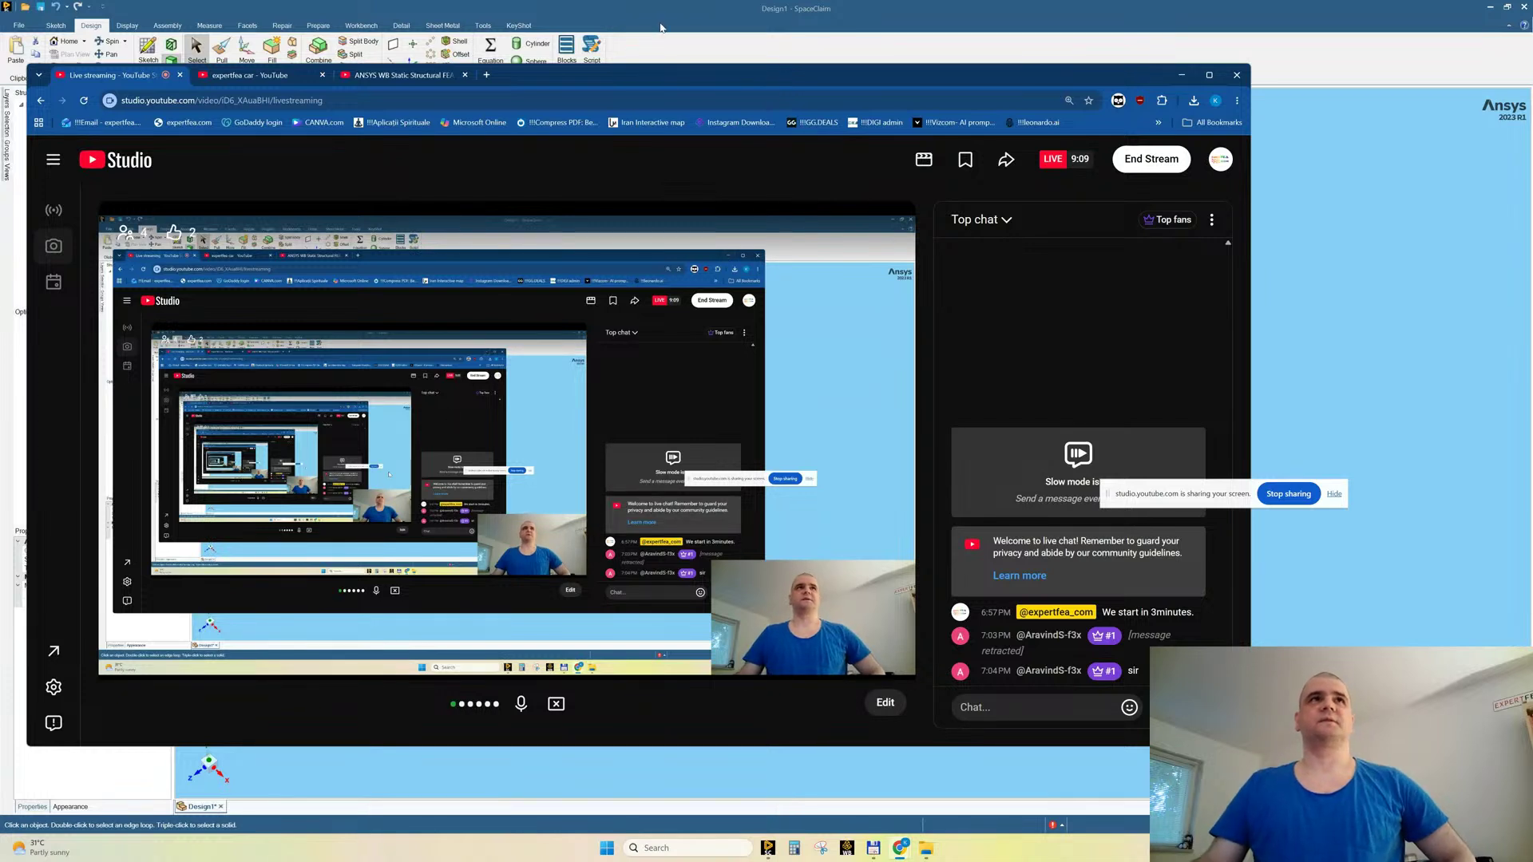
{"action": "left_click", "coordinate": [1183, 76]}
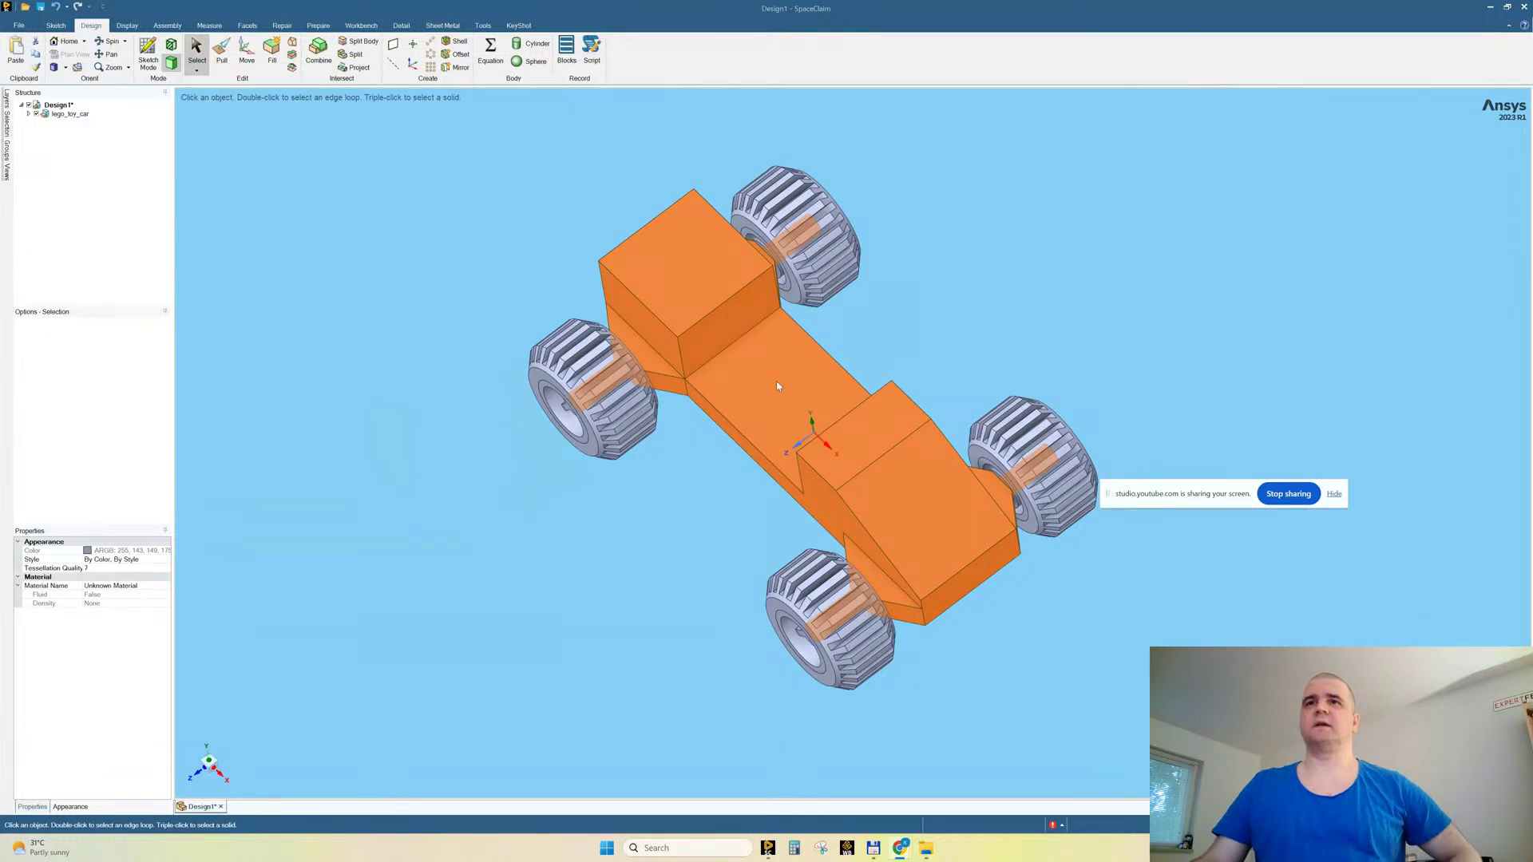
Step: Create a section view of the car through the axis of the wheel hub beside the sloped brick
{"action": "mouse_move", "coordinate": [778, 387]}
{"action": "middle_mouse_down"}
{"action": "mouse_move", "coordinate": [732, 363]}
{"action": "mouse_move", "coordinate": [780, 364]}
{"action": "middle_mouse_up"}
{"action": "left_click", "coordinate": [998, 505]}
{"action": "middle_click_drag", "start_coordinate": [1038, 449], "coordinate": [969, 475]}
{"action": "scroll", "coordinate": [1151, 366], "scroll_direction": "up", "scroll_amount": 5}
{"action": "scroll", "coordinate": [774, 423], "scroll_direction": "down", "scroll_amount": 6}
{"action": "middle_click_drag", "start_coordinate": [778, 440], "coordinate": [848, 420]}
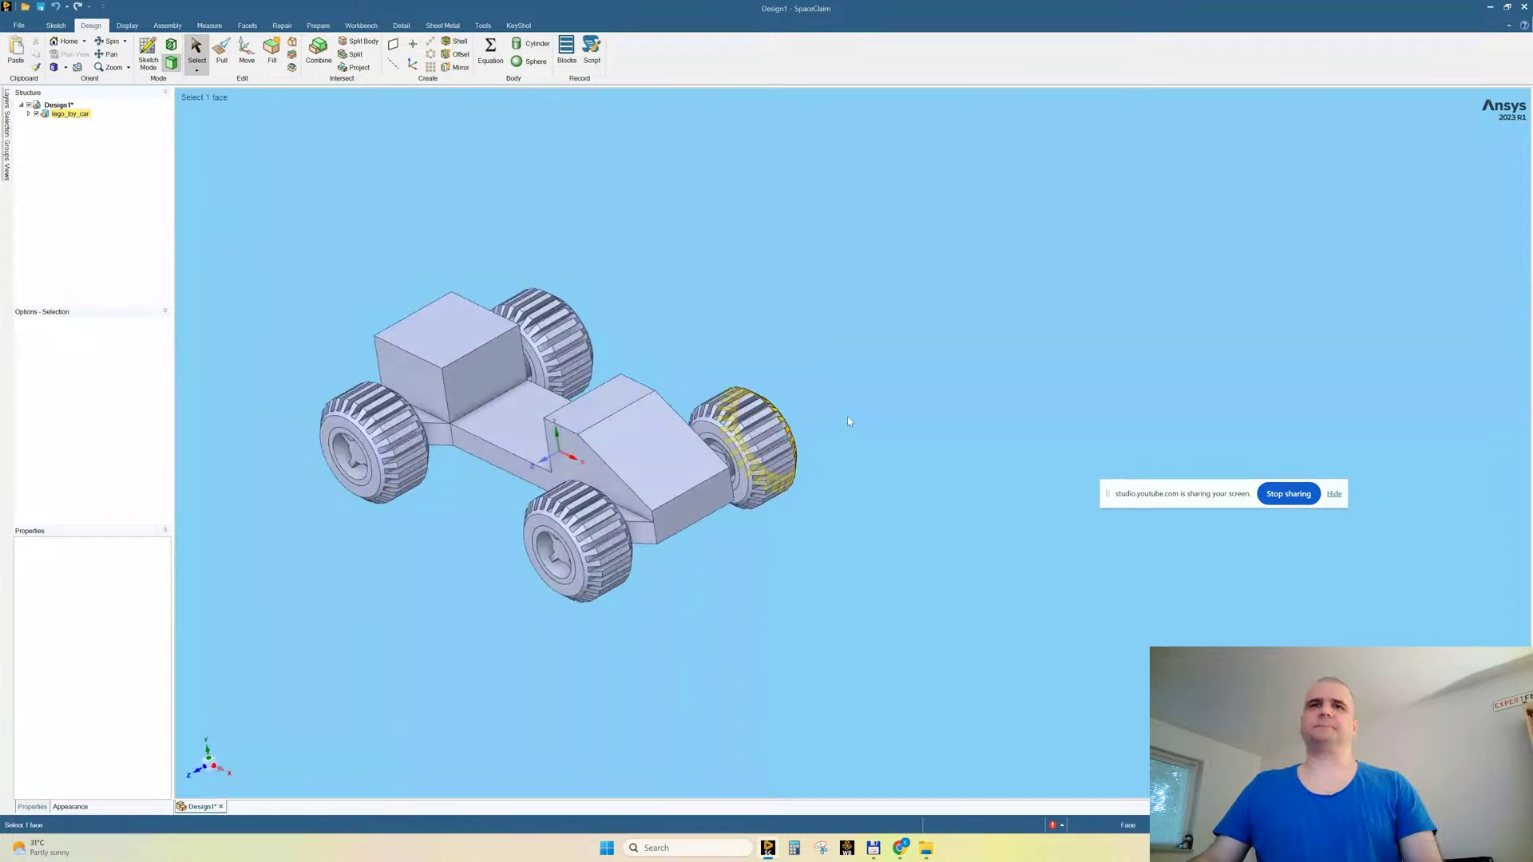
{"action": "scroll", "coordinate": [463, 521], "scroll_direction": "up", "scroll_amount": 5}
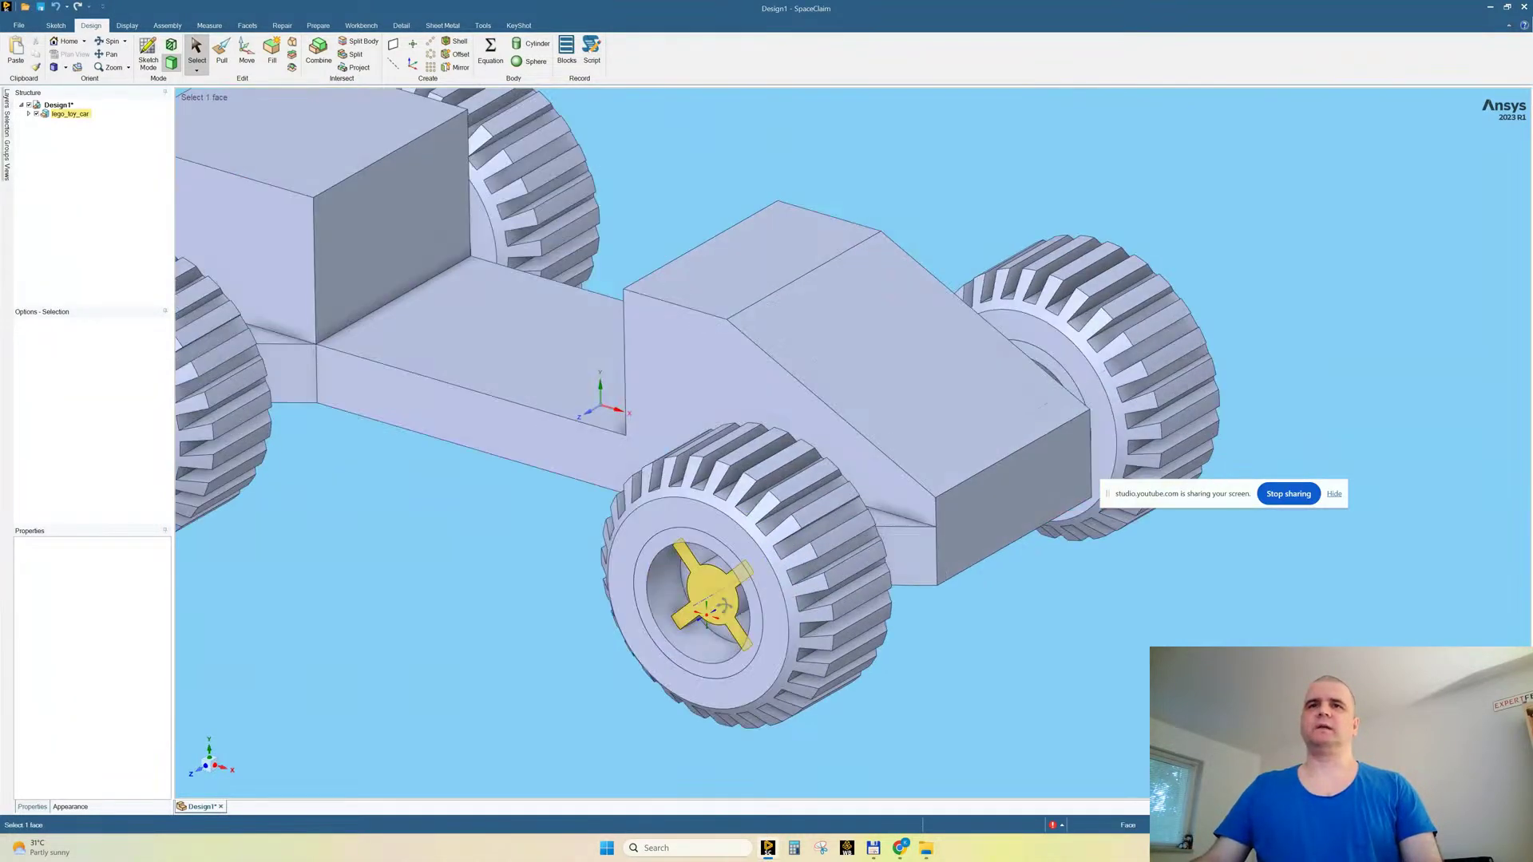
{"action": "scroll", "coordinate": [724, 597], "scroll_direction": "down", "scroll_amount": 2}
{"action": "left_click", "coordinate": [722, 597]}
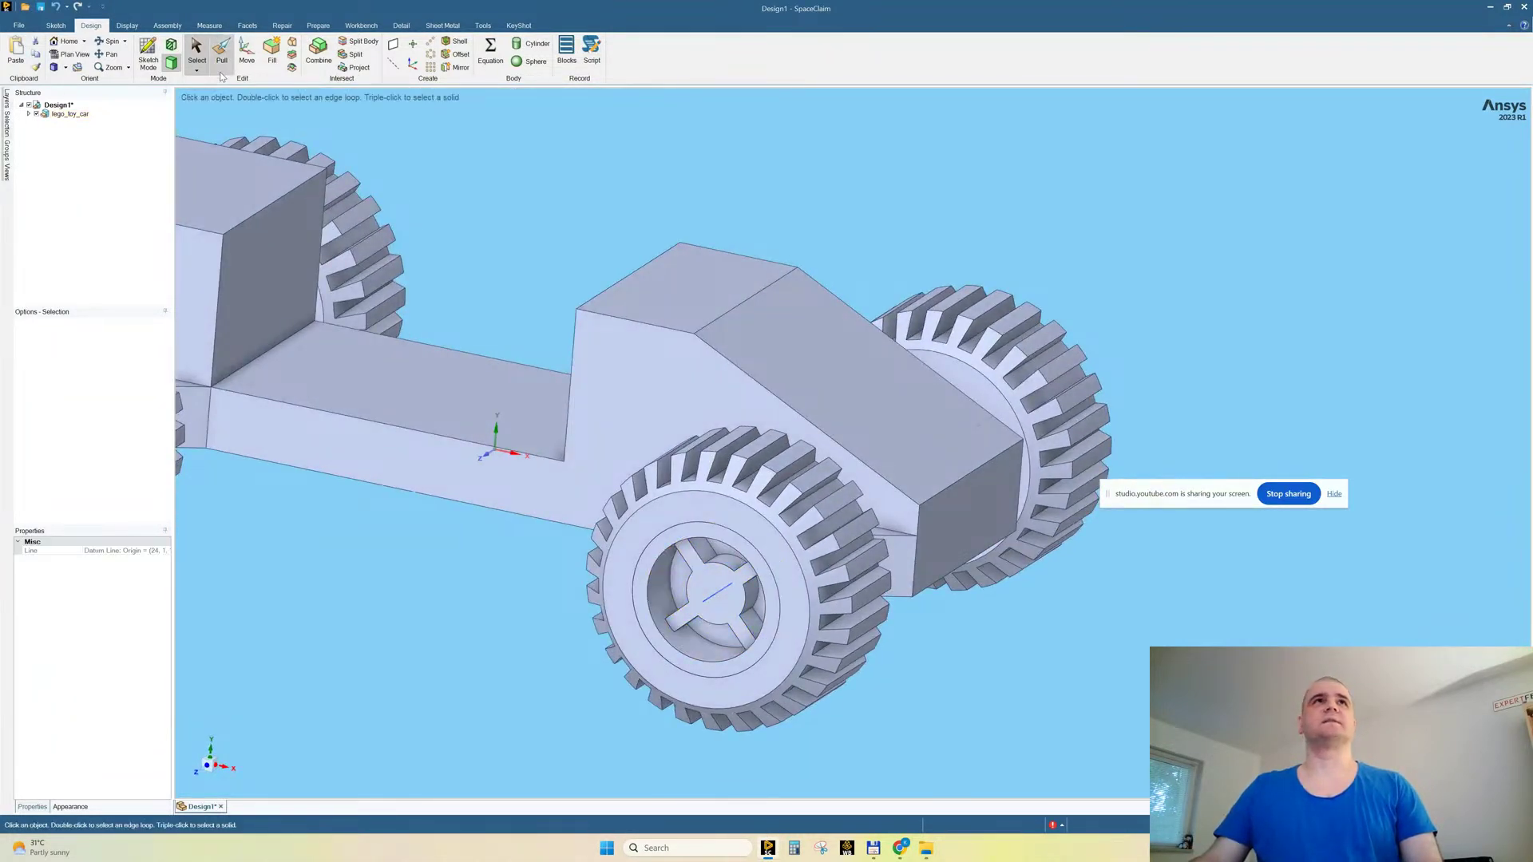
{"action": "left_click", "coordinate": [171, 48]}
{"action": "middle_click_drag", "start_coordinate": [772, 375], "coordinate": [721, 356]}
{"action": "scroll", "coordinate": [766, 663], "scroll_direction": "up", "scroll_amount": 5}
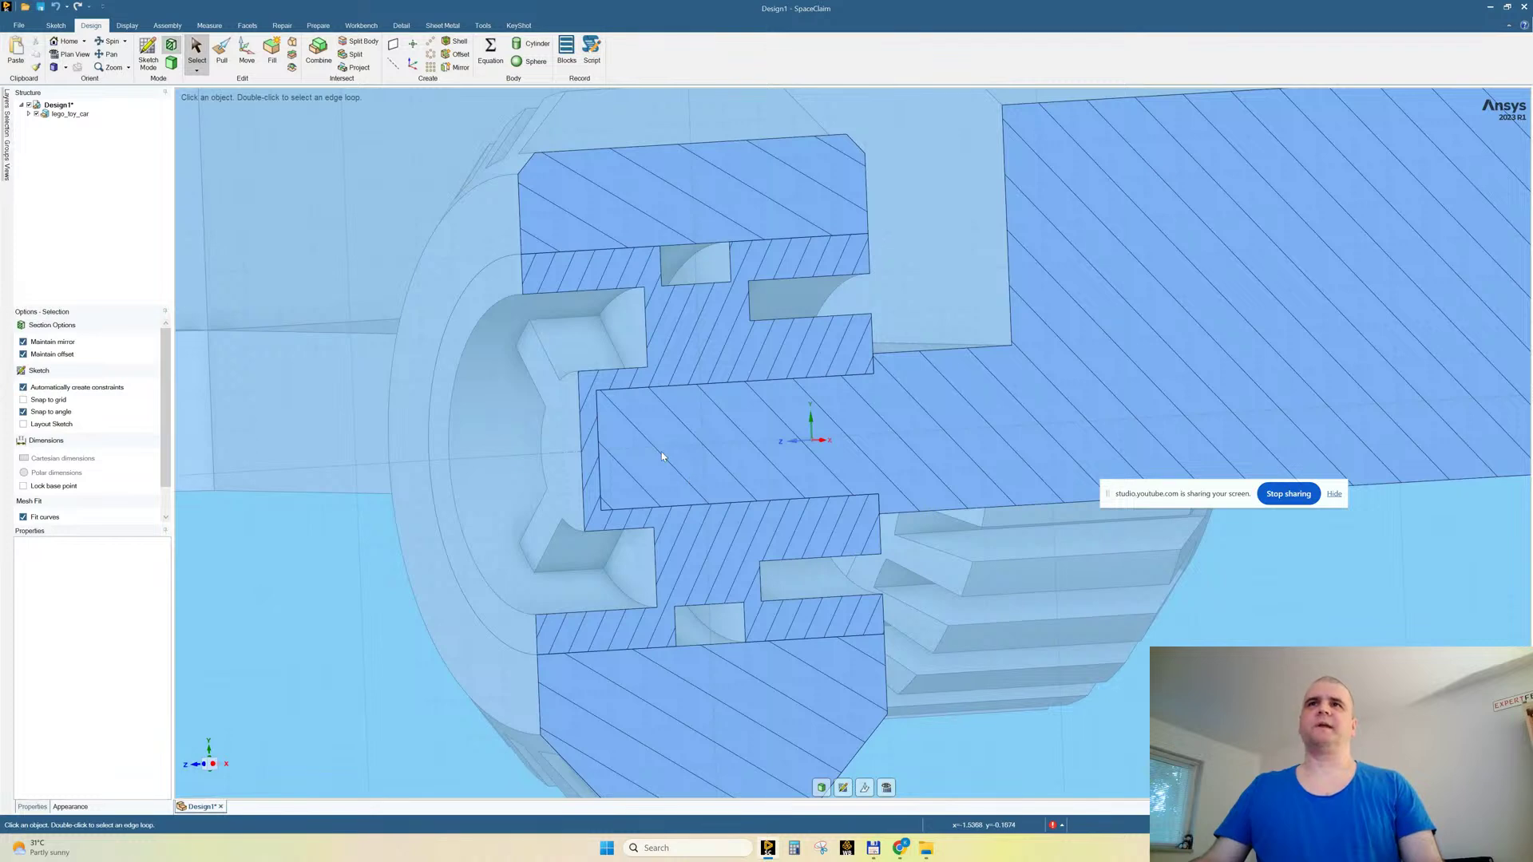
Step: Pull the cylindrical floor of the hub's enclosed groove up to the tire's inner surface to fill the cavity
{"action": "scroll", "coordinate": [662, 457], "scroll_direction": "down", "scroll_amount": 3}
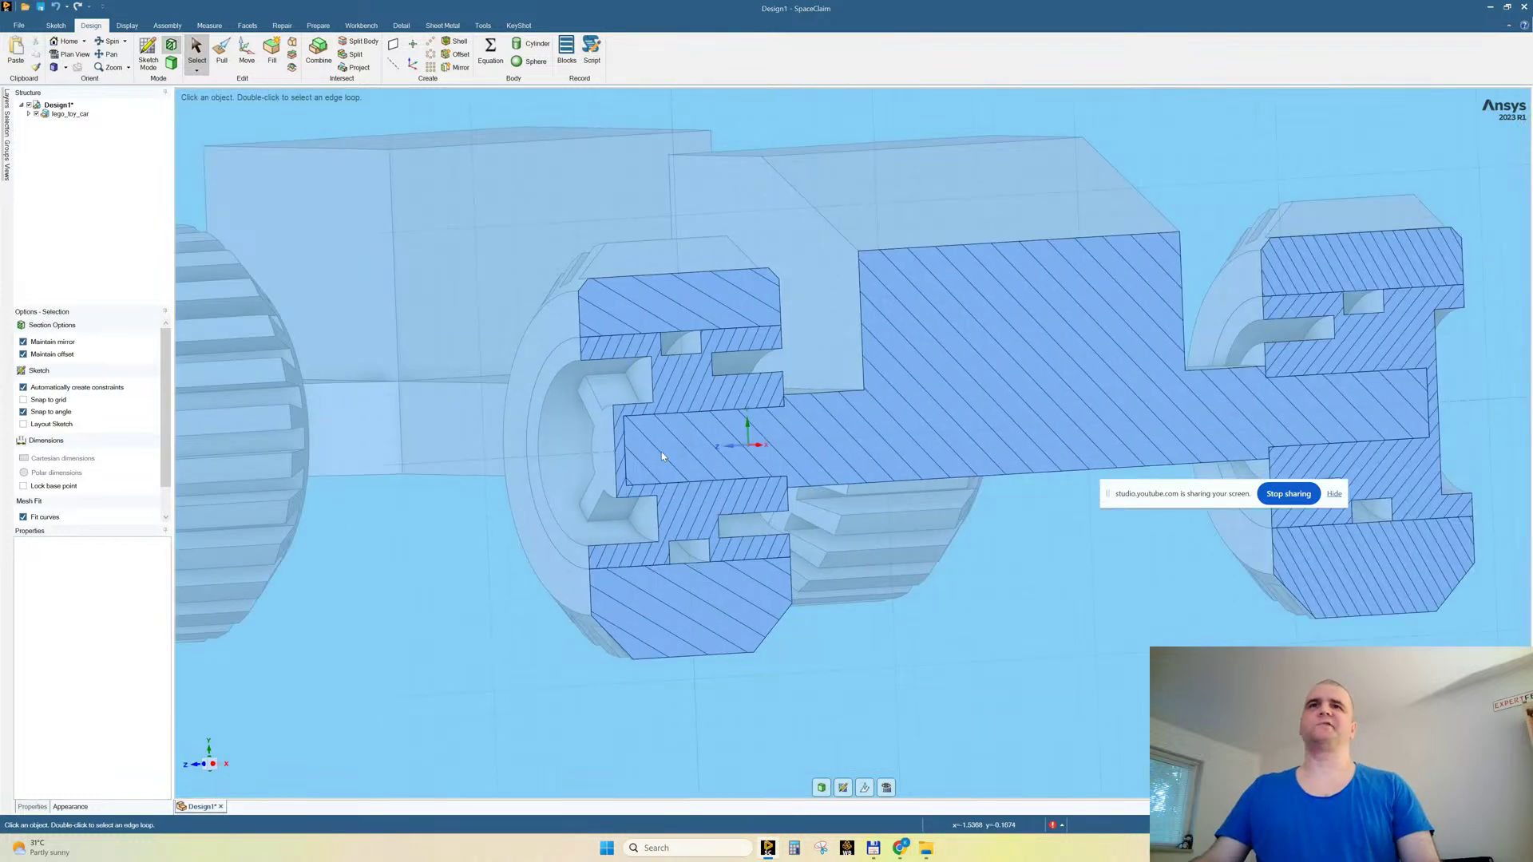
{"action": "scroll", "coordinate": [662, 457], "scroll_direction": "down", "scroll_amount": 3}
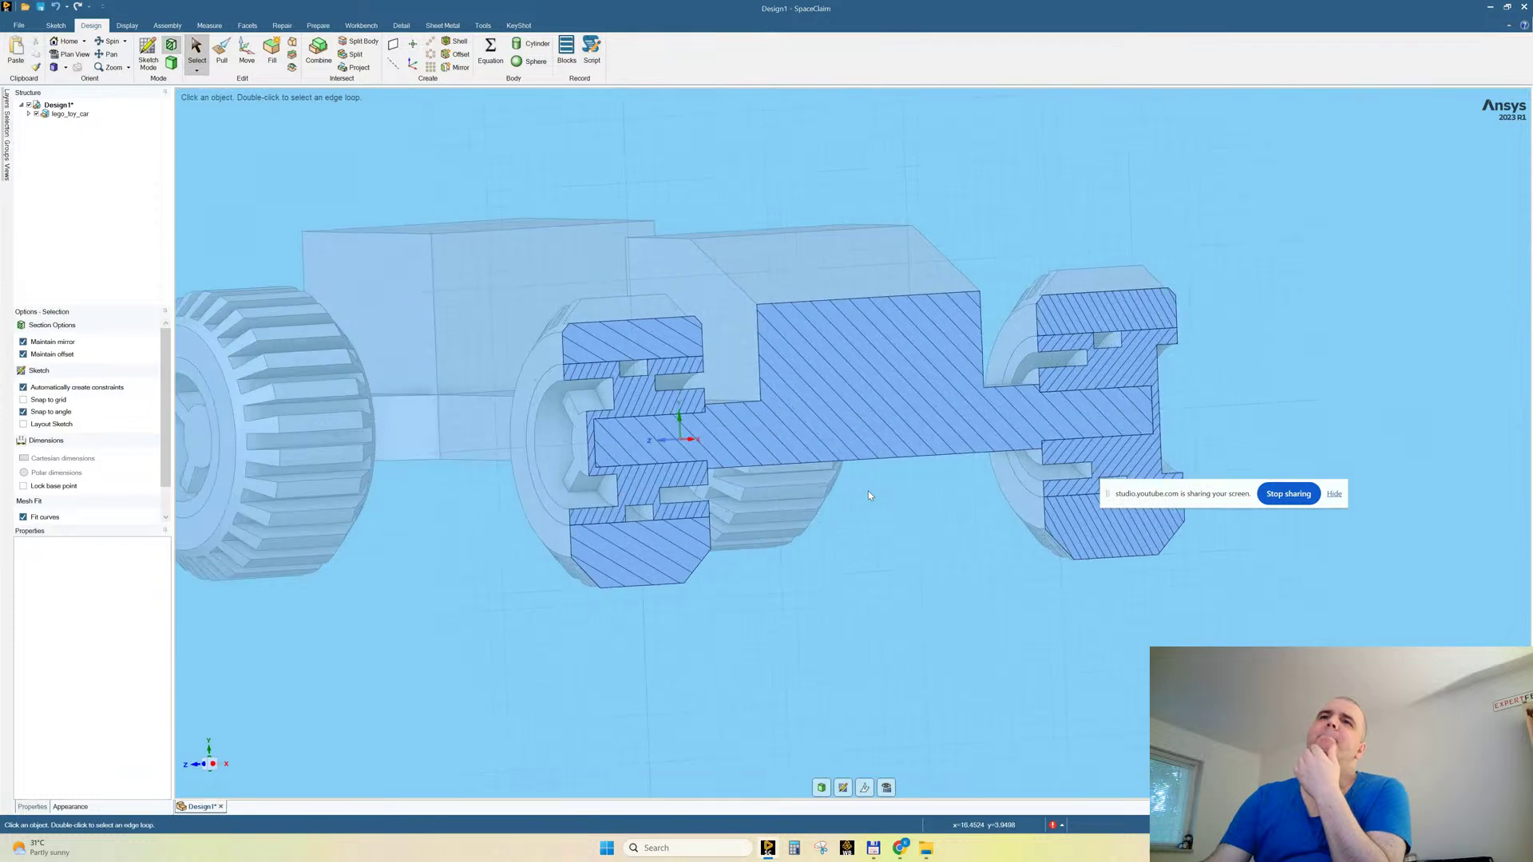
{"action": "scroll", "coordinate": [693, 488], "scroll_direction": "up", "scroll_amount": 5}
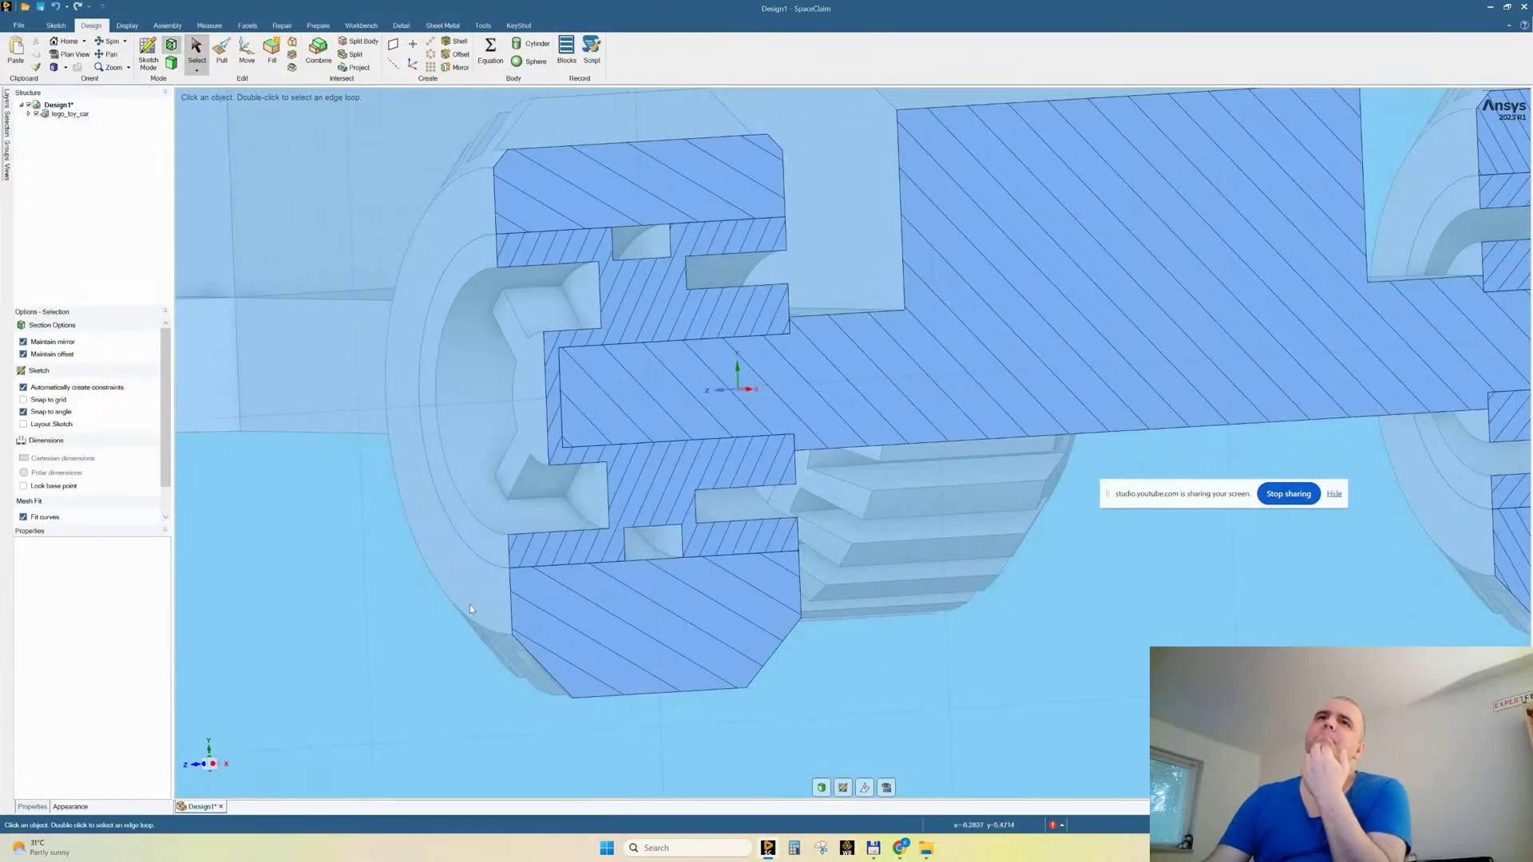
{"action": "middle_click_drag", "start_coordinate": [541, 568], "coordinate": [509, 588]}
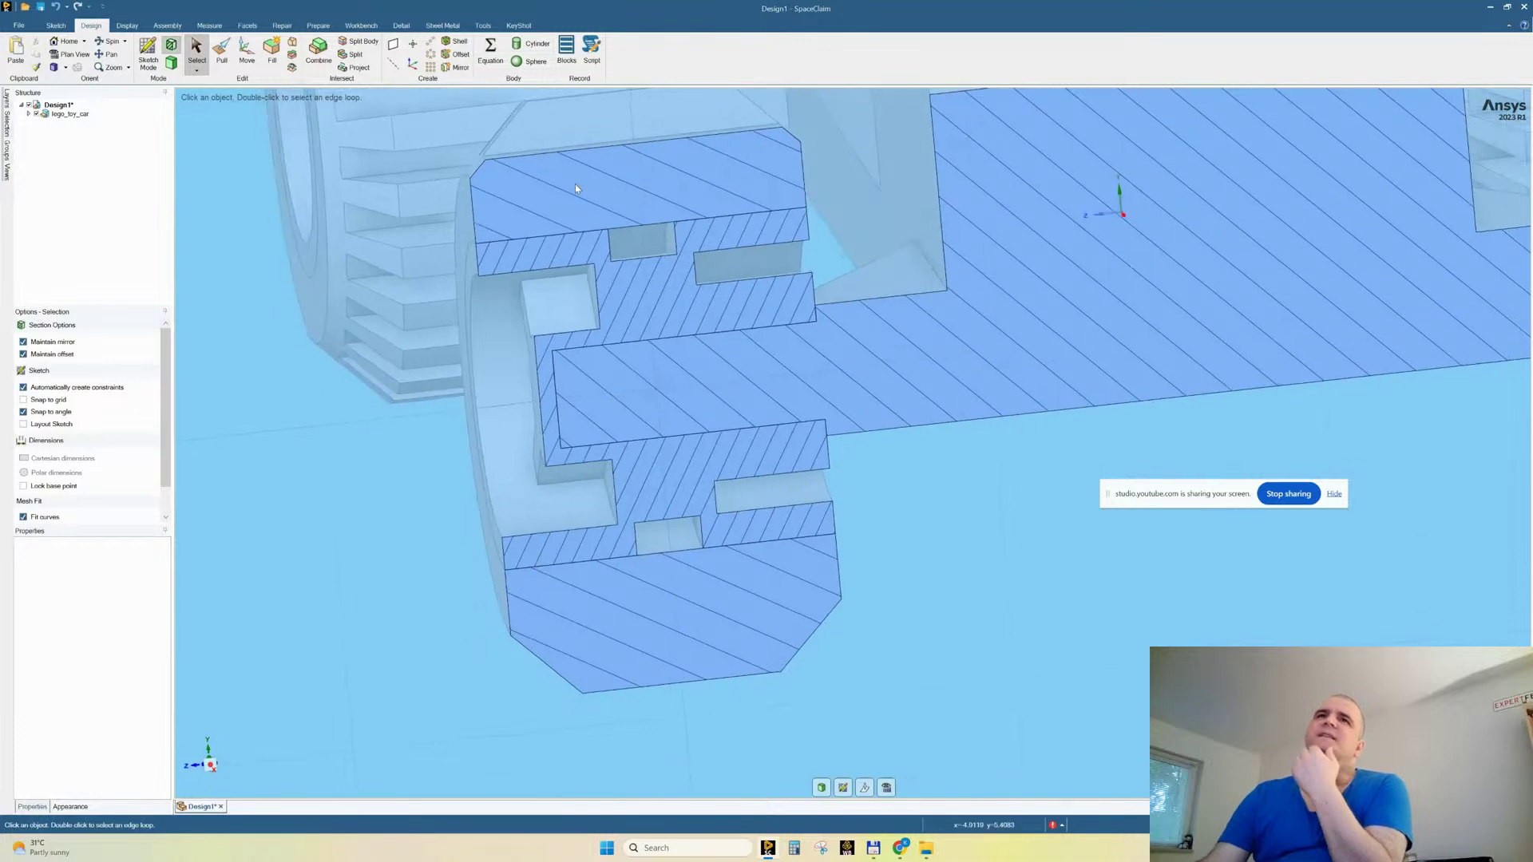
{"action": "key", "text": "p"}
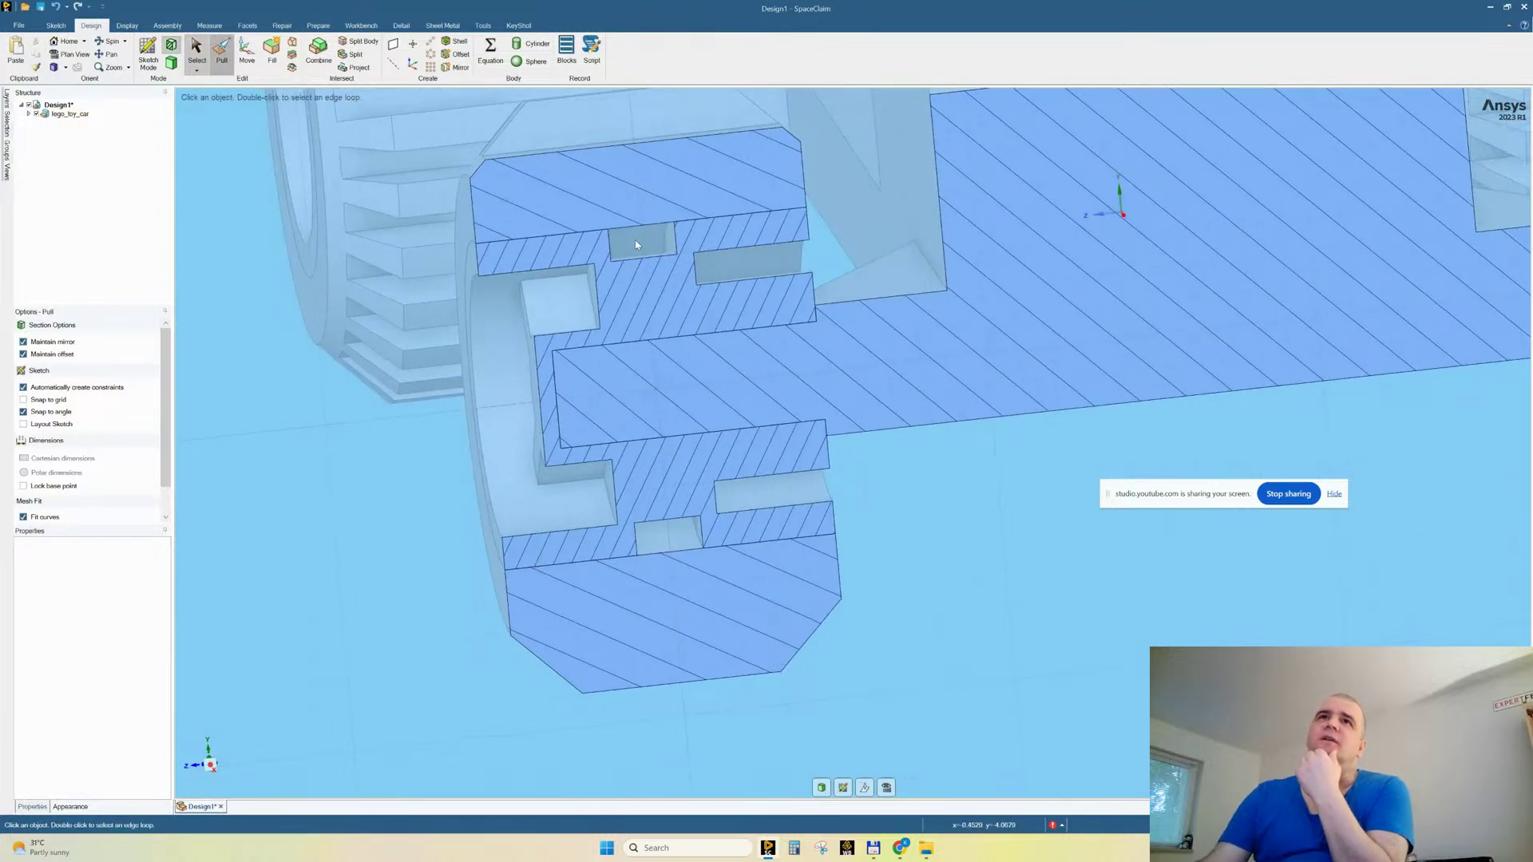
{"action": "left_click", "coordinate": [634, 257]}
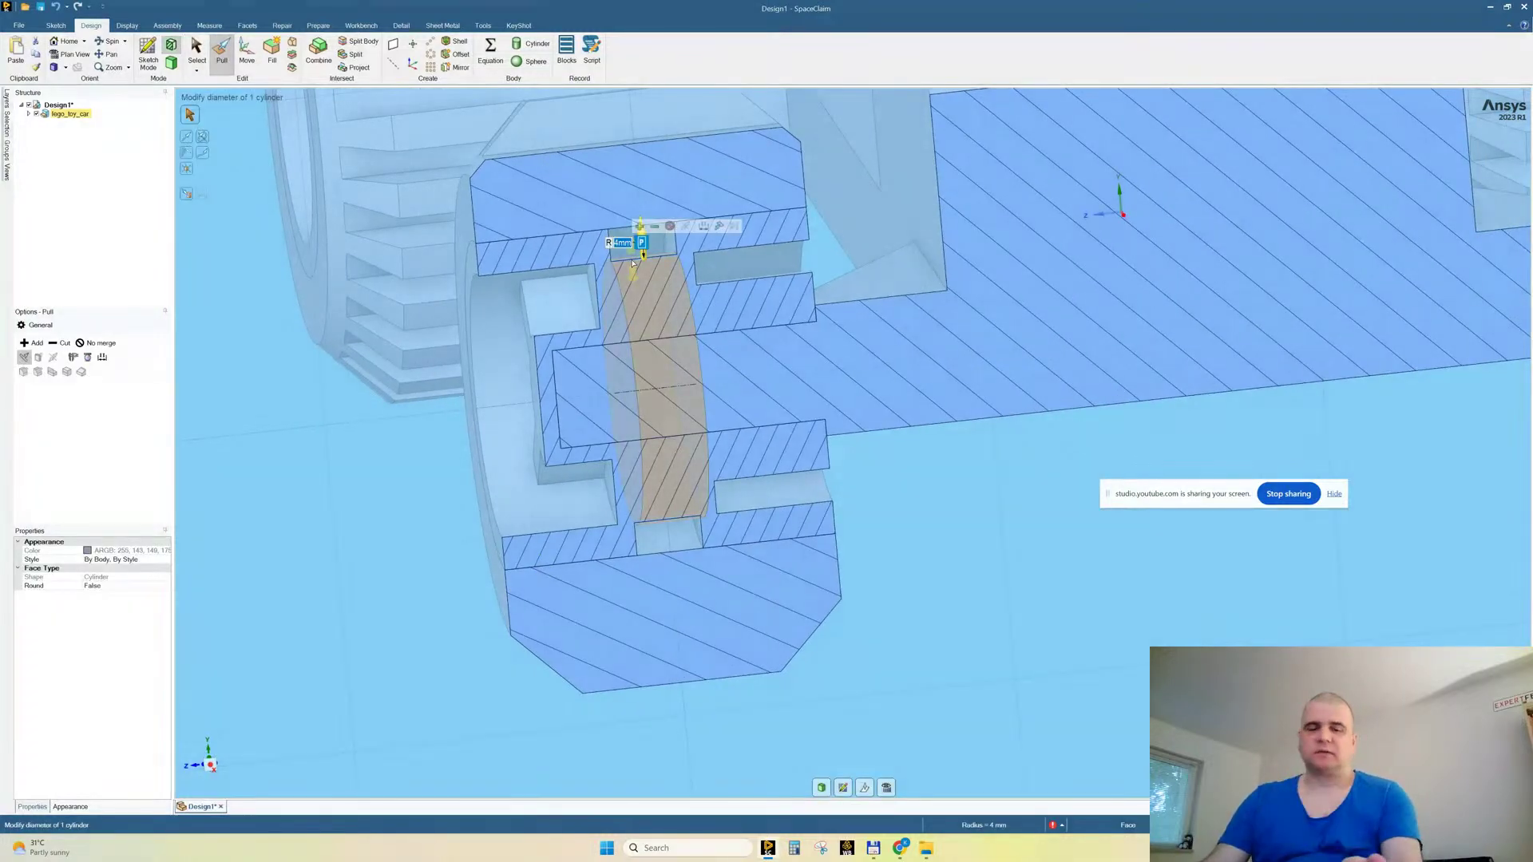
{"action": "key", "text": "u"}
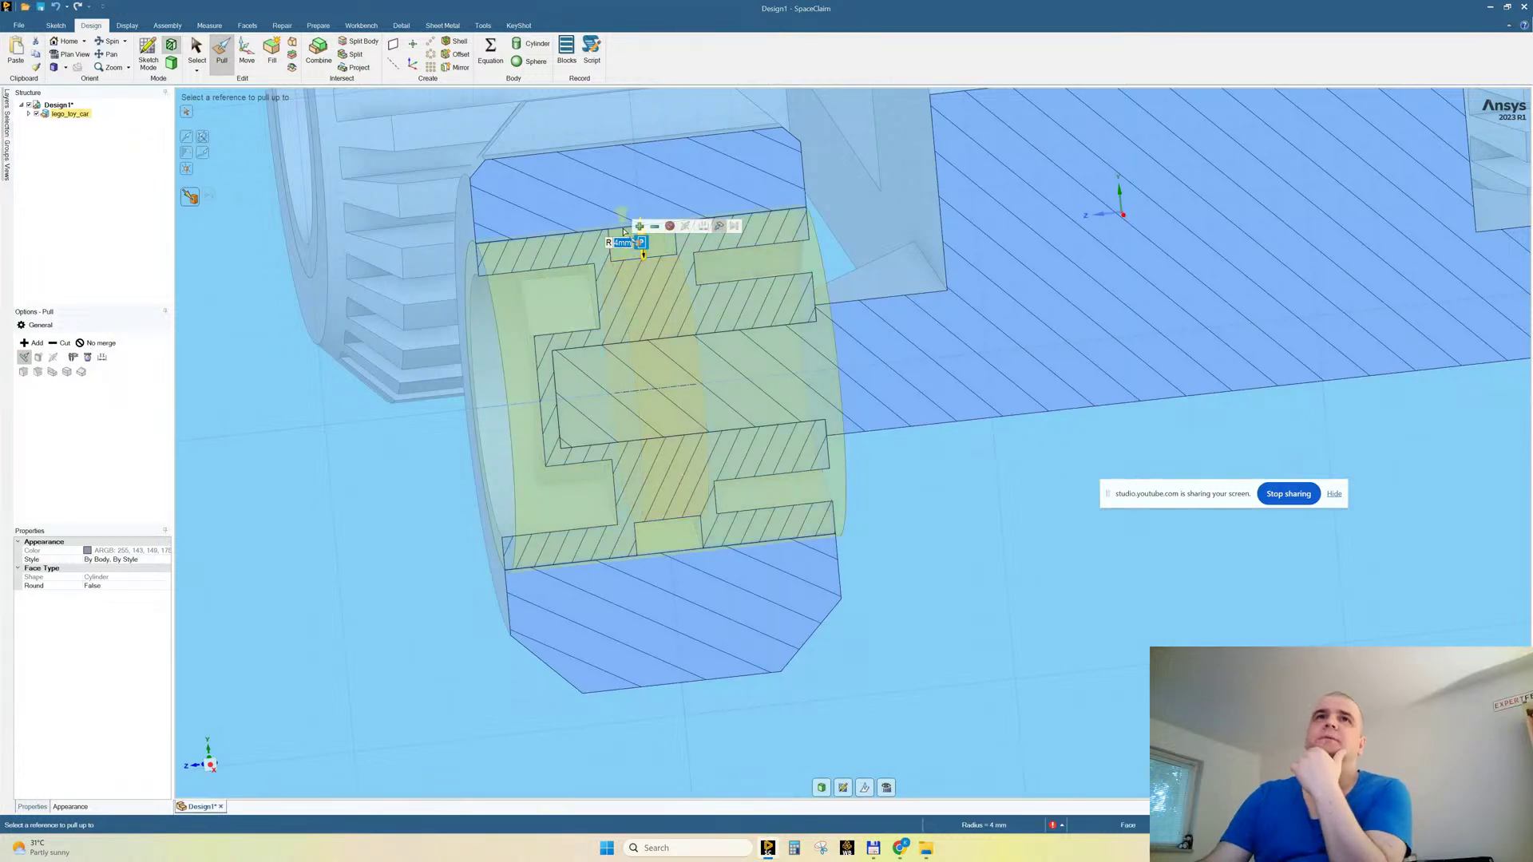
{"action": "left_click", "coordinate": [625, 232]}
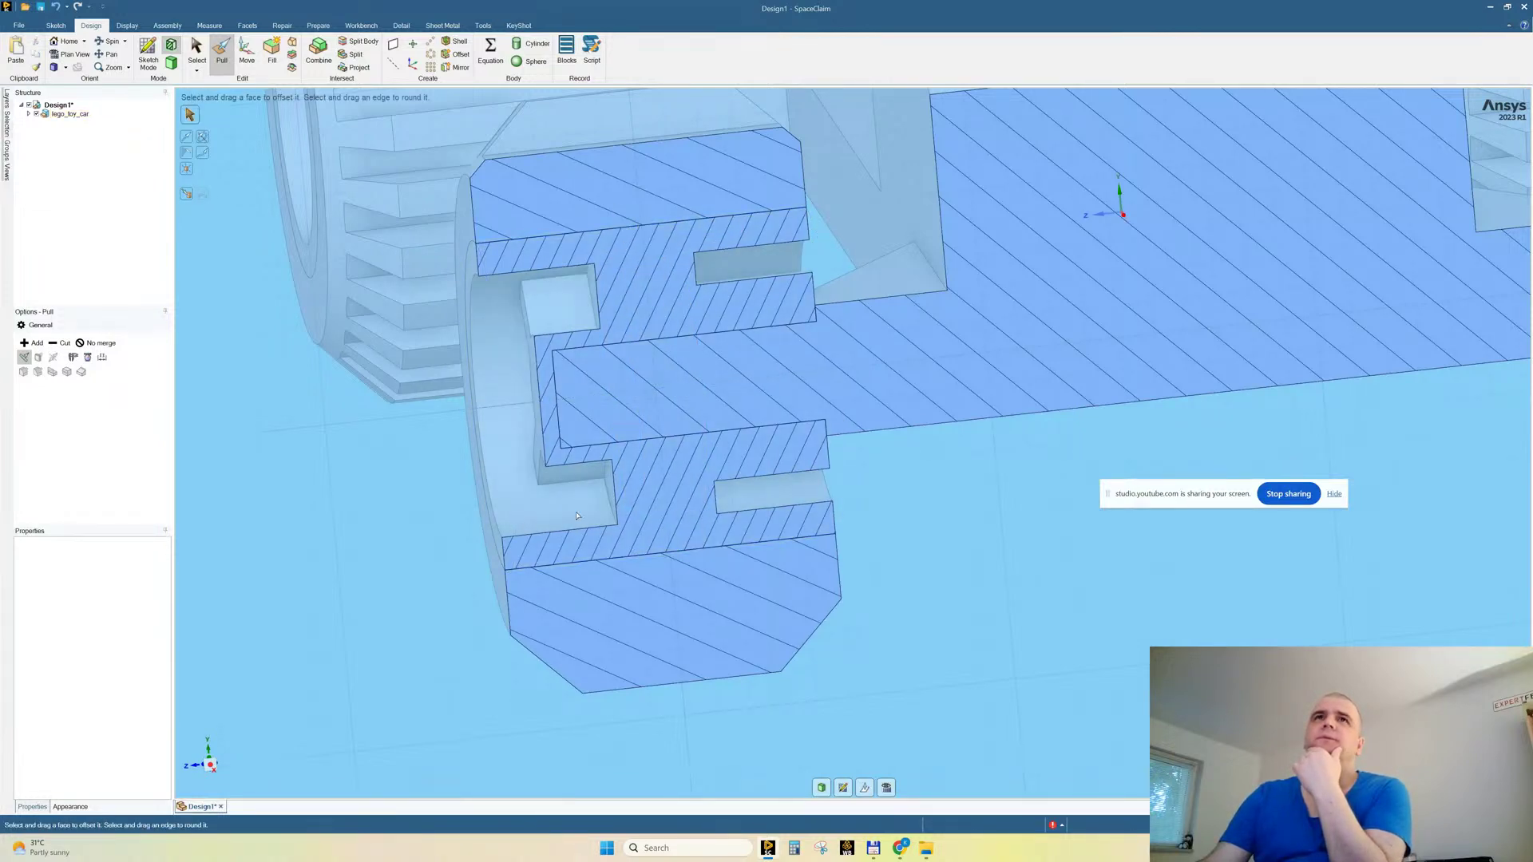
Step: Hide the sectioned wheel's hub, then invert the visibility so only the hub body is displayed
{"action": "scroll", "coordinate": [570, 515], "scroll_direction": "down", "scroll_amount": 5}
{"action": "middle_click_drag", "start_coordinate": [789, 515], "coordinate": [784, 506]}
{"action": "middle_click_drag", "start_coordinate": [577, 391], "coordinate": [763, 604]}
{"action": "scroll", "coordinate": [631, 383], "scroll_direction": "up", "scroll_amount": 5}
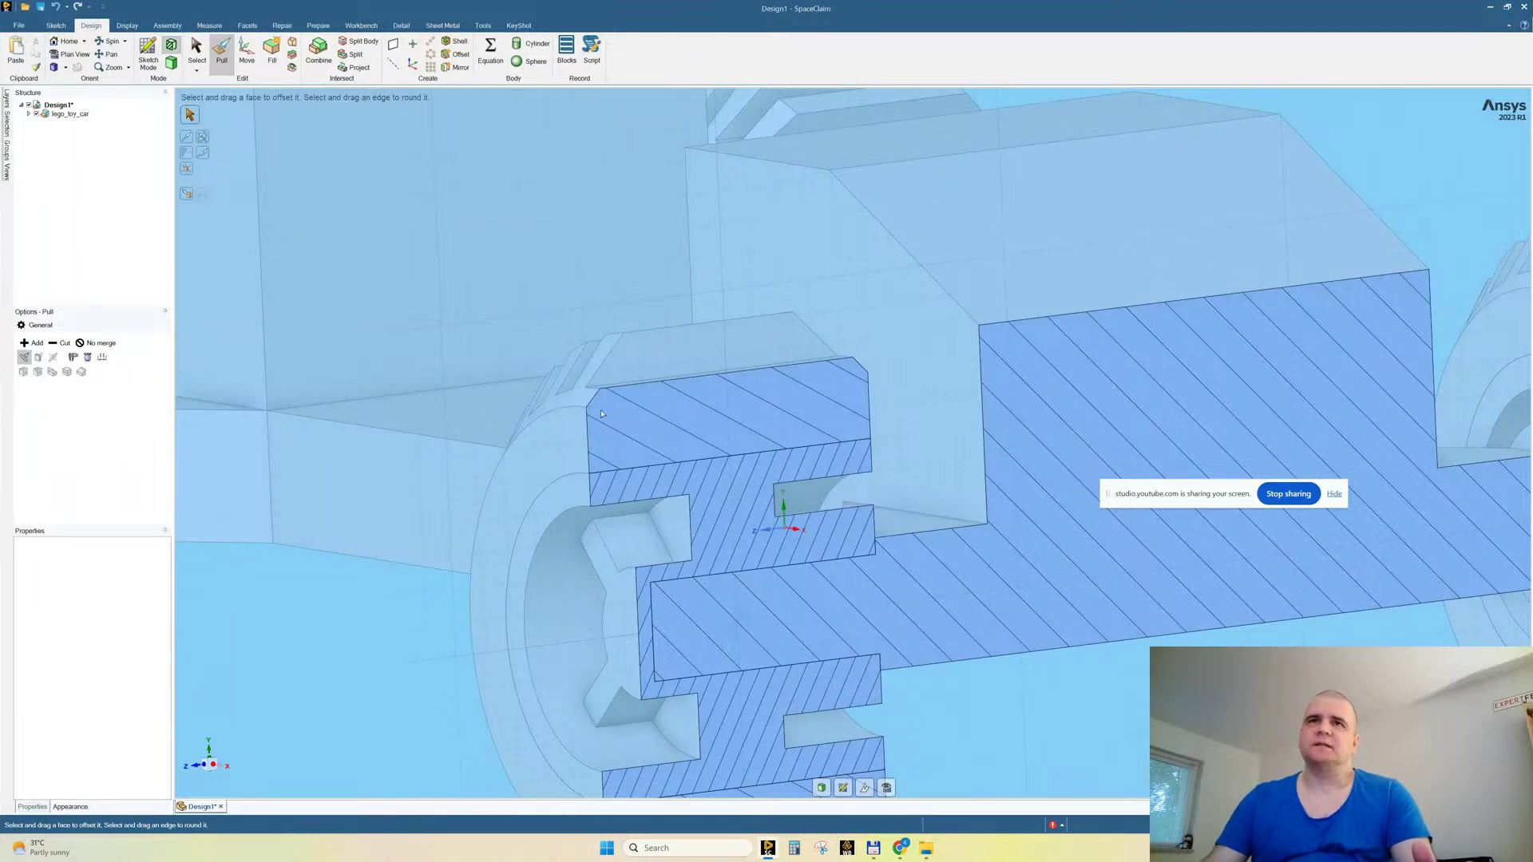
{"action": "scroll", "coordinate": [642, 407], "scroll_direction": "down", "scroll_amount": 5}
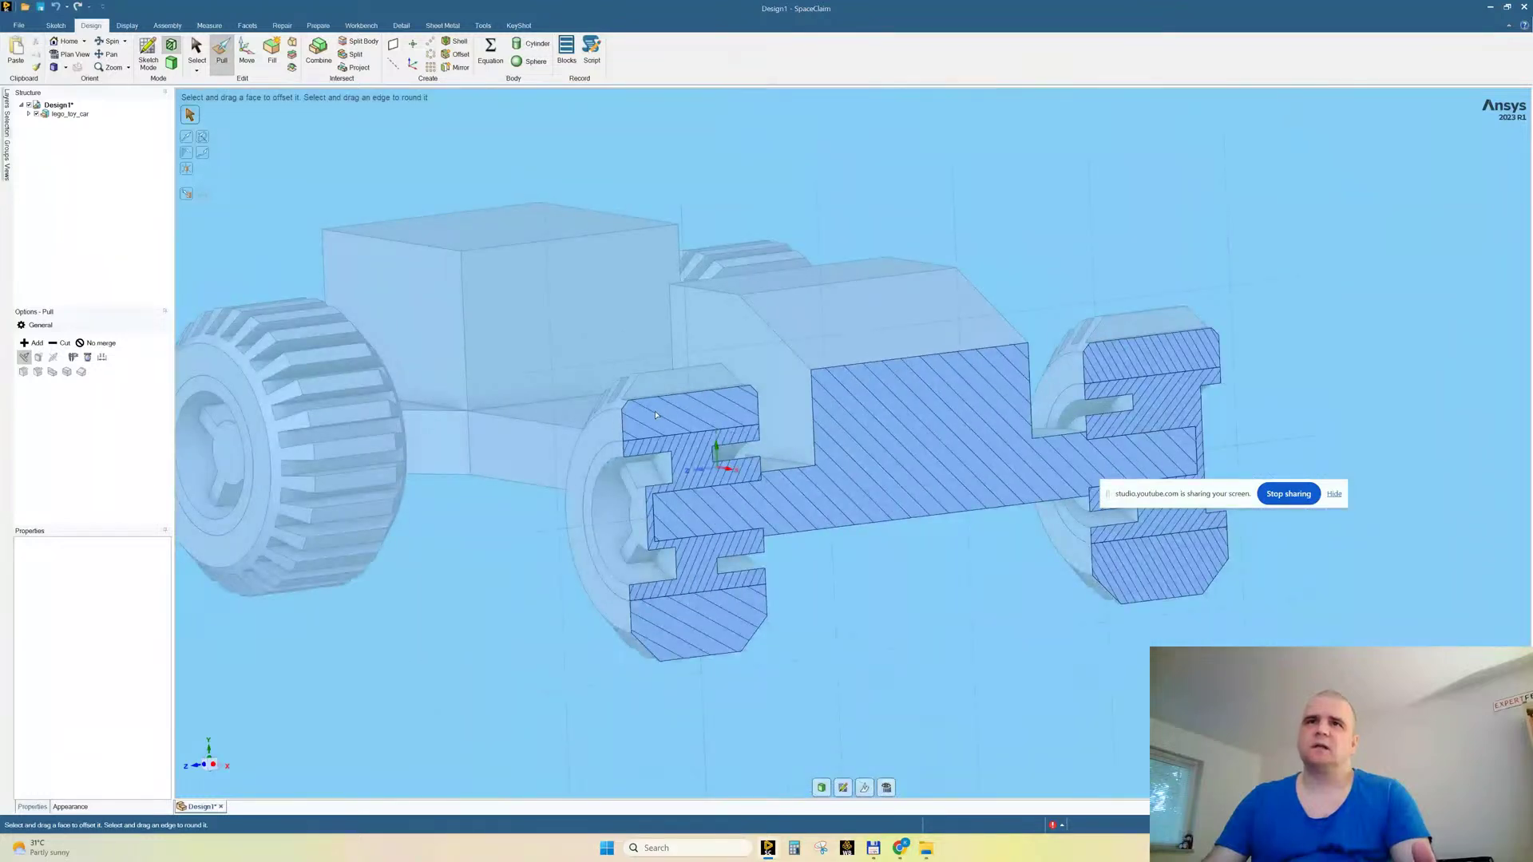
{"action": "scroll", "coordinate": [656, 414], "scroll_direction": "up", "scroll_amount": 5}
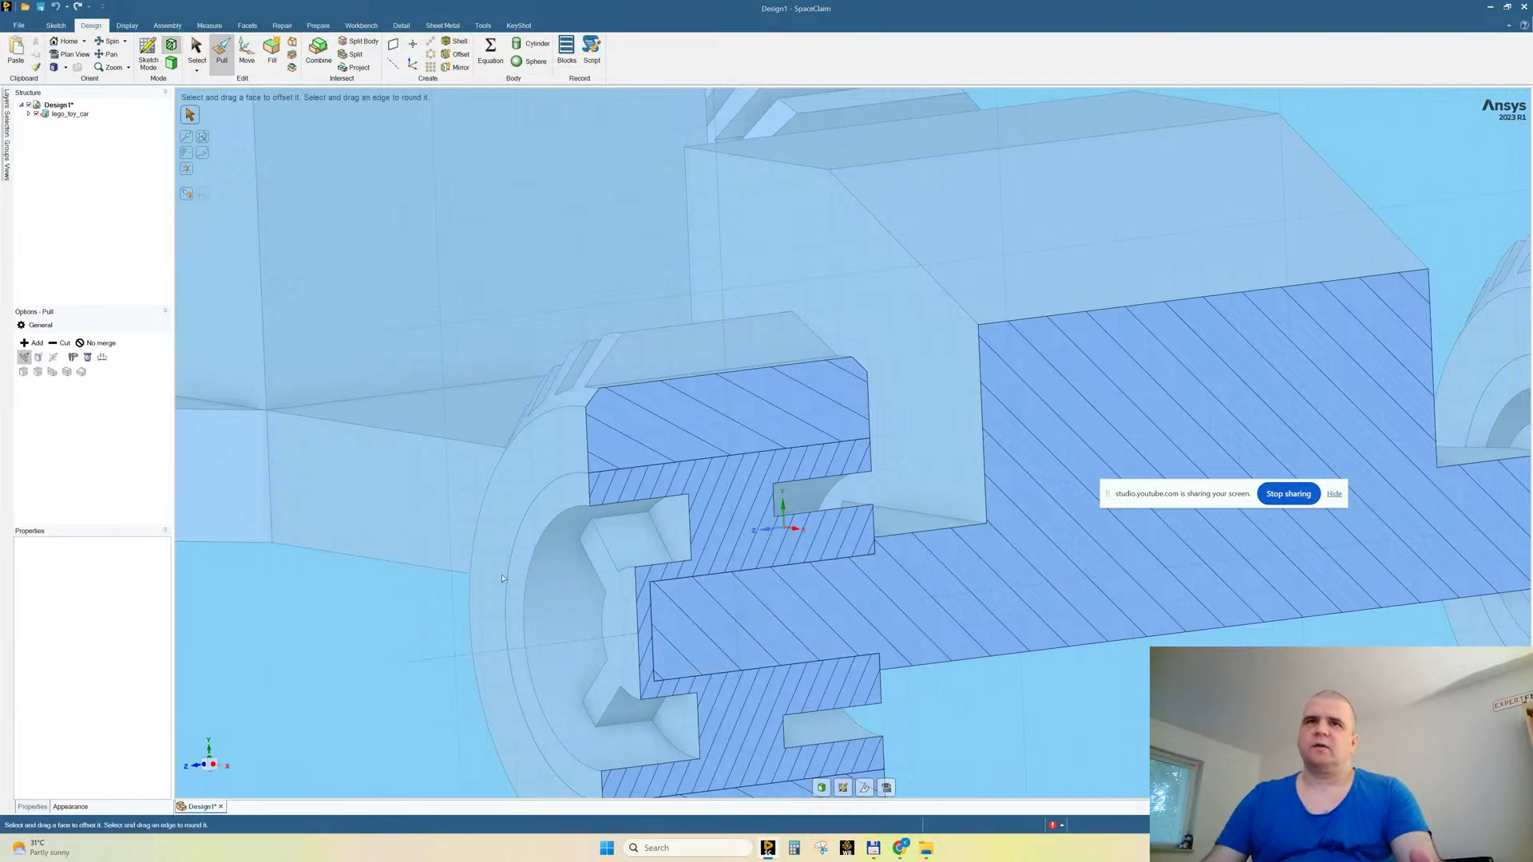
{"action": "left_click", "coordinate": [699, 556]}
{"action": "right_click", "coordinate": [693, 569]}
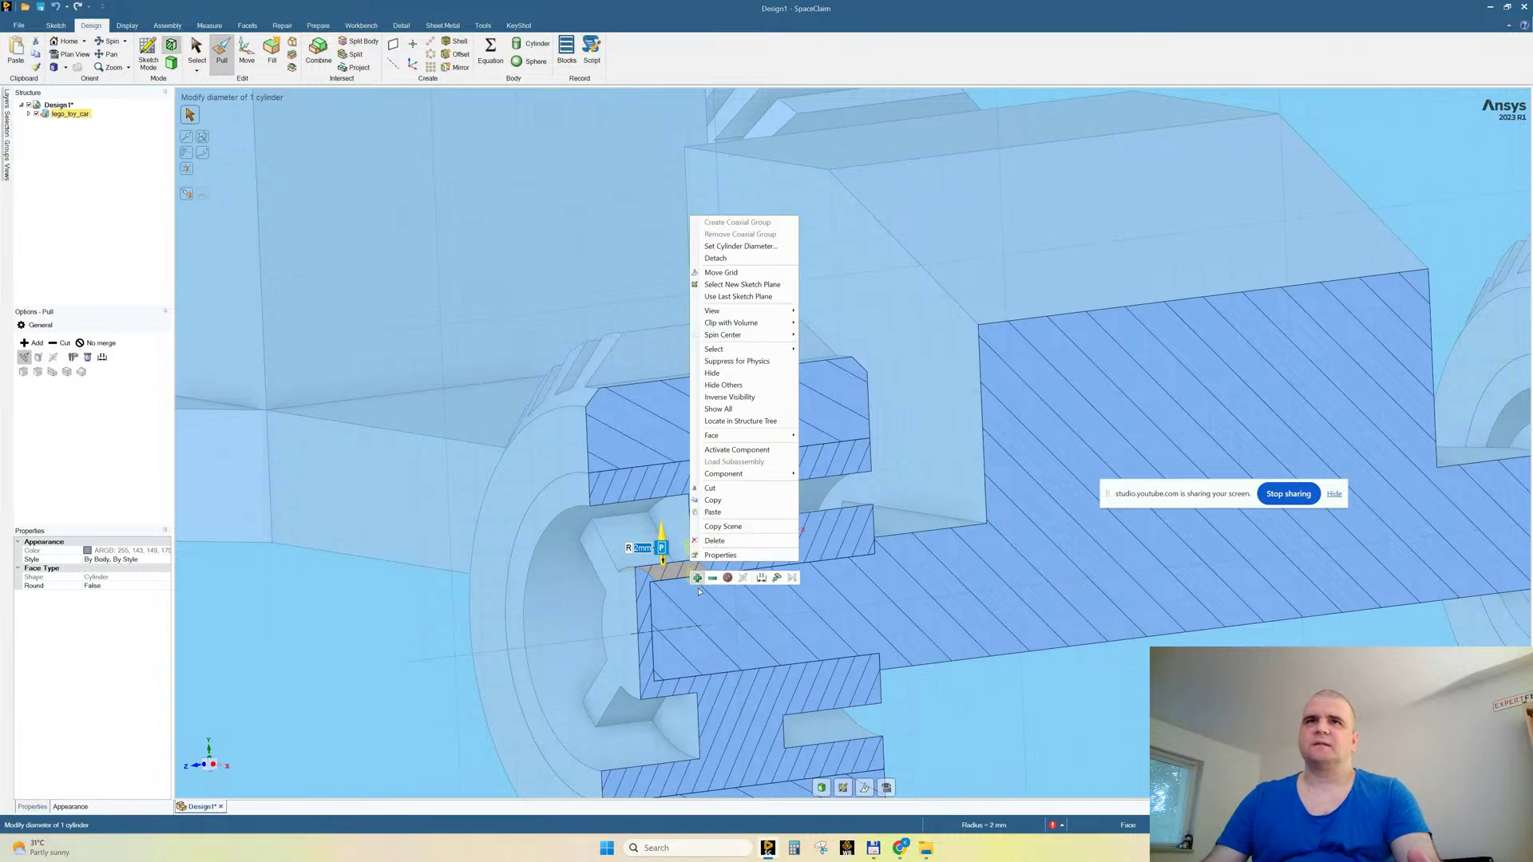
{"action": "left_click", "coordinate": [728, 397]}
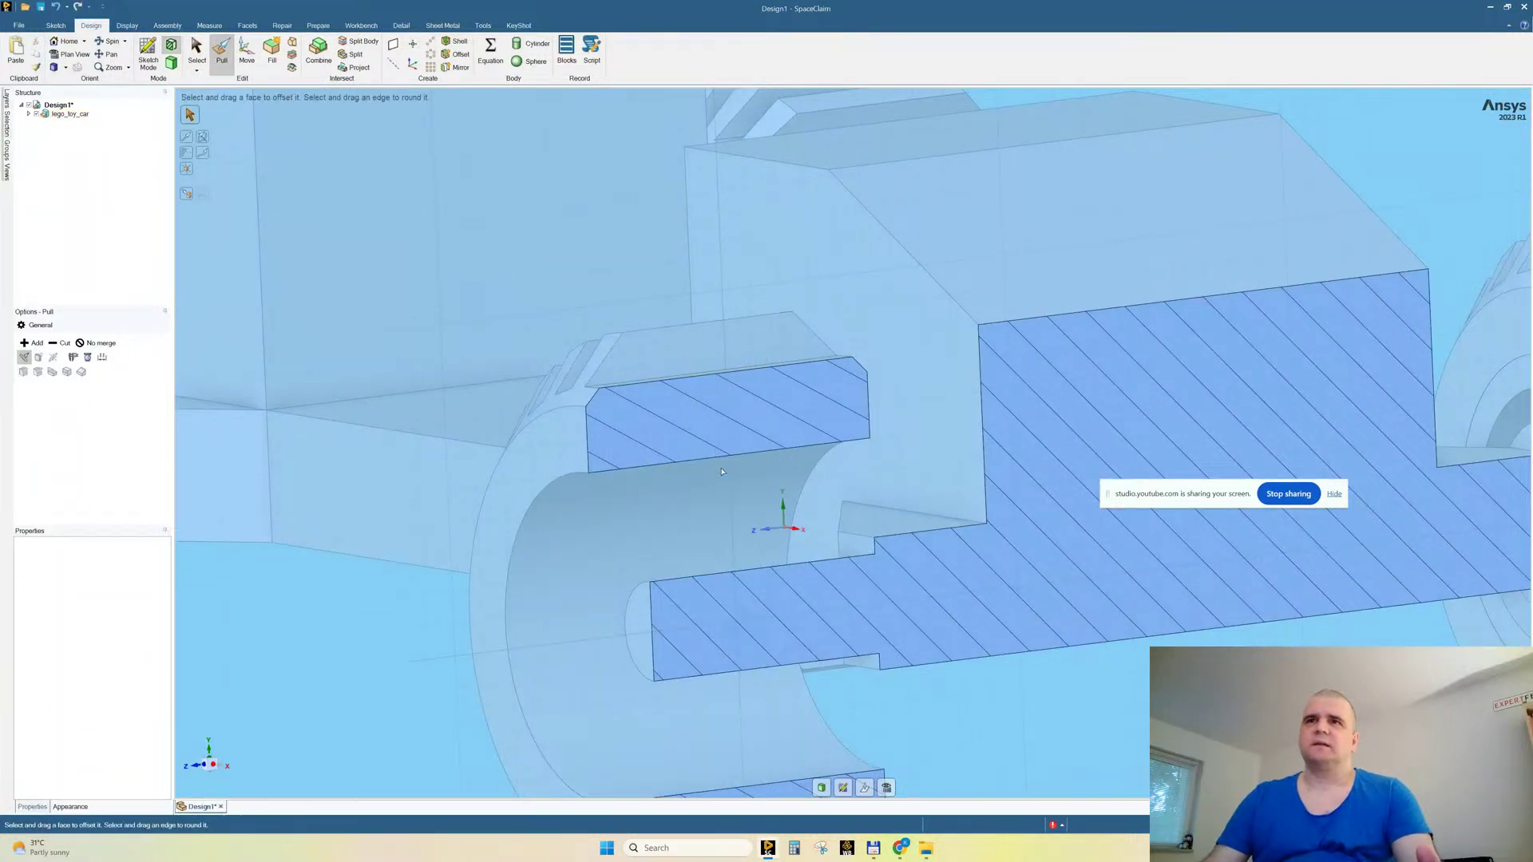
{"action": "middle_click_drag", "start_coordinate": [698, 582], "coordinate": [698, 583]}
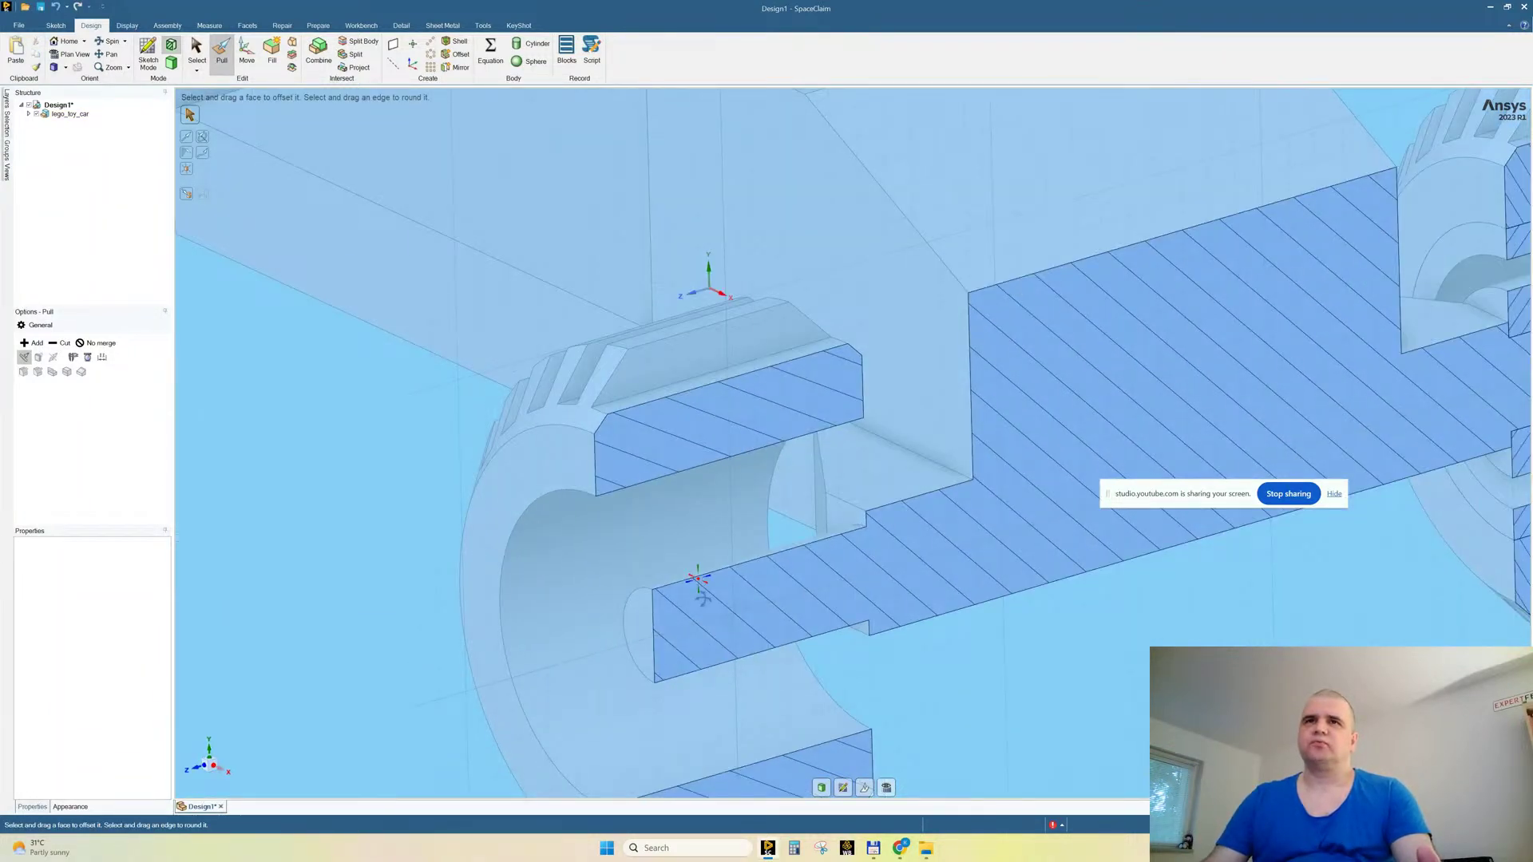
{"action": "right_click", "coordinate": [302, 448]}
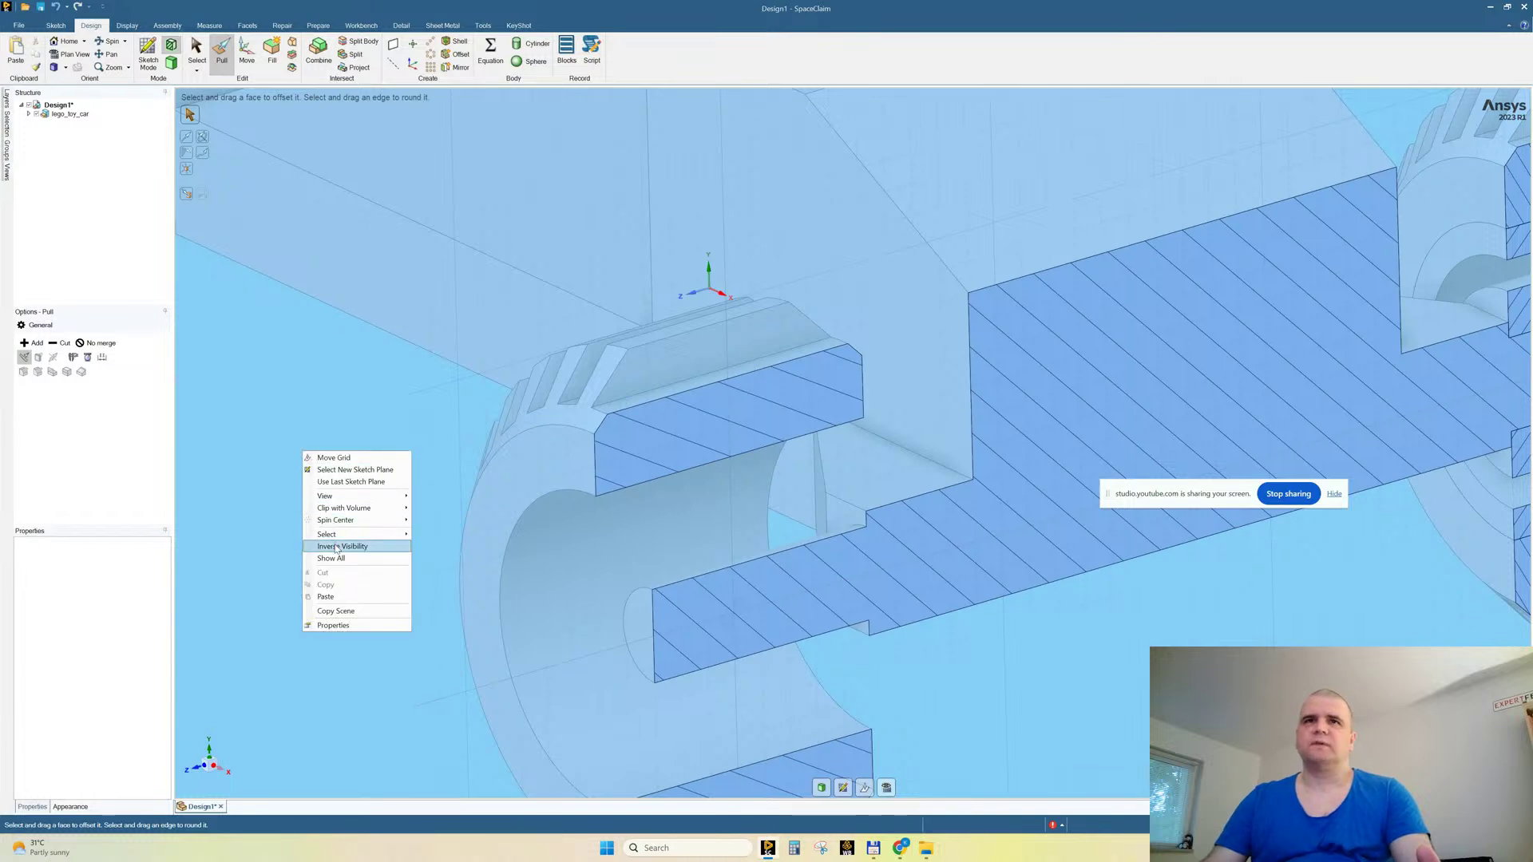
{"action": "left_click", "coordinate": [338, 548]}
Step: Set the radius of the hub's axle bore to 1.6 mm
{"action": "left_click", "coordinate": [740, 663]}
{"action": "left_click", "coordinate": [740, 663]}
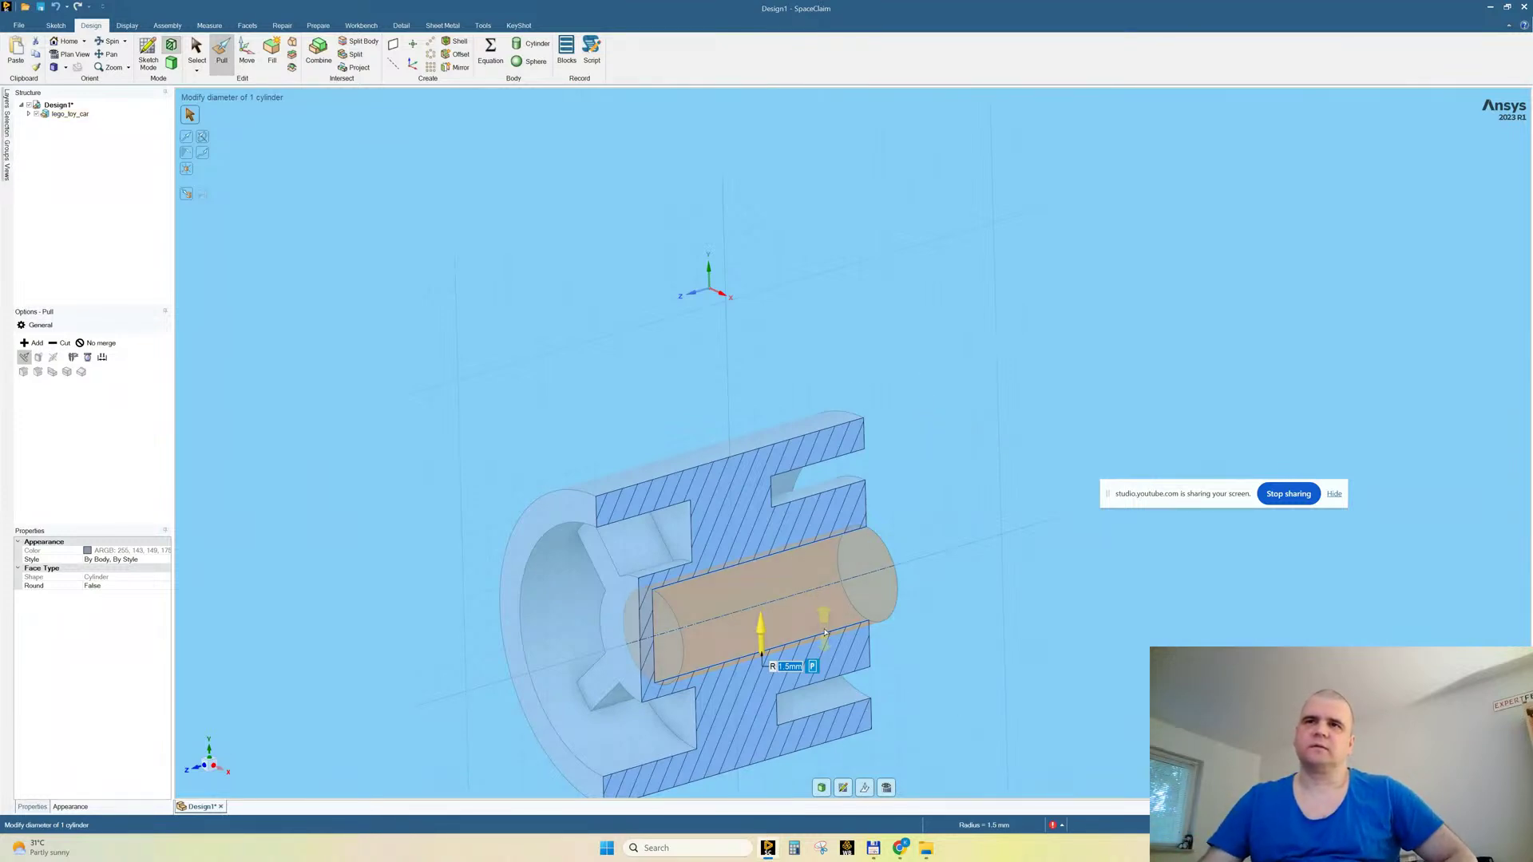
{"action": "type", "text": "1.6"}
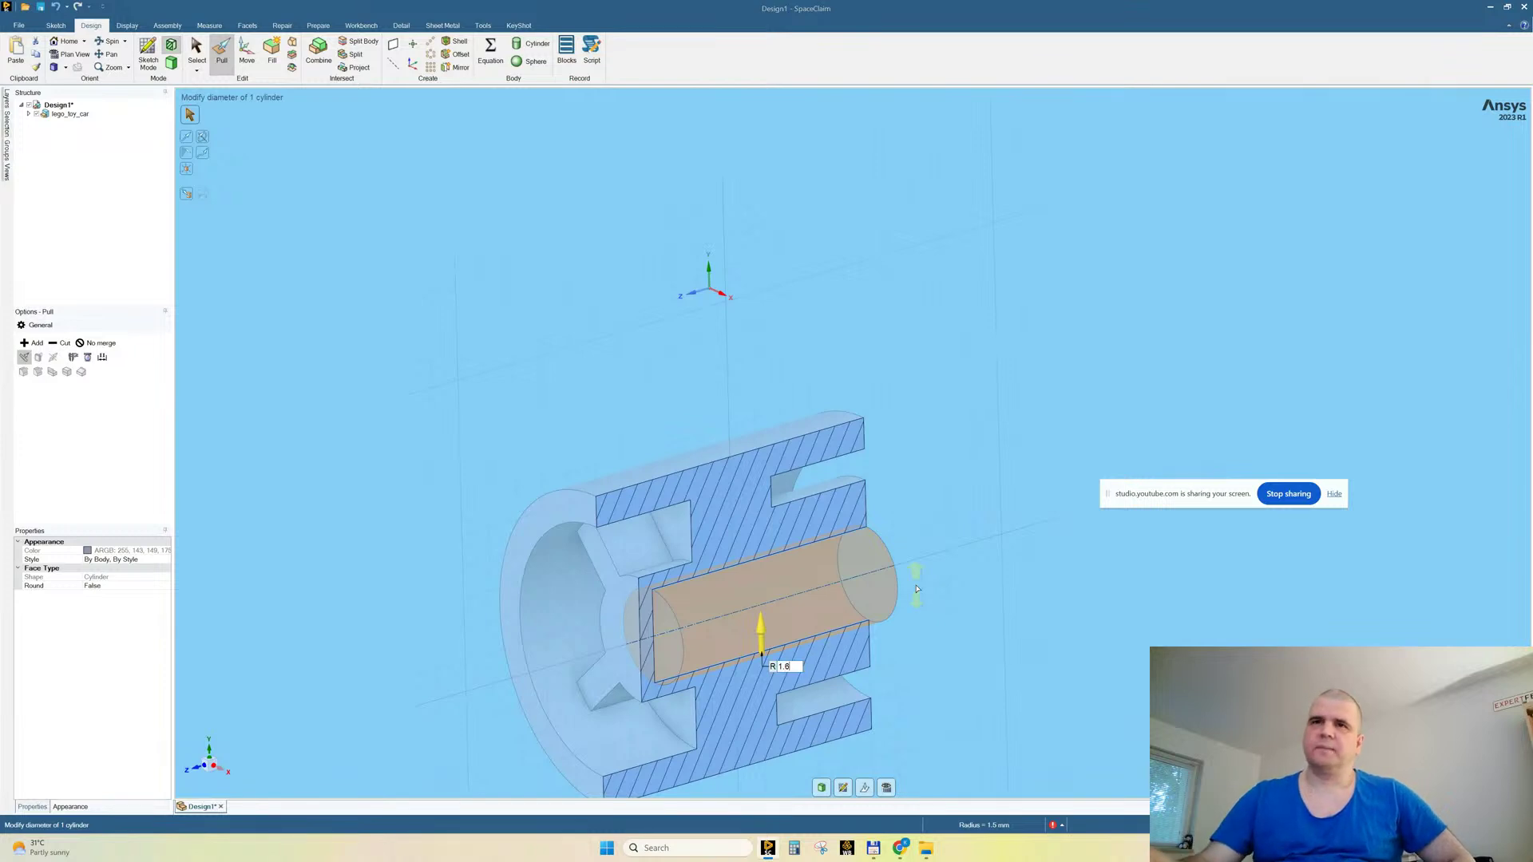
{"action": "key", "text": "Return"}
Step: Show all bodies again and examine the clearance between the axle and the hub bore in the section view
{"action": "right_click", "coordinate": [651, 352]}
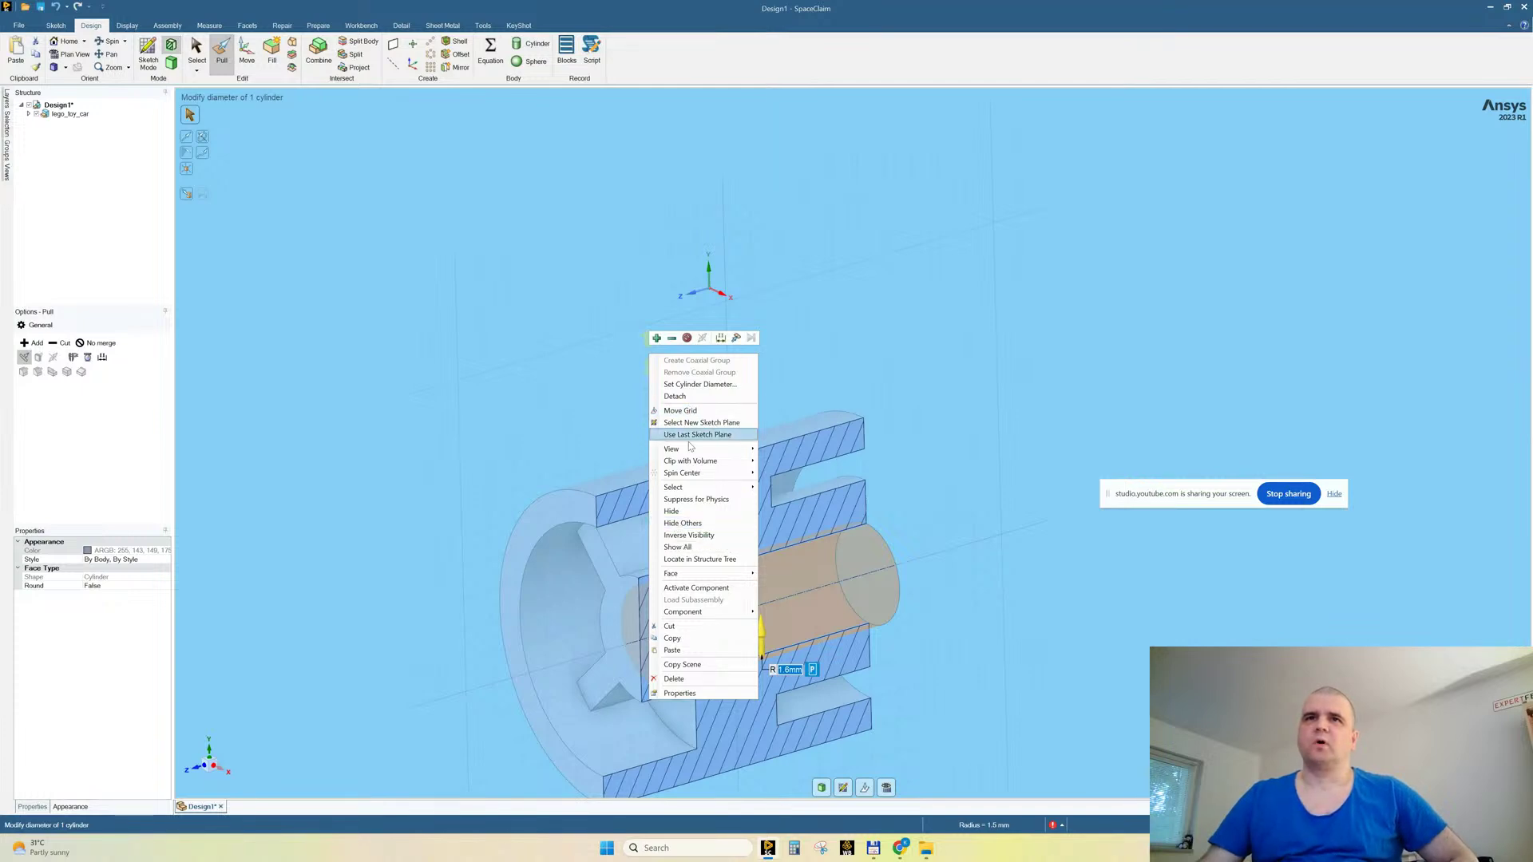
{"action": "left_click", "coordinate": [686, 547]}
{"action": "scroll", "coordinate": [416, 455], "scroll_direction": "down", "scroll_amount": 3}
{"action": "scroll", "coordinate": [597, 583], "scroll_direction": "up", "scroll_amount": 1}
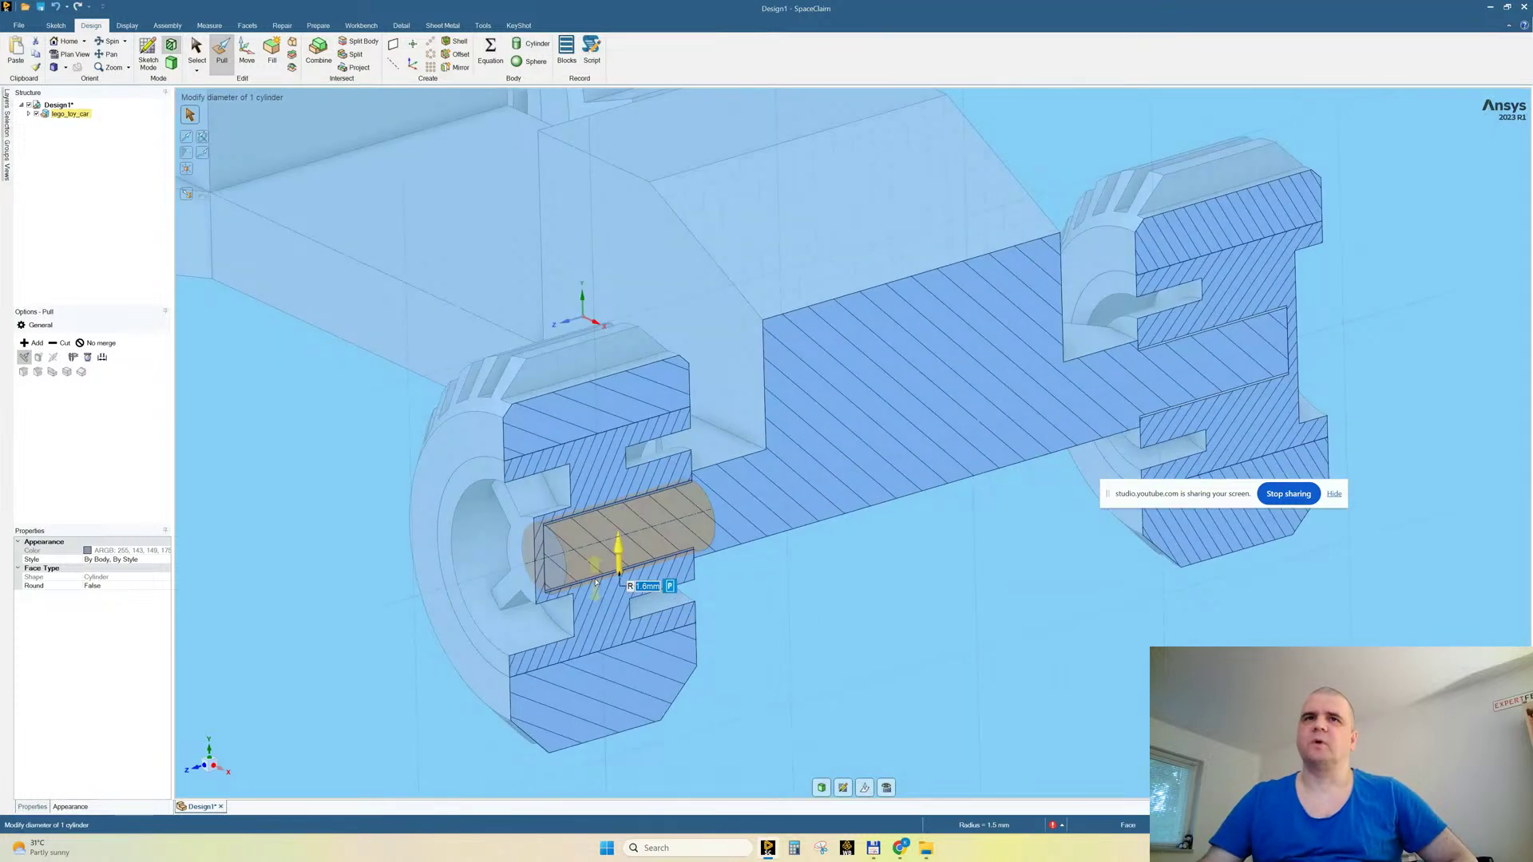
Step: Offset the closed end face of the hub's axle bore by 0.05 mm to leave a gap beyond the axle tip
{"action": "scroll", "coordinate": [596, 583], "scroll_direction": "up", "scroll_amount": 3}
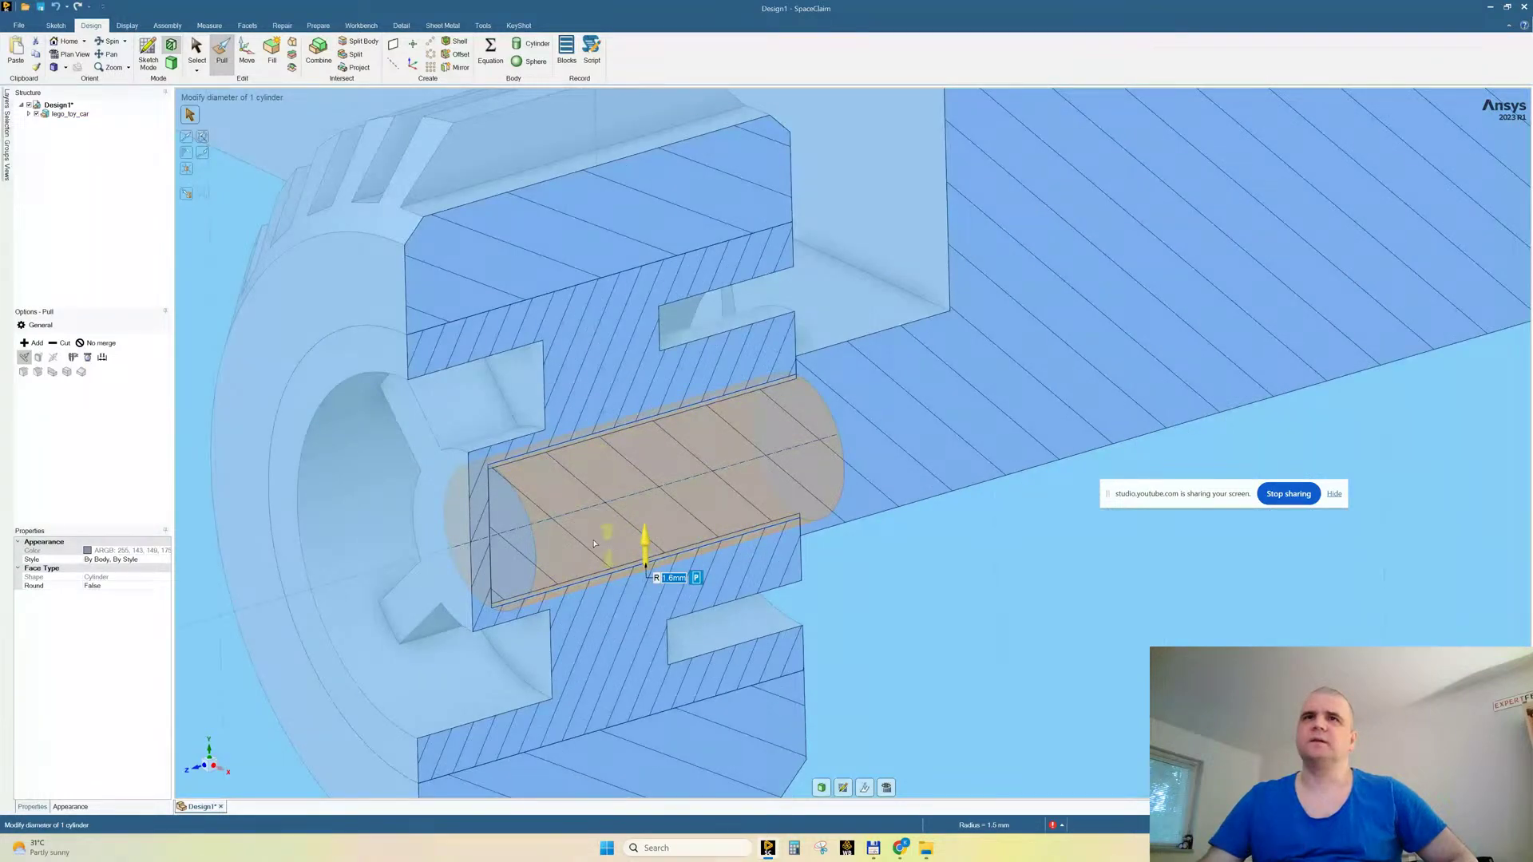
{"action": "scroll", "coordinate": [594, 544], "scroll_direction": "down", "scroll_amount": 3}
{"action": "scroll", "coordinate": [959, 441], "scroll_direction": "up", "scroll_amount": 6}
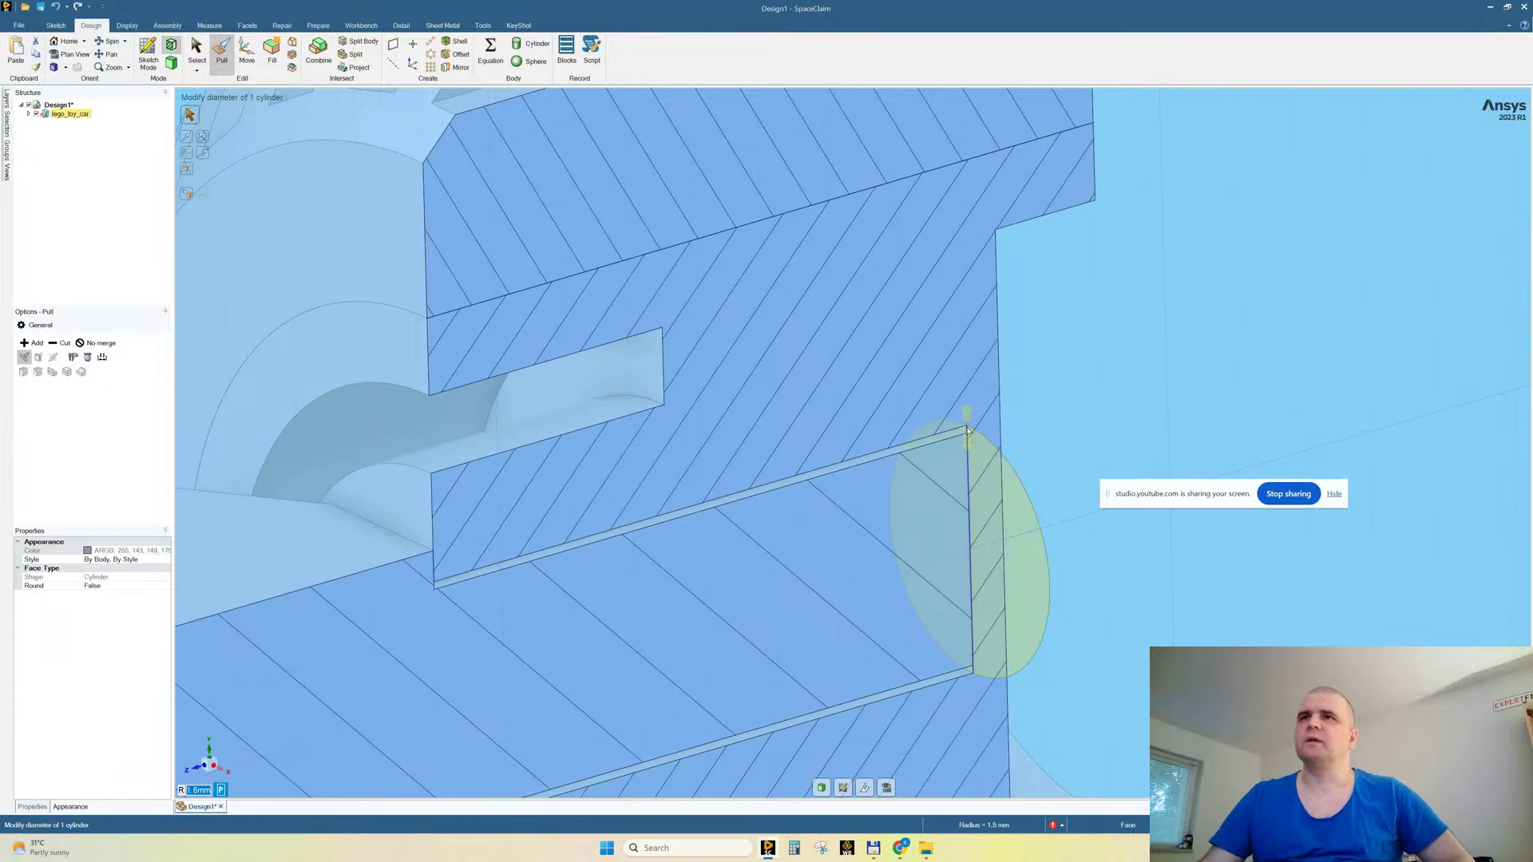
{"action": "scroll", "coordinate": [967, 433], "scroll_direction": "up", "scroll_amount": 1}
{"action": "scroll", "coordinate": [968, 431], "scroll_direction": "up", "scroll_amount": 5}
{"action": "left_click", "coordinate": [968, 432]}
{"action": "scroll", "coordinate": [931, 342], "scroll_direction": "down", "scroll_amount": 3}
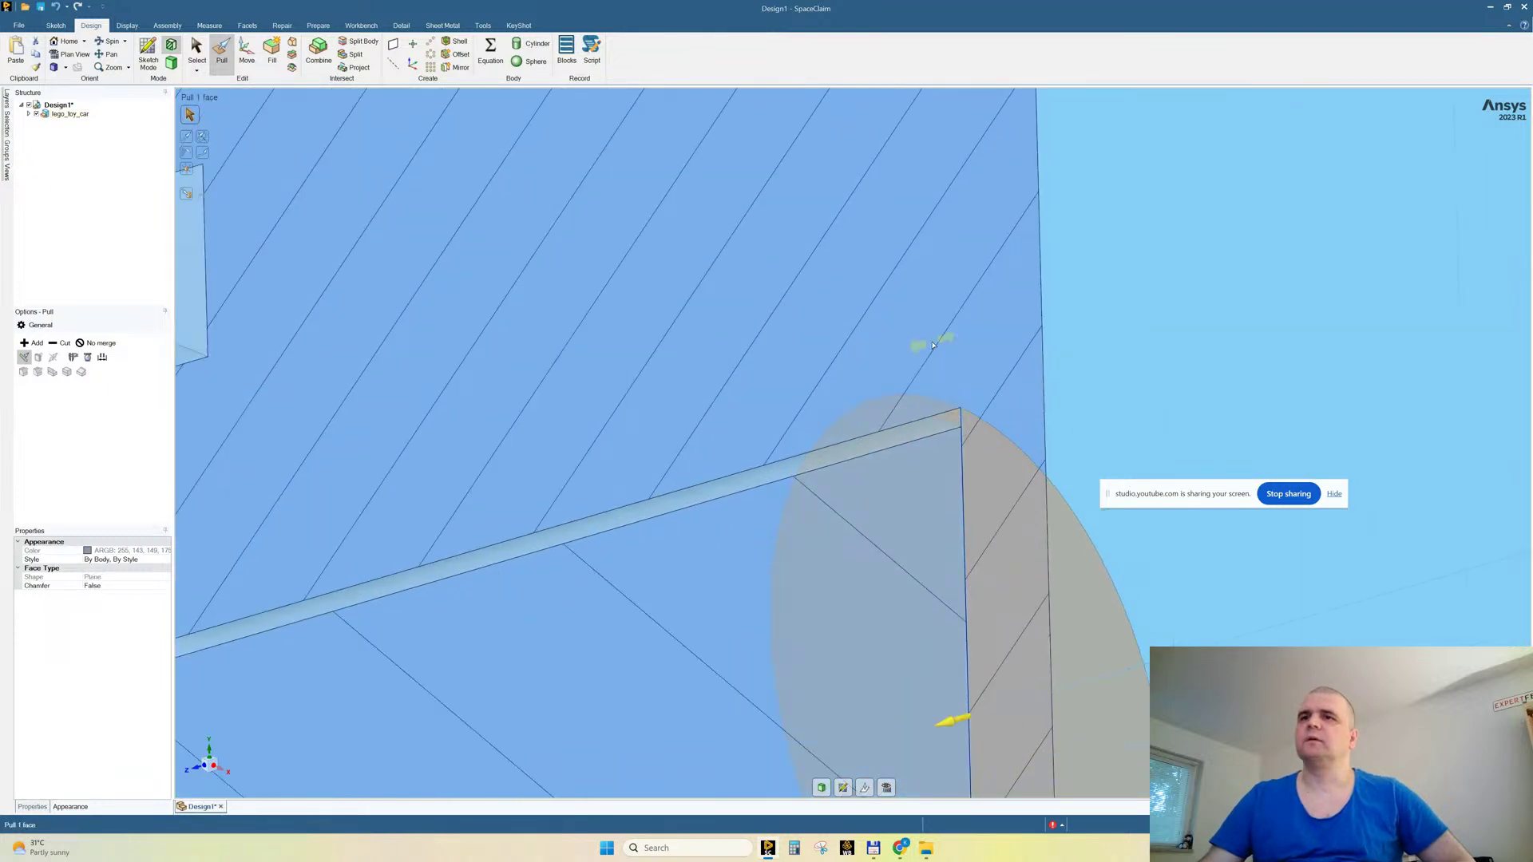
{"action": "scroll", "coordinate": [1093, 333], "scroll_direction": "down", "scroll_amount": 3}
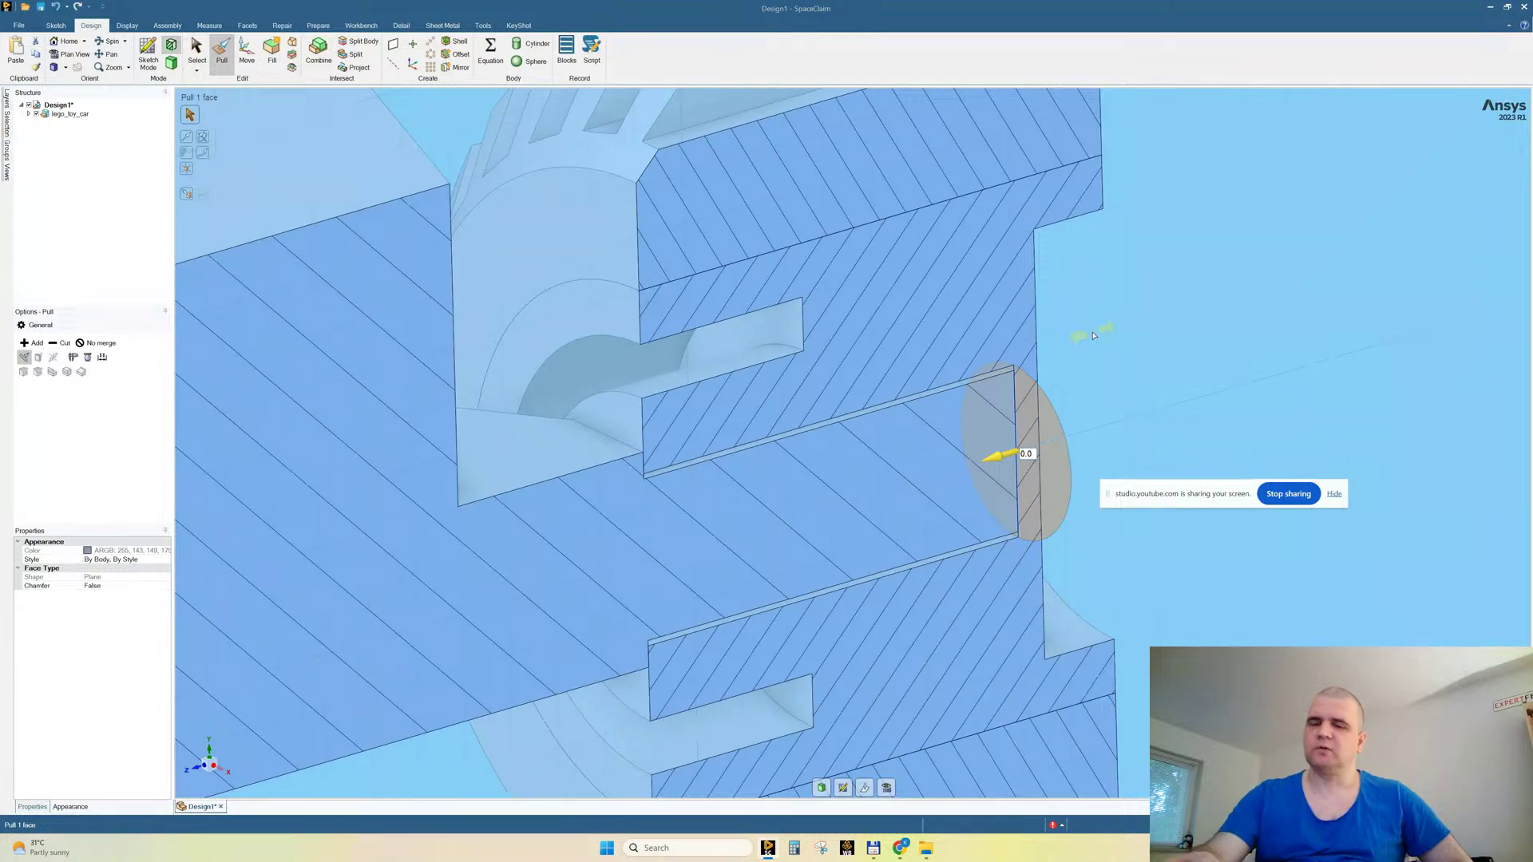
{"action": "type", "text": "0.1"}
{"action": "key", "text": "Return"}
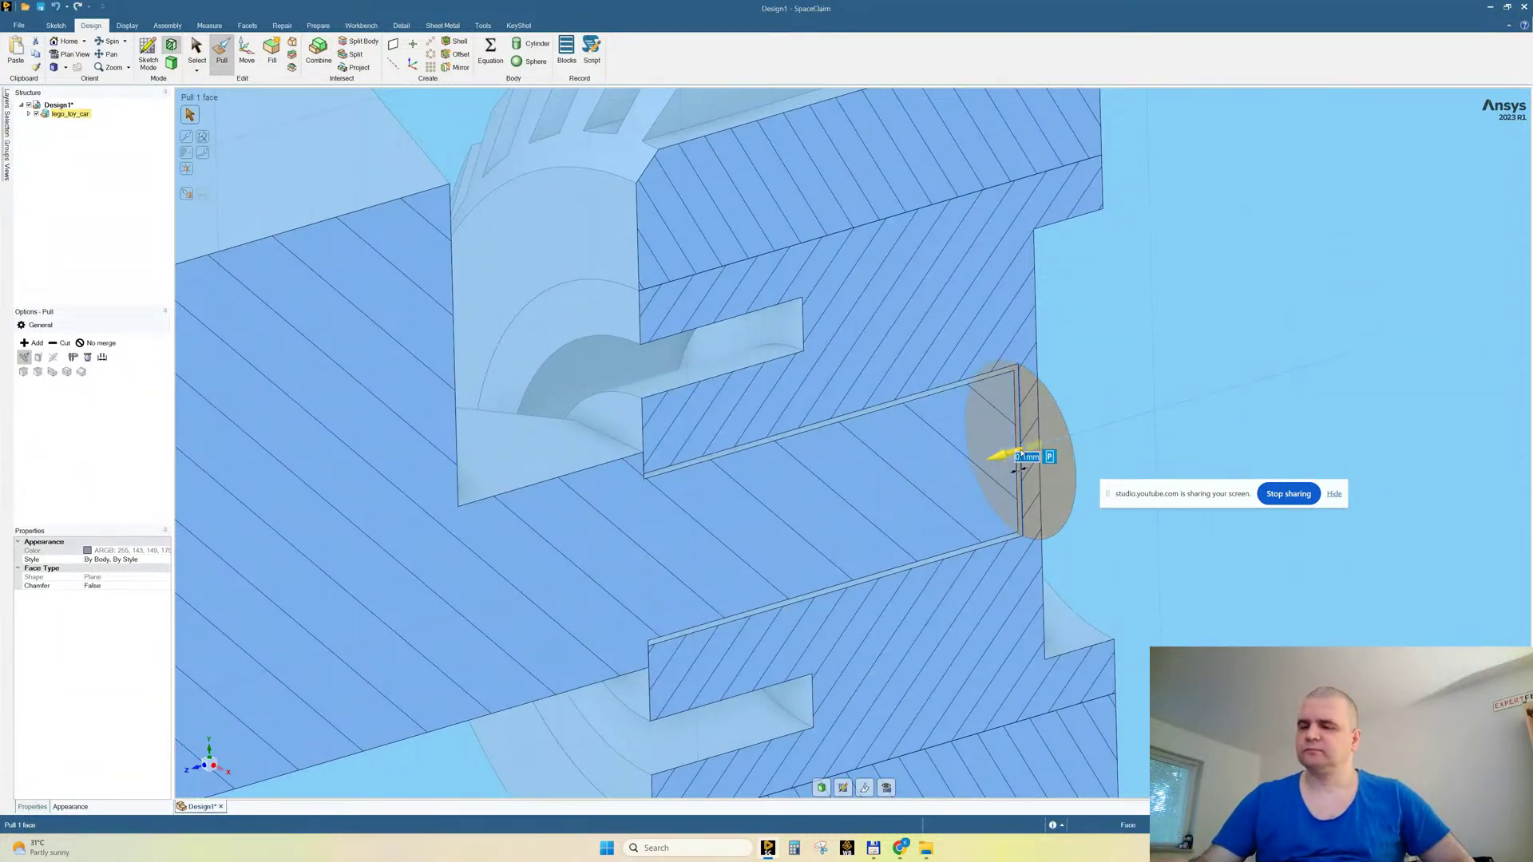
{"action": "key", "text": "Return"}
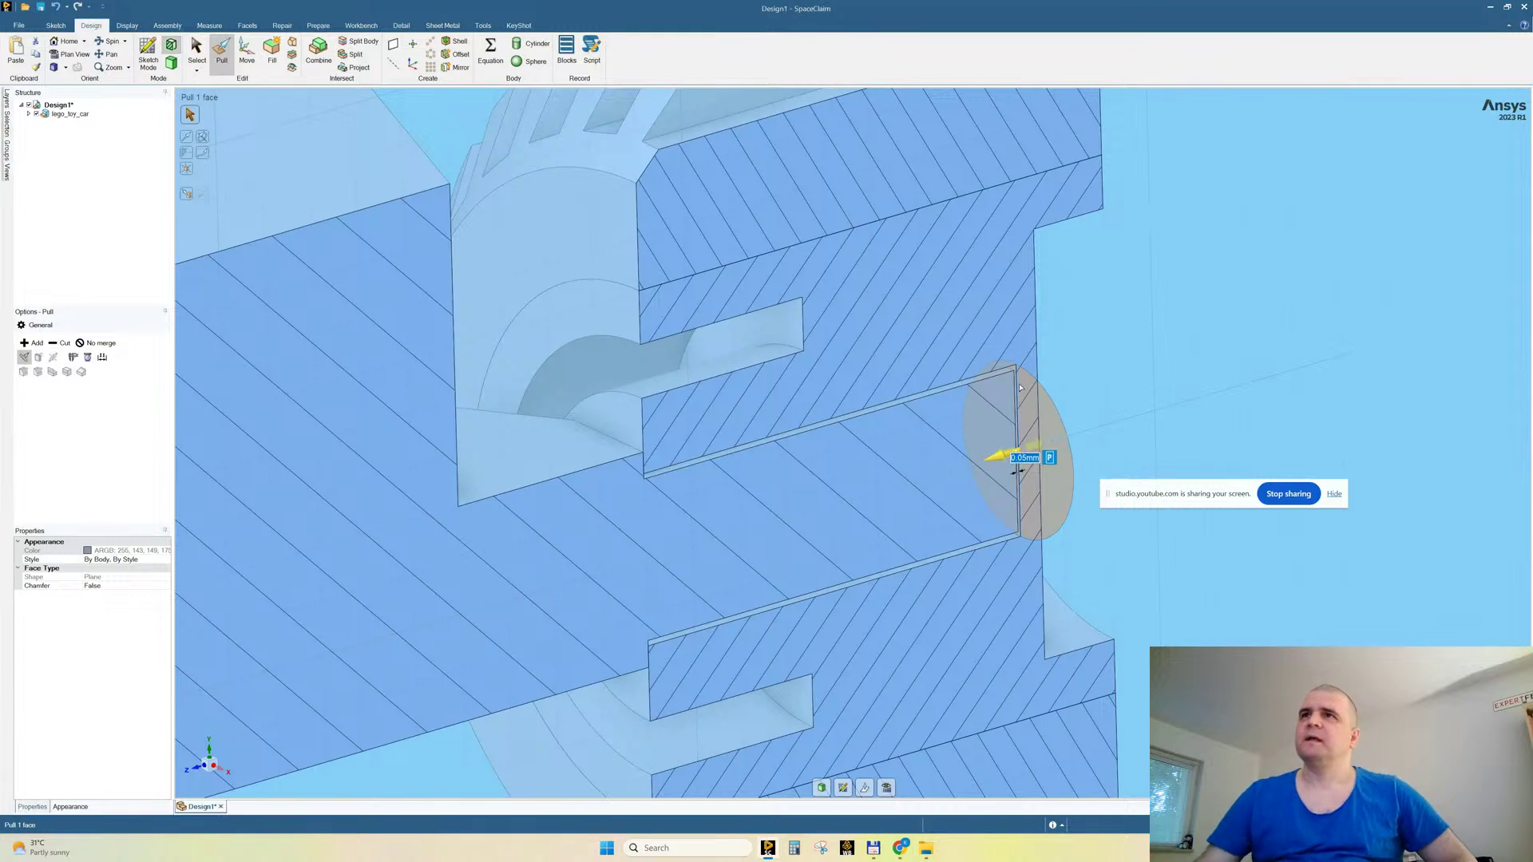
Step: Set the radius of the hub's axle bore to 1.55 mm
{"action": "left_click", "coordinate": [972, 378]}
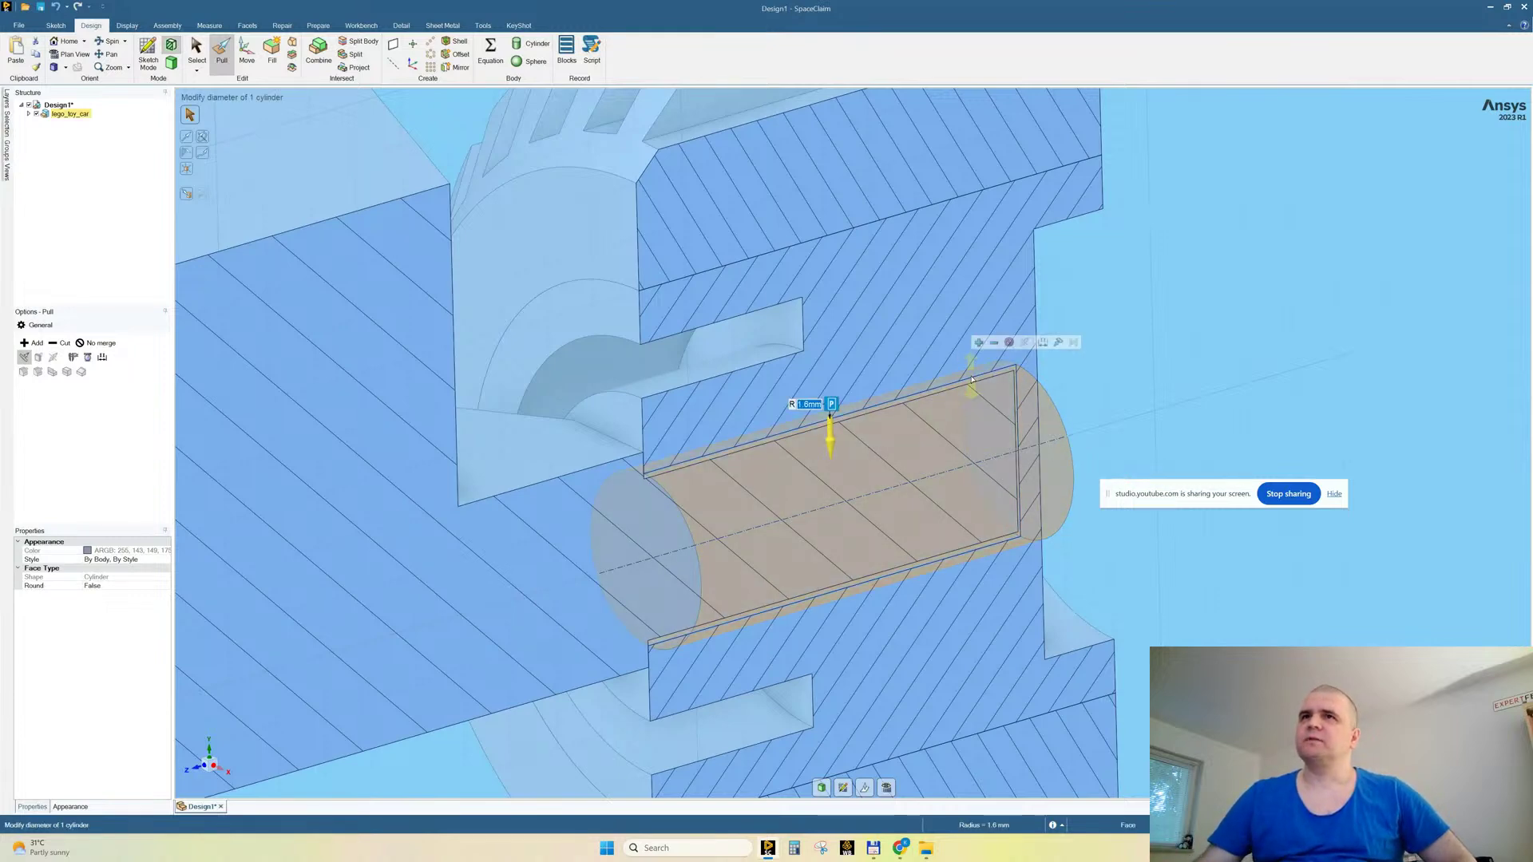
{"action": "type", "text": "1."}
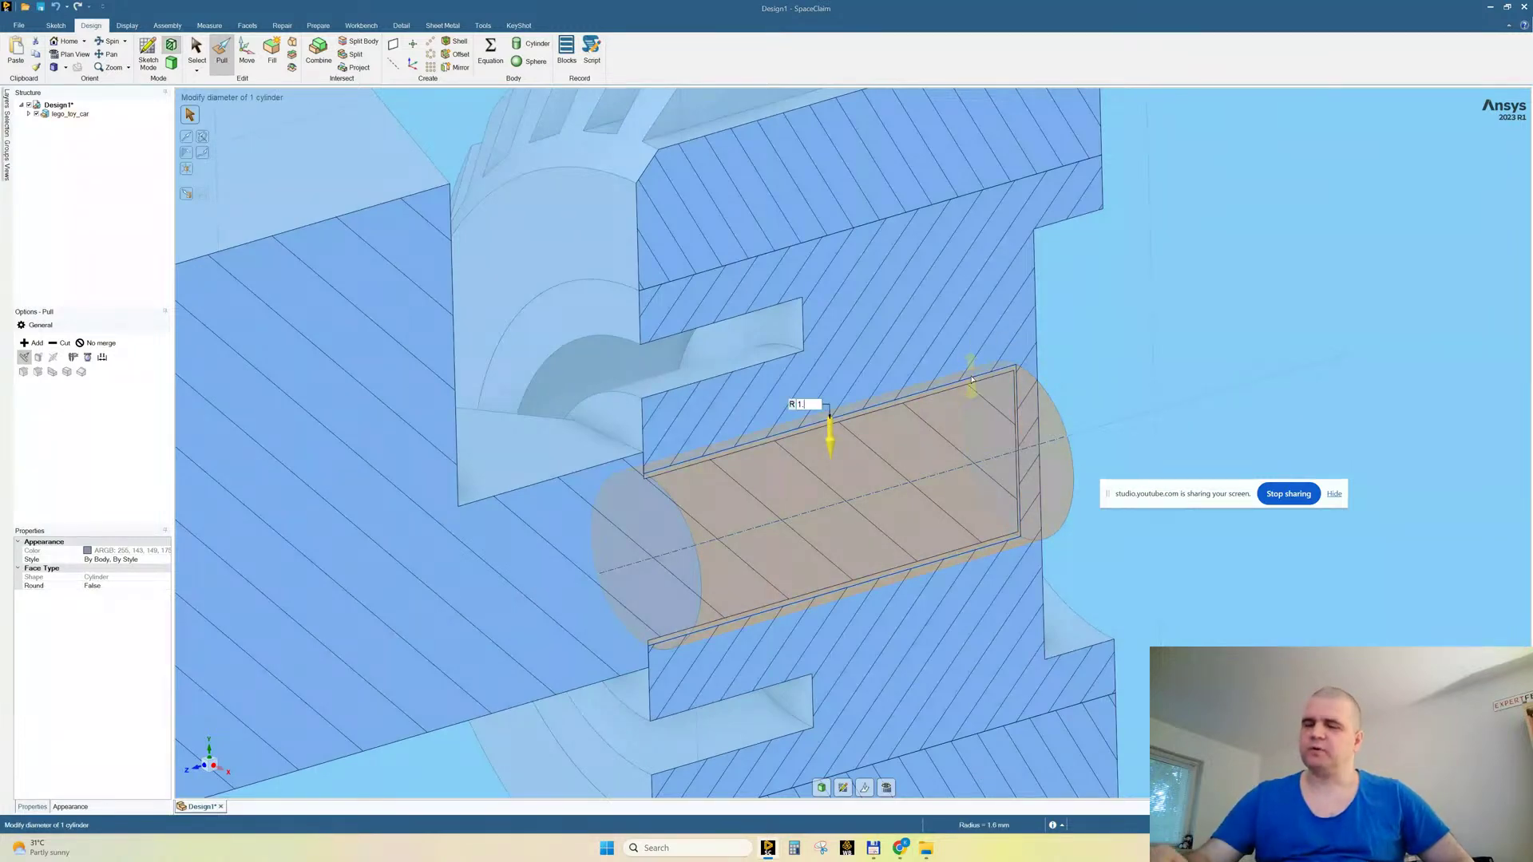
{"action": "type", "text": "55"}
{"action": "key", "text": "Return"}
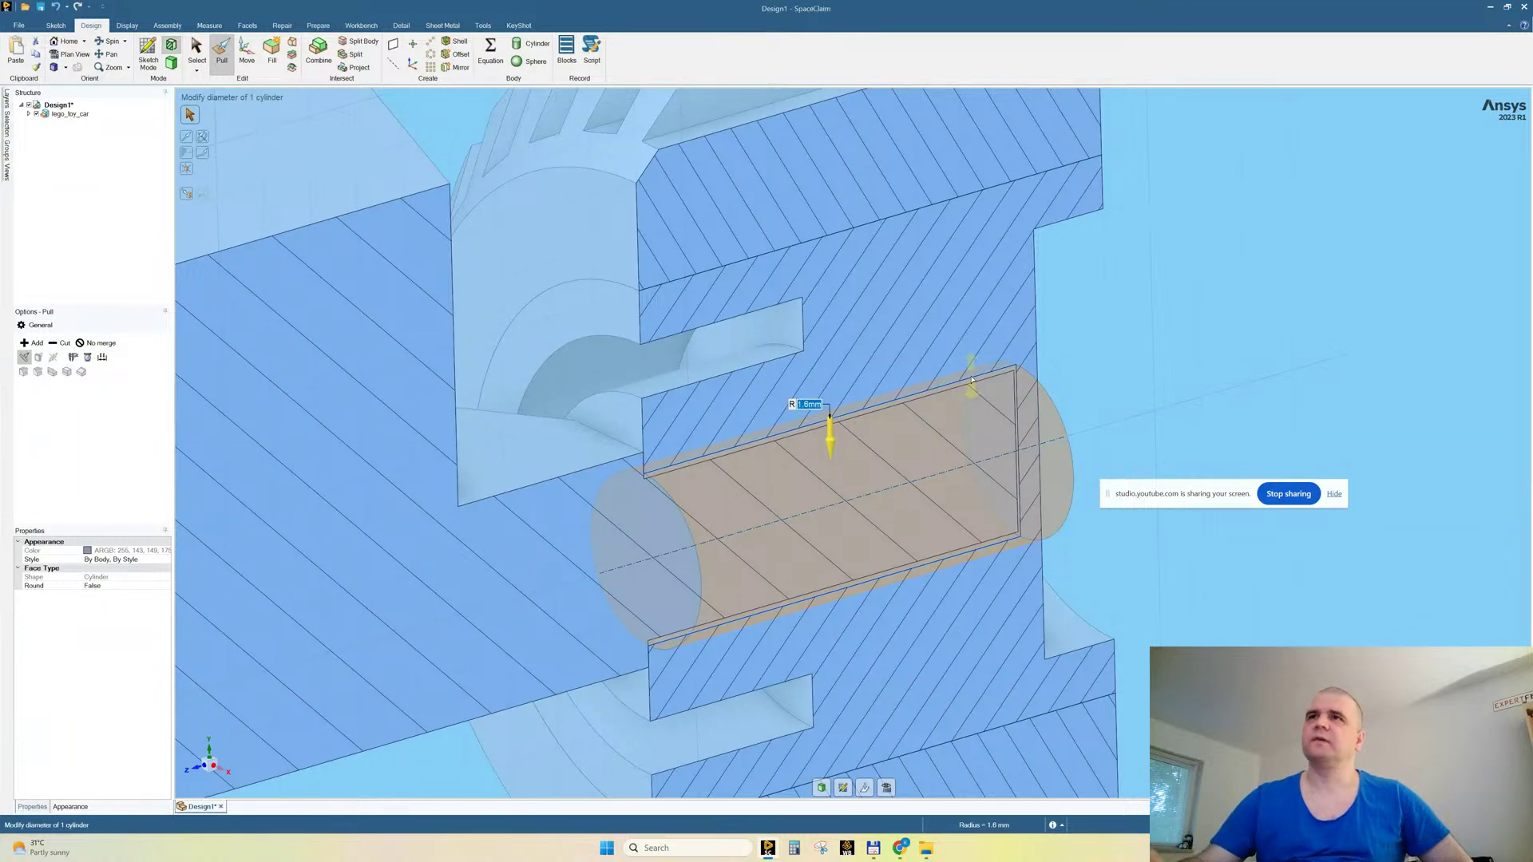
{"action": "key", "text": "Escape"}
Step: In a section view through the rear axle, pull the hub's inner ring face 0.05 mm away from the chassis shoulder
{"action": "scroll", "coordinate": [1182, 342], "scroll_direction": "down", "scroll_amount": 5}
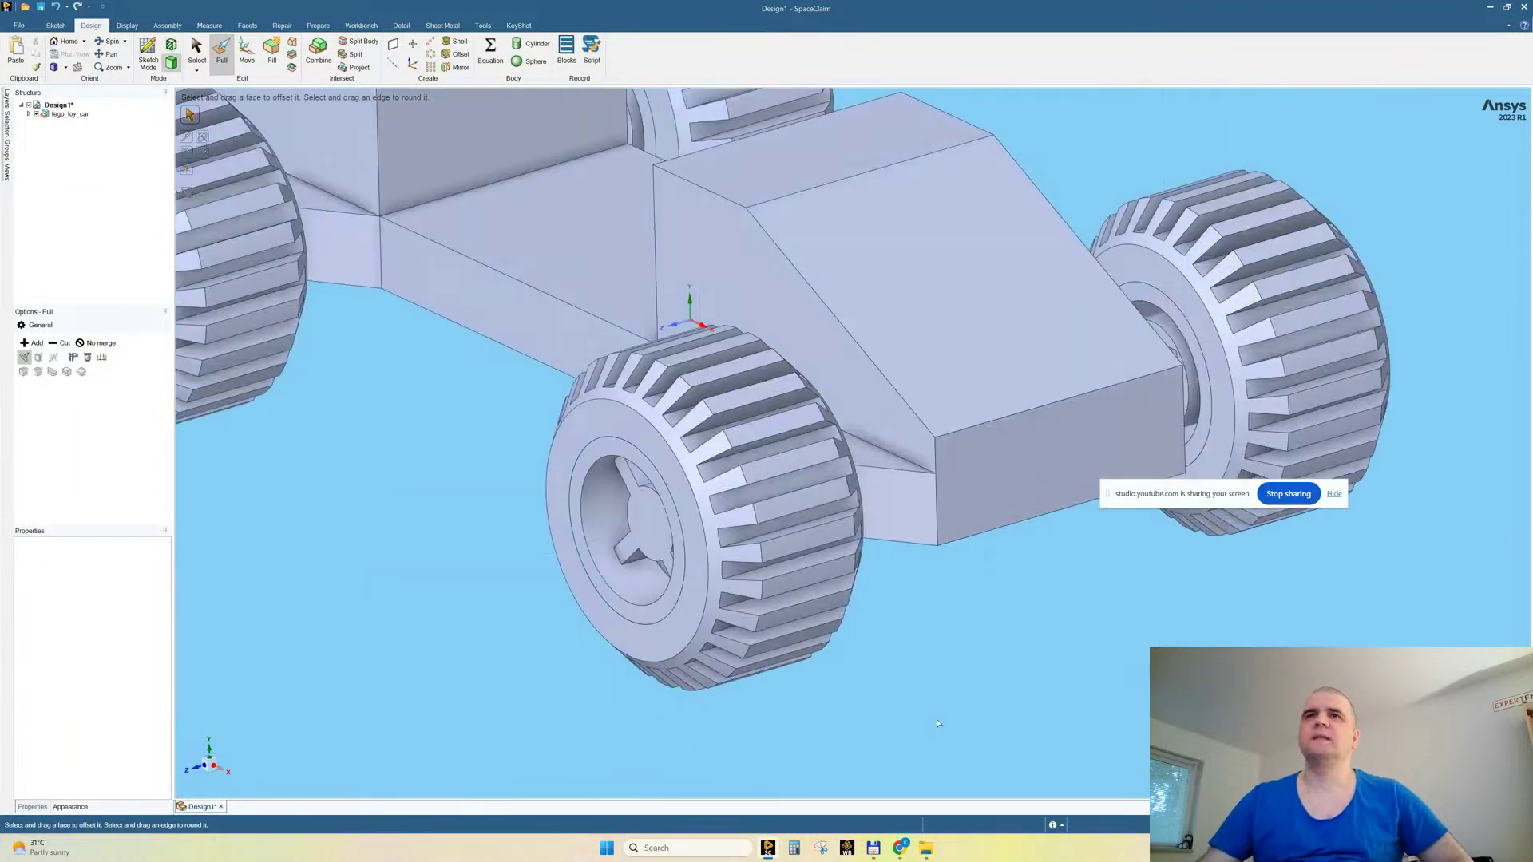
{"action": "scroll", "coordinate": [855, 511], "scroll_direction": "down", "scroll_amount": 5}
{"action": "scroll", "coordinate": [693, 527], "scroll_direction": "up", "scroll_amount": 8}
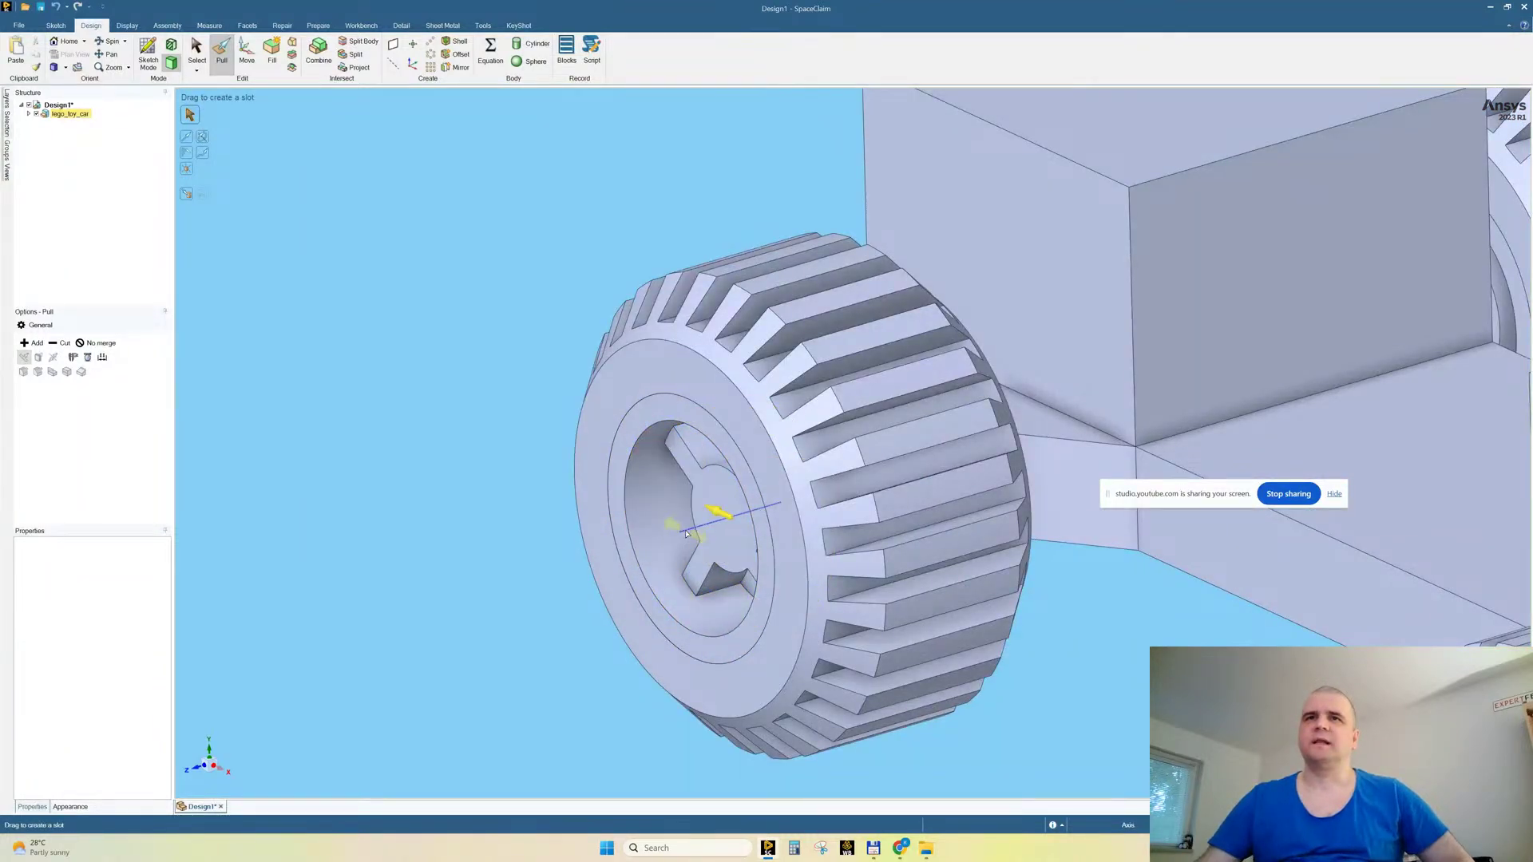
{"action": "left_click", "coordinate": [171, 46]}
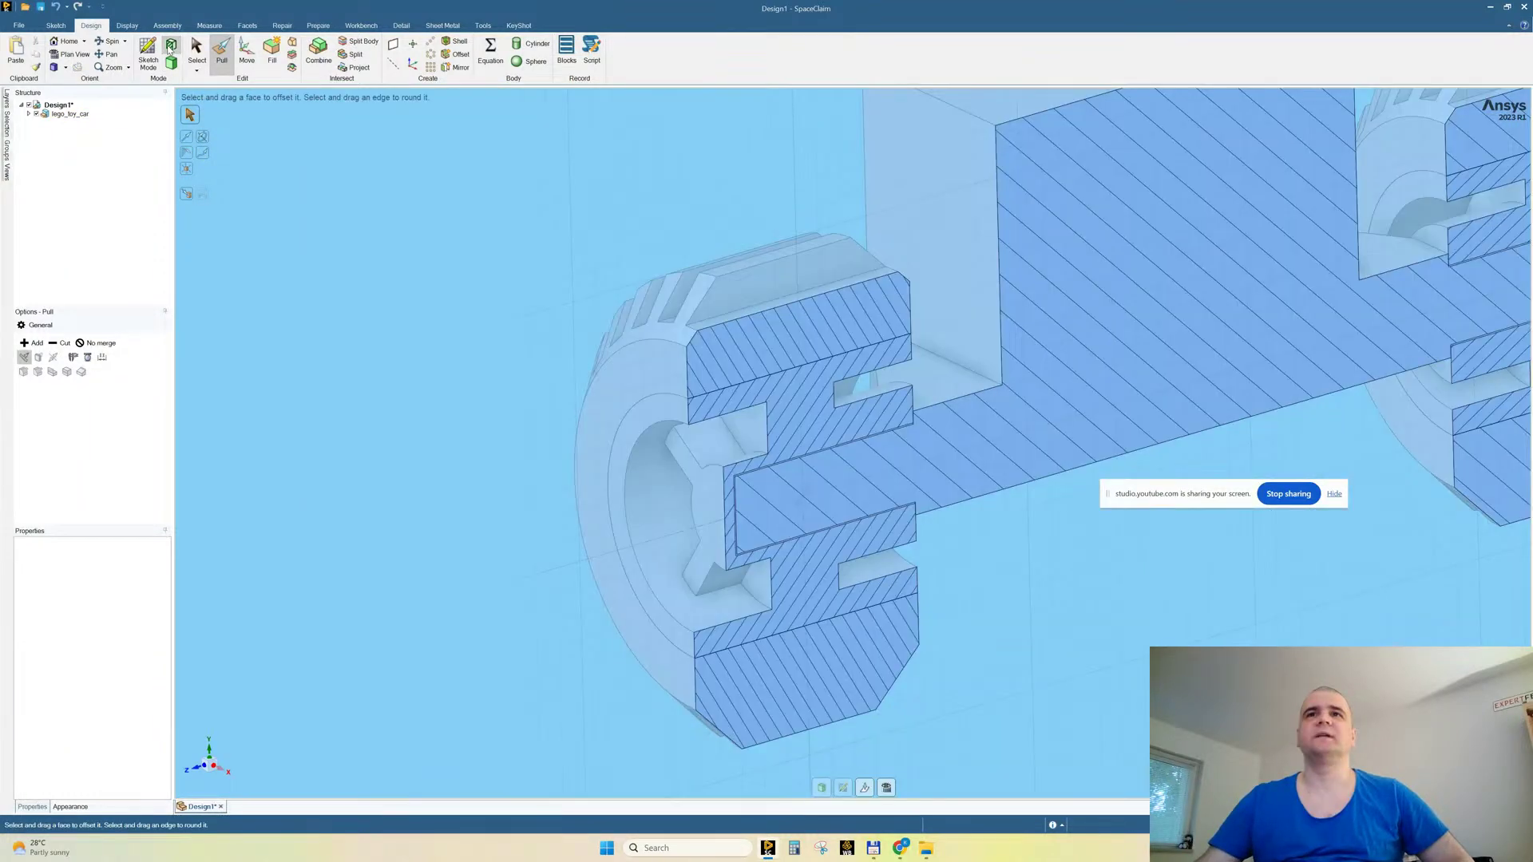
{"action": "scroll", "coordinate": [832, 541], "scroll_direction": "up", "scroll_amount": 3}
{"action": "left_click", "coordinate": [554, 486]}
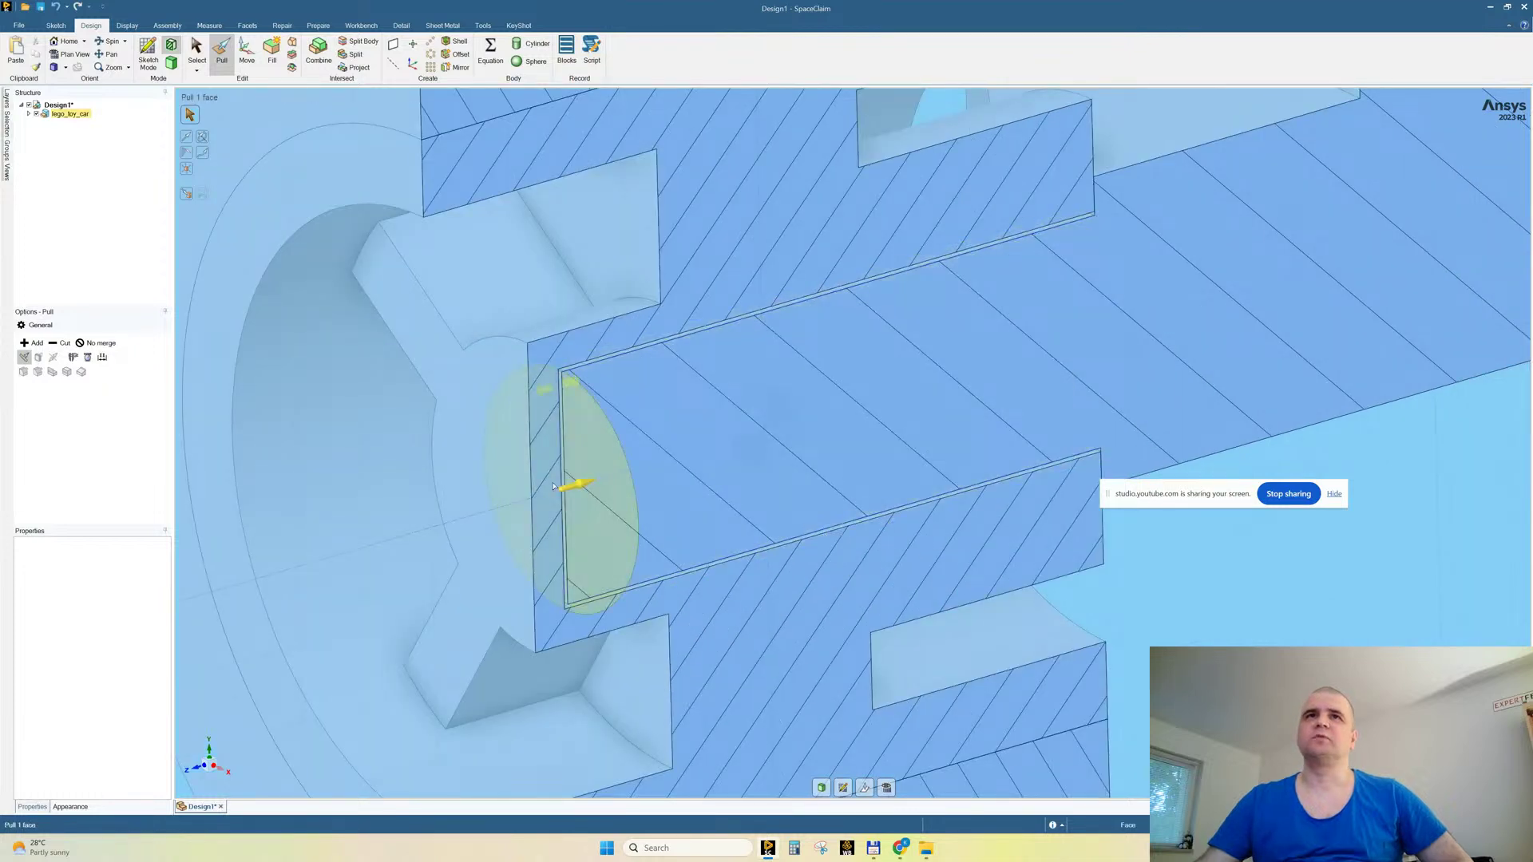
{"action": "key", "text": "Escape"}
{"action": "scroll", "coordinate": [690, 403], "scroll_direction": "down", "scroll_amount": 3}
{"action": "left_click", "coordinate": [587, 431]}
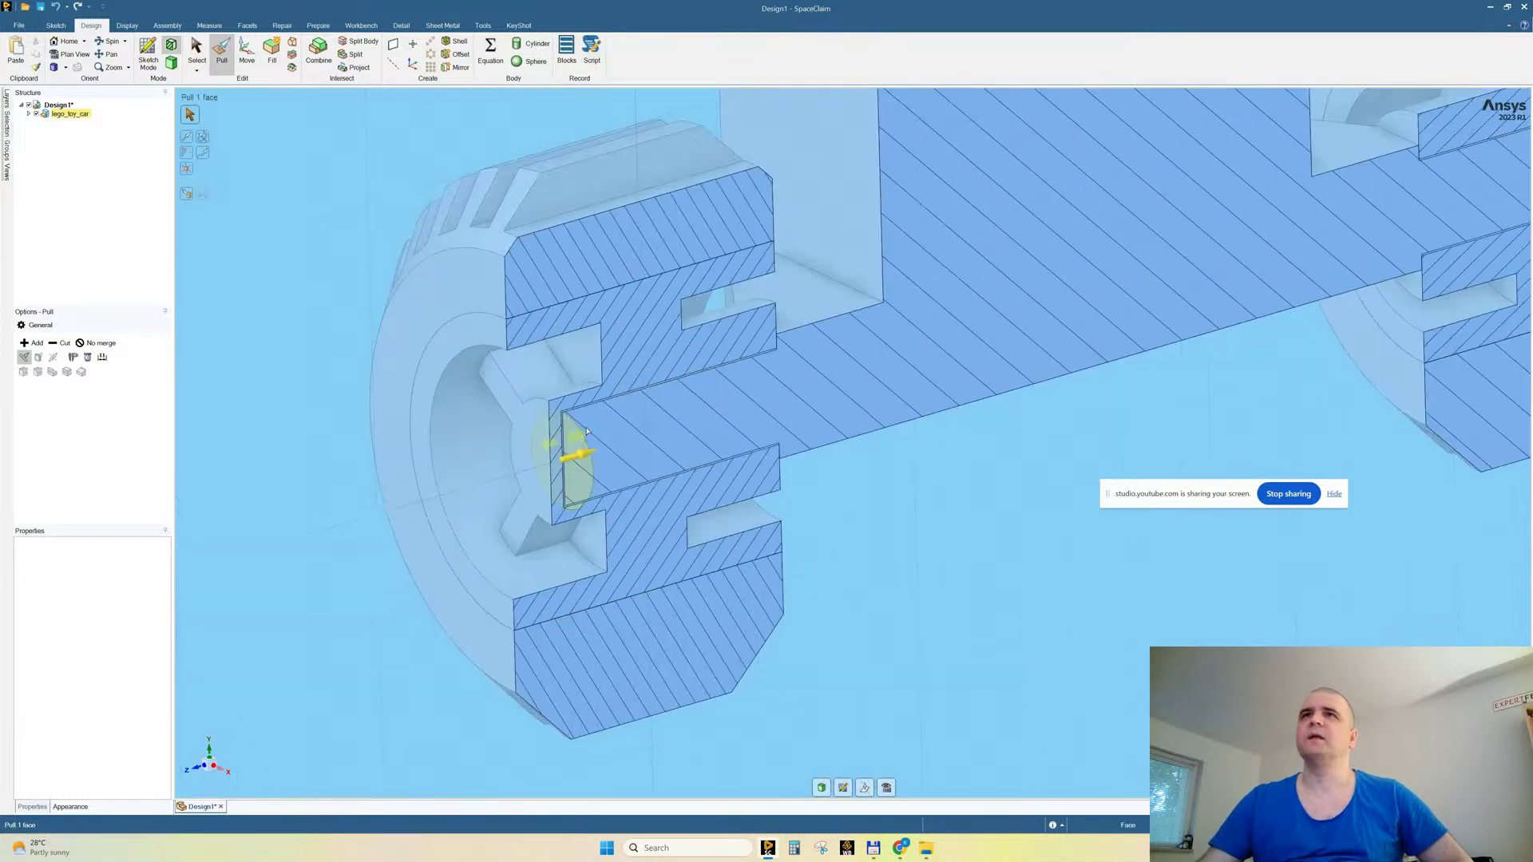
{"action": "scroll", "coordinate": [797, 361], "scroll_direction": "up", "scroll_amount": 5}
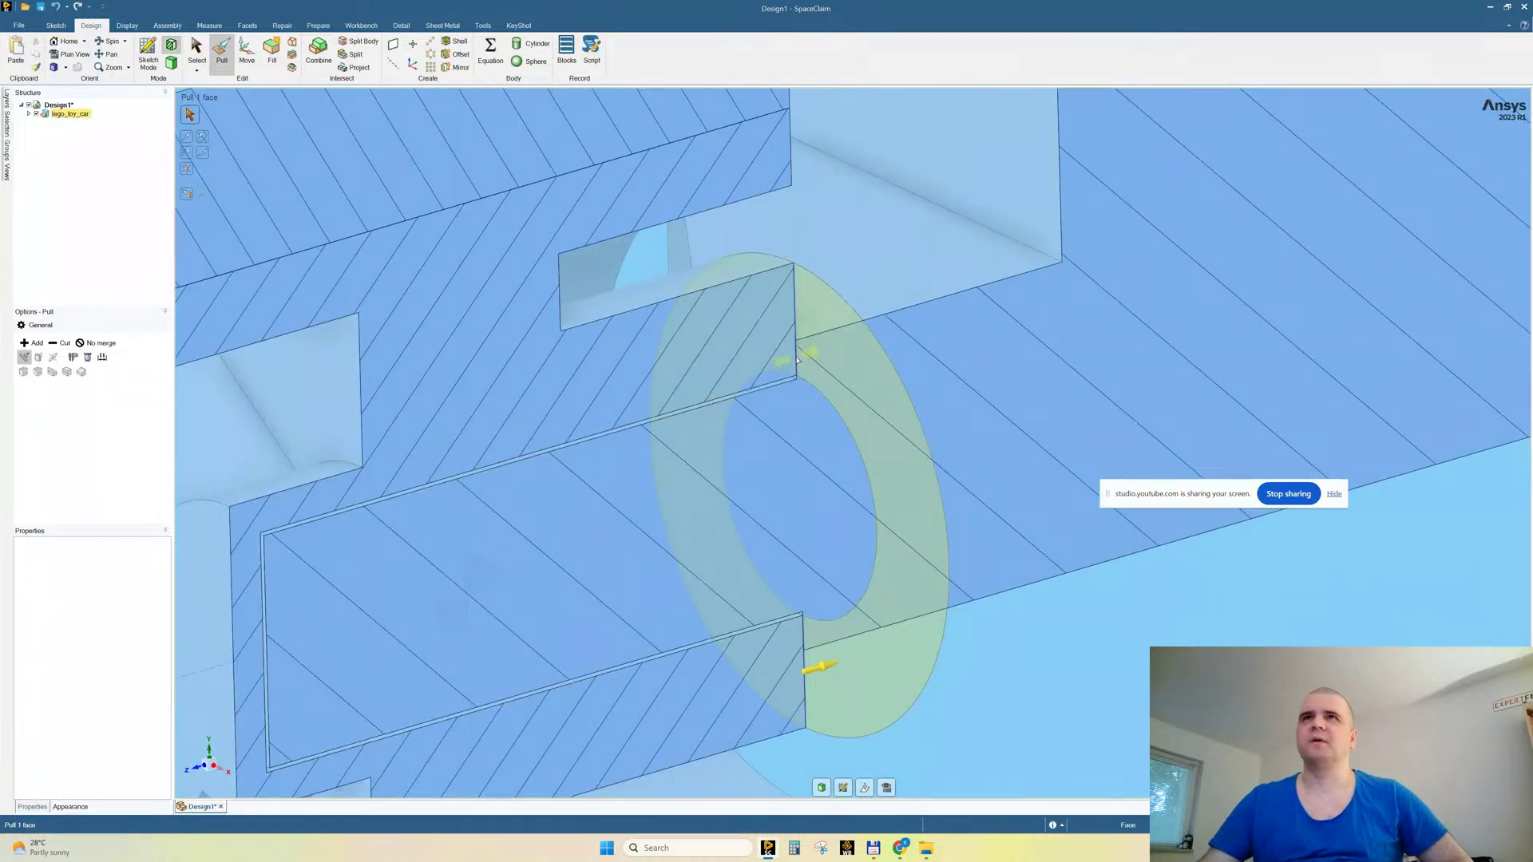
{"action": "left_click", "coordinate": [797, 361]}
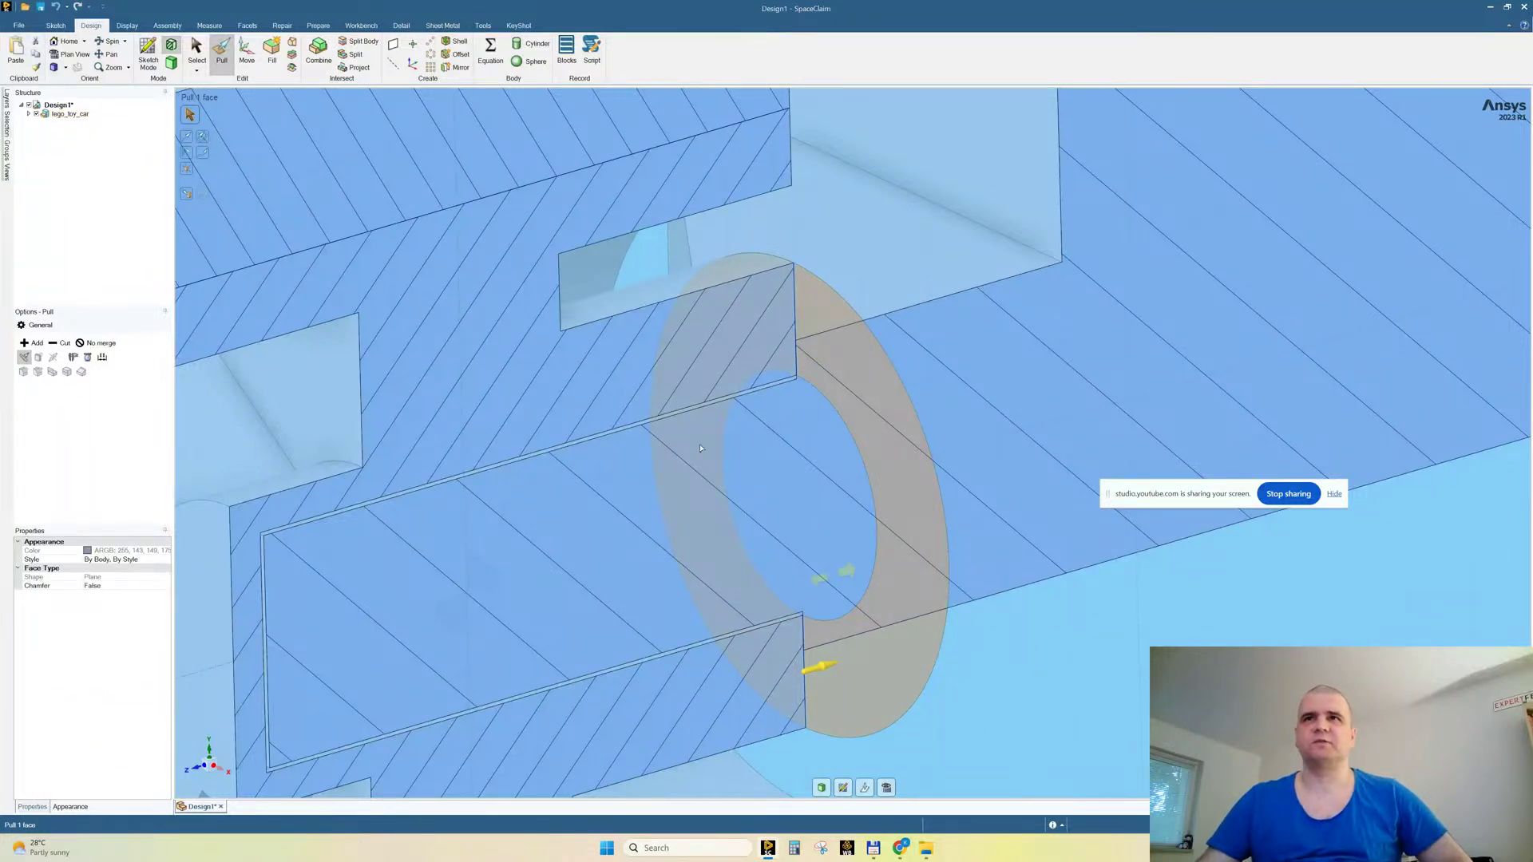
{"action": "scroll", "coordinate": [701, 448], "scroll_direction": "down", "scroll_amount": 4}
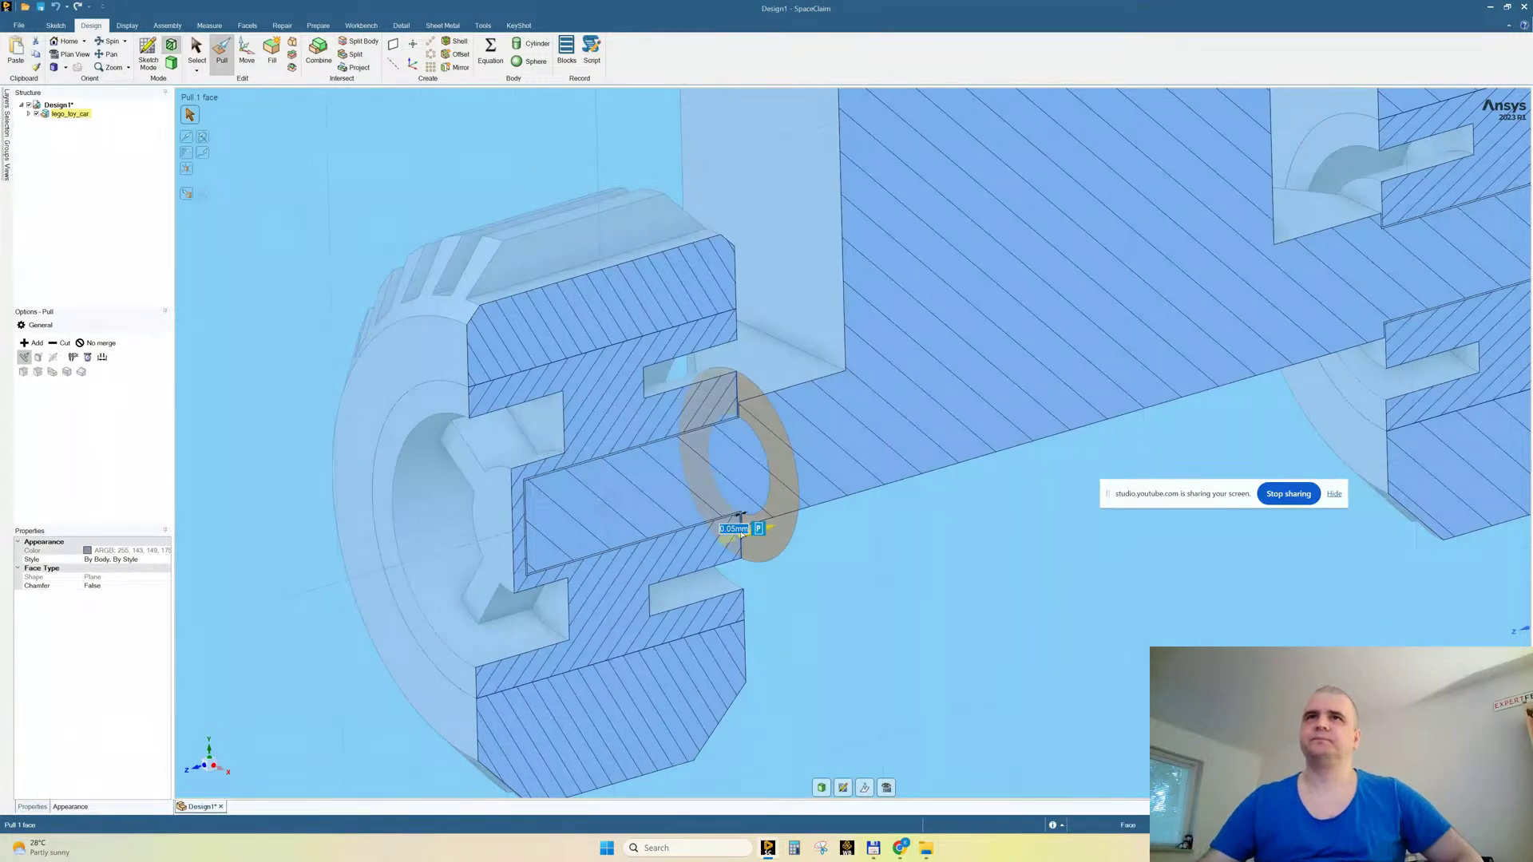
Step: Check the axle clearance in both sectioned wheels, then show all bodies and return to the full 3D model
{"action": "scroll", "coordinate": [702, 440], "scroll_direction": "up", "scroll_amount": 5}
{"action": "scroll", "coordinate": [702, 441], "scroll_direction": "down", "scroll_amount": 6}
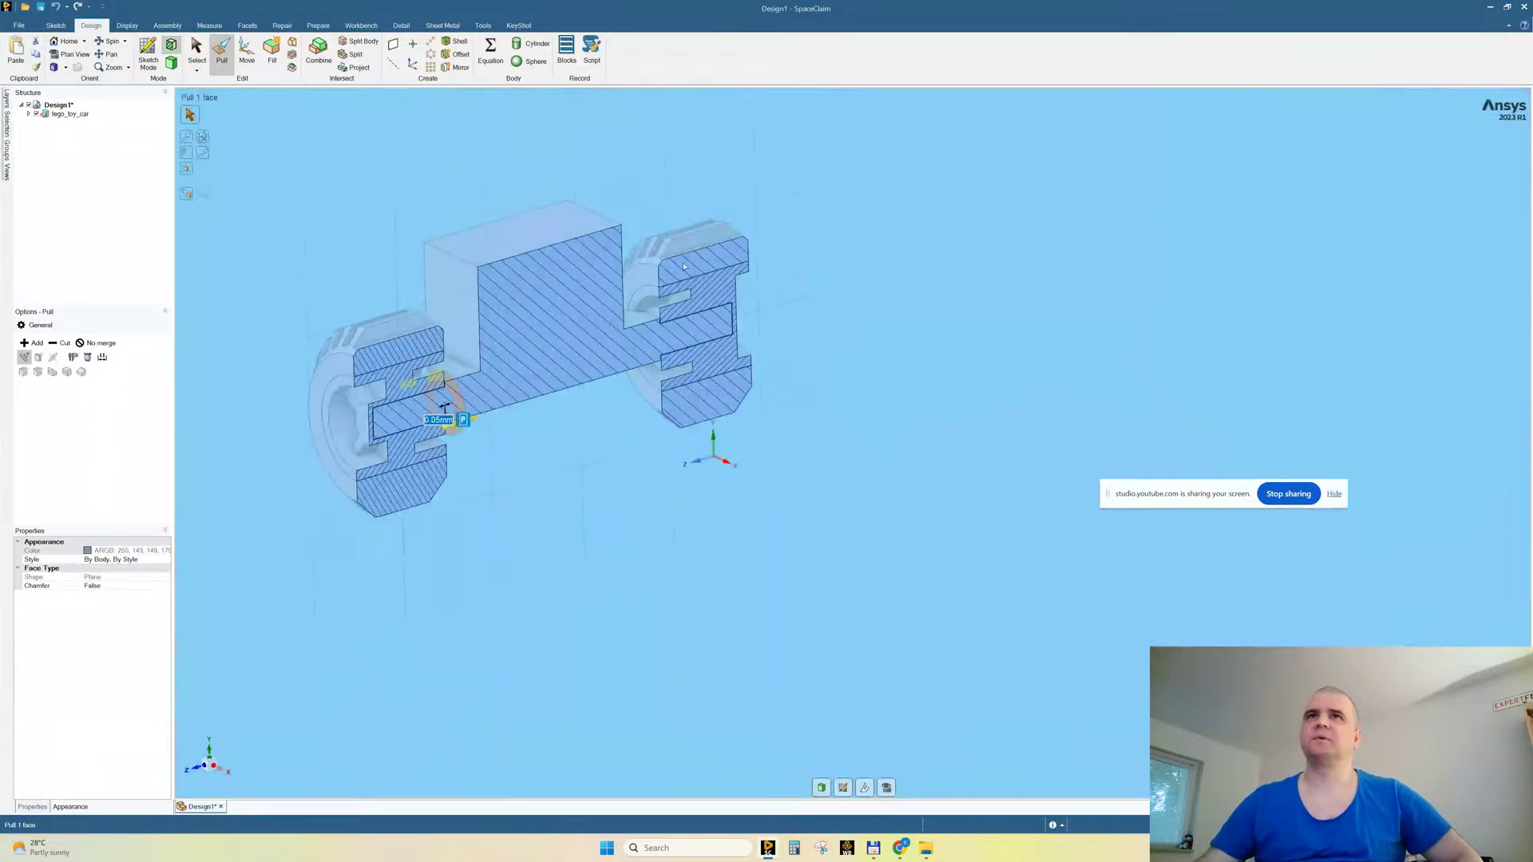
{"action": "scroll", "coordinate": [591, 429], "scroll_direction": "up", "scroll_amount": 6}
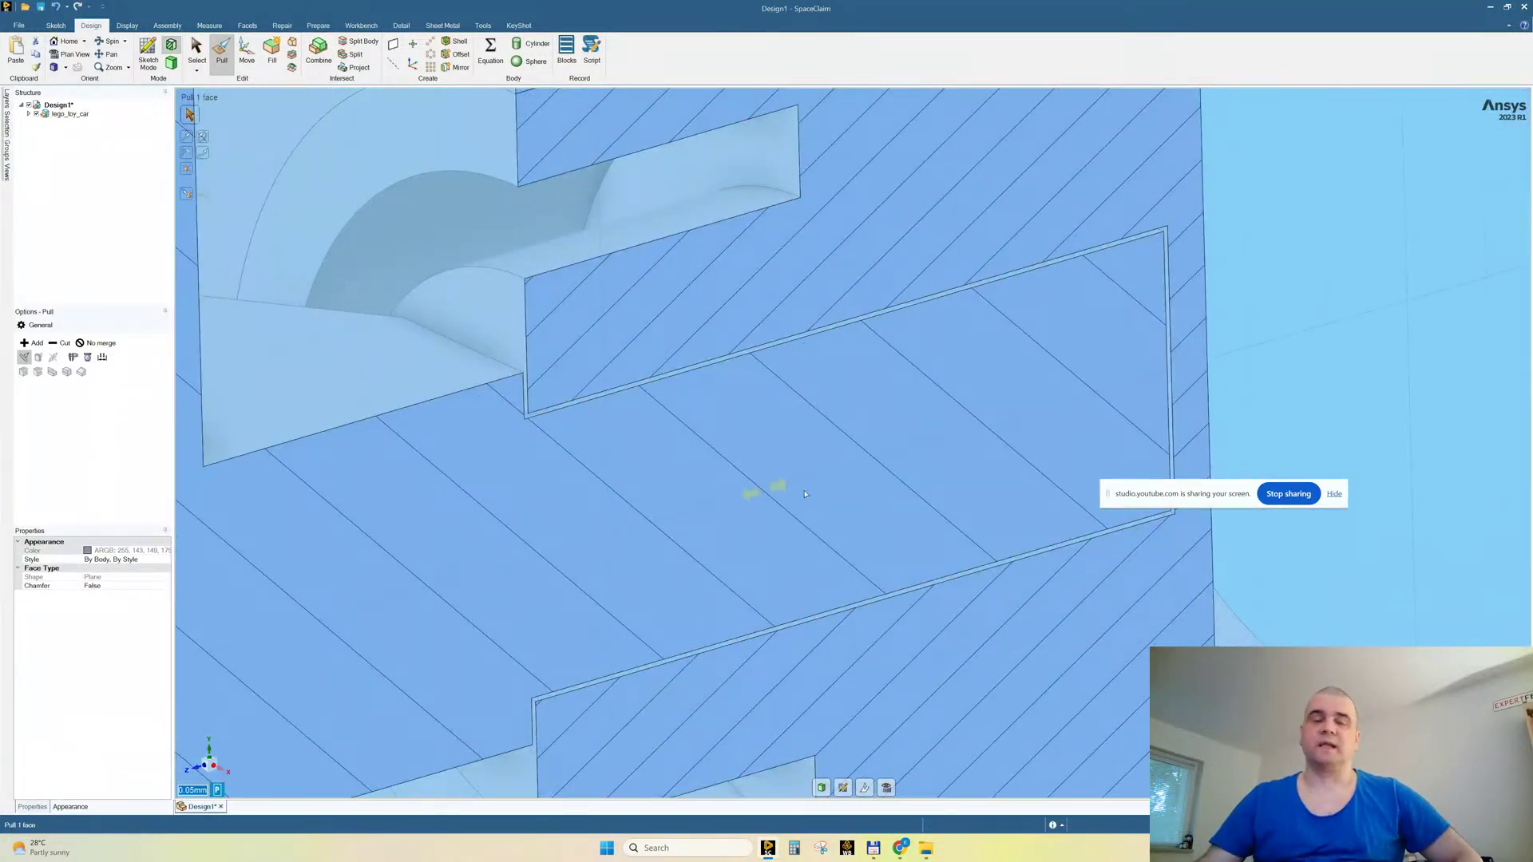
{"action": "scroll", "coordinate": [814, 489], "scroll_direction": "down", "scroll_amount": 3}
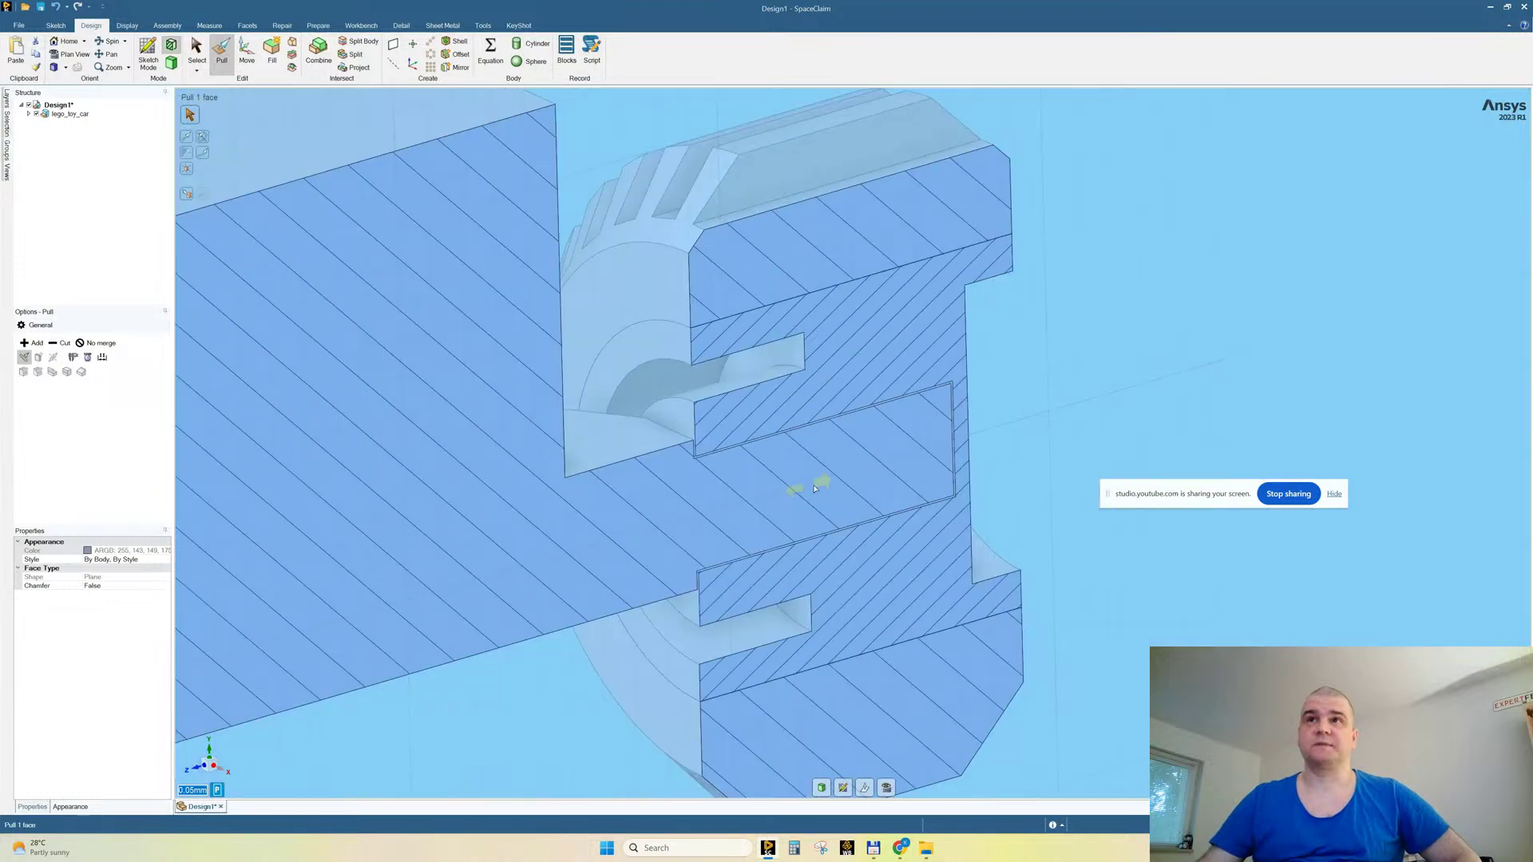
{"action": "scroll", "coordinate": [814, 488], "scroll_direction": "down", "scroll_amount": 5}
{"action": "key", "text": "Escape"}
{"action": "right_click", "coordinate": [703, 265]}
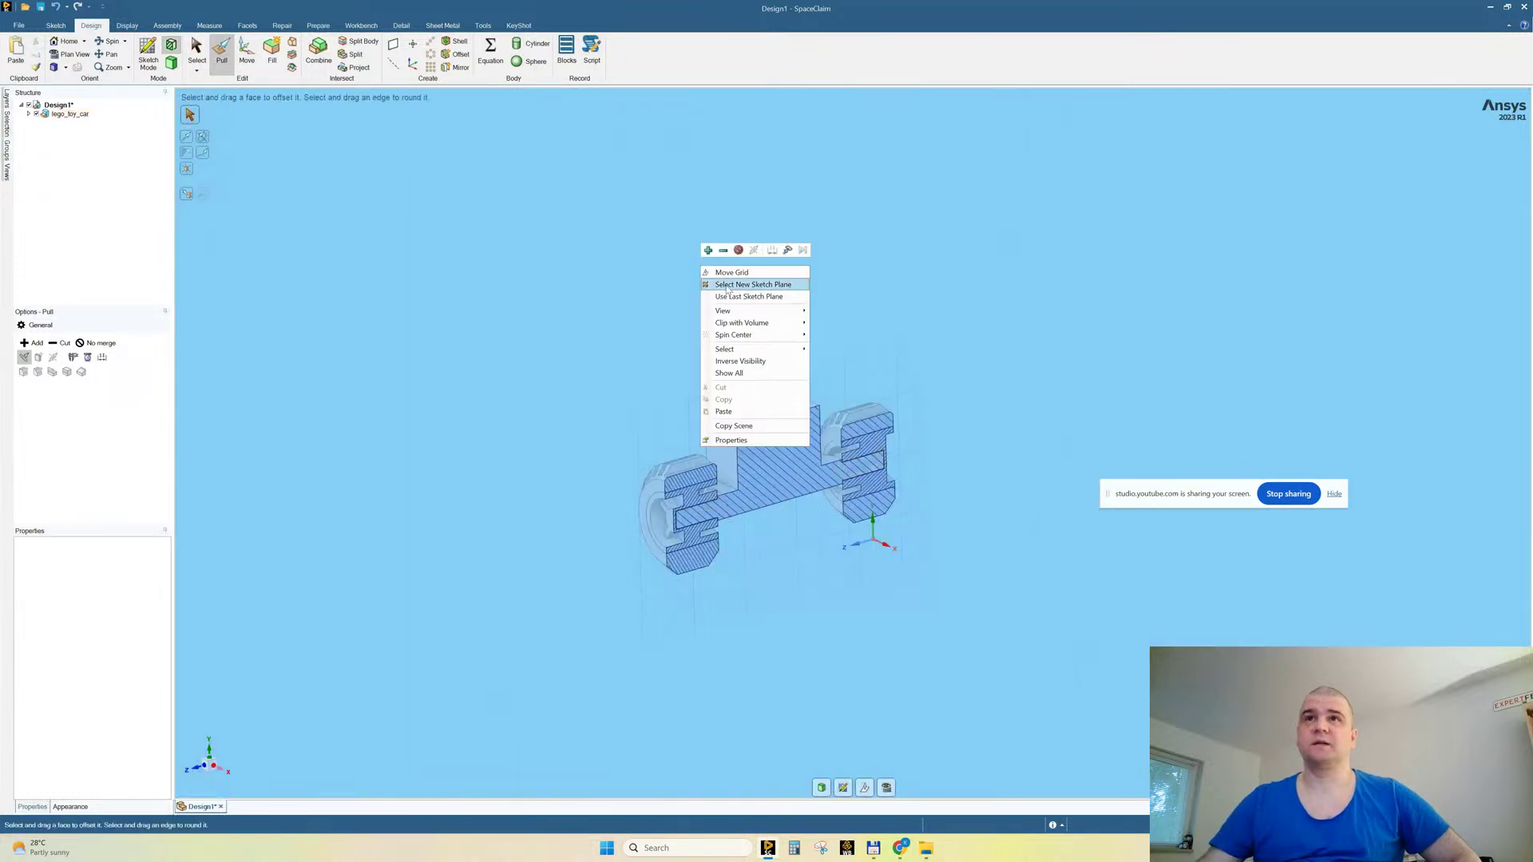
{"action": "left_click", "coordinate": [739, 374]}
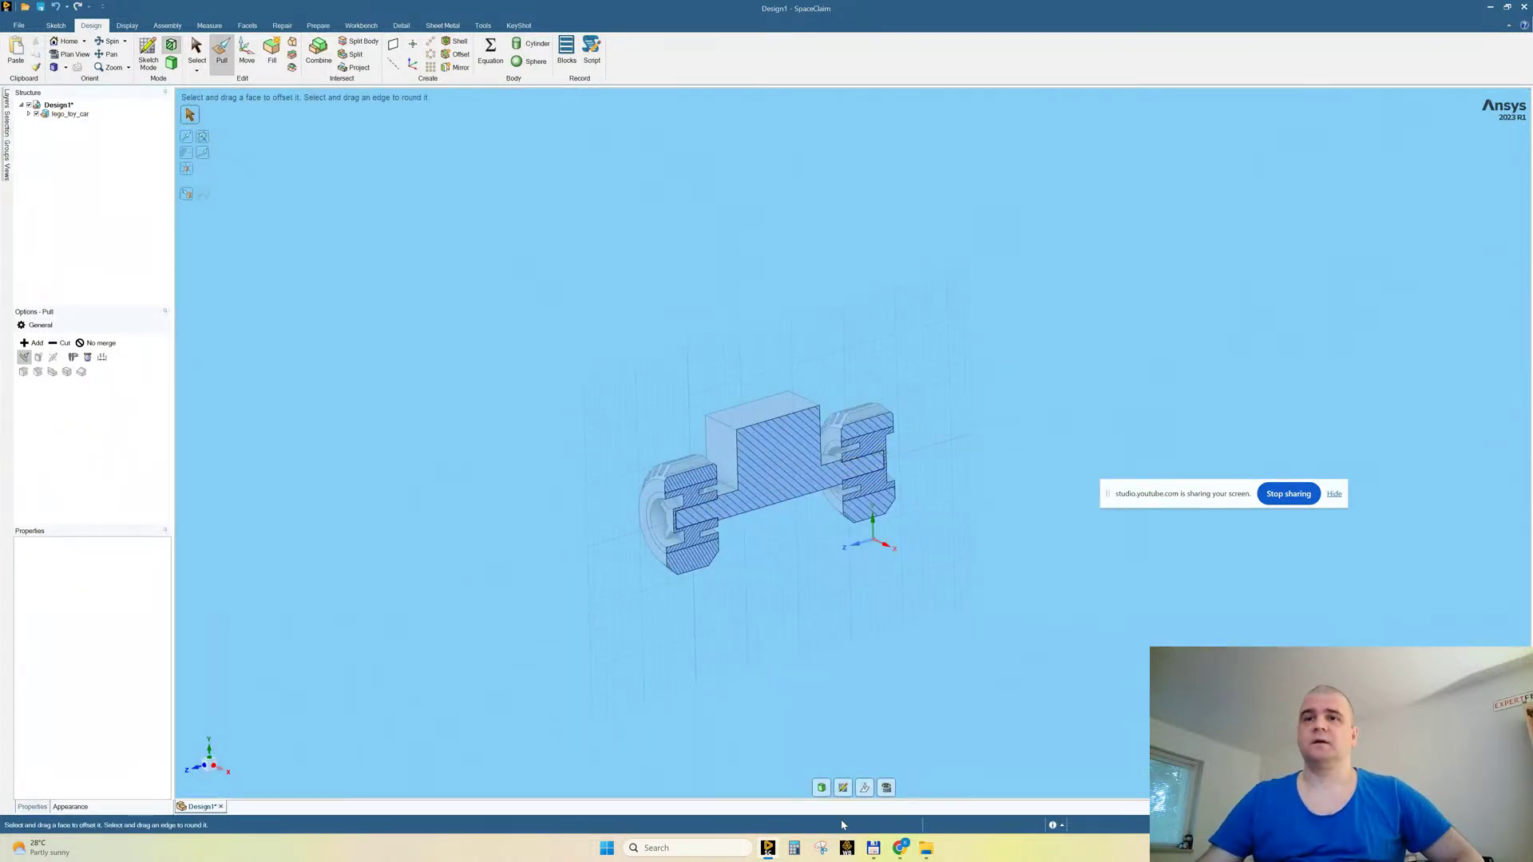
{"action": "left_click", "coordinate": [820, 787]}
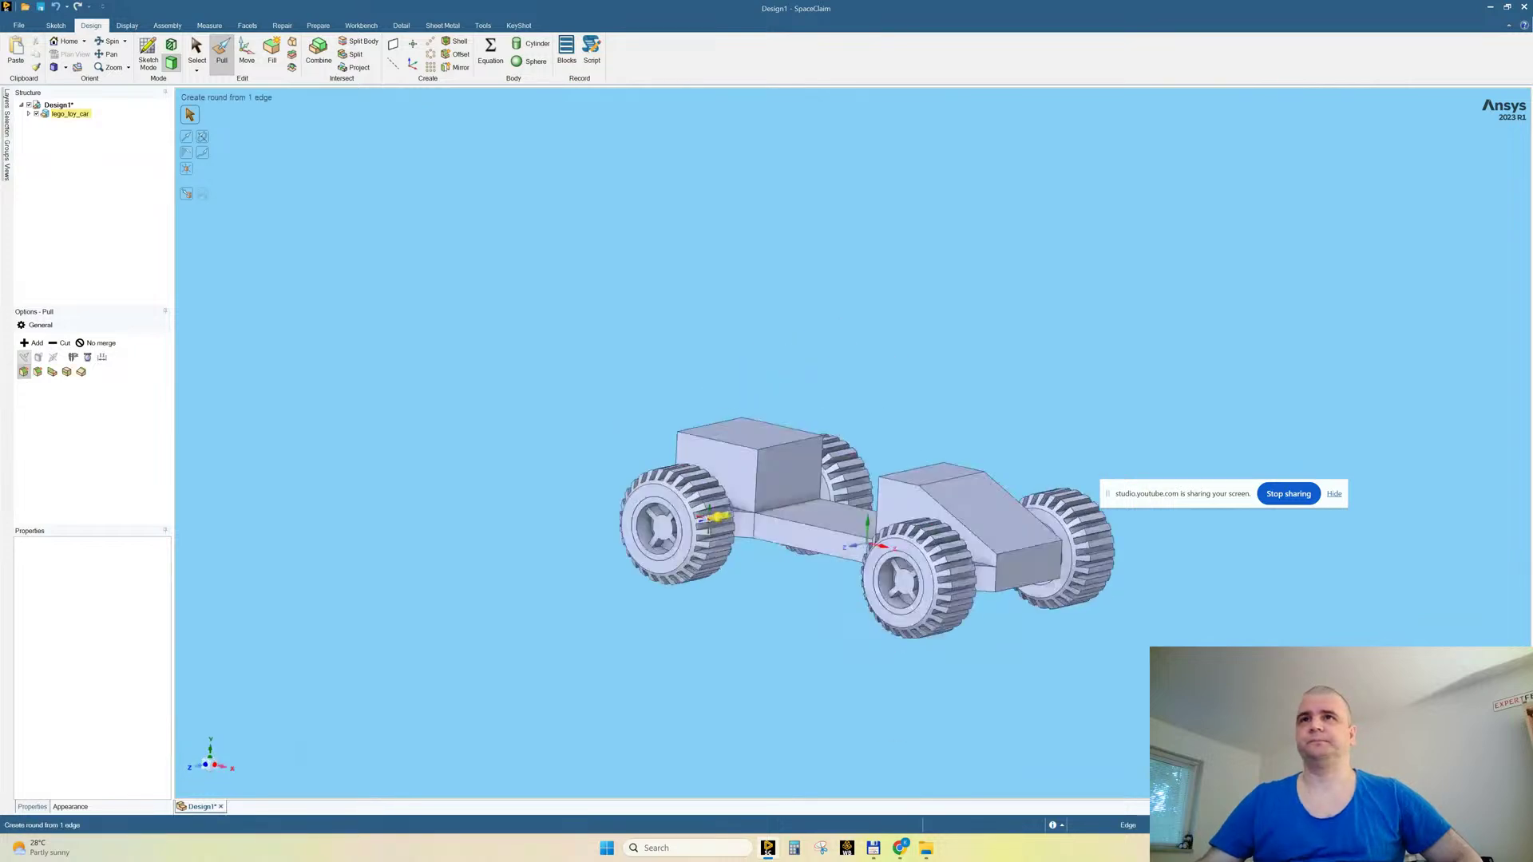
Step: Pull the front face of the rear chassis block up to the front block to fill the gap between them
{"action": "mouse_move", "coordinate": [709, 519]}
{"action": "middle_mouse_down"}
{"action": "mouse_move", "coordinate": [696, 549]}
{"action": "mouse_move", "coordinate": [712, 523]}
{"action": "middle_mouse_up"}
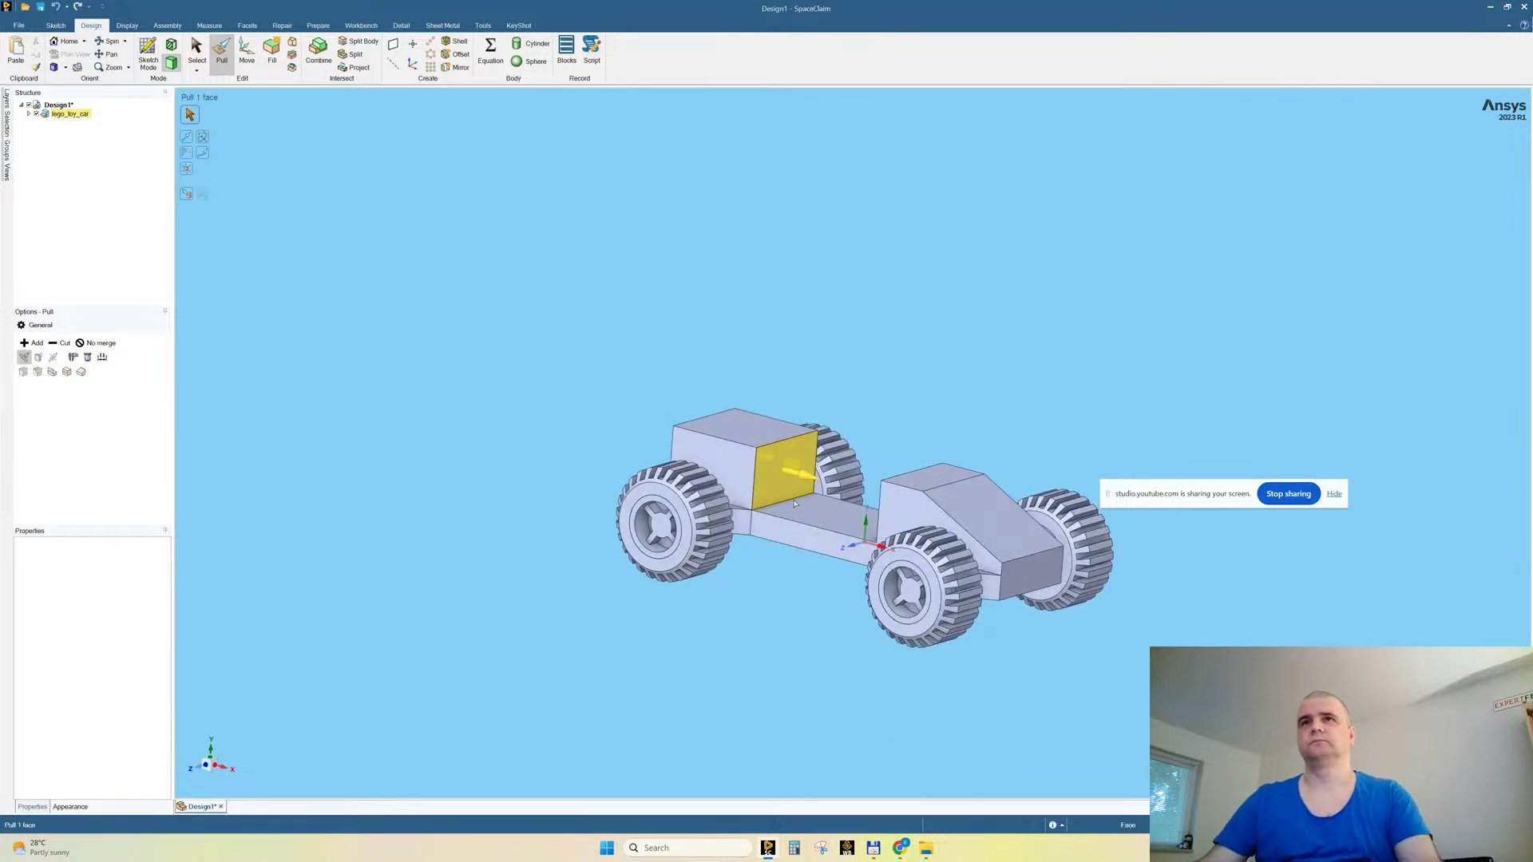
{"action": "left_click", "coordinate": [783, 467]}
{"action": "middle_click_drag", "start_coordinate": [783, 467], "coordinate": [972, 519]}
{"action": "key", "text": "u"}
{"action": "left_click", "coordinate": [985, 523]}
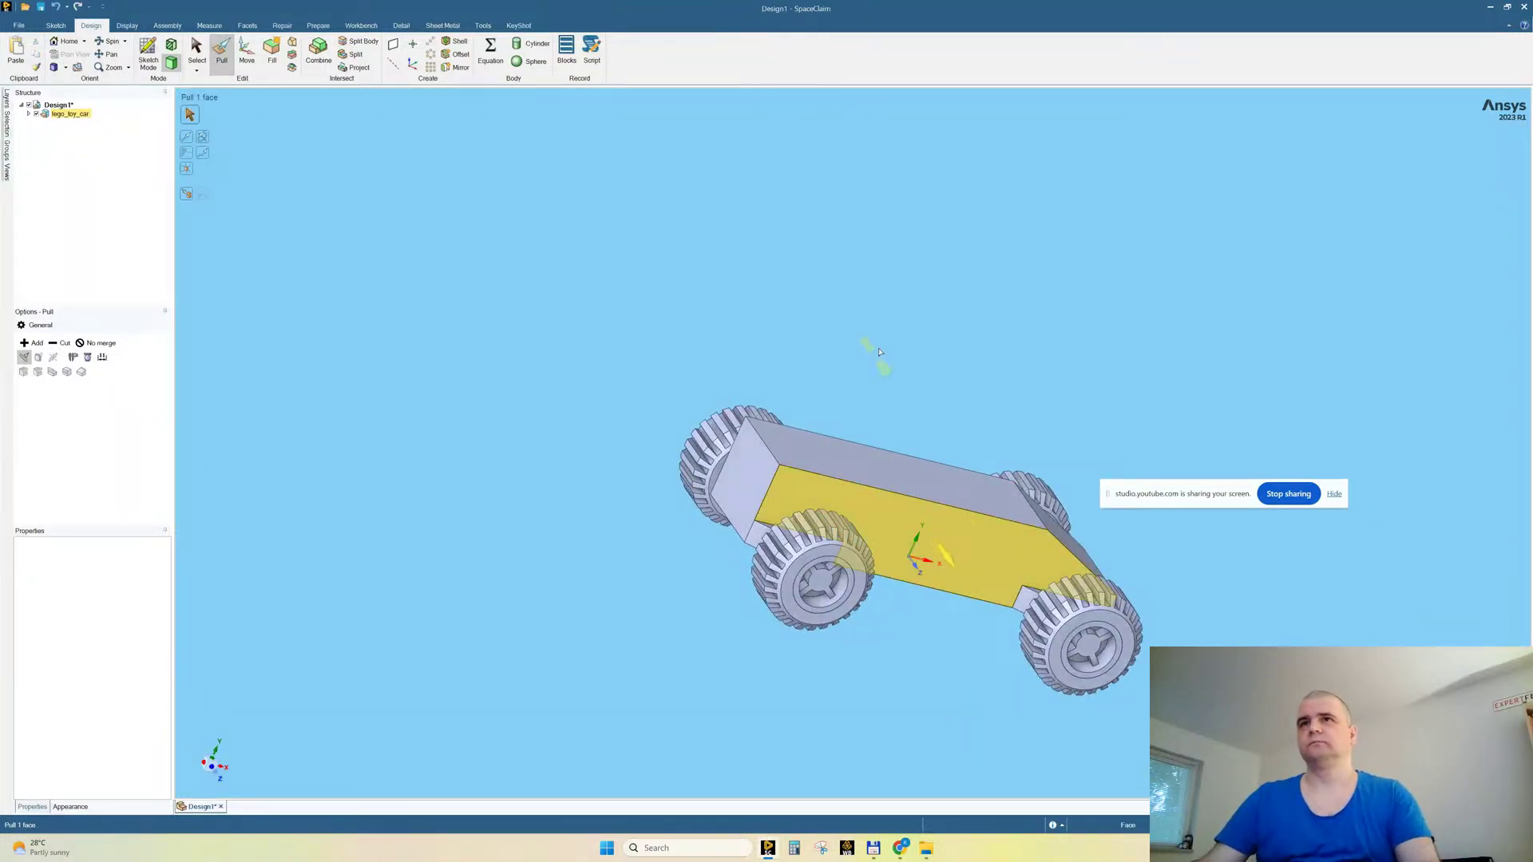
Step: Pull the top face of the chassis upward by about 4.4 mm
{"action": "middle_click_drag", "start_coordinate": [873, 353], "coordinate": [830, 447]}
{"action": "left_click", "coordinate": [833, 456]}
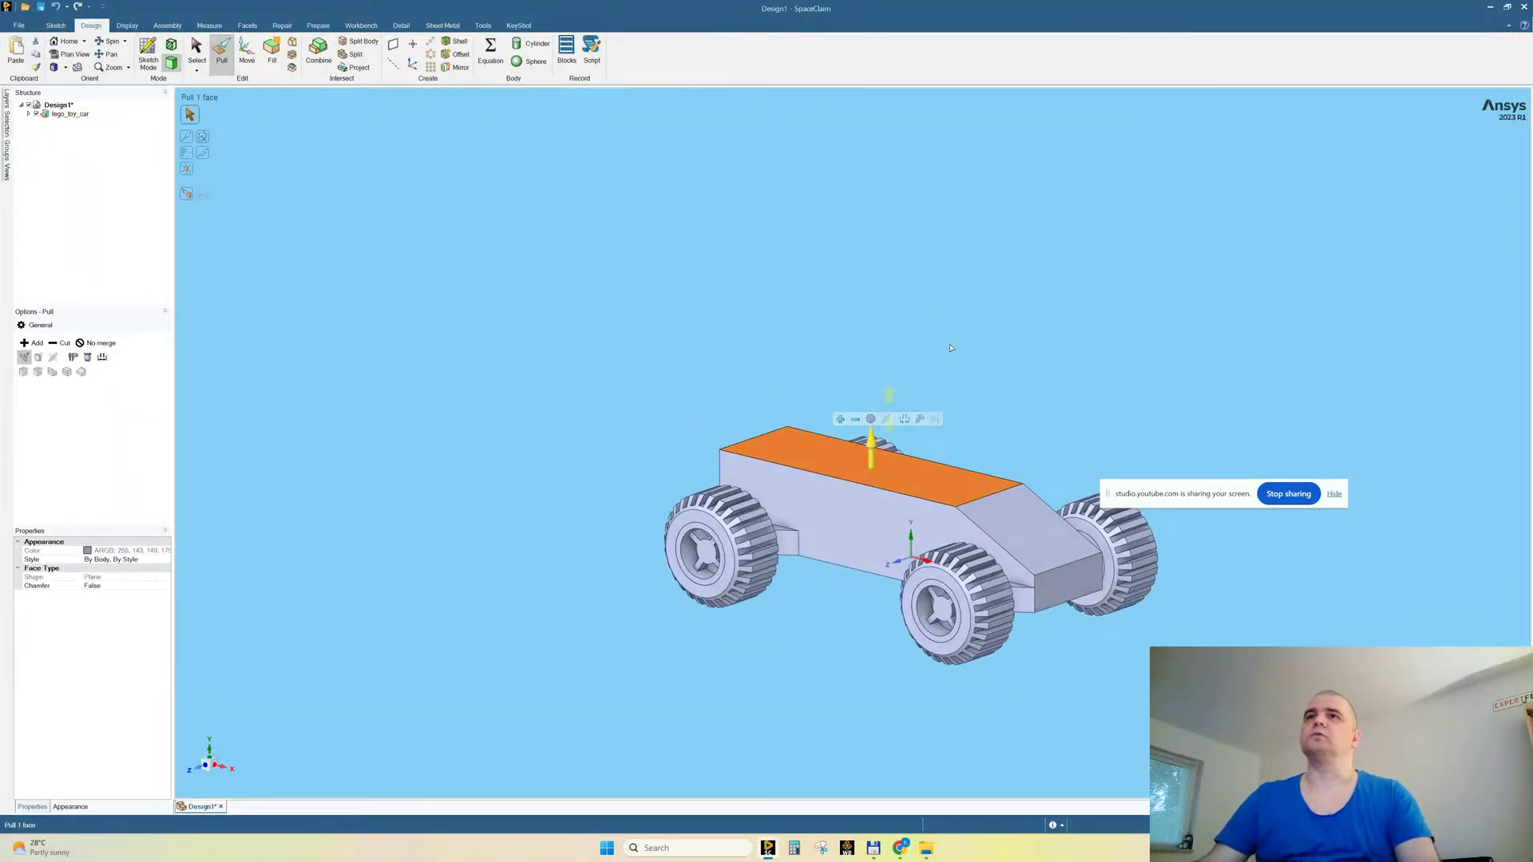
{"action": "left_click_drag", "start_coordinate": [948, 344], "coordinate": [947, 317]}
Step: Isolate the tire of one front wheel by hiding all other bodies
{"action": "middle_click_drag", "start_coordinate": [947, 316], "coordinate": [652, 406]}
{"action": "scroll", "coordinate": [973, 490], "scroll_direction": "up", "scroll_amount": 5}
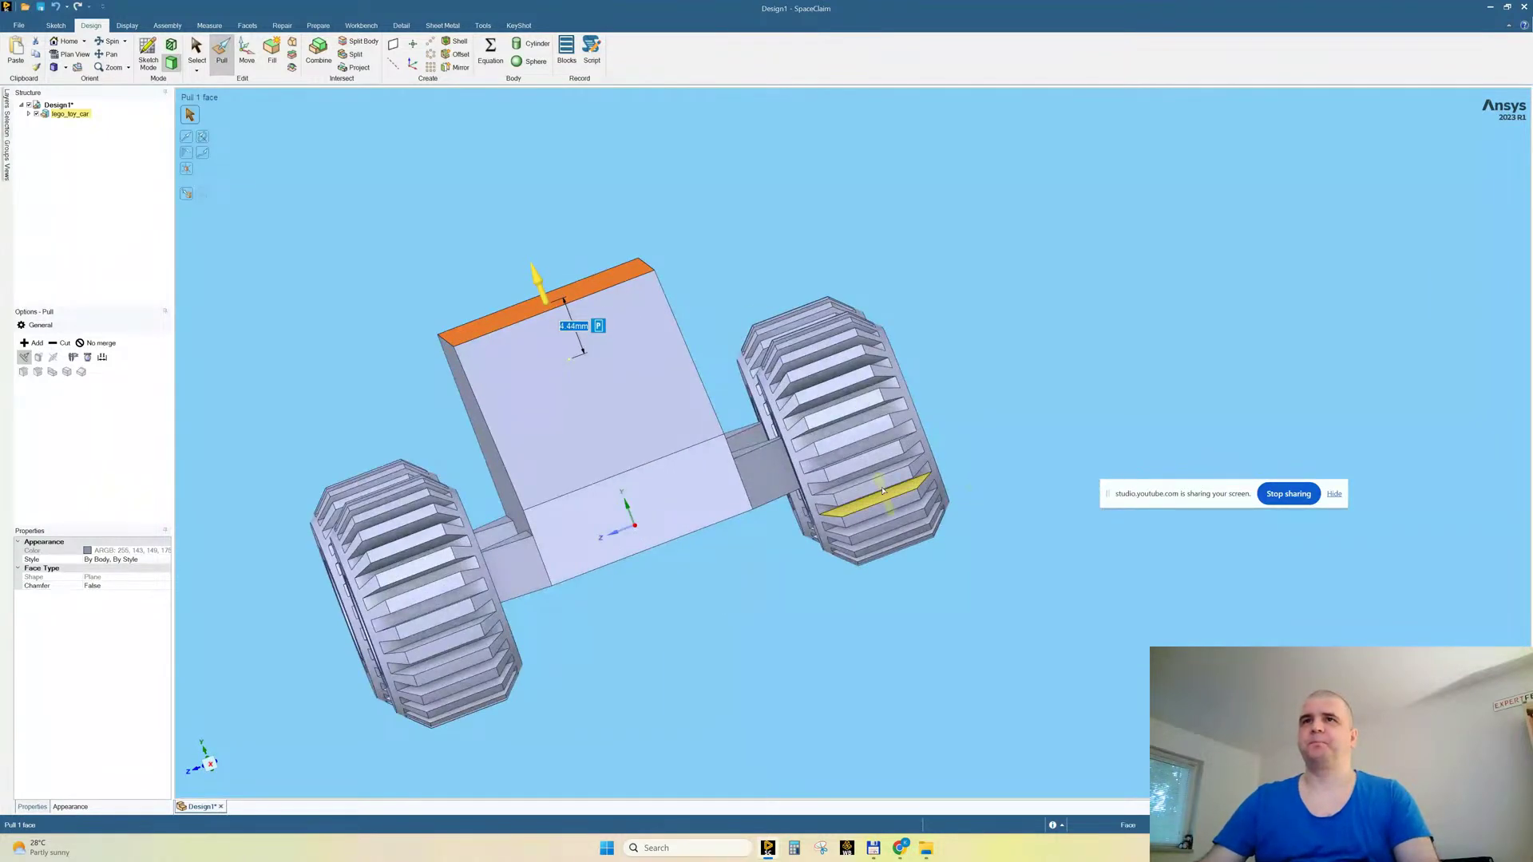
{"action": "middle_click_drag", "start_coordinate": [901, 480], "coordinate": [719, 615]}
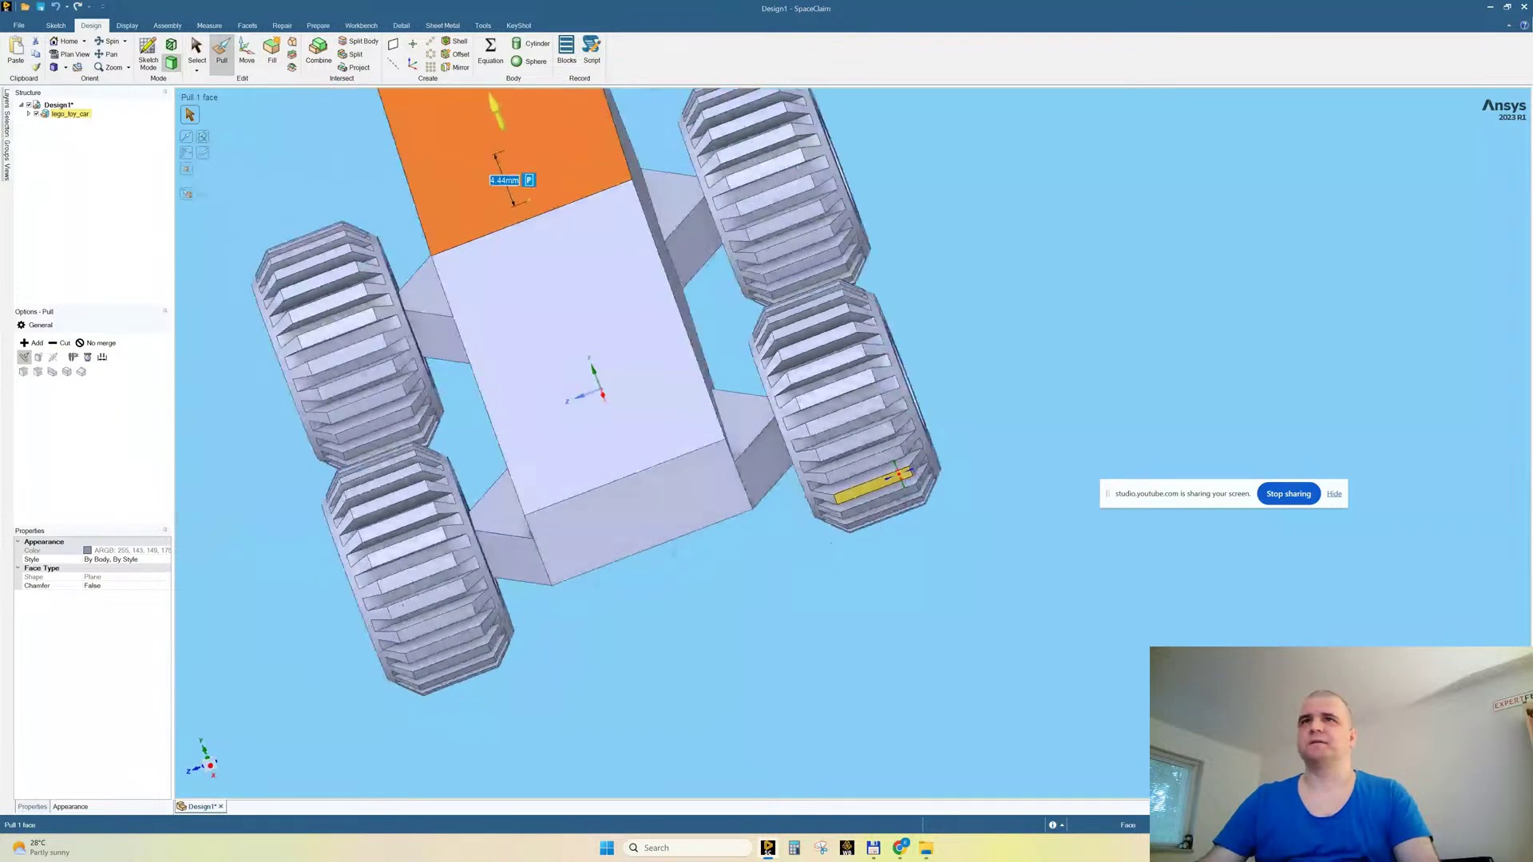
{"action": "scroll", "coordinate": [716, 611], "scroll_direction": "down", "scroll_amount": 3}
{"action": "scroll", "coordinate": [798, 412], "scroll_direction": "up", "scroll_amount": 5}
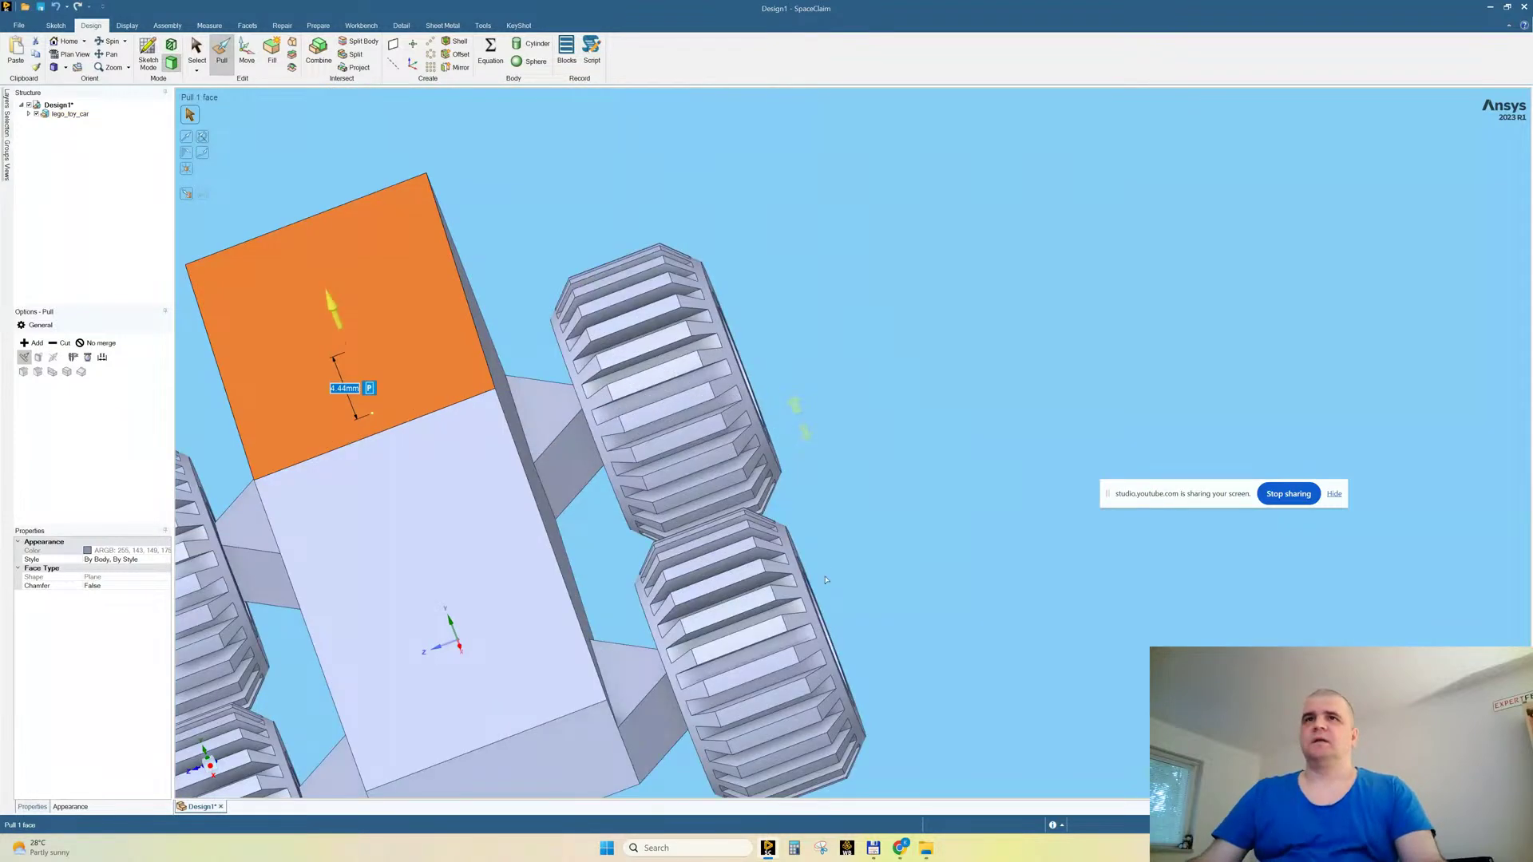
{"action": "middle_click_drag", "start_coordinate": [801, 411], "coordinate": [690, 658]}
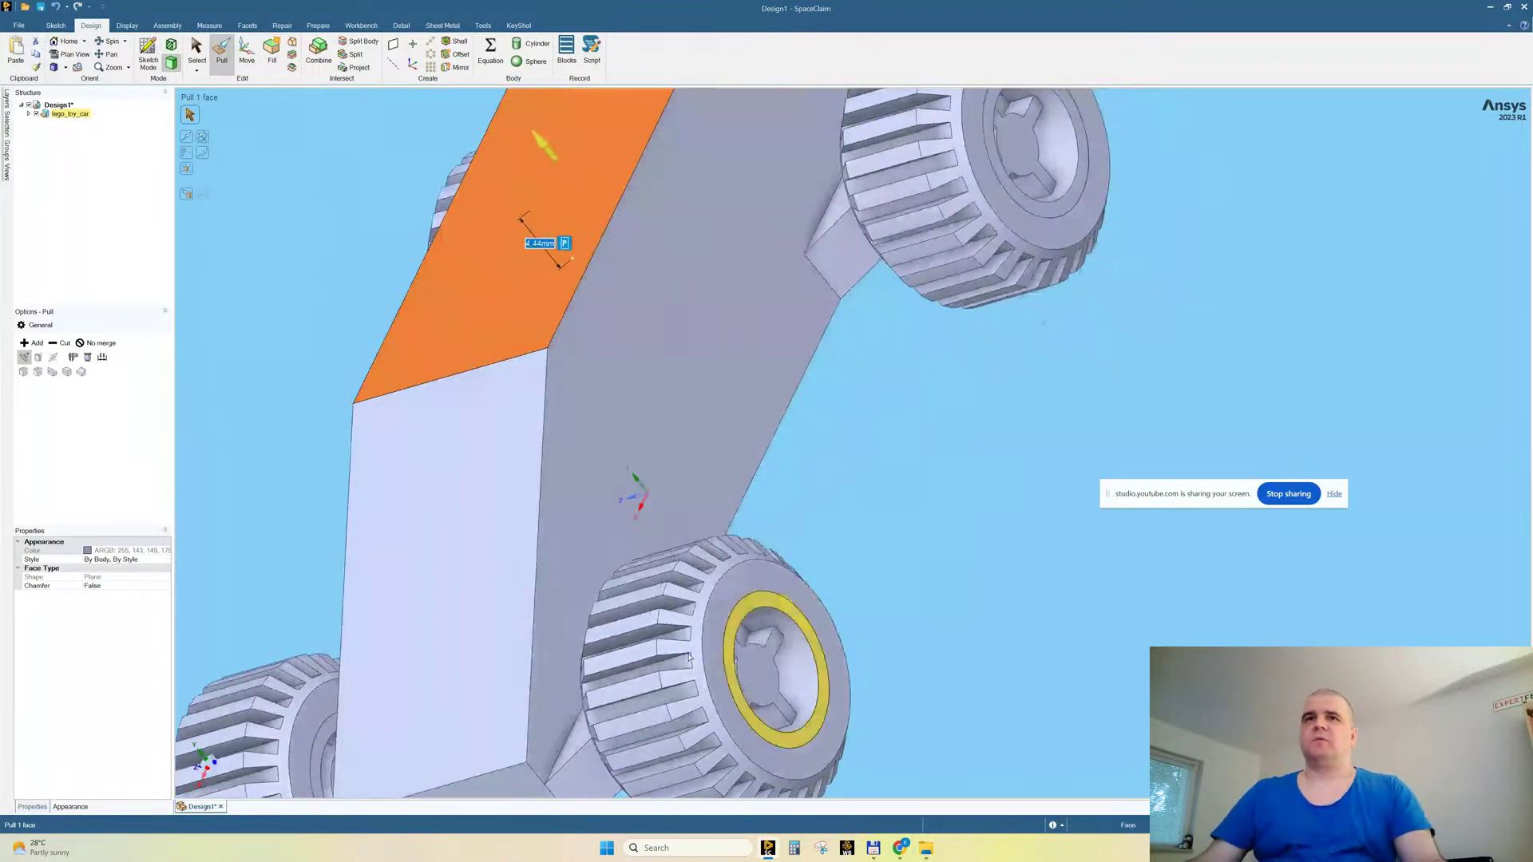
{"action": "left_click", "coordinate": [651, 621]}
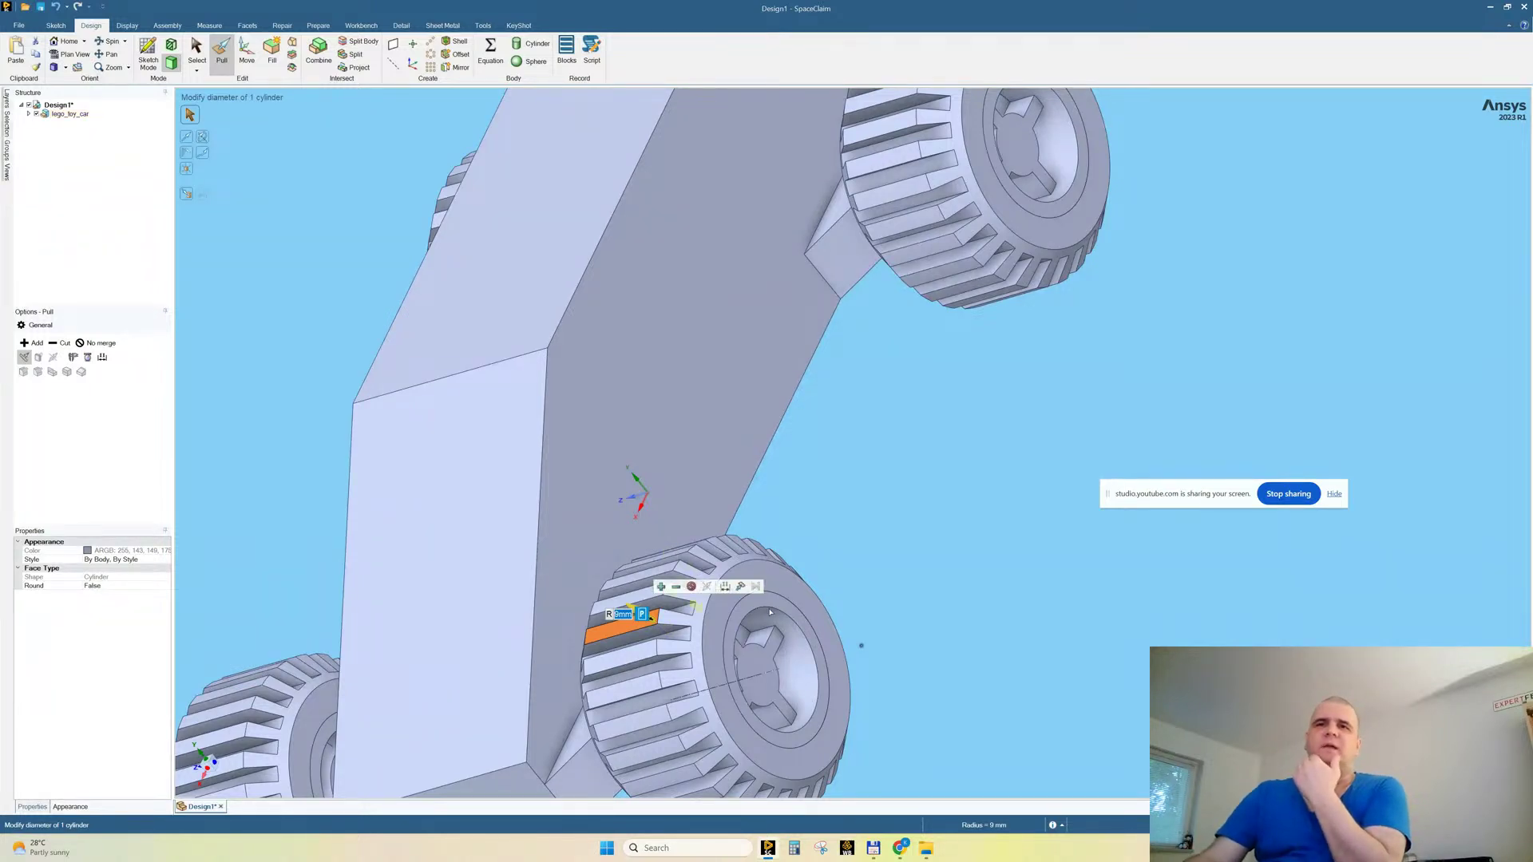
{"action": "right_click", "coordinate": [861, 434]}
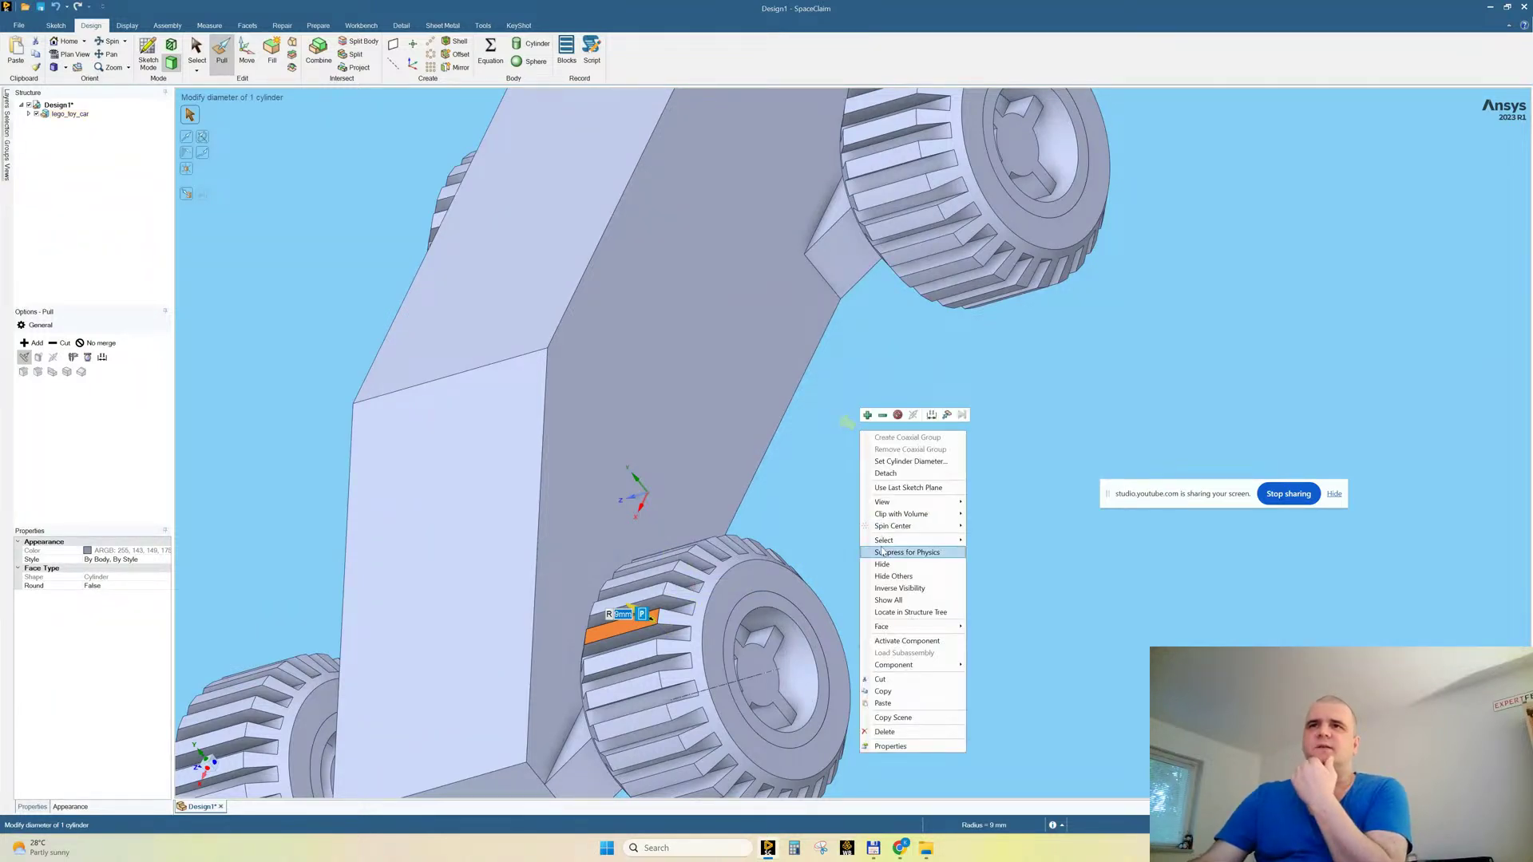
{"action": "left_click", "coordinate": [880, 577]}
Step: Orient the view square to the isolated tire's side, looking along the Z axis
{"action": "middle_click_drag", "start_coordinate": [706, 435], "coordinate": [825, 378]}
{"action": "mouse_move", "coordinate": [738, 551]}
{"action": "middle_mouse_down"}
{"action": "mouse_move", "coordinate": [797, 526]}
{"action": "mouse_move", "coordinate": [755, 491]}
{"action": "mouse_move", "coordinate": [729, 523]}
{"action": "mouse_move", "coordinate": [743, 499]}
{"action": "mouse_move", "coordinate": [685, 404]}
{"action": "middle_mouse_up"}
{"action": "scroll", "coordinate": [734, 617], "scroll_direction": "up", "scroll_amount": 3}
{"action": "scroll", "coordinate": [774, 523], "scroll_direction": "down", "scroll_amount": 5}
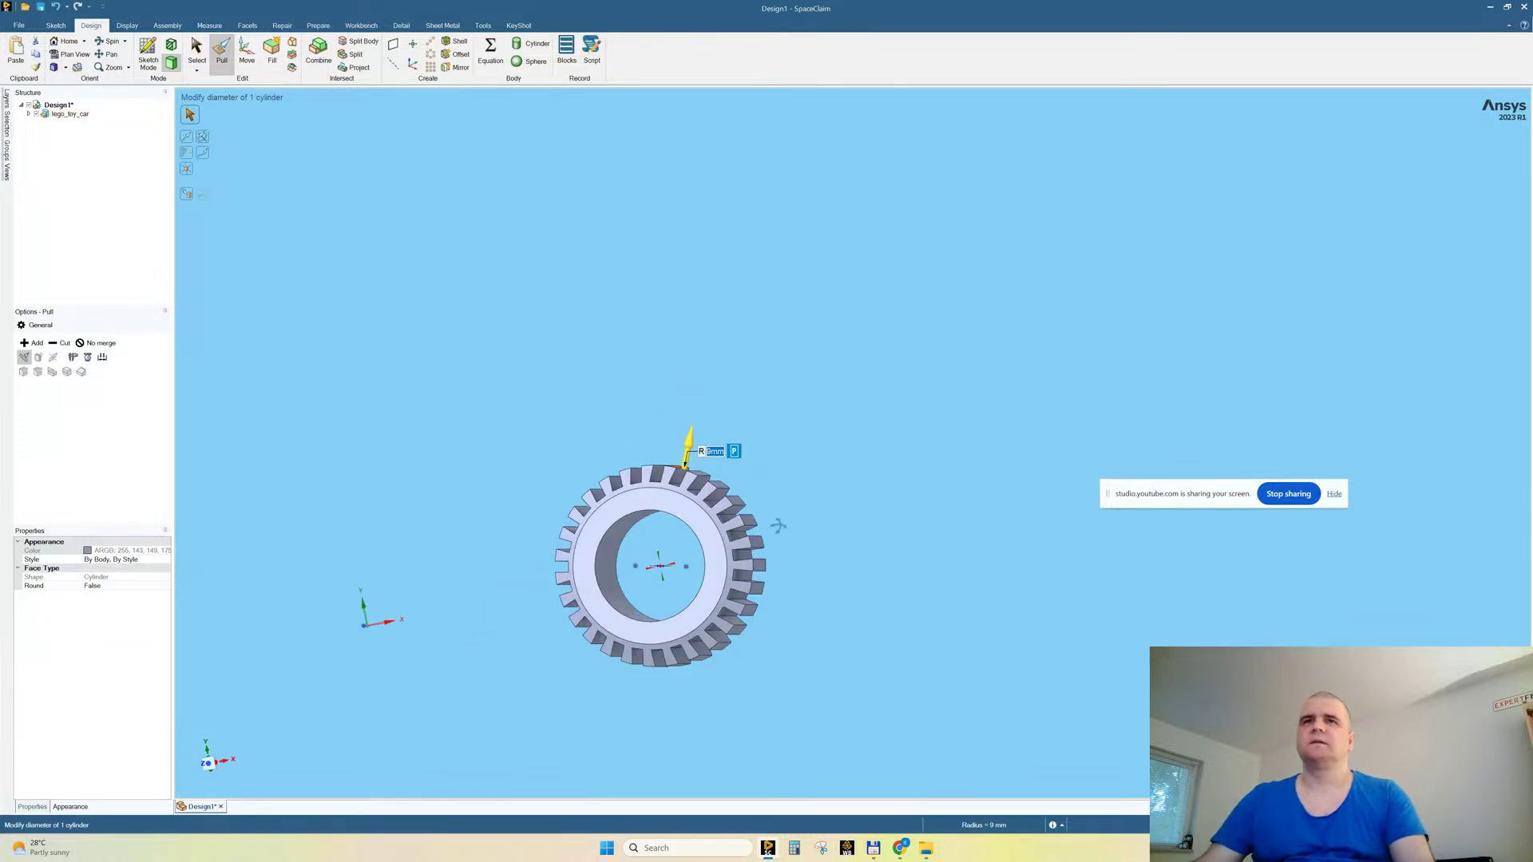
{"action": "mouse_move", "coordinate": [777, 524]}
{"action": "middle_mouse_down"}
{"action": "mouse_move", "coordinate": [774, 551]}
{"action": "mouse_move", "coordinate": [793, 546]}
{"action": "middle_mouse_up"}
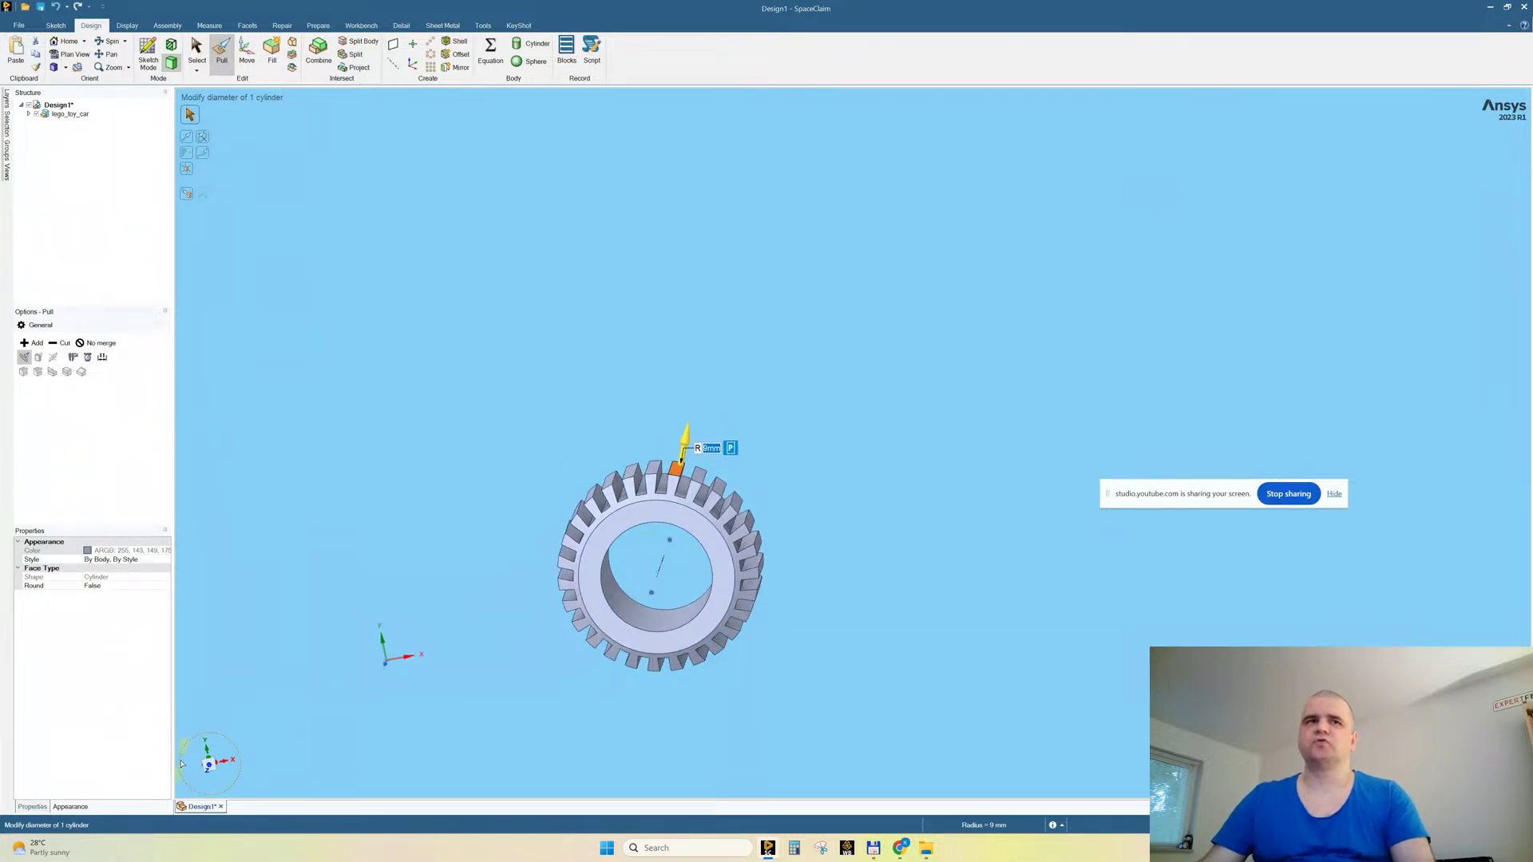
{"action": "left_click", "coordinate": [209, 765]}
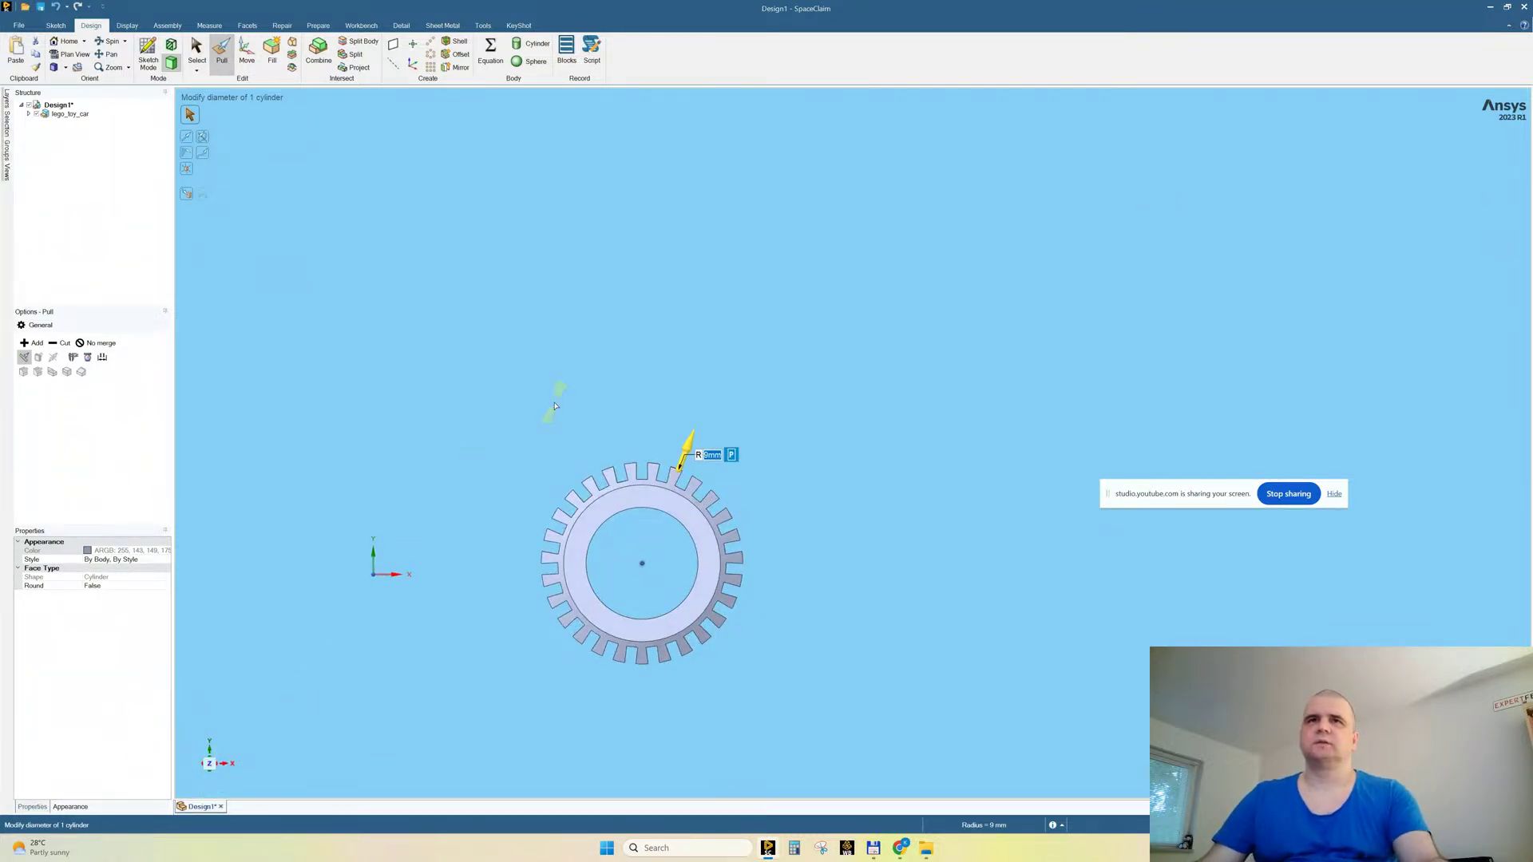
{"action": "key", "text": "s"}
{"action": "middle_click_drag", "start_coordinate": [708, 434], "coordinate": [593, 571]}
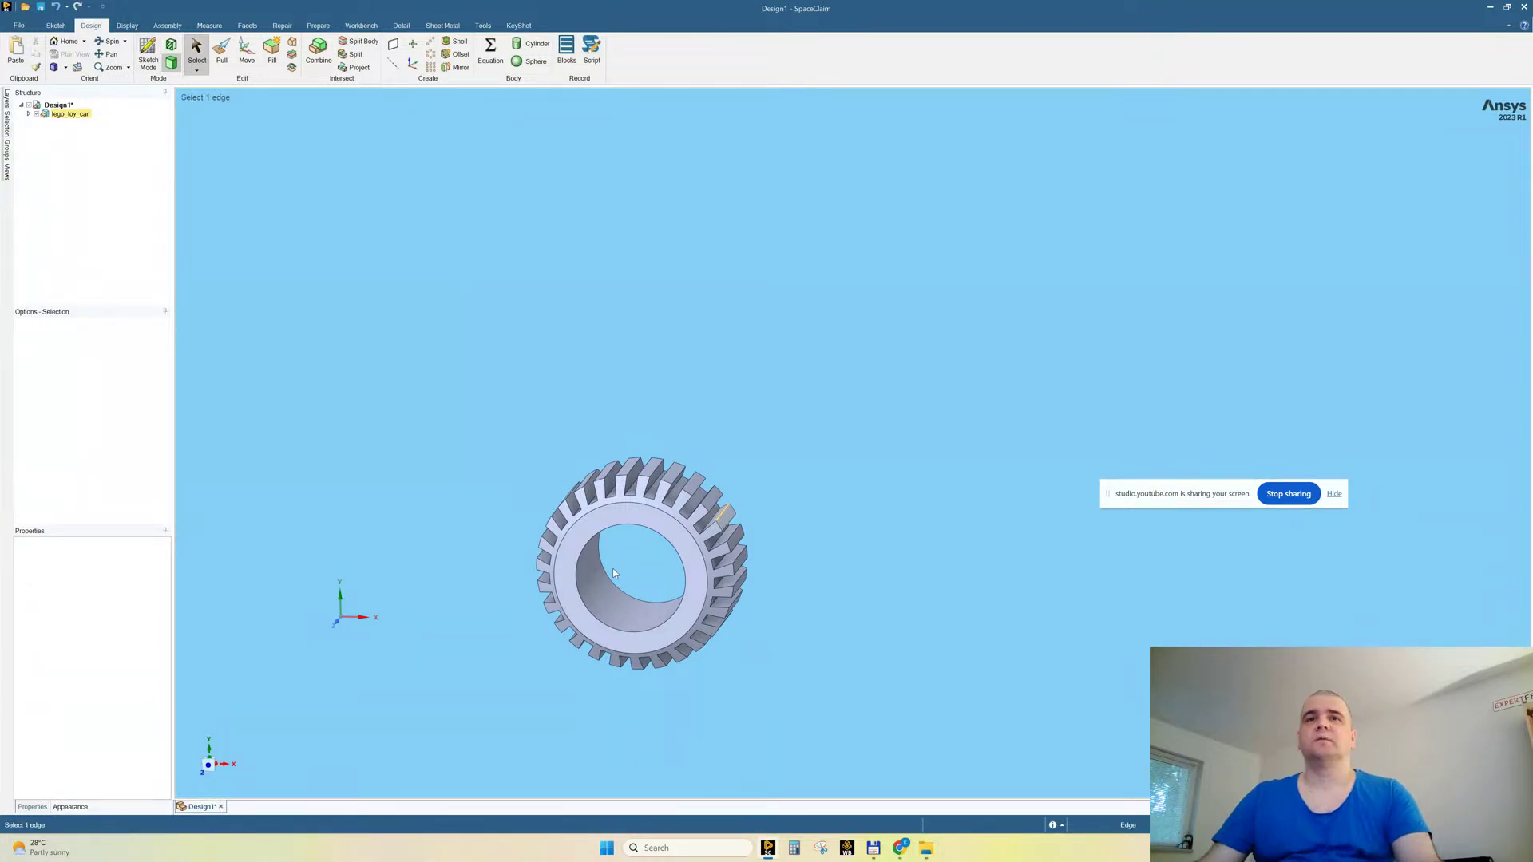
{"action": "left_click", "coordinate": [639, 569]}
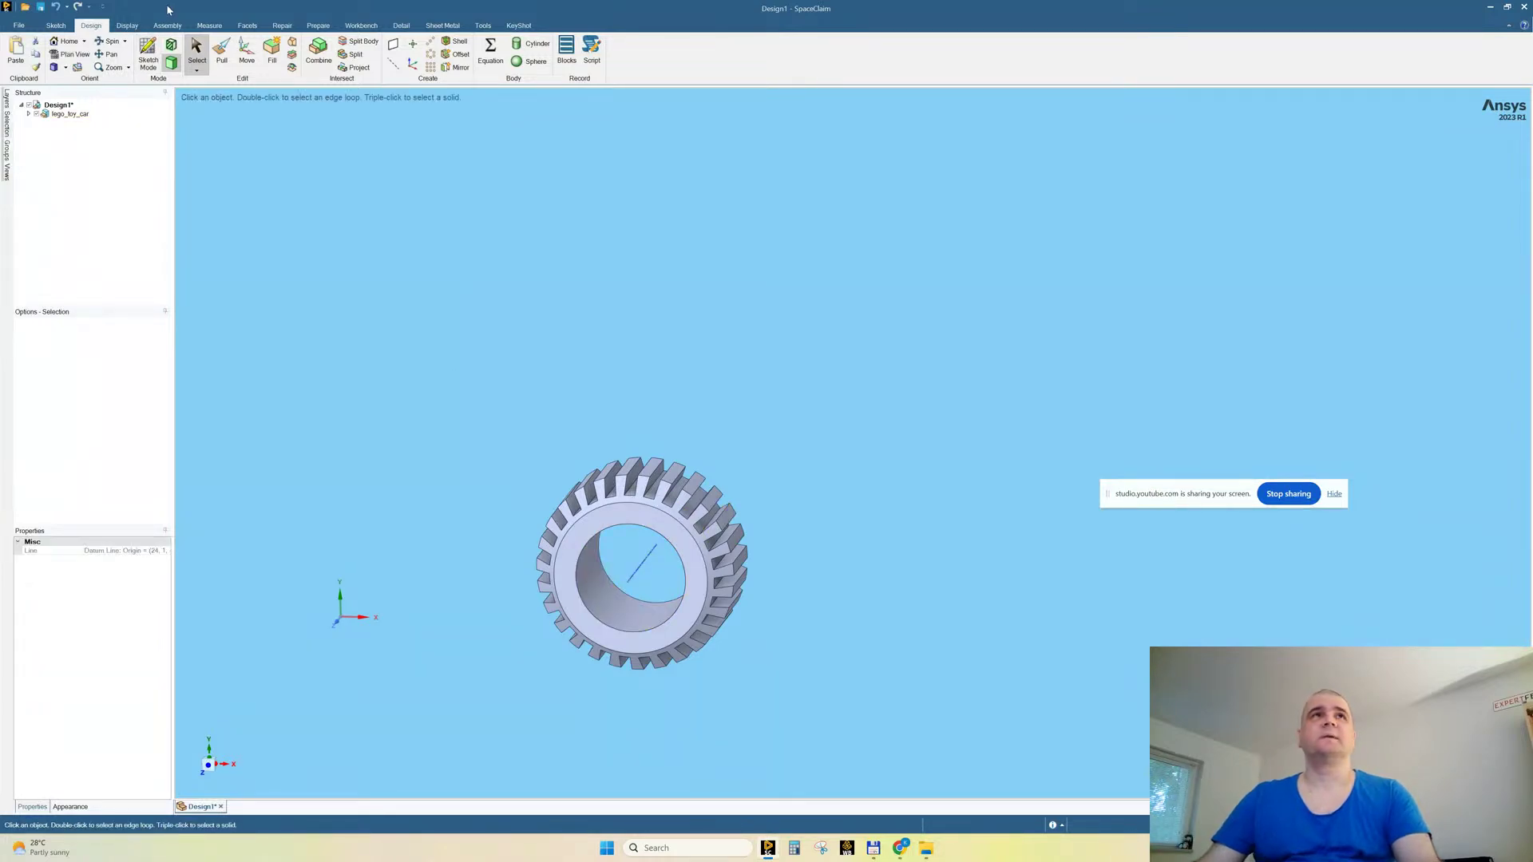
{"action": "left_click", "coordinate": [148, 52]}
{"action": "left_click", "coordinate": [886, 788]}
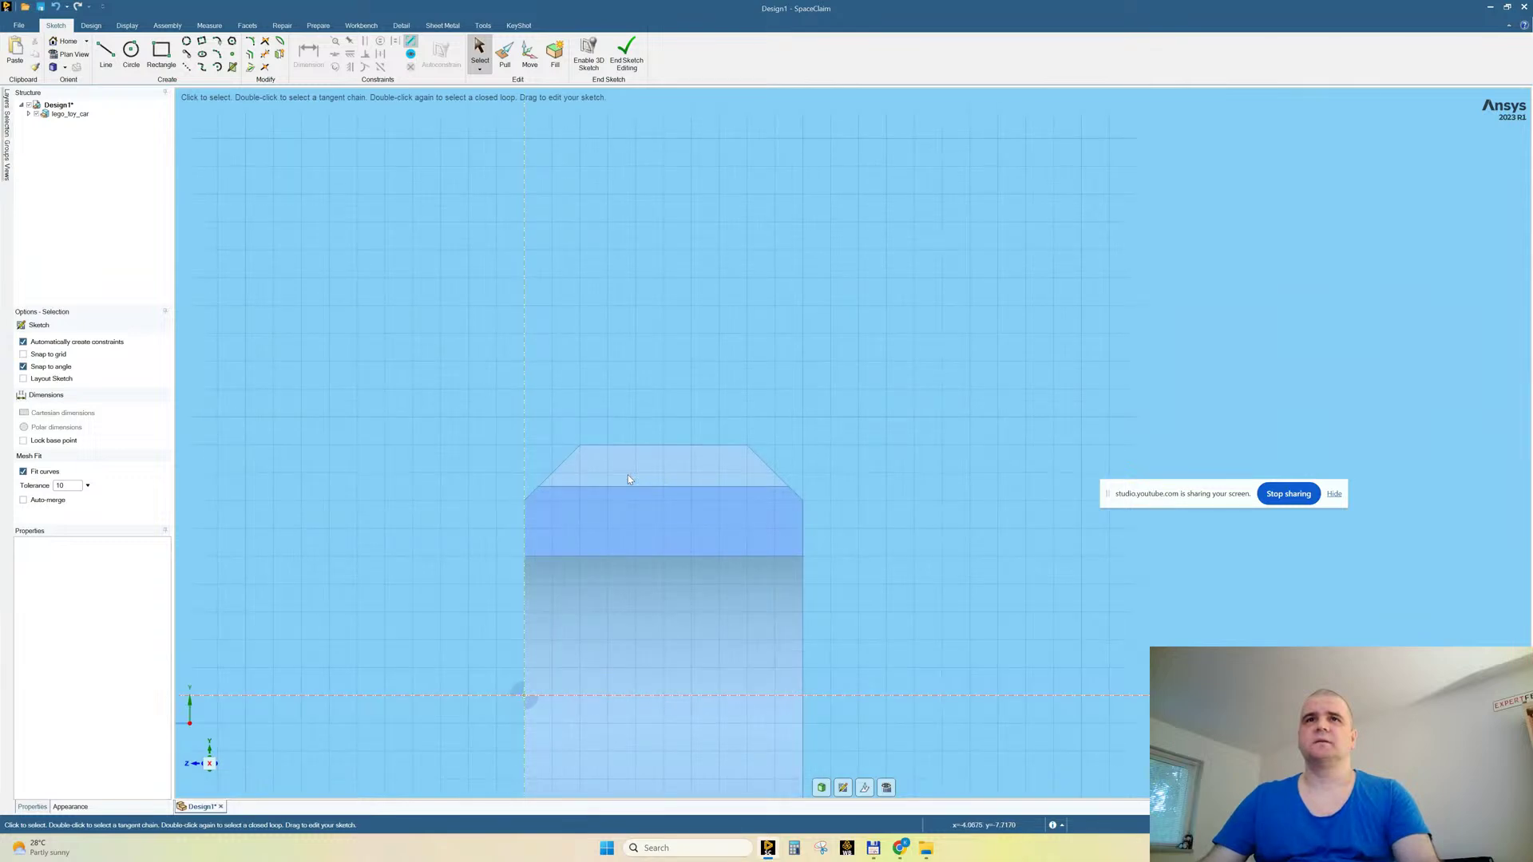
{"action": "middle_click_drag", "start_coordinate": [628, 476], "coordinate": [685, 490]}
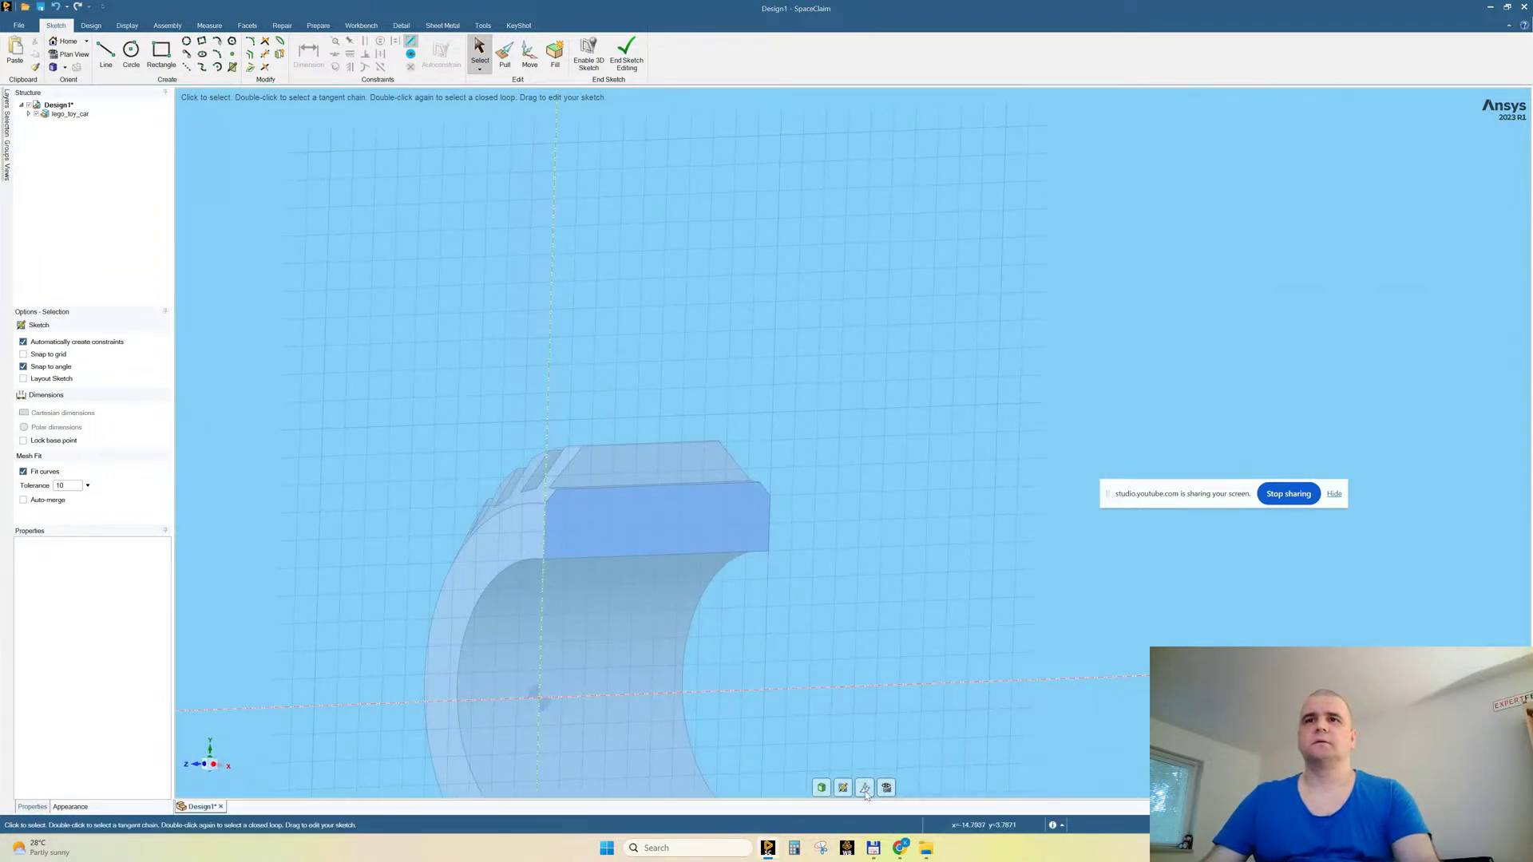
{"action": "left_click", "coordinate": [822, 788]}
{"action": "scroll", "coordinate": [653, 538], "scroll_direction": "down", "scroll_amount": 3}
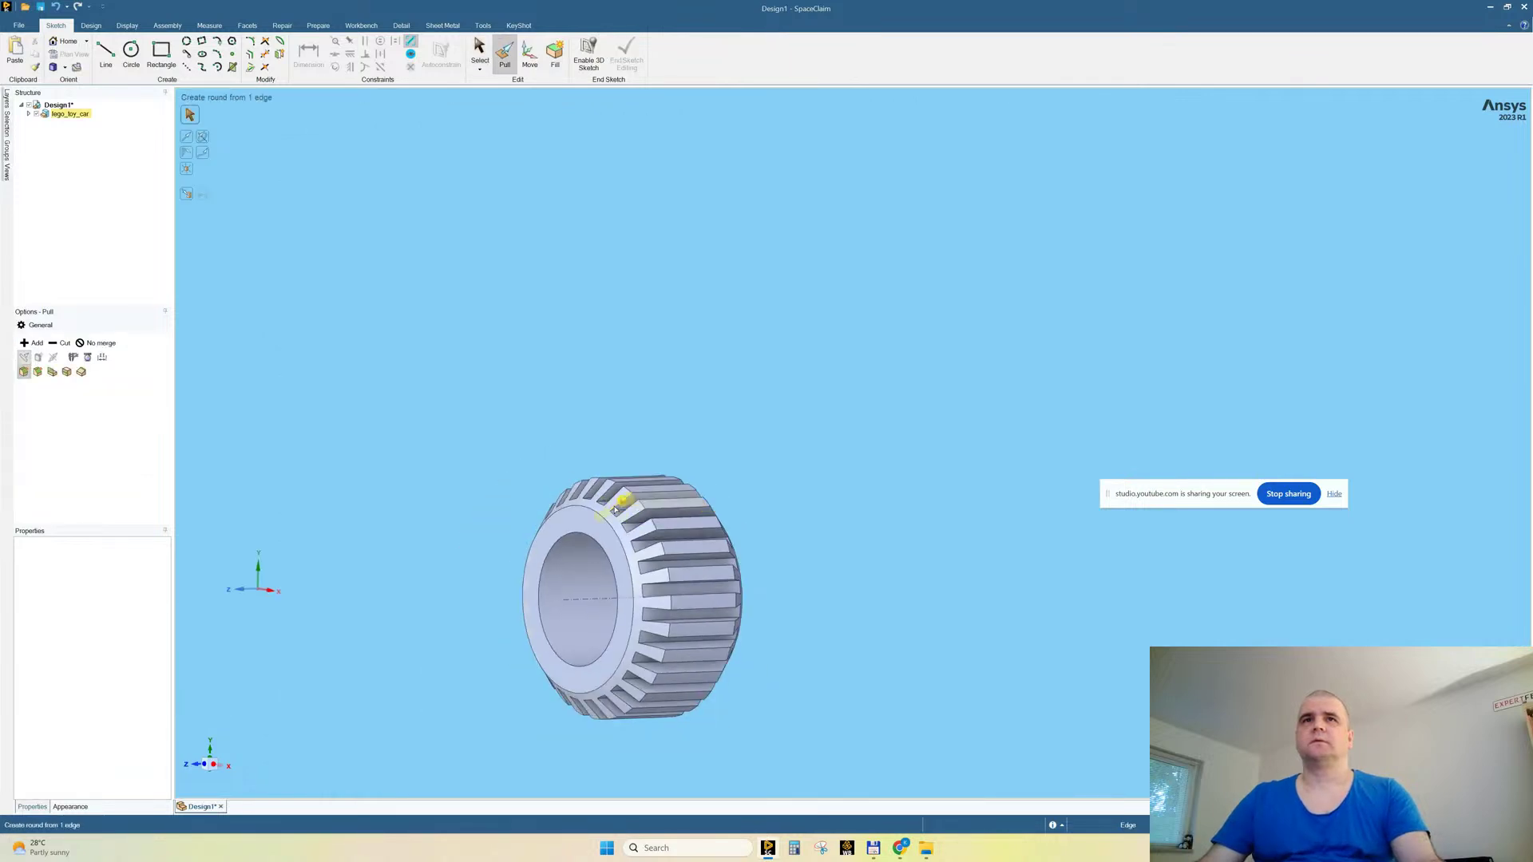
Step: Delete the conical chamfer faces on both sides of the isolated tire
{"action": "left_click", "coordinate": [616, 527]}
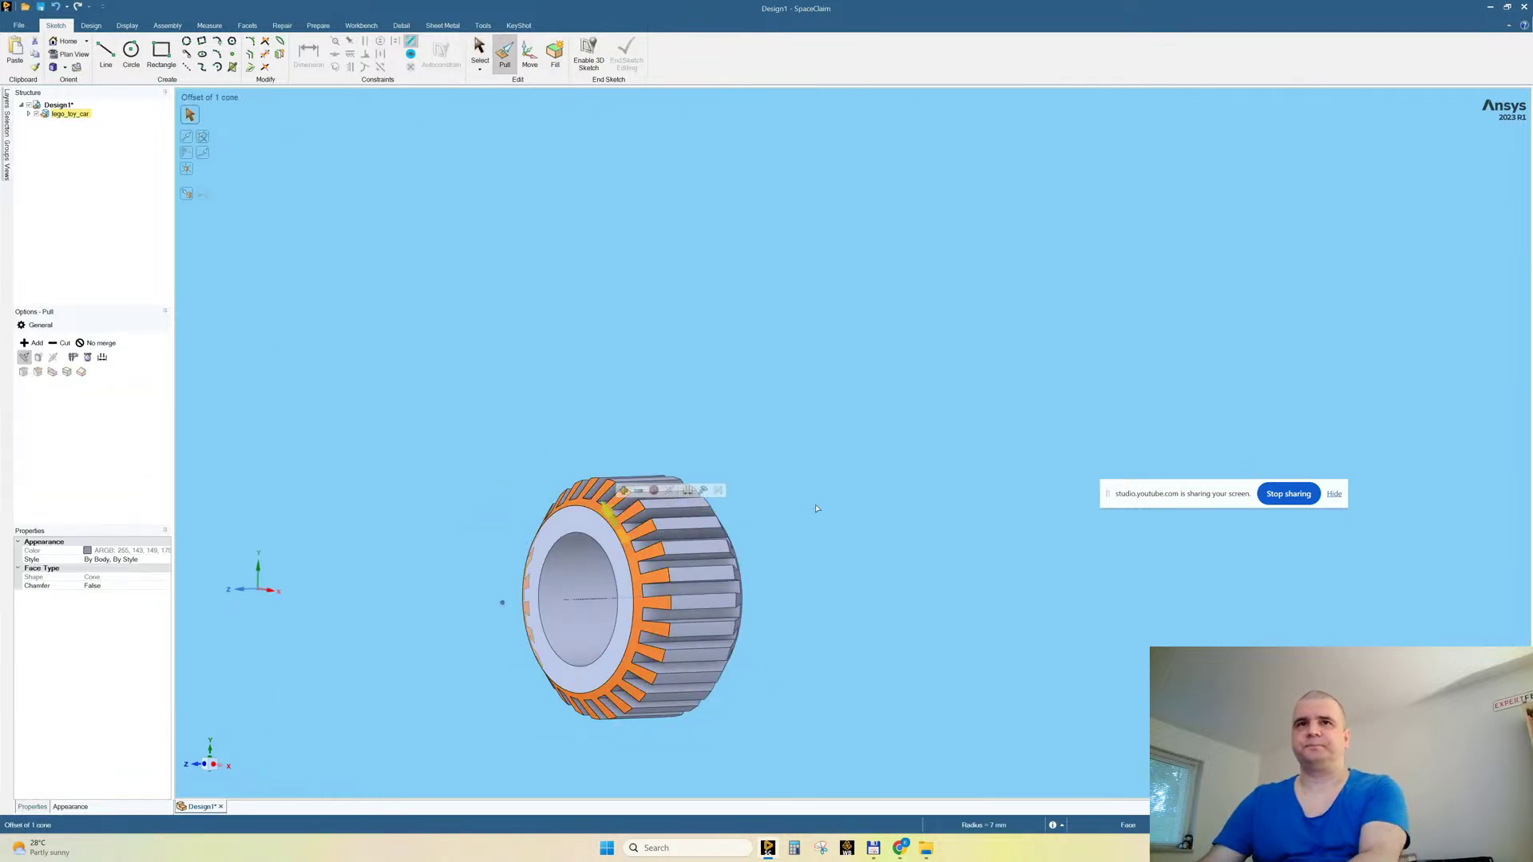
{"action": "key", "text": "Delete"}
{"action": "middle_click_drag", "start_coordinate": [821, 510], "coordinate": [713, 518]}
{"action": "left_click", "coordinate": [688, 521]}
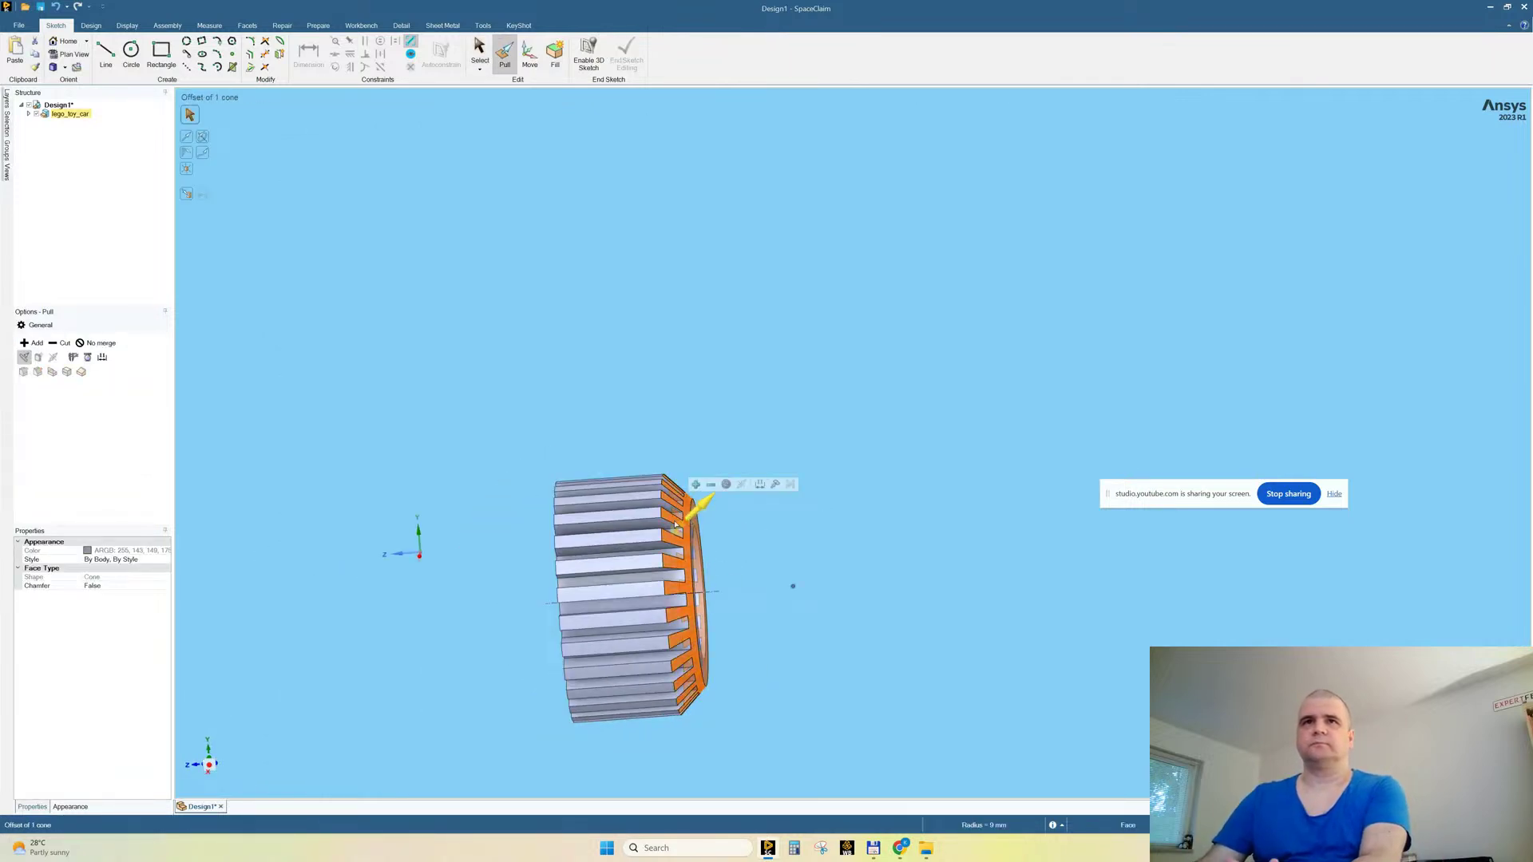
{"action": "key", "text": "Delete"}
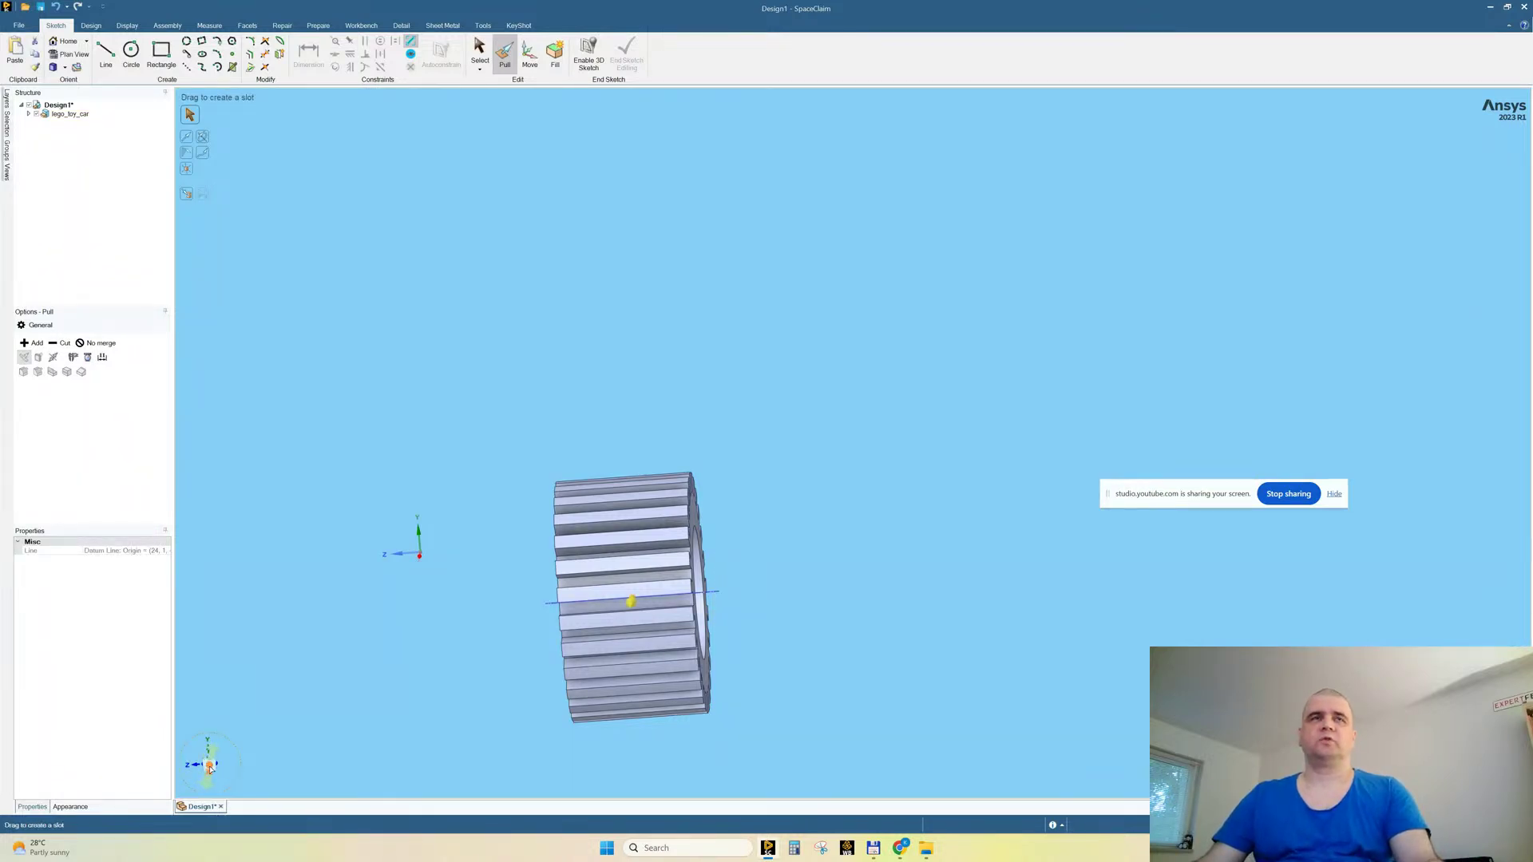
Step: Sketch a rectangle 10 mm wide and about 1.6 mm high over the tread's cross-section on a plane through the tire axis, and finish the sketch
{"action": "left_click", "coordinate": [91, 25]}
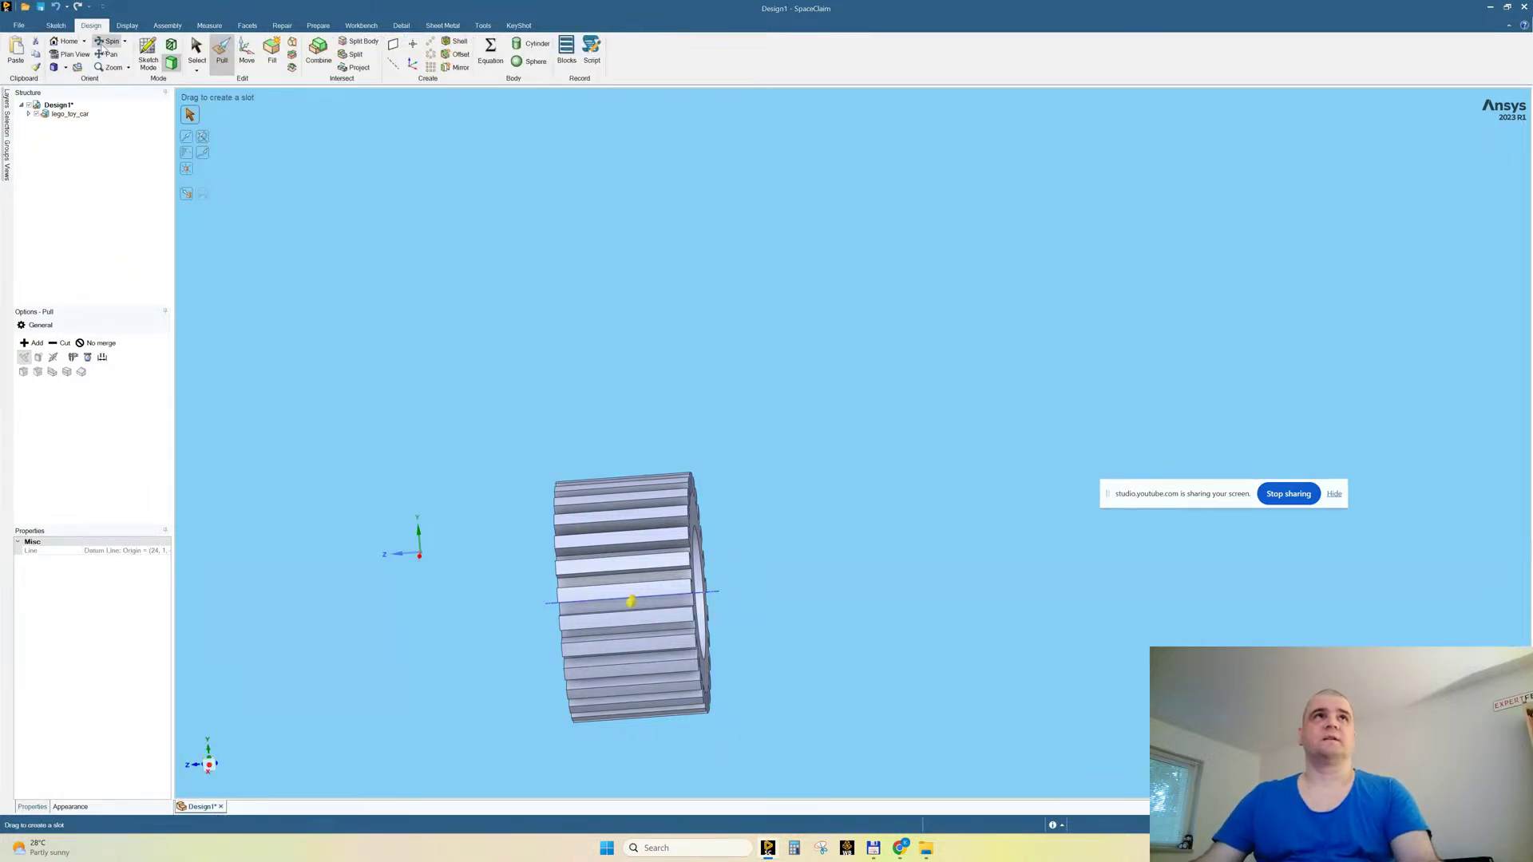
{"action": "left_click", "coordinate": [148, 54]}
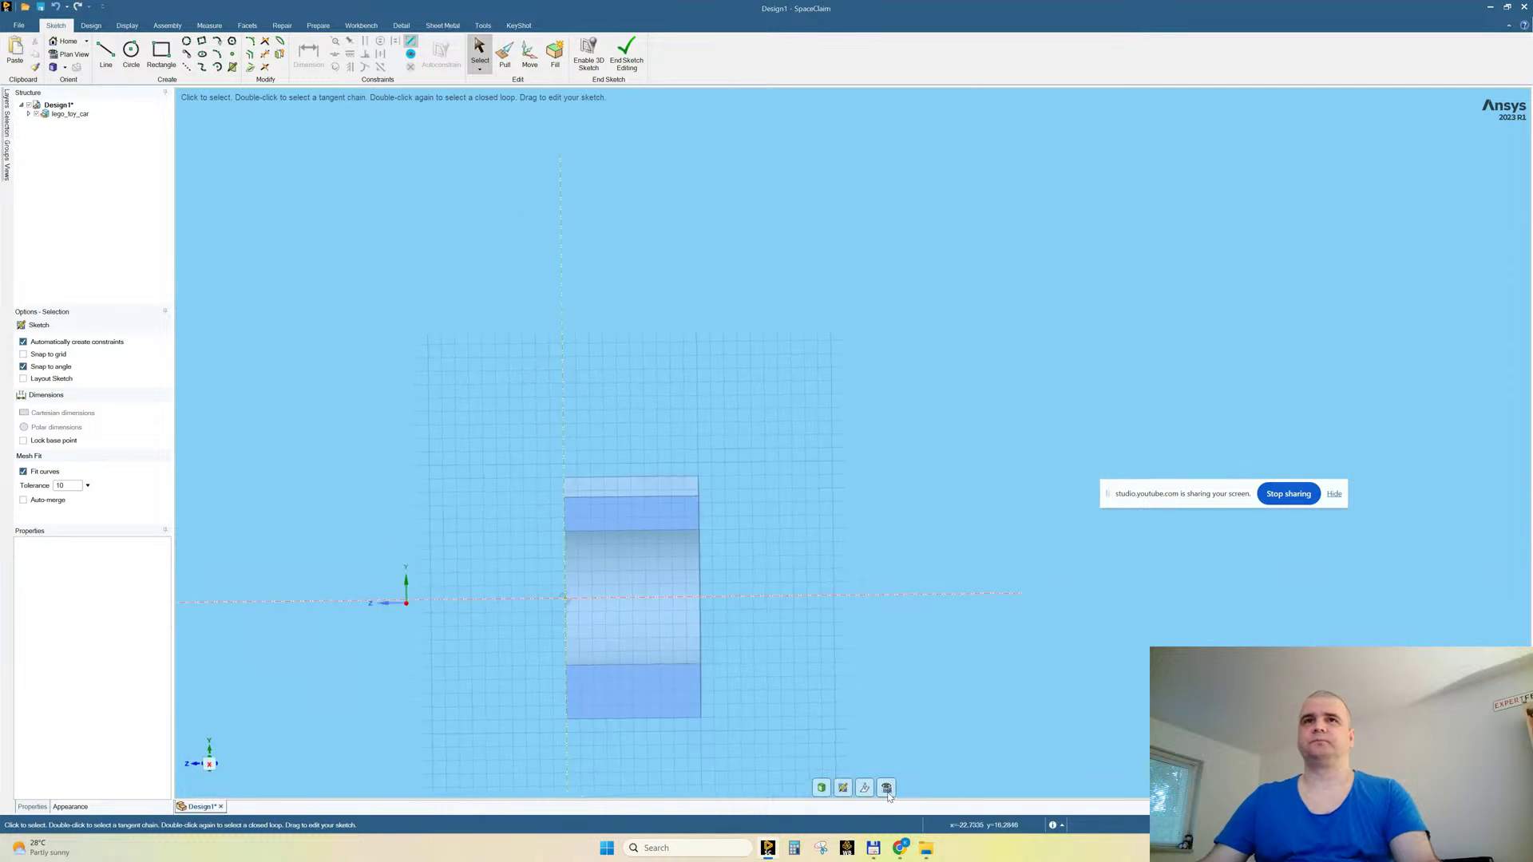
{"action": "scroll", "coordinate": [628, 481], "scroll_direction": "up", "scroll_amount": 5}
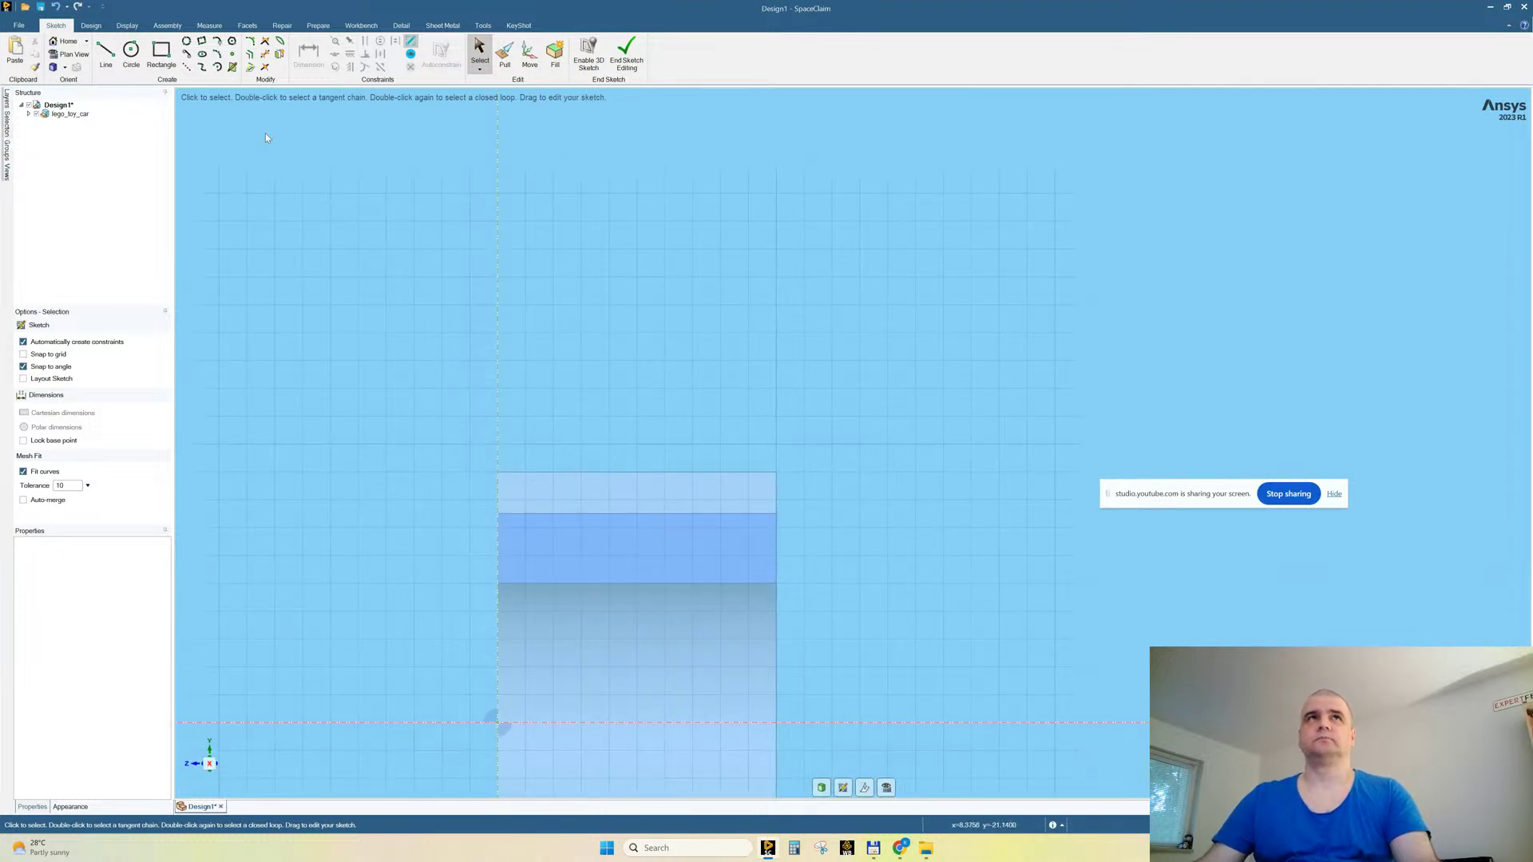
{"action": "left_click", "coordinate": [161, 54]}
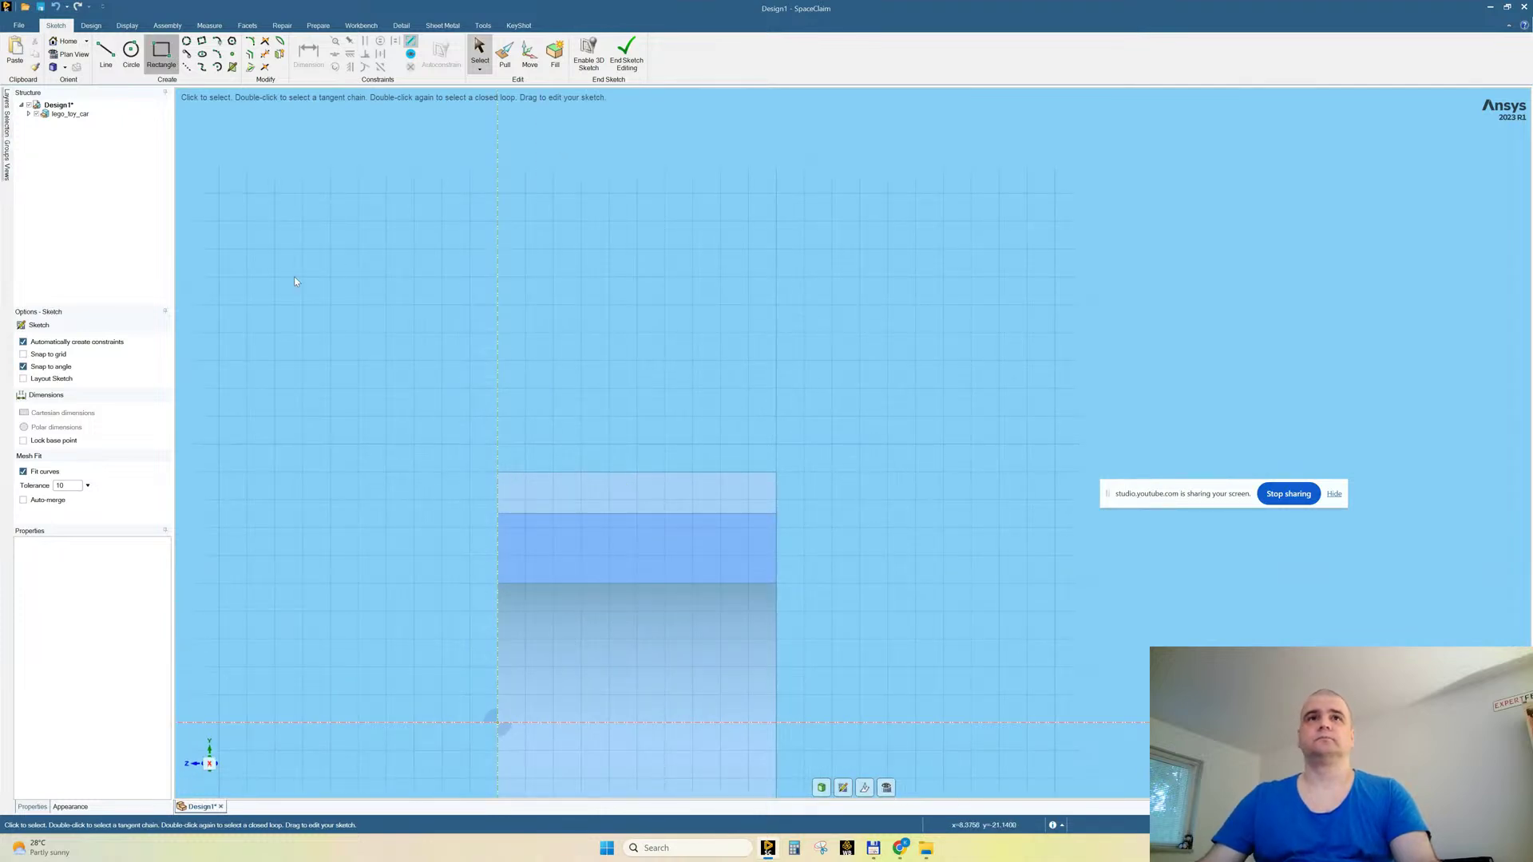
{"action": "left_click", "coordinate": [498, 513]}
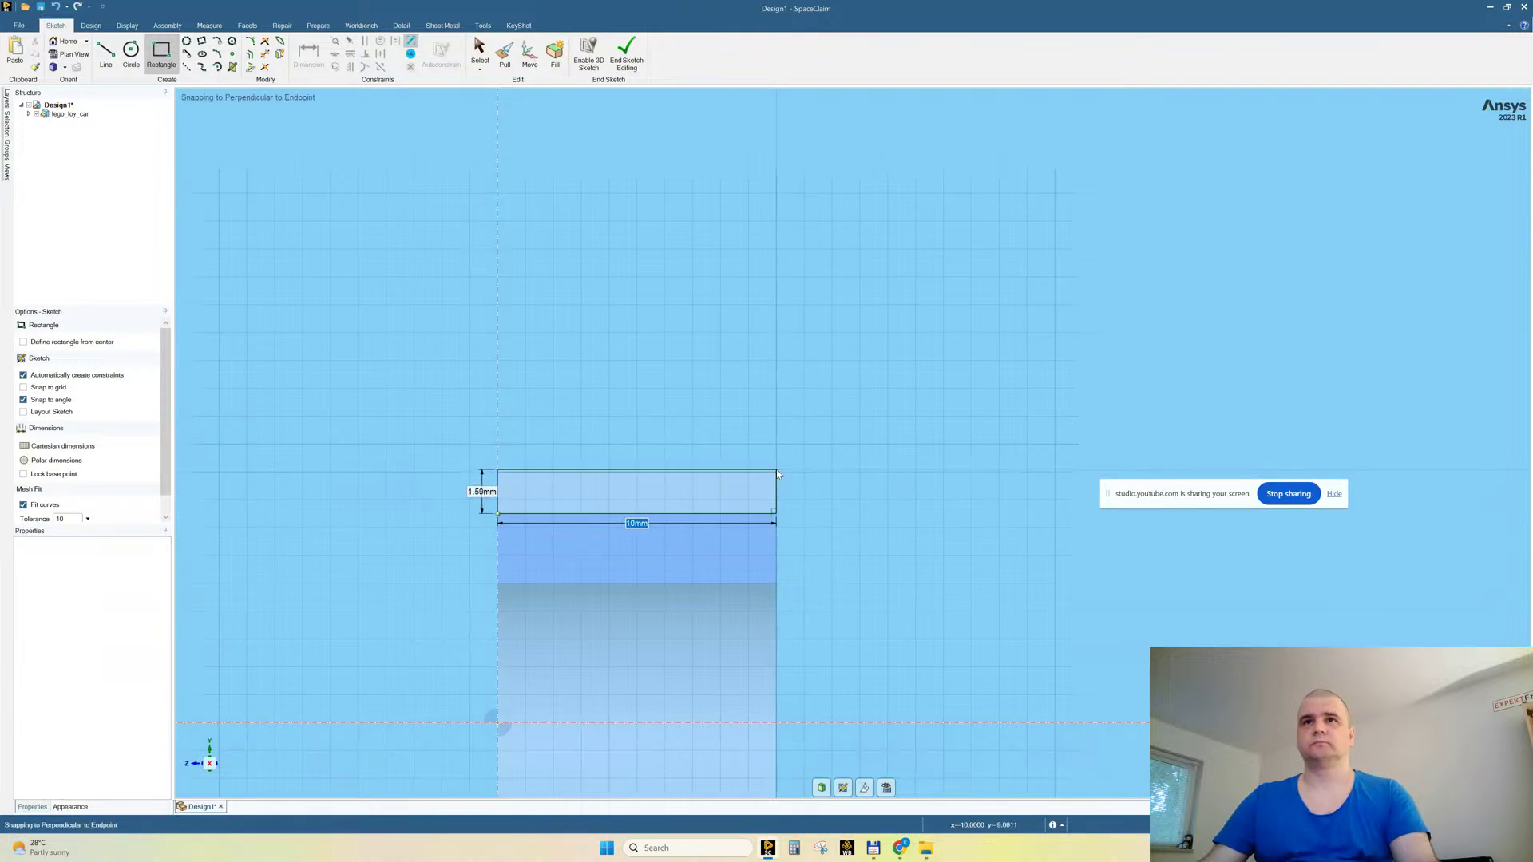
{"action": "left_click", "coordinate": [776, 468]}
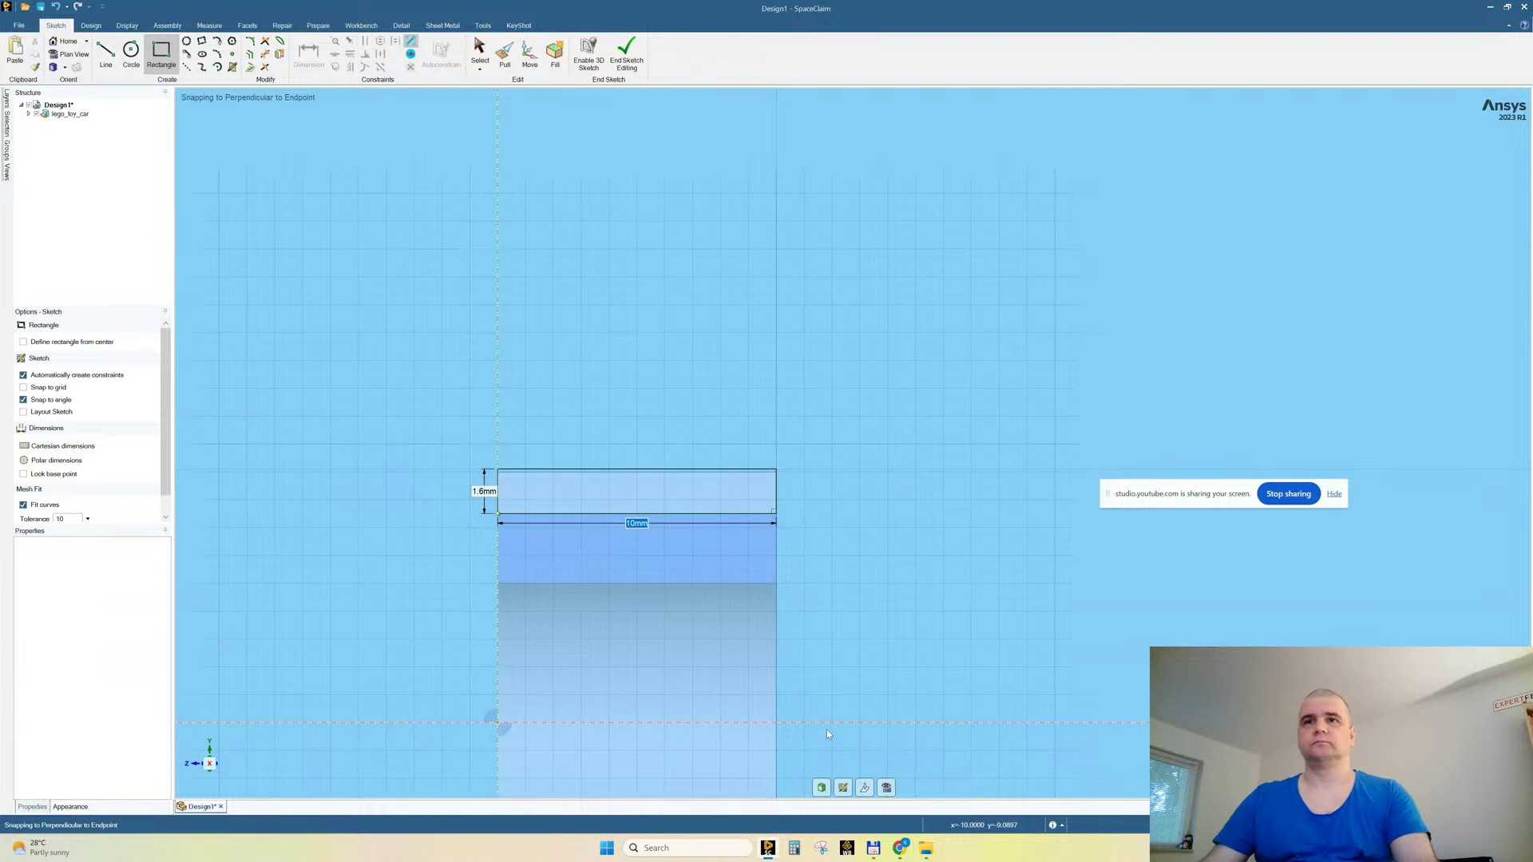
{"action": "left_click", "coordinate": [821, 788]}
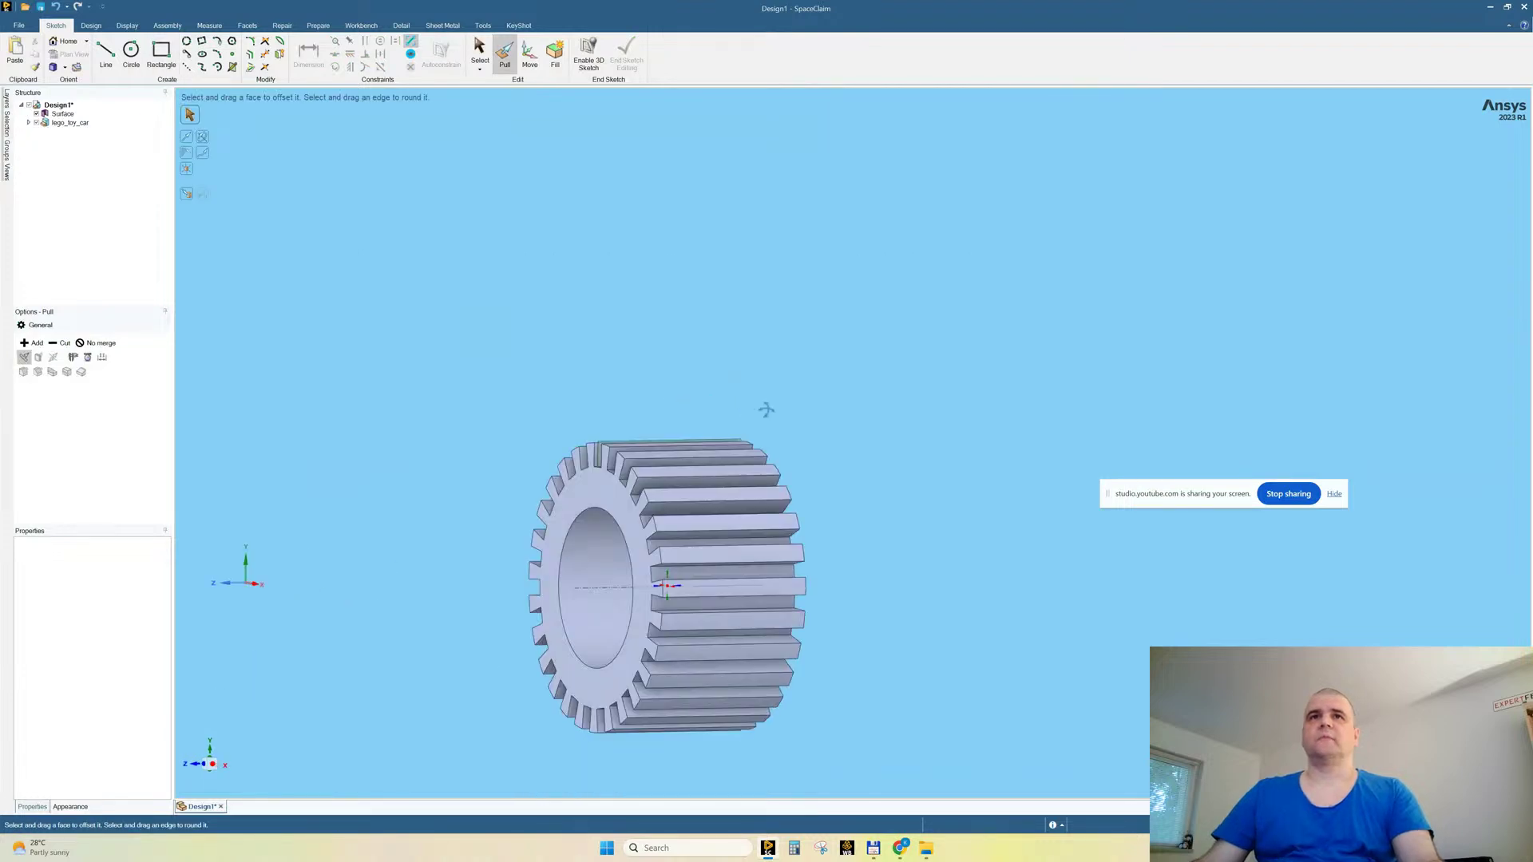
Step: Revolve the rectangular surface 360° around the tire's axis into a solid ring covering the tread
{"action": "scroll", "coordinate": [765, 410], "scroll_direction": "up", "scroll_amount": 5}
{"action": "left_click", "coordinate": [787, 451]}
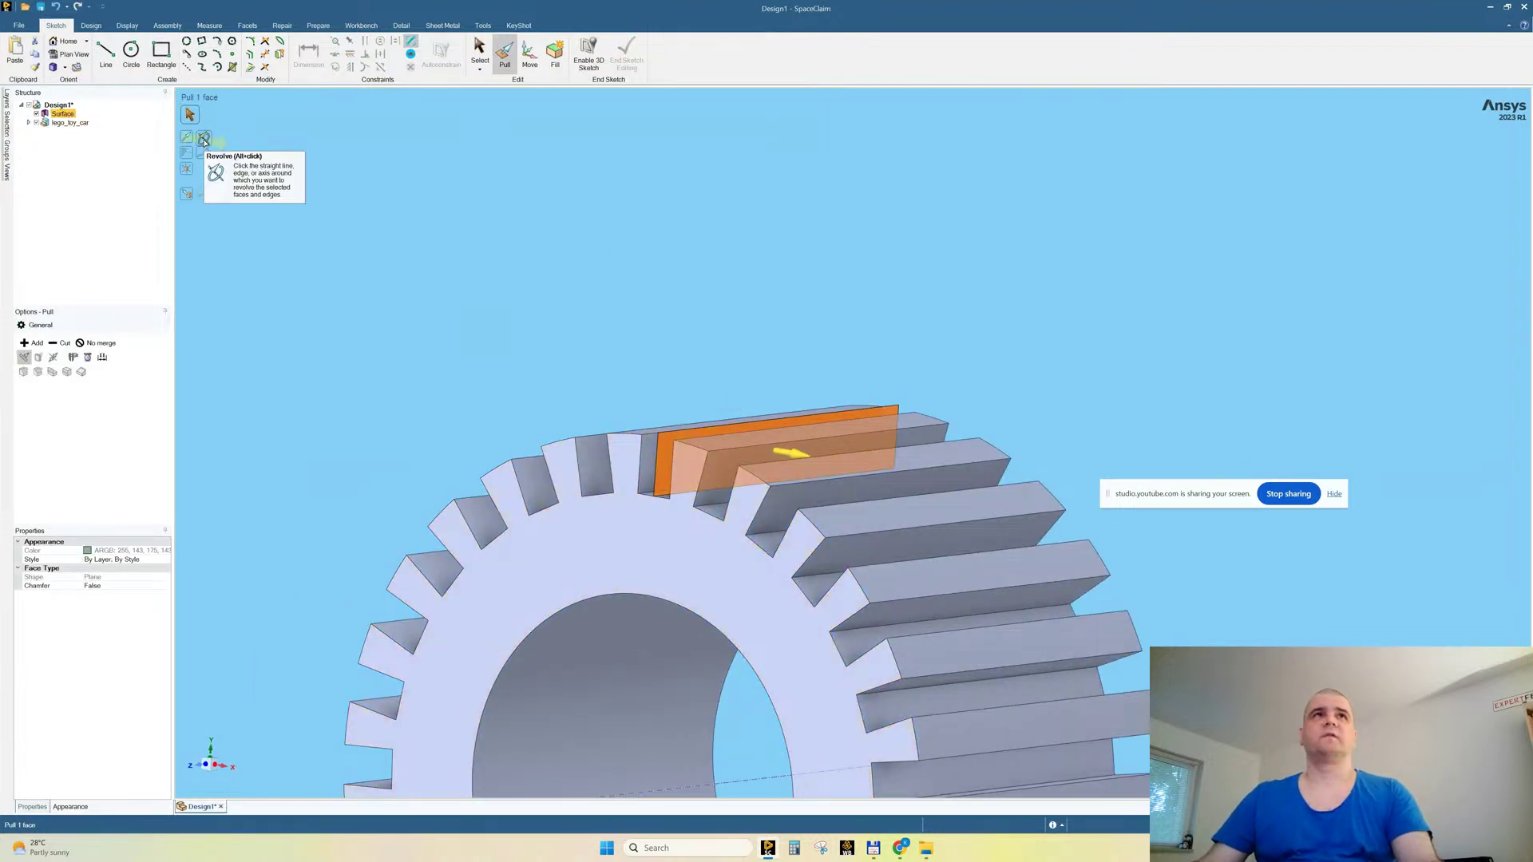
{"action": "left_click", "coordinate": [204, 139]}
{"action": "scroll", "coordinate": [702, 309], "scroll_direction": "down", "scroll_amount": 3}
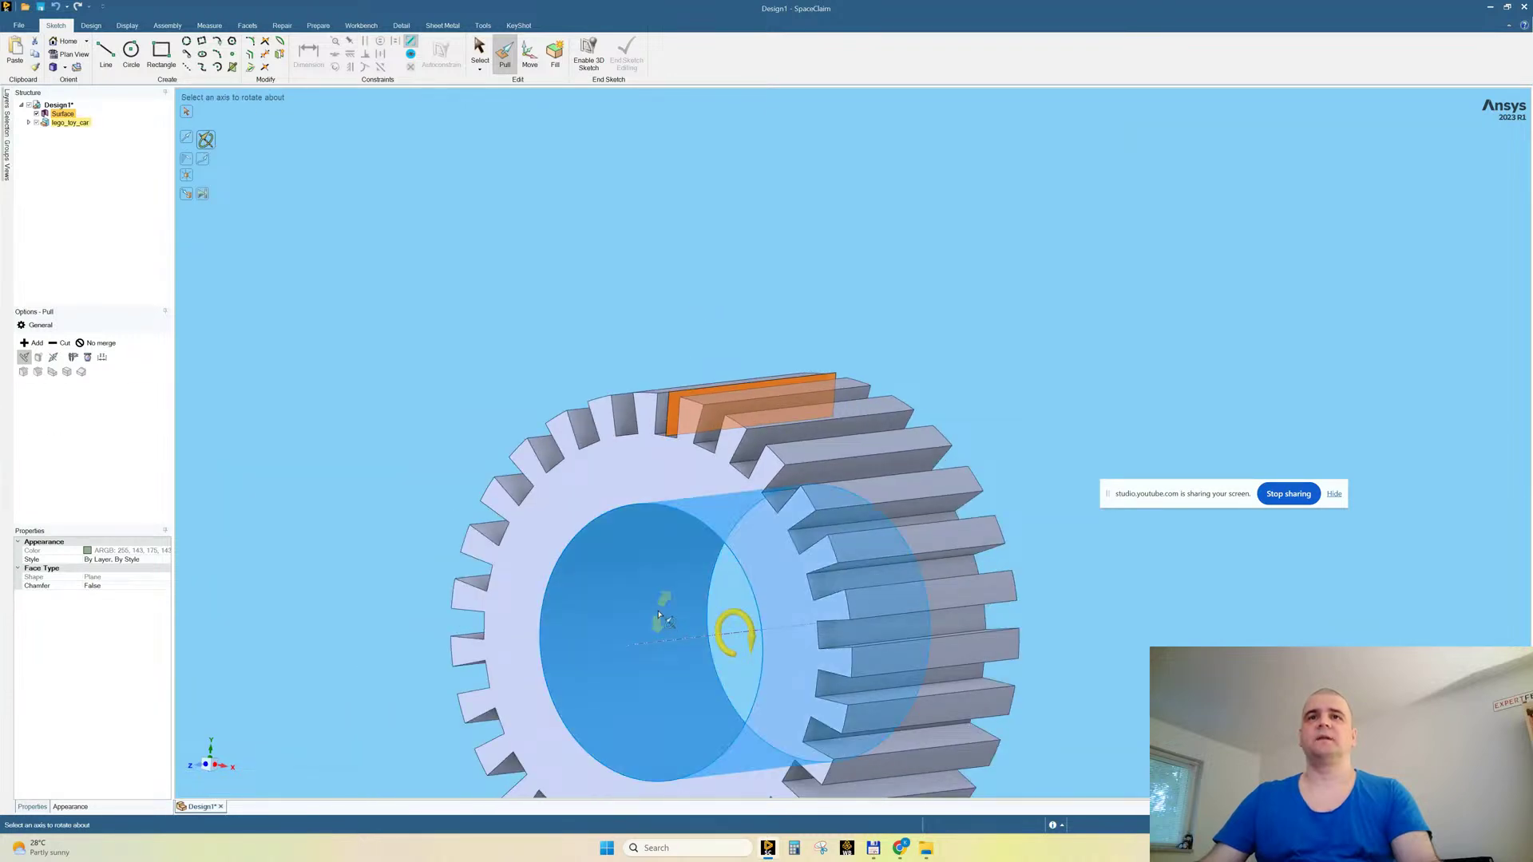
{"action": "left_click", "coordinate": [667, 643]}
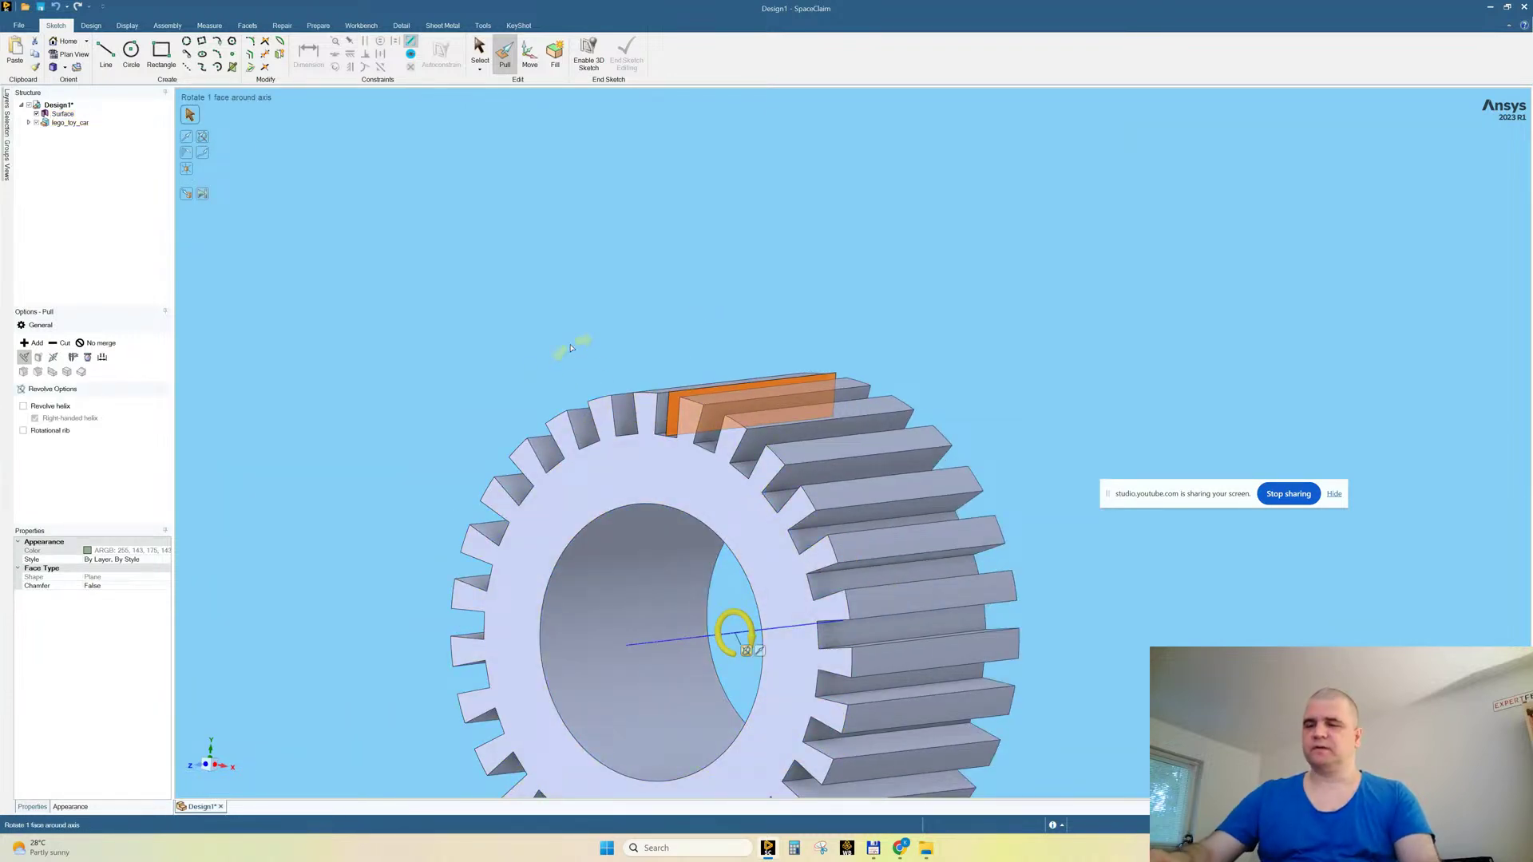
{"action": "type", "text": "360"}
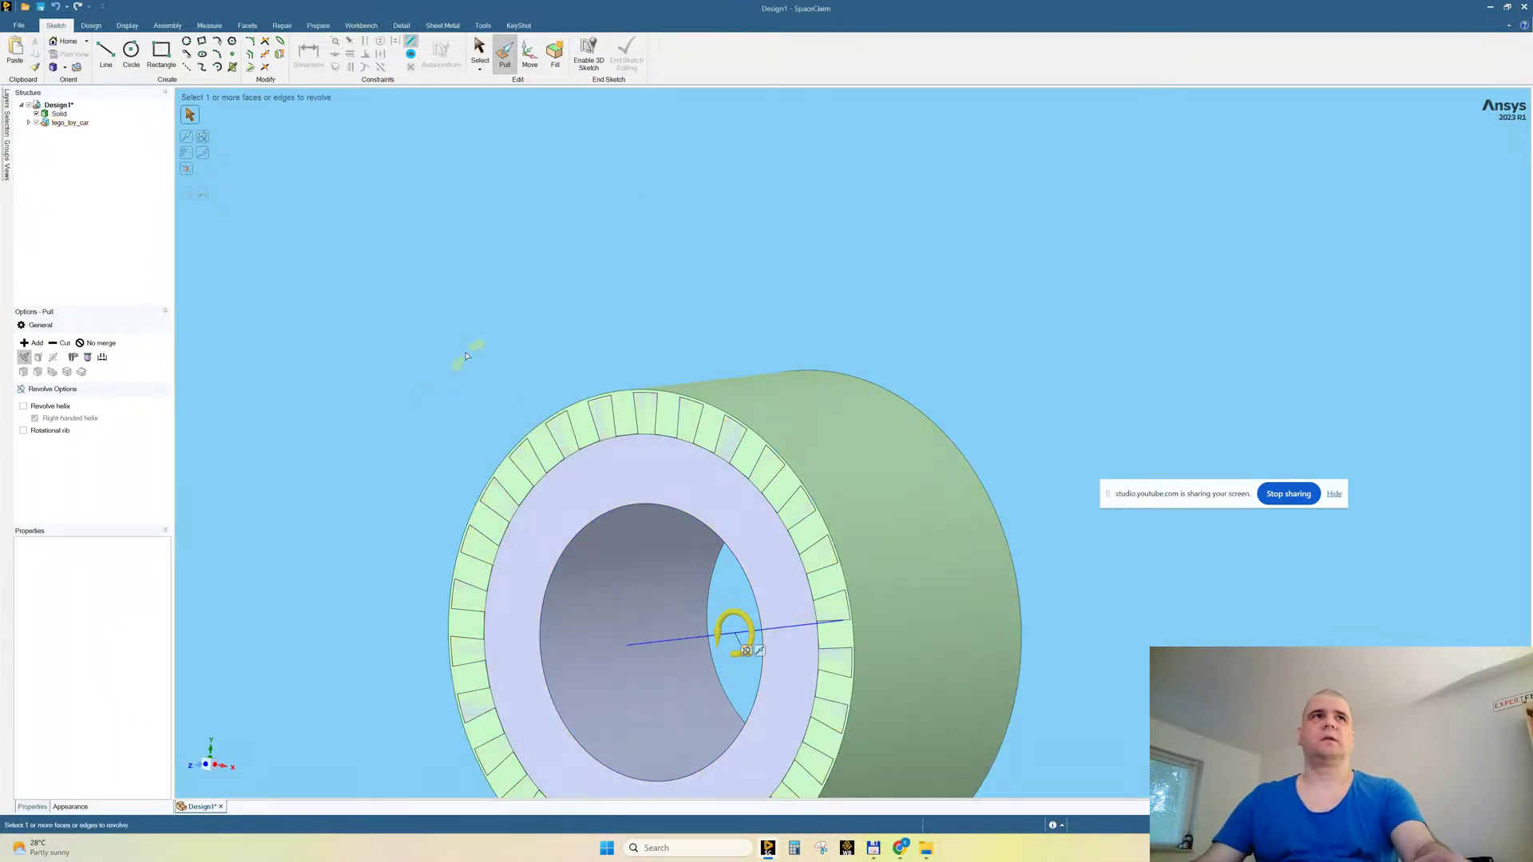
{"action": "key", "text": "Escape"}
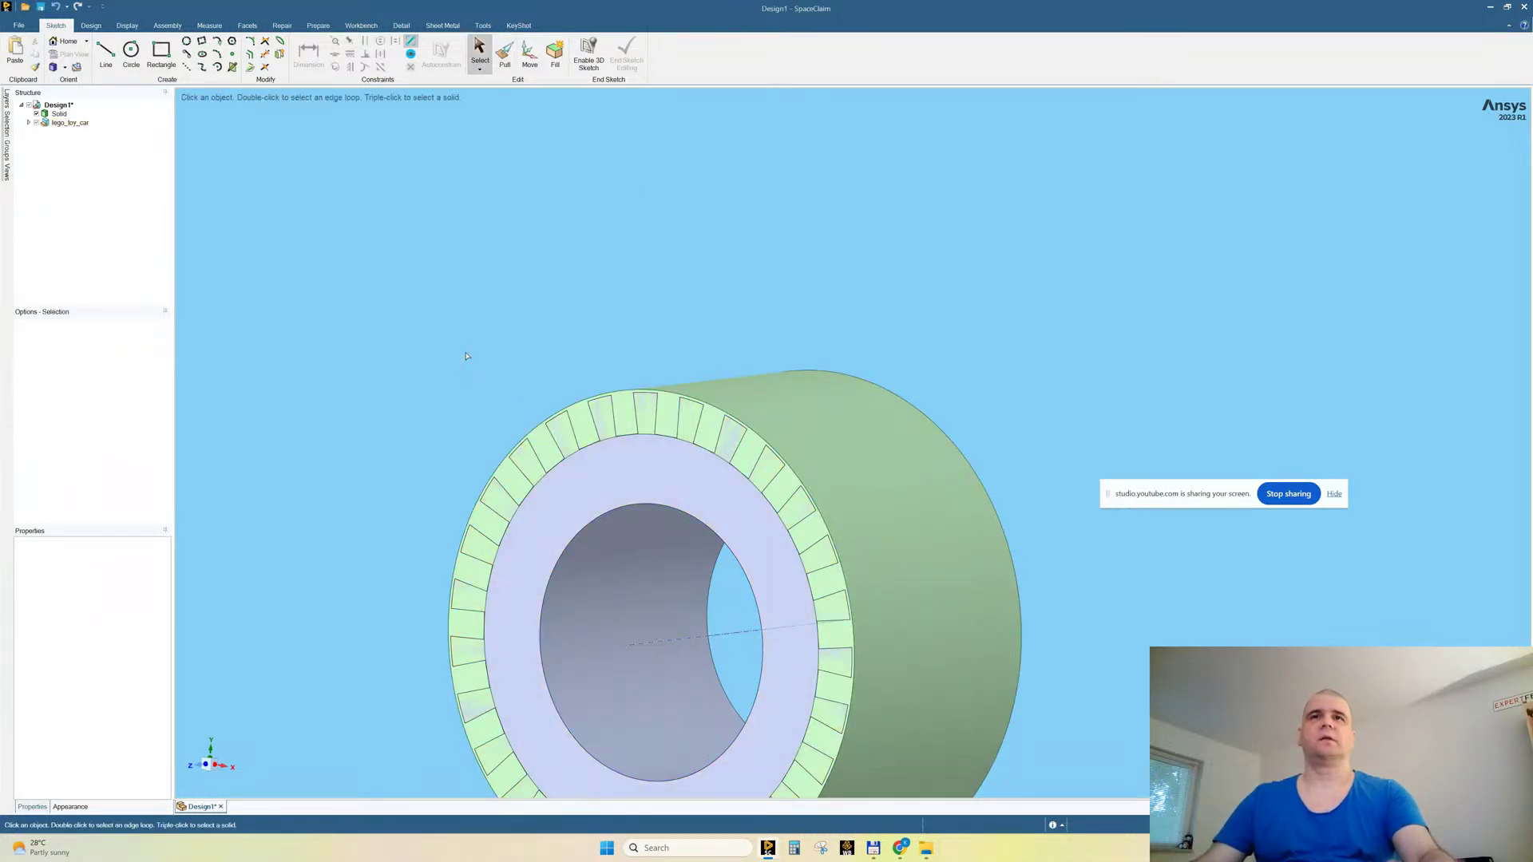
Step: Combine the revolved ring with the treaded tire into one solid body
{"action": "left_click", "coordinate": [91, 26]}
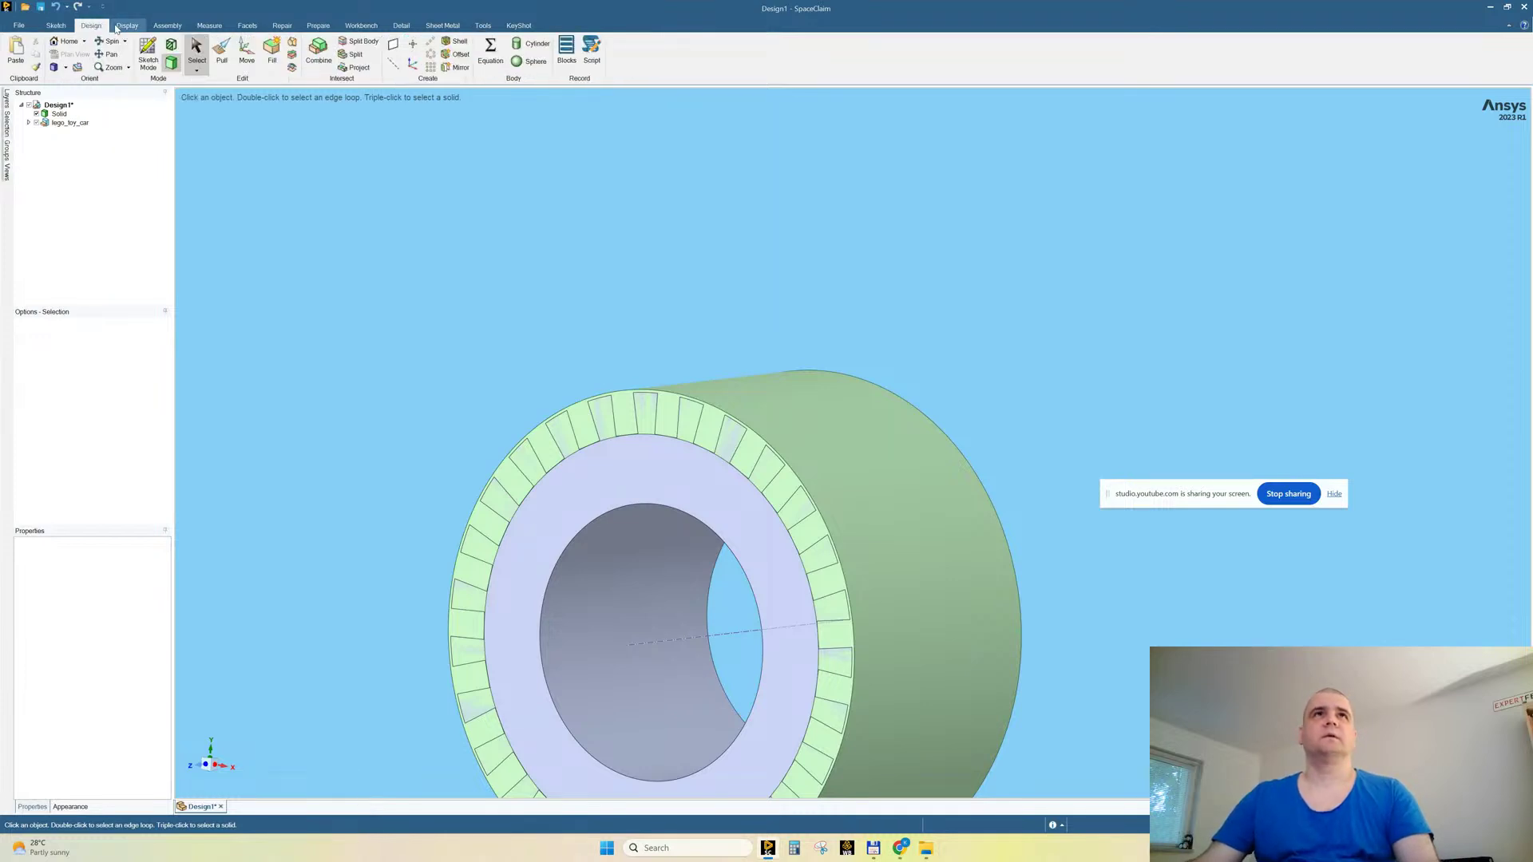
{"action": "left_click", "coordinate": [319, 53]}
{"action": "left_click", "coordinate": [669, 411]}
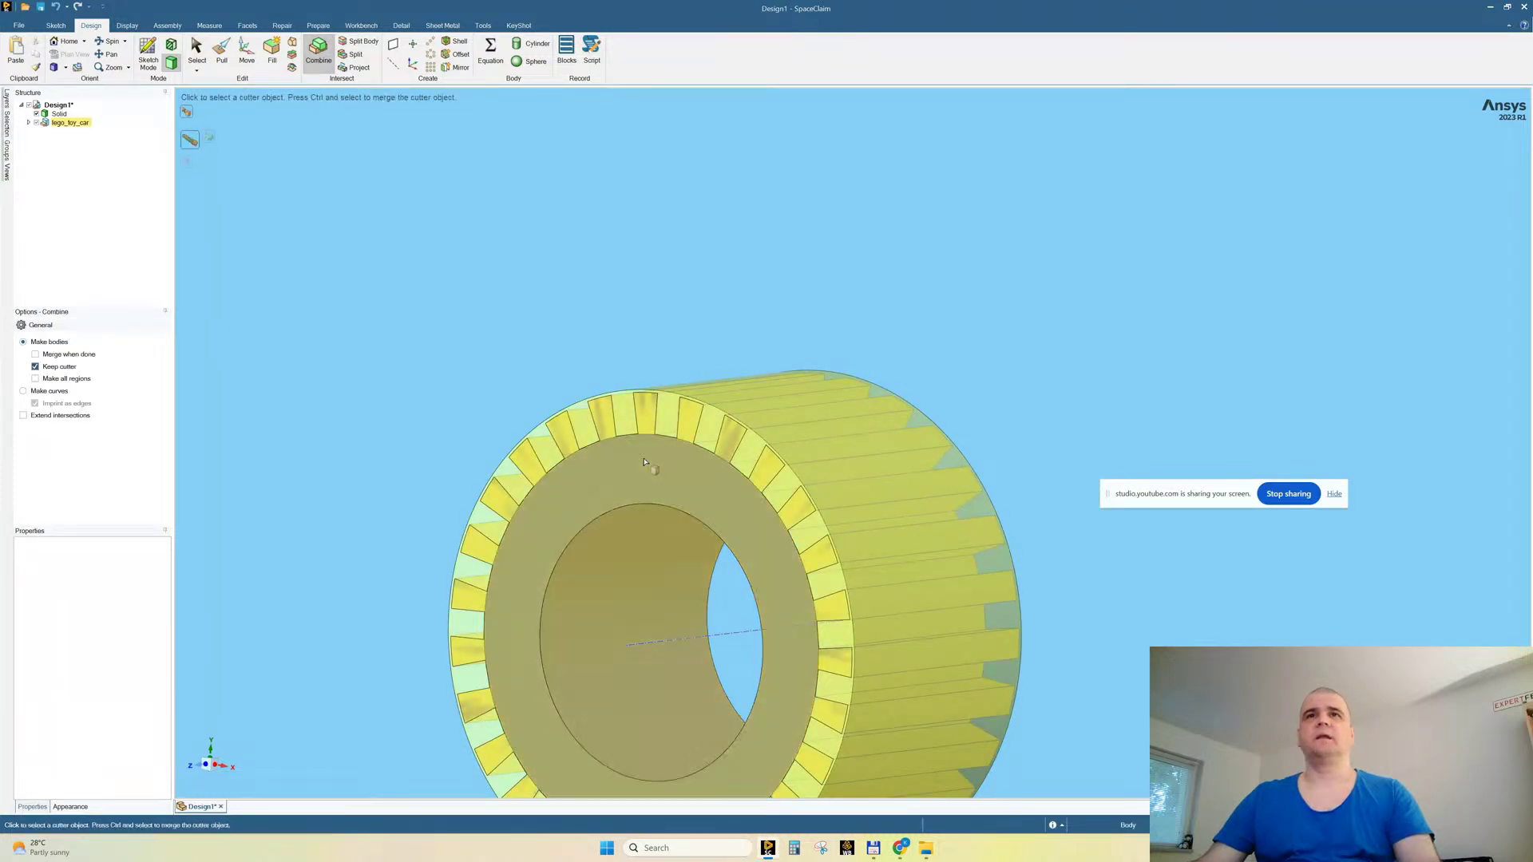
{"action": "left_click", "coordinate": [671, 409]}
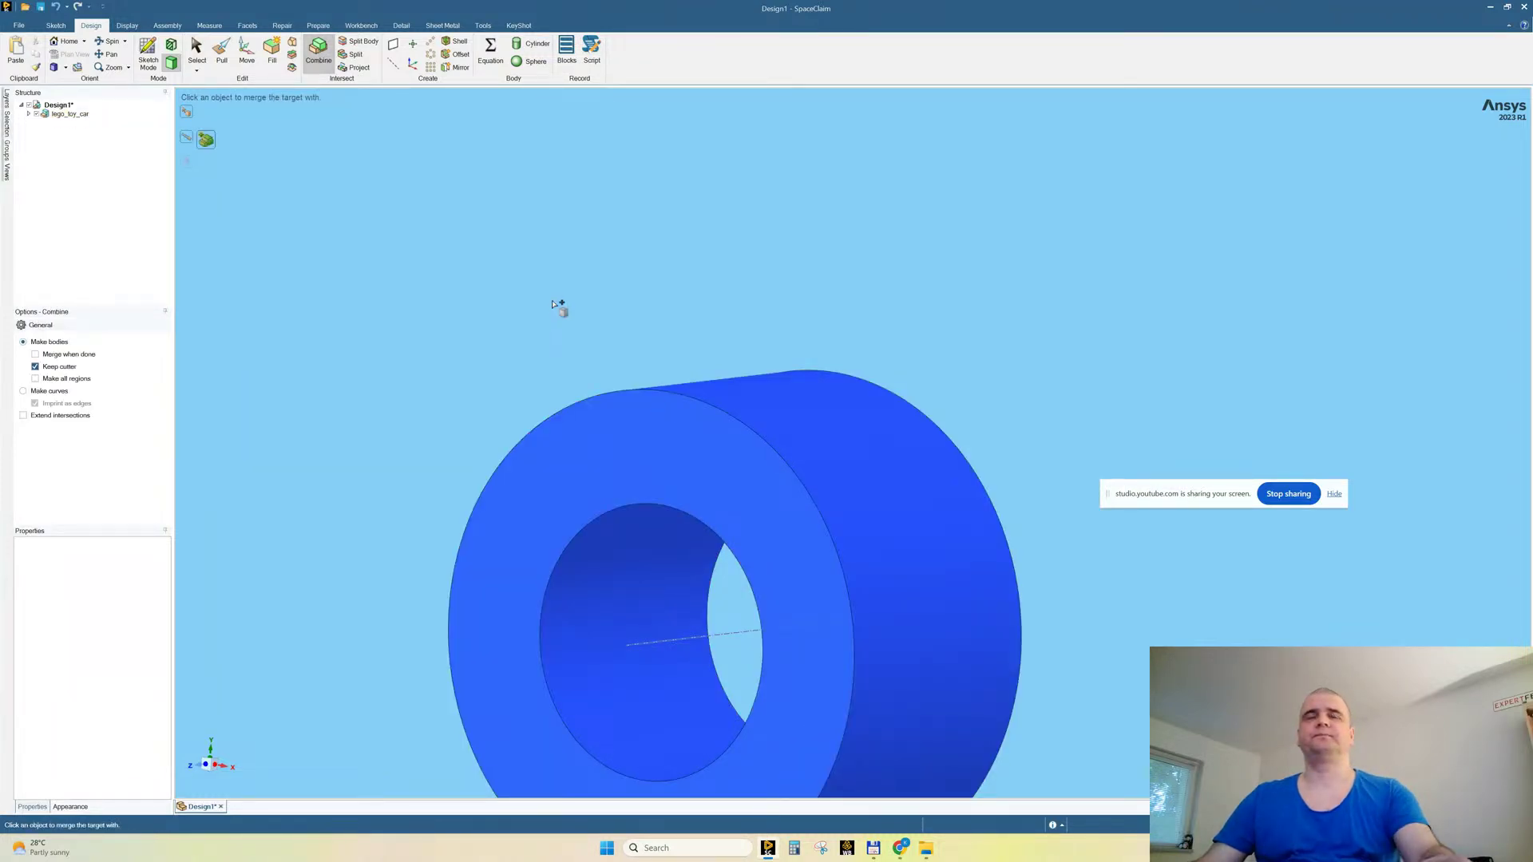
{"action": "key", "text": "Escape"}
Step: Chamfer both outer circular edges of the smooth tire with a 1.1 mm setback
{"action": "middle_click_drag", "start_coordinate": [592, 296], "coordinate": [598, 344]}
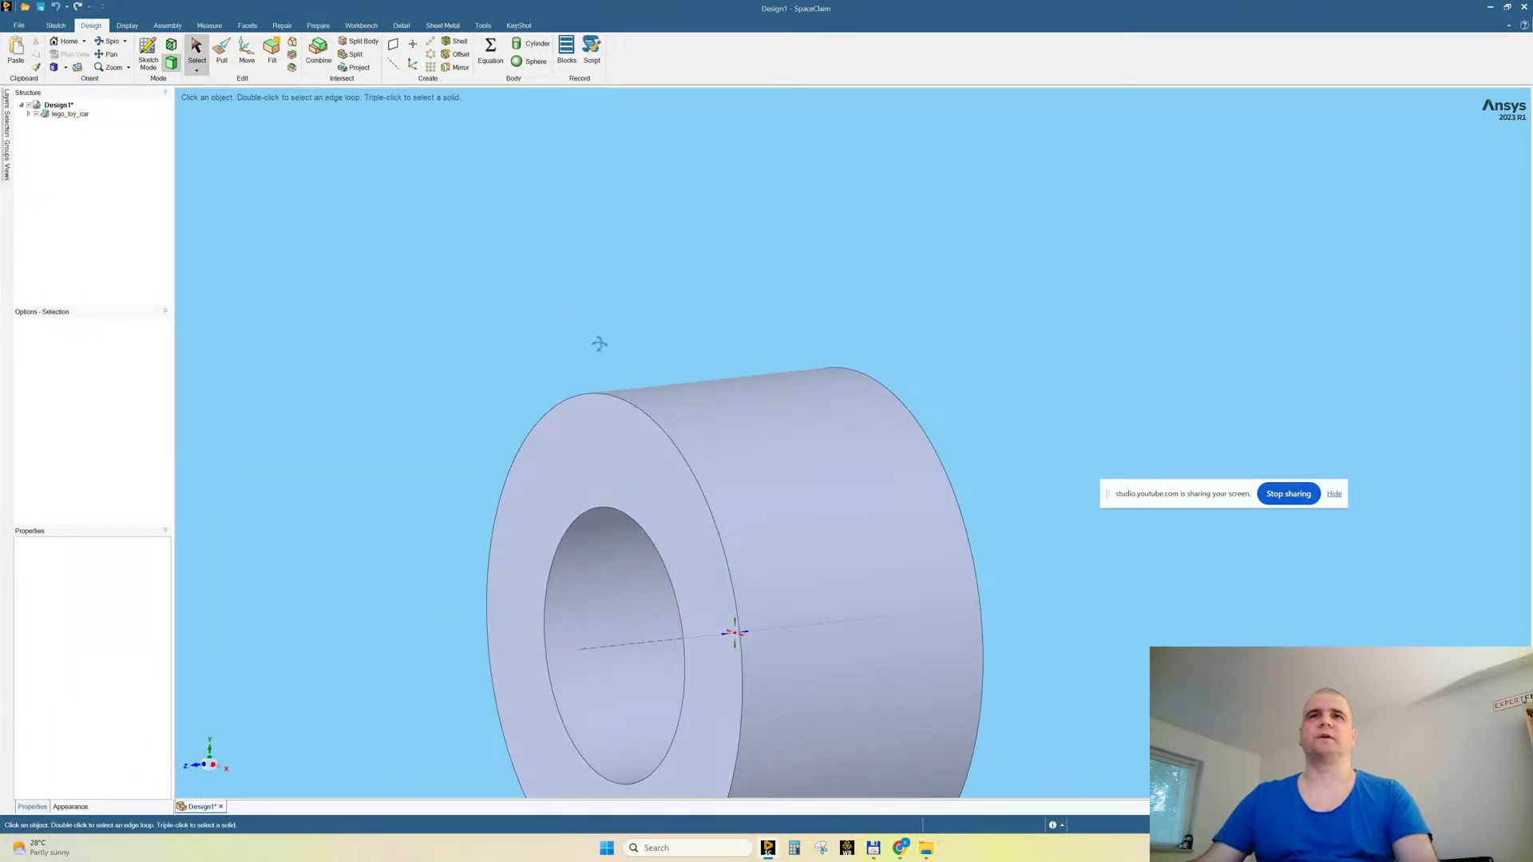
{"action": "left_click", "coordinate": [618, 400]}
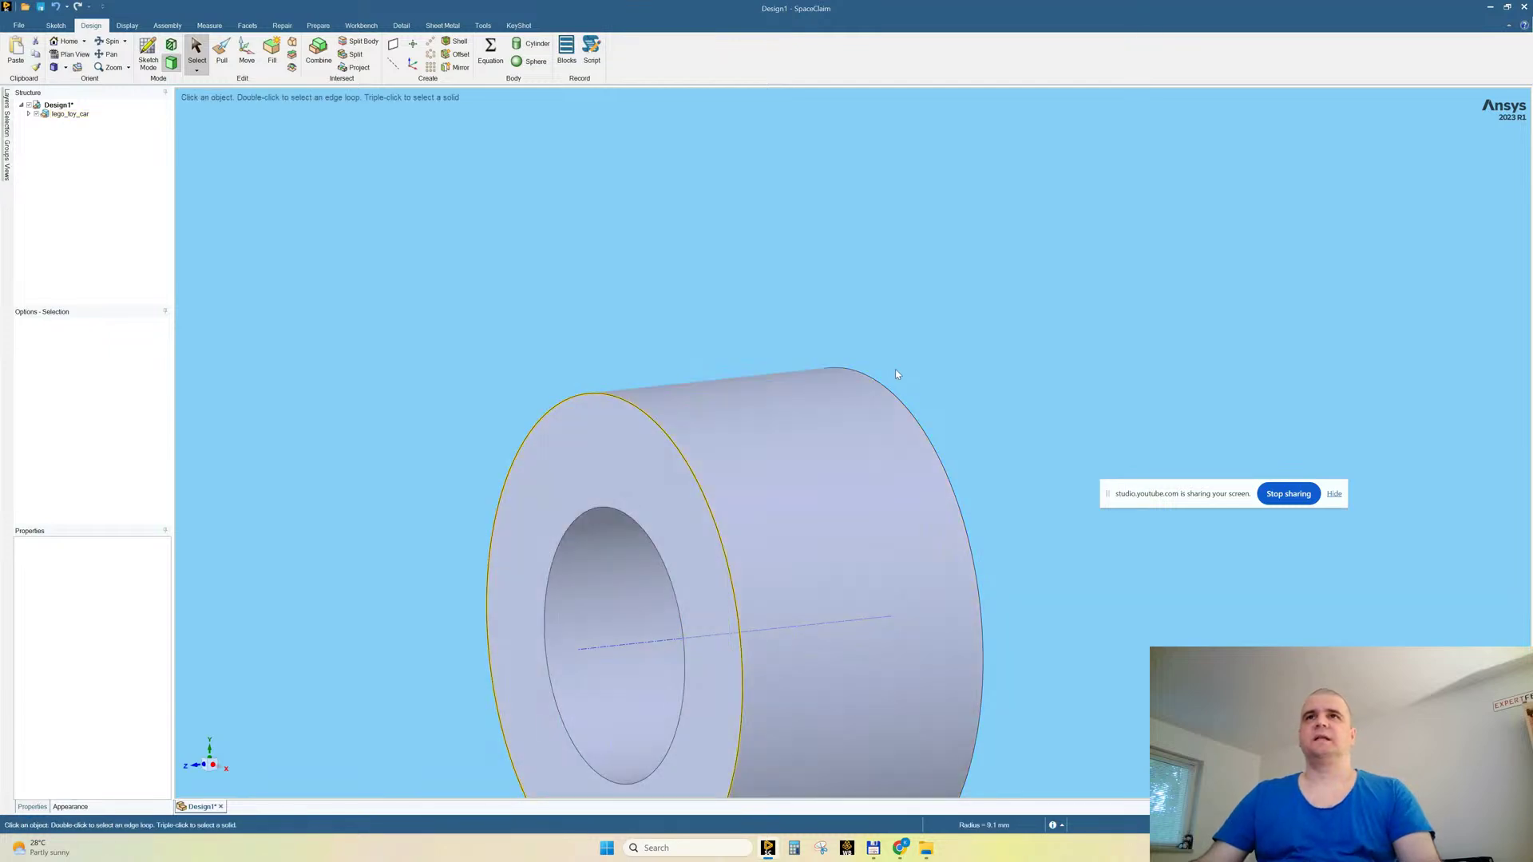
{"action": "left_click", "coordinate": [883, 382], "text": "ctrl"}
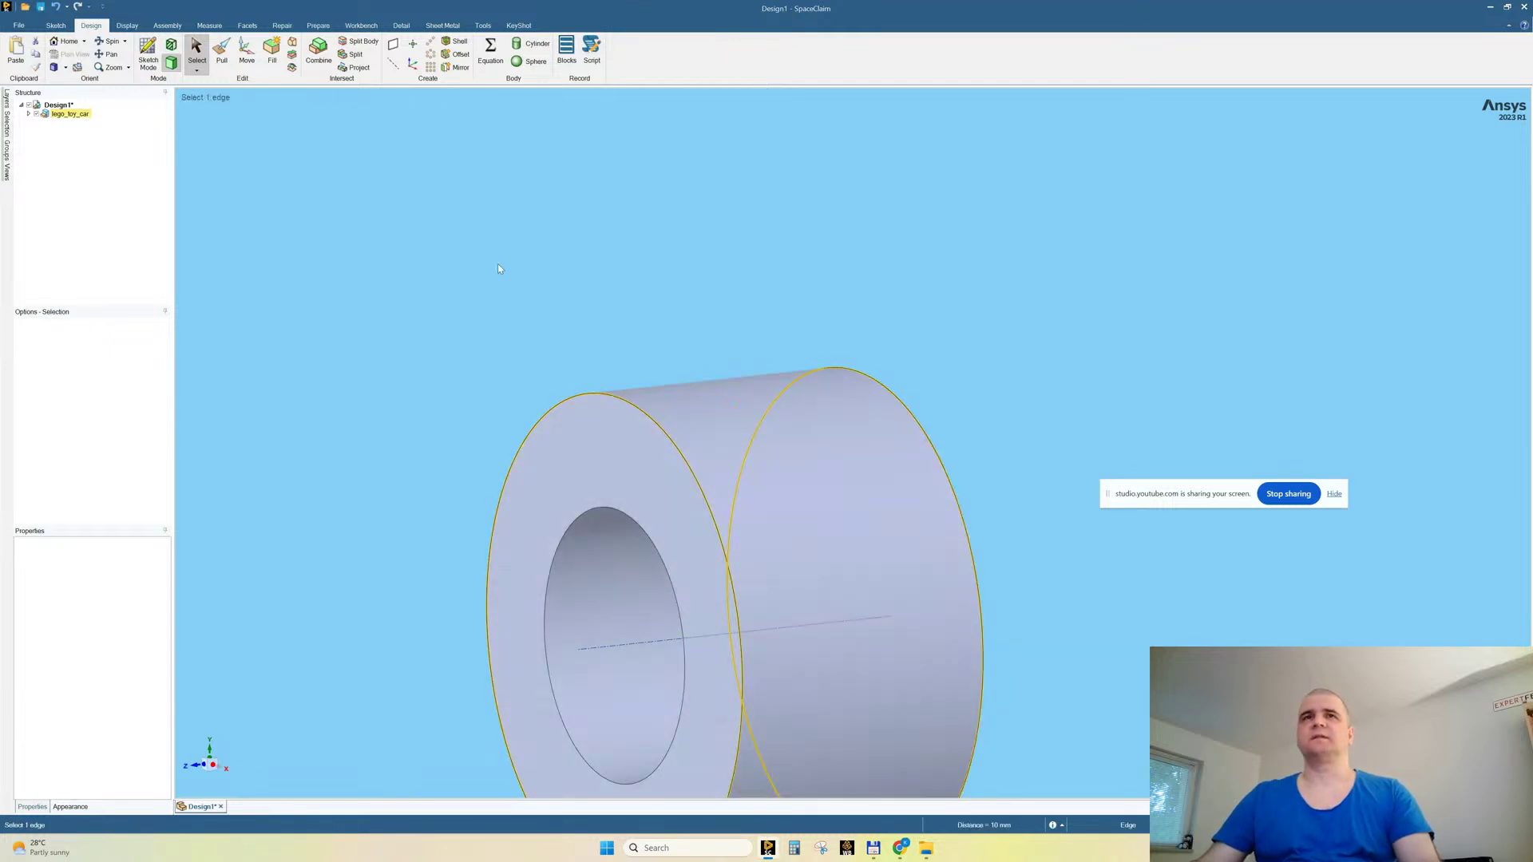
{"action": "left_click", "coordinate": [224, 56]}
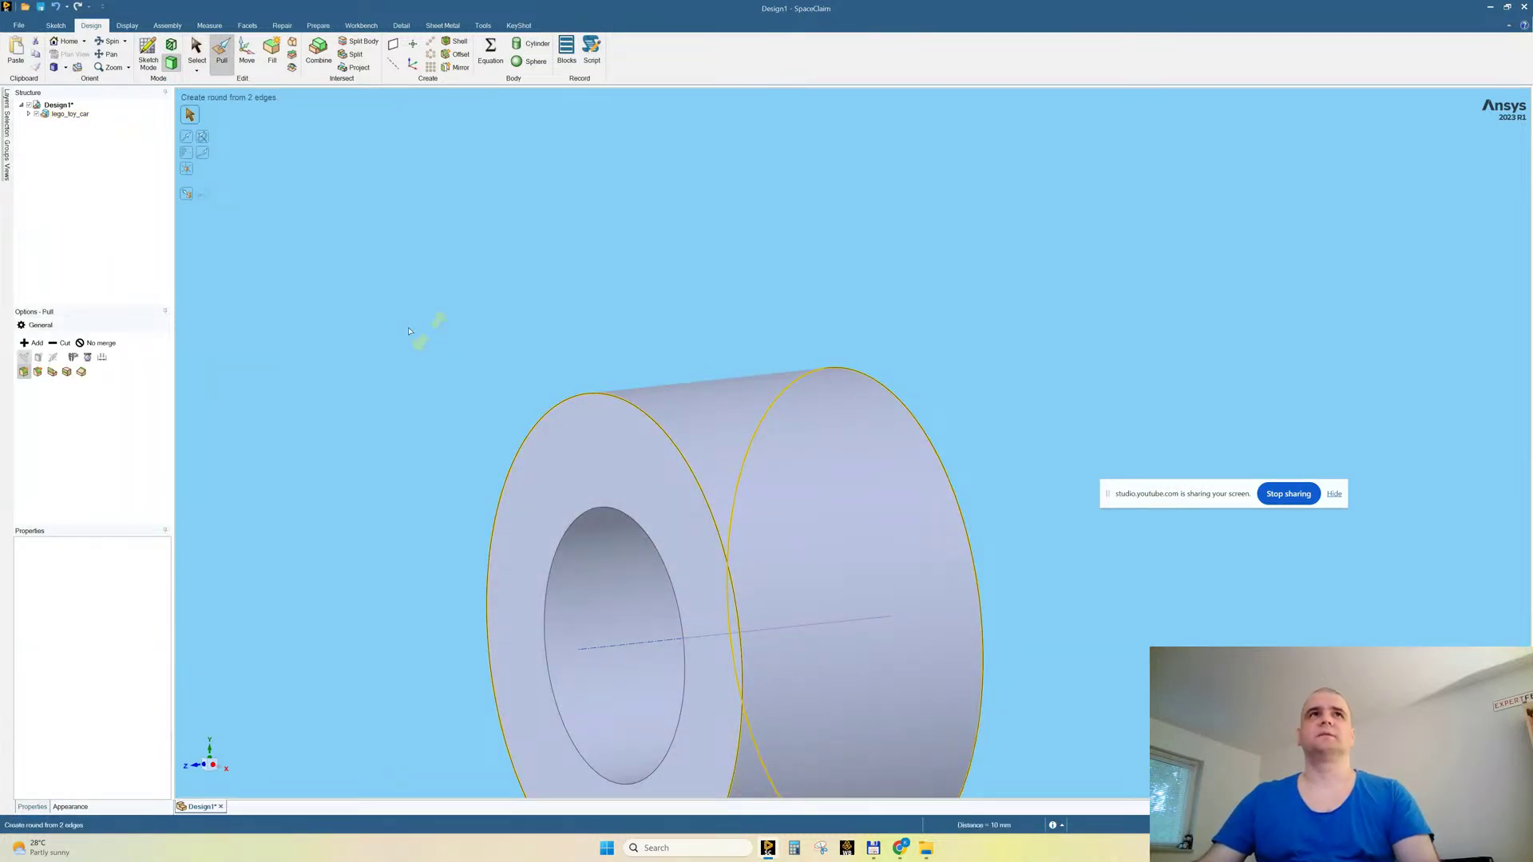
{"action": "left_click", "coordinate": [38, 372]}
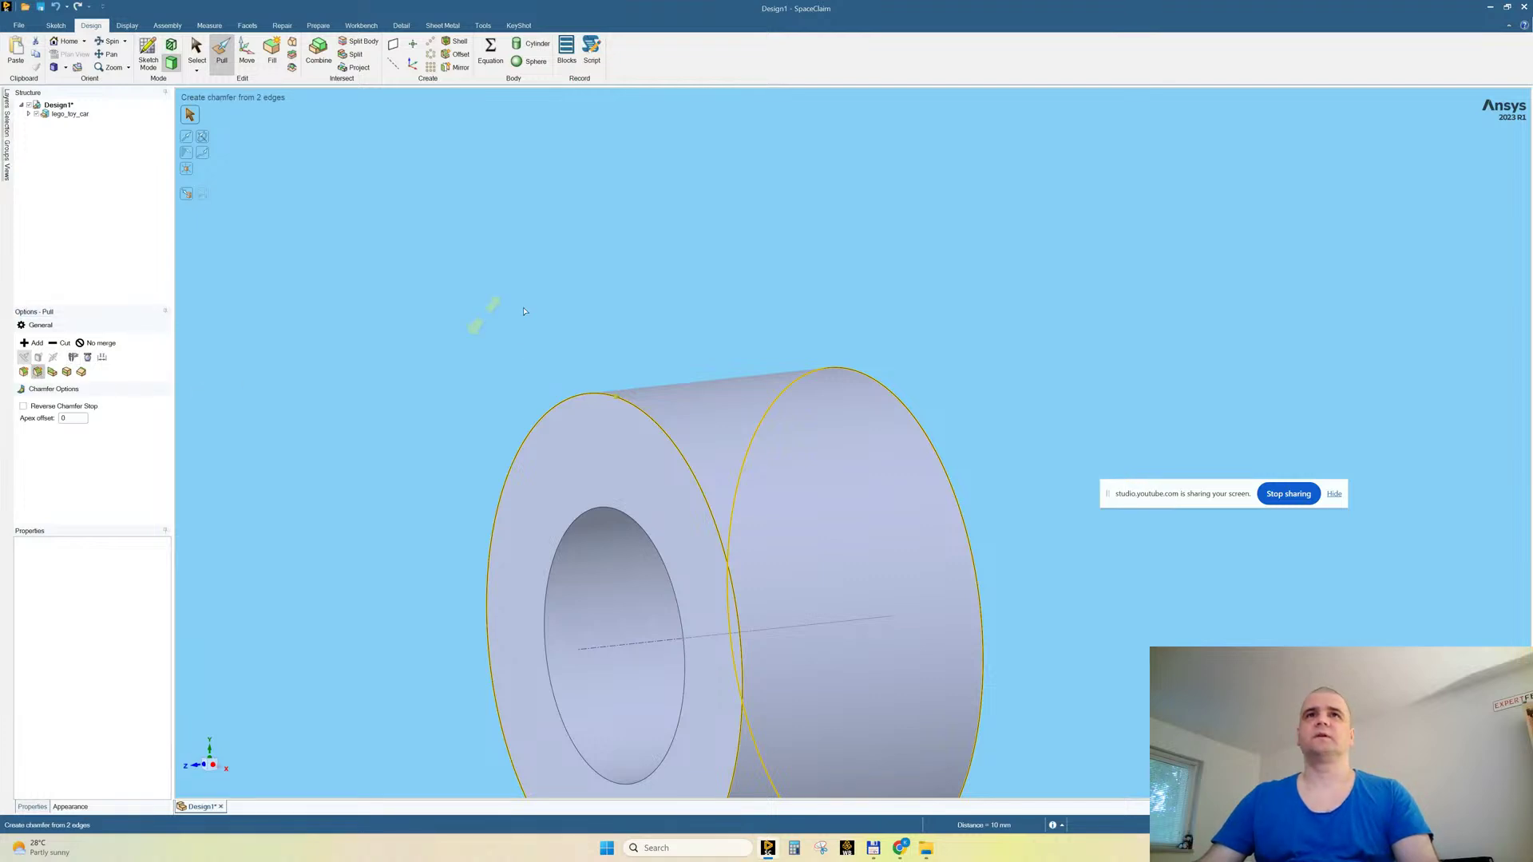
{"action": "left_click_drag", "start_coordinate": [600, 312], "coordinate": [645, 305]}
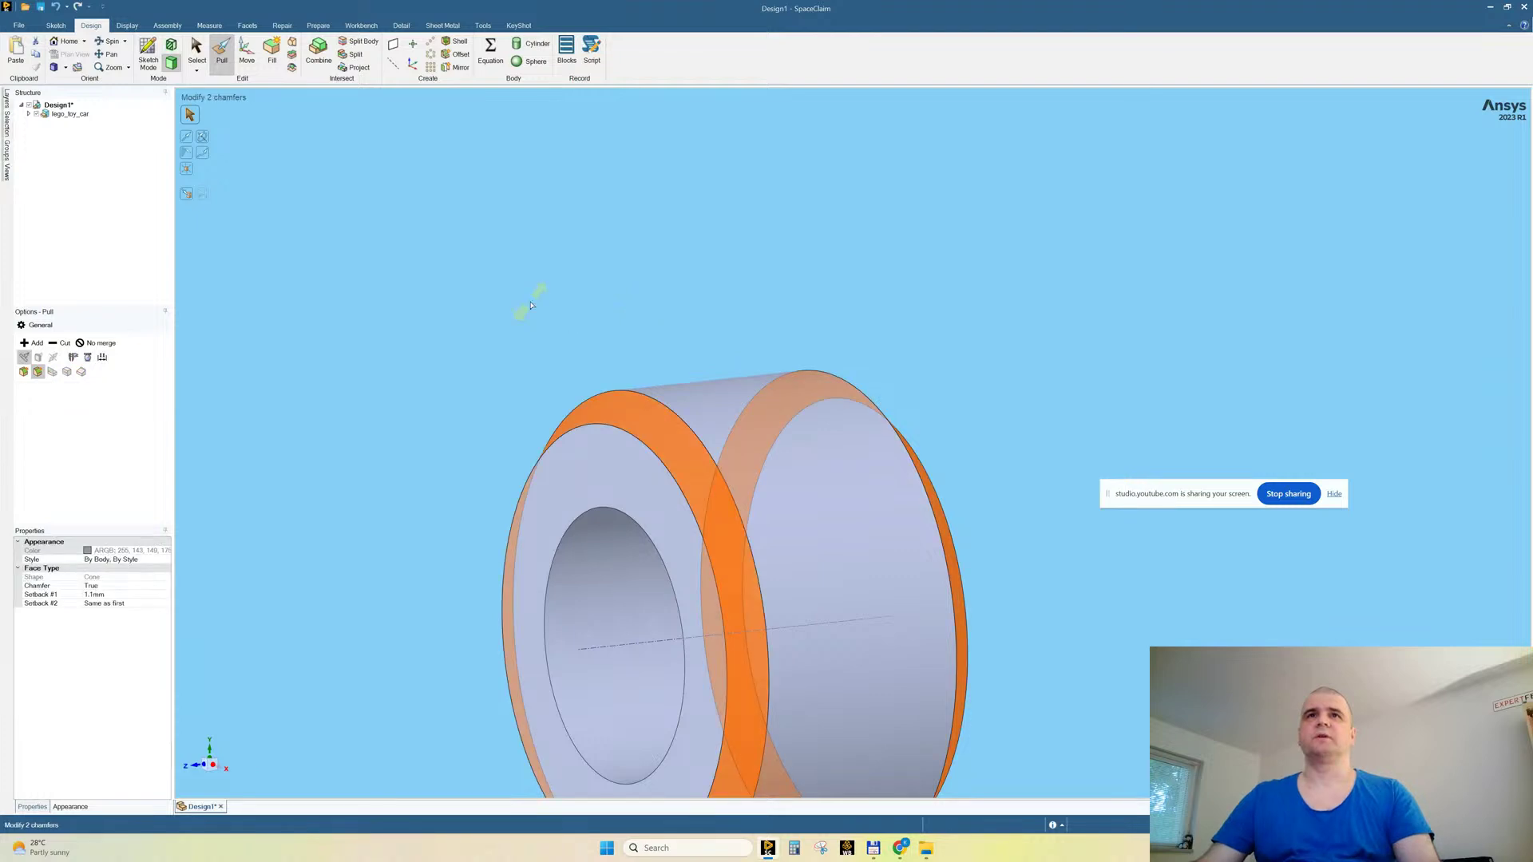
Step: Show all hidden bodies of the car again
{"action": "left_click", "coordinate": [511, 275]}
{"action": "right_click", "coordinate": [497, 260]}
{"action": "left_click", "coordinate": [511, 344]}
{"action": "scroll", "coordinate": [915, 513], "scroll_direction": "down", "scroll_amount": 5}
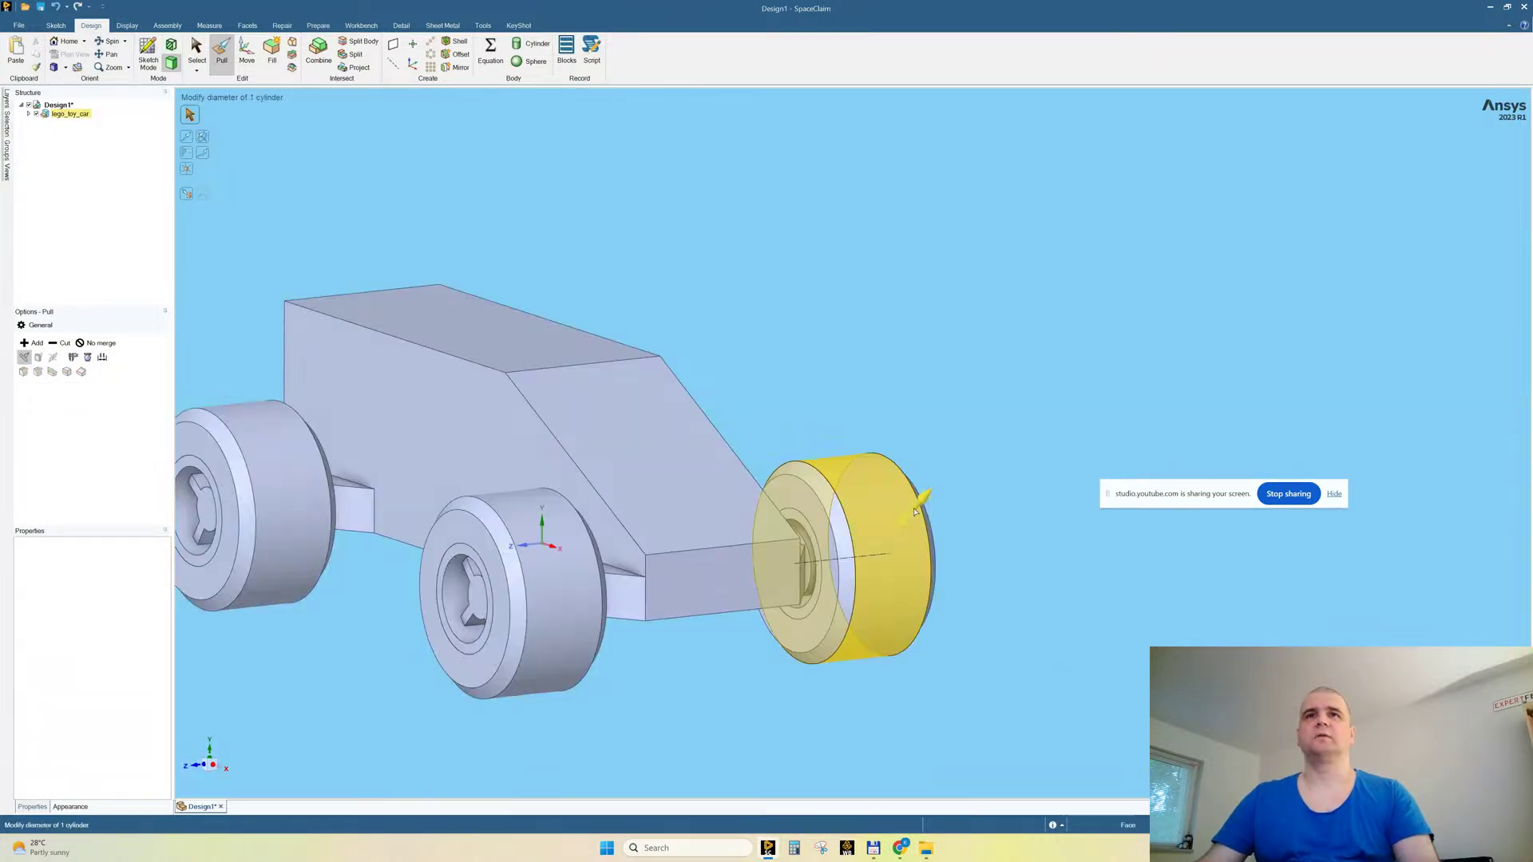
Step: Examine the simplified tires together with the rims, hubs and chassis, looking closely at the front wheels
{"action": "scroll", "coordinate": [915, 512], "scroll_direction": "down", "scroll_amount": 1}
{"action": "scroll", "coordinate": [505, 589], "scroll_direction": "up", "scroll_amount": 5}
{"action": "scroll", "coordinate": [664, 527], "scroll_direction": "down", "scroll_amount": 5}
{"action": "middle_click_drag", "start_coordinate": [719, 497], "coordinate": [764, 484]}
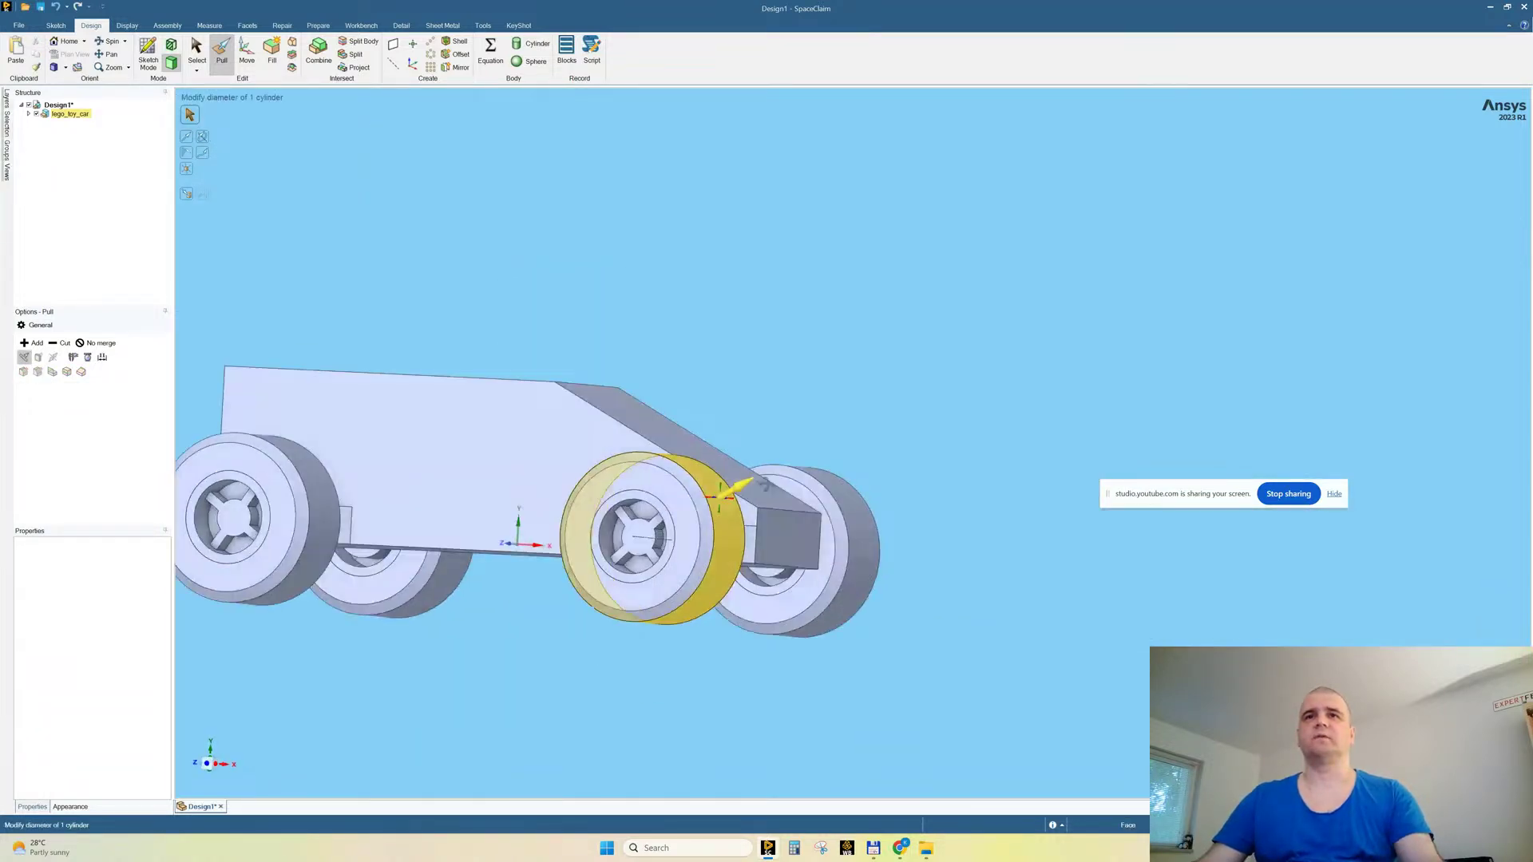
{"action": "key", "text": "s"}
{"action": "left_click", "coordinate": [674, 493]}
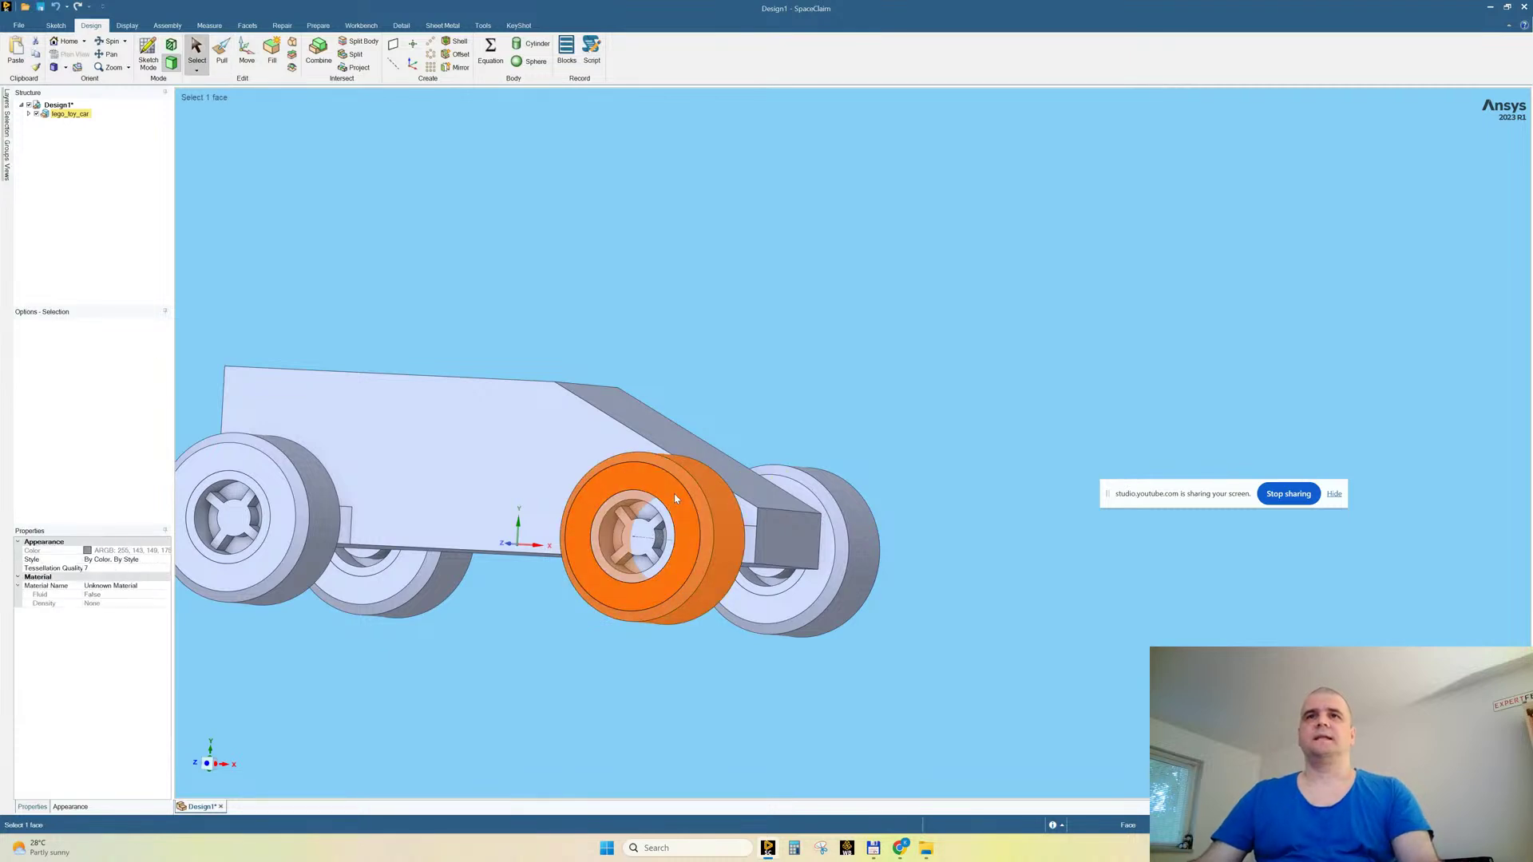
{"action": "middle_click_drag", "start_coordinate": [773, 410], "coordinate": [761, 419]}
{"action": "scroll", "coordinate": [574, 546], "scroll_direction": "up", "scroll_amount": 3}
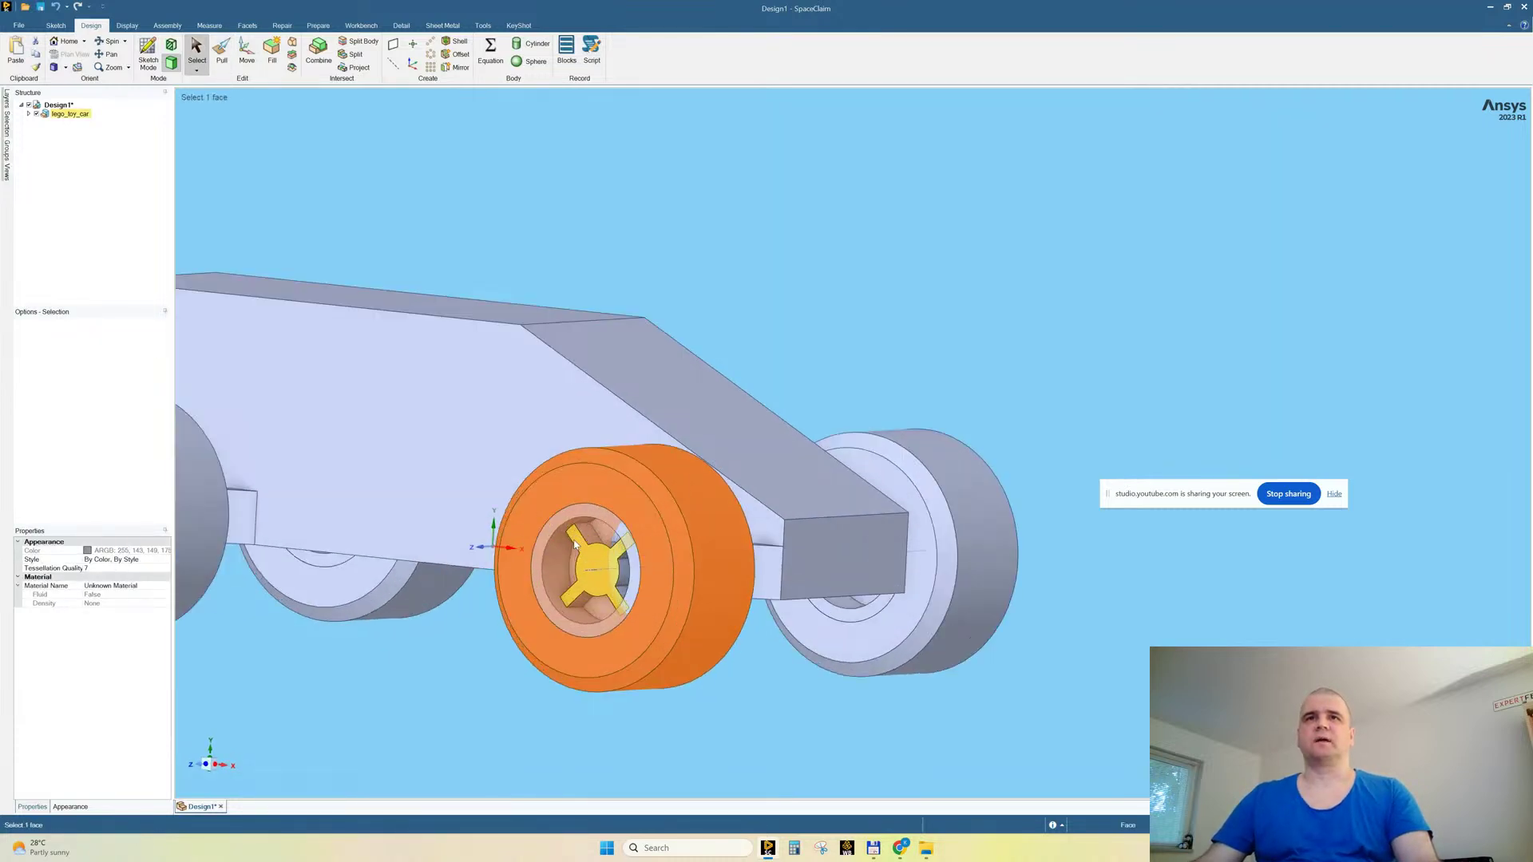
{"action": "scroll", "coordinate": [575, 545], "scroll_direction": "down", "scroll_amount": 3}
{"action": "left_click", "coordinate": [888, 433]}
{"action": "middle_click_drag", "start_coordinate": [888, 433], "coordinate": [922, 439]}
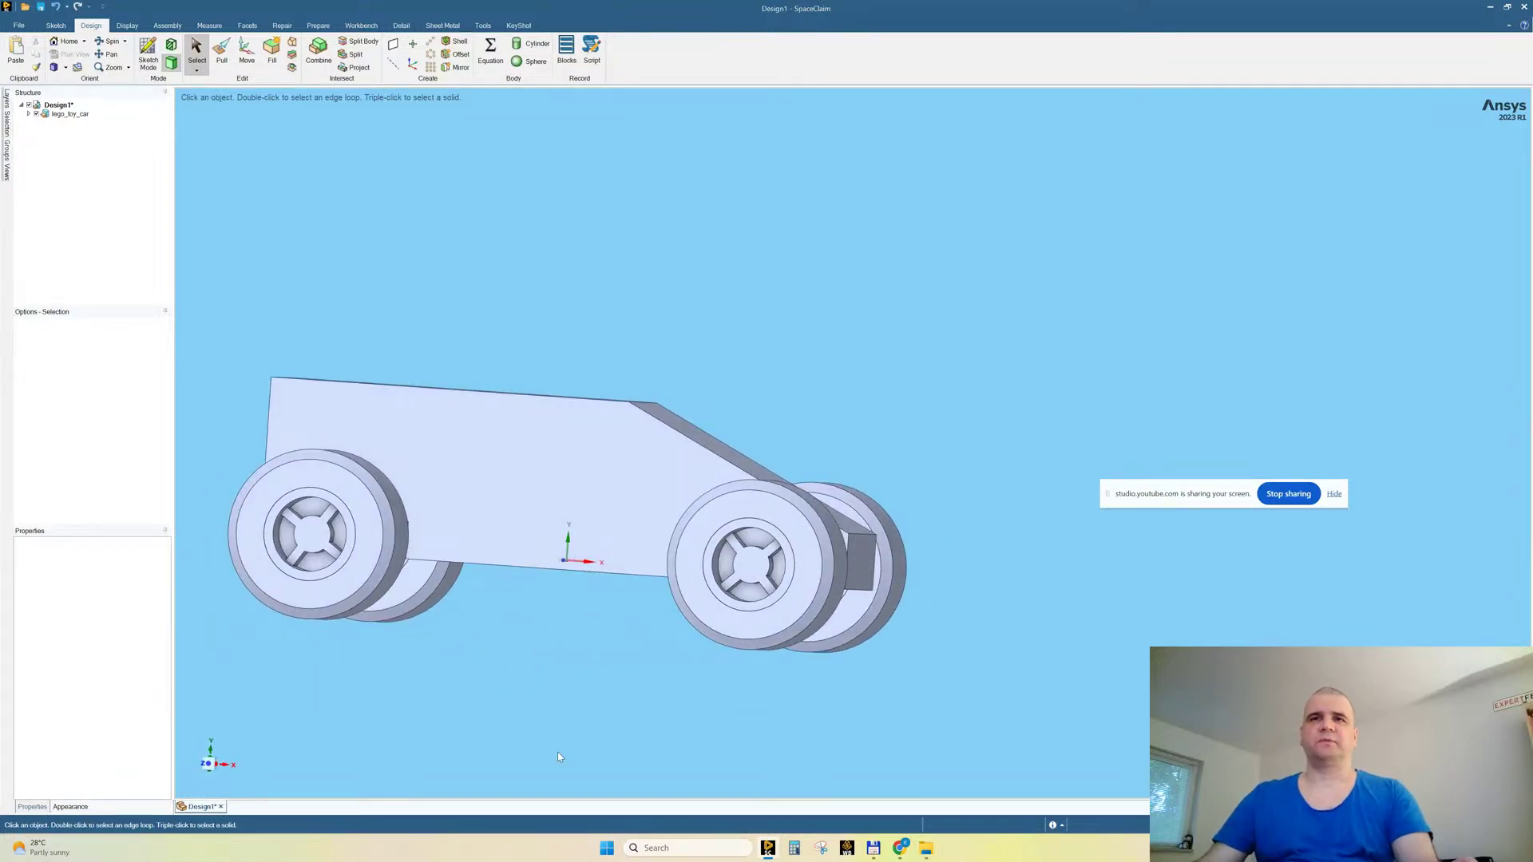
{"action": "scroll", "coordinate": [605, 596], "scroll_direction": "up", "scroll_amount": 5}
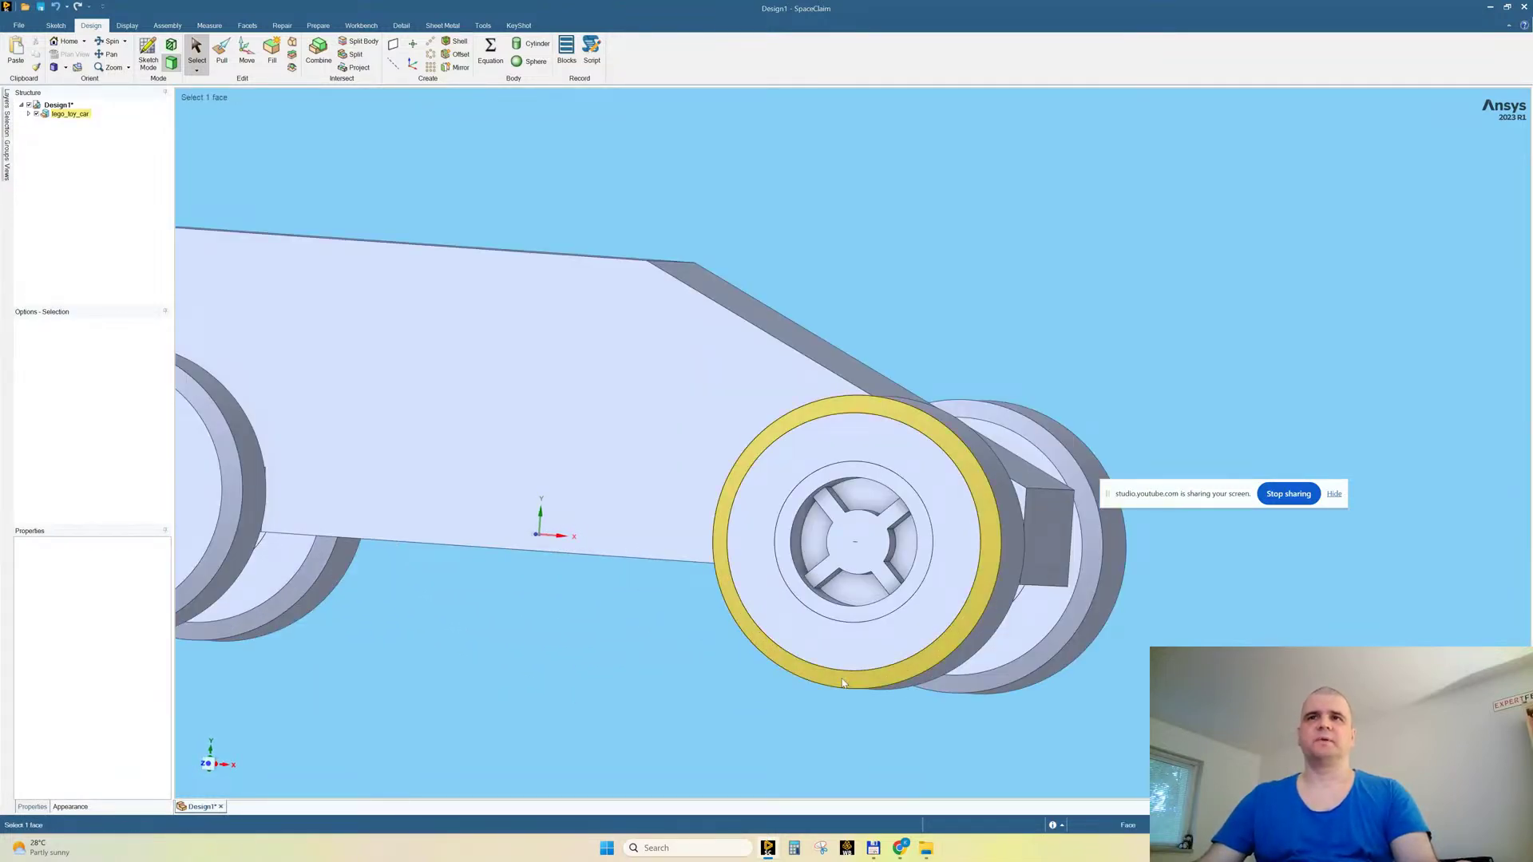
{"action": "scroll", "coordinate": [717, 634], "scroll_direction": "down", "scroll_amount": 5}
{"action": "middle_click_drag", "start_coordinate": [717, 634], "coordinate": [665, 643]}
{"action": "left_click", "coordinate": [585, 456]}
{"action": "mouse_move", "coordinate": [585, 455]}
{"action": "middle_mouse_down"}
{"action": "mouse_move", "coordinate": [564, 449]}
{"action": "mouse_move", "coordinate": [598, 445]}
{"action": "middle_mouse_up"}
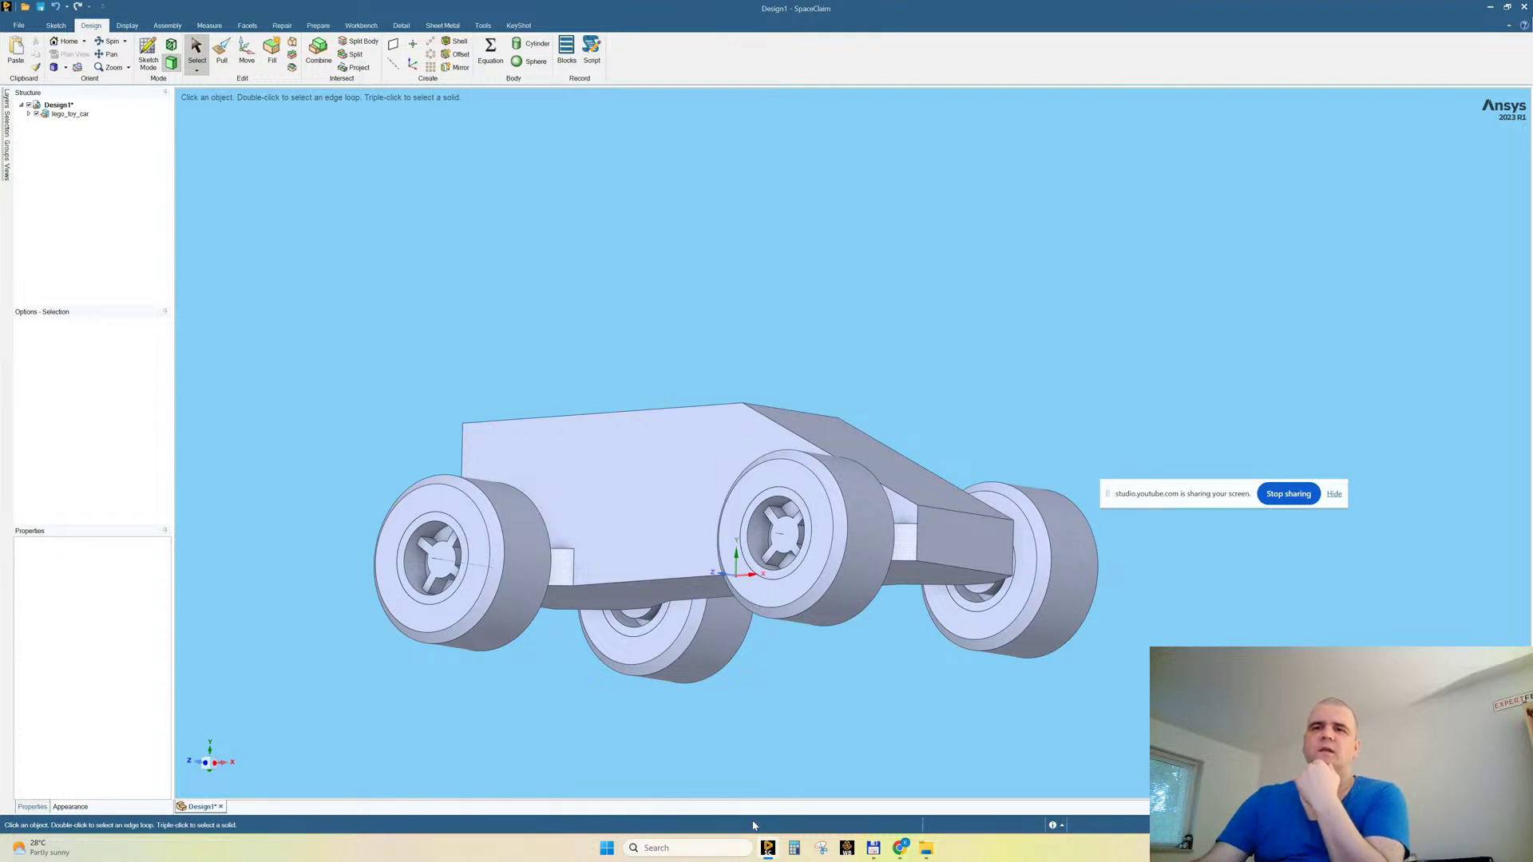
Step: Insert the 2014_oct_28_toy_car7_obstacles x_t file from Total Commander into the current SpaceClaim design
{"action": "left_click", "coordinate": [871, 848]}
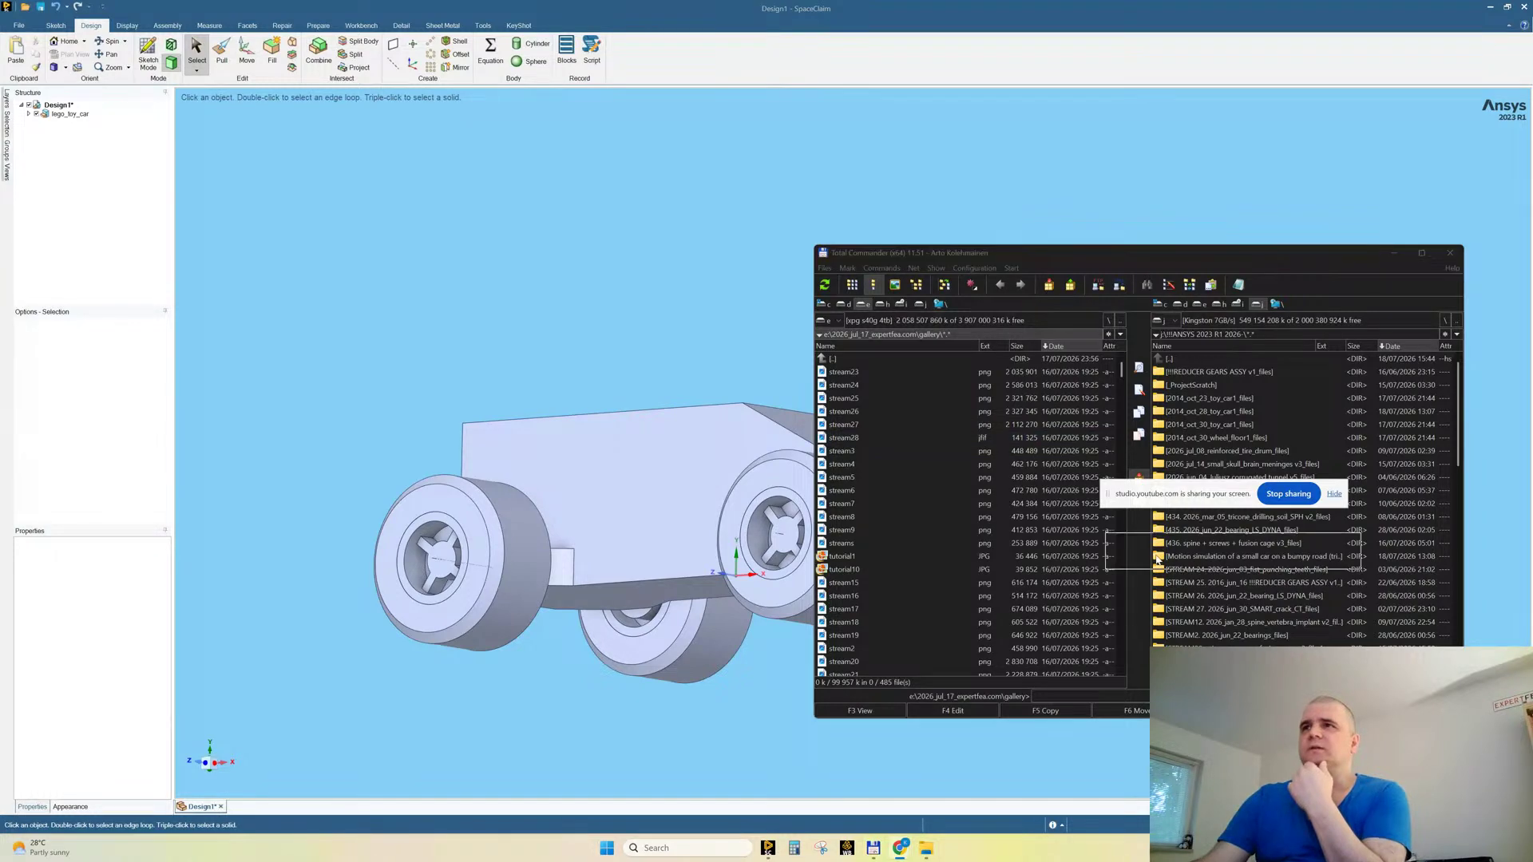
{"action": "left_click_drag", "start_coordinate": [1157, 559], "coordinate": [1222, 711]}
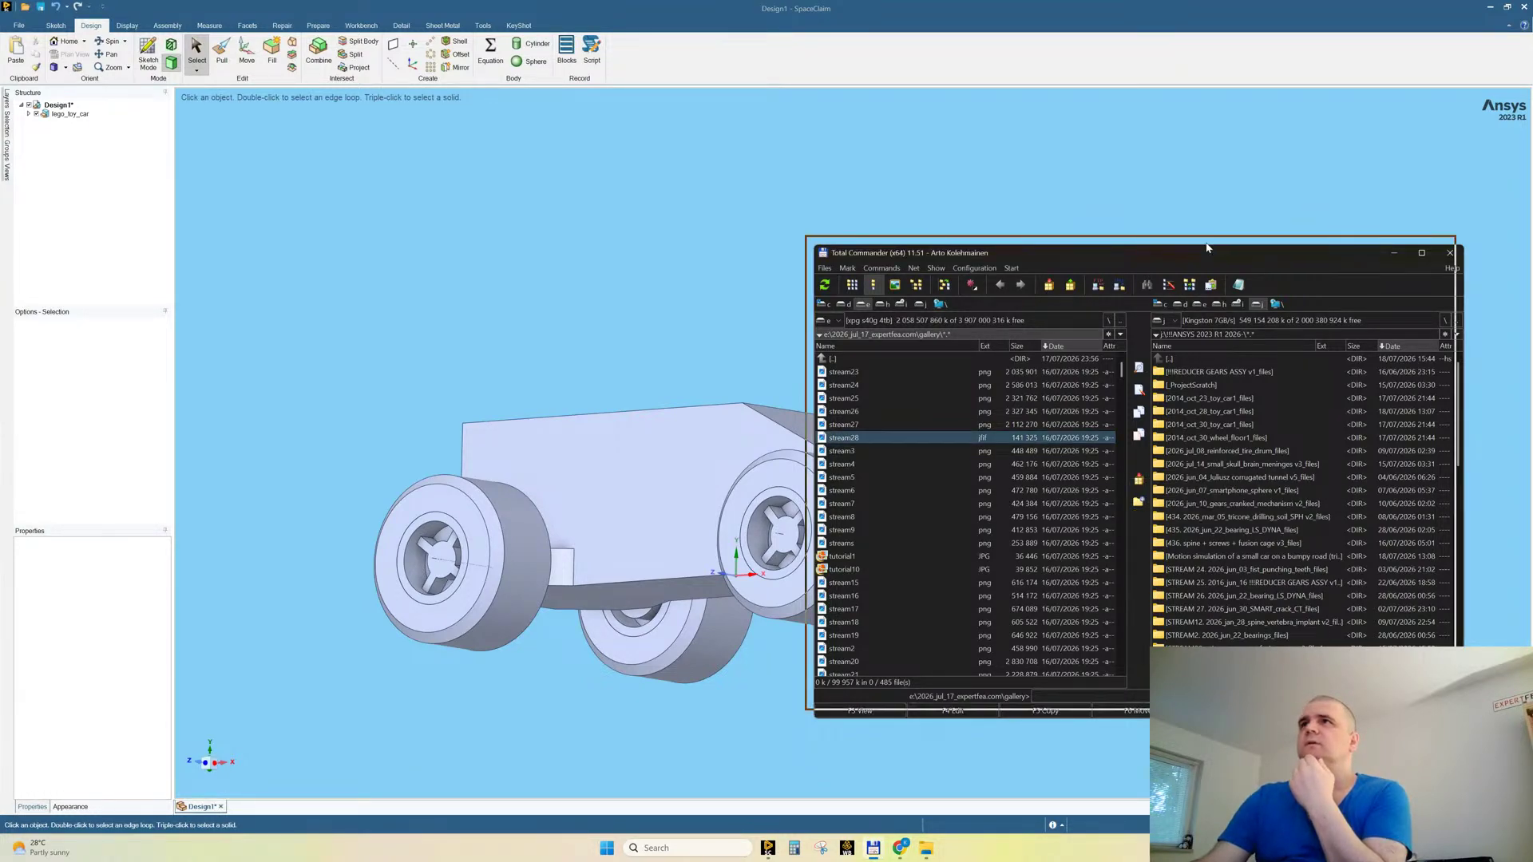
{"action": "left_click_drag", "start_coordinate": [1187, 253], "coordinate": [902, 60]}
{"action": "scroll", "coordinate": [1070, 351], "scroll_direction": "down", "scroll_amount": 6}
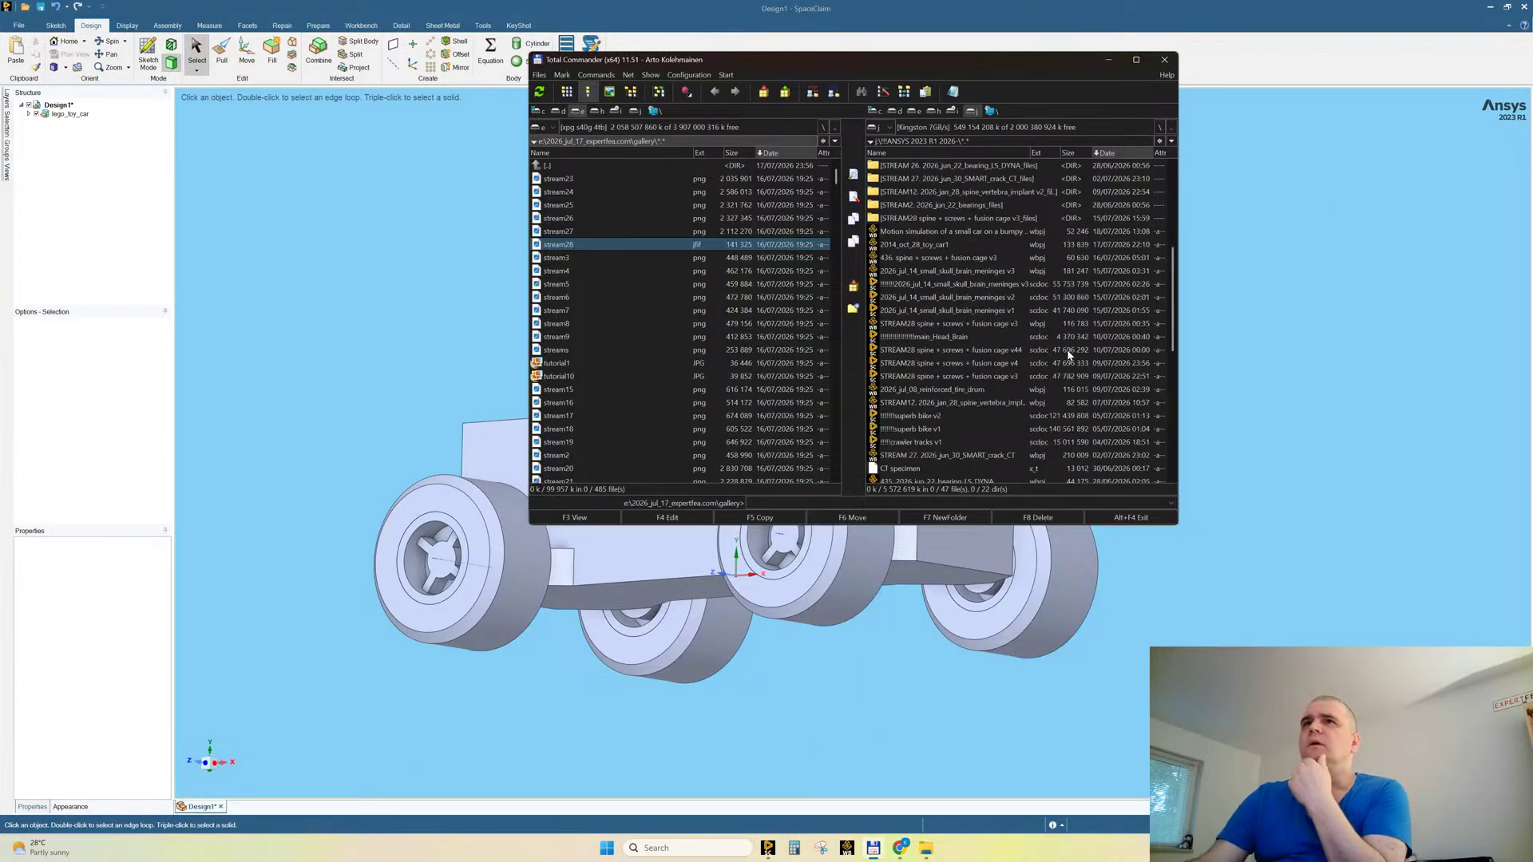
{"action": "scroll", "coordinate": [1068, 354], "scroll_direction": "down", "scroll_amount": 6}
{"action": "scroll", "coordinate": [1070, 355], "scroll_direction": "down", "scroll_amount": 4}
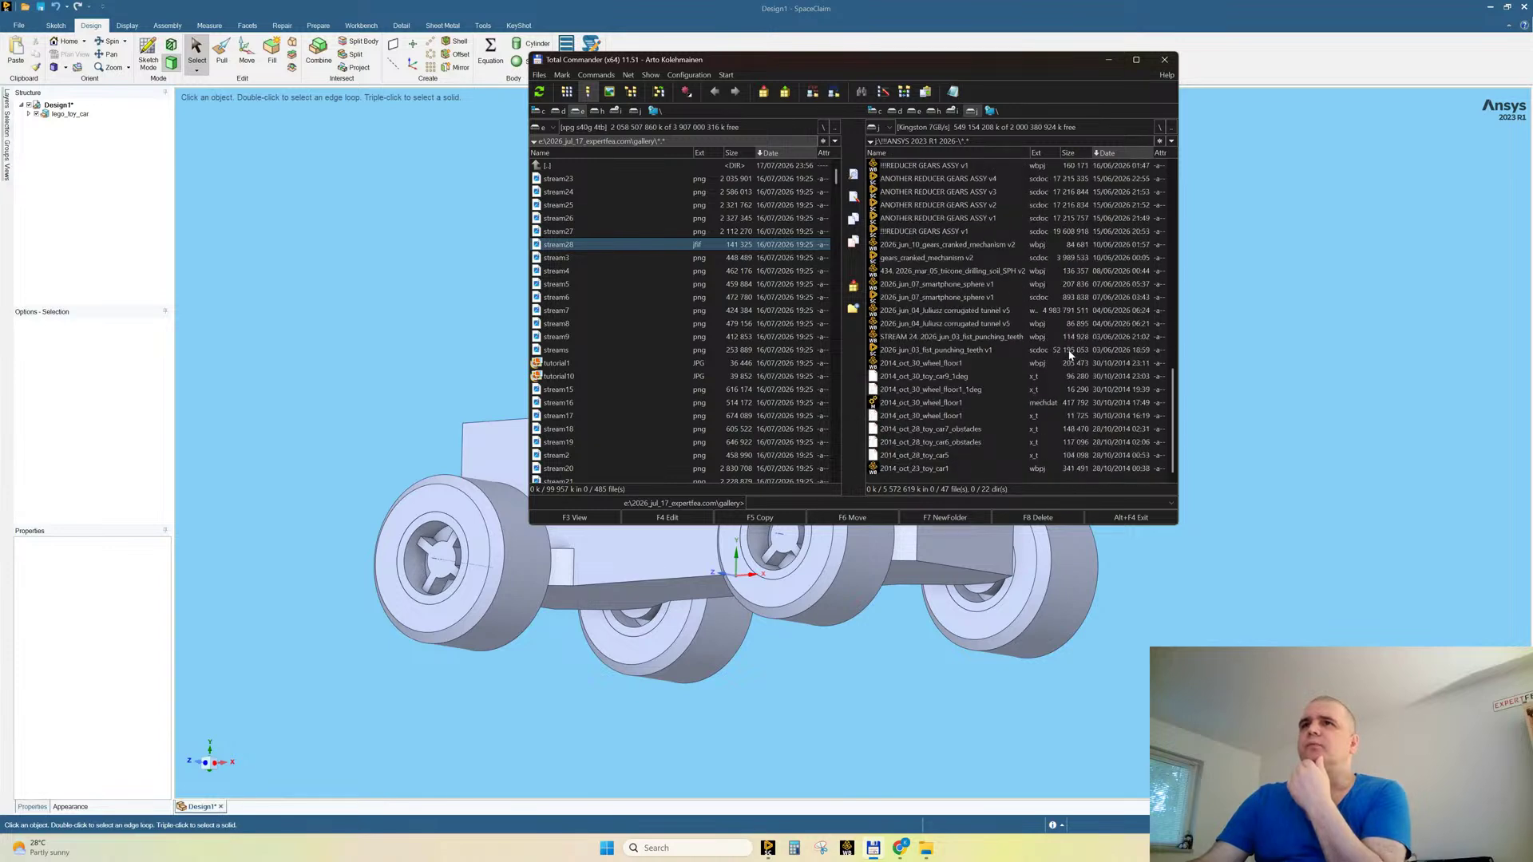
{"action": "left_click", "coordinate": [935, 378]}
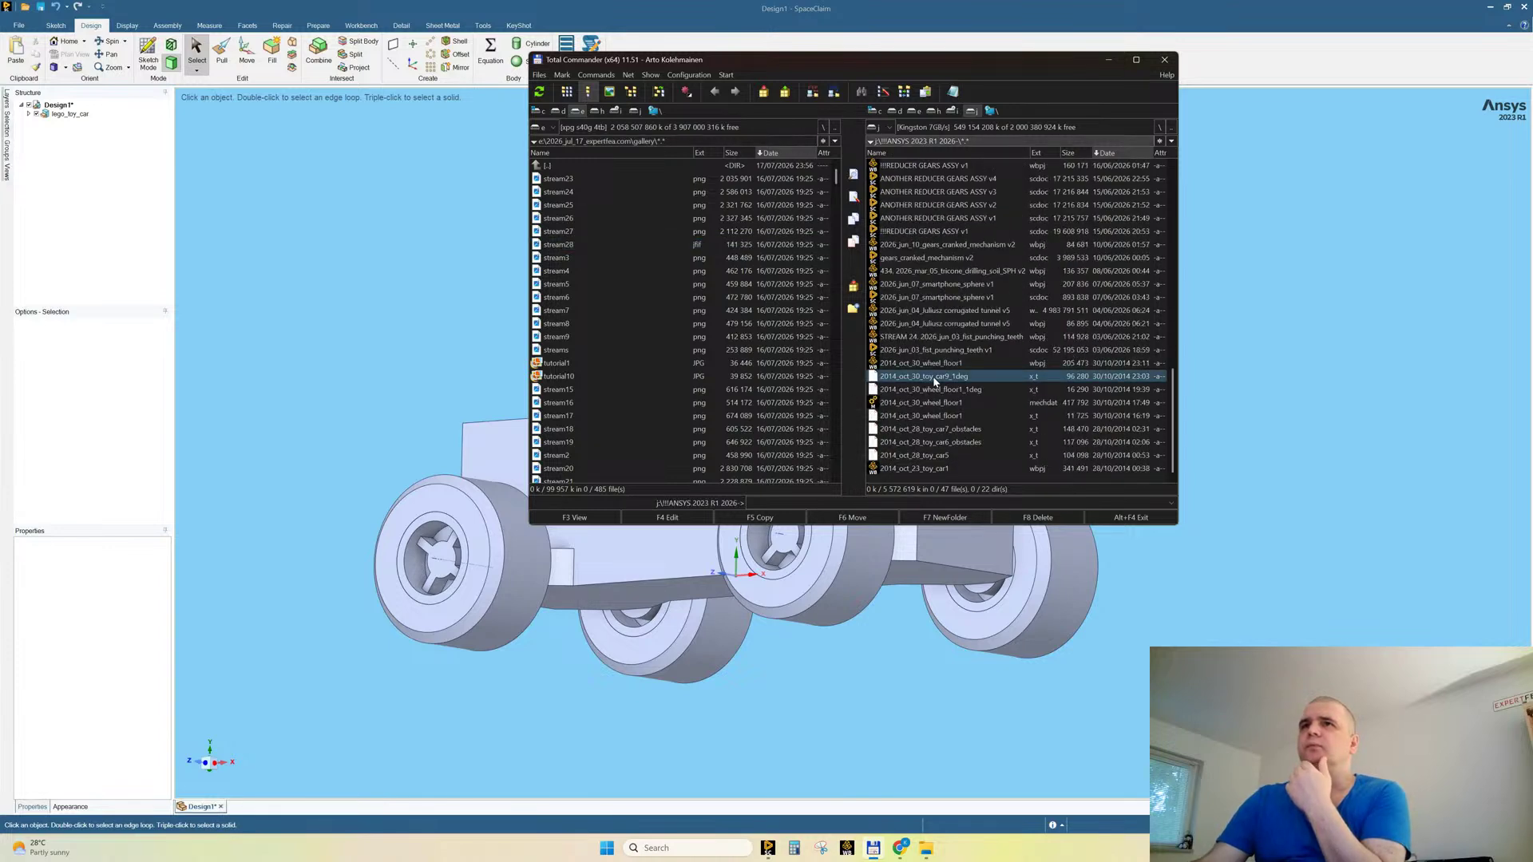
{"action": "left_click_drag", "start_coordinate": [926, 433], "coordinate": [453, 739]}
{"action": "left_click_drag", "start_coordinate": [291, 693], "coordinate": [289, 652]}
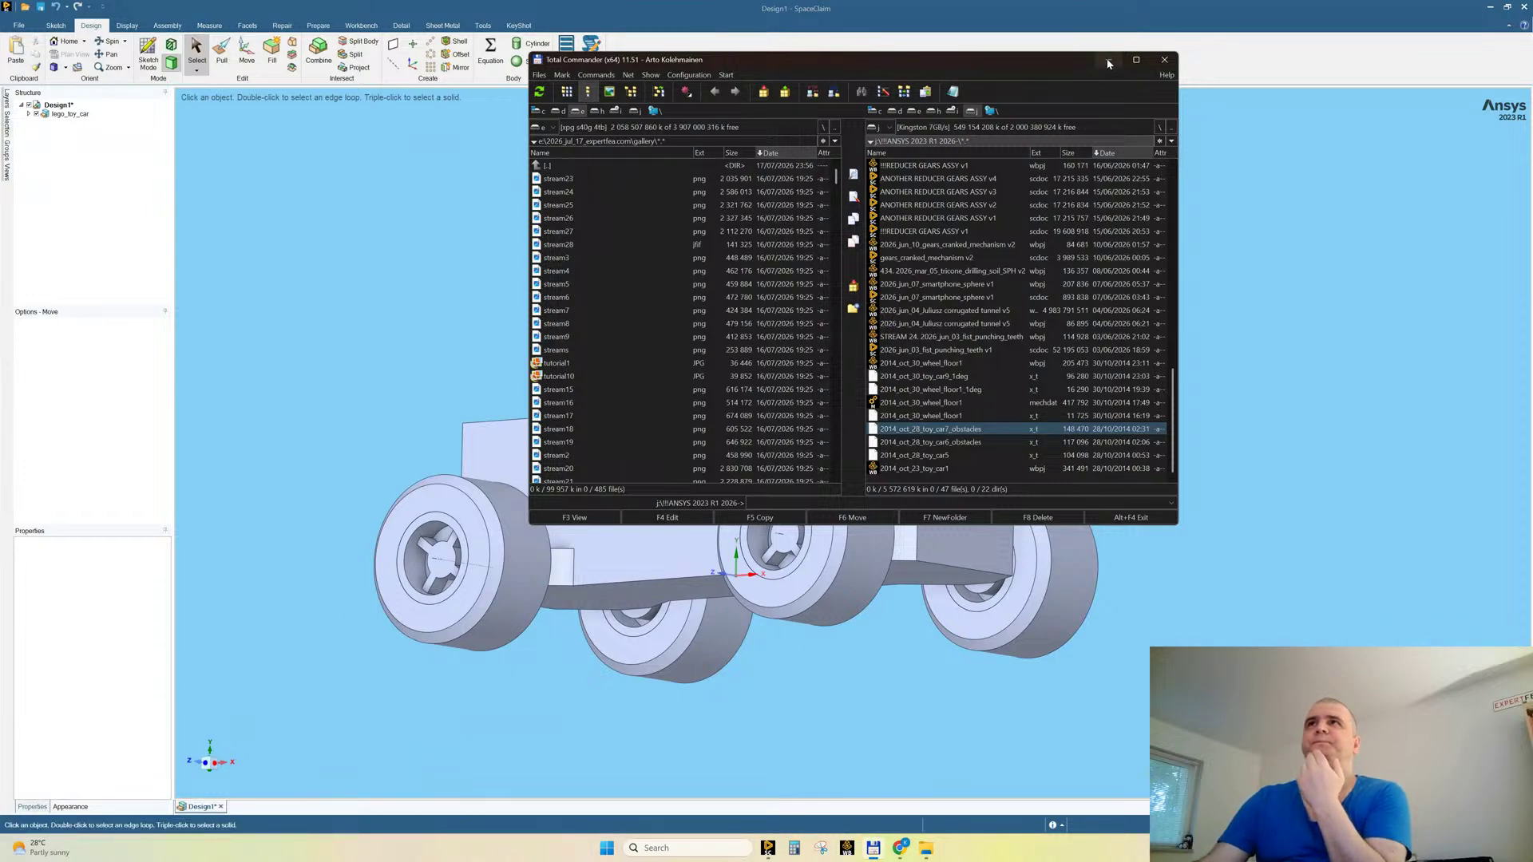
{"action": "scroll", "coordinate": [898, 638], "scroll_direction": "down", "scroll_amount": 3}
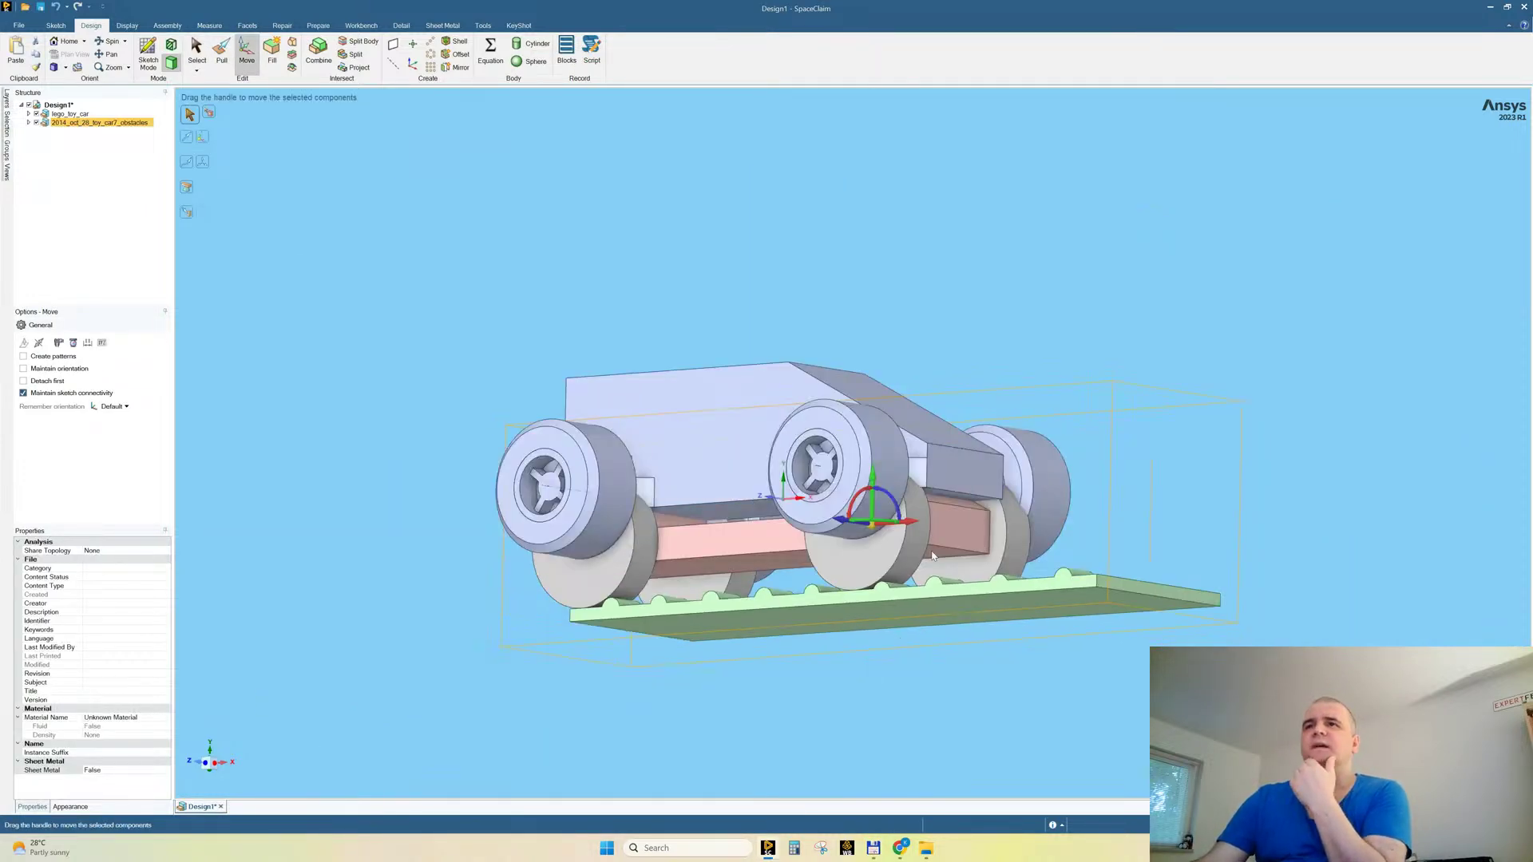
Step: Move the 2014_oct_28_toy_car6_obstacles road component out of the inserted assembly to the top level of Design1
{"action": "left_click", "coordinate": [29, 122]}
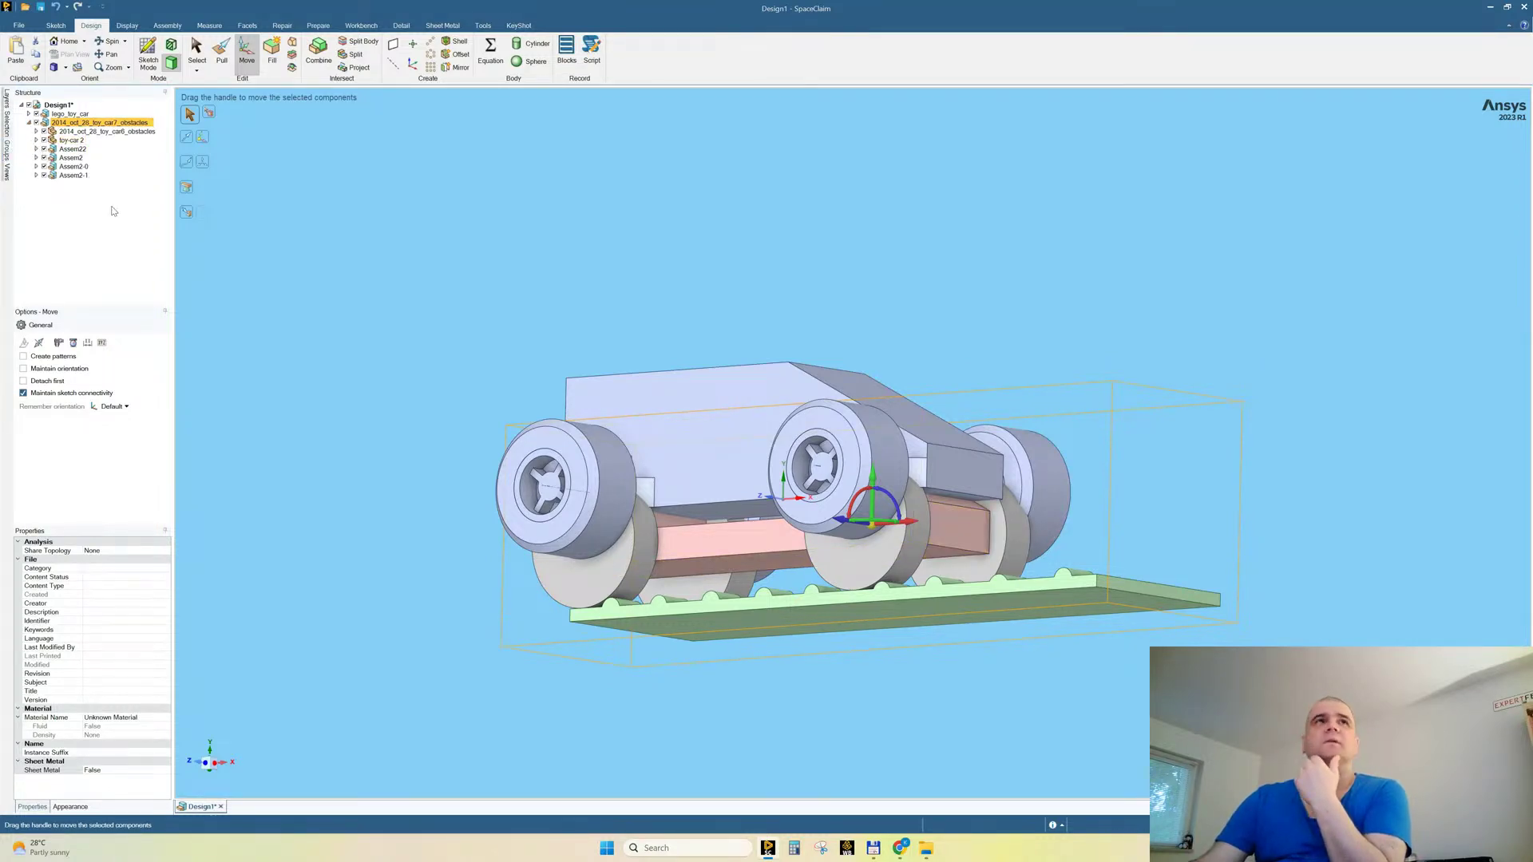
{"action": "left_click", "coordinate": [71, 141]}
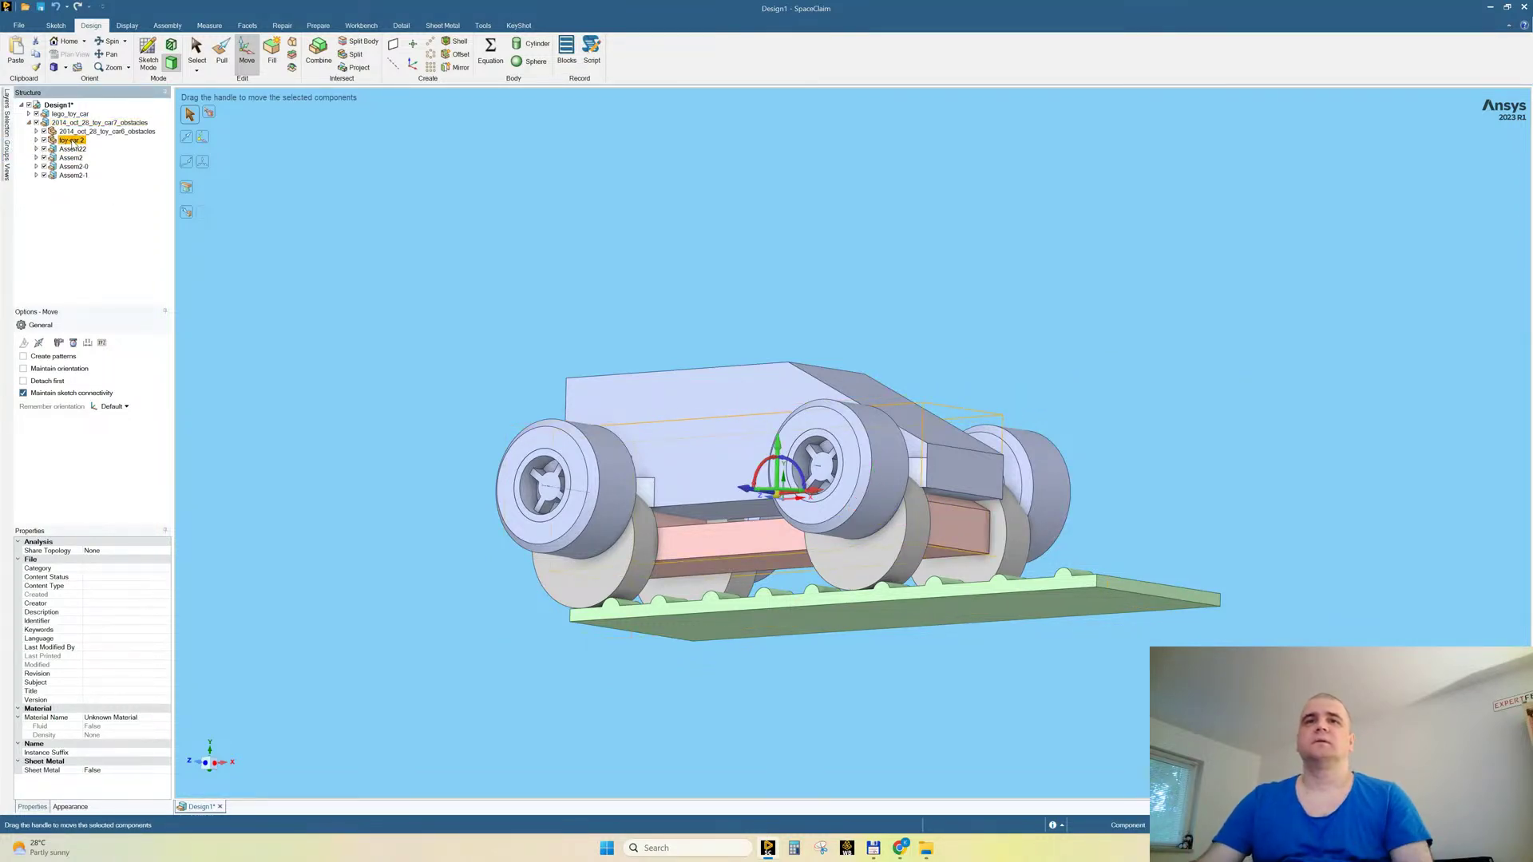
{"action": "left_click", "coordinate": [78, 132]}
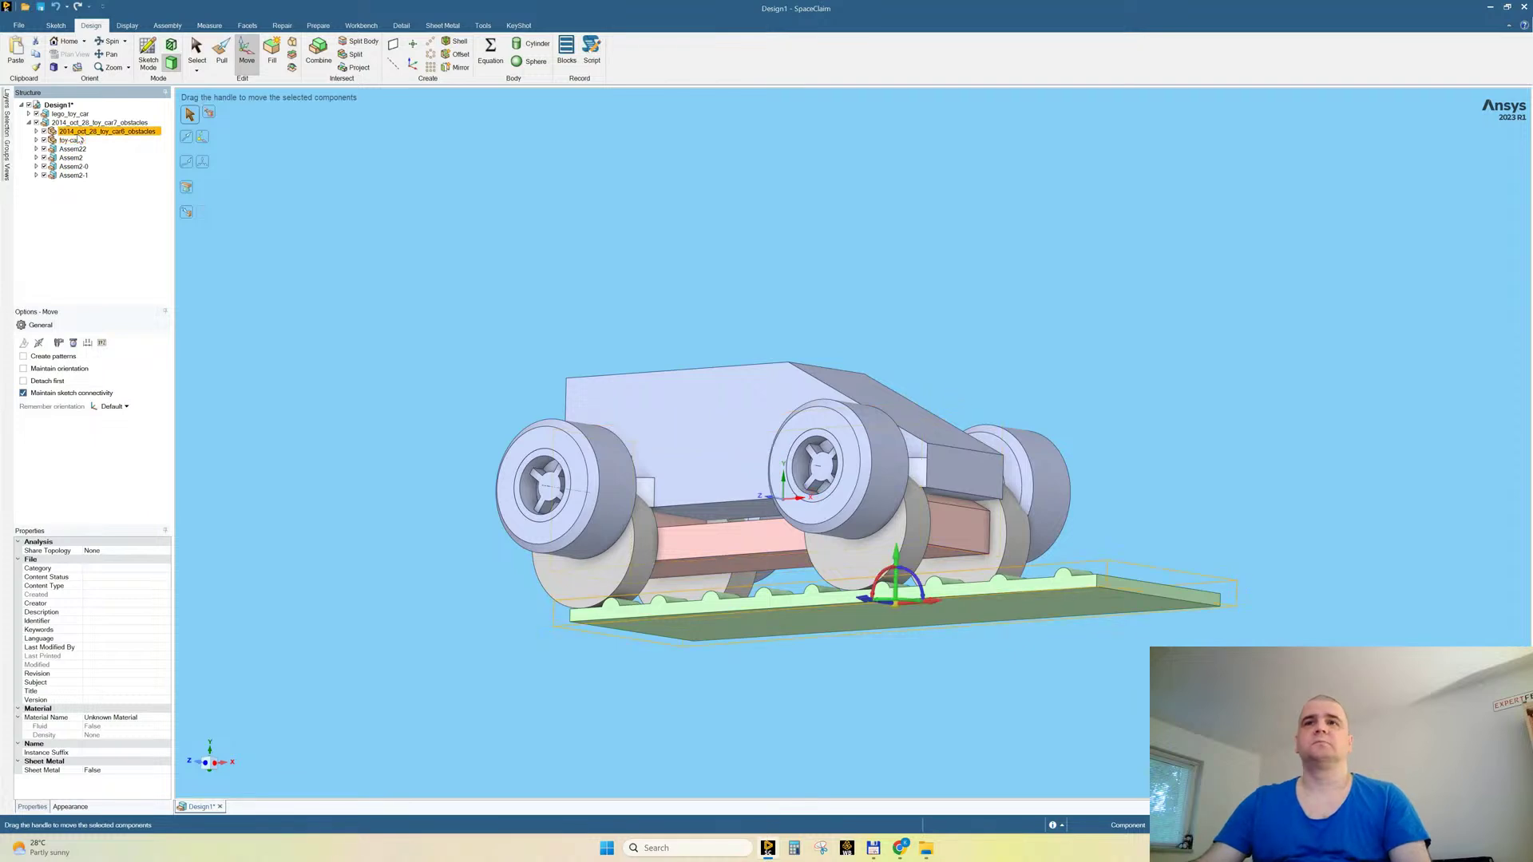
{"action": "left_click", "coordinate": [77, 140]}
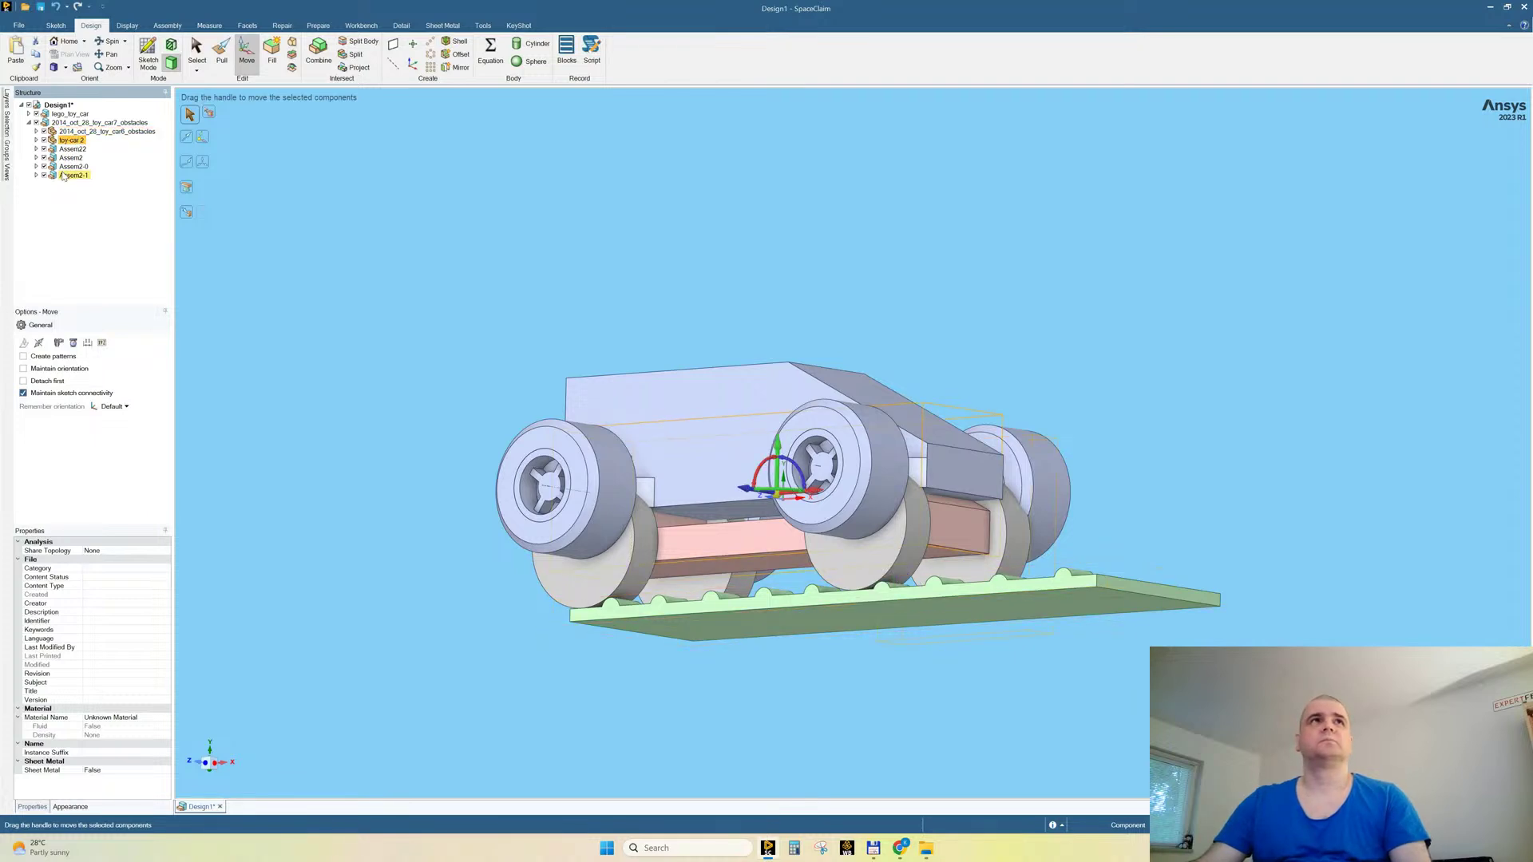
{"action": "left_click_drag", "start_coordinate": [78, 132], "coordinate": [70, 105]}
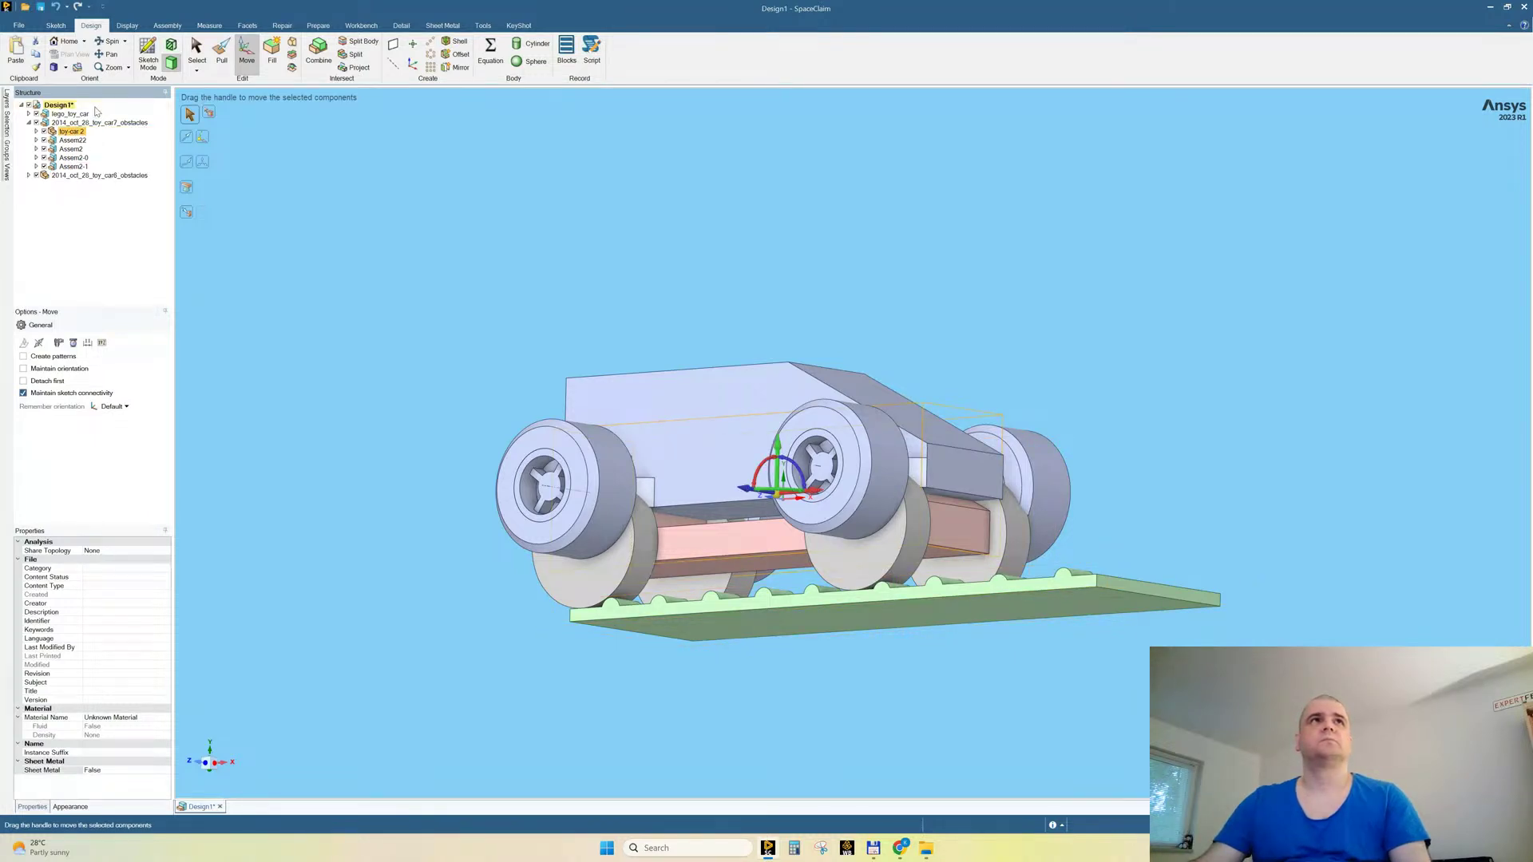
{"action": "left_click", "coordinate": [71, 177]}
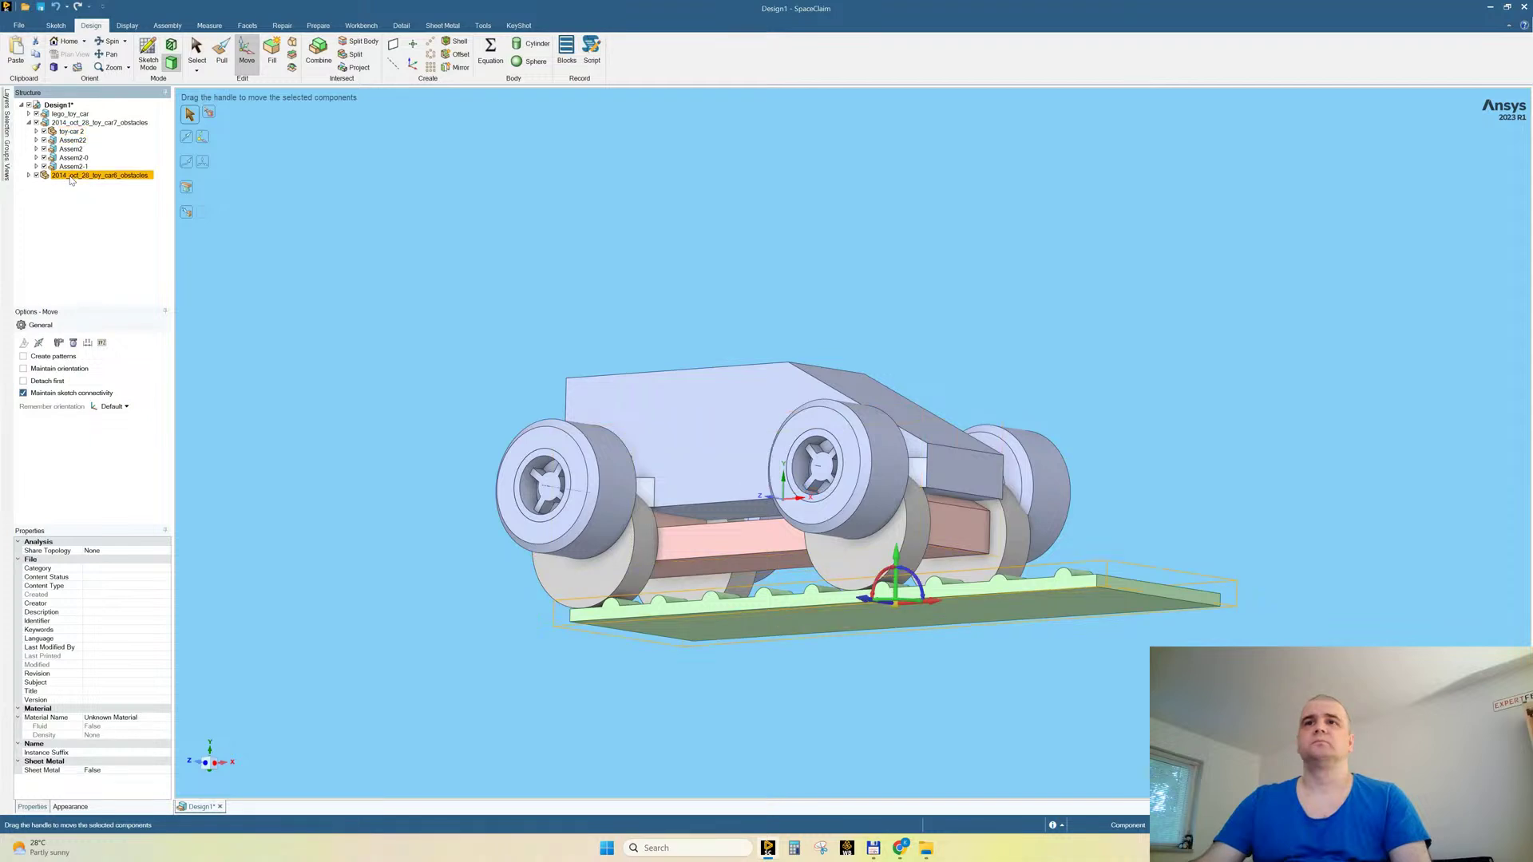
Step: Delete the remaining 2014_oct_28_toy_car7_obstacles assembly with the old car body and wheels
{"action": "left_click", "coordinate": [73, 123]}
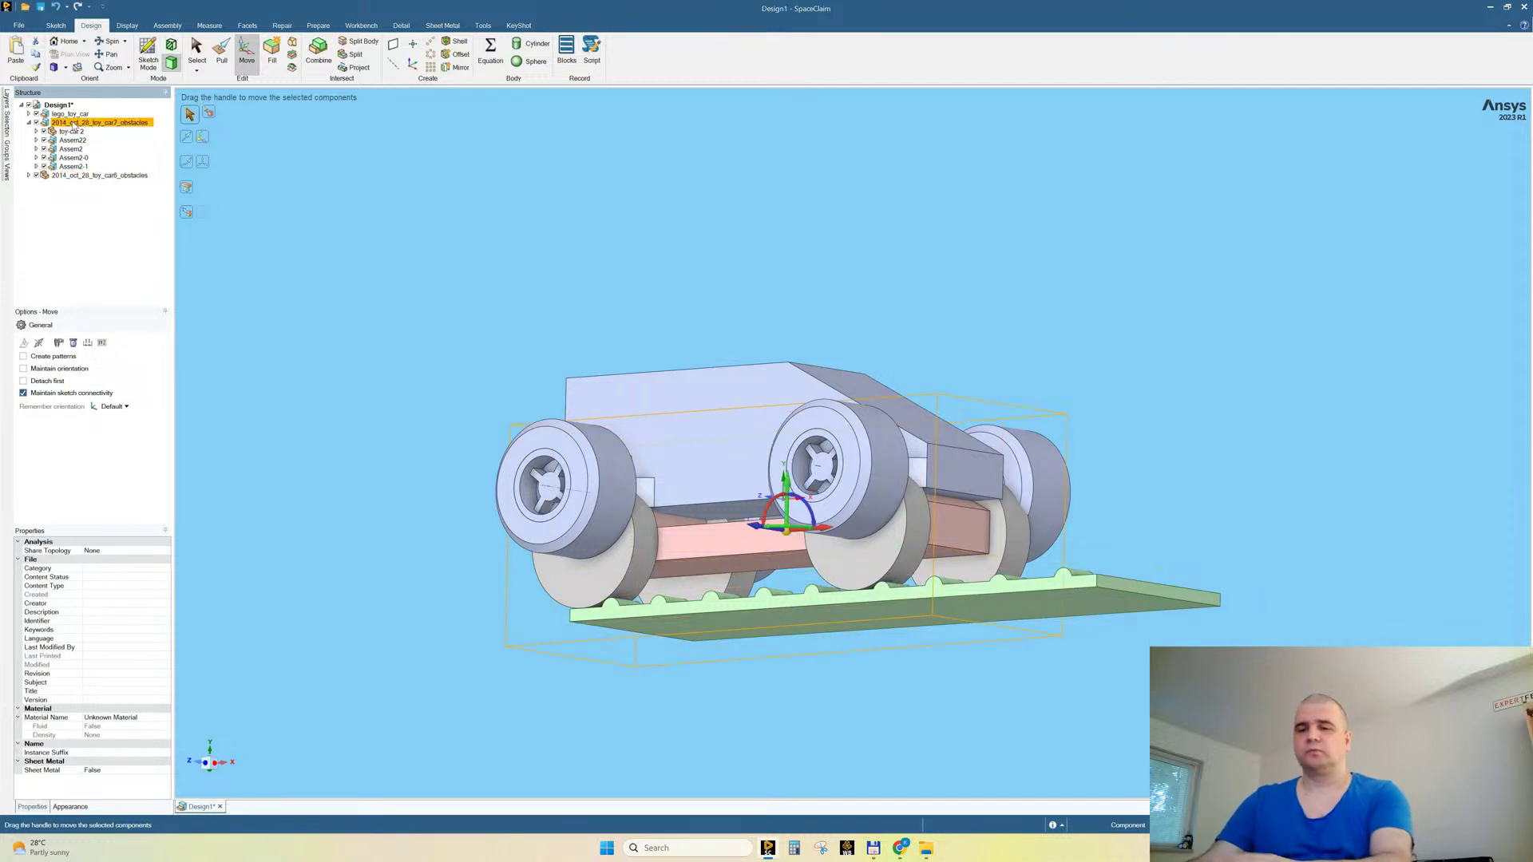
{"action": "key", "text": "Delete"}
{"action": "middle_click_drag", "start_coordinate": [615, 289], "coordinate": [631, 320]}
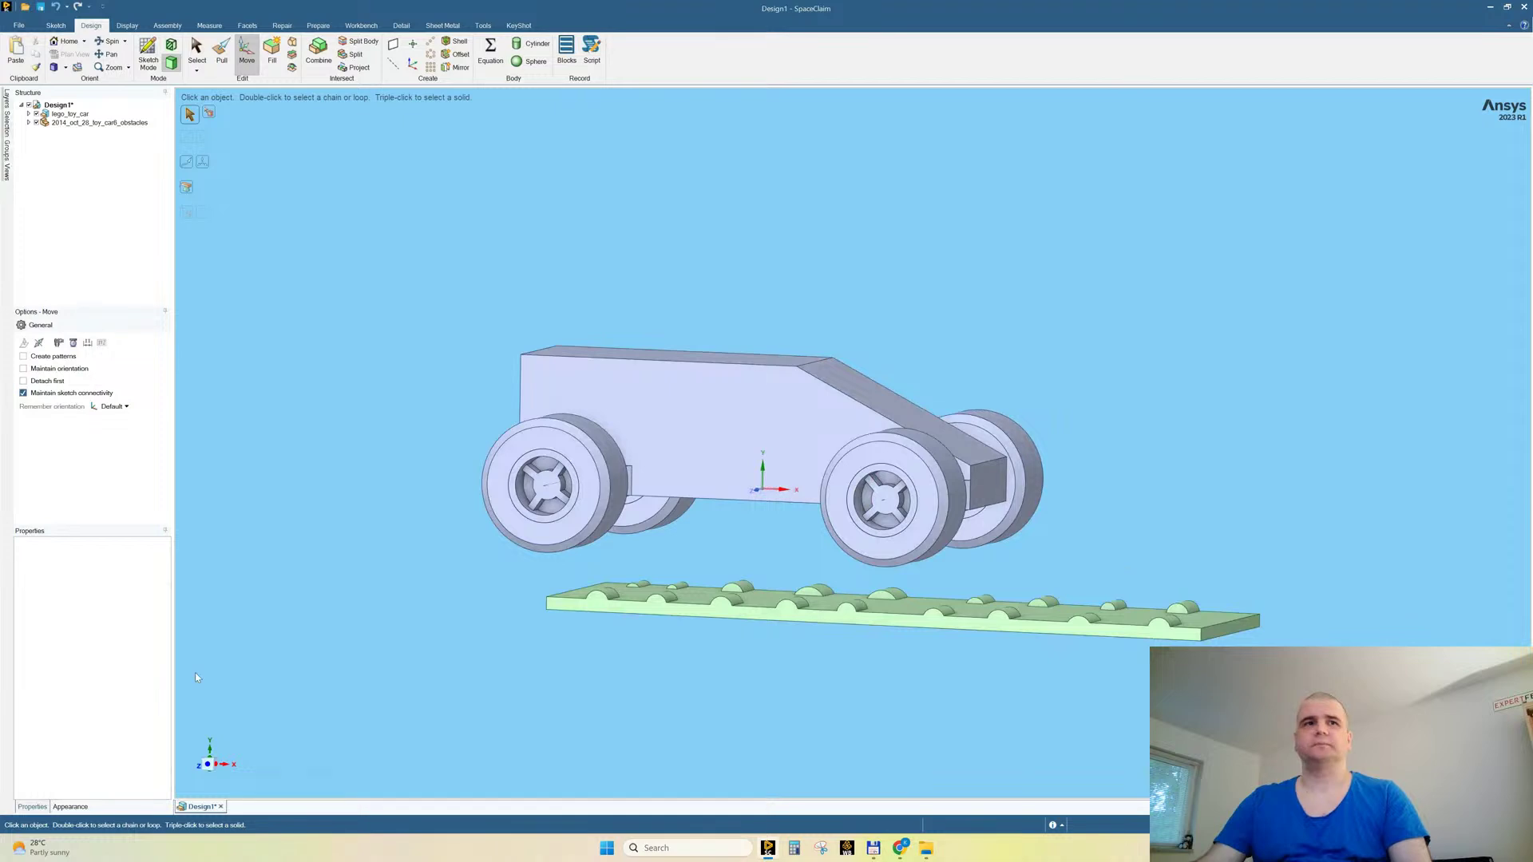
Step: Move the bumpy road up to the bottom of the tires and forward along X until its near end lies under the front wheels
{"action": "left_click", "coordinate": [208, 767]}
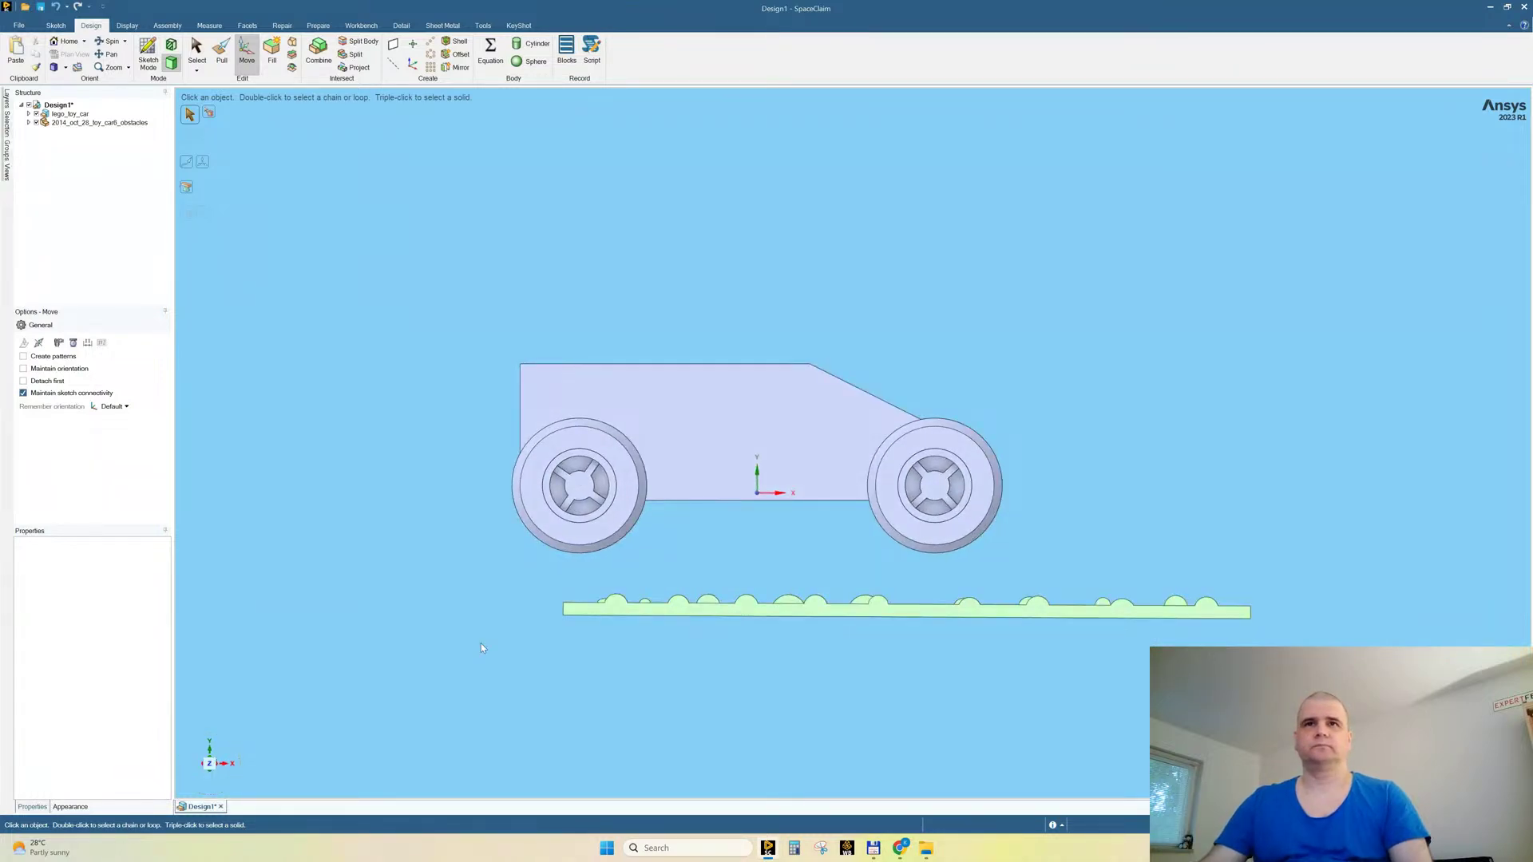
{"action": "left_click", "coordinate": [596, 612]}
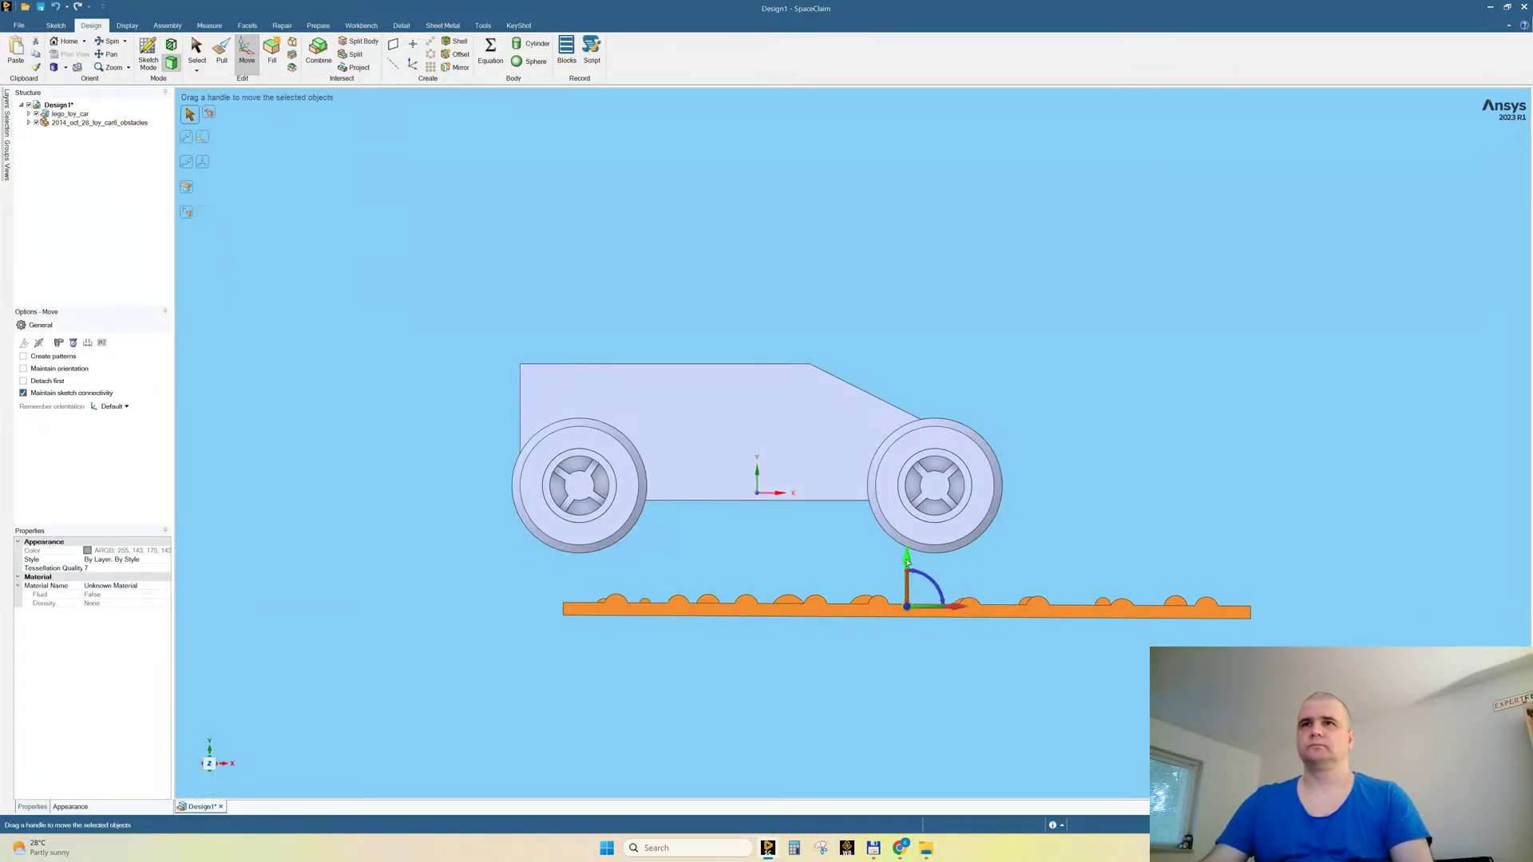
{"action": "left_click_drag", "start_coordinate": [907, 563], "coordinate": [907, 525]}
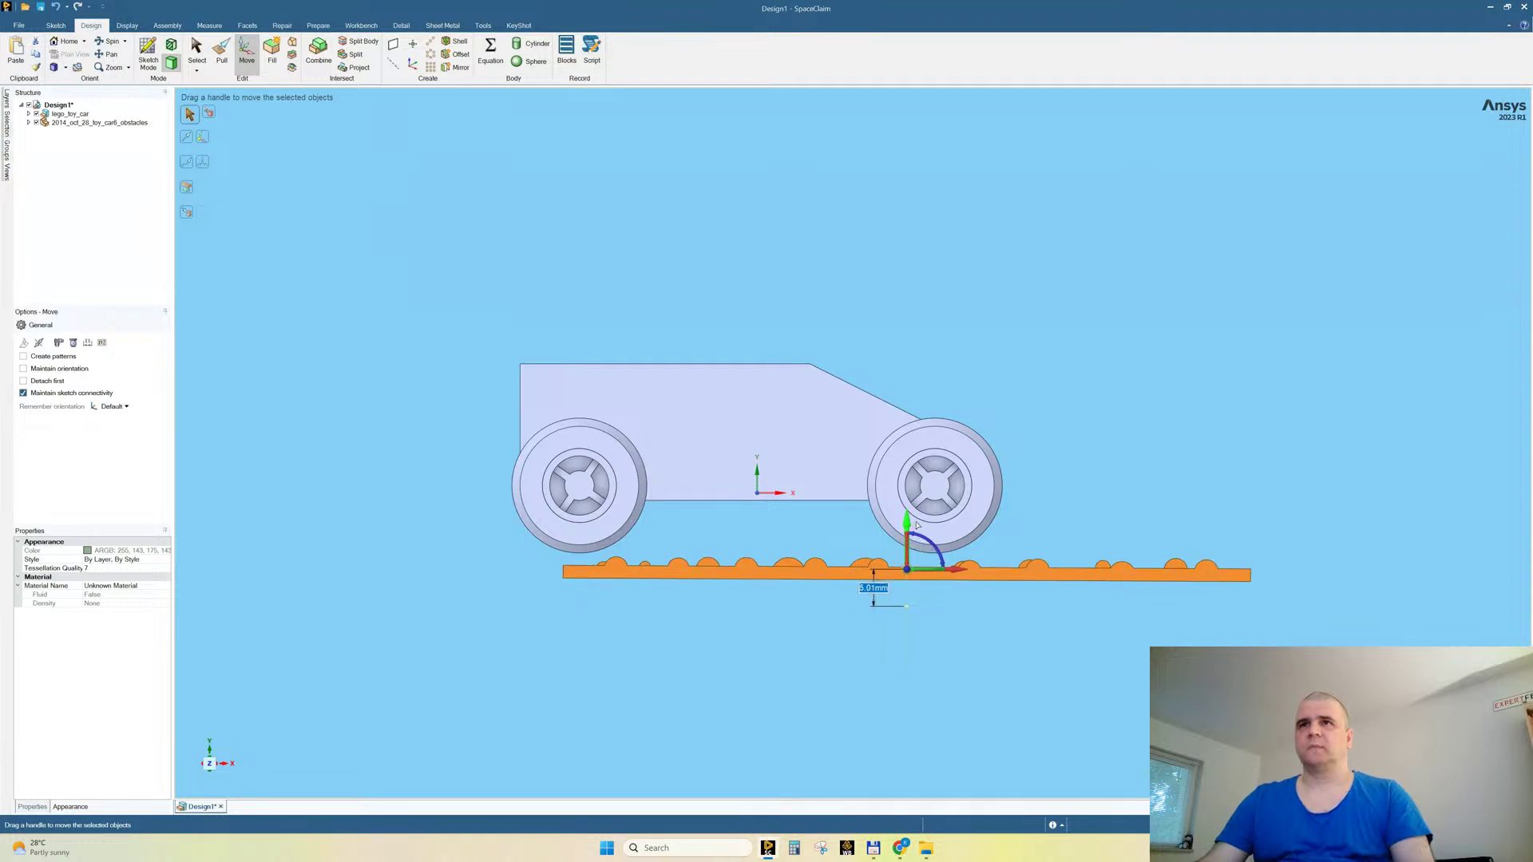
{"action": "left_click_drag", "start_coordinate": [956, 569], "coordinate": [1320, 585]}
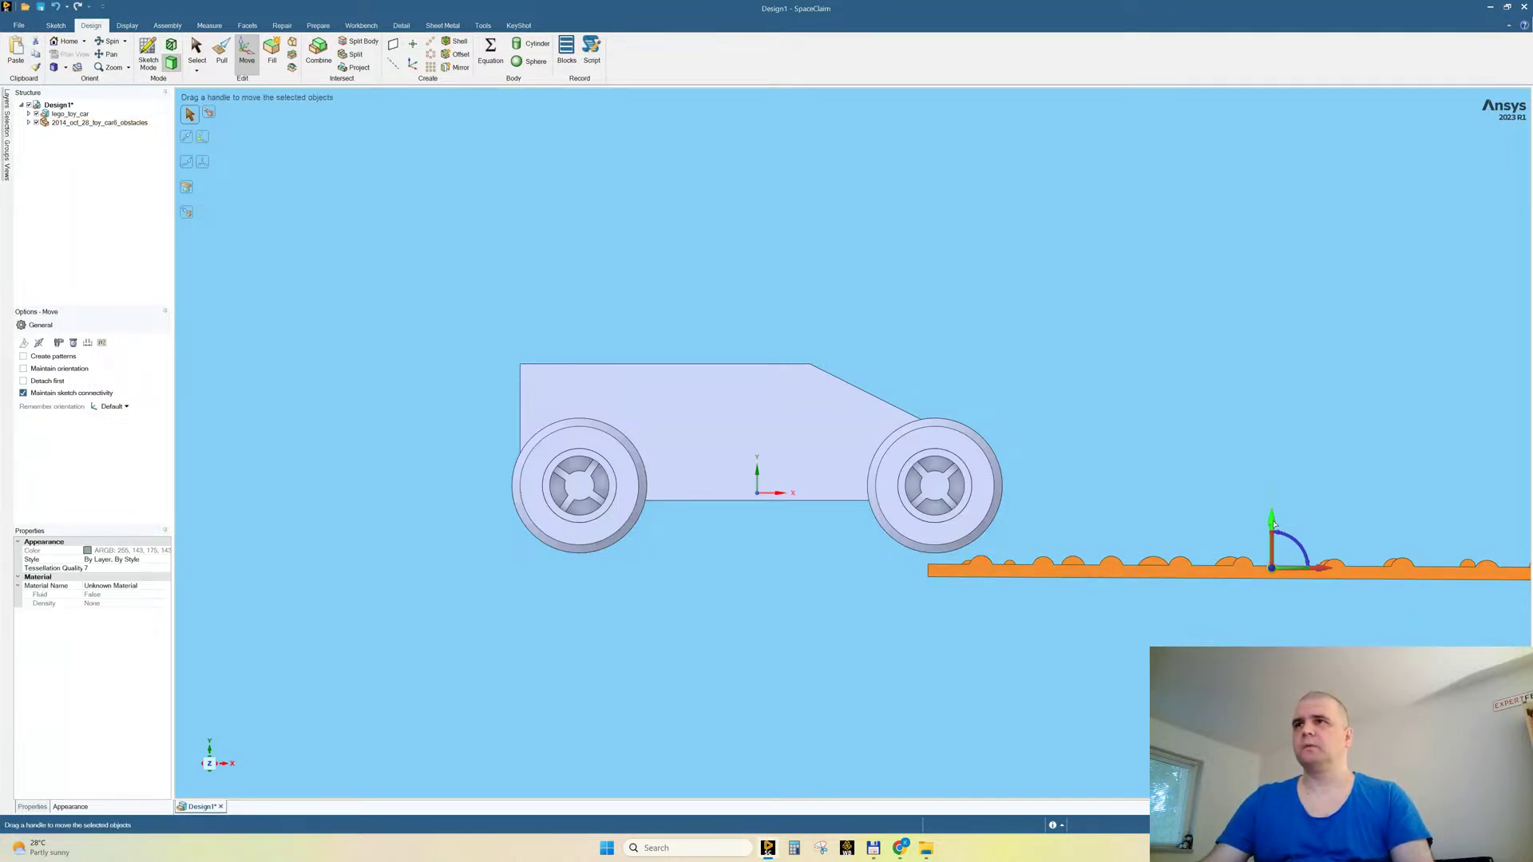
{"action": "left_click_drag", "start_coordinate": [1273, 524], "coordinate": [1335, 562]}
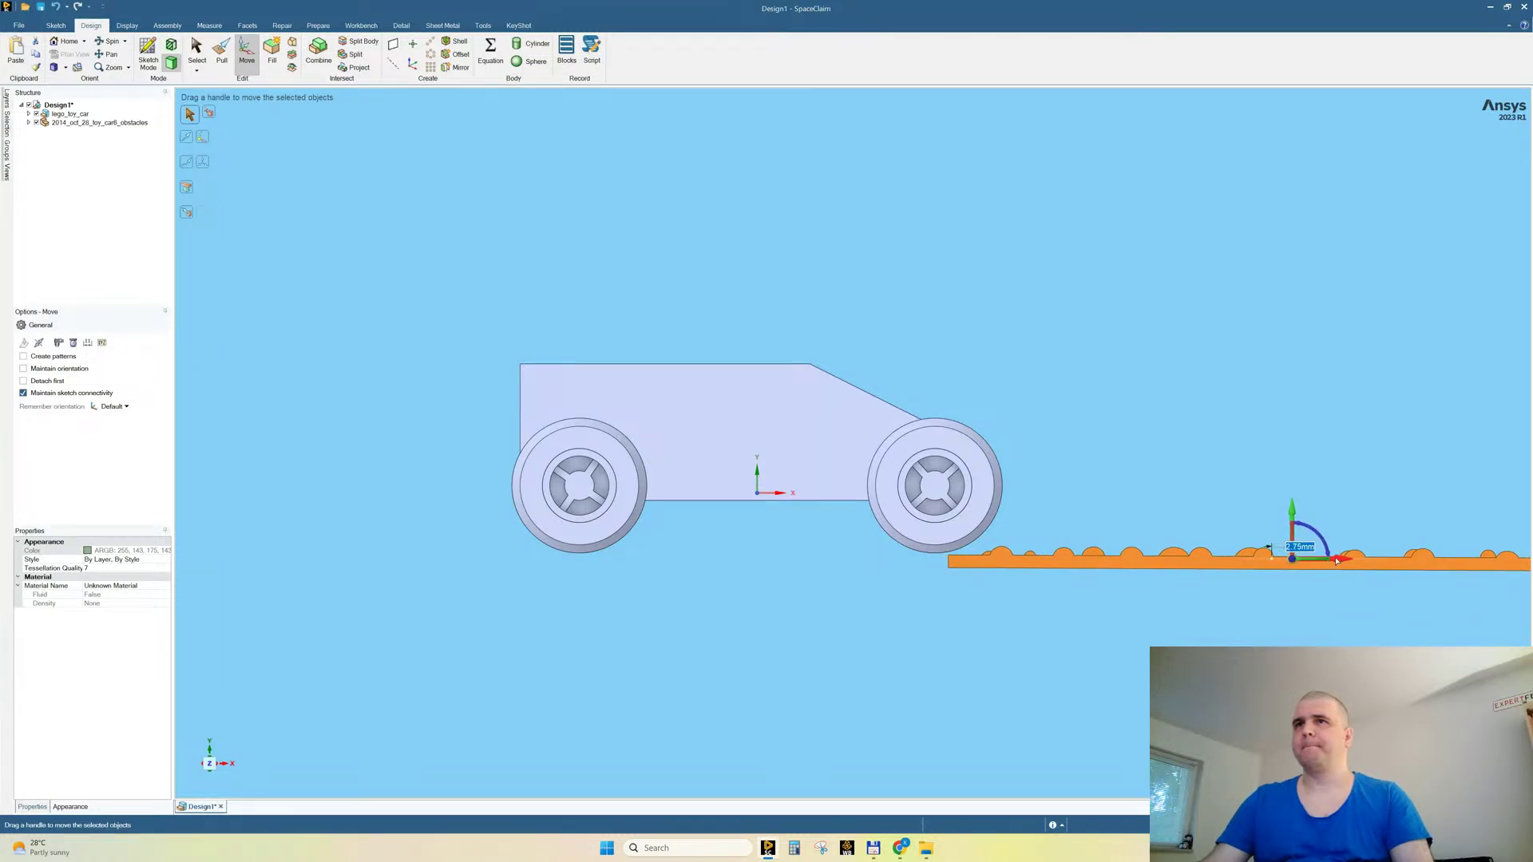
{"action": "left_click", "coordinate": [883, 592]}
Step: Extend the flat start of the road backward by moving its end face until it reaches under the rear wheels
{"action": "middle_click_drag", "start_coordinate": [879, 592], "coordinate": [914, 577]}
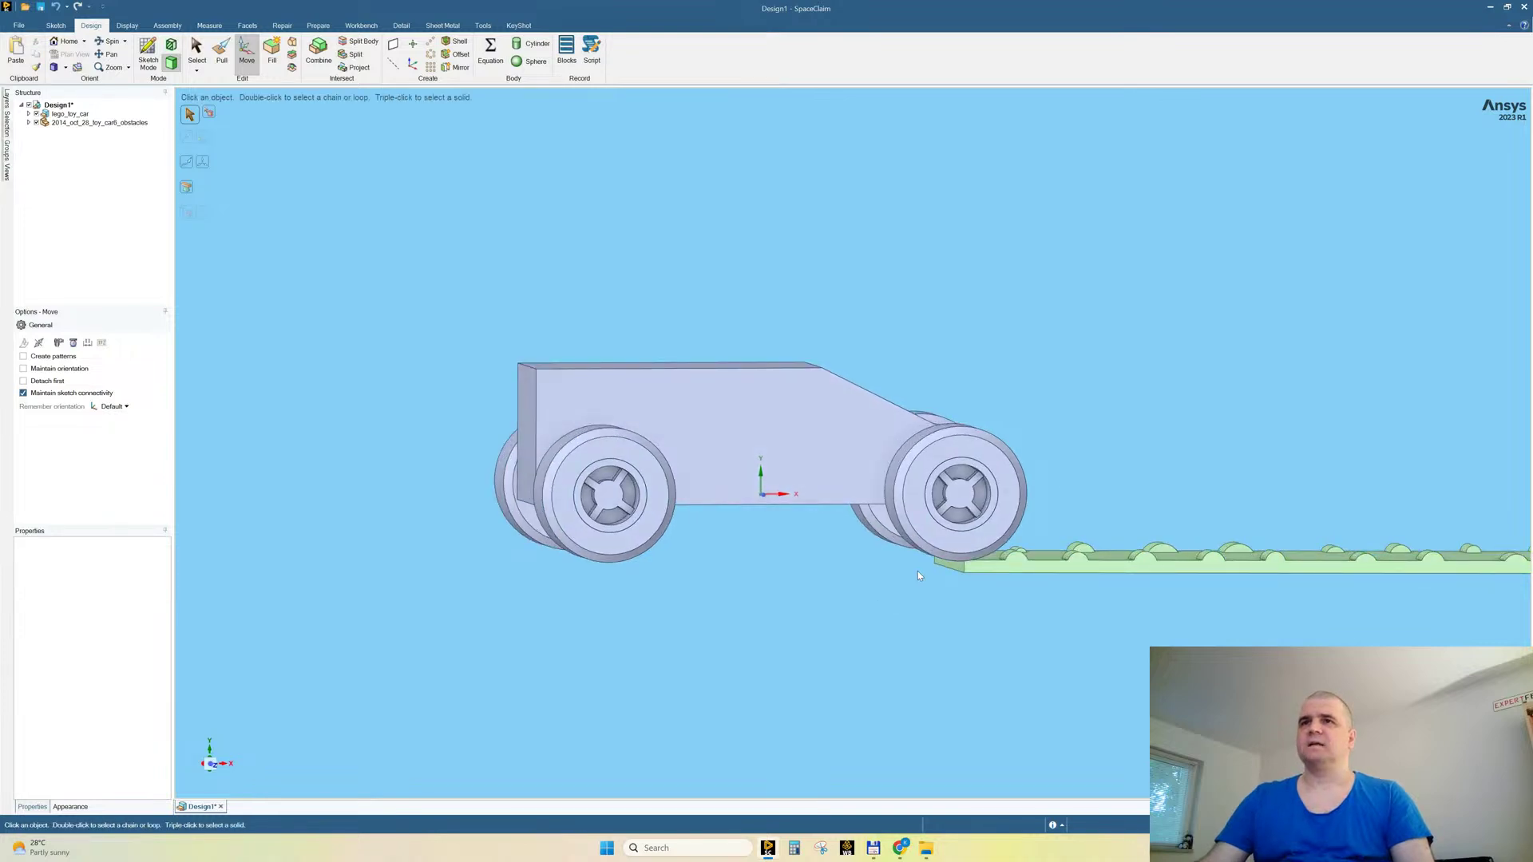
{"action": "scroll", "coordinate": [917, 572], "scroll_direction": "up", "scroll_amount": 5}
{"action": "left_click", "coordinate": [982, 551]}
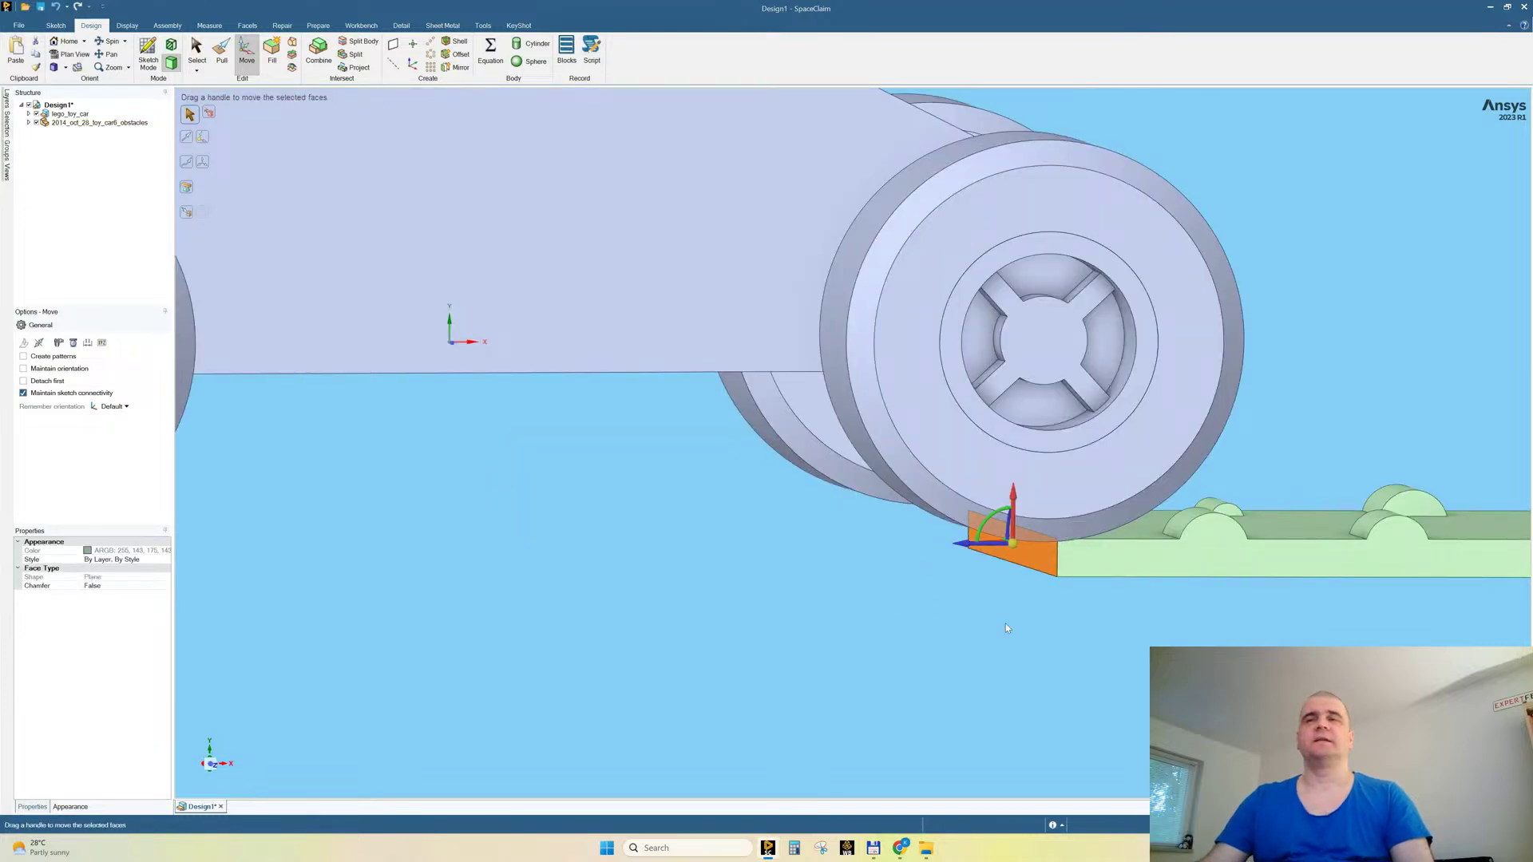
{"action": "scroll", "coordinate": [1005, 625], "scroll_direction": "down", "scroll_amount": 5}
{"action": "left_click", "coordinate": [212, 766]}
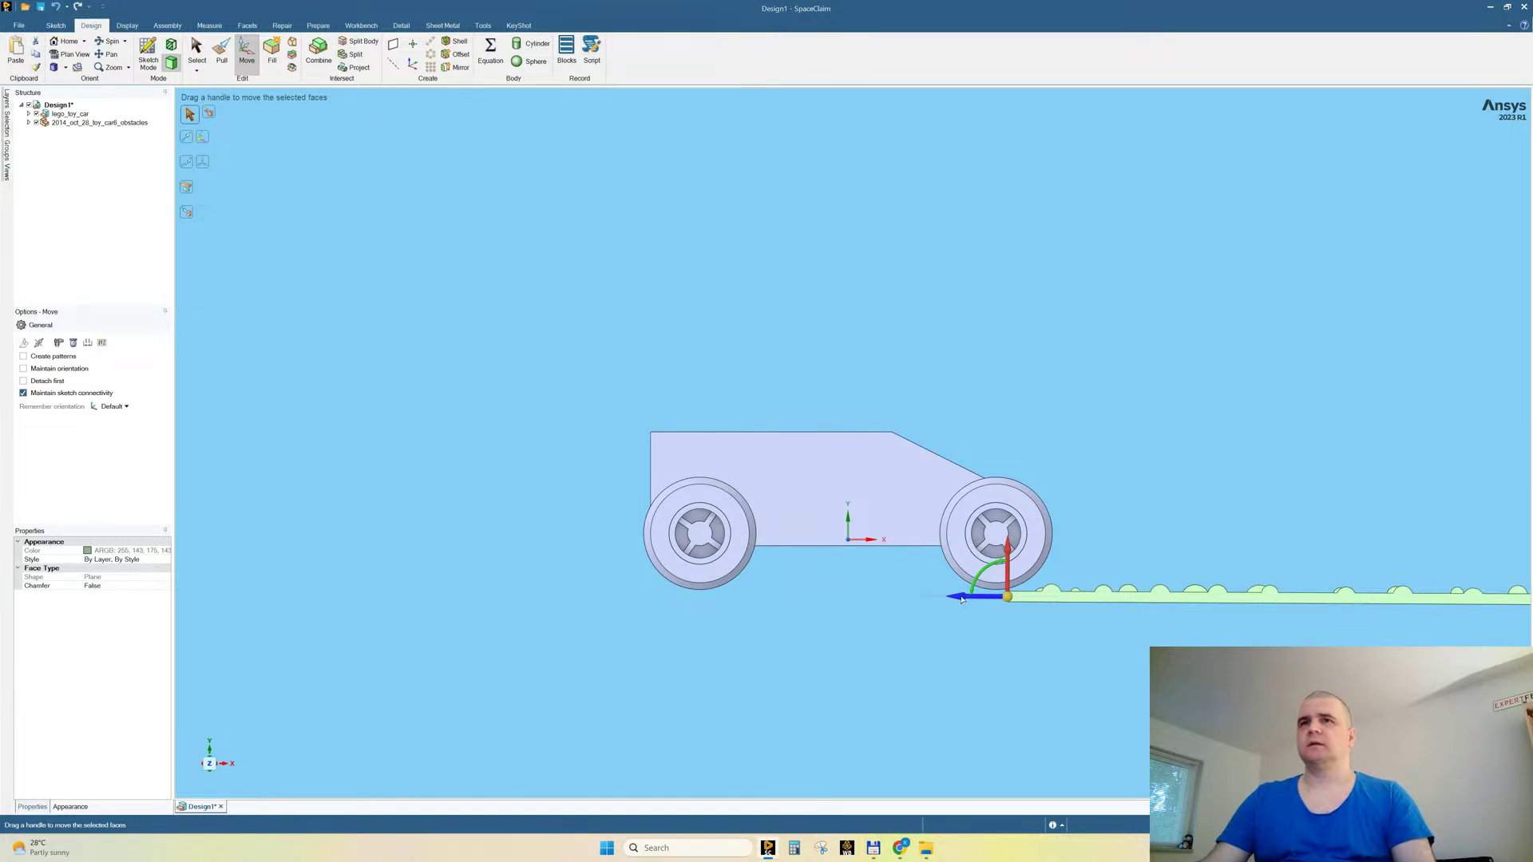
{"action": "left_click_drag", "start_coordinate": [962, 599], "coordinate": [610, 597]}
{"action": "left_click", "coordinate": [589, 694]}
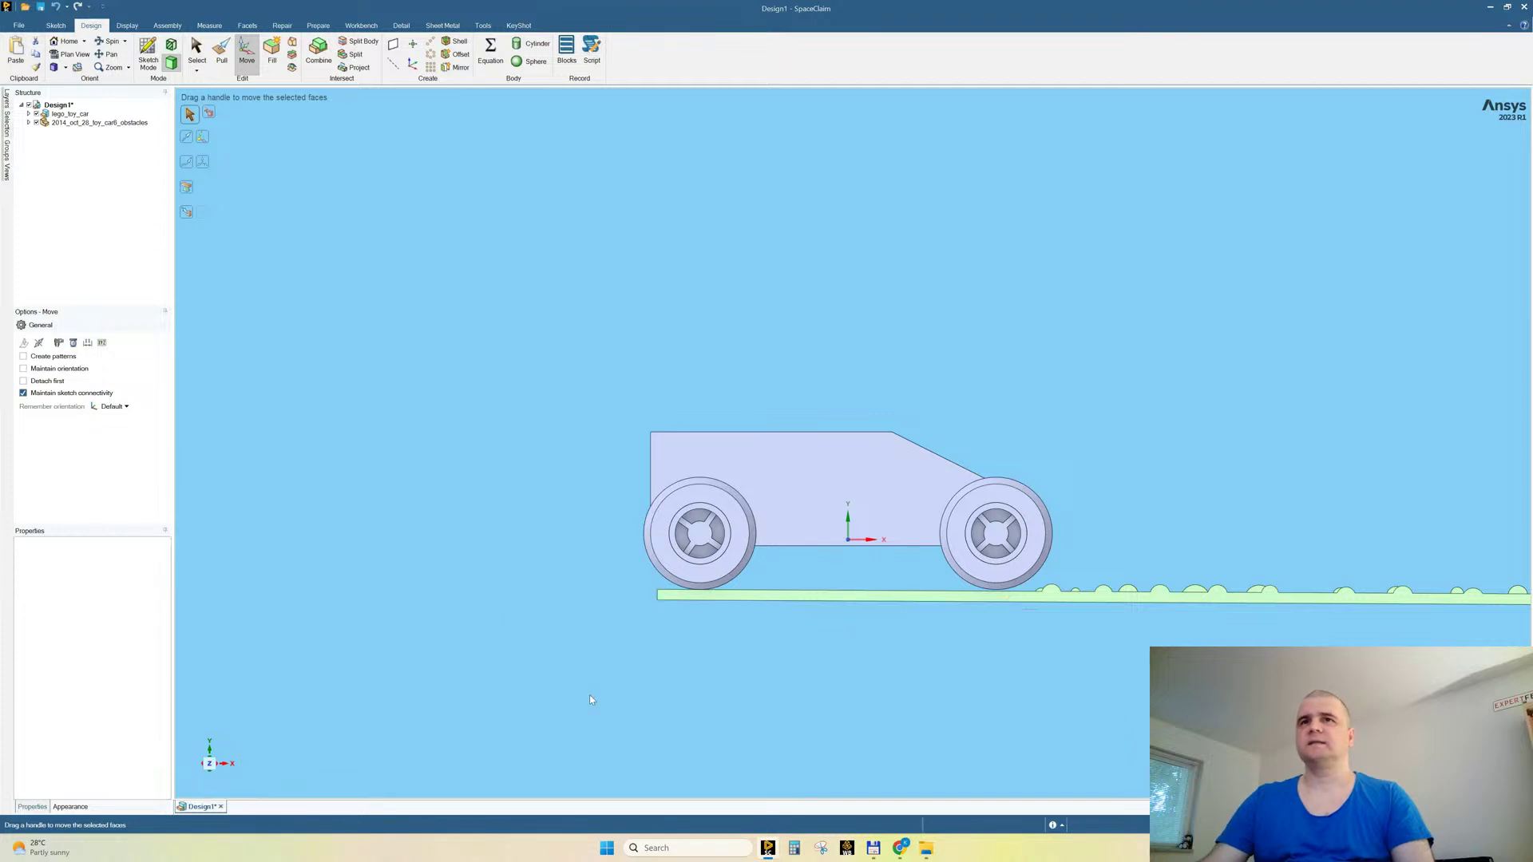
Step: Rotate the whole road body by 0.35° about the Z axis to level it under both wheels
{"action": "scroll", "coordinate": [1030, 621], "scroll_direction": "up", "scroll_amount": 3}
{"action": "left_click", "coordinate": [988, 572]}
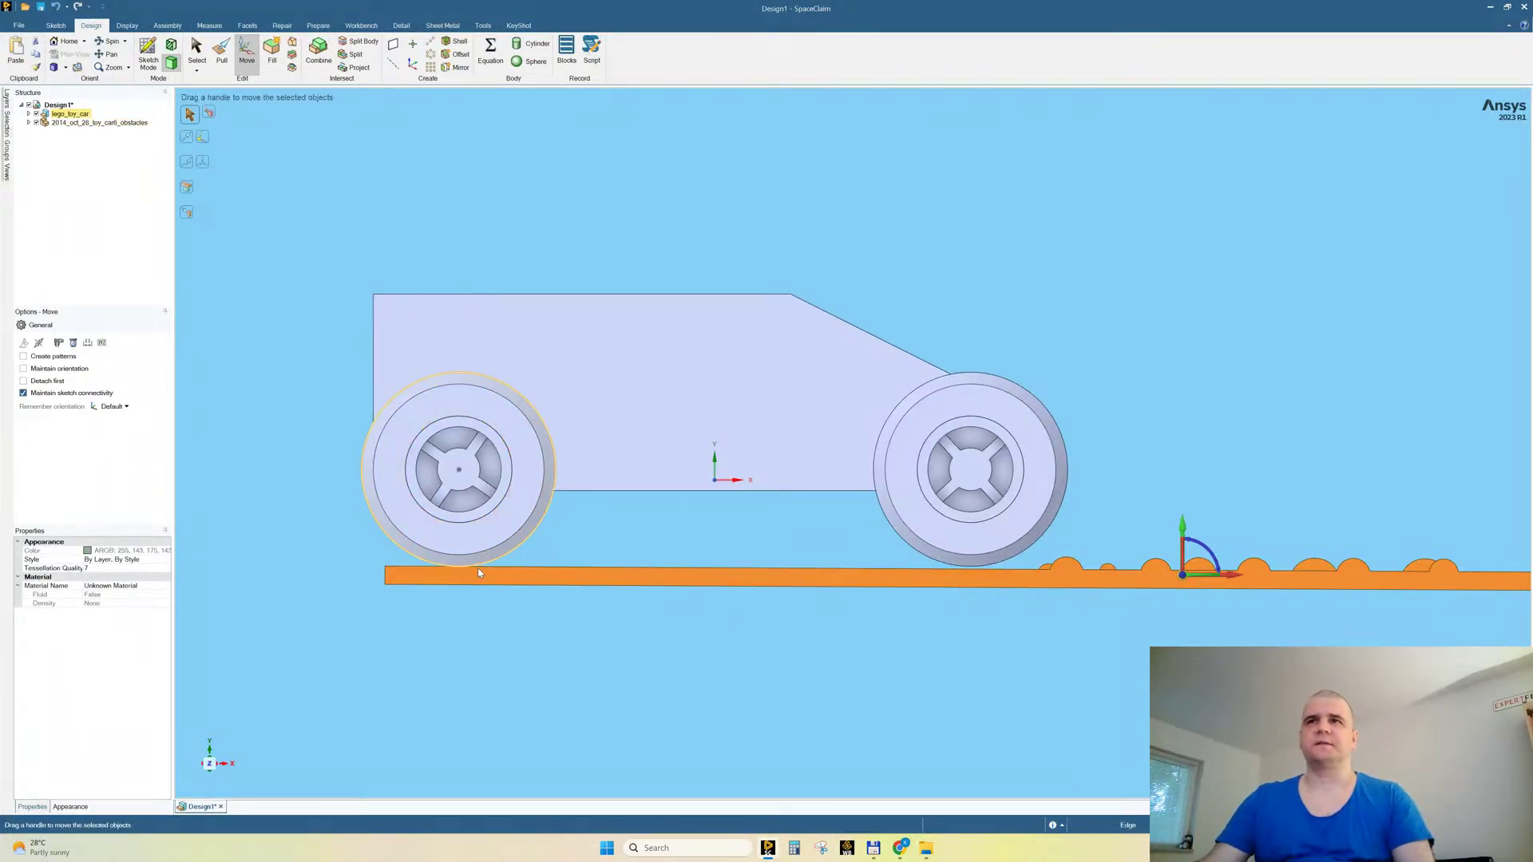
{"action": "scroll", "coordinate": [1068, 616], "scroll_direction": "down", "scroll_amount": 2}
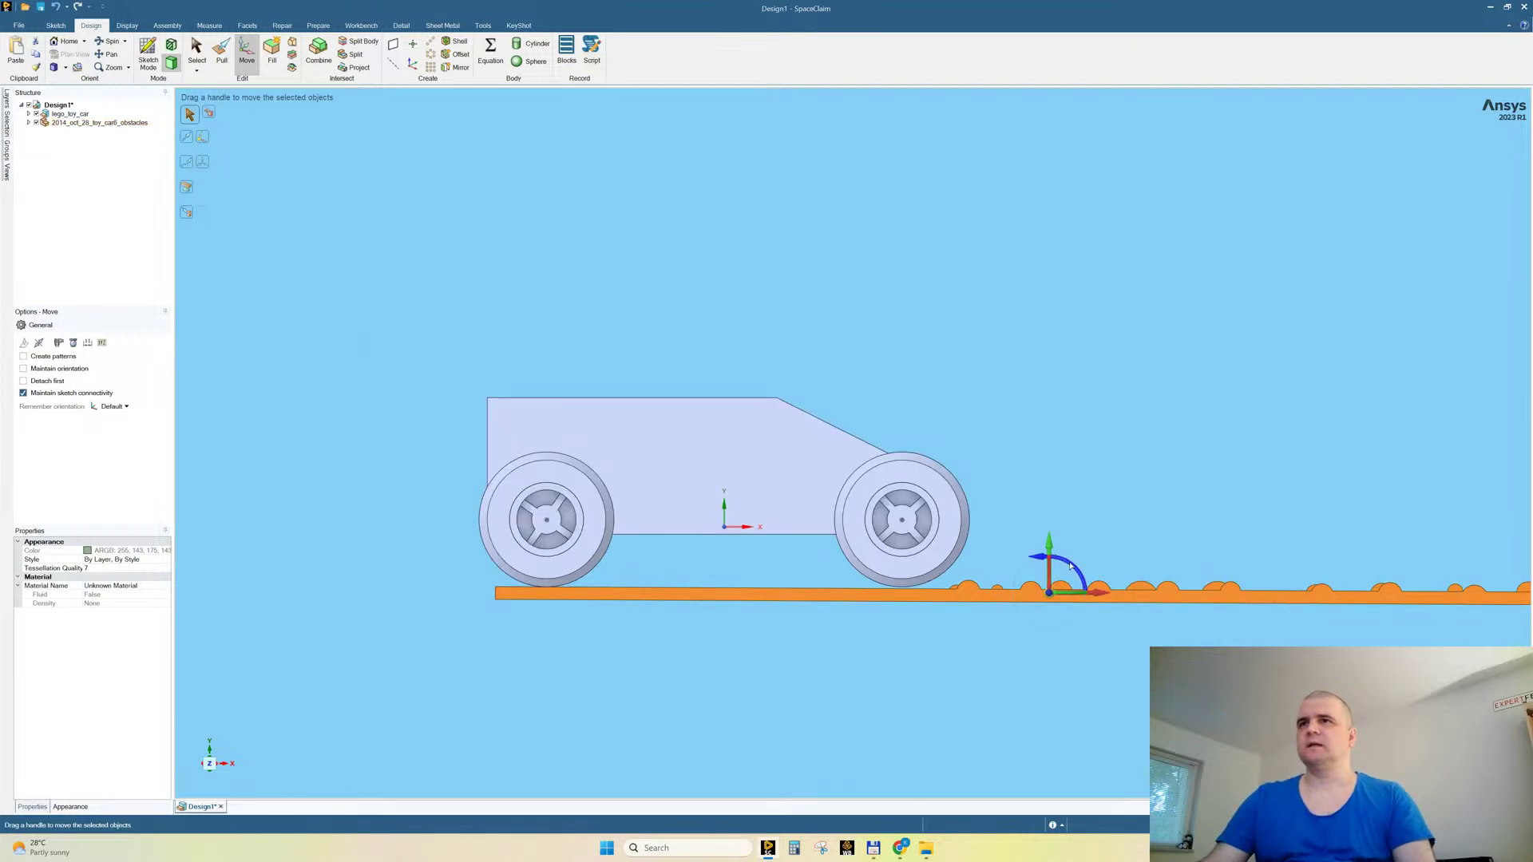
{"action": "left_click_drag", "start_coordinate": [1069, 566], "coordinate": [1068, 567]}
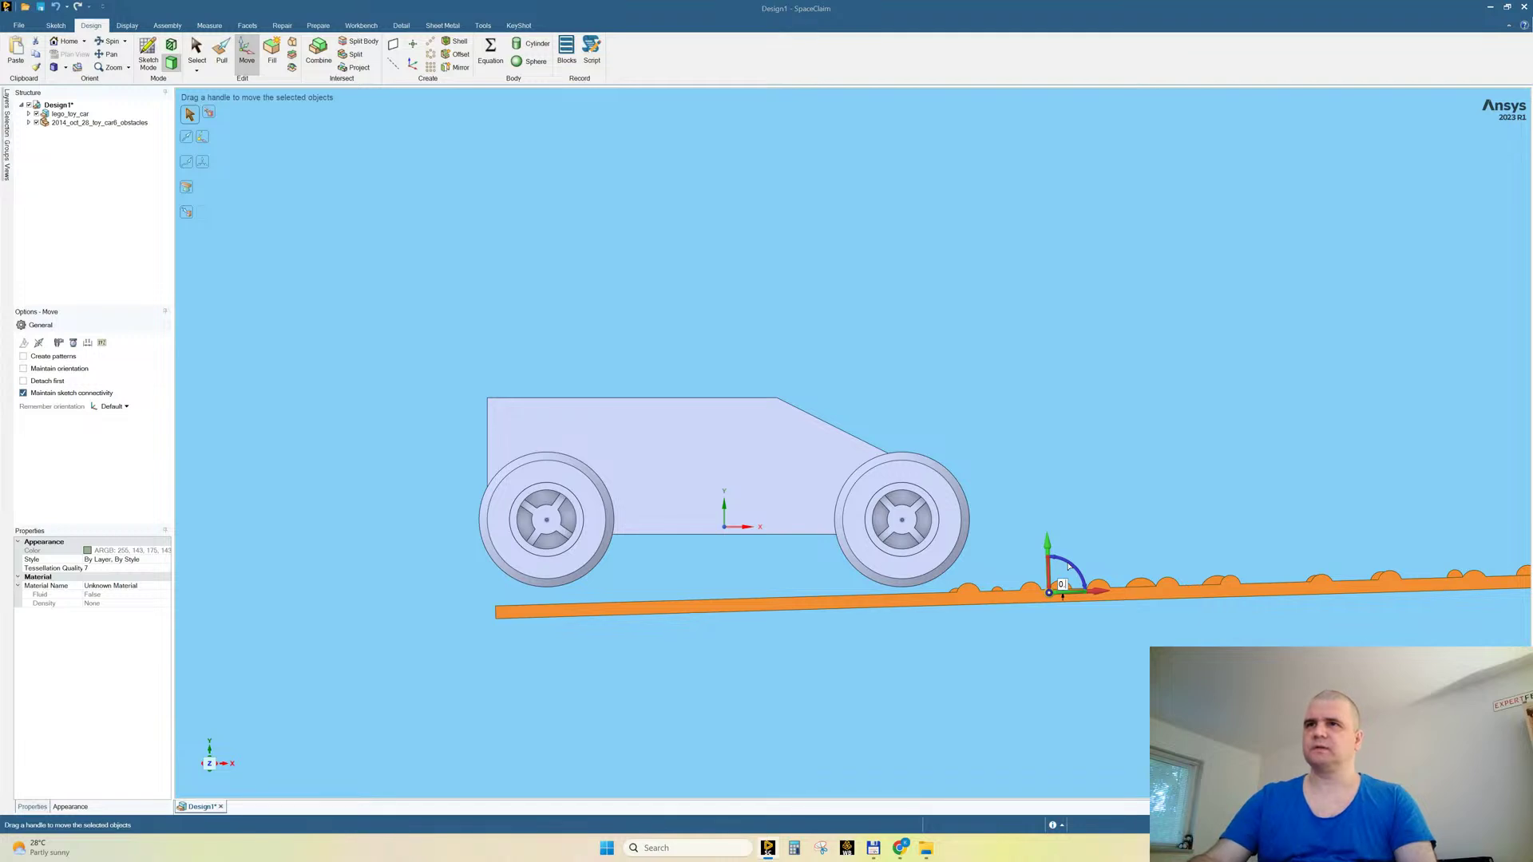
{"action": "type", "text": "0.5"}
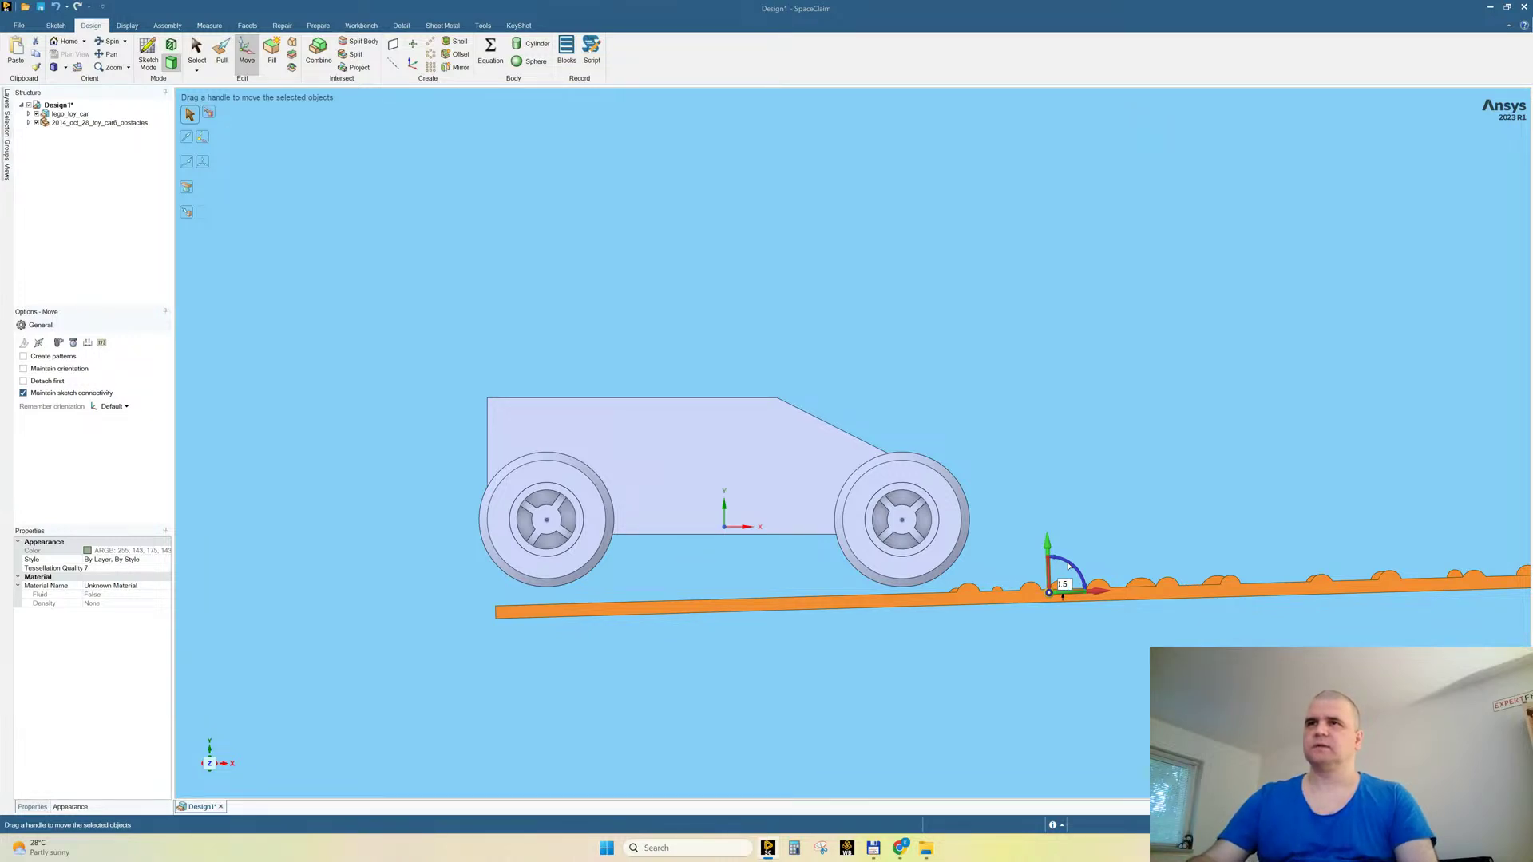
{"action": "key", "text": "Return"}
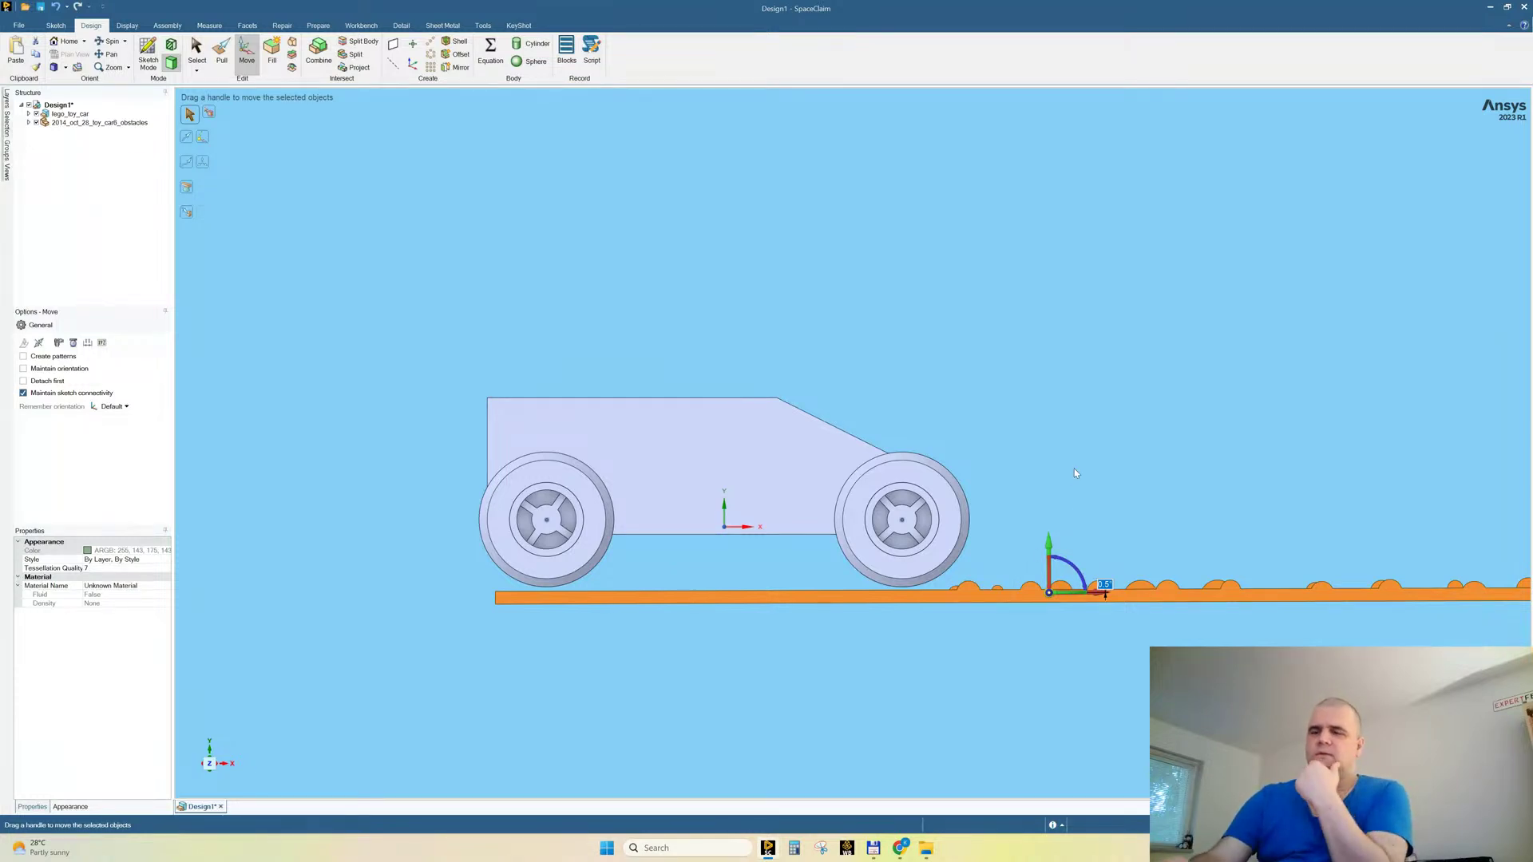
{"action": "type", "text": "1"}
{"action": "key", "text": "Return"}
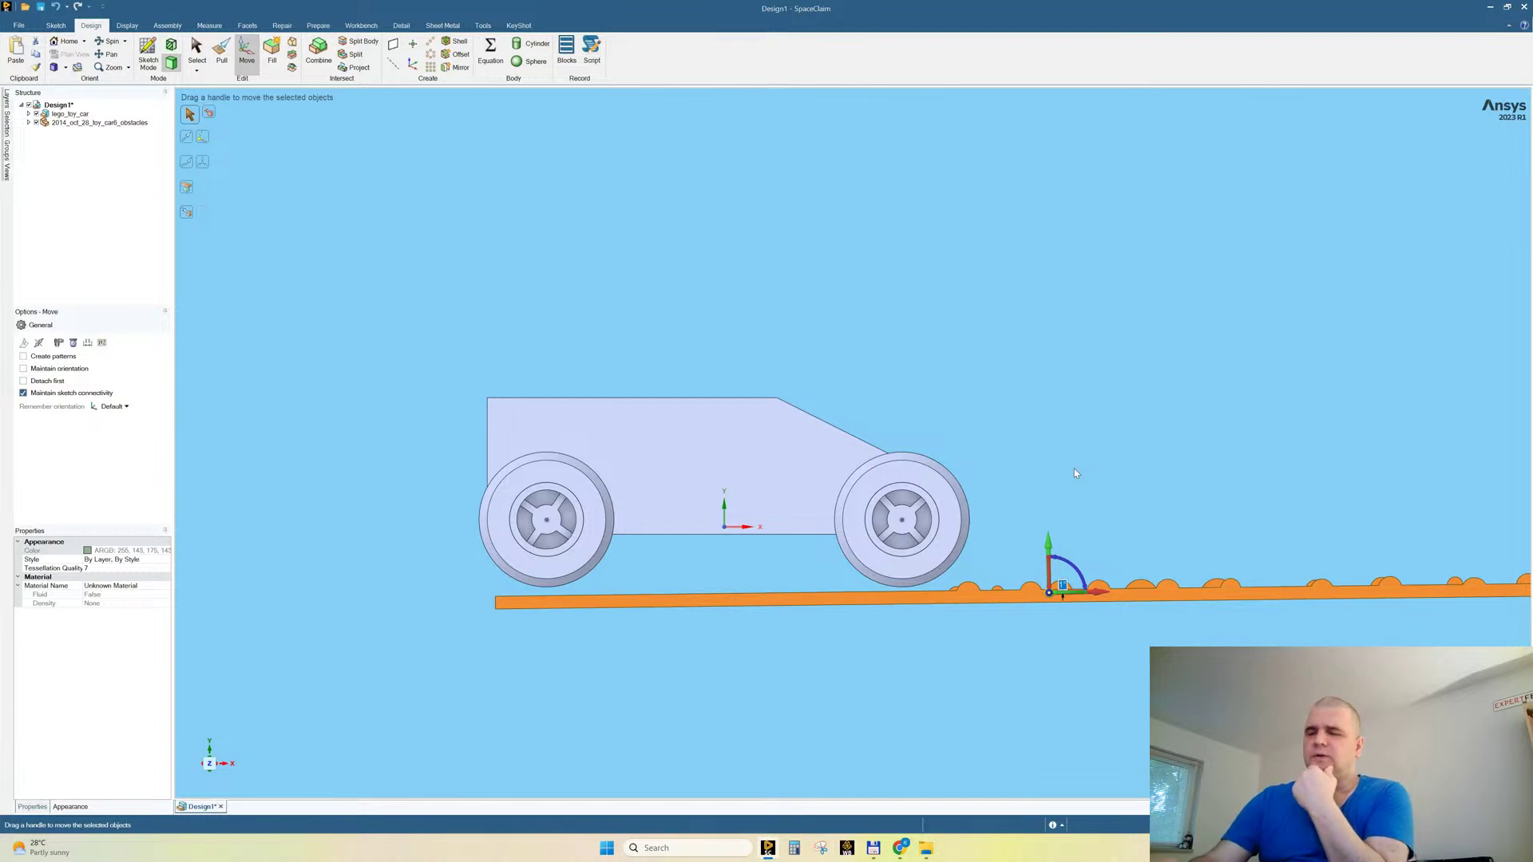
{"action": "type", "text": "0.35"}
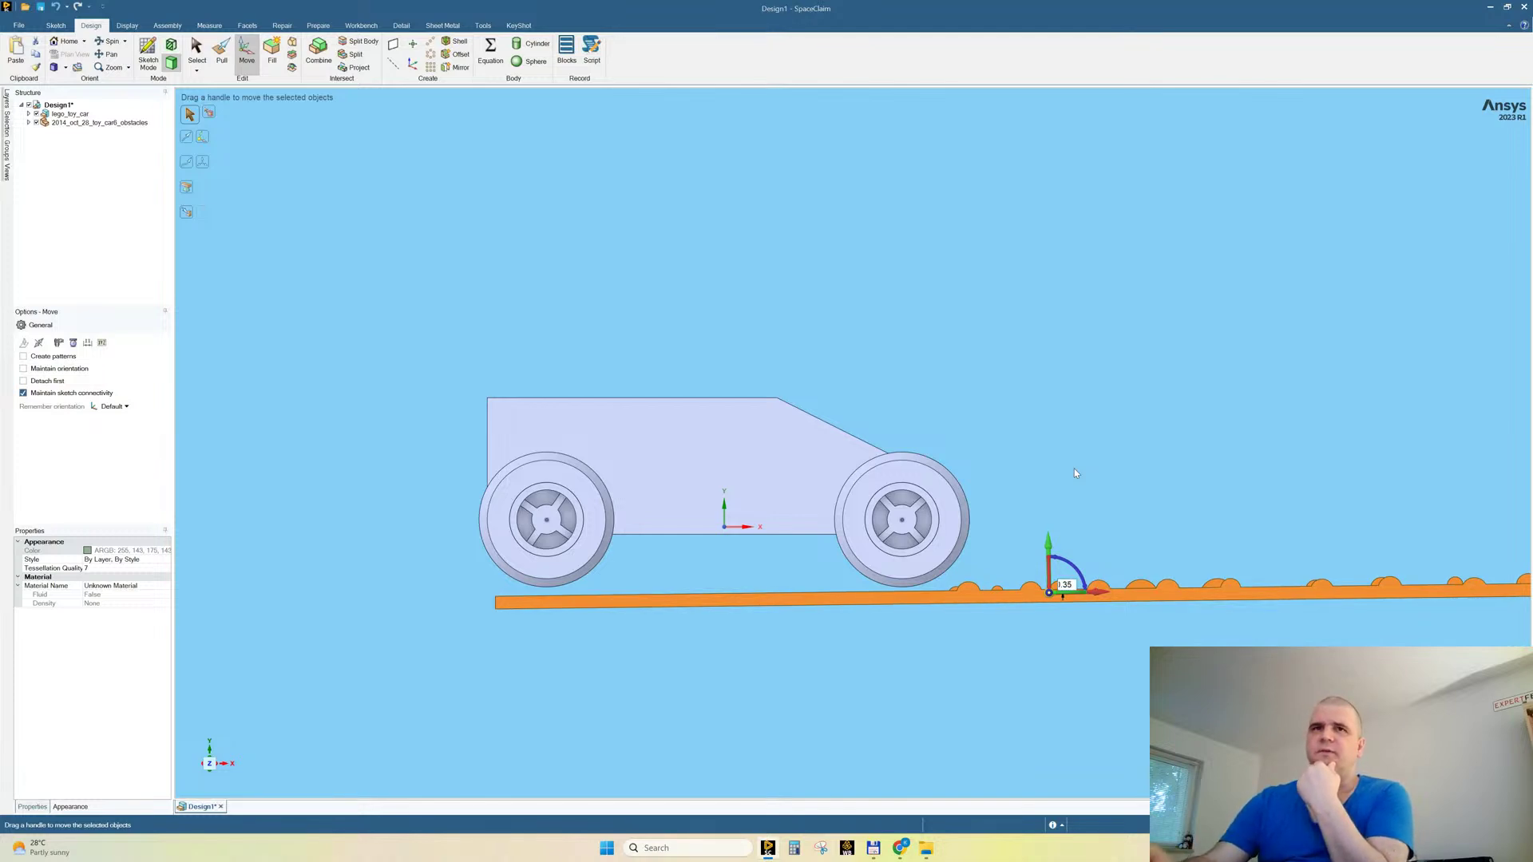
{"action": "key", "text": "Return"}
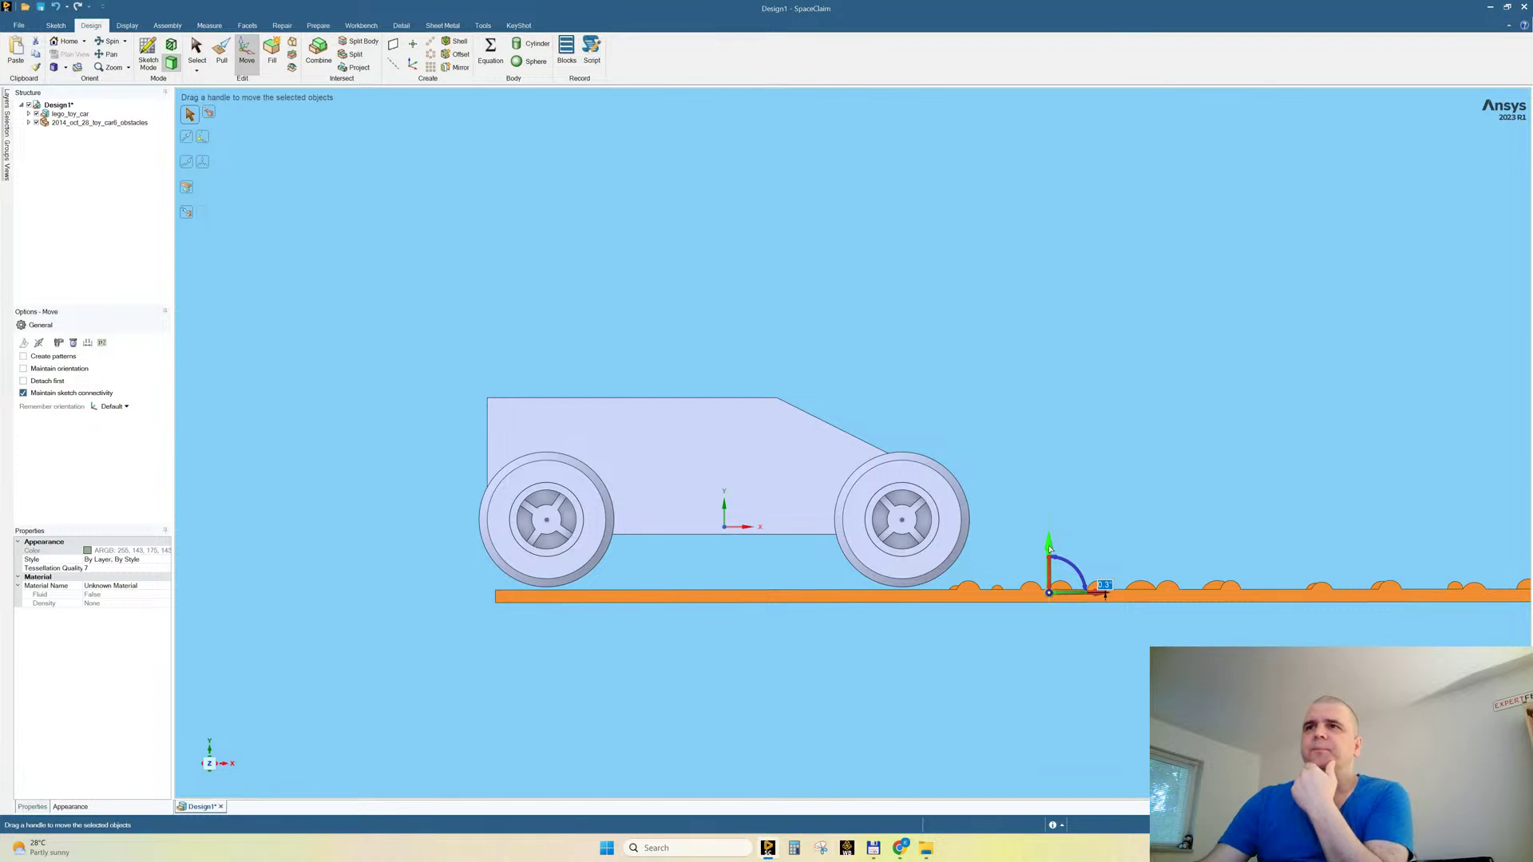
Step: Raise the road body along Y by about 0.3 mm until its flat surface meets the bottoms of the tires
{"action": "left_click_drag", "start_coordinate": [1050, 548], "coordinate": [1051, 547]}
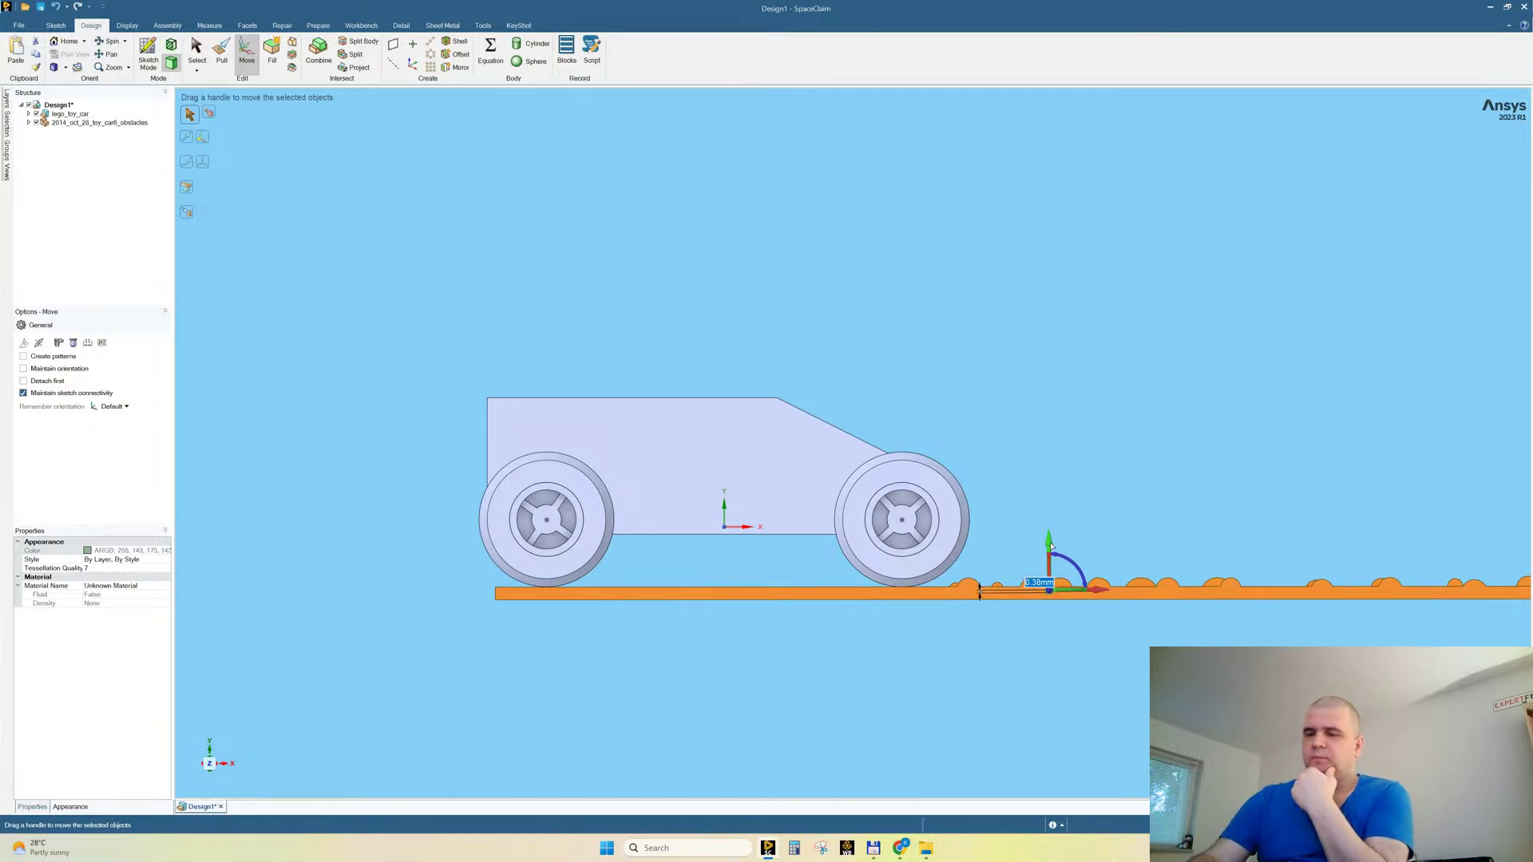
{"action": "scroll", "coordinate": [924, 601], "scroll_direction": "up", "scroll_amount": 5}
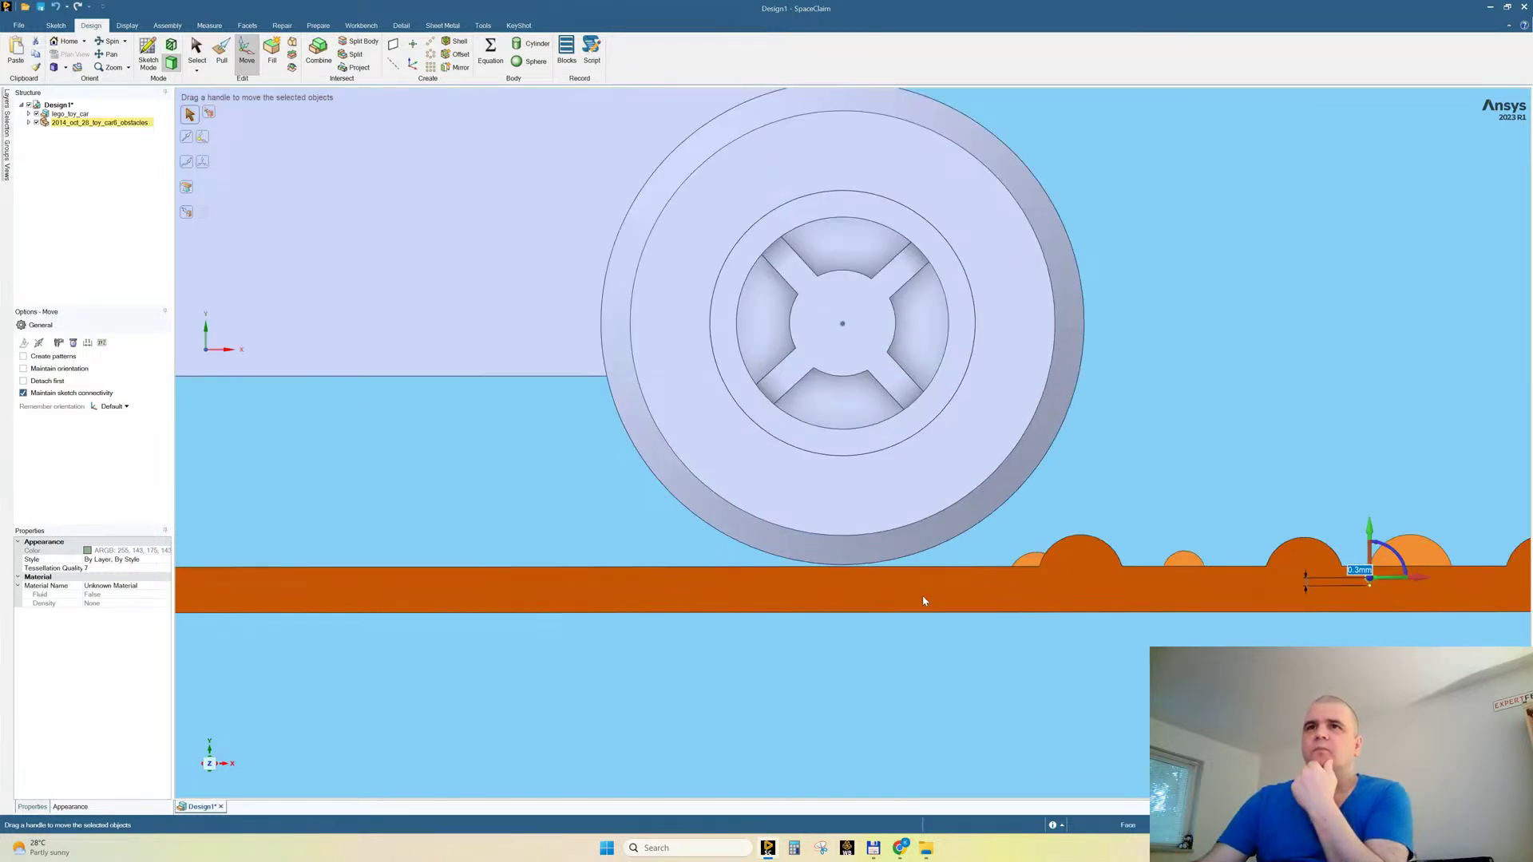
{"action": "scroll", "coordinate": [682, 528], "scroll_direction": "down", "scroll_amount": 5}
{"action": "left_click", "coordinate": [842, 360]}
Step: Widen the road on its positive Z side by moving that side face outward 10 mm
{"action": "middle_click_drag", "start_coordinate": [843, 391], "coordinate": [986, 418]}
{"action": "left_click", "coordinate": [211, 770]}
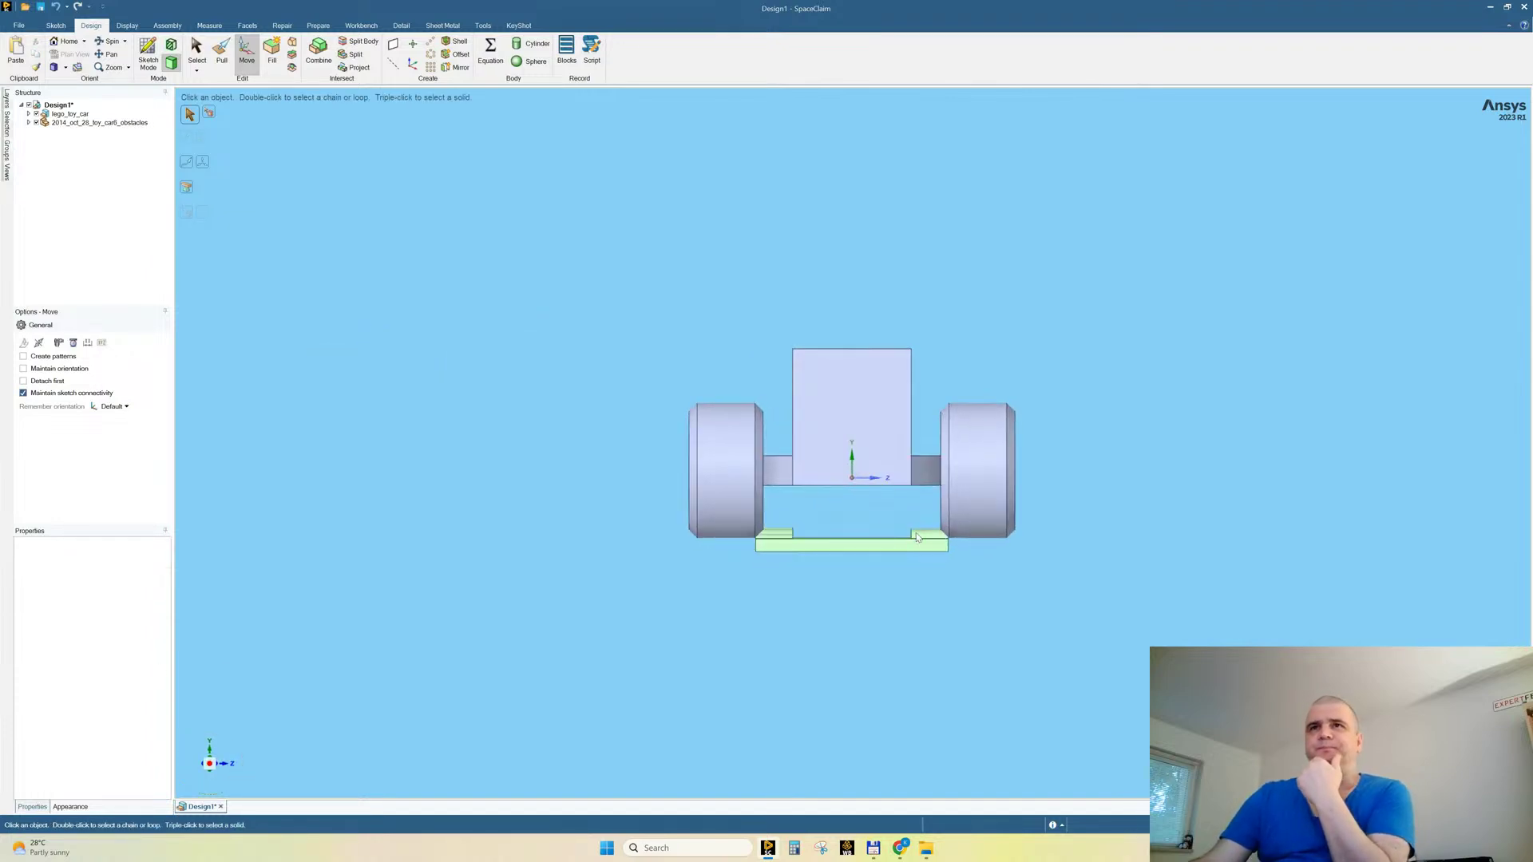
{"action": "scroll", "coordinate": [953, 549], "scroll_direction": "up", "scroll_amount": 5}
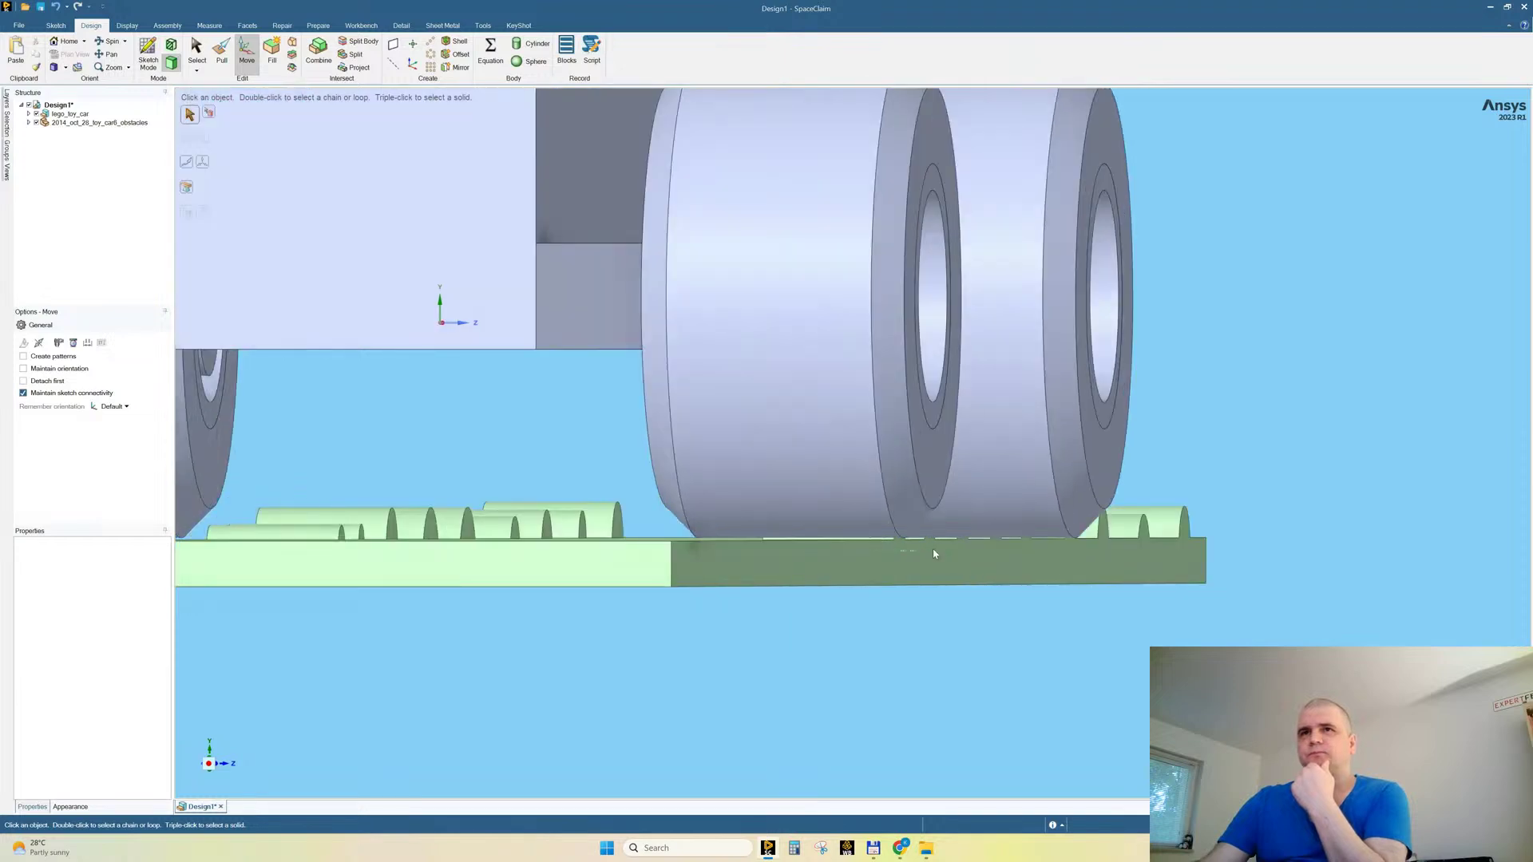
{"action": "left_click", "coordinate": [783, 559]}
{"action": "scroll", "coordinate": [934, 553], "scroll_direction": "down", "scroll_amount": 5}
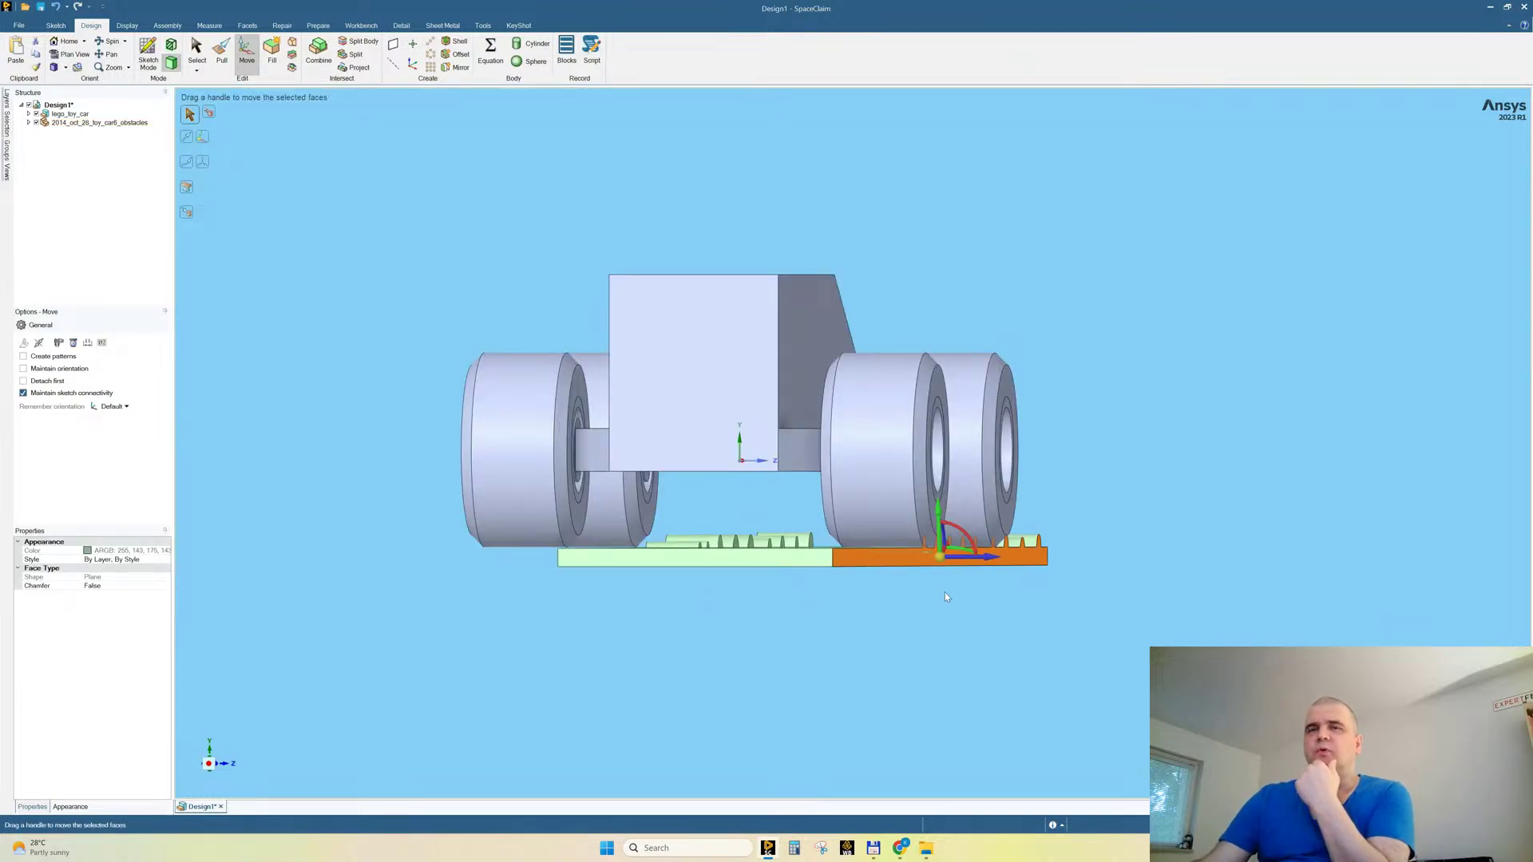
{"action": "left_click", "coordinate": [206, 765]}
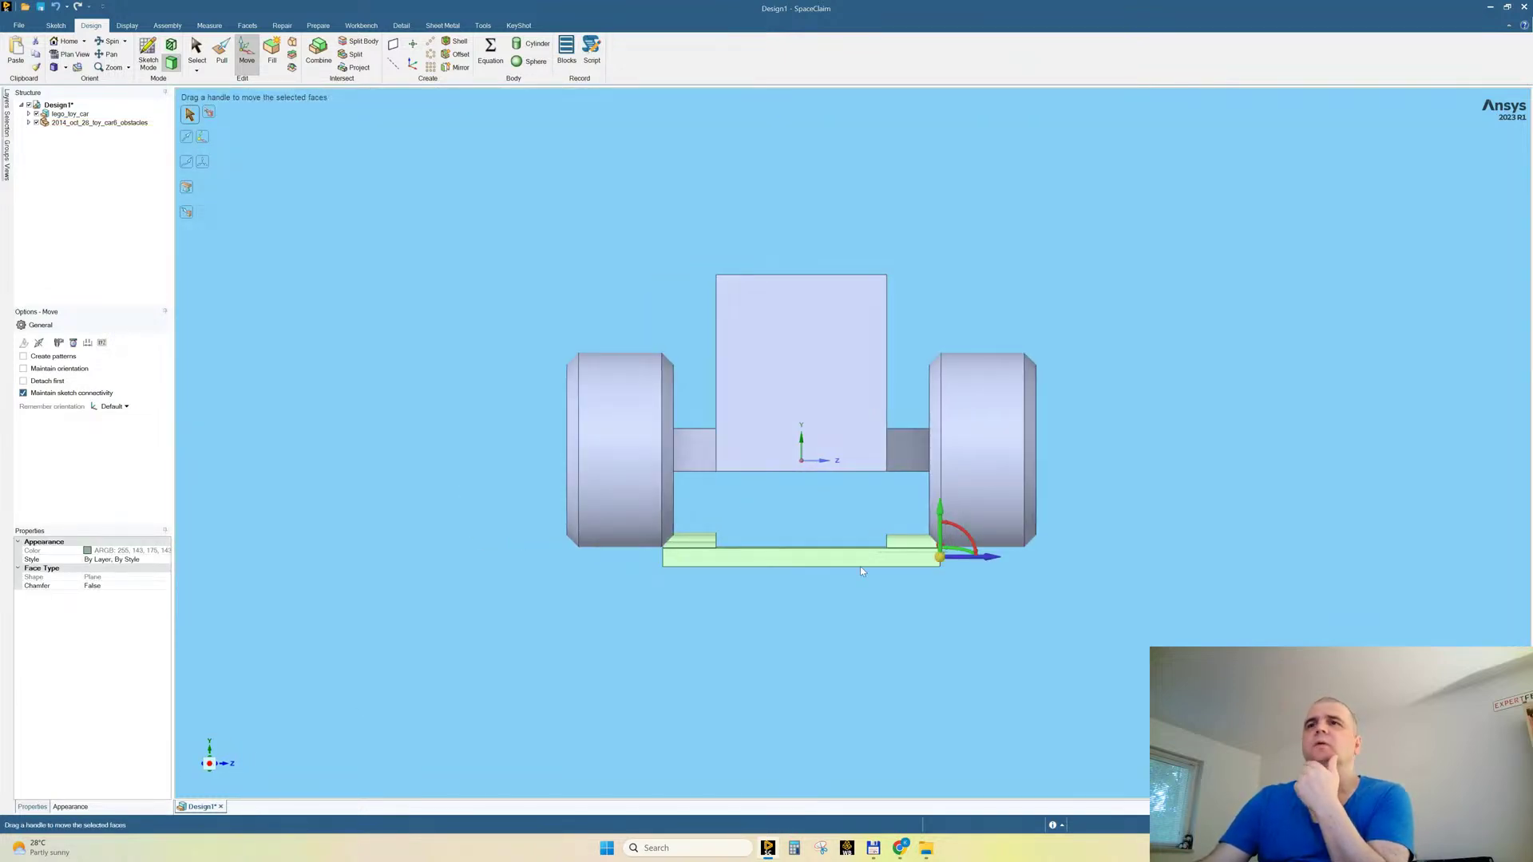
{"action": "left_click_drag", "start_coordinate": [1030, 566], "coordinate": [1093, 570]}
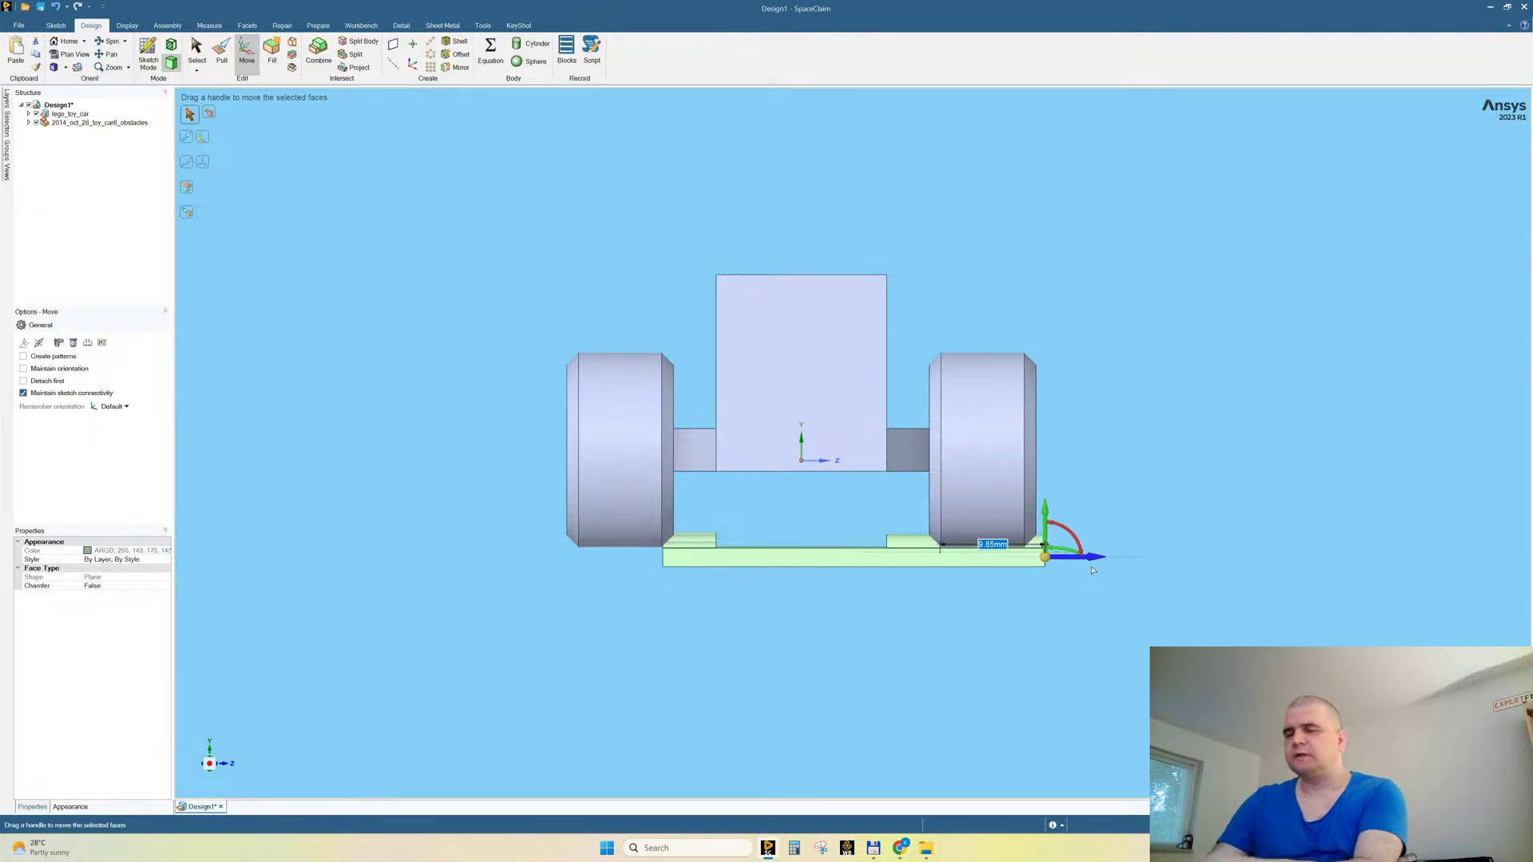
{"action": "type", "text": "10"}
{"action": "key", "text": "Return"}
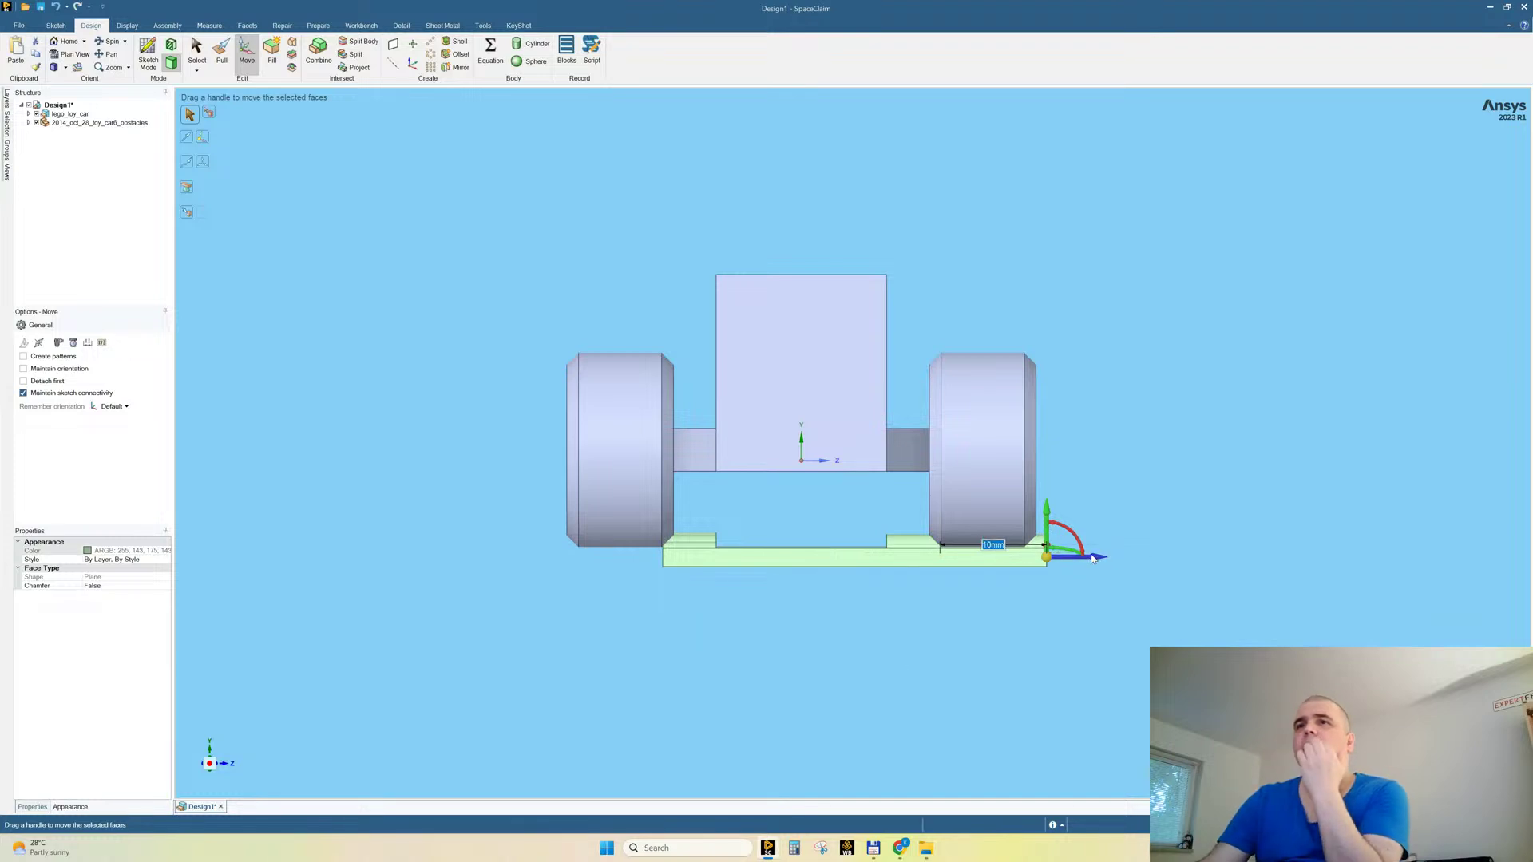
Step: Widen the road on the opposite side by moving its other side face outward 10 mm
{"action": "middle_click_drag", "start_coordinate": [640, 591], "coordinate": [653, 586]}
{"action": "left_click", "coordinate": [645, 570]}
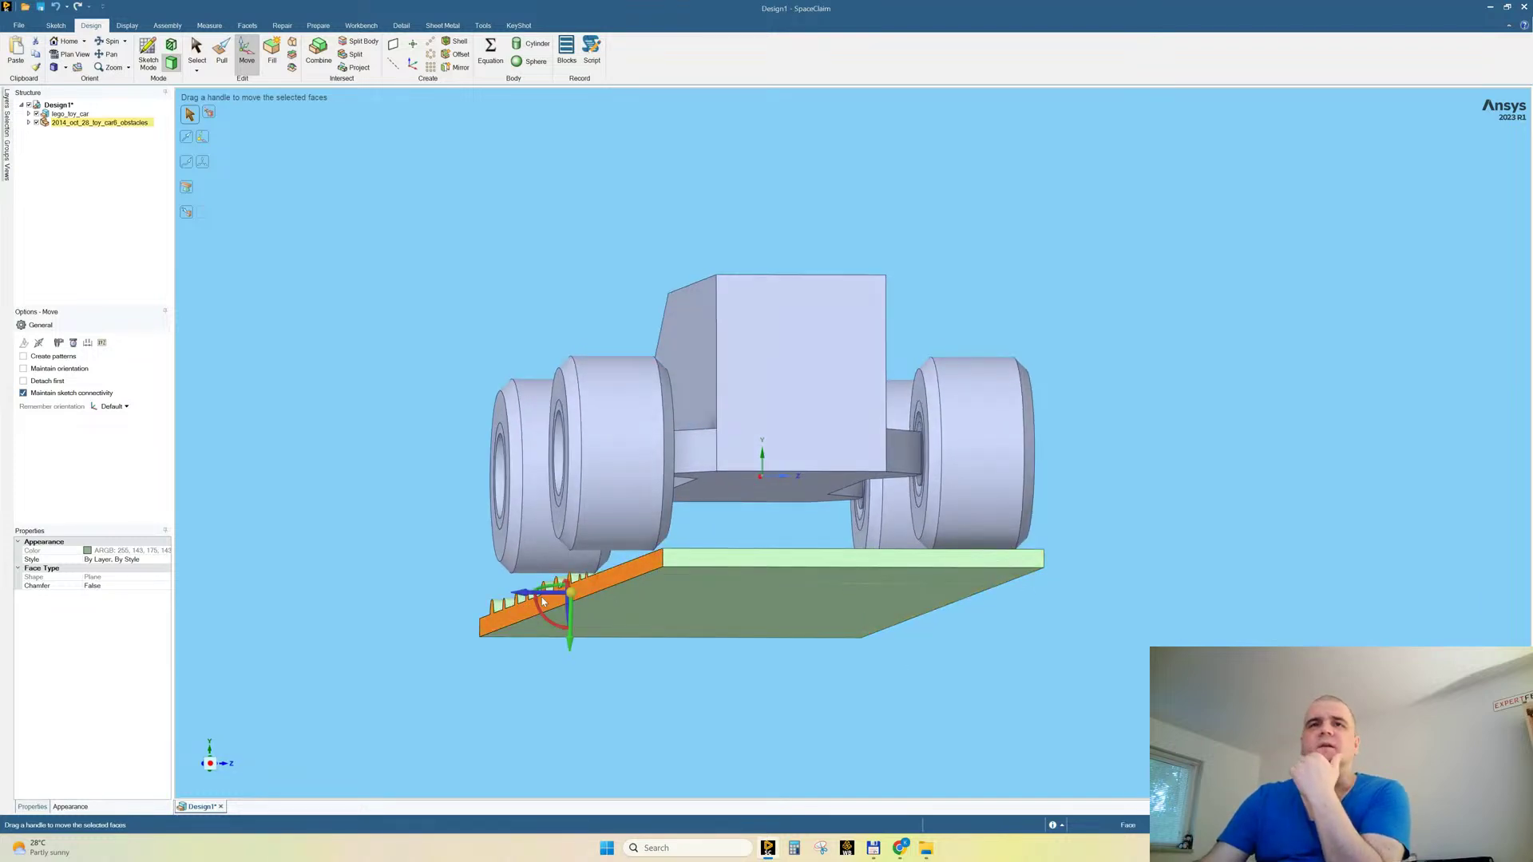
{"action": "left_click_drag", "start_coordinate": [520, 597], "coordinate": [496, 604]}
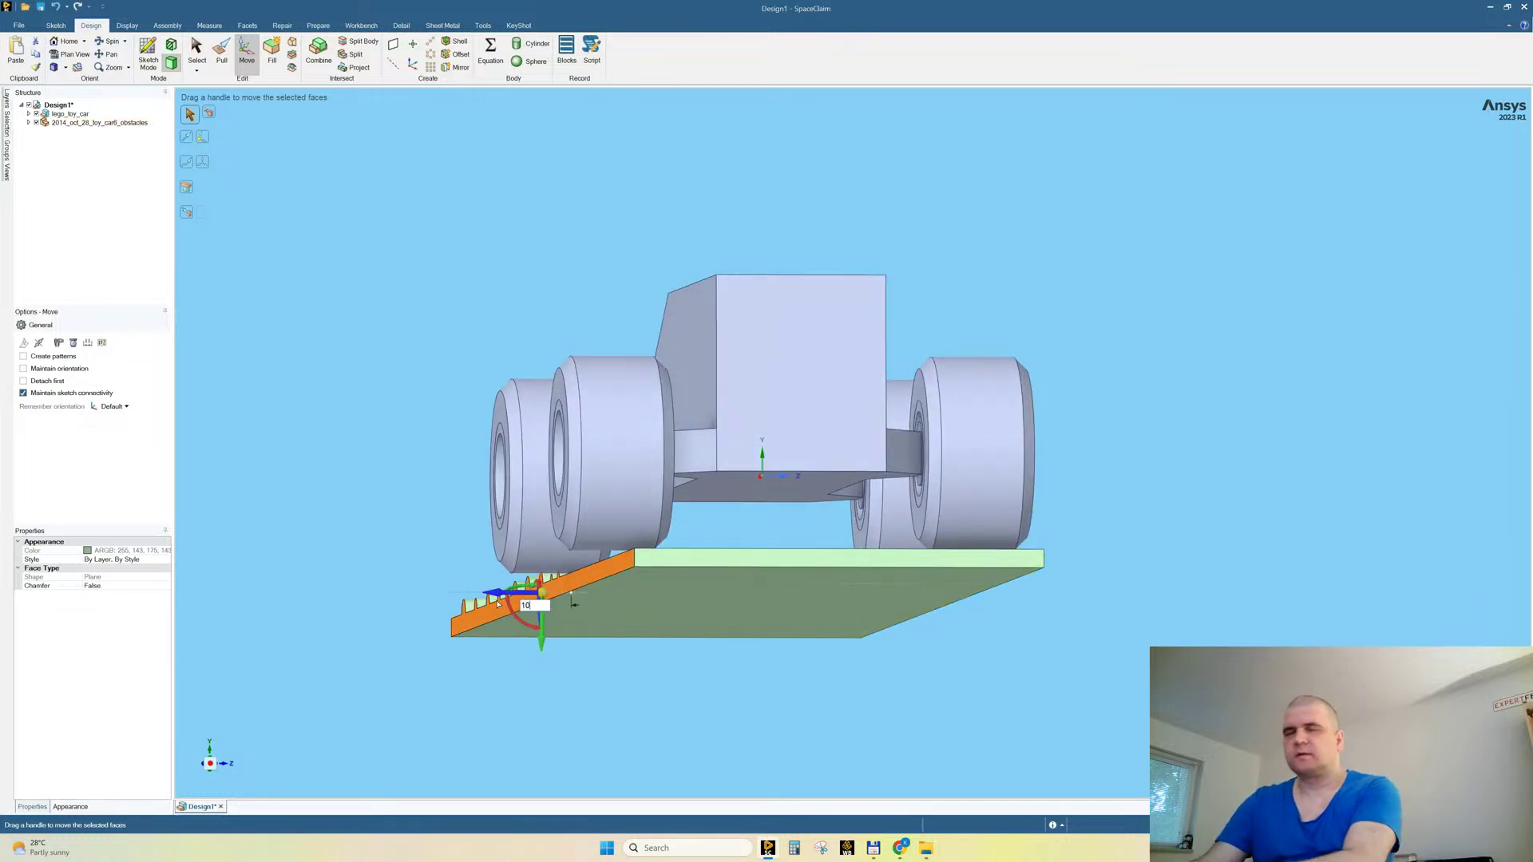
{"action": "key", "text": "Return"}
{"action": "middle_click_drag", "start_coordinate": [452, 452], "coordinate": [958, 284]}
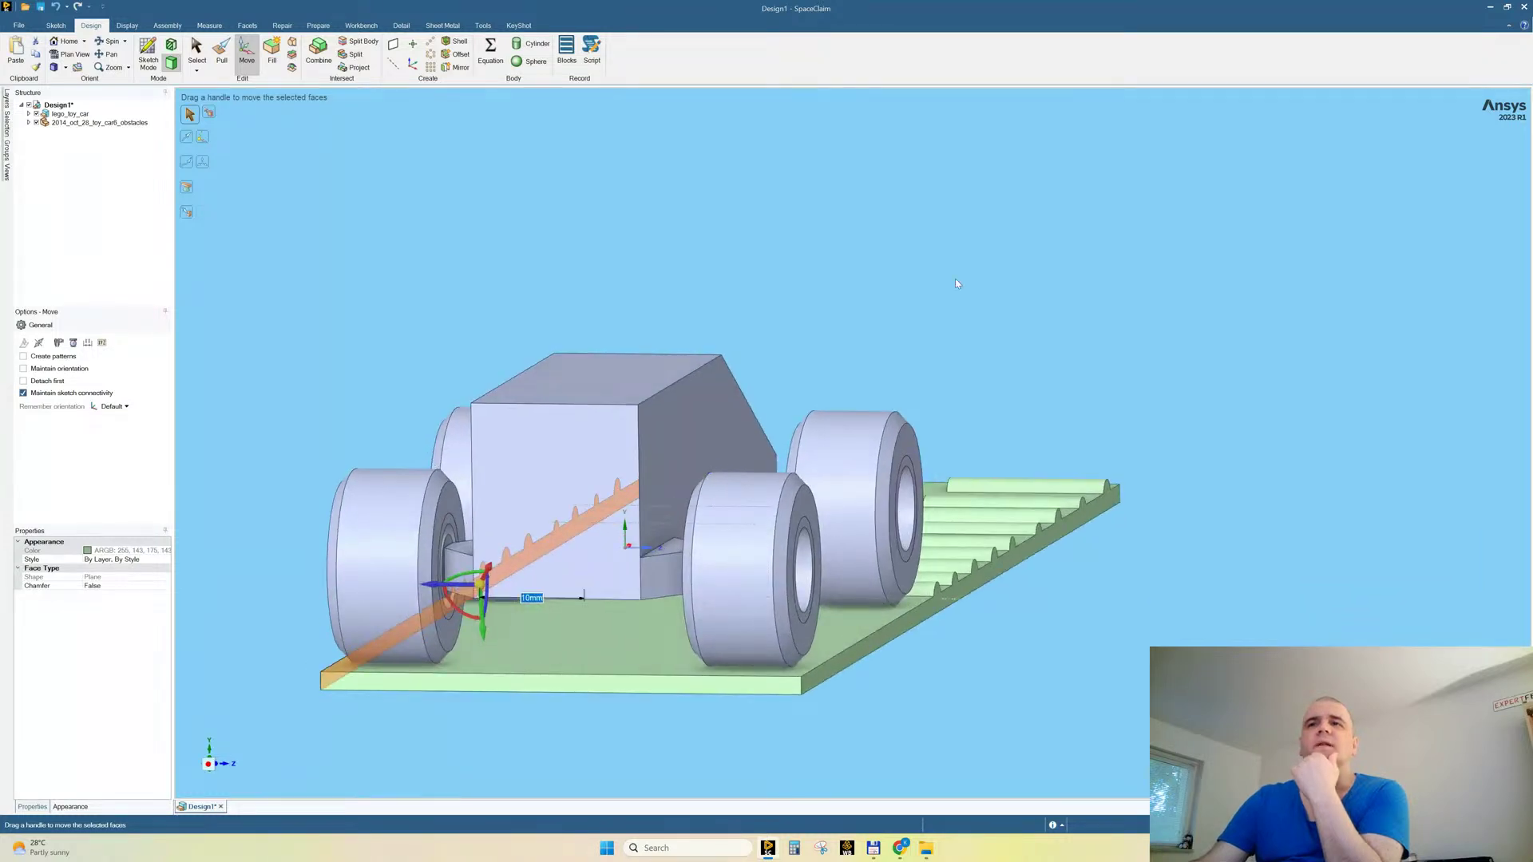
{"action": "left_click", "coordinate": [958, 281]}
Step: Start a sketch on the flat side face of the car body
{"action": "middle_click_drag", "start_coordinate": [1038, 391], "coordinate": [947, 524]}
{"action": "scroll", "coordinate": [989, 415], "scroll_direction": "down", "scroll_amount": 3}
{"action": "scroll", "coordinate": [920, 595], "scroll_direction": "up", "scroll_amount": 2}
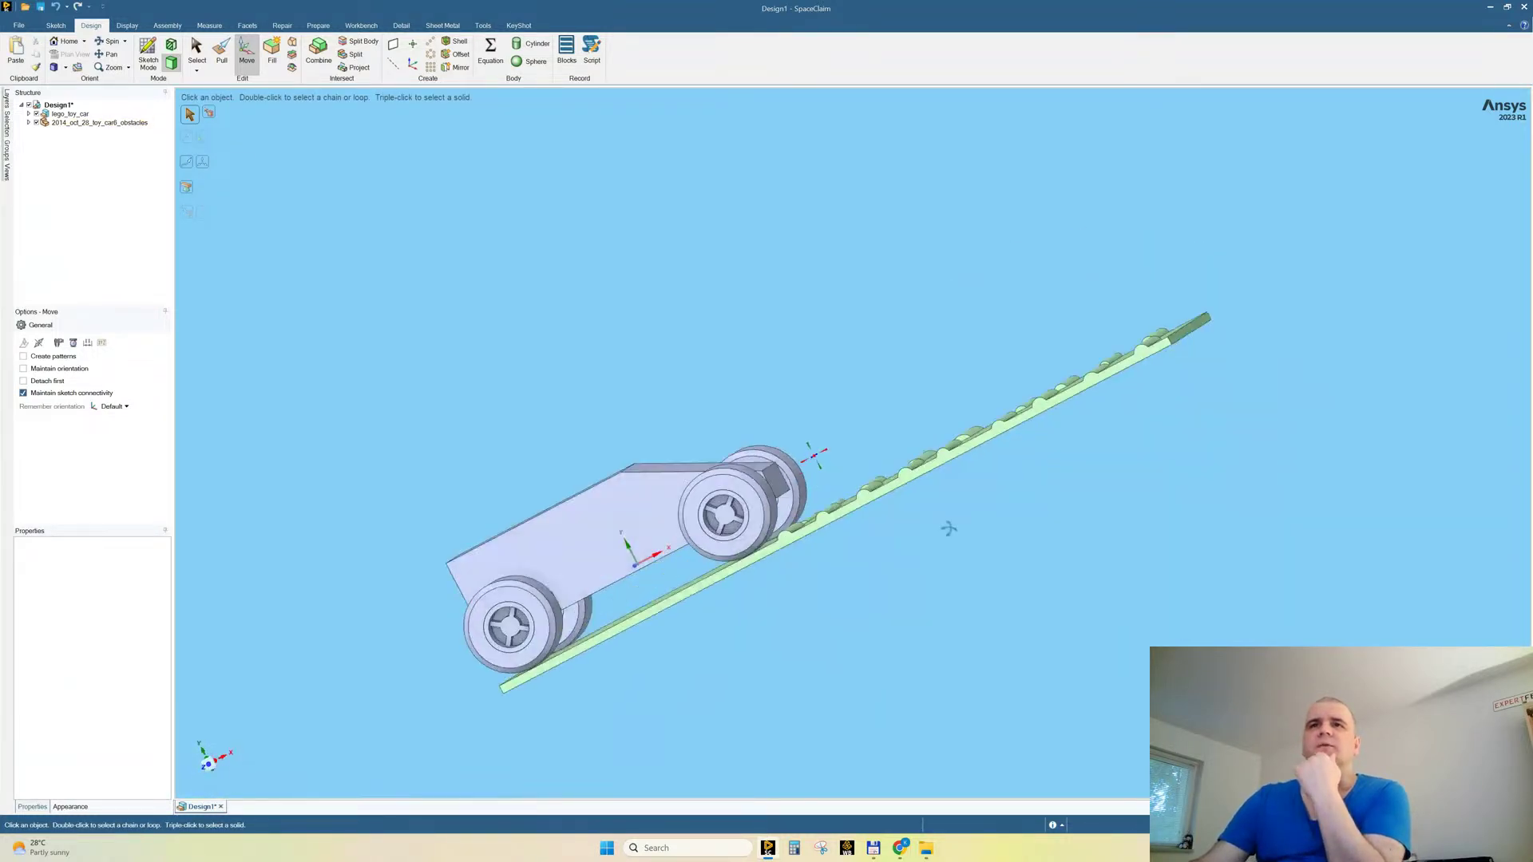
{"action": "left_click", "coordinate": [208, 769]}
{"action": "scroll", "coordinate": [619, 368], "scroll_direction": "up", "scroll_amount": 2}
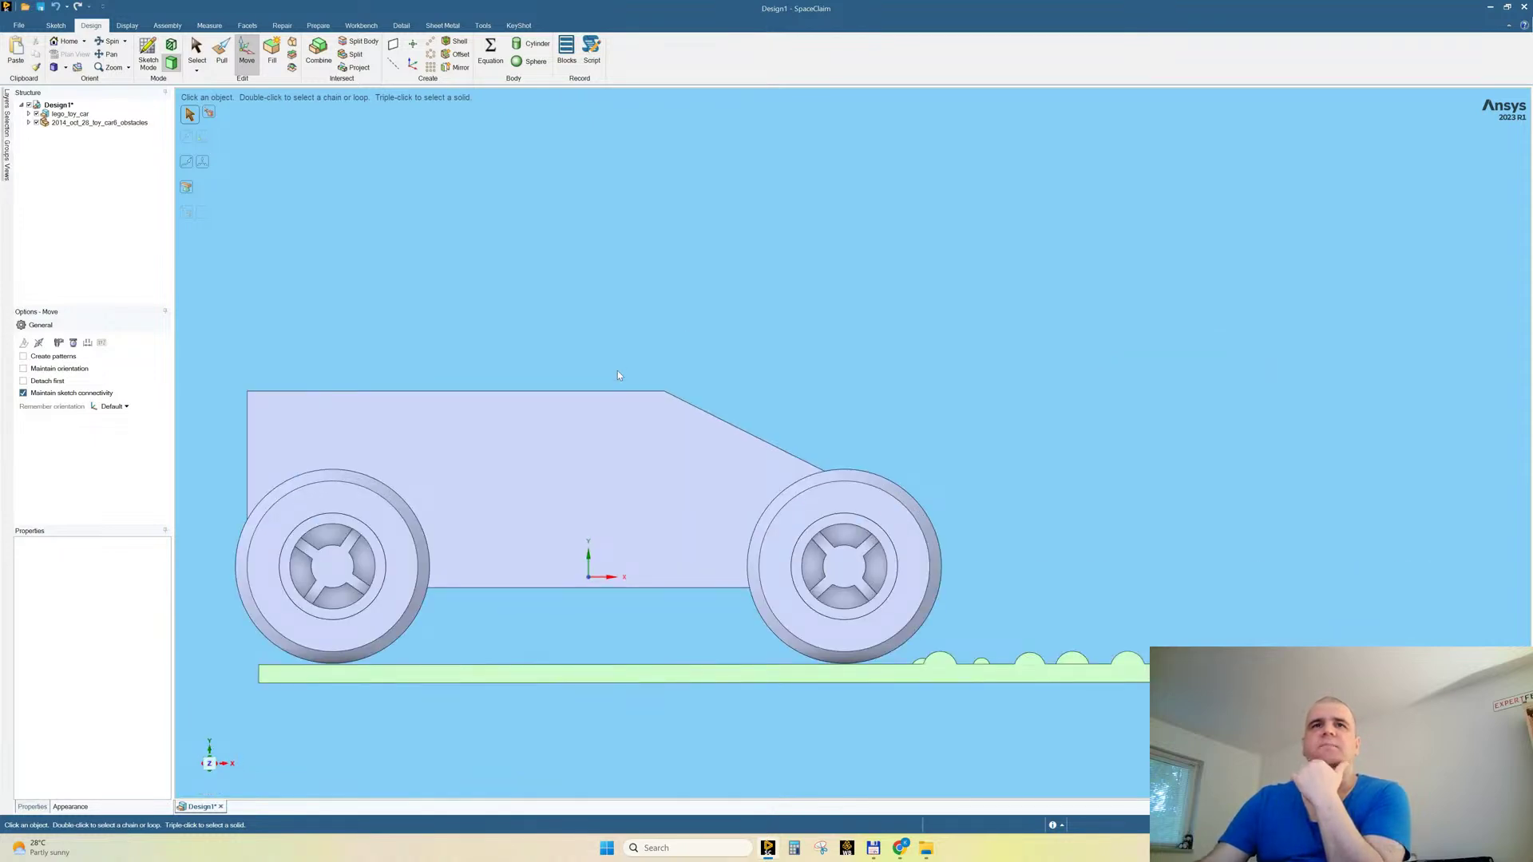
{"action": "left_click", "coordinate": [606, 440]}
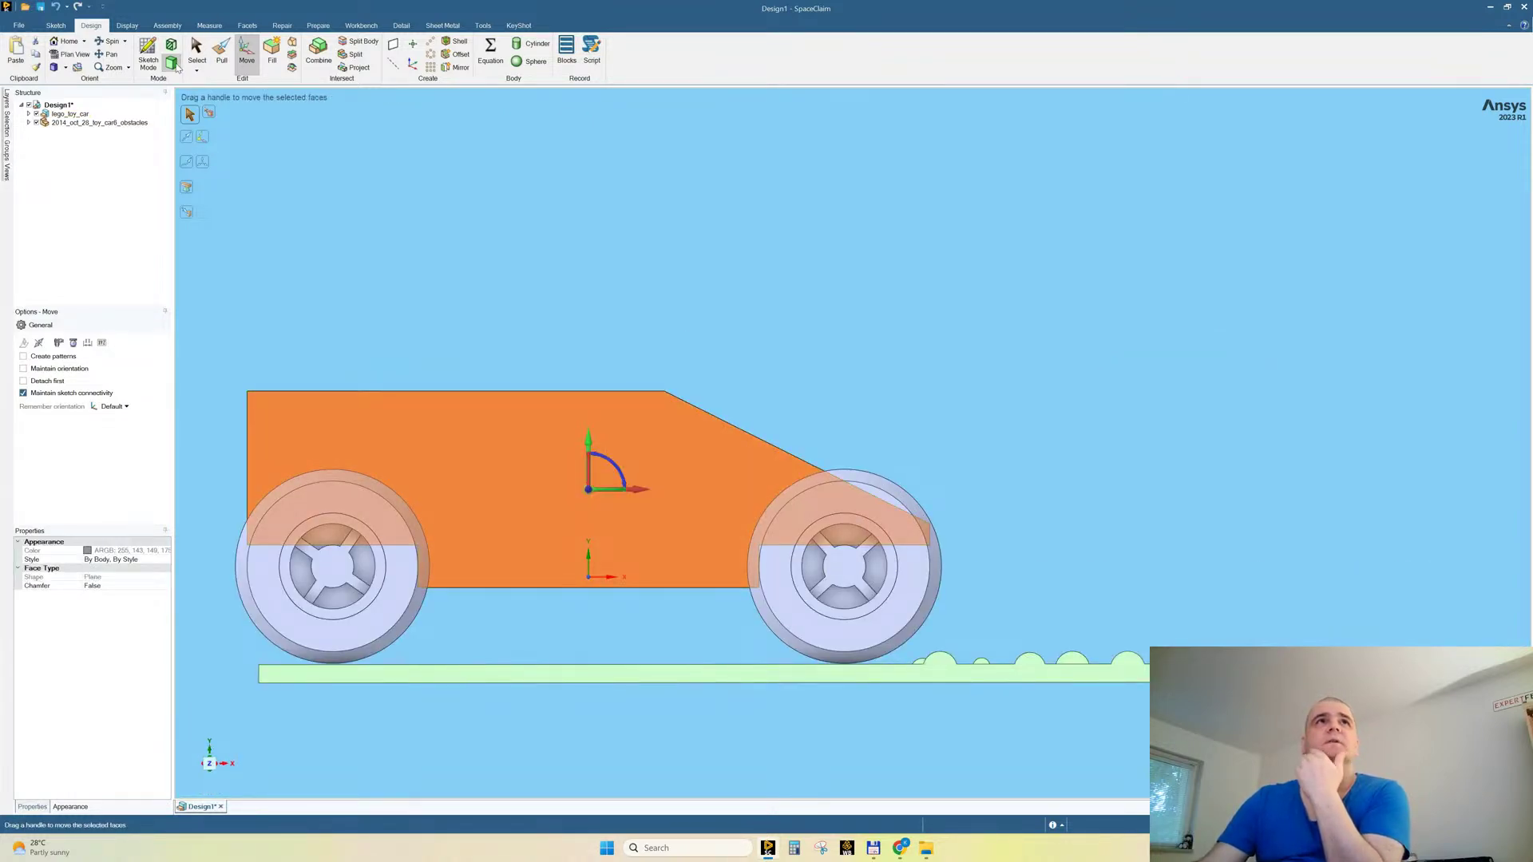
{"action": "left_click", "coordinate": [150, 57]}
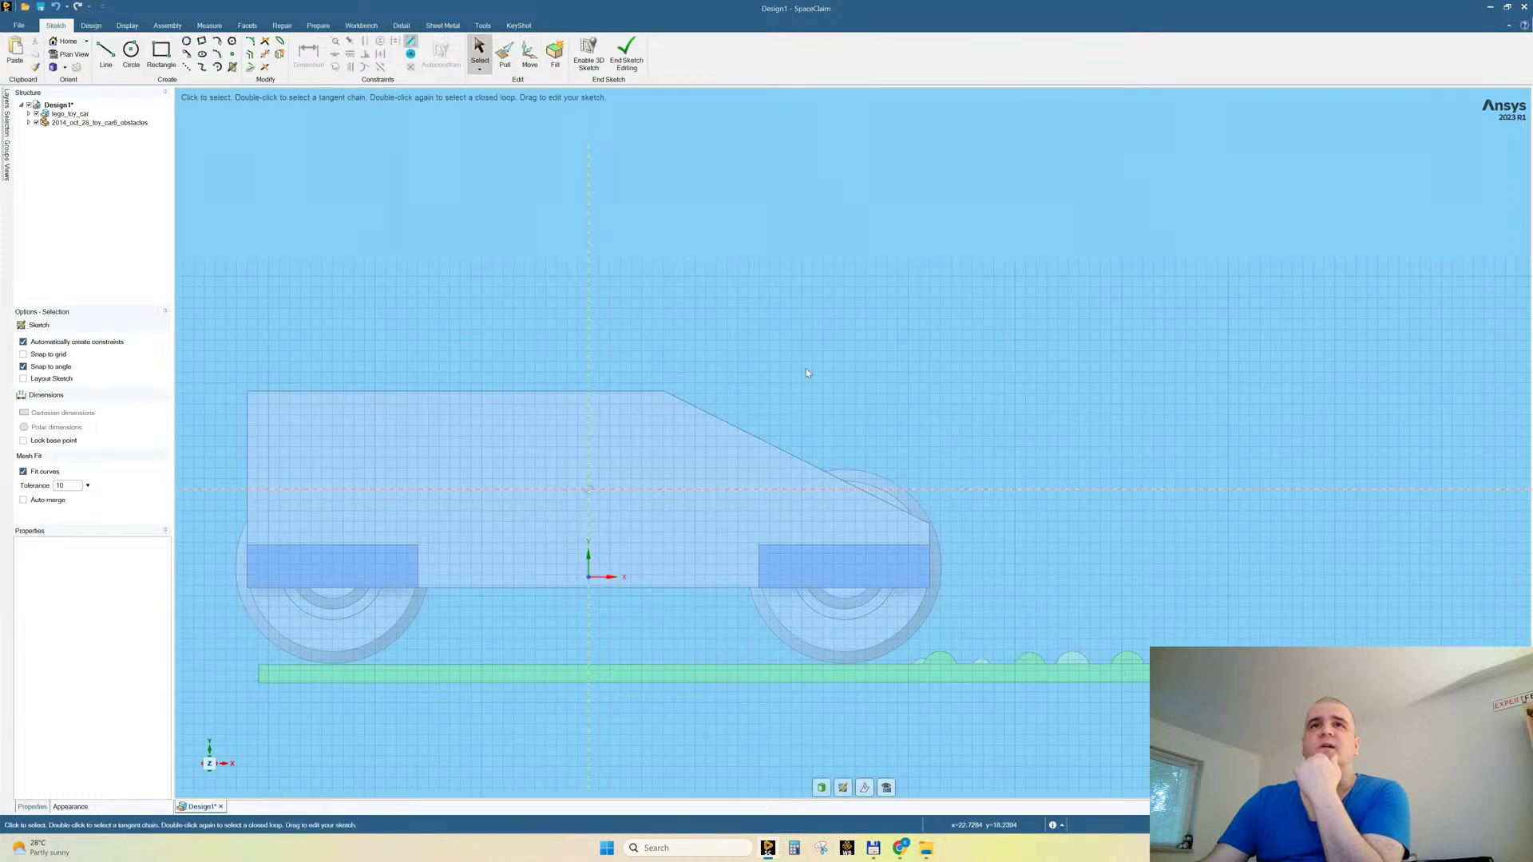
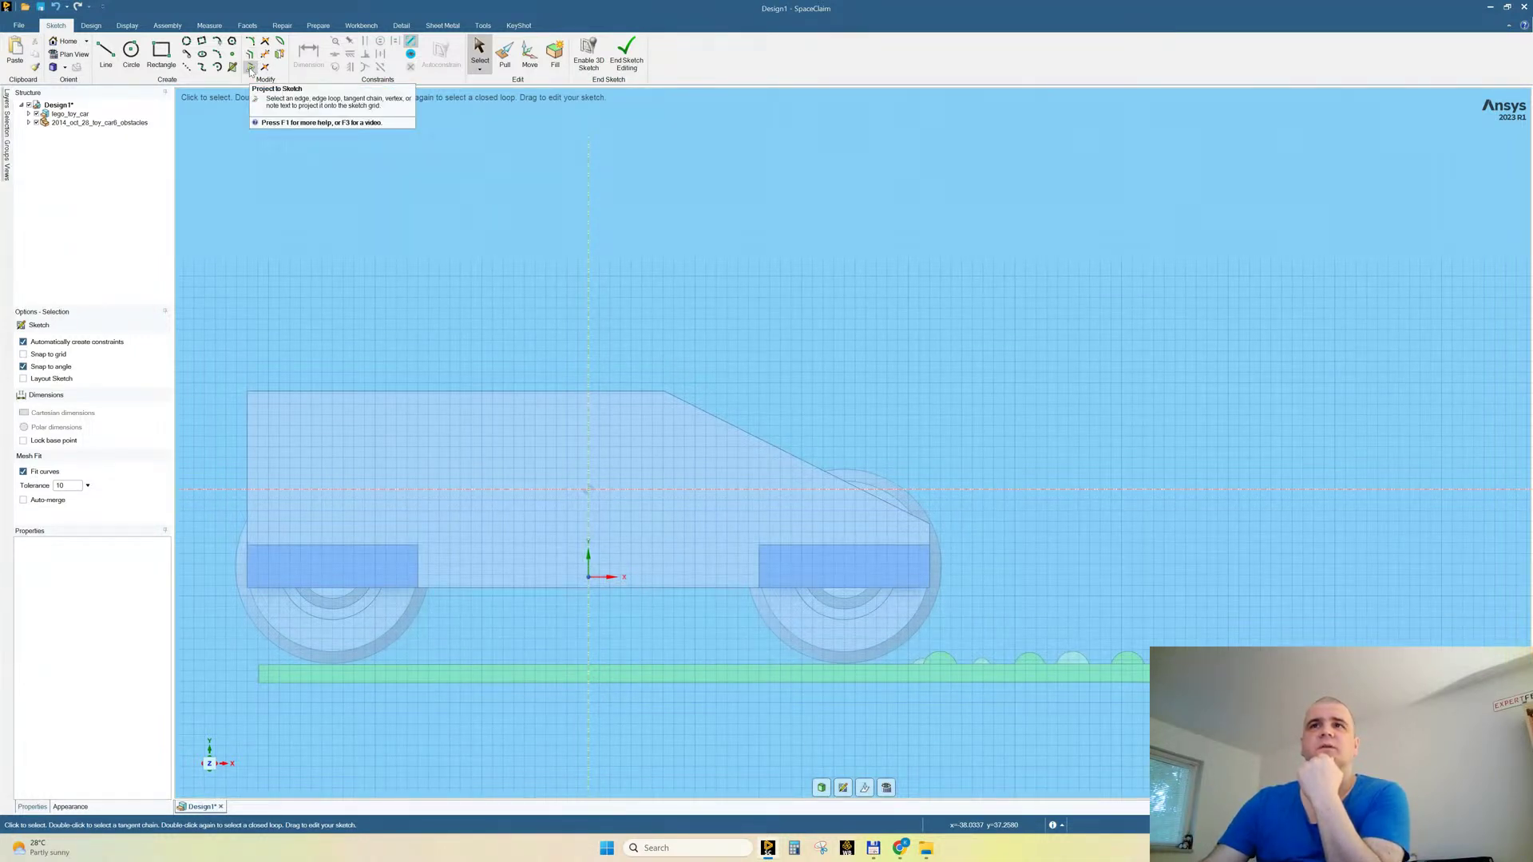
Step: Project the car body's roof, sloped front and short vertical nose edges onto the sketch plane
{"action": "left_click", "coordinate": [250, 68]}
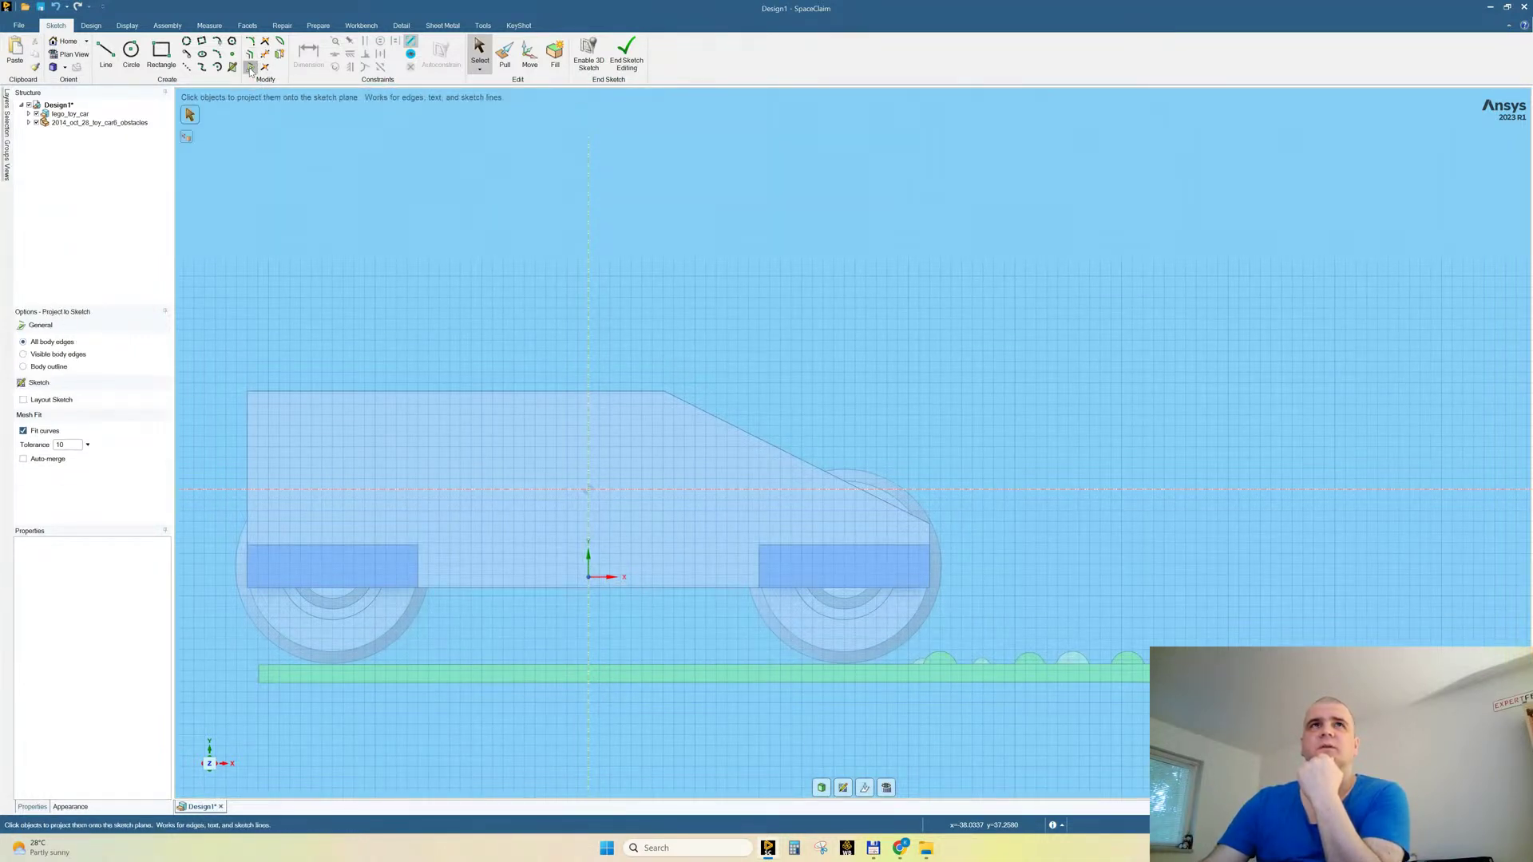
{"action": "left_click", "coordinate": [631, 391]}
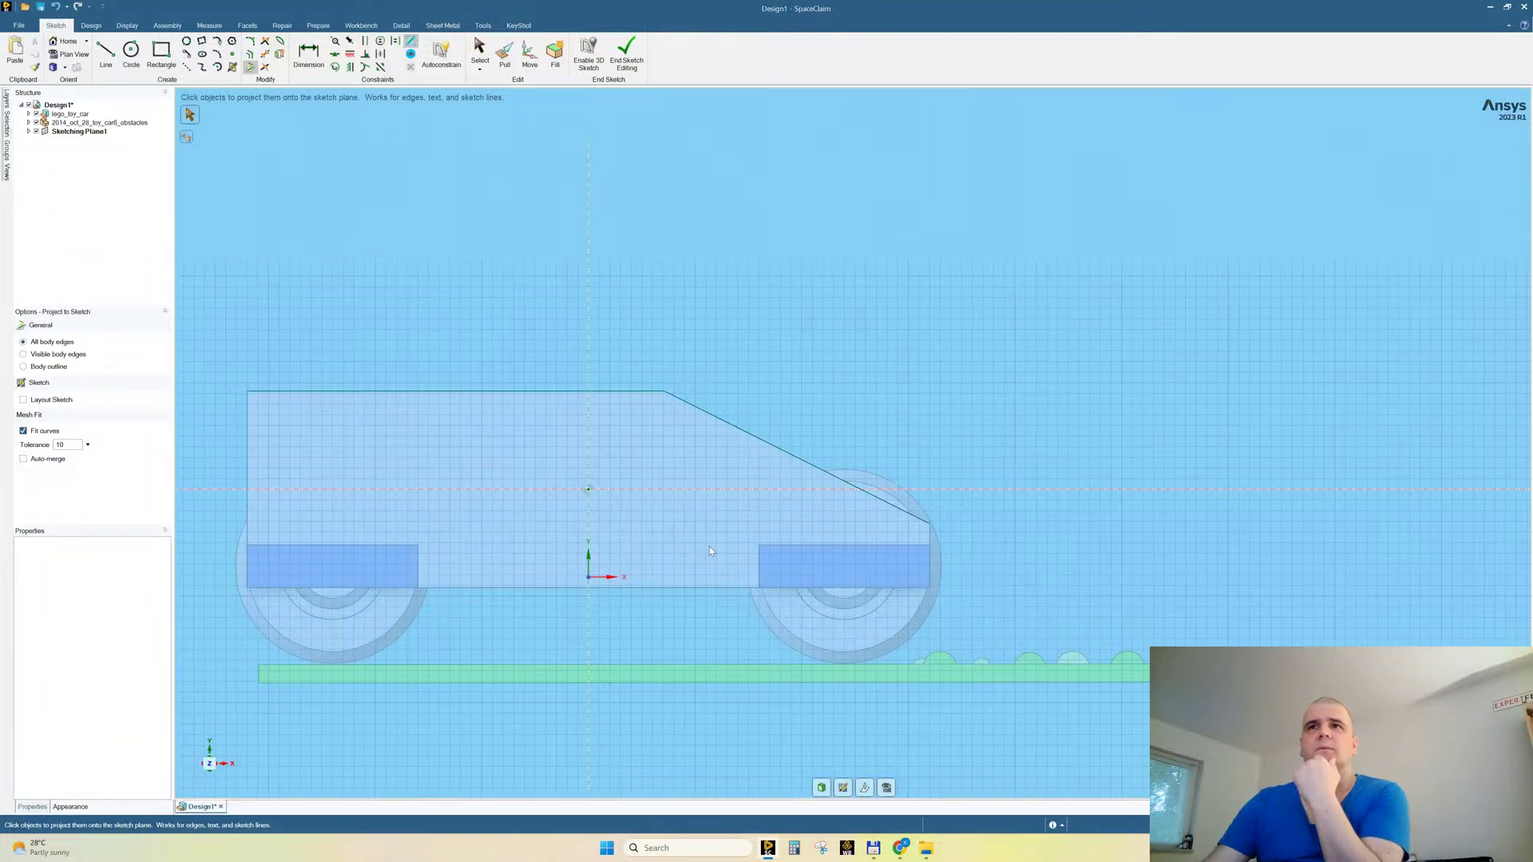
{"action": "left_click", "coordinate": [928, 533]}
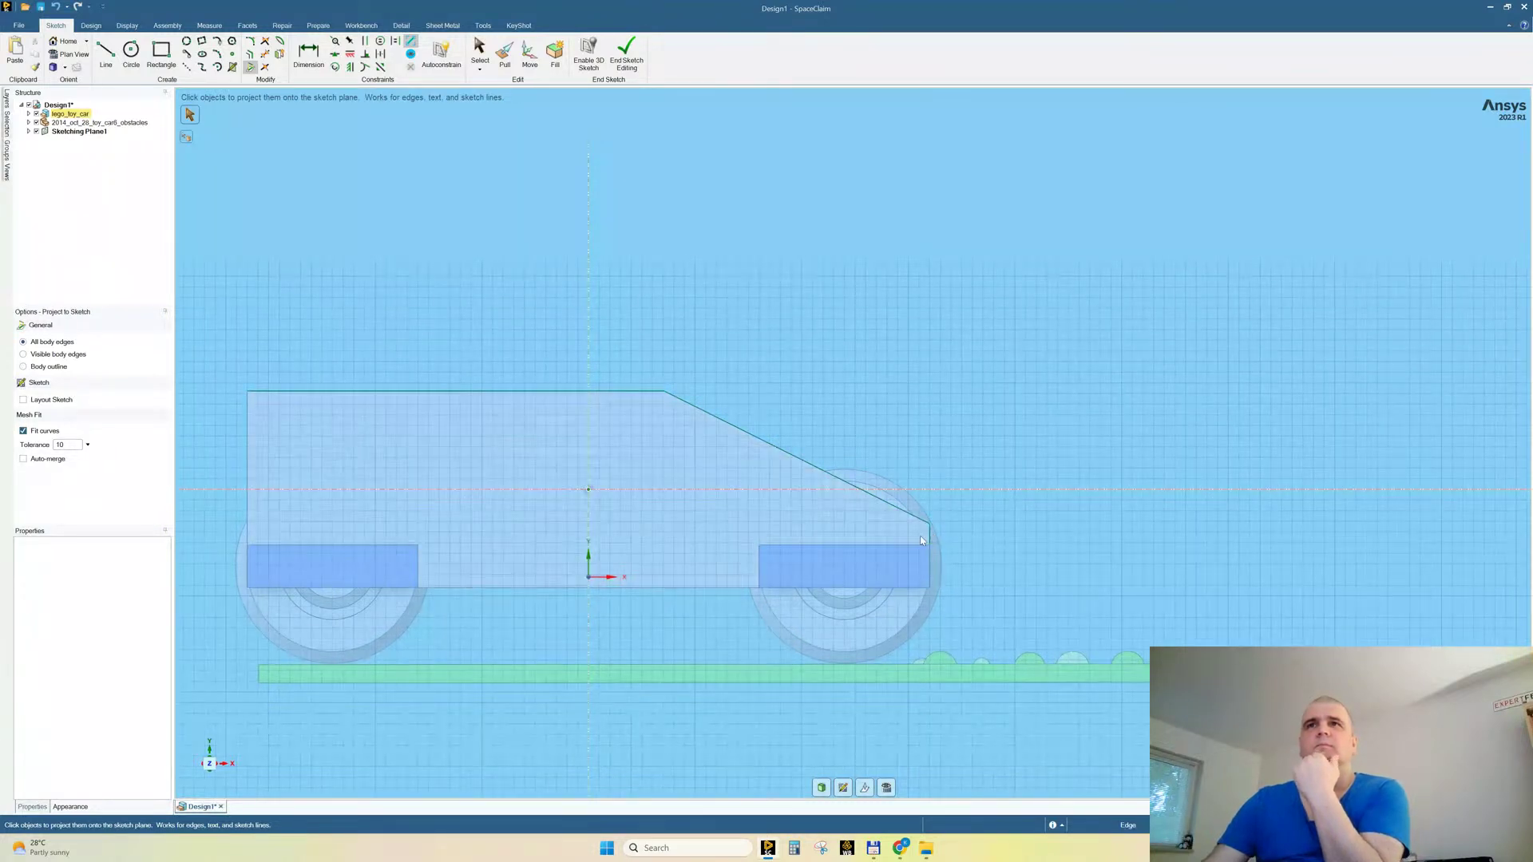
Step: Offset the projected outline inward by 3 mm with closed corners and delete the original projected lines
{"action": "left_click", "coordinate": [250, 54]}
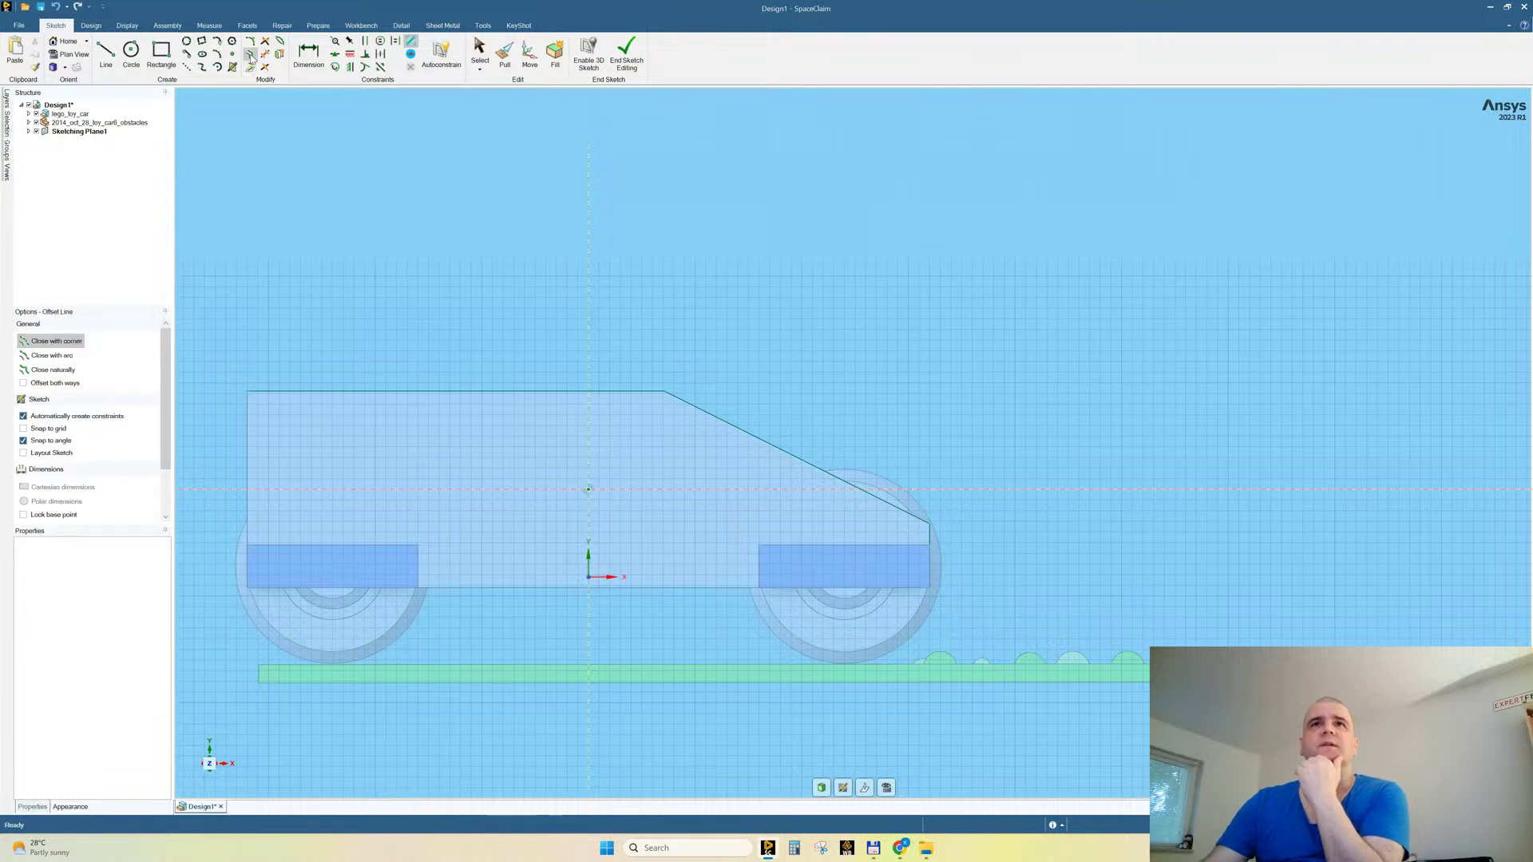
{"action": "left_click_drag", "start_coordinate": [222, 327], "coordinate": [1054, 563]}
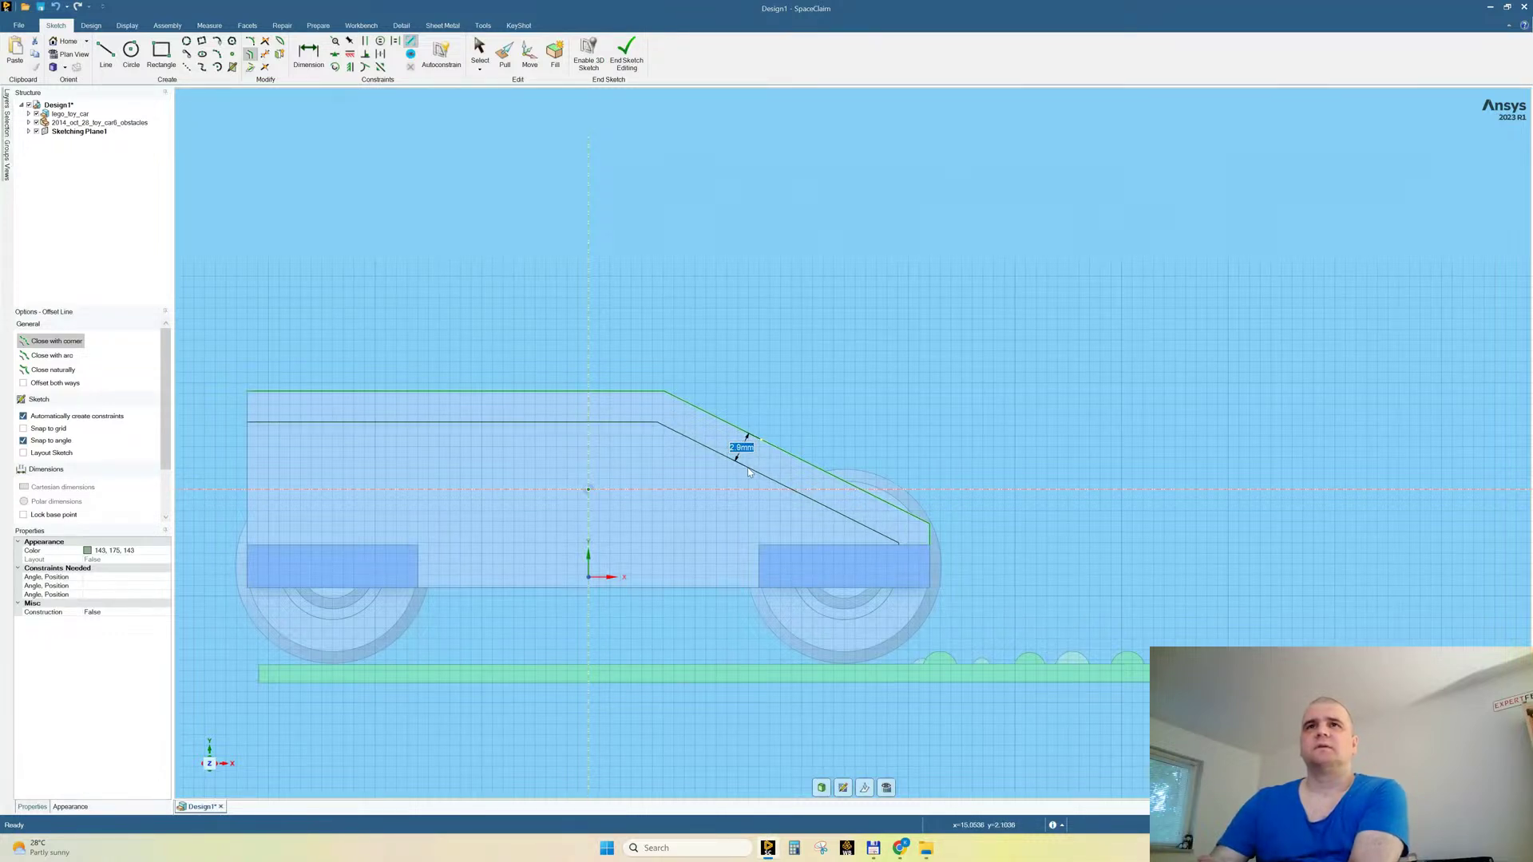
{"action": "type", "text": "3"}
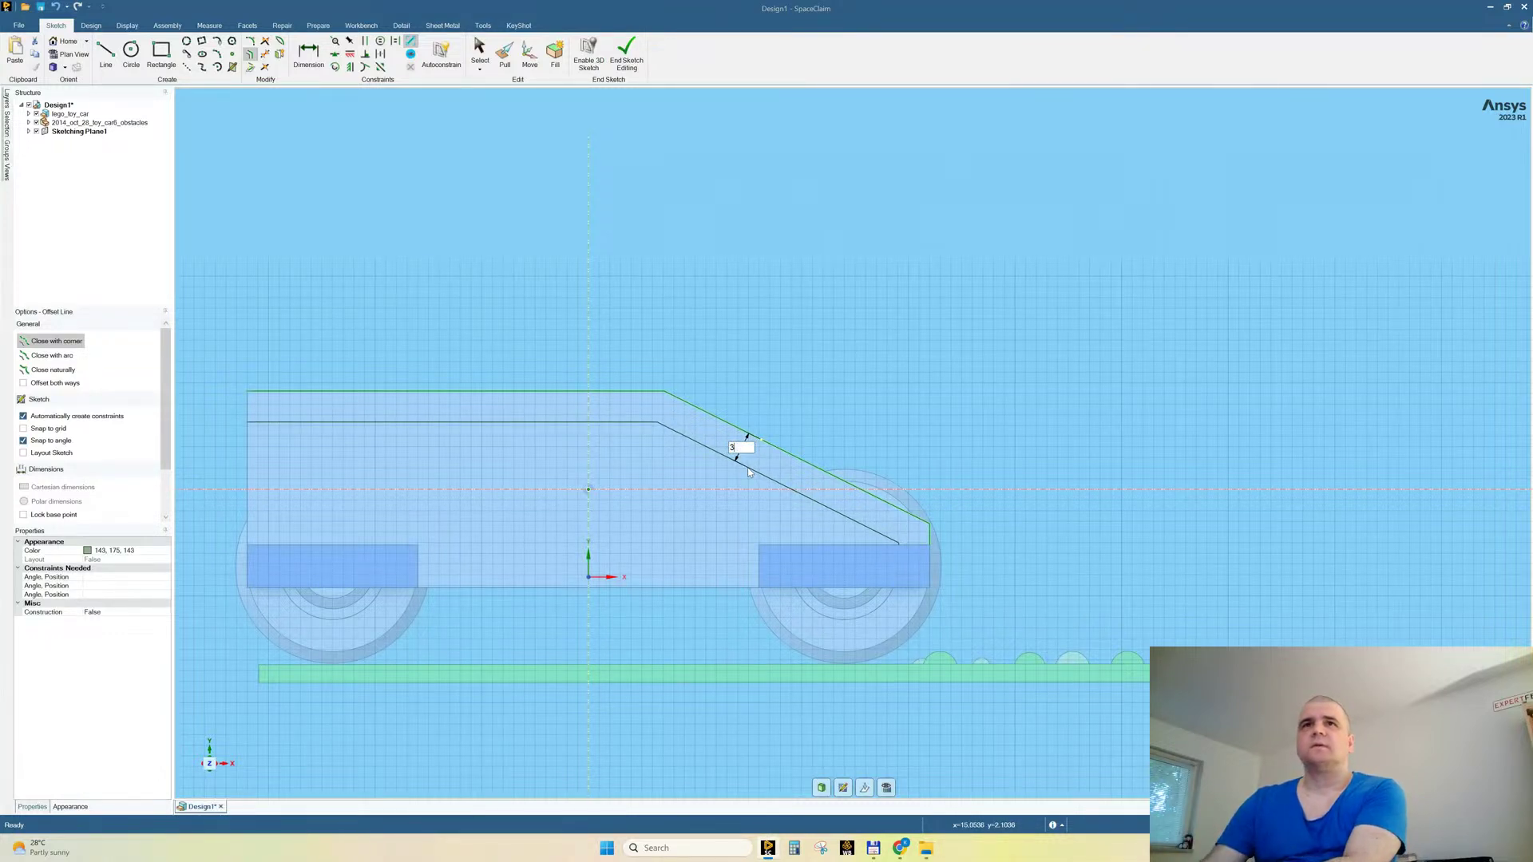
{"action": "key", "text": "Return"}
{"action": "scroll", "coordinate": [890, 597], "scroll_direction": "up", "scroll_amount": 5}
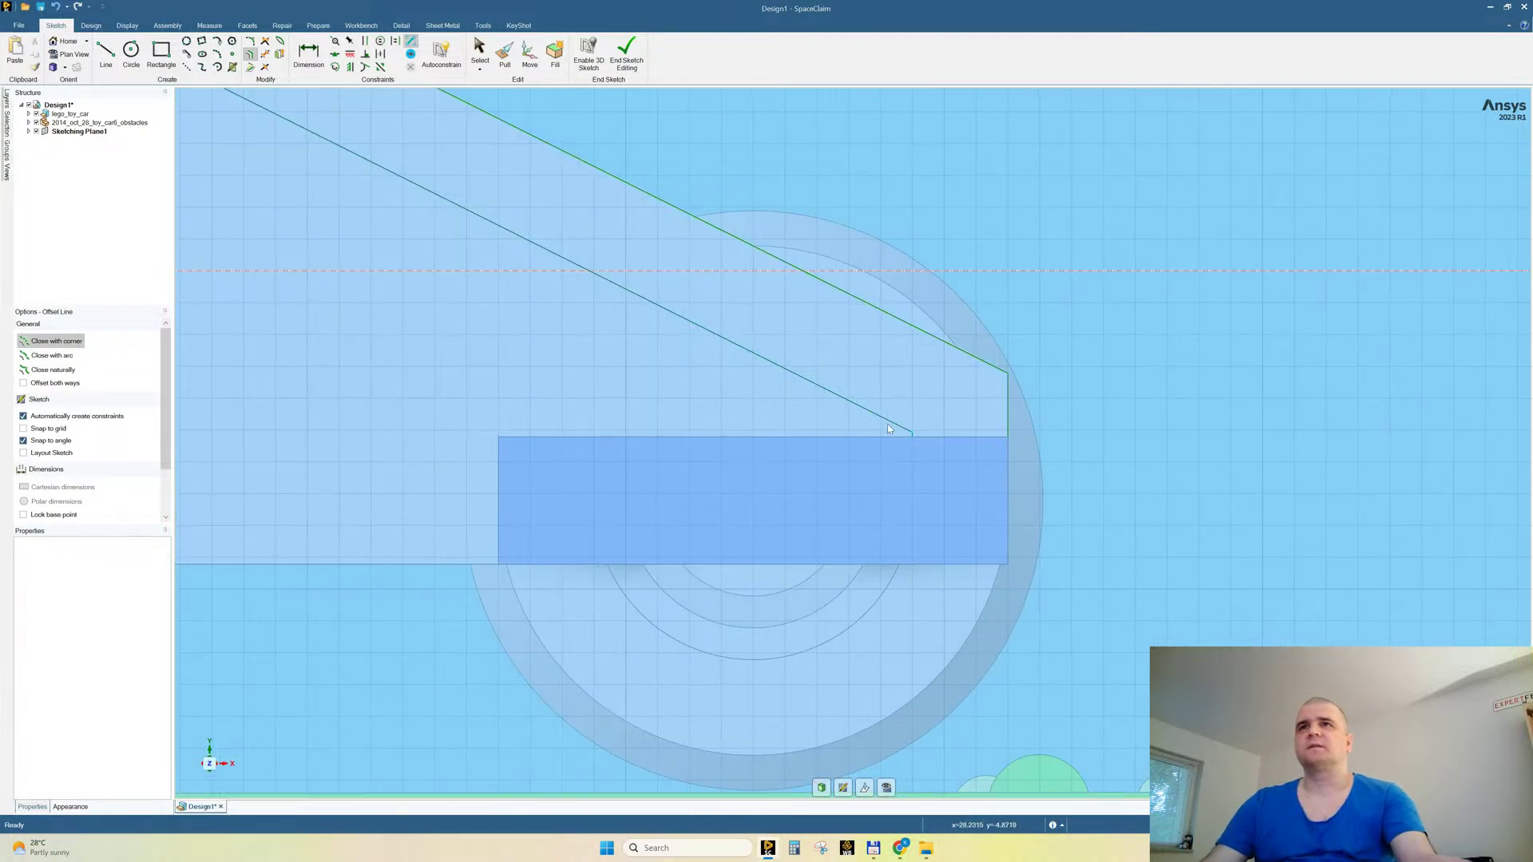
{"action": "key", "text": "Escape"}
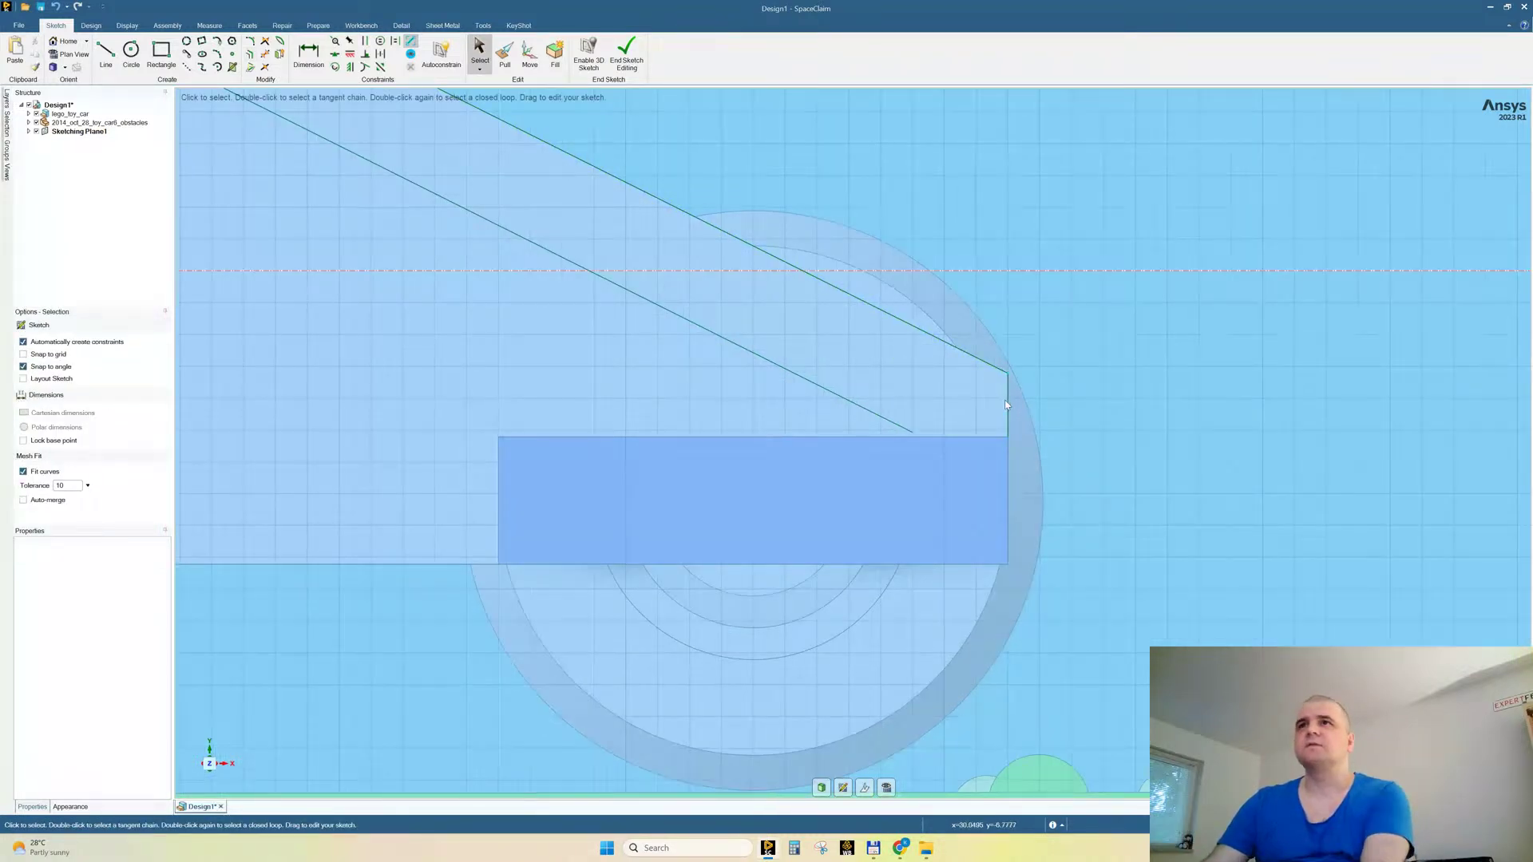
{"action": "scroll", "coordinate": [1057, 428], "scroll_direction": "down", "scroll_amount": 8}
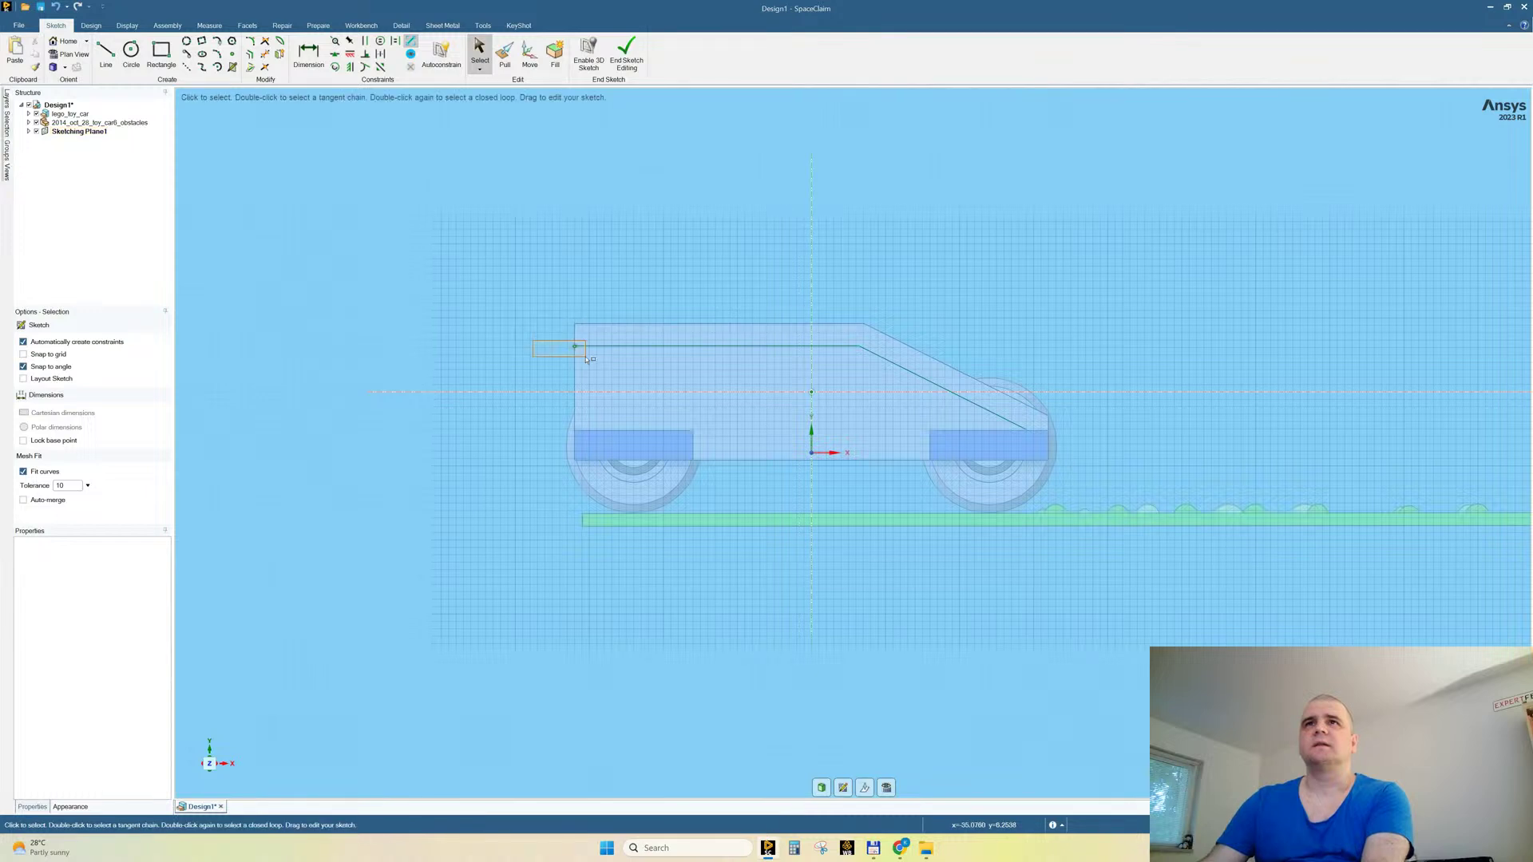
{"action": "scroll", "coordinate": [961, 293], "scroll_direction": "up", "scroll_amount": 3}
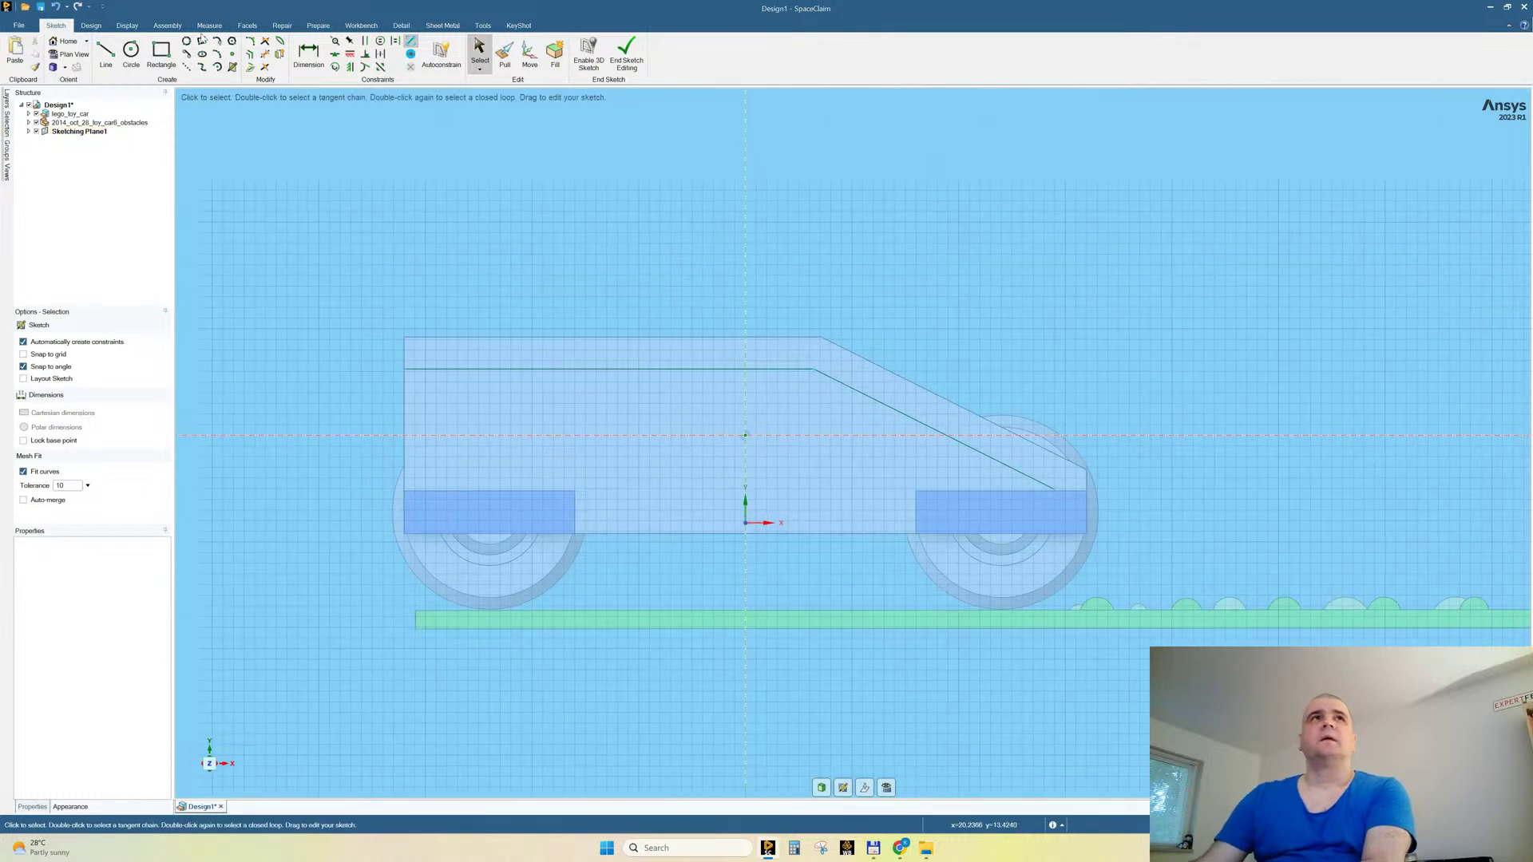
Step: Draw a vertical line about 7.5 mm down from the offset roof line and a horizontal line forward past the sloped line
{"action": "left_click", "coordinate": [105, 51]}
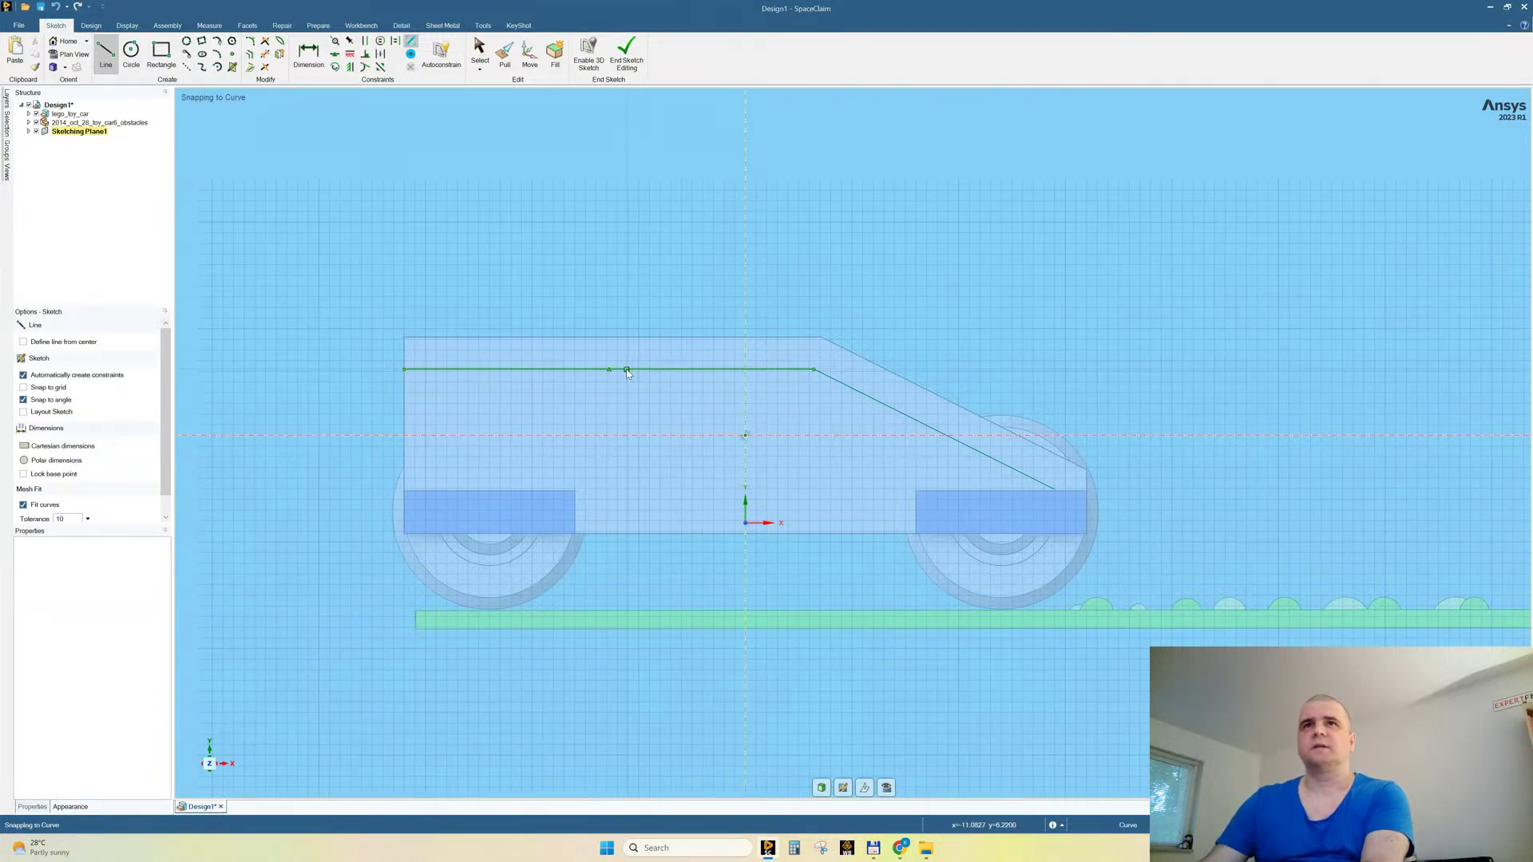
{"action": "left_click", "coordinate": [694, 372]}
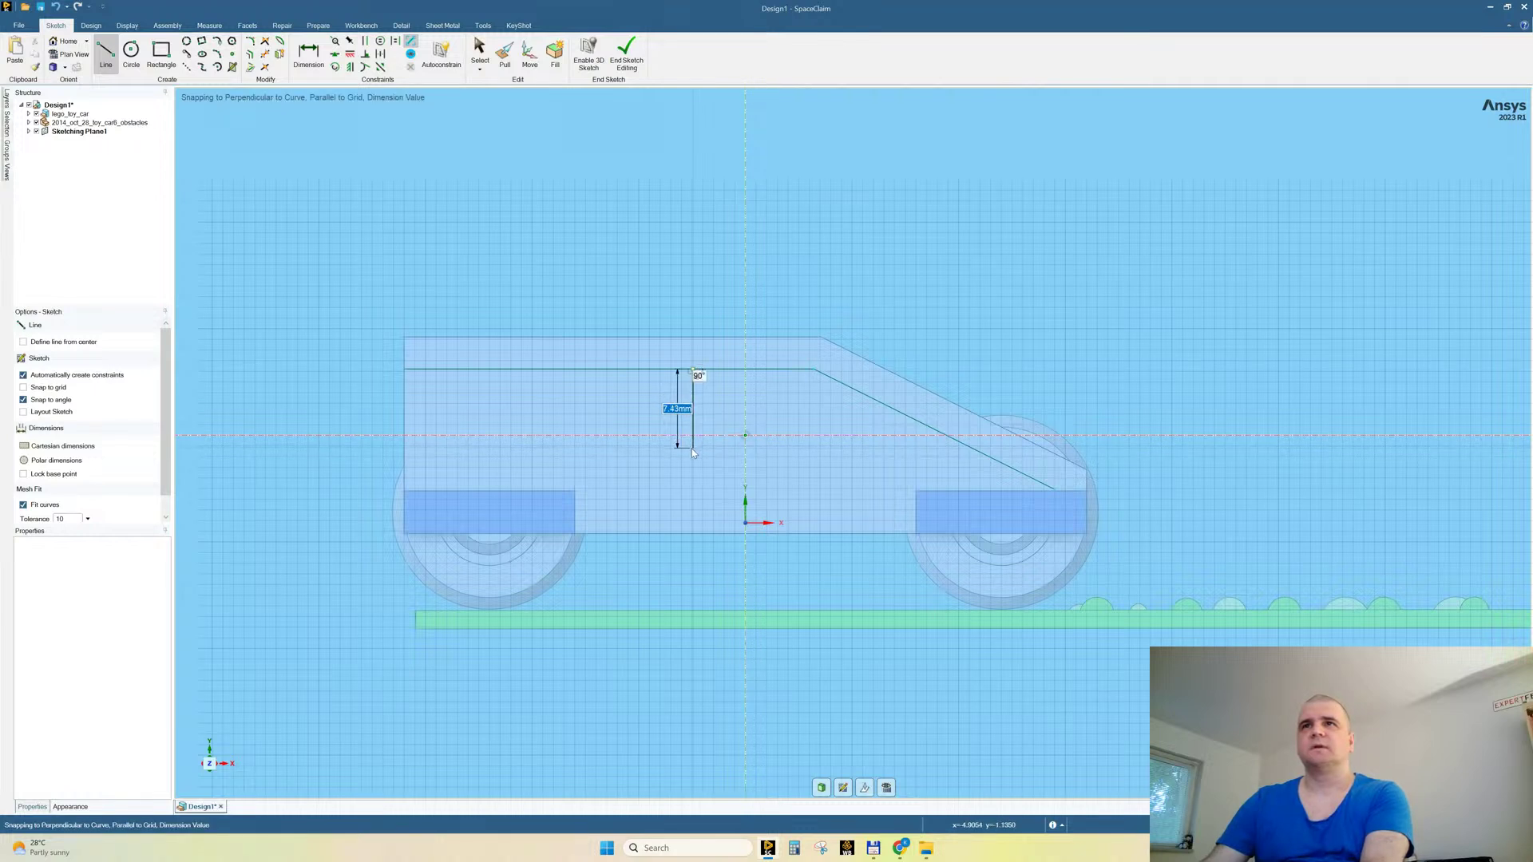
{"action": "left_click", "coordinate": [691, 449]}
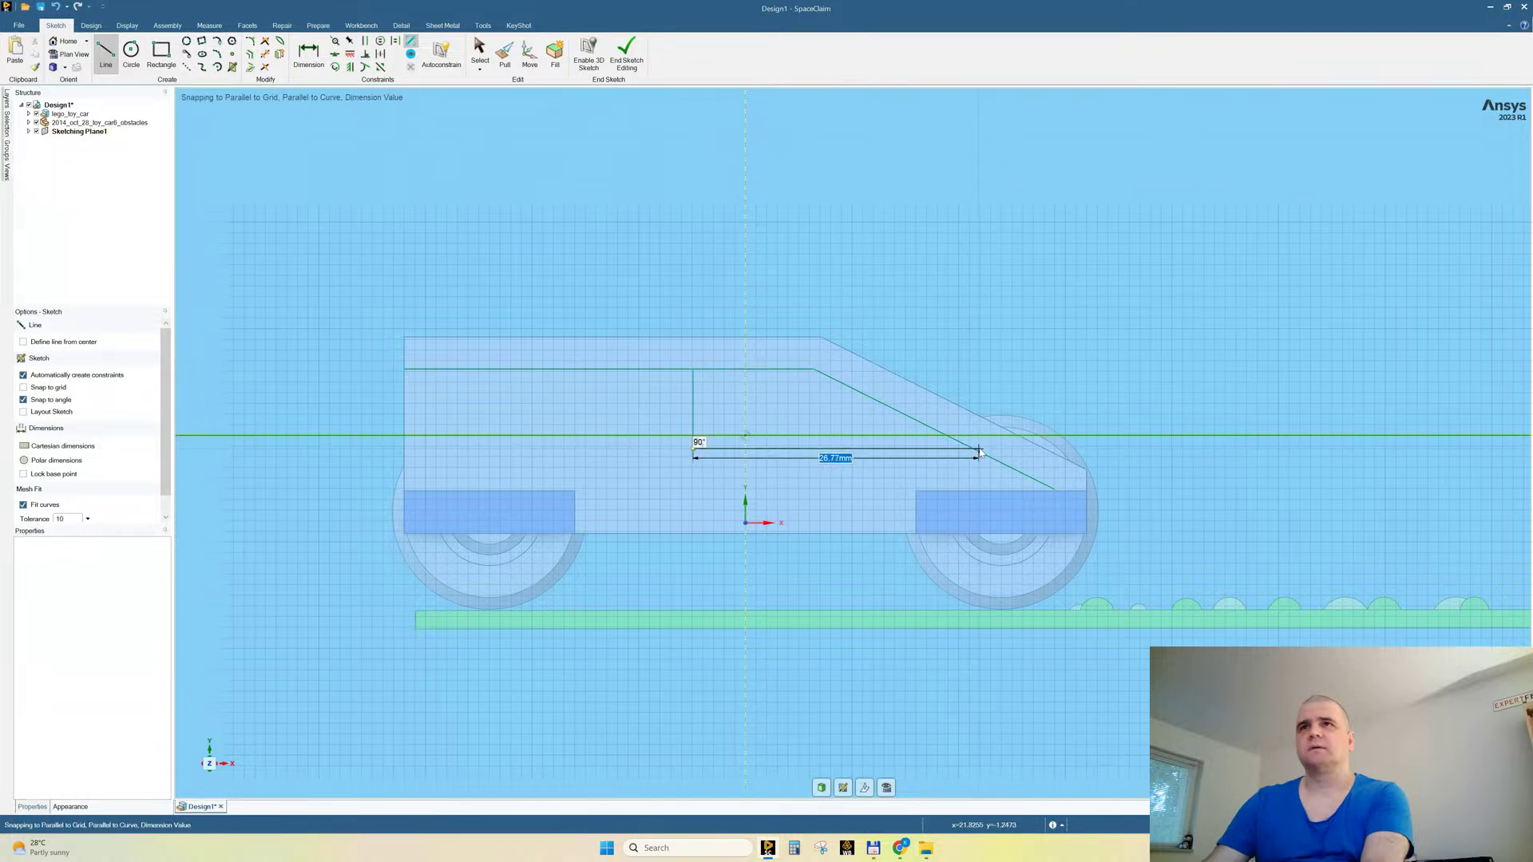
{"action": "left_click", "coordinate": [1101, 451]}
{"action": "key", "text": "Escape"}
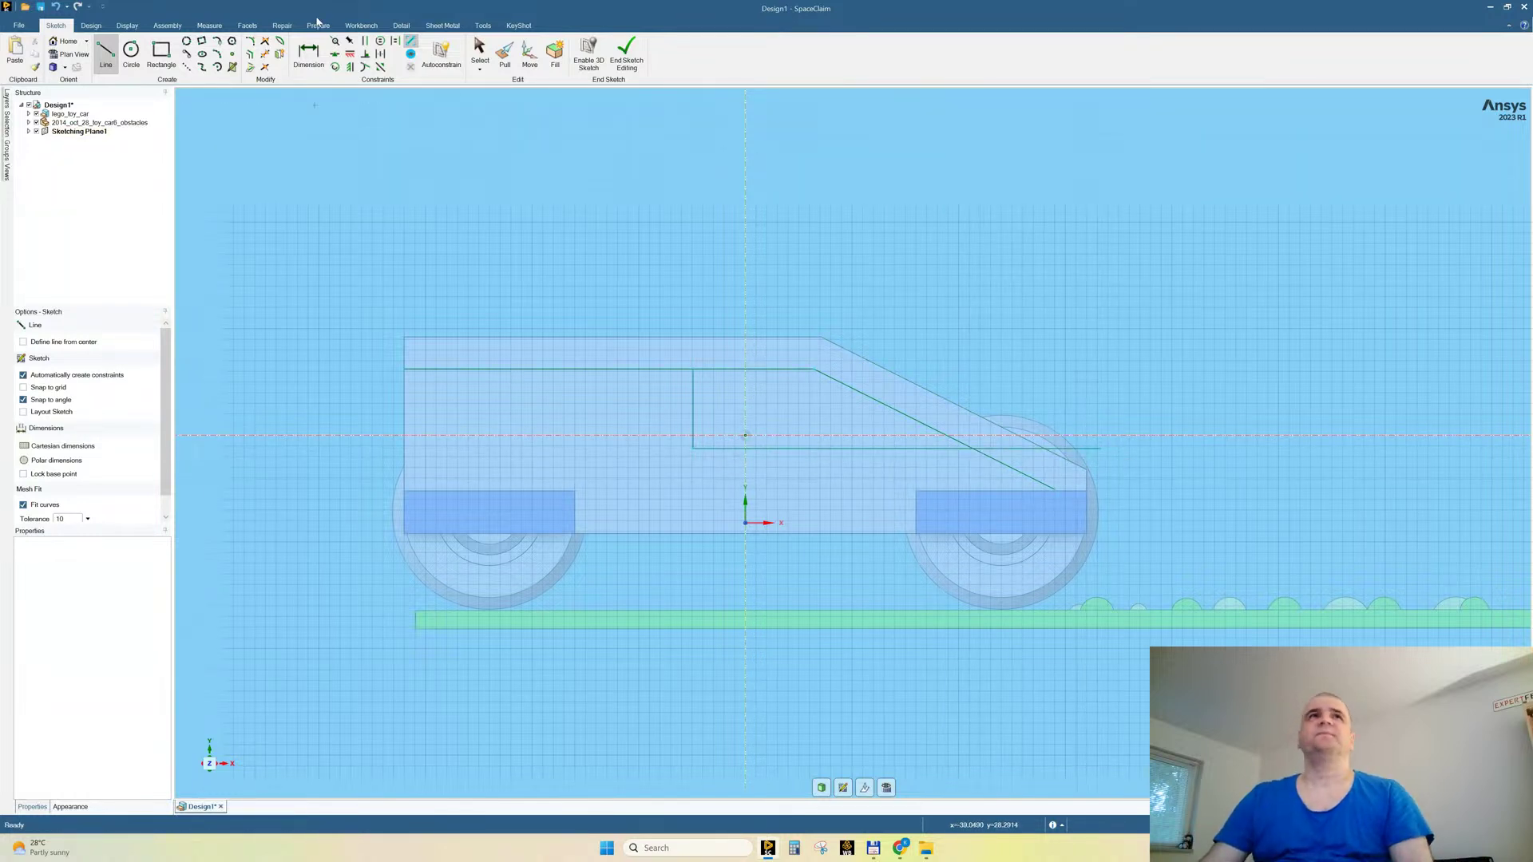
Step: Trim the excess line ends at the front and the roof line behind the vertical line to close the front window profile
{"action": "left_click", "coordinate": [265, 55]}
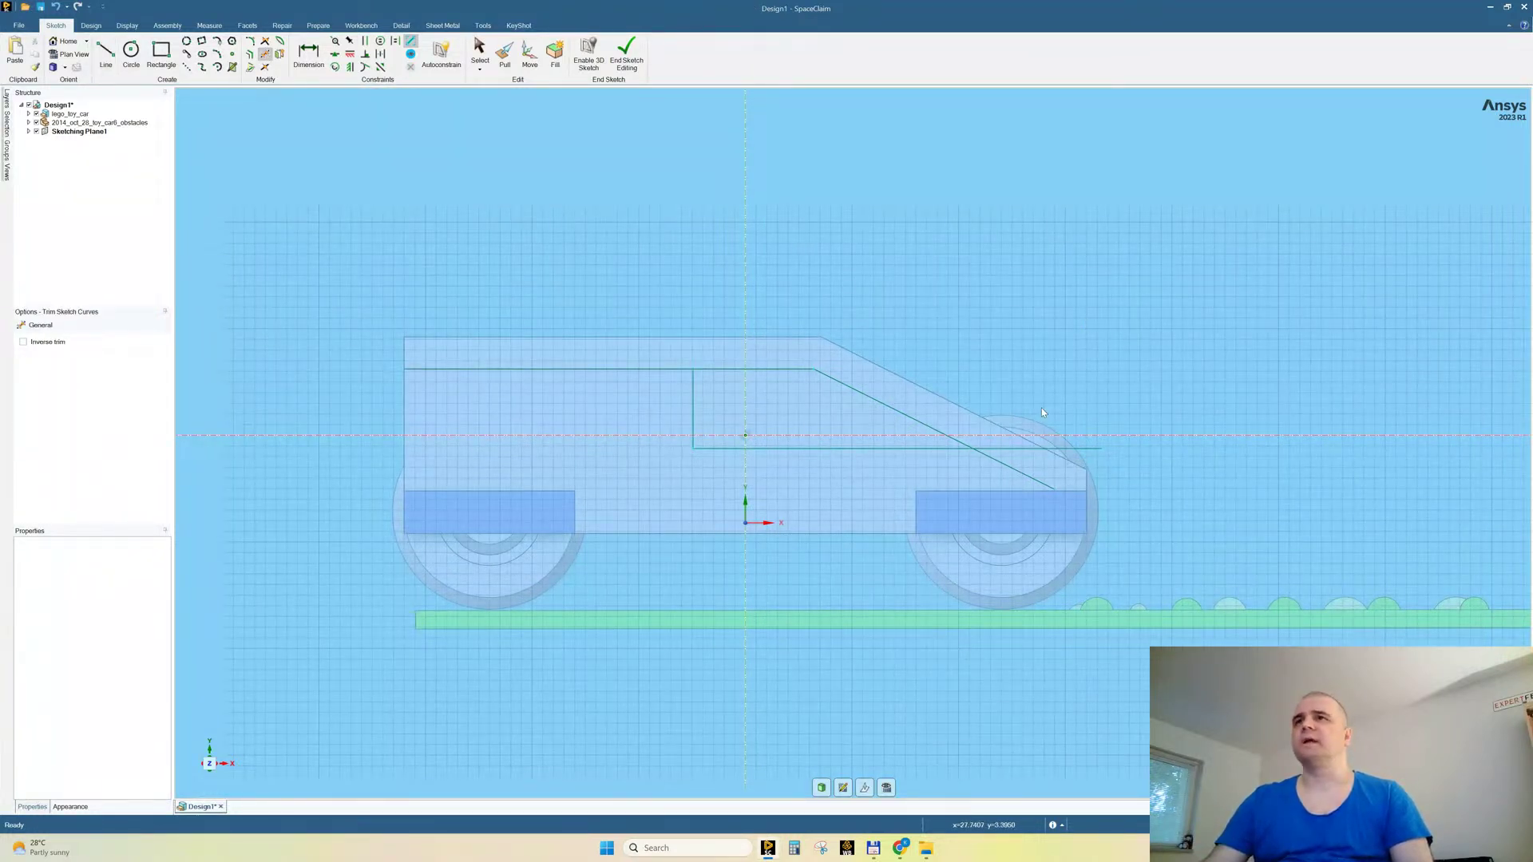
{"action": "left_click_drag", "start_coordinate": [1210, 572], "coordinate": [1038, 372]}
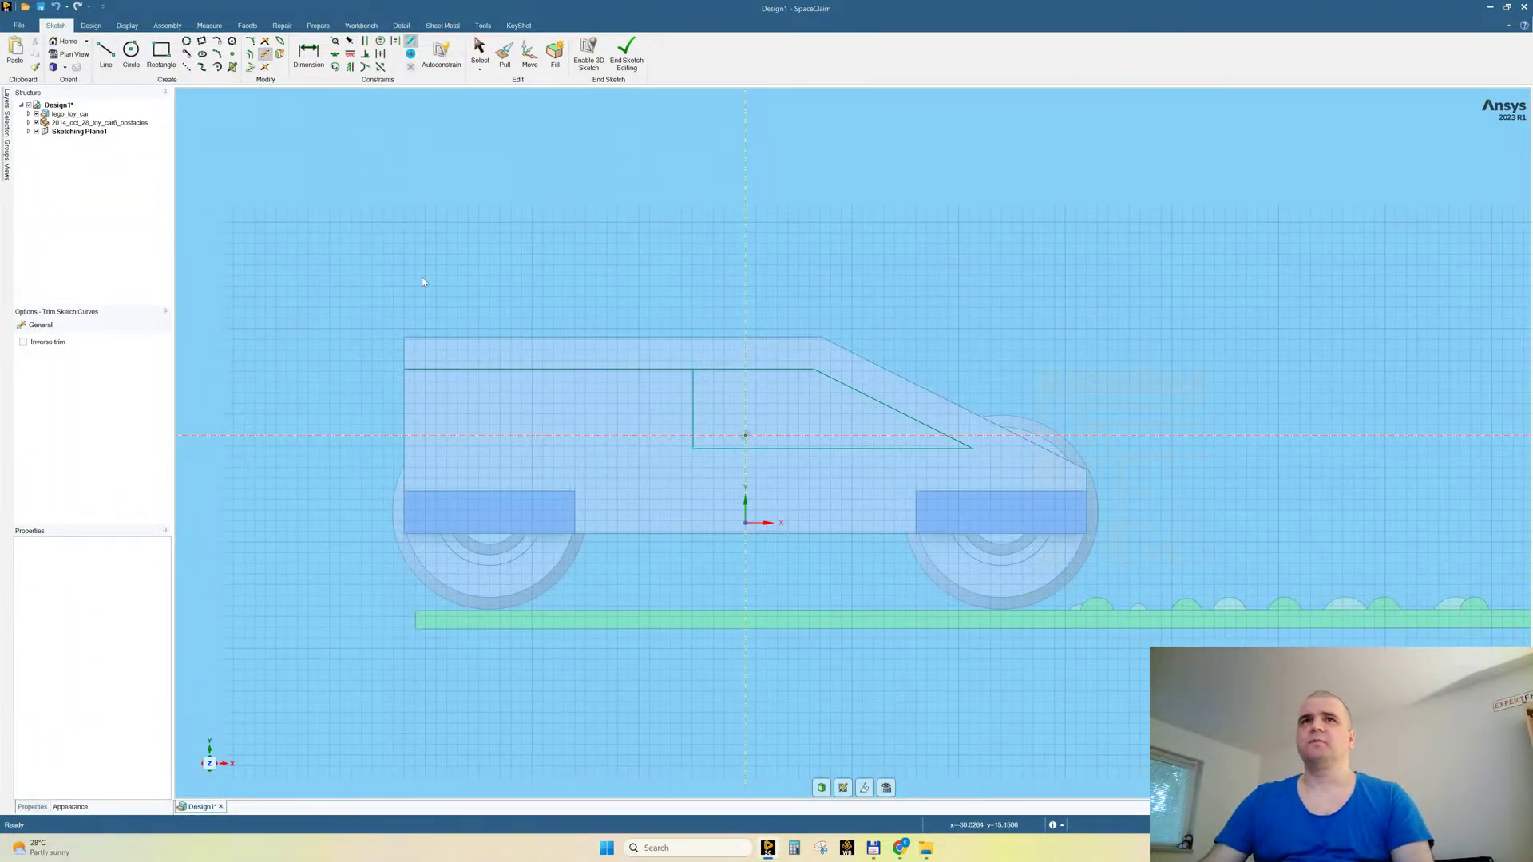
{"action": "left_click_drag", "start_coordinate": [460, 389], "coordinate": [360, 326]}
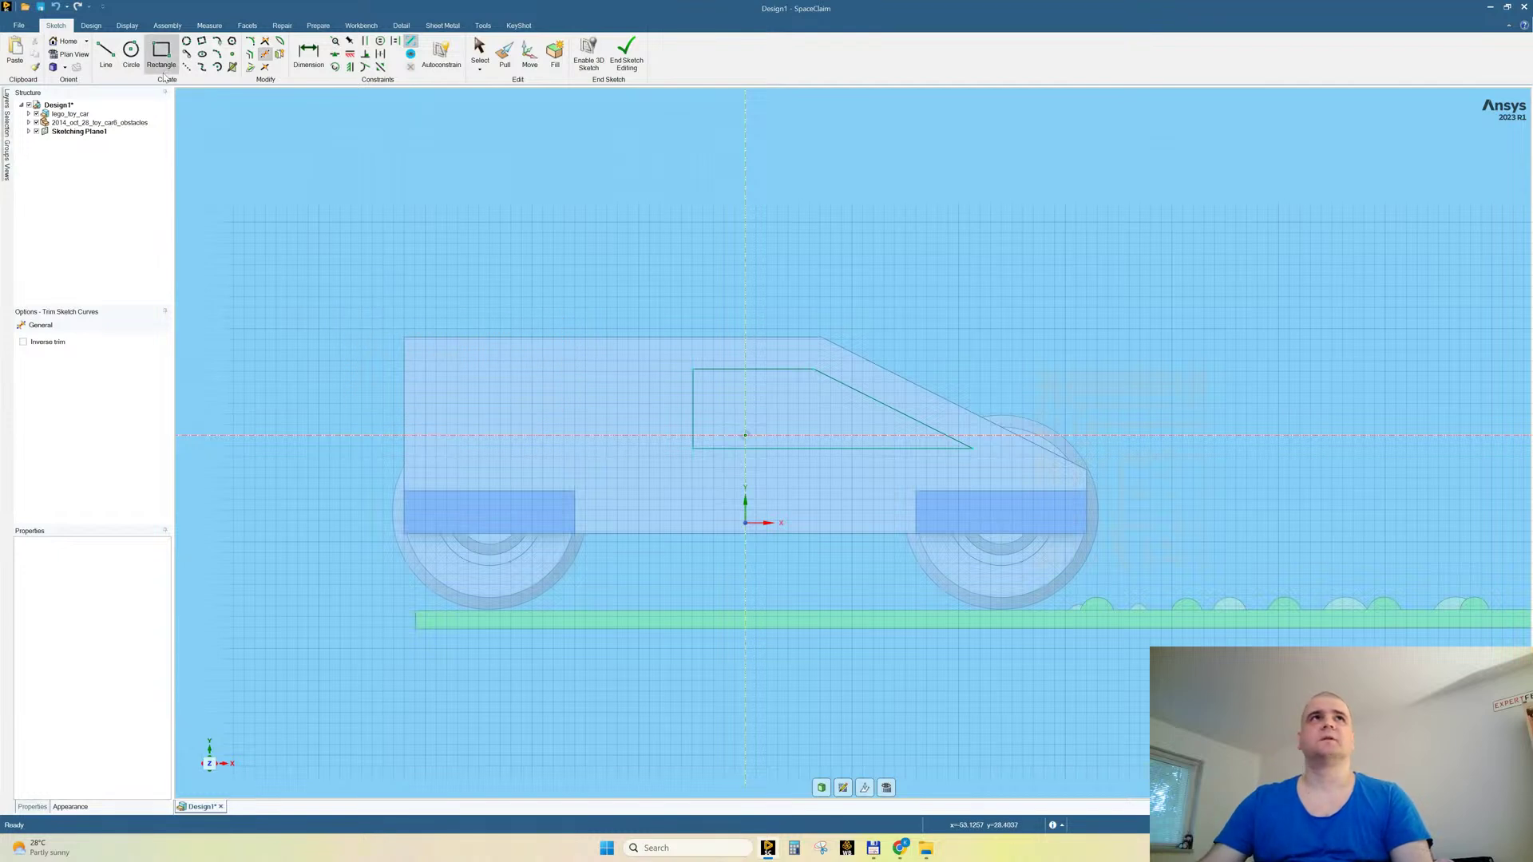
Step: Draw the rear side window as a rectangle about 7.5 mm high, level with the front window's upper and lower edges, and leave the sketch
{"action": "left_click", "coordinate": [160, 55]}
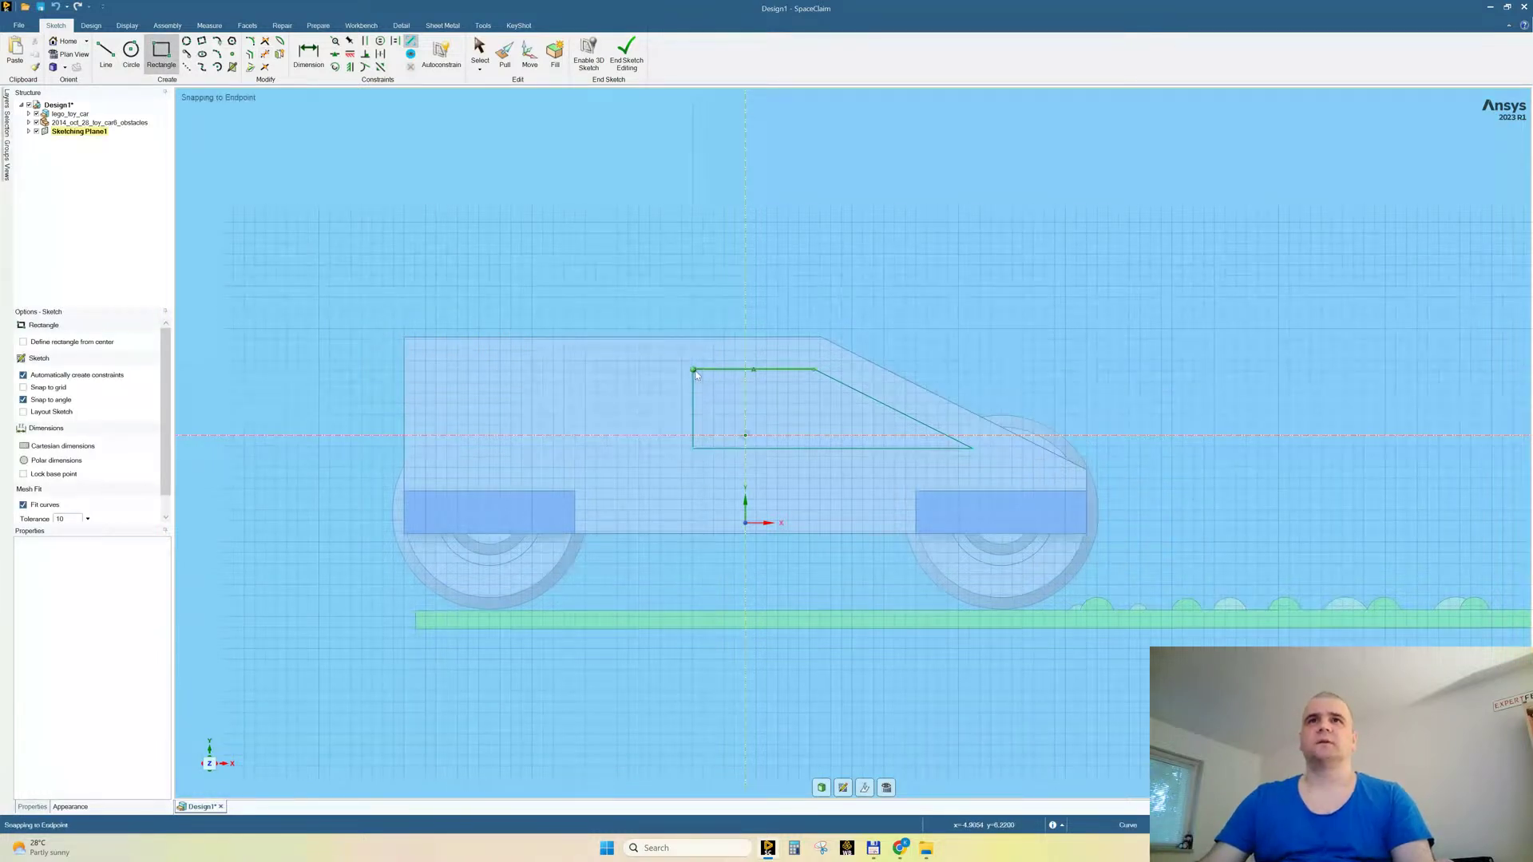
{"action": "left_click", "coordinate": [619, 370]}
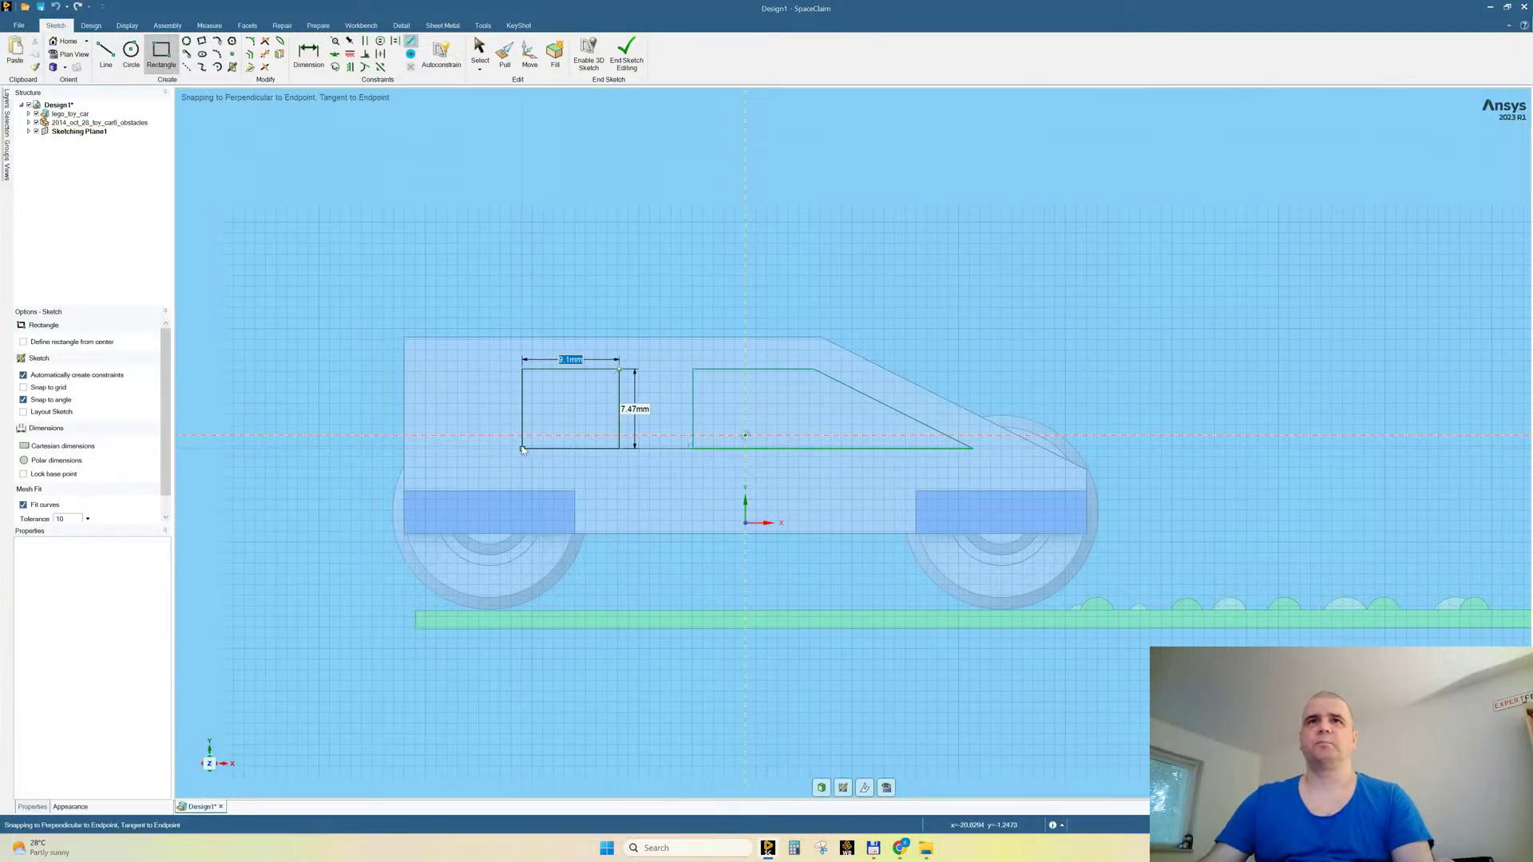
{"action": "left_click", "coordinate": [472, 448]}
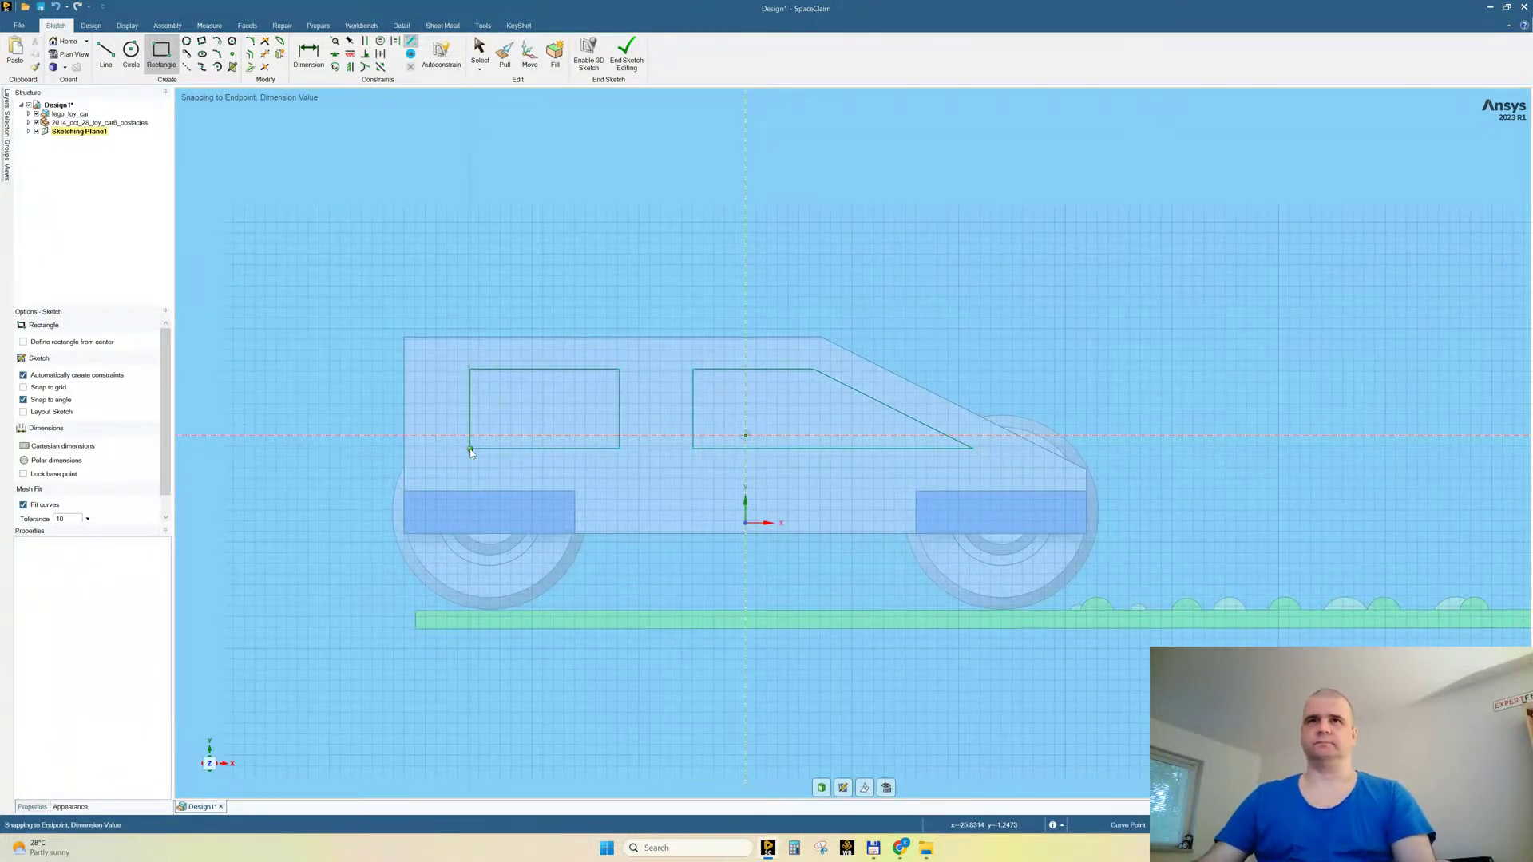
{"action": "left_click", "coordinate": [821, 787]}
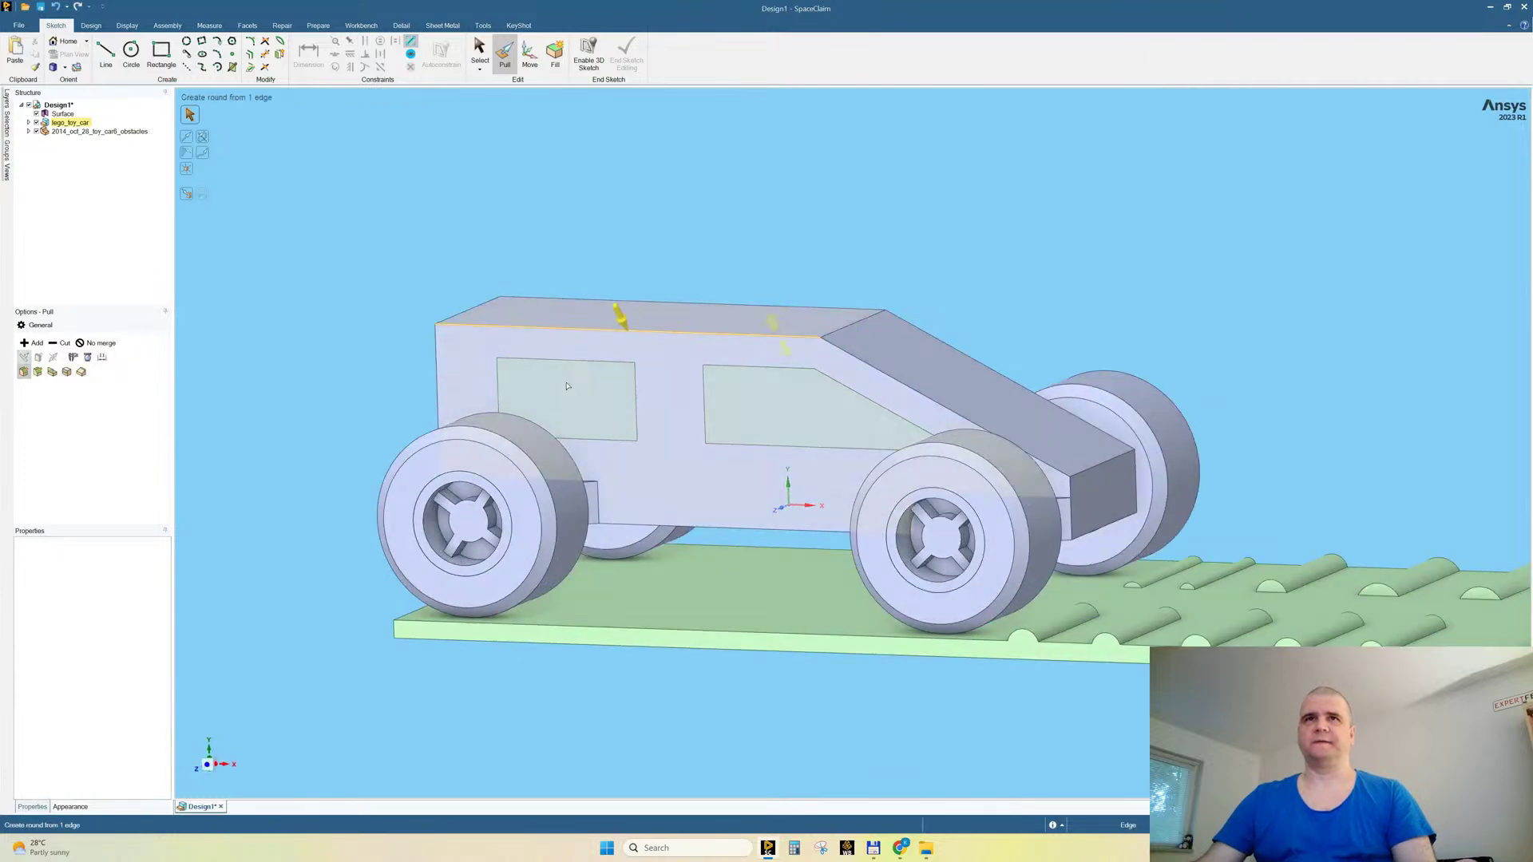
Step: Try to cut both window faces through the whole visible model with Pull and undo the cut
{"action": "left_click", "coordinate": [716, 394], "text": "ctrl"}
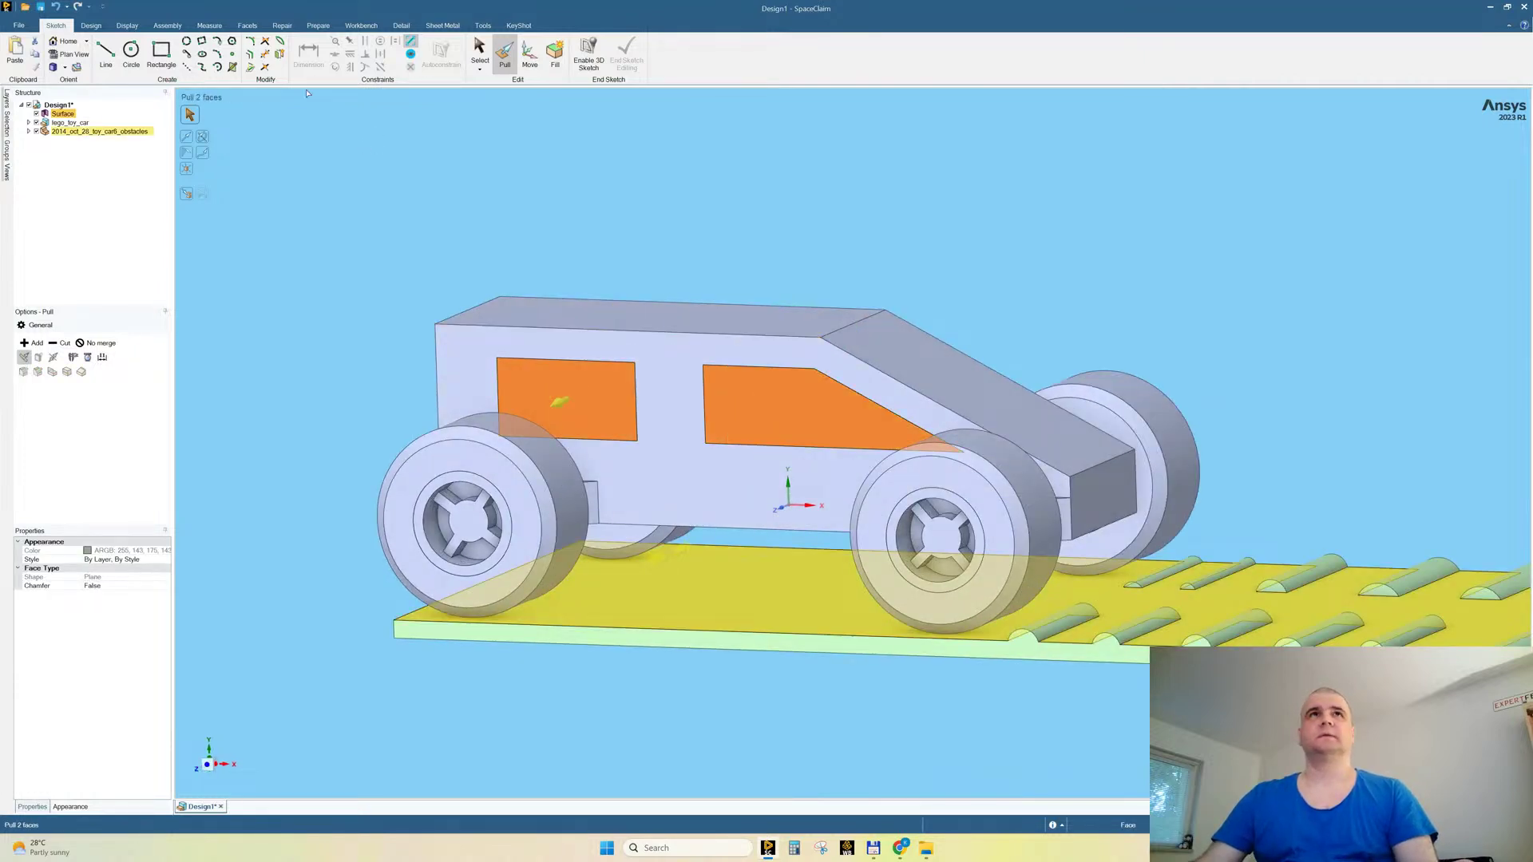
{"action": "scroll", "coordinate": [474, 269], "scroll_direction": "down", "scroll_amount": 3}
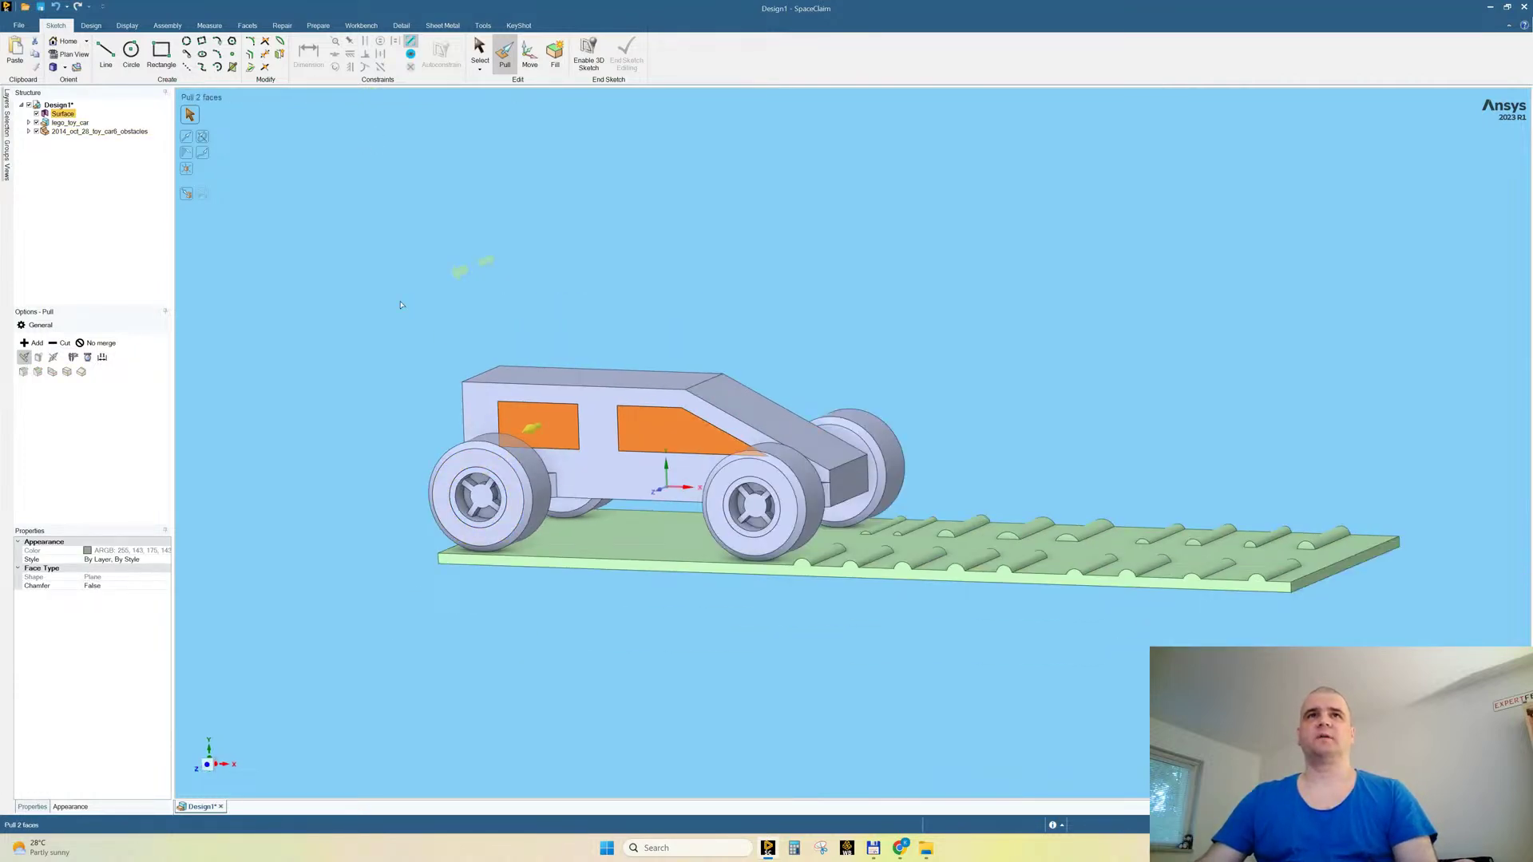
{"action": "left_click_drag", "start_coordinate": [396, 308], "coordinate": [650, 267]}
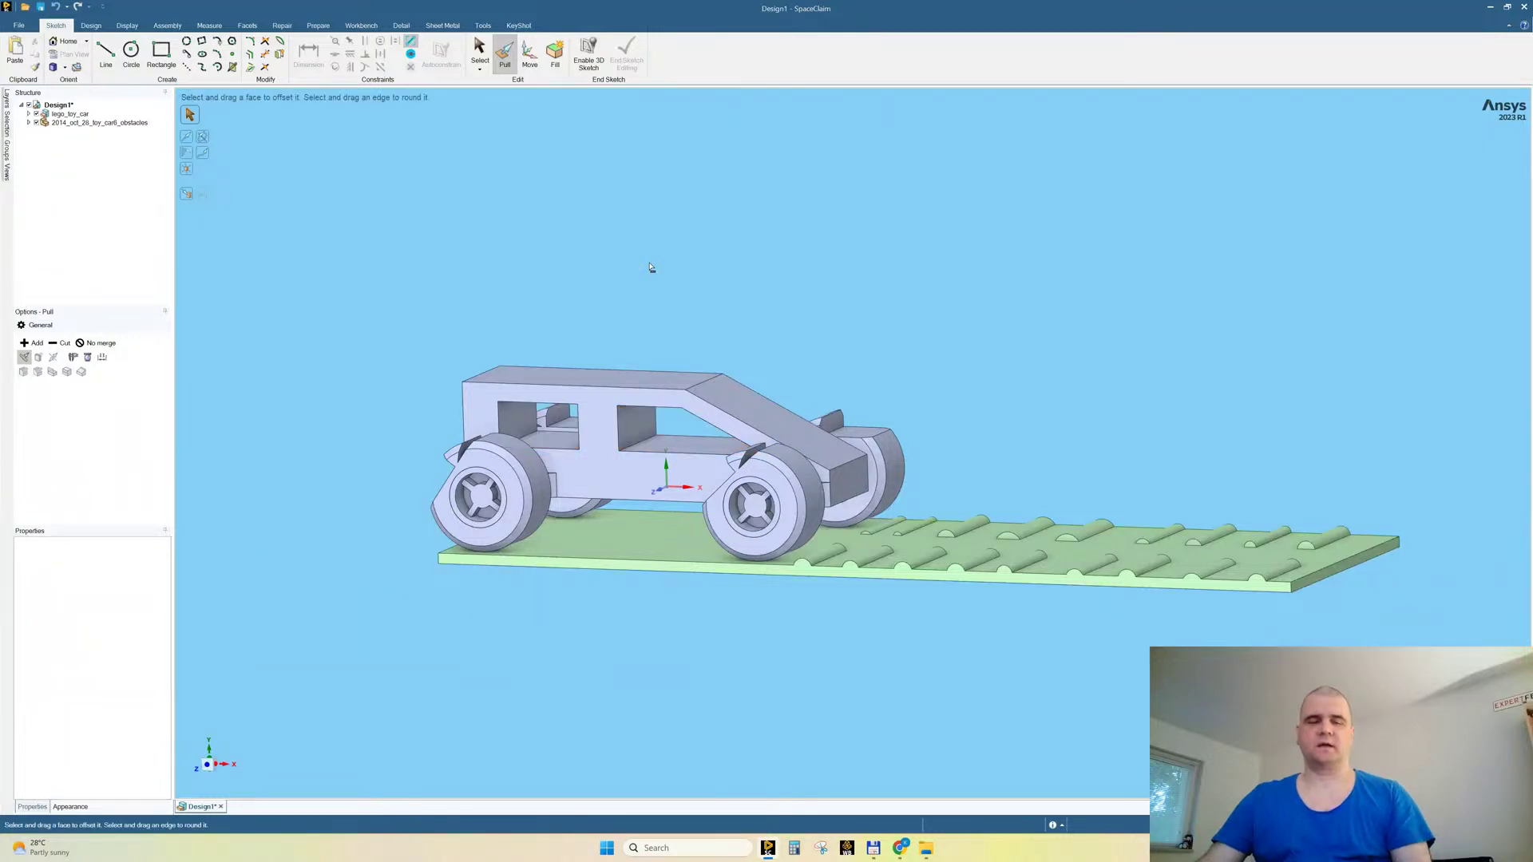
{"action": "key", "text": "ctrl+z"}
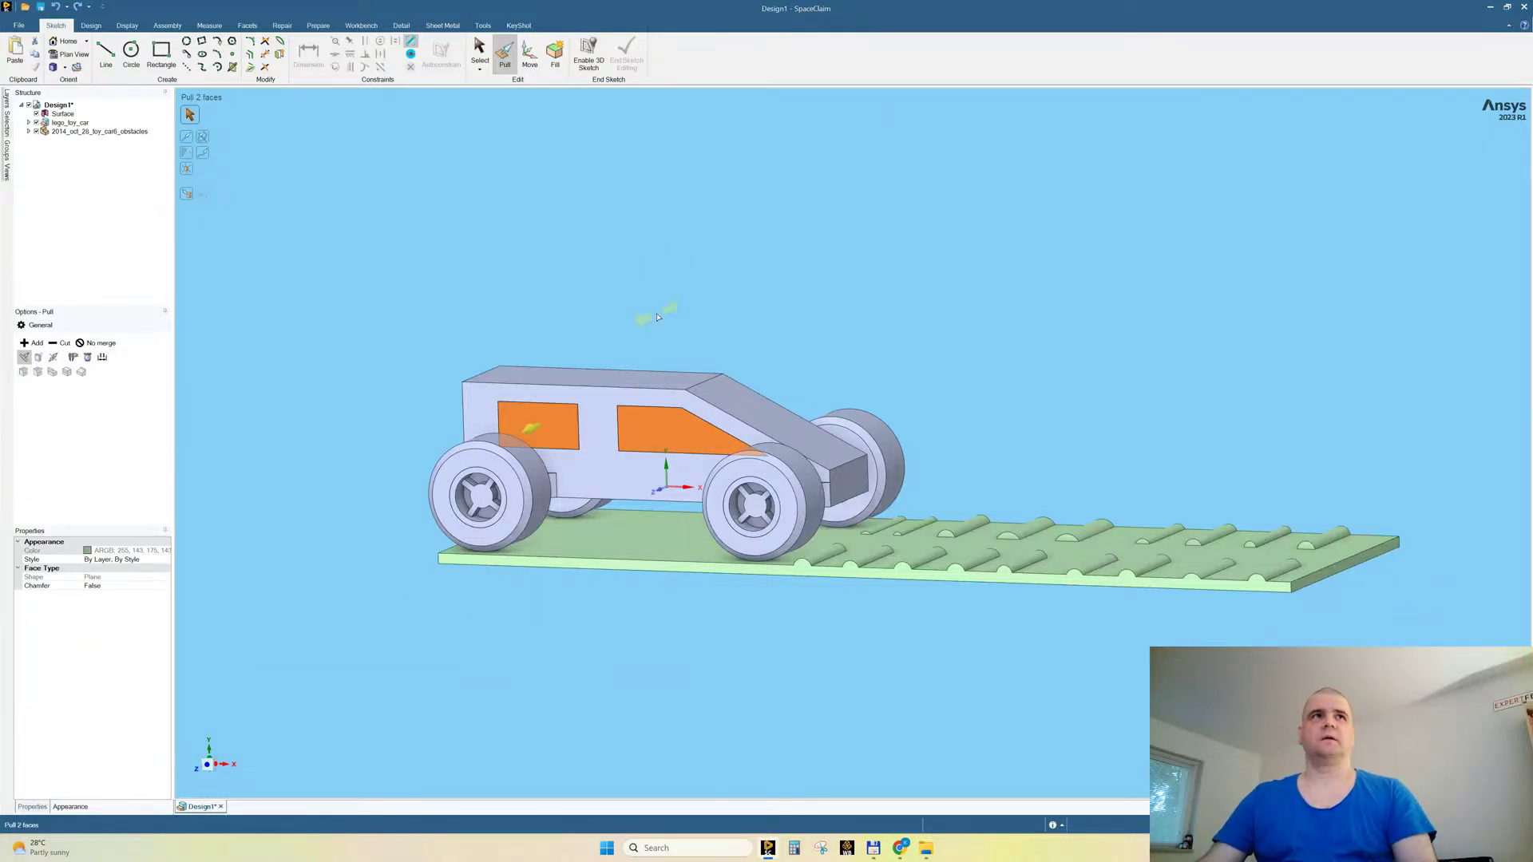
Step: Hide the wheels and the road so that only the car body and the two window surfaces are shown
{"action": "left_click", "coordinate": [641, 433], "text": "ctrl"}
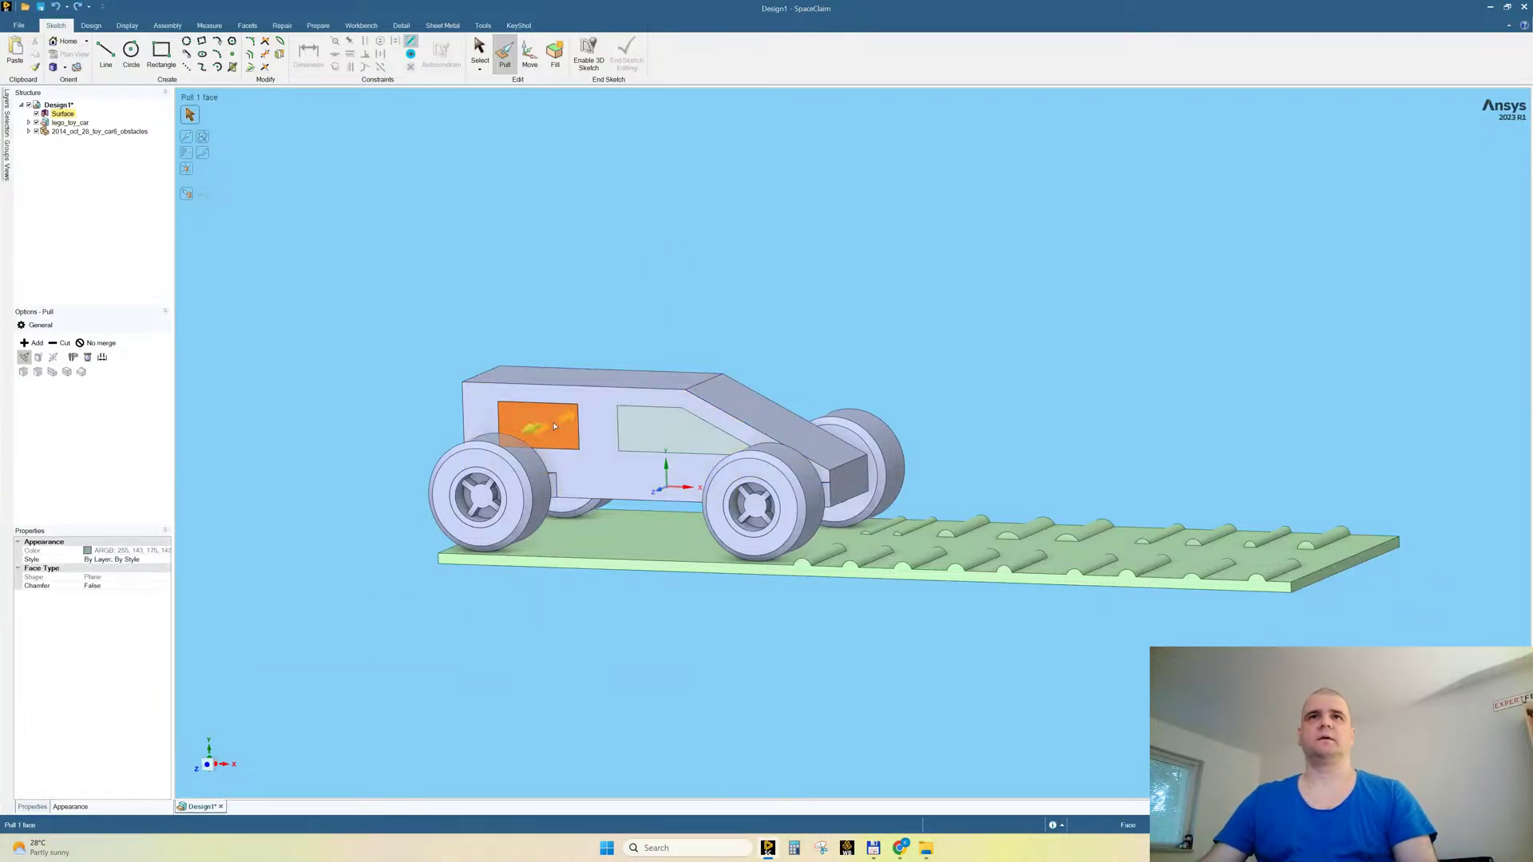
{"action": "left_click", "coordinate": [641, 434], "text": "ctrl"}
{"action": "left_click", "coordinate": [627, 400], "text": "ctrl"}
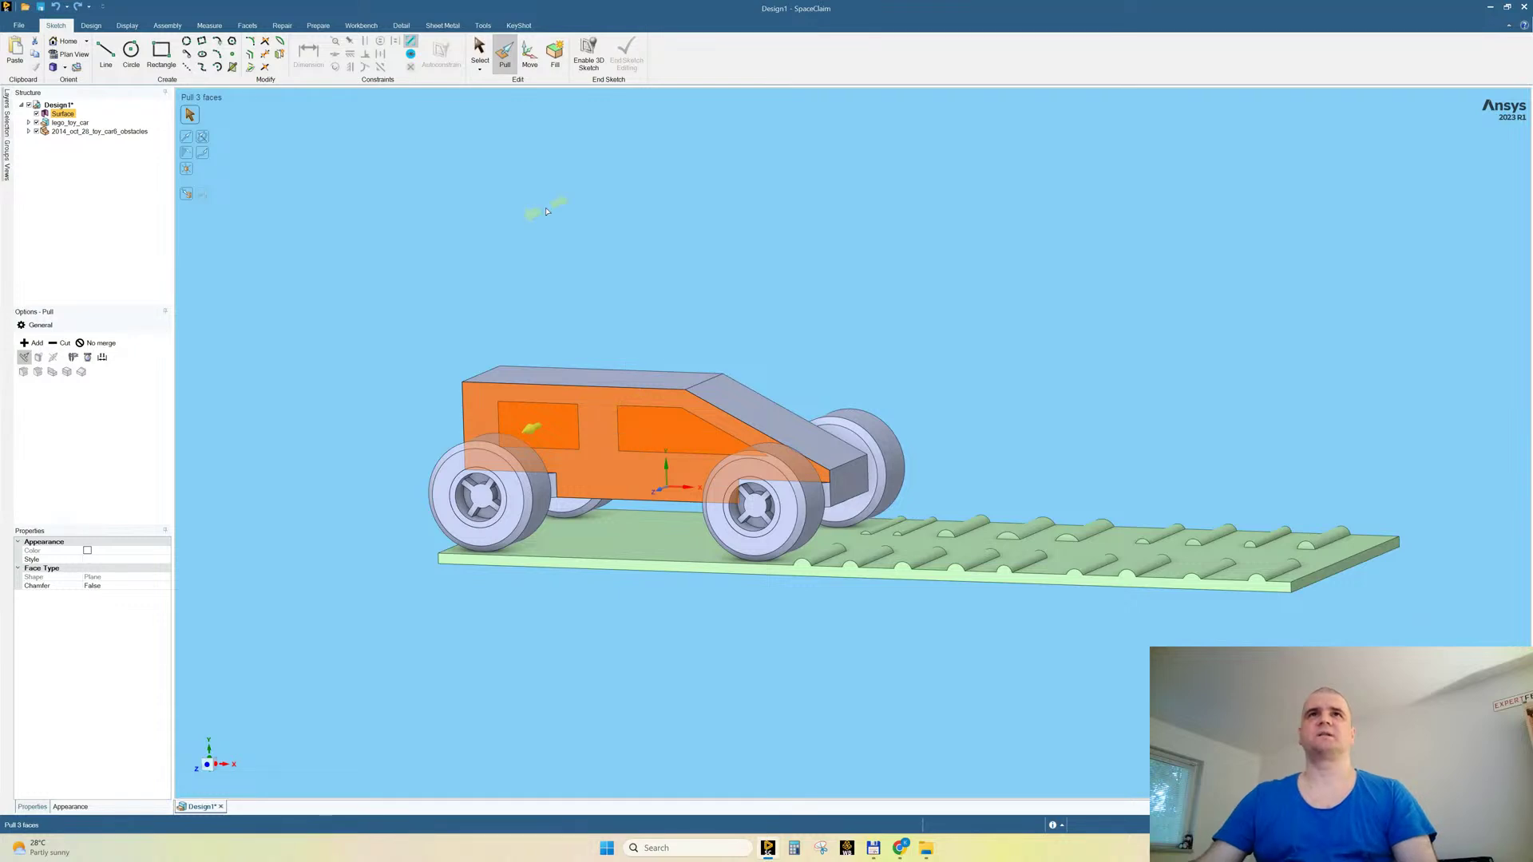
{"action": "right_click", "coordinate": [547, 212]}
{"action": "left_click", "coordinate": [598, 319]}
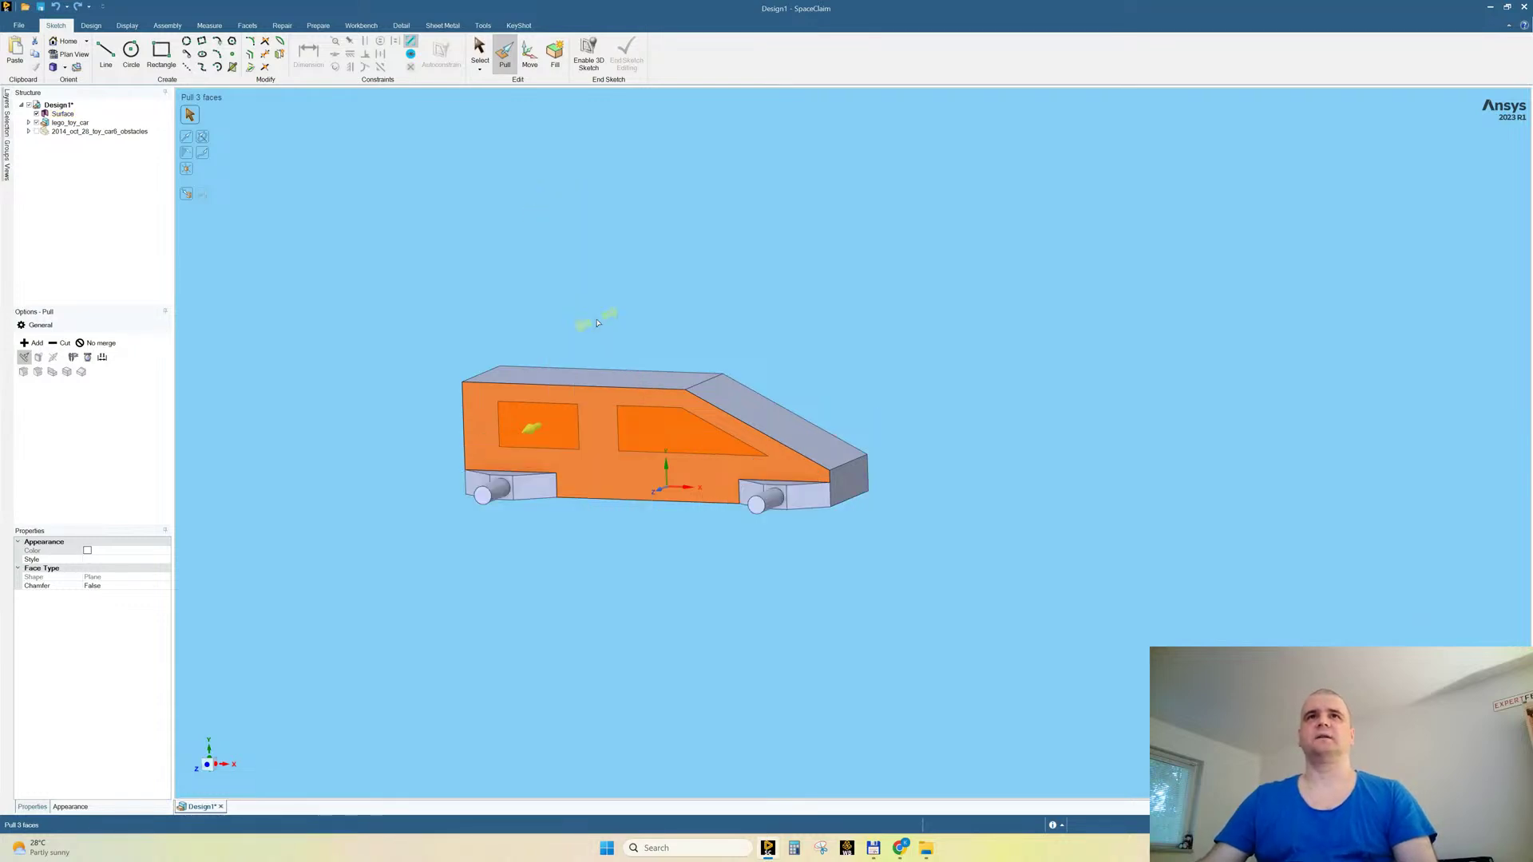
{"action": "left_click", "coordinate": [542, 298]}
Step: Cut the front and rear window profiles through the full width of the isolated car body with Pull
{"action": "left_click", "coordinate": [537, 426]}
{"action": "left_click", "coordinate": [667, 434], "text": "ctrl"}
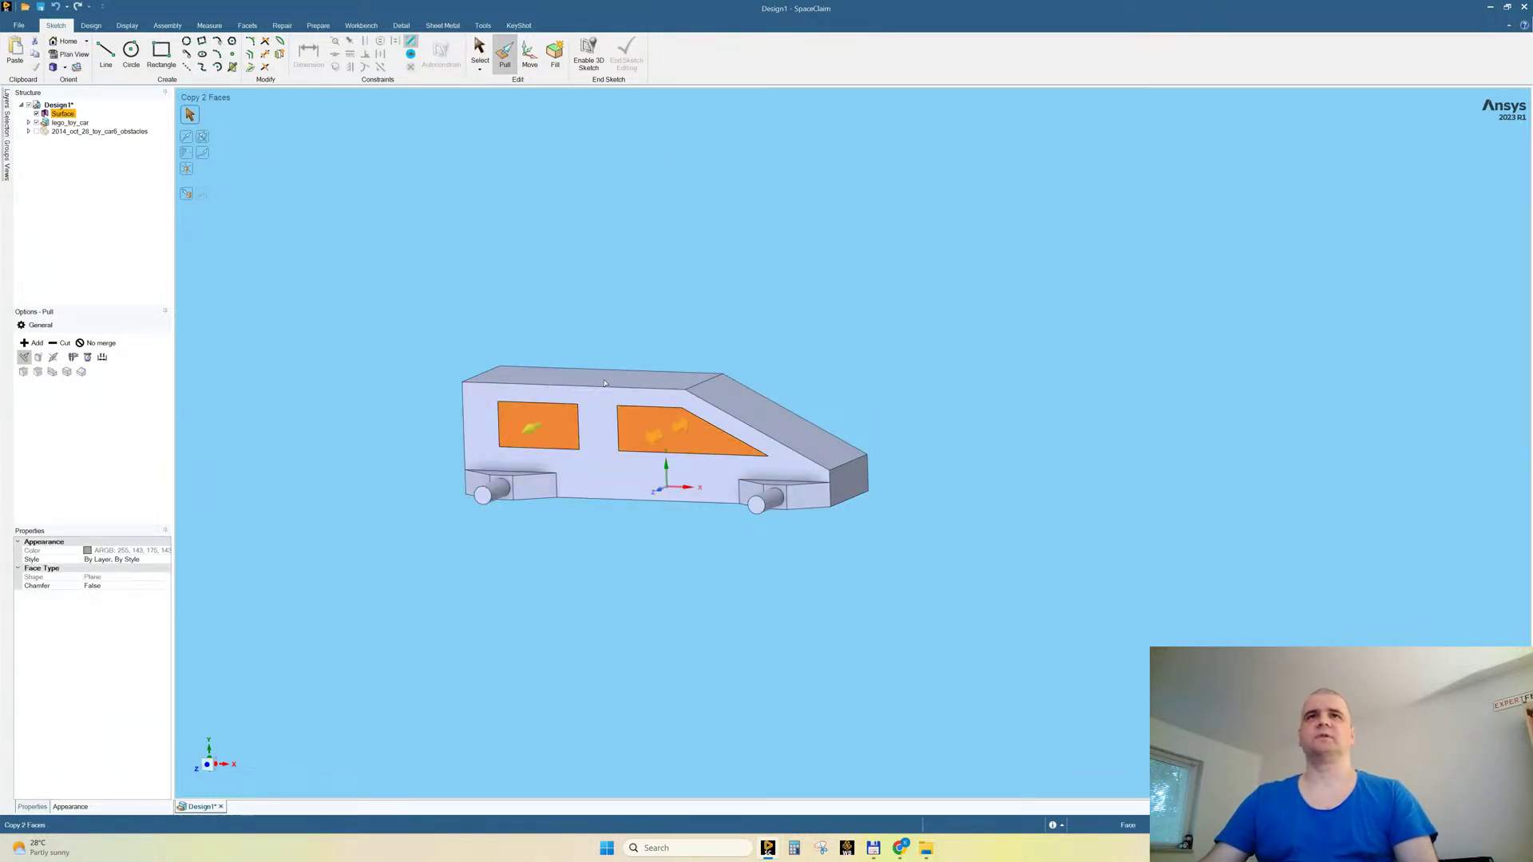
{"action": "left_click_drag", "start_coordinate": [543, 303], "coordinate": [739, 247]}
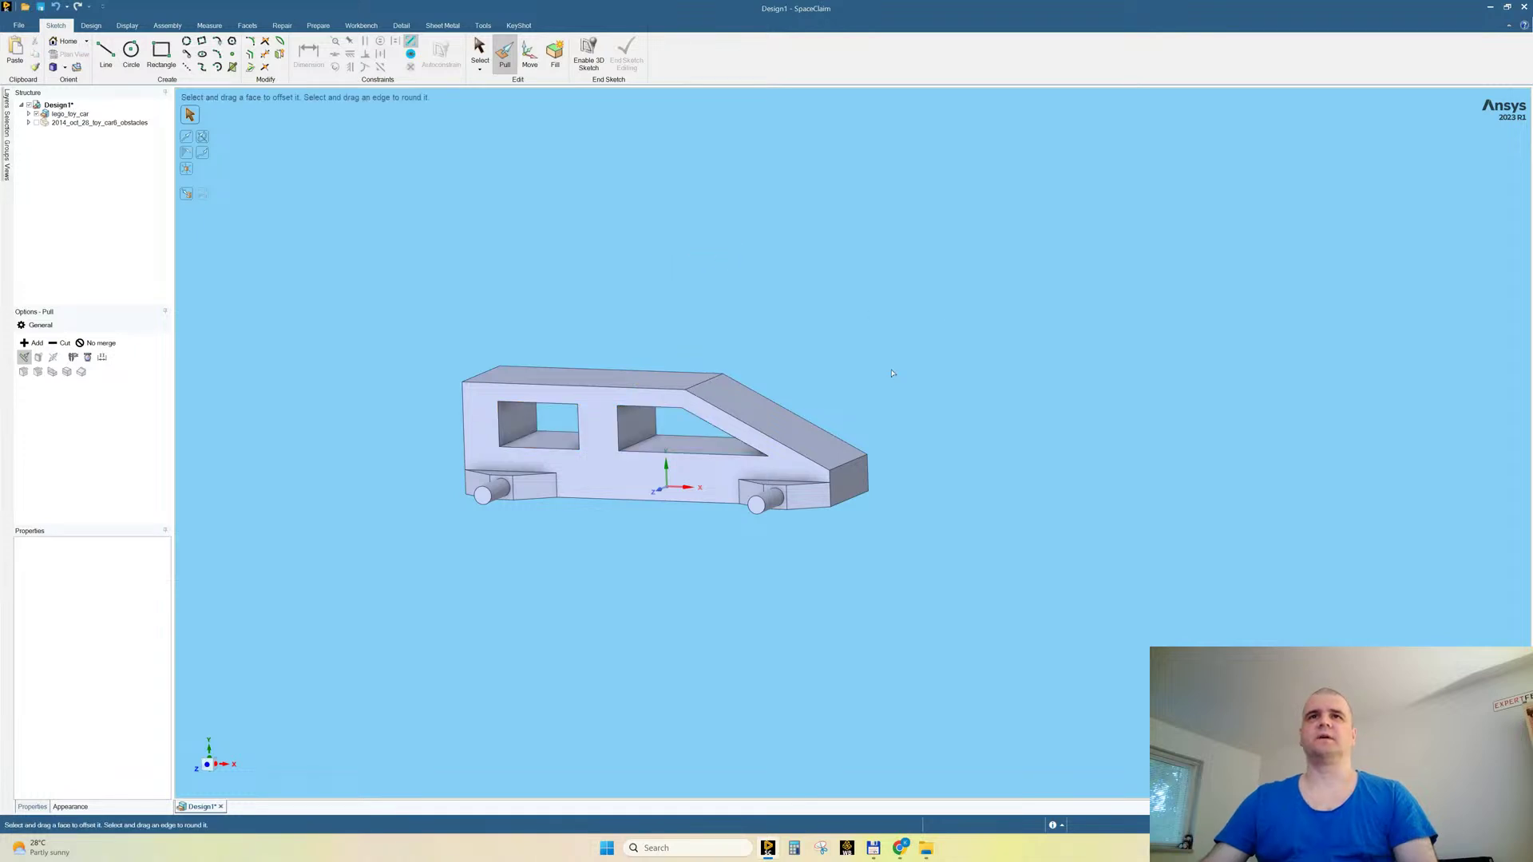
{"action": "middle_click_drag", "start_coordinate": [893, 373], "coordinate": [931, 373]}
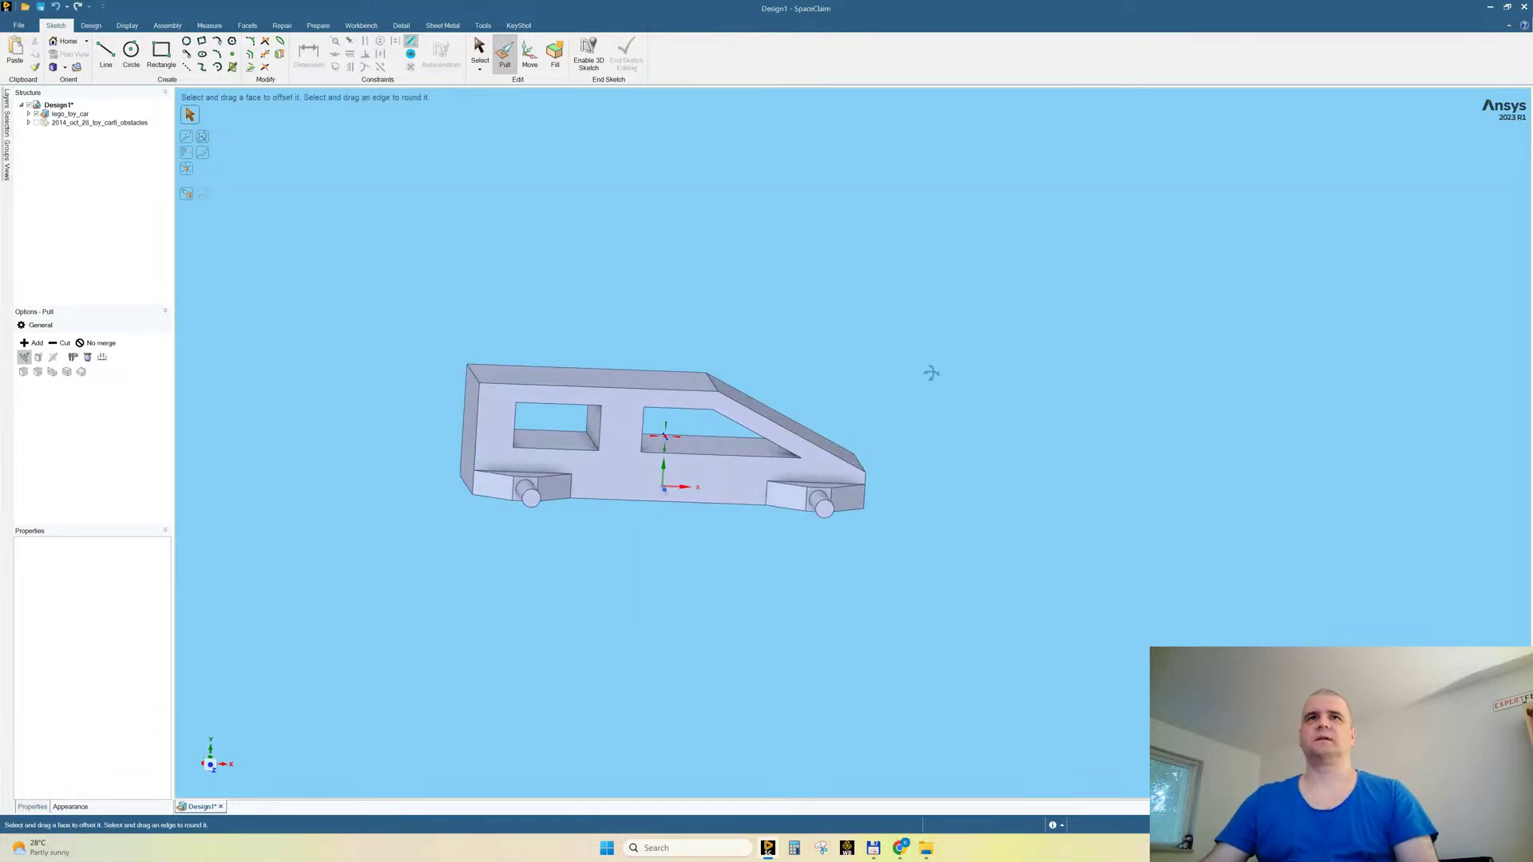
Step: Show the hidden wheels and bumpy road around the car body again
{"action": "right_click", "coordinate": [653, 310]}
{"action": "left_click", "coordinate": [685, 363]}
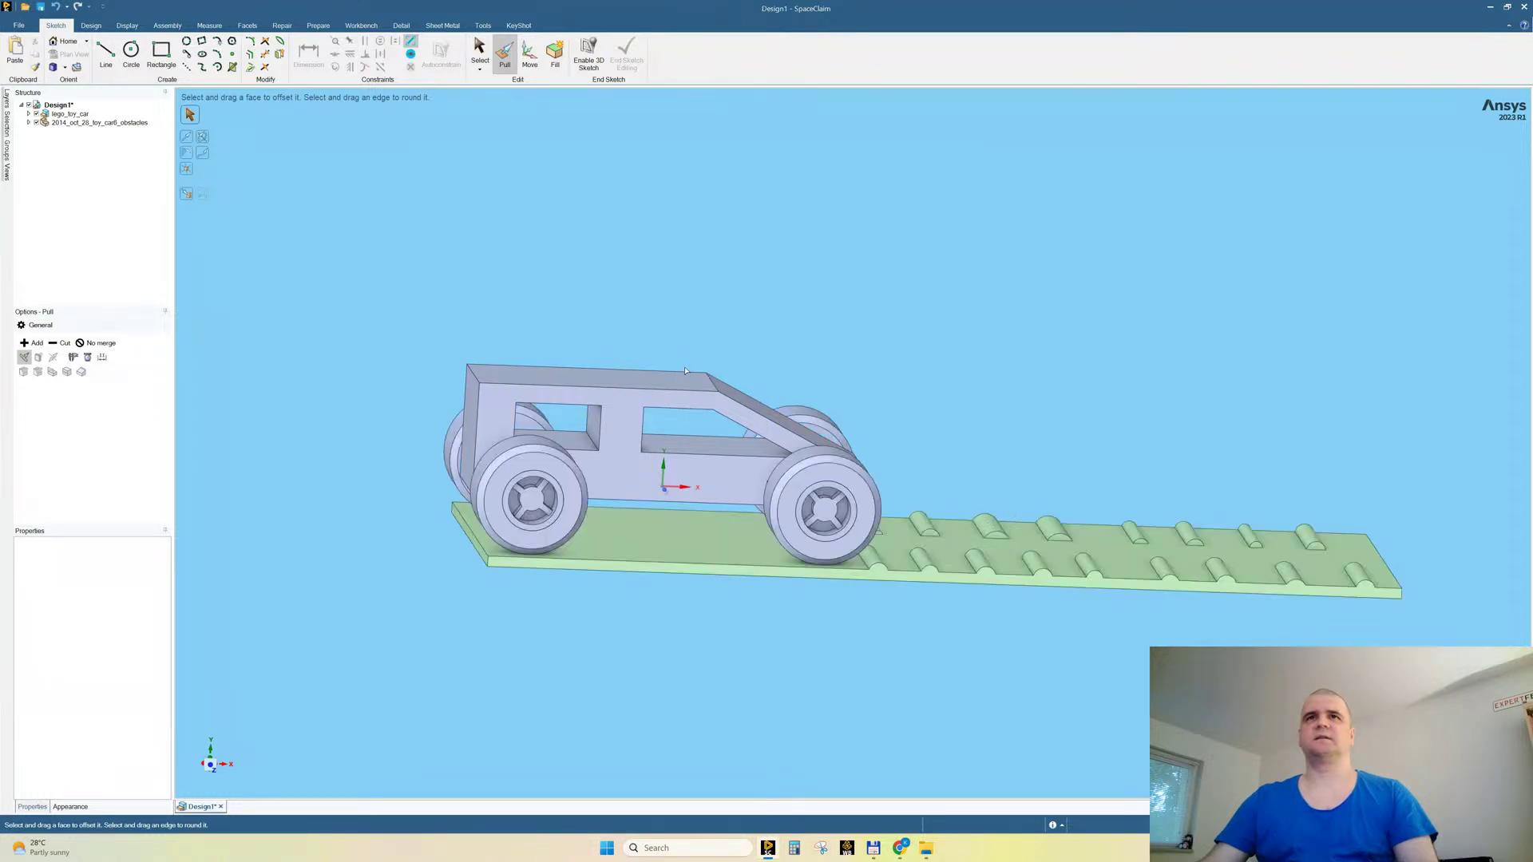
{"action": "middle_click_drag", "start_coordinate": [904, 312], "coordinate": [862, 308]}
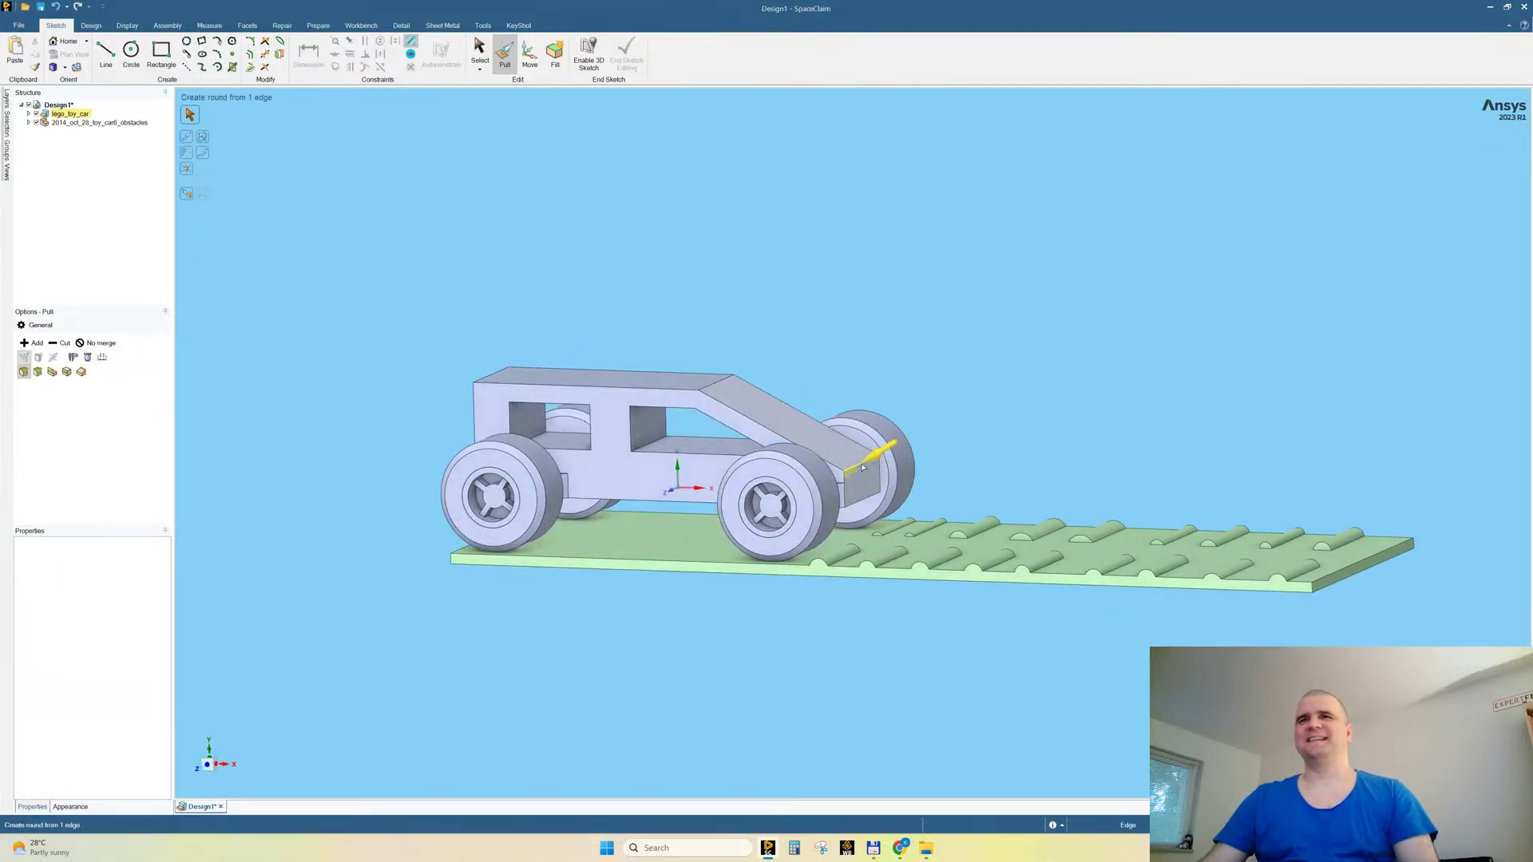
Step: Chamfer the upper rear edge of the car's roof by 4 mm with Pull
{"action": "middle_click_drag", "start_coordinate": [627, 212], "coordinate": [669, 290]}
{"action": "left_click", "coordinate": [502, 369]}
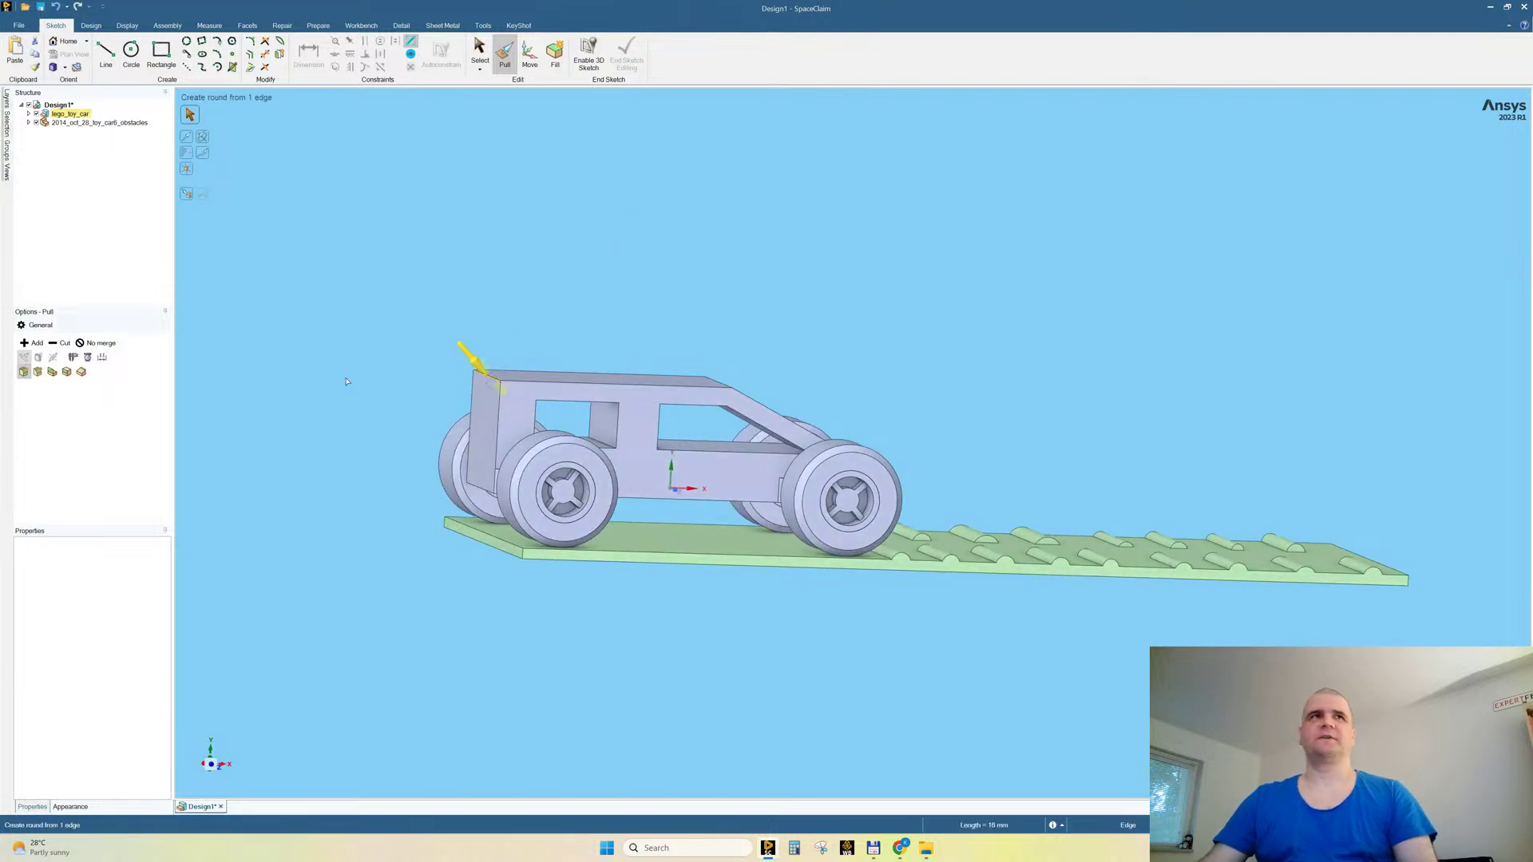
{"action": "left_click", "coordinate": [38, 372]}
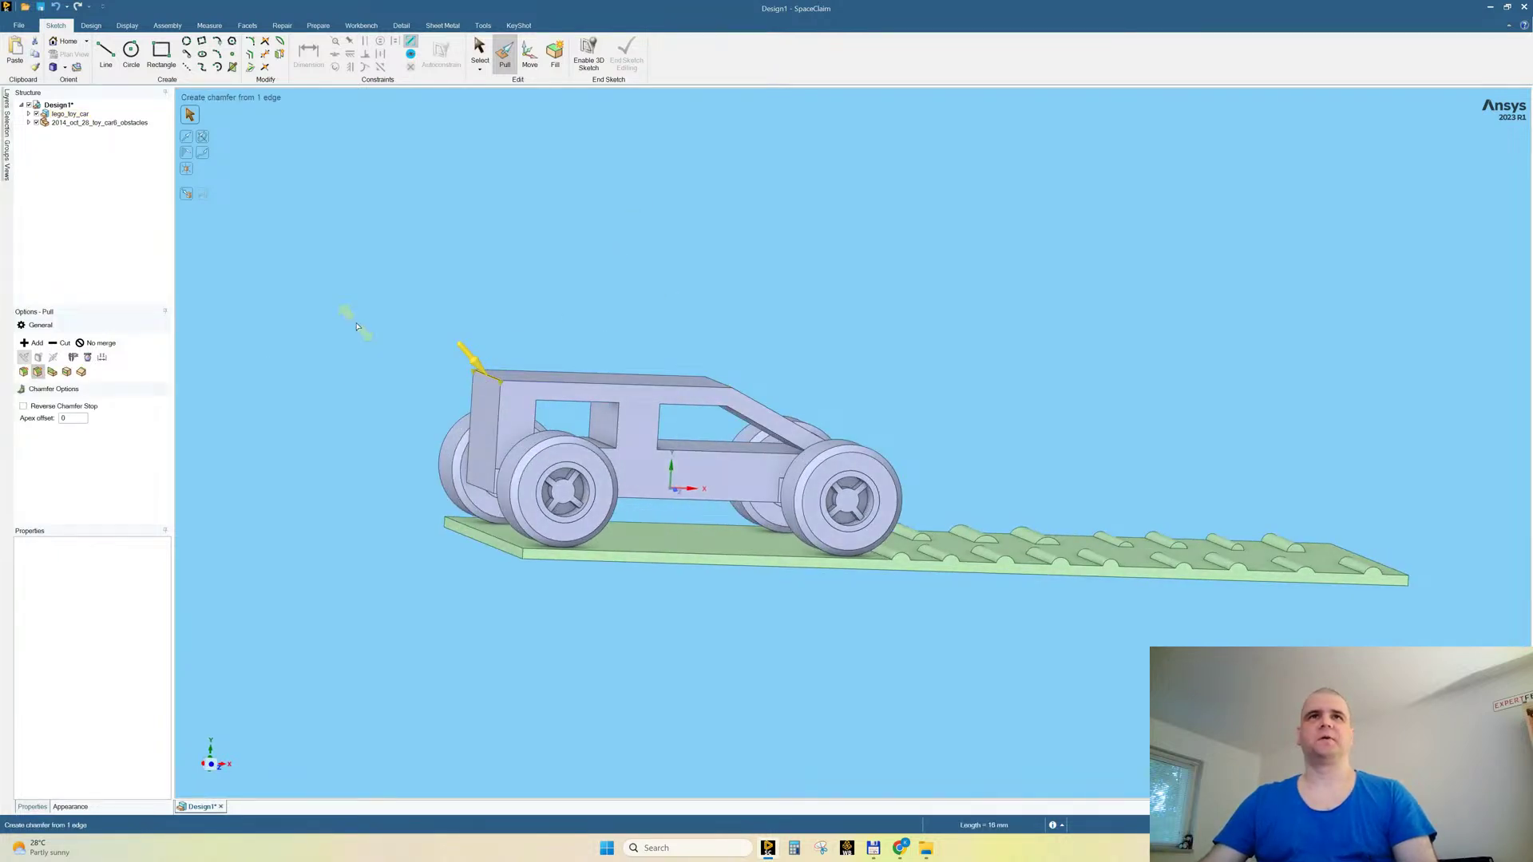
{"action": "left_click_drag", "start_coordinate": [357, 327], "coordinate": [415, 386]}
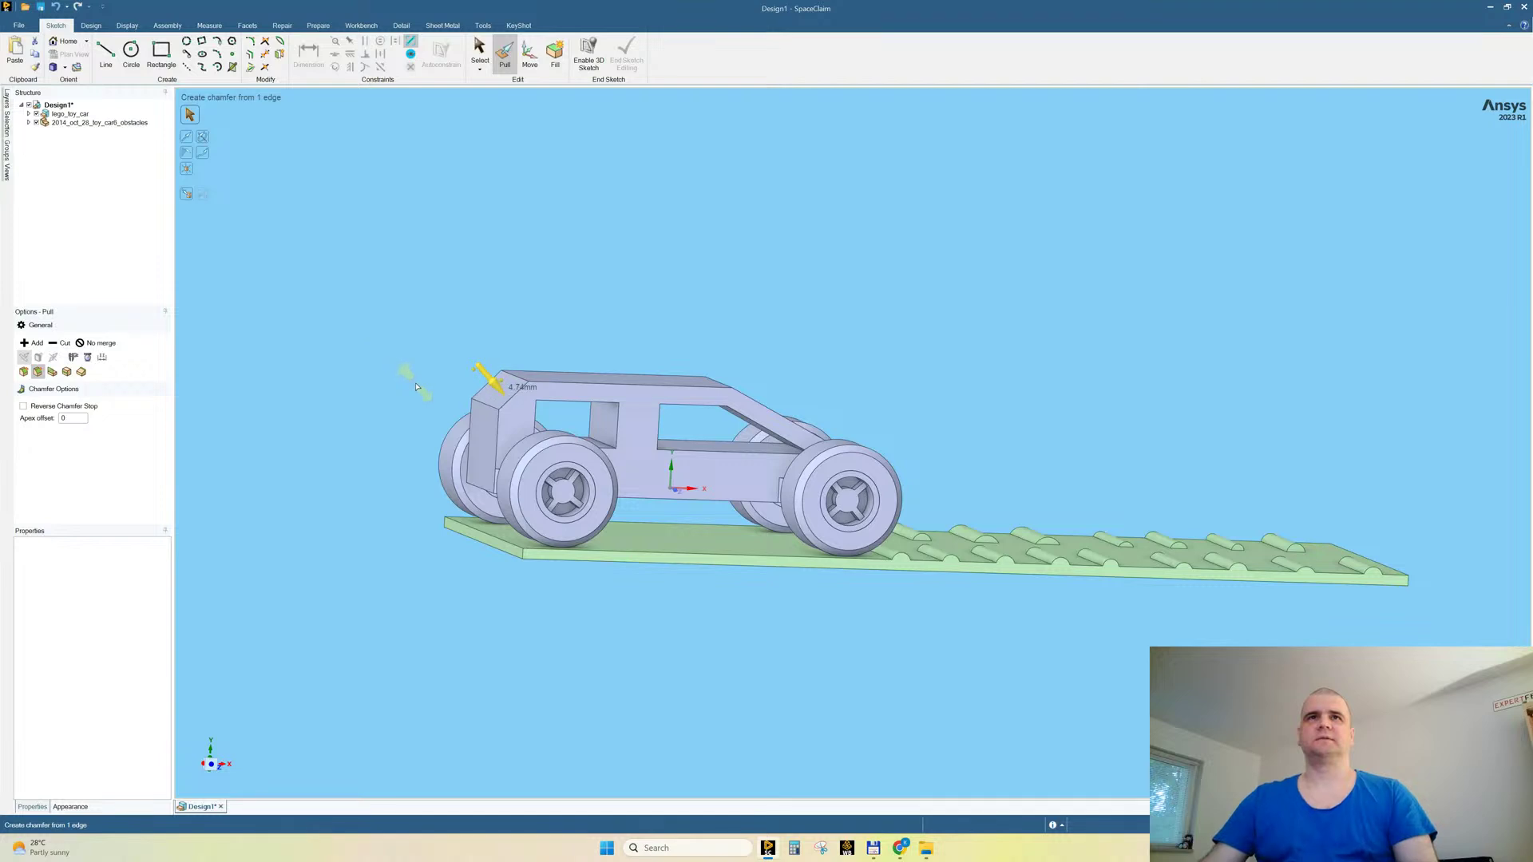
{"action": "type", "text": "2"}
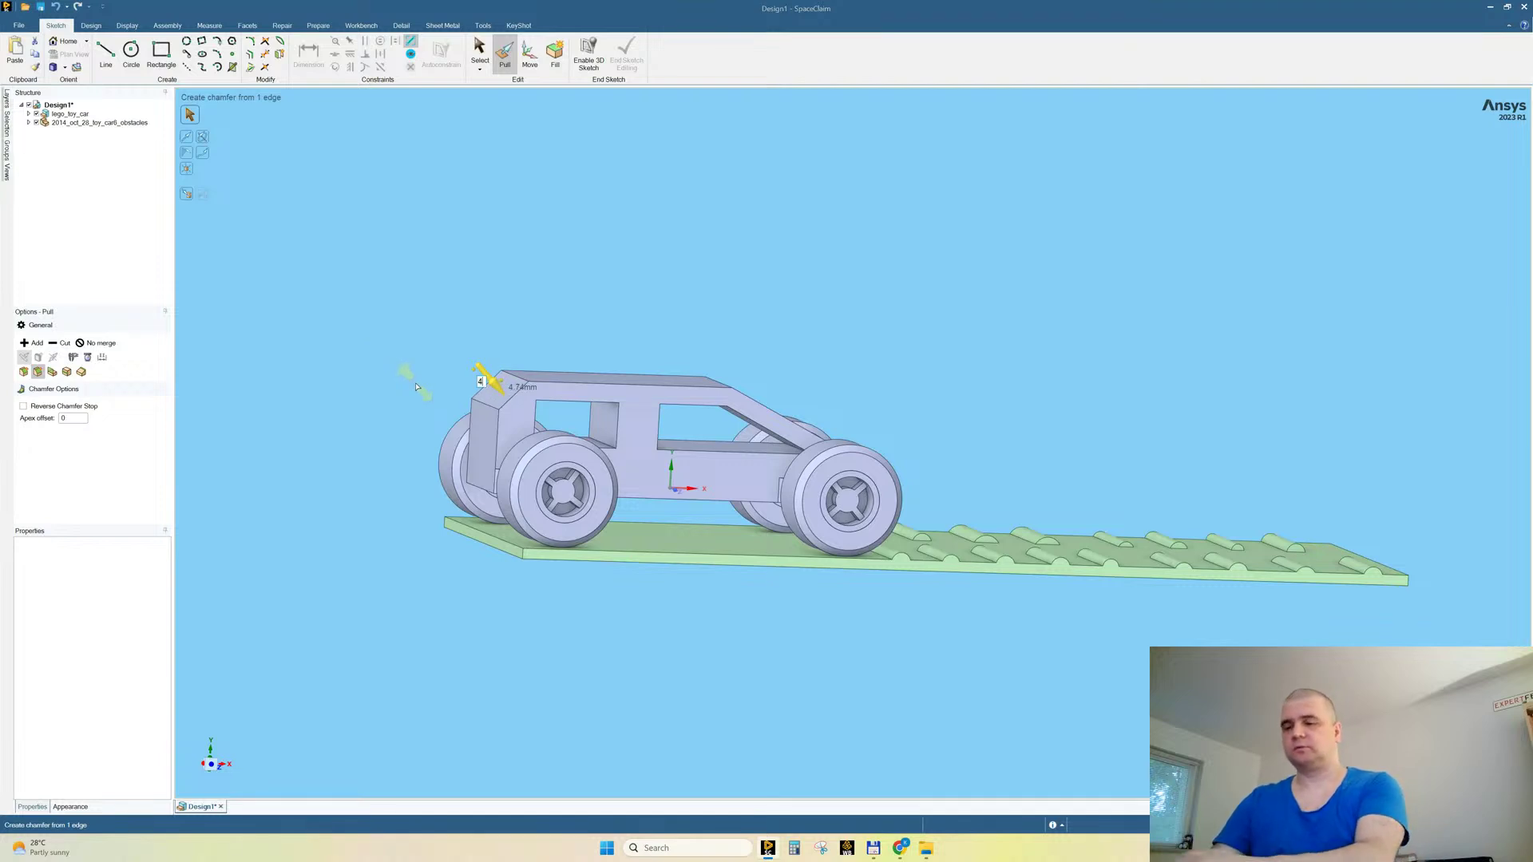
{"action": "key", "text": "Return"}
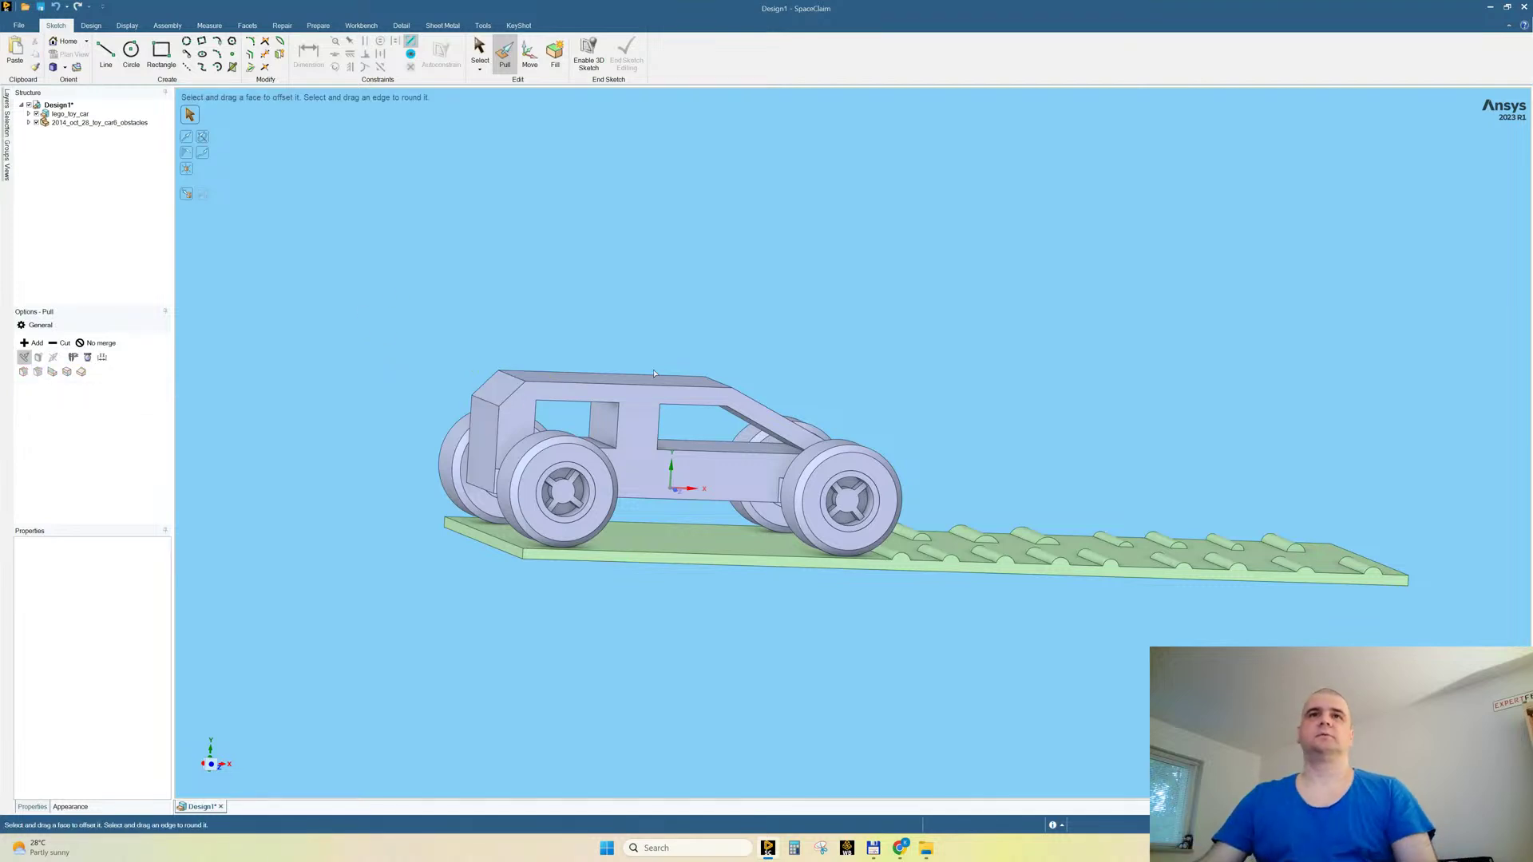
Step: Examine the car body with its window openings and chamfered rear, and its placement on the bumpy road, from several sides
{"action": "middle_click_drag", "start_coordinate": [606, 407], "coordinate": [664, 366]}
{"action": "scroll", "coordinate": [775, 468], "scroll_direction": "up", "scroll_amount": 1}
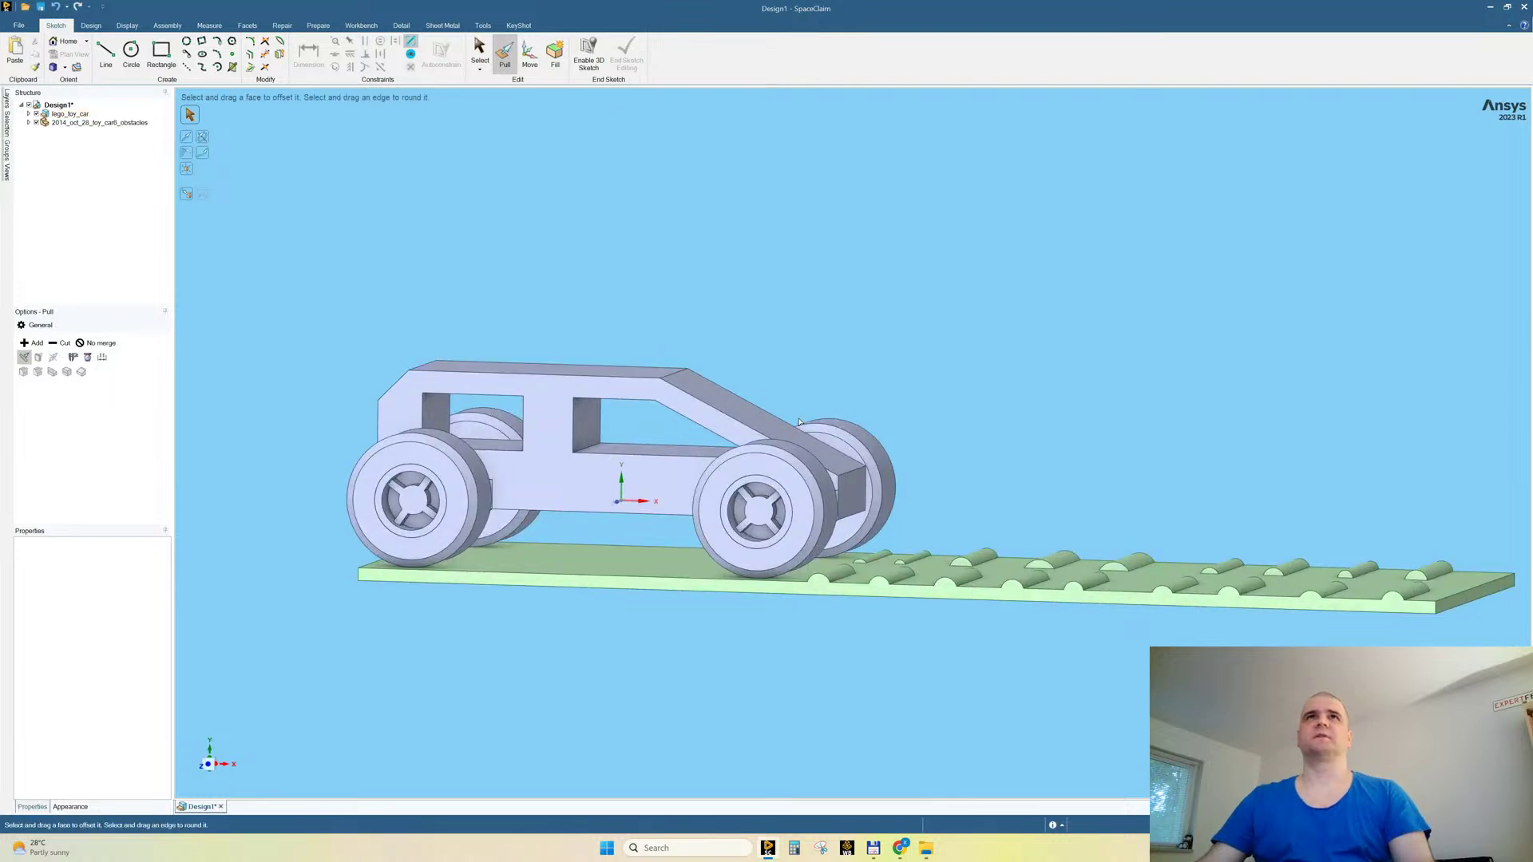
{"action": "scroll", "coordinate": [783, 485], "scroll_direction": "down", "scroll_amount": 2}
{"action": "left_click", "coordinate": [783, 486]}
{"action": "scroll", "coordinate": [787, 481], "scroll_direction": "up", "scroll_amount": 3}
{"action": "scroll", "coordinate": [831, 415], "scroll_direction": "down", "scroll_amount": 3}
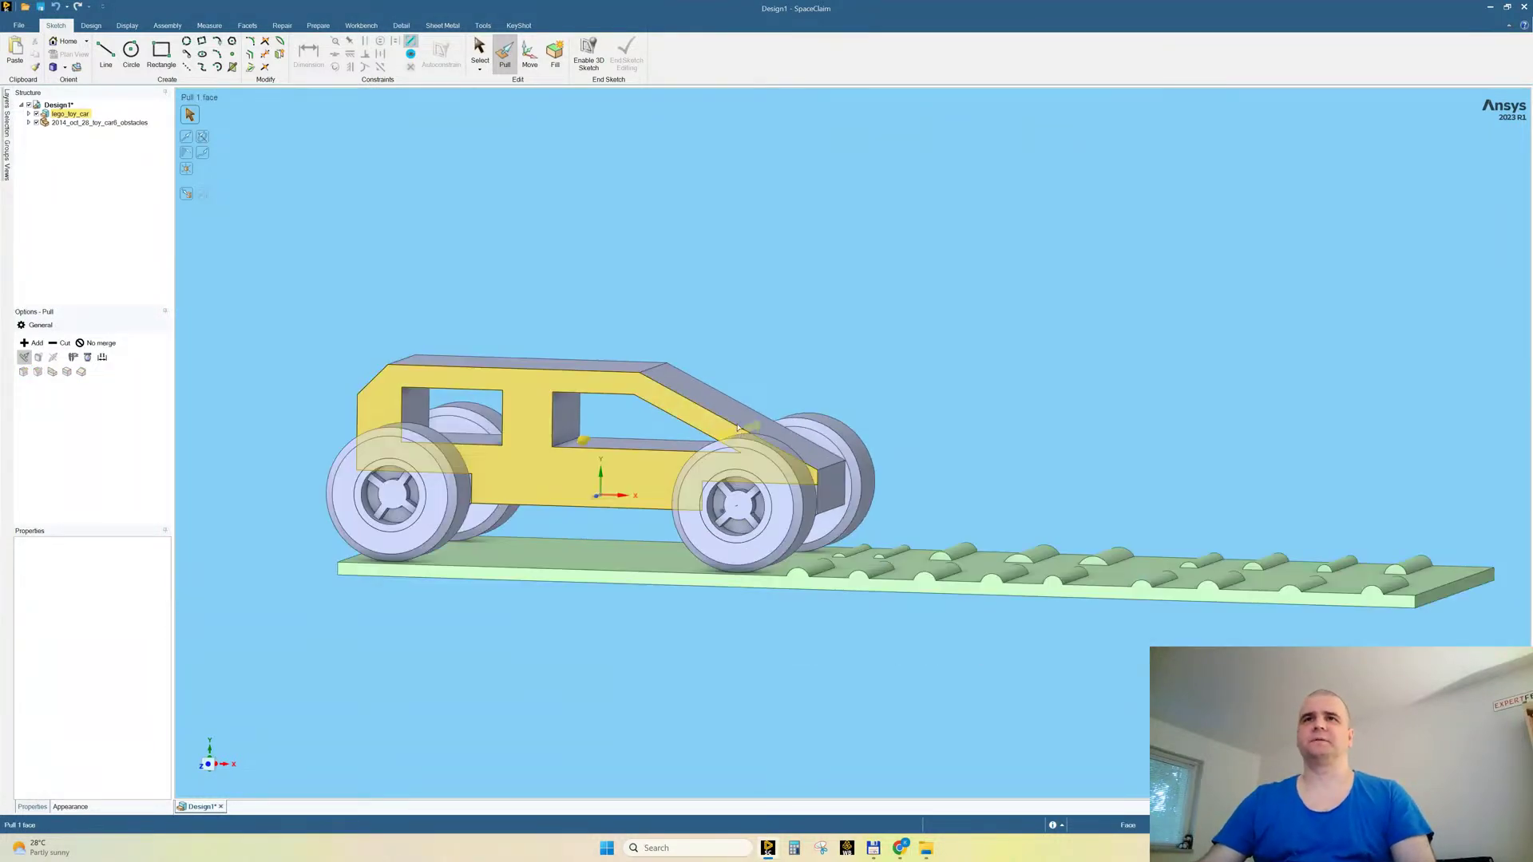
{"action": "left_click", "coordinate": [824, 403]}
{"action": "mouse_move", "coordinate": [822, 404]}
{"action": "middle_mouse_down"}
{"action": "mouse_move", "coordinate": [793, 412]}
{"action": "mouse_move", "coordinate": [816, 397]}
{"action": "middle_mouse_up"}
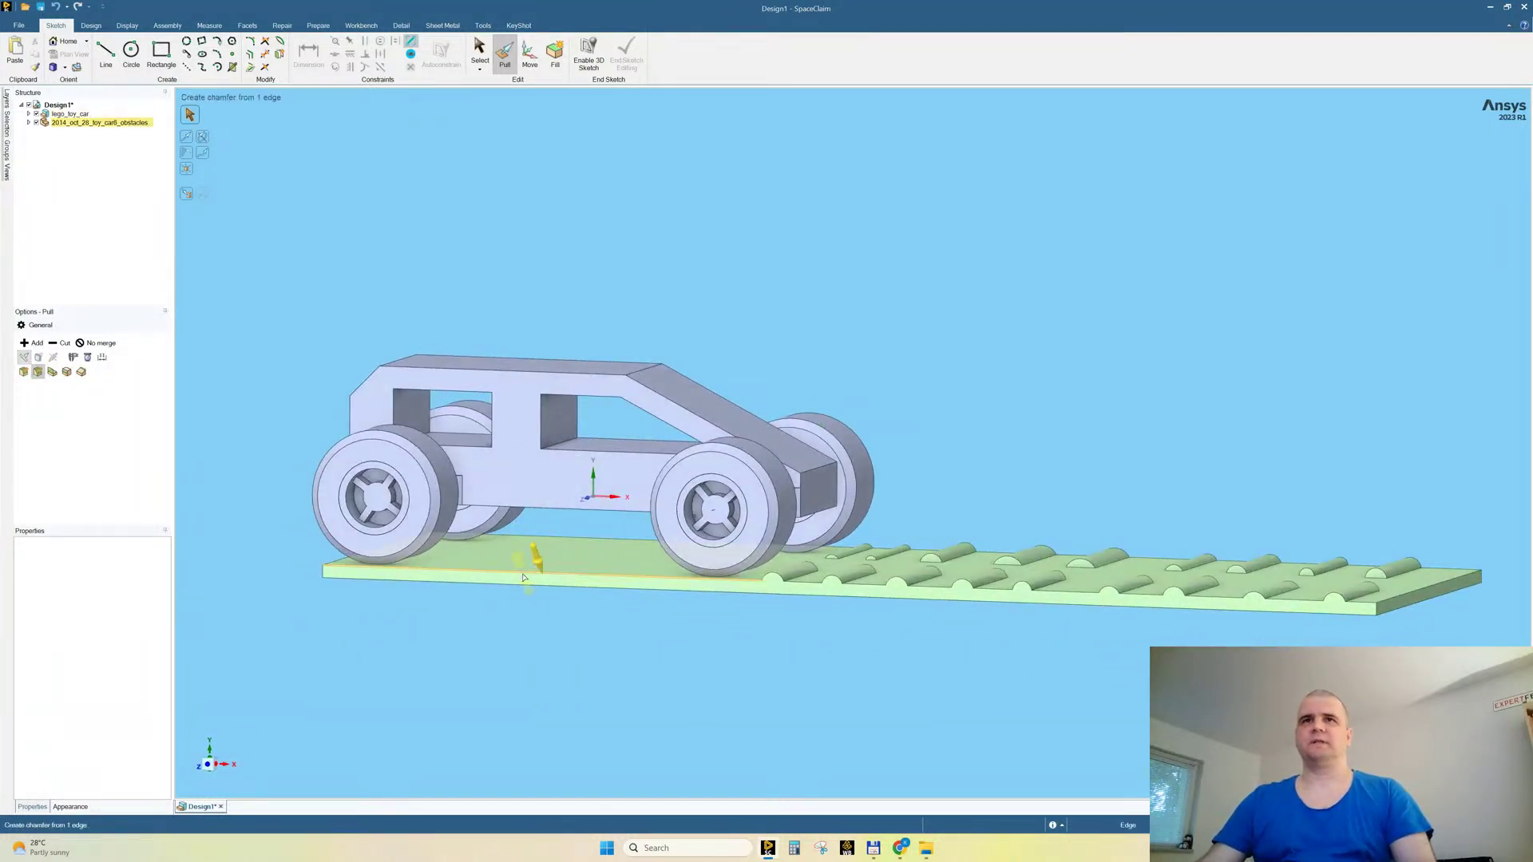
{"action": "scroll", "coordinate": [688, 558], "scroll_direction": "up", "scroll_amount": 4}
{"action": "scroll", "coordinate": [762, 542], "scroll_direction": "down", "scroll_amount": 5}
{"action": "middle_click_drag", "start_coordinate": [611, 626], "coordinate": [687, 643]}
Step: Examine the near front wheel's tyre, rim and axle faces and its contact area on the road plate
{"action": "left_click", "coordinate": [702, 567]}
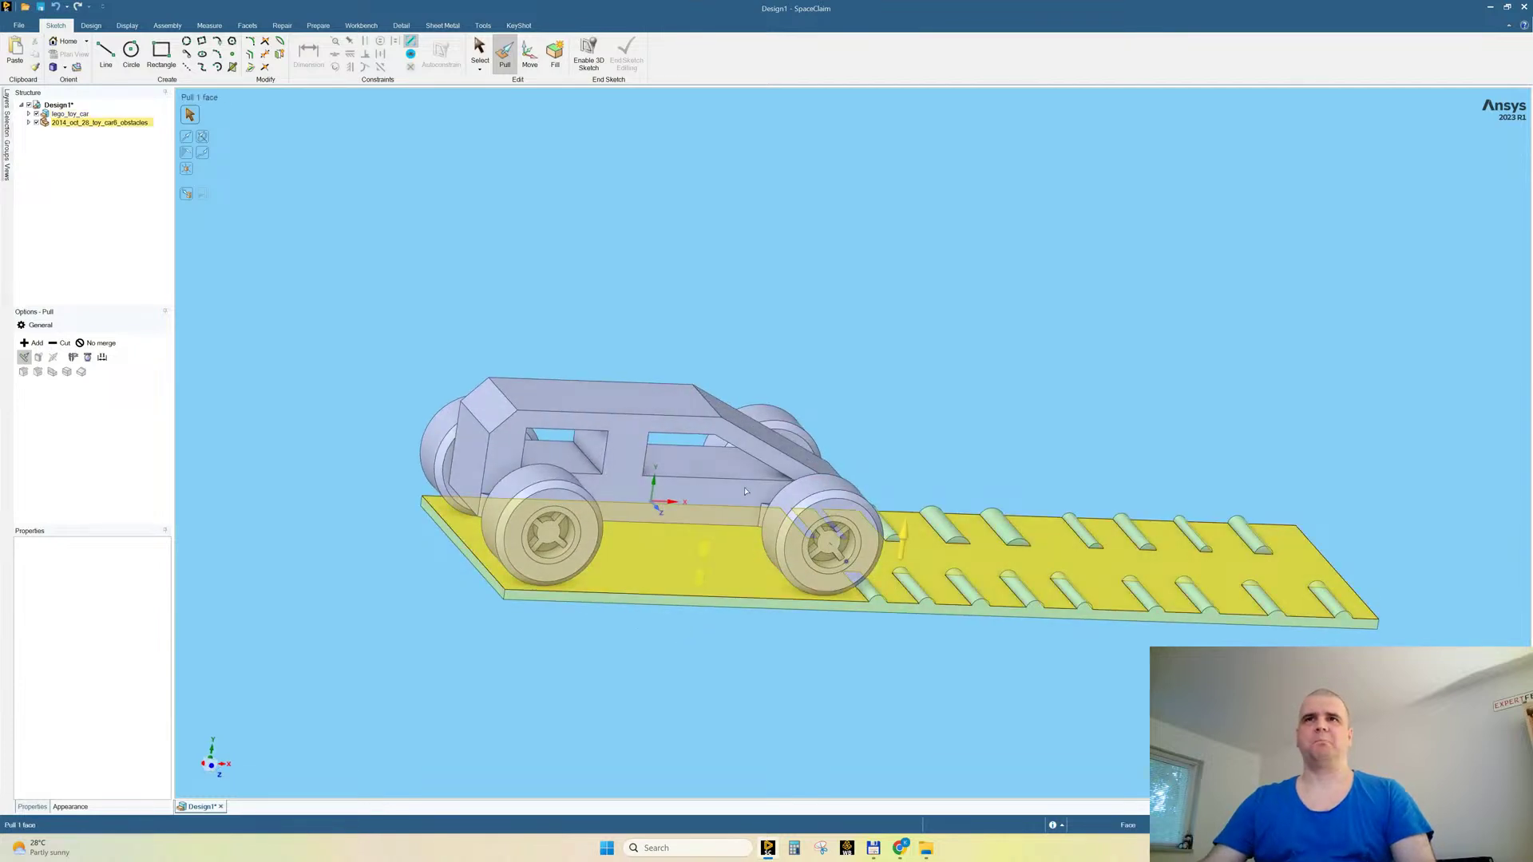
{"action": "left_click", "coordinate": [808, 536]}
{"action": "left_click", "coordinate": [838, 495]}
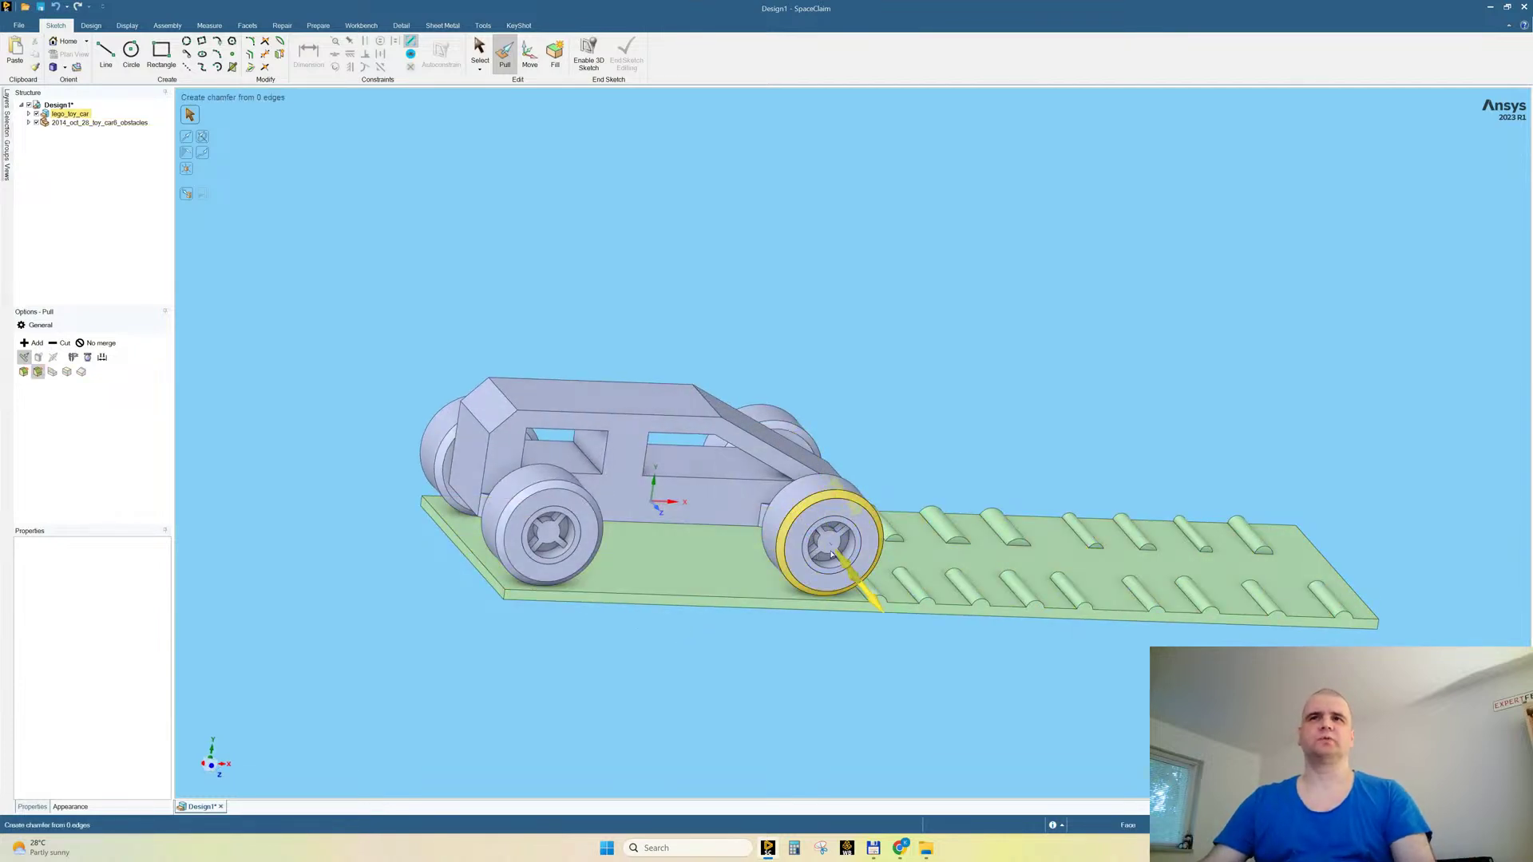
{"action": "left_click", "coordinate": [819, 537]}
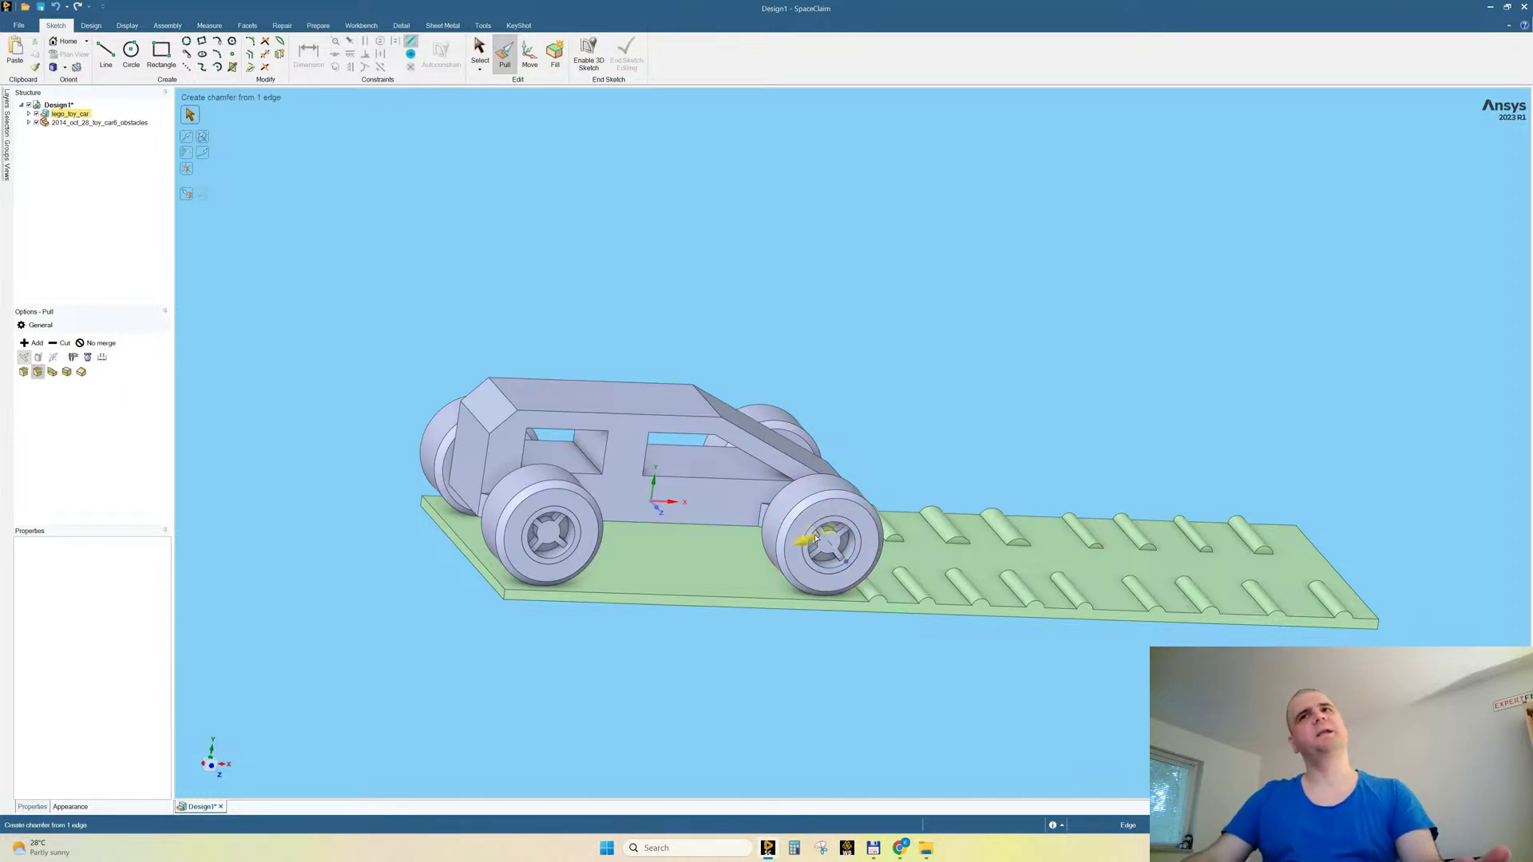
{"action": "left_click", "coordinate": [838, 493]}
{"action": "left_click", "coordinate": [841, 511]}
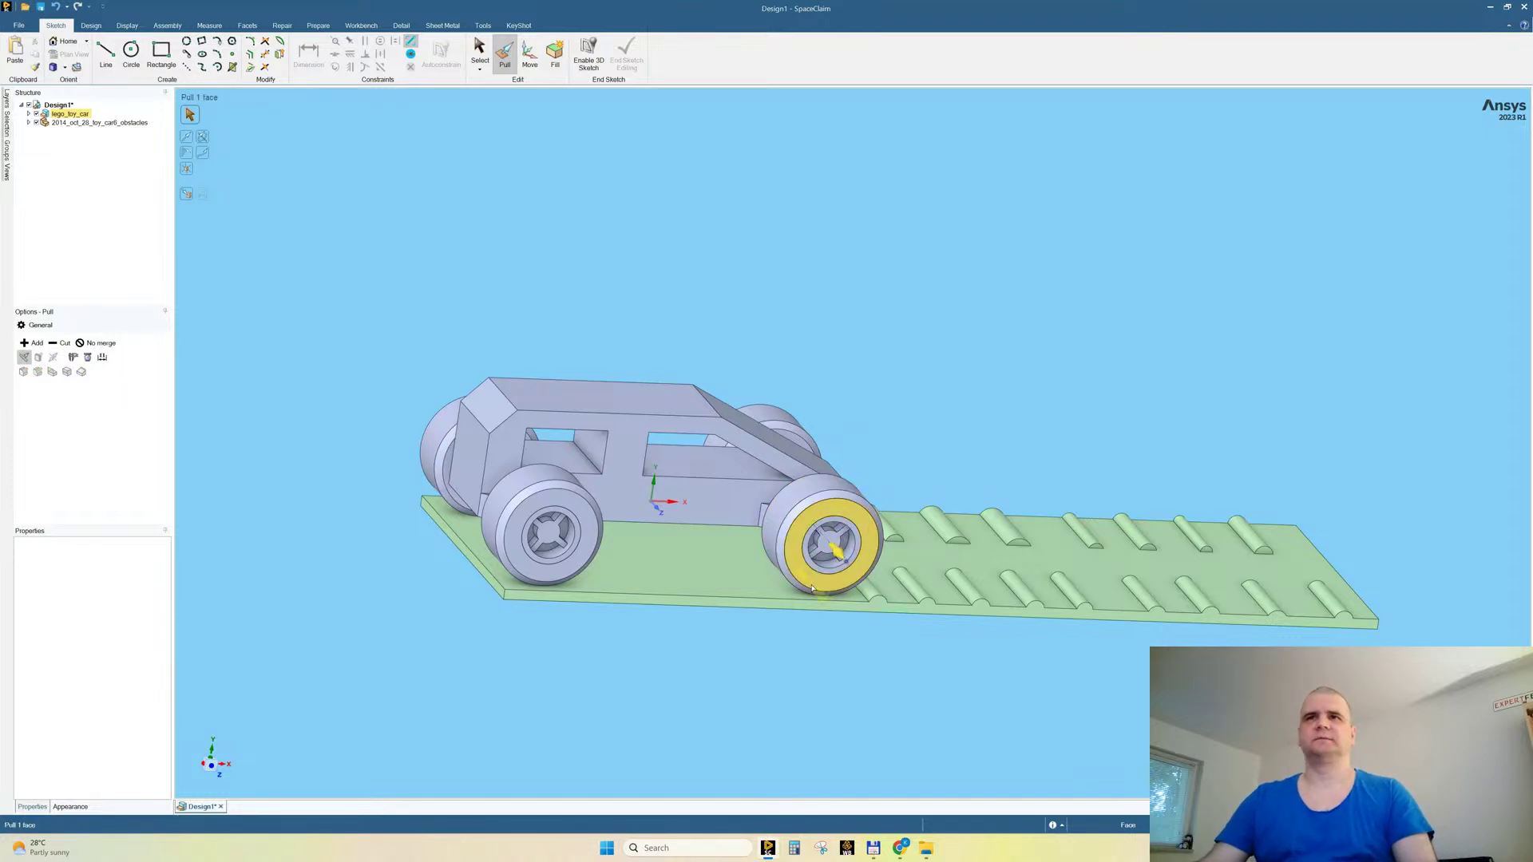
{"action": "left_click", "coordinate": [848, 497]}
{"action": "left_click", "coordinate": [843, 529]}
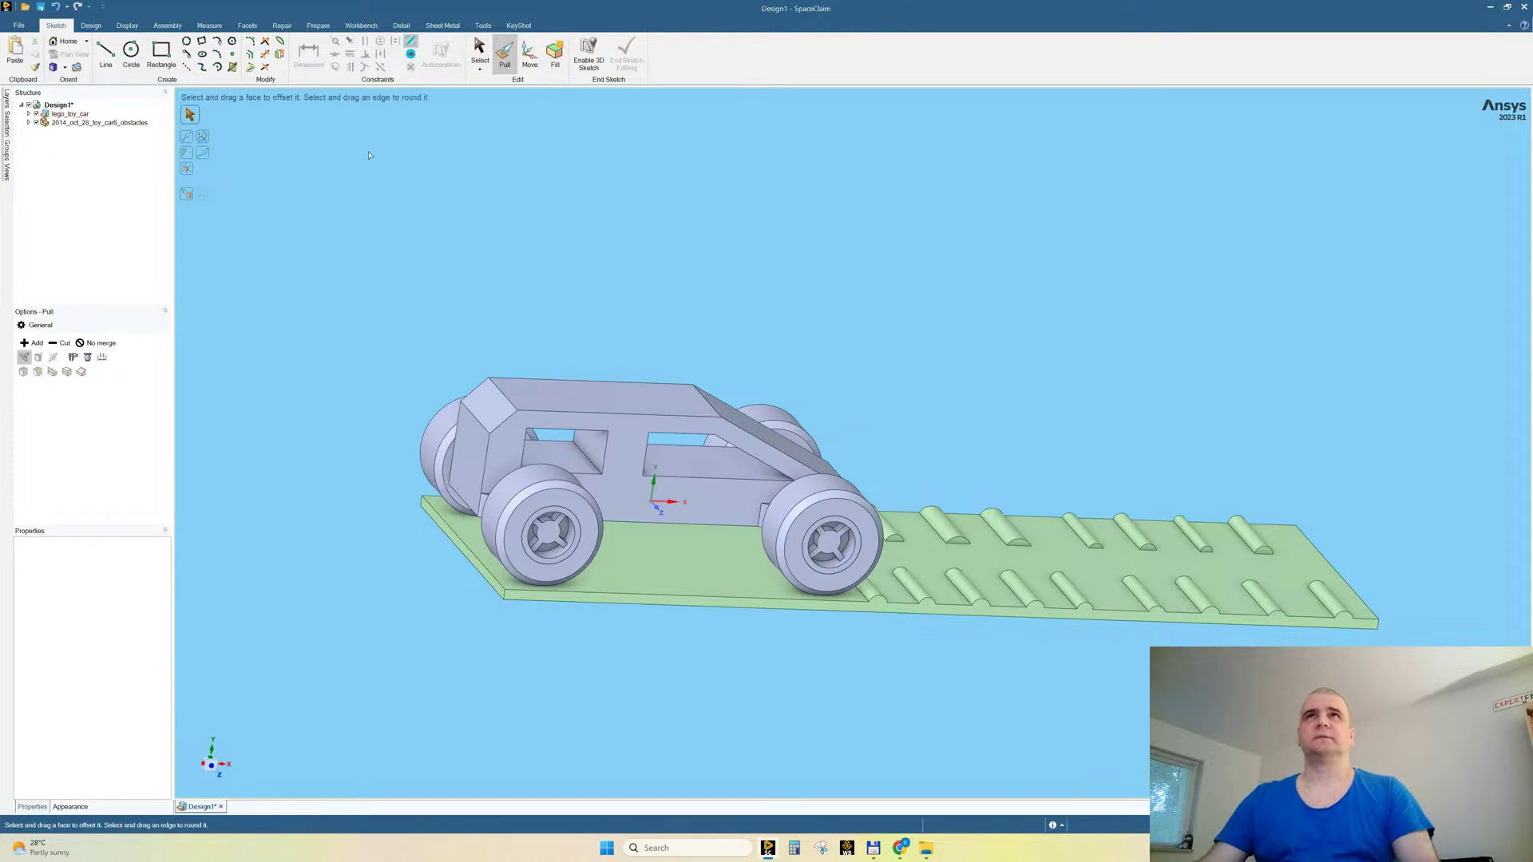
Step: Start saving the car and road design
{"action": "left_click", "coordinate": [18, 25]}
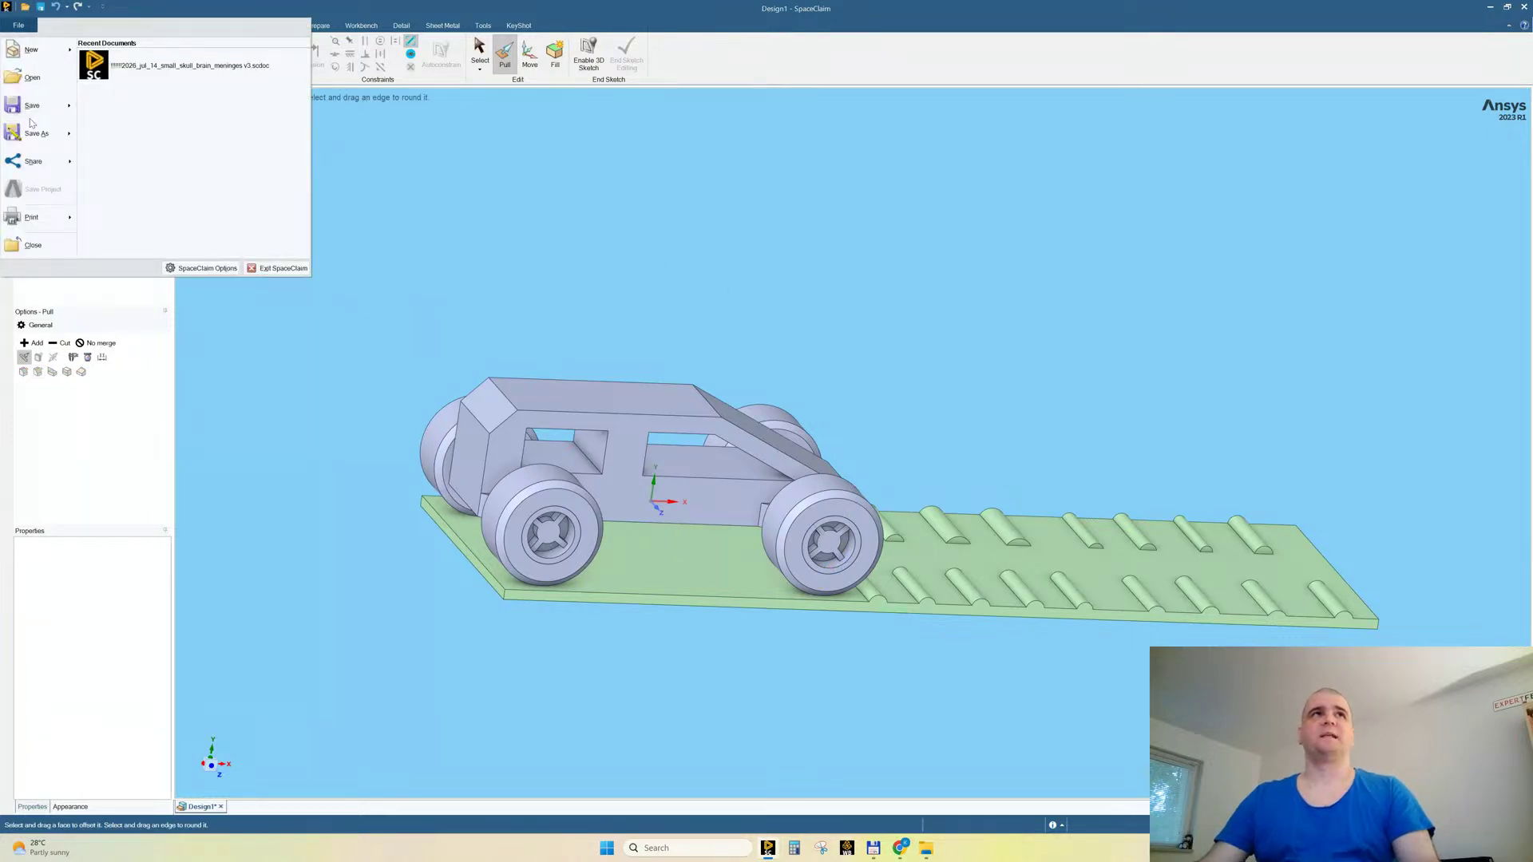
Step: Save the design under the file name STREAM29 simple car + road with obstacles v1
{"action": "mouse_move", "coordinate": [33, 129]}
{"action": "left_click", "coordinate": [158, 66]}
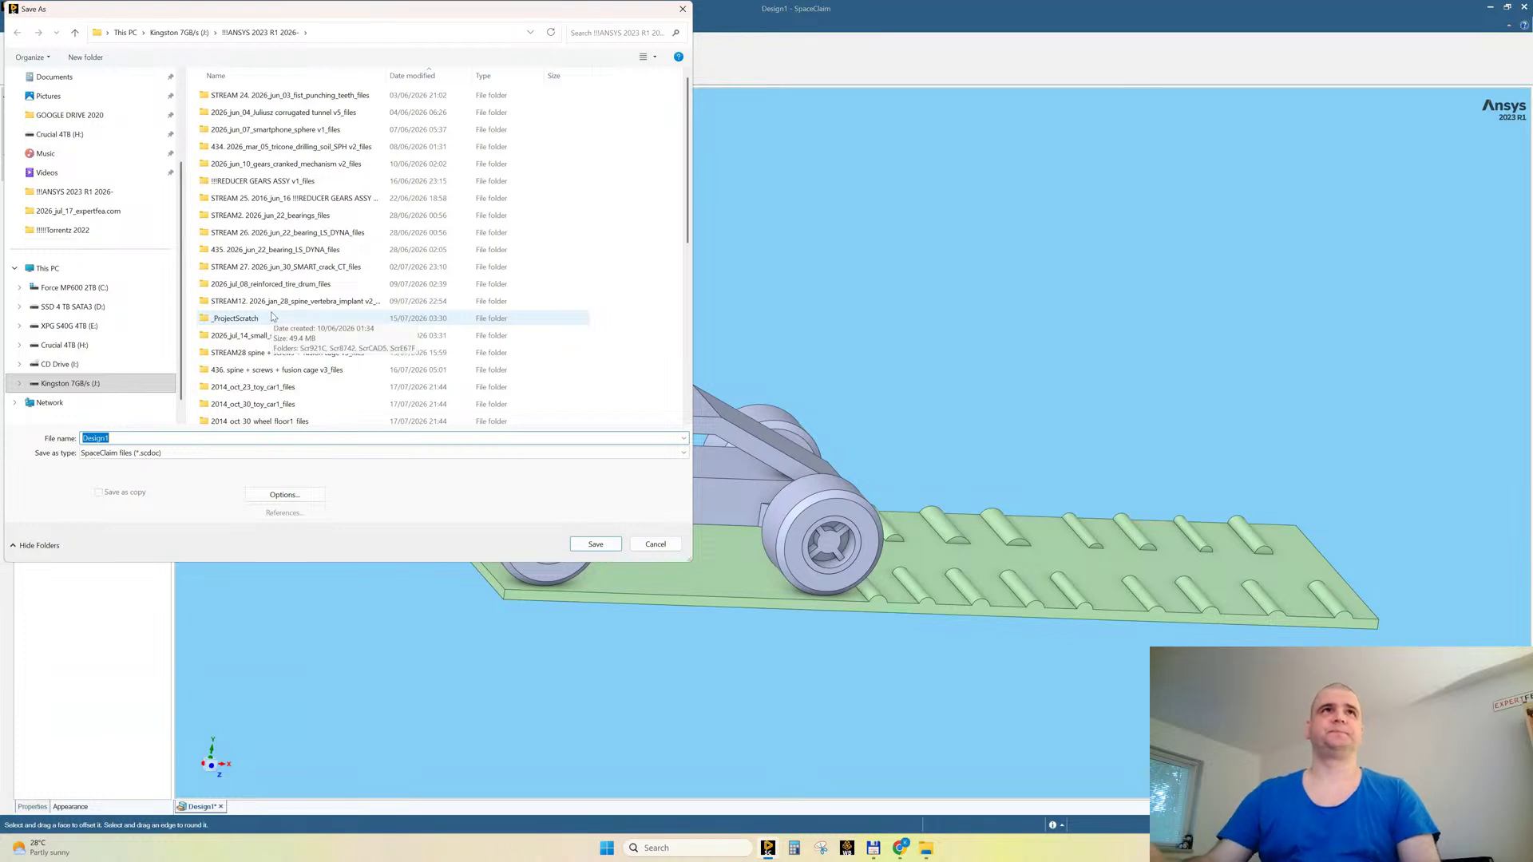
{"action": "scroll", "coordinate": [272, 317], "scroll_direction": "down", "scroll_amount": 8}
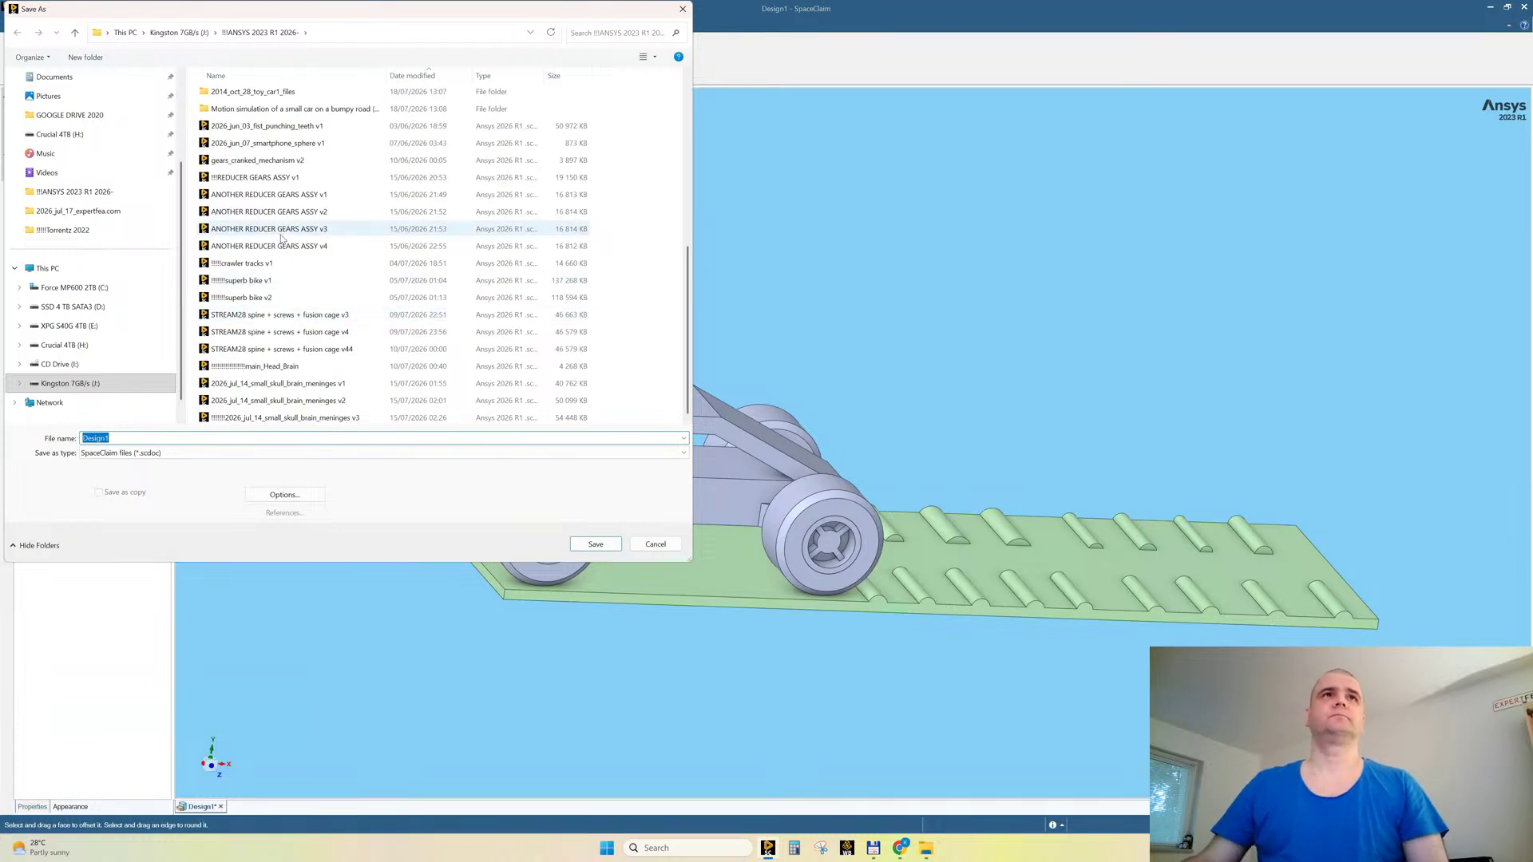
{"action": "left_click", "coordinate": [252, 316]}
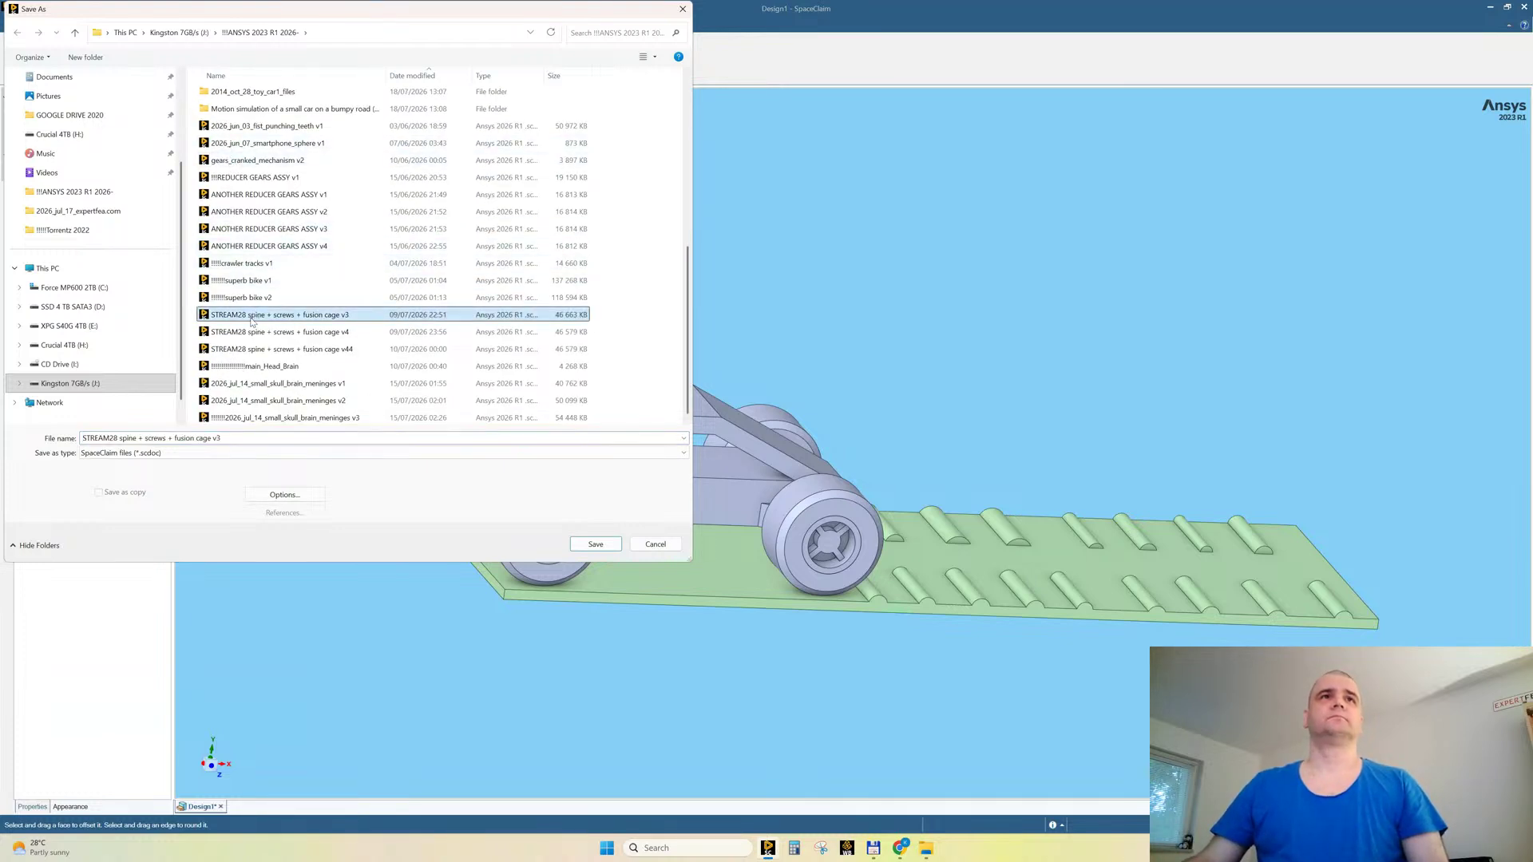
{"action": "left_click", "coordinate": [114, 438]}
{"action": "left_click", "coordinate": [115, 438]}
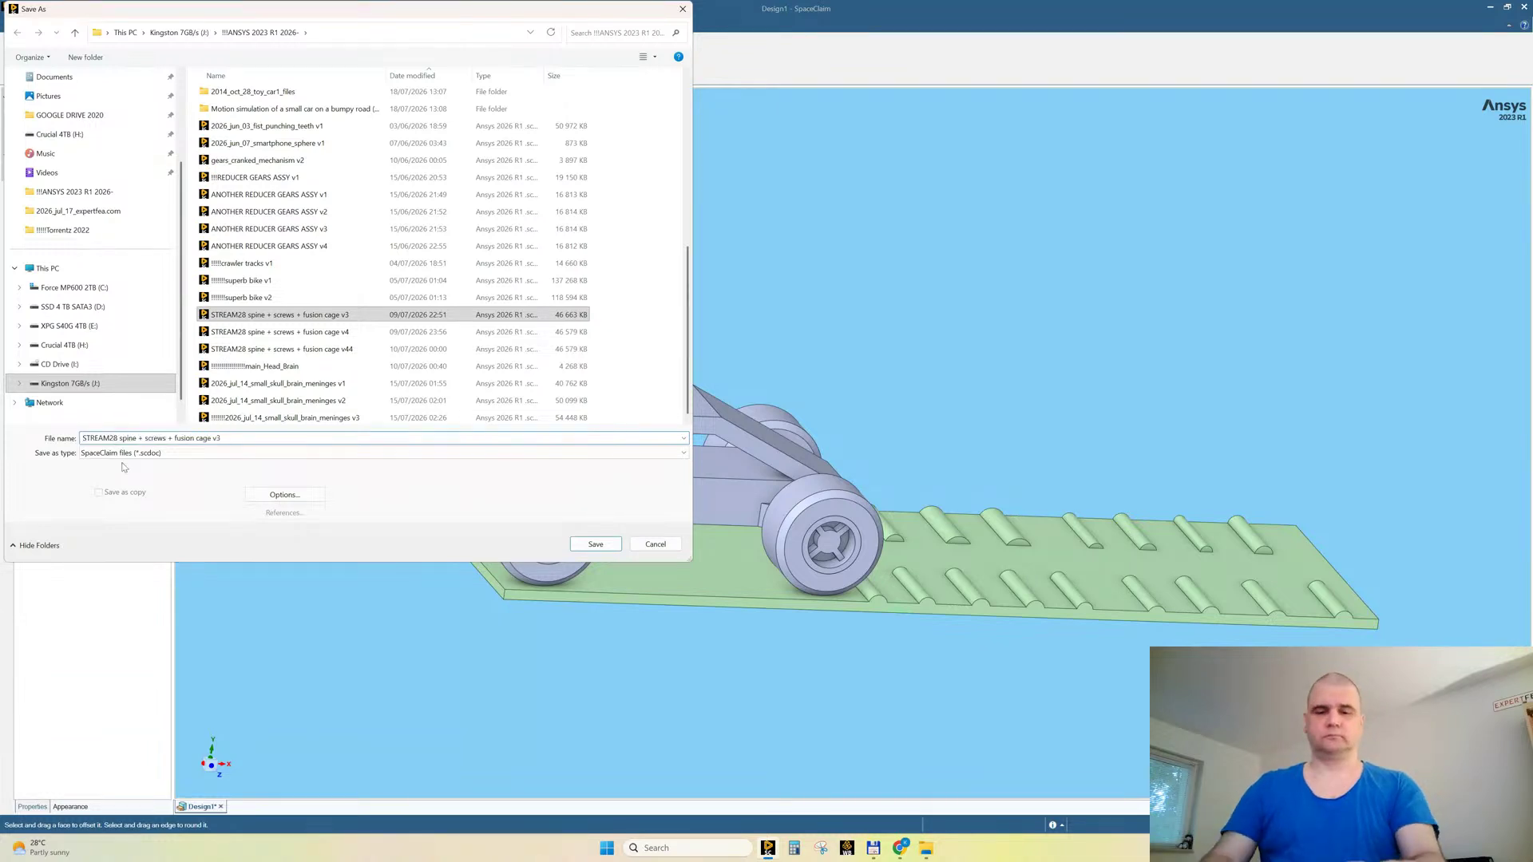
{"action": "key", "text": "Delete"}
{"action": "type", "text": "9"}
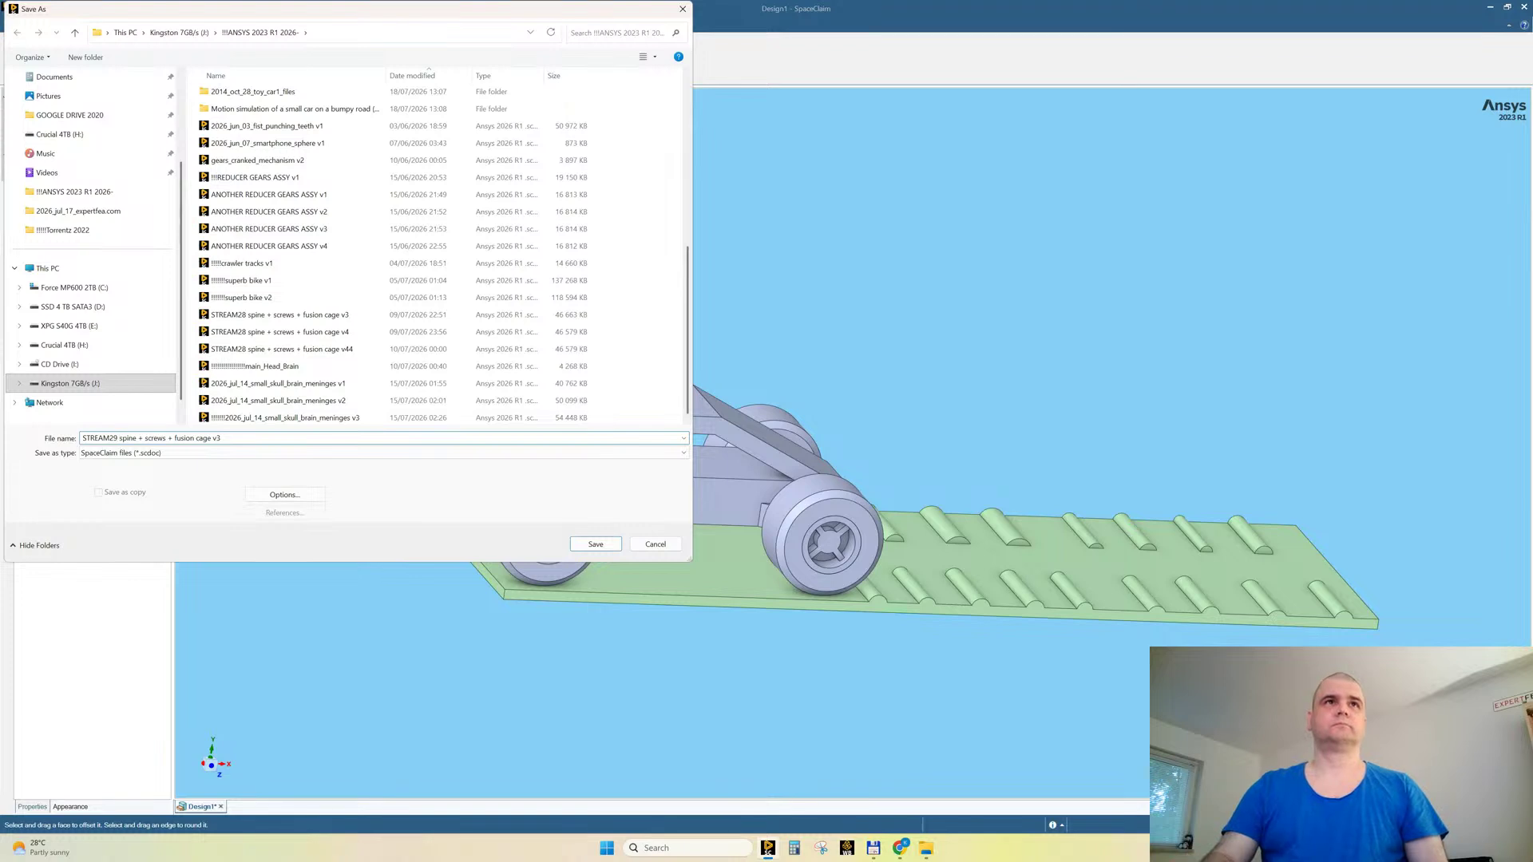
{"action": "key", "text": "shift+End"}
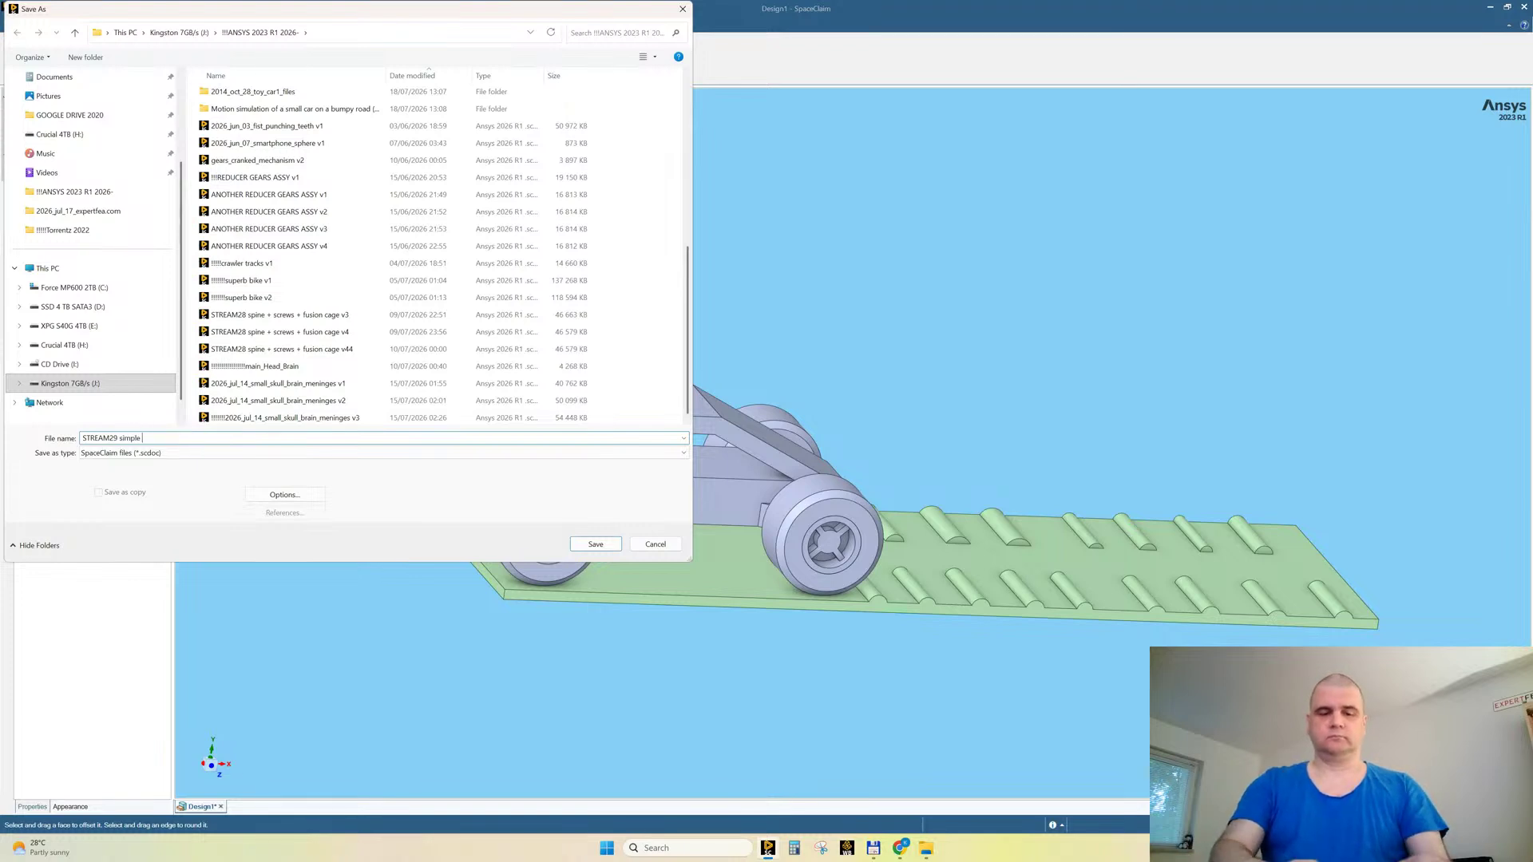
{"action": "type", "text": "+ road with obstacles v1"}
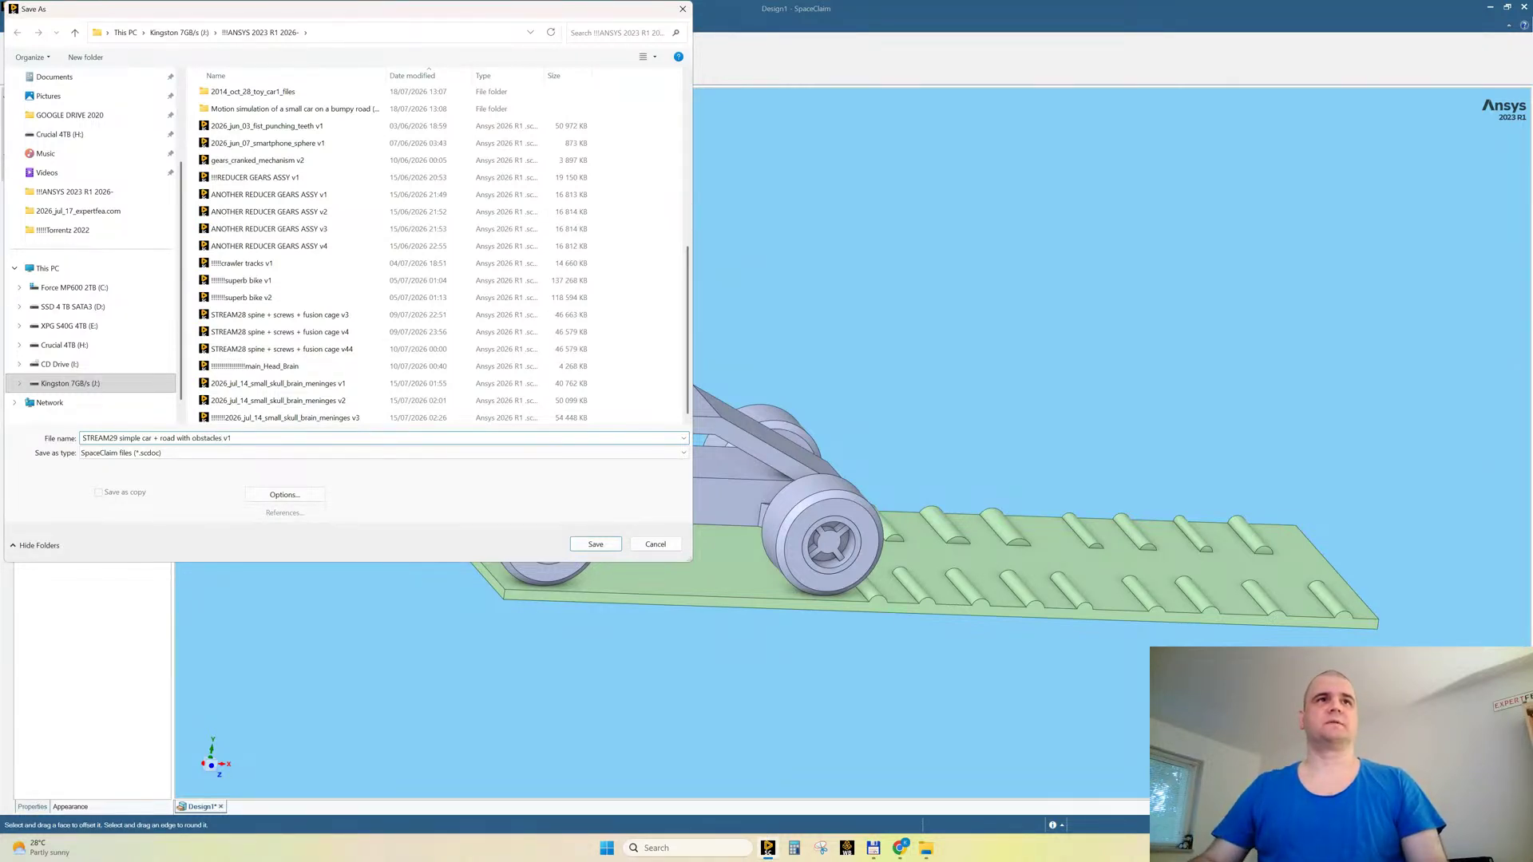
{"action": "key", "text": "Return"}
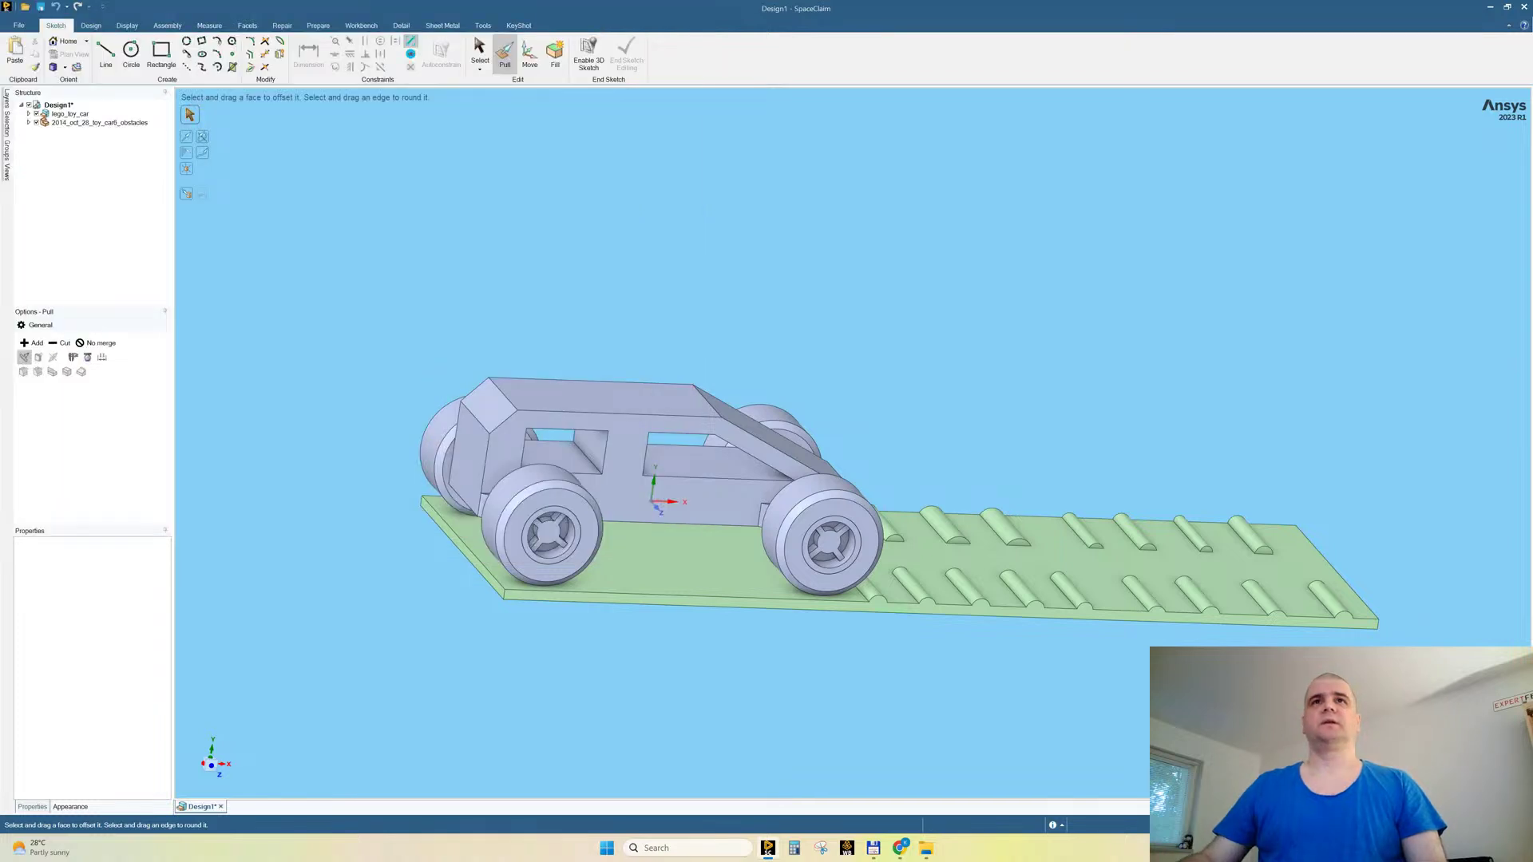
Step: Pull the front wheel's spoke face up to the surrounding rim ring face with the No merge option
{"action": "mouse_move", "coordinate": [572, 290]}
{"action": "middle_mouse_down"}
{"action": "mouse_move", "coordinate": [616, 285]}
{"action": "mouse_move", "coordinate": [561, 279]}
{"action": "middle_mouse_up"}
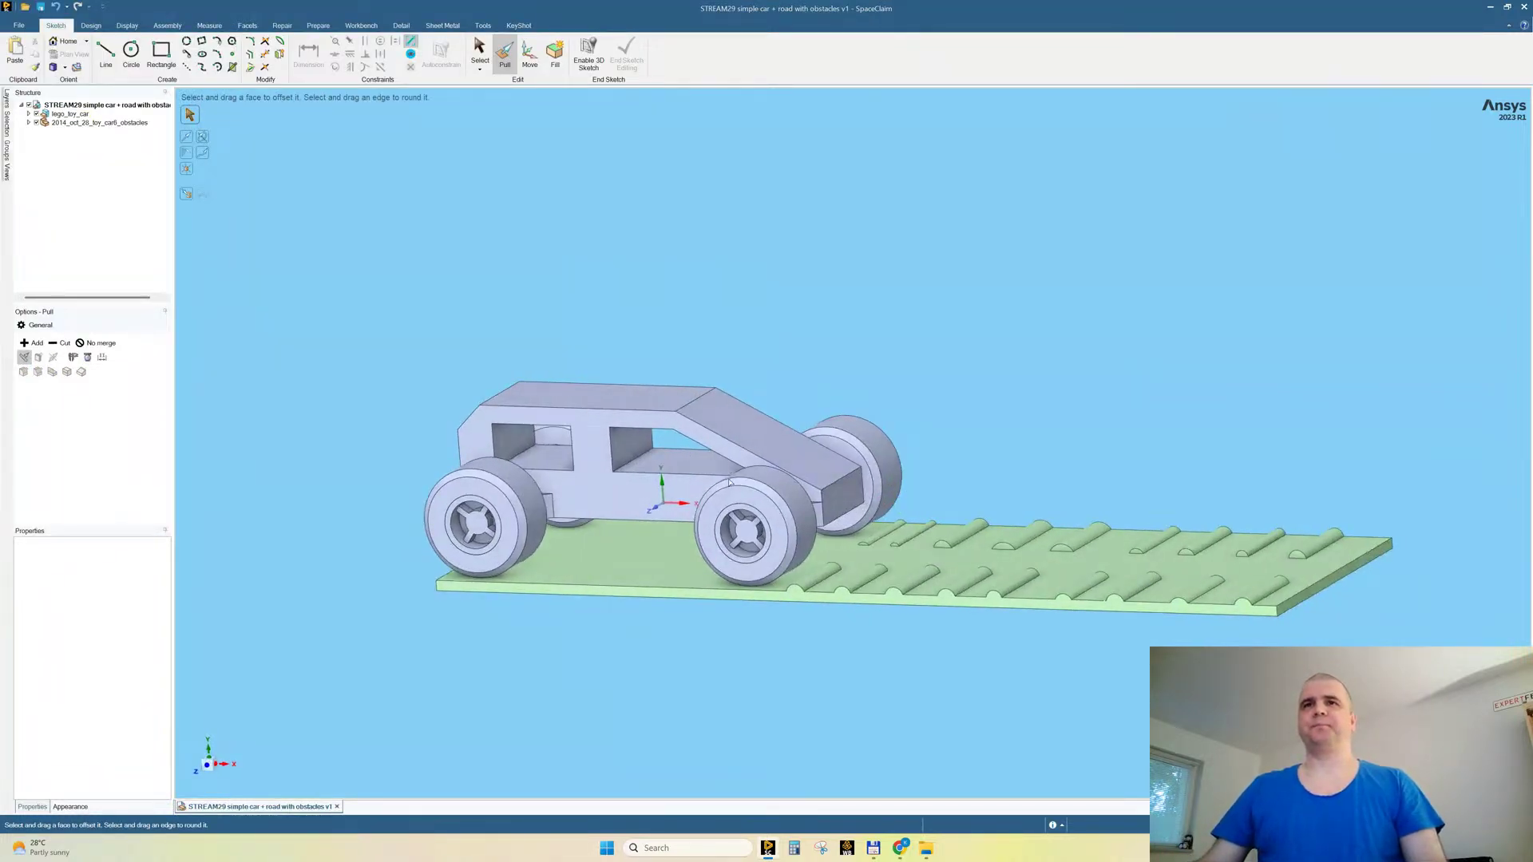
{"action": "scroll", "coordinate": [729, 483], "scroll_direction": "up", "scroll_amount": 3}
{"action": "scroll", "coordinate": [703, 569], "scroll_direction": "up", "scroll_amount": 3}
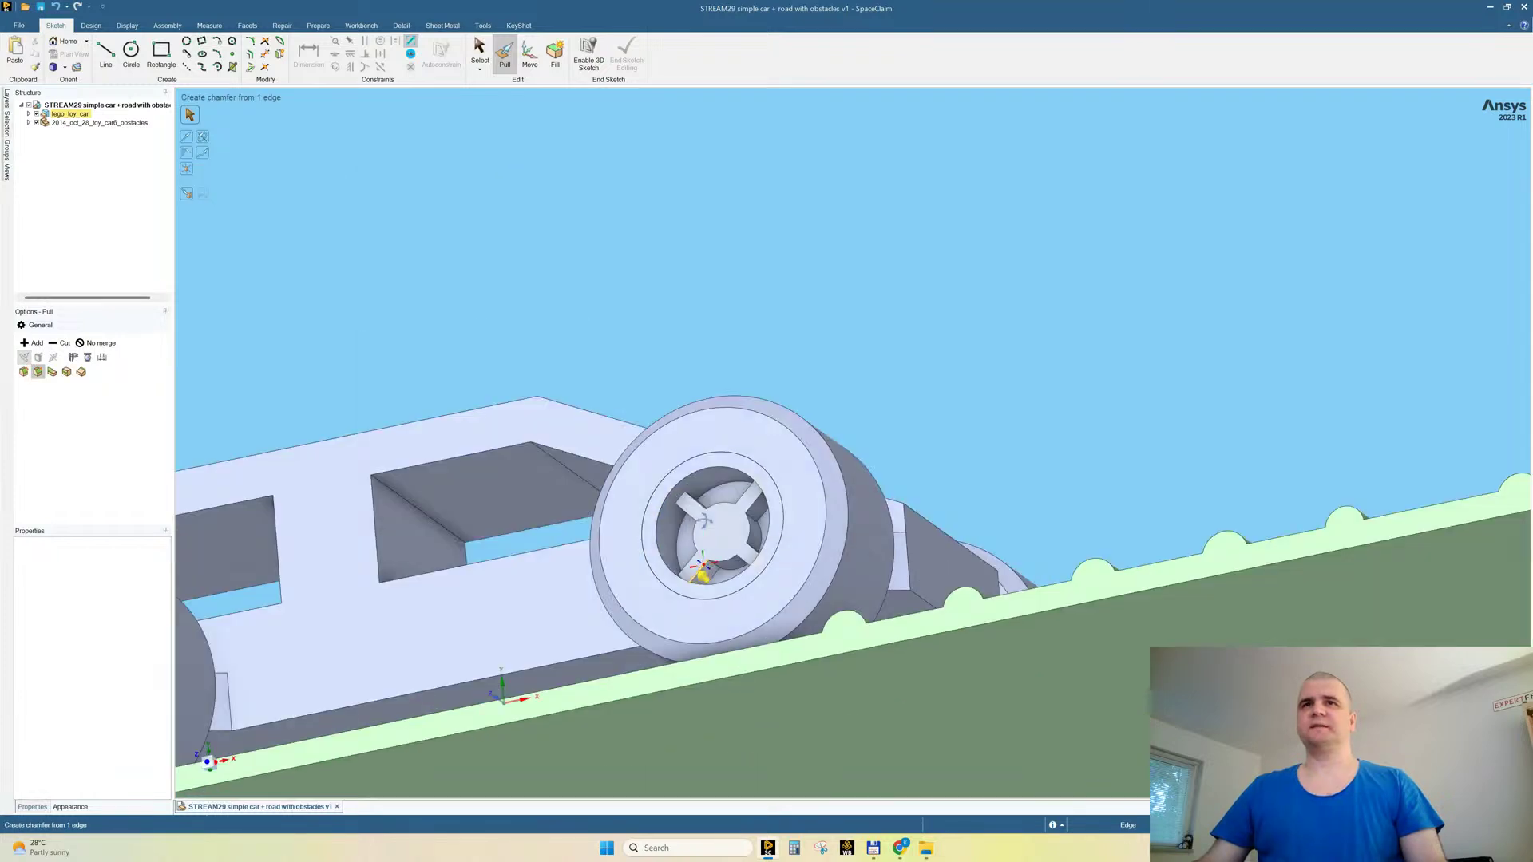
{"action": "mouse_move", "coordinate": [704, 521]}
{"action": "middle_mouse_down"}
{"action": "mouse_move", "coordinate": [742, 554]}
{"action": "mouse_move", "coordinate": [734, 527]}
{"action": "middle_mouse_up"}
{"action": "left_click", "coordinate": [738, 527]}
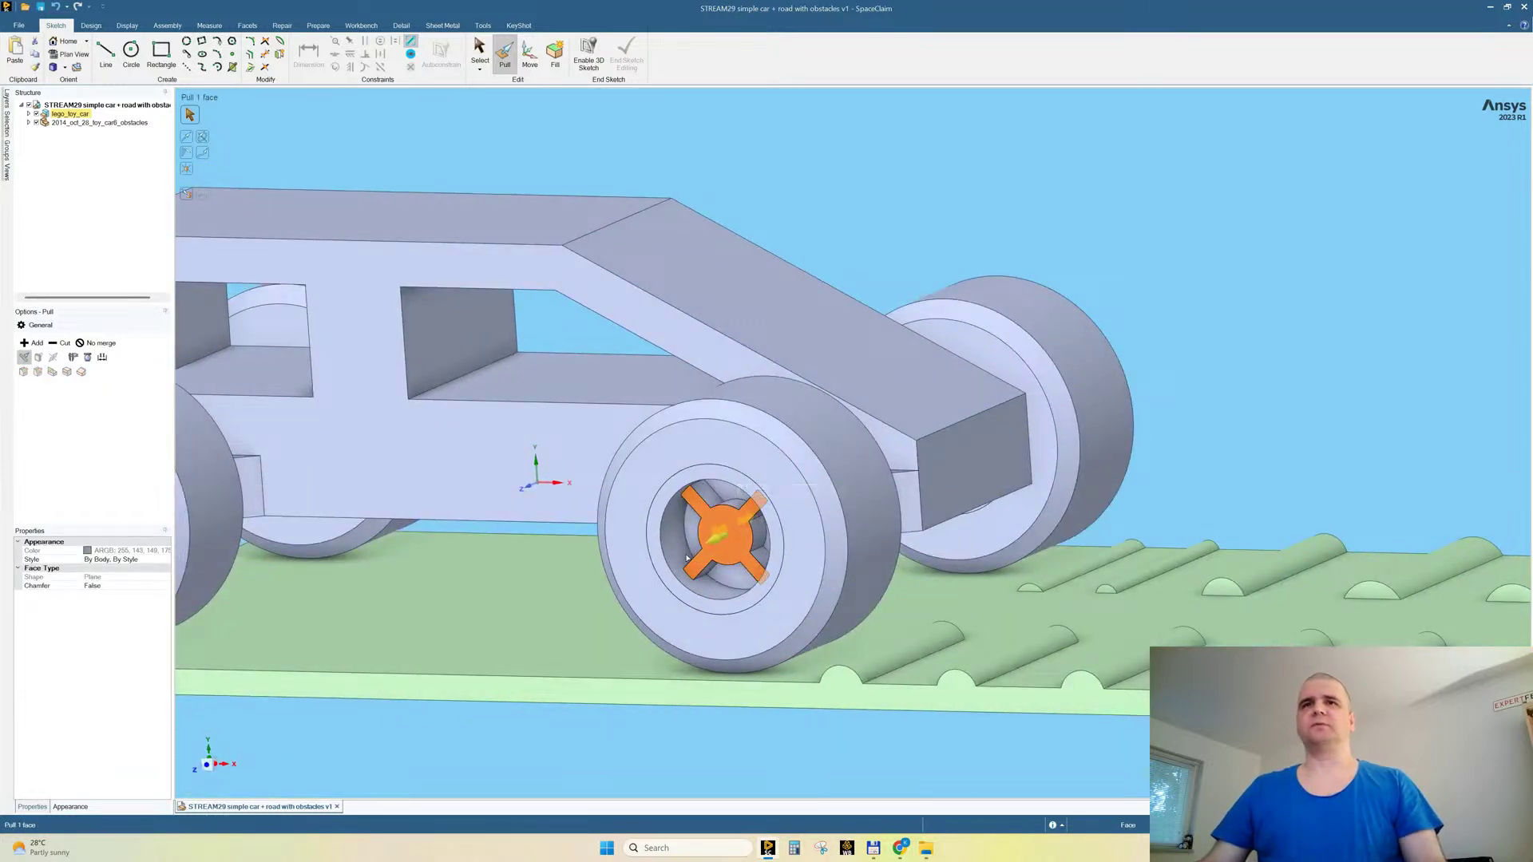
{"action": "key", "text": "u"}
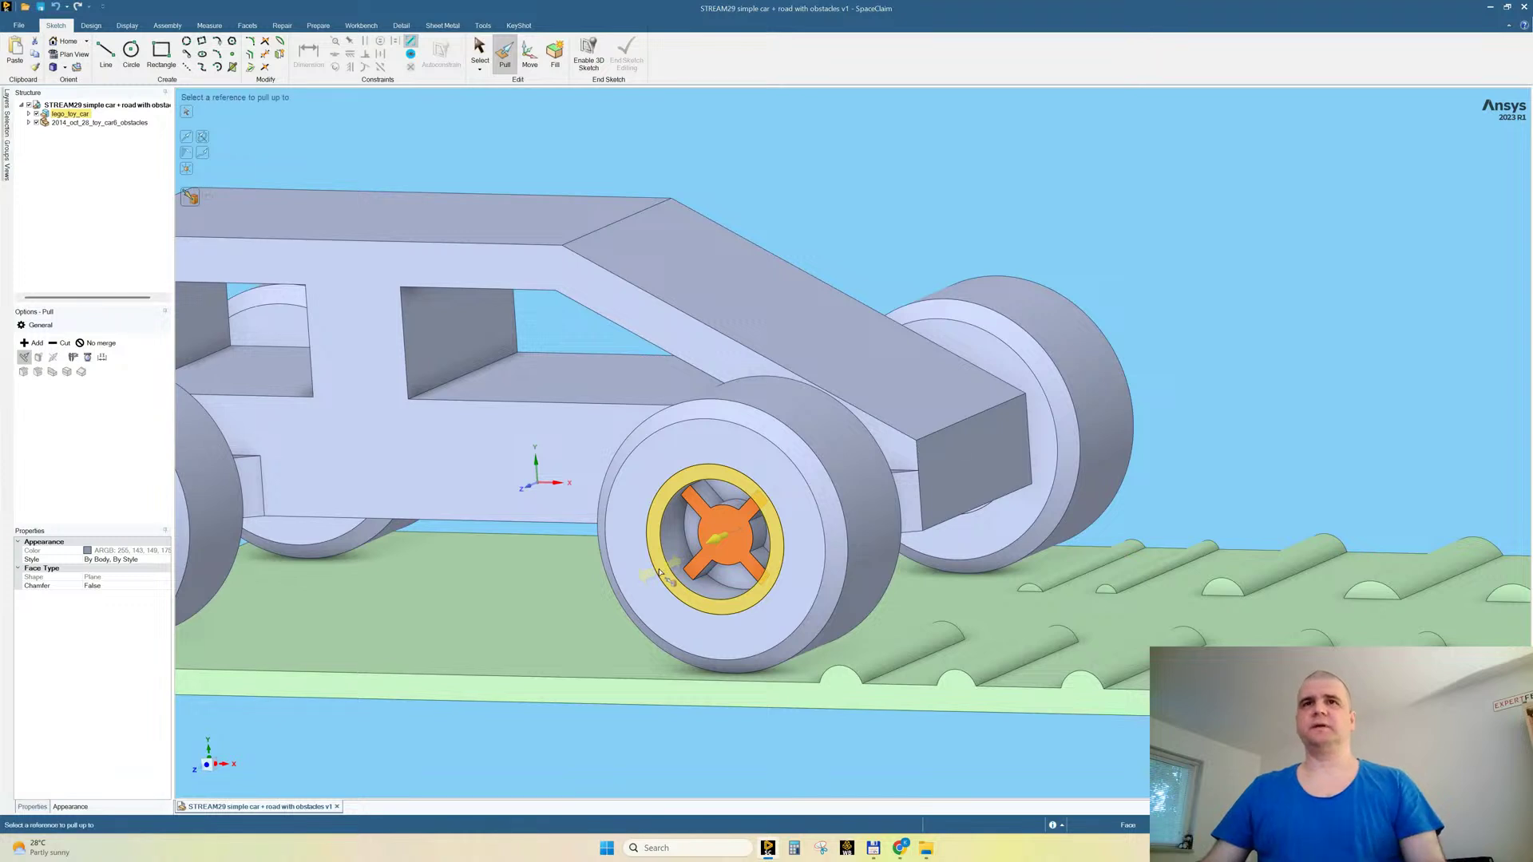
{"action": "left_click", "coordinate": [97, 344]}
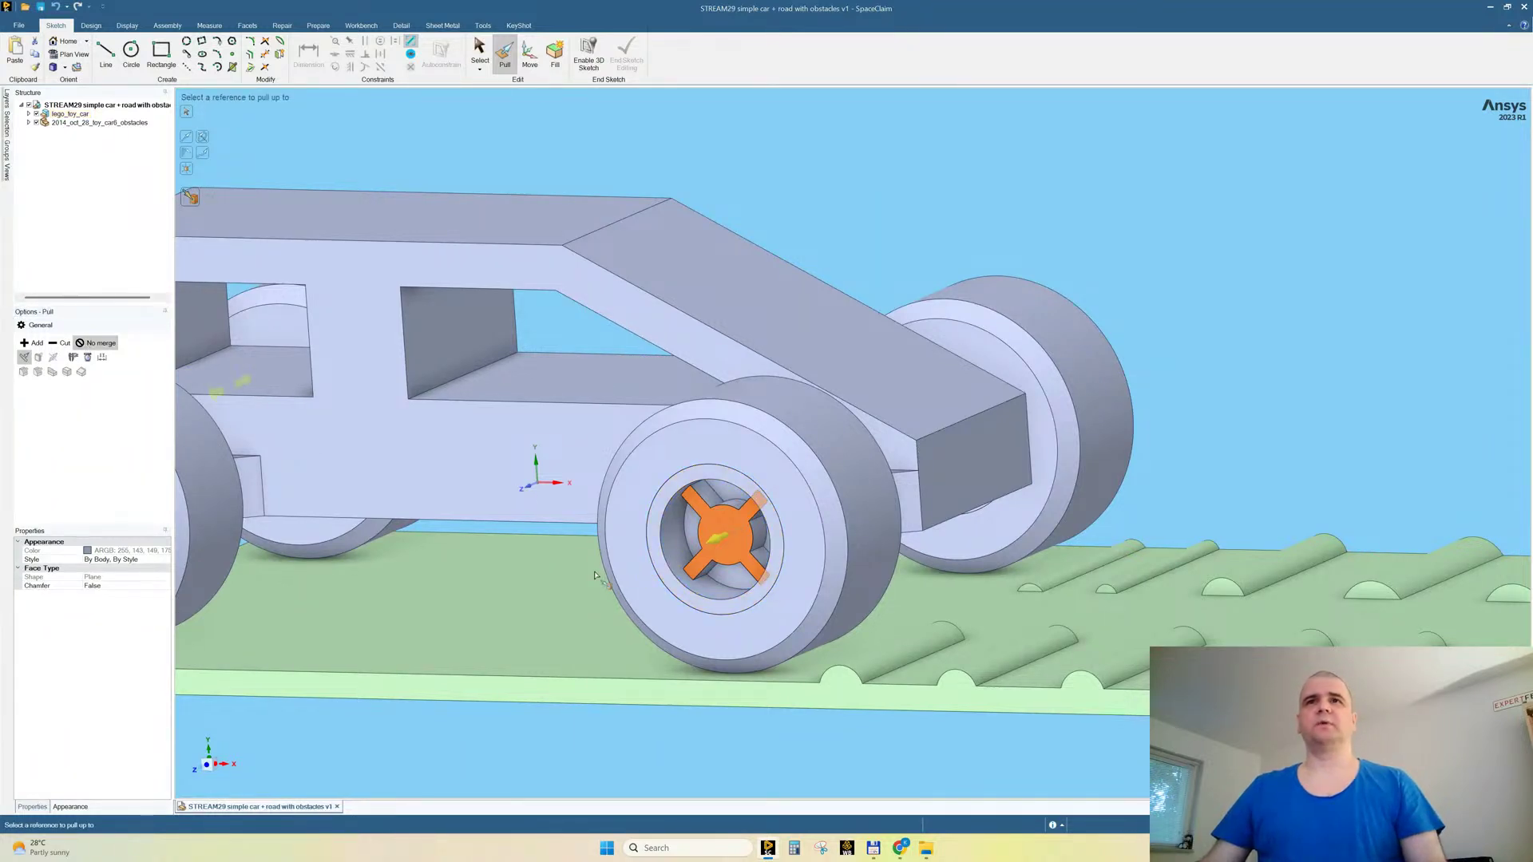
{"action": "left_click", "coordinate": [667, 577]}
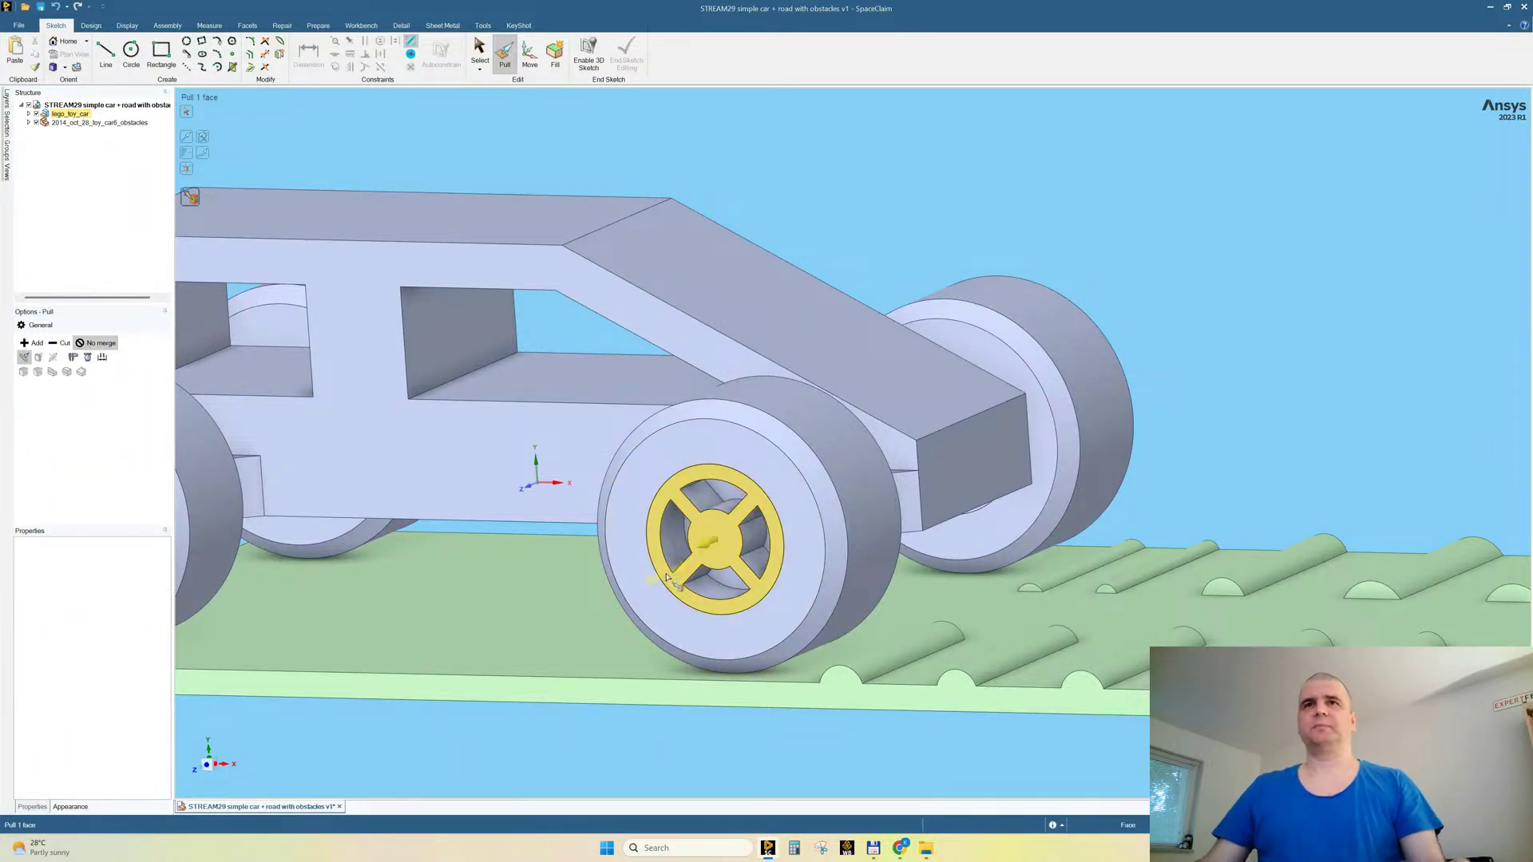
Step: Check the extended wheel spokes and save the document
{"action": "middle_click_drag", "start_coordinate": [667, 577], "coordinate": [730, 447]}
{"action": "middle_click_drag", "start_coordinate": [804, 383], "coordinate": [753, 512]}
{"action": "scroll", "coordinate": [752, 512], "scroll_direction": "down", "scroll_amount": 5}
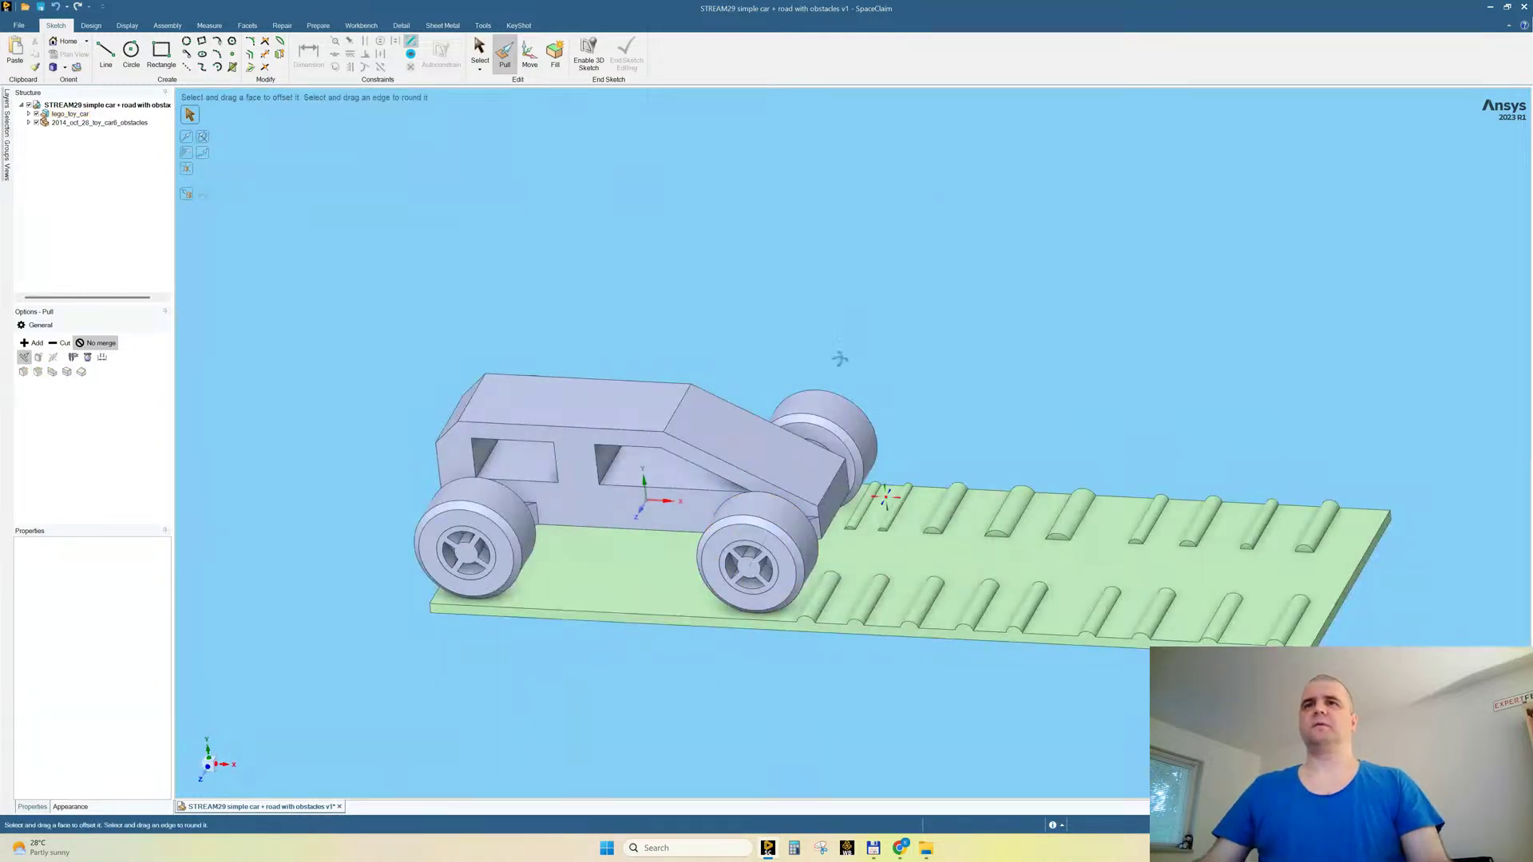
{"action": "middle_click_drag", "start_coordinate": [838, 356], "coordinate": [780, 400]}
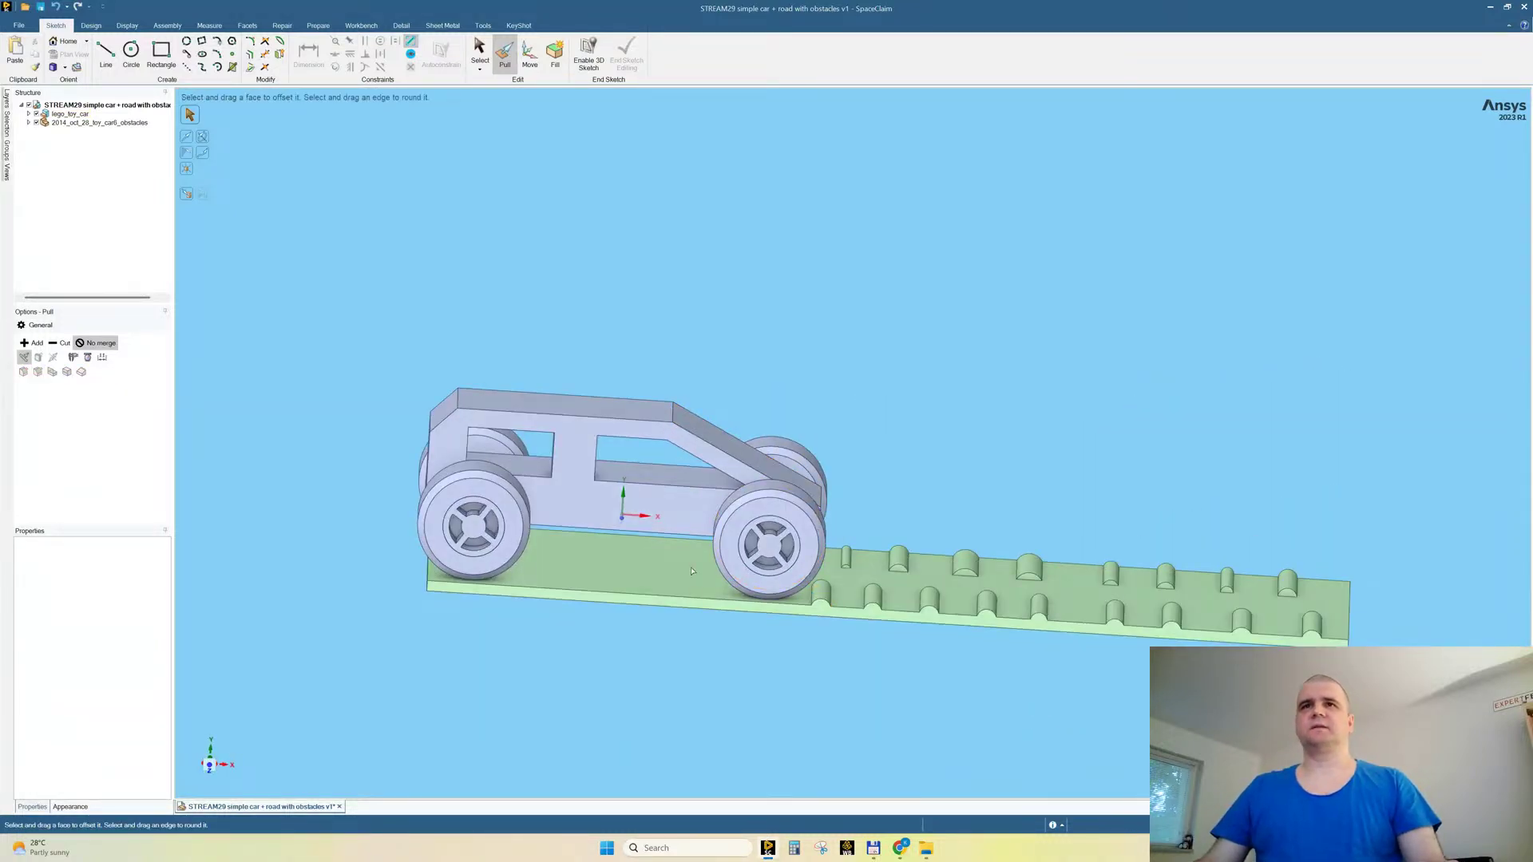
{"action": "scroll", "coordinate": [725, 542], "scroll_direction": "up", "scroll_amount": 5}
{"action": "middle_click_drag", "start_coordinate": [784, 547], "coordinate": [766, 419]}
{"action": "scroll", "coordinate": [784, 547], "scroll_direction": "down", "scroll_amount": 5}
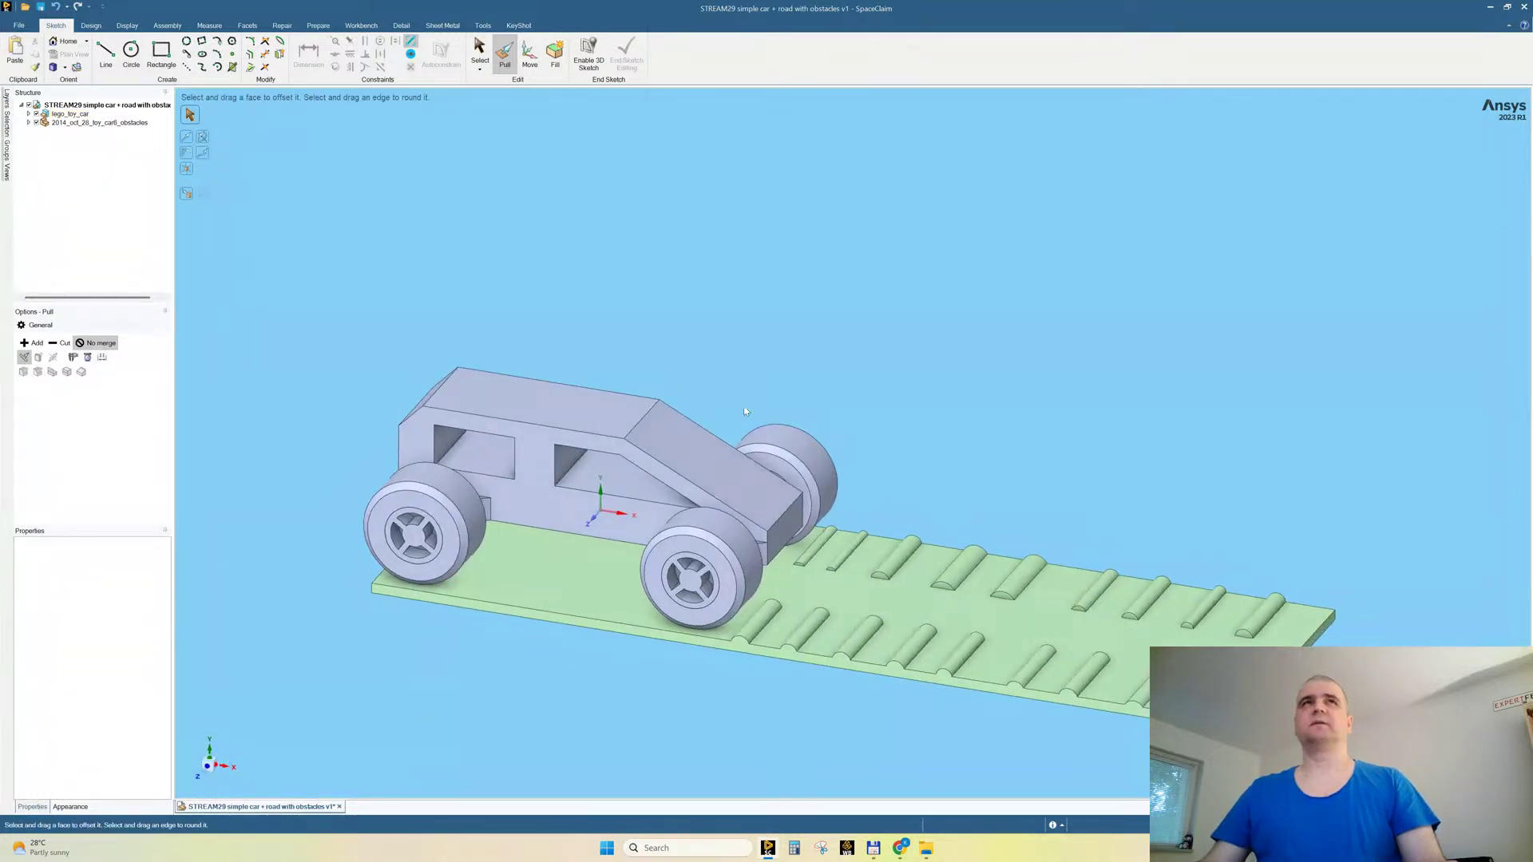
{"action": "left_click", "coordinate": [38, 14]}
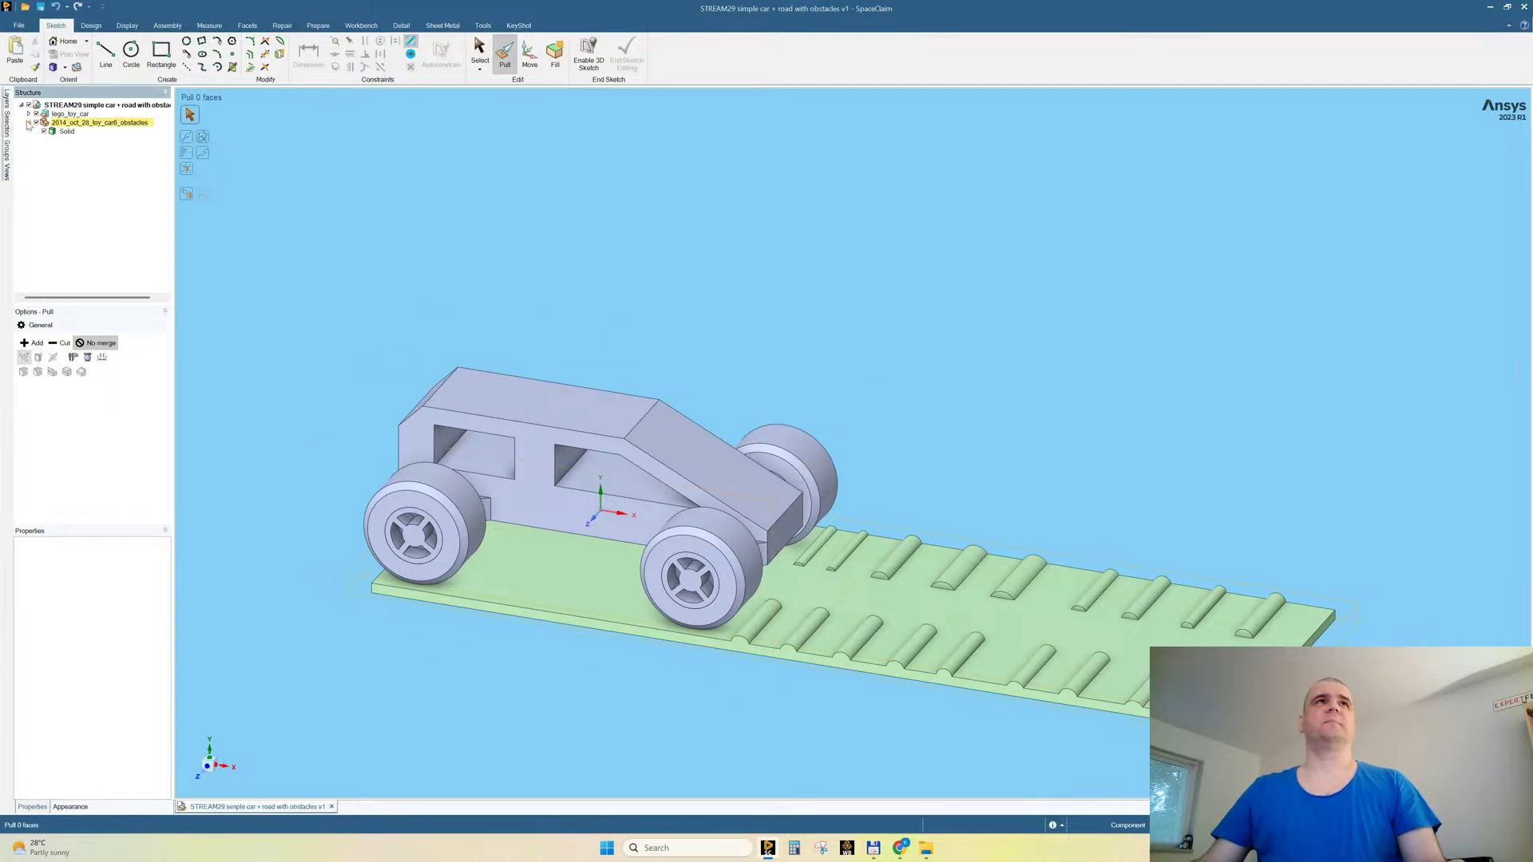
Step: Move the obstacle plate solid into the lego_toy_car component and rename it road
{"action": "left_click", "coordinate": [29, 122]}
{"action": "left_click", "coordinate": [80, 114]}
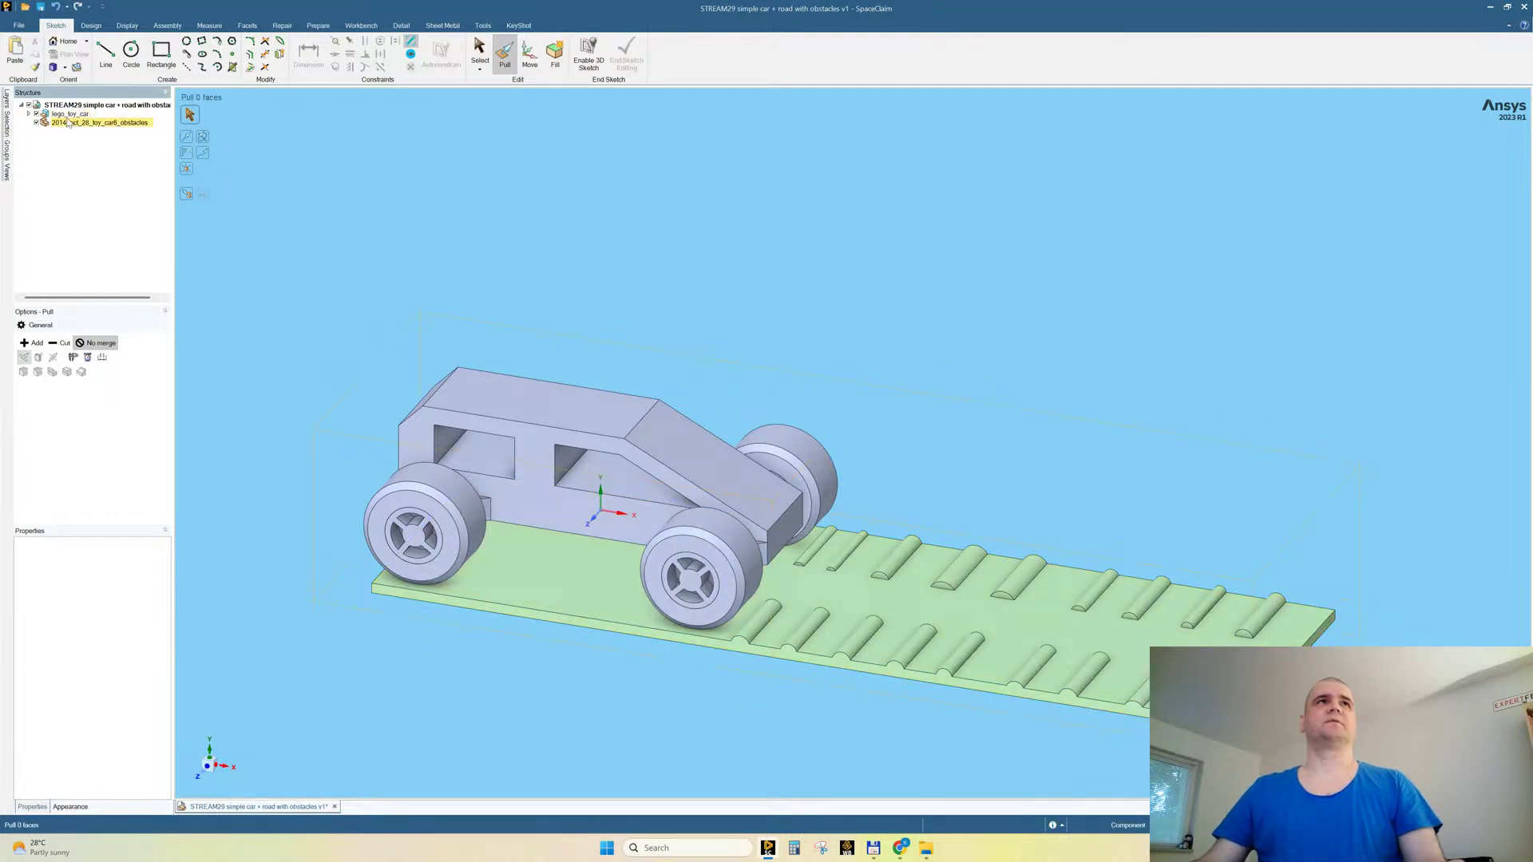
{"action": "left_click", "coordinate": [28, 114]}
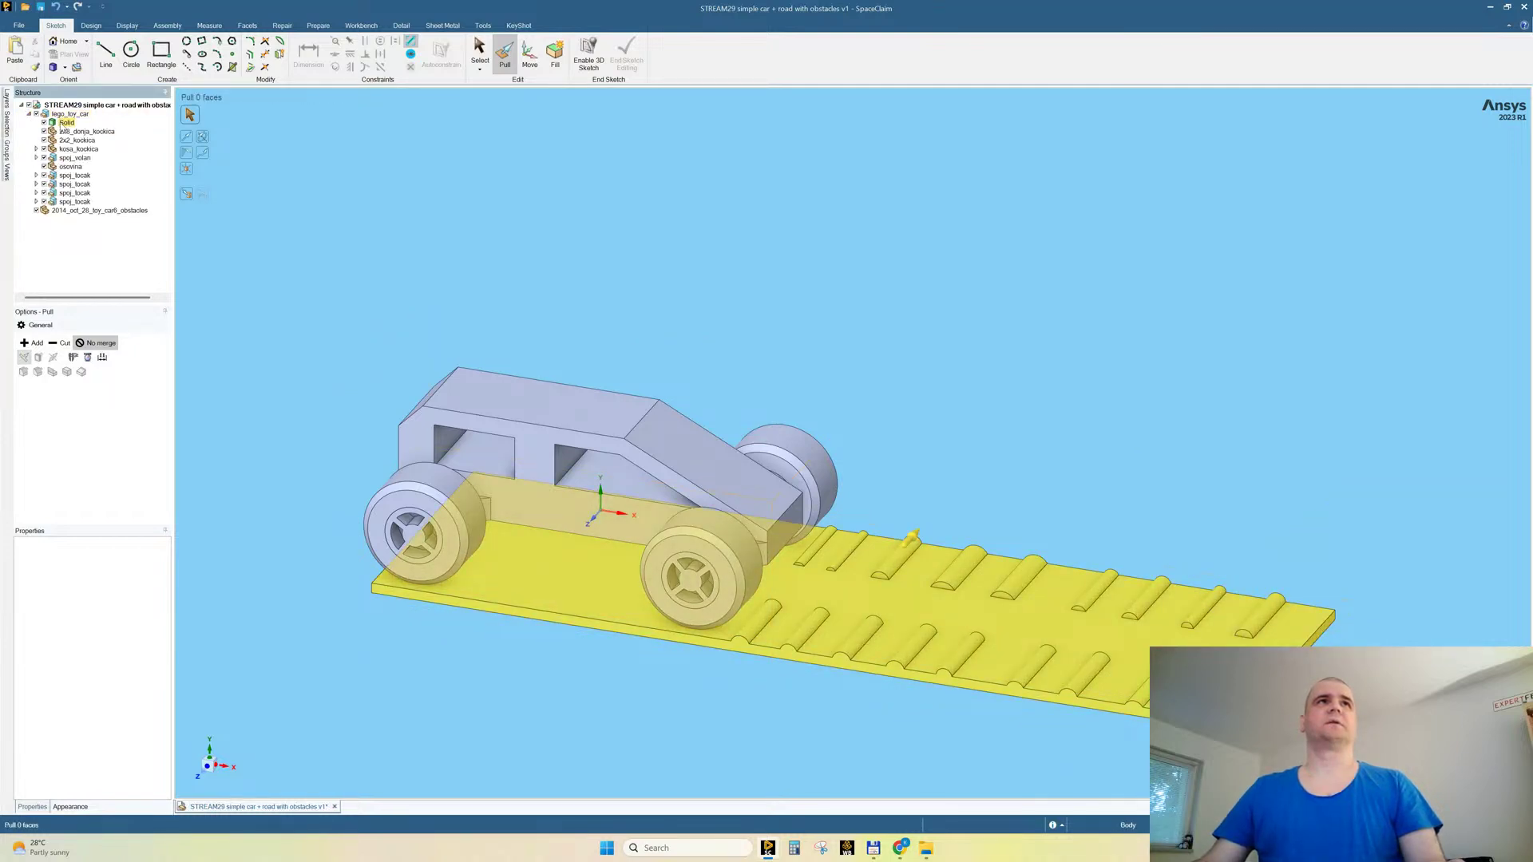
{"action": "left_click", "coordinate": [64, 124]}
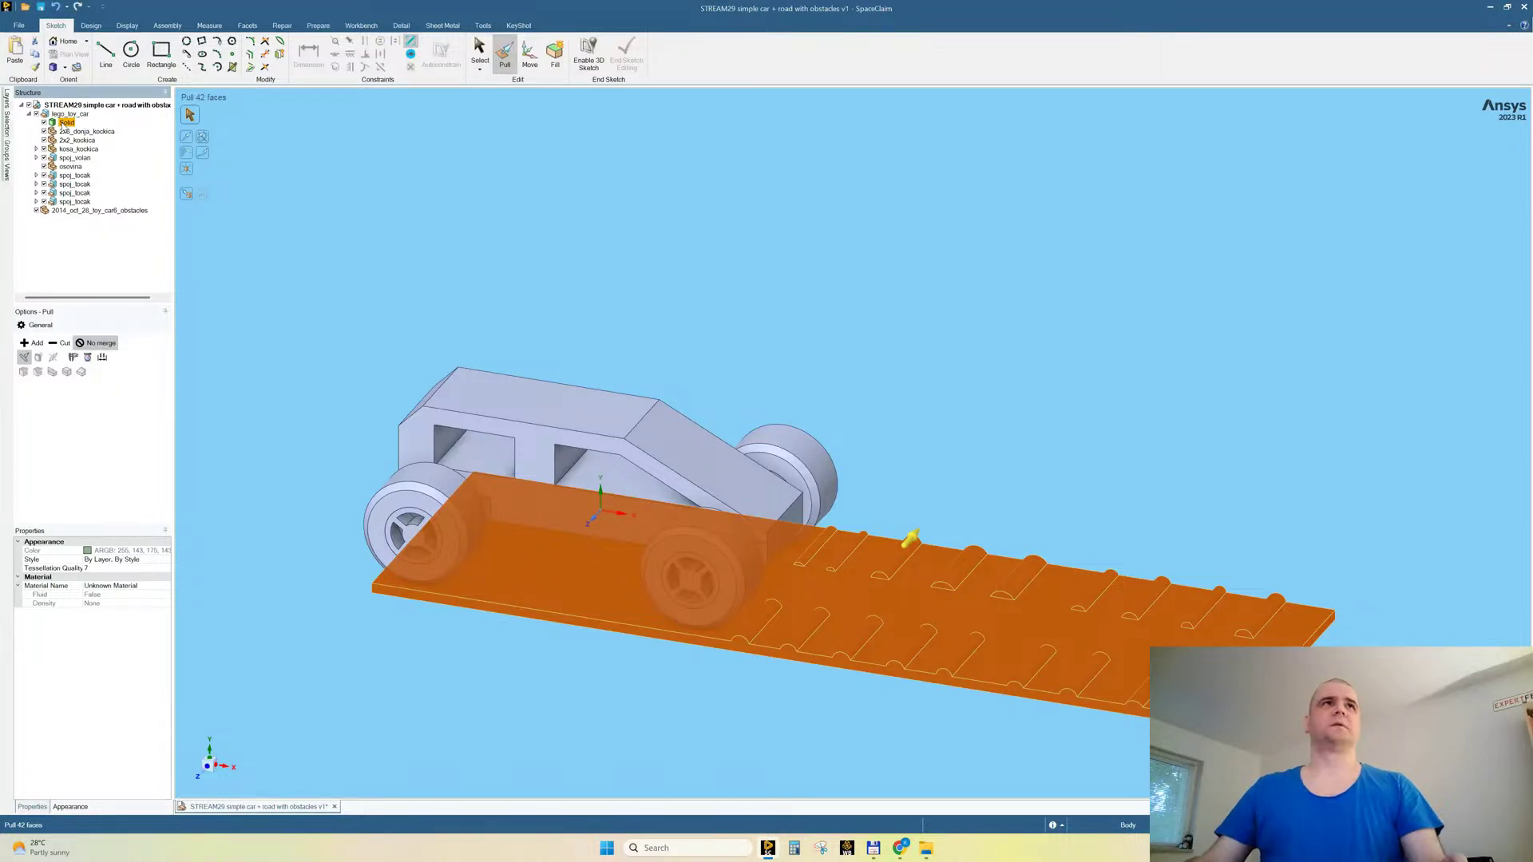
{"action": "left_click", "coordinate": [64, 123]}
{"action": "type", "text": "road"}
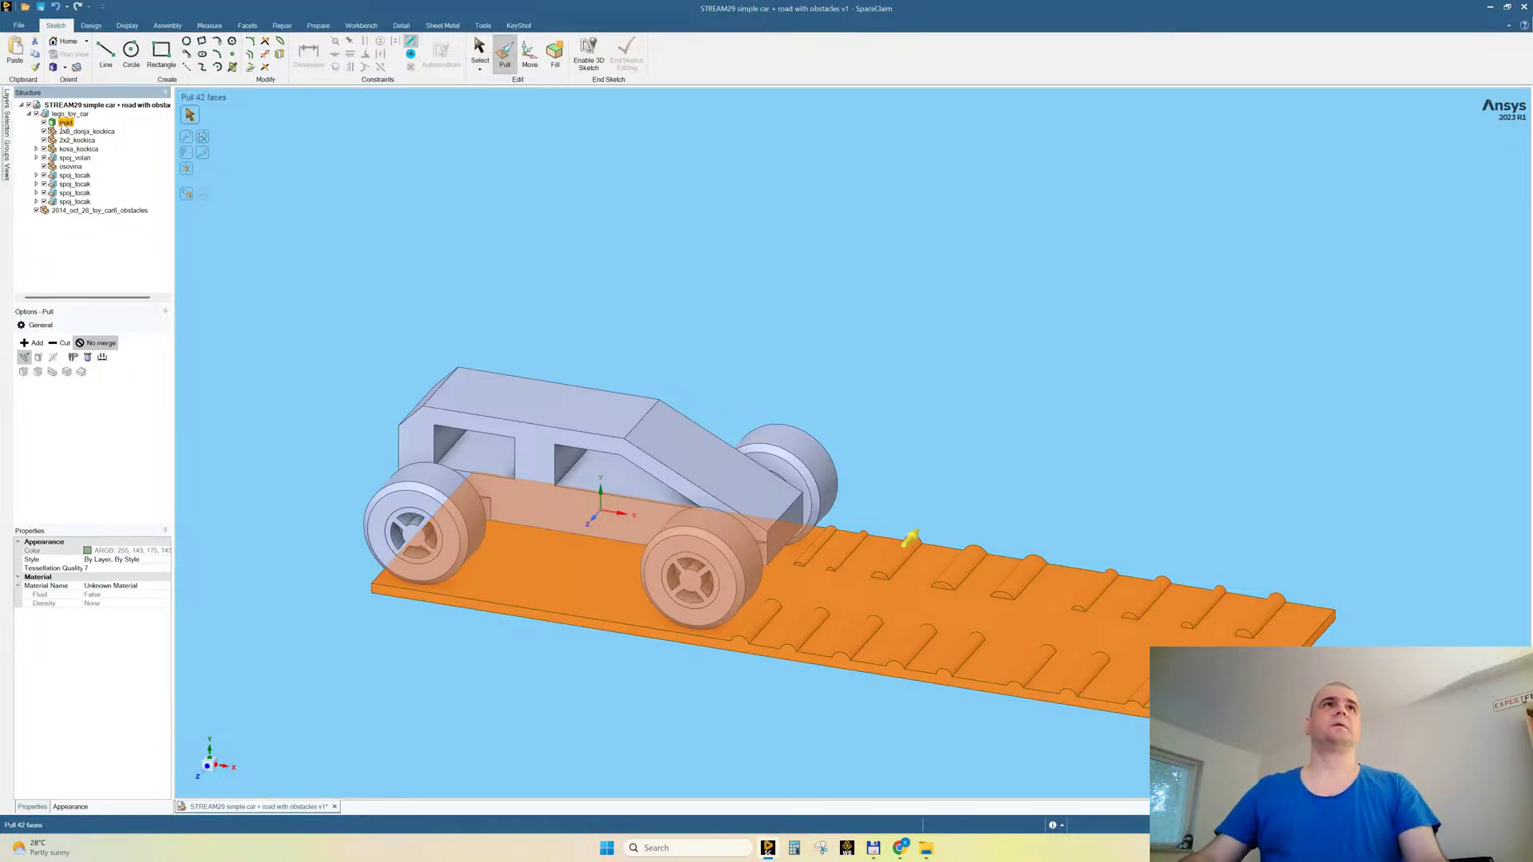
Step: Delete the assembly's empty components and apply a Source option to the top-level design
{"action": "right_click", "coordinate": [63, 104]}
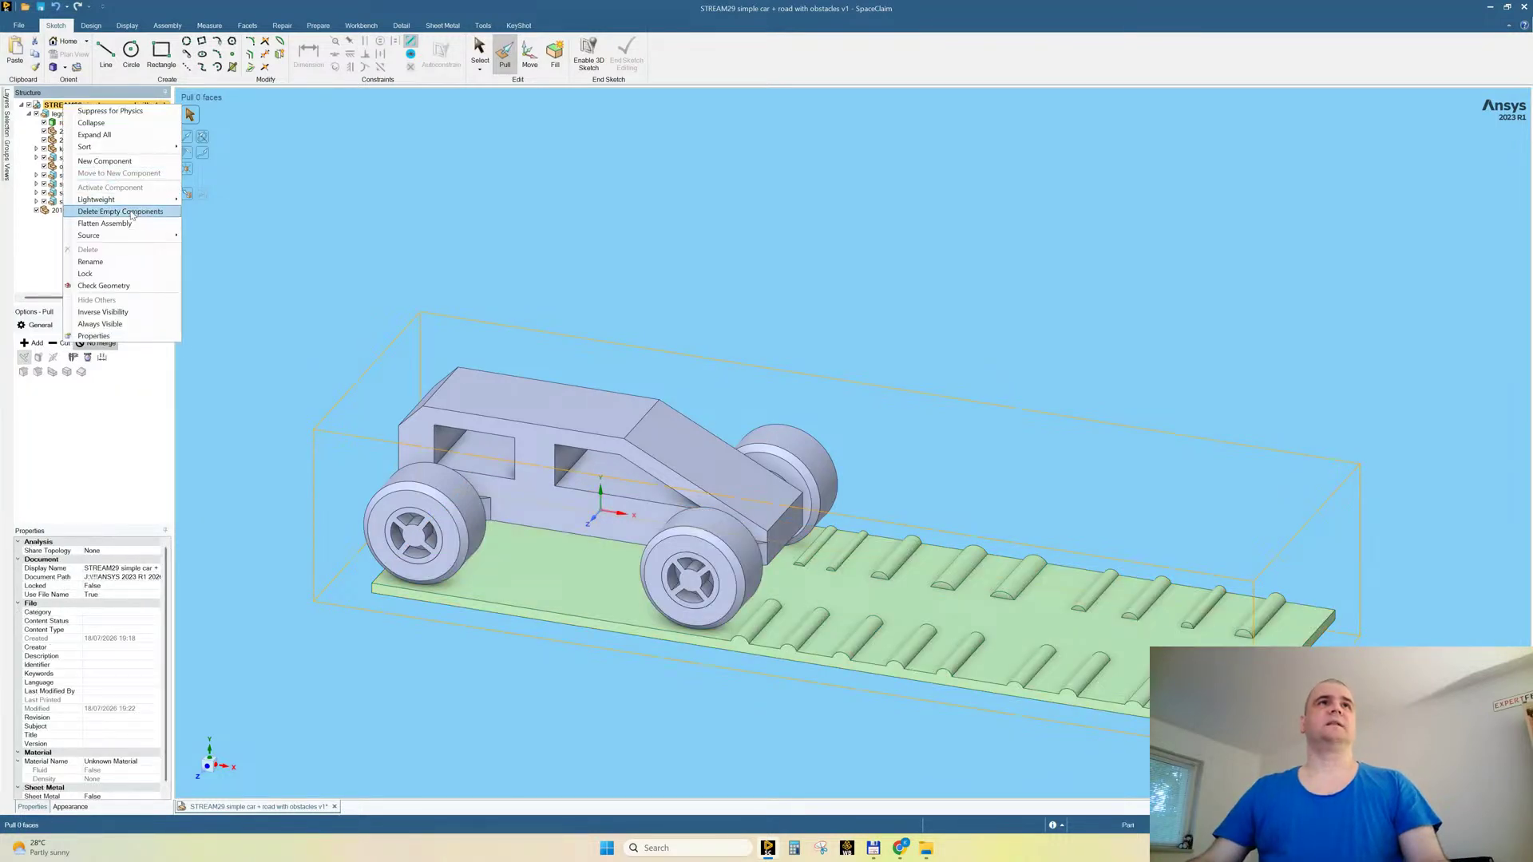
{"action": "left_click", "coordinate": [120, 211]}
{"action": "right_click", "coordinate": [99, 104]}
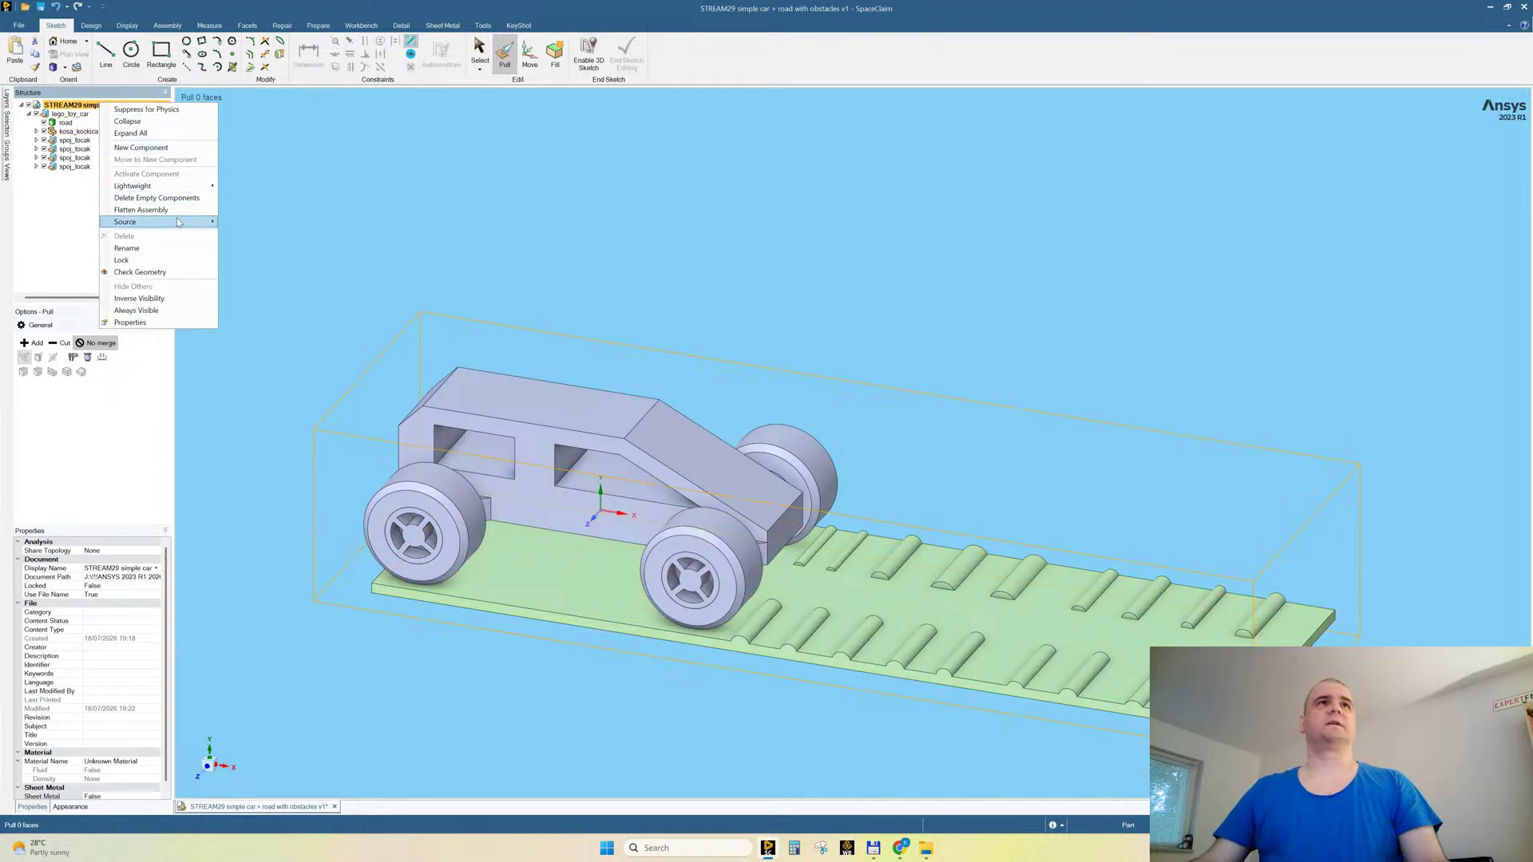
{"action": "mouse_move", "coordinate": [179, 223]}
{"action": "left_click", "coordinate": [252, 262]}
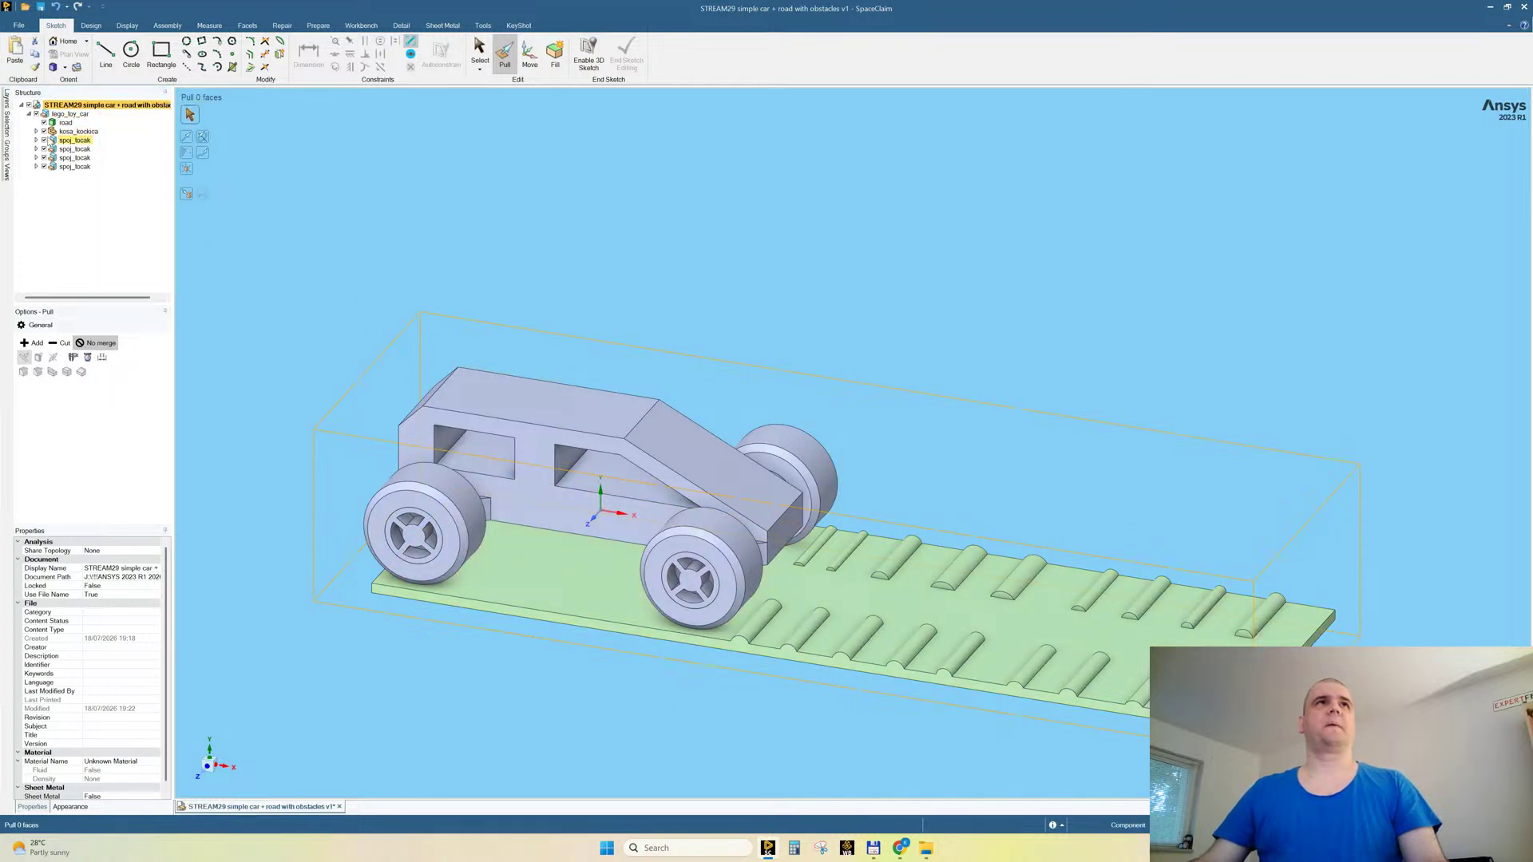
Step: Move the car body solid from kosa_kockica and the road solid up to the root of the design
{"action": "left_click", "coordinate": [36, 131]}
{"action": "left_click", "coordinate": [76, 141]}
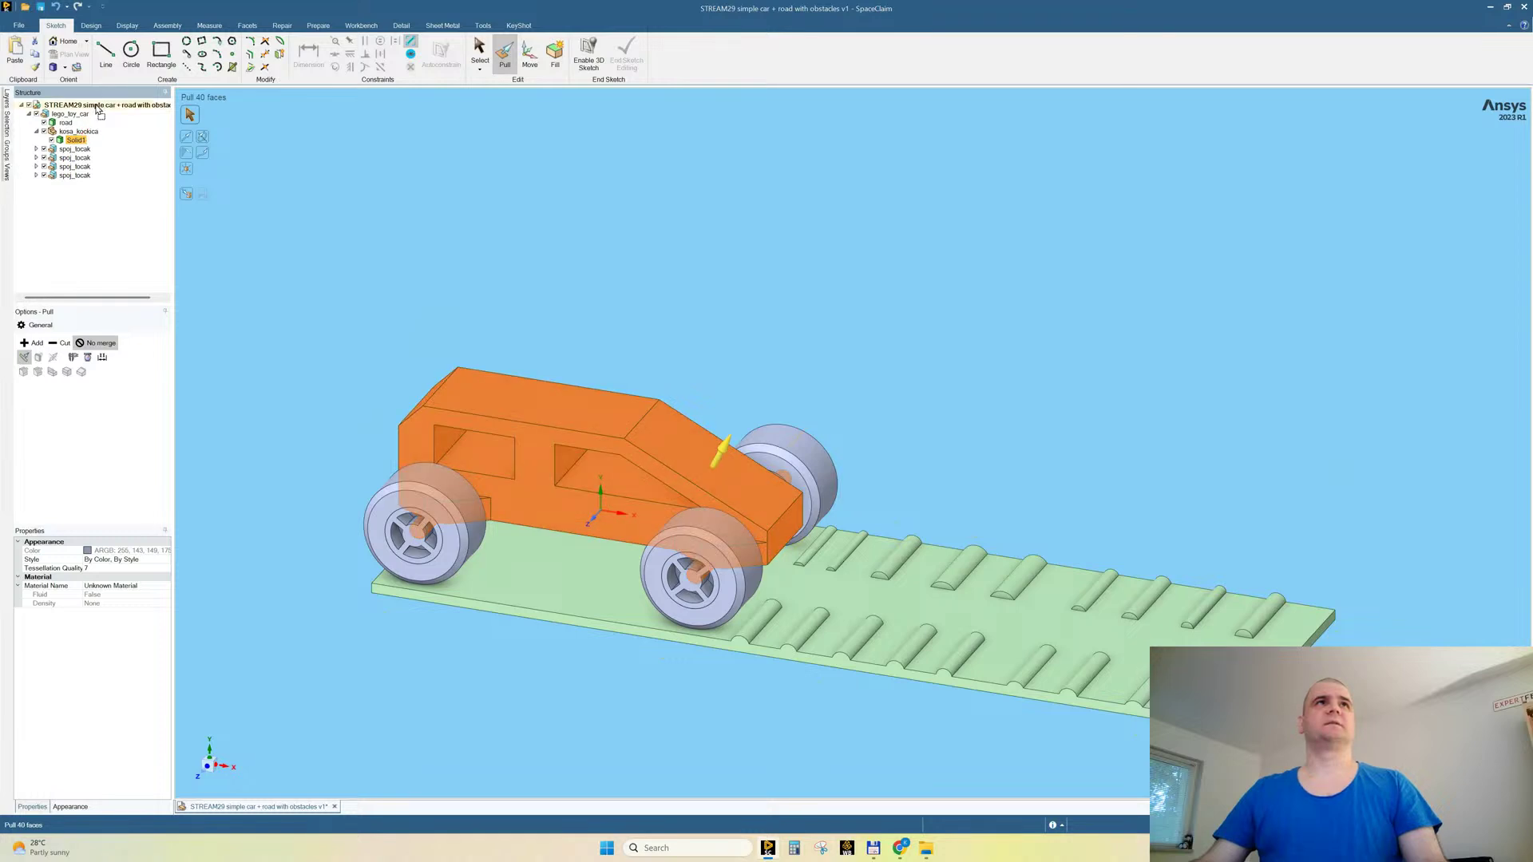
{"action": "left_click_drag", "start_coordinate": [93, 108], "coordinate": [86, 107]}
Step: Try to move the tyre and rim solids of the first spoj_tocak wheel component to the root of the design
{"action": "left_click", "coordinate": [36, 149]}
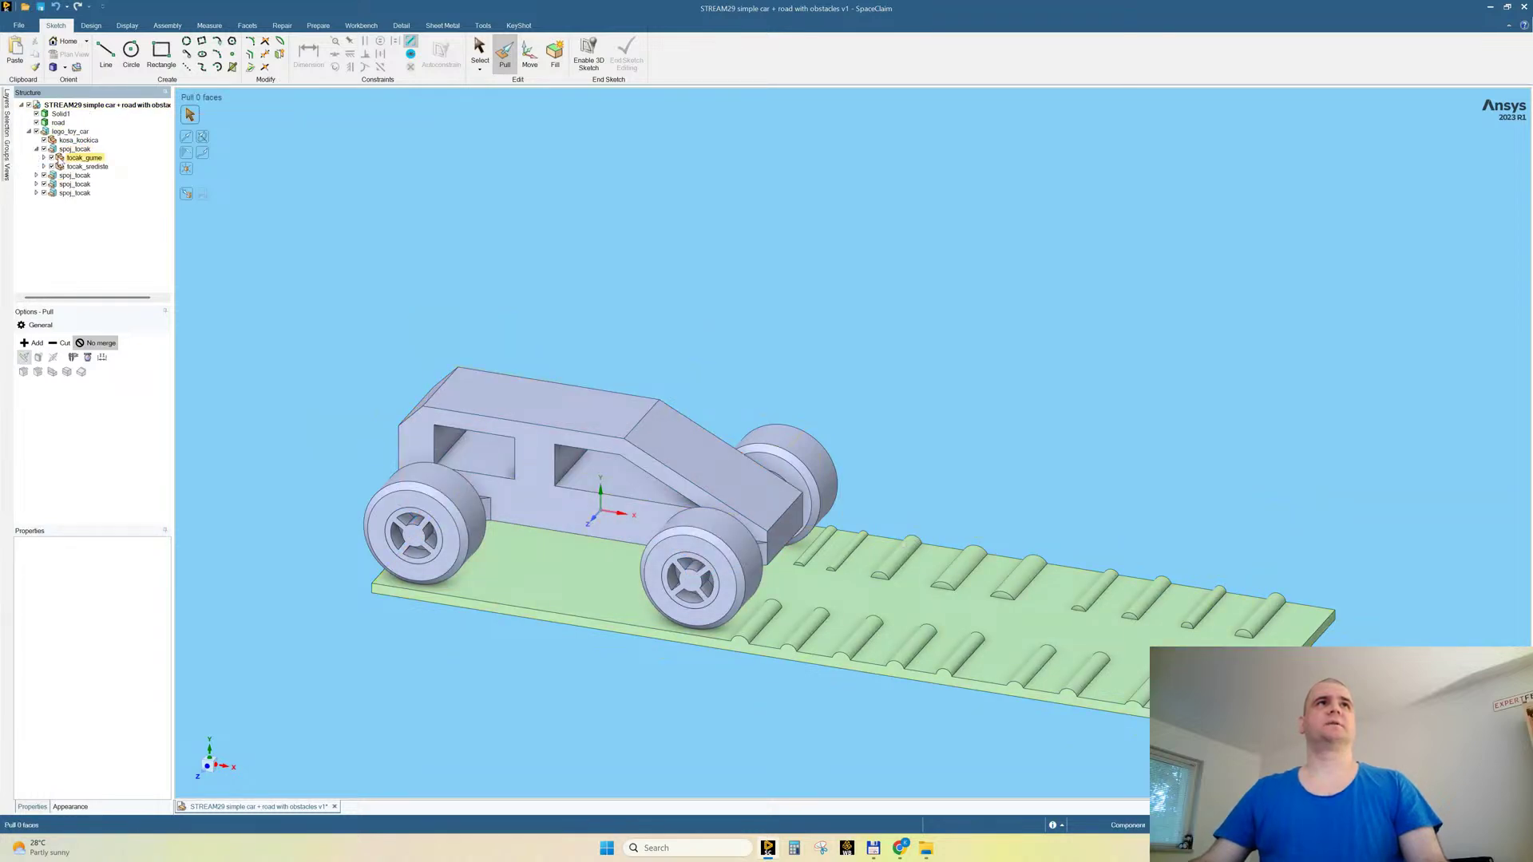
{"action": "left_click", "coordinate": [44, 158]}
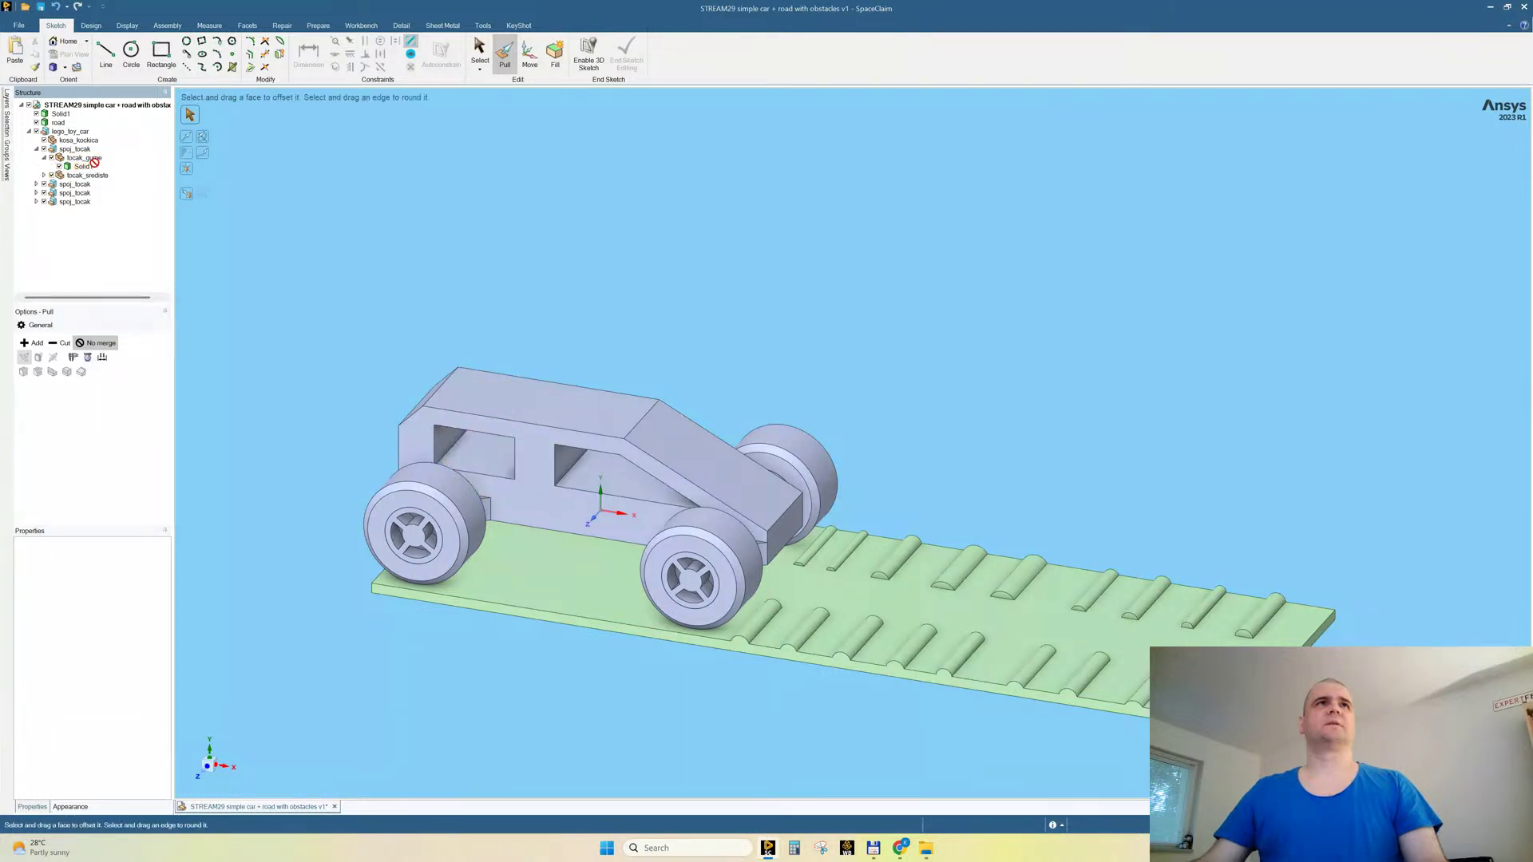
{"action": "left_click_drag", "start_coordinate": [82, 166], "coordinate": [99, 112]}
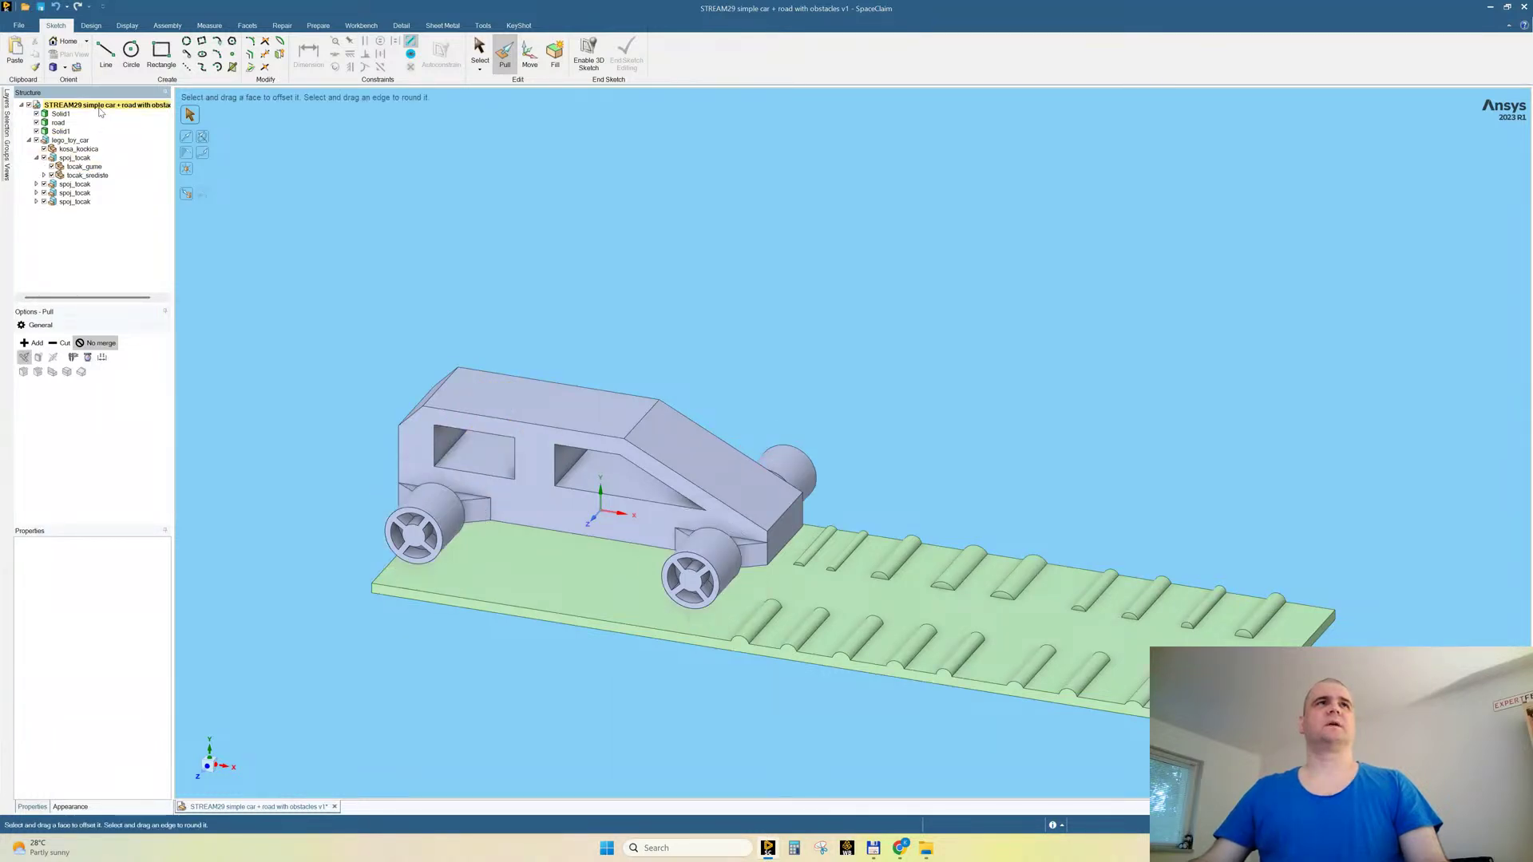
{"action": "left_click", "coordinate": [44, 175]}
{"action": "left_click_drag", "start_coordinate": [83, 183], "coordinate": [95, 112]}
{"action": "left_click", "coordinate": [36, 193]}
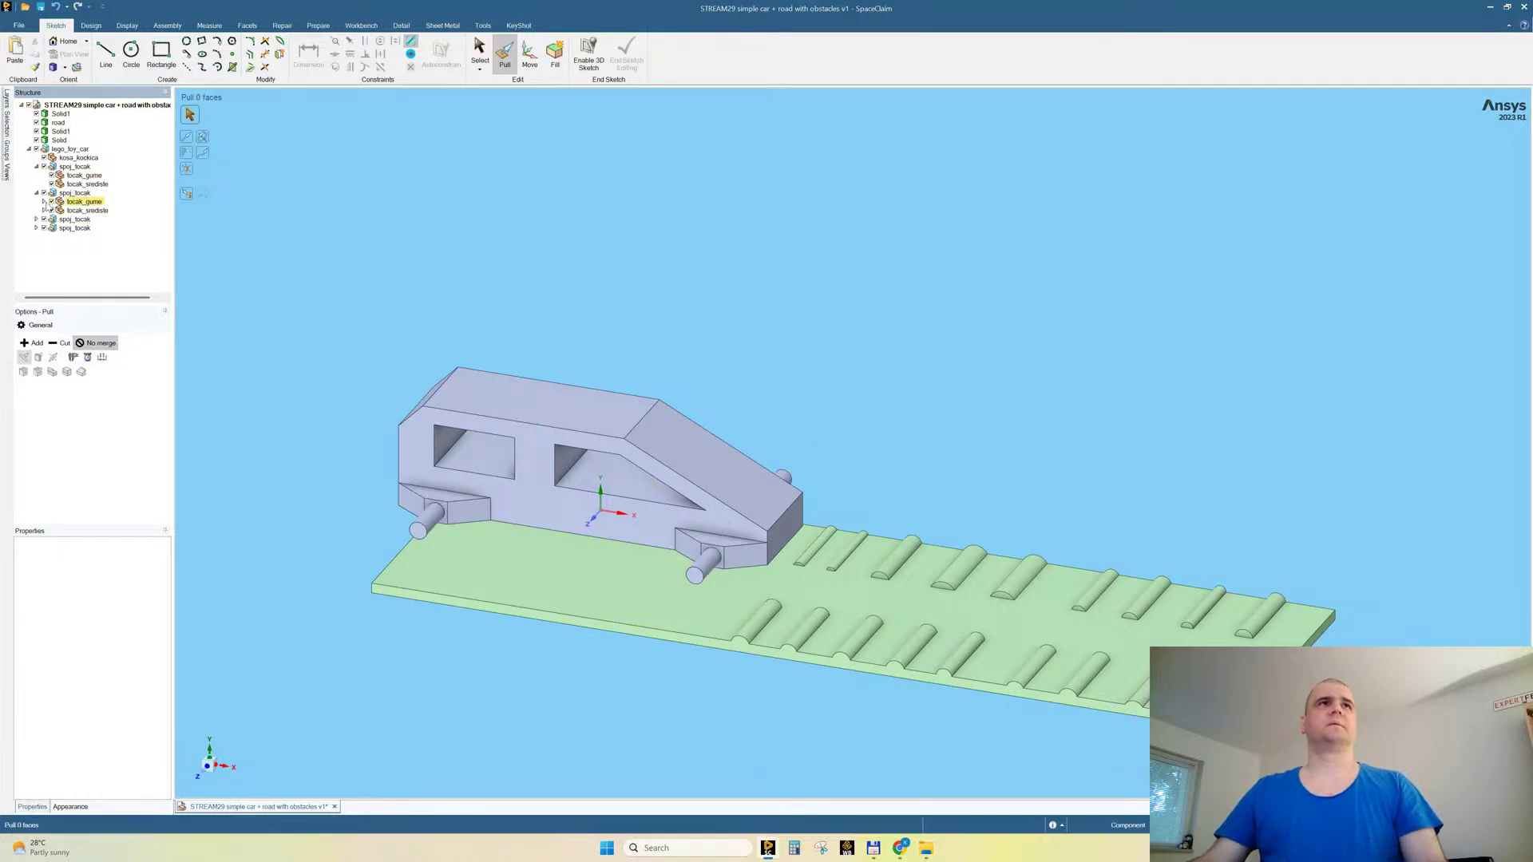
{"action": "left_click", "coordinate": [44, 202]}
{"action": "left_click", "coordinate": [43, 210]}
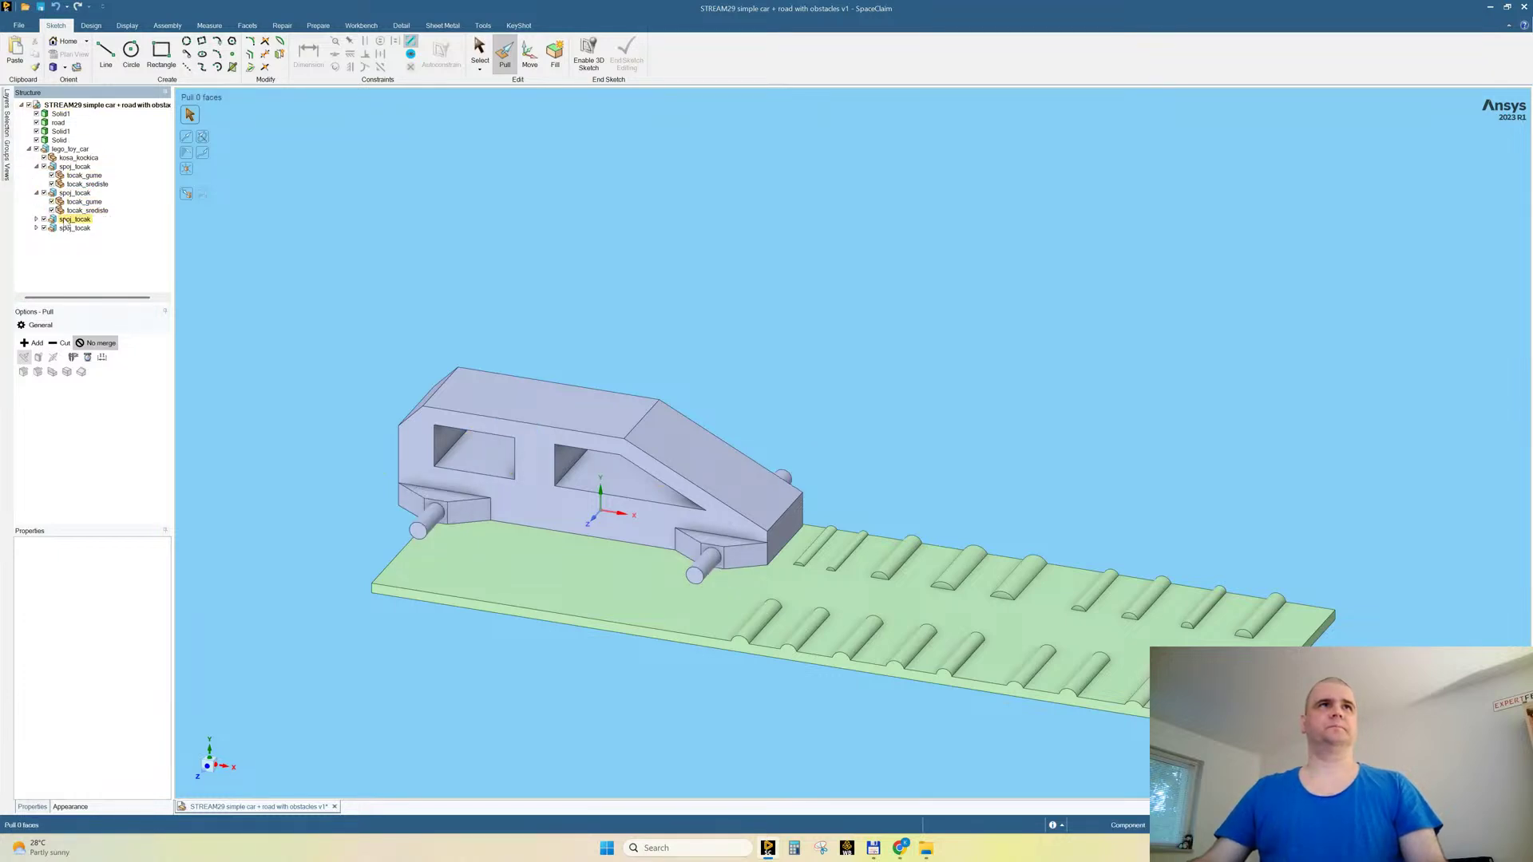
Step: Undo moving the tyre and rim solids out of the wheel component
{"action": "left_click", "coordinate": [101, 105]}
{"action": "right_click", "coordinate": [102, 106]}
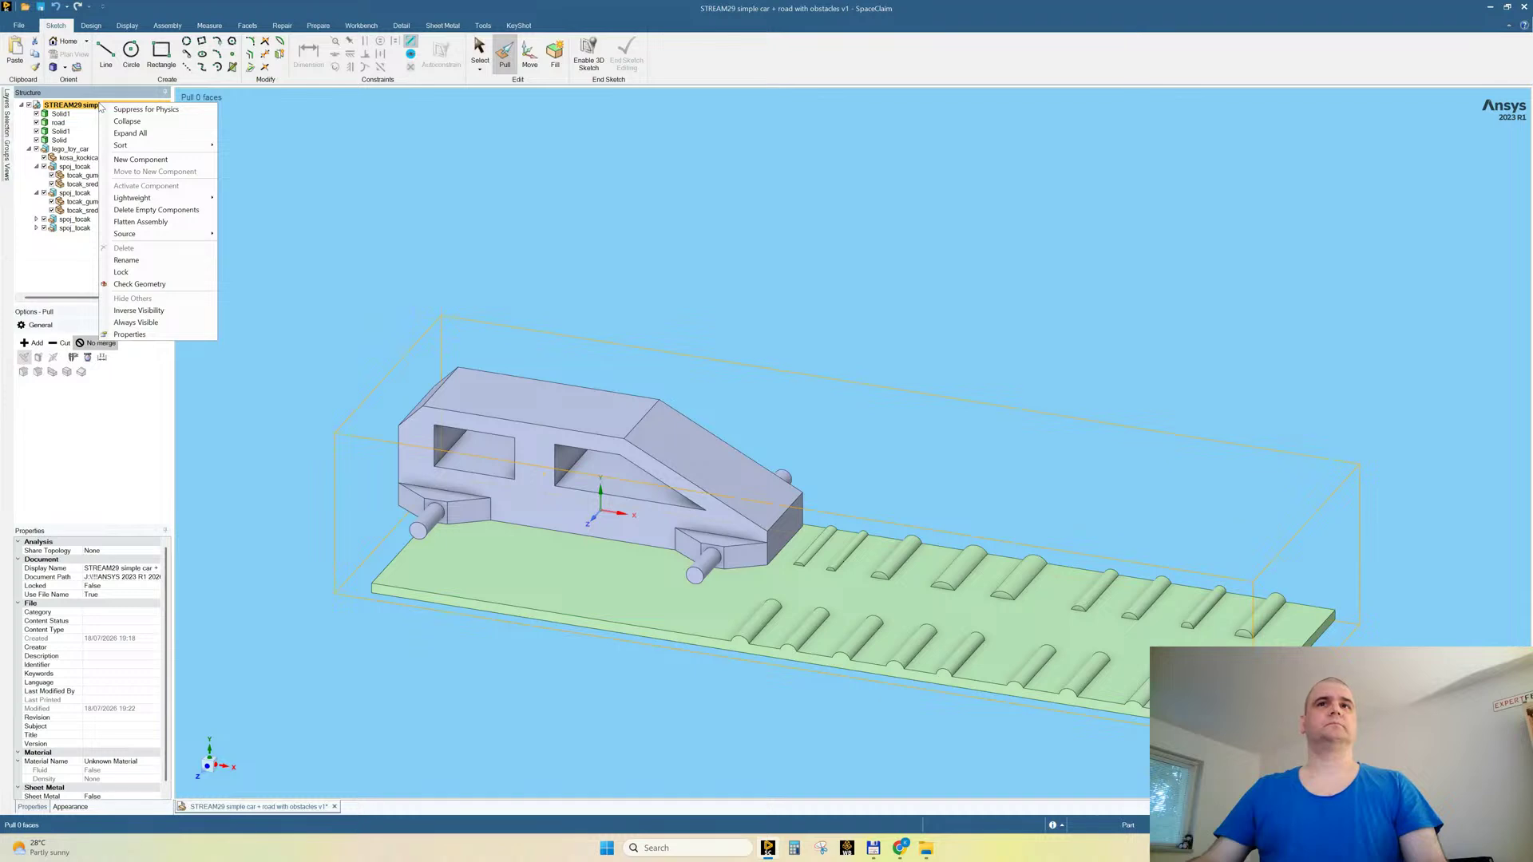
{"action": "left_click", "coordinate": [288, 149]}
{"action": "key", "text": "ctrl+z"}
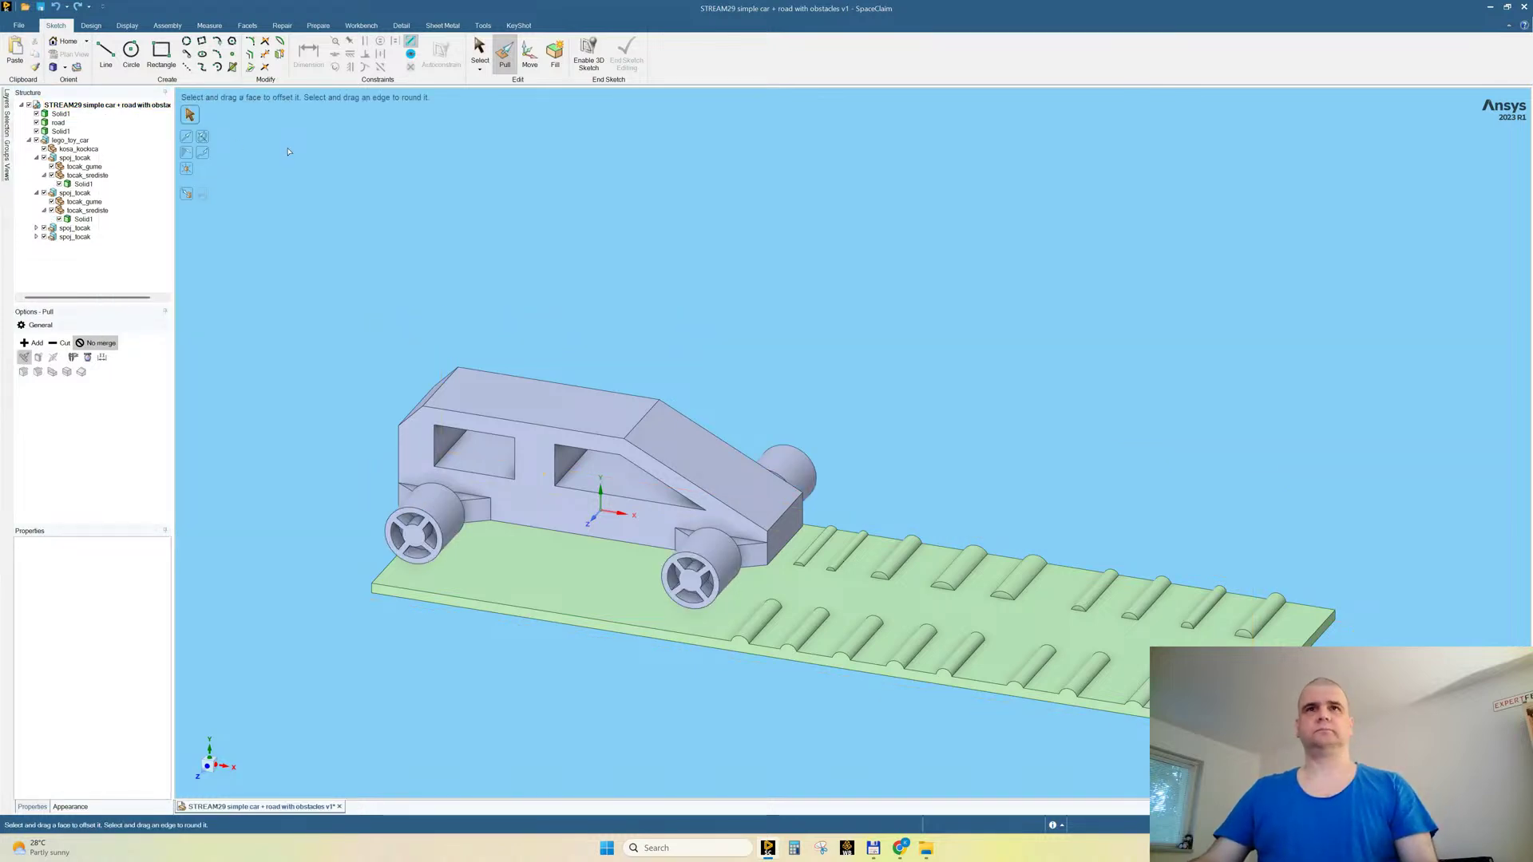
{"action": "key", "text": "ctrl+z"}
Step: Apply a Source option to the top-level design again before extracting the wheel solids
{"action": "middle_click_drag", "start_coordinate": [636, 305], "coordinate": [626, 349]}
{"action": "left_click", "coordinate": [83, 105]}
{"action": "right_click", "coordinate": [81, 106]}
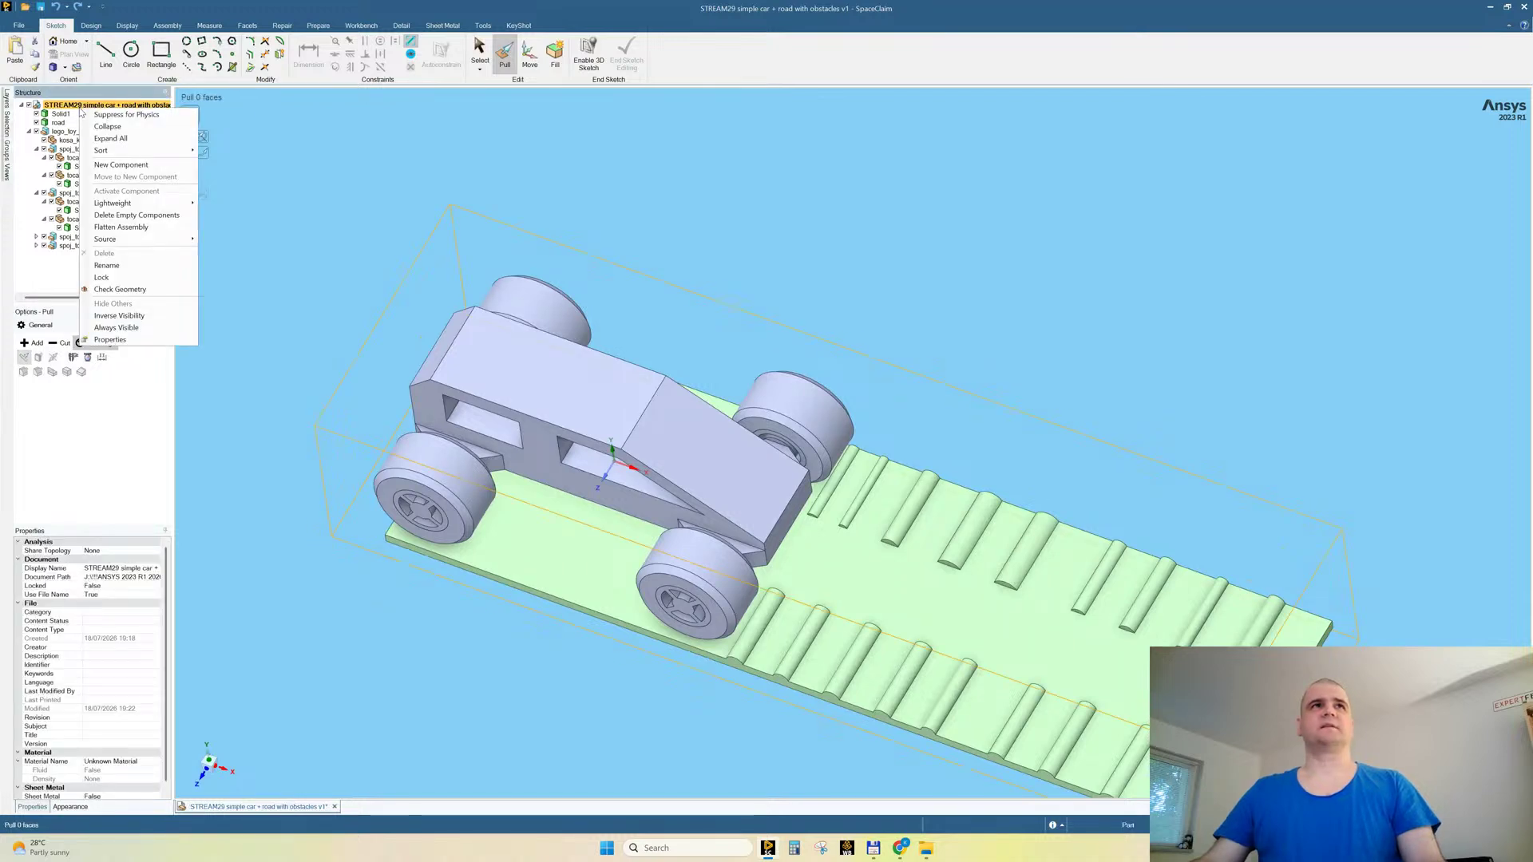
{"action": "mouse_move", "coordinate": [143, 241]}
{"action": "left_click", "coordinate": [247, 278]}
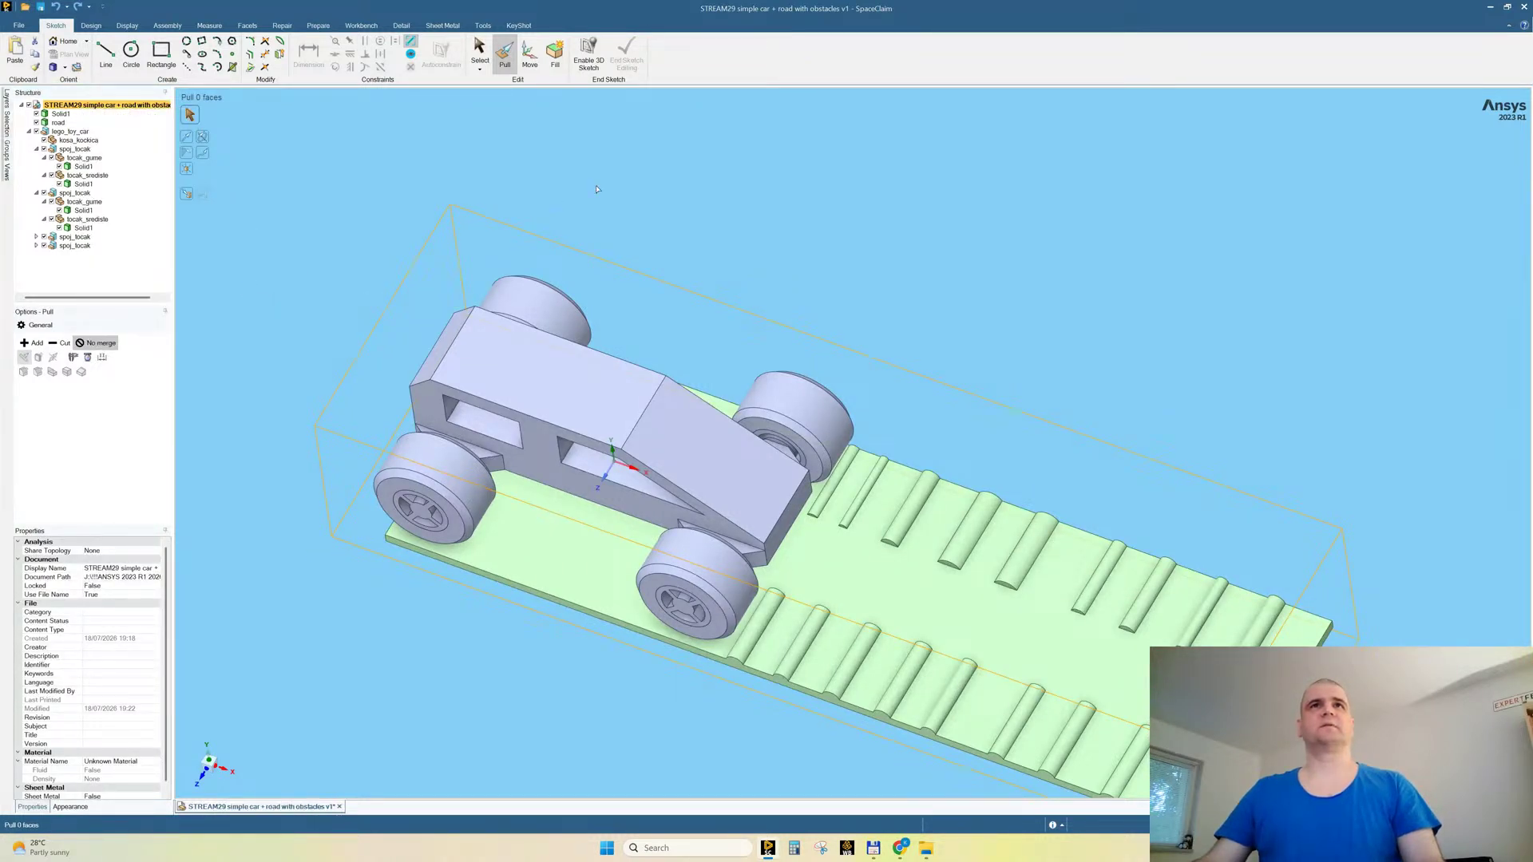
Step: Delete the empty components from the top-level design
{"action": "left_click", "coordinate": [599, 190]}
{"action": "middle_click_drag", "start_coordinate": [656, 326], "coordinate": [637, 271]}
{"action": "left_click", "coordinate": [80, 105]}
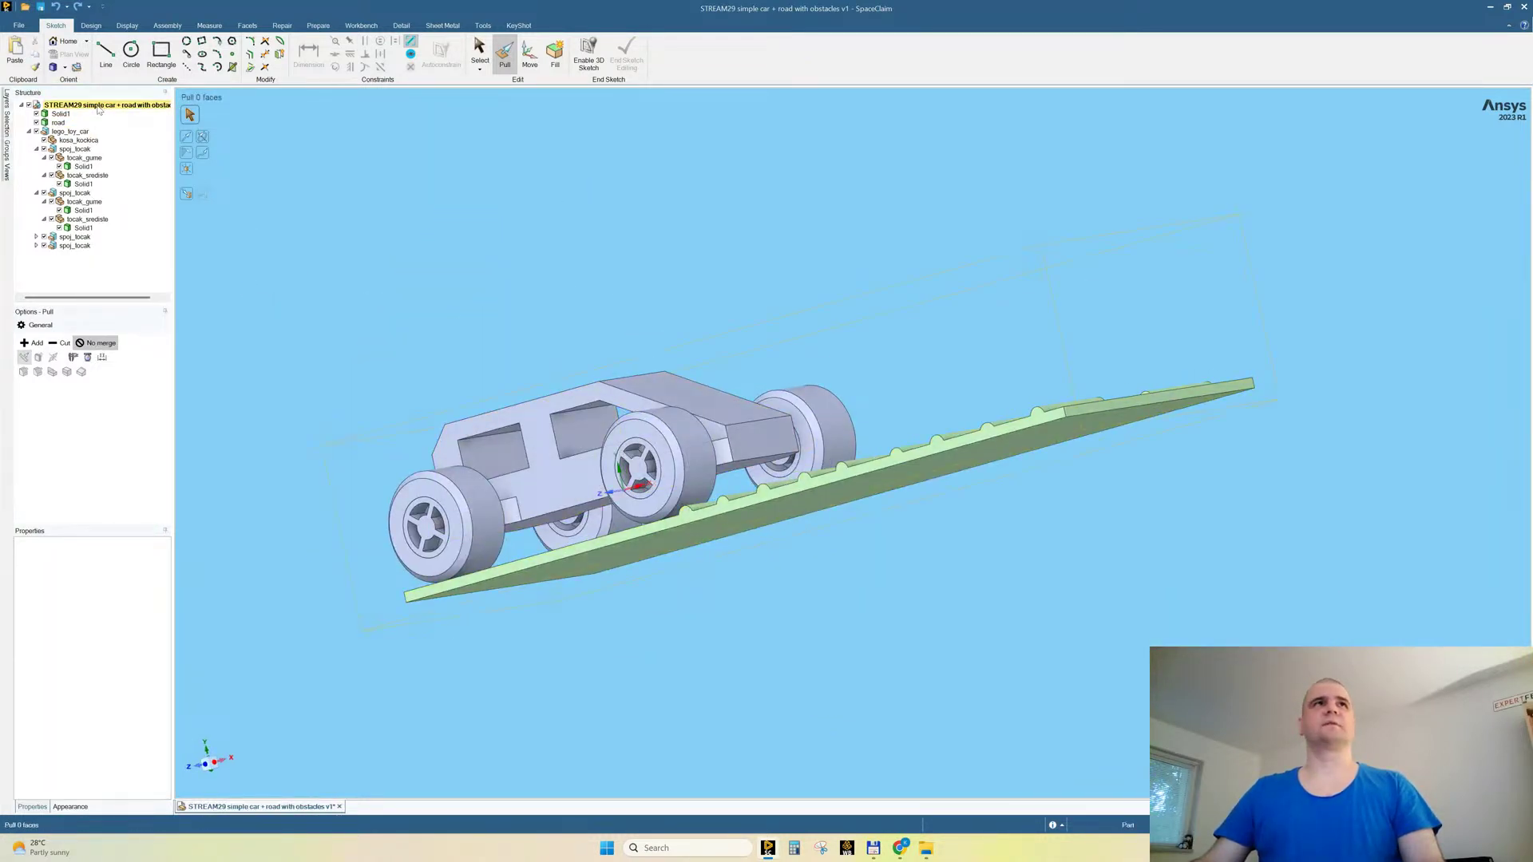
{"action": "right_click", "coordinate": [109, 109]}
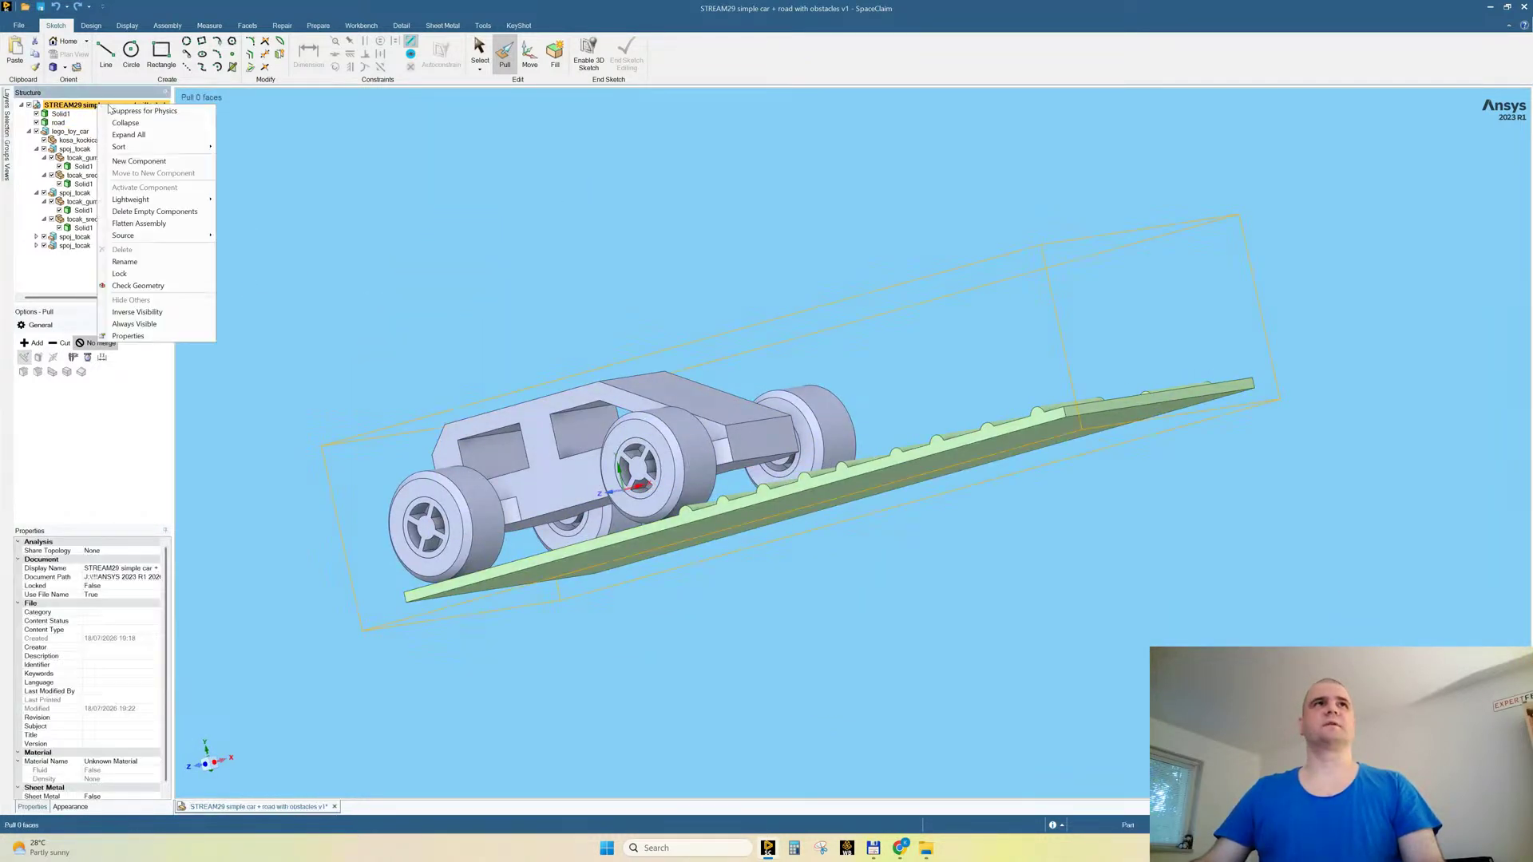
{"action": "left_click", "coordinate": [169, 212]}
{"action": "middle_click_drag", "start_coordinate": [670, 311], "coordinate": [699, 296]}
{"action": "middle_click_drag", "start_coordinate": [495, 343], "coordinate": [452, 357]}
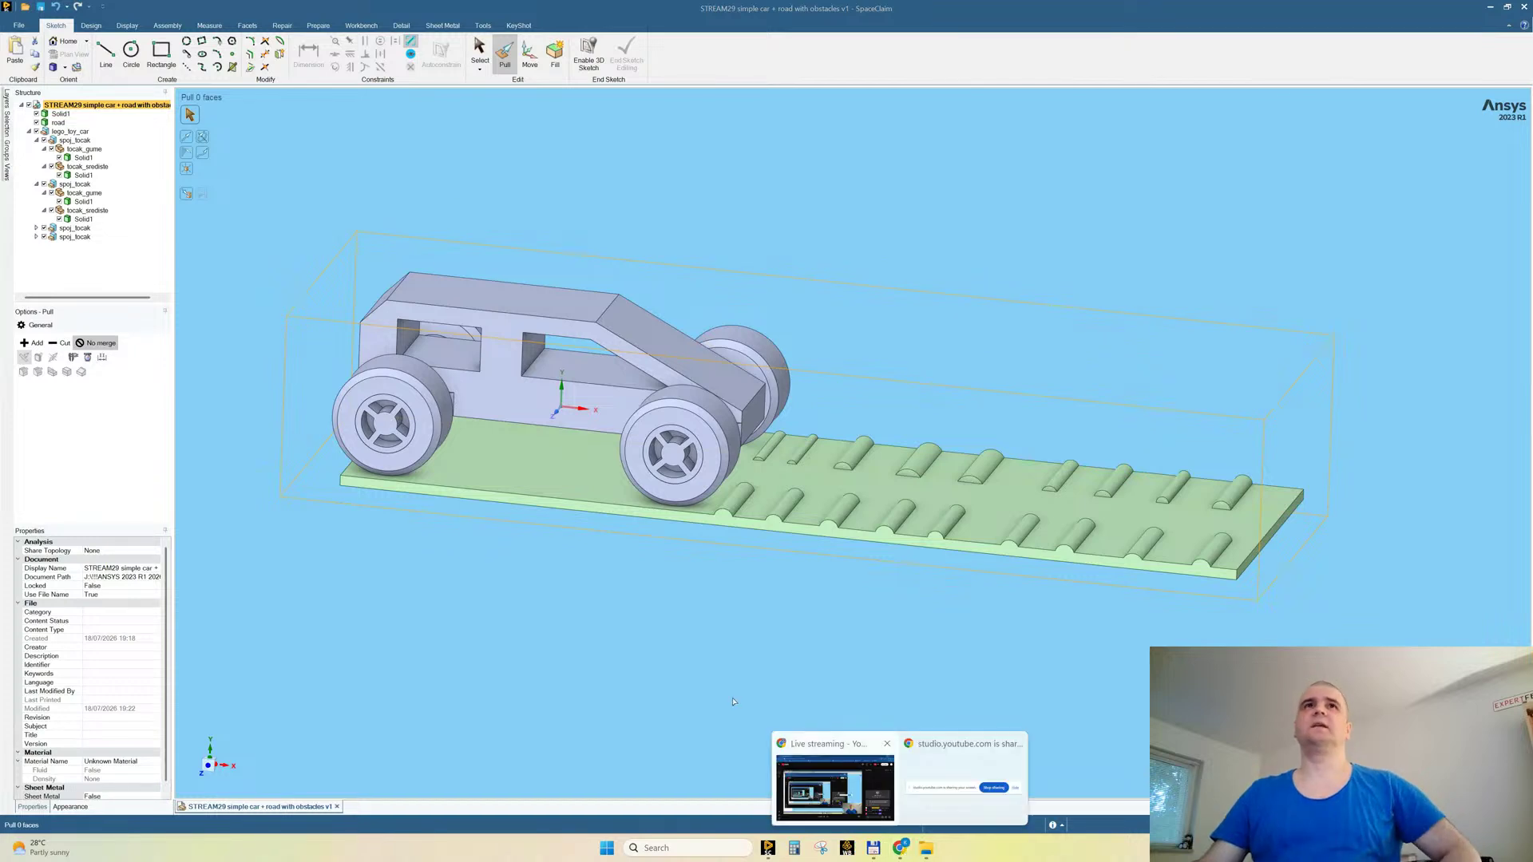
Step: Check the chat in the YouTube Studio live stream window and minimise it
{"action": "left_click", "coordinate": [834, 783]}
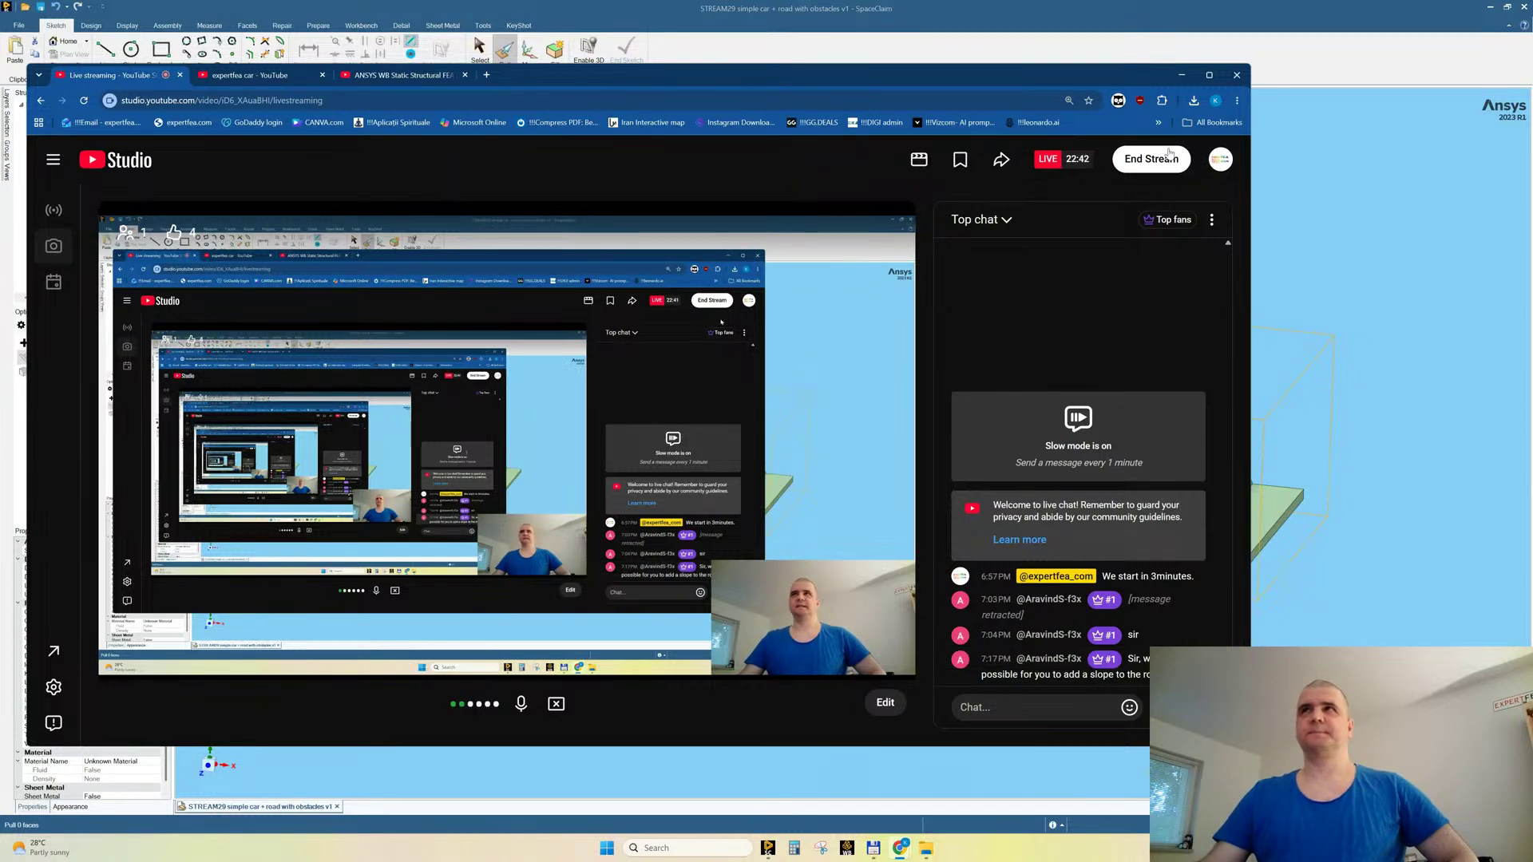
{"action": "left_click", "coordinate": [1182, 75]}
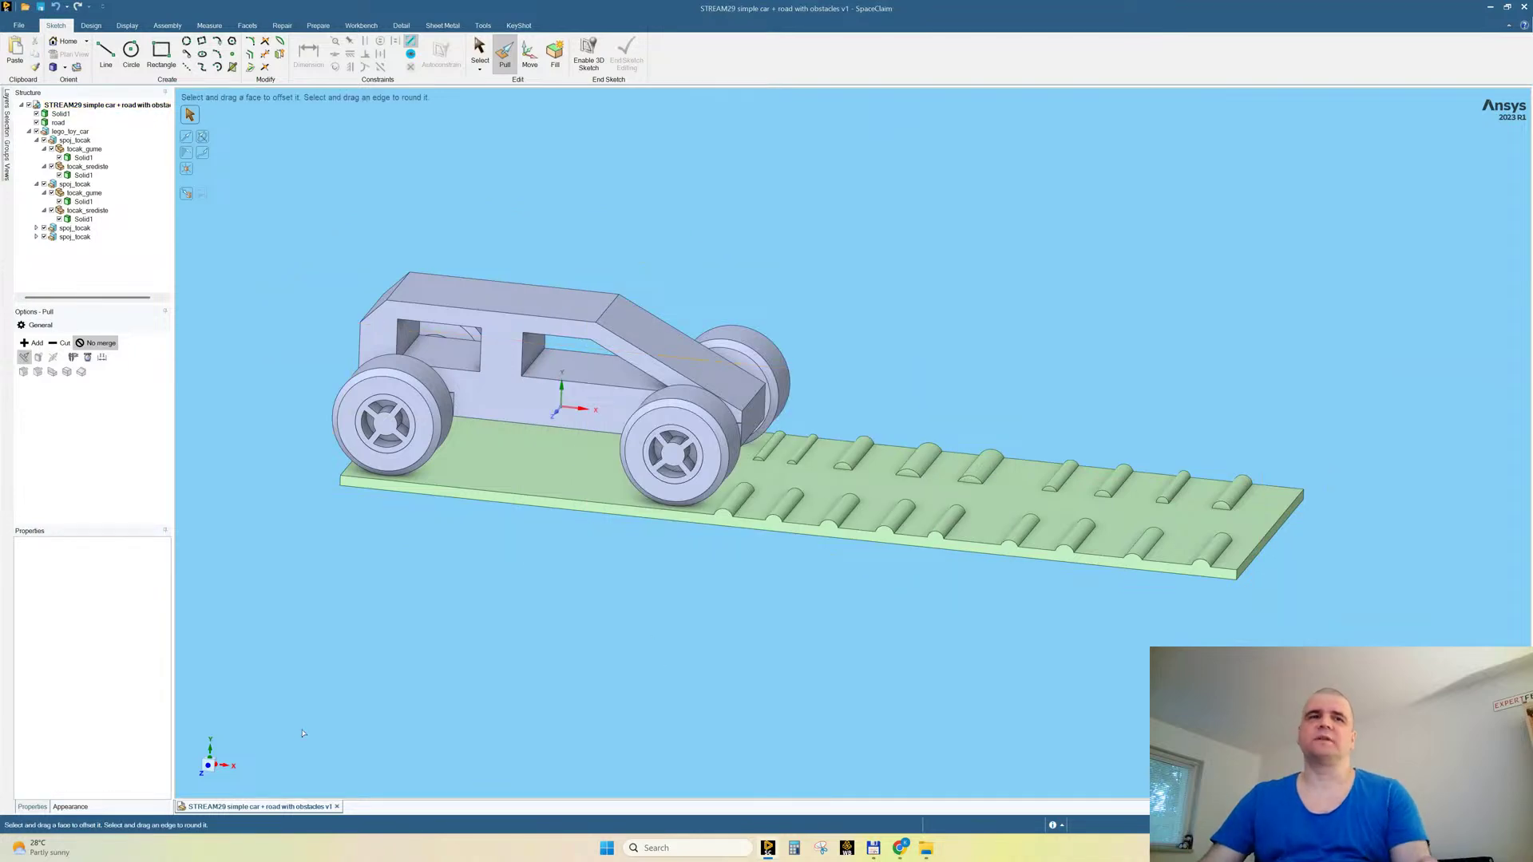
Step: Try to rotate the whole road solid by 2° in the side view so it slopes up ahead of the car
{"action": "left_click", "coordinate": [210, 766]}
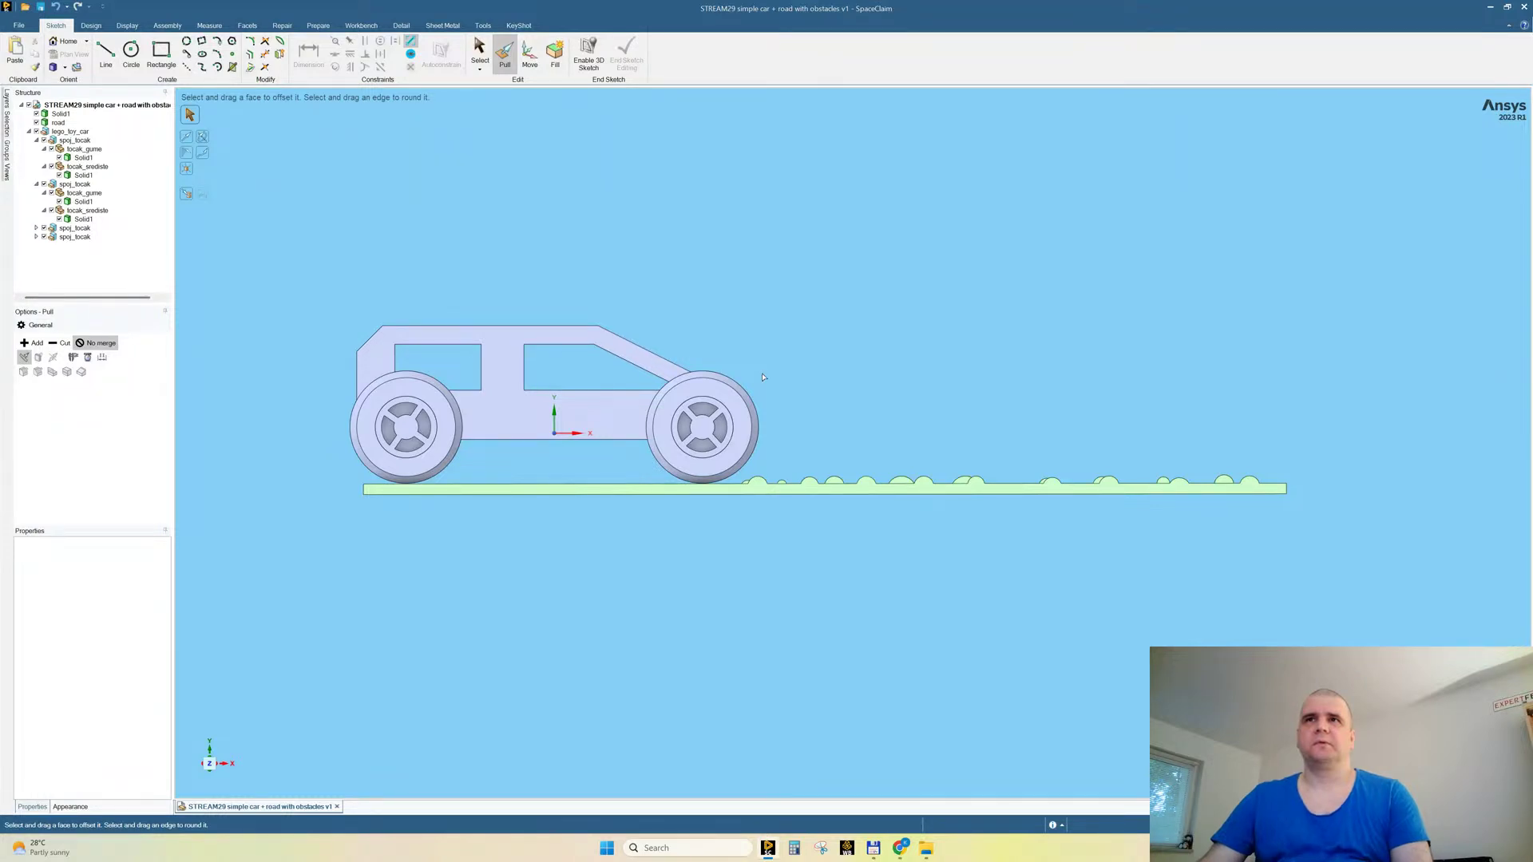
{"action": "left_click", "coordinate": [731, 491]}
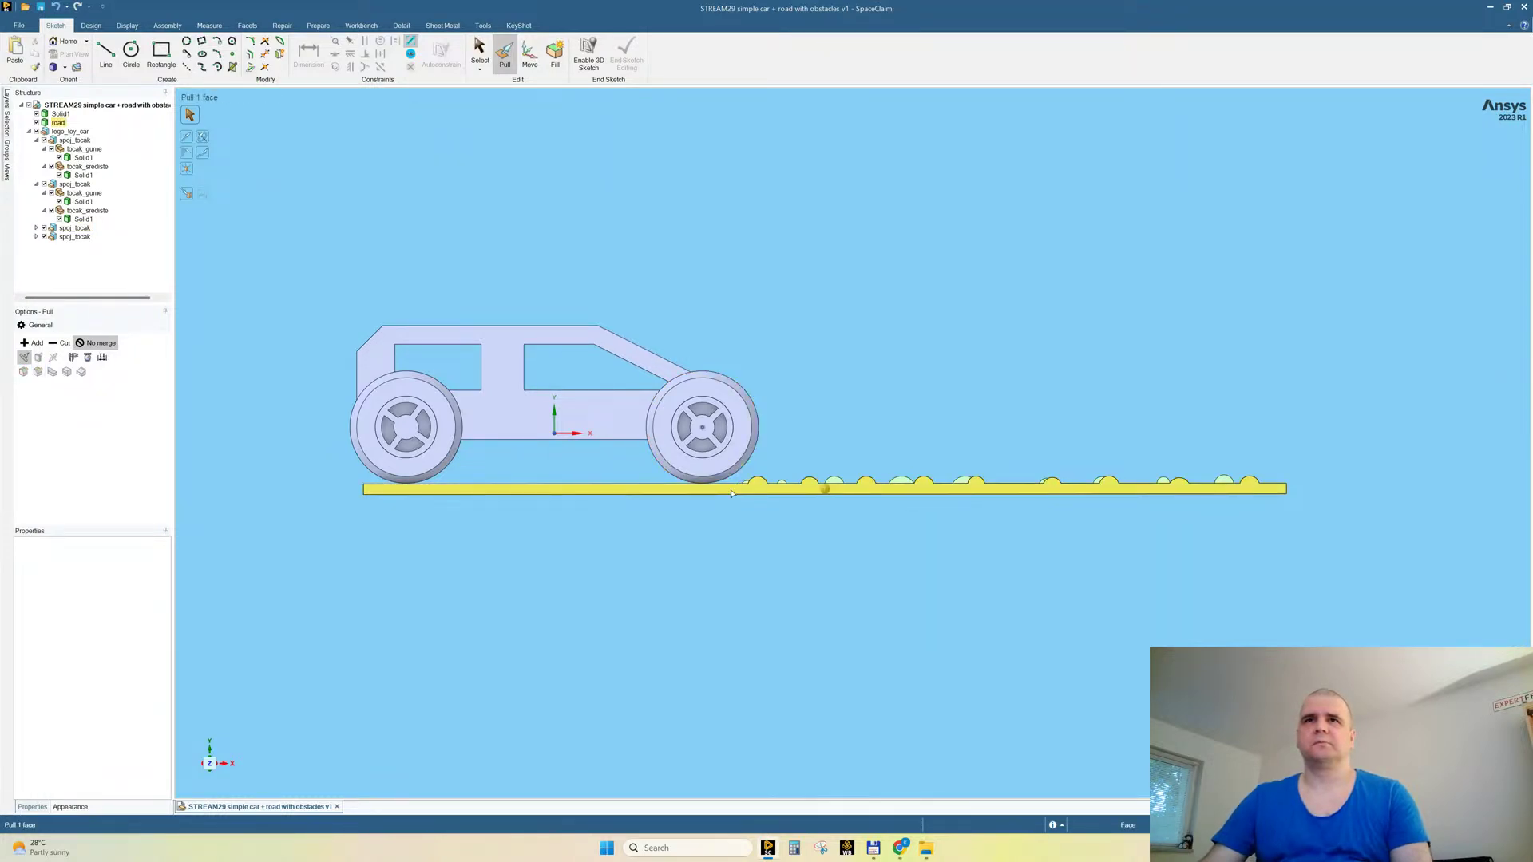
{"action": "triple_click", "coordinate": [732, 493]}
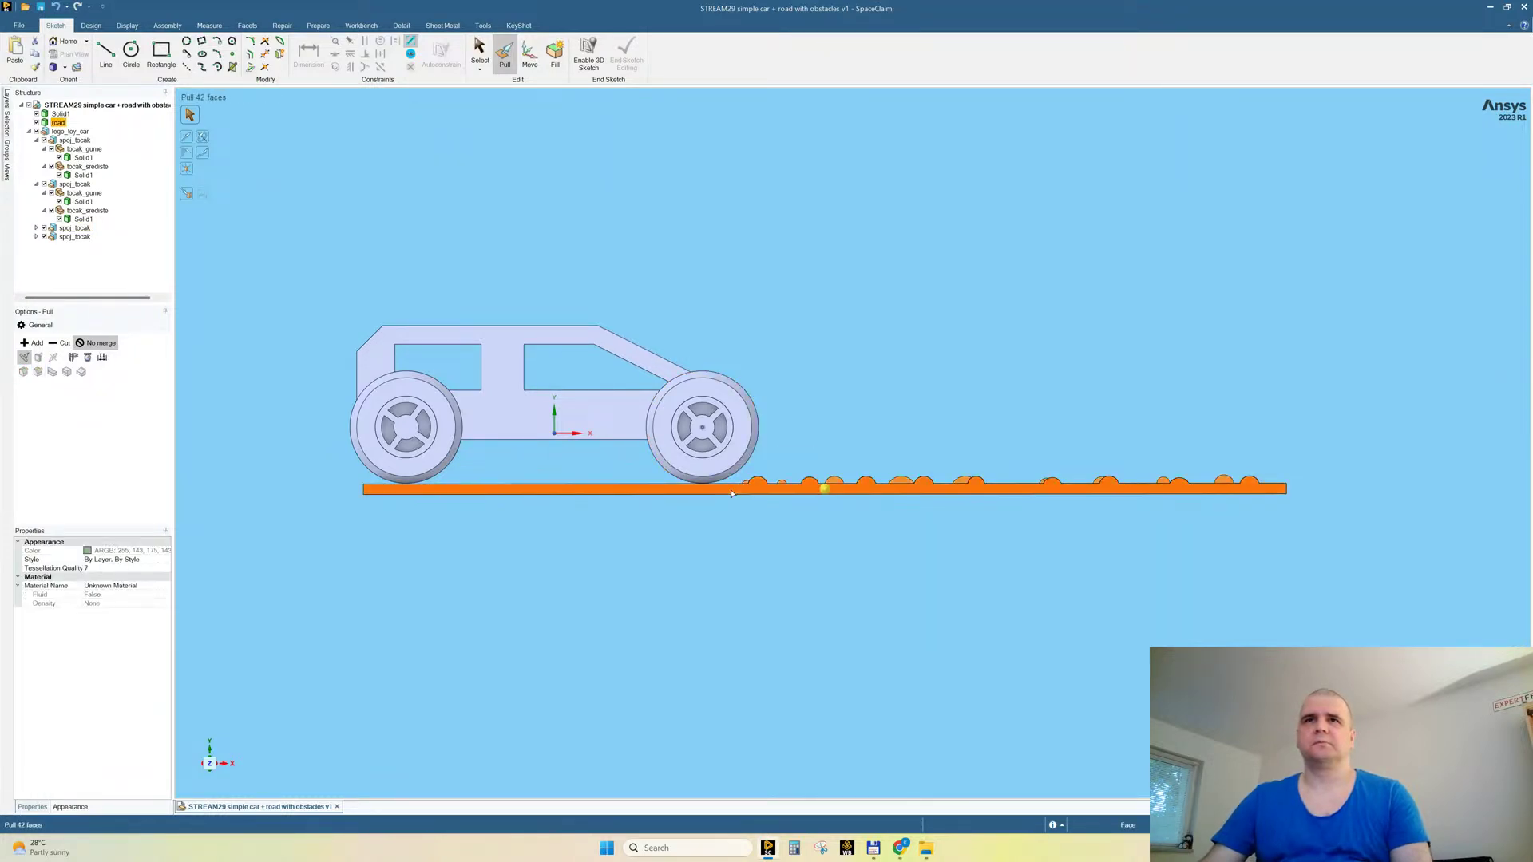
{"action": "left_click", "coordinate": [530, 54]}
{"action": "scroll", "coordinate": [817, 488], "scroll_direction": "up", "scroll_amount": 2}
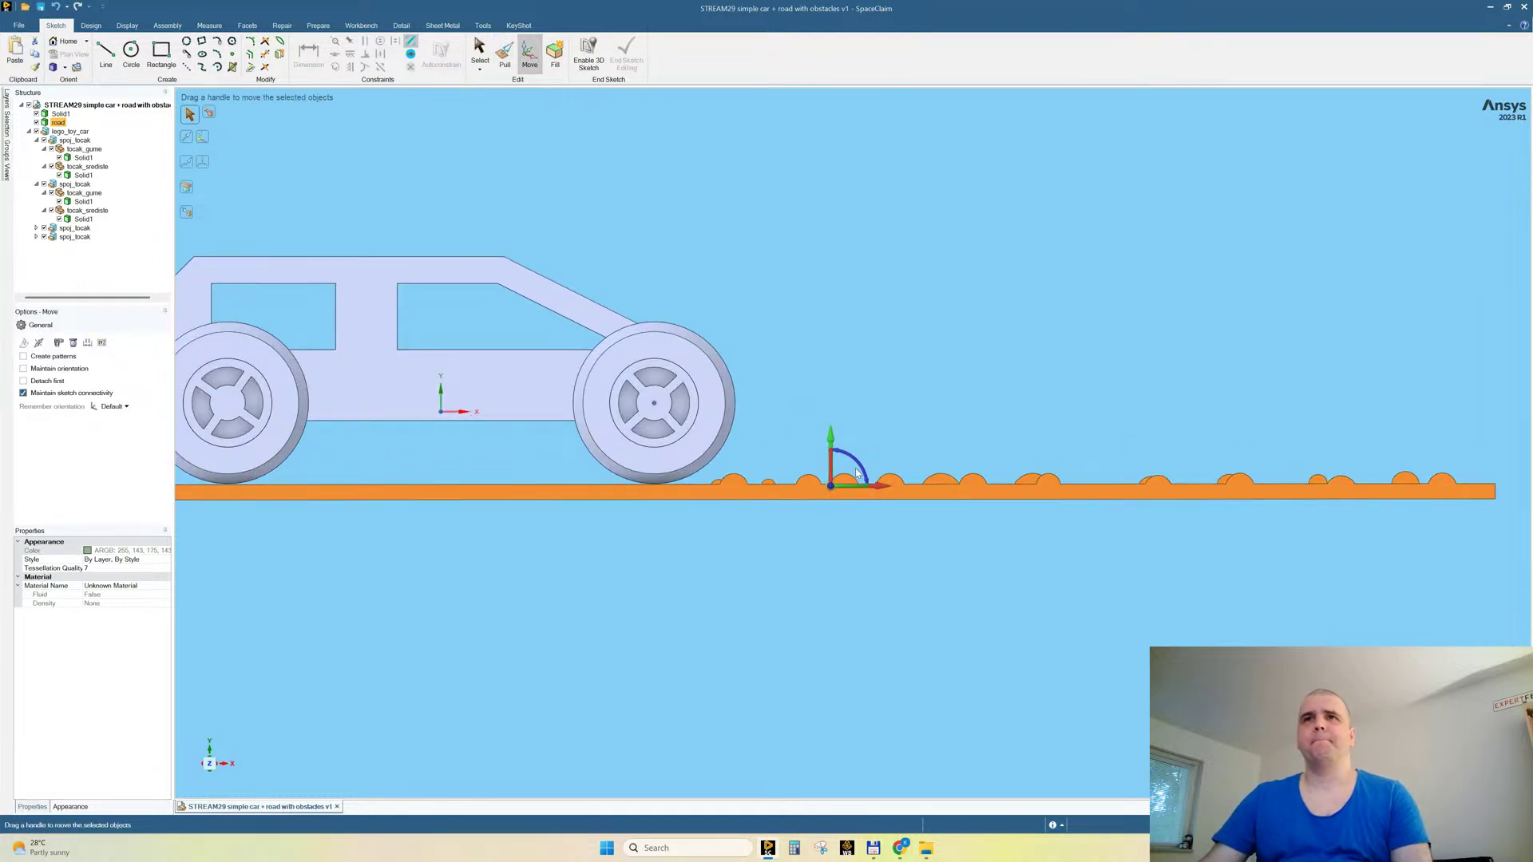
{"action": "scroll", "coordinate": [851, 474], "scroll_direction": "down", "scroll_amount": 2}
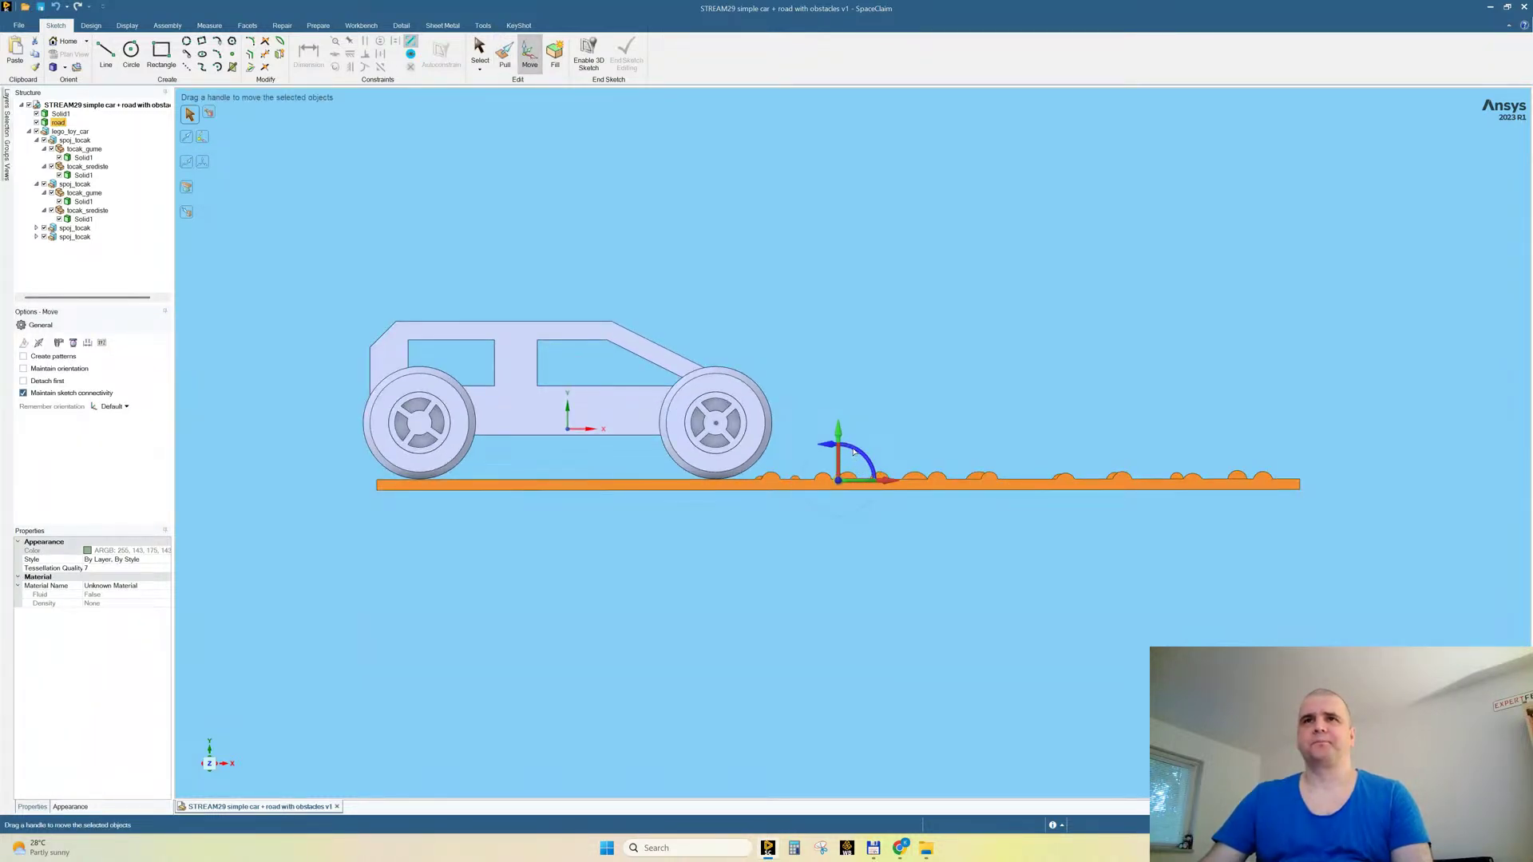
{"action": "left_click_drag", "start_coordinate": [853, 452], "coordinate": [852, 451]}
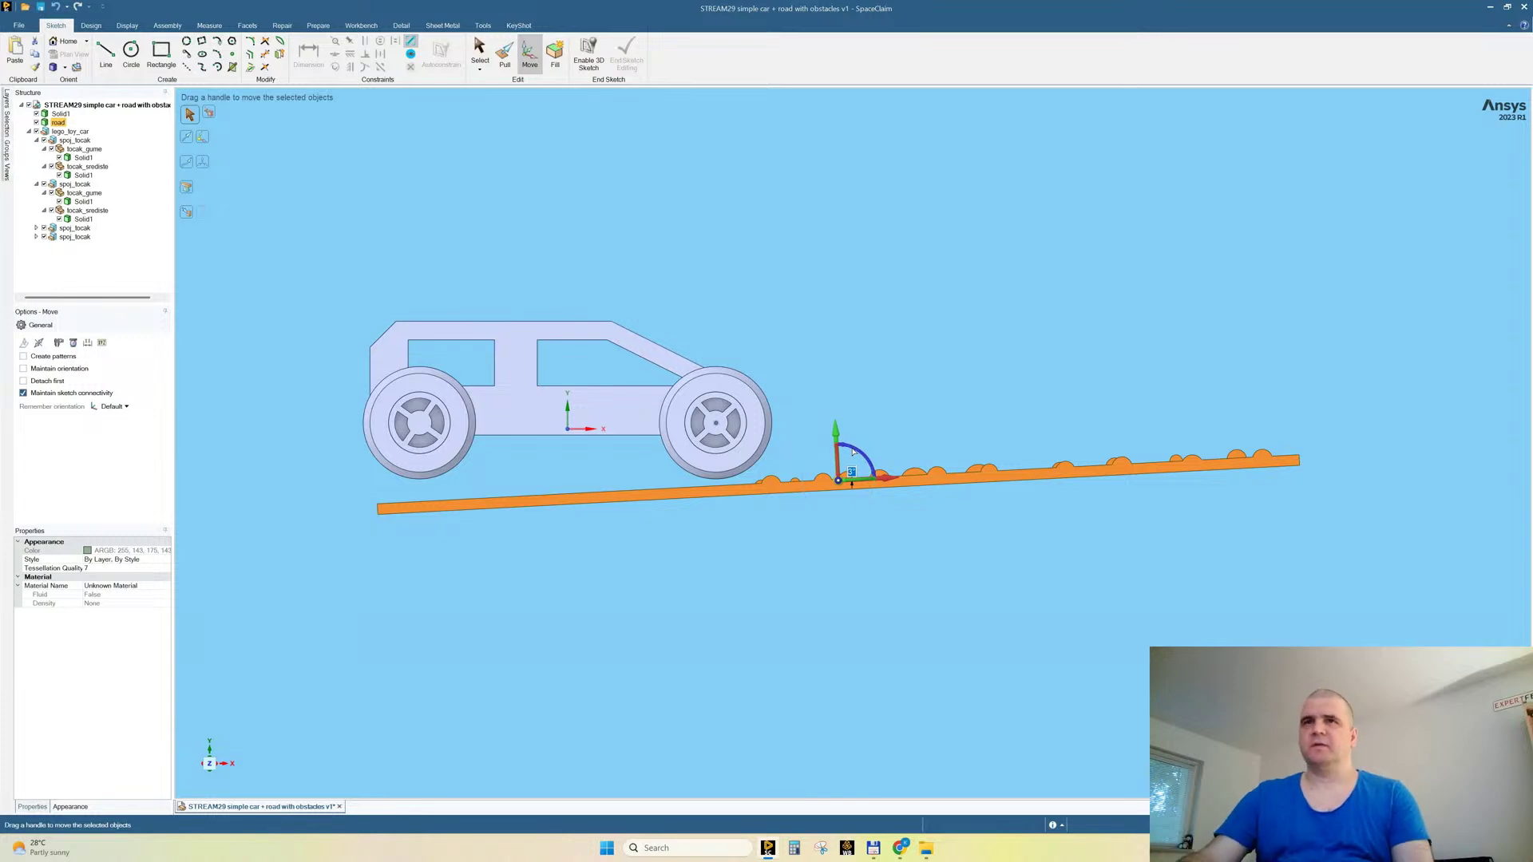
{"action": "type", "text": "2"}
{"action": "key", "text": "Return"}
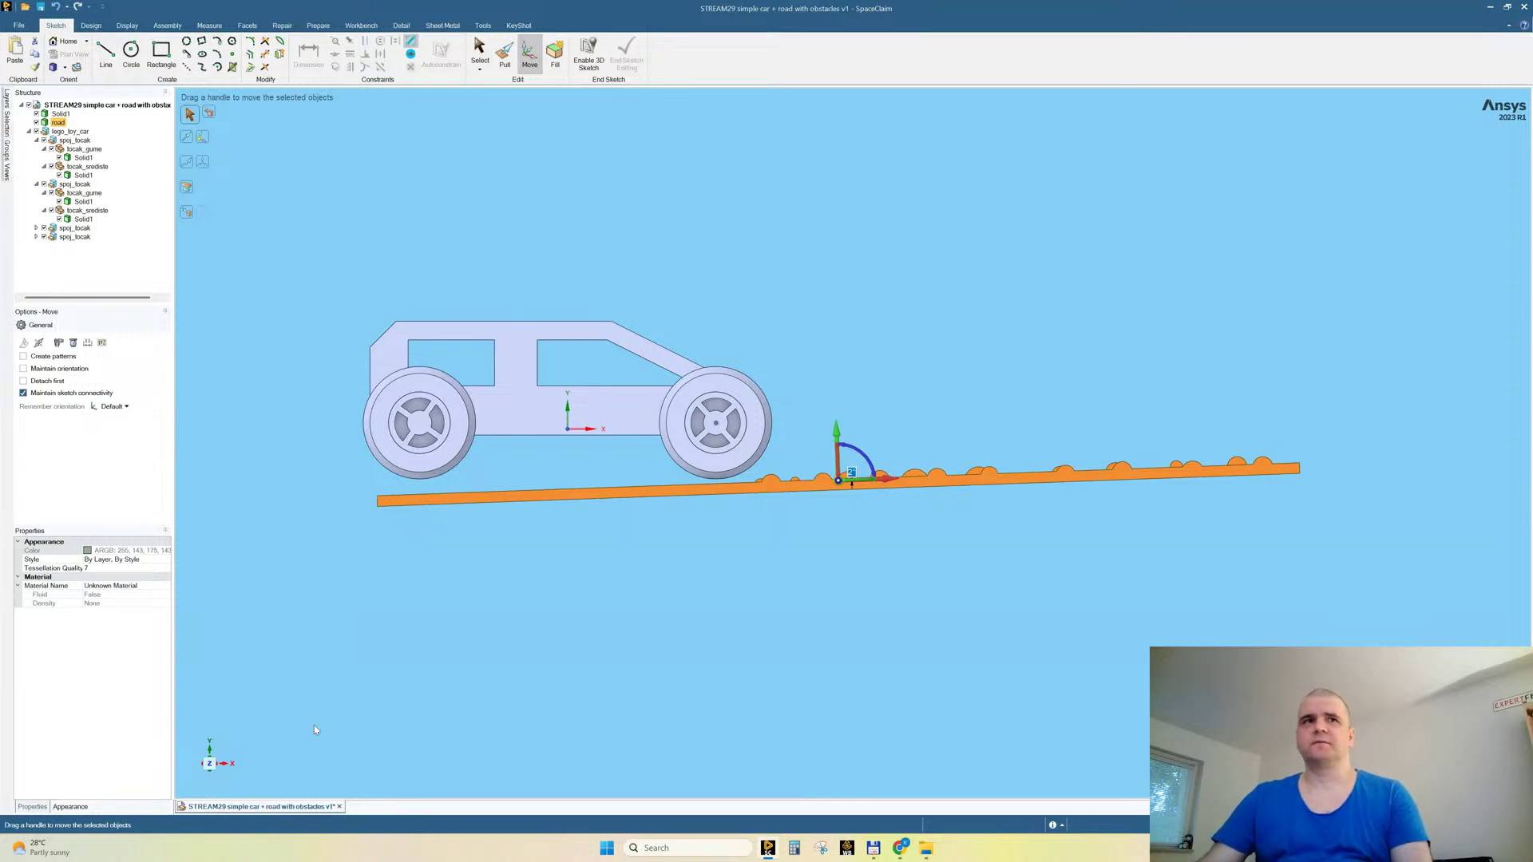
{"action": "left_click", "coordinate": [209, 764]}
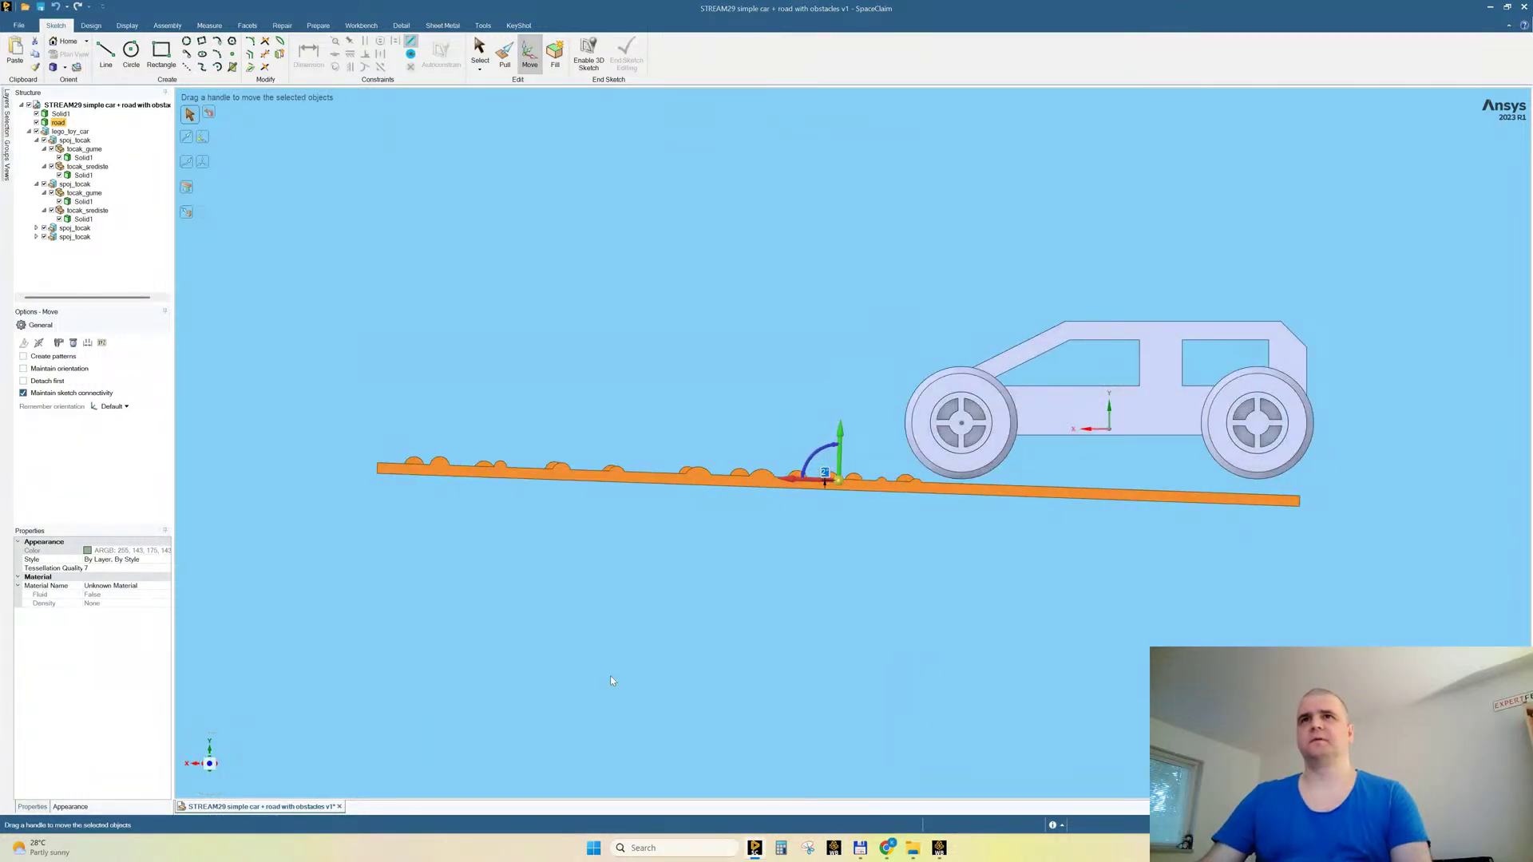
{"action": "middle_click_drag", "start_coordinate": [612, 681], "coordinate": [931, 540]}
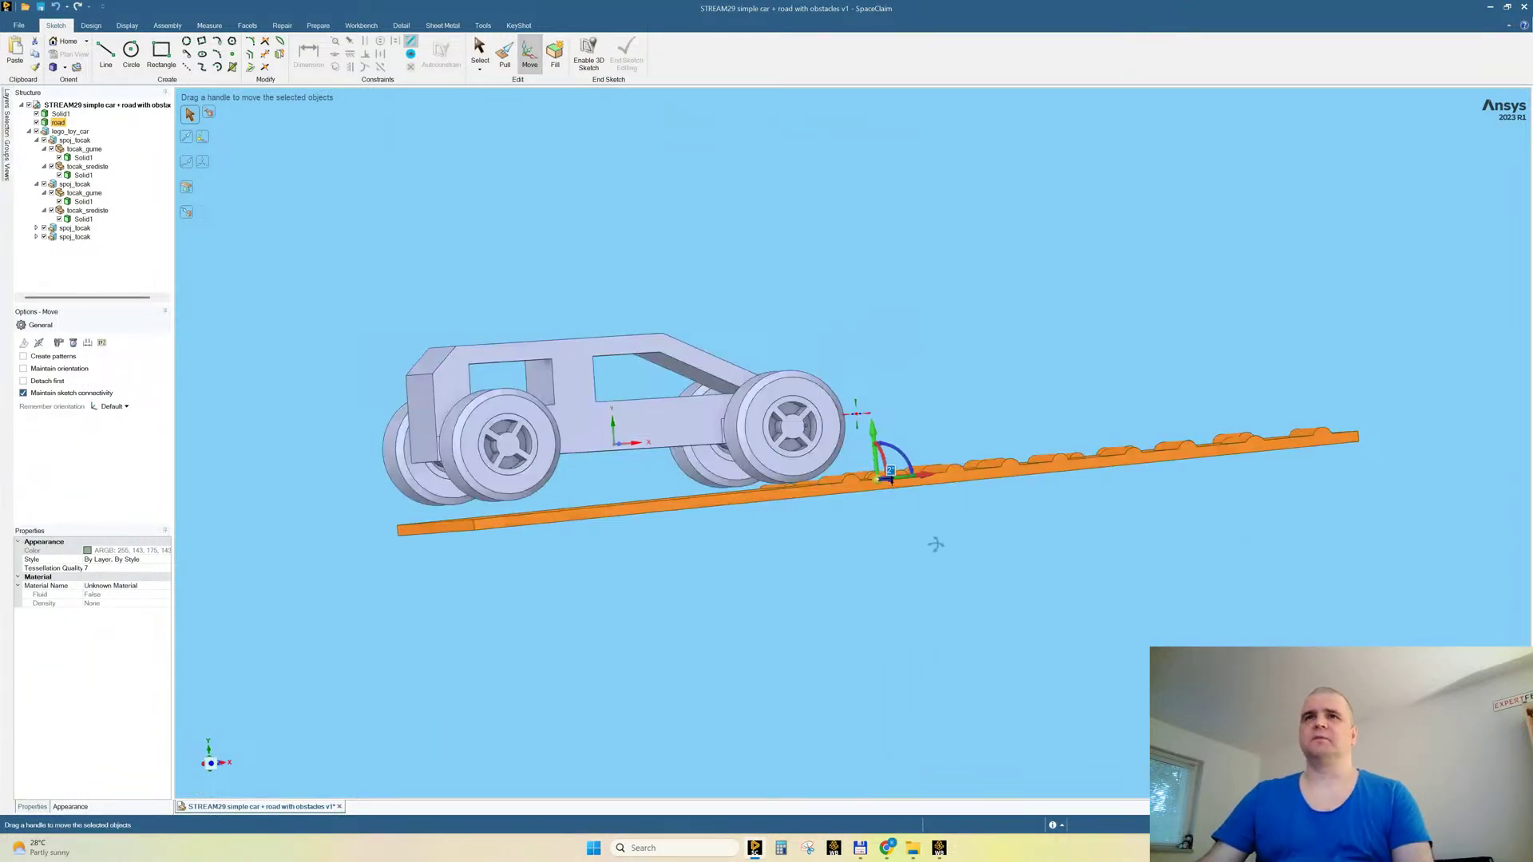
{"action": "left_click", "coordinate": [210, 764]}
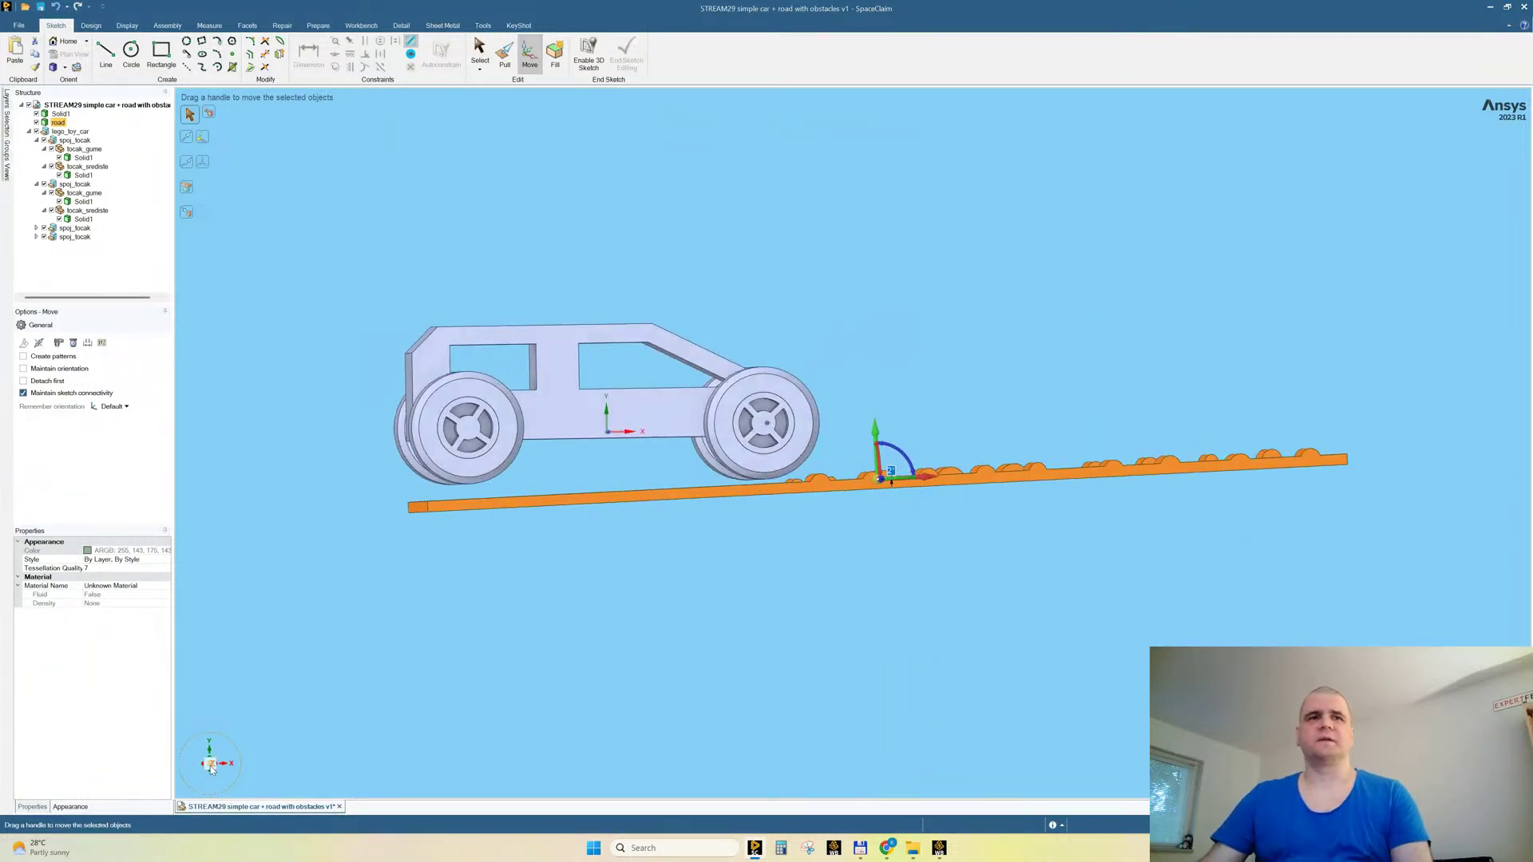
{"action": "left_click", "coordinate": [761, 284]}
{"action": "key", "text": "Escape"}
{"action": "left_click", "coordinate": [549, 377]}
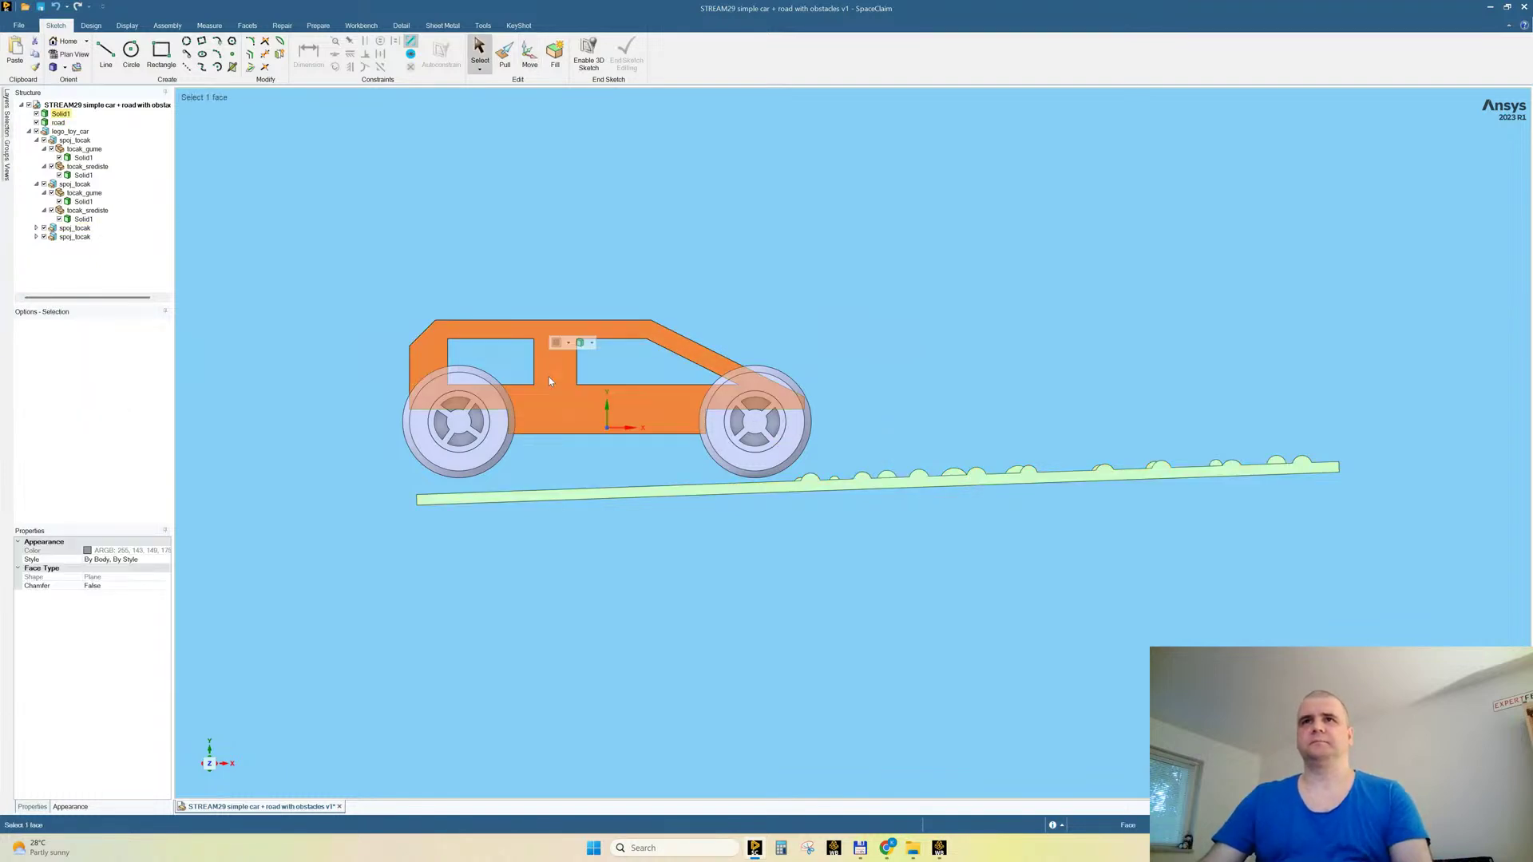
{"action": "triple_click", "coordinate": [549, 379]}
{"action": "left_click", "coordinate": [356, 204]}
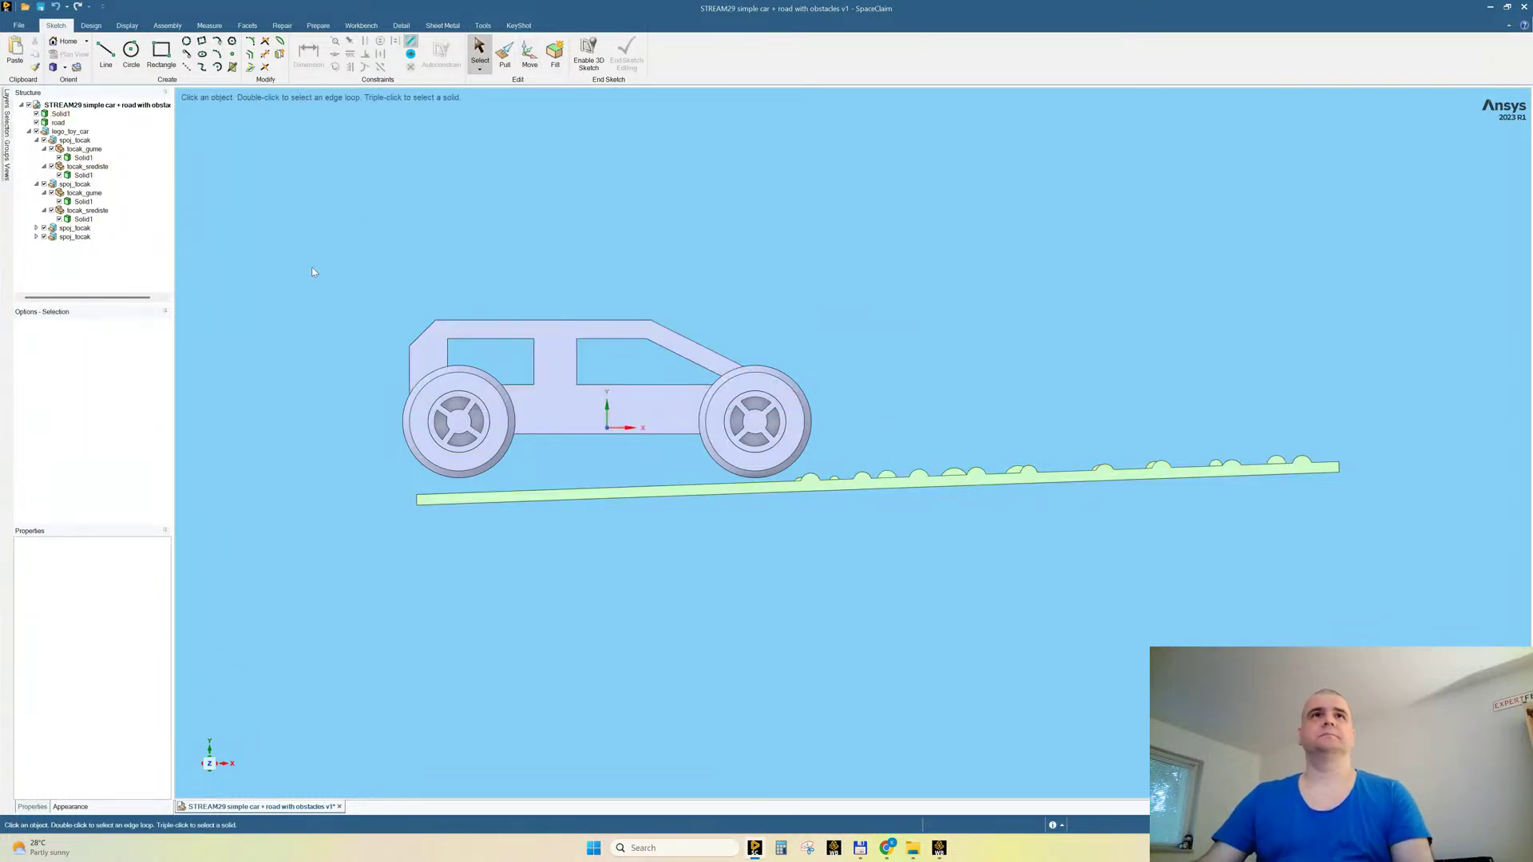
Step: Try to lower and tilt the lego_toy_car wheel component until its wheels rest on the sloped road
{"action": "left_click", "coordinate": [71, 131]}
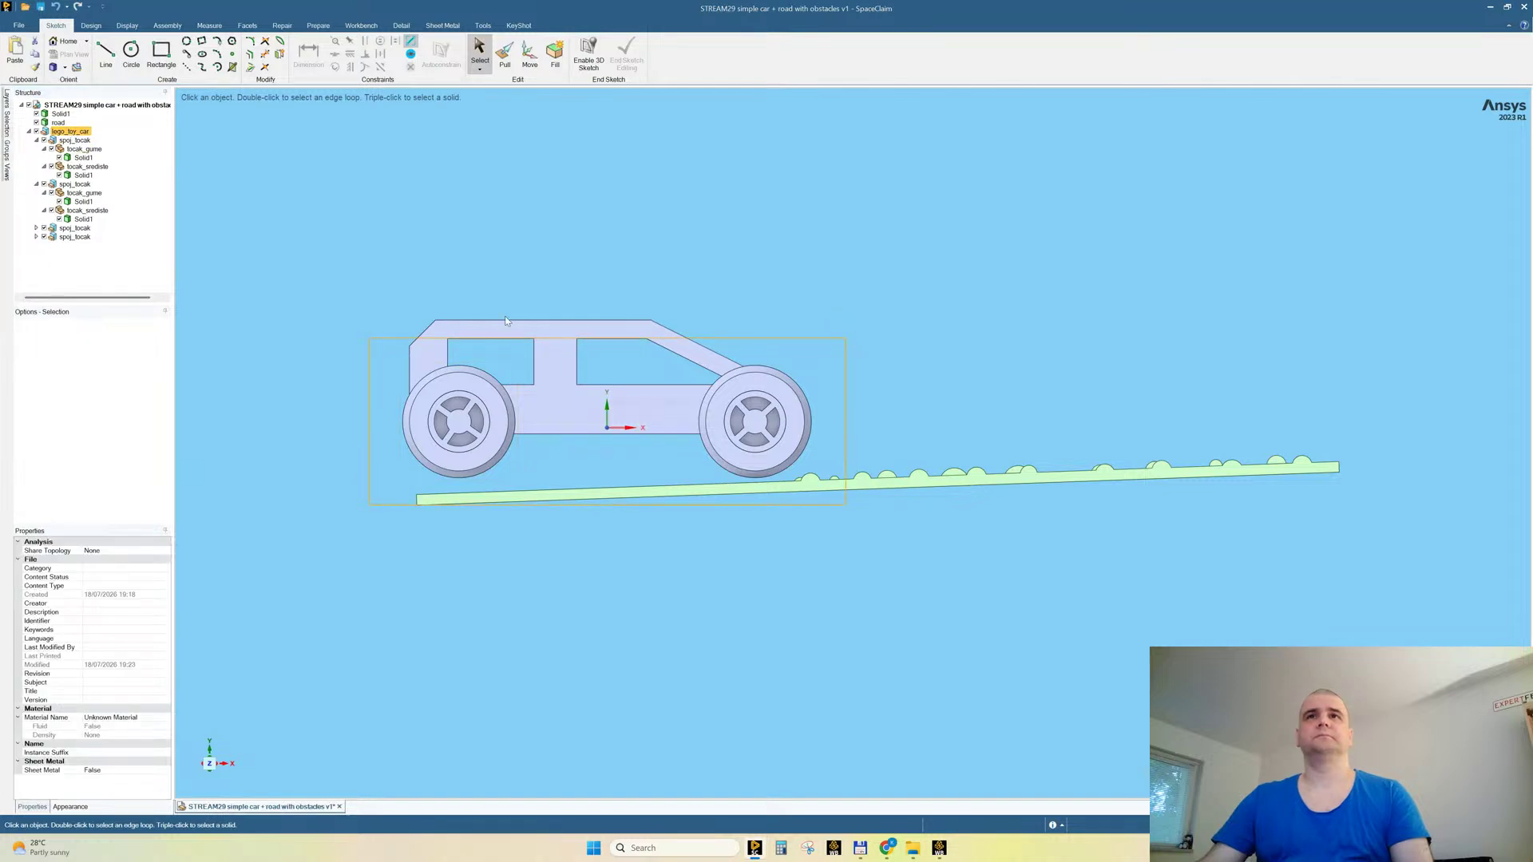
{"action": "left_click", "coordinate": [529, 52]}
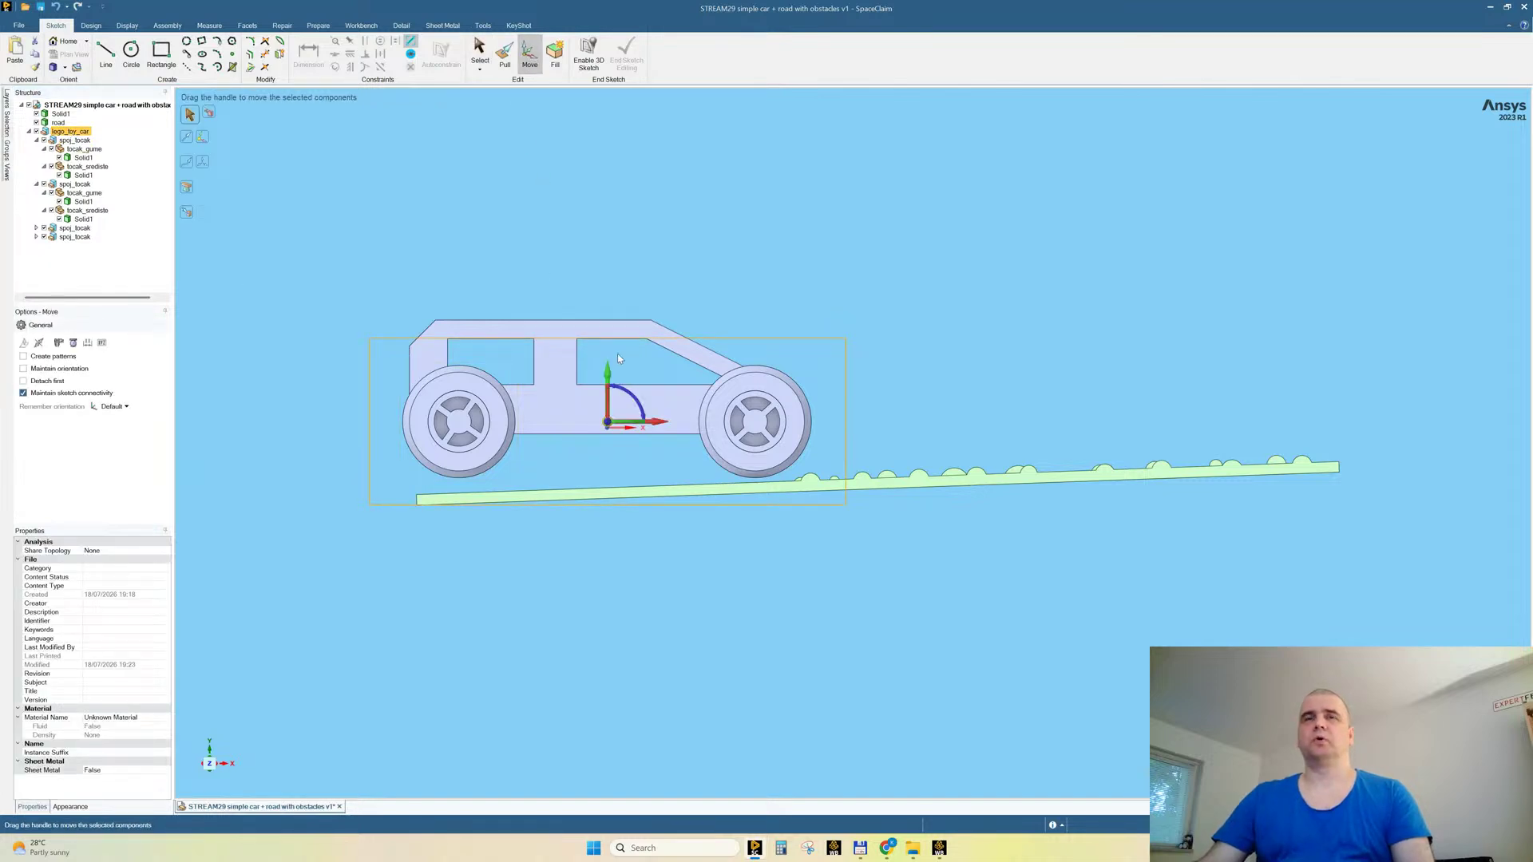
{"action": "left_click_drag", "start_coordinate": [607, 375], "coordinate": [602, 379]}
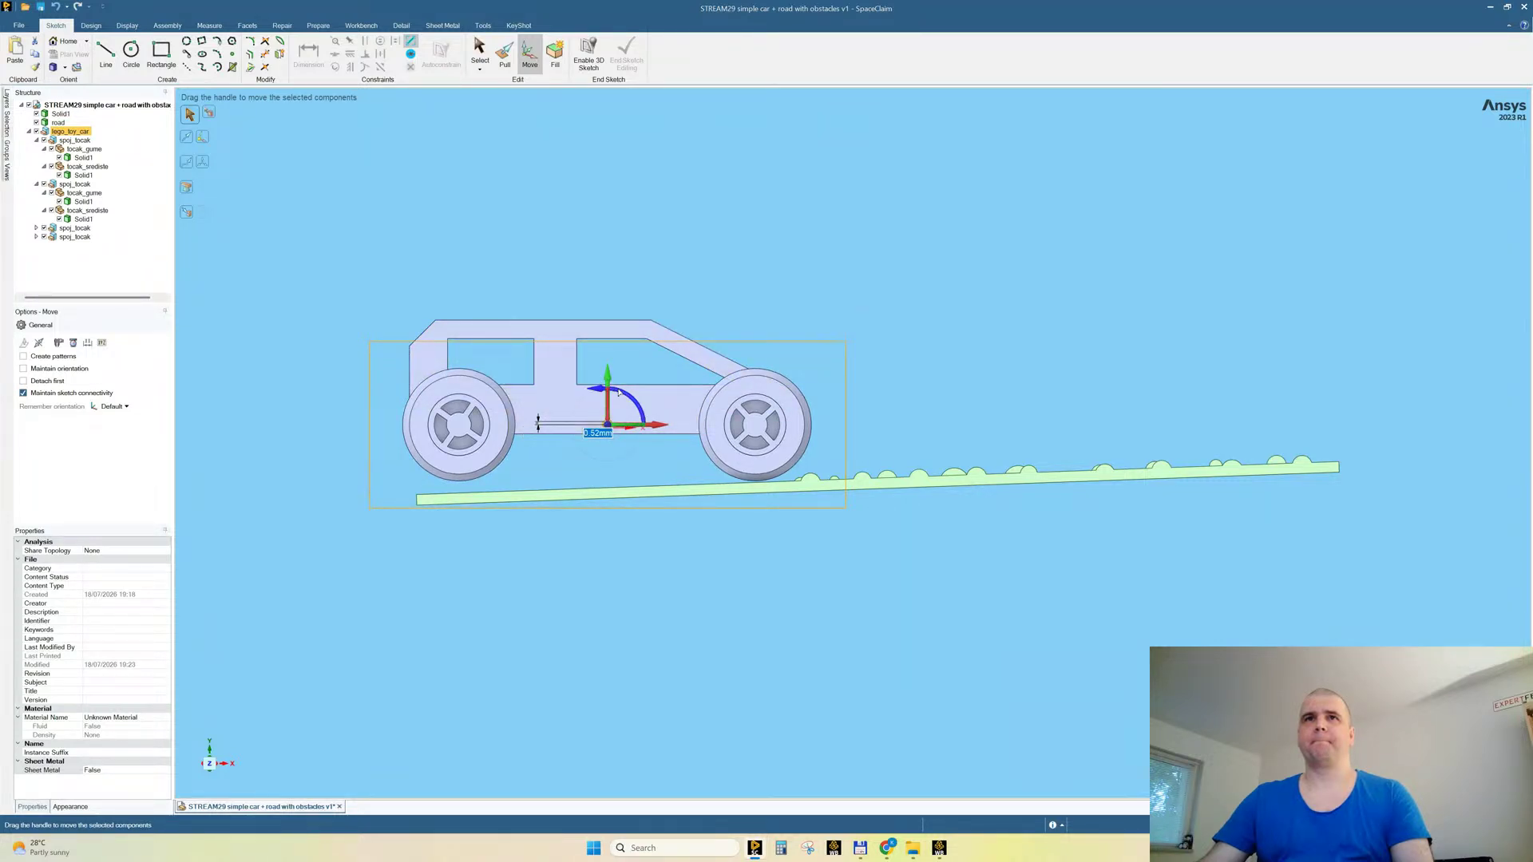
{"action": "left_click_drag", "start_coordinate": [619, 392], "coordinate": [606, 385]}
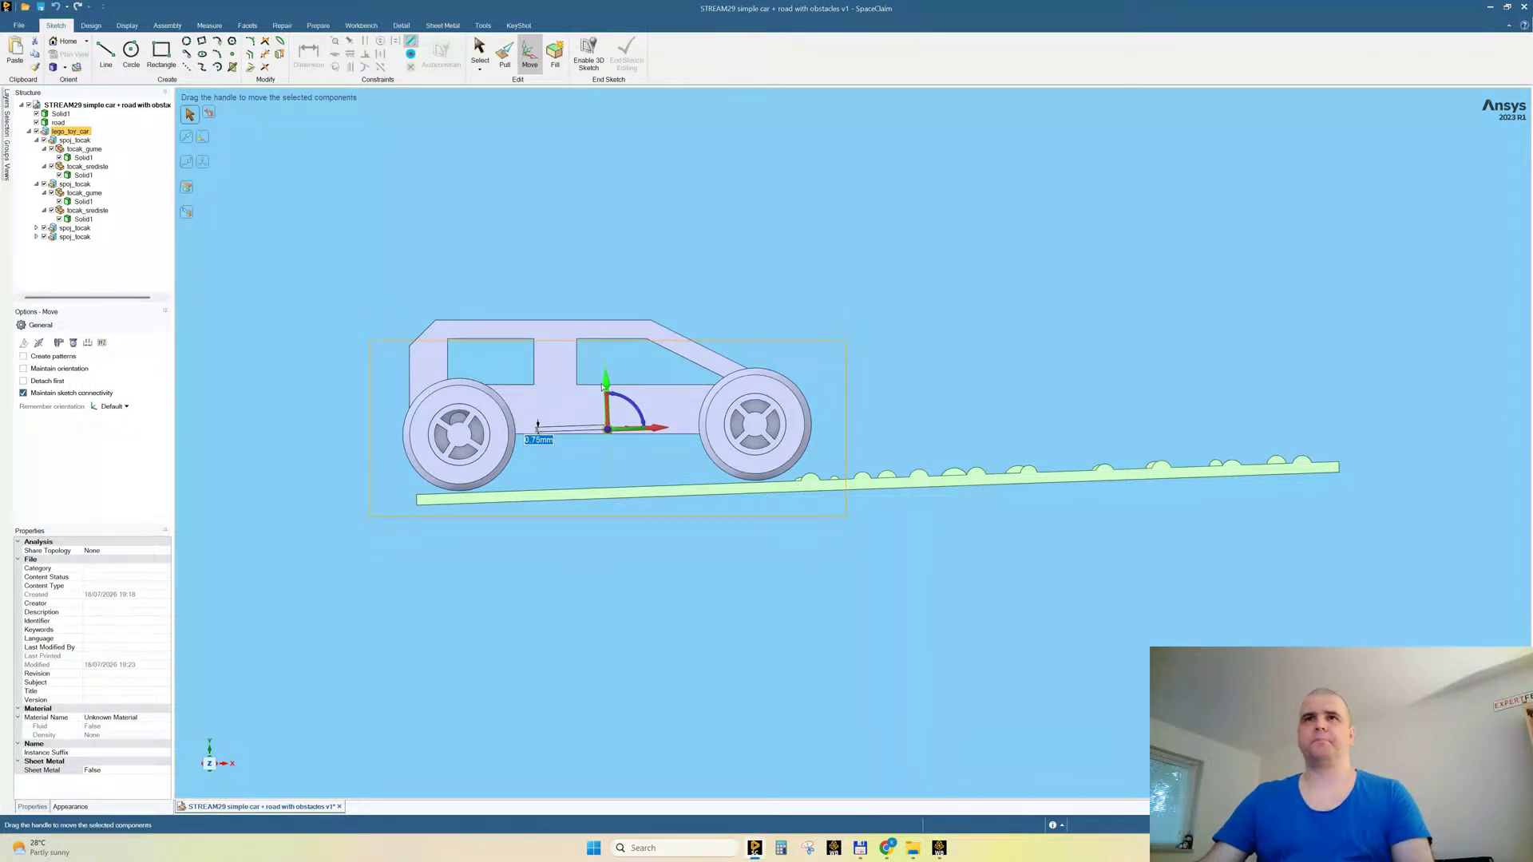
{"action": "left_click_drag", "start_coordinate": [603, 386], "coordinate": [602, 389]}
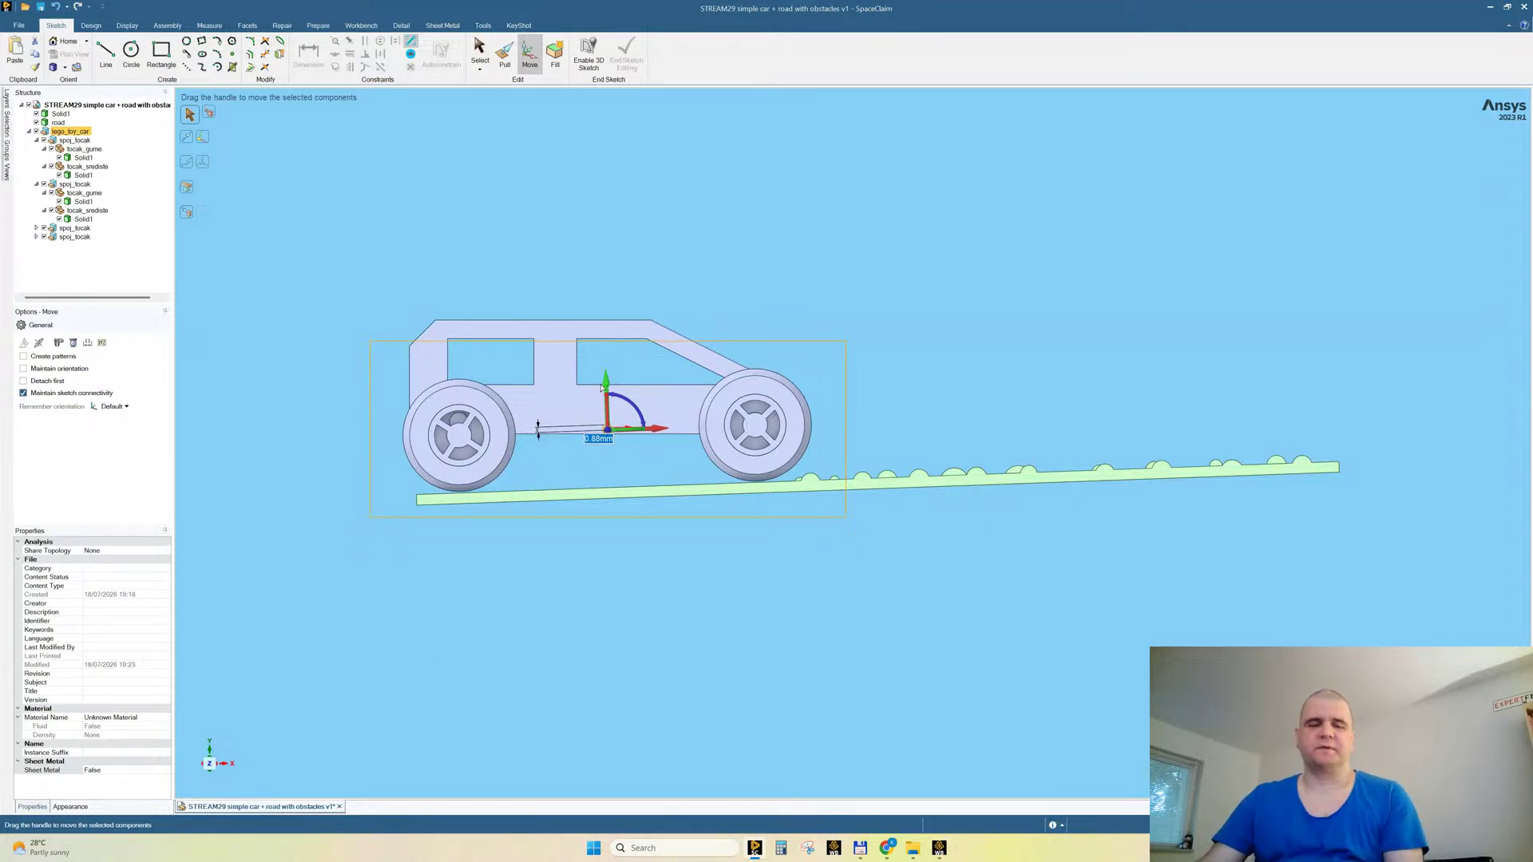
Step: Undo the wheel component moves and the road rotation
{"action": "key", "text": "ctrl+z"}
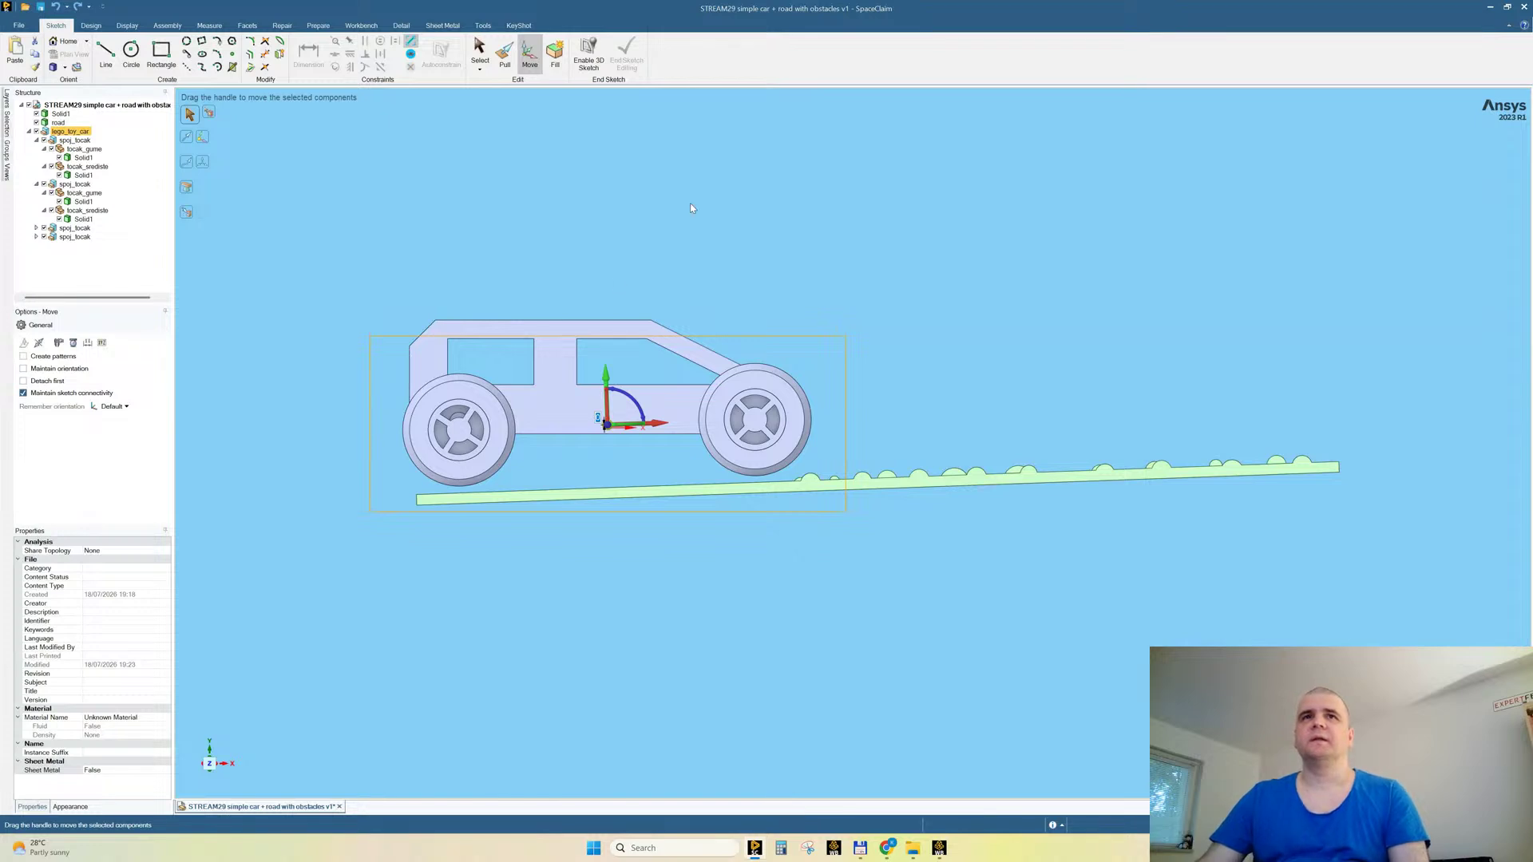
{"action": "key", "text": "ctrl+z"}
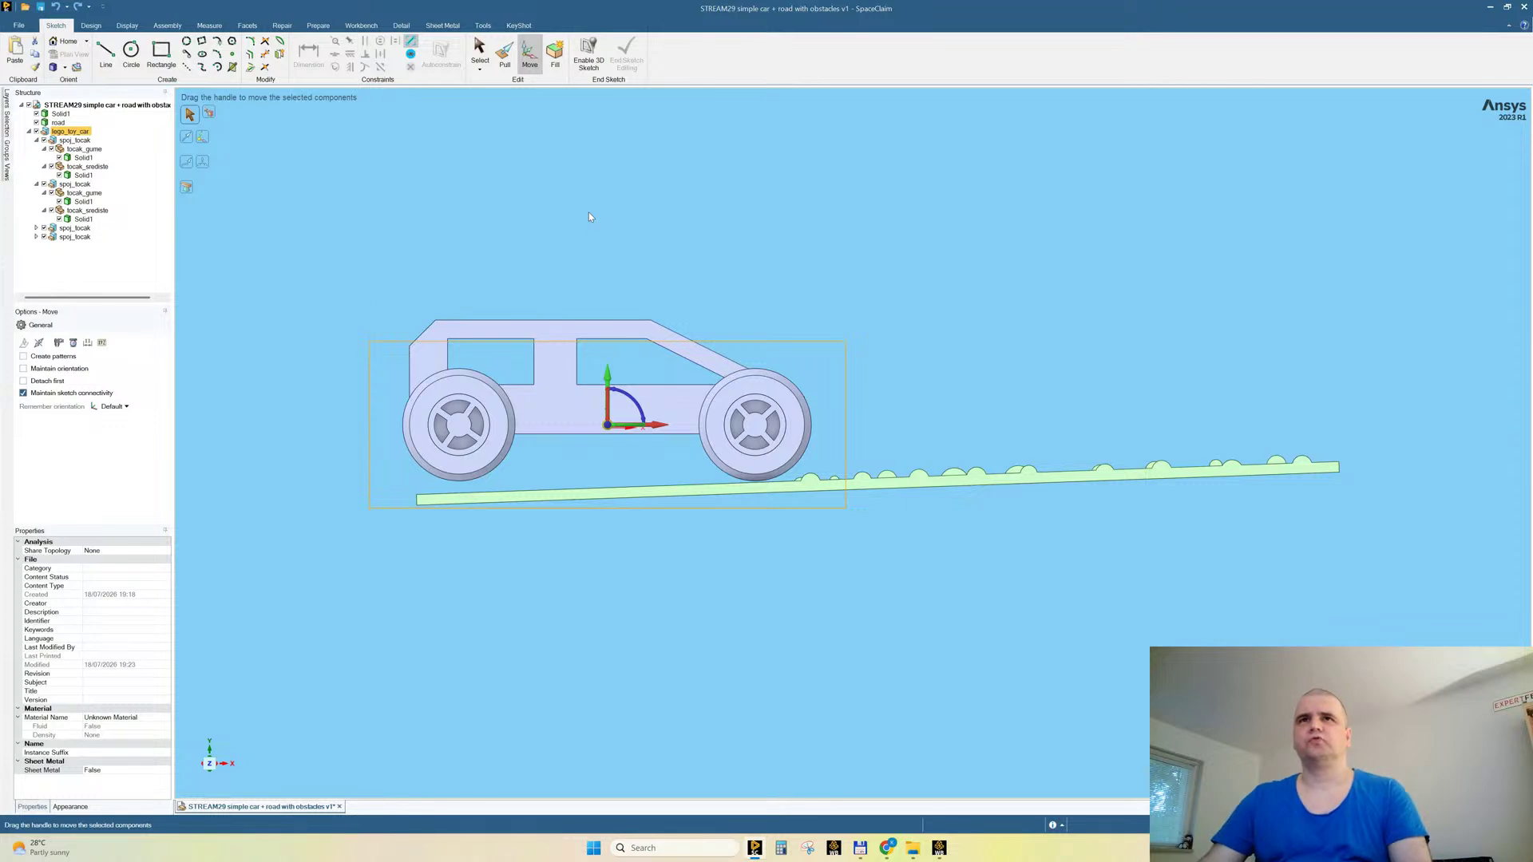
{"action": "left_click", "coordinate": [590, 168]}
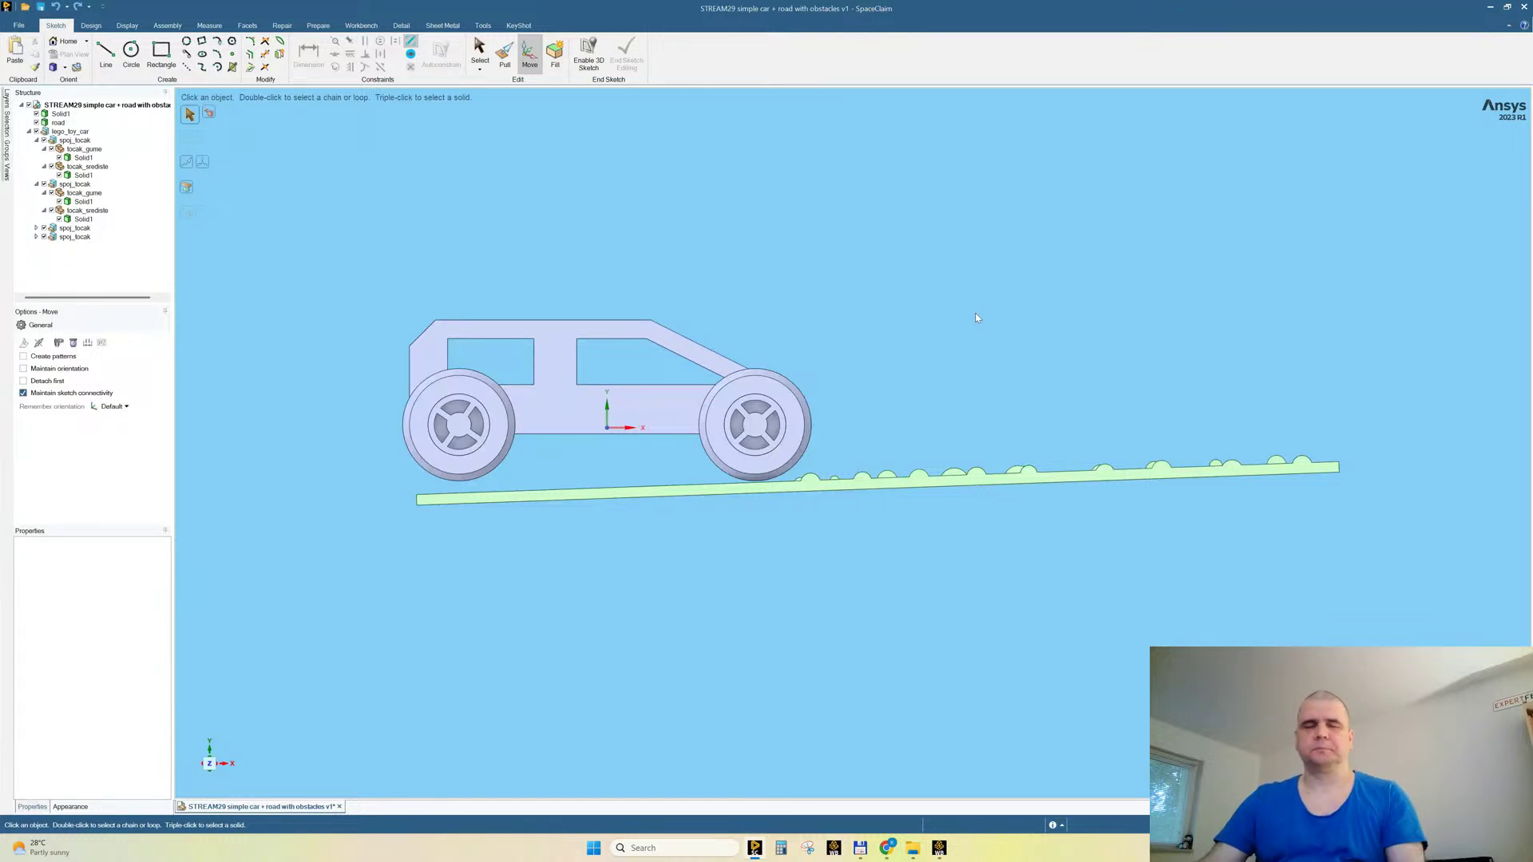
{"action": "key", "text": "ctrl+z"}
{"action": "key", "text": "ctrl+z"}
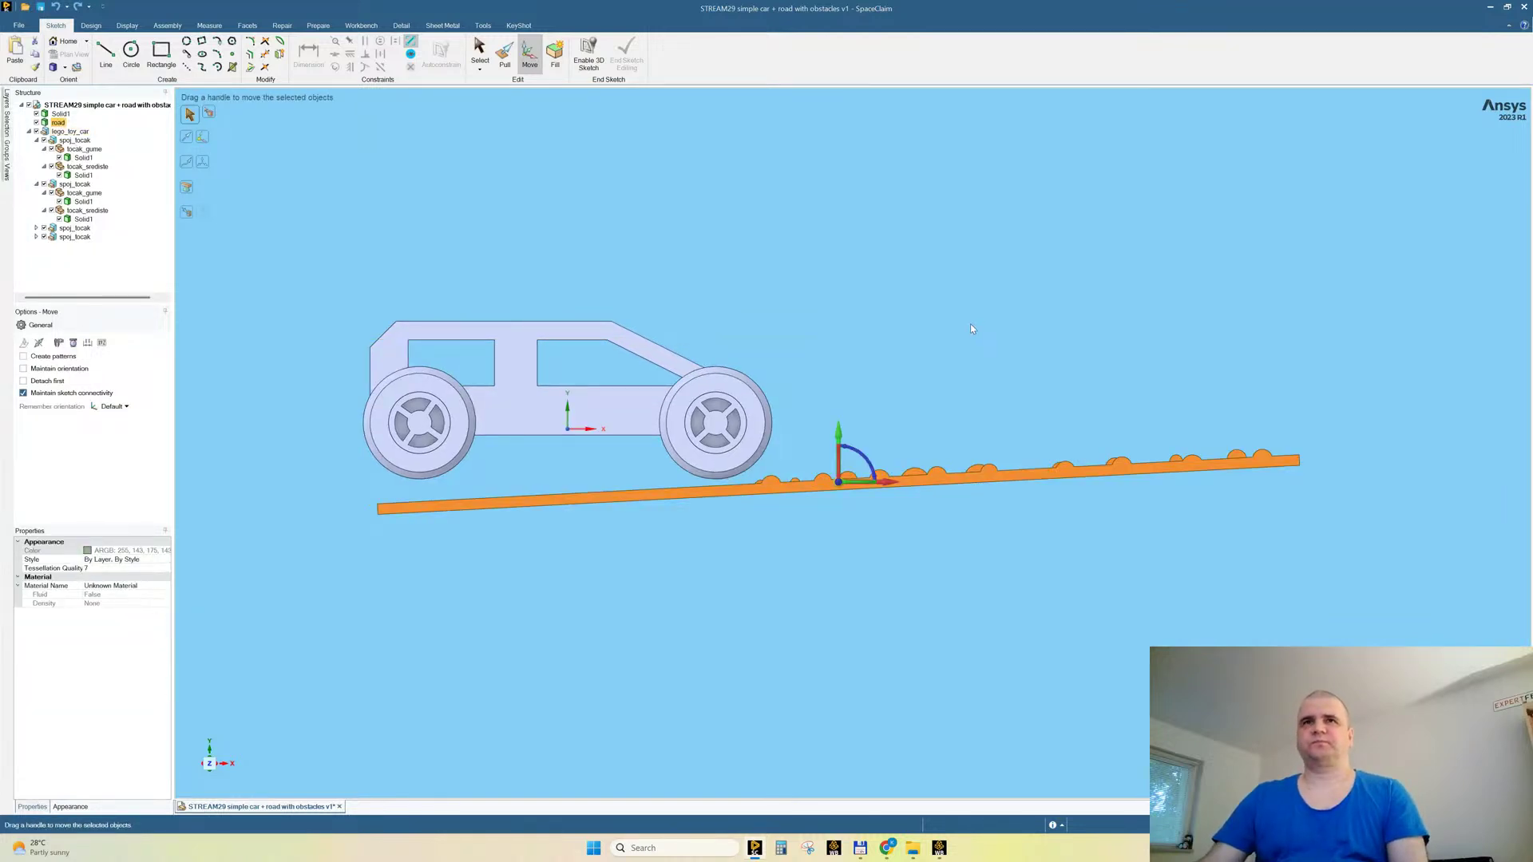
{"action": "key", "text": "ctrl+z"}
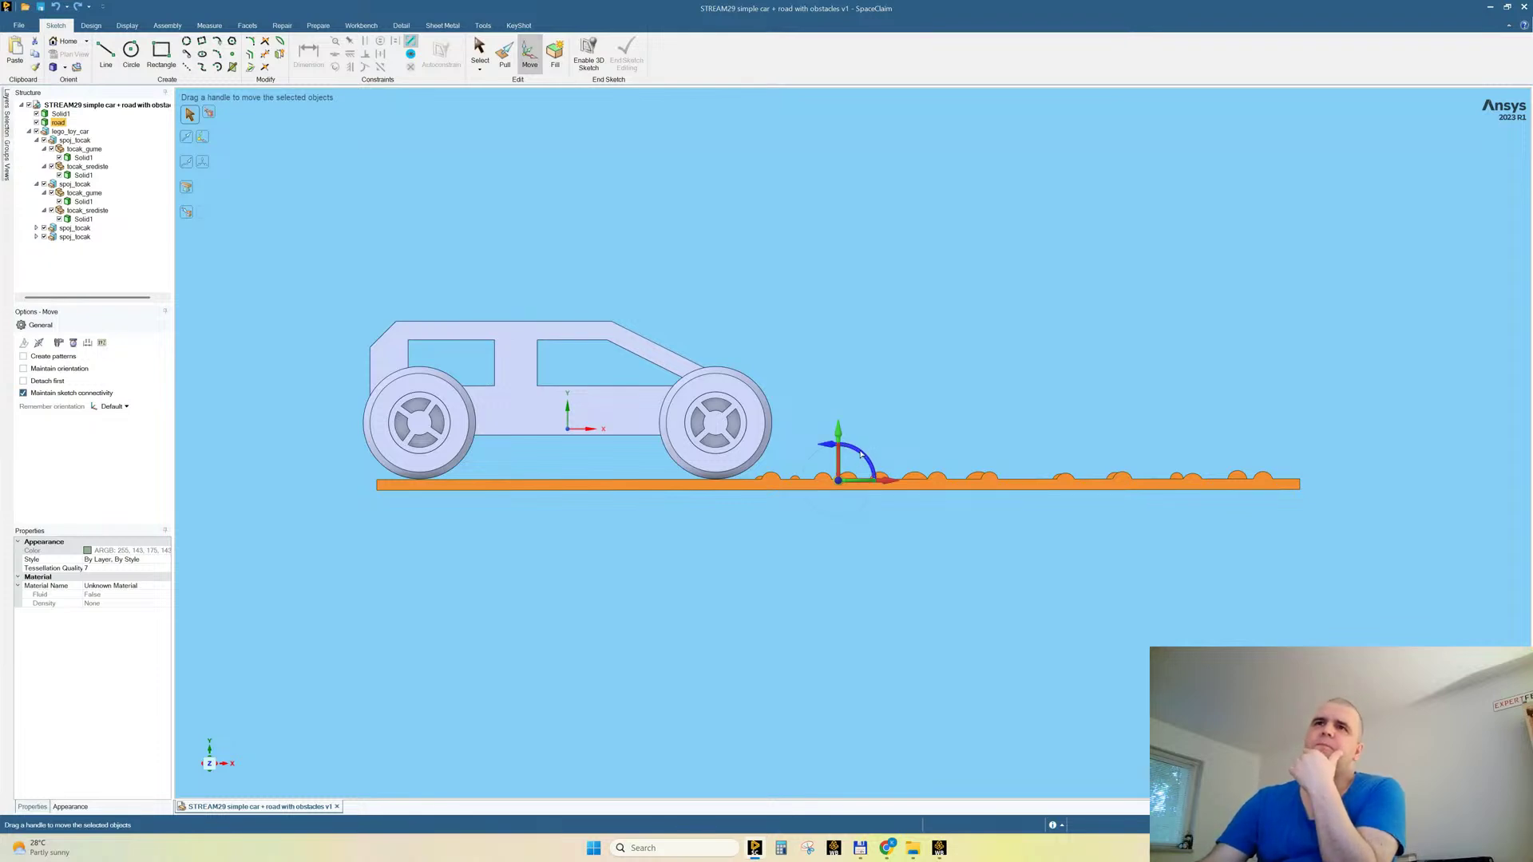
Step: Rotate the road solid by about 3° with the Move tool so it rises ahead of the car
{"action": "left_click_drag", "start_coordinate": [861, 455], "coordinate": [860, 454]}
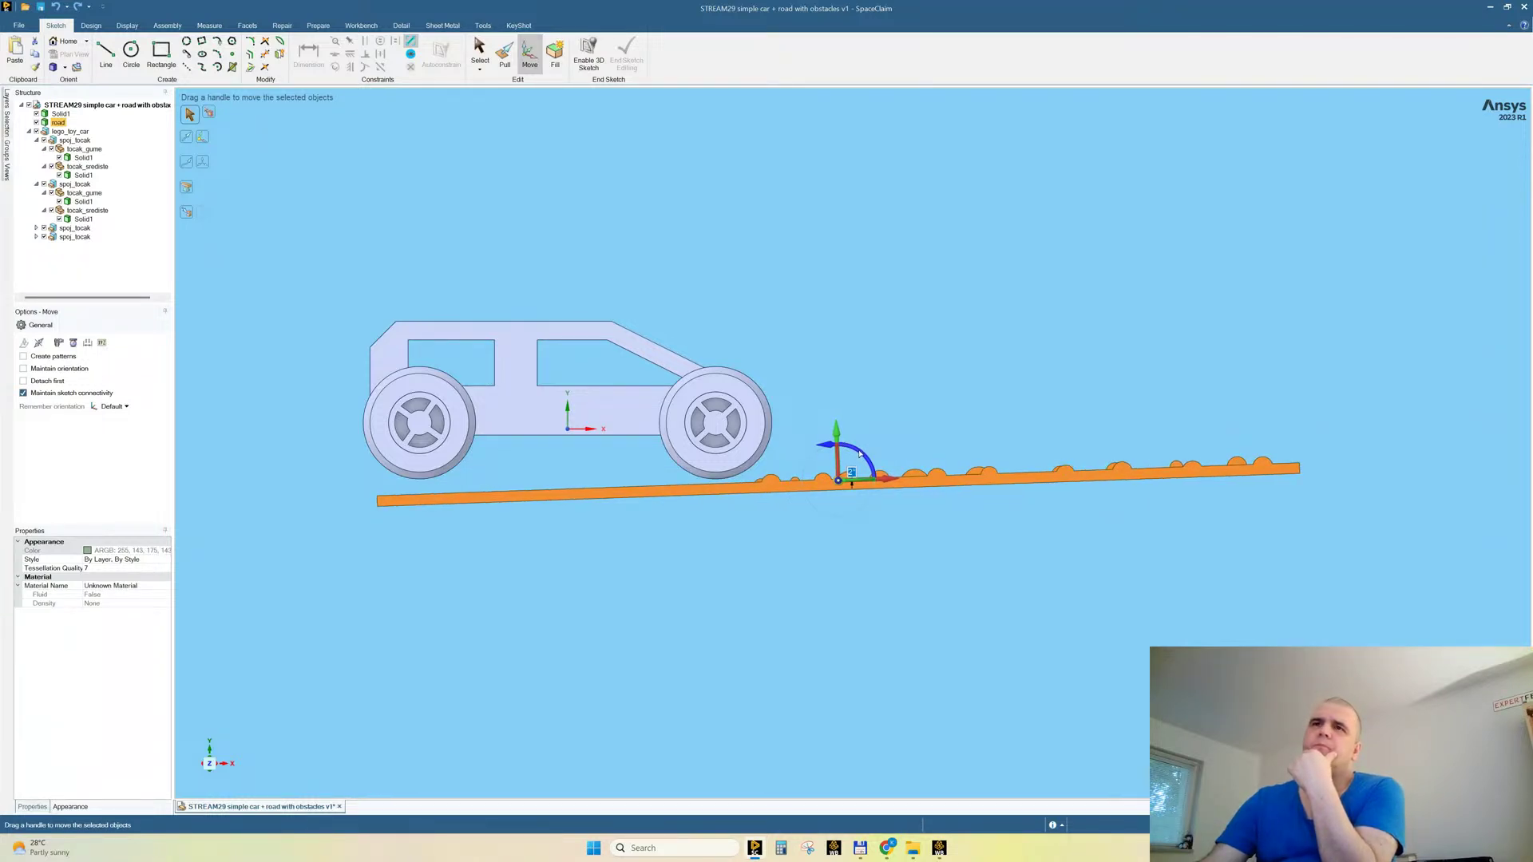
{"action": "left_click_drag", "start_coordinate": [859, 454], "coordinate": [859, 453]}
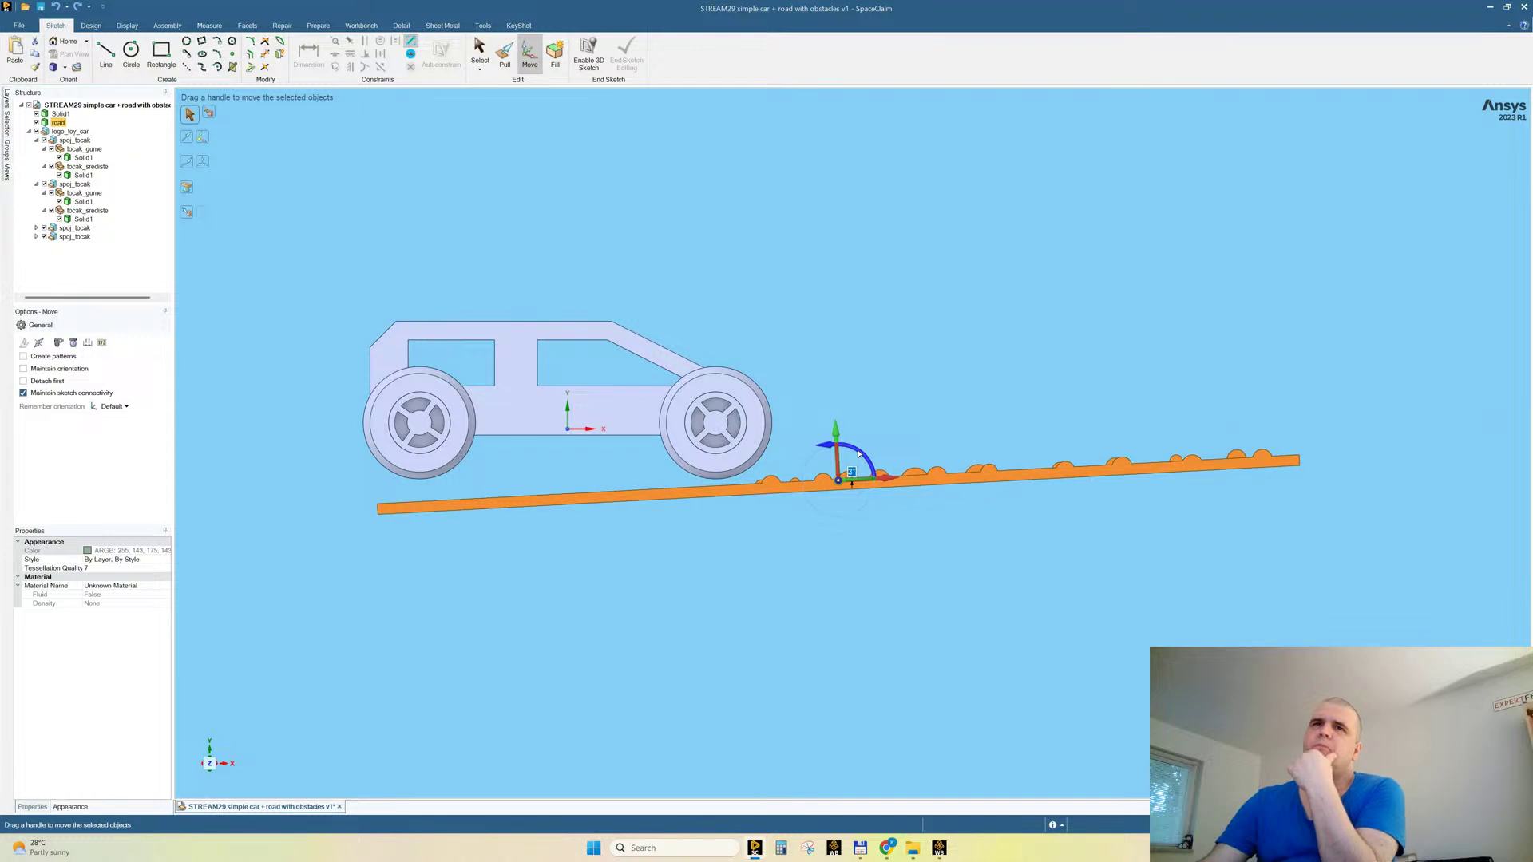
{"action": "left_click", "coordinate": [938, 297]}
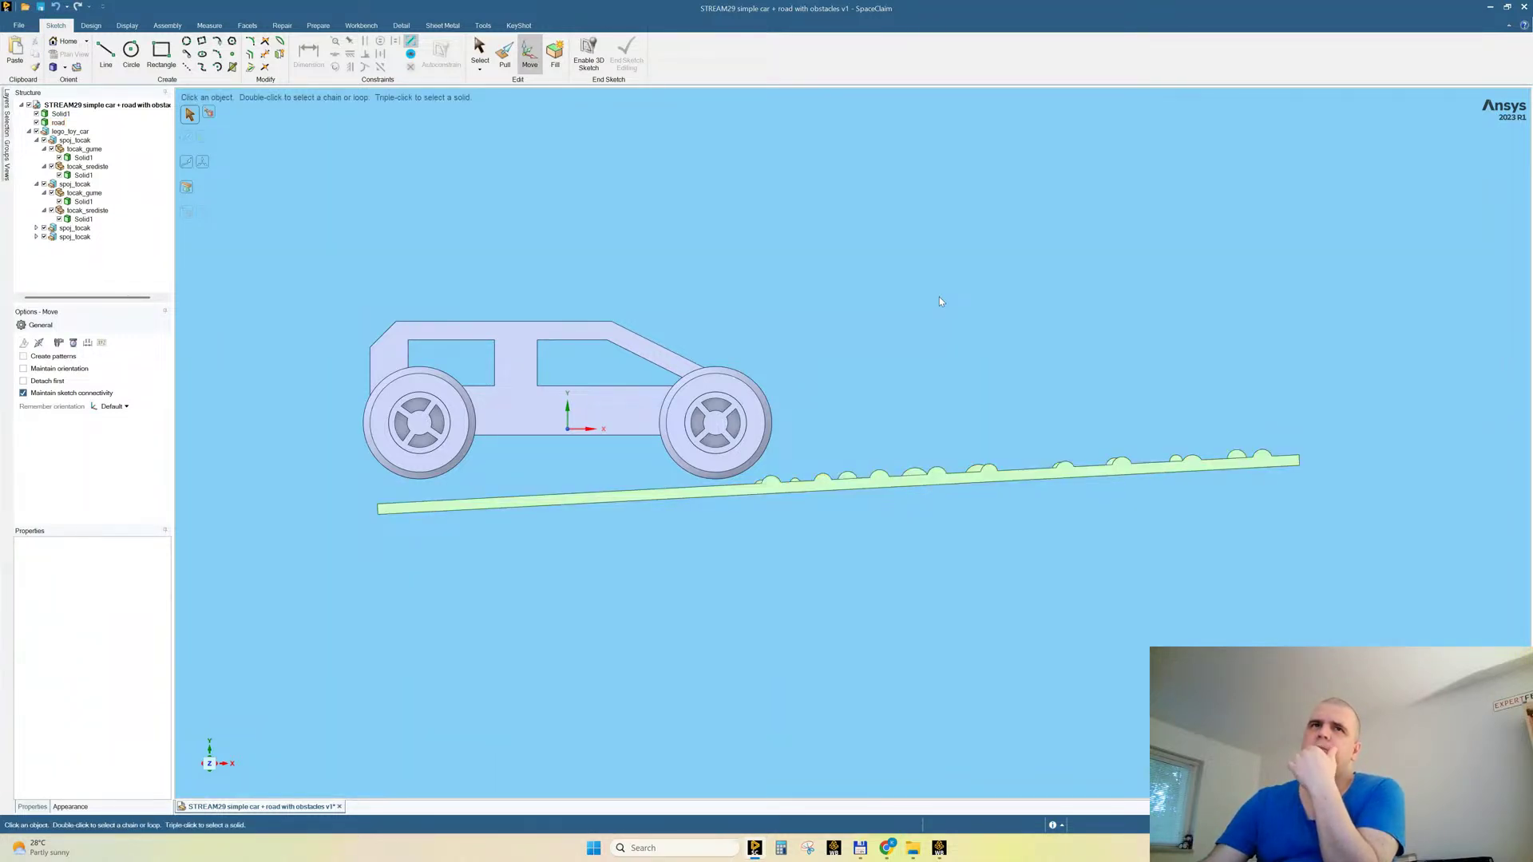
Step: Lower the lego_toy_car wheel component until the front wheels meet the sloped road, and save the design
{"action": "left_click", "coordinate": [583, 349]}
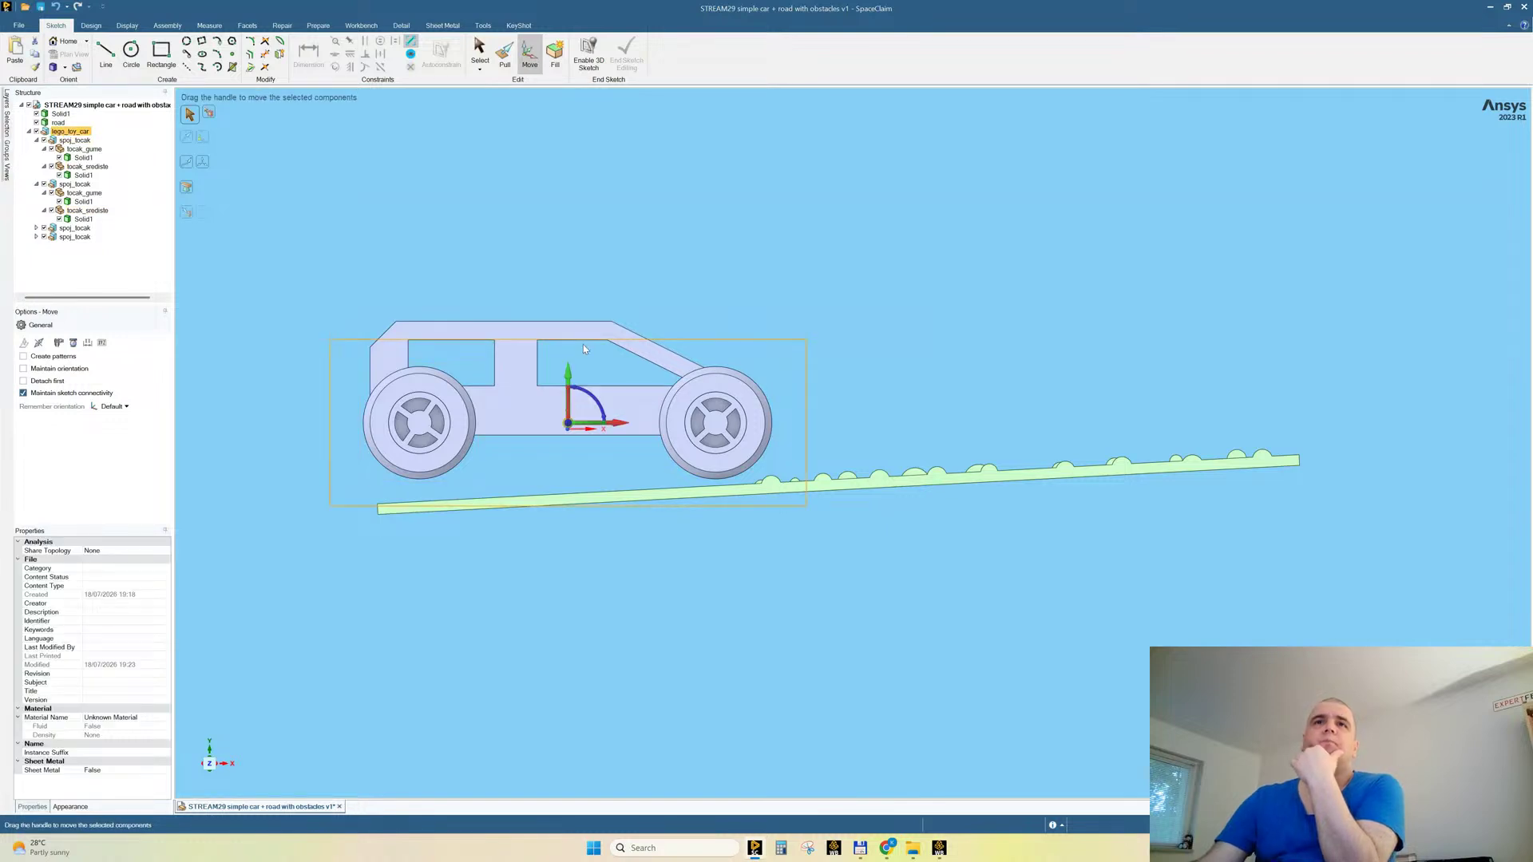
{"action": "left_click_drag", "start_coordinate": [565, 376], "coordinate": [558, 382]}
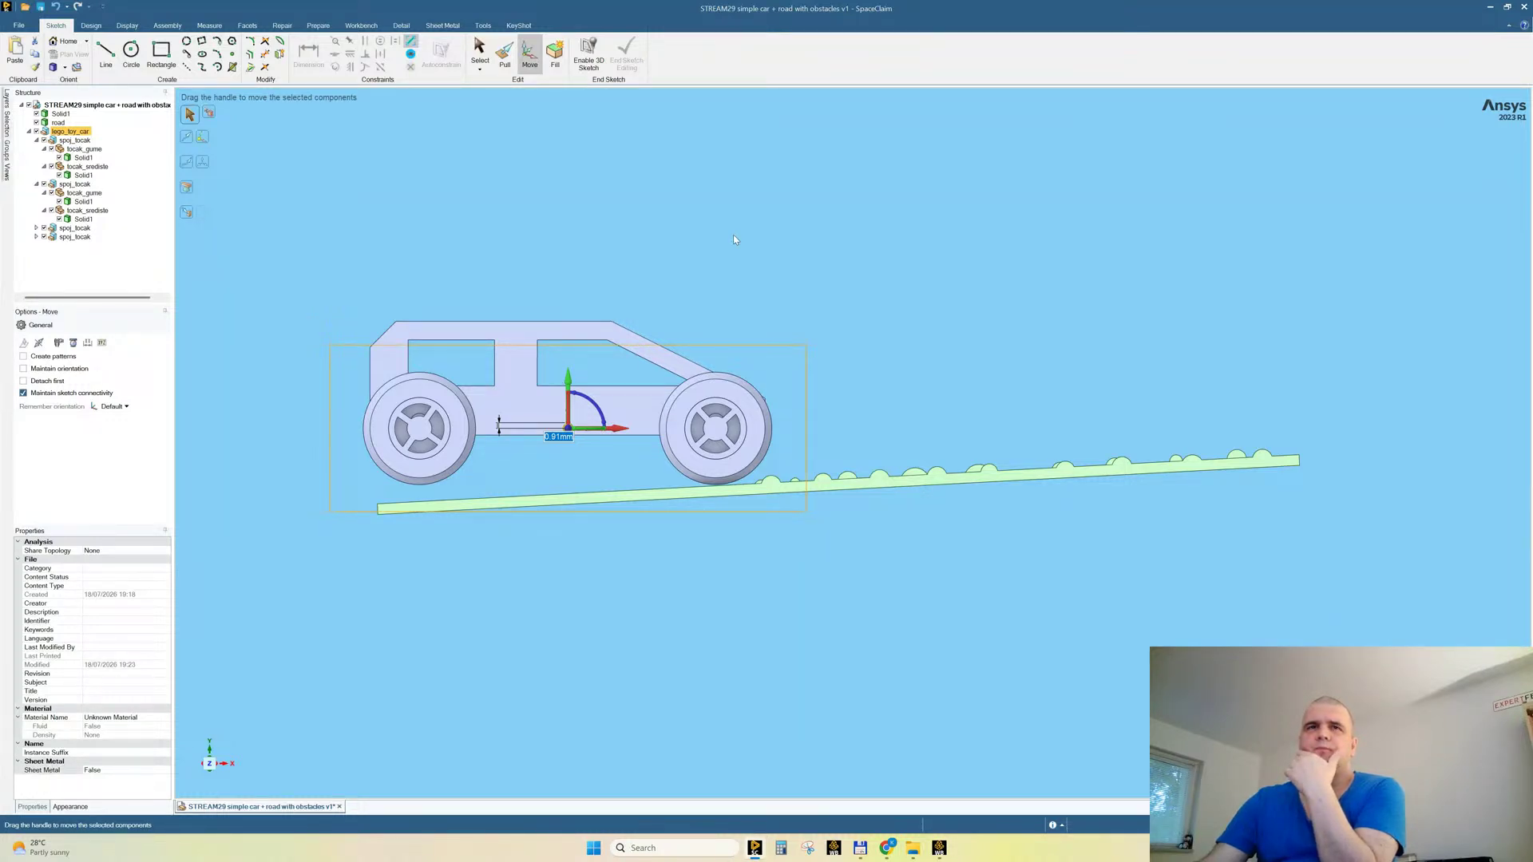
{"action": "left_click", "coordinate": [755, 262]}
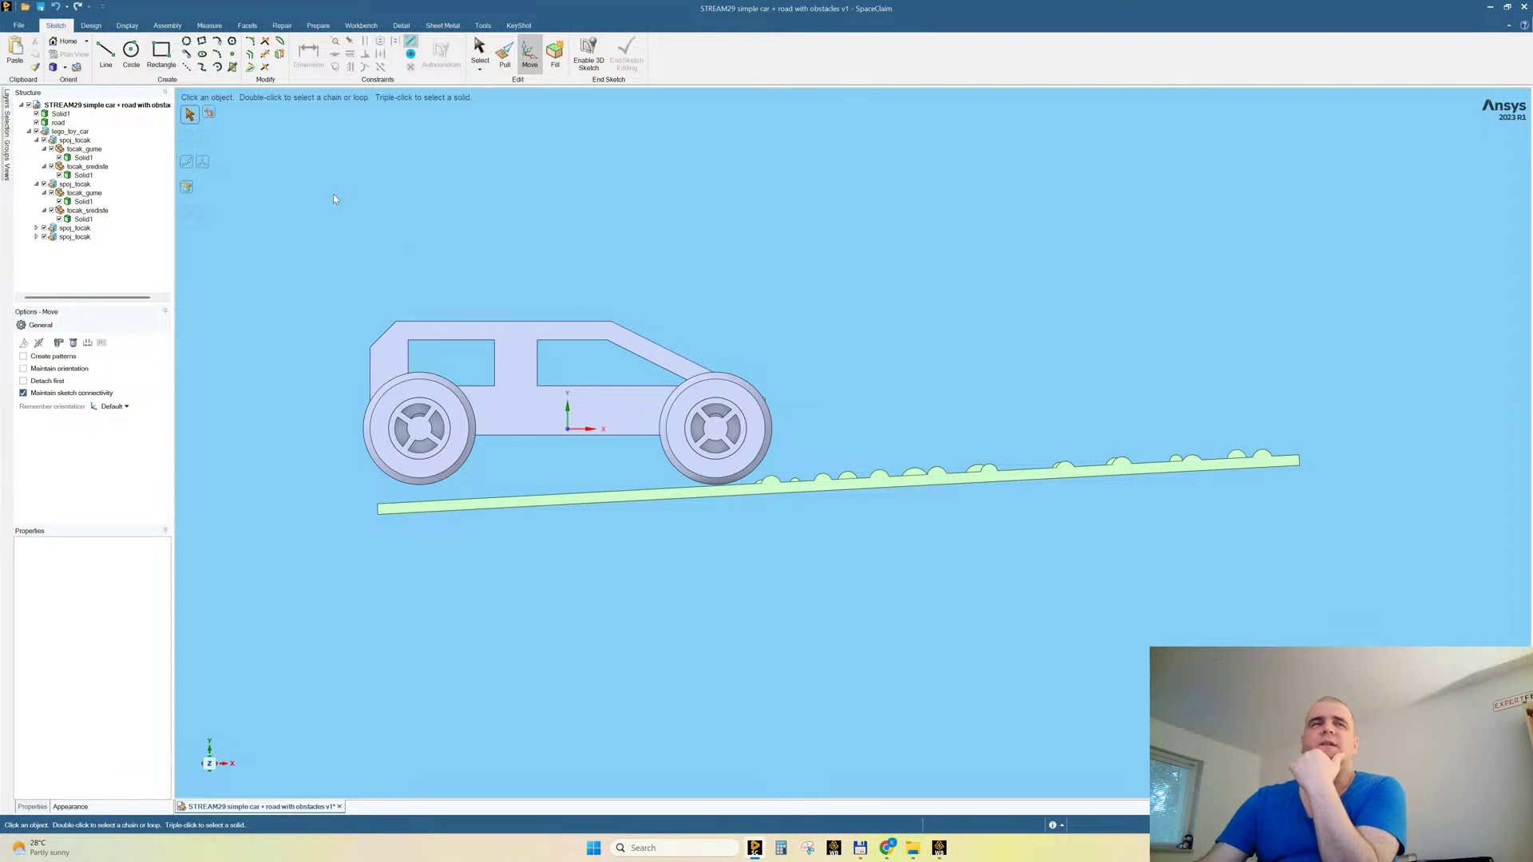
{"action": "left_click", "coordinate": [40, 8]}
Step: Switch to Workbench and add a standalone Explicit Dynamics system to the empty project schematic
{"action": "left_click", "coordinate": [940, 850]}
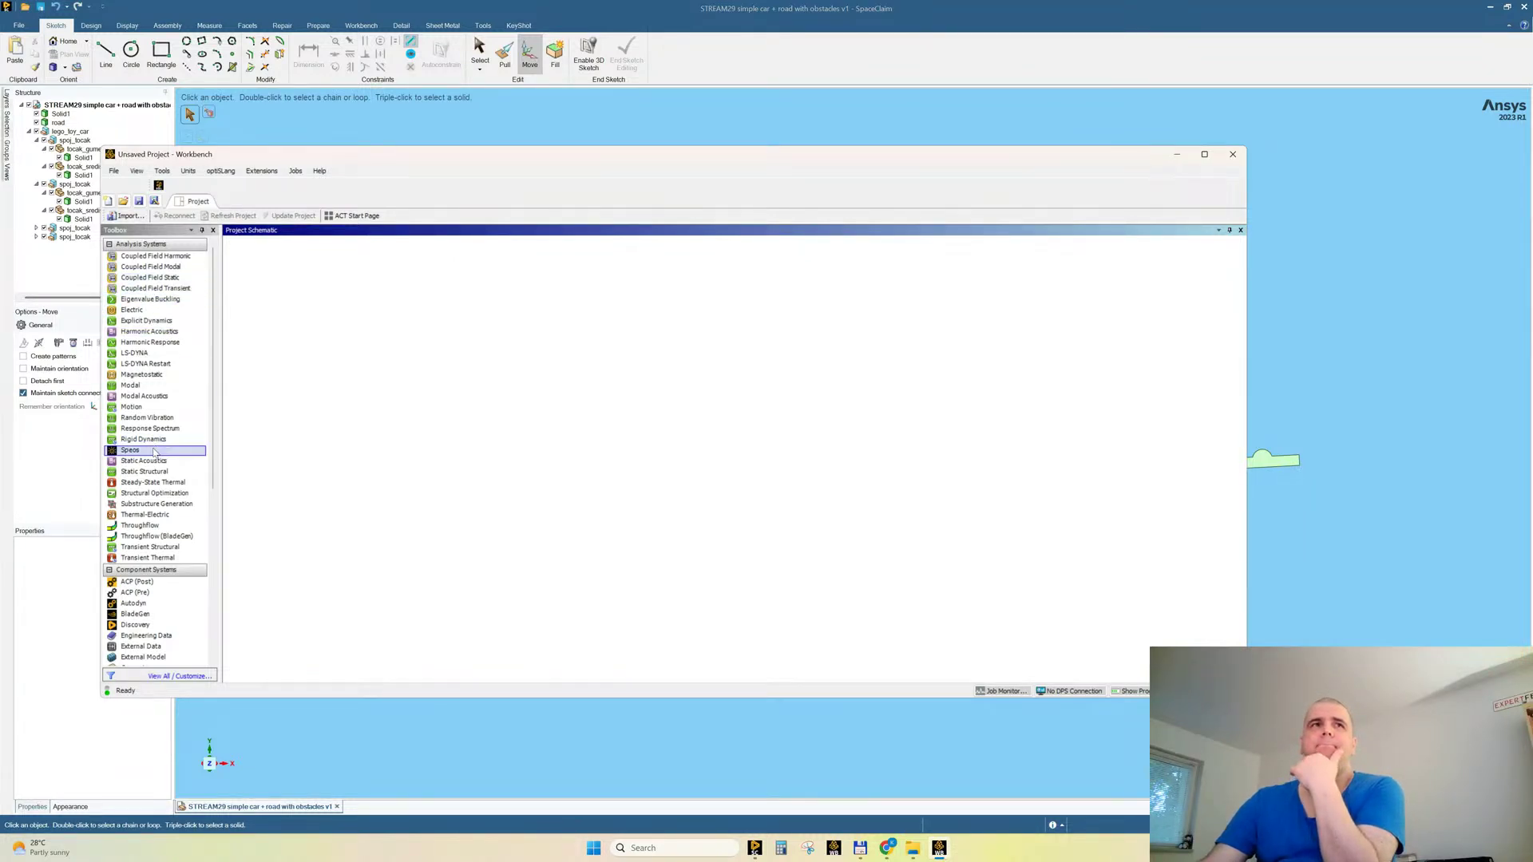
{"action": "left_click_drag", "start_coordinate": [148, 323], "coordinate": [284, 282]}
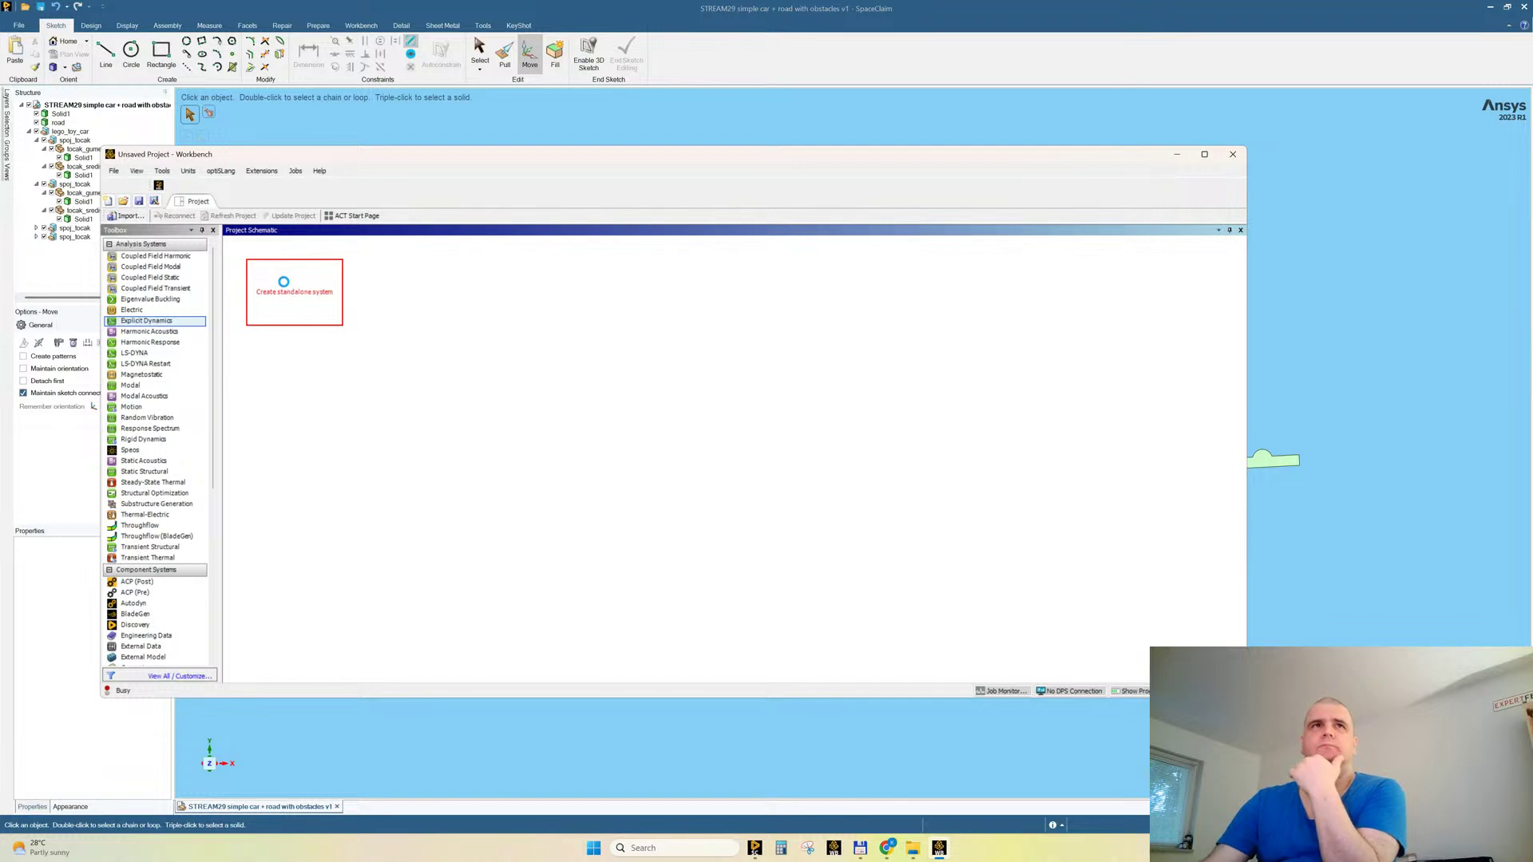
Step: Open the Explicit Dynamics system's Engineering Data, duplicate Structural Steel and rename the copy as Rubber
{"action": "left_click", "coordinate": [570, 362]}
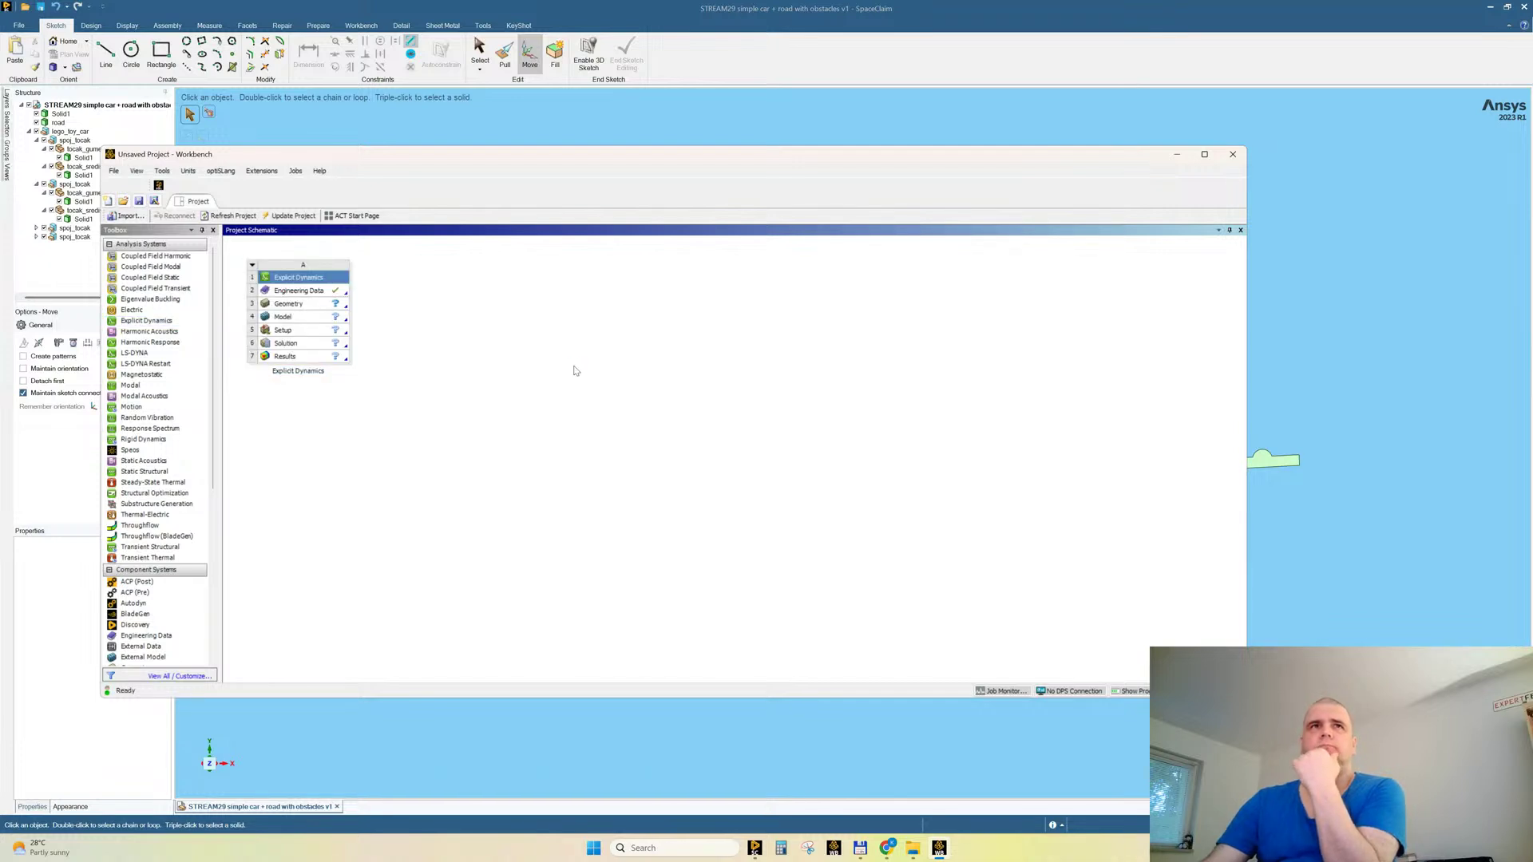
{"action": "double_click", "coordinate": [300, 291]}
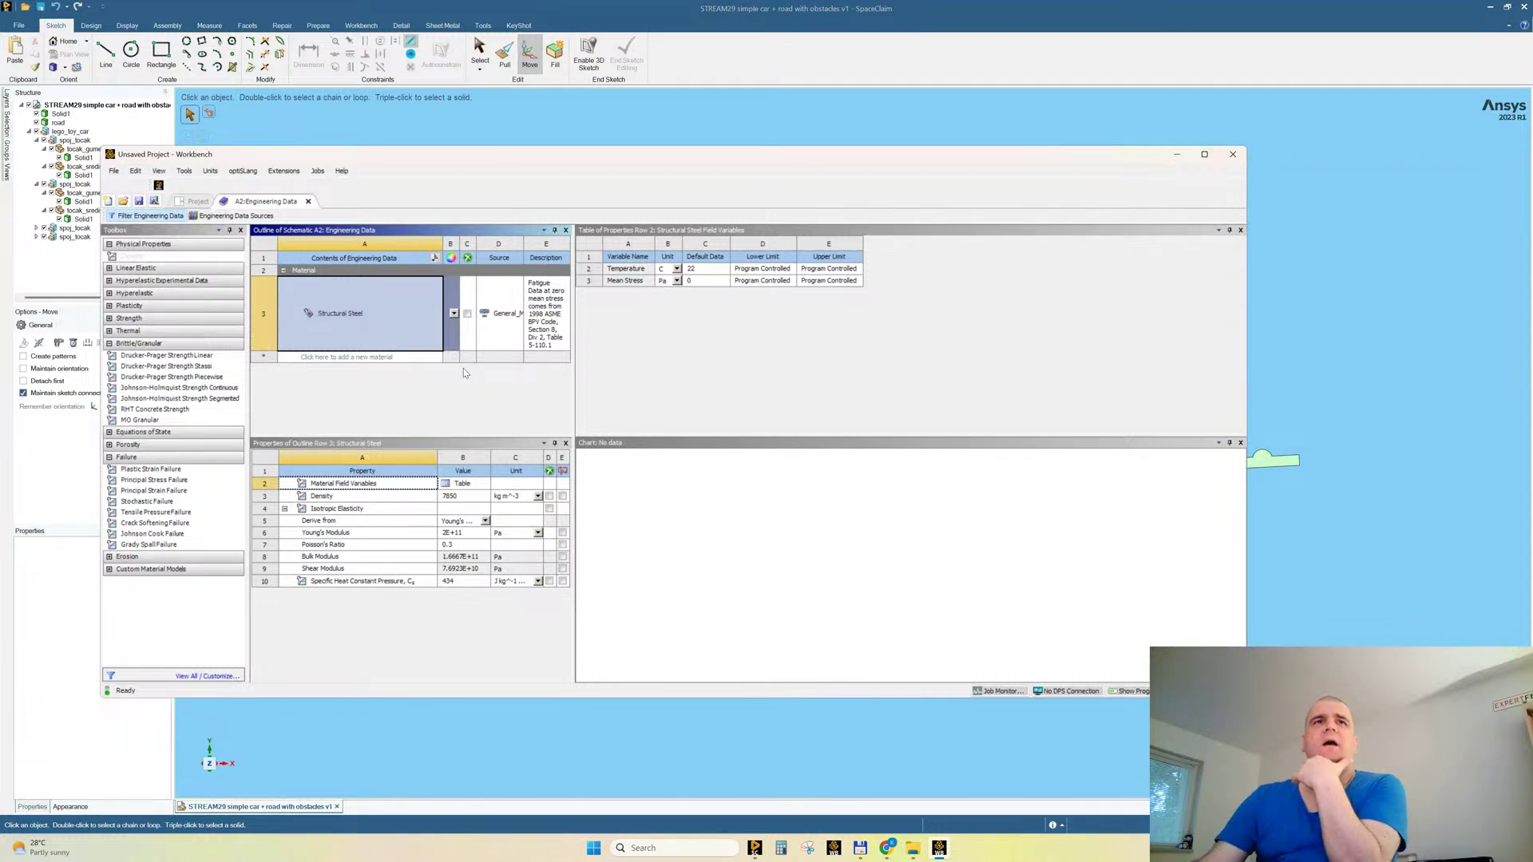
{"action": "right_click", "coordinate": [345, 310]}
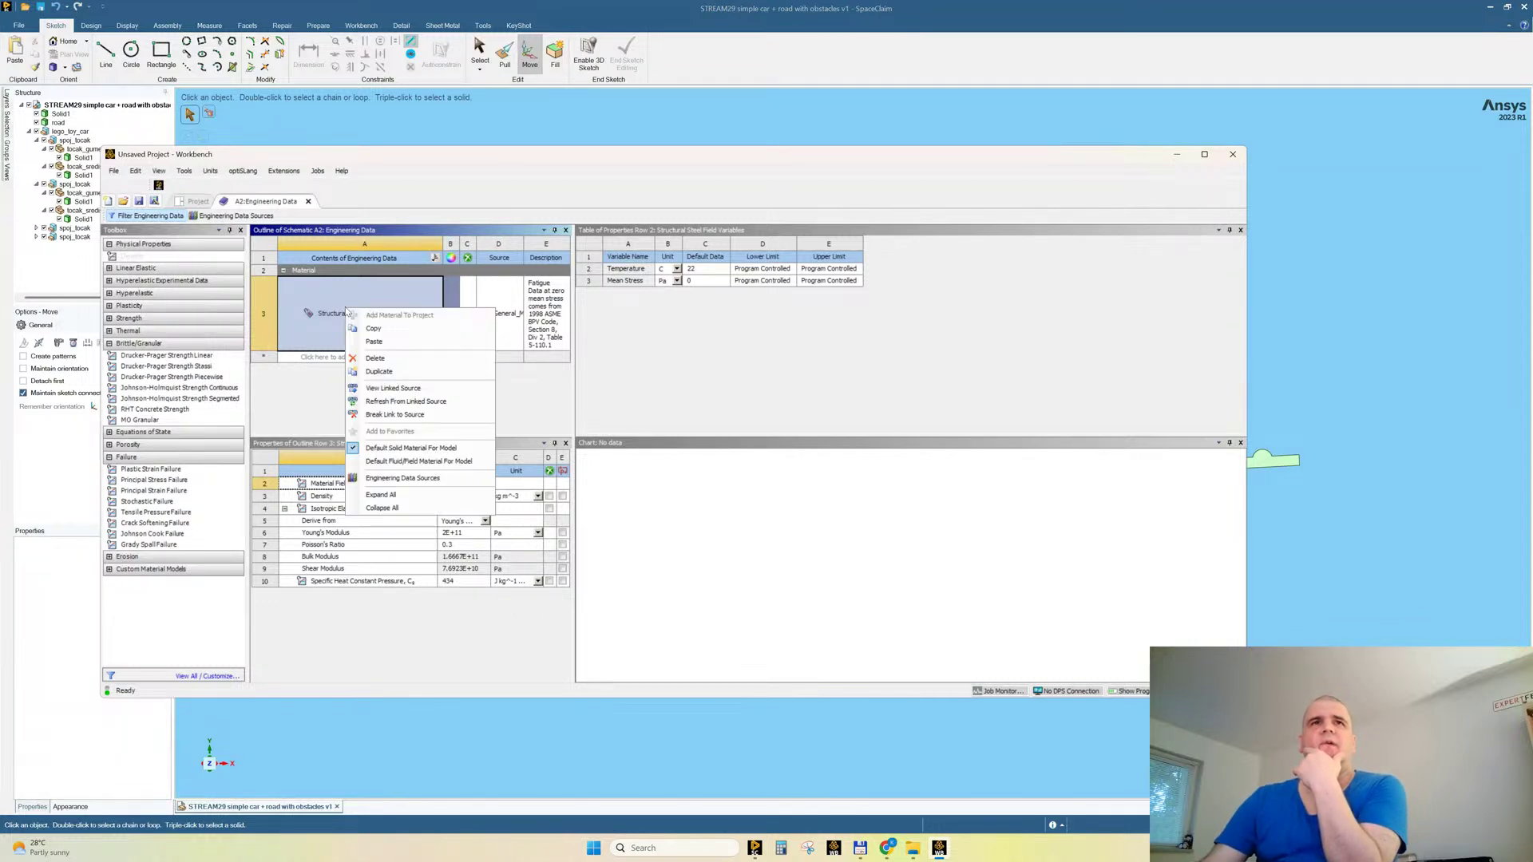
{"action": "left_click", "coordinate": [394, 374]}
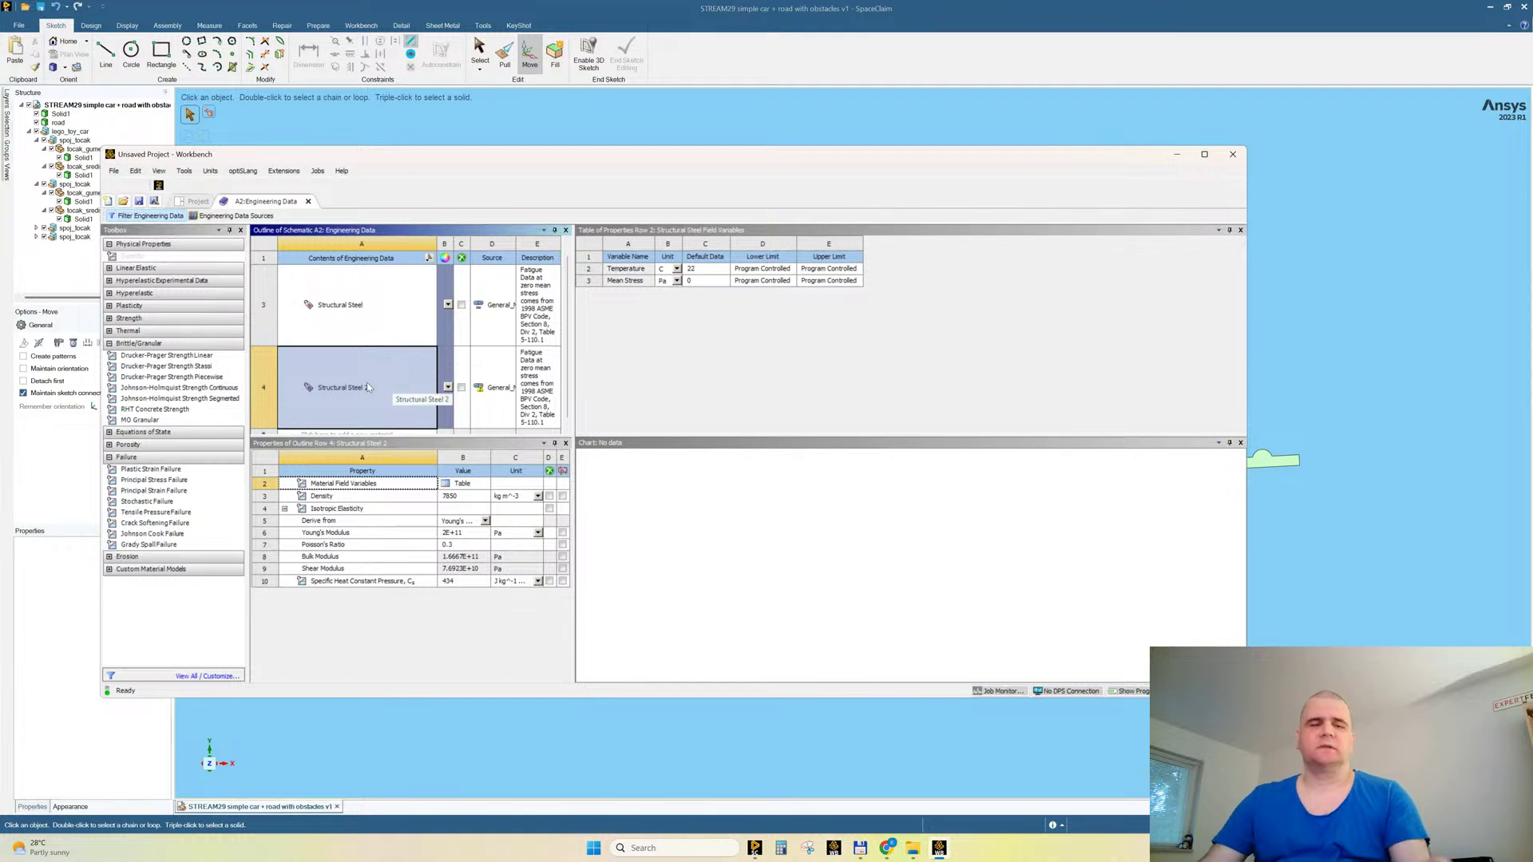
{"action": "left_click", "coordinate": [368, 387]}
{"action": "type", "text": "Rub"}
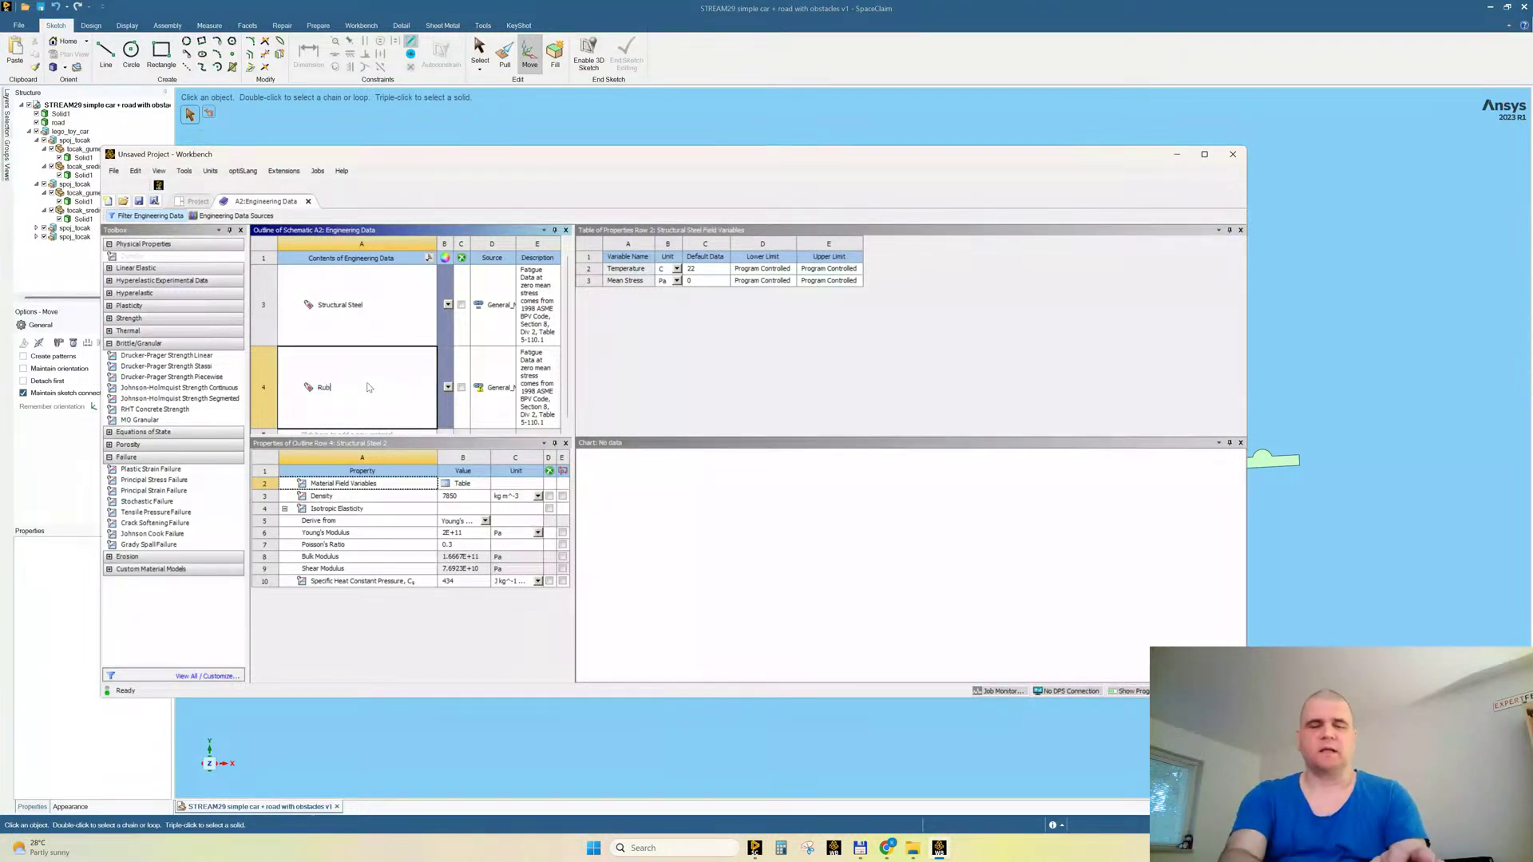
{"action": "type", "text": "ber"}
{"action": "key", "text": "Return"}
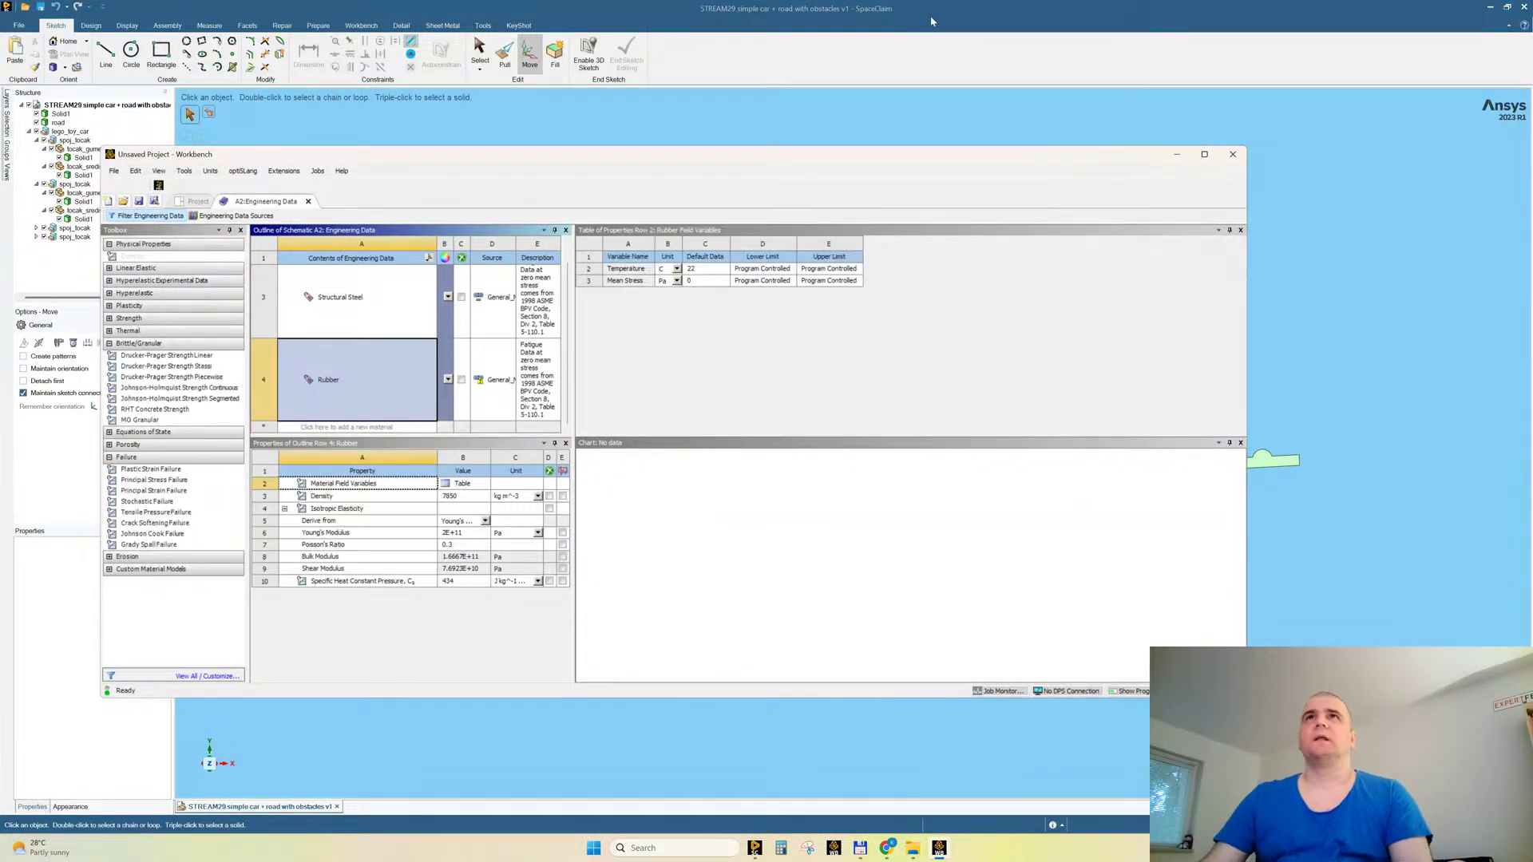
Step: Switch to SpaceClaim and check the length of the car body's rear roof edge
{"action": "left_click", "coordinate": [932, 22]}
{"action": "scroll", "coordinate": [635, 508], "scroll_direction": "down", "scroll_amount": 4}
{"action": "middle_click_drag", "start_coordinate": [642, 437], "coordinate": [749, 434]}
{"action": "scroll", "coordinate": [654, 427], "scroll_direction": "up", "scroll_amount": 3}
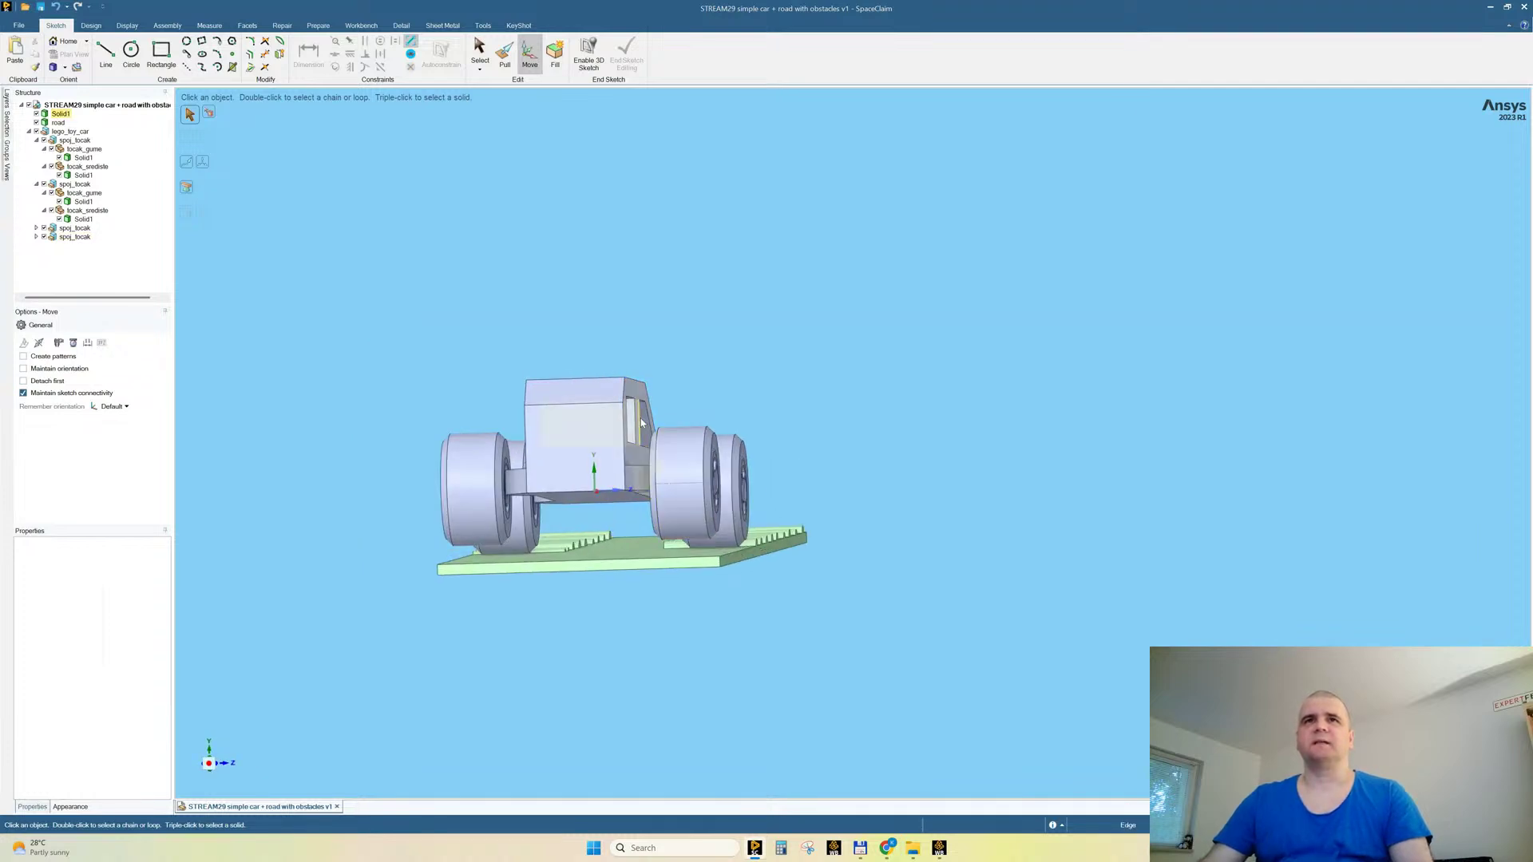
{"action": "left_click", "coordinate": [581, 377]}
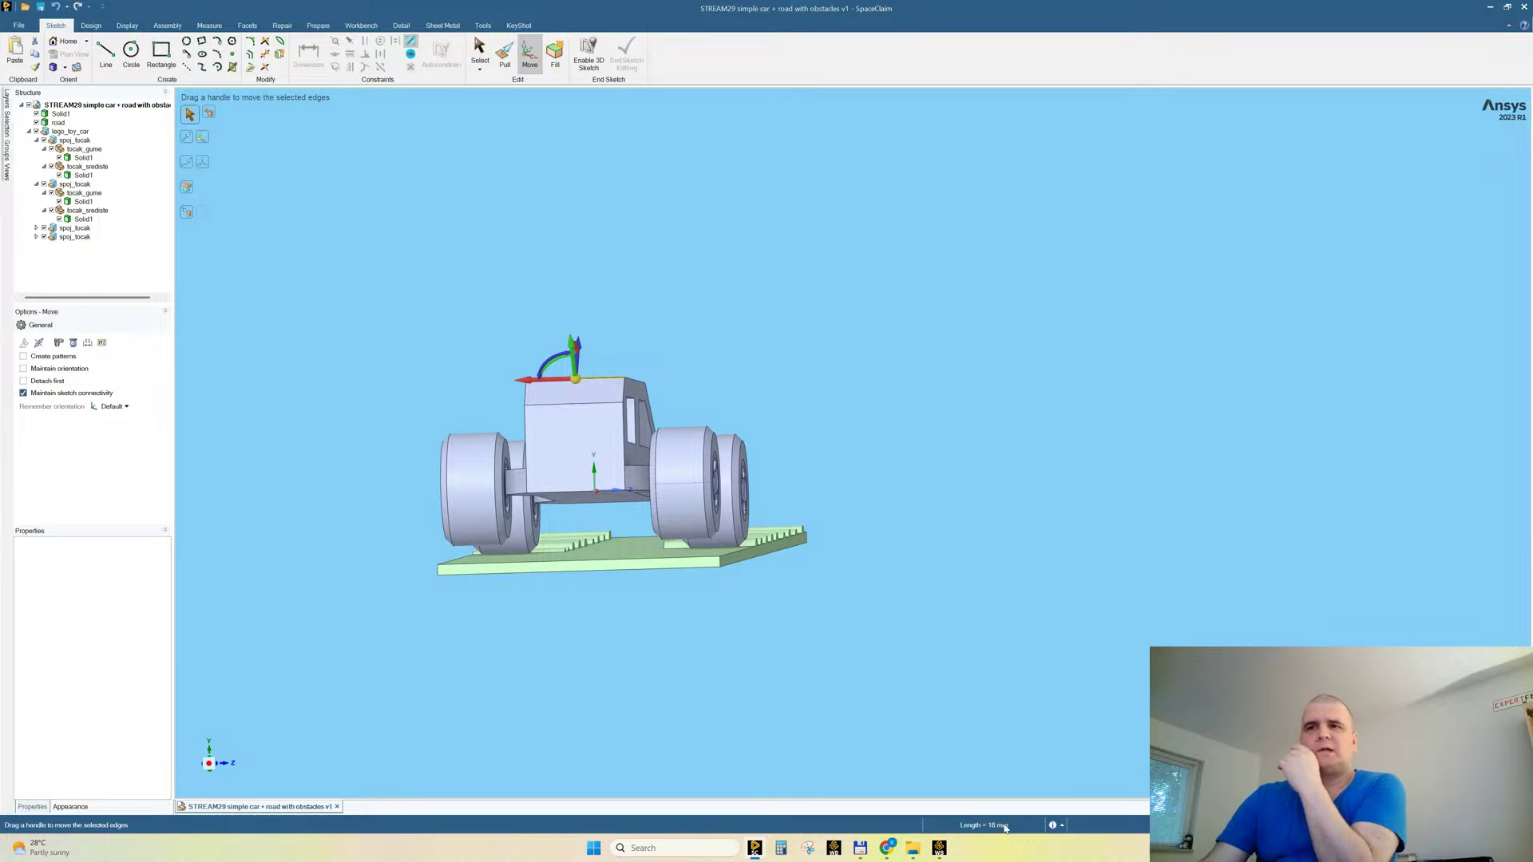
{"action": "left_click", "coordinate": [832, 618]}
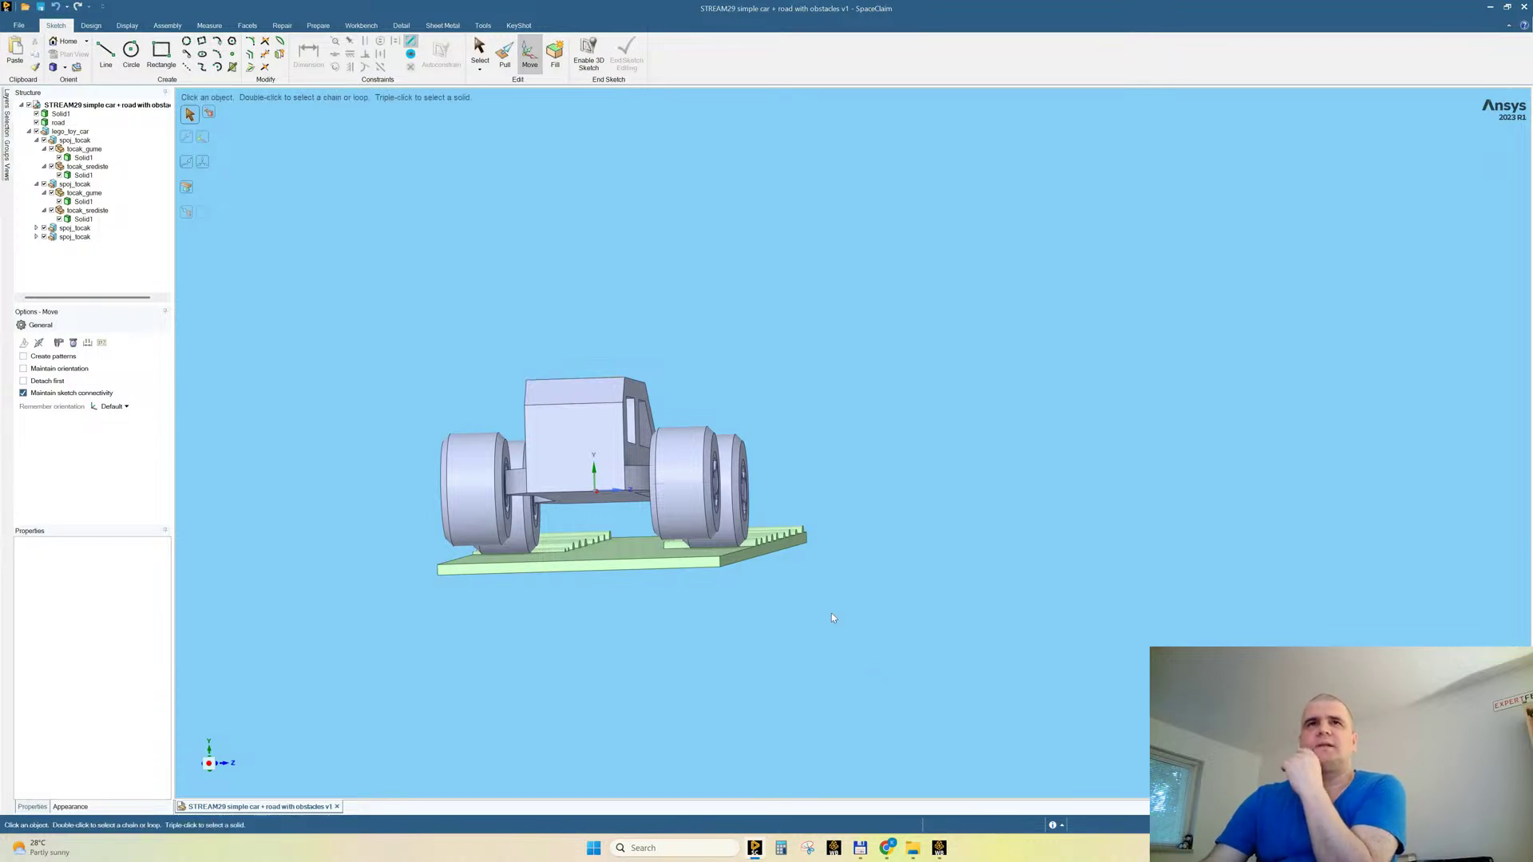
Step: Try to scale the car and road bodies together by a factor of 20 about a corner of the road
{"action": "left_click", "coordinate": [504, 54]}
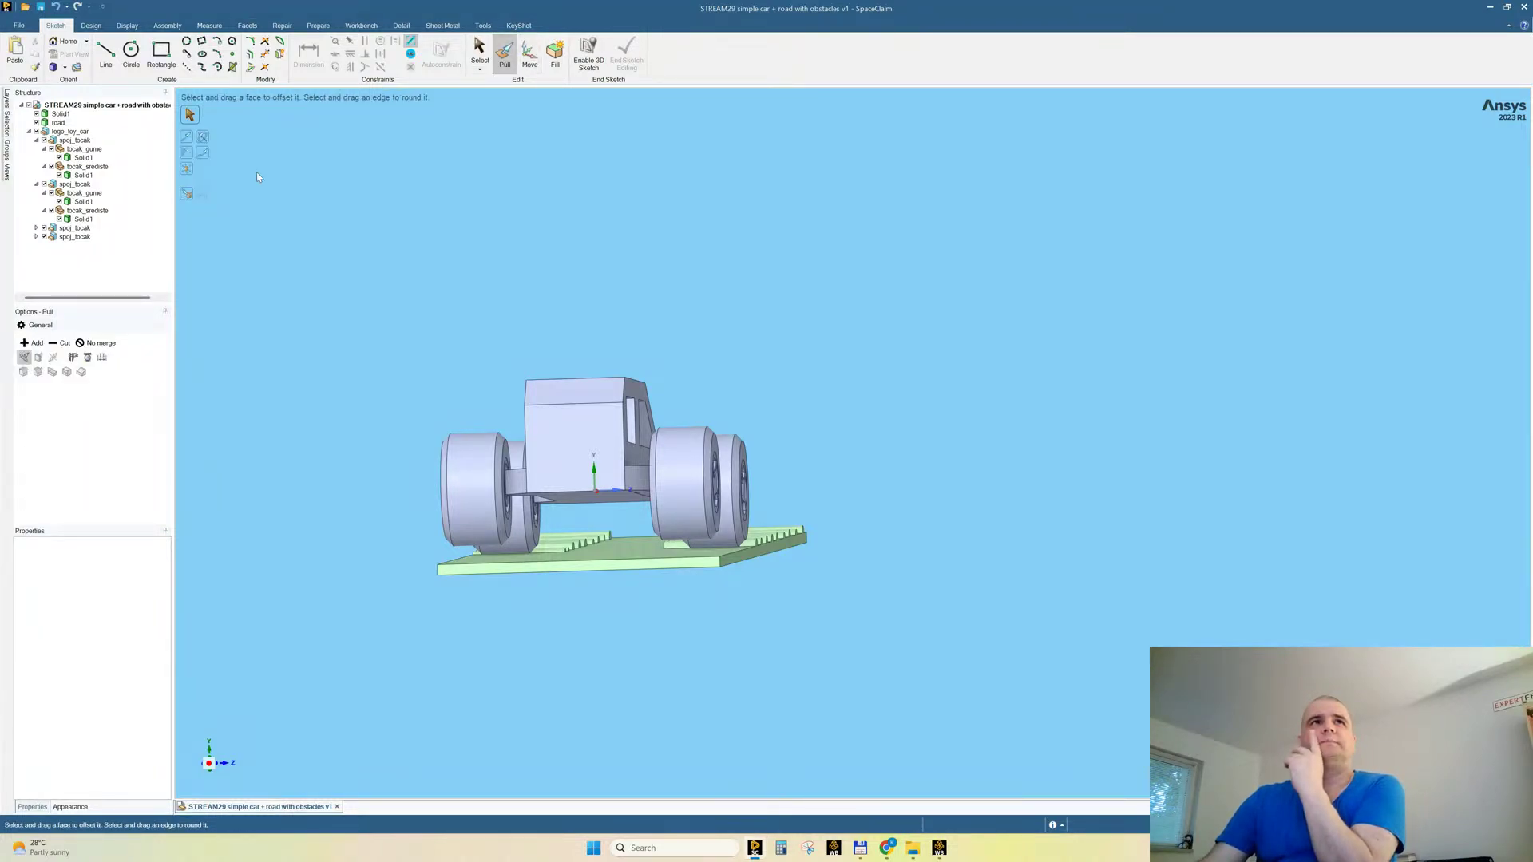
{"action": "left_click", "coordinate": [188, 171]}
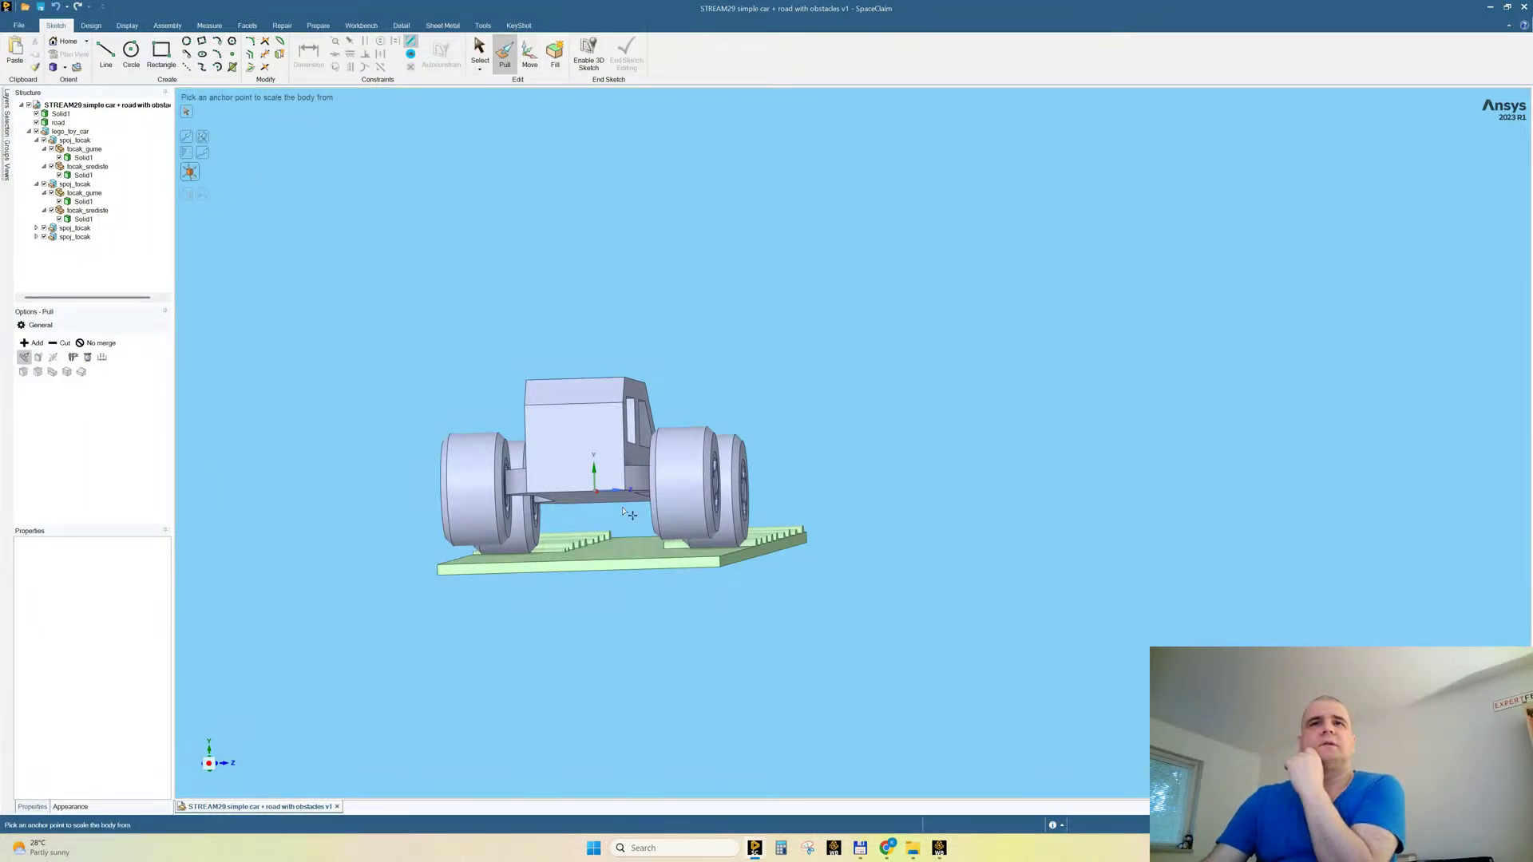
{"action": "left_click", "coordinate": [713, 565]}
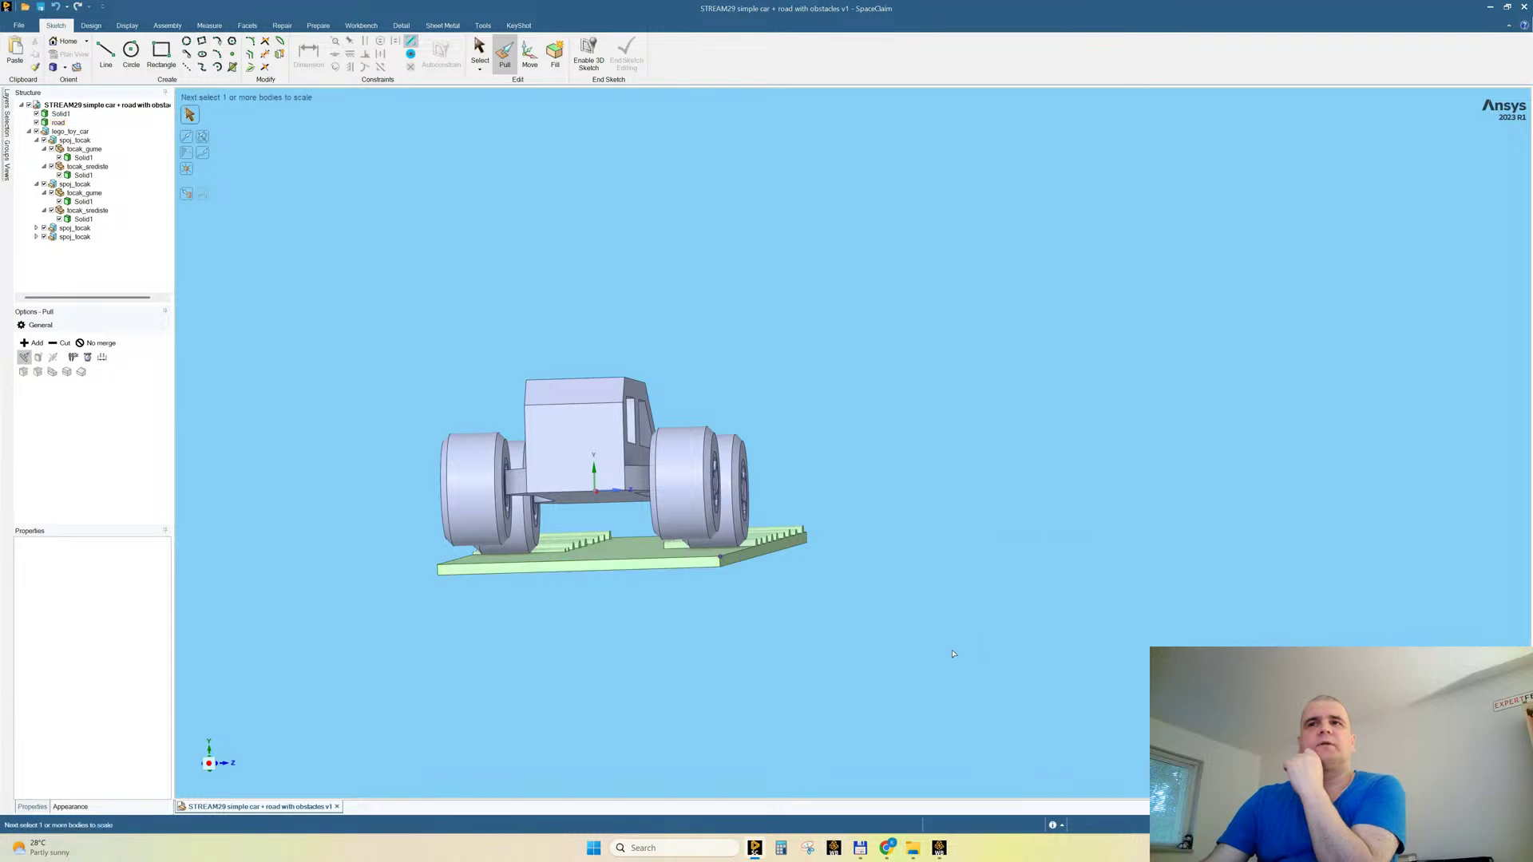
{"action": "left_click_drag", "start_coordinate": [953, 652], "coordinate": [346, 300]}
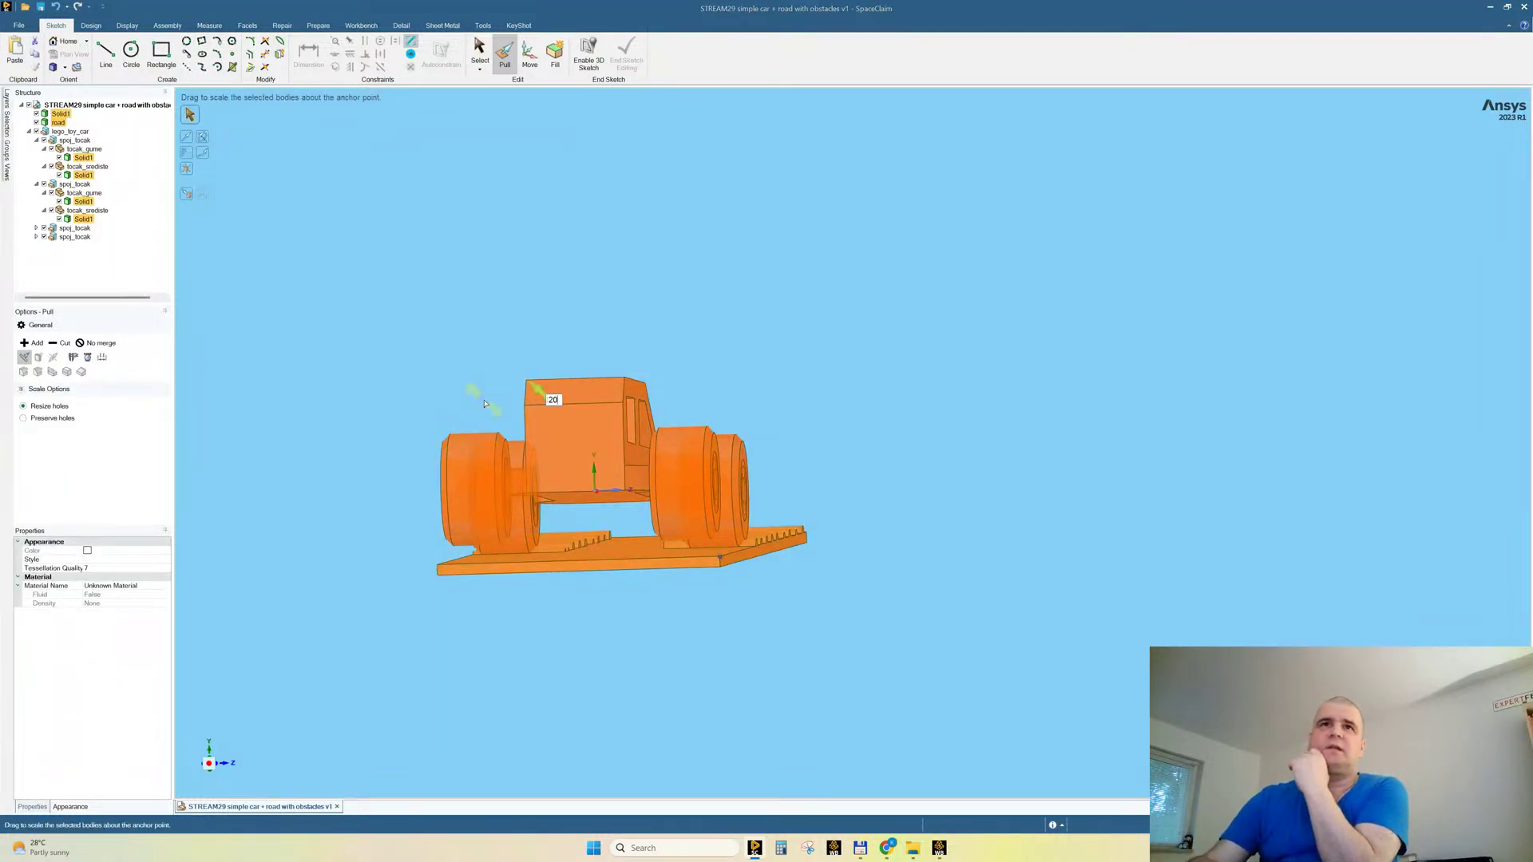
{"action": "key", "text": "Return"}
{"action": "scroll", "coordinate": [484, 404], "scroll_direction": "down", "scroll_amount": 6}
{"action": "scroll", "coordinate": [589, 389], "scroll_direction": "down", "scroll_amount": 5}
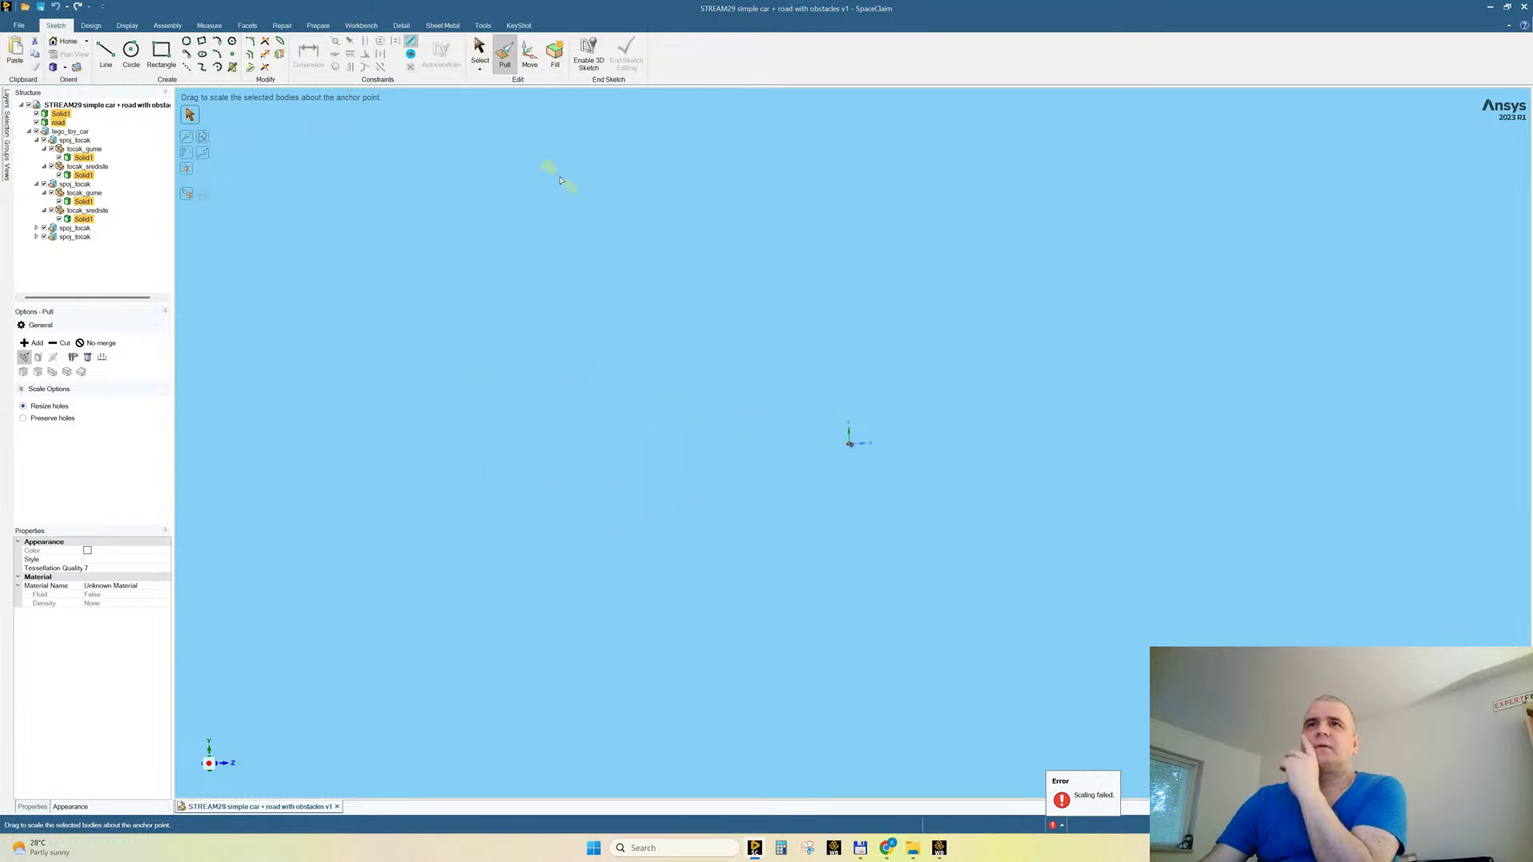
{"action": "scroll", "coordinate": [972, 460], "scroll_direction": "up", "scroll_amount": 10}
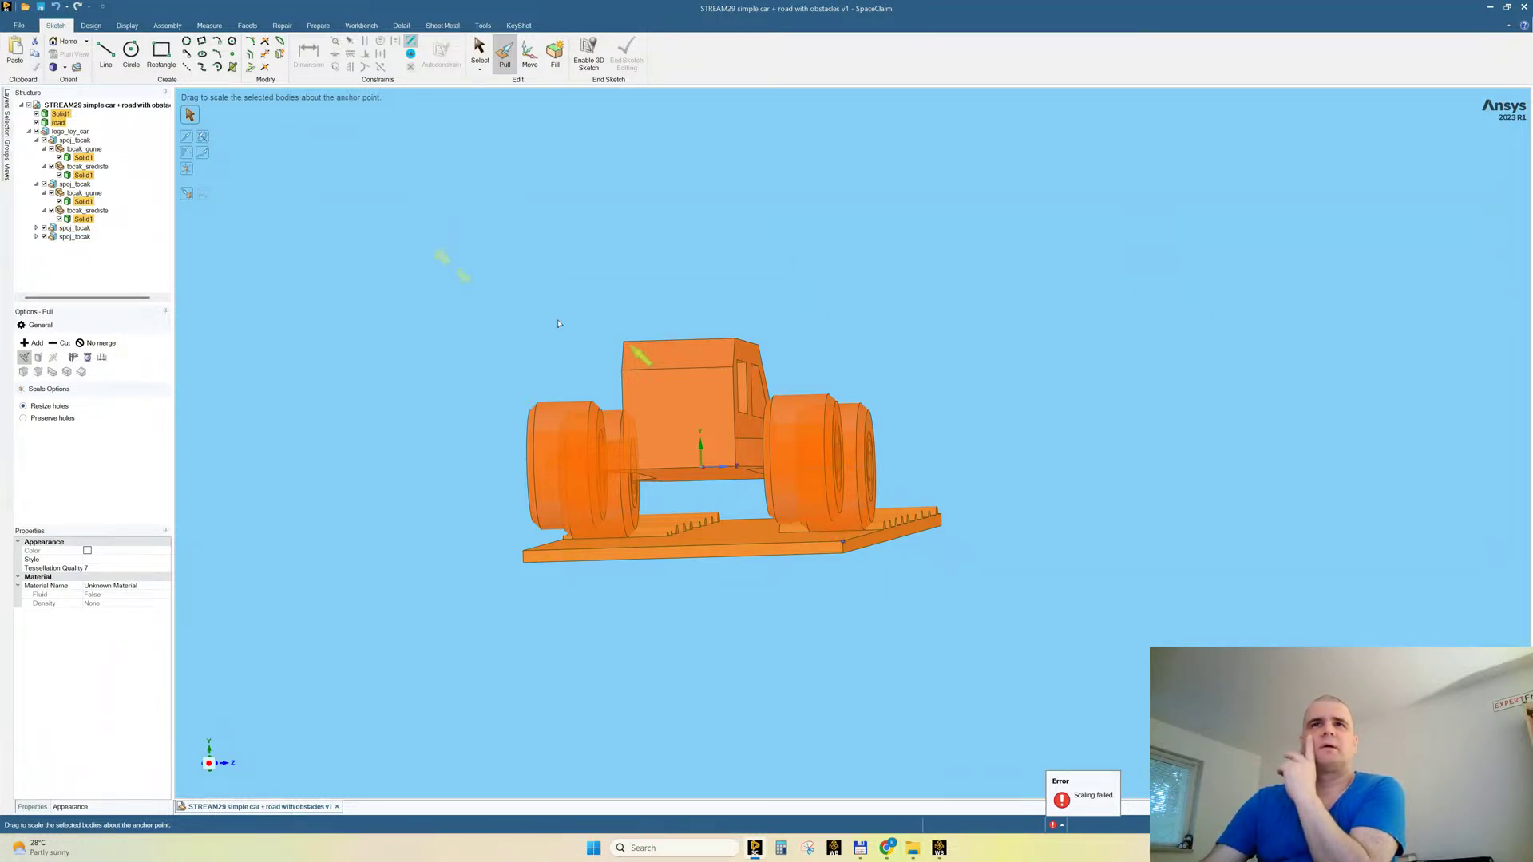
{"action": "scroll", "coordinate": [559, 324], "scroll_direction": "down", "scroll_amount": 2}
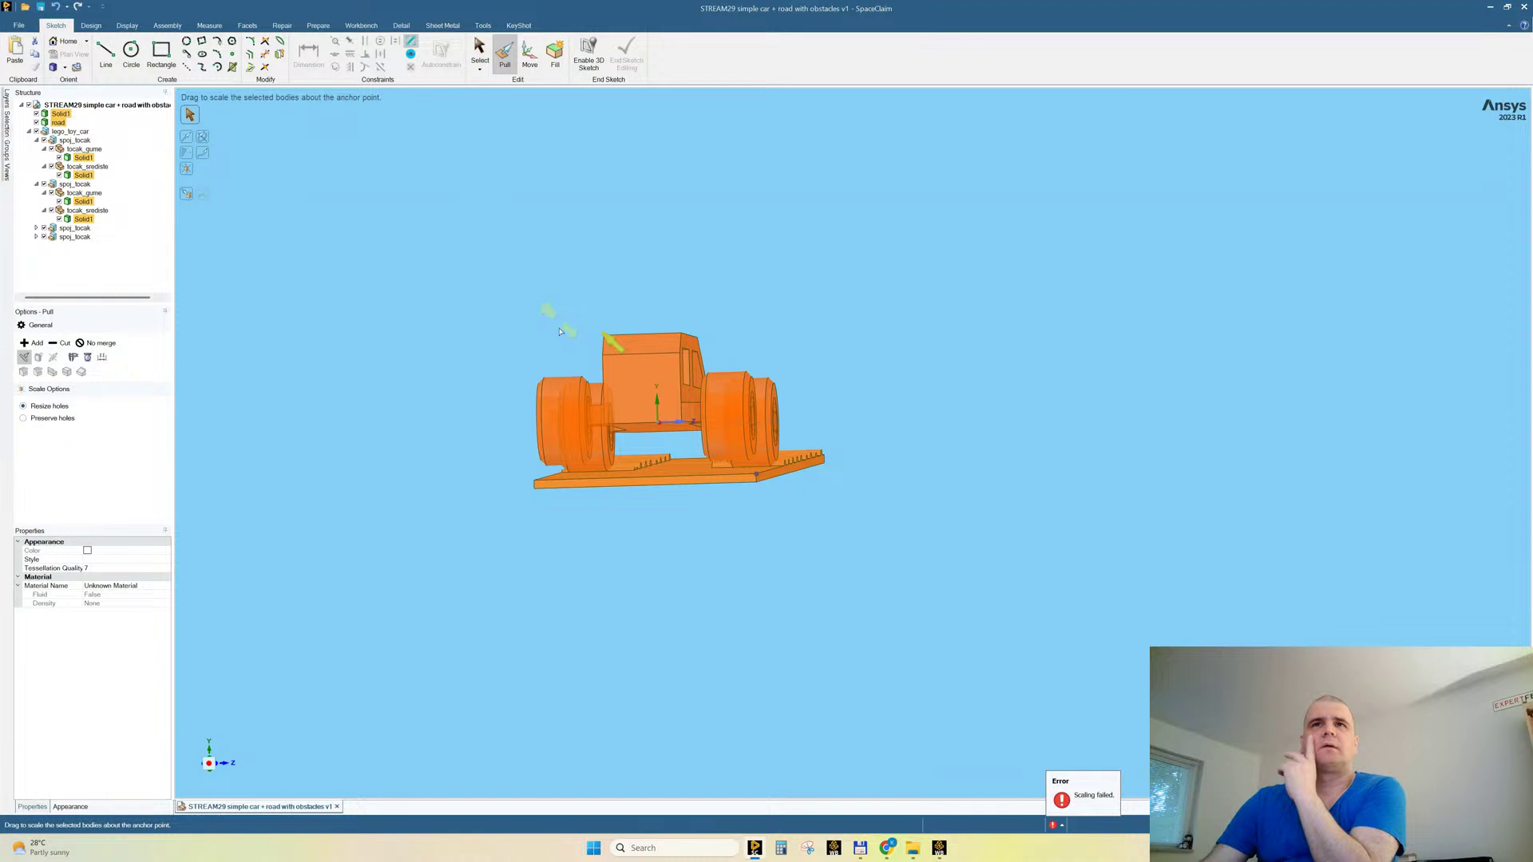
{"action": "key", "text": "Escape"}
Step: Hide the road solid so only the car is displayed
{"action": "left_click", "coordinate": [679, 472]}
{"action": "right_click", "coordinate": [679, 472]}
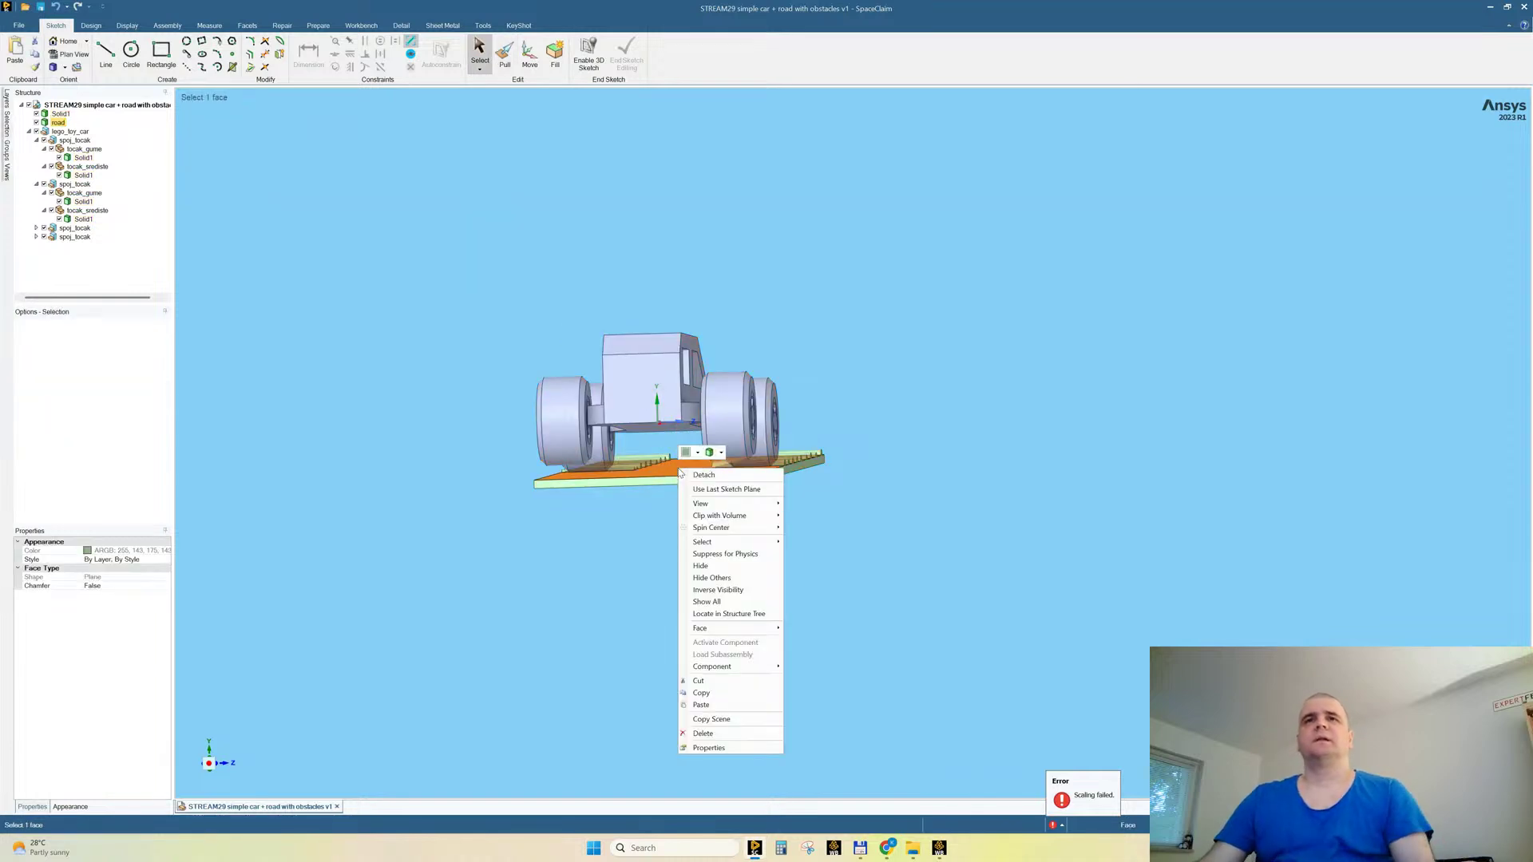
{"action": "left_click", "coordinate": [718, 569]}
Step: Try to scale only the car and wheel bodies by a factor of 20 about the car's rear roof corner, and review the status history
{"action": "left_click", "coordinate": [504, 55]}
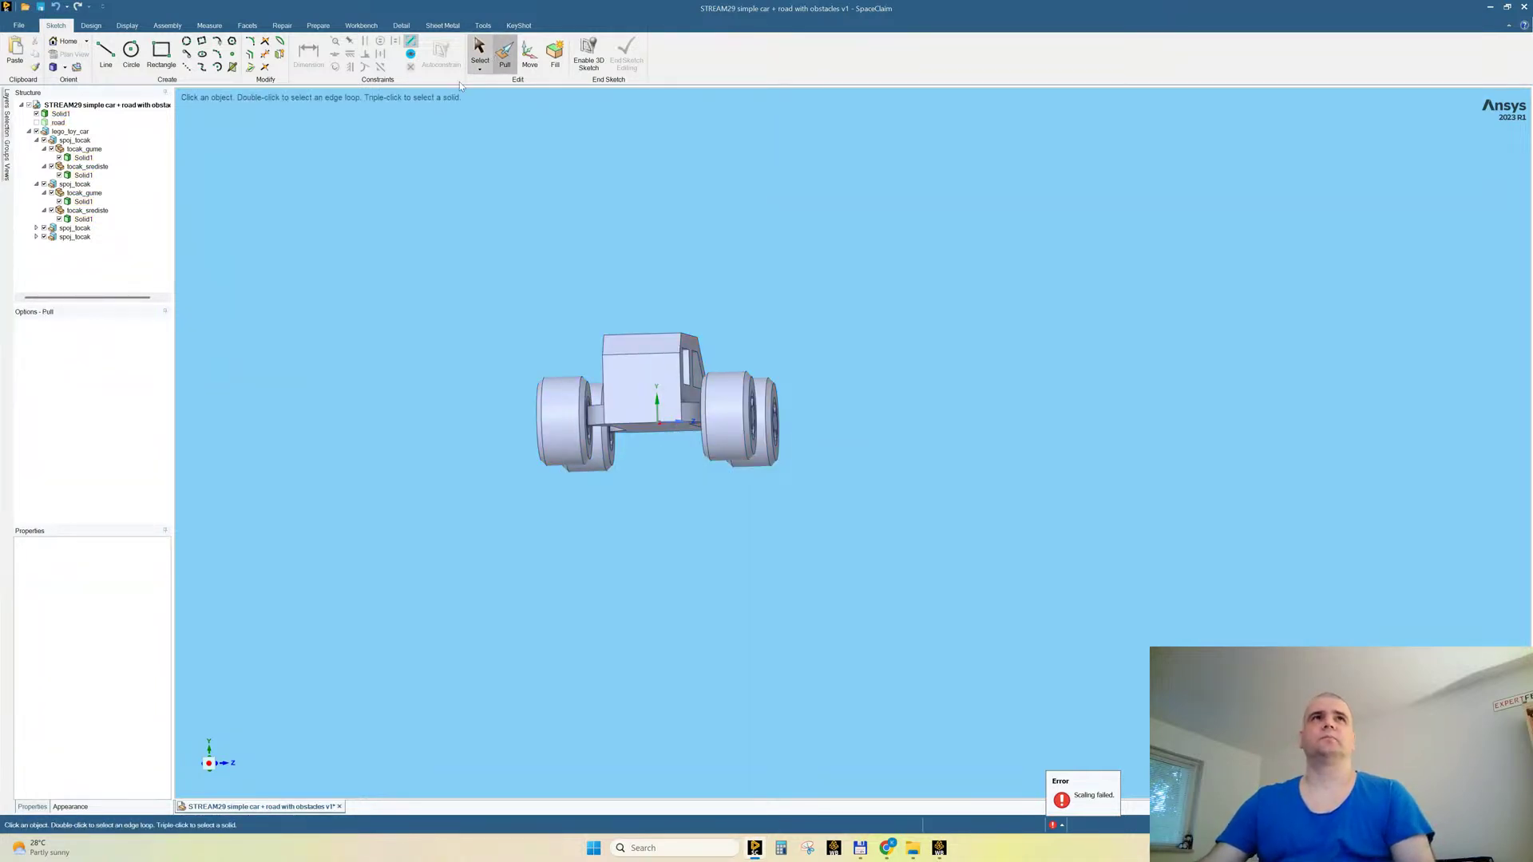
{"action": "left_click", "coordinate": [186, 169]}
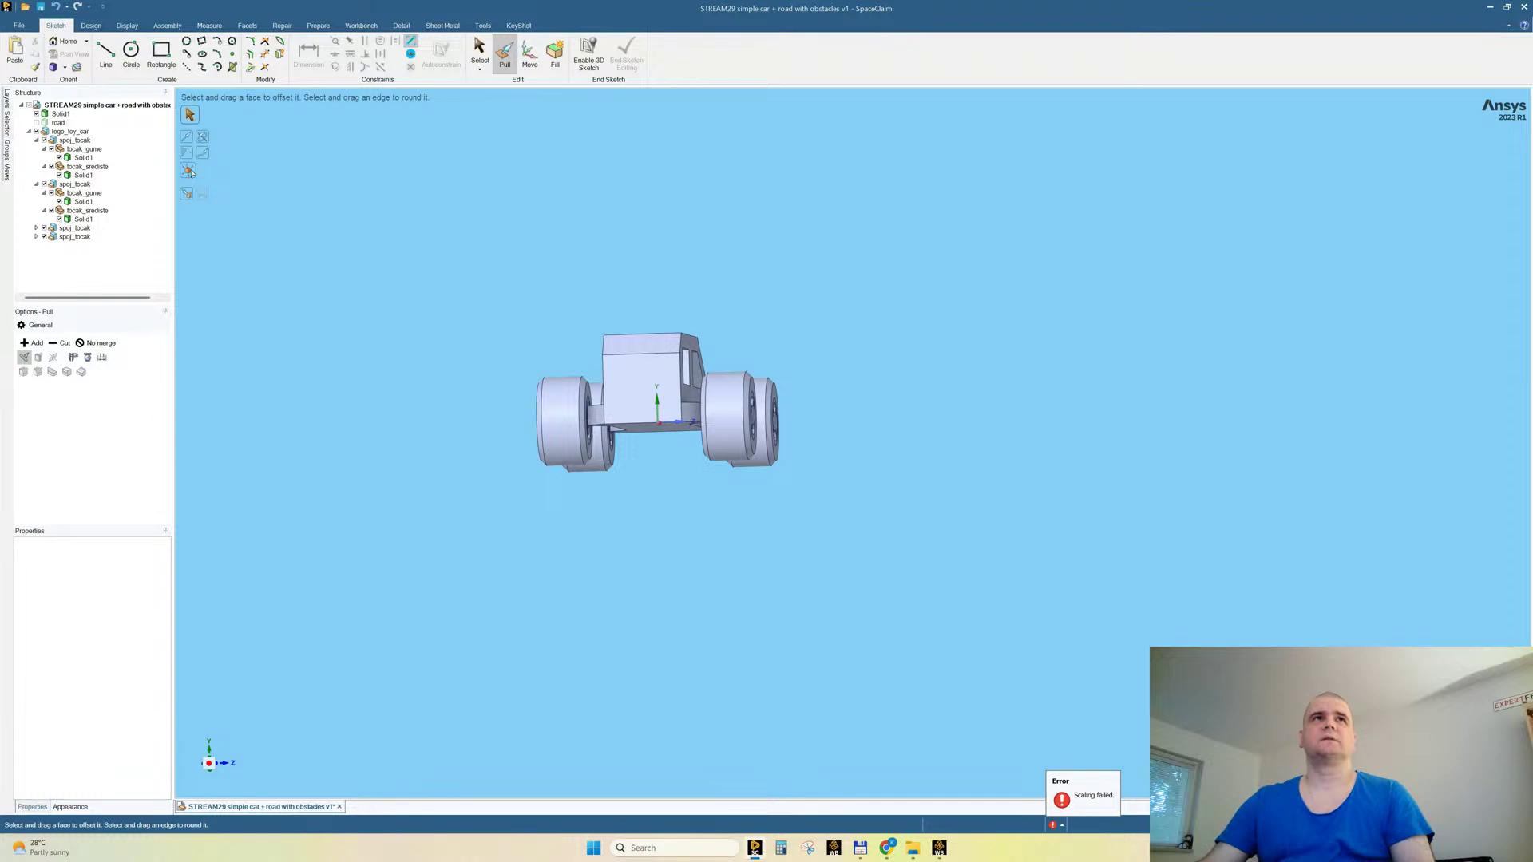
{"action": "left_click", "coordinate": [681, 336]}
{"action": "left_click_drag", "start_coordinate": [931, 598], "coordinate": [467, 316]}
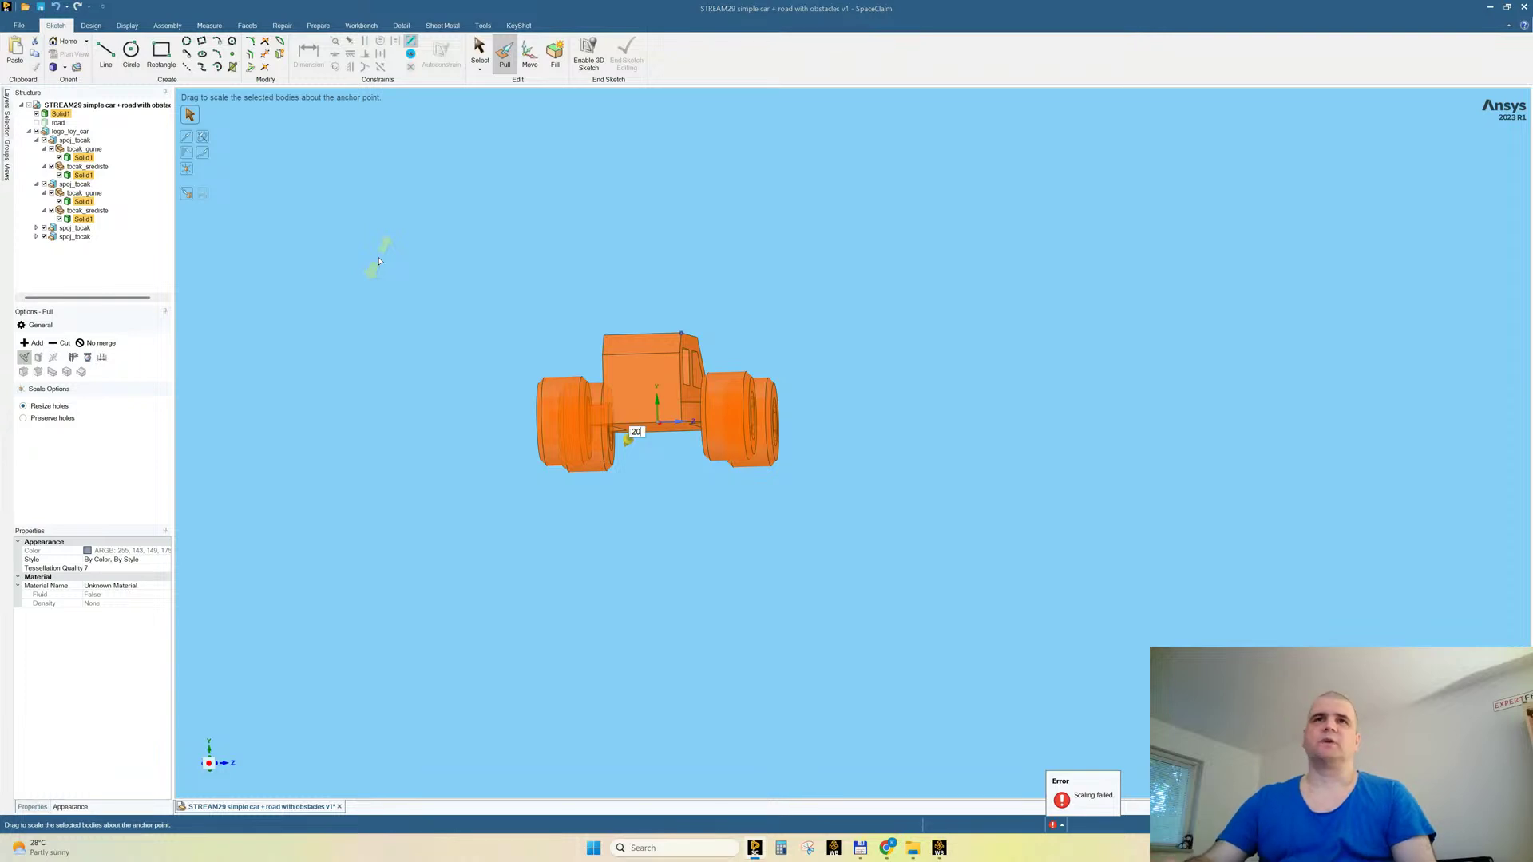
{"action": "scroll", "coordinate": [379, 261], "scroll_direction": "down", "scroll_amount": 5}
{"action": "scroll", "coordinate": [379, 261], "scroll_direction": "down", "scroll_amount": 3}
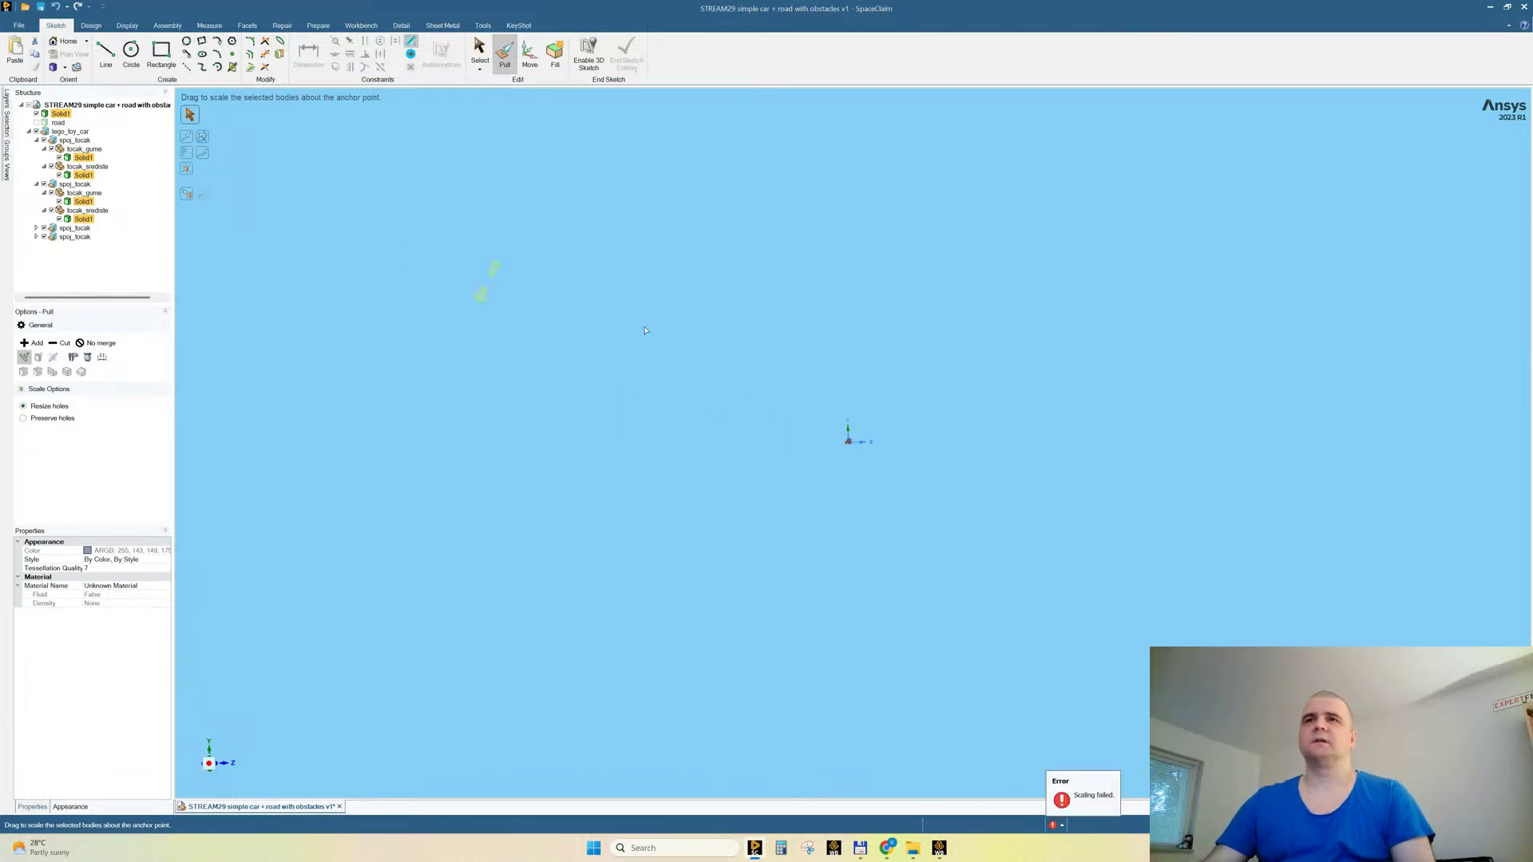
{"action": "left_click", "coordinate": [1052, 827]}
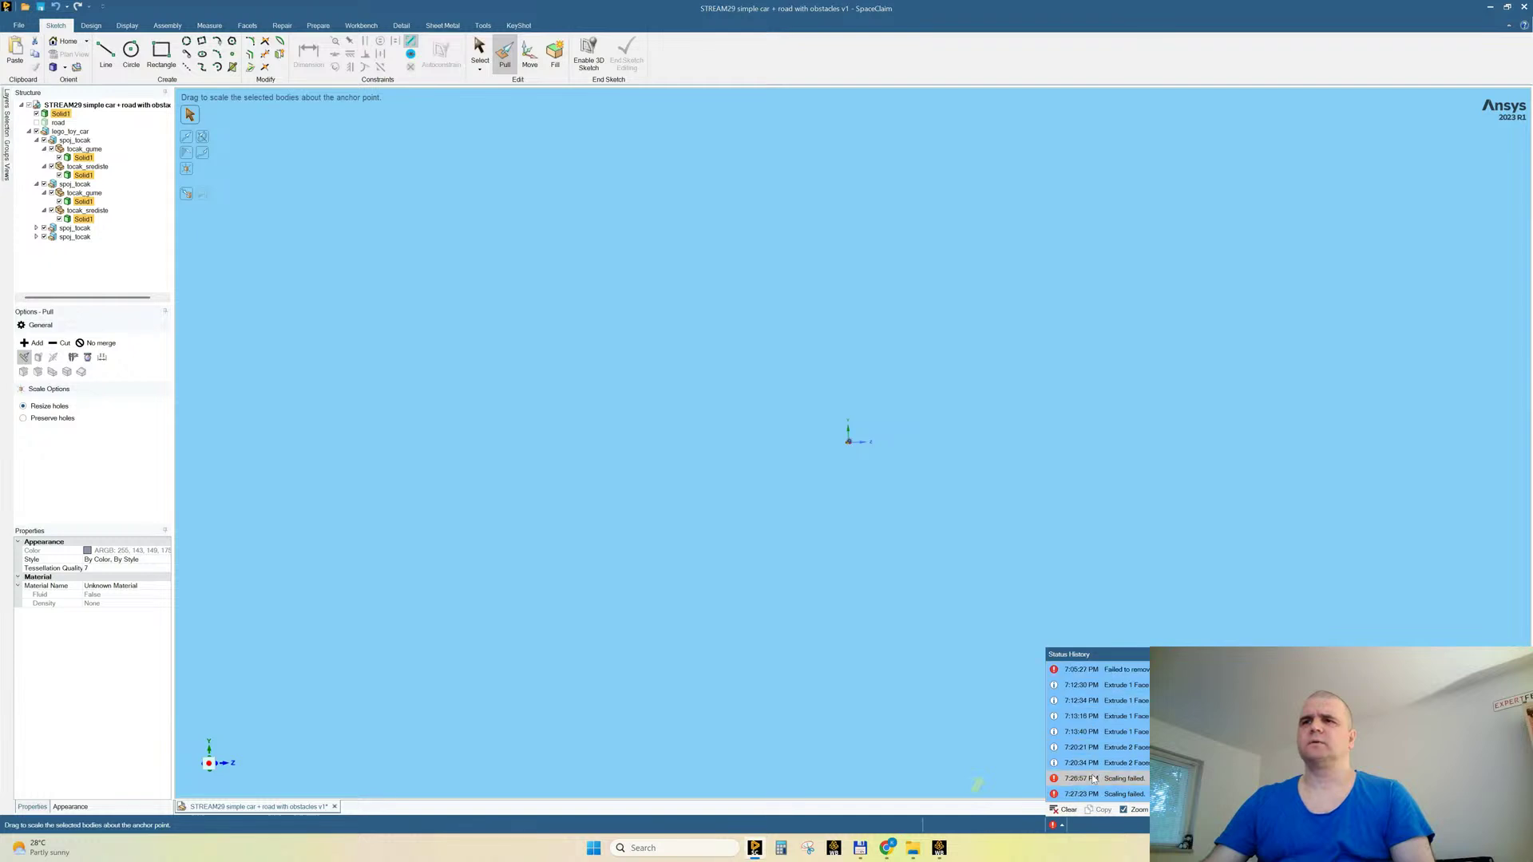
{"action": "left_click", "coordinate": [981, 390]}
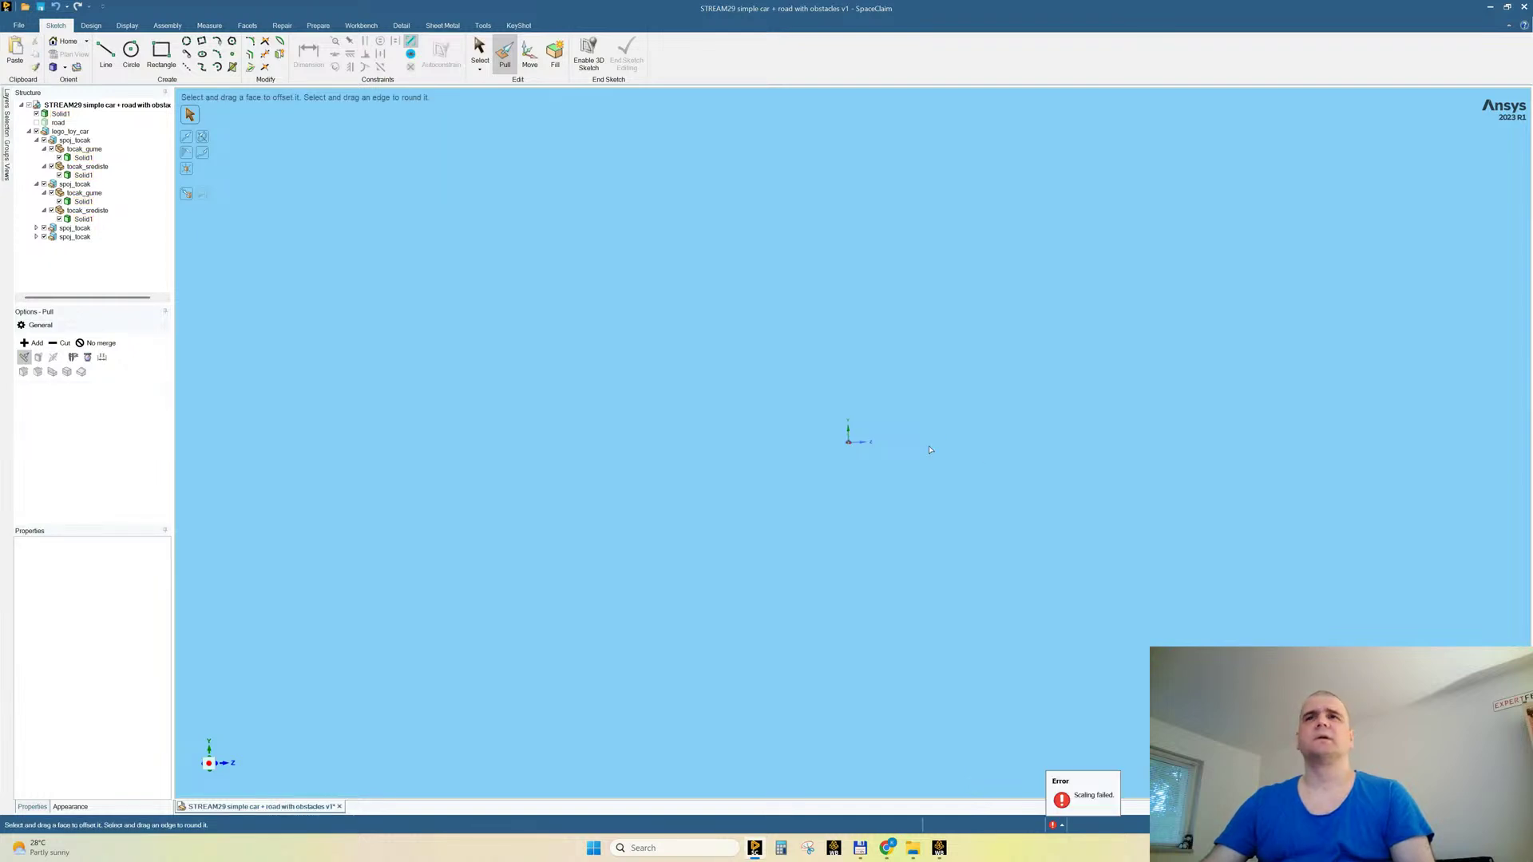
{"action": "scroll", "coordinate": [848, 436], "scroll_direction": "up", "scroll_amount": 10}
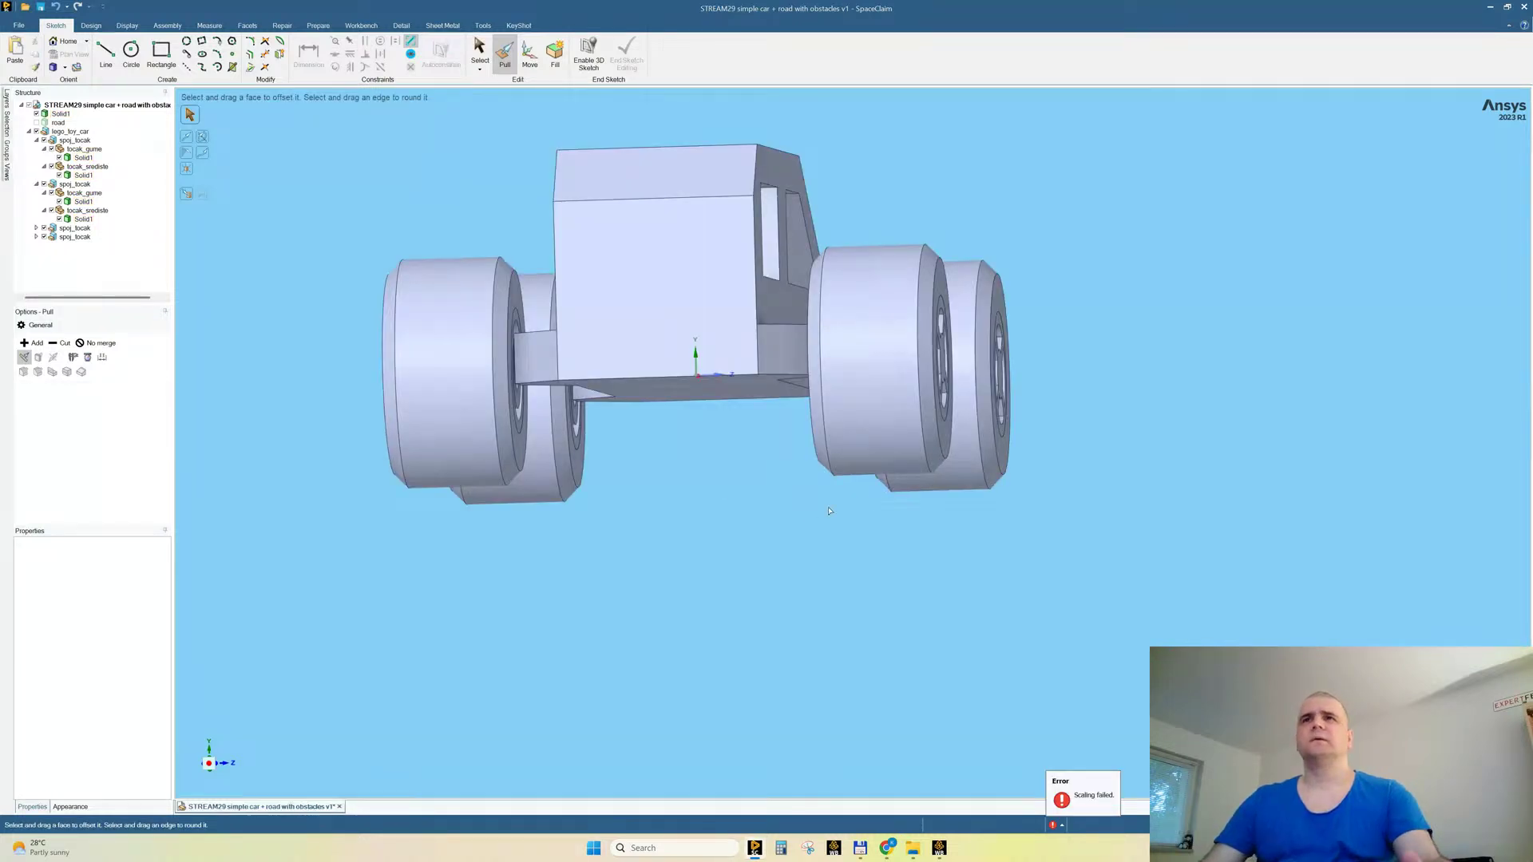
{"action": "key", "text": "Escape"}
Step: Inspect the wheels and expand the last two spoj_tocak components down to their solids, enlarging the structure tree to fit
{"action": "scroll", "coordinate": [696, 479], "scroll_direction": "down", "scroll_amount": 5}
{"action": "middle_click_drag", "start_coordinate": [770, 433], "coordinate": [731, 439]}
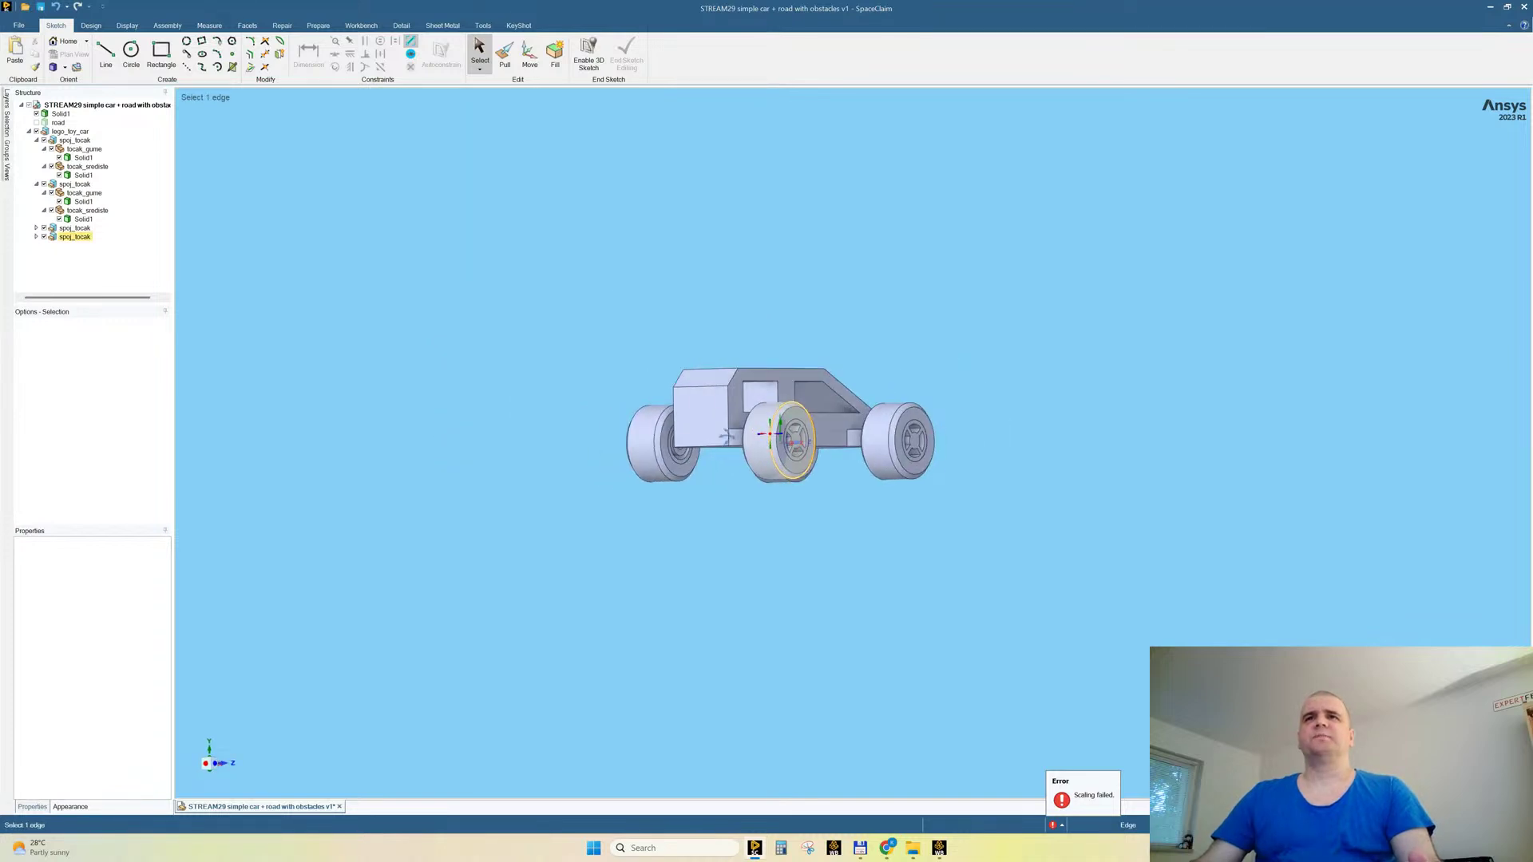
{"action": "scroll", "coordinate": [823, 431], "scroll_direction": "up", "scroll_amount": 5}
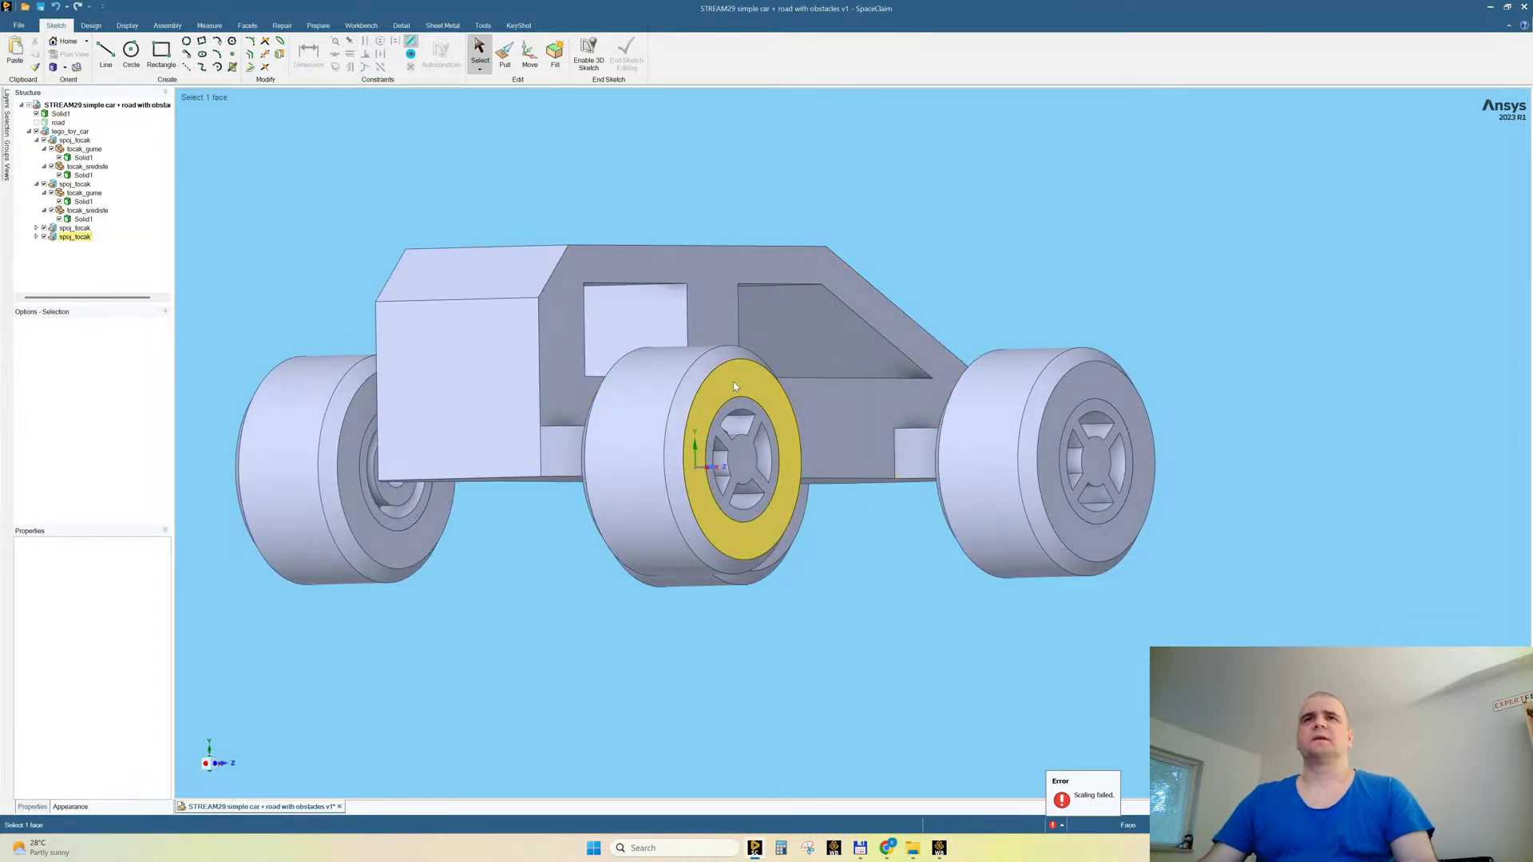
{"action": "left_click", "coordinate": [329, 435]}
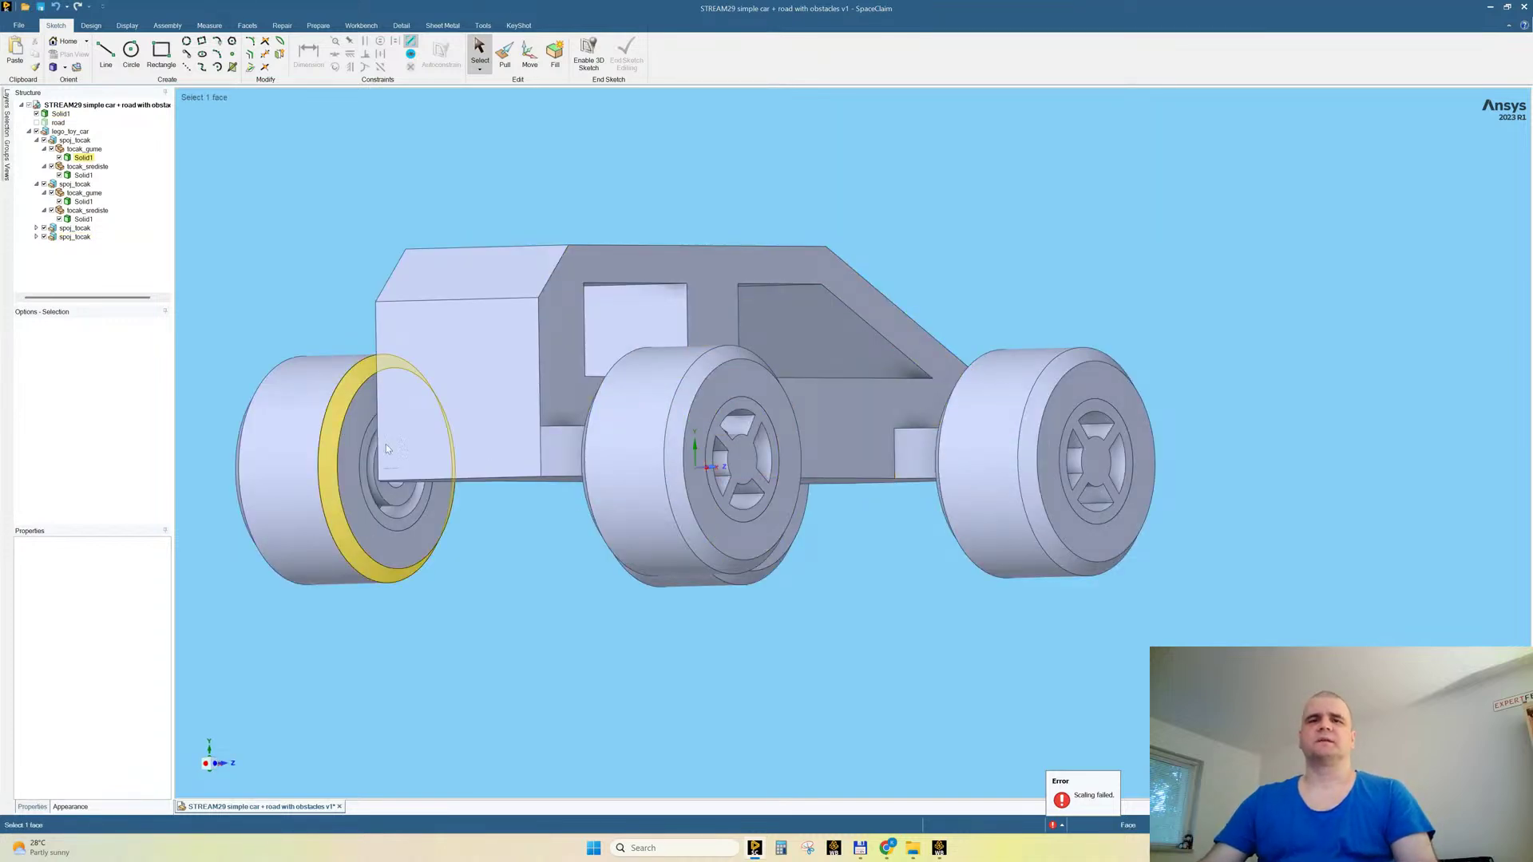
{"action": "scroll", "coordinate": [706, 487], "scroll_direction": "down", "scroll_amount": 3}
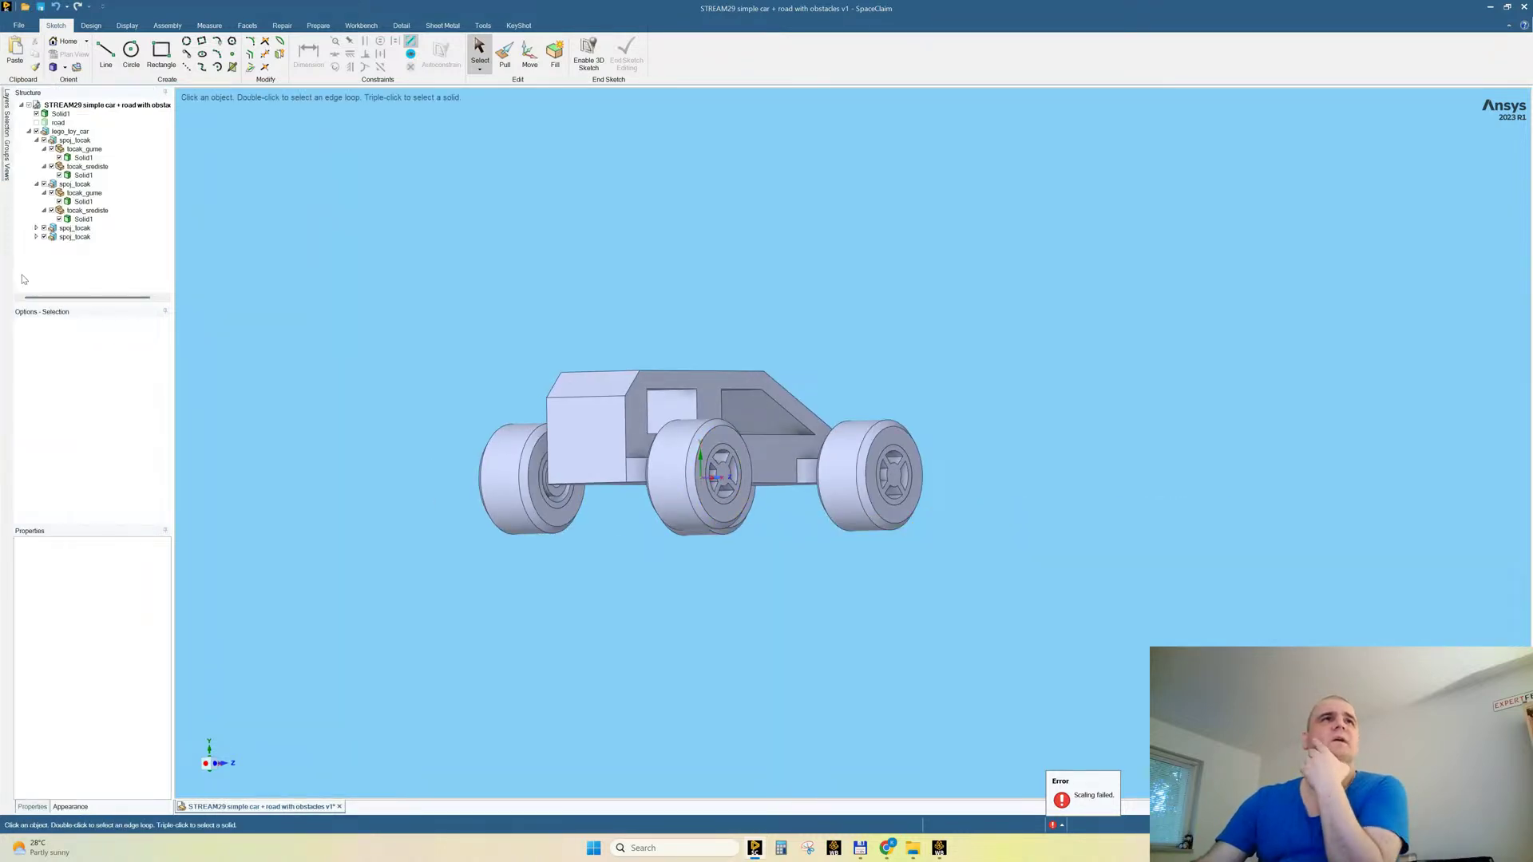
{"action": "left_click", "coordinate": [36, 236]}
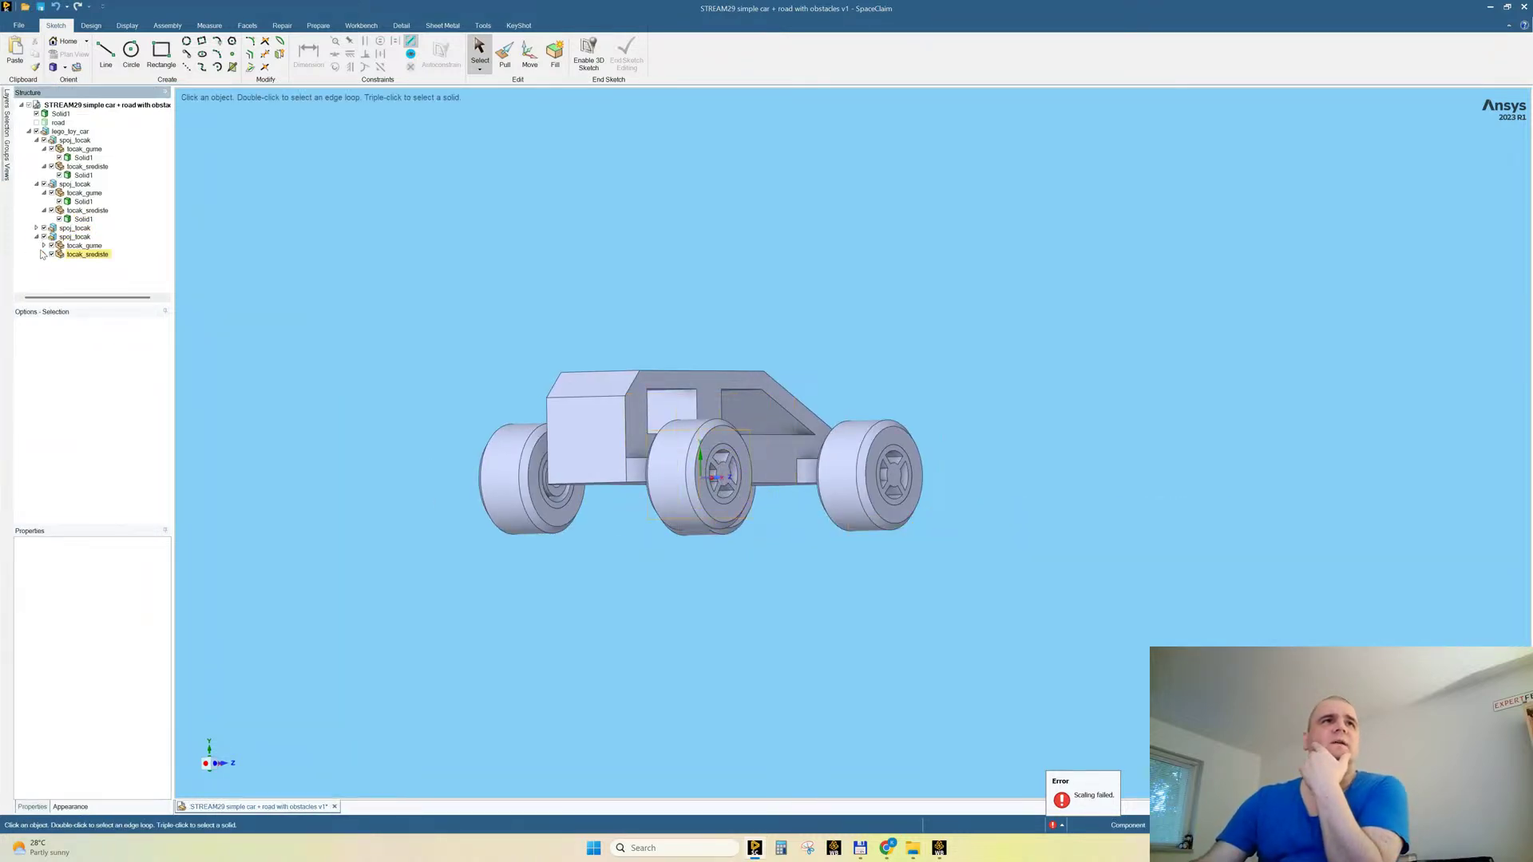
{"action": "left_click", "coordinate": [44, 254]}
{"action": "left_click", "coordinate": [44, 245]}
{"action": "left_click", "coordinate": [36, 227]}
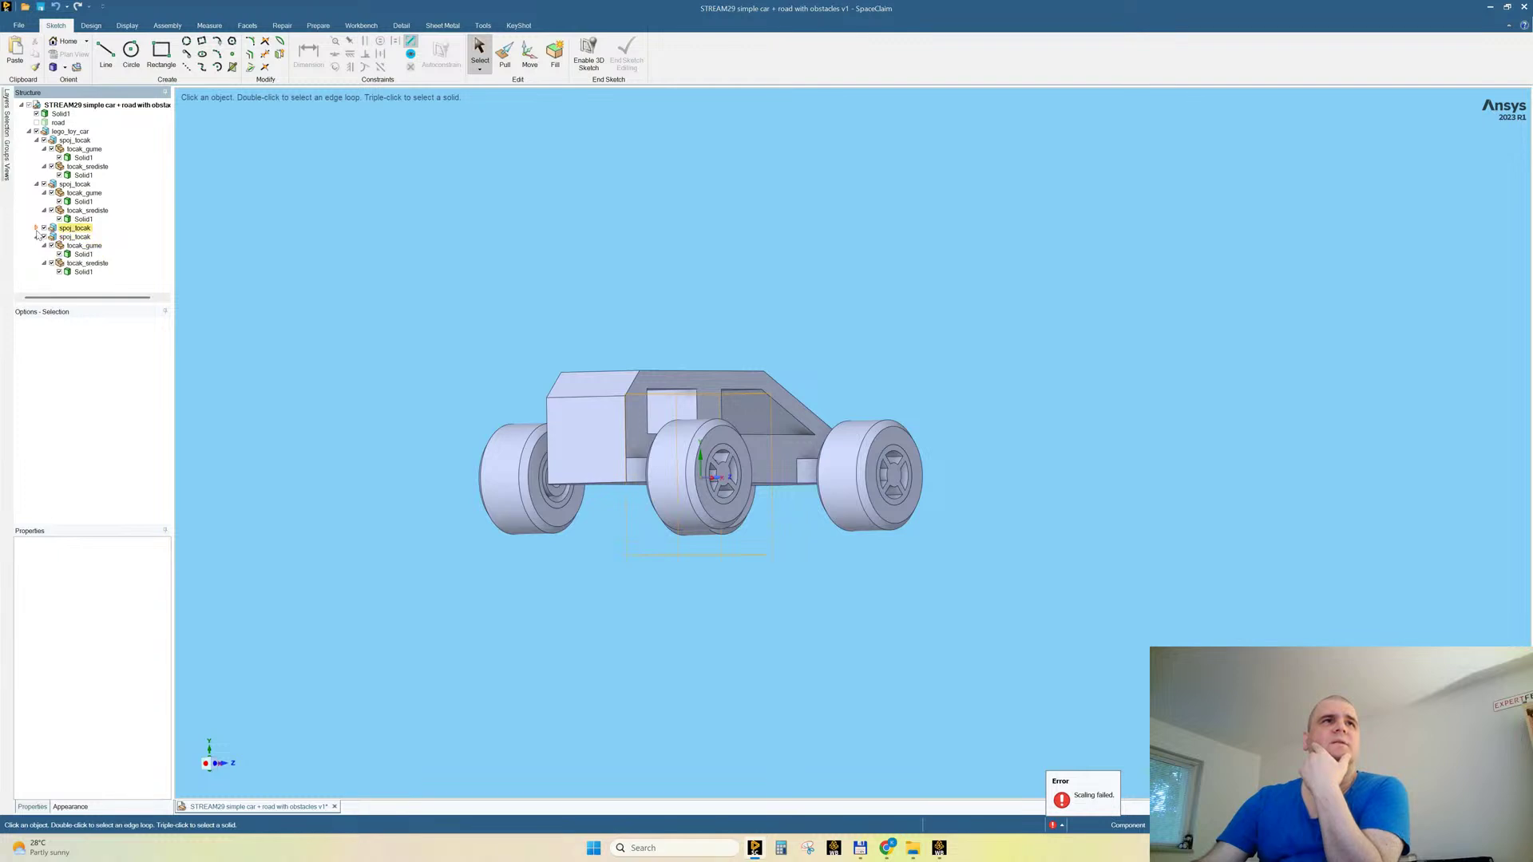
{"action": "left_click", "coordinate": [44, 245]}
{"action": "left_click", "coordinate": [44, 236]}
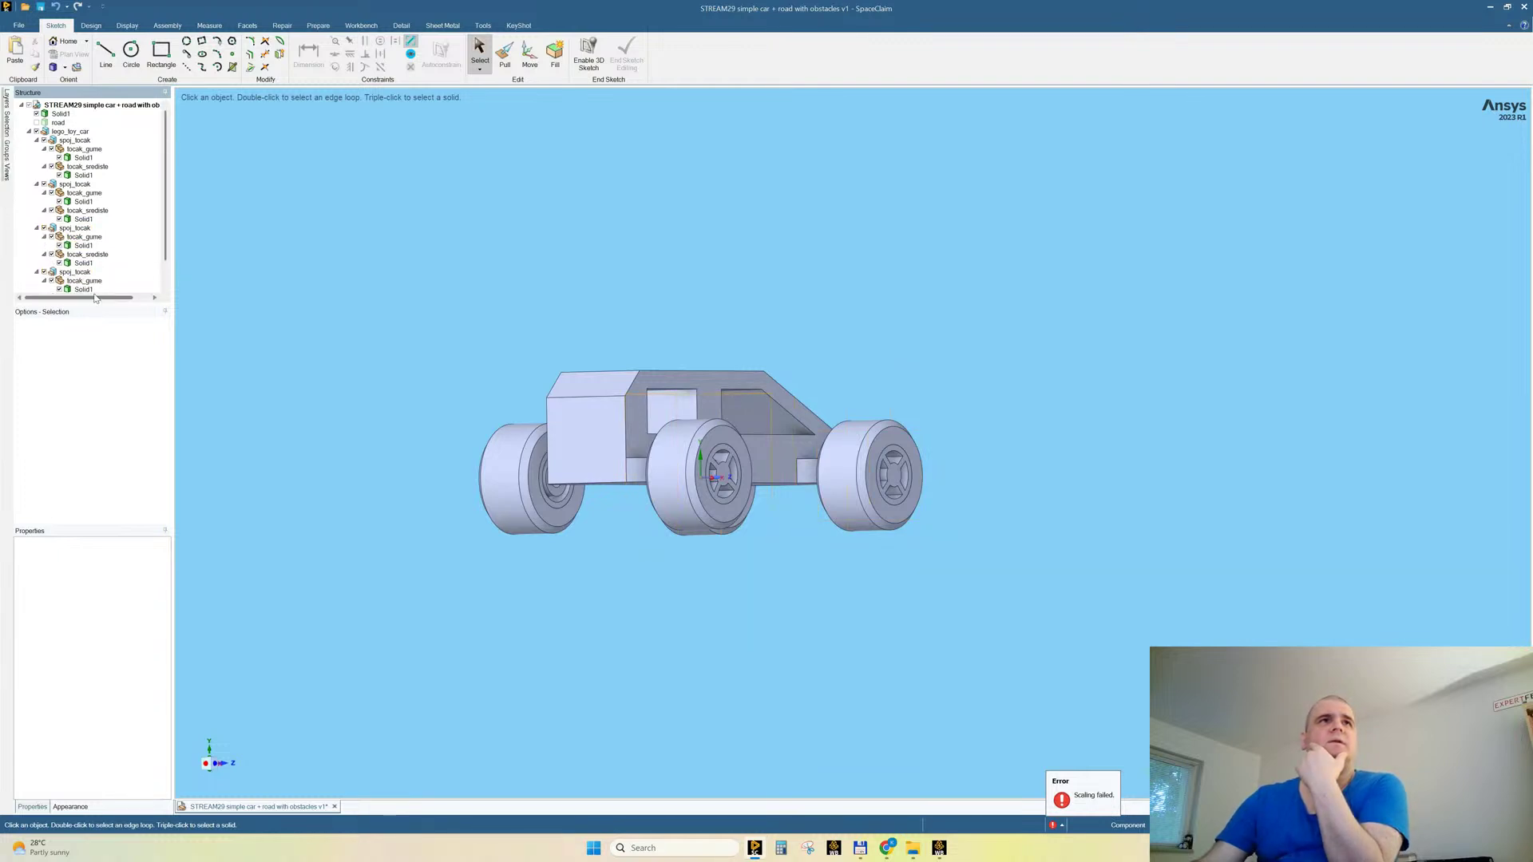
{"action": "left_click_drag", "start_coordinate": [95, 309], "coordinate": [94, 404]}
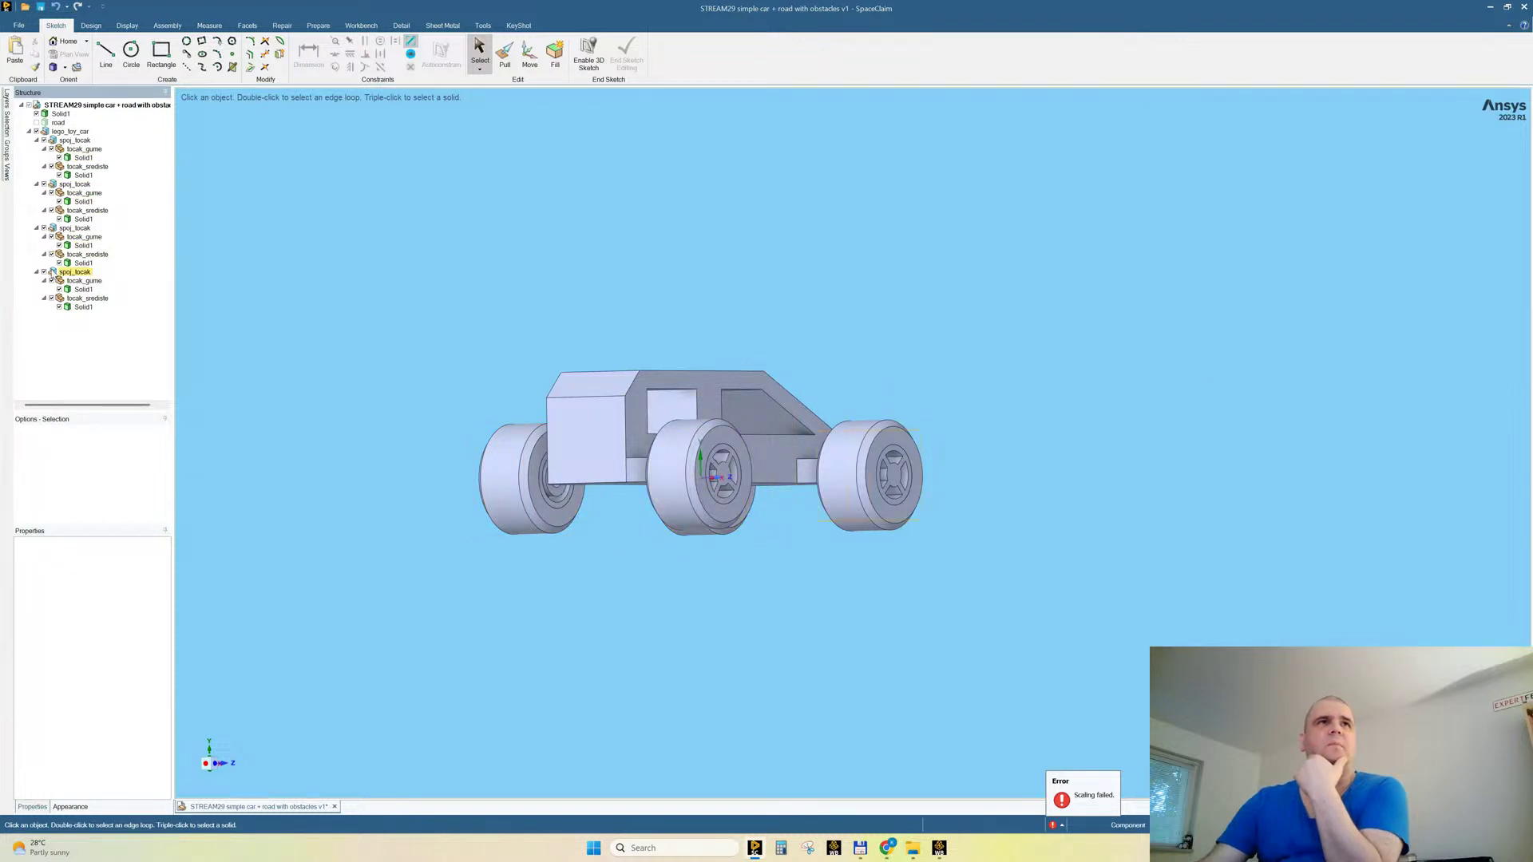
Step: Make the tocak_srediste hub component of the last spoj_tocak wheel independent
{"action": "right_click", "coordinate": [85, 309]}
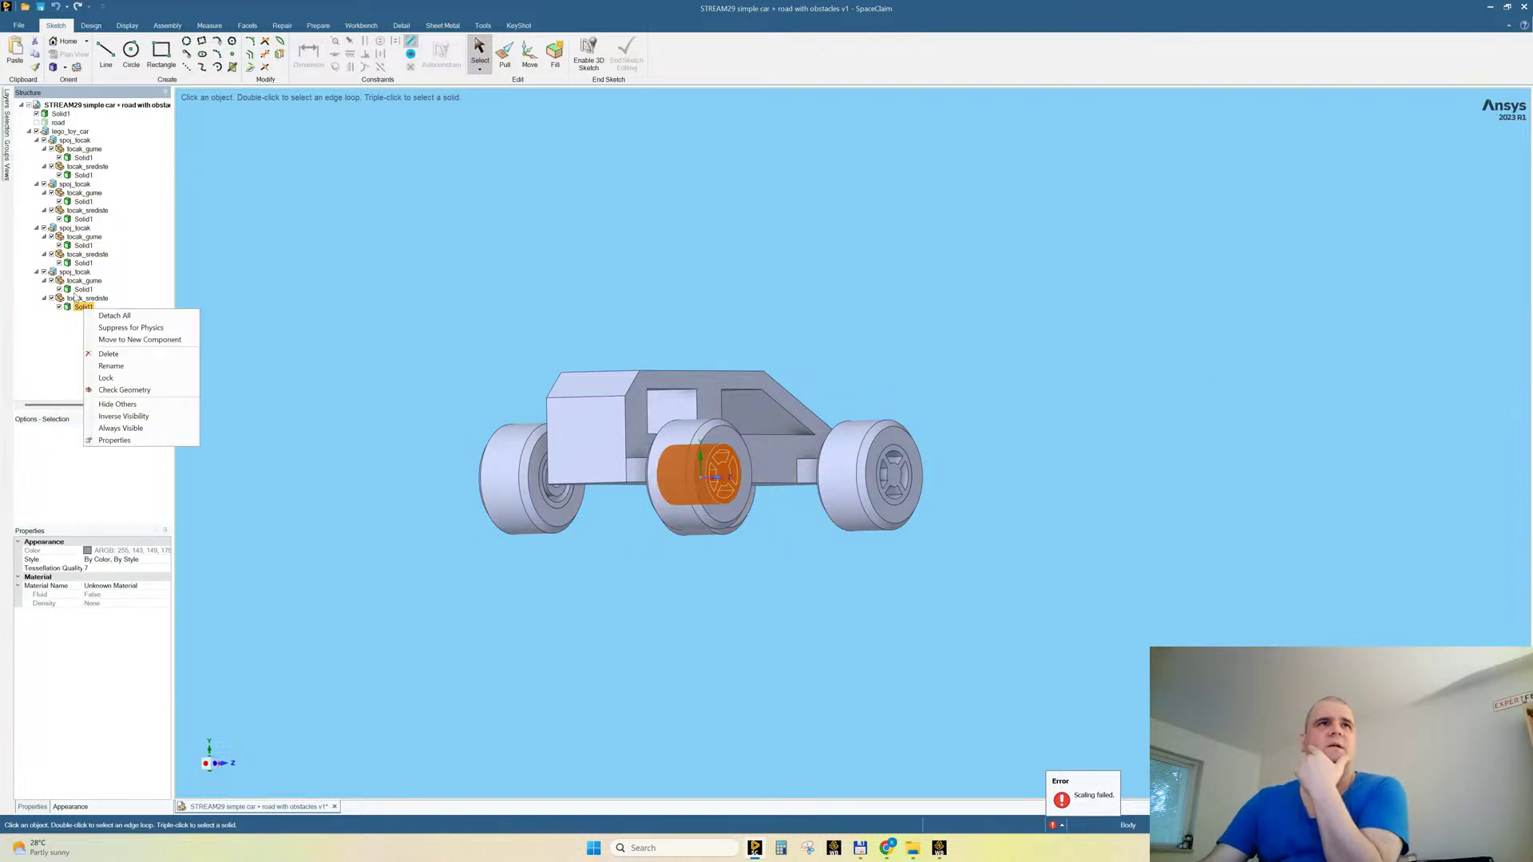
{"action": "right_click", "coordinate": [76, 297]}
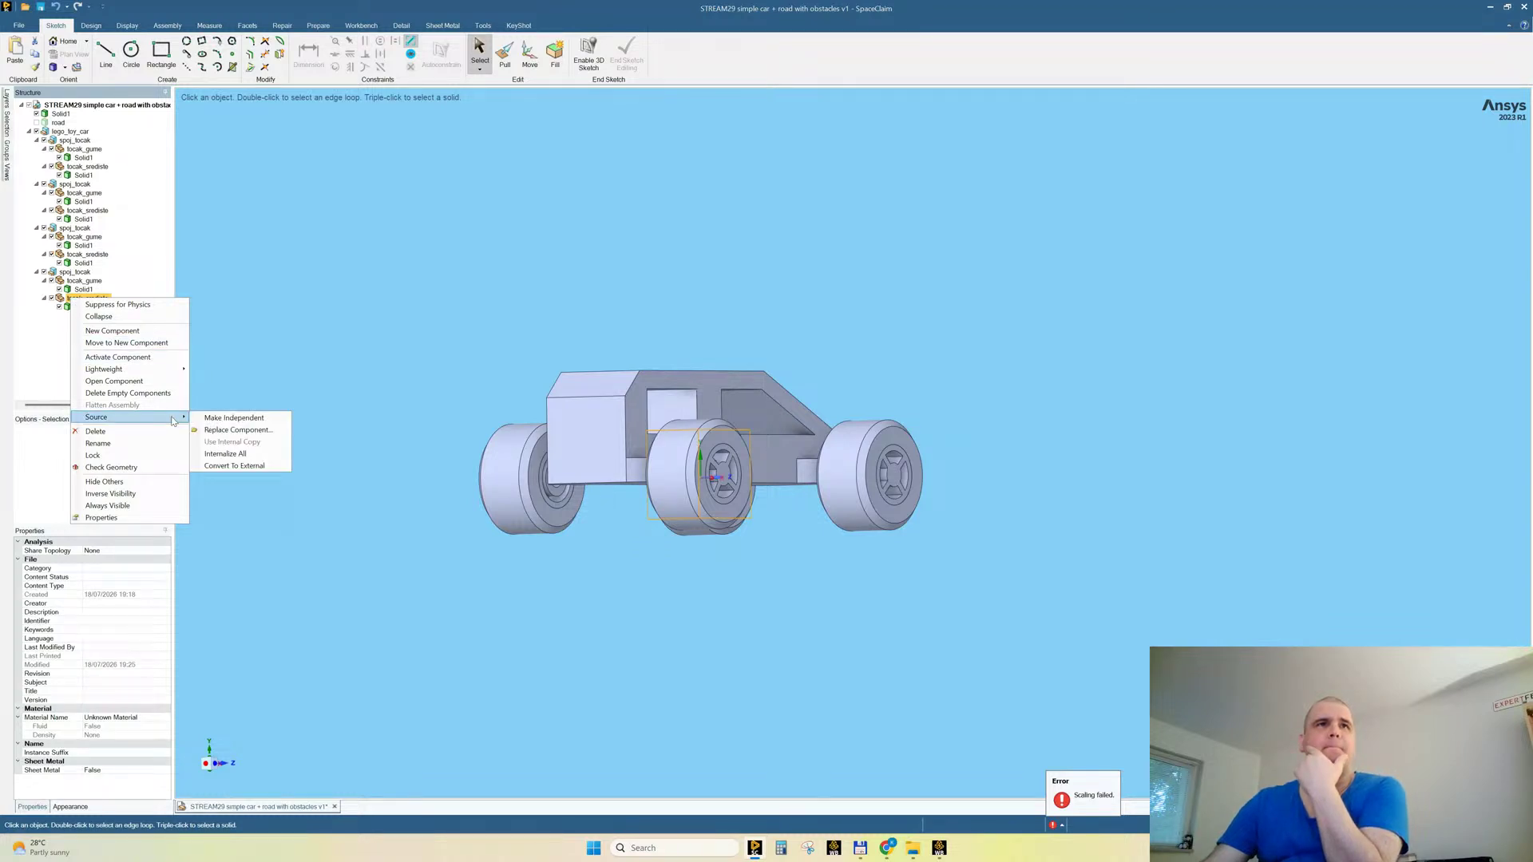
{"action": "left_click", "coordinate": [210, 418]}
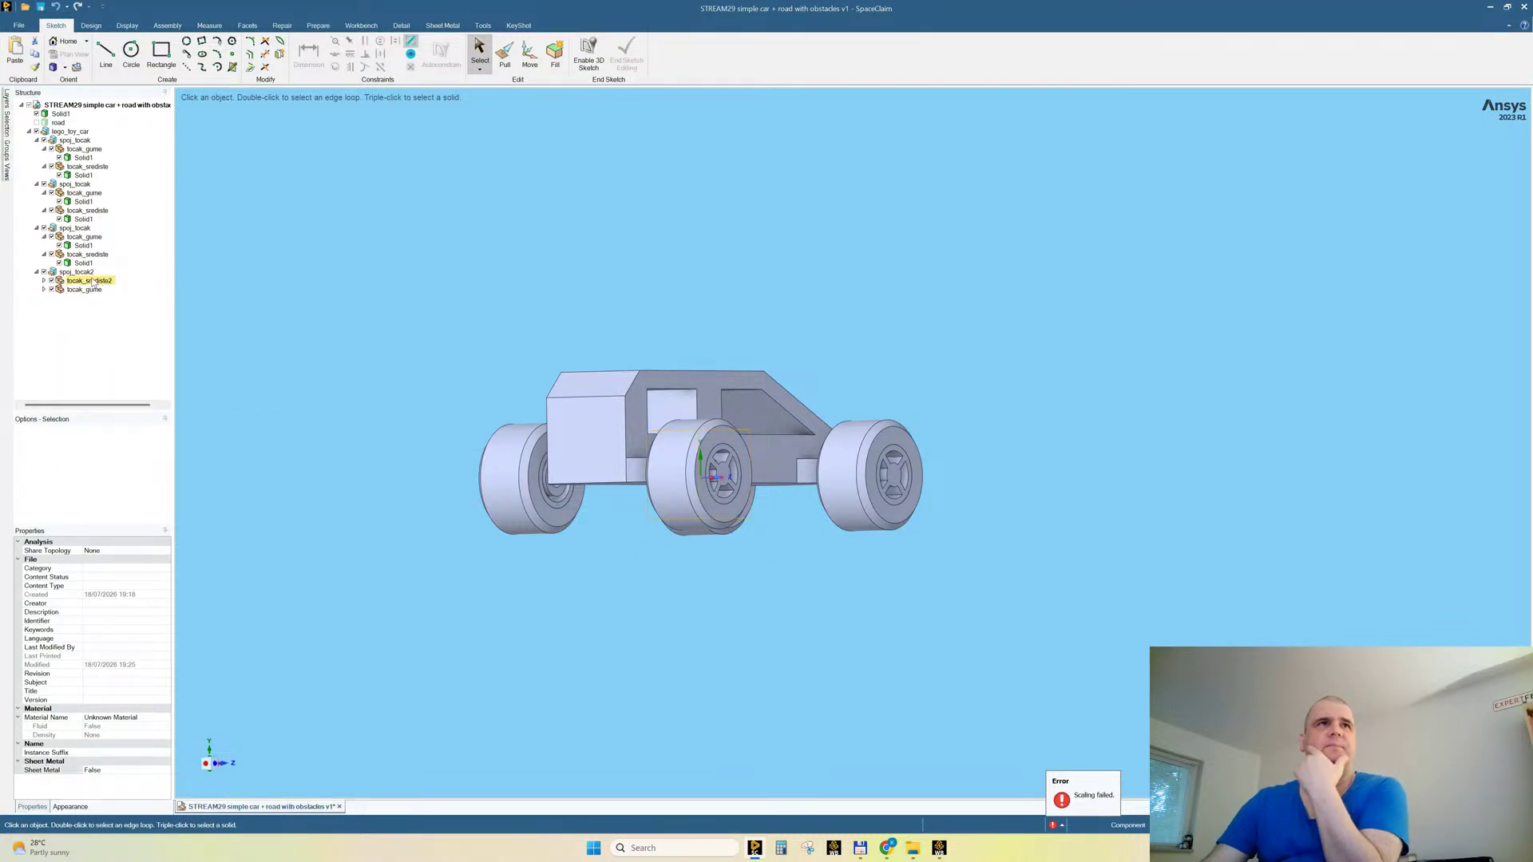
Step: Make the tocak_srediste hub component of the third spoj_tocak wheel independent of its copies
{"action": "right_click", "coordinate": [89, 281]}
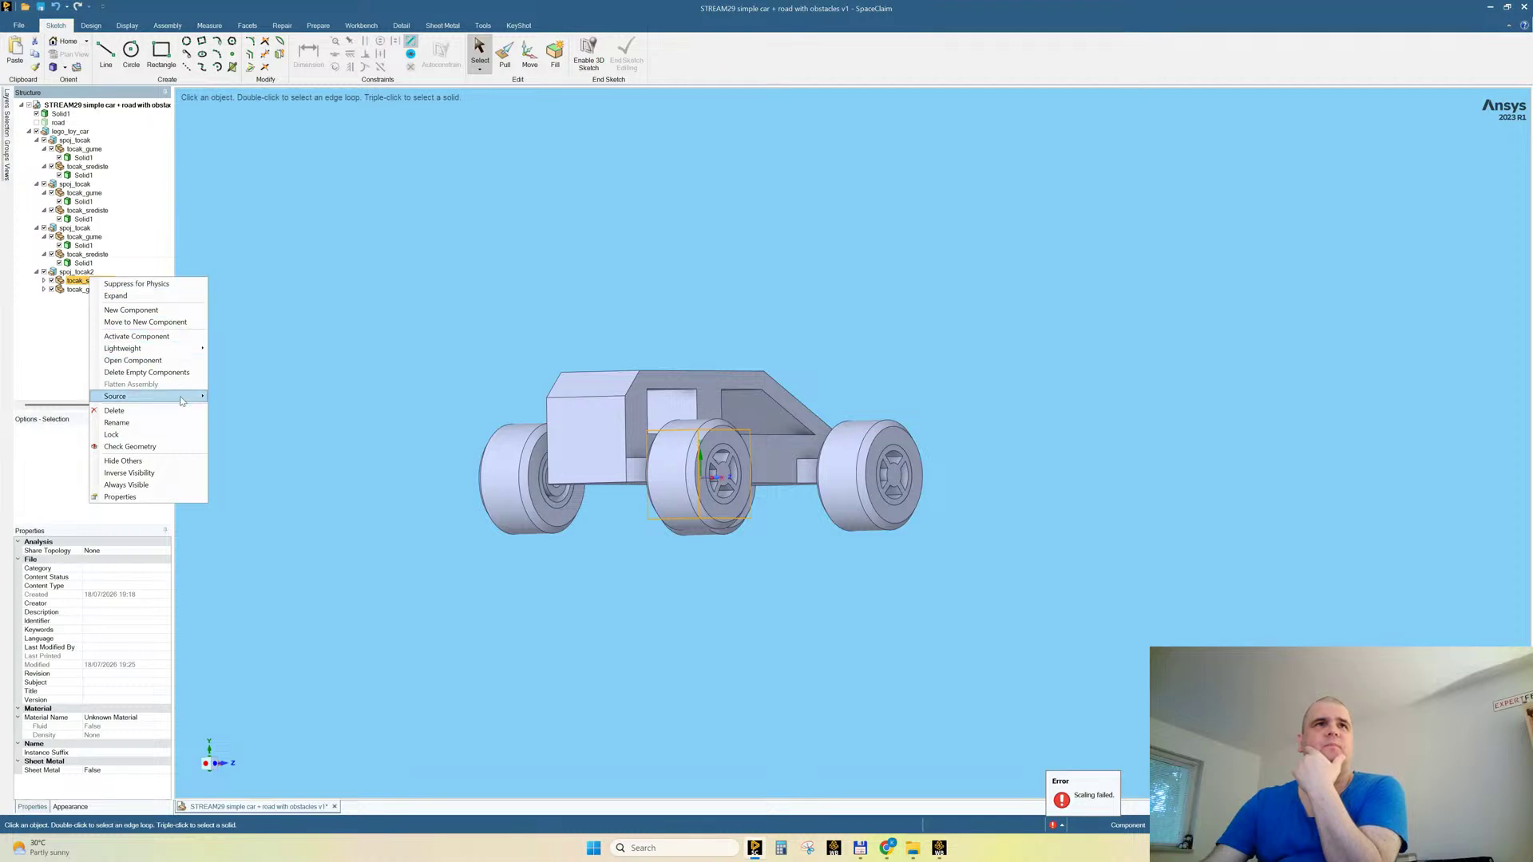
{"action": "mouse_move", "coordinate": [182, 401]}
{"action": "left_click", "coordinate": [42, 348]}
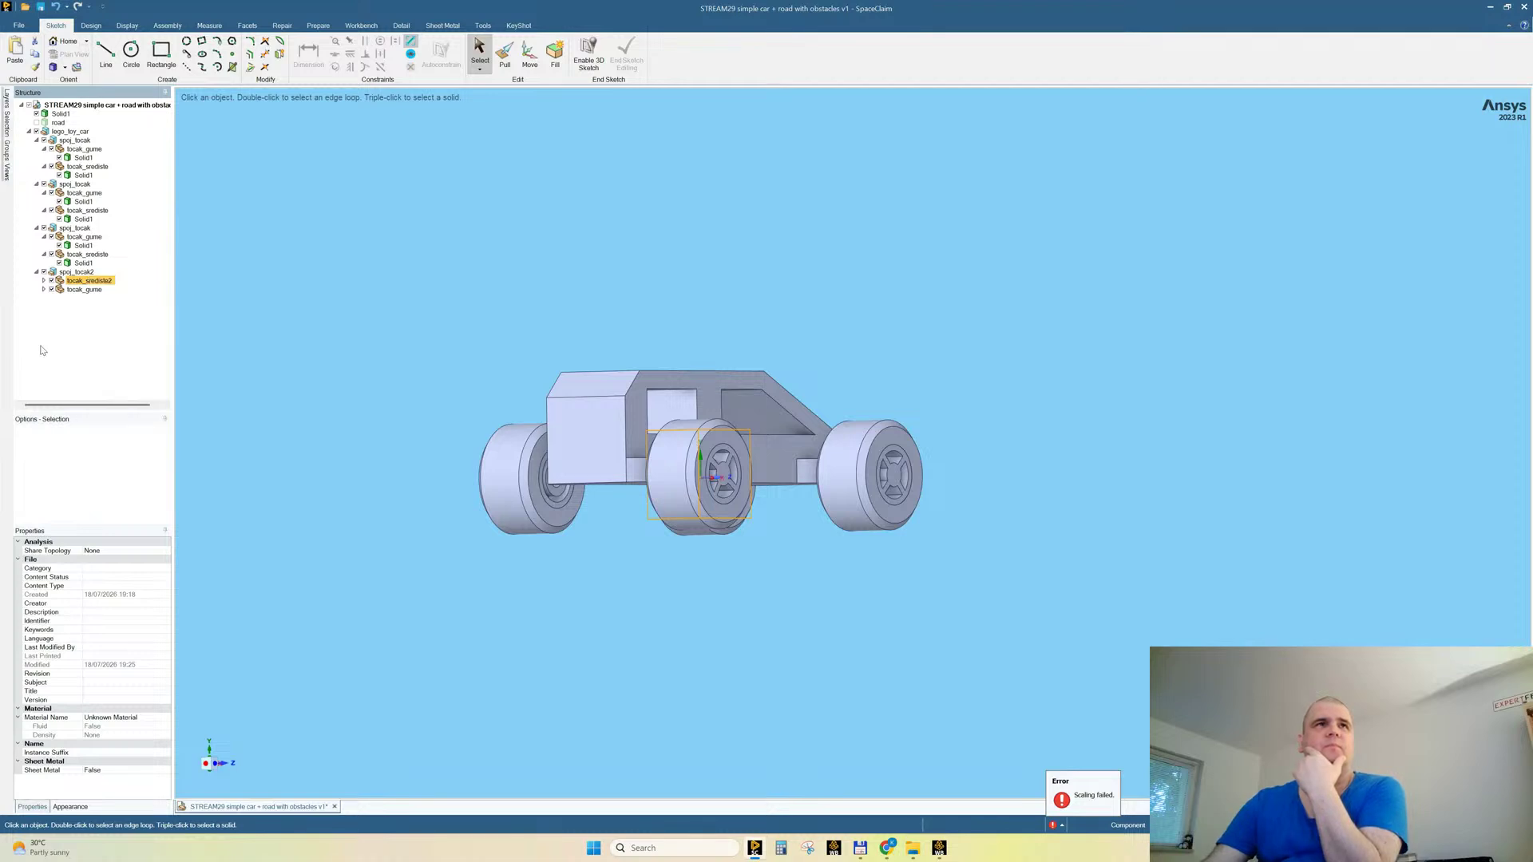
{"action": "right_click", "coordinate": [81, 256]}
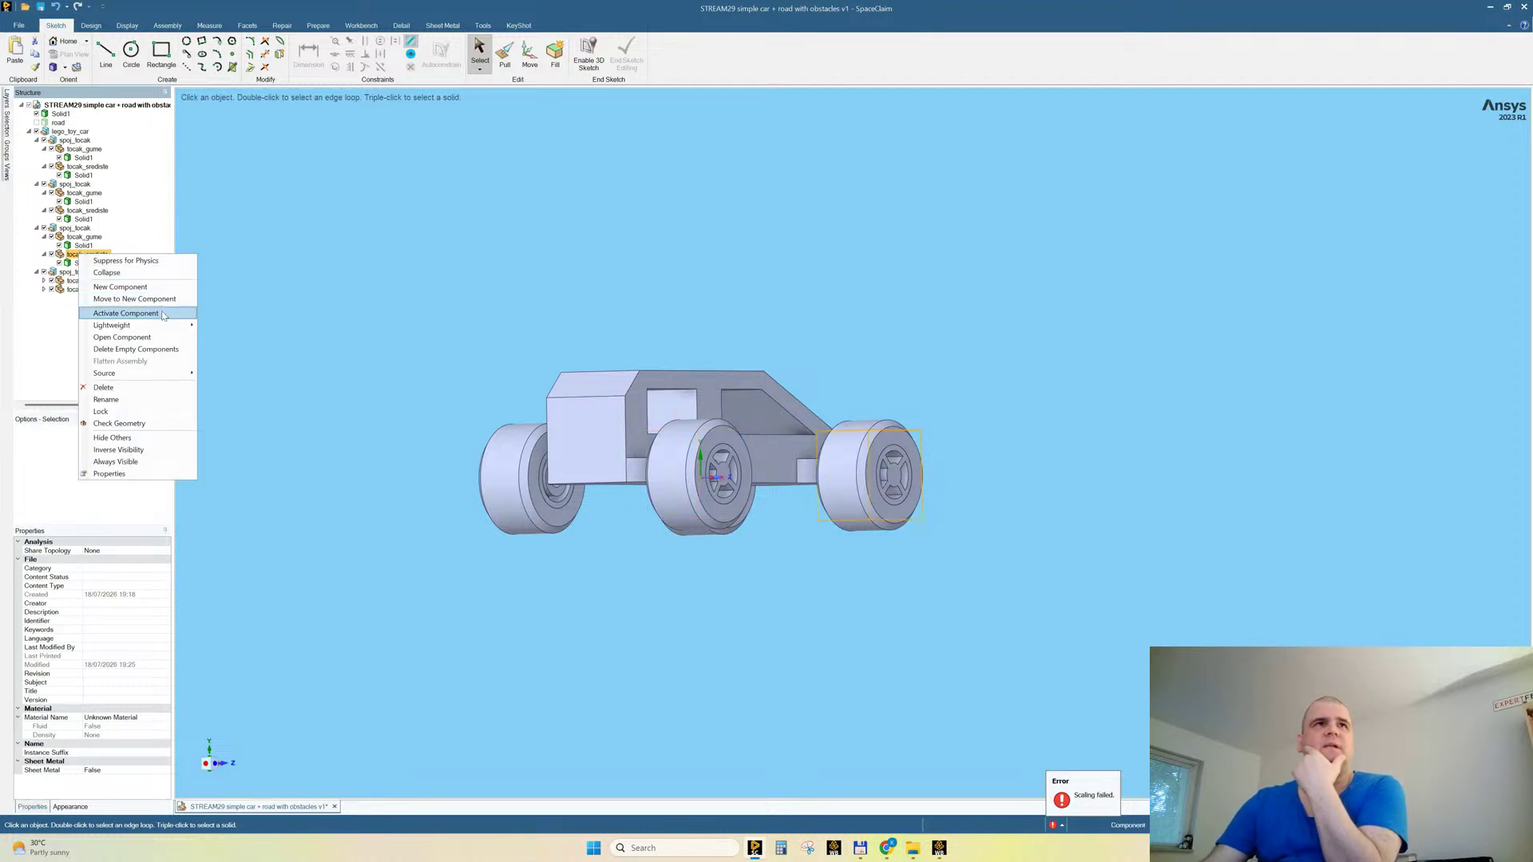
{"action": "left_click", "coordinate": [220, 382]}
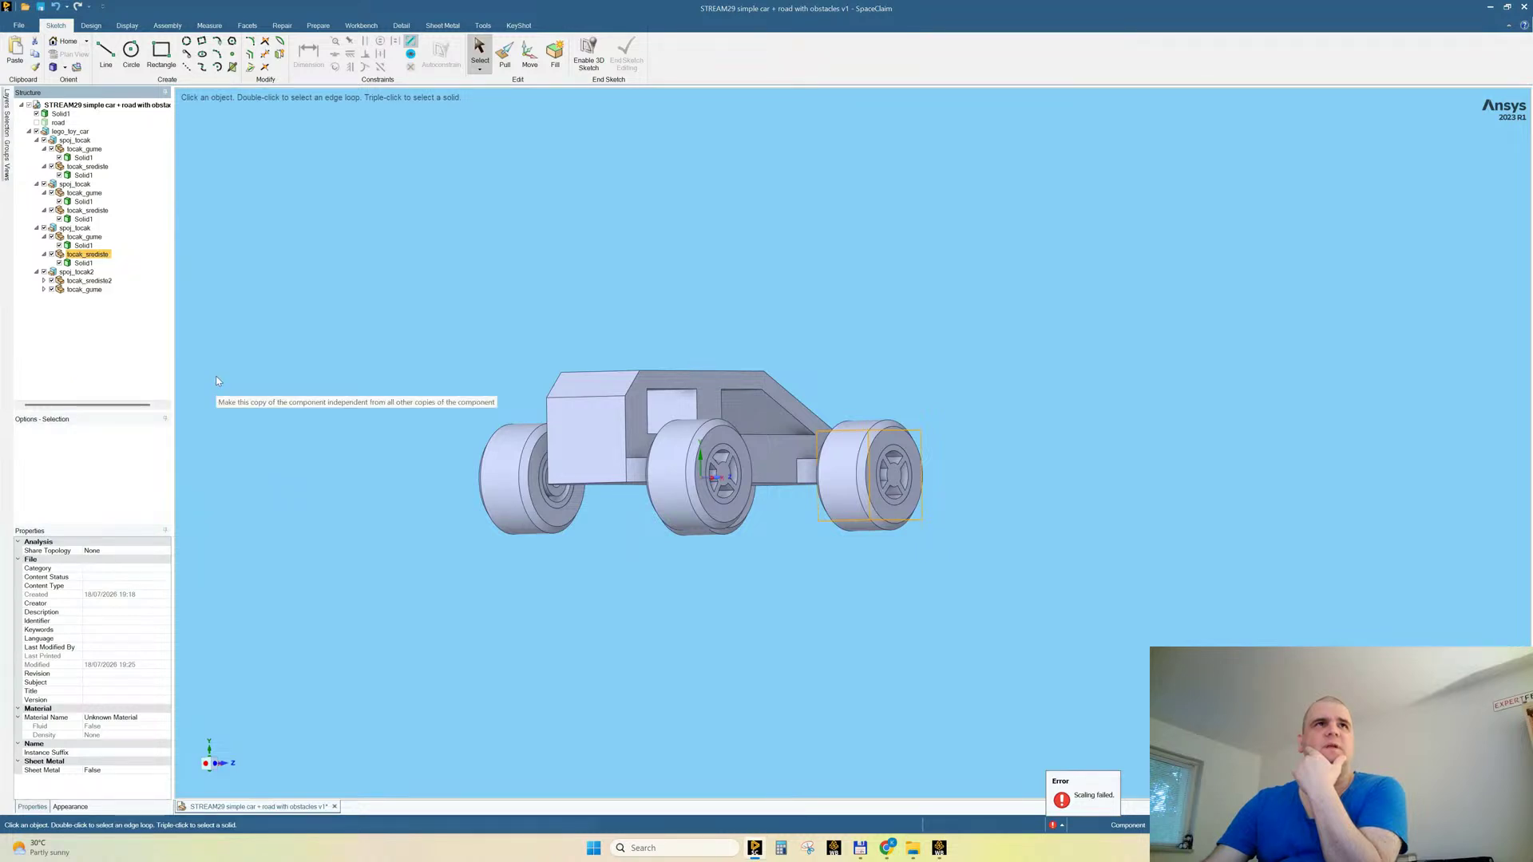
Step: Make the tocak_srediste hub of the second spoj_tocak wheel independent, and check the source options of the first wheel's hub
{"action": "right_click", "coordinate": [83, 241]}
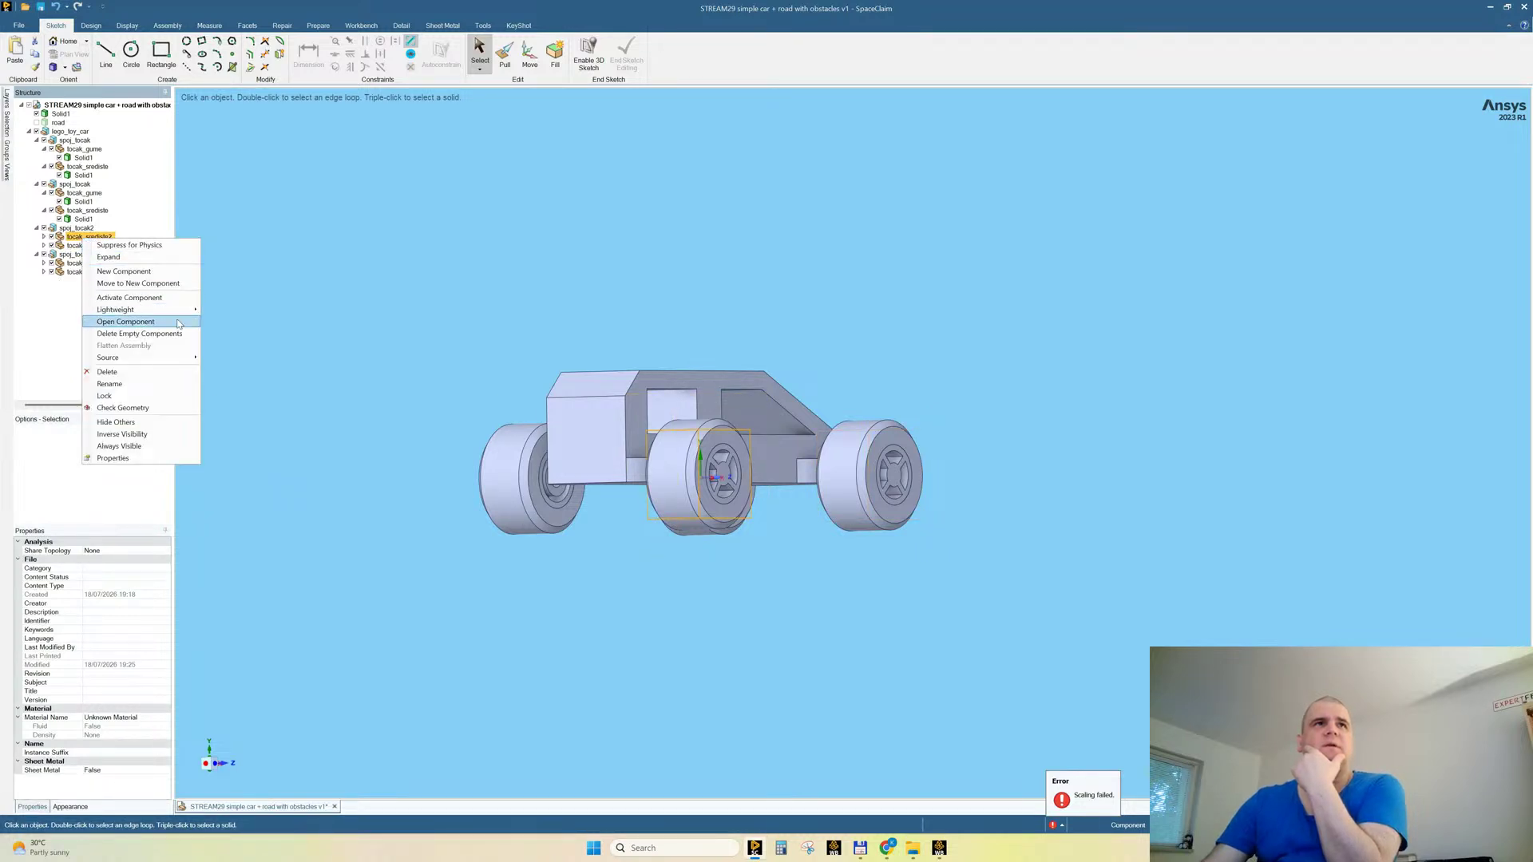
{"action": "mouse_move", "coordinate": [170, 360]}
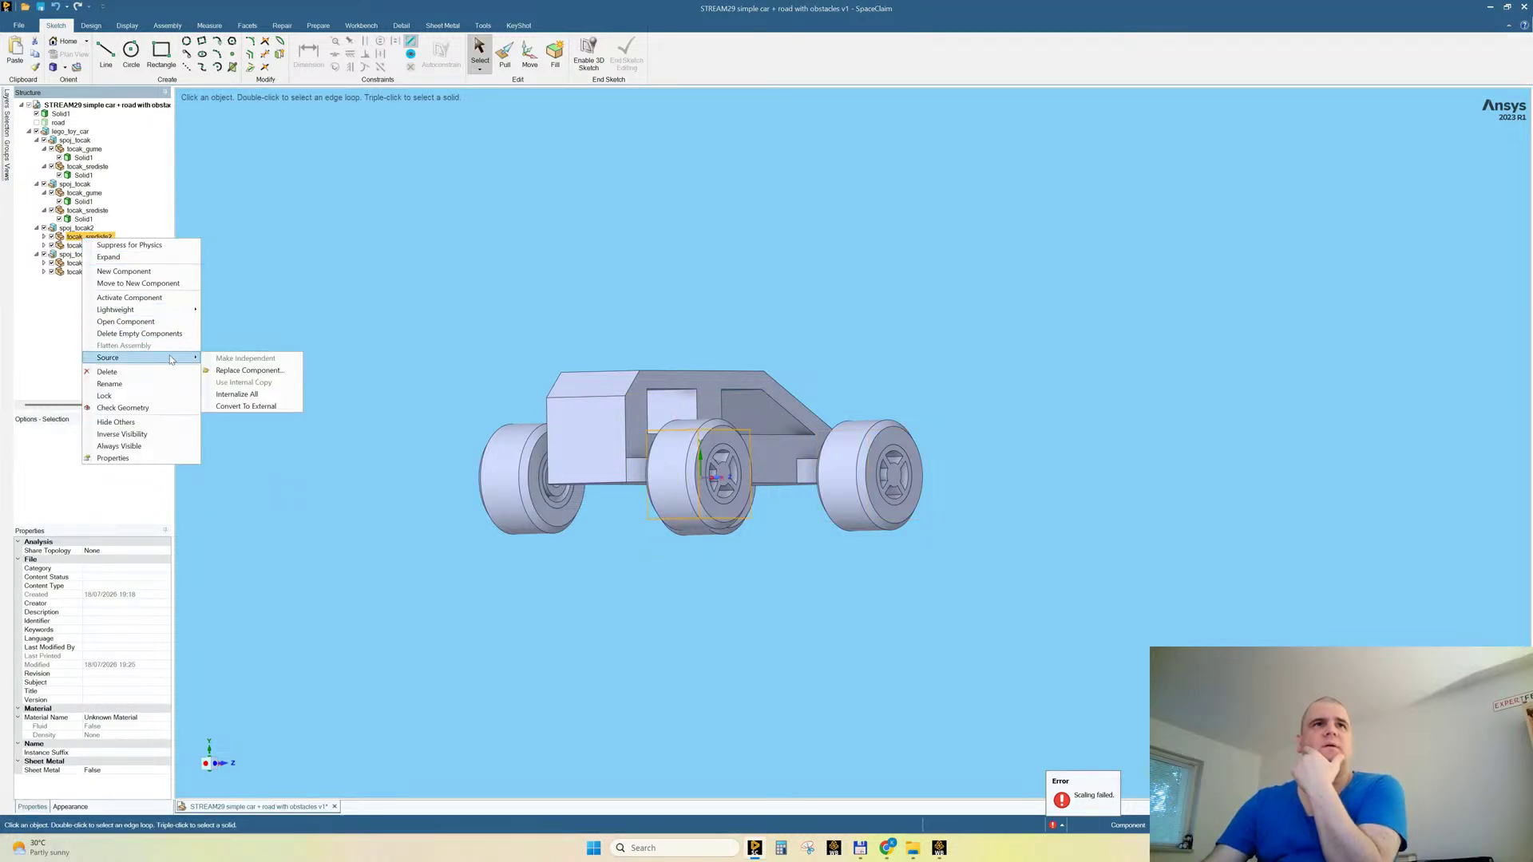
{"action": "right_click", "coordinate": [75, 212]}
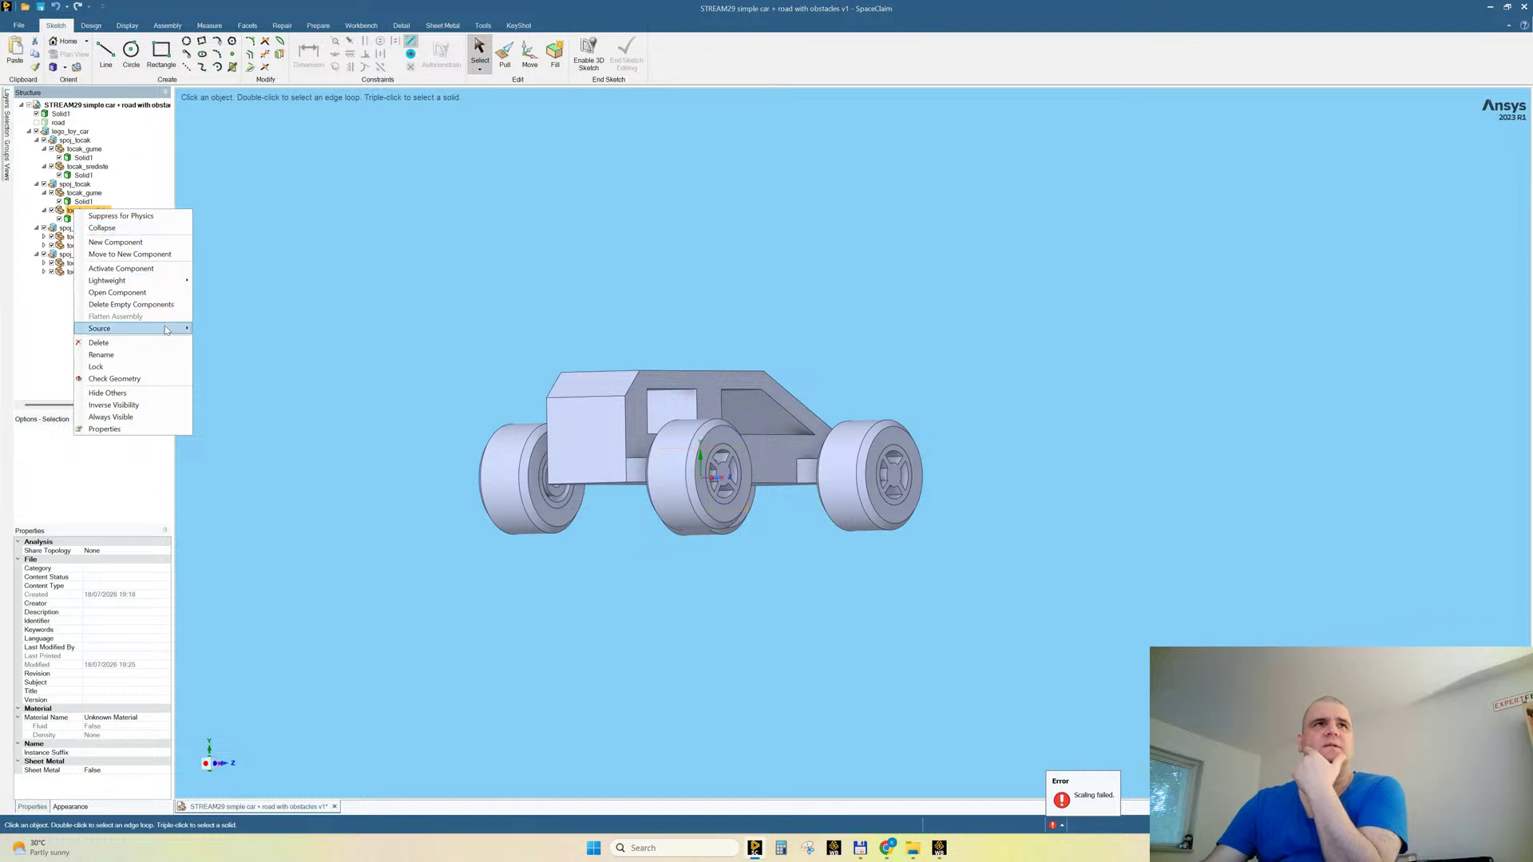
{"action": "left_click", "coordinate": [206, 331]}
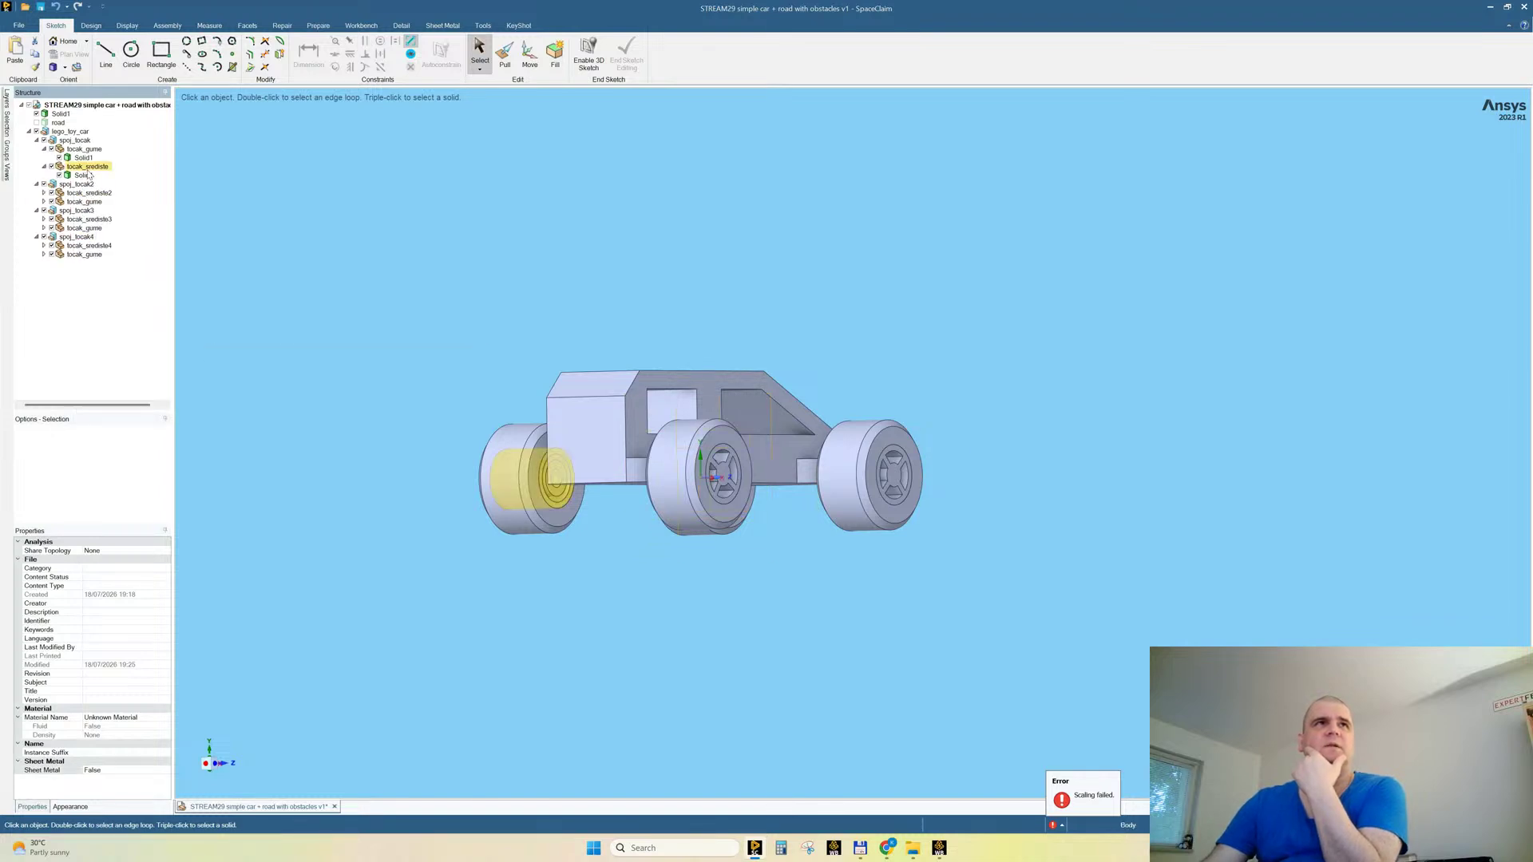
{"action": "right_click", "coordinate": [88, 166]}
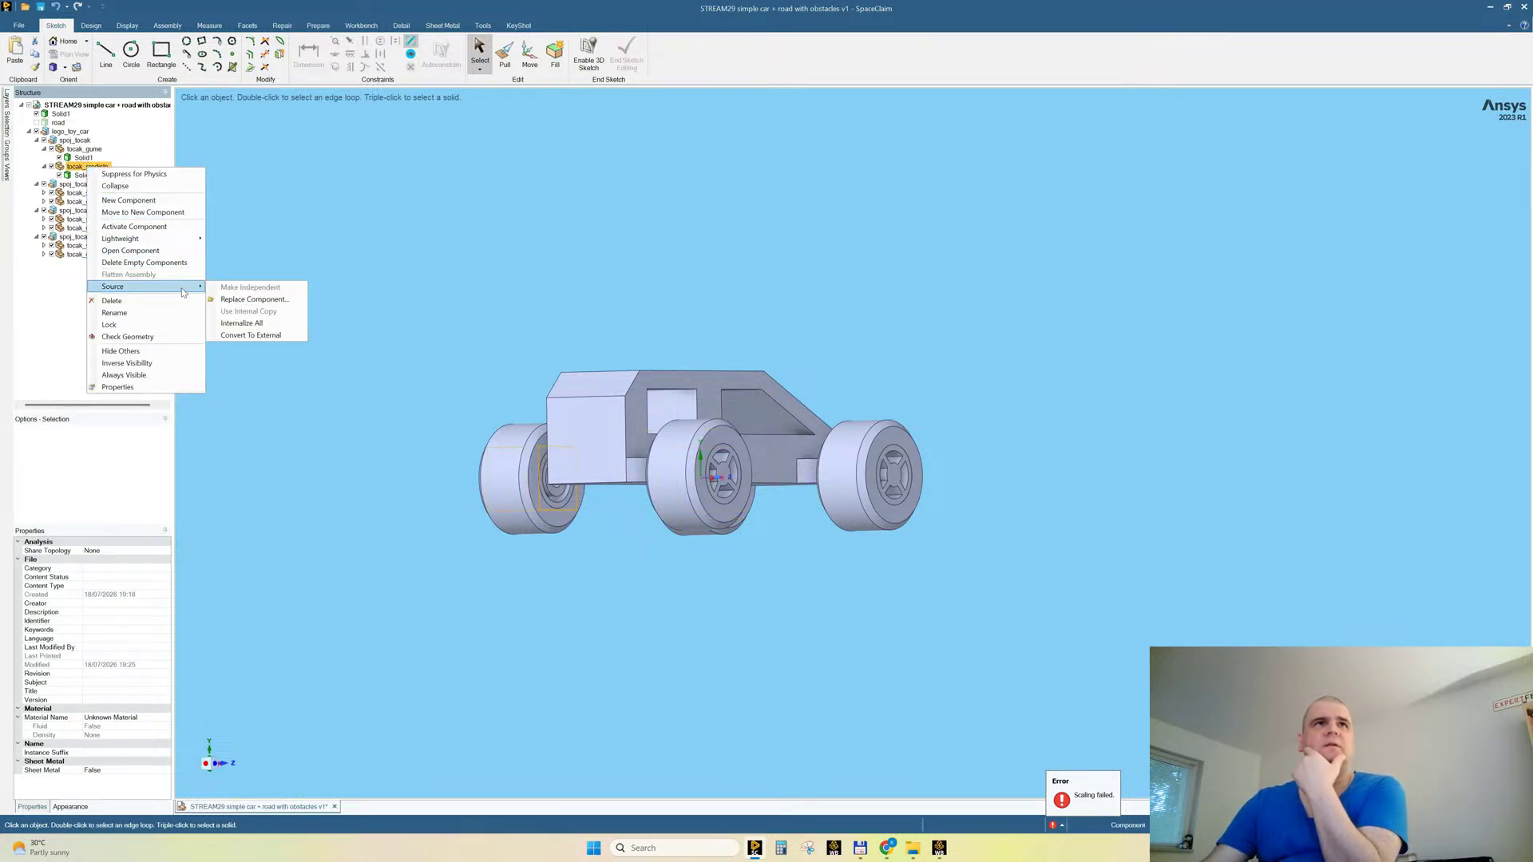
{"action": "left_click", "coordinate": [32, 302]}
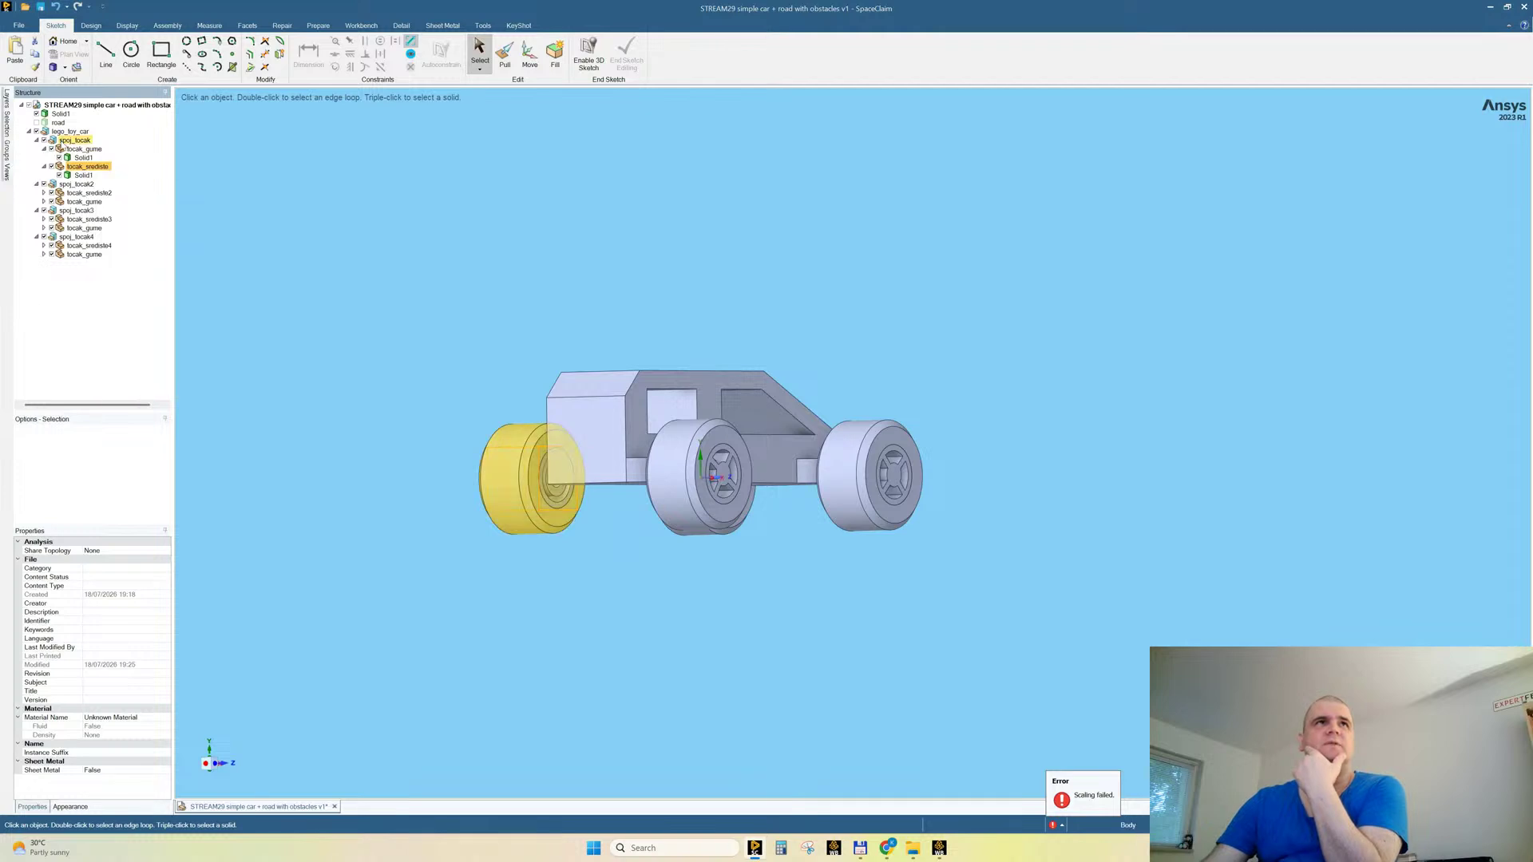
Step: Show all hidden bodies so the road is displayed together with the car
{"action": "left_click", "coordinate": [60, 124]}
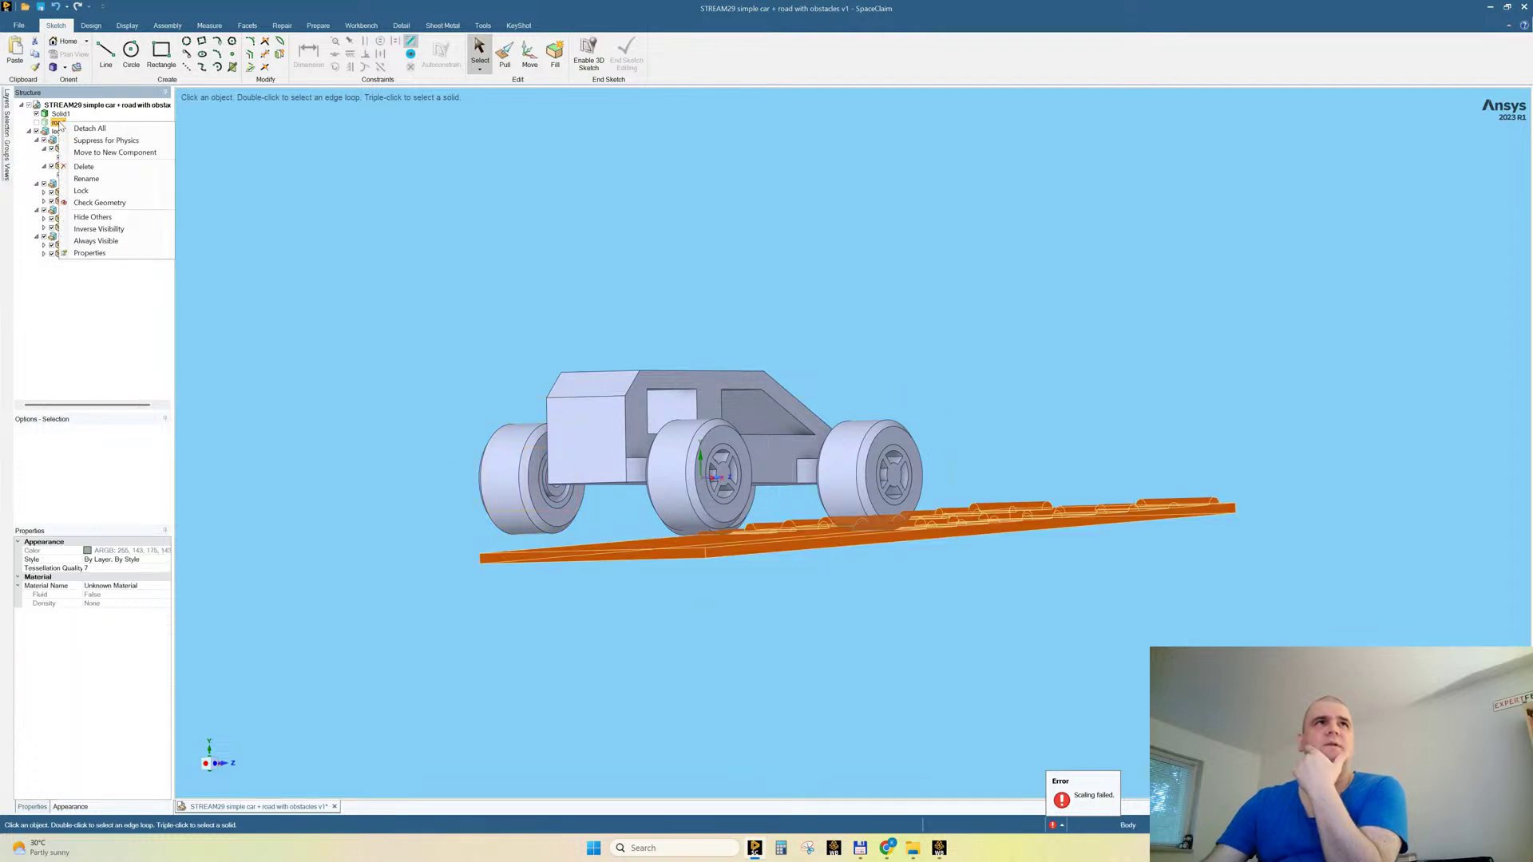
{"action": "left_click", "coordinate": [59, 114]}
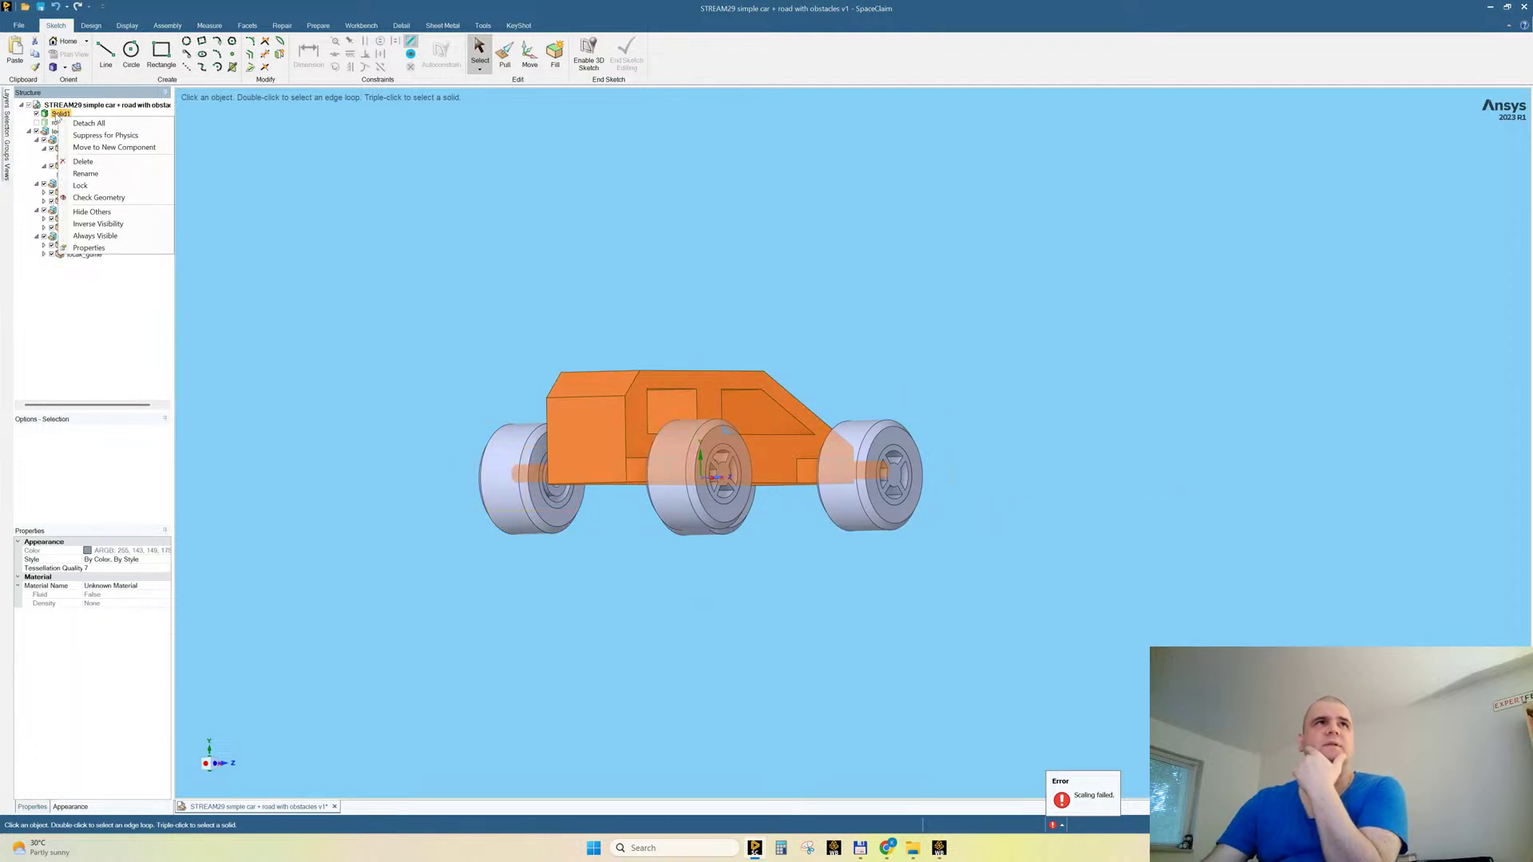
{"action": "left_click", "coordinate": [385, 355]}
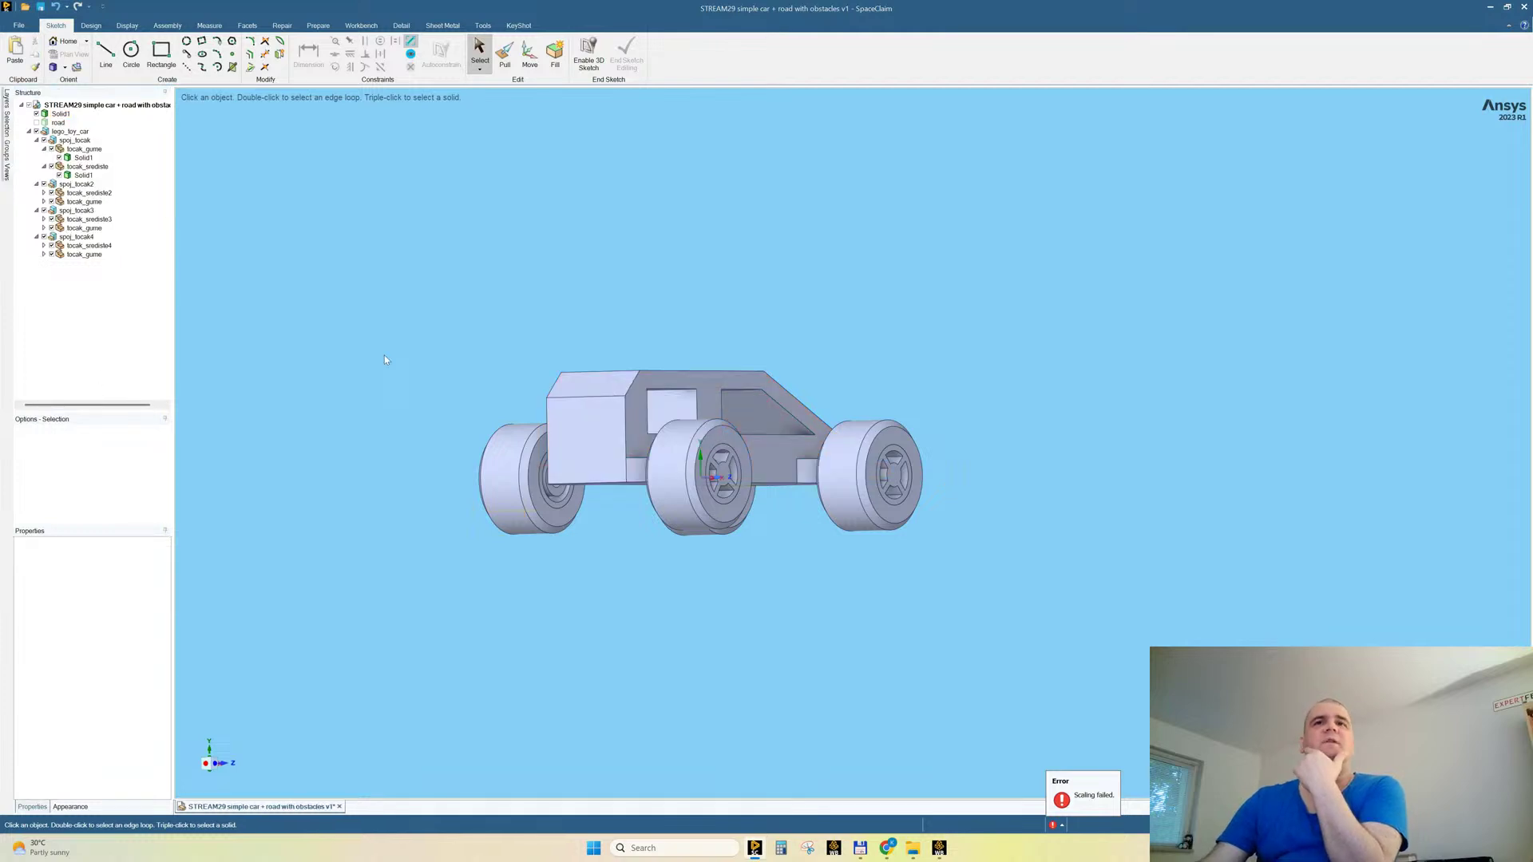
{"action": "scroll", "coordinate": [459, 407], "scroll_direction": "down", "scroll_amount": 3}
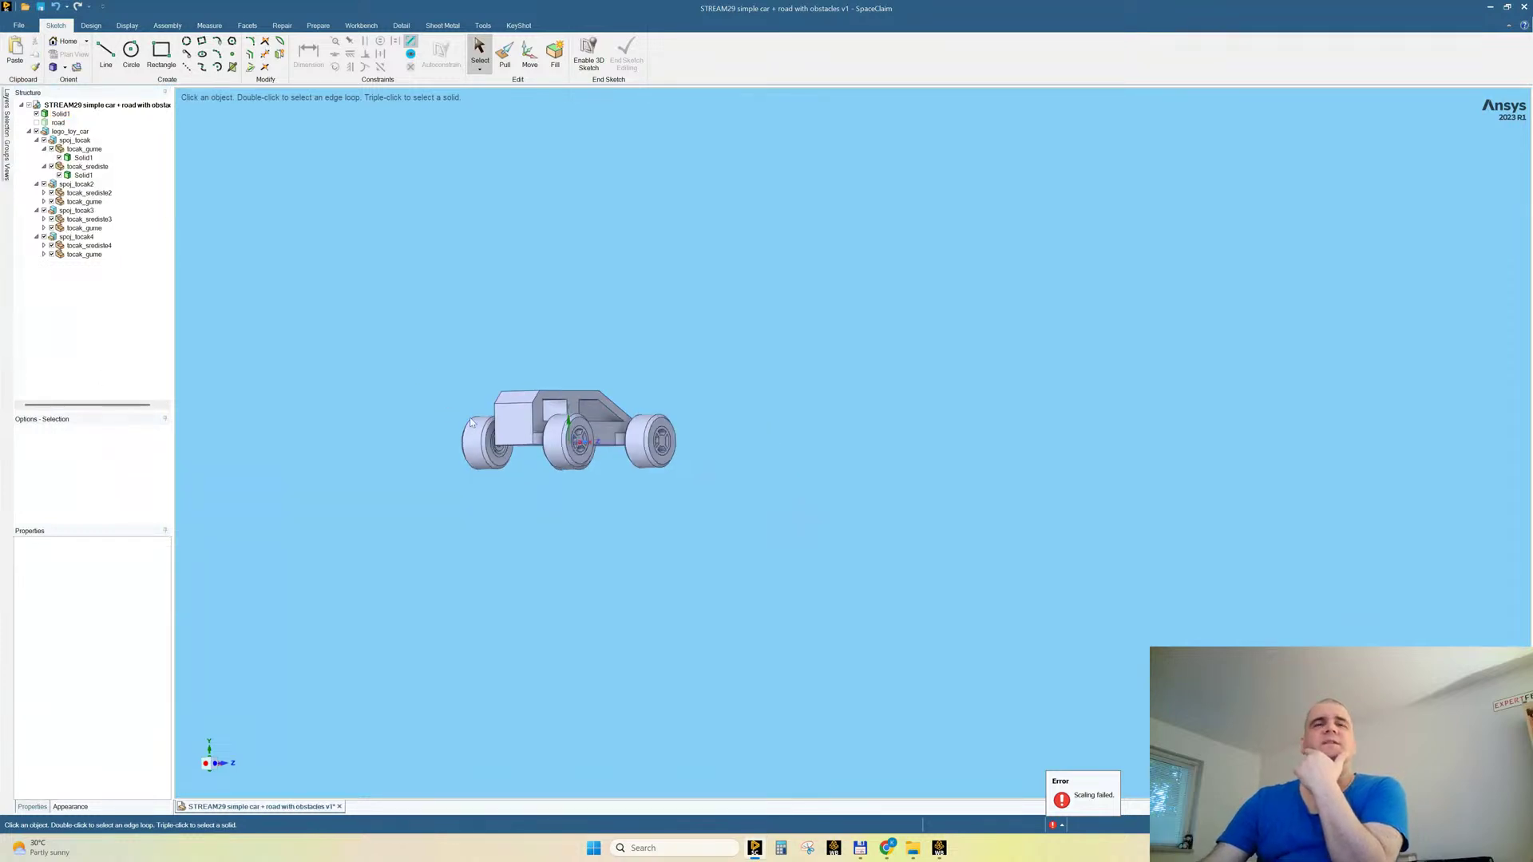
{"action": "right_click", "coordinate": [343, 285]}
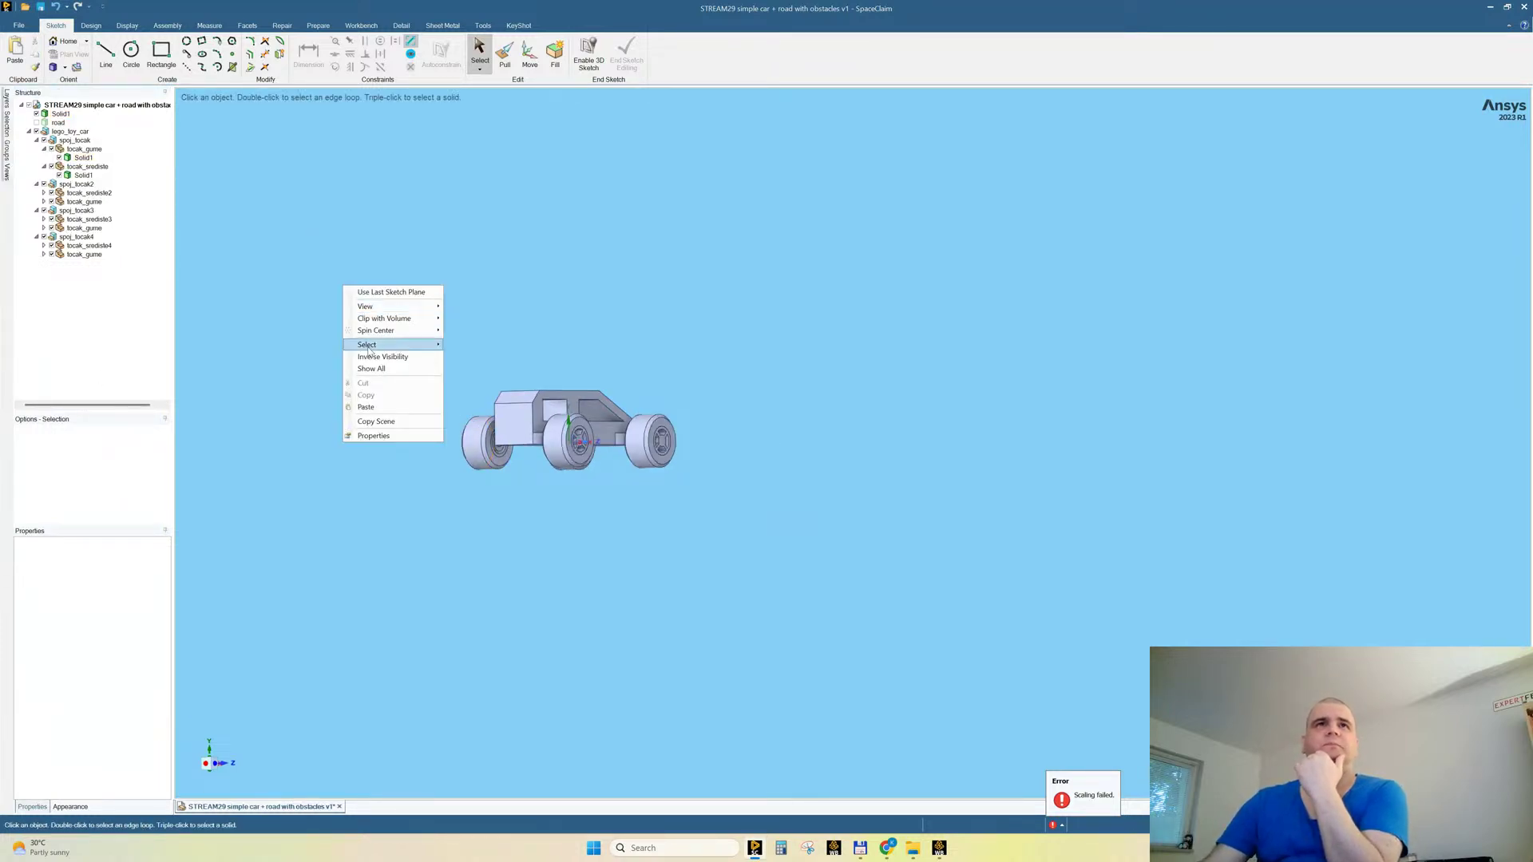
{"action": "left_click", "coordinate": [377, 370]}
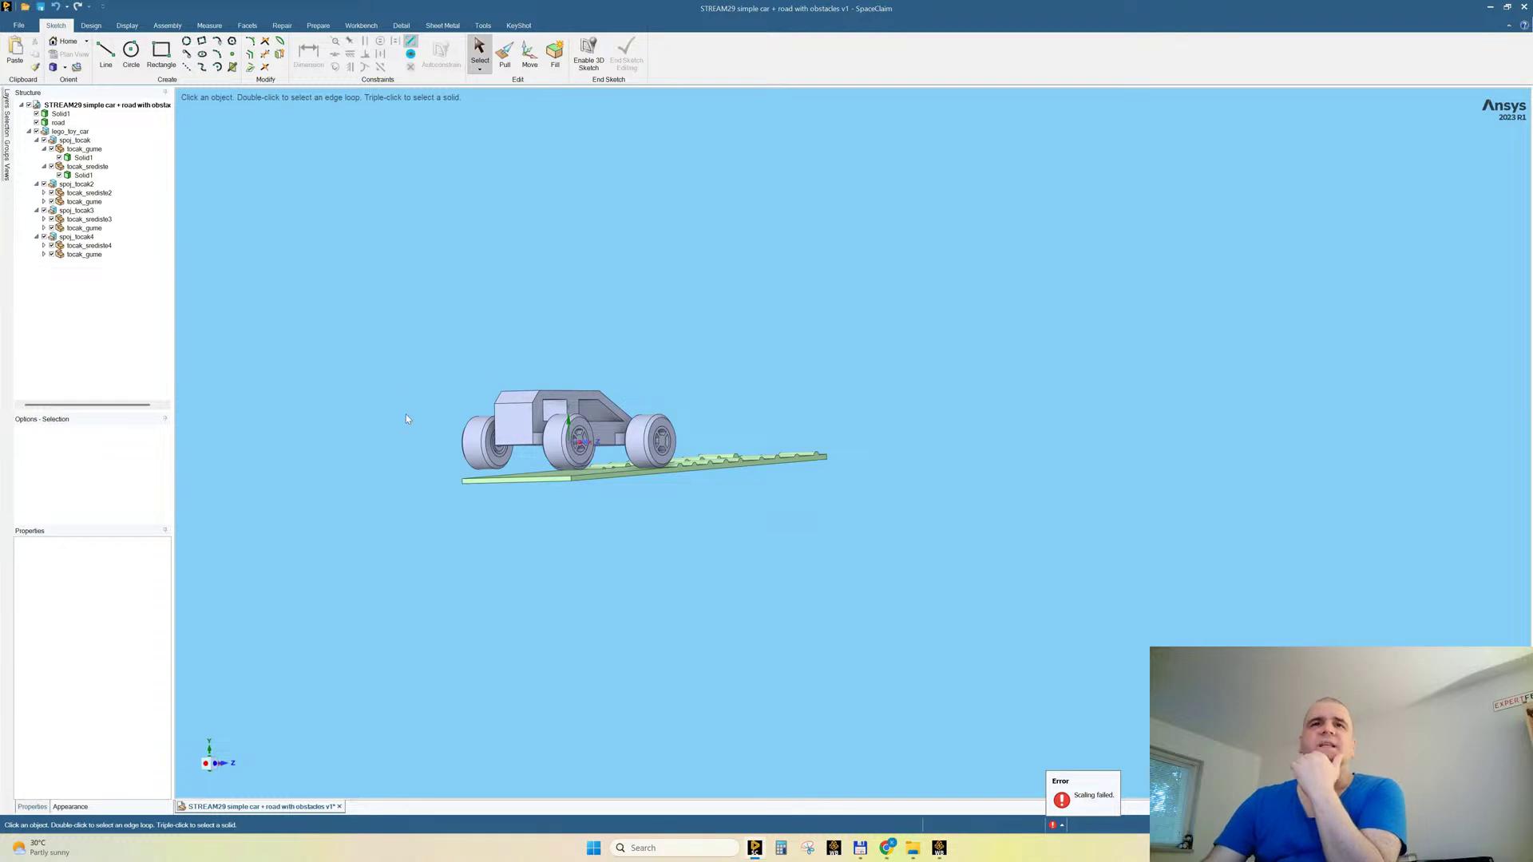
Step: Try to scale all car, wheel and road bodies by a factor of 20 about the road's near lower corner
{"action": "mouse_move", "coordinate": [516, 435]}
{"action": "middle_mouse_down"}
{"action": "mouse_move", "coordinate": [515, 422]}
{"action": "mouse_move", "coordinate": [512, 440]}
{"action": "middle_mouse_up"}
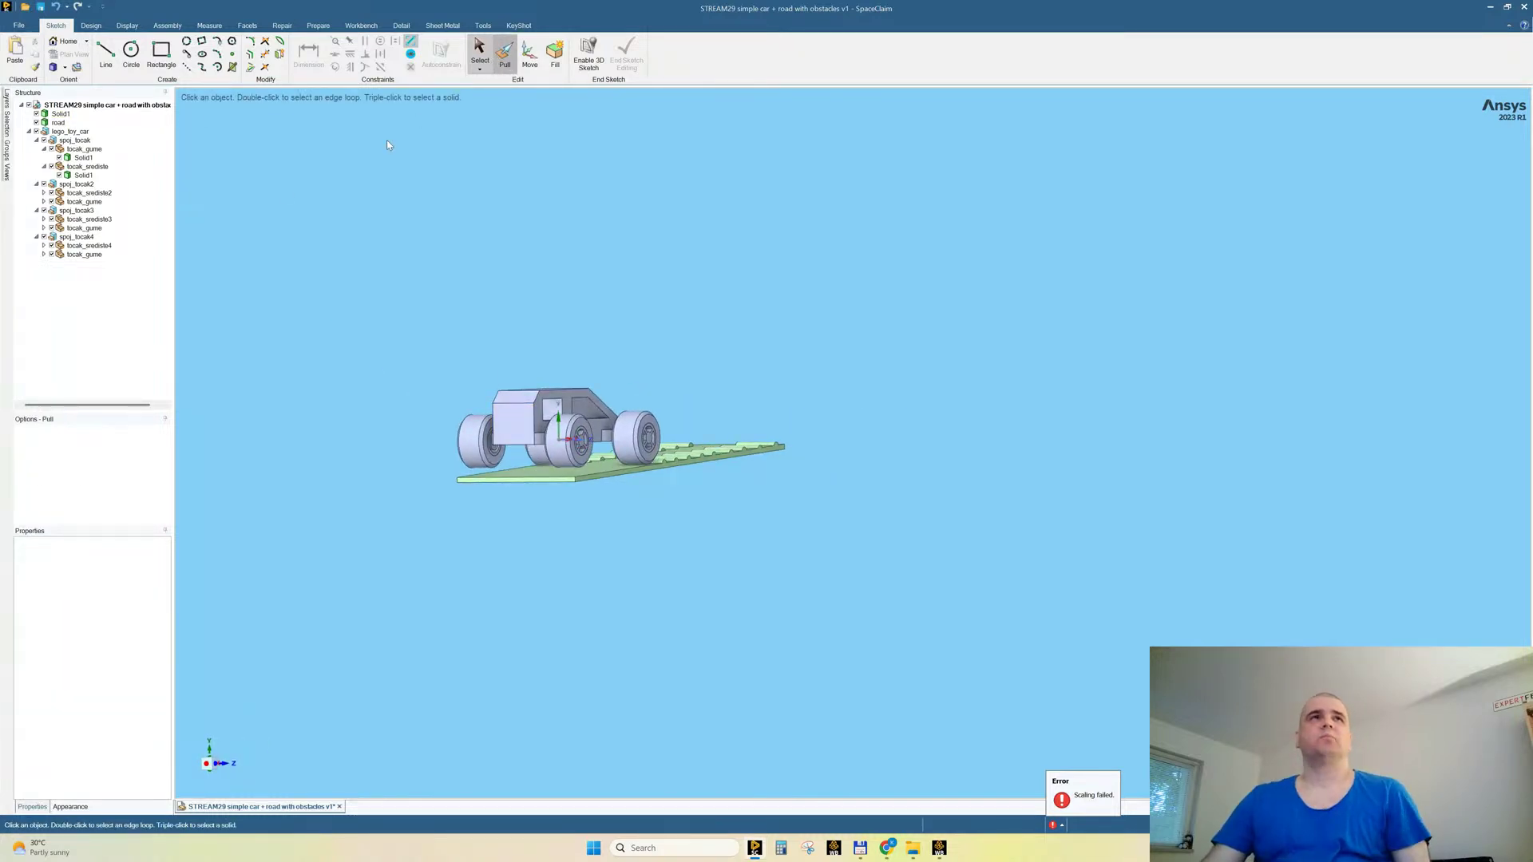
{"action": "key", "text": "p"}
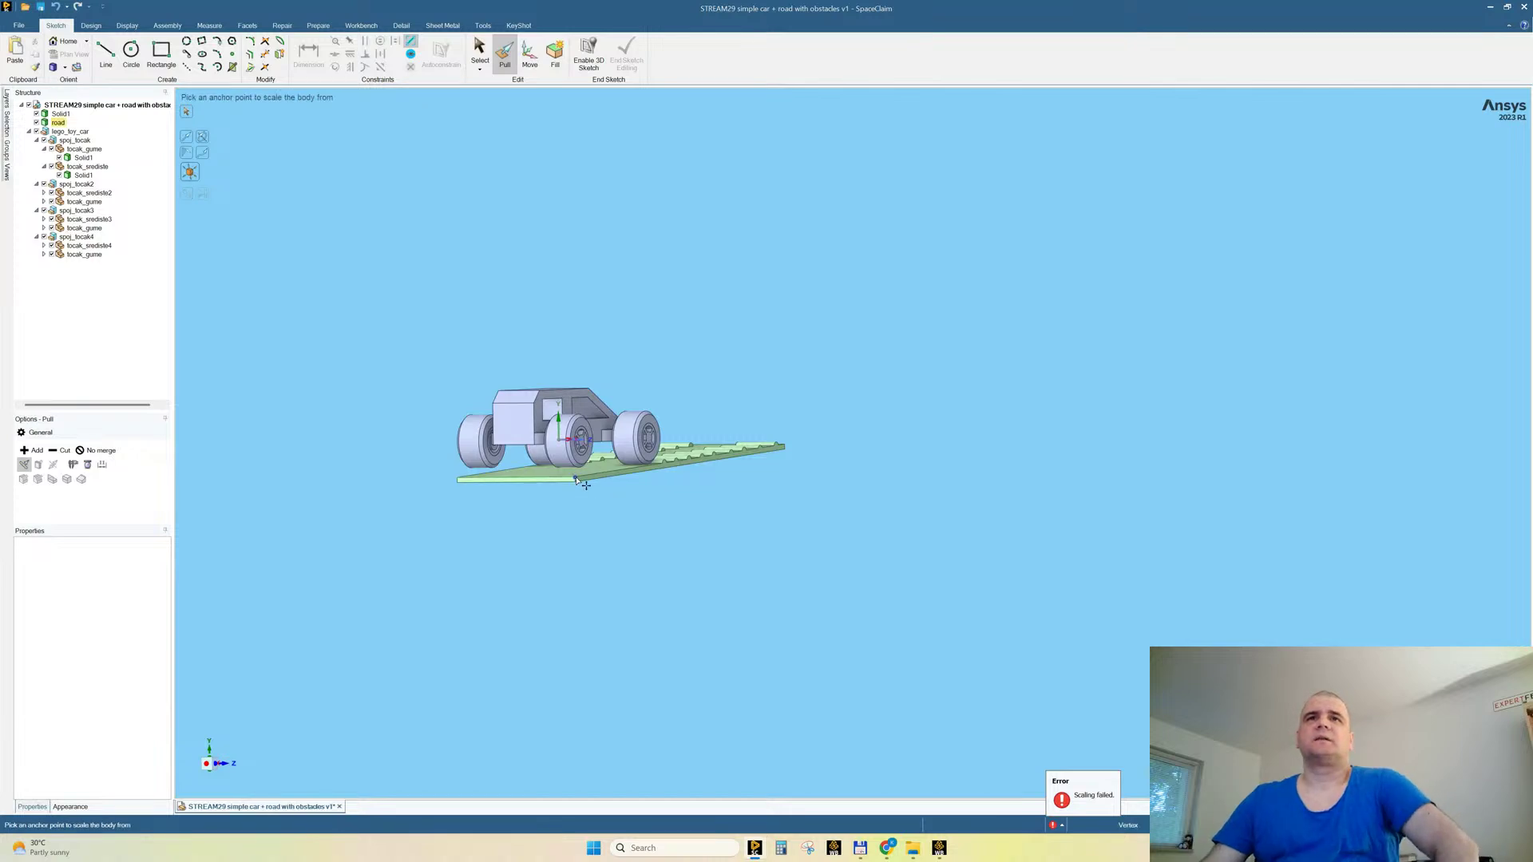
{"action": "left_click", "coordinate": [576, 479]}
{"action": "key", "text": "ctrl+a"}
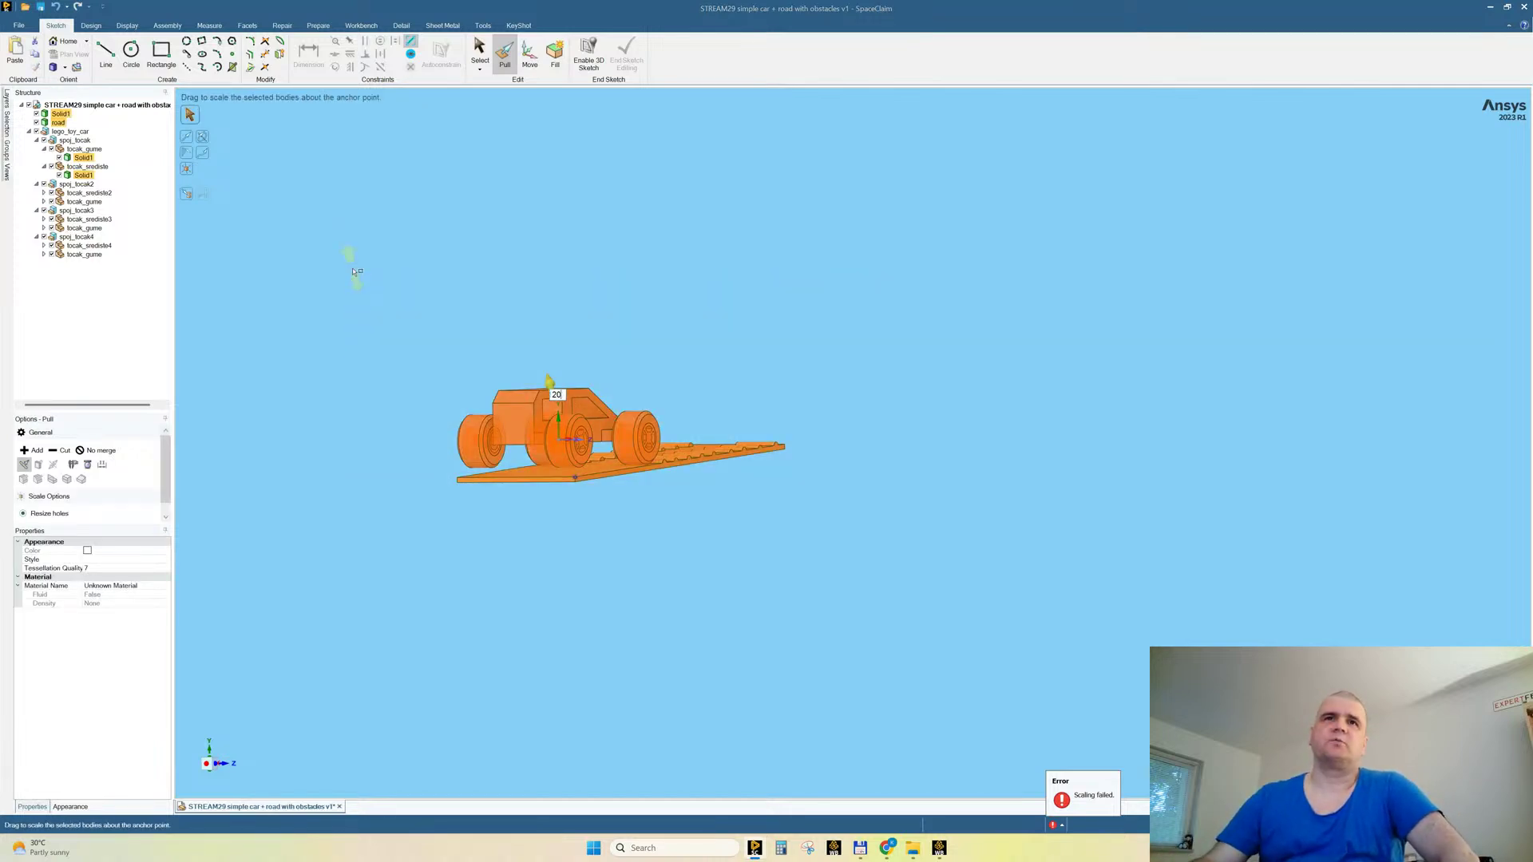
{"action": "scroll", "coordinate": [353, 271], "scroll_direction": "down", "scroll_amount": 10}
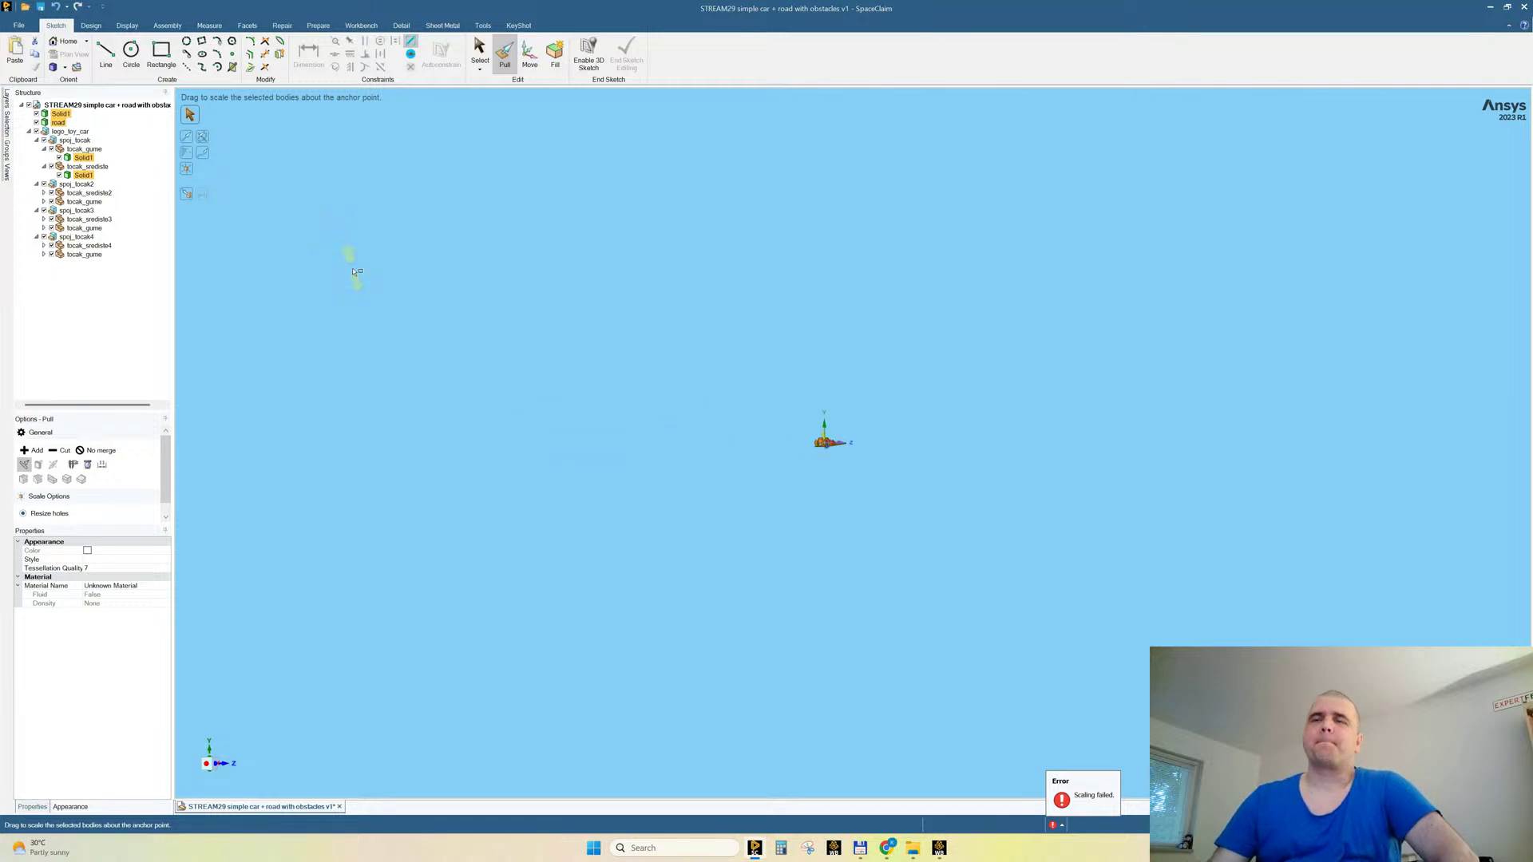
{"action": "key", "text": "Escape"}
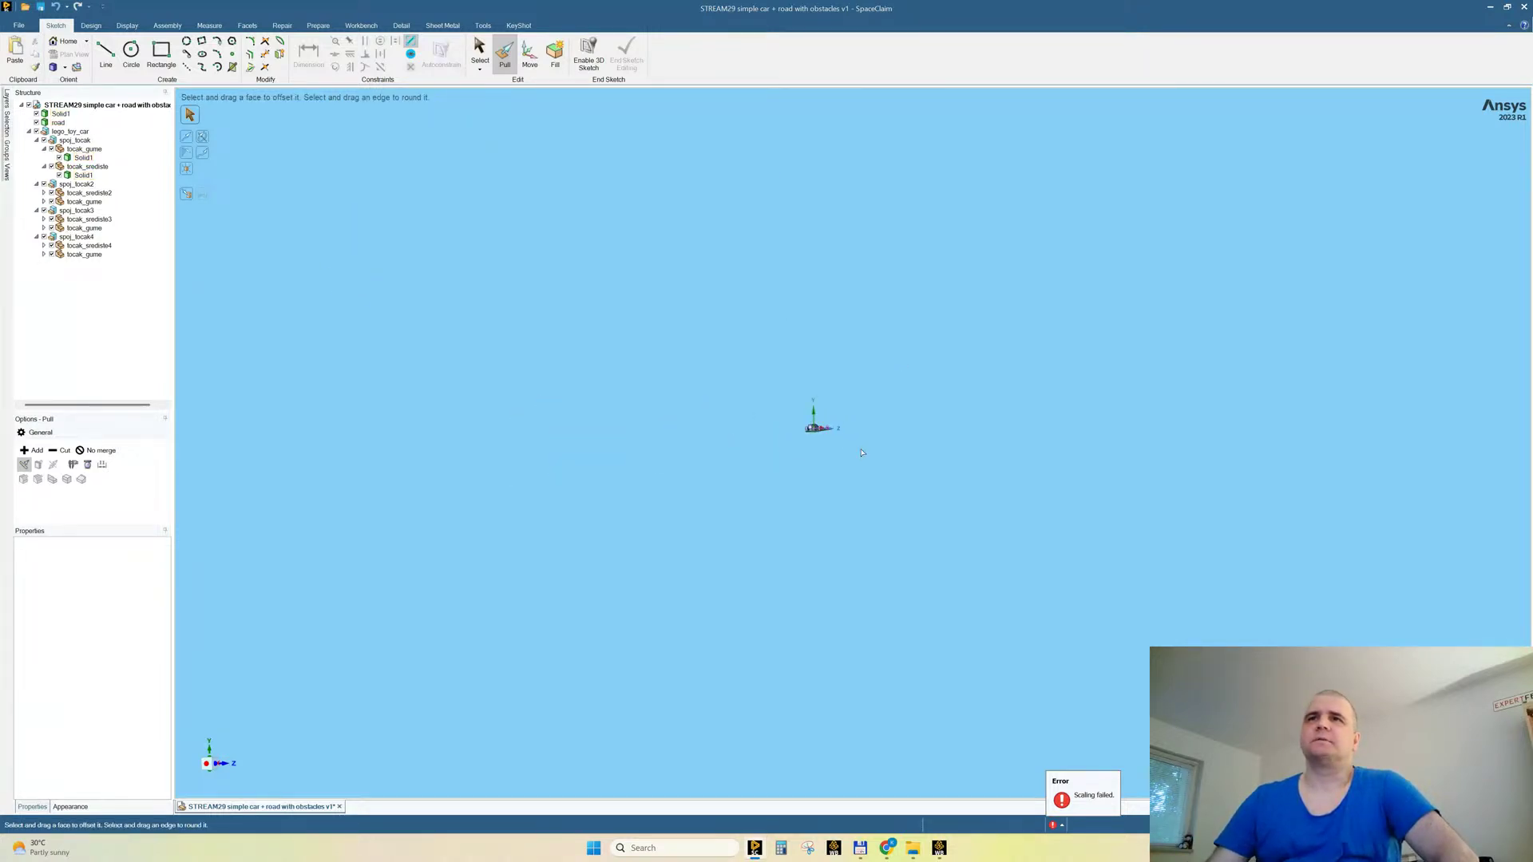
Step: Check the lengths of the road's side and end edges to verify the model's size
{"action": "scroll", "coordinate": [861, 452], "scroll_direction": "up", "scroll_amount": 10}
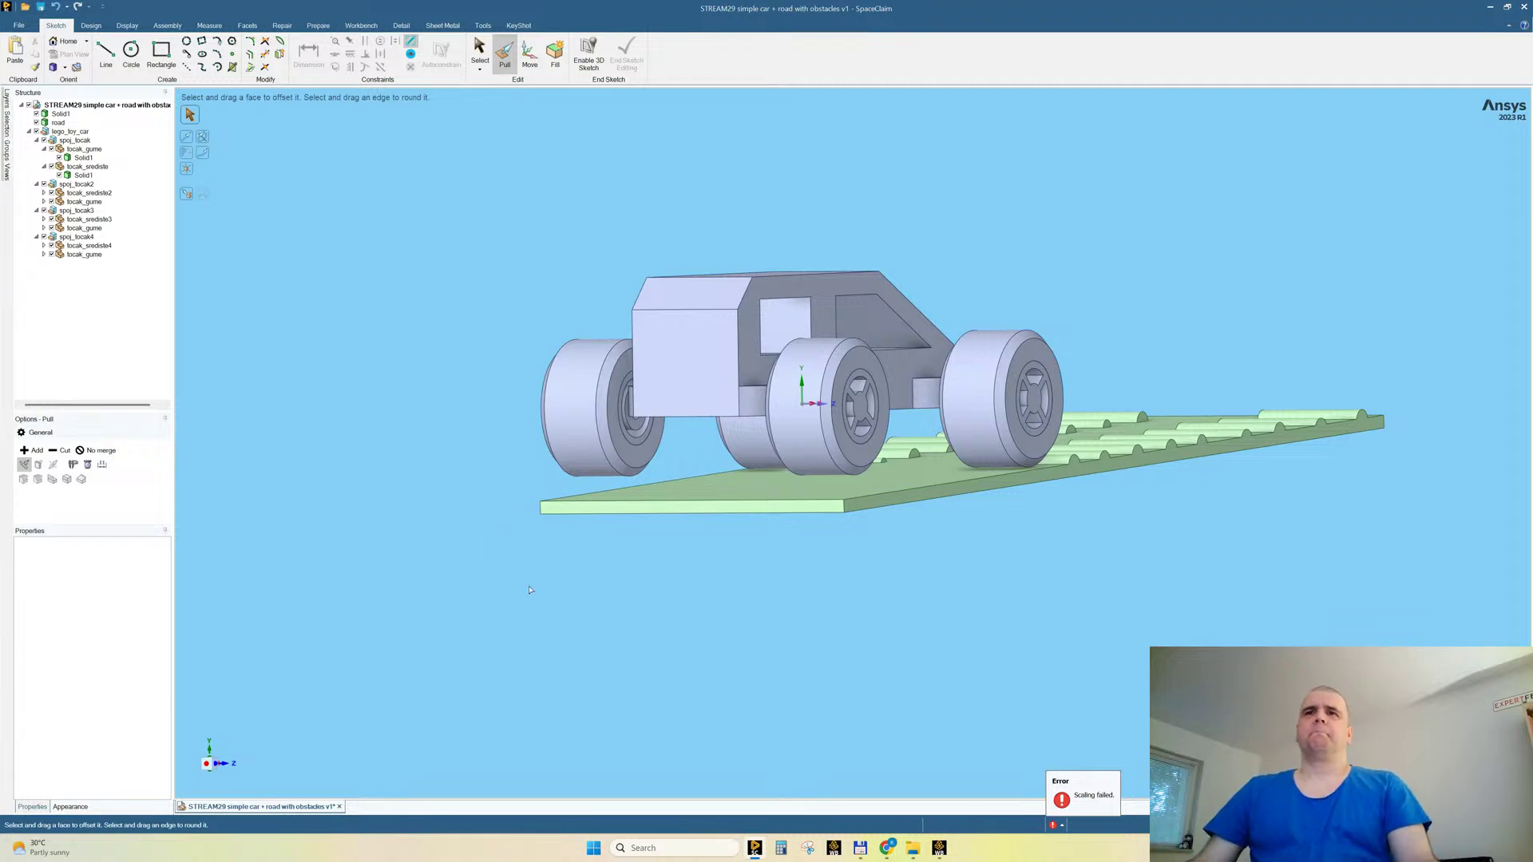
{"action": "left_click", "coordinate": [888, 496]}
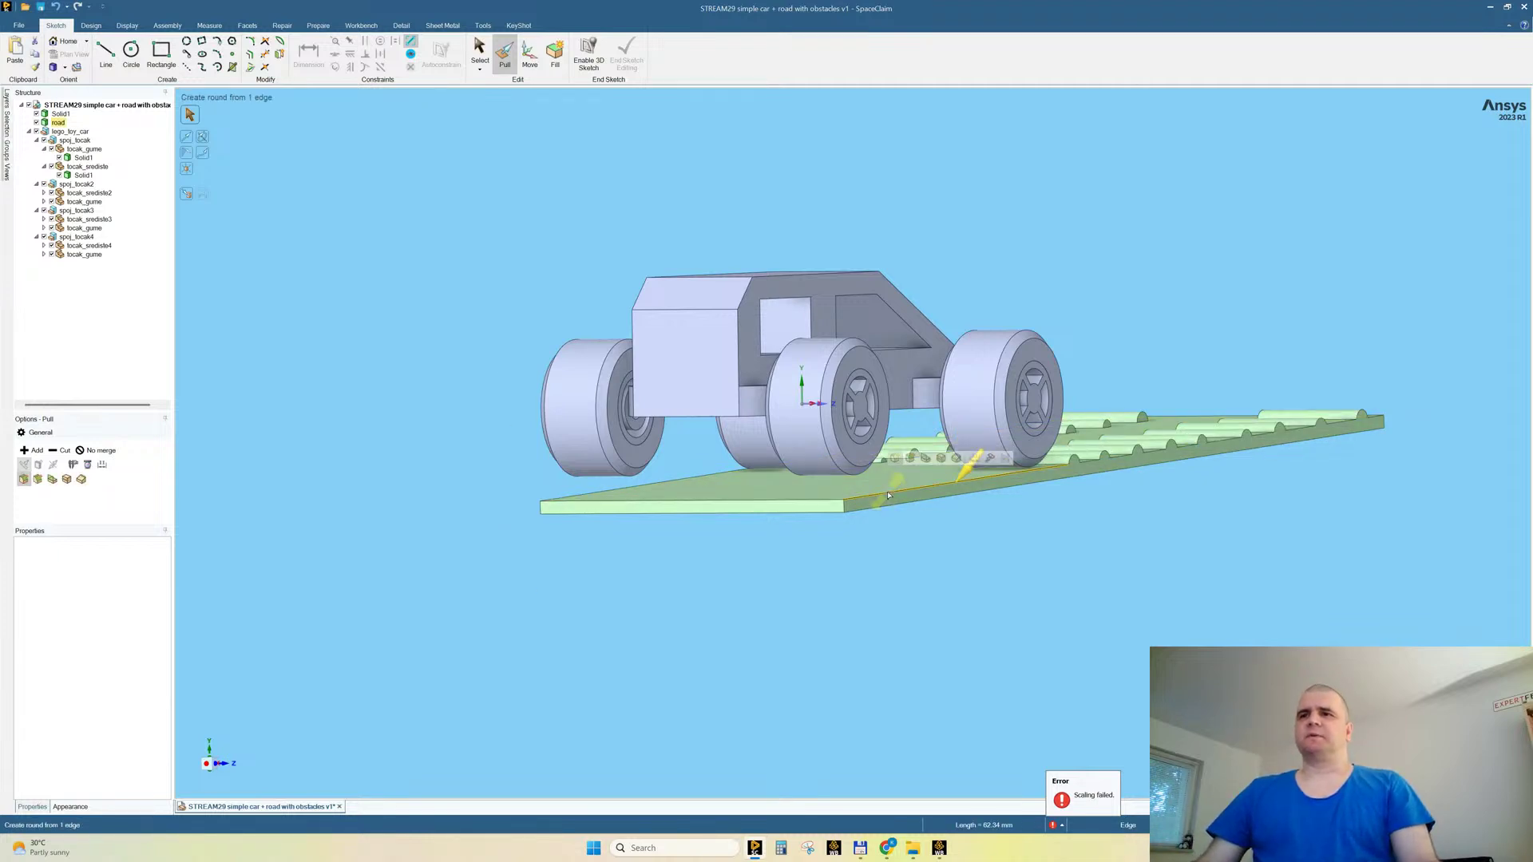
{"action": "left_click", "coordinate": [784, 504]}
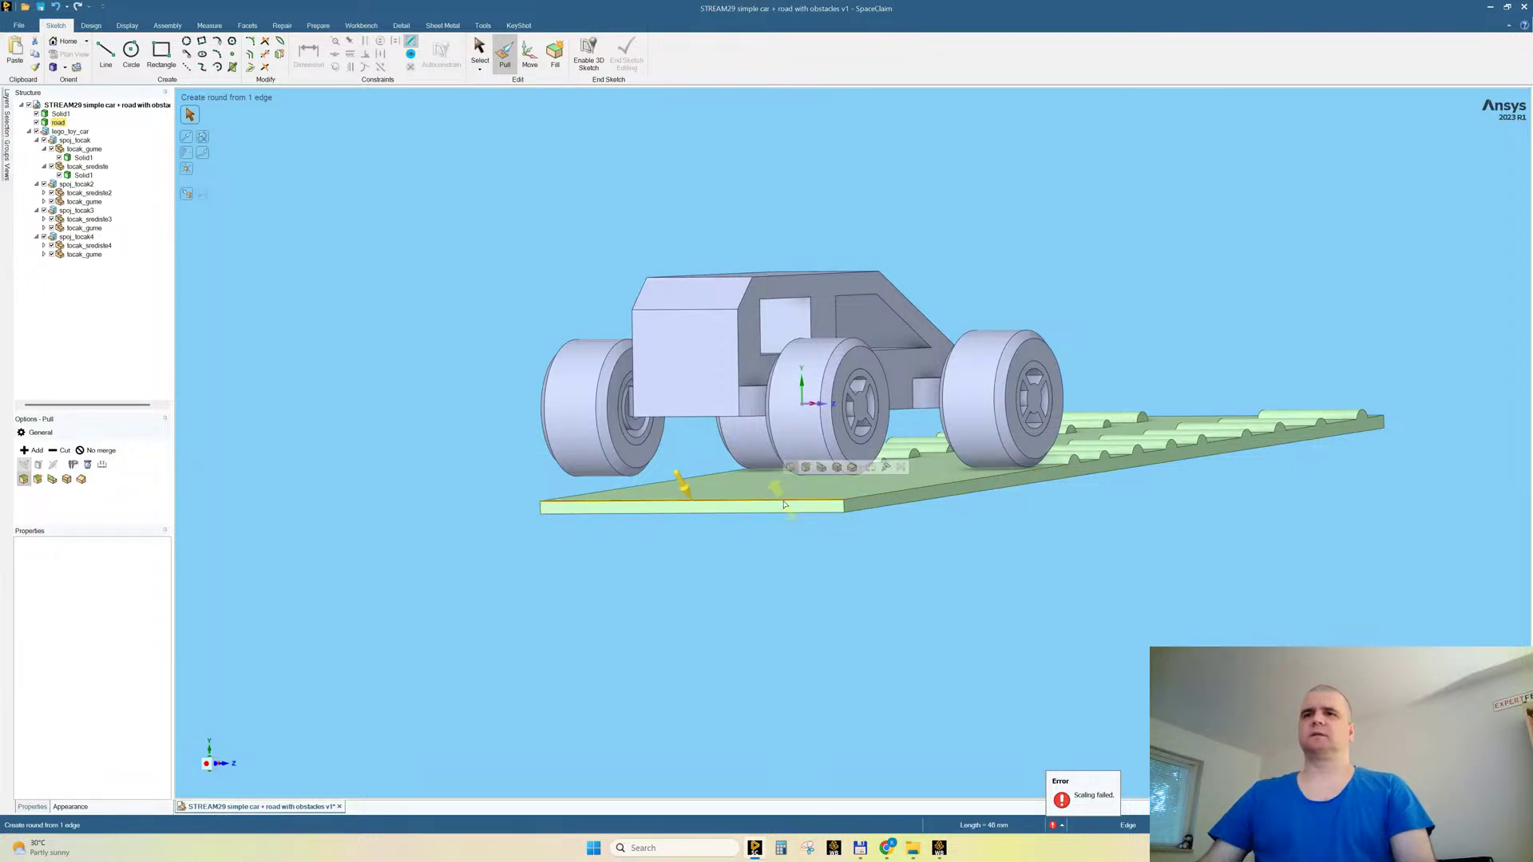
{"action": "left_click", "coordinate": [648, 621]}
{"action": "middle_click_drag", "start_coordinate": [647, 623], "coordinate": [722, 602]}
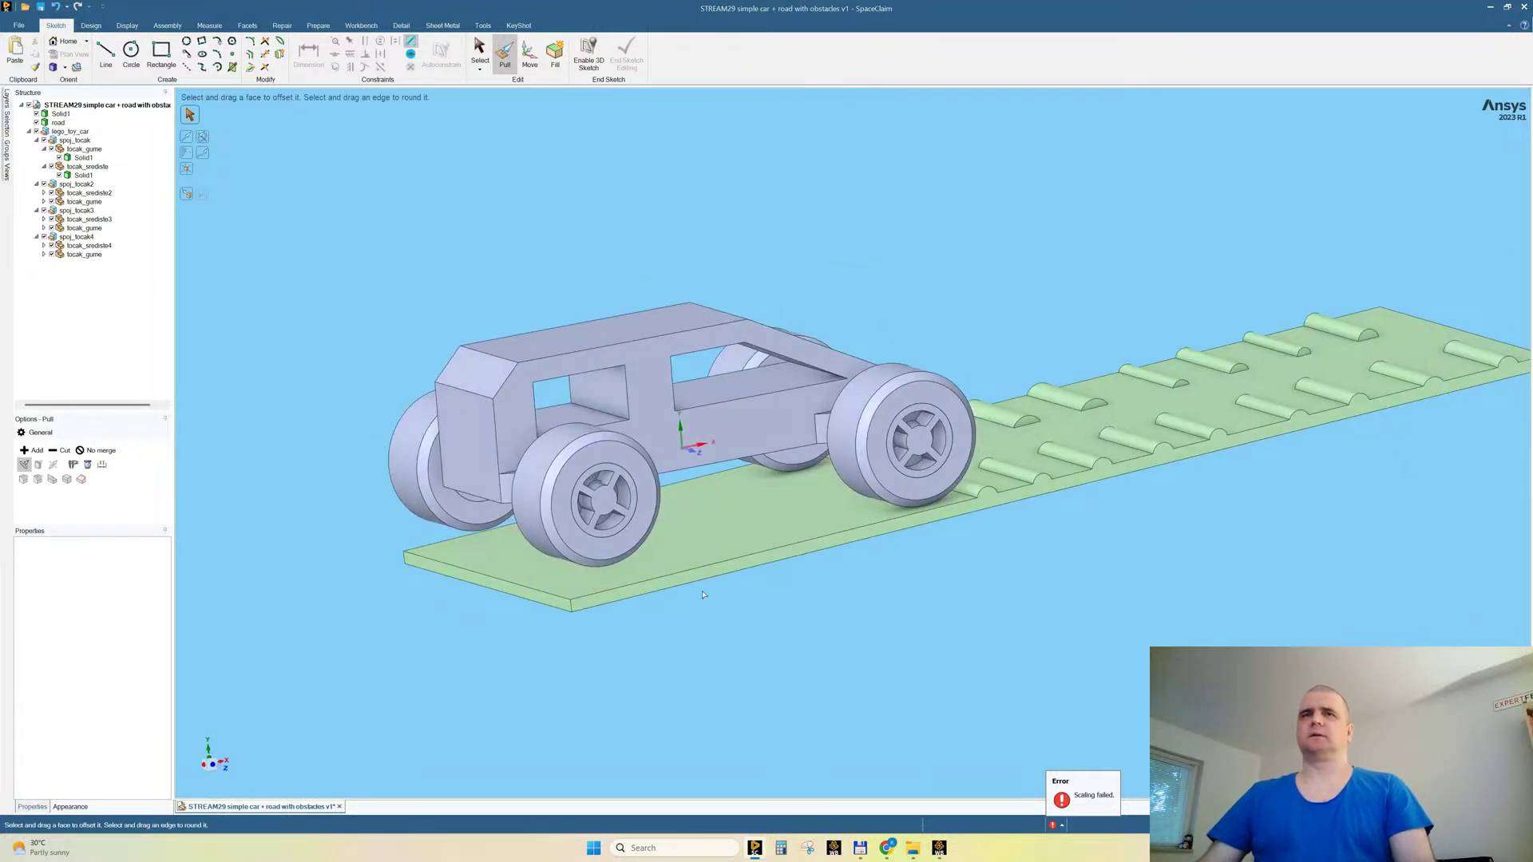
Step: Scale only the car body Solid1 by a factor of 20 about its rear roof corner
{"action": "left_click", "coordinate": [500, 380]}
{"action": "key", "text": "s"}
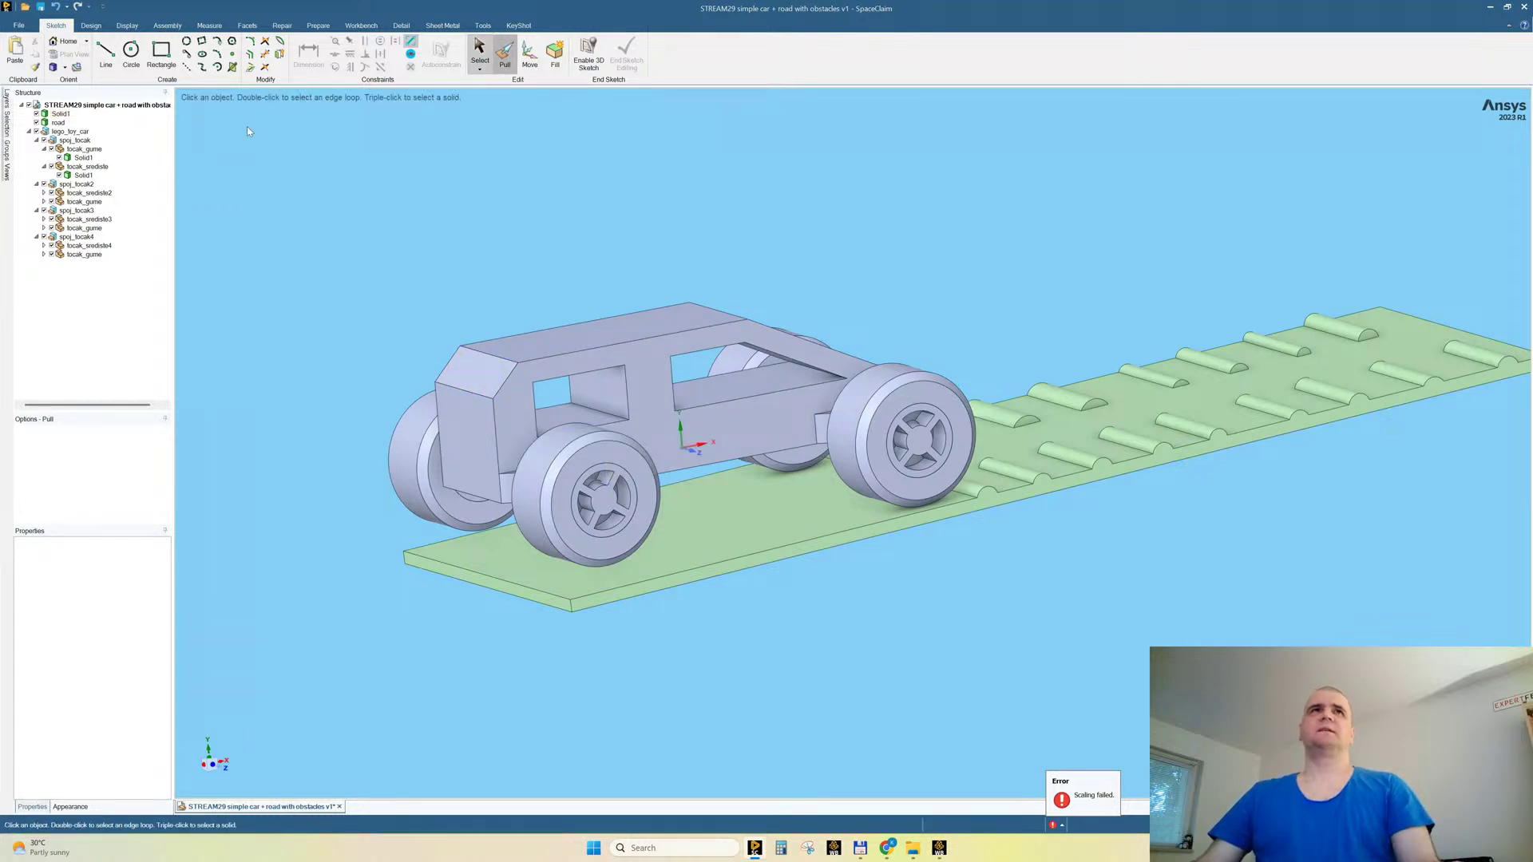
{"action": "key", "text": "p"}
{"action": "left_click", "coordinate": [188, 172]}
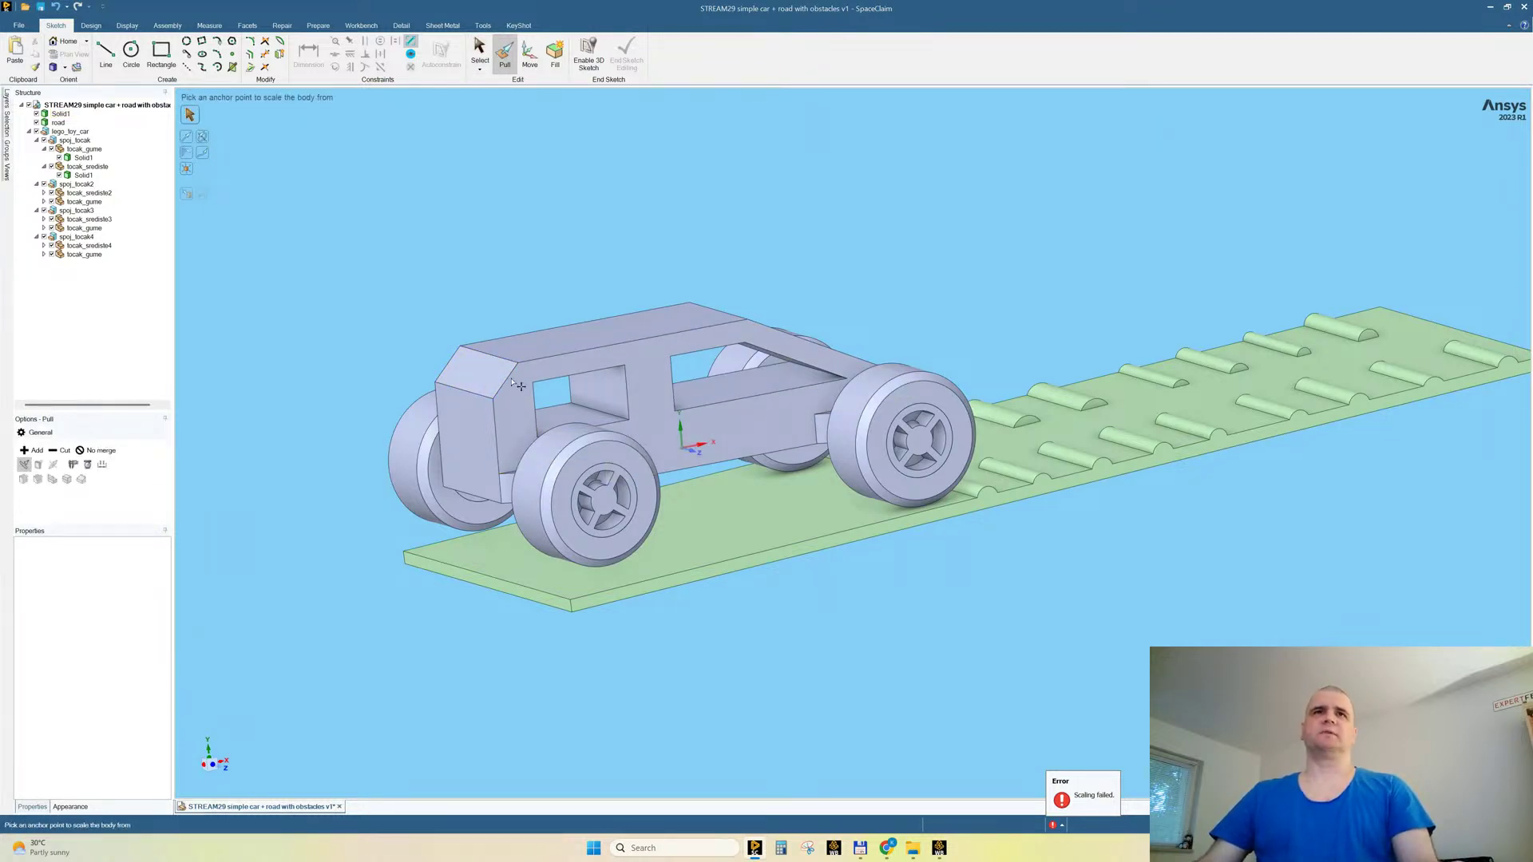
{"action": "key", "text": "Escape"}
{"action": "left_click", "coordinate": [189, 171]}
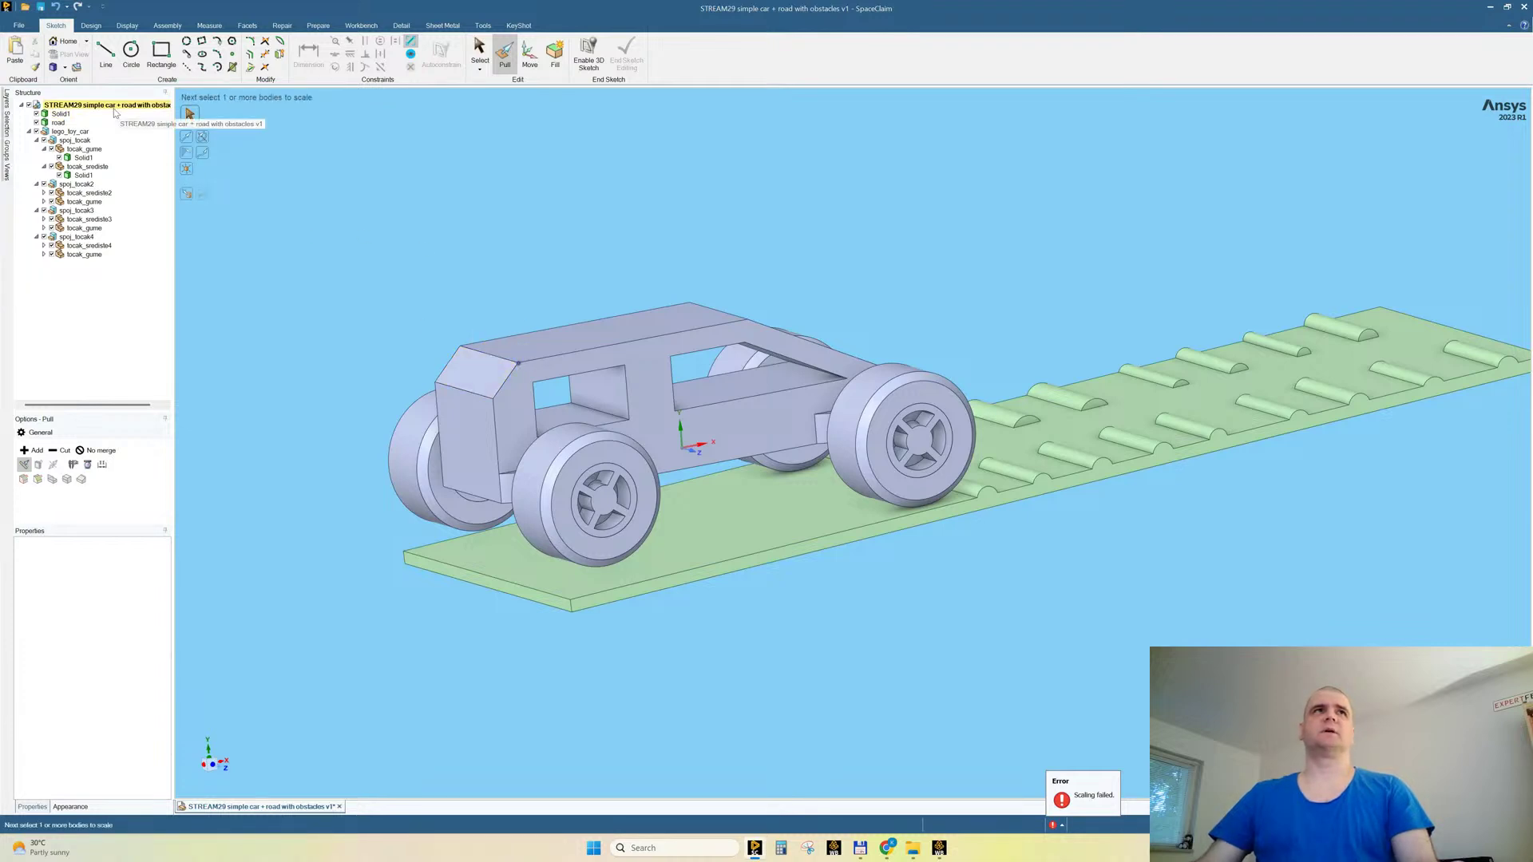
{"action": "left_click", "coordinate": [65, 105]}
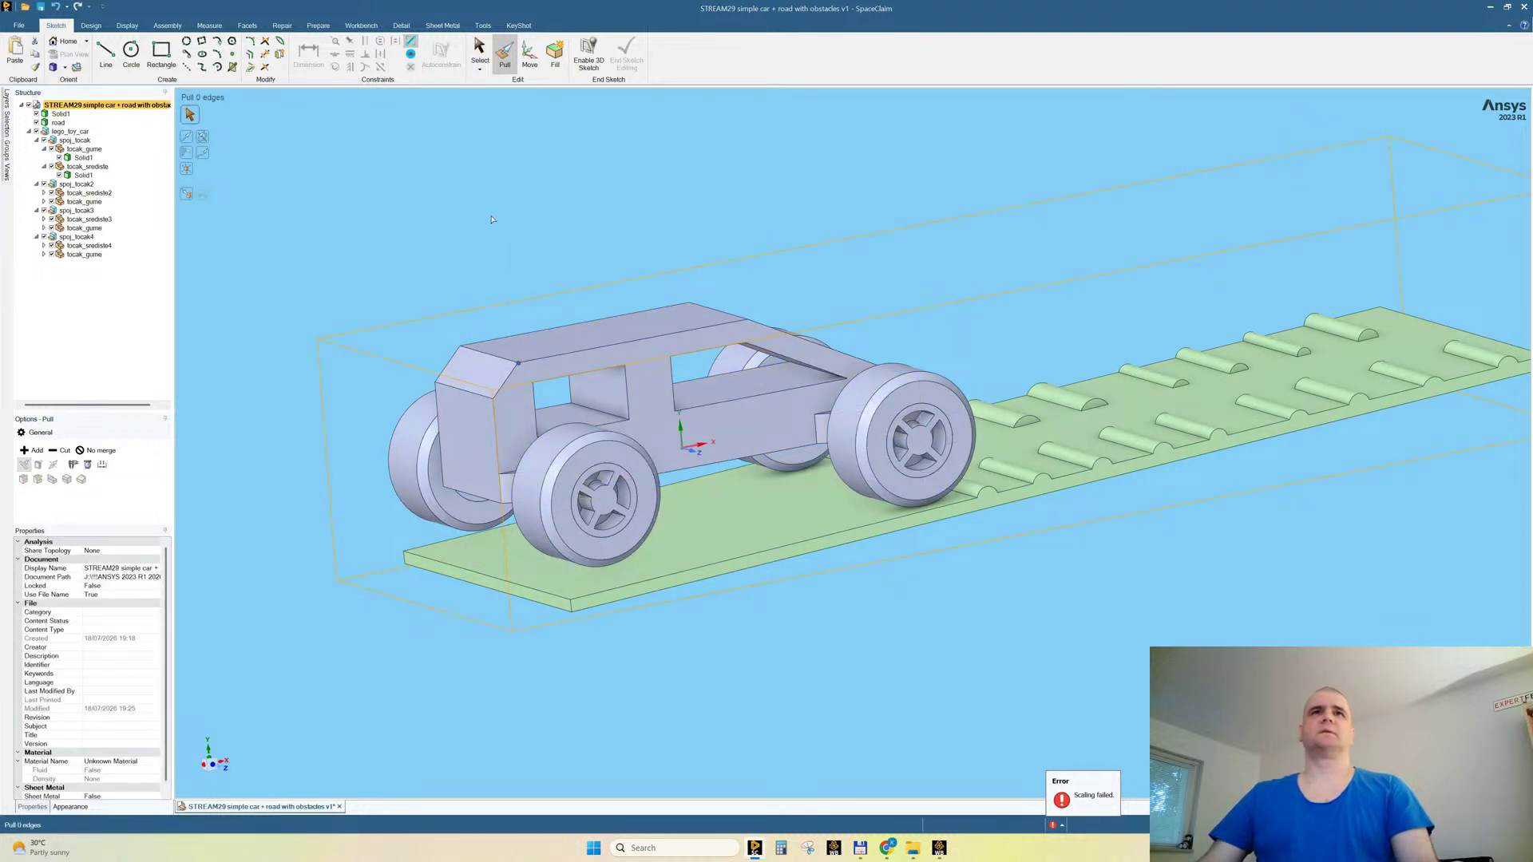
{"action": "left_click", "coordinate": [60, 114]}
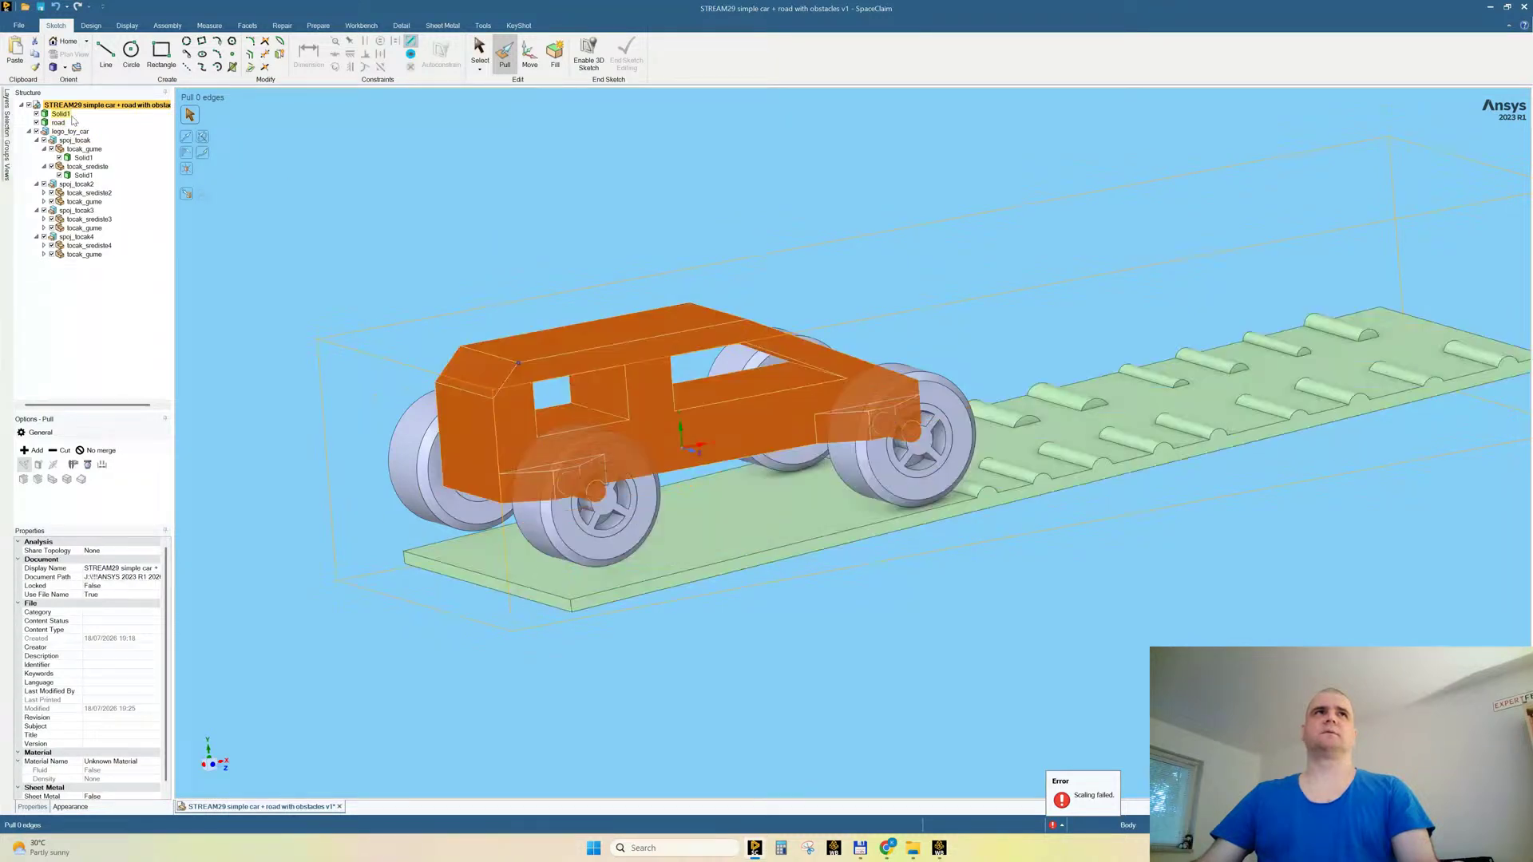
{"action": "type", "text": "20"}
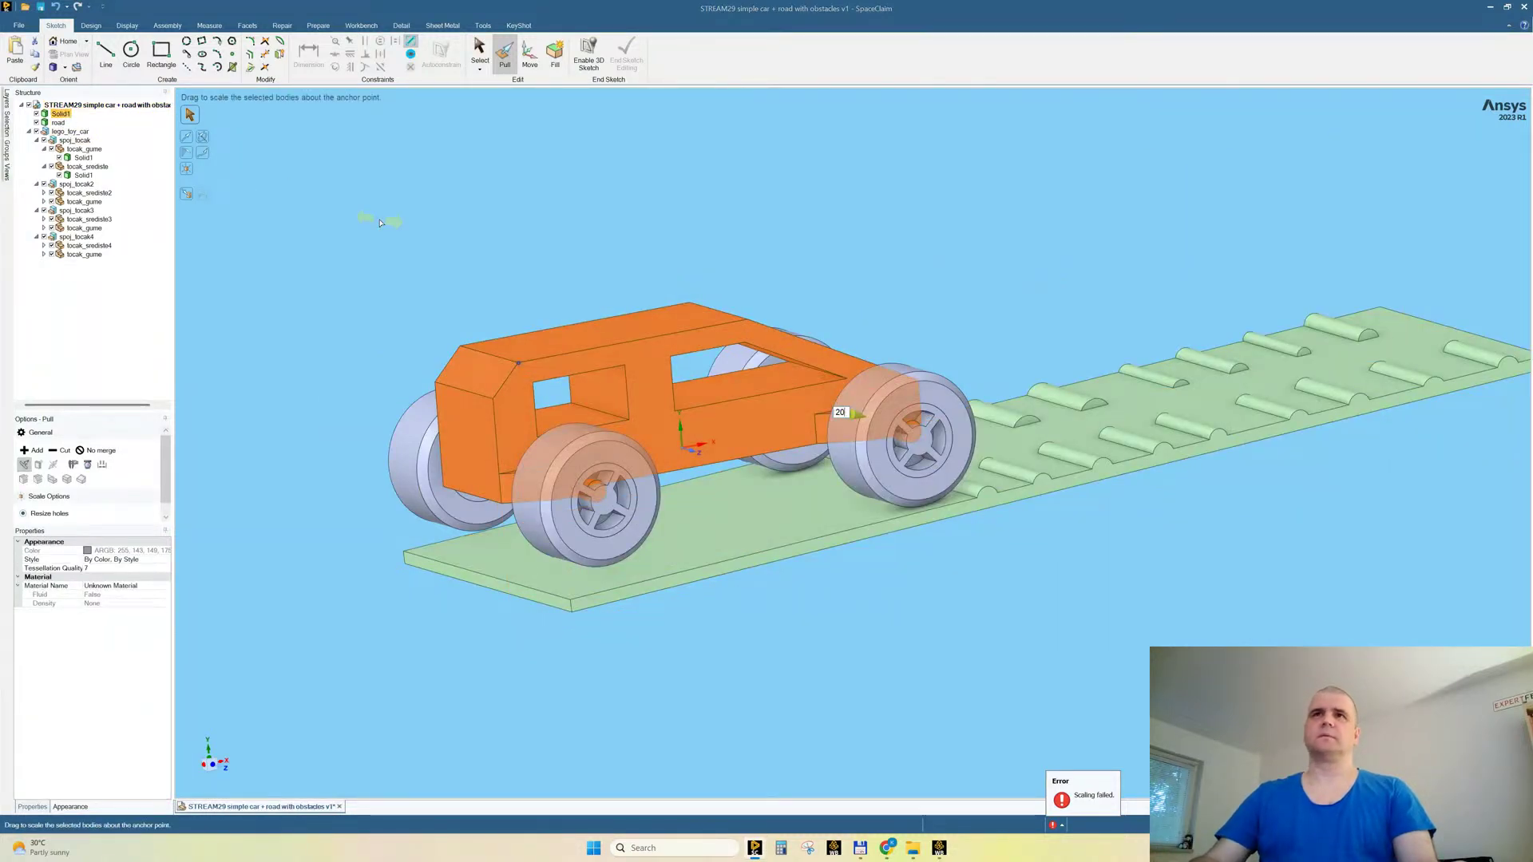
{"action": "key", "text": "Return"}
{"action": "scroll", "coordinate": [381, 223], "scroll_direction": "down", "scroll_amount": 12}
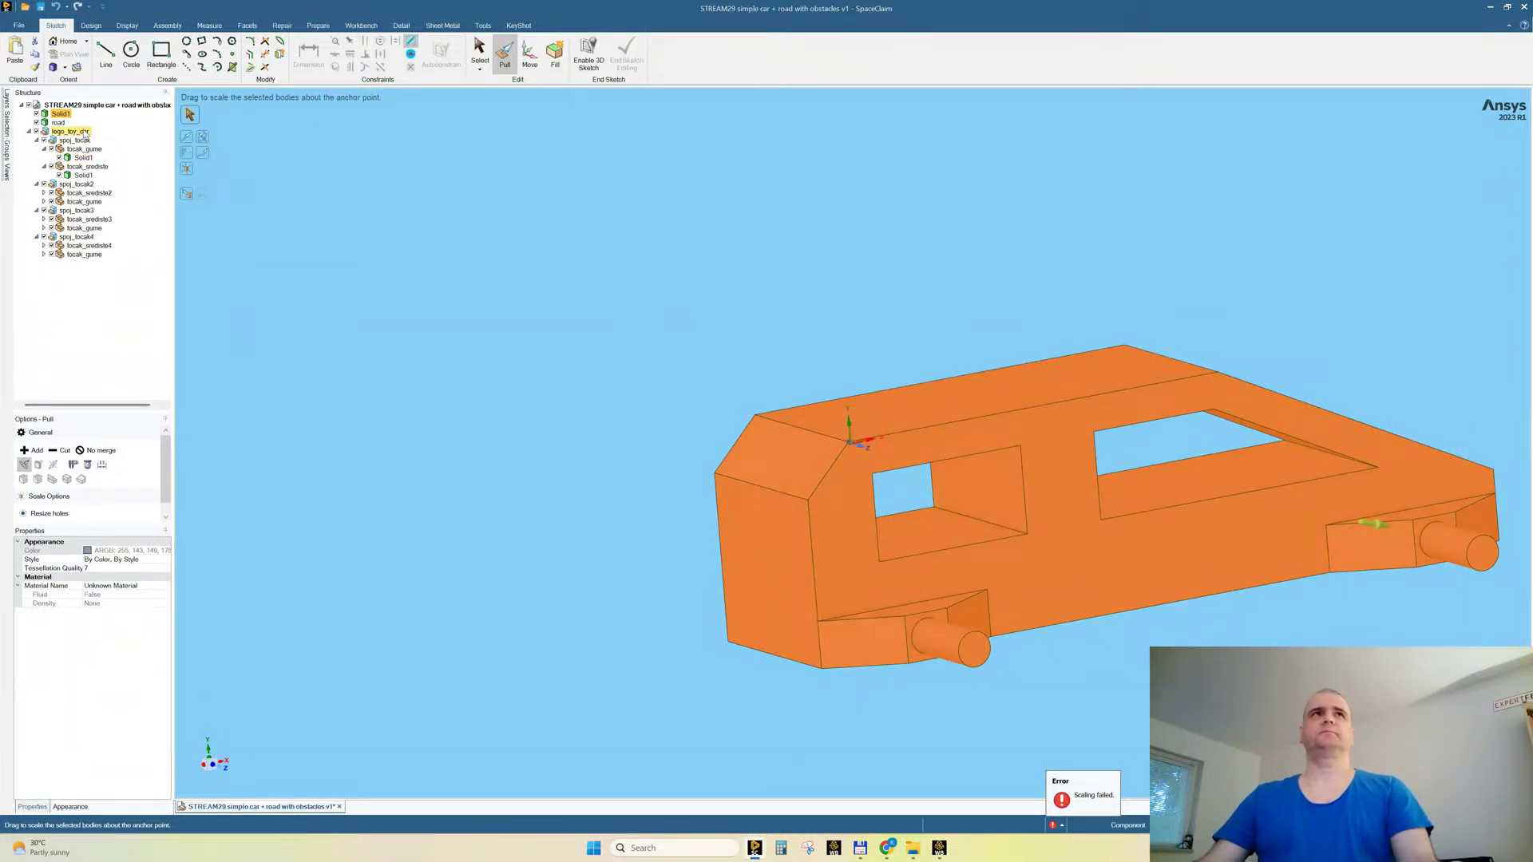
Step: Scale the road body by a factor of 20 about the car body's rear roof corner
{"action": "left_click", "coordinate": [61, 124]}
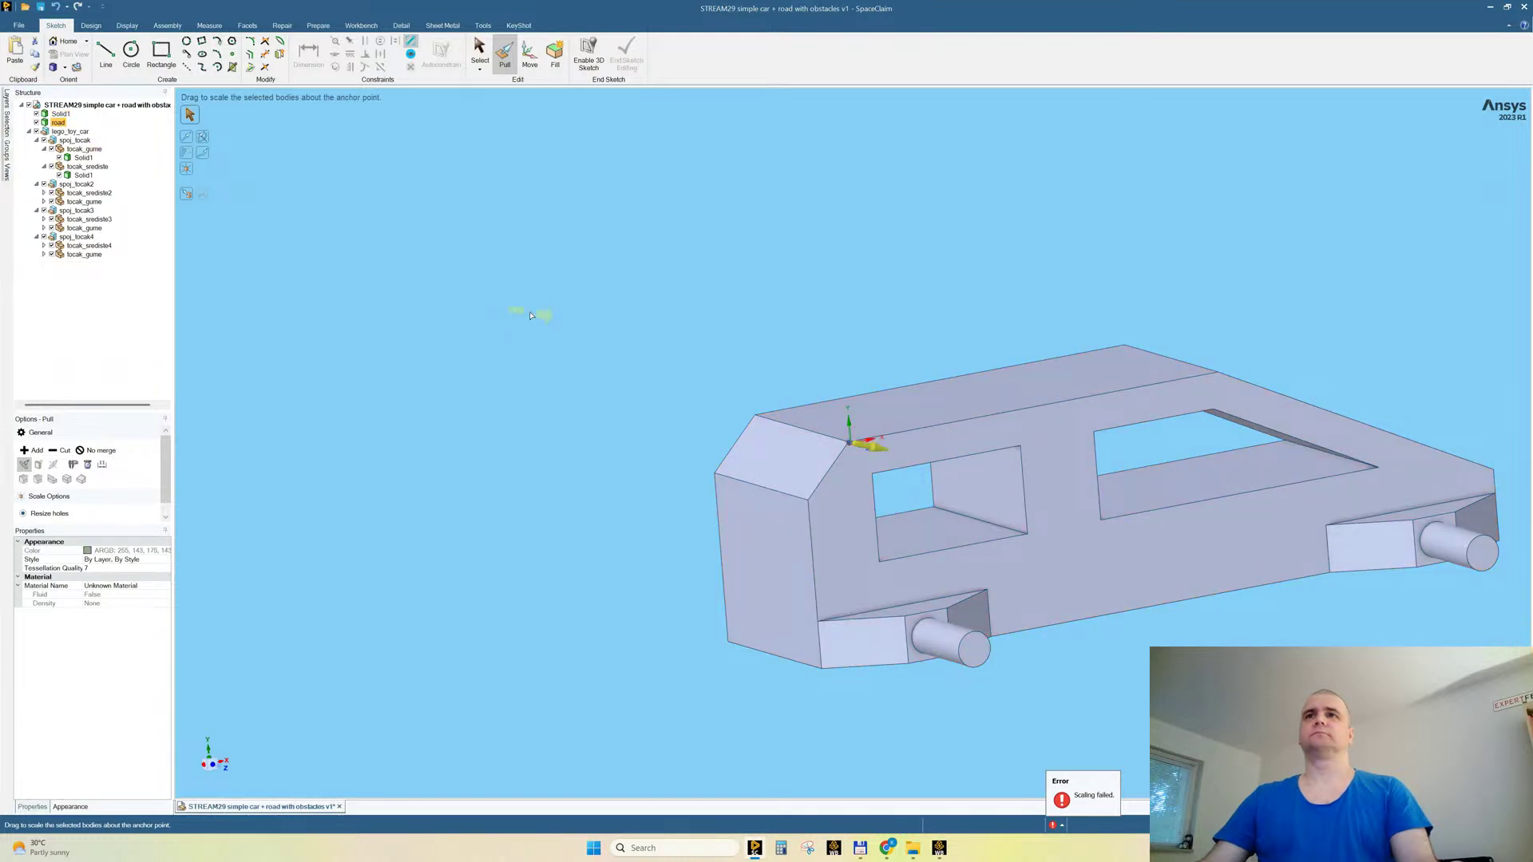
{"action": "scroll", "coordinate": [865, 444], "scroll_direction": "up", "scroll_amount": 5}
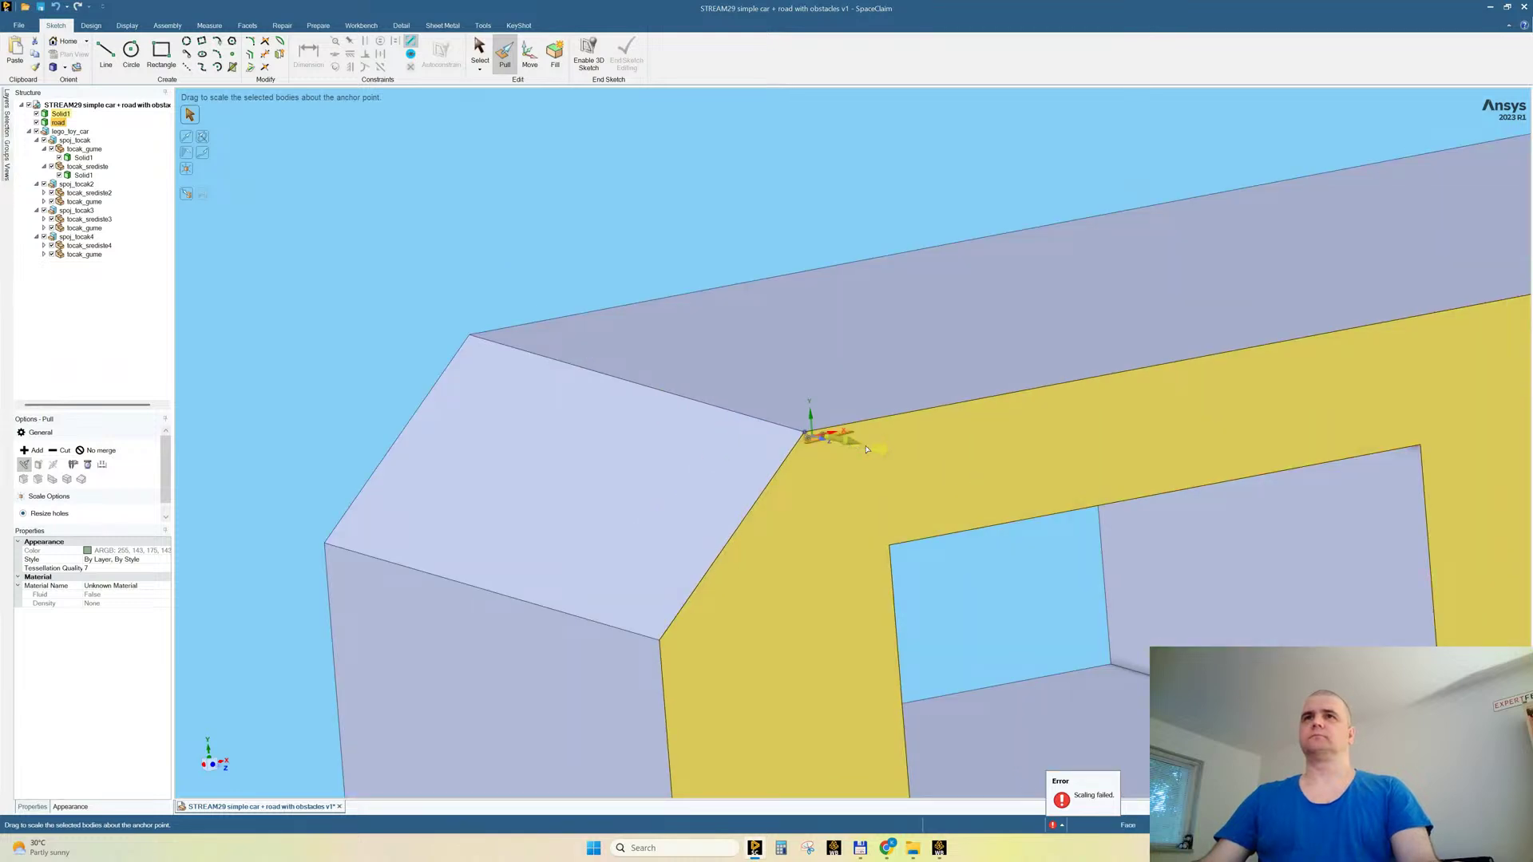
{"action": "scroll", "coordinate": [616, 234], "scroll_direction": "up", "scroll_amount": 6}
{"action": "scroll", "coordinate": [621, 234], "scroll_direction": "down", "scroll_amount": 4}
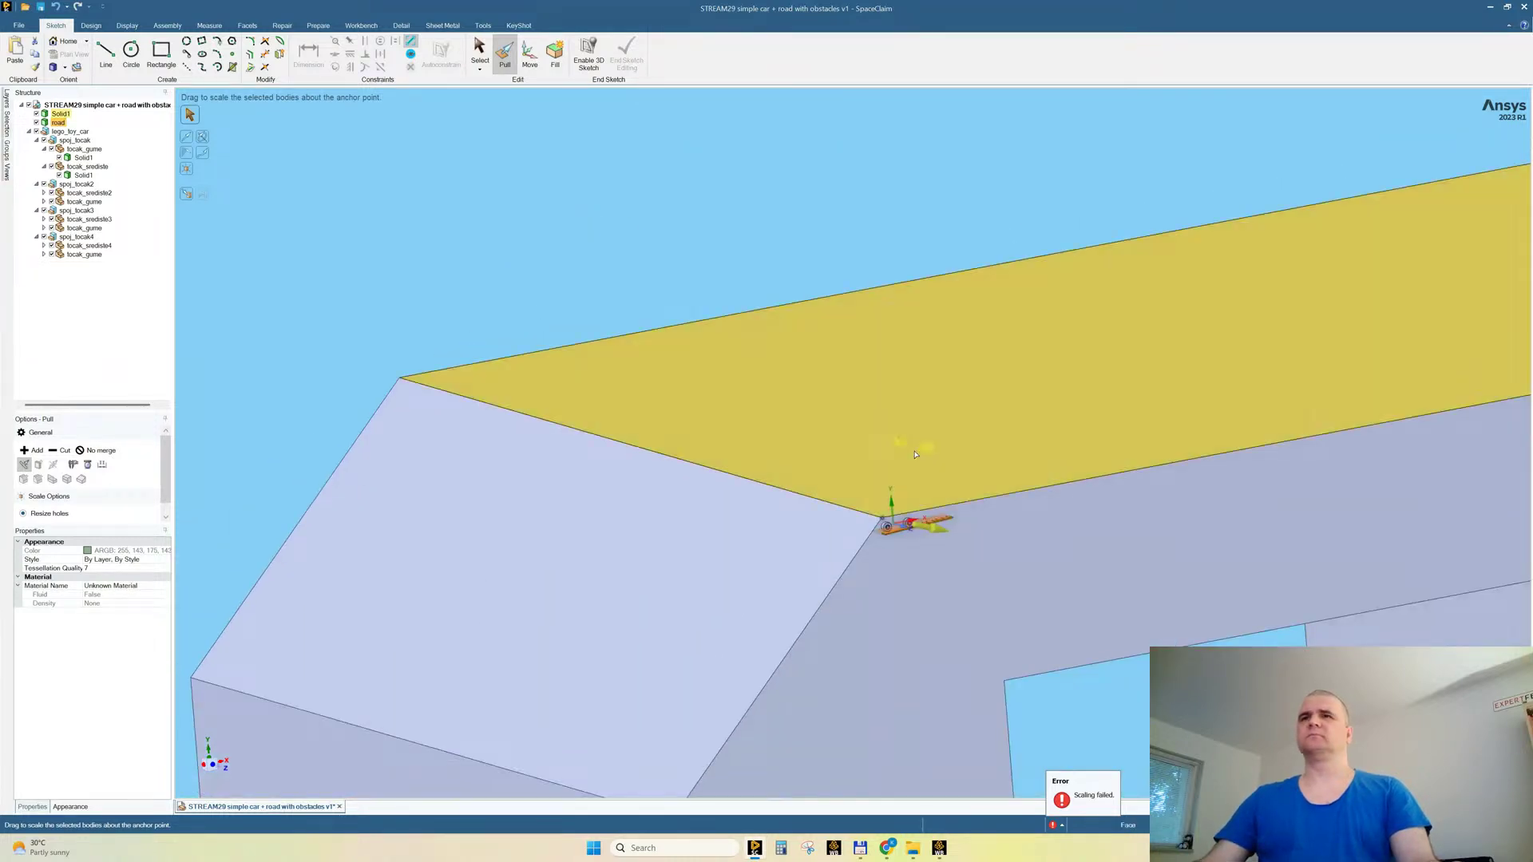
{"action": "scroll", "coordinate": [912, 452], "scroll_direction": "up", "scroll_amount": 3}
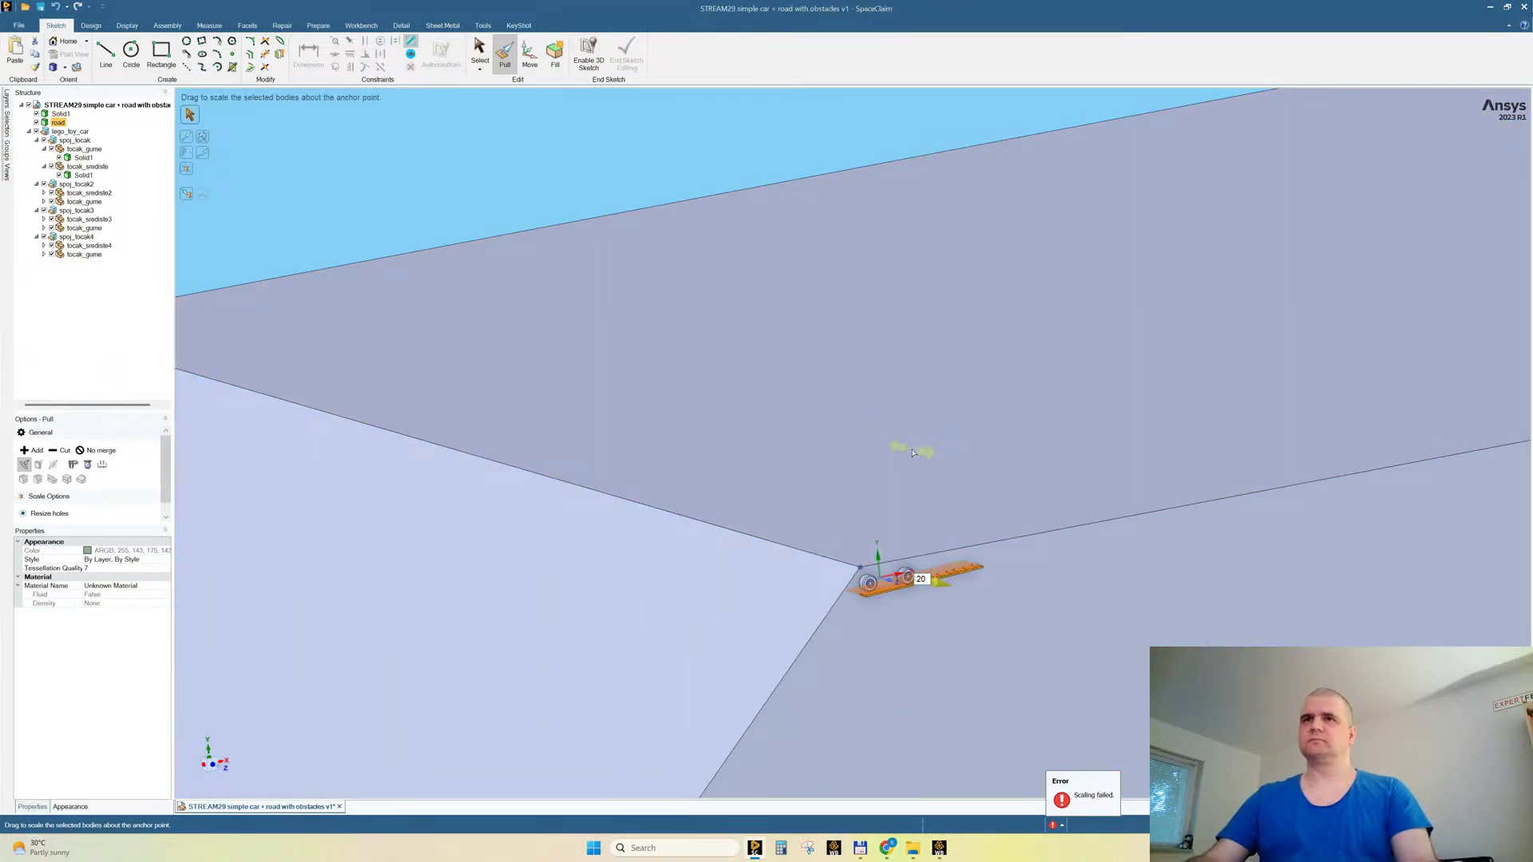
{"action": "scroll", "coordinate": [913, 453], "scroll_direction": "down", "scroll_amount": 2}
{"action": "scroll", "coordinate": [913, 453], "scroll_direction": "down", "scroll_amount": 6}
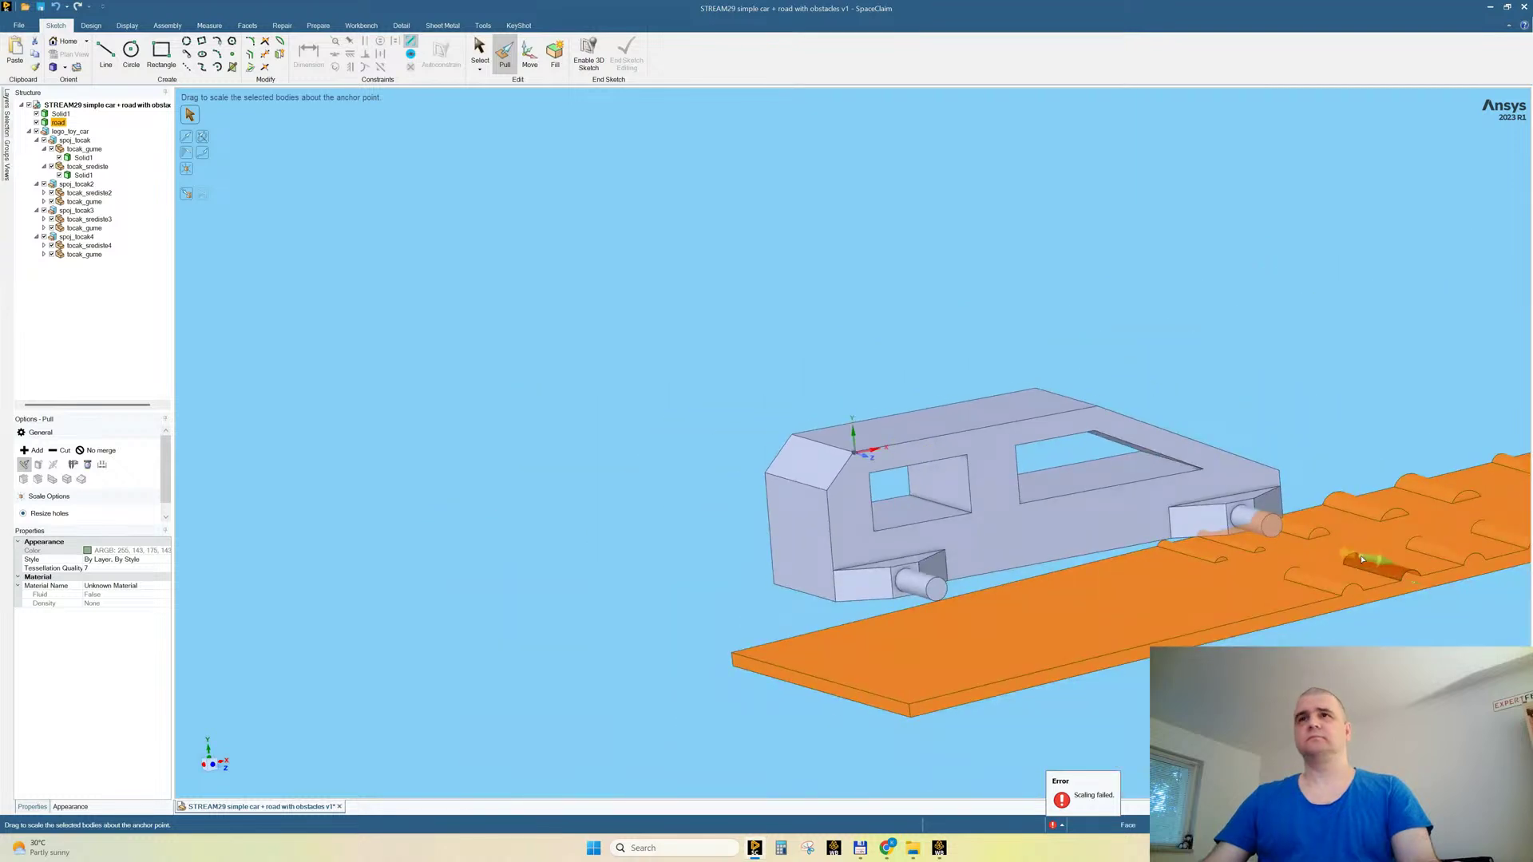
Step: Scale the near rear wheel's tyre by a factor of 20 about the car body's rear roof corner
{"action": "scroll", "coordinate": [724, 496], "scroll_direction": "up", "scroll_amount": 8}
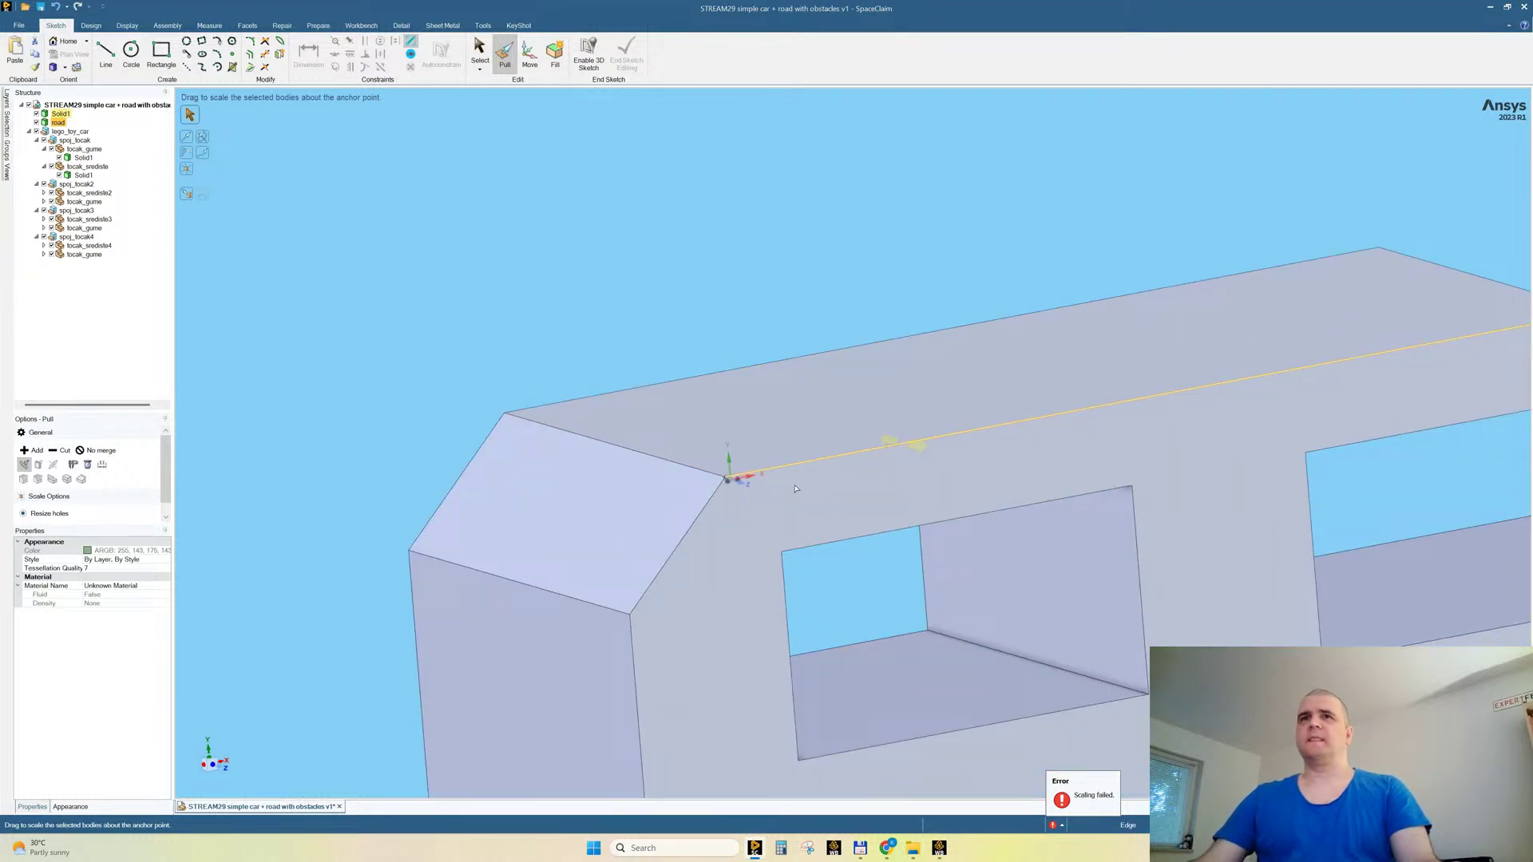
{"action": "scroll", "coordinate": [725, 496], "scroll_direction": "up", "scroll_amount": 3}
{"action": "scroll", "coordinate": [743, 457], "scroll_direction": "up", "scroll_amount": 4}
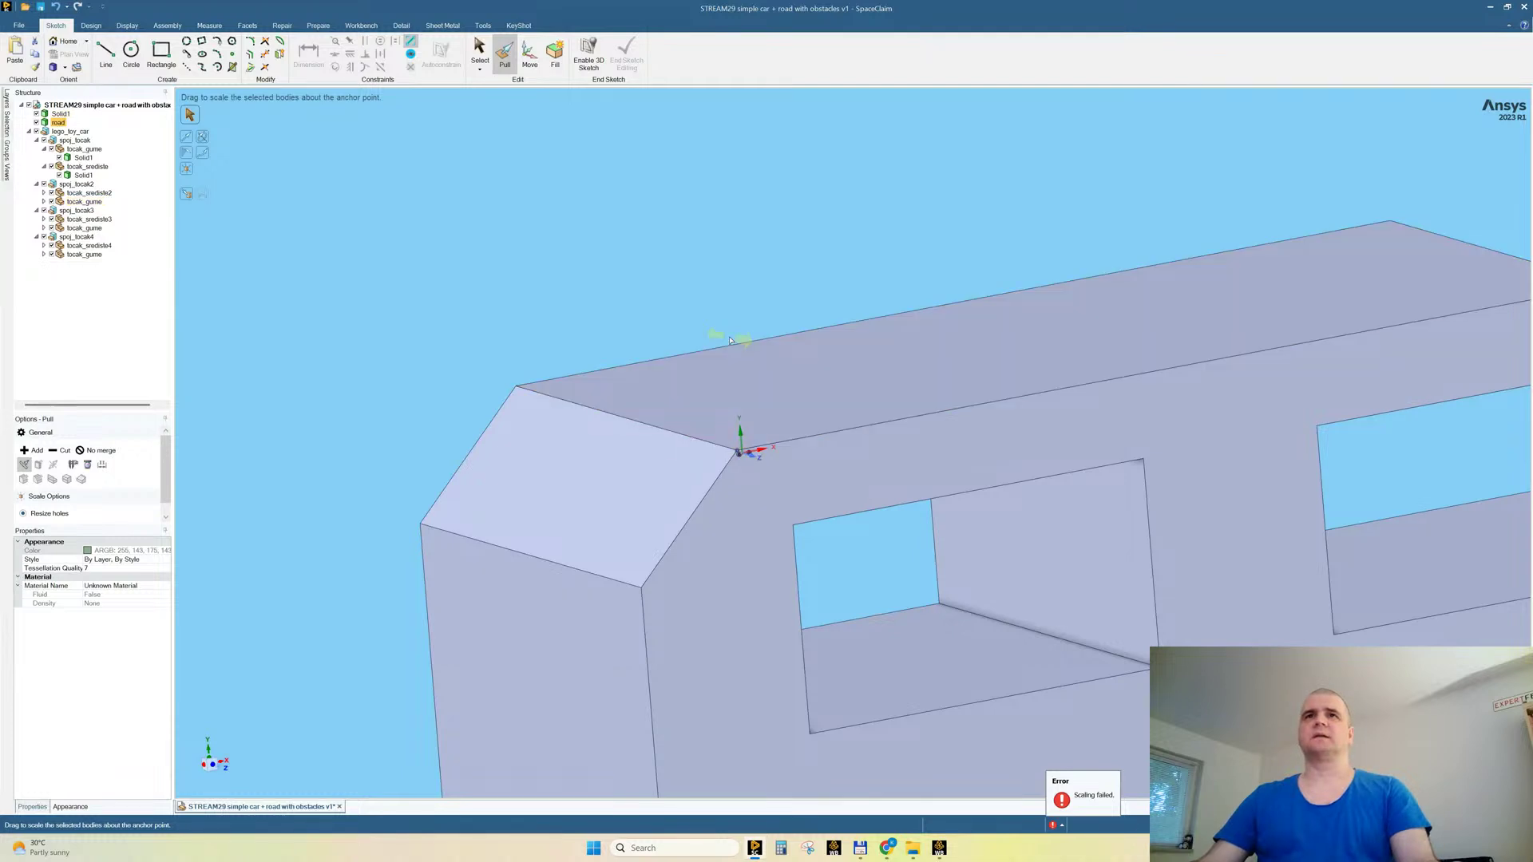
{"action": "scroll", "coordinate": [798, 415], "scroll_direction": "up", "scroll_amount": 5}
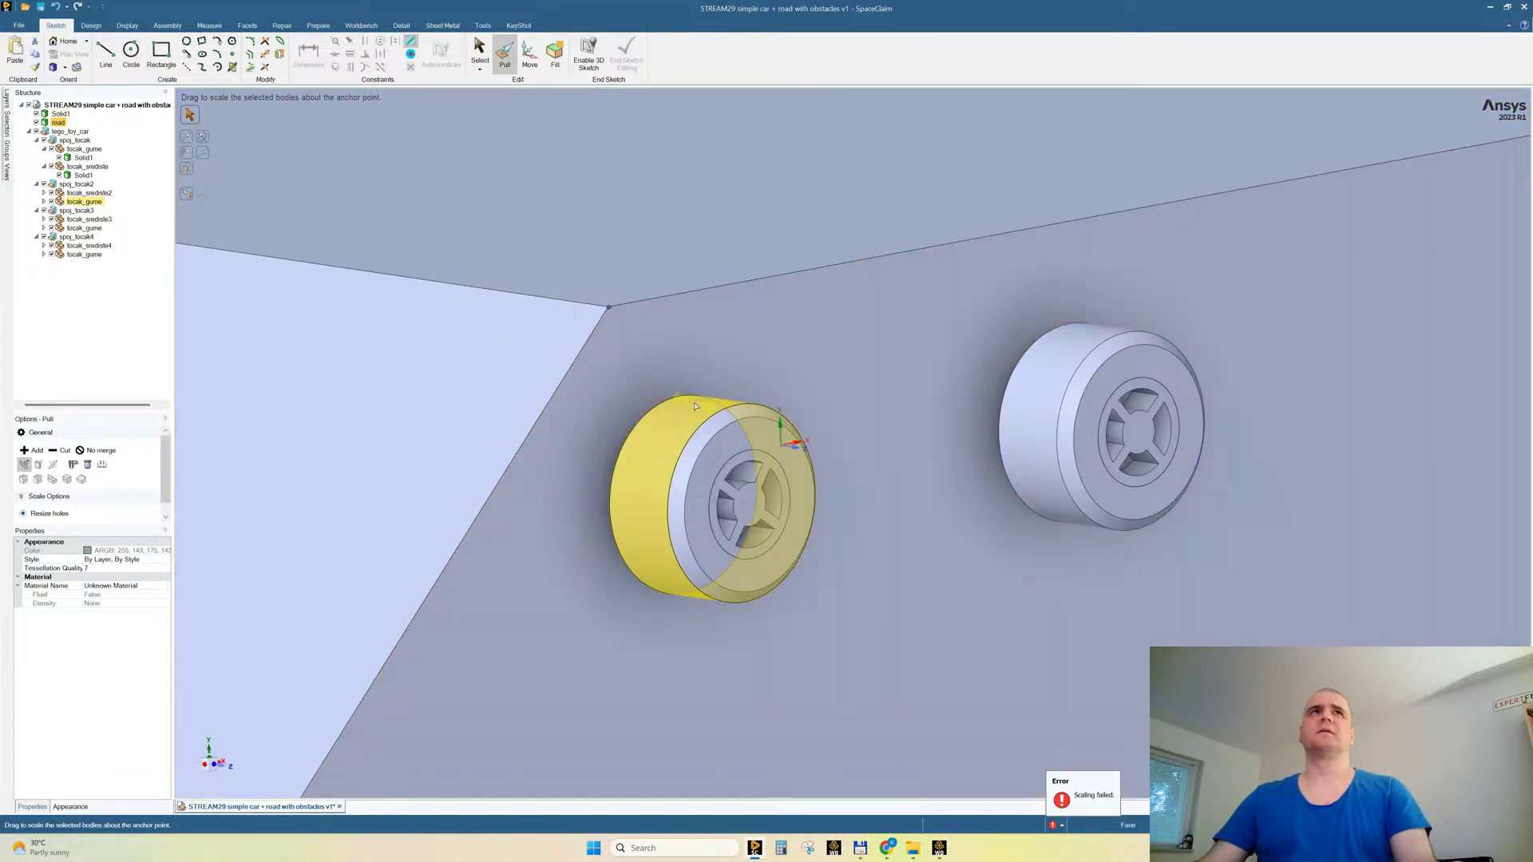
{"action": "left_click", "coordinate": [695, 407]}
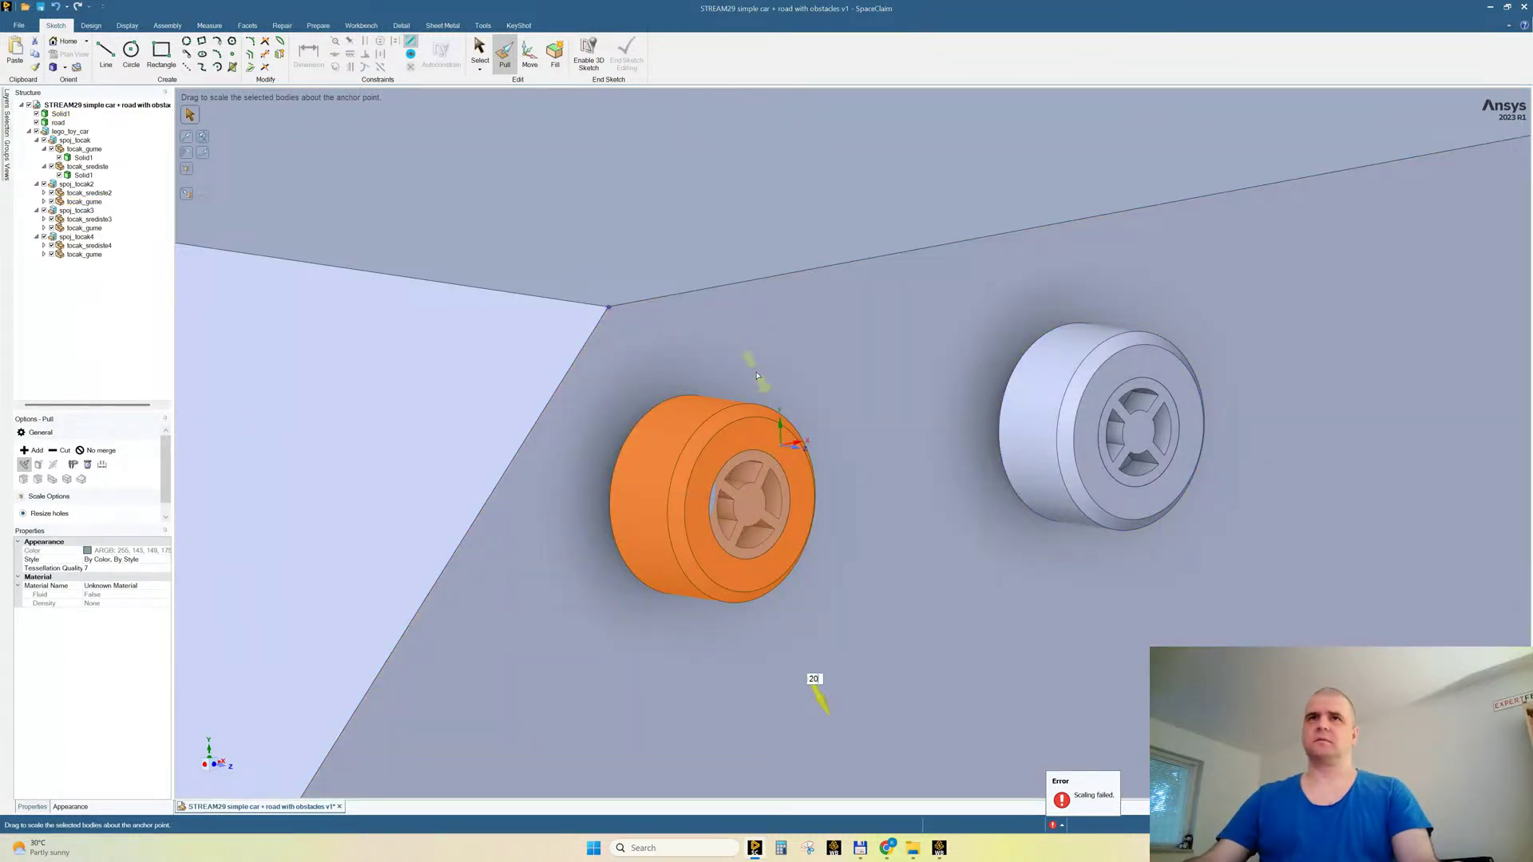
{"action": "key", "text": "Return"}
{"action": "scroll", "coordinate": [757, 375], "scroll_direction": "down", "scroll_amount": 15}
{"action": "scroll", "coordinate": [1006, 709], "scroll_direction": "up", "scroll_amount": 4}
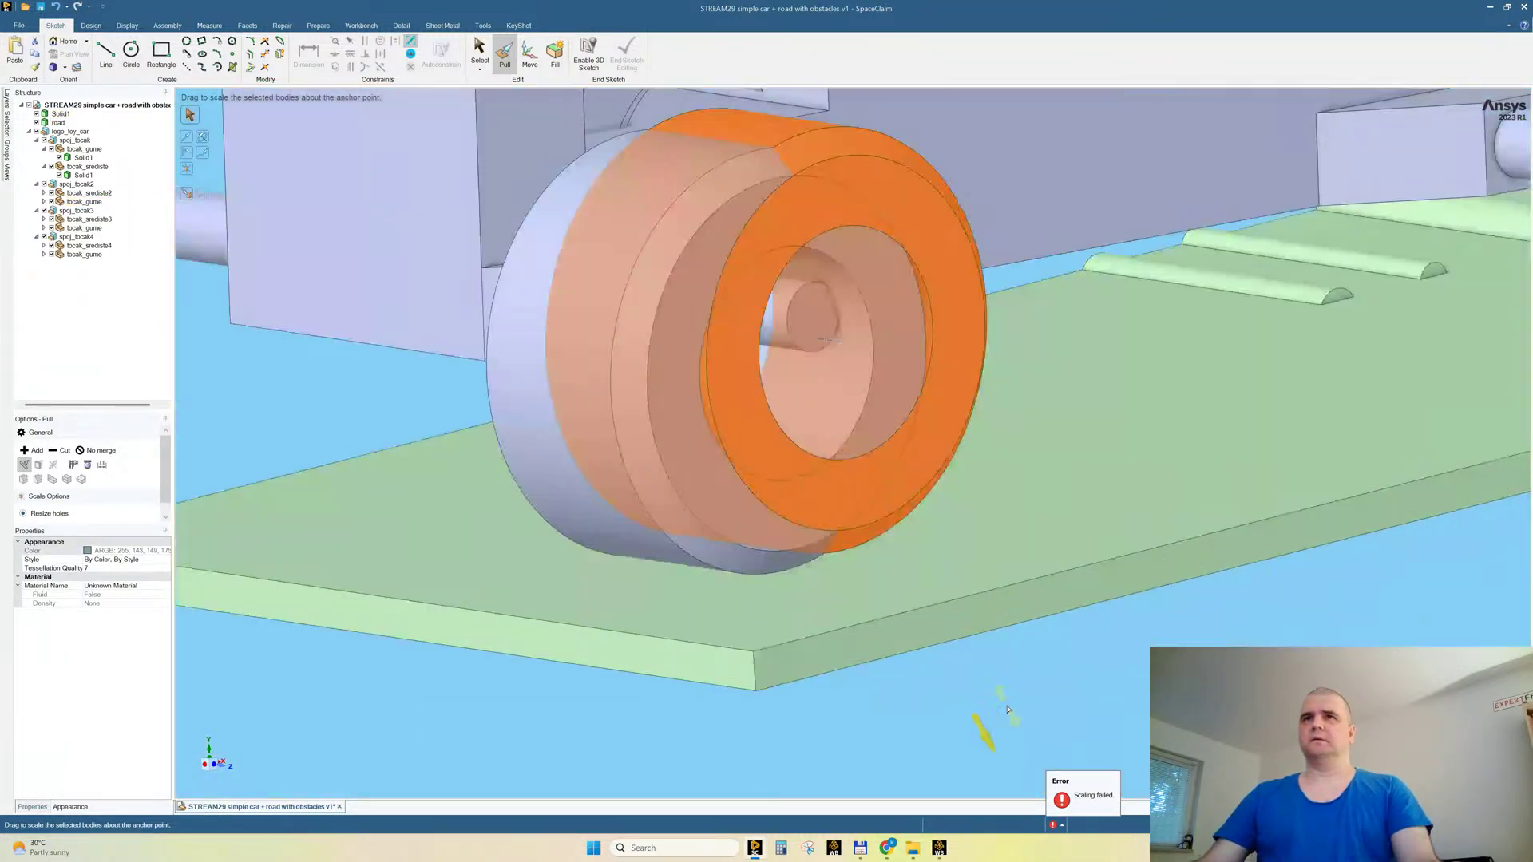
{"action": "scroll", "coordinate": [924, 702], "scroll_direction": "down", "scroll_amount": 5}
{"action": "scroll", "coordinate": [735, 342], "scroll_direction": "up", "scroll_amount": 8}
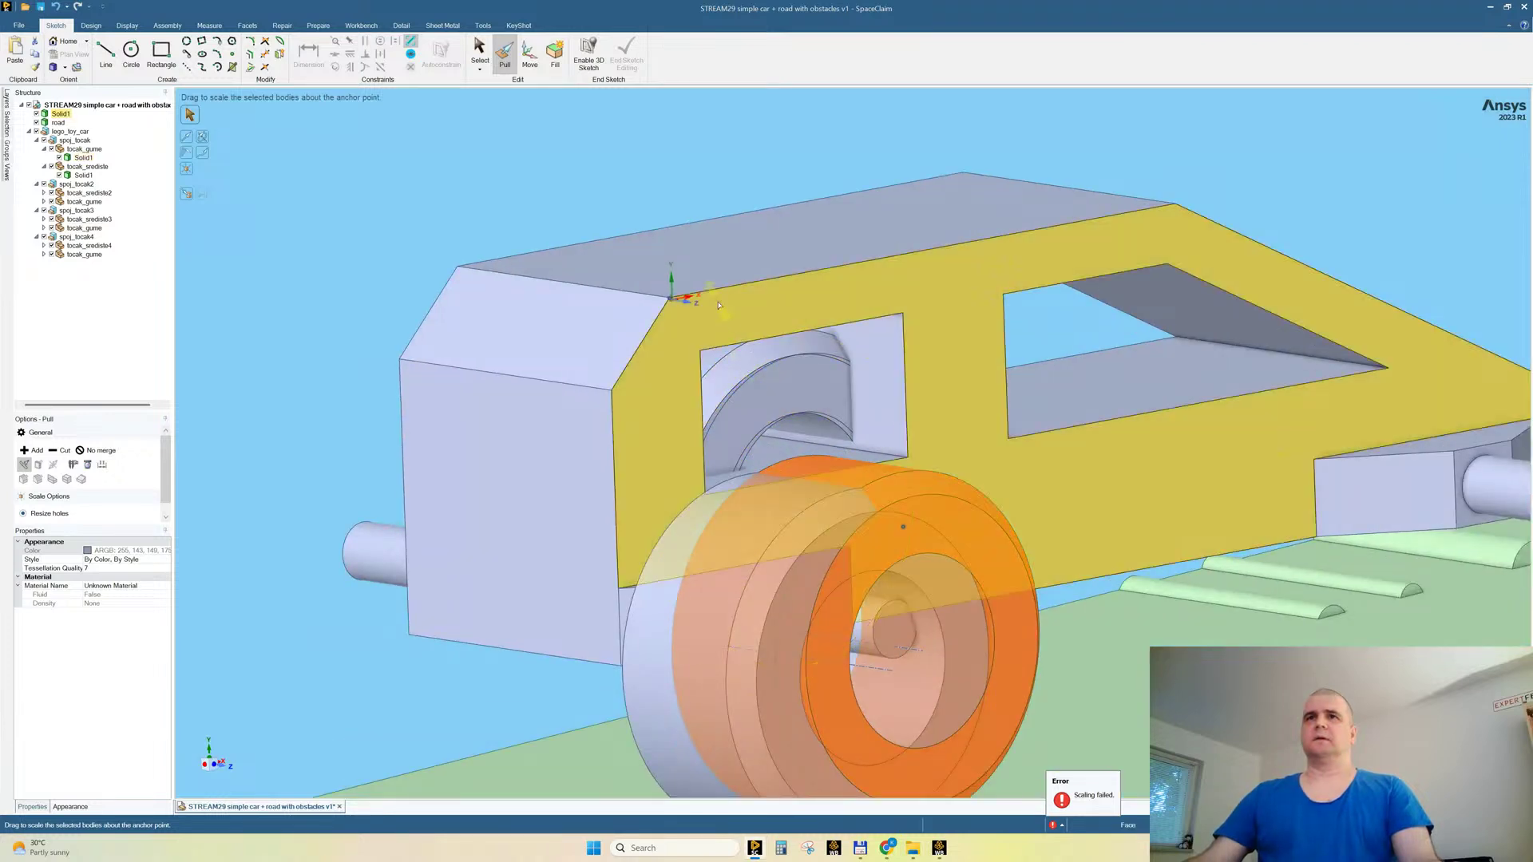
{"action": "scroll", "coordinate": [779, 423], "scroll_direction": "down", "scroll_amount": 5}
{"action": "mouse_move", "coordinate": [906, 478]}
{"action": "middle_mouse_down"}
{"action": "mouse_move", "coordinate": [832, 483]}
{"action": "mouse_move", "coordinate": [881, 485]}
{"action": "middle_mouse_up"}
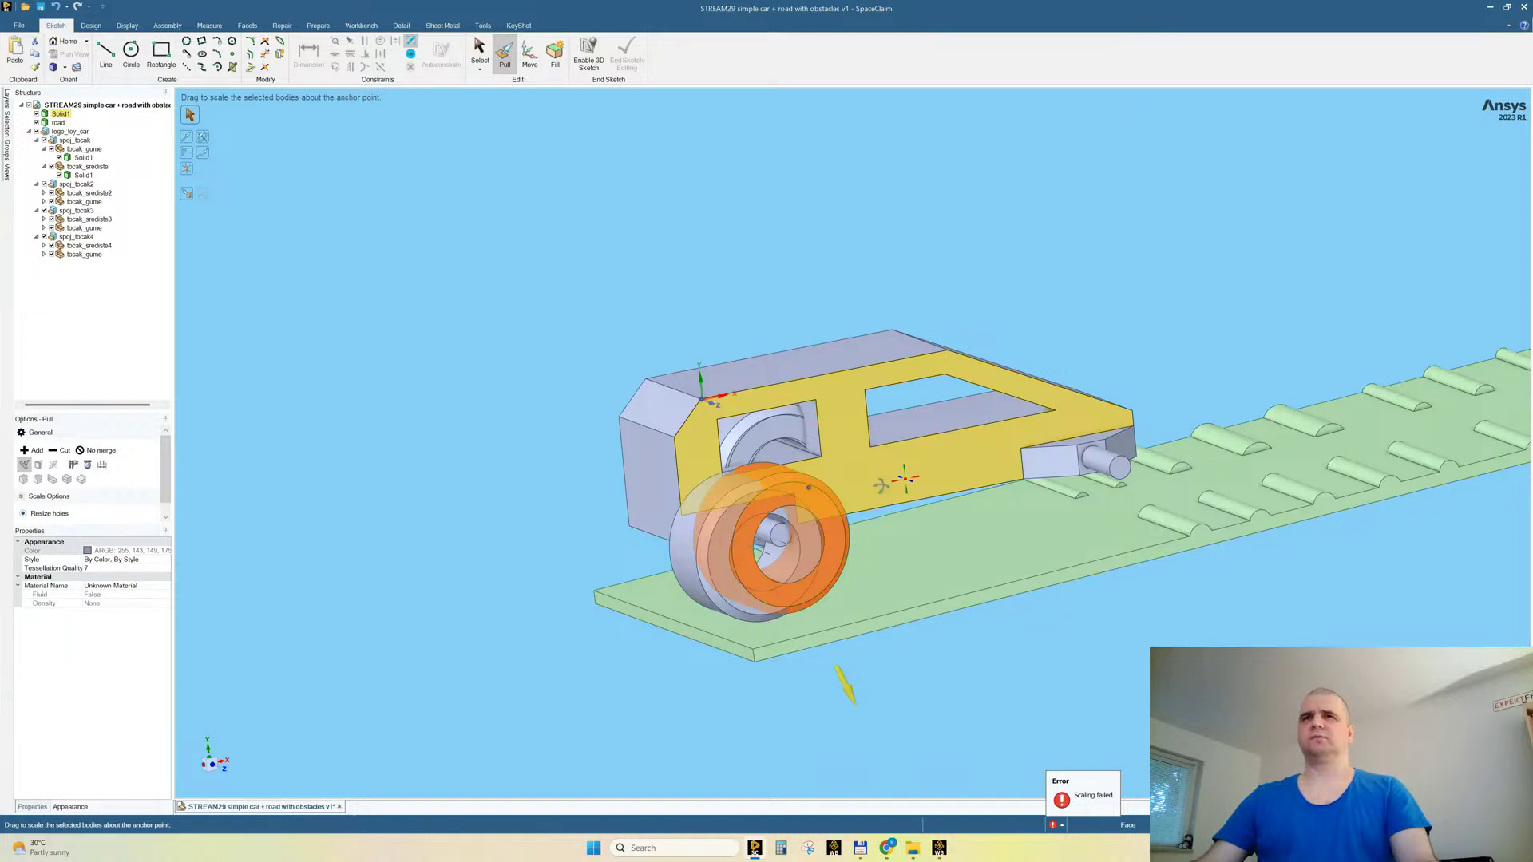
Step: Scale the near rear wheel hub tocak_srediste2 by a factor of 20 about the car body's rear roof corner
{"action": "scroll", "coordinate": [701, 396], "scroll_direction": "up", "scroll_amount": 10}
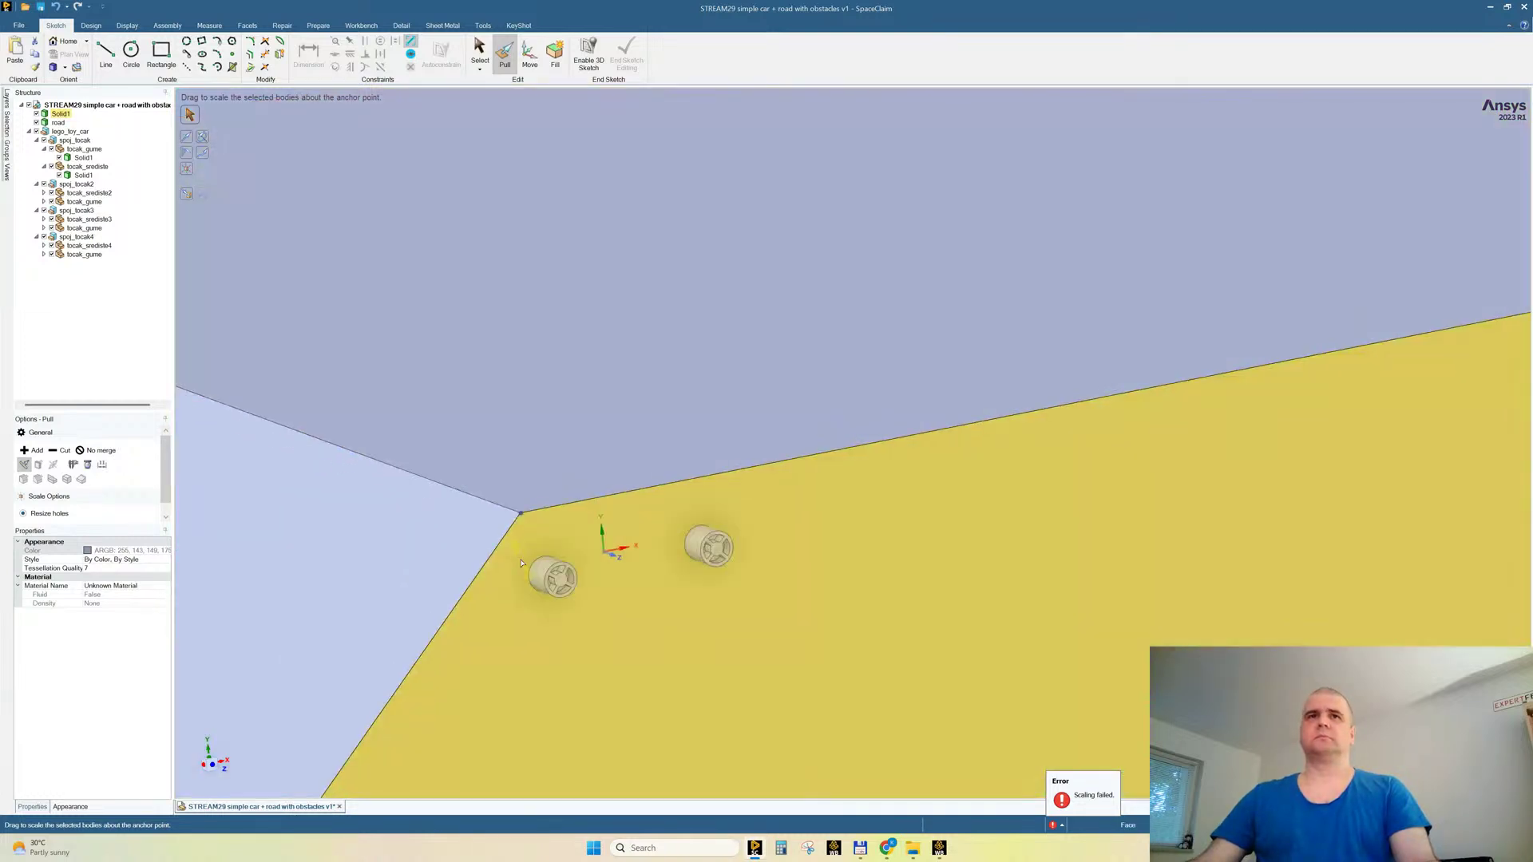
{"action": "scroll", "coordinate": [521, 564], "scroll_direction": "up", "scroll_amount": 3}
{"action": "left_click", "coordinate": [562, 584]}
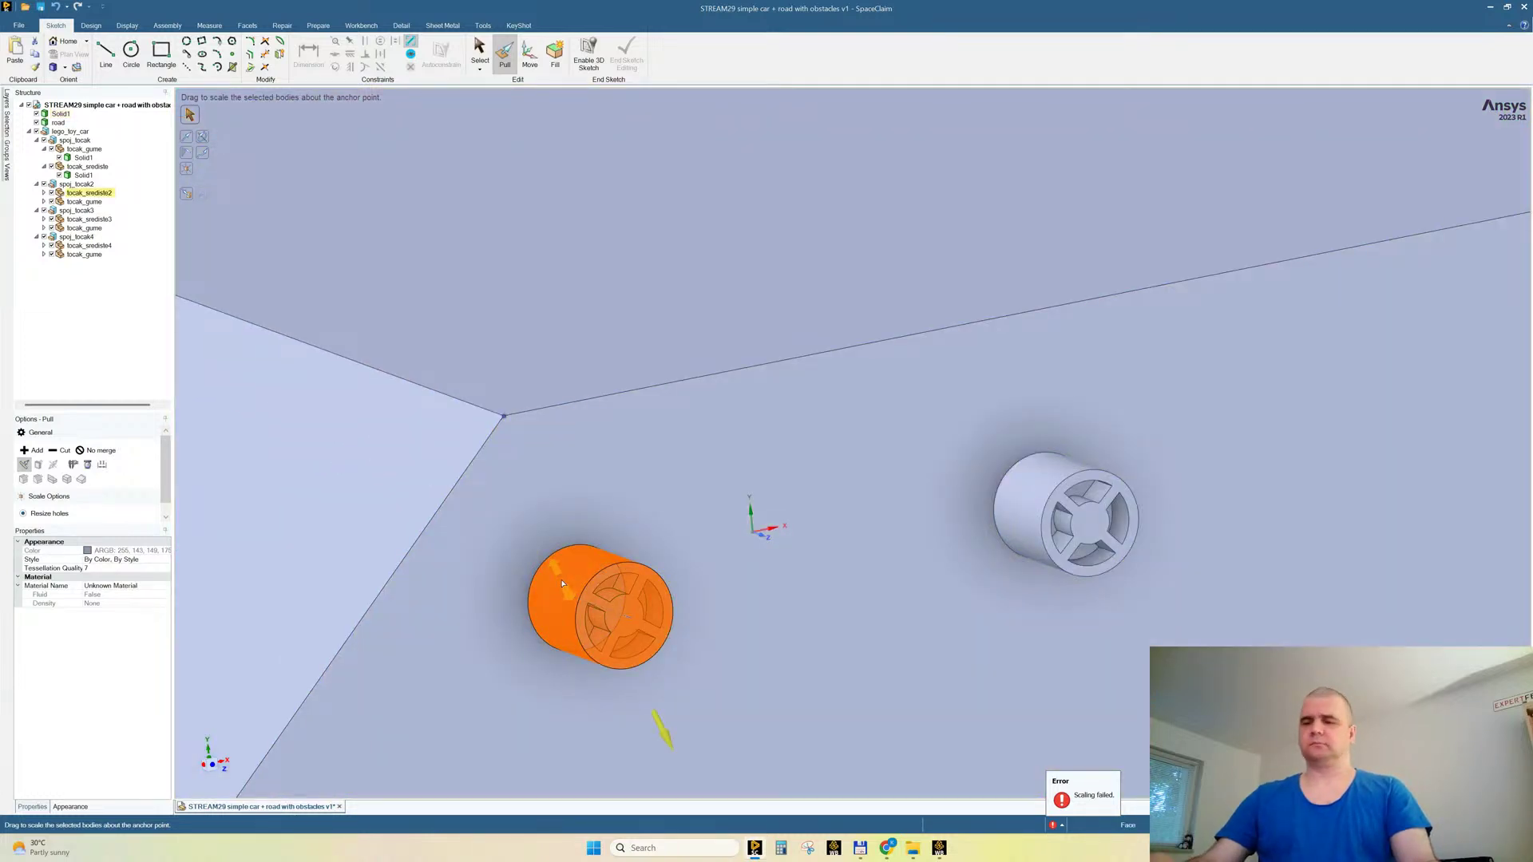
{"action": "type", "text": "20"}
{"action": "scroll", "coordinate": [562, 584], "scroll_direction": "down", "scroll_amount": 10}
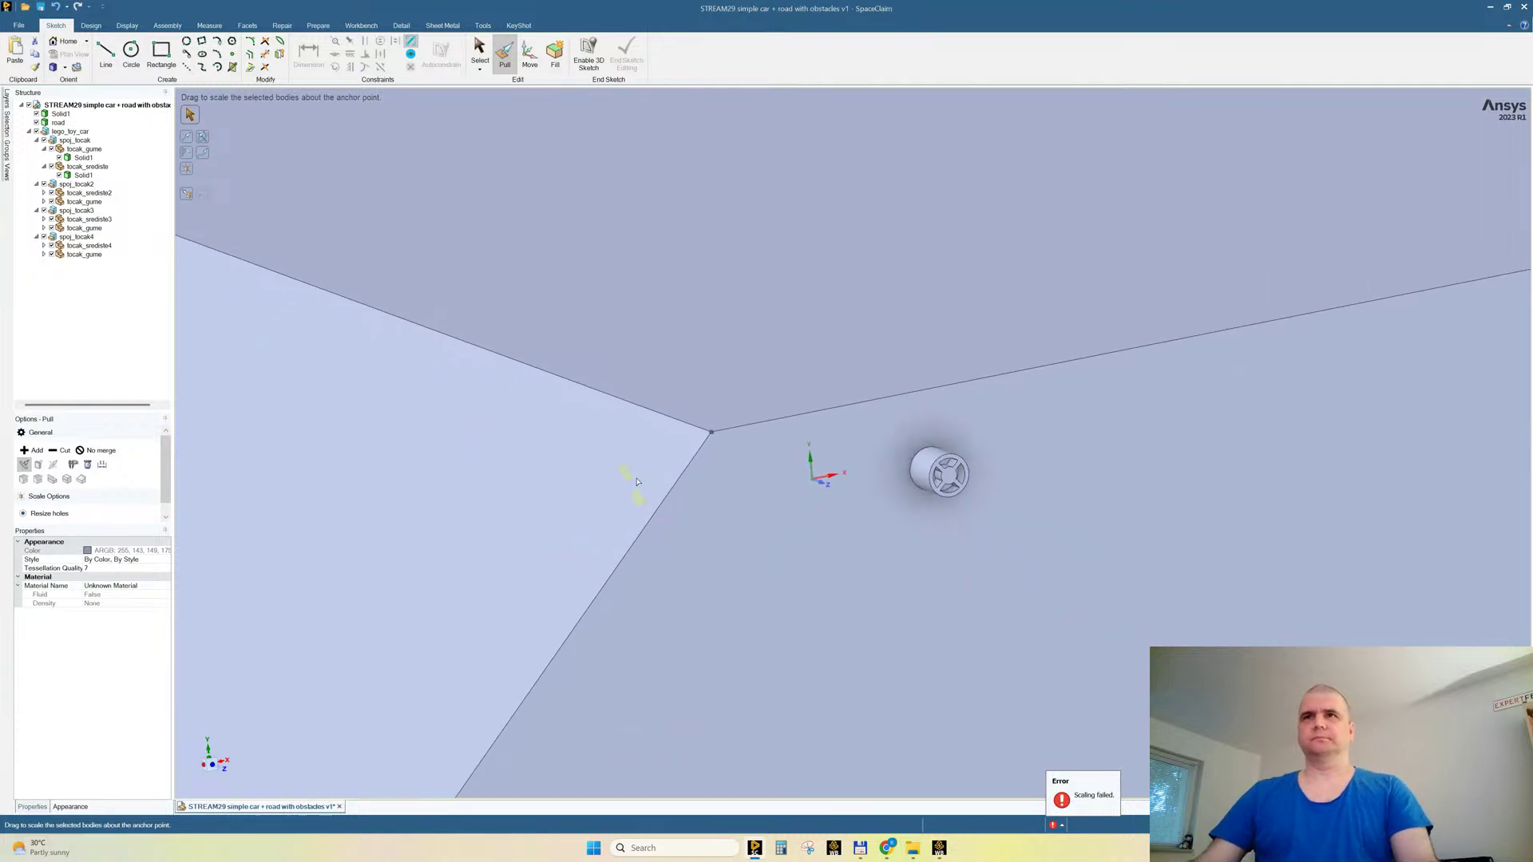
Step: Scale the near front wheel hub tocak_srediste3 by a factor of 20 about the car body's rear roof corner
{"action": "scroll", "coordinate": [930, 477], "scroll_direction": "up", "scroll_amount": 8}
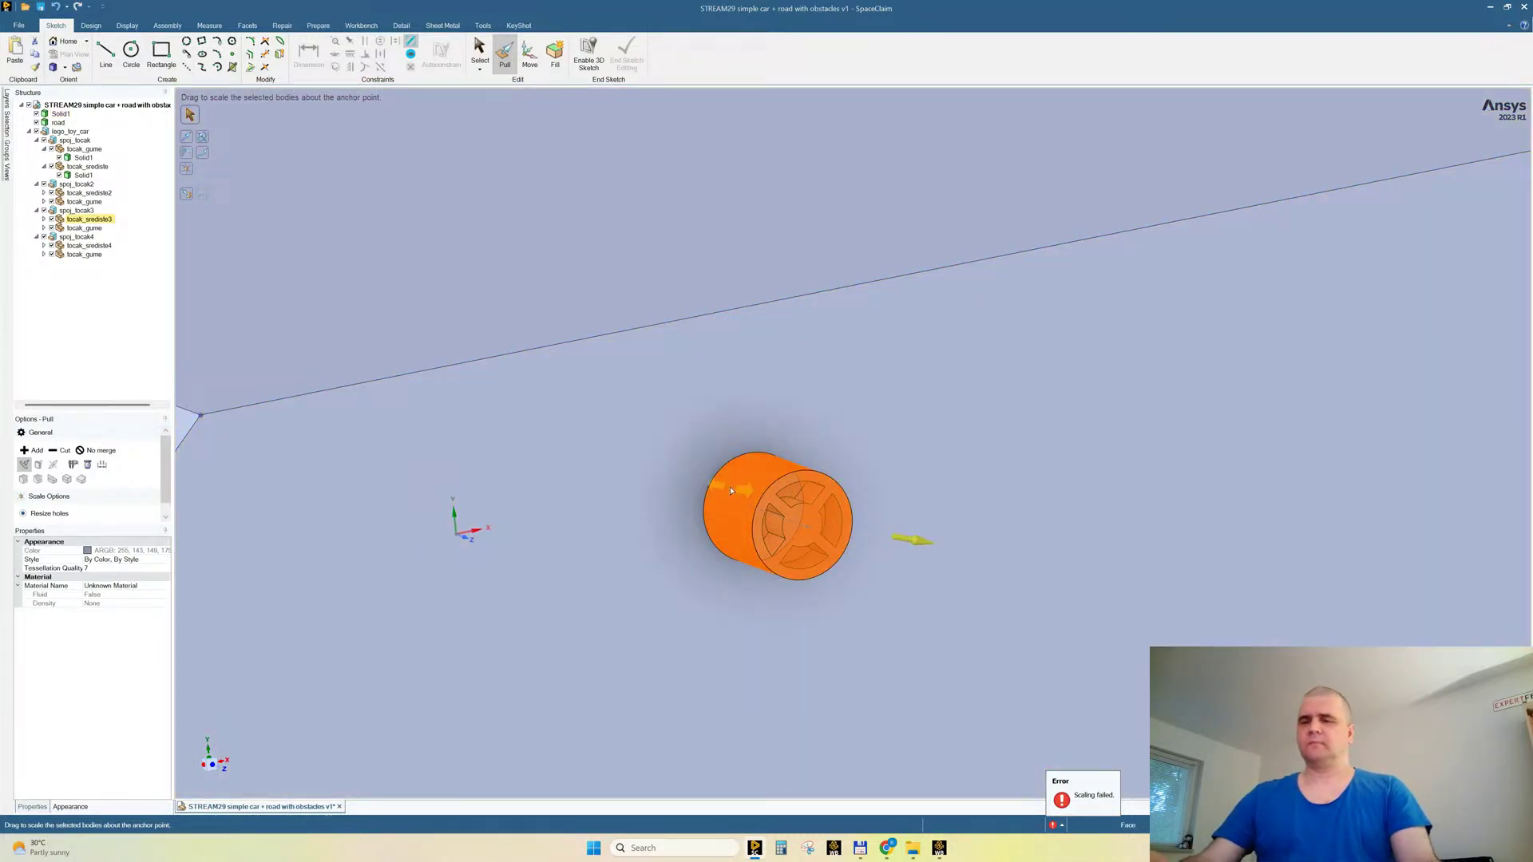
{"action": "scroll", "coordinate": [730, 438], "scroll_direction": "up", "scroll_amount": 5}
{"action": "scroll", "coordinate": [730, 438], "scroll_direction": "down", "scroll_amount": 8}
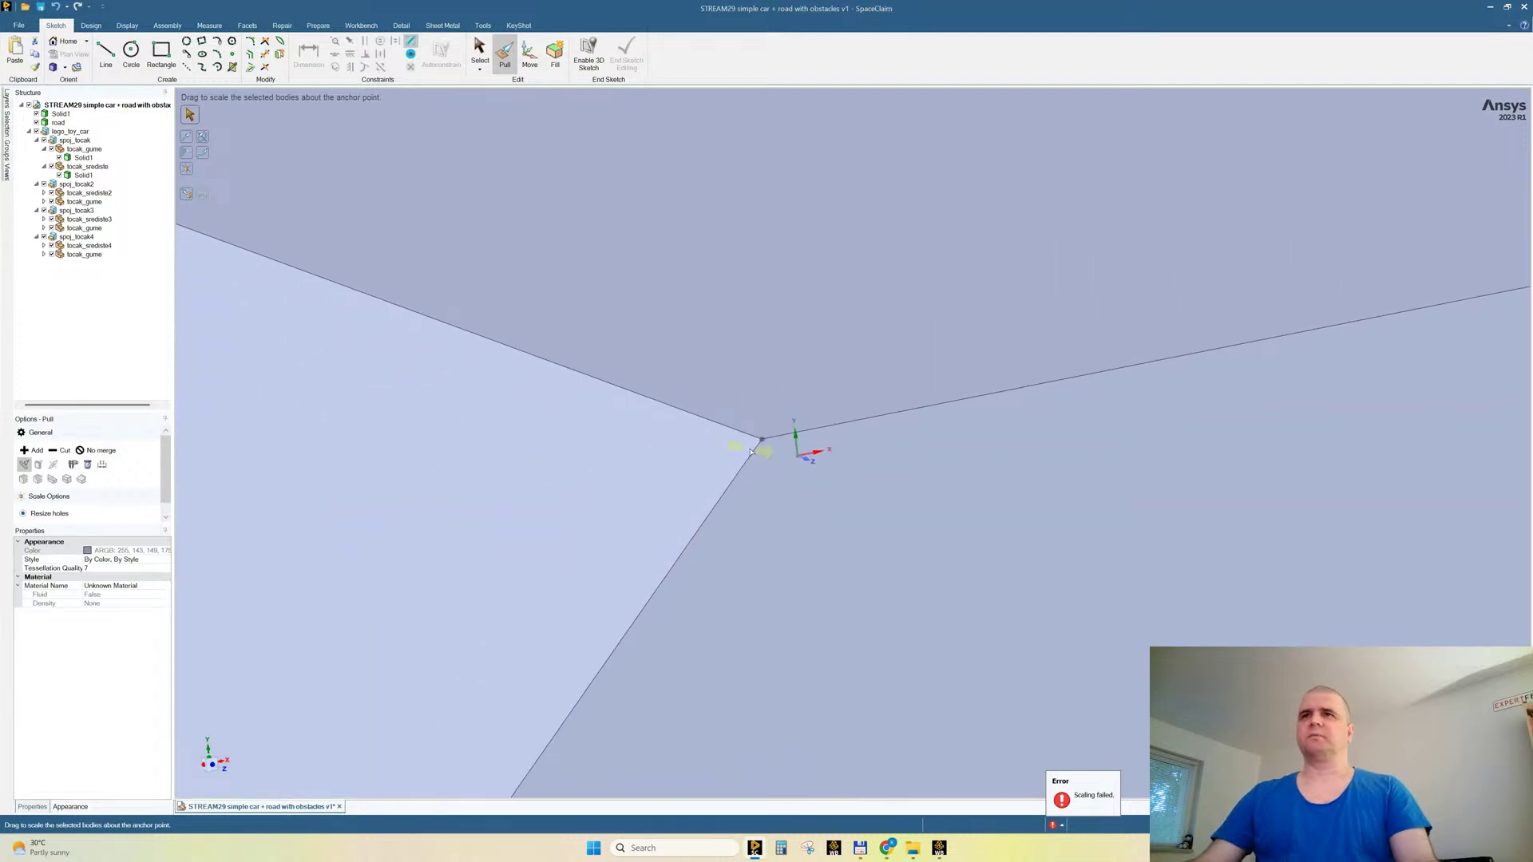
Step: Hide the car body to examine the placement of the scaled wheels on the road
{"action": "middle_click_drag", "start_coordinate": [1445, 594], "coordinate": [1526, 587]}
{"action": "scroll", "coordinate": [1205, 537], "scroll_direction": "up", "scroll_amount": 5}
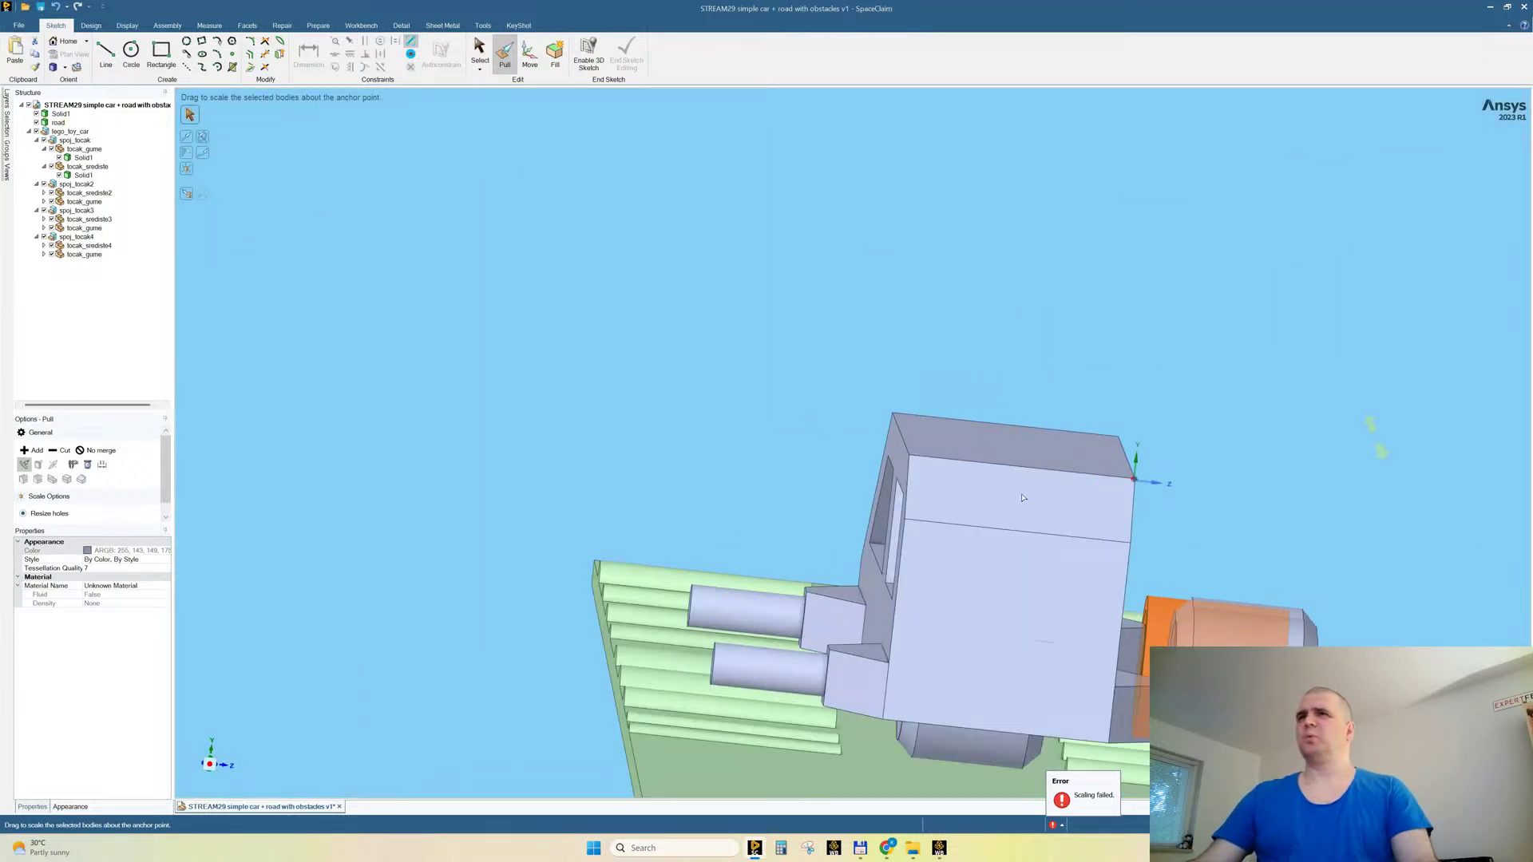
{"action": "left_click", "coordinate": [948, 501]}
{"action": "right_click", "coordinate": [949, 502]}
{"action": "left_click", "coordinate": [968, 611]}
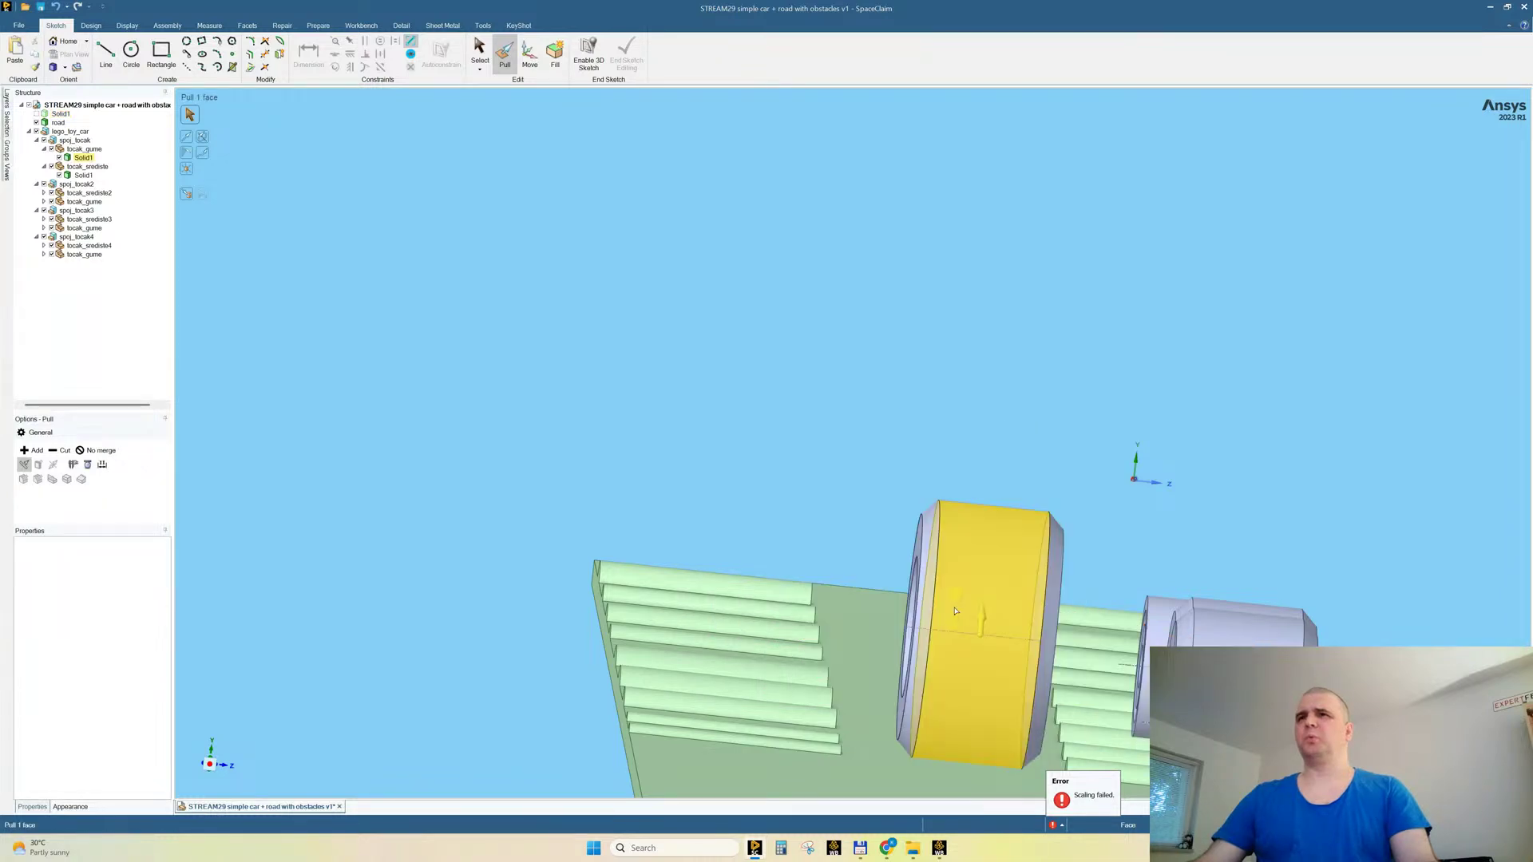
{"action": "middle_click_drag", "start_coordinate": [939, 603], "coordinate": [807, 496]}
{"action": "scroll", "coordinate": [1027, 502], "scroll_direction": "down", "scroll_amount": 5}
{"action": "middle_click_drag", "start_coordinate": [1027, 502], "coordinate": [910, 487]}
Step: Show all hidden bodies so the car body is displayed with the wheels and road
{"action": "right_click", "coordinate": [712, 307]}
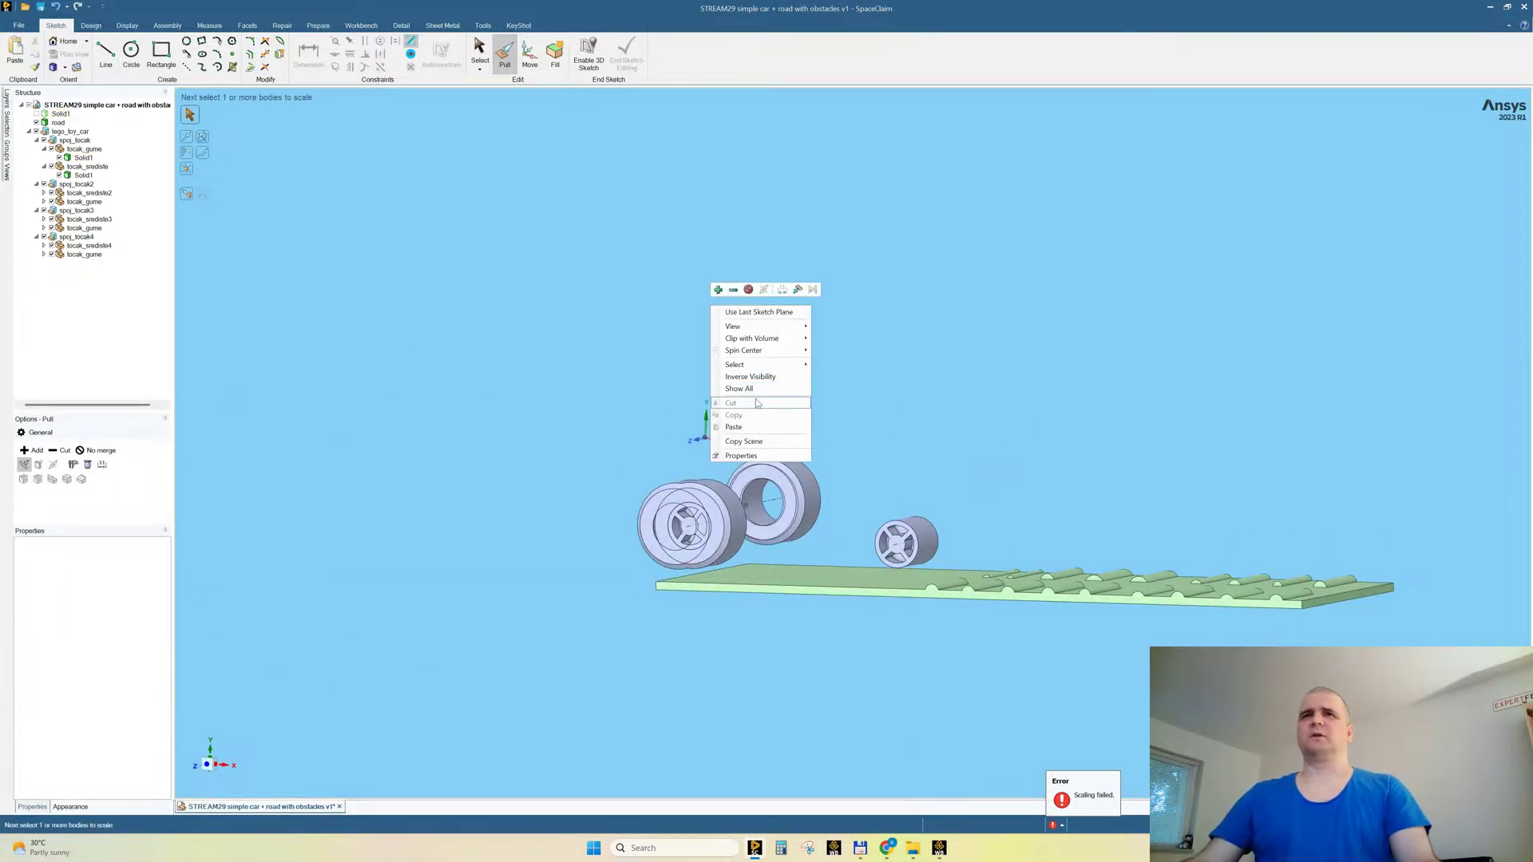
{"action": "left_click", "coordinate": [747, 390]}
{"action": "mouse_move", "coordinate": [360, 343]}
{"action": "middle_mouse_down"}
{"action": "mouse_move", "coordinate": [325, 374]}
{"action": "mouse_move", "coordinate": [280, 373]}
{"action": "mouse_move", "coordinate": [359, 364]}
{"action": "middle_mouse_up"}
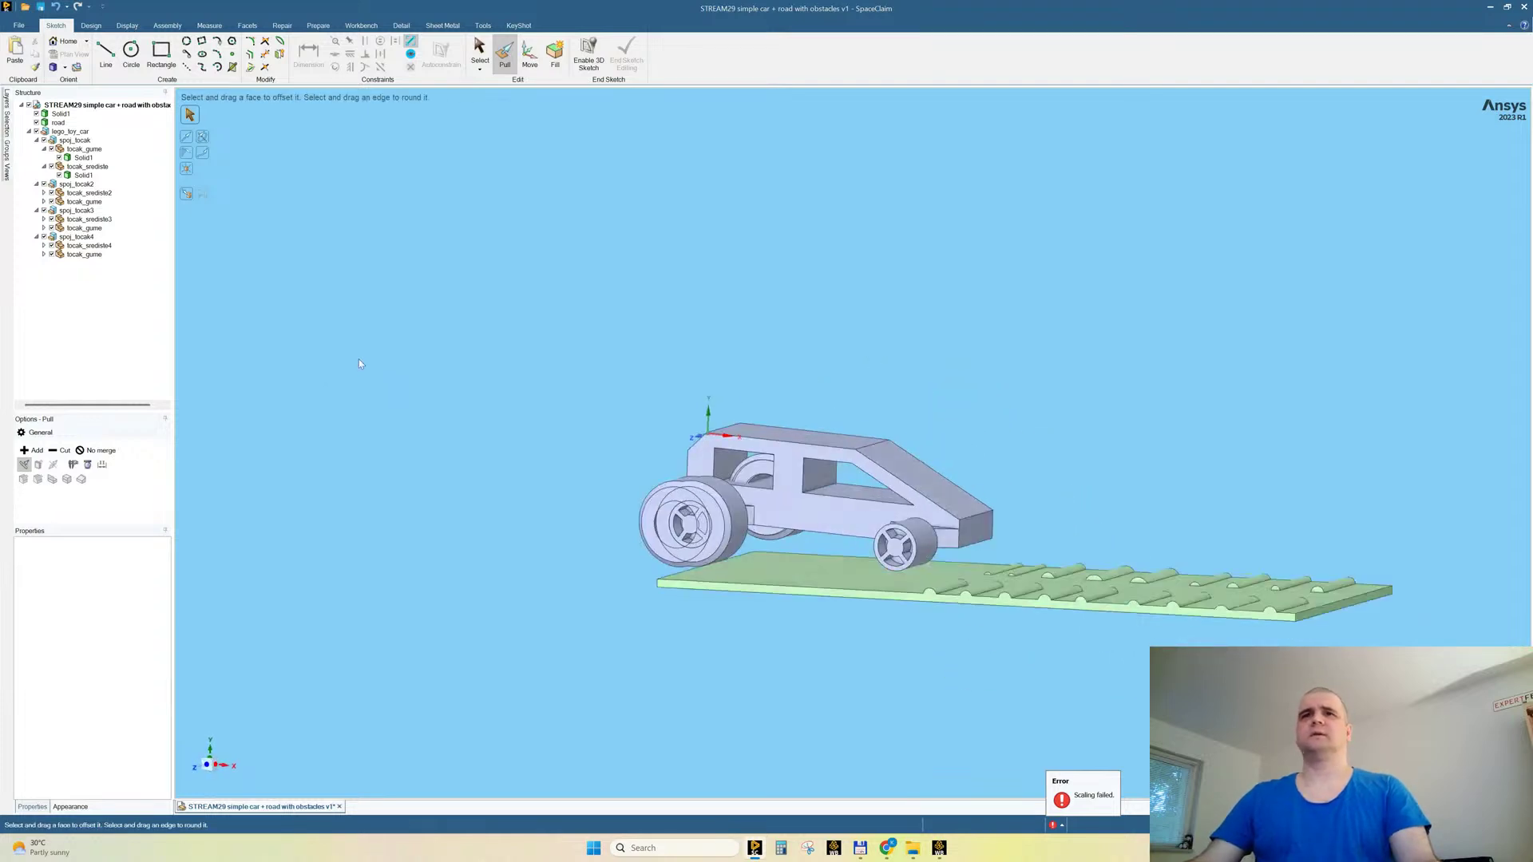
Step: Check the source options of the hub and tyre components in spoj_tocak2
{"action": "left_click", "coordinate": [896, 546]}
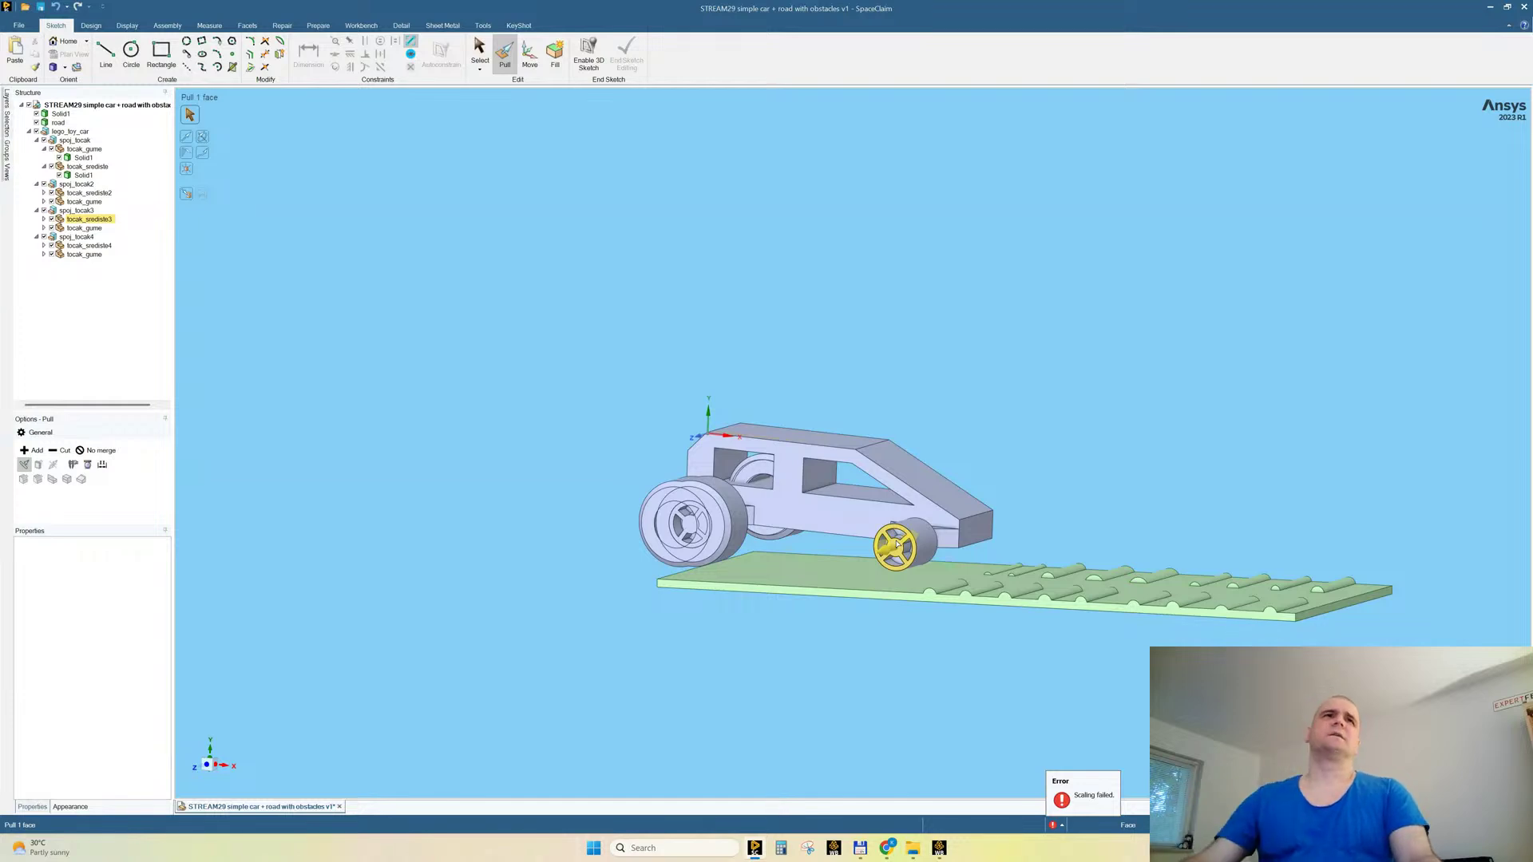
{"action": "left_click", "coordinate": [317, 309]}
{"action": "right_click", "coordinate": [77, 195]}
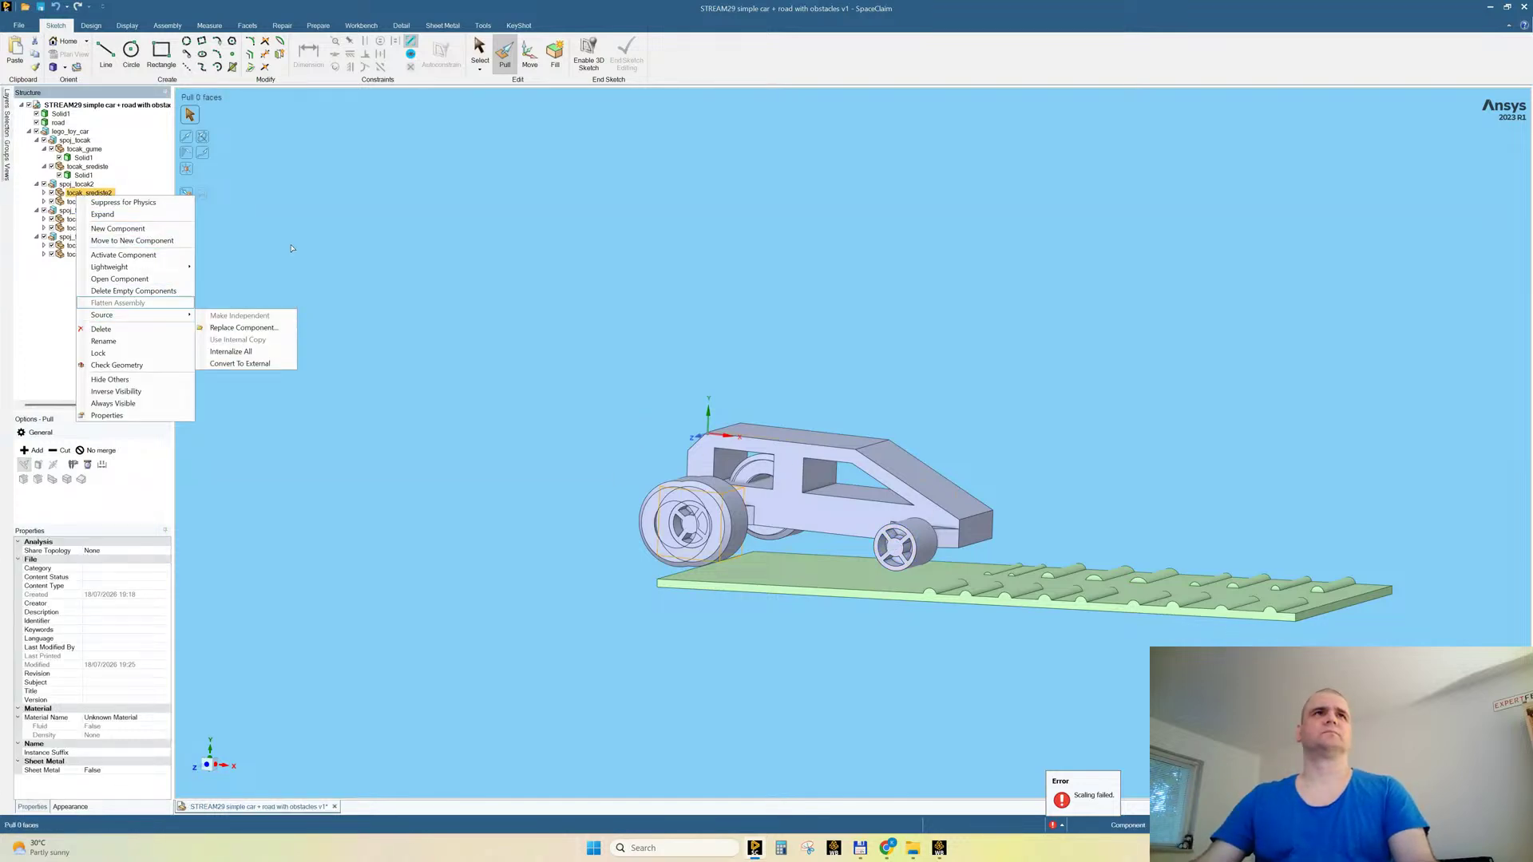
{"action": "left_click", "coordinate": [293, 247]}
{"action": "right_click", "coordinate": [84, 201]}
{"action": "mouse_move", "coordinate": [151, 322]}
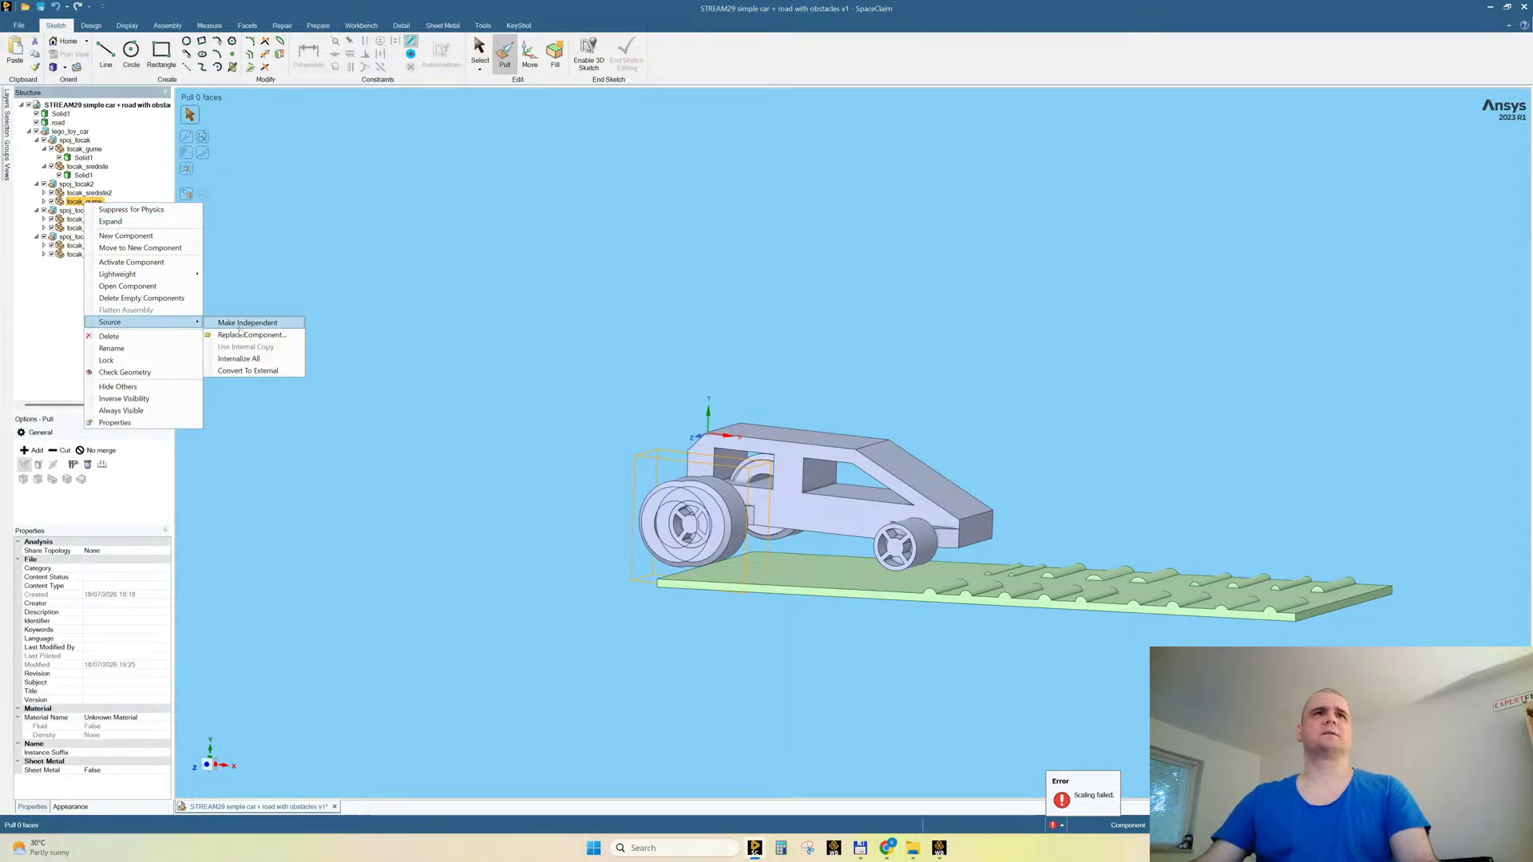
{"action": "left_click", "coordinate": [319, 223]}
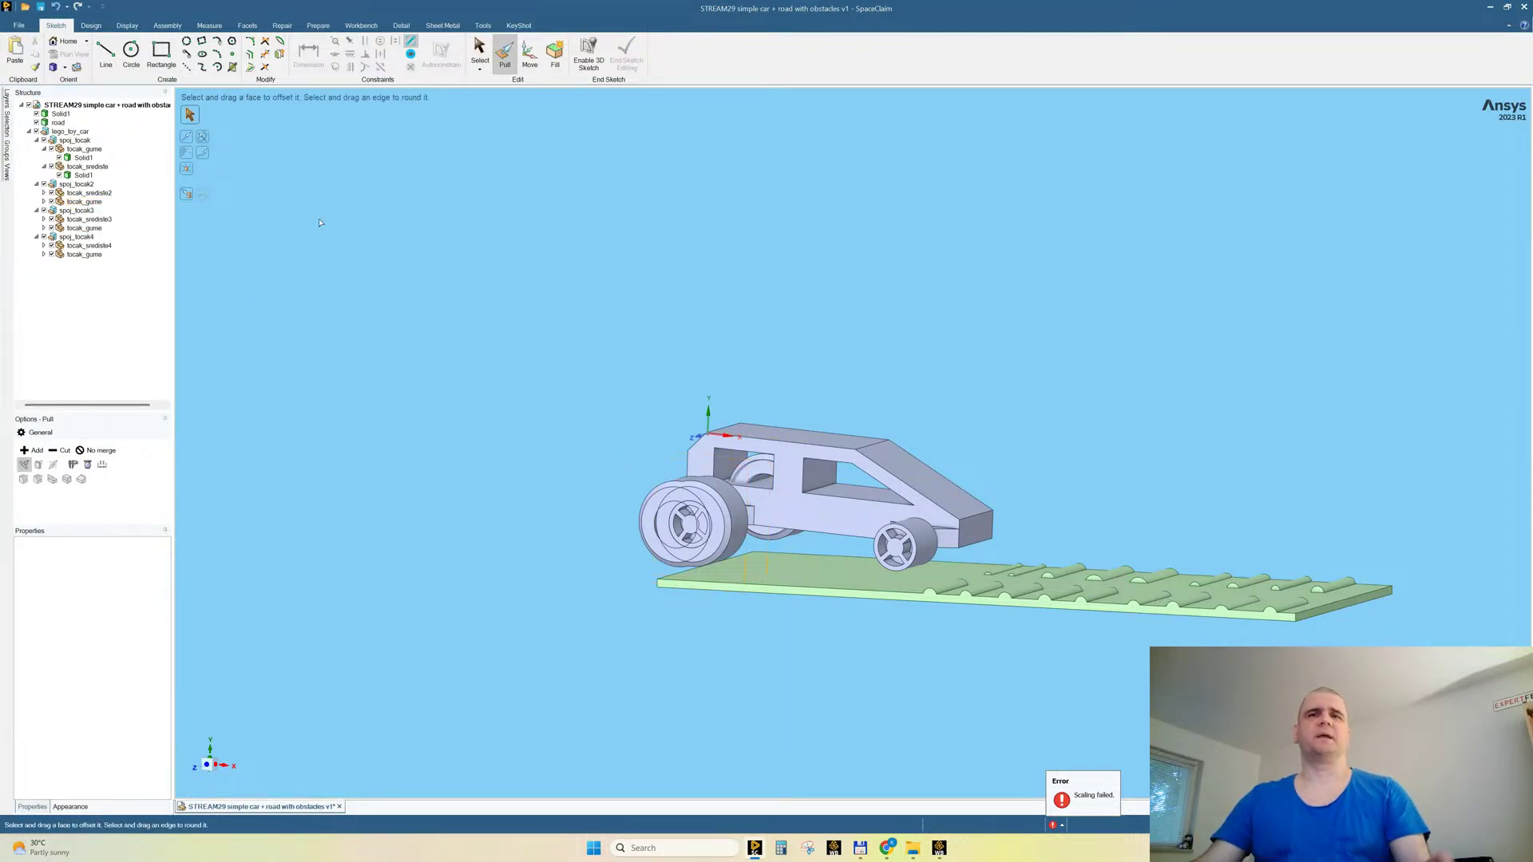
Step: Undo all individual scaling of the wheels, road and car body, and clear the selection
{"action": "key", "text": "ctrl+z"}
{"action": "key", "text": "ctrl+z"}
{"action": "key", "text": "ctrl+z"}
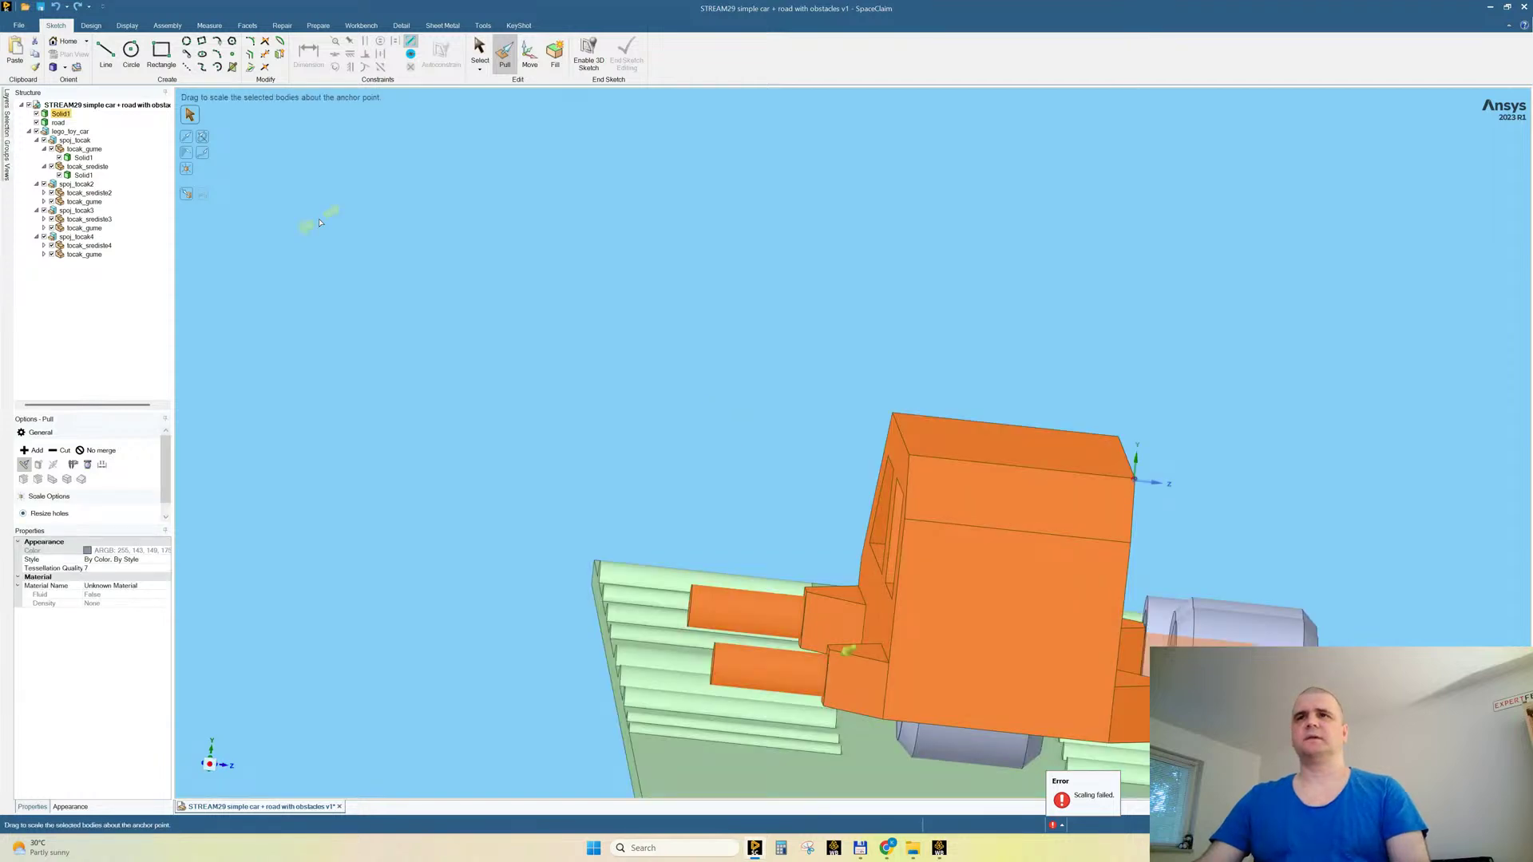
{"action": "key", "text": "ctrl+z"}
{"action": "key", "text": "ctrl+z"}
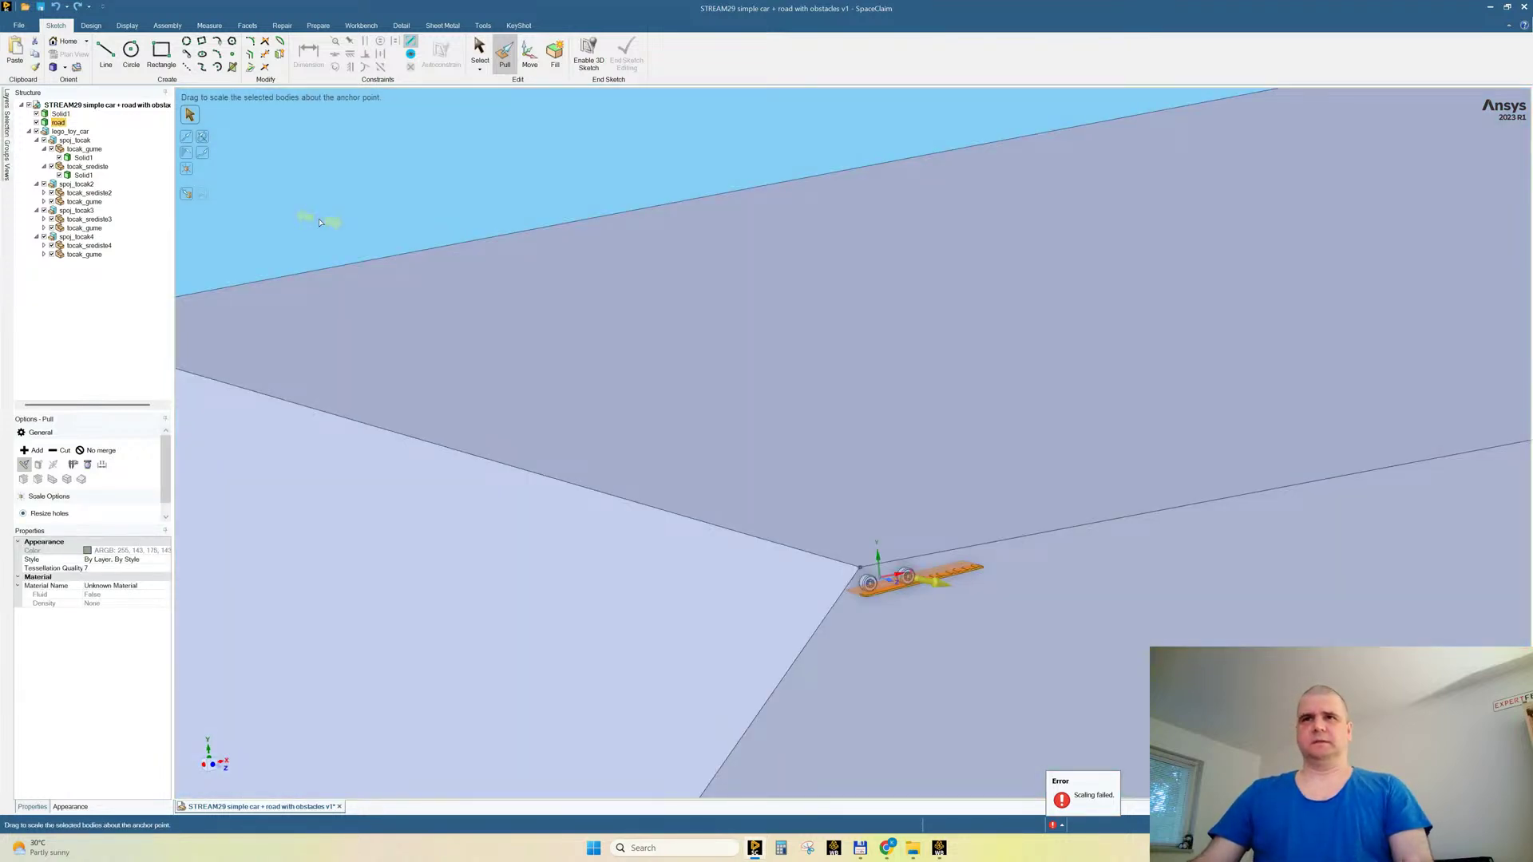
{"action": "key", "text": "ctrl+z"}
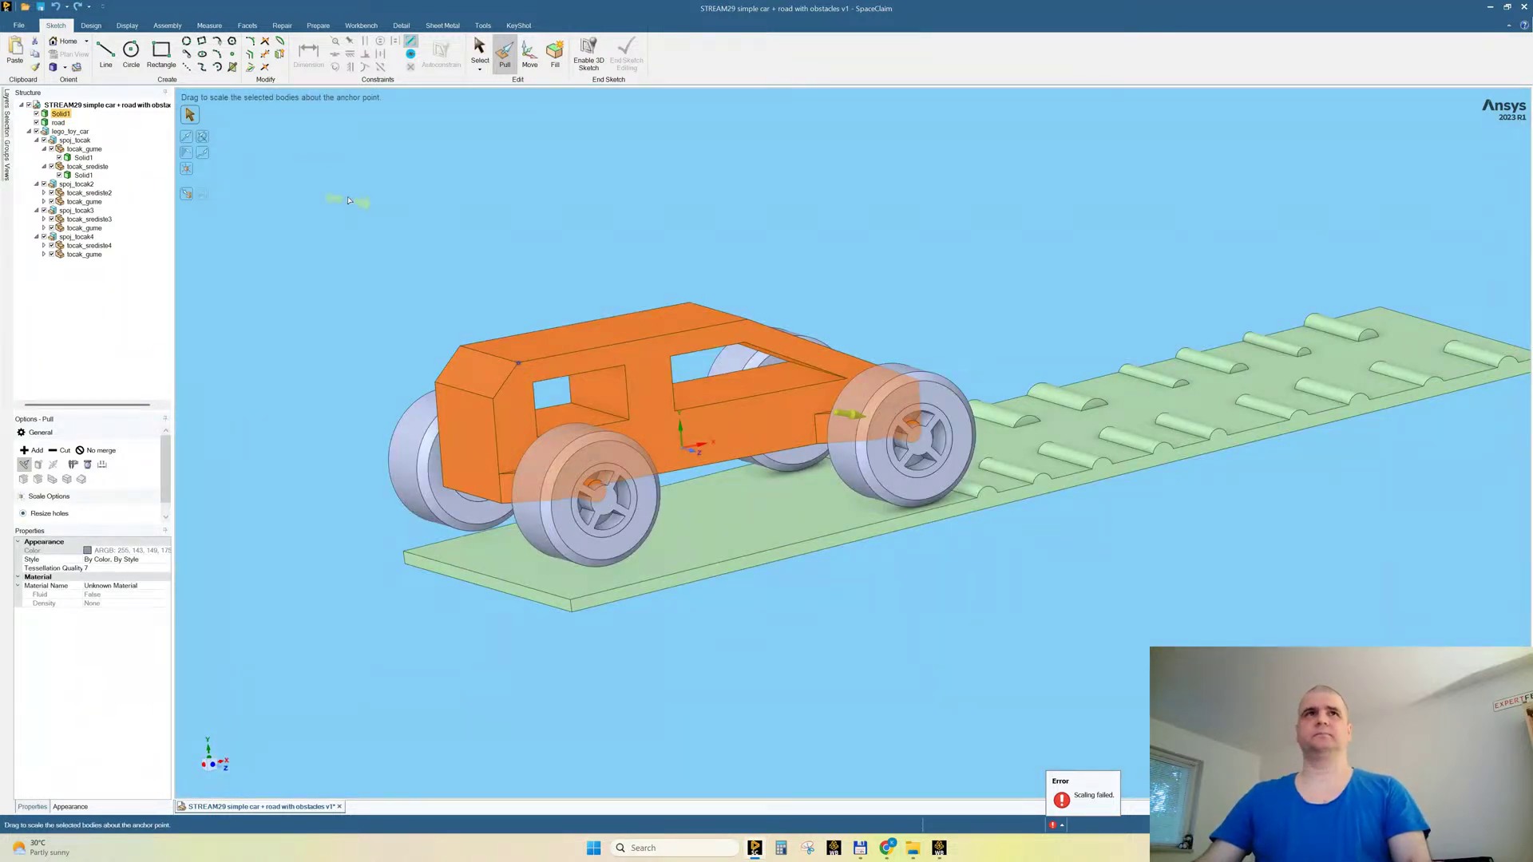
{"action": "left_click", "coordinate": [347, 203]}
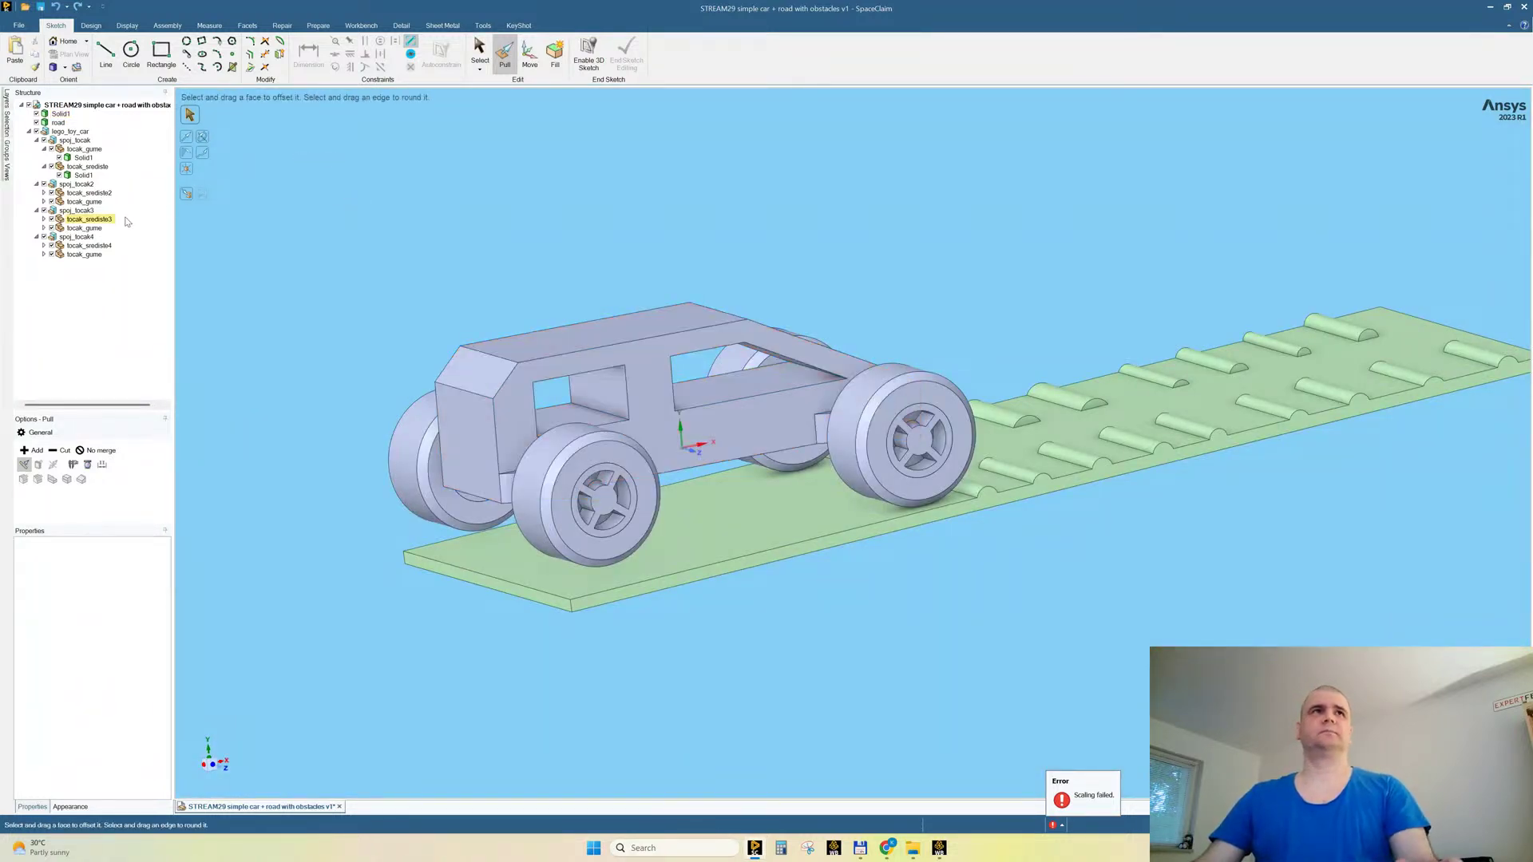
Step: Make the tocak_gume tyre component in spoj_tocak3 independent of the other tyres
{"action": "left_click", "coordinate": [96, 247]}
{"action": "right_click", "coordinate": [96, 247]}
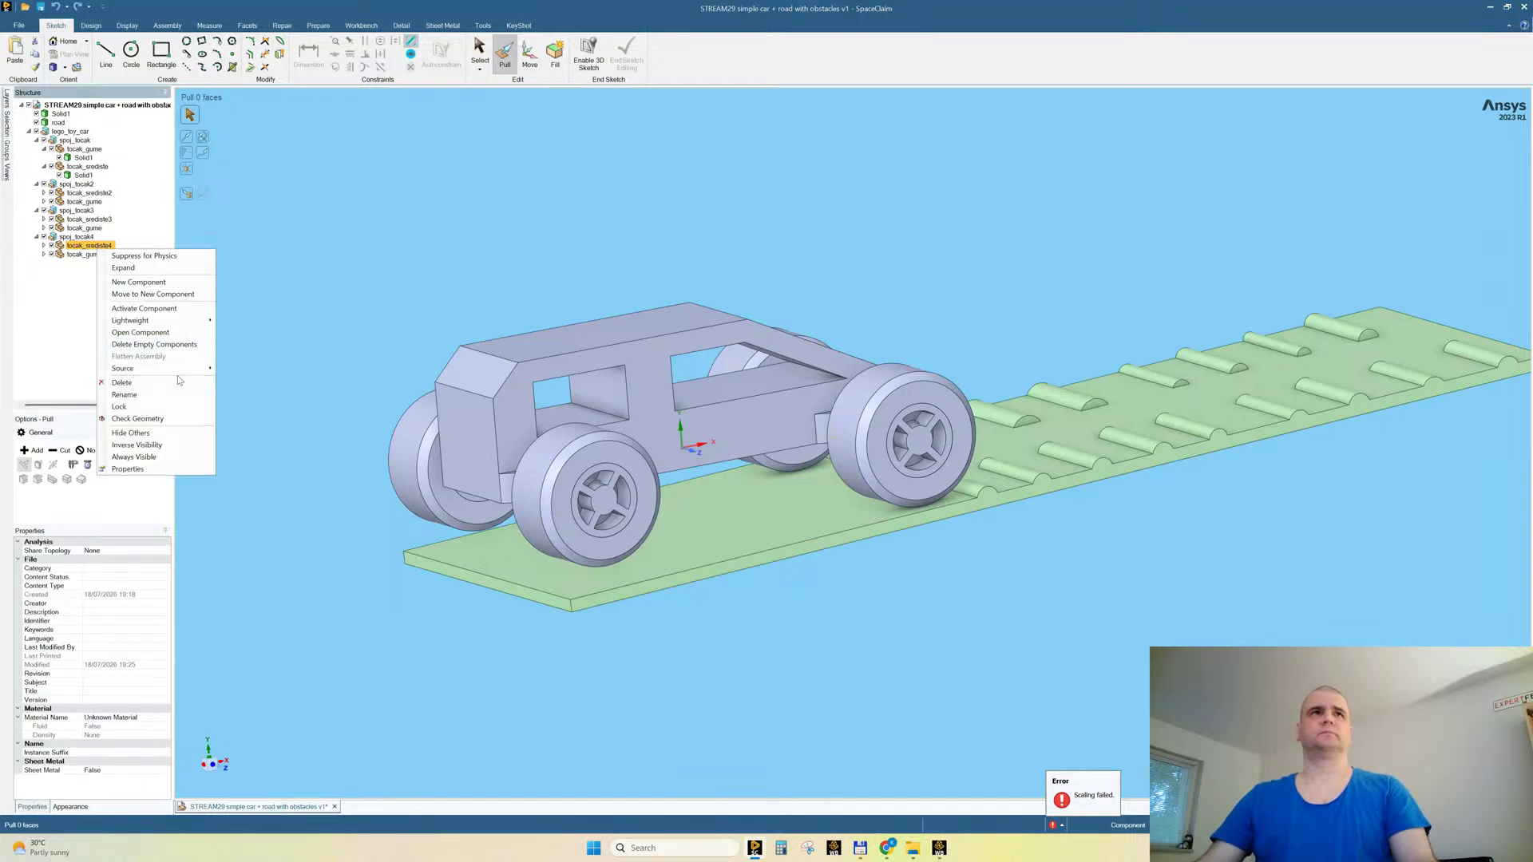
{"action": "left_click", "coordinate": [84, 228]}
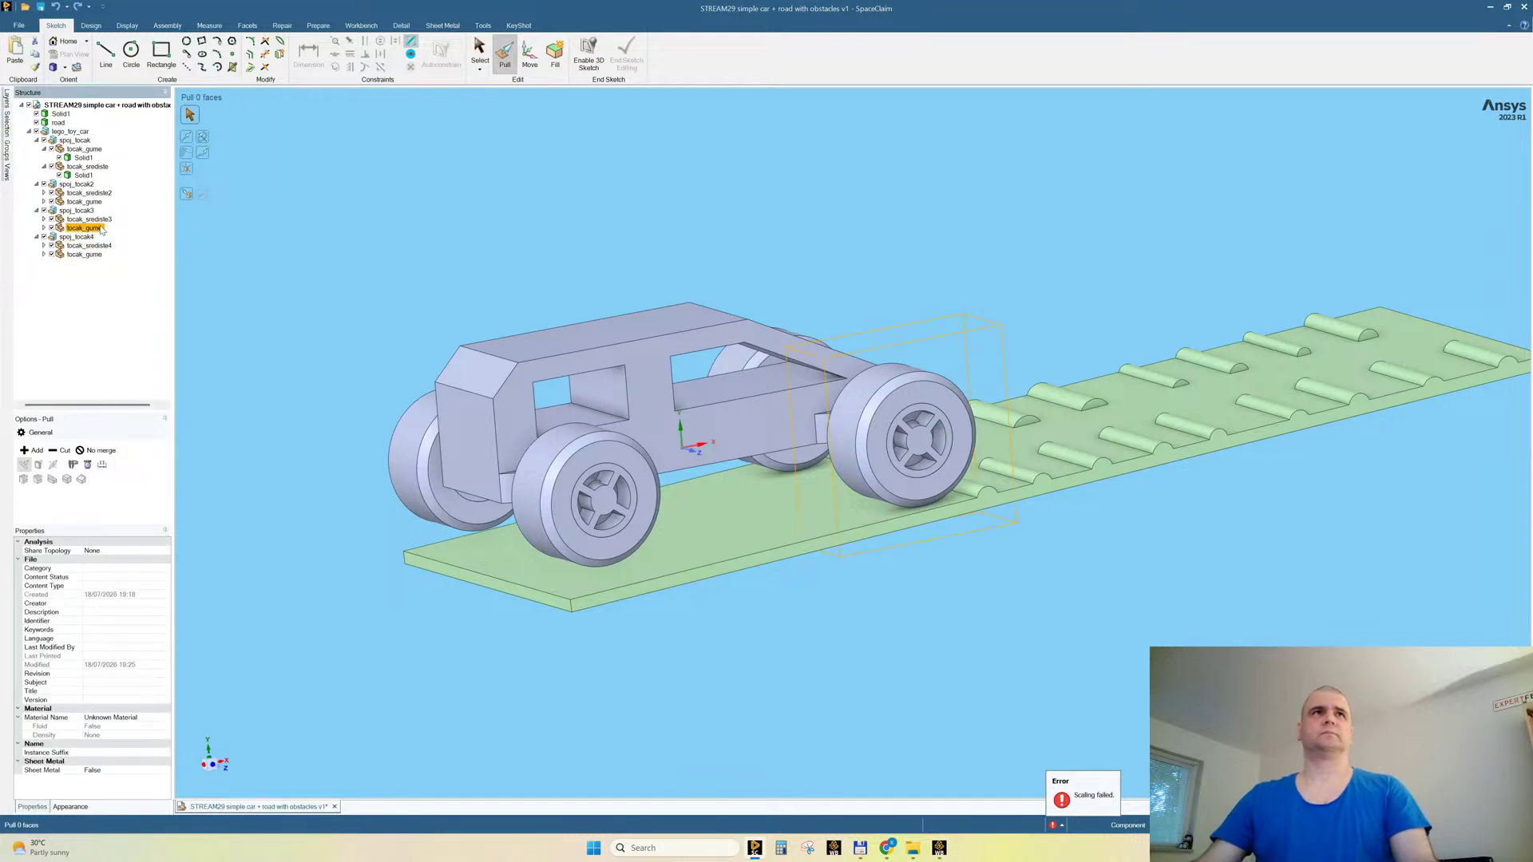
{"action": "right_click", "coordinate": [101, 229]}
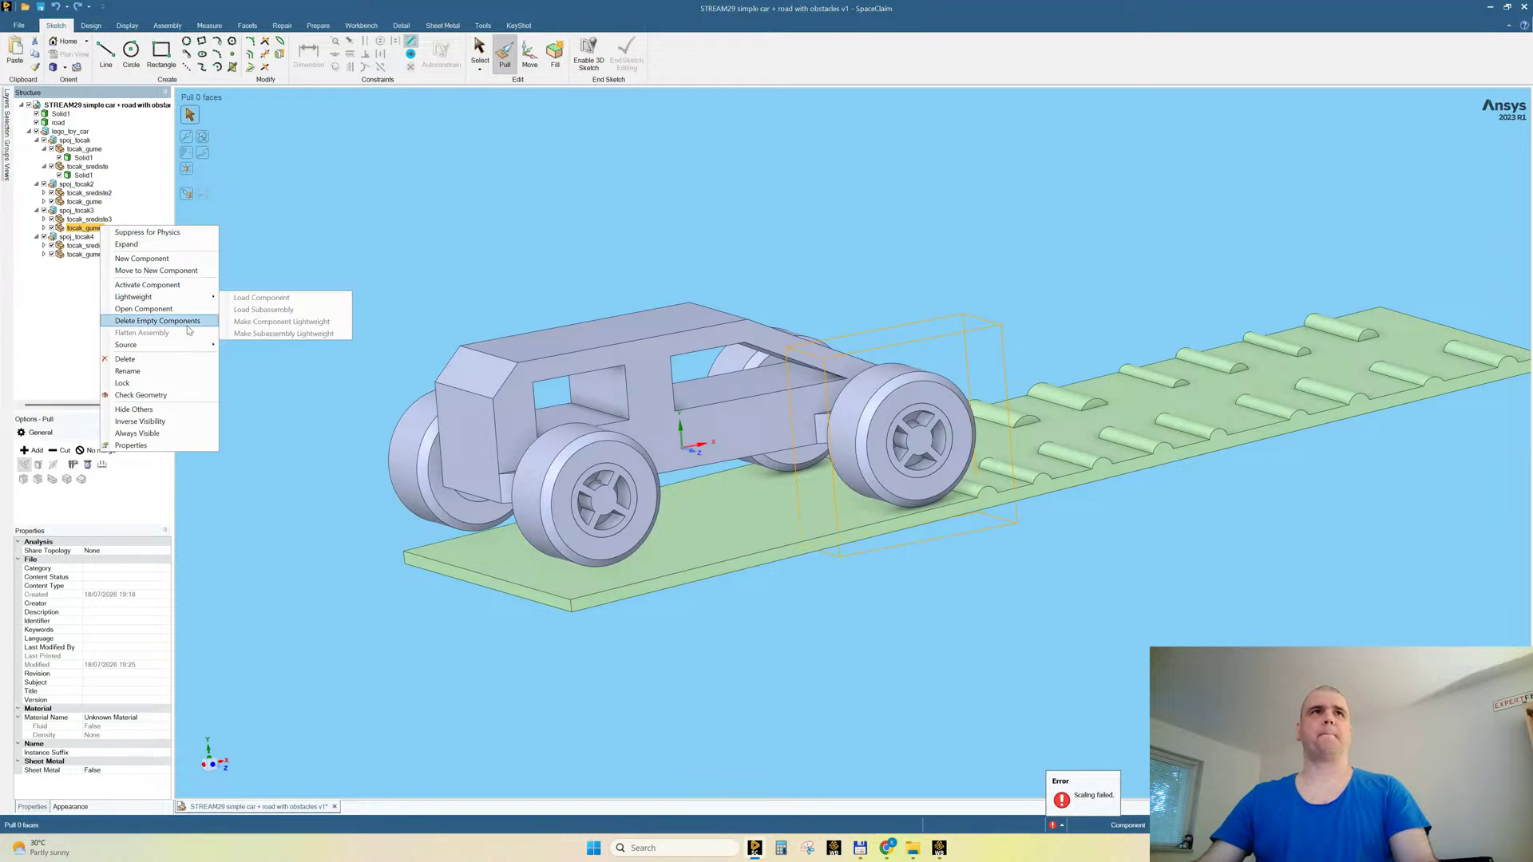
{"action": "mouse_move", "coordinate": [193, 348]}
{"action": "left_click", "coordinate": [263, 346]}
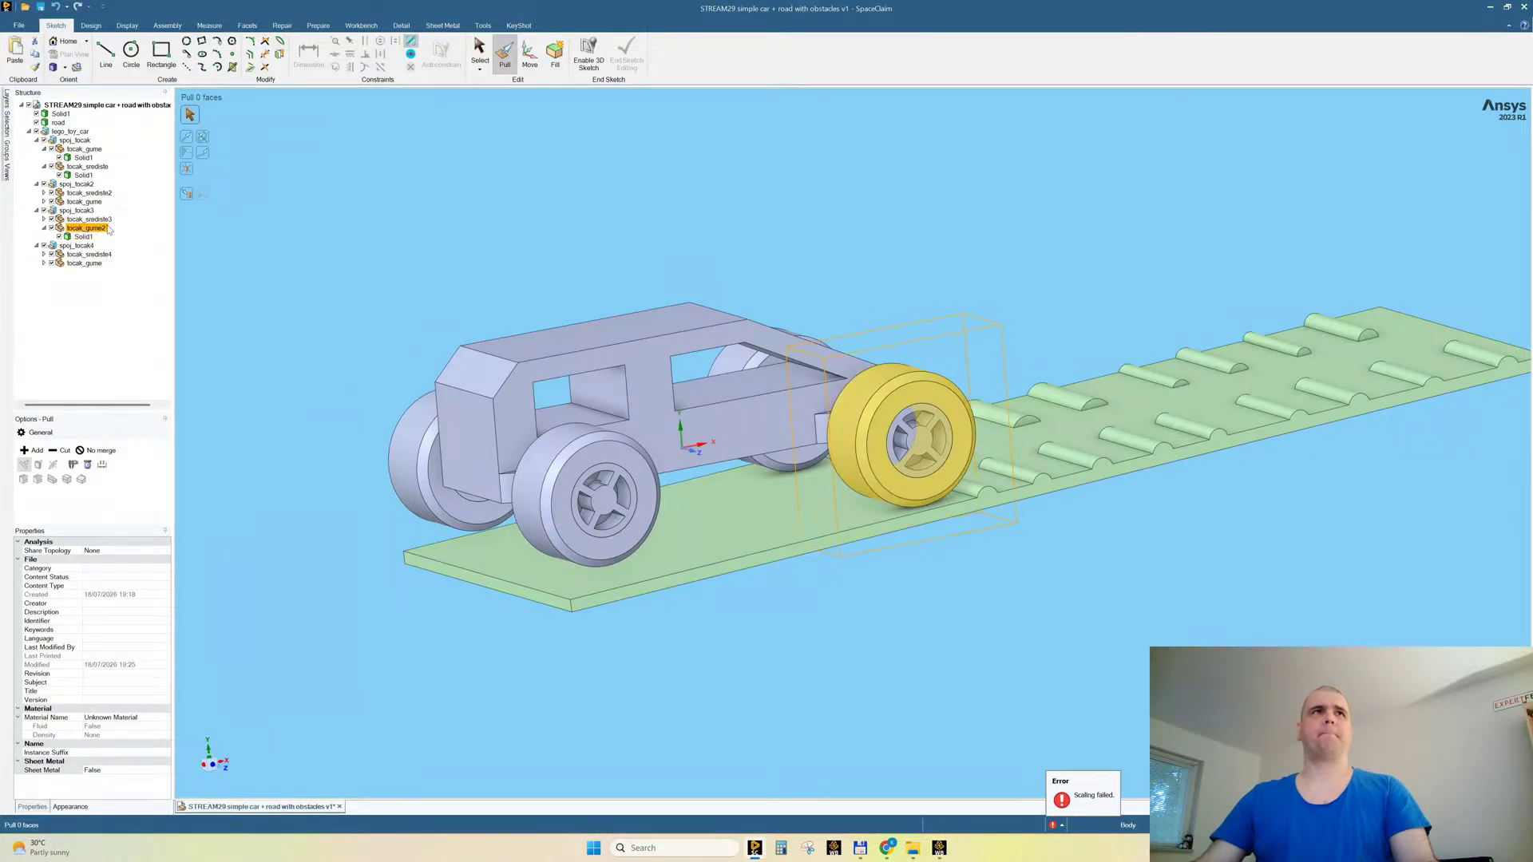
Step: Make the tocak_gume tyre component in spoj_tocak2 independent of the other tyres
{"action": "left_click", "coordinate": [87, 202]}
{"action": "right_click", "coordinate": [88, 203]}
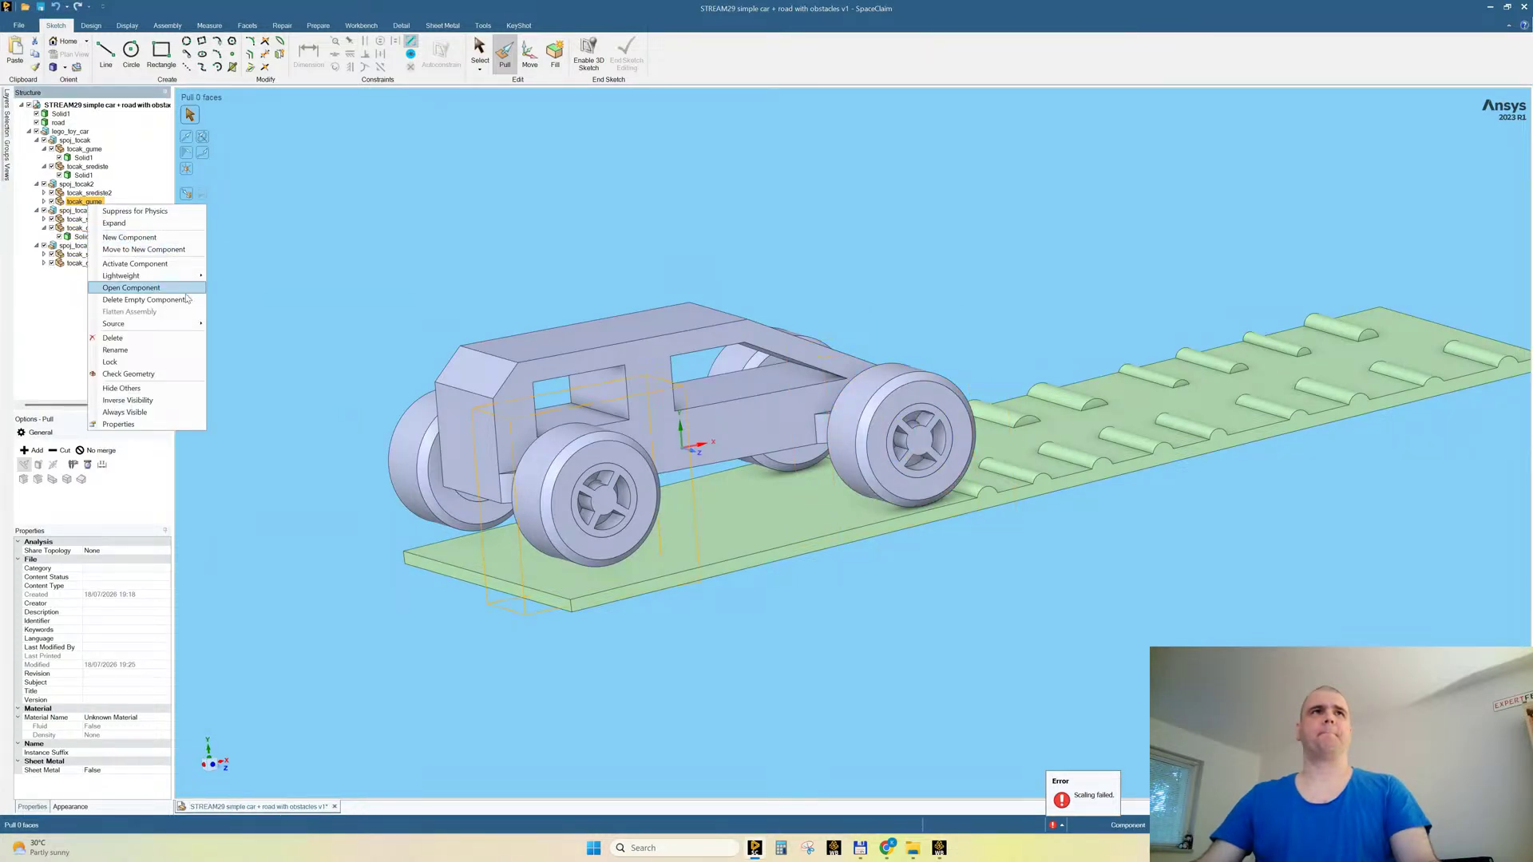
{"action": "mouse_move", "coordinate": [182, 325]}
{"action": "left_click", "coordinate": [253, 326]}
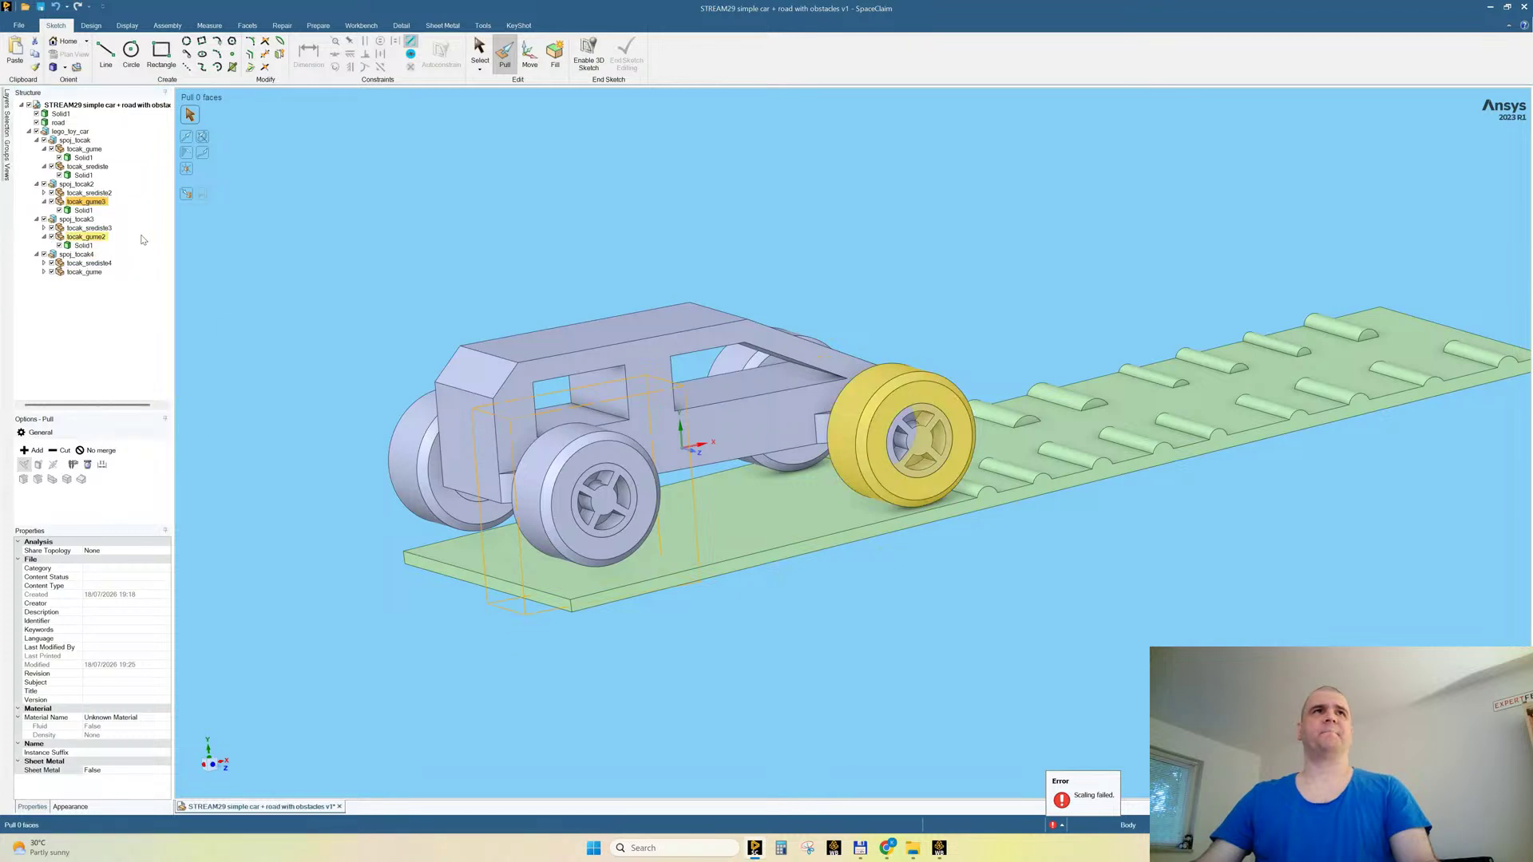
Step: Make the tocak_gume tyre component in spoj_tocak independent of the other tyres
{"action": "left_click", "coordinate": [88, 193]}
{"action": "right_click", "coordinate": [100, 194]}
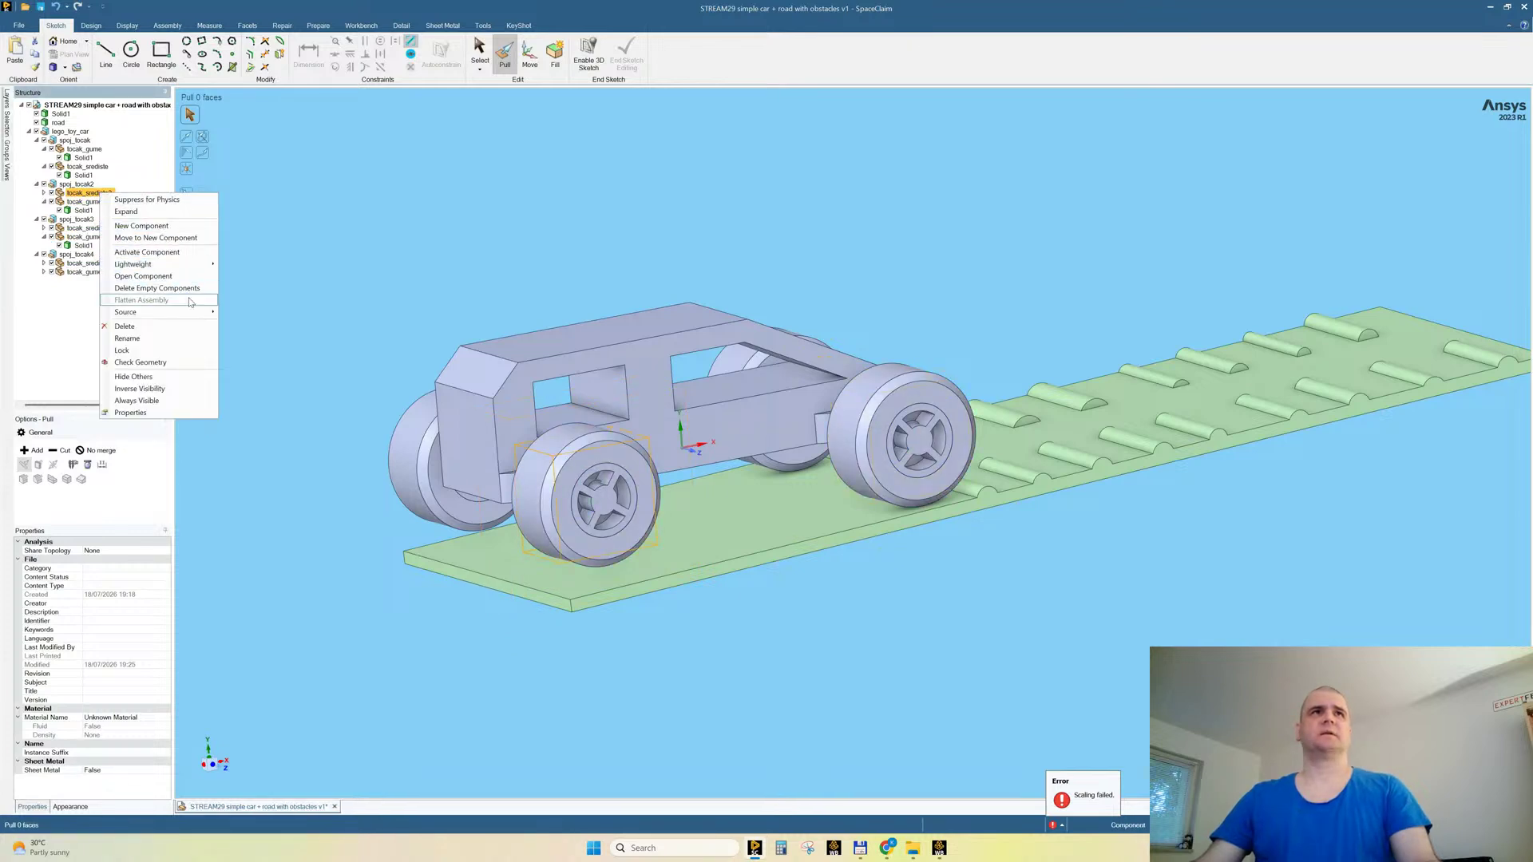
{"action": "left_click", "coordinate": [84, 166]}
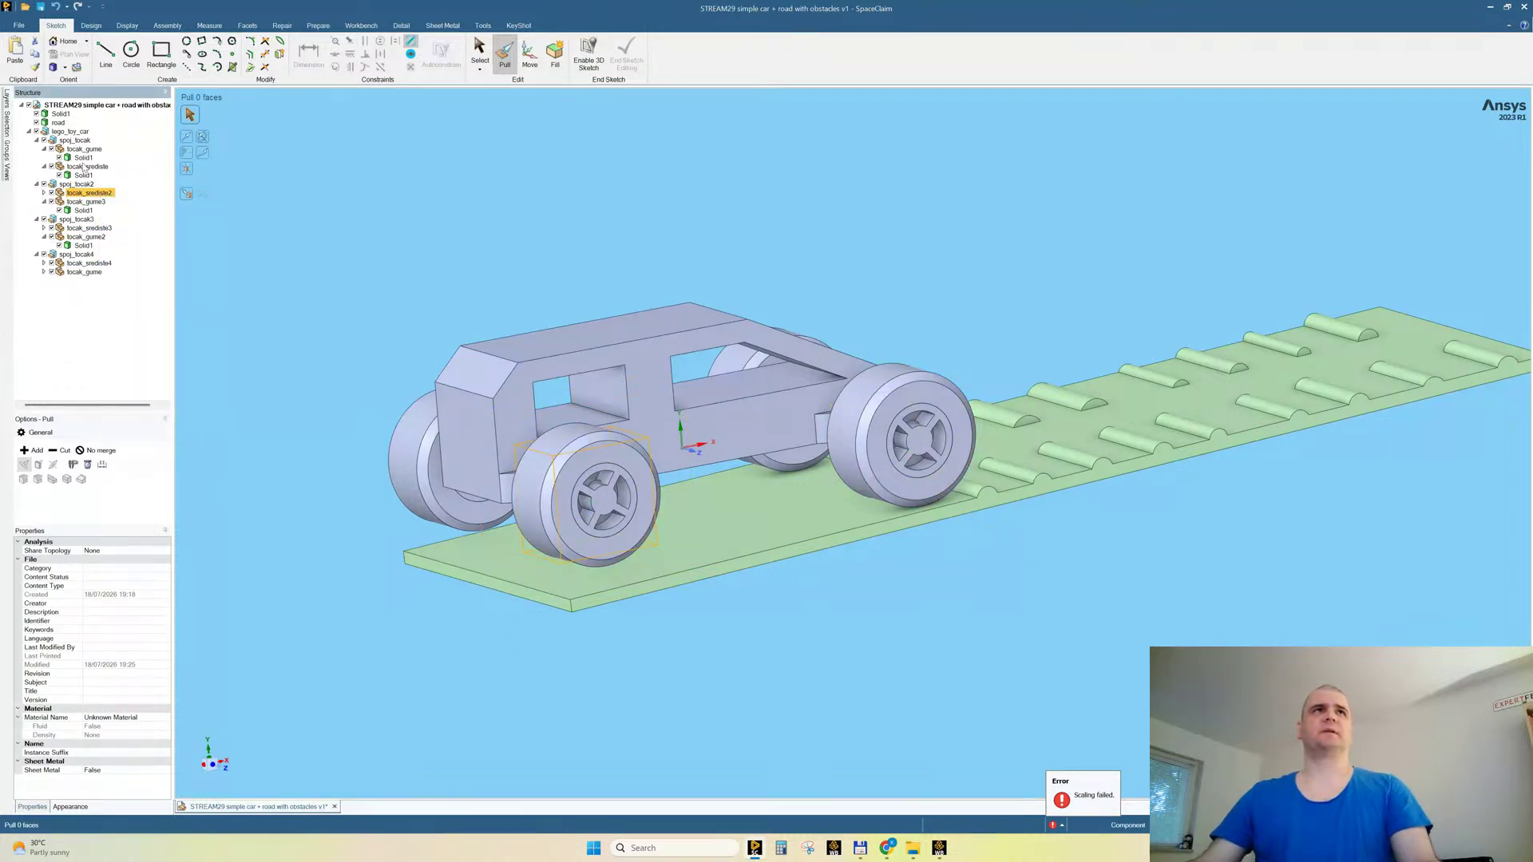
{"action": "right_click", "coordinate": [84, 166]}
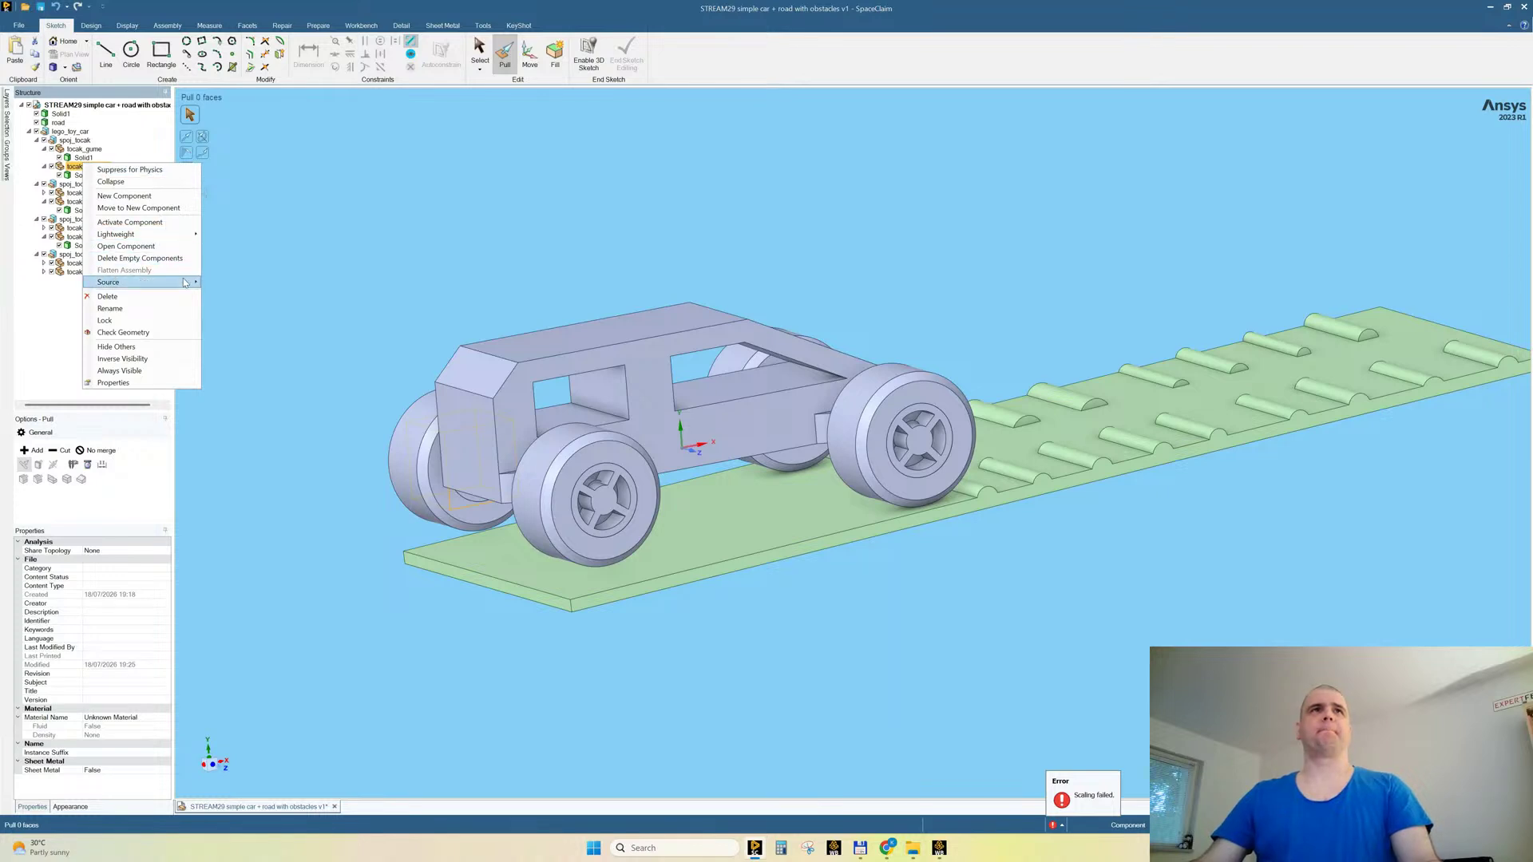
{"action": "mouse_move", "coordinate": [183, 282]}
{"action": "left_click", "coordinate": [84, 148]}
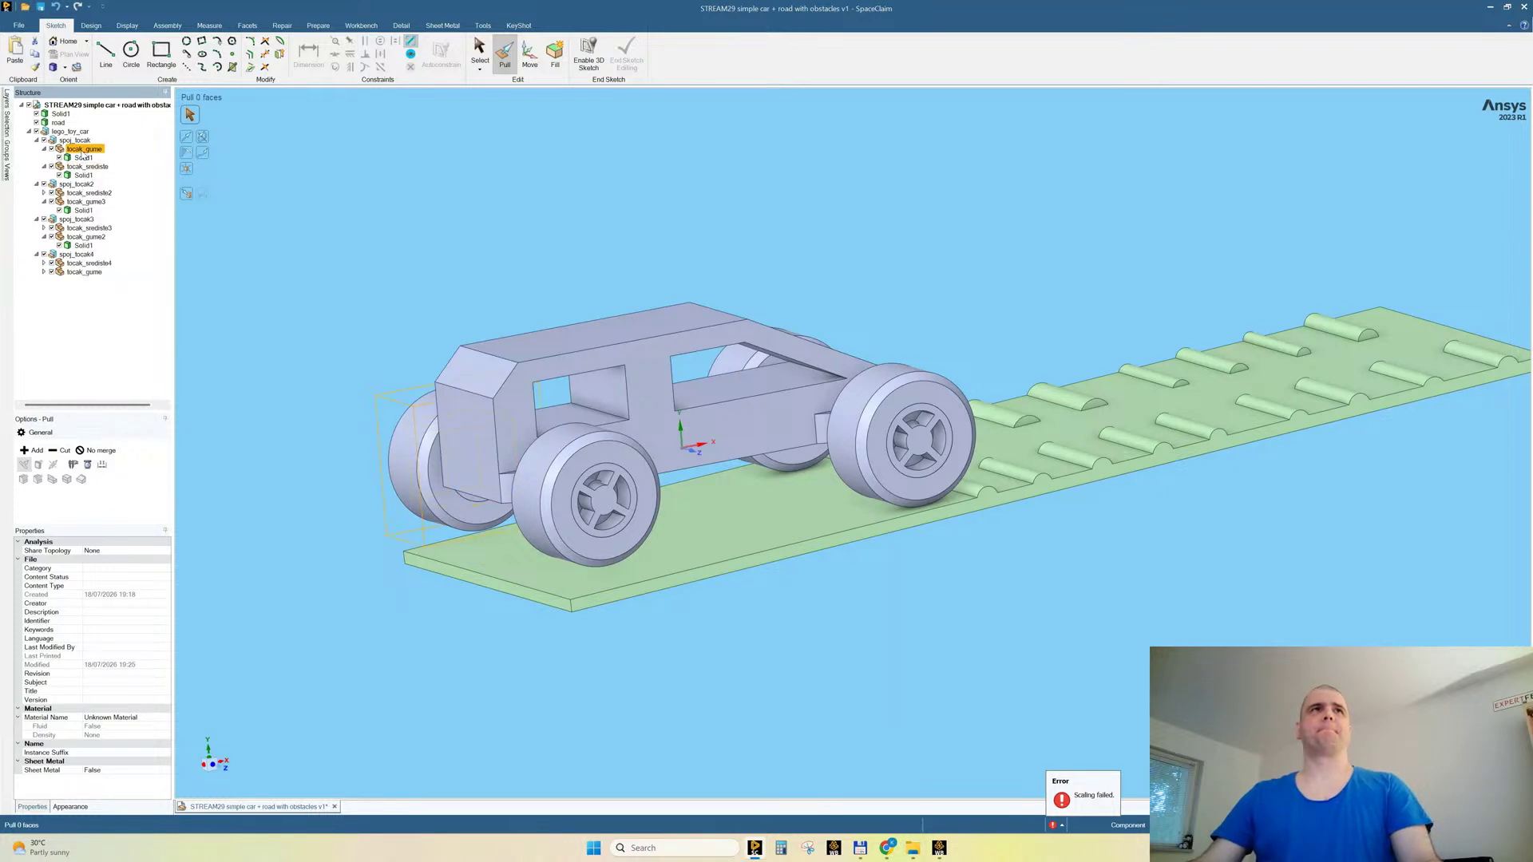
{"action": "right_click", "coordinate": [83, 149]}
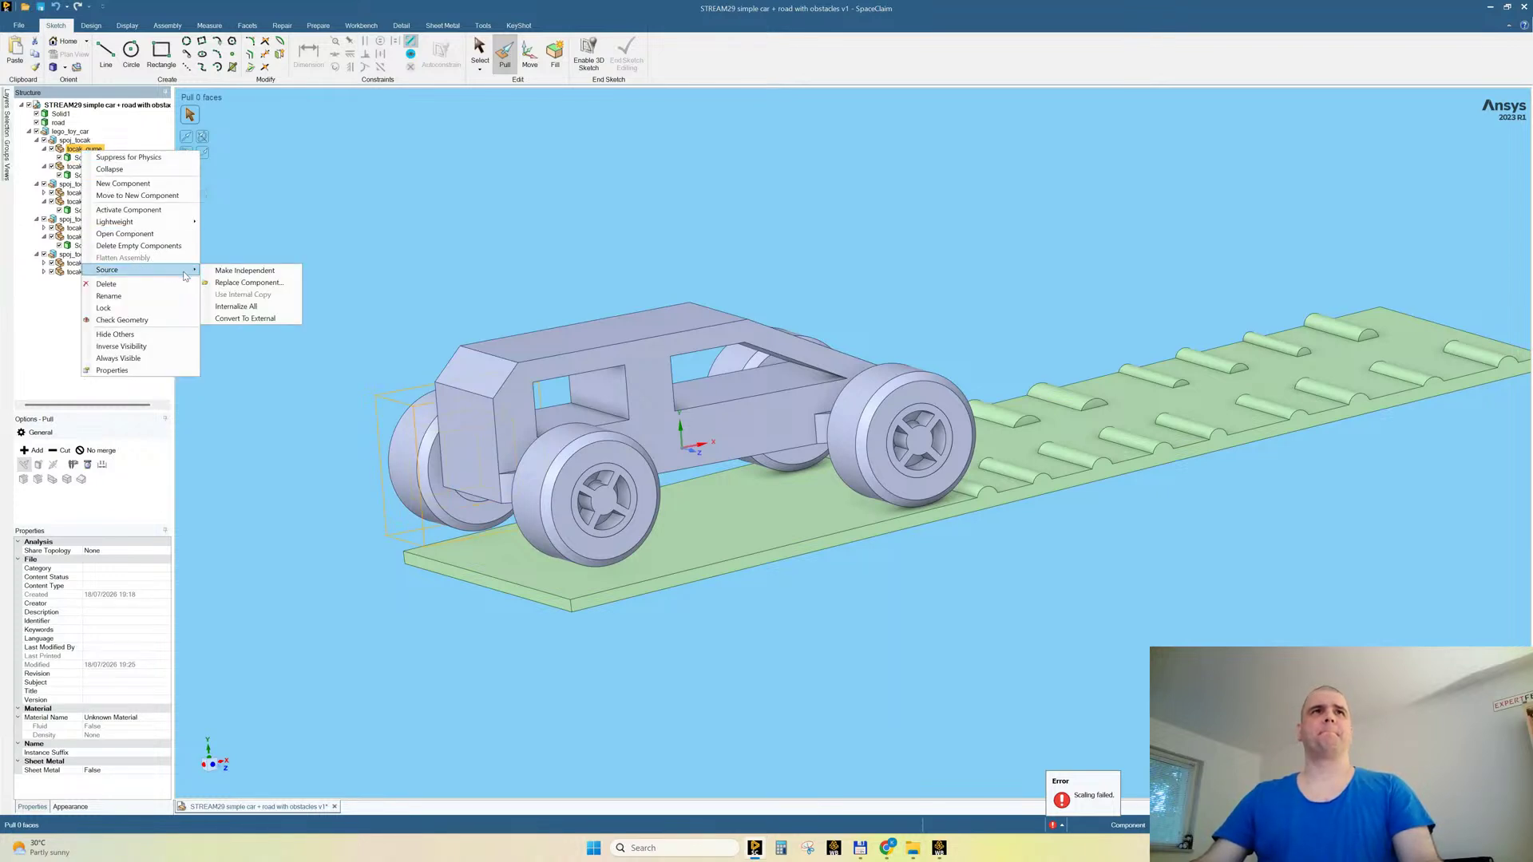
{"action": "left_click", "coordinate": [207, 272]}
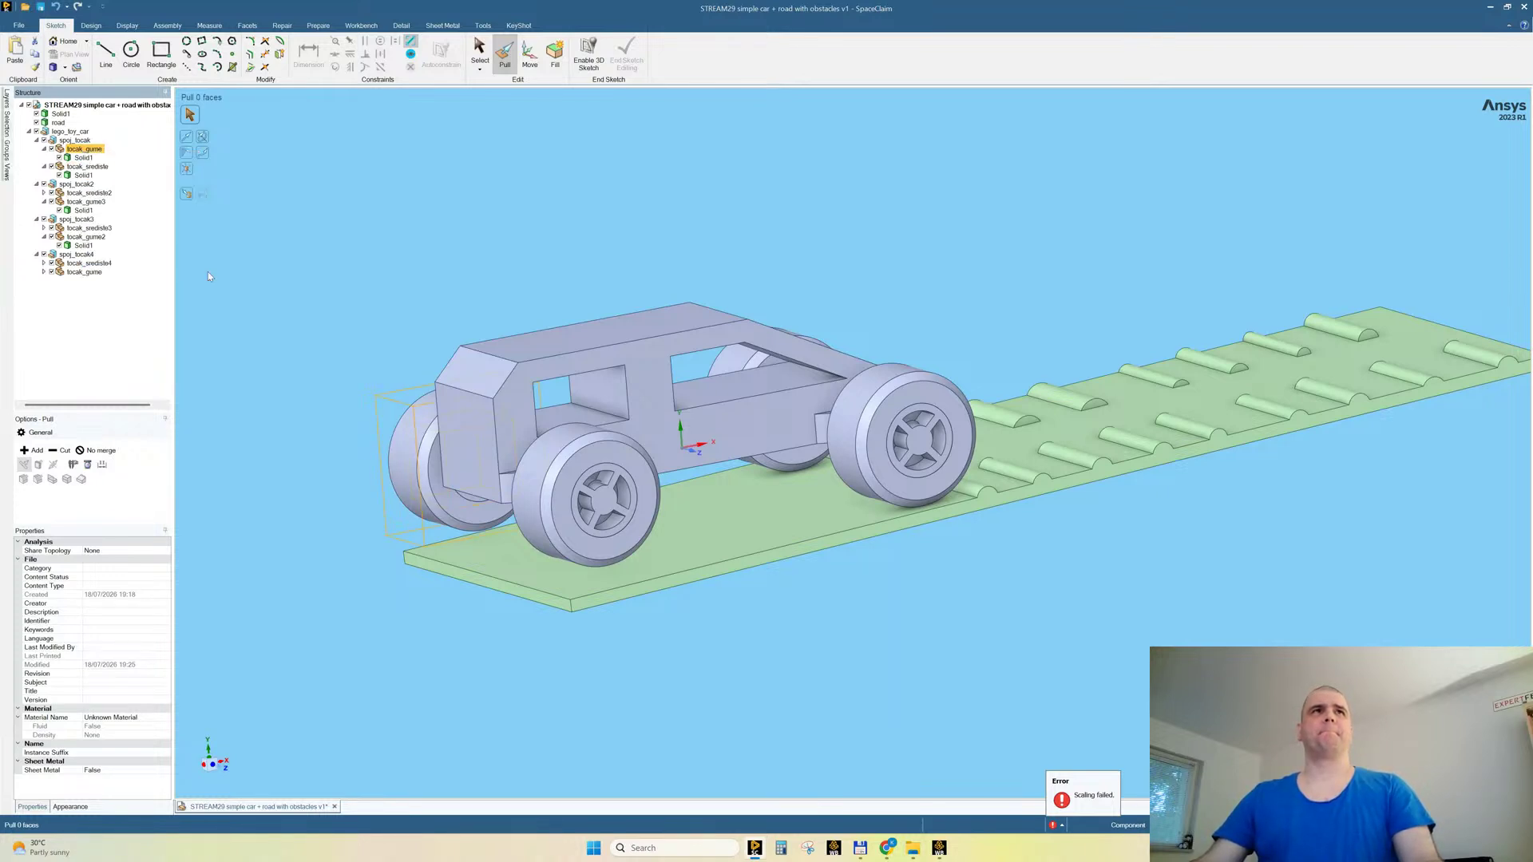
Step: Check the source options of the hub and tyre components in spoj_tocak4
{"action": "left_click", "coordinate": [83, 264]}
{"action": "right_click", "coordinate": [81, 264]}
{"action": "mouse_move", "coordinate": [177, 389]}
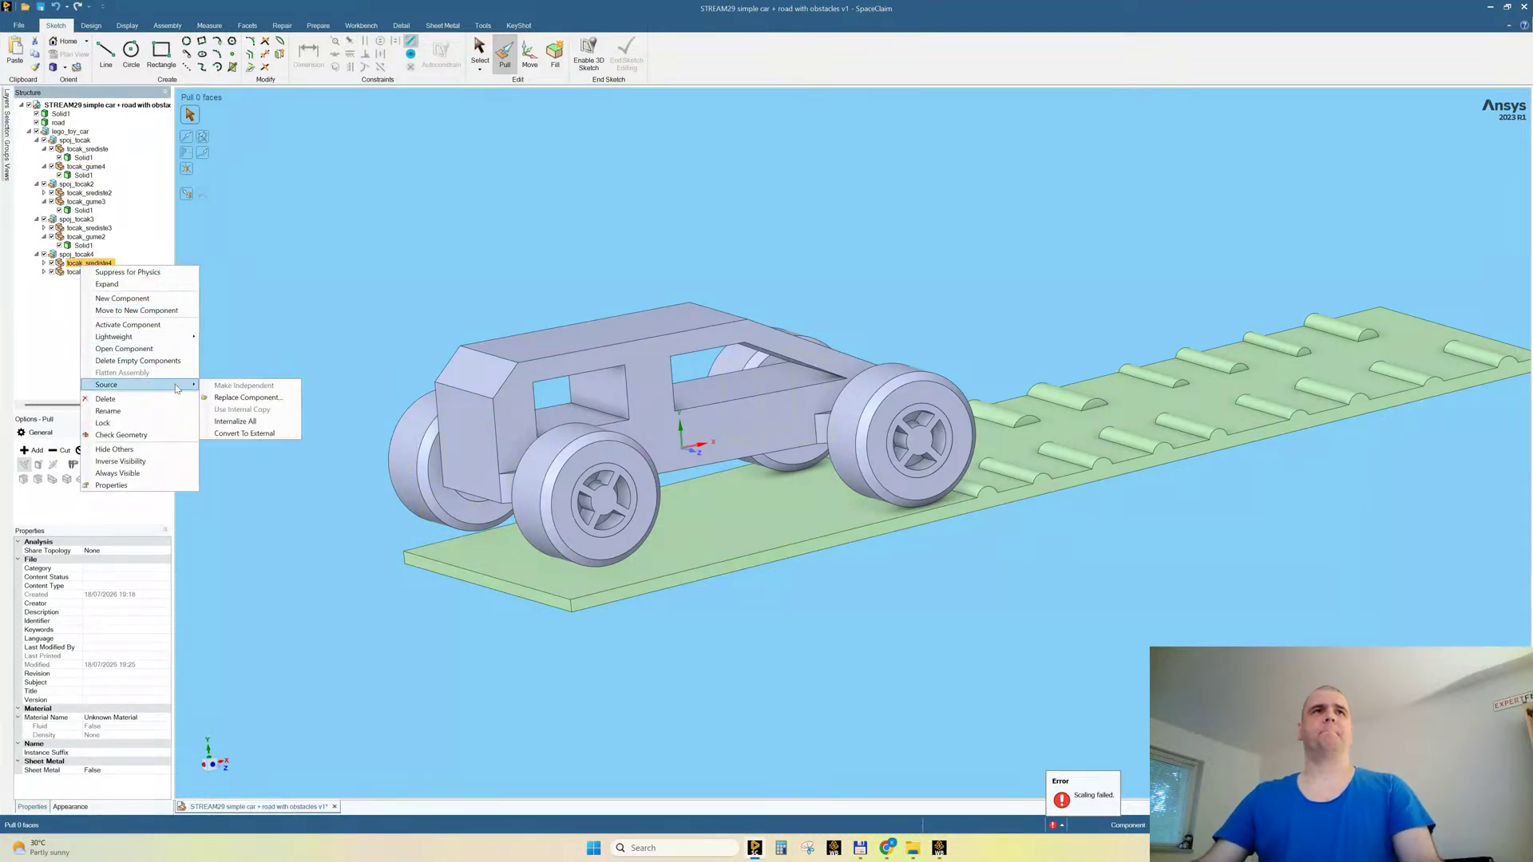
{"action": "right_click", "coordinate": [73, 272]}
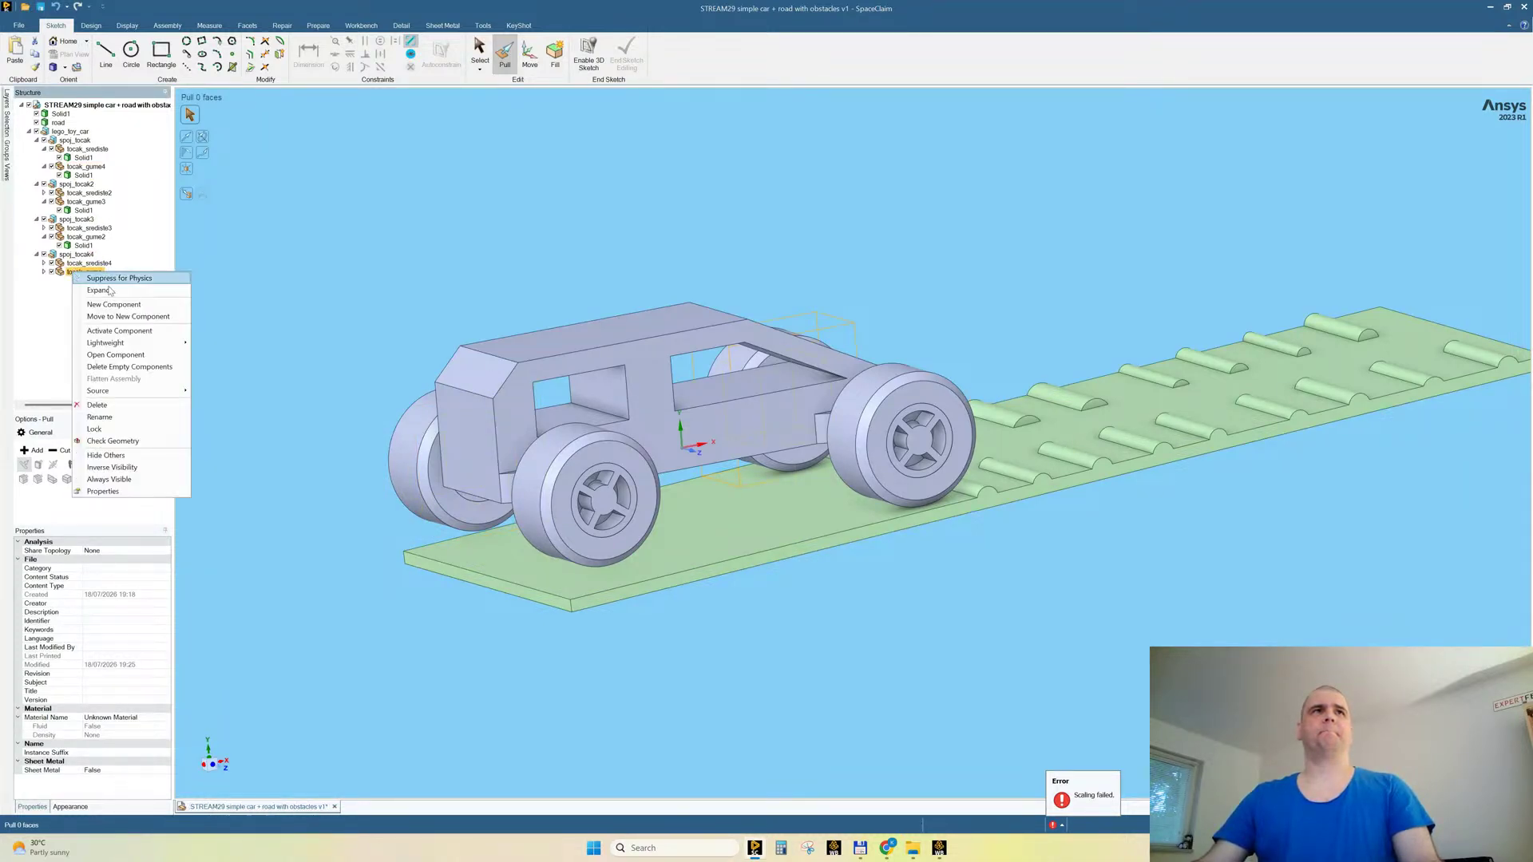
{"action": "left_click", "coordinate": [306, 229]}
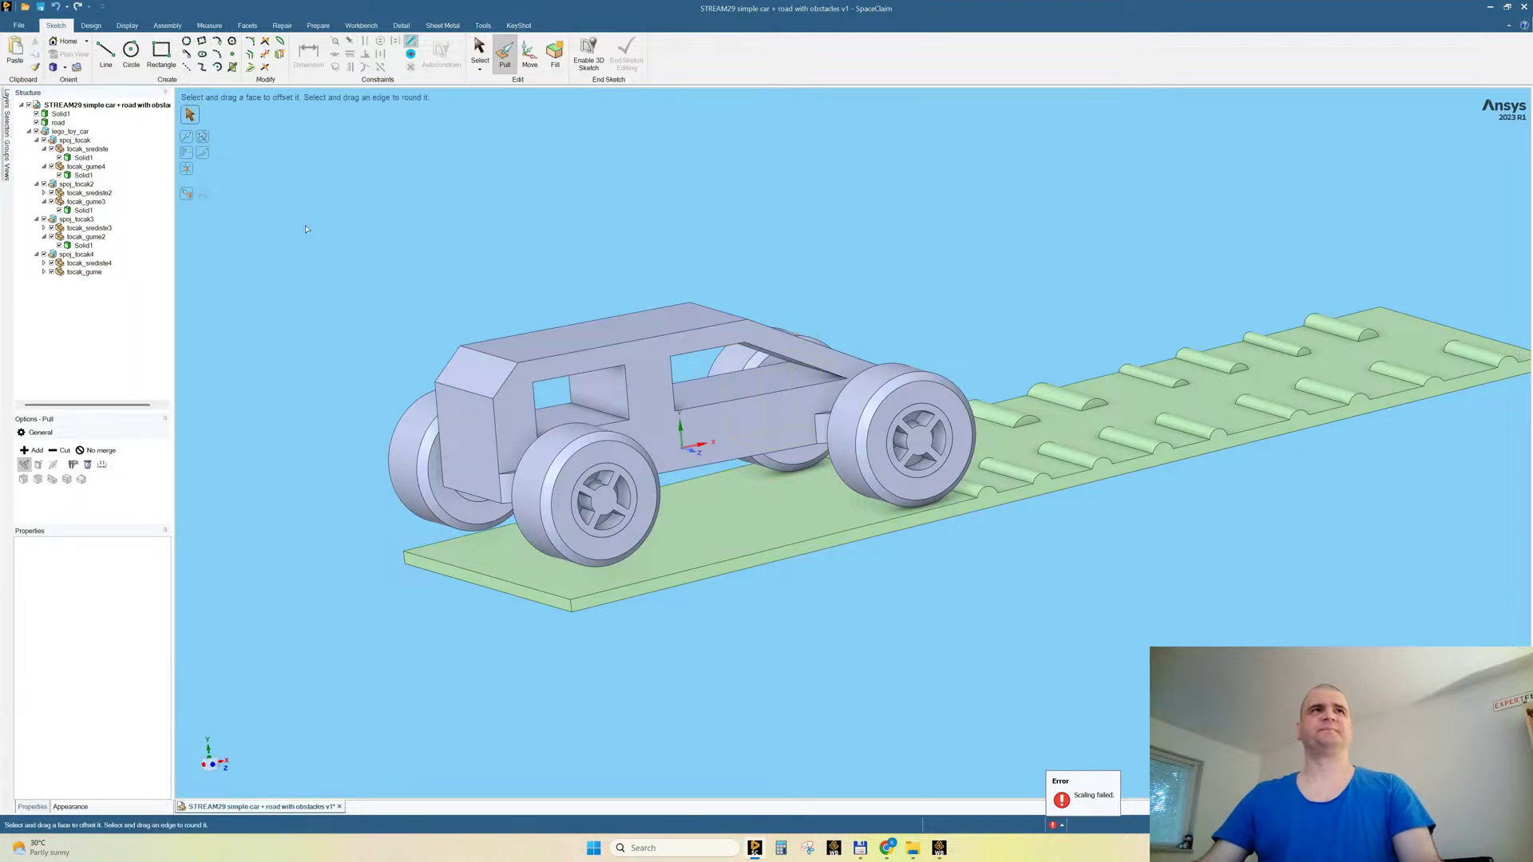
{"action": "scroll", "coordinate": [541, 379], "scroll_direction": "down", "scroll_amount": 3}
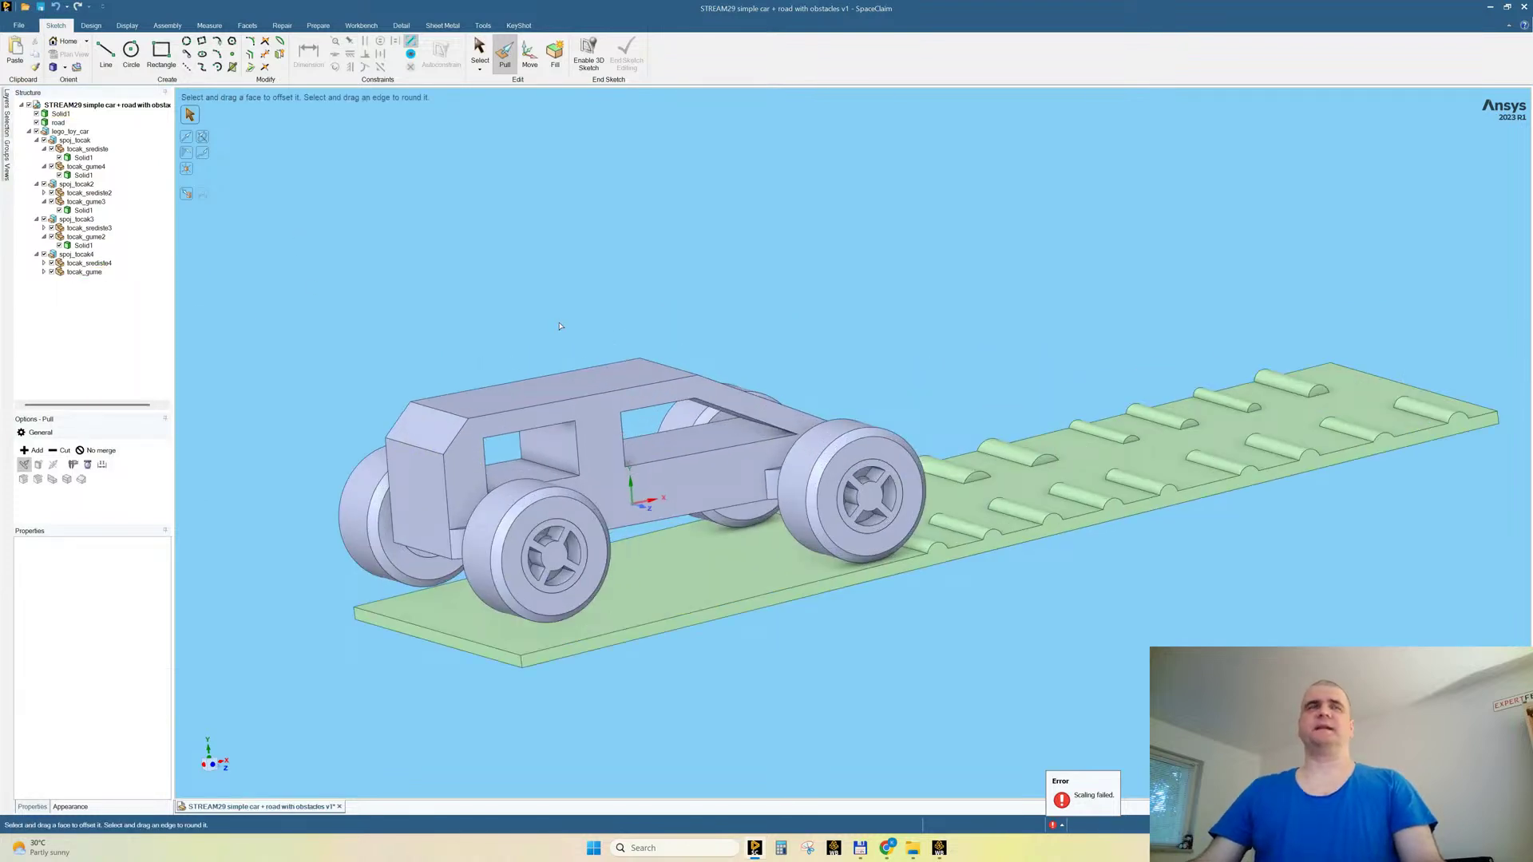
{"action": "scroll", "coordinate": [560, 326], "scroll_direction": "up", "scroll_amount": 3}
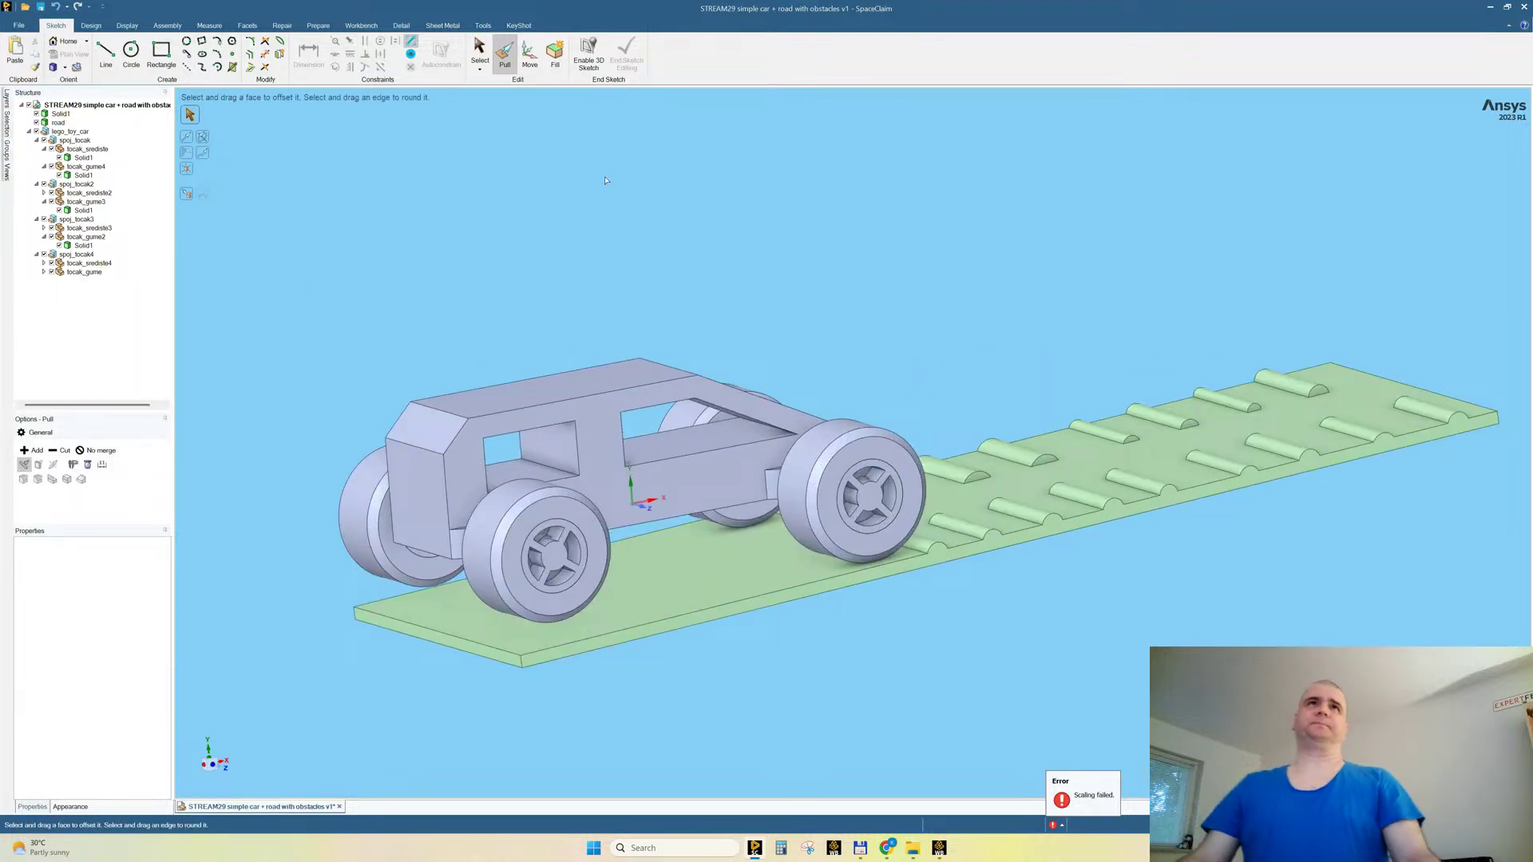
{"action": "left_click", "coordinate": [189, 170]}
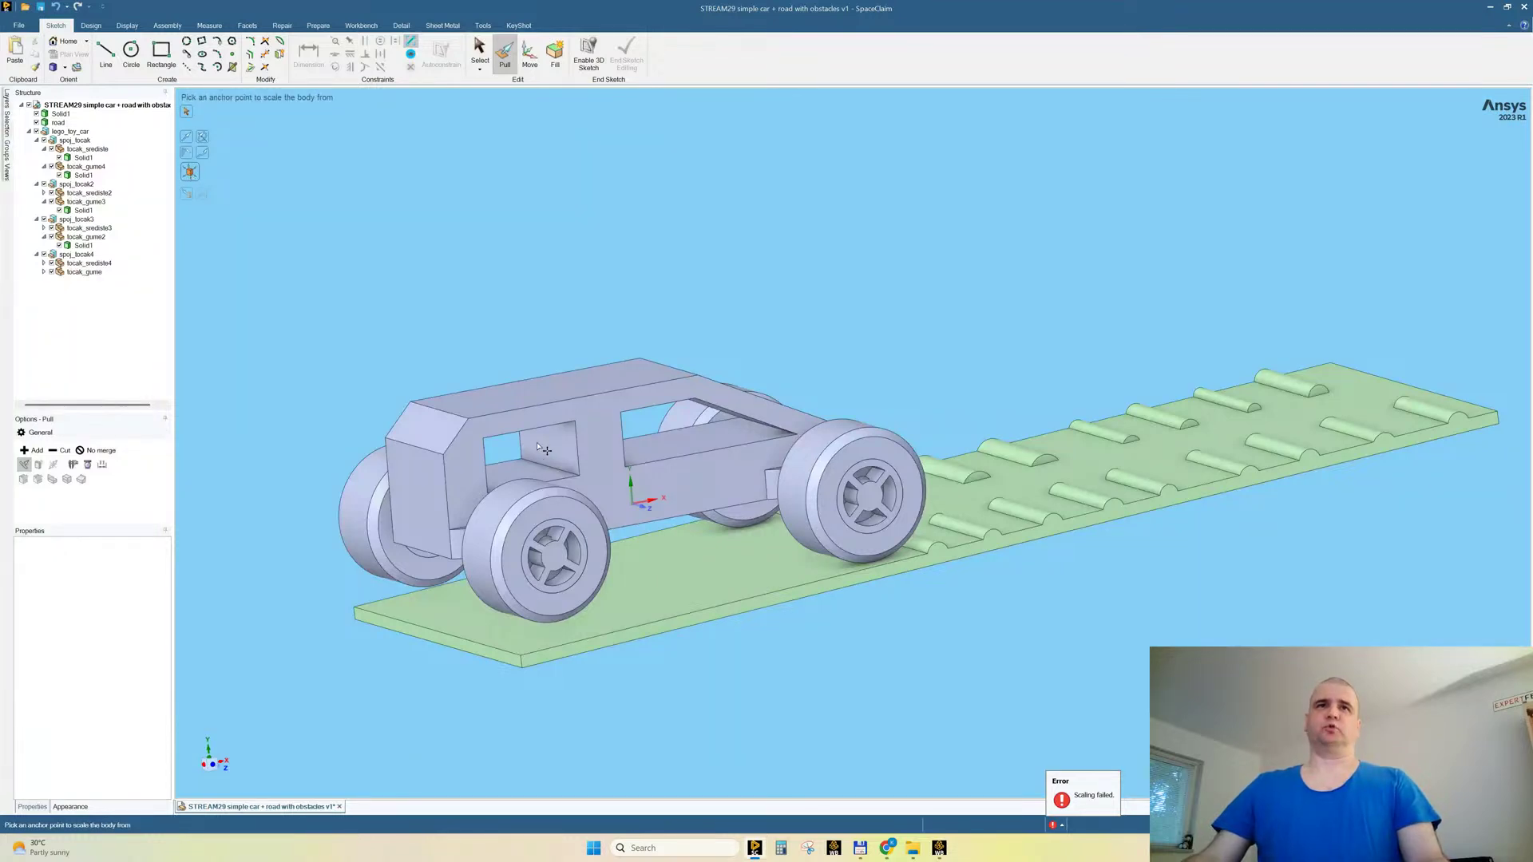
{"action": "key", "text": "Escape"}
{"action": "left_click", "coordinate": [479, 431]}
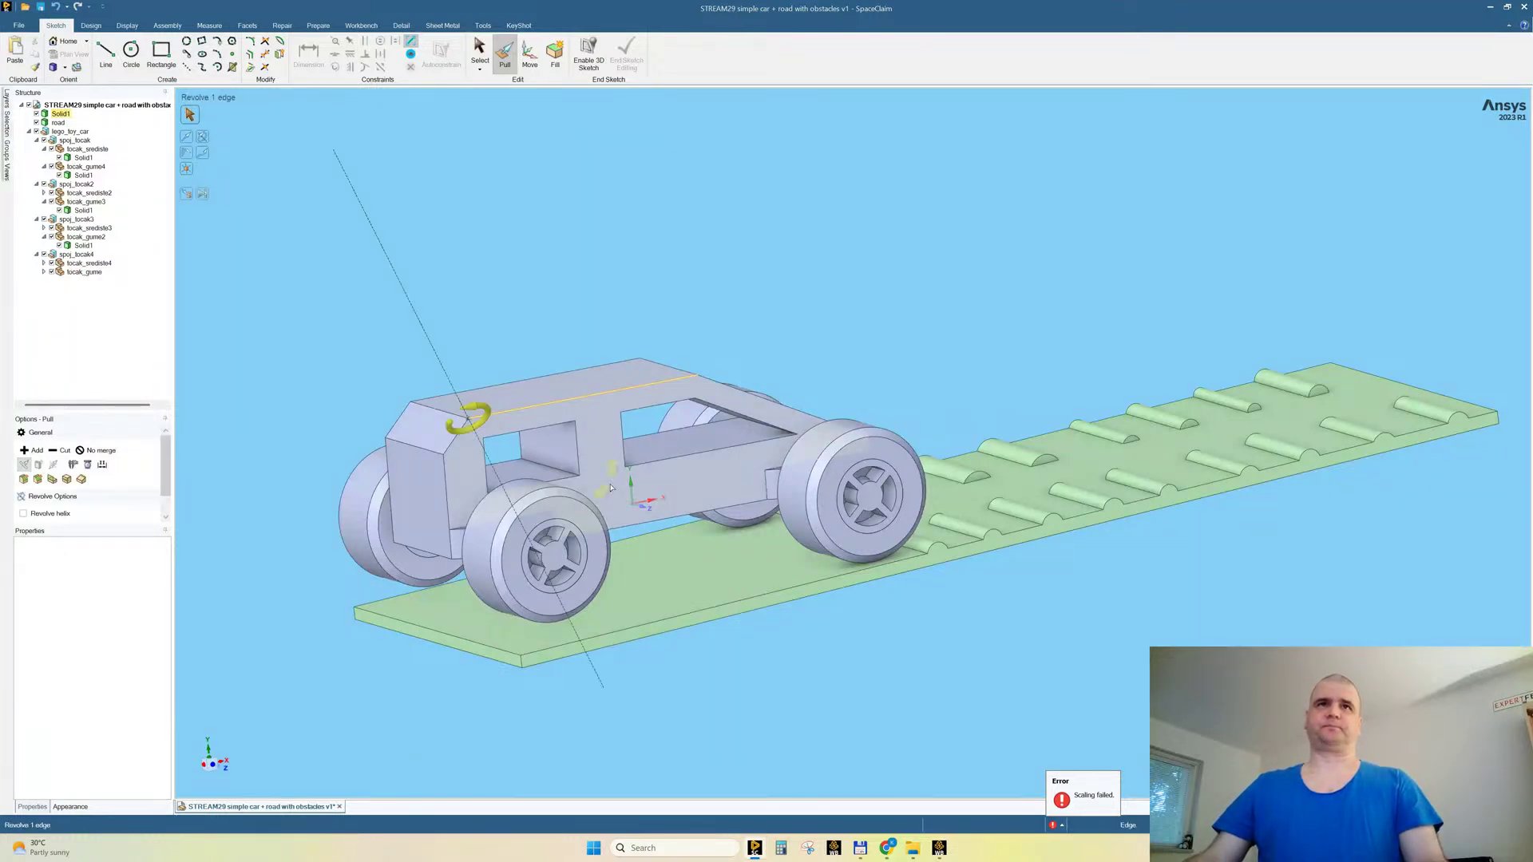
{"action": "left_click", "coordinate": [328, 270]}
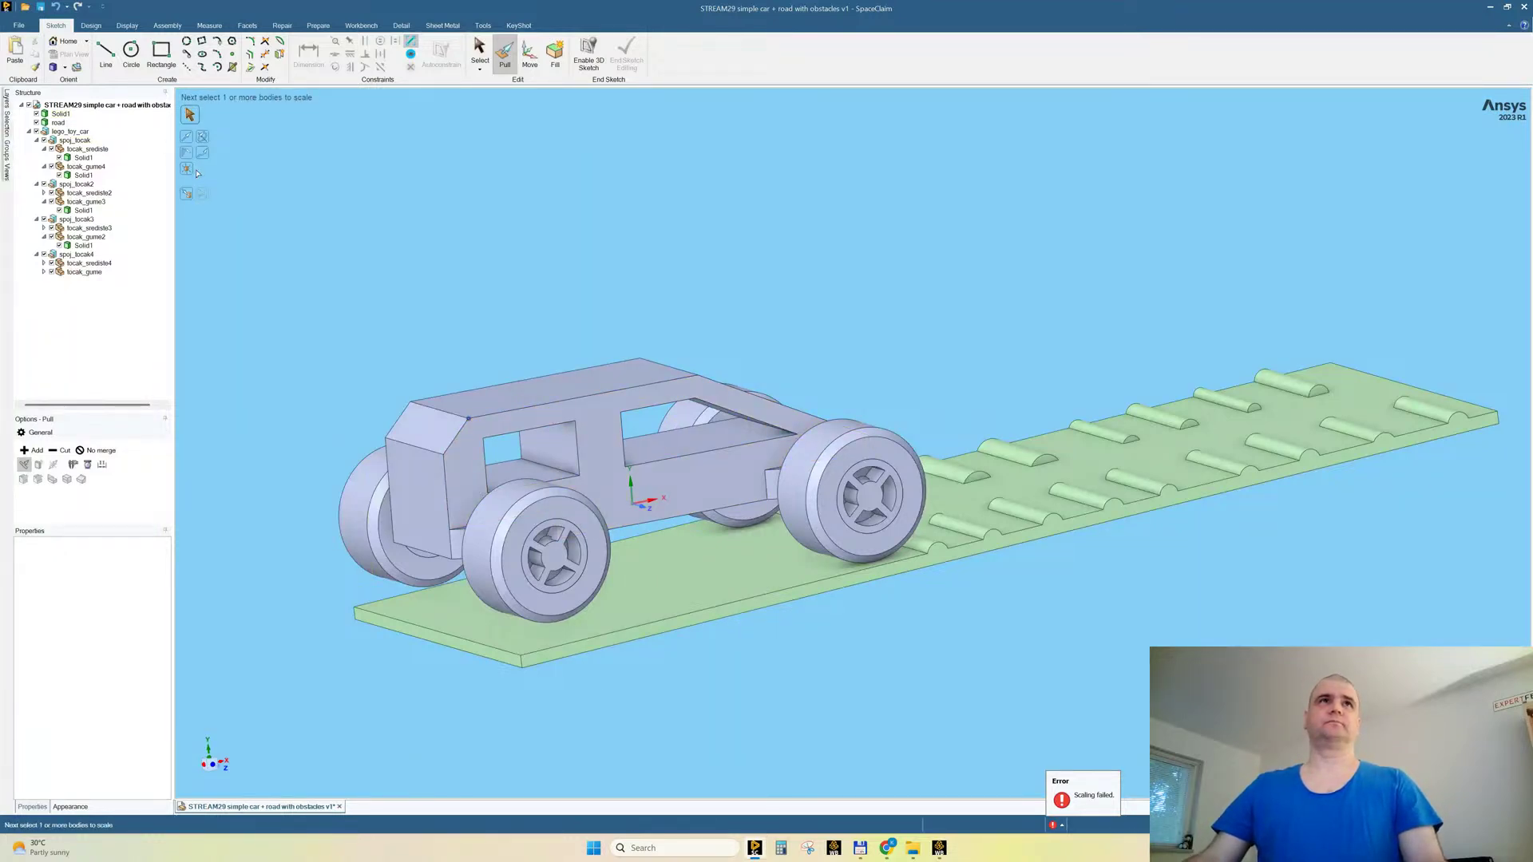
Step: Scale all car and road bodies together by a factor of 200 about the upper end corner of the car body
{"action": "left_click", "coordinate": [187, 170]}
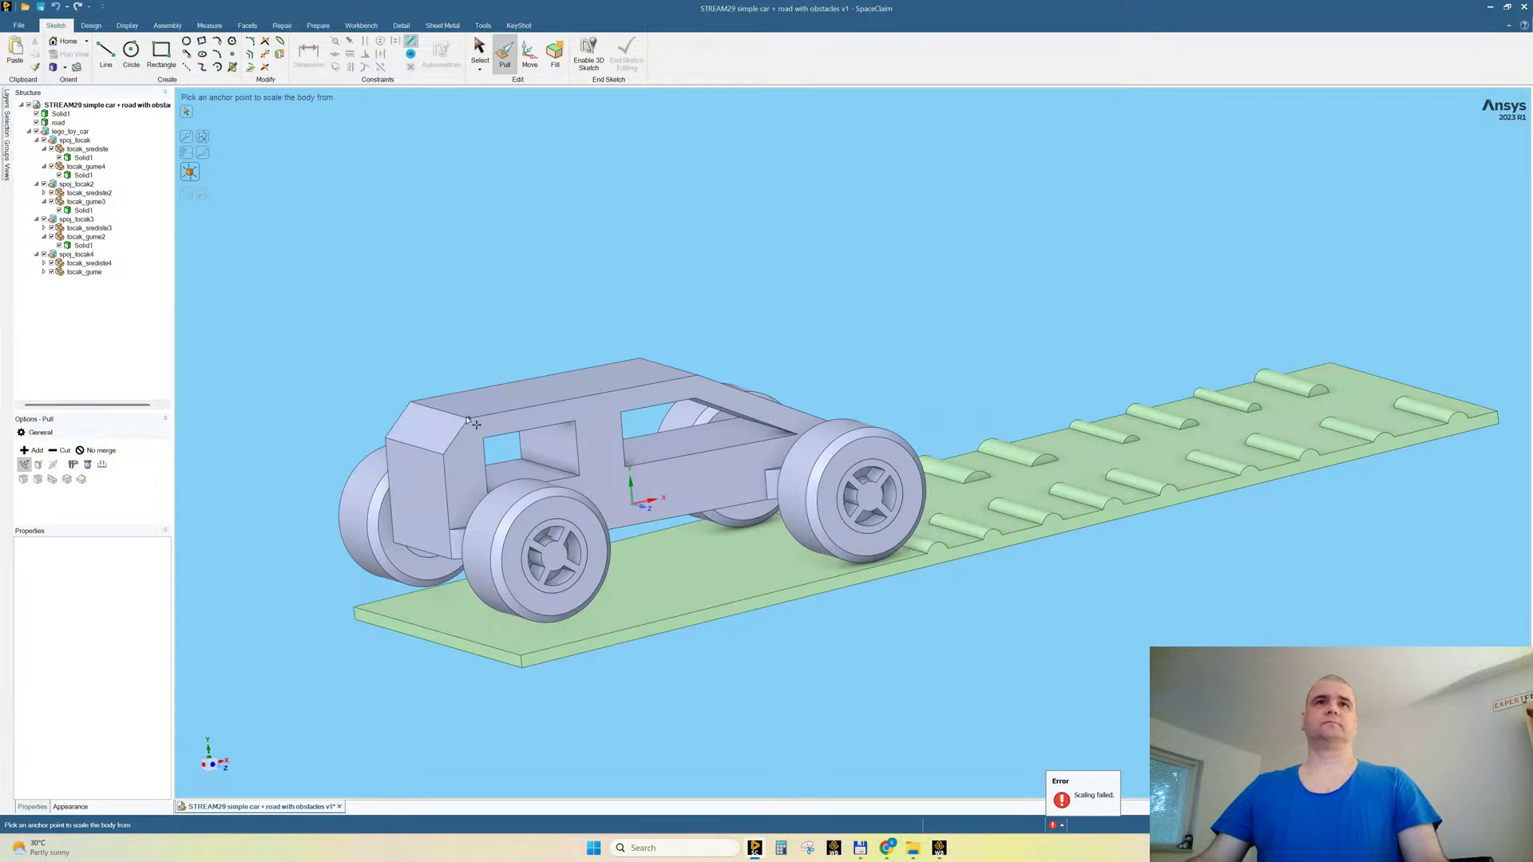
{"action": "left_click", "coordinate": [444, 460]}
{"action": "scroll", "coordinate": [444, 460], "scroll_direction": "down", "scroll_amount": 5}
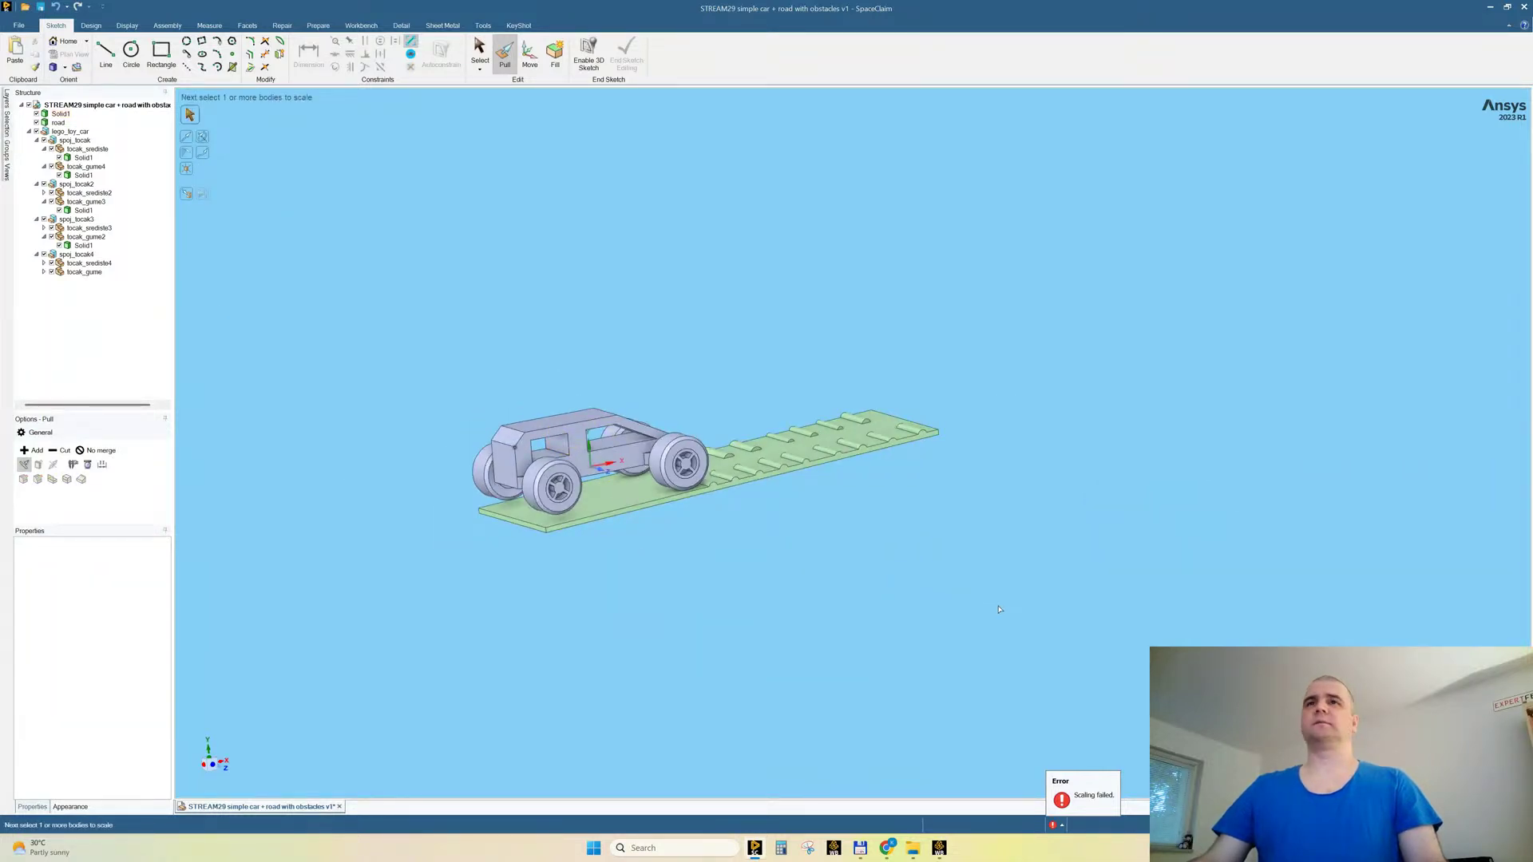
{"action": "left_click_drag", "start_coordinate": [998, 609], "coordinate": [357, 231]}
{"action": "type", "text": "20"}
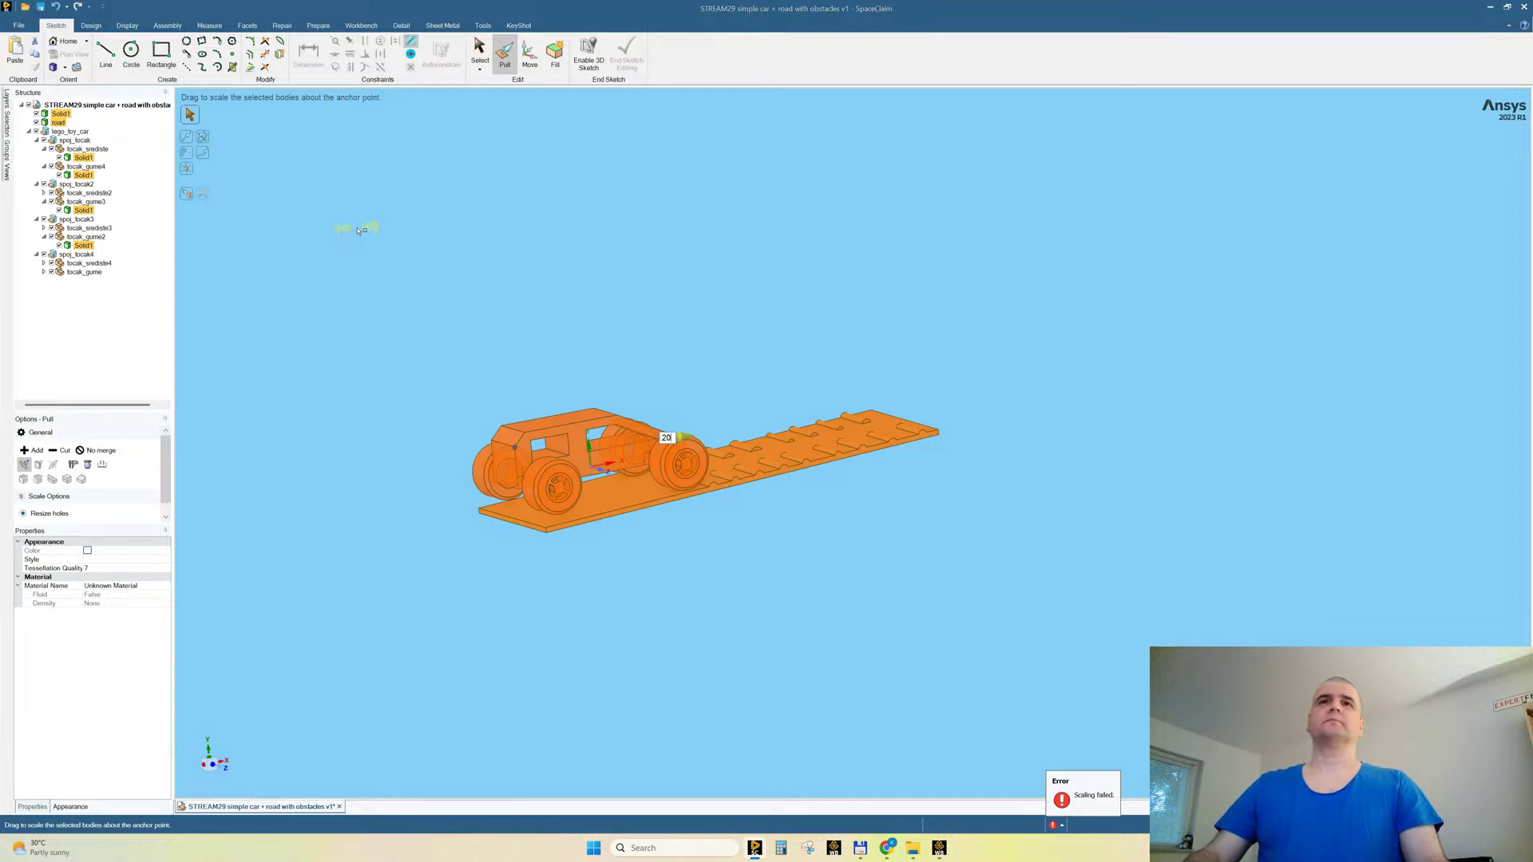
{"action": "type", "text": "0"}
{"action": "key", "text": "Return"}
{"action": "scroll", "coordinate": [357, 231], "scroll_direction": "down", "scroll_amount": 12}
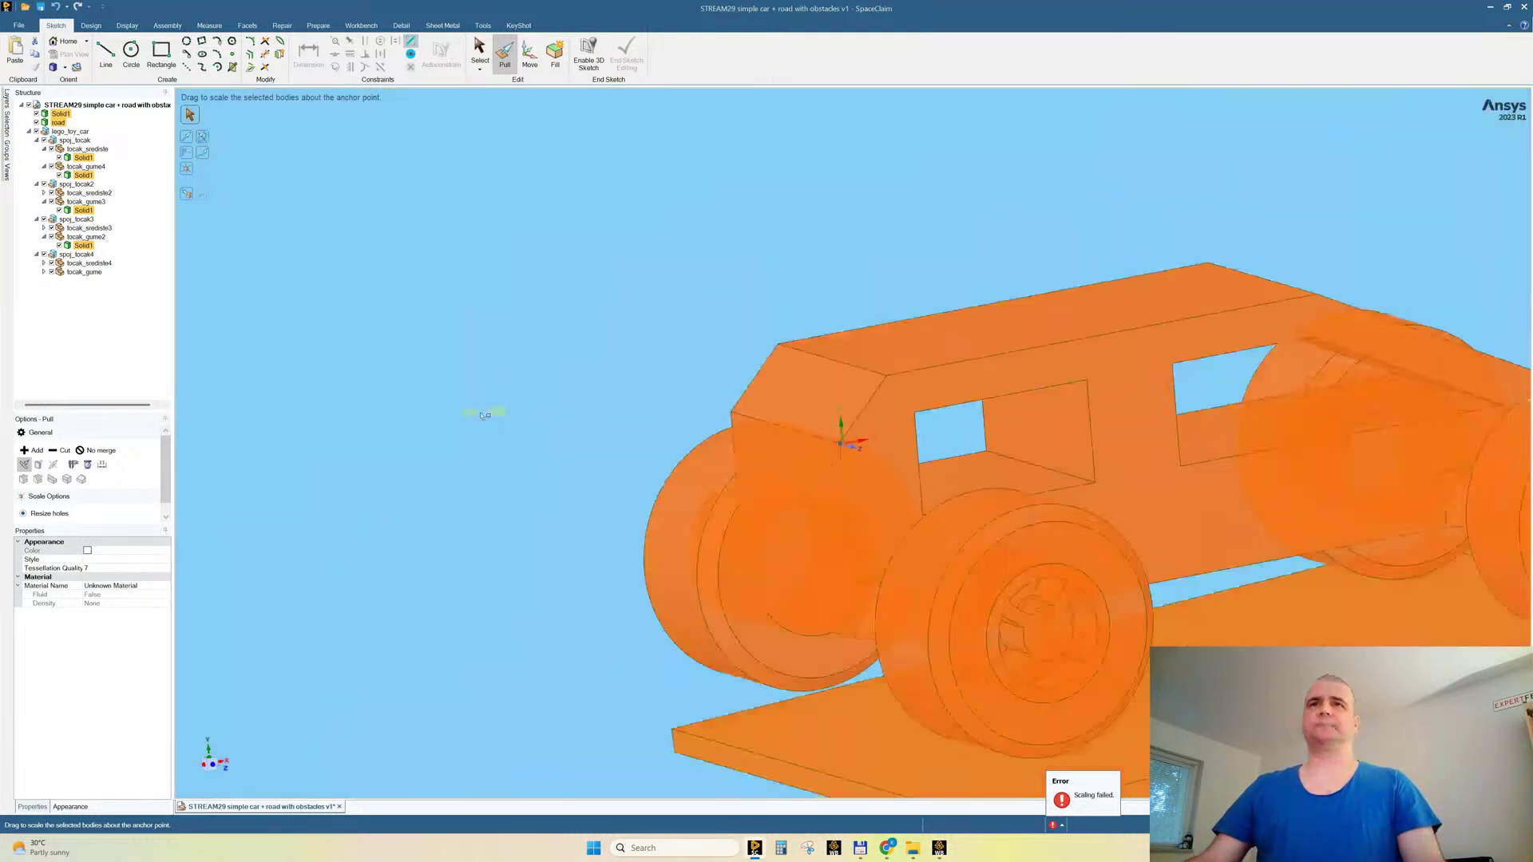
{"action": "scroll", "coordinate": [481, 416], "scroll_direction": "down", "scroll_amount": 2}
{"action": "left_click", "coordinate": [403, 307]}
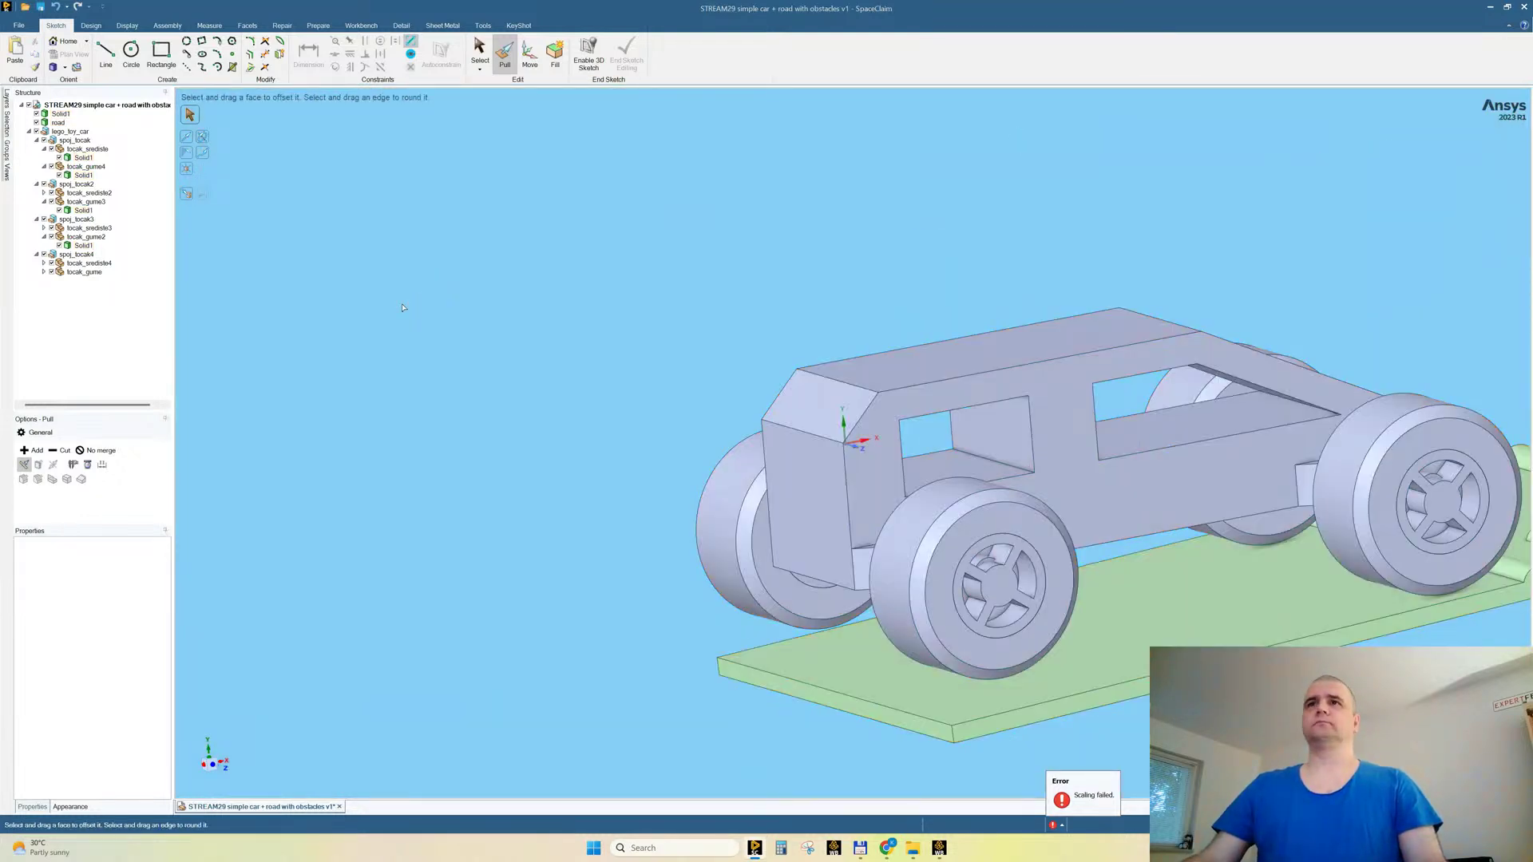
Step: Check the length of the upper crosswise edge at the car body's end and inspect the scaled car and road from several sides
{"action": "scroll", "coordinate": [359, 351], "scroll_direction": "down", "scroll_amount": 4}
{"action": "scroll", "coordinate": [559, 399], "scroll_direction": "up", "scroll_amount": 4}
{"action": "left_click", "coordinate": [460, 387]}
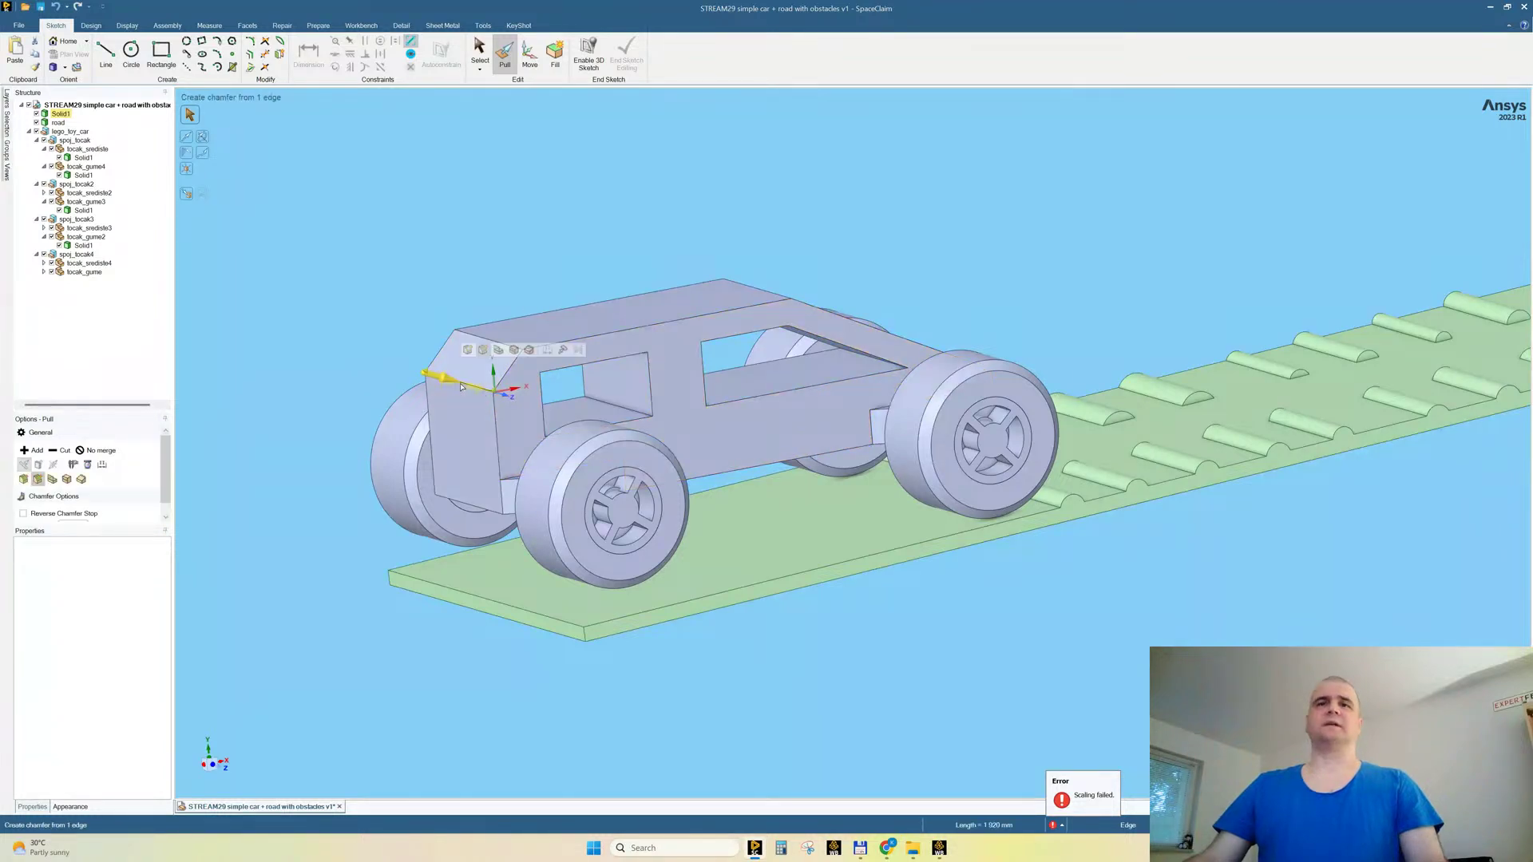
{"action": "middle_click_drag", "start_coordinate": [669, 507], "coordinate": [761, 507]}
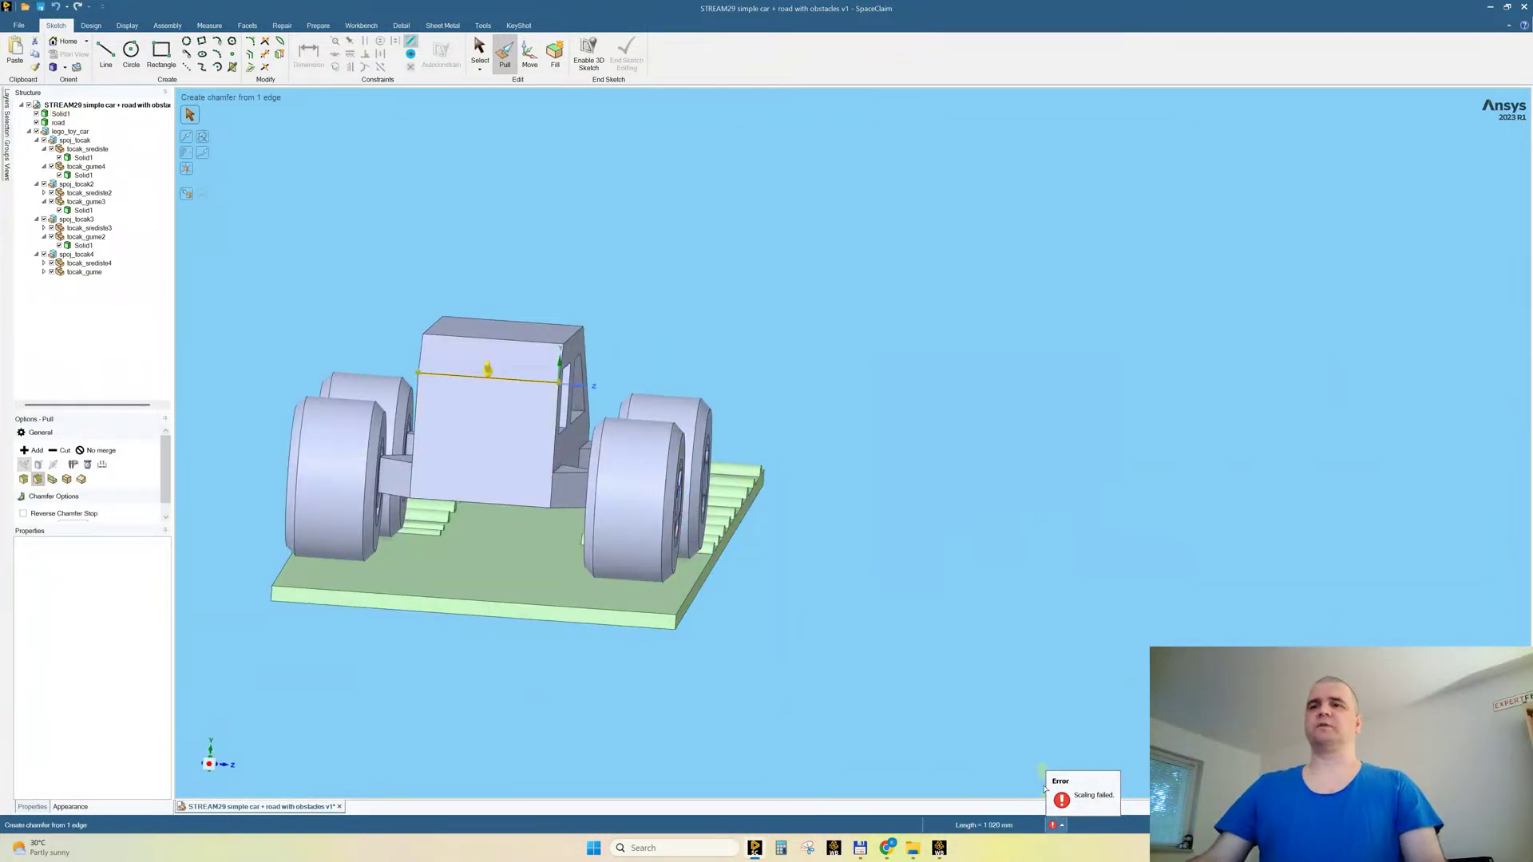
{"action": "scroll", "coordinate": [917, 610], "scroll_direction": "down", "scroll_amount": 3}
{"action": "middle_click_drag", "start_coordinate": [916, 609], "coordinate": [906, 609]}
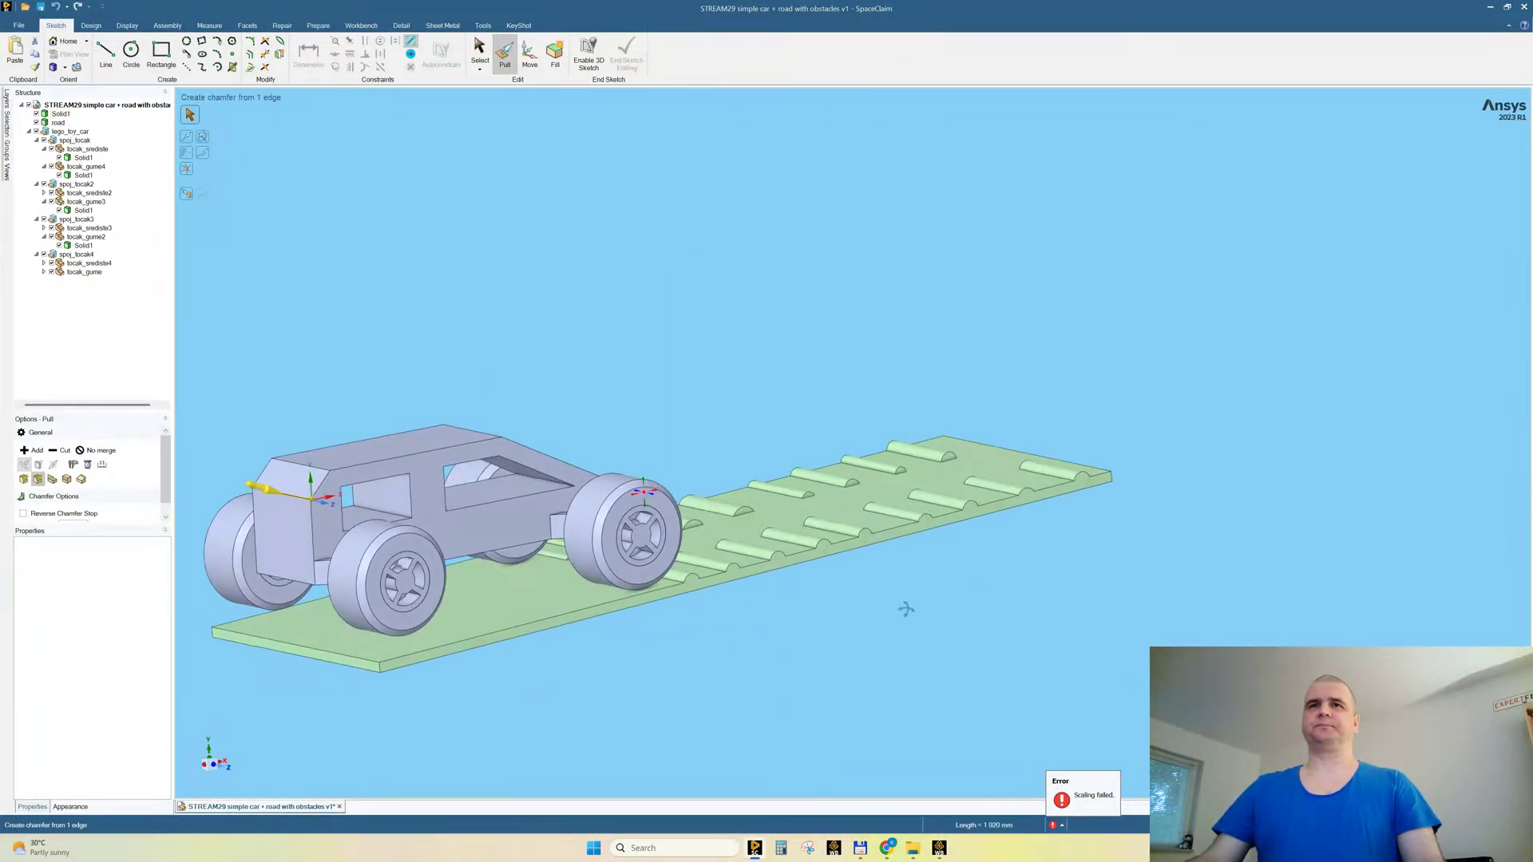
{"action": "scroll", "coordinate": [906, 609], "scroll_direction": "down", "scroll_amount": 3}
{"action": "scroll", "coordinate": [906, 591], "scroll_direction": "up", "scroll_amount": 4}
{"action": "scroll", "coordinate": [878, 583], "scroll_direction": "down", "scroll_amount": 4}
{"action": "scroll", "coordinate": [946, 484], "scroll_direction": "up", "scroll_amount": 3}
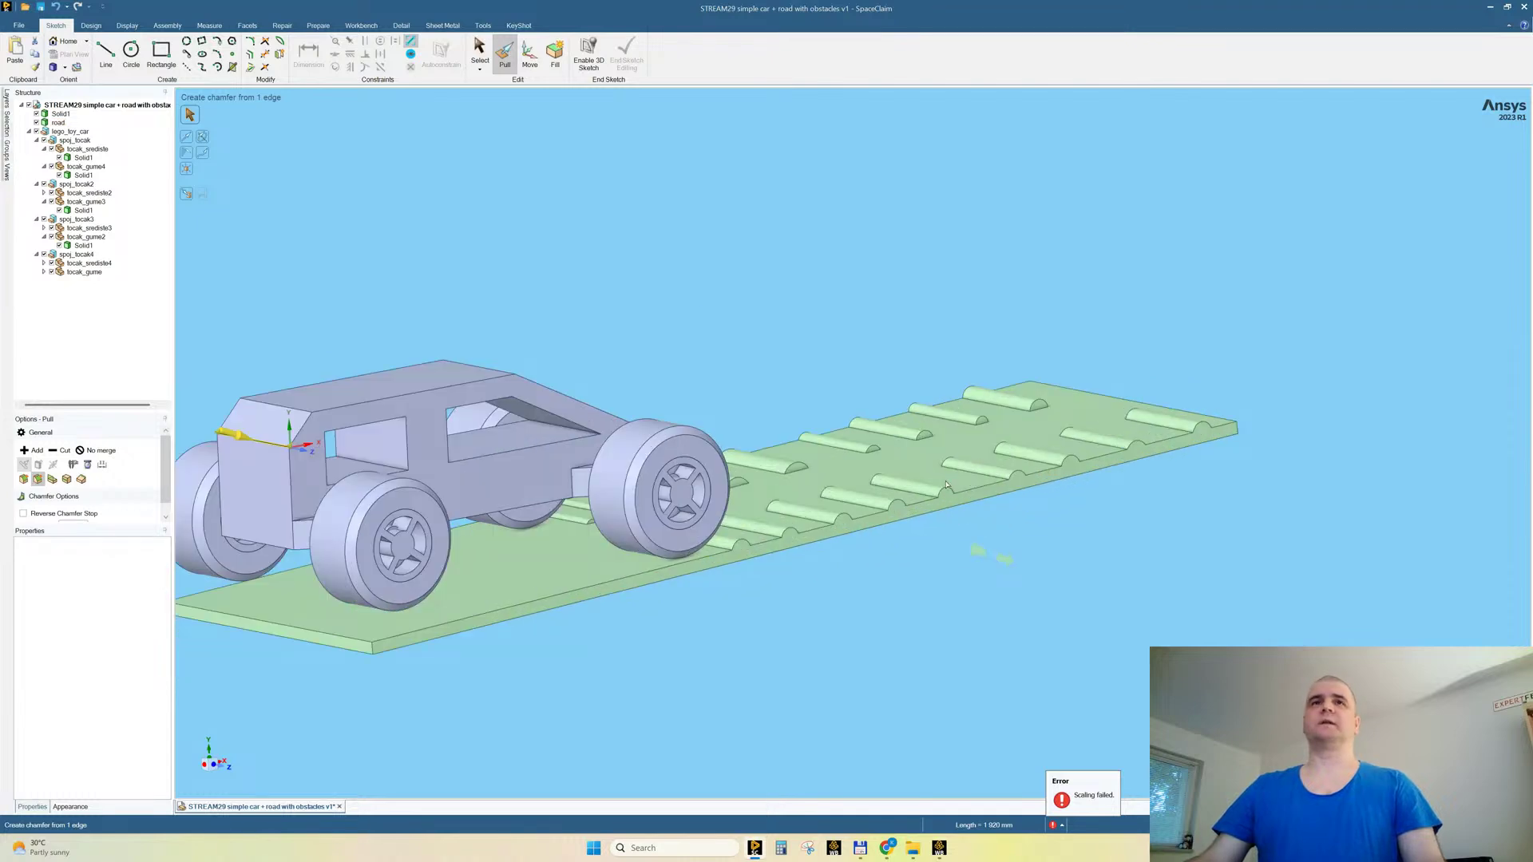
Step: Internalize all components and delete the empty ones in the root assembly, saving the model file
{"action": "right_click", "coordinate": [102, 105]}
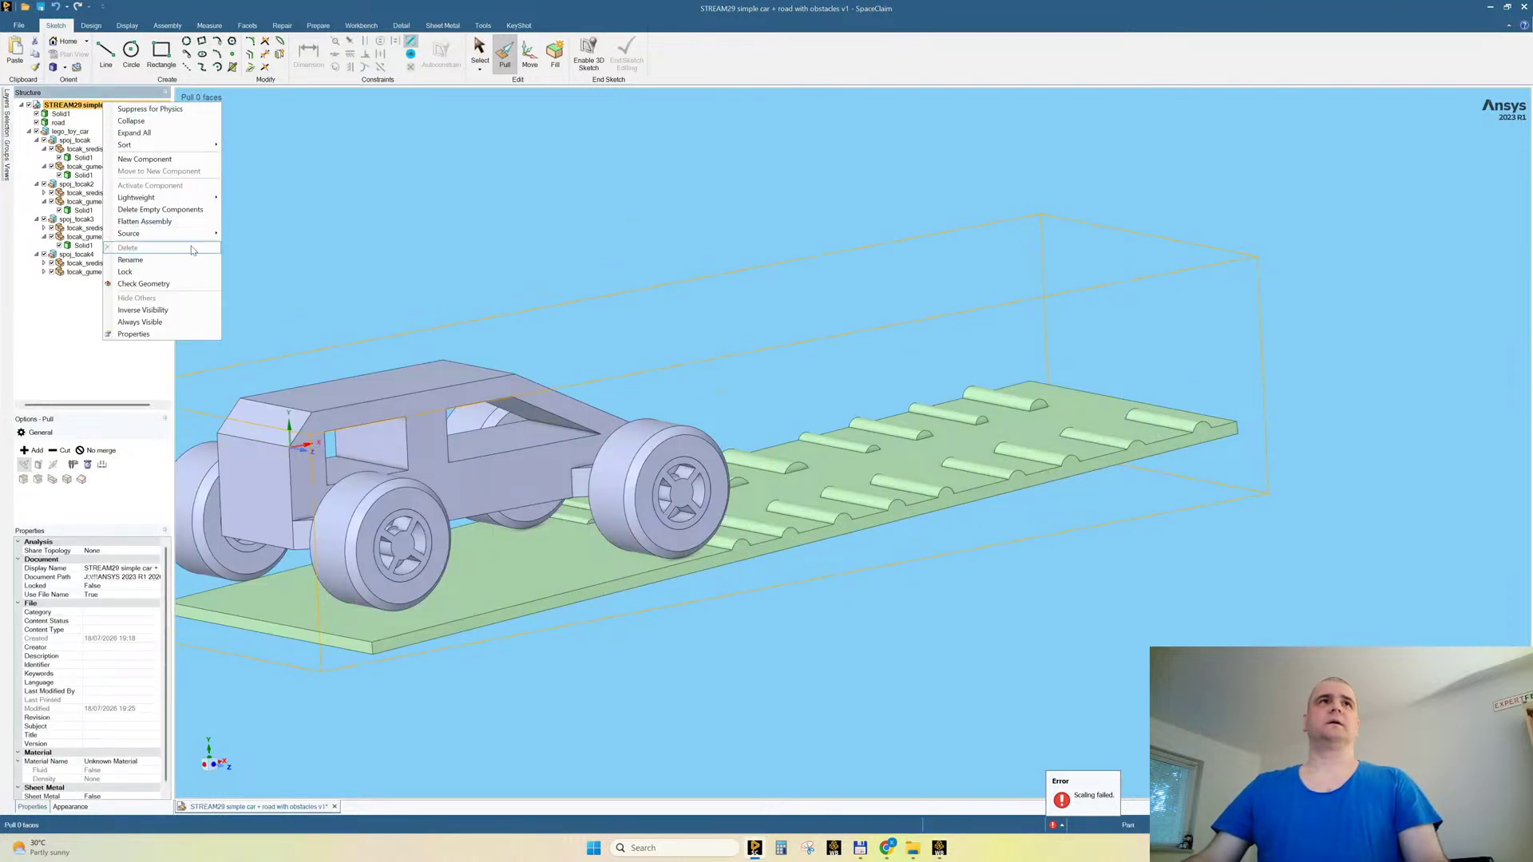
{"action": "mouse_move", "coordinate": [200, 234]}
{"action": "left_click", "coordinate": [244, 271]}
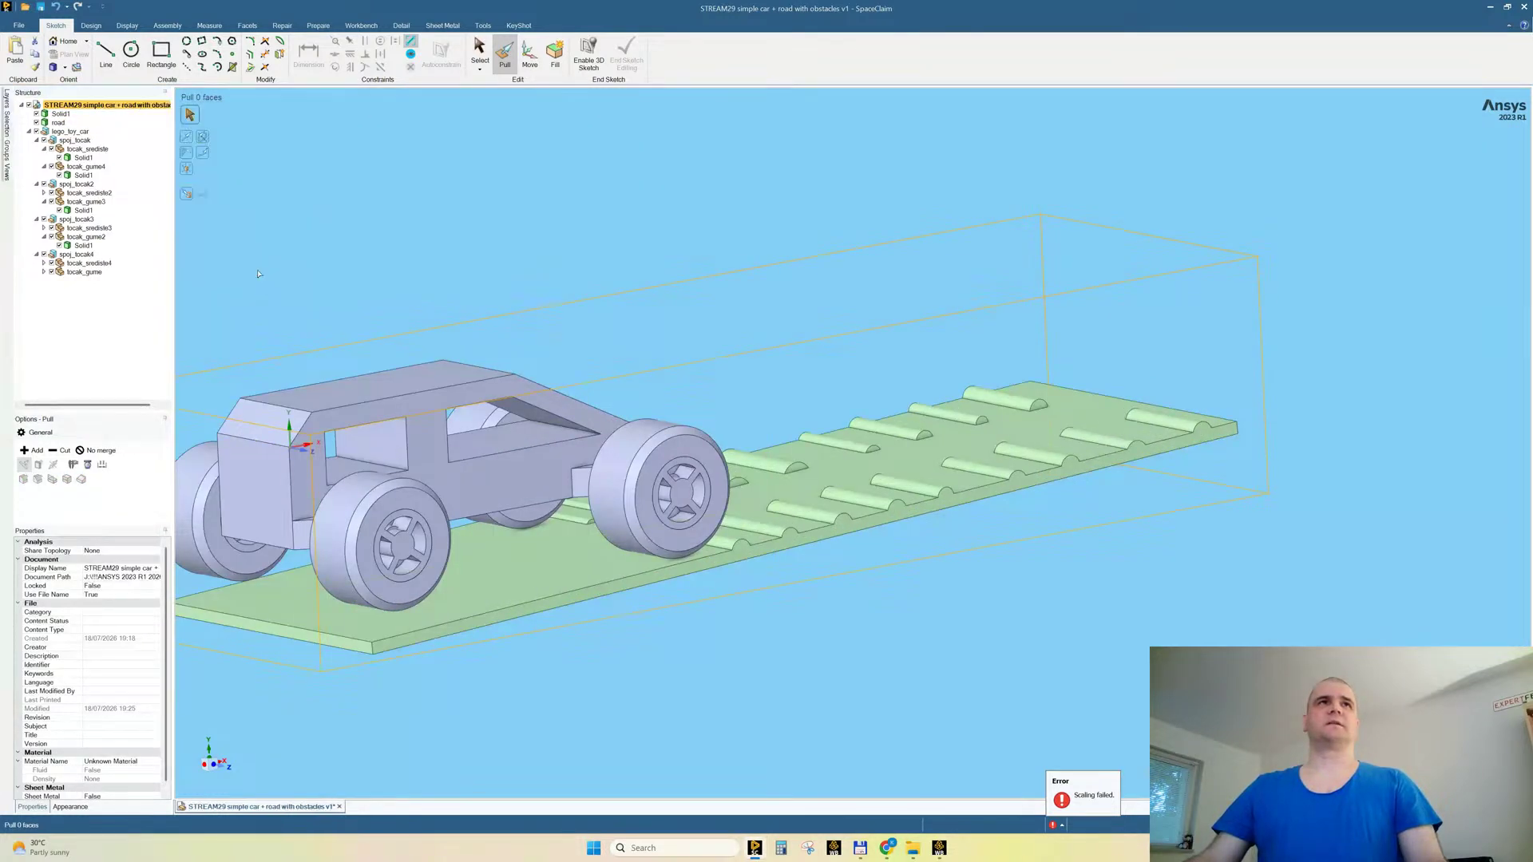
{"action": "right_click", "coordinate": [111, 105]}
{"action": "left_click", "coordinate": [166, 212]}
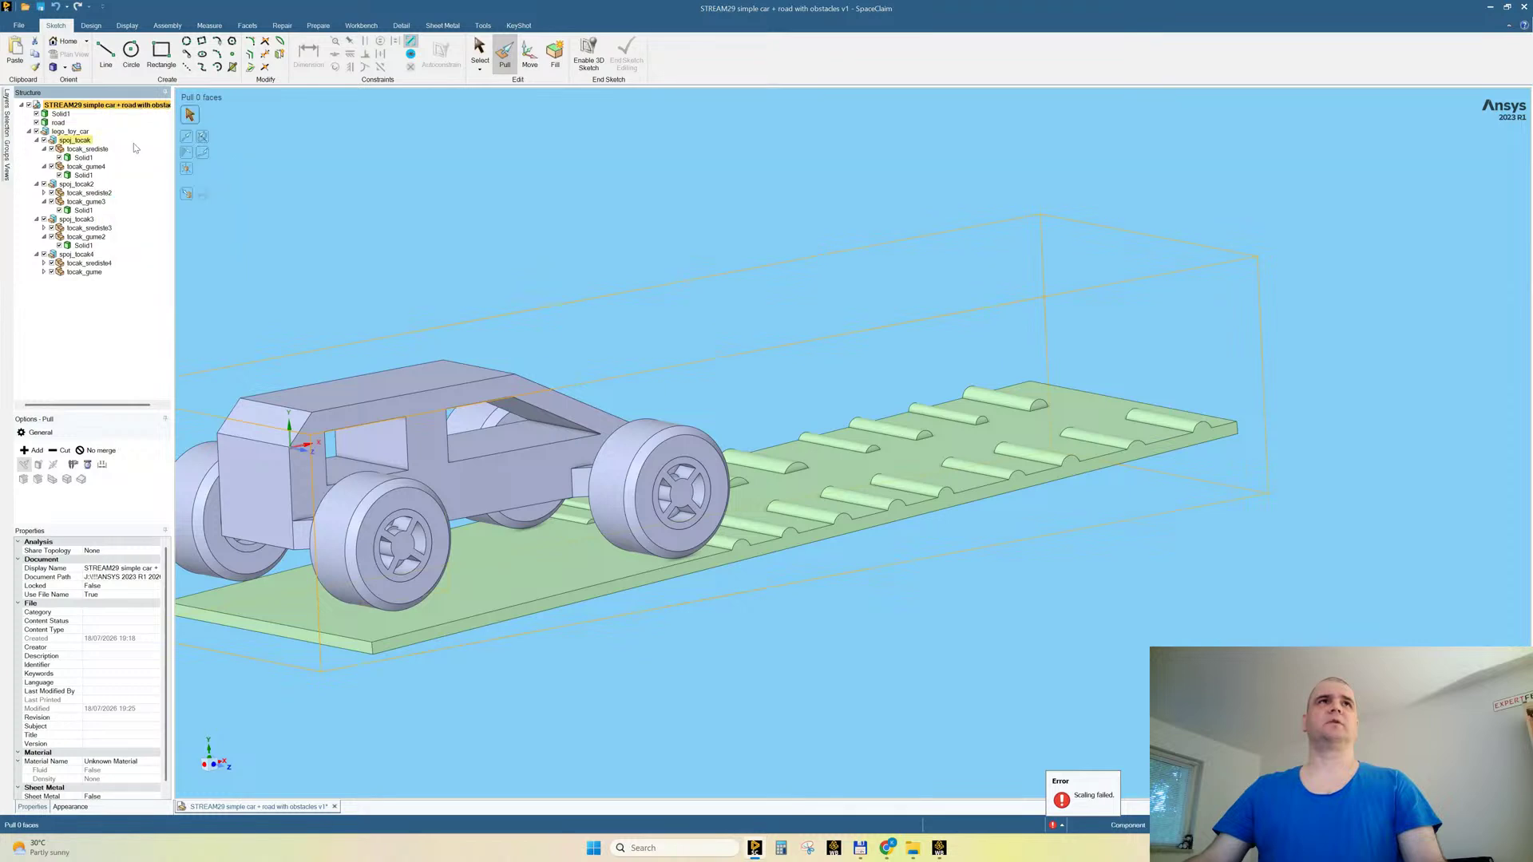
{"action": "left_click", "coordinate": [41, 6]}
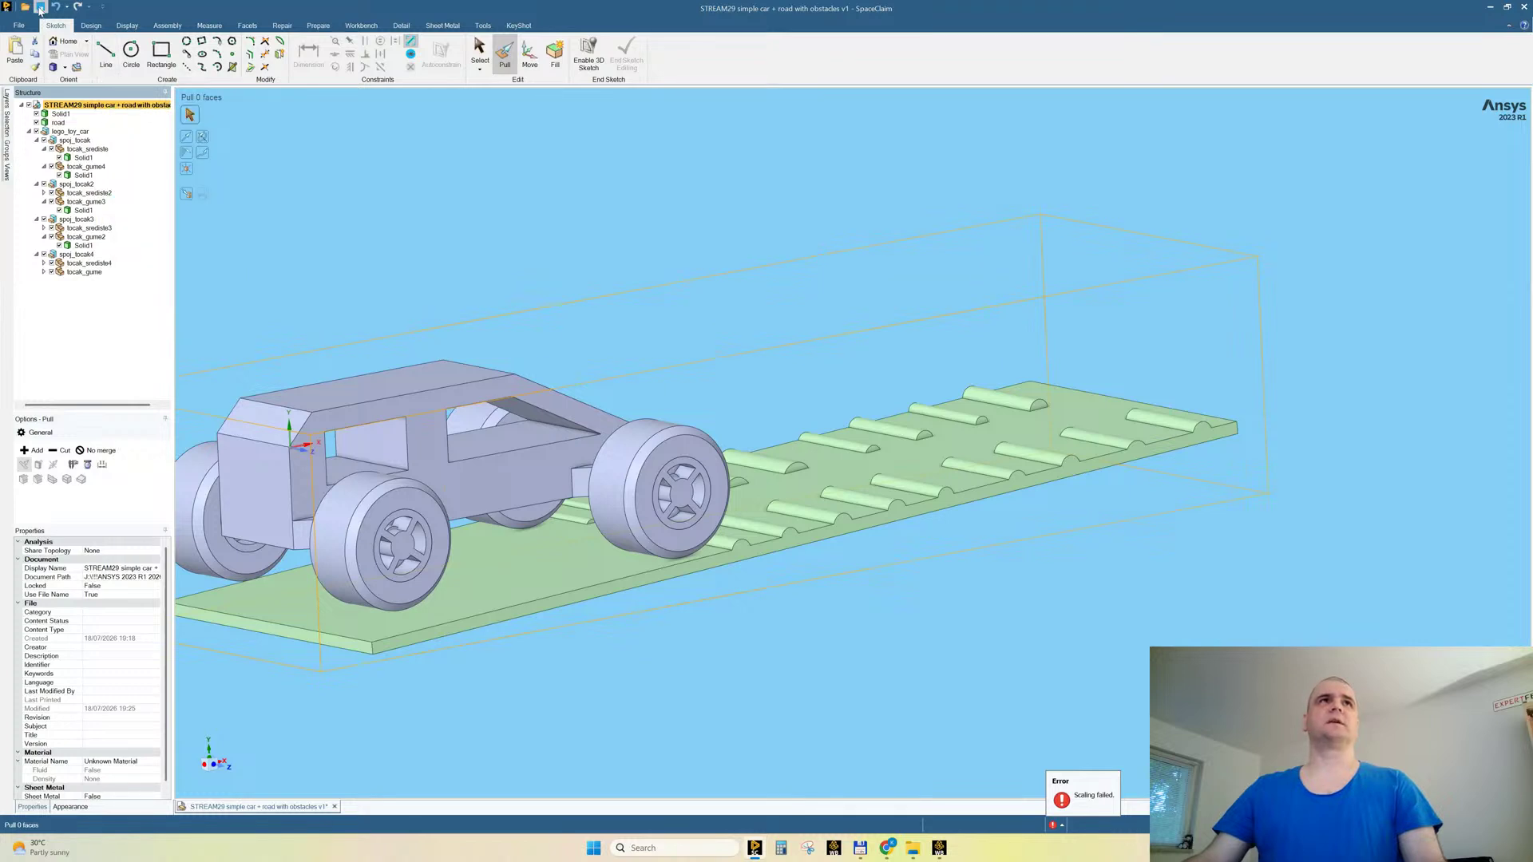
Step: Switch to Workbench and set the density of the Rubber material to 1000 kg m^-3
{"action": "left_click", "coordinate": [939, 848]}
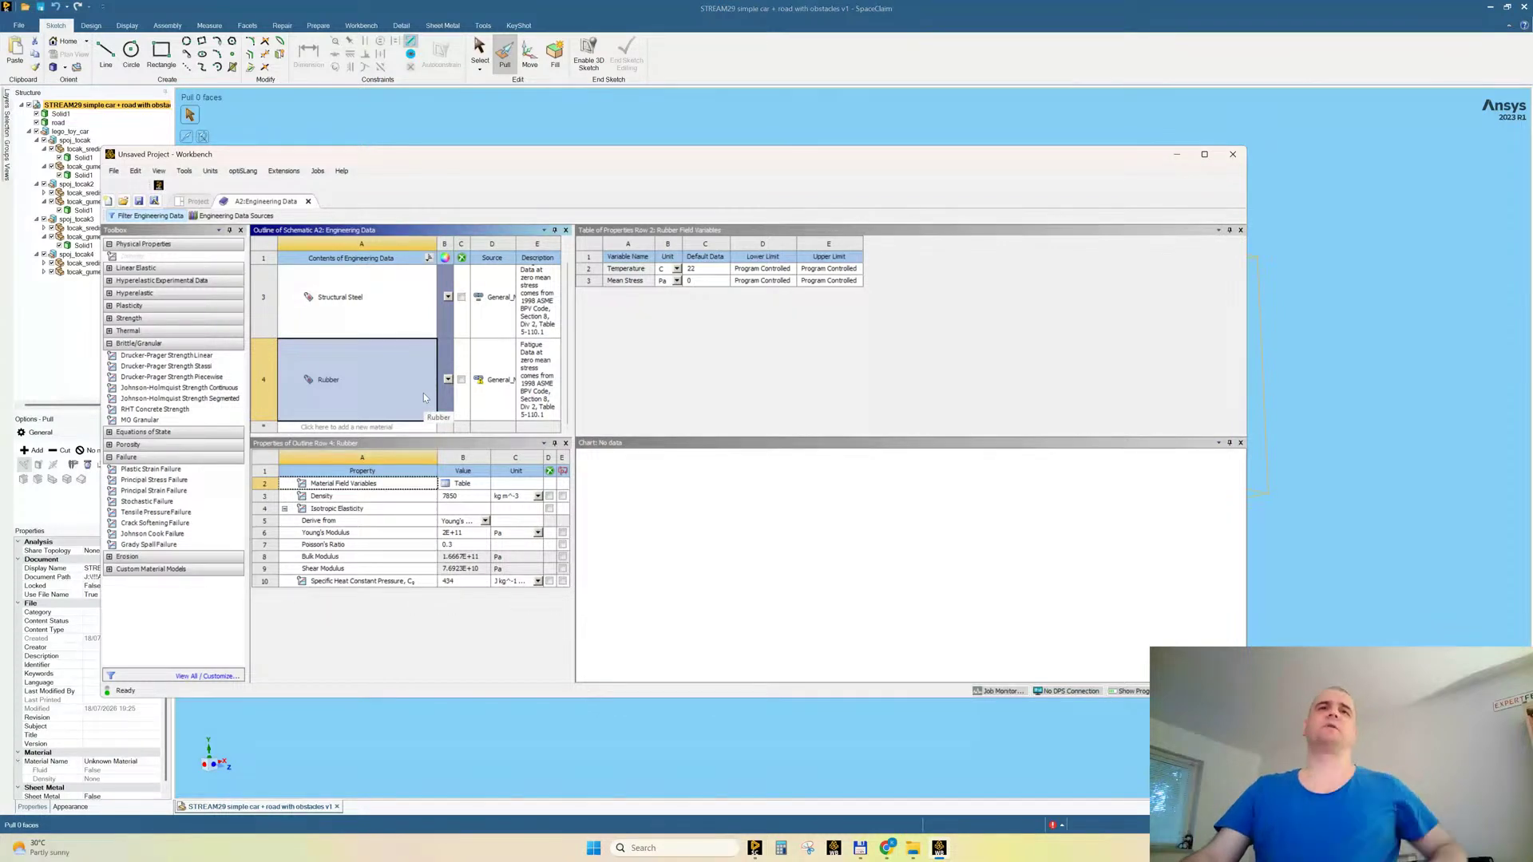
{"action": "left_click", "coordinate": [455, 495]}
{"action": "type", "text": "1000"}
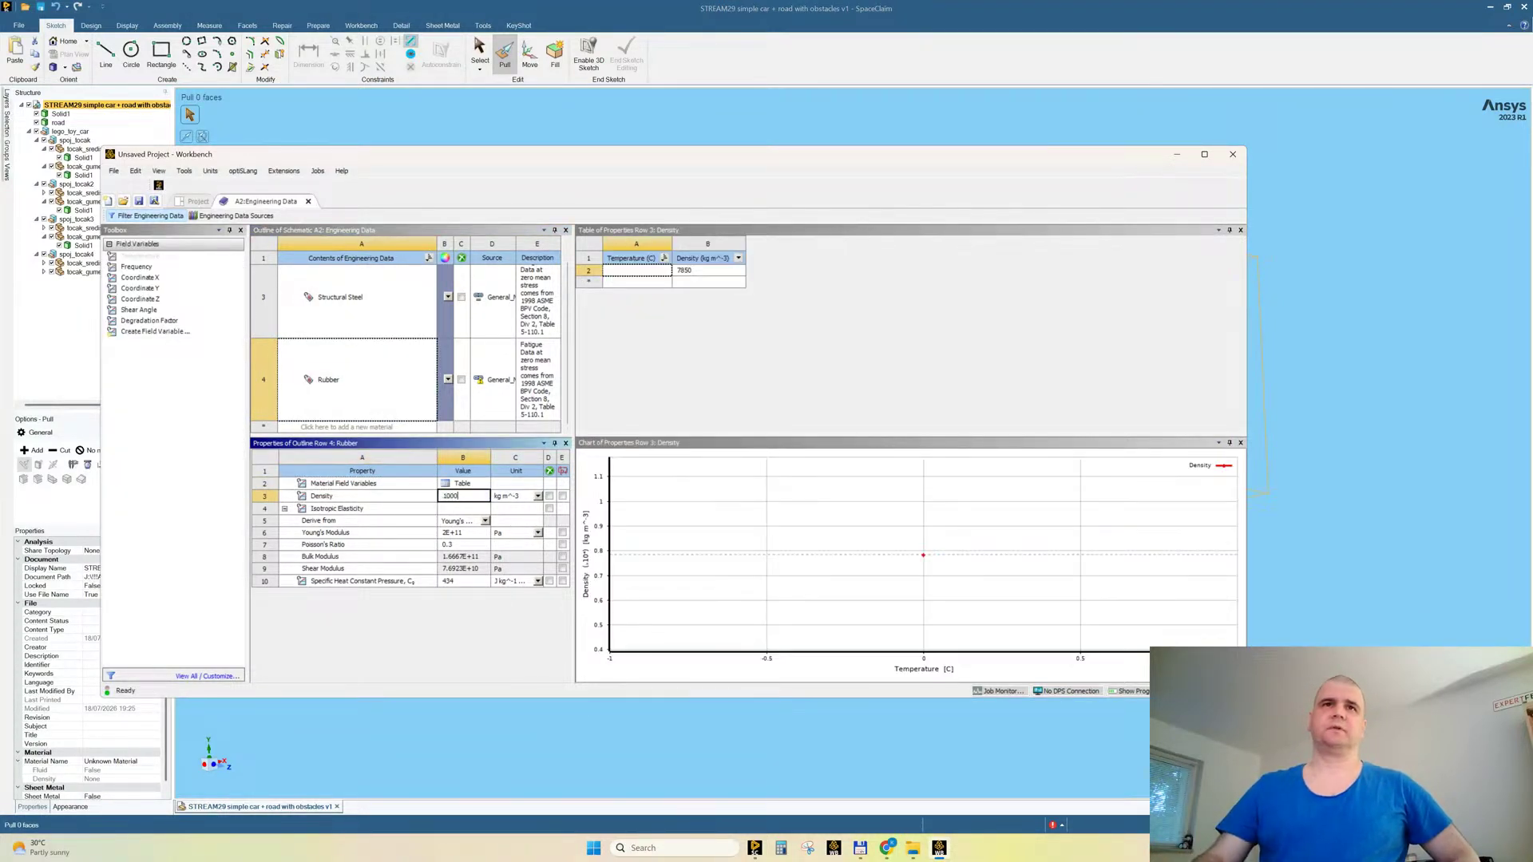
{"action": "key", "text": "Return"}
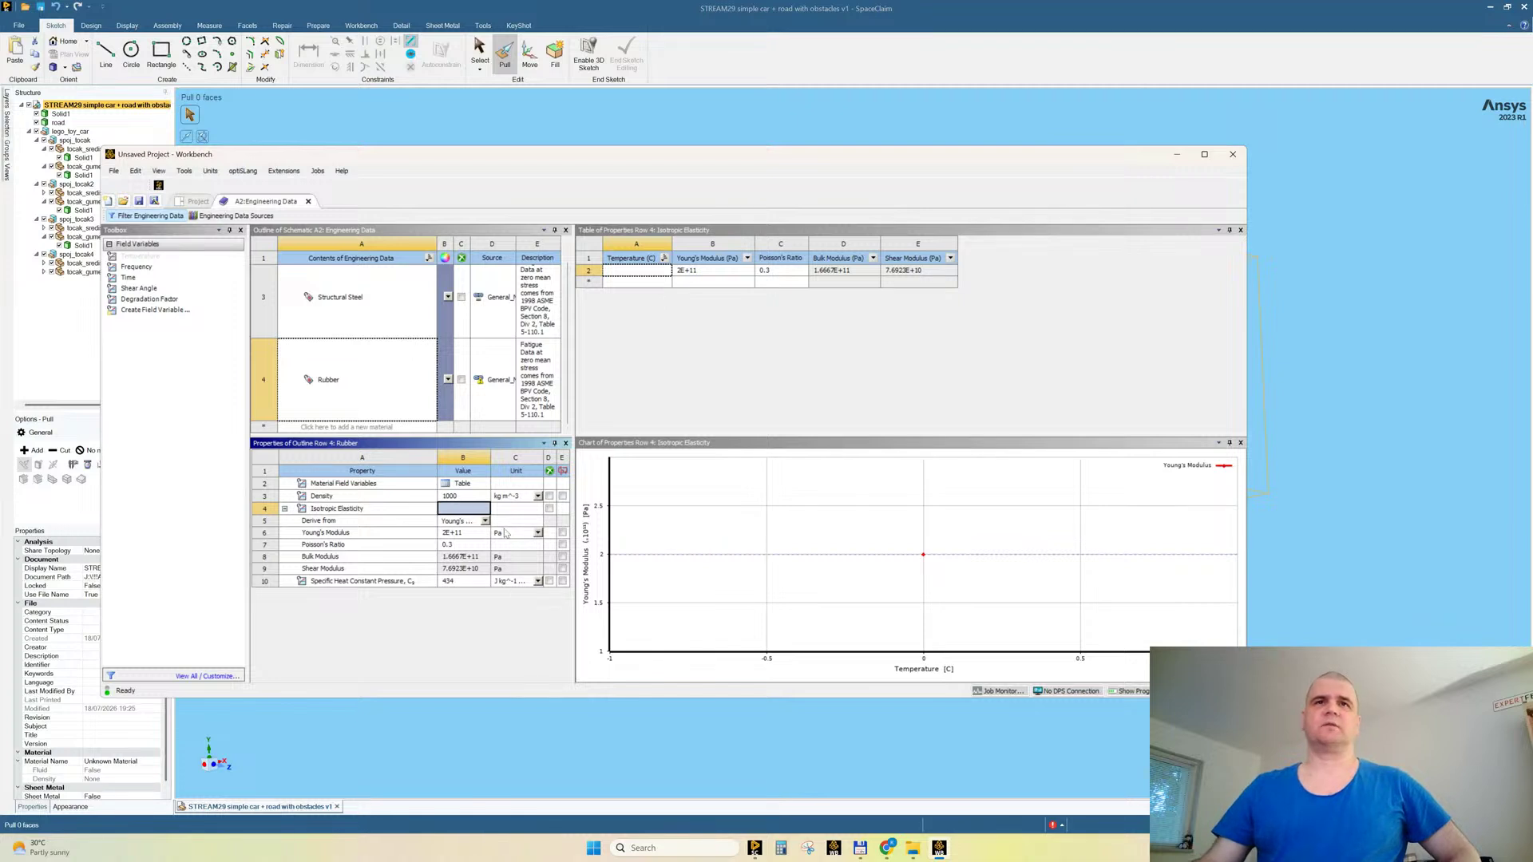
Step: Change the unit of Rubber's Young's modulus to MPa and select its value for editing
{"action": "left_click", "coordinate": [536, 533]}
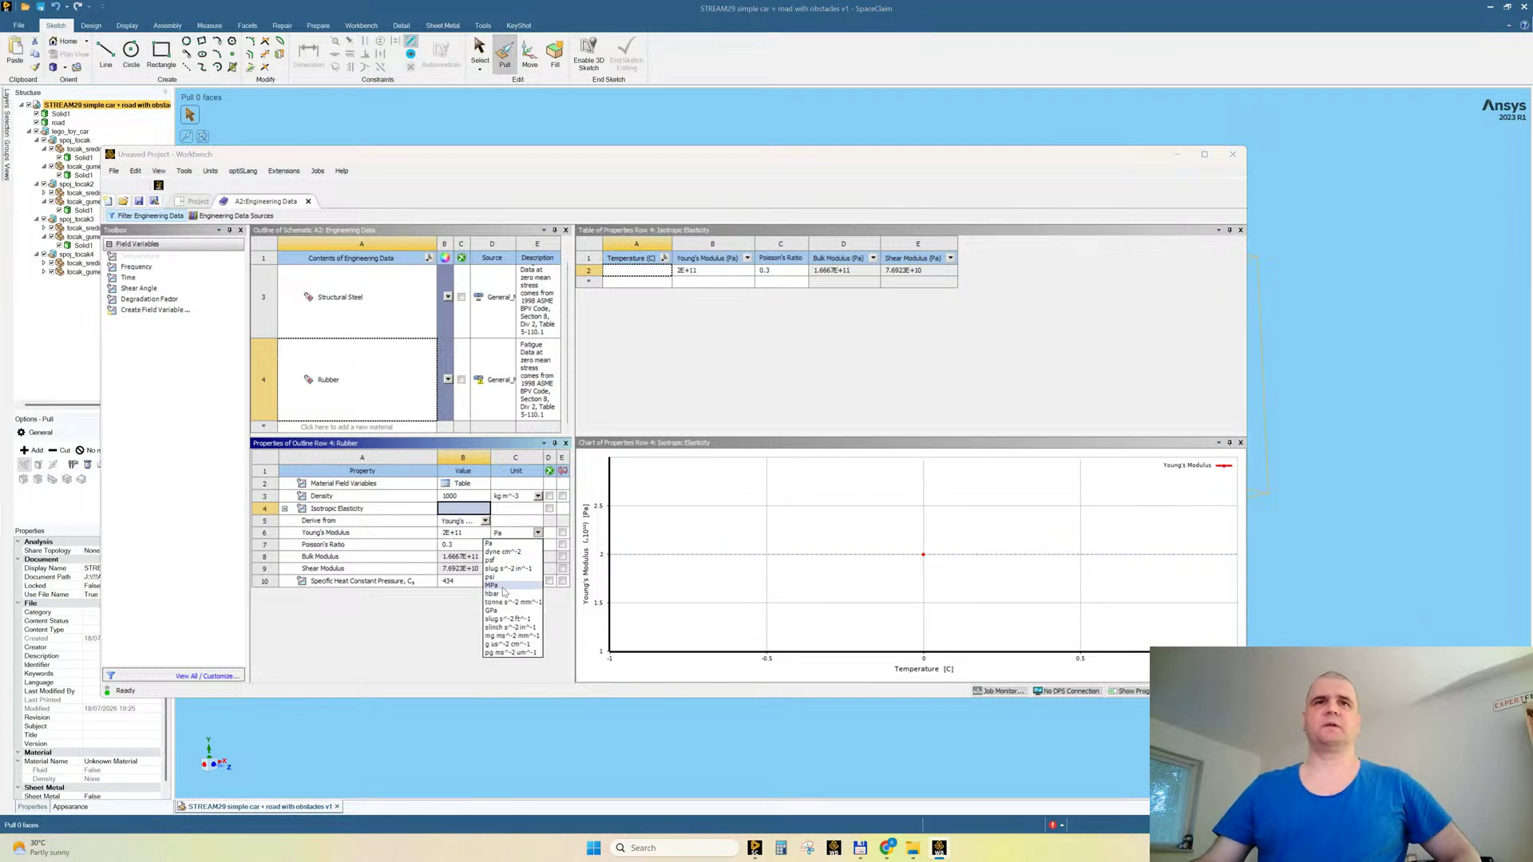
{"action": "left_click", "coordinate": [504, 587]}
{"action": "left_click", "coordinate": [471, 533]}
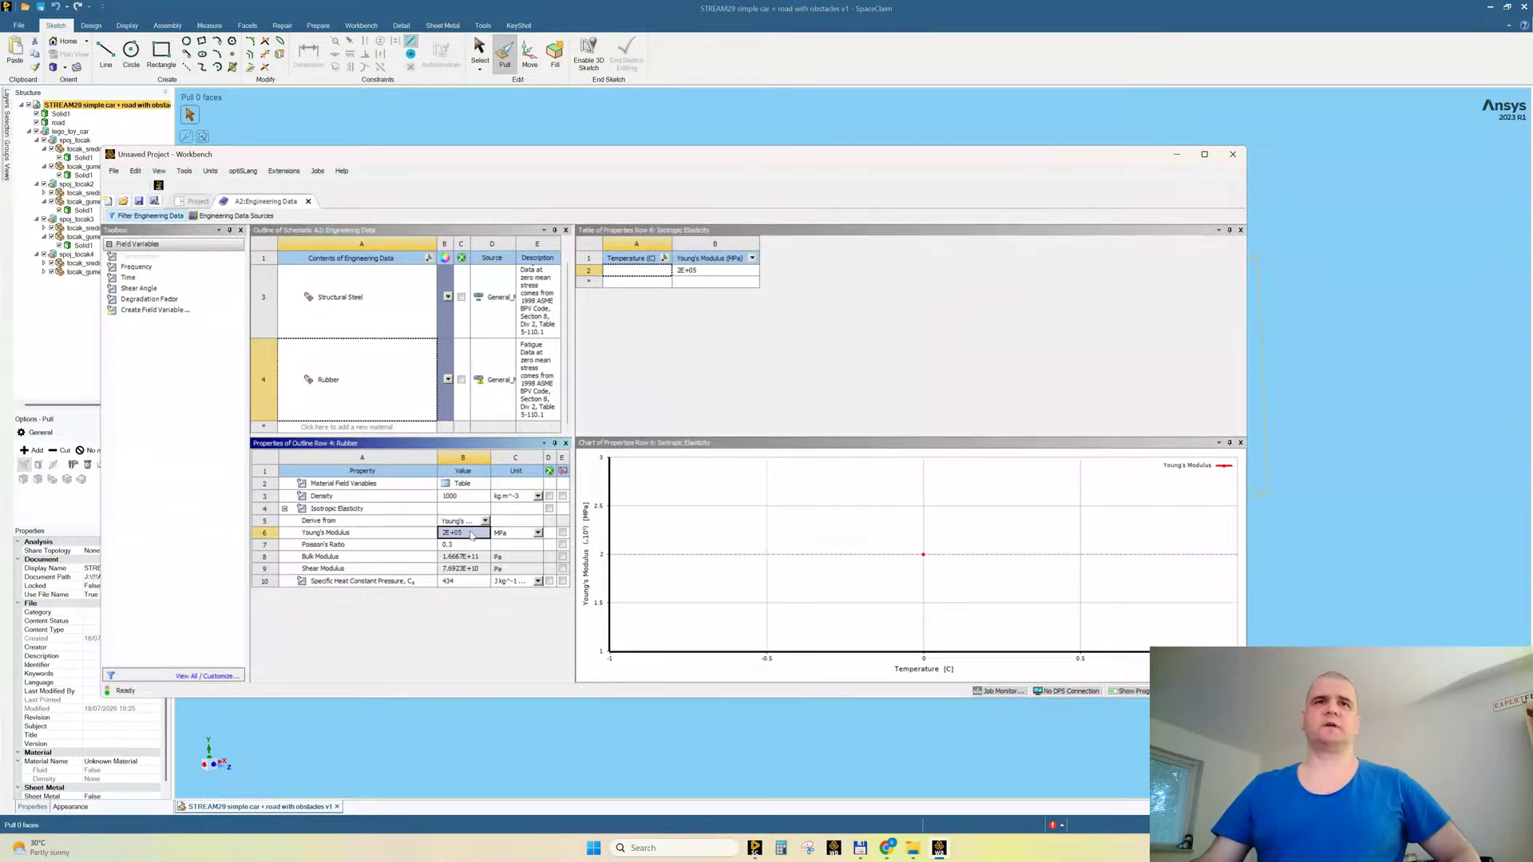
Step: Switch to the browser and search Google for the Young's modulus of a hard rubber, reading the hard rubber range
{"action": "left_click", "coordinate": [885, 849]}
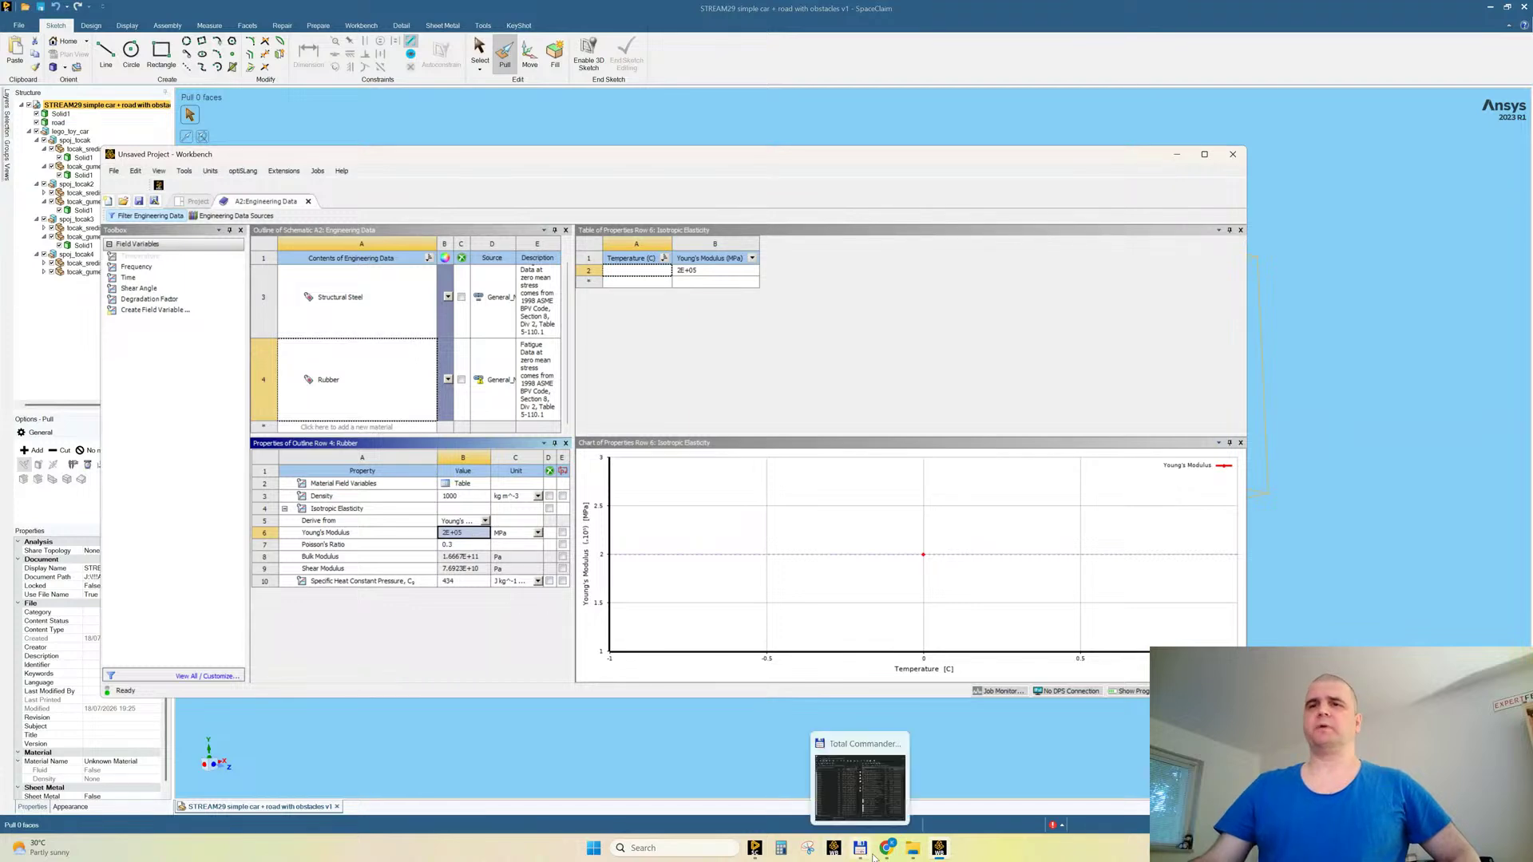
{"action": "left_click", "coordinate": [821, 786]}
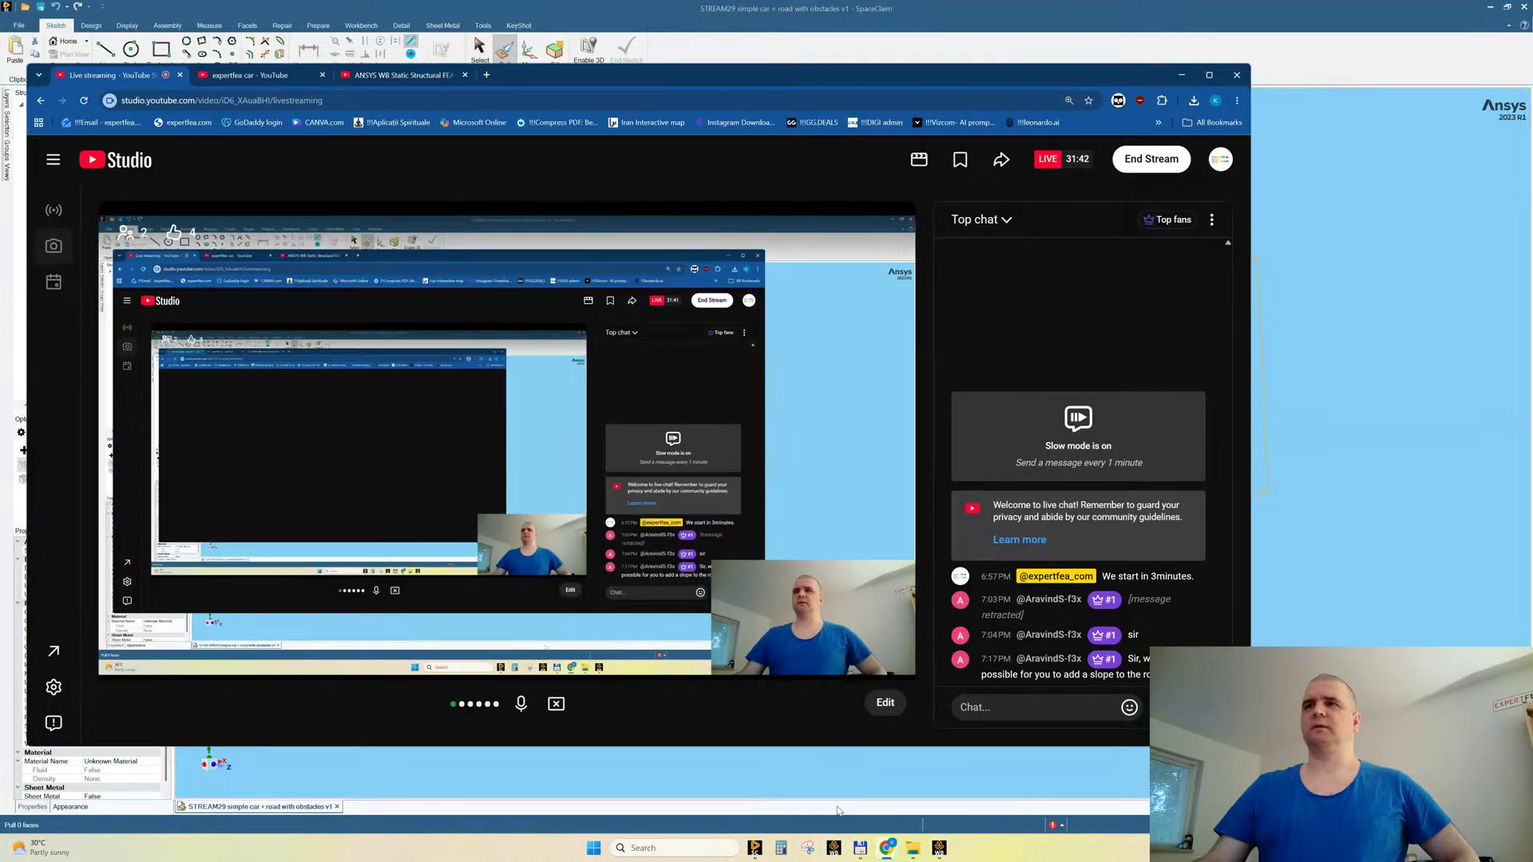
{"action": "left_click", "coordinate": [487, 74]}
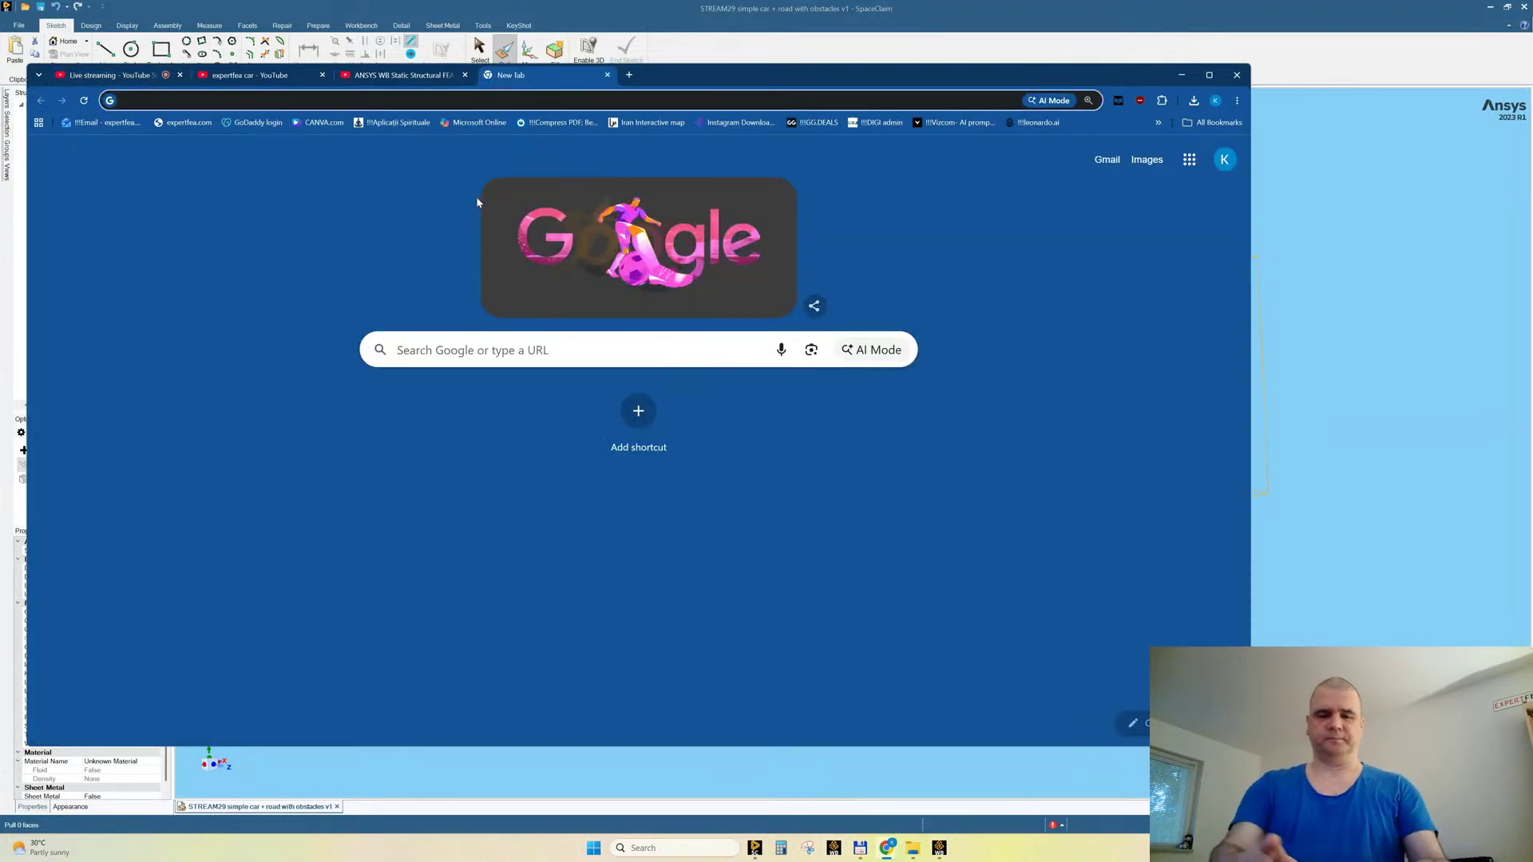
{"action": "type", "text": "youn"}
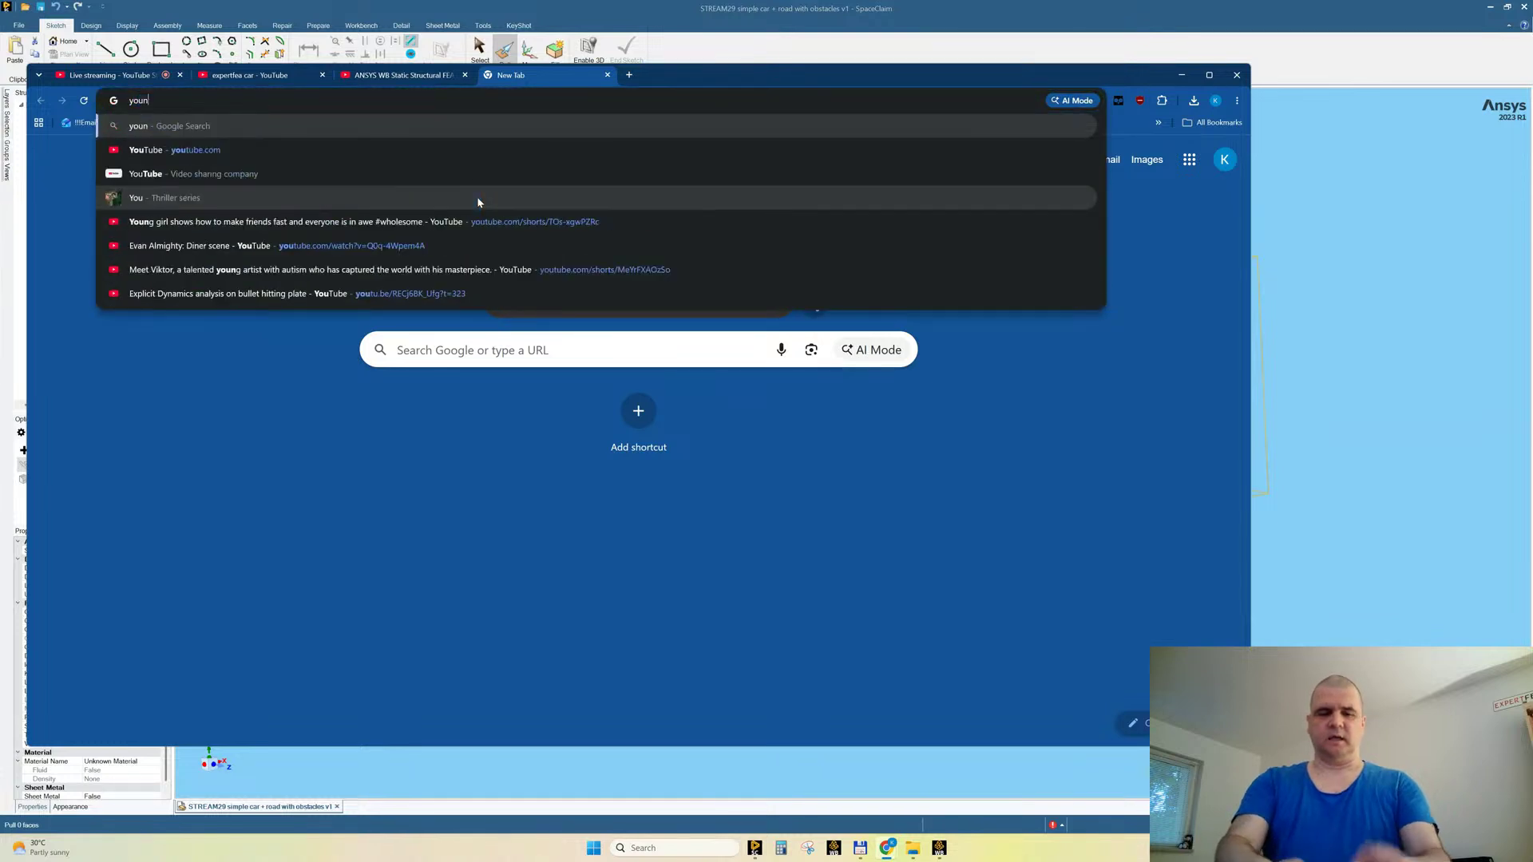
{"action": "type", "text": "g;s modulus "}
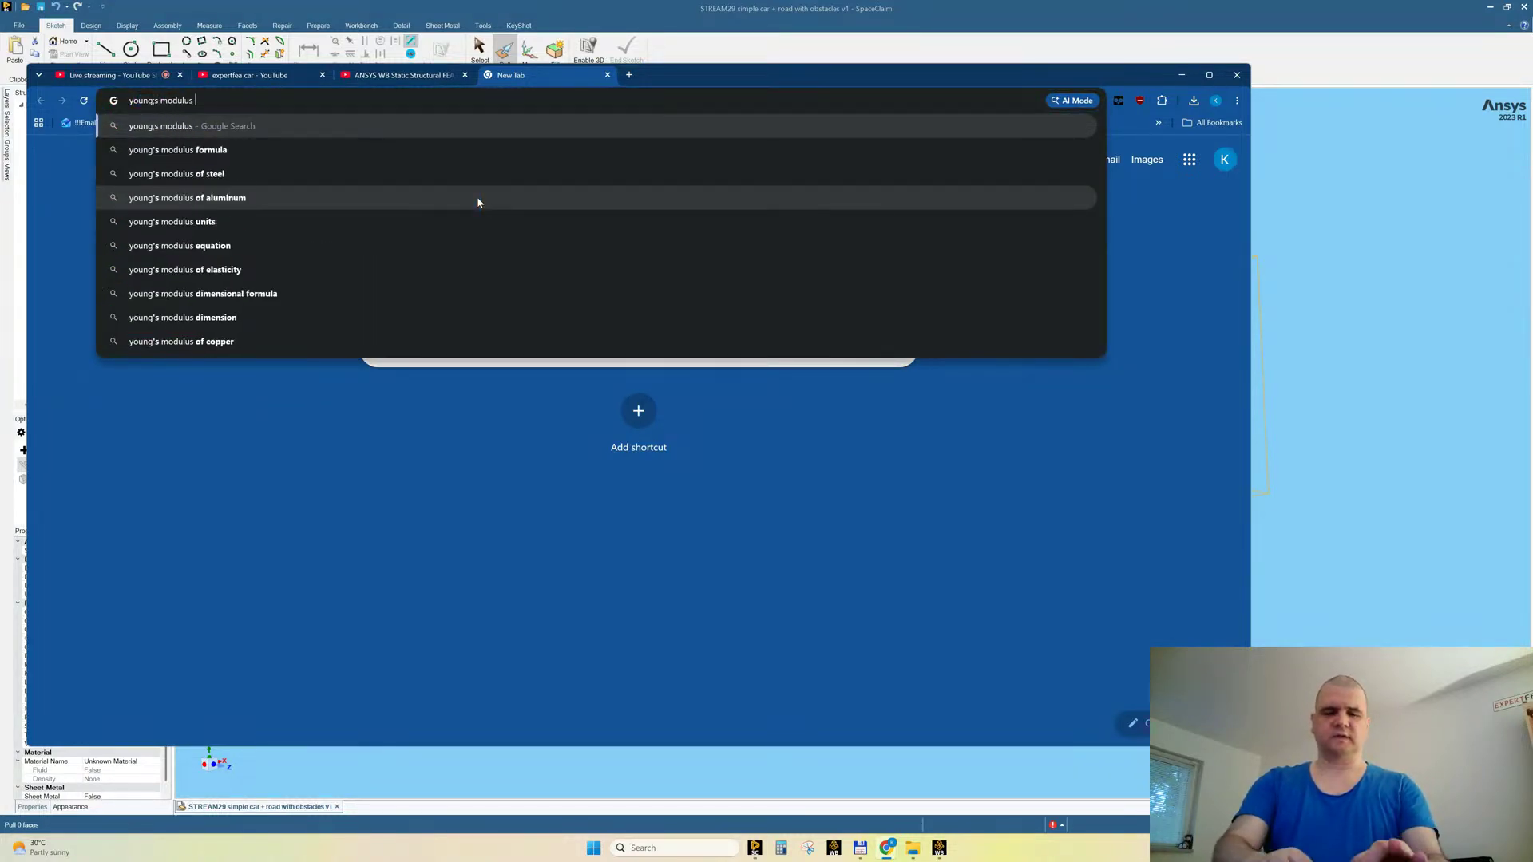
{"action": "type", "text": "for a hard ruybber?"}
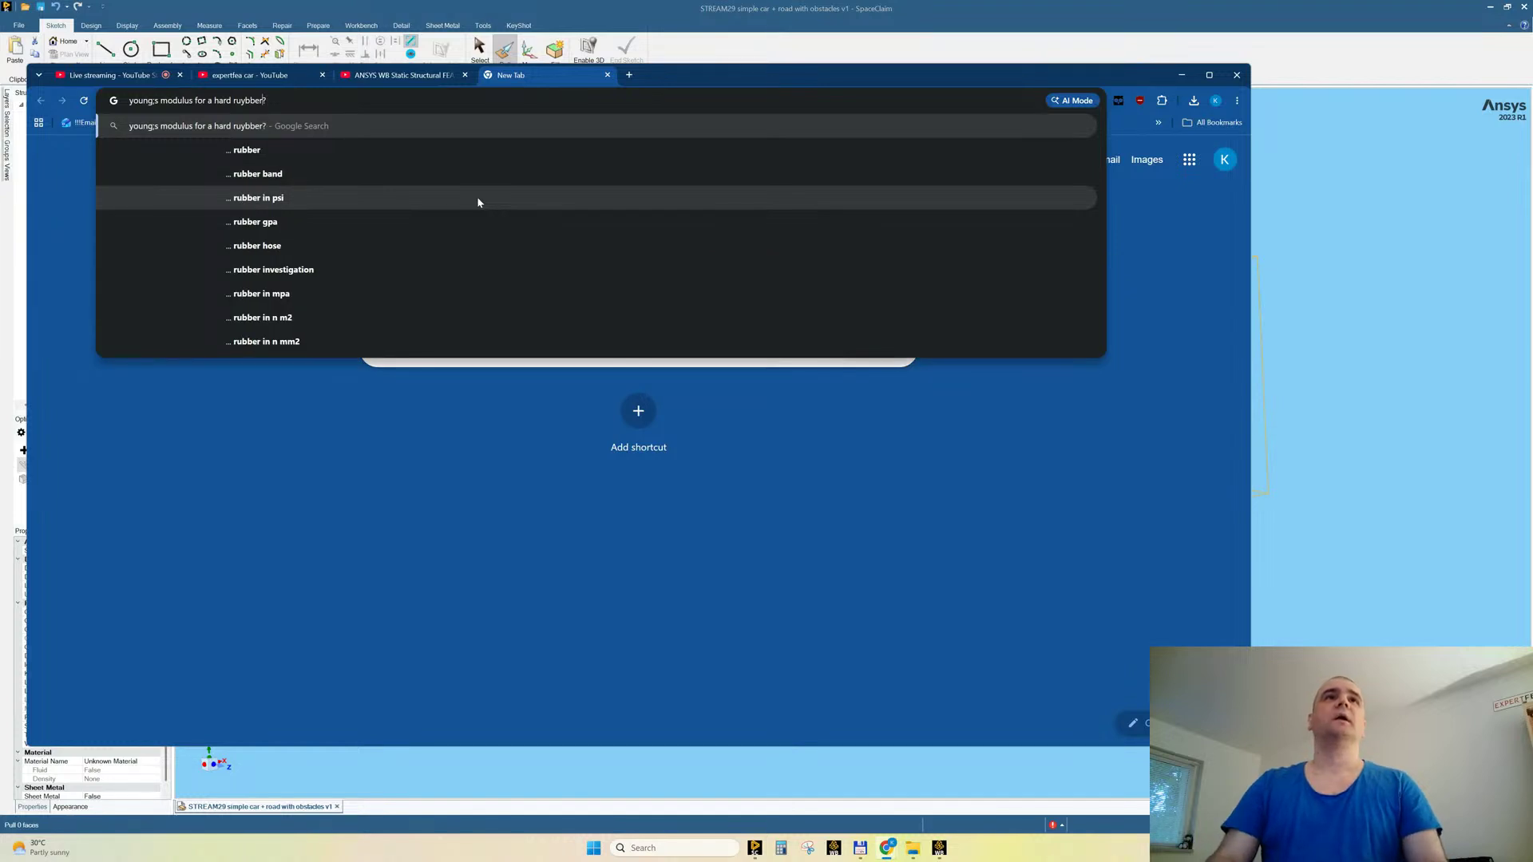
{"action": "key", "text": "Down"}
{"action": "key", "text": "Return"}
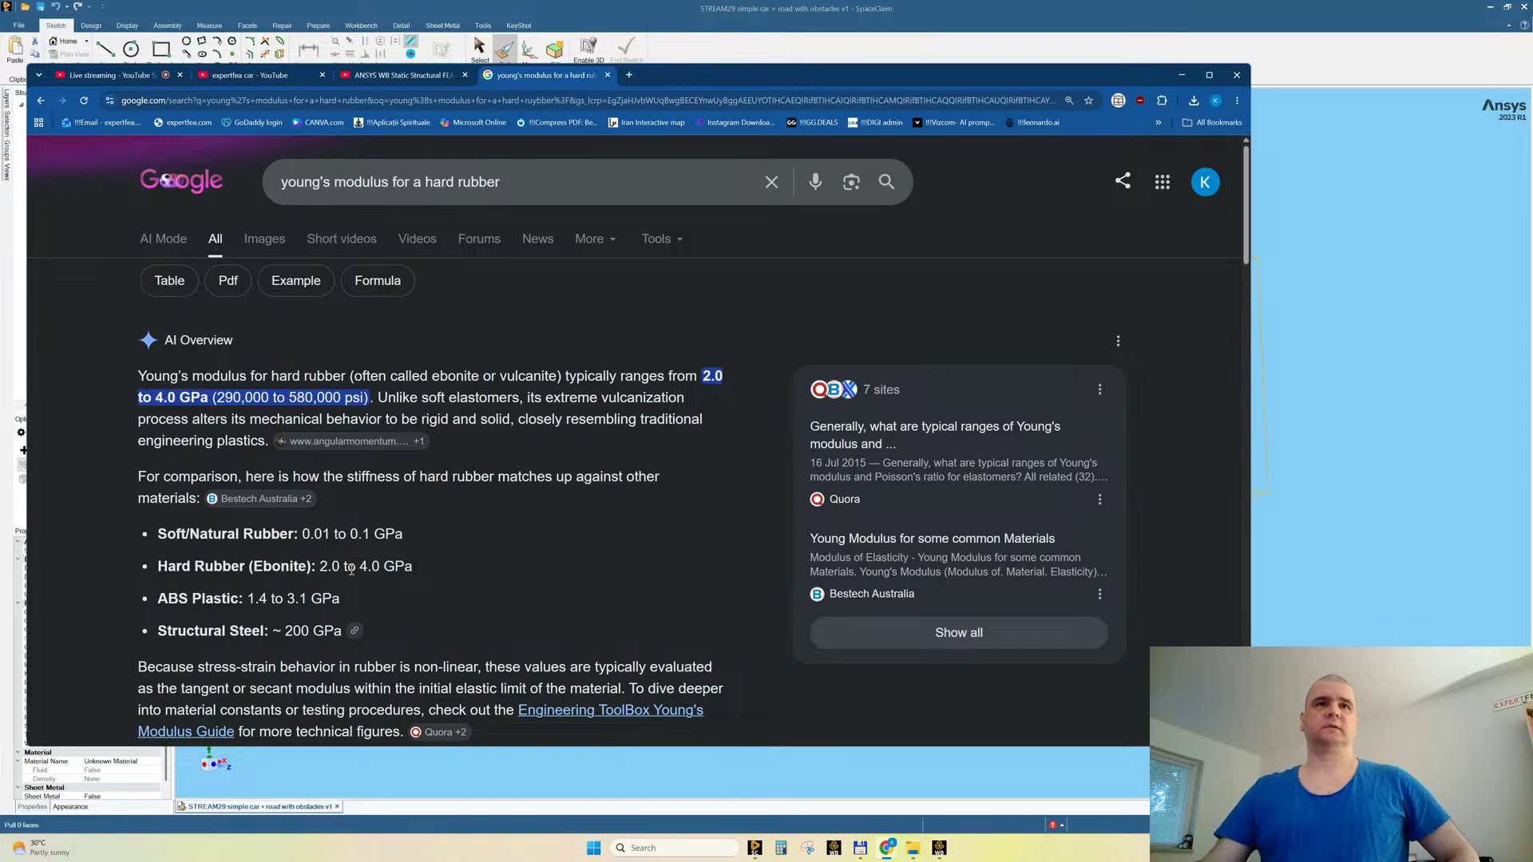
{"action": "left_click_drag", "start_coordinate": [356, 568], "coordinate": [321, 567]}
{"action": "left_click", "coordinate": [417, 562]}
{"action": "left_click", "coordinate": [1183, 75]}
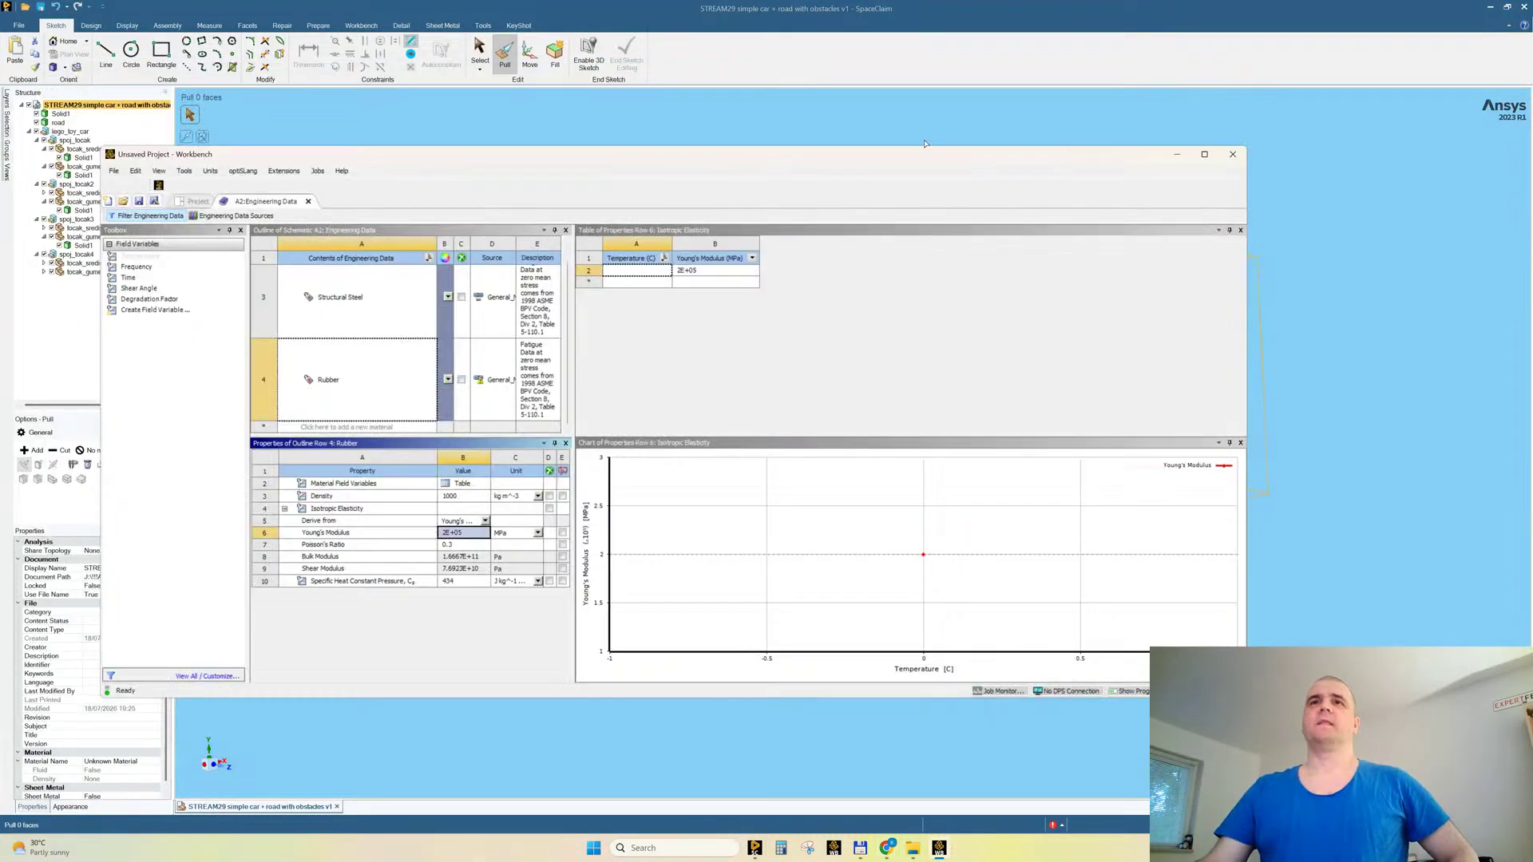
Step: Back in Workbench, set Rubber's Young's modulus to 1 GPa and its Poisson's ratio to 0.475
{"action": "left_click", "coordinate": [539, 532]}
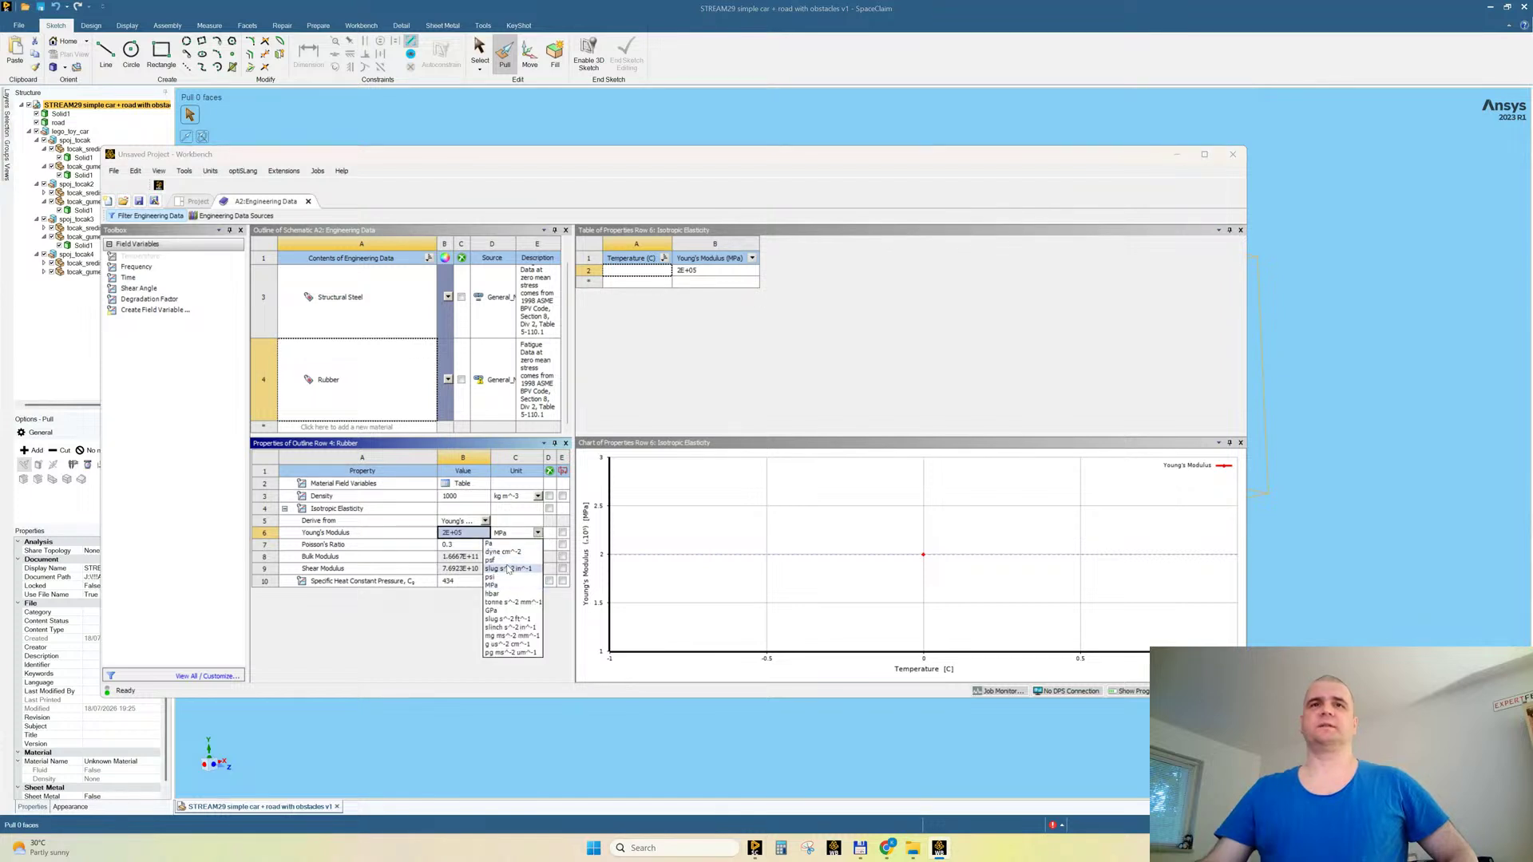
{"action": "left_click", "coordinate": [500, 609]}
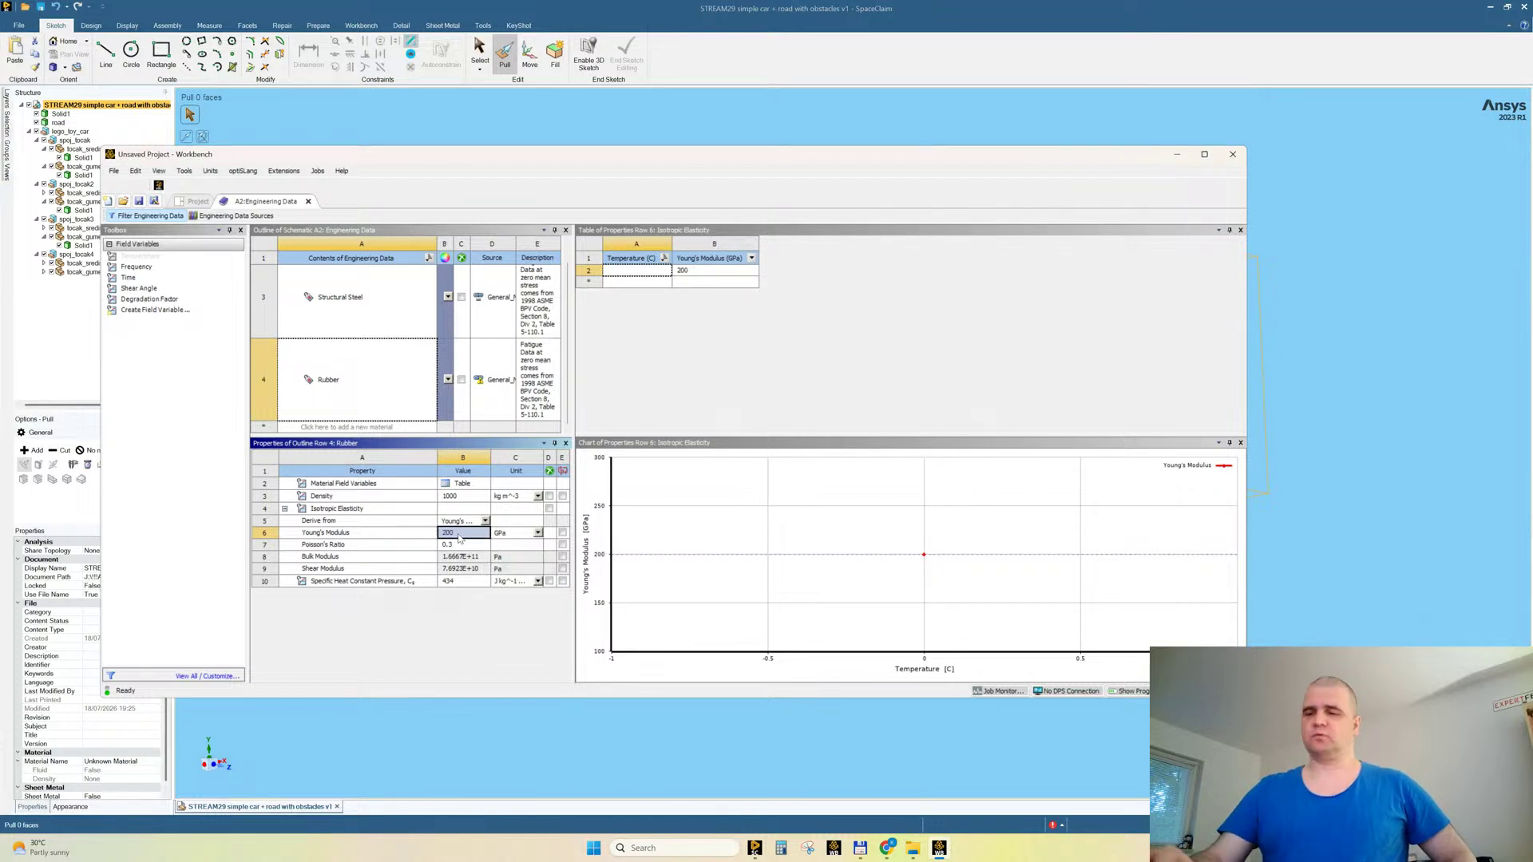
{"action": "left_click", "coordinate": [459, 533]}
{"action": "type", "text": "1"}
{"action": "key", "text": "Return"}
{"action": "type", "text": "0.475"}
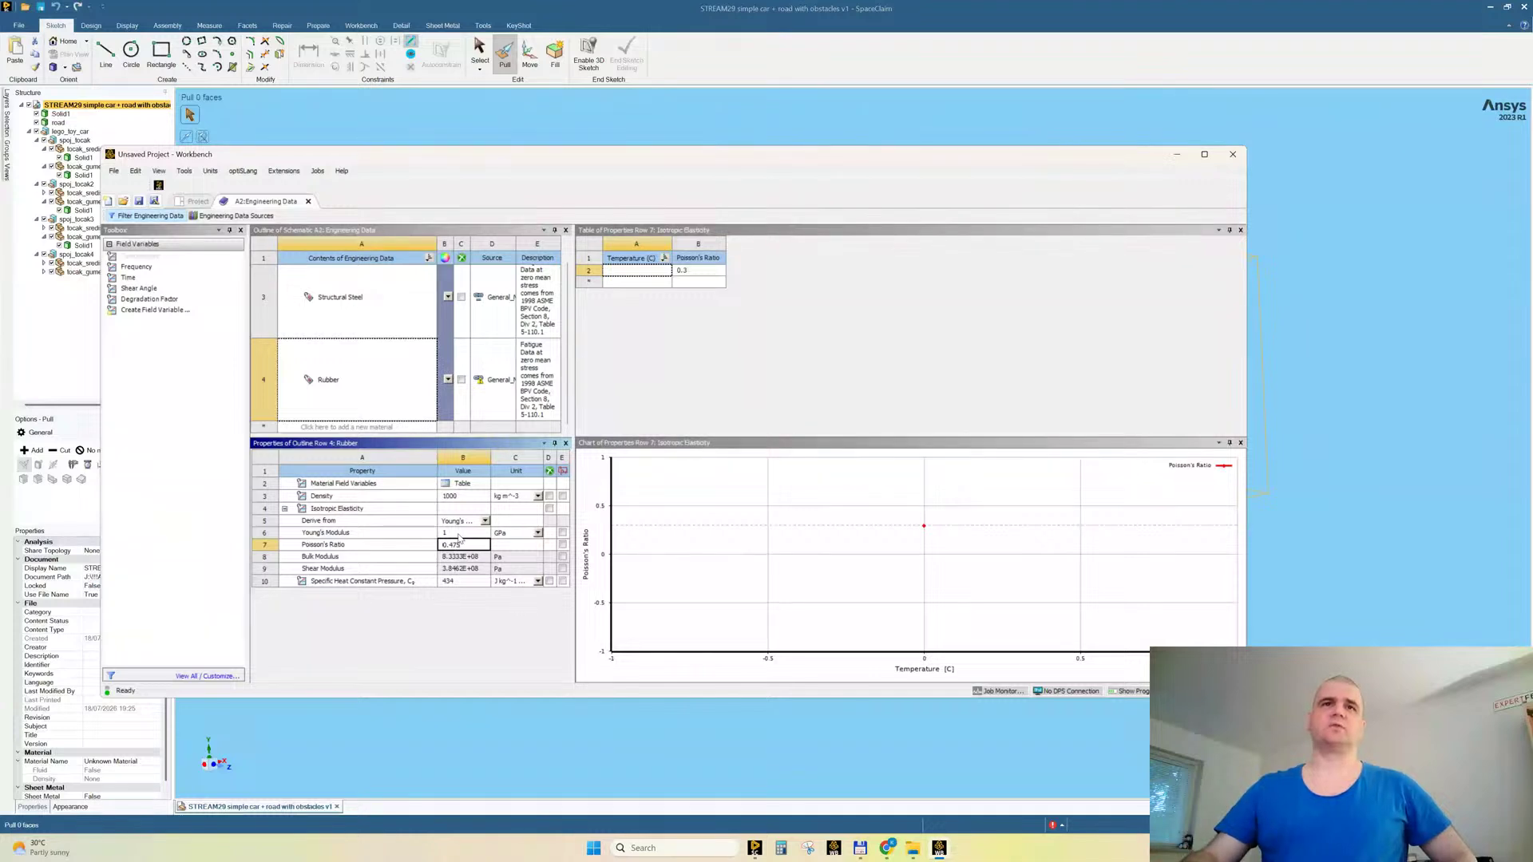
{"action": "key", "text": "Return"}
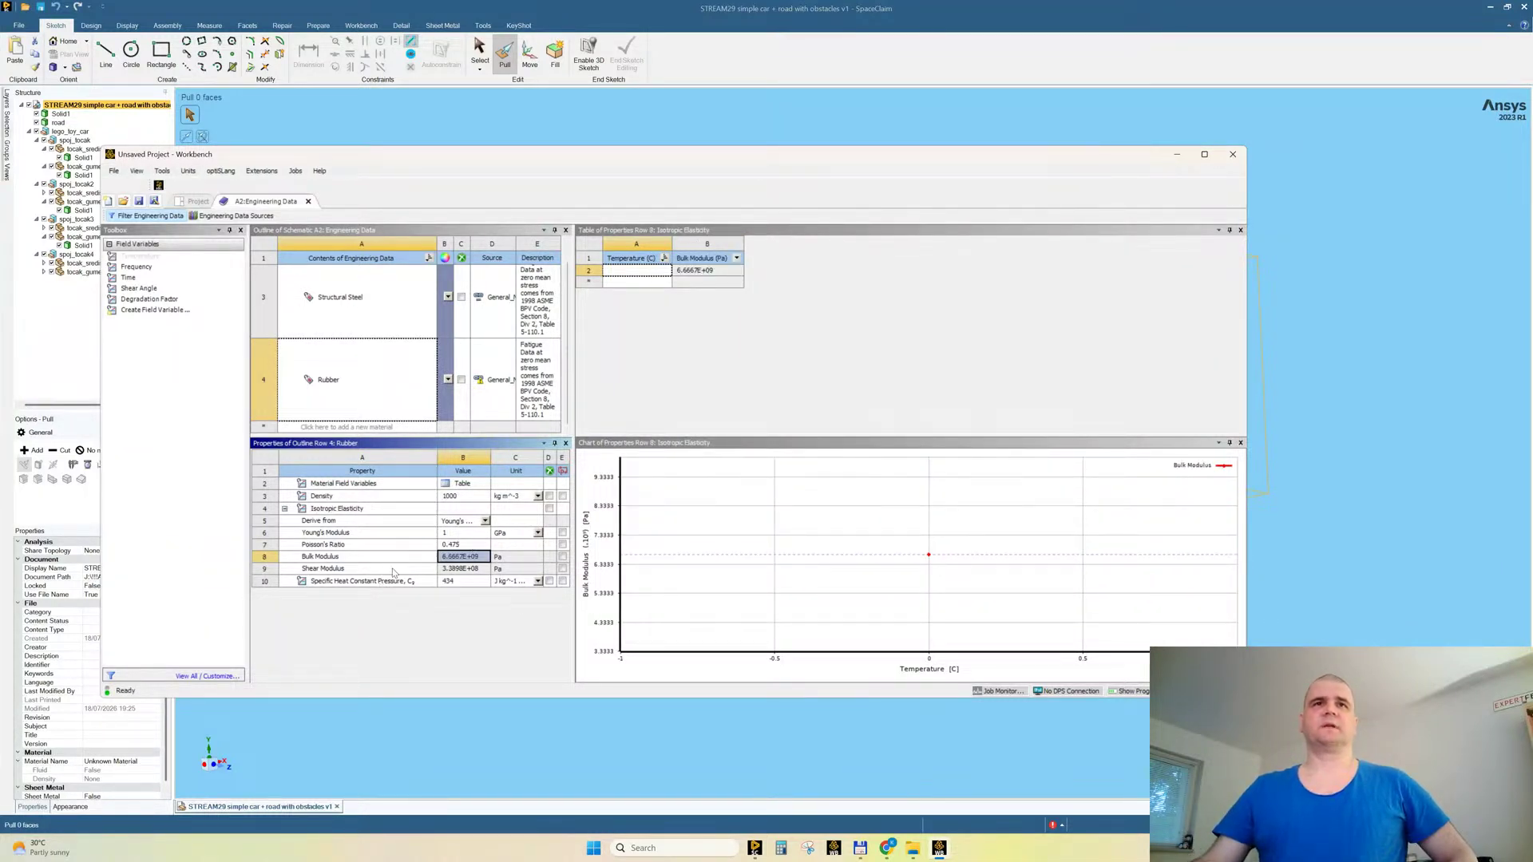
Step: Review the Structural Steel properties and close Engineering Data to return to the project schematic
{"action": "left_click", "coordinate": [357, 371]}
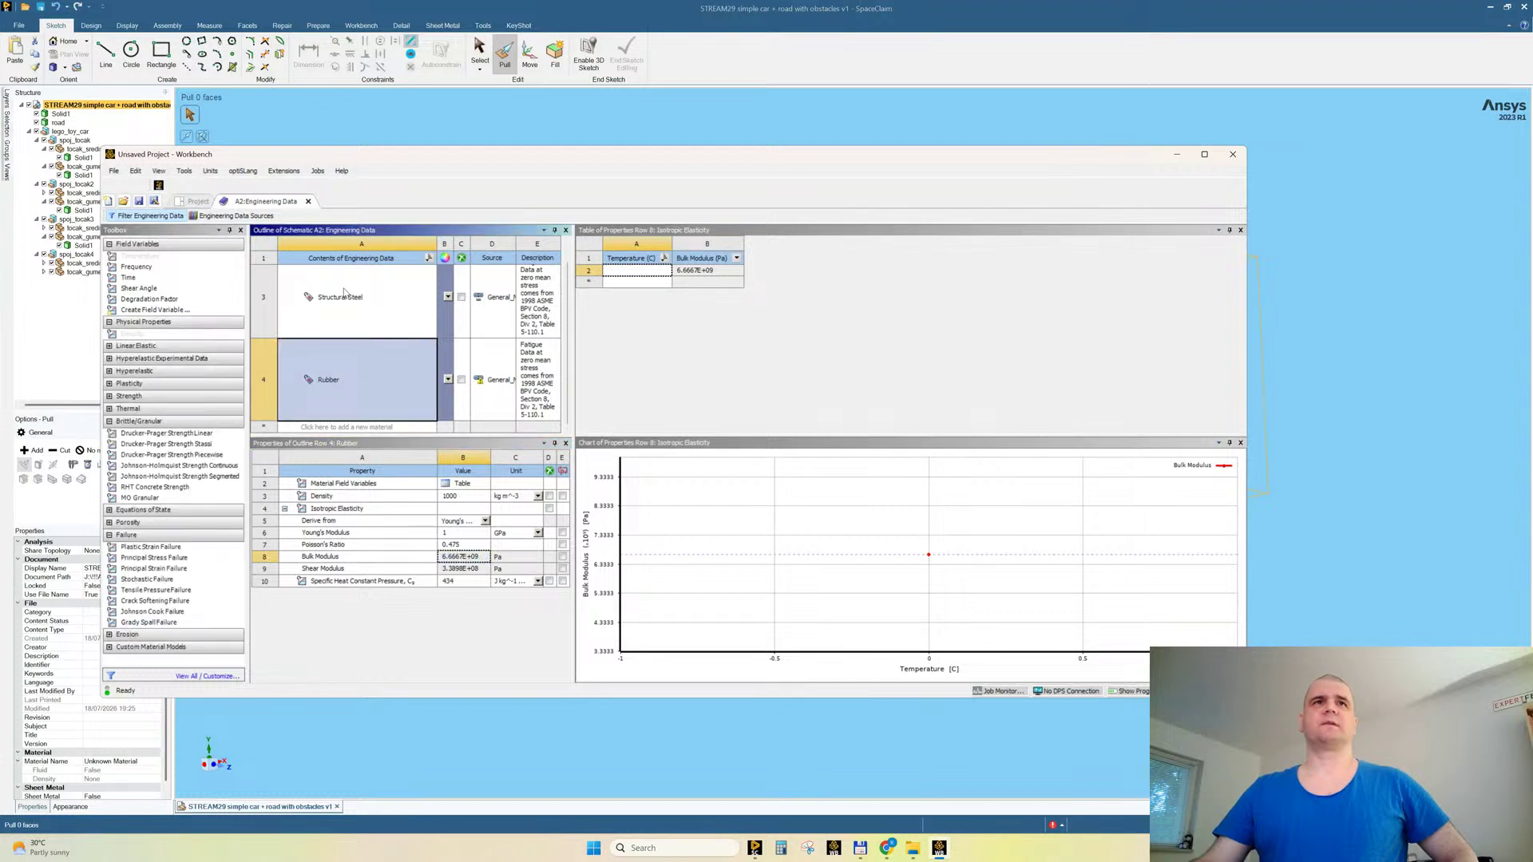
{"action": "left_click", "coordinate": [345, 333]}
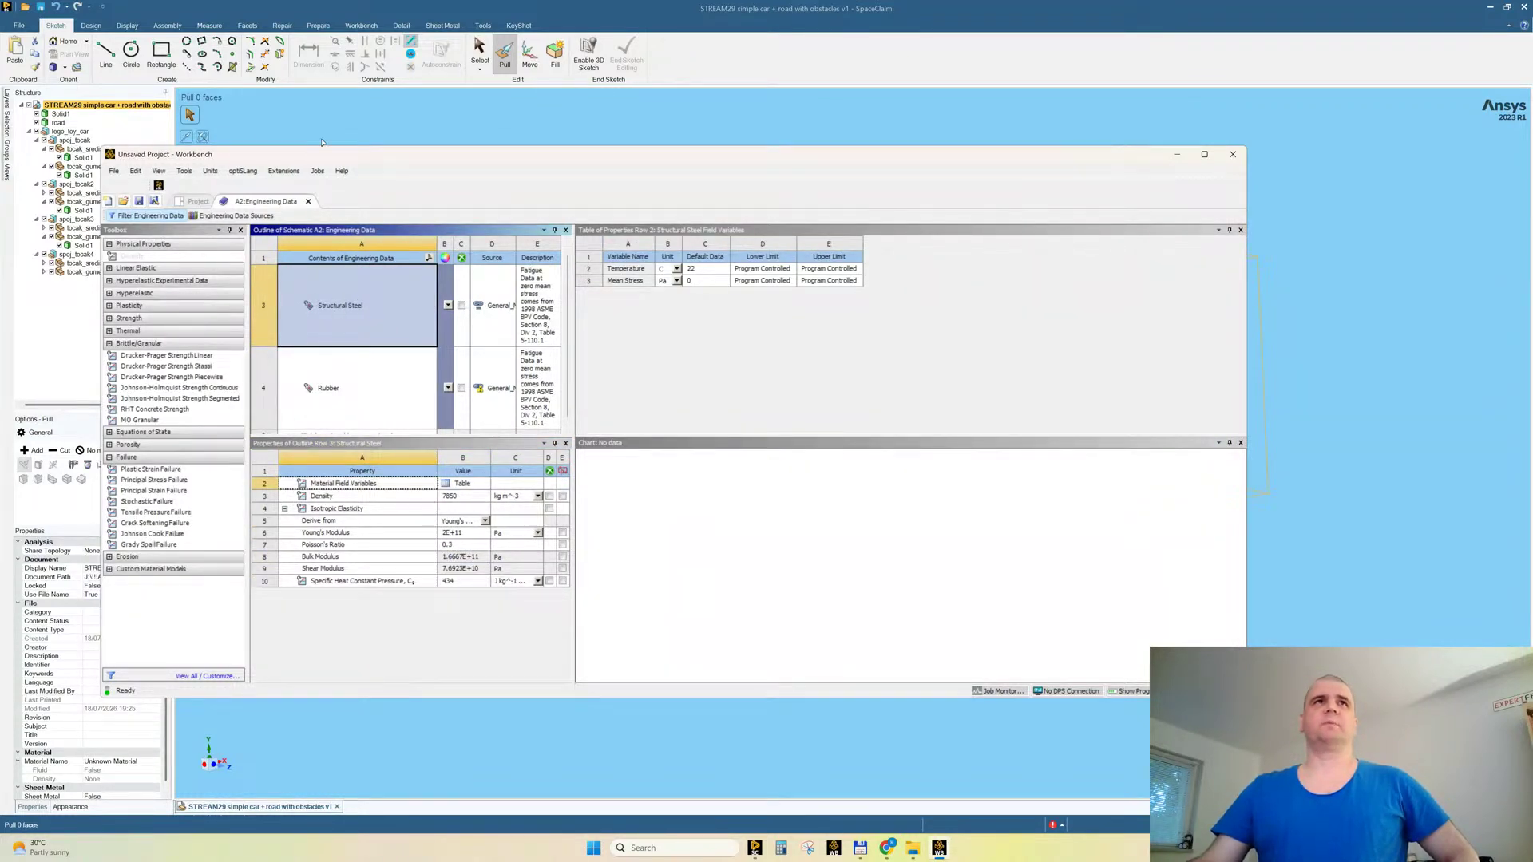
{"action": "left_click", "coordinate": [309, 202]}
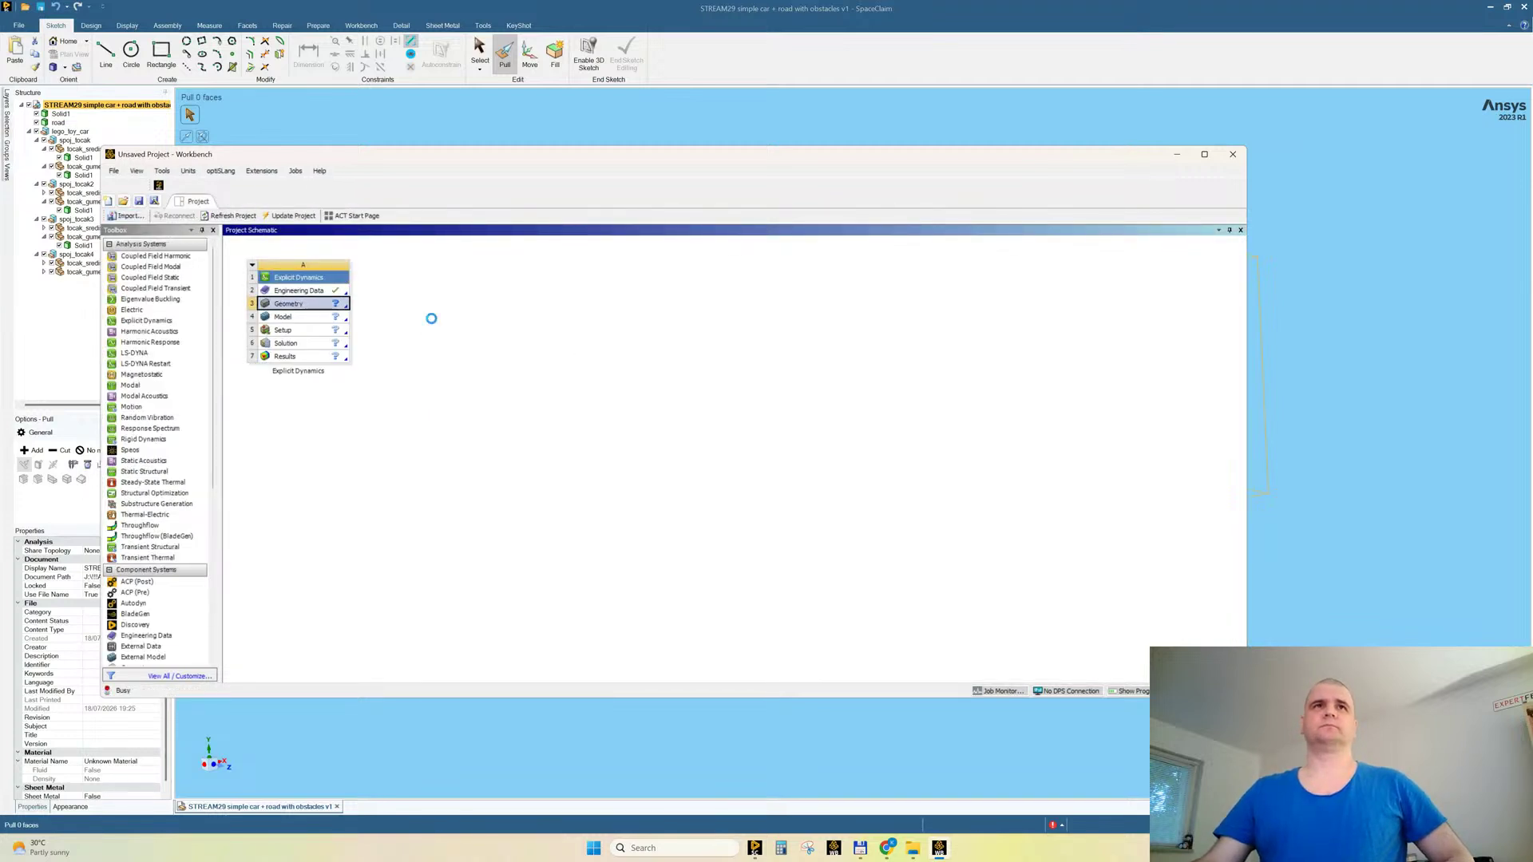
Step: Import "STREAM29 simple car + road with obstacles v1.scdoc" as the Explicit Dynamics geometry and open the model in Mechanical
{"action": "right_click", "coordinate": [301, 303]}
{"action": "mouse_move", "coordinate": [409, 353]}
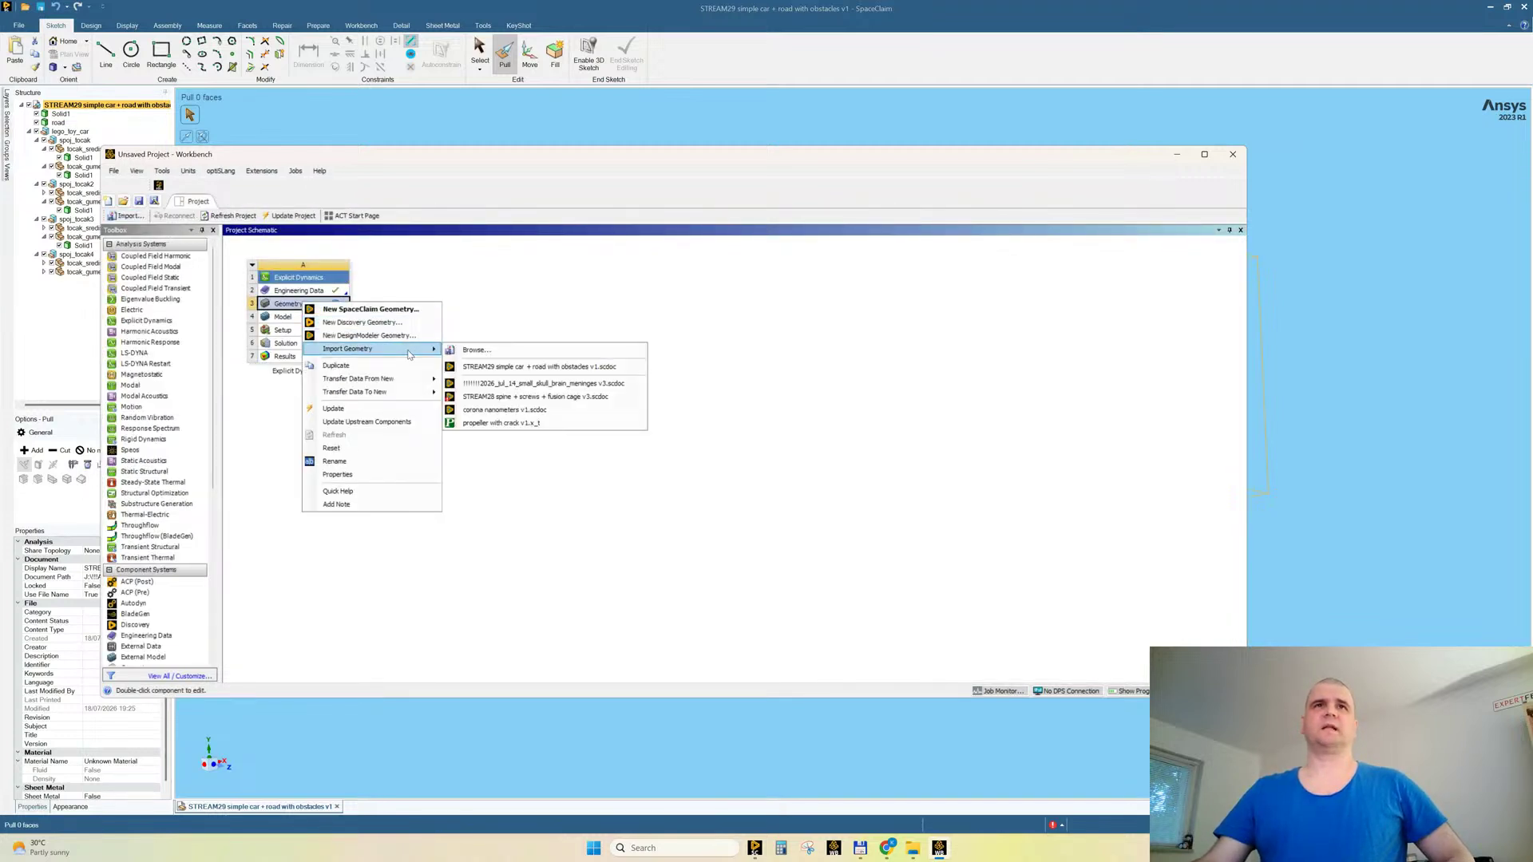
{"action": "left_click", "coordinate": [481, 368]}
{"action": "mouse_move", "coordinate": [862, 852]}
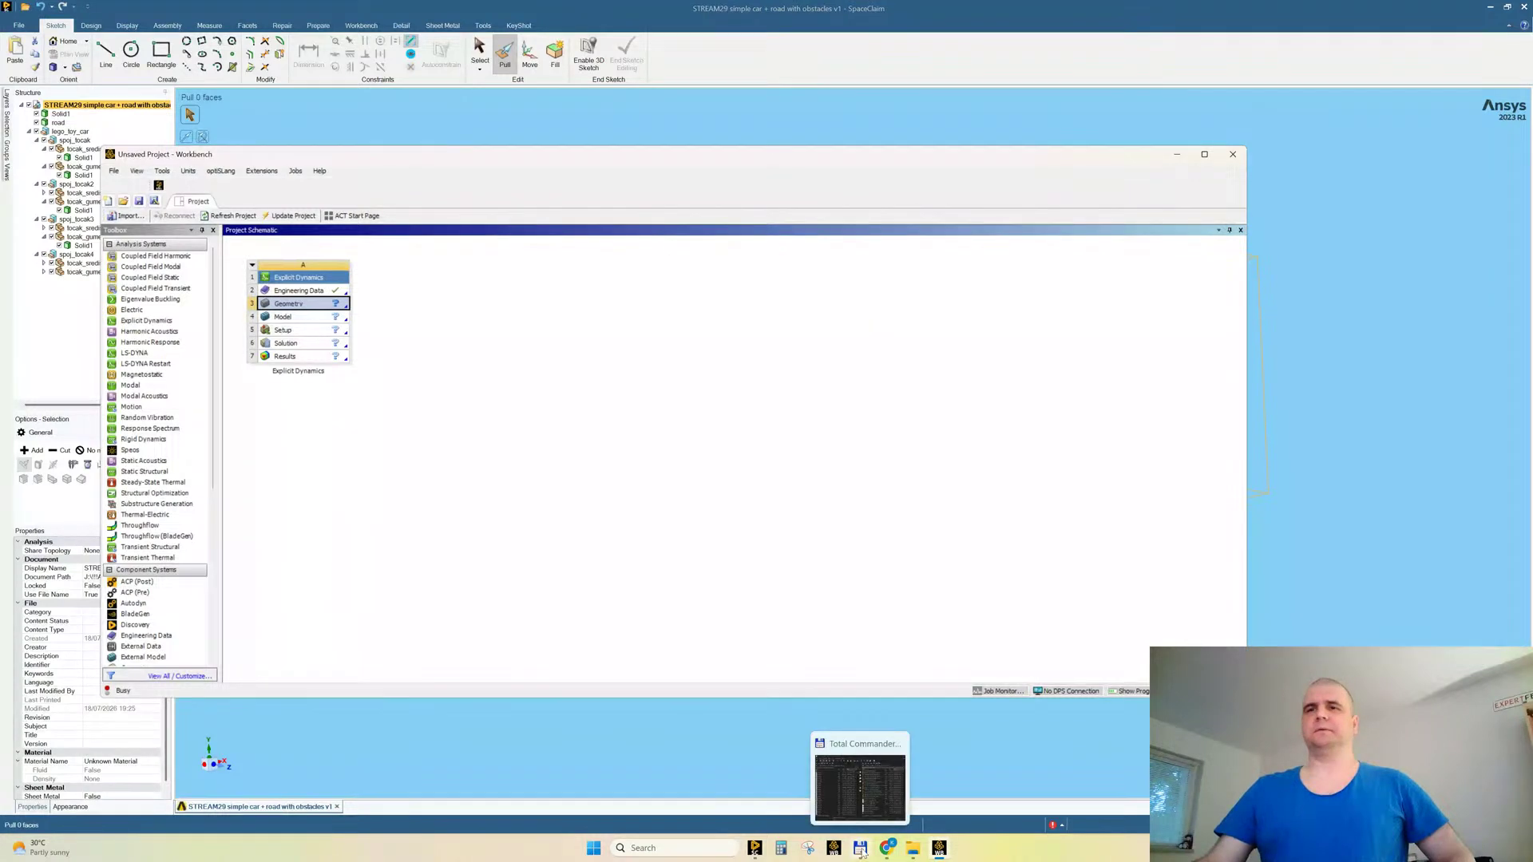
{"action": "double_click", "coordinate": [293, 318]}
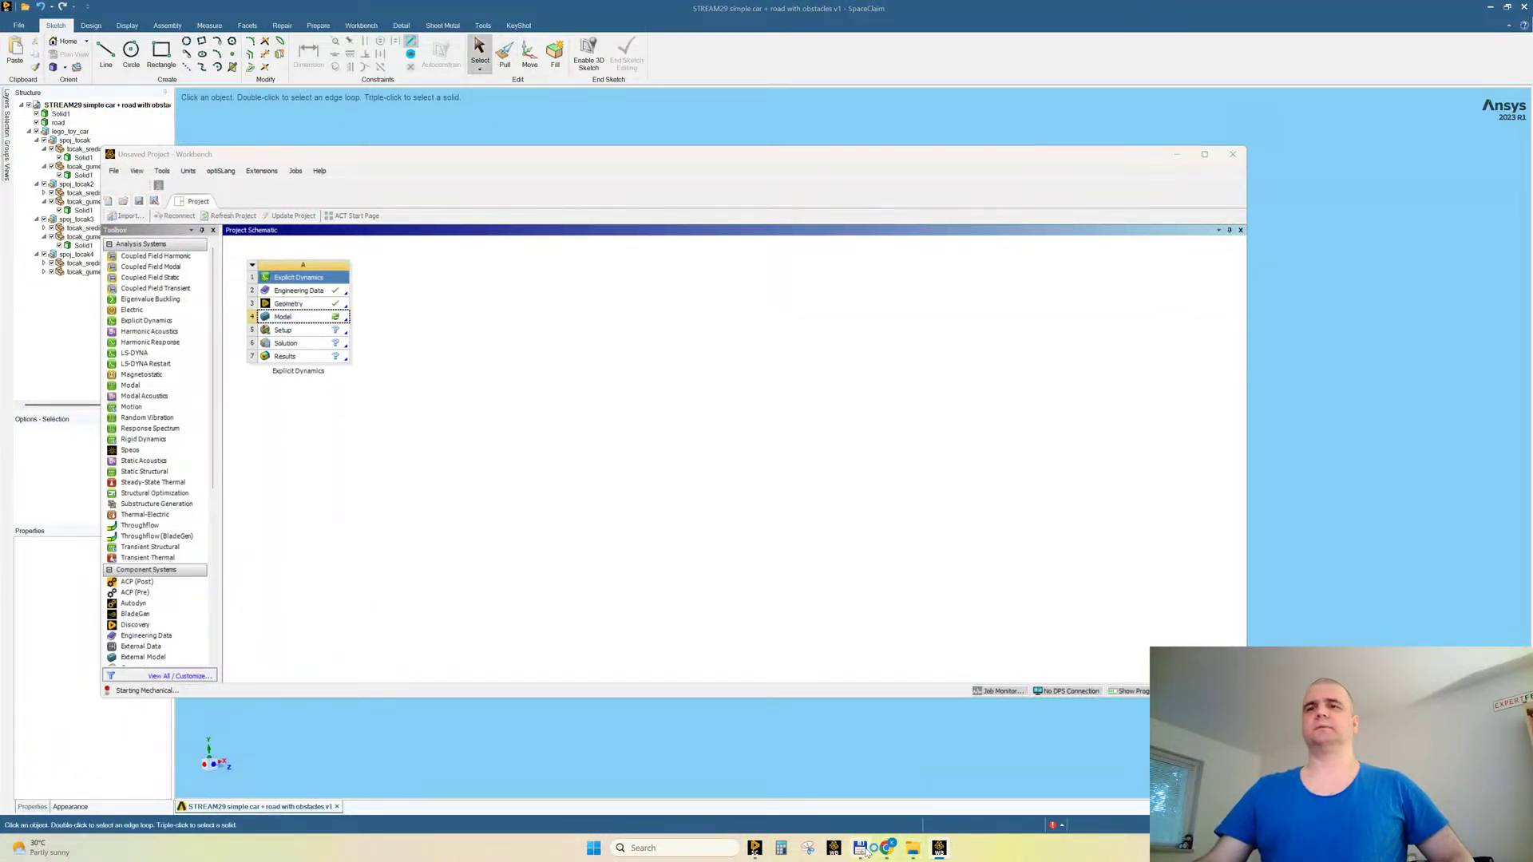
Step: Copy the geometry file's name from Total Commander and rename the Geometry cell "STREAM29 simple car + road with obstacles v1.scdoc"
{"action": "left_click", "coordinate": [860, 848]}
{"action": "scroll", "coordinate": [941, 415], "scroll_direction": "up", "scroll_amount": 10}
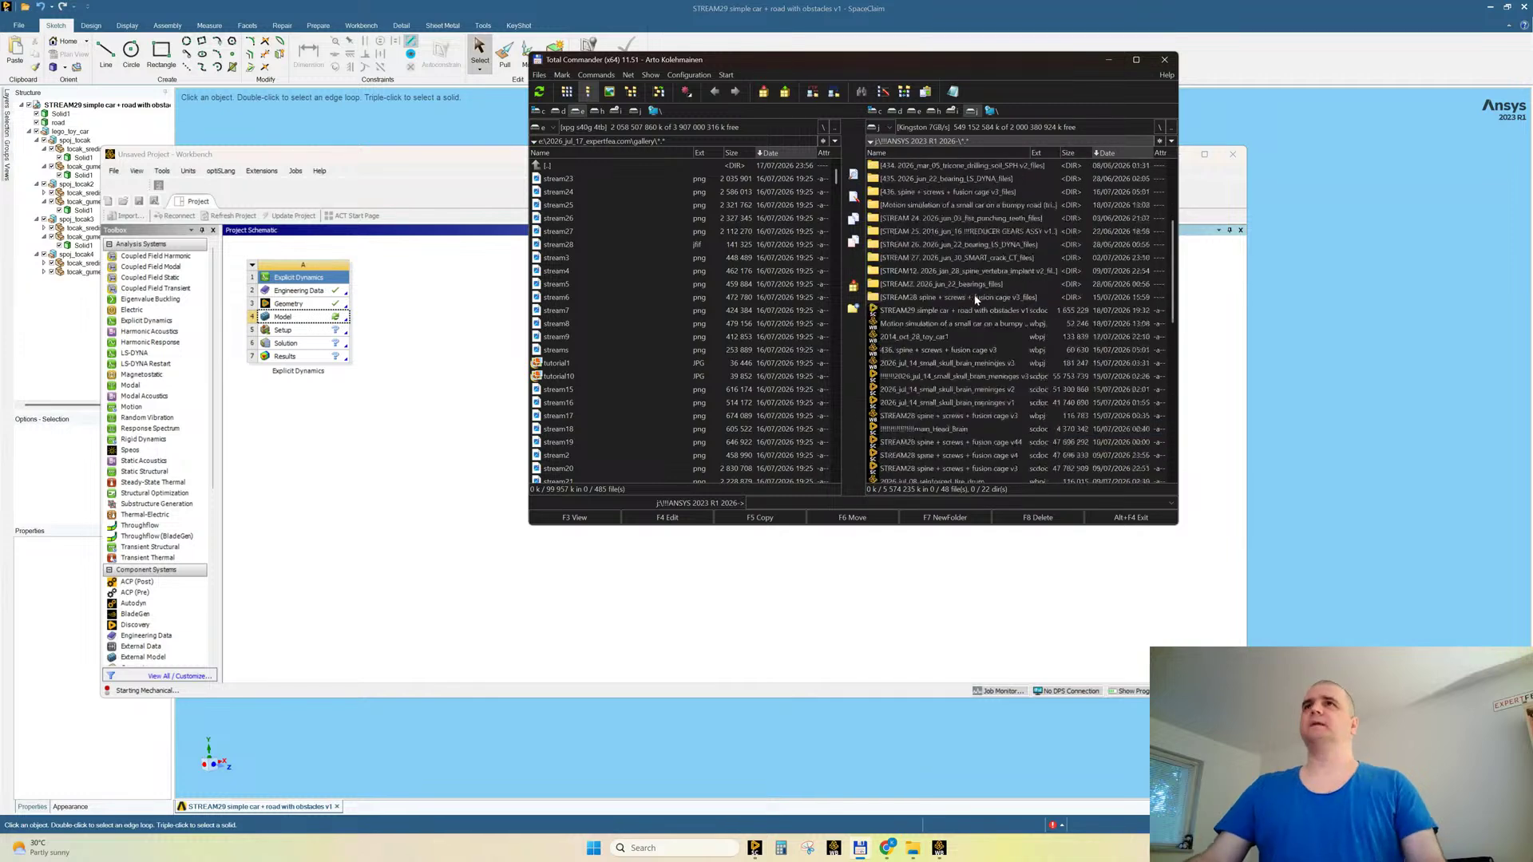
{"action": "left_click", "coordinate": [915, 354]}
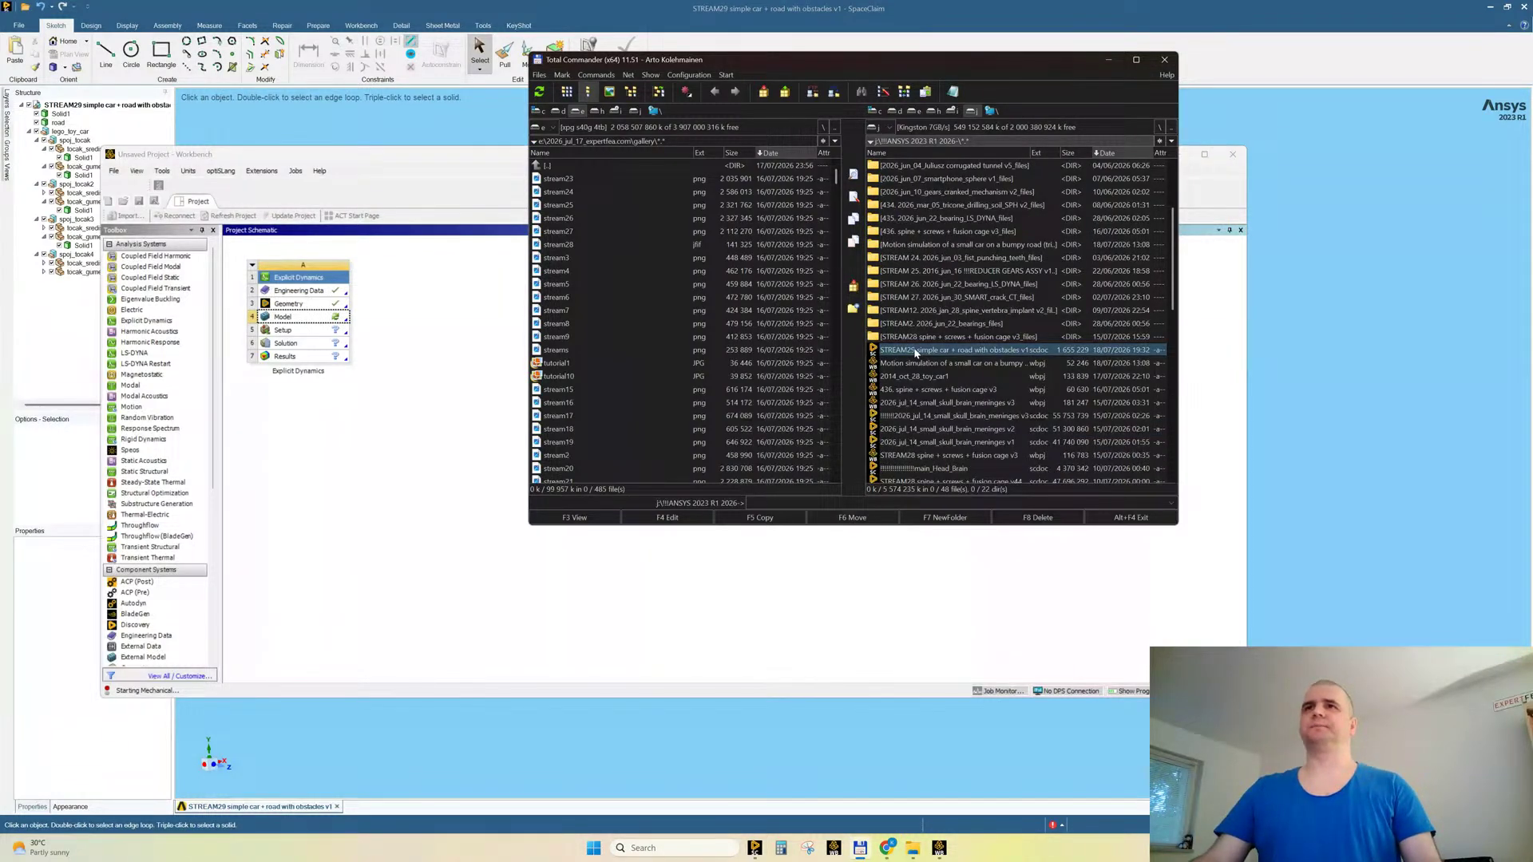
{"action": "left_click", "coordinate": [916, 354]}
{"action": "left_click", "coordinate": [933, 425]}
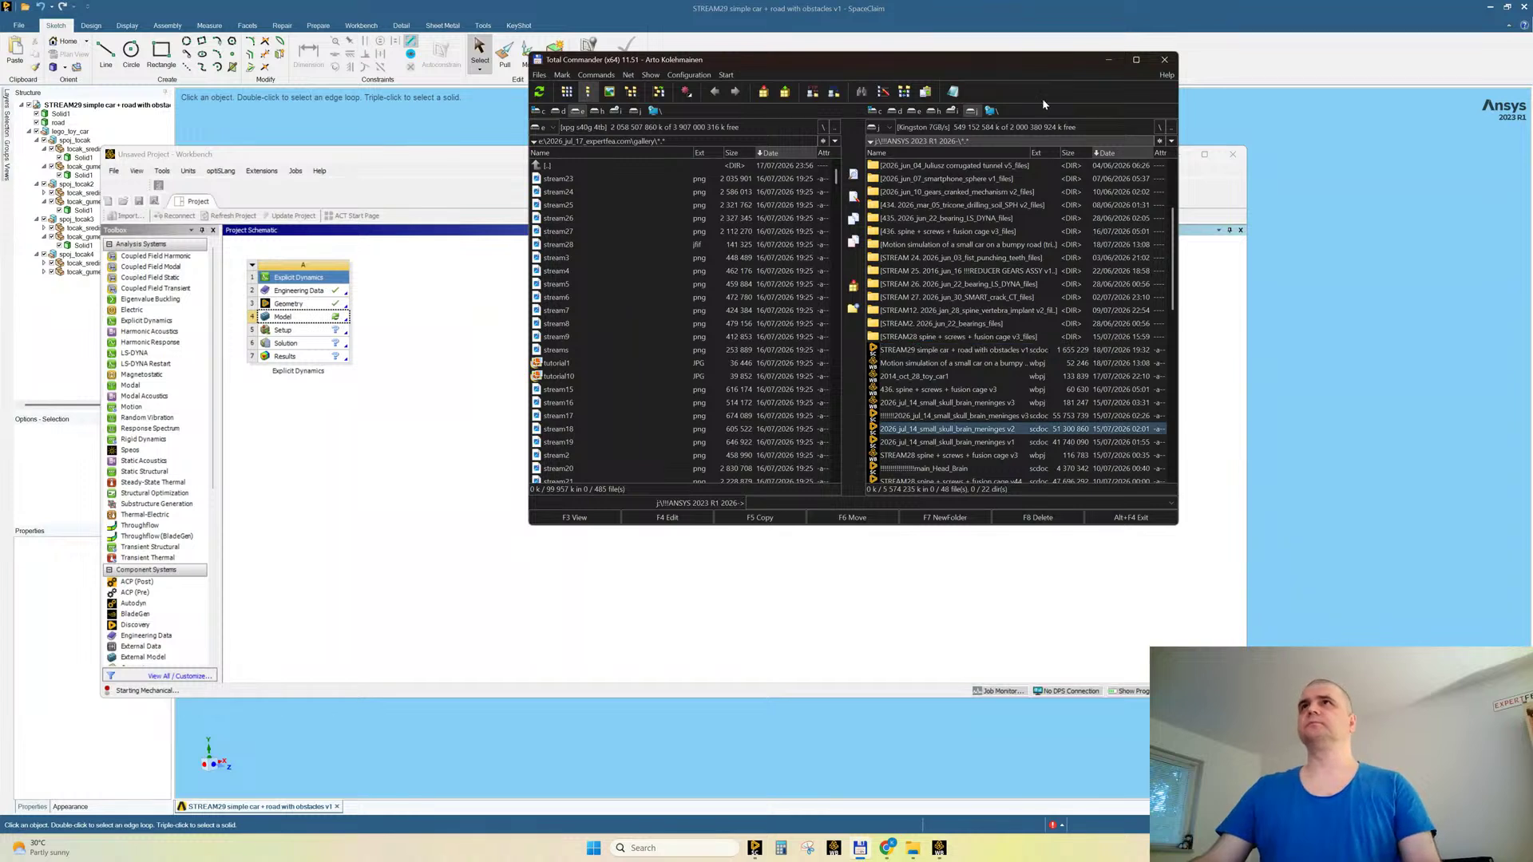
{"action": "left_click", "coordinate": [1112, 61]}
{"action": "left_click", "coordinate": [305, 305]}
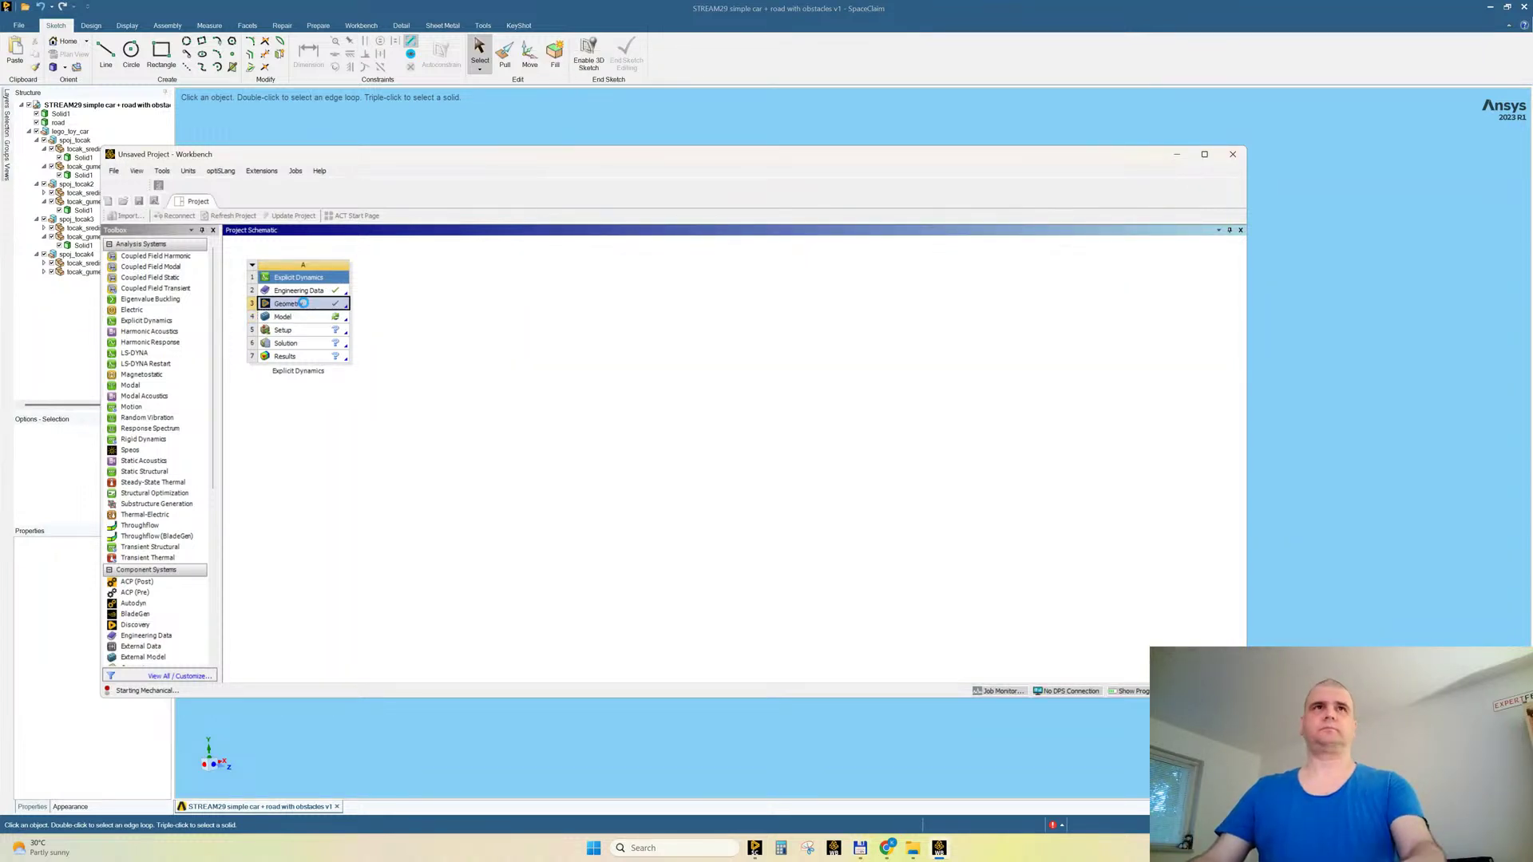
{"action": "key", "text": "F2"}
{"action": "key", "text": "ctrl+v"}
{"action": "key", "text": "Return"}
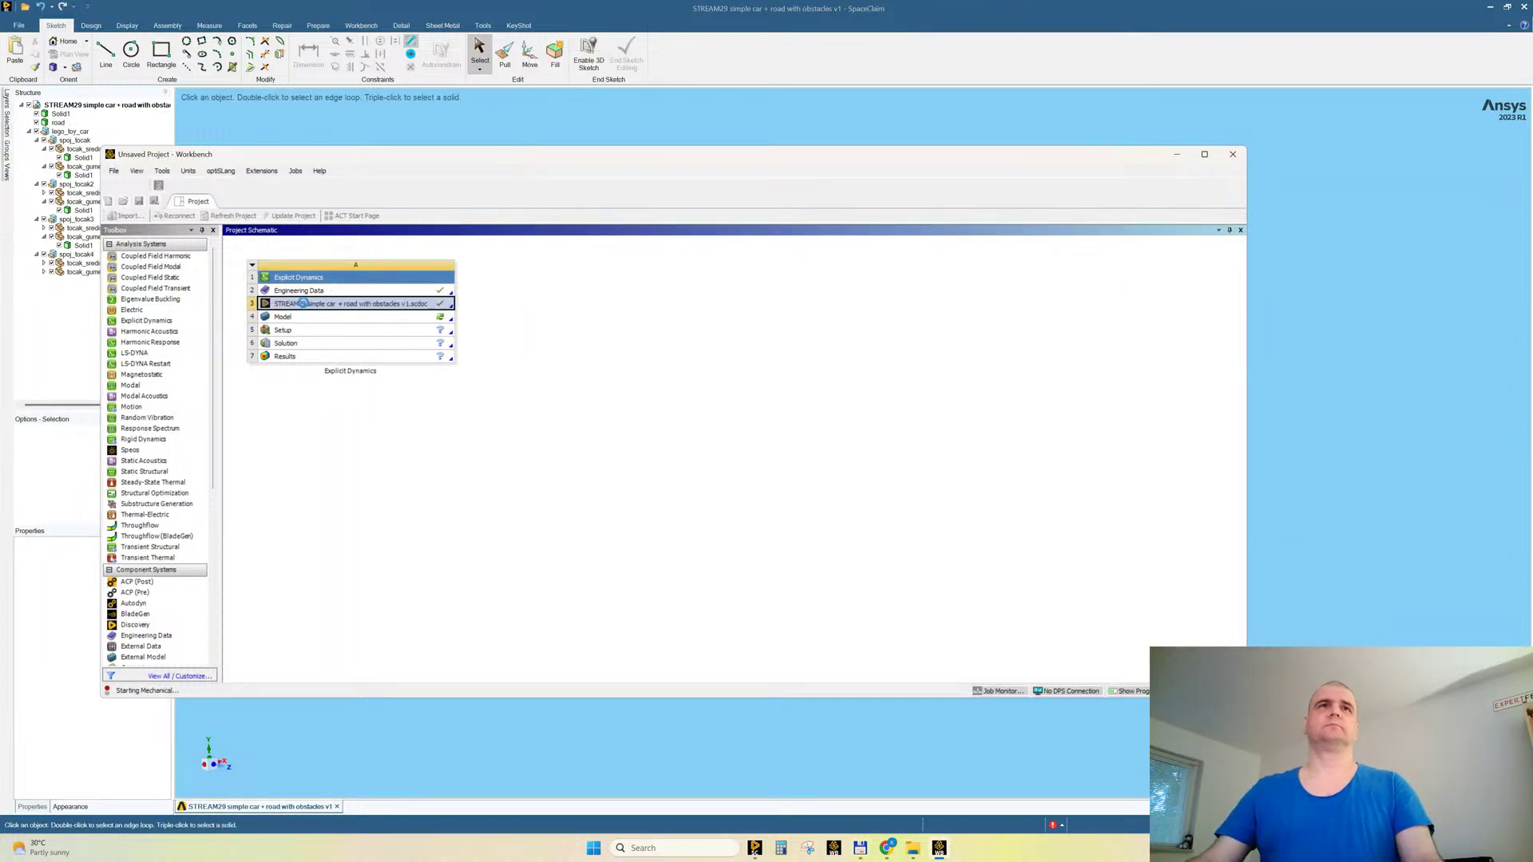
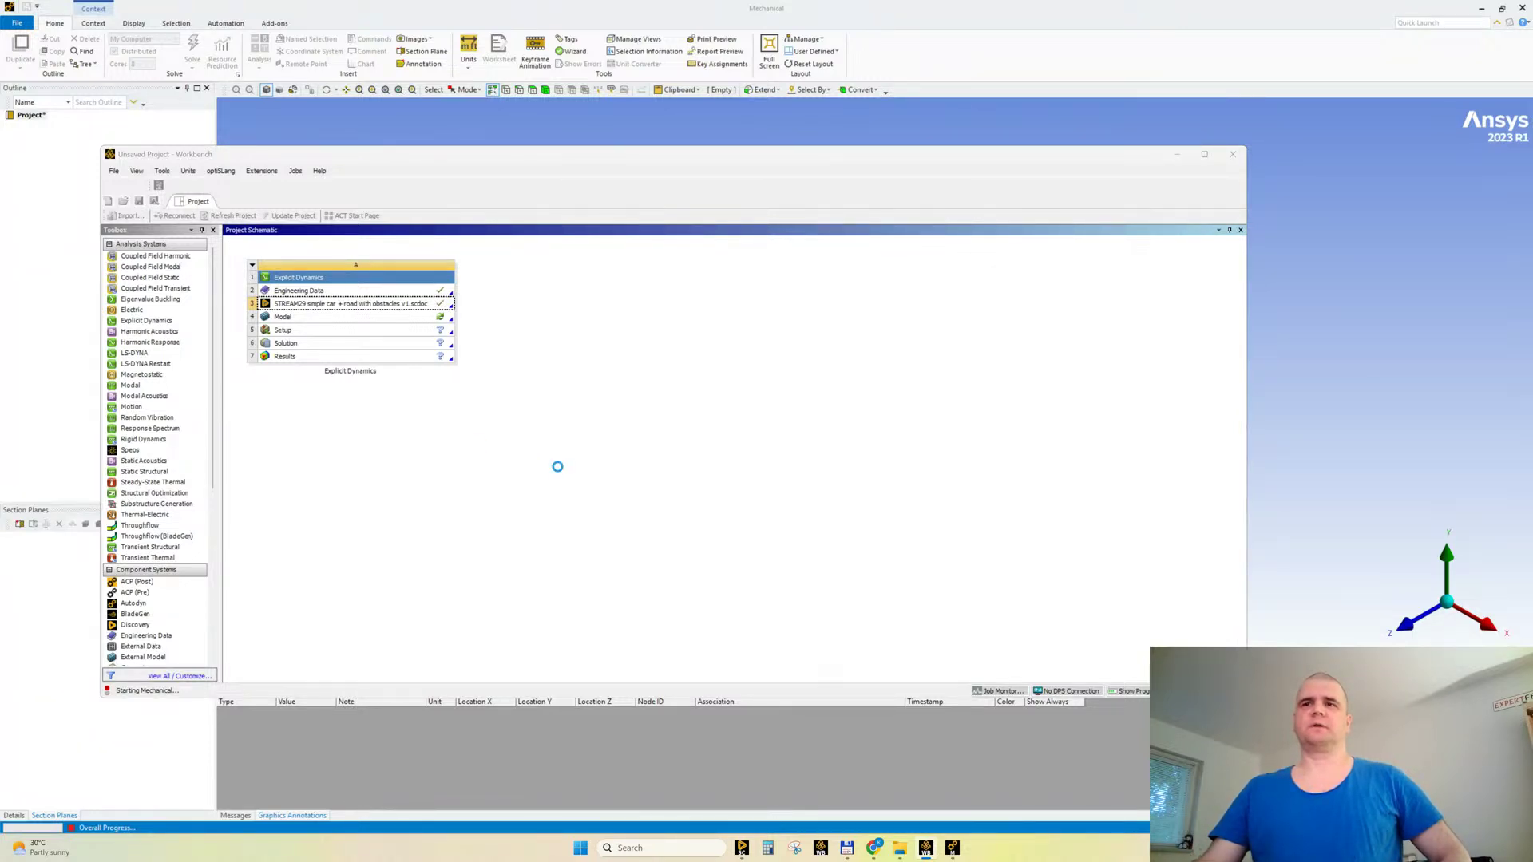
Step: Bring Mechanical into view, dismissing the script error, and view the whole car and road from the side
{"action": "left_click", "coordinate": [1176, 154]}
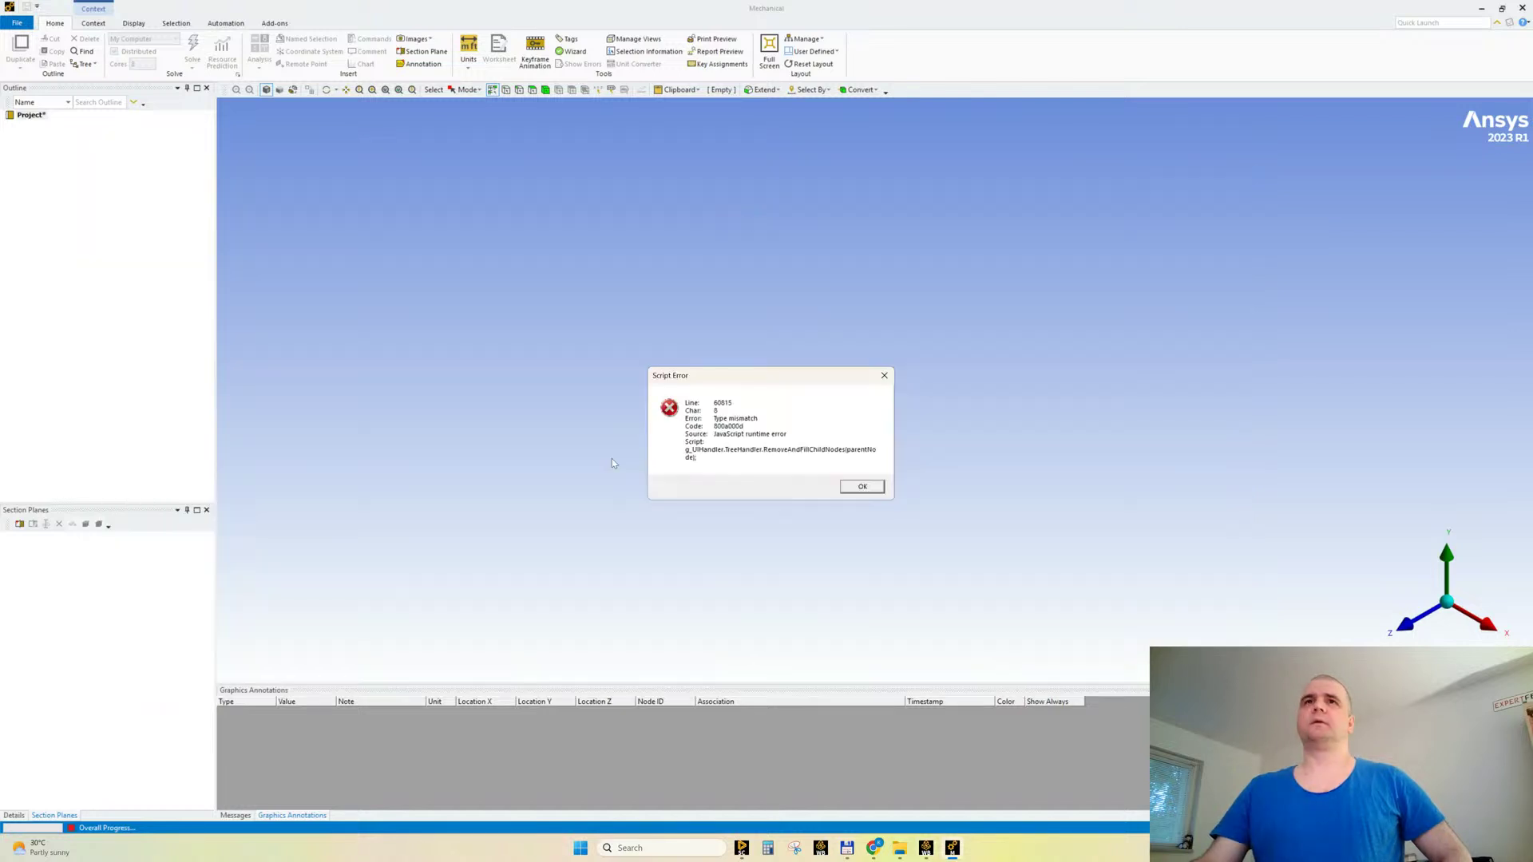
{"action": "left_click", "coordinate": [861, 486]}
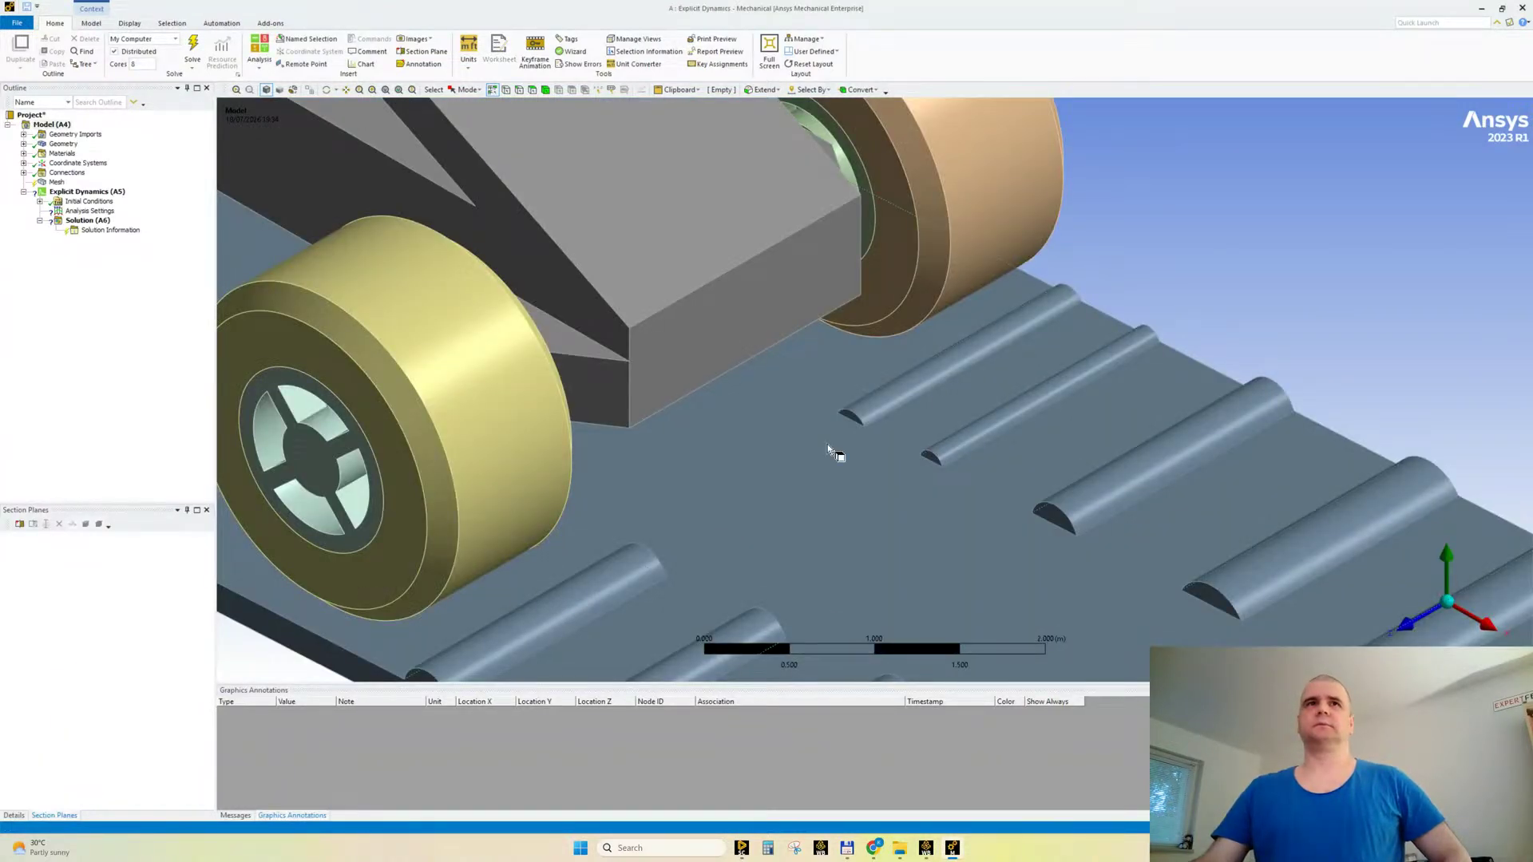
{"action": "middle_click_drag", "start_coordinate": [770, 360], "coordinate": [864, 352]}
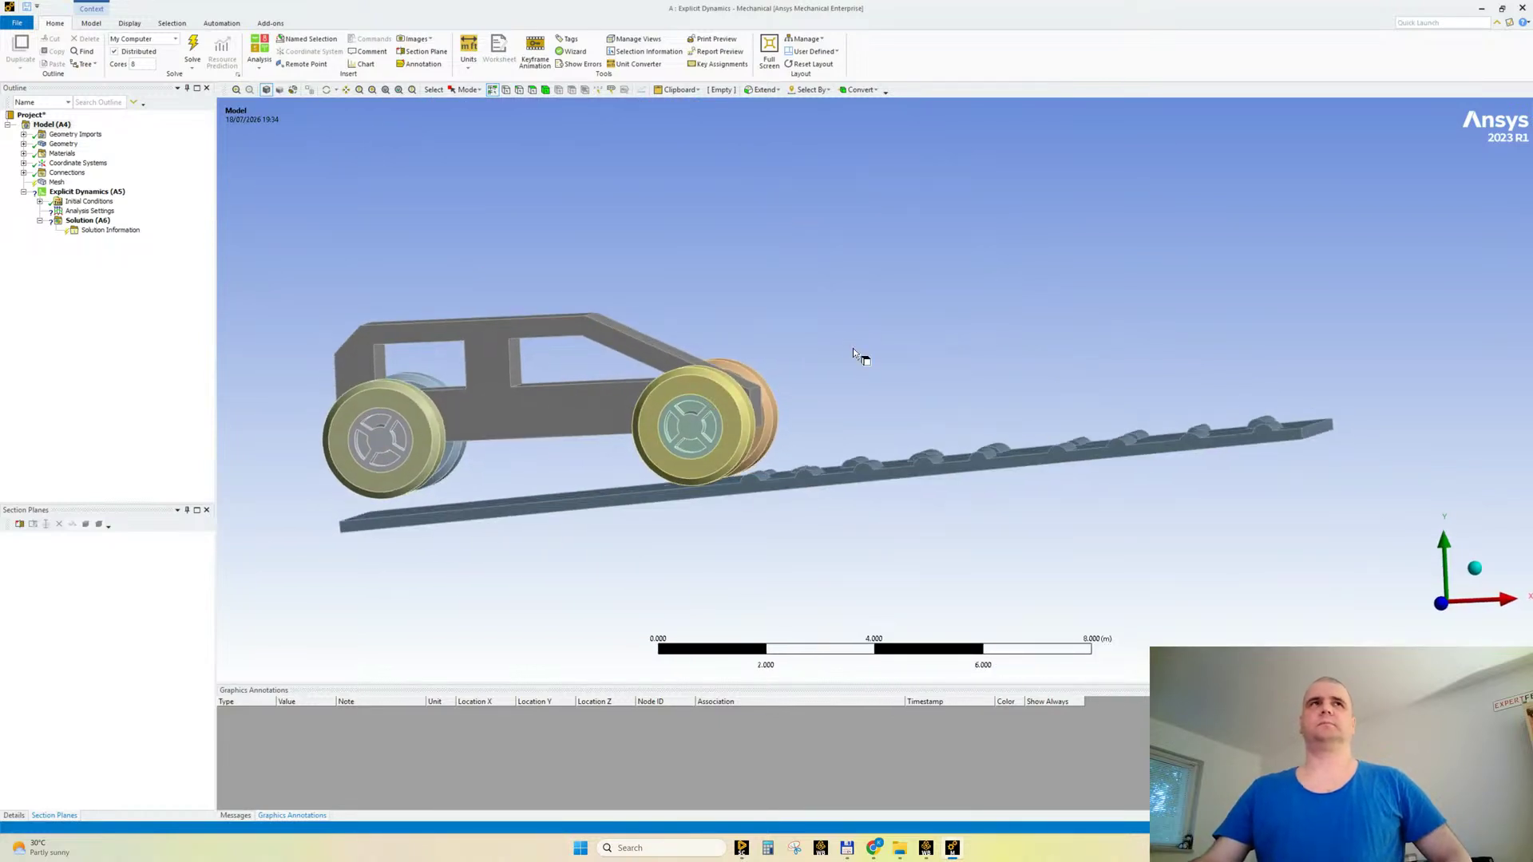
{"action": "left_click", "coordinate": [89, 192]}
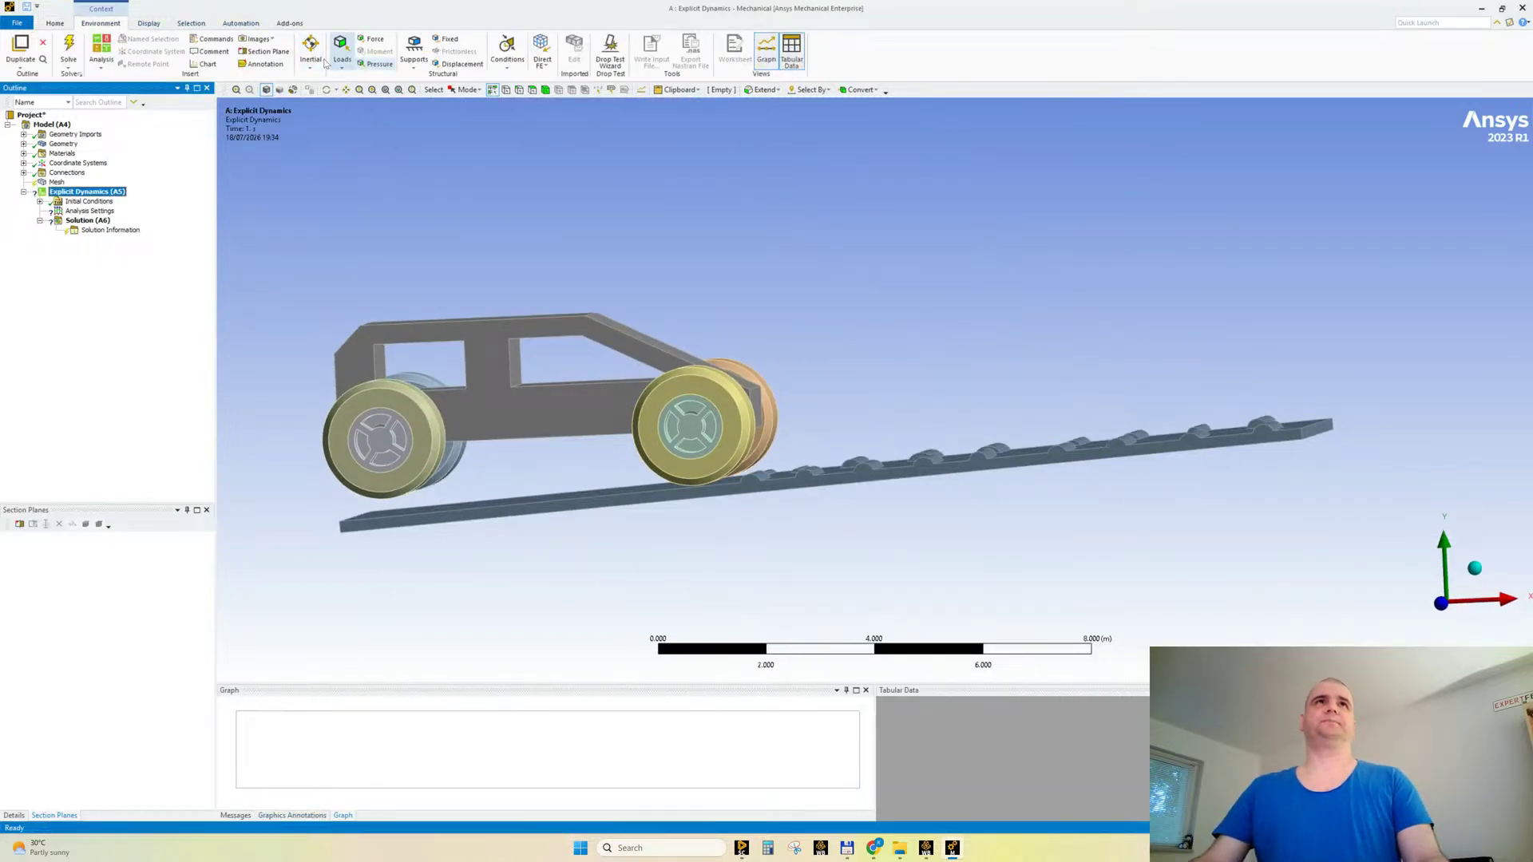
{"action": "left_click", "coordinate": [309, 61]}
{"action": "left_click", "coordinate": [336, 76]}
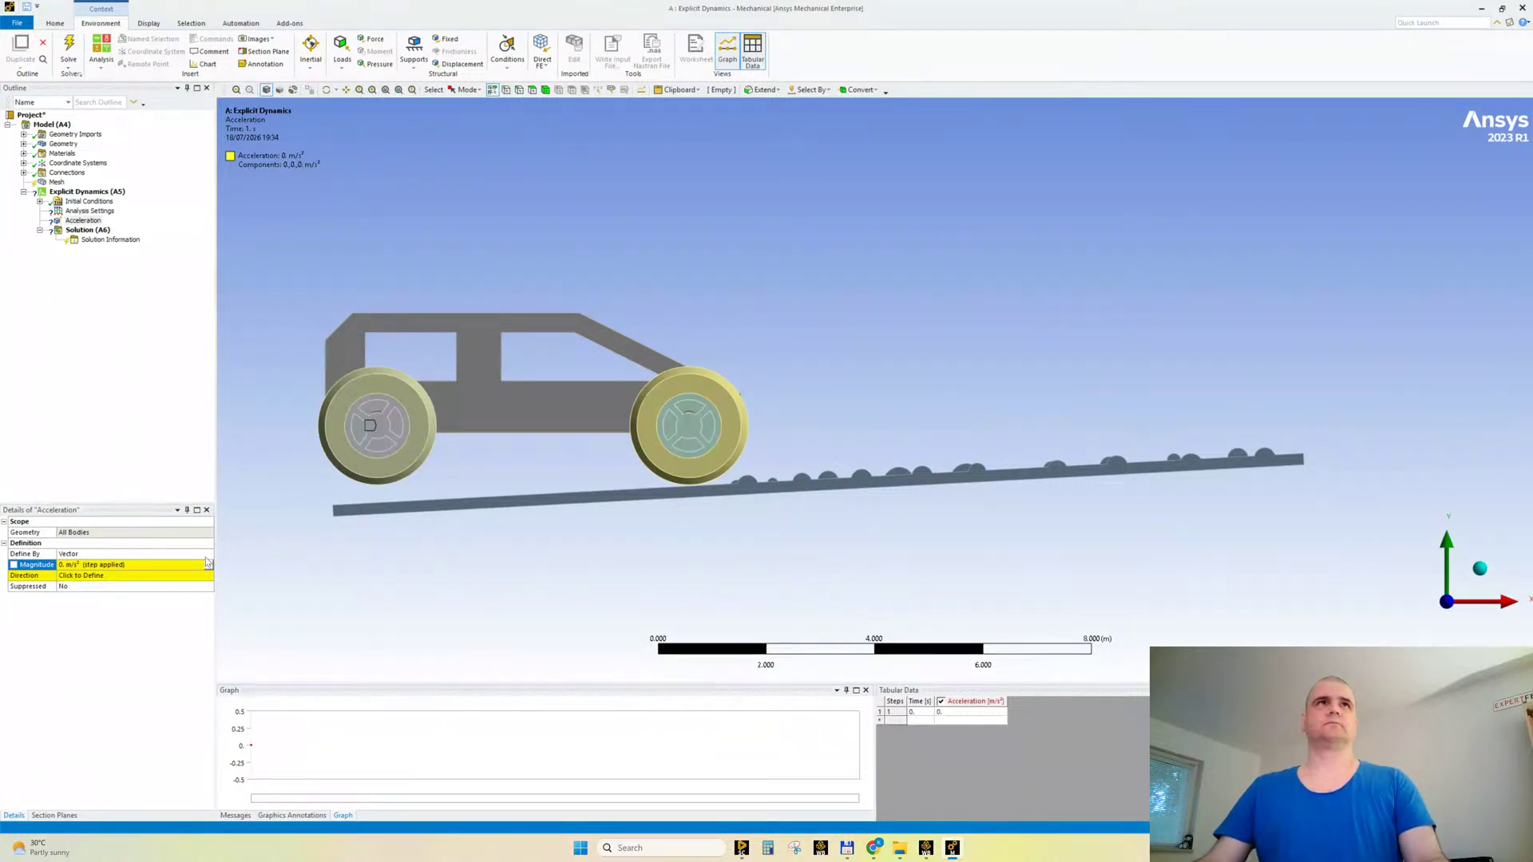
{"action": "left_click", "coordinate": [71, 221]}
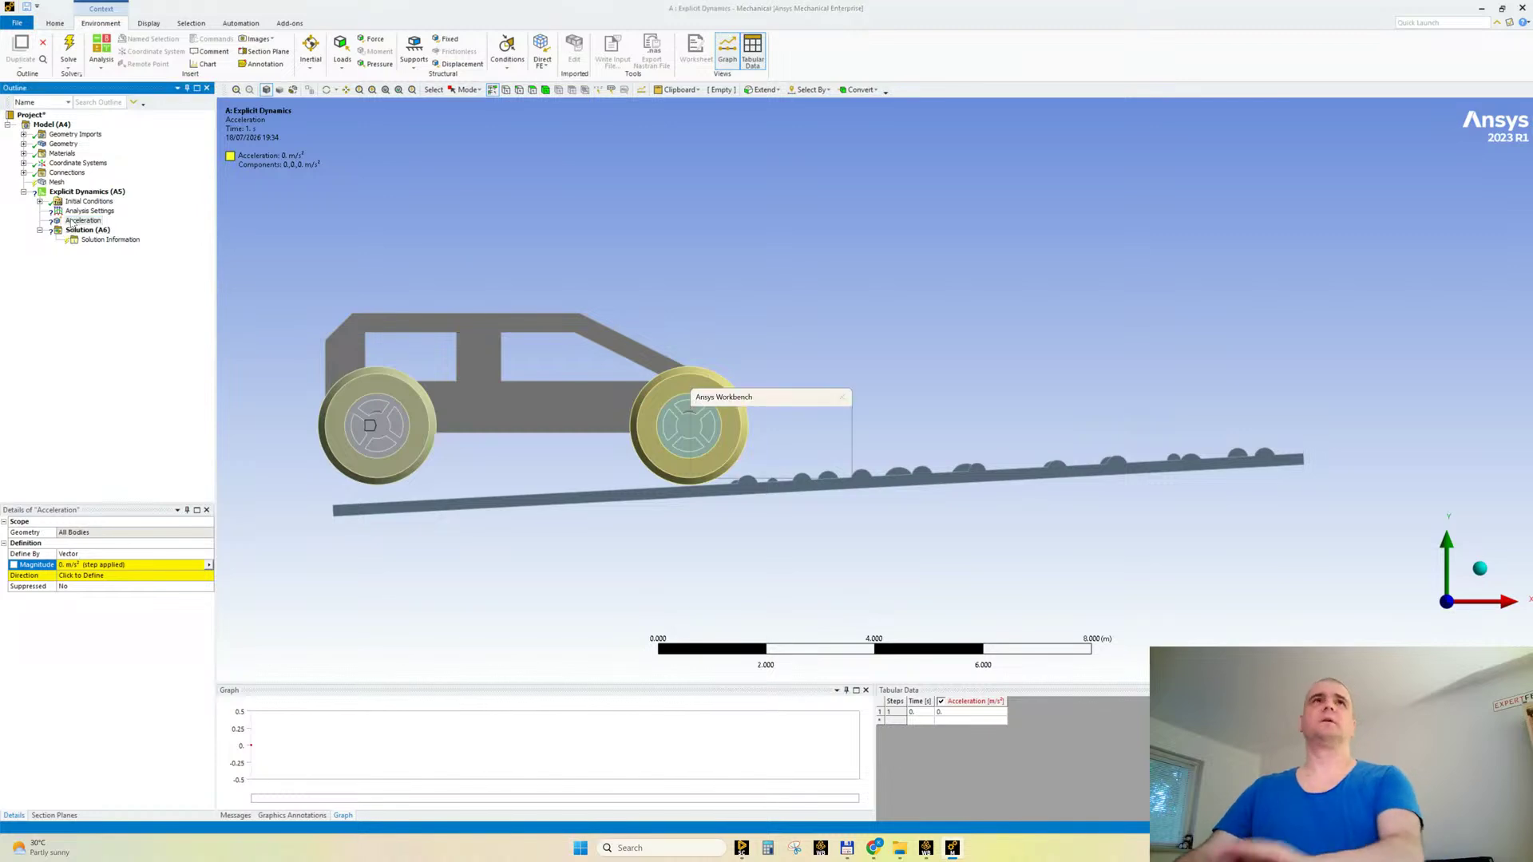
{"action": "key", "text": "Delete"}
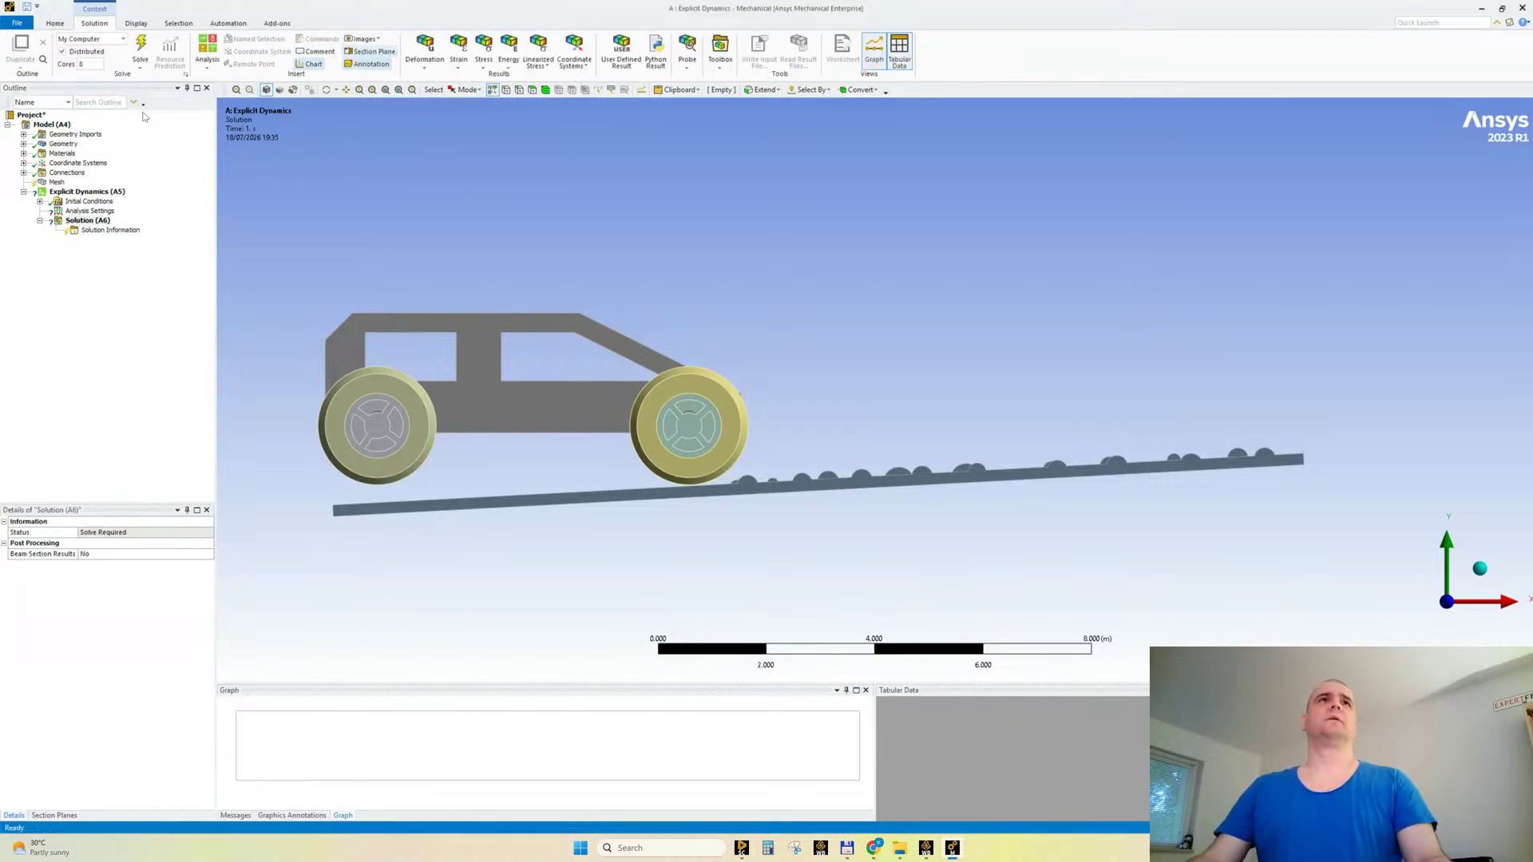
Step: Add Standard Earth Gravity to the Explicit Dynamics analysis and set its direction to -Y
{"action": "left_click", "coordinate": [85, 190]}
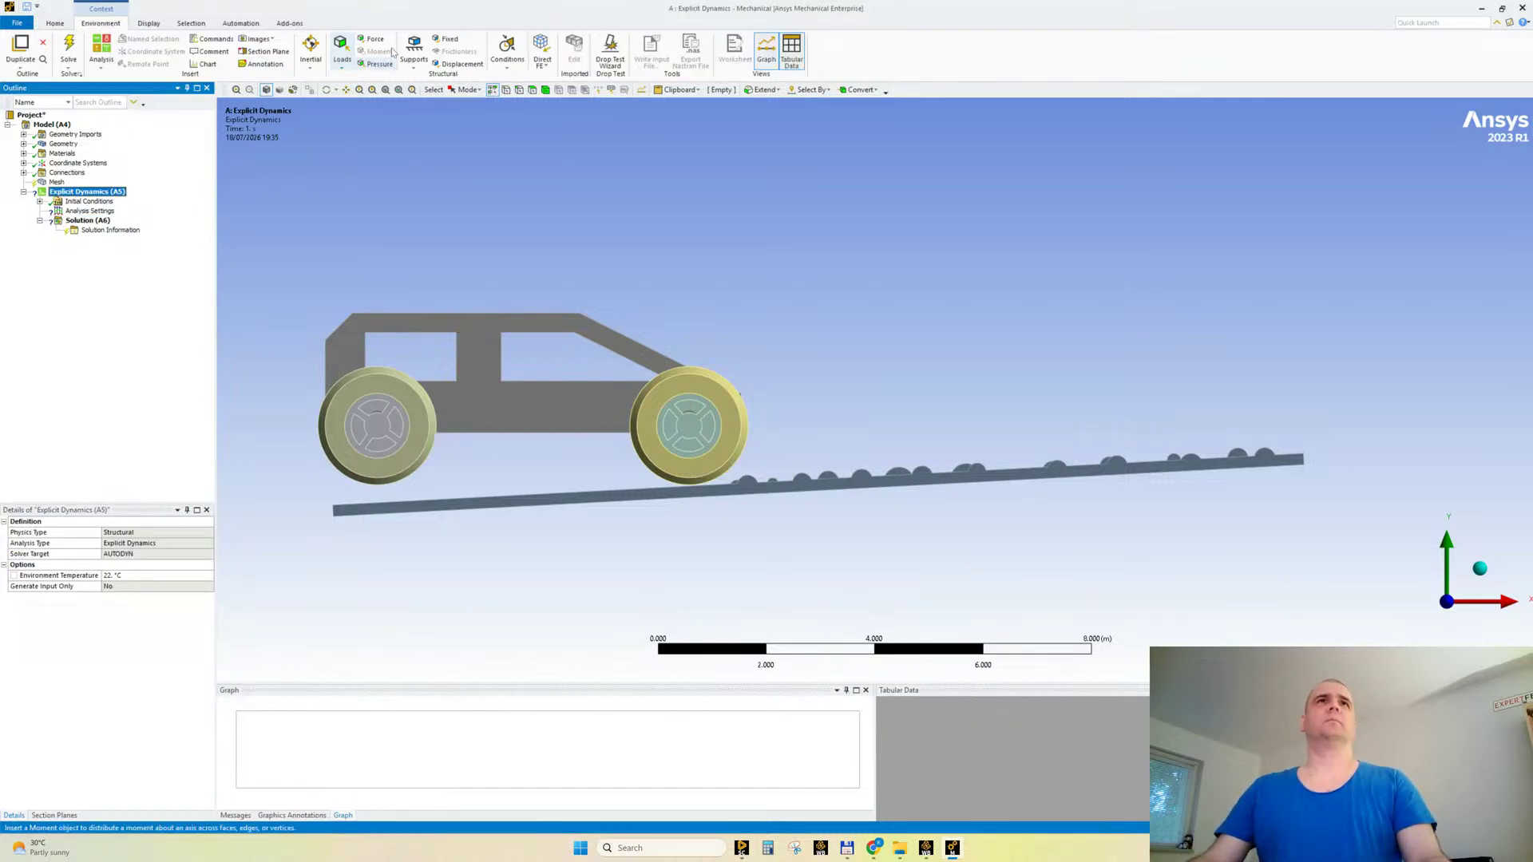
{"action": "left_click", "coordinate": [310, 50]}
{"action": "left_click", "coordinate": [326, 91]}
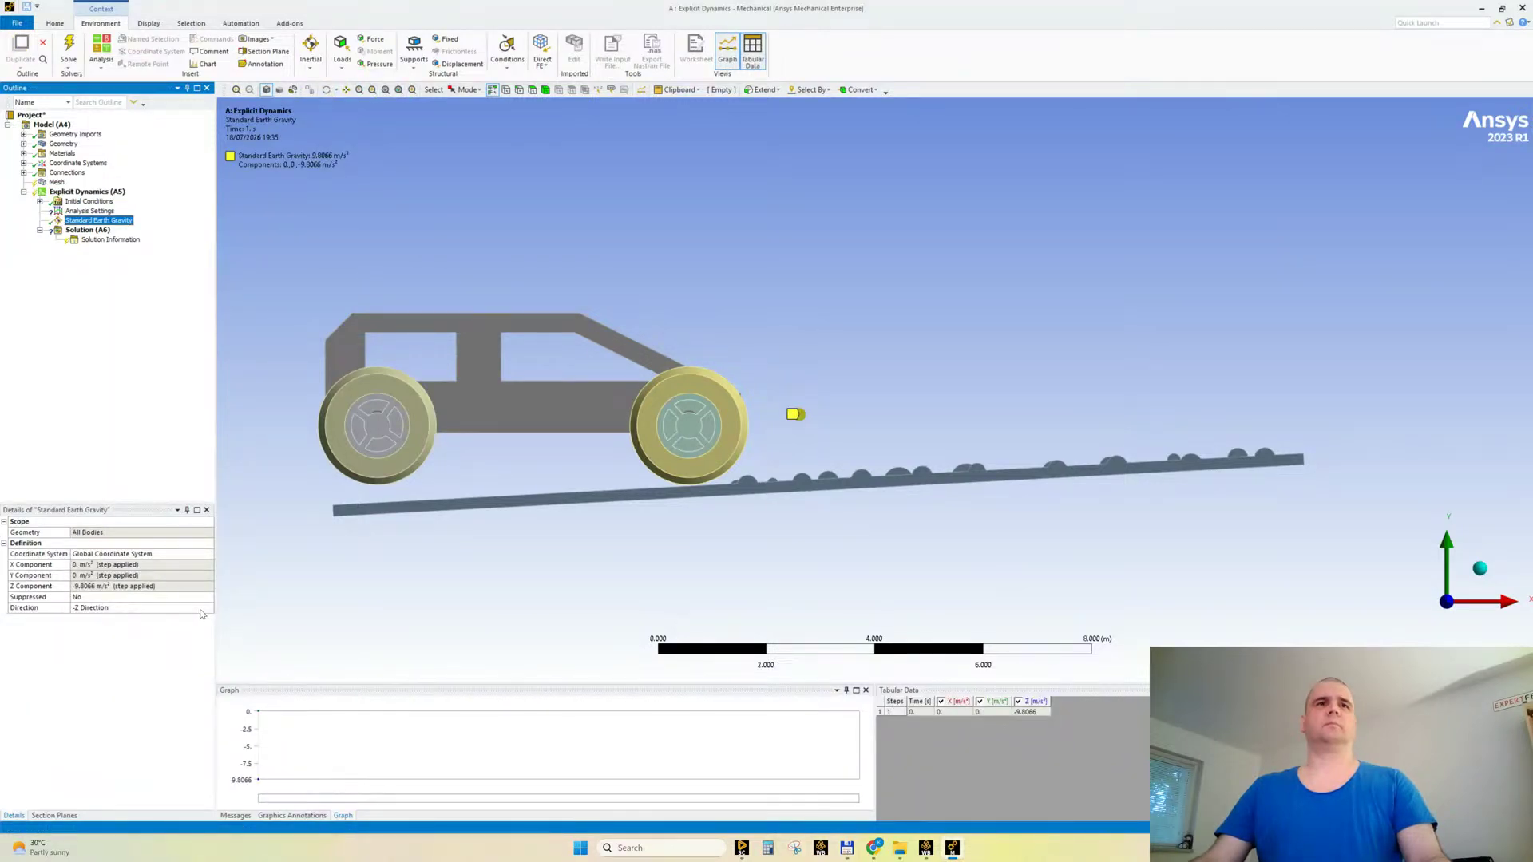
{"action": "left_click", "coordinate": [210, 609]}
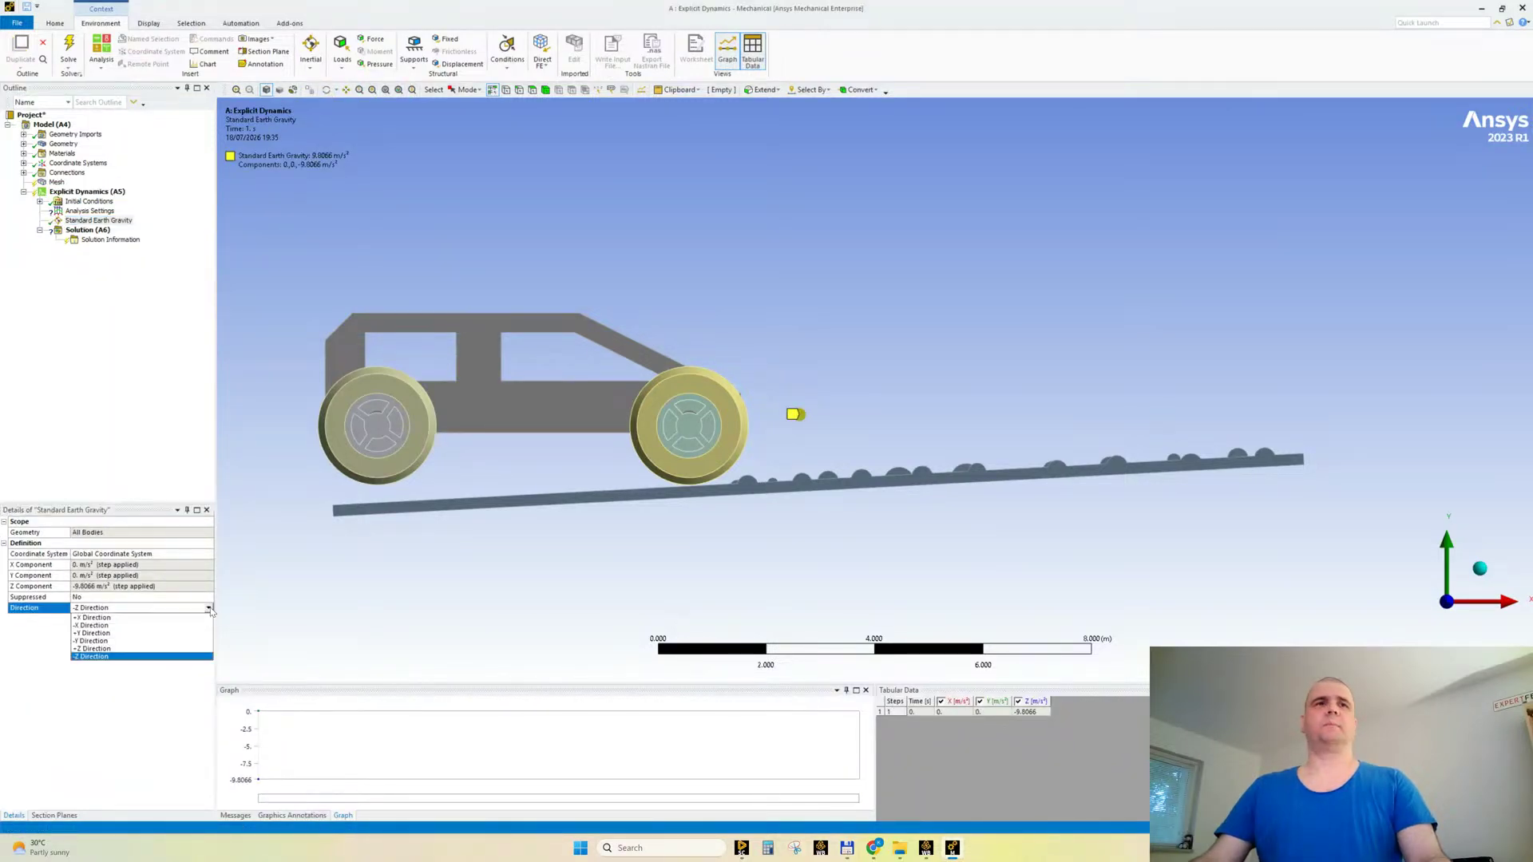
{"action": "left_click", "coordinate": [100, 641]}
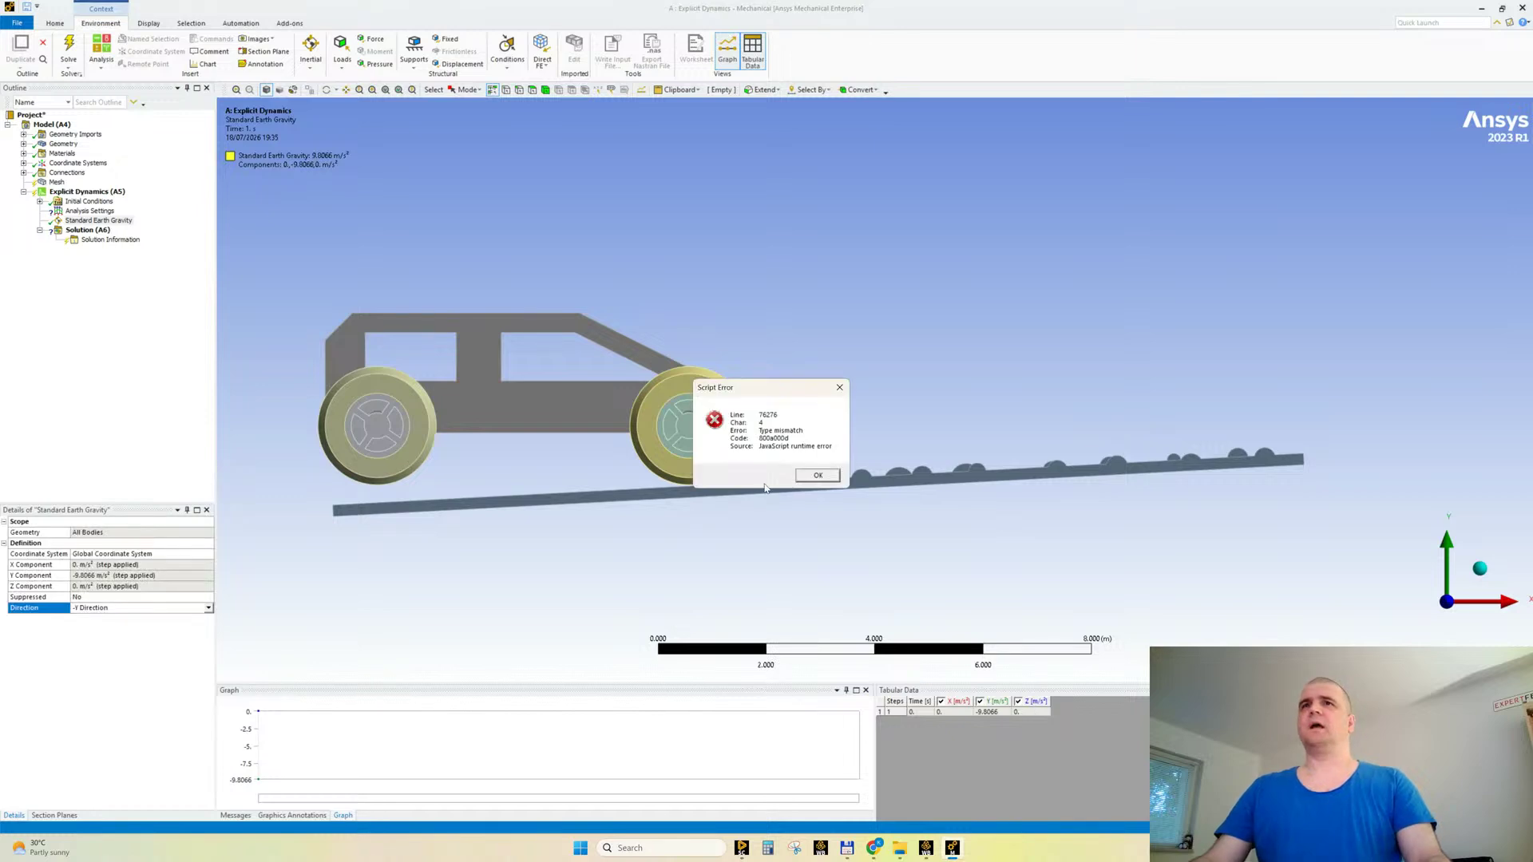
Step: Dismiss the script error, switch to Chrome to check the YouTube Studio live chat, and return to Mechanical
{"action": "left_click", "coordinate": [800, 479]}
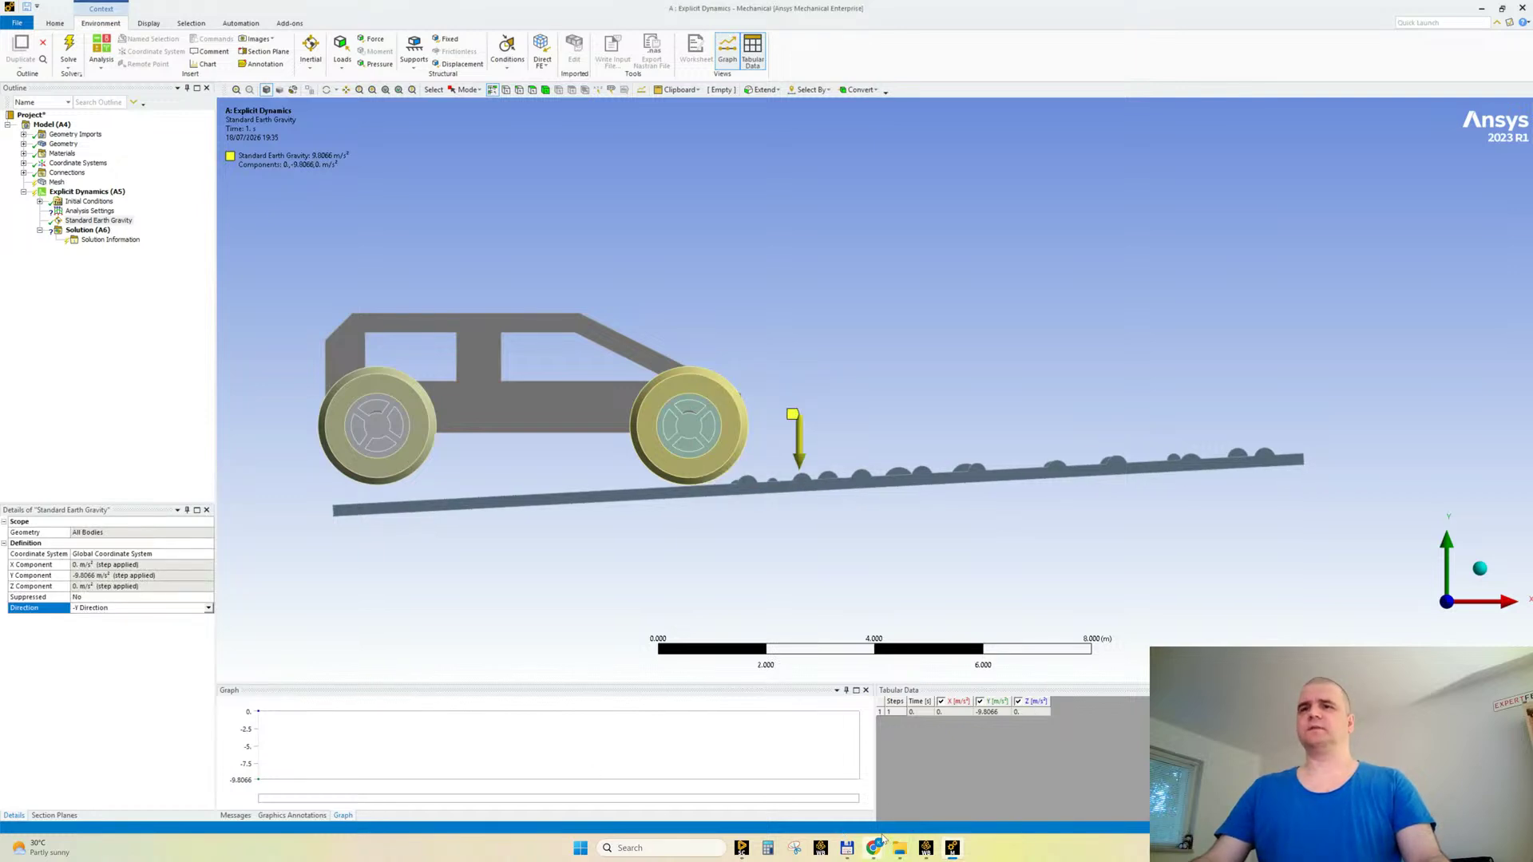
{"action": "mouse_move", "coordinate": [876, 845]}
{"action": "left_click", "coordinate": [806, 778]}
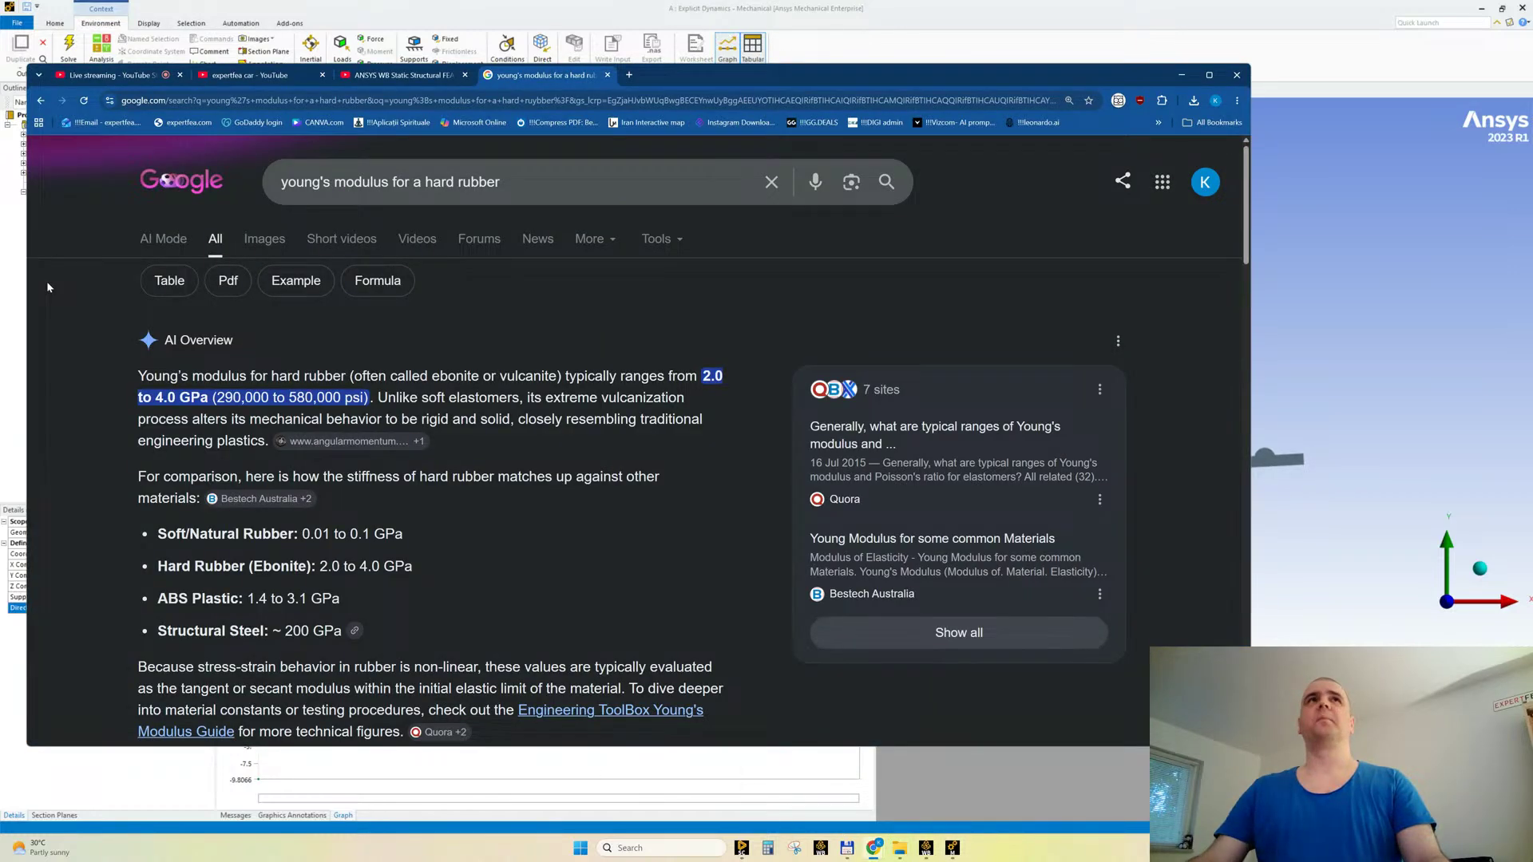
{"action": "left_click", "coordinate": [73, 75]}
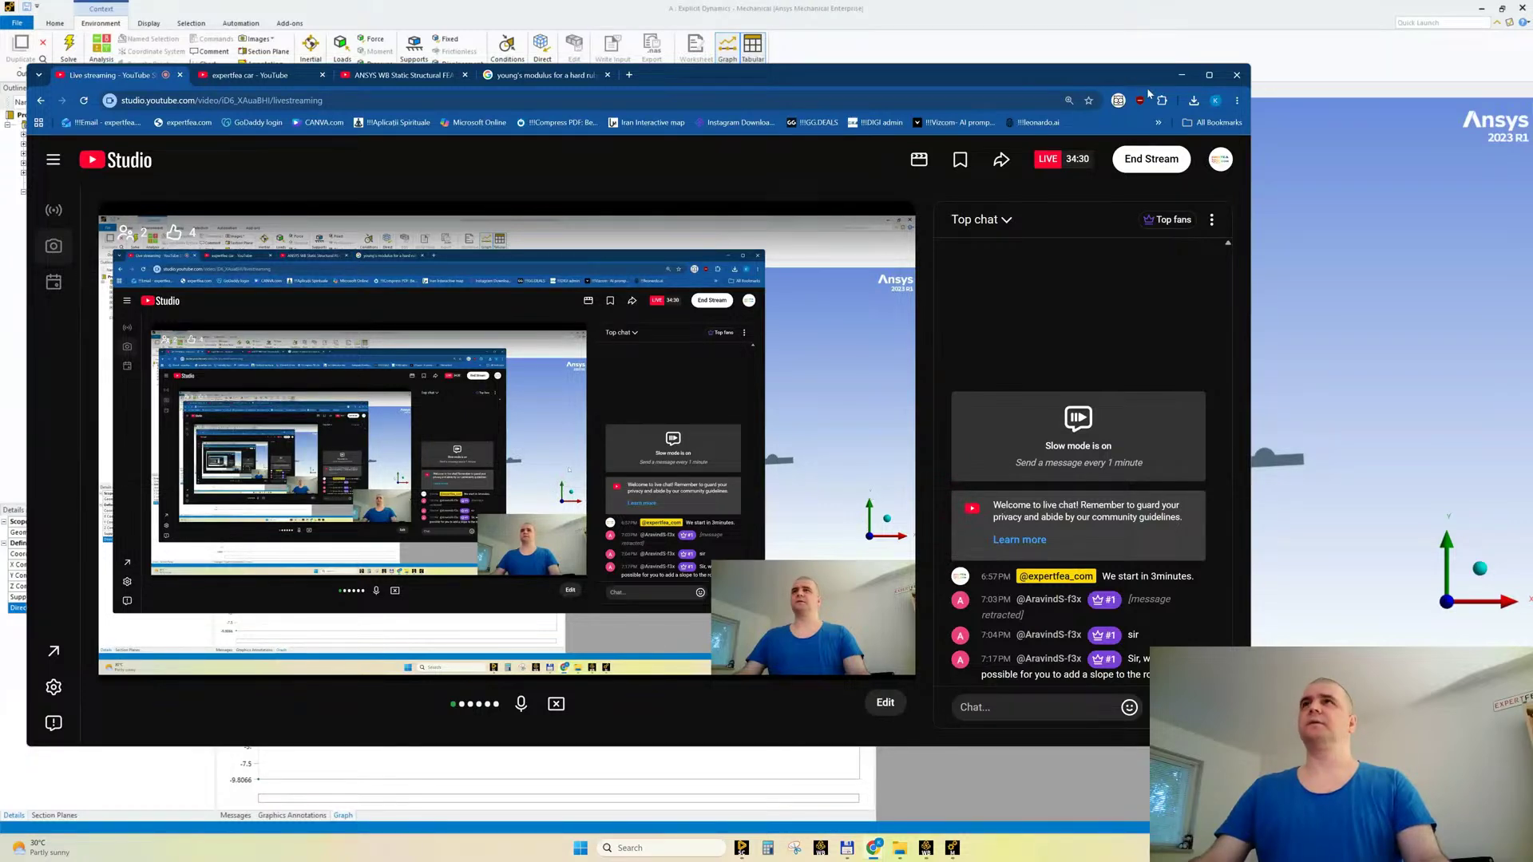
{"action": "left_click", "coordinate": [1182, 75]}
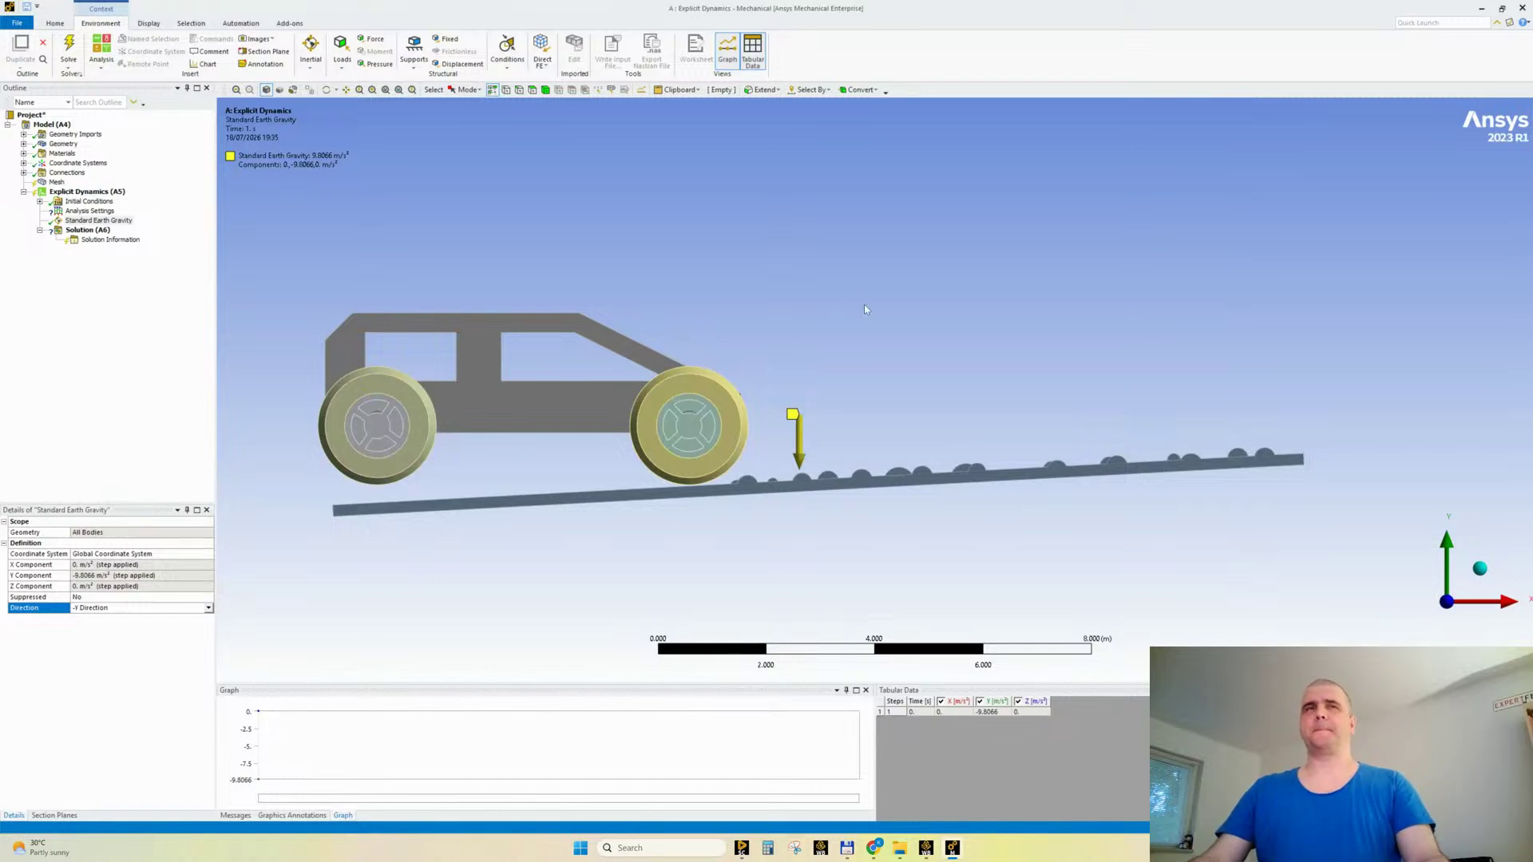
Step: Expand the geometry's body list and rename the car body SYS\Solid1 as "car"
{"action": "middle_click_drag", "start_coordinate": [876, 308], "coordinate": [875, 301]}
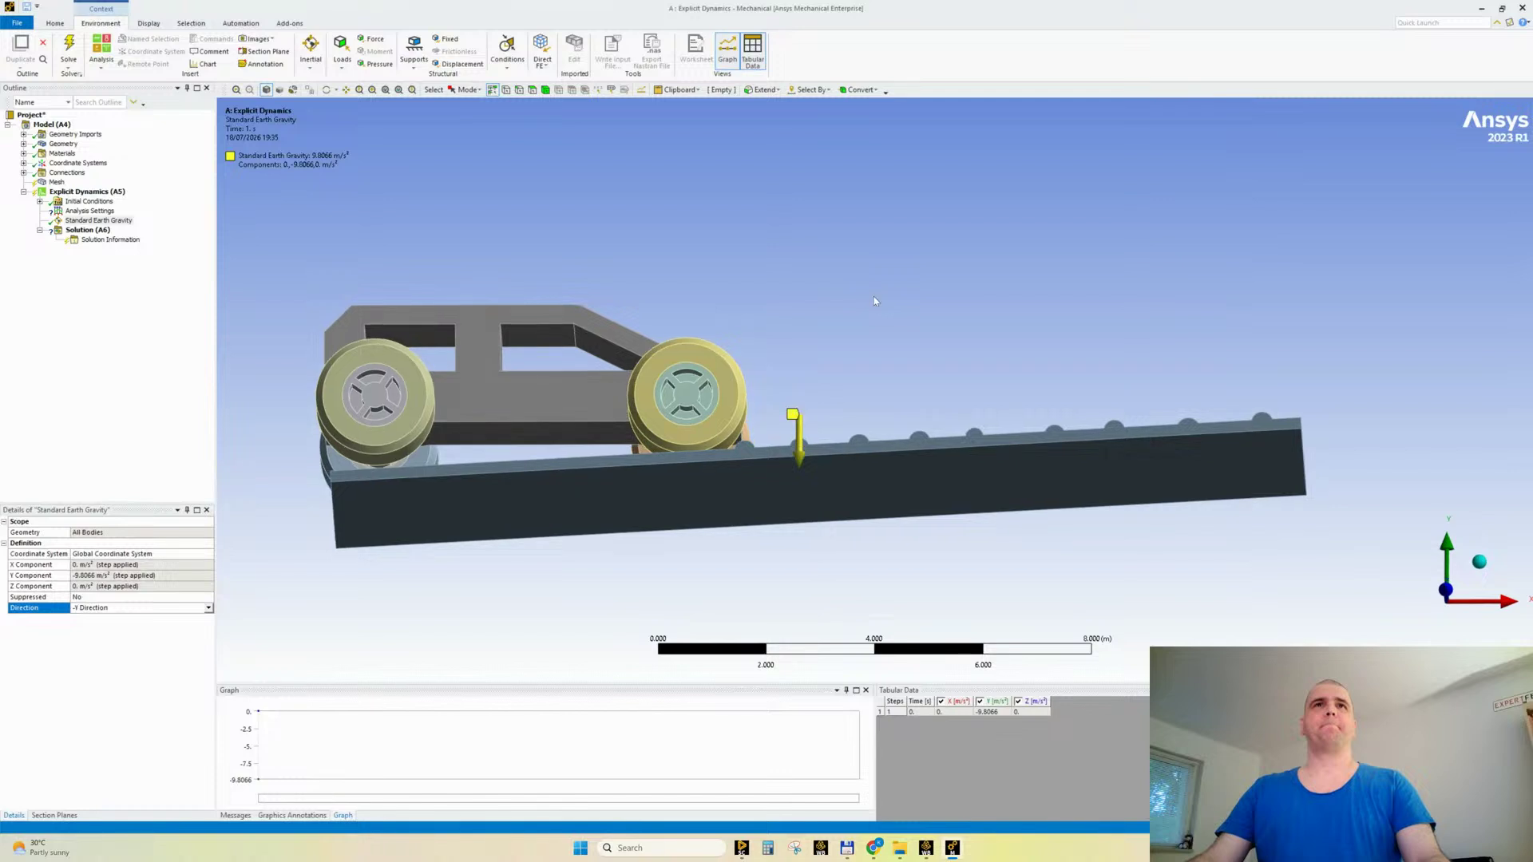
{"action": "left_click", "coordinate": [23, 145]}
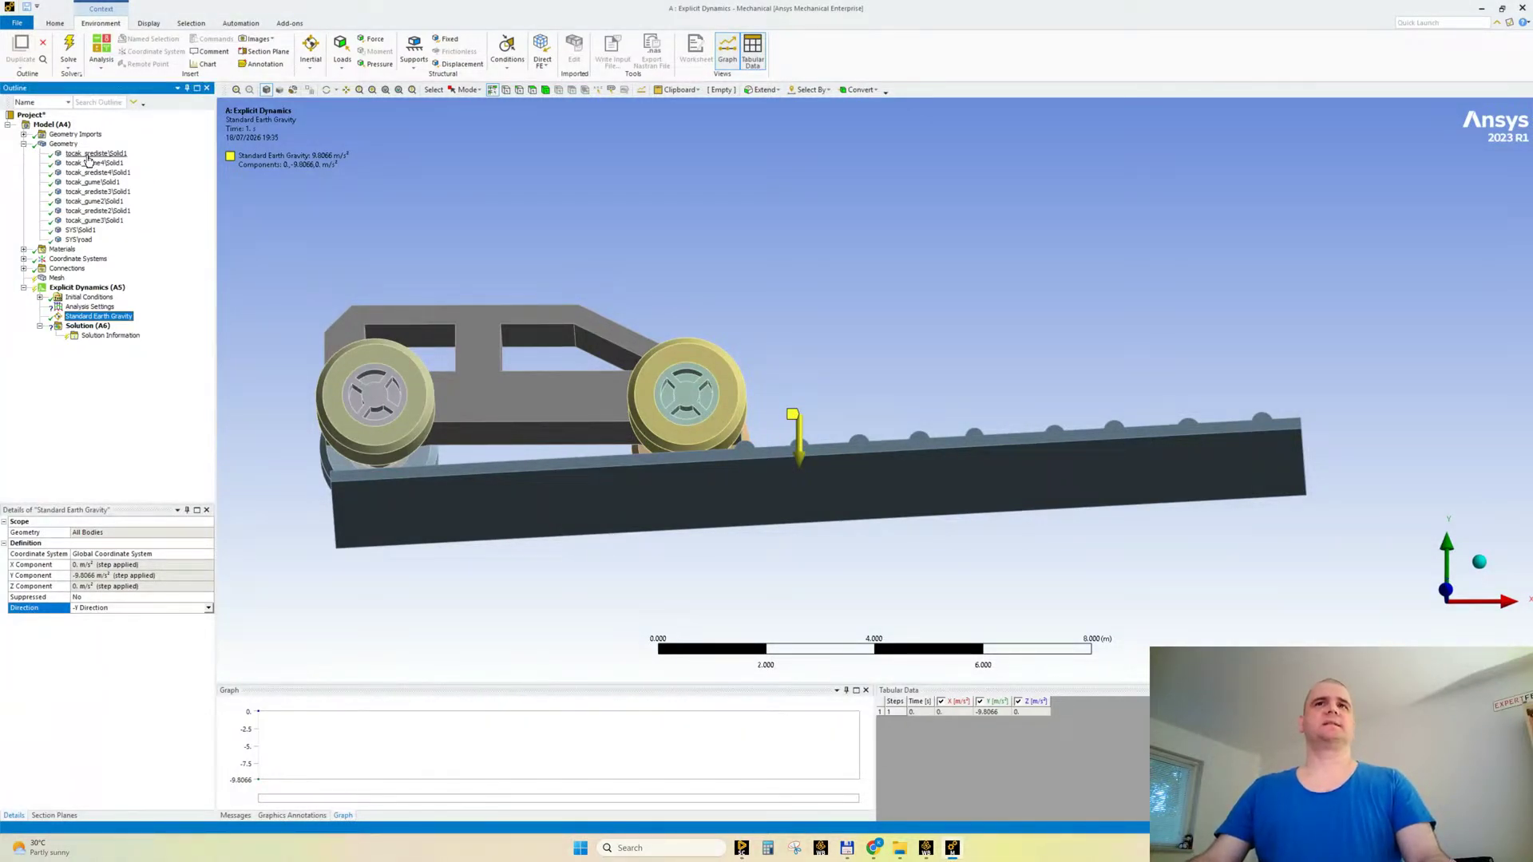
{"action": "left_click", "coordinate": [82, 230]}
{"action": "type", "text": "car"}
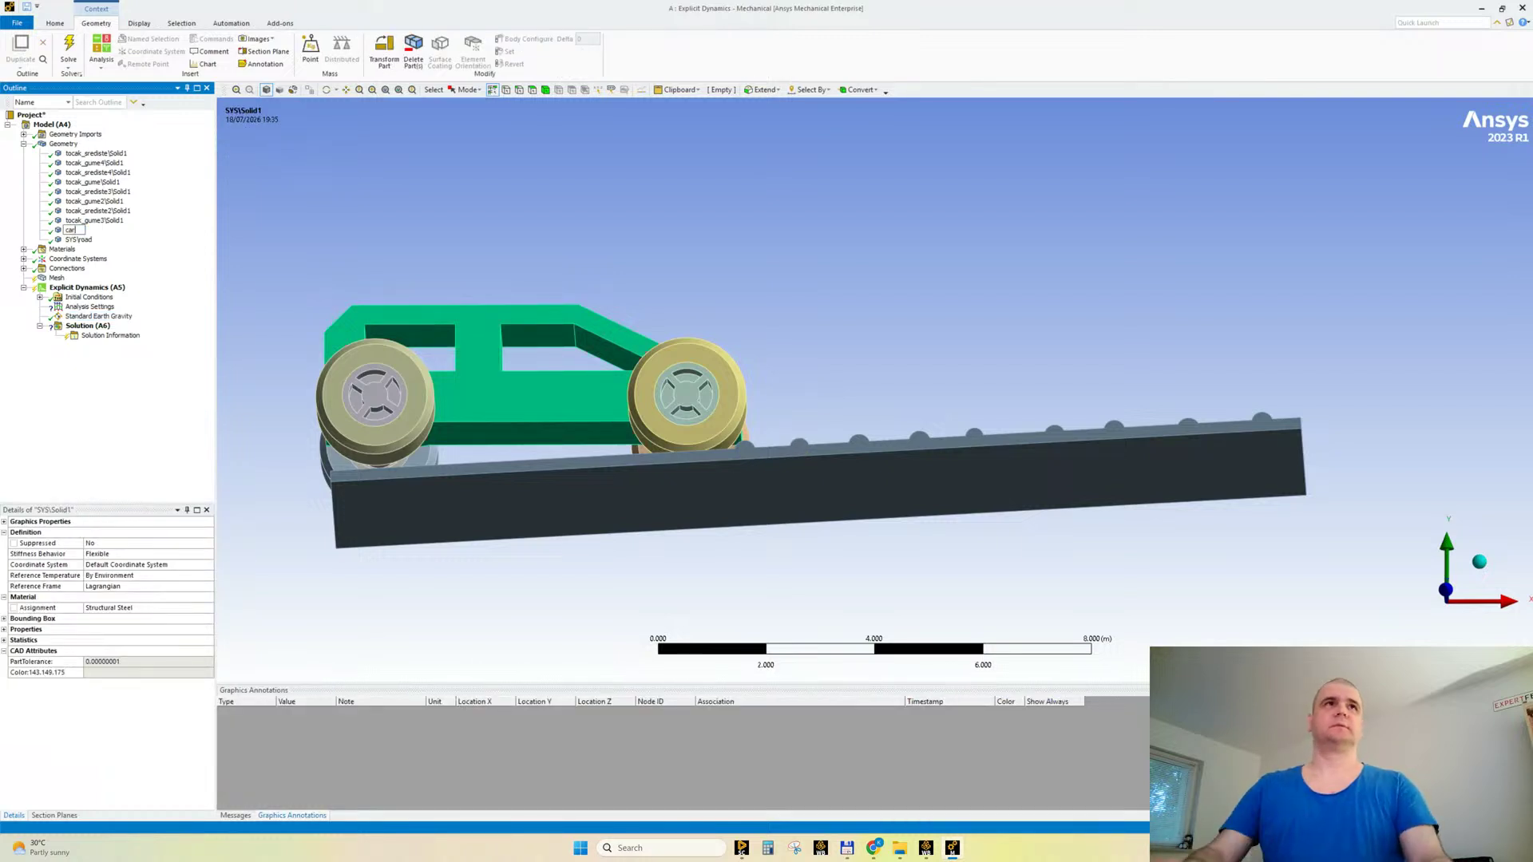
{"action": "key", "text": "Return"}
Step: Select the four tocak_gume tire bodies together and rename them sequentially as tire 1 to tire 4
{"action": "key", "text": "Up"}
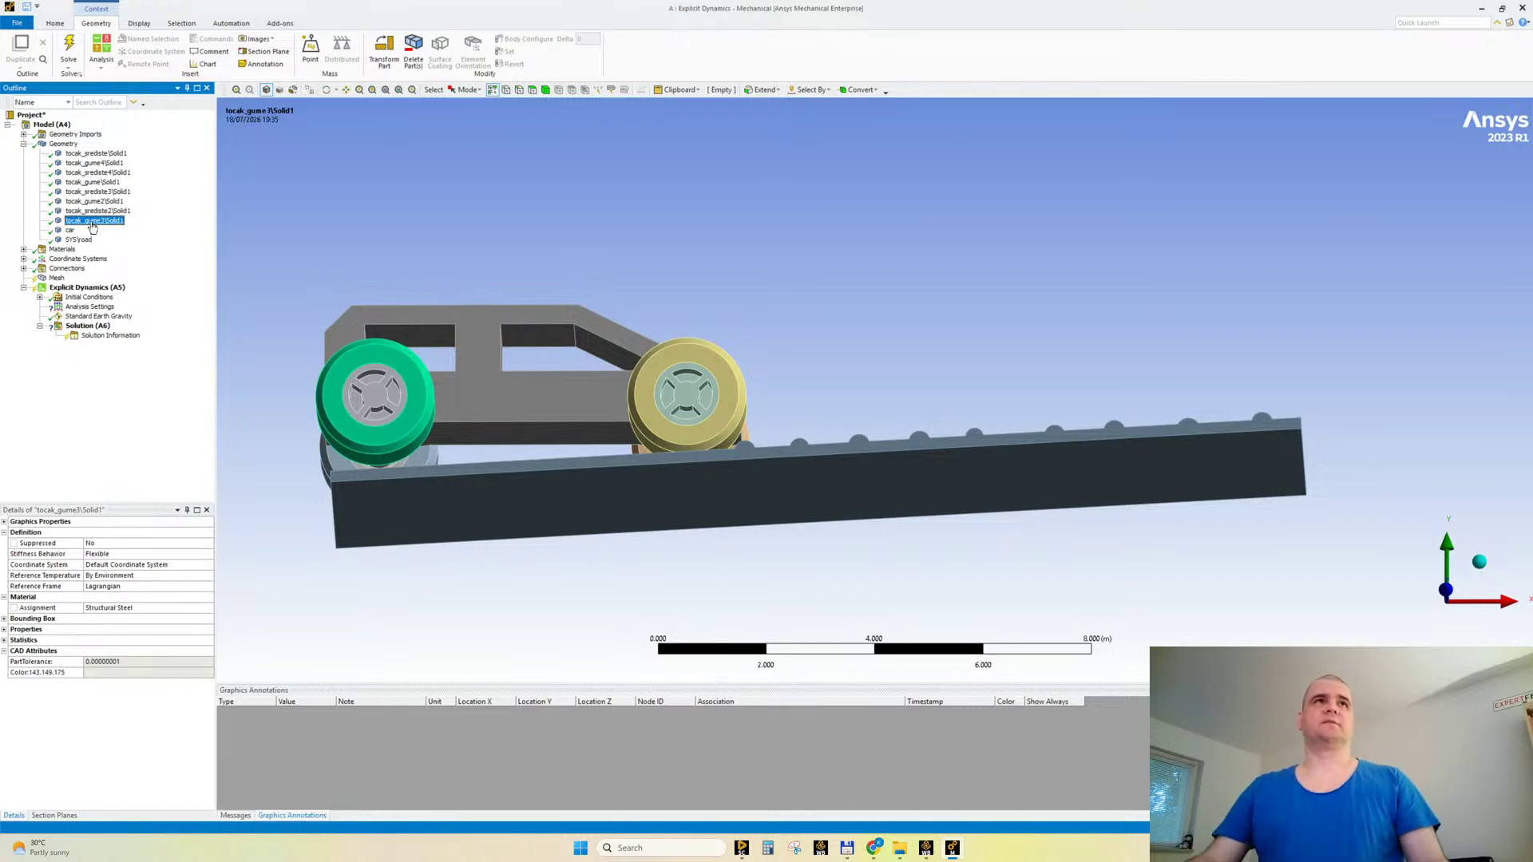
{"action": "left_click", "coordinate": [93, 201], "text": "ctrl"}
{"action": "left_click", "coordinate": [93, 182], "text": "ctrl"}
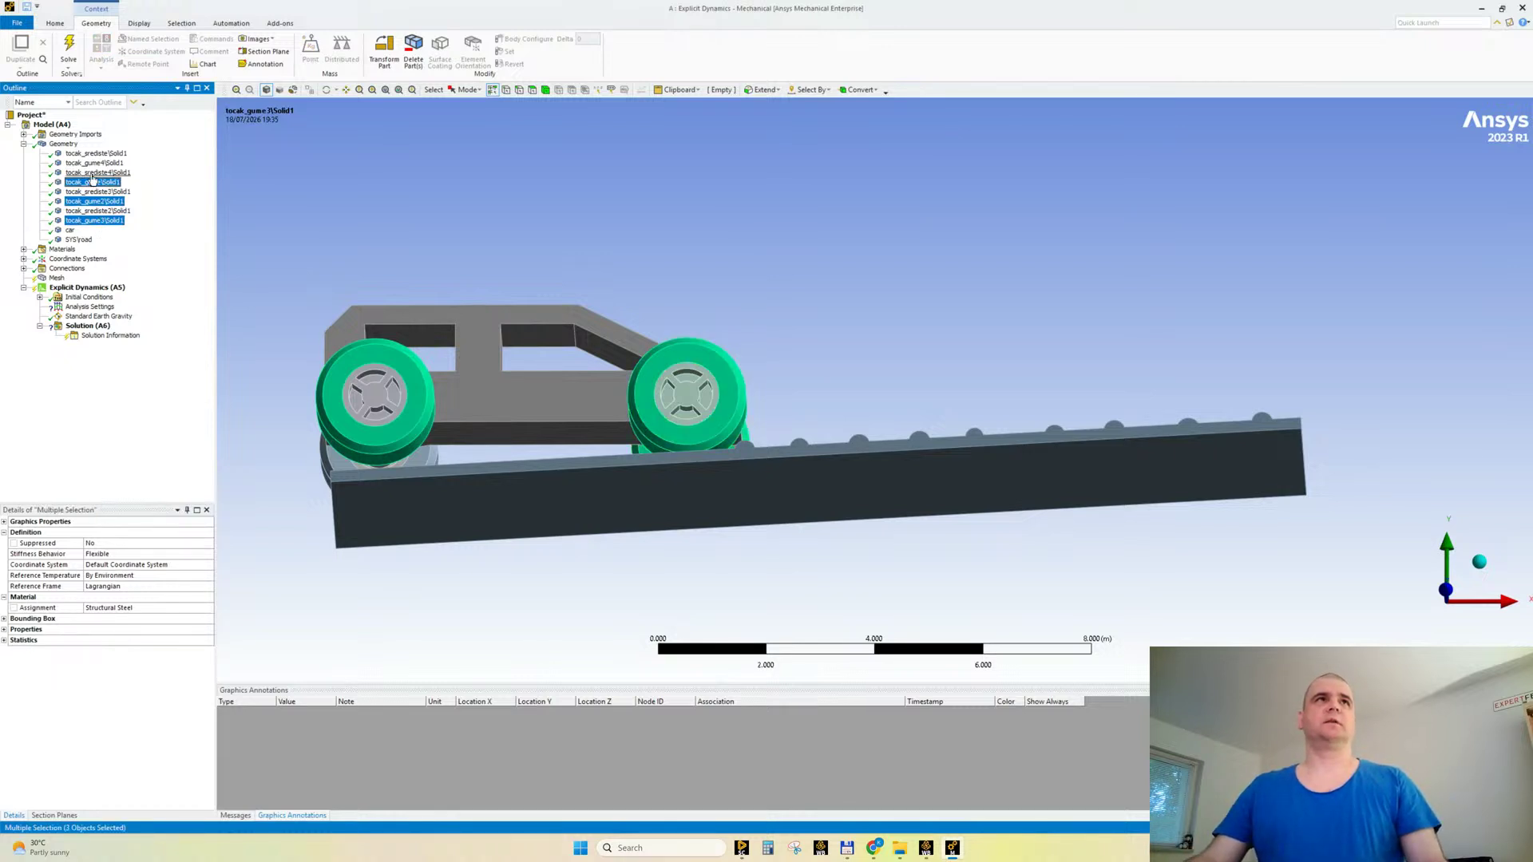
{"action": "left_click", "coordinate": [93, 163], "text": "ctrl"}
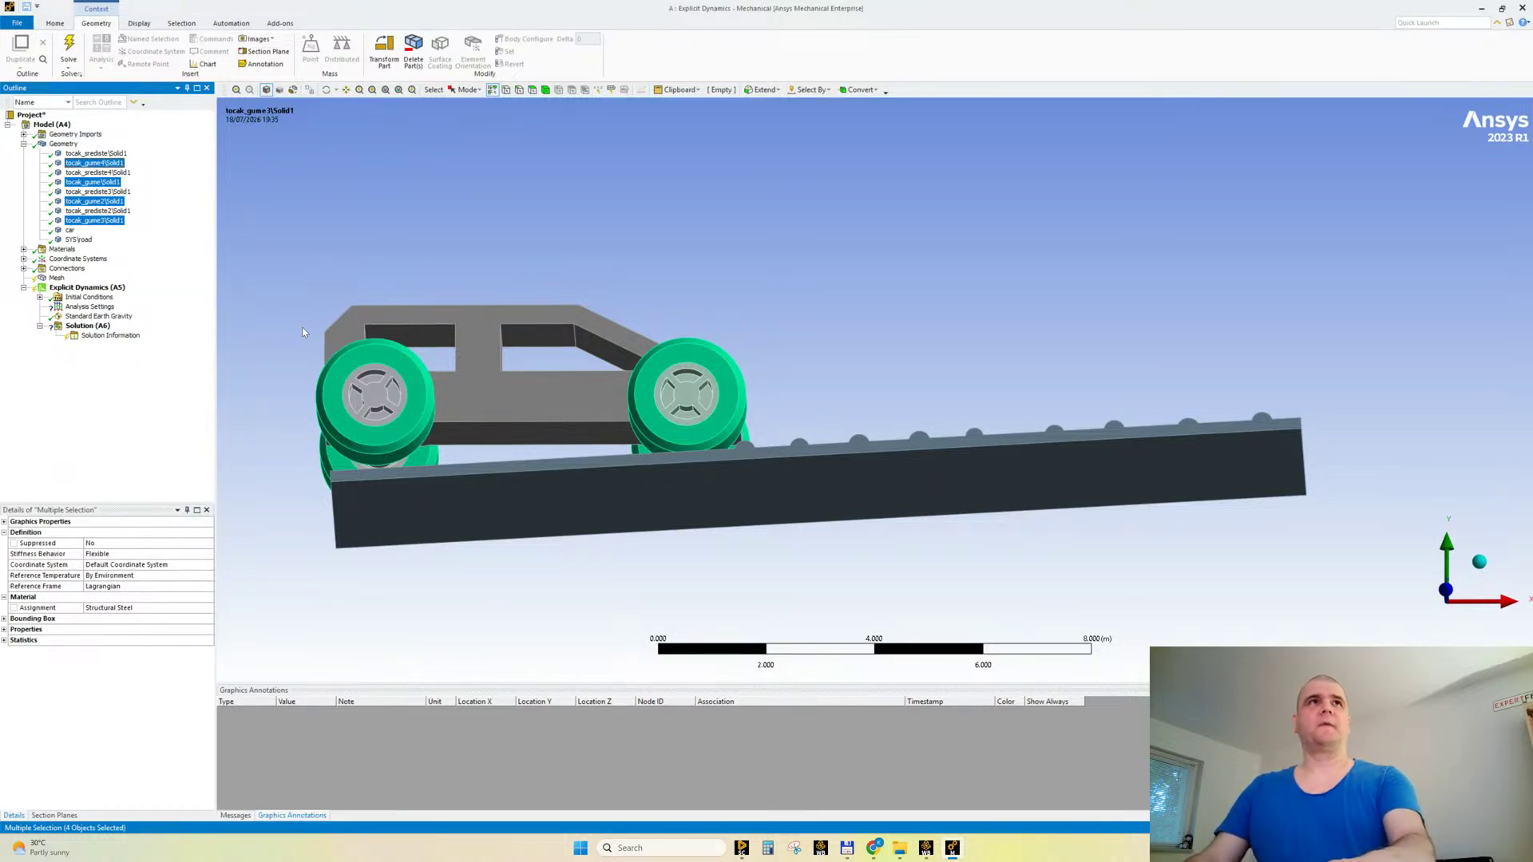
{"action": "key", "text": "F2"}
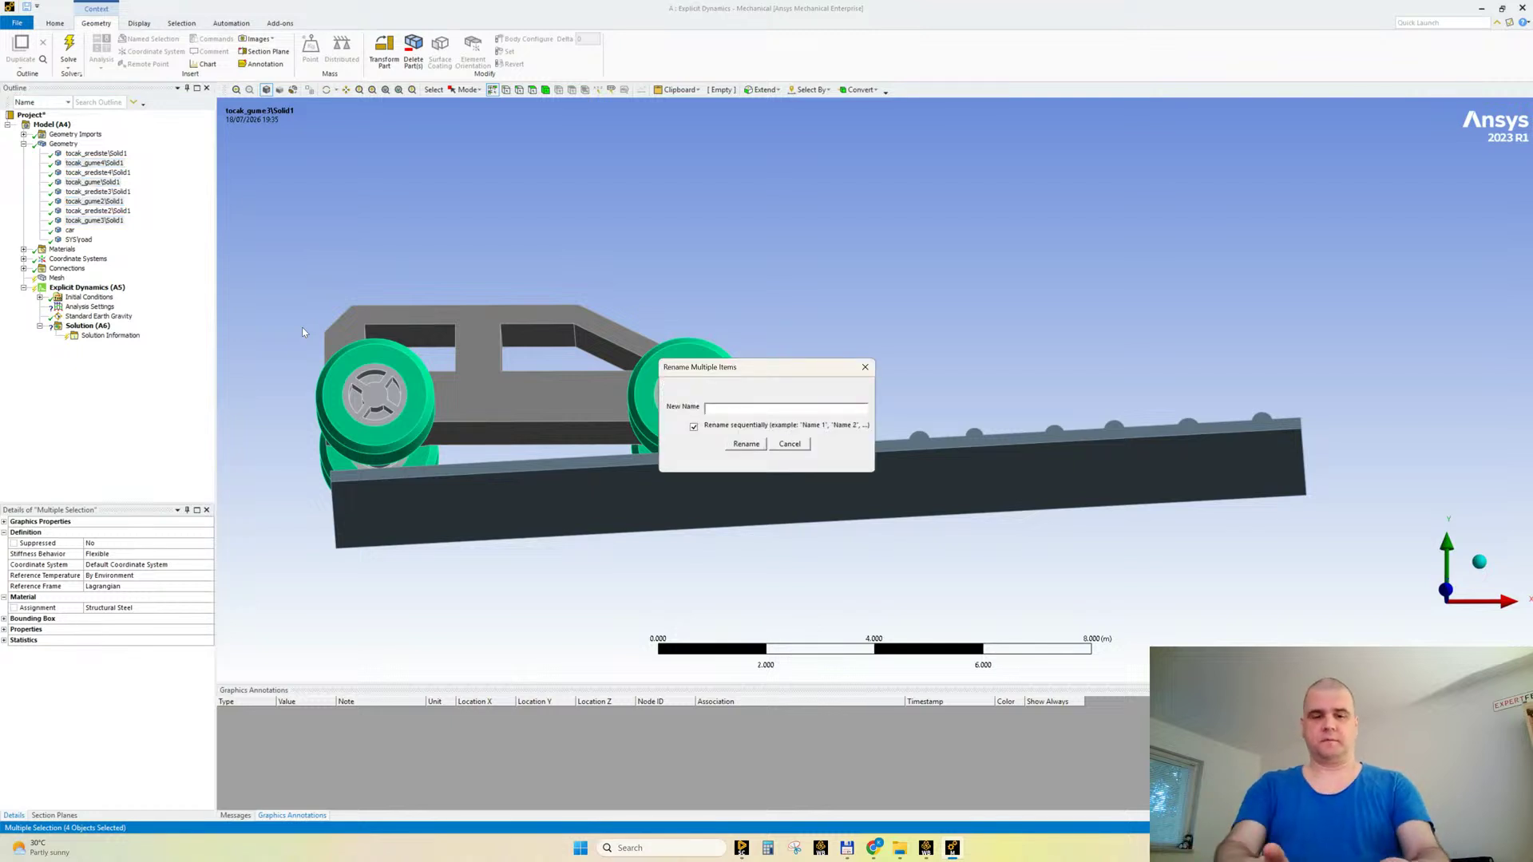
{"action": "key", "text": "Return"}
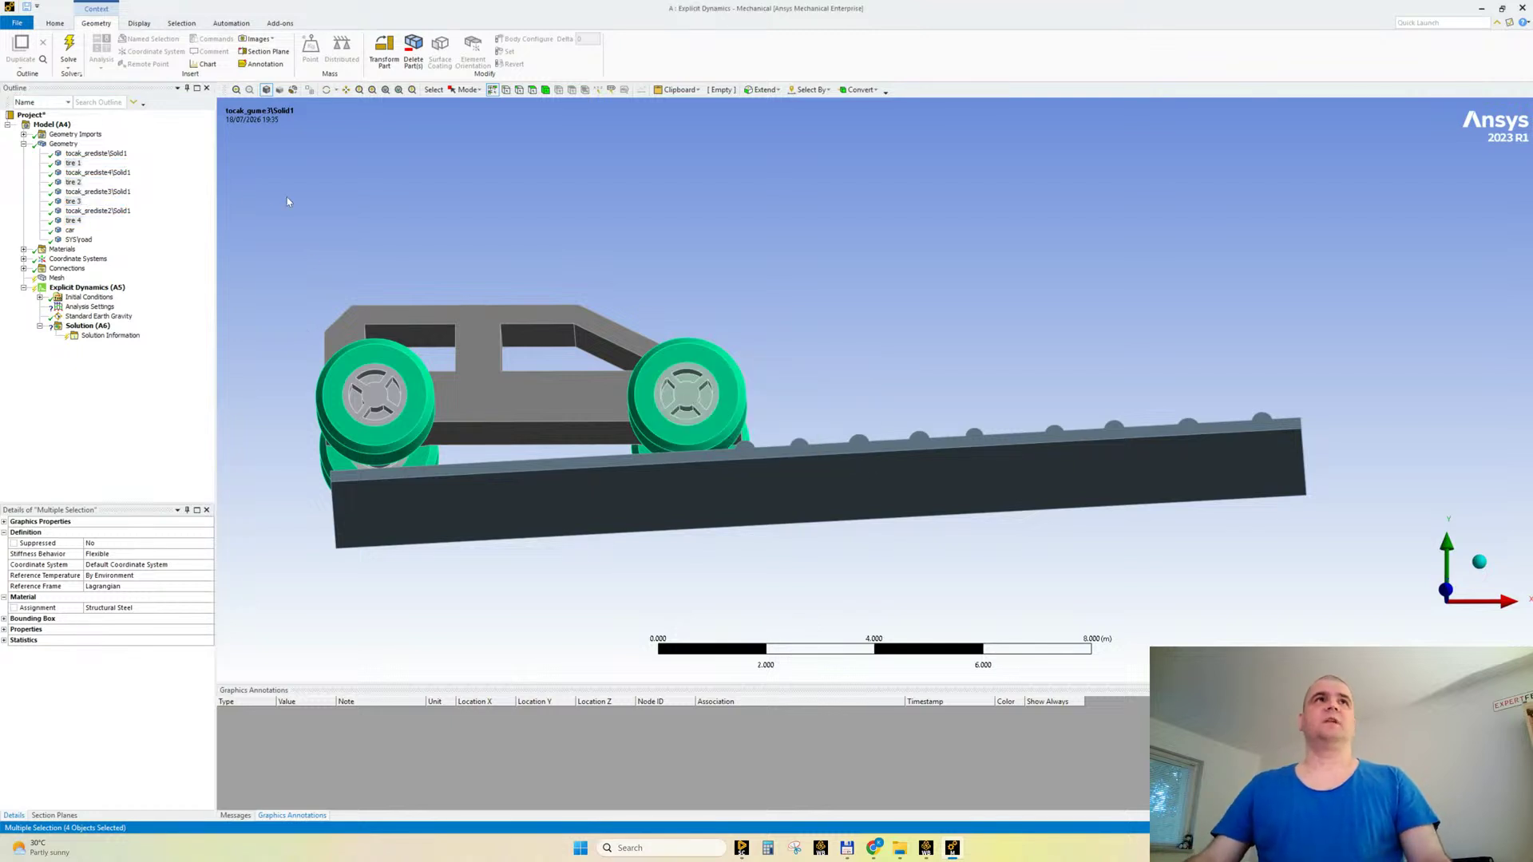
Step: Select the four tocak_srediste wheel-centre bodies together and rename them sequentially as rim 1 to rim 4
{"action": "left_click", "coordinate": [96, 153]}
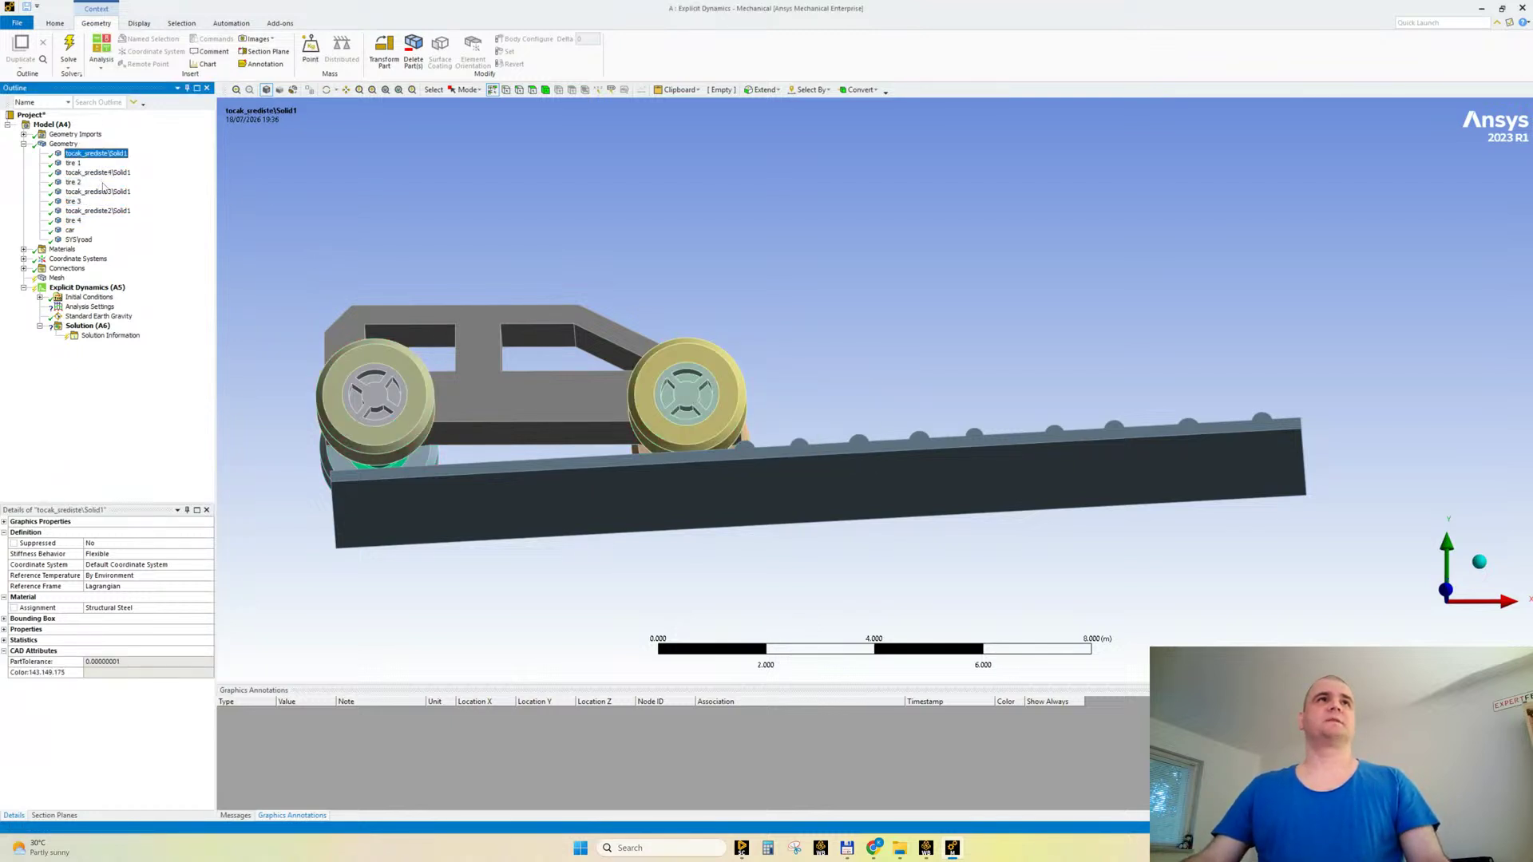
{"action": "left_click", "coordinate": [98, 172], "text": "ctrl"}
{"action": "left_click", "coordinate": [99, 191], "text": "ctrl"}
{"action": "left_click", "coordinate": [98, 211], "text": "ctrl"}
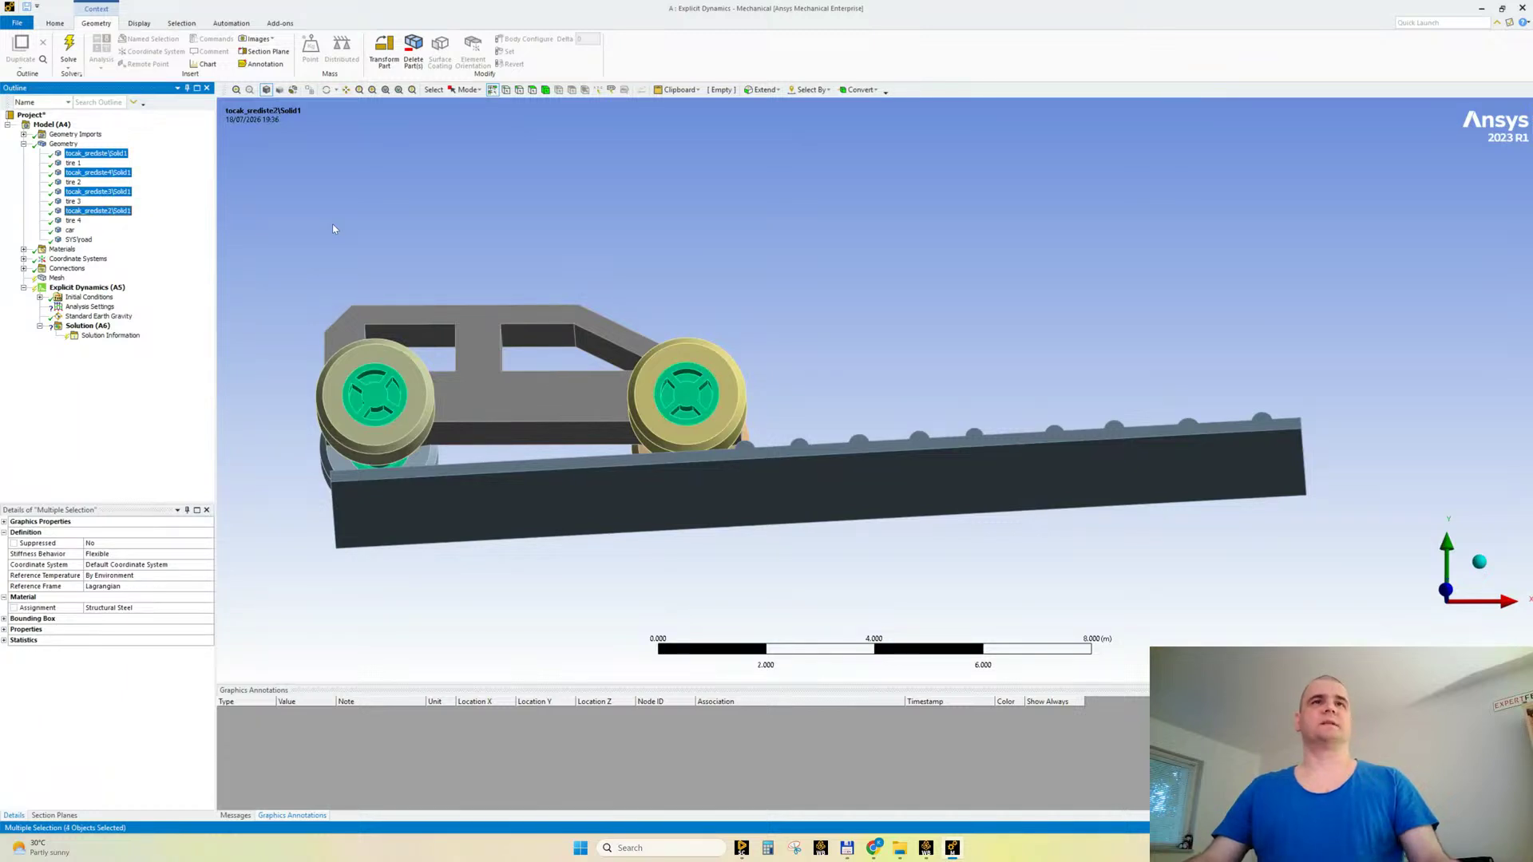
{"action": "key", "text": "F2"}
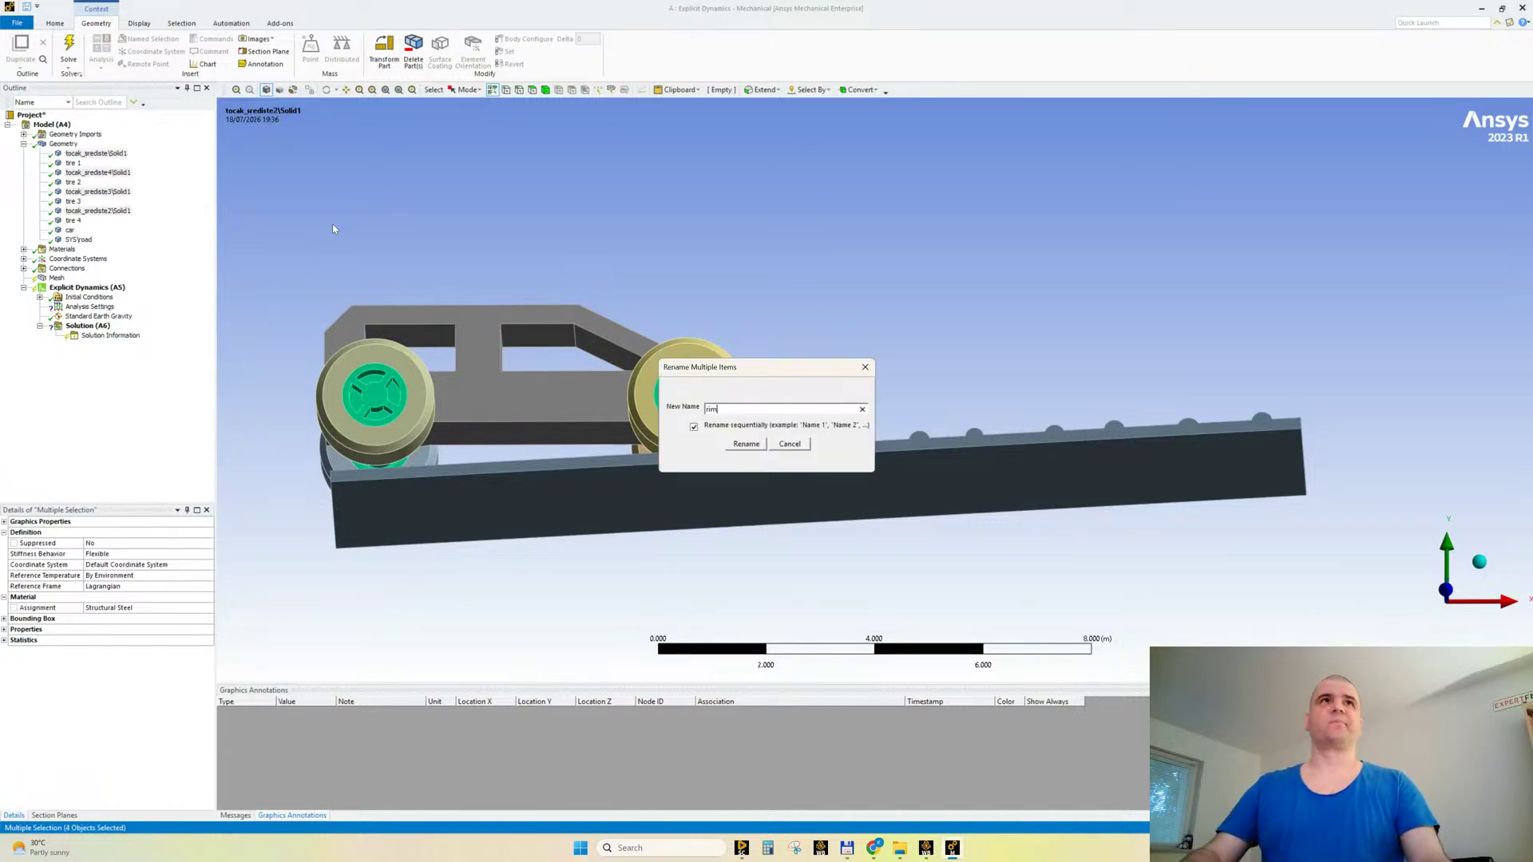
{"action": "key", "text": "Return"}
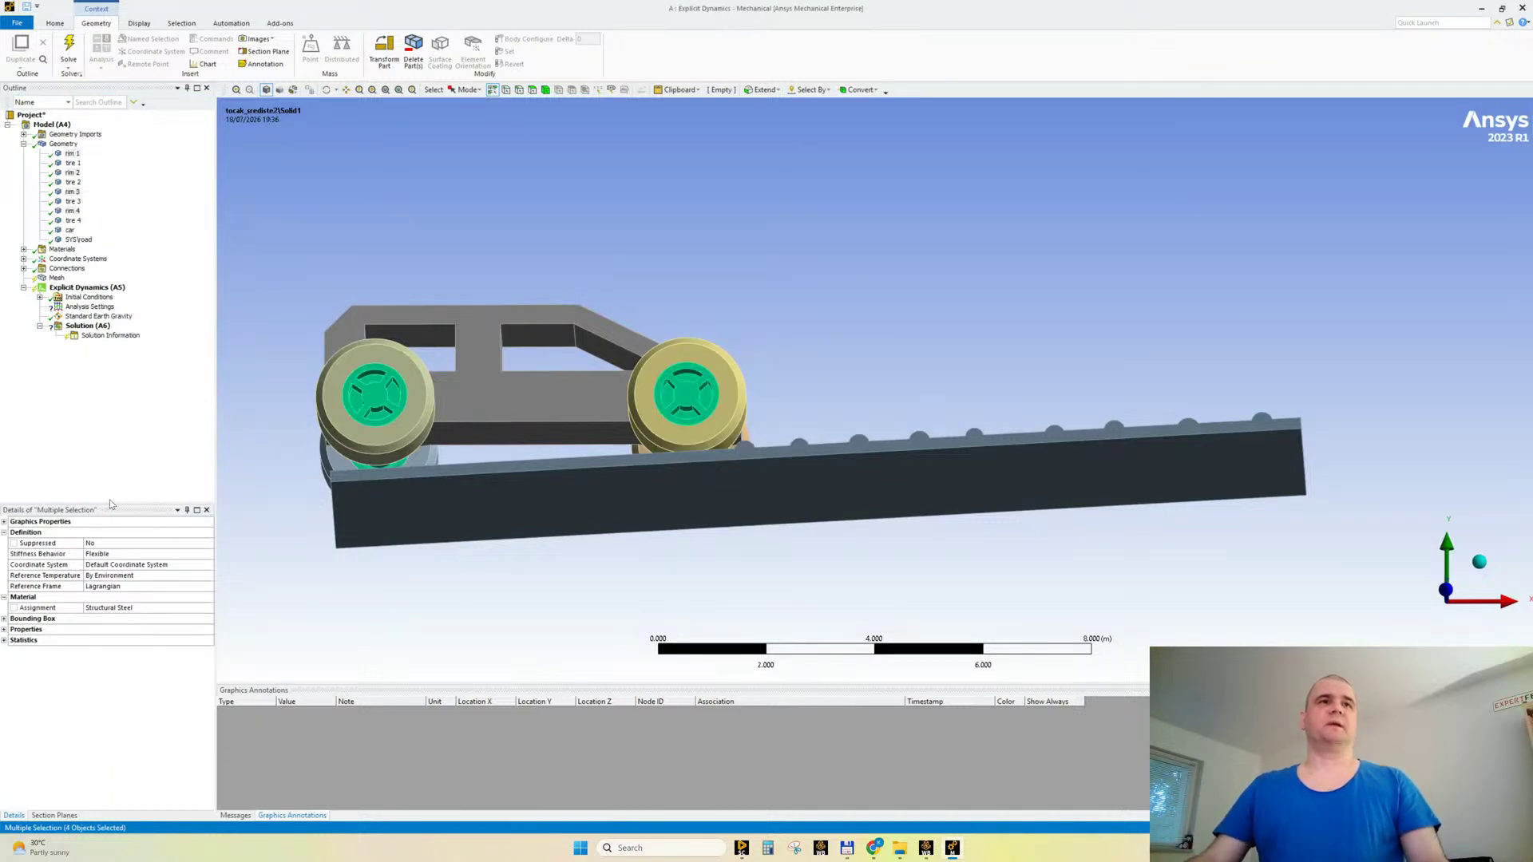
Step: Enlarge the details area and assign the Rubber material to all four tire bodies
{"action": "left_click_drag", "start_coordinate": [104, 503], "coordinate": [104, 416]}
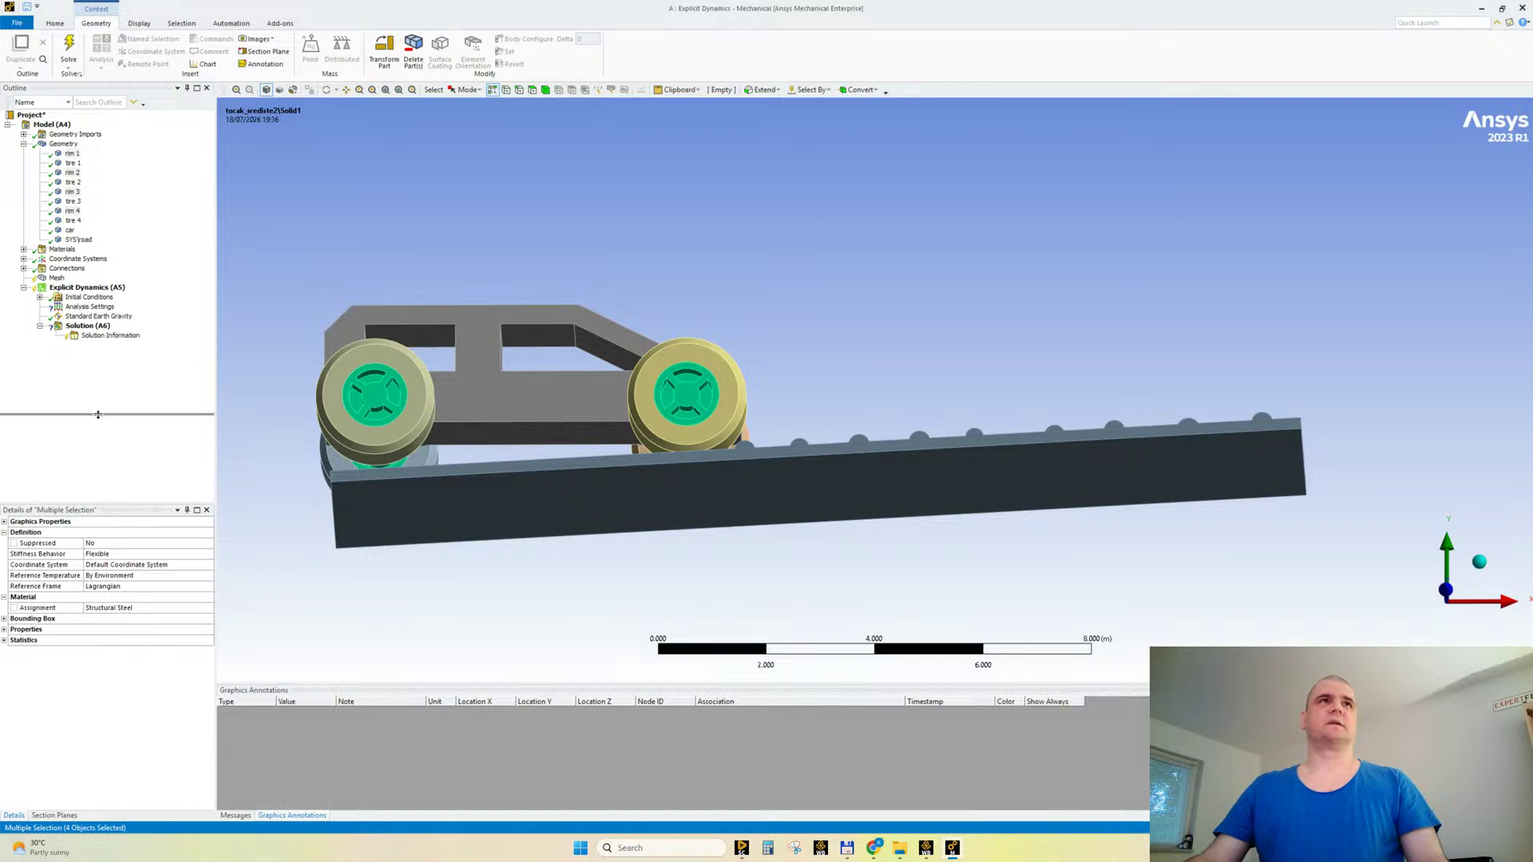
{"action": "left_click", "coordinate": [73, 164]}
{"action": "left_click", "coordinate": [73, 183], "text": "ctrl"}
{"action": "left_click", "coordinate": [73, 202], "text": "ctrl"}
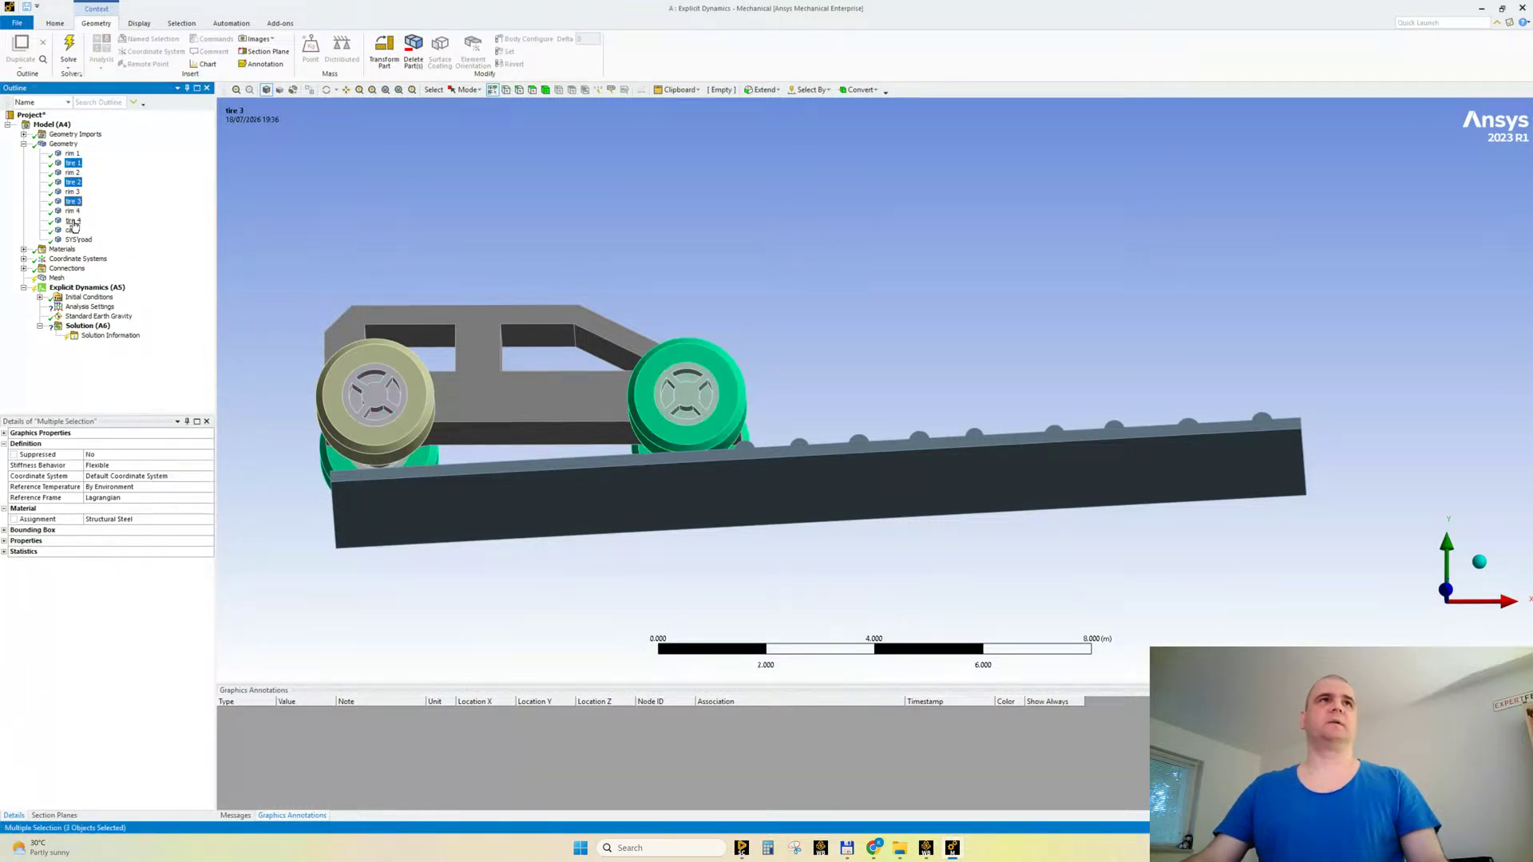
{"action": "left_click", "coordinate": [73, 222], "text": "ctrl"}
{"action": "left_click", "coordinate": [118, 527]}
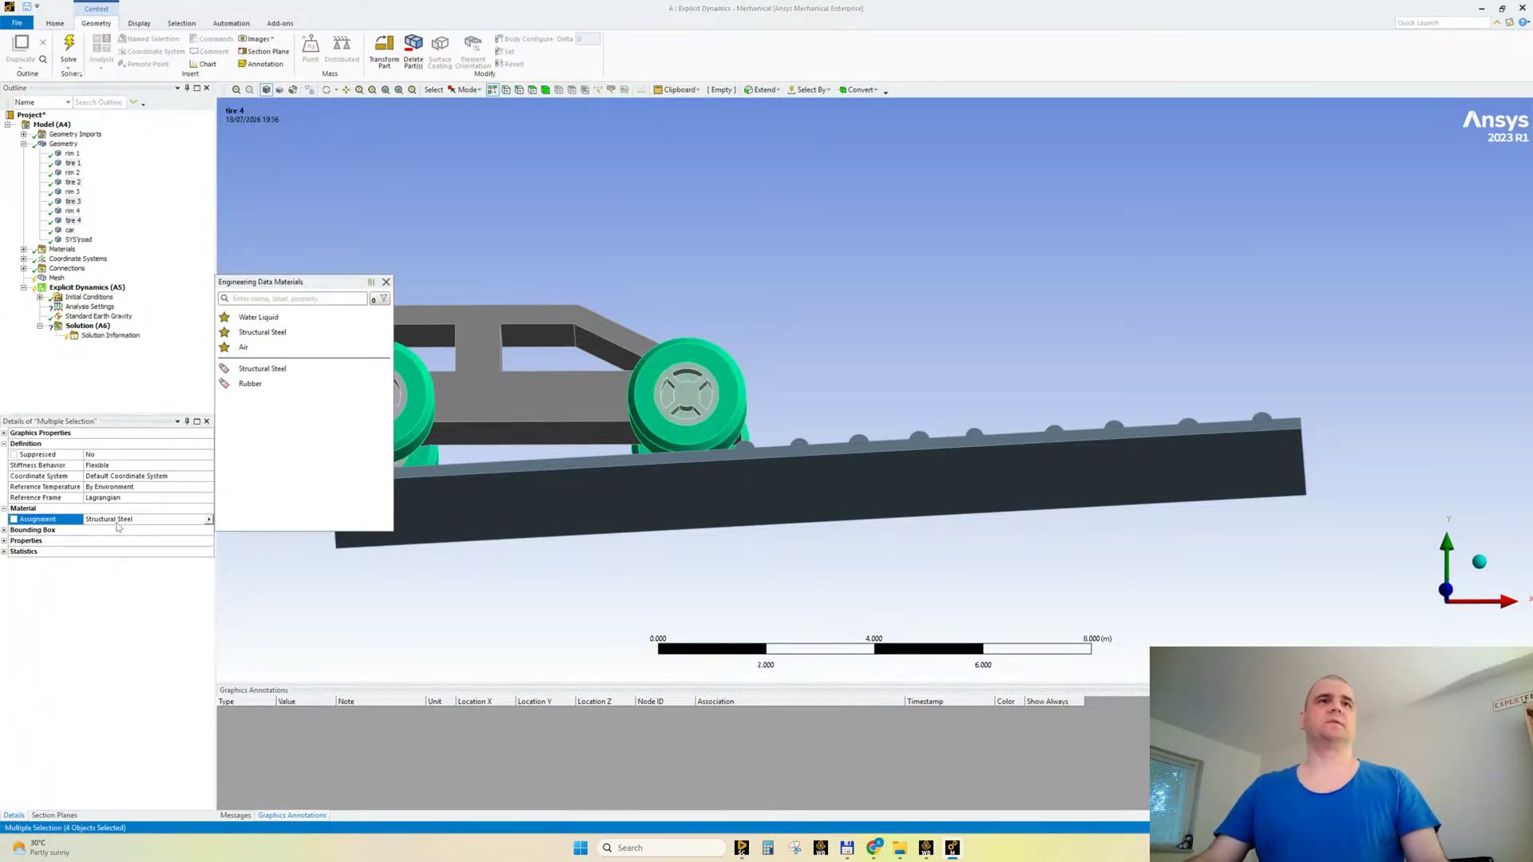
{"action": "left_click", "coordinate": [276, 387]}
Step: Rename the road body SYS\road as "road"
{"action": "left_click", "coordinate": [78, 239]}
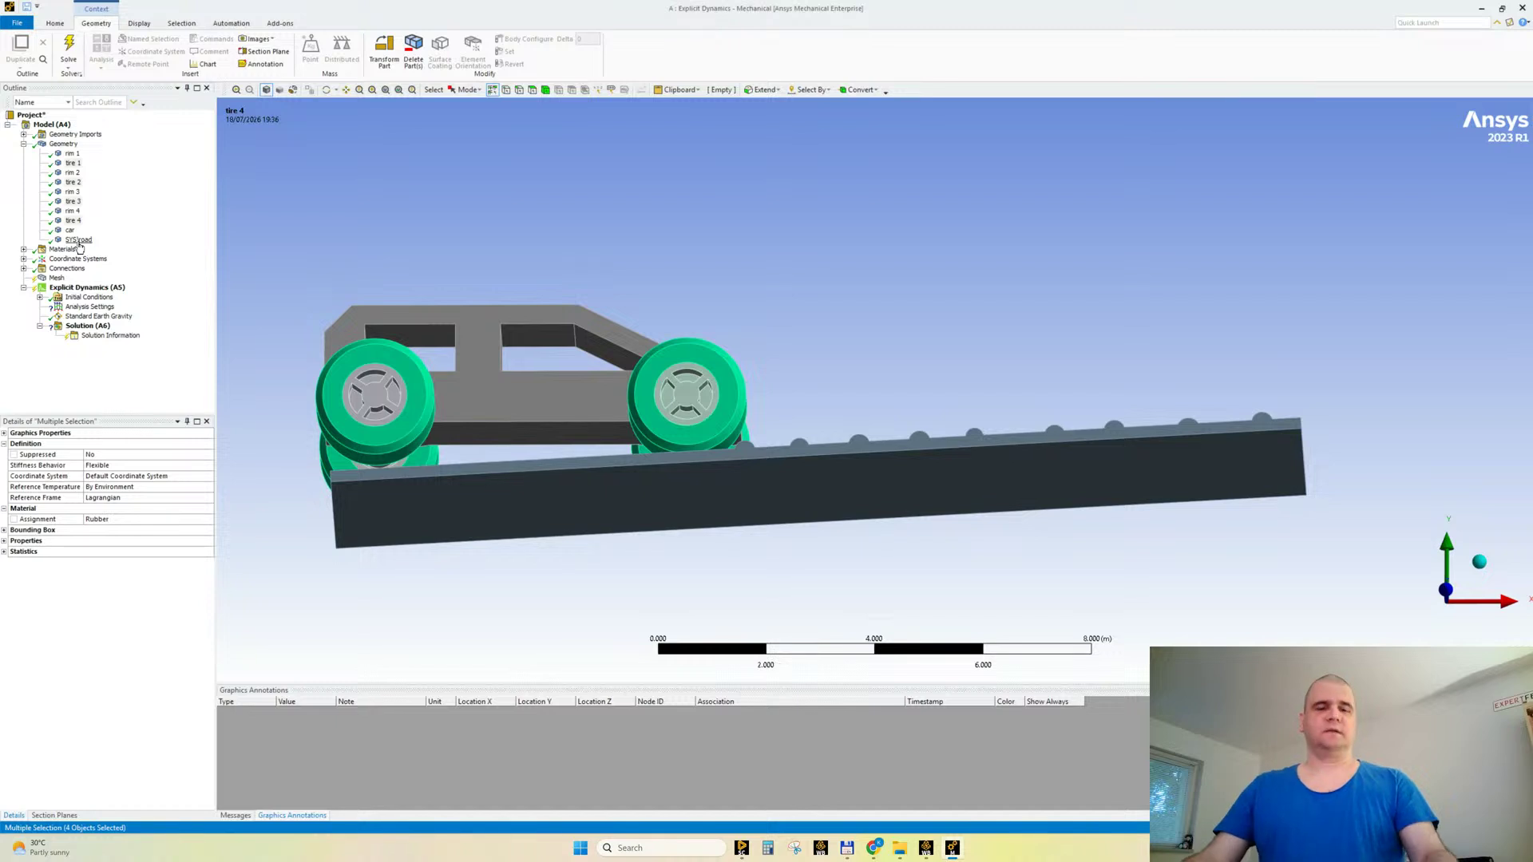
{"action": "type", "text": "road"}
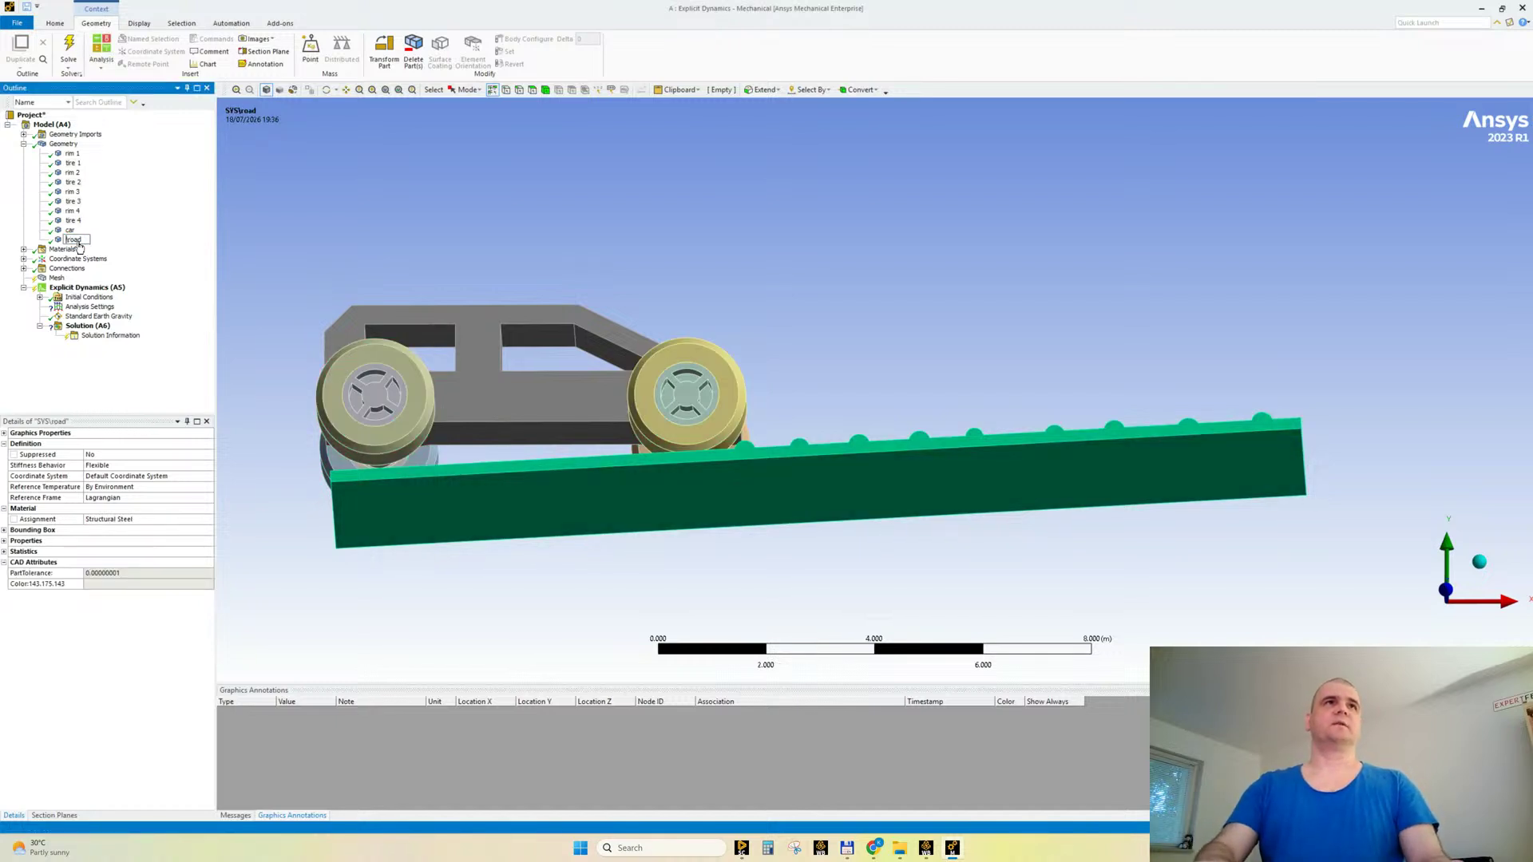
{"action": "key", "text": "Return"}
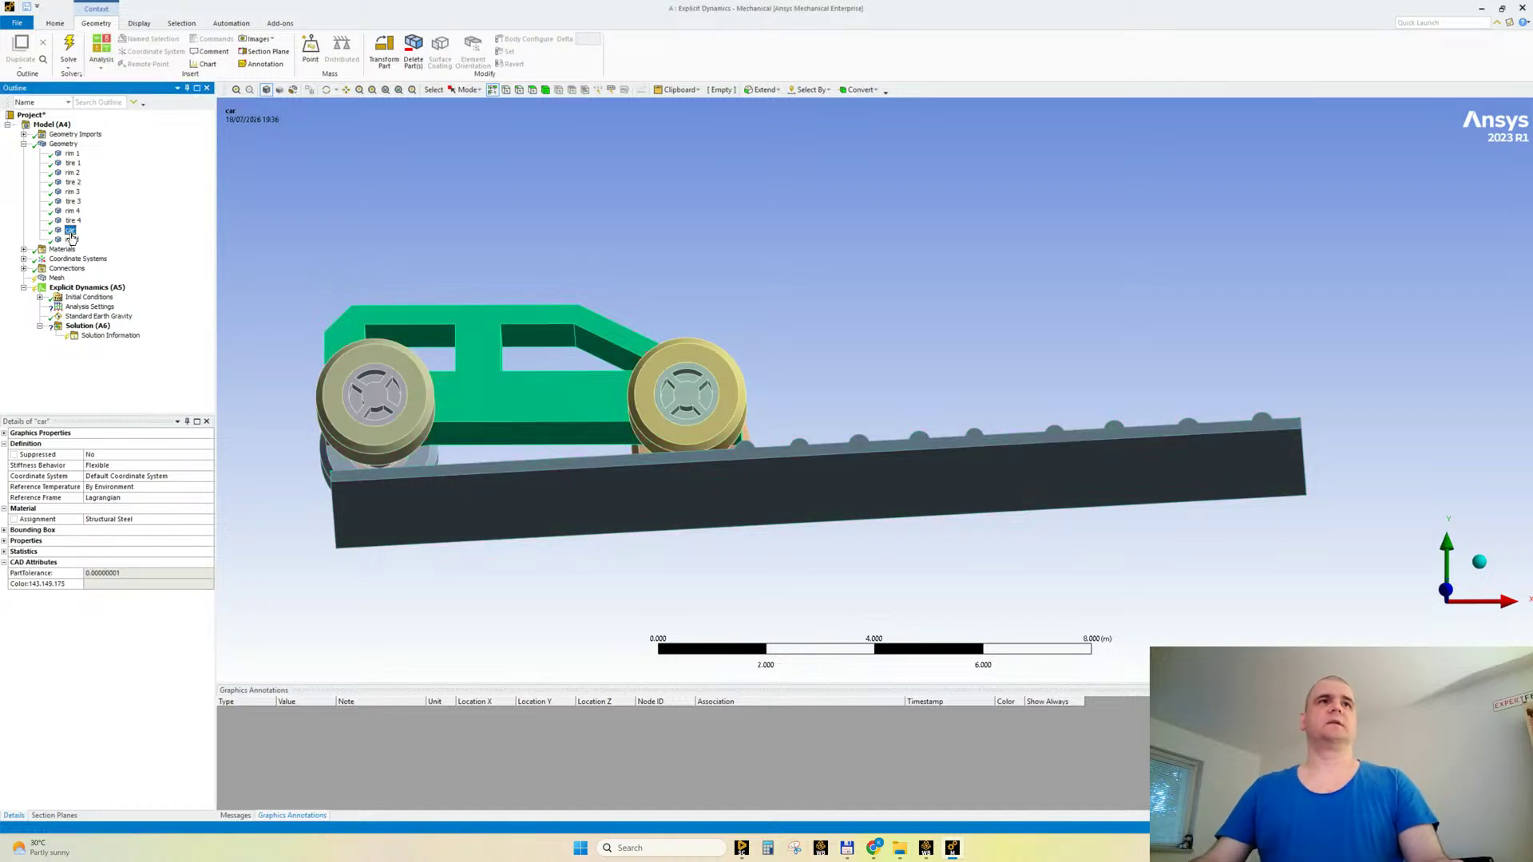
Step: Examine the volume and mass properties of the whole geometry and of the road body
{"action": "left_click", "coordinate": [70, 230]}
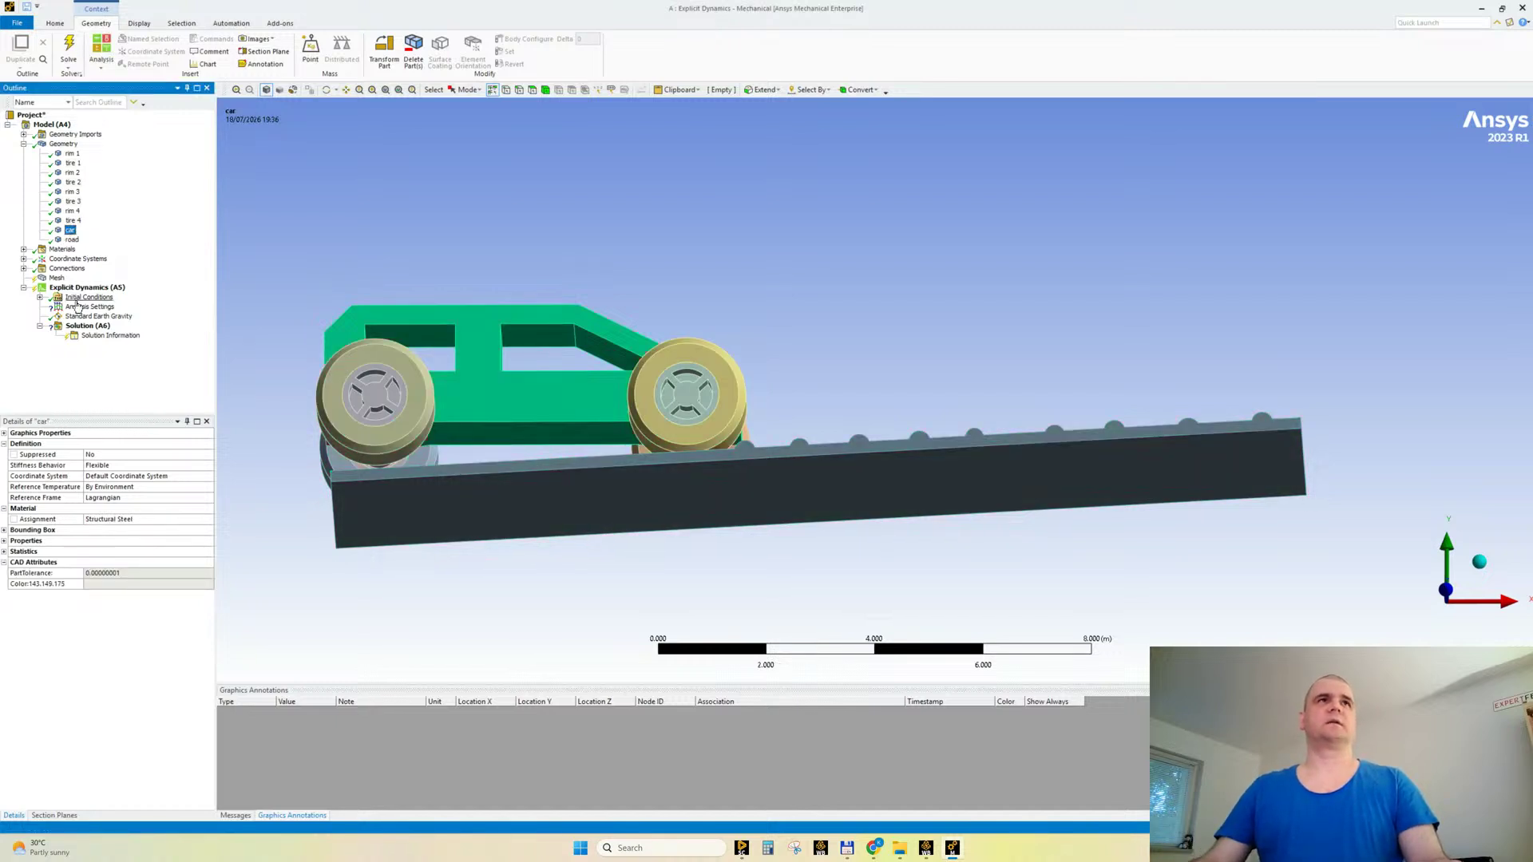
{"action": "left_click", "coordinate": [23, 145]}
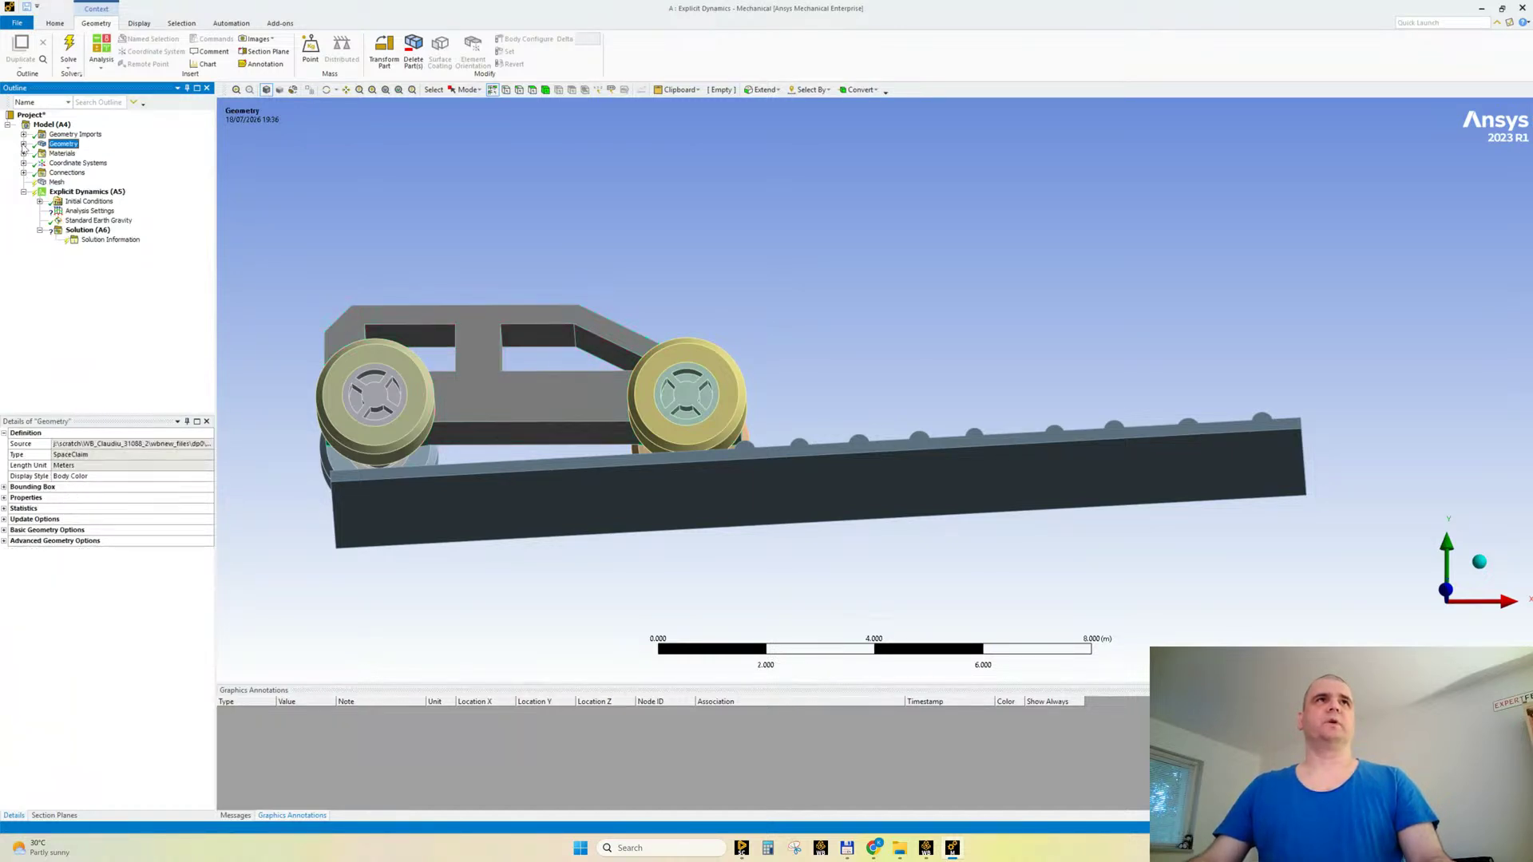
{"action": "left_click", "coordinate": [4, 498]}
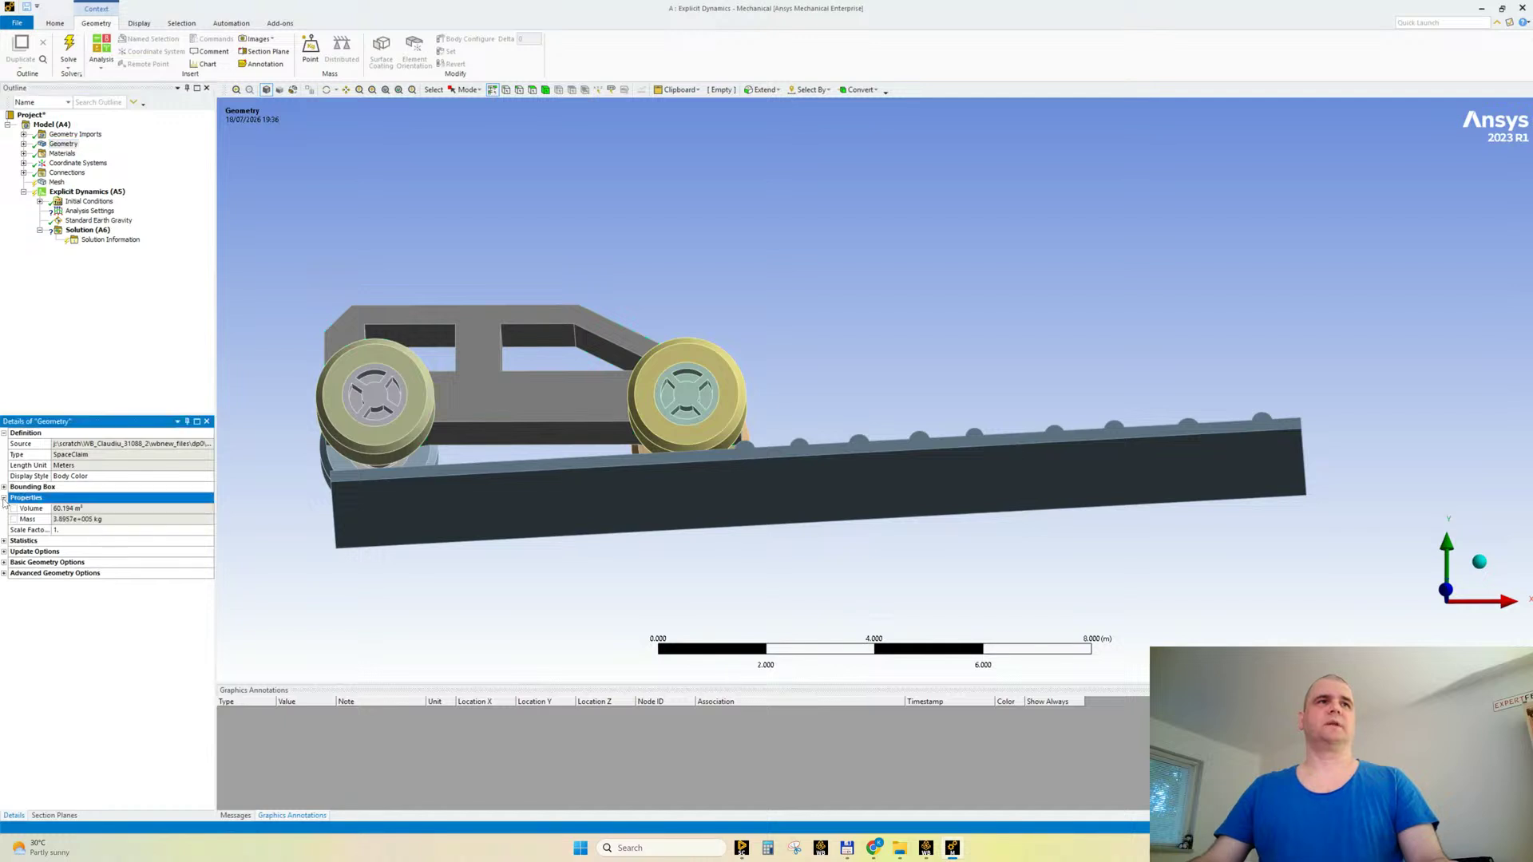
{"action": "left_click", "coordinate": [55, 23]}
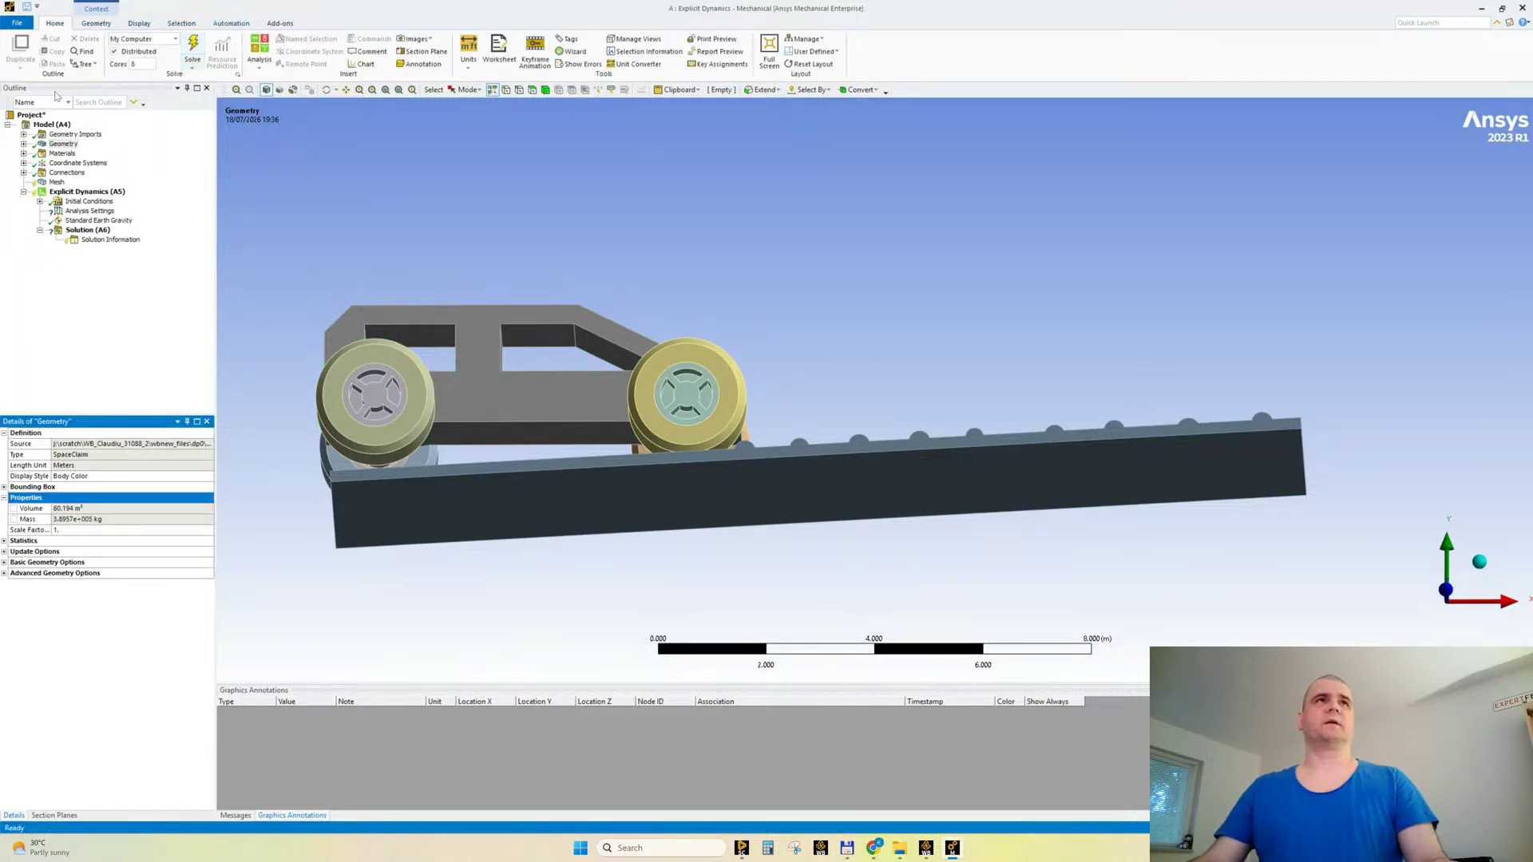
{"action": "left_click", "coordinate": [24, 144]}
{"action": "left_click", "coordinate": [70, 240]}
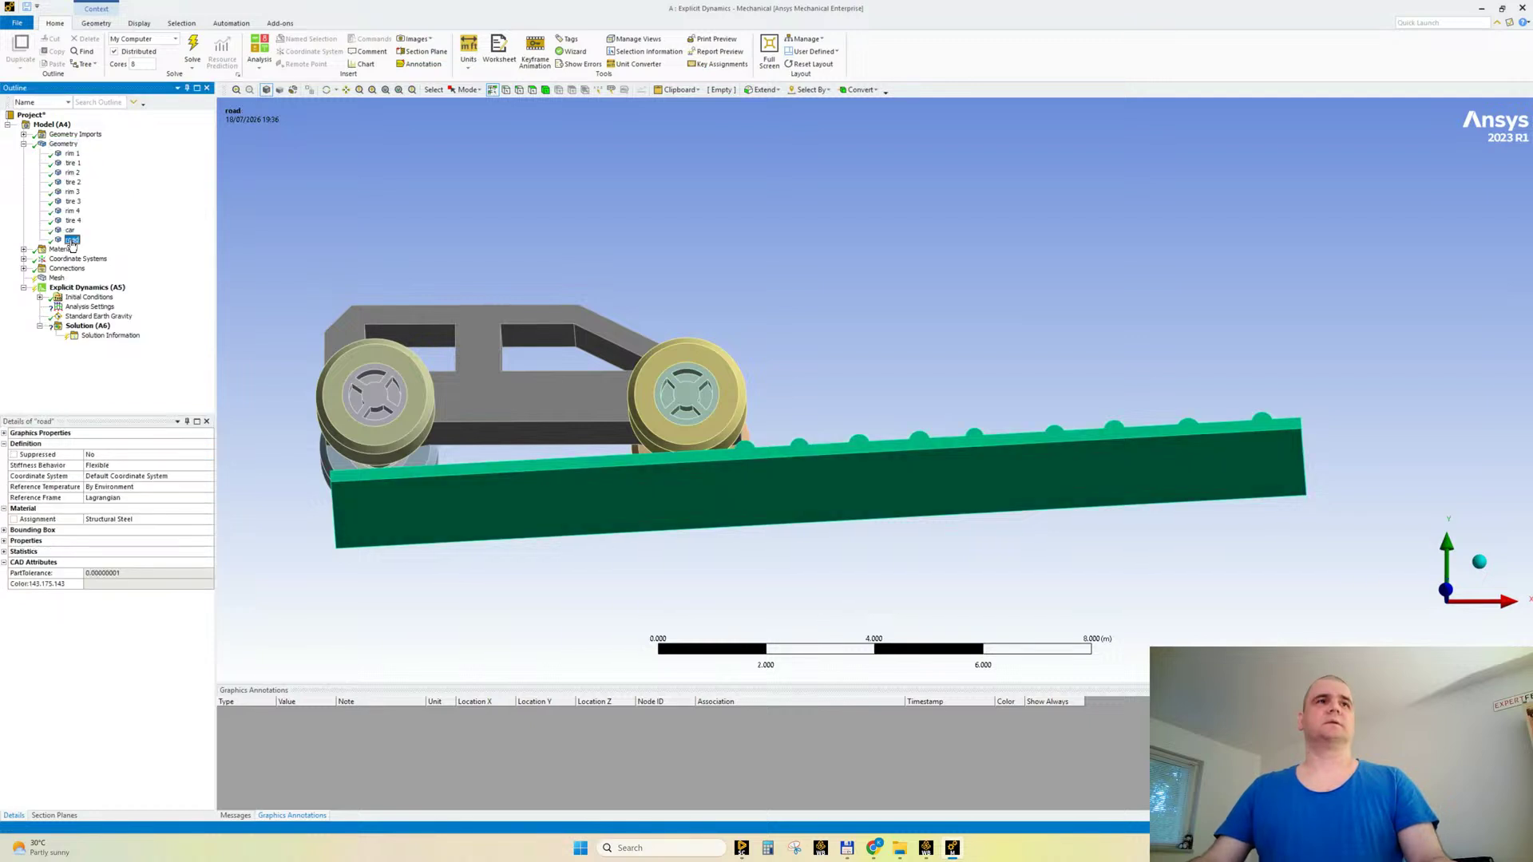
{"action": "left_click", "coordinate": [4, 541]}
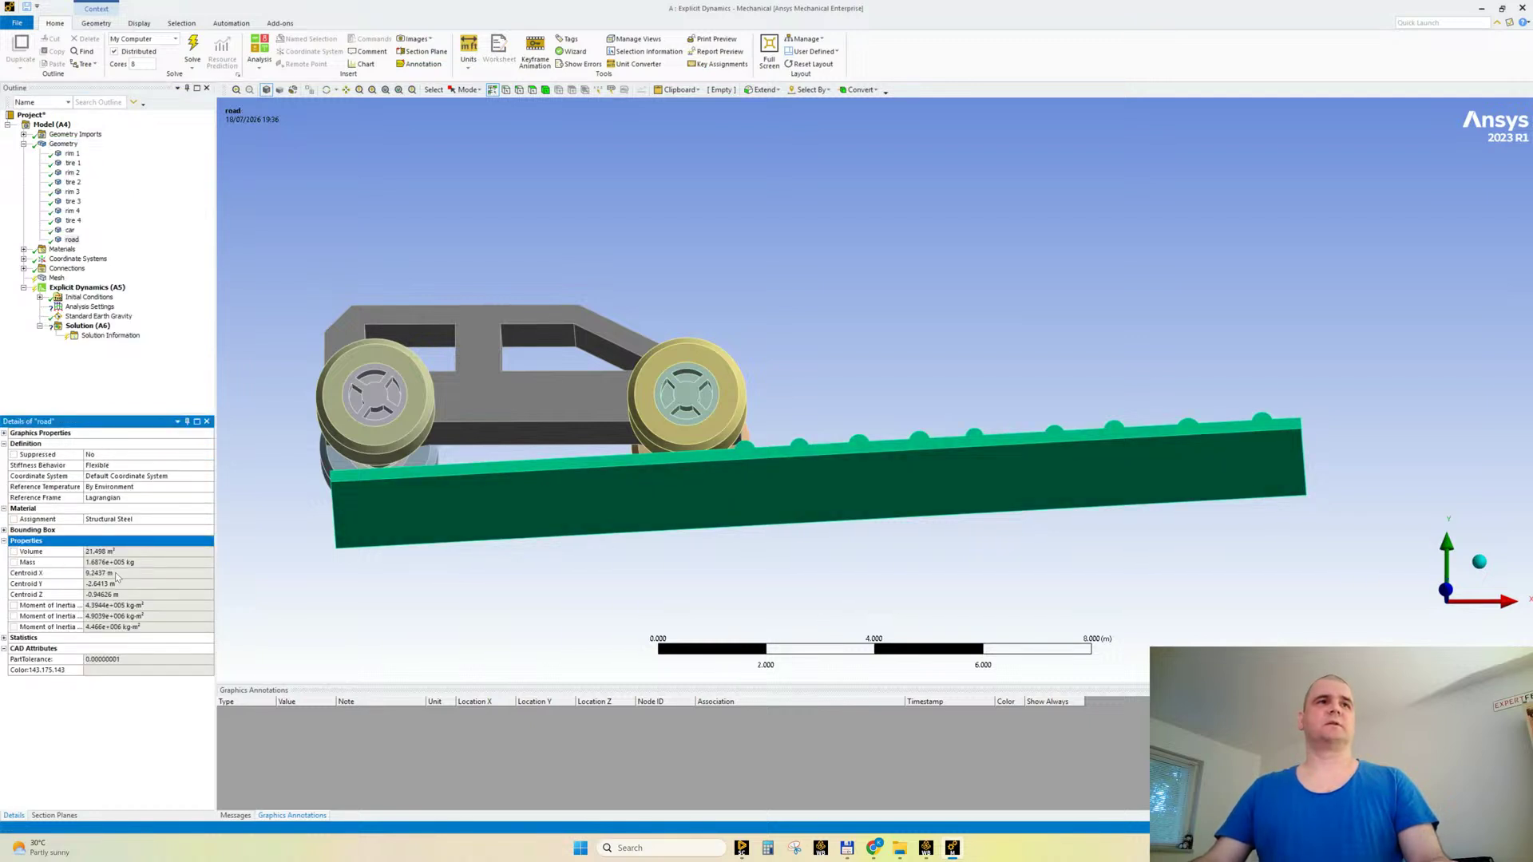
Step: Suppress the road body and check the combined properties and bounding box of the car, rim and tire bodies
{"action": "right_click", "coordinate": [71, 241]}
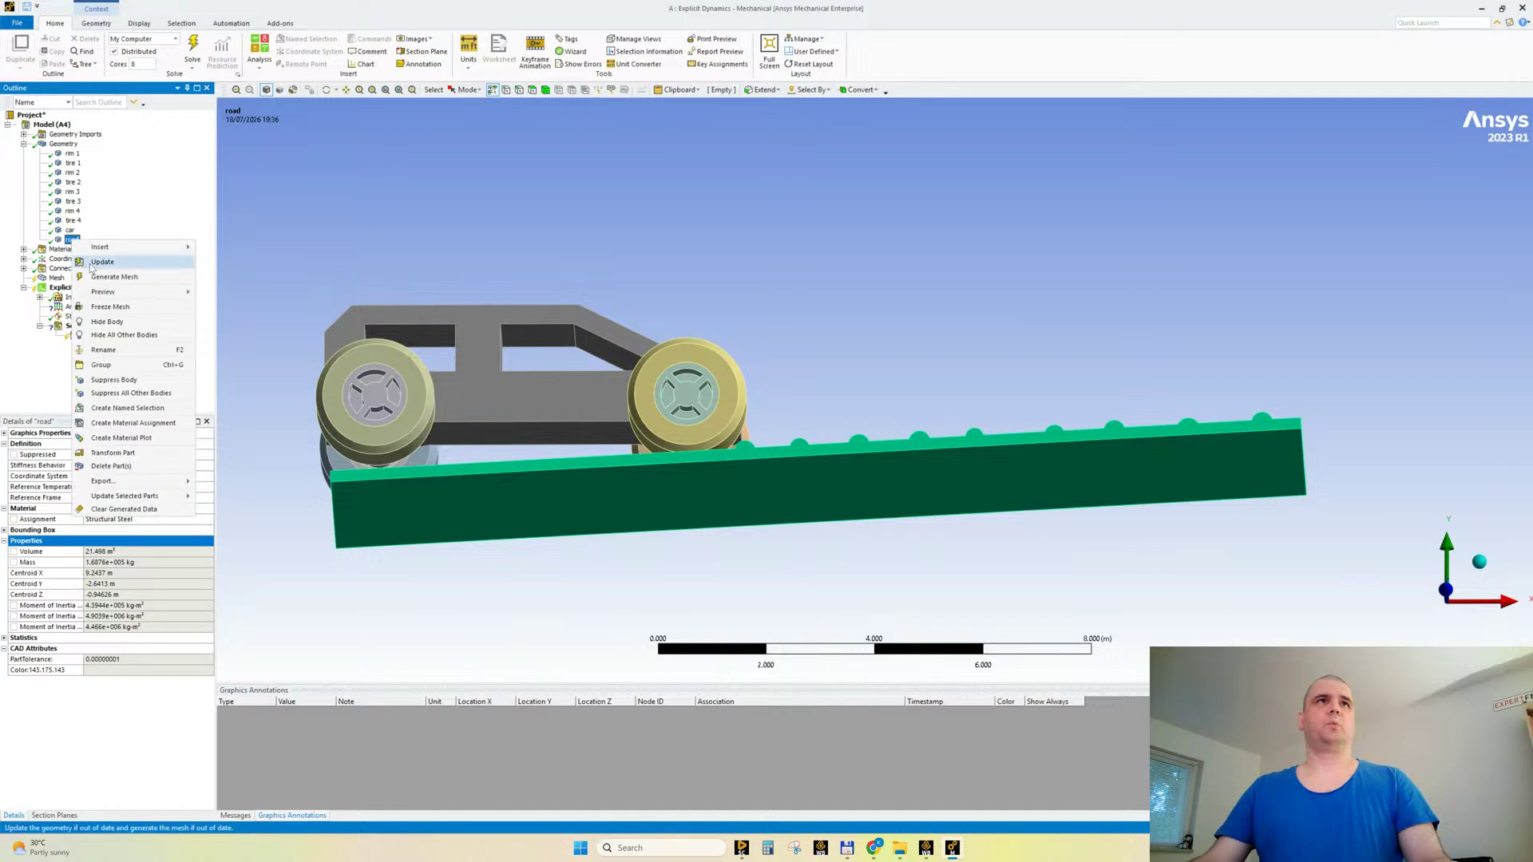
{"action": "left_click", "coordinate": [118, 386]}
{"action": "left_click", "coordinate": [72, 154]}
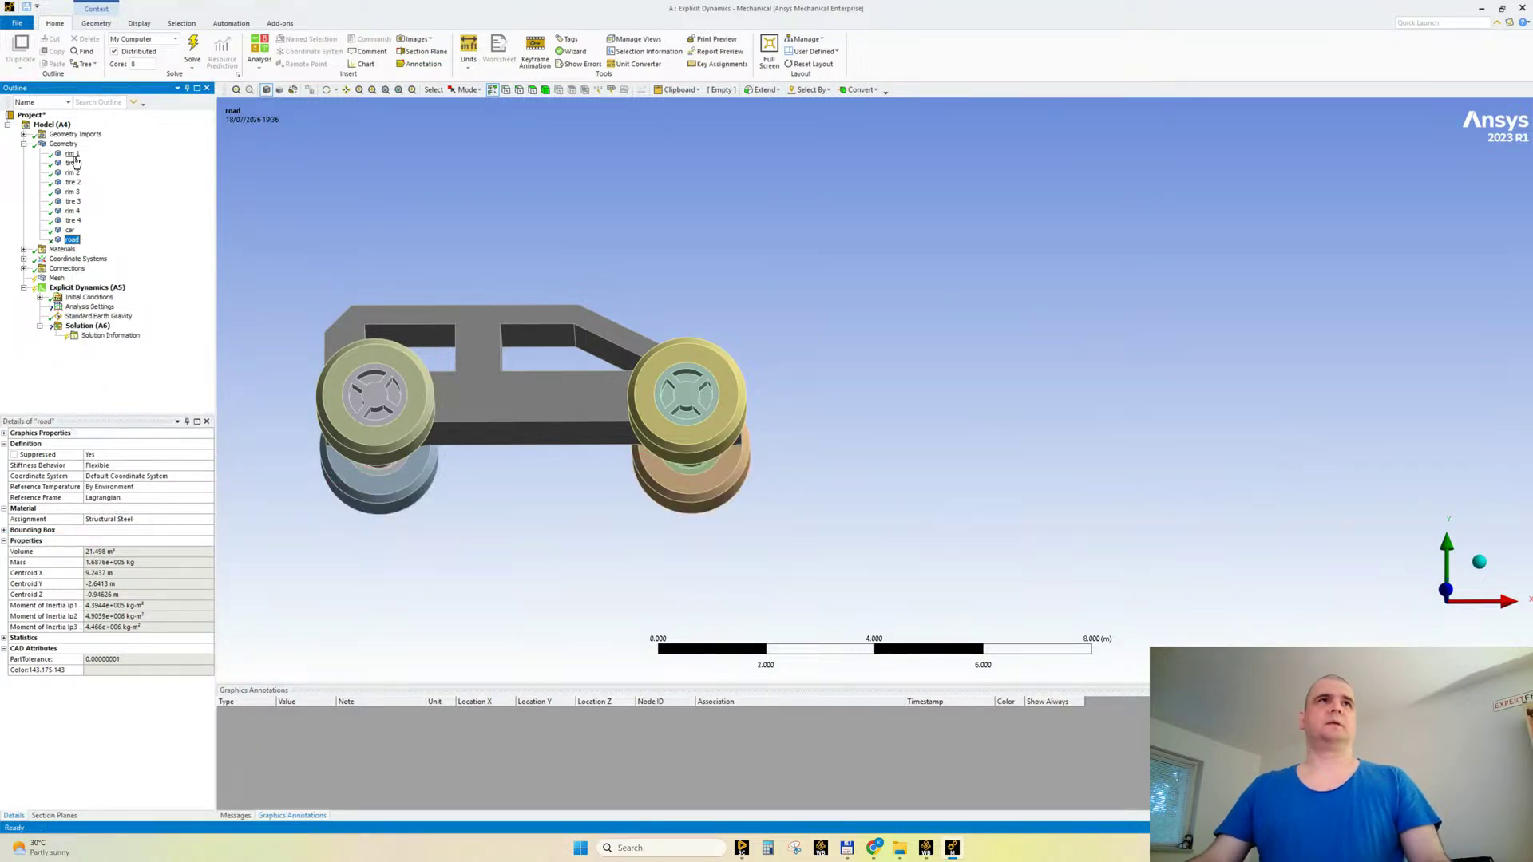
{"action": "left_click", "coordinate": [71, 231], "text": "shift"}
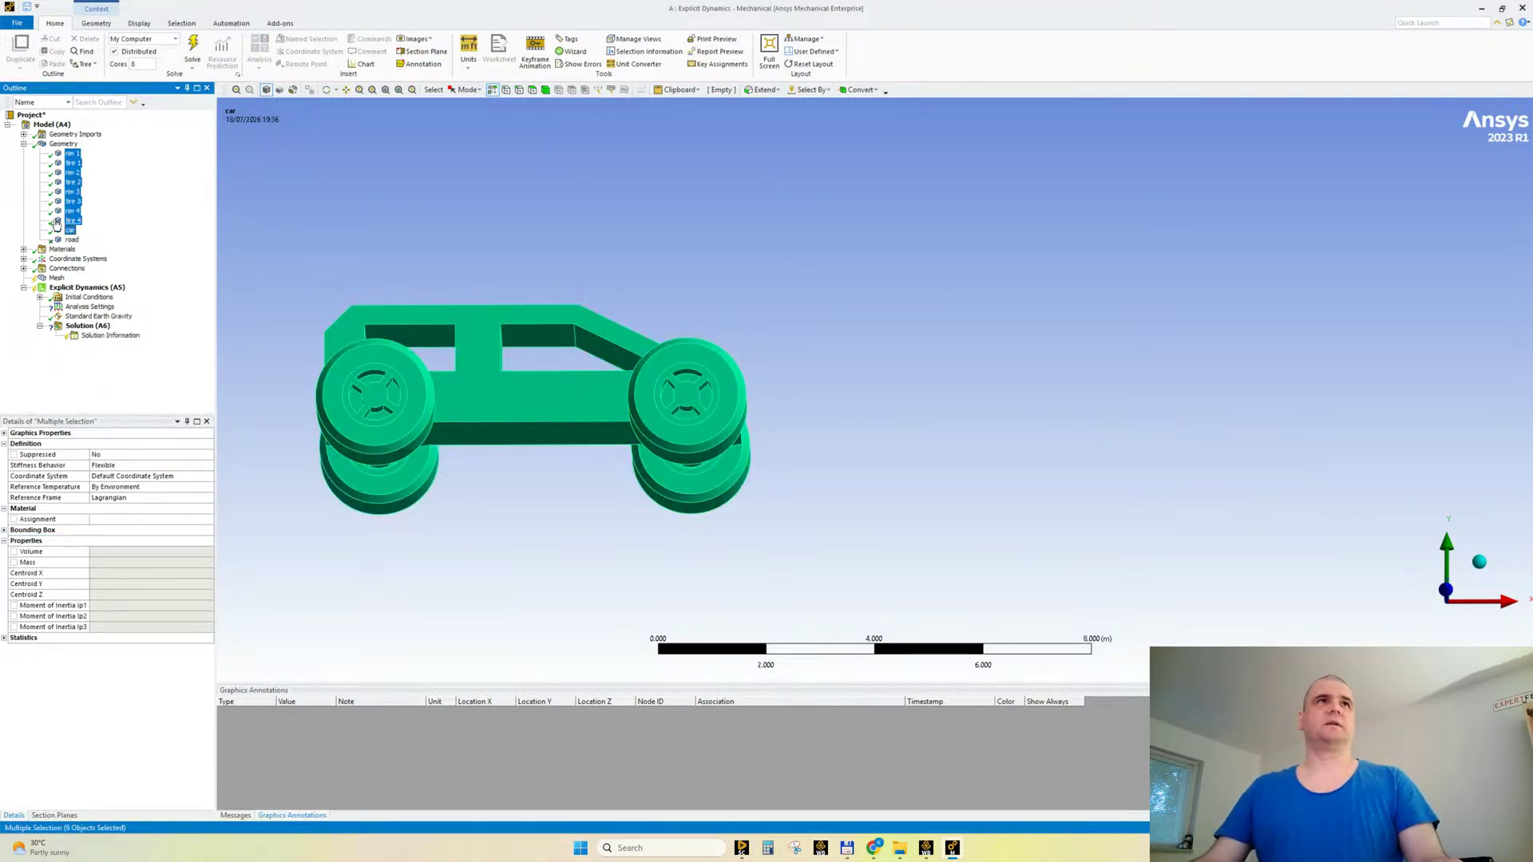
{"action": "left_click", "coordinate": [4, 531]}
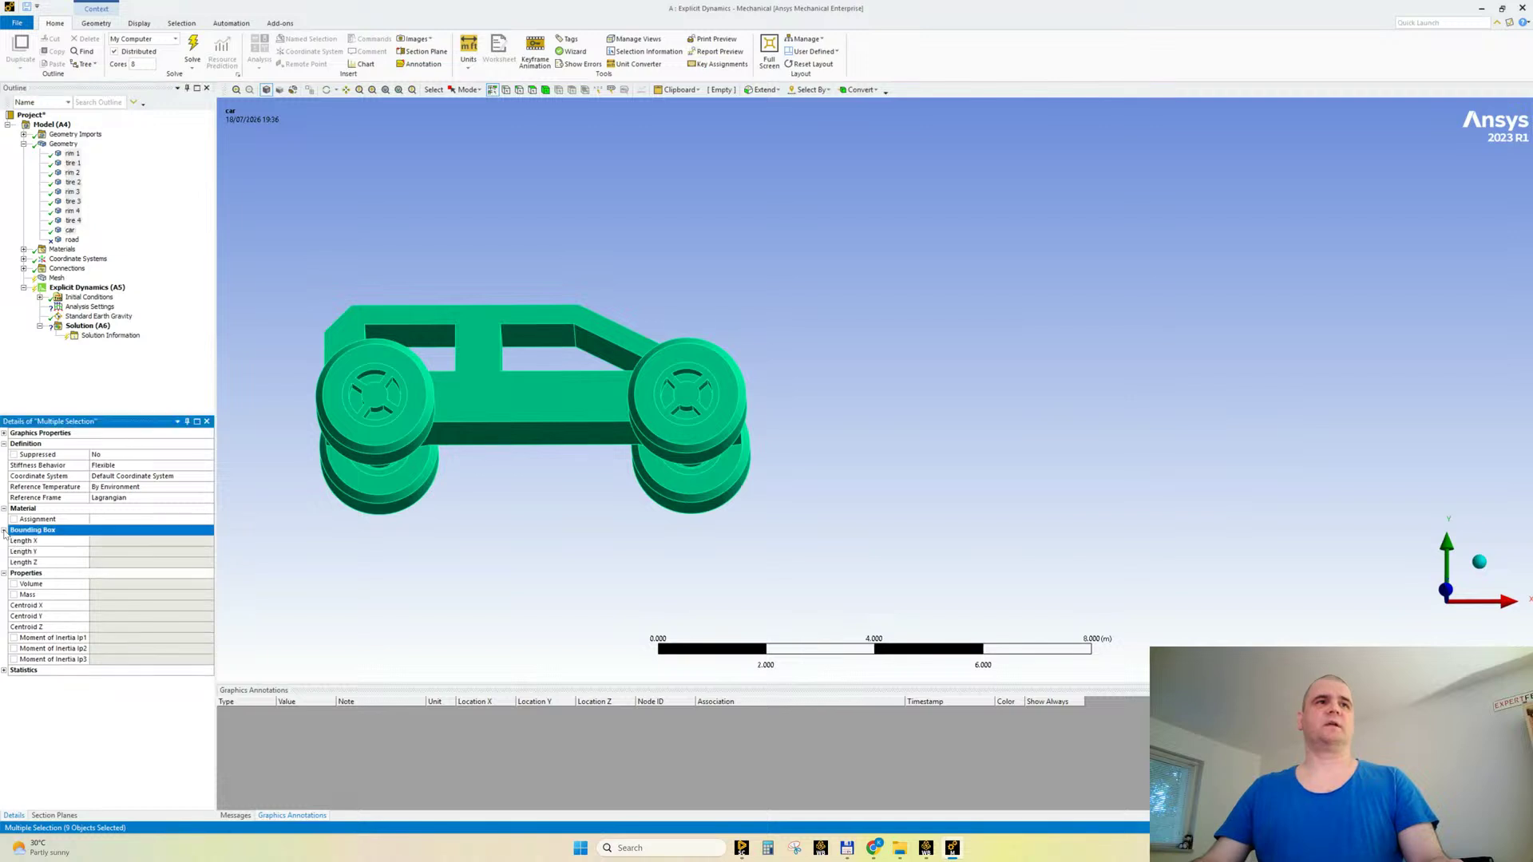
{"action": "left_click", "coordinate": [4, 531]}
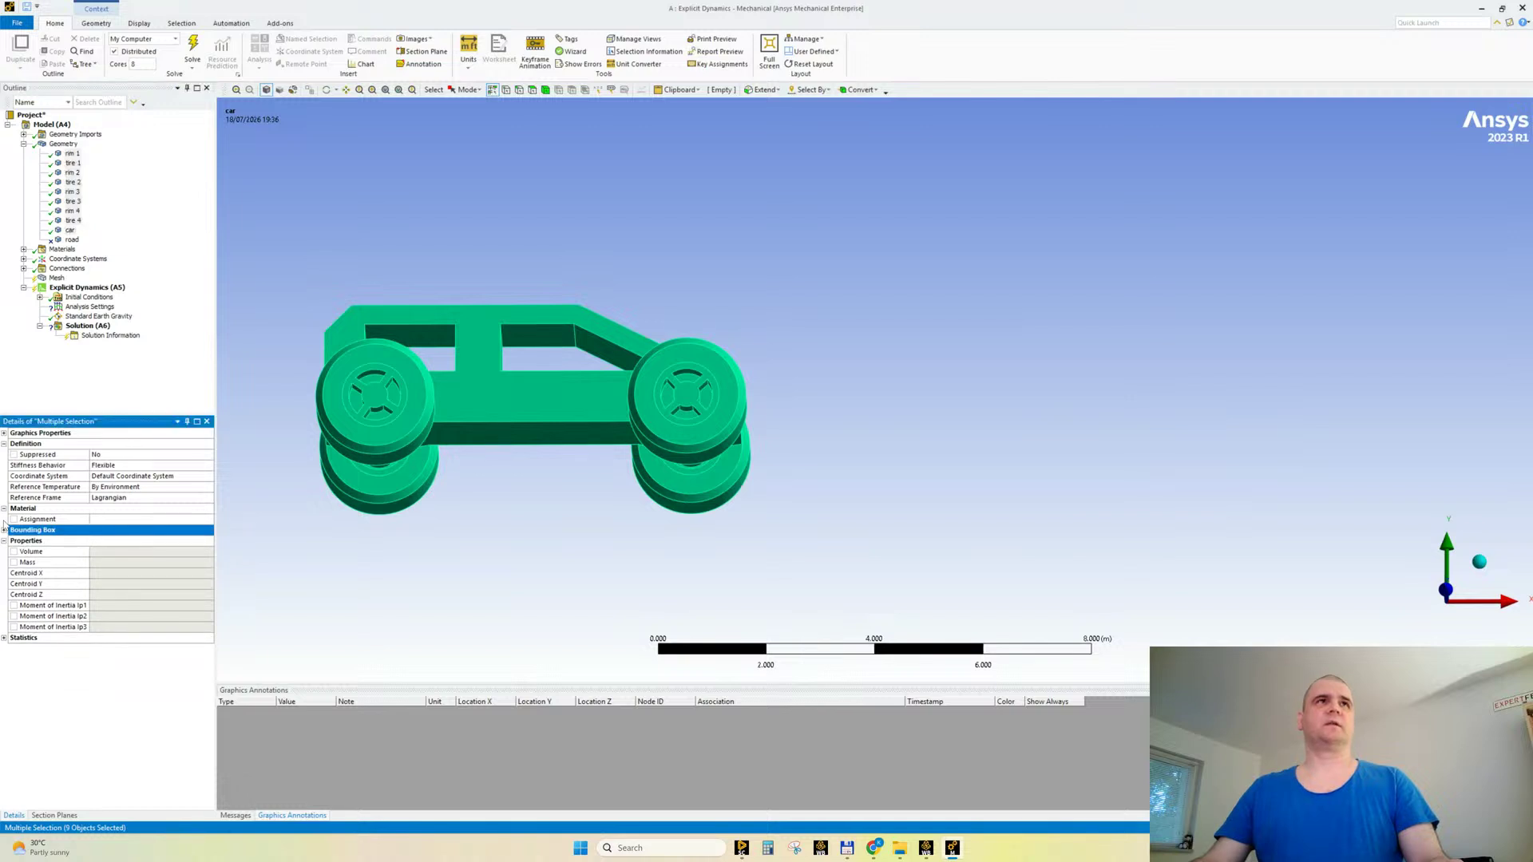
Step: Unsuppress the road body
{"action": "left_click", "coordinate": [71, 240]}
{"action": "right_click", "coordinate": [71, 240]}
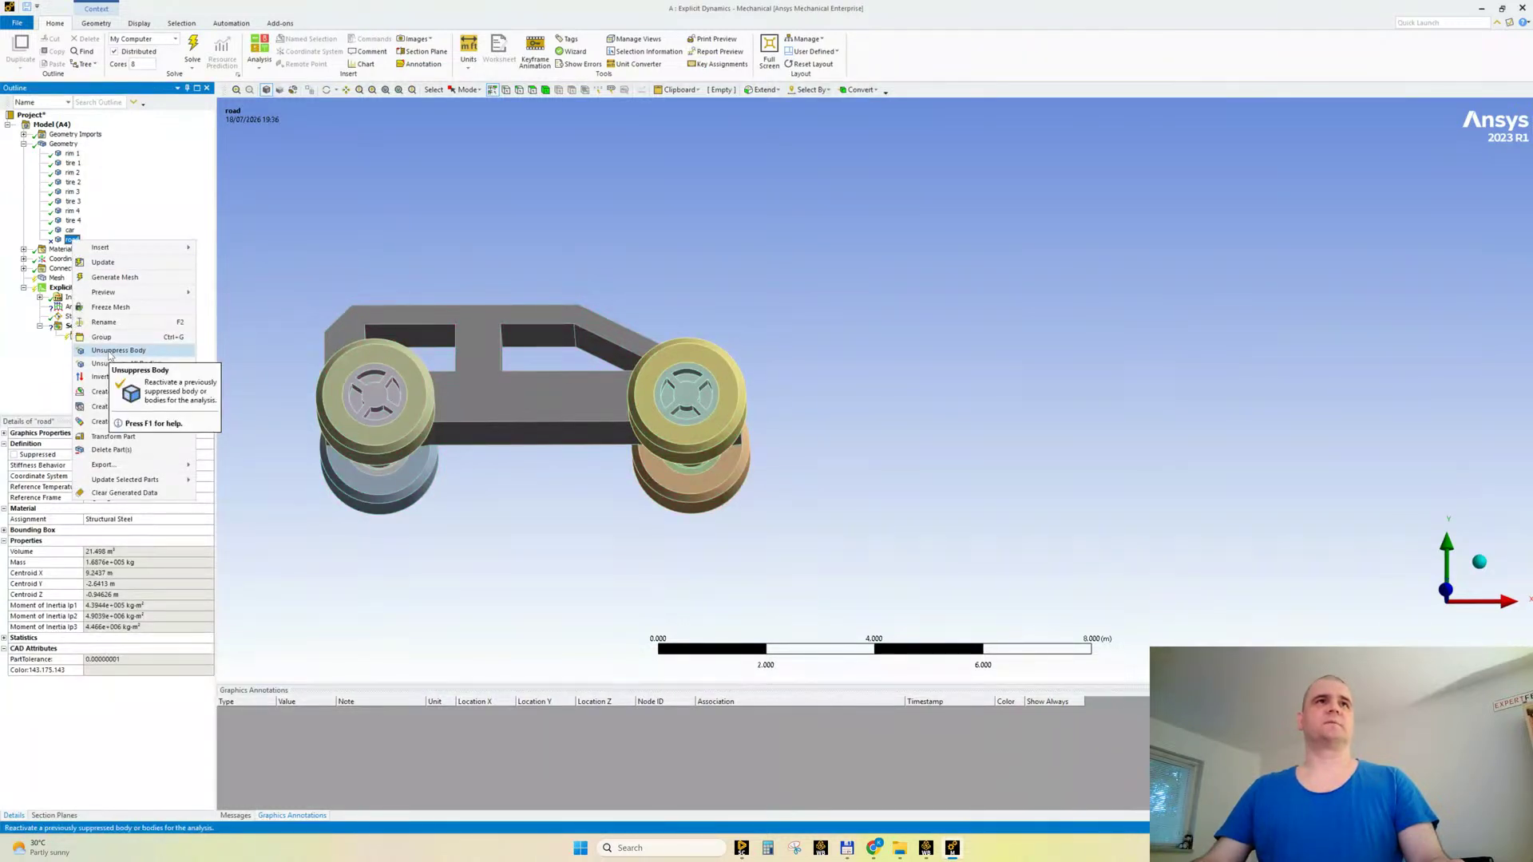
{"action": "left_click", "coordinate": [110, 351]}
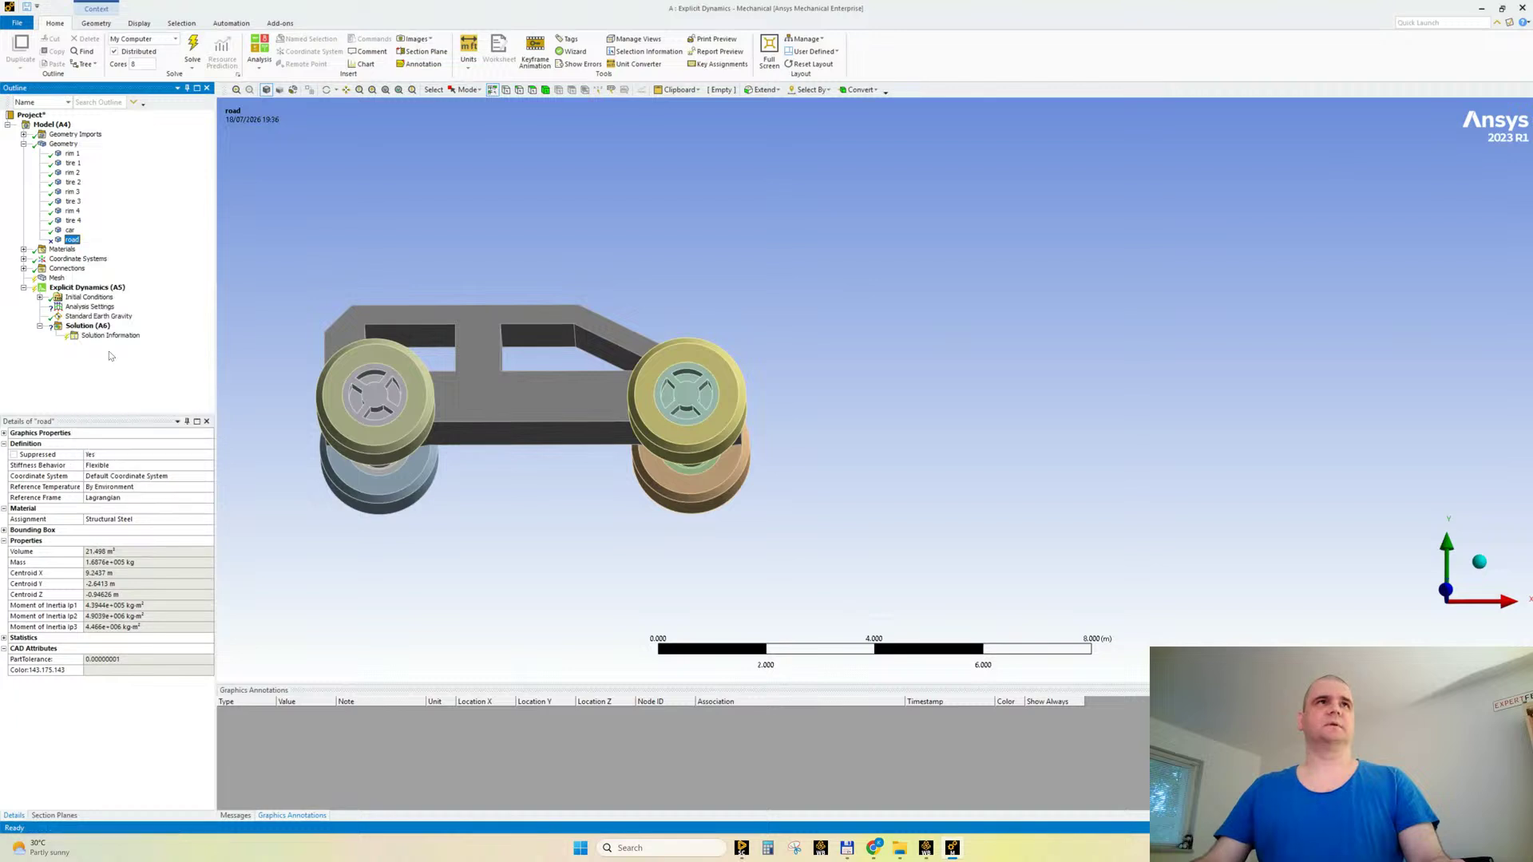
Step: Check the whole geometry's volume and mass, and switch the unit system to Metric (mm, t, N, s, mV, mA)
{"action": "left_click", "coordinate": [75, 154]}
{"action": "left_click", "coordinate": [70, 230], "text": "shift"}
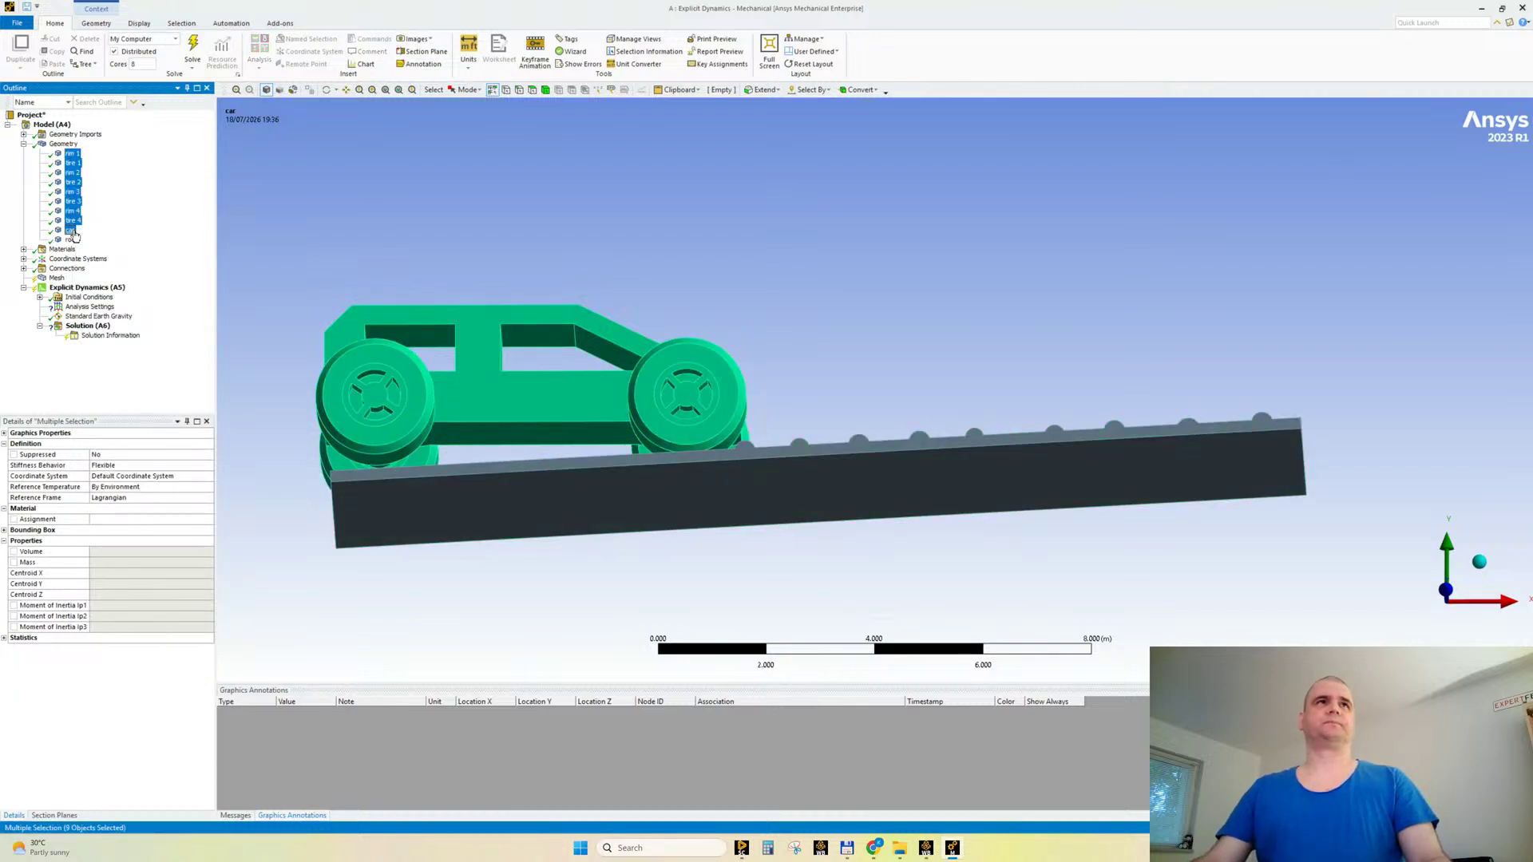
{"action": "left_click", "coordinate": [63, 143]}
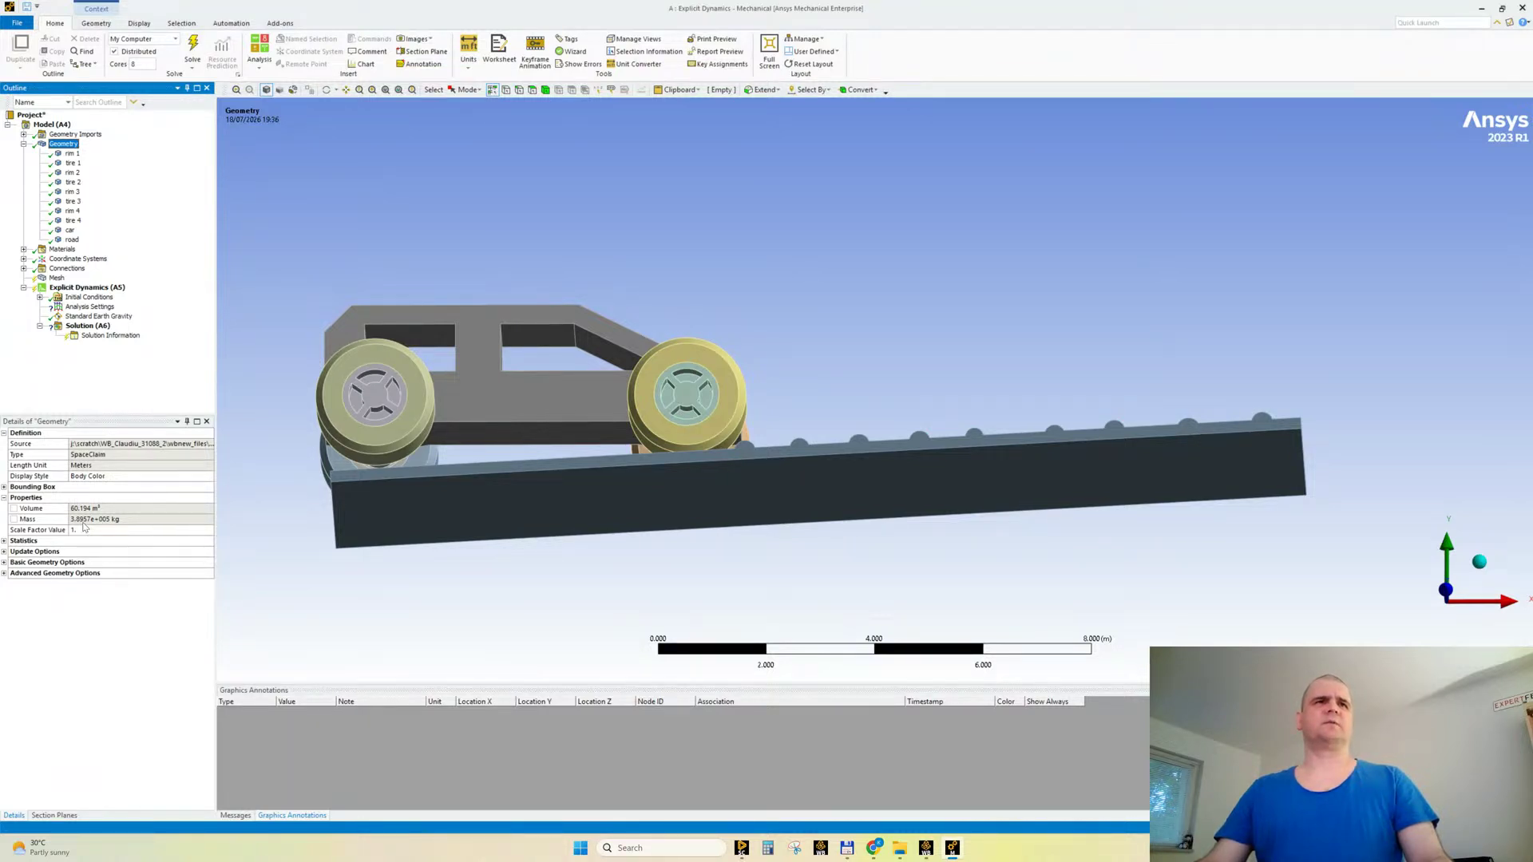
{"action": "left_click", "coordinate": [468, 54]}
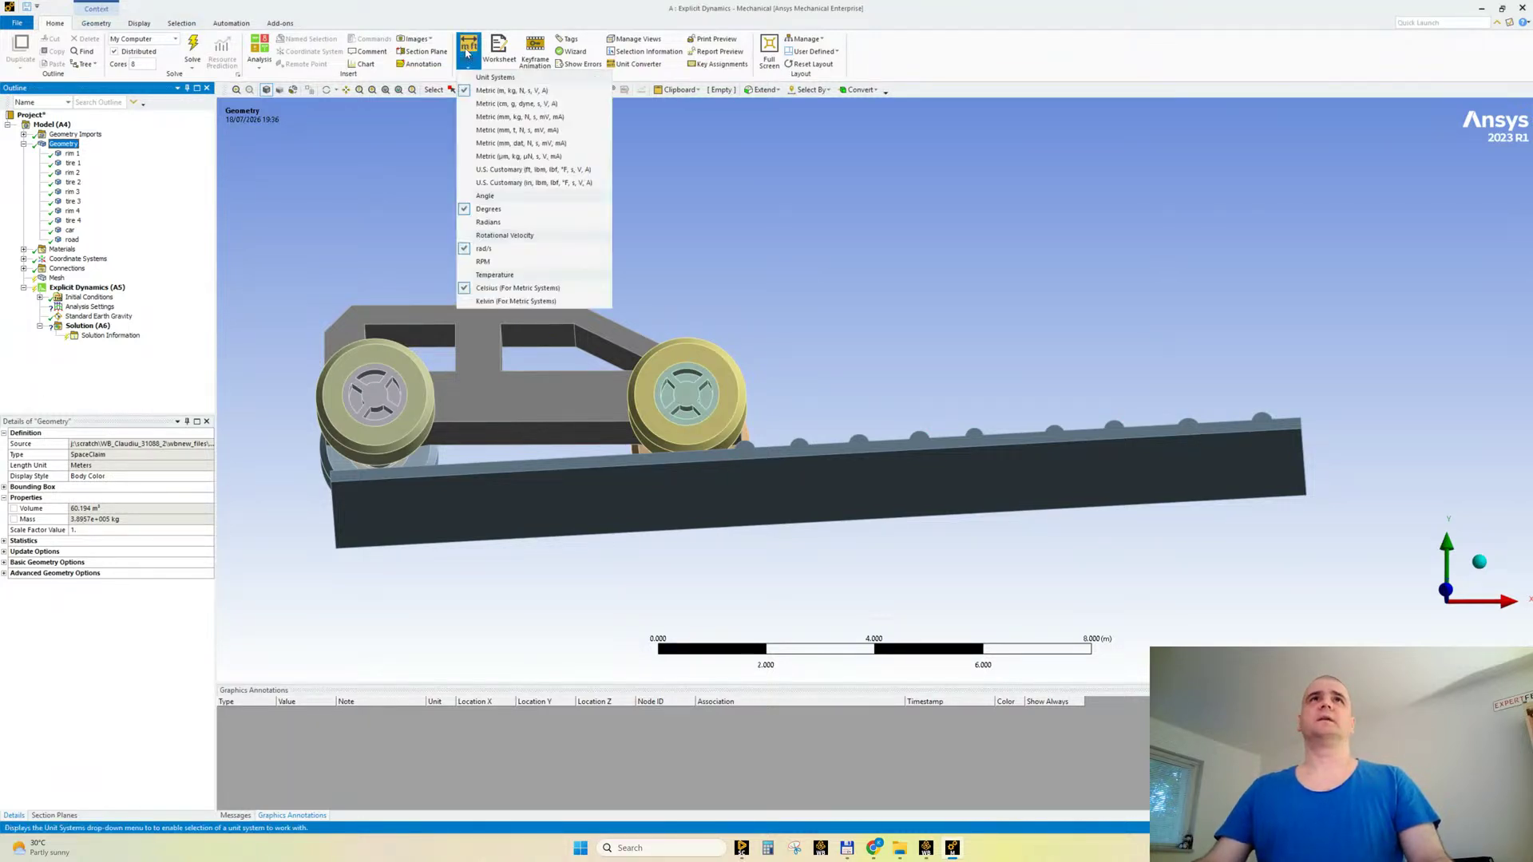
{"action": "left_click", "coordinate": [471, 130]}
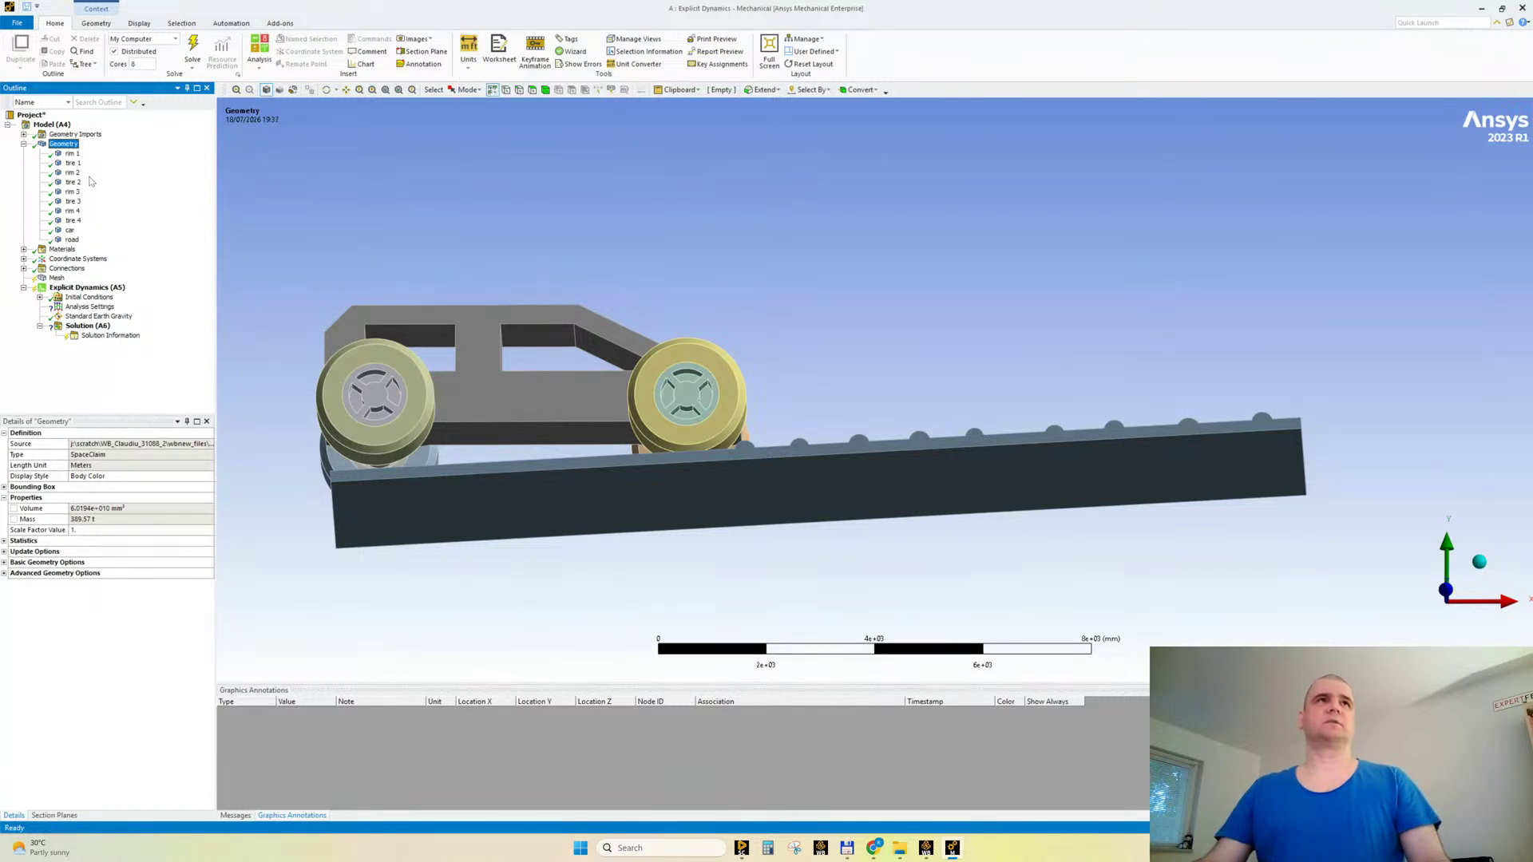
Step: Examine the properties of the vehicle bodies, the whole geometry and the road in the new units, including the bounding box
{"action": "left_click", "coordinate": [73, 154]}
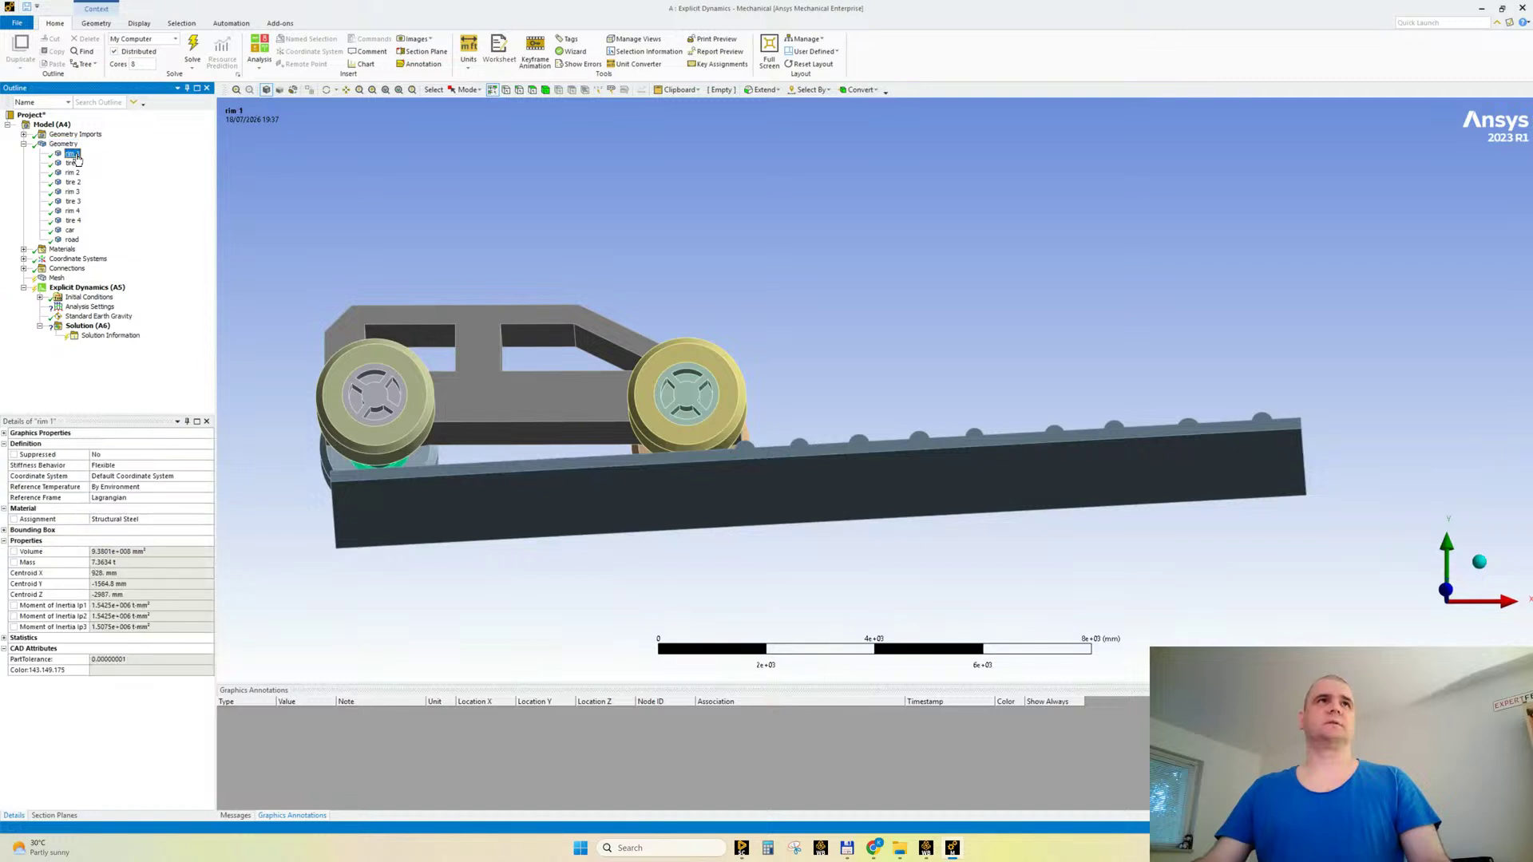
{"action": "left_click", "coordinate": [70, 230], "text": "shift"}
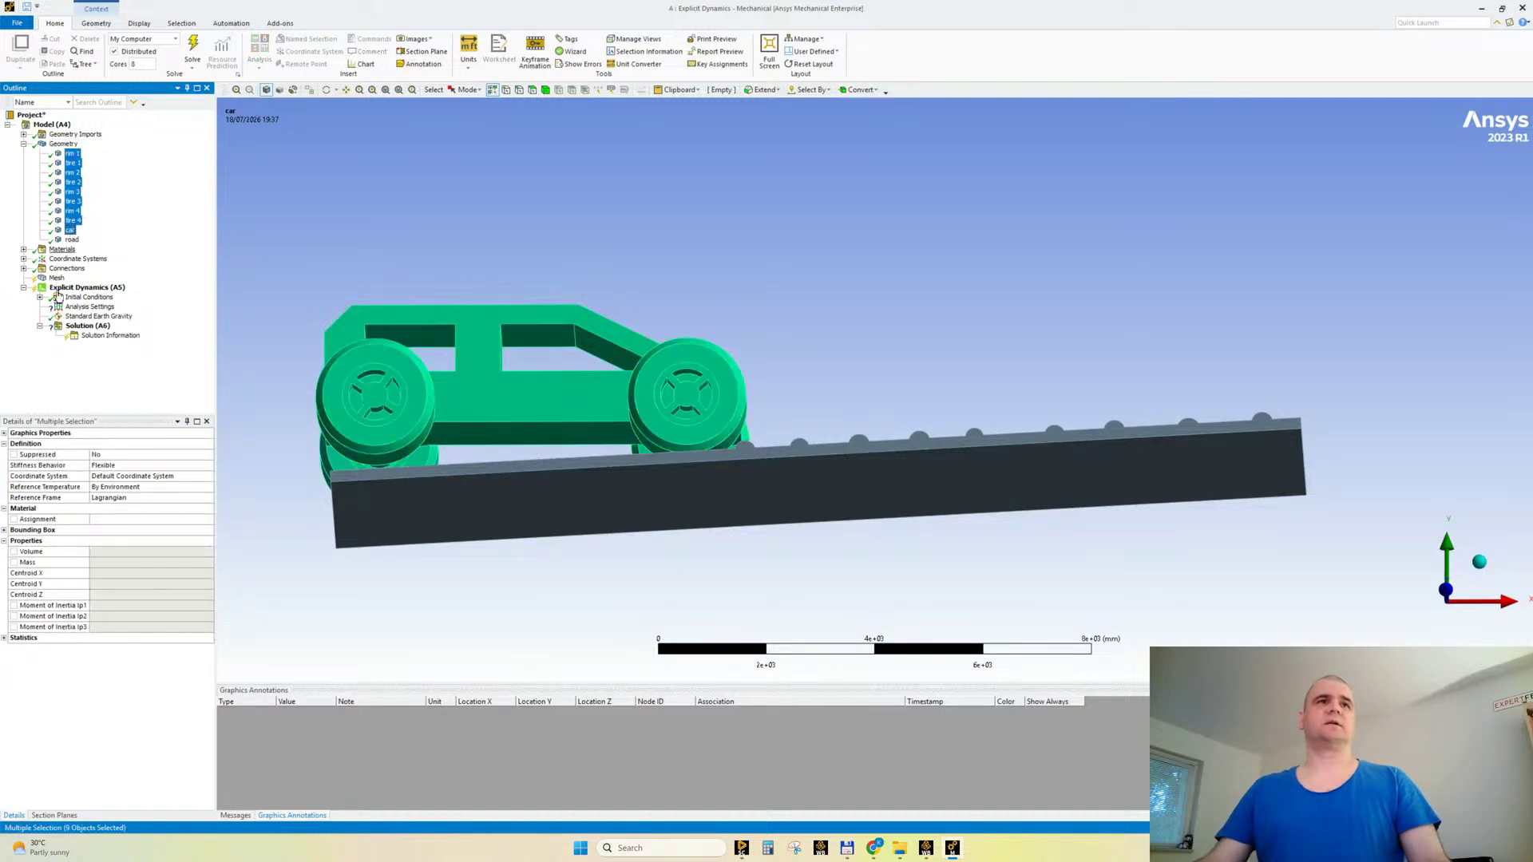
{"action": "left_click", "coordinate": [4, 530]}
{"action": "left_click", "coordinate": [61, 144]}
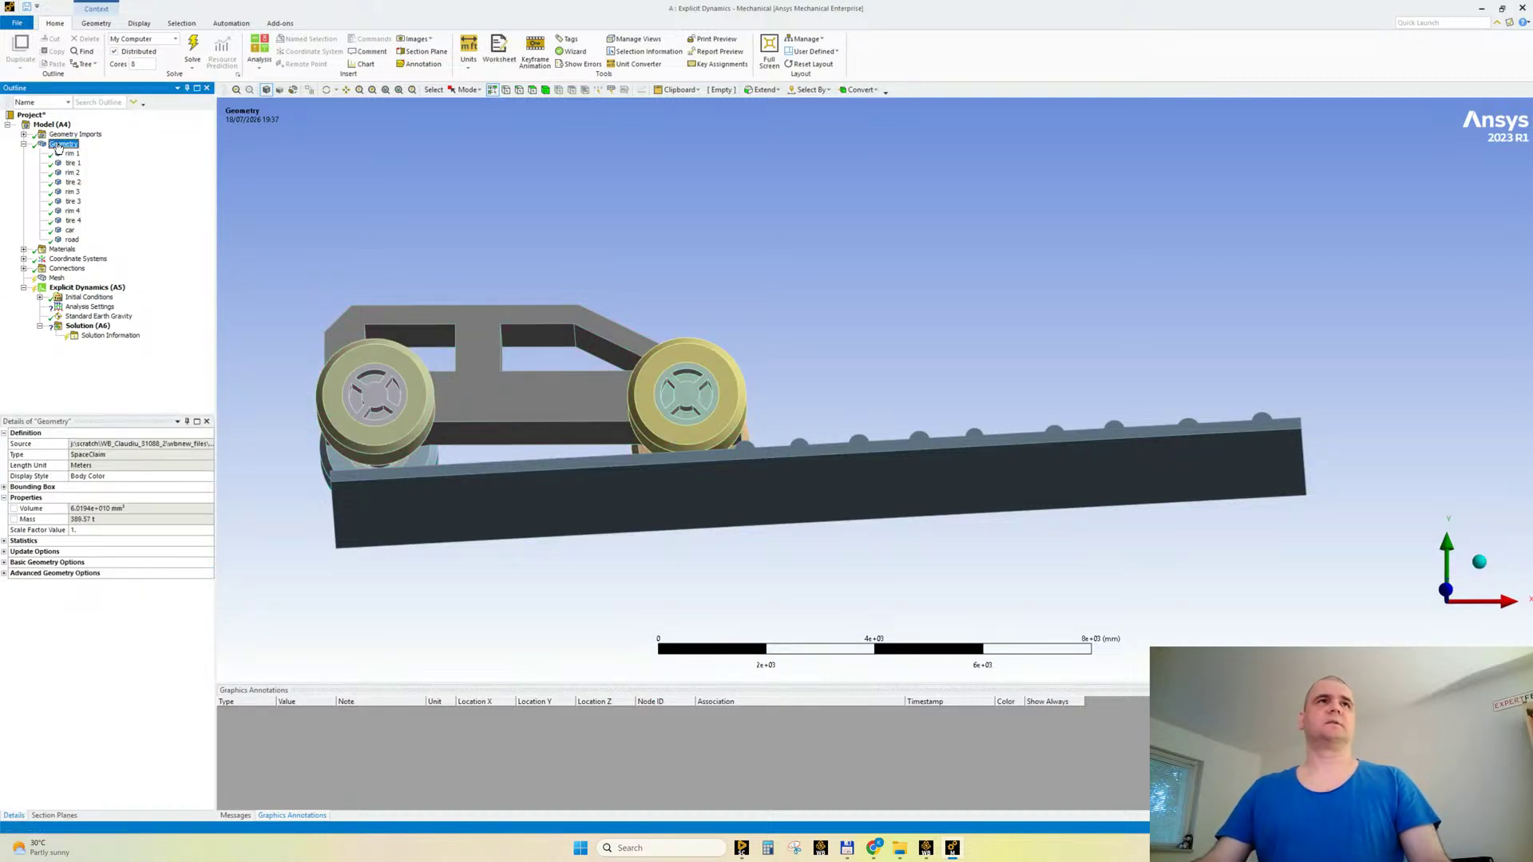
{"action": "left_click", "coordinate": [71, 240]}
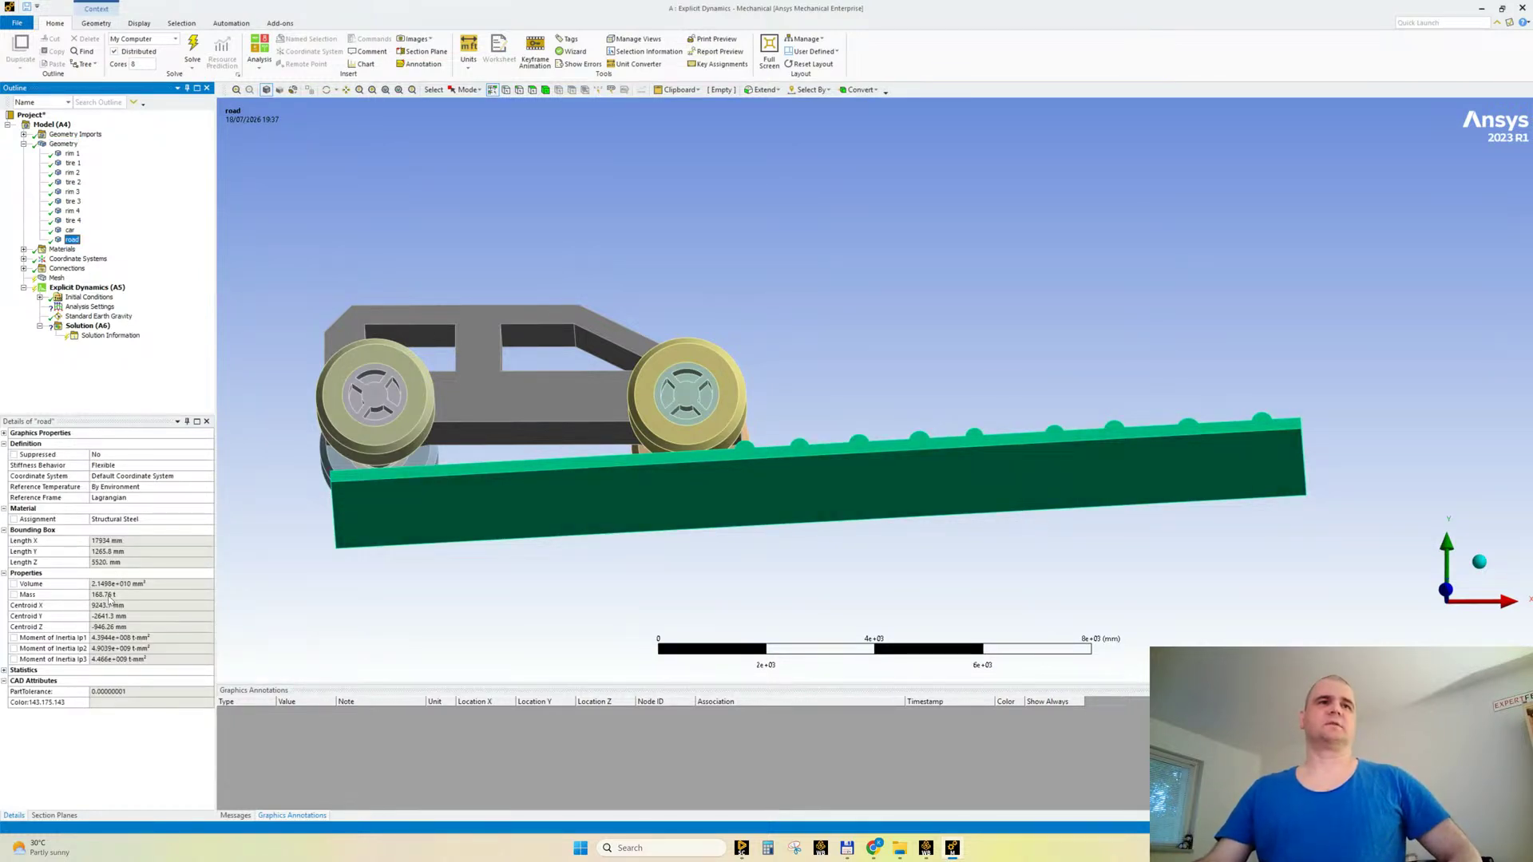
Step: Inspect the car and its wheels on the bumpy road from several angles
{"action": "mouse_move", "coordinate": [265, 329]}
{"action": "middle_mouse_down"}
{"action": "mouse_move", "coordinate": [376, 298]}
{"action": "mouse_move", "coordinate": [334, 319]}
{"action": "middle_mouse_up"}
{"action": "middle_click_drag", "start_coordinate": [658, 381], "coordinate": [777, 362]}
{"action": "scroll", "coordinate": [569, 409], "scroll_direction": "up", "scroll_amount": 2}
{"action": "middle_click_drag", "start_coordinate": [568, 409], "coordinate": [884, 408], "text": "ctrl"}
{"action": "scroll", "coordinate": [849, 404], "scroll_direction": "up", "scroll_amount": 3}
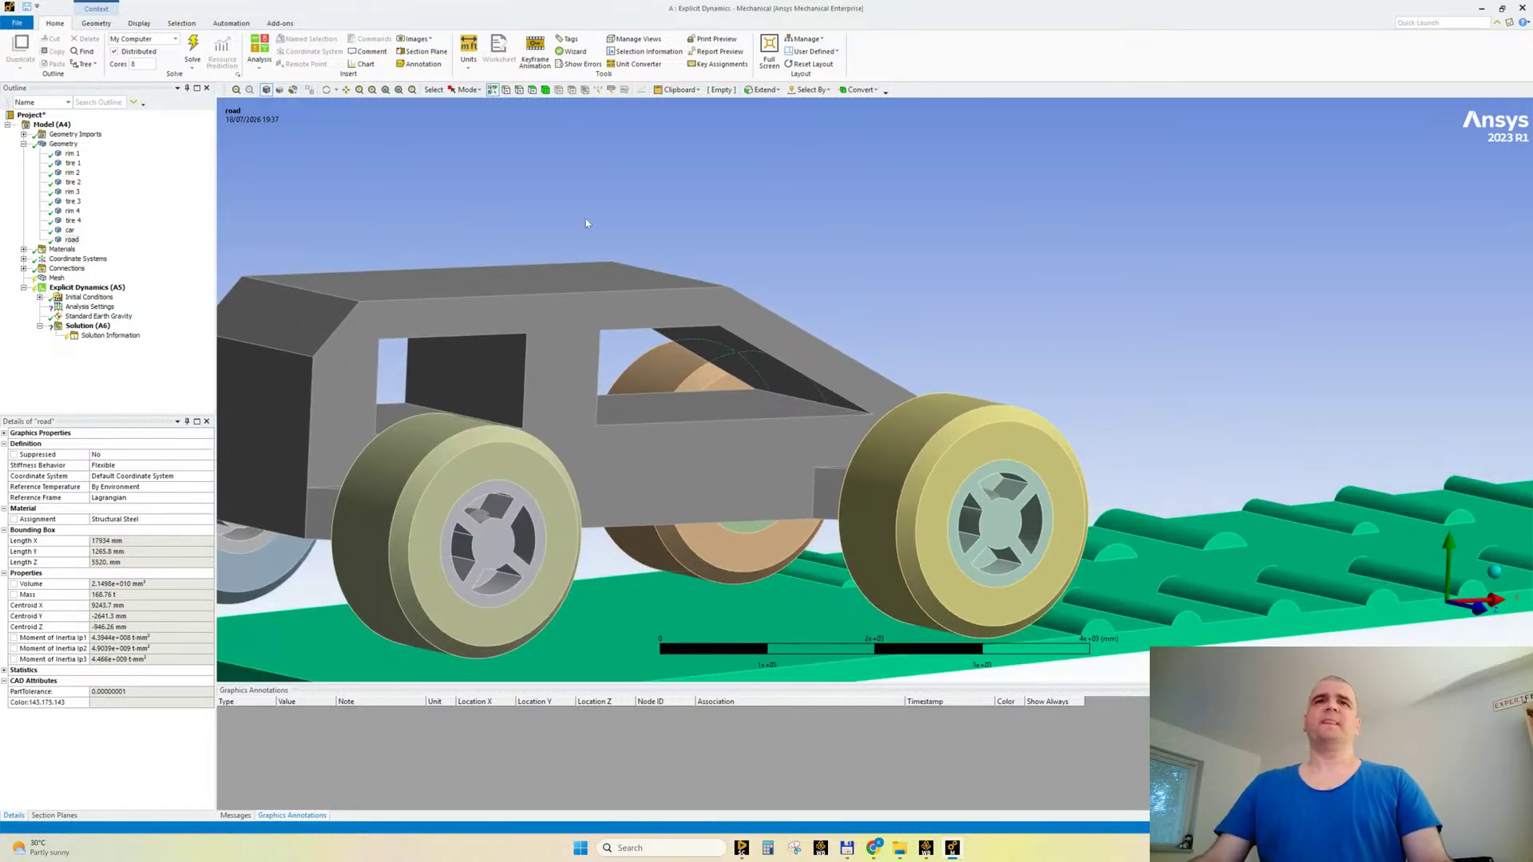
{"action": "scroll", "coordinate": [513, 388], "scroll_direction": "down", "scroll_amount": 1}
{"action": "scroll", "coordinate": [512, 392], "scroll_direction": "down", "scroll_amount": 1}
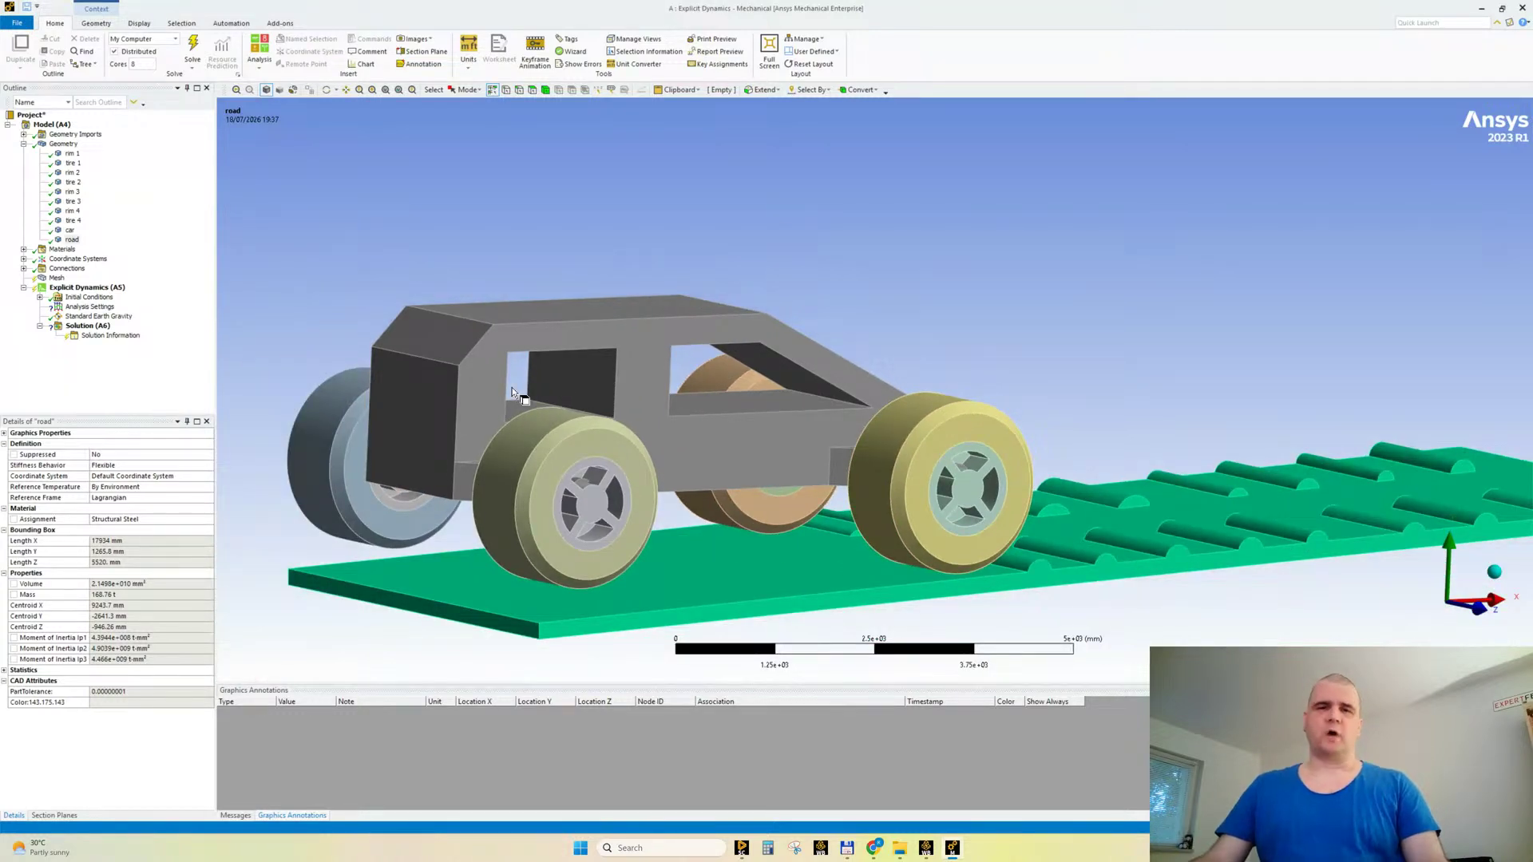
{"action": "mouse_move", "coordinate": [516, 353]}
{"action": "middle_mouse_down"}
{"action": "mouse_move", "coordinate": [534, 420]}
{"action": "mouse_move", "coordinate": [538, 377]}
{"action": "mouse_move", "coordinate": [528, 399]}
{"action": "mouse_move", "coordinate": [607, 347]}
{"action": "mouse_move", "coordinate": [568, 371]}
{"action": "middle_mouse_up"}
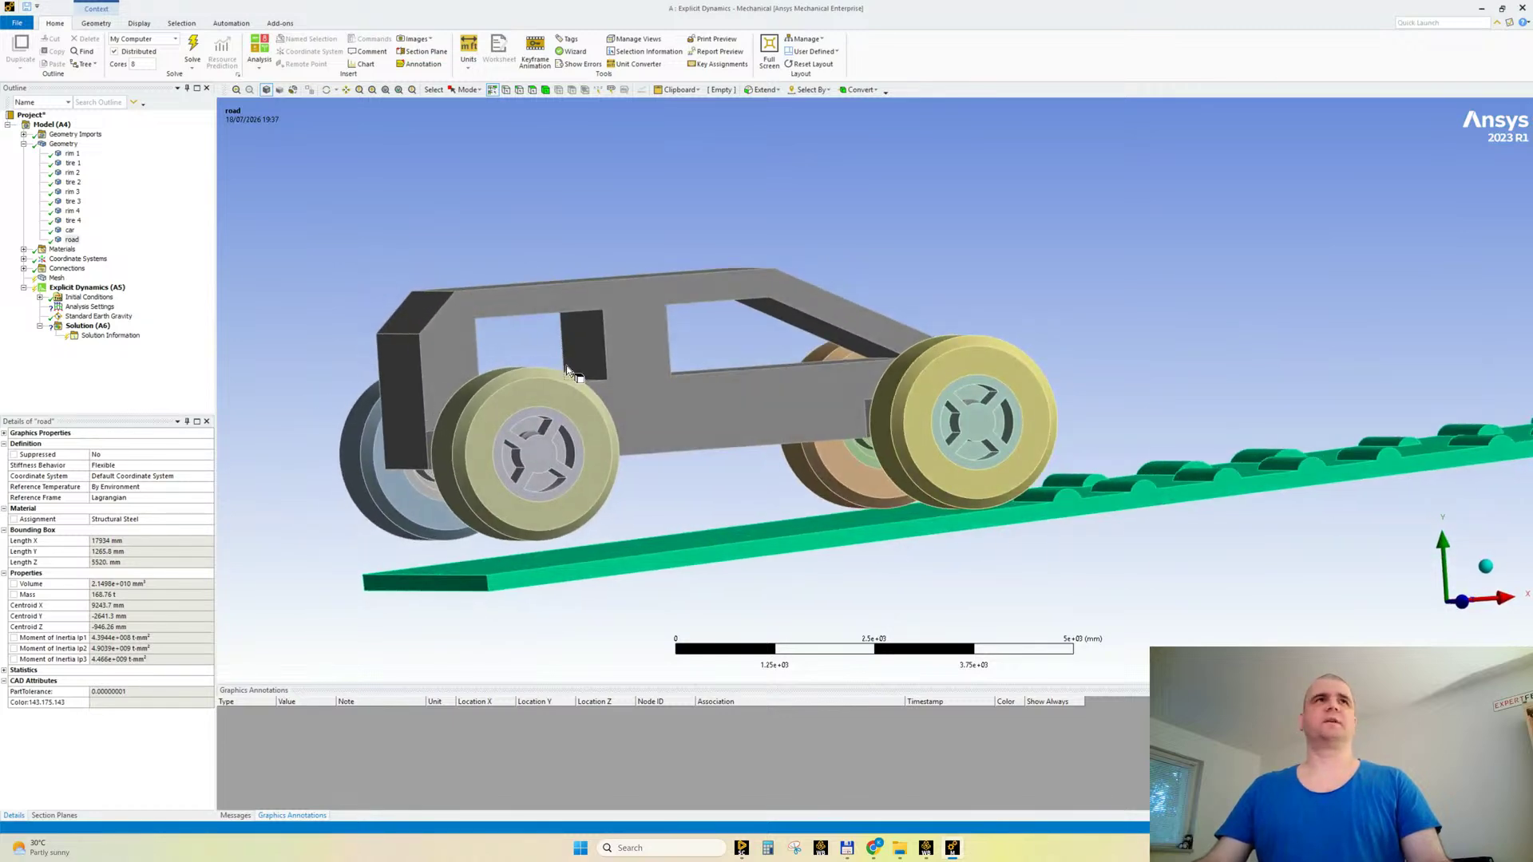
{"action": "left_click_drag", "start_coordinate": [214, 207], "coordinate": [184, 227]}
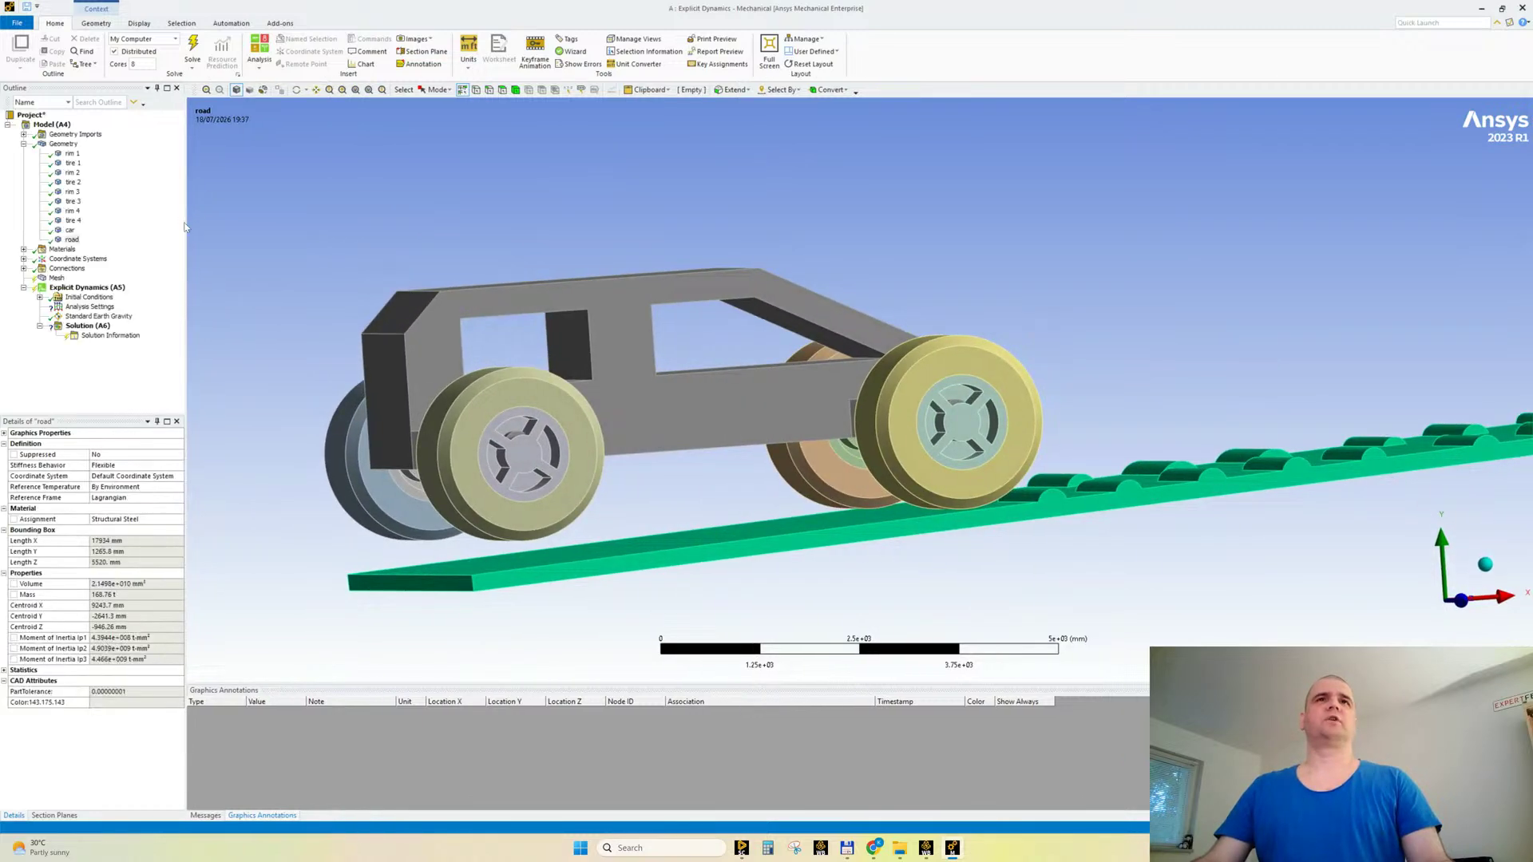
Step: Switch to Workbench and delete Structural Steel from the Explicit Dynamics system's Engineering Data
{"action": "left_click", "coordinate": [927, 851]}
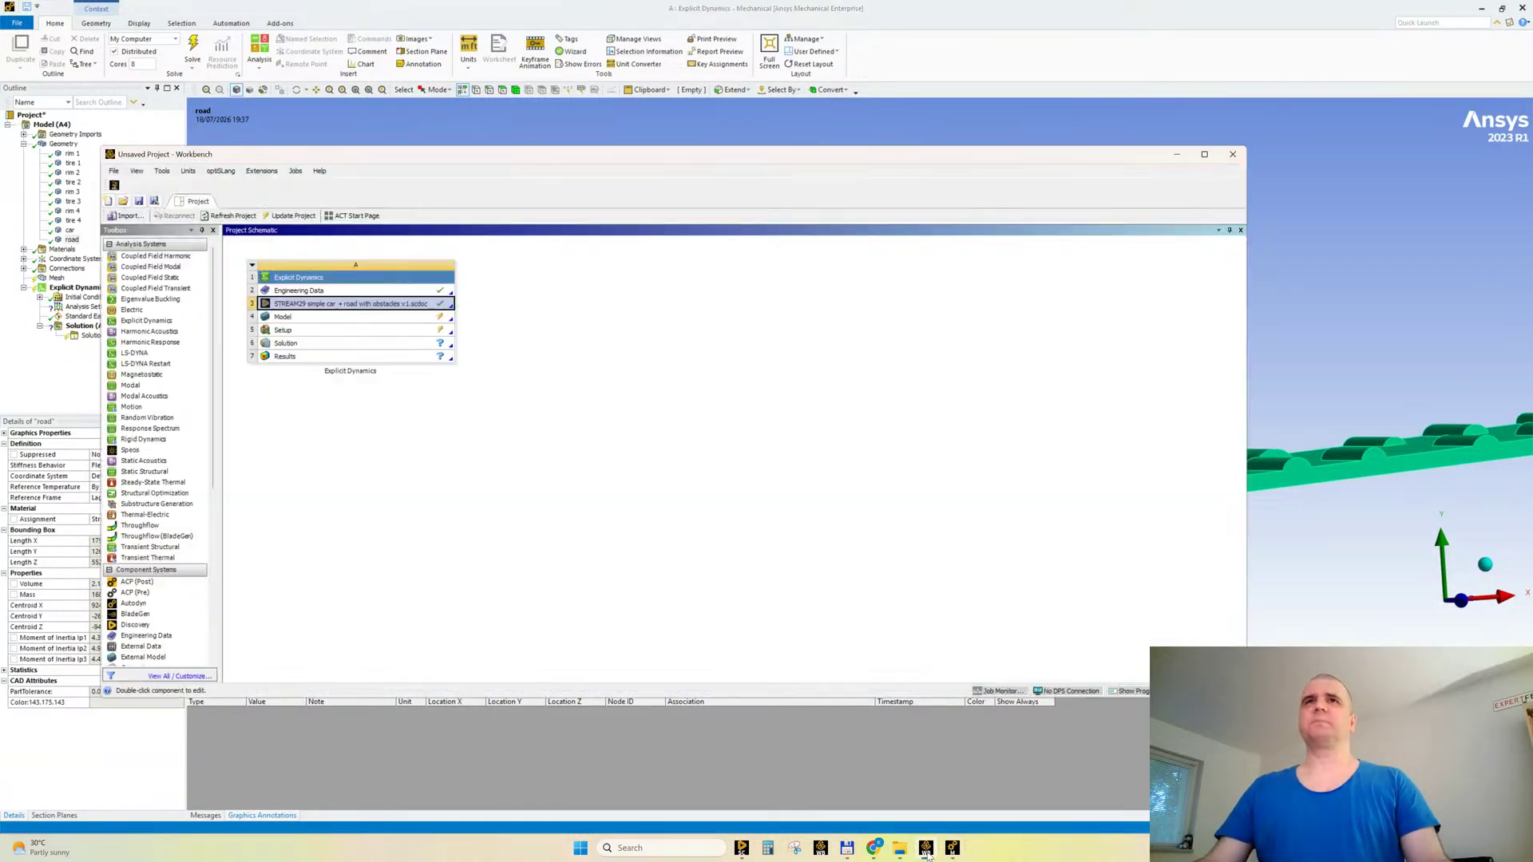
{"action": "double_click", "coordinate": [319, 290]}
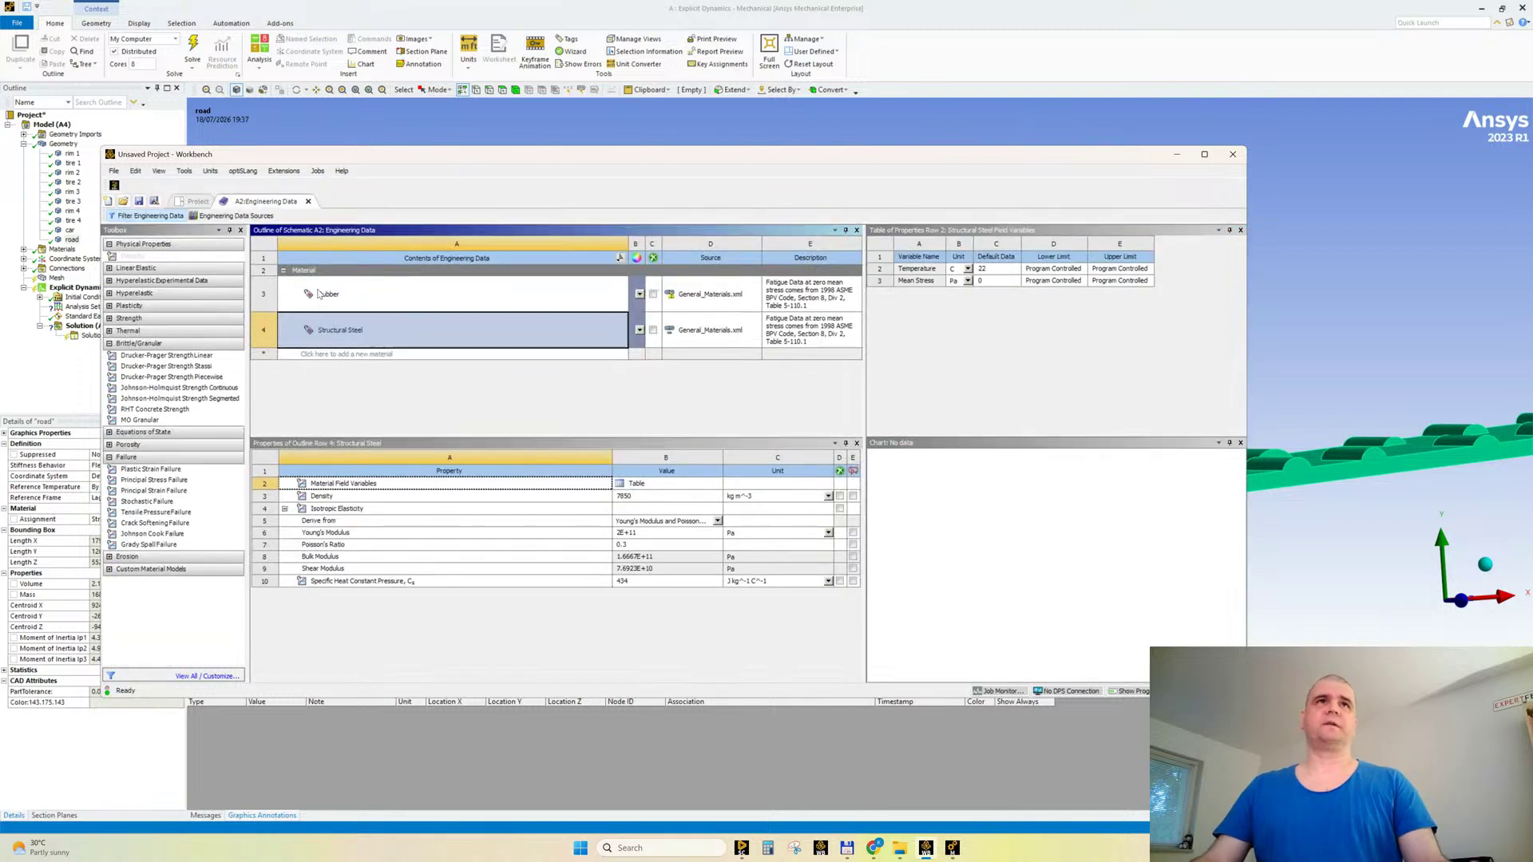
{"action": "right_click", "coordinate": [348, 336]}
{"action": "left_click", "coordinate": [384, 382]}
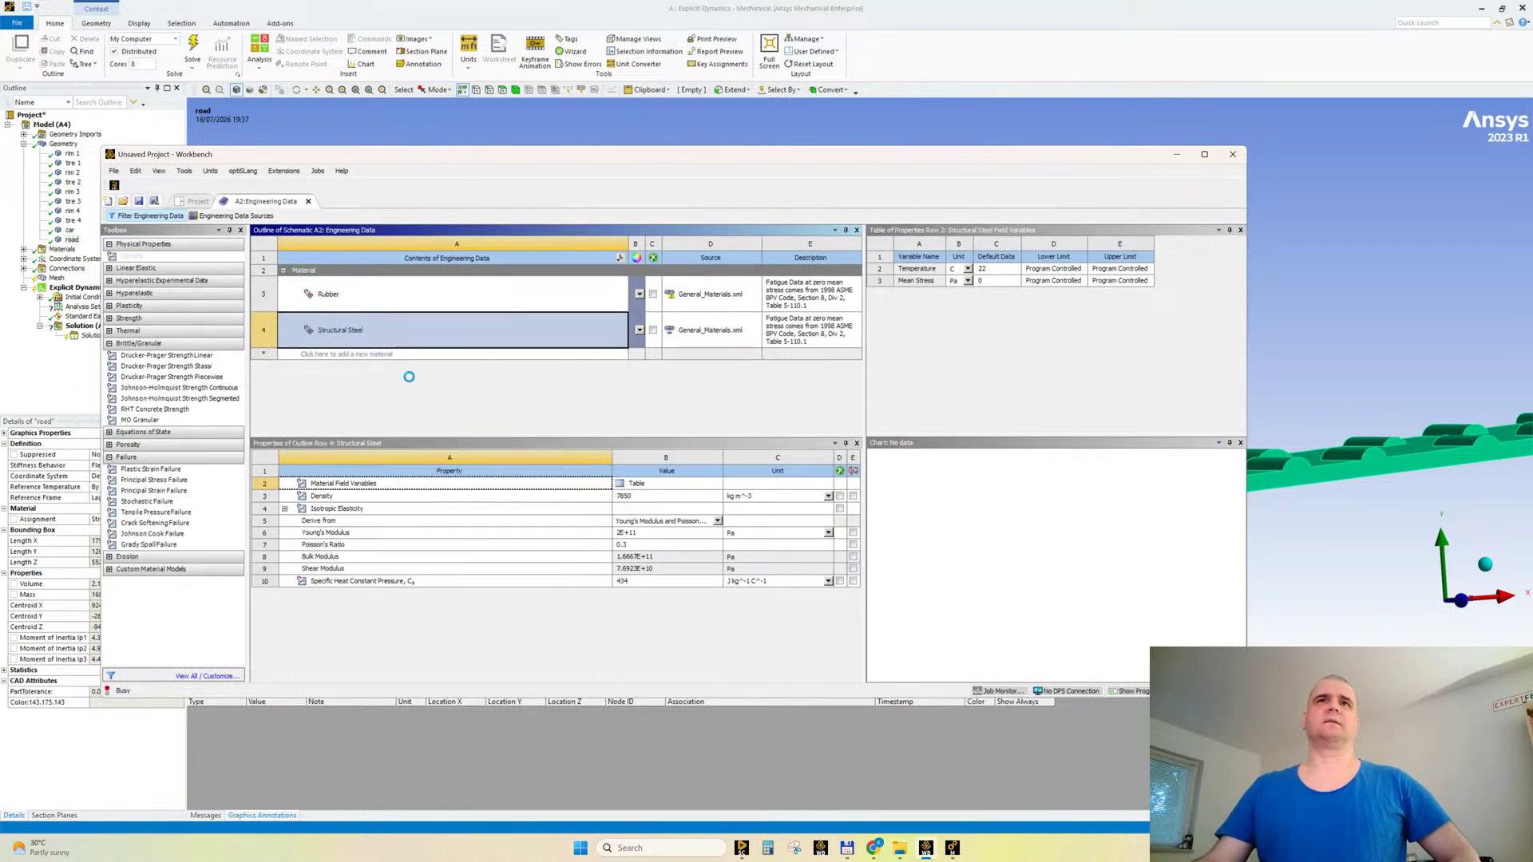
Step: Add Aluminum Alloy from the General Materials library to the Engineering Data
{"action": "left_click", "coordinate": [215, 216]}
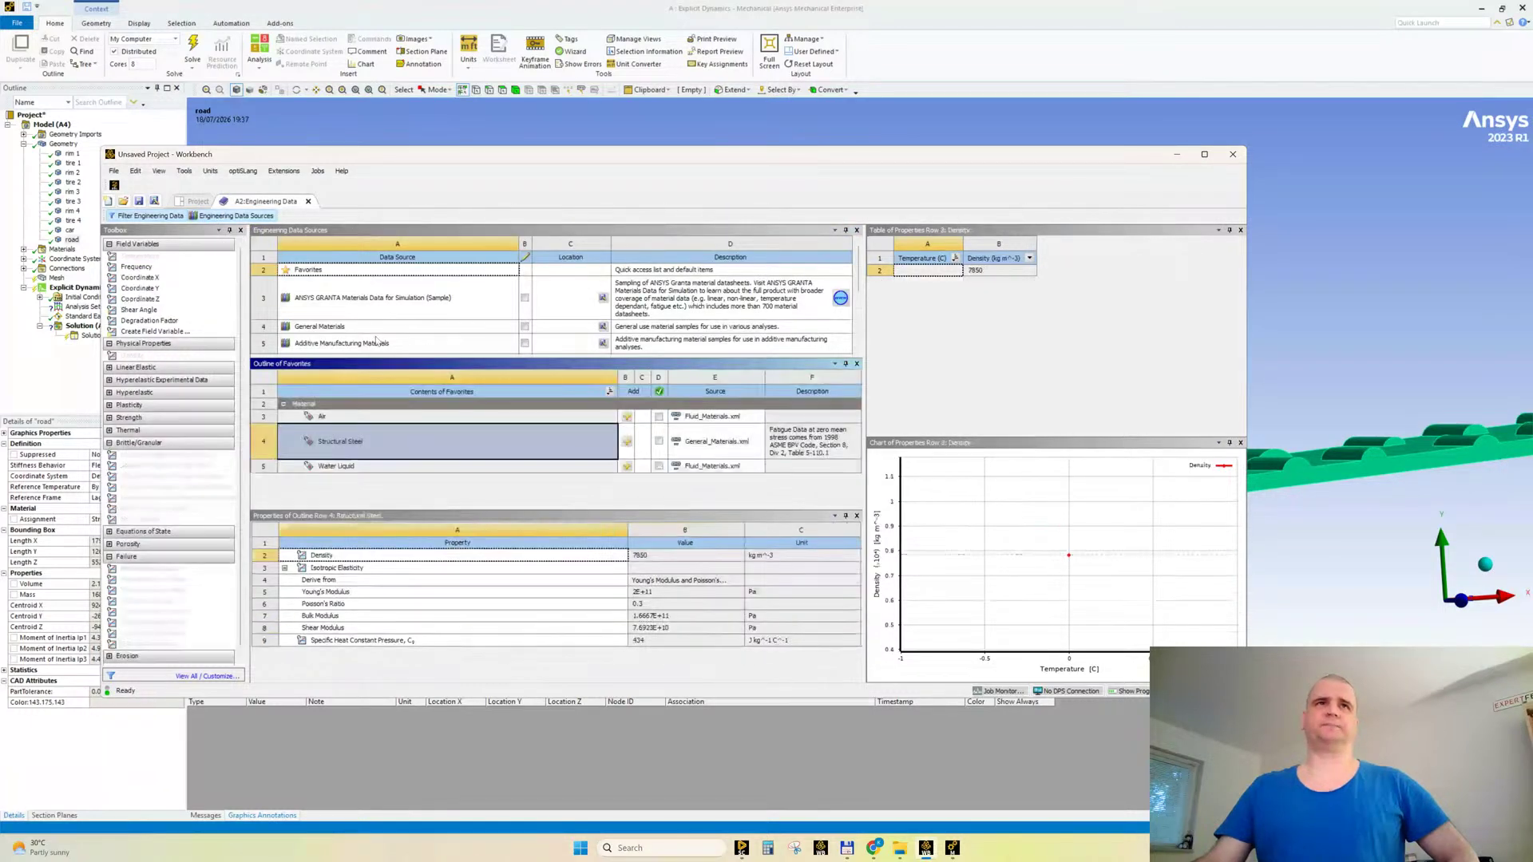
{"action": "left_click", "coordinate": [348, 329]}
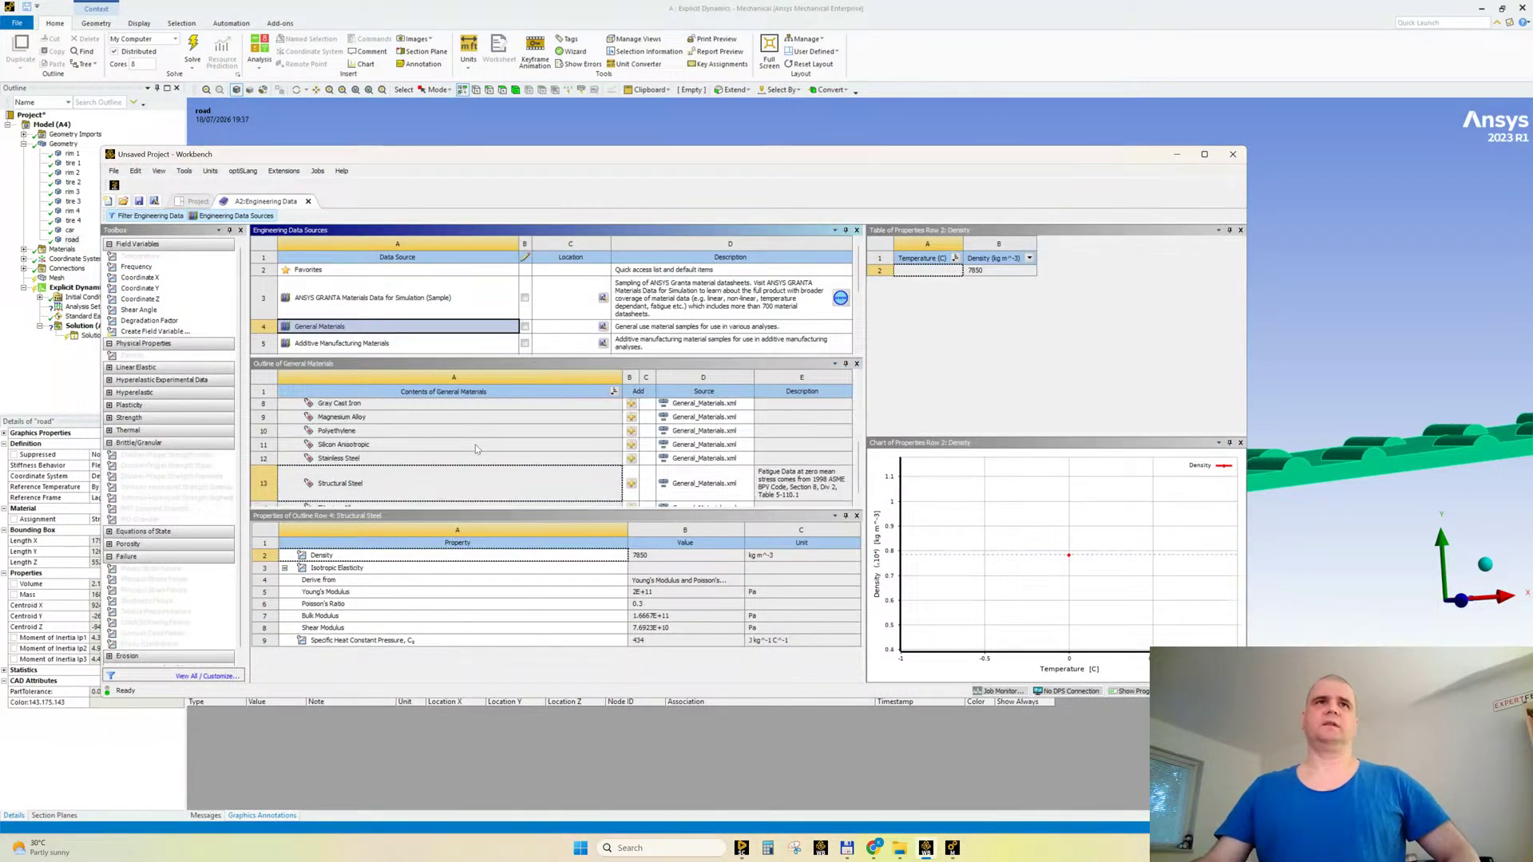
{"action": "scroll", "coordinate": [595, 445], "scroll_direction": "up", "scroll_amount": 3}
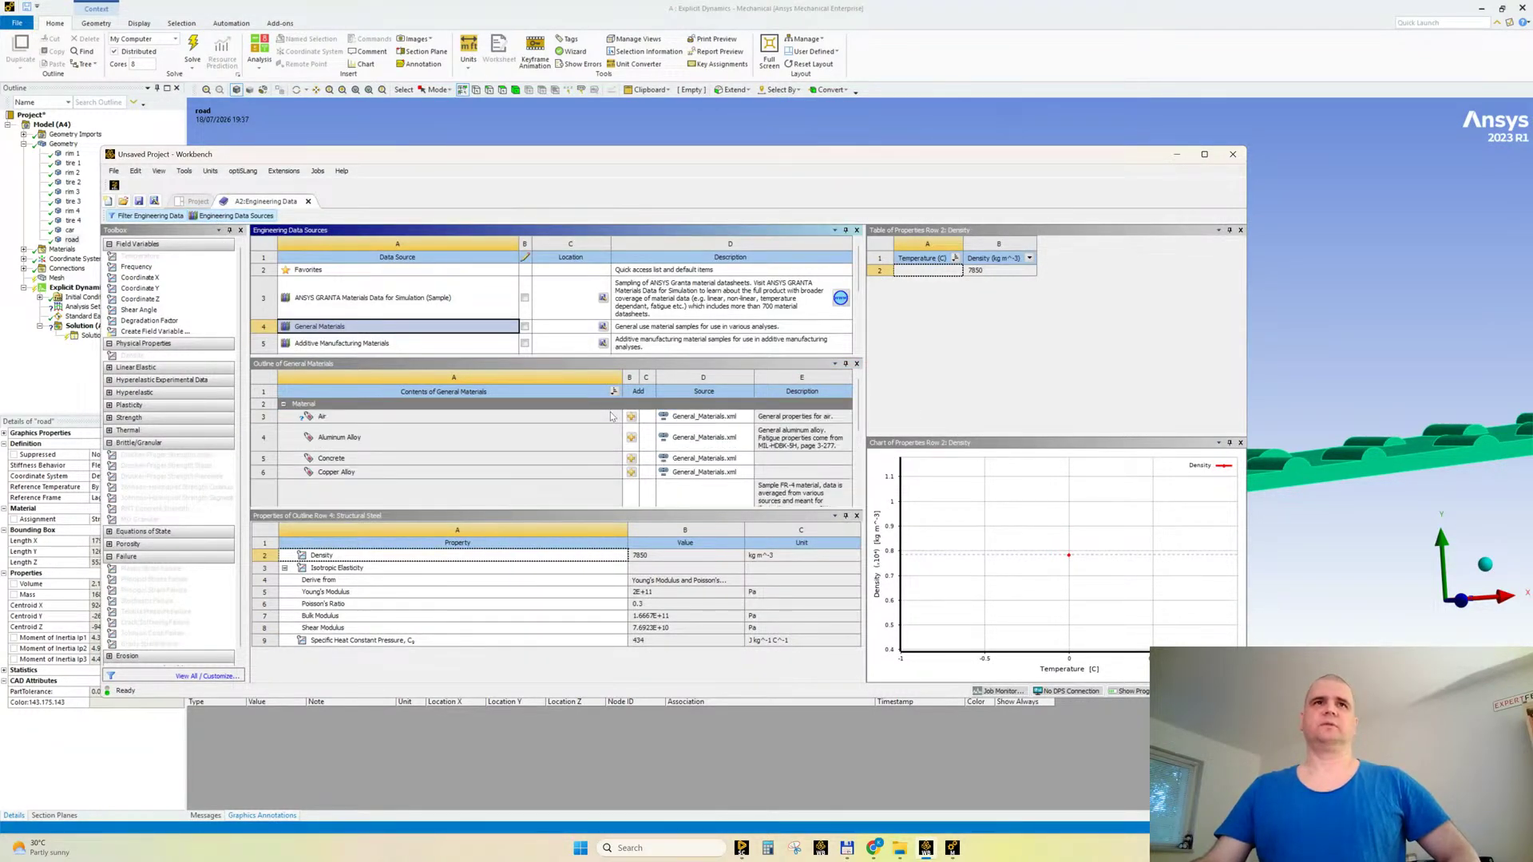
{"action": "left_click", "coordinate": [631, 438]}
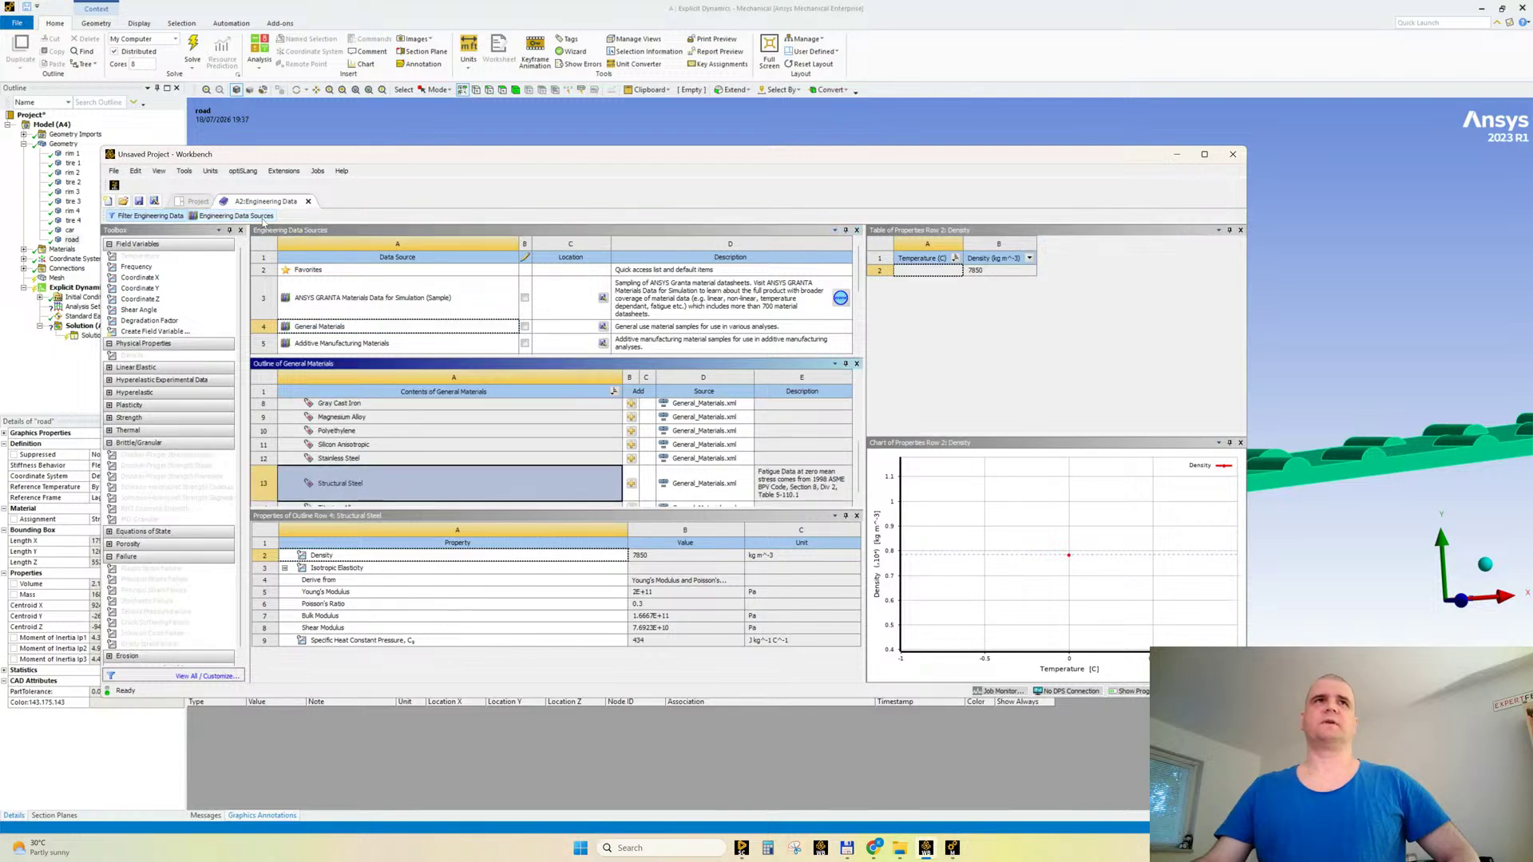
{"action": "left_click", "coordinate": [235, 216]}
Step: Switch back to Mechanical and refresh the model's materials
{"action": "left_click", "coordinate": [870, 132]}
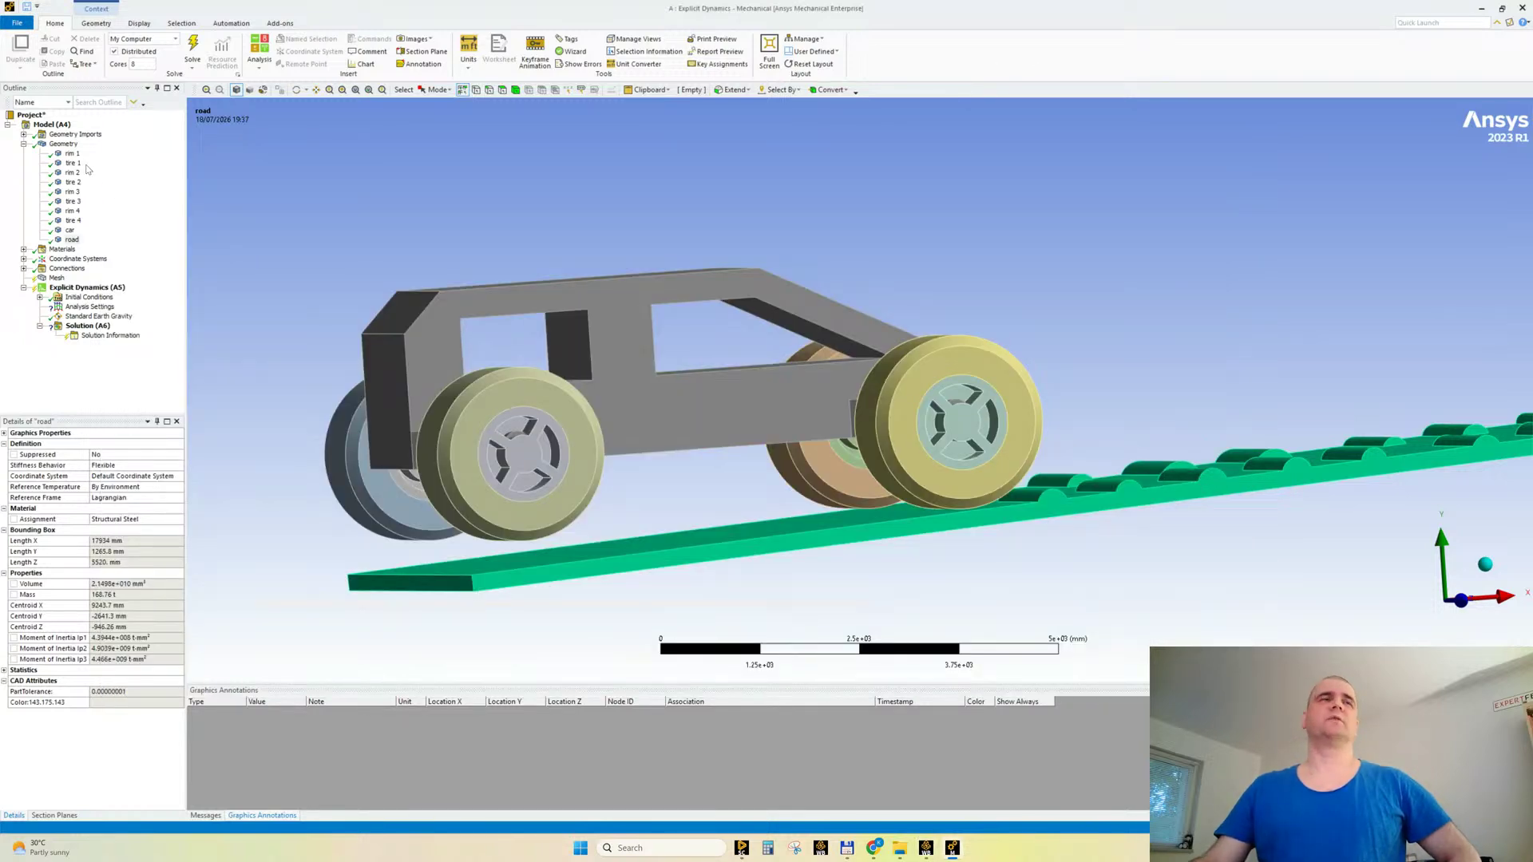
{"action": "left_click", "coordinate": [52, 125]}
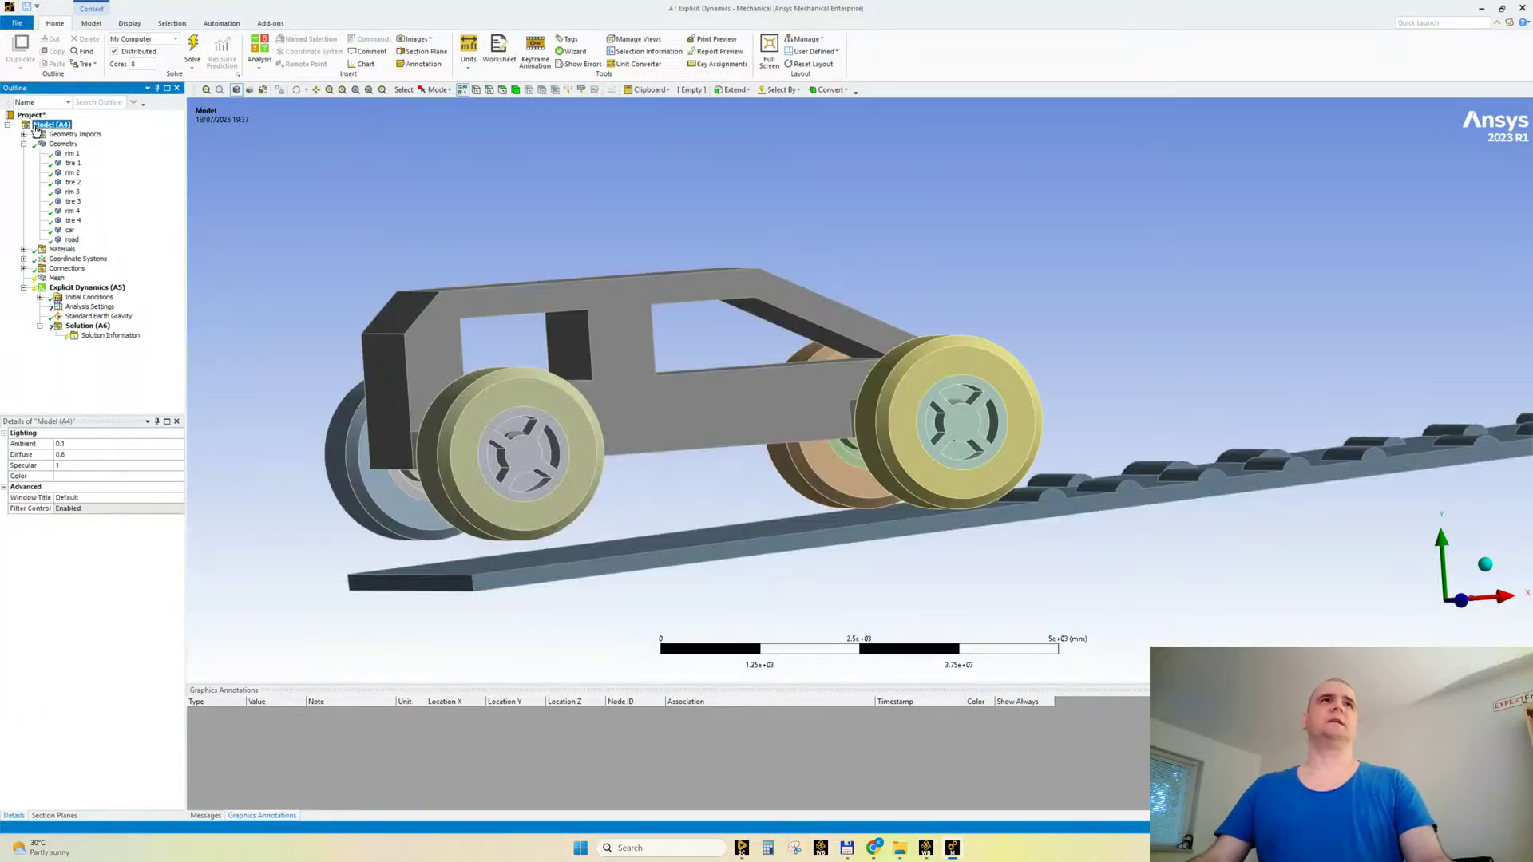
{"action": "right_click", "coordinate": [52, 125]}
{"action": "left_click", "coordinate": [112, 193]}
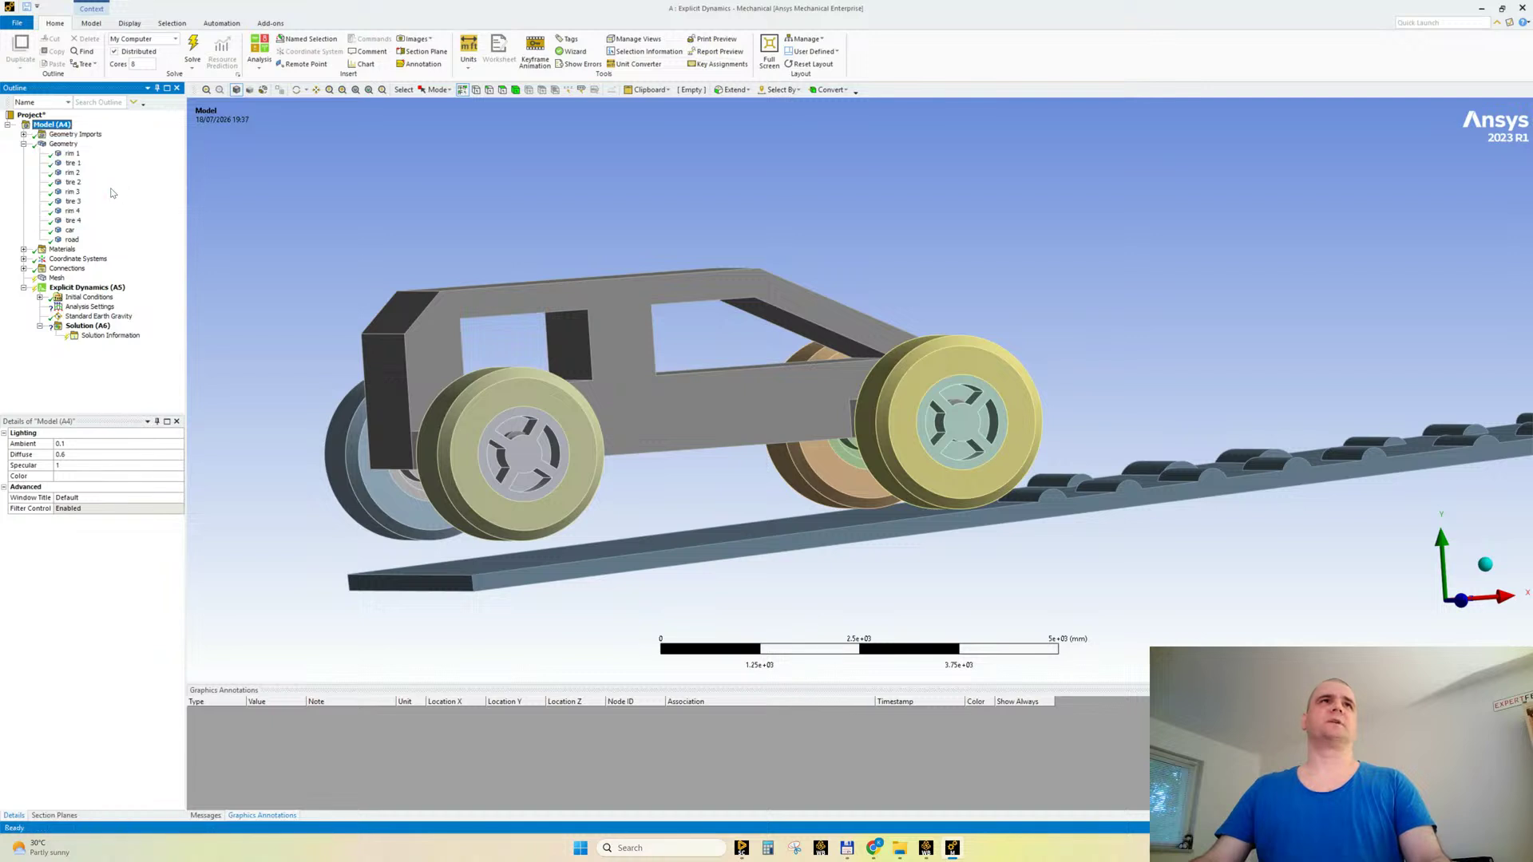
Step: Assign Aluminum Alloy to the four rims, the car and the road
{"action": "left_click", "coordinate": [71, 153]}
{"action": "left_click", "coordinate": [70, 172], "text": "ctrl"}
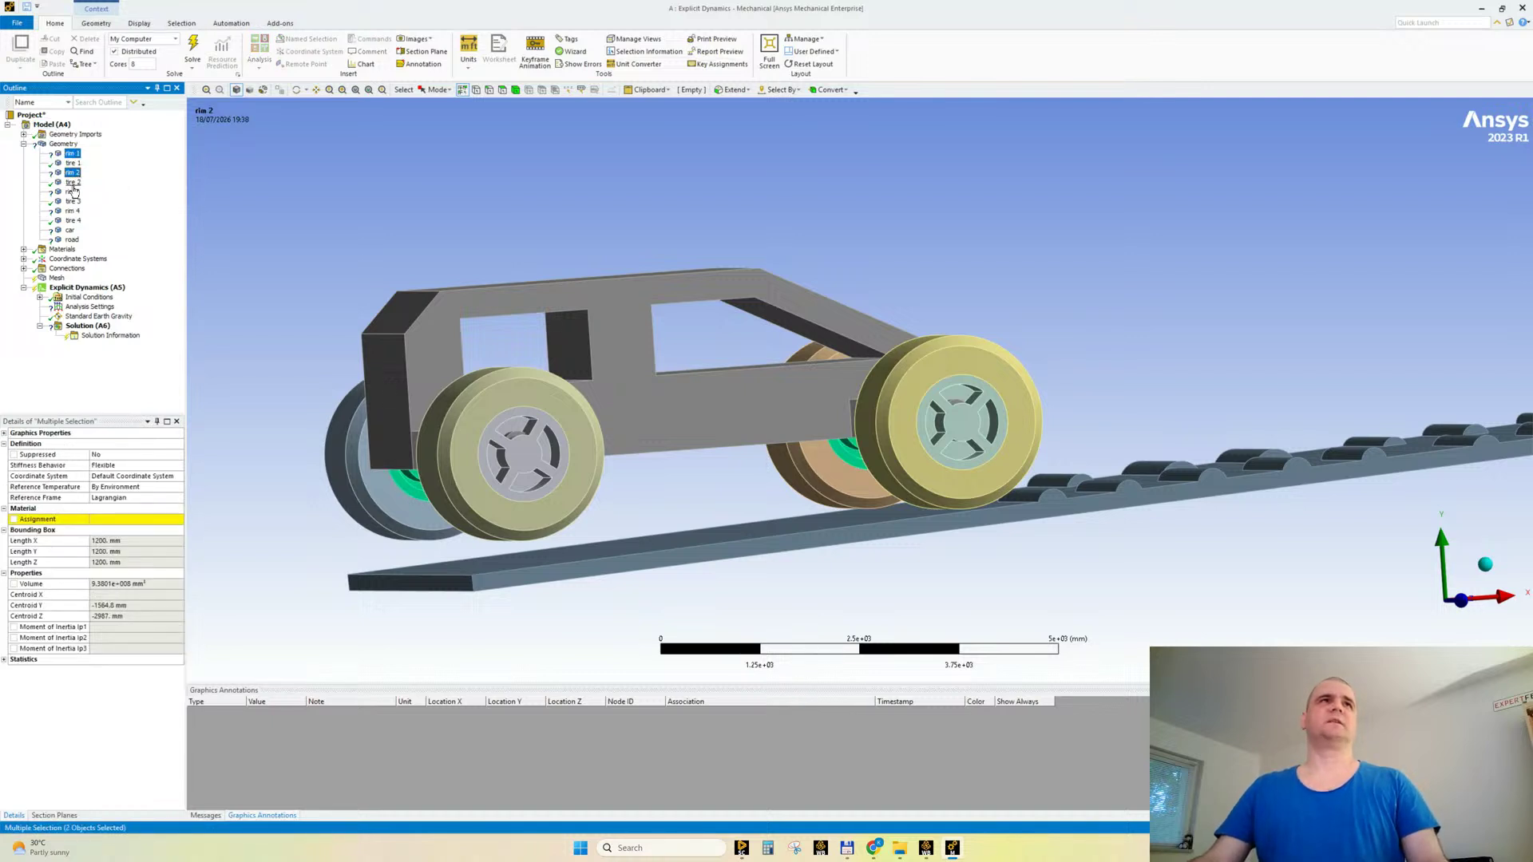
{"action": "left_click", "coordinate": [72, 193], "text": "ctrl"}
{"action": "left_click", "coordinate": [72, 210], "text": "ctrl"}
{"action": "left_click", "coordinate": [70, 229], "text": "ctrl"}
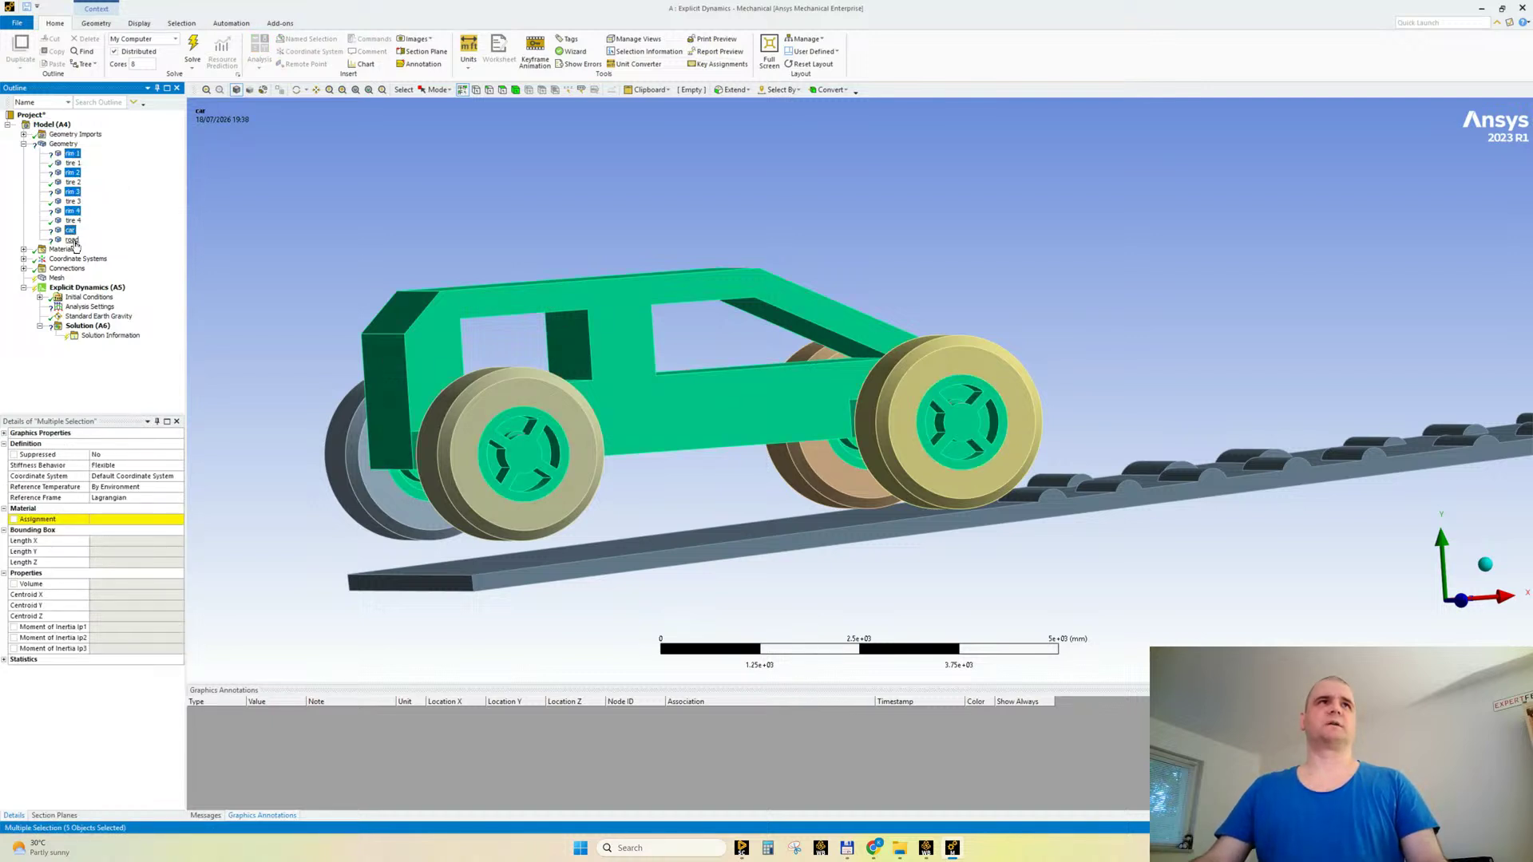
{"action": "left_click", "coordinate": [72, 239], "text": "ctrl"}
{"action": "left_click", "coordinate": [182, 520]}
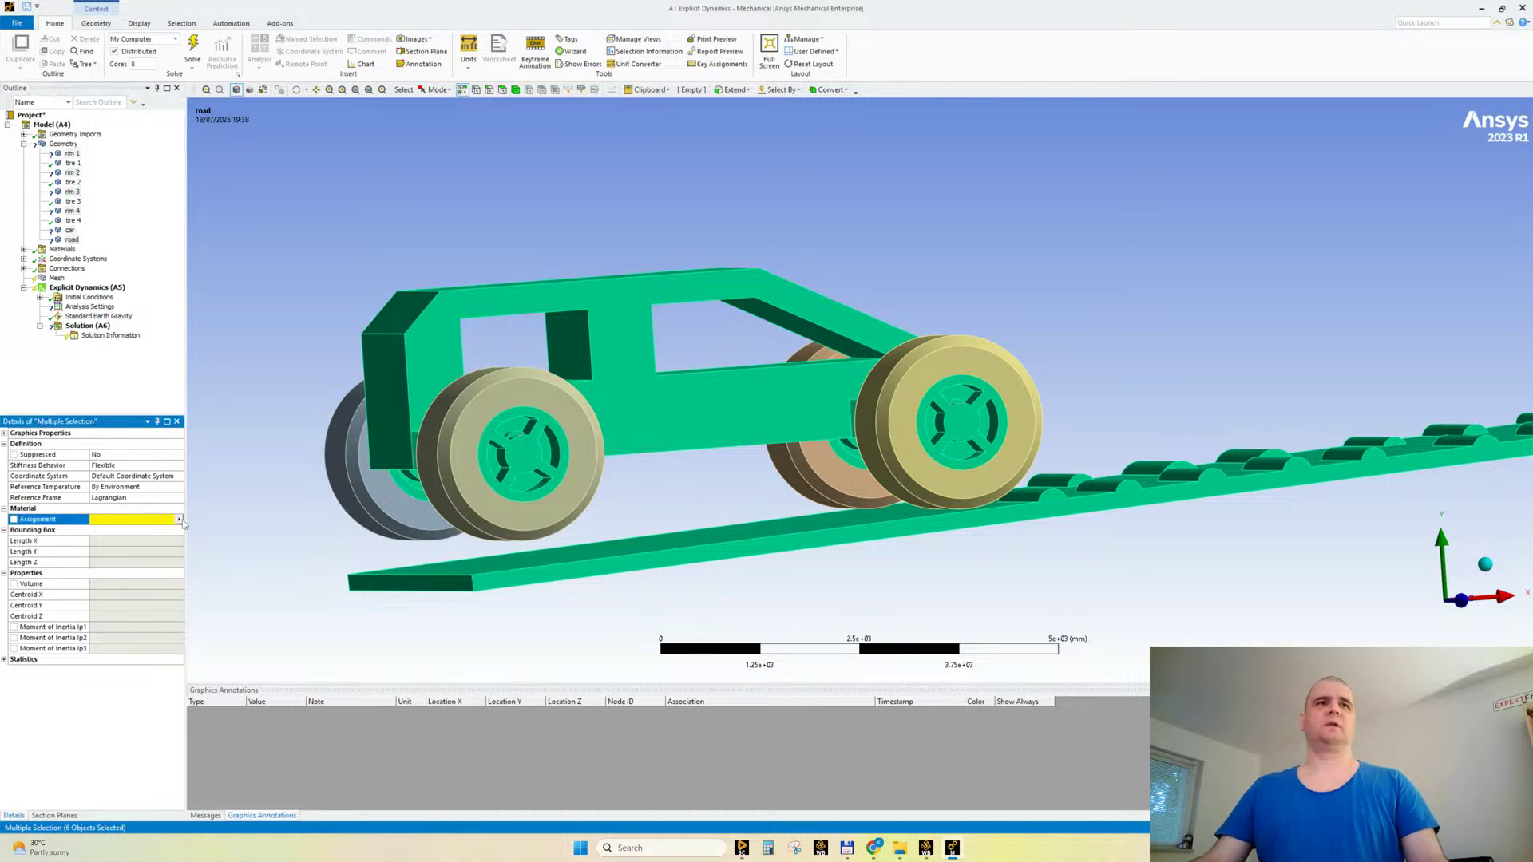
{"action": "left_click", "coordinate": [225, 390]}
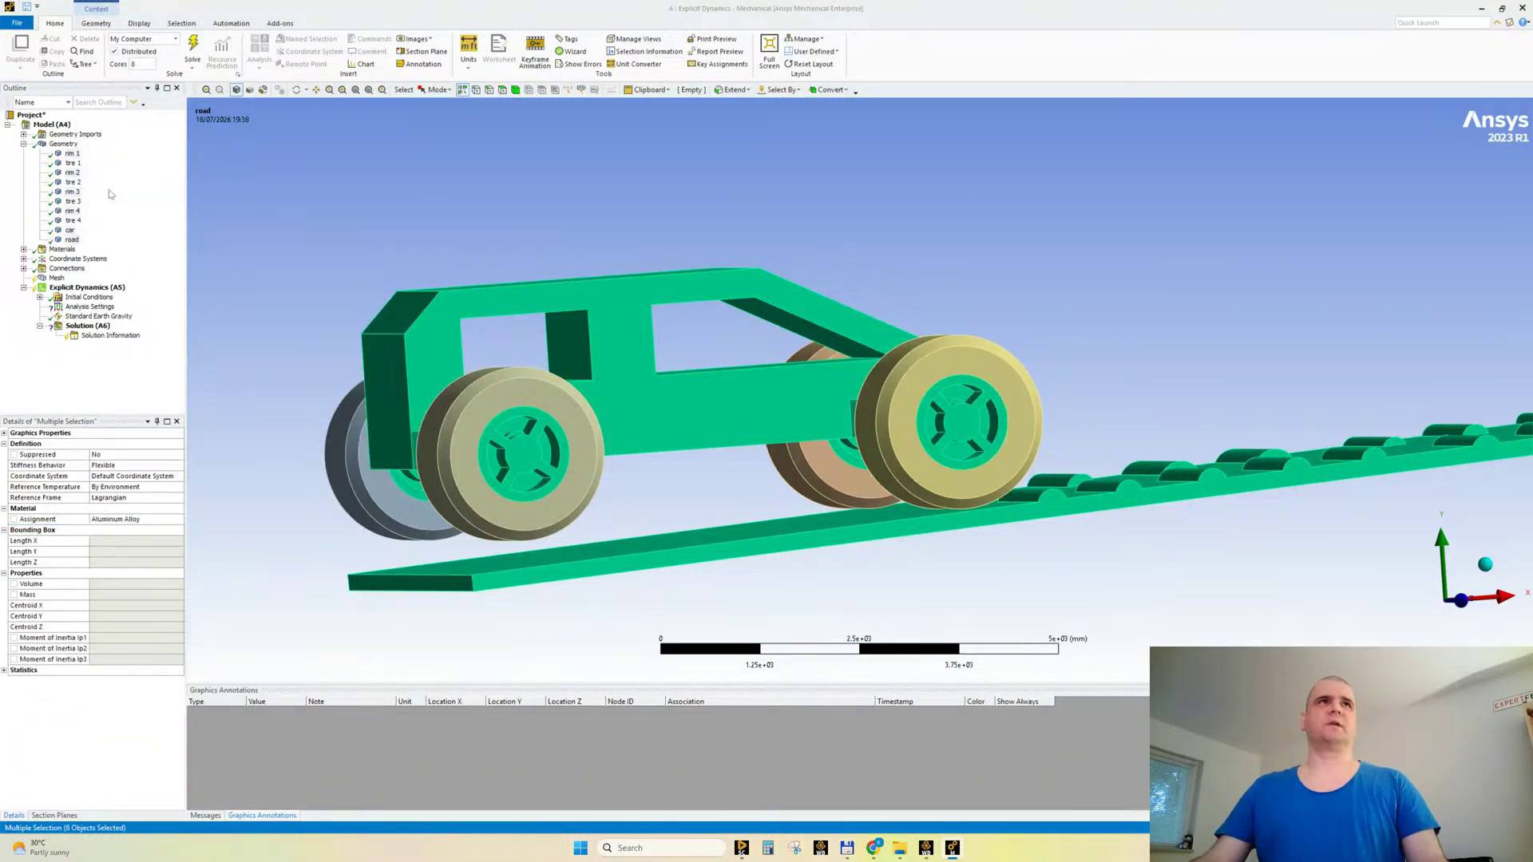
Step: Examine the mass of the whole geometry, the road and the vehicle bodies with the new material assignment
{"action": "left_click", "coordinate": [58, 144]}
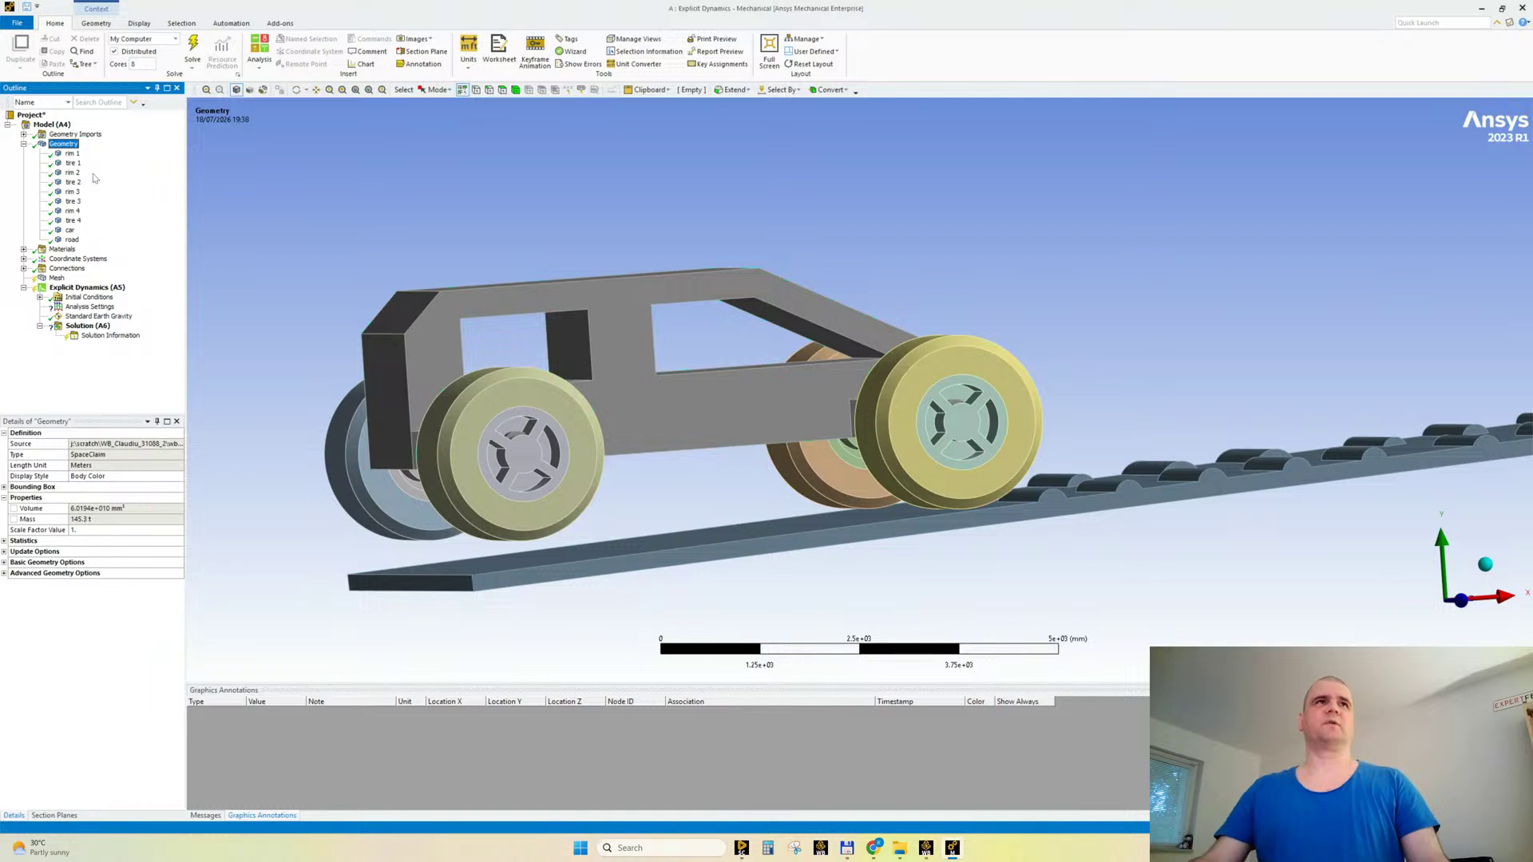
{"action": "left_click", "coordinate": [72, 240]}
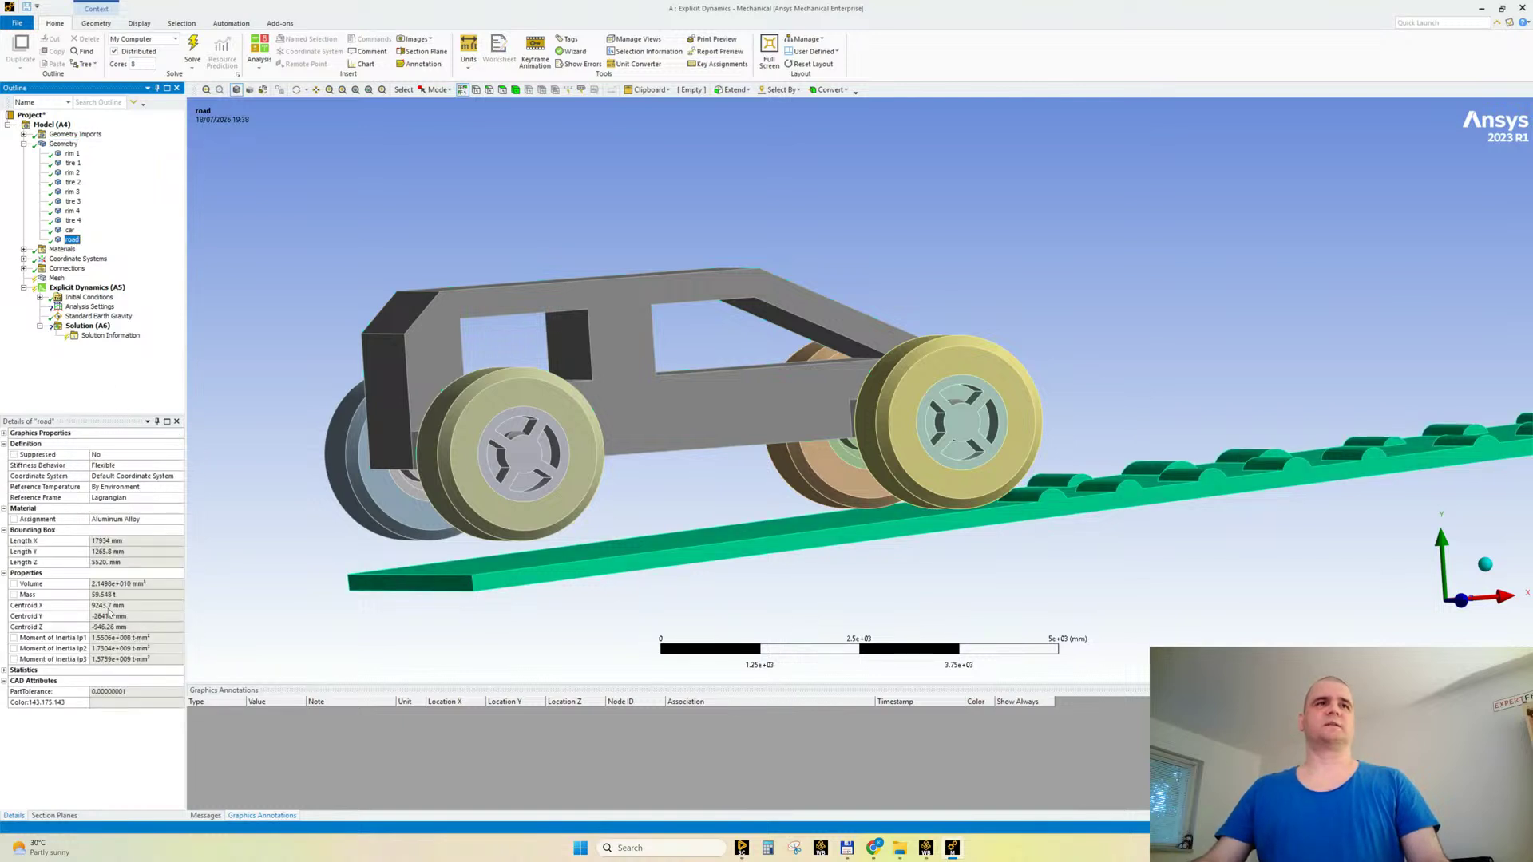
{"action": "left_click", "coordinate": [71, 153]}
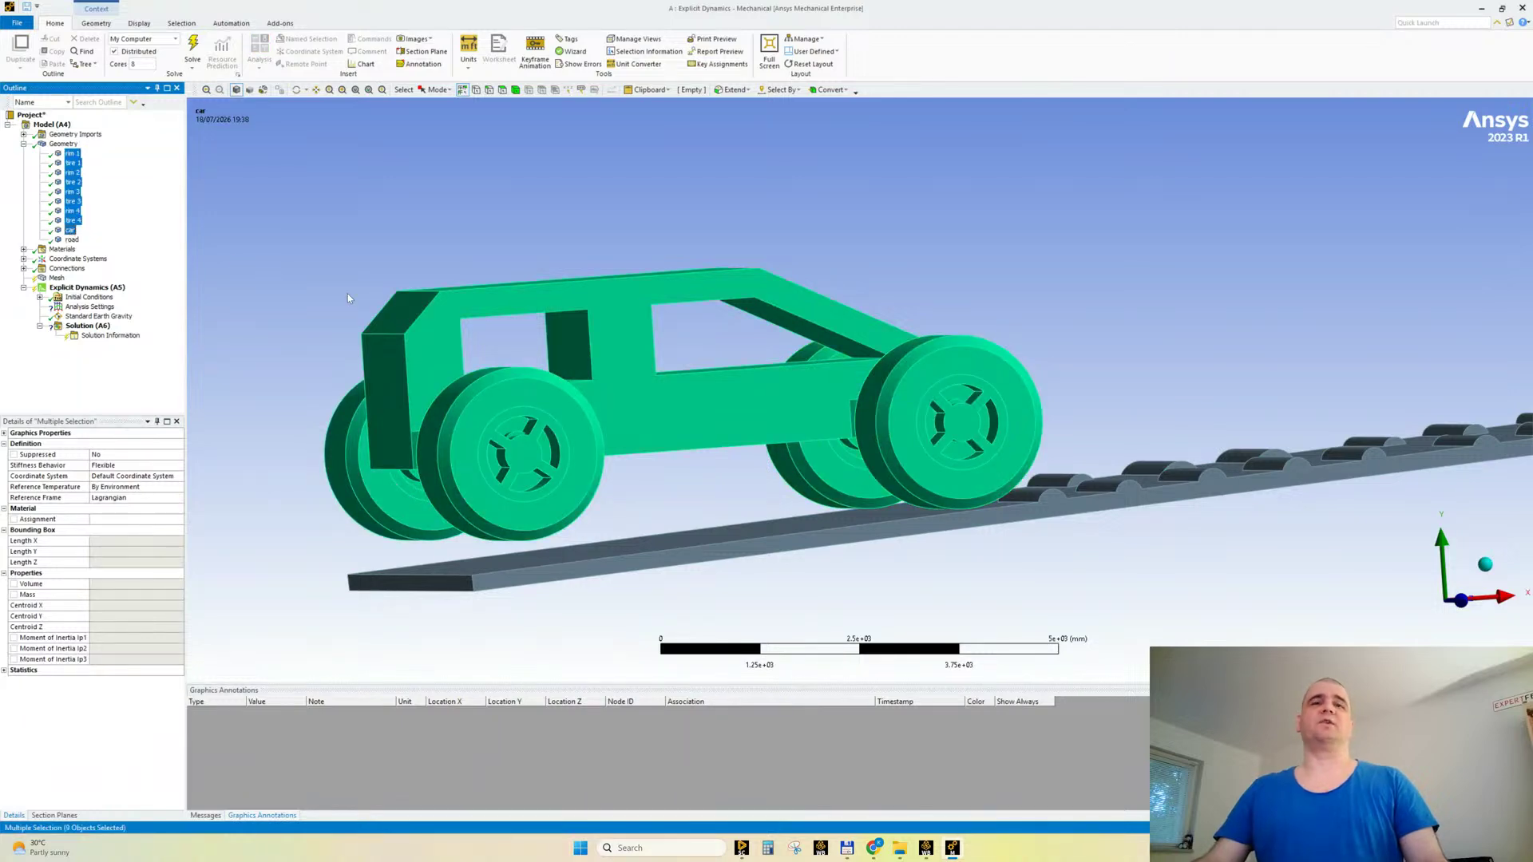
Step: Collapse the geometry list and inspect how the front wheel sits on the road and how its tire, rim and axle fit together
{"action": "left_click", "coordinate": [24, 144]}
{"action": "middle_click_drag", "start_coordinate": [884, 494], "coordinate": [793, 515]}
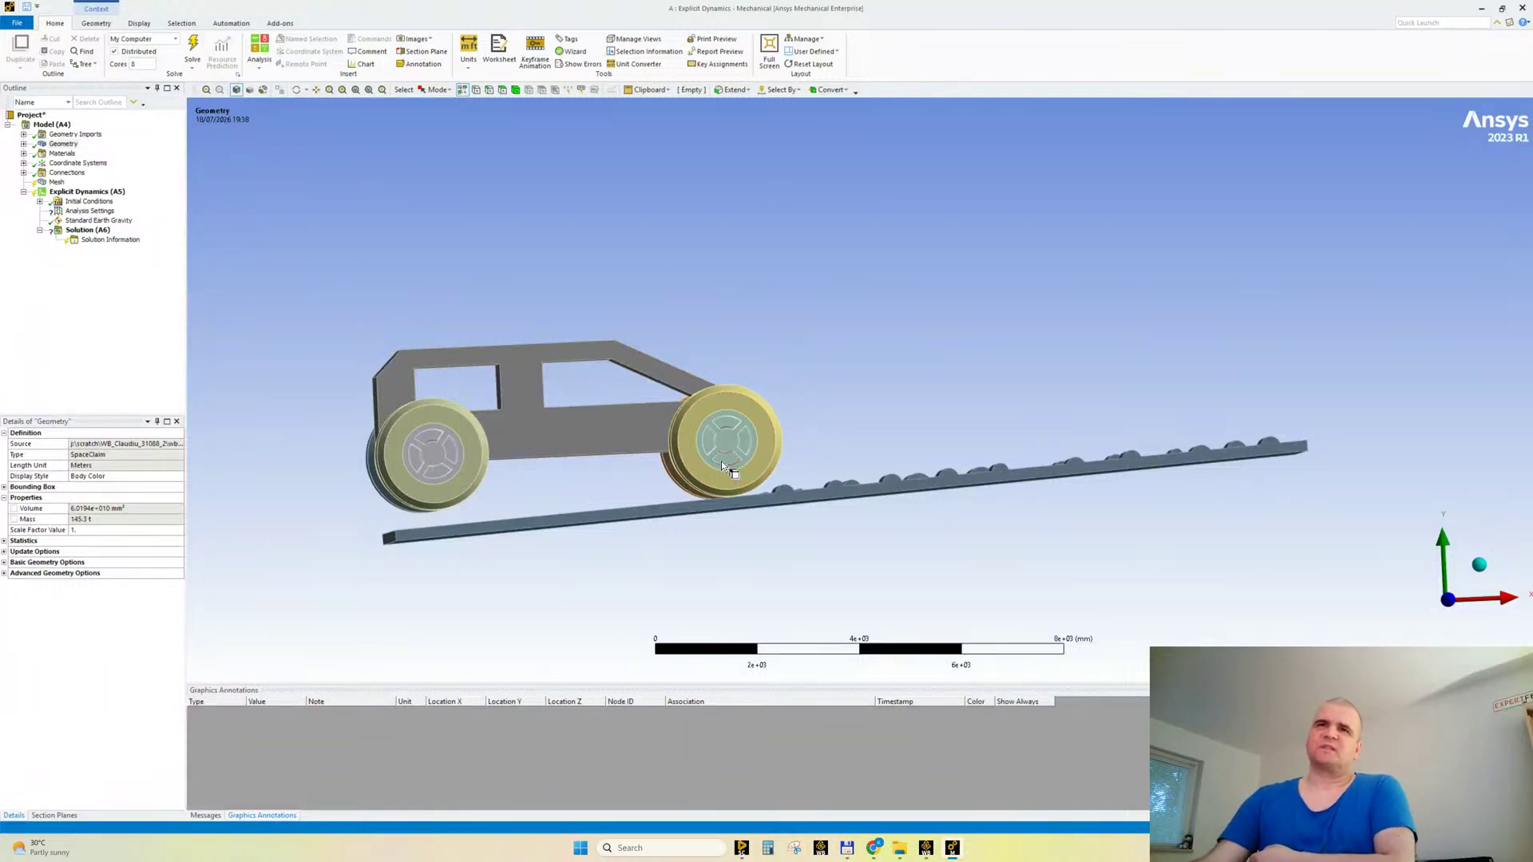
{"action": "scroll", "coordinate": [706, 431], "scroll_direction": "up", "scroll_amount": 2}
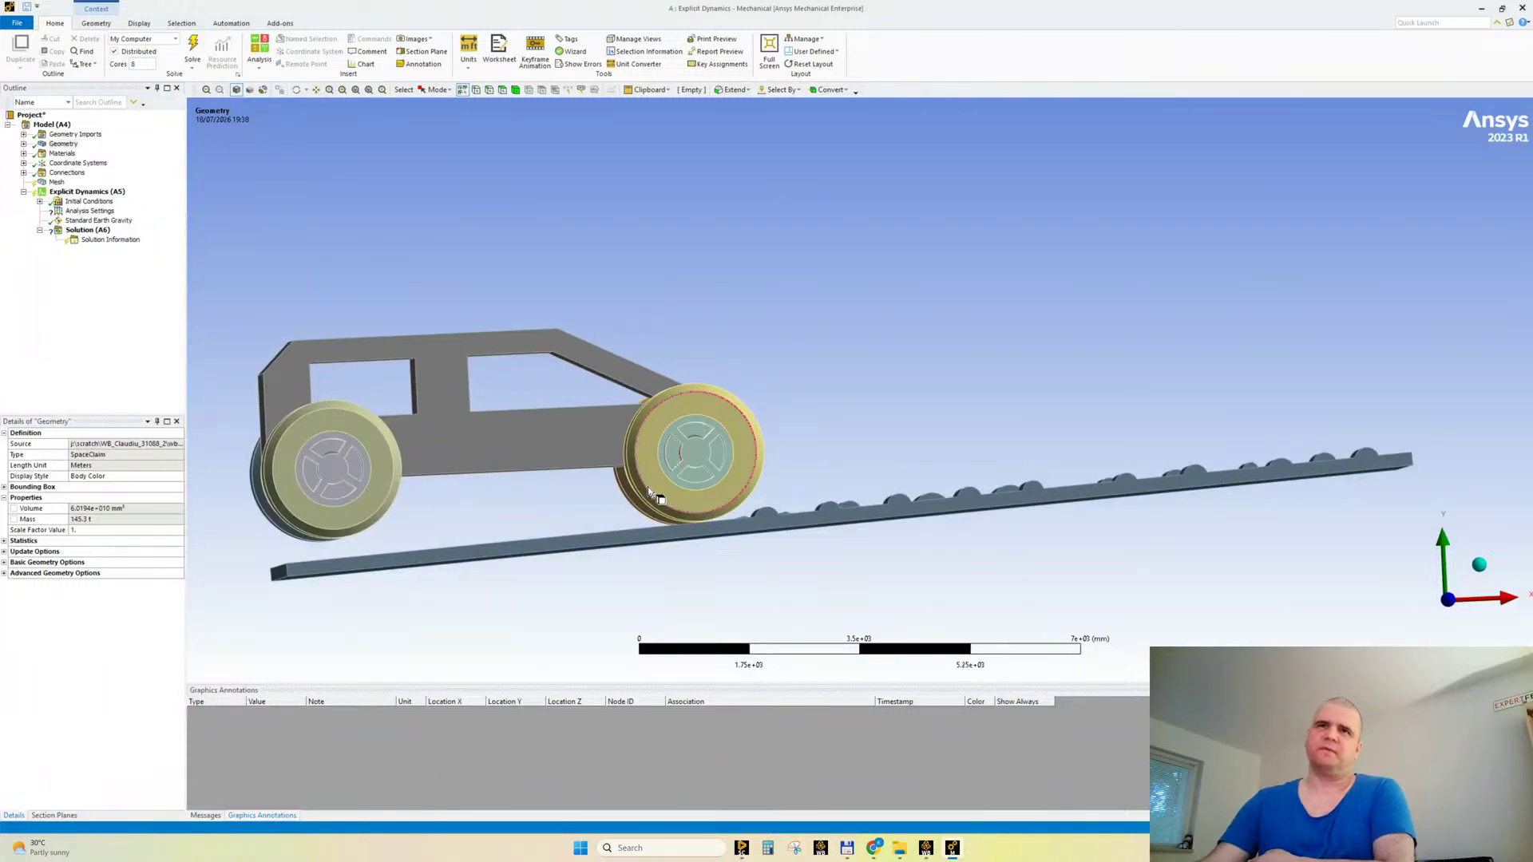
{"action": "left_click", "coordinate": [668, 402]}
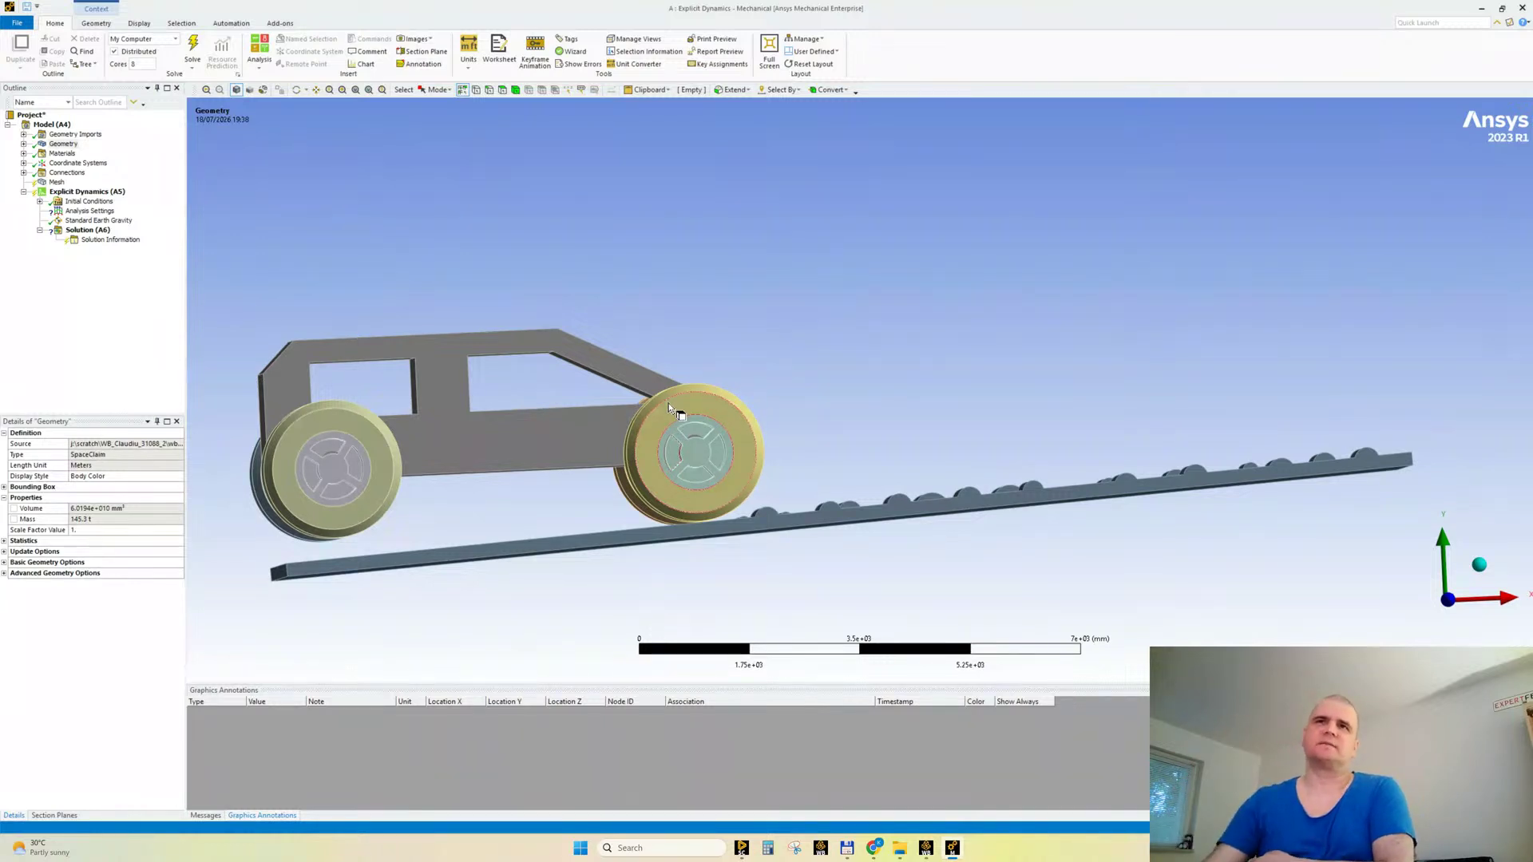
{"action": "middle_click_drag", "start_coordinate": [742, 404], "coordinate": [729, 401]}
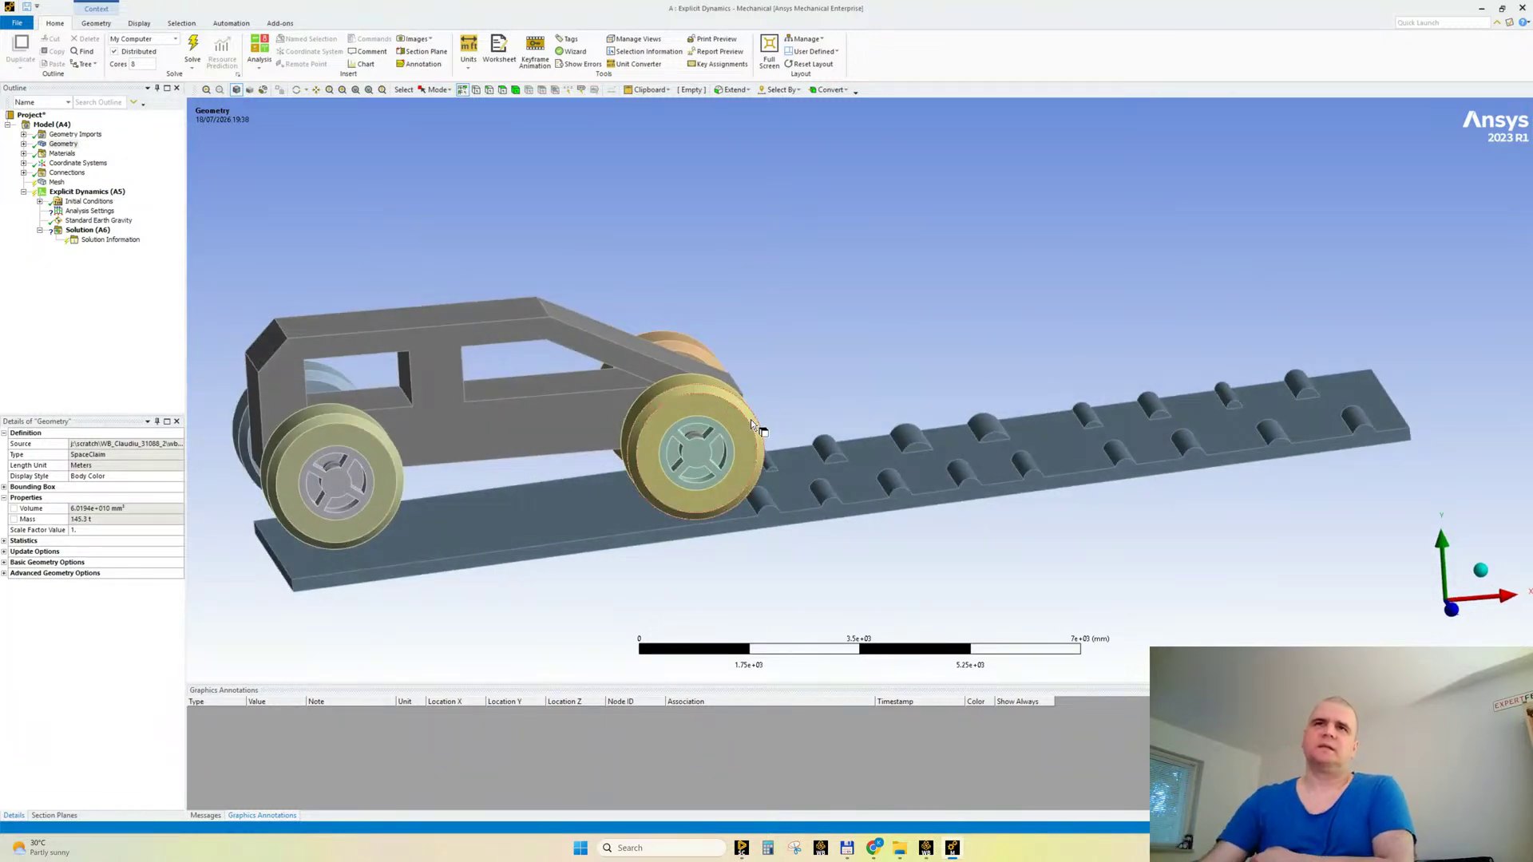
{"action": "scroll", "coordinate": [686, 447], "scroll_direction": "up", "scroll_amount": 2}
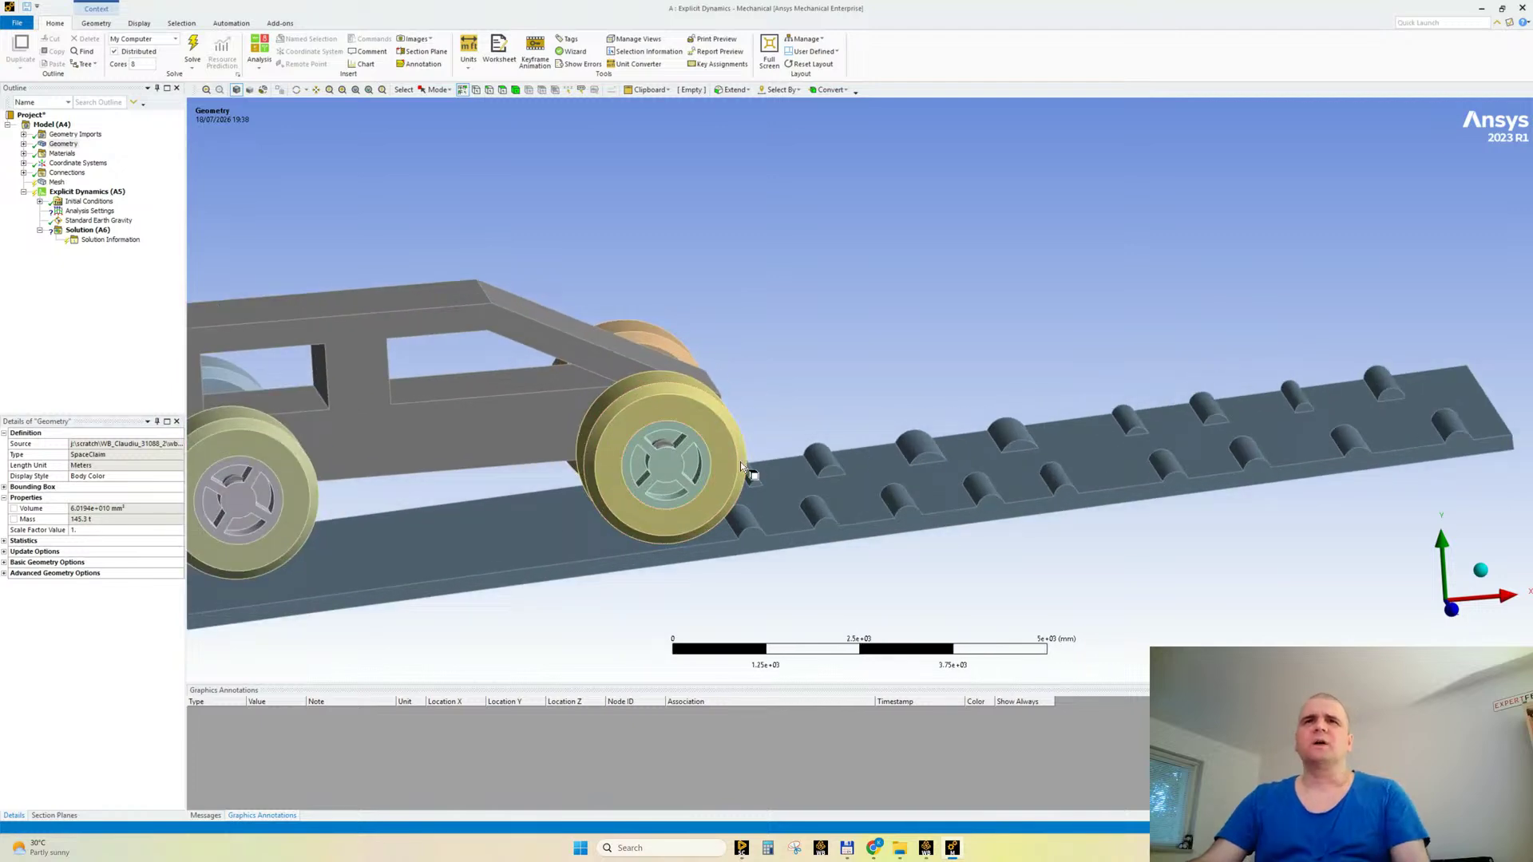
{"action": "mouse_move", "coordinate": [685, 479]}
{"action": "middle_mouse_down"}
{"action": "mouse_move", "coordinate": [706, 476]}
{"action": "mouse_move", "coordinate": [548, 506]}
{"action": "mouse_move", "coordinate": [455, 489]}
{"action": "mouse_move", "coordinate": [887, 447]}
{"action": "mouse_move", "coordinate": [935, 485]}
{"action": "middle_mouse_up"}
{"action": "scroll", "coordinate": [893, 450], "scroll_direction": "up", "scroll_amount": 3}
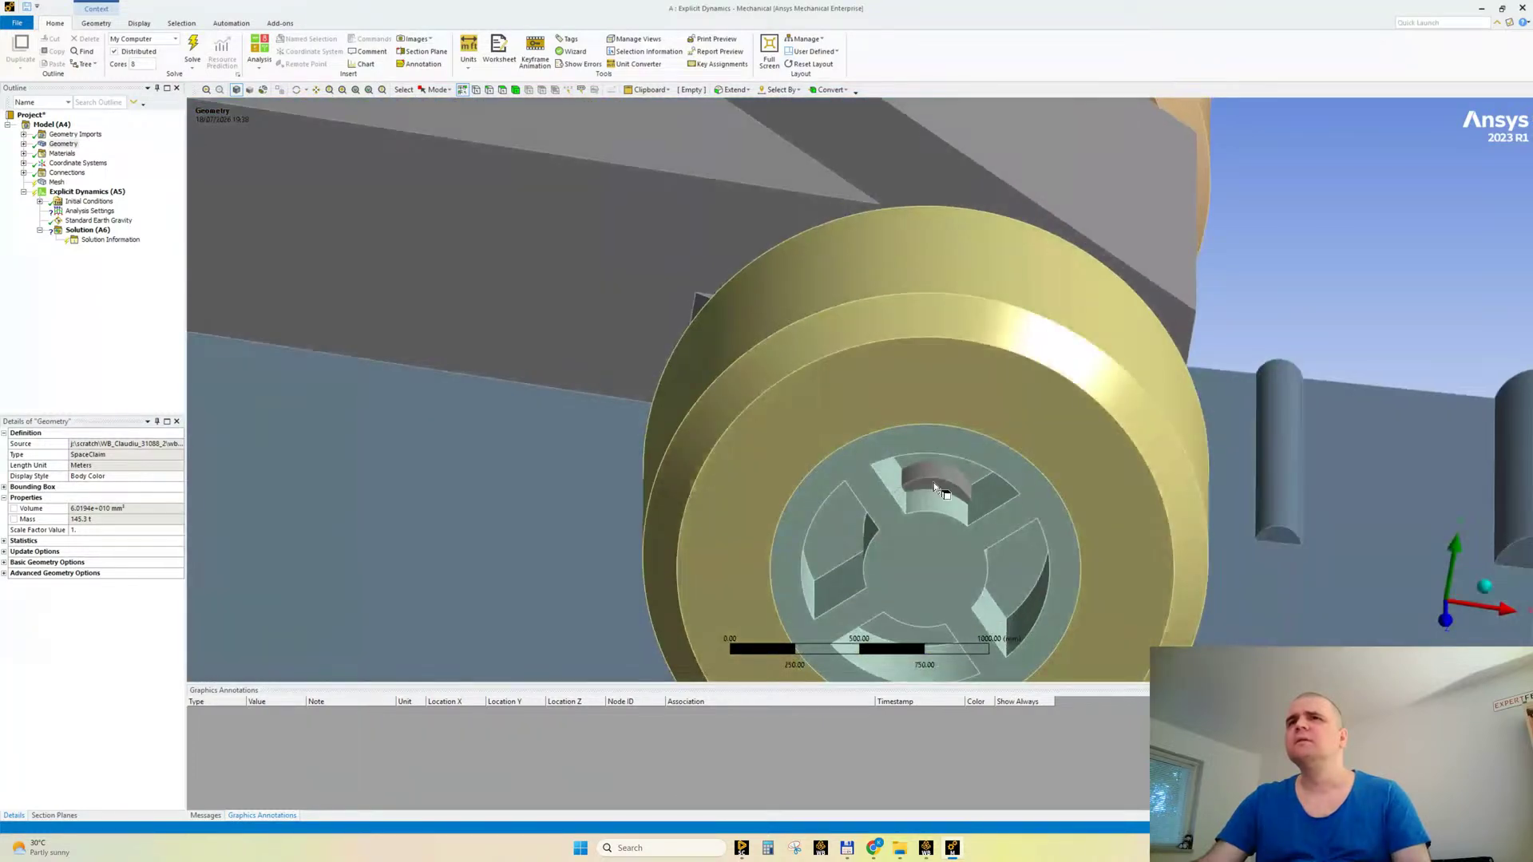
Step: Switch to SpaceClaim and open a section view through the axis of the near-side front wheel
{"action": "left_click", "coordinate": [742, 848]}
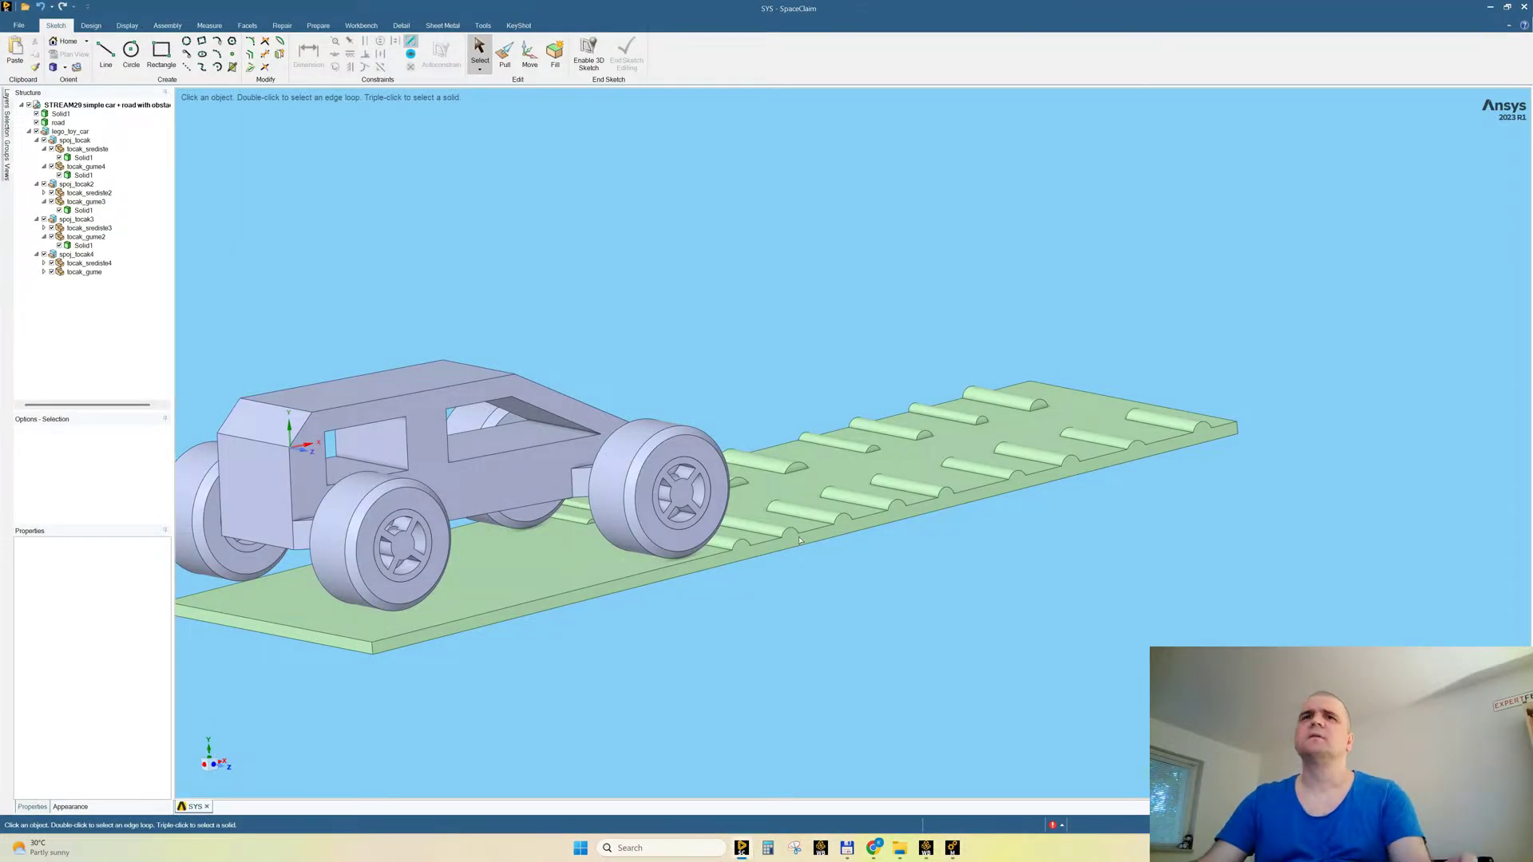
{"action": "middle_click_drag", "start_coordinate": [756, 557], "coordinate": [693, 567]}
{"action": "middle_click_drag", "start_coordinate": [693, 397], "coordinate": [671, 422]}
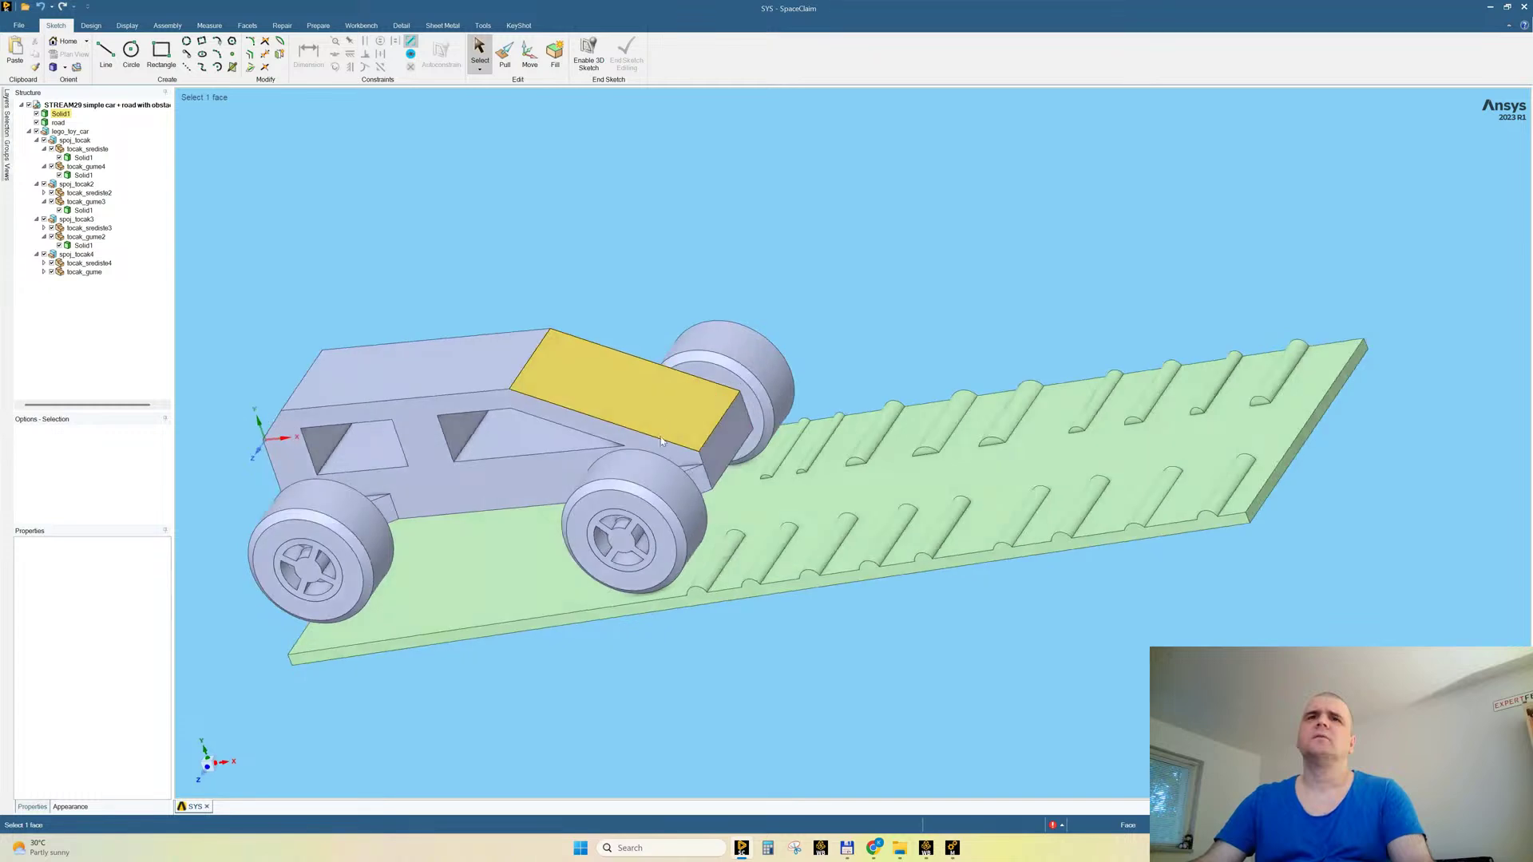
{"action": "left_click", "coordinate": [625, 545]}
{"action": "left_click", "coordinate": [92, 26]}
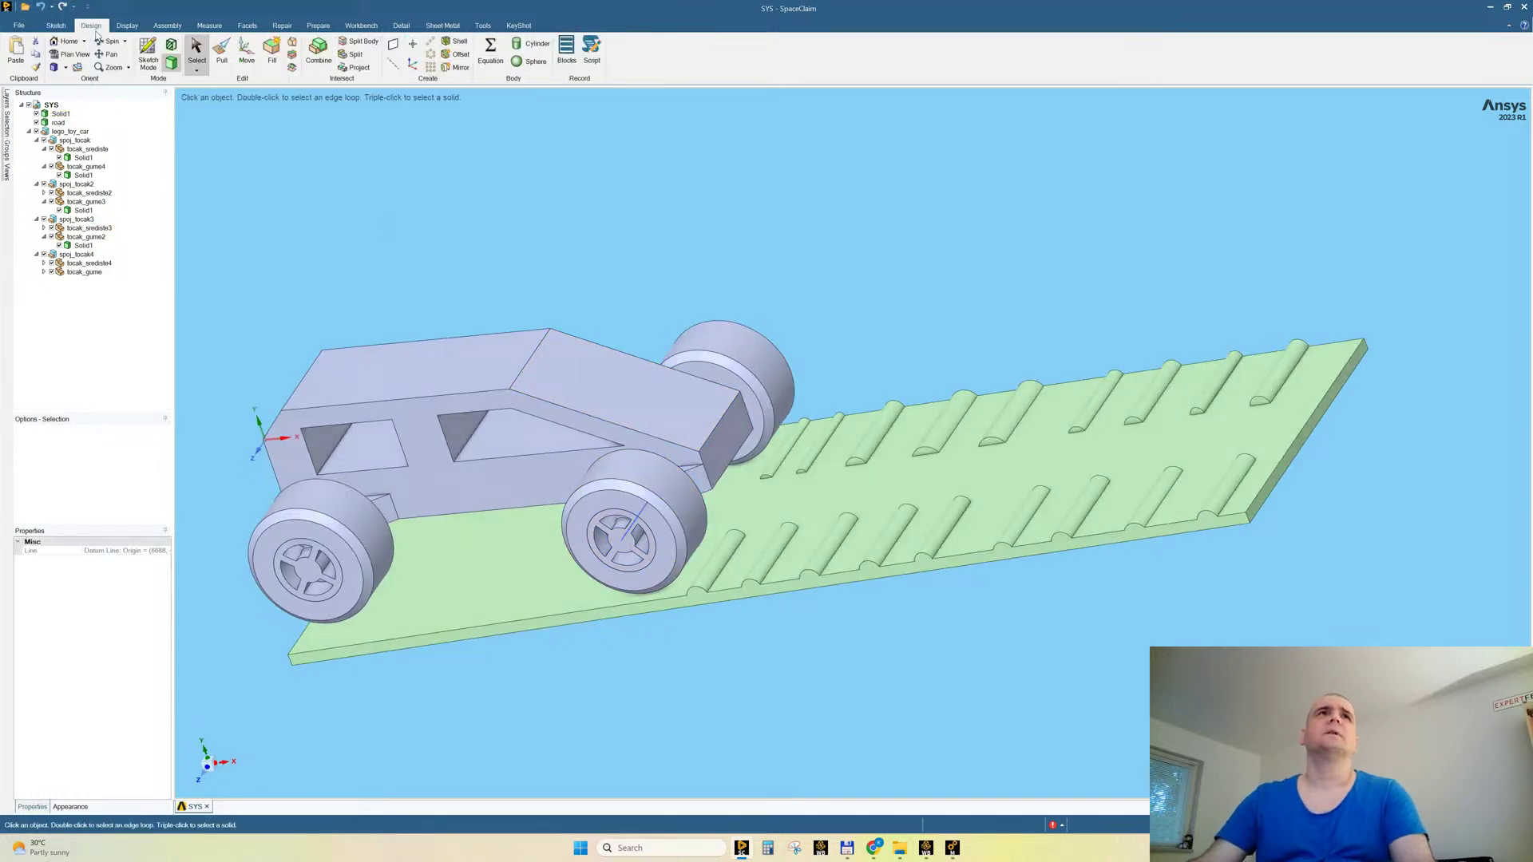
{"action": "left_click", "coordinate": [171, 45]}
Step: Examine in section how the axle sits inside the near-side front rim, and return to the 3D view
{"action": "middle_click_drag", "start_coordinate": [787, 511], "coordinate": [678, 519]}
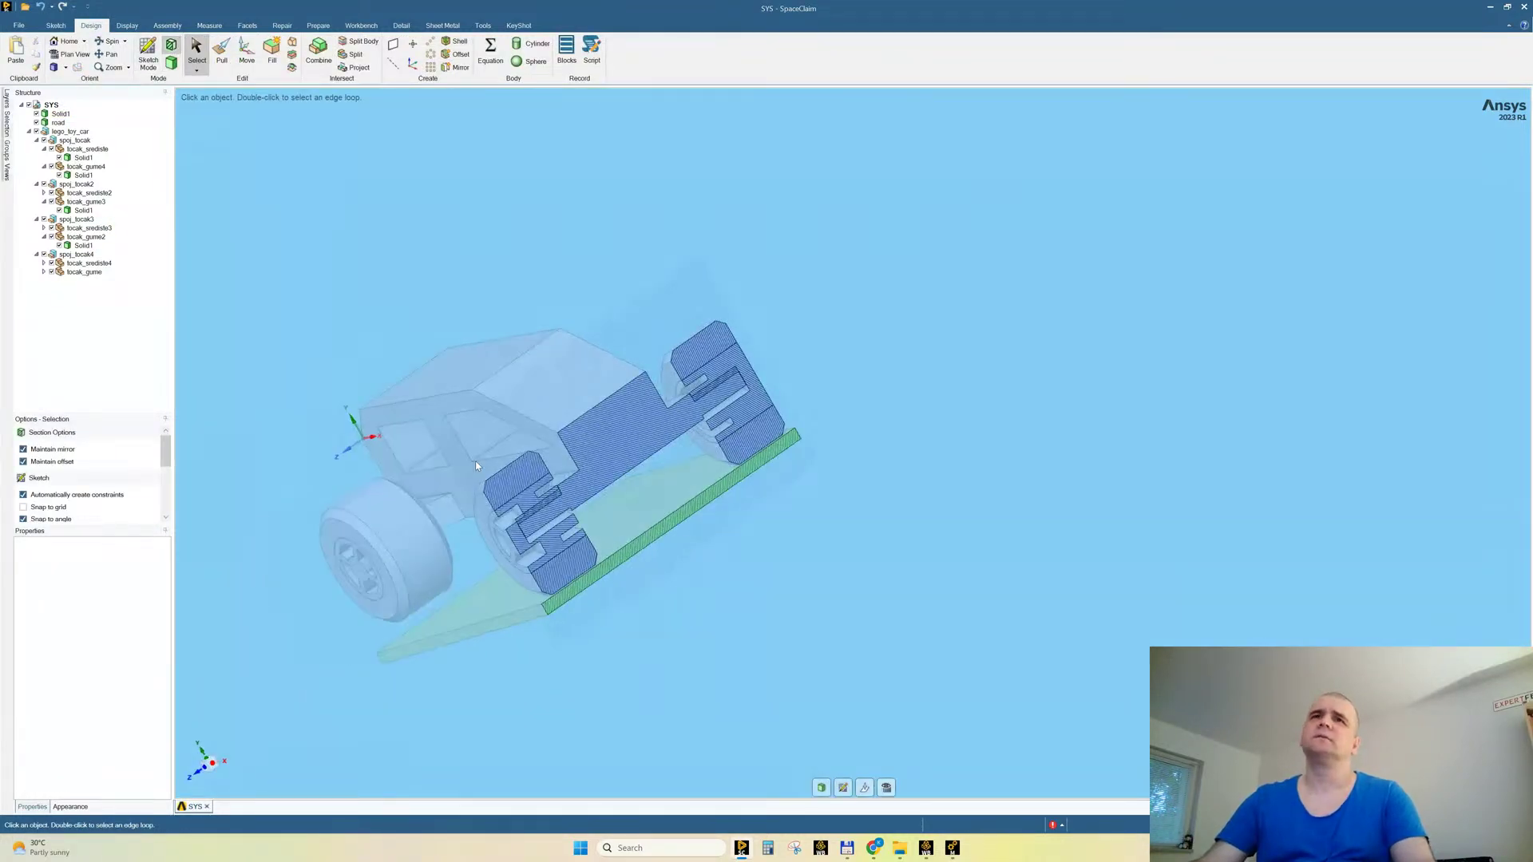
{"action": "scroll", "coordinate": [444, 525], "scroll_direction": "up", "scroll_amount": 6}
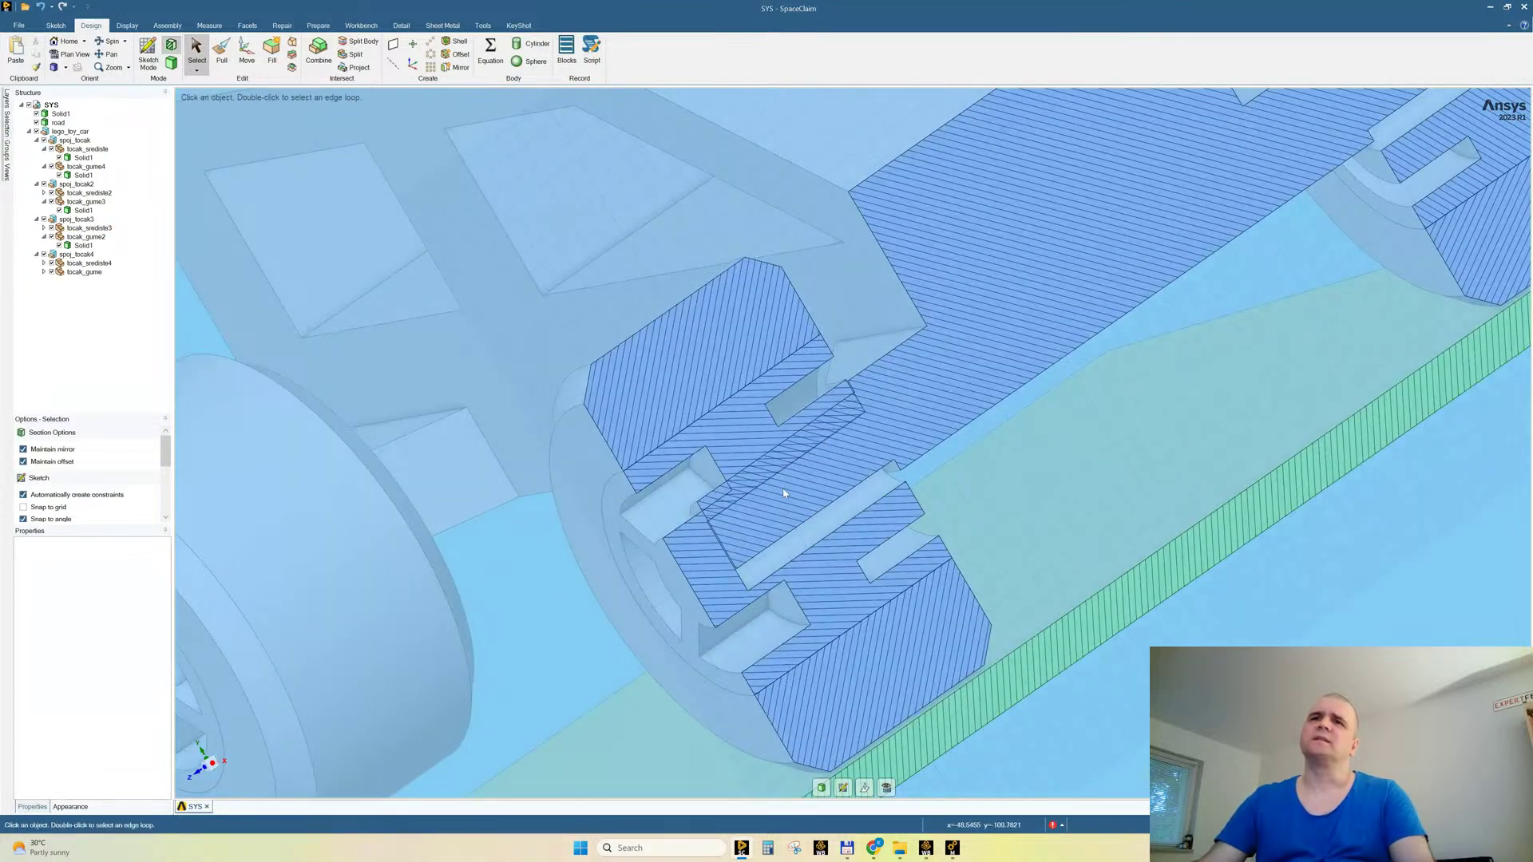
{"action": "scroll", "coordinate": [824, 559], "scroll_direction": "down", "scroll_amount": 6}
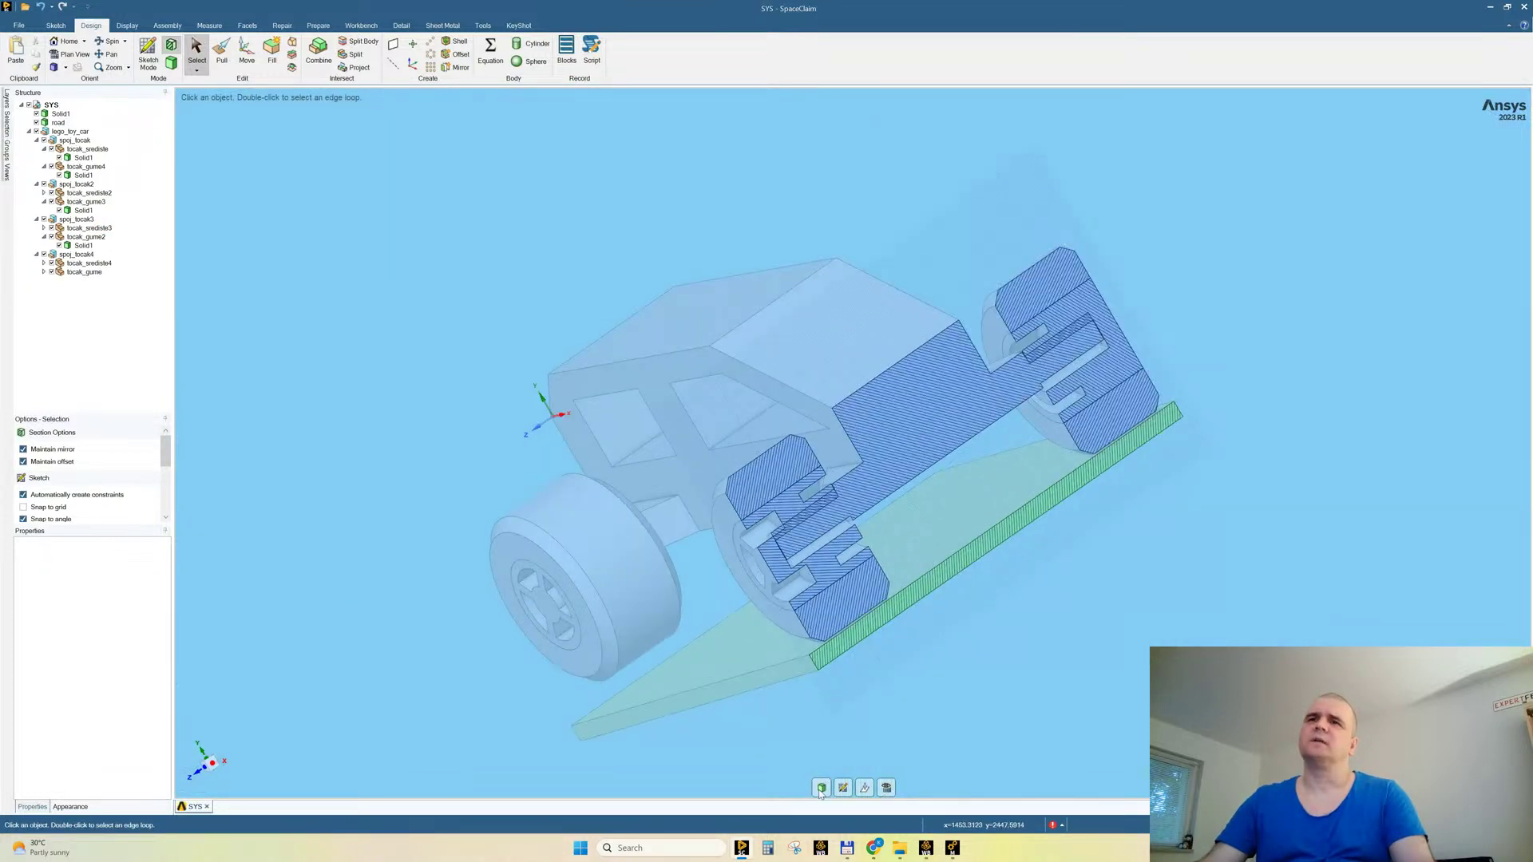
{"action": "scroll", "coordinate": [845, 520], "scroll_direction": "up", "scroll_amount": 6}
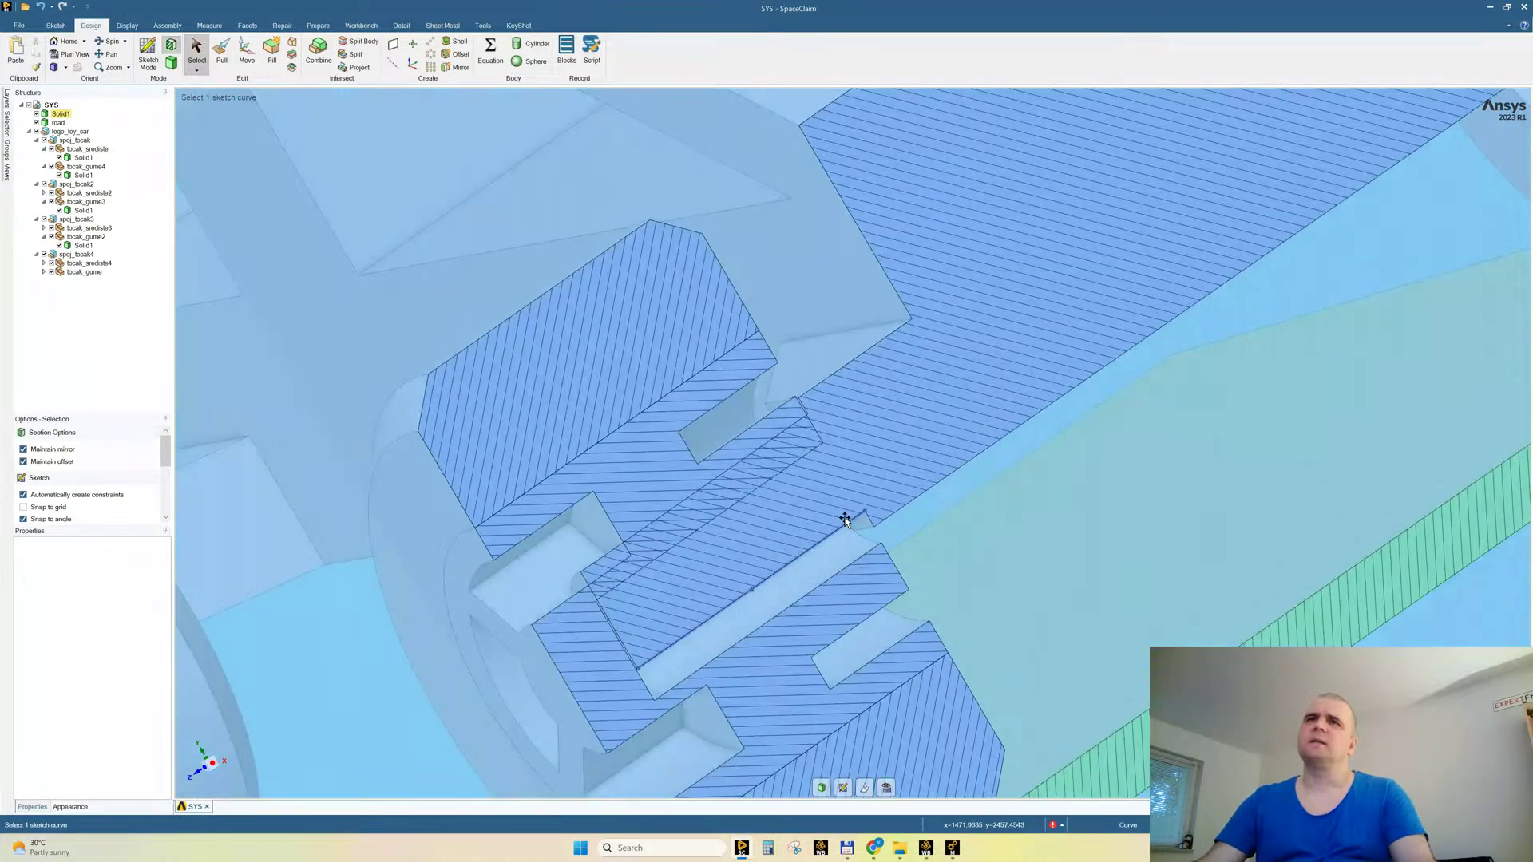
{"action": "key", "text": "Escape"}
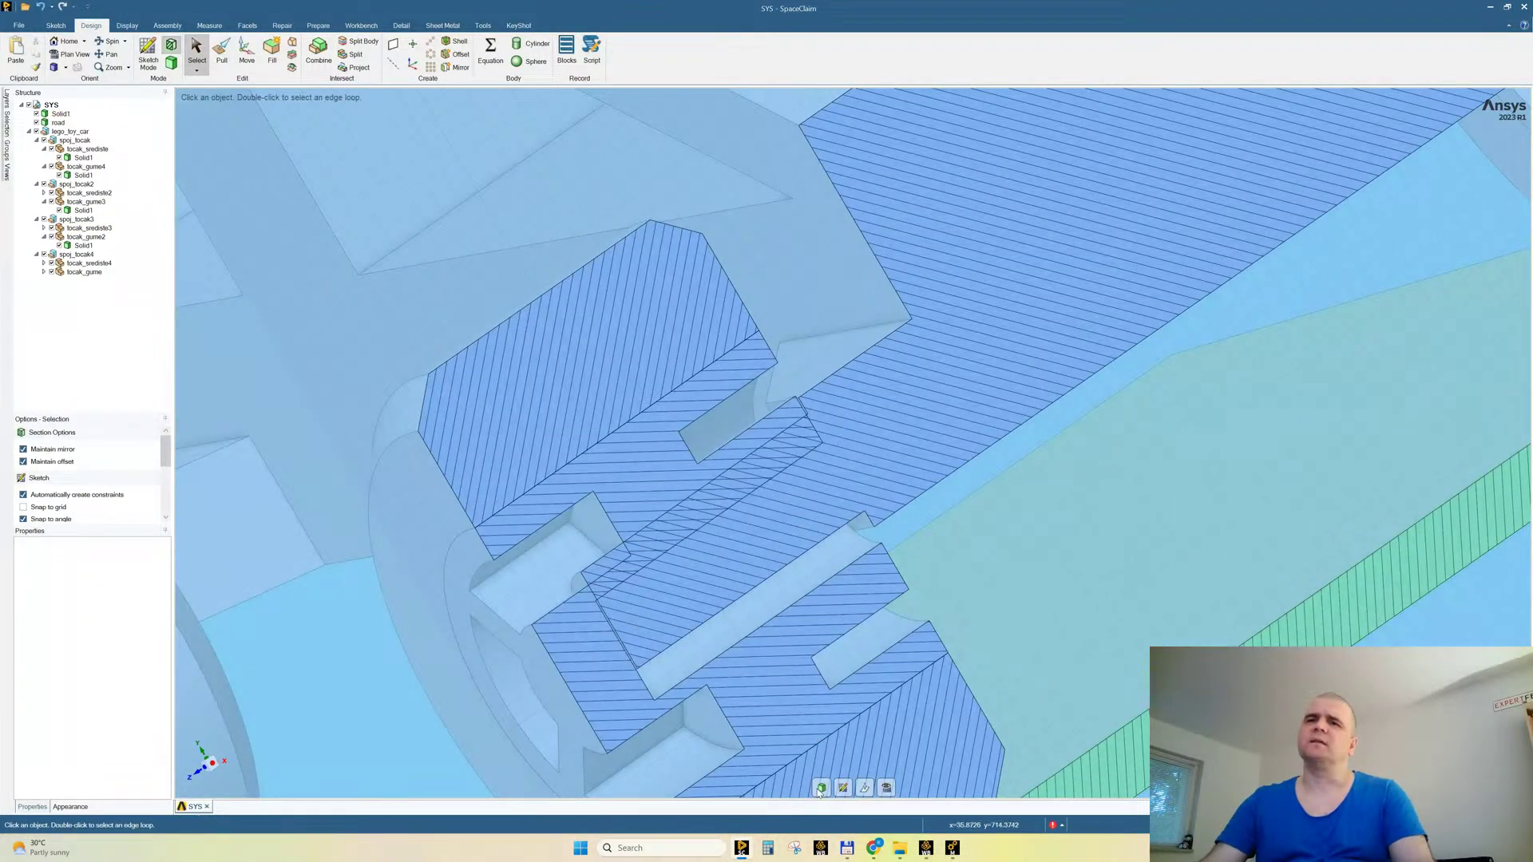
{"action": "key", "text": "d"}
{"action": "scroll", "coordinate": [821, 558], "scroll_direction": "down", "scroll_amount": 5}
{"action": "middle_click_drag", "start_coordinate": [870, 512], "coordinate": [918, 502]}
{"action": "key", "text": "Escape"}
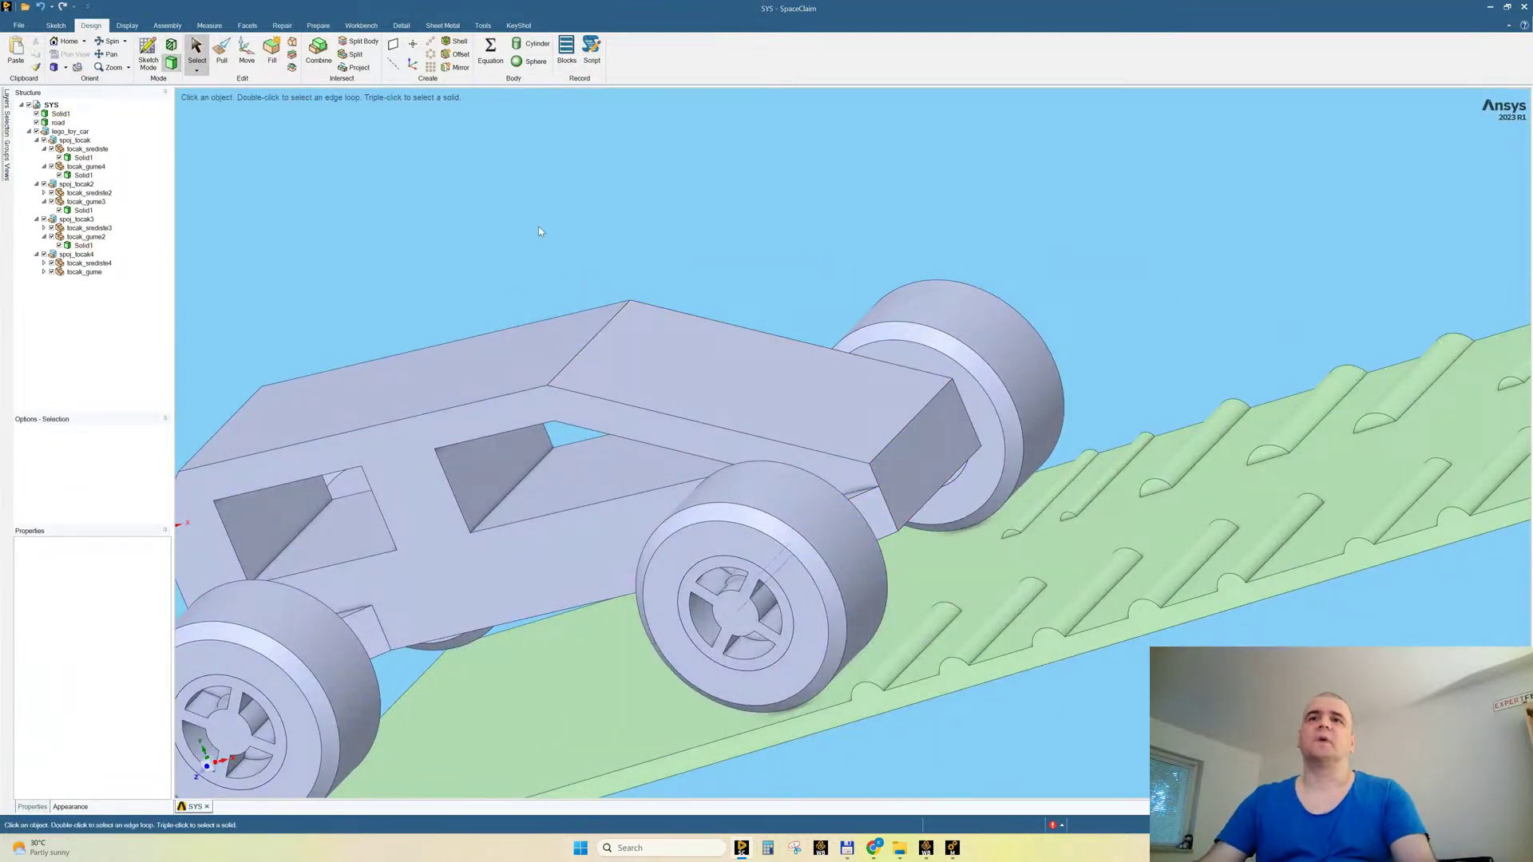
Step: Align the near-side front rim's hub bore with the car's cylindrical axle using an assembly Align condition
{"action": "middle_click_drag", "start_coordinate": [757, 401], "coordinate": [784, 461]}
{"action": "scroll", "coordinate": [784, 462], "scroll_direction": "up", "scroll_amount": 3}
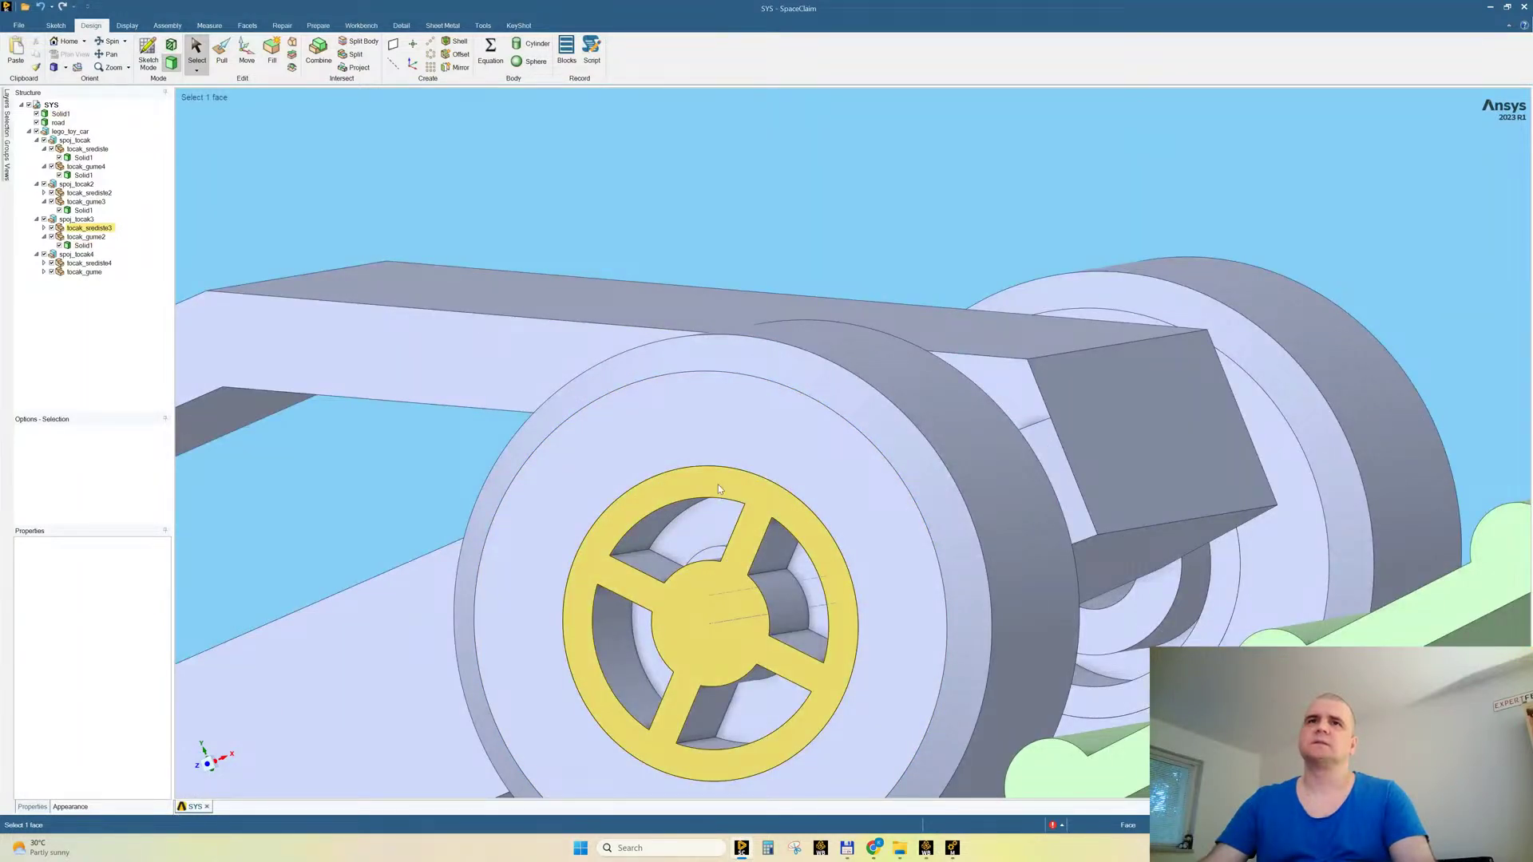
{"action": "middle_click_drag", "start_coordinate": [717, 485], "coordinate": [754, 536]}
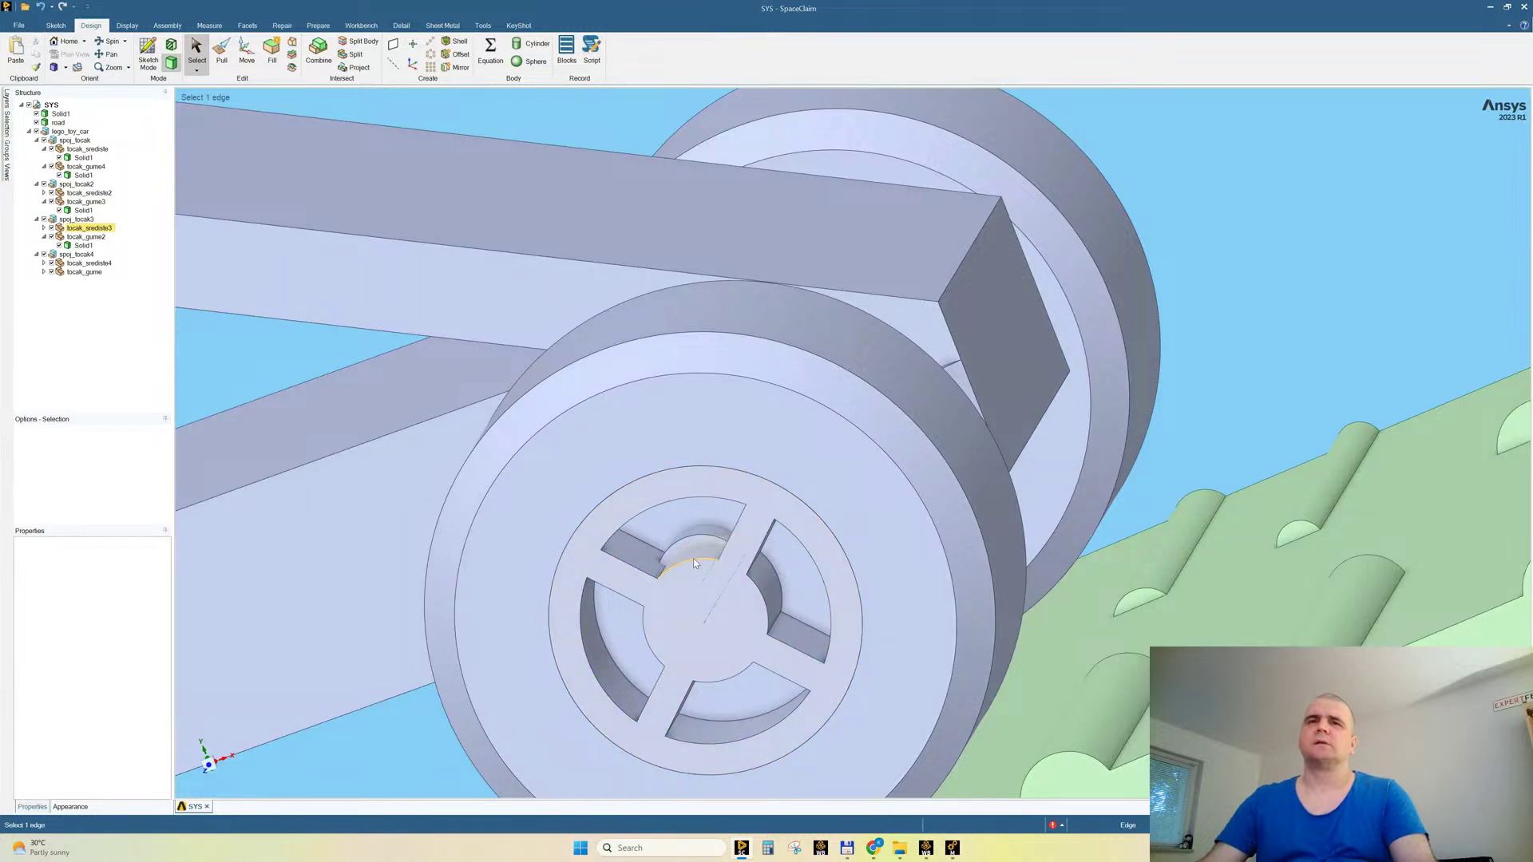
{"action": "left_click", "coordinate": [174, 29]}
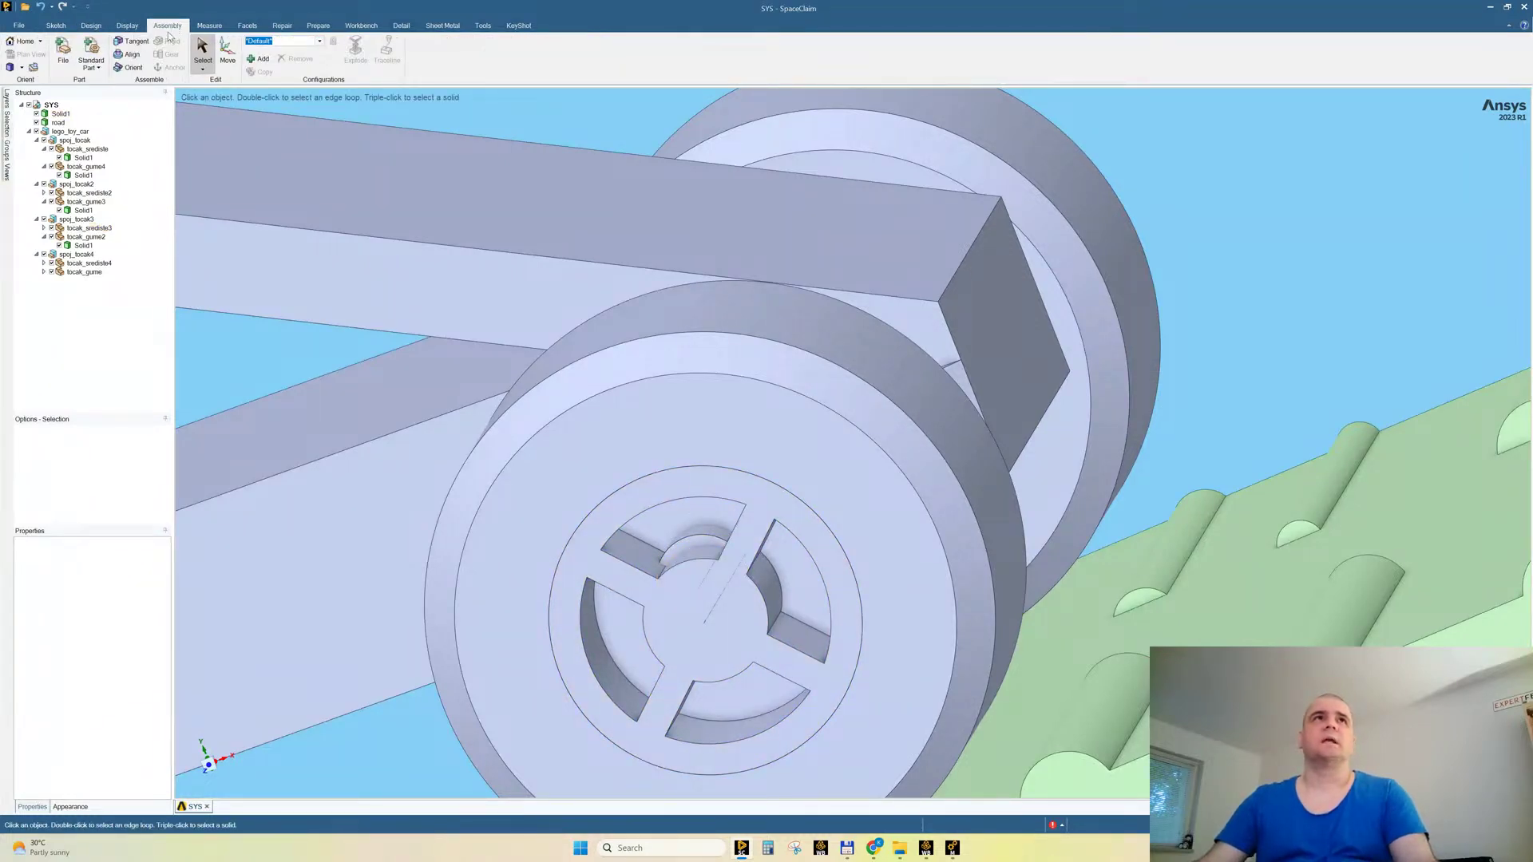
{"action": "left_click", "coordinate": [137, 55]}
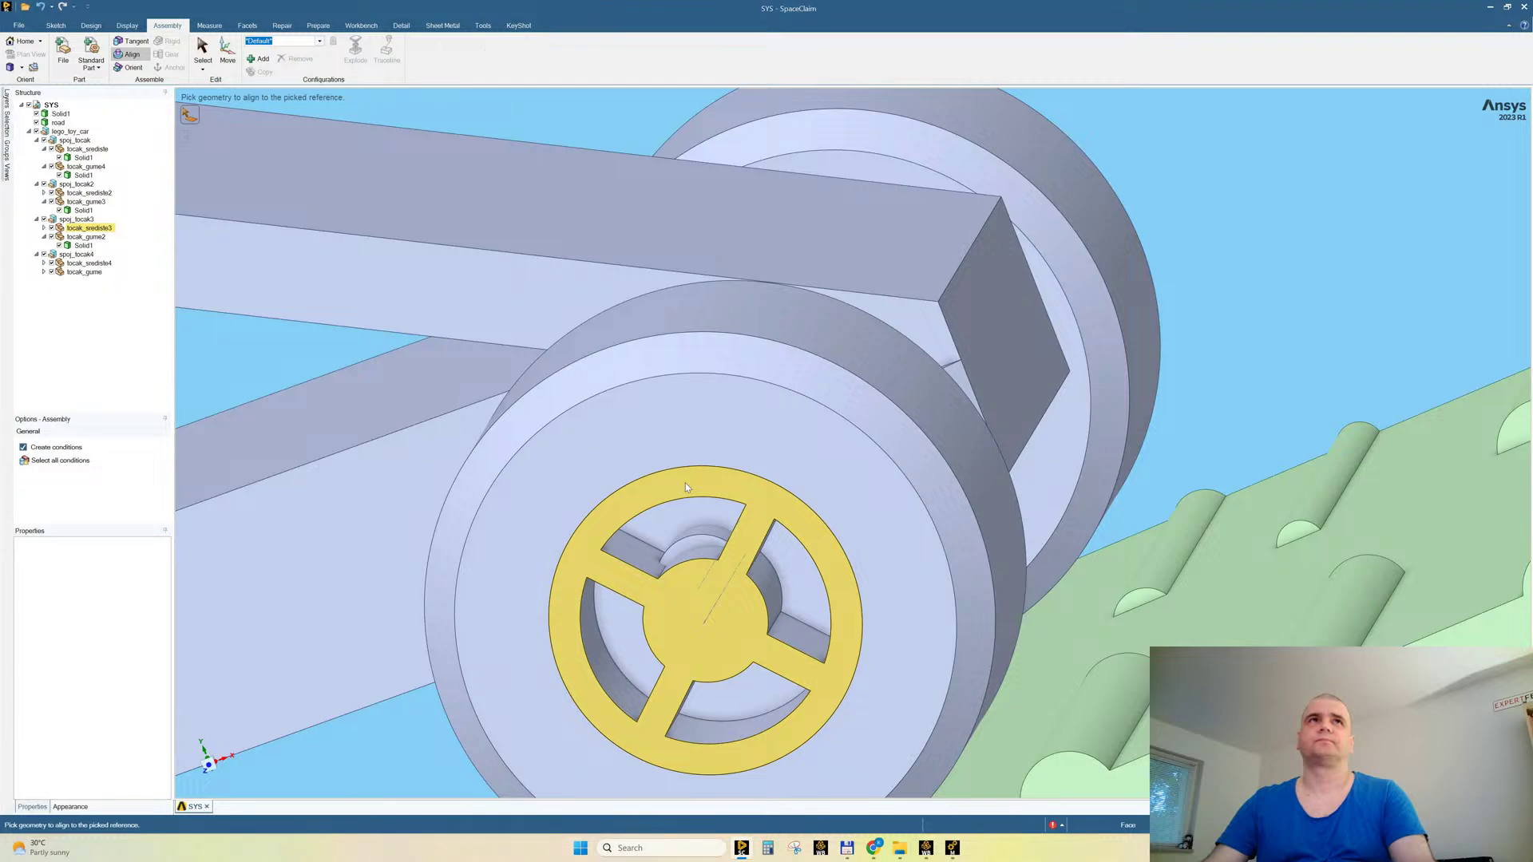
{"action": "left_click", "coordinate": [699, 552]}
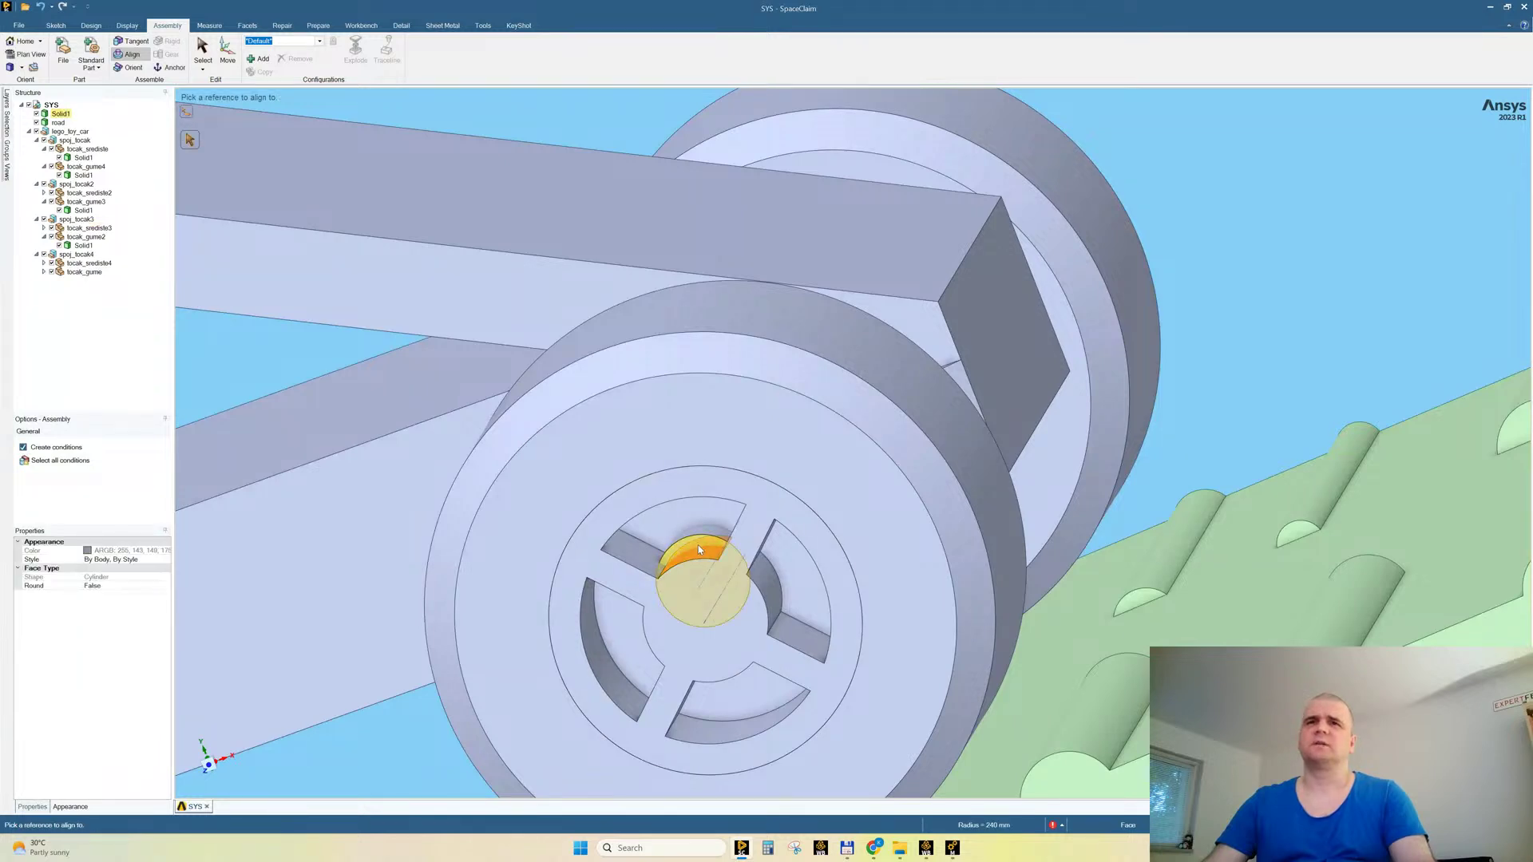
{"action": "left_click", "coordinate": [700, 538]}
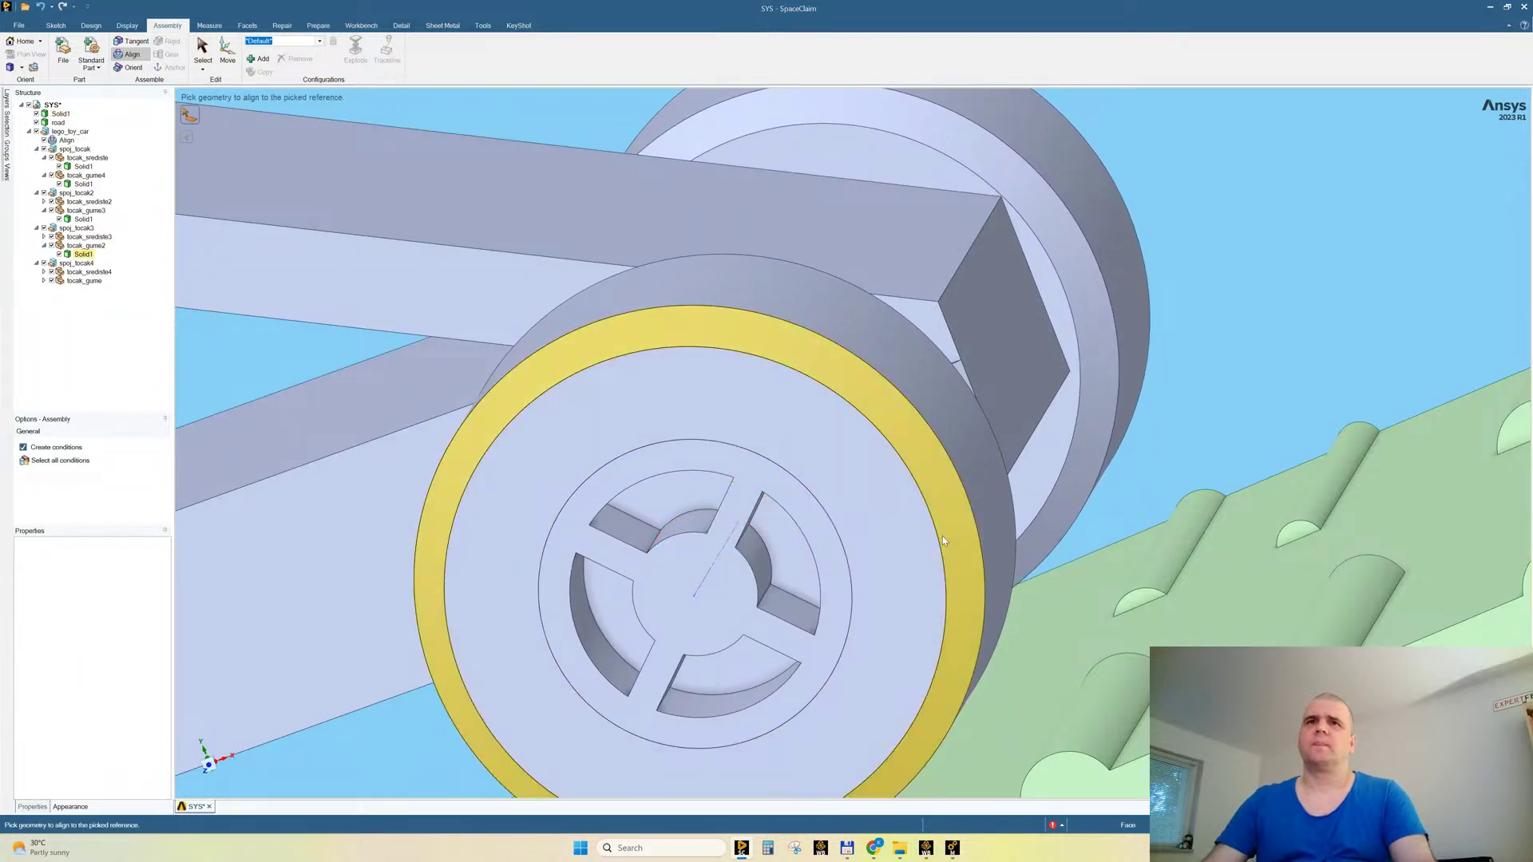
Step: Check the aligned near-side front wheel and its axle in a section view through the wheel axis, and return to 3D
{"action": "scroll", "coordinate": [942, 535], "scroll_direction": "down", "scroll_amount": 5}
{"action": "middle_click_drag", "start_coordinate": [951, 501], "coordinate": [848, 559]}
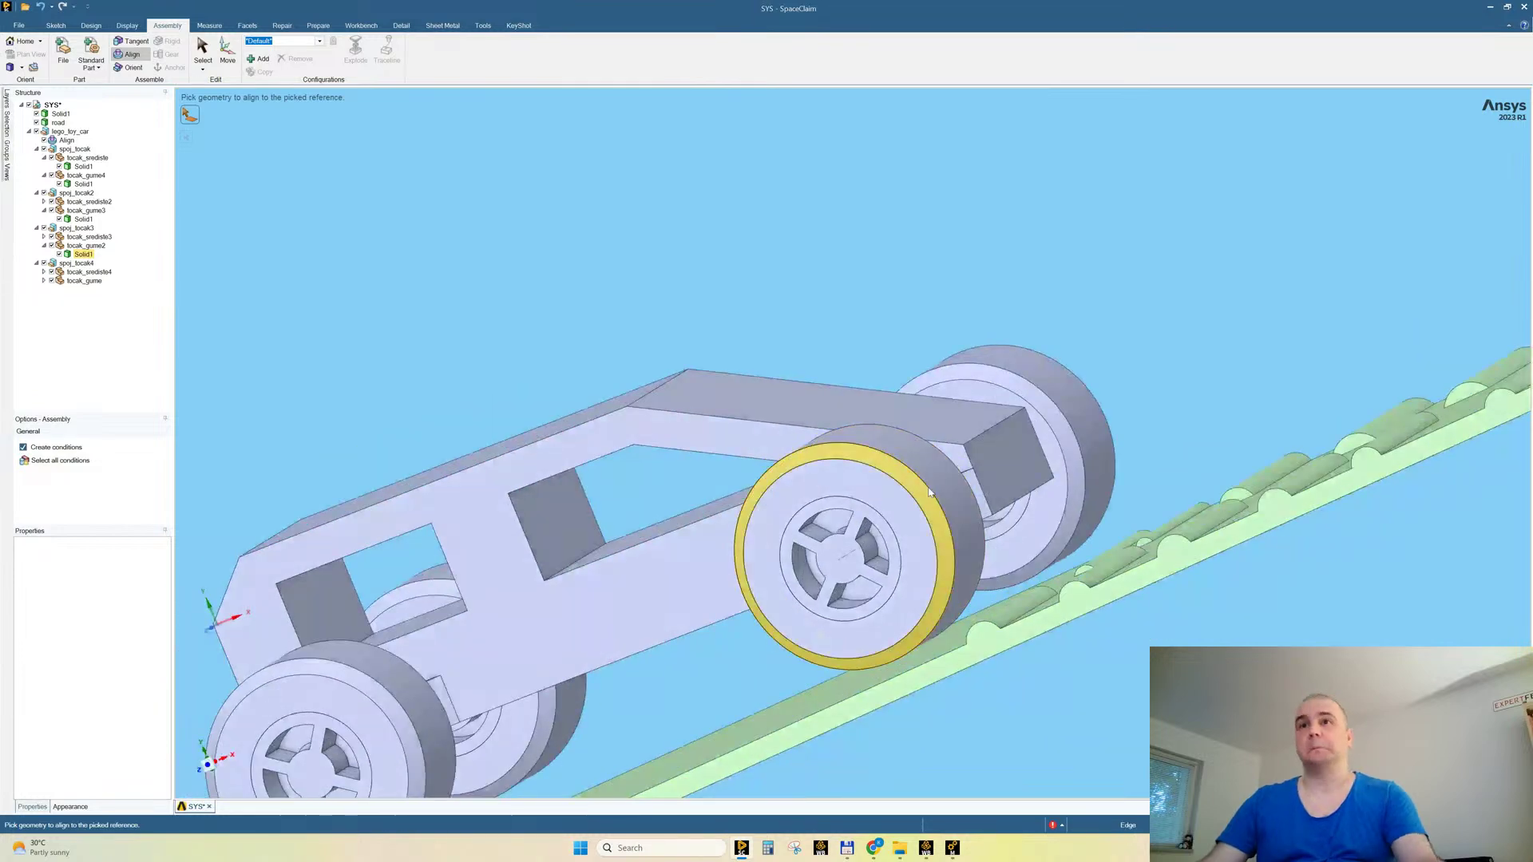
{"action": "left_click", "coordinate": [841, 562]}
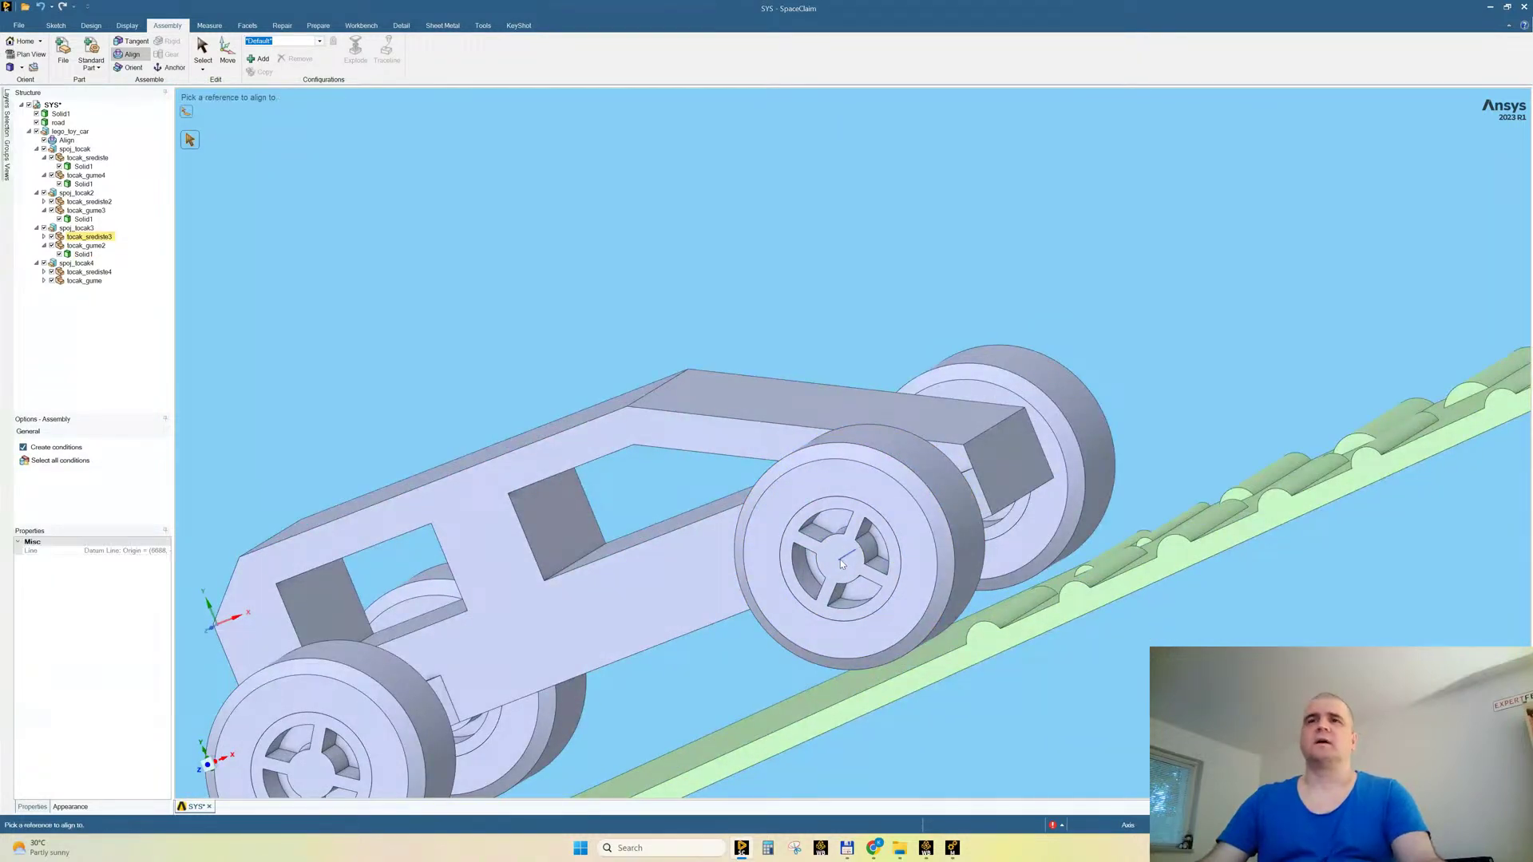
{"action": "left_click", "coordinate": [91, 26]}
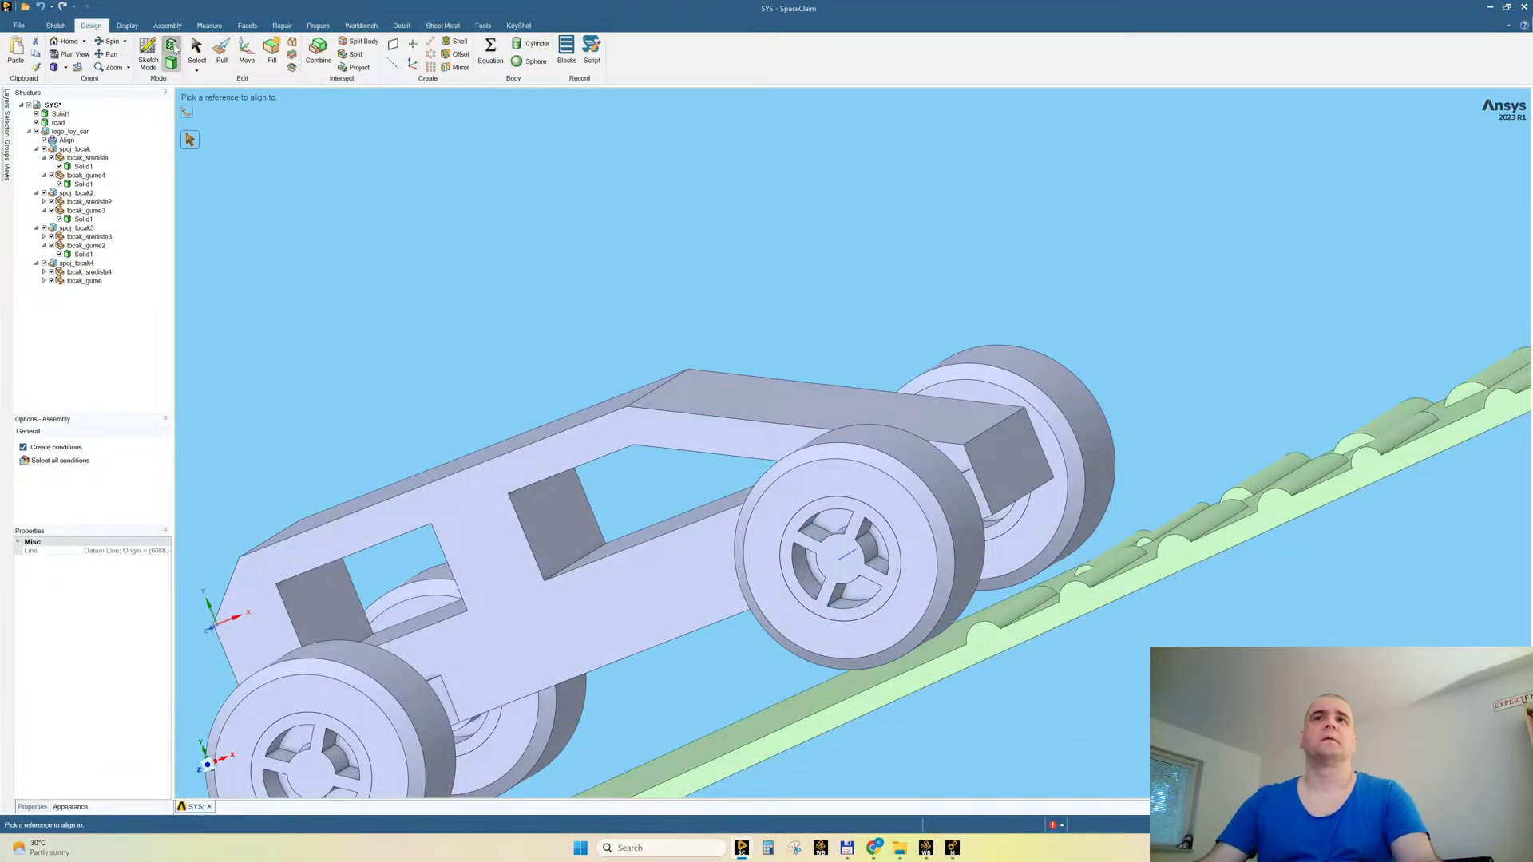
{"action": "left_click", "coordinate": [171, 44]}
{"action": "scroll", "coordinate": [883, 568], "scroll_direction": "up", "scroll_amount": 5}
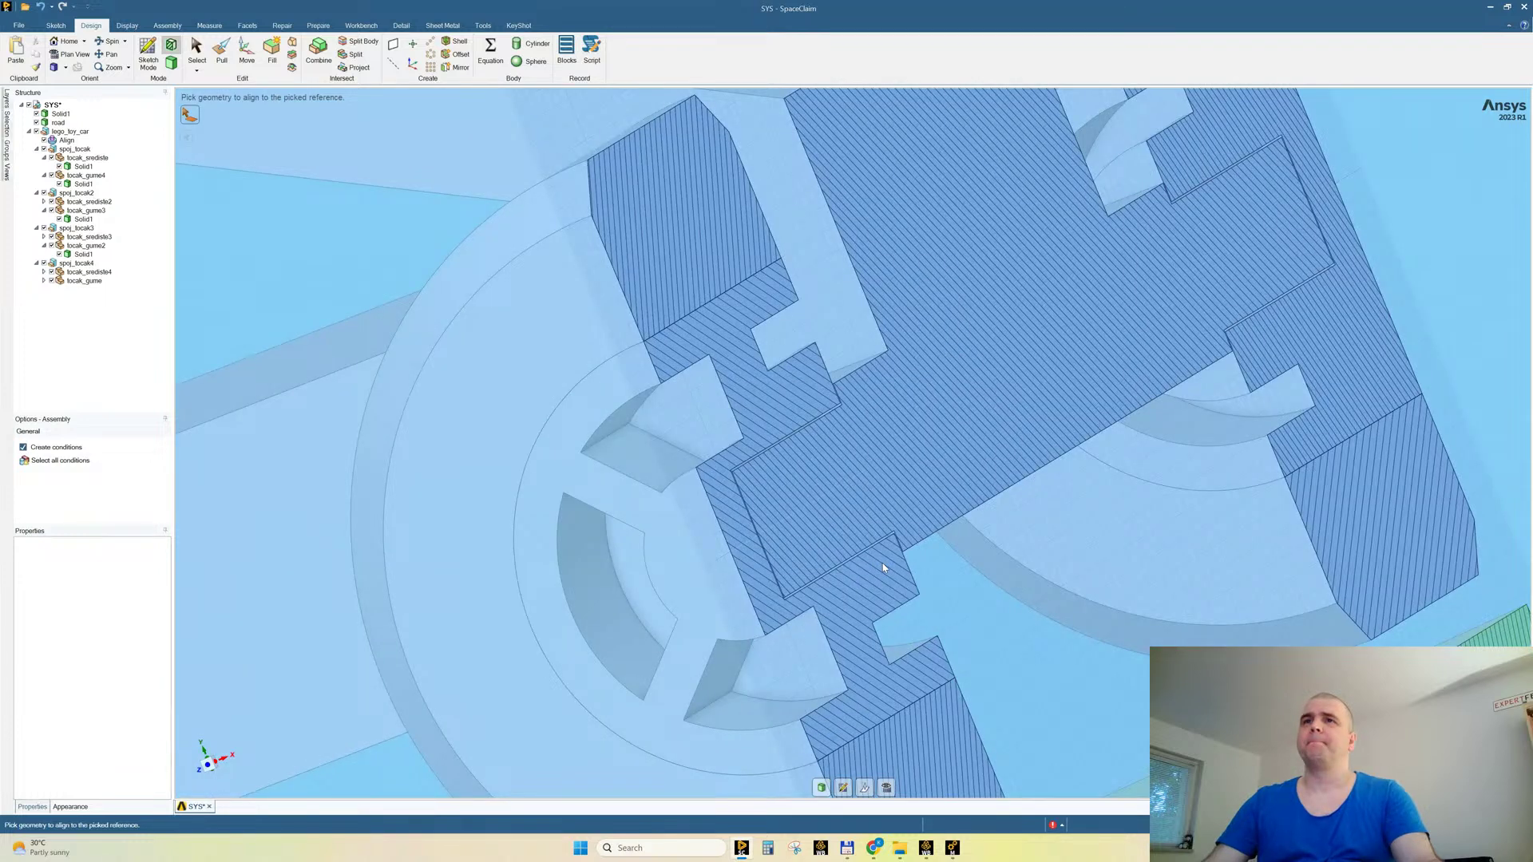
{"action": "middle_click_drag", "start_coordinate": [884, 568], "coordinate": [979, 412]}
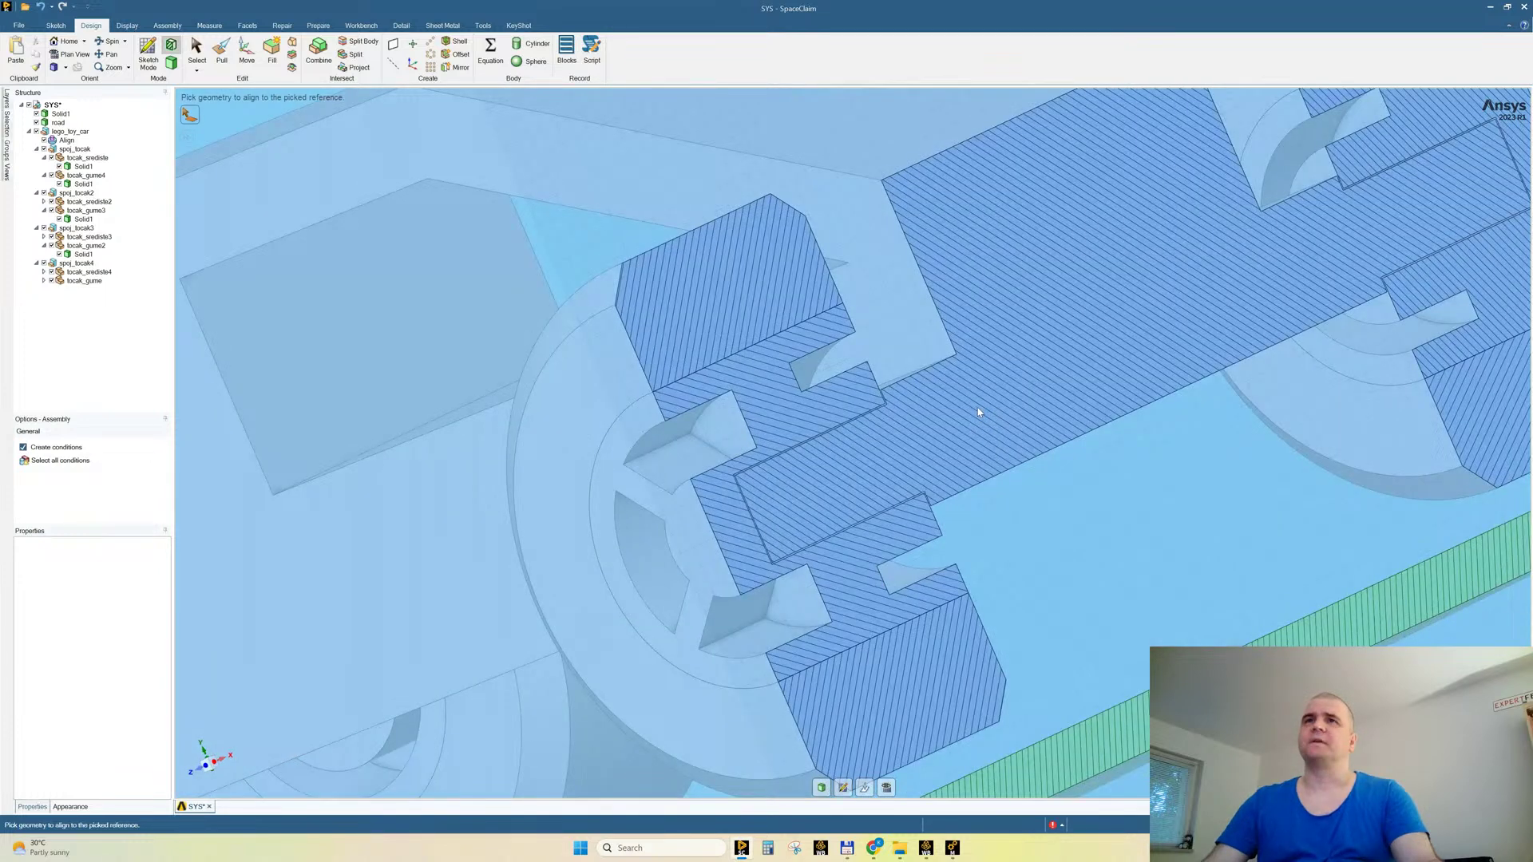
{"action": "scroll", "coordinate": [977, 409], "scroll_direction": "down", "scroll_amount": 5}
{"action": "left_click", "coordinate": [170, 63]}
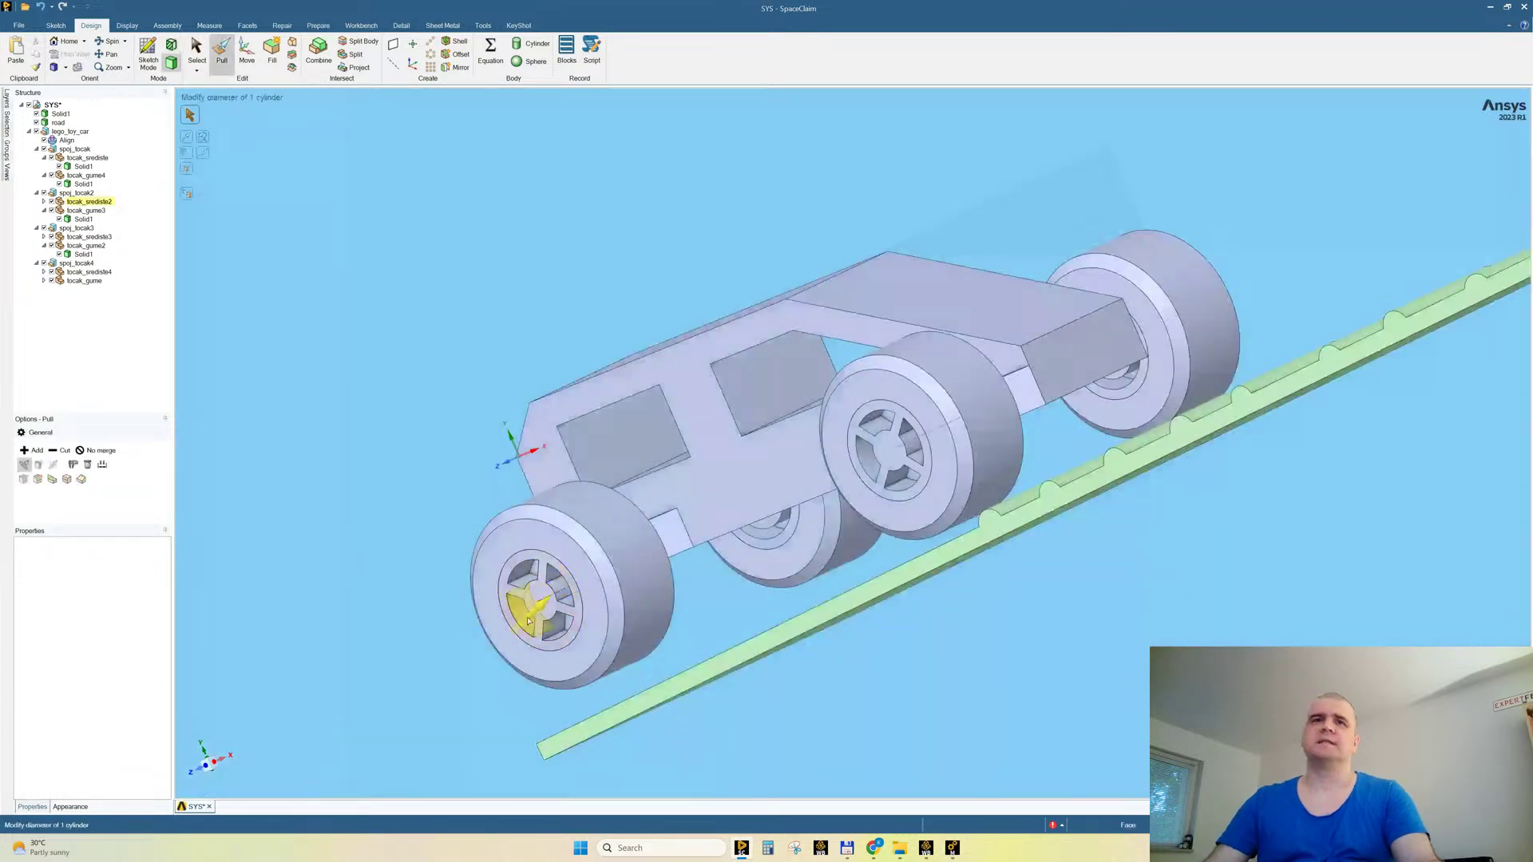
Step: Inspect the near-side rear wheel's fit on its axle in a section view through its axis, and return to 3D
{"action": "scroll", "coordinate": [528, 621], "scroll_direction": "up", "scroll_amount": 5}
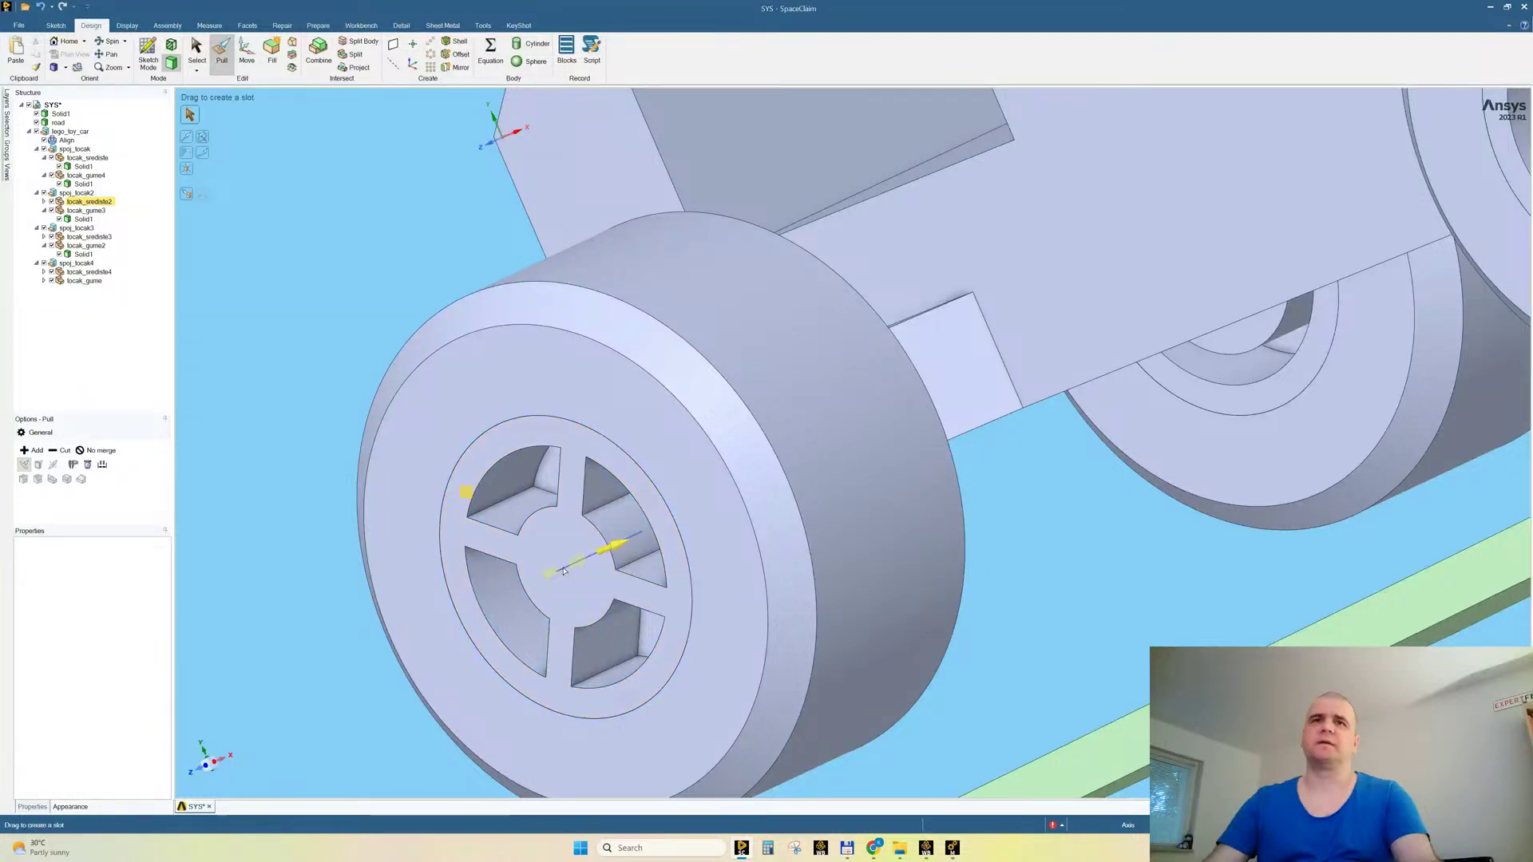
{"action": "left_click", "coordinate": [564, 570]}
{"action": "left_click", "coordinate": [171, 44]}
{"action": "scroll", "coordinate": [666, 503], "scroll_direction": "down", "scroll_amount": 5}
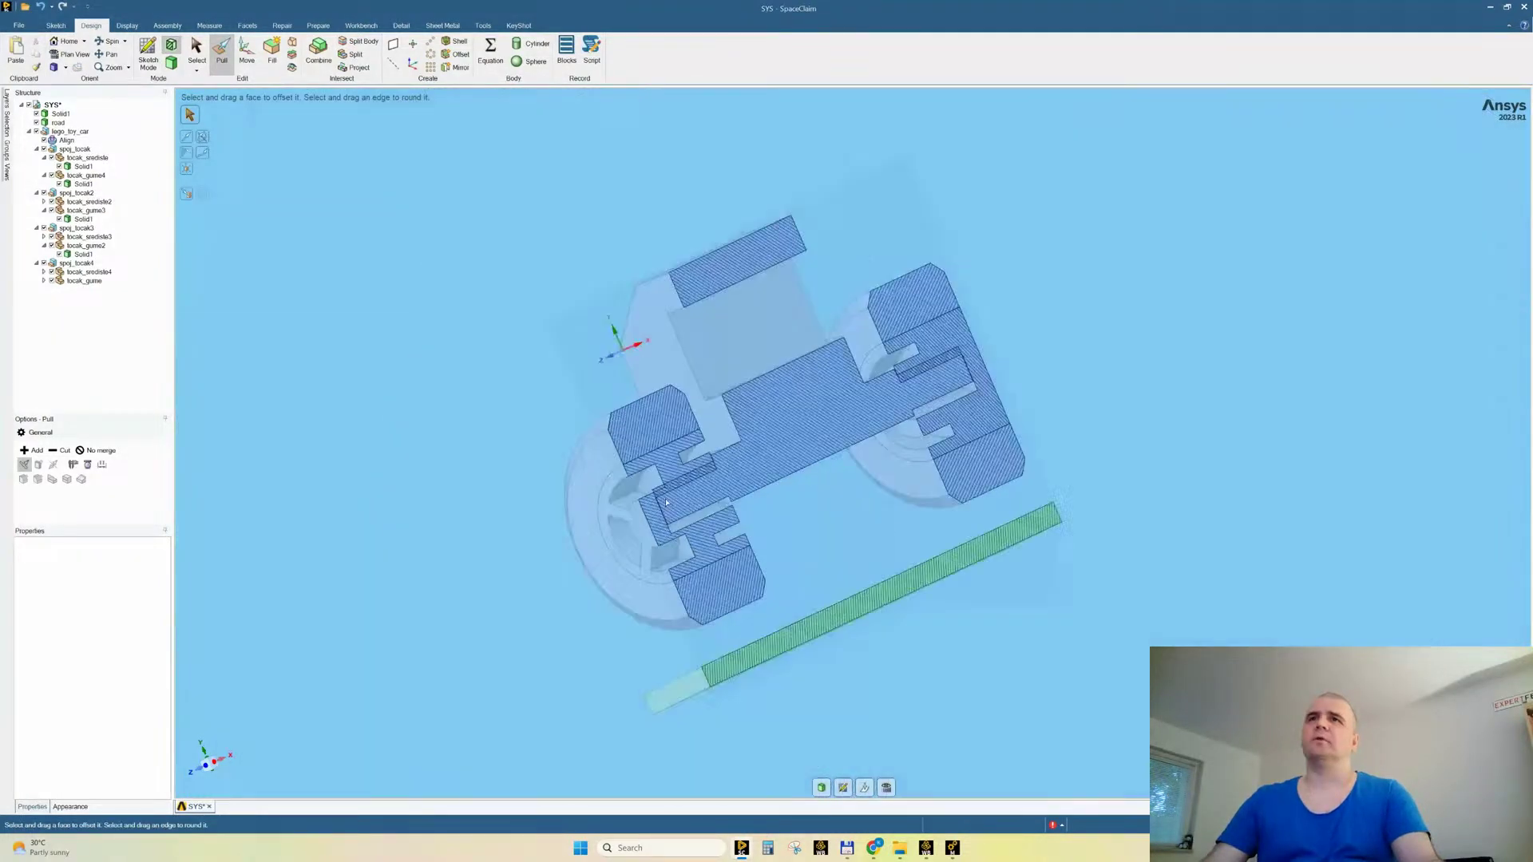
{"action": "scroll", "coordinate": [666, 503], "scroll_direction": "down", "scroll_amount": 1}
{"action": "left_click", "coordinate": [821, 788]}
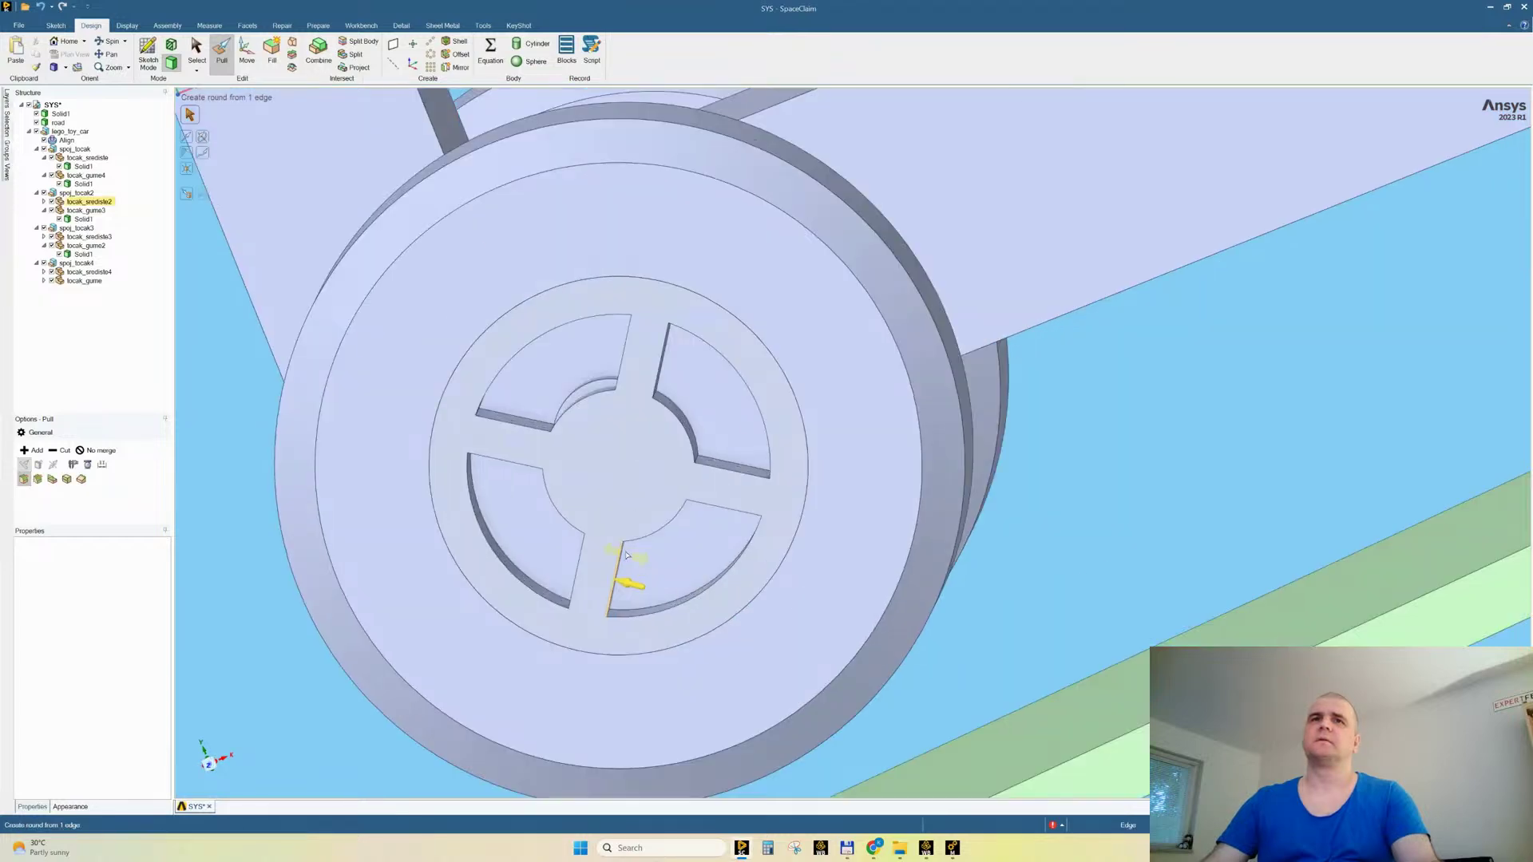
Step: Align the near-side rear rim's hub bore with the car's rear axle using an assembly Align condition
{"action": "middle_click_drag", "start_coordinate": [627, 555], "coordinate": [675, 555]}
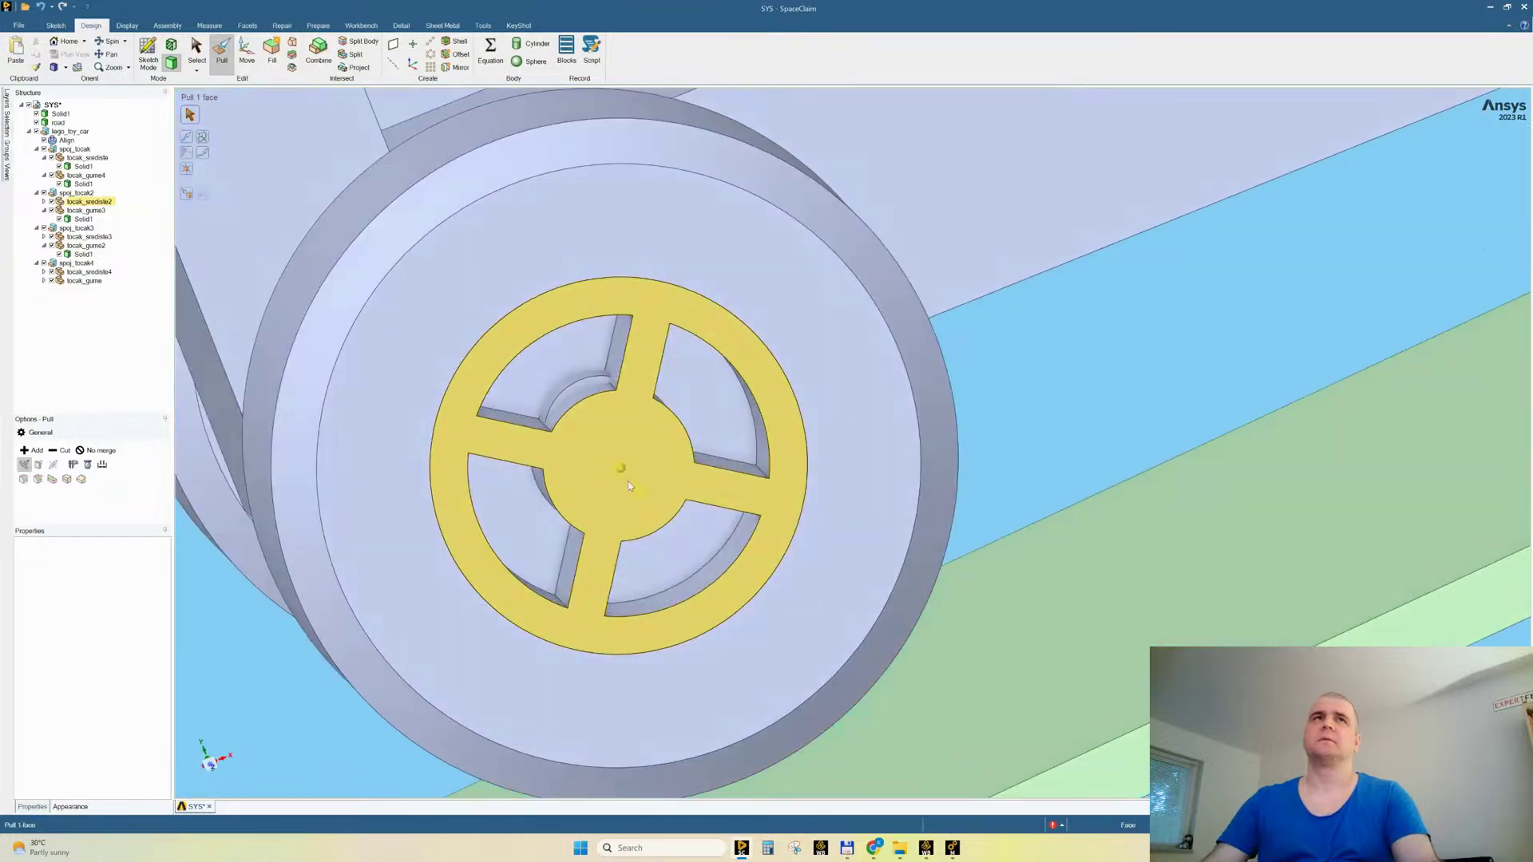
{"action": "left_click", "coordinate": [168, 26]}
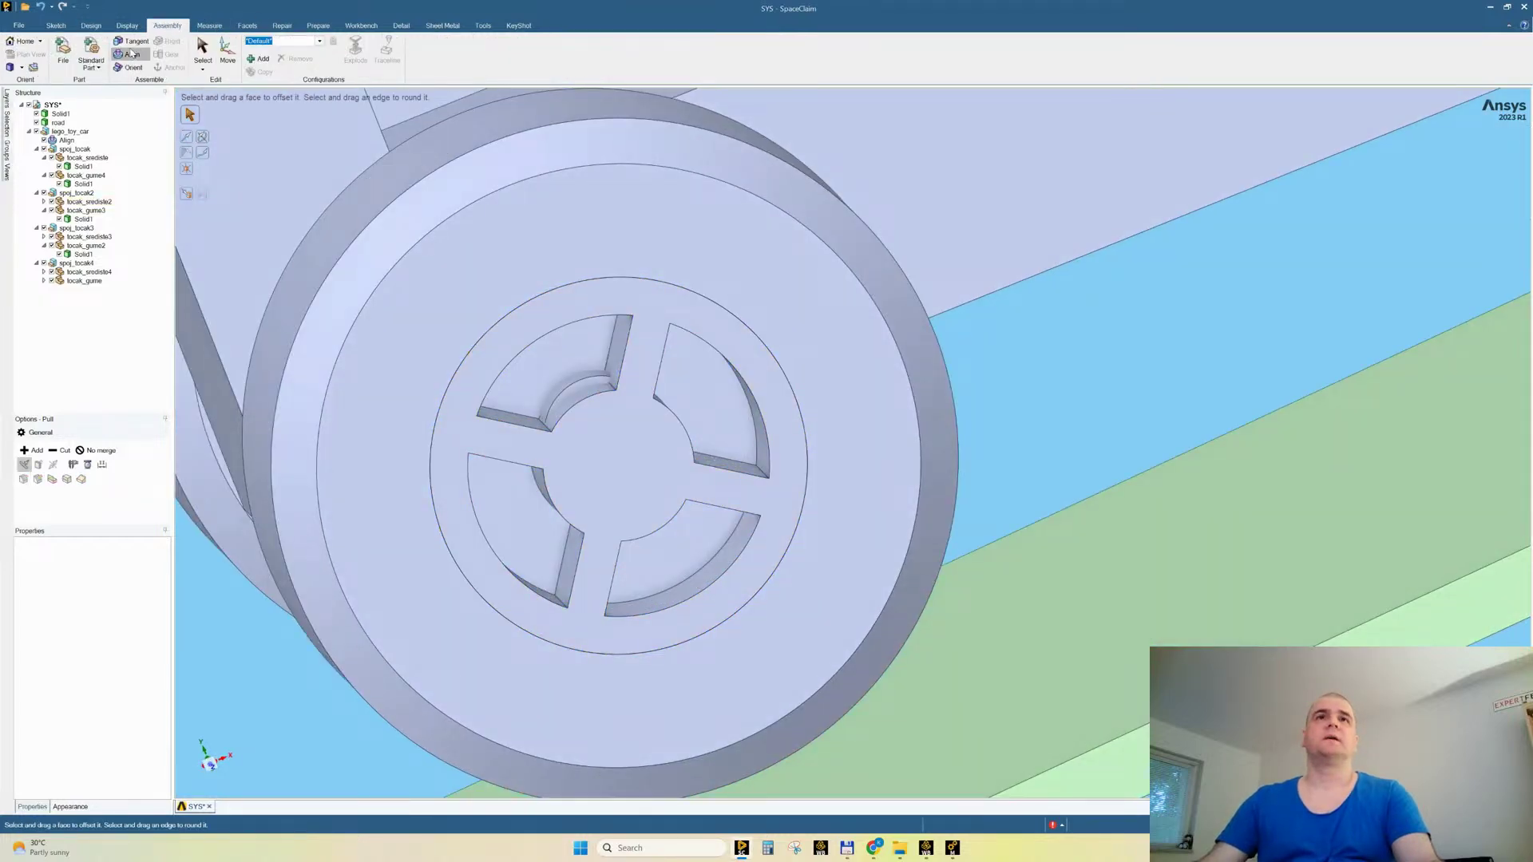
{"action": "left_click", "coordinate": [132, 53]}
{"action": "left_click", "coordinate": [570, 389]}
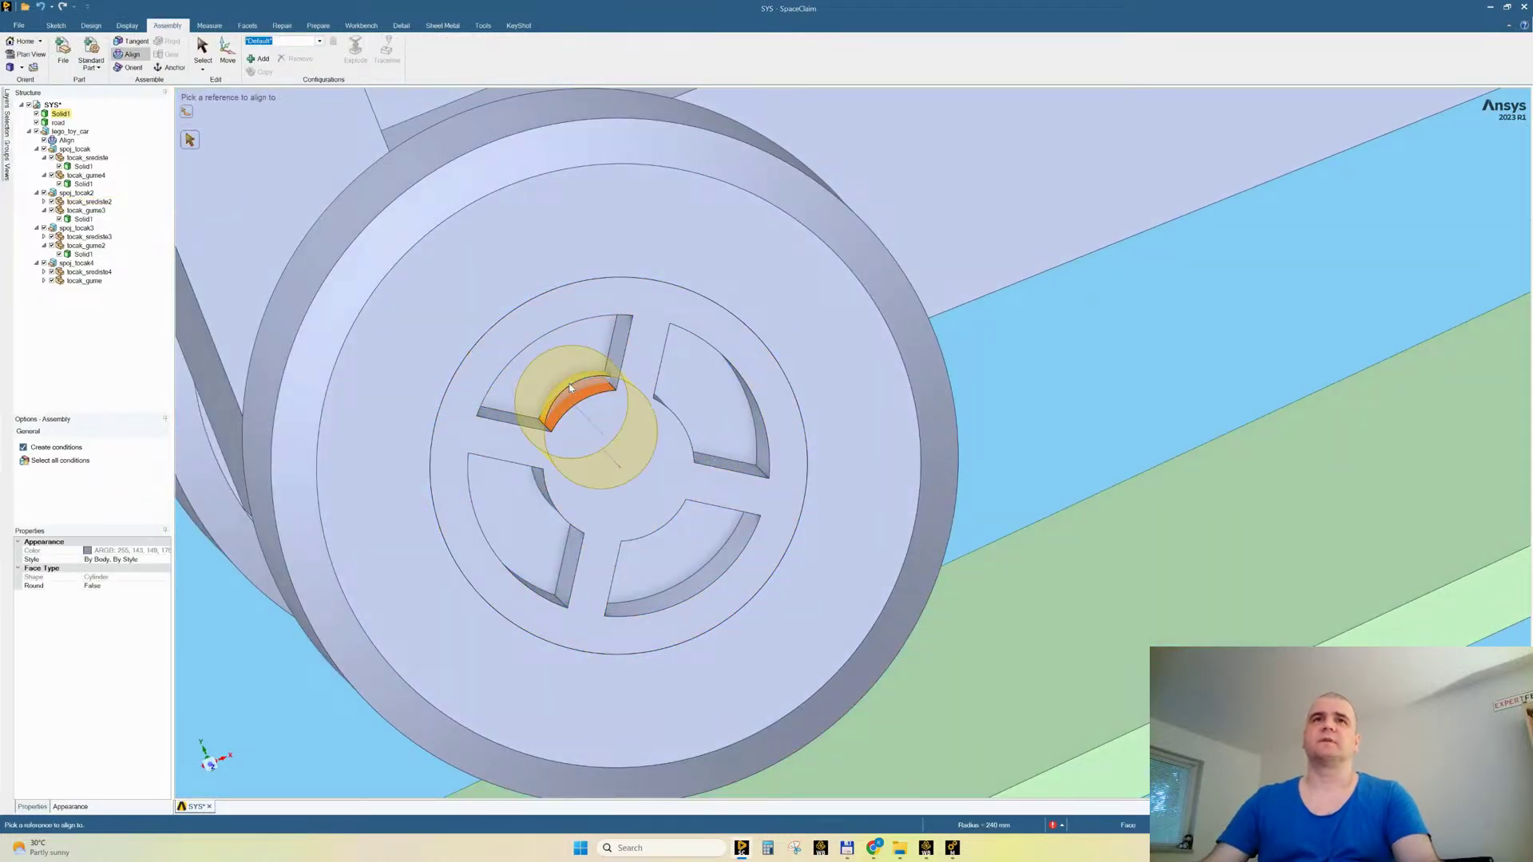
{"action": "left_click", "coordinate": [569, 383]}
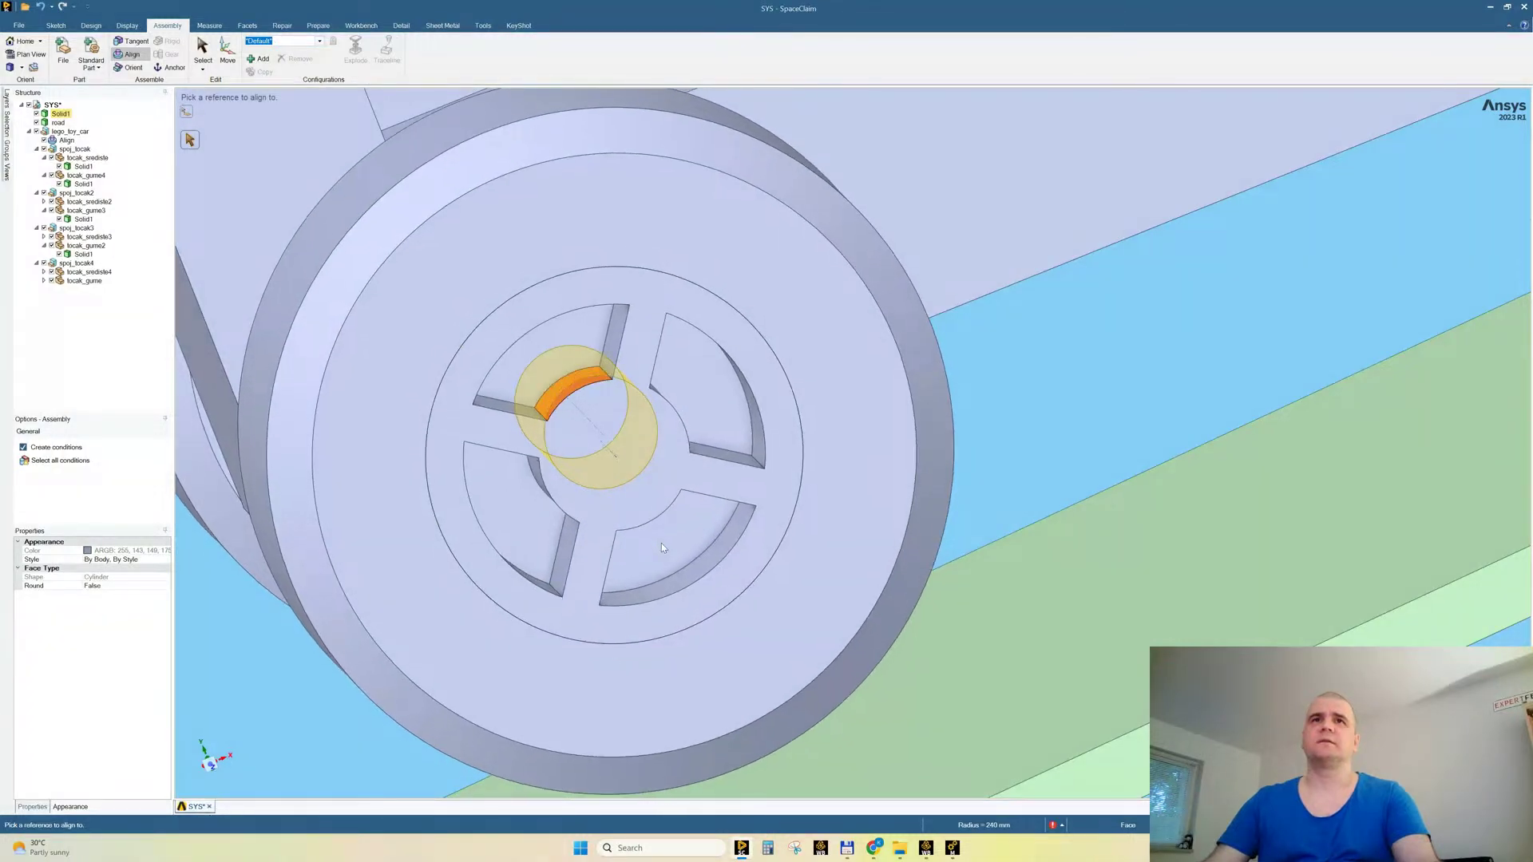
Step: Align the wheel hub's cylindrical axis with the car body's axle
{"action": "left_click", "coordinate": [661, 543]}
{"action": "scroll", "coordinate": [721, 550], "scroll_direction": "down", "scroll_amount": 5}
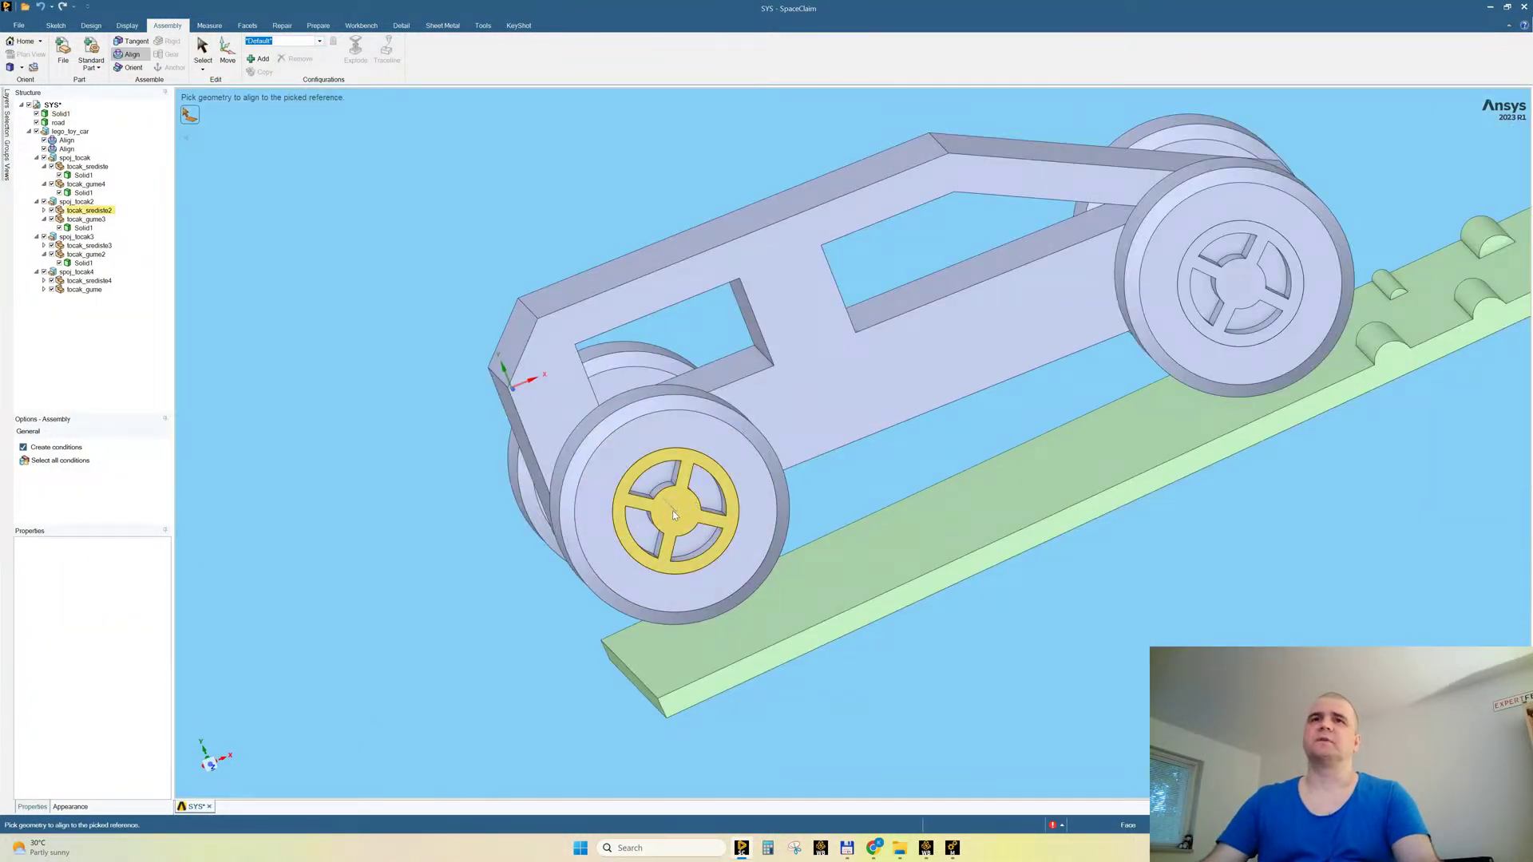
{"action": "middle_click_drag", "start_coordinate": [677, 518], "coordinate": [701, 521]}
{"action": "left_click", "coordinate": [677, 513]}
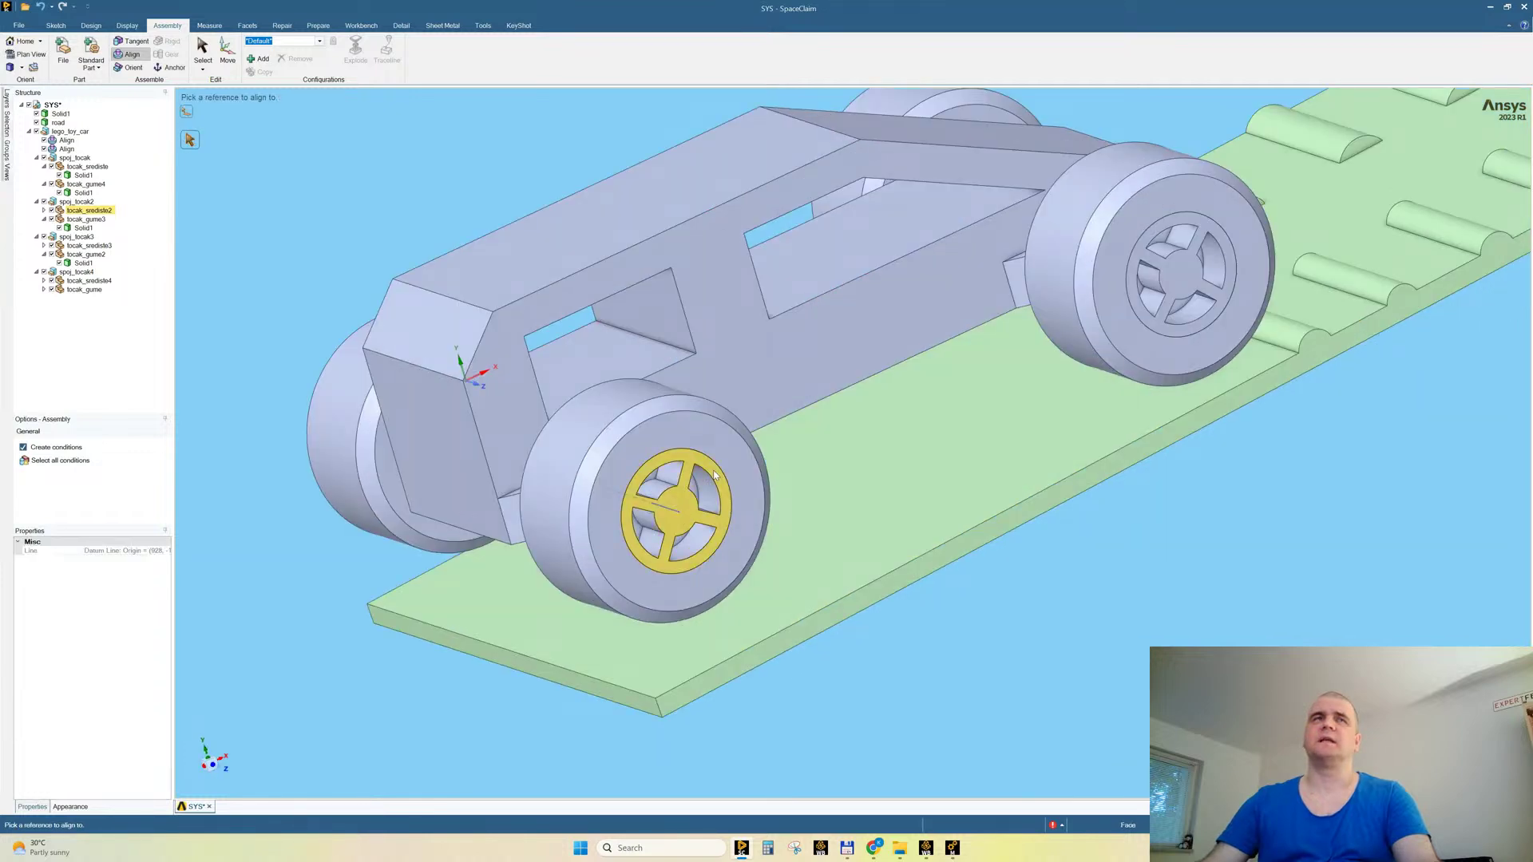
Step: Examine a cross-section through the wheels and axle of the toy car, and return to the full 3D view
{"action": "left_click", "coordinate": [91, 26]}
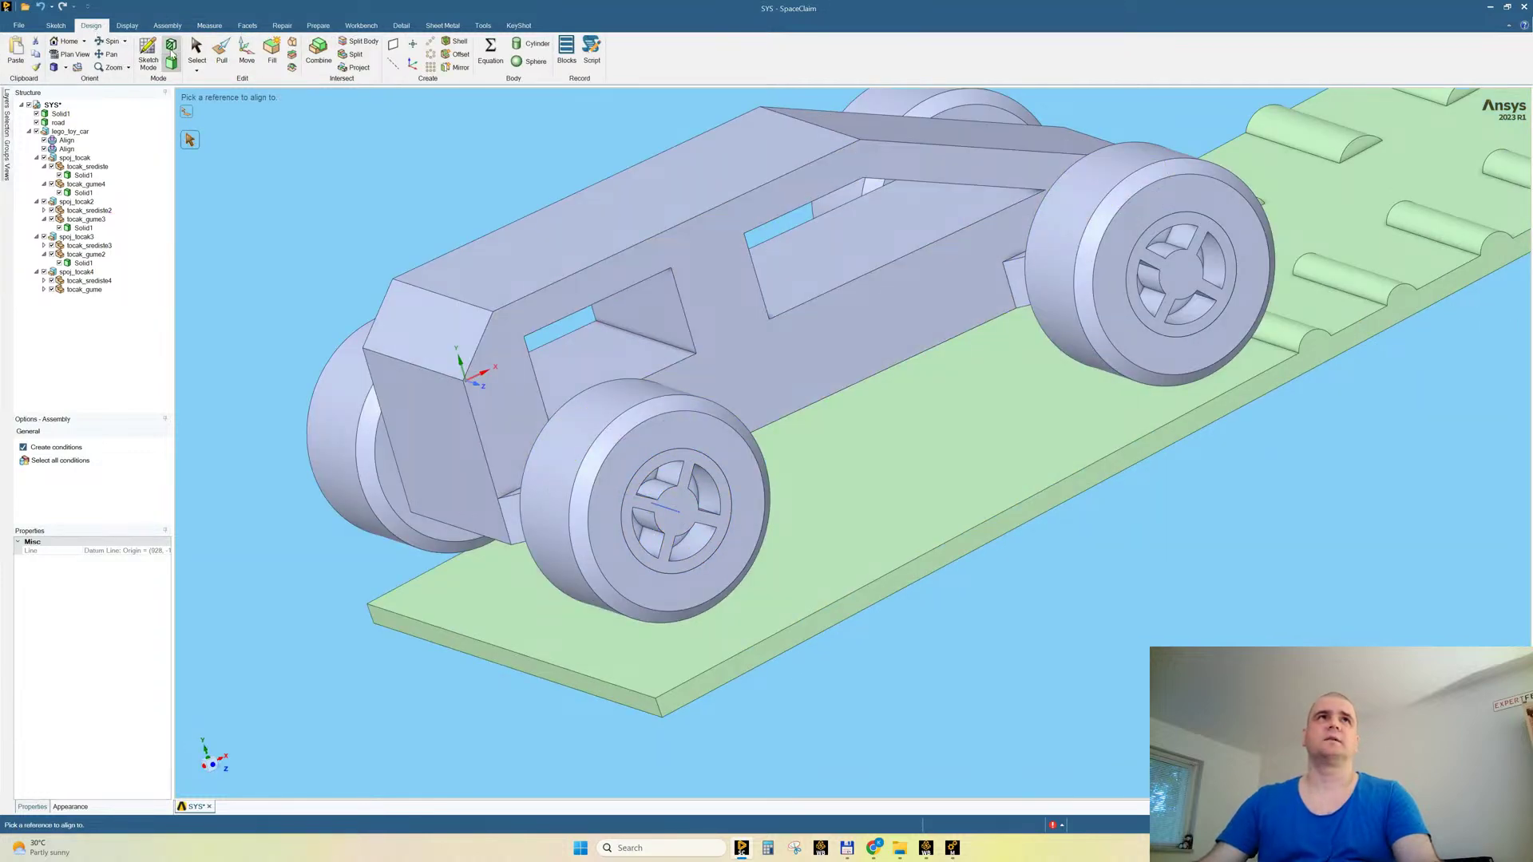
{"action": "left_click", "coordinate": [171, 48]}
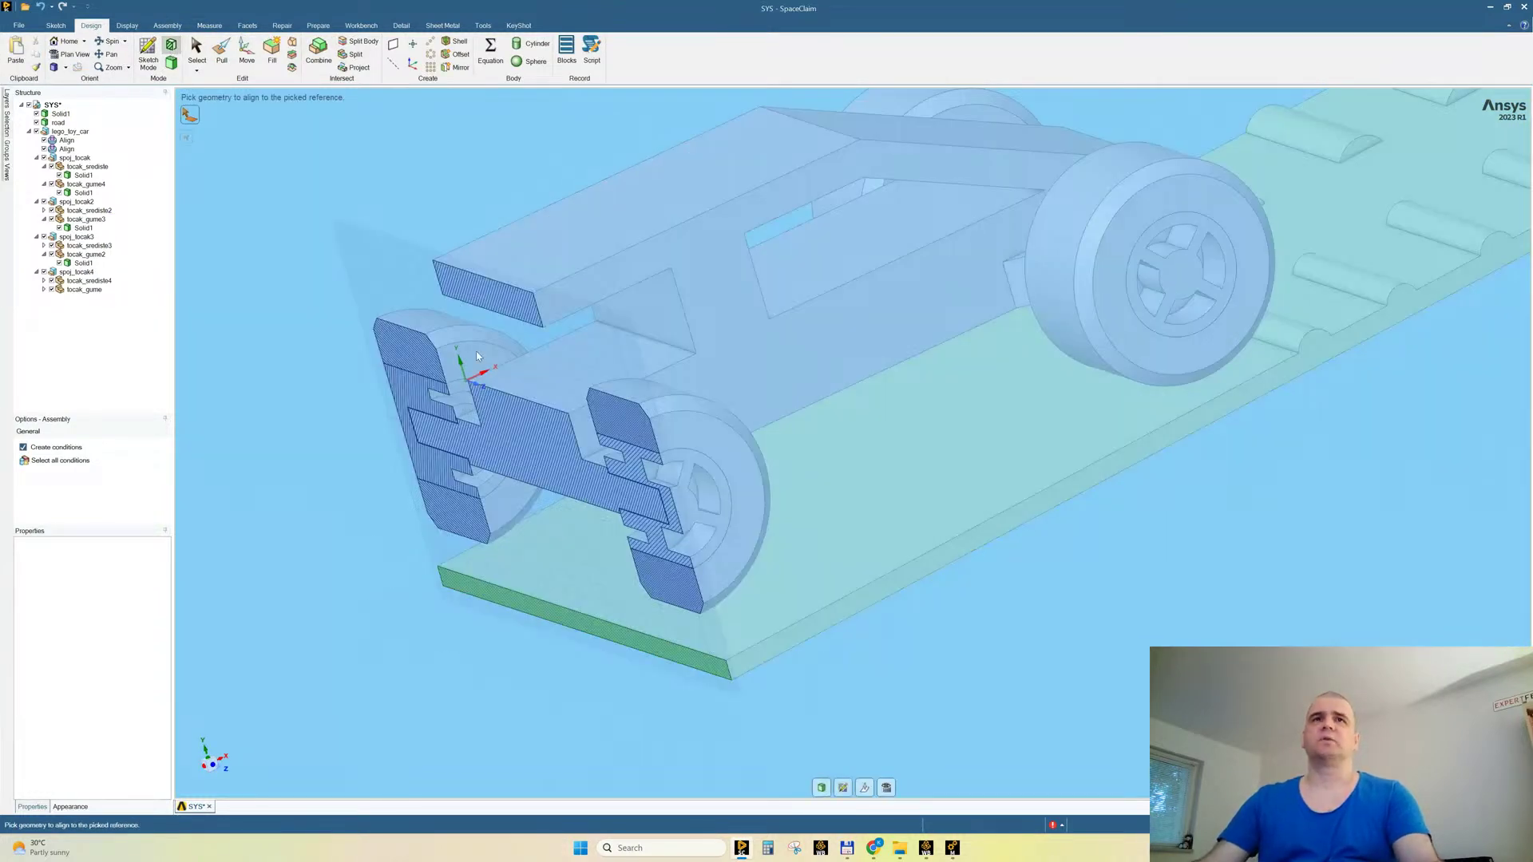
{"action": "middle_click_drag", "start_coordinate": [477, 356], "coordinate": [515, 349]}
{"action": "scroll", "coordinate": [444, 409], "scroll_direction": "up", "scroll_amount": 6}
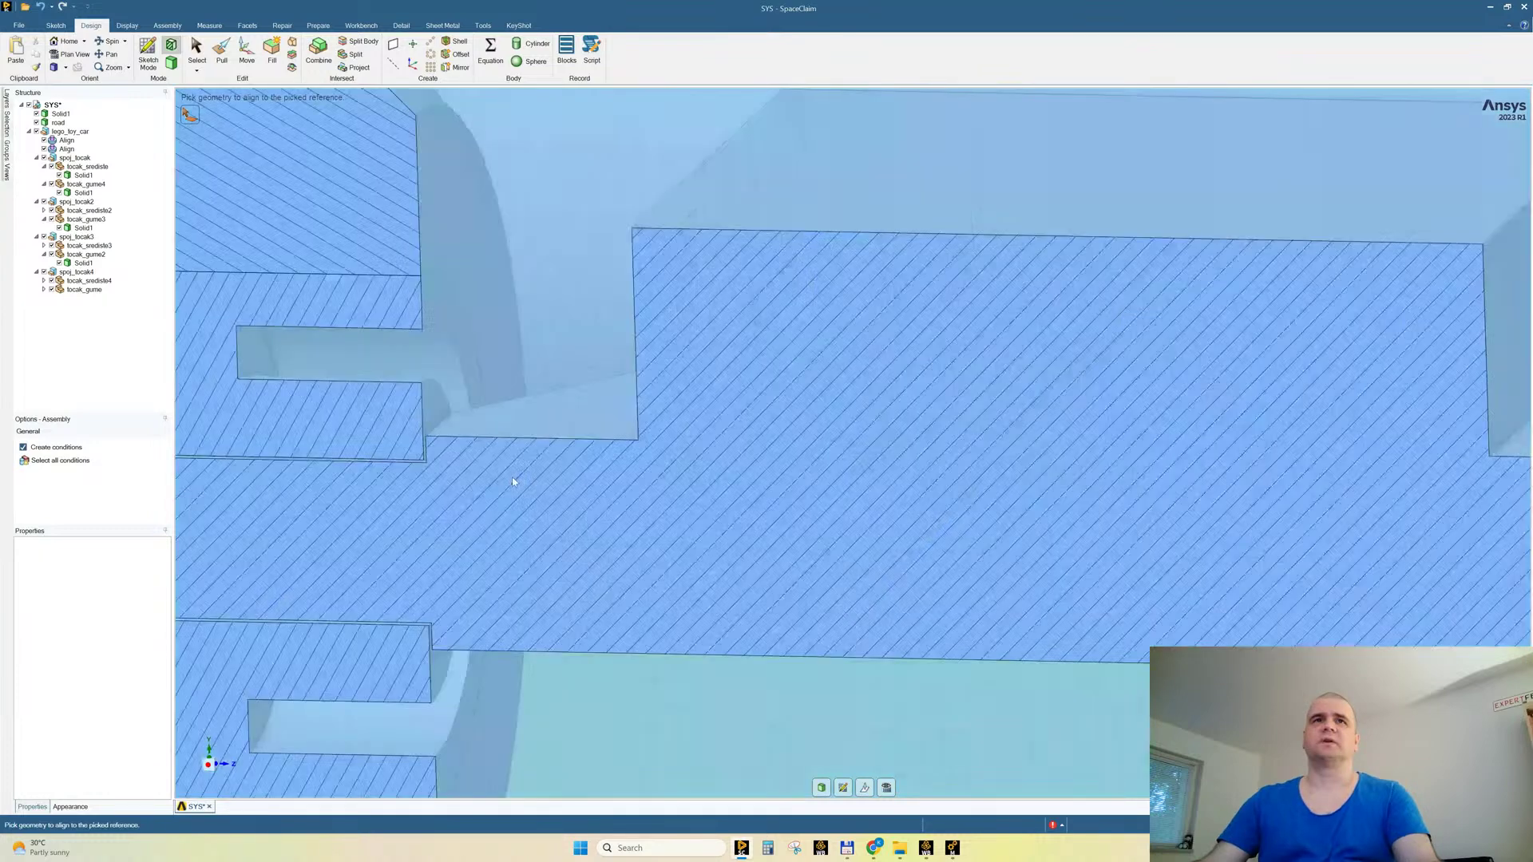
{"action": "scroll", "coordinate": [512, 478], "scroll_direction": "down", "scroll_amount": 5}
{"action": "scroll", "coordinate": [762, 501], "scroll_direction": "up", "scroll_amount": 5}
{"action": "scroll", "coordinate": [773, 538], "scroll_direction": "down", "scroll_amount": 5}
{"action": "scroll", "coordinate": [793, 648], "scroll_direction": "down", "scroll_amount": 2}
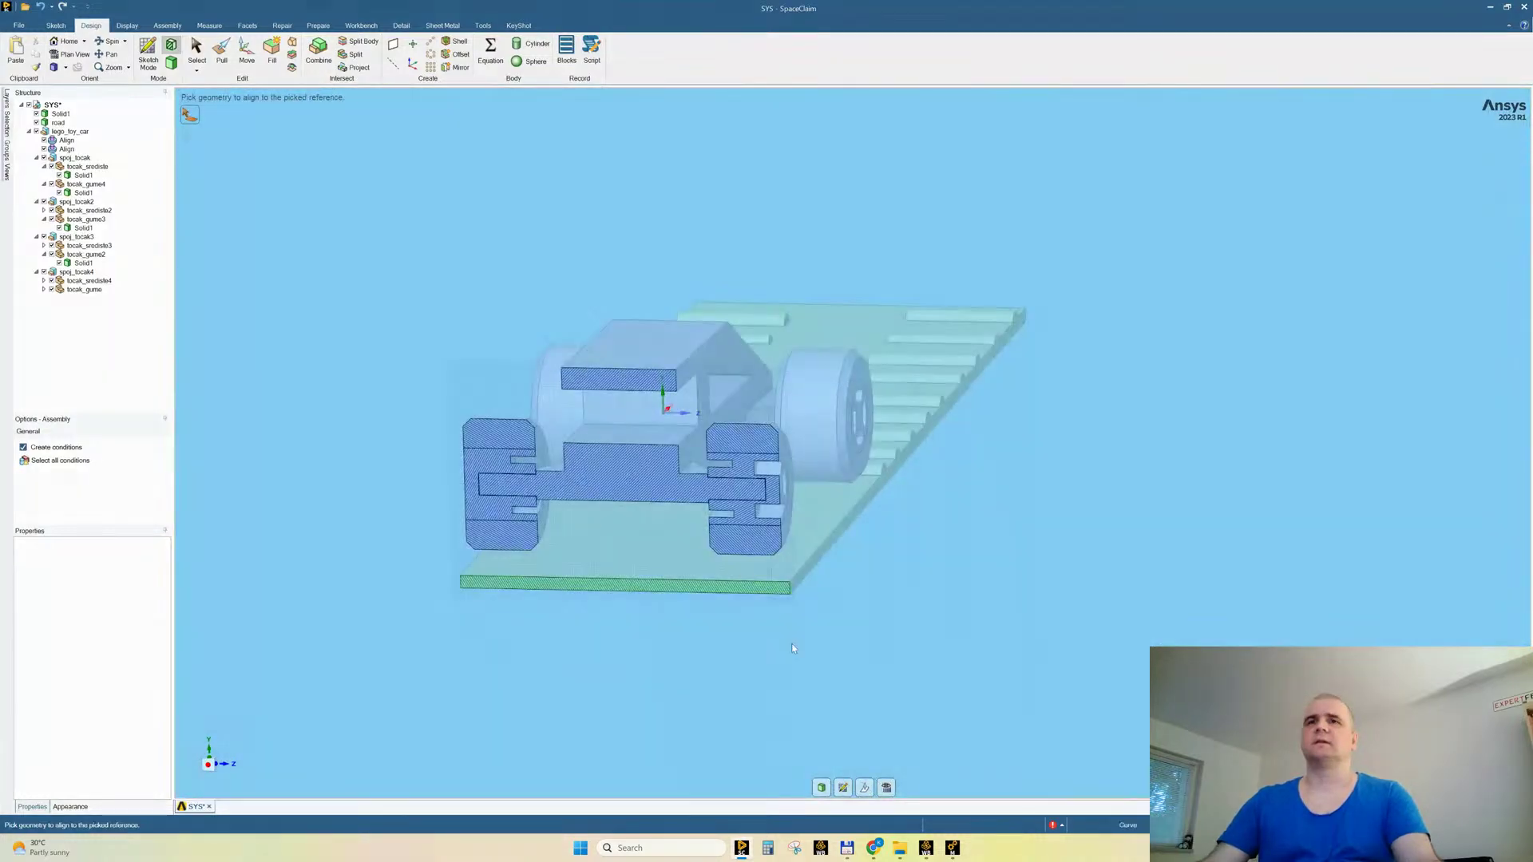
{"action": "left_click", "coordinate": [822, 790]}
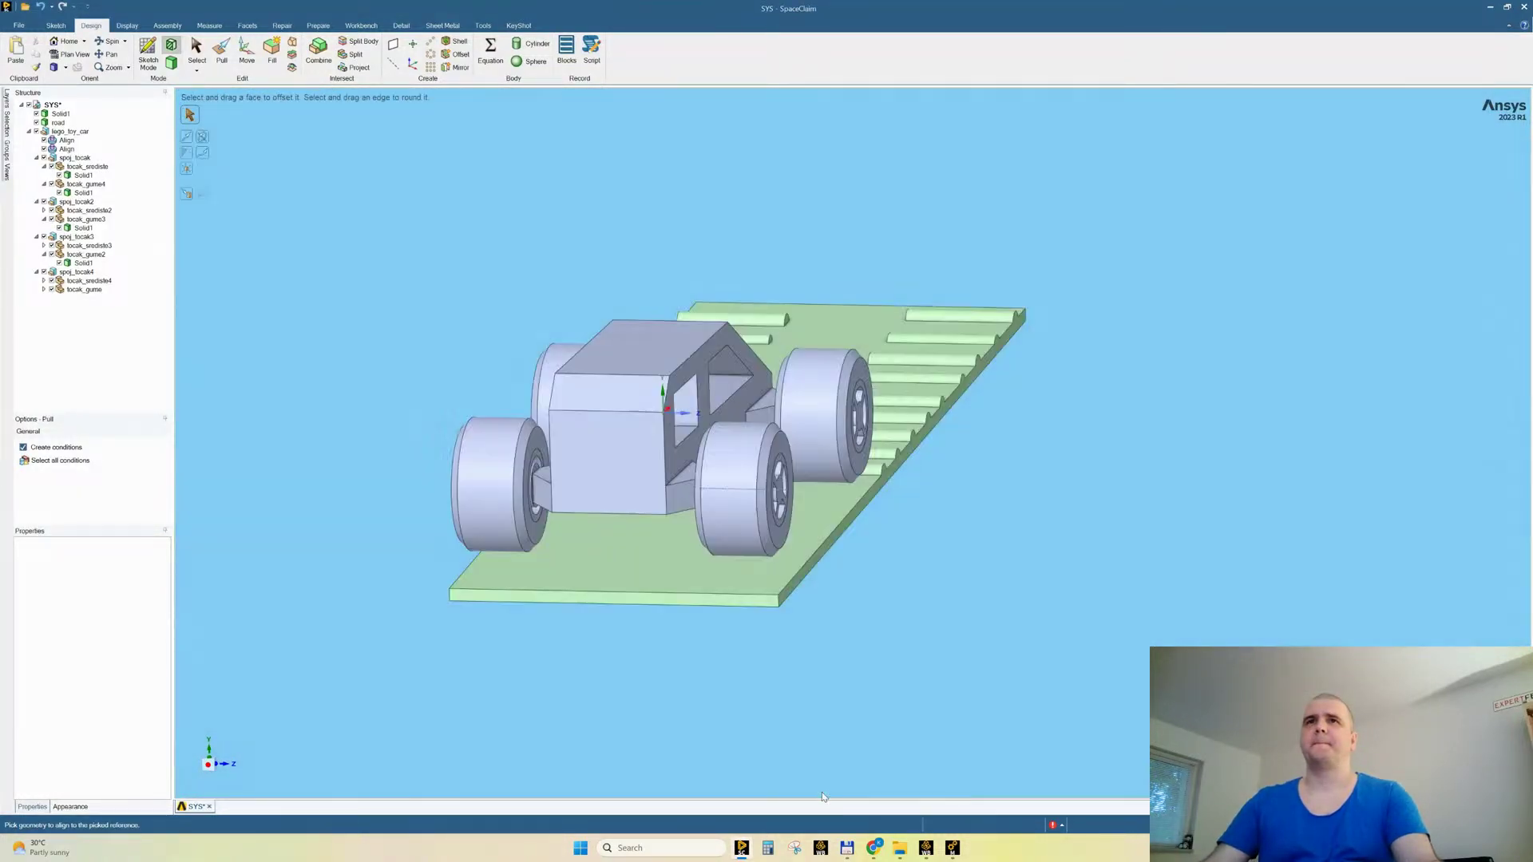
Step: Pull the side faces of the window openings toward each other to narrow the pillar between the two windows
{"action": "middle_click_drag", "start_coordinate": [857, 604], "coordinate": [826, 598]}
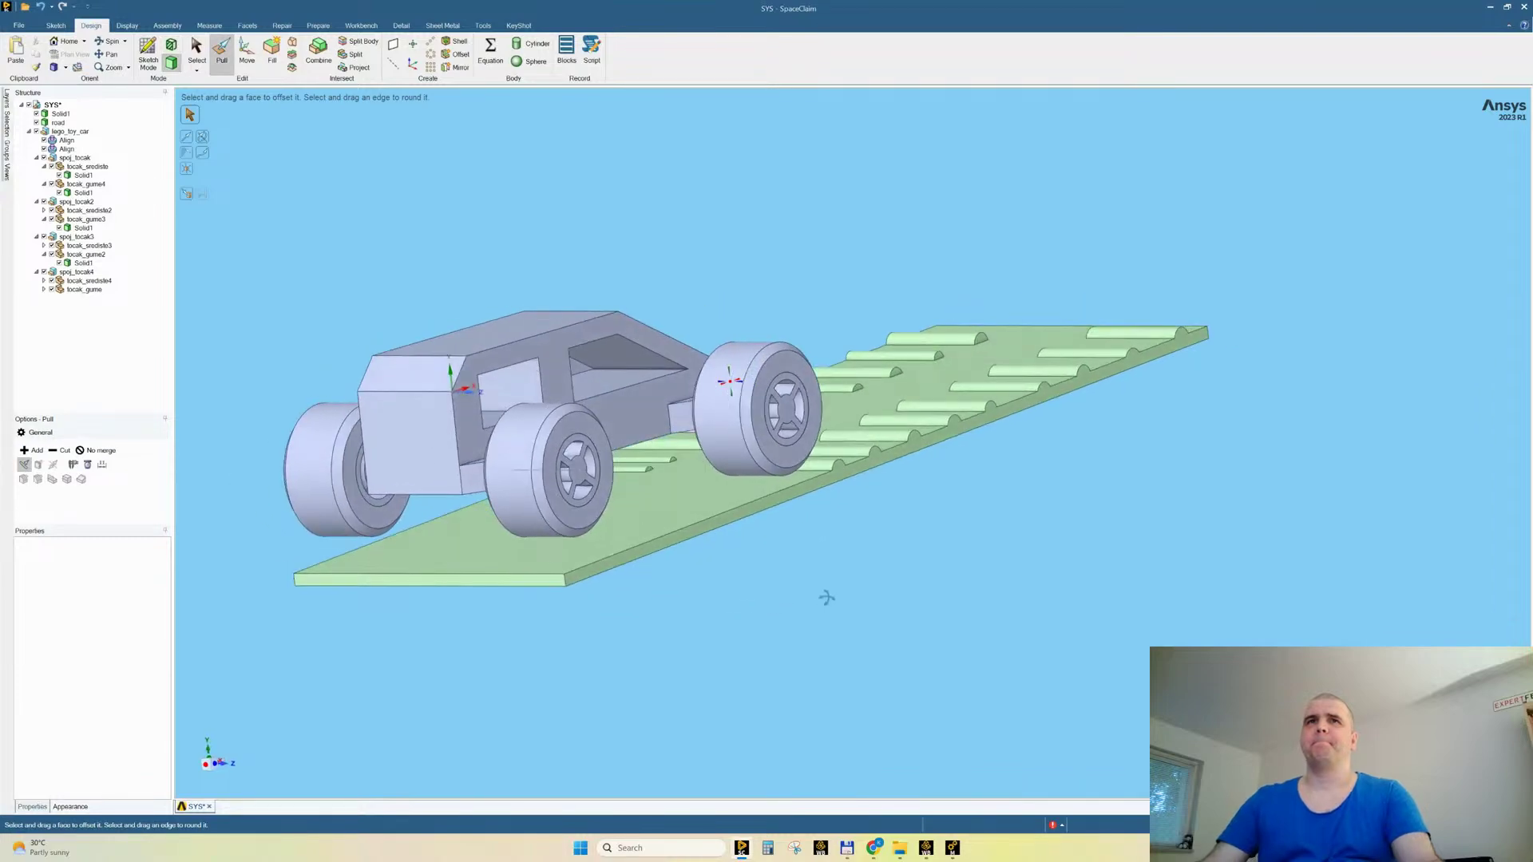
{"action": "scroll", "coordinate": [455, 388], "scroll_direction": "up", "scroll_amount": 3}
{"action": "left_click", "coordinate": [453, 385]}
{"action": "left_click", "coordinate": [904, 472]}
{"action": "middle_click_drag", "start_coordinate": [904, 472], "coordinate": [815, 463]}
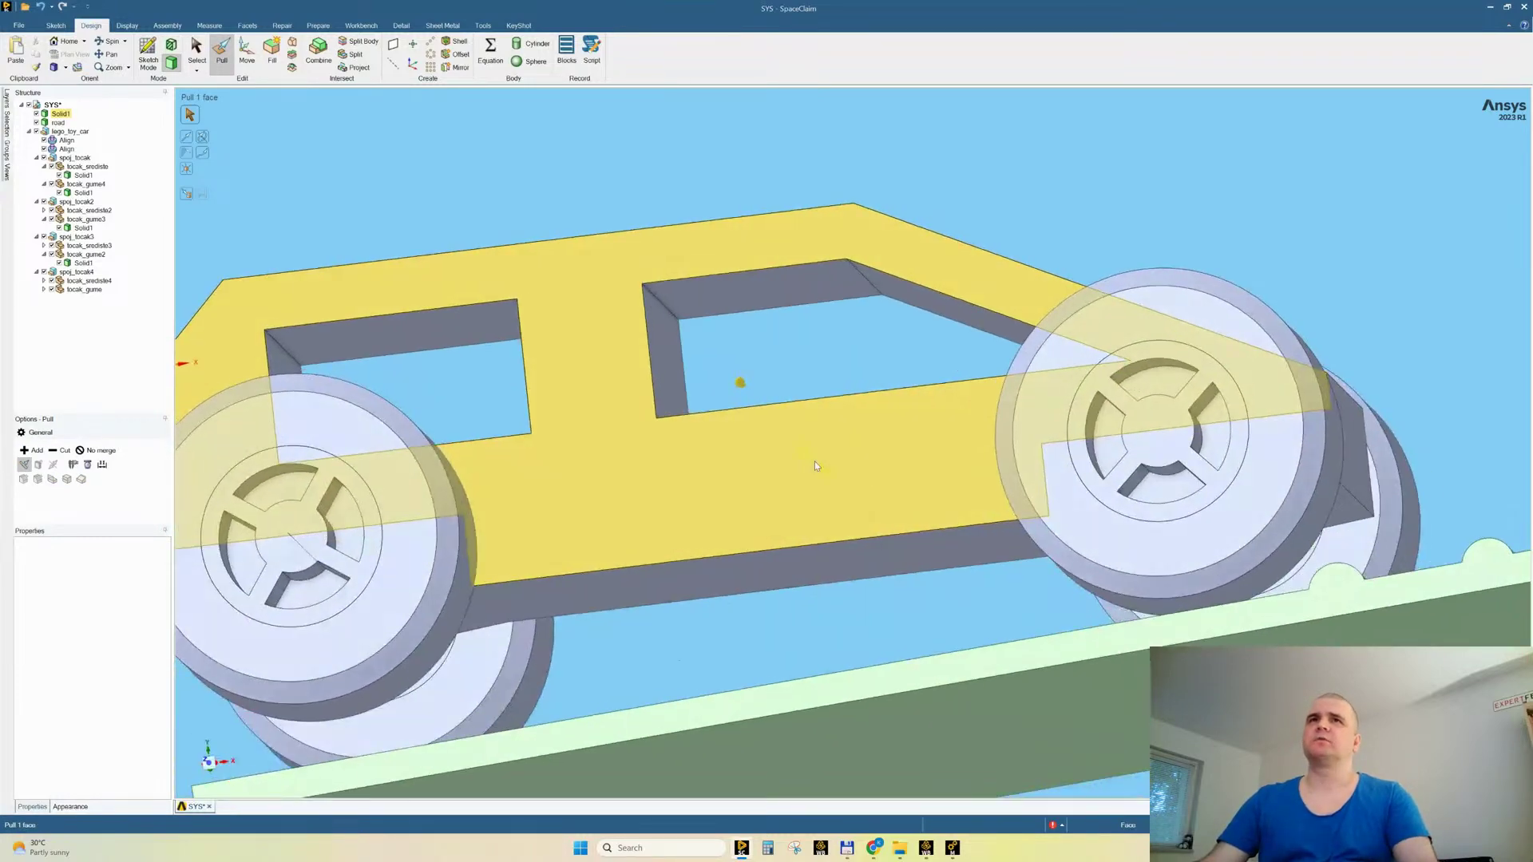
{"action": "left_click", "coordinate": [669, 364]}
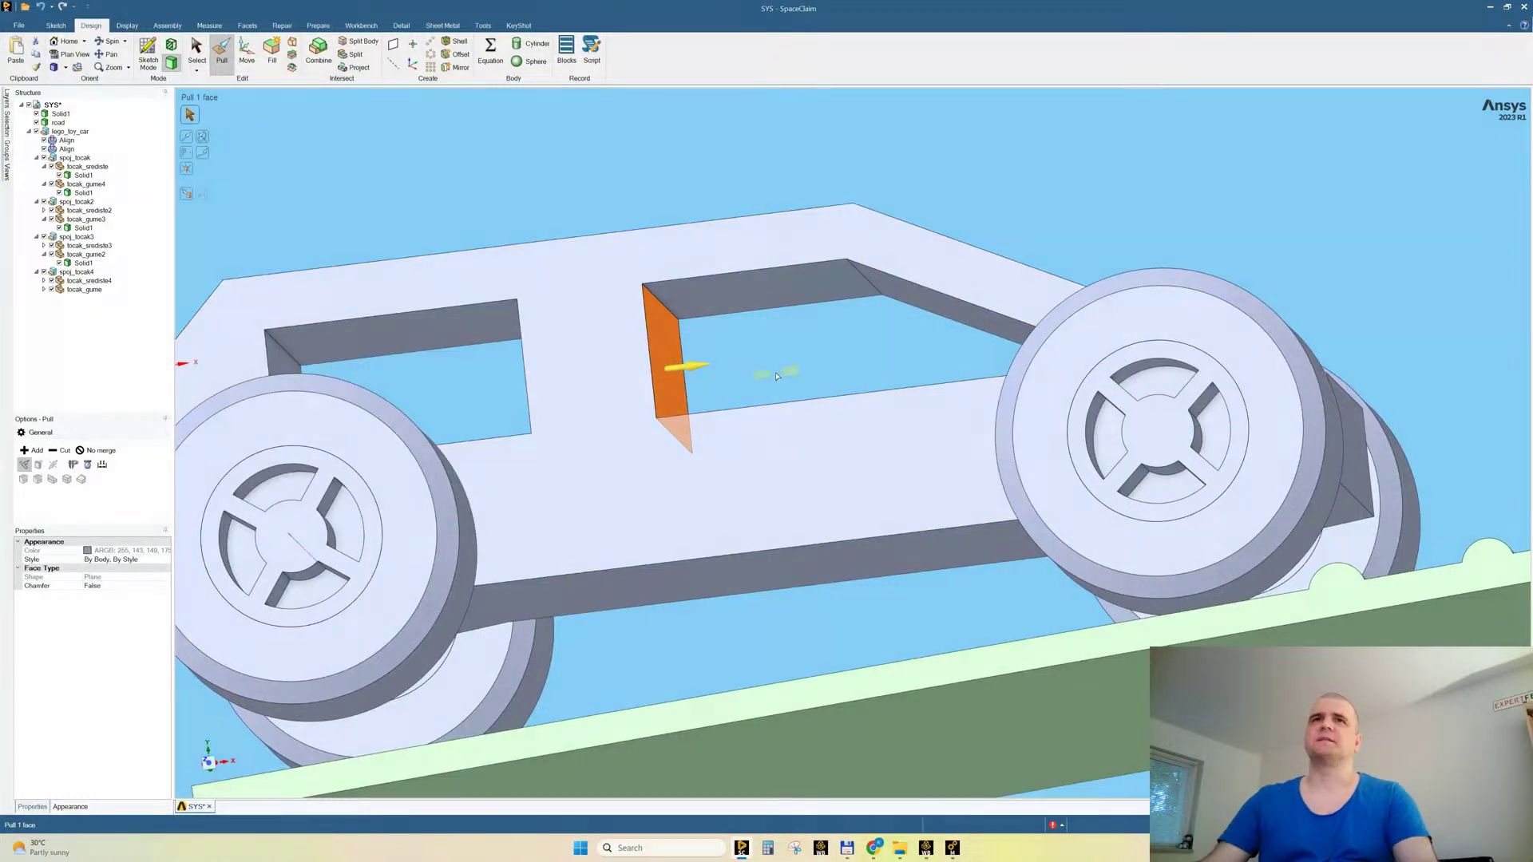
{"action": "left_click_drag", "start_coordinate": [780, 373], "coordinate": [749, 380]}
{"action": "middle_click_drag", "start_coordinate": [749, 380], "coordinate": [770, 387]}
{"action": "mouse_move", "coordinate": [519, 351]}
{"action": "left_mouse_down"}
{"action": "mouse_move", "coordinate": [459, 343]}
{"action": "mouse_move", "coordinate": [507, 340]}
{"action": "left_mouse_up"}
Step: Pull the lower faces of both window openings up to the top face of the wheel mount
{"action": "middle_click_drag", "start_coordinate": [728, 383], "coordinate": [712, 435]}
{"action": "left_click", "coordinate": [711, 438]}
{"action": "left_click", "coordinate": [511, 491], "text": "ctrl"}
{"action": "scroll", "coordinate": [800, 447], "scroll_direction": "down", "scroll_amount": 2}
{"action": "scroll", "coordinate": [801, 447], "scroll_direction": "down", "scroll_amount": 3}
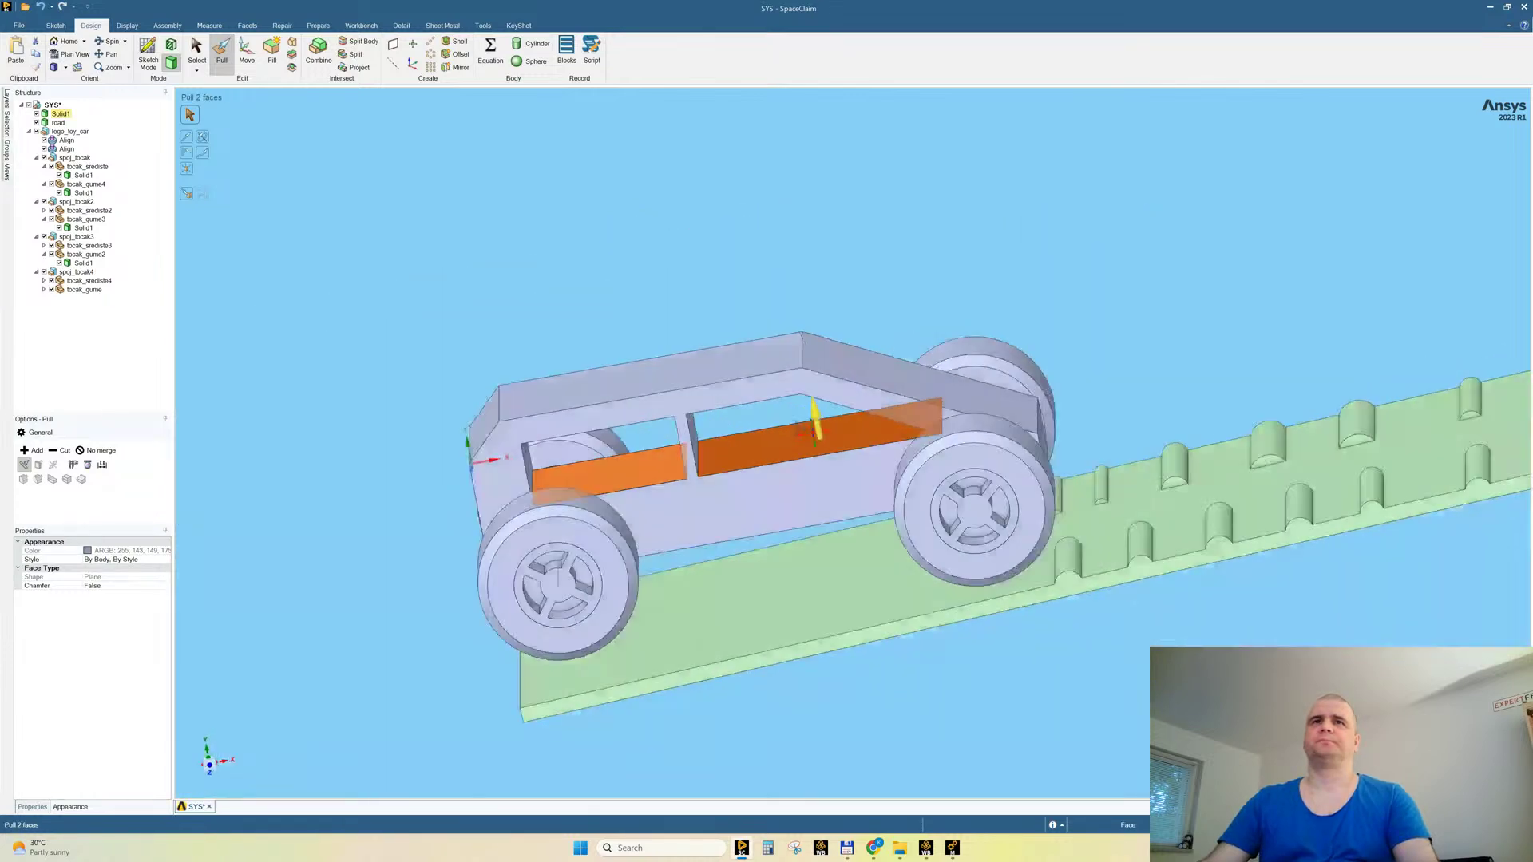
{"action": "middle_click_drag", "start_coordinate": [635, 298], "coordinate": [652, 296]}
{"action": "left_click_drag", "start_coordinate": [600, 280], "coordinate": [642, 311]}
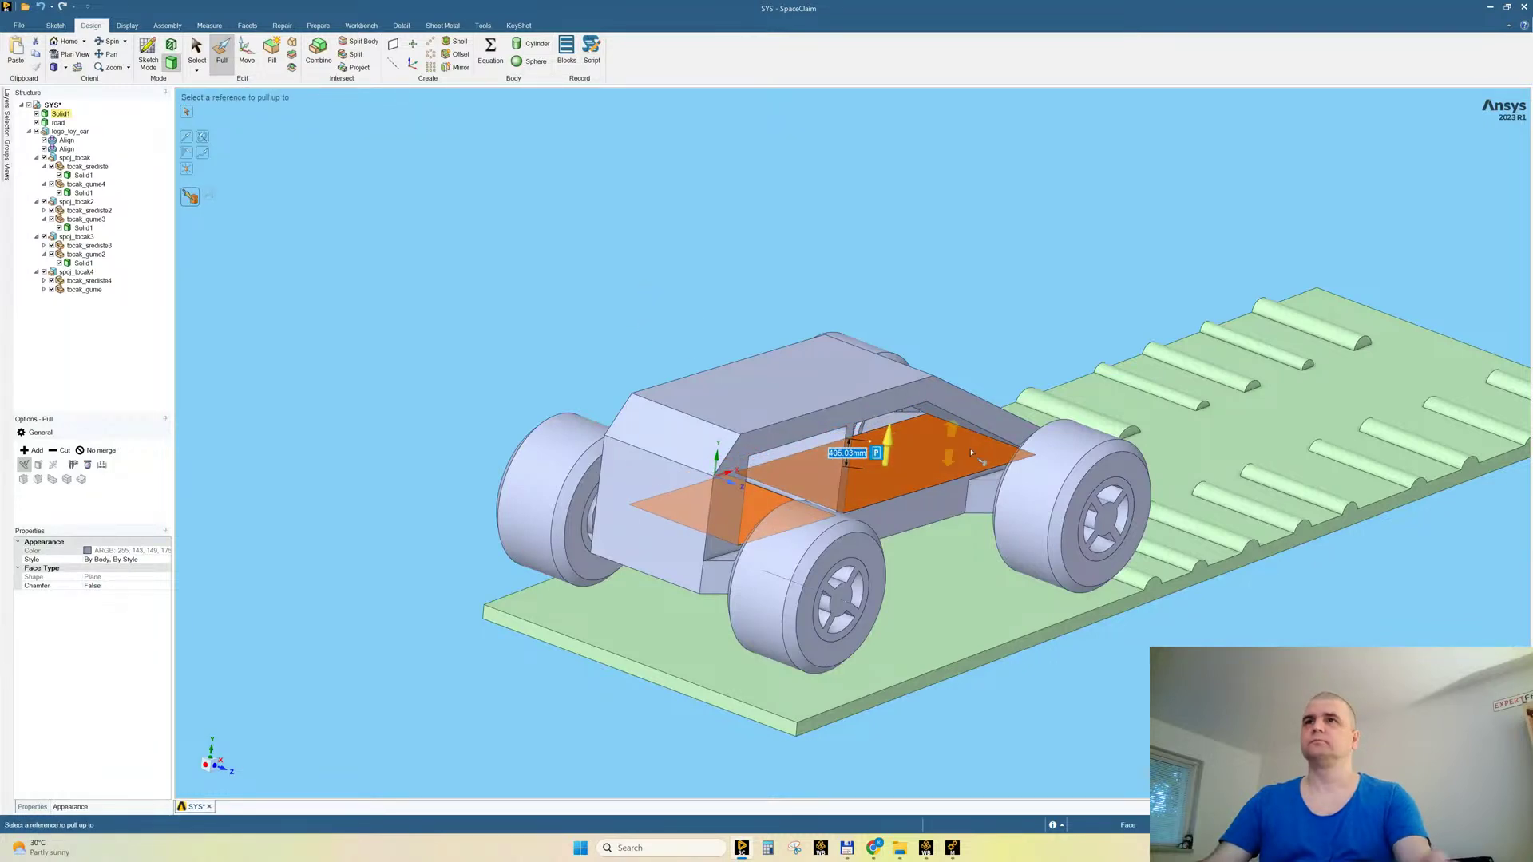
{"action": "key", "text": "u"}
{"action": "left_click", "coordinate": [996, 479]}
Step: Hide the wheels and the road so that only the car body is shown
{"action": "middle_click_drag", "start_coordinate": [970, 511], "coordinate": [1033, 457]}
{"action": "scroll", "coordinate": [1035, 307], "scroll_direction": "up", "scroll_amount": 6}
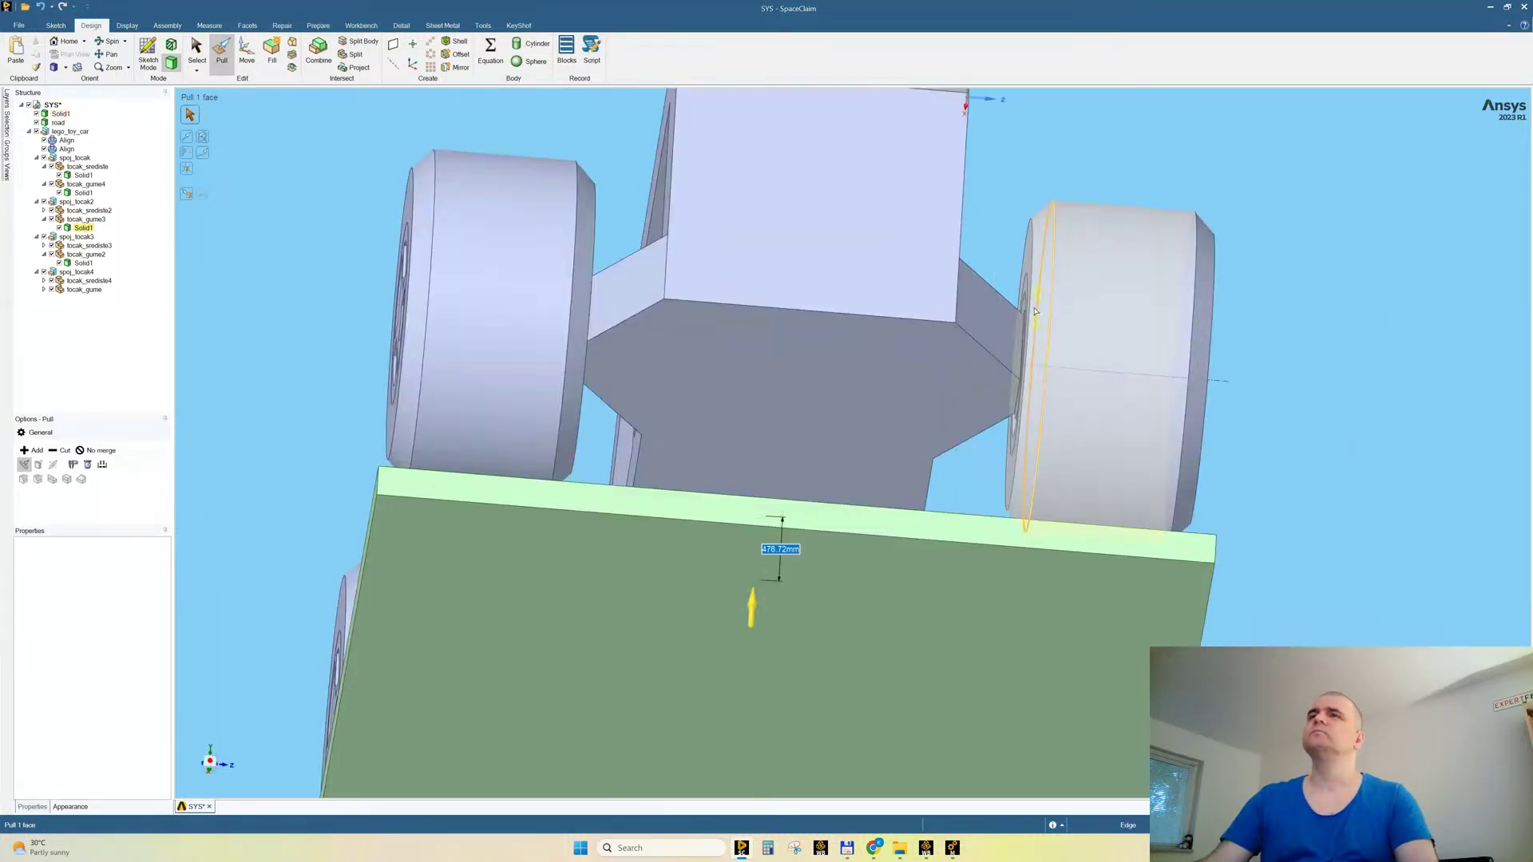
{"action": "middle_click_drag", "start_coordinate": [998, 353], "coordinate": [961, 411]}
{"action": "left_click", "coordinate": [1096, 294]}
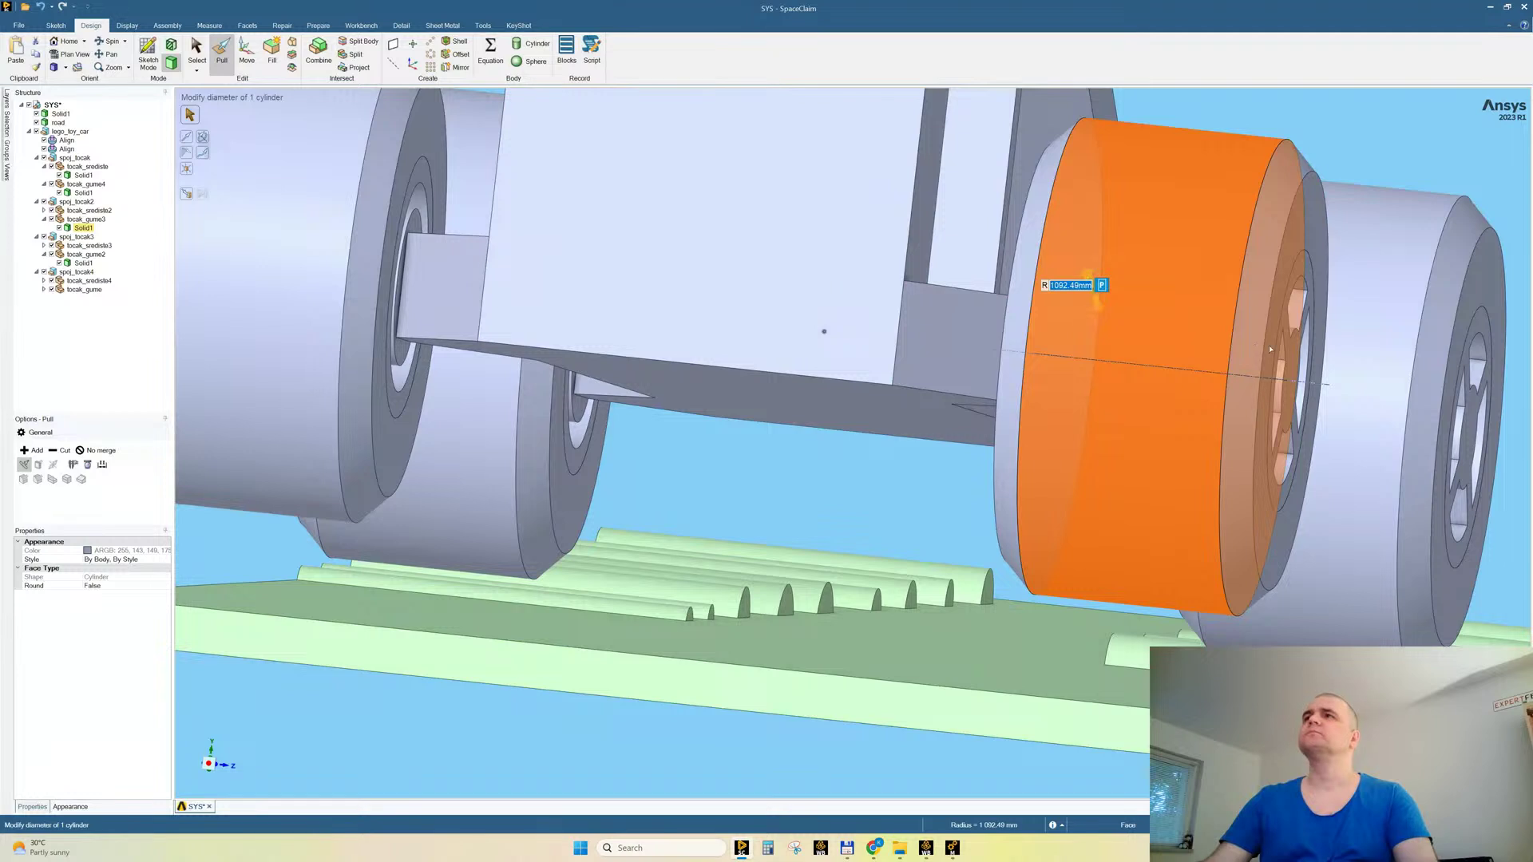
{"action": "right_click", "coordinate": [761, 257]}
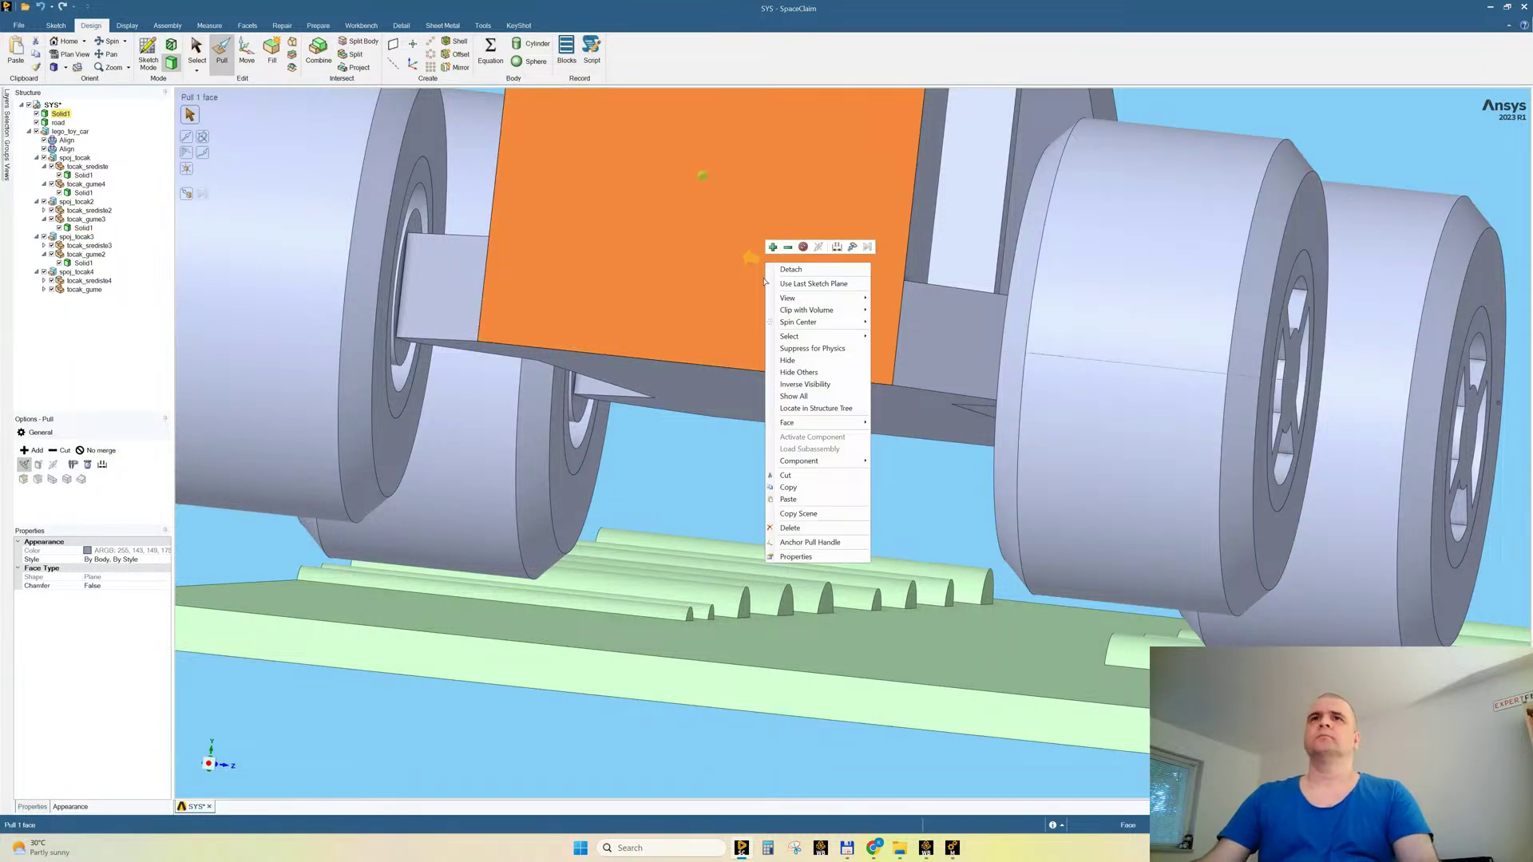
{"action": "left_click", "coordinate": [773, 361]}
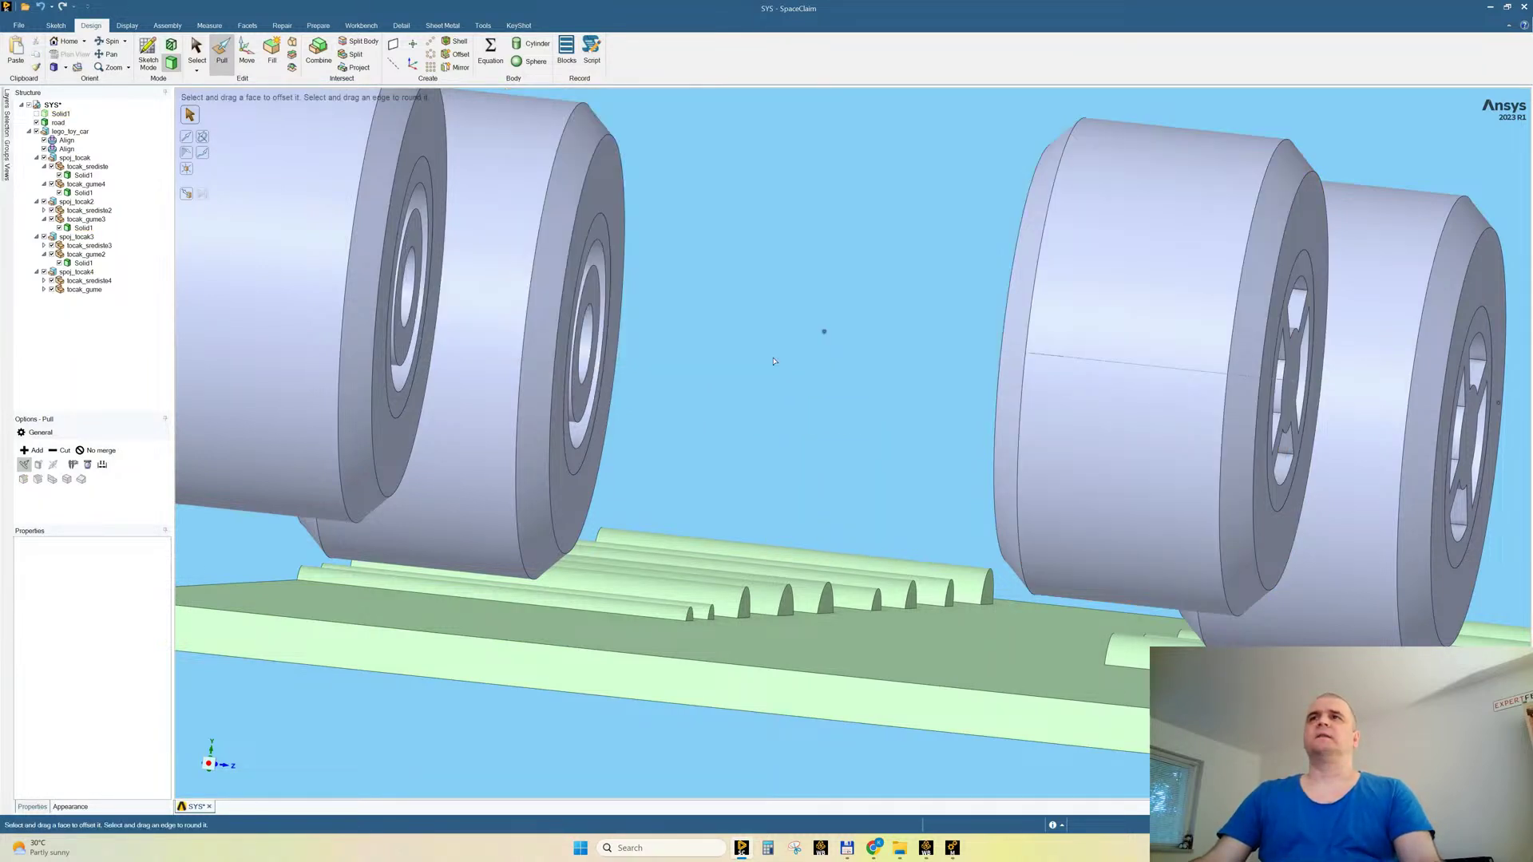
{"action": "right_click", "coordinate": [711, 173]}
{"action": "left_click", "coordinate": [722, 269]}
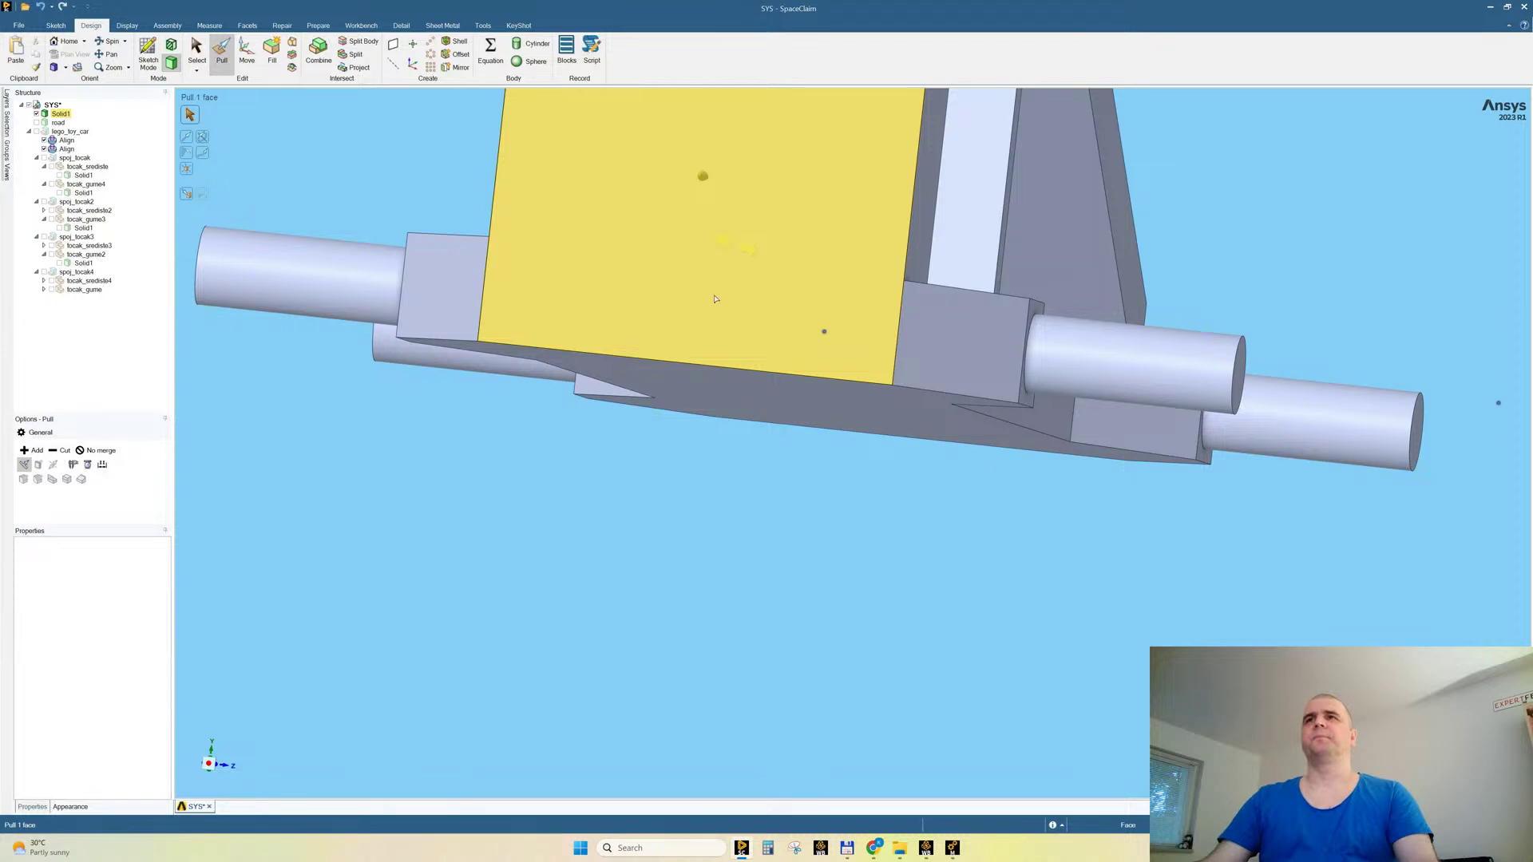
Step: Pull the upright end face of the car body inward to thin the end pillar
{"action": "middle_click_drag", "start_coordinate": [716, 299], "coordinate": [619, 374]}
{"action": "left_click", "coordinate": [638, 559]}
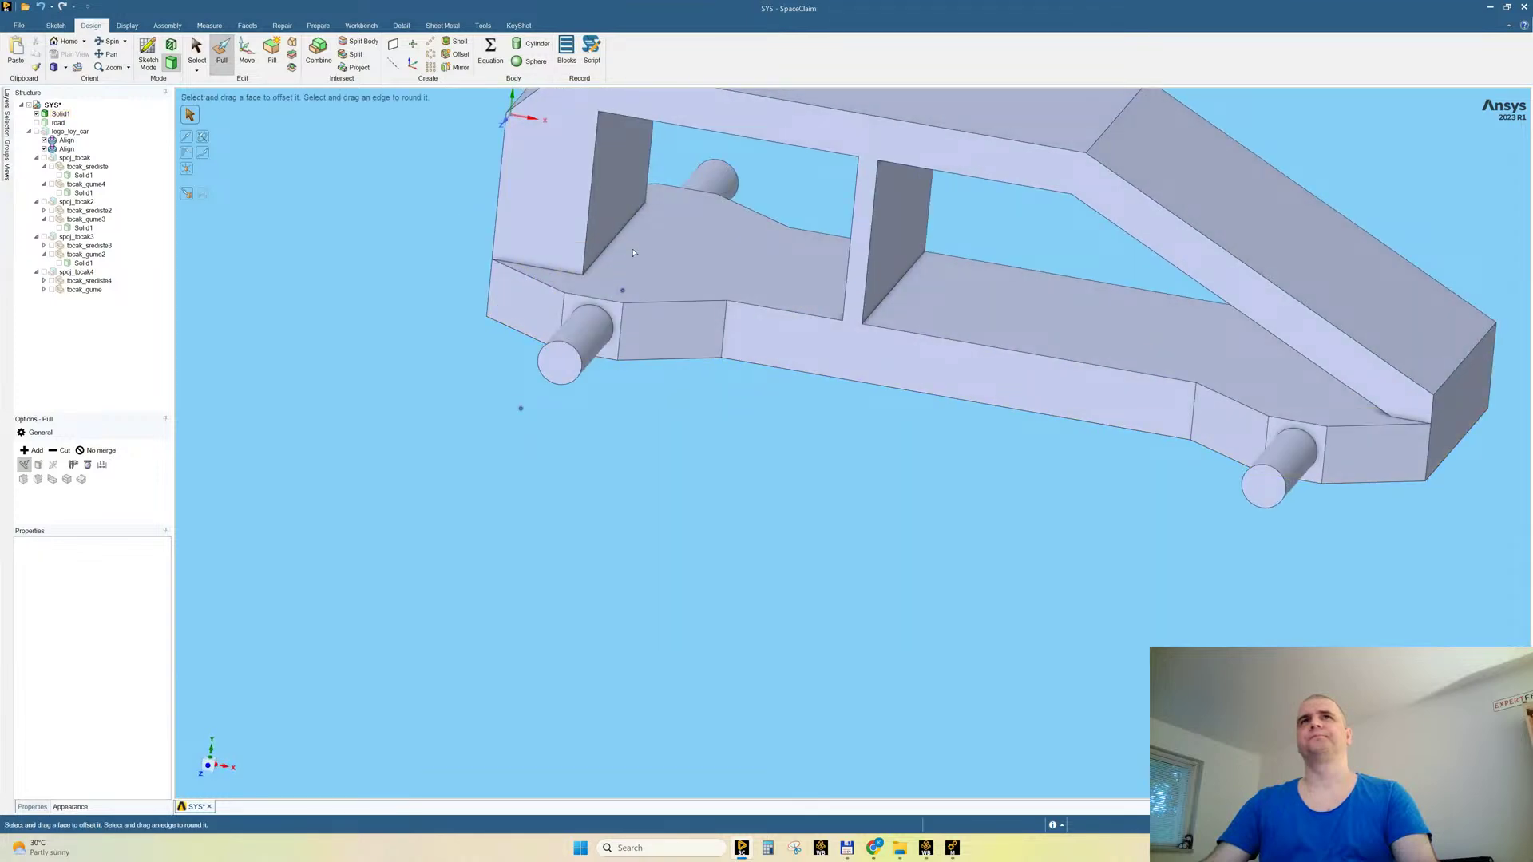
{"action": "scroll", "coordinate": [644, 571], "scroll_direction": "down", "scroll_amount": 4}
{"action": "scroll", "coordinate": [585, 392], "scroll_direction": "up", "scroll_amount": 4}
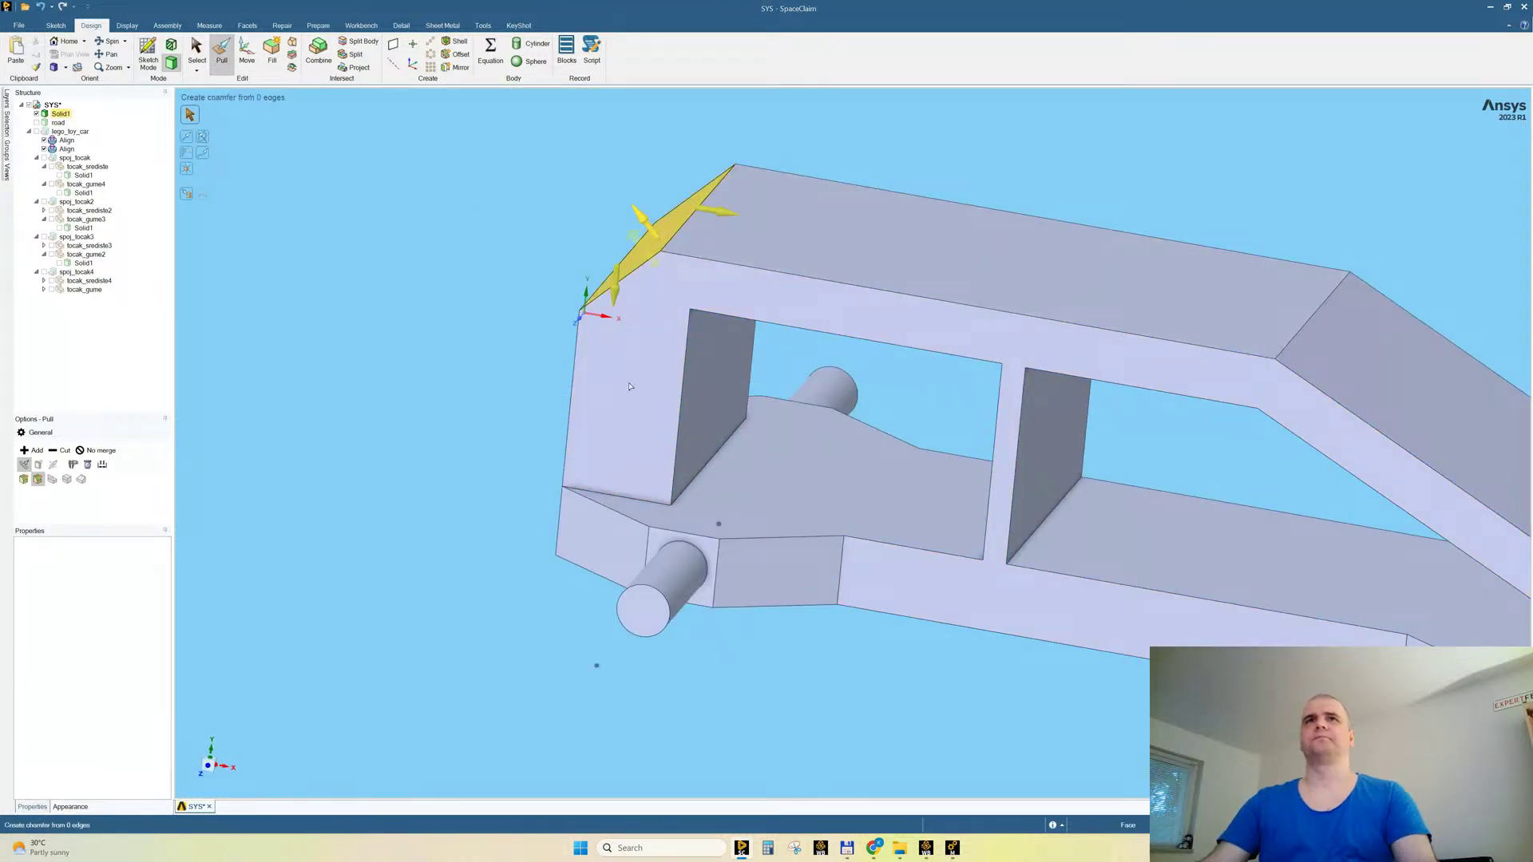
{"action": "left_click", "coordinate": [666, 390]}
{"action": "left_click", "coordinate": [506, 389]}
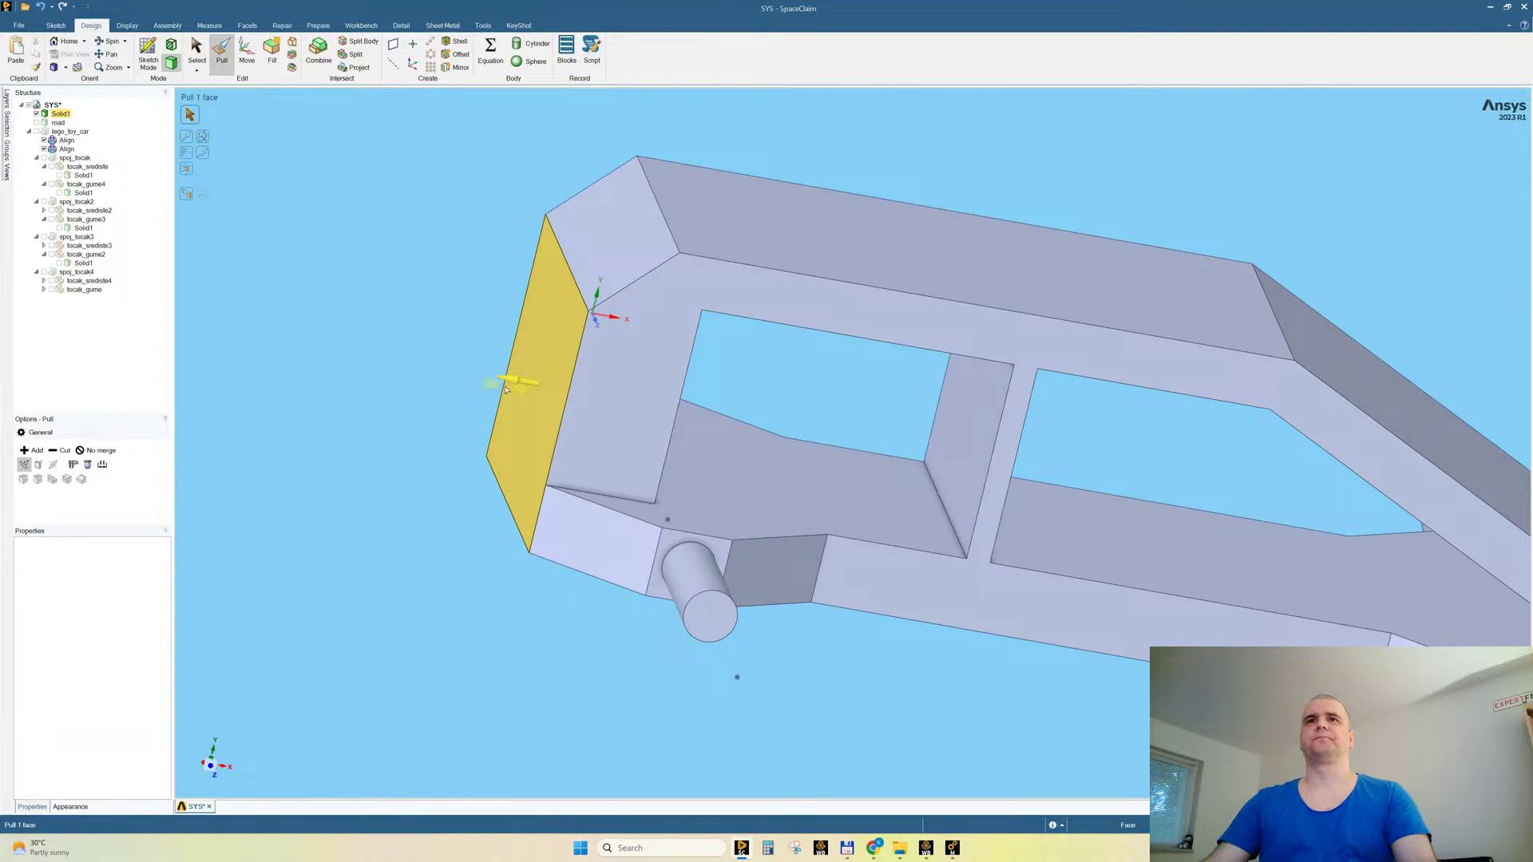
{"action": "left_click", "coordinate": [505, 389]}
{"action": "left_click_drag", "start_coordinate": [375, 329], "coordinate": [436, 343]}
Step: Reduce the chamfer between the end pillar and the roof to a setback of about 297 mm, and pull the roof face down
{"action": "left_click", "coordinate": [686, 274]}
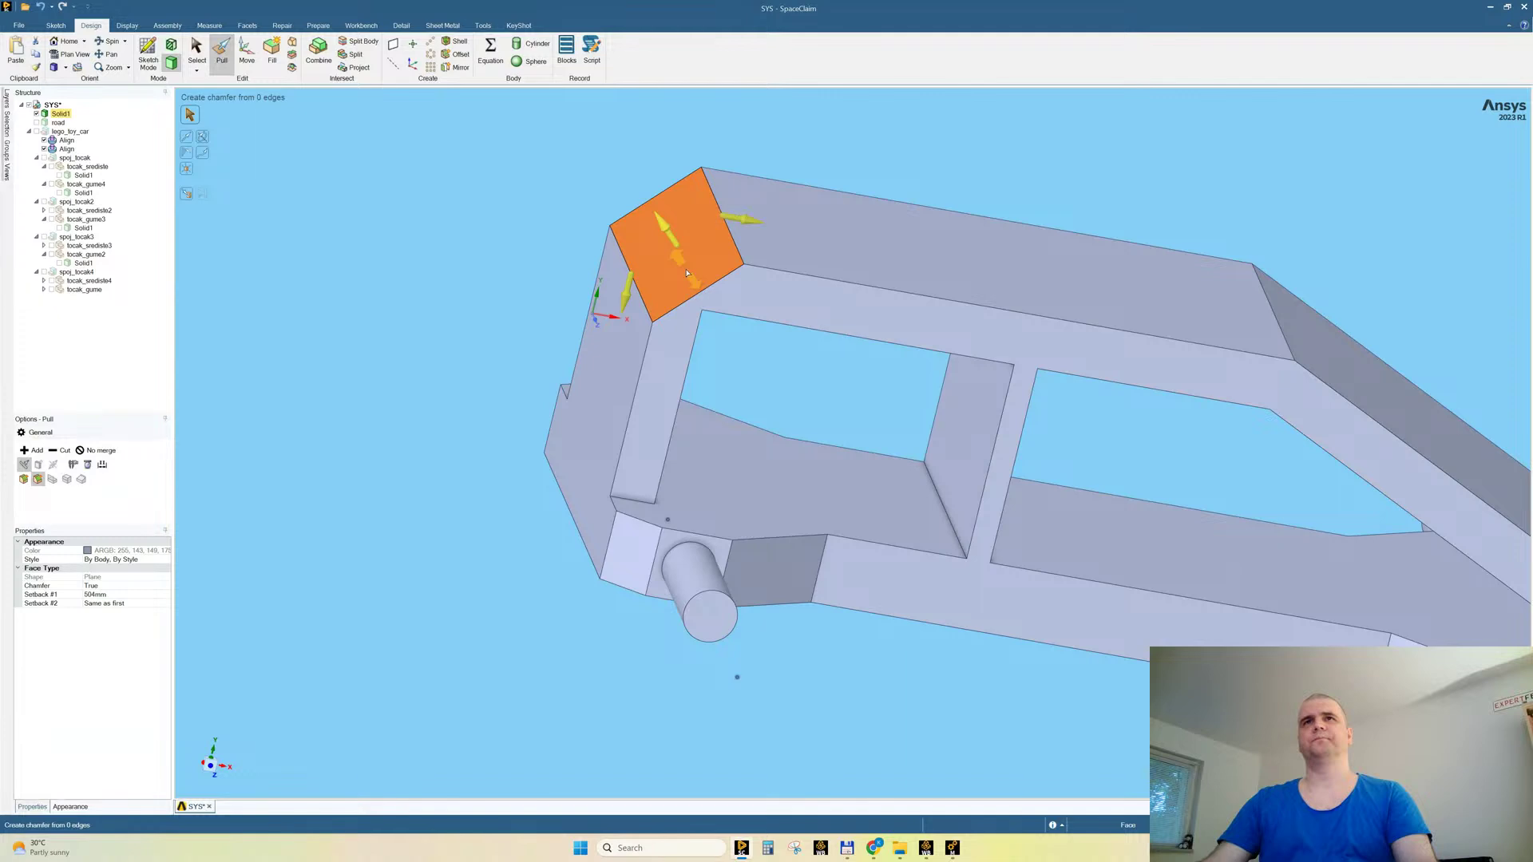
{"action": "left_click_drag", "start_coordinate": [686, 273], "coordinate": [677, 254]}
{"action": "scroll", "coordinate": [677, 254], "scroll_direction": "down", "scroll_amount": 3}
{"action": "middle_click_drag", "start_coordinate": [1066, 326], "coordinate": [1055, 329]}
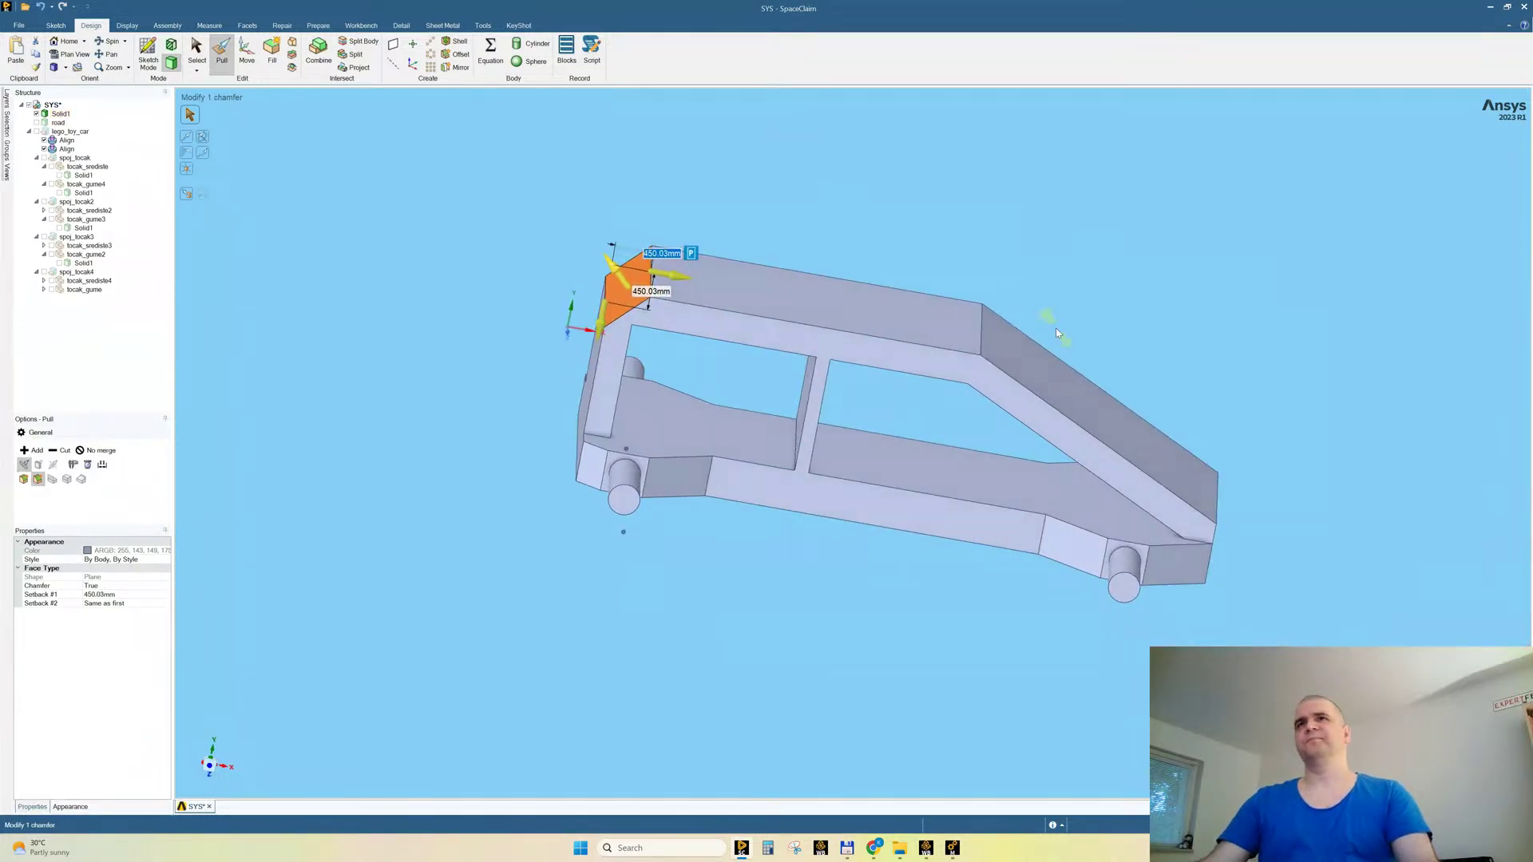
{"action": "left_click", "coordinate": [814, 297]}
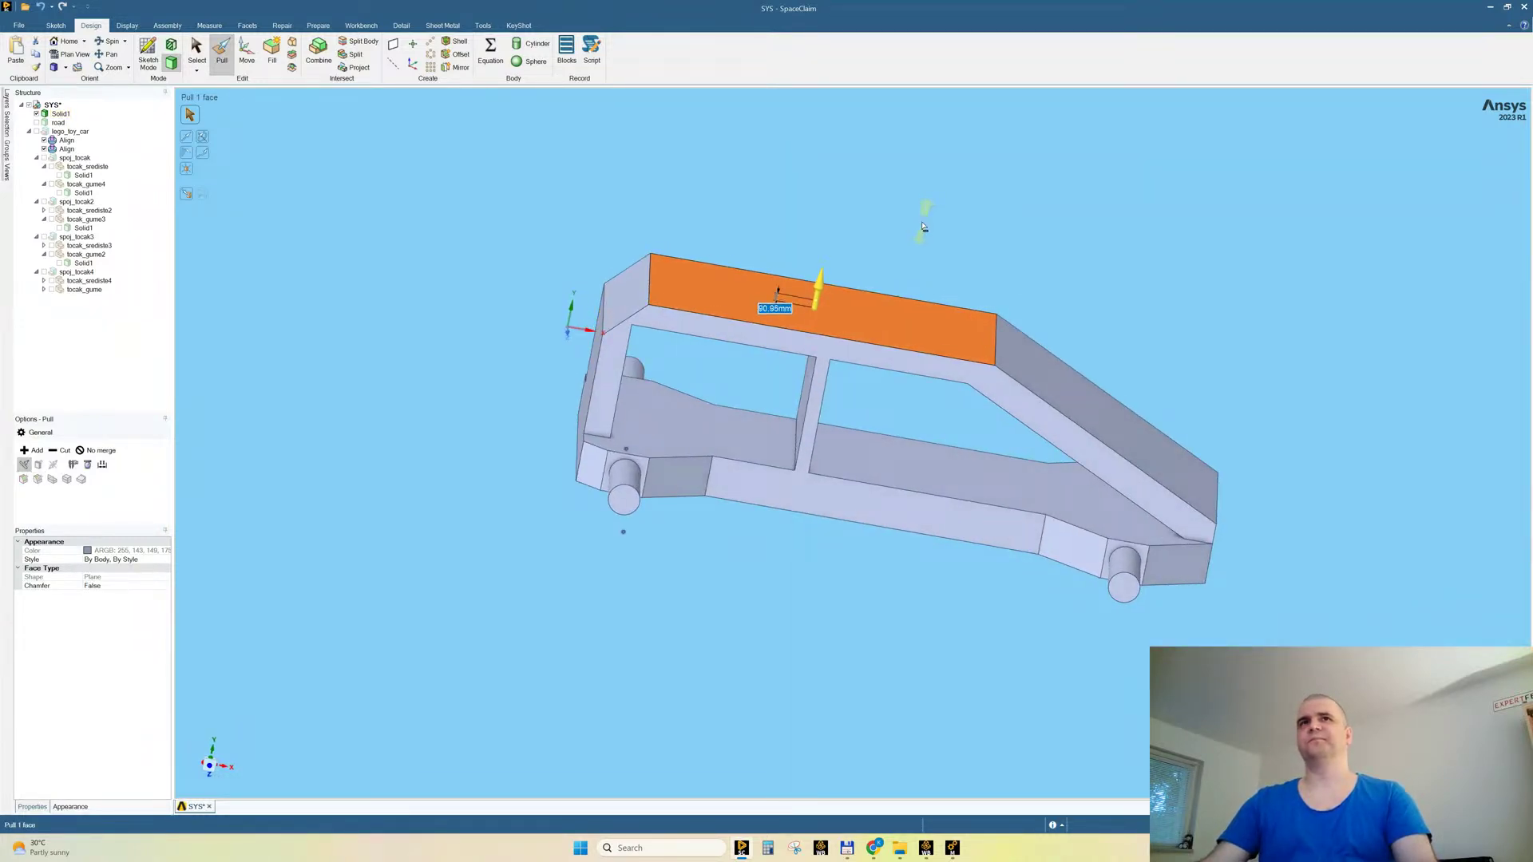
{"action": "left_click", "coordinate": [622, 289]}
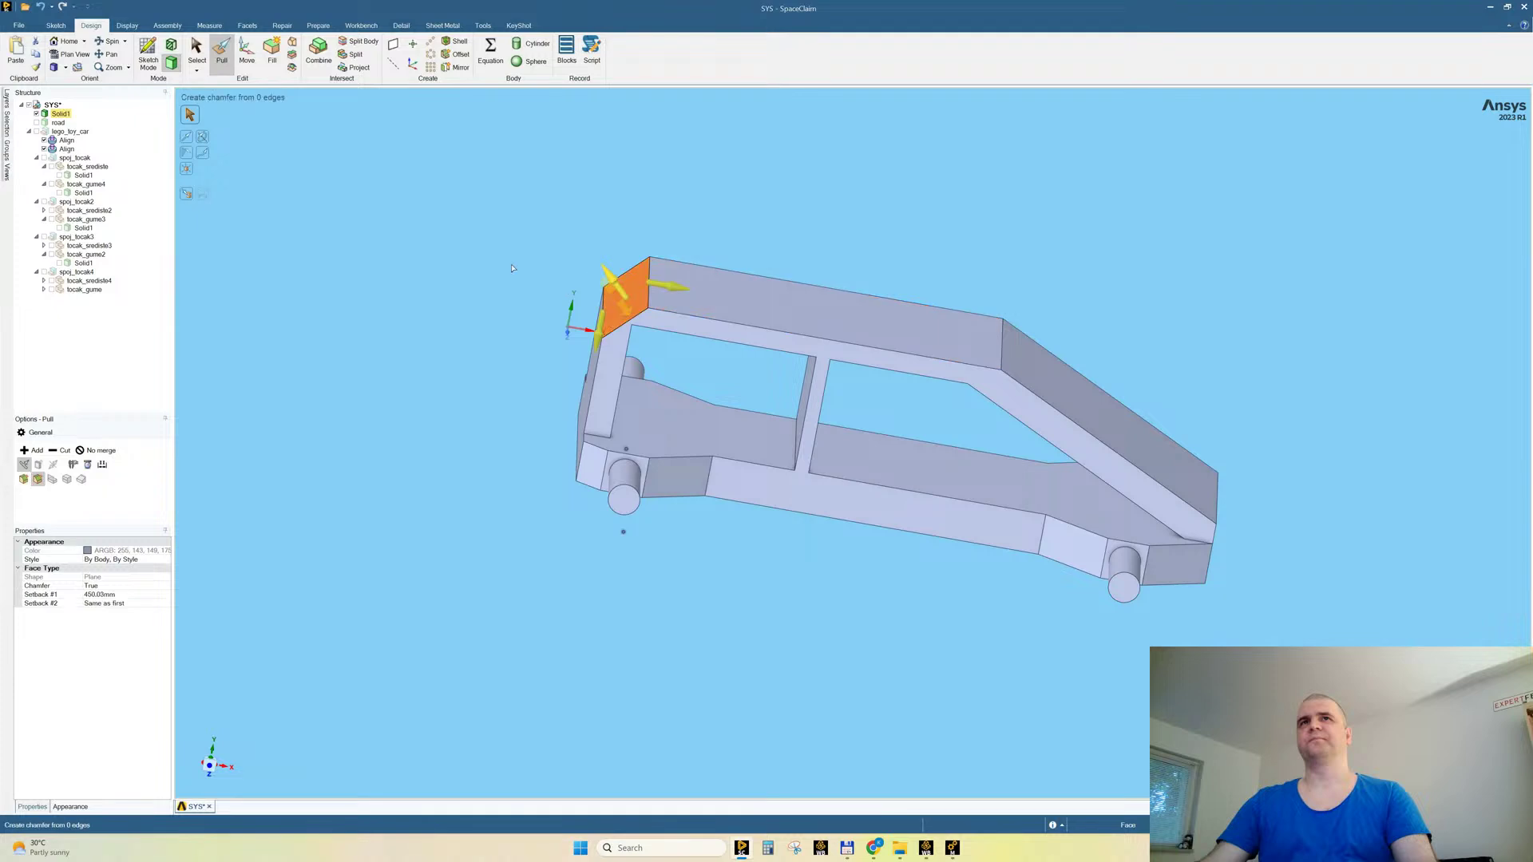
{"action": "left_click_drag", "start_coordinate": [512, 268], "coordinate": [477, 245]}
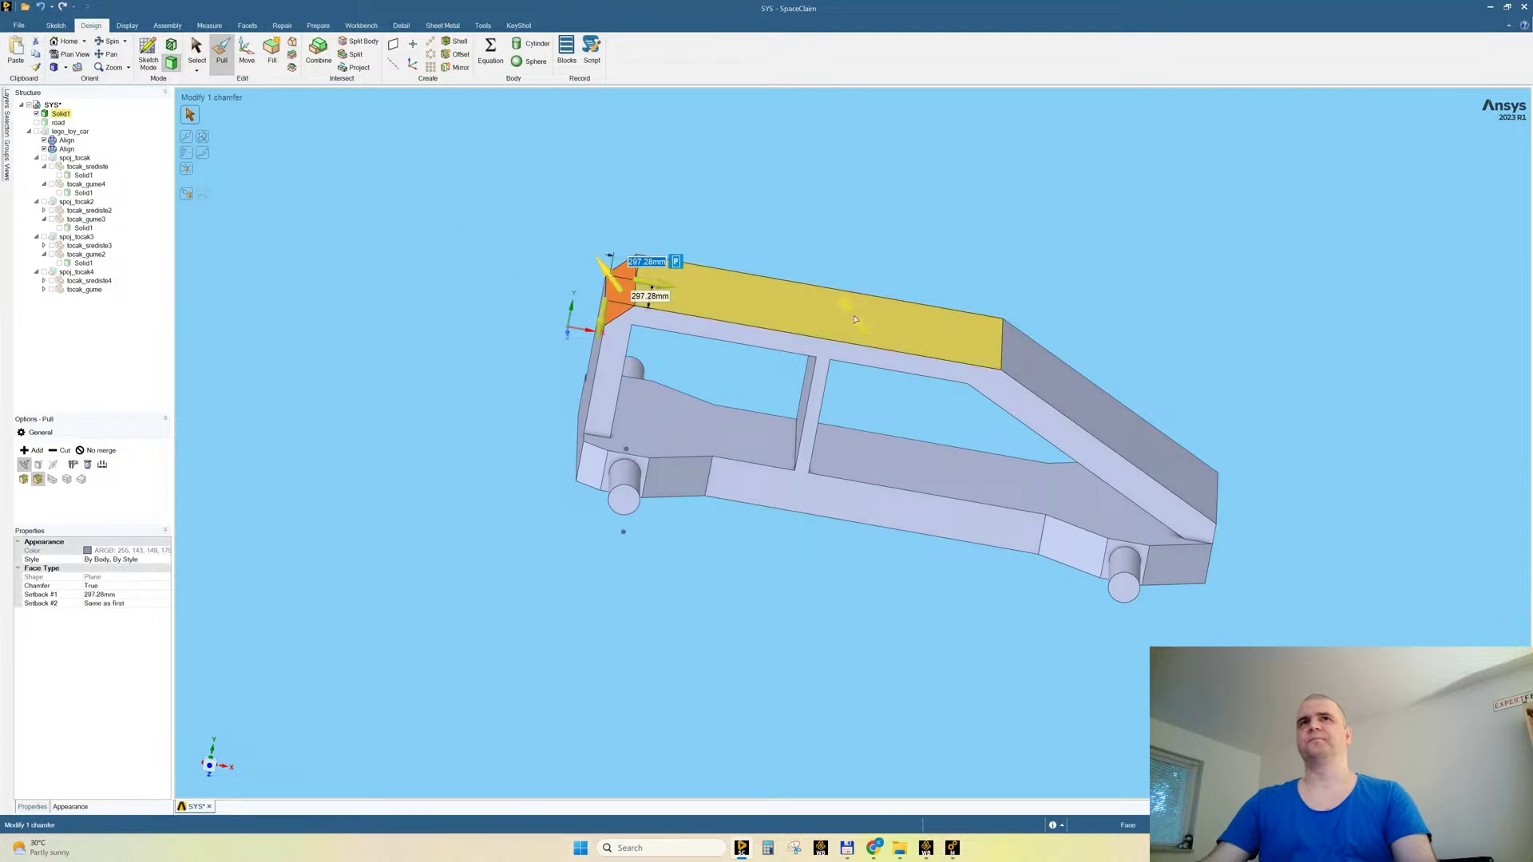
Step: Pull the roof face further down and the sloped face inward to thin the upper frame
{"action": "left_click", "coordinate": [854, 319]}
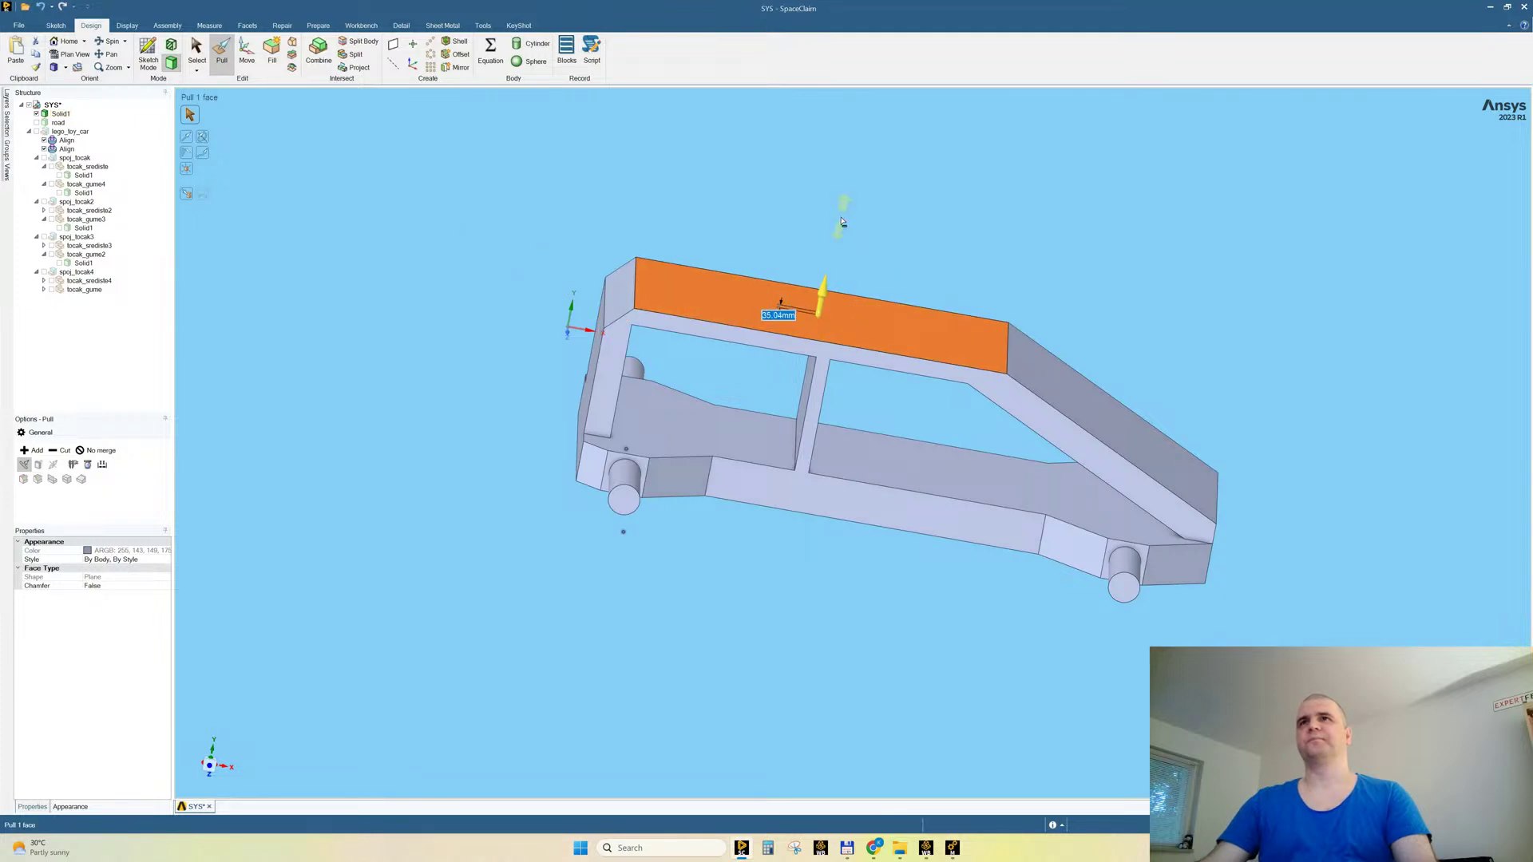
{"action": "left_click", "coordinate": [1068, 398]}
{"action": "left_click_drag", "start_coordinate": [1266, 367], "coordinate": [1251, 386]}
{"action": "middle_click_drag", "start_coordinate": [1279, 518], "coordinate": [1277, 500]}
{"action": "scroll", "coordinate": [1161, 546], "scroll_direction": "up", "scroll_amount": 5}
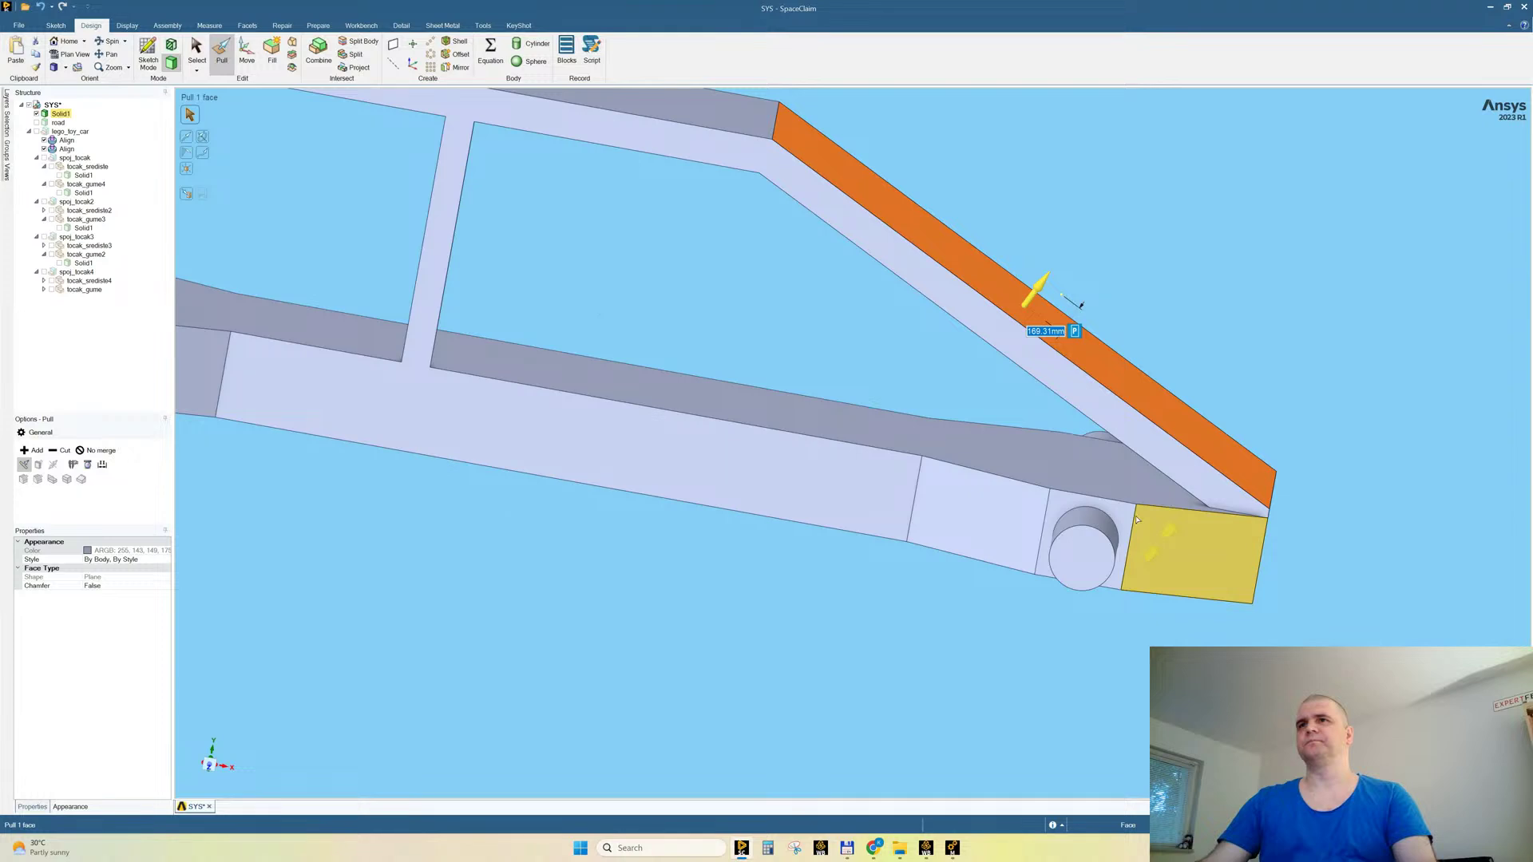
Step: Try to pull the floor face inside the longer window opening up to the cylindrical axle face
{"action": "left_click", "coordinate": [1074, 453]}
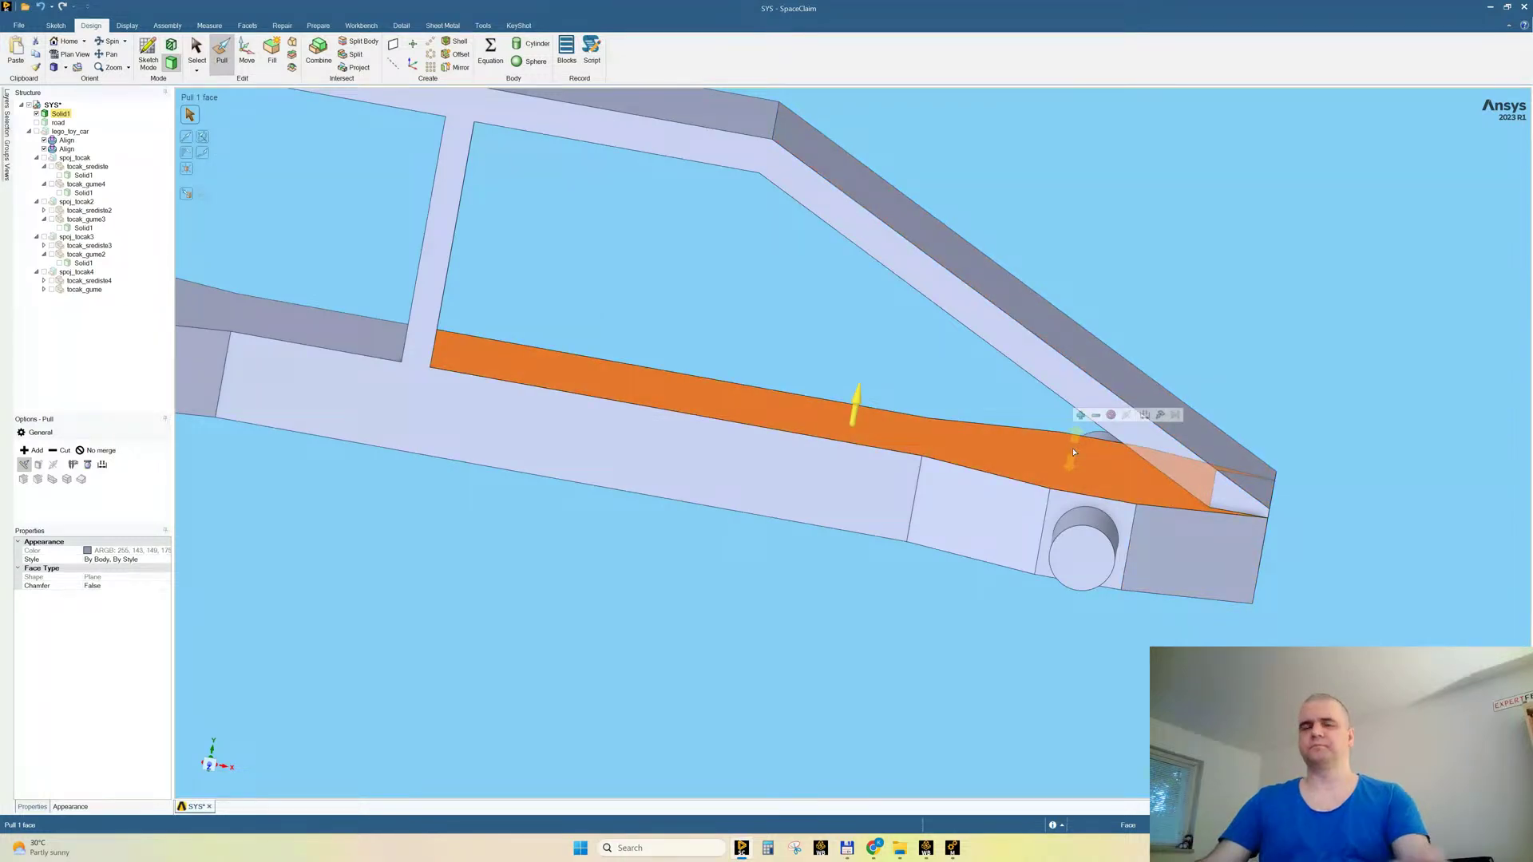
{"action": "key", "text": "u"}
{"action": "left_click", "coordinate": [1095, 521]}
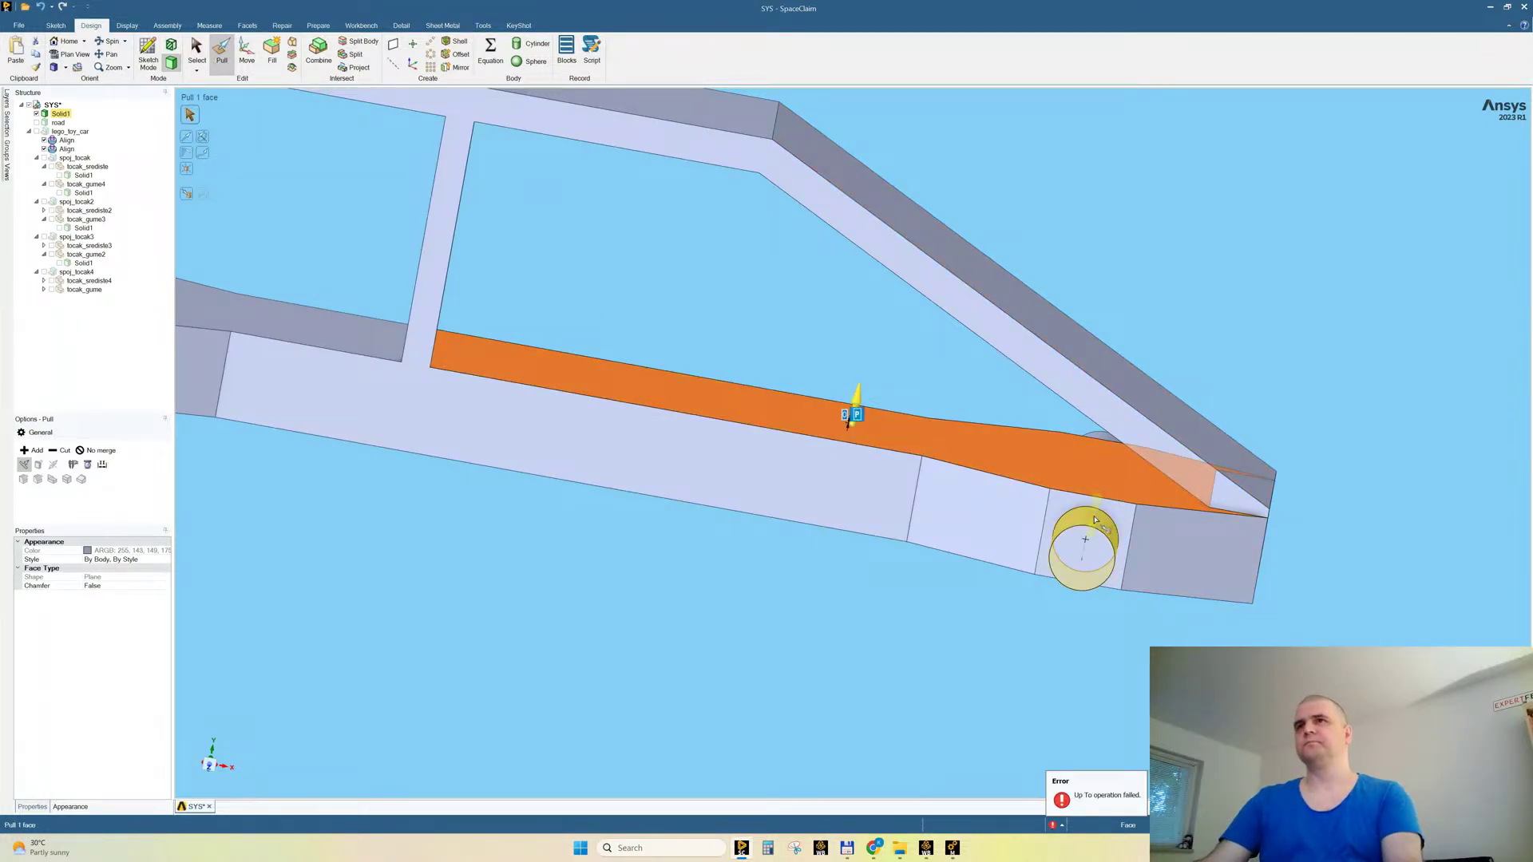
{"action": "mouse_move", "coordinate": [985, 530]}
{"action": "middle_mouse_down"}
{"action": "mouse_move", "coordinate": [1005, 533]}
{"action": "mouse_move", "coordinate": [1005, 555]}
{"action": "mouse_move", "coordinate": [995, 541]}
{"action": "middle_mouse_up"}
{"action": "scroll", "coordinate": [995, 541], "scroll_direction": "down", "scroll_amount": 5}
{"action": "middle_click_drag", "start_coordinate": [1139, 531], "coordinate": [993, 427]}
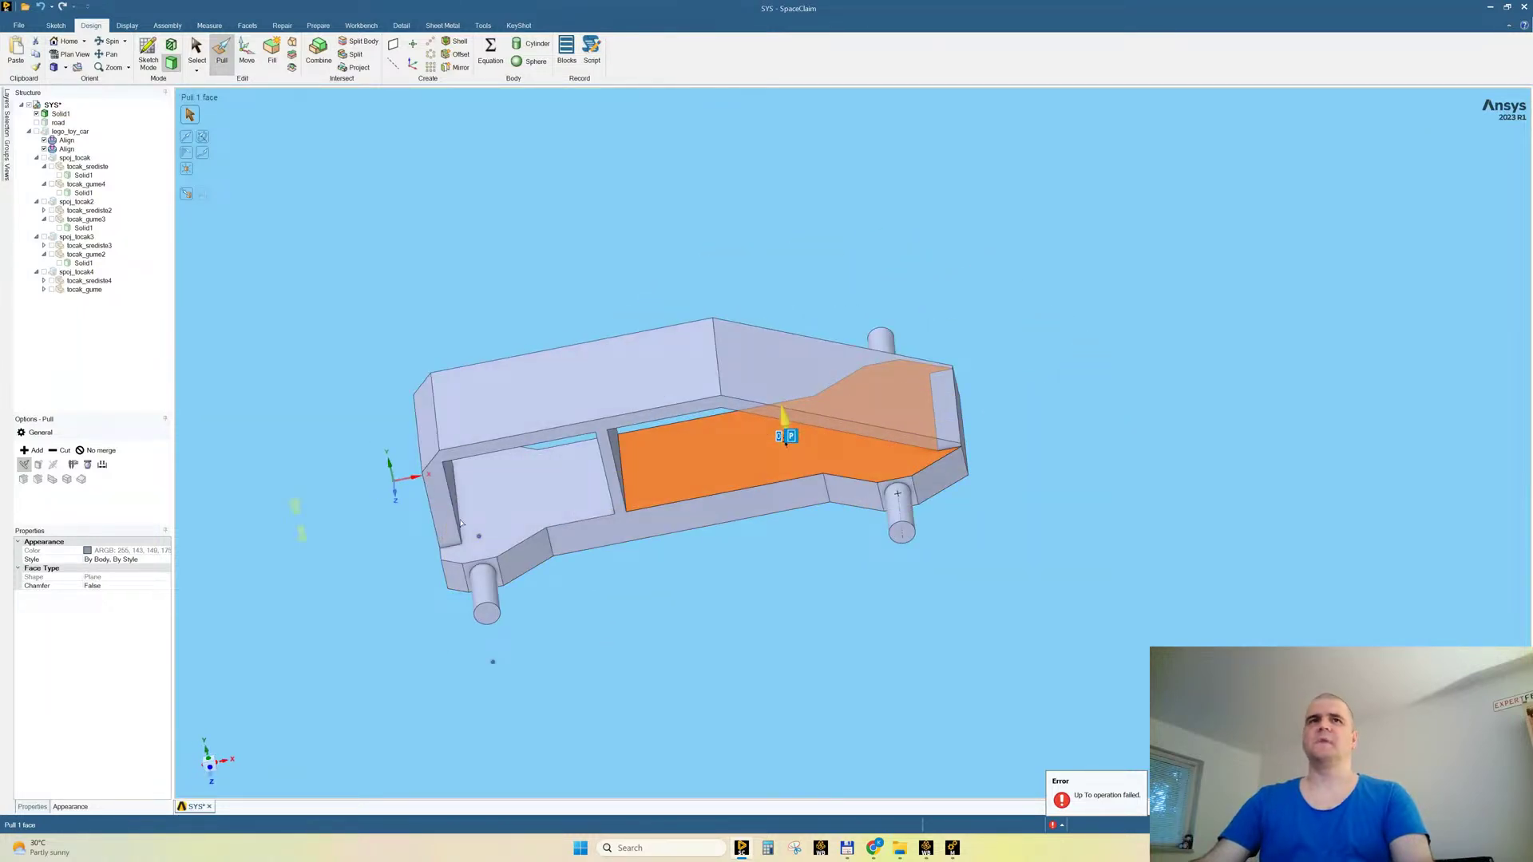
Step: Try pulling the floor face beside the end pillar down toward the axle, and undo the pull
{"action": "scroll", "coordinate": [453, 514], "scroll_direction": "up", "scroll_amount": 5}
{"action": "scroll", "coordinate": [448, 588], "scroll_direction": "up", "scroll_amount": 3}
{"action": "scroll", "coordinate": [639, 575], "scroll_direction": "down", "scroll_amount": 4}
{"action": "middle_click_drag", "start_coordinate": [742, 619], "coordinate": [757, 555]}
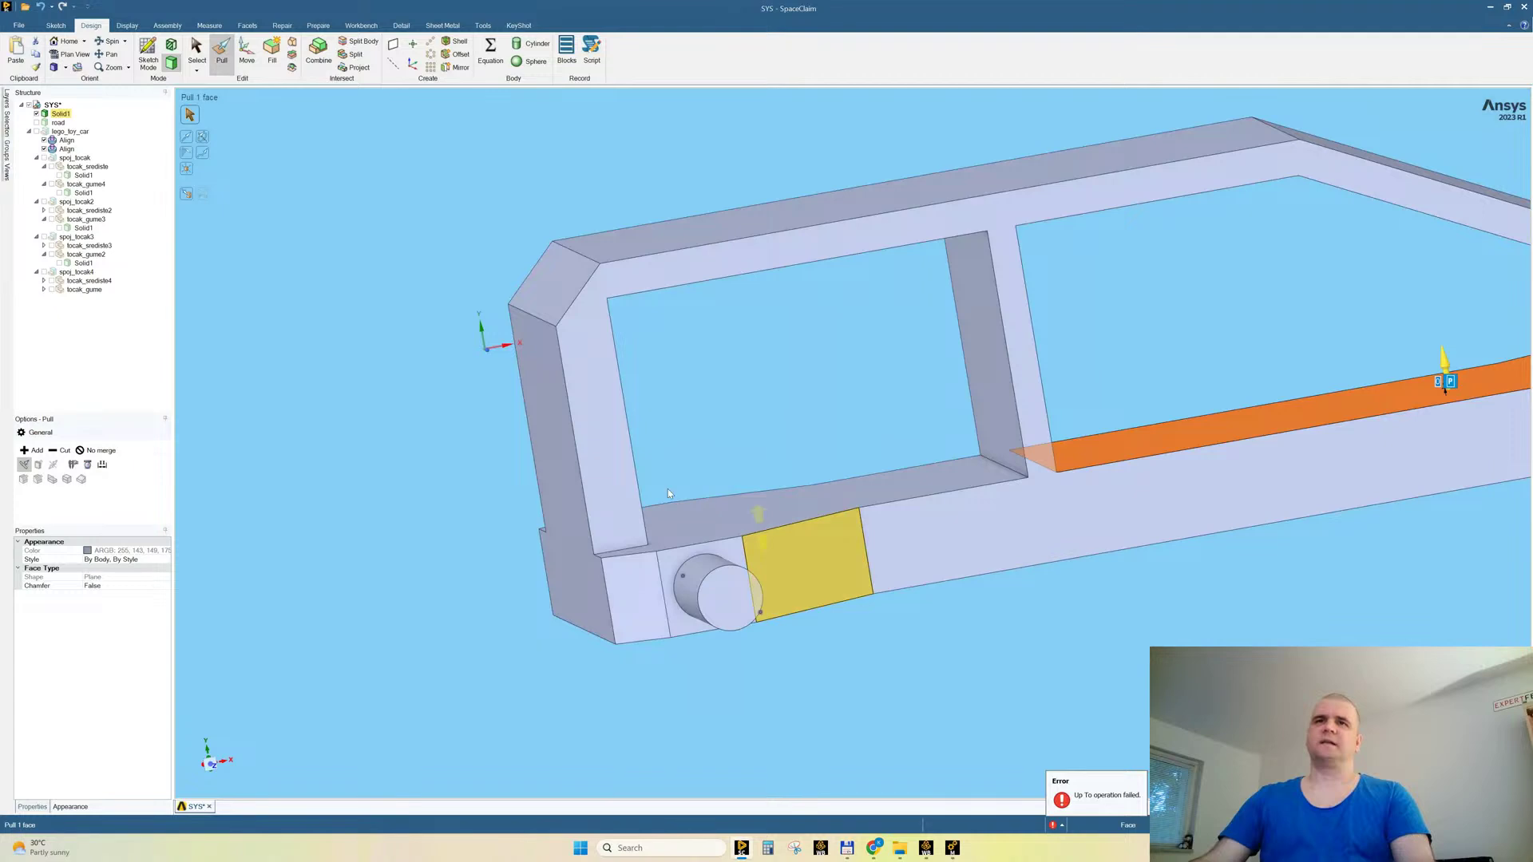
{"action": "left_click", "coordinate": [707, 514]}
{"action": "left_click_drag", "start_coordinate": [708, 515], "coordinate": [708, 403]}
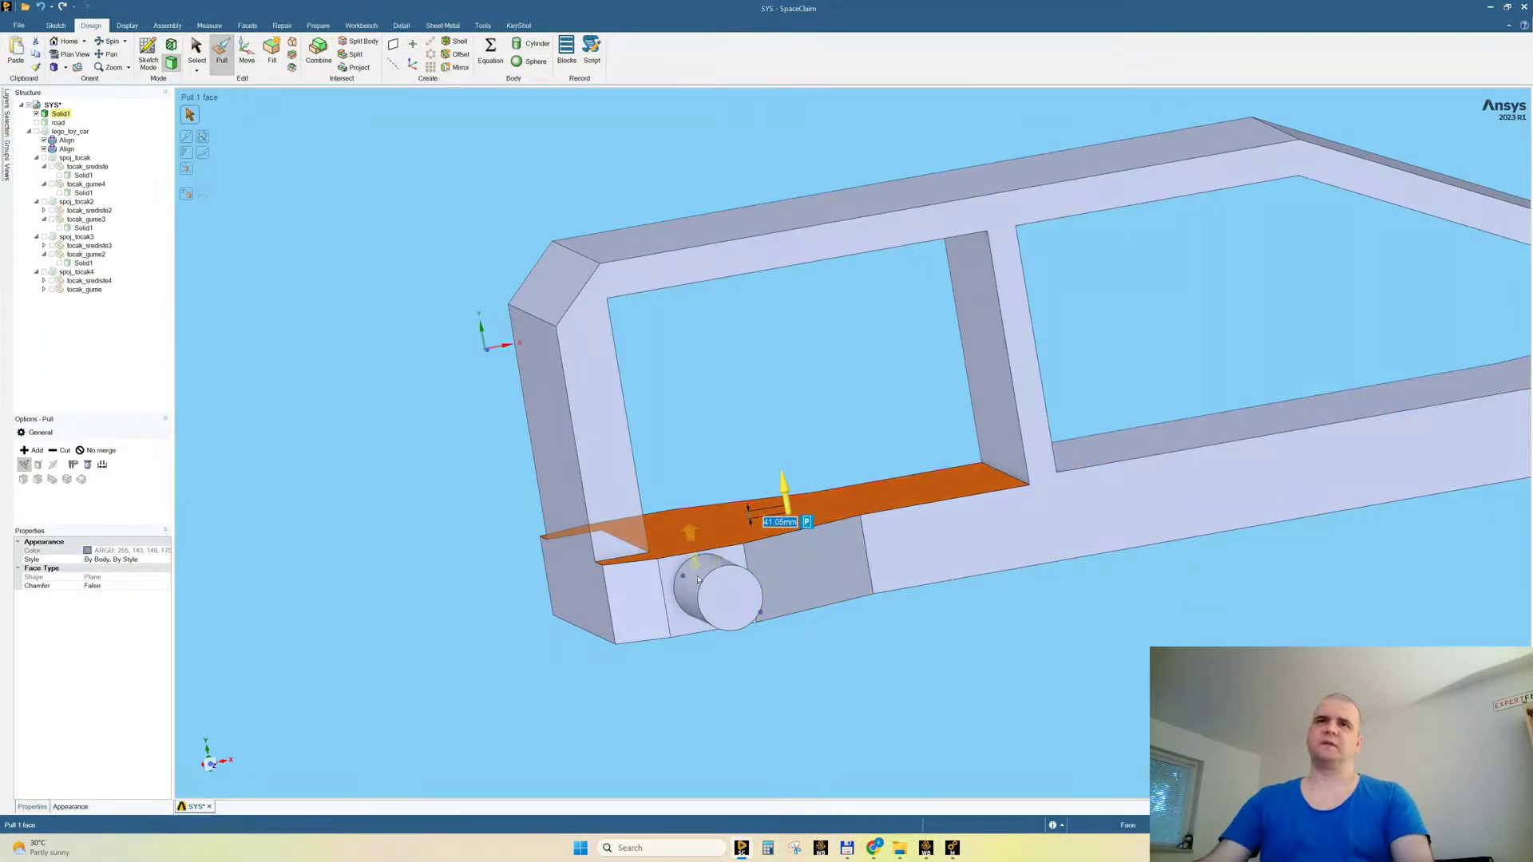
{"action": "key", "text": "ctrl+z"}
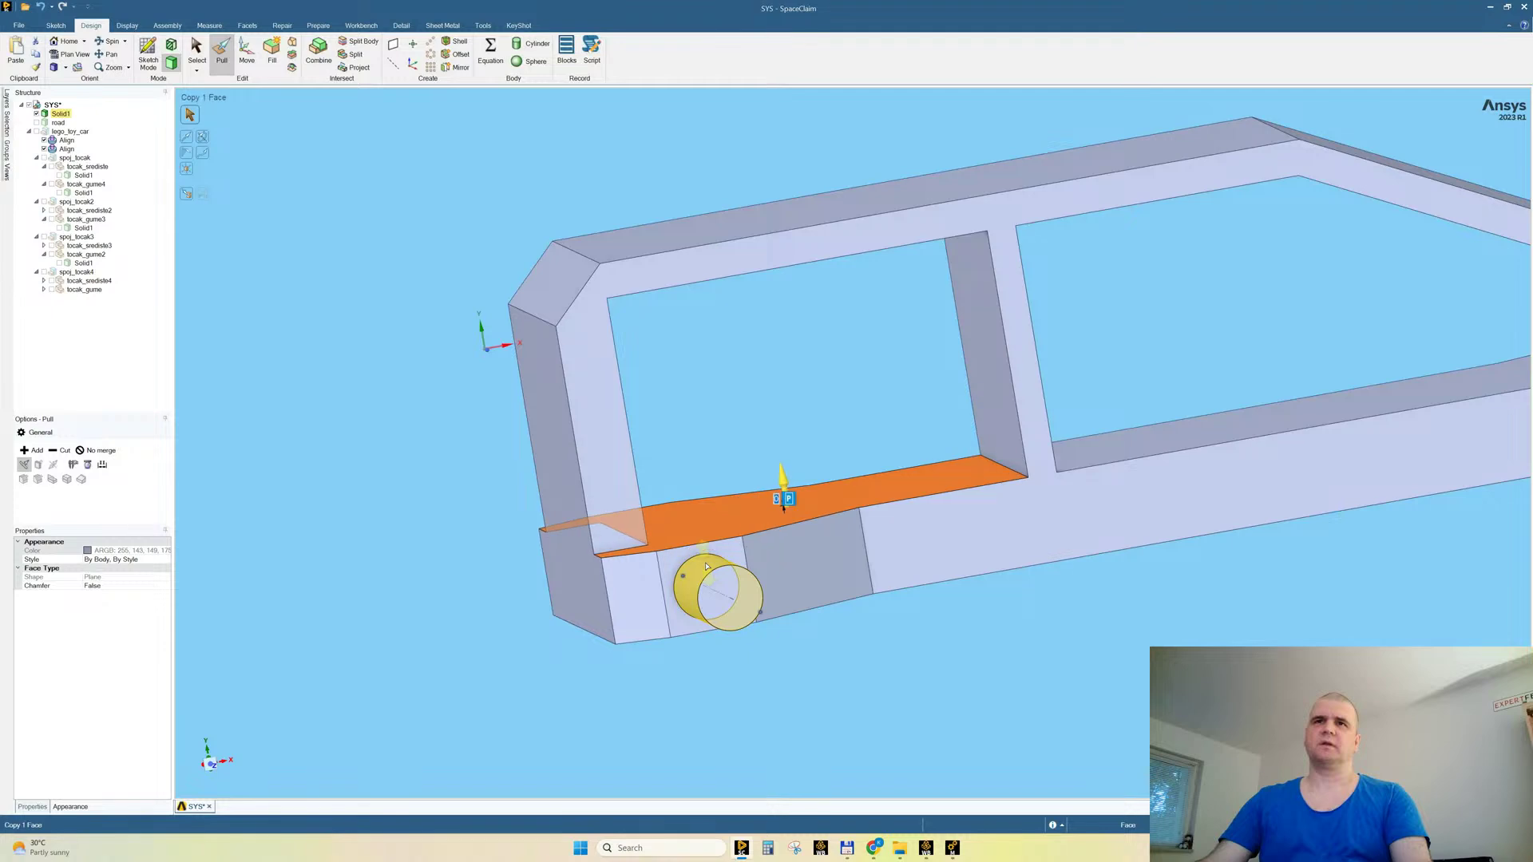
Step: Show all hidden parts again so the car body, wheels and road are displayed together
{"action": "middle_click_drag", "start_coordinate": [830, 587], "coordinate": [866, 577]}
{"action": "scroll", "coordinate": [709, 565], "scroll_direction": "up", "scroll_amount": 4}
{"action": "scroll", "coordinate": [683, 526], "scroll_direction": "down", "scroll_amount": 5}
{"action": "middle_click_drag", "start_coordinate": [683, 525], "coordinate": [886, 469]}
{"action": "scroll", "coordinate": [772, 595], "scroll_direction": "down", "scroll_amount": 4}
{"action": "right_click", "coordinate": [630, 214]}
{"action": "left_click", "coordinate": [658, 348]}
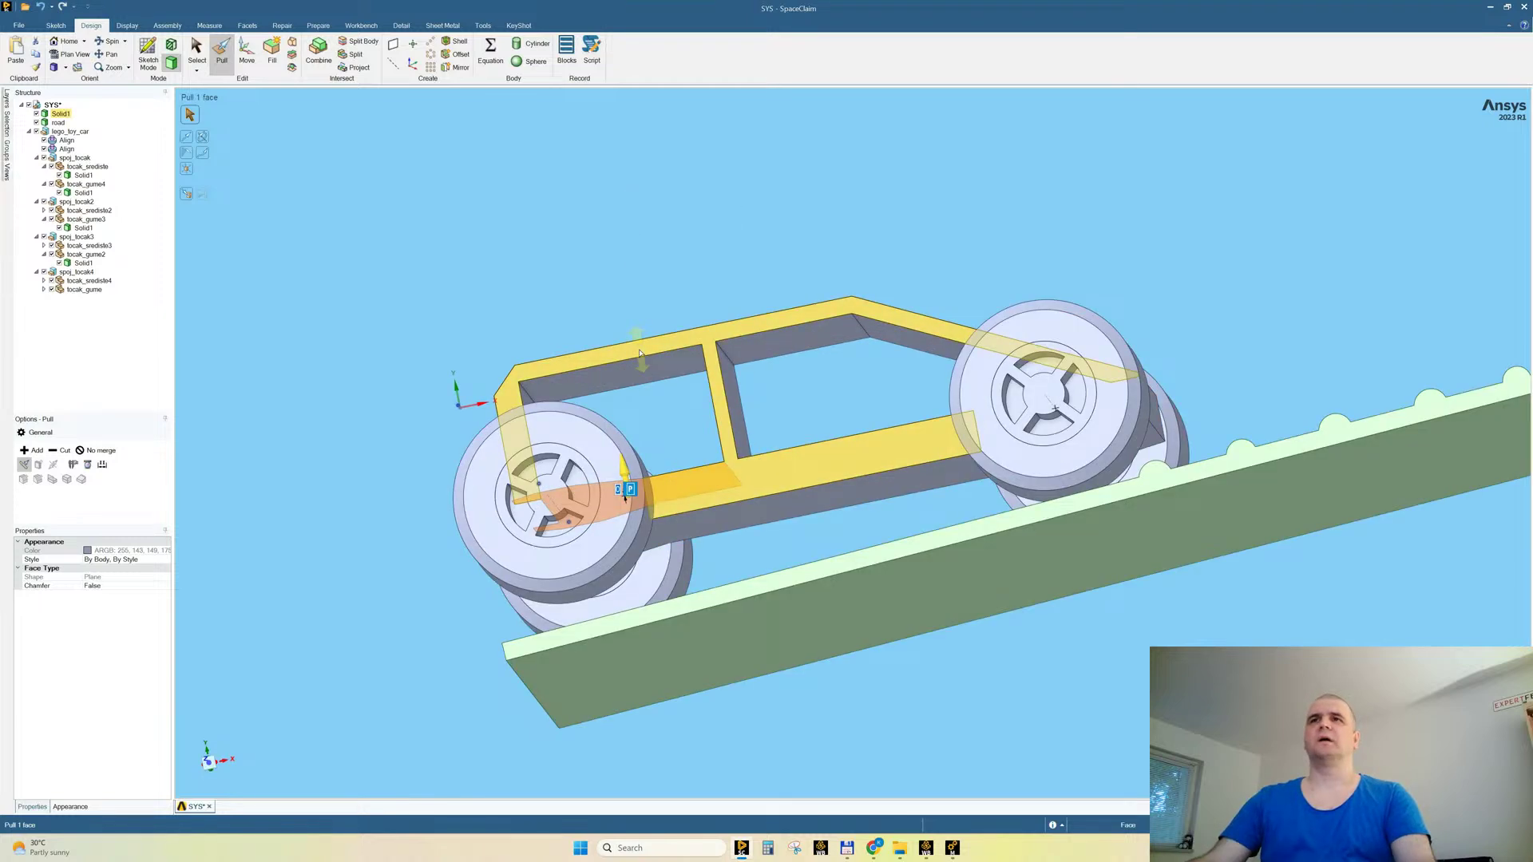
{"action": "middle_click_drag", "start_coordinate": [1024, 451], "coordinate": [1057, 425]}
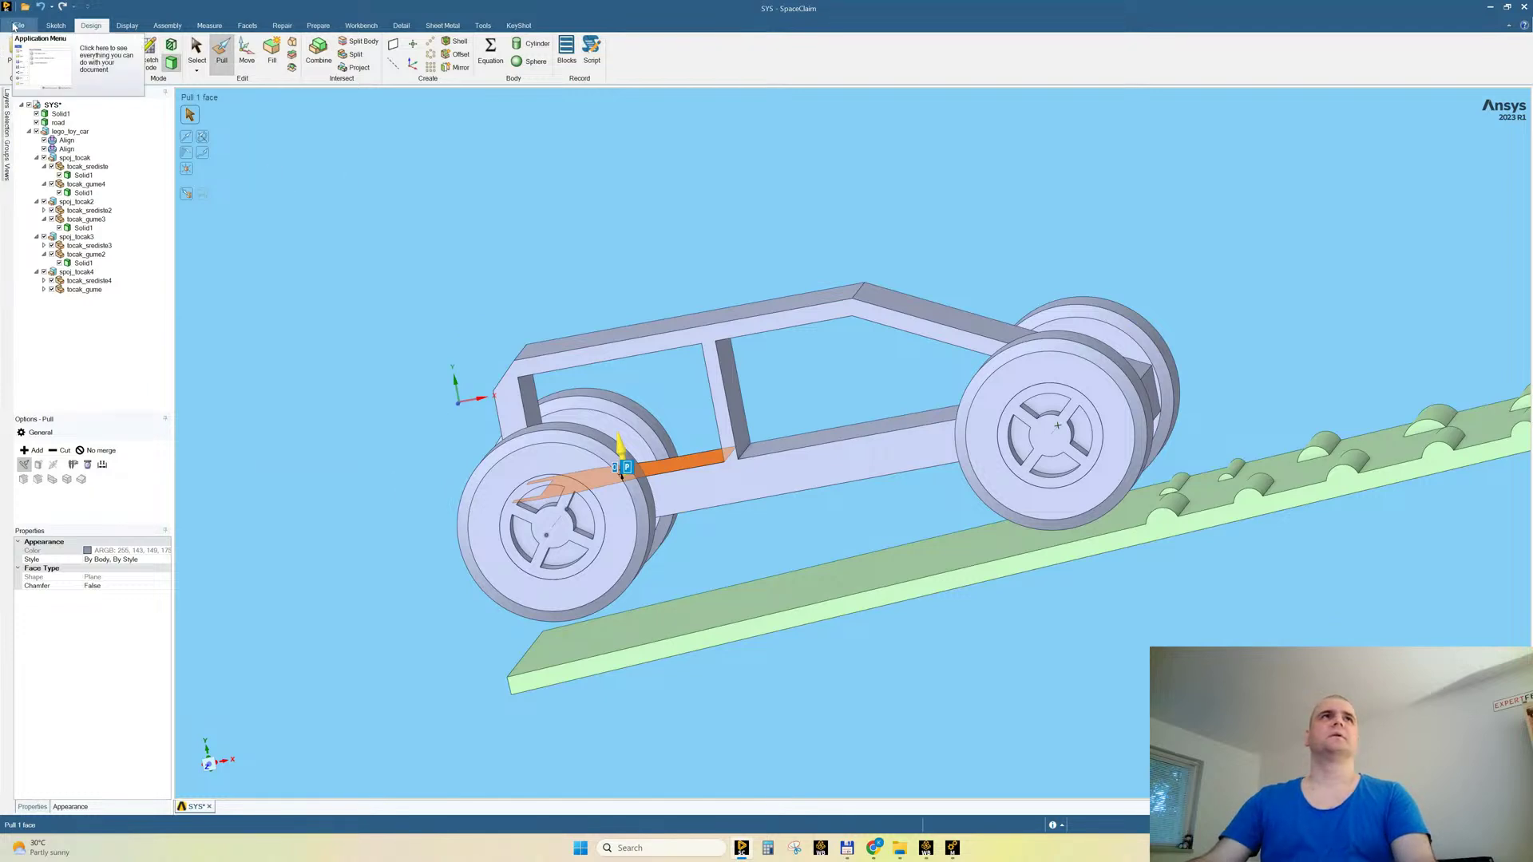
Step: Switch to Workbench and save the project as "STREAM29. 2026_jul_18 simple car + road with obstacles"
{"action": "left_click", "coordinate": [926, 850]}
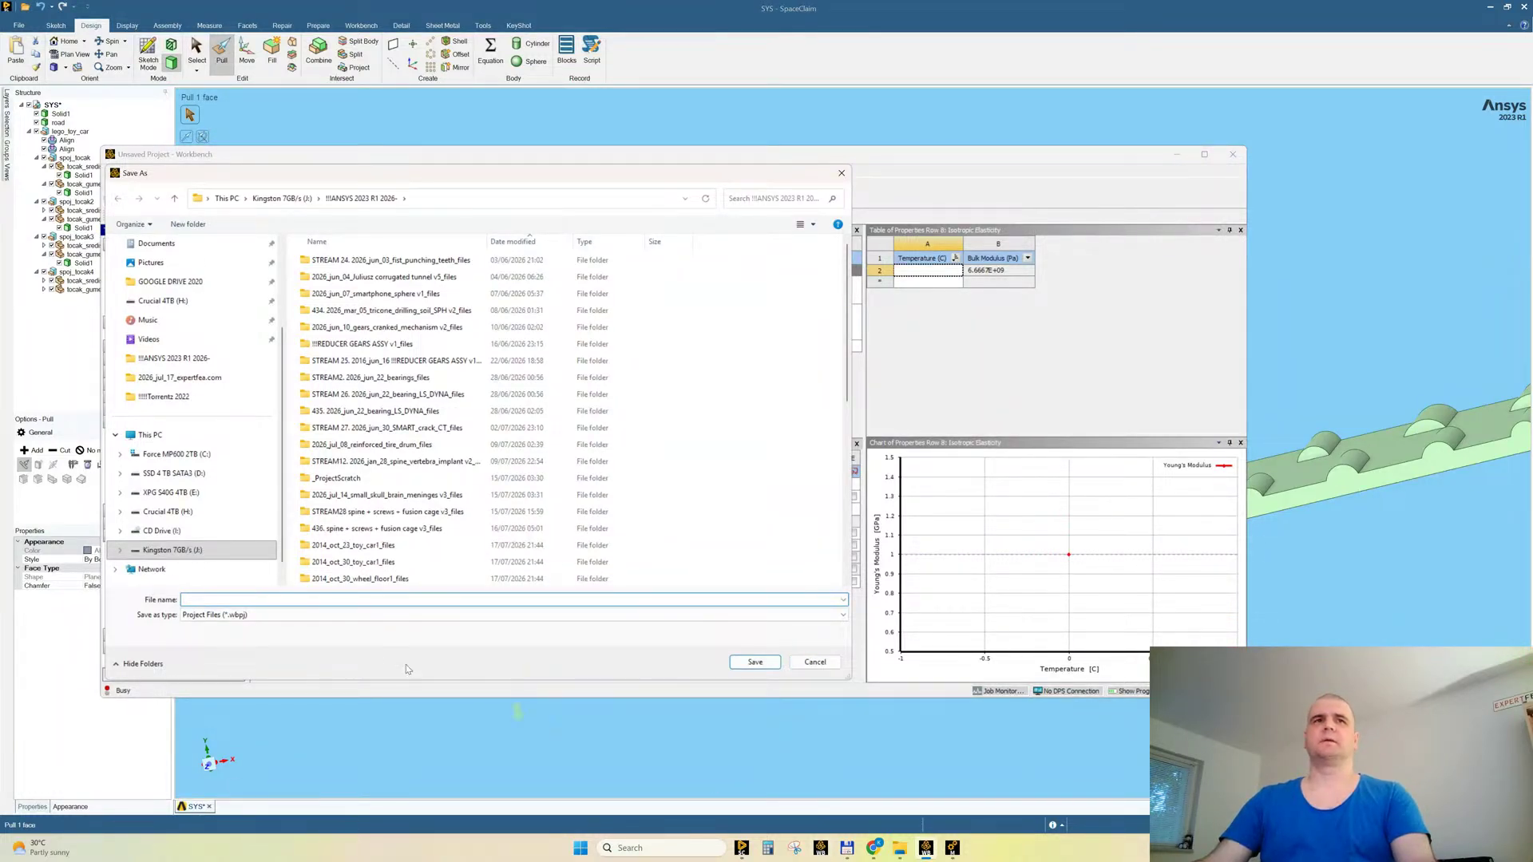
{"action": "type", "text": "STREAM29 simple car + road with obstacles v1.scdoc"}
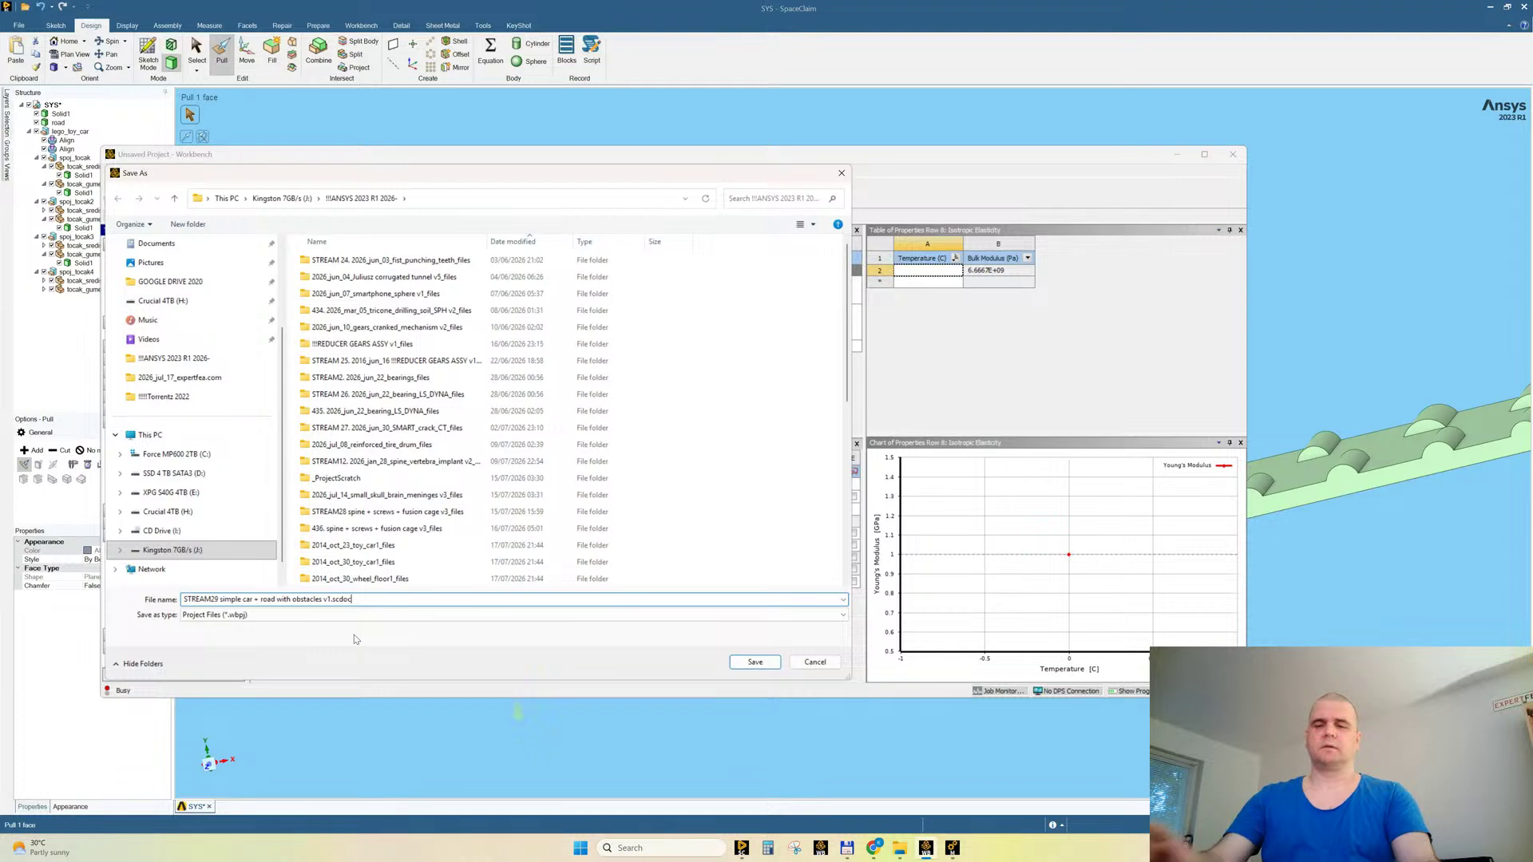
{"action": "key", "text": "BackSpace"}
{"action": "key", "text": "BackSpace"}
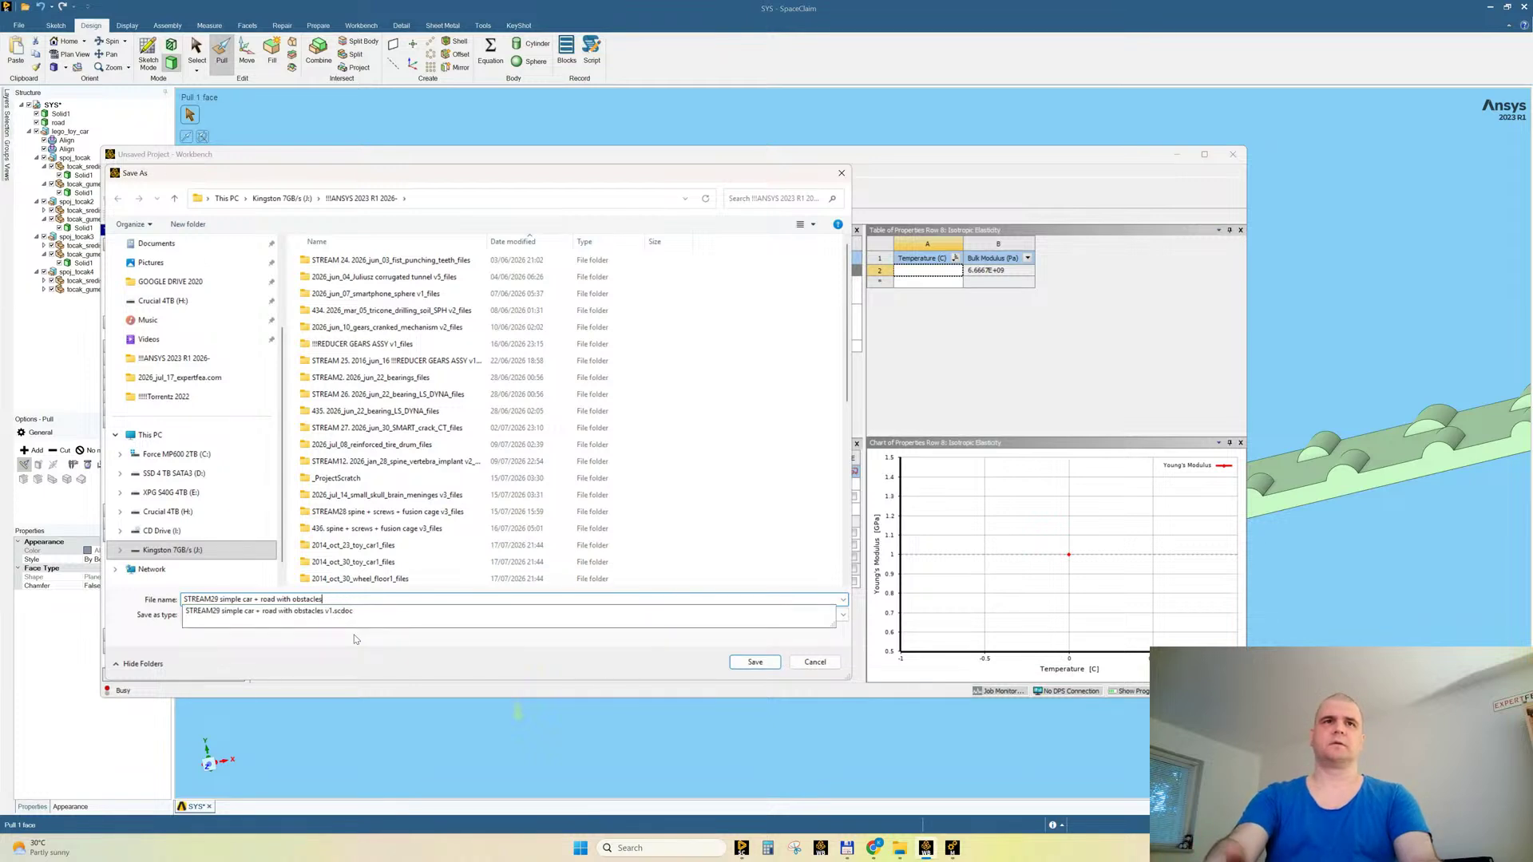
{"action": "left_click", "coordinate": [363, 667]}
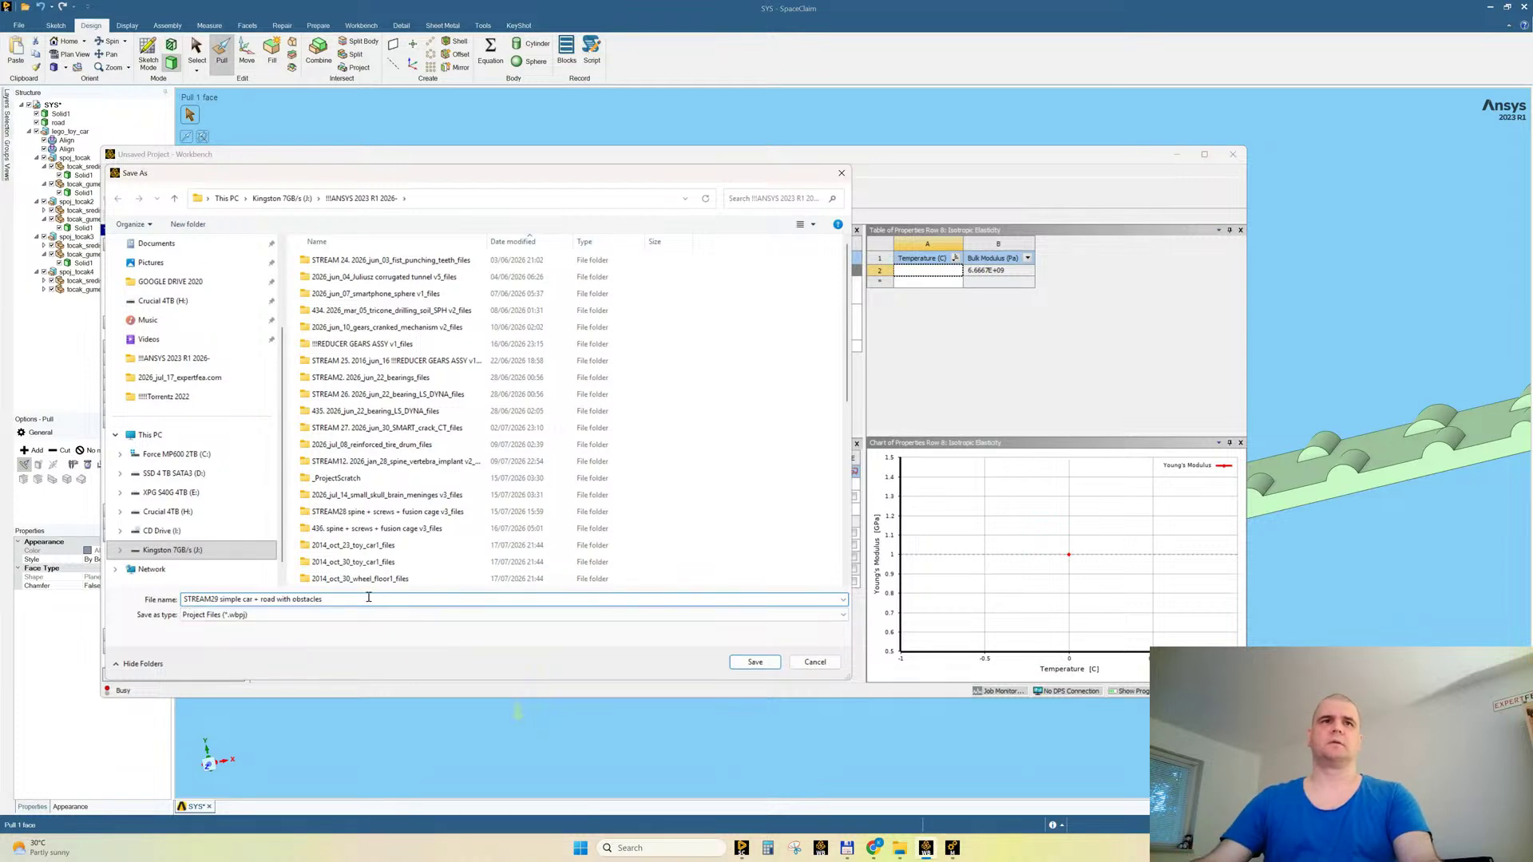
{"action": "scroll", "coordinate": [427, 519], "scroll_direction": "down", "scroll_amount": 2}
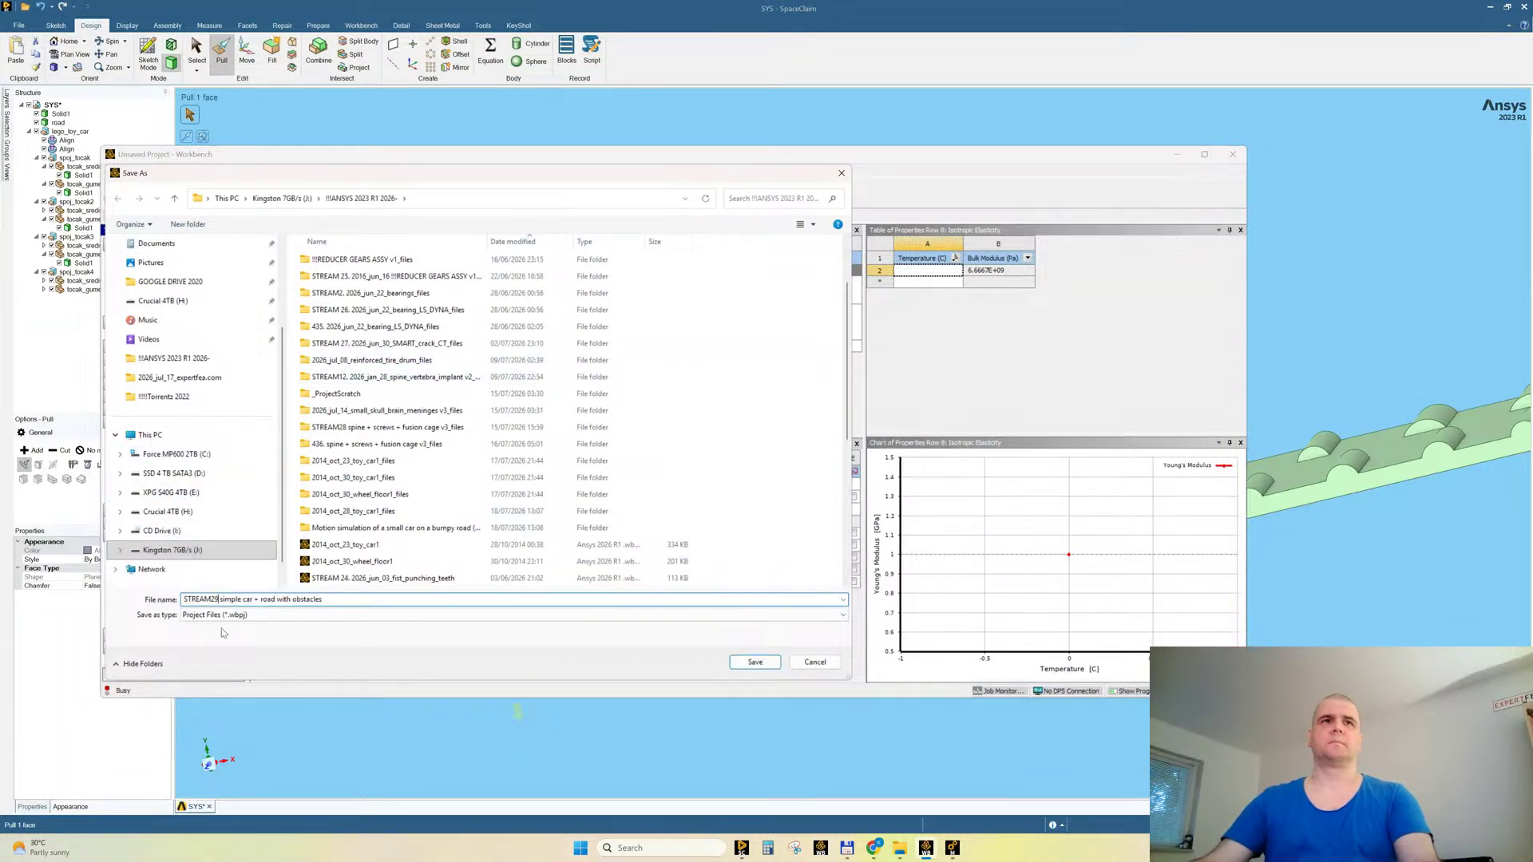
{"action": "left_click", "coordinate": [218, 599]}
{"action": "type", "text": ". 2026"}
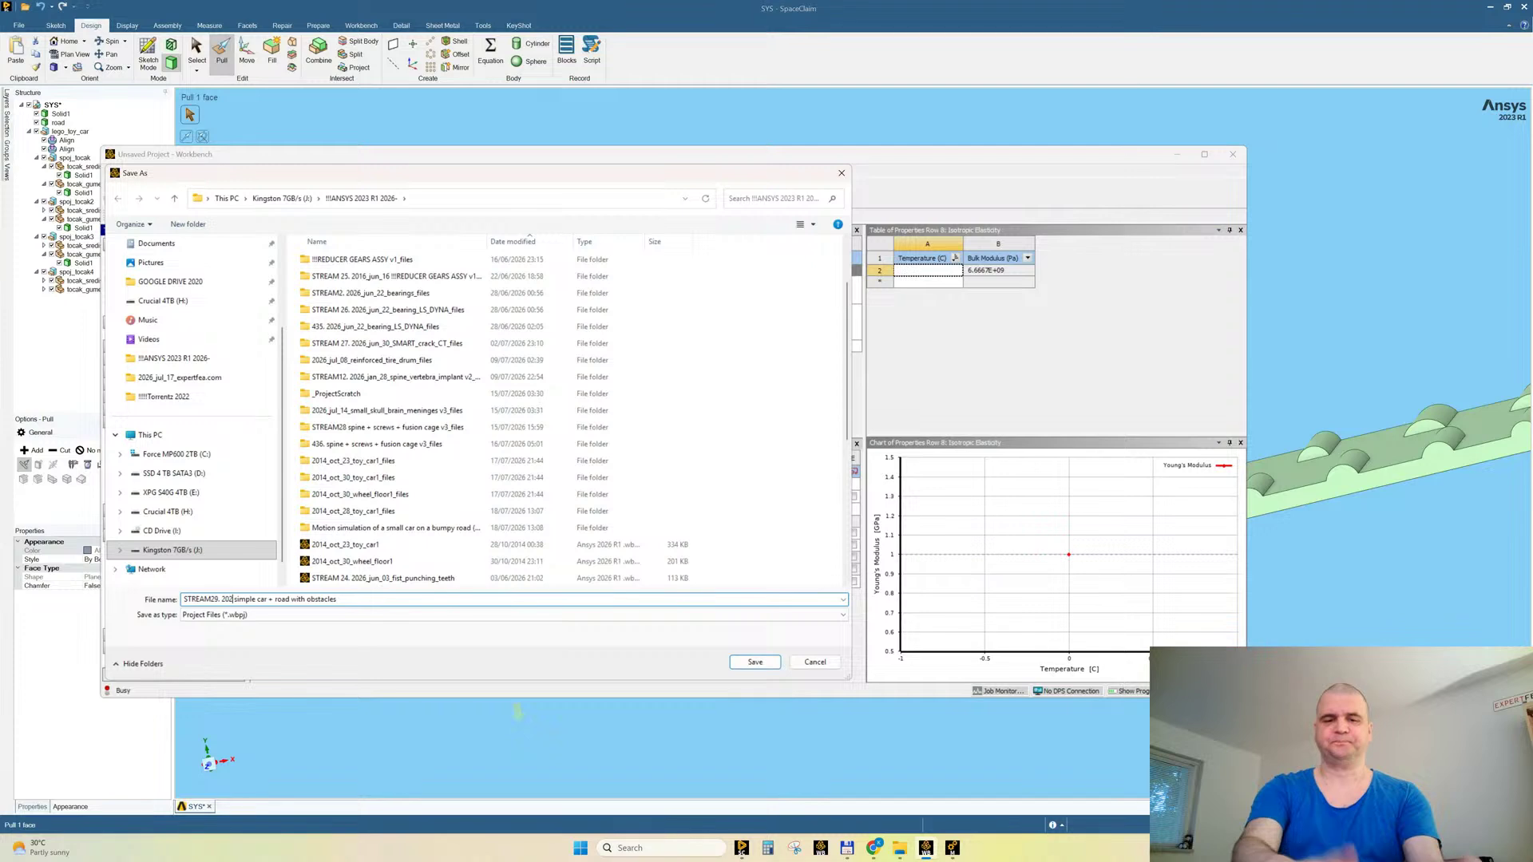
{"action": "type", "text": "_jul_"}
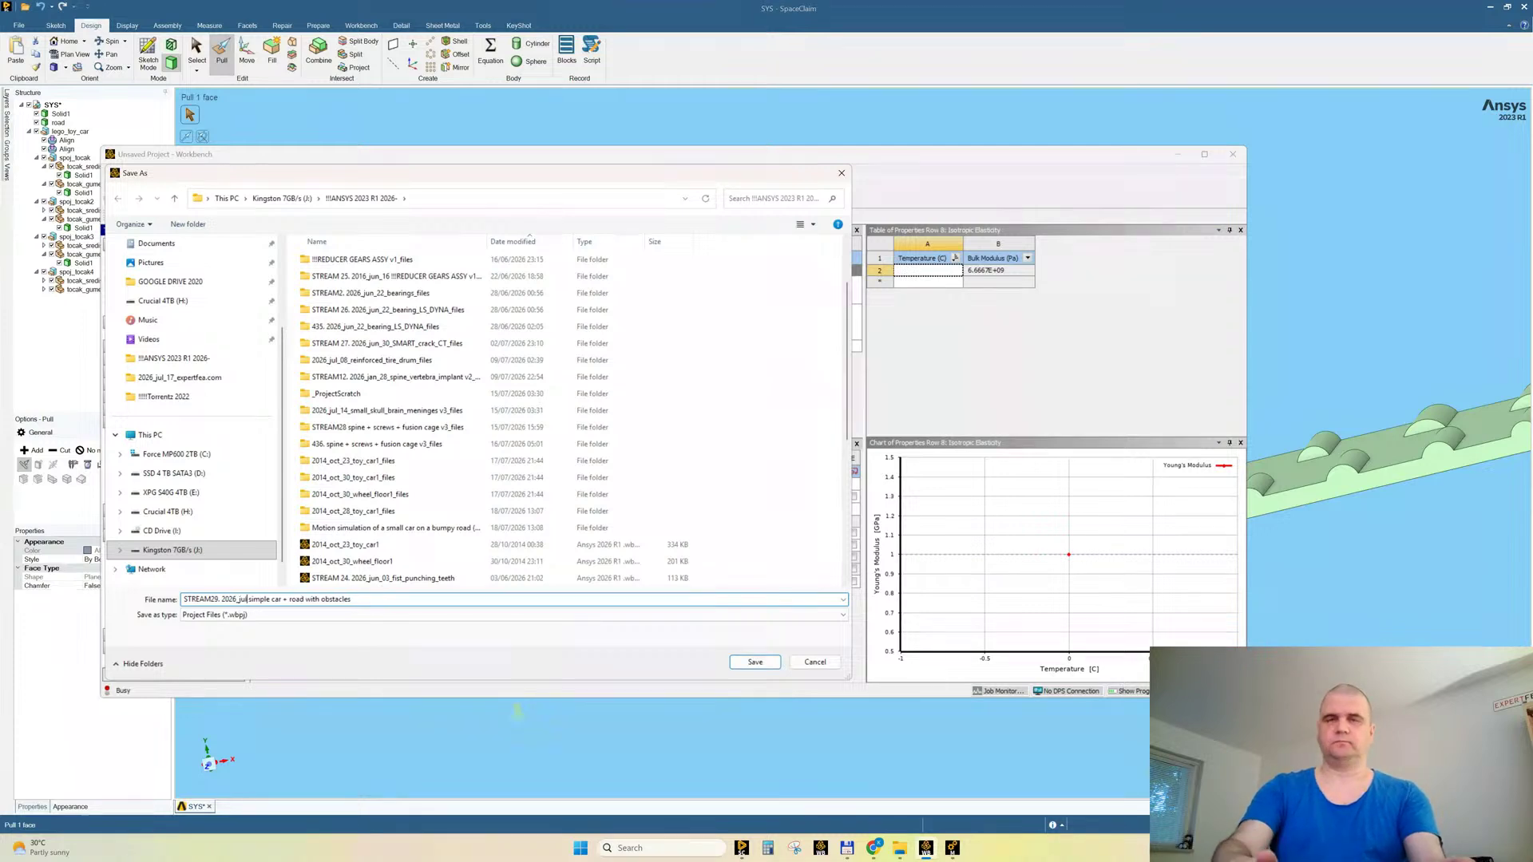
{"action": "type", "text": "18"}
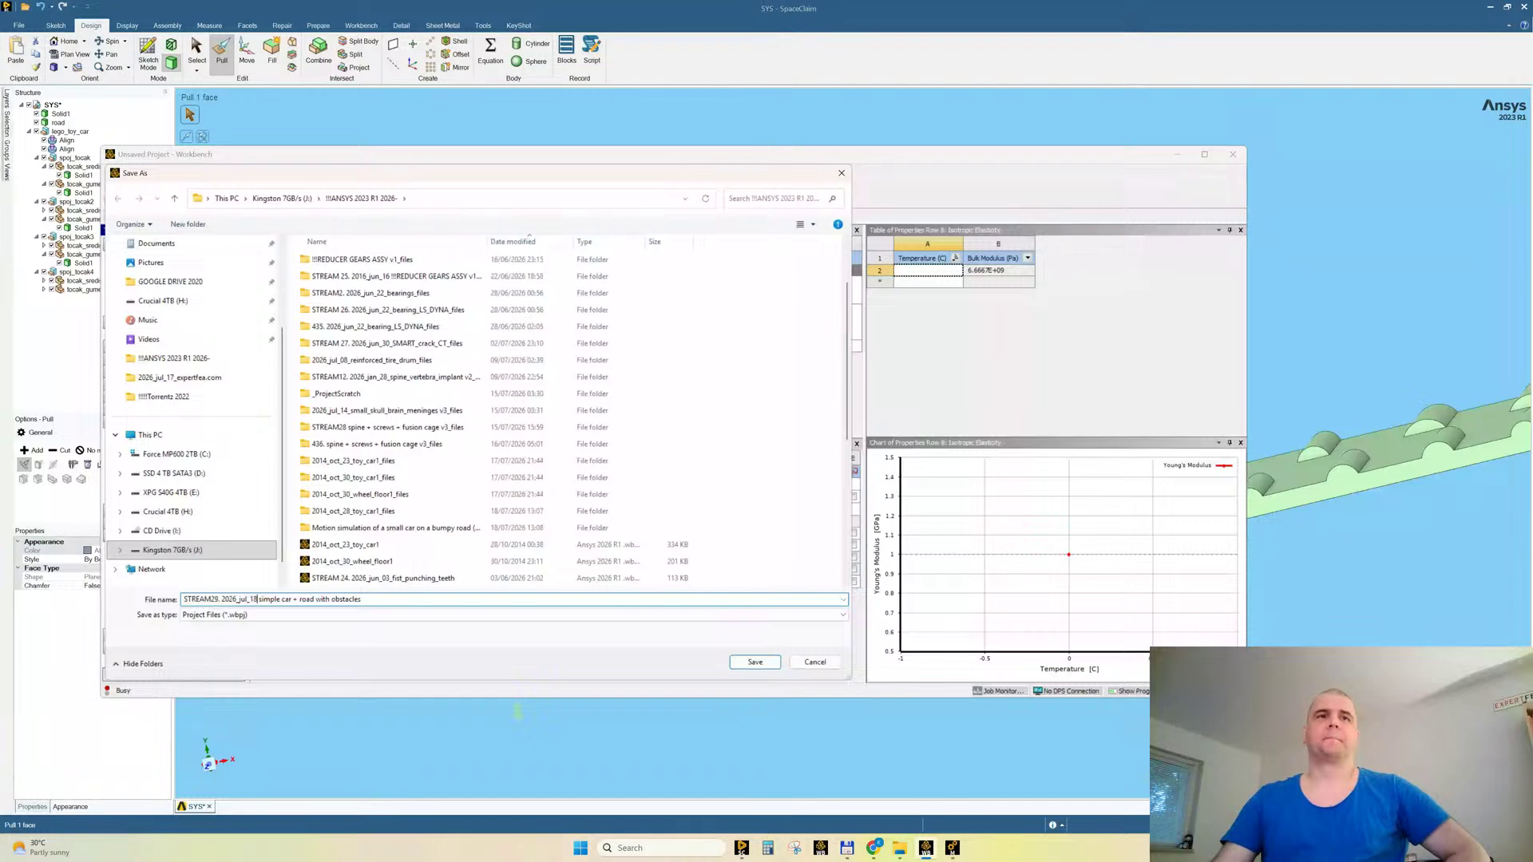
{"action": "key", "text": "Return"}
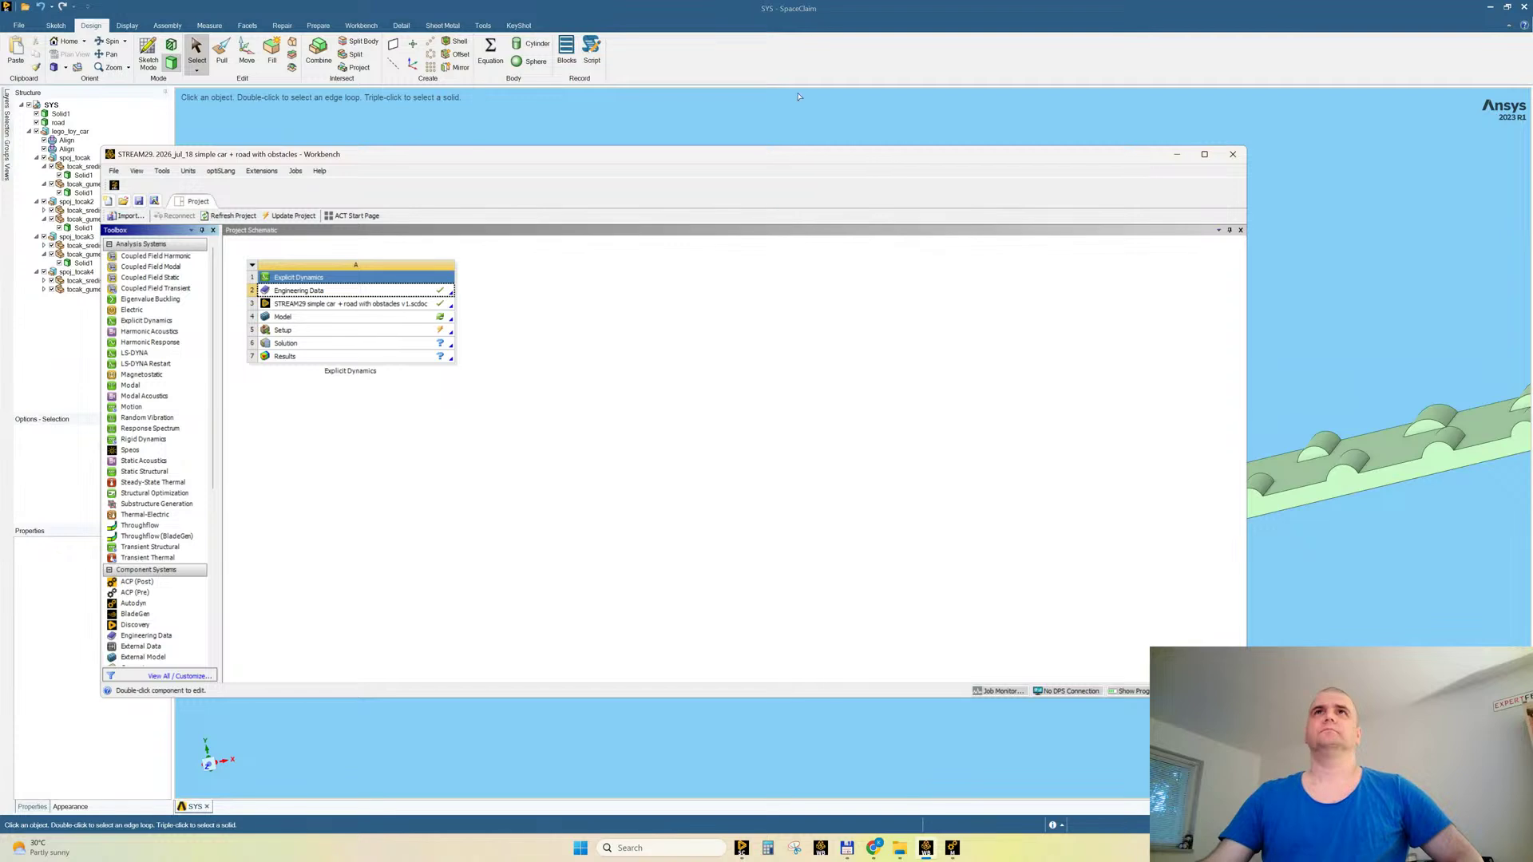
Step: Switch to Mechanical and update the geometry from its source so it takes over the edited car body
{"action": "left_click", "coordinate": [952, 848]}
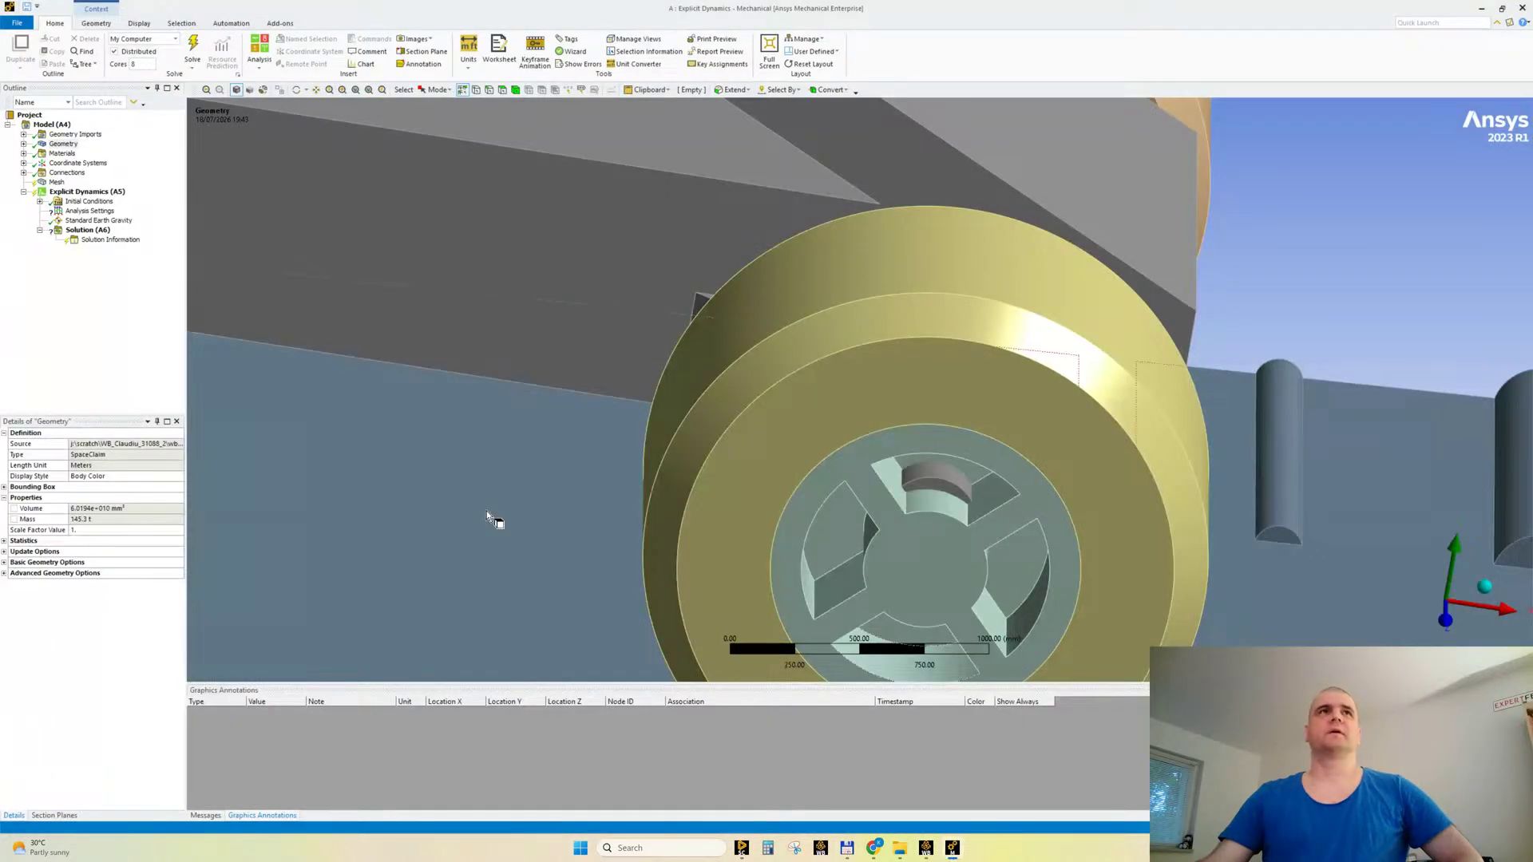
{"action": "scroll", "coordinate": [661, 439], "scroll_direction": "down", "scroll_amount": 3}
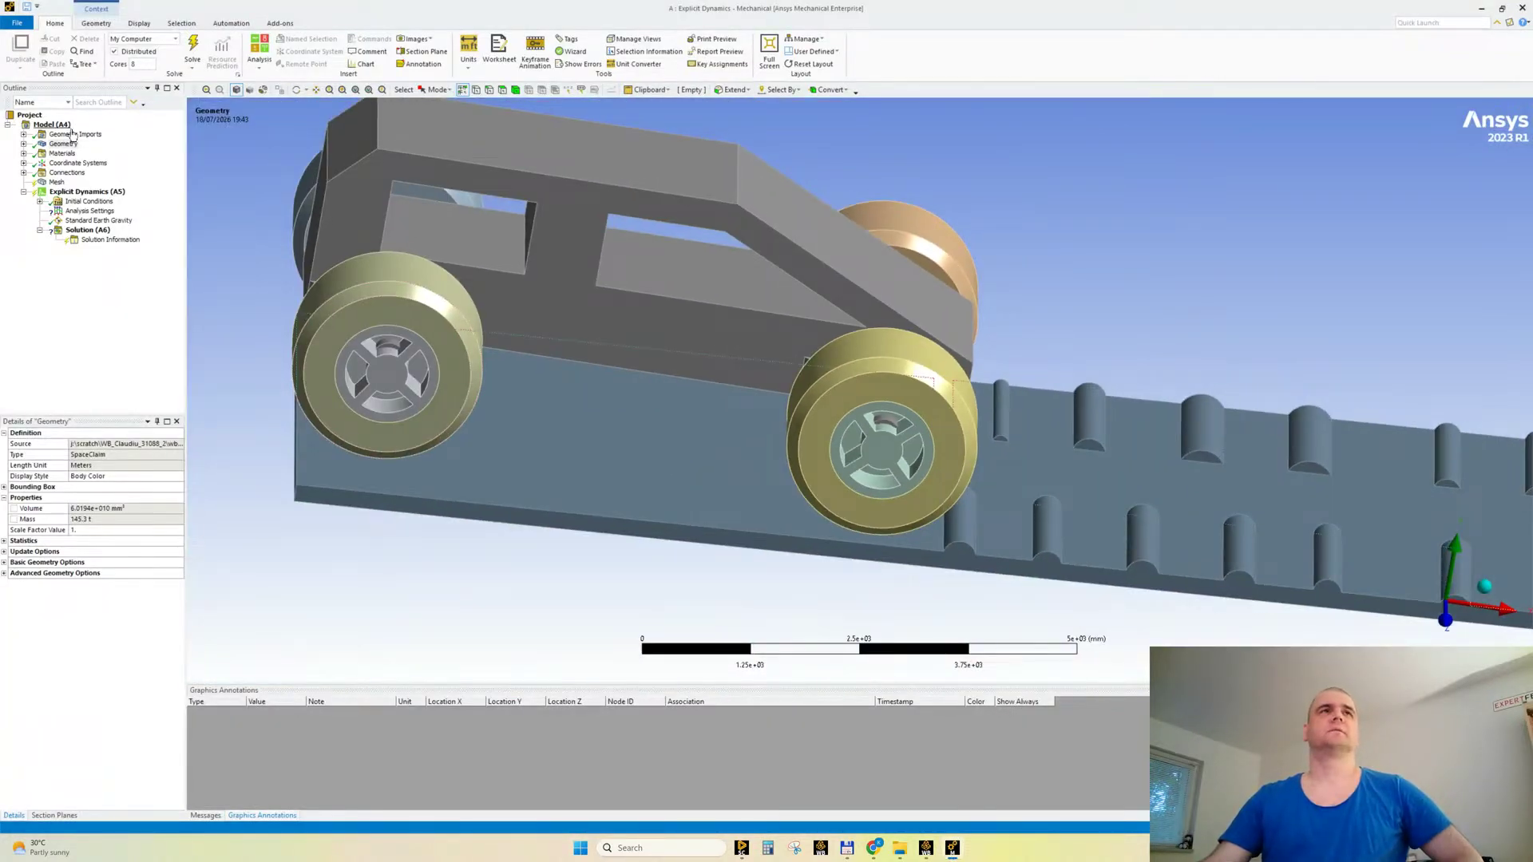
{"action": "right_click", "coordinate": [64, 144]}
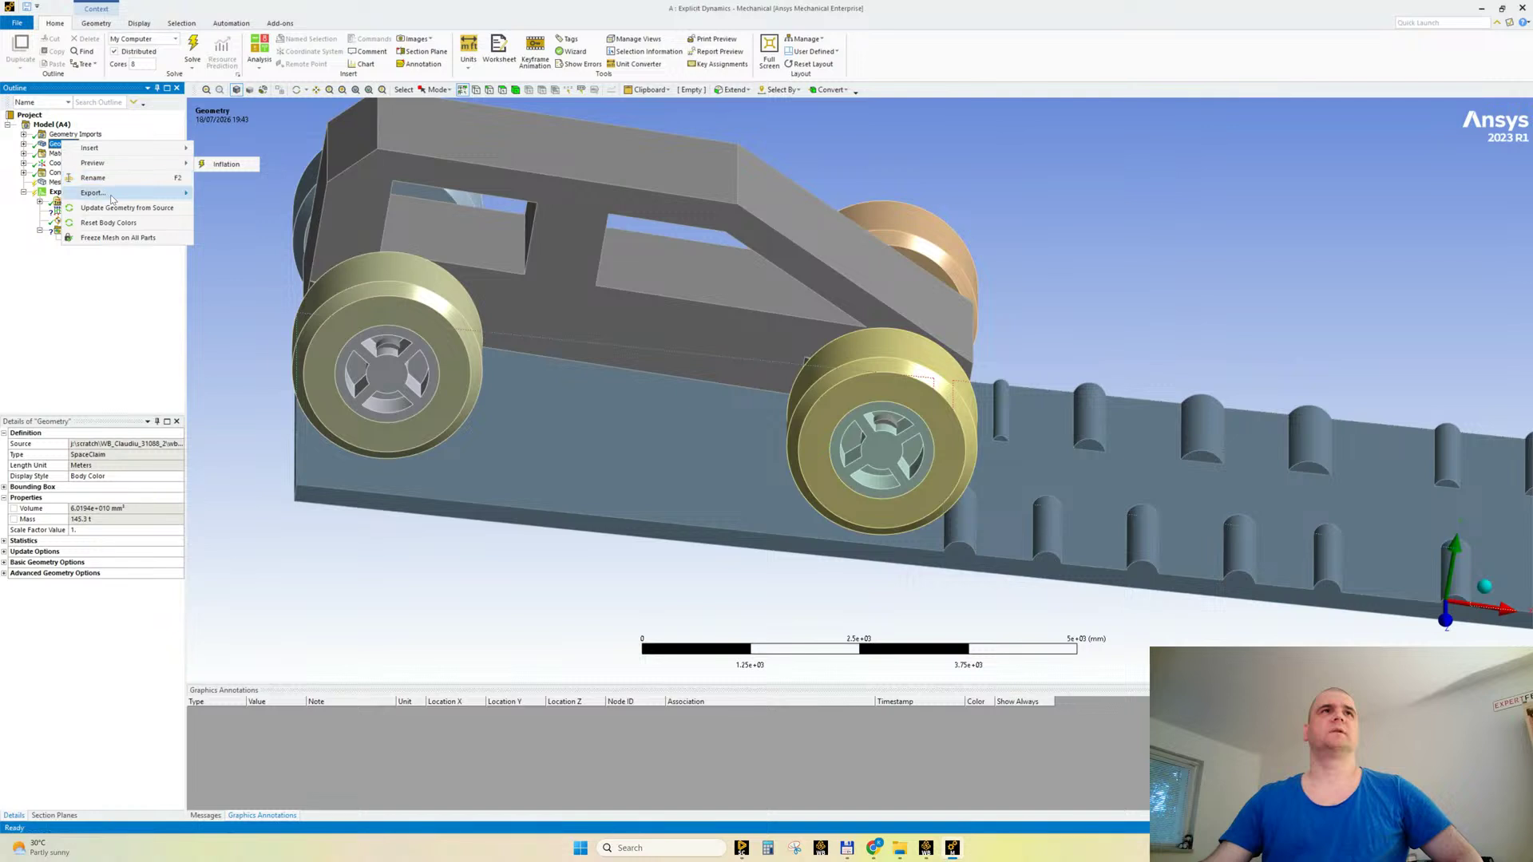
{"action": "left_click", "coordinate": [166, 209]}
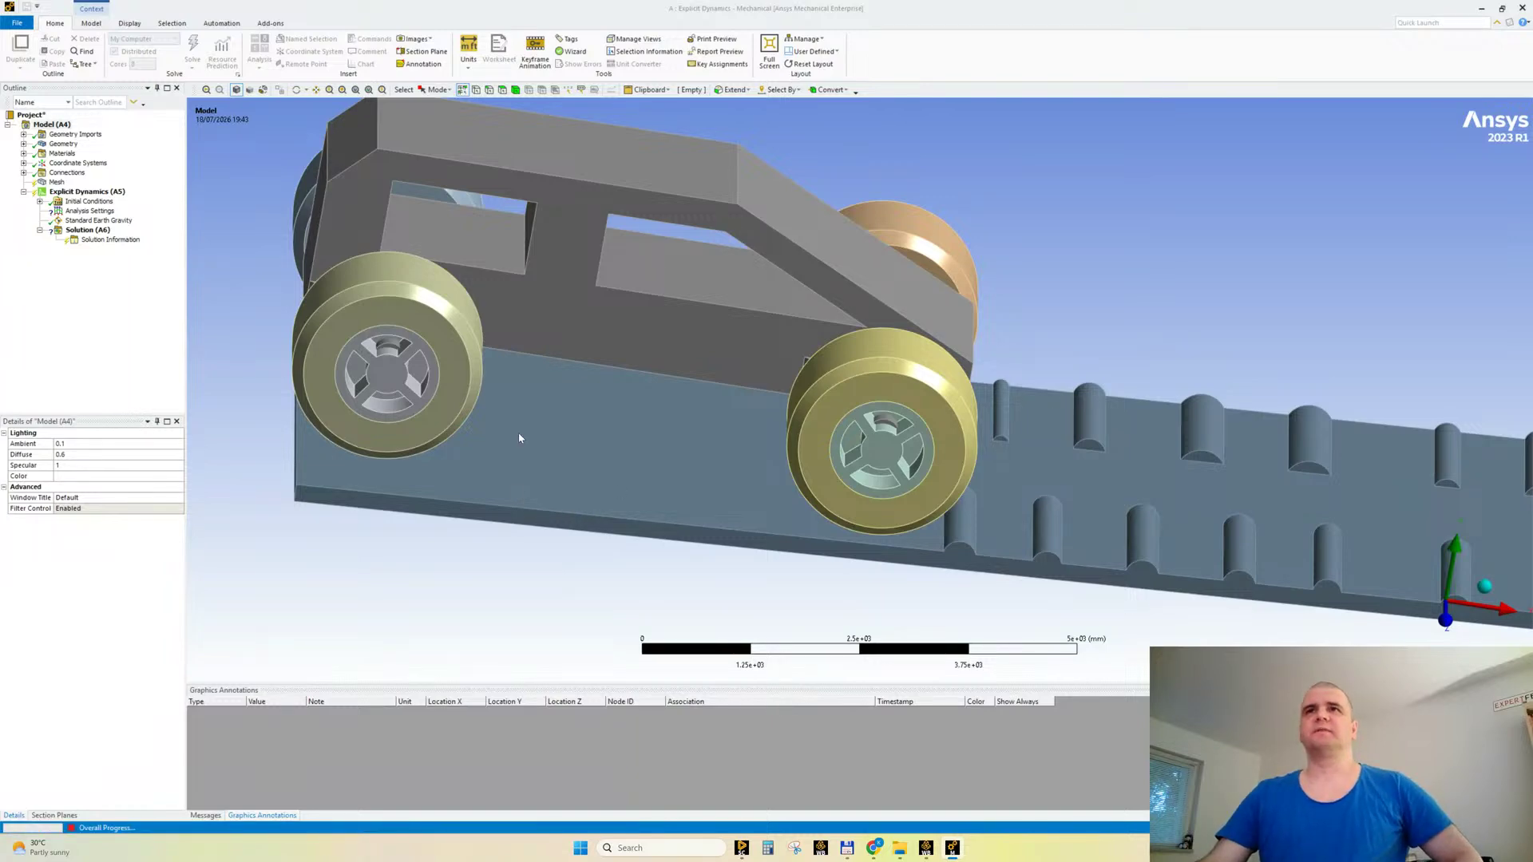
Step: Examine the updated car frame, wheels and bumpy road from several angles
{"action": "middle_click_drag", "start_coordinate": [630, 469], "coordinate": [670, 386]}
{"action": "scroll", "coordinate": [724, 366], "scroll_direction": "up", "scroll_amount": 3}
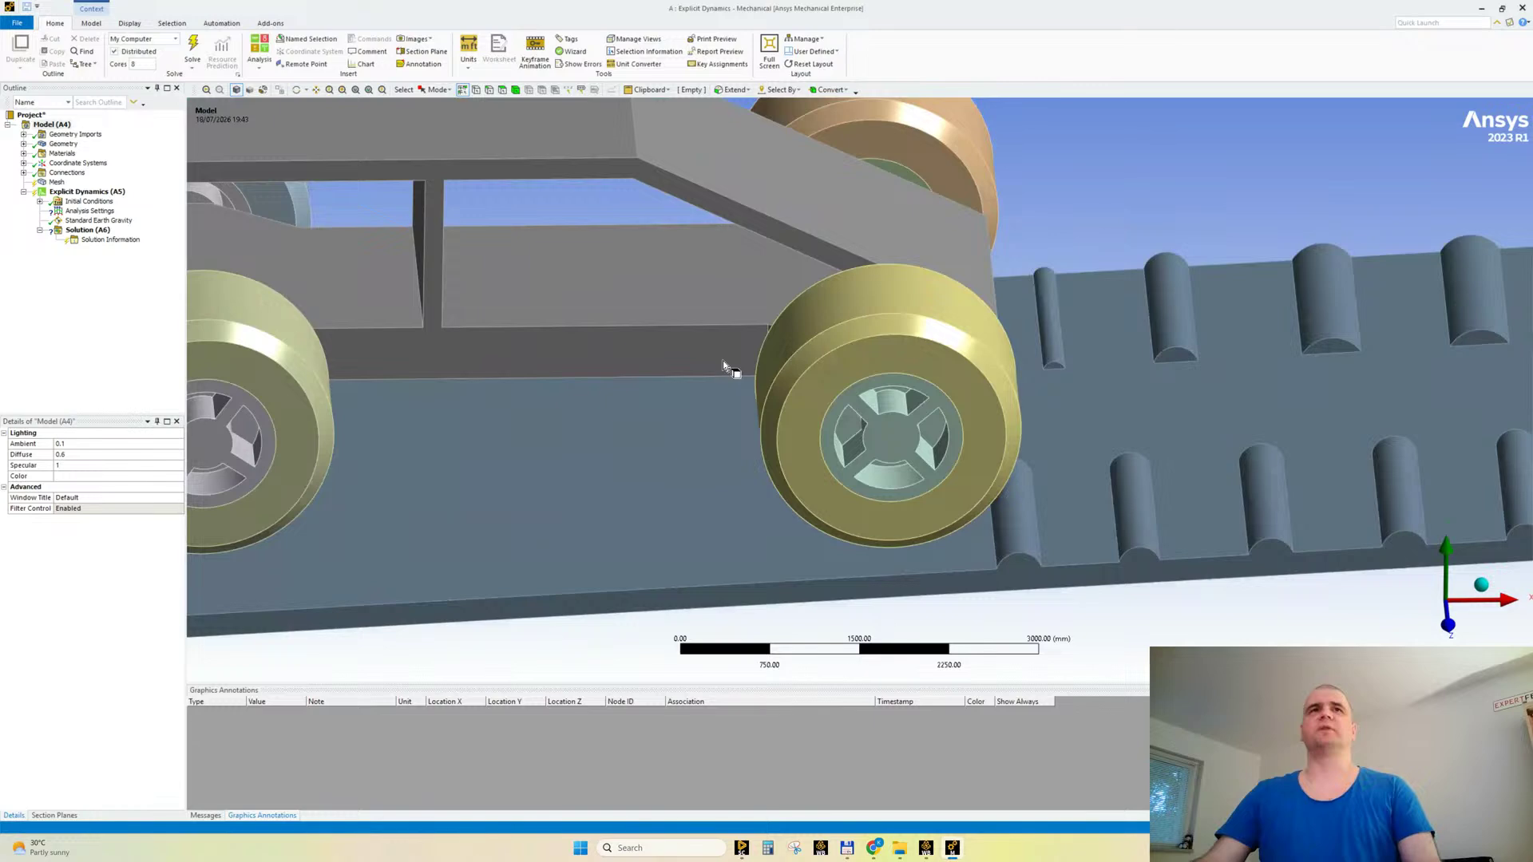
{"action": "scroll", "coordinate": [723, 366], "scroll_direction": "down", "scroll_amount": 3}
{"action": "left_click_drag", "start_coordinate": [186, 327], "coordinate": [146, 327]}
{"action": "scroll", "coordinate": [455, 375], "scroll_direction": "down", "scroll_amount": 2}
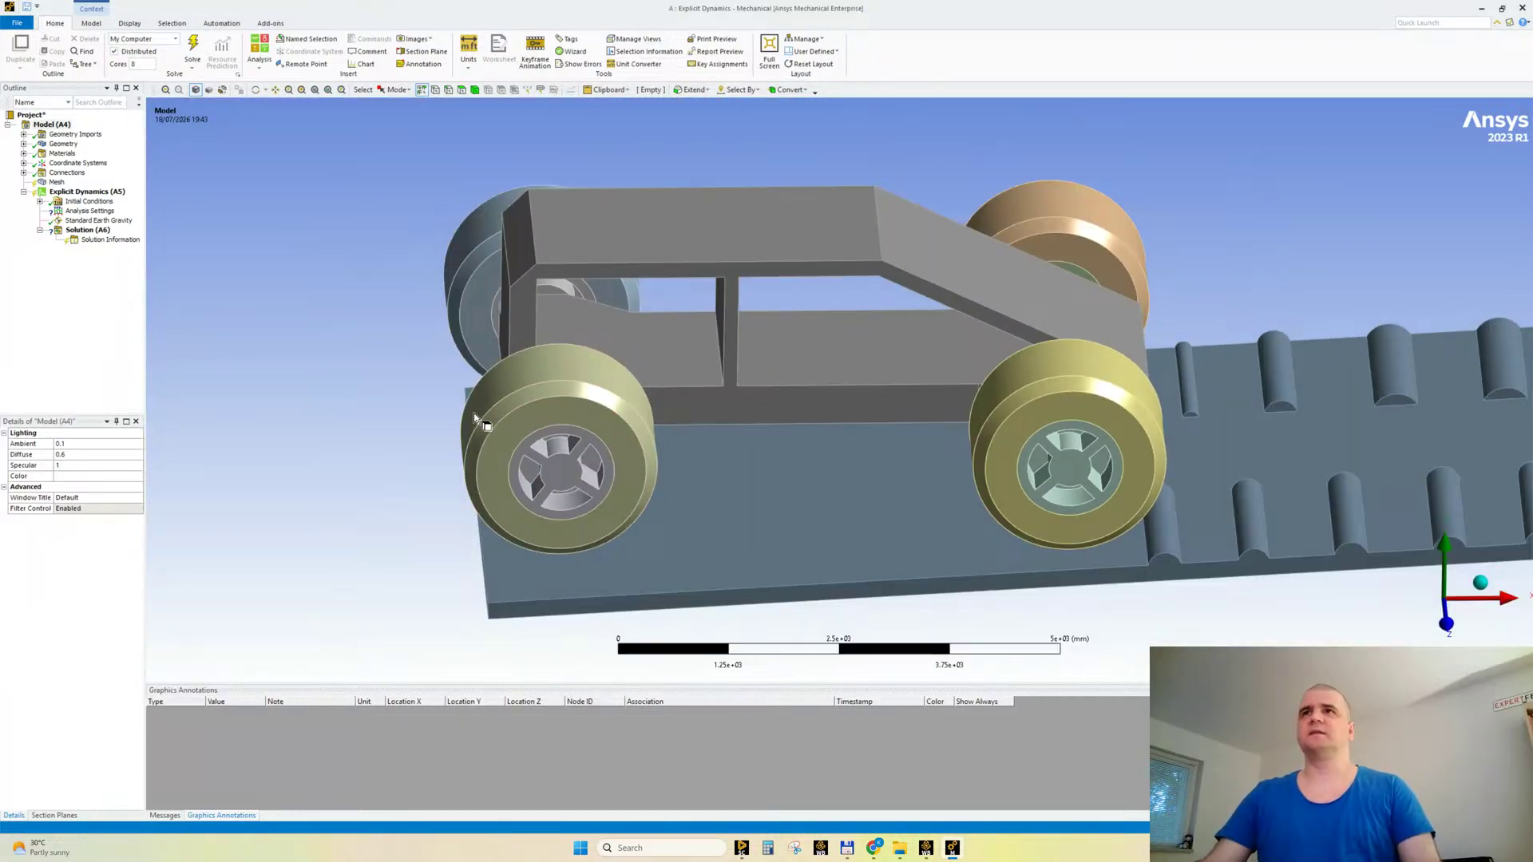
{"action": "middle_click_drag", "start_coordinate": [1014, 423], "coordinate": [807, 443], "text": "ctrl"}
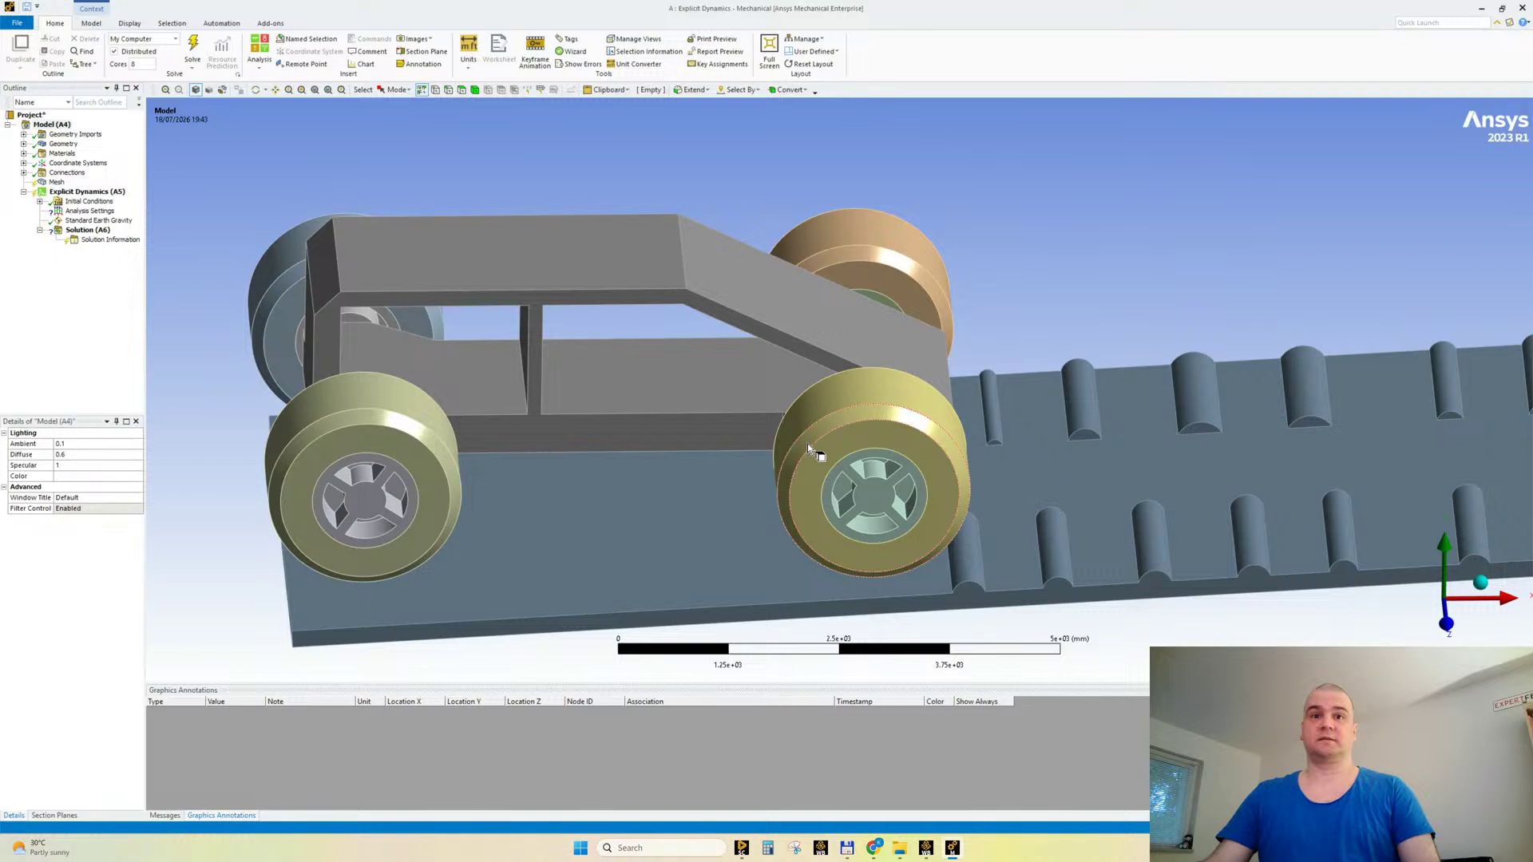
{"action": "mouse_move", "coordinate": [708, 514]}
{"action": "middle_mouse_down"}
{"action": "mouse_move", "coordinate": [698, 469]}
{"action": "mouse_move", "coordinate": [709, 511]}
{"action": "middle_mouse_up"}
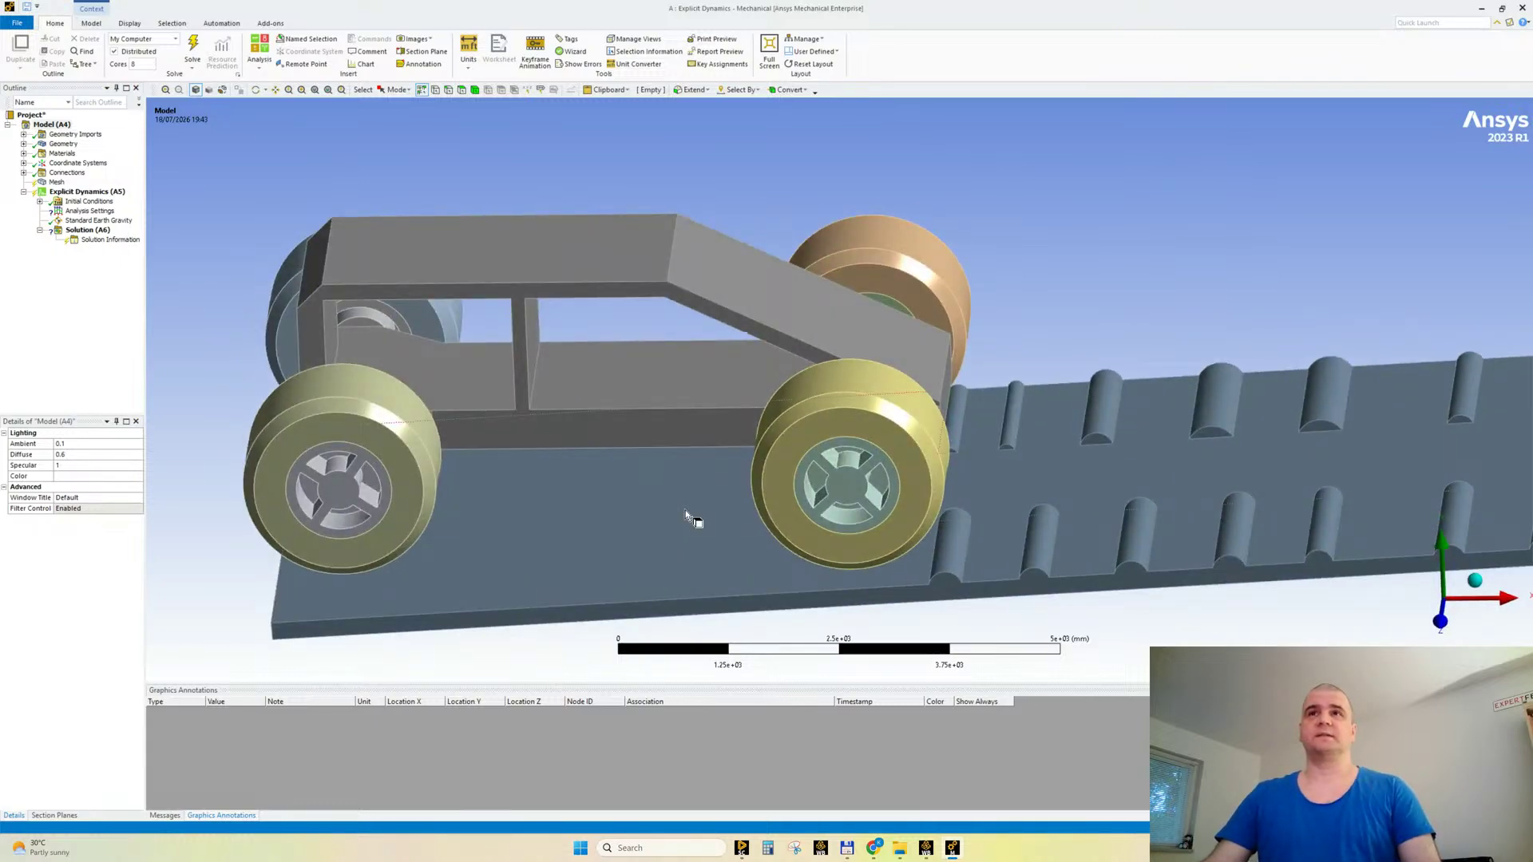
{"action": "scroll", "coordinate": [686, 514], "scroll_direction": "down", "scroll_amount": 1}
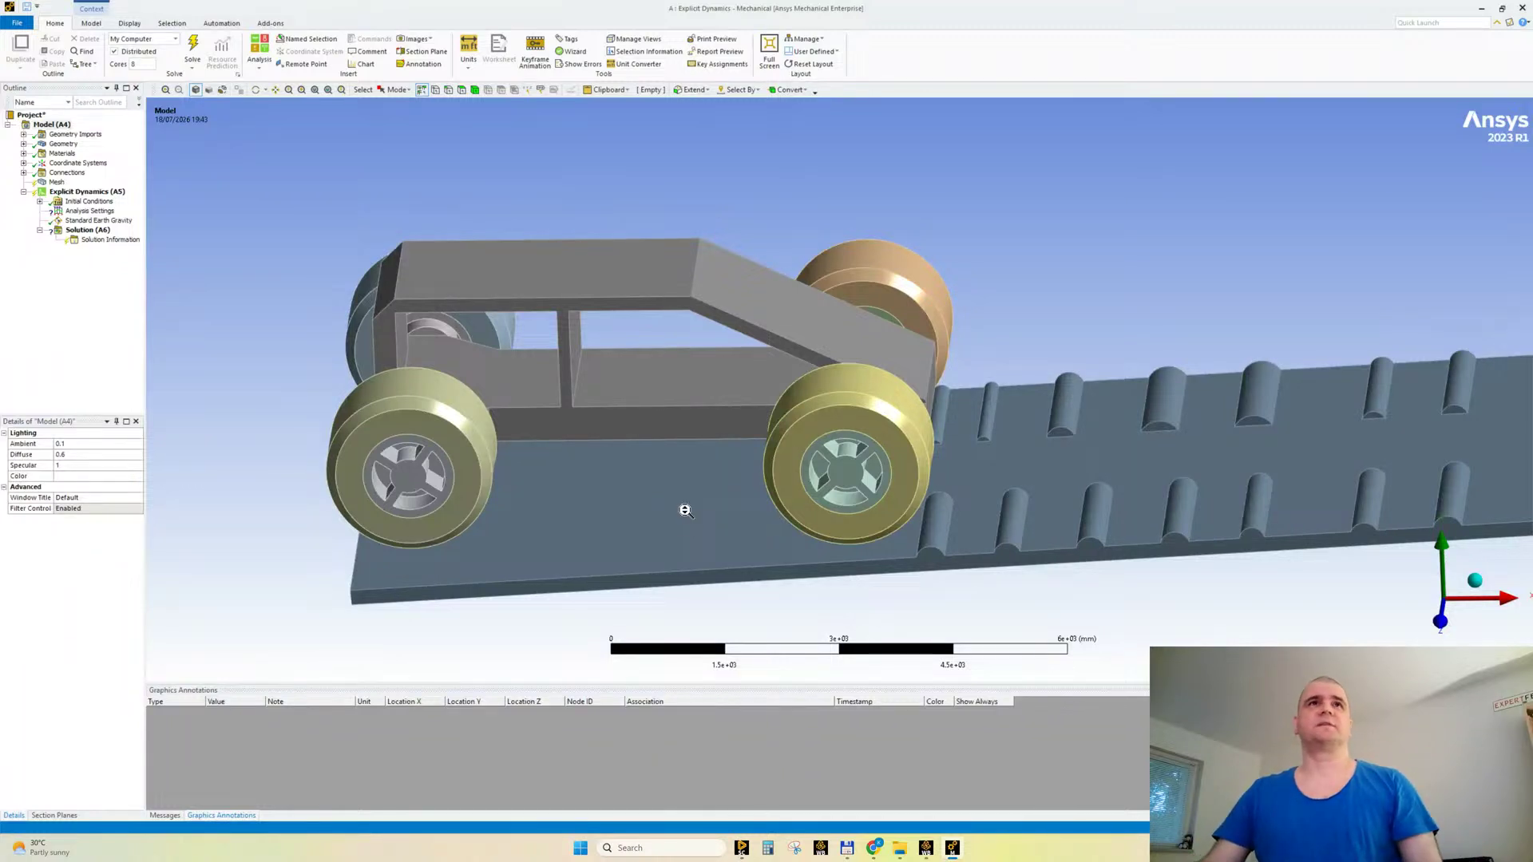
{"action": "middle_click_drag", "start_coordinate": [541, 517], "coordinate": [580, 501]}
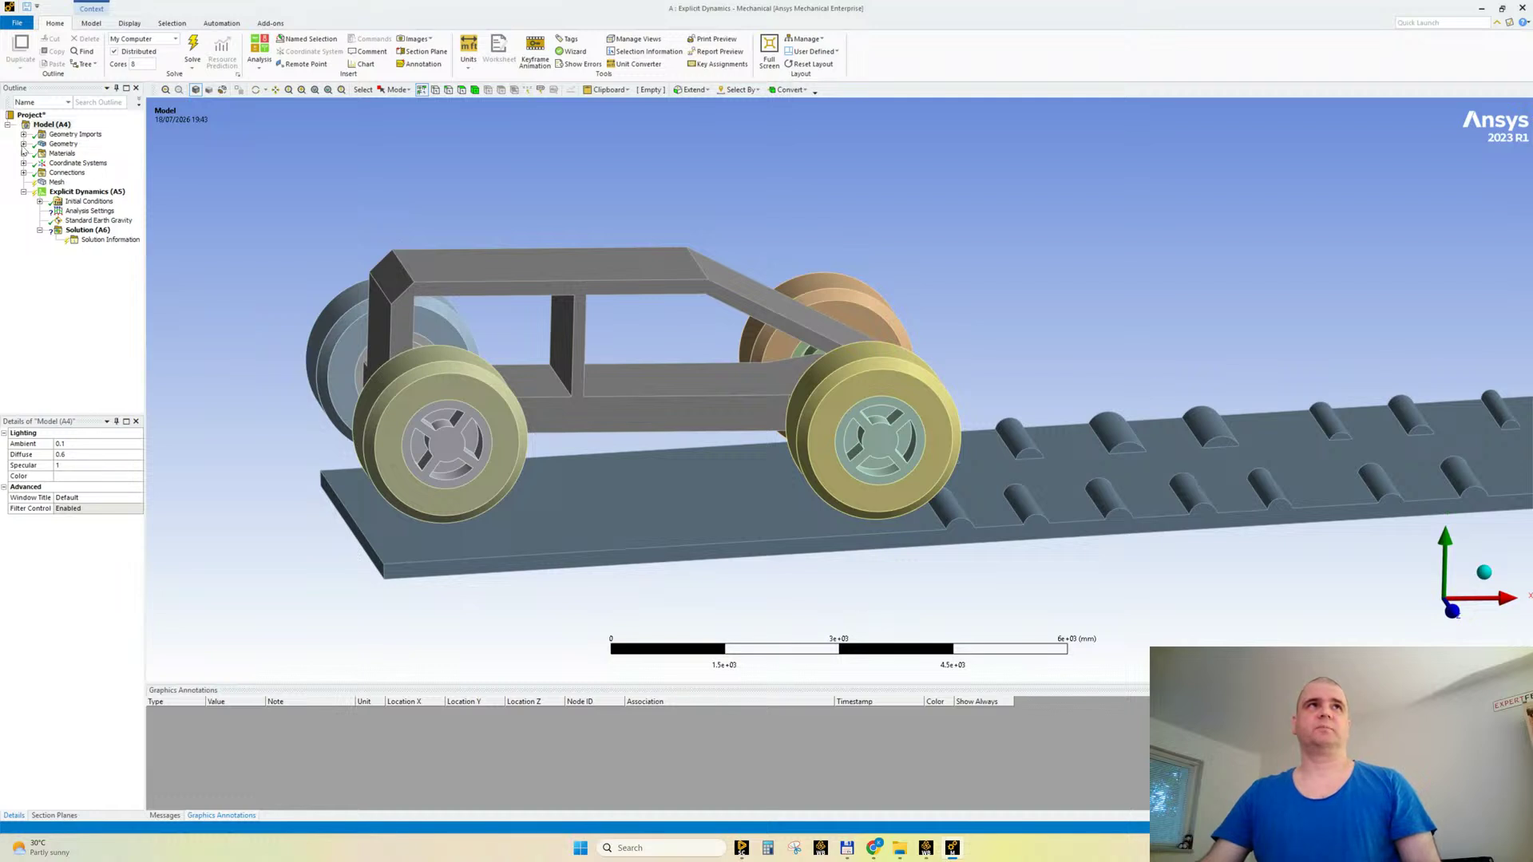
Step: Delete the Contacts group from the model's connections
{"action": "left_click", "coordinate": [23, 172]}
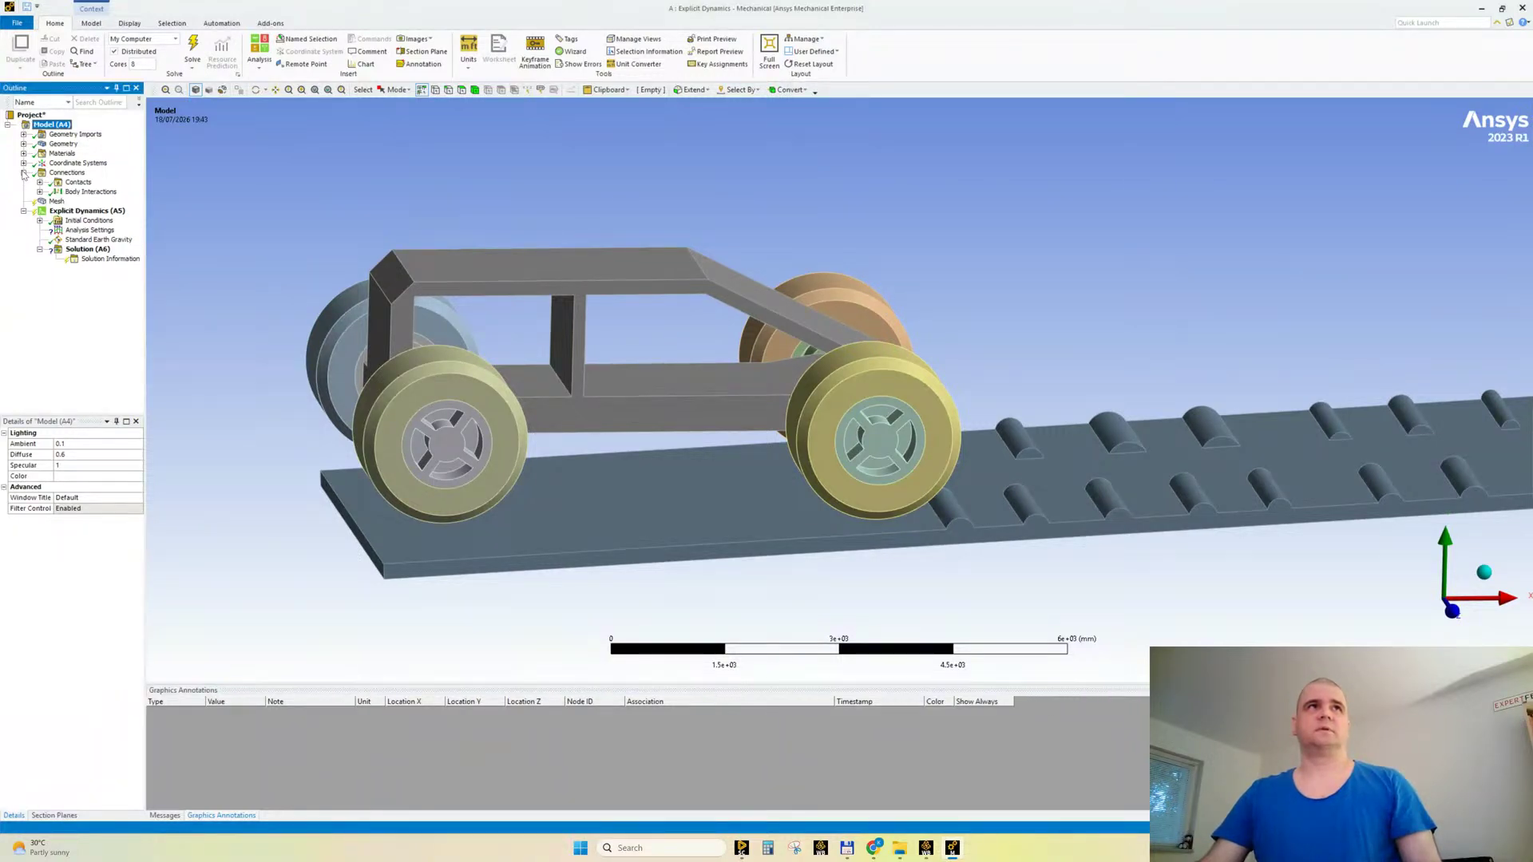
{"action": "left_click", "coordinate": [77, 182]}
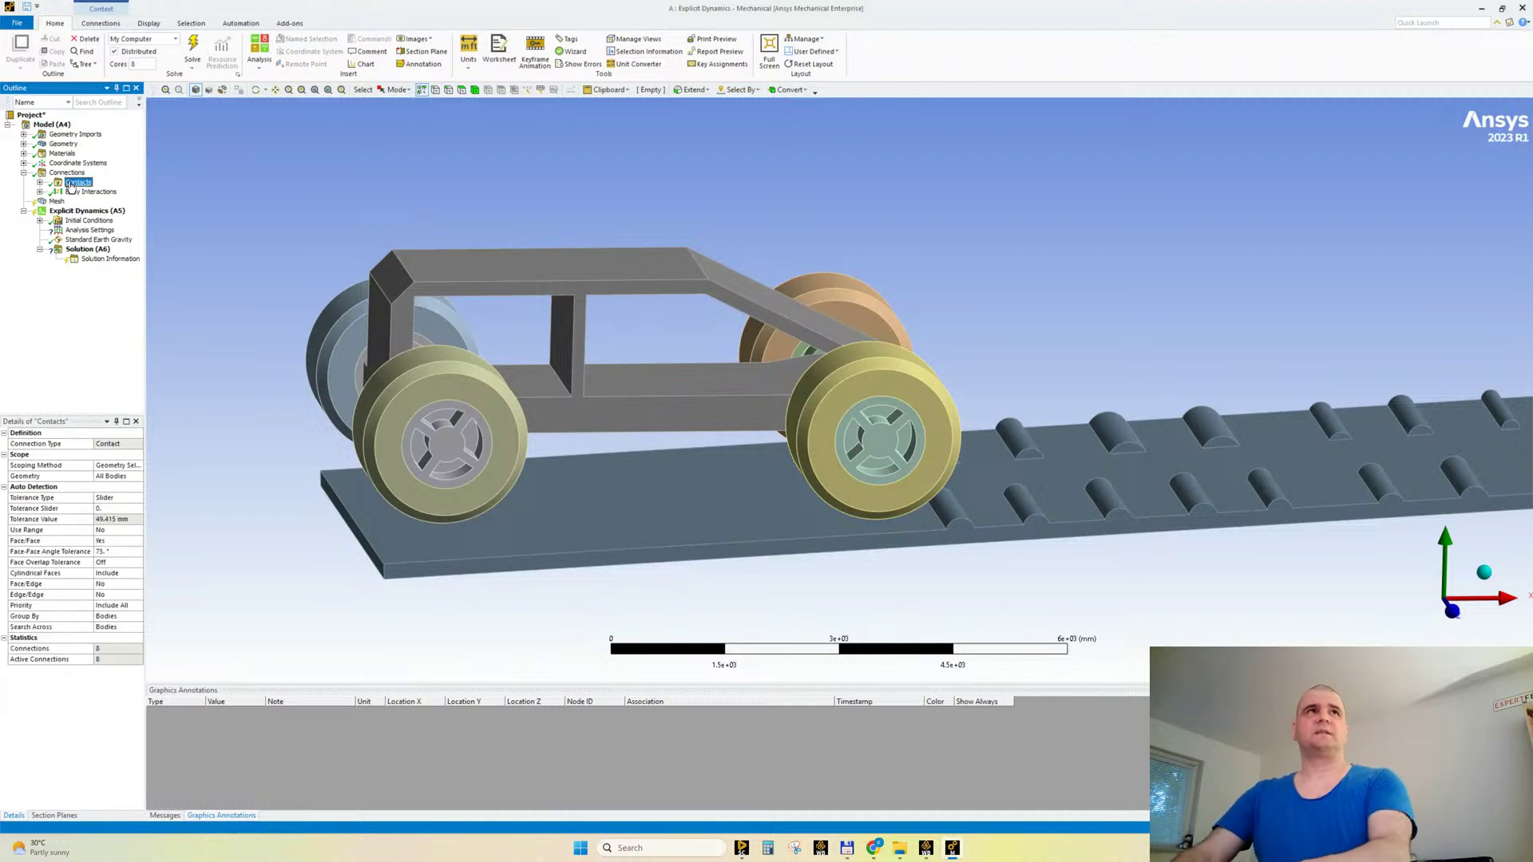
{"action": "key", "text": "Delete"}
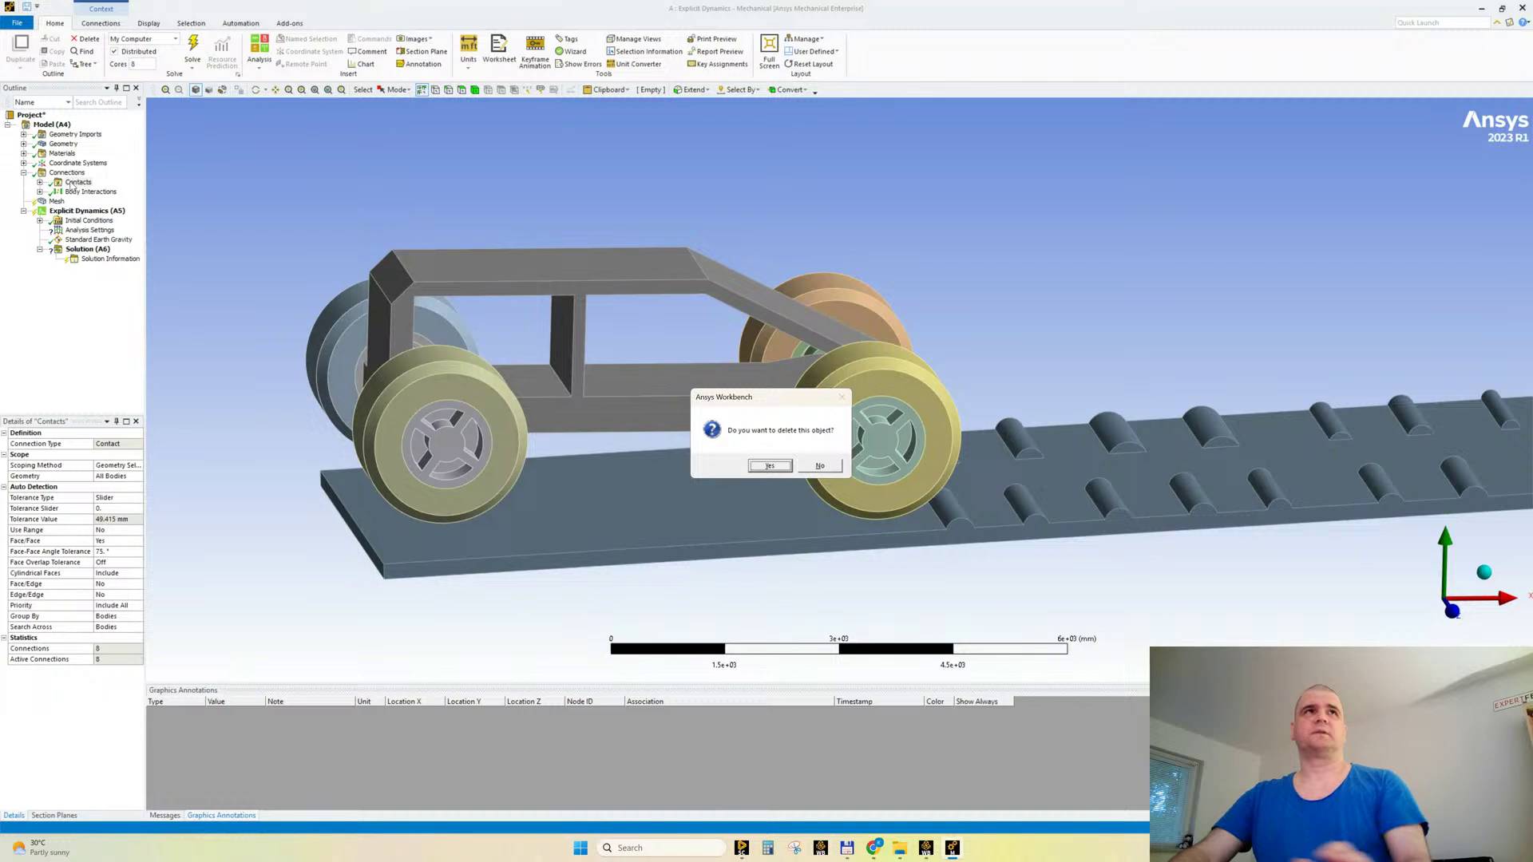
{"action": "key", "text": "Return"}
Step: Review the geometry and road body properties, and set the unit system to Metric (mm, kg, N, s, mV, mA)
{"action": "left_click", "coordinate": [23, 144]}
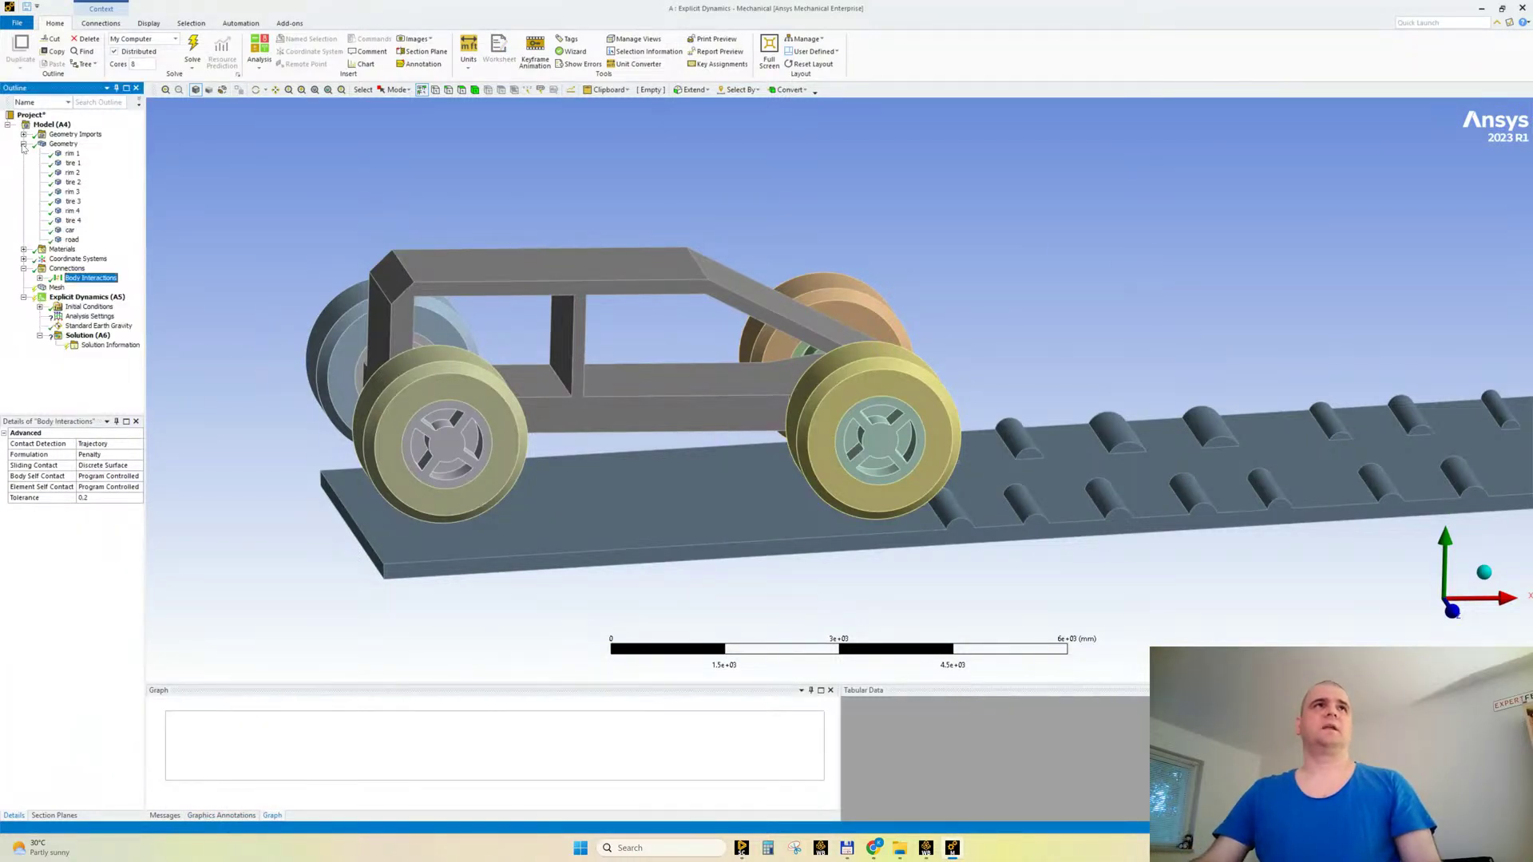
{"action": "left_click", "coordinate": [64, 144]}
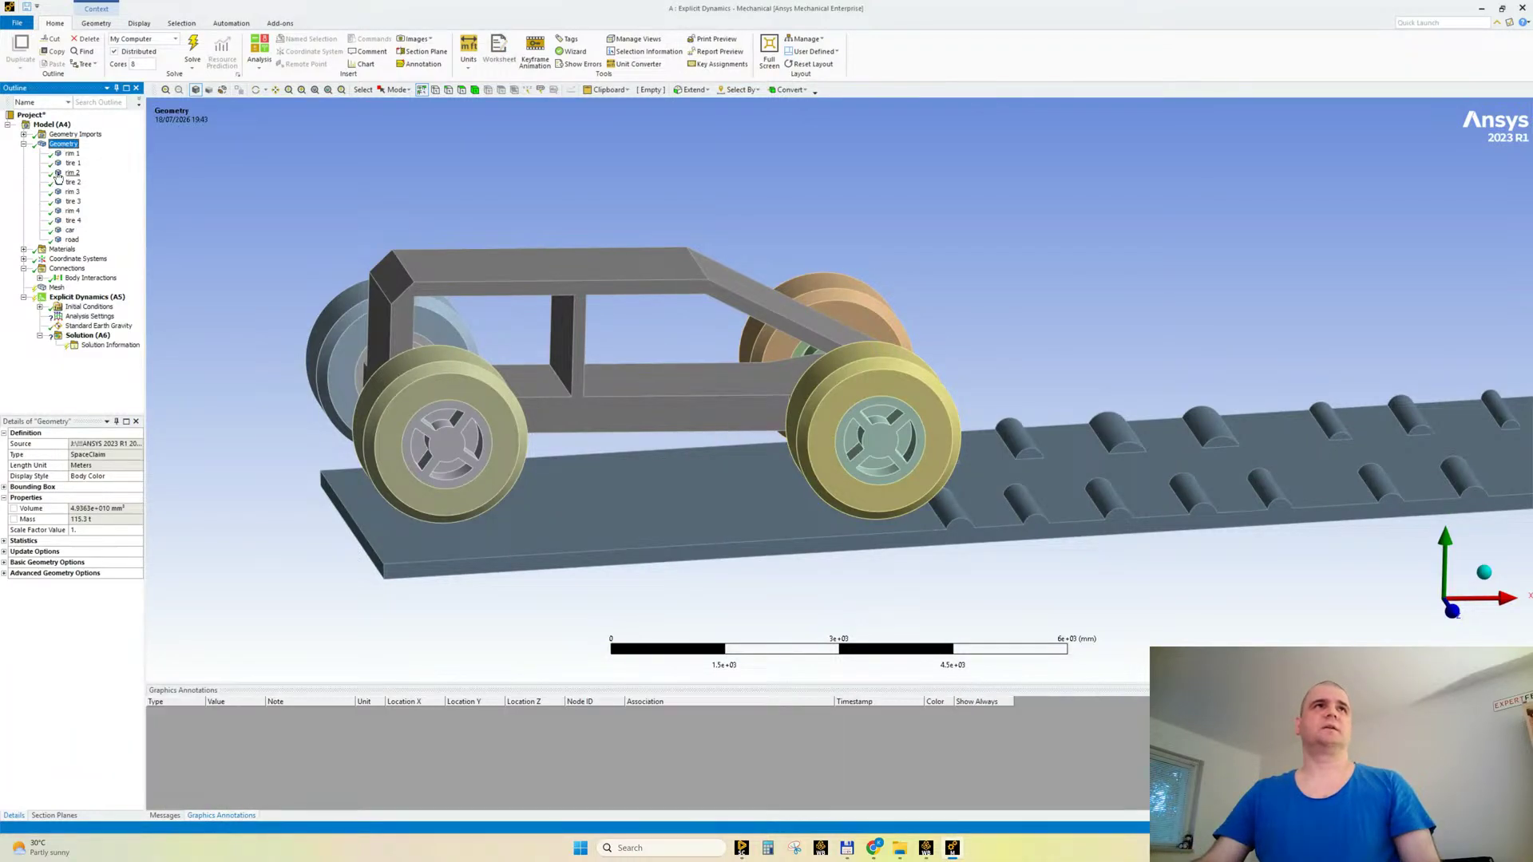
{"action": "left_click", "coordinate": [71, 240]}
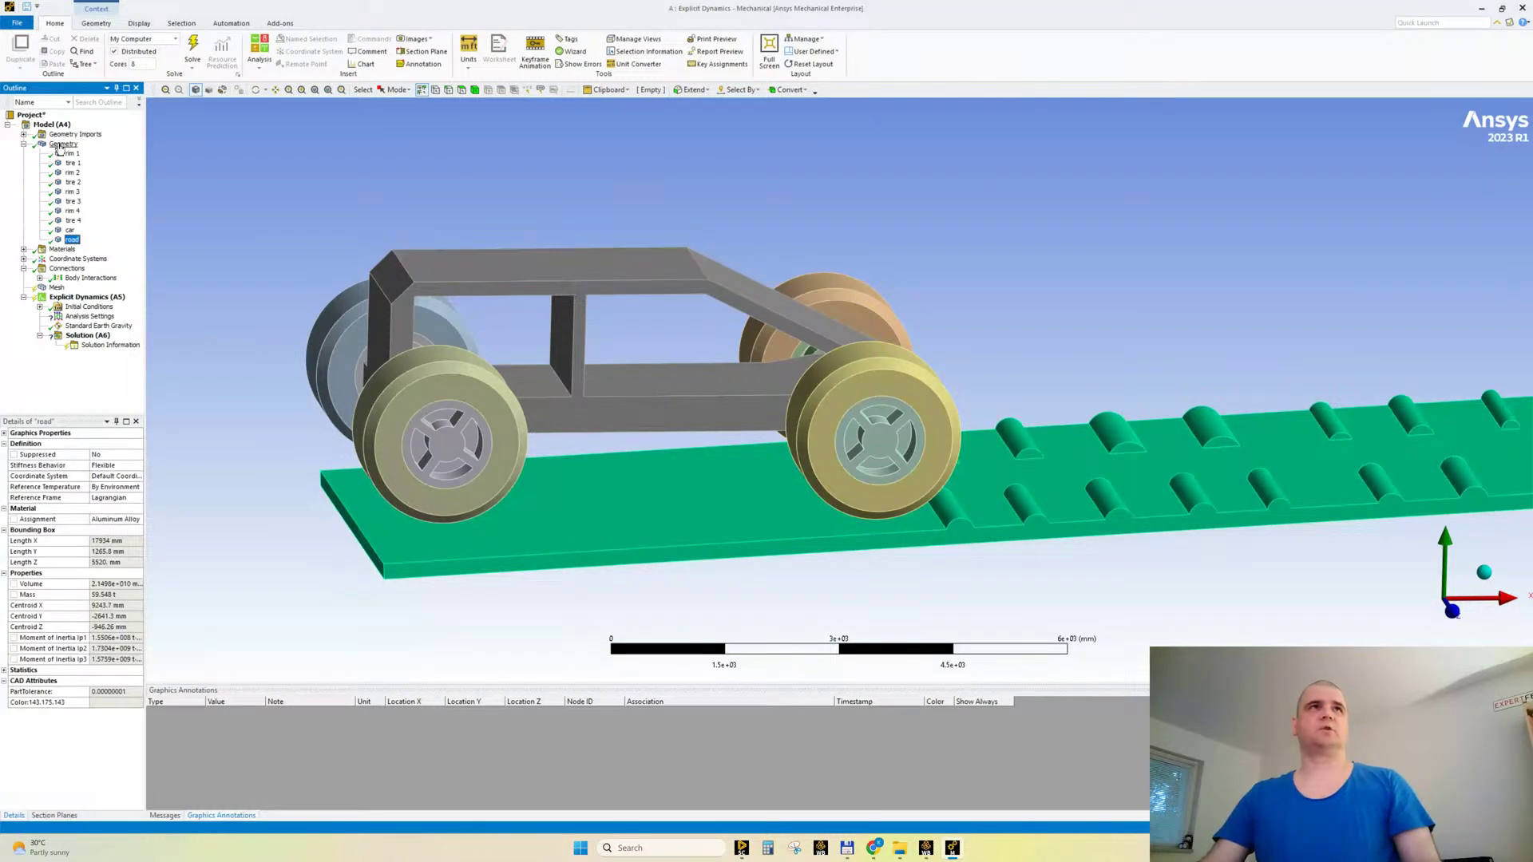
{"action": "left_click", "coordinate": [24, 143]}
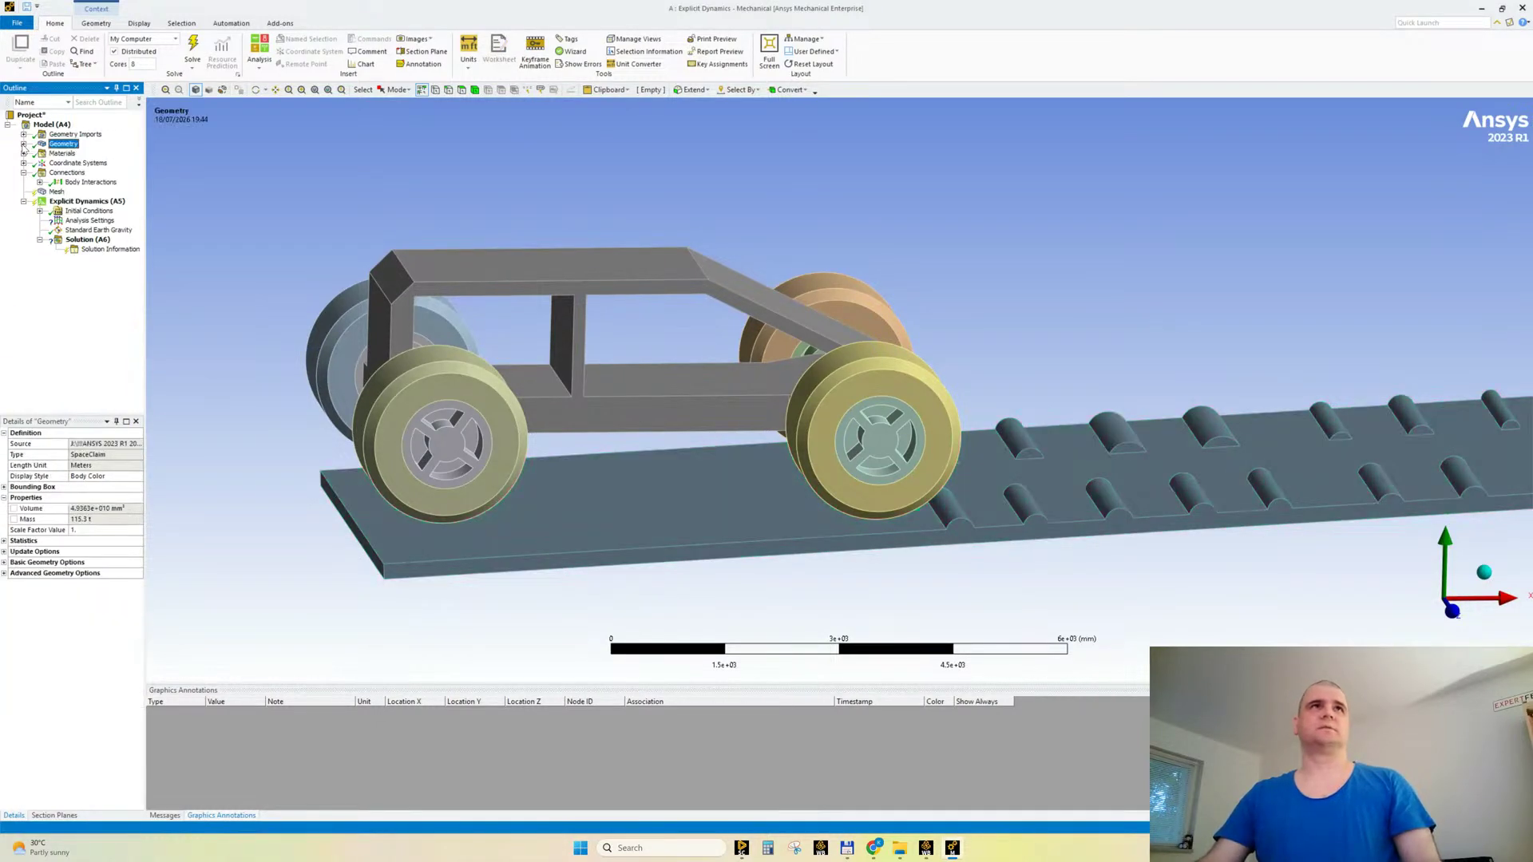
{"action": "left_click", "coordinate": [471, 49]}
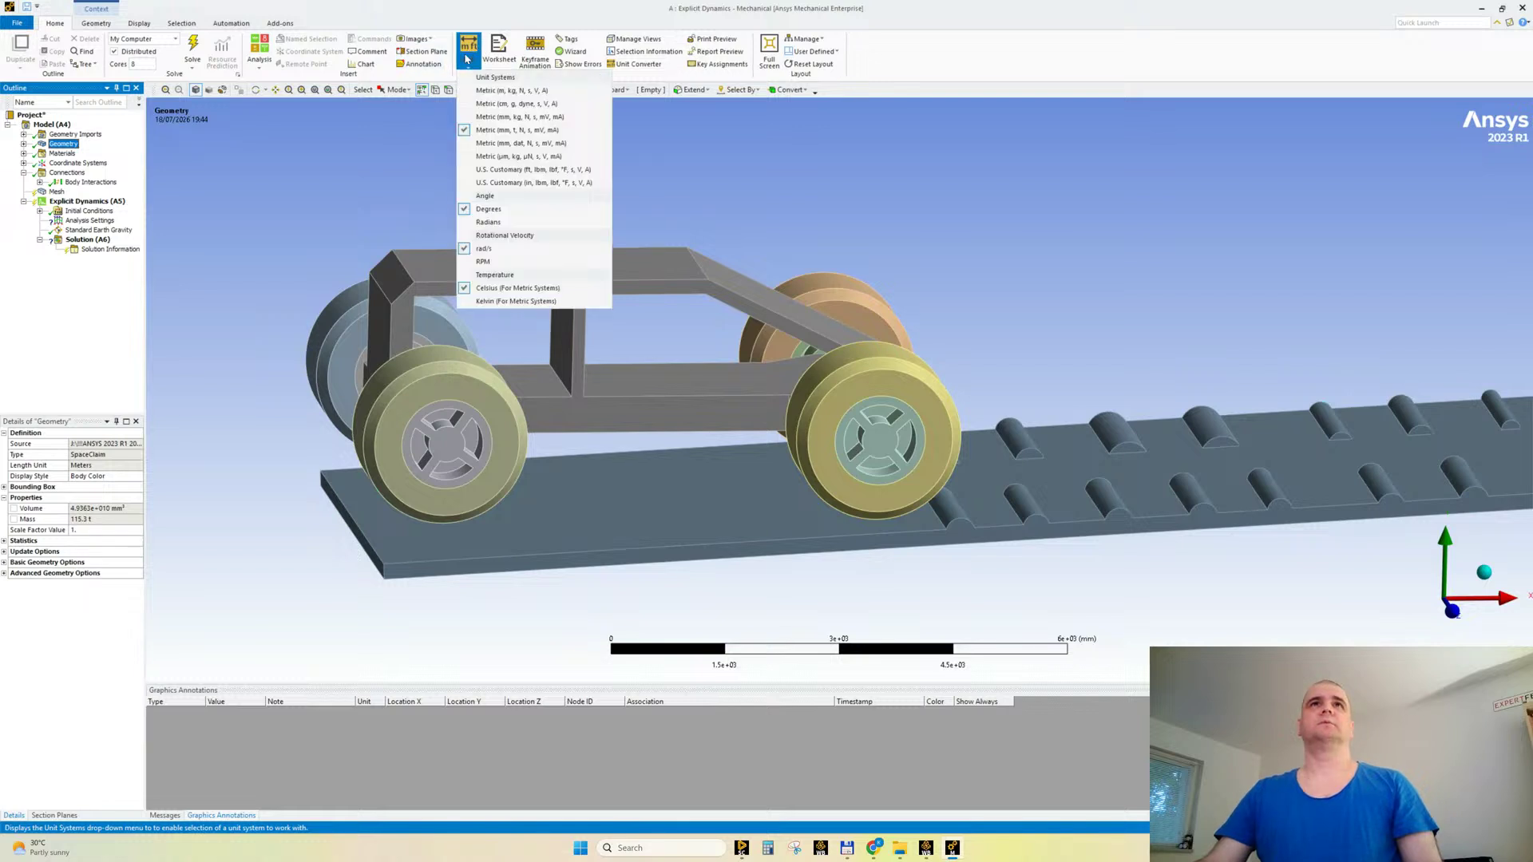
{"action": "left_click", "coordinate": [461, 118]}
{"action": "middle_click_drag", "start_coordinate": [235, 258], "coordinate": [215, 263]}
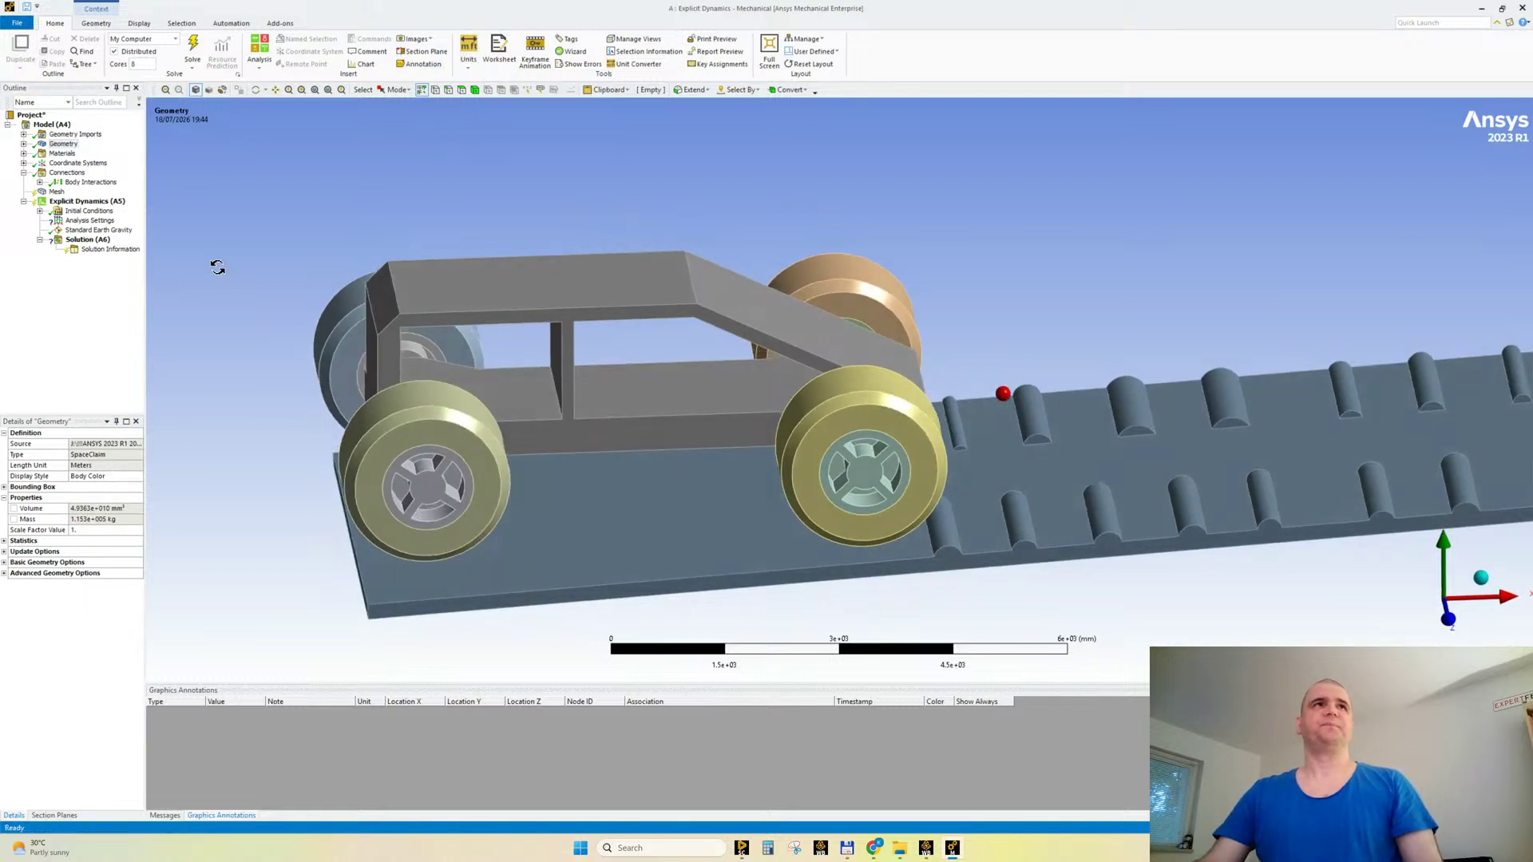
Step: Add a fixed support to the underside face of the road in the Explicit Dynamics analysis
{"action": "left_click", "coordinate": [40, 182]}
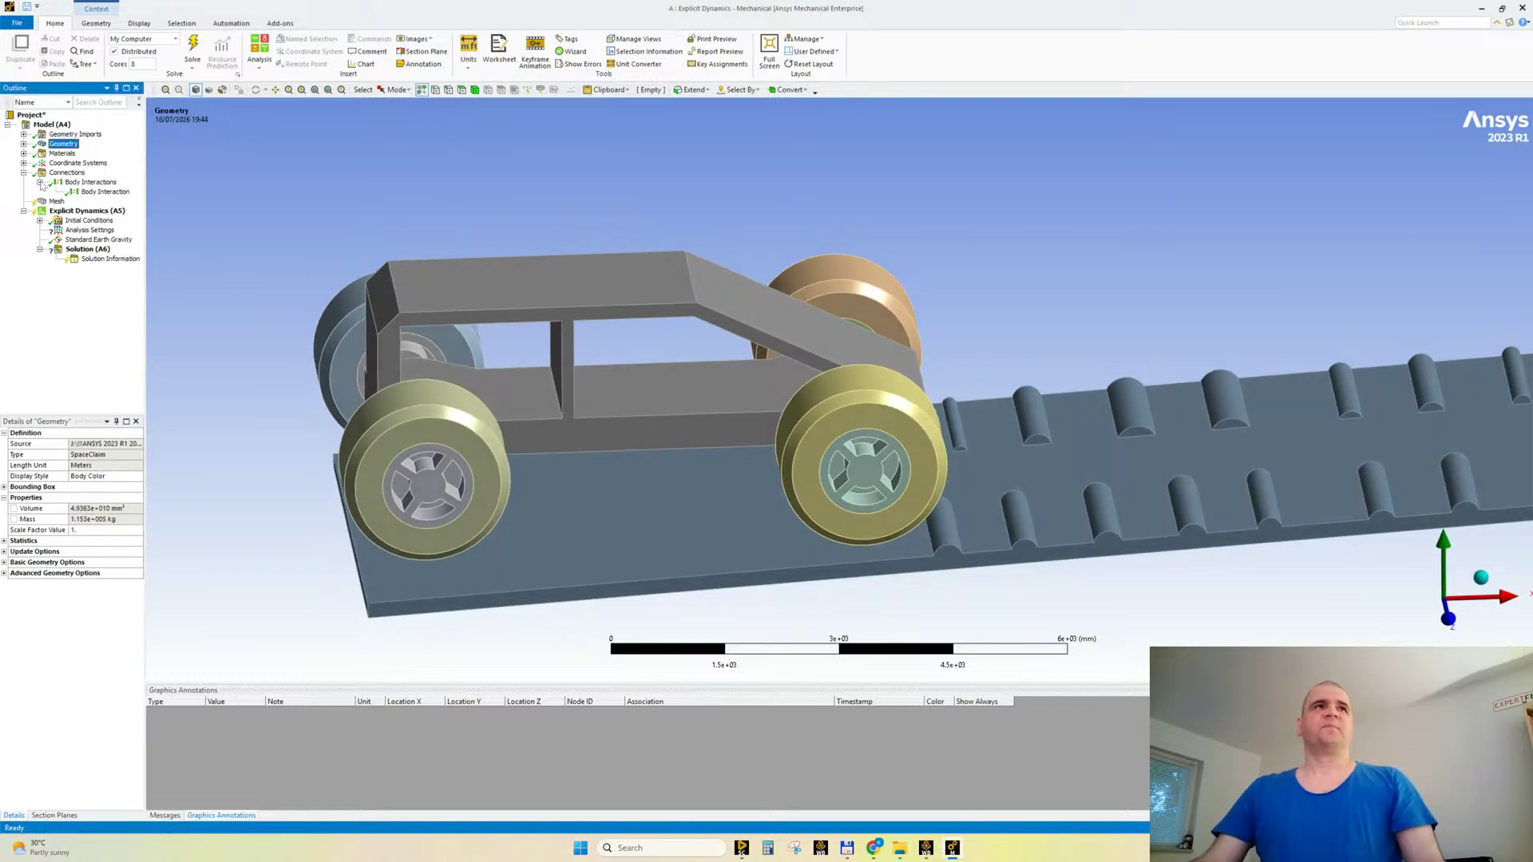
{"action": "left_click", "coordinate": [84, 211]}
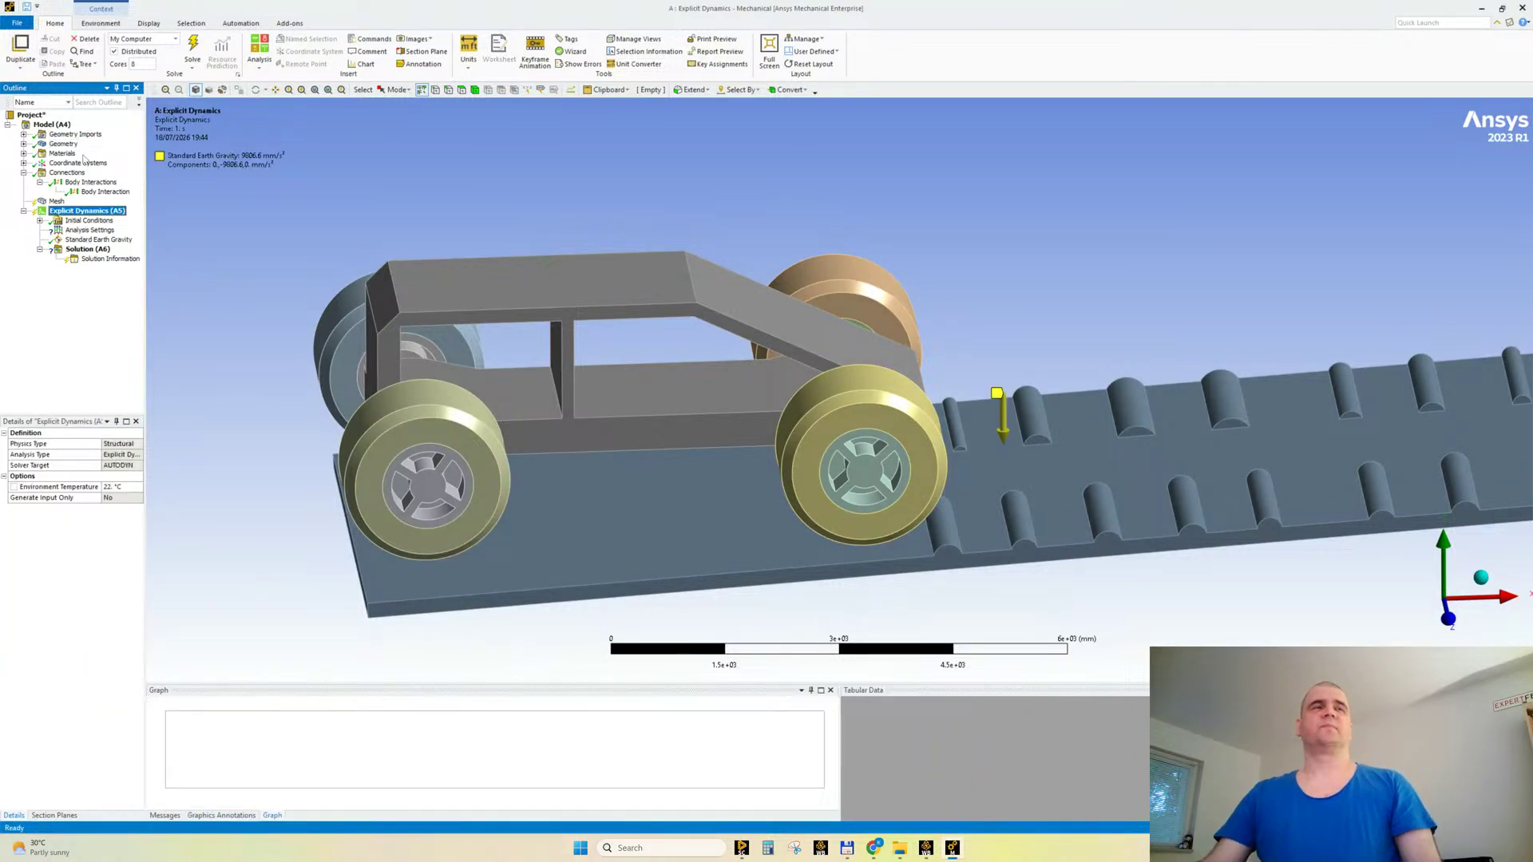
{"action": "middle_click_drag", "start_coordinate": [625, 396], "coordinate": [190, 227]}
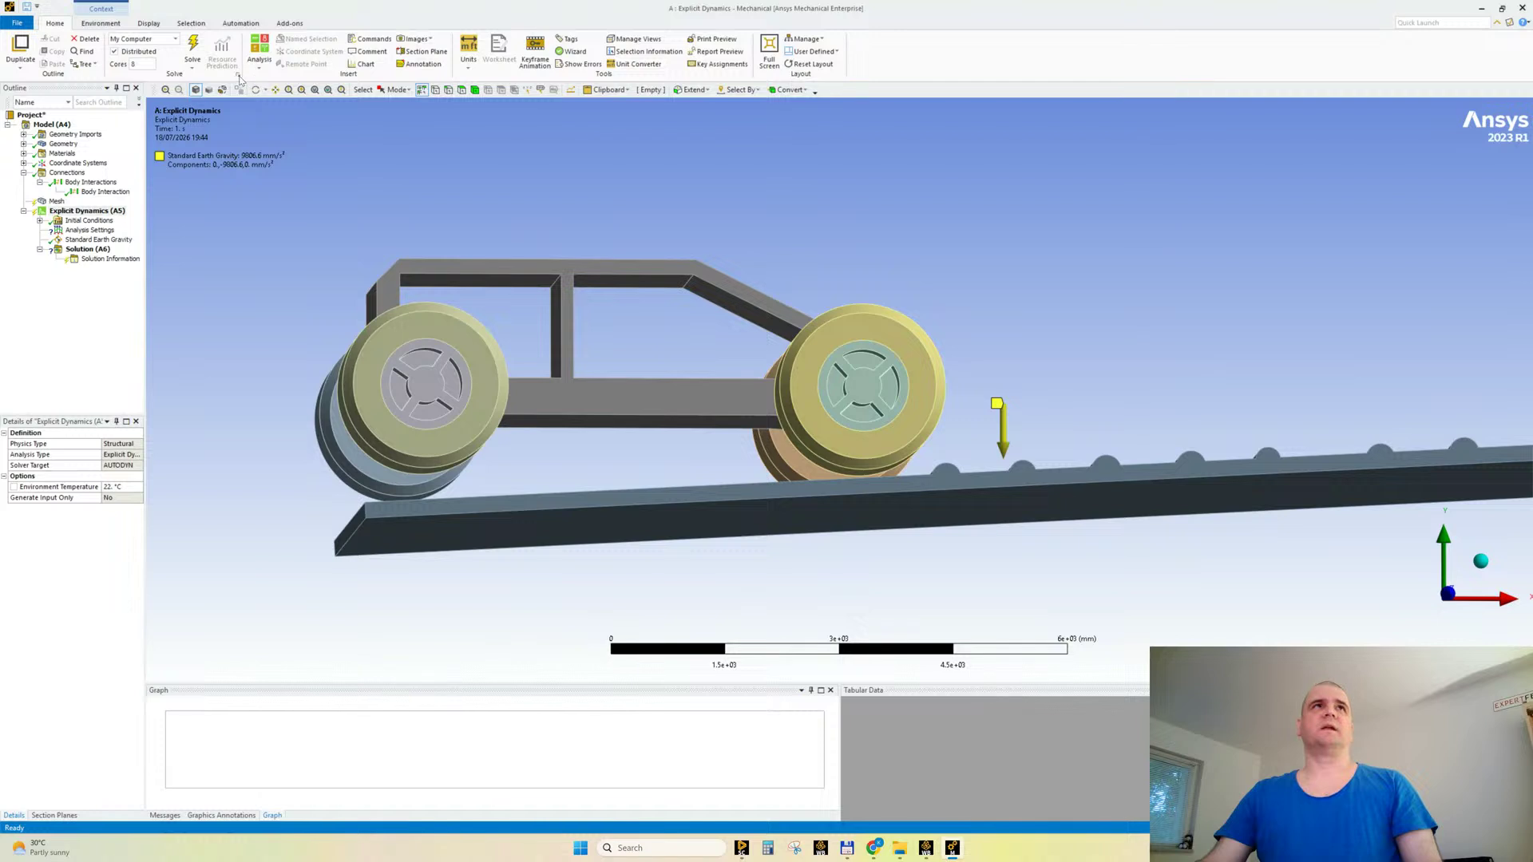
{"action": "left_click", "coordinate": [100, 23]}
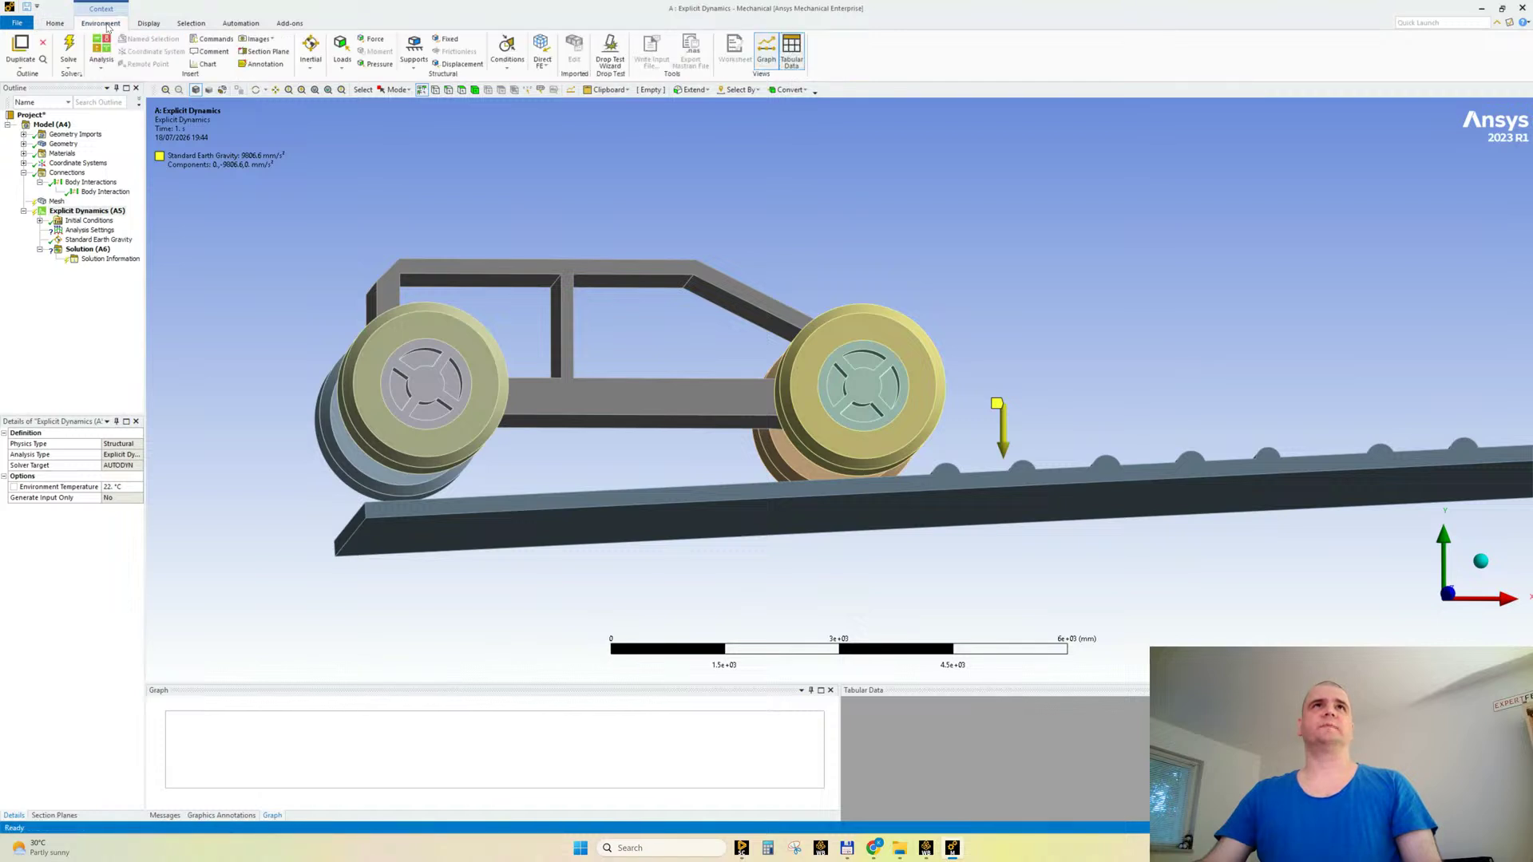
{"action": "left_click", "coordinate": [449, 39]}
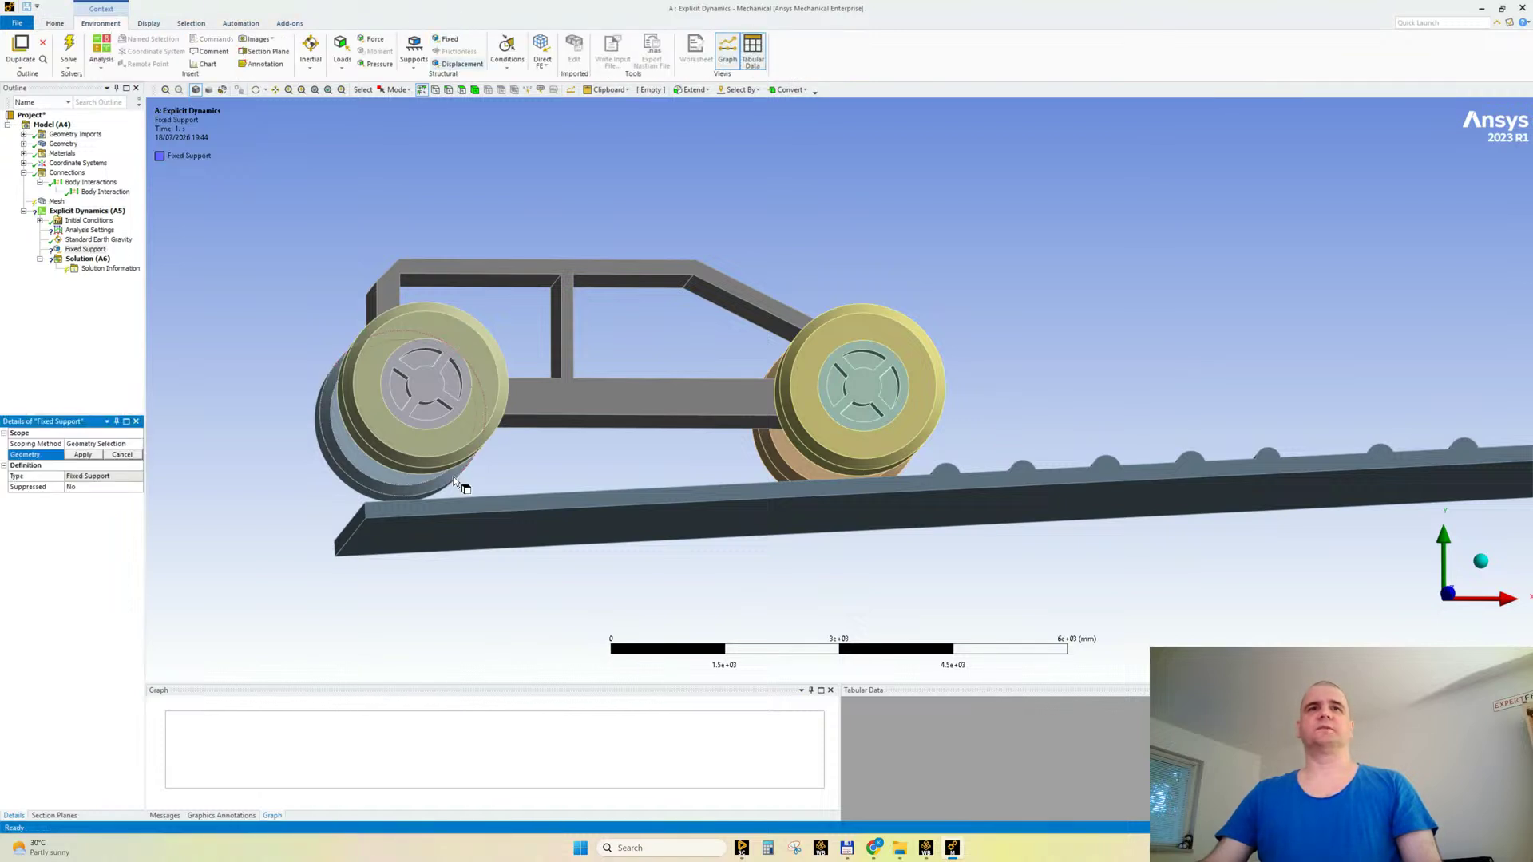
{"action": "left_click", "coordinate": [454, 530]}
{"action": "left_click", "coordinate": [78, 457]}
{"action": "left_click", "coordinate": [78, 456]}
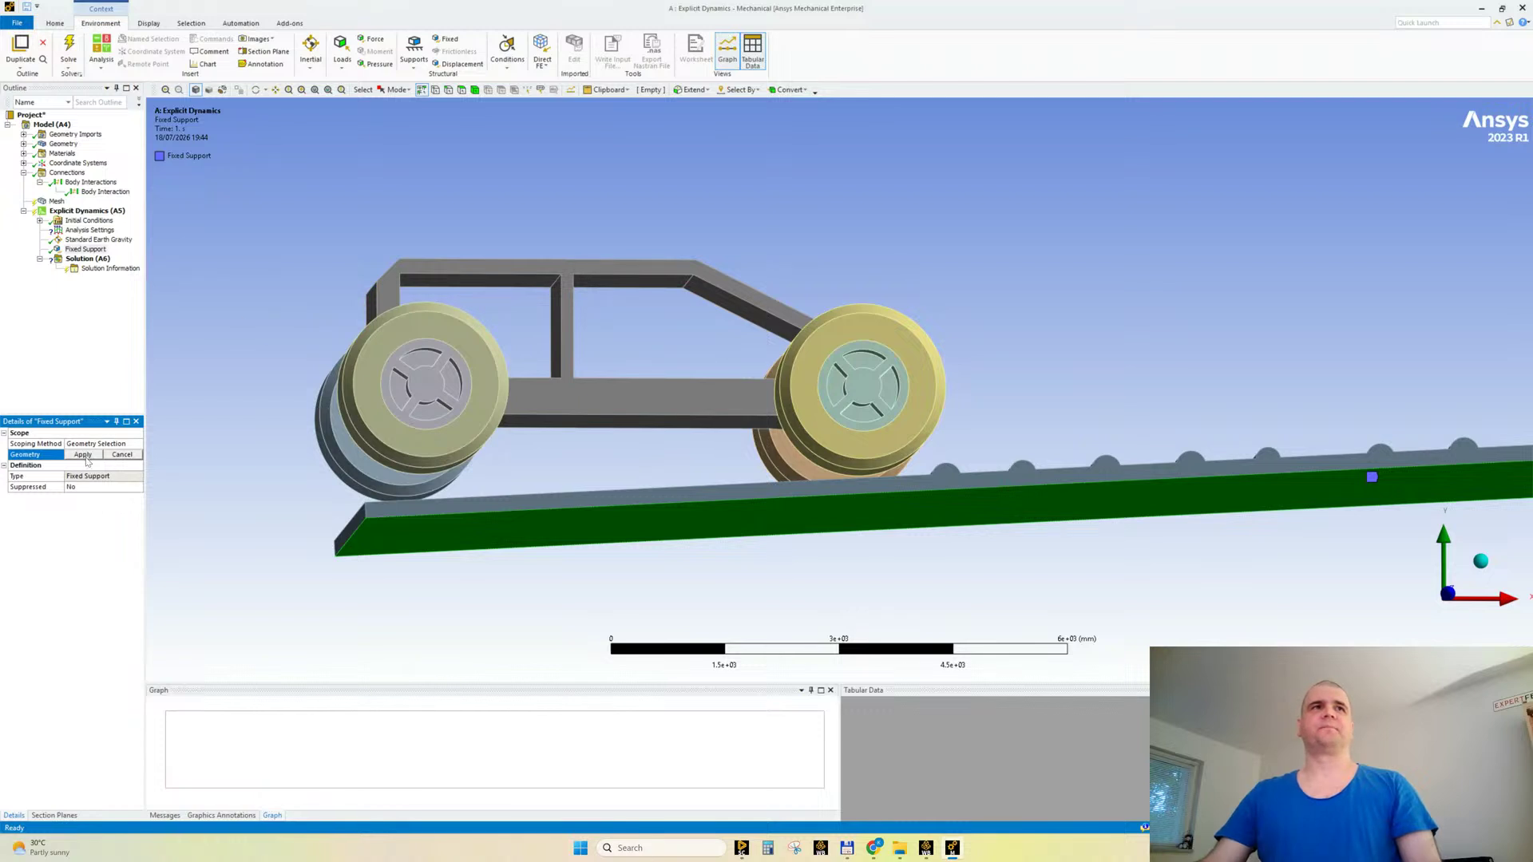
{"action": "left_click", "coordinate": [85, 457]}
{"action": "middle_click_drag", "start_coordinate": [285, 371], "coordinate": [288, 420]}
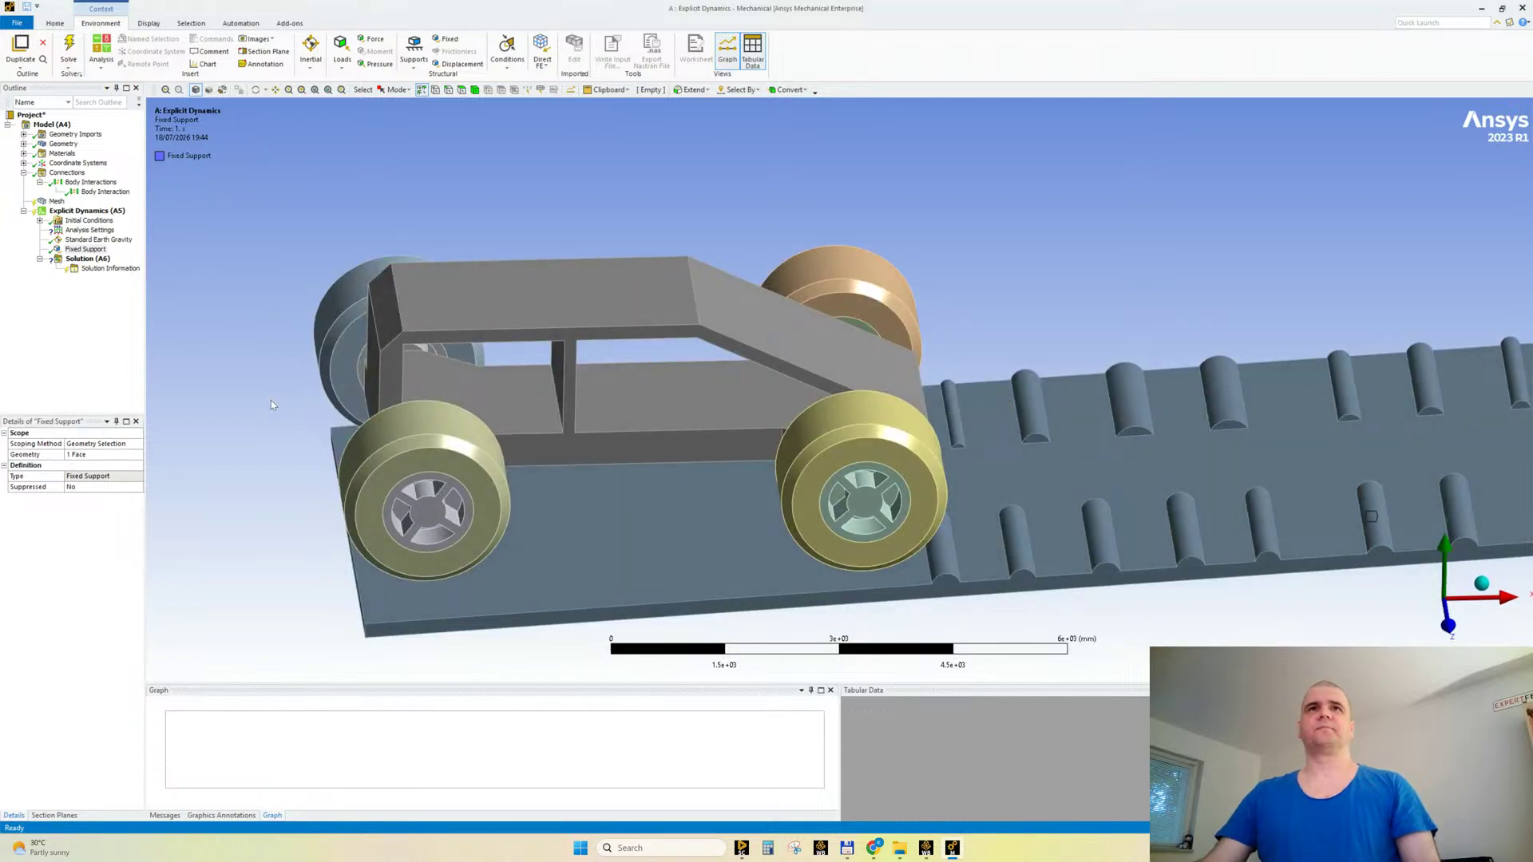
Step: Switch to the browser's live stream page, read the viewers' chat requests about the road, and return to the simulation
{"action": "mouse_move", "coordinate": [873, 848]}
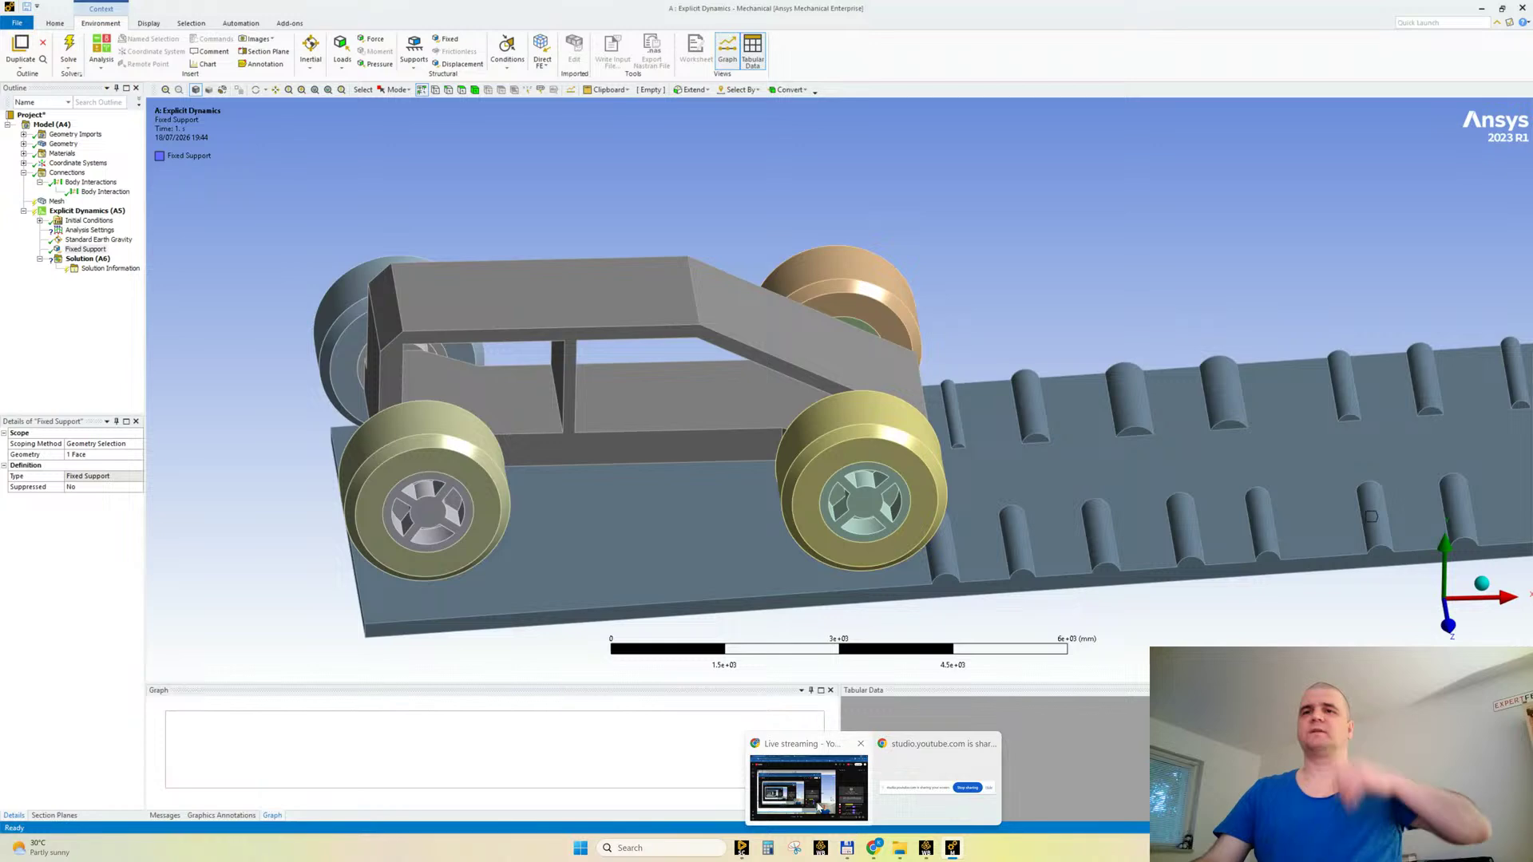
{"action": "left_click", "coordinate": [809, 788]}
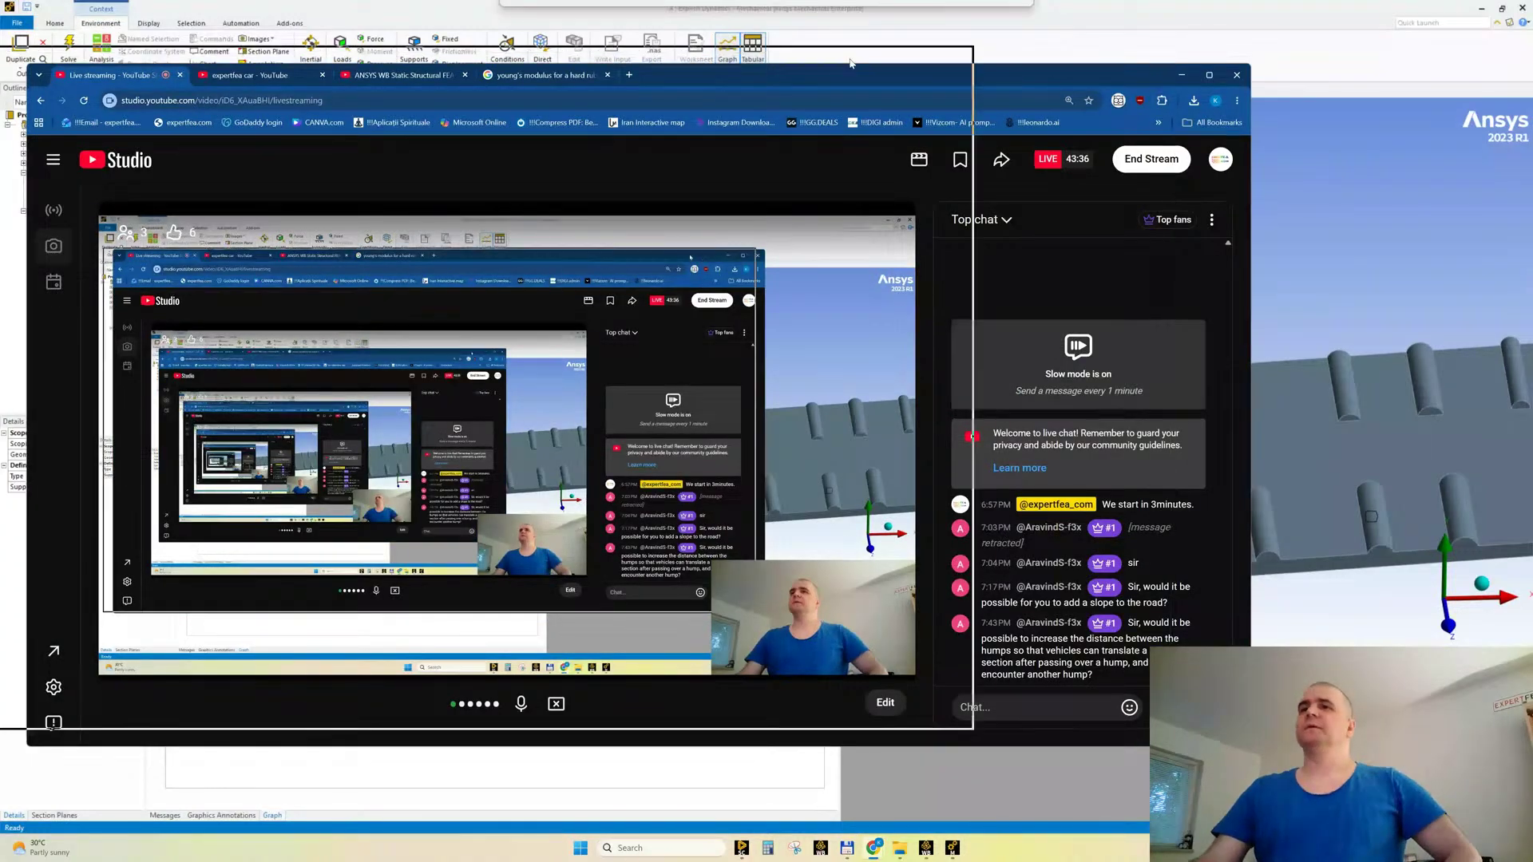
{"action": "left_click_drag", "start_coordinate": [851, 64], "coordinate": [511, 45]}
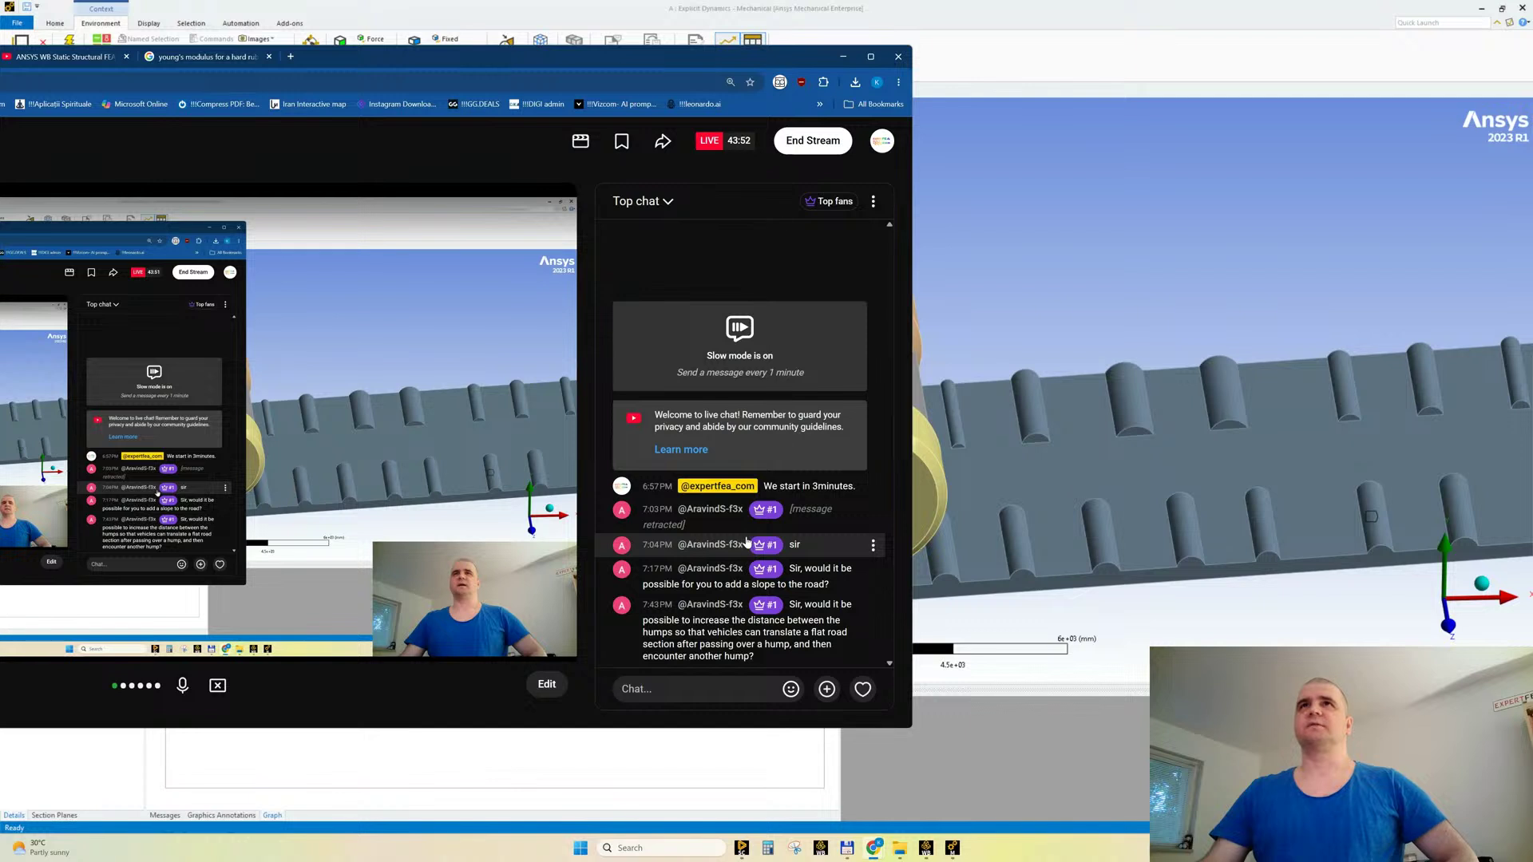
{"action": "left_click", "coordinate": [843, 58]}
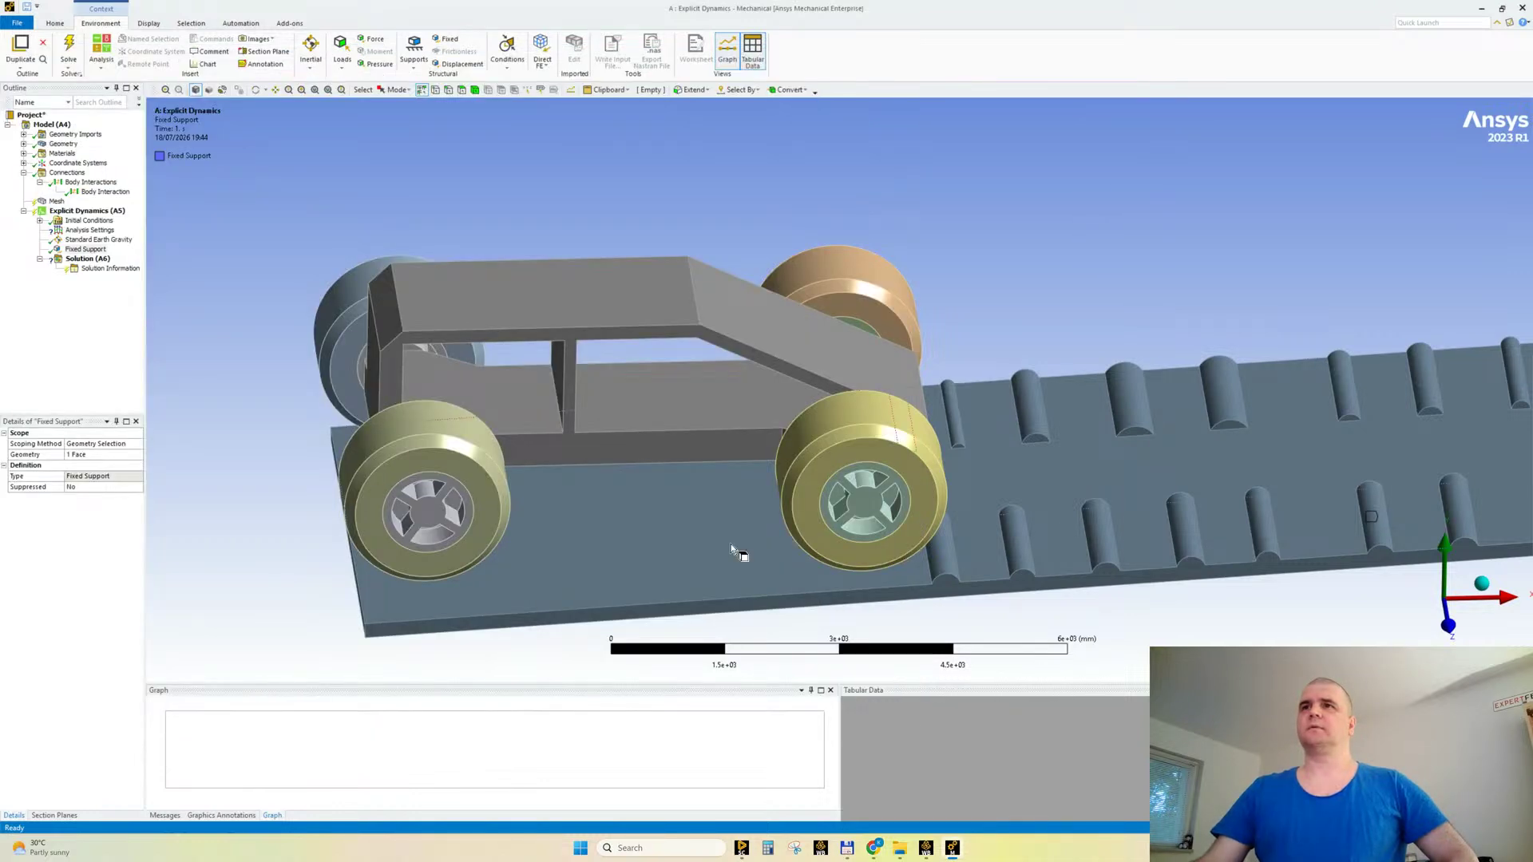
Step: Switch to SpaceClaim and delete the fourth and seventh bumps in the road's far row and the third, fifth and eighth in the near row
{"action": "middle_click_drag", "start_coordinate": [1283, 469], "coordinate": [951, 452], "text": "ctrl"}
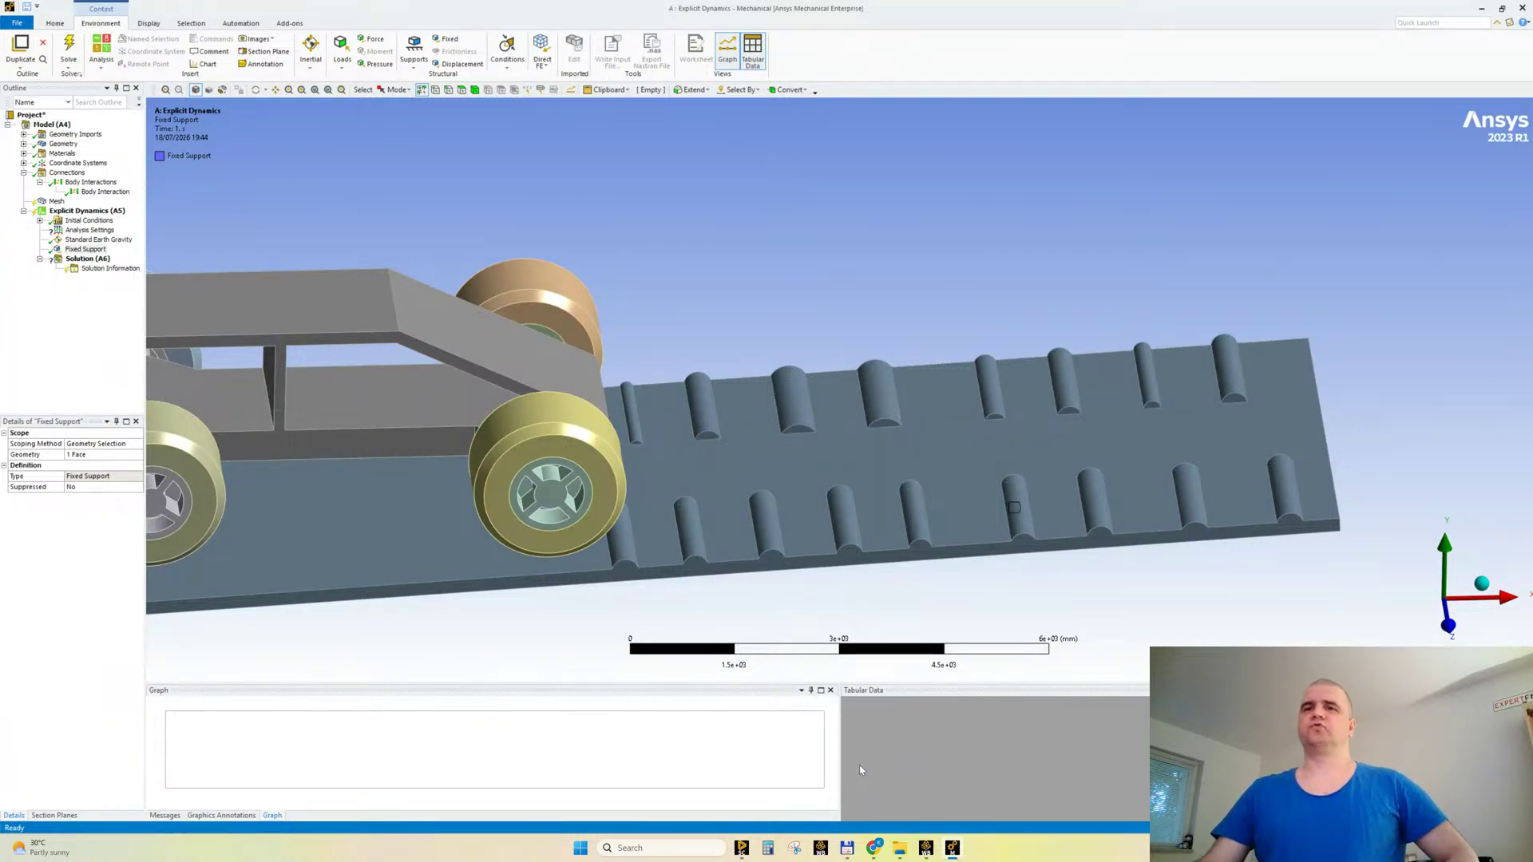
{"action": "left_click", "coordinate": [744, 846]}
{"action": "scroll", "coordinate": [732, 387], "scroll_direction": "up", "scroll_amount": 5}
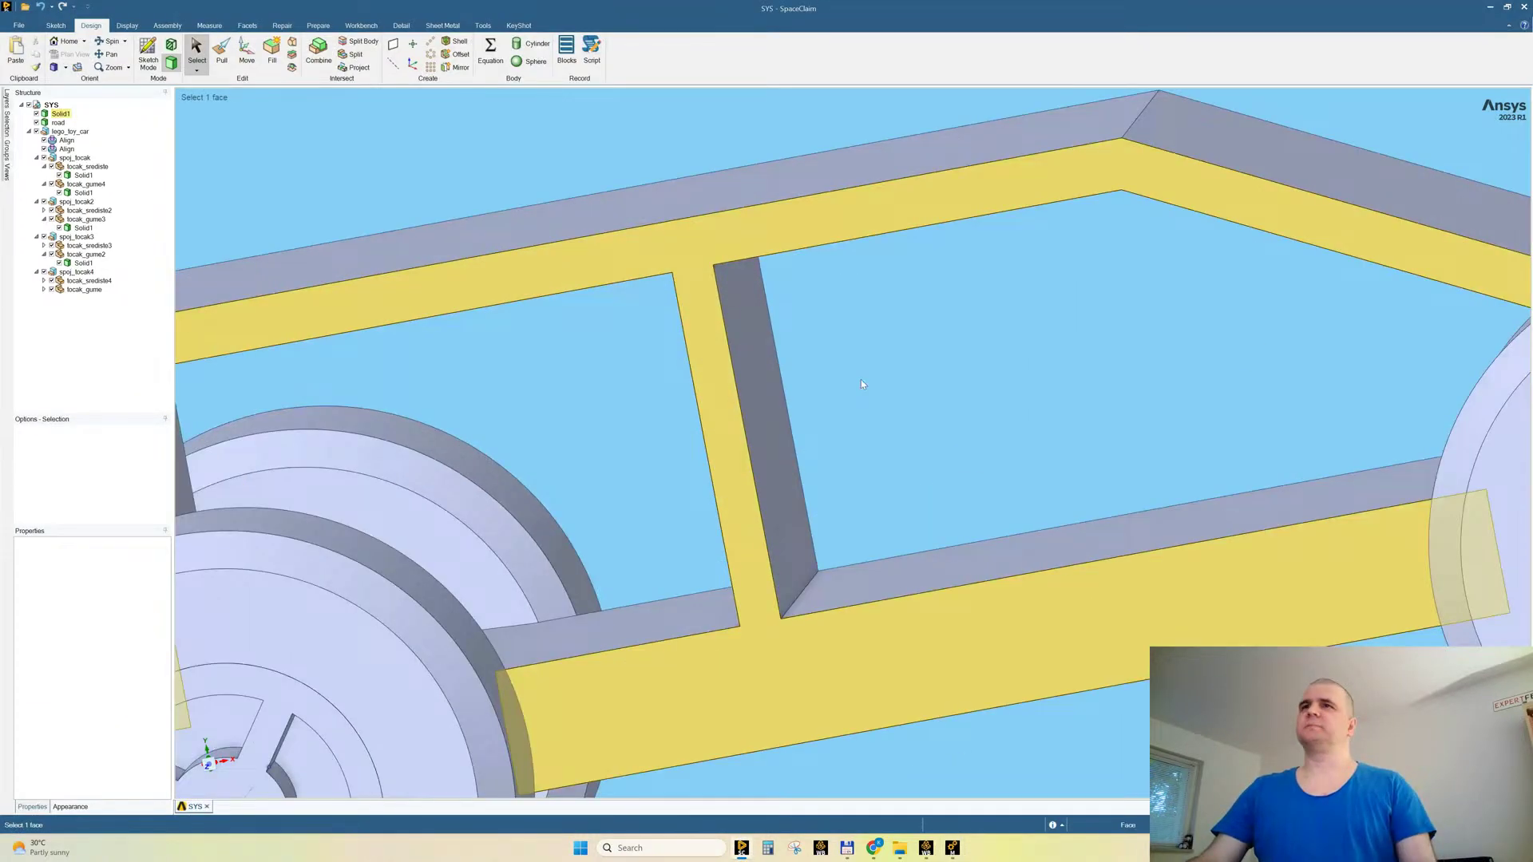
{"action": "scroll", "coordinate": [854, 386], "scroll_direction": "down", "scroll_amount": 7}
{"action": "middle_click_drag", "start_coordinate": [1149, 411], "coordinate": [650, 479], "text": "ctrl"}
{"action": "middle_click_drag", "start_coordinate": [813, 475], "coordinate": [839, 527]}
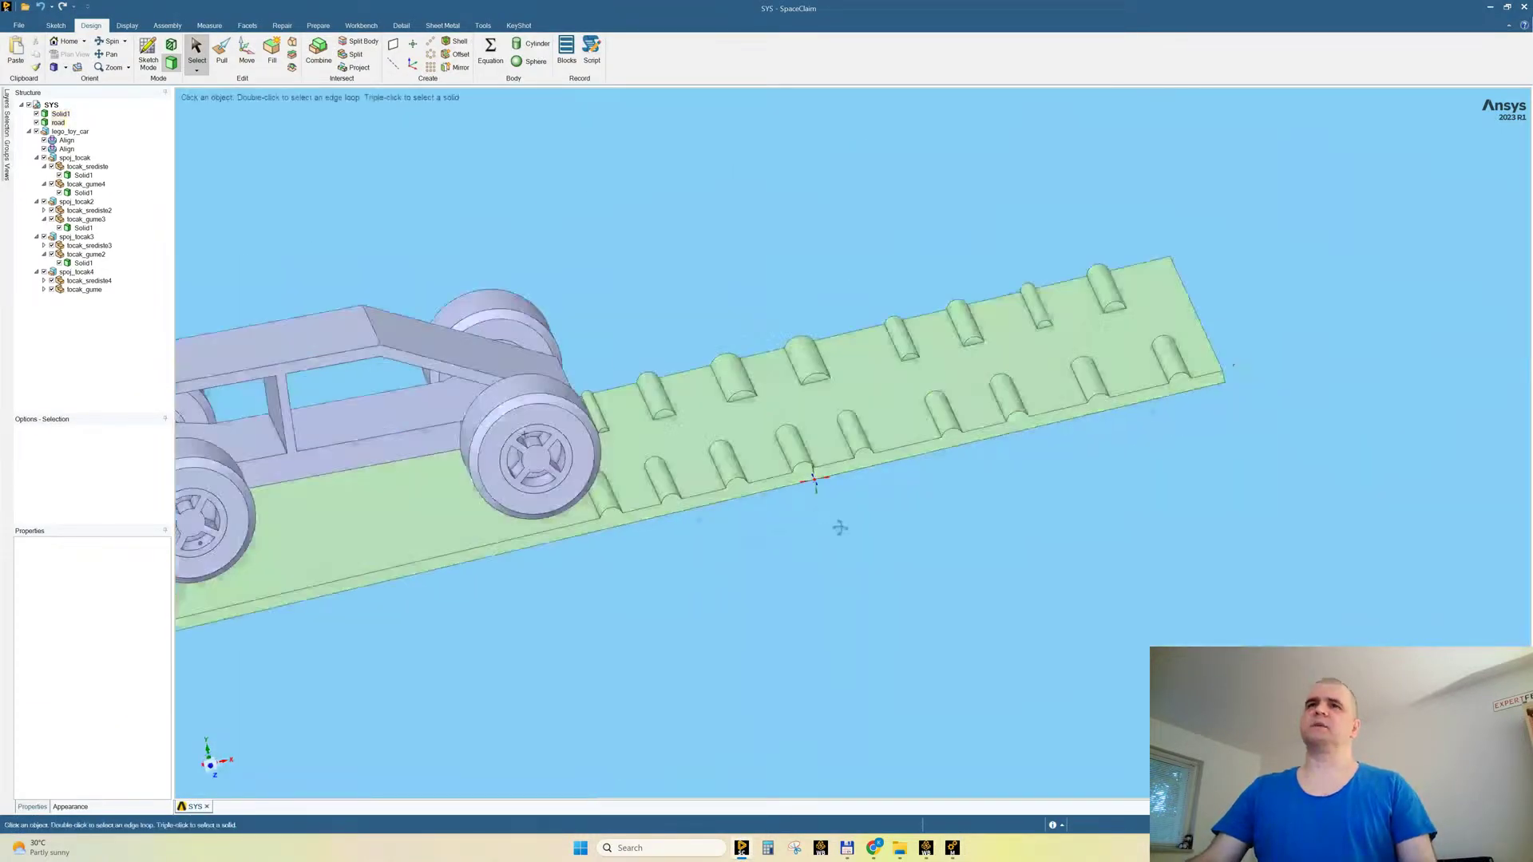
{"action": "left_click", "coordinate": [209, 762]}
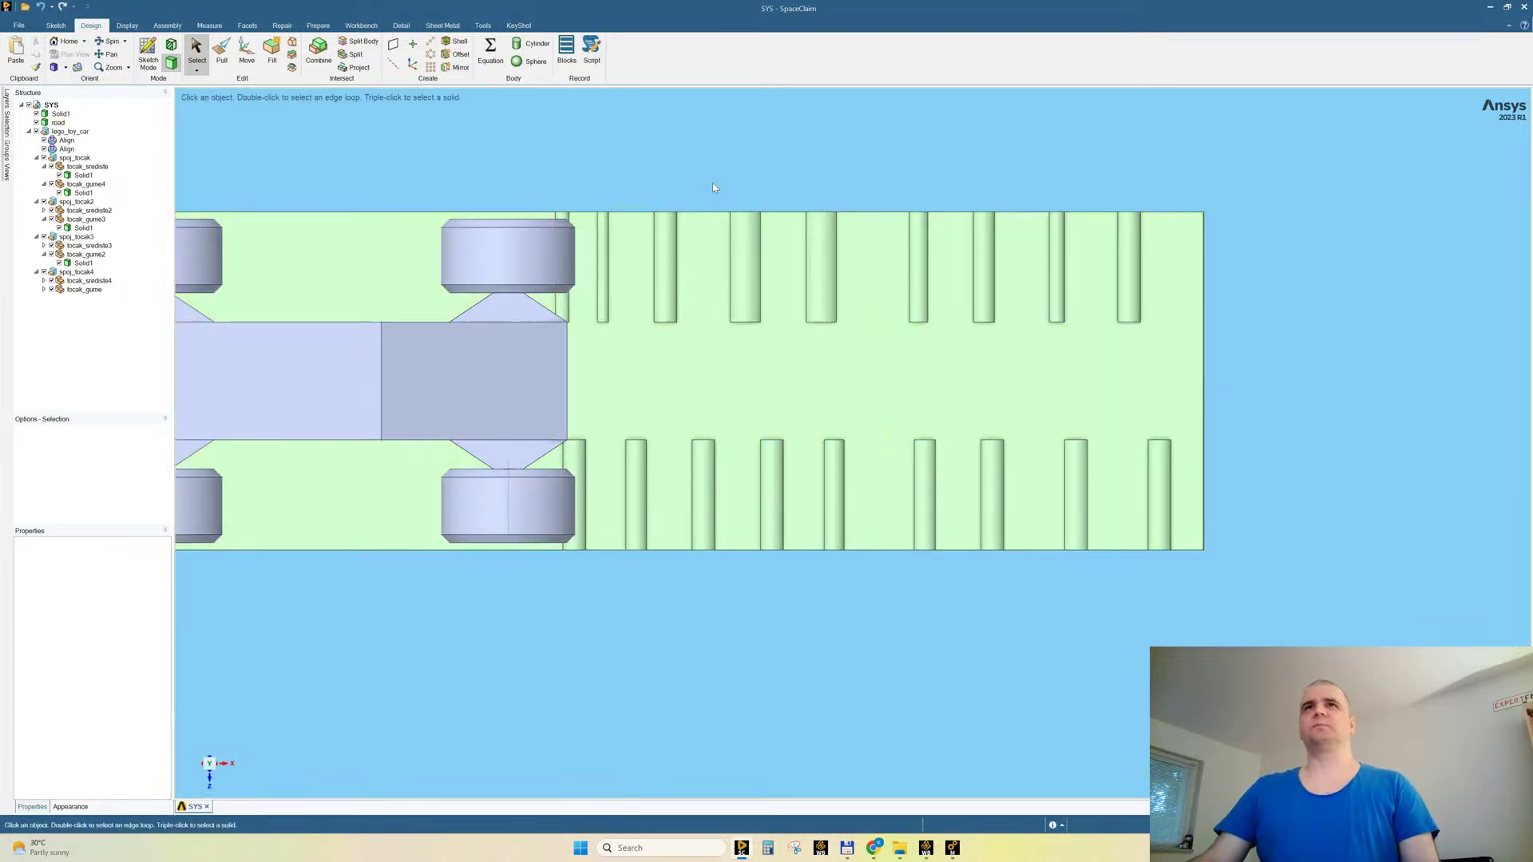
{"action": "left_click", "coordinate": [759, 321]}
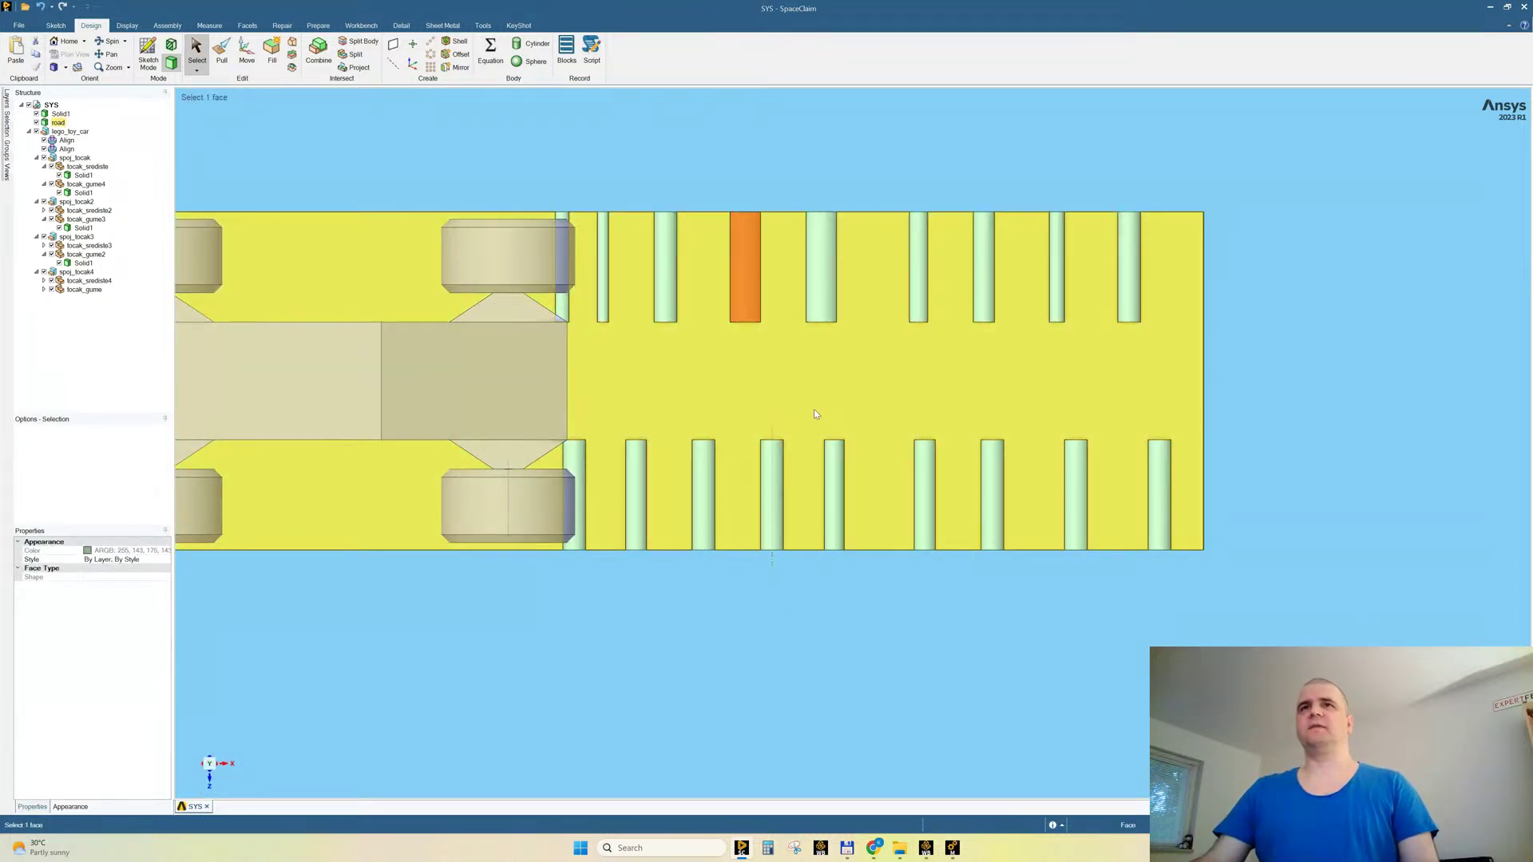
{"action": "left_click", "coordinate": [704, 495], "text": "ctrl"}
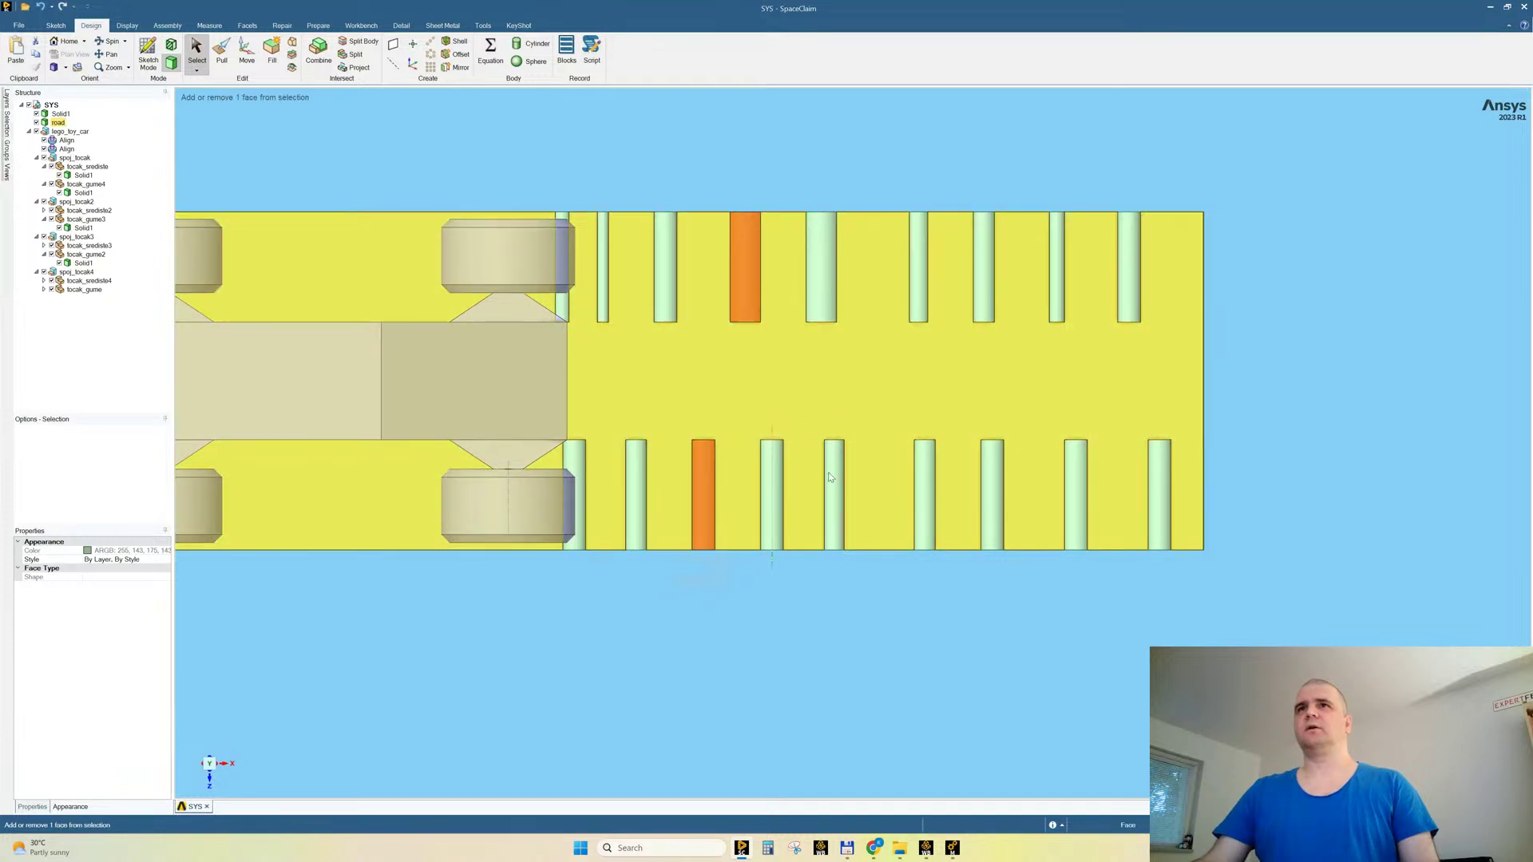
{"action": "left_click_drag", "start_coordinate": [806, 414], "coordinate": [871, 604], "text": "ctrl"}
{"action": "left_click_drag", "start_coordinate": [951, 180], "coordinate": [1022, 382], "text": "ctrl"}
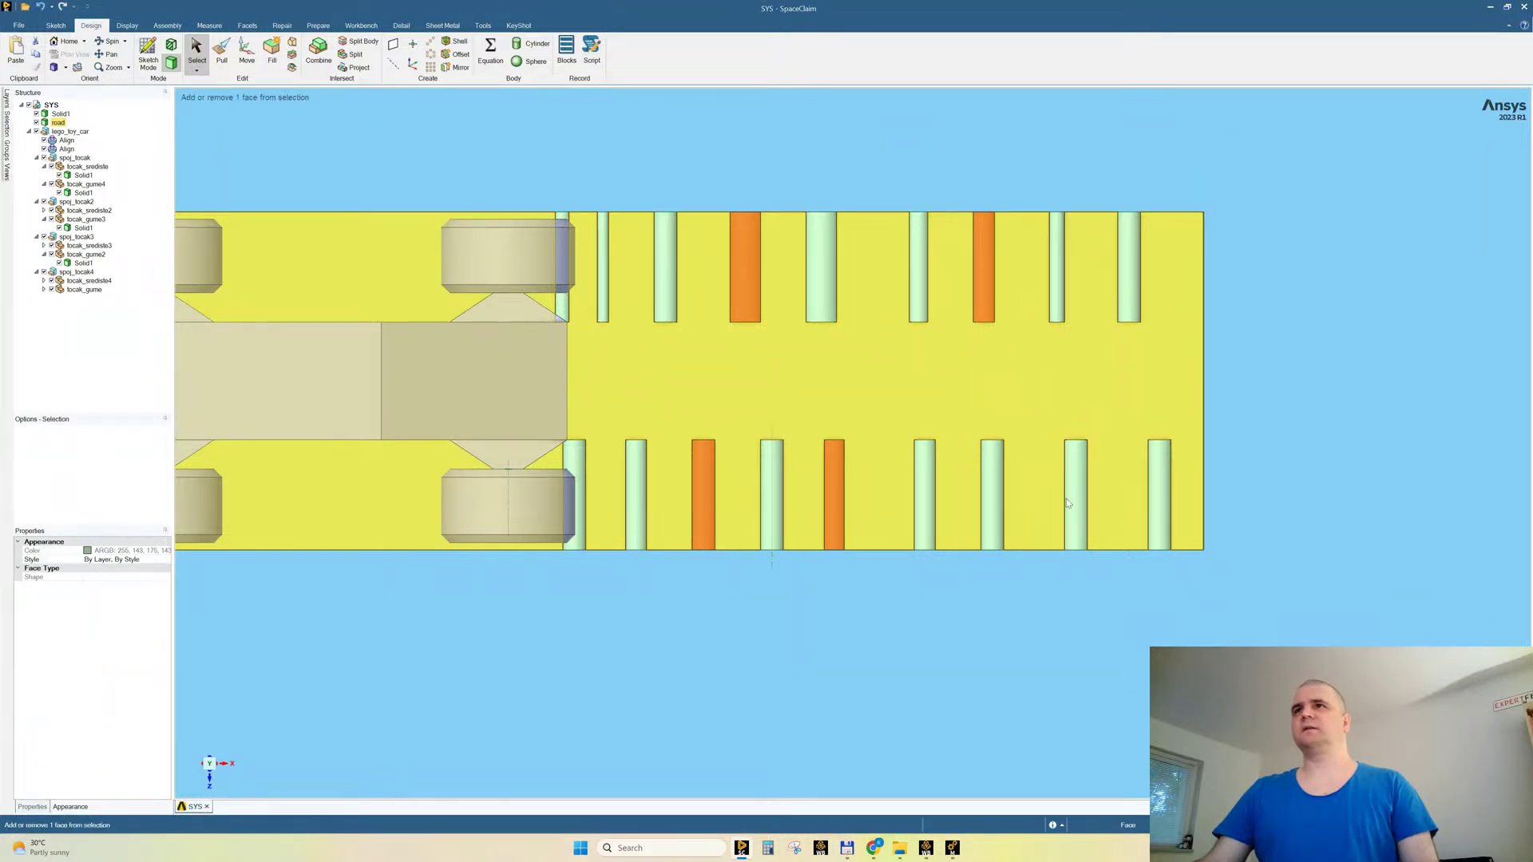
{"action": "left_click_drag", "start_coordinate": [1043, 413], "coordinate": [1110, 594], "text": "ctrl"}
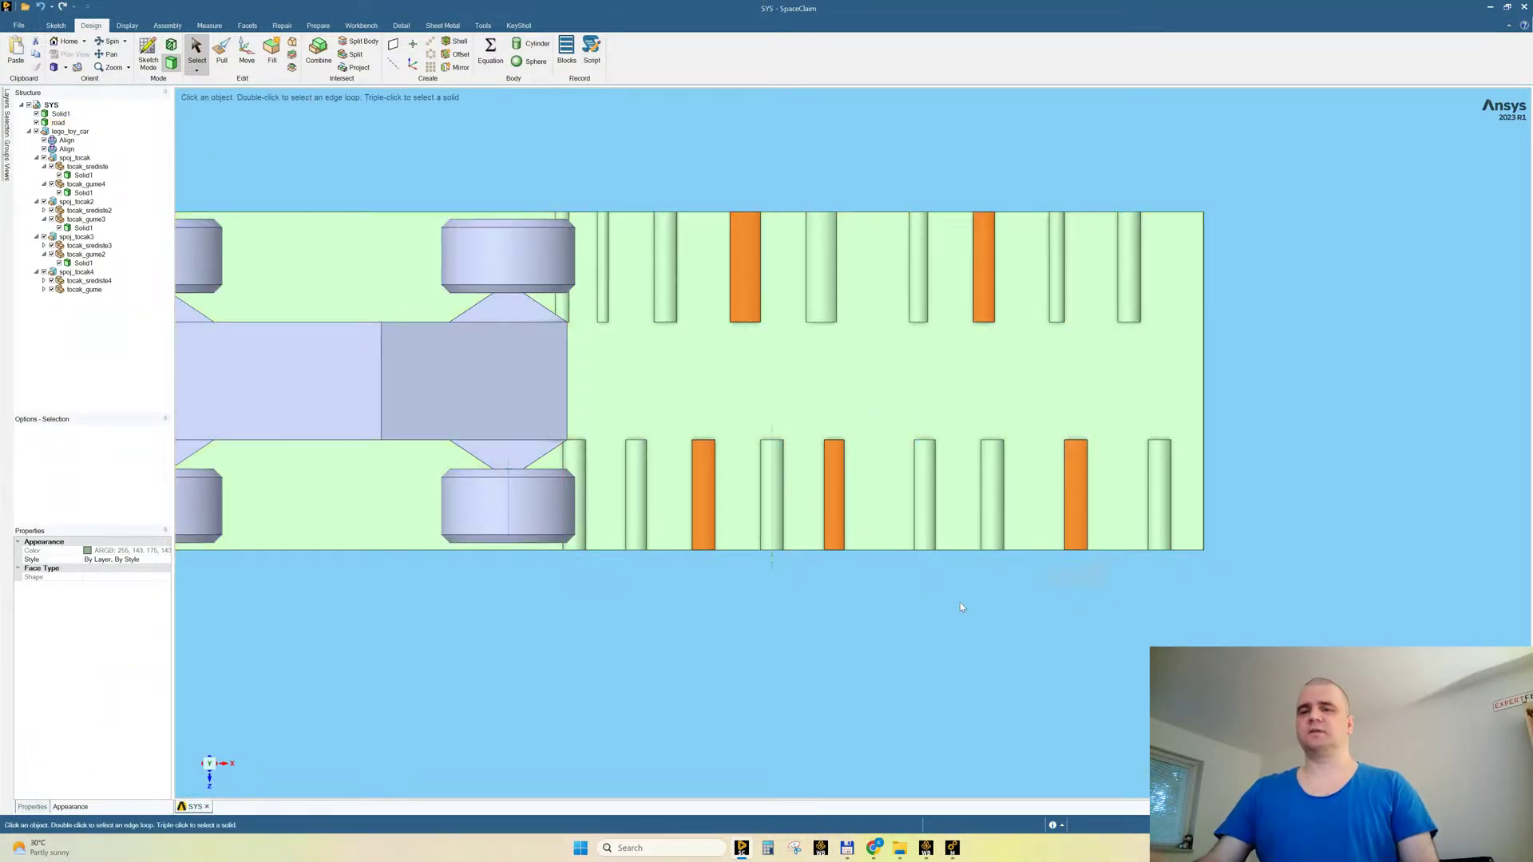
{"action": "key", "text": "Delete"}
{"action": "middle_click_drag", "start_coordinate": [934, 584], "coordinate": [933, 512]}
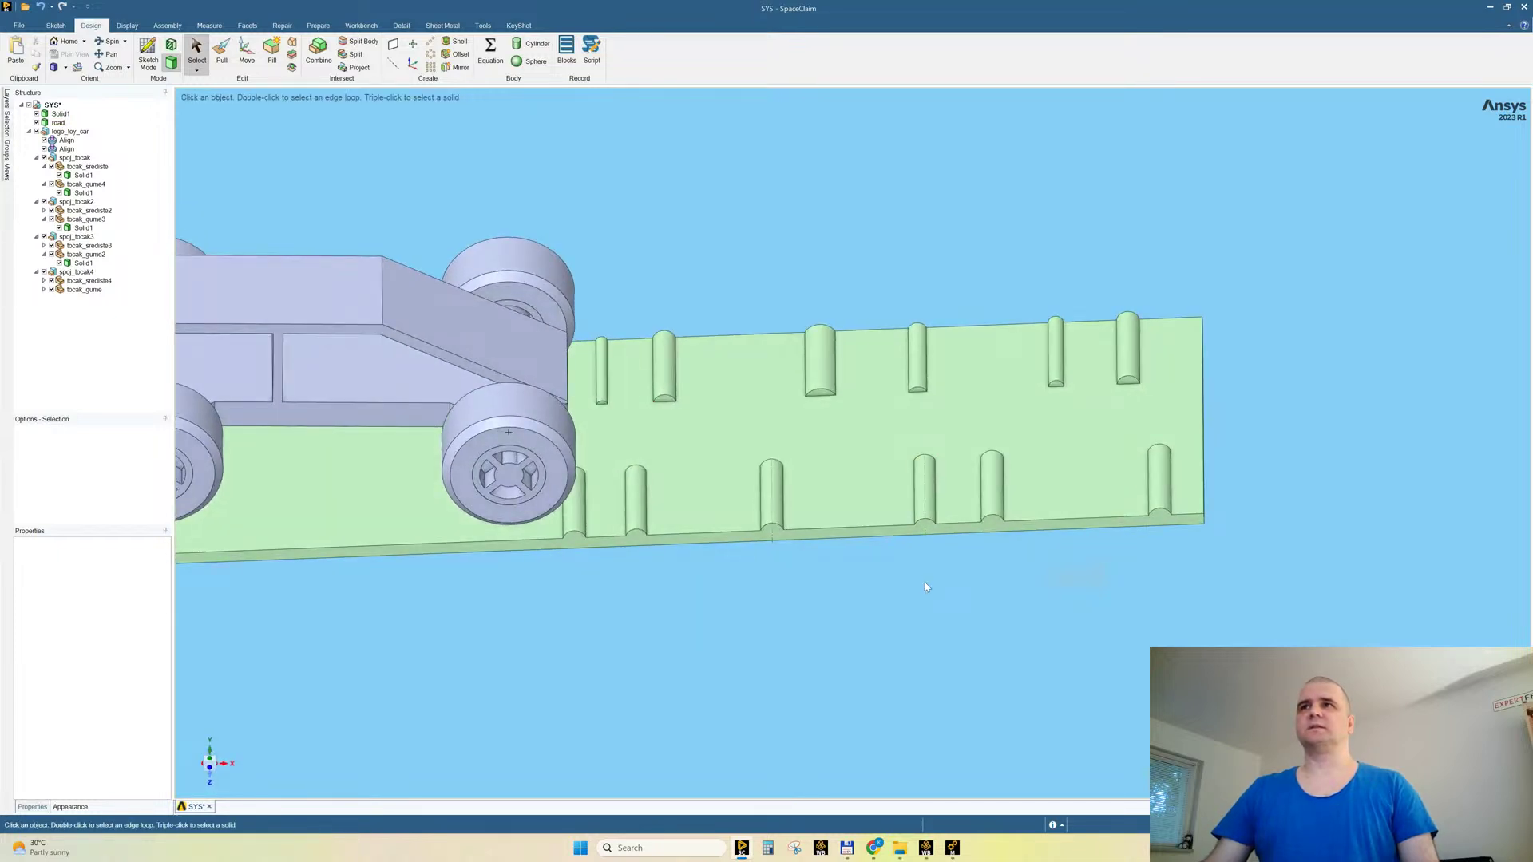
{"action": "mouse_move", "coordinate": [928, 583]}
{"action": "middle_mouse_down"}
{"action": "mouse_move", "coordinate": [917, 520]}
{"action": "mouse_move", "coordinate": [949, 567]}
{"action": "middle_mouse_up"}
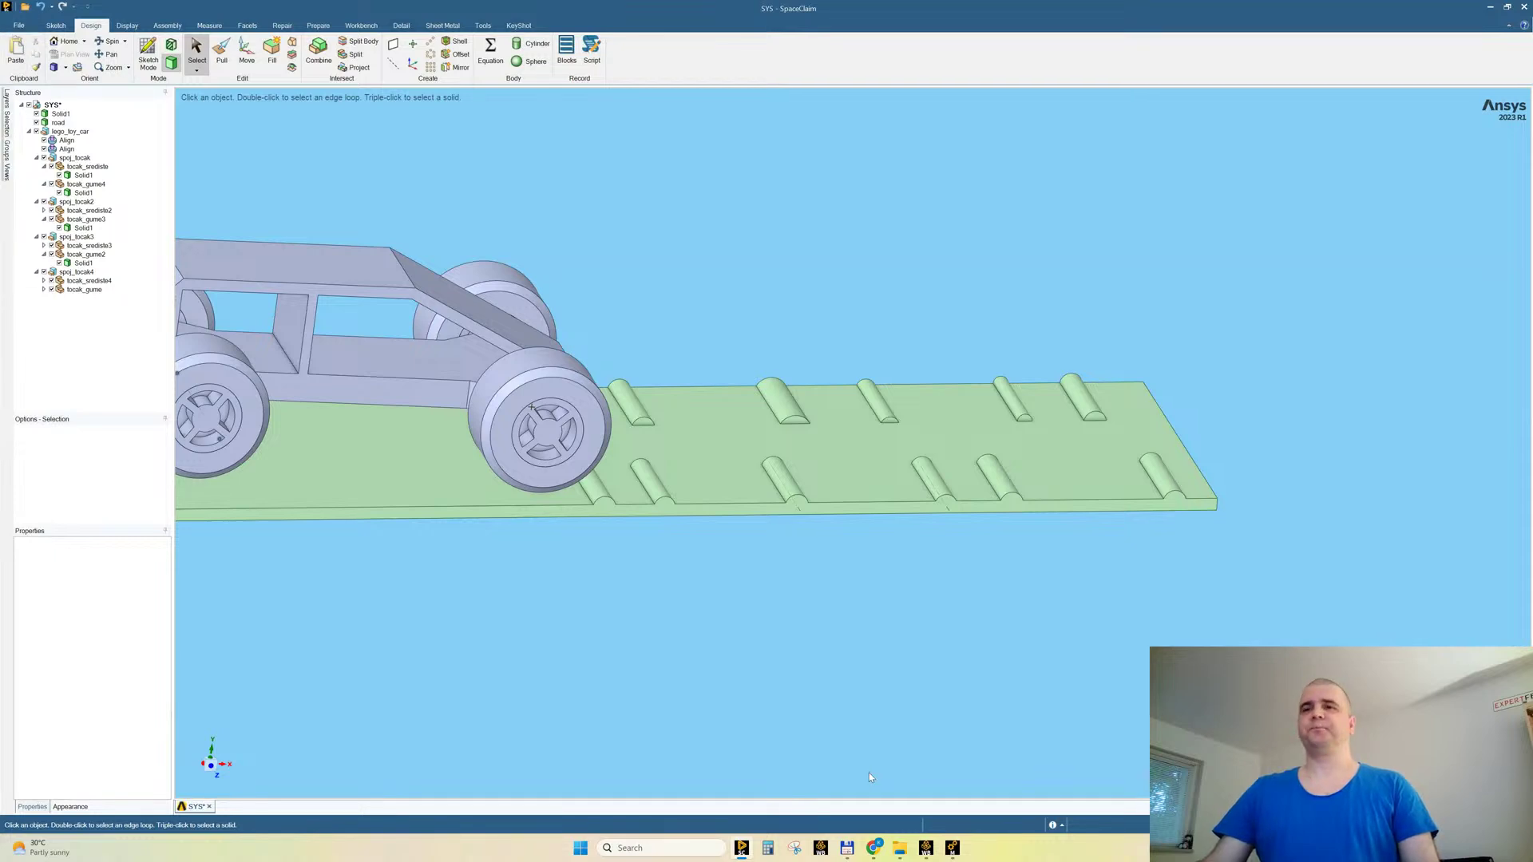
Step: Switch to Workbench, save the project, and return to Mechanical
{"action": "left_click", "coordinate": [927, 851]}
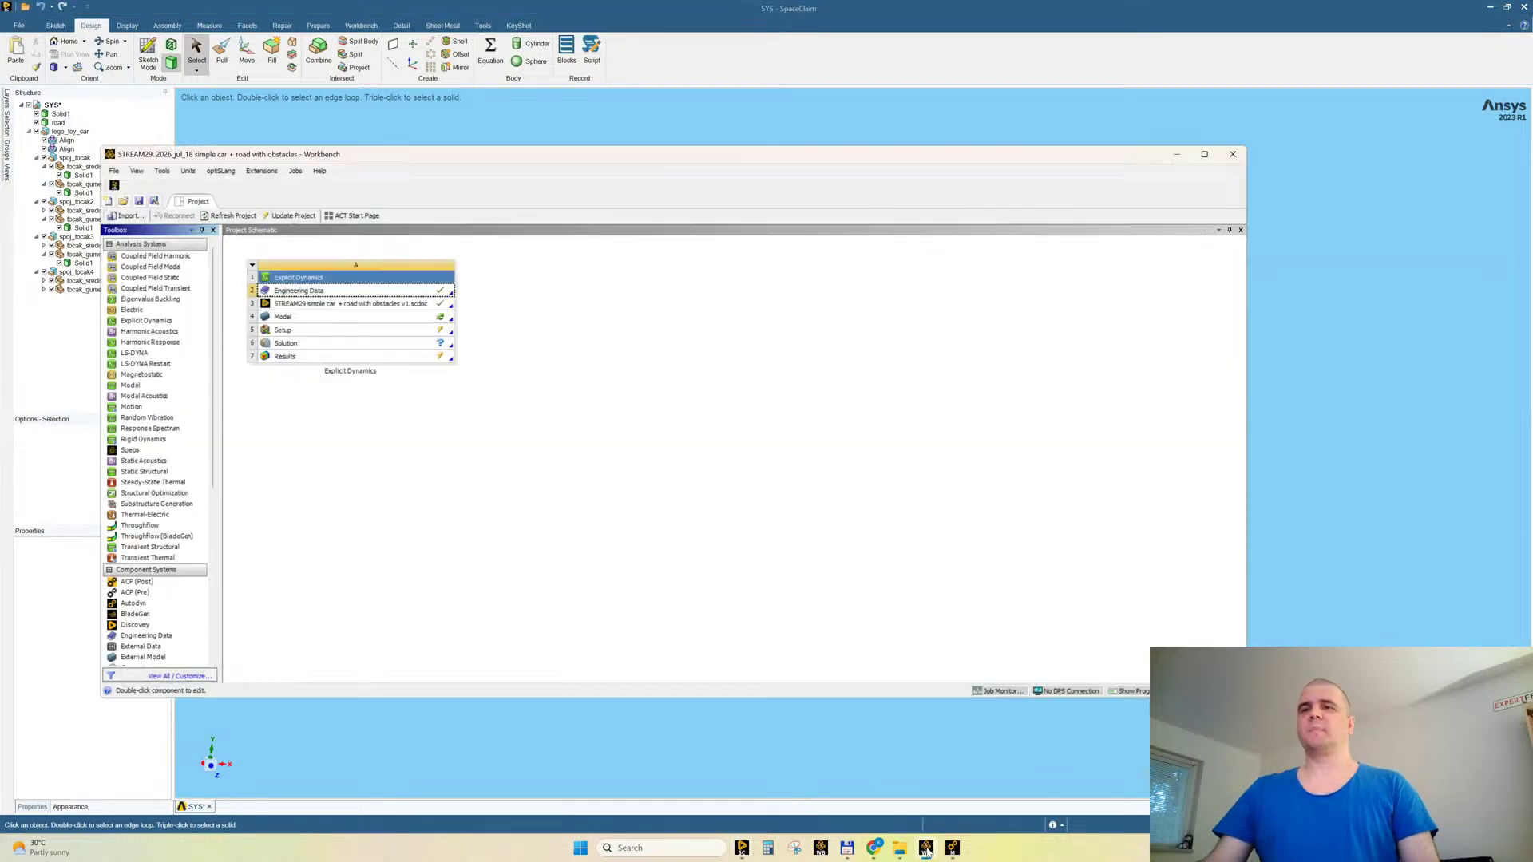
{"action": "left_click", "coordinate": [139, 202]}
{"action": "left_click", "coordinate": [951, 849]}
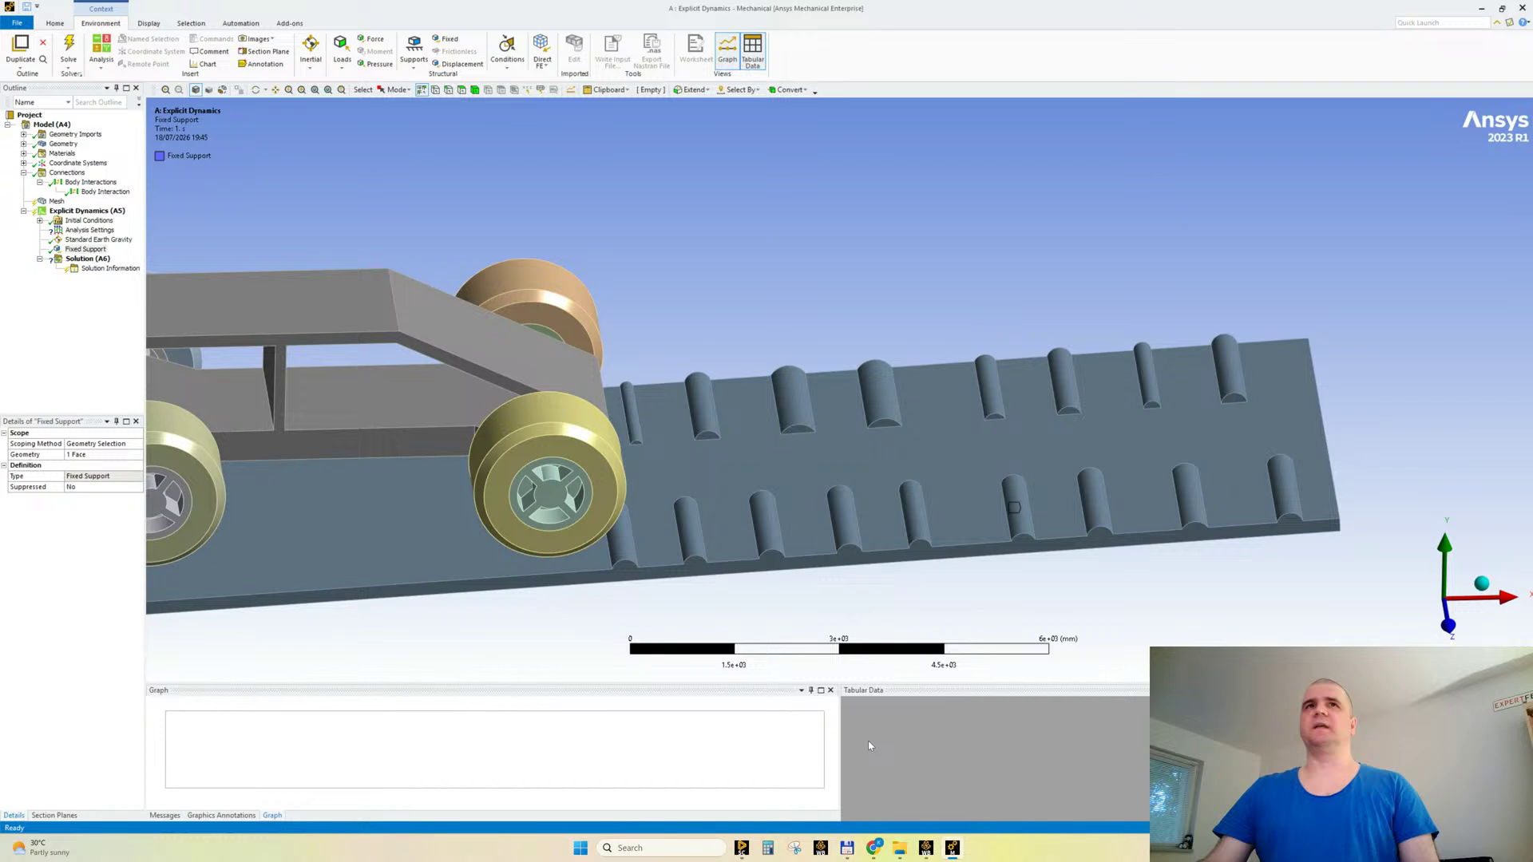
Step: Refresh the geometry from its source and inspect the updated car and road from the side
{"action": "left_click", "coordinate": [70, 135]}
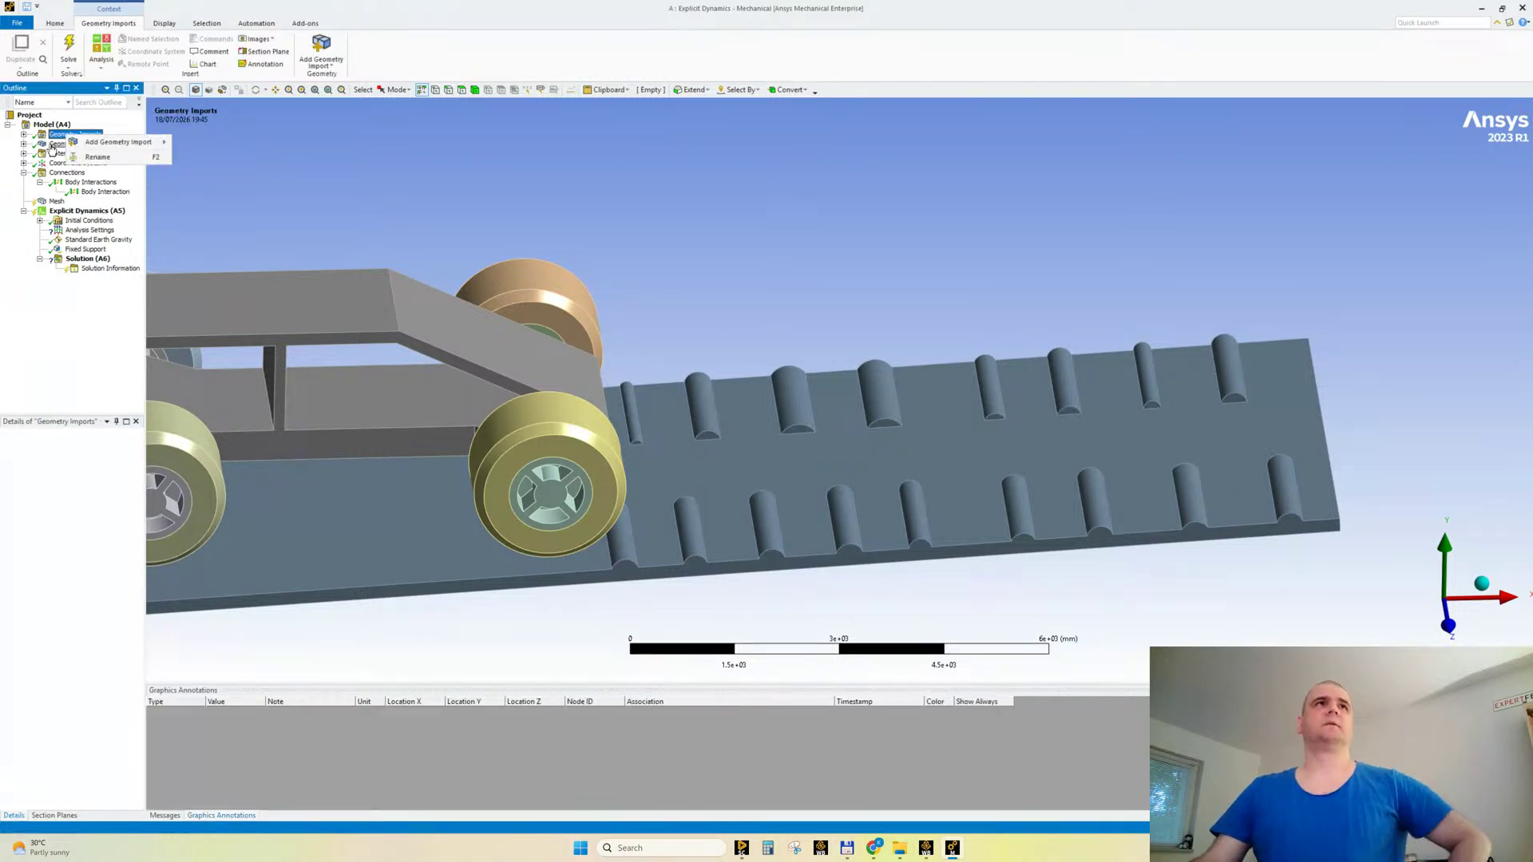
{"action": "right_click", "coordinate": [63, 145]}
{"action": "left_click", "coordinate": [117, 212]}
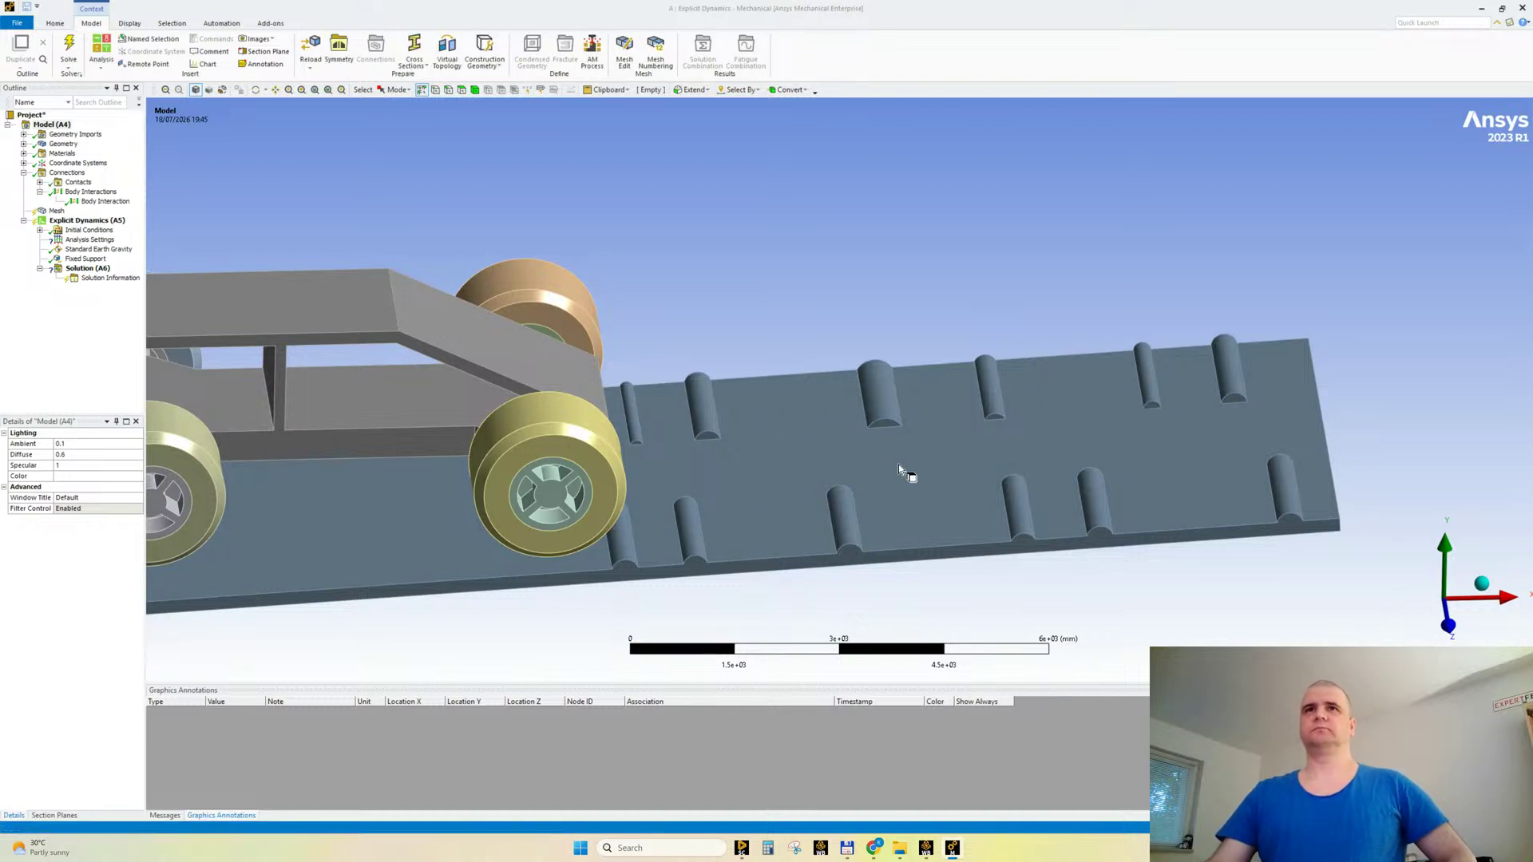
{"action": "scroll", "coordinate": [974, 411], "scroll_direction": "down", "scroll_amount": 2}
{"action": "scroll", "coordinate": [973, 412], "scroll_direction": "up", "scroll_amount": 3}
{"action": "middle_click_drag", "start_coordinate": [844, 433], "coordinate": [874, 423], "text": "ctrl"}
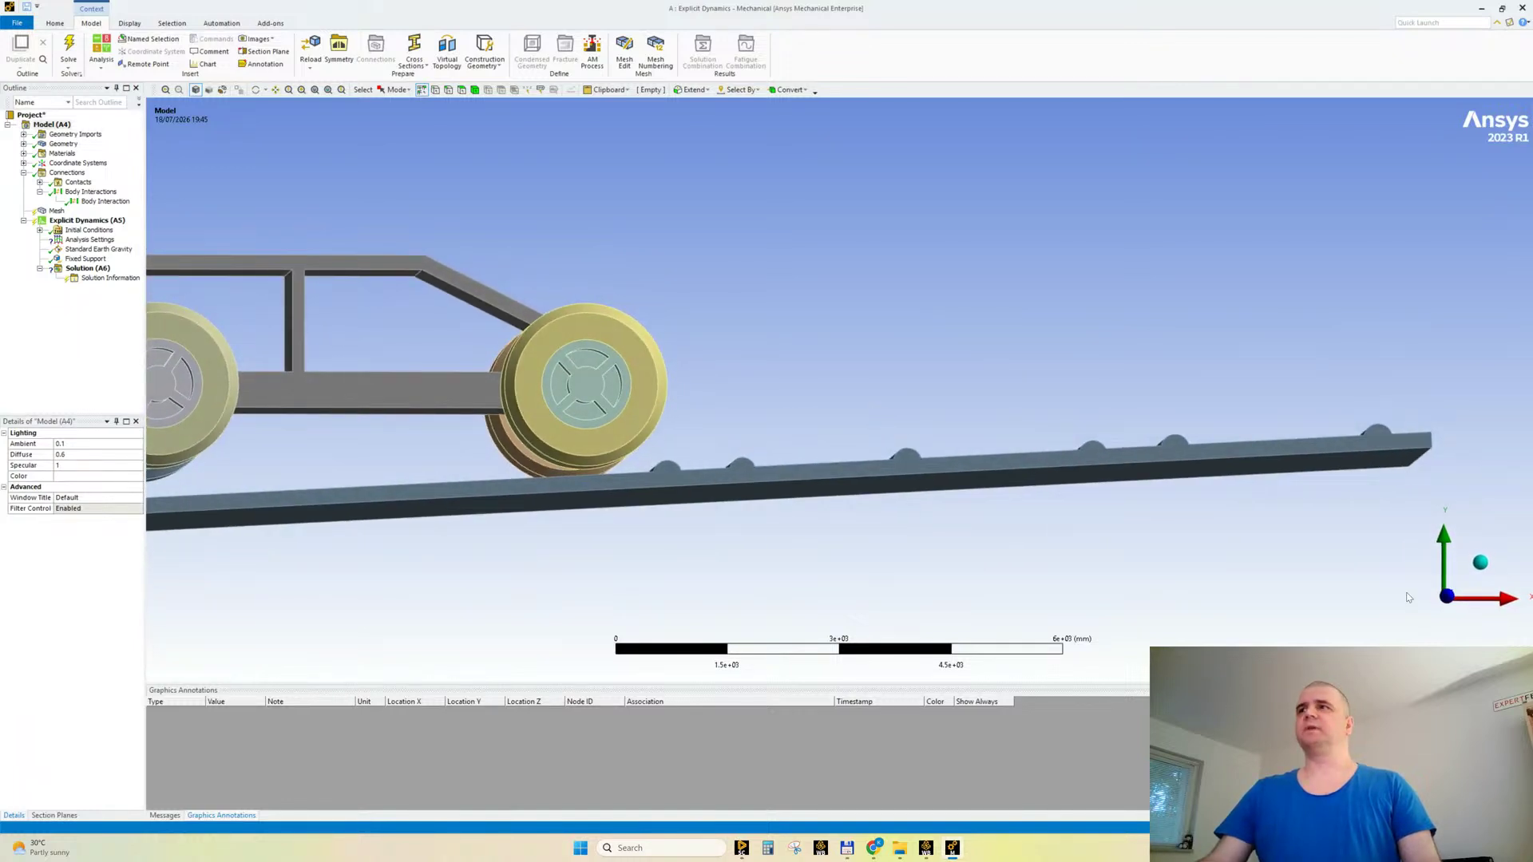
{"action": "left_click", "coordinate": [1449, 600]}
{"action": "scroll", "coordinate": [856, 503], "scroll_direction": "down", "scroll_amount": 1}
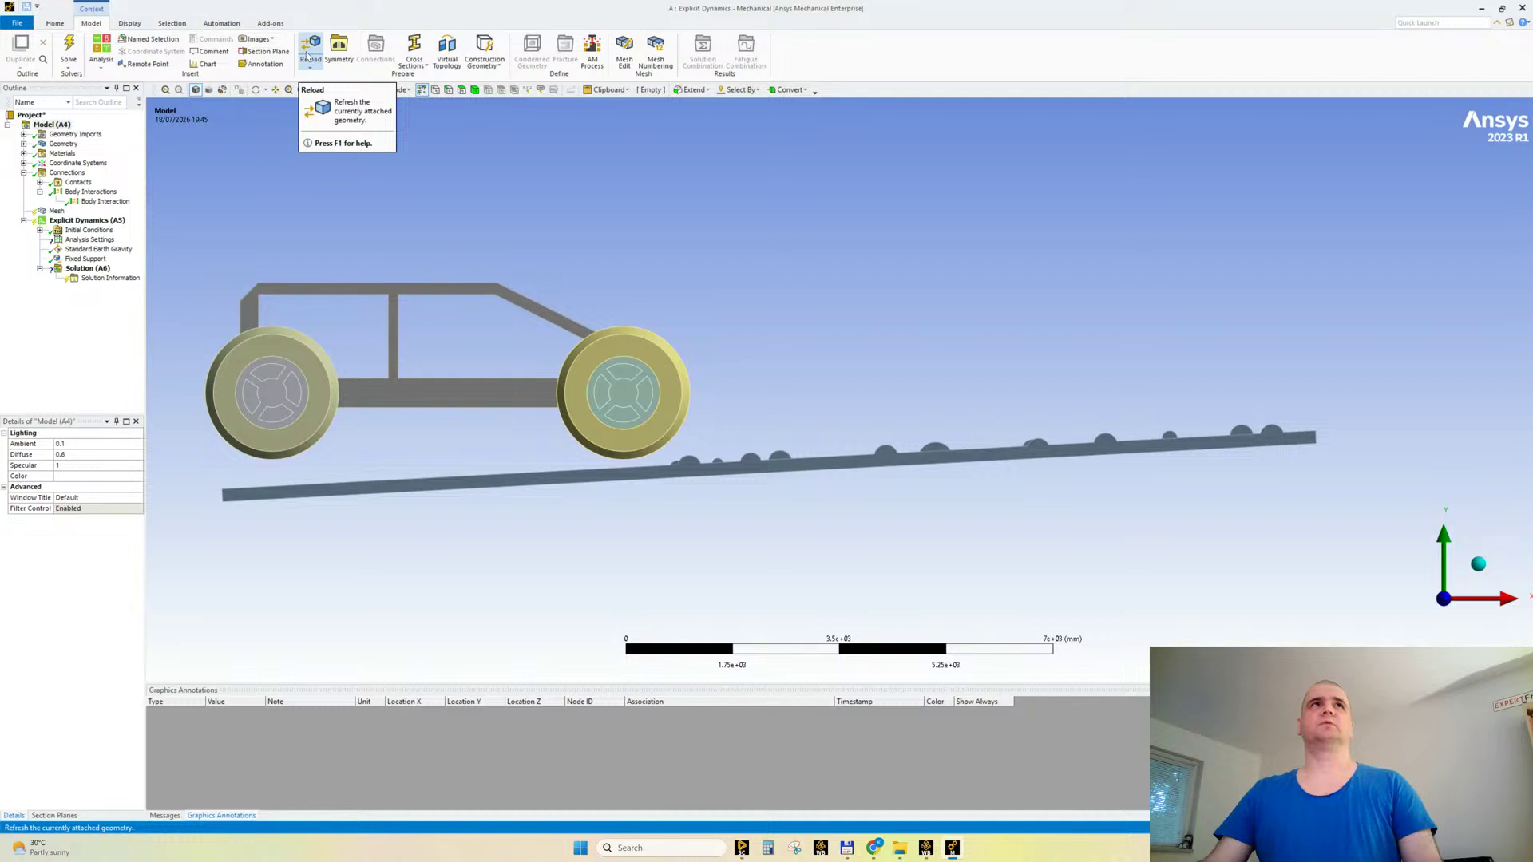
Step: Insert a Part Transform in the model and scope it to the road body
{"action": "left_click", "coordinate": [55, 23]}
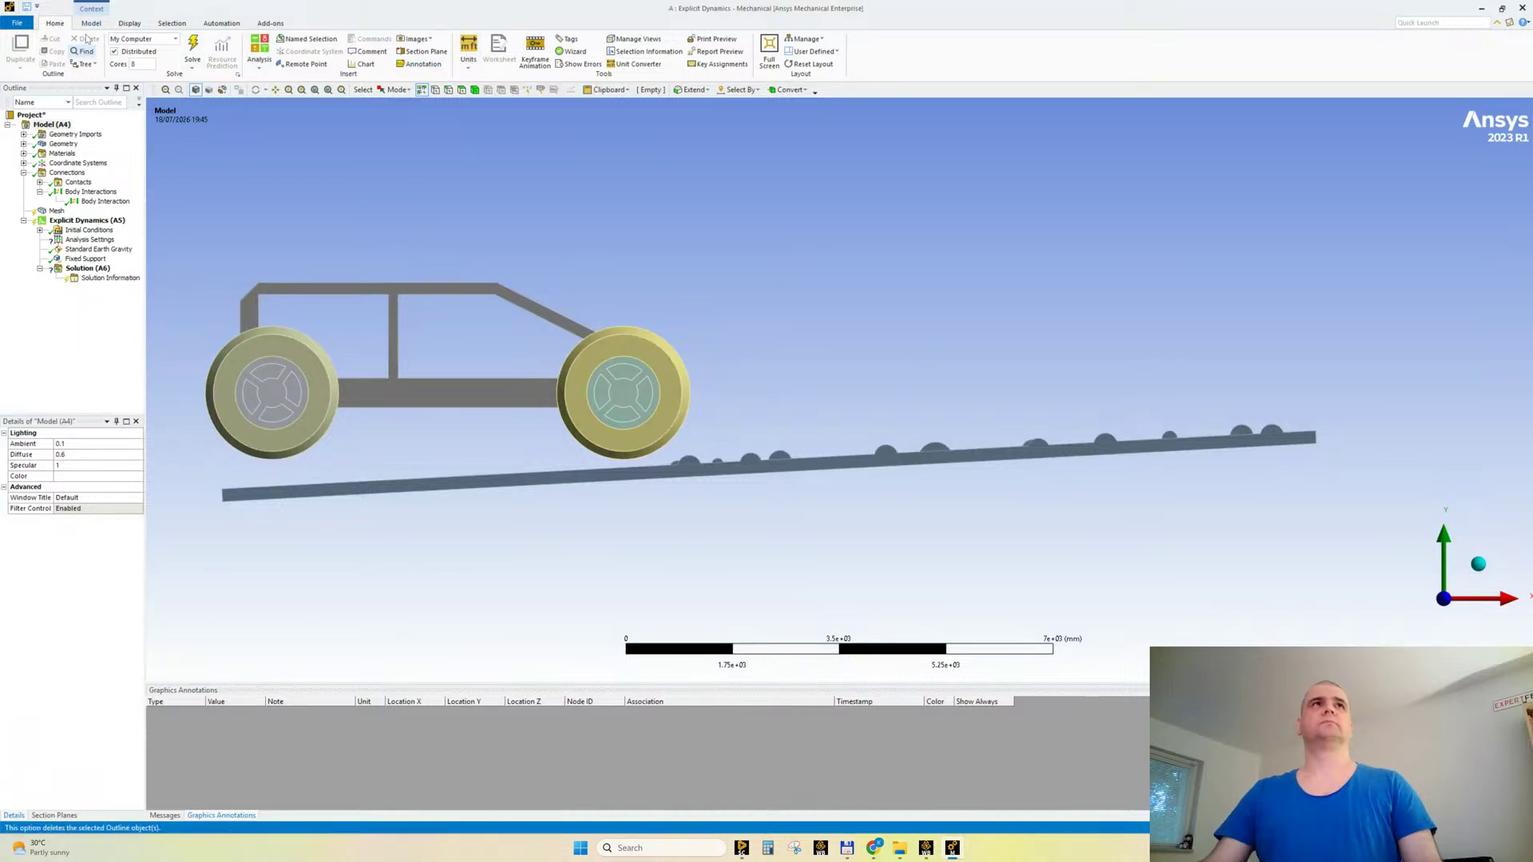
{"action": "left_click", "coordinate": [65, 134]}
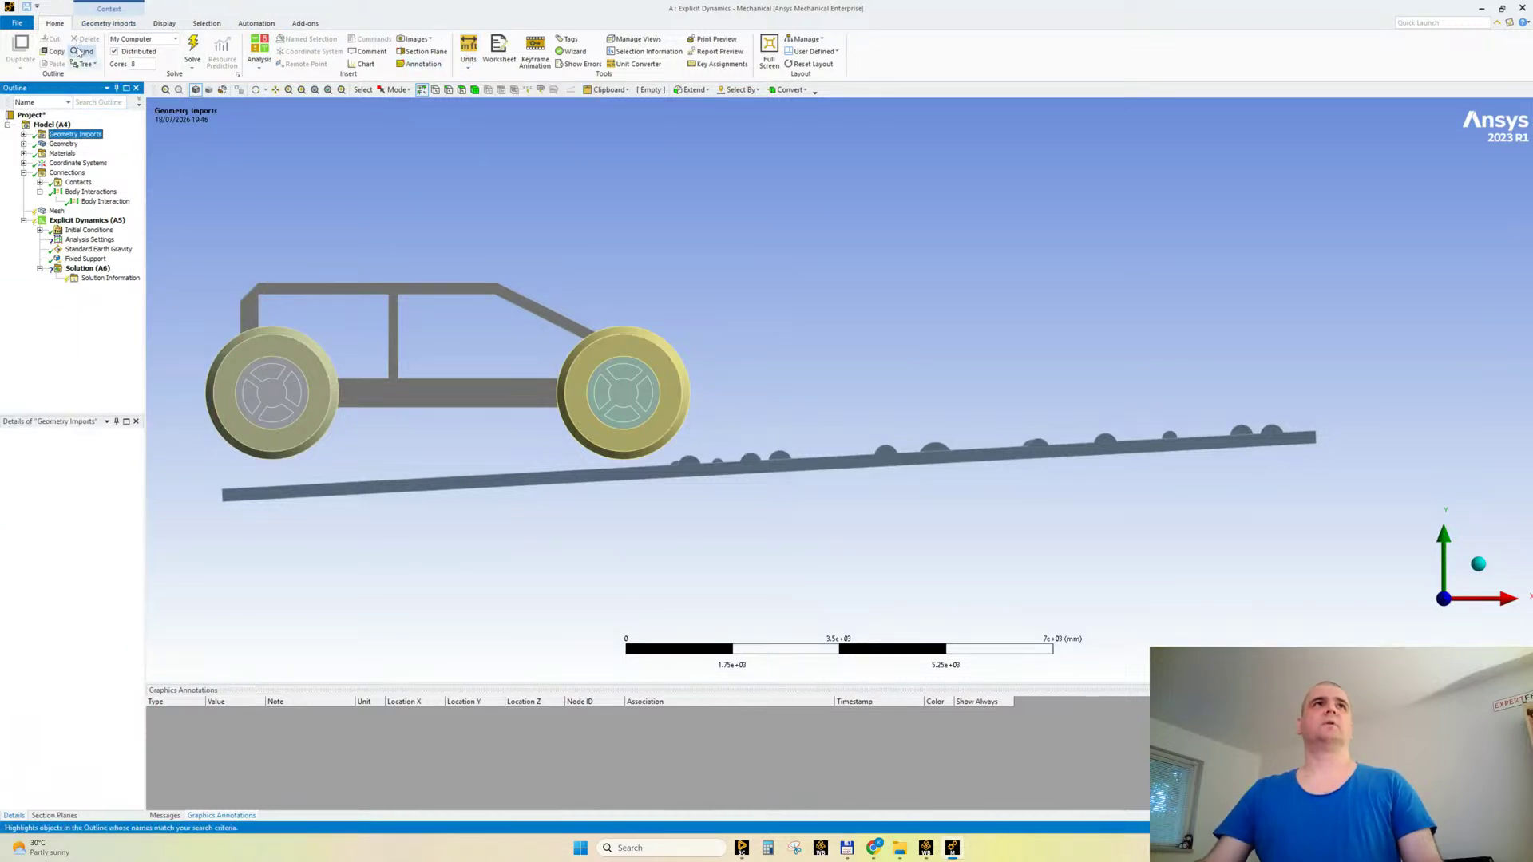
{"action": "left_click", "coordinate": [114, 26]}
{"action": "left_click", "coordinate": [51, 125]}
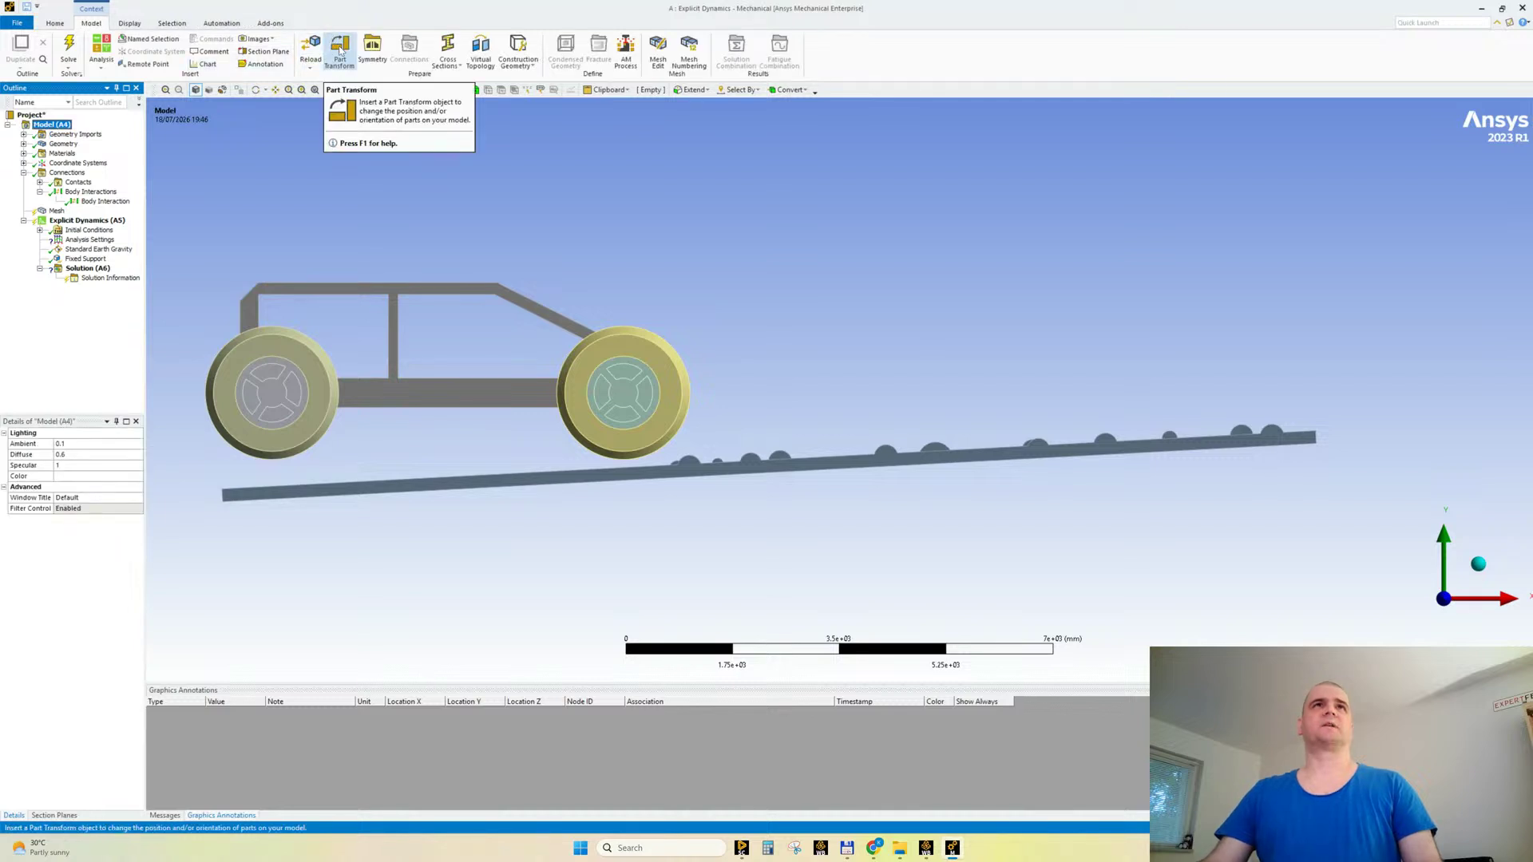
{"action": "left_click", "coordinate": [341, 50]}
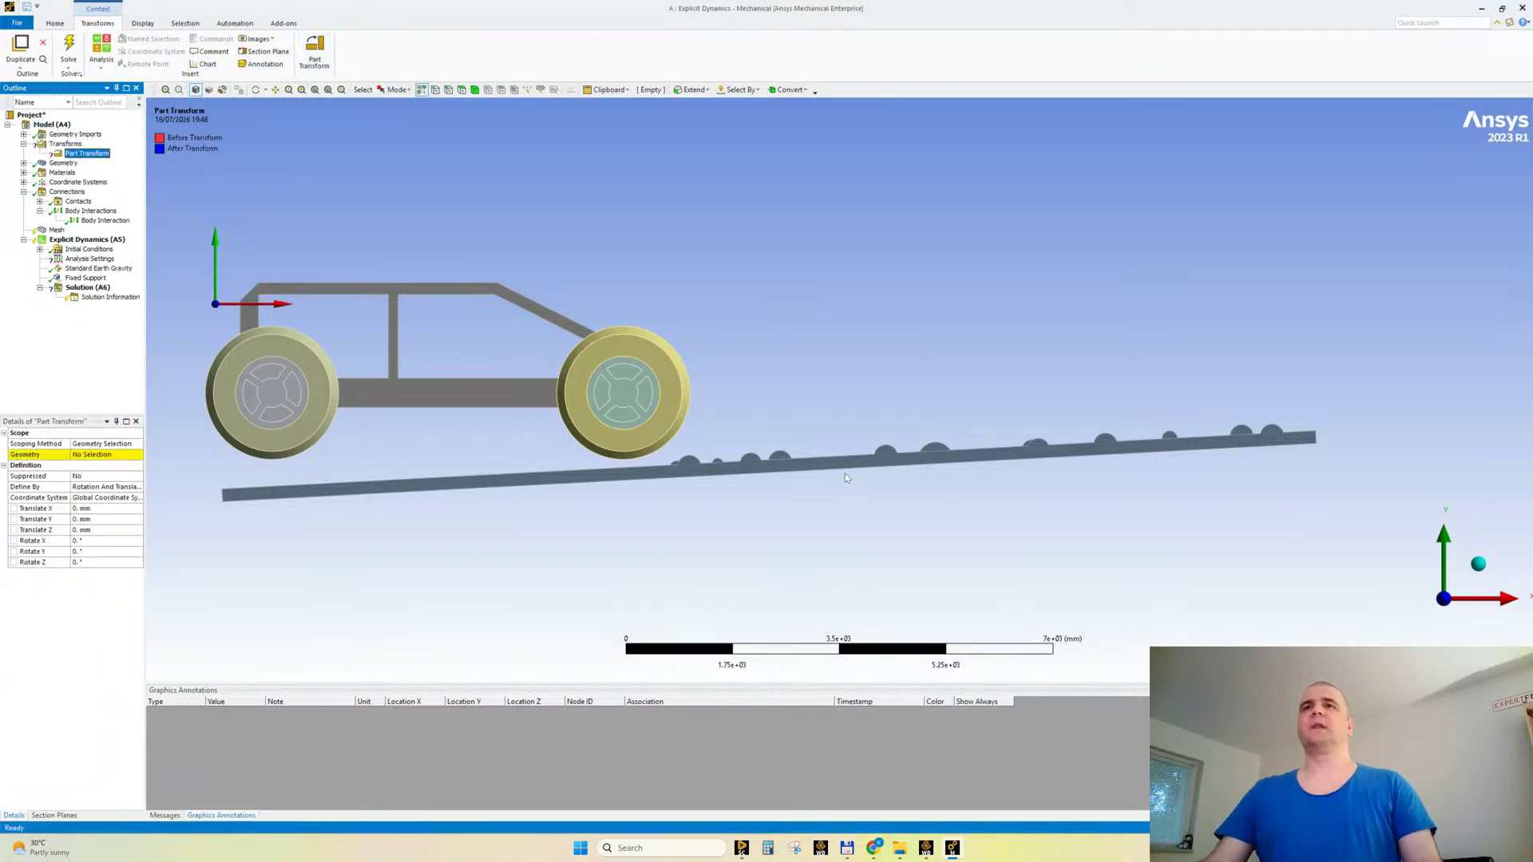
{"action": "middle_click_drag", "start_coordinate": [769, 296], "coordinate": [839, 447]}
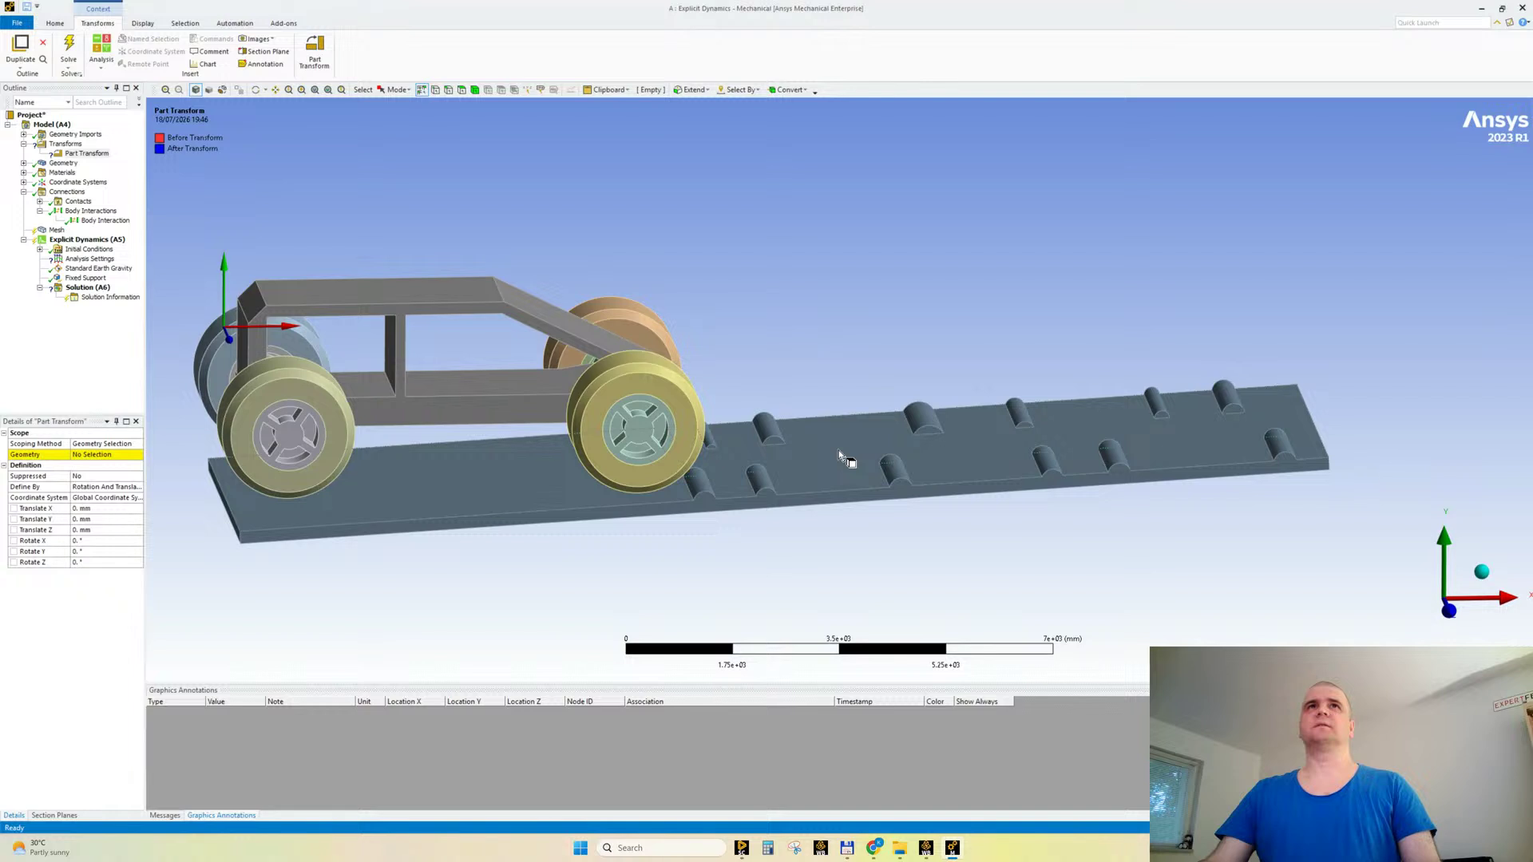
{"action": "left_click", "coordinate": [474, 90]}
{"action": "left_click", "coordinate": [822, 442]}
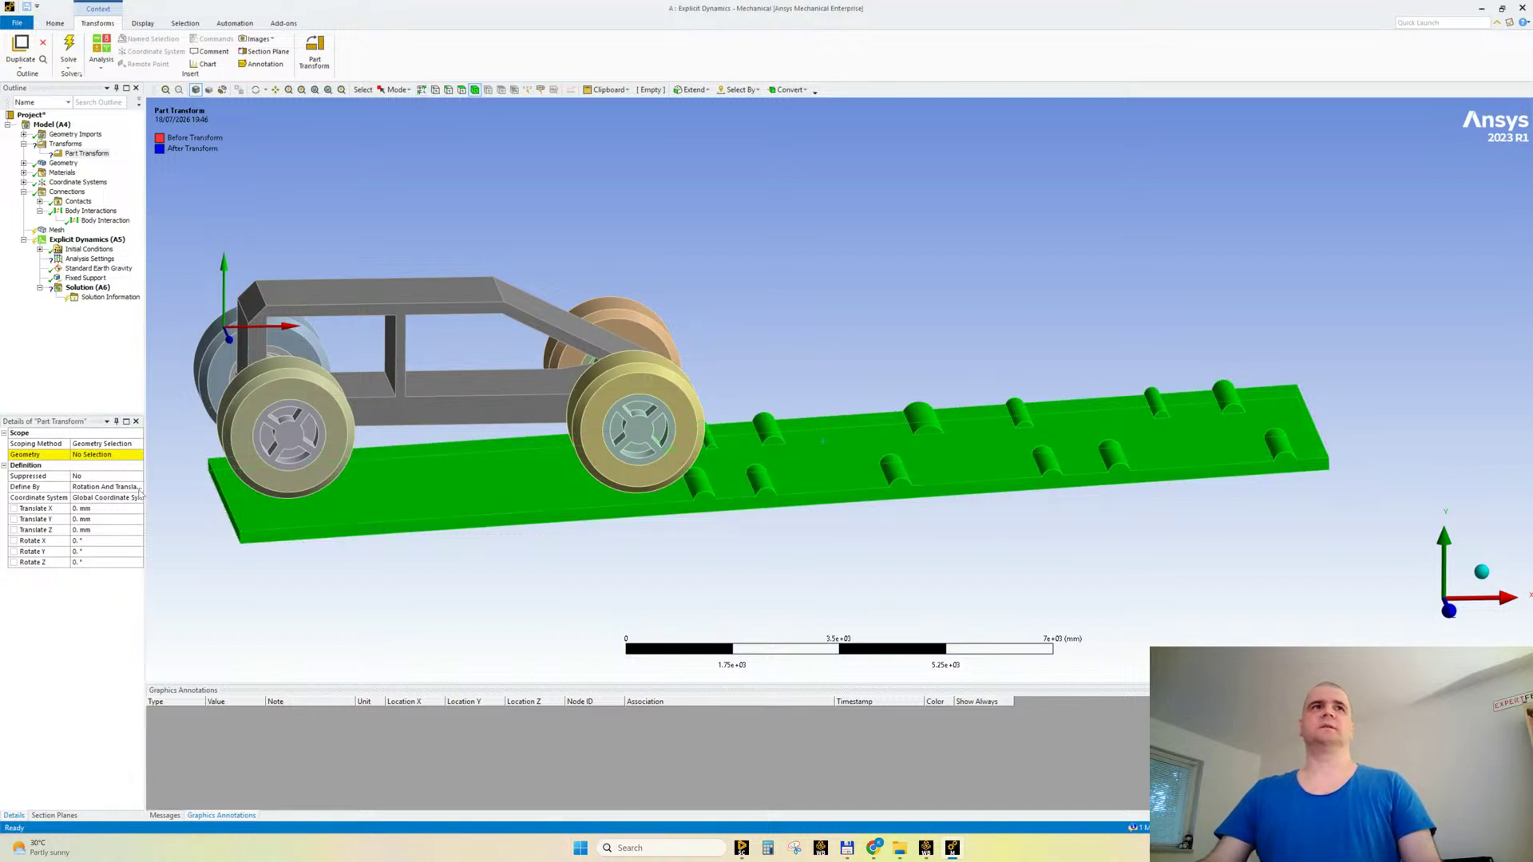
{"action": "left_click", "coordinate": [94, 456]}
{"action": "left_click", "coordinate": [86, 454]}
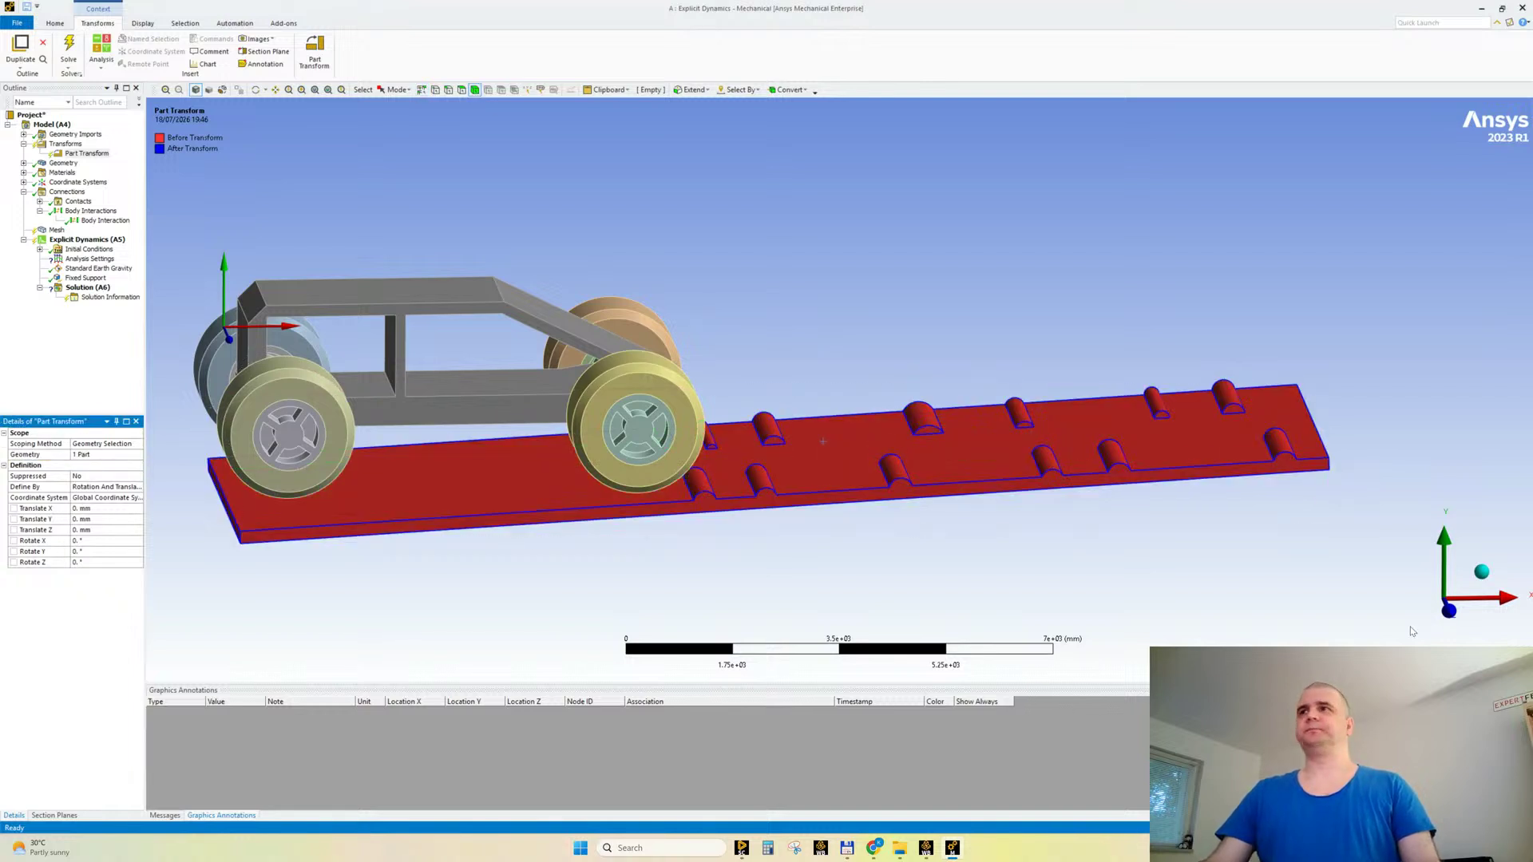
Step: Set the road's Translate Y to 100 mm and apply the part transform
{"action": "left_click", "coordinate": [1450, 611]}
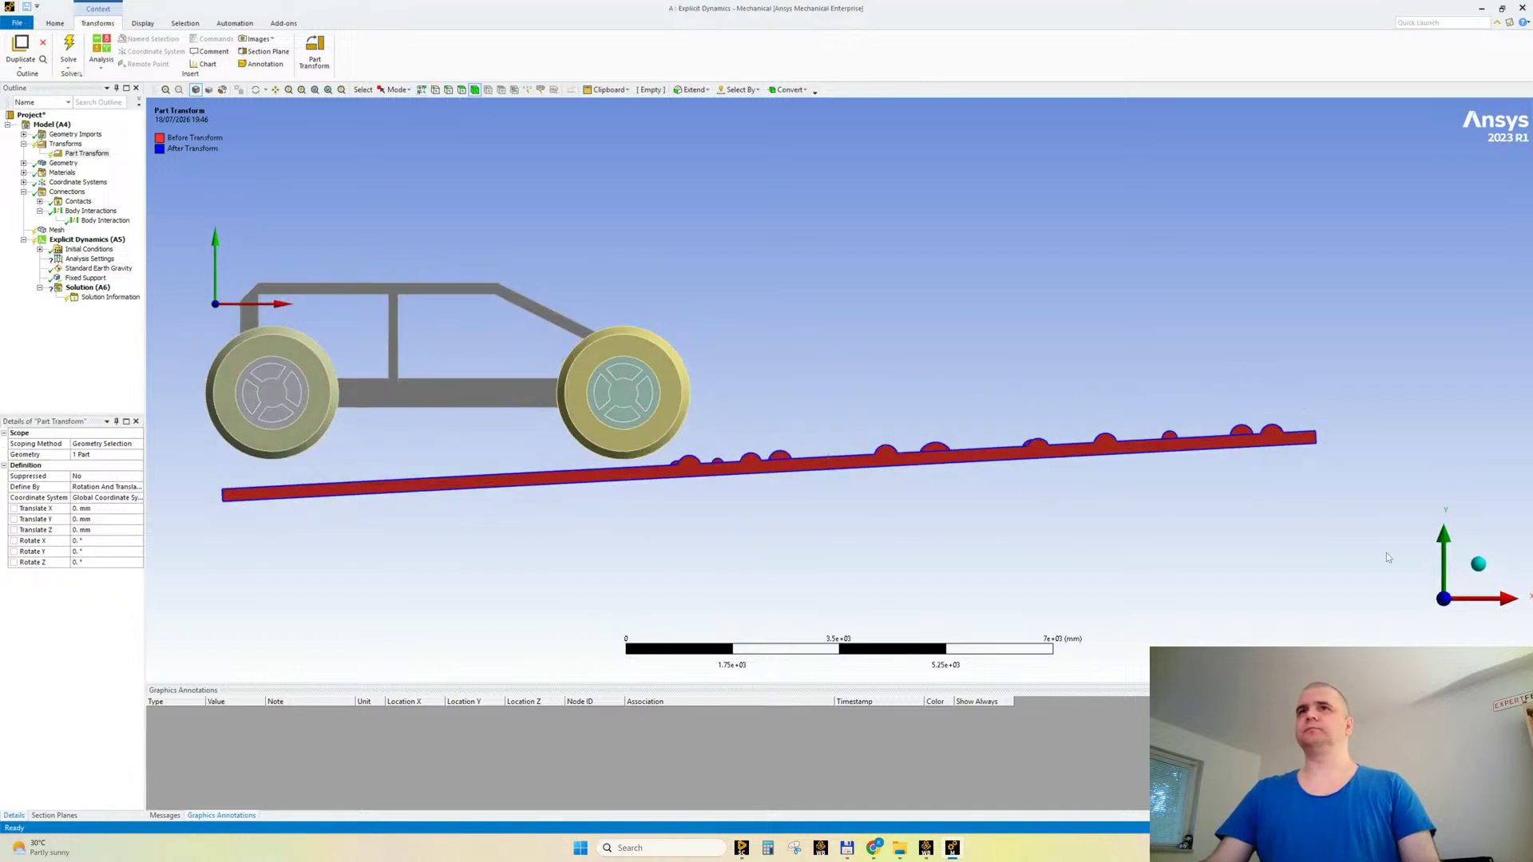
{"action": "left_click", "coordinate": [90, 520]}
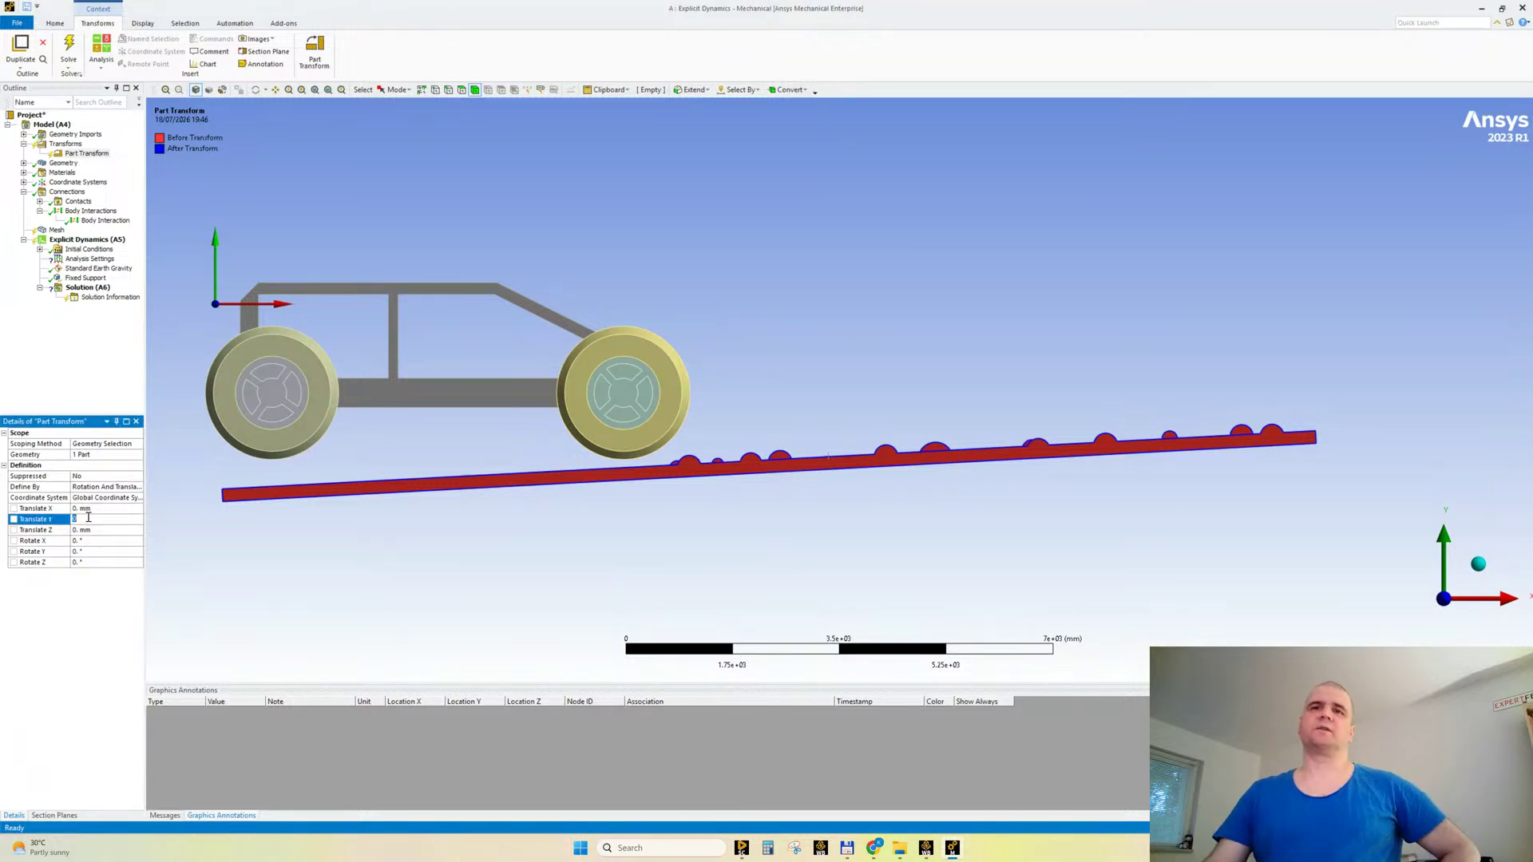
{"action": "type", "text": "100"}
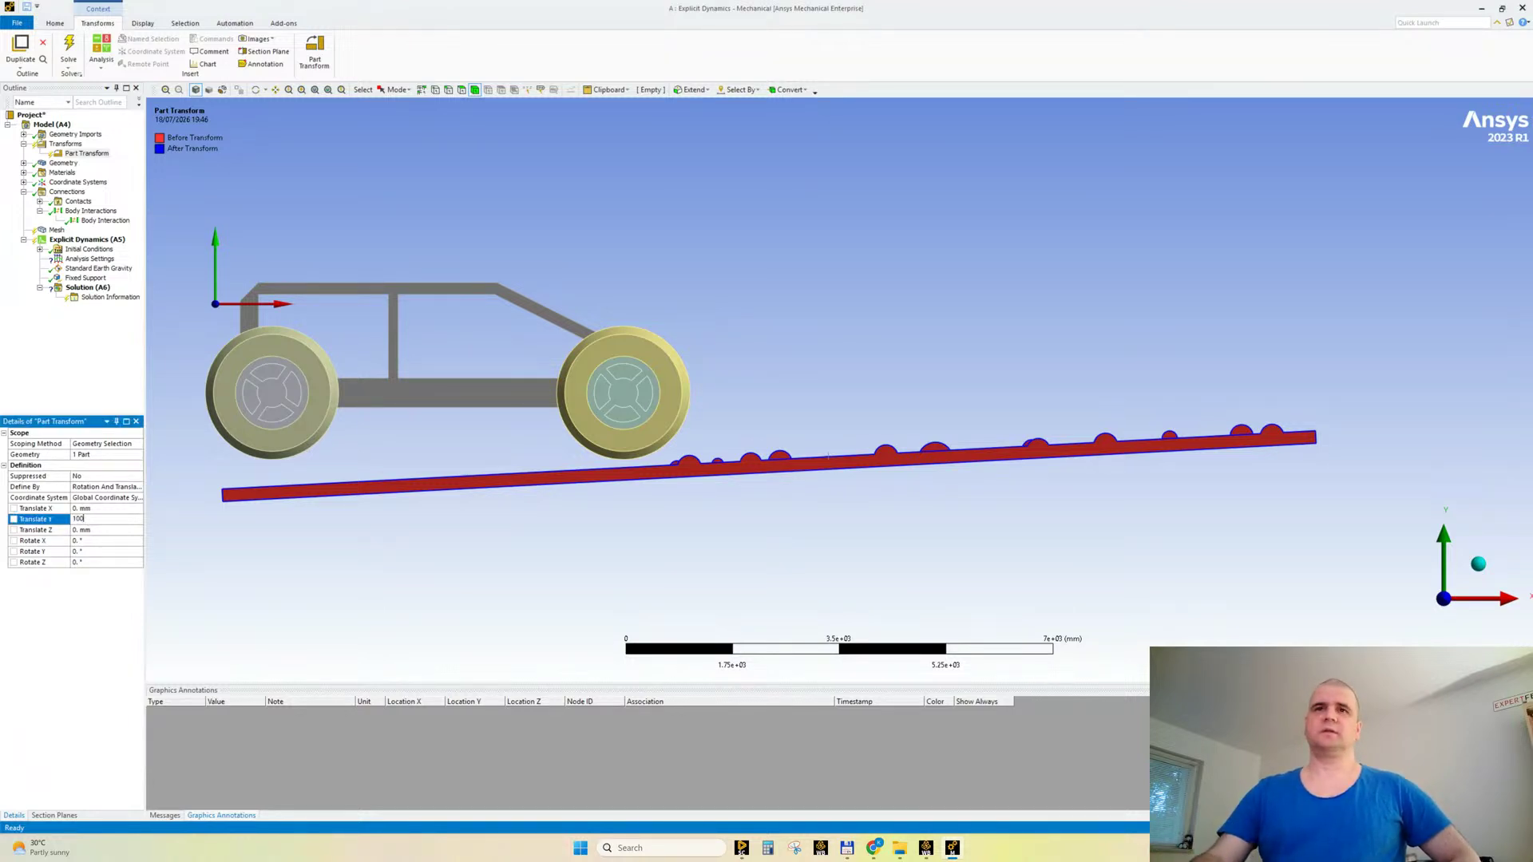
{"action": "key", "text": "Return"}
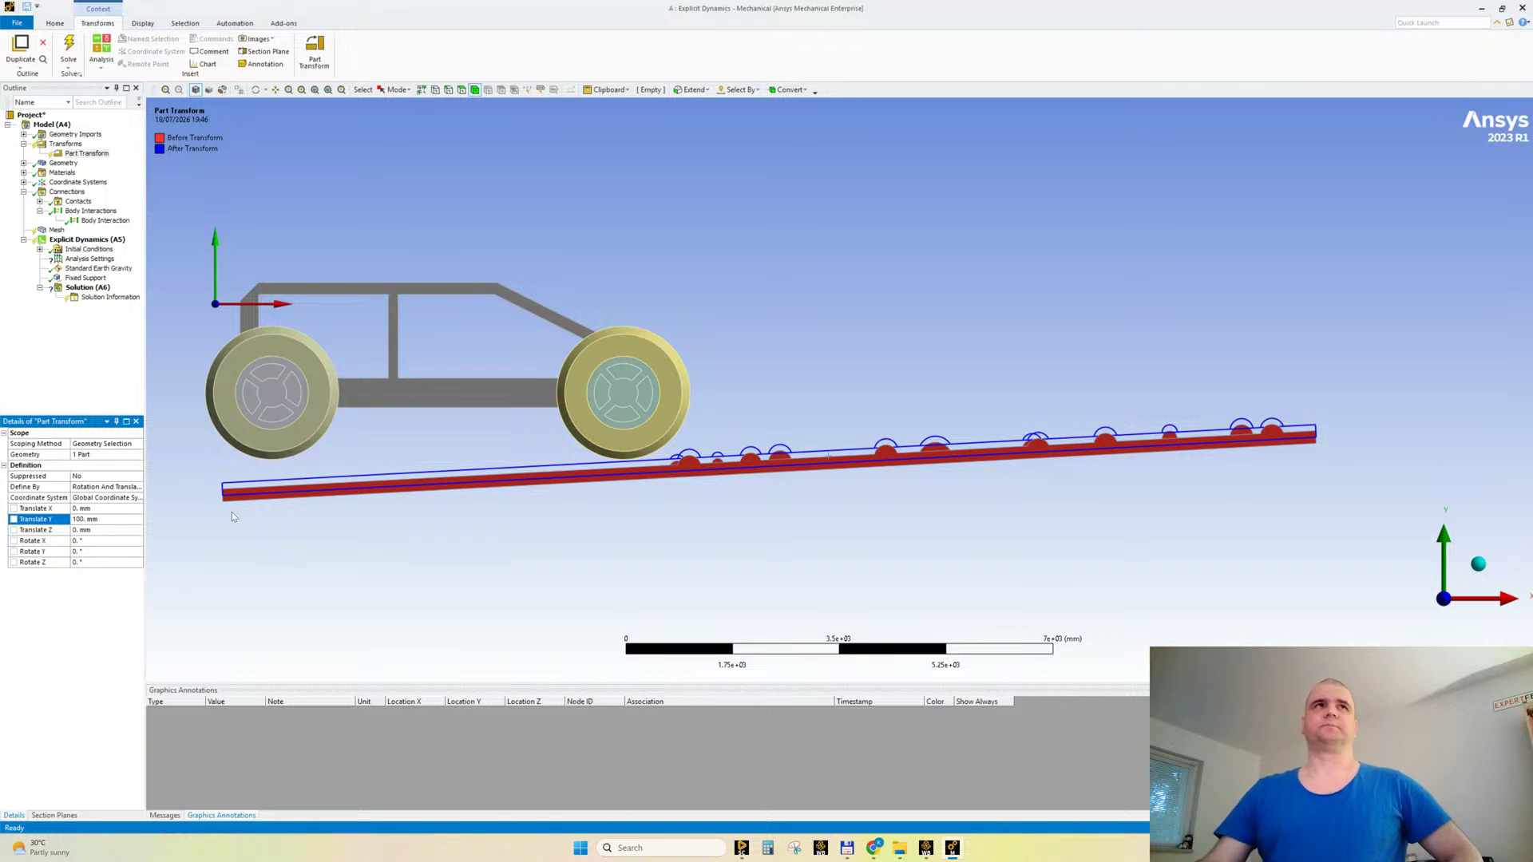
{"action": "right_click", "coordinate": [83, 154]}
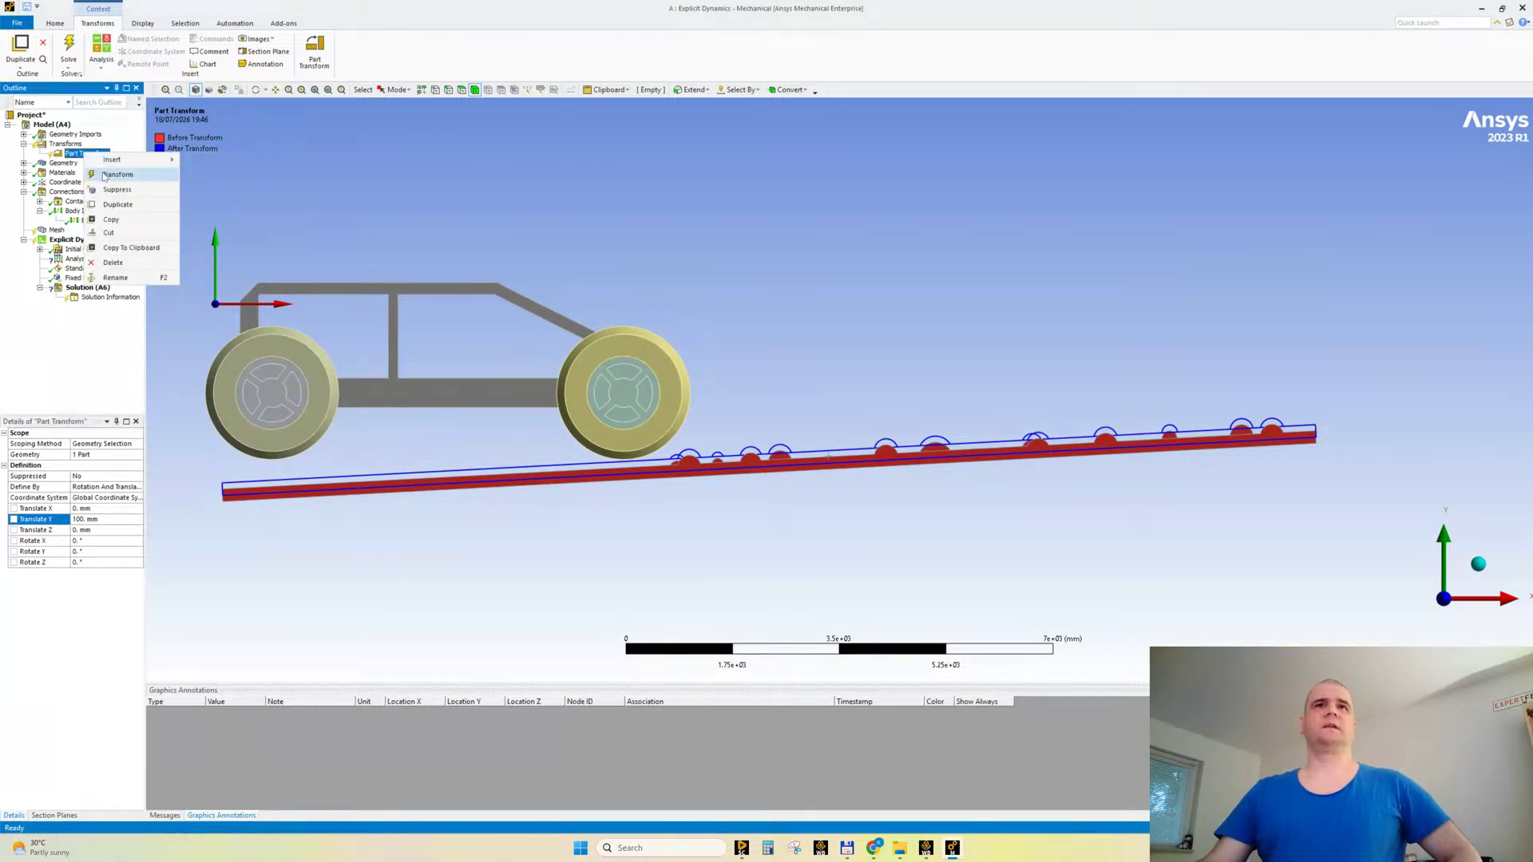
{"action": "left_click", "coordinate": [119, 160]}
{"action": "middle_click_drag", "start_coordinate": [629, 319], "coordinate": [604, 290]}
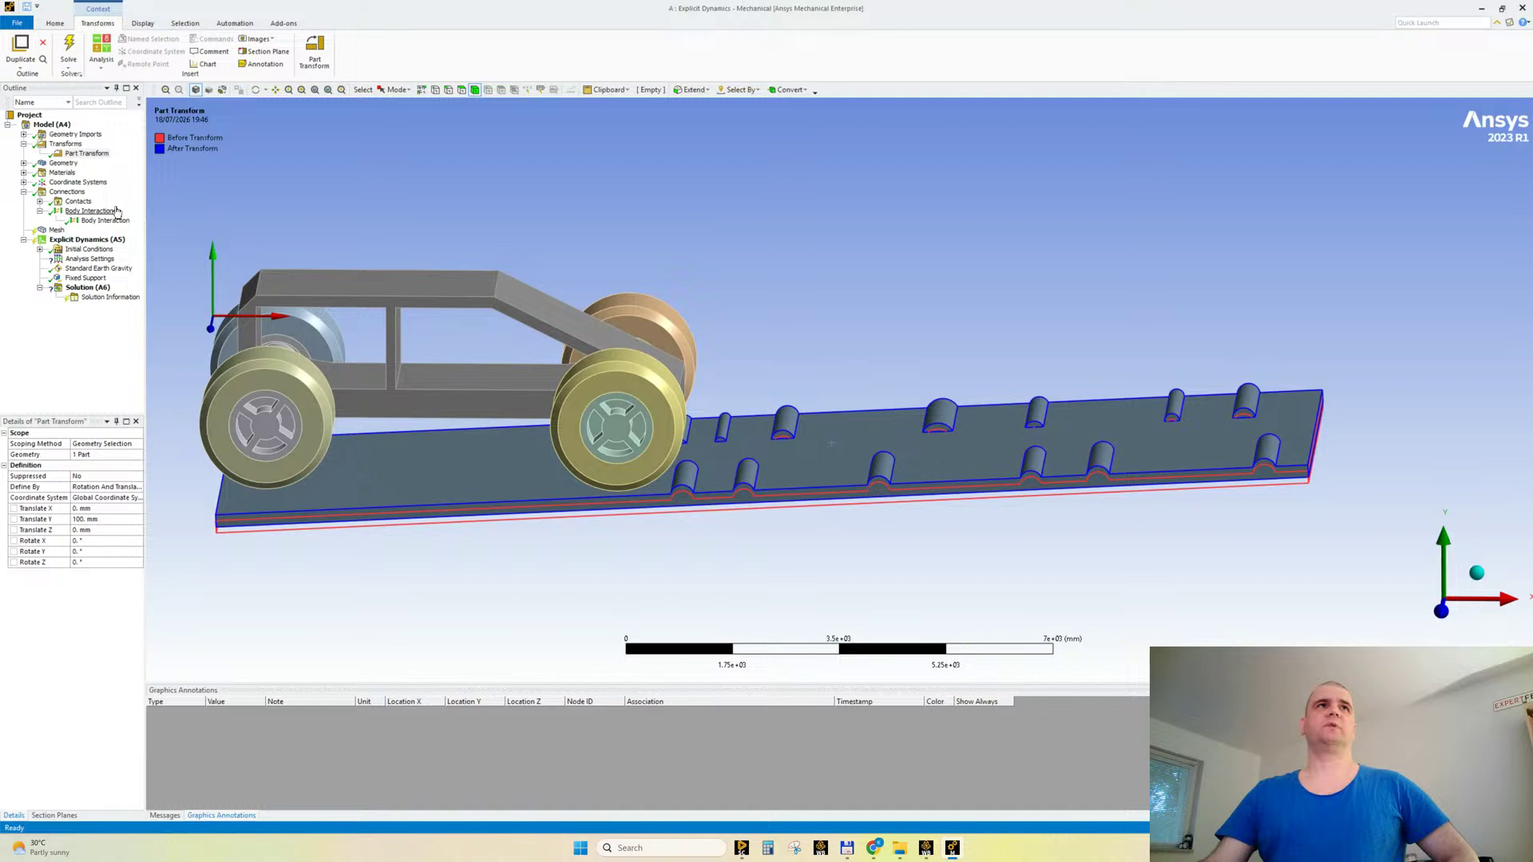
Step: In the global mesh settings, turn Capture Curvature off and set Smoothing to Low
{"action": "left_click", "coordinate": [56, 229]}
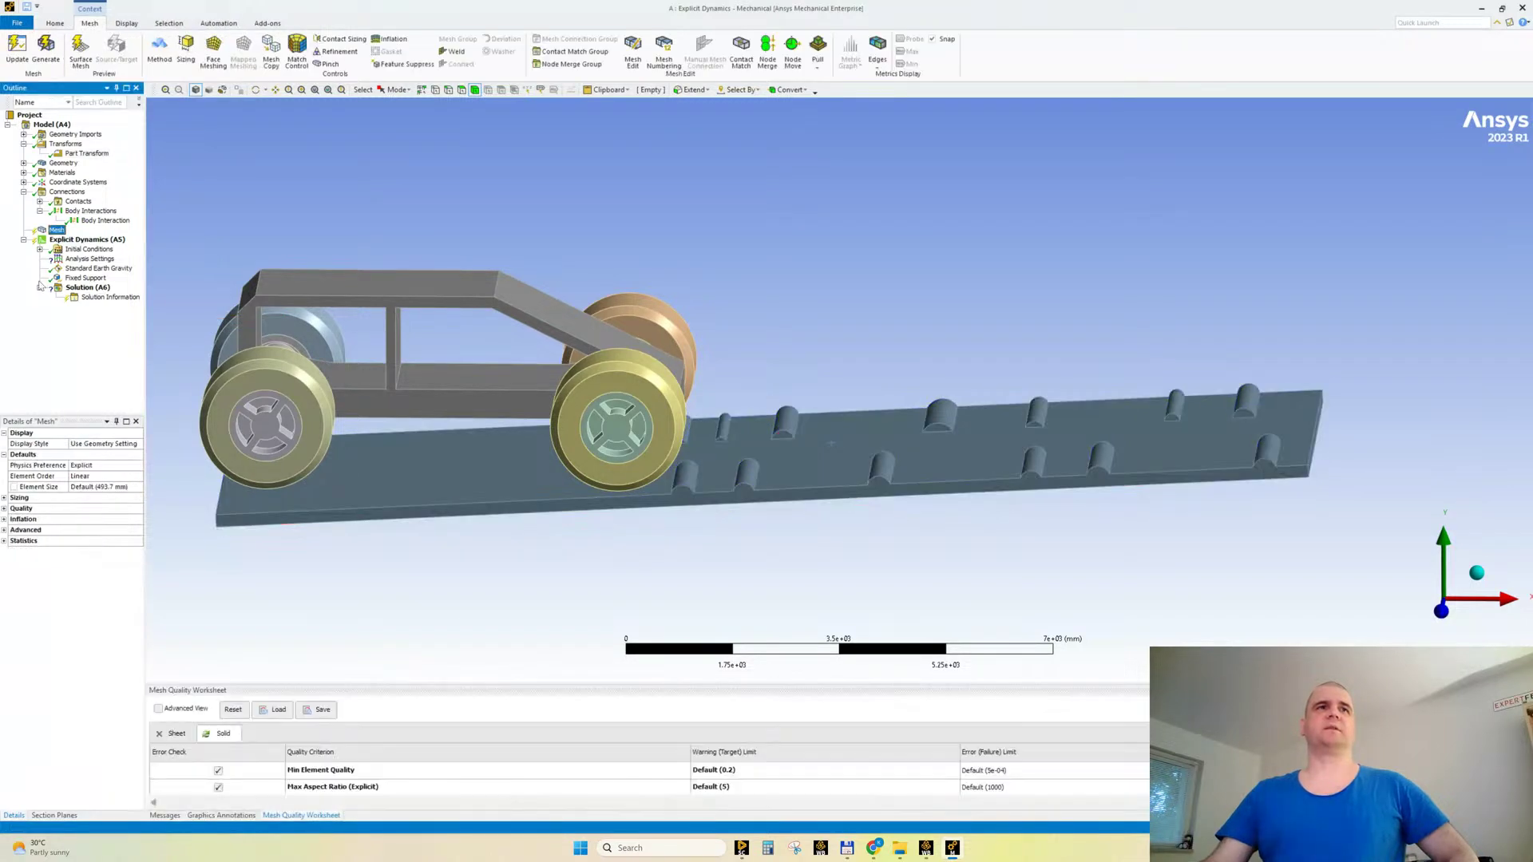
{"action": "left_click", "coordinate": [5, 498]}
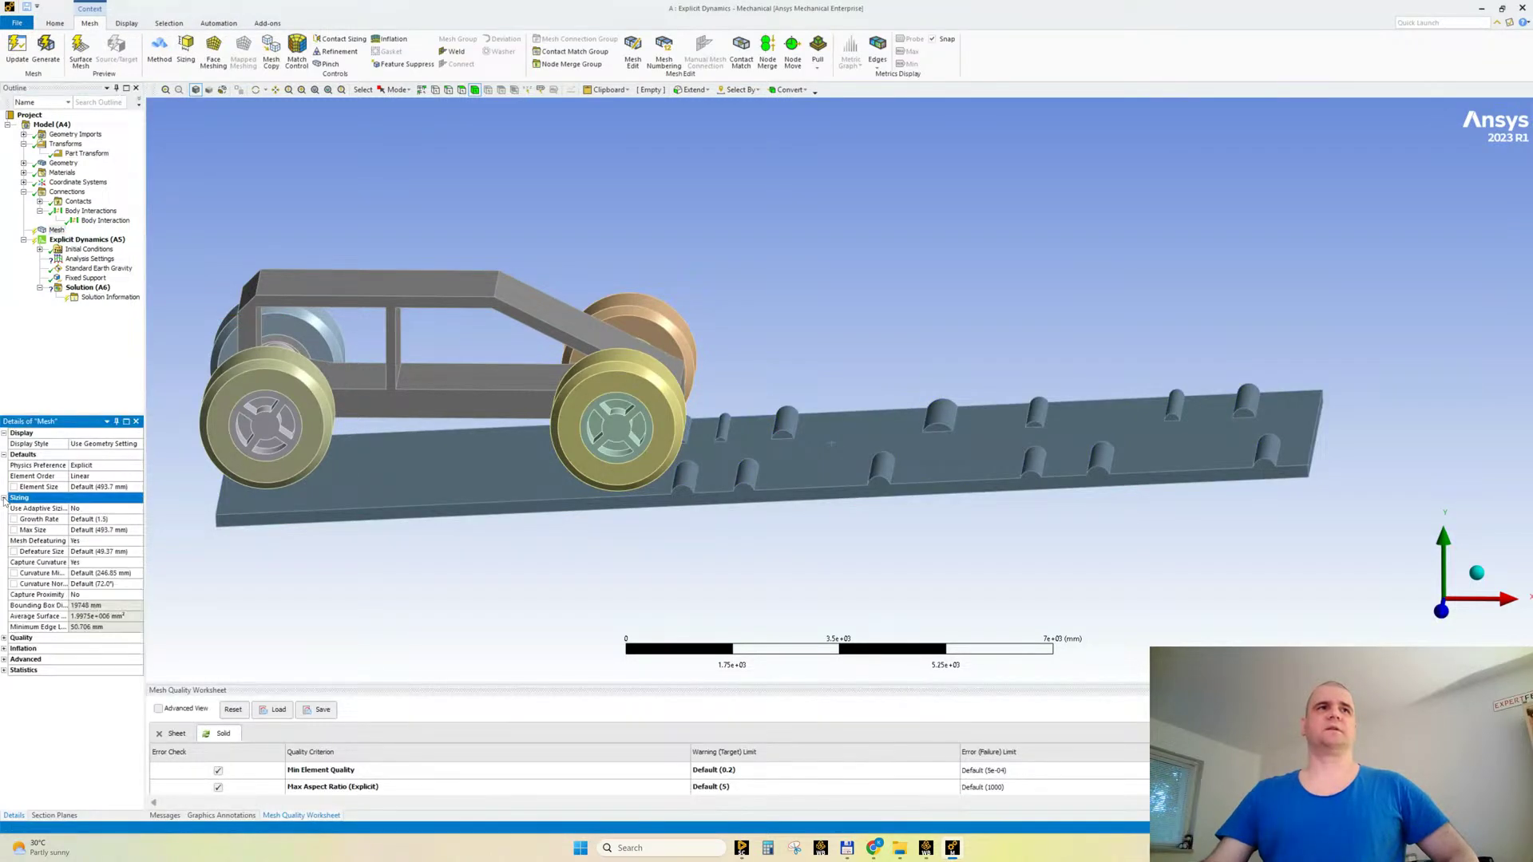
{"action": "double_click", "coordinate": [89, 565]}
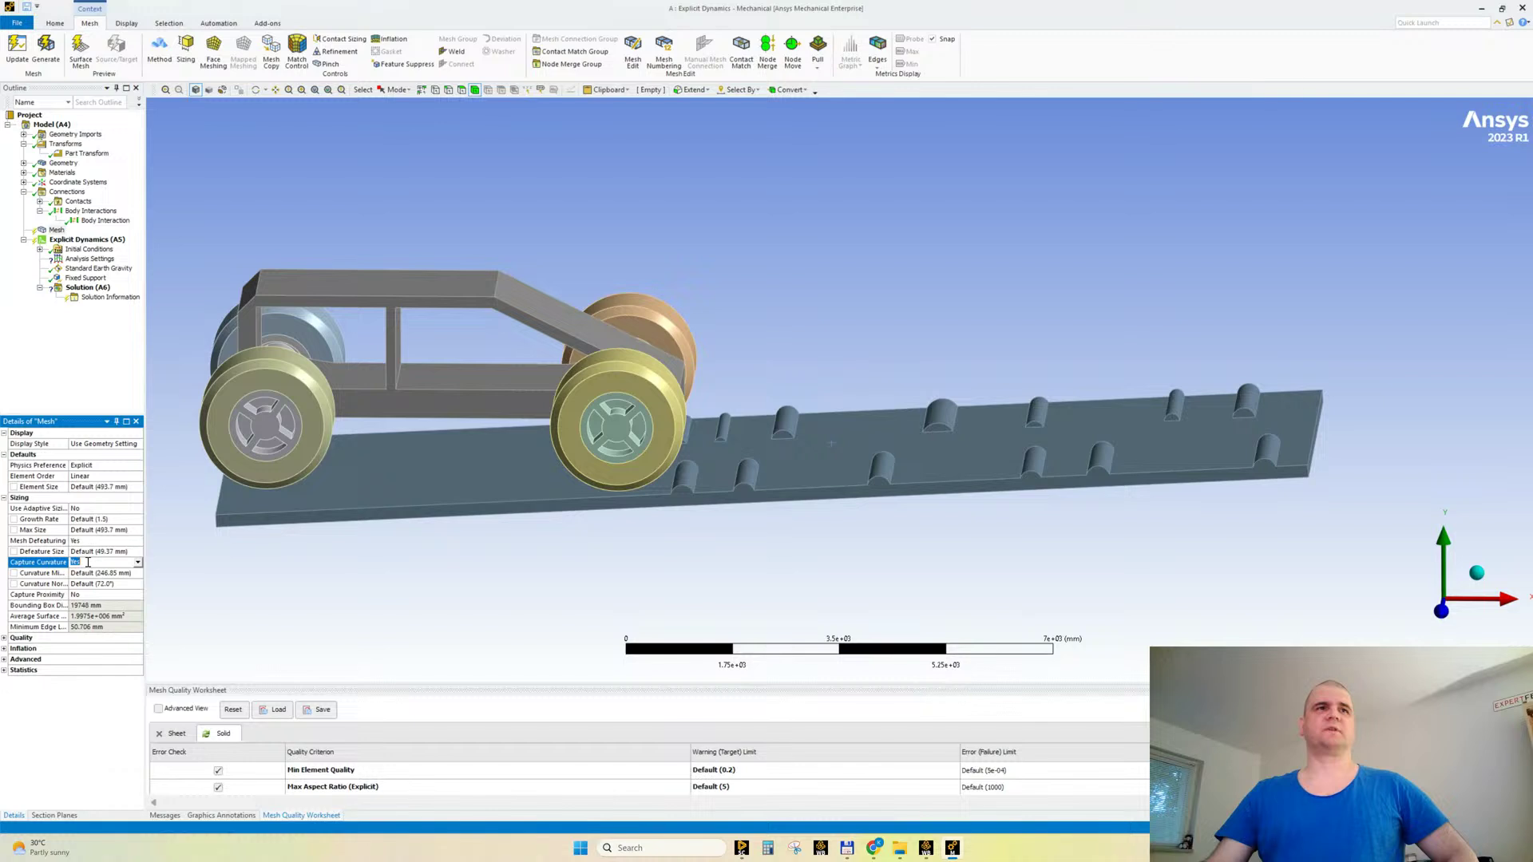
{"action": "left_click", "coordinate": [5, 617]}
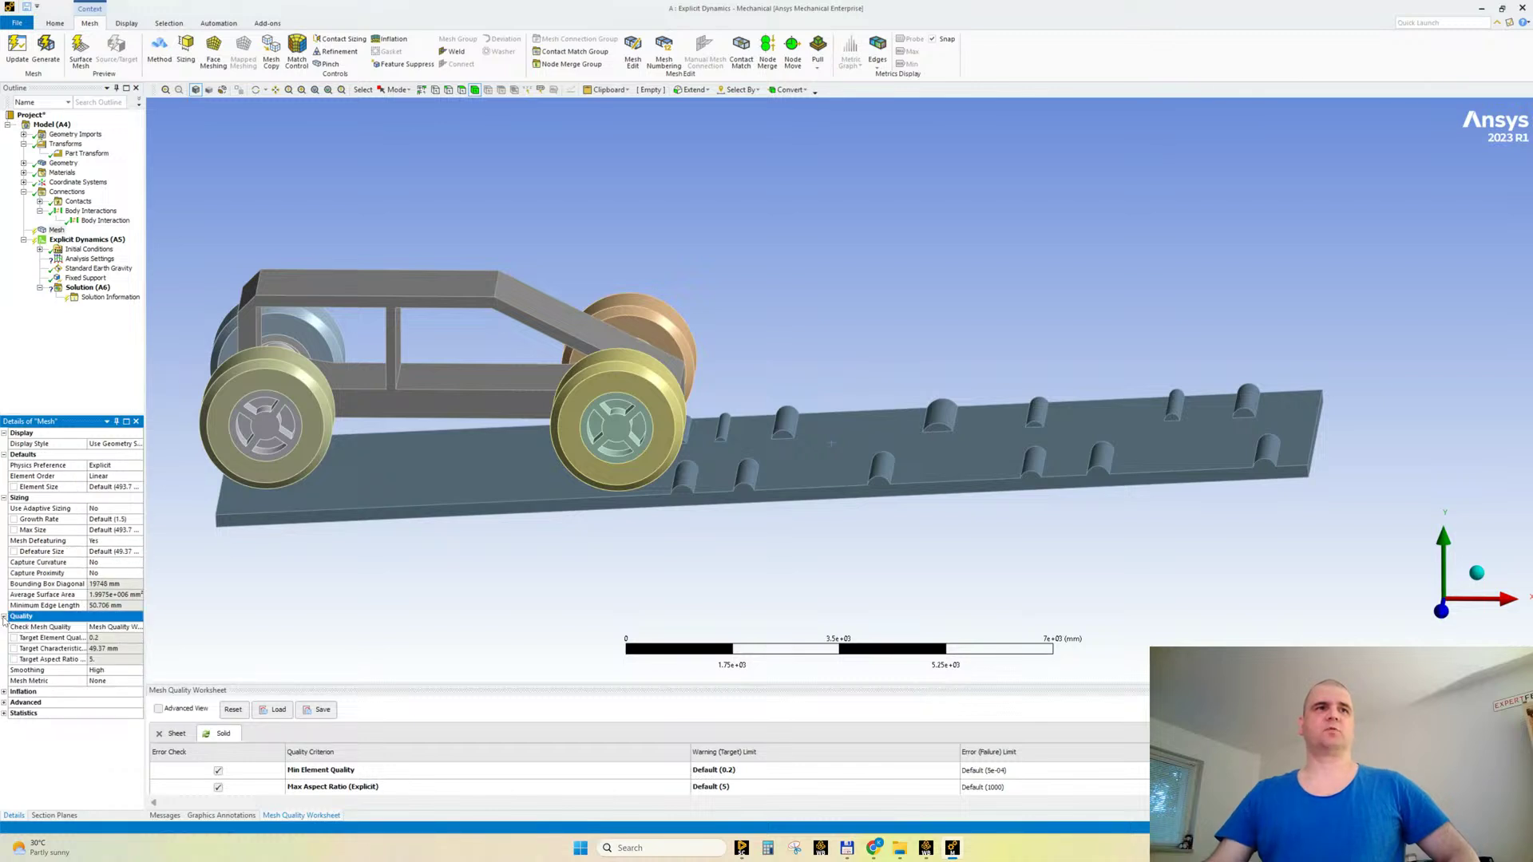
{"action": "left_click", "coordinate": [122, 670]}
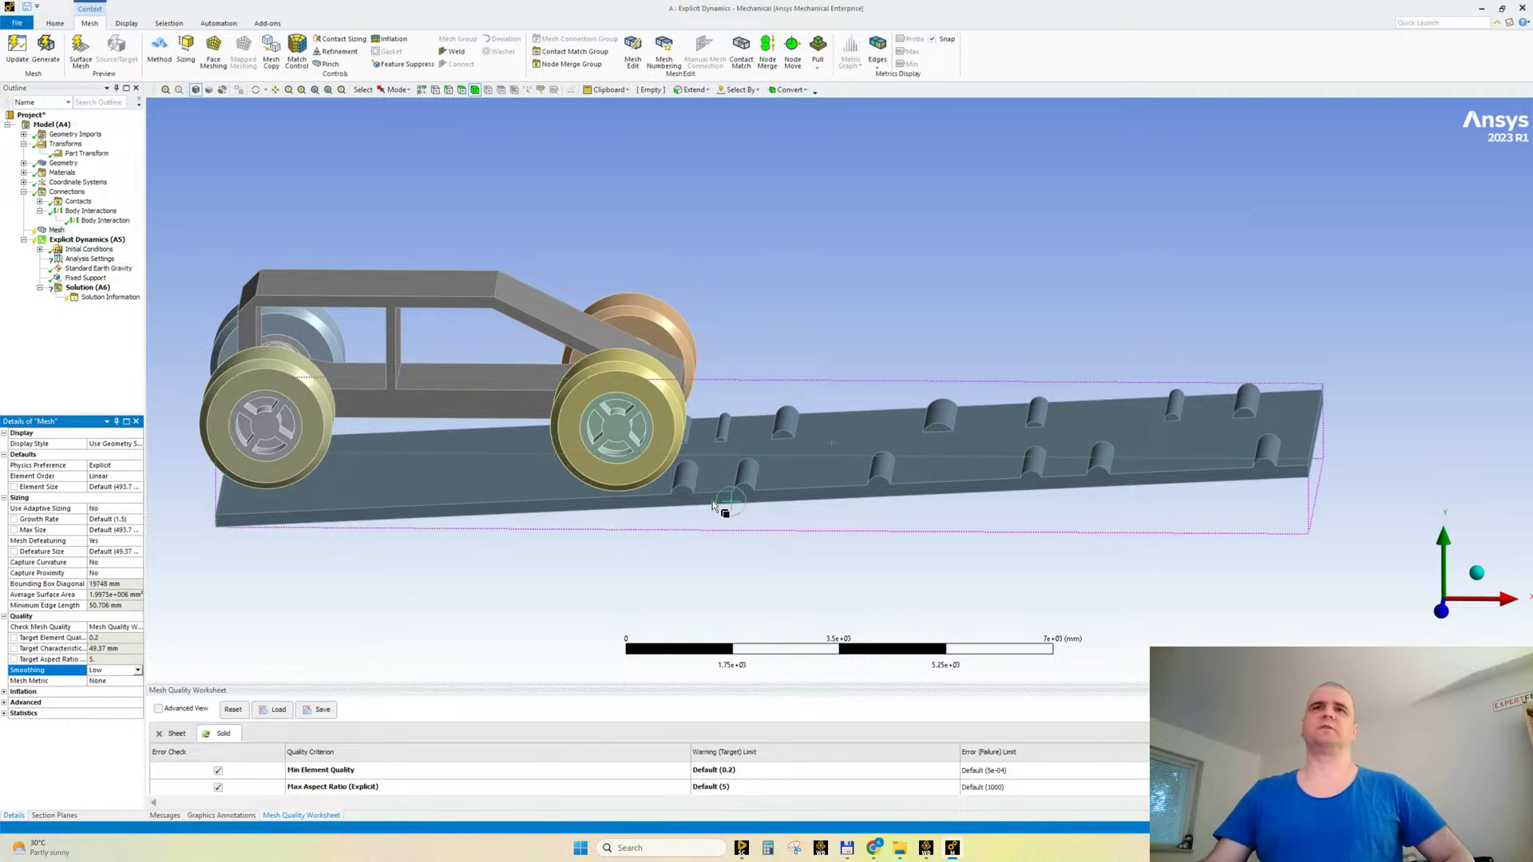
Step: Generate the mesh for the car and road and show its node and element statistics
{"action": "middle_click_drag", "start_coordinate": [695, 492], "coordinate": [712, 476]}
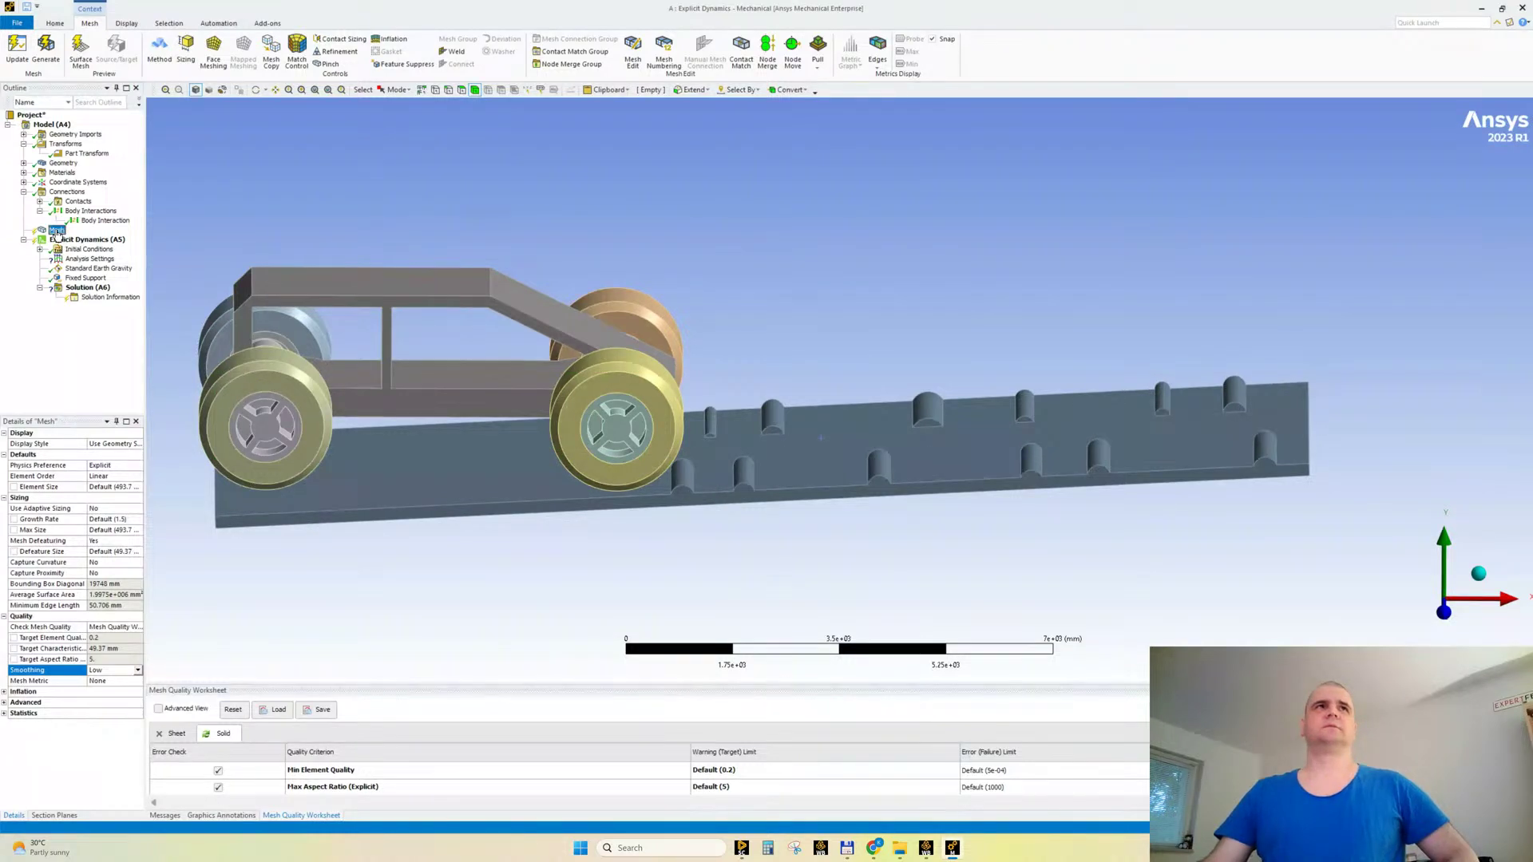
{"action": "right_click", "coordinate": [57, 233]}
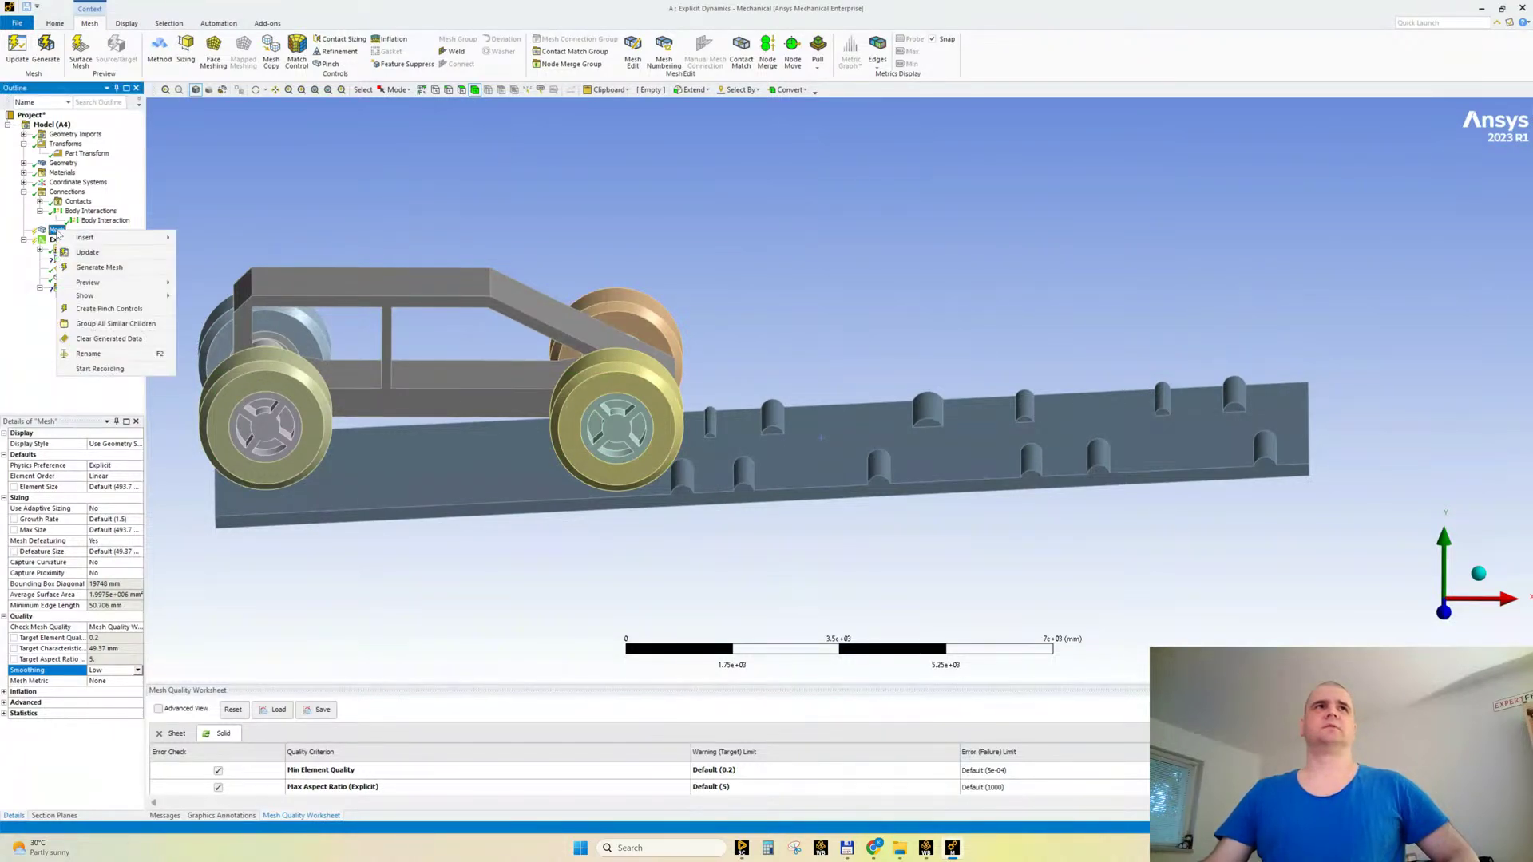
{"action": "left_click", "coordinate": [99, 268]}
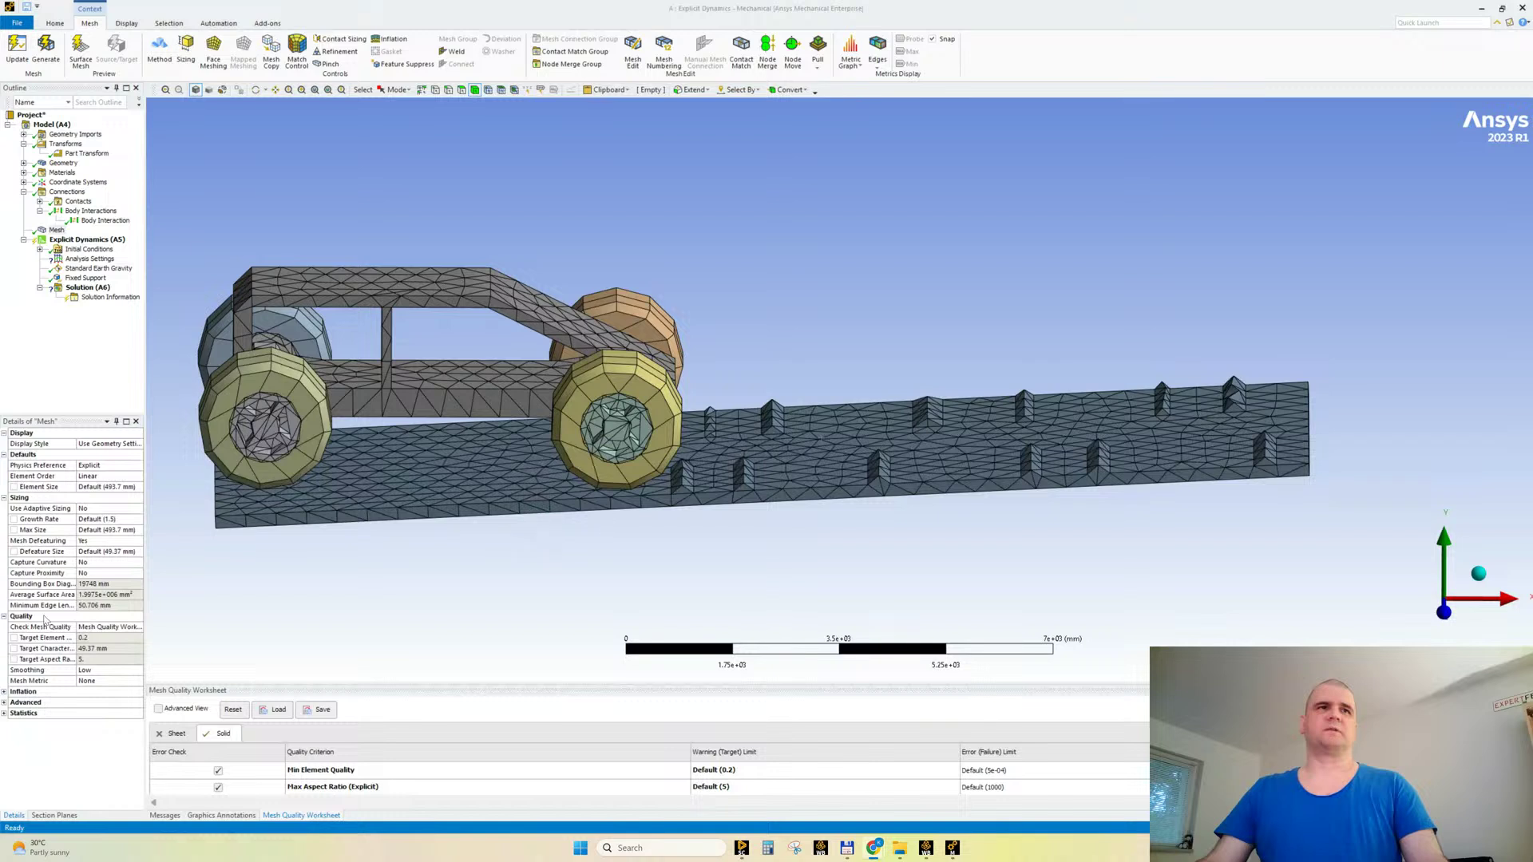
{"action": "left_click", "coordinate": [4, 714]}
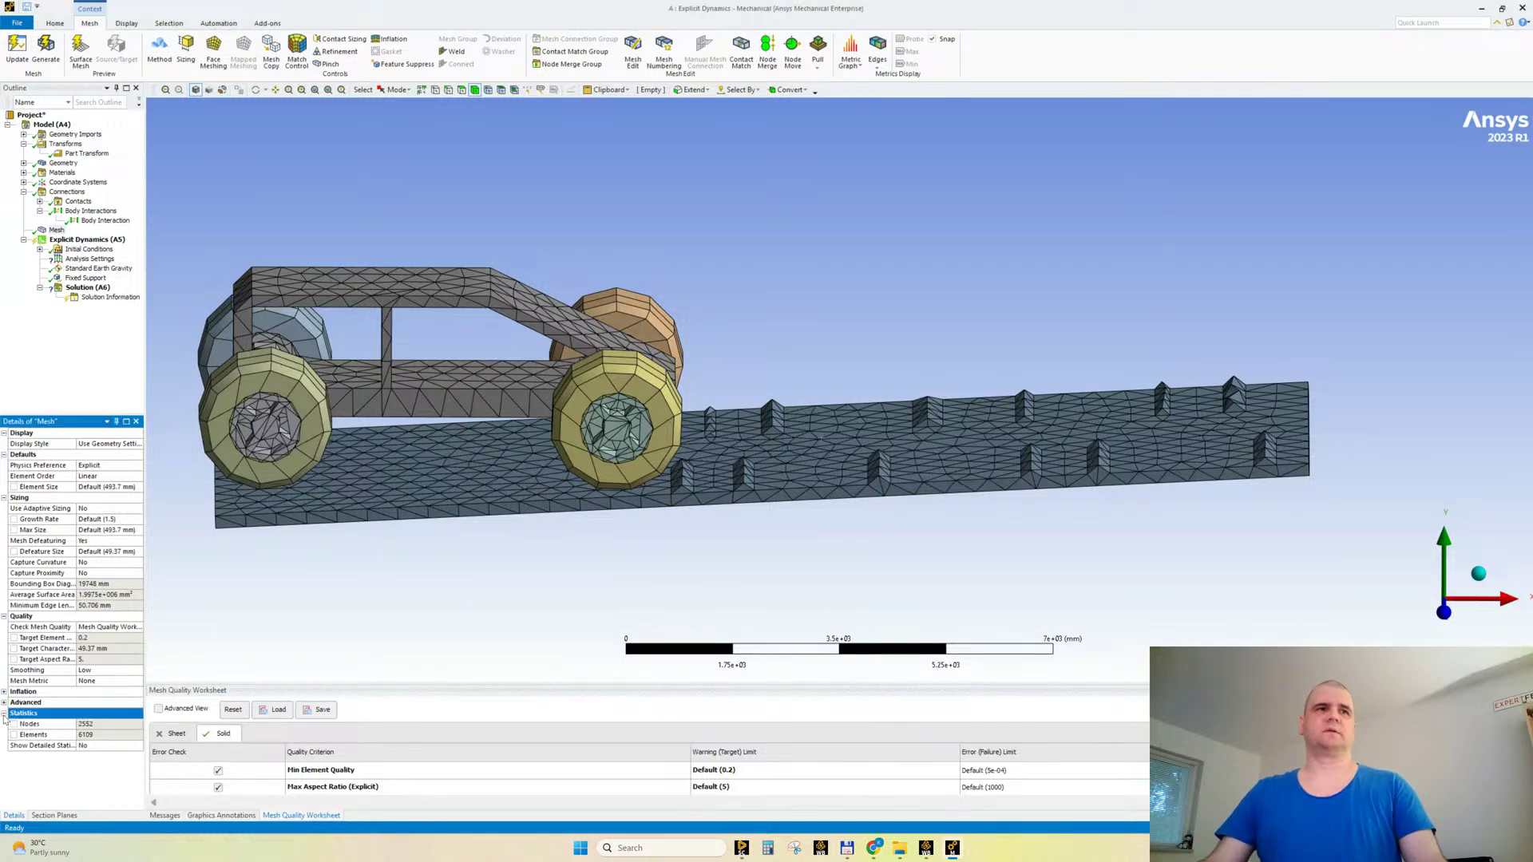
{"action": "middle_click_drag", "start_coordinate": [592, 519], "coordinate": [685, 496], "text": "ctrl"}
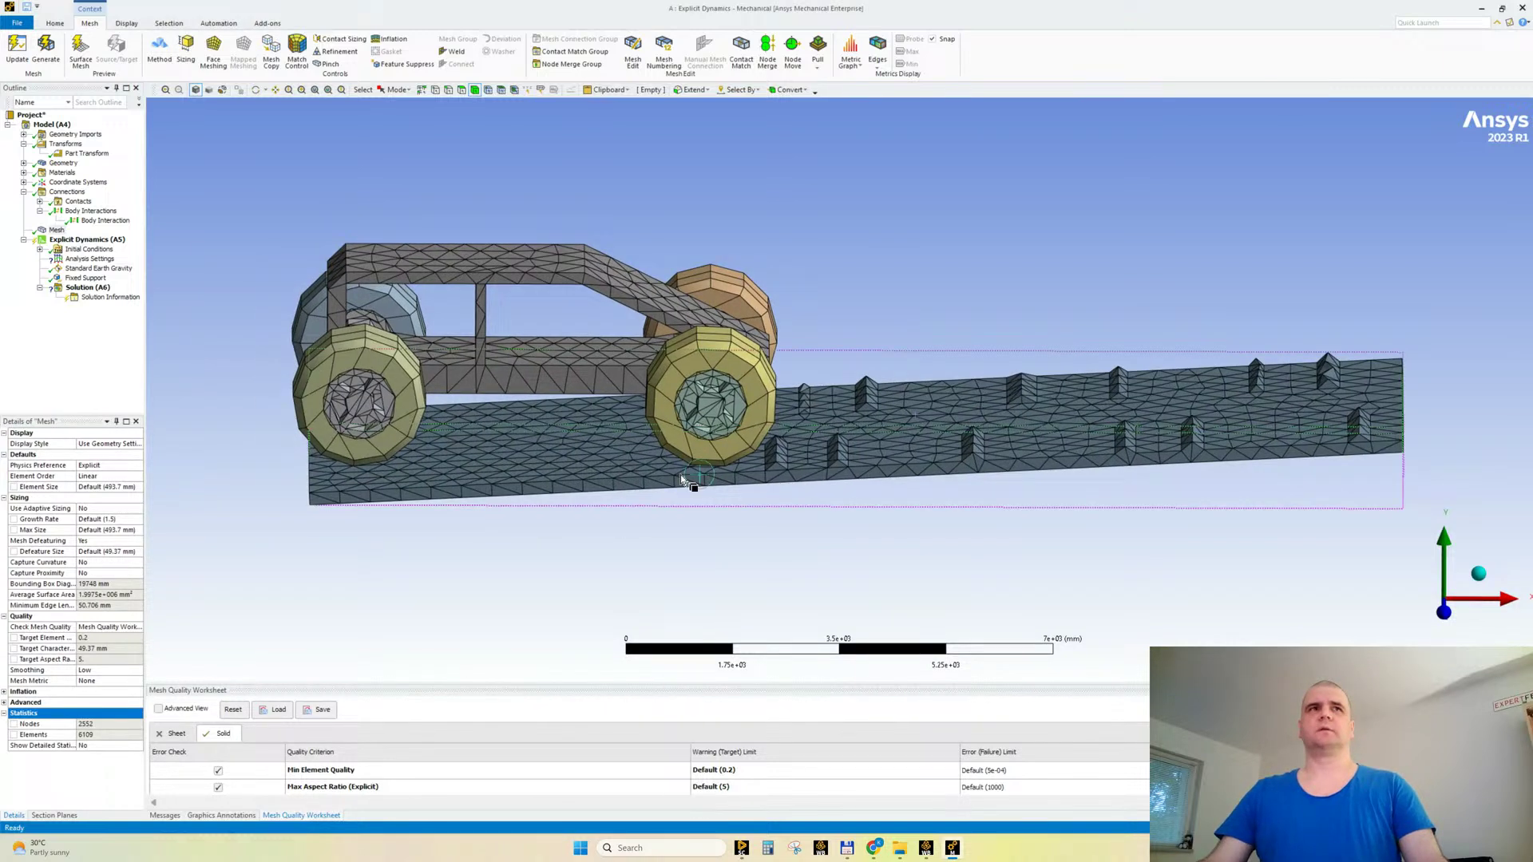
Step: Set the global mesh element size to 350 mm and regenerate the mesh
{"action": "left_click", "coordinate": [117, 487]}
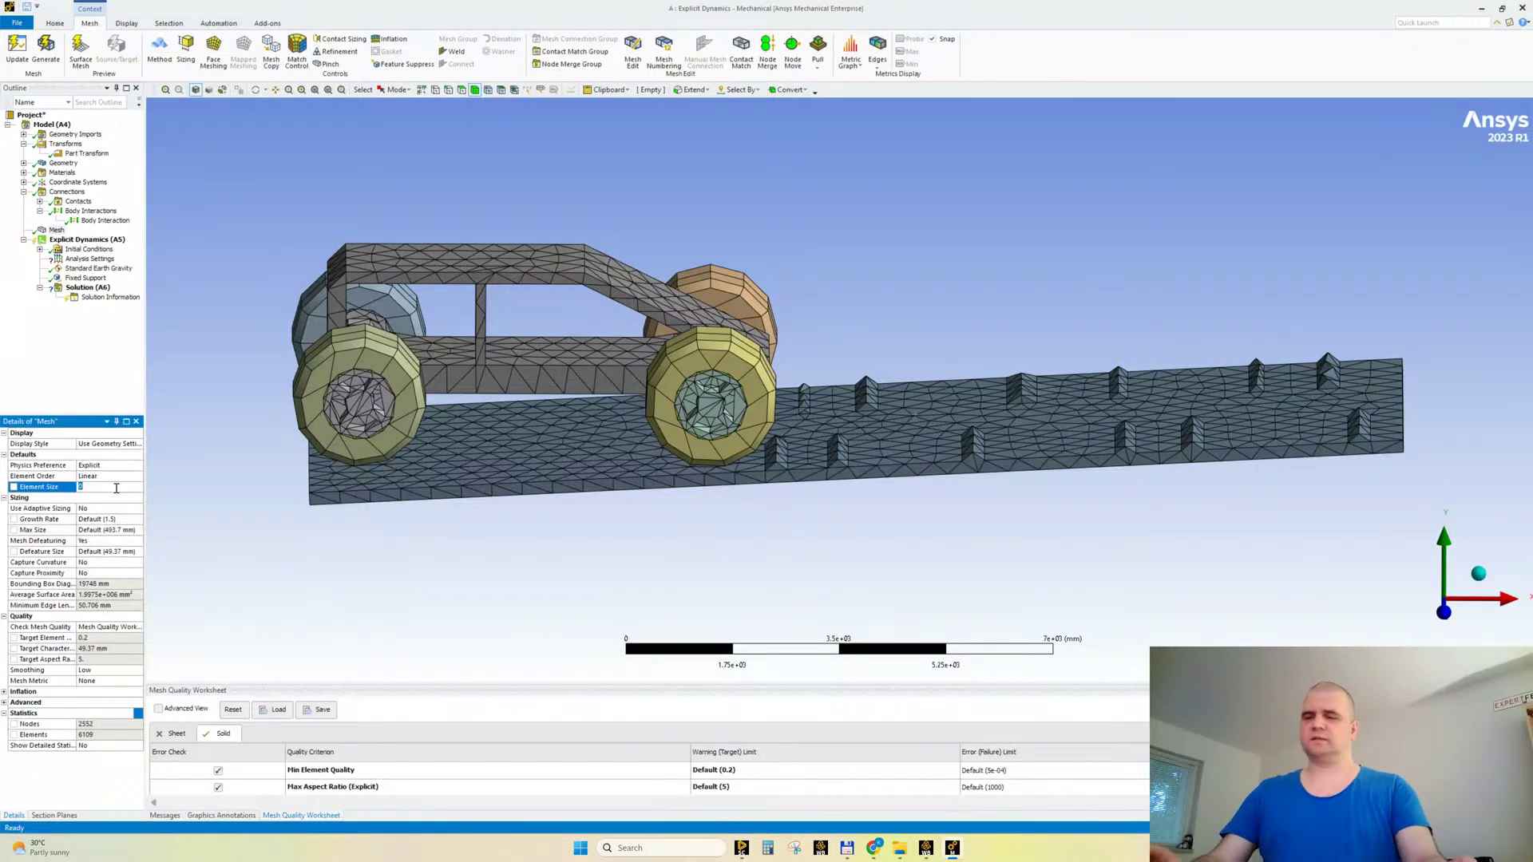
{"action": "type", "text": "350"}
{"action": "key", "text": "Return"}
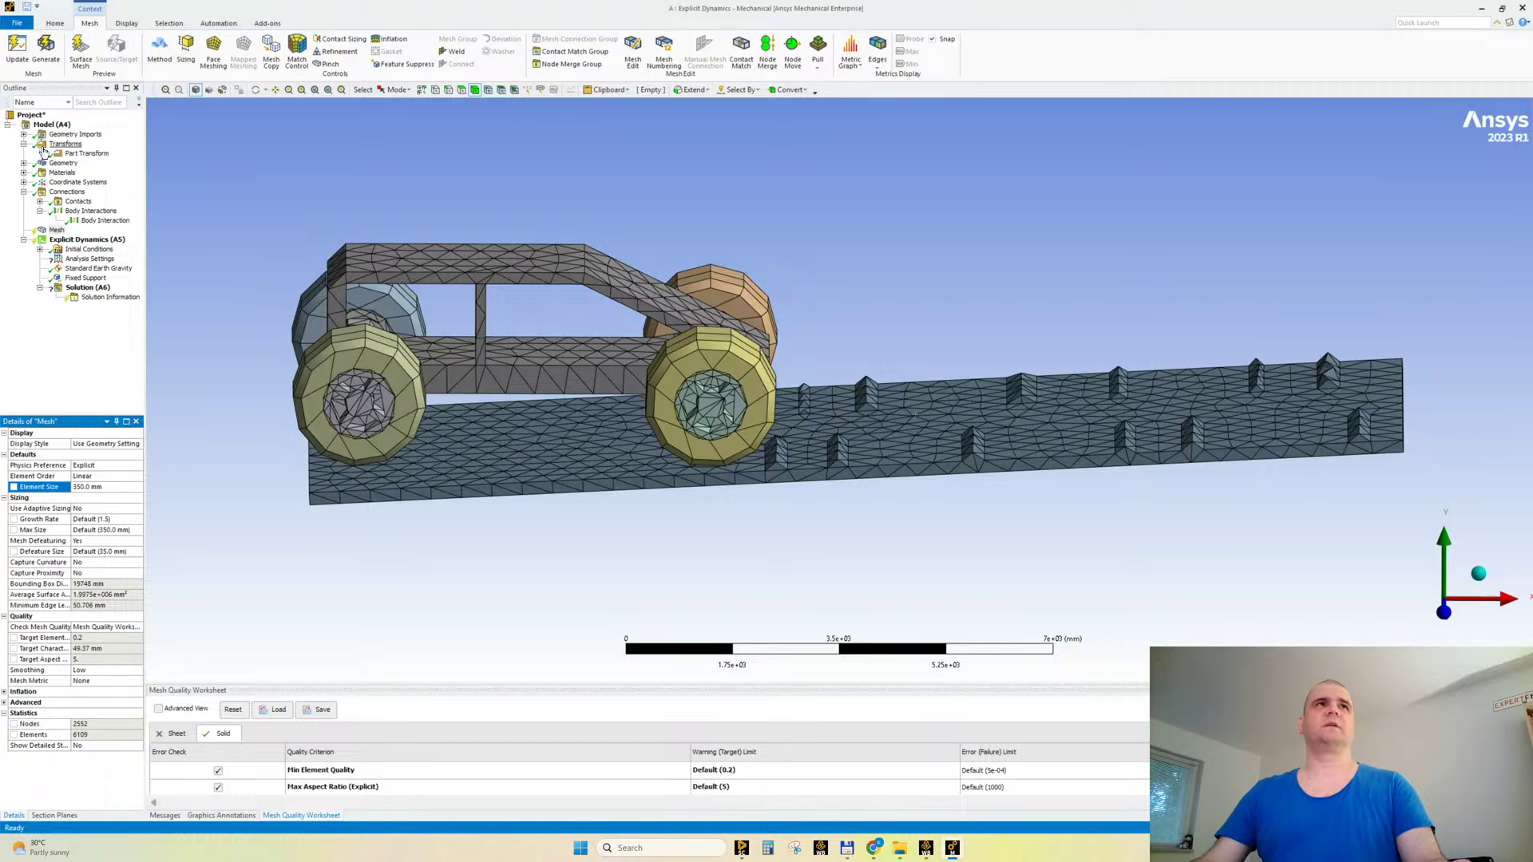
{"action": "right_click", "coordinate": [53, 233]}
{"action": "left_click", "coordinate": [75, 269]}
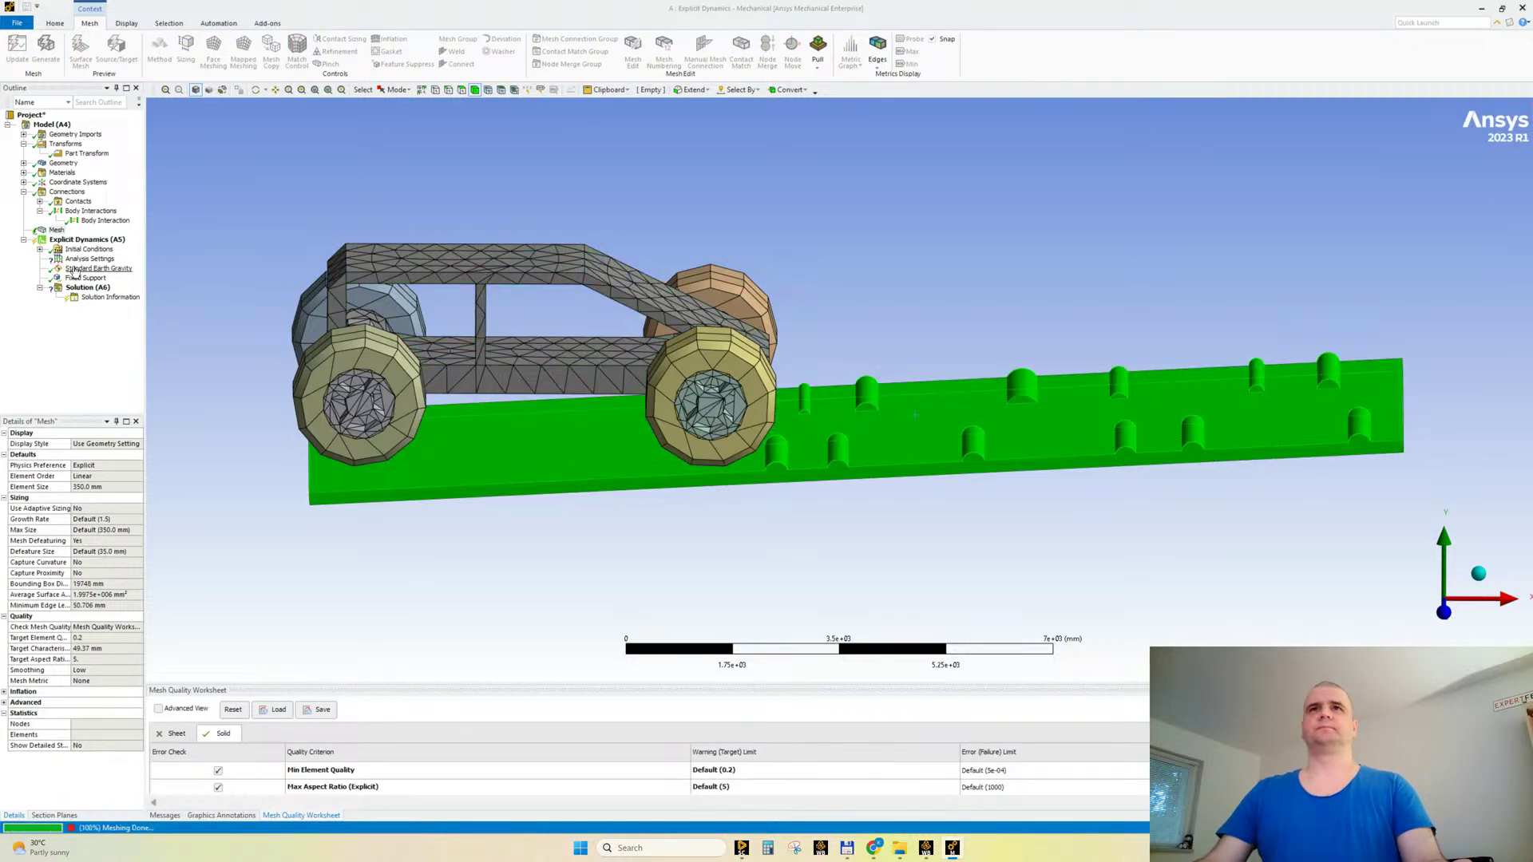
{"action": "mouse_move", "coordinate": [357, 313]}
{"action": "middle_mouse_down"}
{"action": "mouse_move", "coordinate": [345, 331]}
{"action": "mouse_move", "coordinate": [359, 317]}
{"action": "middle_mouse_up"}
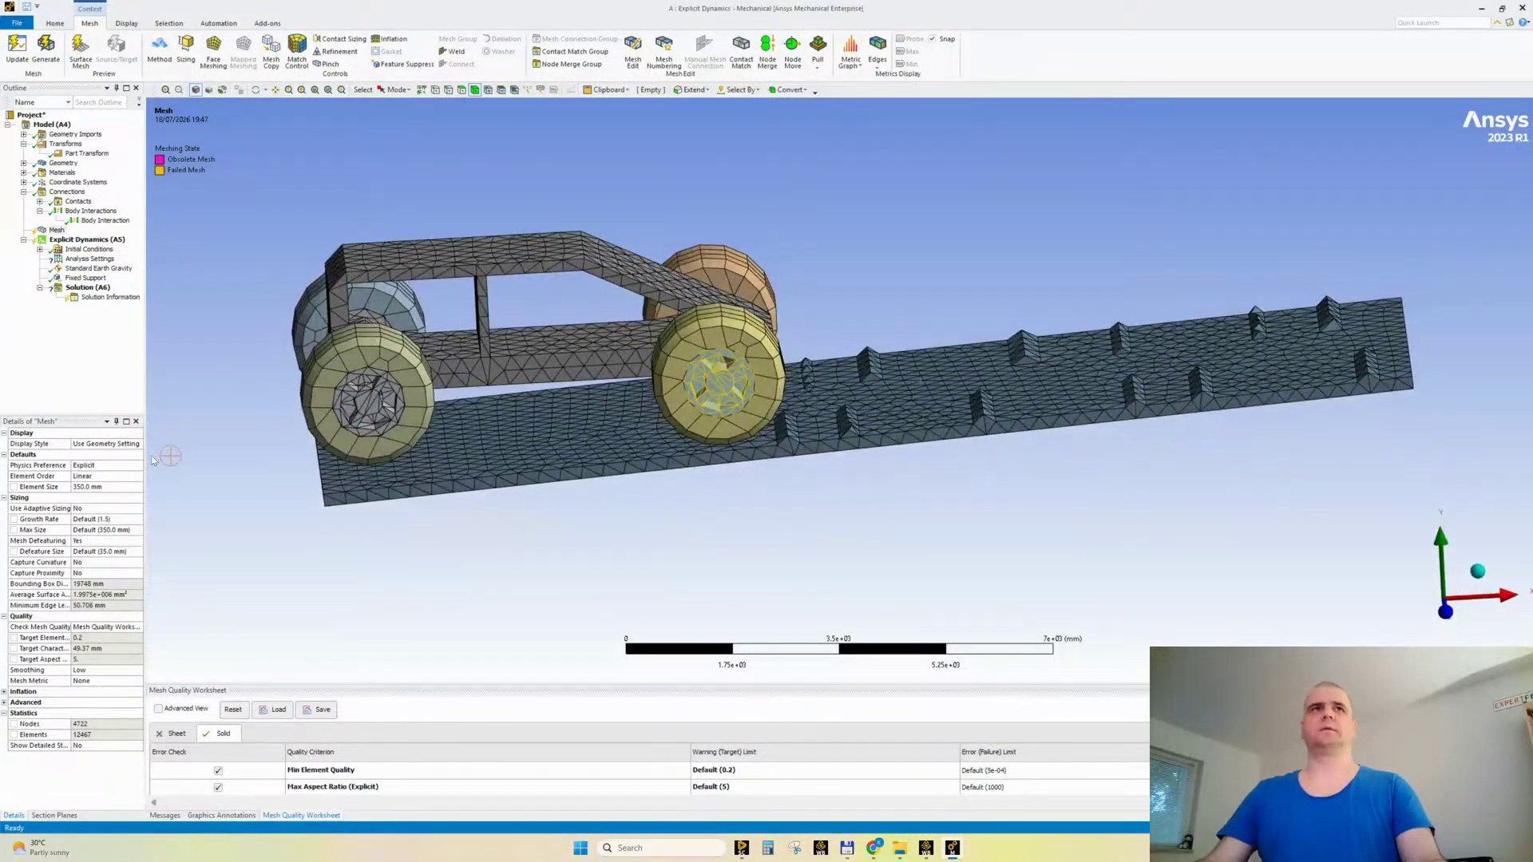
Step: Set the global mesh element size to 300 mm, regenerate the mesh and check its node count
{"action": "left_click", "coordinate": [97, 486]}
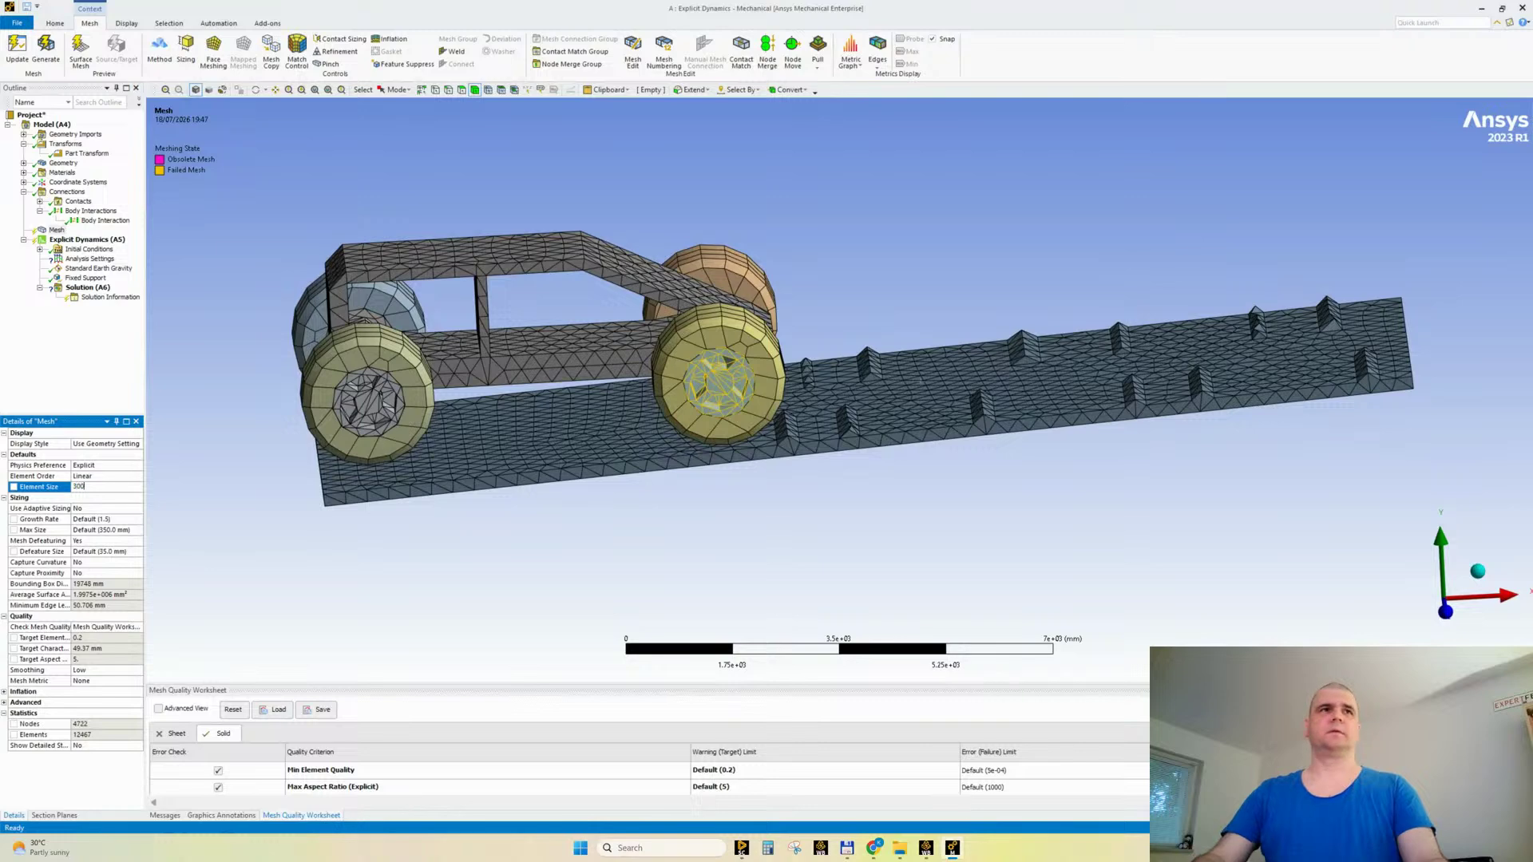
{"action": "type", "text": "300"}
{"action": "key", "text": "Return"}
{"action": "middle_click_drag", "start_coordinate": [396, 412], "coordinate": [395, 430]}
{"action": "right_click", "coordinate": [48, 229]}
{"action": "left_click", "coordinate": [78, 257]}
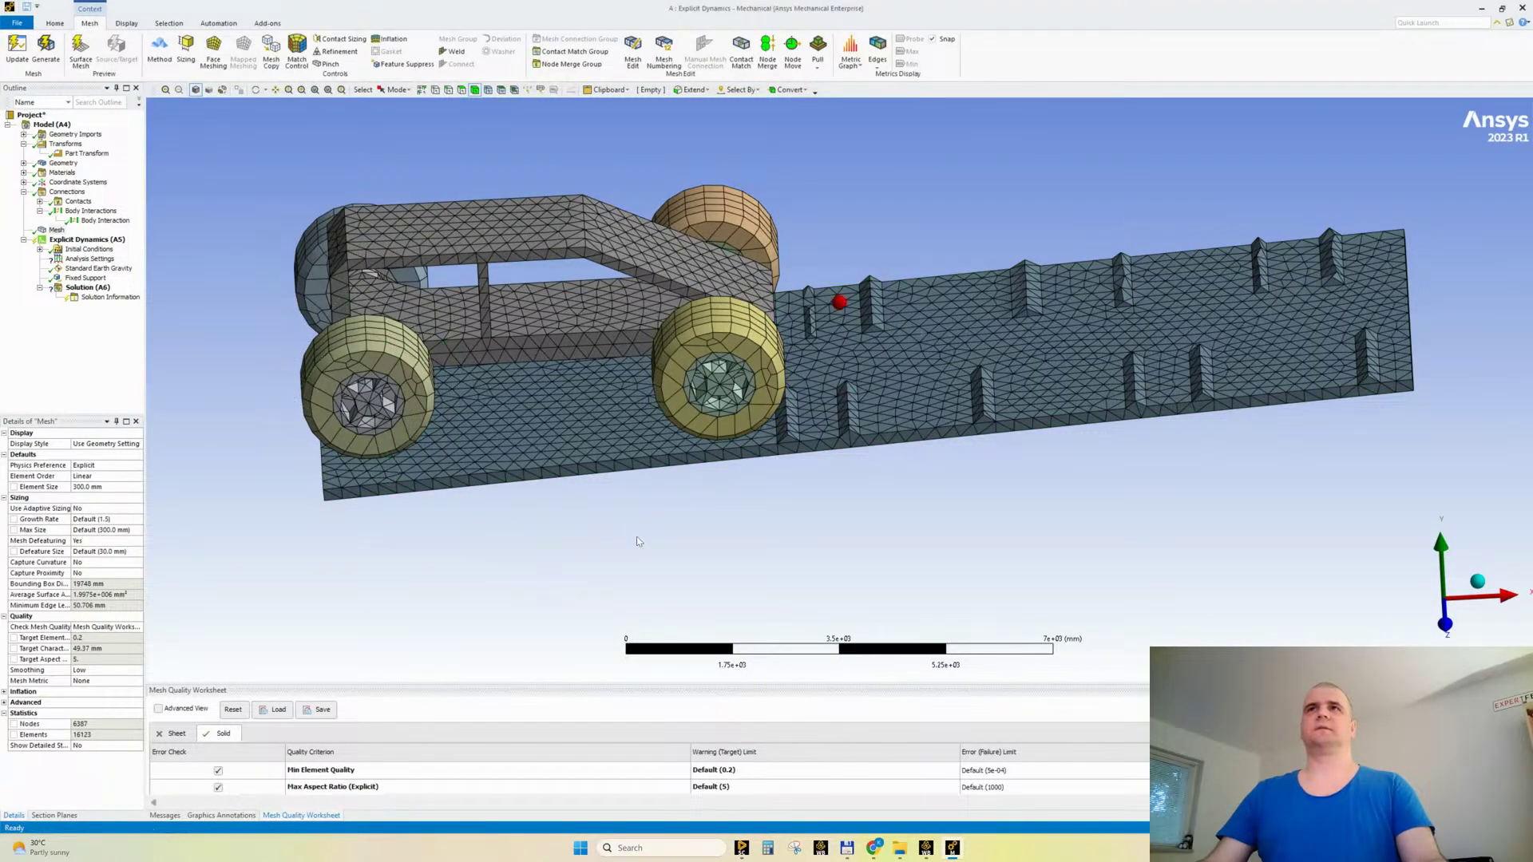
{"action": "mouse_move", "coordinate": [638, 541]}
{"action": "middle_mouse_down"}
{"action": "mouse_move", "coordinate": [626, 509]}
{"action": "mouse_move", "coordinate": [610, 517]}
{"action": "mouse_move", "coordinate": [688, 524]}
{"action": "mouse_move", "coordinate": [602, 538]}
{"action": "mouse_move", "coordinate": [644, 537]}
{"action": "mouse_move", "coordinate": [631, 541]}
{"action": "middle_mouse_up"}
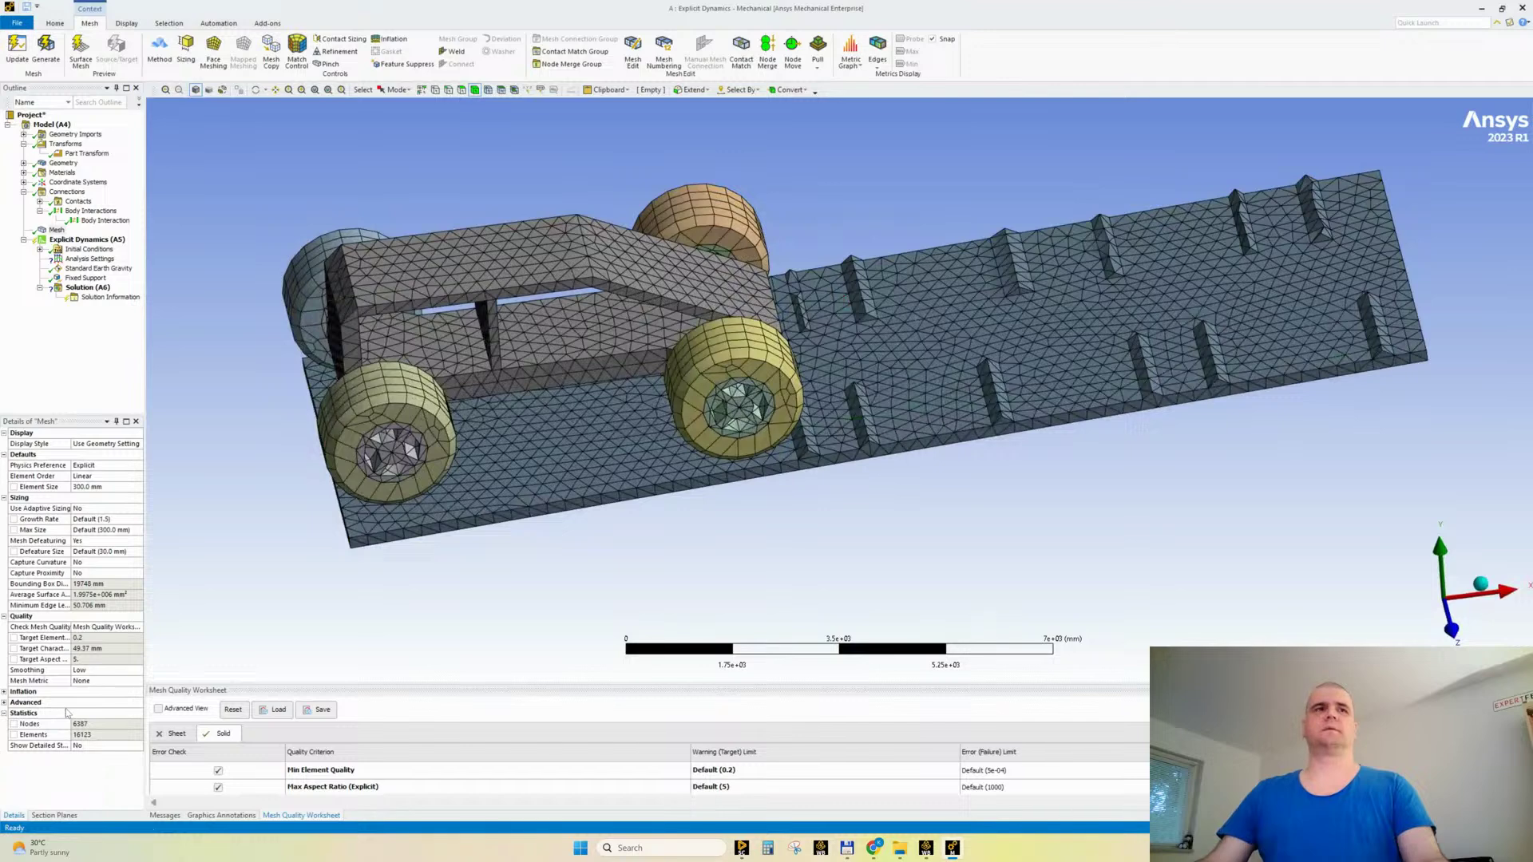
{"action": "left_click", "coordinate": [90, 724]}
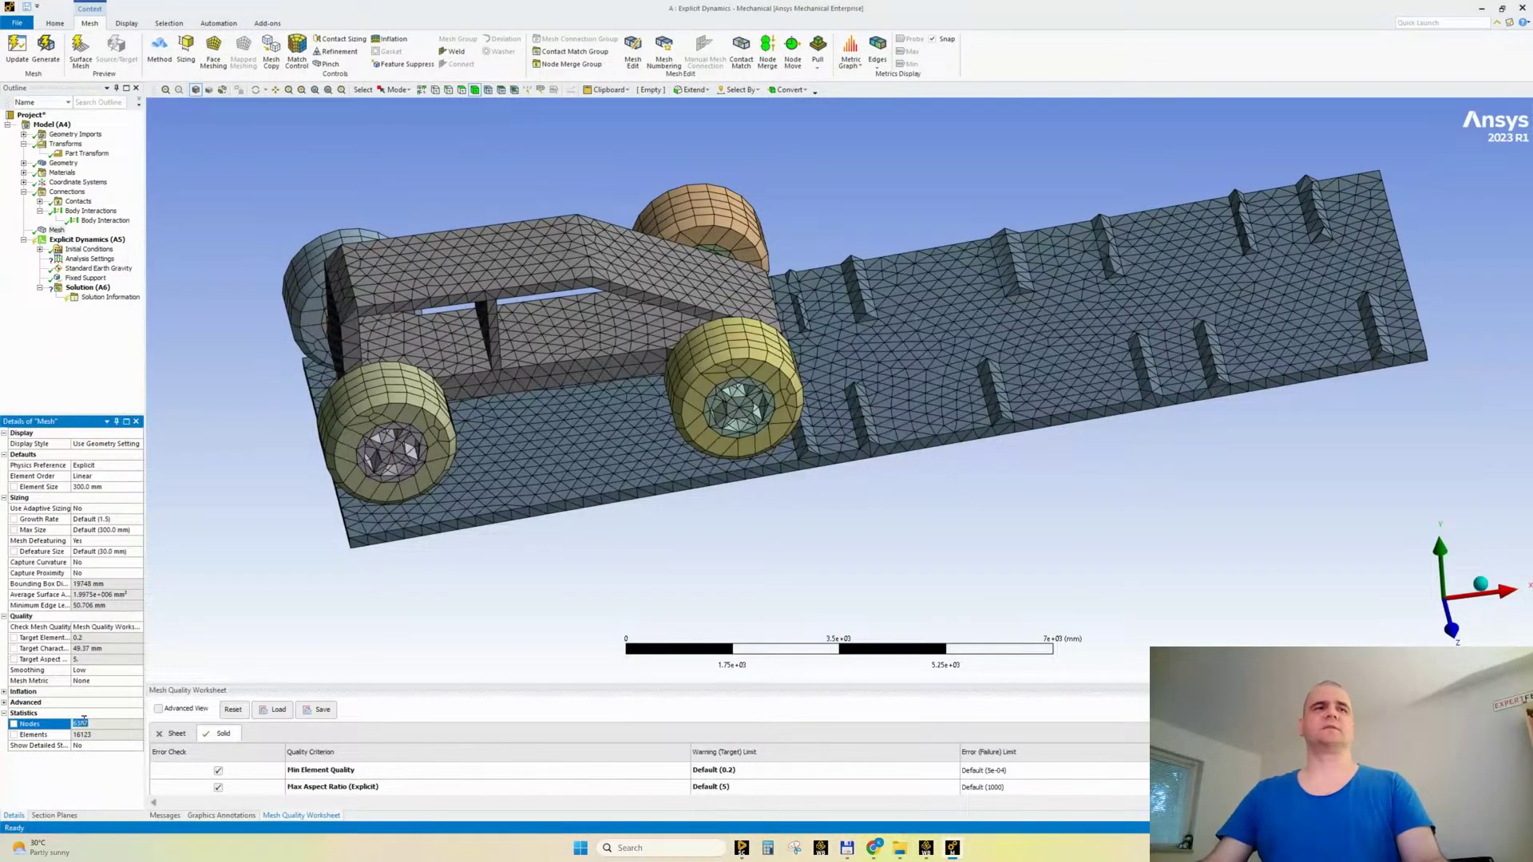
Step: Set the global mesh element size to 250 mm and regenerate the mesh
{"action": "left_click", "coordinate": [101, 487]}
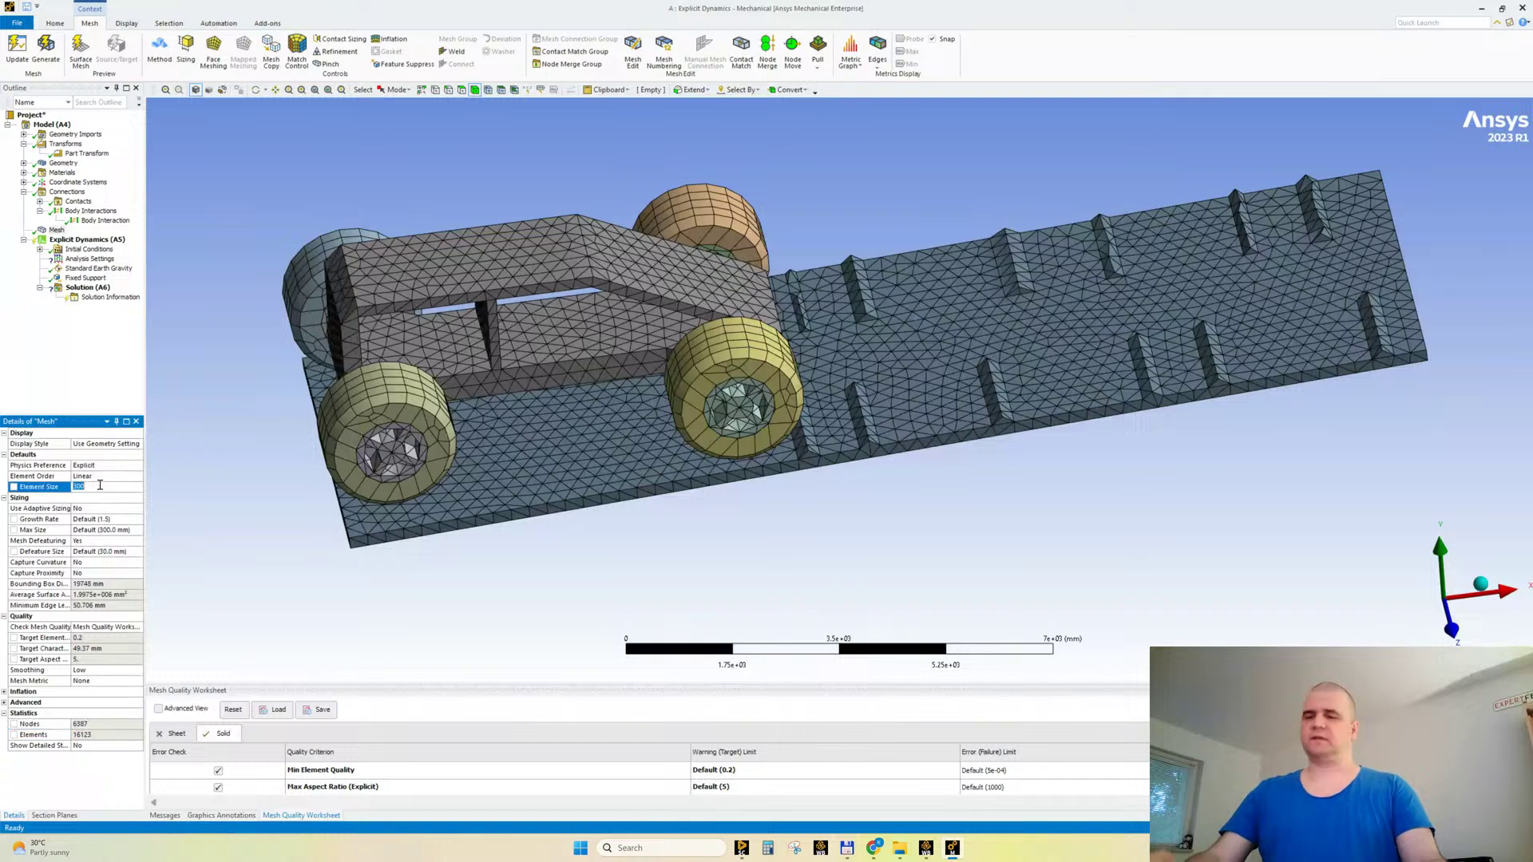
{"action": "type", "text": "250"}
{"action": "key", "text": "Return"}
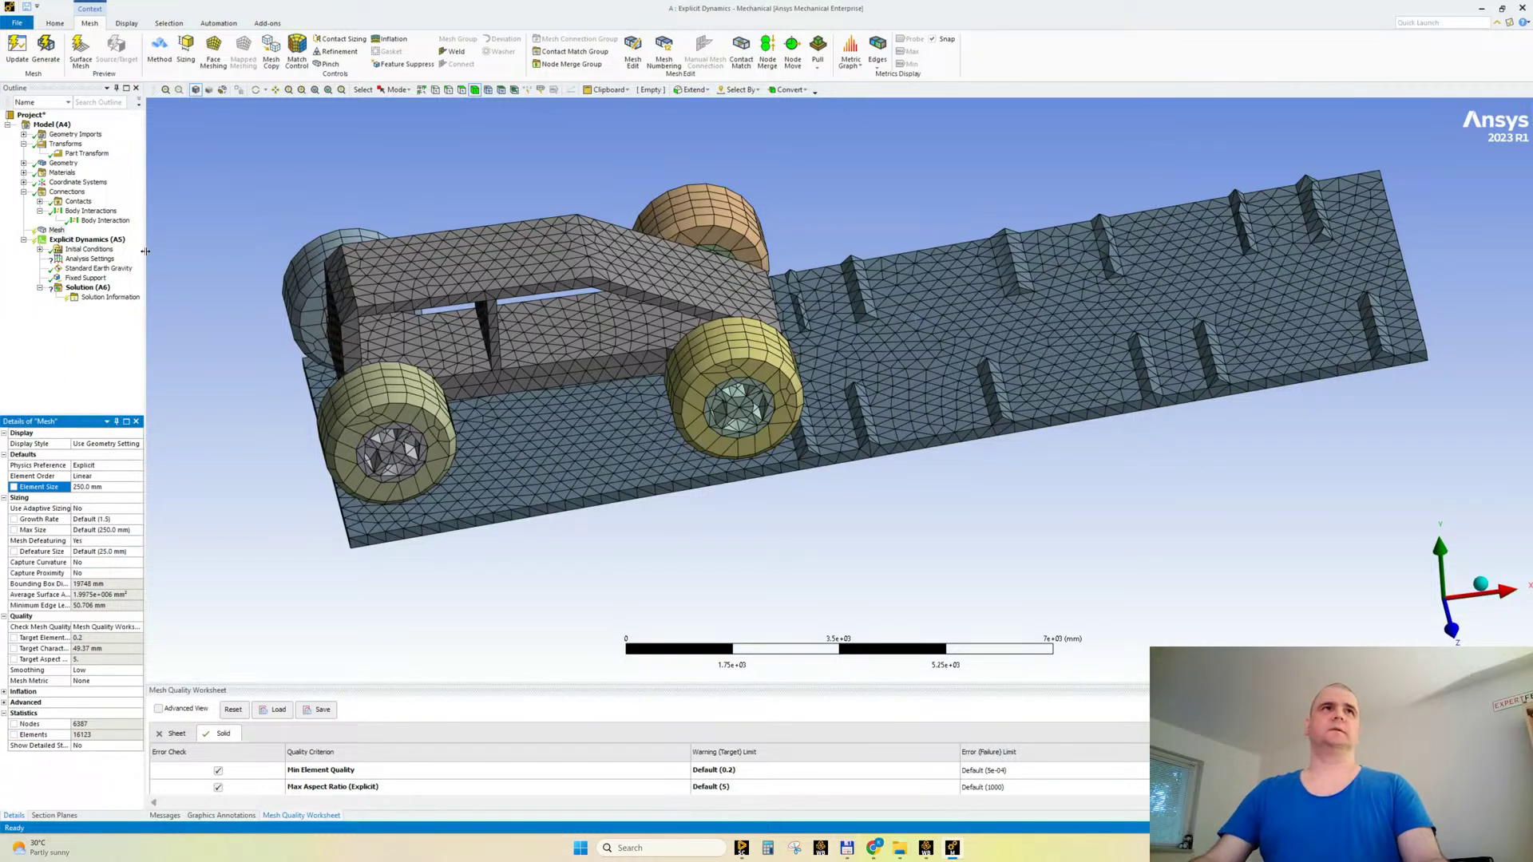
{"action": "right_click", "coordinate": [53, 229]}
{"action": "left_click", "coordinate": [110, 267]}
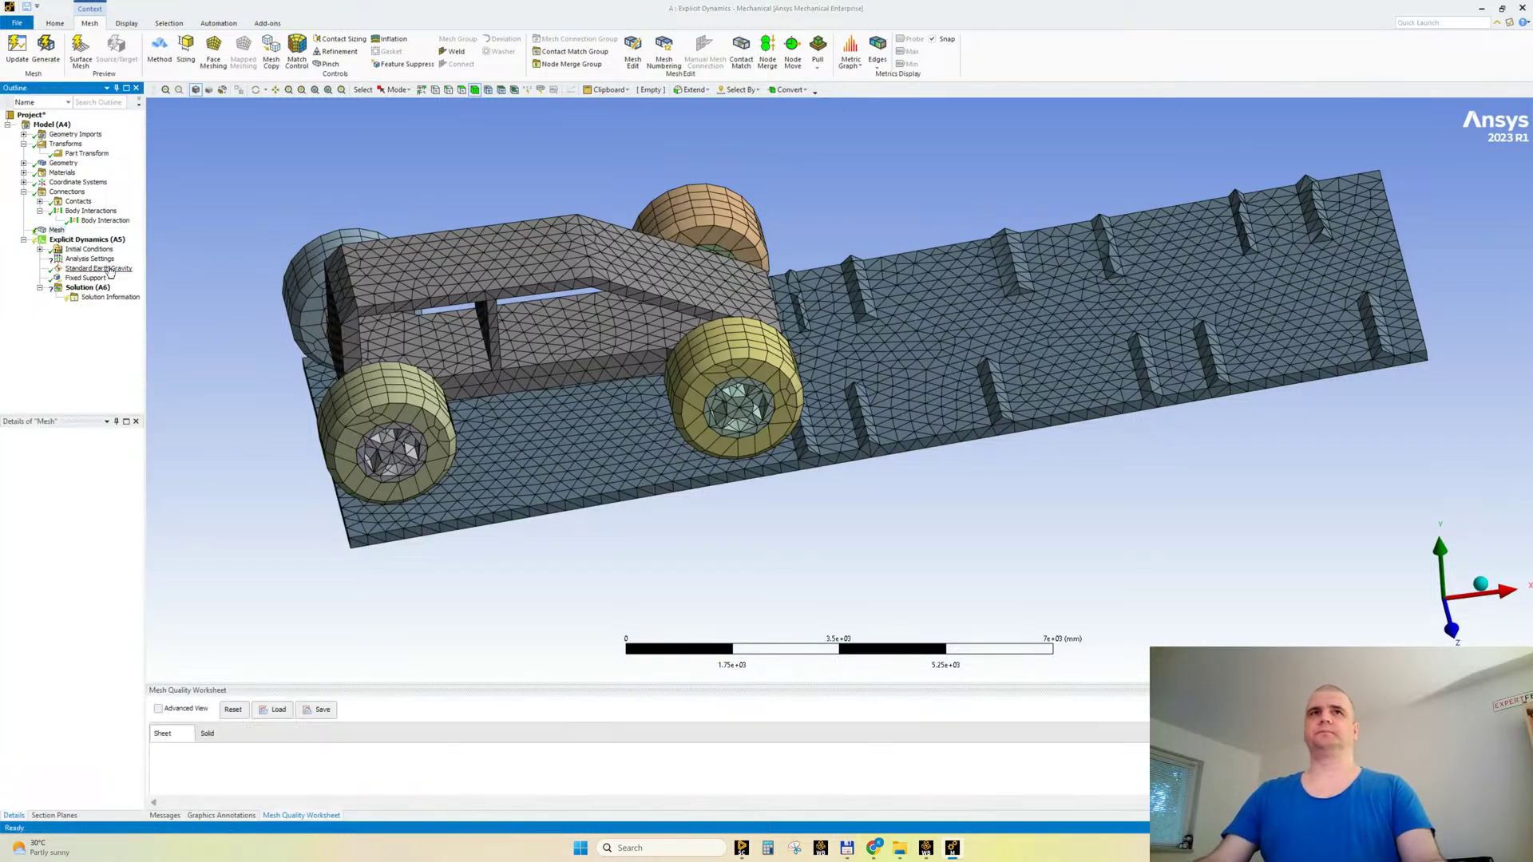
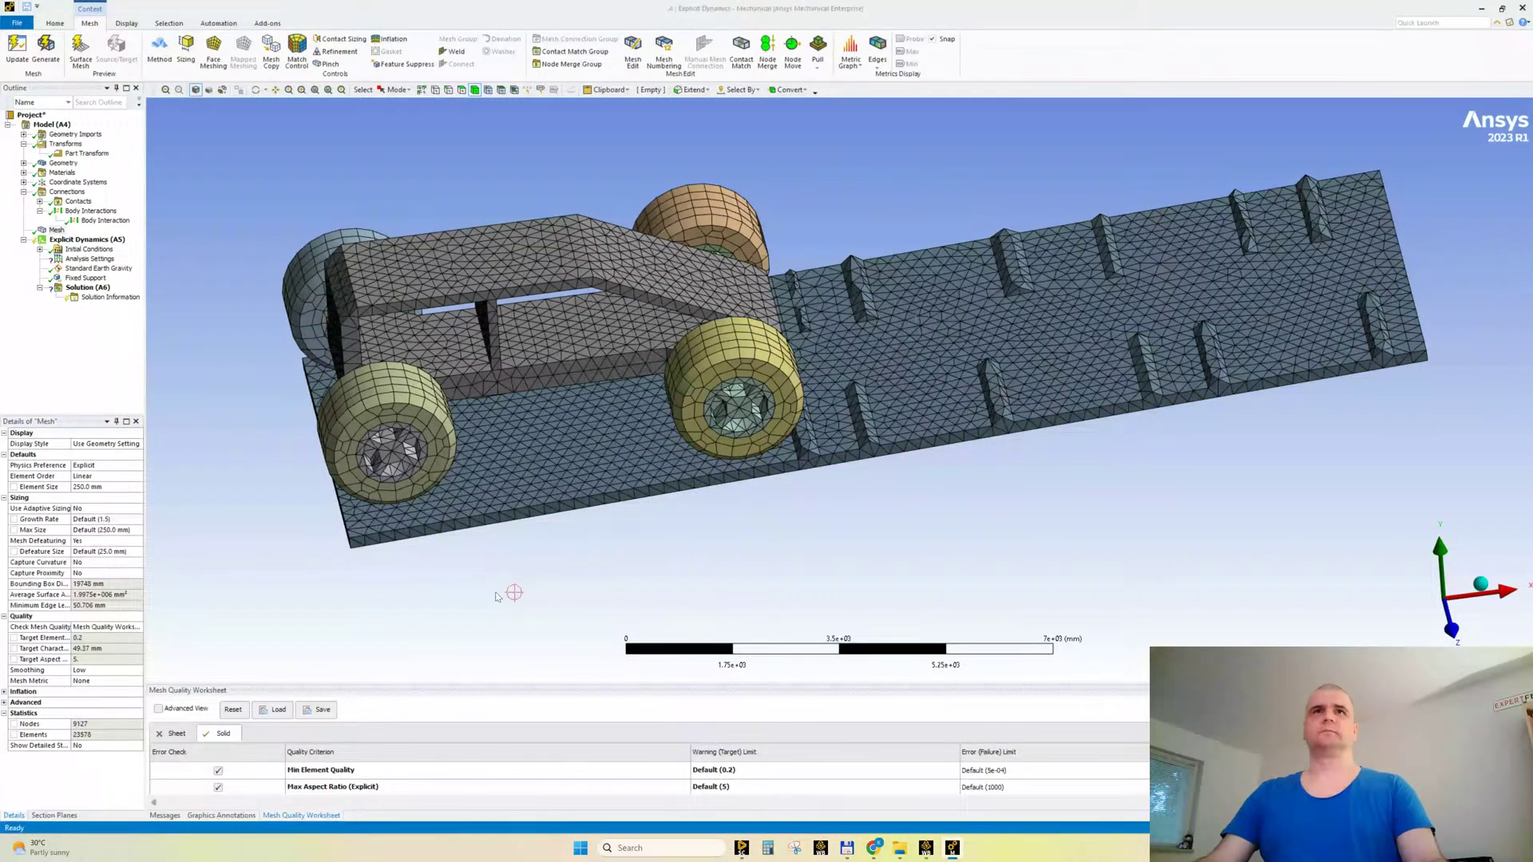
{"action": "mouse_move", "coordinate": [506, 588]}
{"action": "middle_mouse_down"}
{"action": "mouse_move", "coordinate": [471, 589]}
{"action": "mouse_move", "coordinate": [496, 605]}
{"action": "middle_mouse_up"}
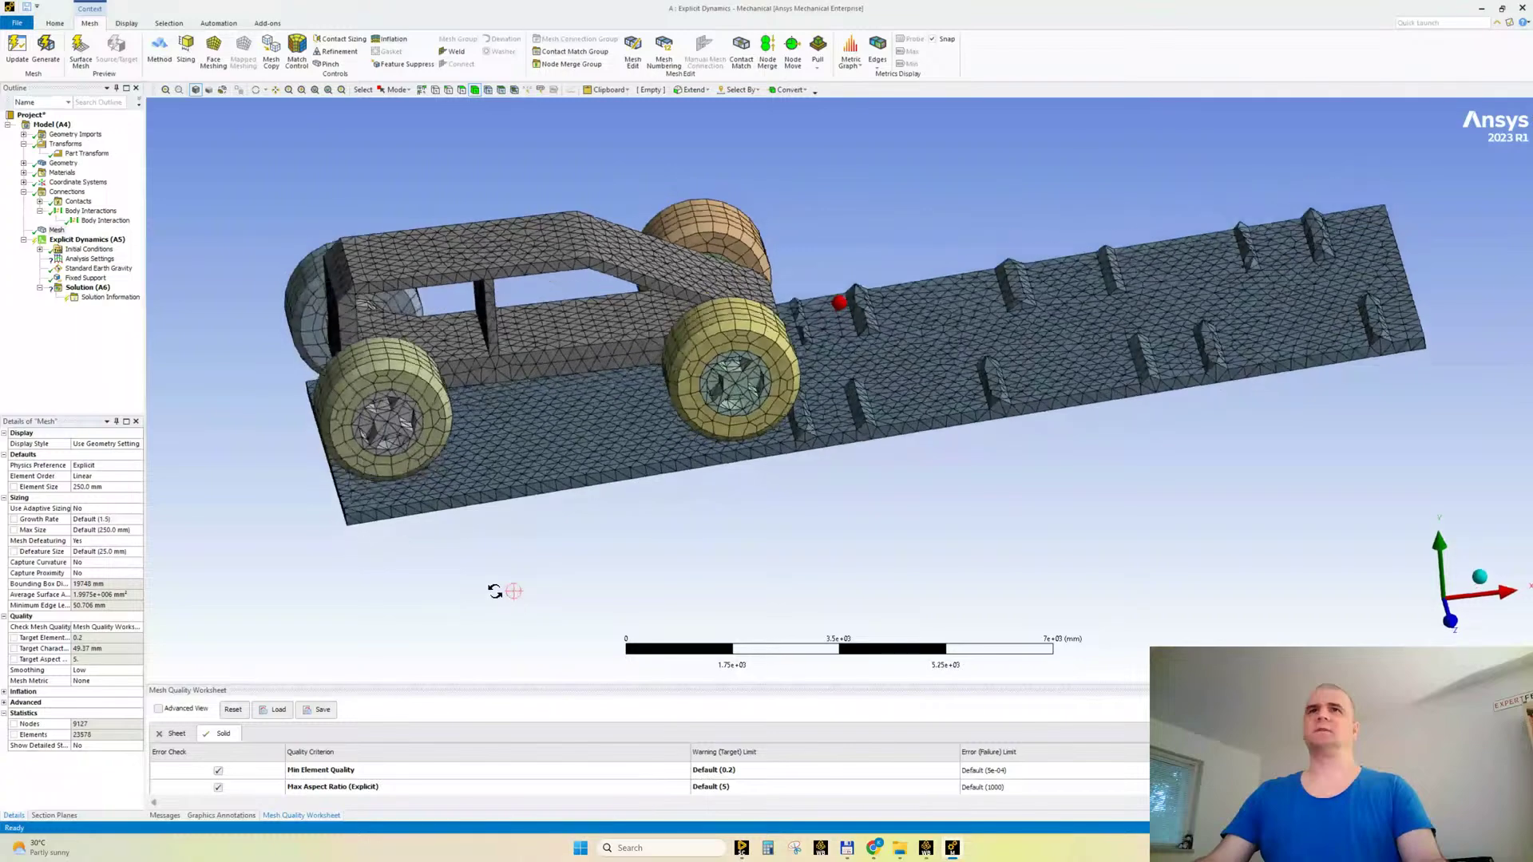
{"action": "scroll", "coordinate": [575, 368], "scroll_direction": "up", "scroll_amount": 2}
{"action": "middle_click_drag", "start_coordinate": [575, 367], "coordinate": [686, 422]}
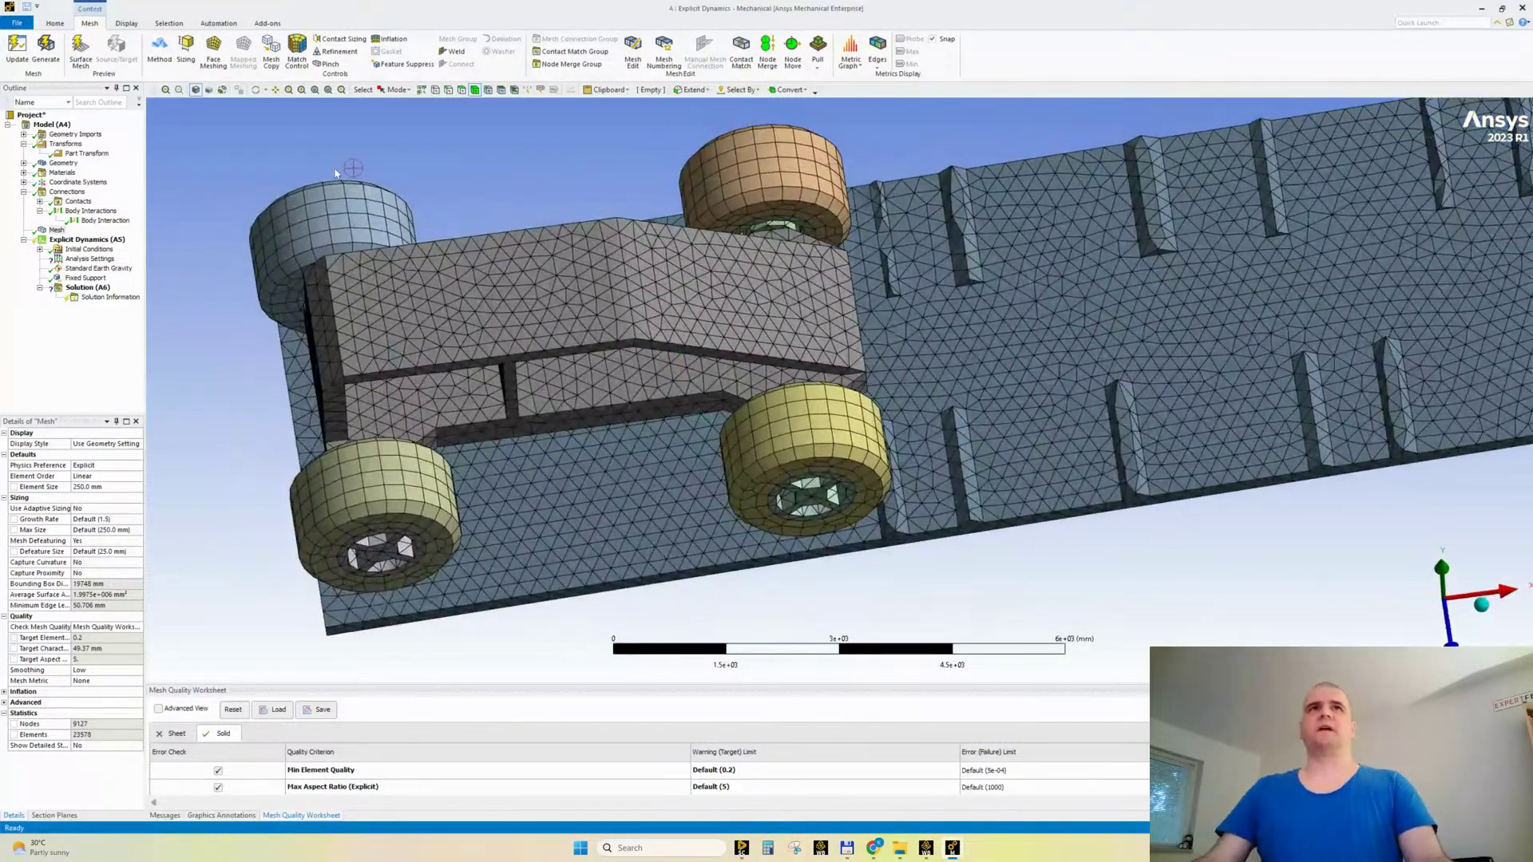
{"action": "left_click", "coordinate": [320, 217]}
{"action": "left_click", "coordinate": [774, 171], "text": "ctrl"}
{"action": "left_click", "coordinate": [372, 491], "text": "ctrl"}
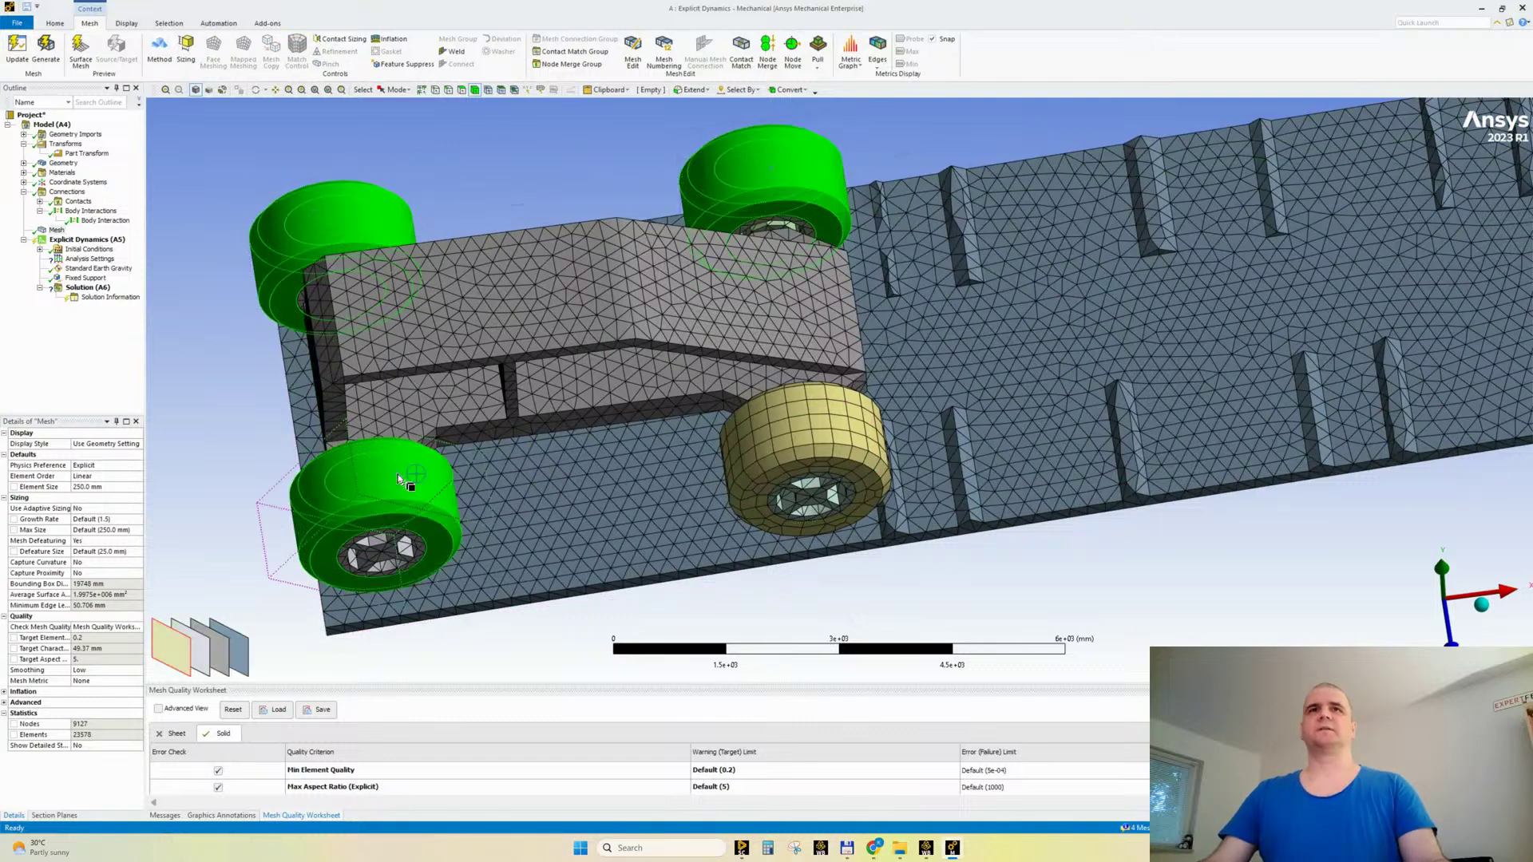
{"action": "left_click", "coordinate": [802, 424], "text": "ctrl"}
Step: Add a mesh method scoped to all bodies of the car and road and set it to Tetrahedrons with the Patch Conforming algorithm
{"action": "left_click", "coordinate": [588, 519]}
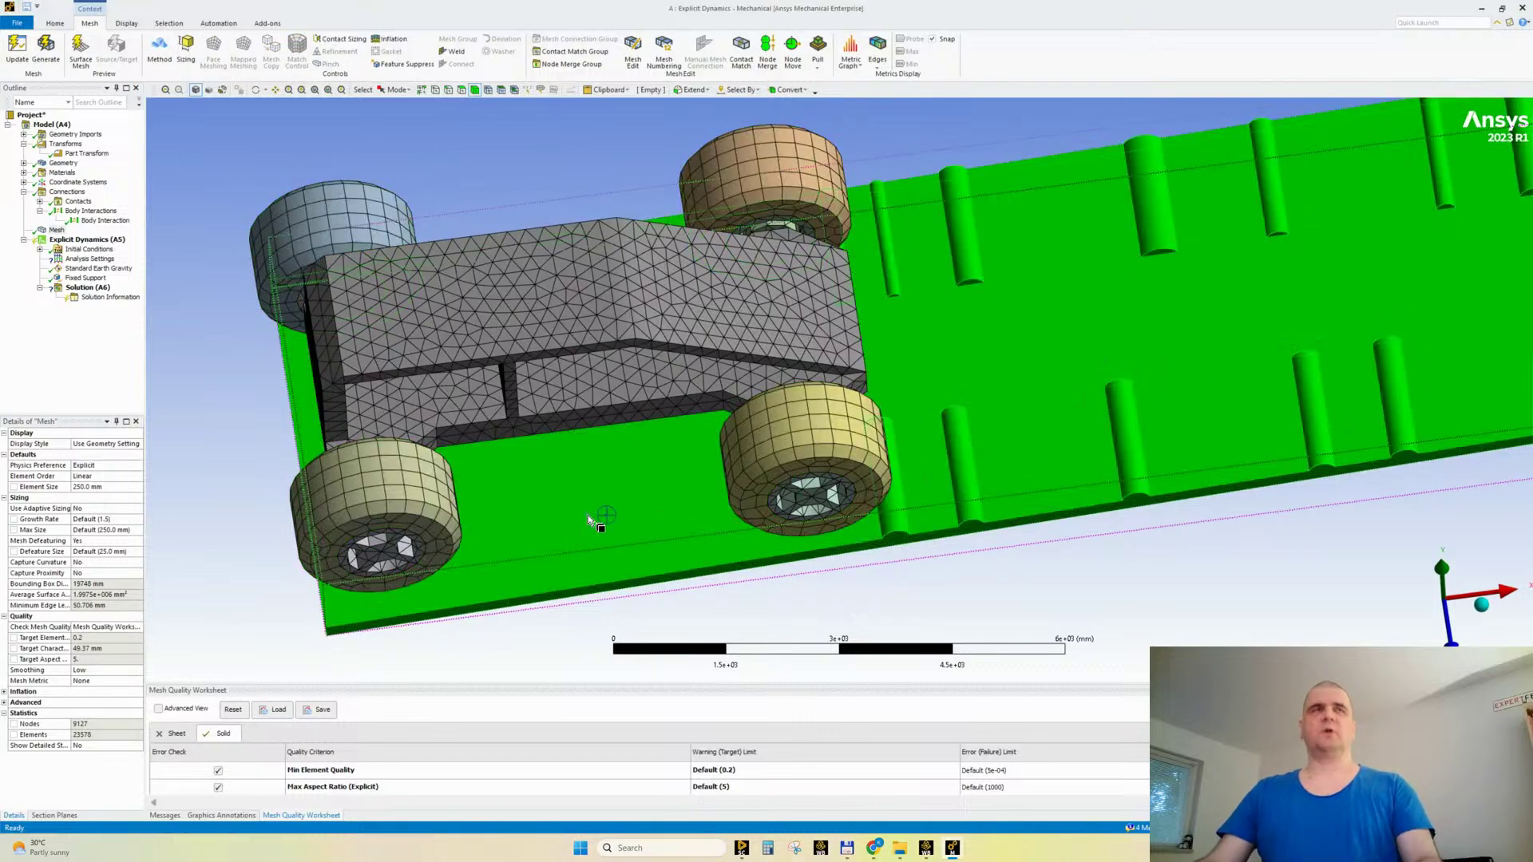
{"action": "key", "text": "ctrl+a"}
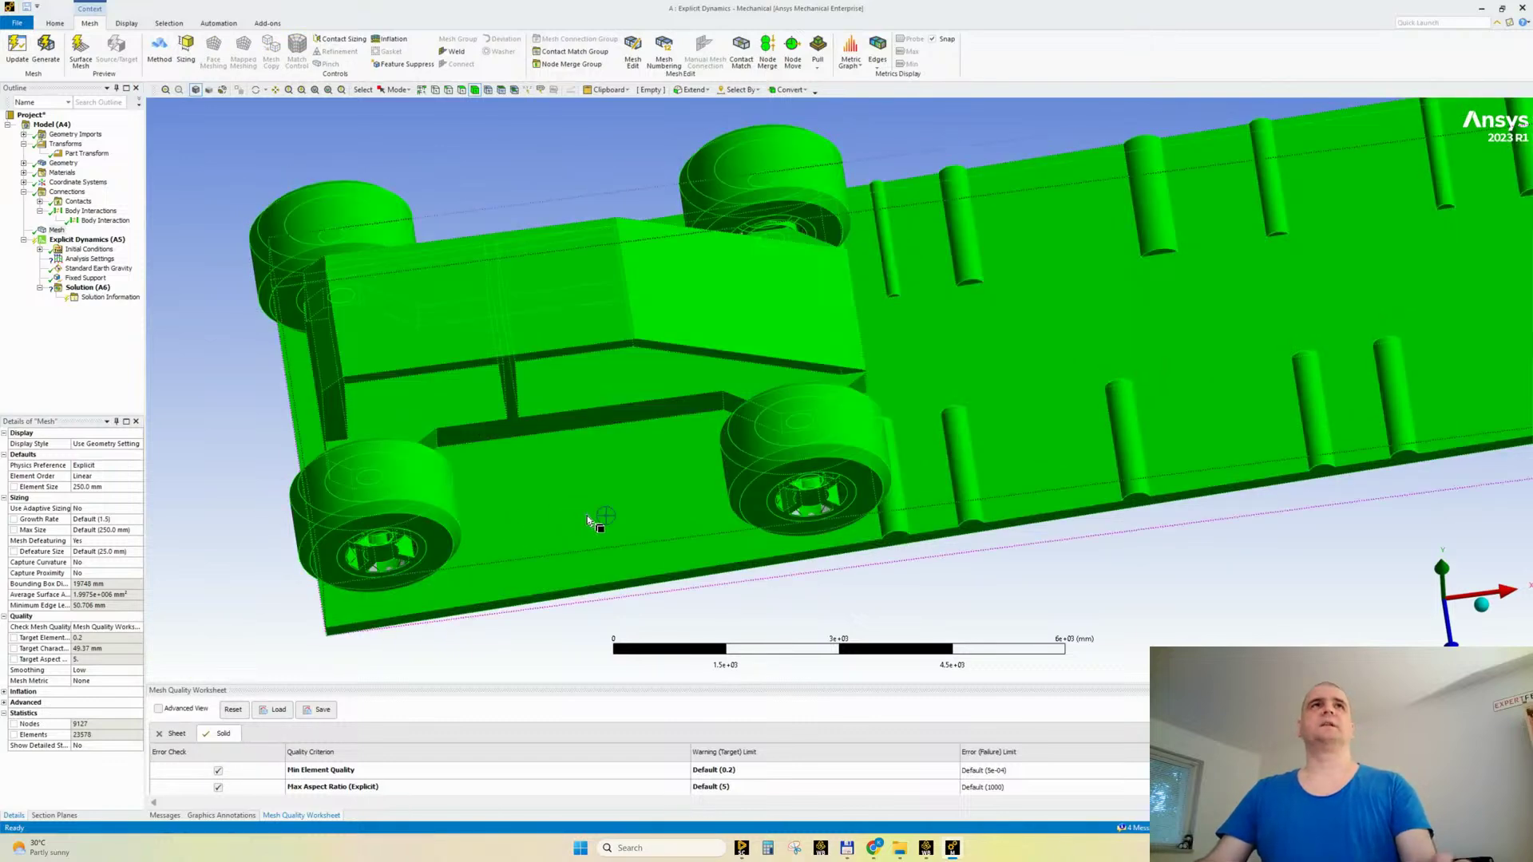
{"action": "left_click", "coordinate": [159, 48]}
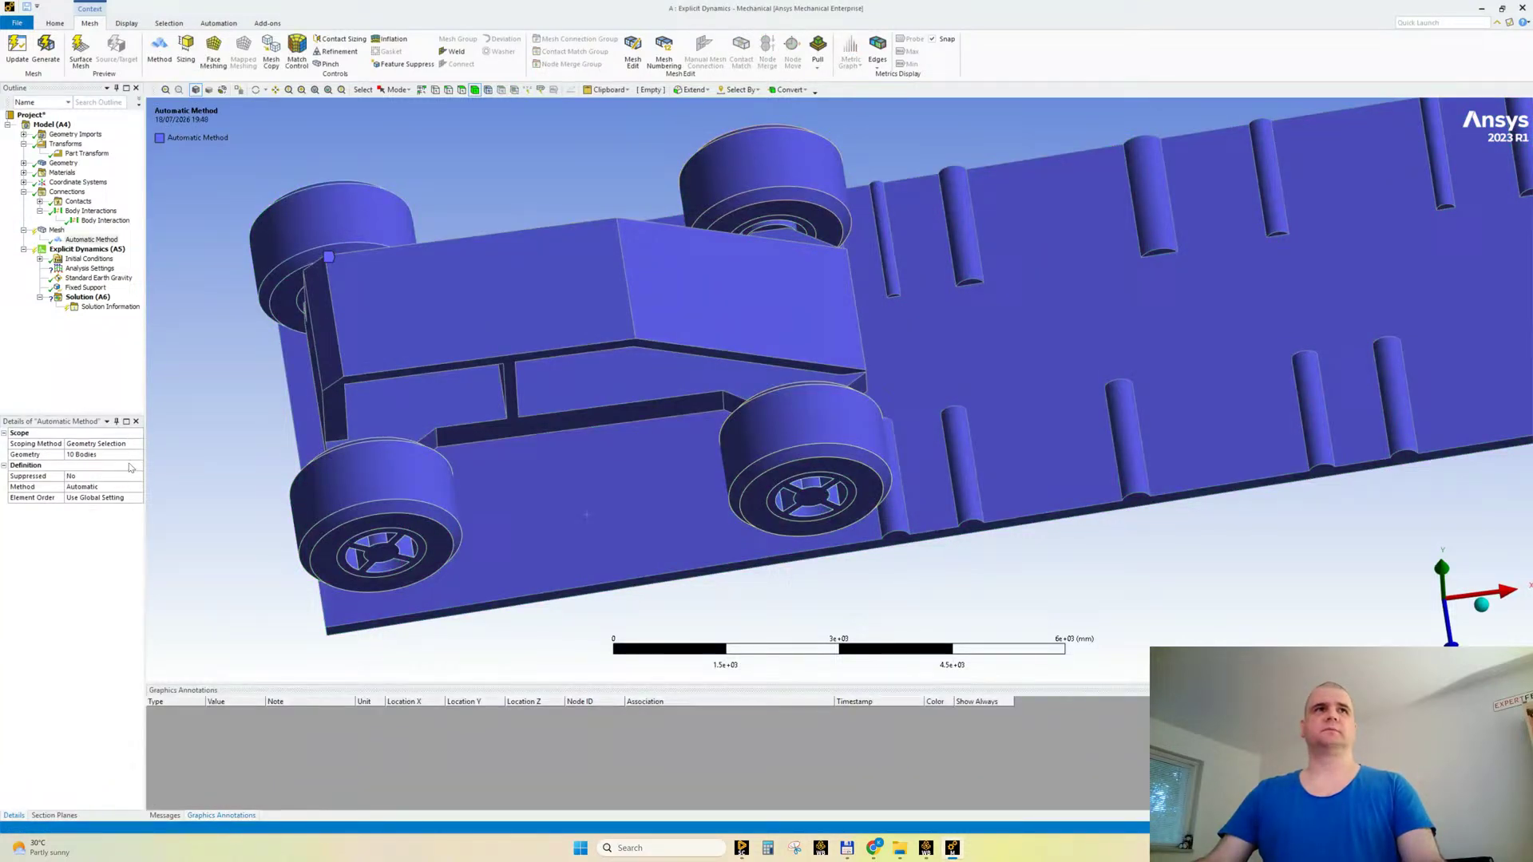
{"action": "double_click", "coordinate": [97, 488]}
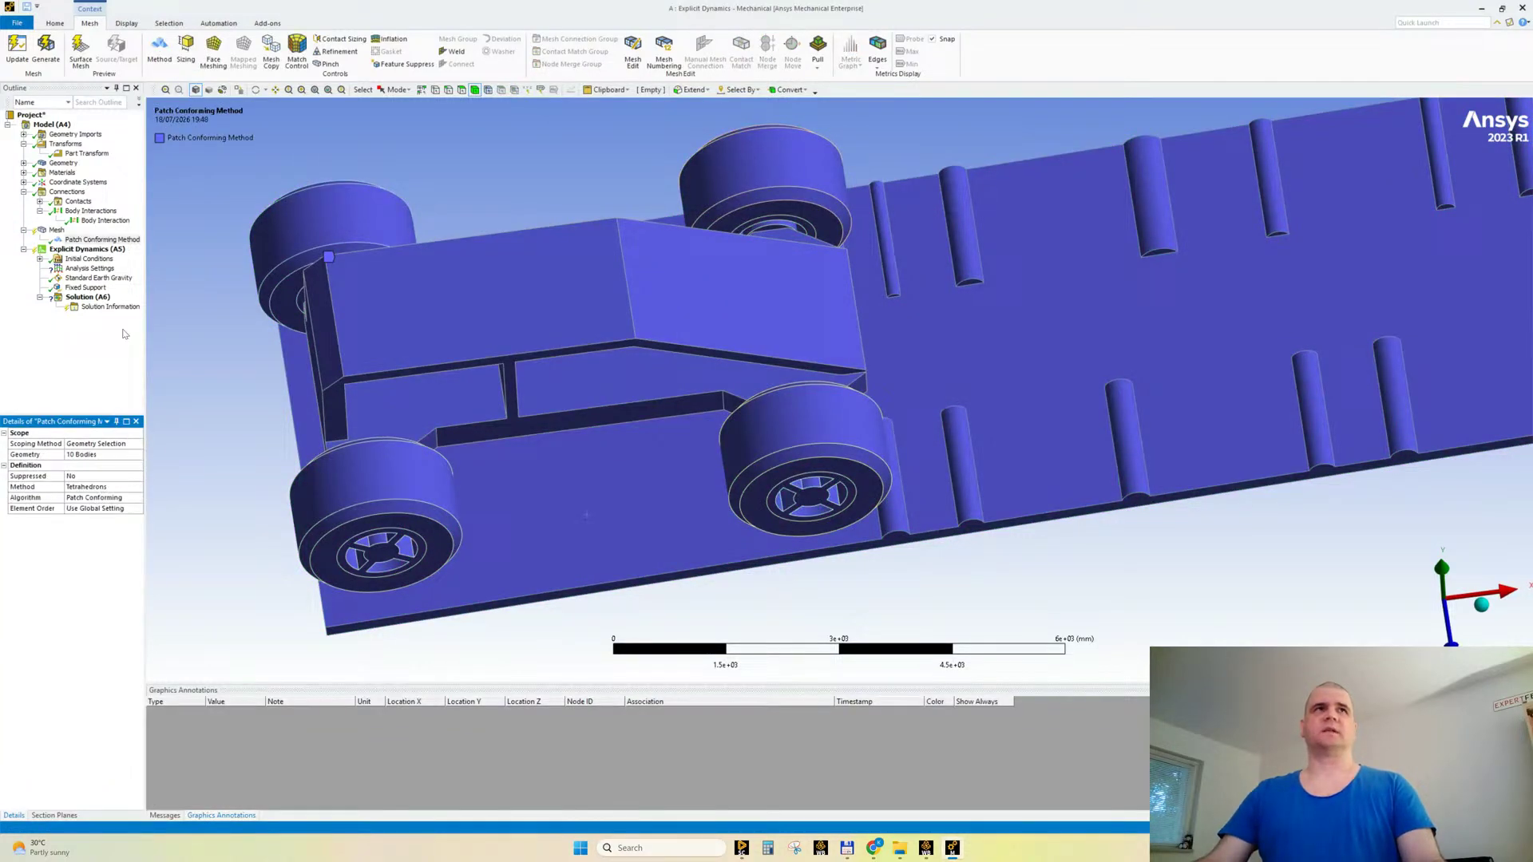
Step: Add a body sizing to the four tyre bodies with an element size of 200 mm
{"action": "left_click", "coordinate": [56, 231]}
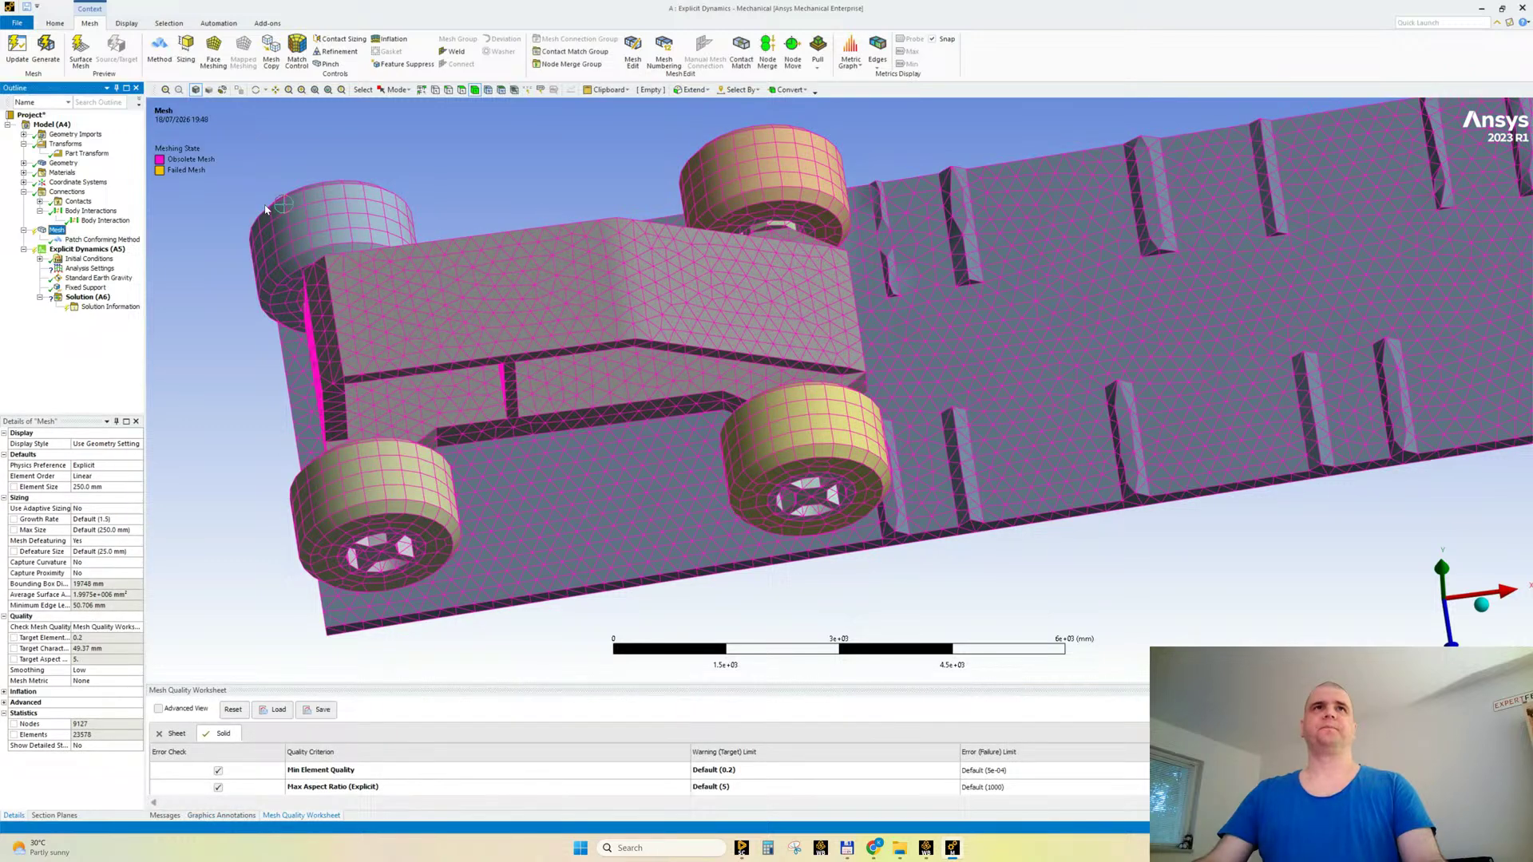
{"action": "left_click", "coordinate": [307, 219]}
{"action": "left_click", "coordinate": [371, 487], "text": "ctrl"}
{"action": "left_click", "coordinate": [770, 176], "text": "ctrl"}
{"action": "left_click", "coordinate": [822, 439], "text": "ctrl"}
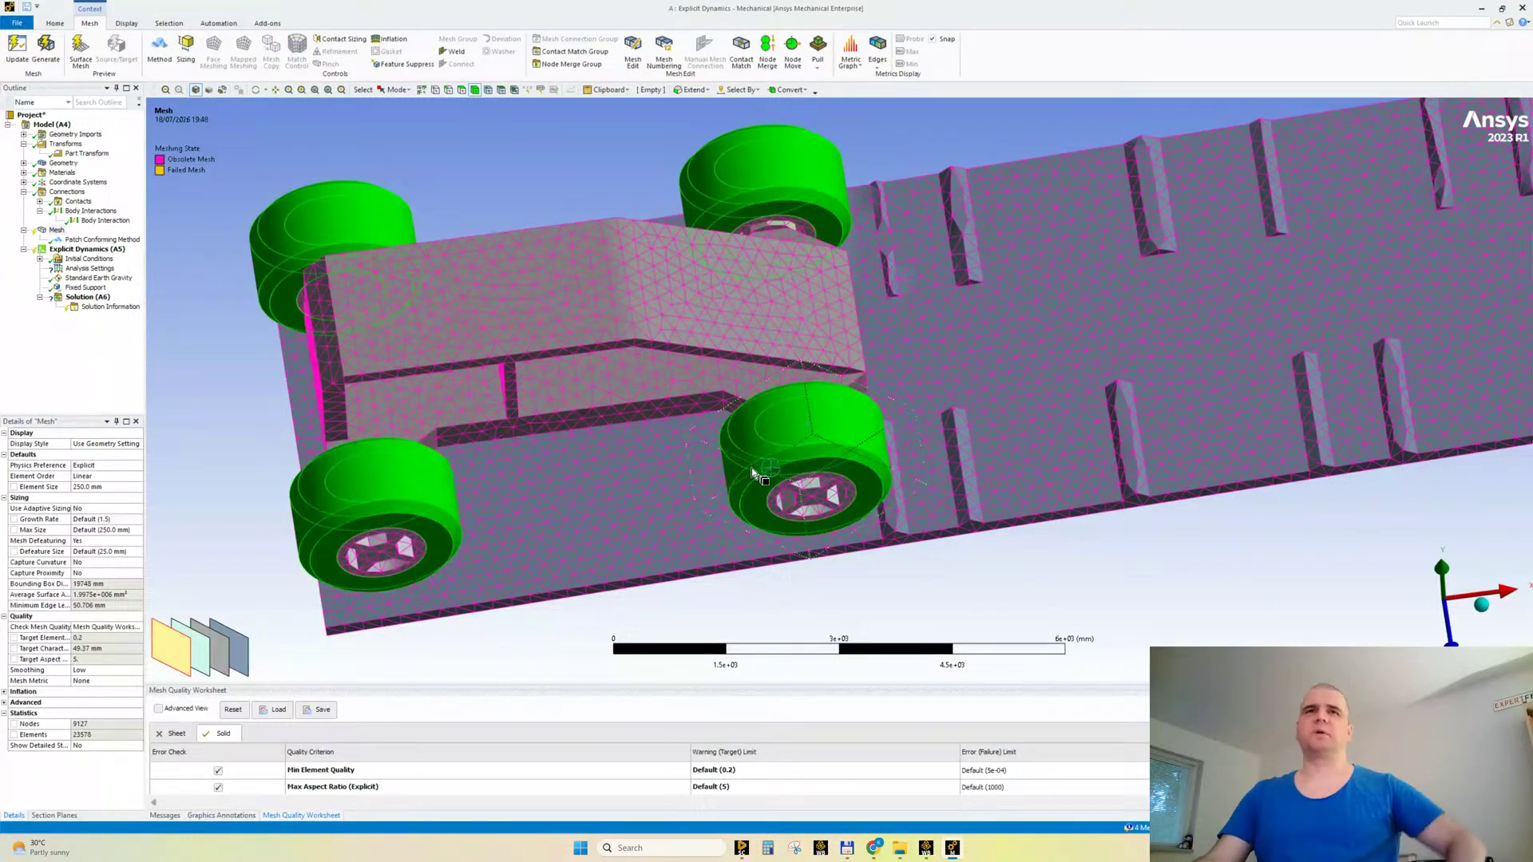
{"action": "left_click", "coordinate": [185, 48]}
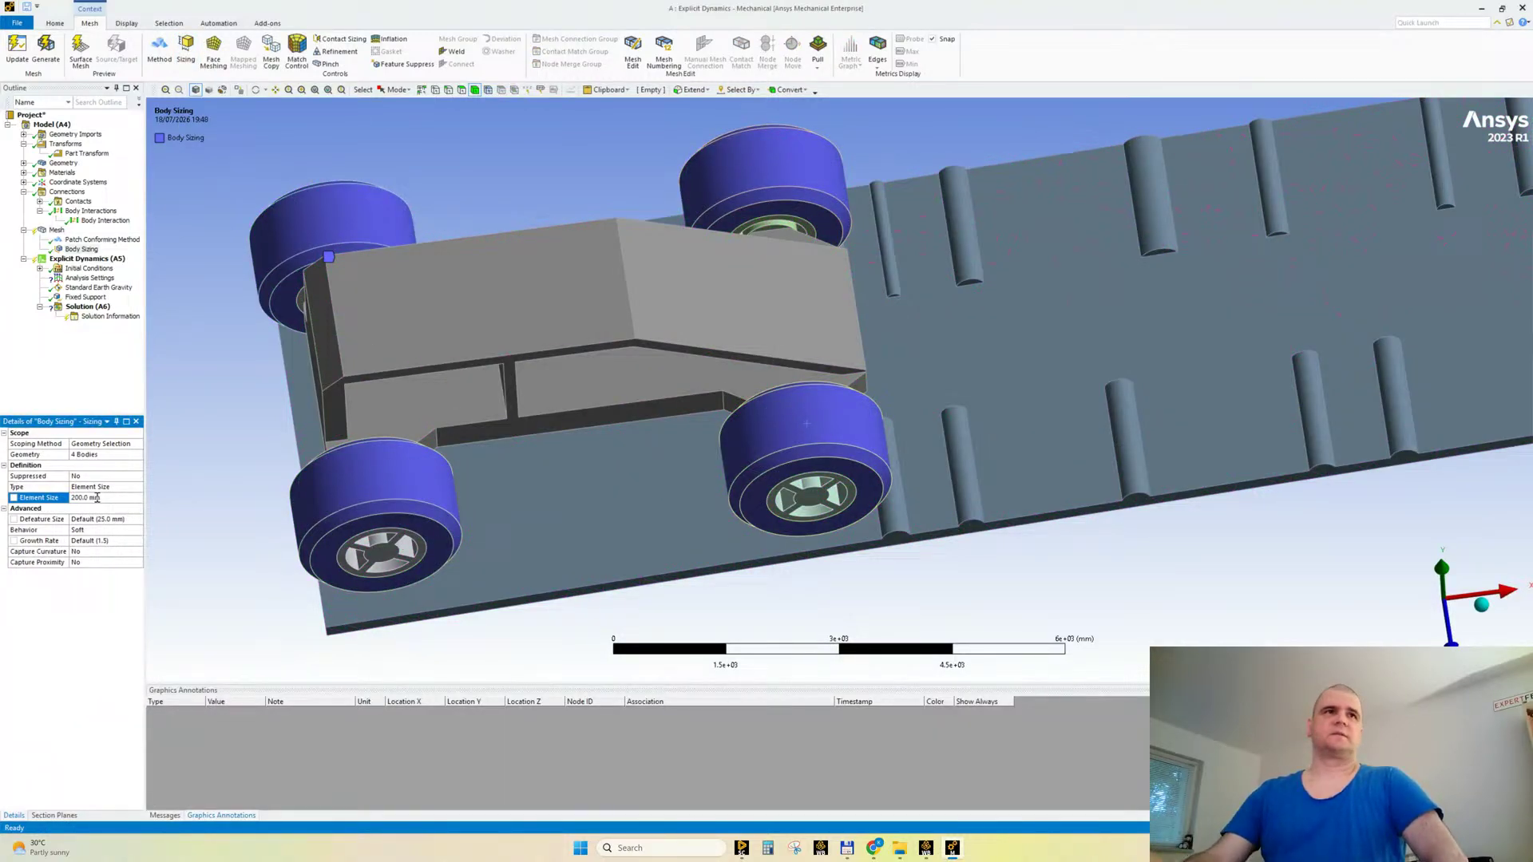
Step: Update the mesh with the new method and tyre sizing and inspect the car and road from the side
{"action": "right_click", "coordinate": [41, 231]}
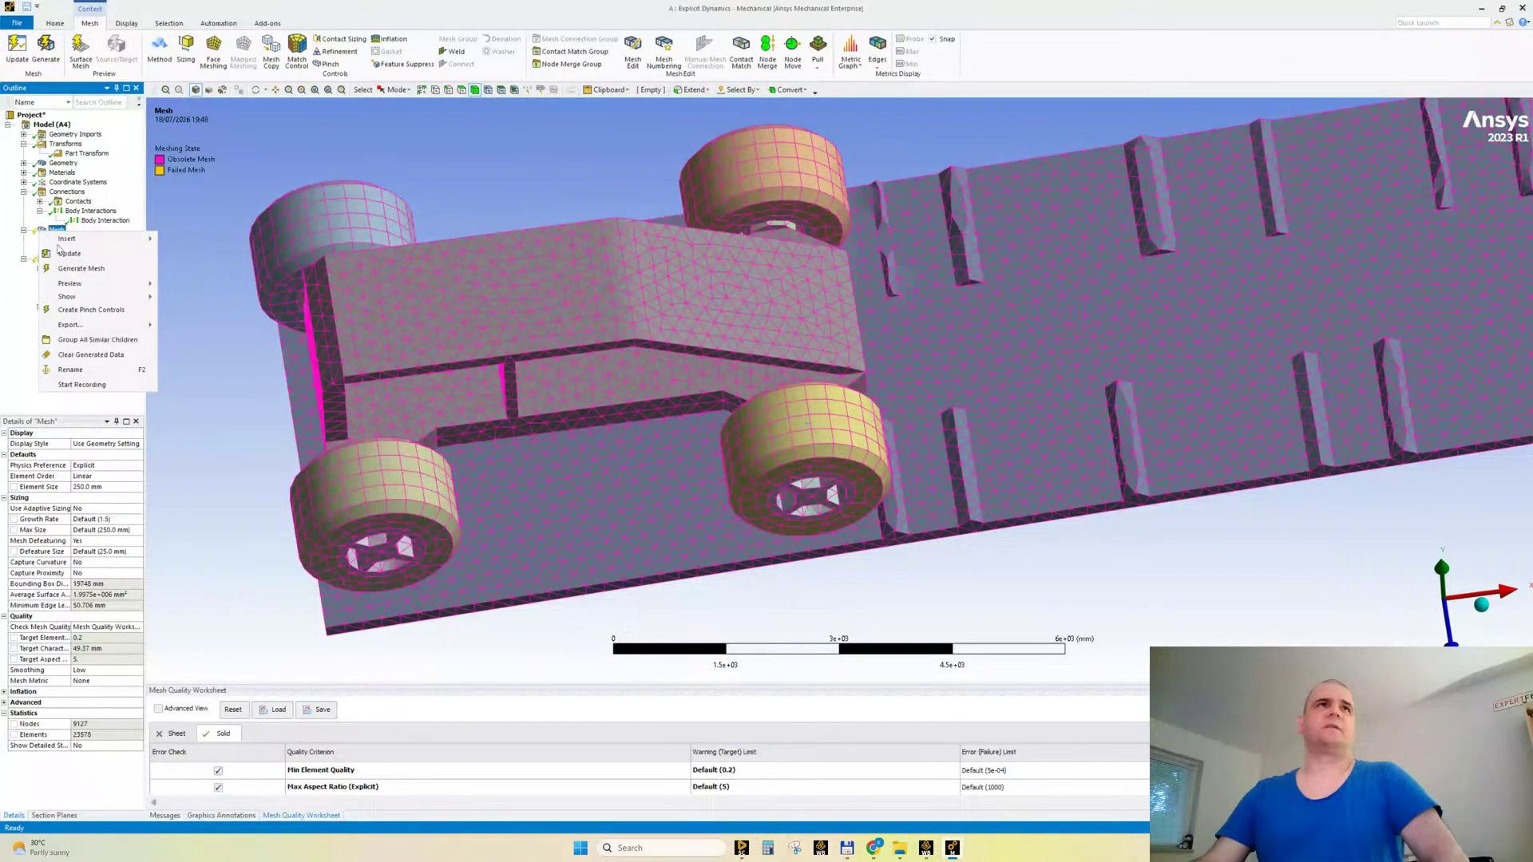
{"action": "left_click", "coordinate": [64, 253]}
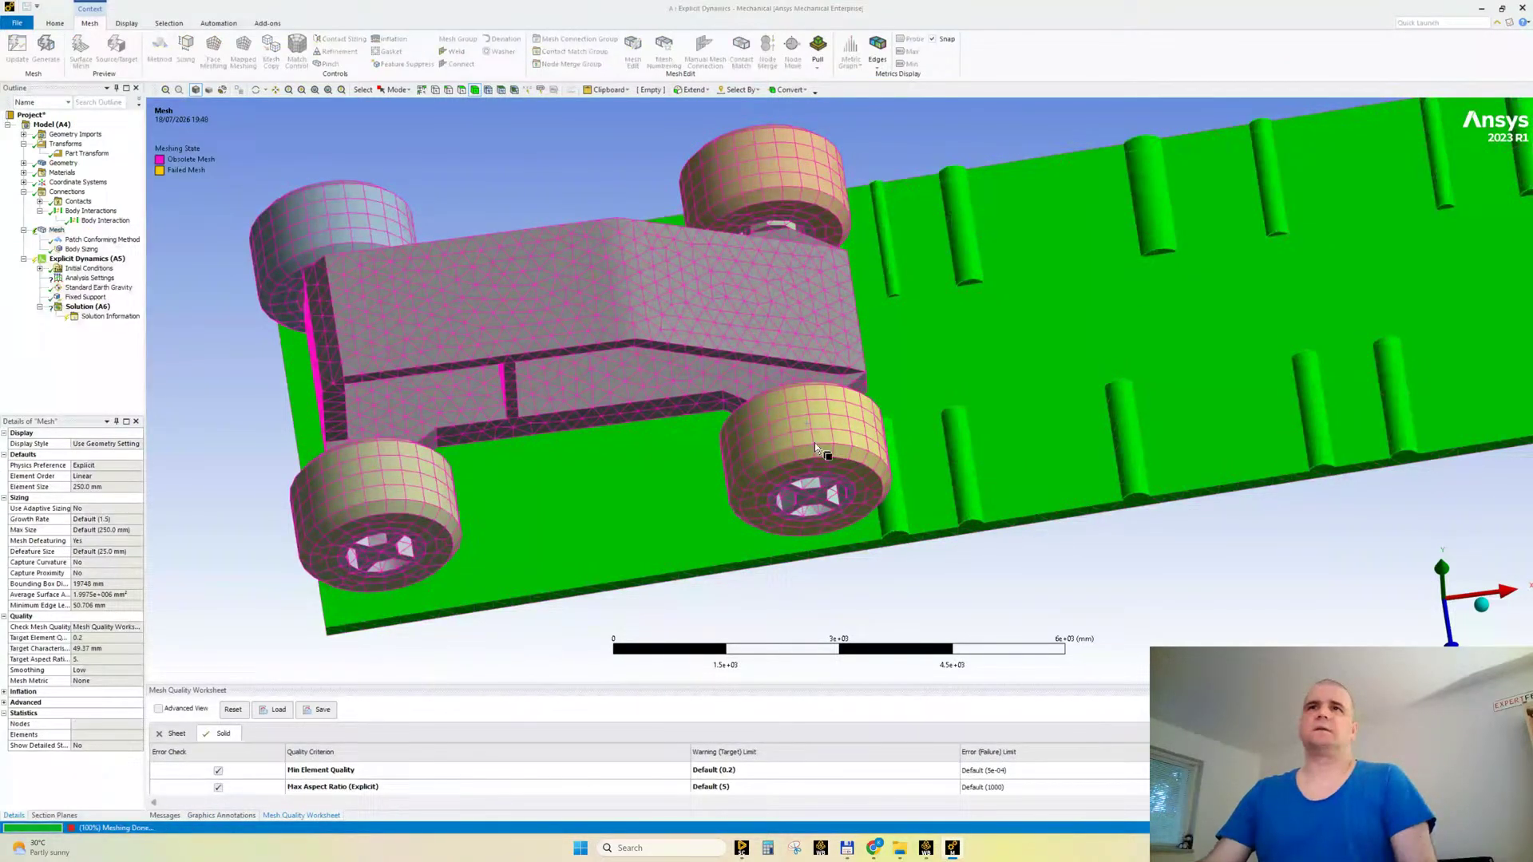
{"action": "middle_click_drag", "start_coordinate": [753, 589], "coordinate": [696, 517]}
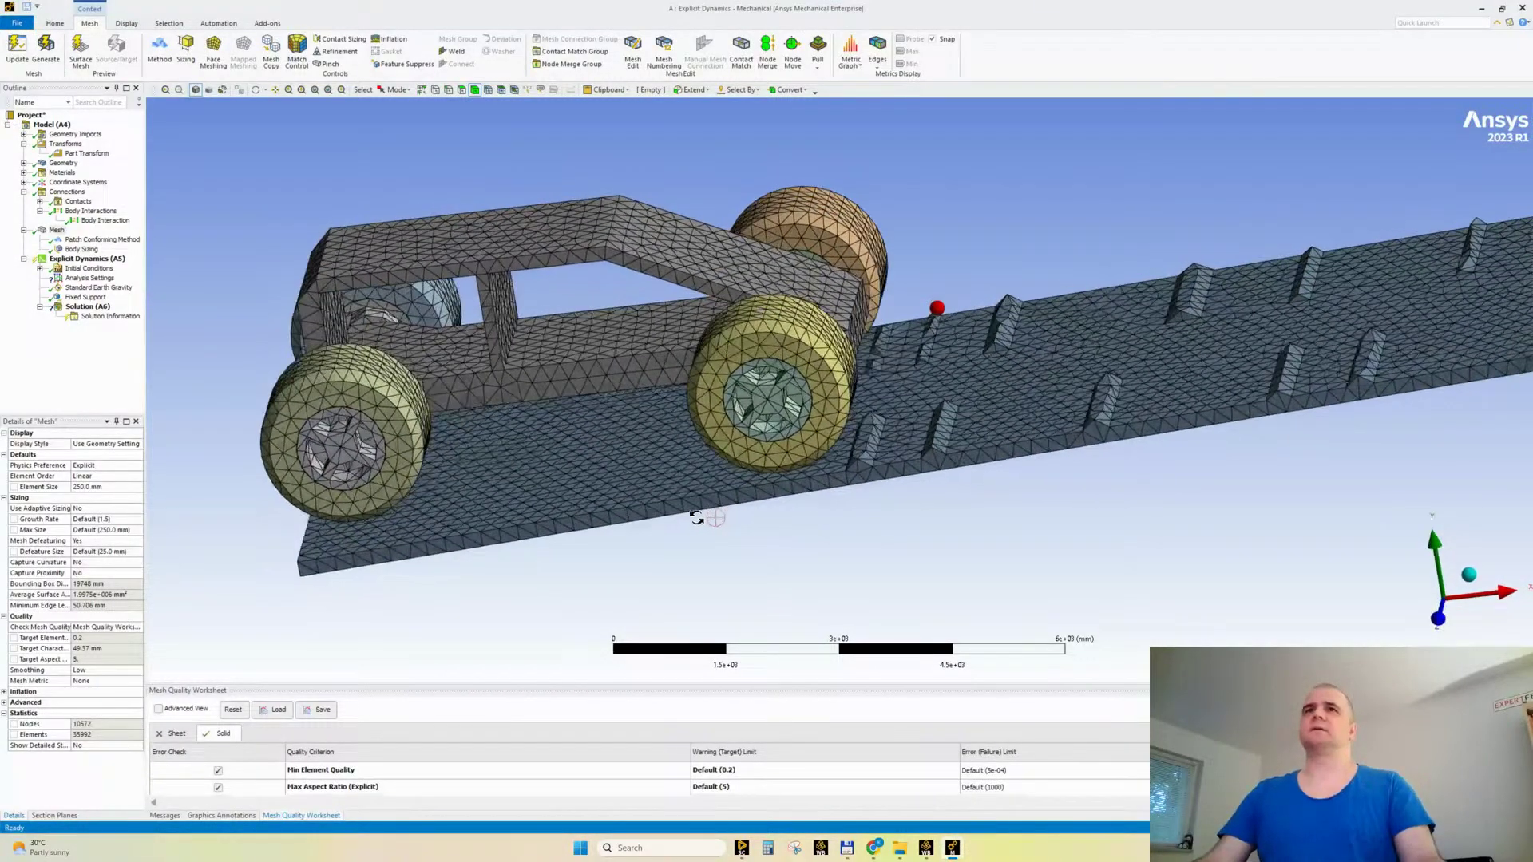
Step: Switch to SpaceClaim and hide everything except the near-side front wheel hub, tocak_srediste3
{"action": "mouse_move", "coordinate": [776, 439]}
{"action": "middle_mouse_down"}
{"action": "mouse_move", "coordinate": [766, 514]}
{"action": "mouse_move", "coordinate": [780, 538]}
{"action": "mouse_move", "coordinate": [771, 467]}
{"action": "mouse_move", "coordinate": [797, 489]}
{"action": "mouse_move", "coordinate": [798, 630]}
{"action": "mouse_move", "coordinate": [773, 439]}
{"action": "mouse_move", "coordinate": [796, 437]}
{"action": "middle_mouse_up"}
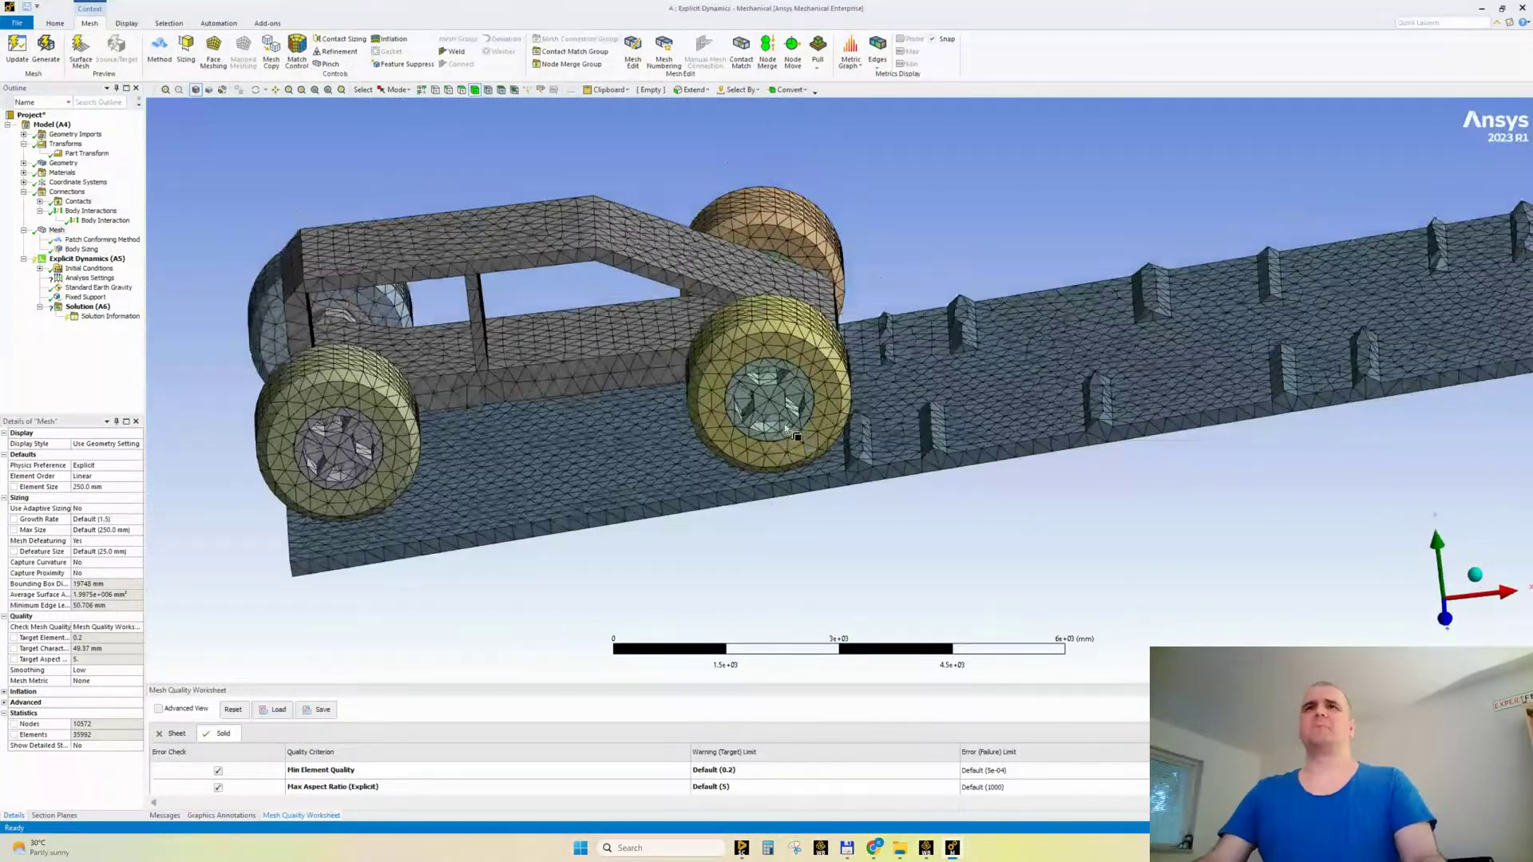
{"action": "scroll", "coordinate": [796, 437], "scroll_direction": "up", "scroll_amount": 3}
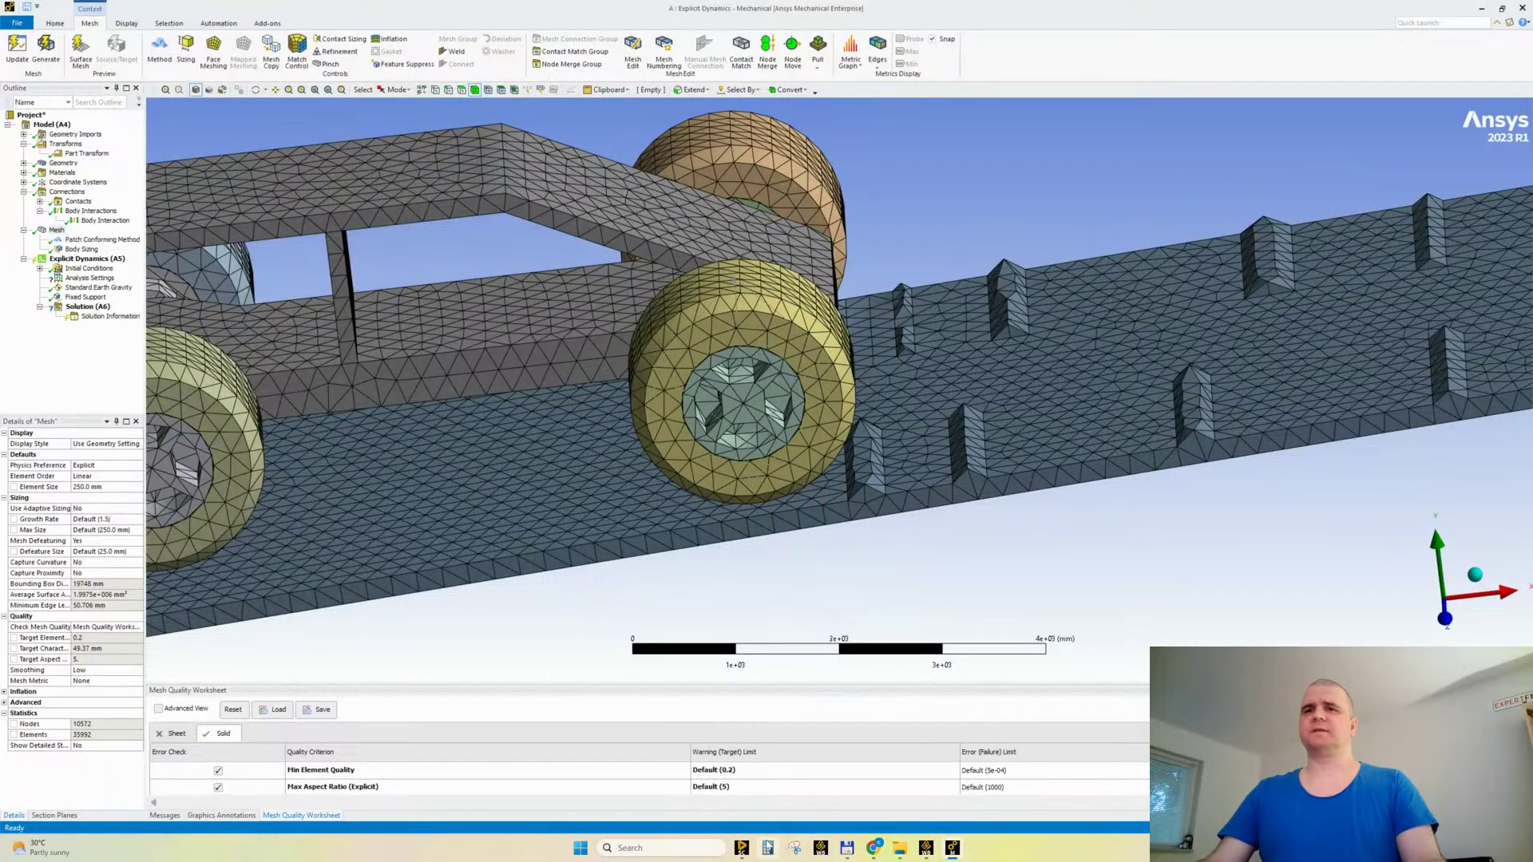
{"action": "left_click", "coordinate": [741, 848]}
{"action": "left_click", "coordinate": [540, 434]}
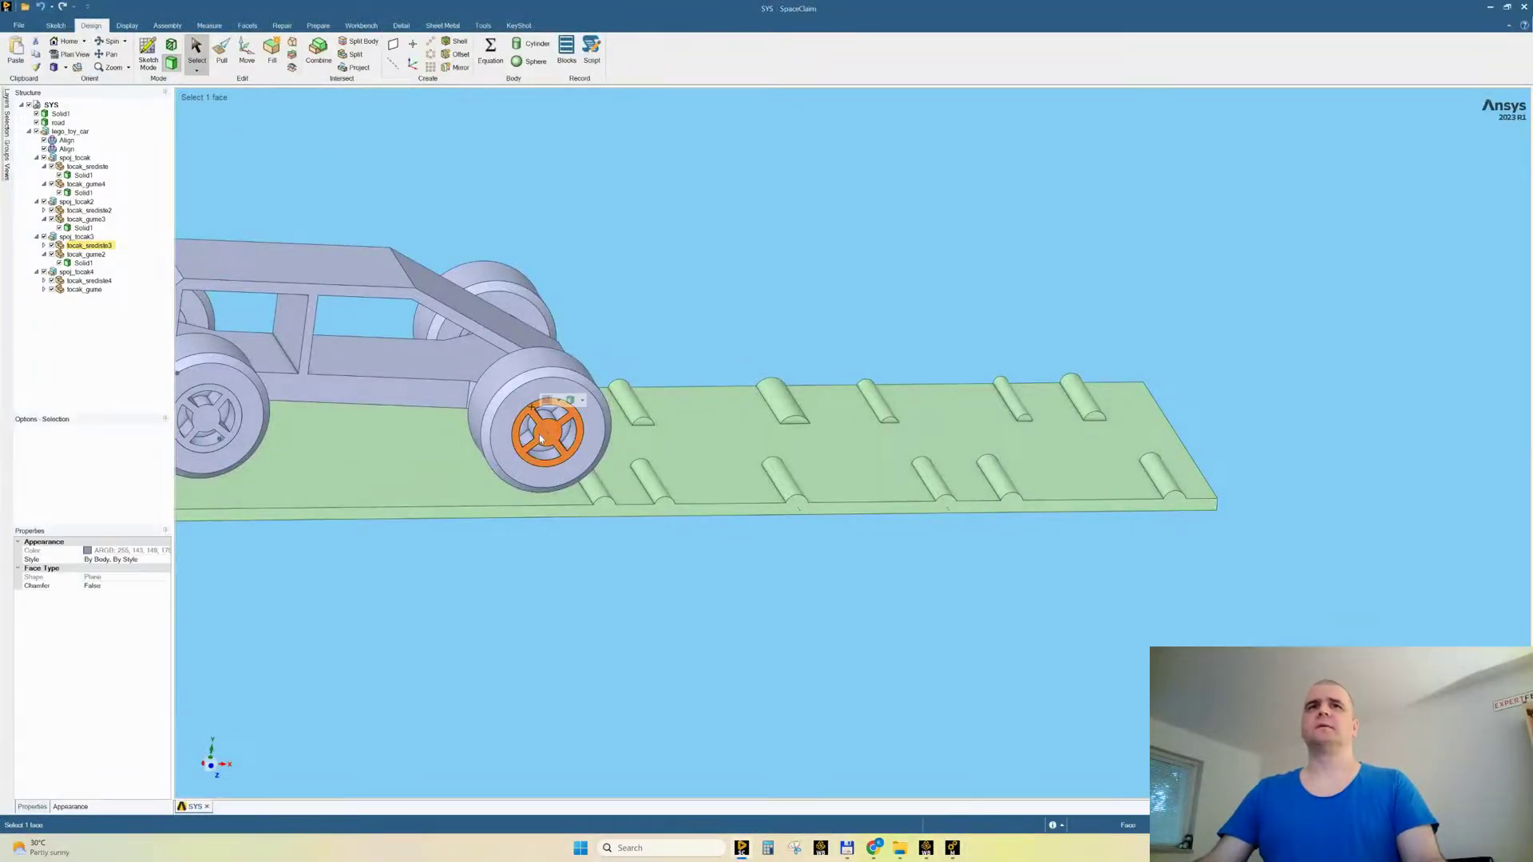
{"action": "right_click", "coordinate": [540, 433]}
{"action": "left_click", "coordinate": [569, 544]}
Step: Fill the ring-shaped recess on the inner side of hub tocak_srediste3 by pulling its floor up to the outer rim face
{"action": "middle_click_drag", "start_coordinate": [622, 319], "coordinate": [752, 440]}
{"action": "left_click", "coordinate": [749, 438]}
{"action": "scroll", "coordinate": [552, 358], "scroll_direction": "up", "scroll_amount": 2}
{"action": "scroll", "coordinate": [552, 361], "scroll_direction": "up", "scroll_amount": 3}
{"action": "left_click", "coordinate": [542, 479]}
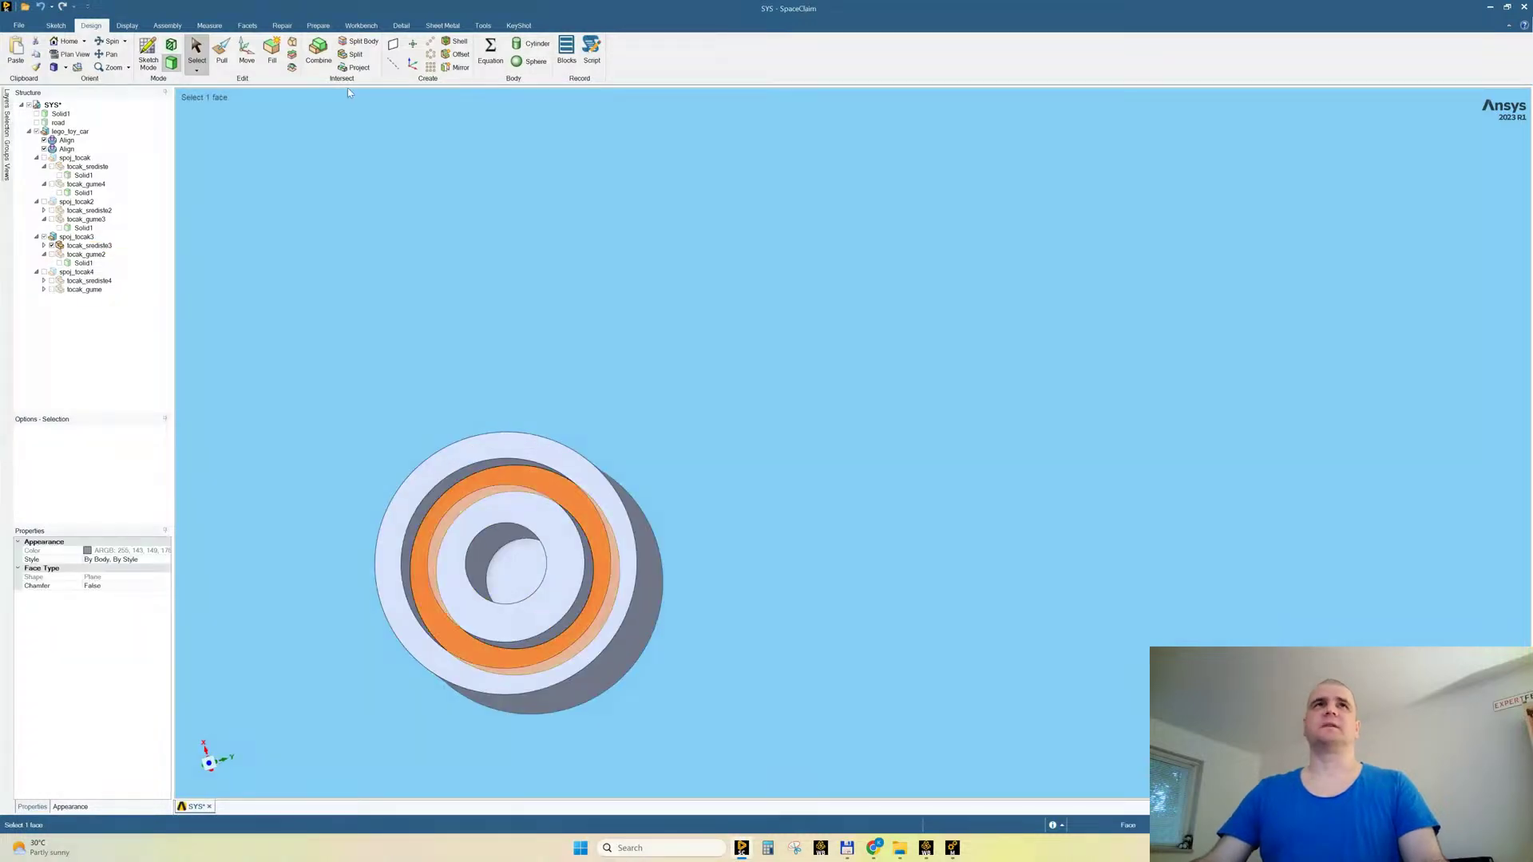
{"action": "left_click", "coordinate": [222, 60]}
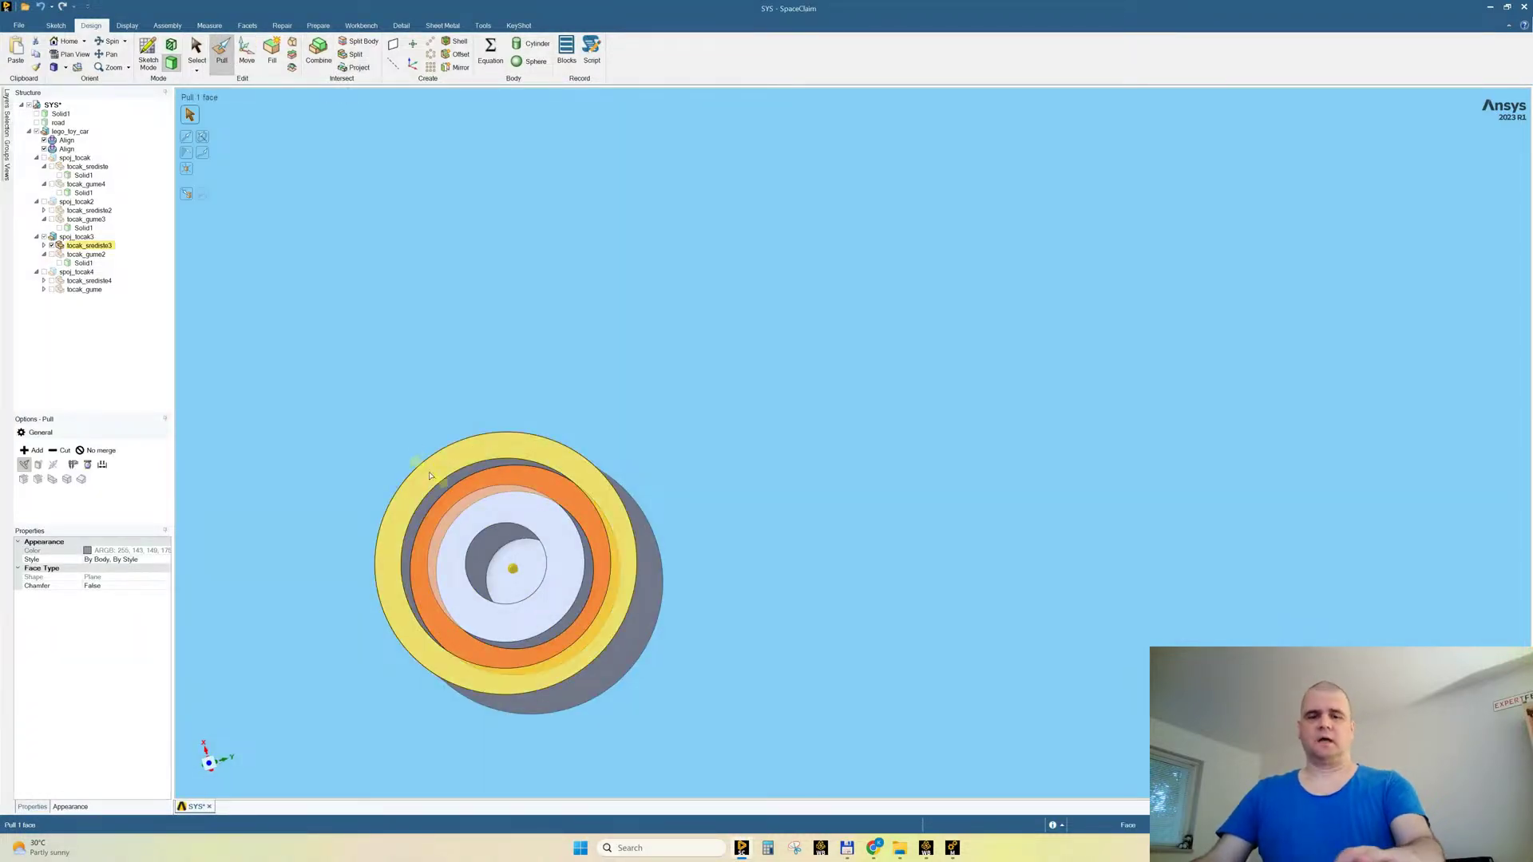
{"action": "middle_click_drag", "start_coordinate": [781, 422], "coordinate": [729, 418]}
{"action": "triple_click", "coordinate": [439, 457]}
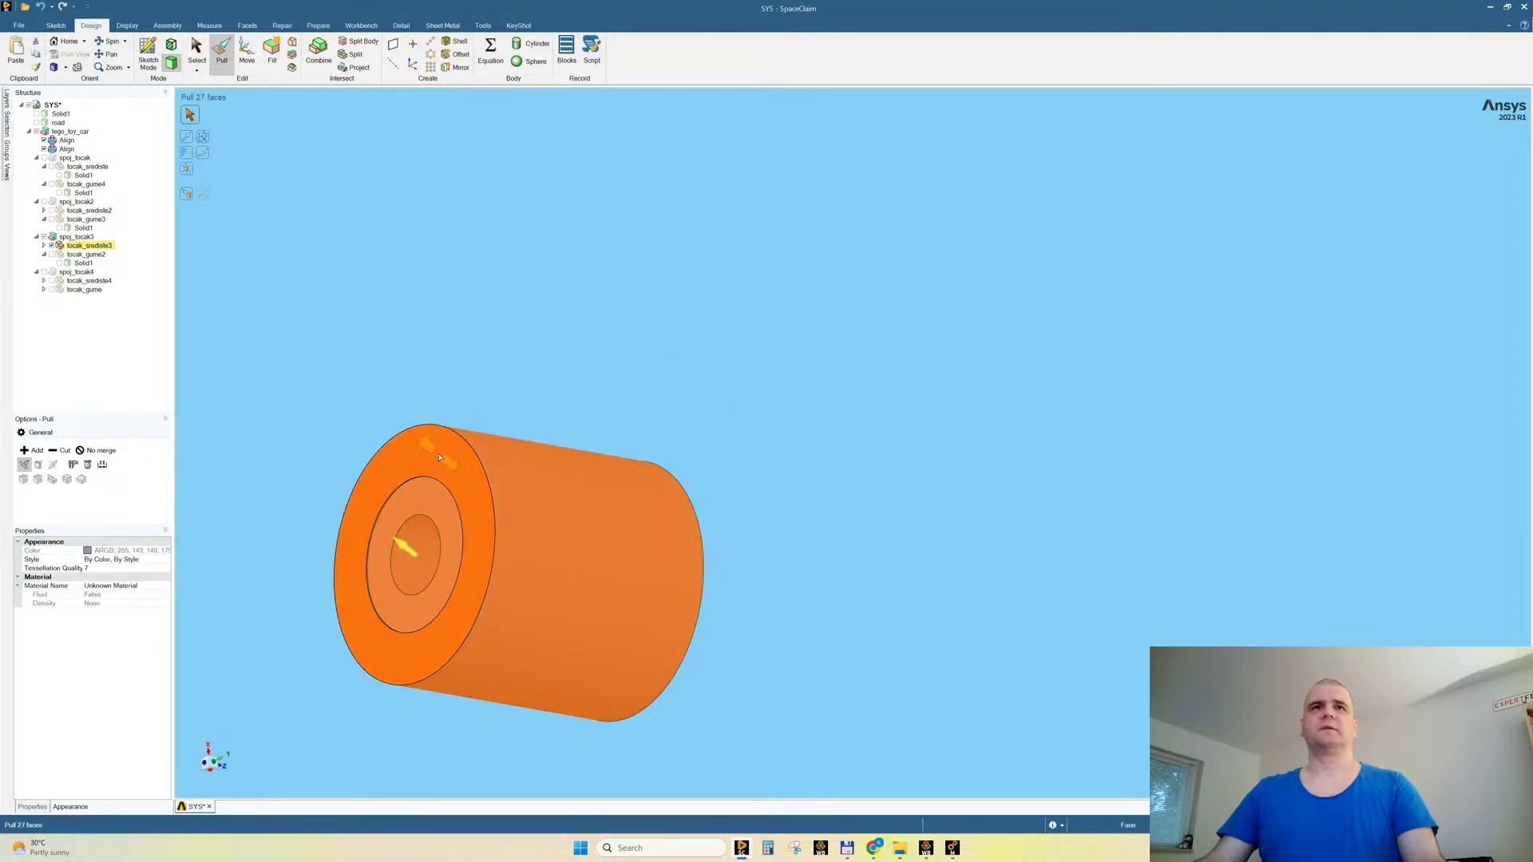
{"action": "left_click", "coordinate": [261, 319]}
Step: Pull the filled rim face of hub tocak_srediste3 up to the central ring face, and show all bodies again
{"action": "left_click", "coordinate": [384, 484]}
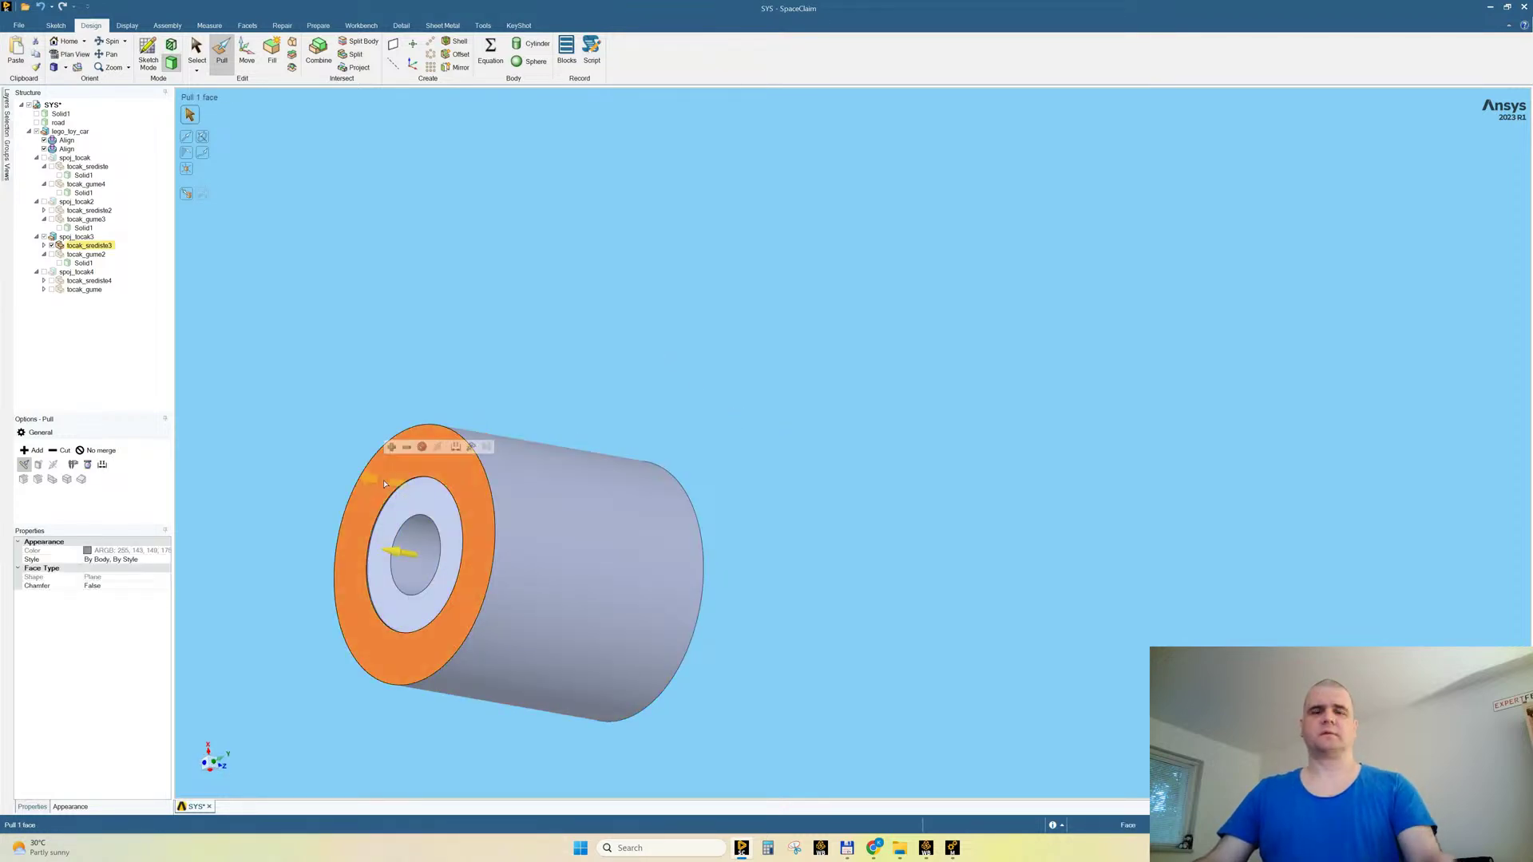
{"action": "key", "text": "u"}
{"action": "left_click", "coordinate": [418, 501]}
{"action": "middle_click_drag", "start_coordinate": [911, 550], "coordinate": [777, 535]}
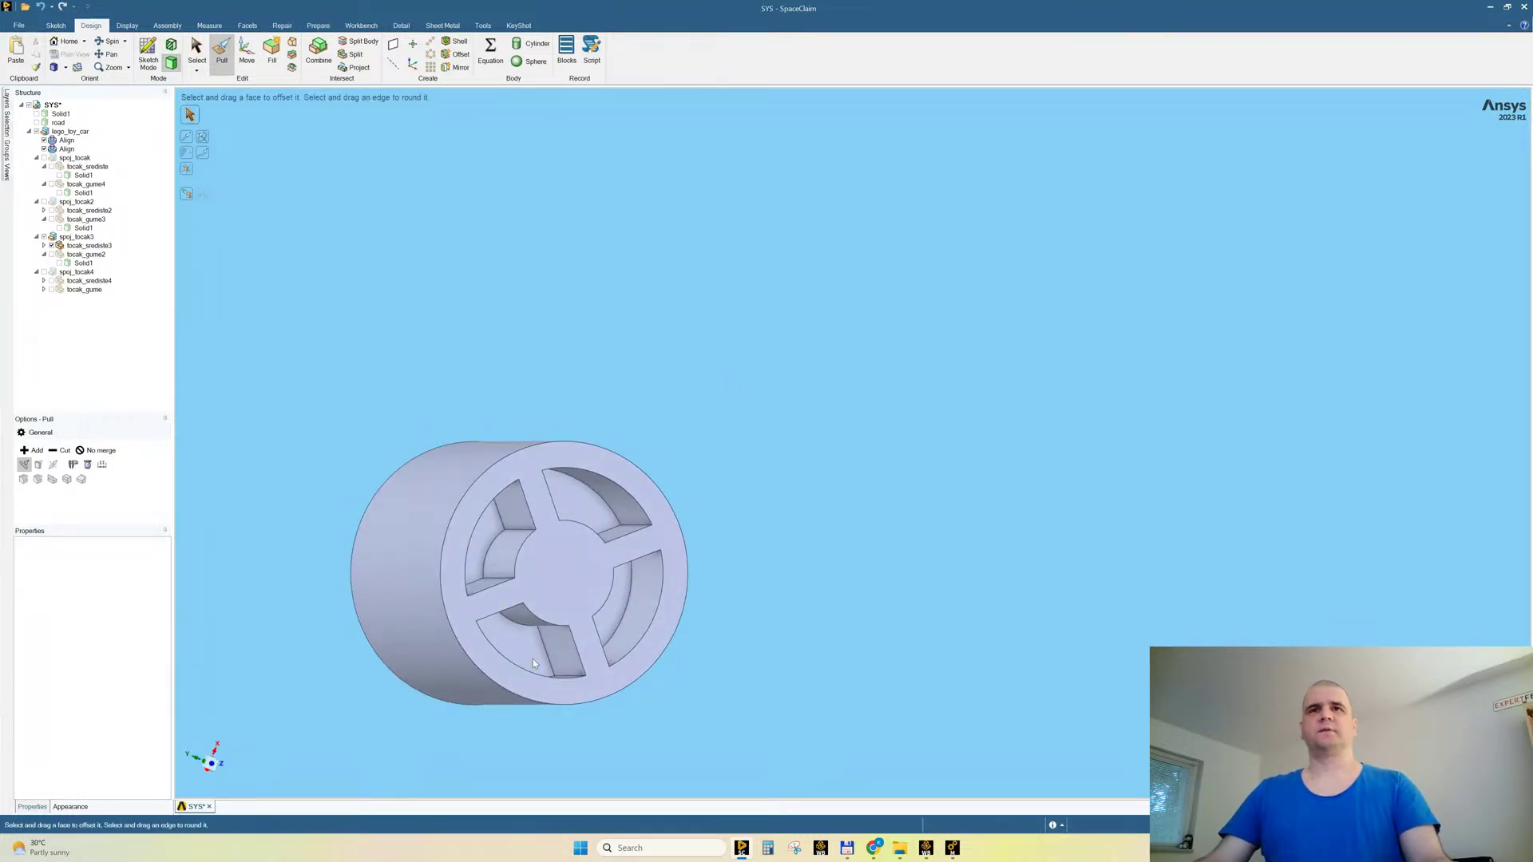
{"action": "right_click", "coordinate": [652, 315]}
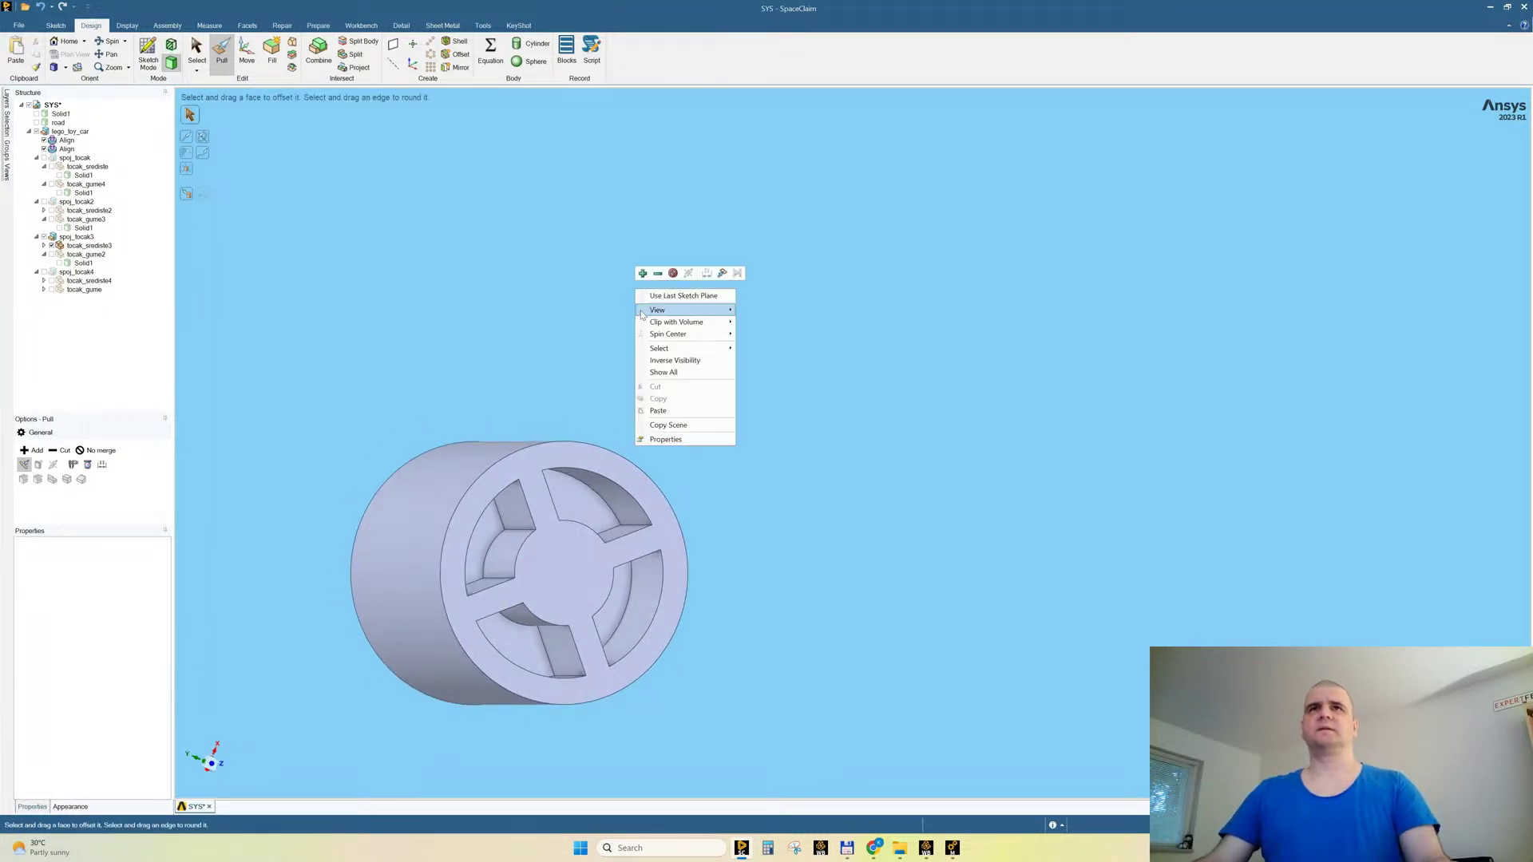
{"action": "left_click", "coordinate": [679, 357]}
Step: Hide everything except the opposite front wheel hub, tocak_srediste4
{"action": "middle_click_drag", "start_coordinate": [909, 425], "coordinate": [855, 444]}
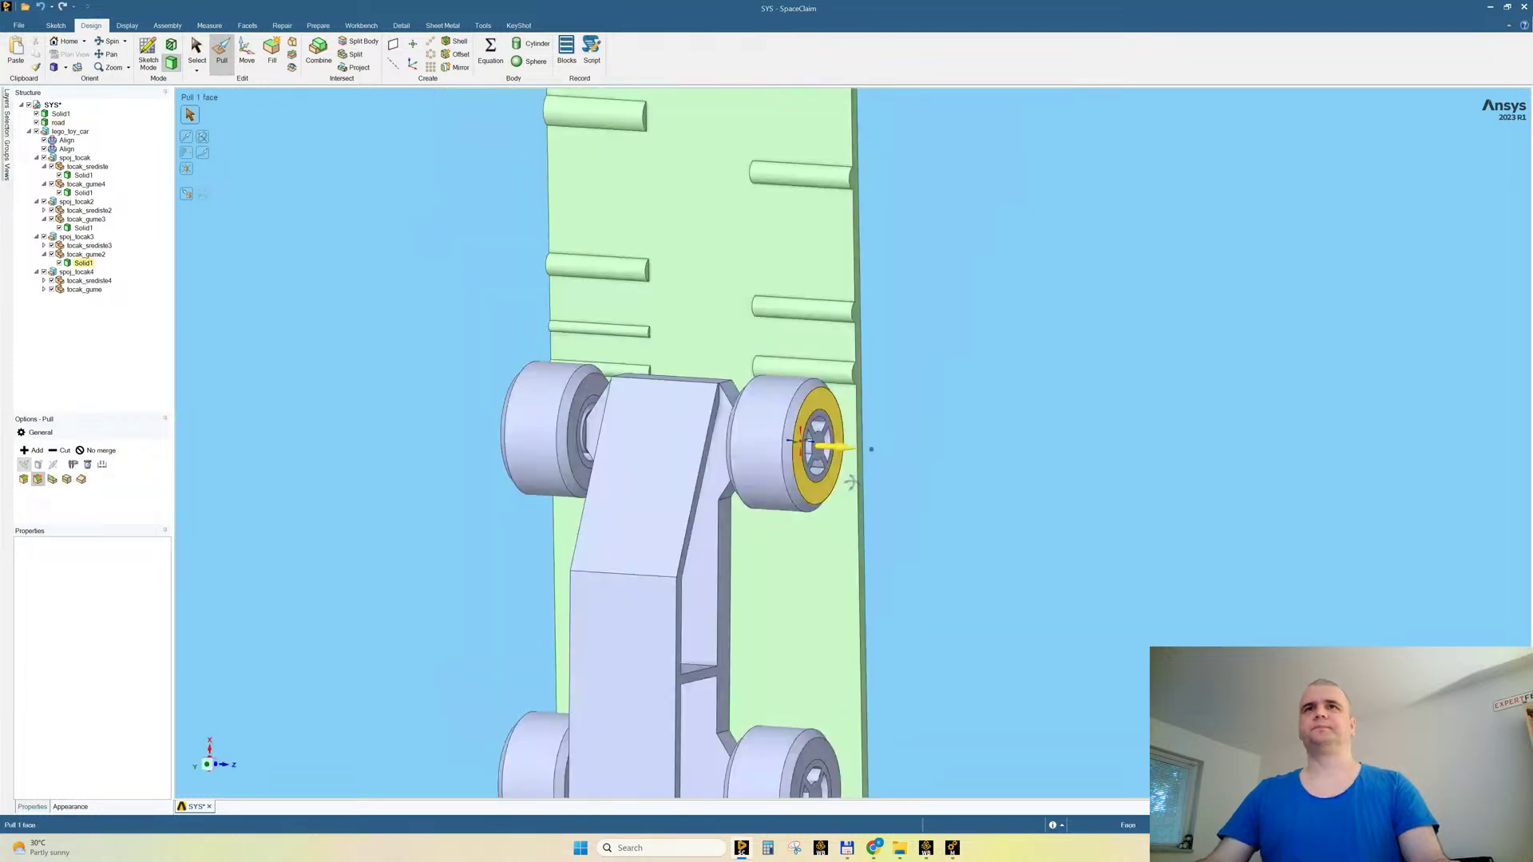
{"action": "left_click", "coordinate": [842, 483]}
{"action": "scroll", "coordinate": [686, 422], "scroll_direction": "up", "scroll_amount": 5}
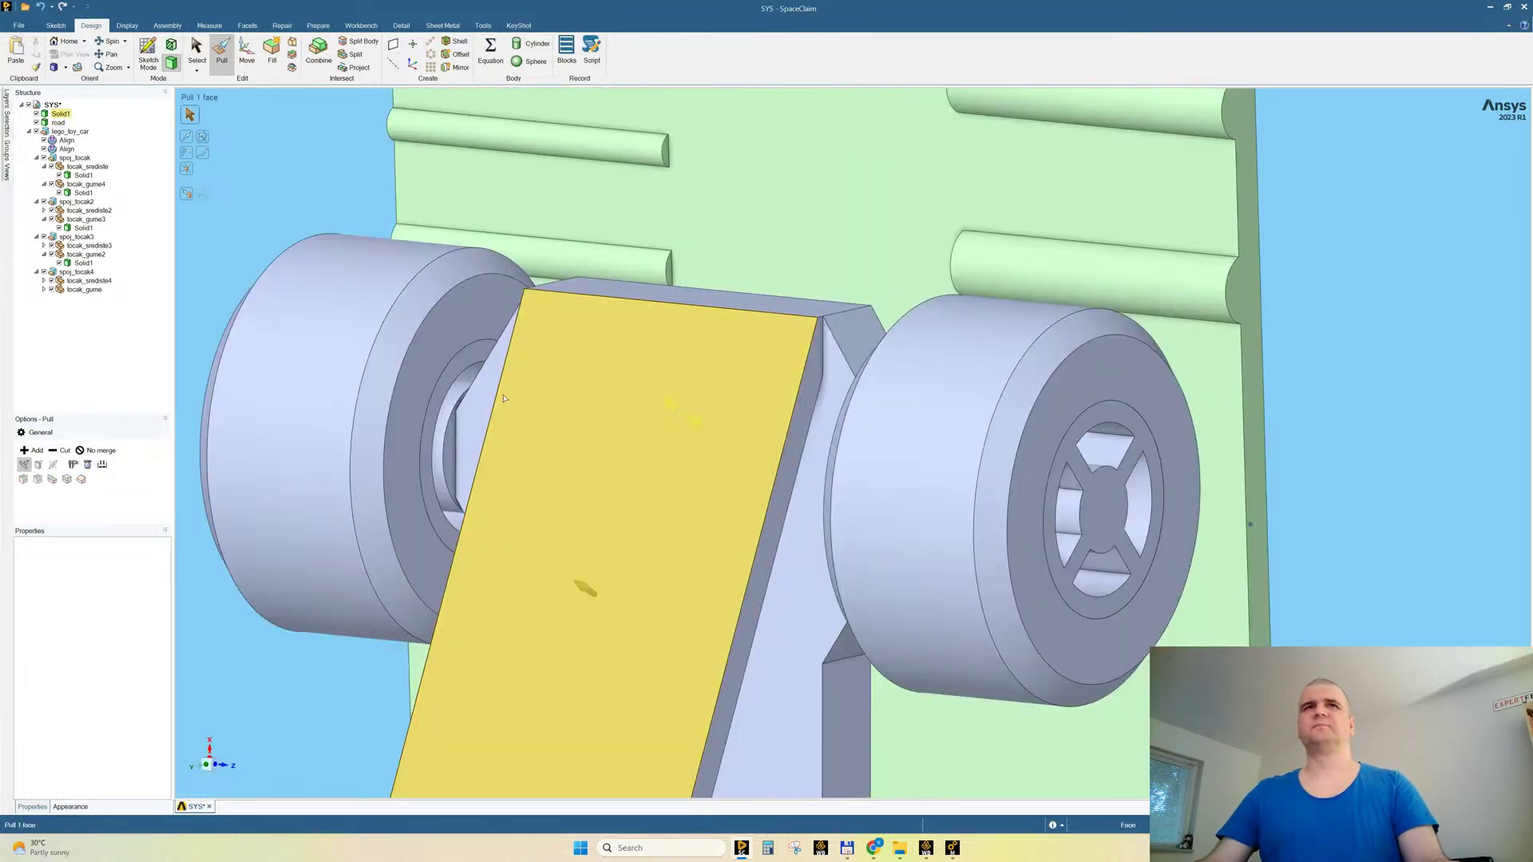
{"action": "left_click", "coordinate": [459, 370]}
{"action": "double_click", "coordinate": [459, 370]}
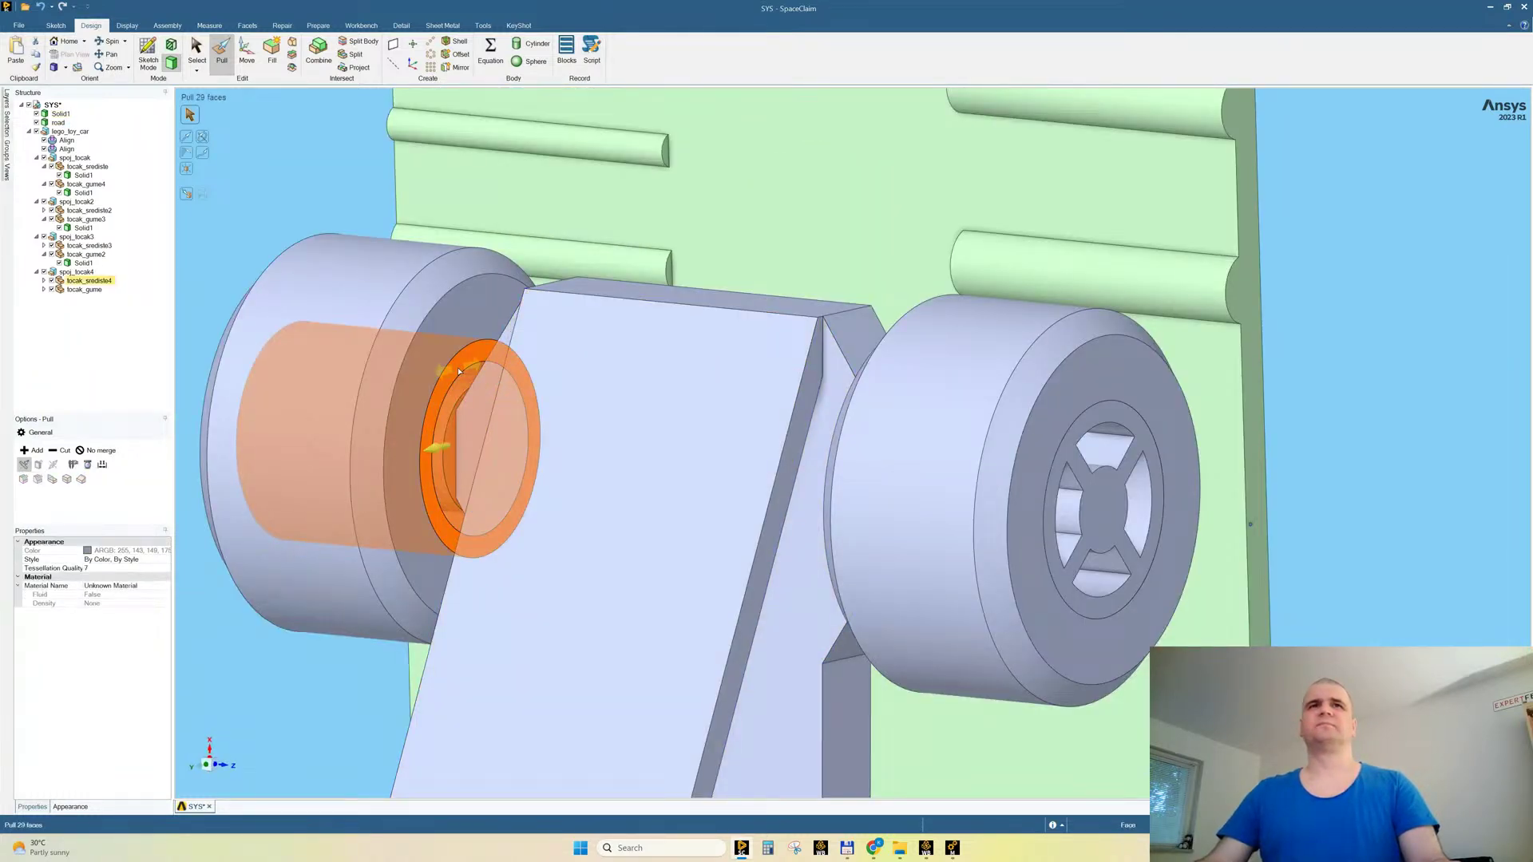
{"action": "right_click", "coordinate": [459, 371]}
{"action": "left_click", "coordinate": [503, 488]}
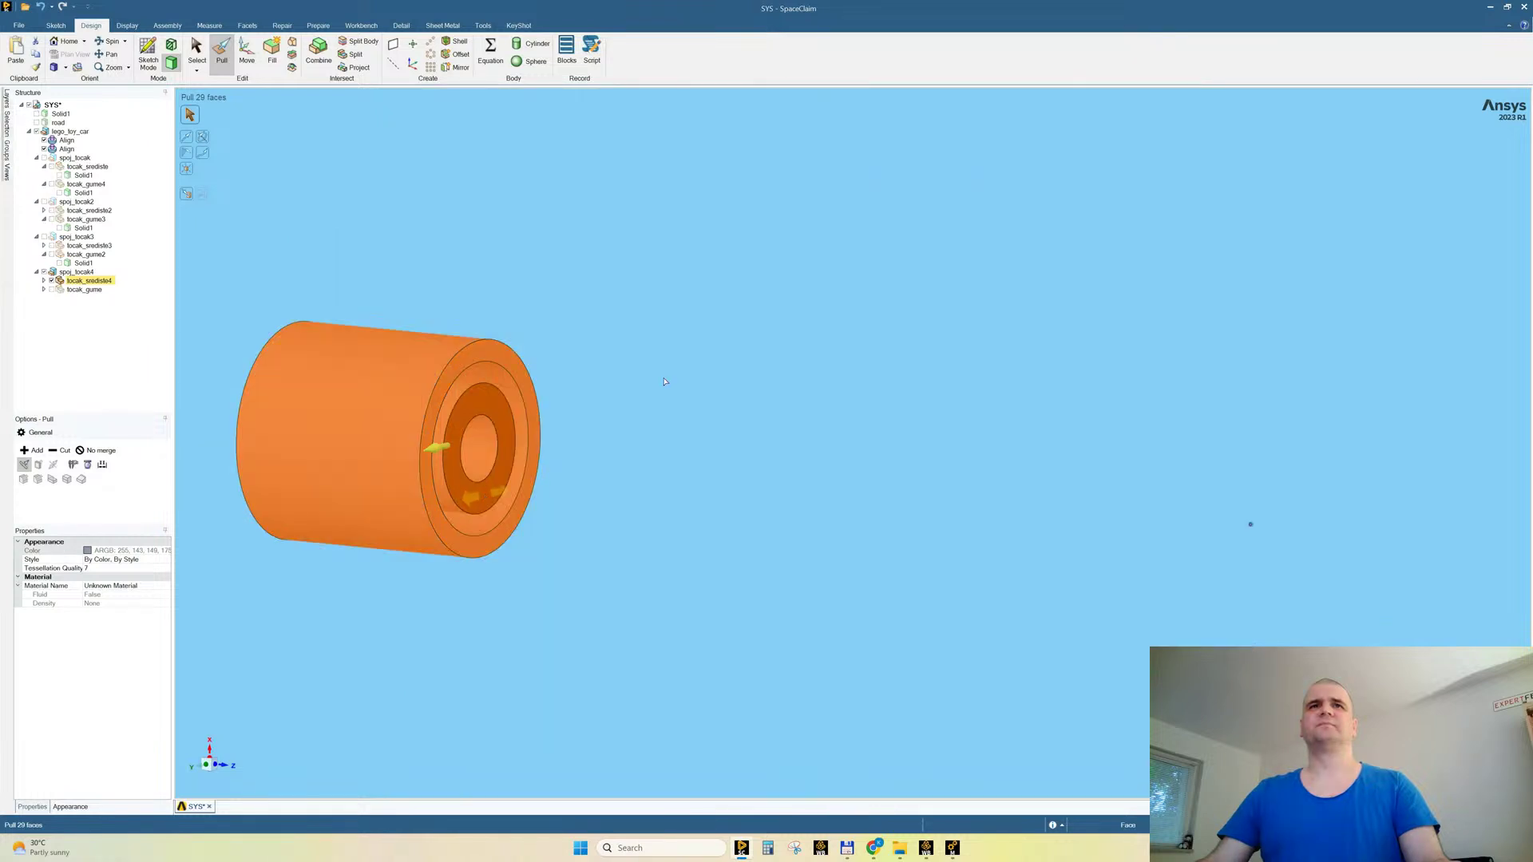
Step: Fill the recess in hub tocak_srediste4 up to the central ring face, then pull the merged face flush with the outer rim
{"action": "left_click", "coordinate": [665, 382]}
{"action": "middle_click_drag", "start_coordinate": [665, 381], "coordinate": [585, 391]}
{"action": "left_click", "coordinate": [427, 372]}
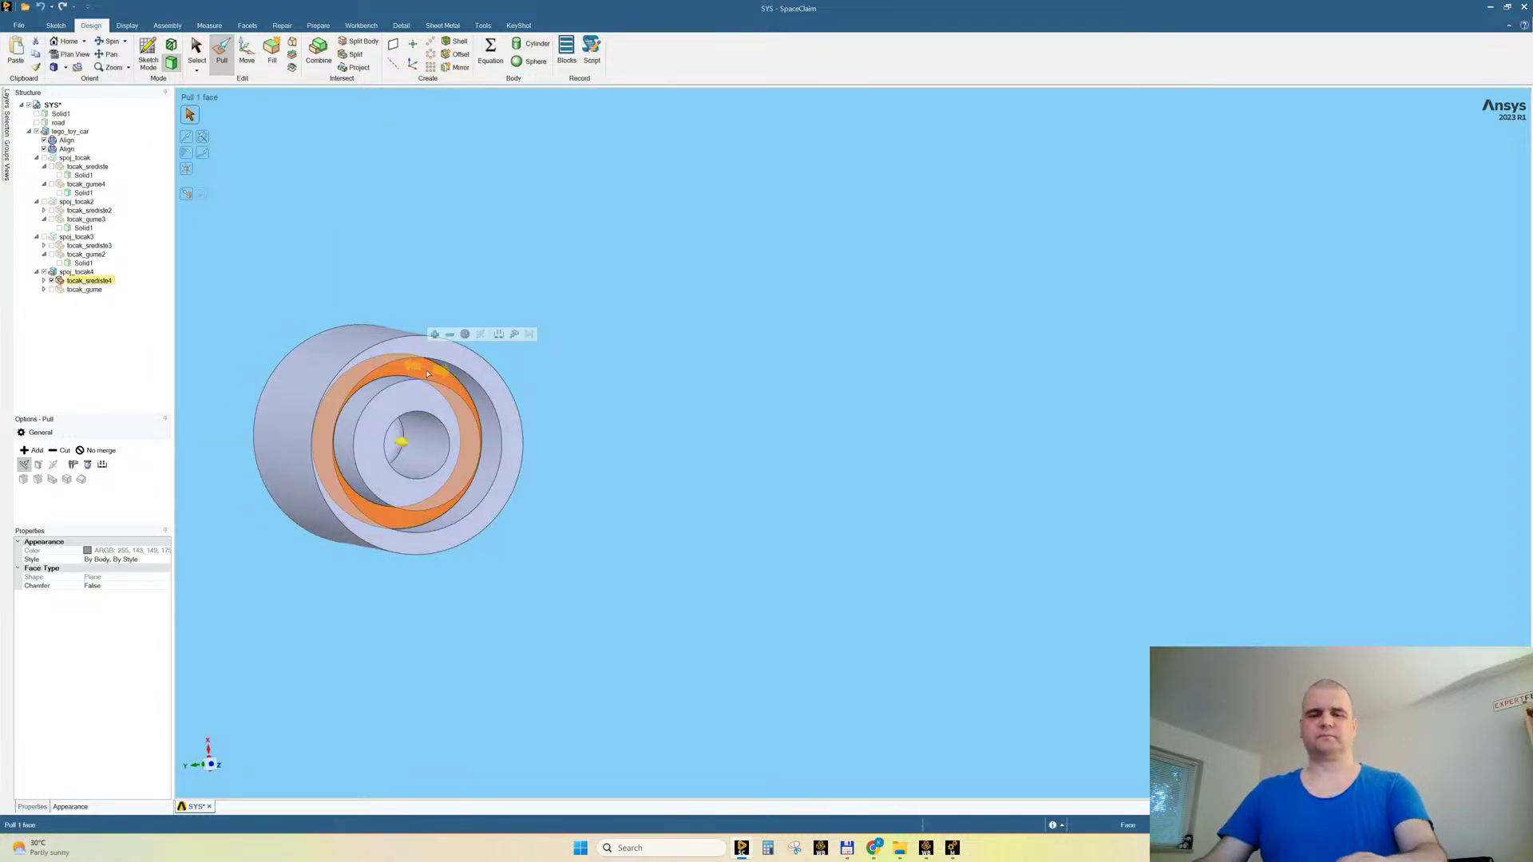
{"action": "key", "text": "Delete"}
{"action": "left_click", "coordinate": [417, 397]}
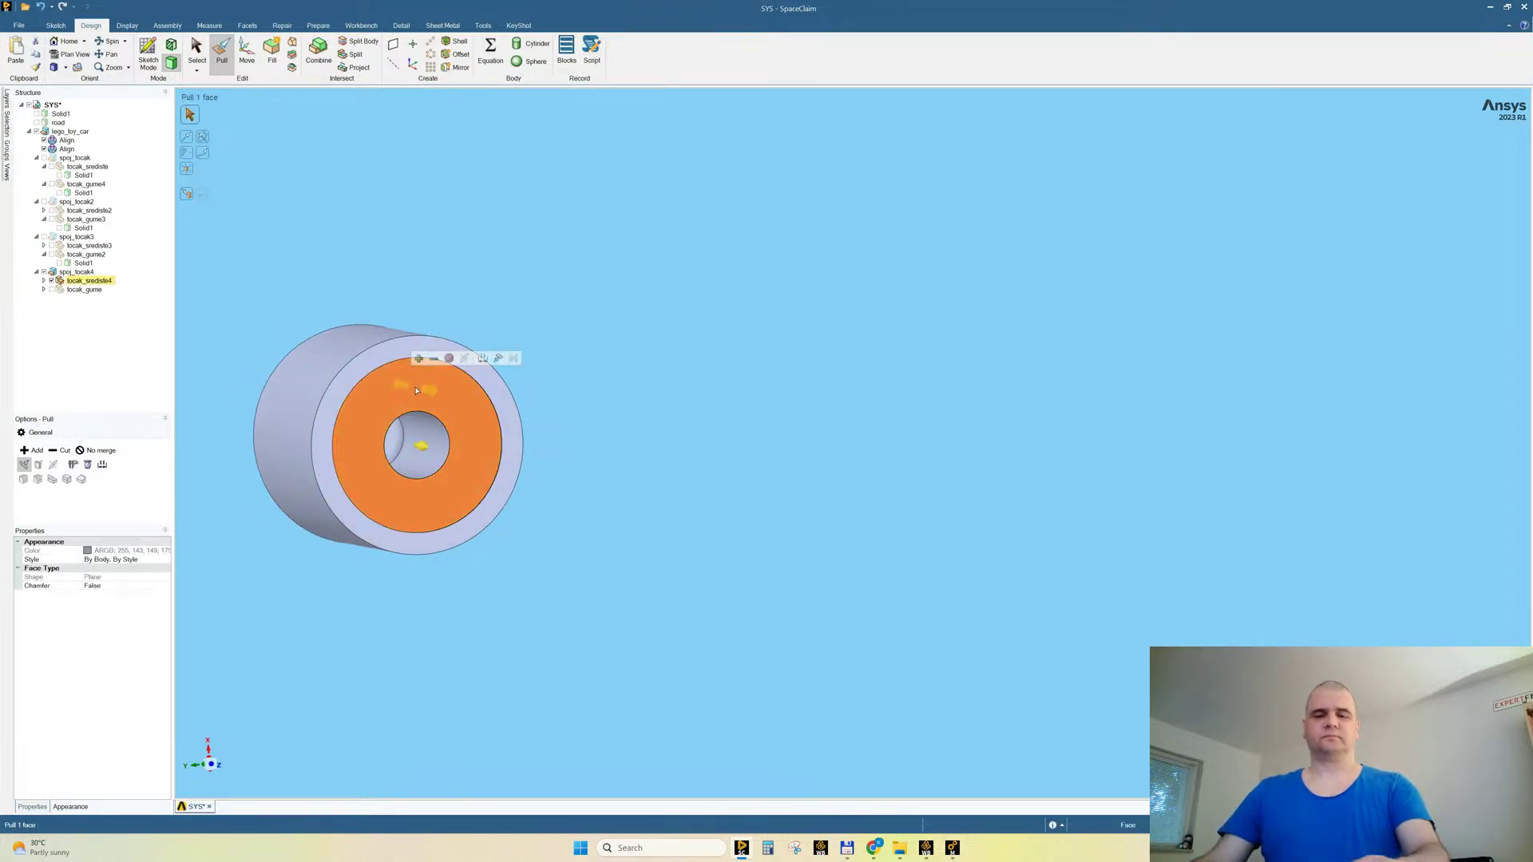
{"action": "key", "text": "Delete"}
Step: Show all bodies again and hide everything except the hub solid of the tocak_srediste wheel
{"action": "scroll", "coordinate": [609, 266], "scroll_direction": "down", "scroll_amount": 5}
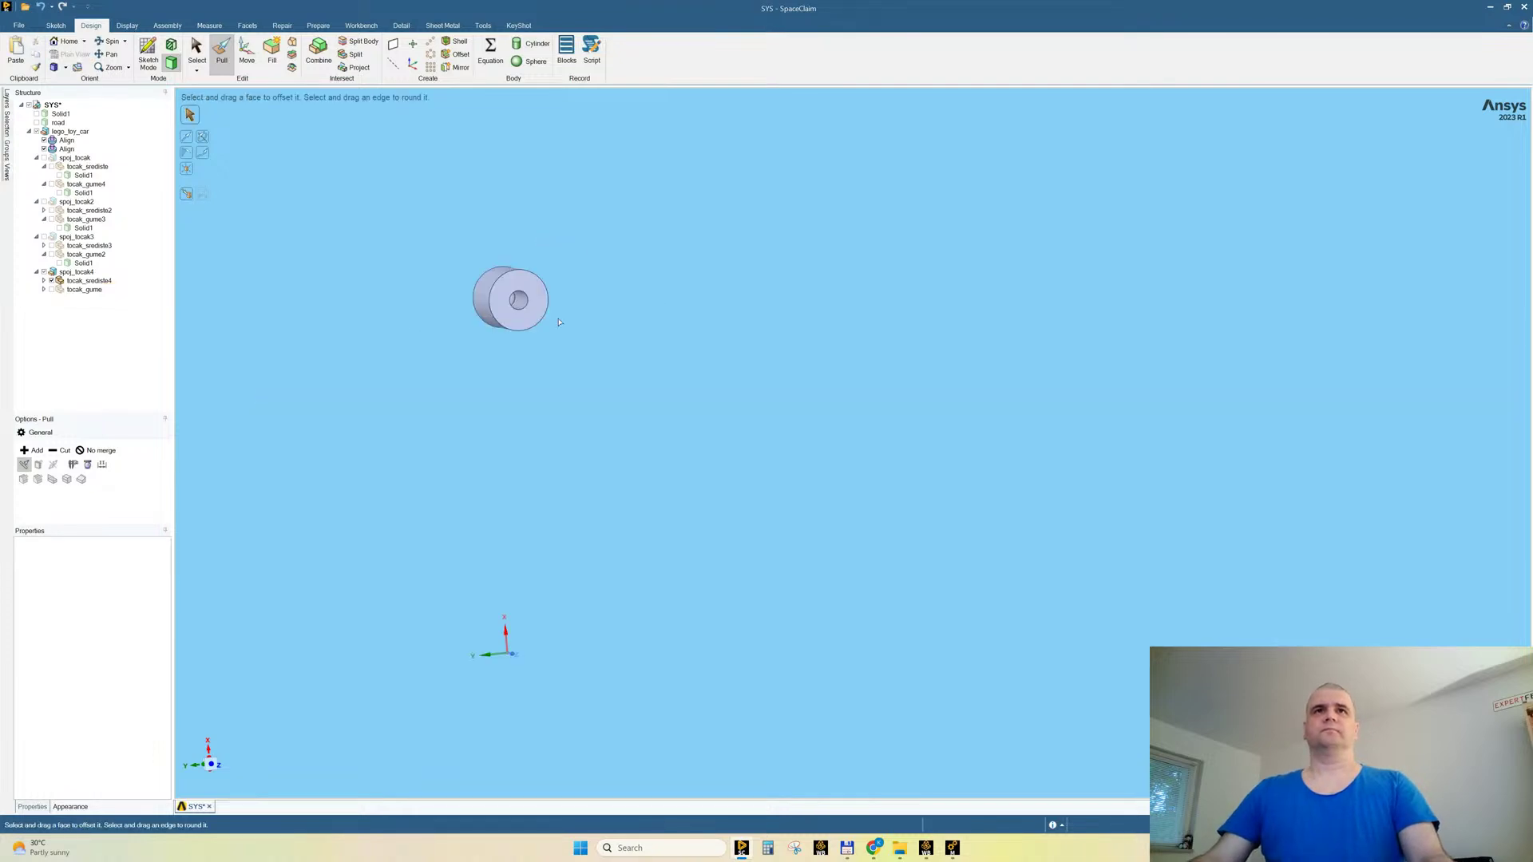
{"action": "right_click", "coordinate": [523, 307]}
{"action": "left_click", "coordinate": [541, 461]}
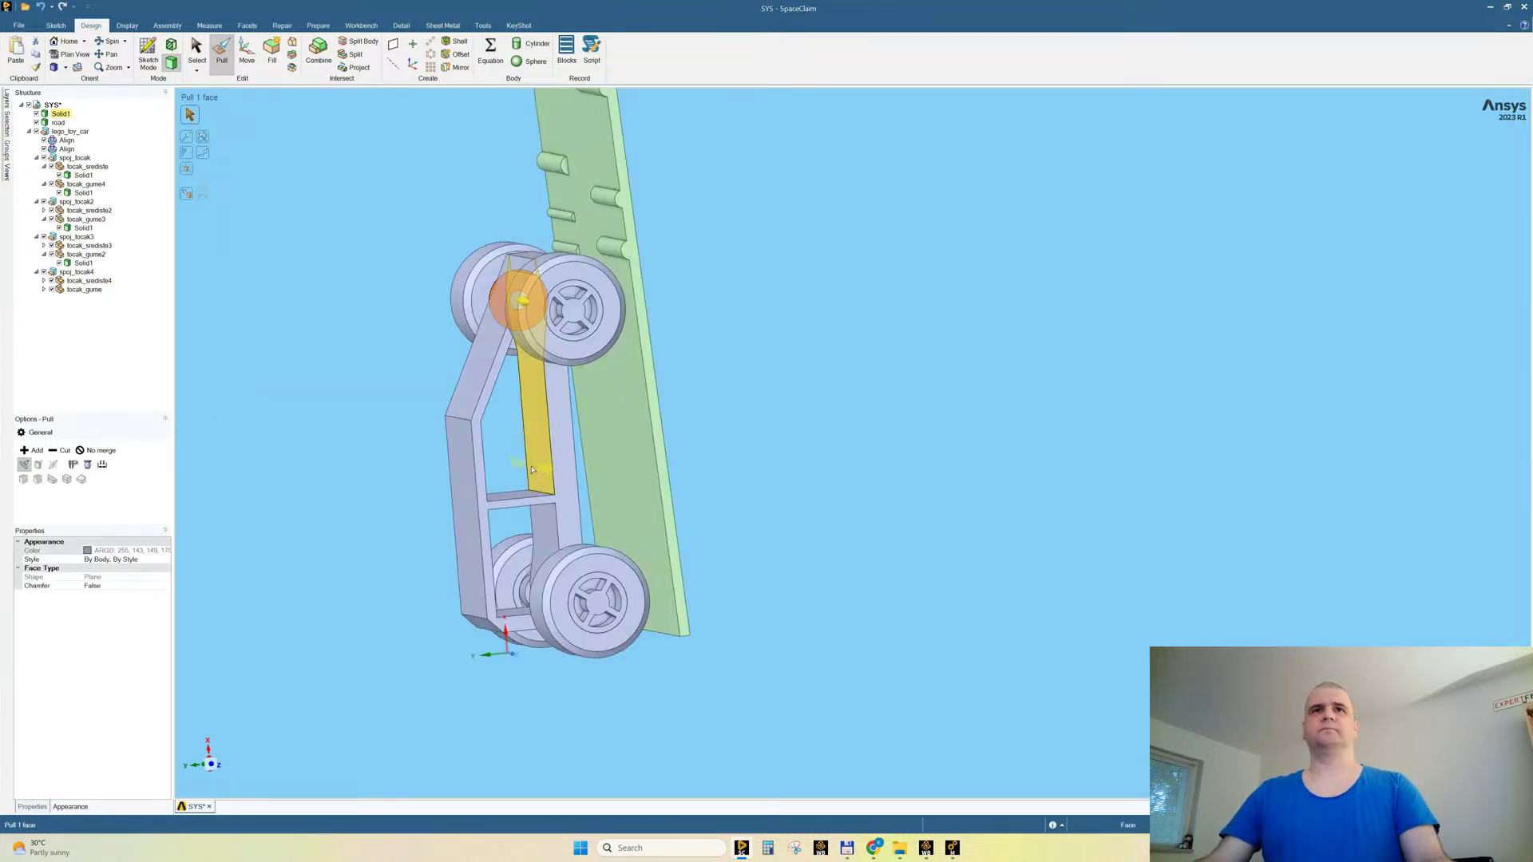
{"action": "scroll", "coordinate": [549, 527], "scroll_direction": "up", "scroll_amount": 8}
{"action": "scroll", "coordinate": [684, 387], "scroll_direction": "down", "scroll_amount": 3}
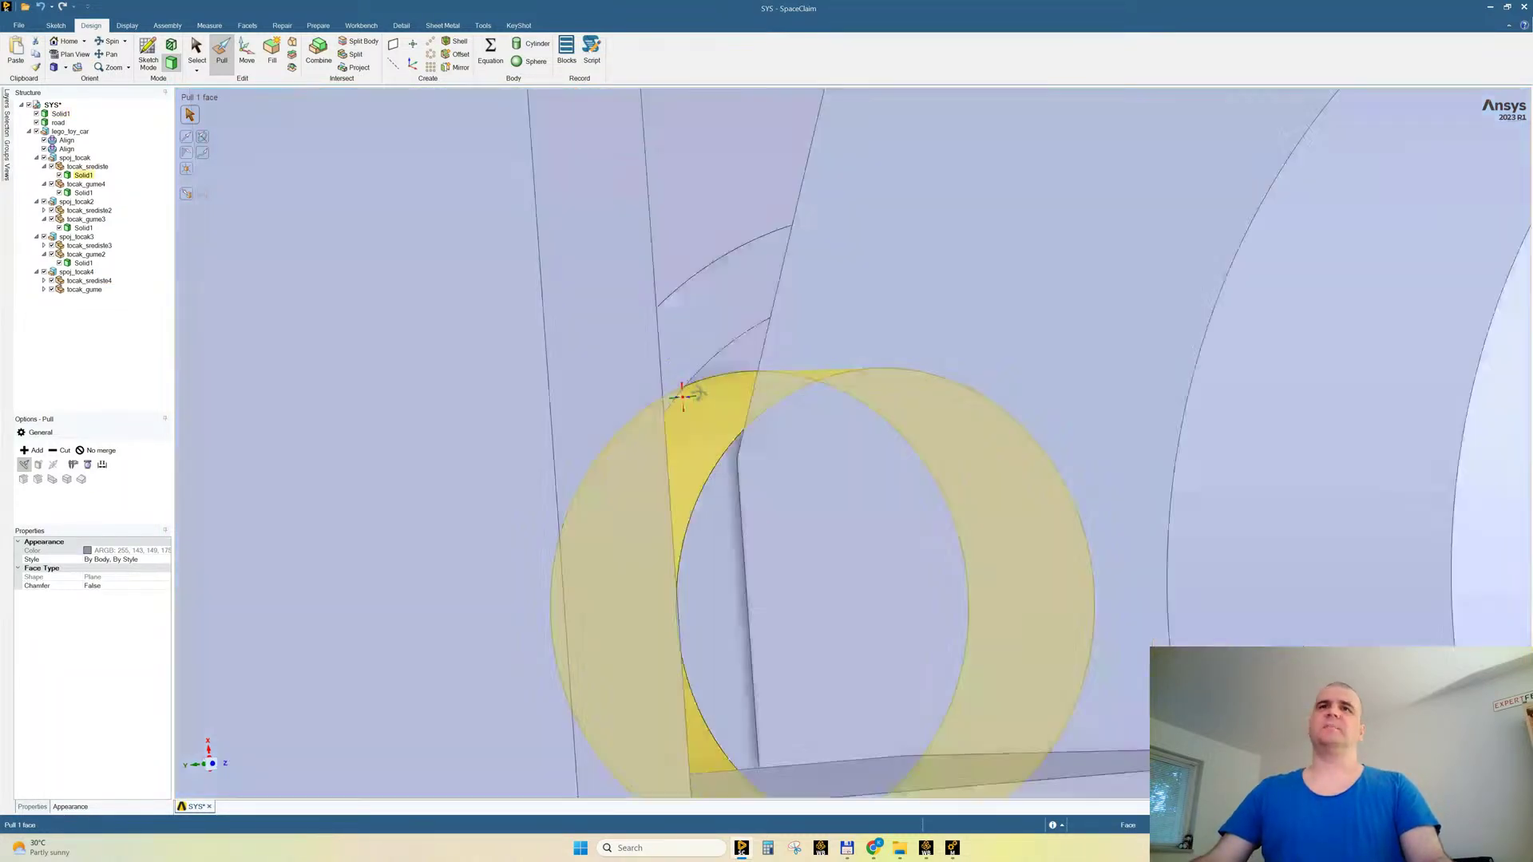
{"action": "scroll", "coordinate": [684, 325], "scroll_direction": "up", "scroll_amount": 2}
{"action": "right_click", "coordinate": [679, 327]}
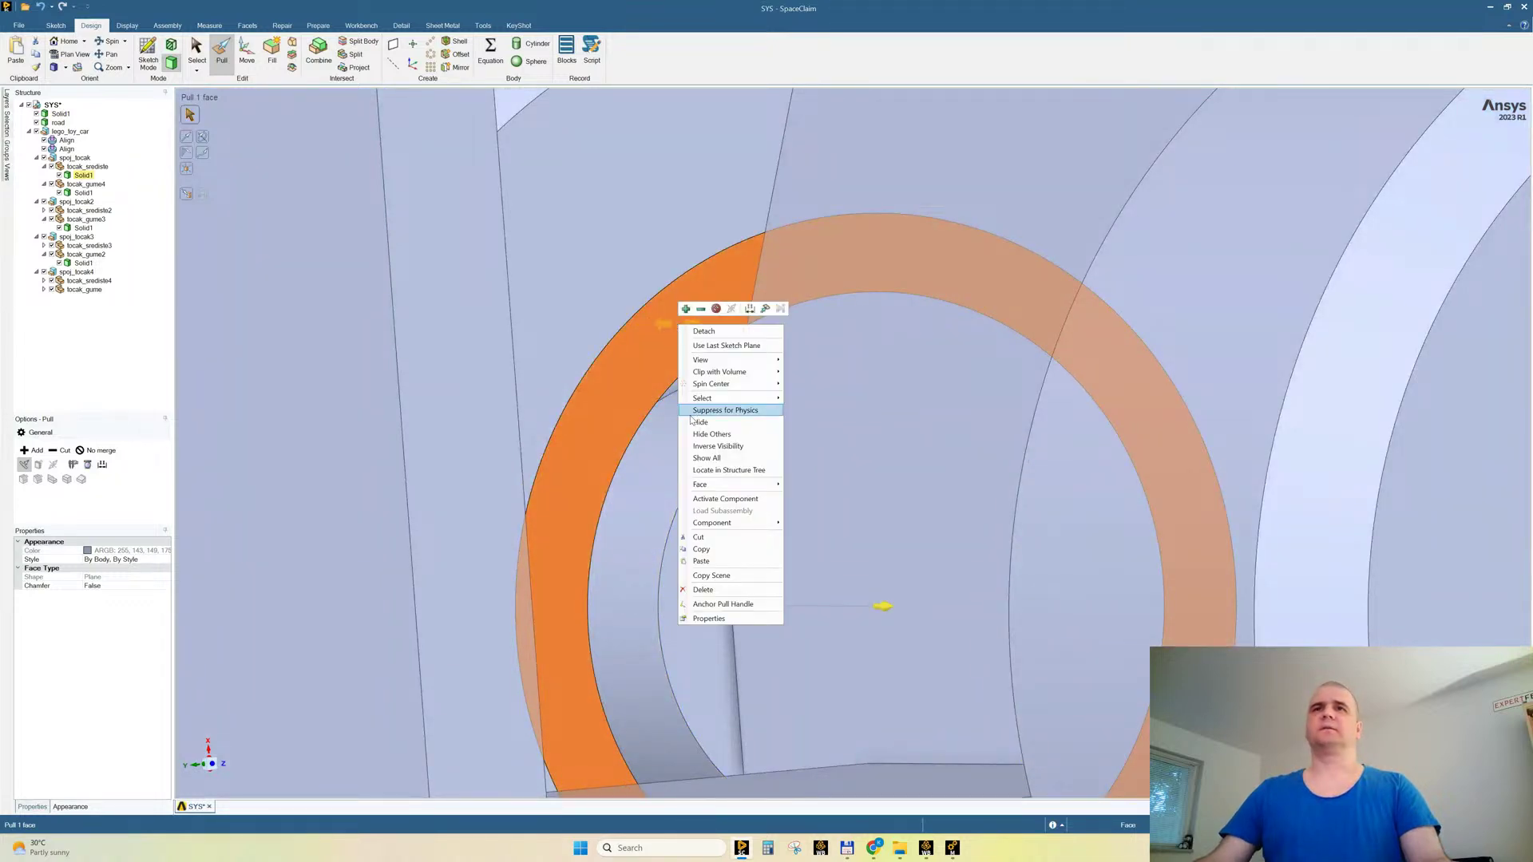
{"action": "left_click", "coordinate": [711, 434]}
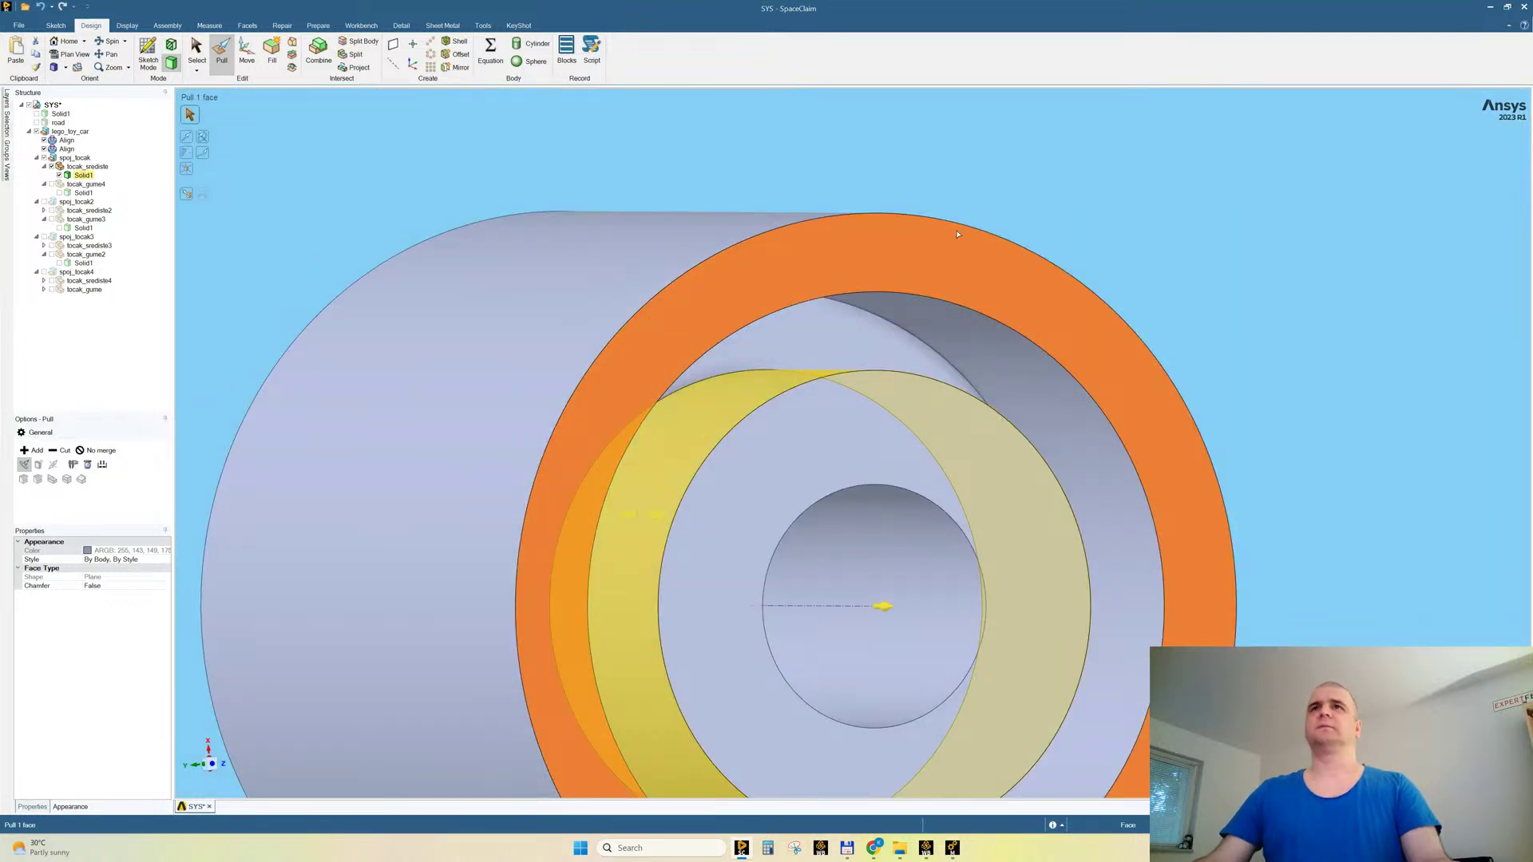
Step: Pull the recess floor of hub tocak_srediste up to the central ring, then up to the outer rim, and show all bodies
{"action": "left_click", "coordinate": [786, 352]}
{"action": "key", "text": "u"}
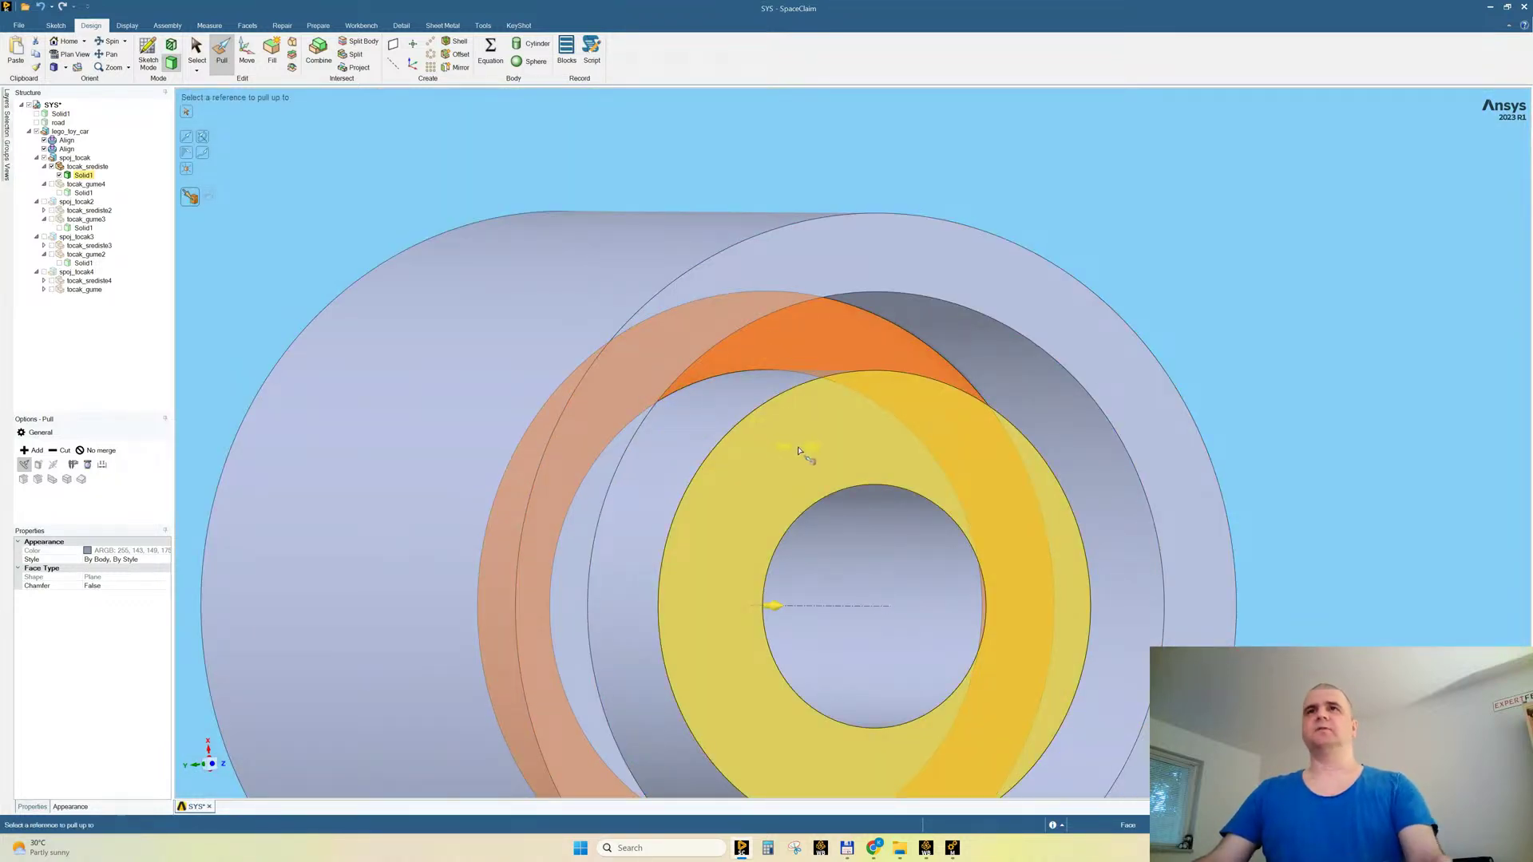
{"action": "left_click", "coordinate": [801, 435]}
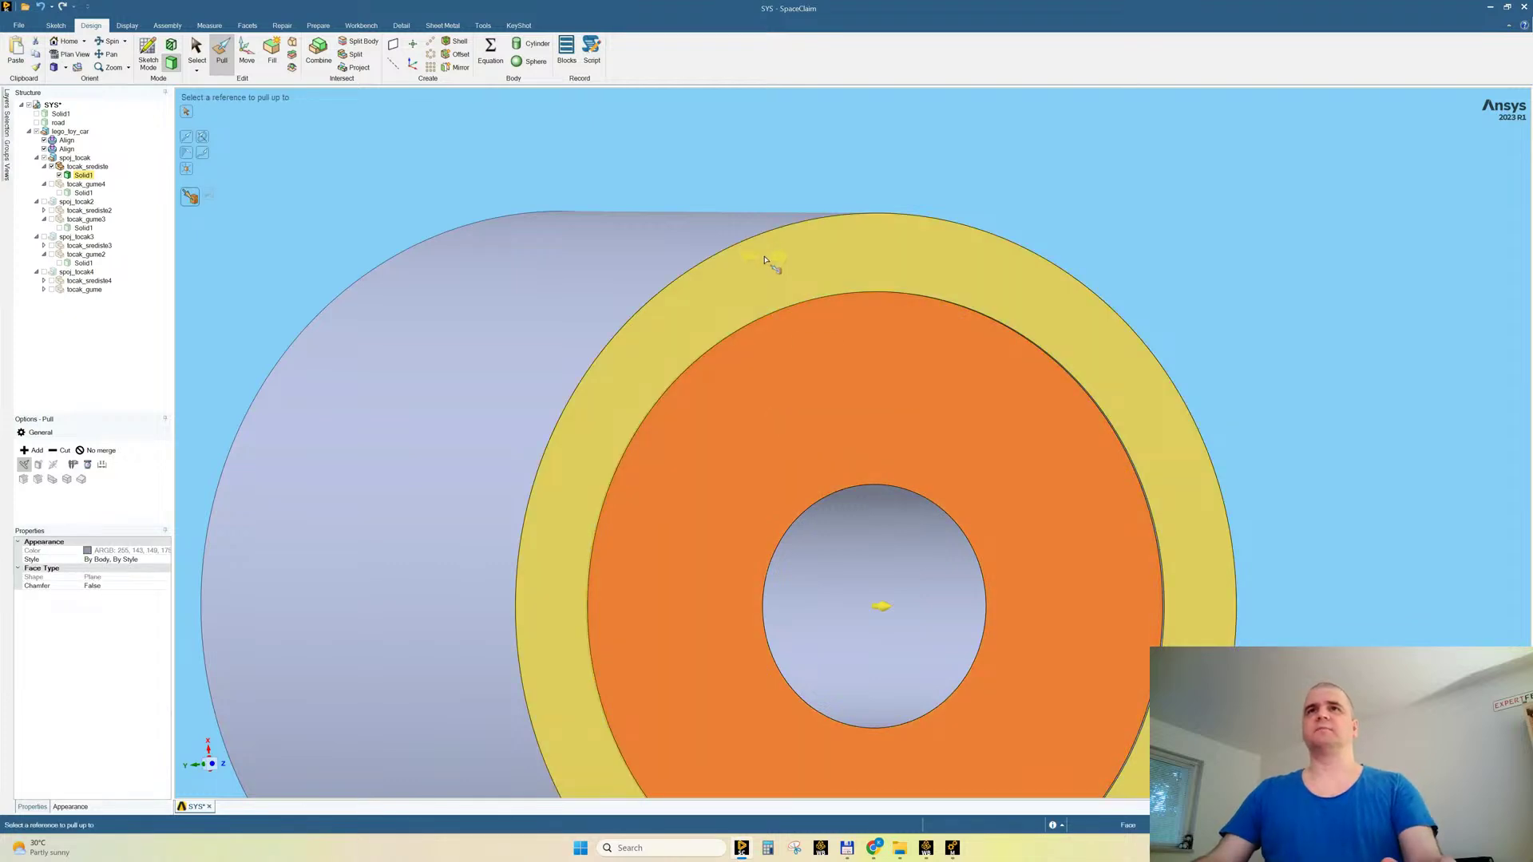
{"action": "left_click", "coordinate": [764, 259]}
{"action": "scroll", "coordinate": [443, 354], "scroll_direction": "down", "scroll_amount": 7}
{"action": "right_click", "coordinate": [691, 235]}
{"action": "left_click", "coordinate": [719, 319]}
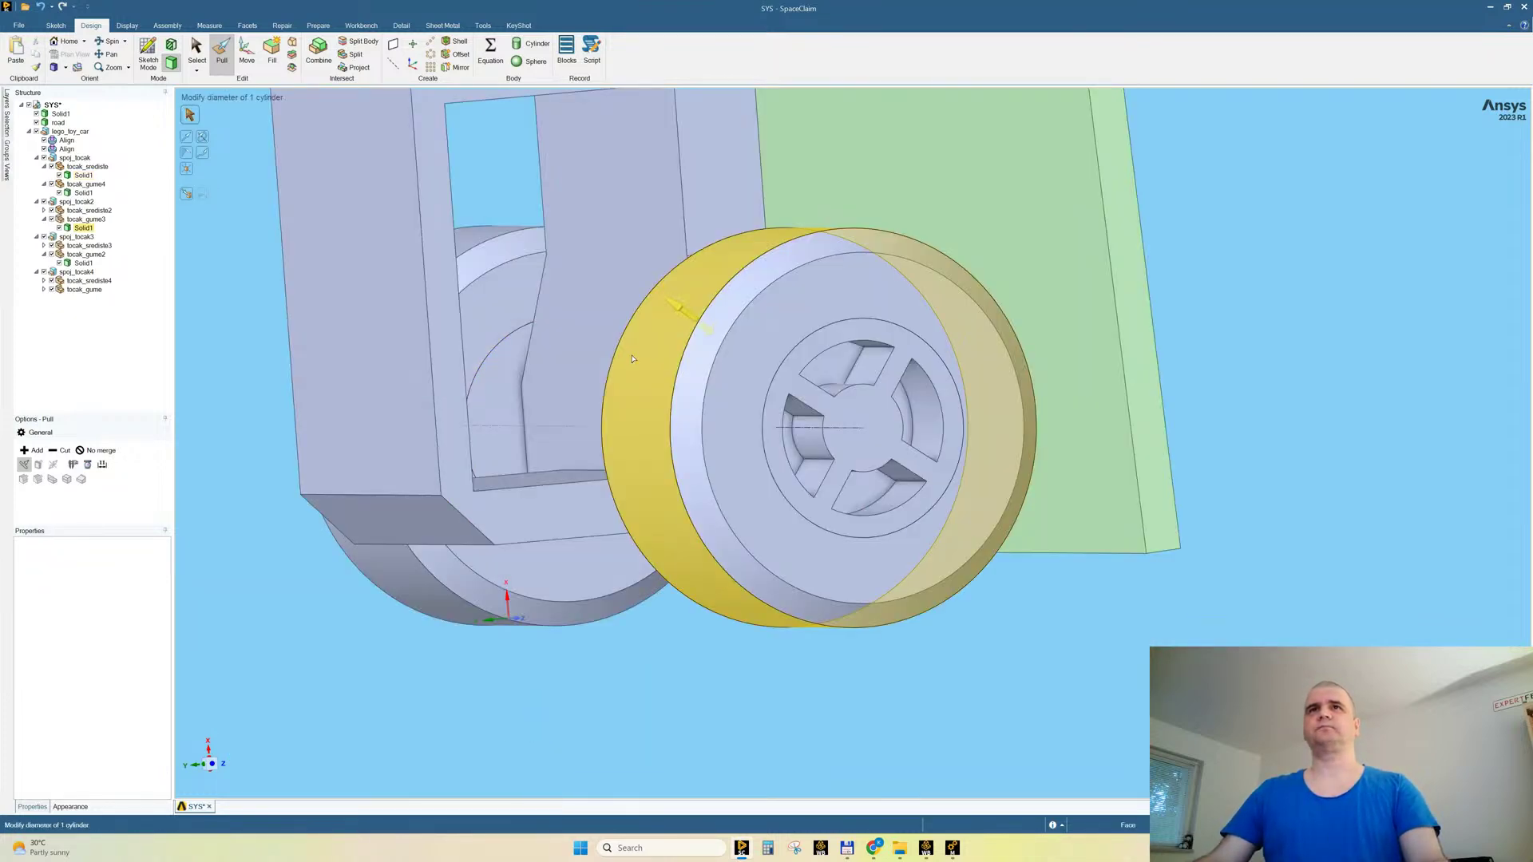
{"action": "right_click", "coordinate": [653, 334]}
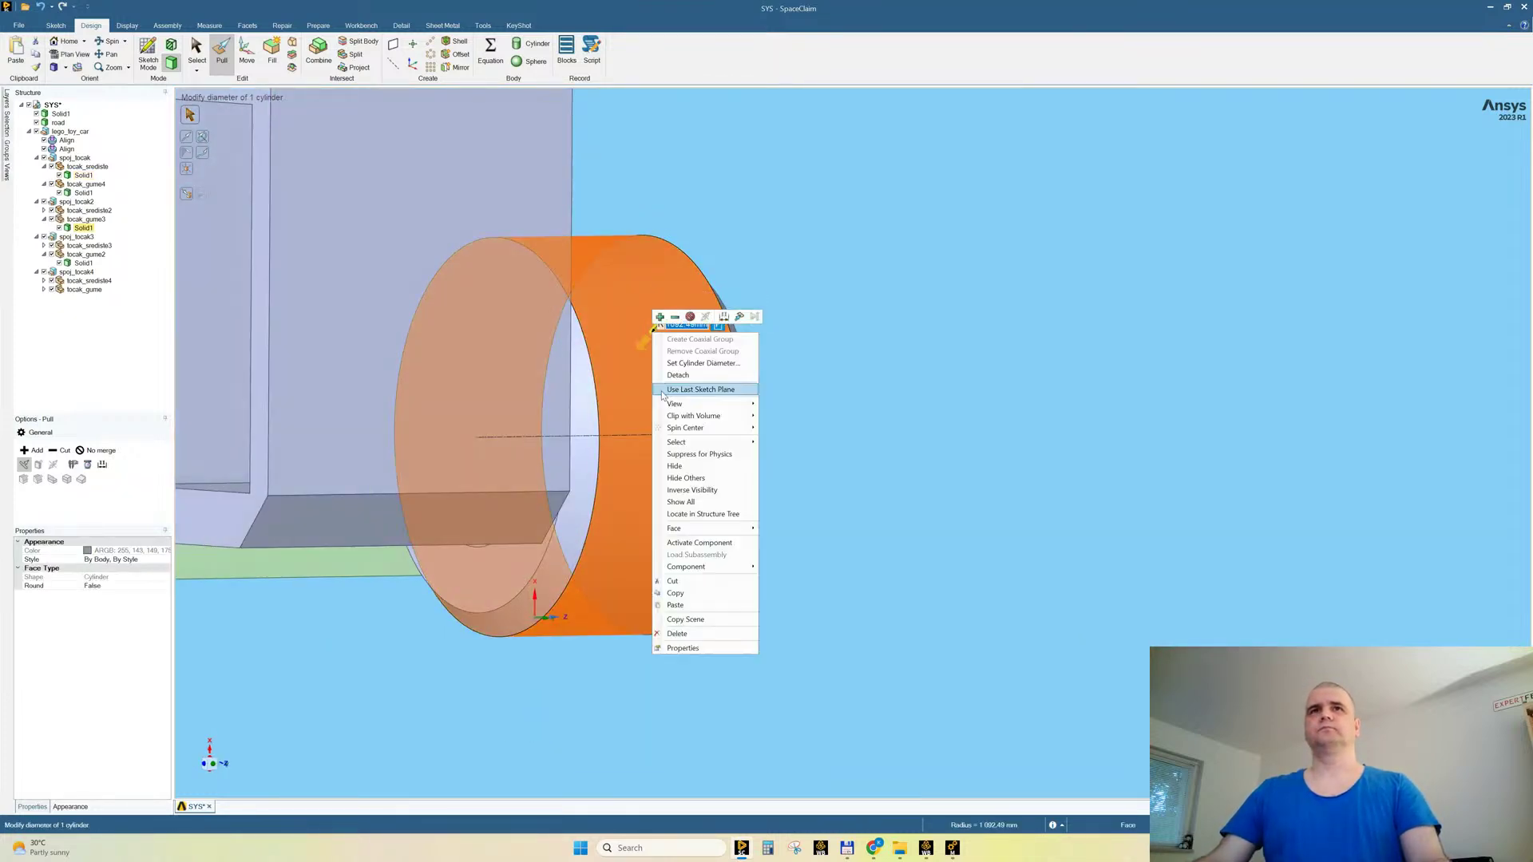
{"action": "left_click", "coordinate": [669, 478]}
{"action": "middle_click_drag", "start_coordinate": [824, 415], "coordinate": [857, 414]}
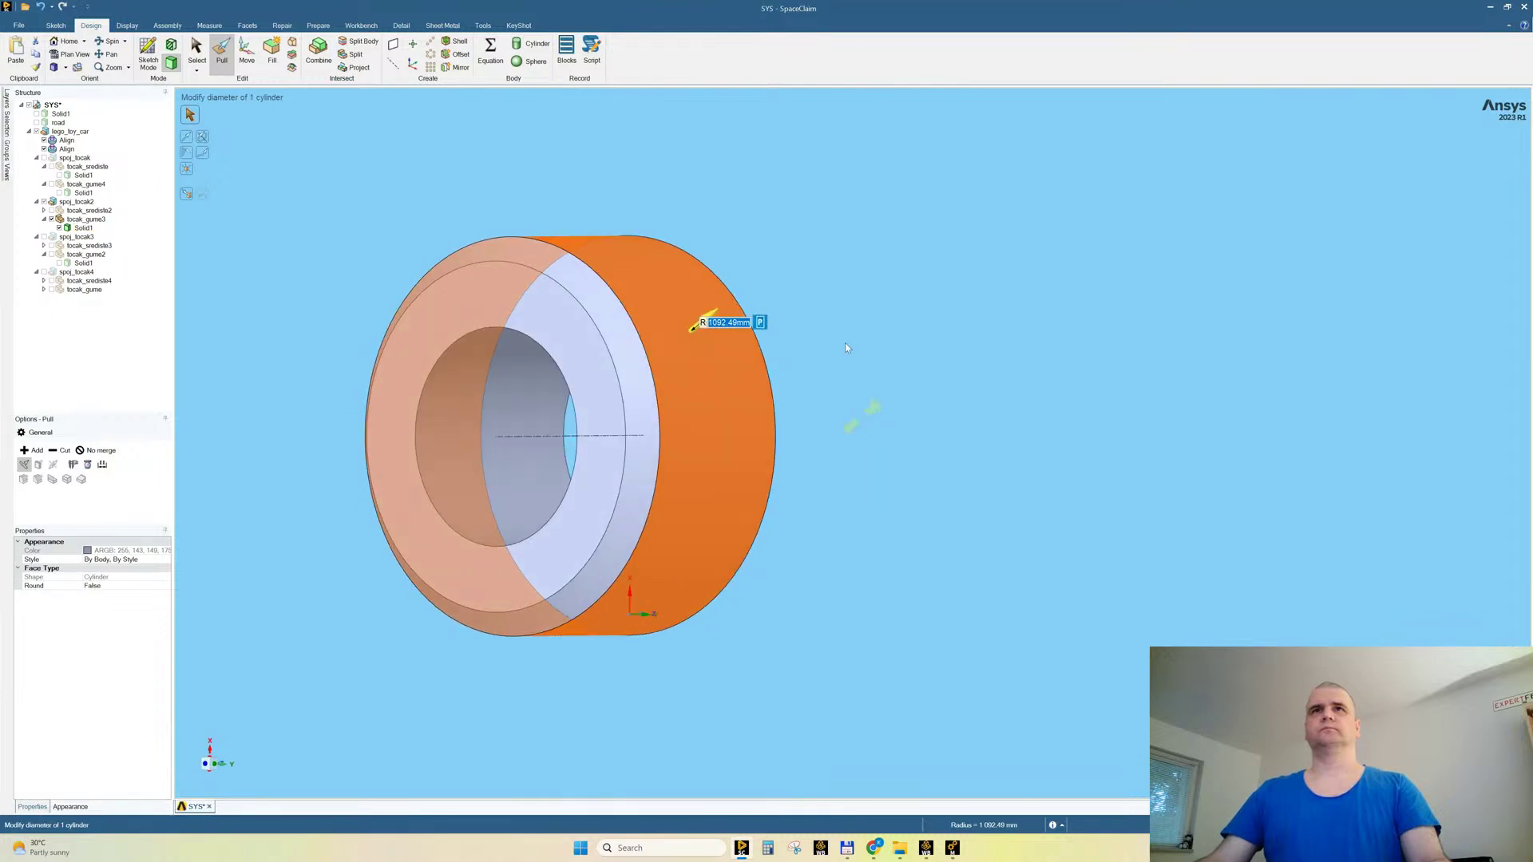
{"action": "right_click", "coordinate": [847, 347]}
{"action": "left_click", "coordinate": [753, 346]}
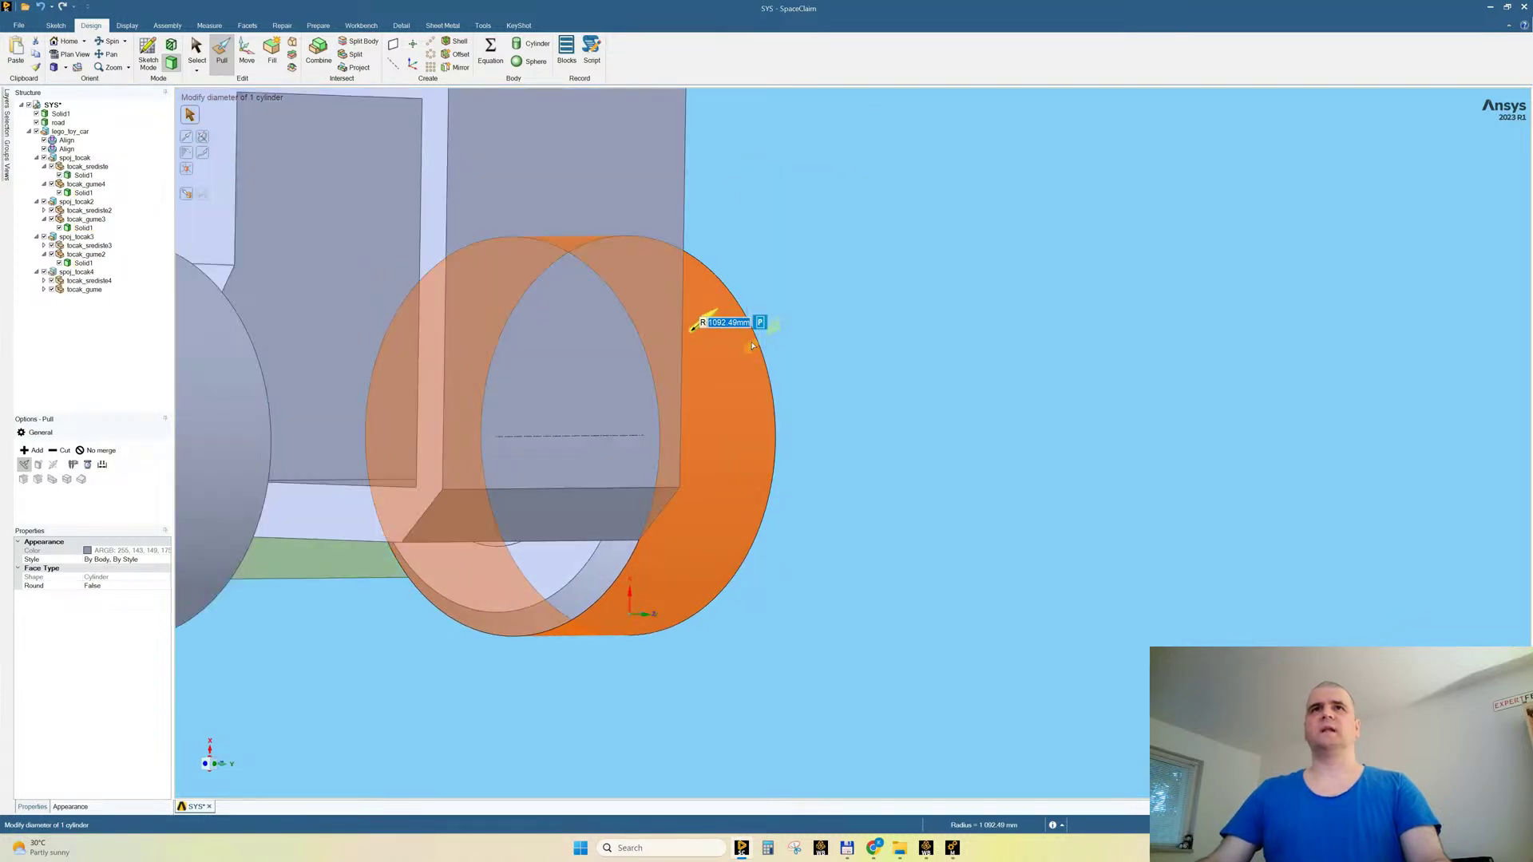
Step: Hide everything except the hub of the remaining near-side wheel, tocak_srediste2
{"action": "middle_click_drag", "start_coordinate": [752, 346], "coordinate": [559, 451]}
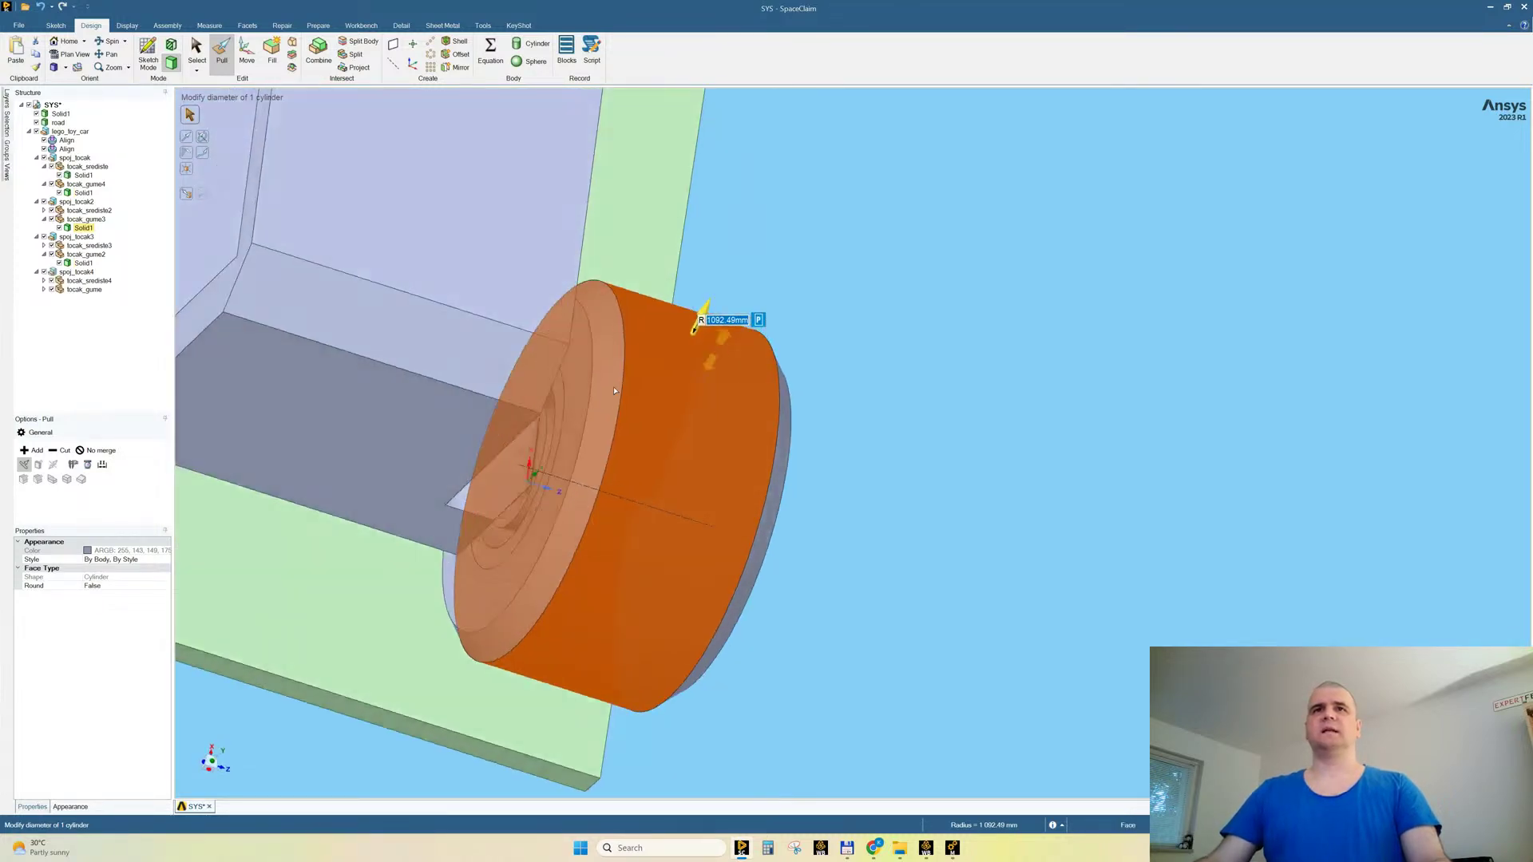
{"action": "left_click", "coordinate": [562, 452]}
{"action": "right_click", "coordinate": [557, 444]}
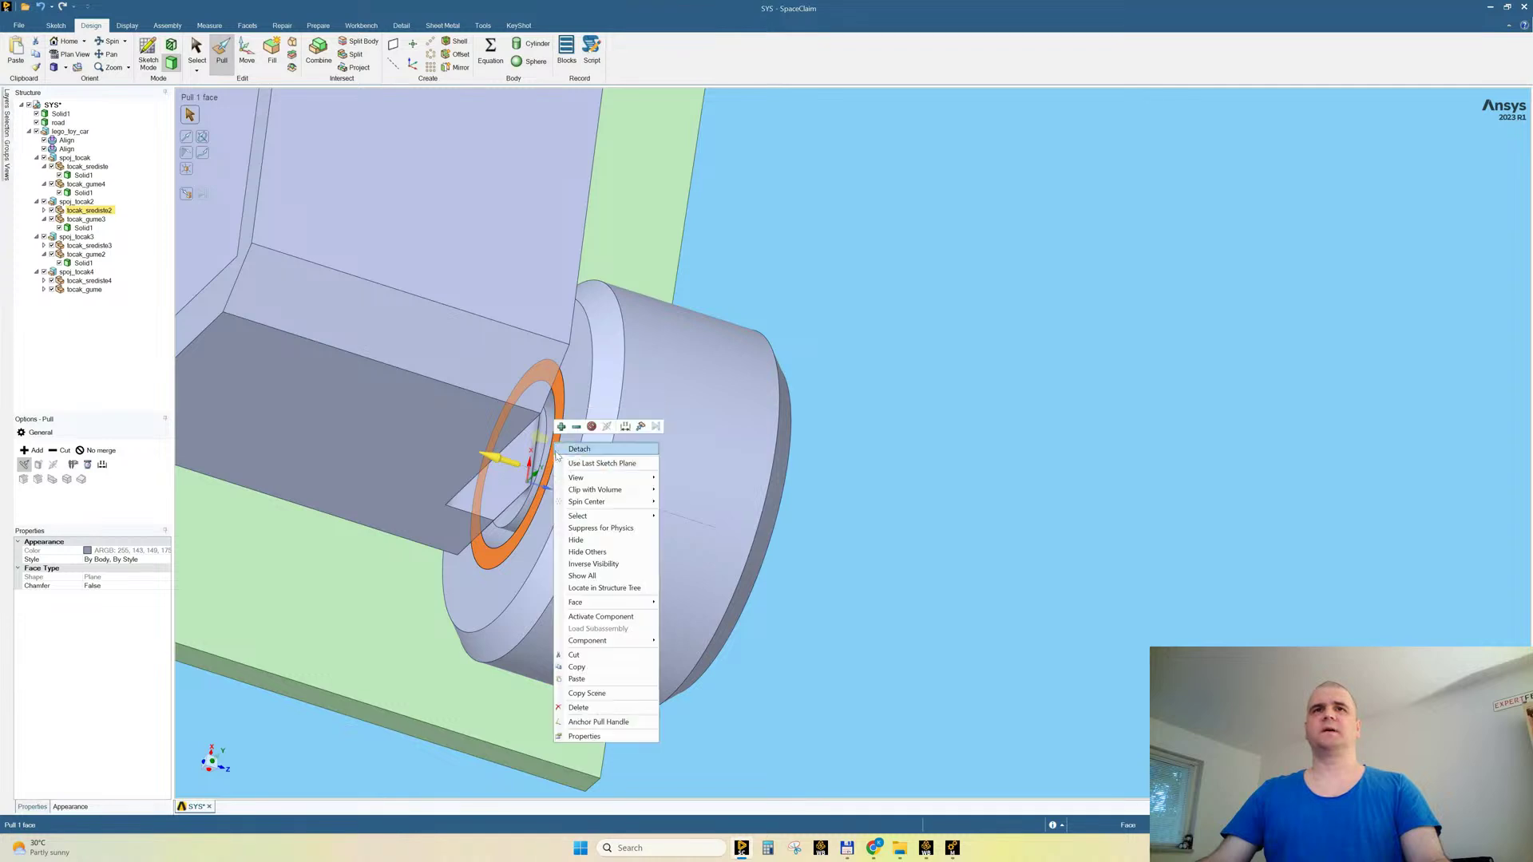
{"action": "left_click", "coordinate": [575, 552]}
Step: Fill the recess in hub tocak_srediste2 flush with the central ring and outer rim faces, and show all bodies again
{"action": "middle_click_drag", "start_coordinate": [514, 459], "coordinate": [557, 402]}
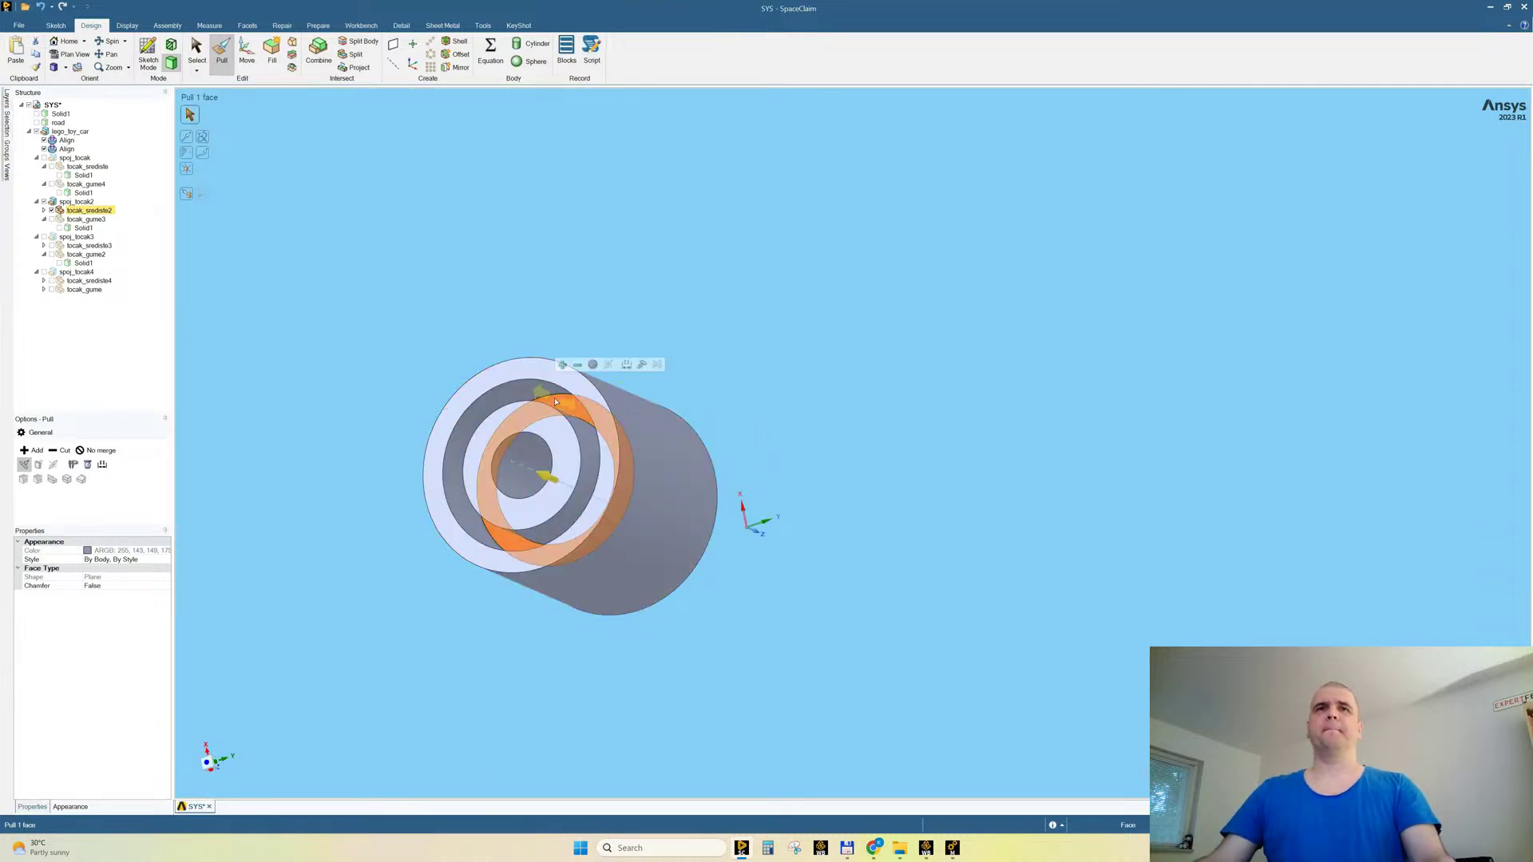
{"action": "left_click", "coordinate": [513, 419]}
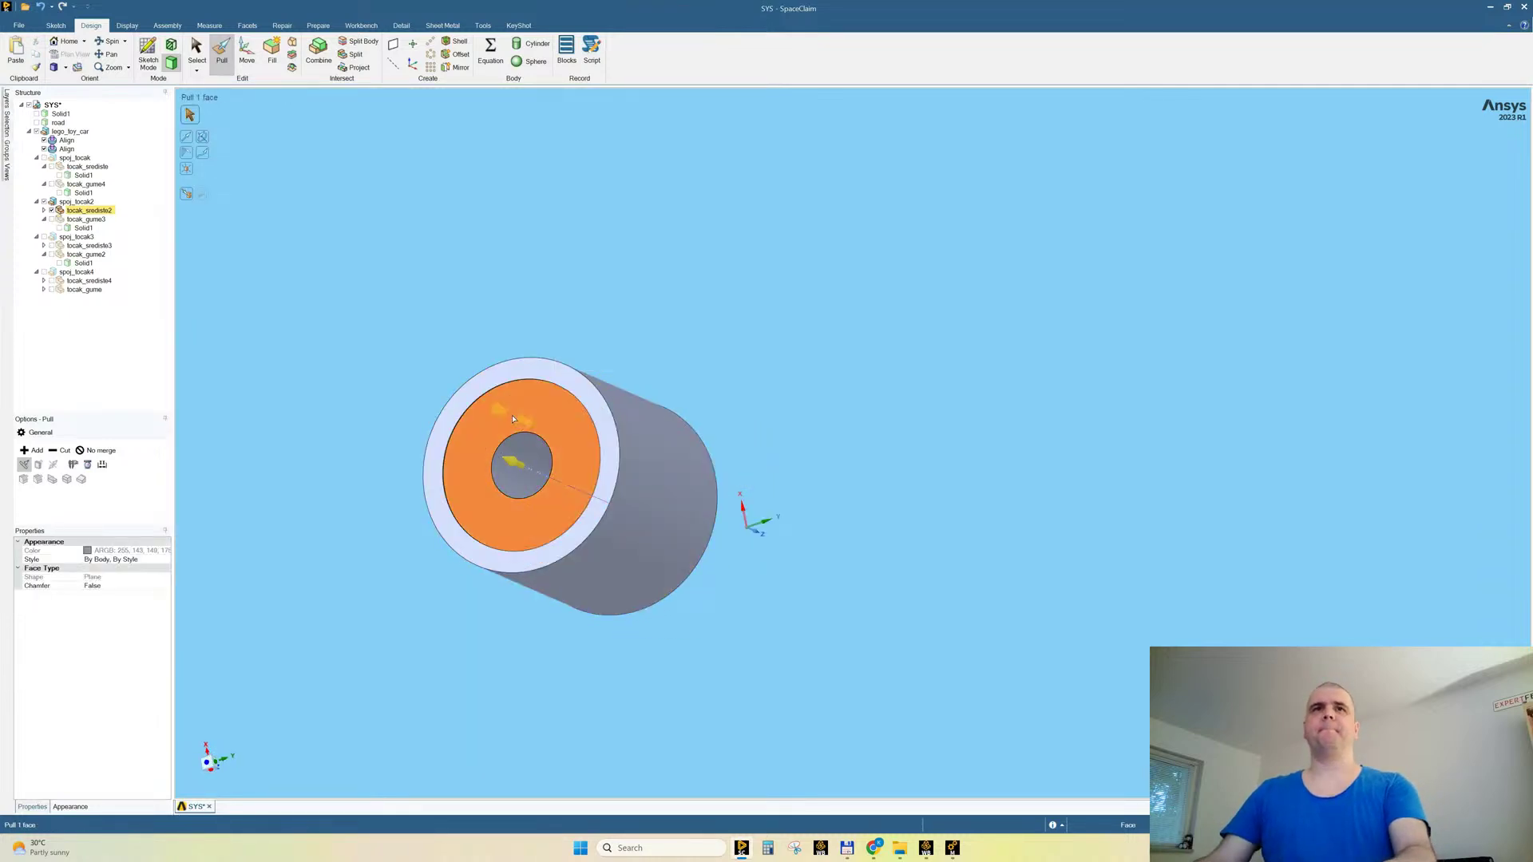
{"action": "key", "text": "u"}
{"action": "left_click", "coordinate": [595, 406]}
{"action": "left_click", "coordinate": [764, 431]}
{"action": "scroll", "coordinate": [764, 431], "scroll_direction": "down", "scroll_amount": 5}
{"action": "right_click", "coordinate": [651, 310]}
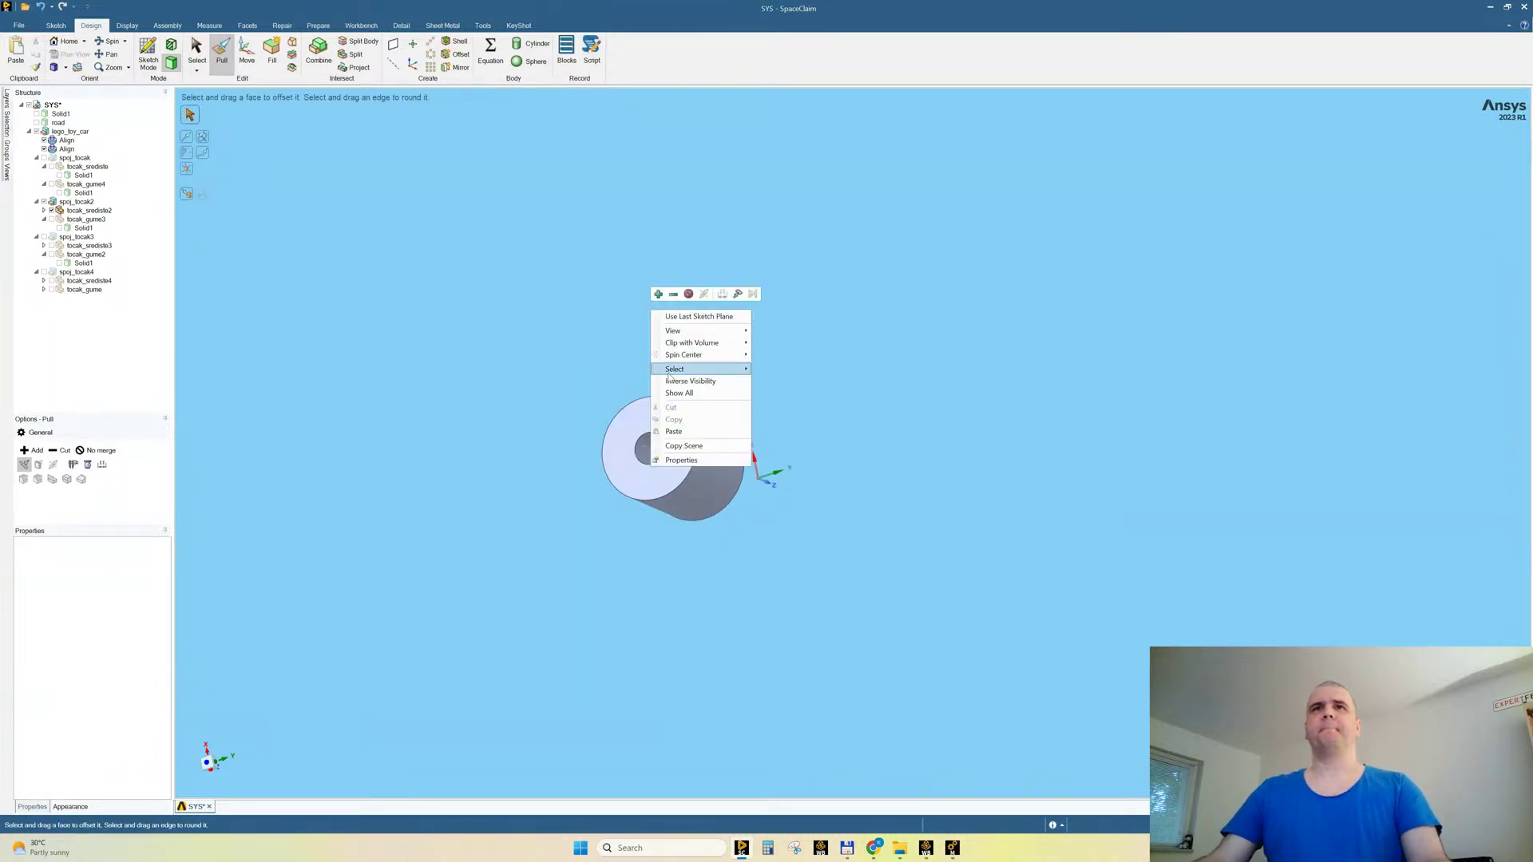
{"action": "left_click", "coordinate": [678, 393]}
Step: Leave the Pull tool and examine the complete car and the obstacles on the road
{"action": "middle_click_drag", "start_coordinate": [779, 505], "coordinate": [724, 448]}
{"action": "scroll", "coordinate": [803, 479], "scroll_direction": "down", "scroll_amount": 5}
{"action": "scroll", "coordinate": [814, 473], "scroll_direction": "up", "scroll_amount": 3}
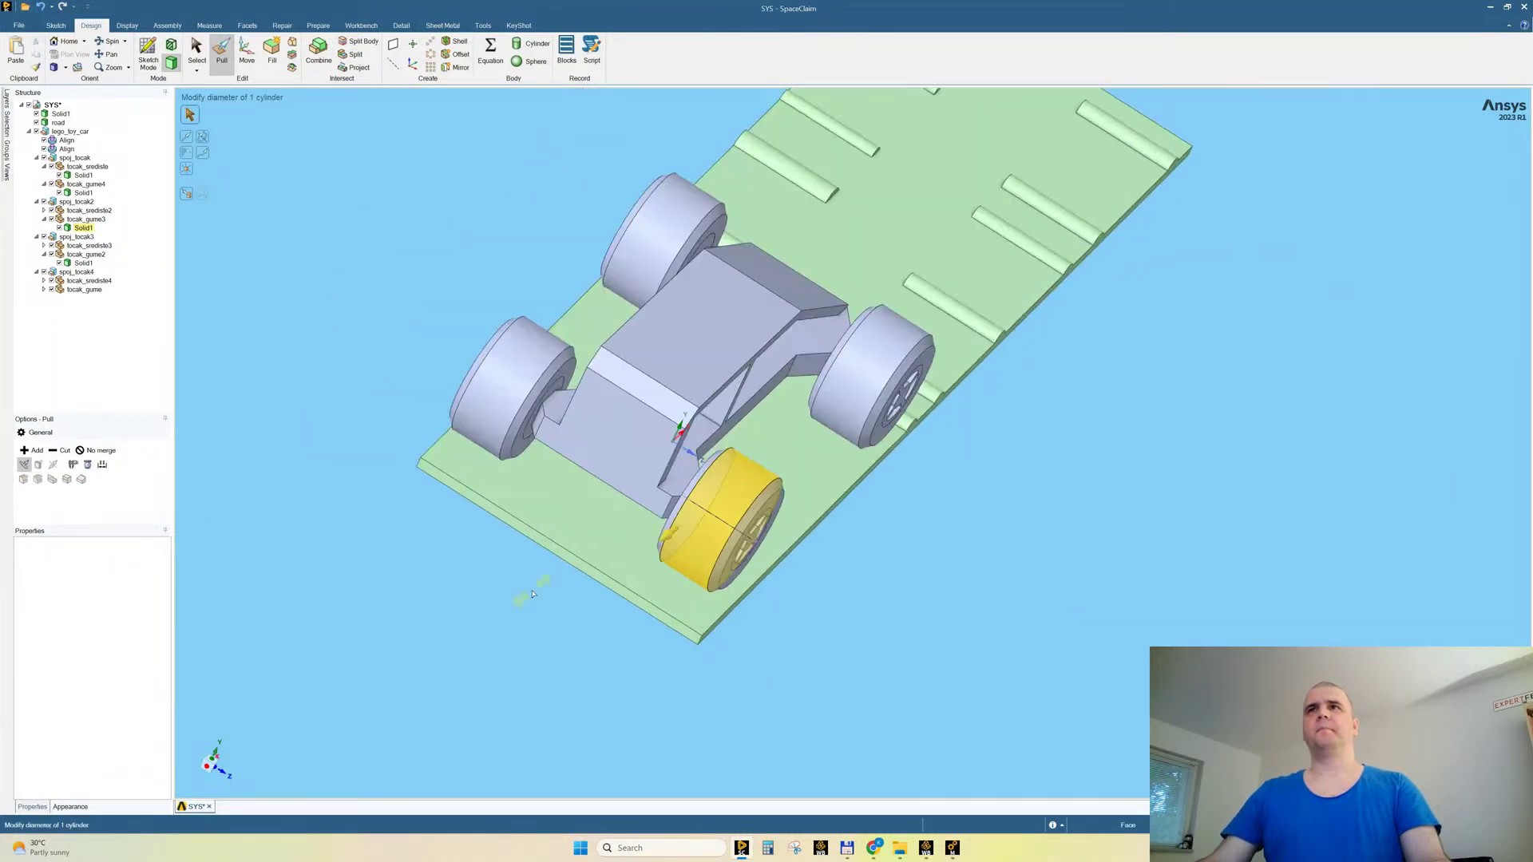
{"action": "scroll", "coordinate": [532, 594], "scroll_direction": "down", "scroll_amount": 1}
{"action": "middle_click_drag", "start_coordinate": [883, 352], "coordinate": [810, 333]}
{"action": "key", "text": "Escape"}
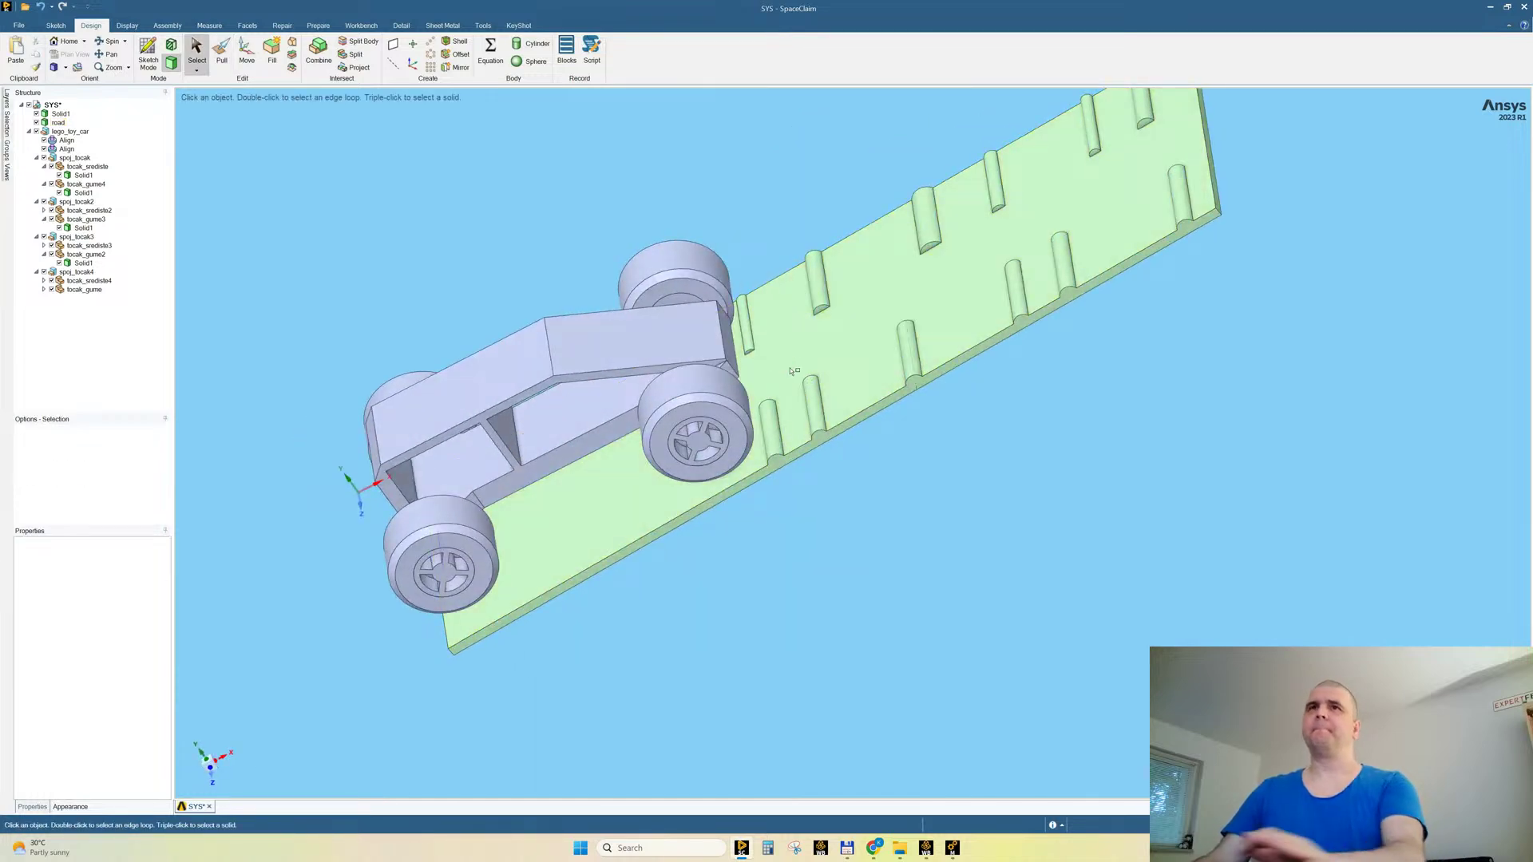
{"action": "left_click", "coordinate": [802, 318]}
{"action": "left_click", "coordinate": [747, 325]}
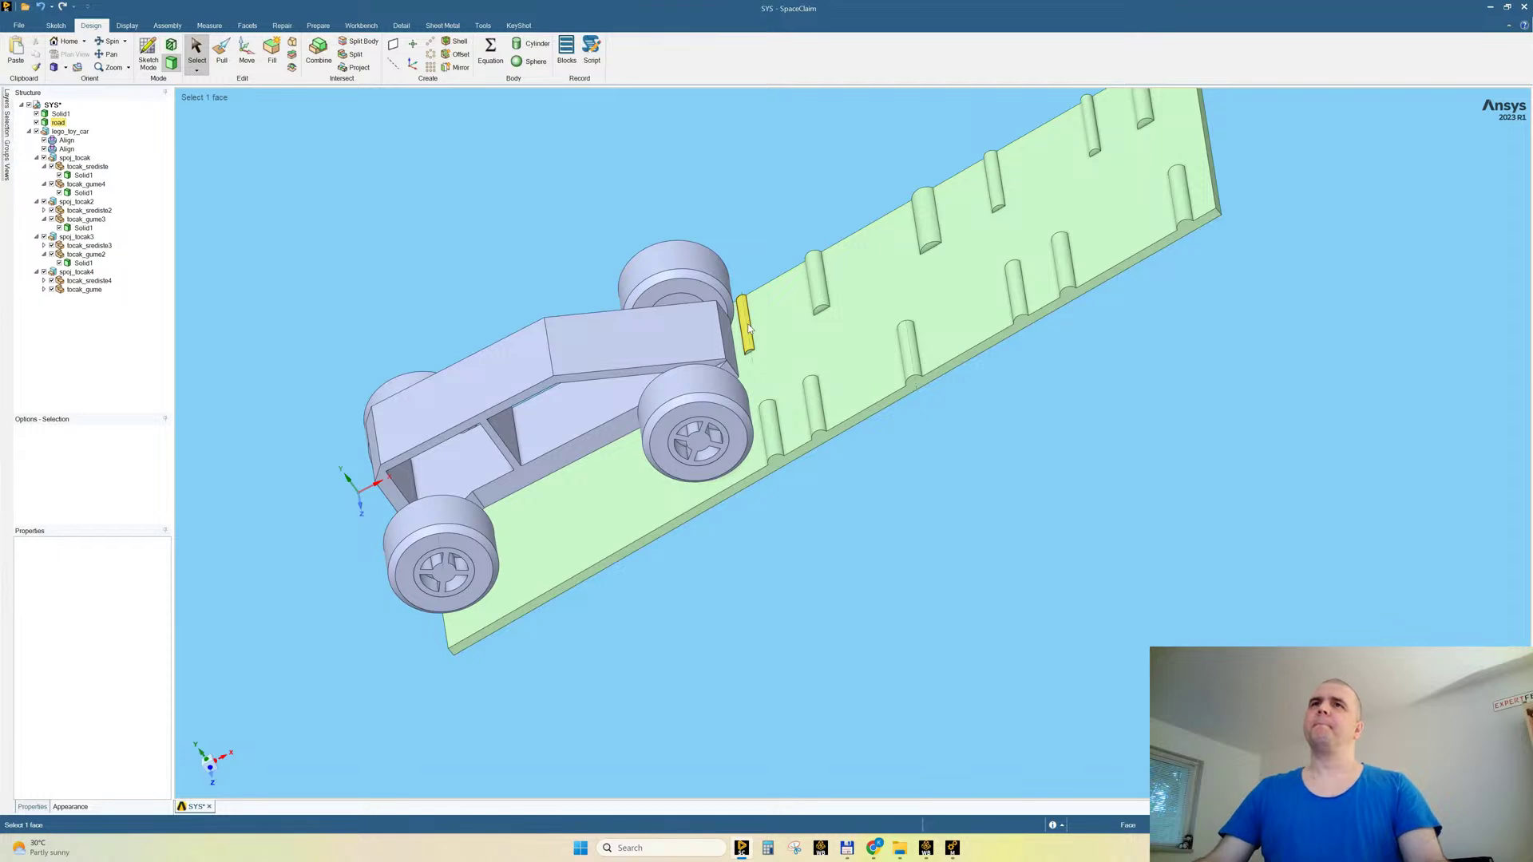
{"action": "left_click", "coordinate": [6, 122]}
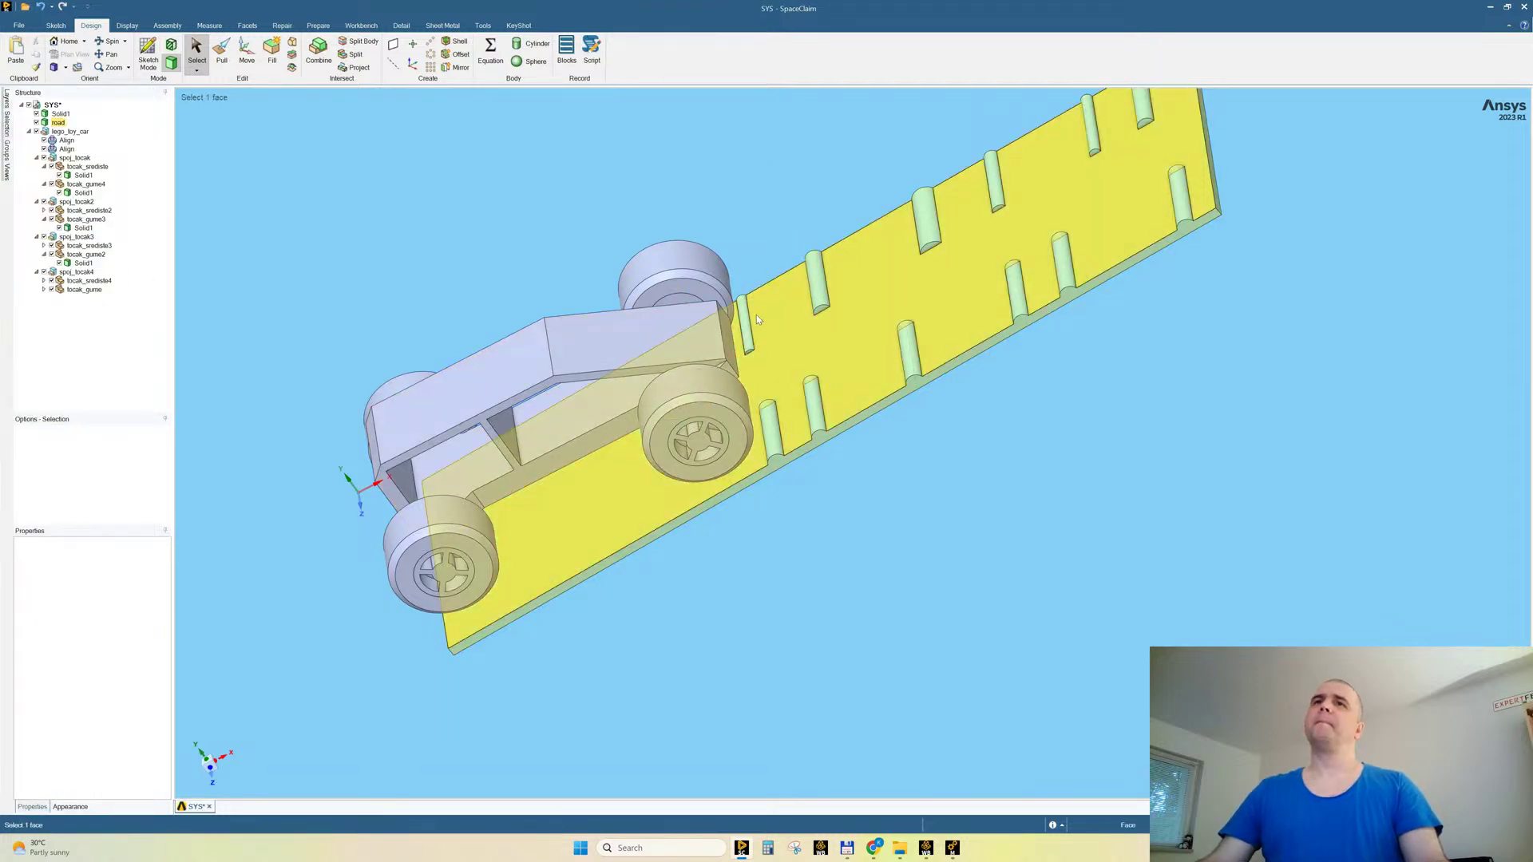
Step: Set the radius of the three narrow obstacles along the road's far edge to 150 mm with Pull
{"action": "left_click", "coordinate": [992, 177], "text": "ctrl"}
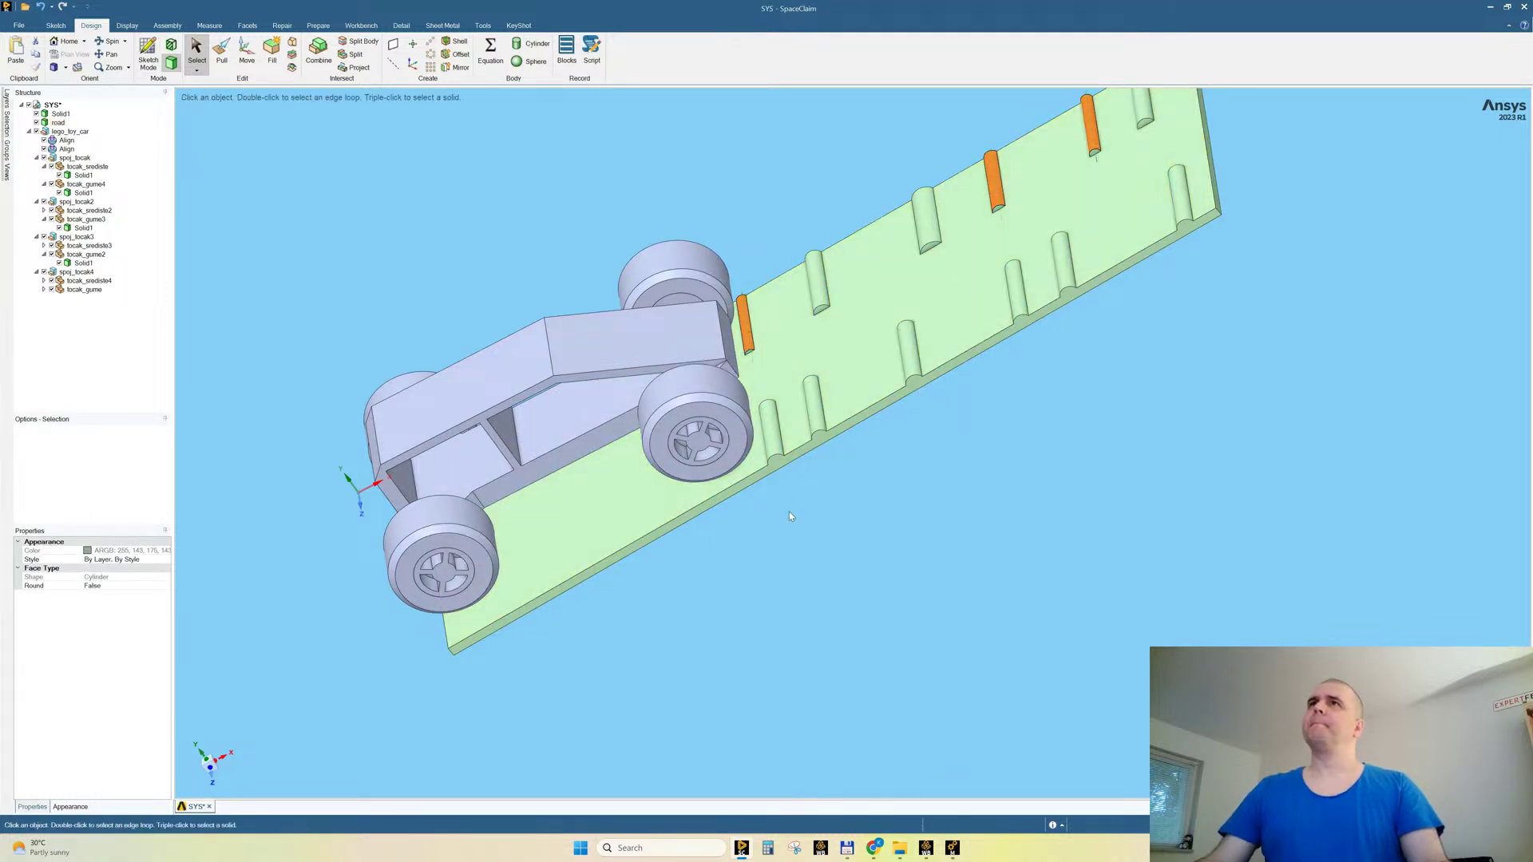
{"action": "scroll", "coordinate": [981, 330], "scroll_direction": "down", "scroll_amount": 3}
{"action": "scroll", "coordinate": [979, 334], "scroll_direction": "up", "scroll_amount": 6}
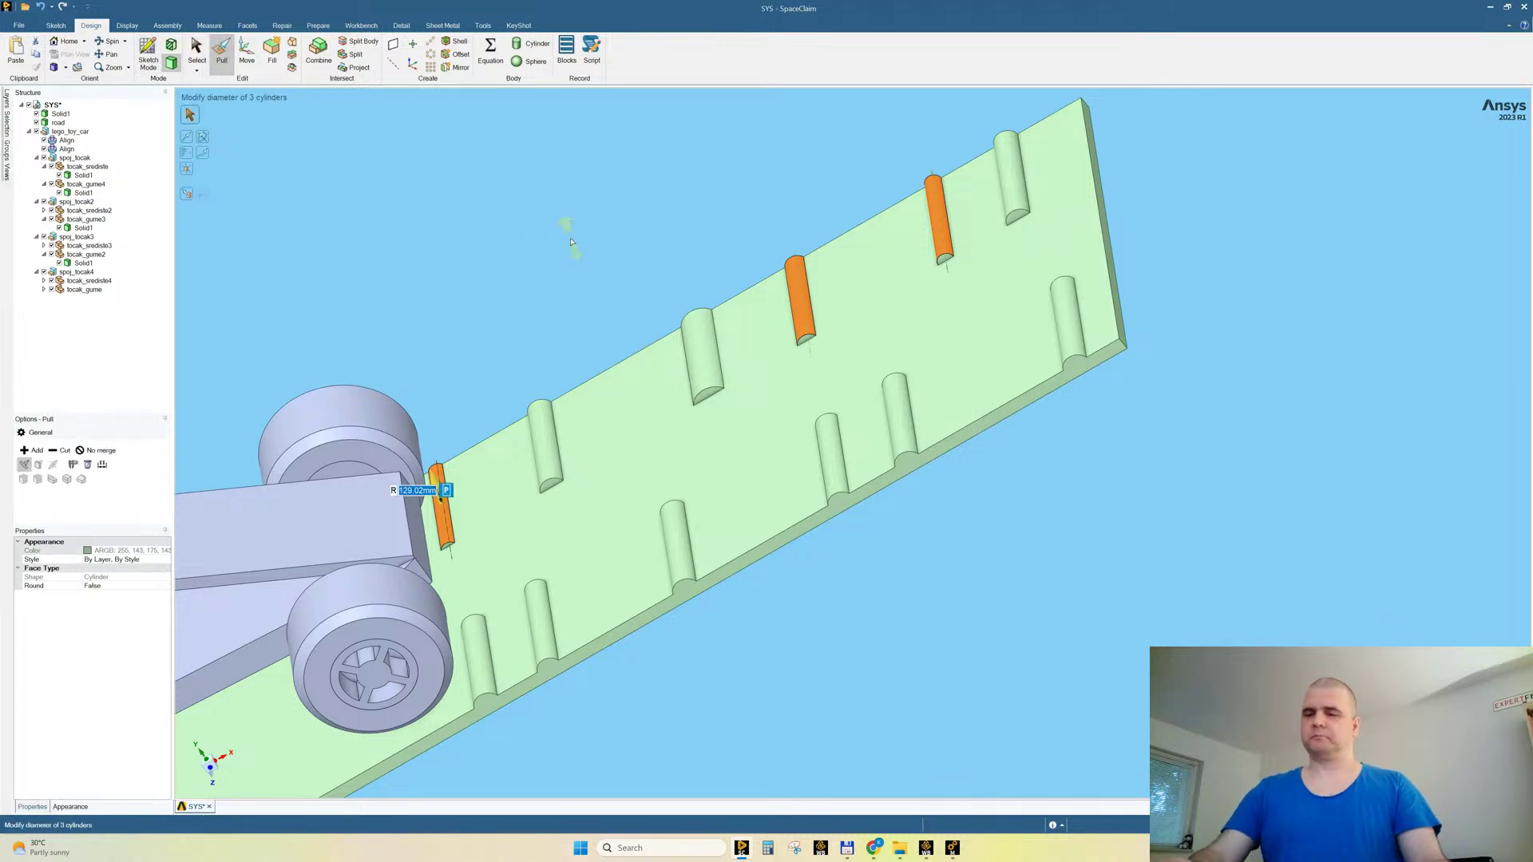
{"action": "type", "text": "15150"}
{"action": "key", "text": "Return"}
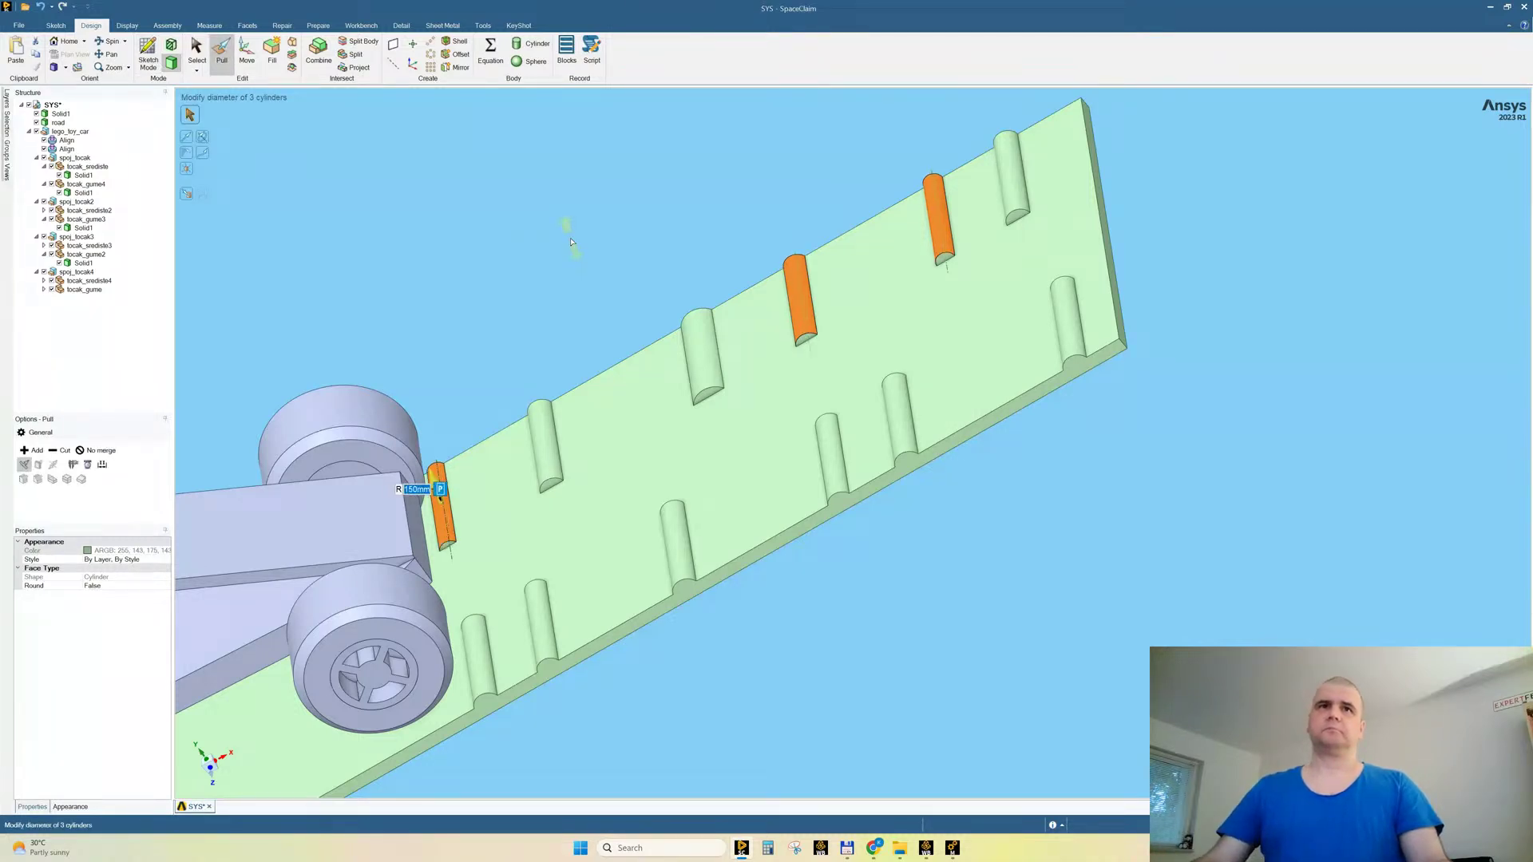
Step: Set the radius of five wider obstacles, two on the road's far edge and three on the near edge, to 250 mm
{"action": "left_click", "coordinate": [545, 450]}
{"action": "left_click", "coordinate": [539, 609], "text": "ctrl"}
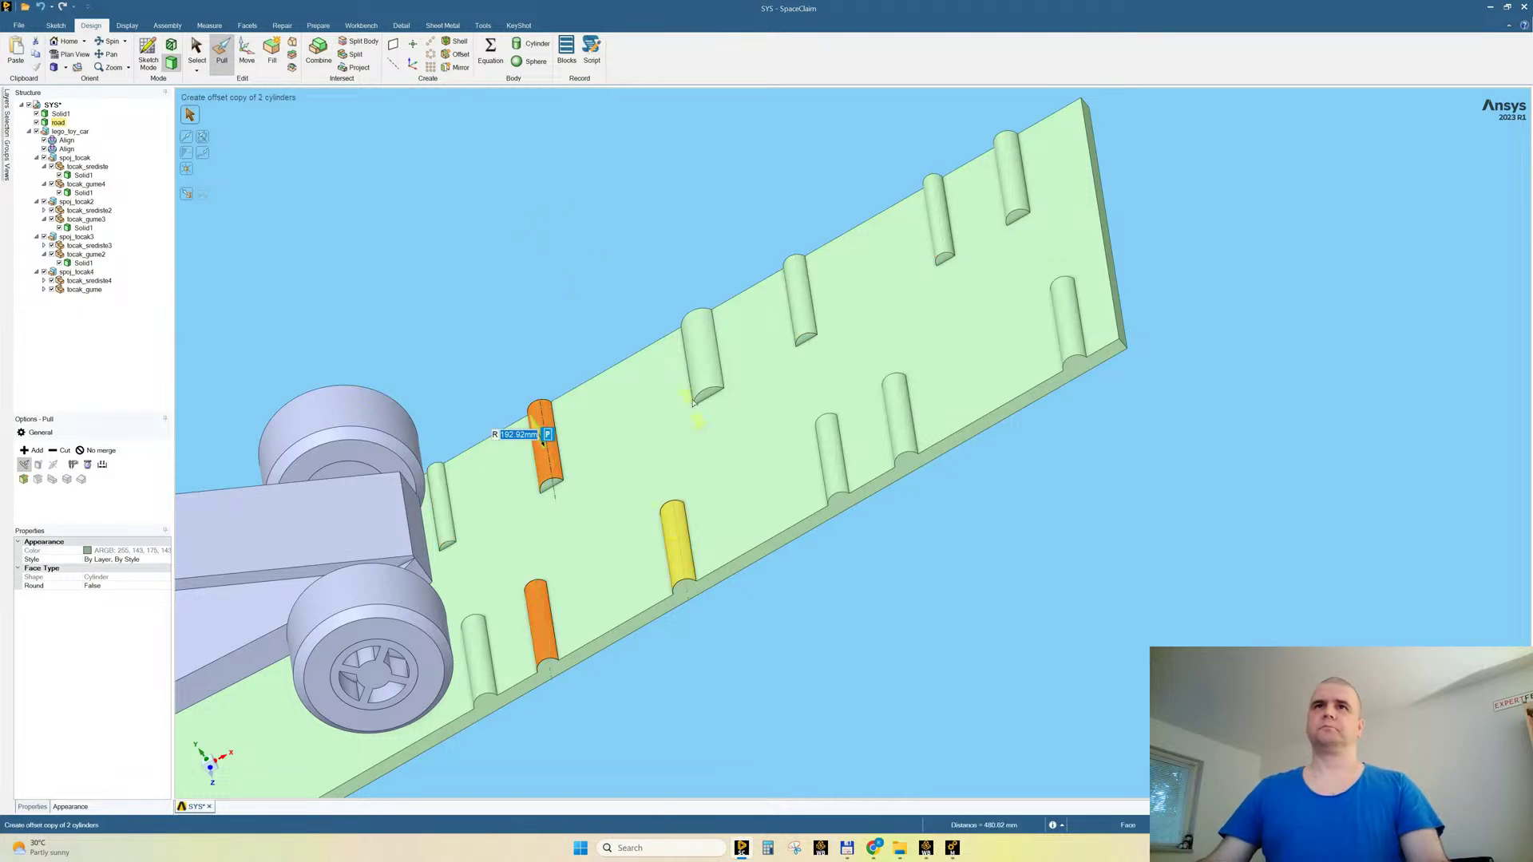
{"action": "left_click", "coordinate": [677, 543], "text": "ctrl"}
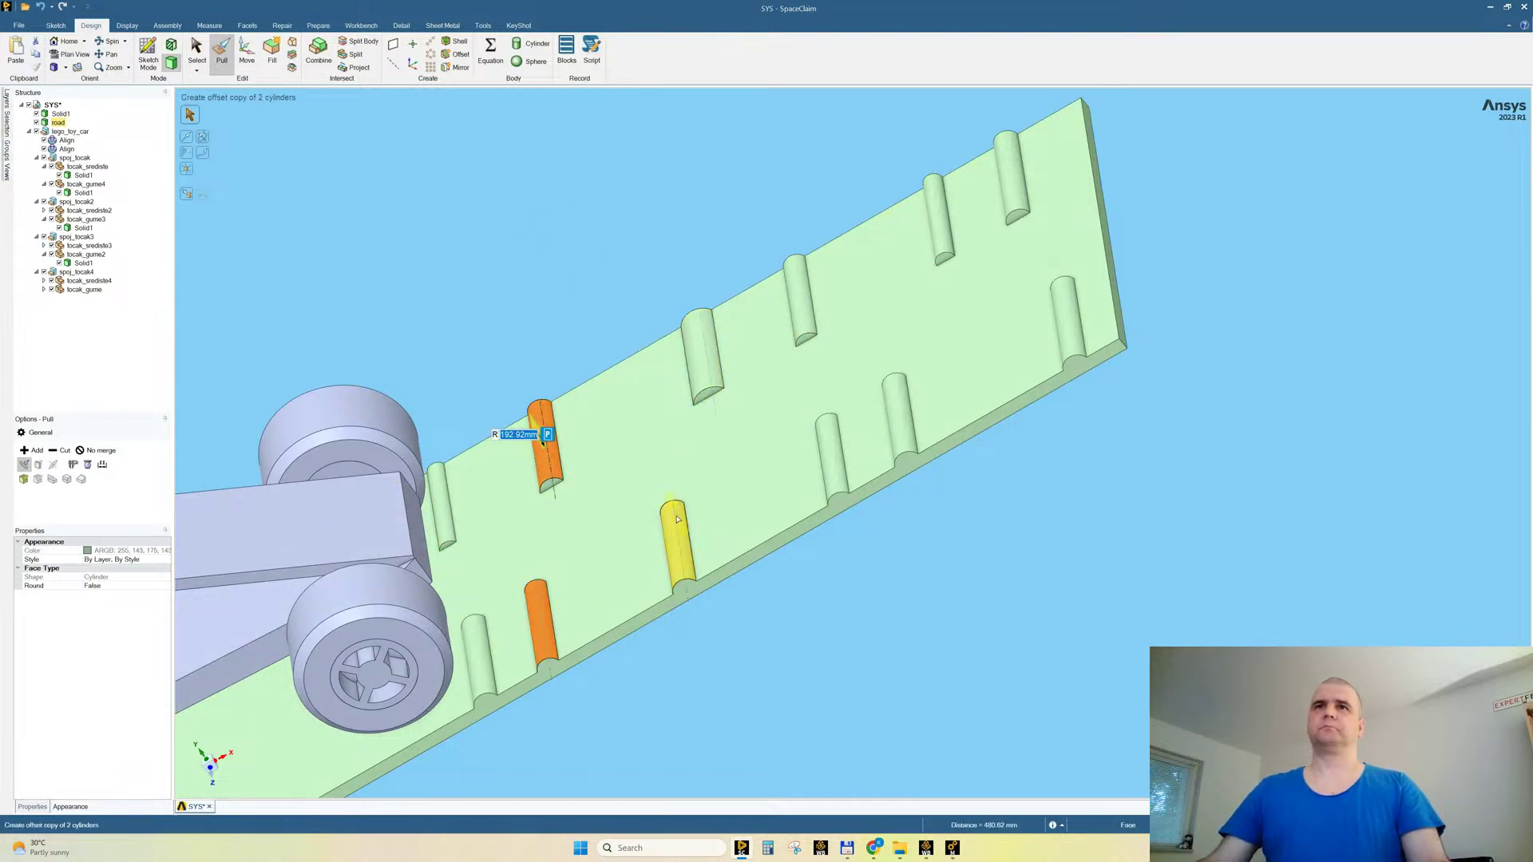
{"action": "left_click", "coordinate": [895, 404], "text": "ctrl"}
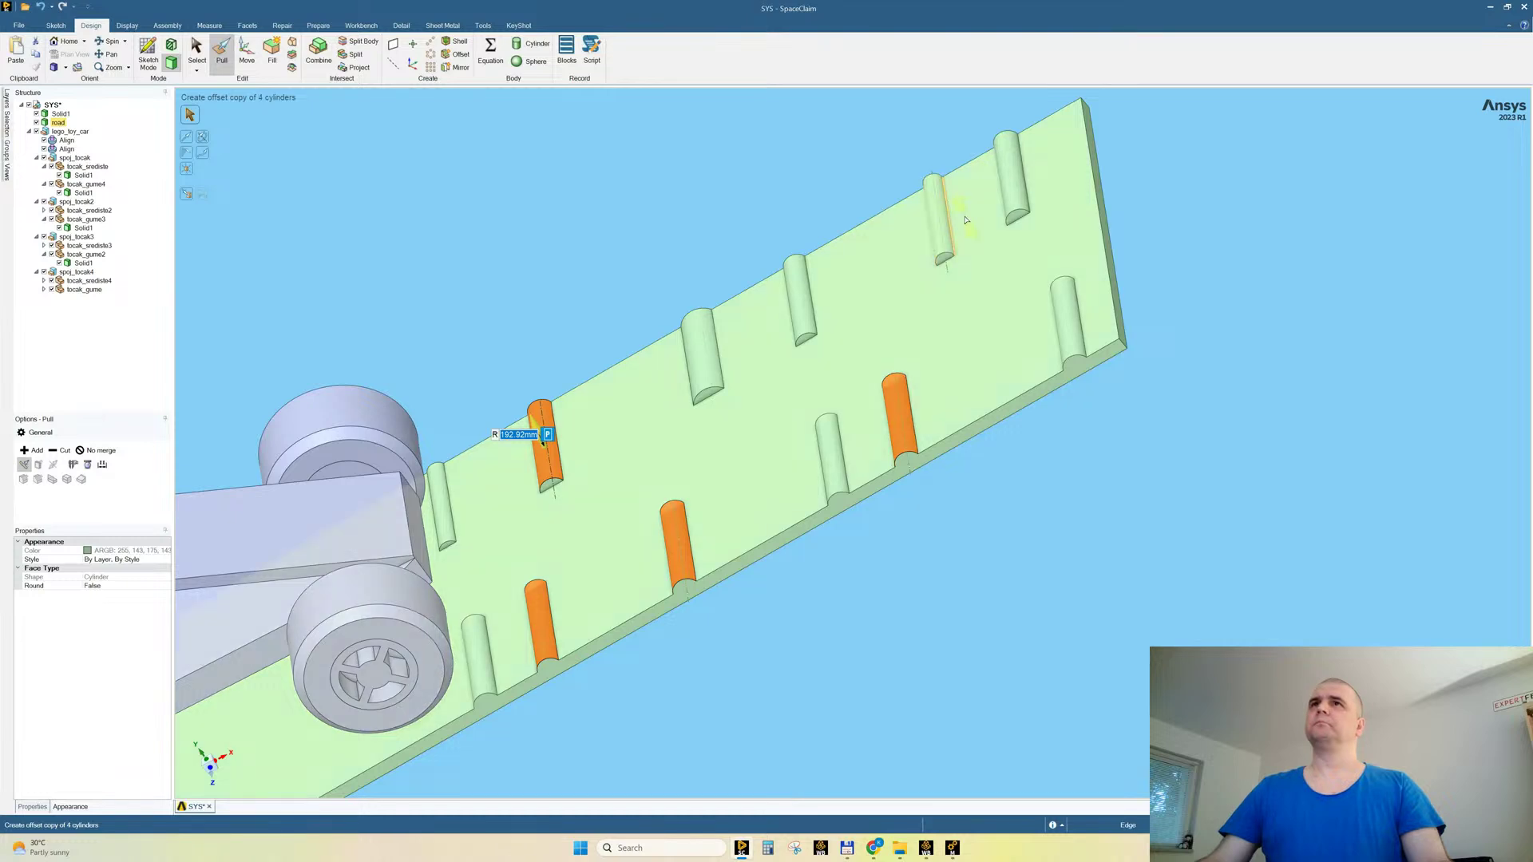
{"action": "left_click", "coordinate": [1011, 180], "text": "ctrl"}
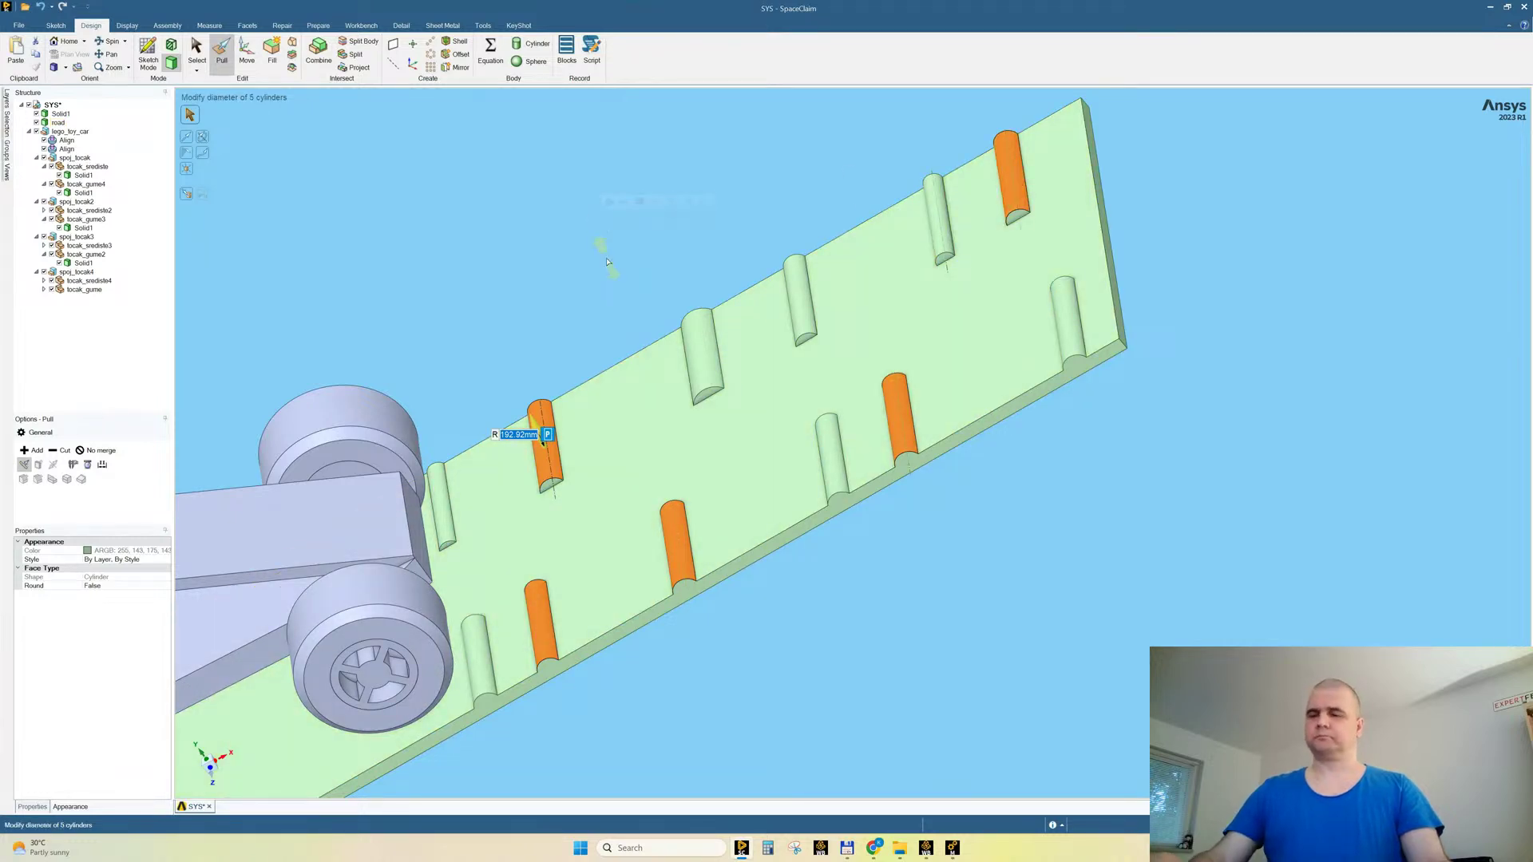
{"action": "type", "text": "250"}
{"action": "key", "text": "Return"}
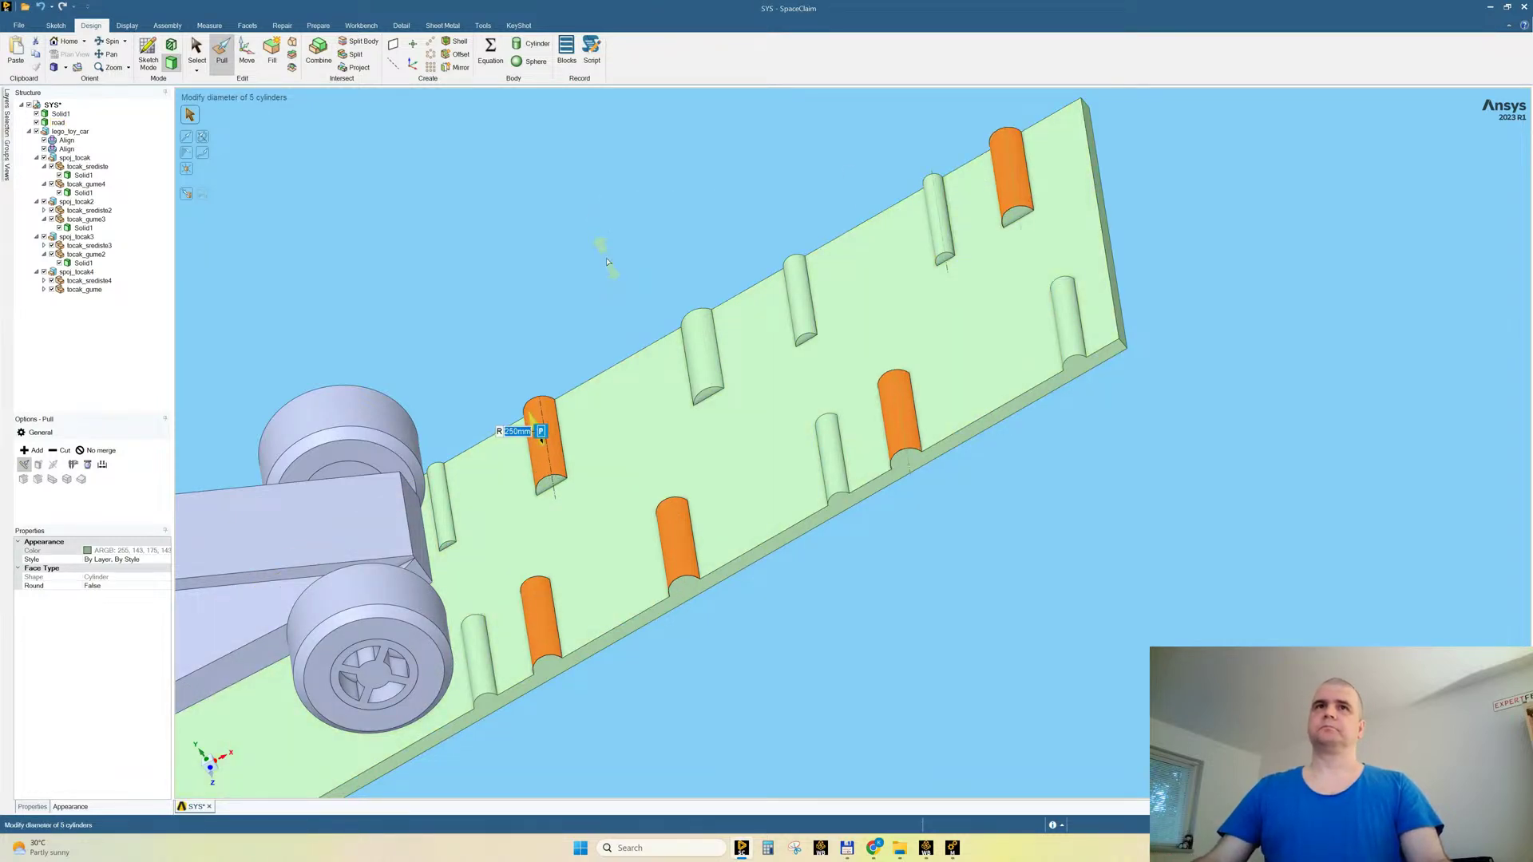
{"action": "left_click", "coordinate": [621, 257]}
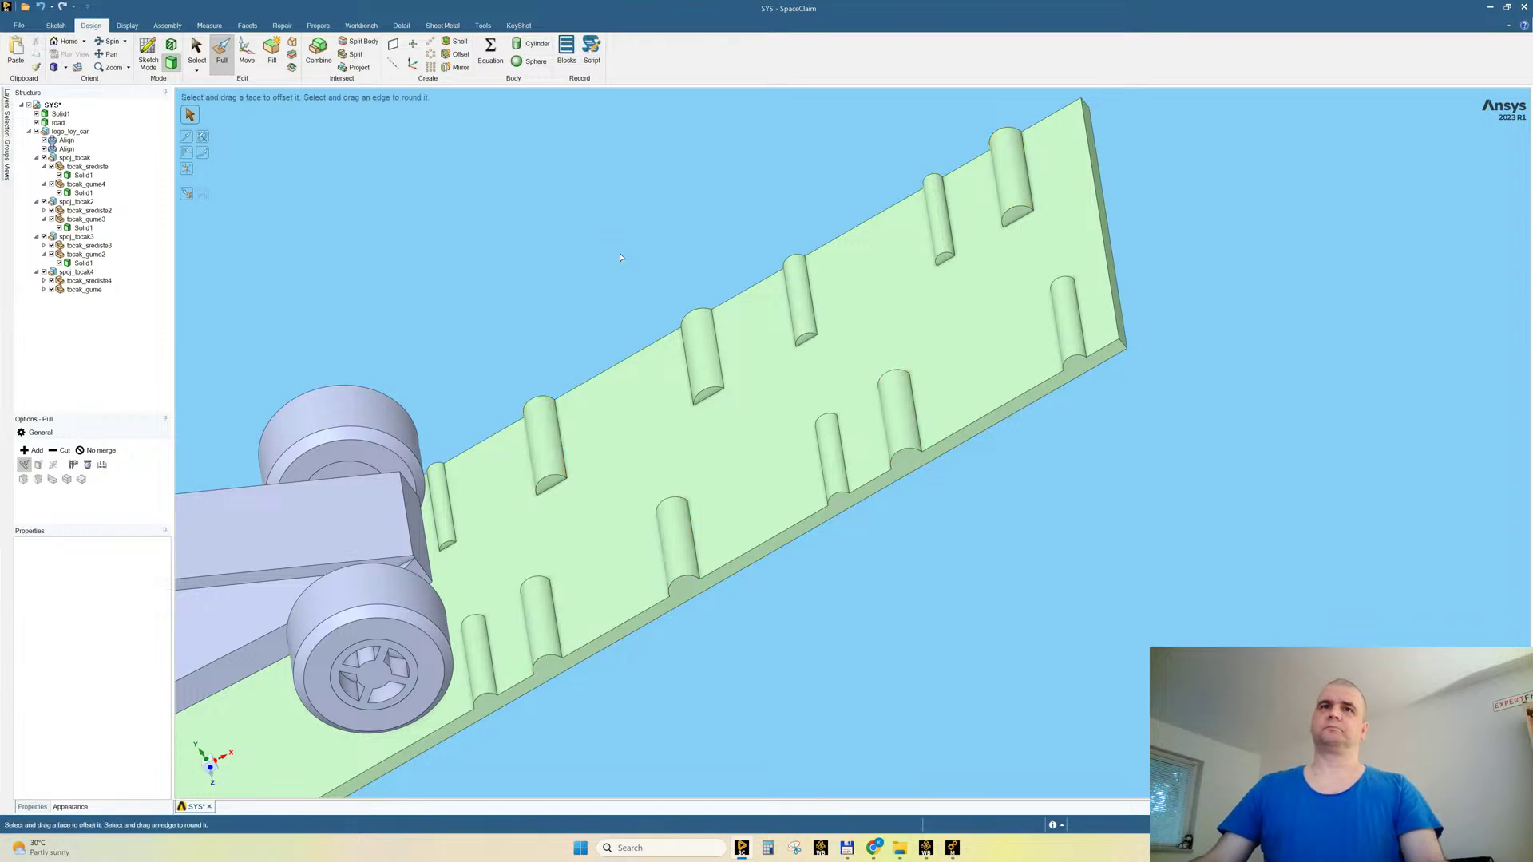
Step: Move the second near-edge obstacle about 457 mm along the road, away from the car
{"action": "key", "text": "s"}
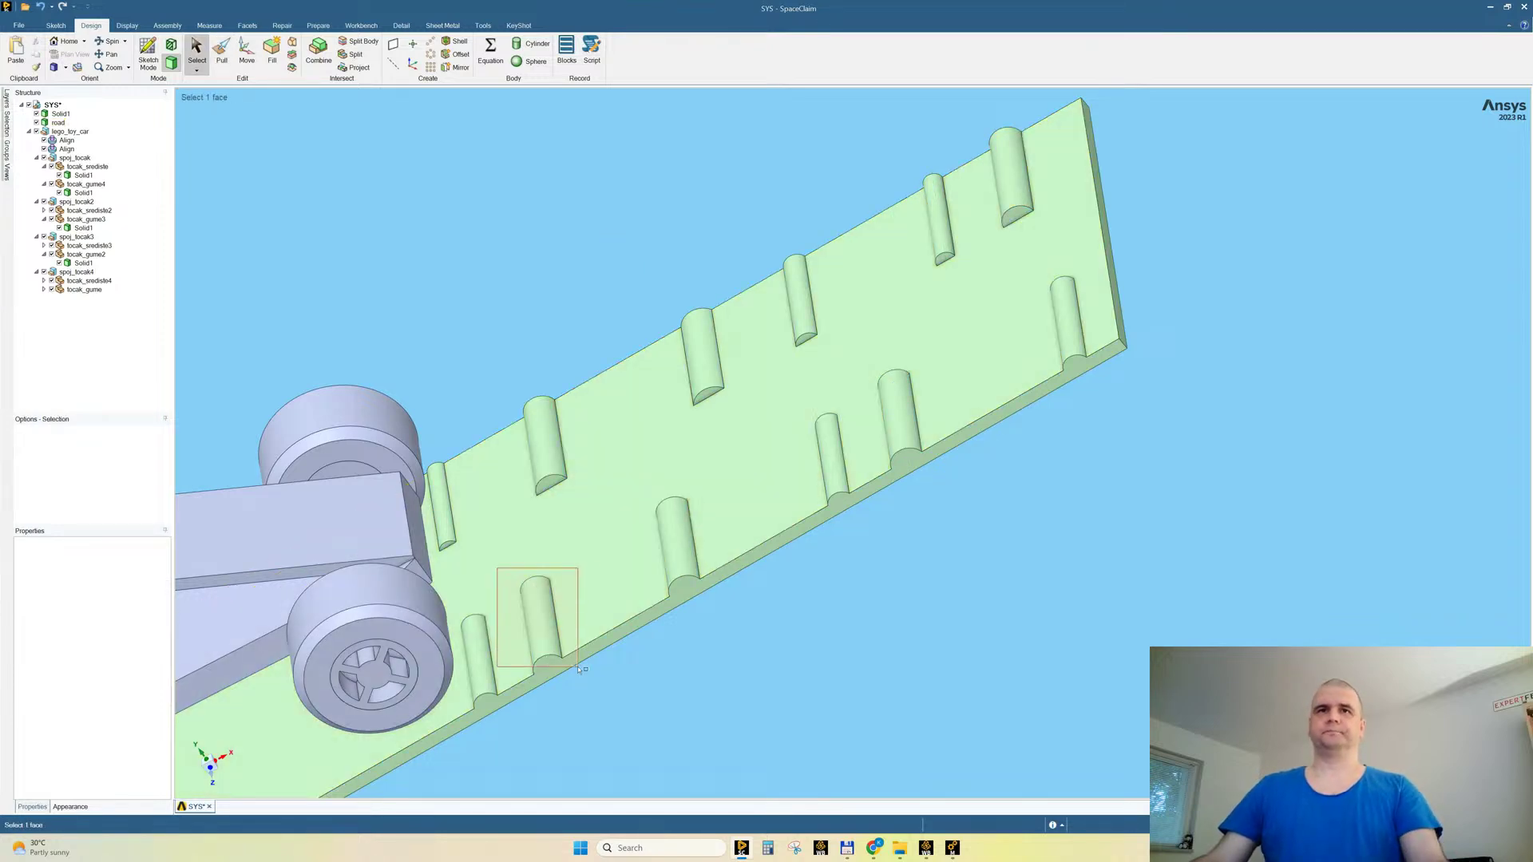
{"action": "left_click", "coordinate": [541, 619]}
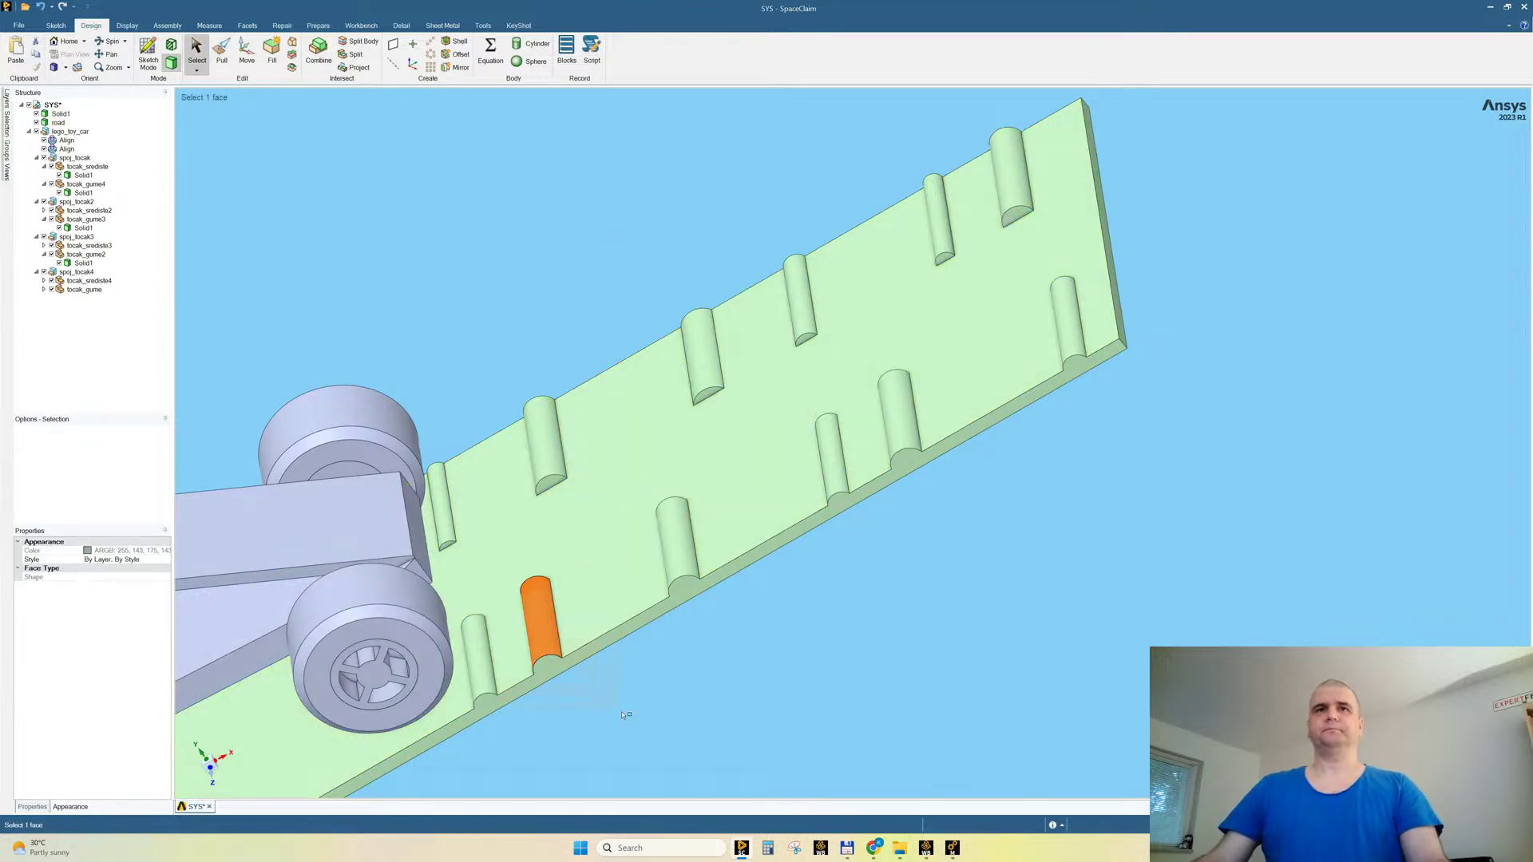
{"action": "left_click", "coordinate": [247, 49]}
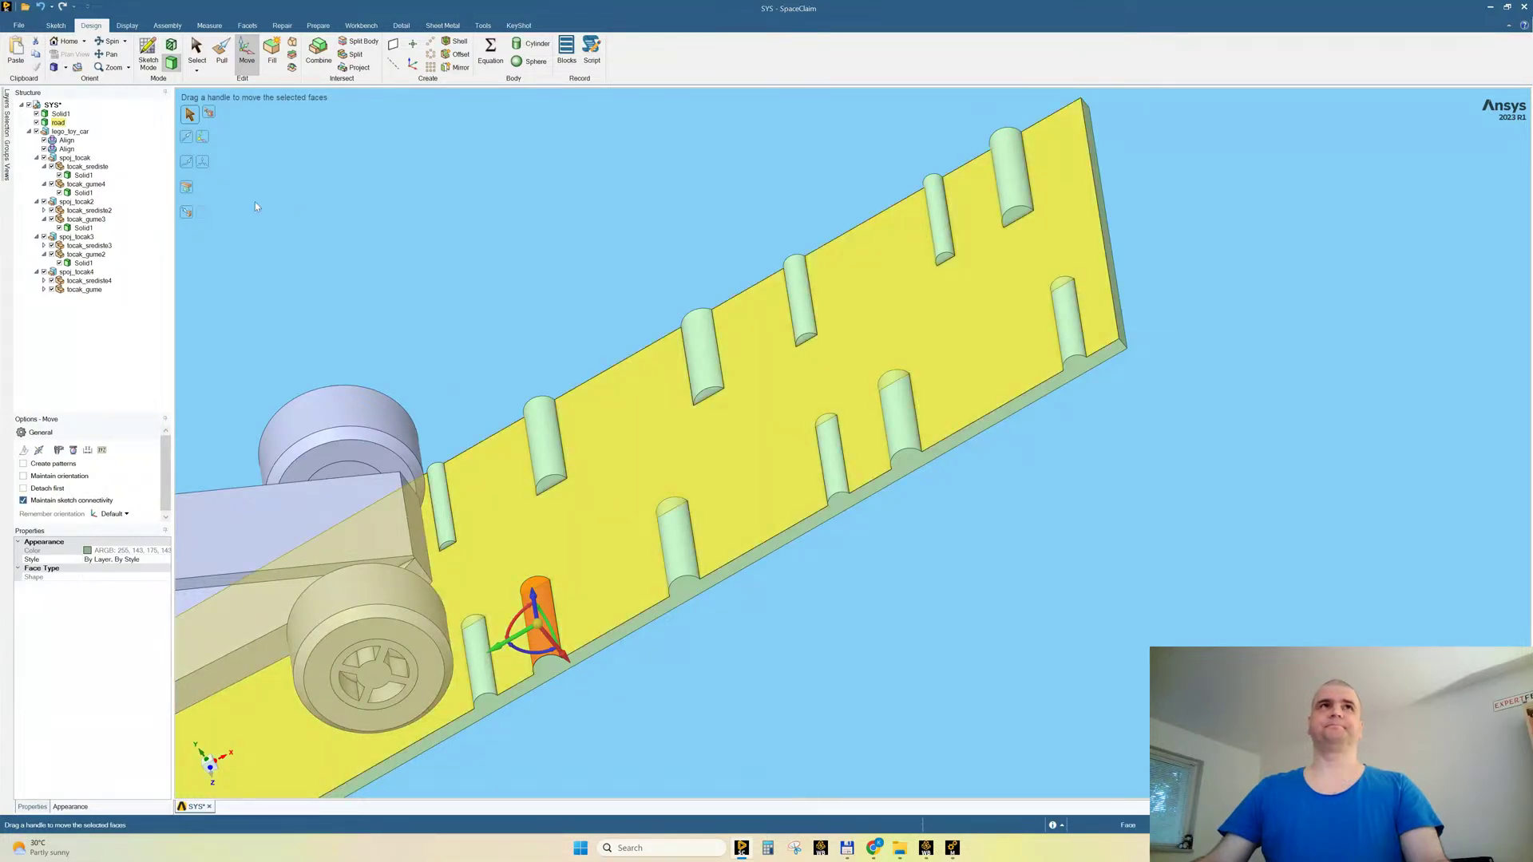
{"action": "middle_click_drag", "start_coordinate": [742, 568], "coordinate": [752, 602]}
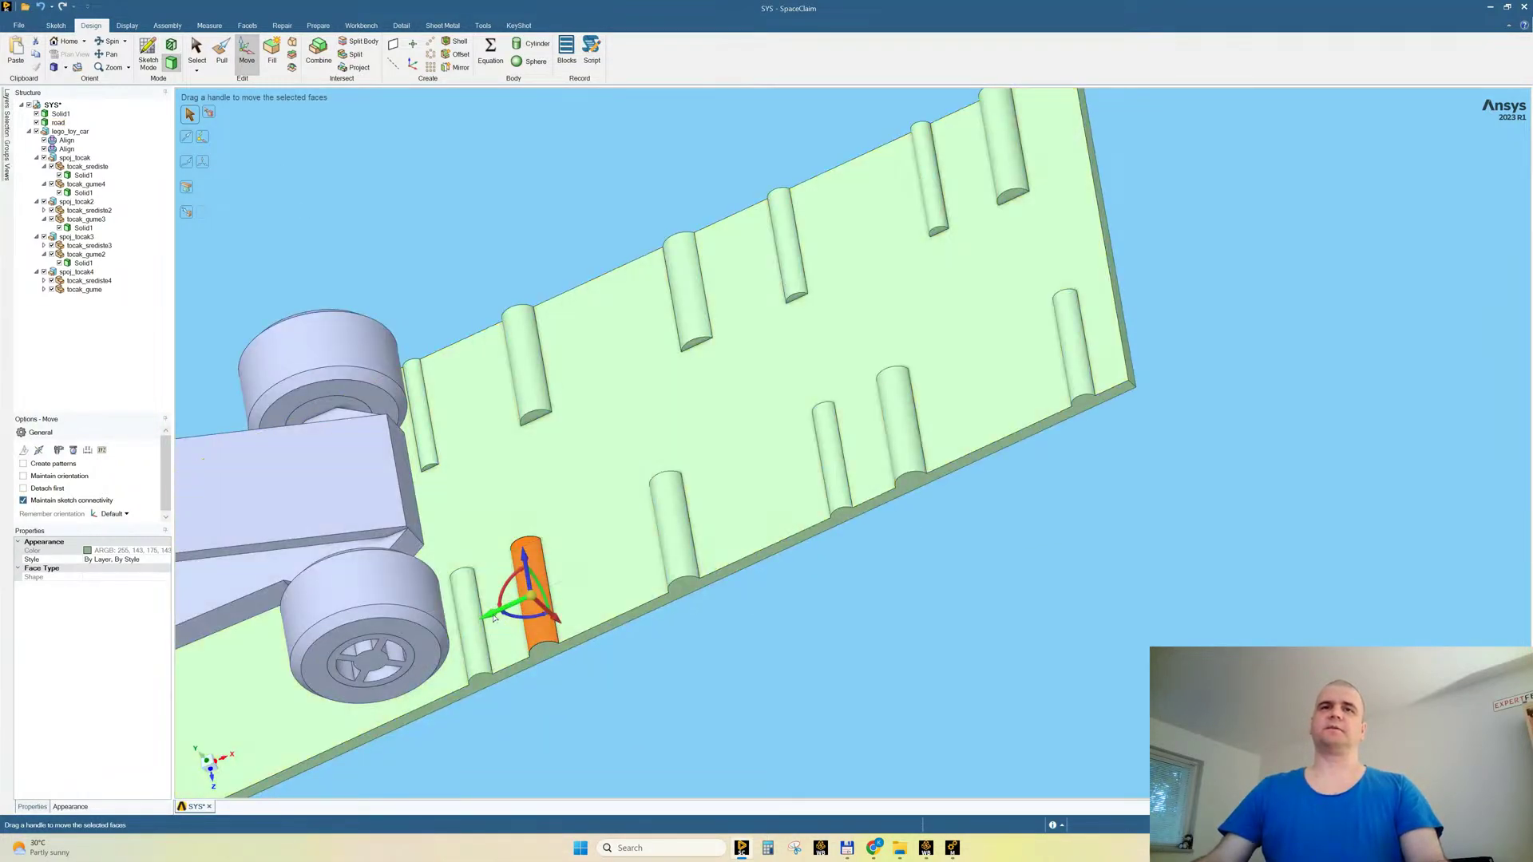
{"action": "left_click_drag", "start_coordinate": [490, 615], "coordinate": [525, 607]}
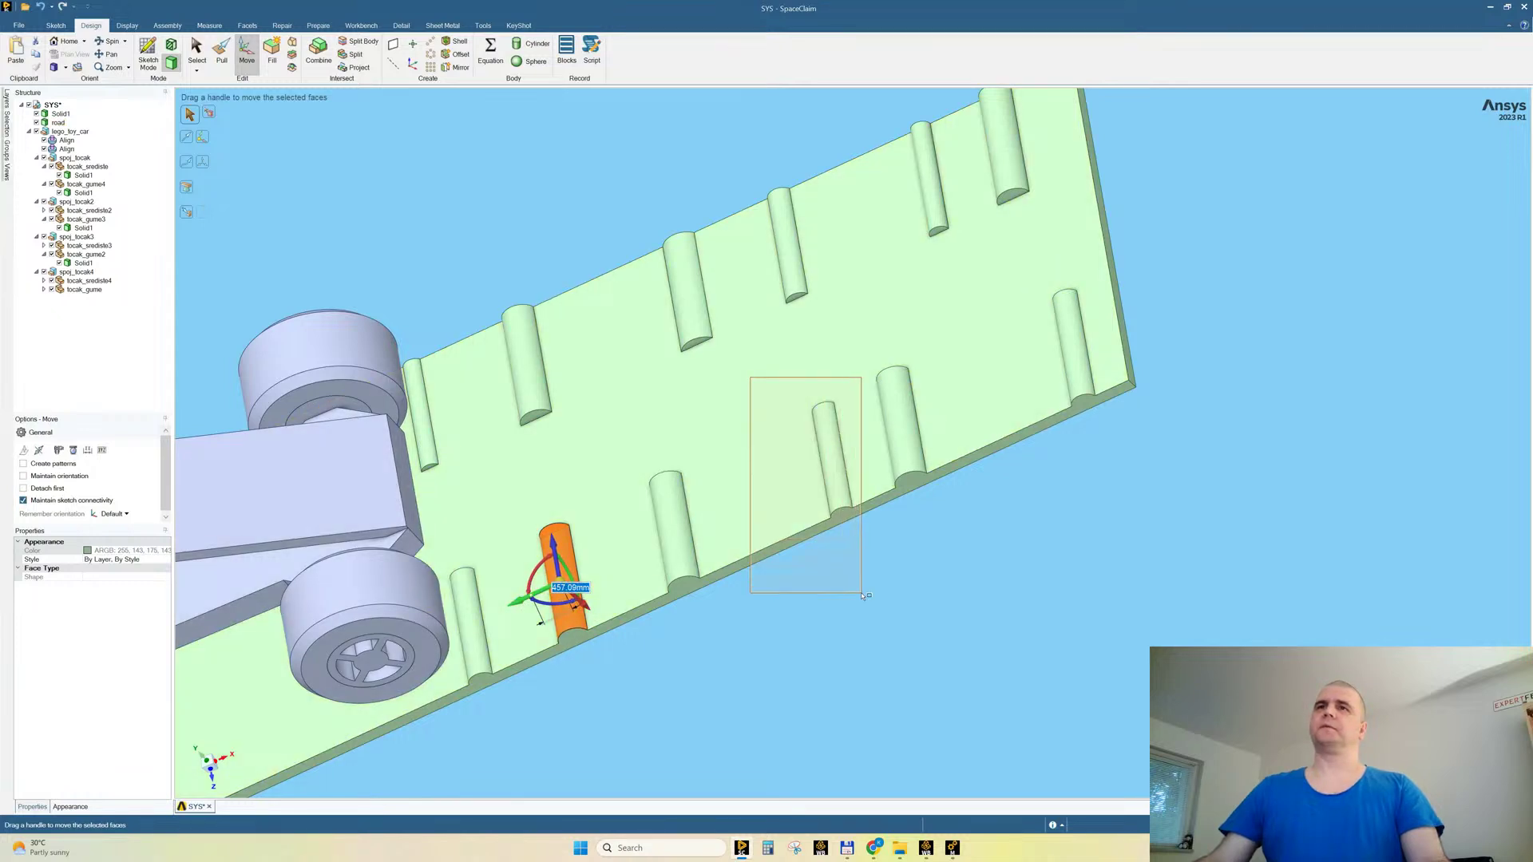
Step: Move the narrow fourth near-edge obstacle slightly toward the car and delete the wide third near-edge obstacle
{"action": "left_click_drag", "start_coordinate": [864, 596], "coordinate": [862, 594]}
{"action": "left_click_drag", "start_coordinate": [784, 481], "coordinate": [764, 489]}
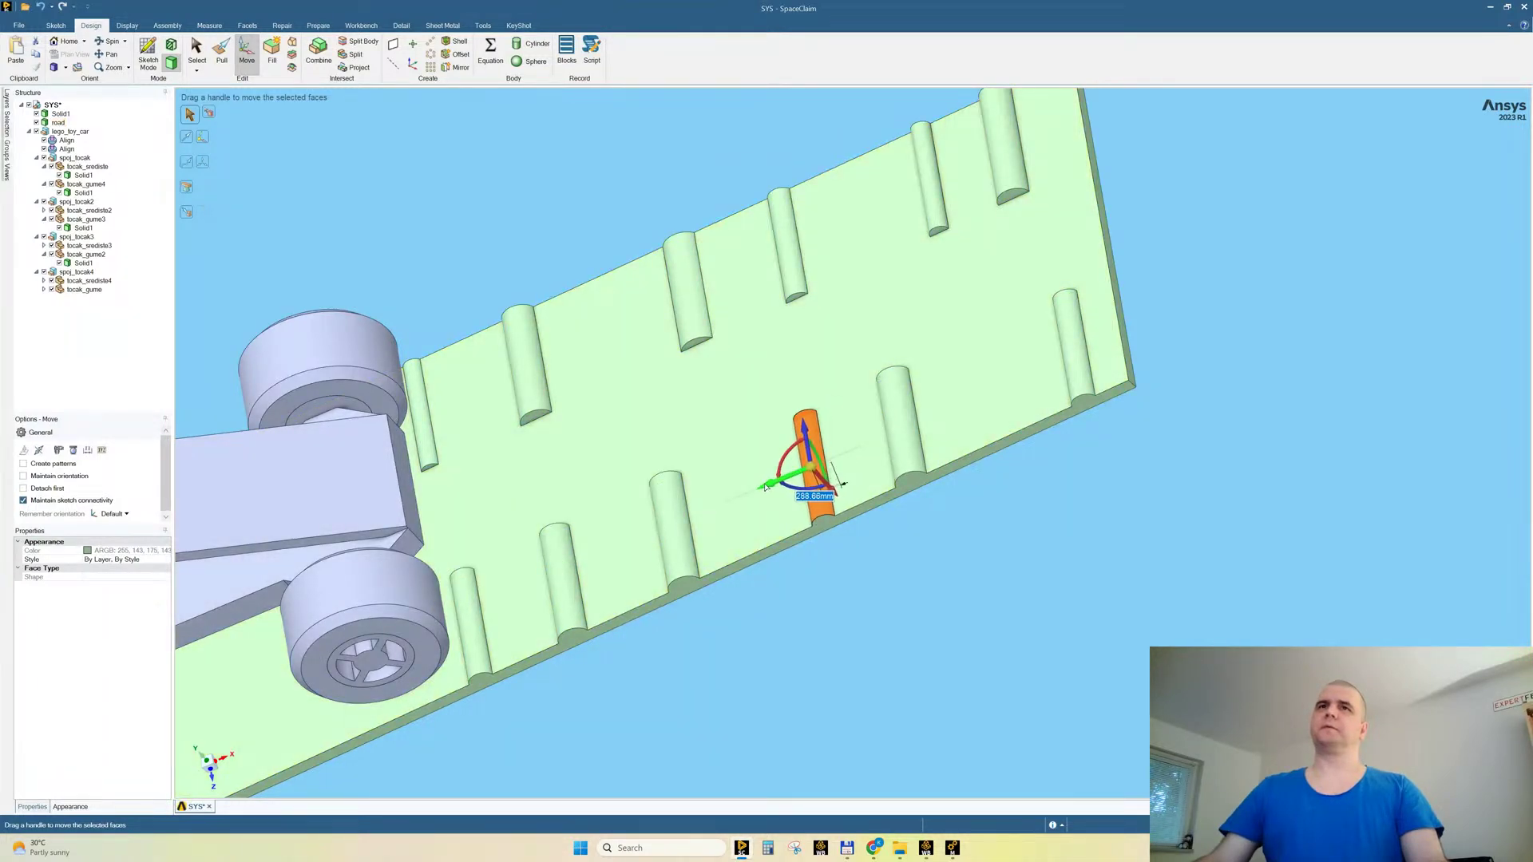
{"action": "left_click_drag", "start_coordinate": [623, 451], "coordinate": [735, 654]}
{"action": "key", "text": "Delete"}
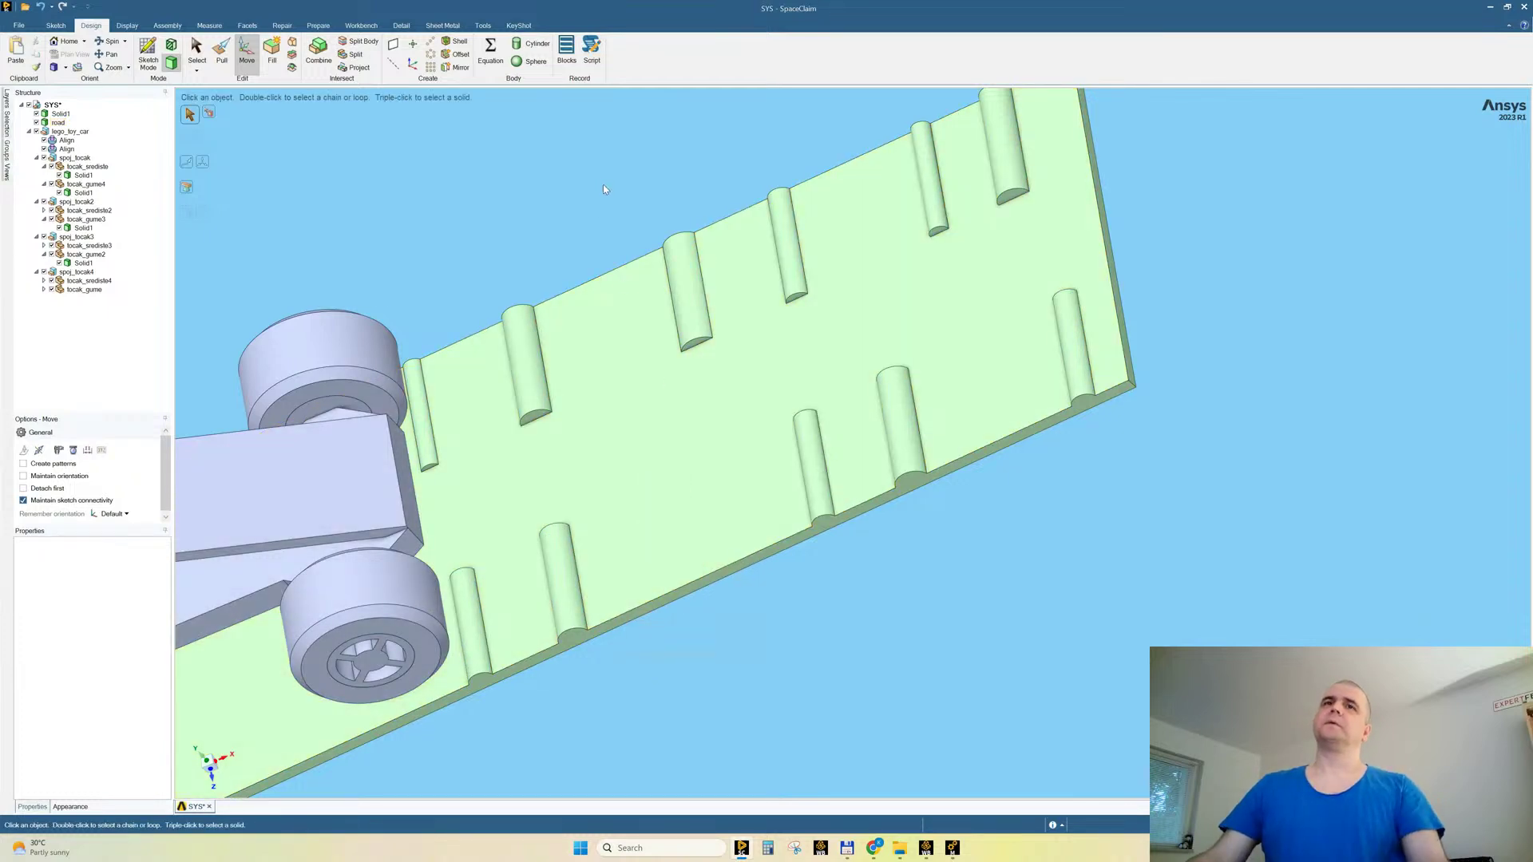
Step: Move the narrow near-edge obstacle about 1586 mm toward the car, into the gap between the two wide obstacles
{"action": "left_click_drag", "start_coordinate": [715, 387], "coordinate": [807, 553]}
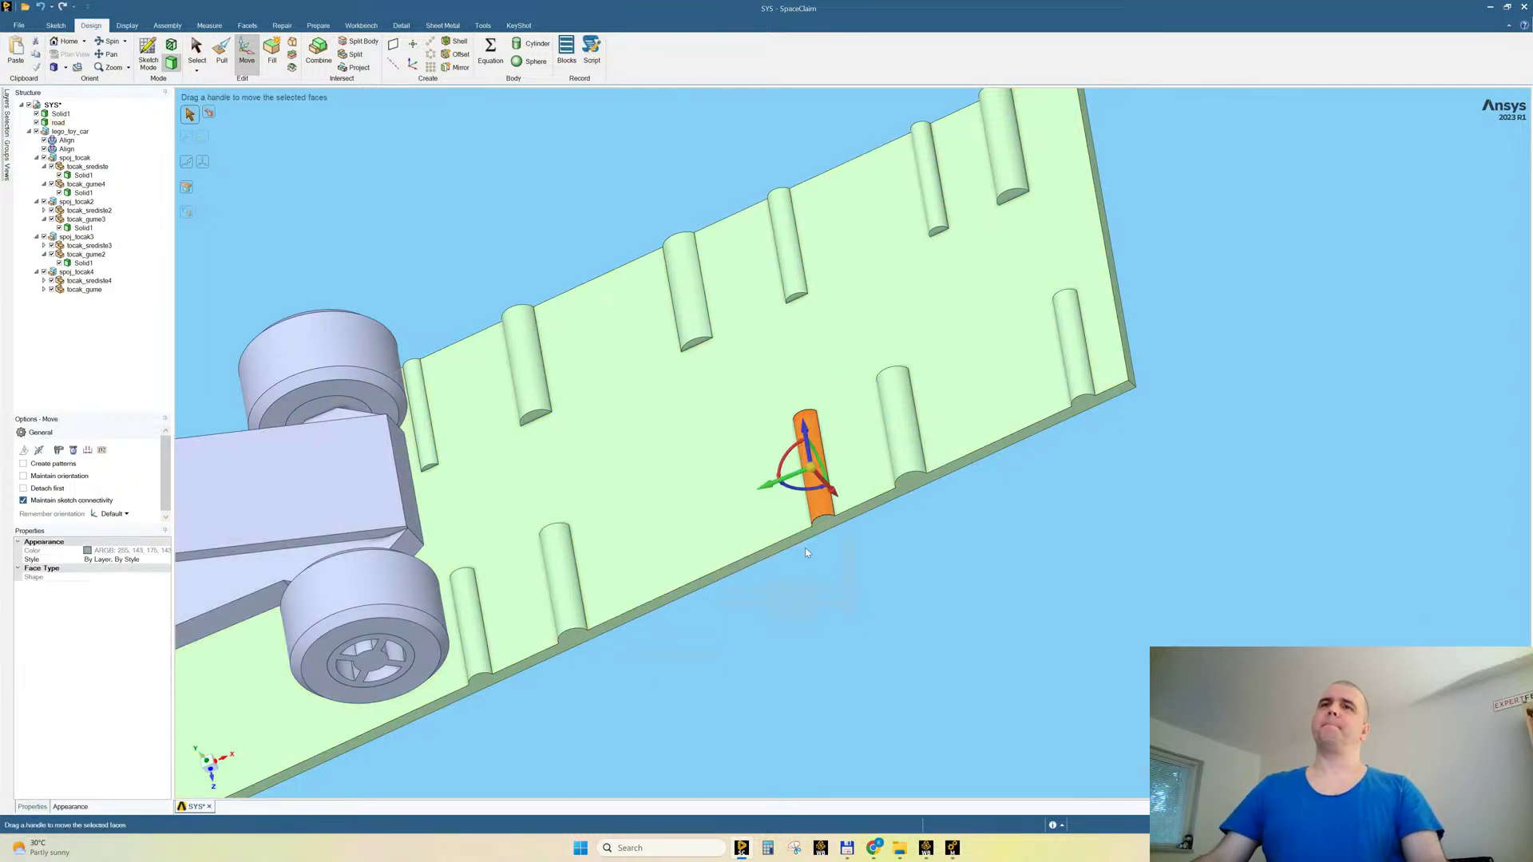
{"action": "left_click_drag", "start_coordinate": [765, 488], "coordinate": [661, 526]}
{"action": "scroll", "coordinate": [742, 438], "scroll_direction": "down", "scroll_amount": 2}
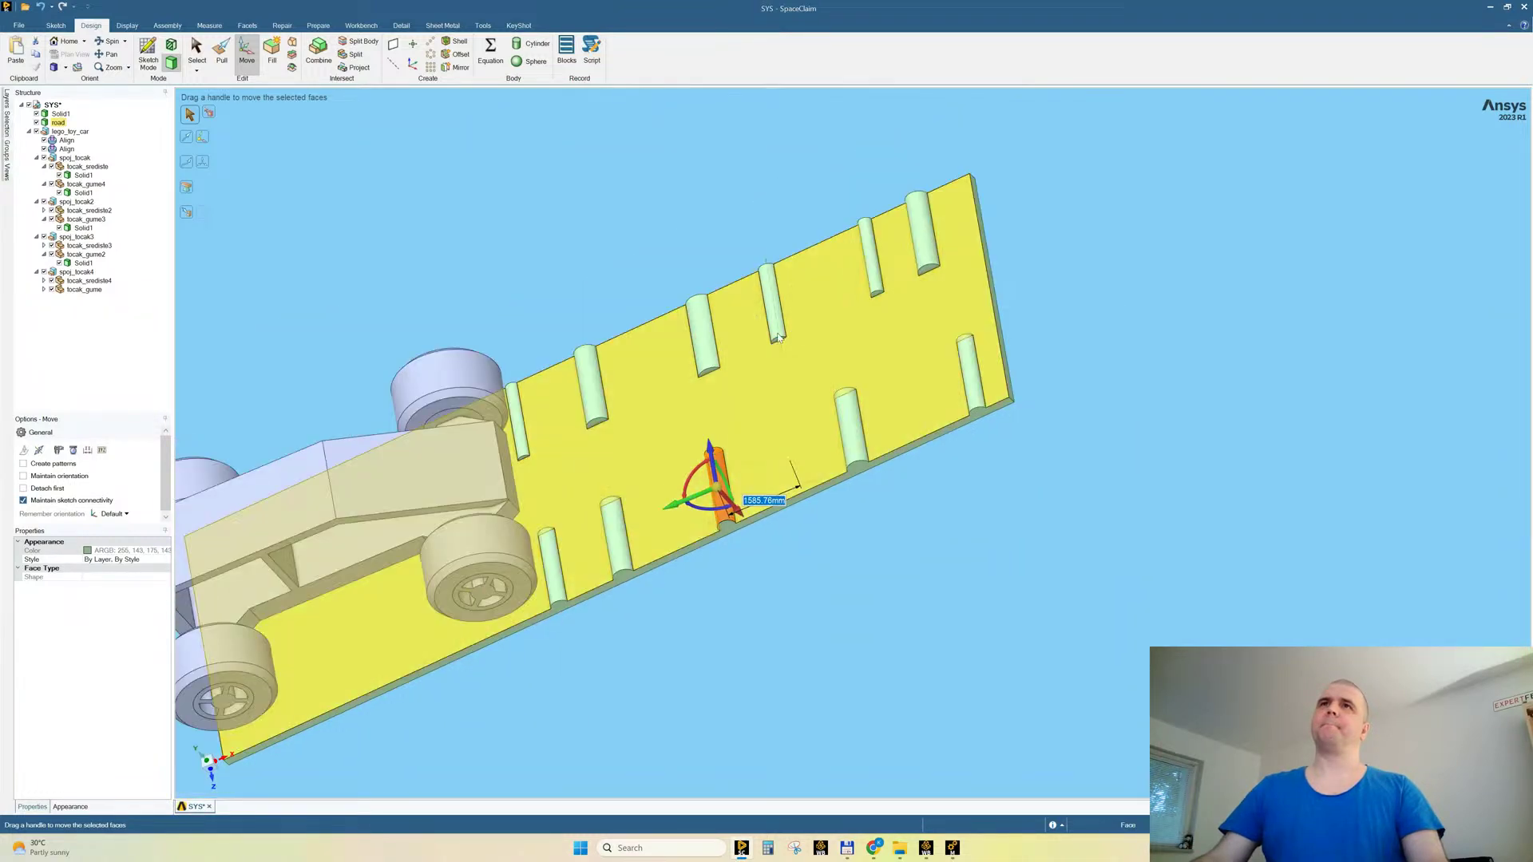
Step: Move the narrow far-edge obstacle nearest the road's far end about 443 mm toward the car
{"action": "left_click_drag", "start_coordinate": [821, 190], "coordinate": [891, 327]}
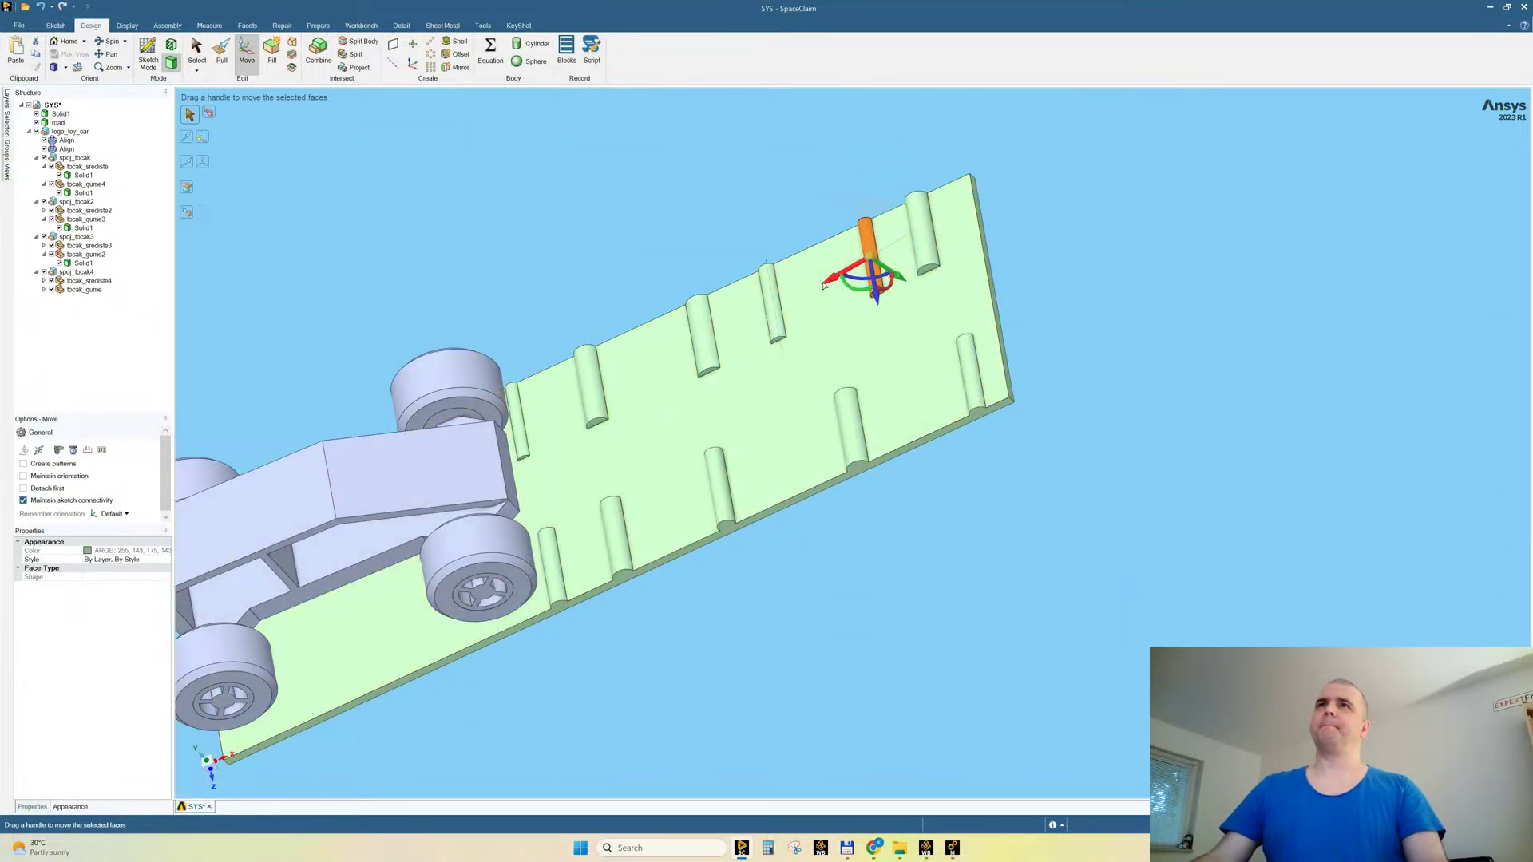
{"action": "left_click_drag", "start_coordinate": [831, 279], "coordinate": [812, 288]}
{"action": "middle_click_drag", "start_coordinate": [789, 449], "coordinate": [805, 440]}
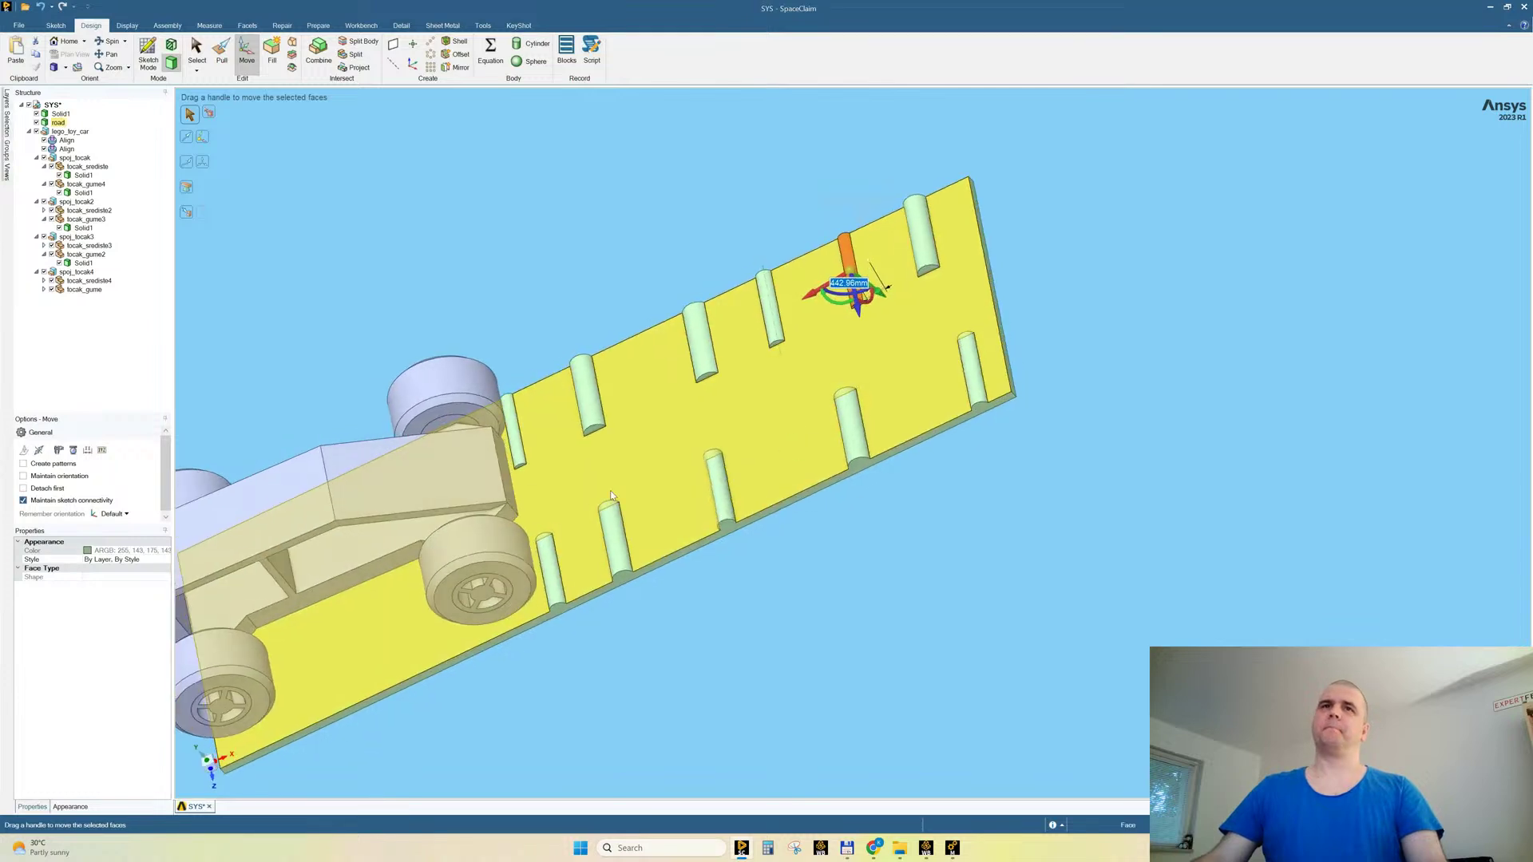
Step: Shift the second and third near-edge obstacles farther away from the car to even out the spacing, and clear the selection
{"action": "left_click_drag", "start_coordinate": [578, 490], "coordinate": [642, 603]}
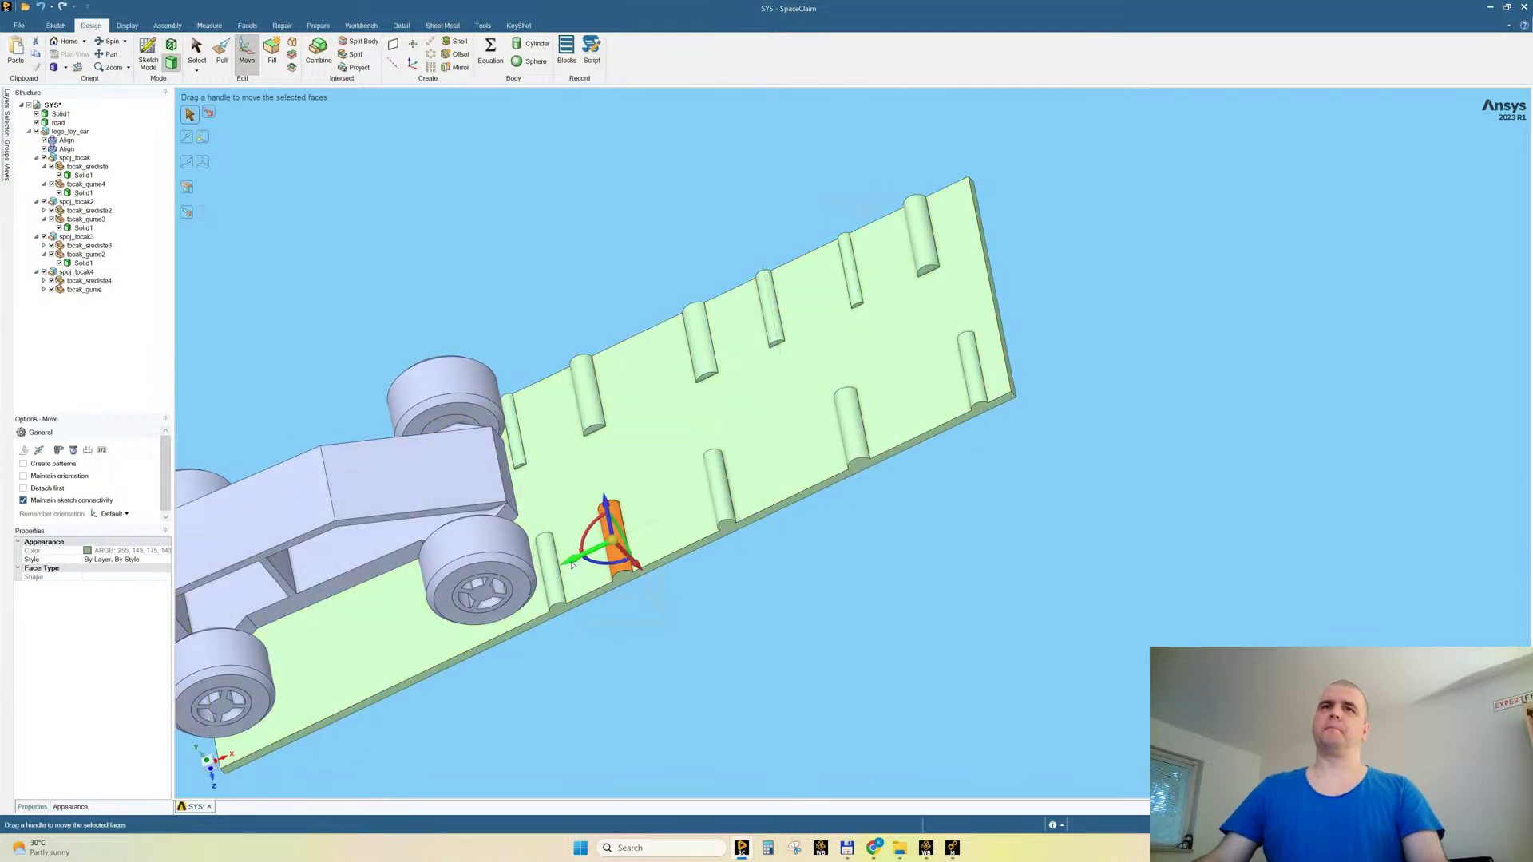
{"action": "left_click_drag", "start_coordinate": [579, 561], "coordinate": [709, 523]}
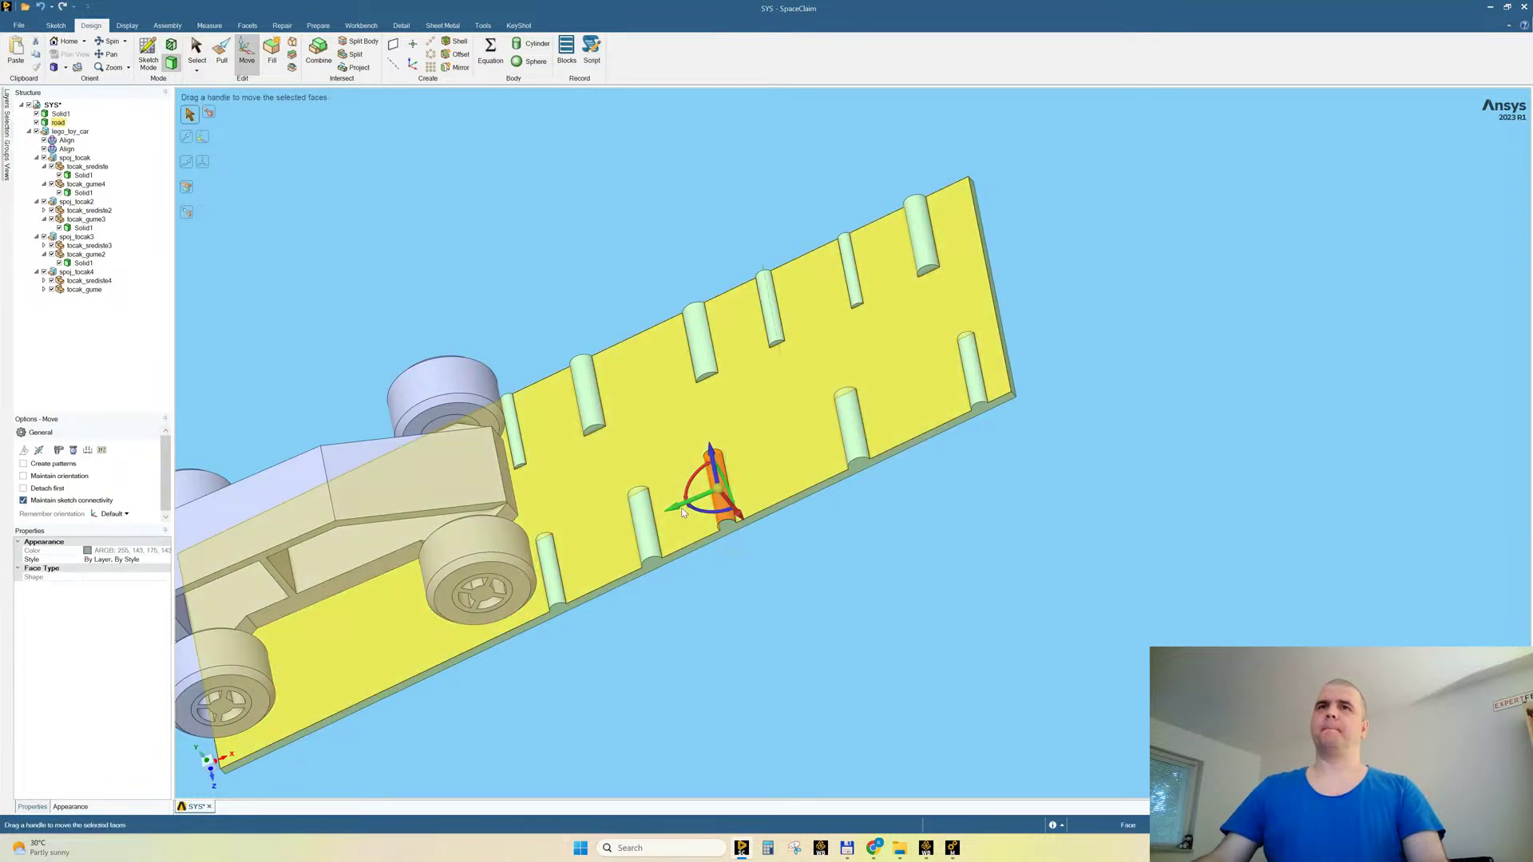
{"action": "left_click_drag", "start_coordinate": [678, 509], "coordinate": [712, 495]}
{"action": "middle_click_drag", "start_coordinate": [924, 387], "coordinate": [929, 370]}
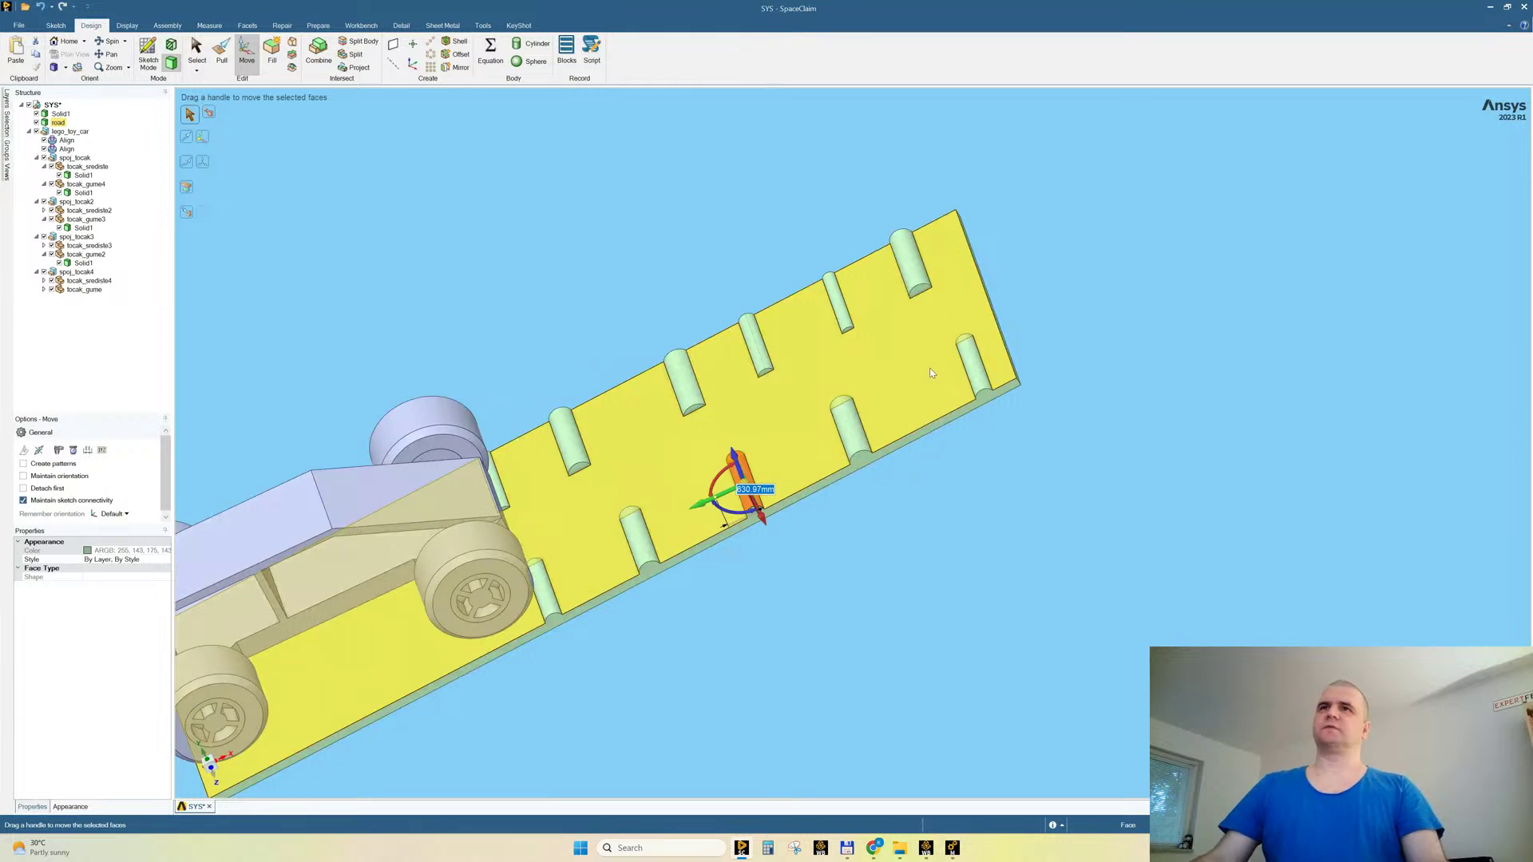
{"action": "middle_click_drag", "start_coordinate": [896, 455], "coordinate": [894, 459]}
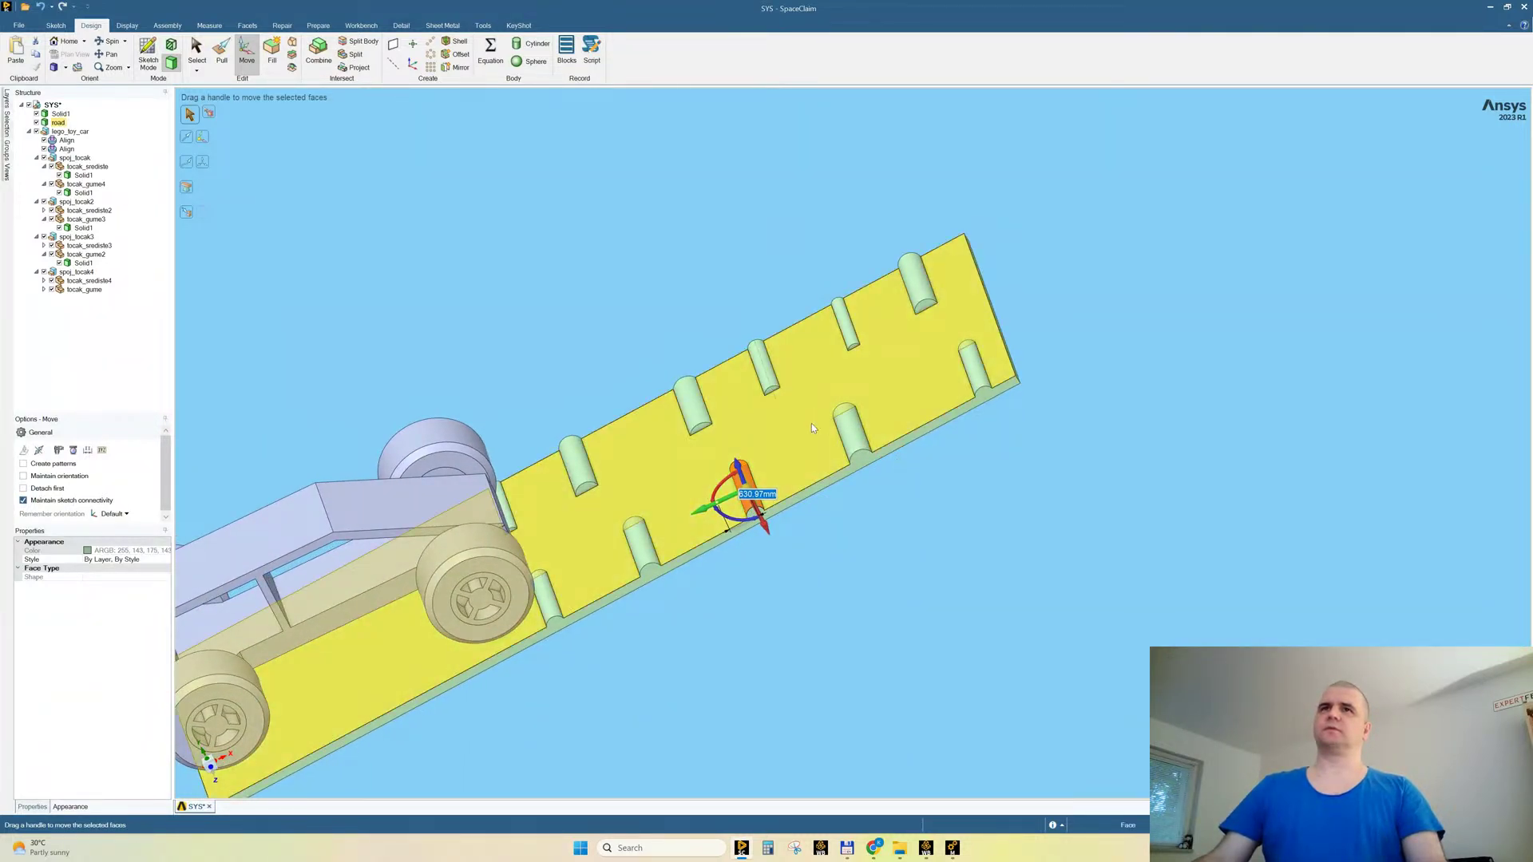
{"action": "middle_click_drag", "start_coordinate": [813, 428], "coordinate": [818, 422]}
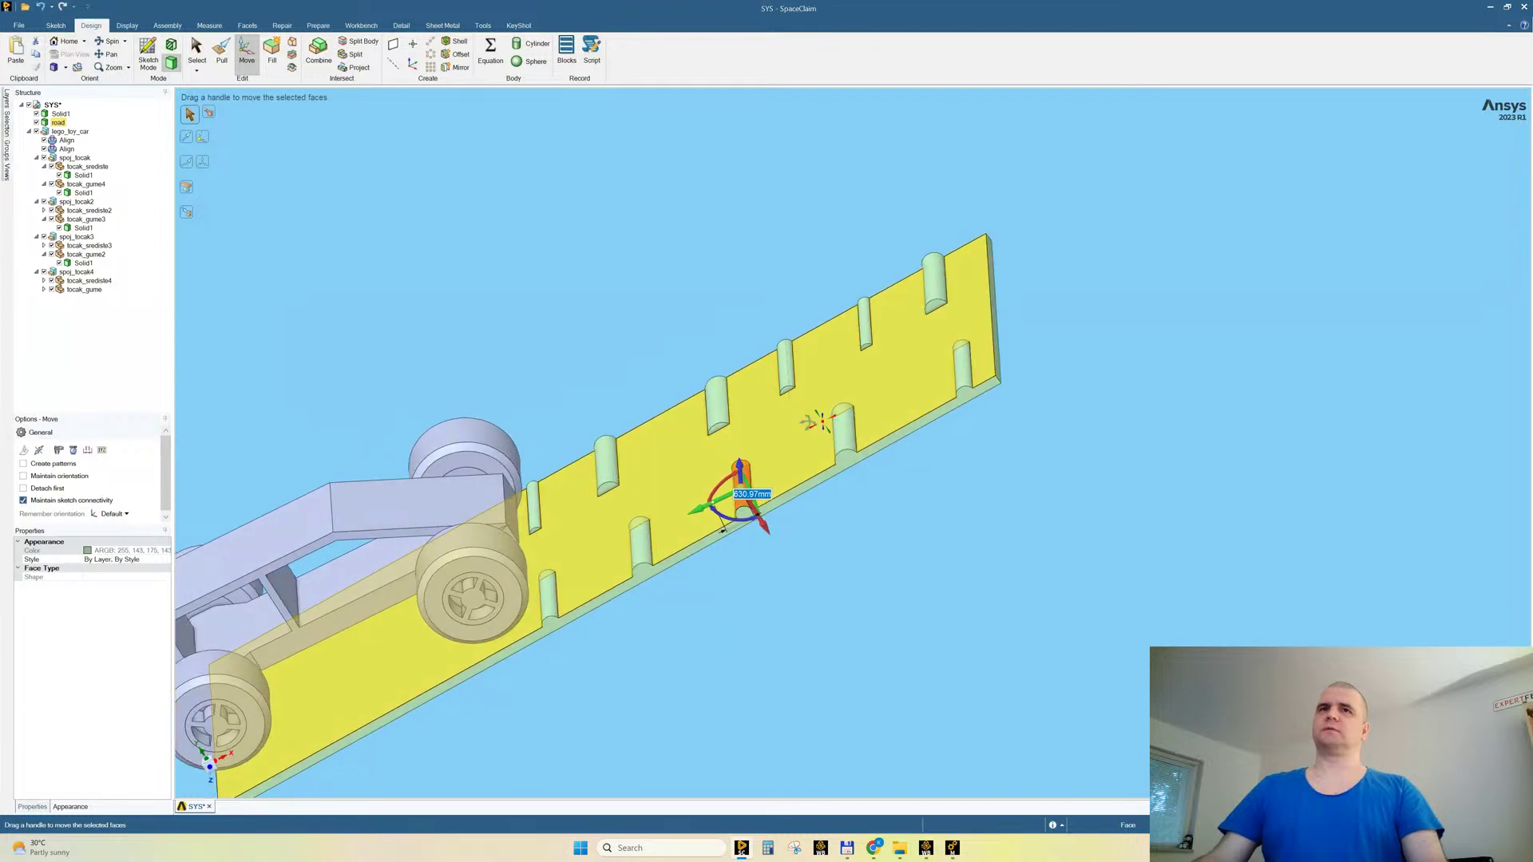
{"action": "left_click", "coordinate": [1017, 570]}
{"action": "scroll", "coordinate": [958, 524], "scroll_direction": "down", "scroll_amount": 3}
{"action": "scroll", "coordinate": [564, 618], "scroll_direction": "up", "scroll_amount": 4}
{"action": "scroll", "coordinate": [557, 482], "scroll_direction": "down", "scroll_amount": 3}
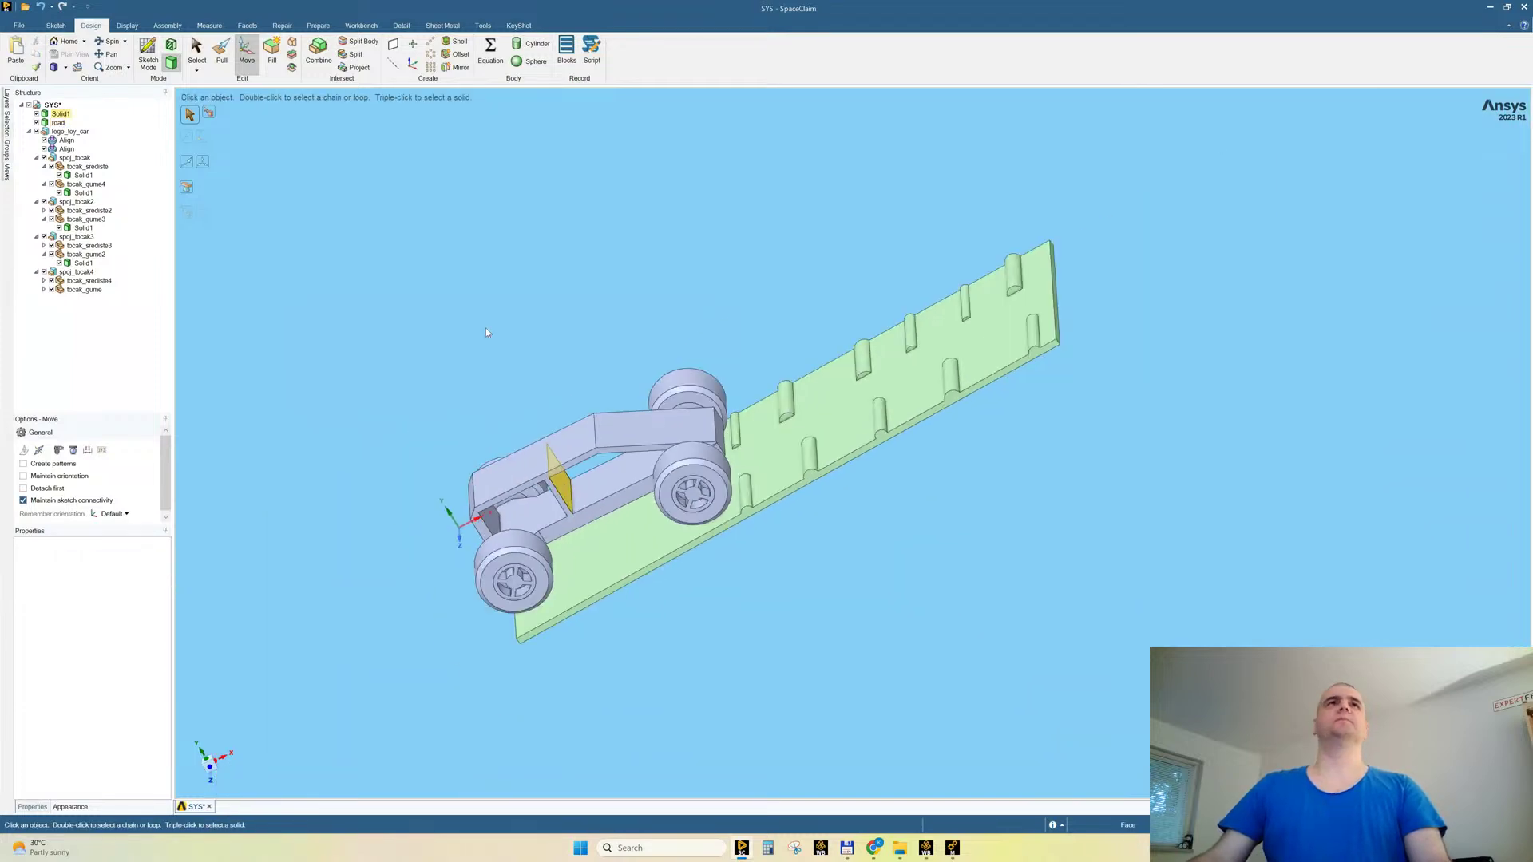
Step: Save the project in Workbench, switch to Mechanical and update the geometry from its source
{"action": "left_click", "coordinate": [926, 849]}
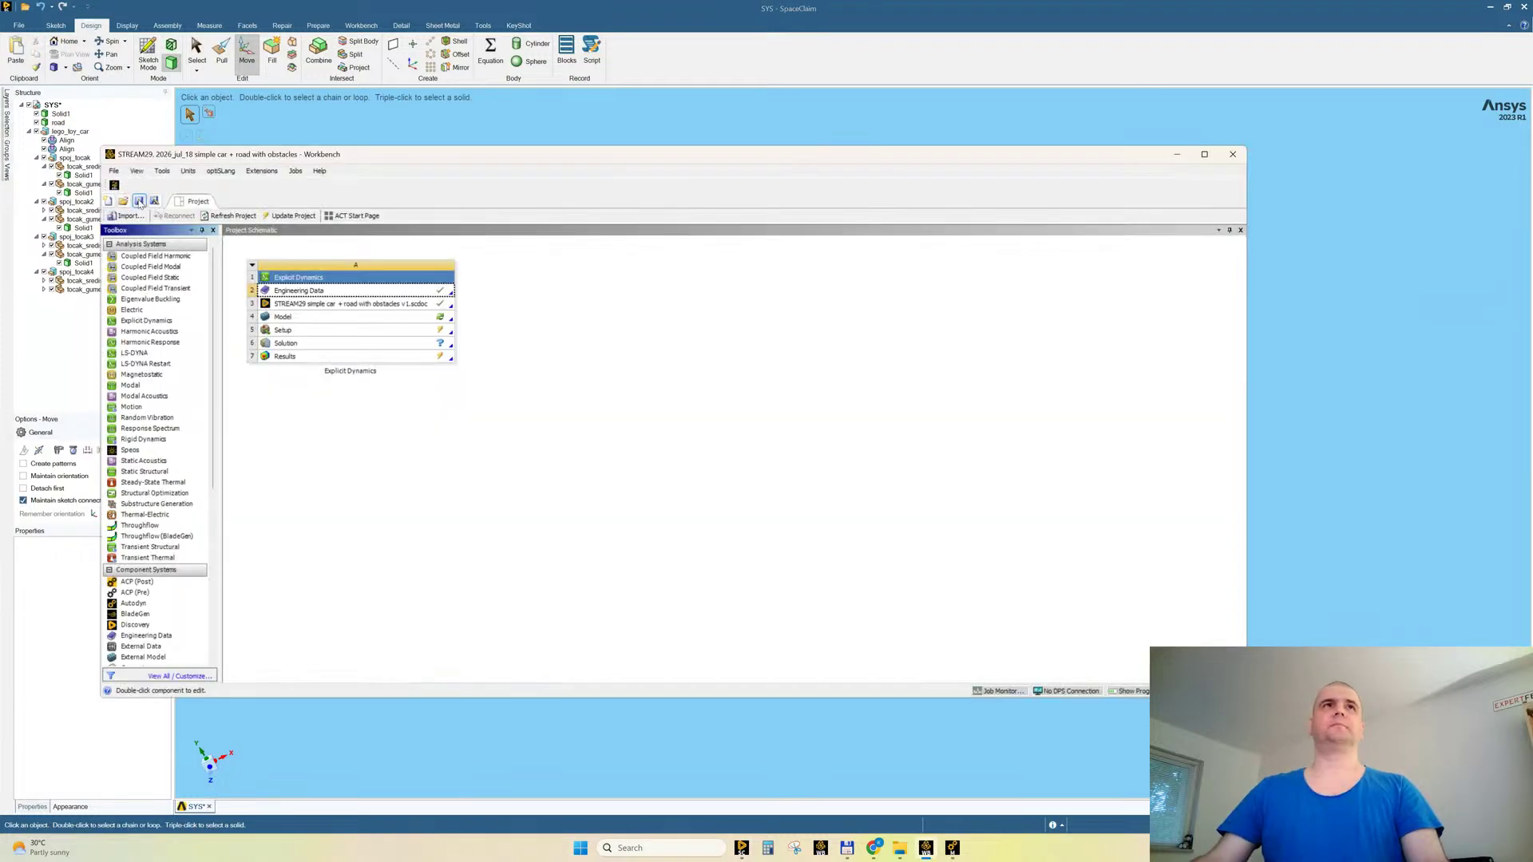
{"action": "left_click", "coordinate": [138, 202]}
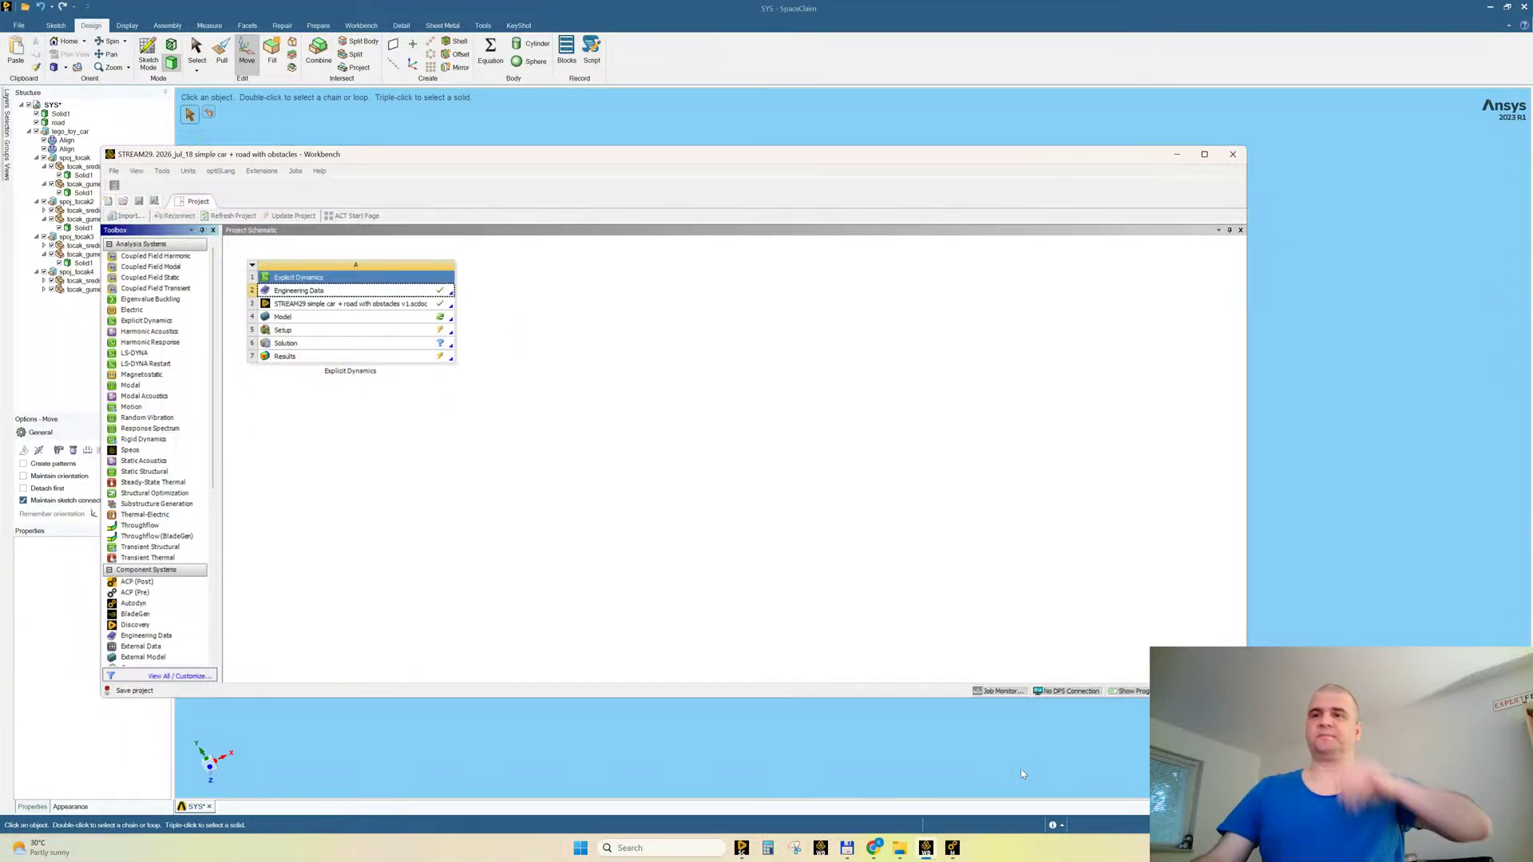
{"action": "left_click", "coordinate": [953, 851]}
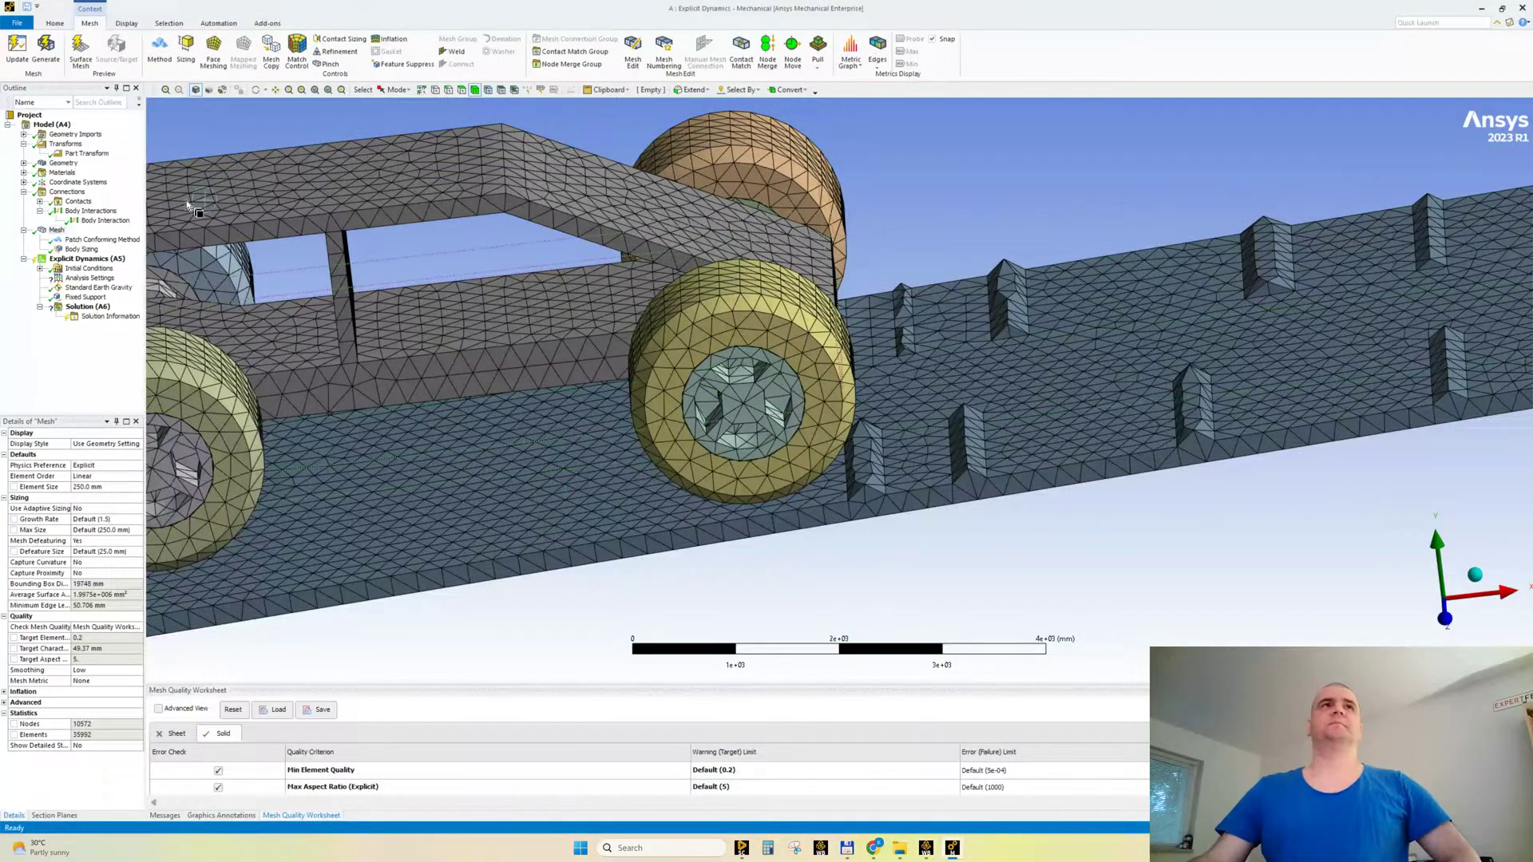
{"action": "right_click", "coordinate": [58, 166]}
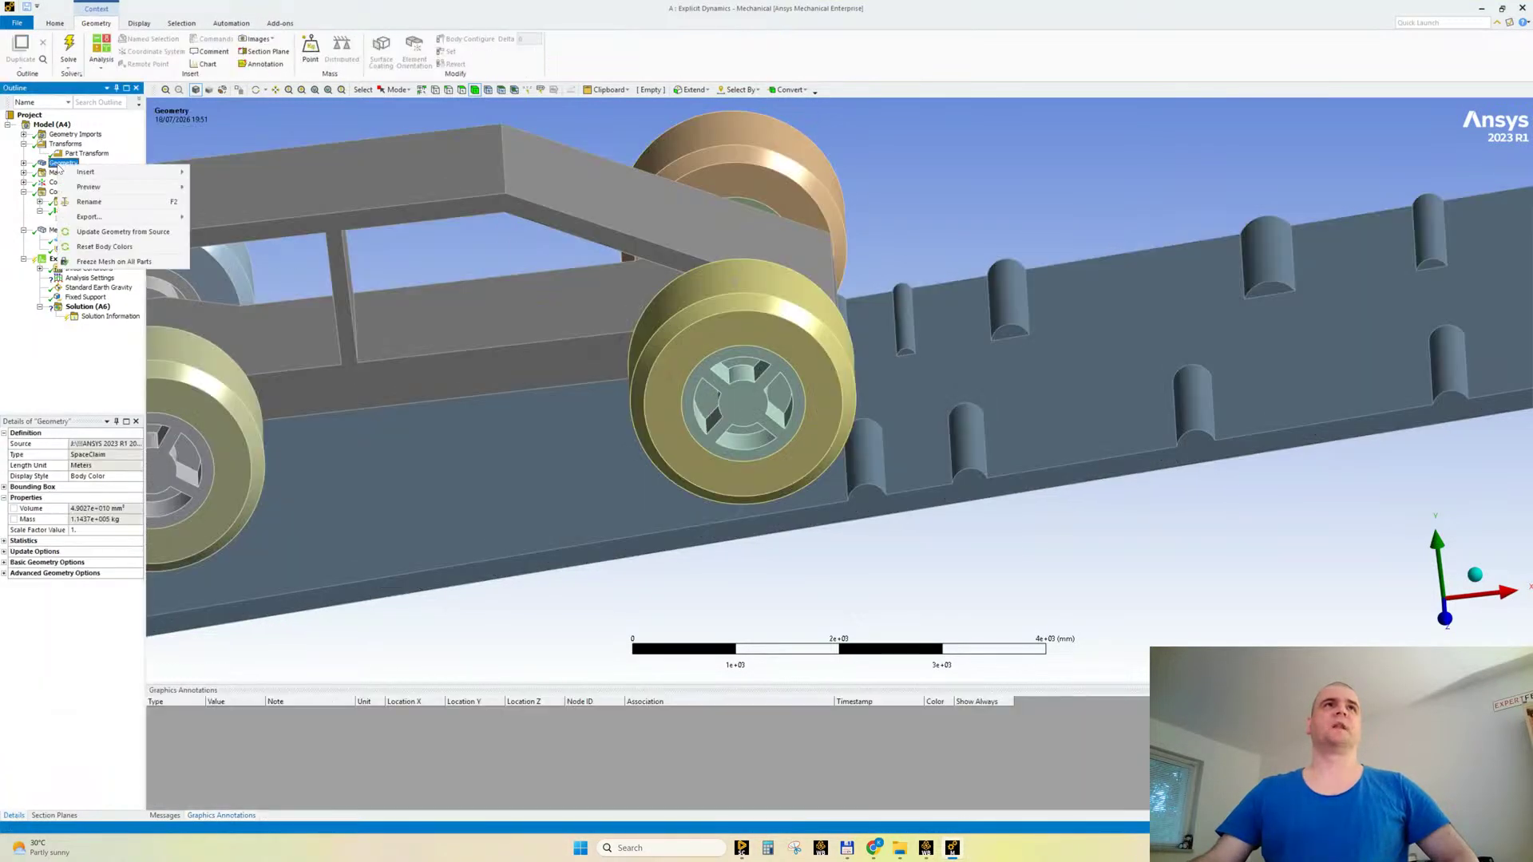
{"action": "left_click", "coordinate": [94, 232]}
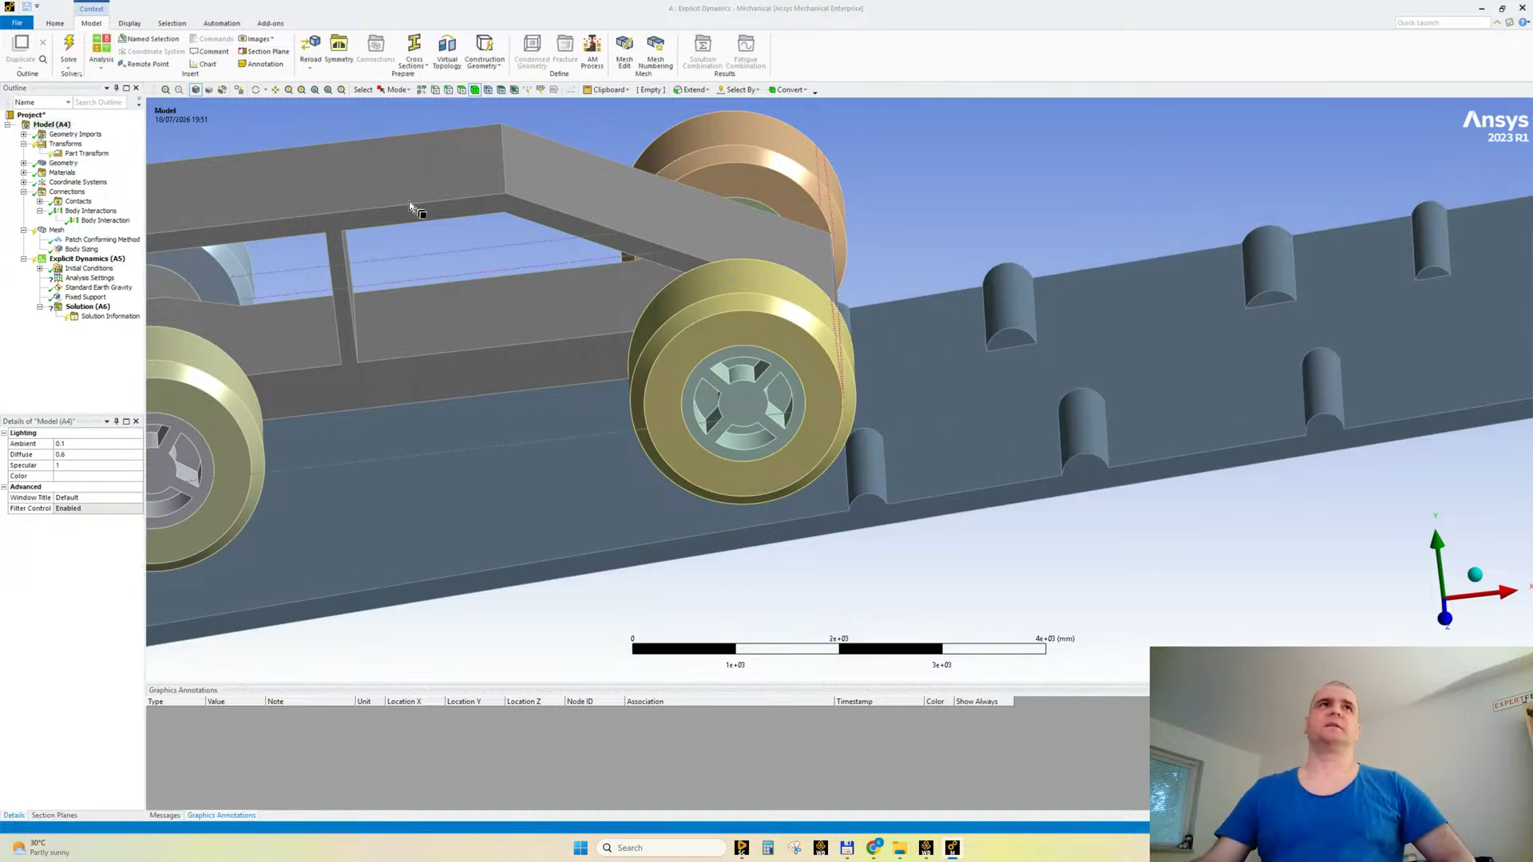
Step: Delete the Contacts group from the model's connections
{"action": "left_click", "coordinate": [76, 201]}
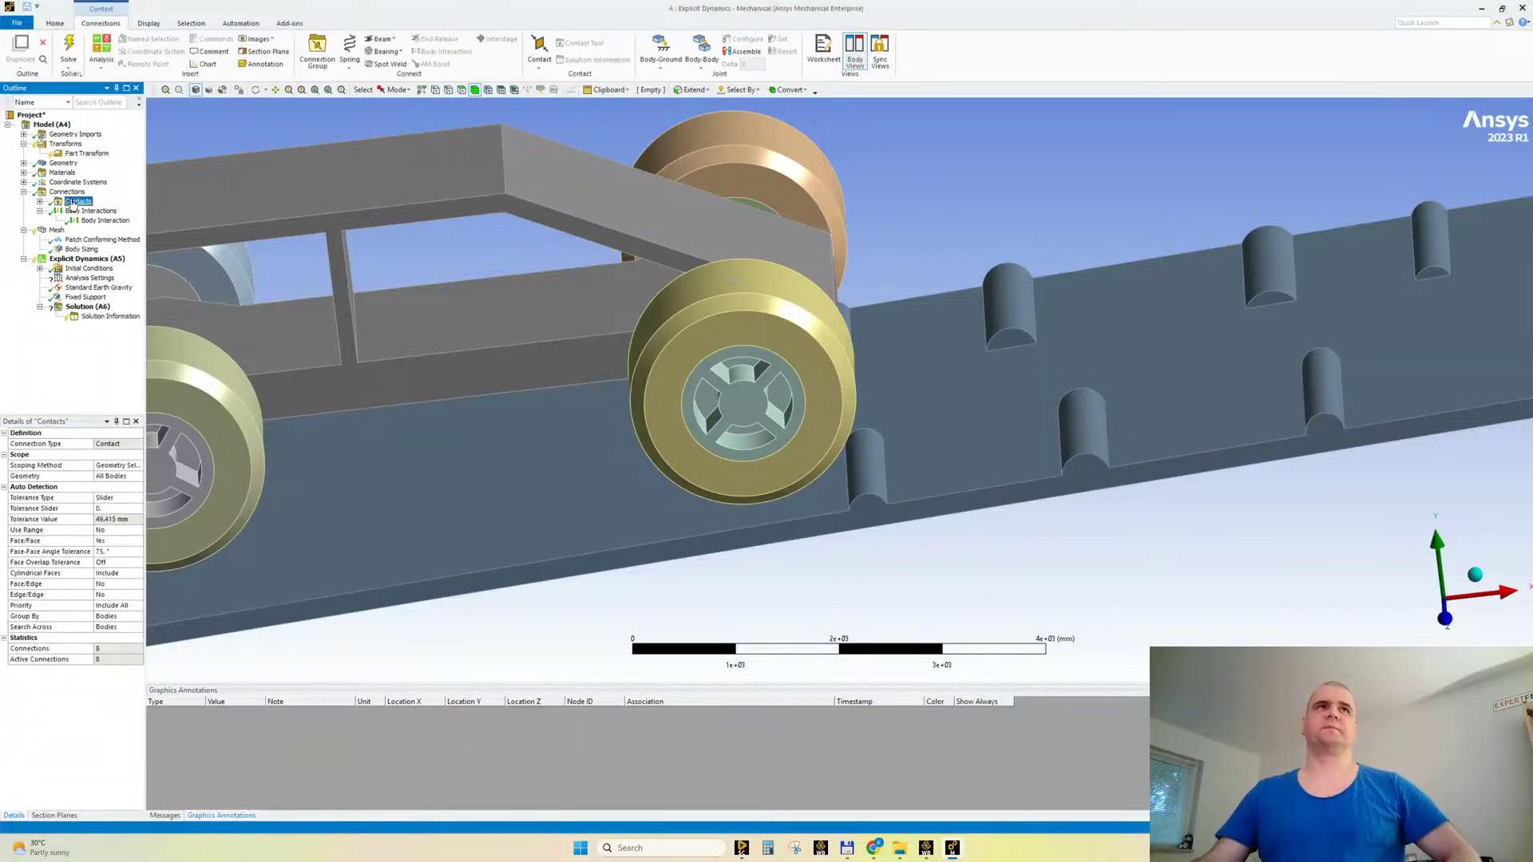
{"action": "key", "text": "Delete"}
{"action": "key", "text": "Return"}
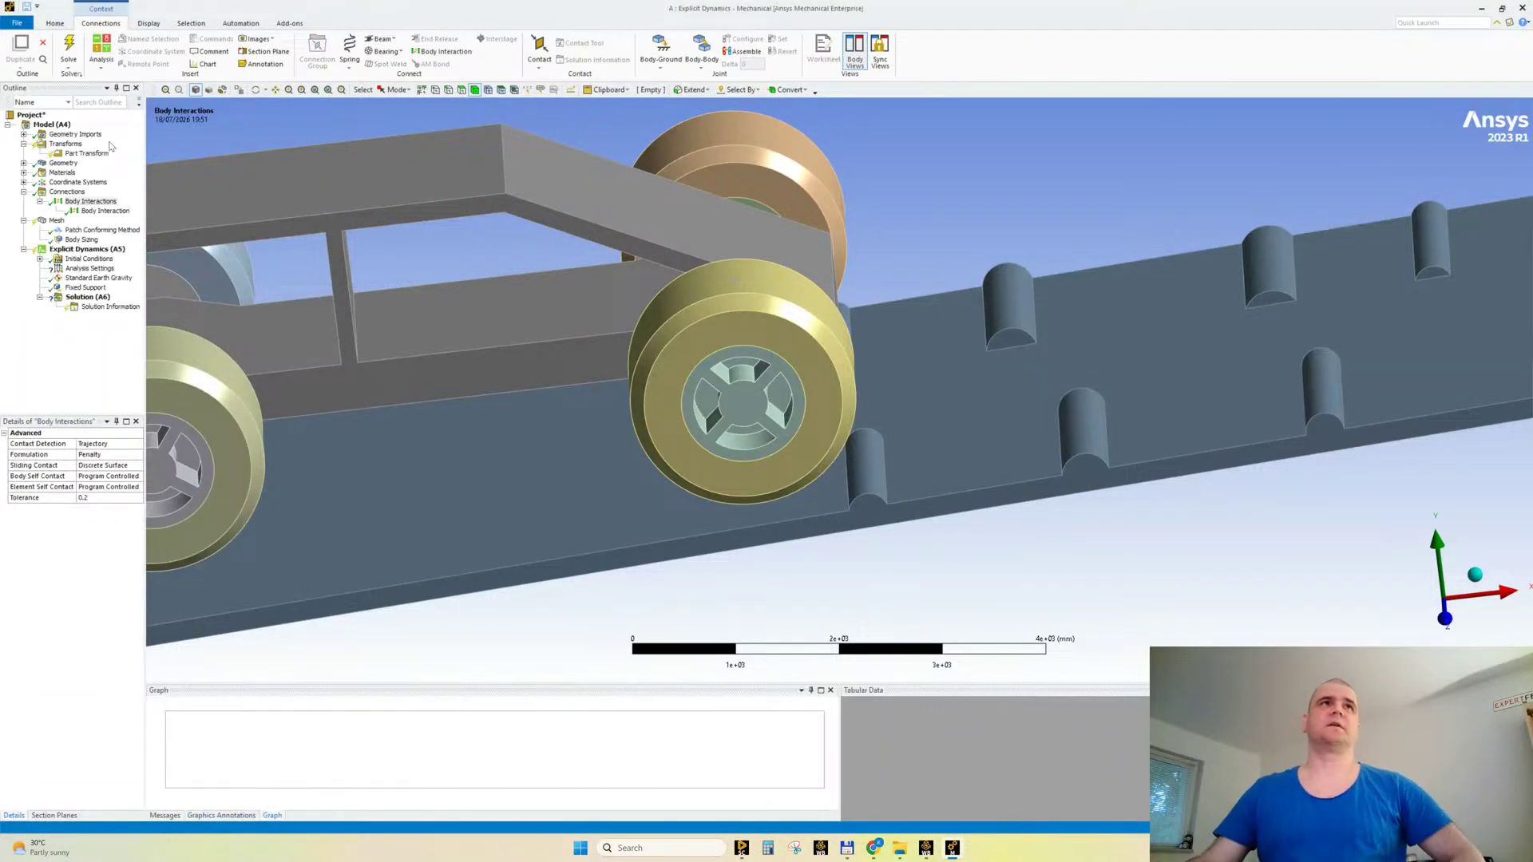
Step: Check the road's part transform and generate the mesh for the updated geometry
{"action": "left_click", "coordinate": [88, 153]}
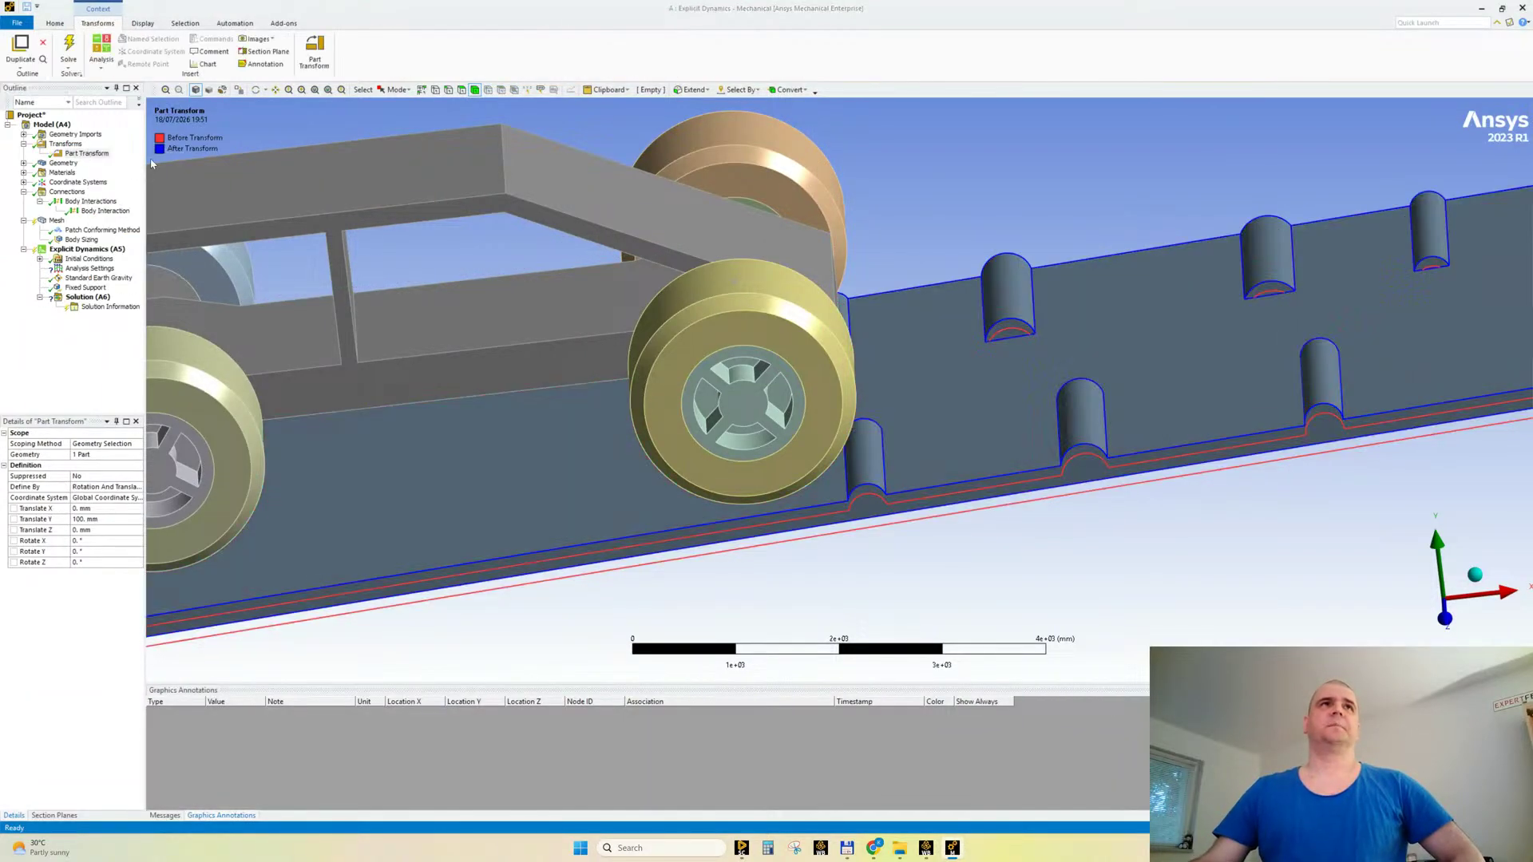
{"action": "middle_click_drag", "start_coordinate": [770, 463], "coordinate": [757, 435]}
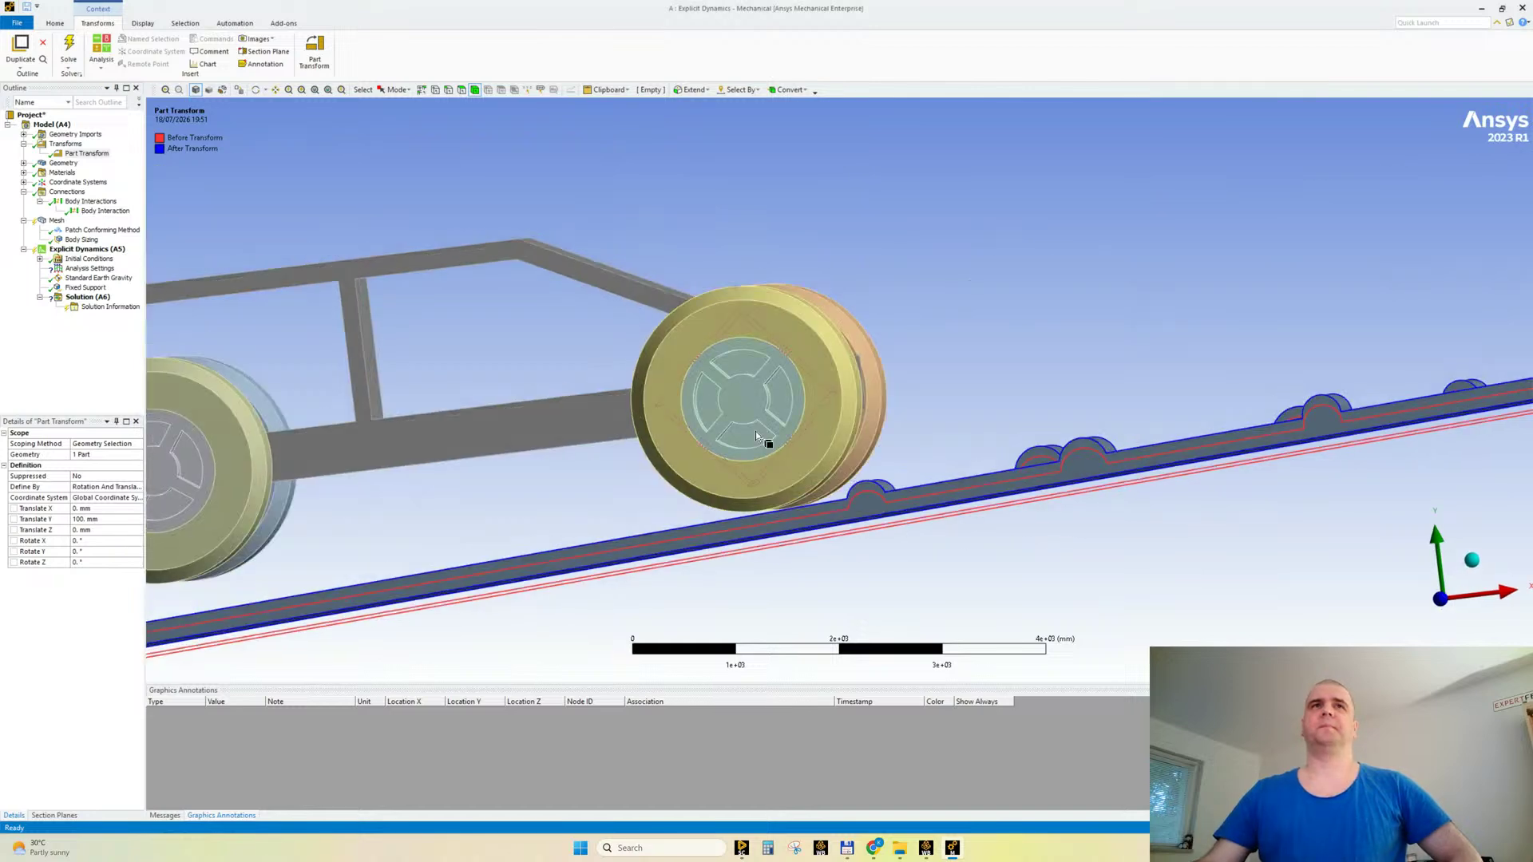
{"action": "left_click", "coordinate": [56, 221]}
{"action": "right_click", "coordinate": [56, 221]}
{"action": "left_click", "coordinate": [96, 256]}
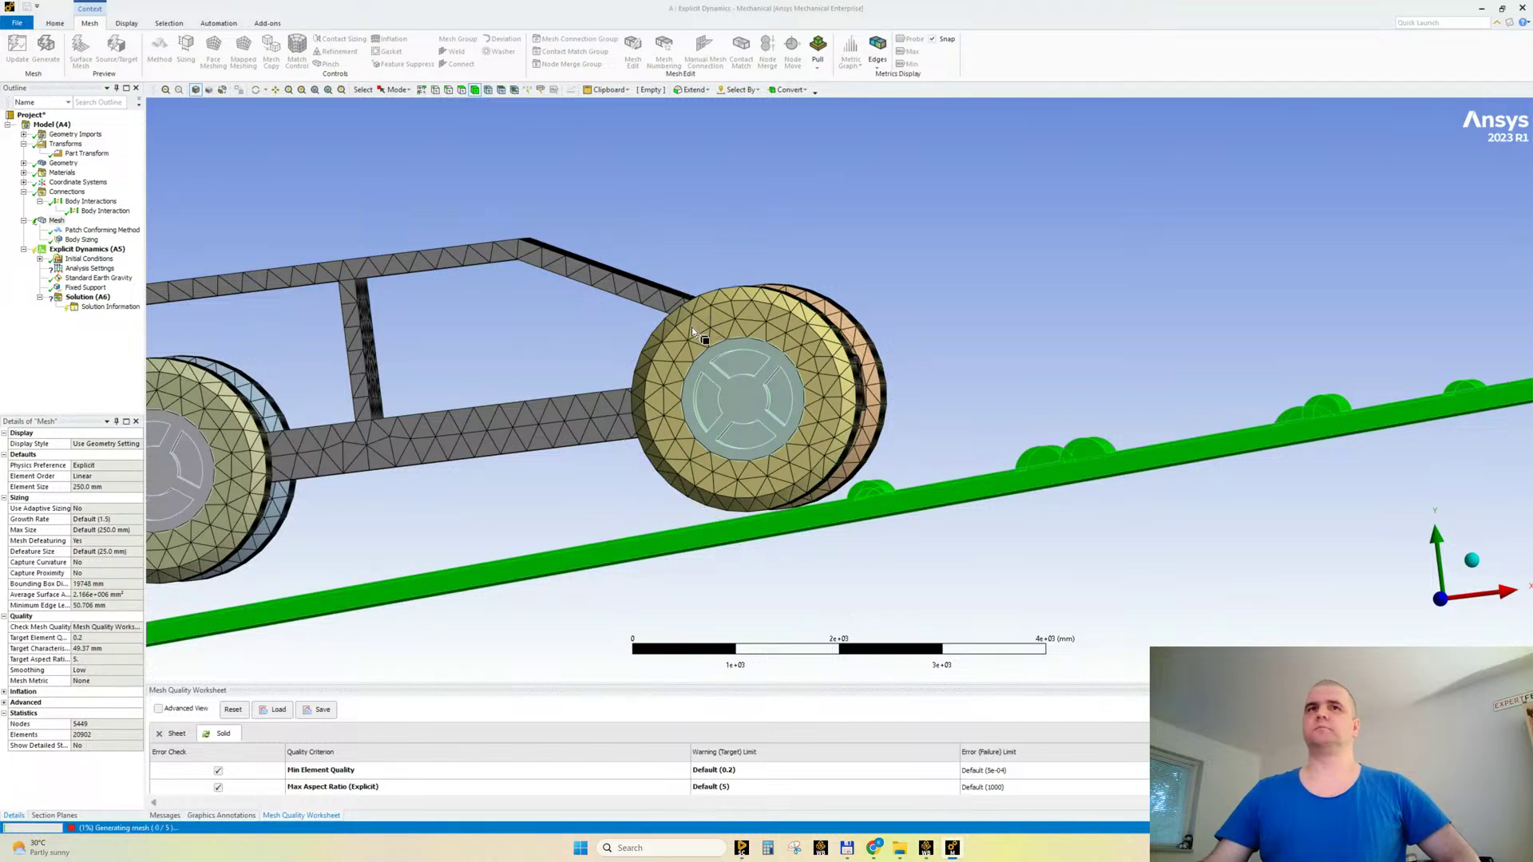
Step: Examine the new mesh of the car, road and obstacles from several angles, including top, bottom and side views
{"action": "middle_click_drag", "start_coordinate": [966, 365], "coordinate": [931, 341]}
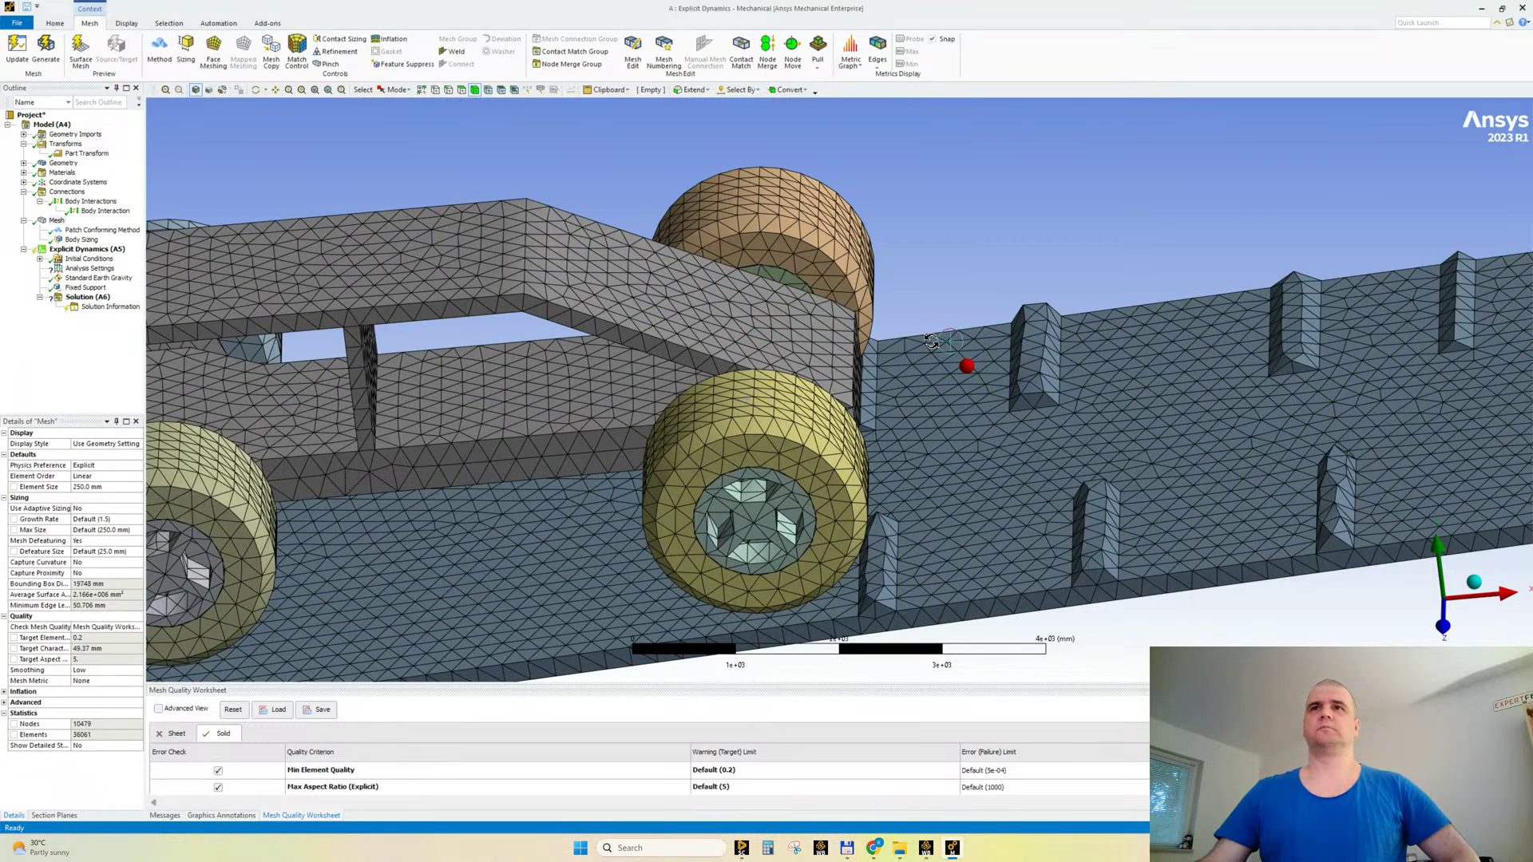
{"action": "scroll", "coordinate": [811, 370], "scroll_direction": "down", "scroll_amount": 4}
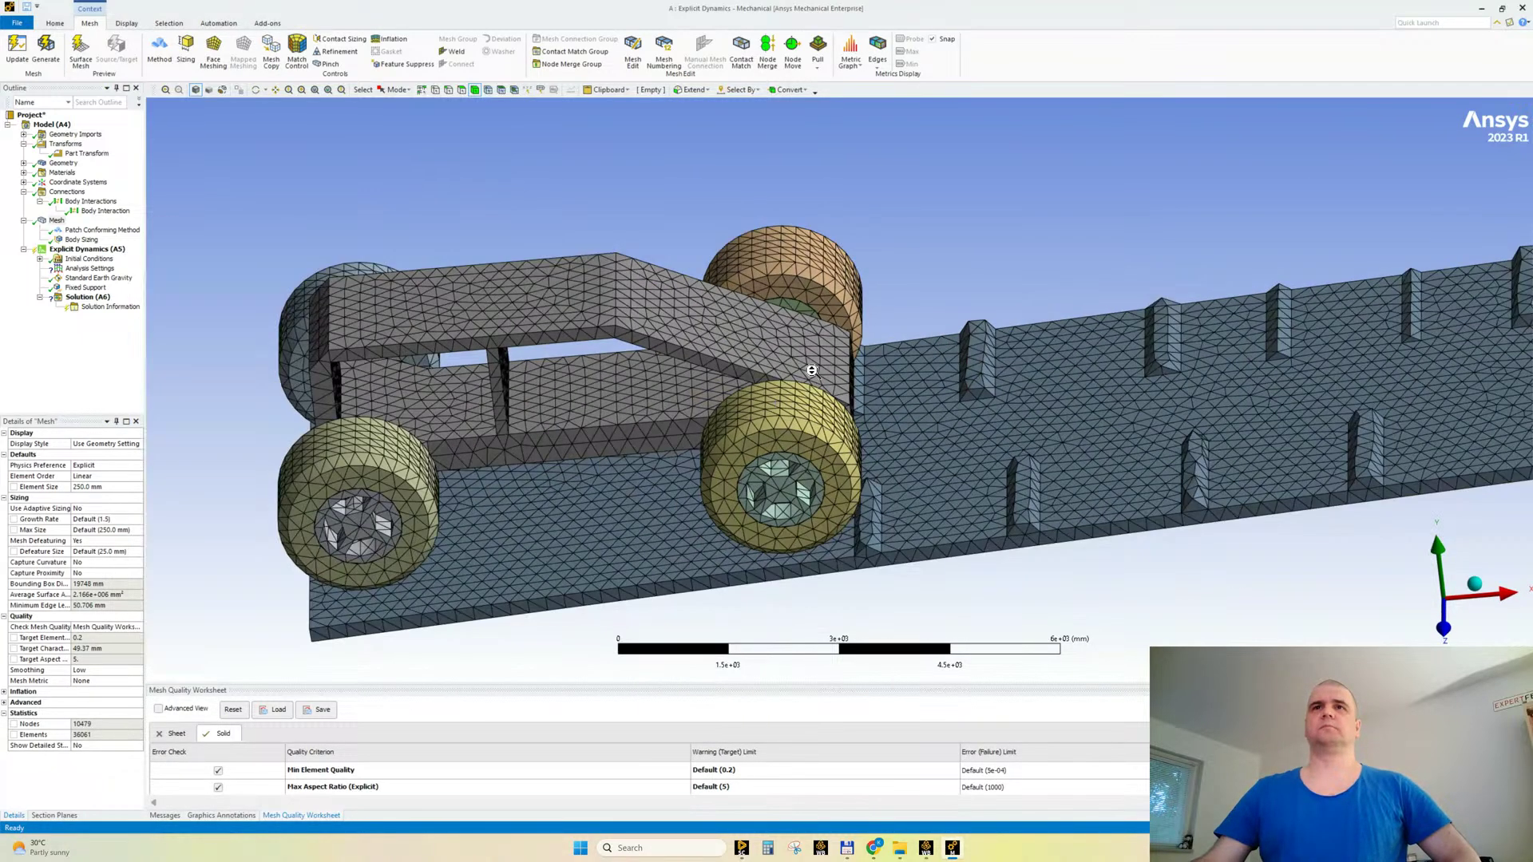
{"action": "middle_click_drag", "start_coordinate": [514, 519], "coordinate": [457, 476]}
{"action": "scroll", "coordinate": [508, 473], "scroll_direction": "down", "scroll_amount": 3}
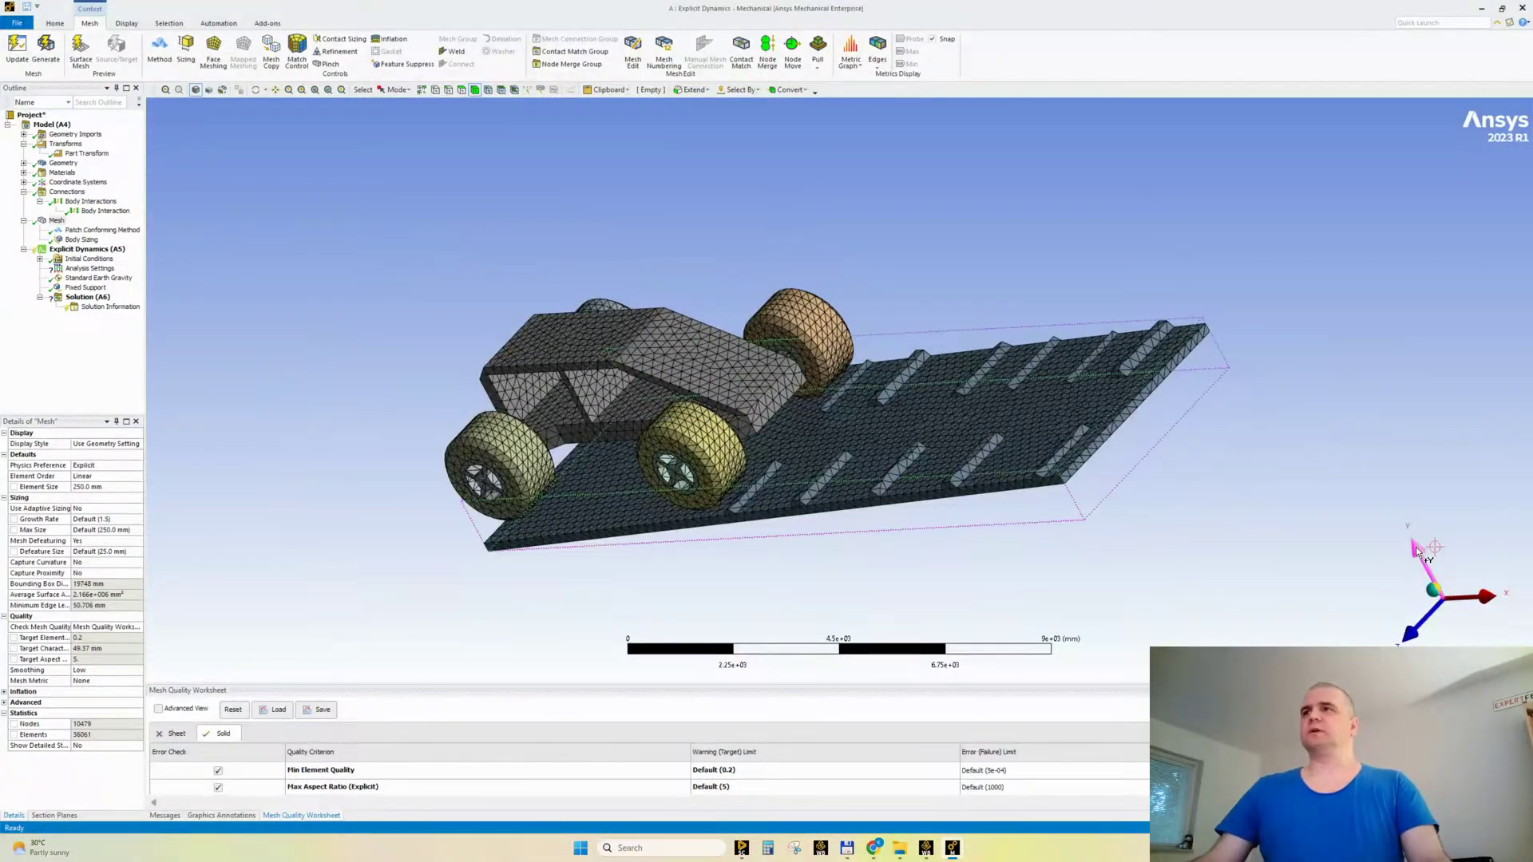
{"action": "left_click", "coordinate": [1416, 551]}
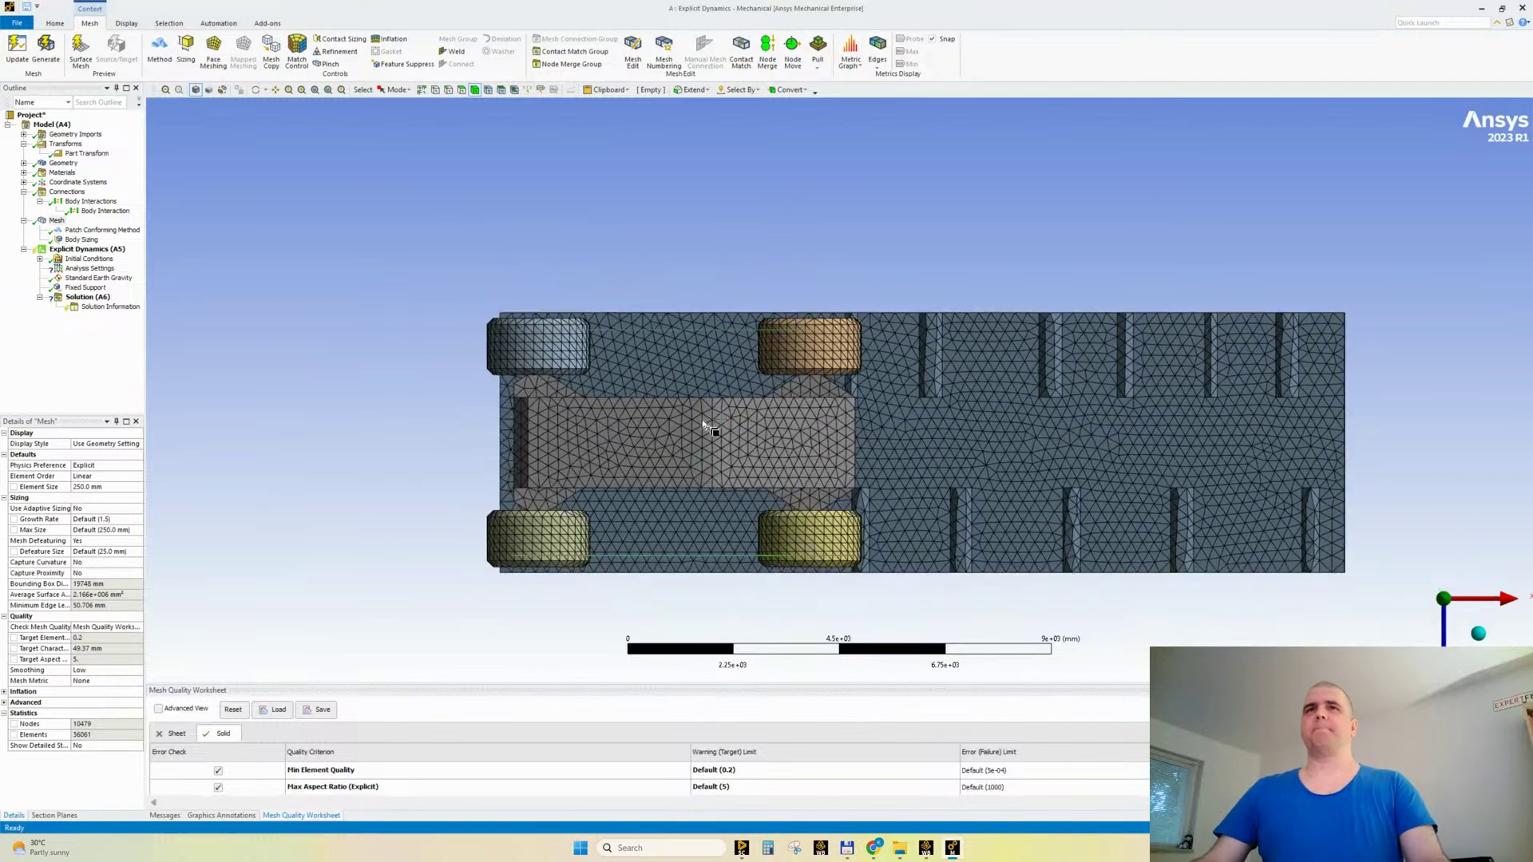
{"action": "middle_click_drag", "start_coordinate": [708, 416], "coordinate": [715, 319]}
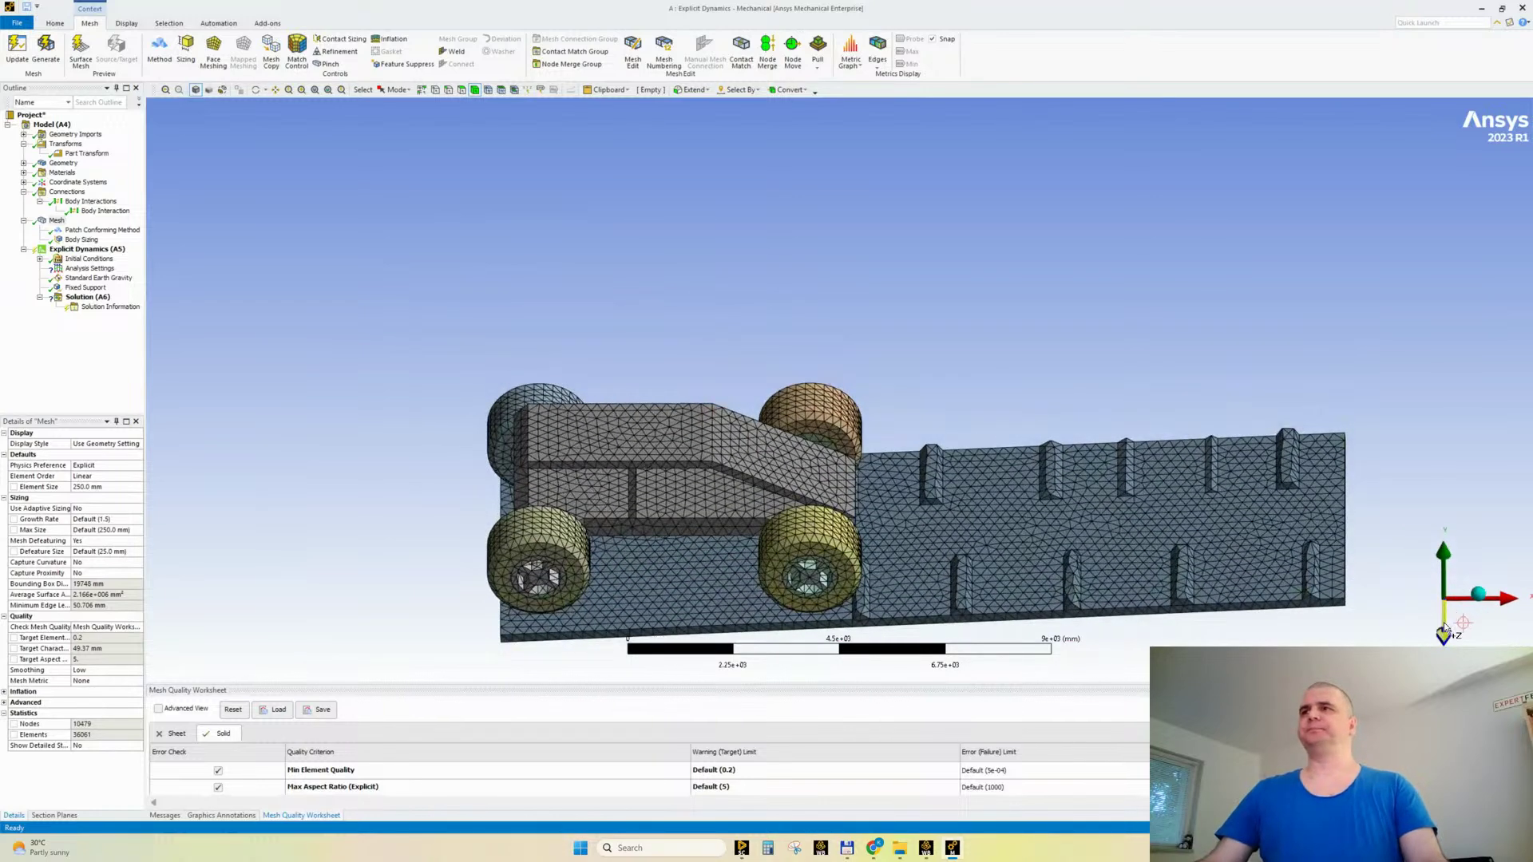
{"action": "left_click", "coordinate": [1443, 621]}
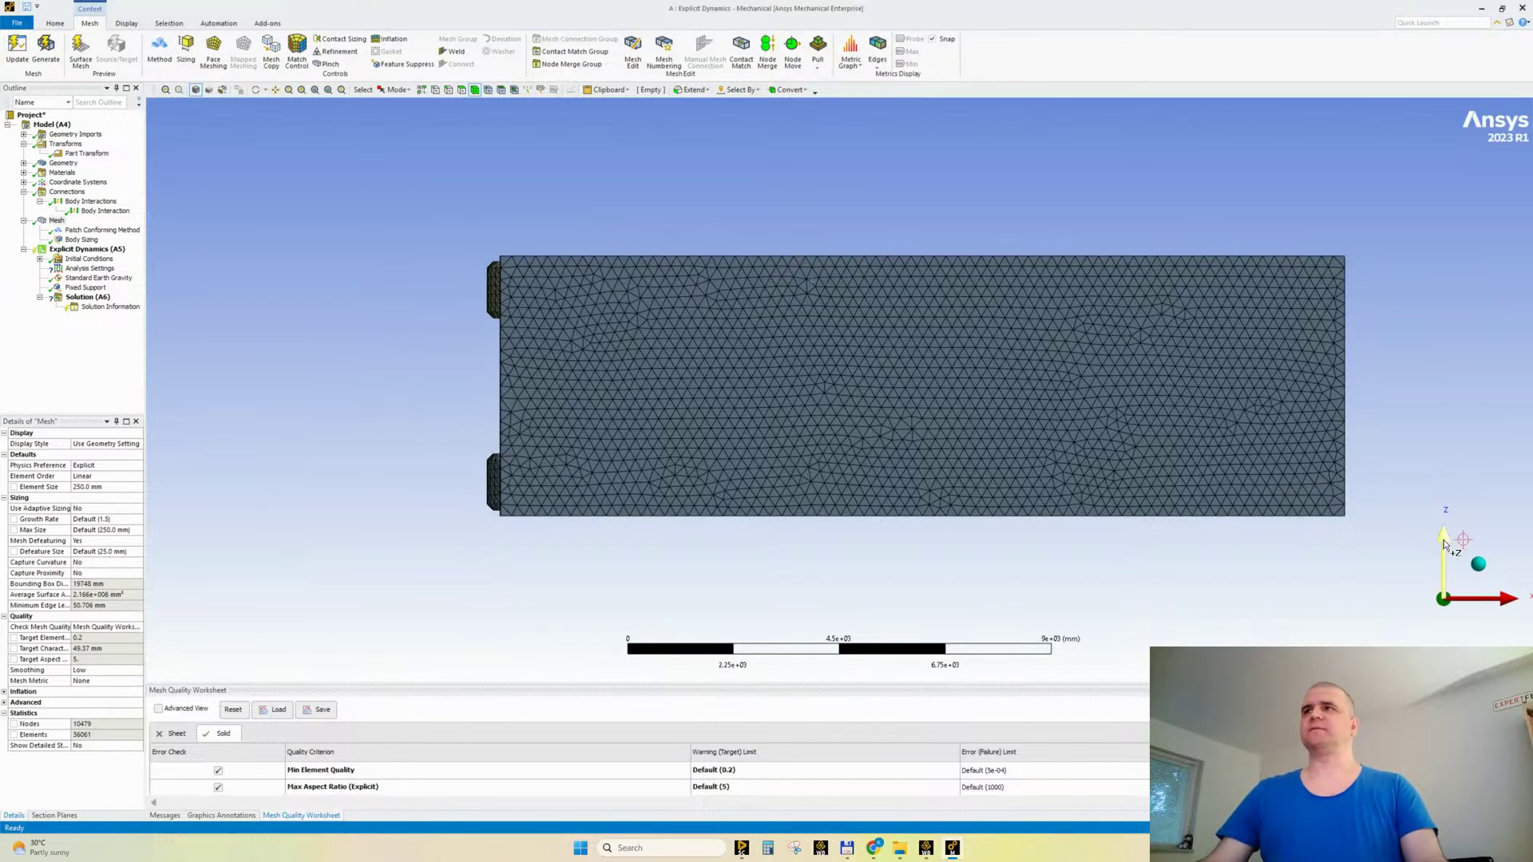
{"action": "left_click", "coordinate": [1437, 535]}
{"action": "scroll", "coordinate": [859, 417], "scroll_direction": "up", "scroll_amount": 5}
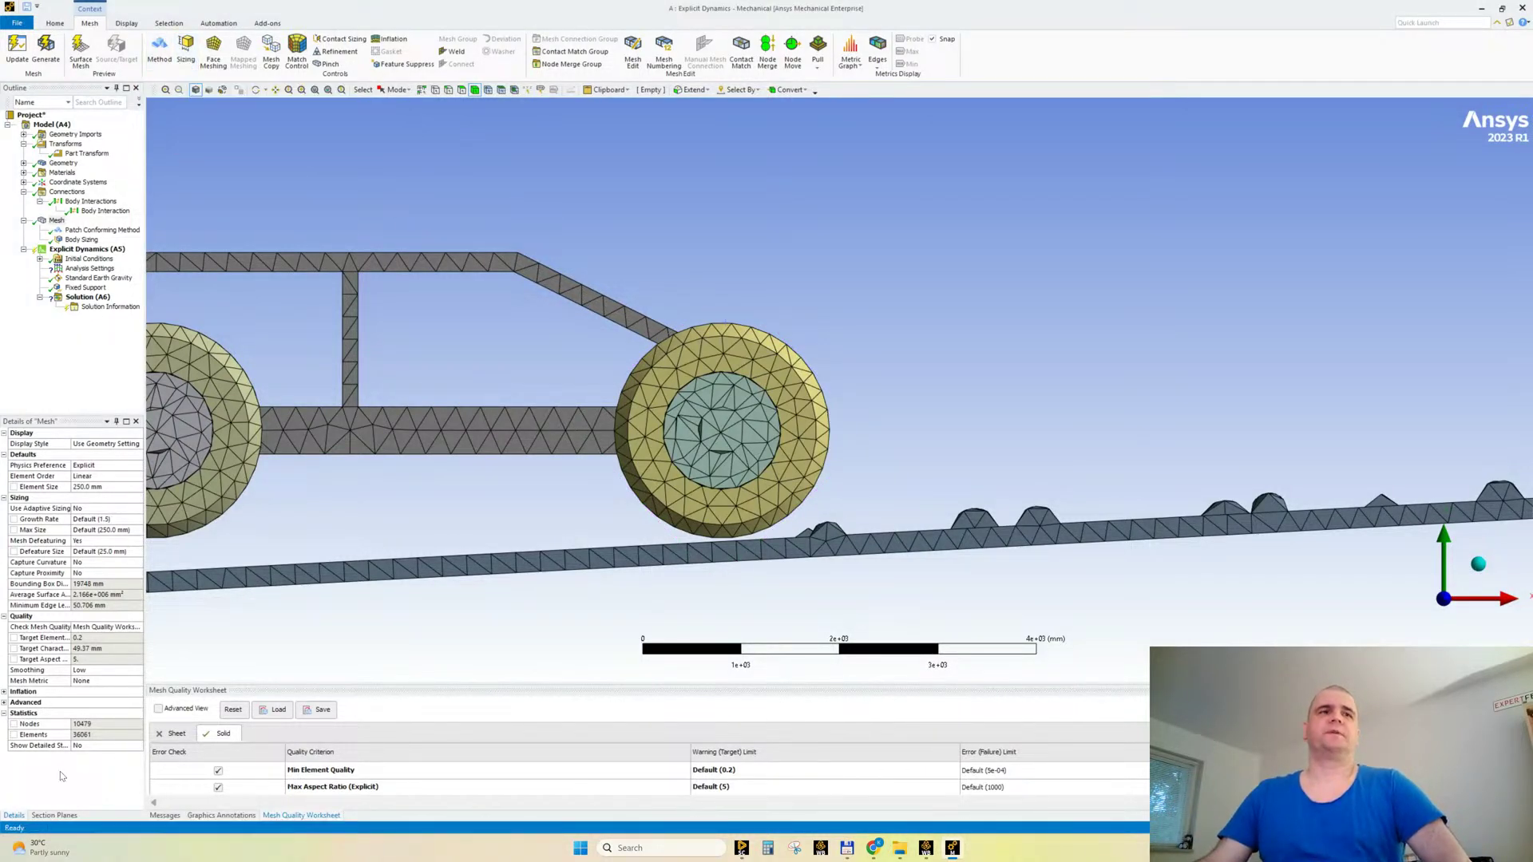
Step: Create a section plane cutting vertically through the center of the front wheel and axle
{"action": "left_click", "coordinate": [58, 815]}
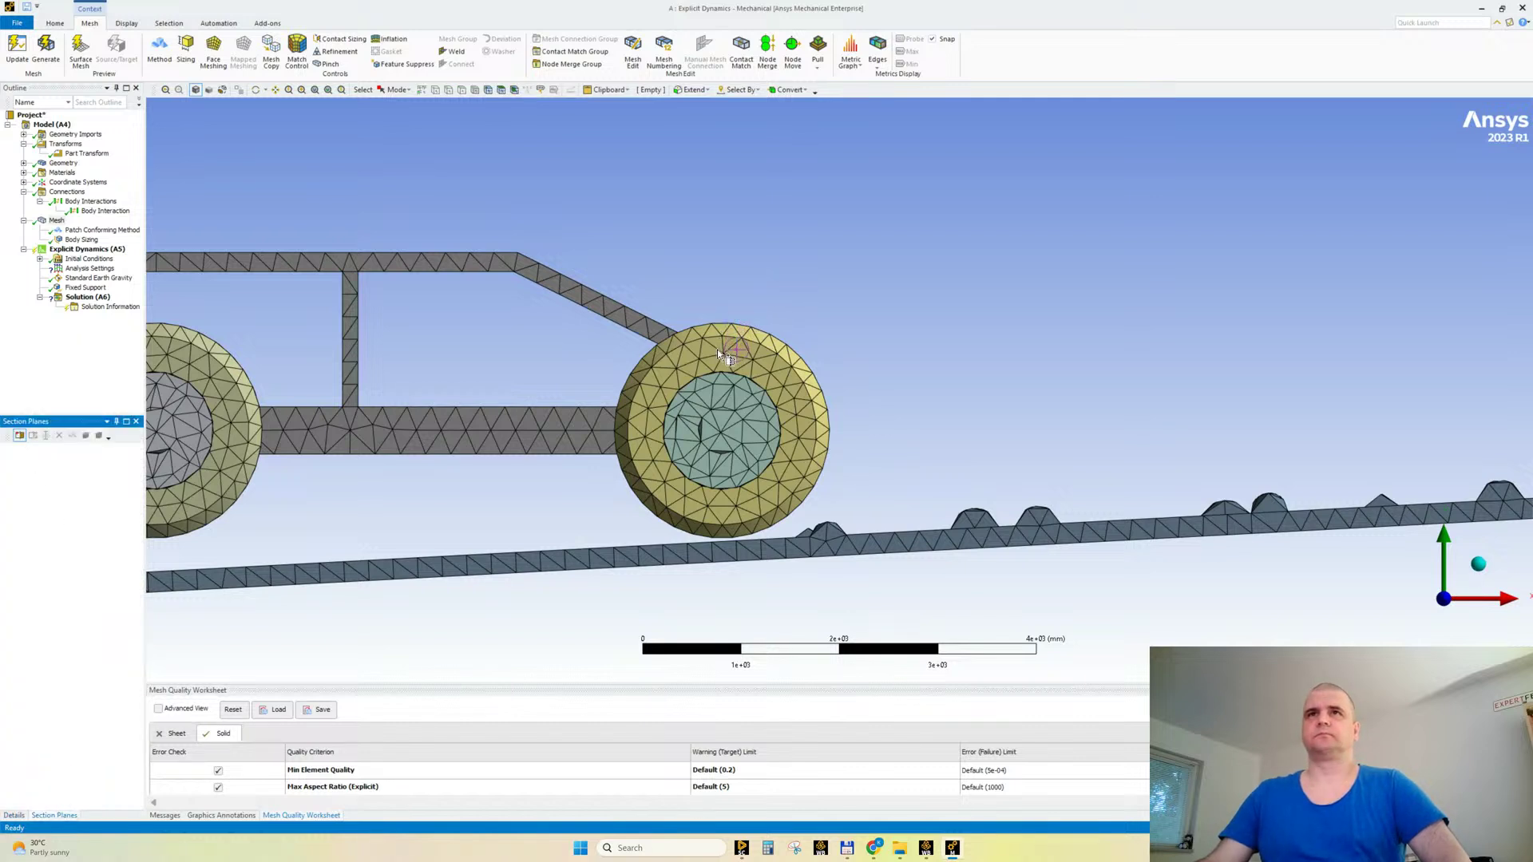
{"action": "left_click_drag", "start_coordinate": [722, 362], "coordinate": [719, 445]}
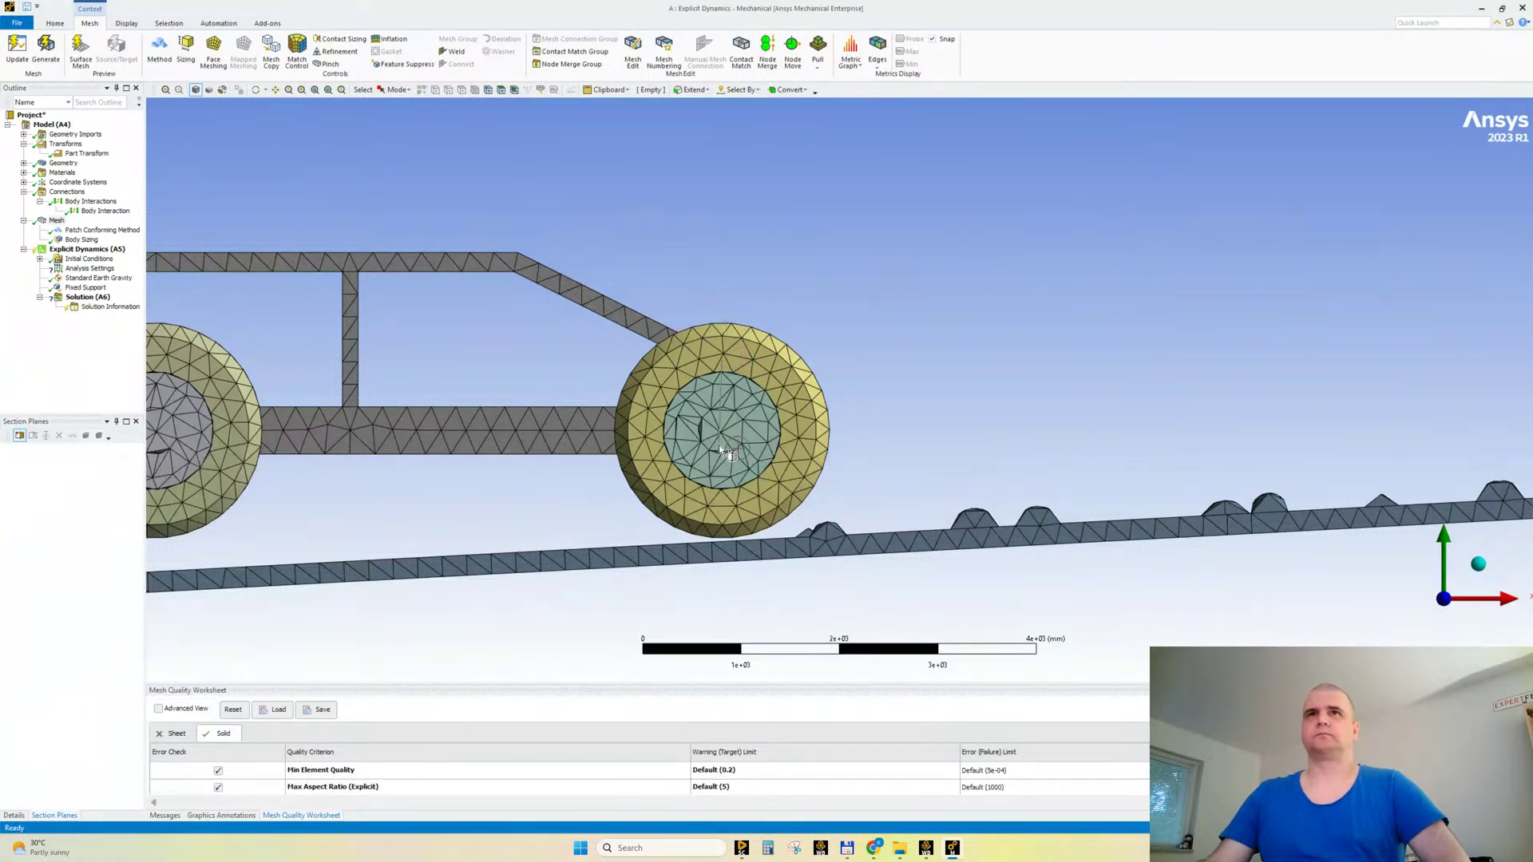
{"action": "left_click_drag", "start_coordinate": [727, 573], "coordinate": [730, 572]}
{"action": "middle_click_drag", "start_coordinate": [806, 406], "coordinate": [712, 421]}
{"action": "scroll", "coordinate": [713, 421], "scroll_direction": "up", "scroll_amount": 6}
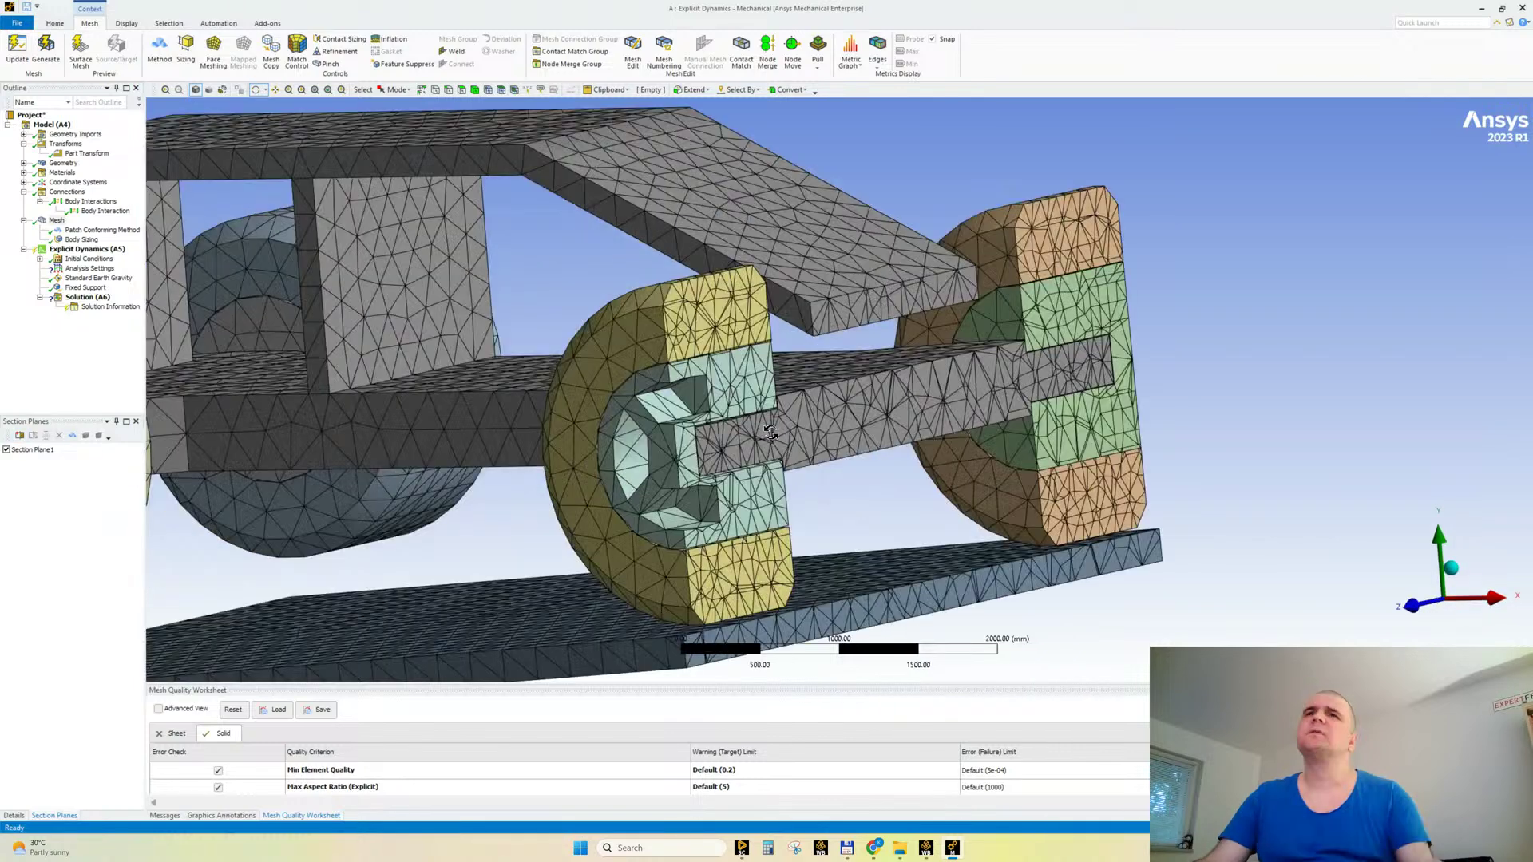
Step: Examine the sectioned mesh where the front axle enters the hubs, up close at the far hub's inner corner
{"action": "scroll", "coordinate": [616, 454], "scroll_direction": "up", "scroll_amount": 5}
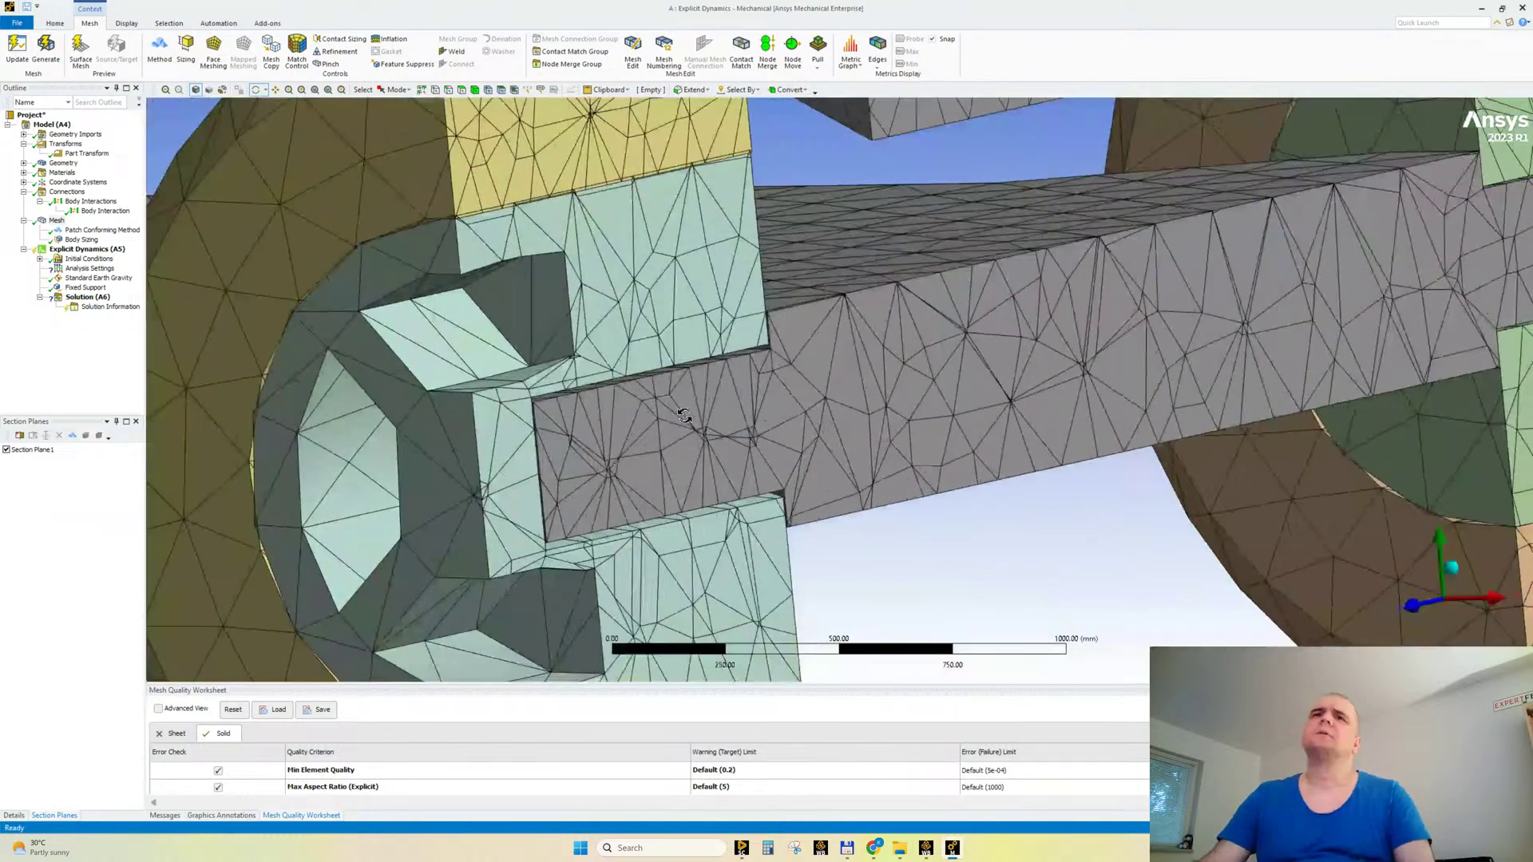
{"action": "middle_click_drag", "start_coordinate": [684, 416], "coordinate": [908, 344]}
{"action": "scroll", "coordinate": [908, 345], "scroll_direction": "up", "scroll_amount": 2}
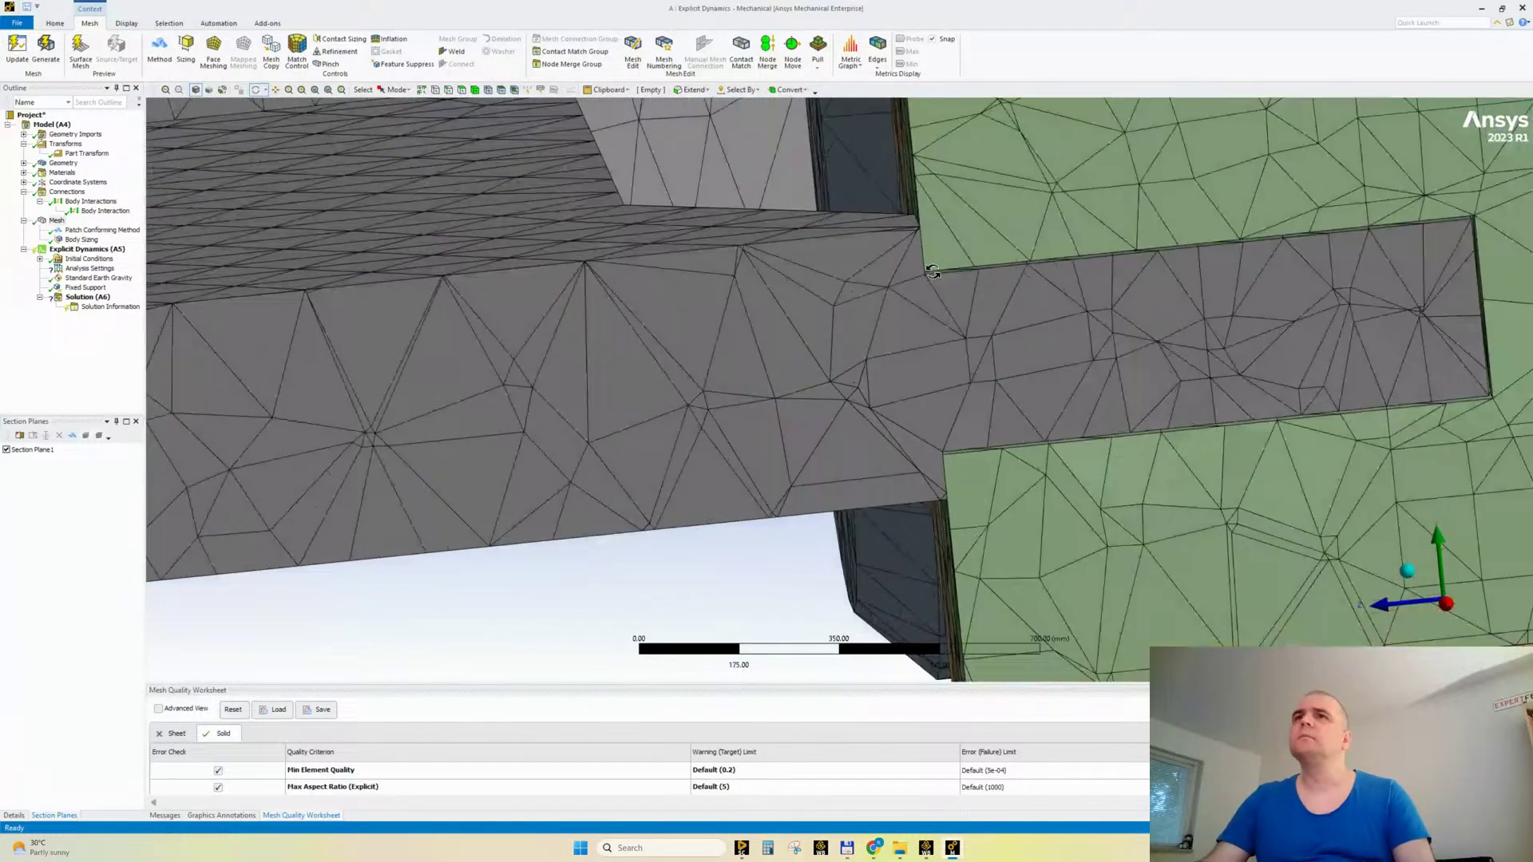
{"action": "scroll", "coordinate": [938, 267], "scroll_direction": "up", "scroll_amount": 2}
{"action": "middle_click_drag", "start_coordinate": [1027, 300], "coordinate": [777, 446], "text": "ctrl"}
{"action": "scroll", "coordinate": [778, 447], "scroll_direction": "up", "scroll_amount": 2}
{"action": "middle_click_drag", "start_coordinate": [749, 262], "coordinate": [725, 250]}
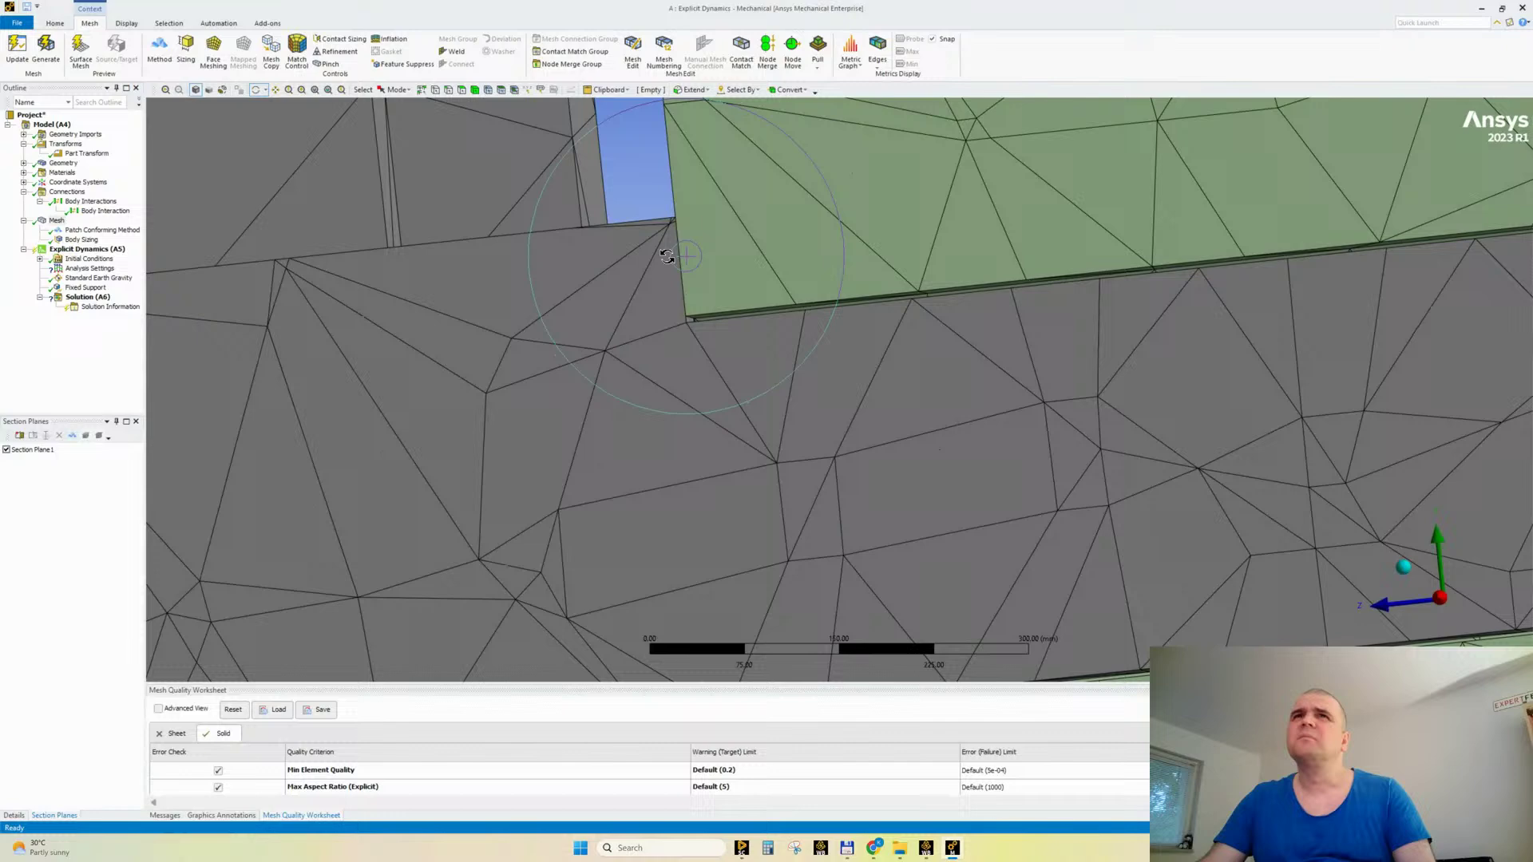
{"action": "scroll", "coordinate": [840, 313], "scroll_direction": "down", "scroll_amount": 6}
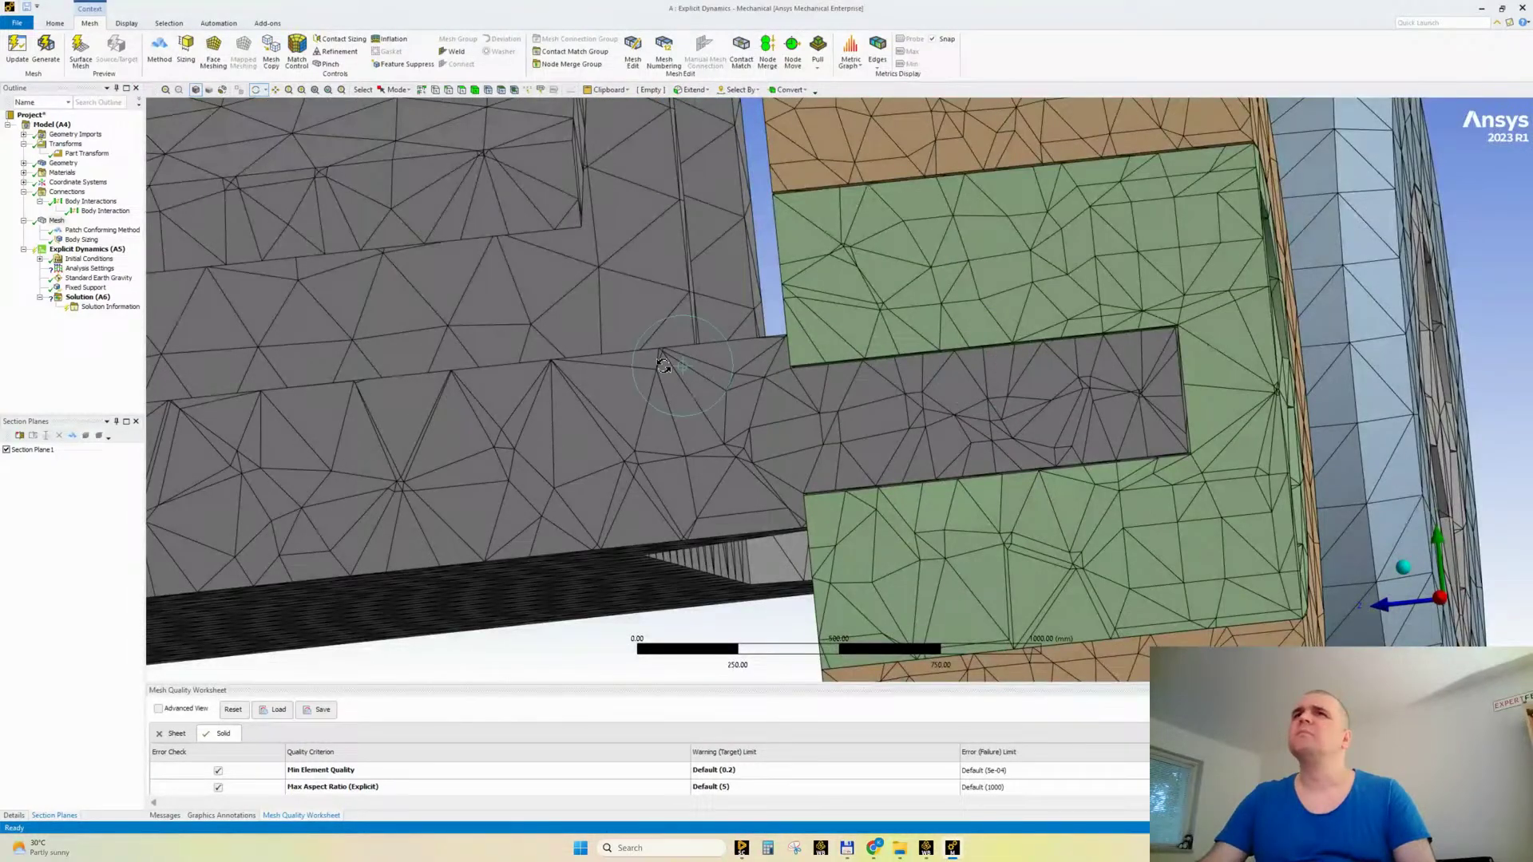
Step: Compare the clearance between the axle shoulder and the hub's inner face at both front wheels
{"action": "middle_click_drag", "start_coordinate": [666, 363], "coordinate": [1457, 281], "text": "ctrl"}
{"action": "middle_click_drag", "start_coordinate": [633, 355], "coordinate": [659, 354]}
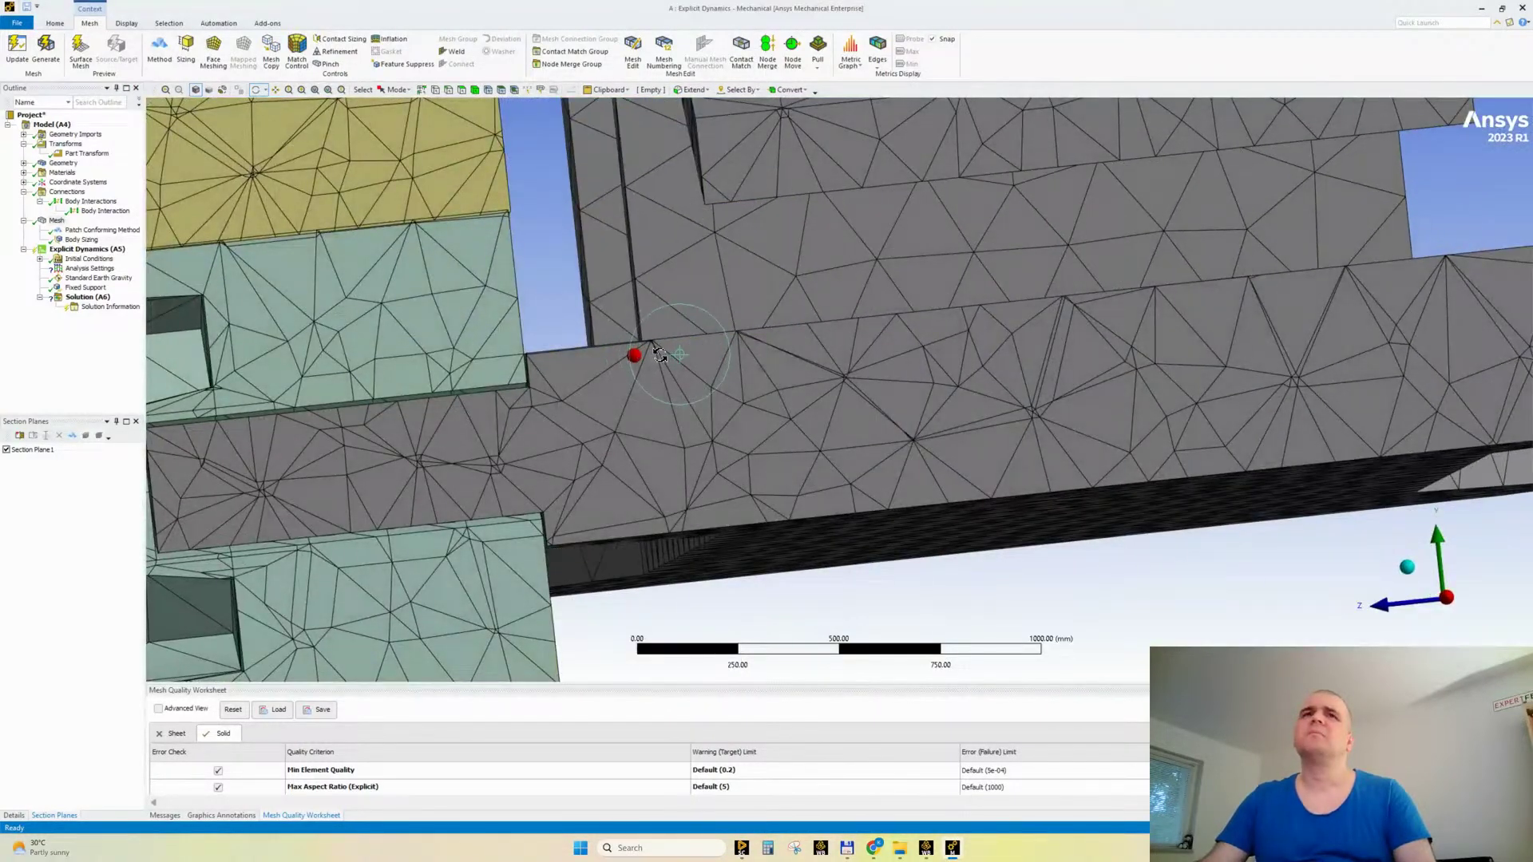
{"action": "scroll", "coordinate": [552, 368], "scroll_direction": "up", "scroll_amount": 4}
{"action": "scroll", "coordinate": [544, 369], "scroll_direction": "down", "scroll_amount": 3}
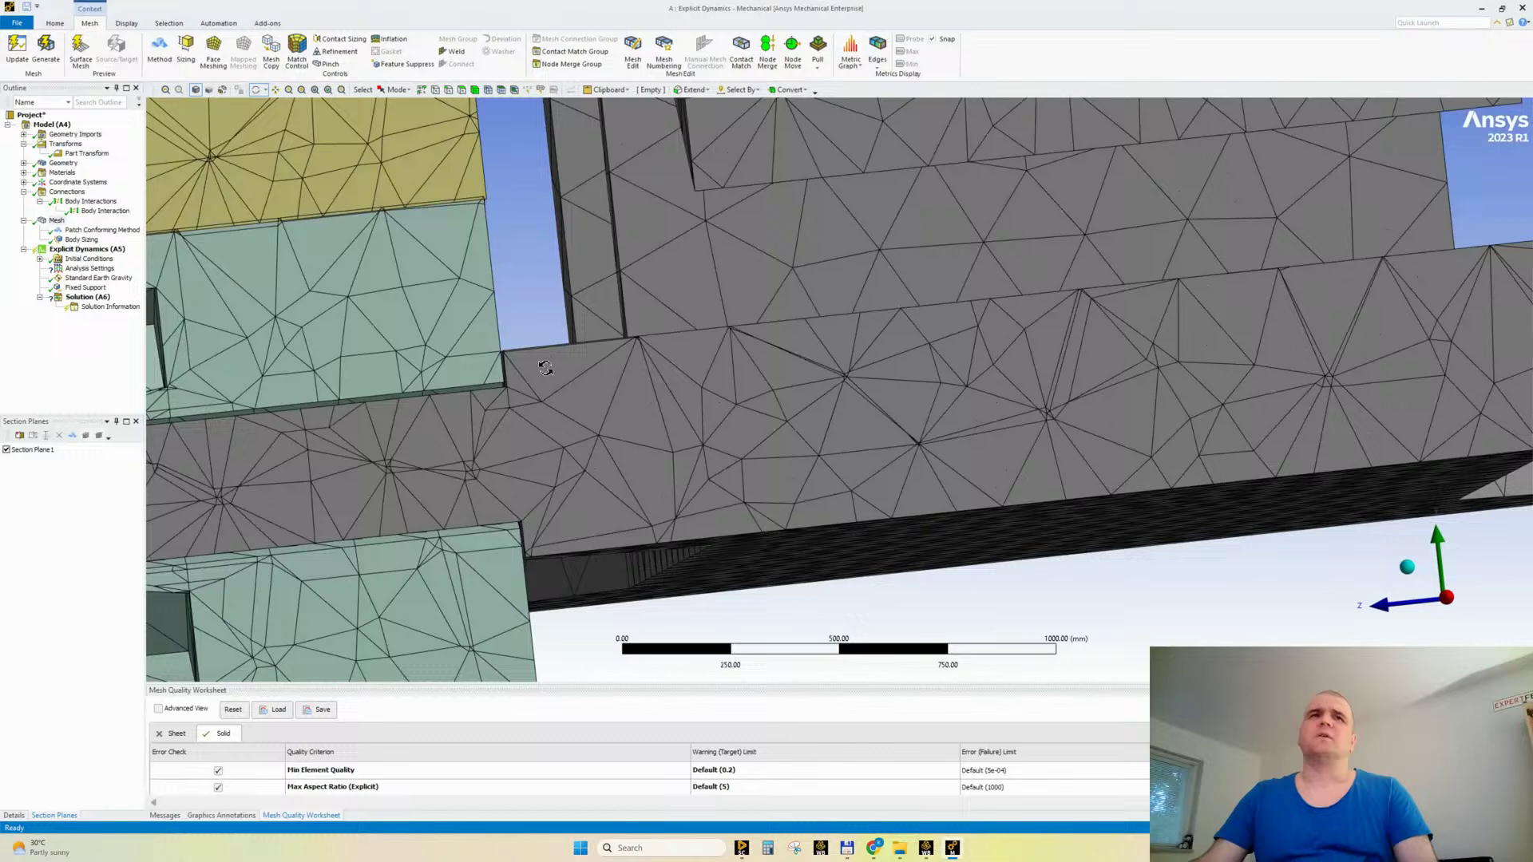
{"action": "middle_click_drag", "start_coordinate": [418, 446], "coordinate": [735, 427], "text": "ctrl"}
{"action": "scroll", "coordinate": [759, 392], "scroll_direction": "up", "scroll_amount": 4}
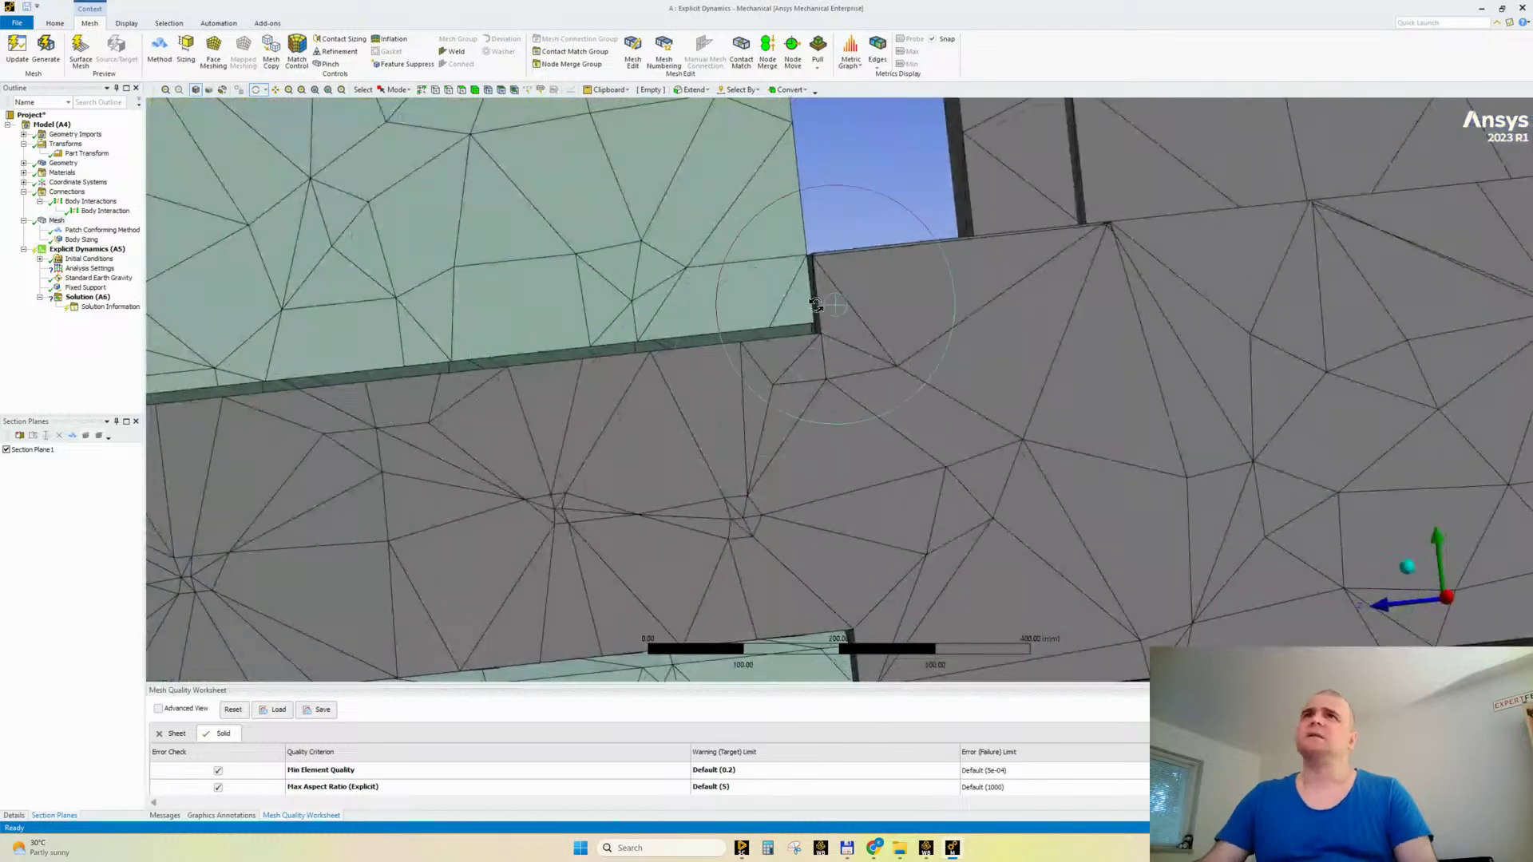
{"action": "scroll", "coordinate": [813, 281], "scroll_direction": "down", "scroll_amount": 1}
{"action": "middle_click_drag", "start_coordinate": [894, 319], "coordinate": [183, 408], "text": "ctrl"}
{"action": "middle_click_drag", "start_coordinate": [1429, 327], "coordinate": [730, 377], "text": "ctrl"}
{"action": "scroll", "coordinate": [858, 359], "scroll_direction": "up", "scroll_amount": 2}
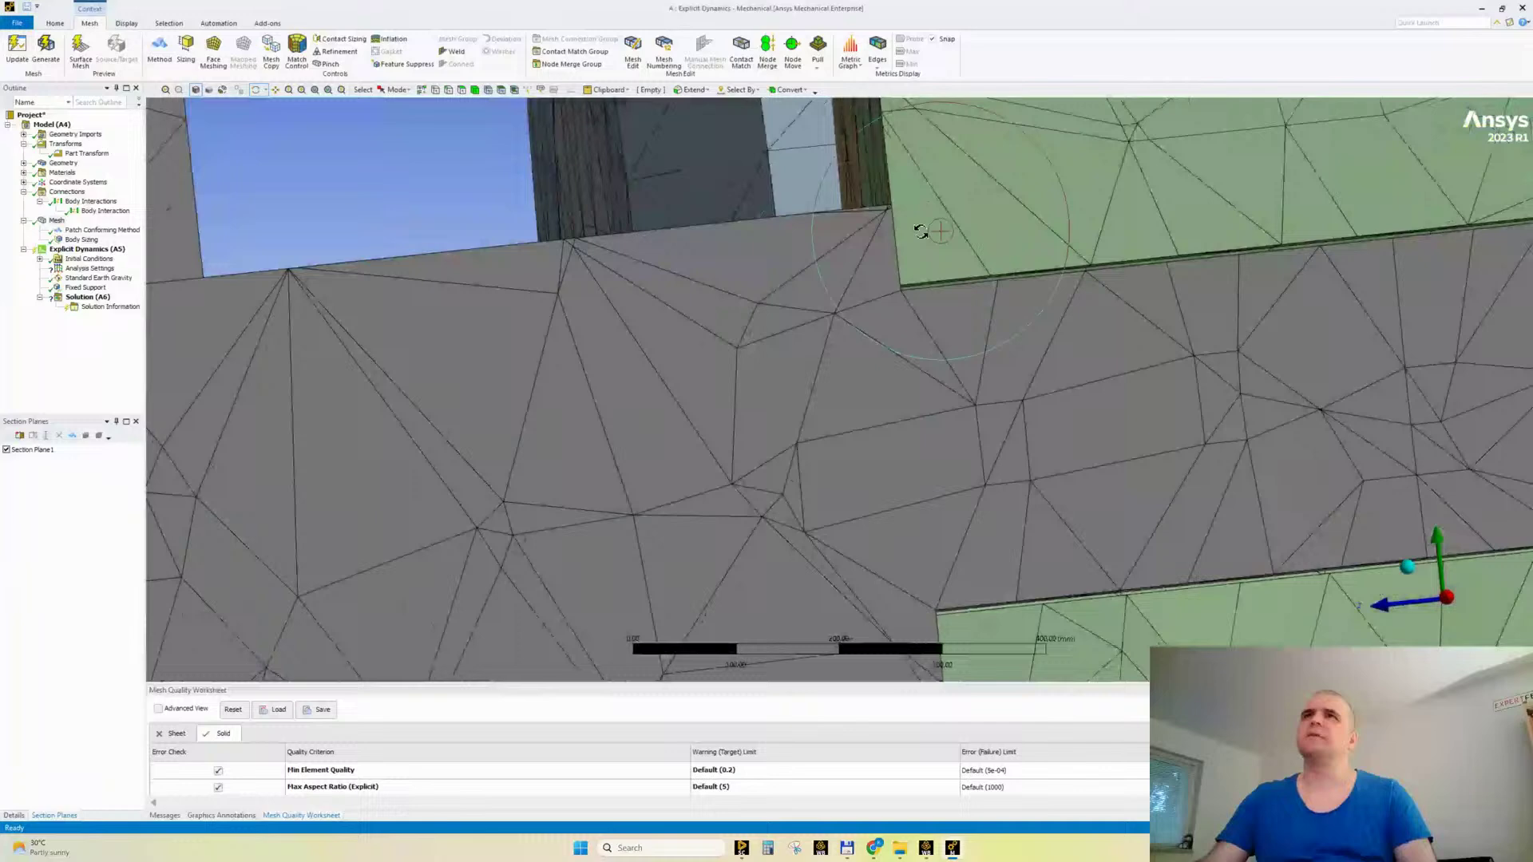
{"action": "scroll", "coordinate": [896, 403], "scroll_direction": "down", "scroll_amount": 3}
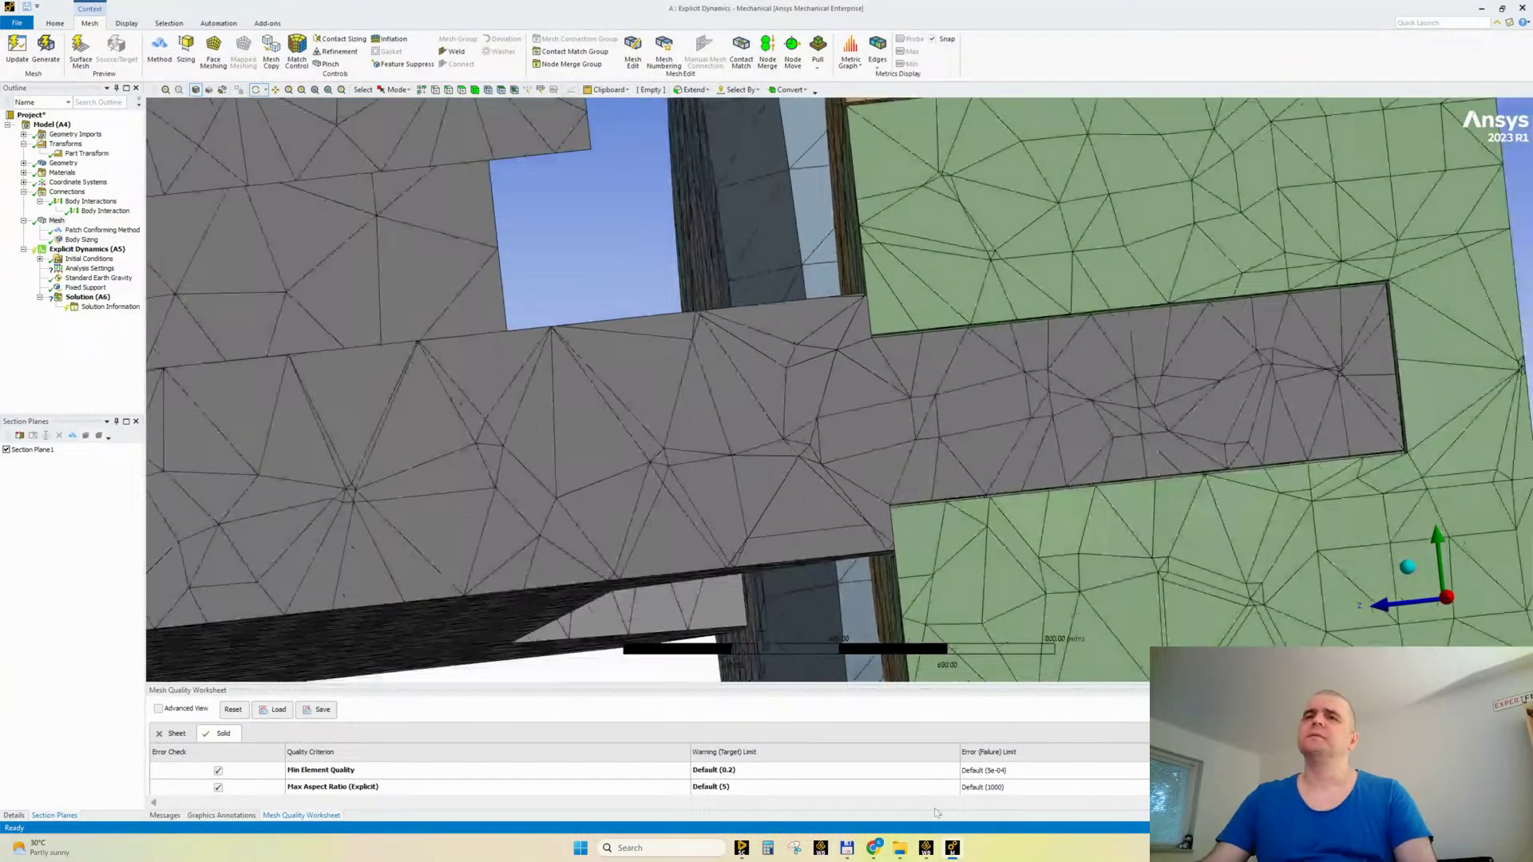
Step: Switch to SpaceClaim, section the model through the front wheel's axis, and face the section plane to show the opposite wheel
{"action": "left_click", "coordinate": [741, 851]}
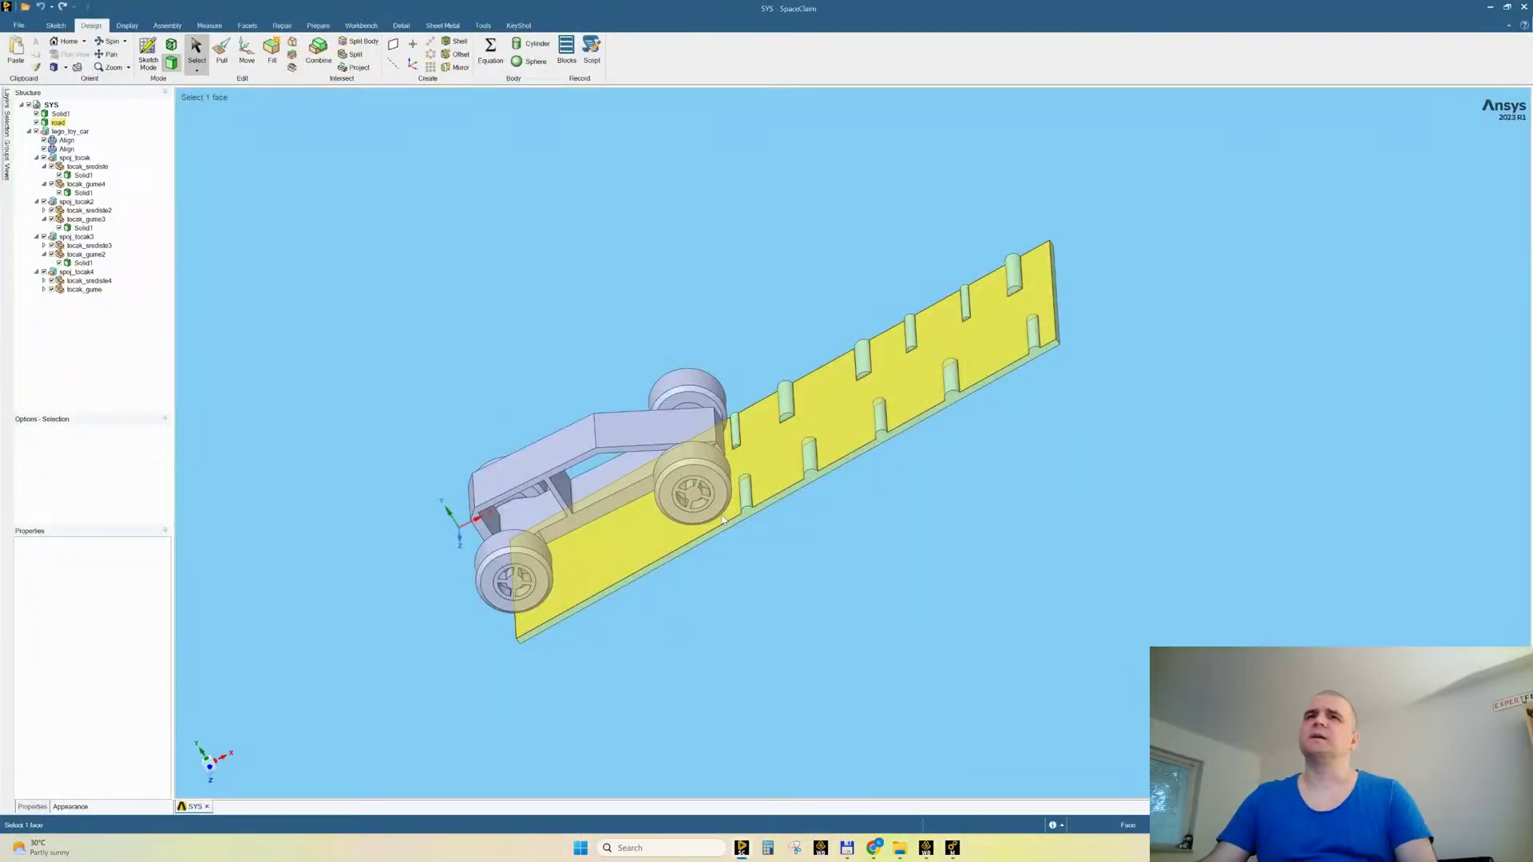
{"action": "scroll", "coordinate": [693, 495], "scroll_direction": "up", "scroll_amount": 5}
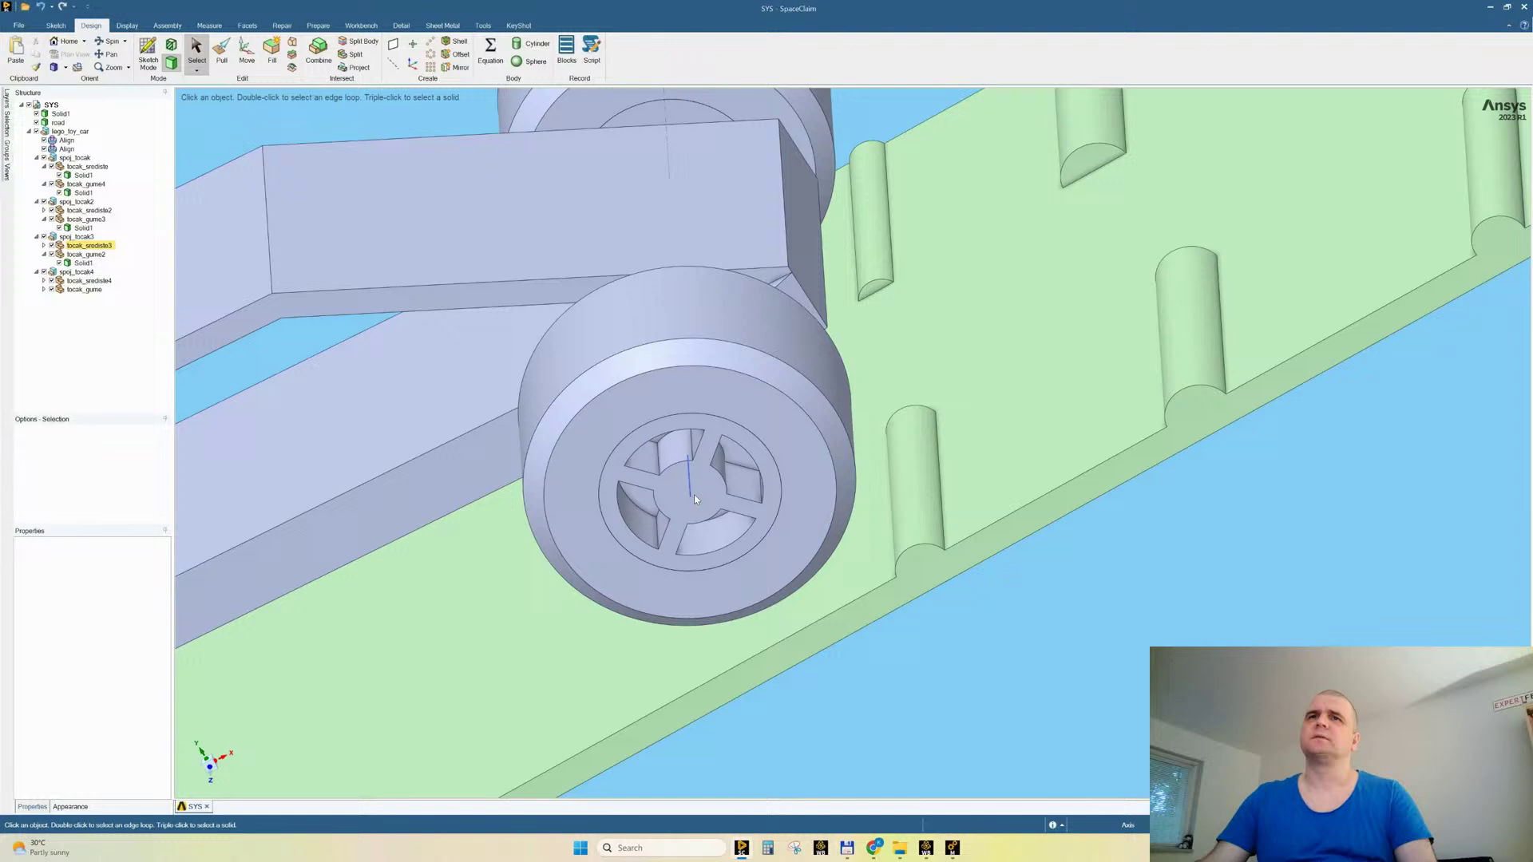
{"action": "left_click", "coordinate": [689, 493]}
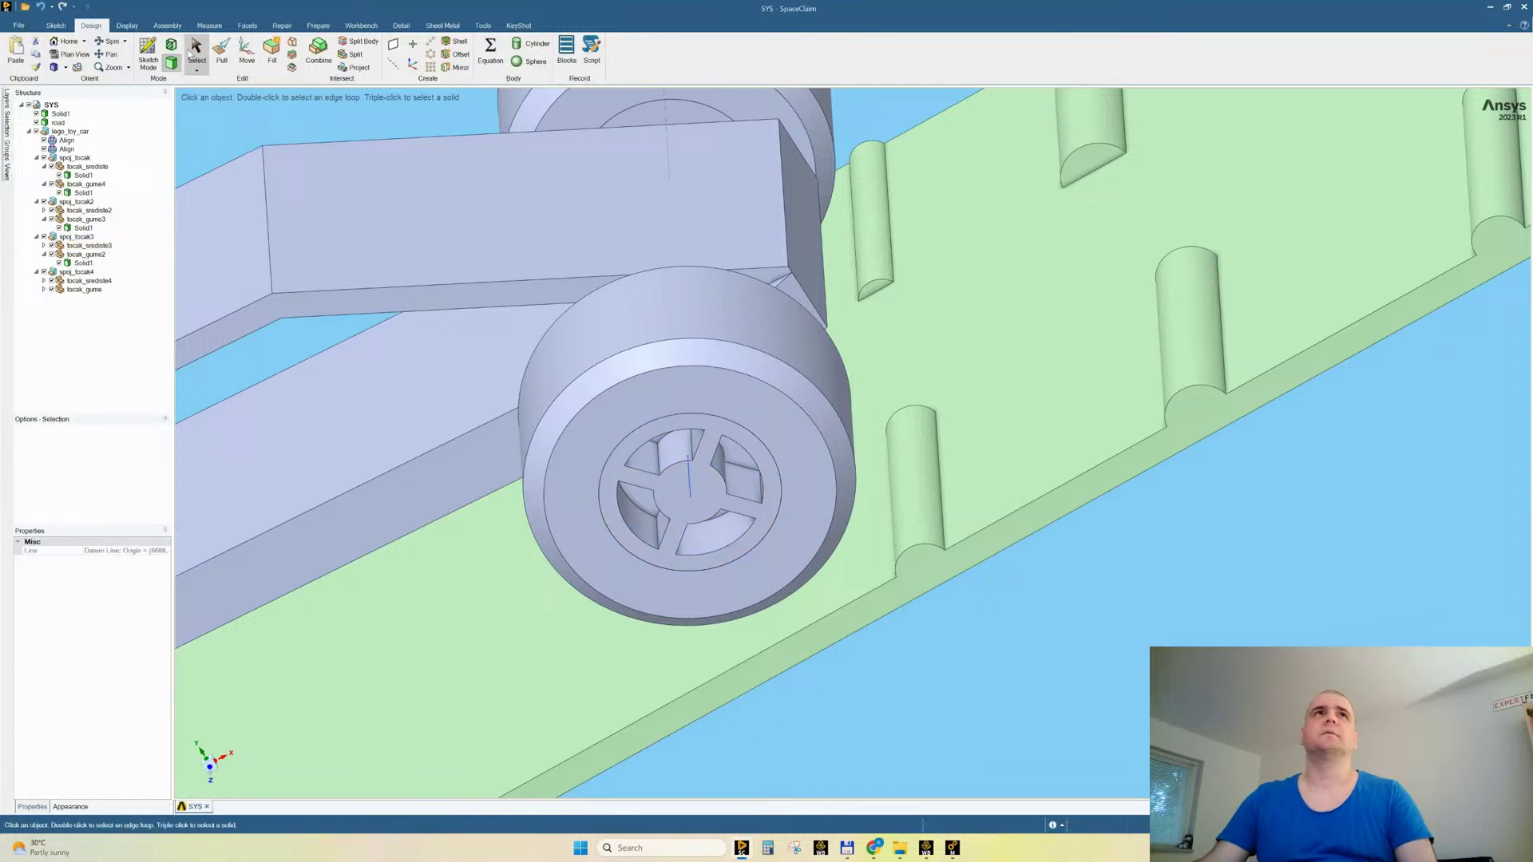
{"action": "left_click", "coordinate": [171, 46]}
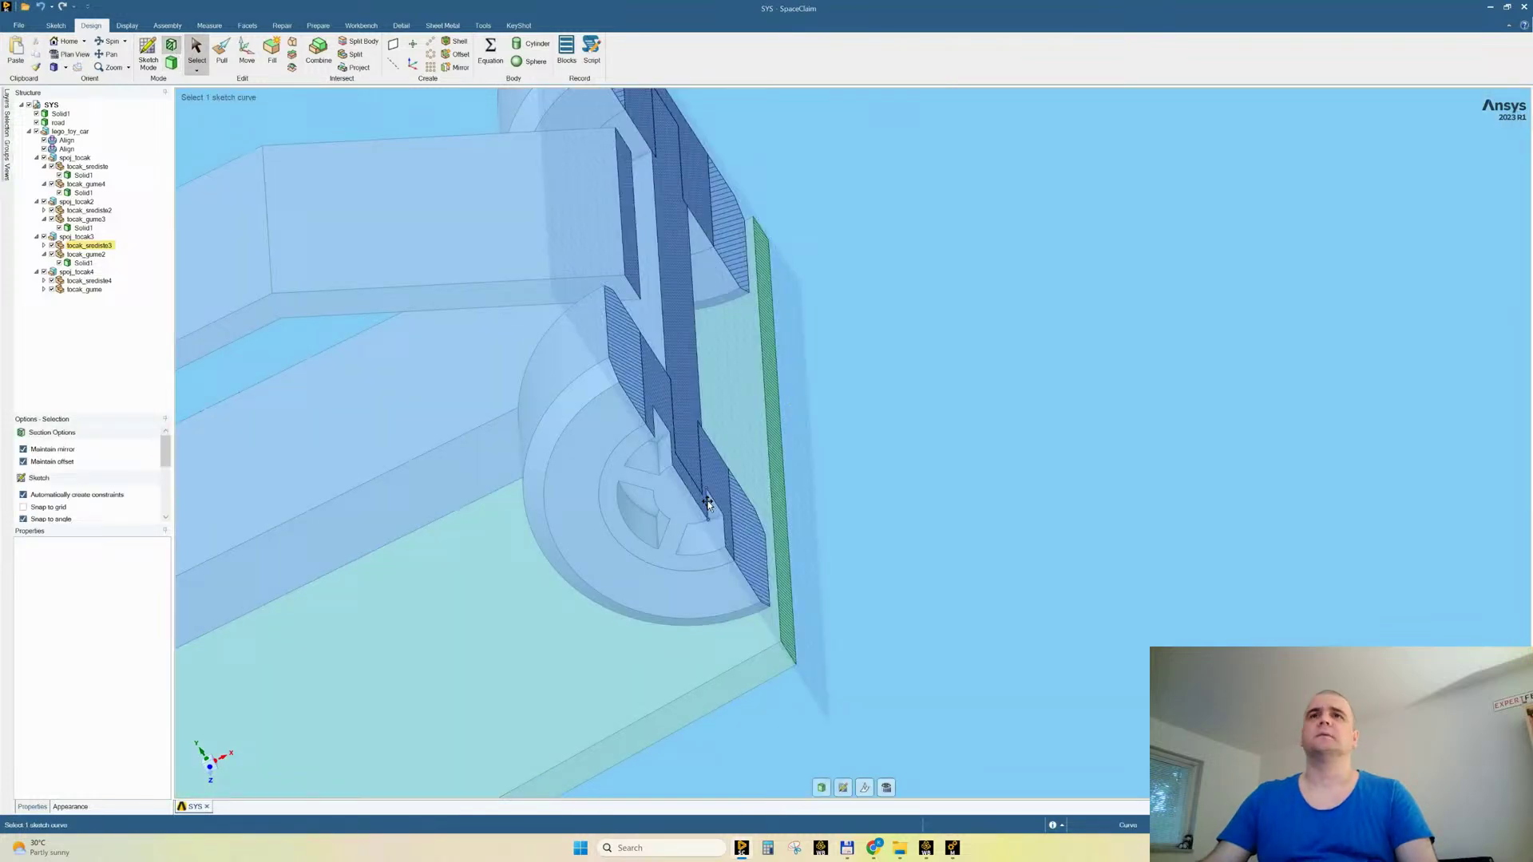
{"action": "left_click", "coordinate": [887, 788]}
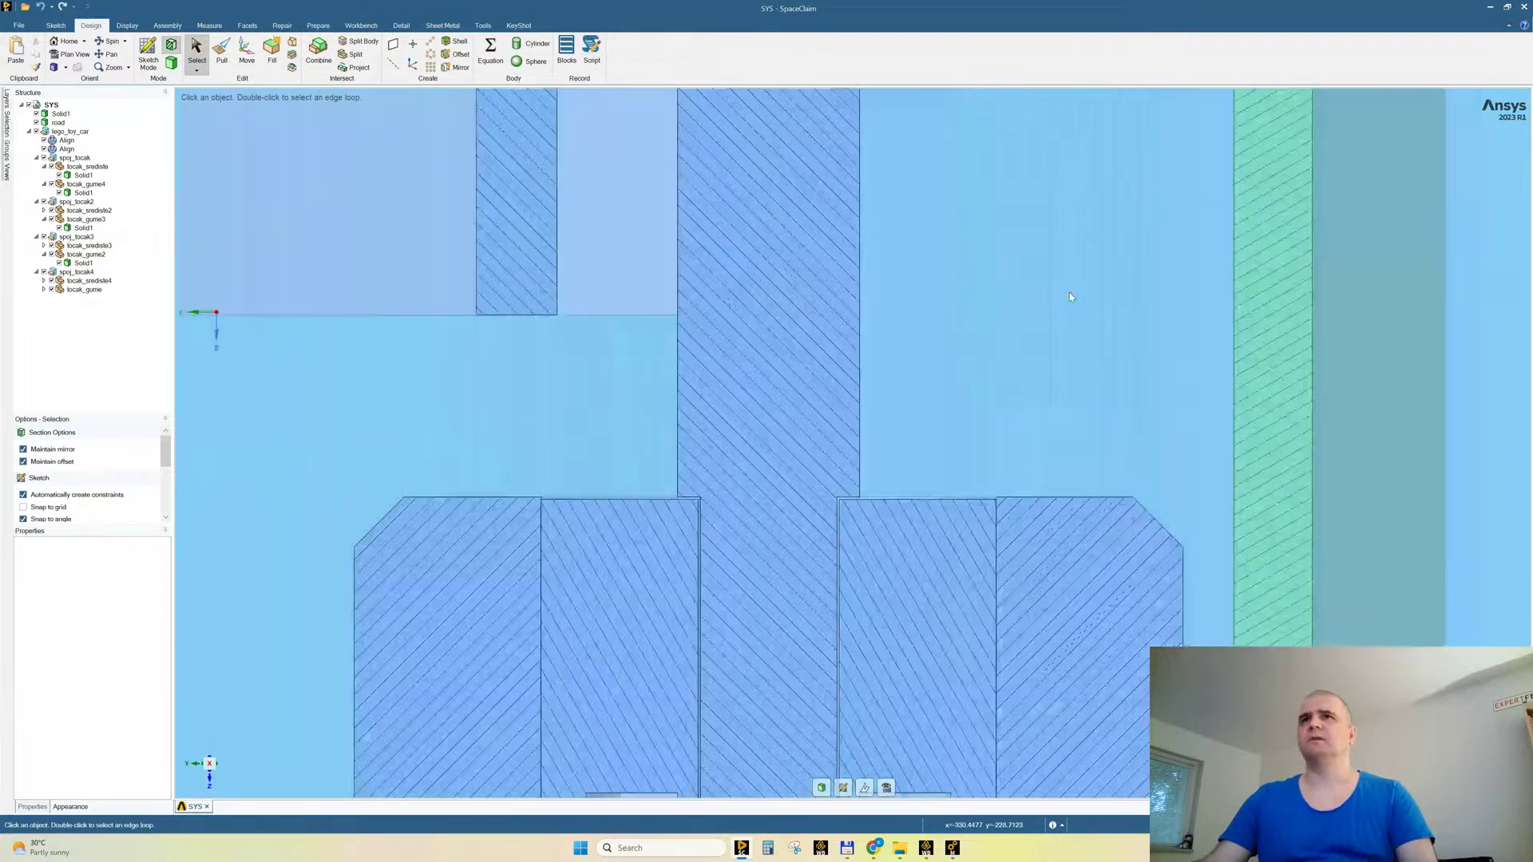
{"action": "scroll", "coordinate": [791, 470], "scroll_direction": "down", "scroll_amount": 5}
{"action": "middle_click_drag", "start_coordinate": [897, 189], "coordinate": [859, 596], "text": "shift"}
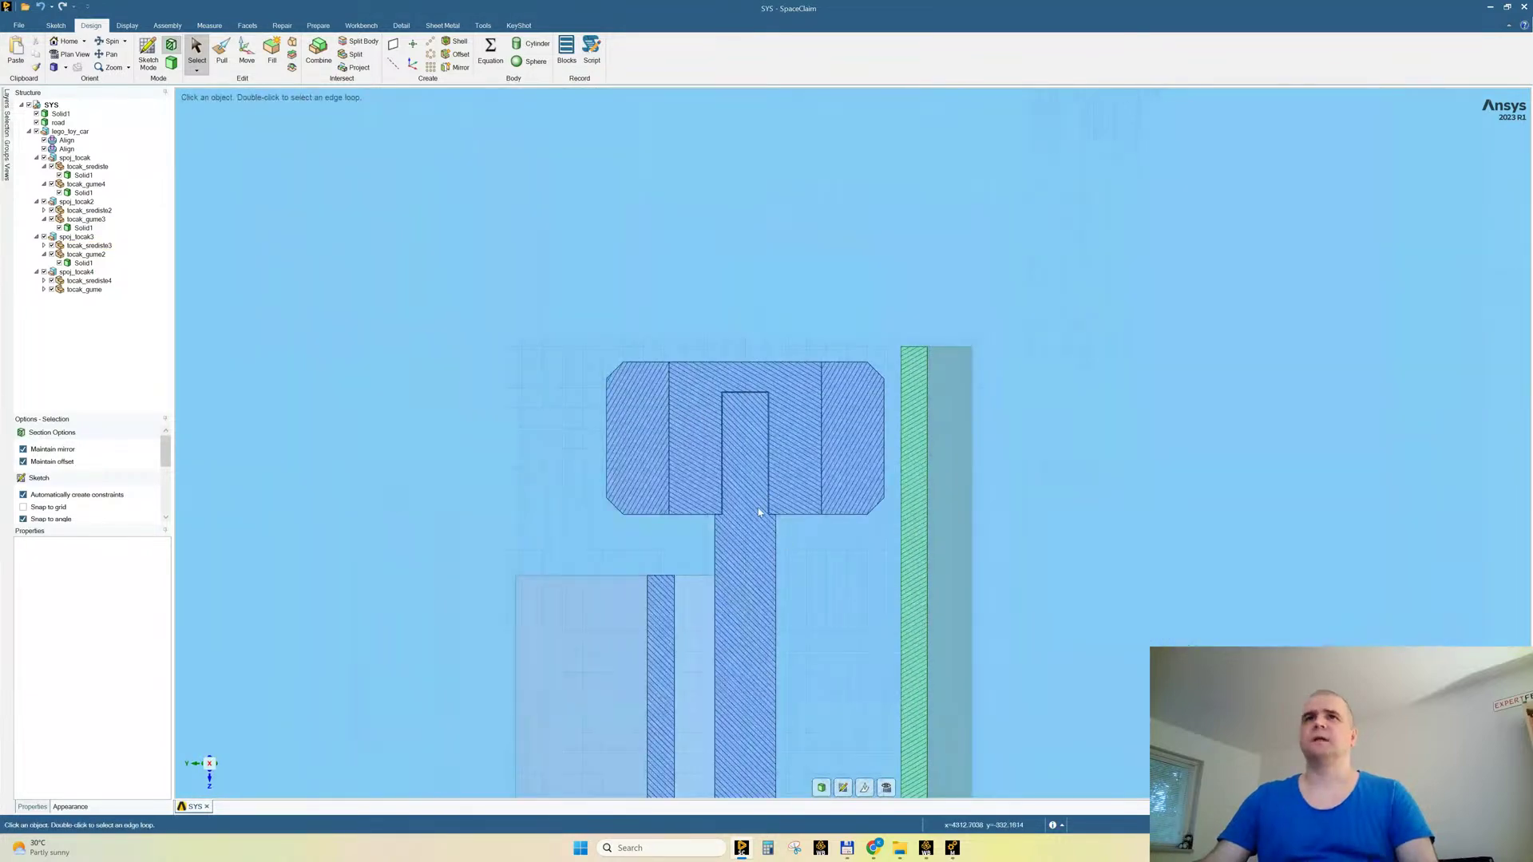
{"action": "scroll", "coordinate": [758, 512], "scroll_direction": "down", "scroll_amount": 5}
{"action": "scroll", "coordinate": [758, 511], "scroll_direction": "up", "scroll_amount": 5}
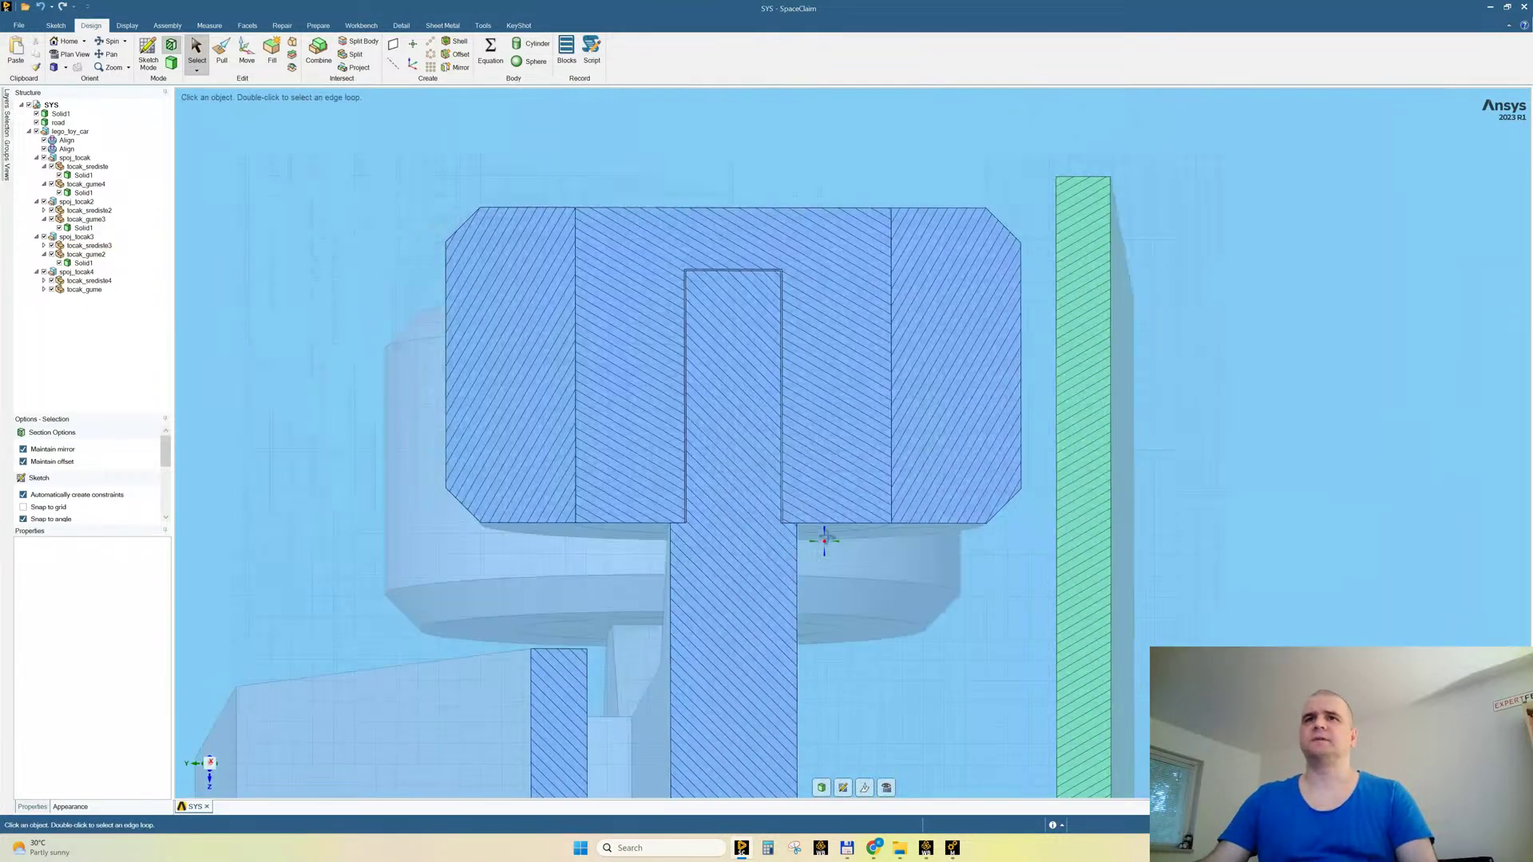
Step: Pull the inner face of the sectioned front wheel hub by 0.6 mm at the axle shoulder
{"action": "left_click", "coordinate": [221, 53]}
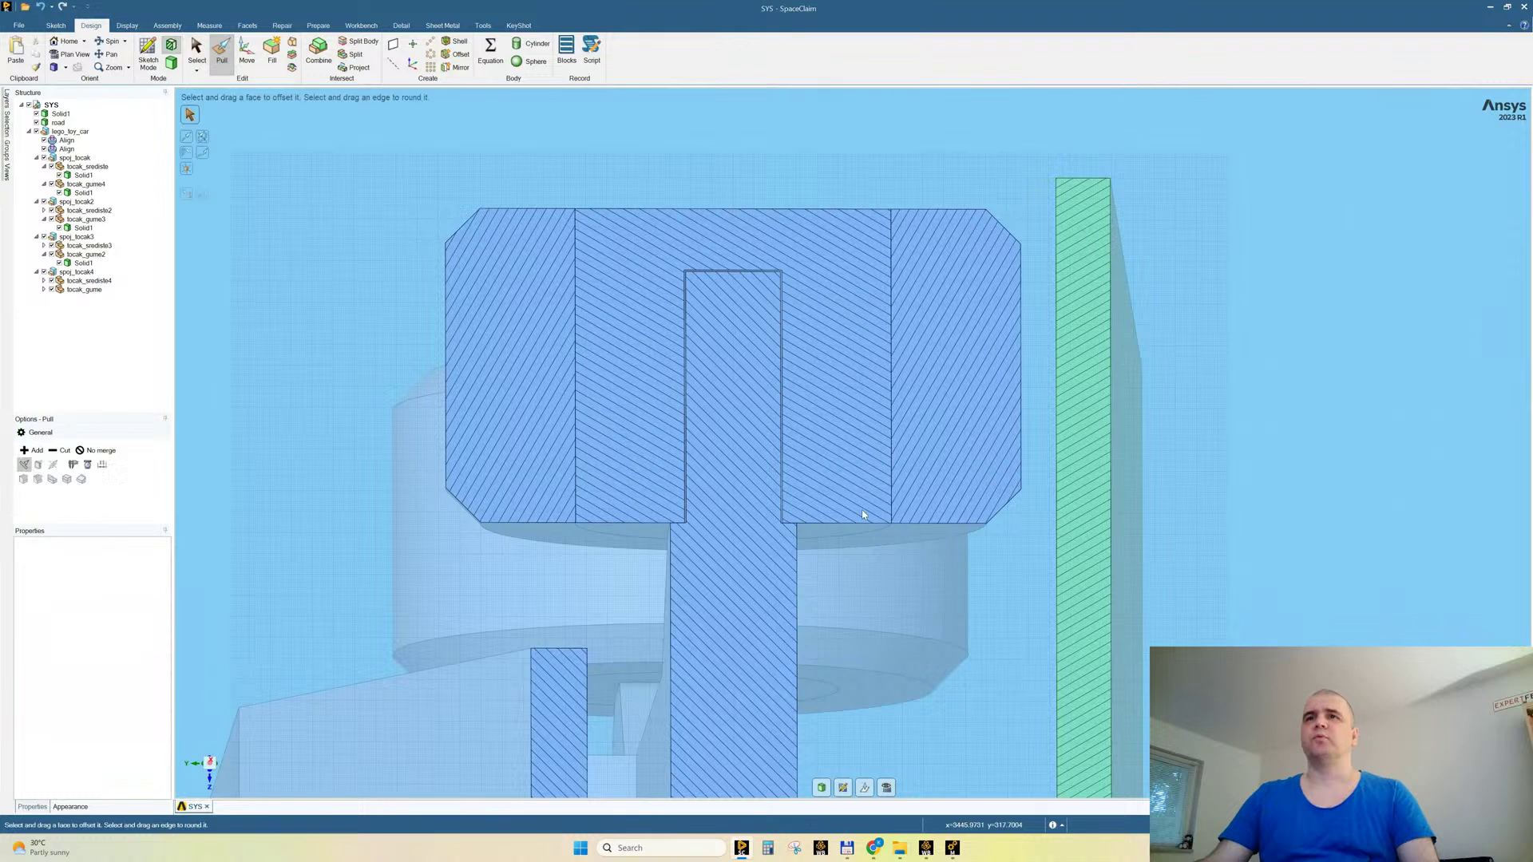
{"action": "left_click", "coordinate": [842, 525]}
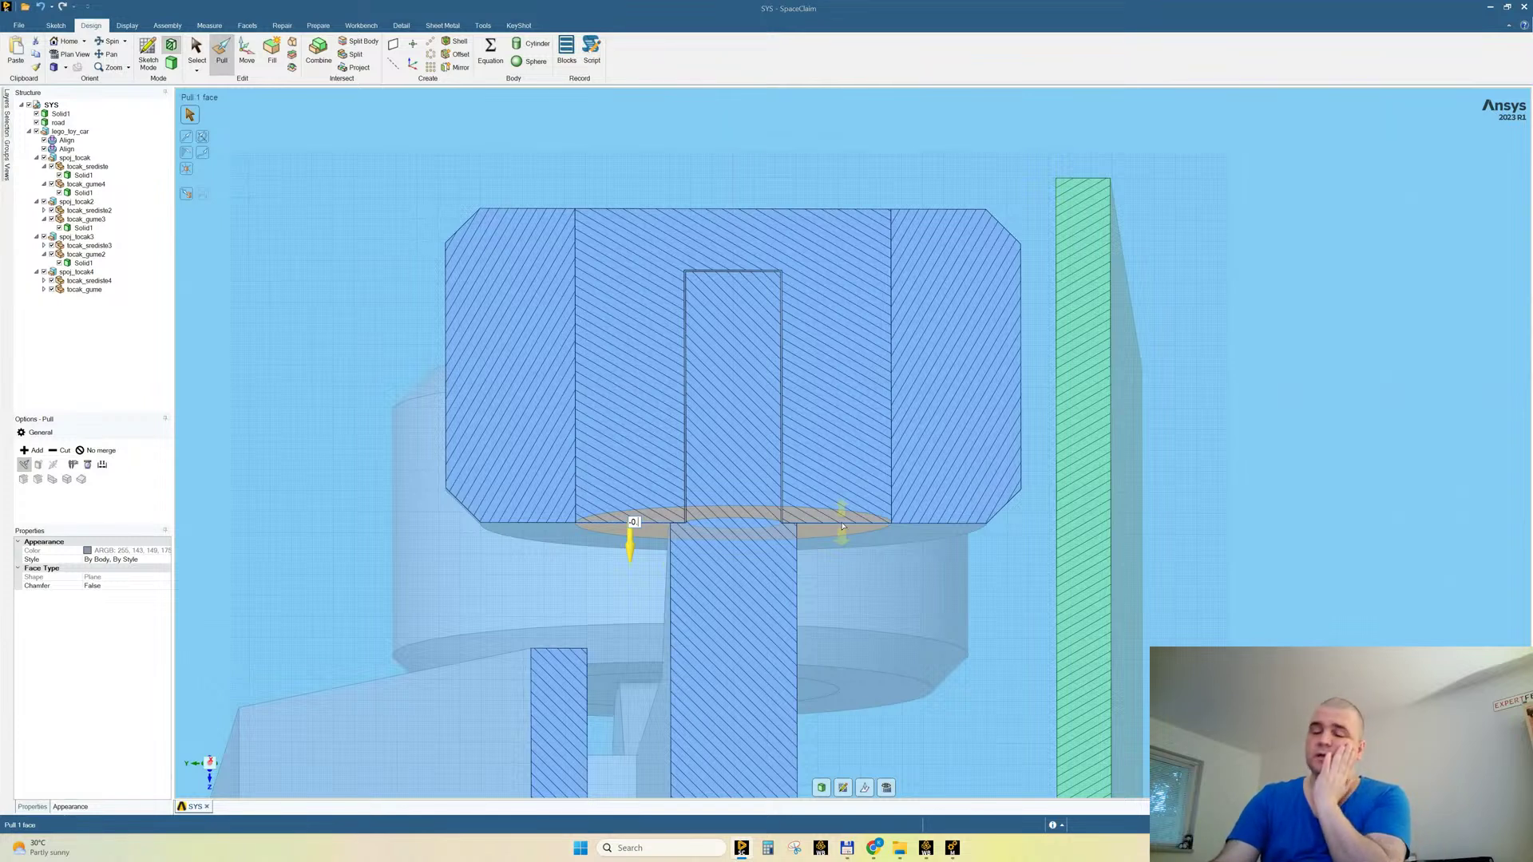
{"action": "type", "text": ".6"}
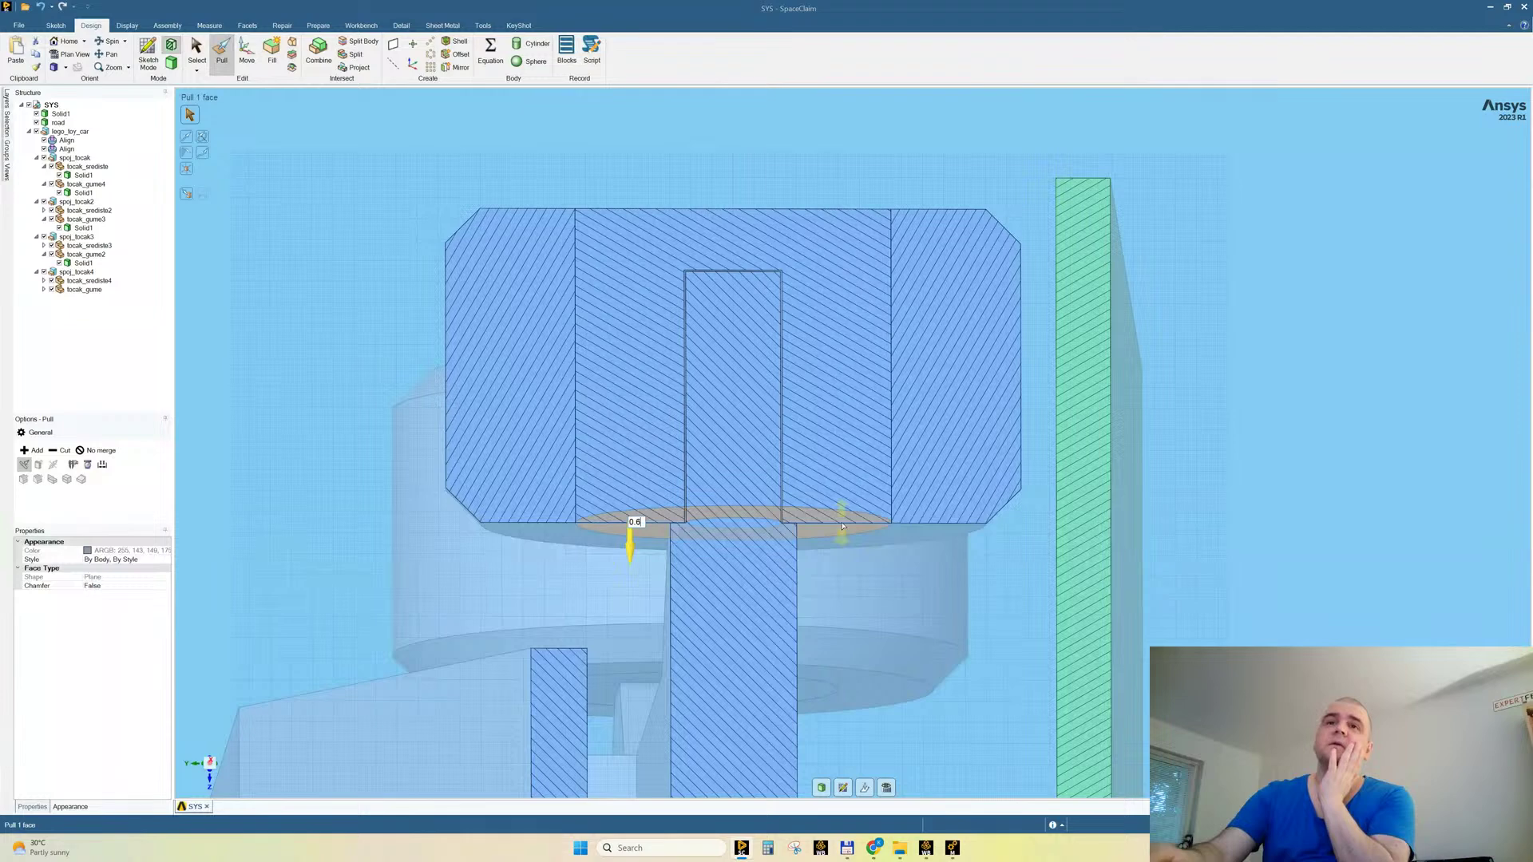
{"action": "key", "text": "Return"}
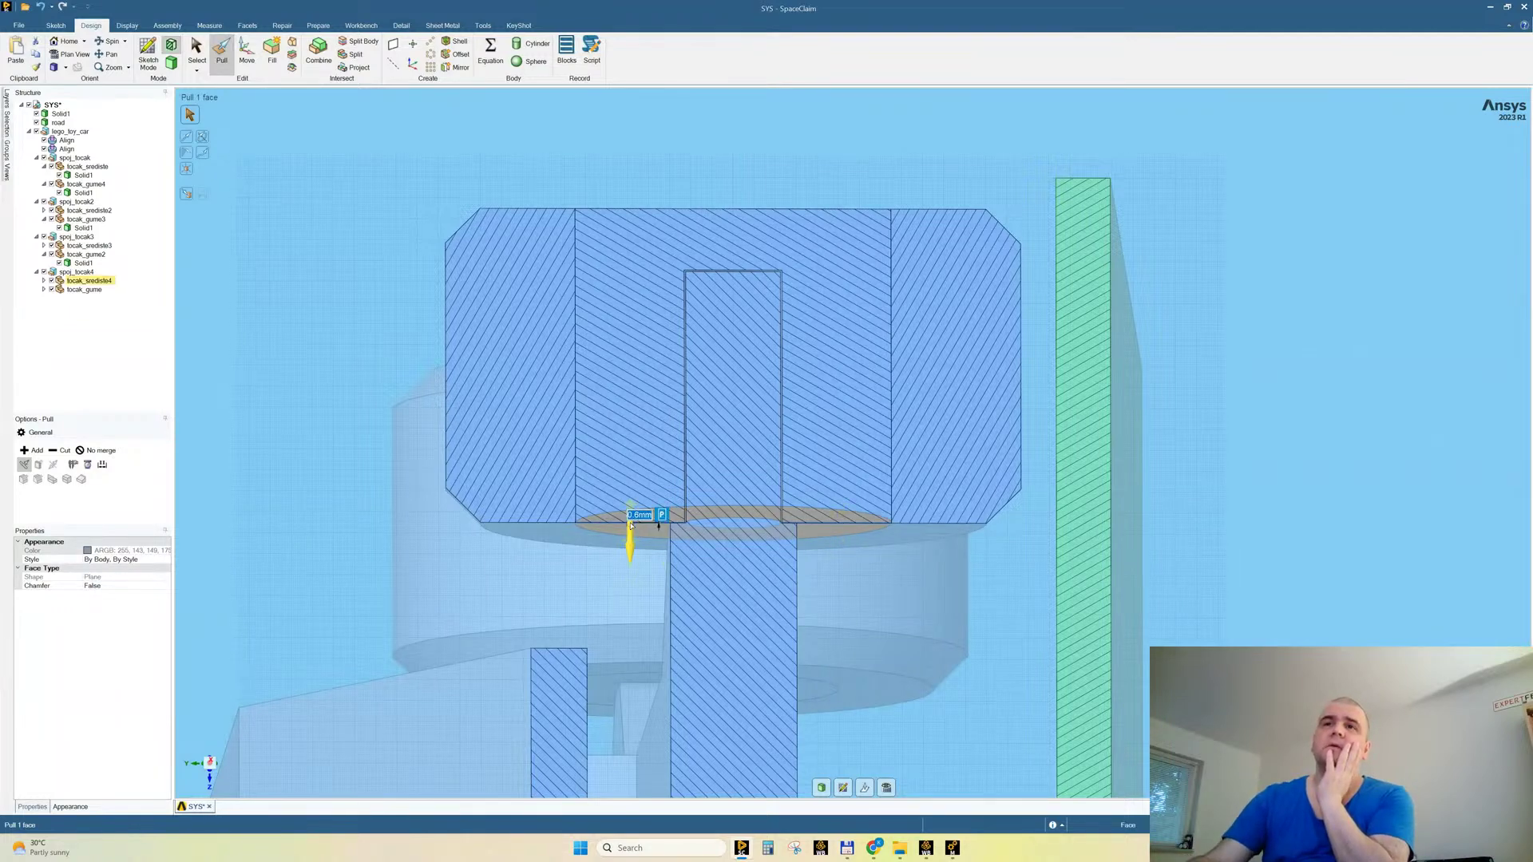
{"action": "scroll", "coordinate": [718, 544], "scroll_direction": "up", "scroll_amount": 3}
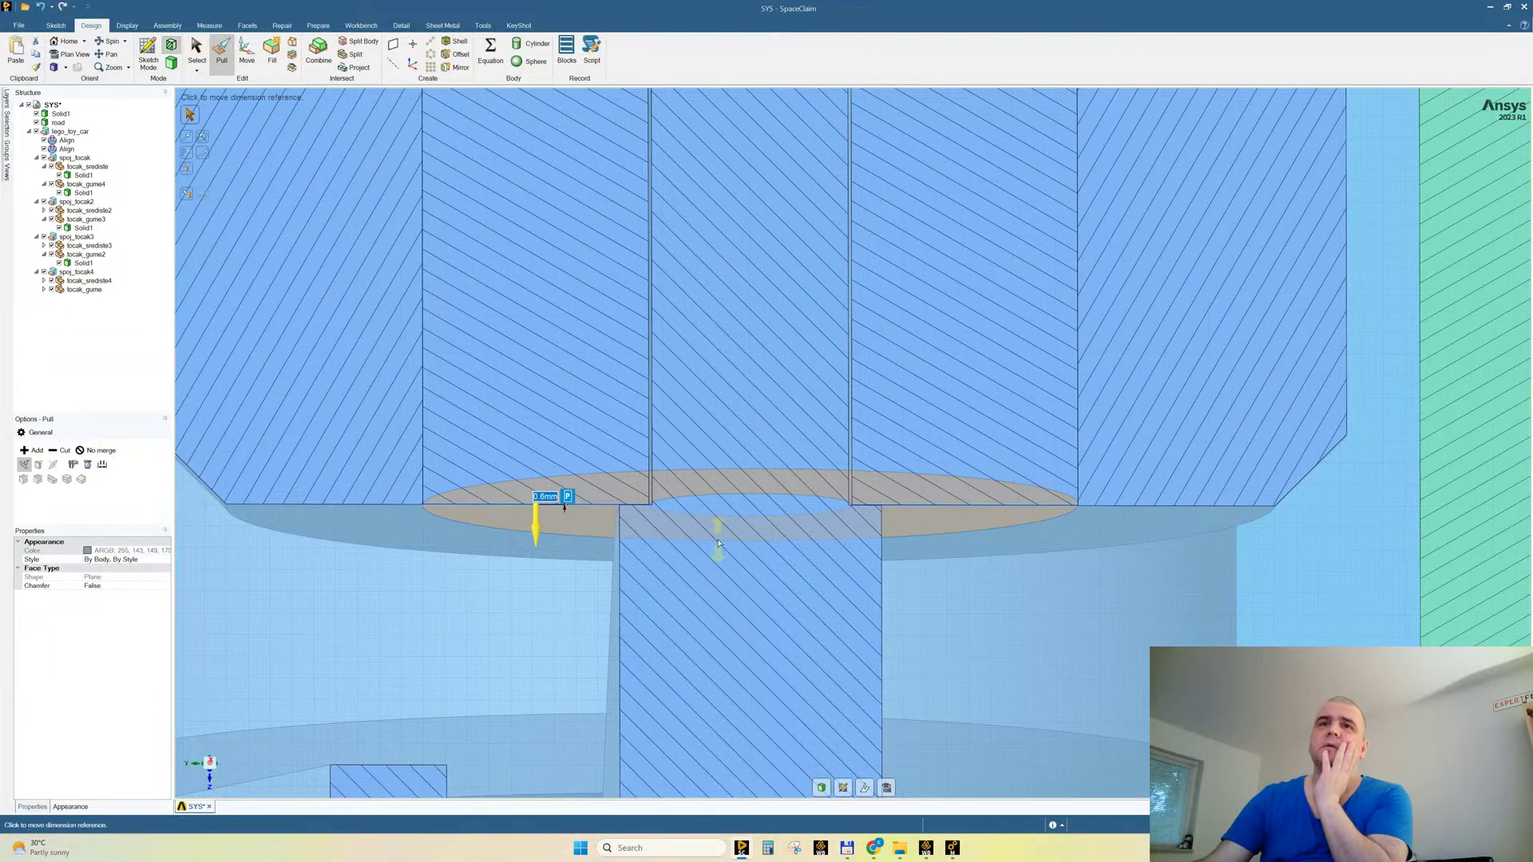
{"action": "scroll", "coordinate": [719, 544], "scroll_direction": "up", "scroll_amount": 2}
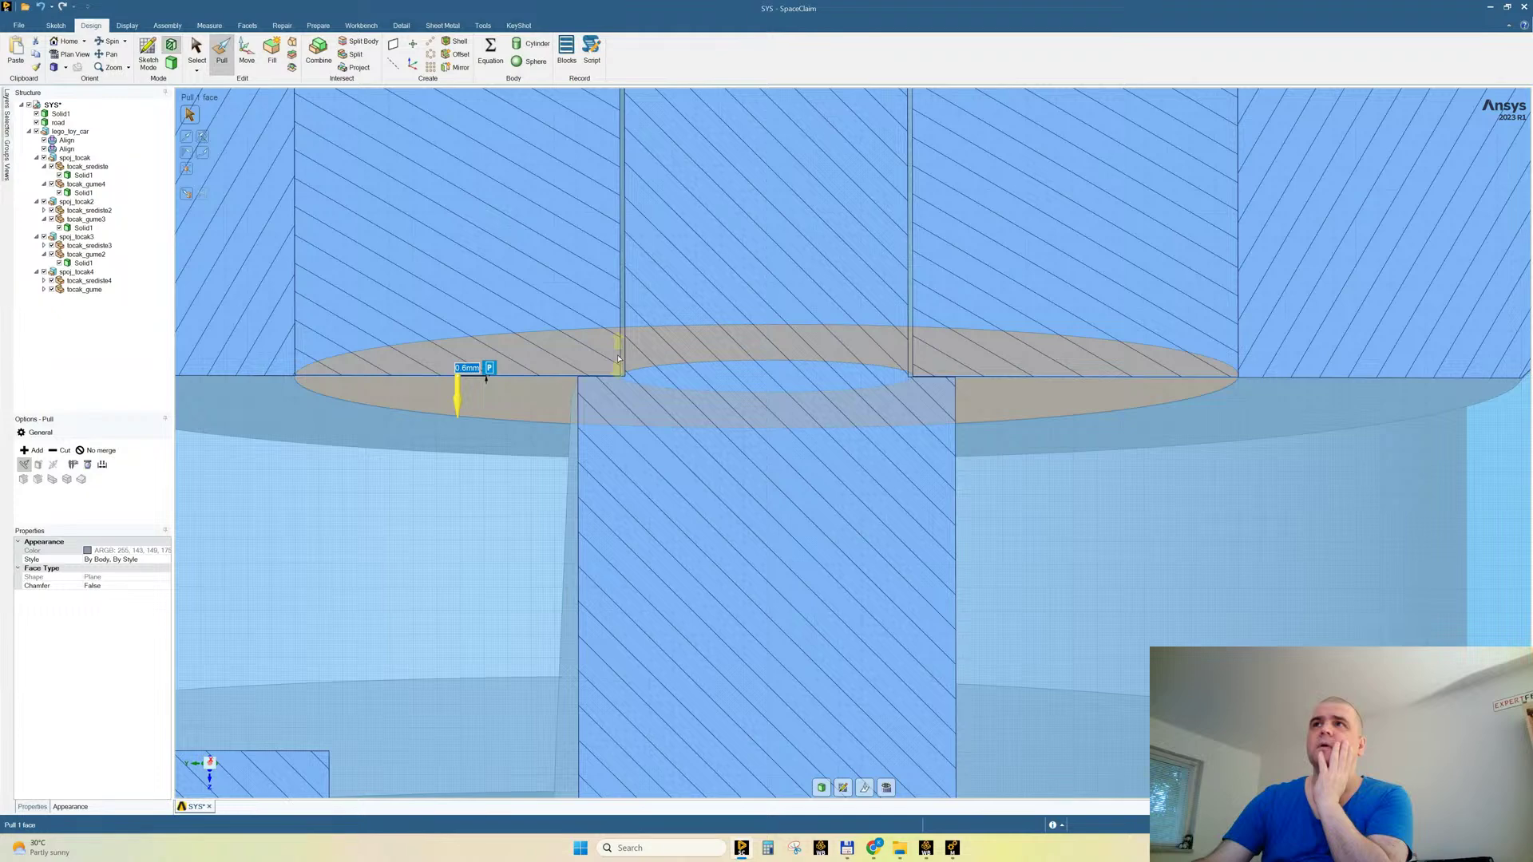
Step: Undo the last pull and offset the sectioned front hub's inner face by -6 mm instead
{"action": "key", "text": "ctrl+z"}
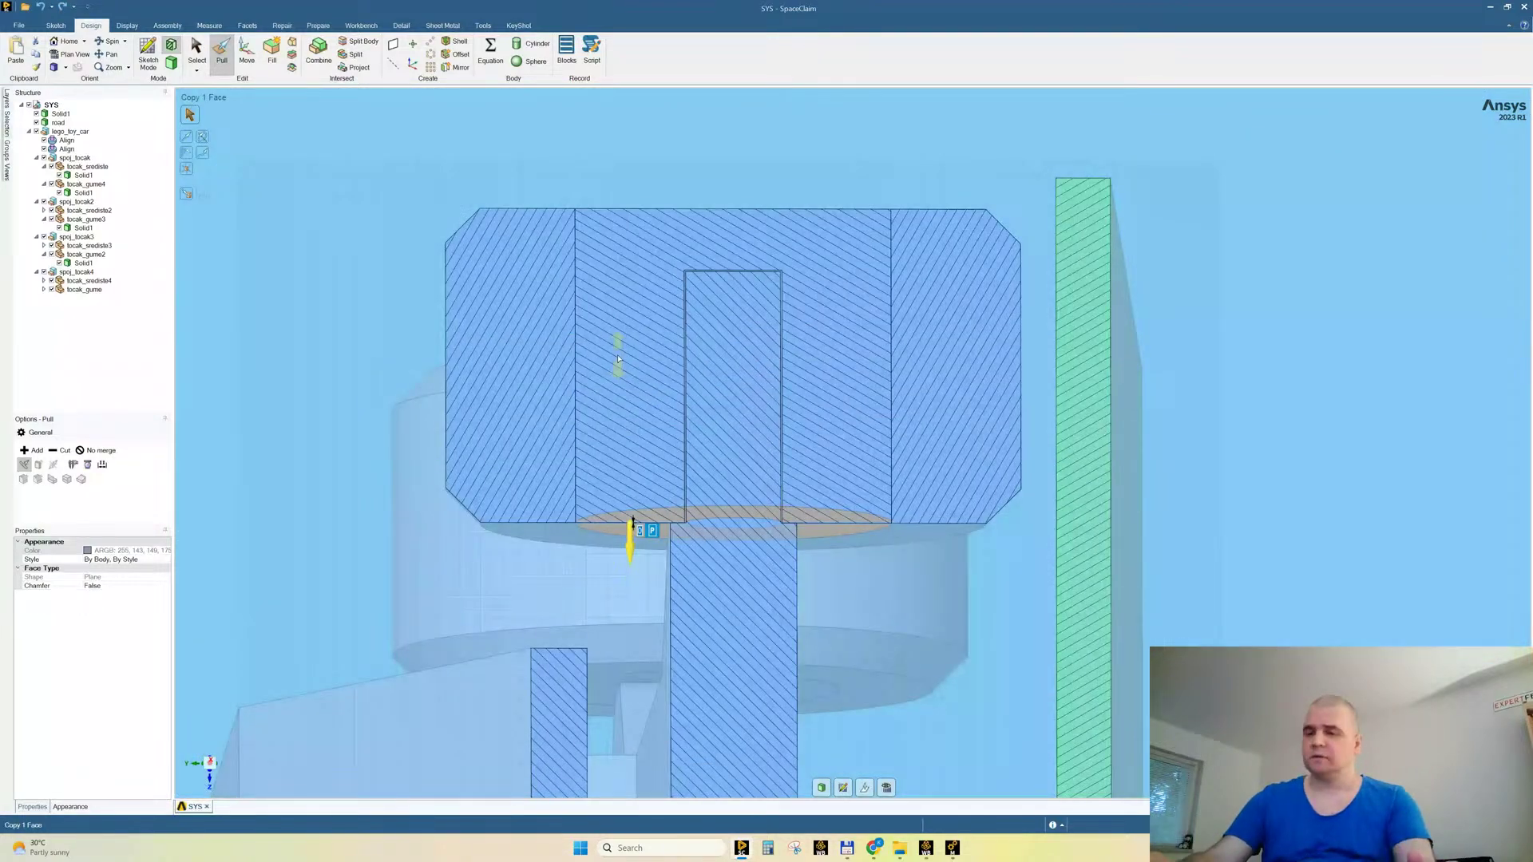
{"action": "type", "text": "-6"}
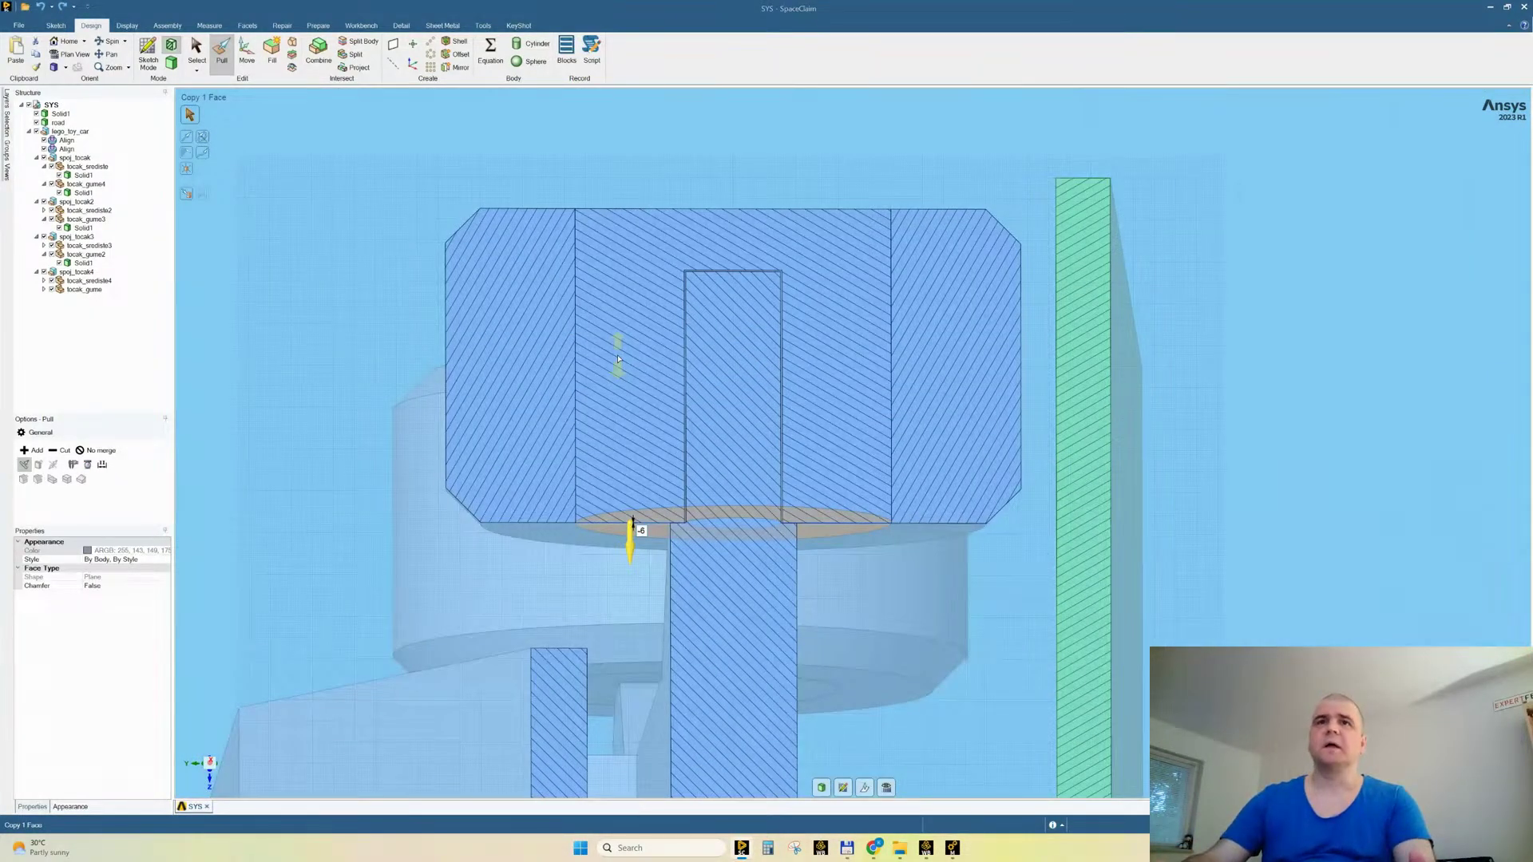
{"action": "key", "text": "Return"}
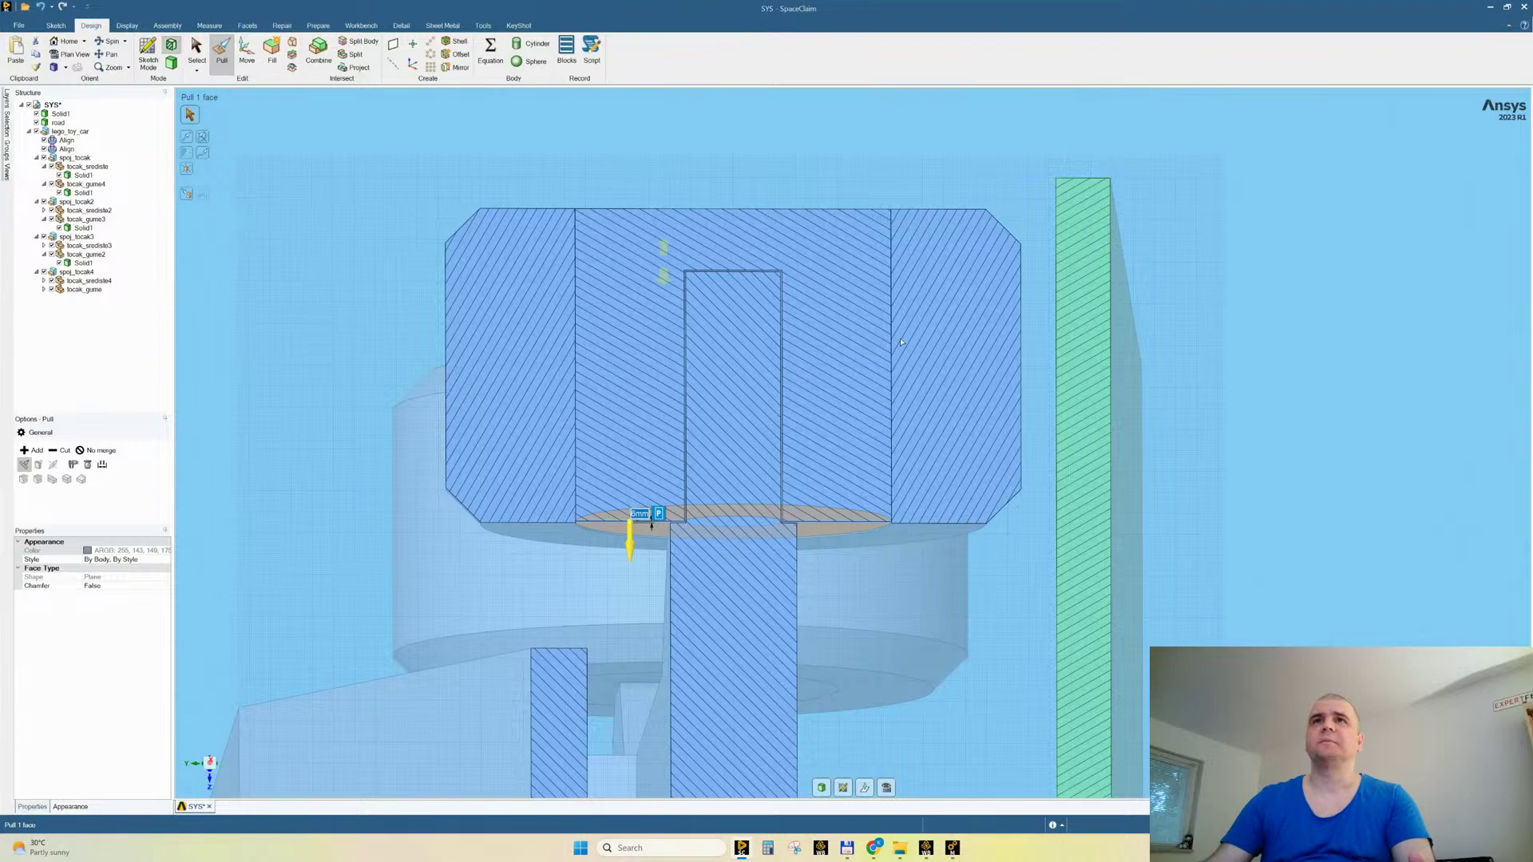
Step: Leave the section view and section the model again through the opposite front wheel's axis
{"action": "scroll", "coordinate": [900, 343], "scroll_direction": "down", "scroll_amount": 5}
{"action": "scroll", "coordinate": [917, 533], "scroll_direction": "up", "scroll_amount": 4}
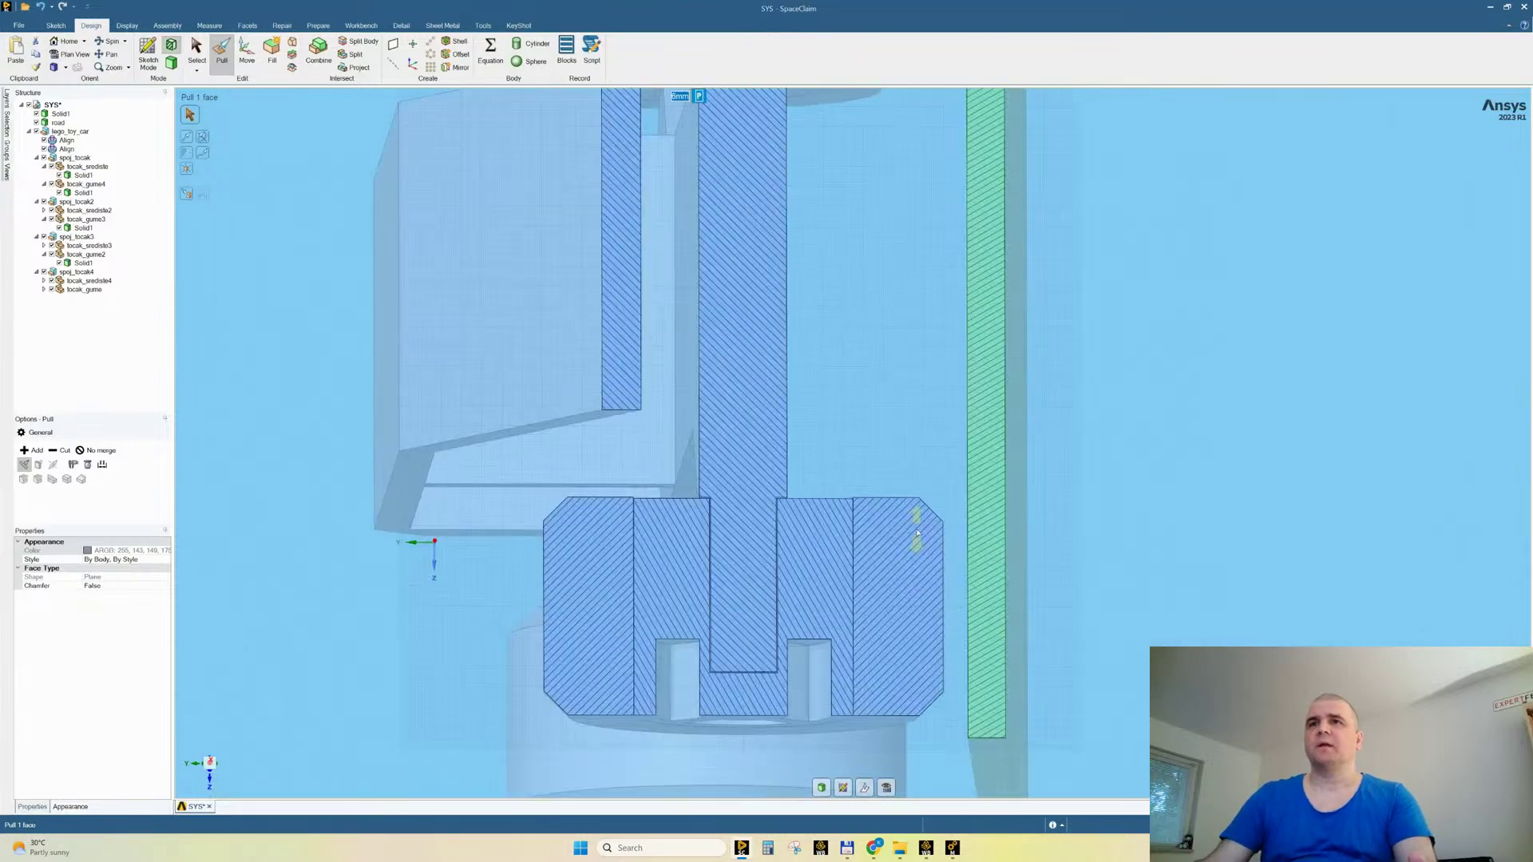
{"action": "left_click", "coordinate": [823, 789]}
{"action": "scroll", "coordinate": [830, 566], "scroll_direction": "down", "scroll_amount": 5}
{"action": "middle_click_drag", "start_coordinate": [831, 566], "coordinate": [916, 543]}
{"action": "scroll", "coordinate": [515, 719], "scroll_direction": "up", "scroll_amount": 6}
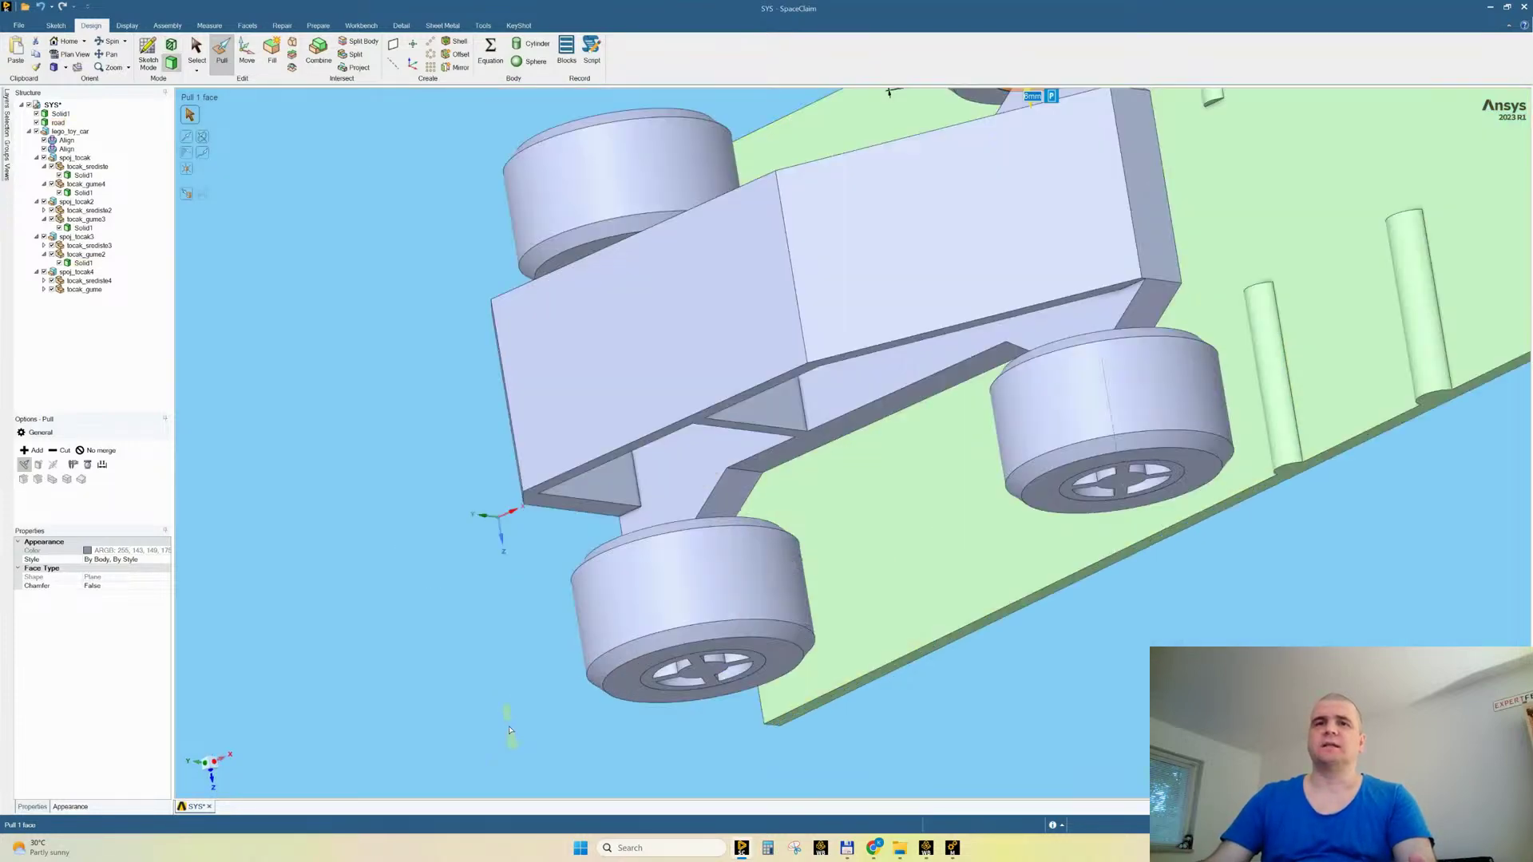
{"action": "left_click", "coordinate": [789, 648]}
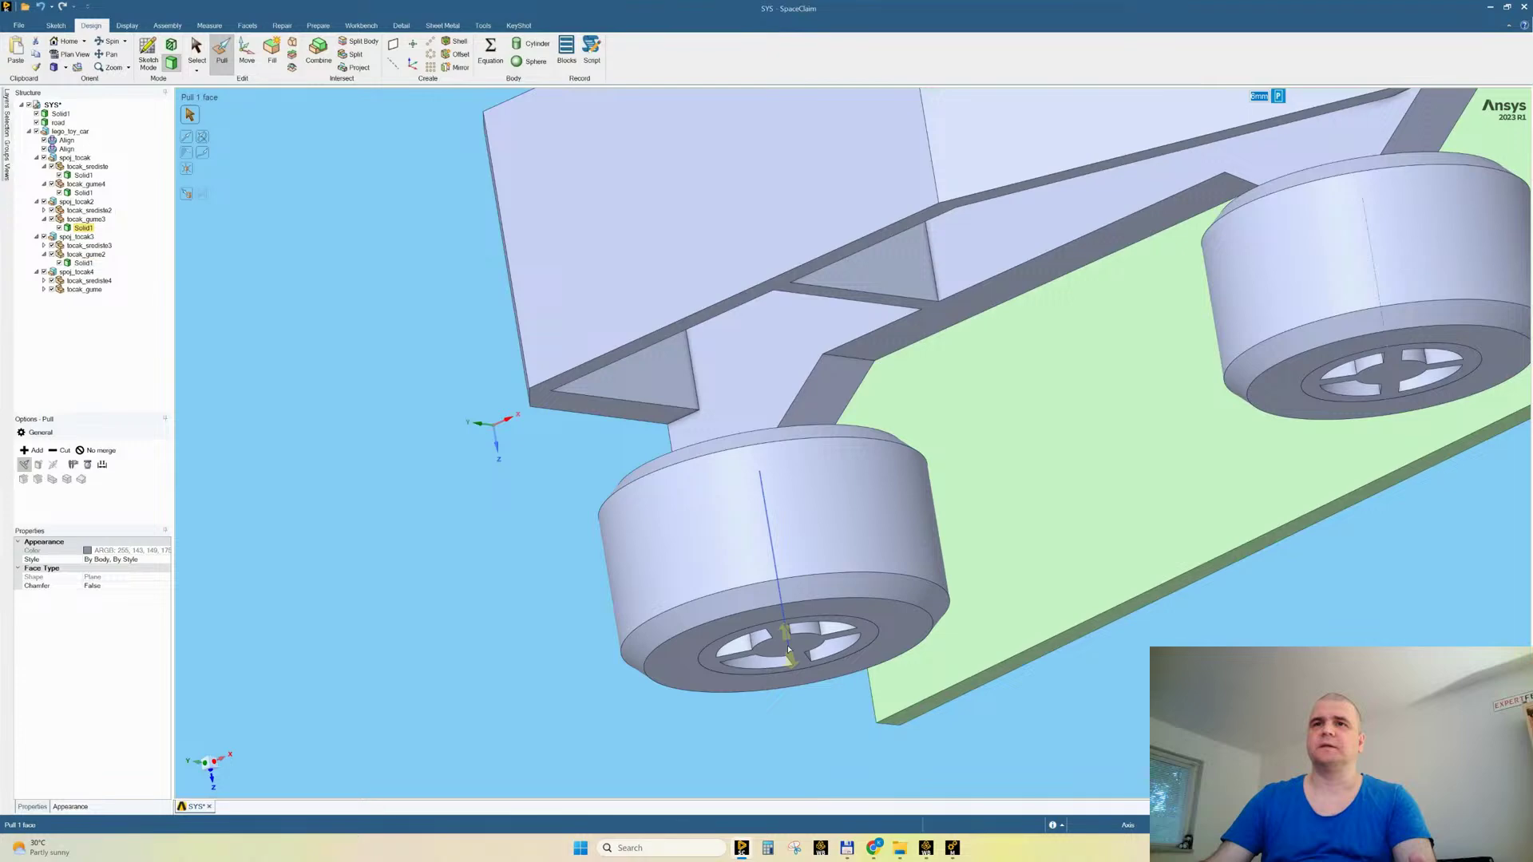
{"action": "key", "text": "x"}
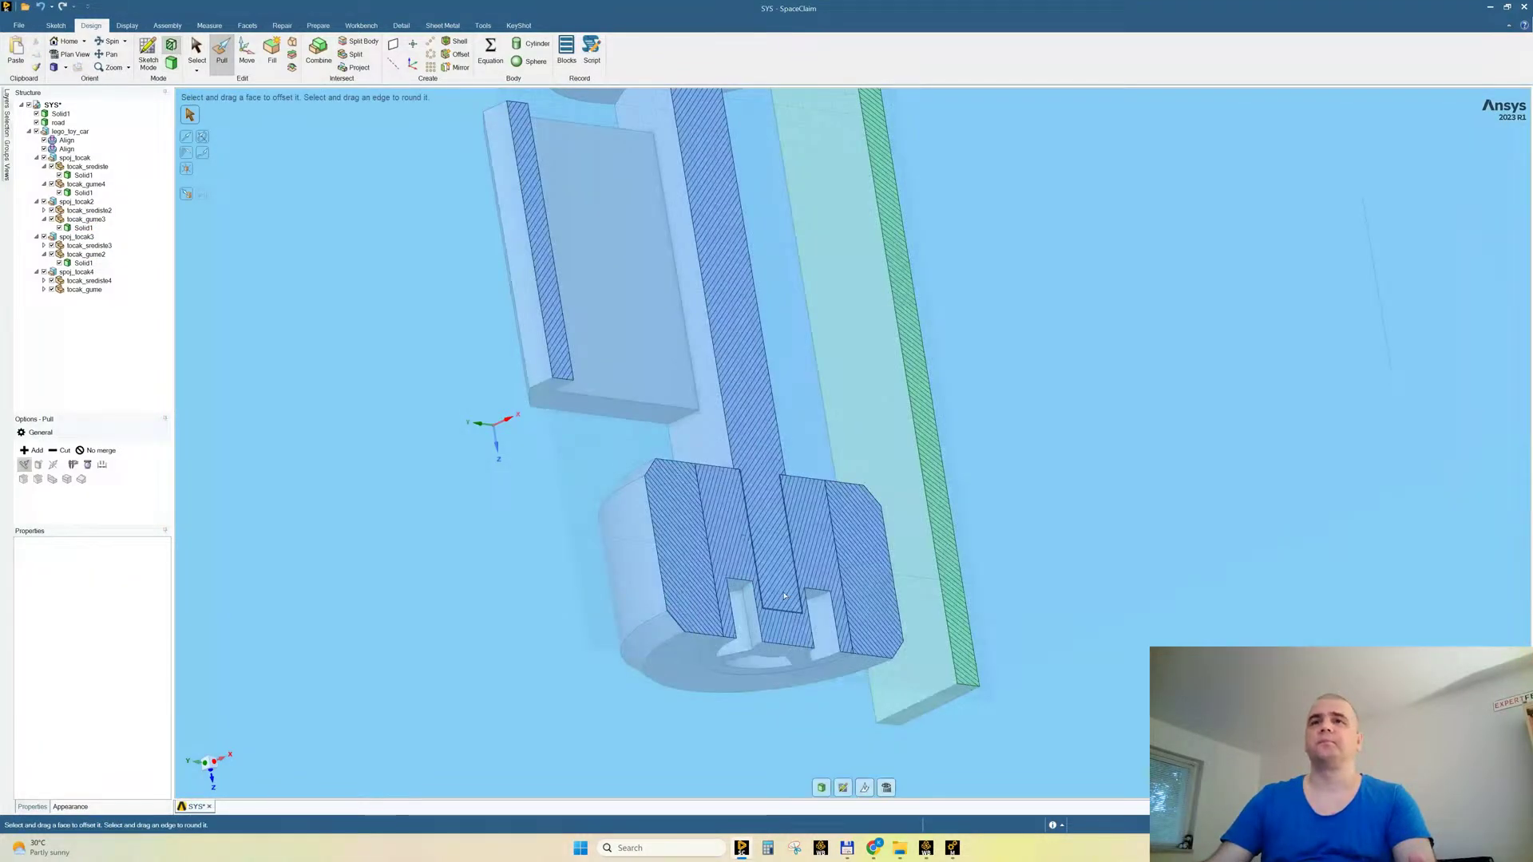
Step: Pull the inner face of the opposite front wheel's hub at the axle shoulder by -6 mm
{"action": "scroll", "coordinate": [784, 596], "scroll_direction": "up", "scroll_amount": 4}
{"action": "scroll", "coordinate": [733, 640], "scroll_direction": "down", "scroll_amount": 5}
{"action": "scroll", "coordinate": [564, 520], "scroll_direction": "up", "scroll_amount": 10}
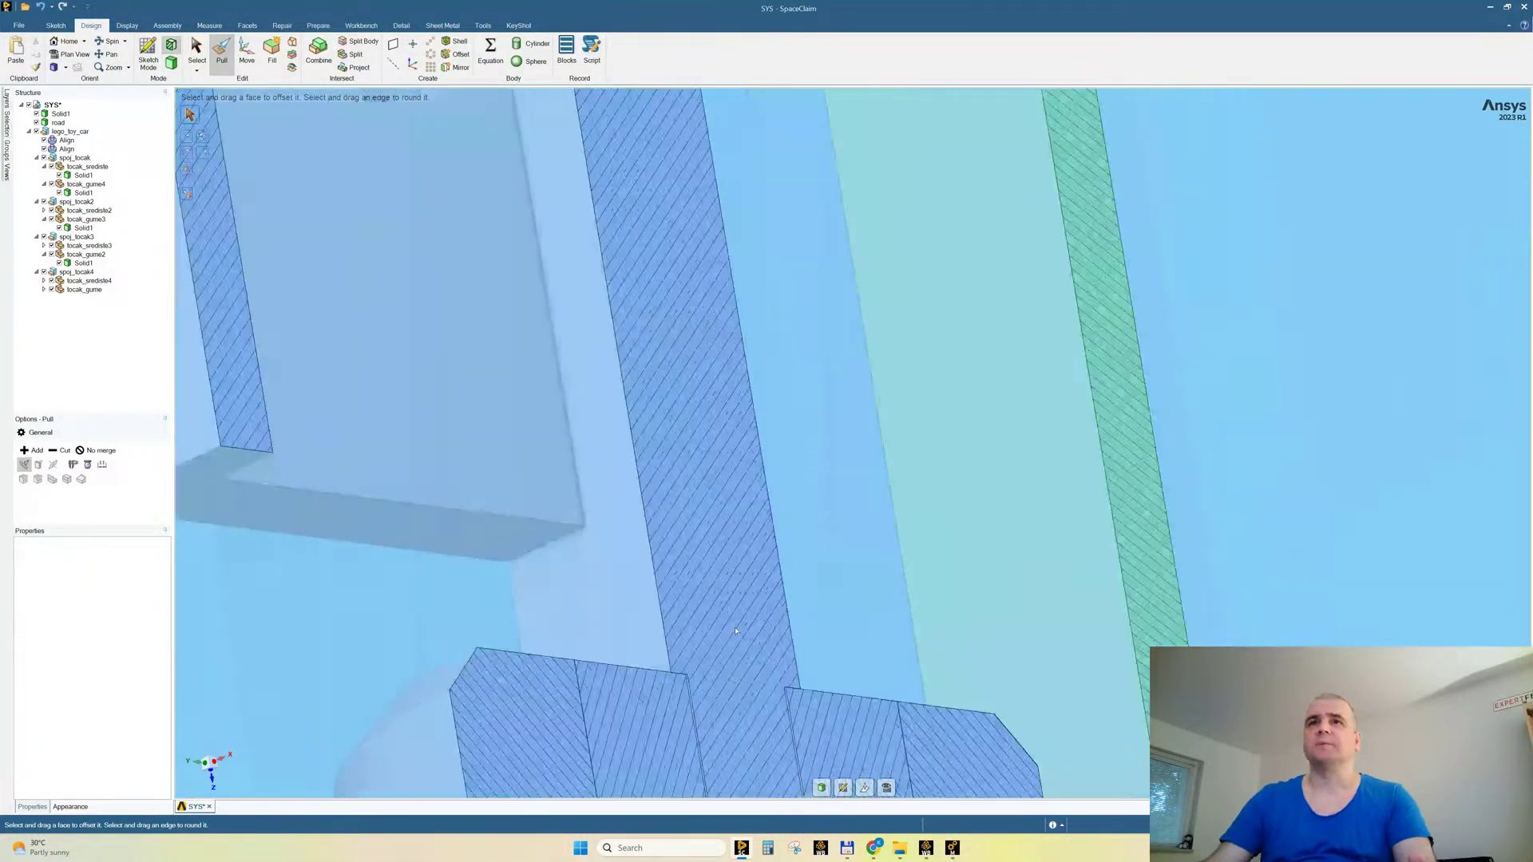
{"action": "left_click", "coordinate": [750, 599]}
{"action": "left_click", "coordinate": [742, 599]}
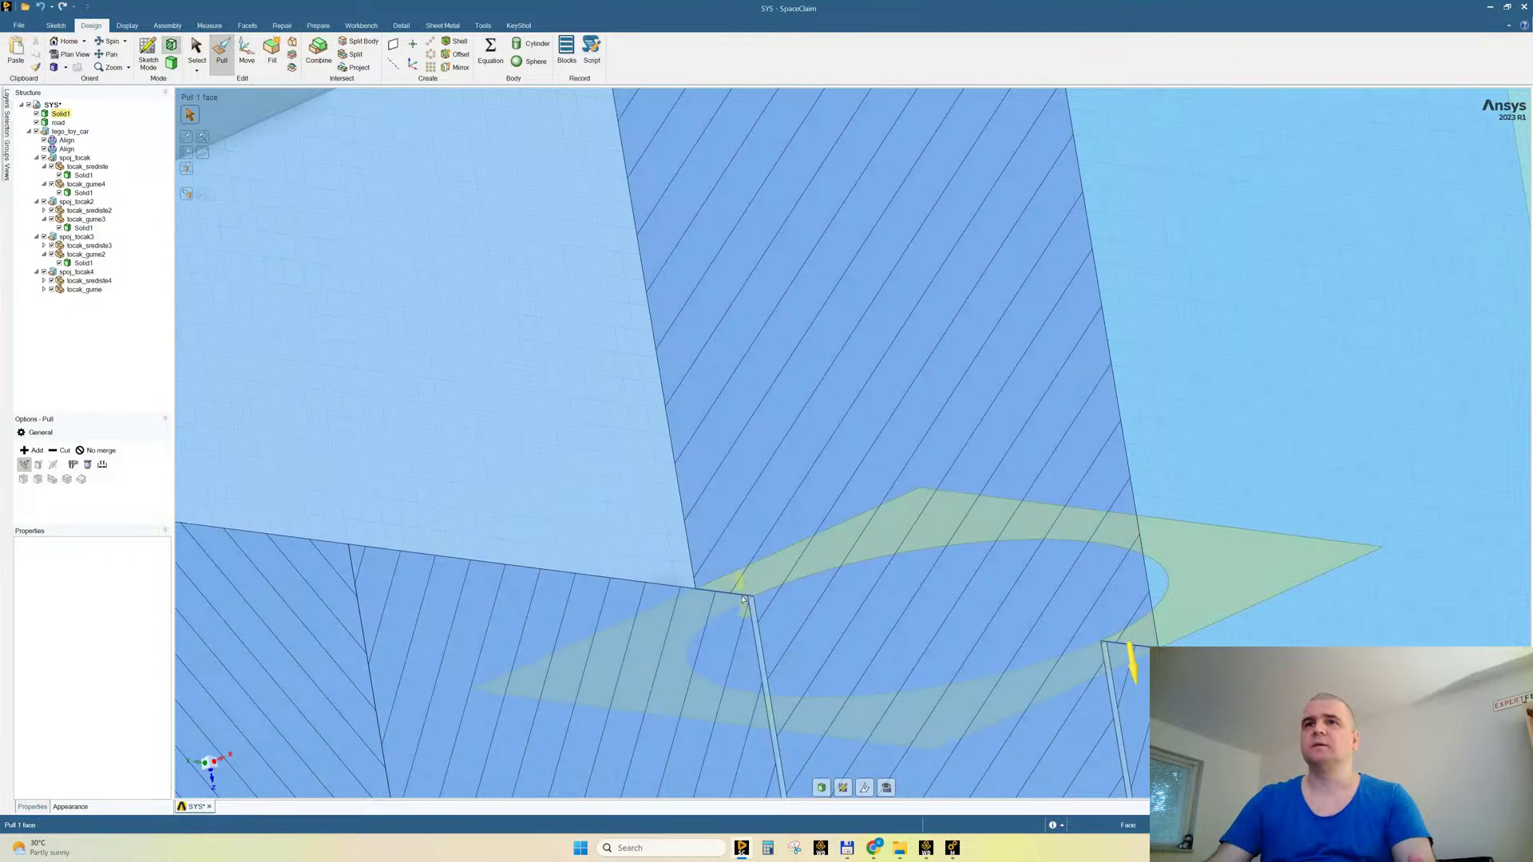
{"action": "left_click", "coordinate": [678, 586]}
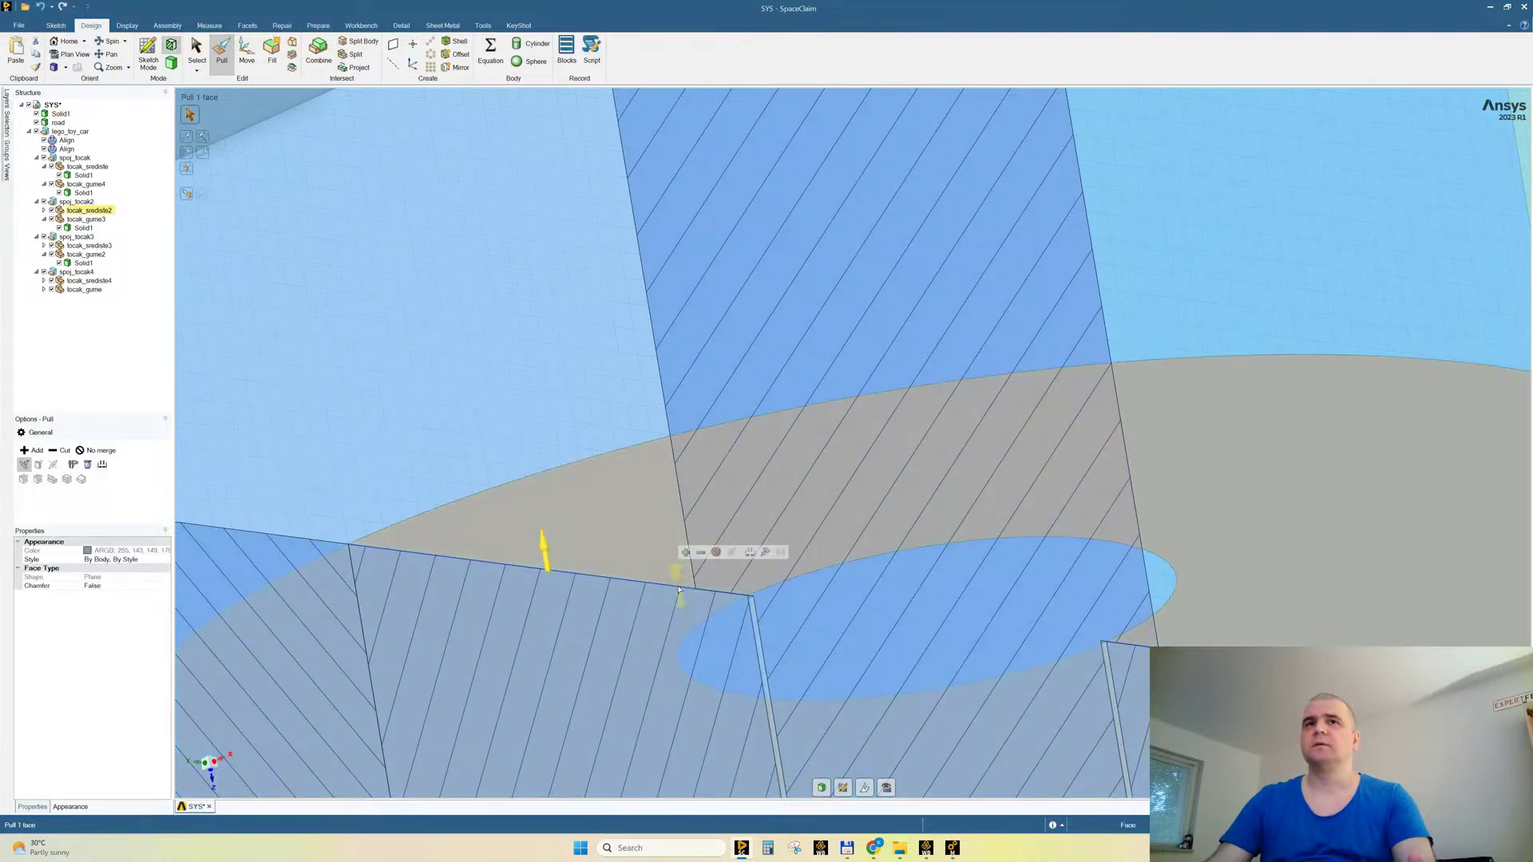
{"action": "scroll", "coordinate": [678, 586], "scroll_direction": "down", "scroll_amount": 2}
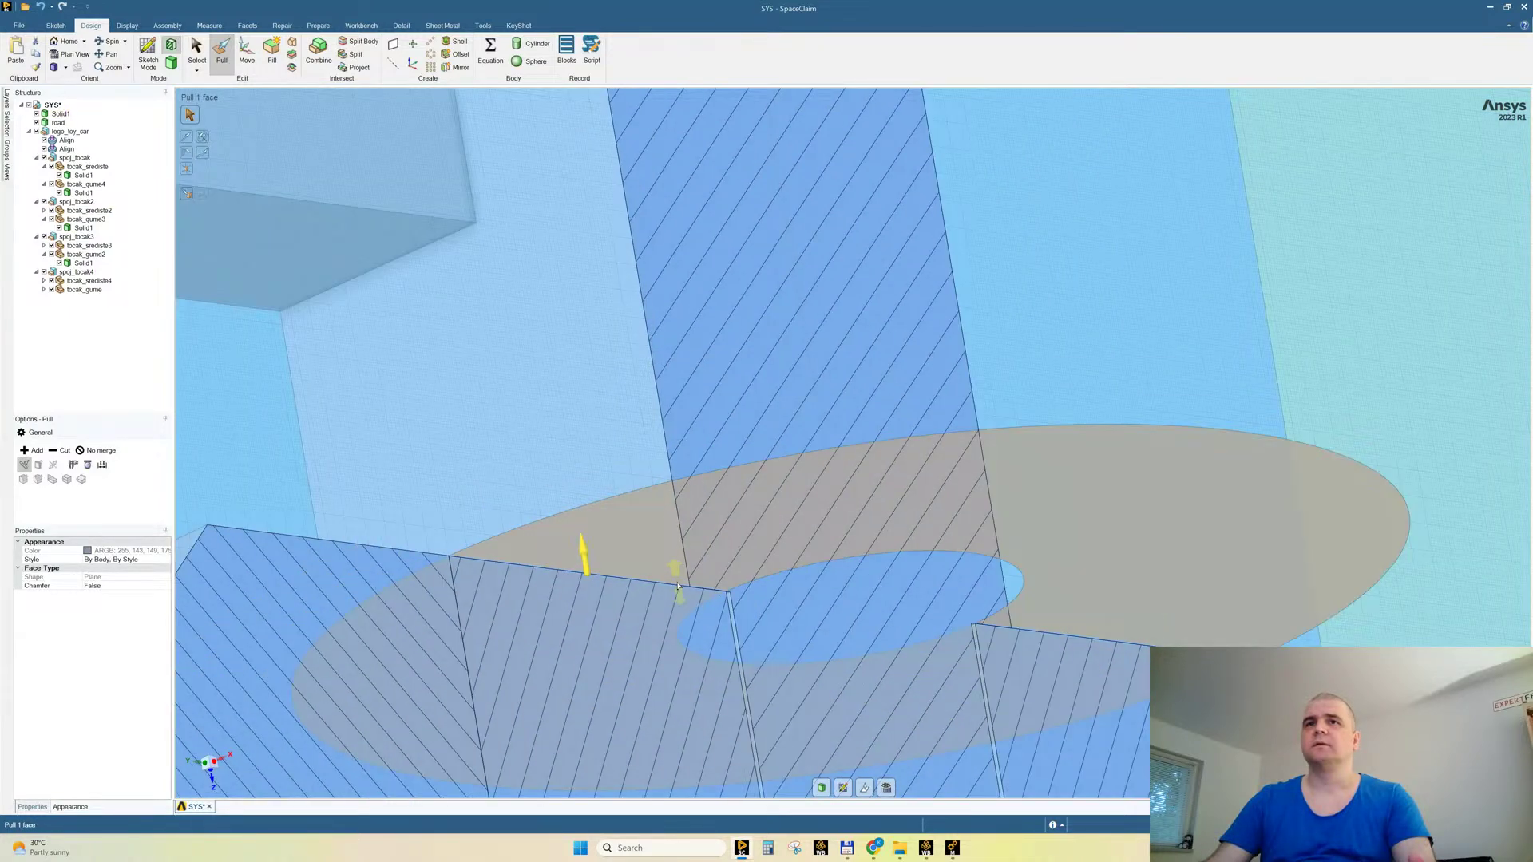
{"action": "scroll", "coordinate": [677, 586], "scroll_direction": "down", "scroll_amount": 2}
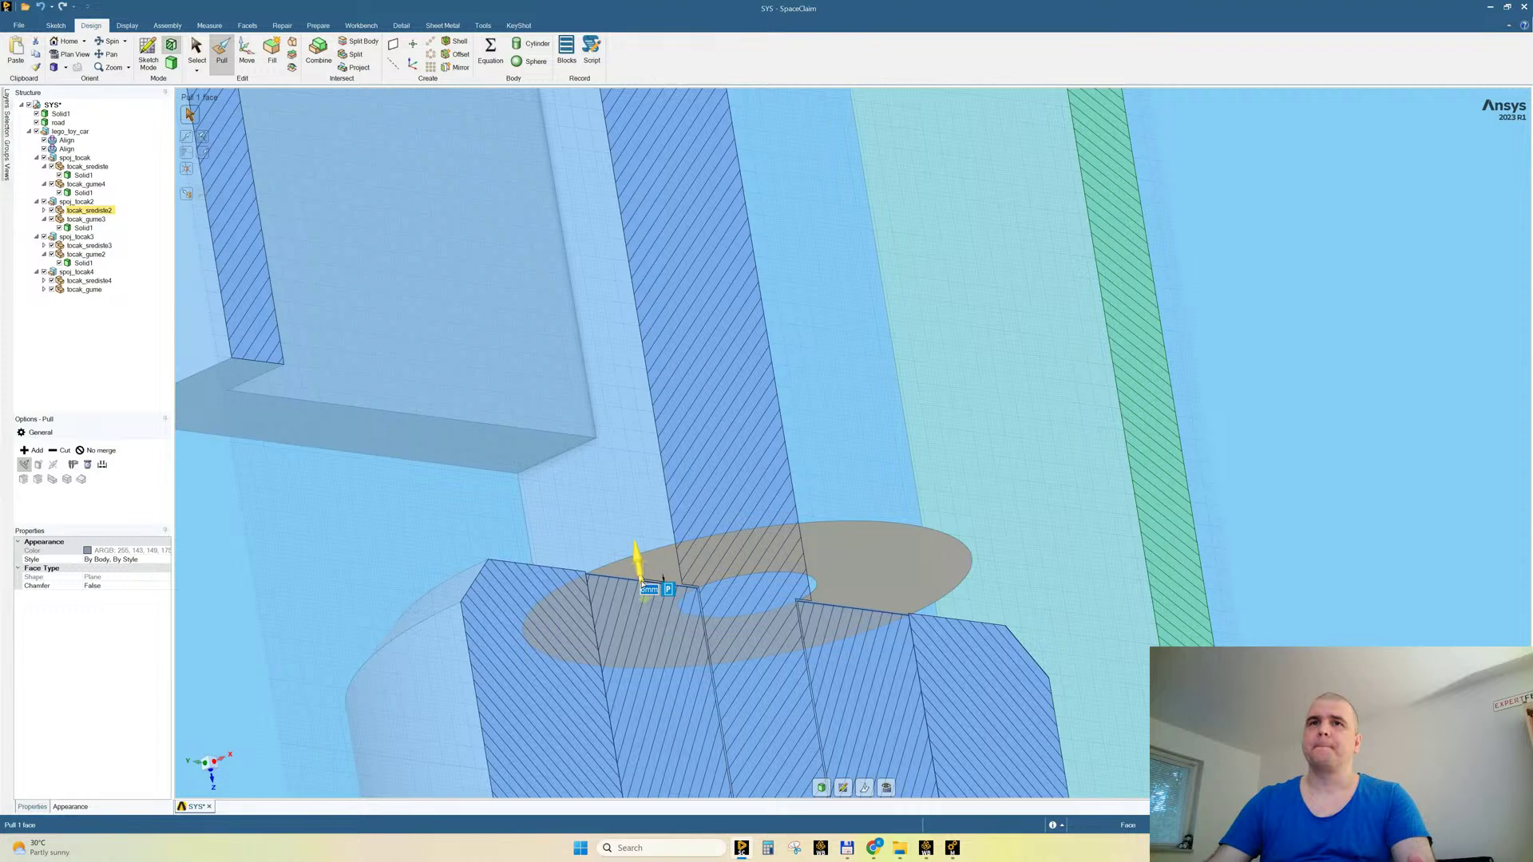
Step: Pull the first front hub's inner face by another -6 mm and return to the full 3D view
{"action": "scroll", "coordinate": [641, 584], "scroll_direction": "down", "scroll_amount": 5}
{"action": "scroll", "coordinate": [638, 343], "scroll_direction": "up", "scroll_amount": 3}
{"action": "scroll", "coordinate": [586, 434], "scroll_direction": "up", "scroll_amount": 5}
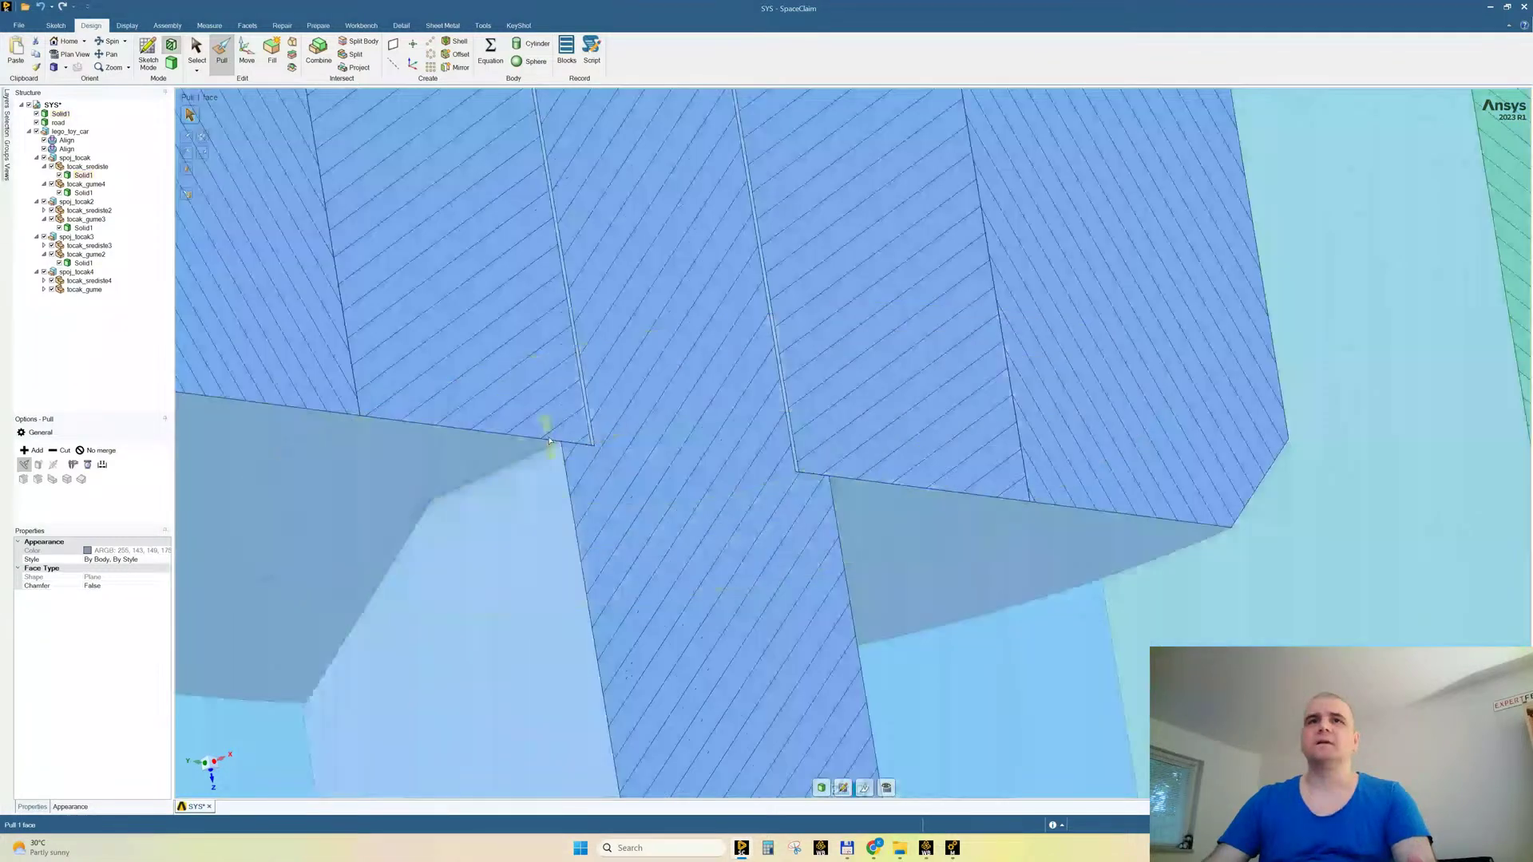
{"action": "left_click", "coordinate": [545, 441]}
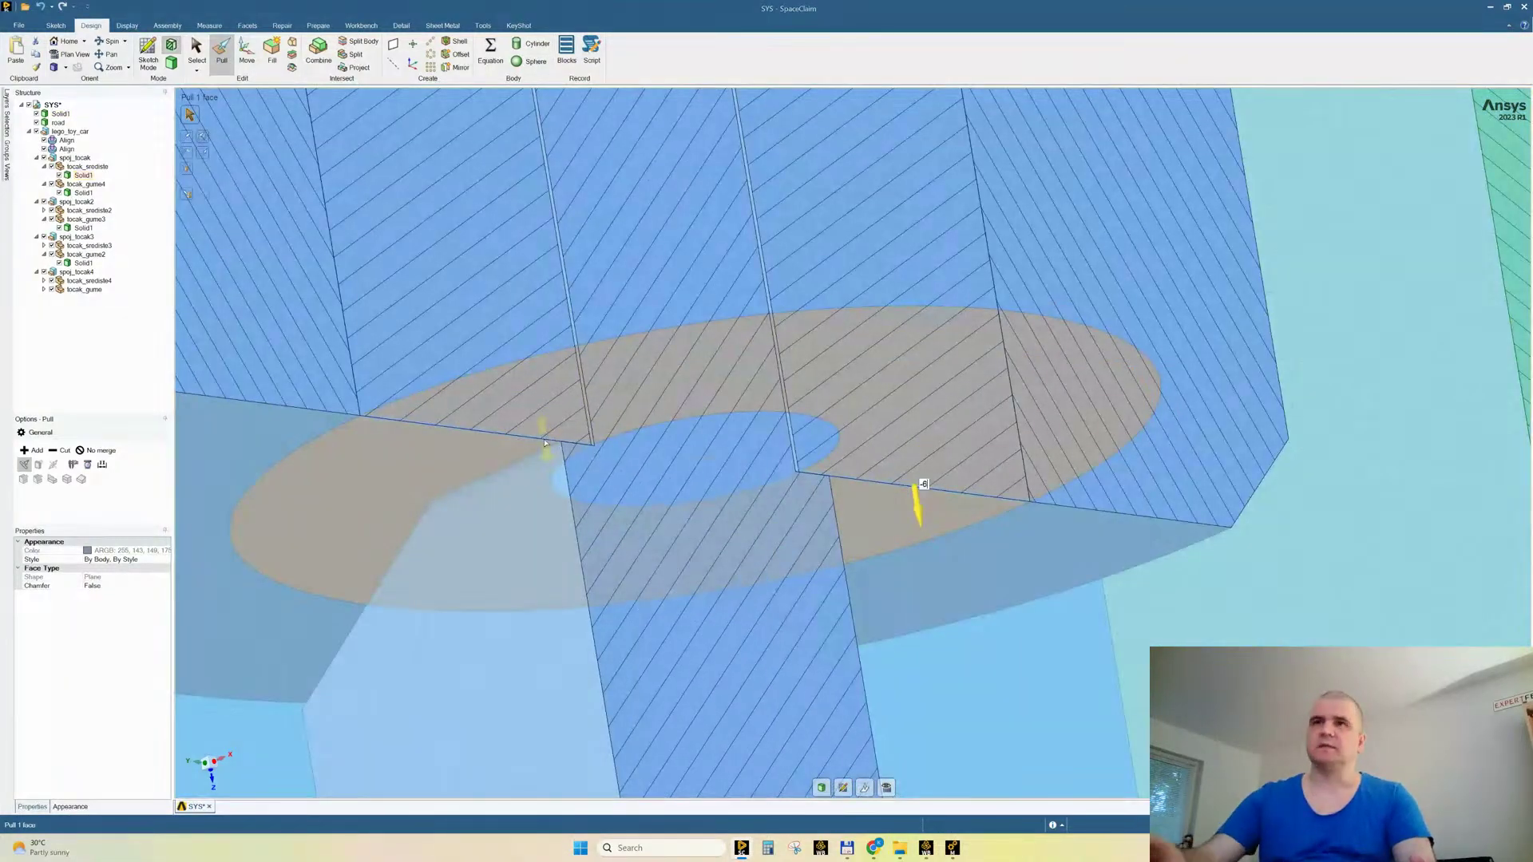
{"action": "scroll", "coordinate": [651, 364], "scroll_direction": "down", "scroll_amount": 4}
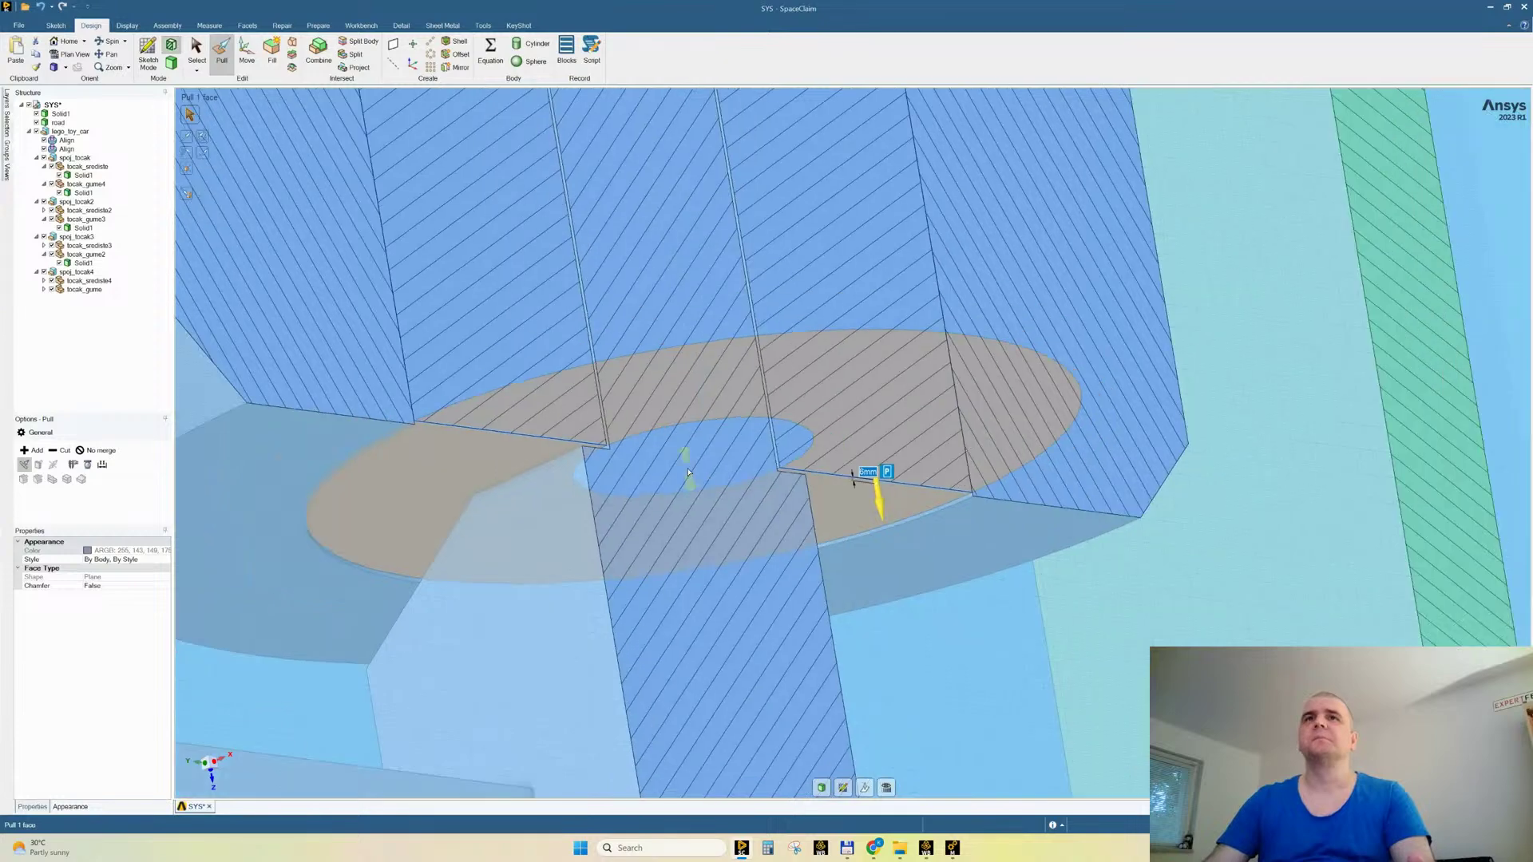
{"action": "scroll", "coordinate": [652, 364], "scroll_direction": "down", "scroll_amount": 10}
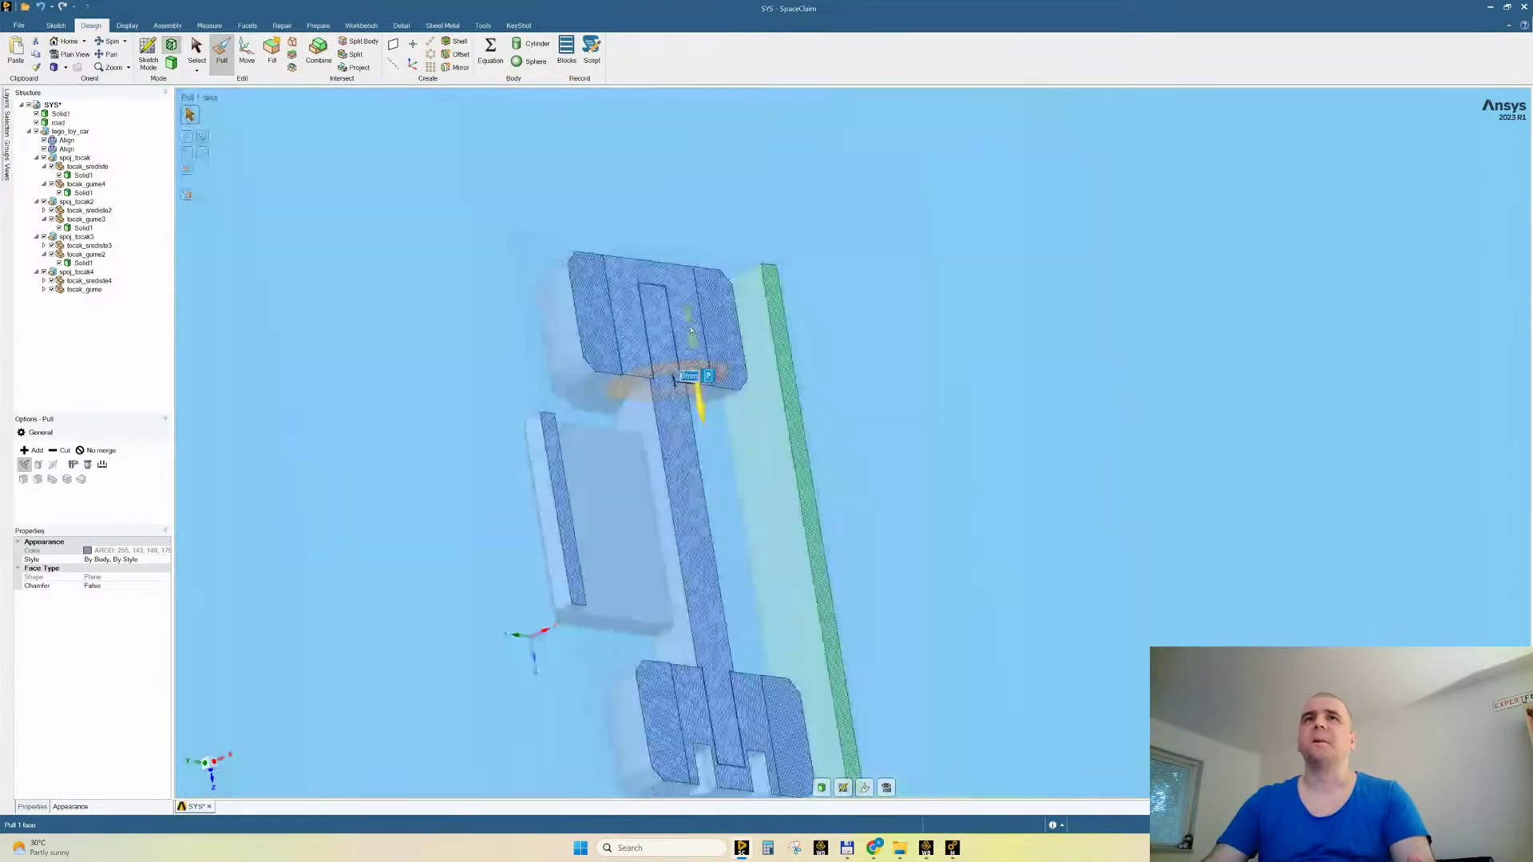
{"action": "left_click", "coordinate": [886, 788]}
{"action": "left_click", "coordinate": [822, 788]}
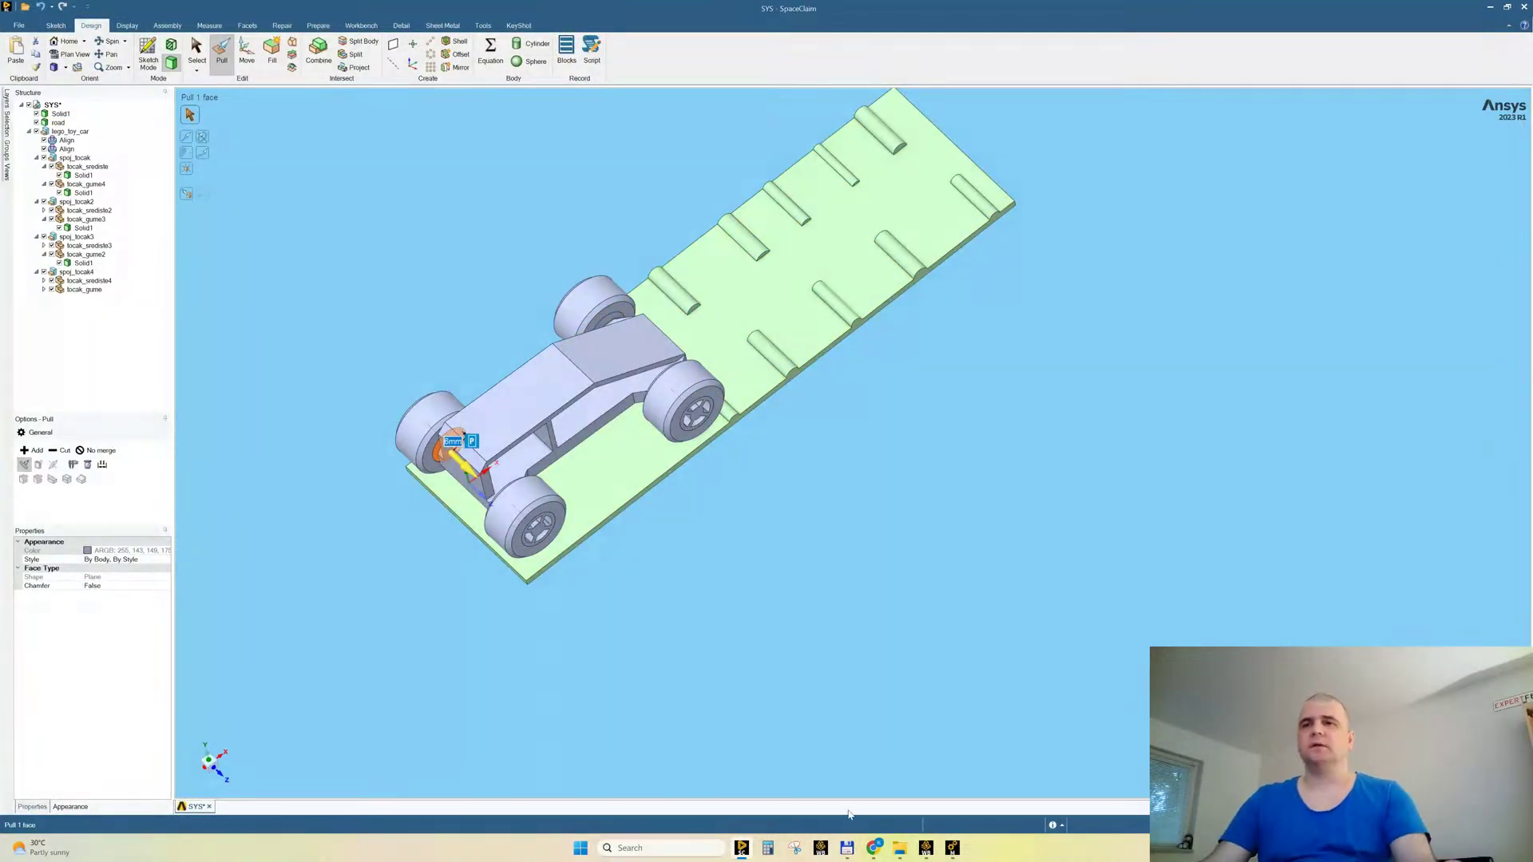
Step: Save the project in Workbench, and switch to Mechanical to update the geometry from source
{"action": "left_click", "coordinate": [927, 851]}
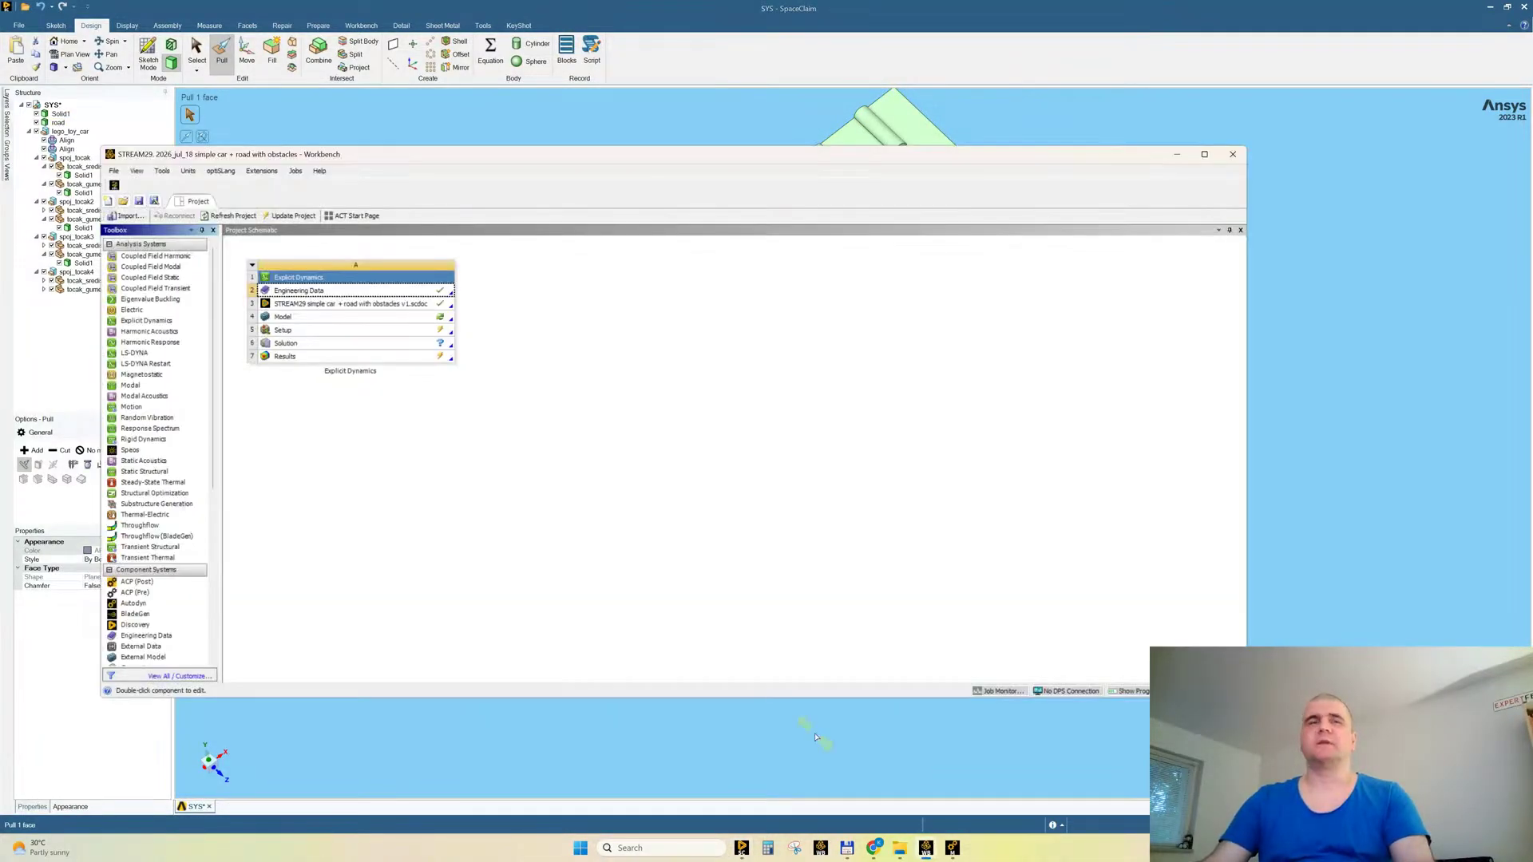
{"action": "left_click", "coordinate": [139, 202]}
{"action": "mouse_move", "coordinate": [951, 851]}
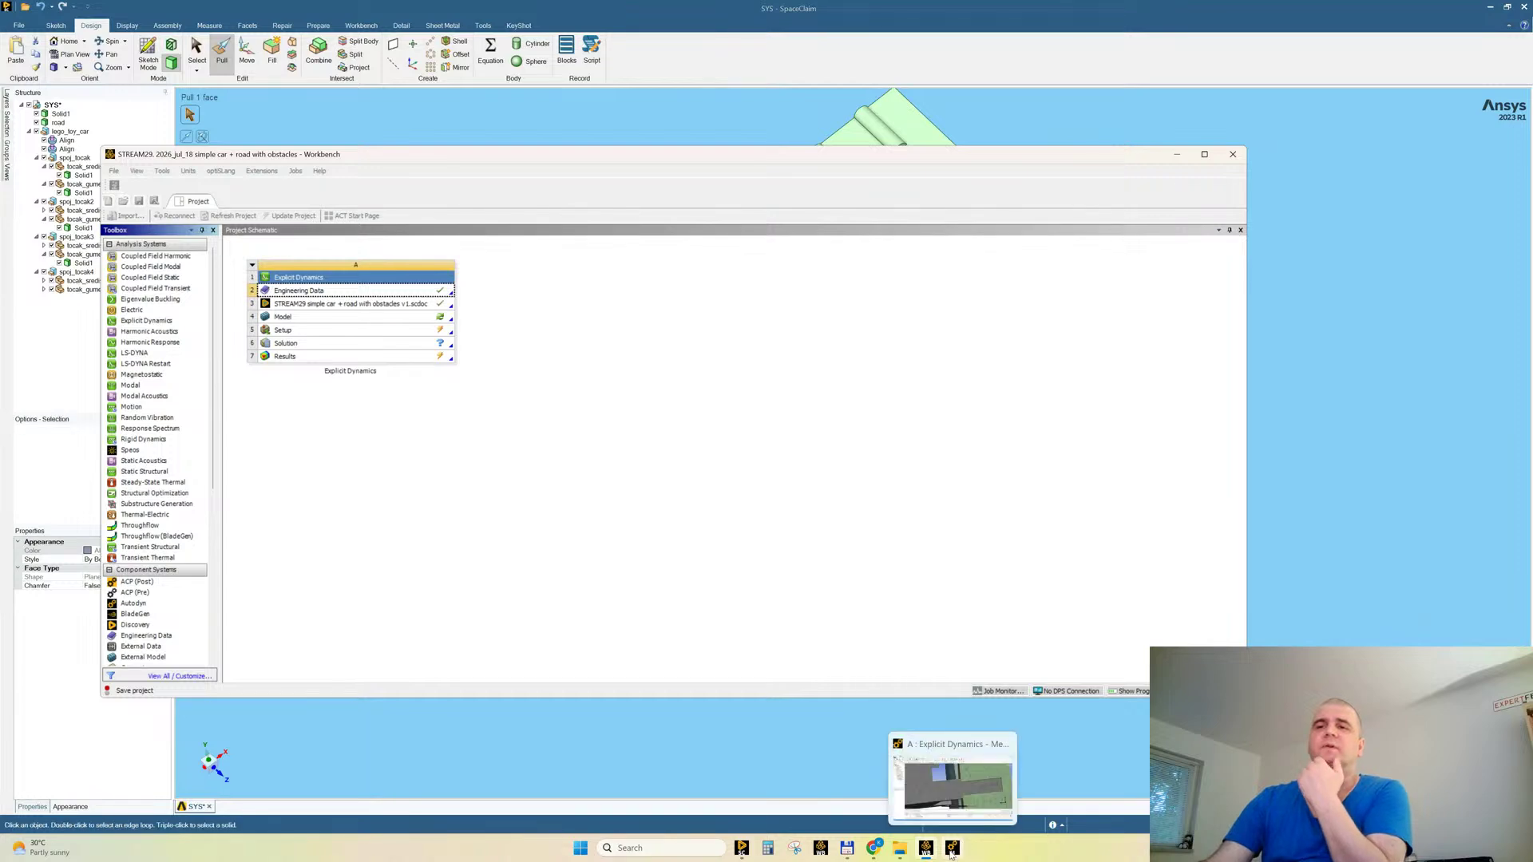
{"action": "left_click", "coordinate": [948, 775]}
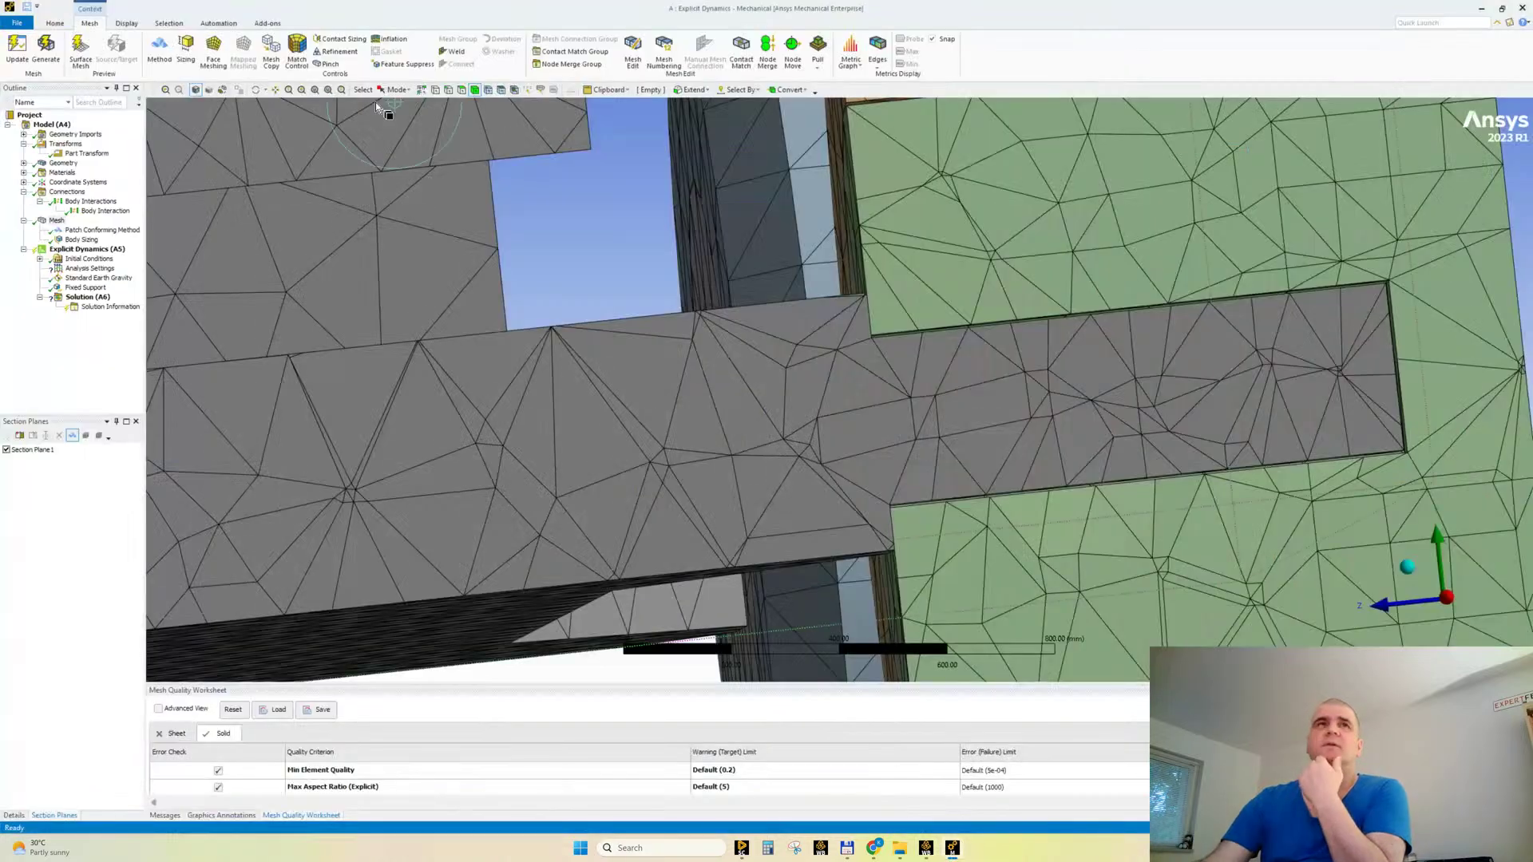
{"action": "right_click", "coordinate": [69, 163]}
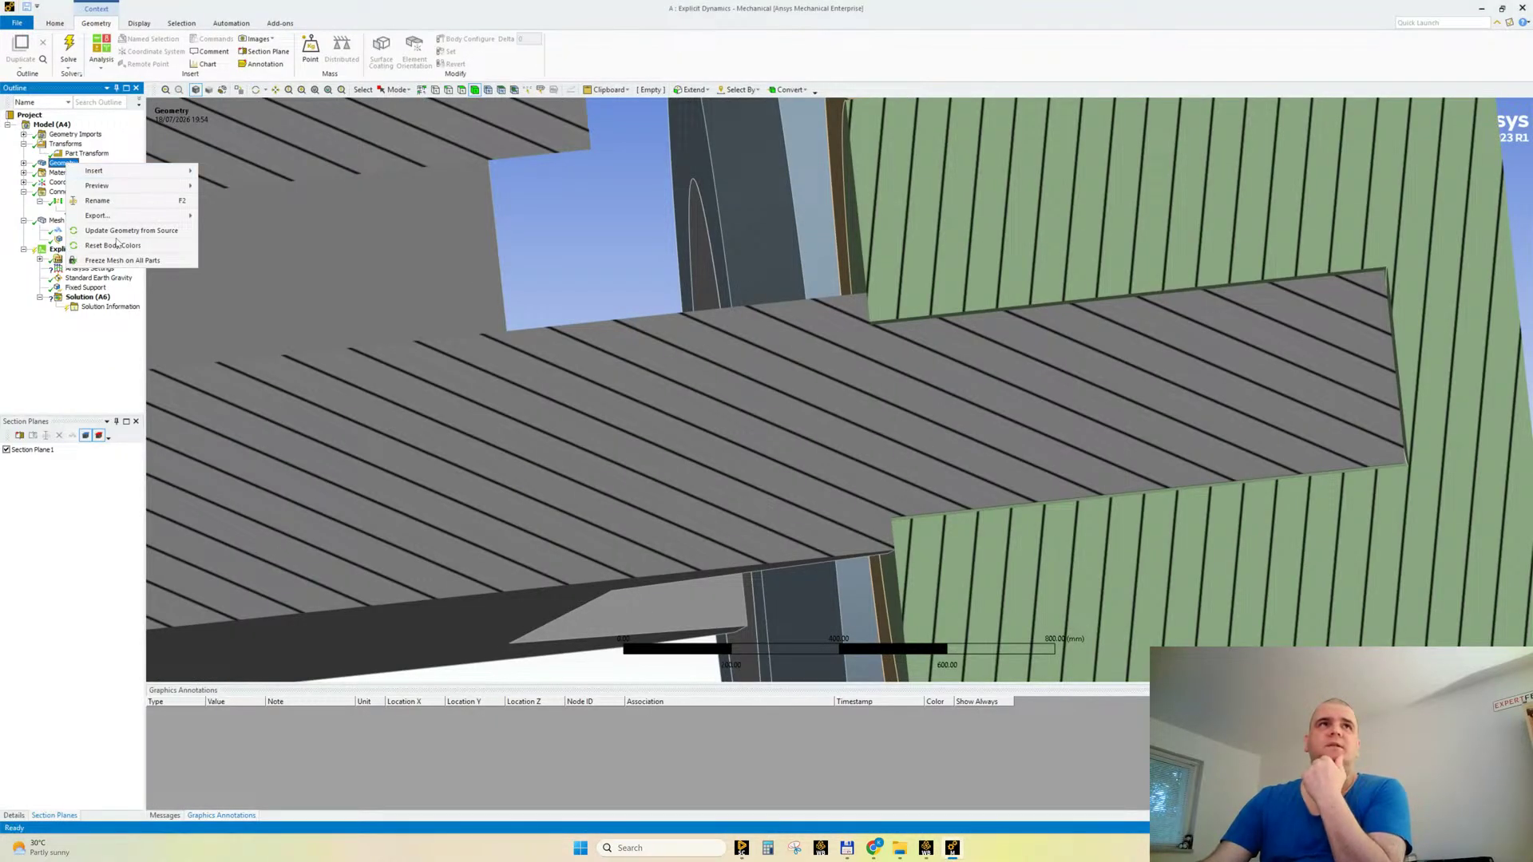
{"action": "left_click", "coordinate": [142, 232]}
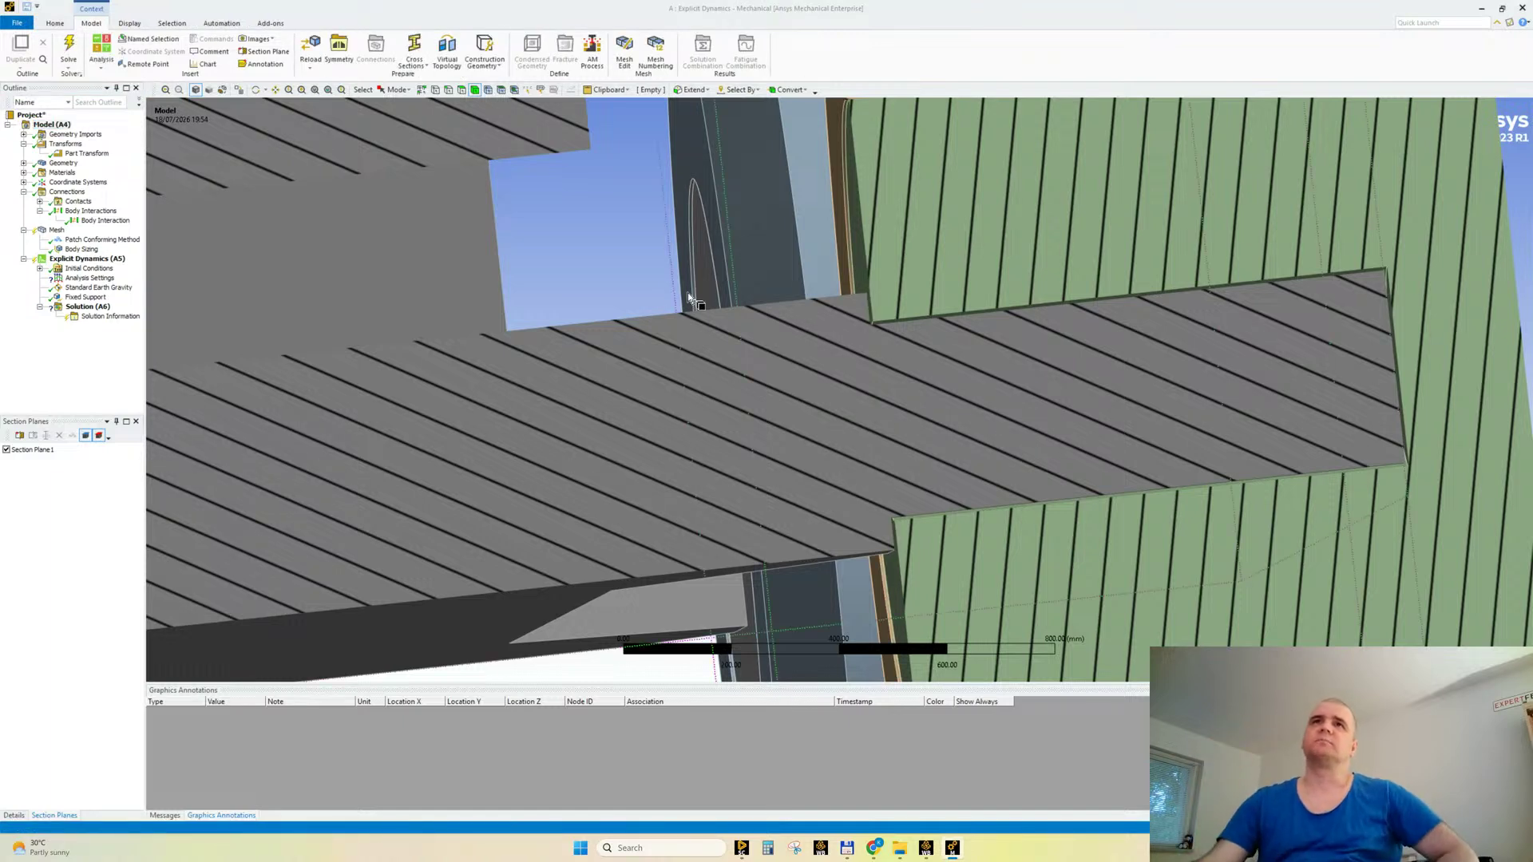
Step: Check both front hubs in the sectioned updated geometry and generate the mesh
{"action": "scroll", "coordinate": [719, 447], "scroll_direction": "up", "scroll_amount": 5}
{"action": "middle_click_drag", "start_coordinate": [736, 433], "coordinate": [751, 430]}
{"action": "scroll", "coordinate": [753, 430], "scroll_direction": "down", "scroll_amount": 6}
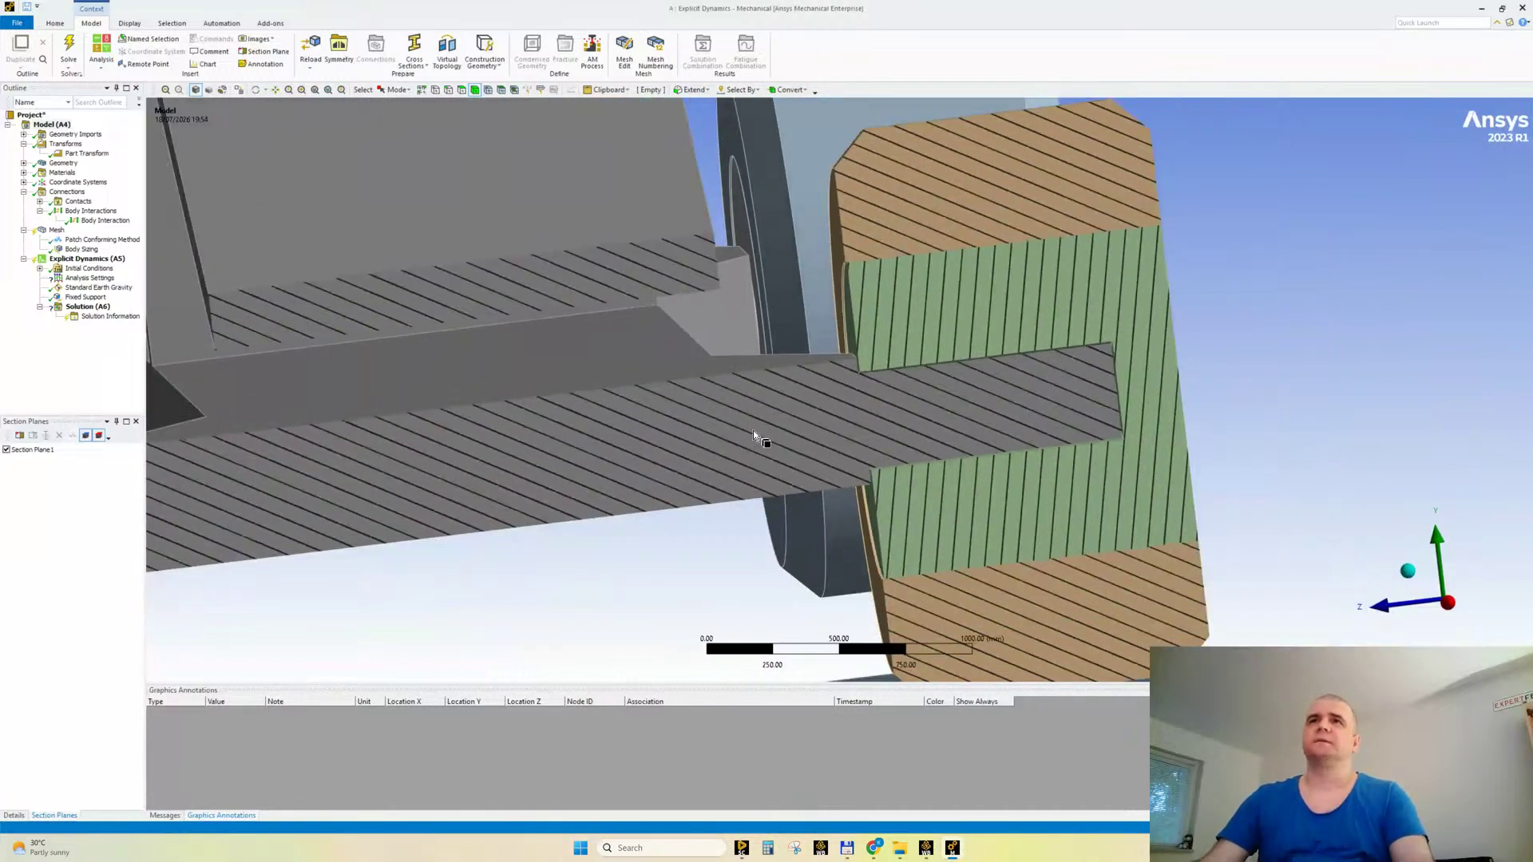
{"action": "middle_click_drag", "start_coordinate": [700, 348], "coordinate": [825, 359]}
{"action": "scroll", "coordinate": [591, 383], "scroll_direction": "up", "scroll_amount": 3}
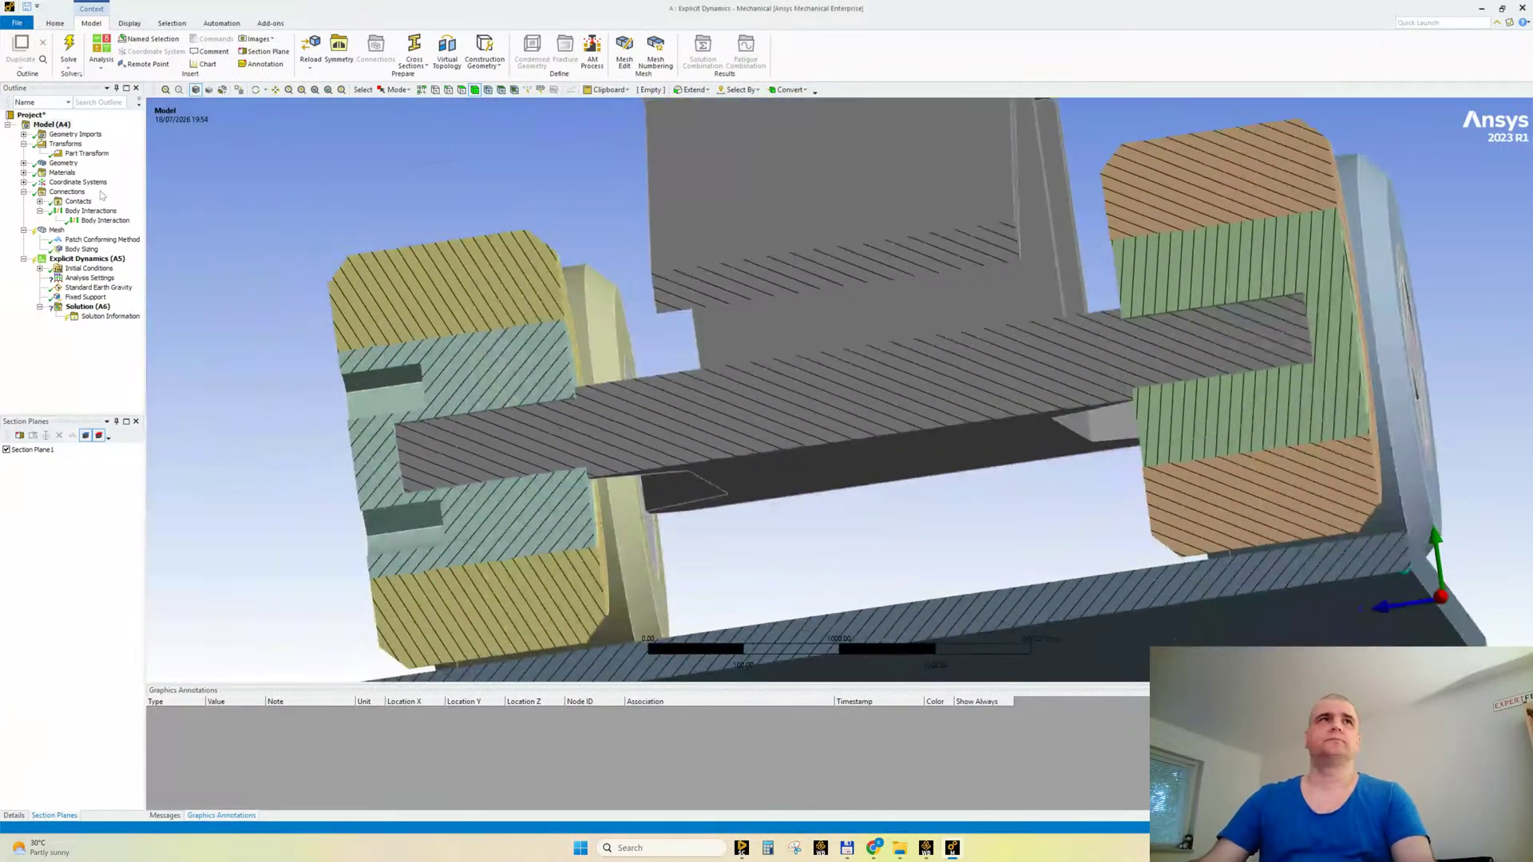
{"action": "right_click", "coordinate": [56, 232]}
{"action": "left_click", "coordinate": [96, 267]}
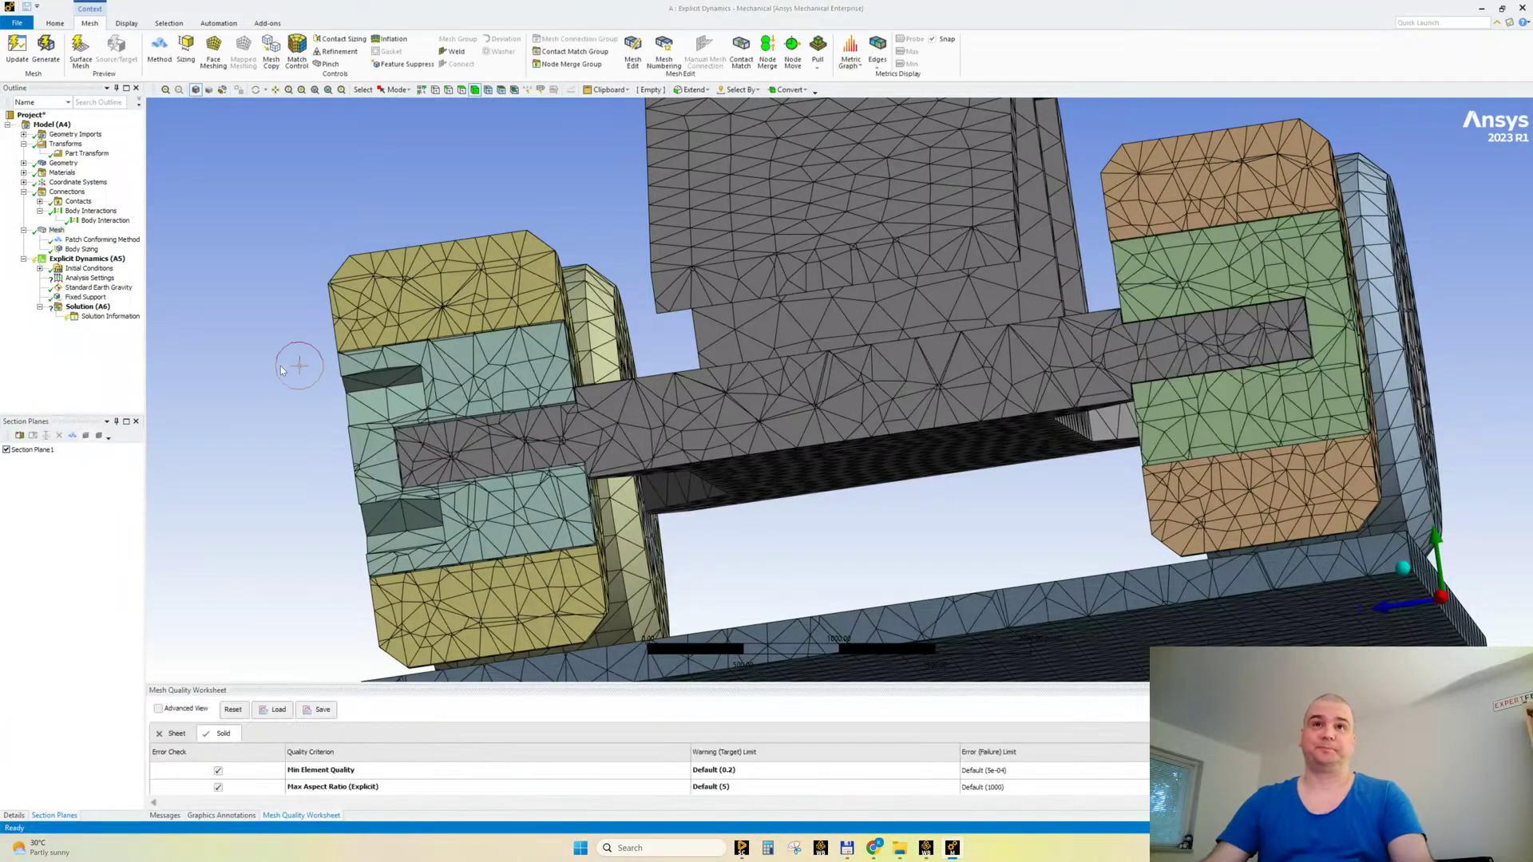
Step: Examine the sectioned mesh at the front axle end and hide the hub around it
{"action": "scroll", "coordinate": [576, 388], "scroll_direction": "up", "scroll_amount": 3}
{"action": "middle_click_drag", "start_coordinate": [688, 386], "coordinate": [790, 343], "text": "ctrl"}
{"action": "scroll", "coordinate": [898, 341], "scroll_direction": "up", "scroll_amount": 5}
{"action": "scroll", "coordinate": [711, 524], "scroll_direction": "down", "scroll_amount": 2}
{"action": "scroll", "coordinate": [711, 522], "scroll_direction": "down", "scroll_amount": 3}
{"action": "middle_click_drag", "start_coordinate": [698, 410], "coordinate": [865, 329]}
{"action": "left_click", "coordinate": [864, 329]}
{"action": "key", "text": "F9"}
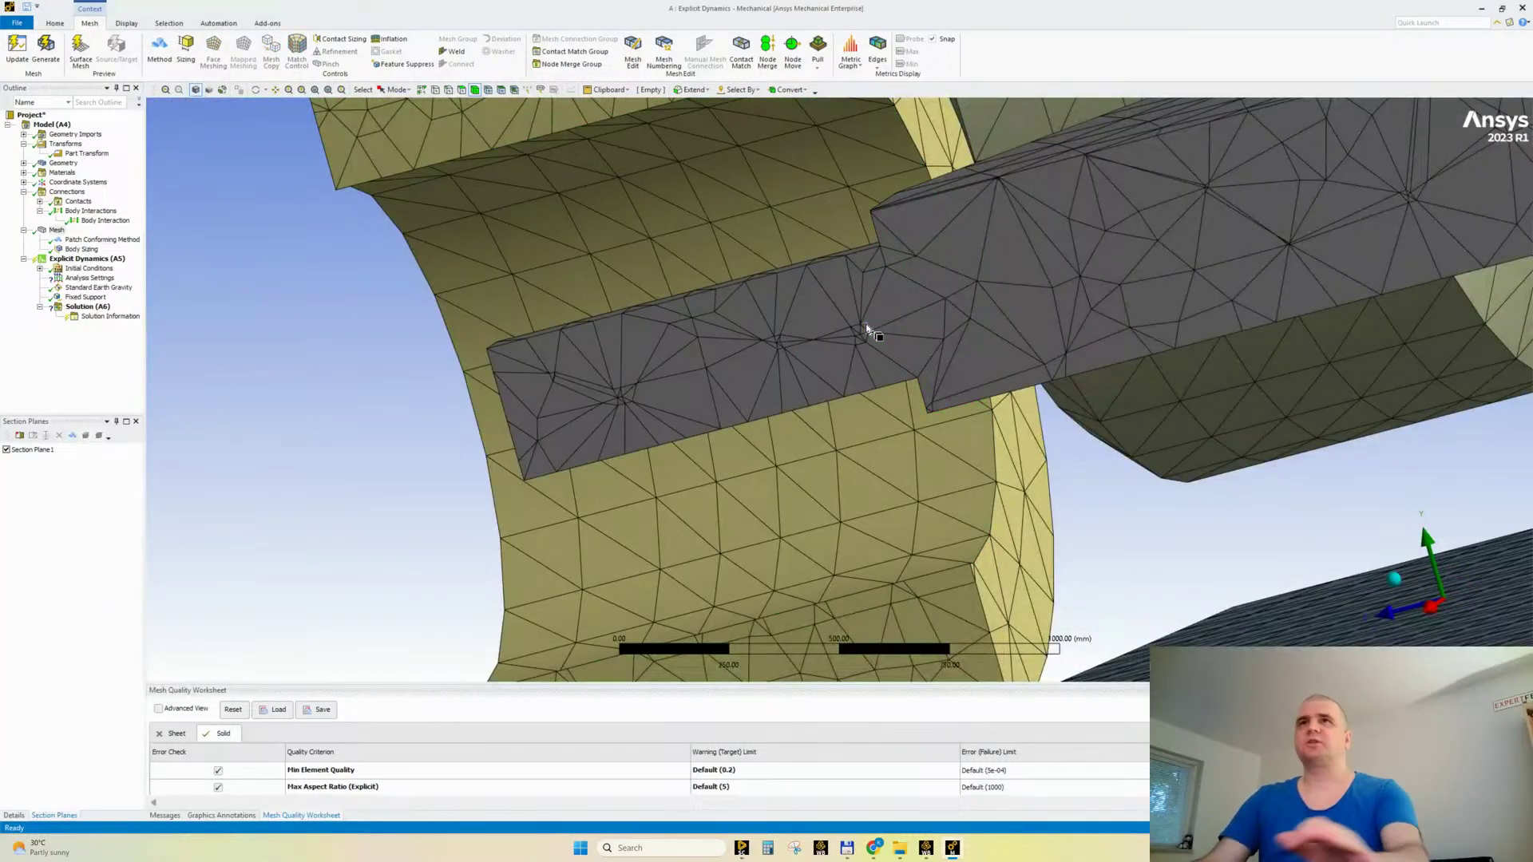
Step: Turn off the section plane to examine the meshed axle end inside the tyre, and show all bodies again
{"action": "middle_click_drag", "start_coordinate": [766, 327], "coordinate": [705, 290]}
{"action": "right_click", "coordinate": [844, 290]}
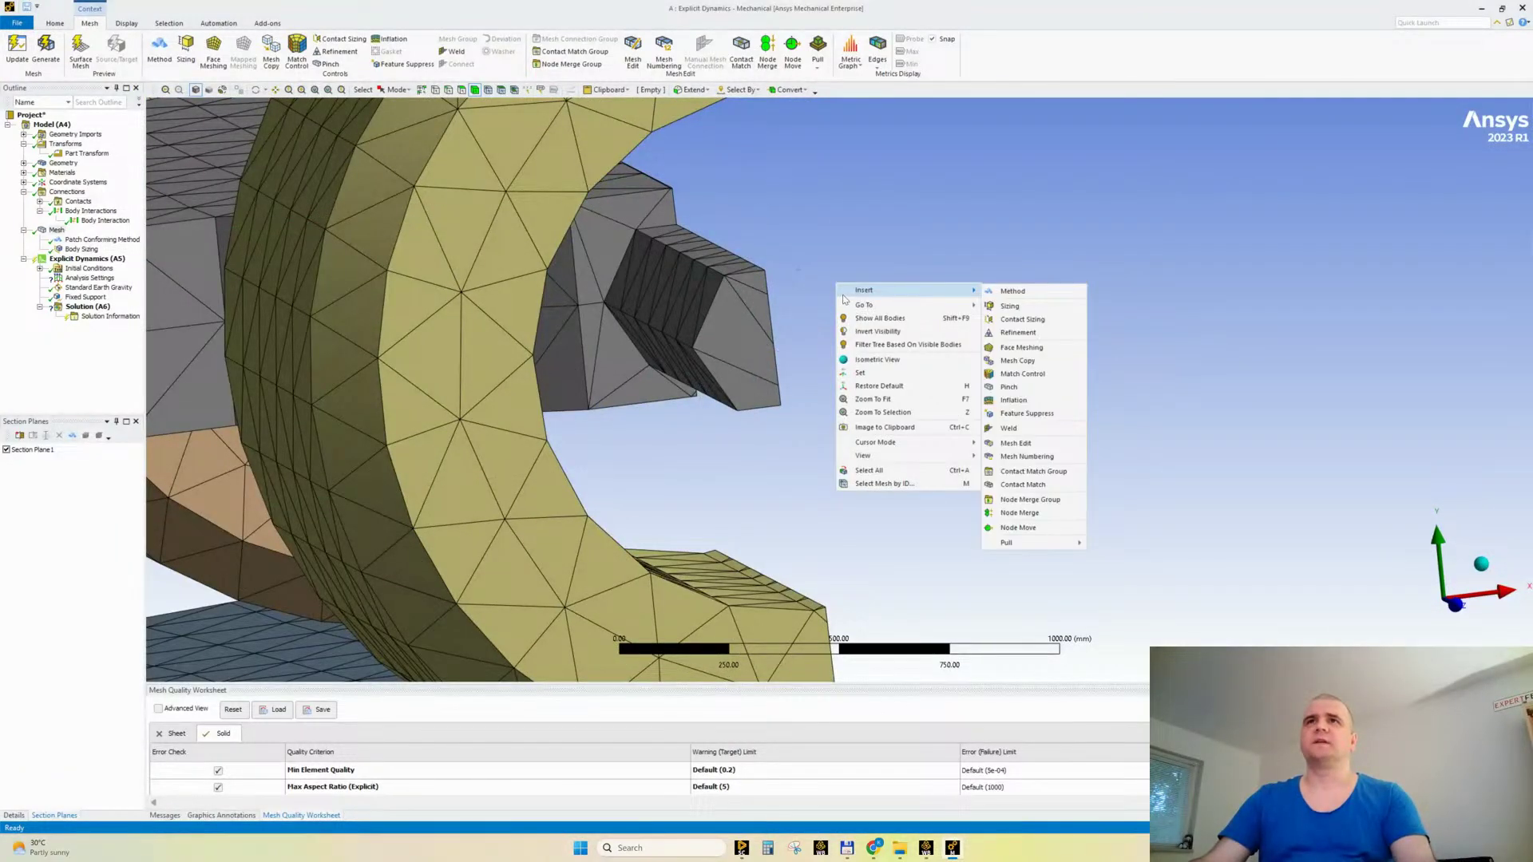
{"action": "left_click", "coordinate": [848, 299]}
{"action": "left_click", "coordinate": [6, 449]}
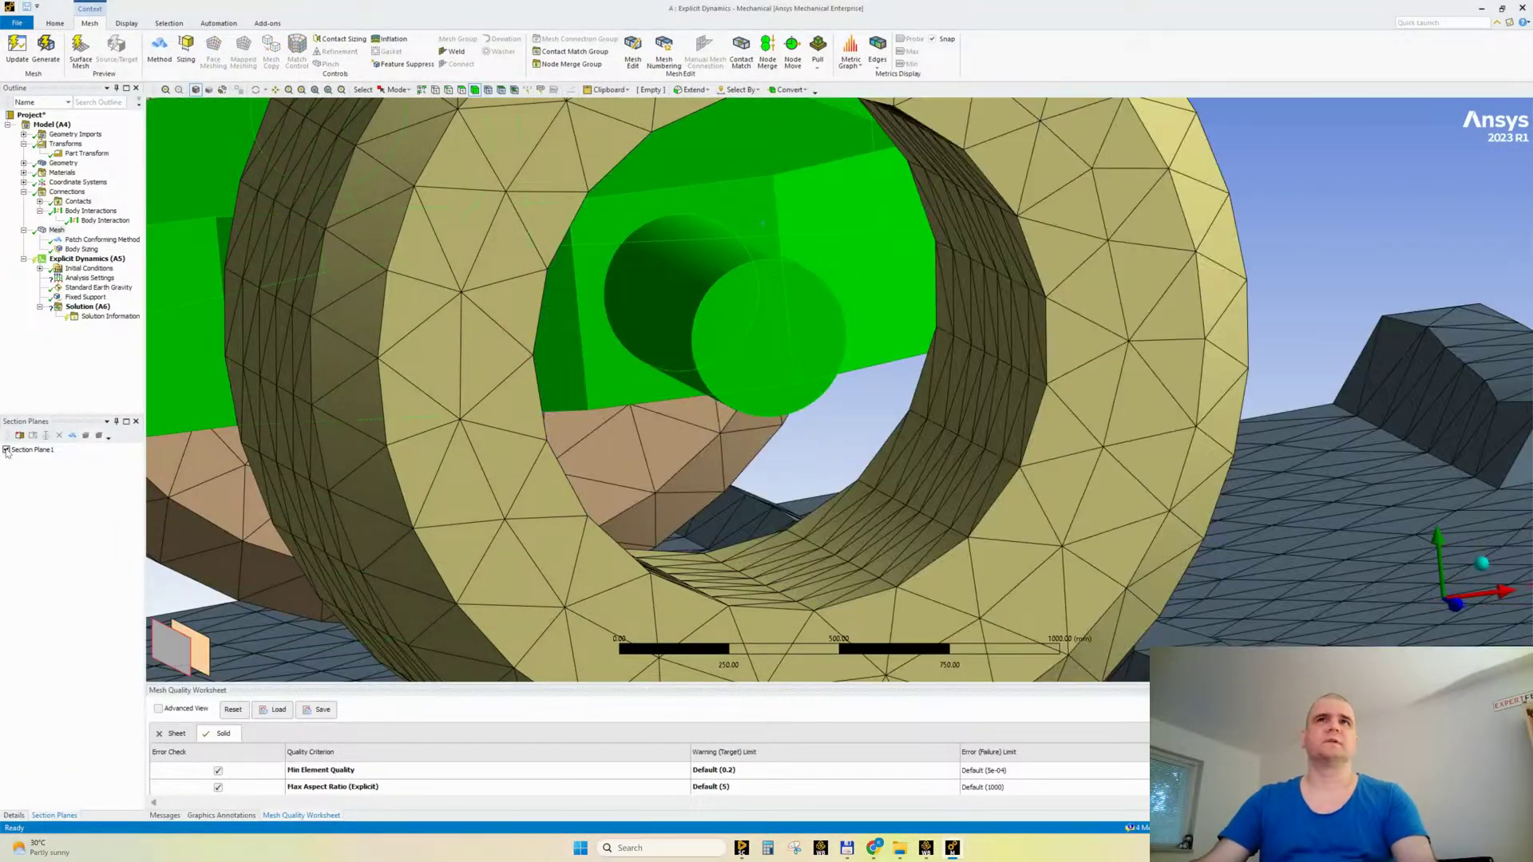
{"action": "left_click", "coordinate": [1323, 295]}
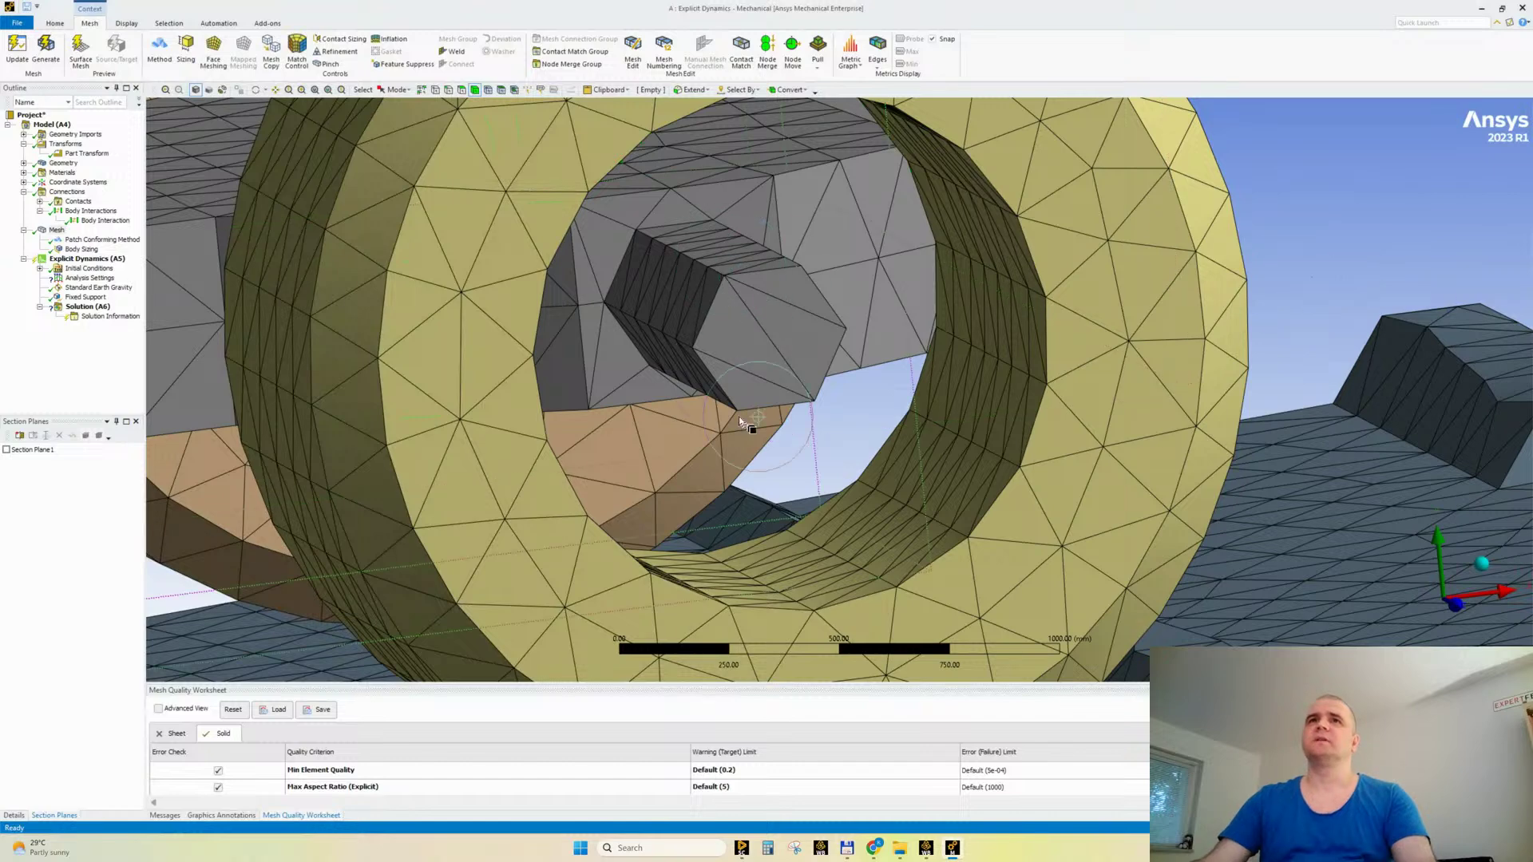
{"action": "right_click", "coordinate": [789, 254]}
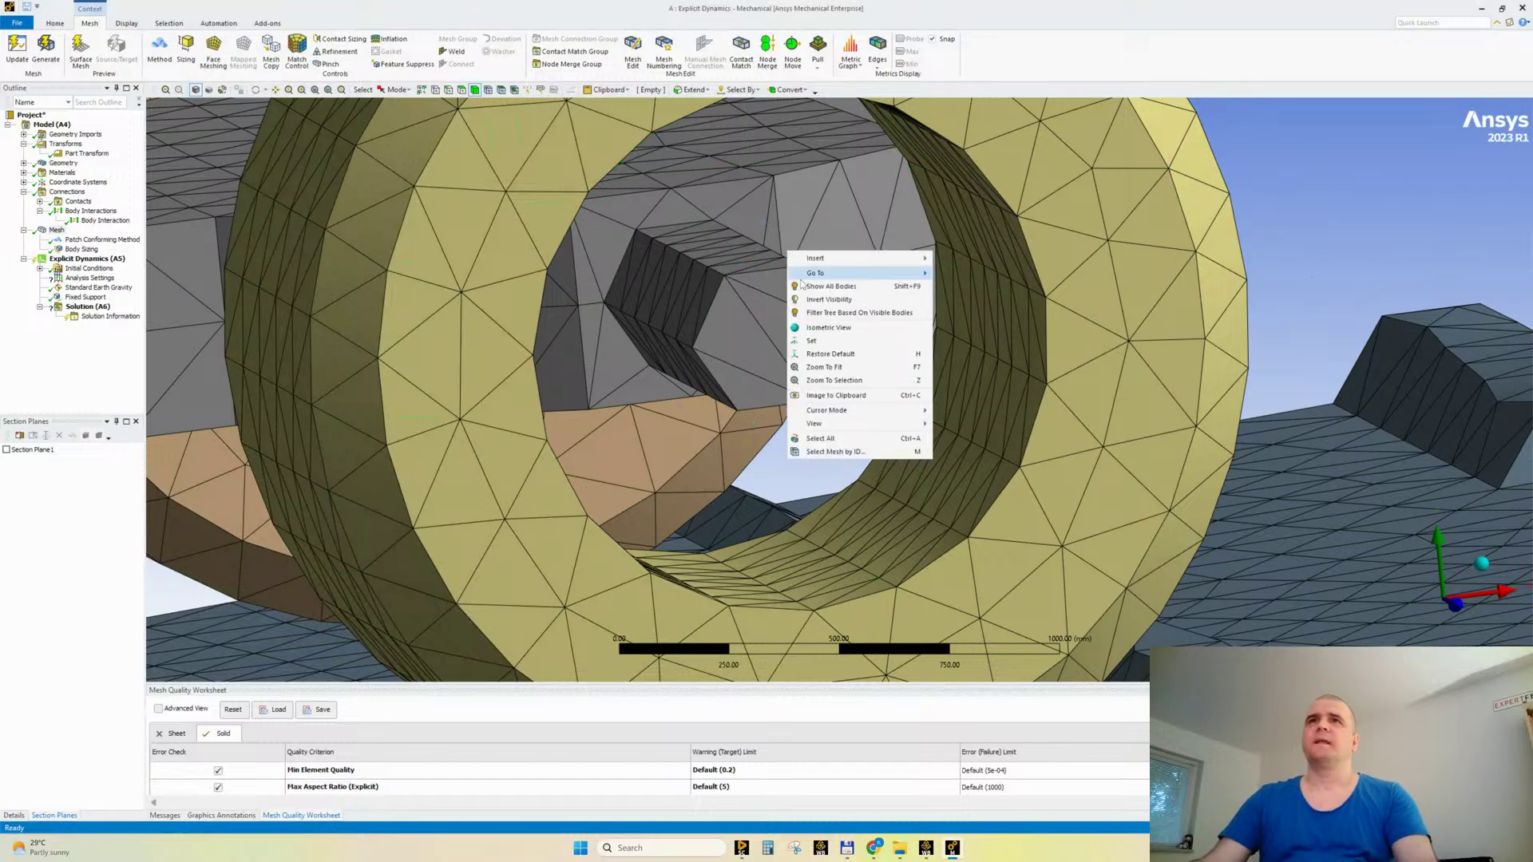
{"action": "left_click", "coordinate": [808, 286]}
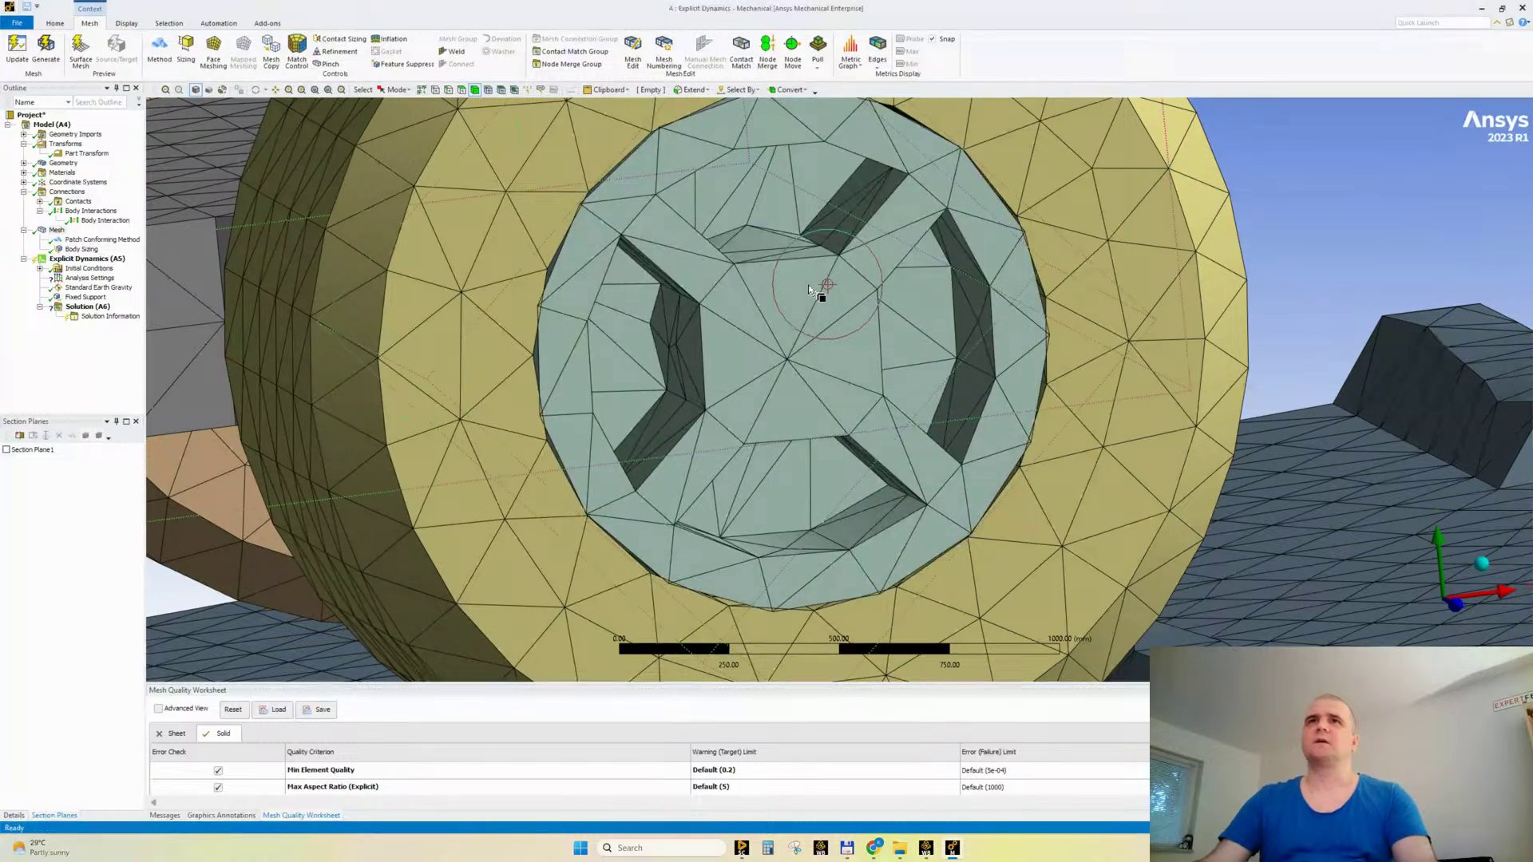
Step: Hide all bodies except the front wheel hub and examine the mesh around its axle bore
{"action": "right_click", "coordinate": [746, 354]}
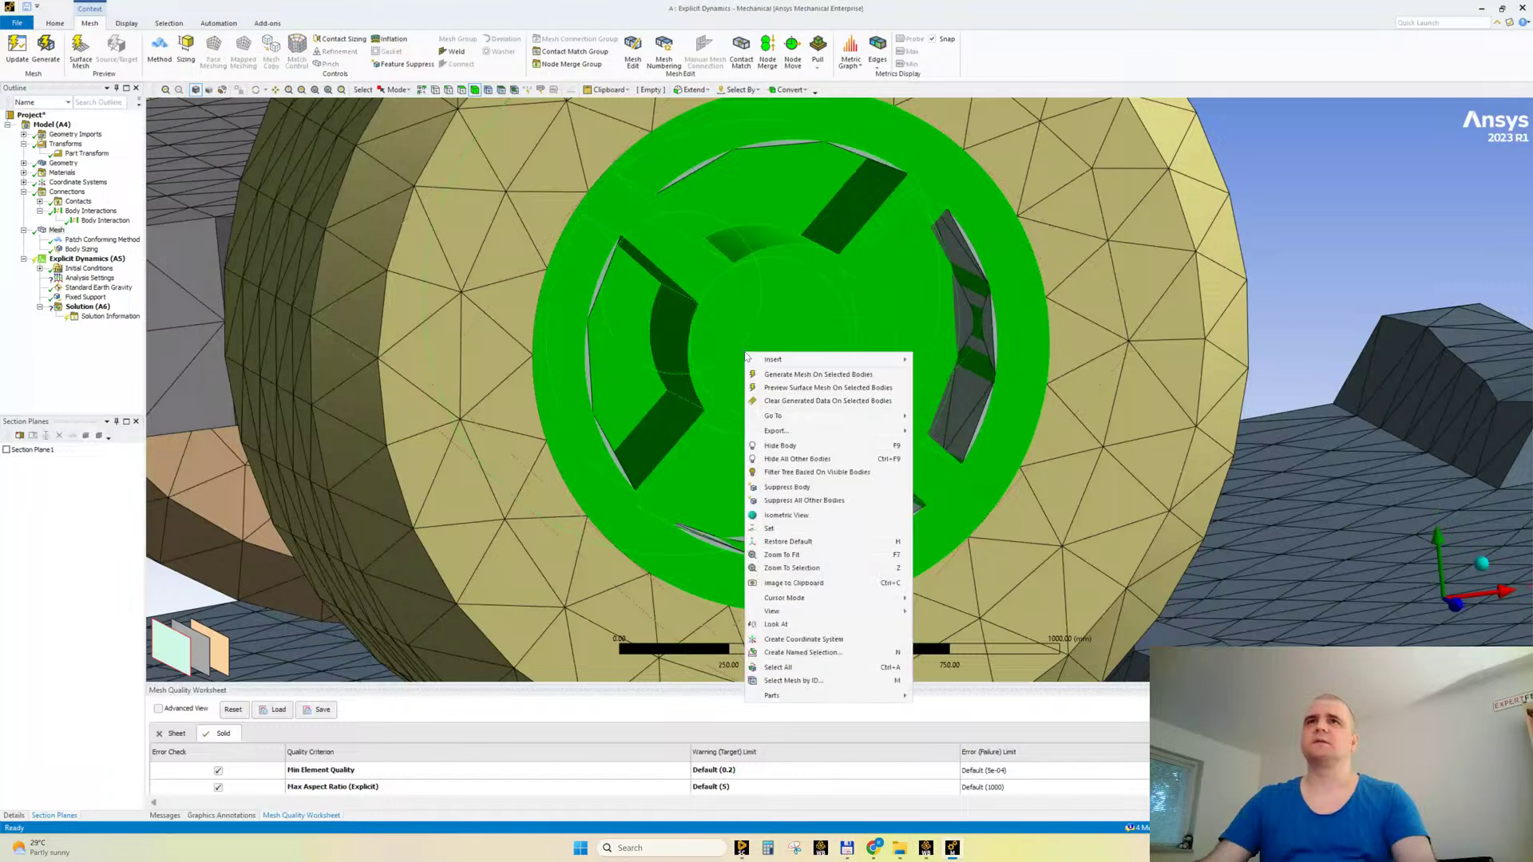
{"action": "left_click", "coordinate": [787, 459]}
{"action": "middle_click_drag", "start_coordinate": [780, 462], "coordinate": [1313, 374]}
{"action": "left_click", "coordinate": [1095, 362]}
{"action": "scroll", "coordinate": [442, 256], "scroll_direction": "up", "scroll_amount": 3}
{"action": "middle_click_drag", "start_coordinate": [463, 302], "coordinate": [854, 420], "text": "ctrl"}
{"action": "scroll", "coordinate": [729, 368], "scroll_direction": "up", "scroll_amount": 3}
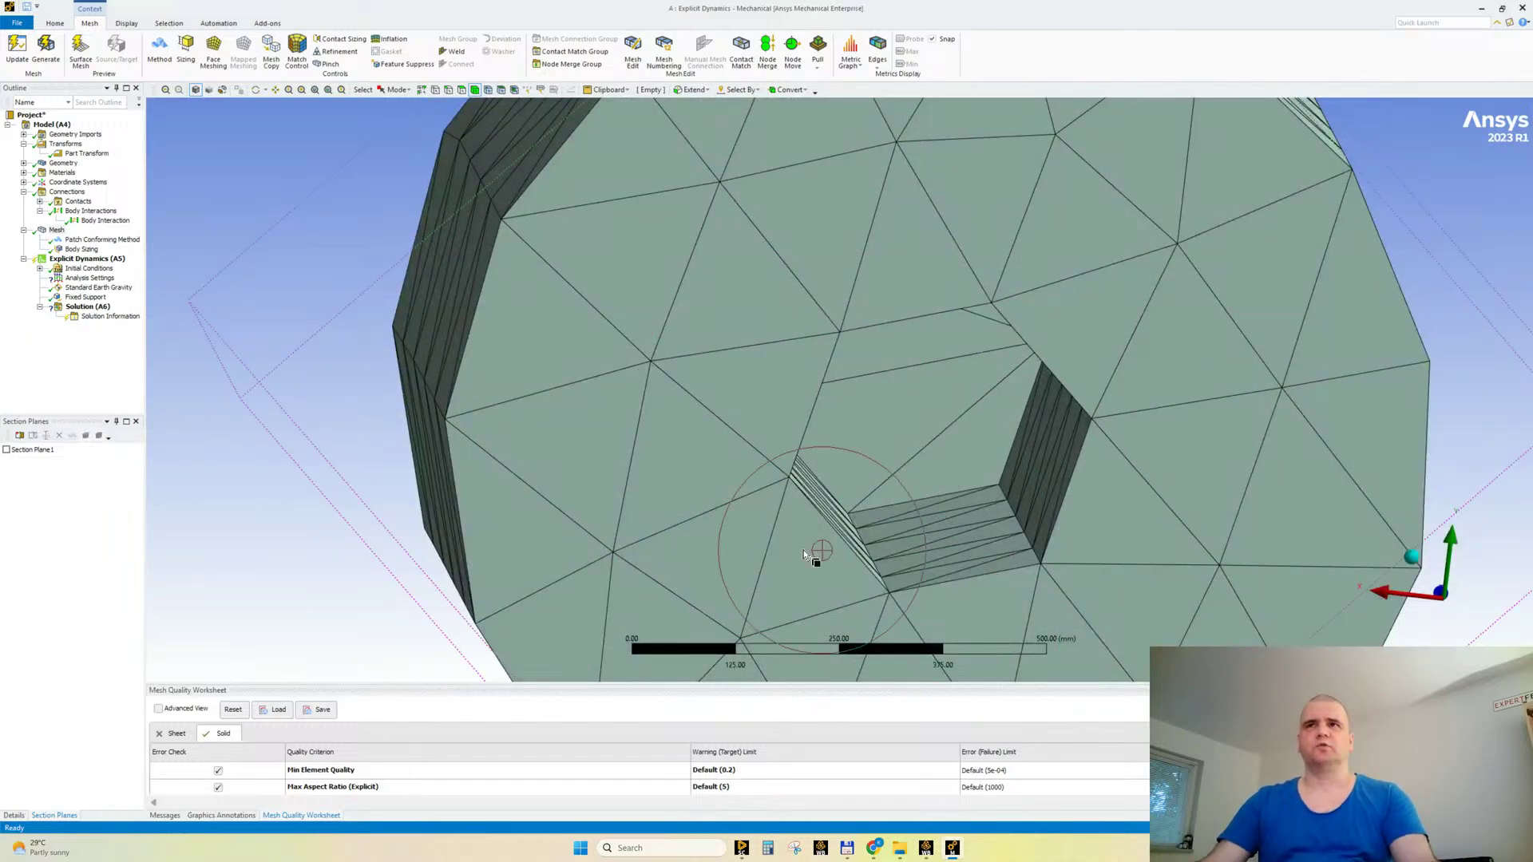
{"action": "scroll", "coordinate": [831, 409], "scroll_direction": "down", "scroll_amount": 2}
{"action": "middle_click_drag", "start_coordinate": [910, 310], "coordinate": [851, 441]}
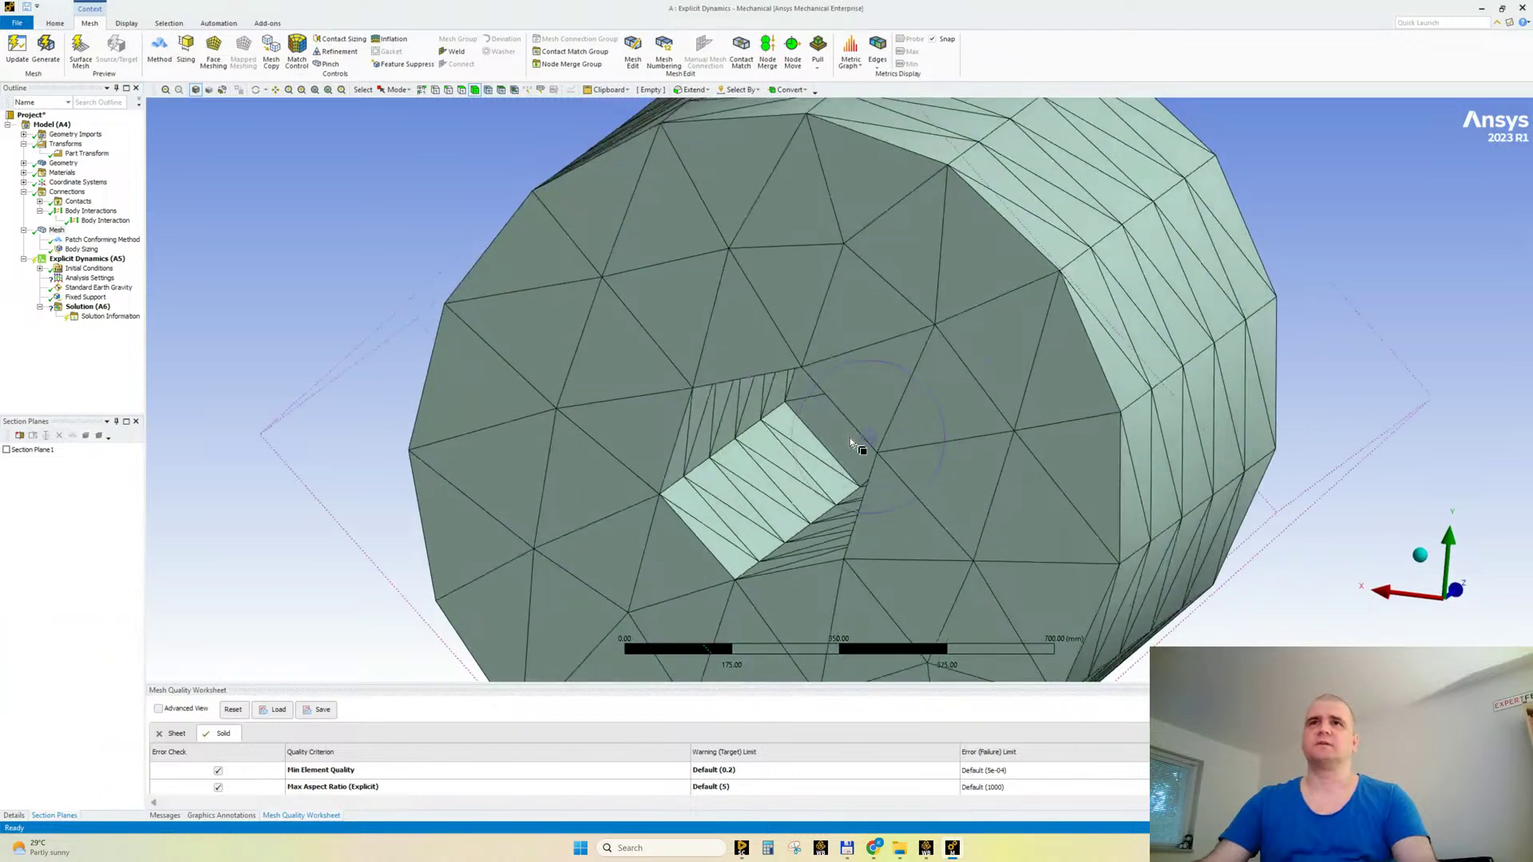
{"action": "scroll", "coordinate": [742, 449], "scroll_direction": "down", "scroll_amount": 5}
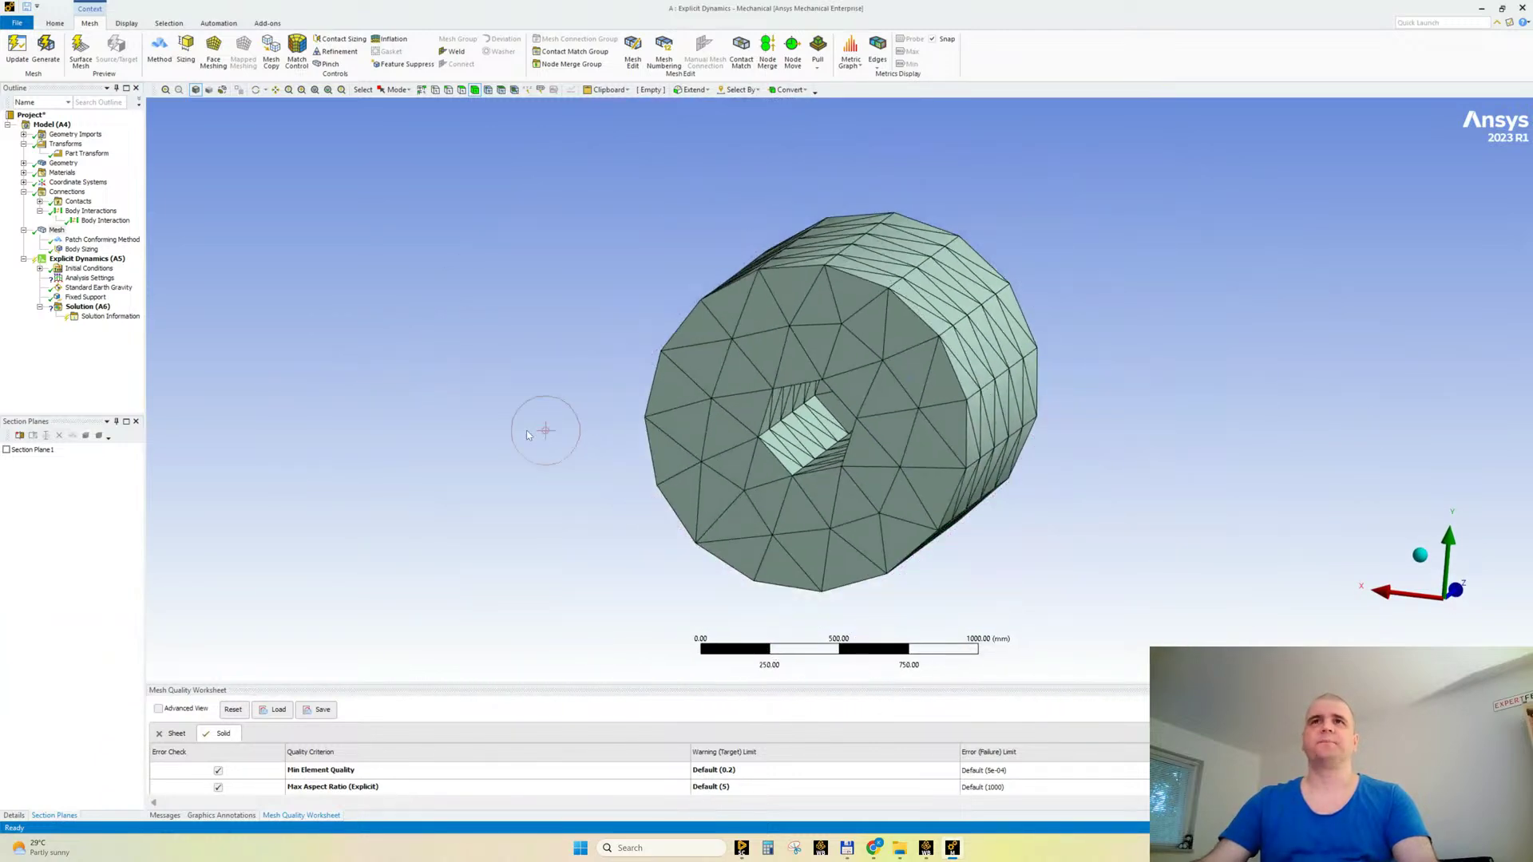
Step: Show all bodies of the toy car and obstacle road again
{"action": "right_click", "coordinate": [418, 282]}
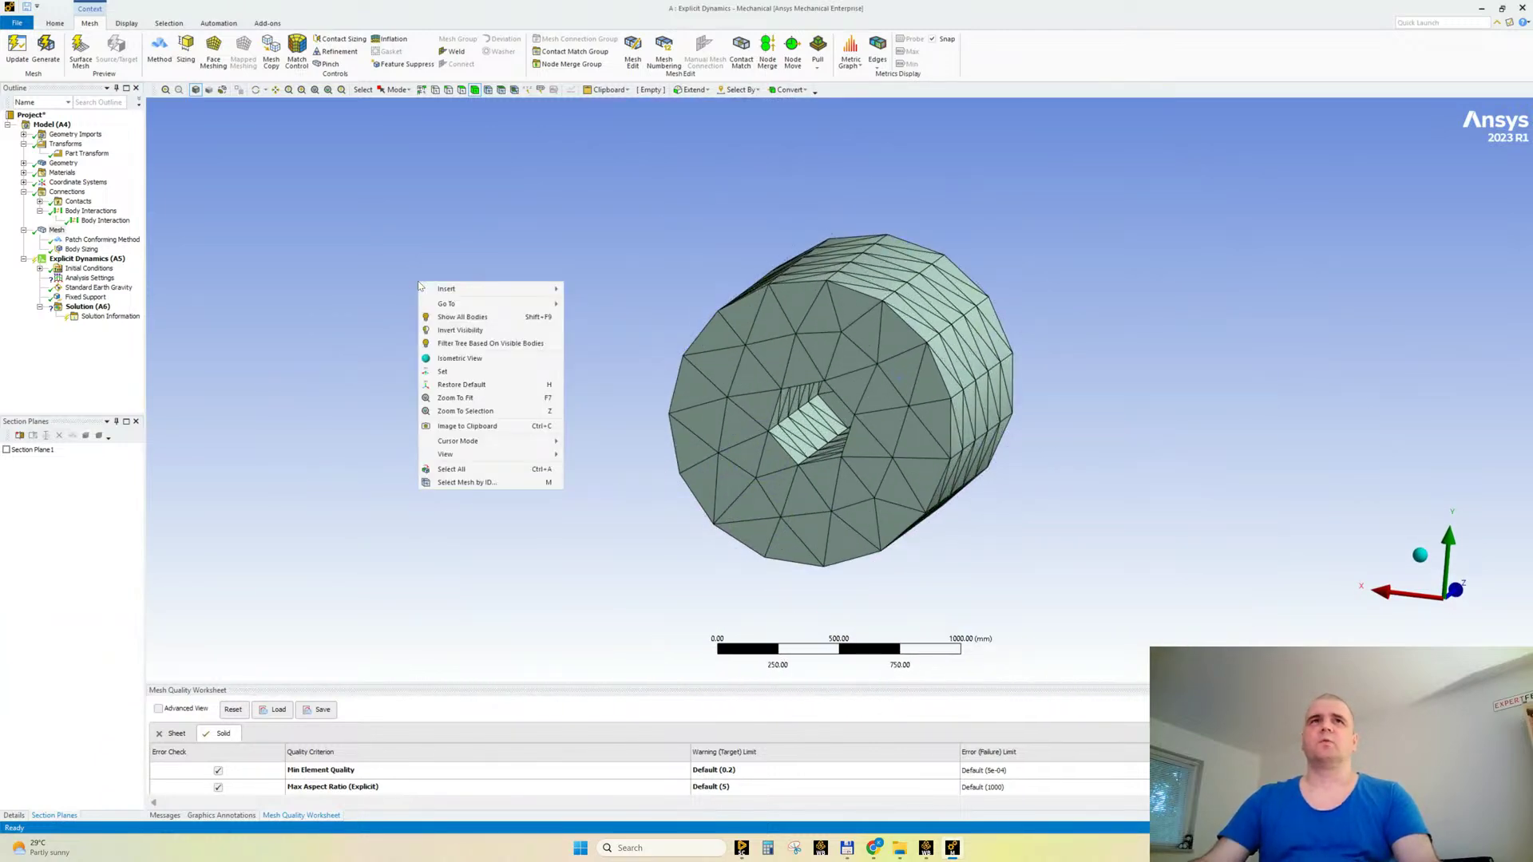
{"action": "left_click", "coordinate": [339, 312]}
{"action": "right_click", "coordinate": [484, 310]}
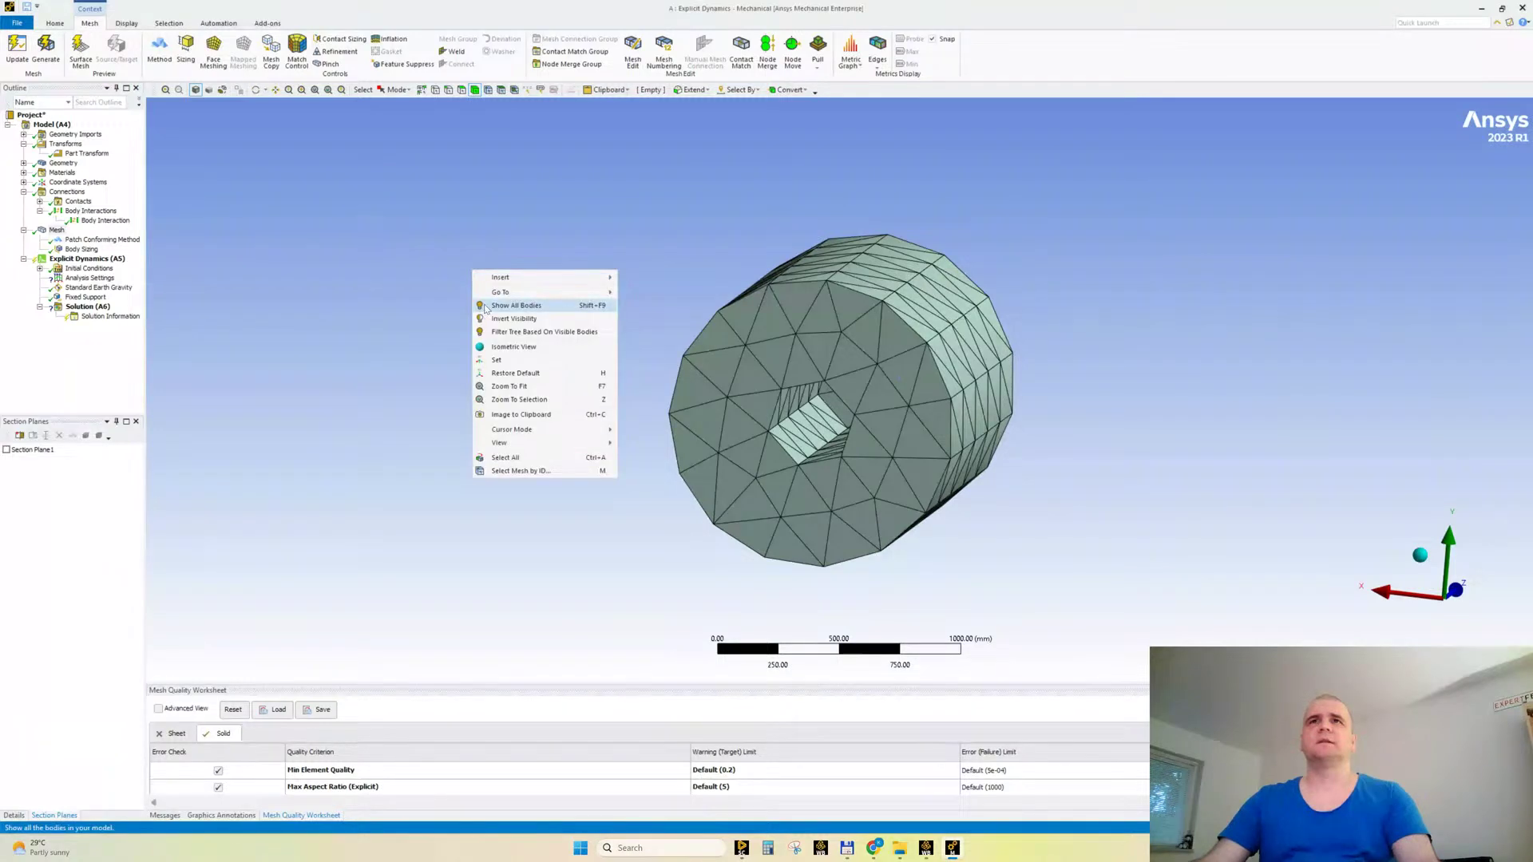
{"action": "left_click", "coordinate": [485, 306]}
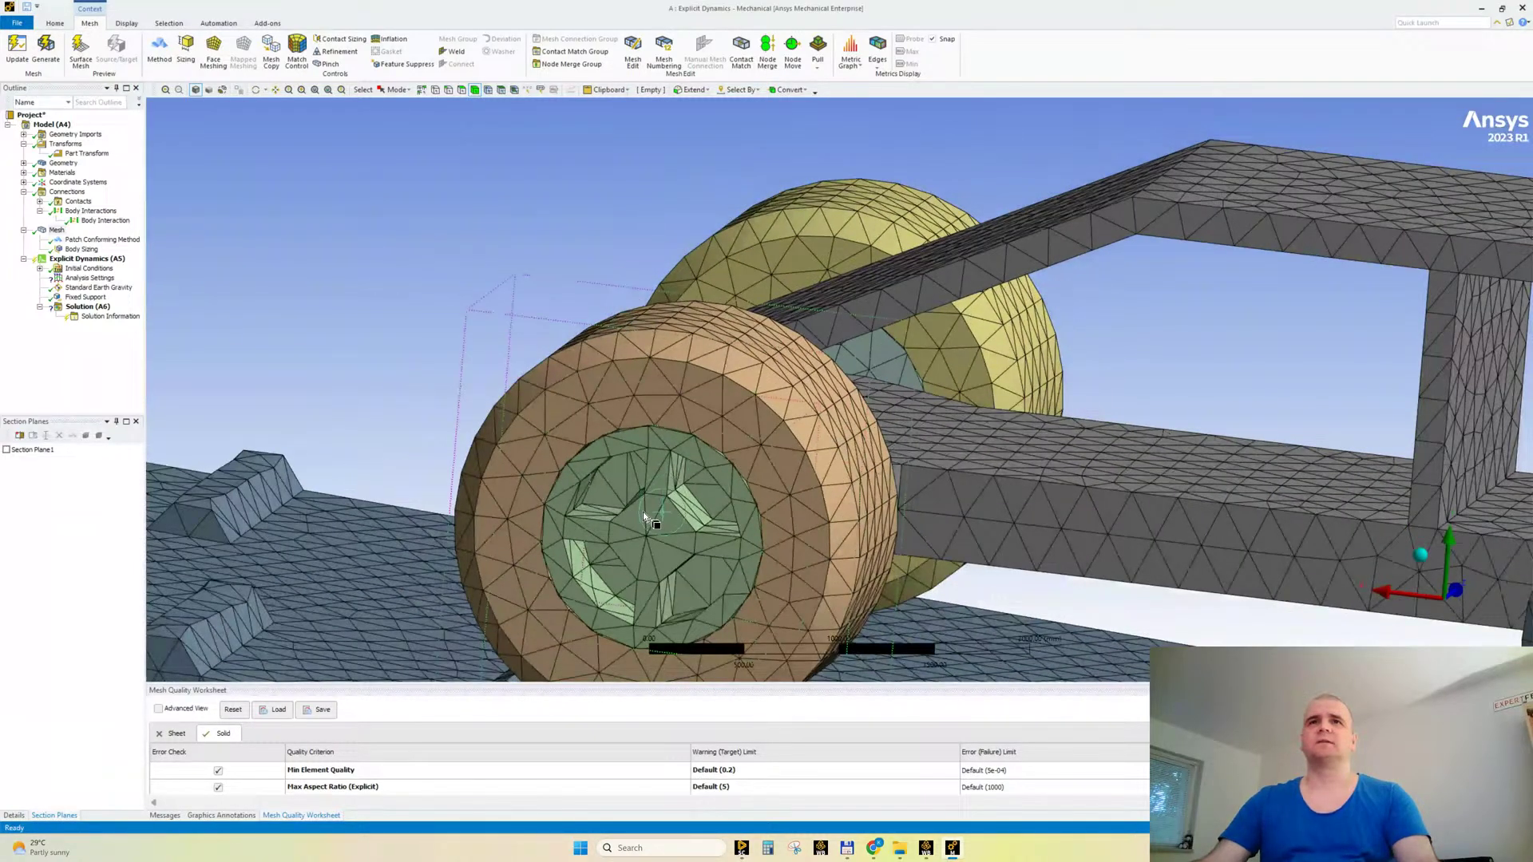
Step: Add a body sizing to the four wheel hubs with an element size of 200 mm
{"action": "left_click", "coordinate": [643, 514]}
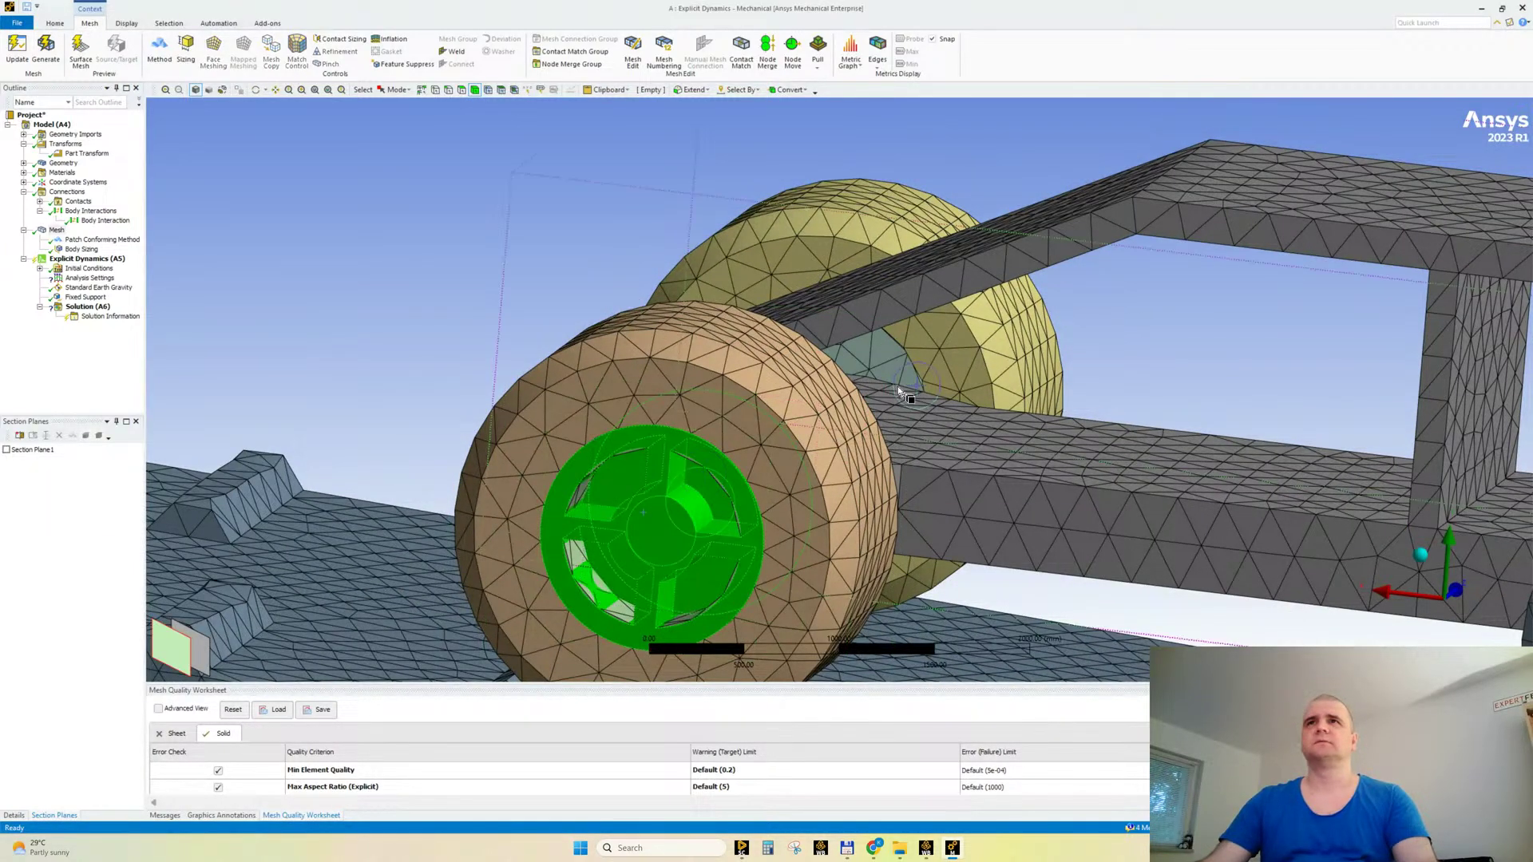
{"action": "left_click", "coordinate": [887, 360], "text": "ctrl"}
{"action": "scroll", "coordinate": [740, 404], "scroll_direction": "down", "scroll_amount": 2}
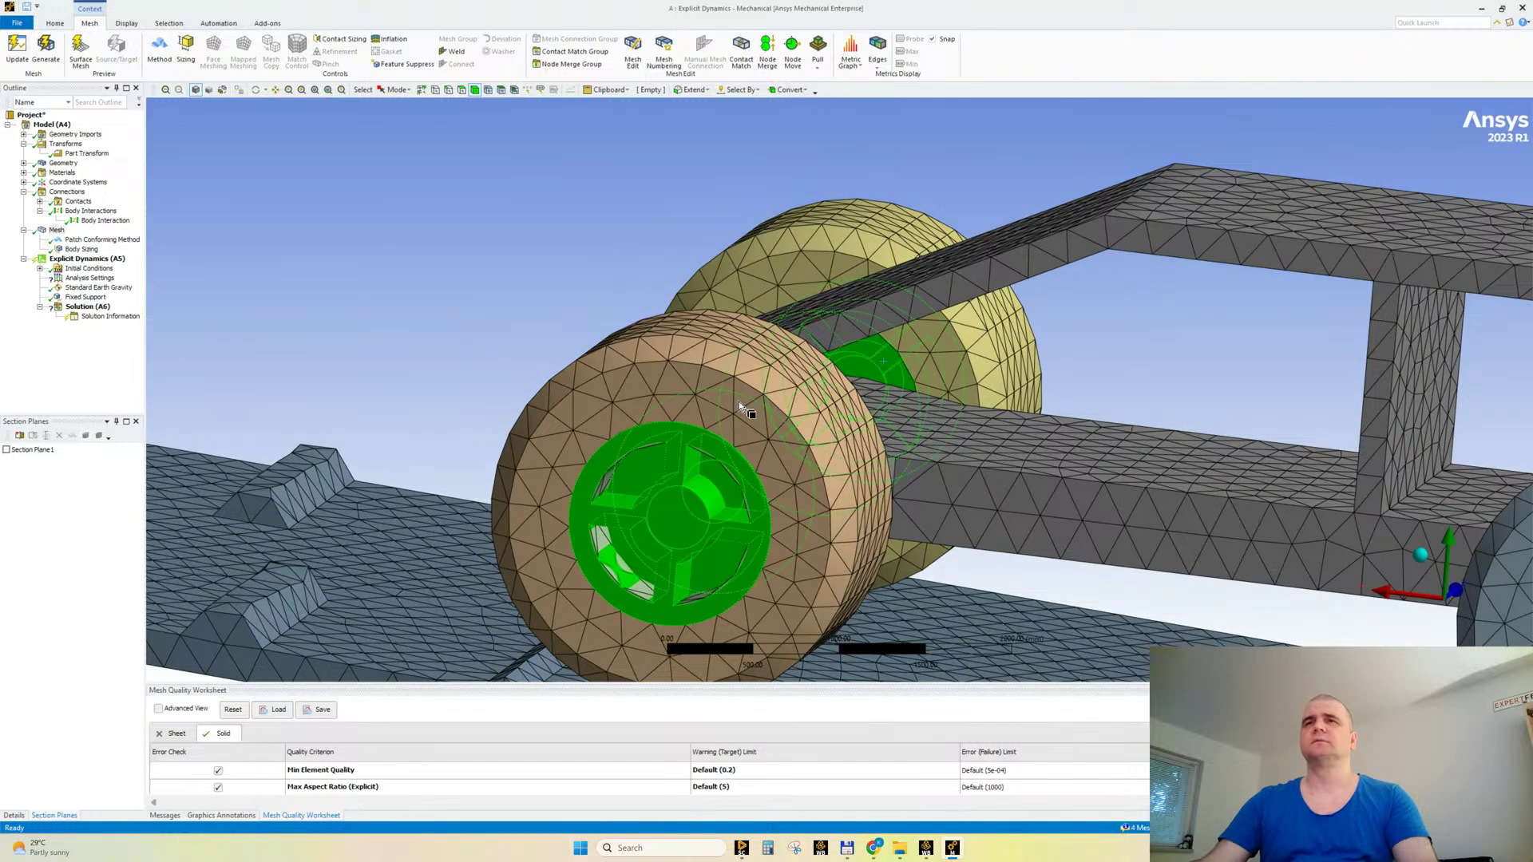
{"action": "scroll", "coordinate": [740, 406], "scroll_direction": "down", "scroll_amount": 3}
{"action": "left_click", "coordinate": [1051, 530], "text": "ctrl"}
{"action": "middle_click_drag", "start_coordinate": [1235, 444], "coordinate": [1203, 438]}
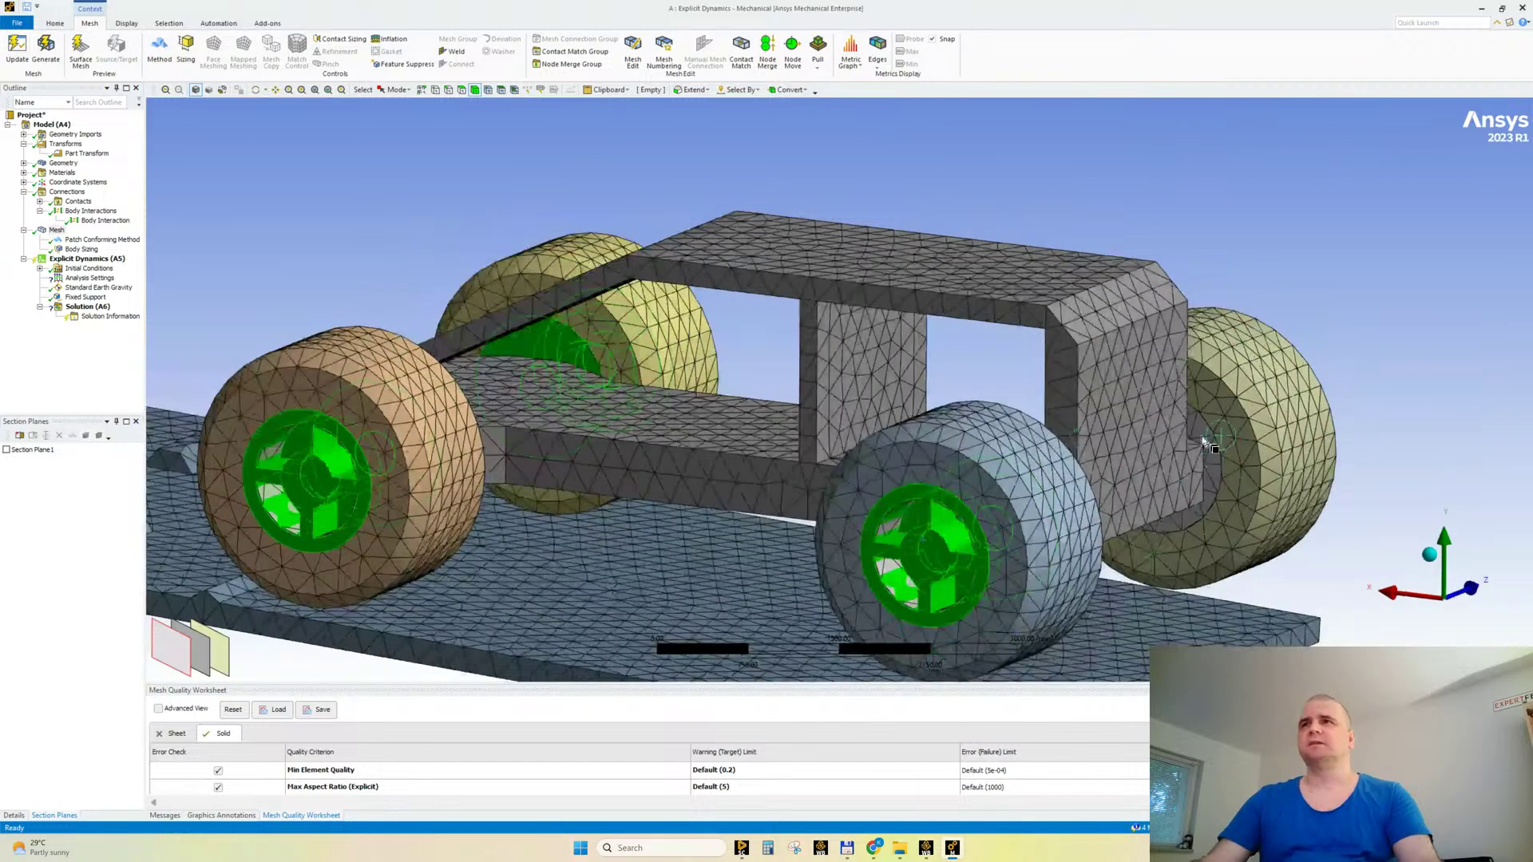
{"action": "left_click", "coordinate": [1201, 434], "text": "ctrl"}
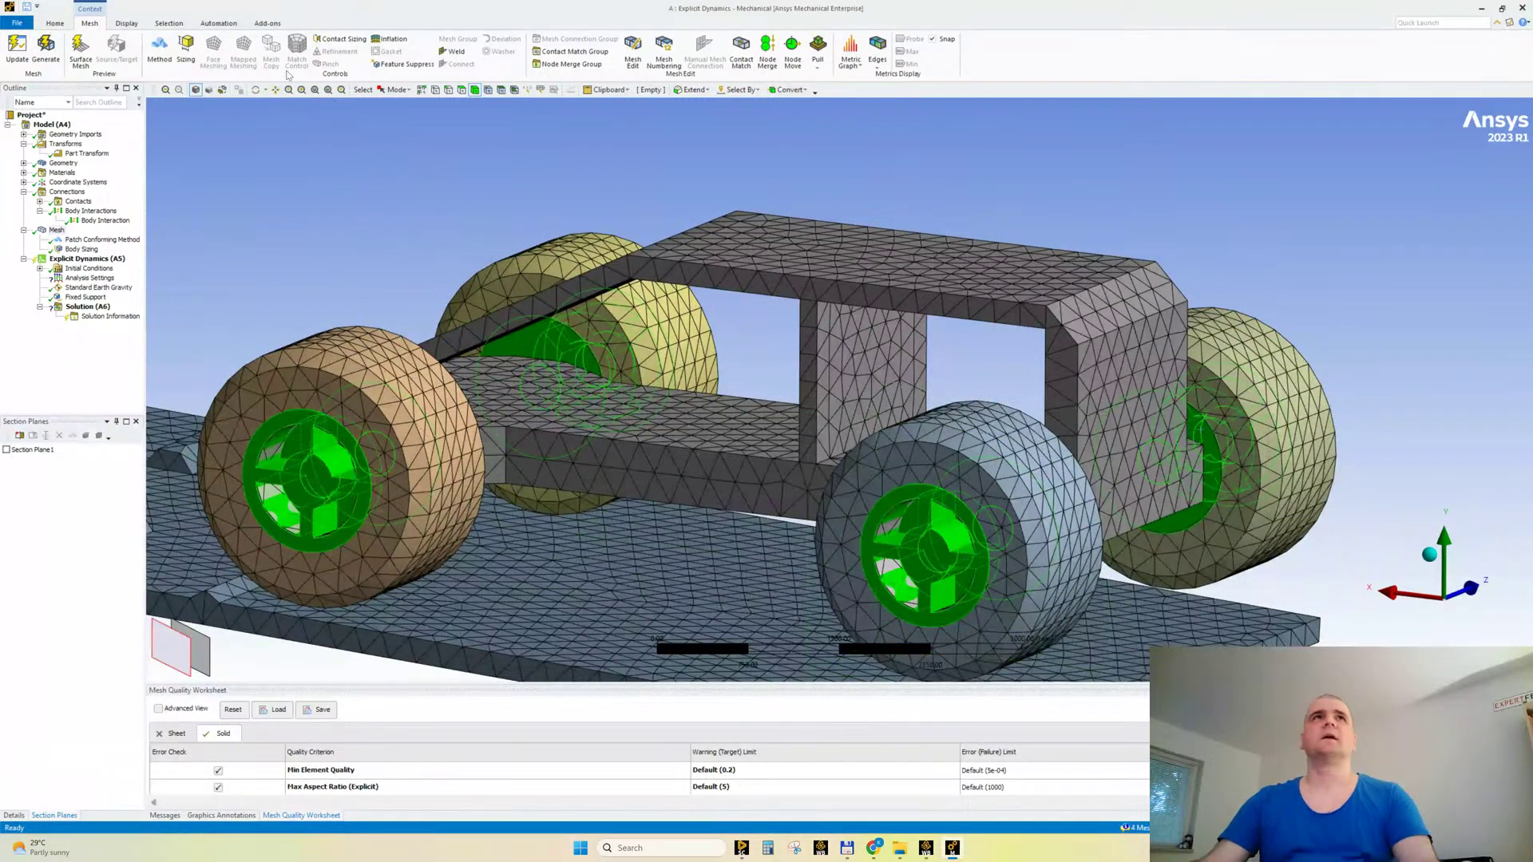
{"action": "left_click", "coordinate": [185, 49]}
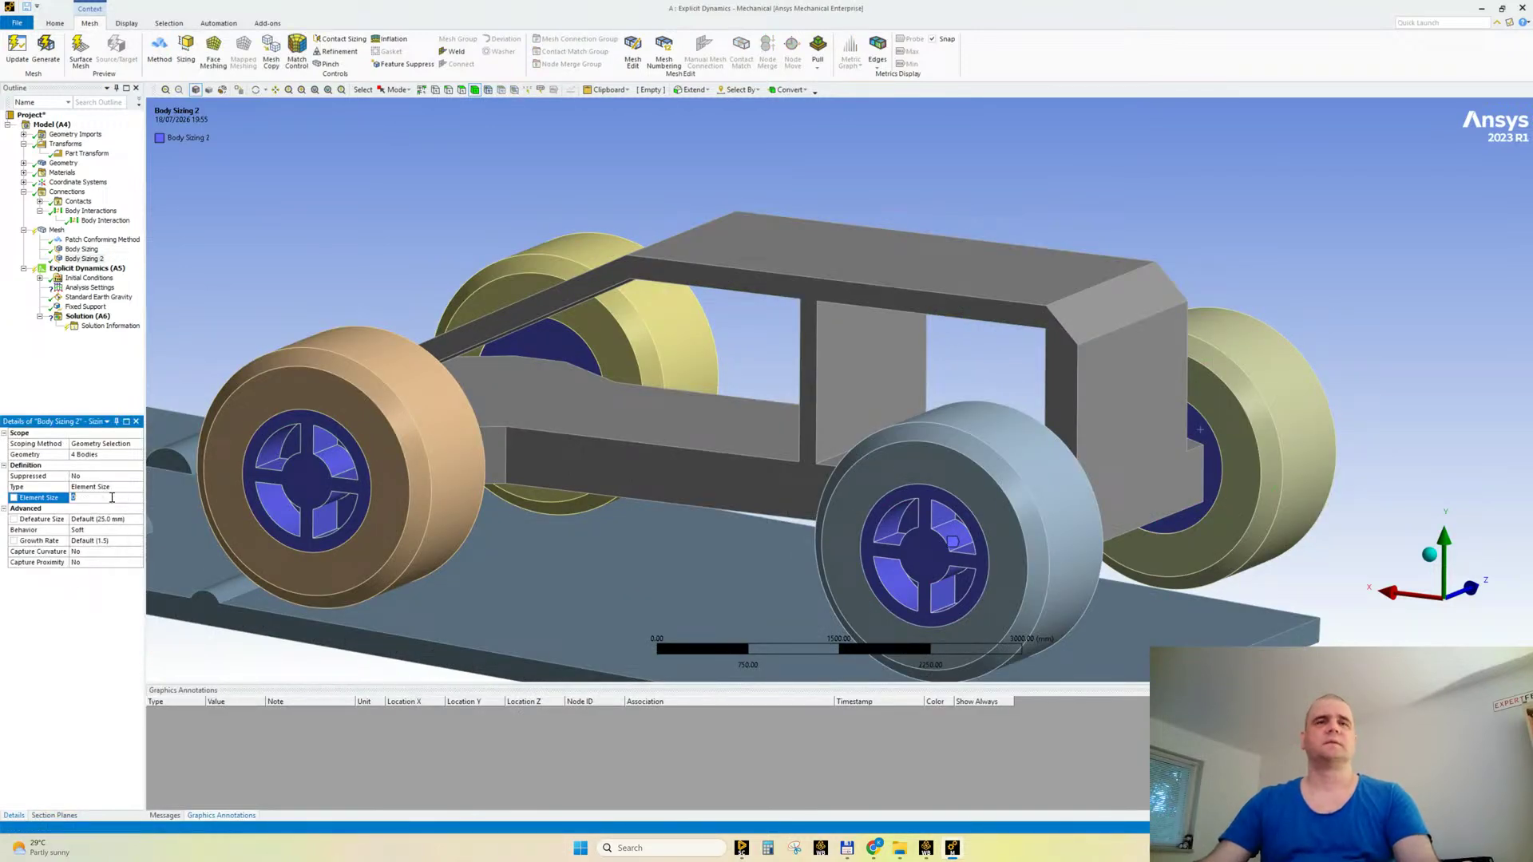
{"action": "type", "text": "200.0"}
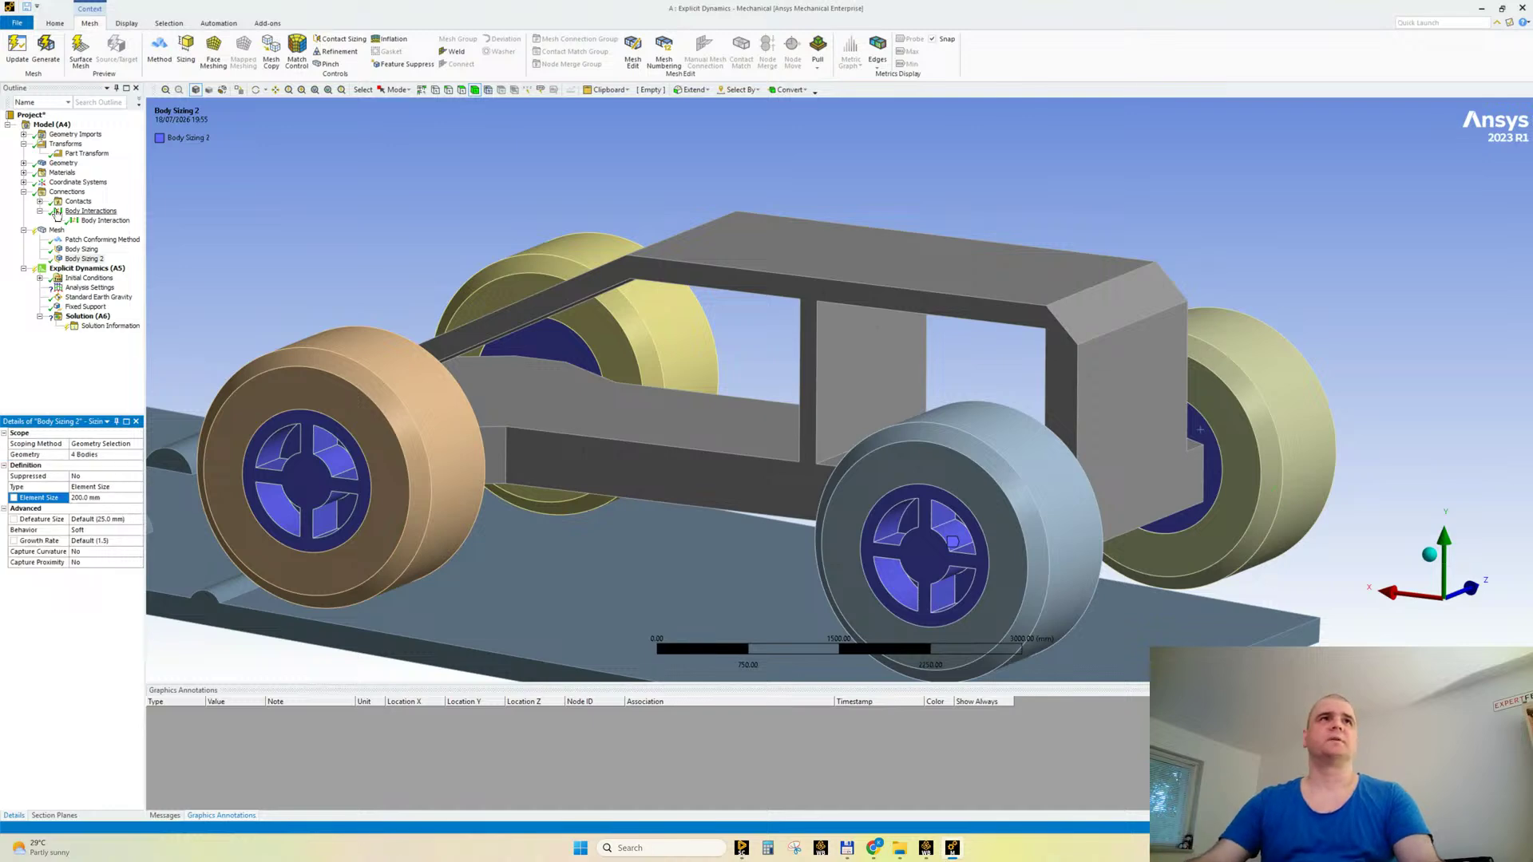
Step: Generate the mesh with the 200 mm hub body sizing
{"action": "left_click", "coordinate": [56, 230]}
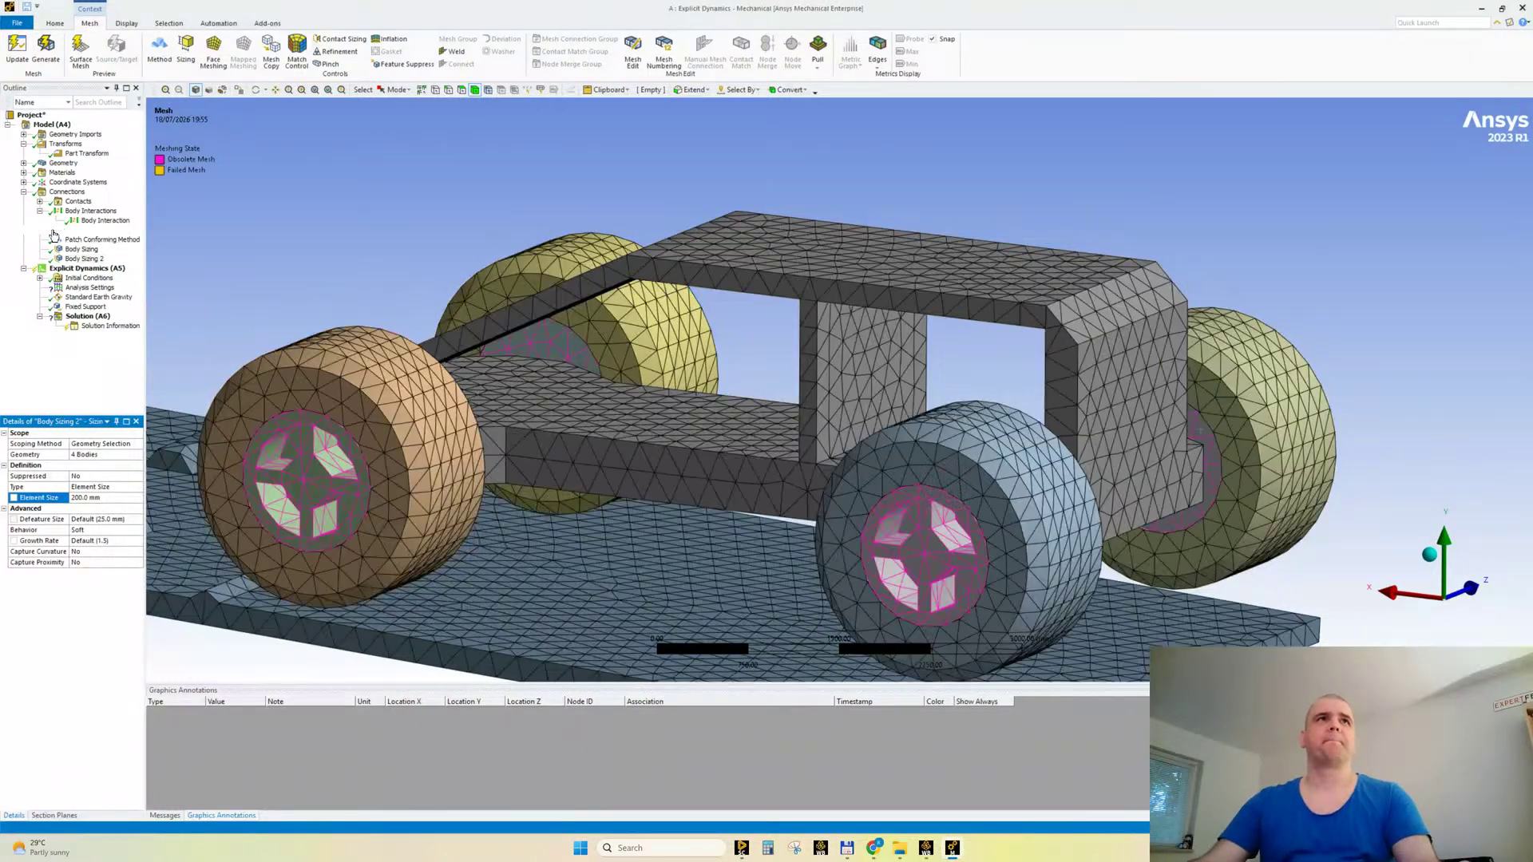
{"action": "right_click", "coordinate": [56, 230]}
{"action": "left_click", "coordinate": [72, 272]}
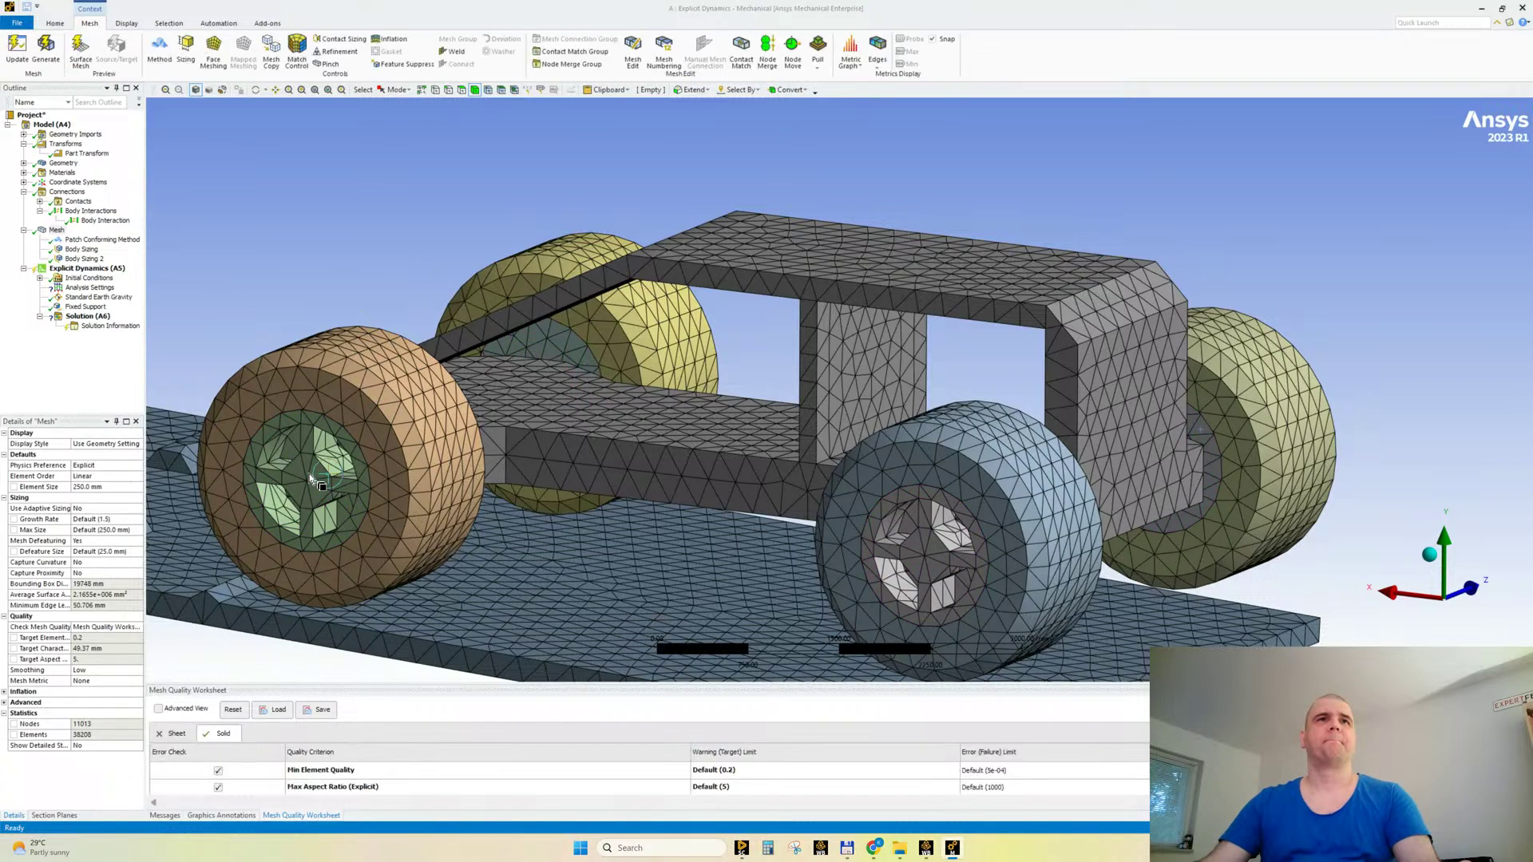
Step: Hide all bodies except the front wheel hub and examine its mesh at the axle bore after the body sizing
{"action": "left_click", "coordinate": [311, 479]}
{"action": "right_click", "coordinate": [312, 479]}
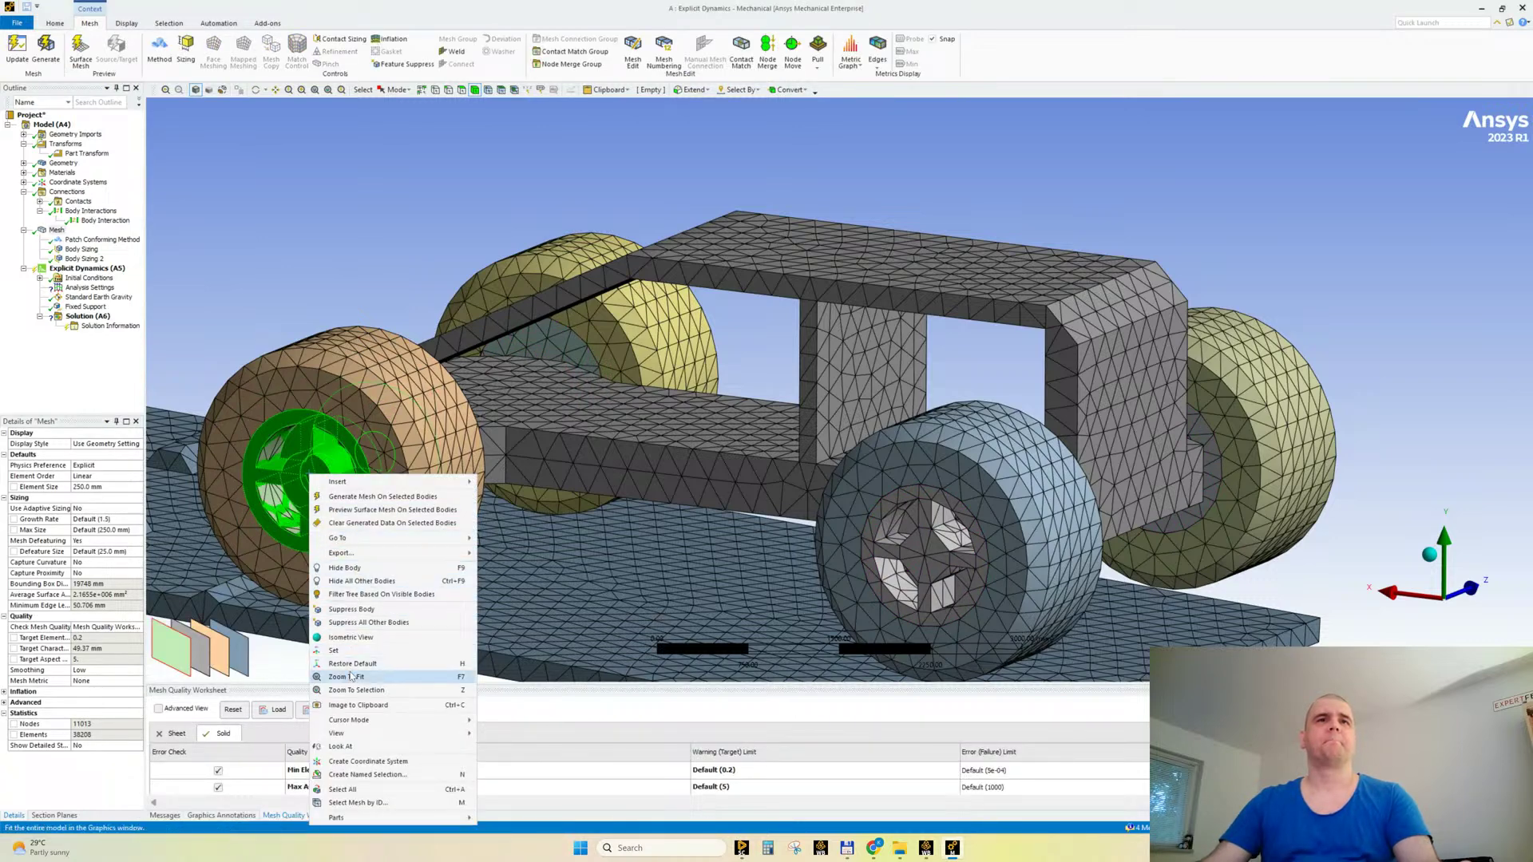
{"action": "left_click", "coordinate": [361, 582]}
{"action": "mouse_move", "coordinate": [879, 444]}
{"action": "middle_mouse_down"}
{"action": "mouse_move", "coordinate": [1079, 444]}
{"action": "mouse_move", "coordinate": [860, 441]}
{"action": "middle_mouse_up"}
{"action": "left_click", "coordinate": [859, 441]}
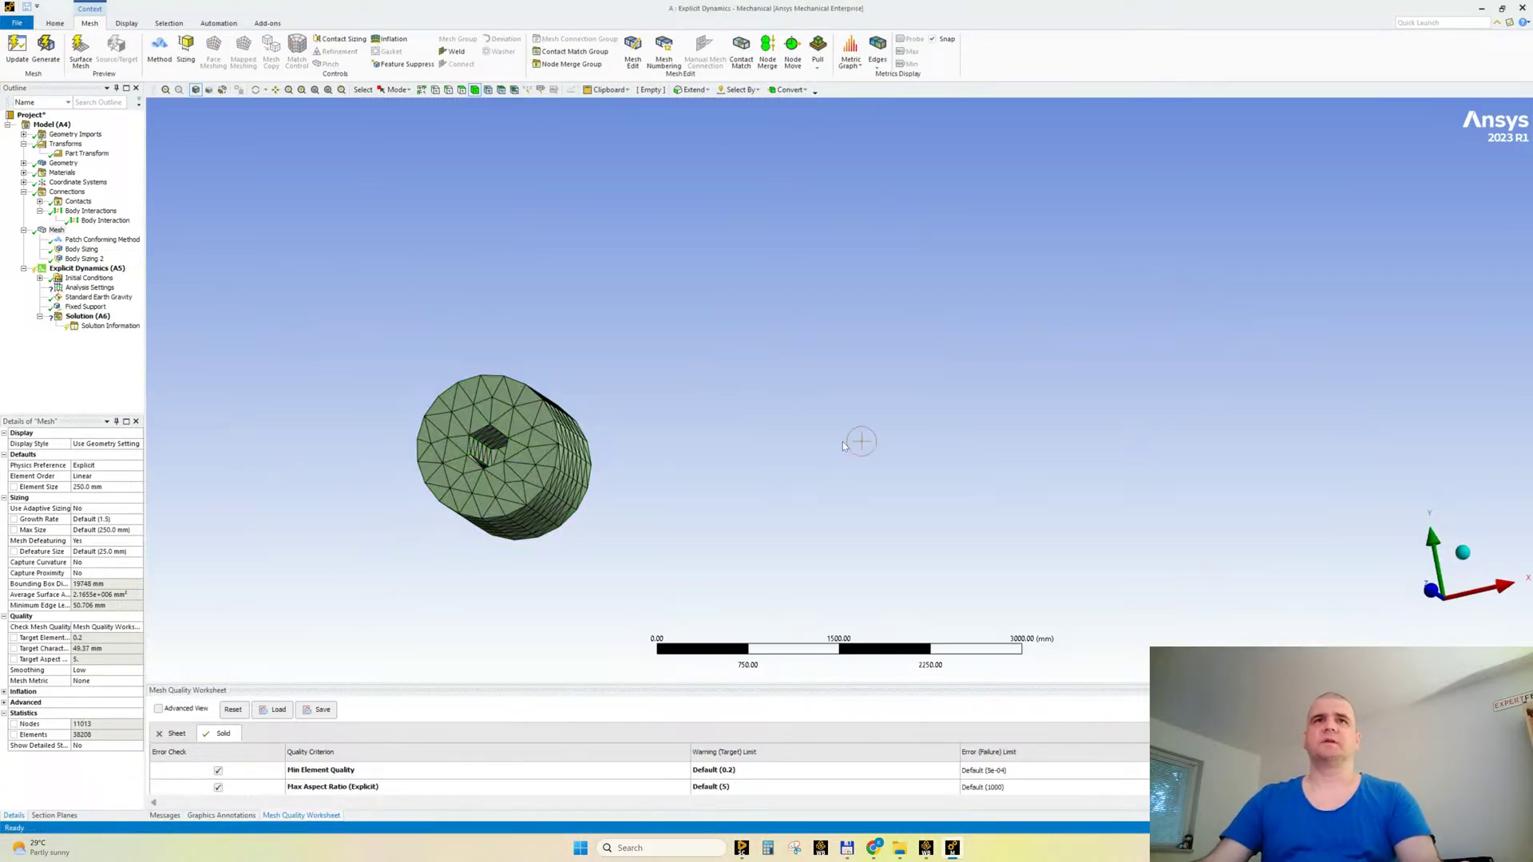
{"action": "scroll", "coordinate": [495, 441], "scroll_direction": "up", "scroll_amount": 3}
{"action": "middle_click_drag", "start_coordinate": [482, 441], "coordinate": [982, 438], "text": "ctrl"}
{"action": "scroll", "coordinate": [878, 487], "scroll_direction": "up", "scroll_amount": 4}
{"action": "scroll", "coordinate": [861, 495], "scroll_direction": "up", "scroll_amount": 2}
{"action": "middle_click_drag", "start_coordinate": [848, 539], "coordinate": [744, 322], "text": "ctrl"}
Step: Delete the 200 mm hub body sizing and show all bodies again
{"action": "left_click", "coordinate": [84, 260]}
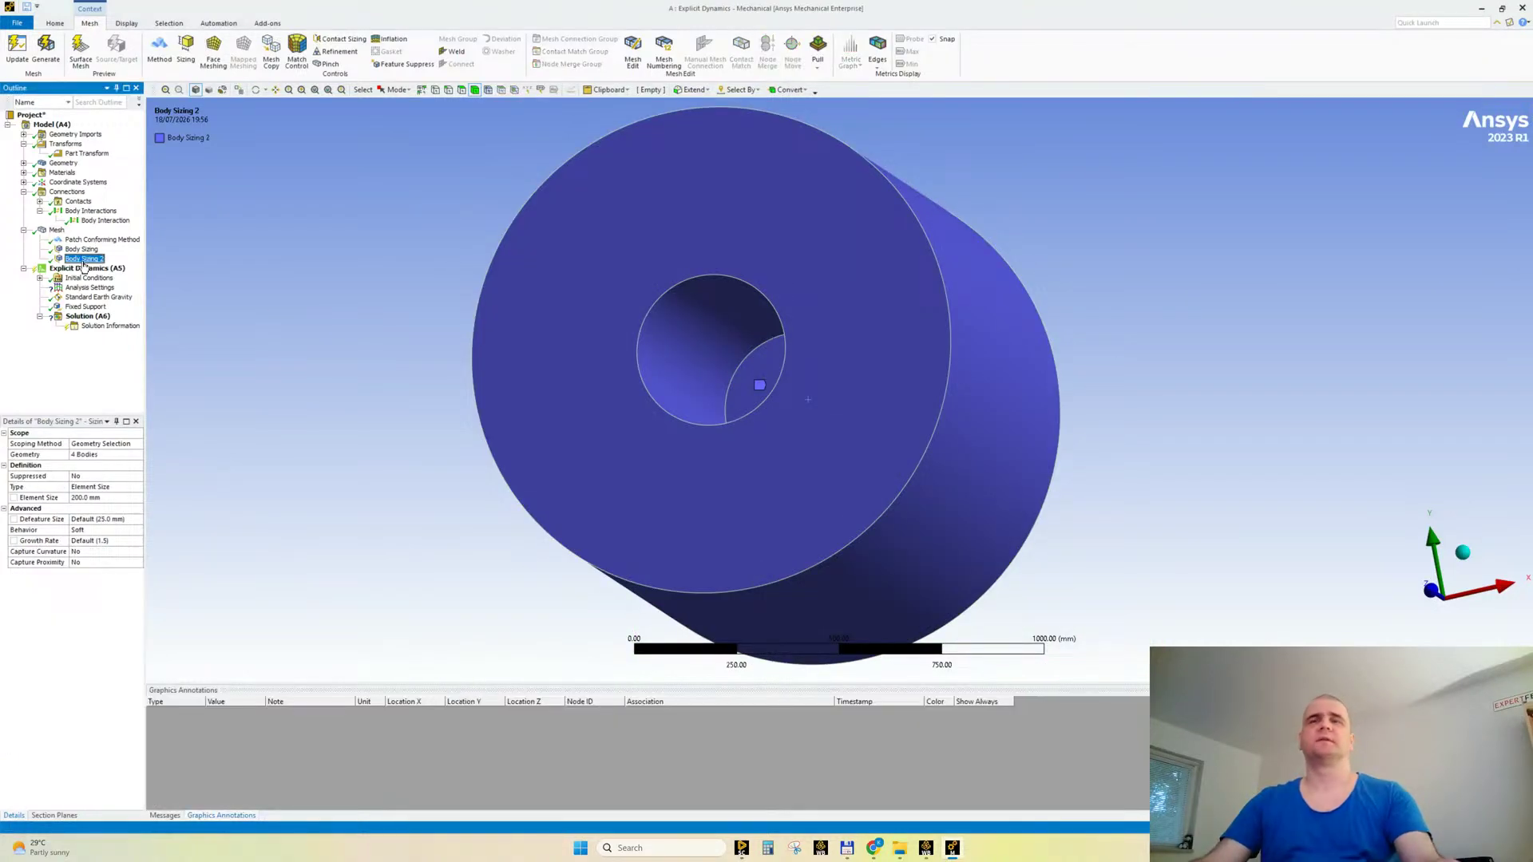
{"action": "key", "text": "Delete"}
{"action": "scroll", "coordinate": [431, 336], "scroll_direction": "down", "scroll_amount": 2}
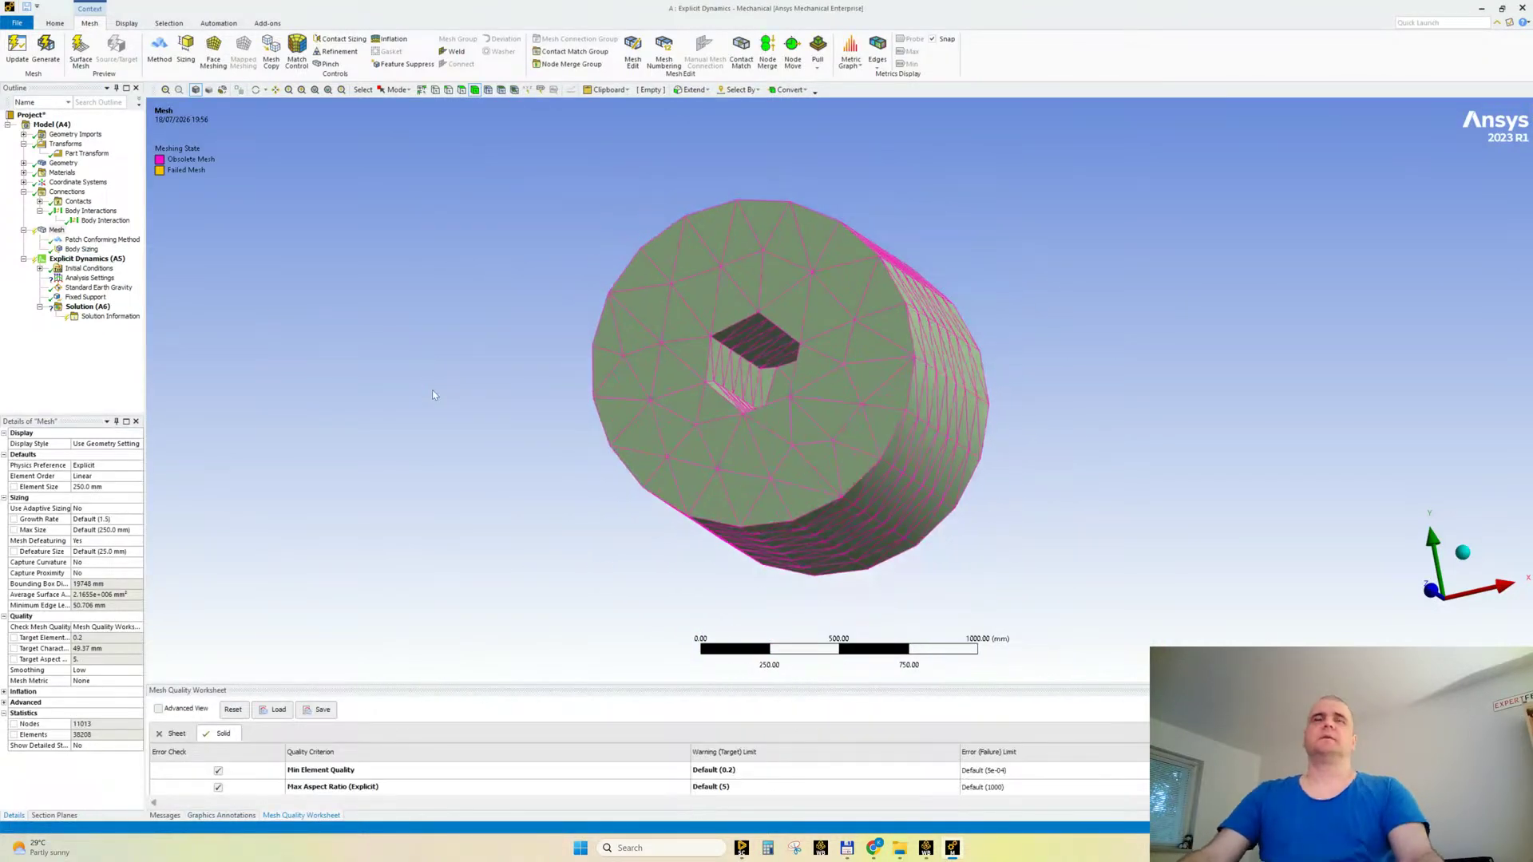
{"action": "right_click", "coordinate": [422, 267]}
{"action": "left_click", "coordinate": [459, 292]}
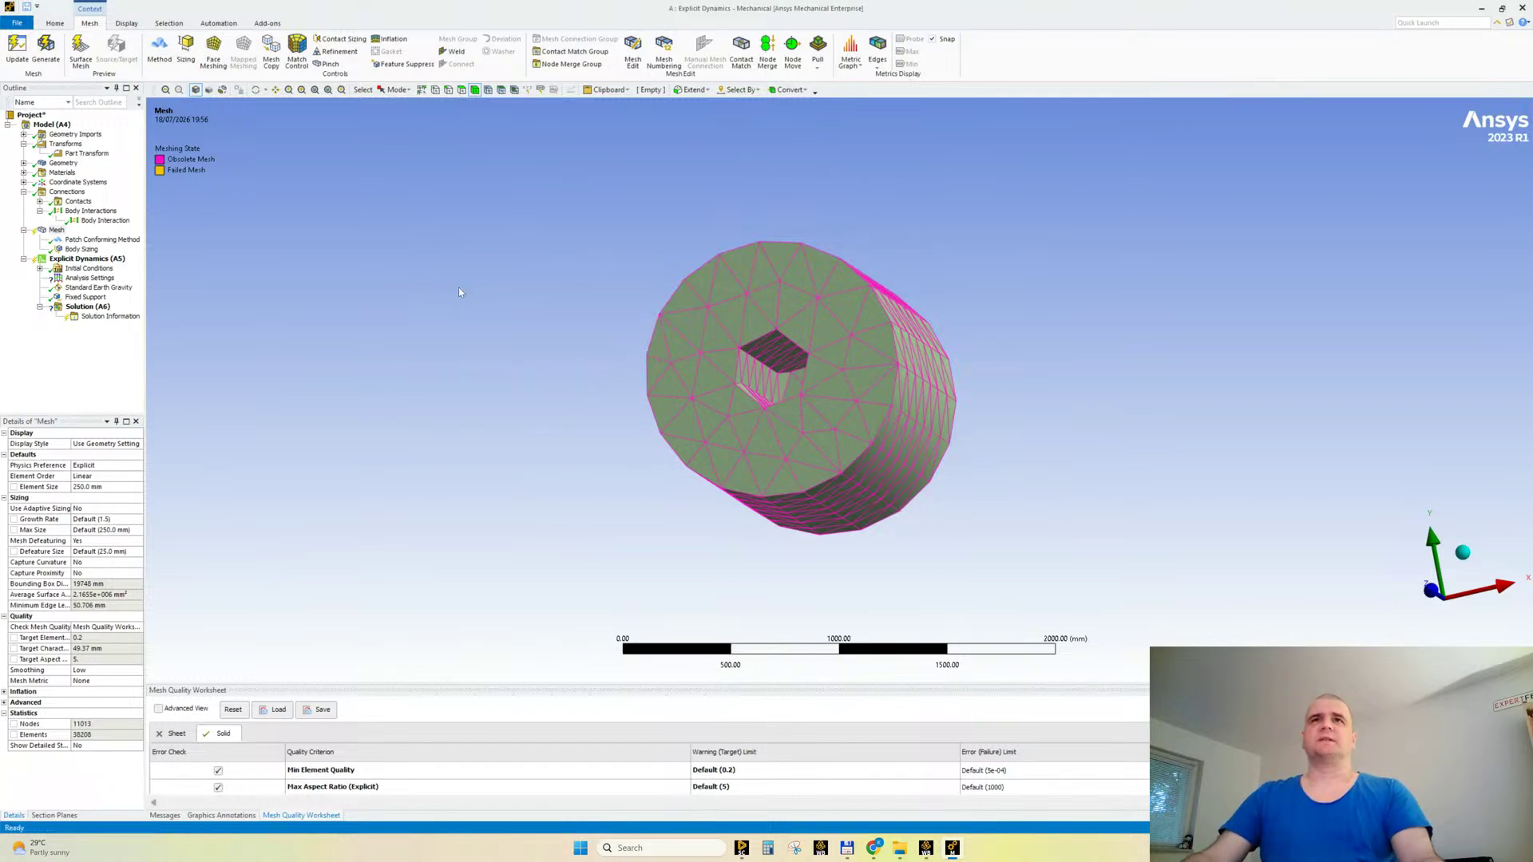
Step: Select all four wheel hubs and hide every other body, including tyres, chassis and road
{"action": "scroll", "coordinate": [460, 292], "scroll_direction": "down", "scroll_amount": 5}
{"action": "left_click", "coordinate": [765, 337]}
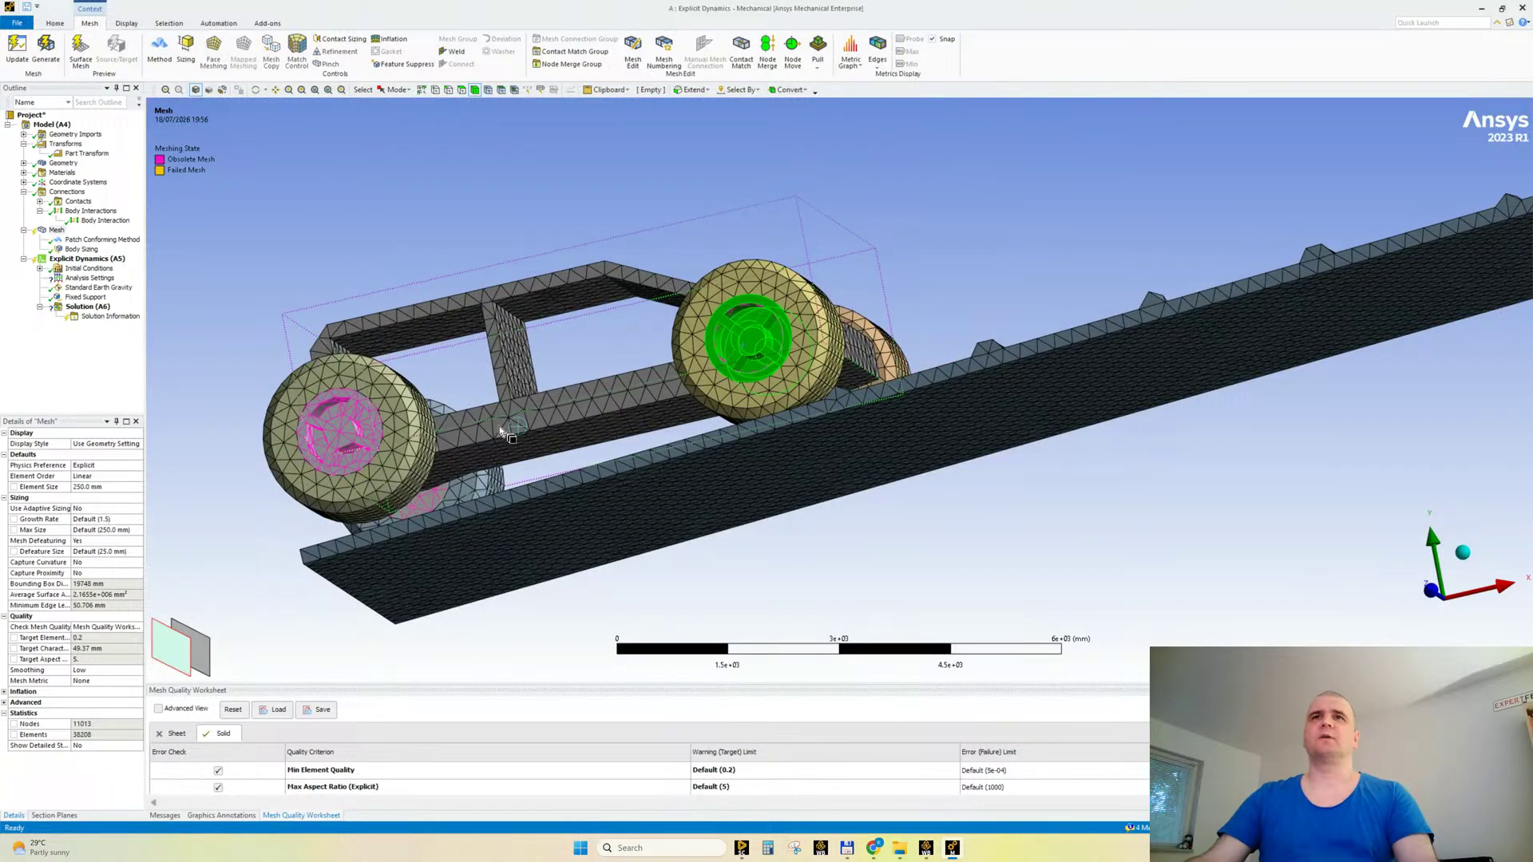
{"action": "left_click", "coordinate": [349, 432], "text": "ctrl"}
{"action": "middle_click_drag", "start_coordinate": [626, 309], "coordinate": [603, 559]}
{"action": "left_click", "coordinate": [340, 299], "text": "ctrl"}
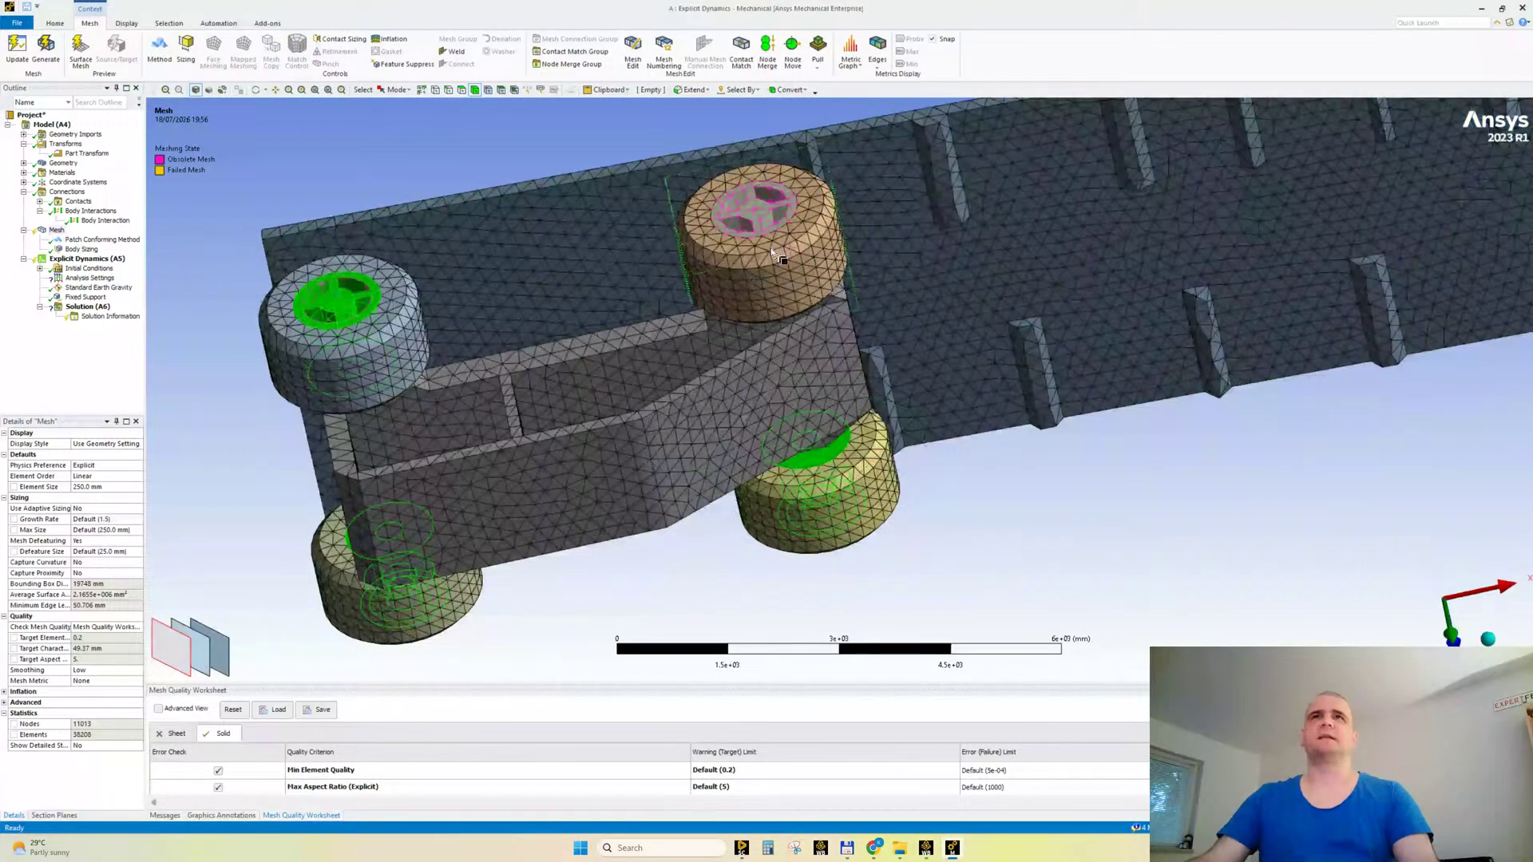
{"action": "left_click", "coordinate": [720, 262], "text": "ctrl"}
{"action": "right_click", "coordinate": [421, 155]}
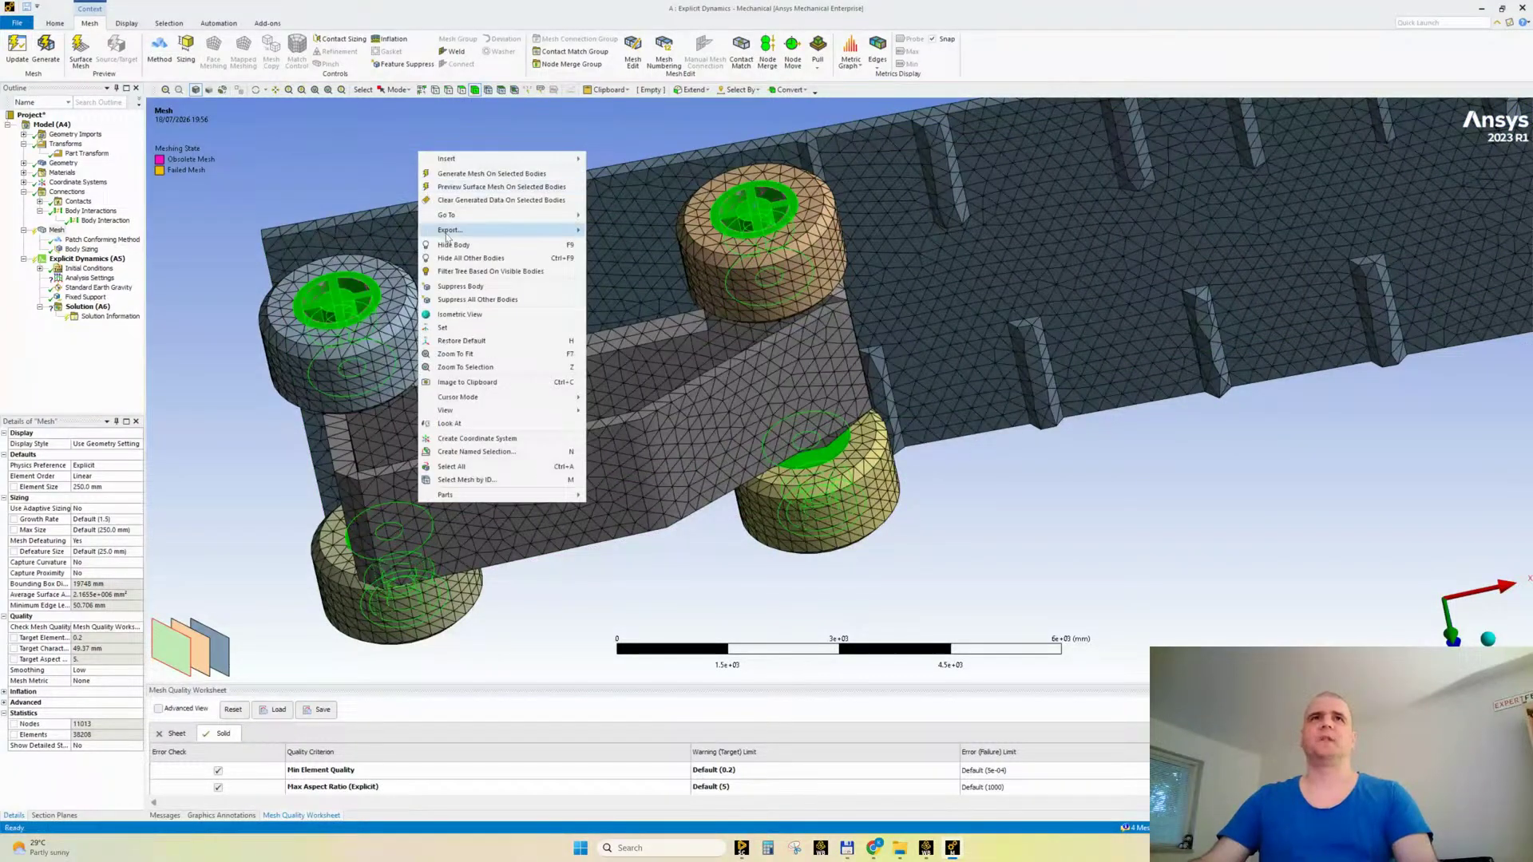
{"action": "left_click", "coordinate": [471, 258]}
{"action": "middle_click_drag", "start_coordinate": [746, 332], "coordinate": [992, 325]}
{"action": "left_click", "coordinate": [992, 324]}
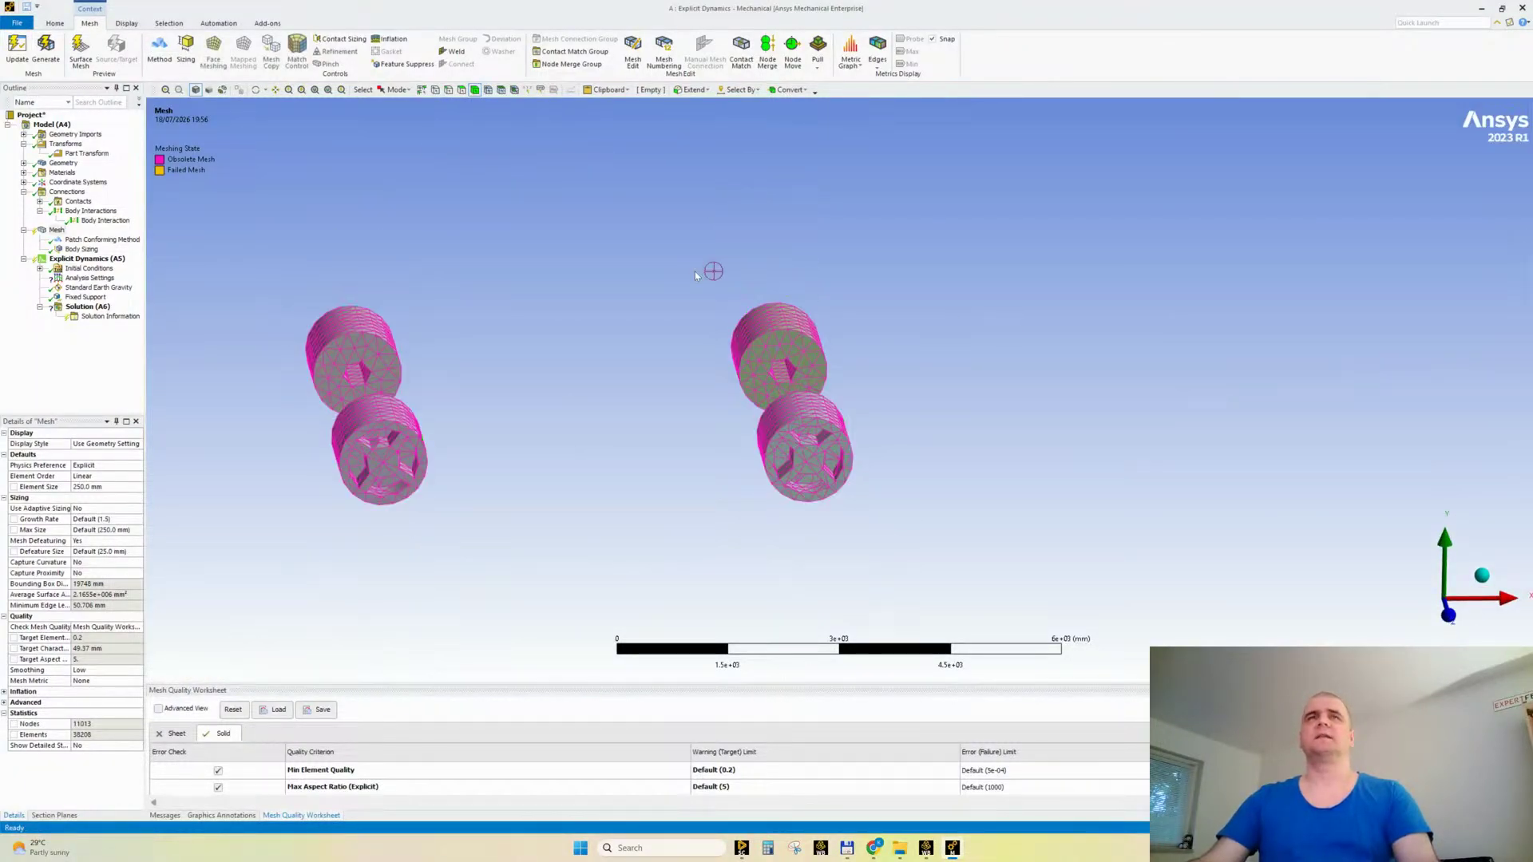
Step: Add a face sizing scoped to the cylindrical axle bore faces of all four wheel hubs
{"action": "left_click", "coordinate": [186, 47]}
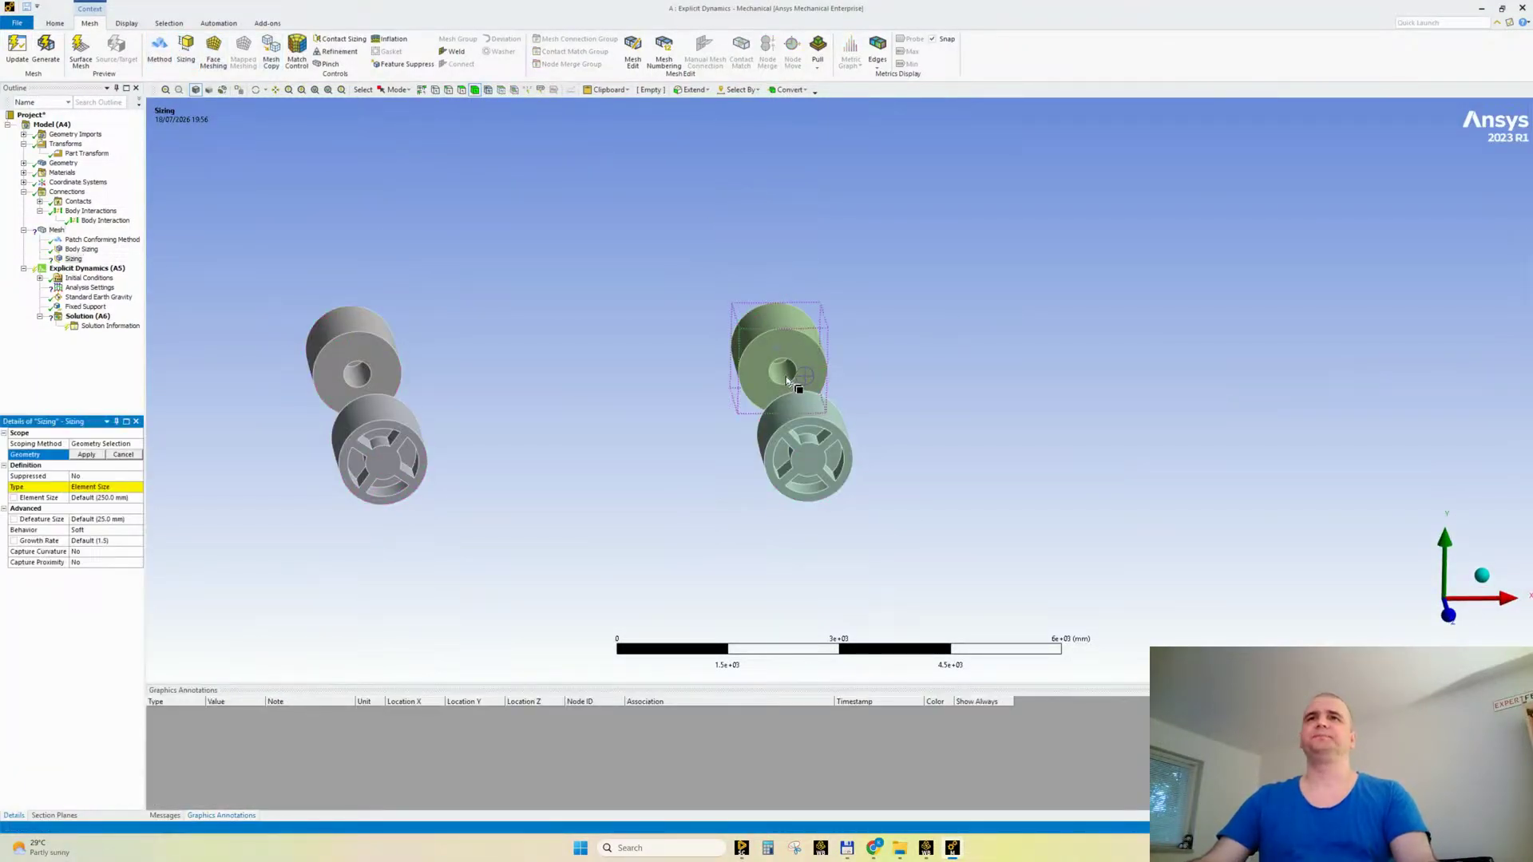
{"action": "left_click", "coordinate": [462, 91]}
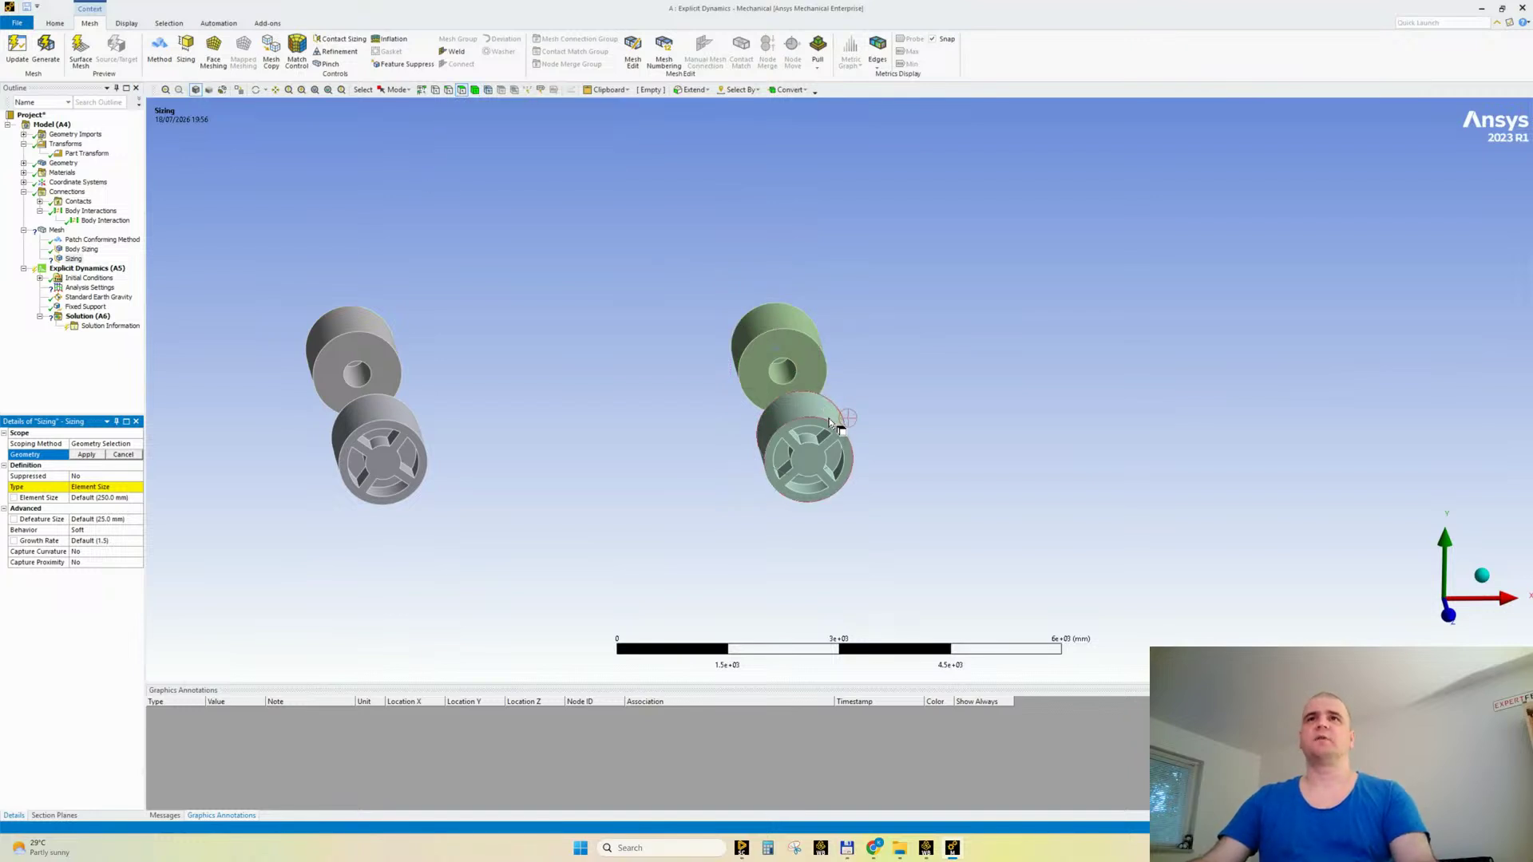
{"action": "left_click", "coordinate": [781, 370]}
{"action": "left_click", "coordinate": [357, 374], "text": "ctrl"}
{"action": "middle_click_drag", "start_coordinate": [348, 374], "coordinate": [692, 684]}
{"action": "left_click", "coordinate": [385, 490]}
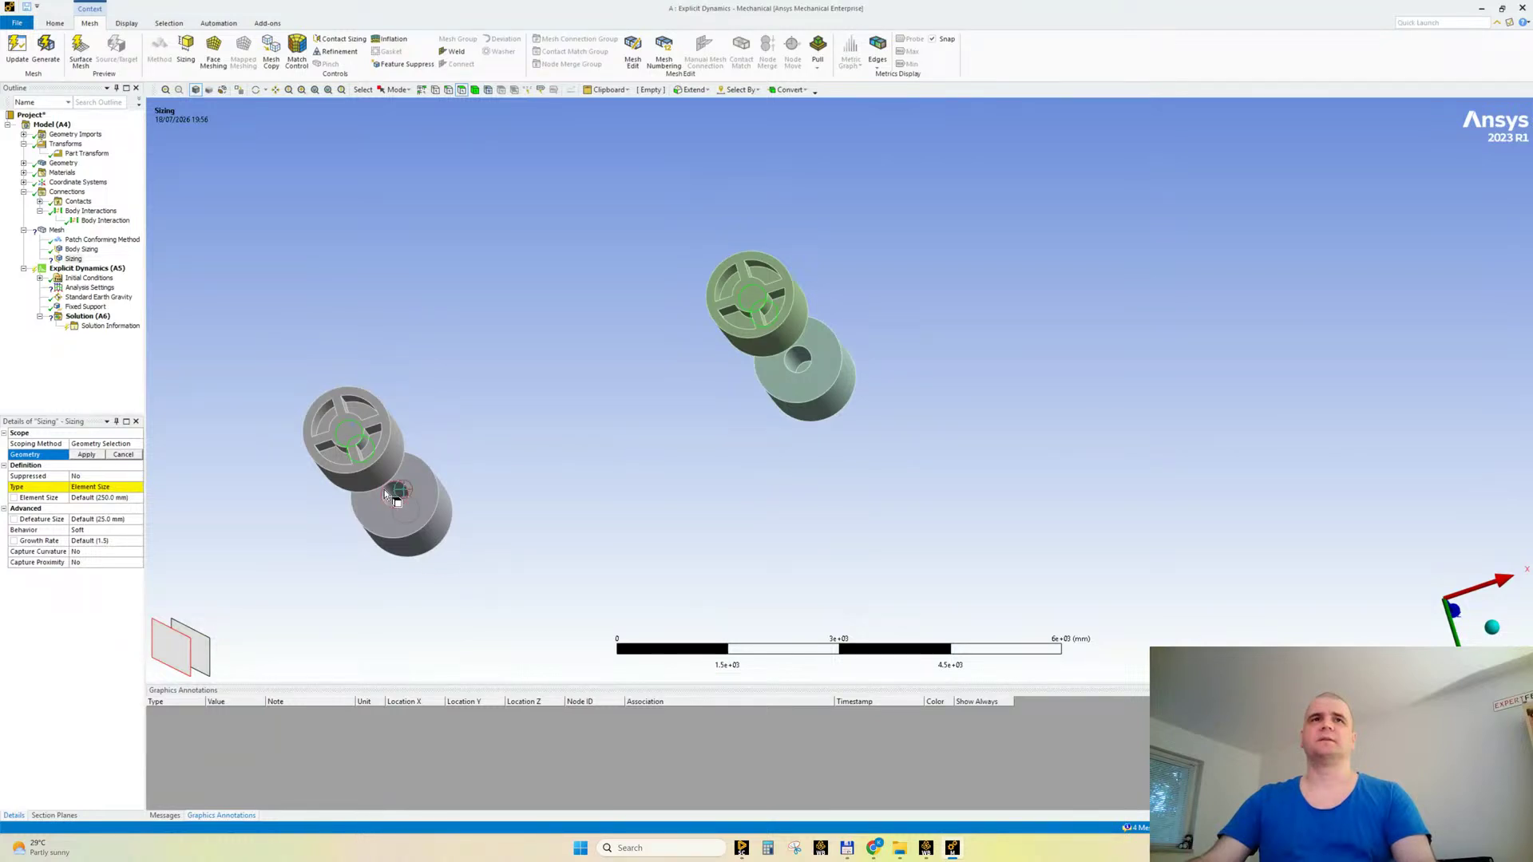
{"action": "left_click", "coordinate": [798, 365], "text": "ctrl"}
{"action": "left_click", "coordinate": [85, 455]}
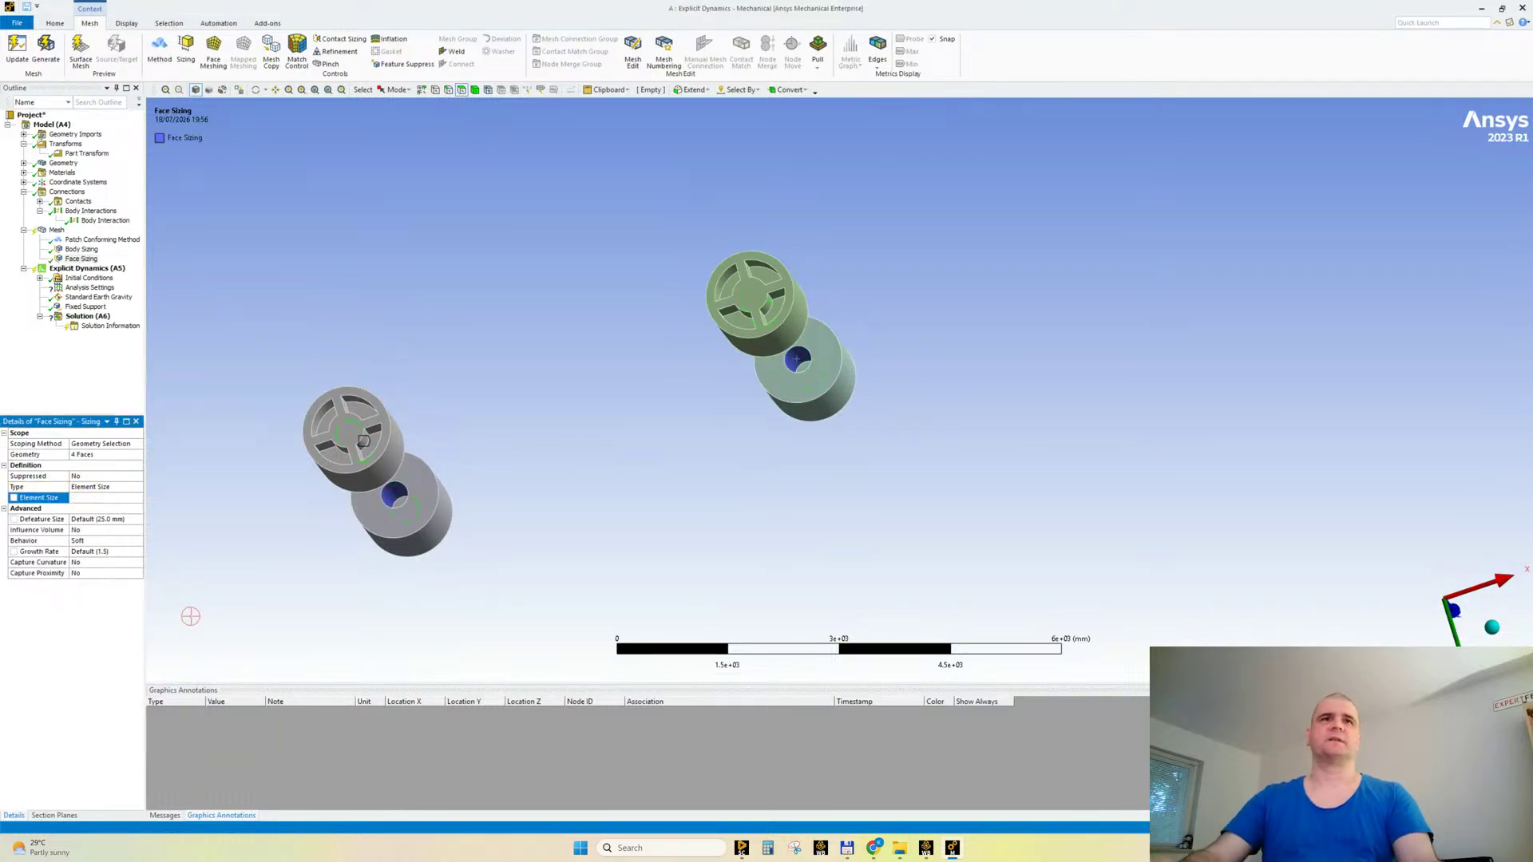
Step: Generate the mesh with the new face sizing and examine the elements around the hub bores
{"action": "left_click", "coordinate": [56, 230]}
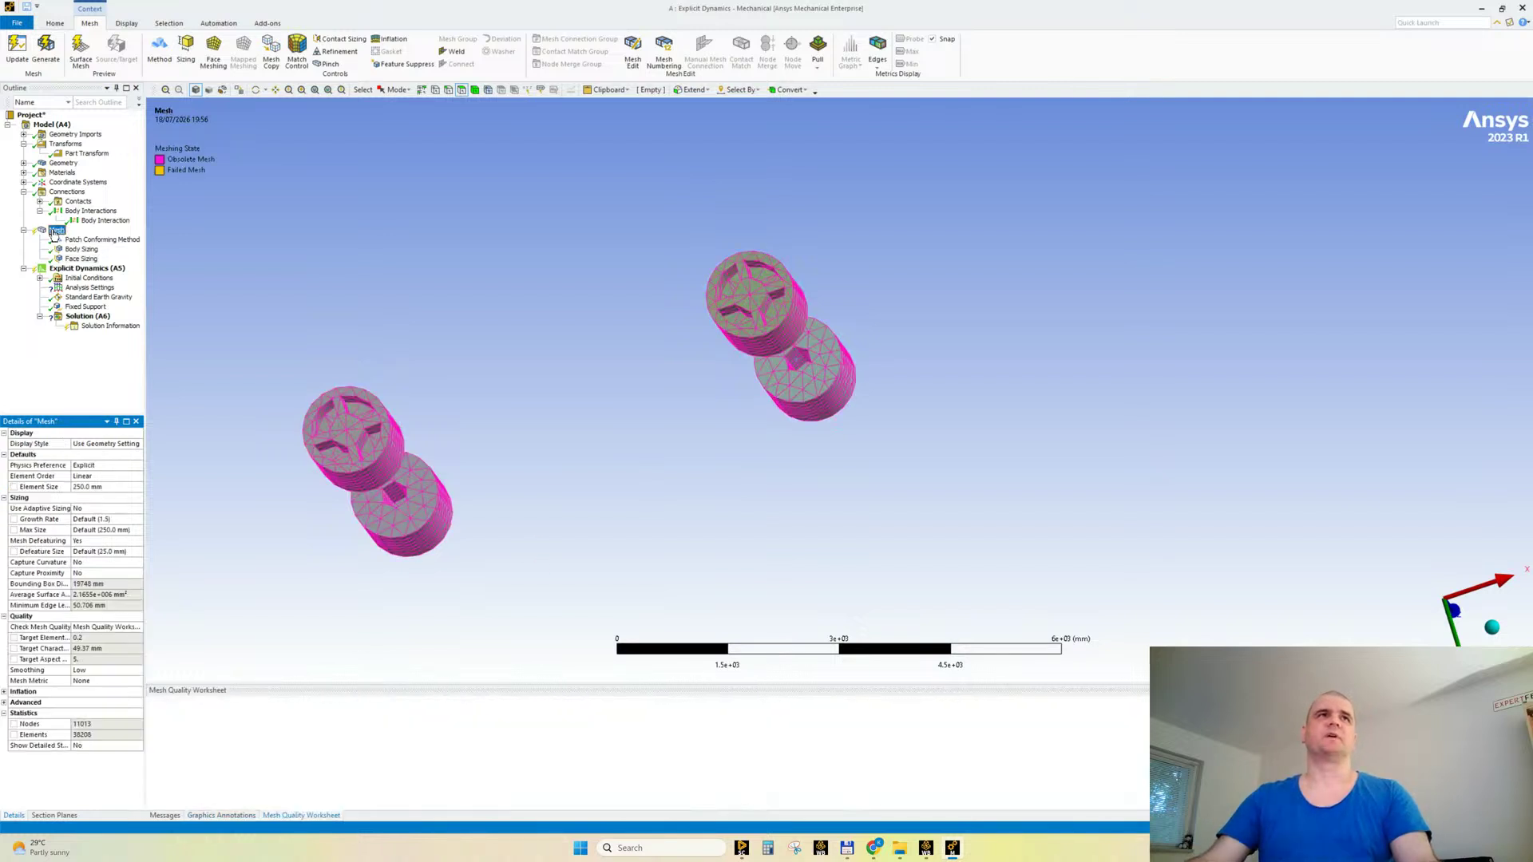
{"action": "right_click", "coordinate": [56, 230]}
{"action": "left_click", "coordinate": [88, 269]}
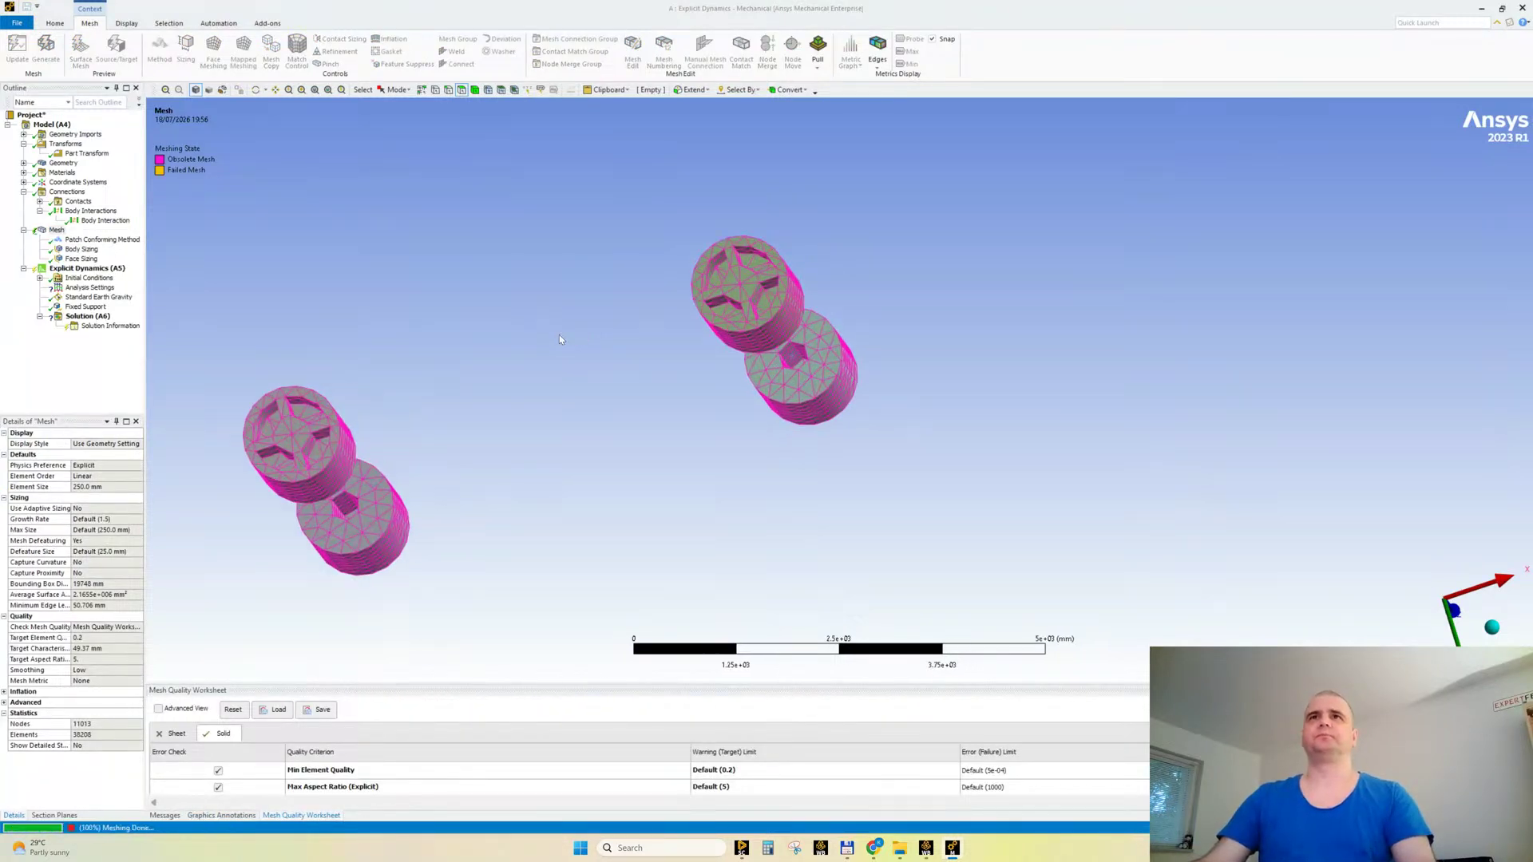
{"action": "scroll", "coordinate": [811, 375], "scroll_direction": "up", "scroll_amount": 6}
{"action": "scroll", "coordinate": [811, 374], "scroll_direction": "up", "scroll_amount": 2}
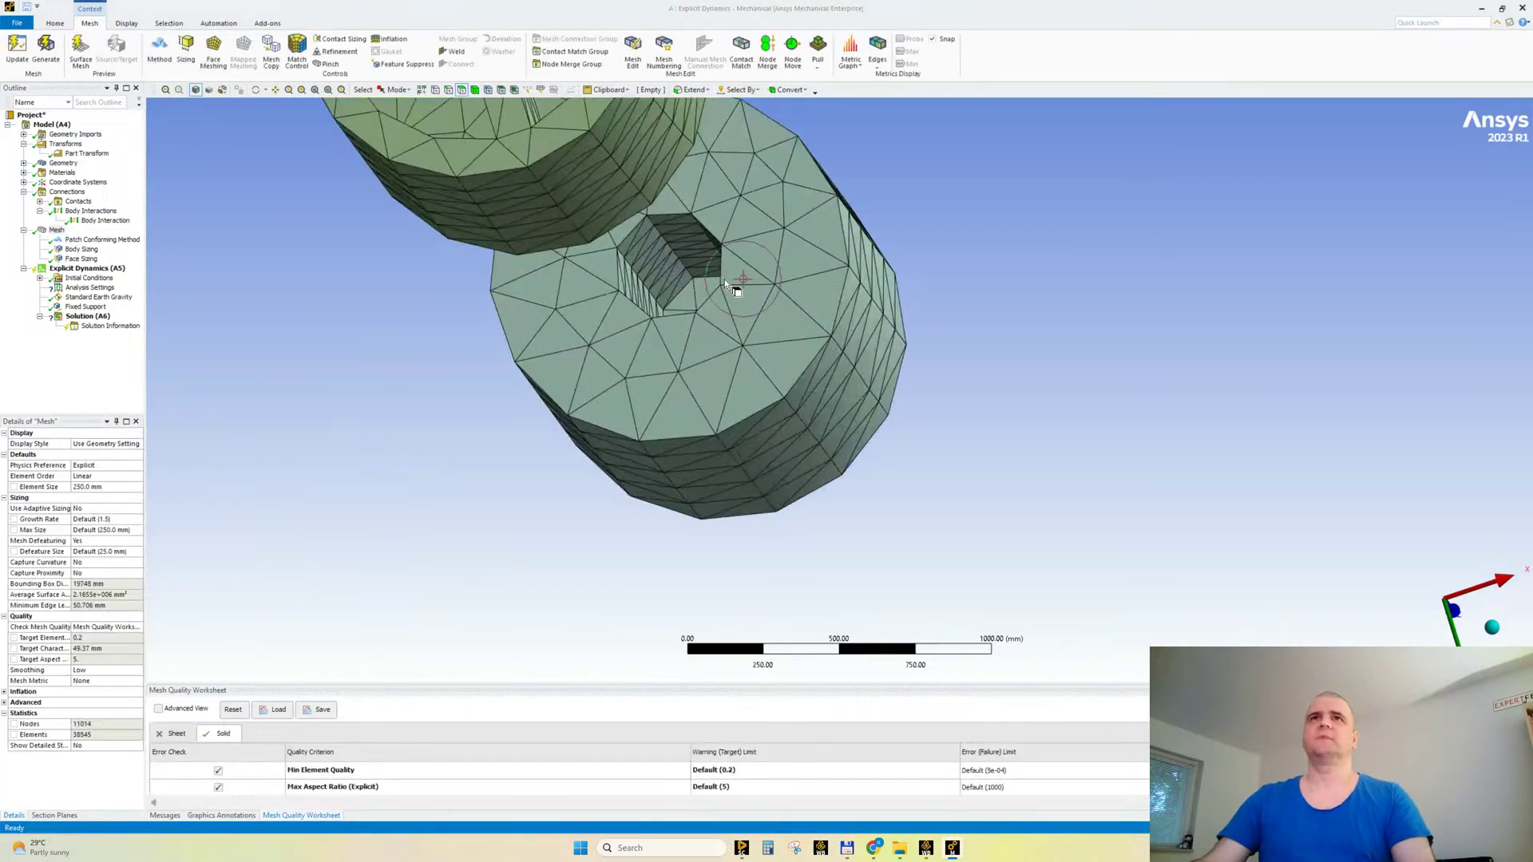
{"action": "middle_click_drag", "start_coordinate": [727, 279], "coordinate": [791, 380], "text": "ctrl"}
{"action": "scroll", "coordinate": [861, 406], "scroll_direction": "up", "scroll_amount": 2}
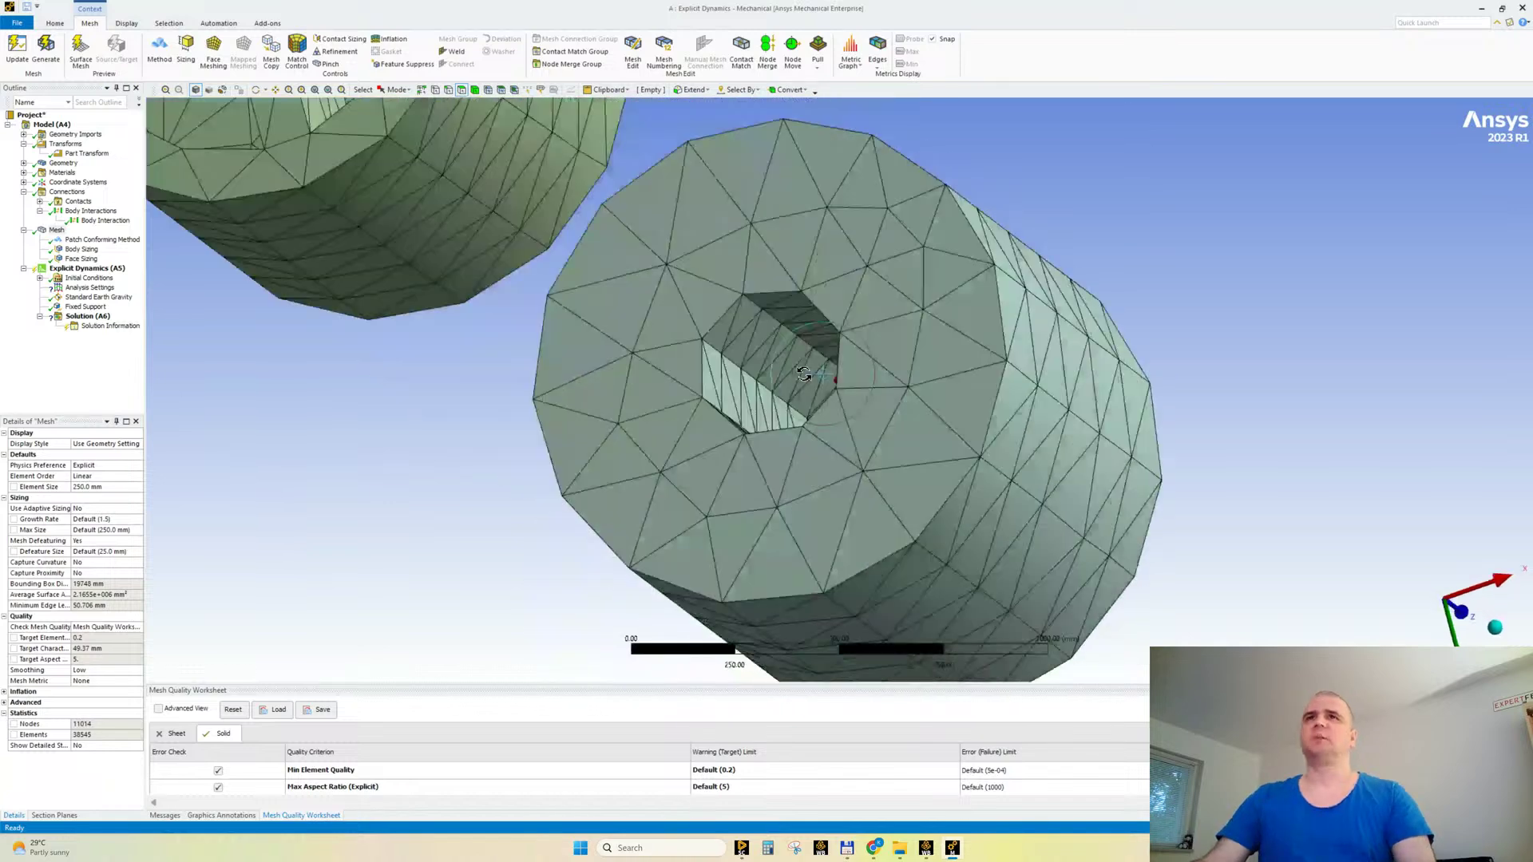
{"action": "scroll", "coordinate": [816, 366], "scroll_direction": "down", "scroll_amount": 3}
{"action": "scroll", "coordinate": [816, 366], "scroll_direction": "down", "scroll_amount": 3}
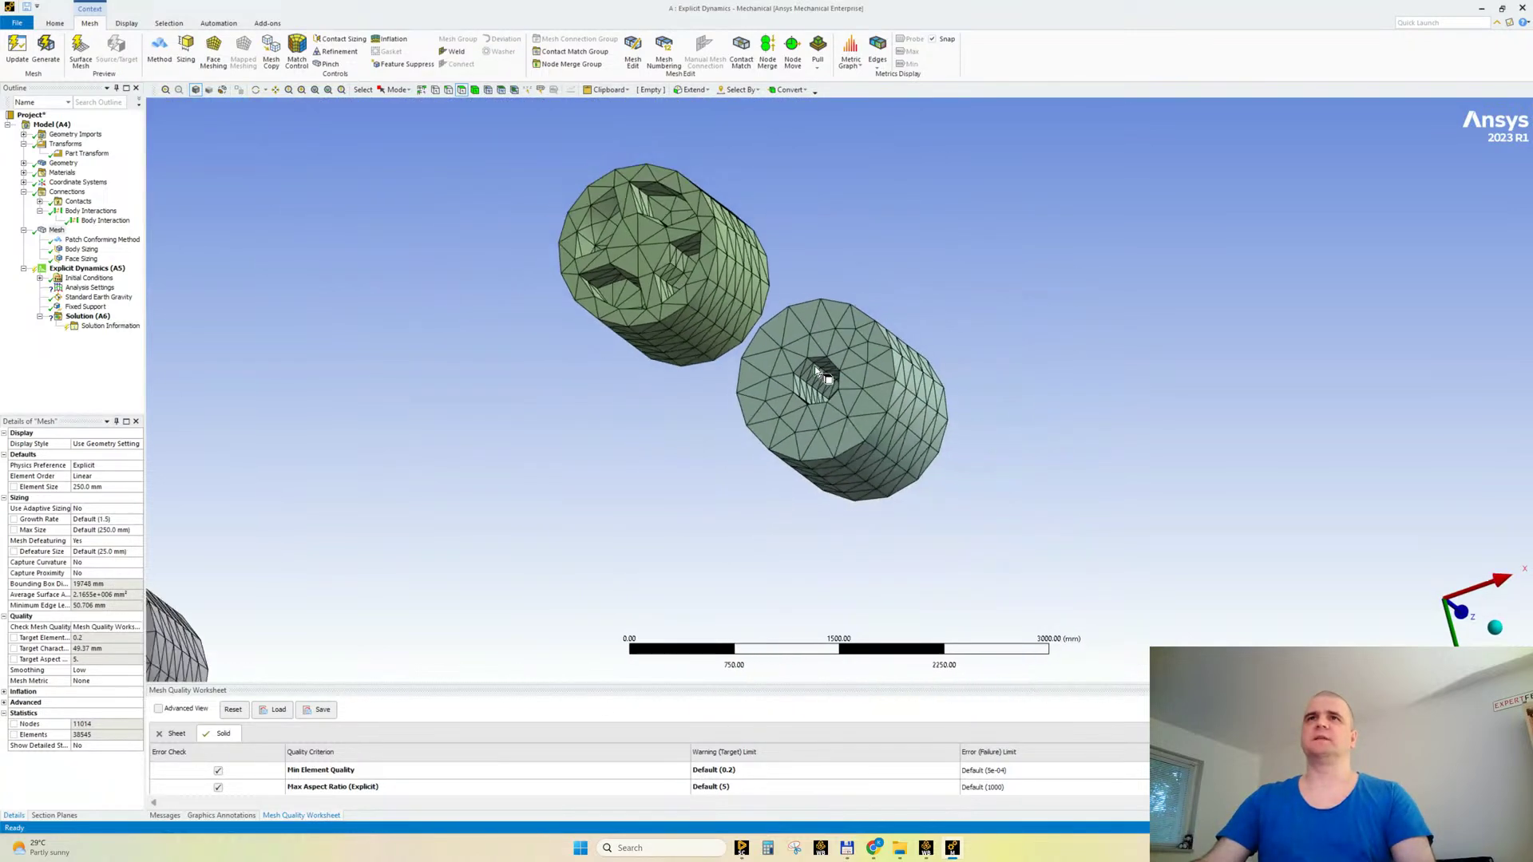
{"action": "middle_click_drag", "start_coordinate": [780, 412], "coordinate": [835, 404], "text": "ctrl"}
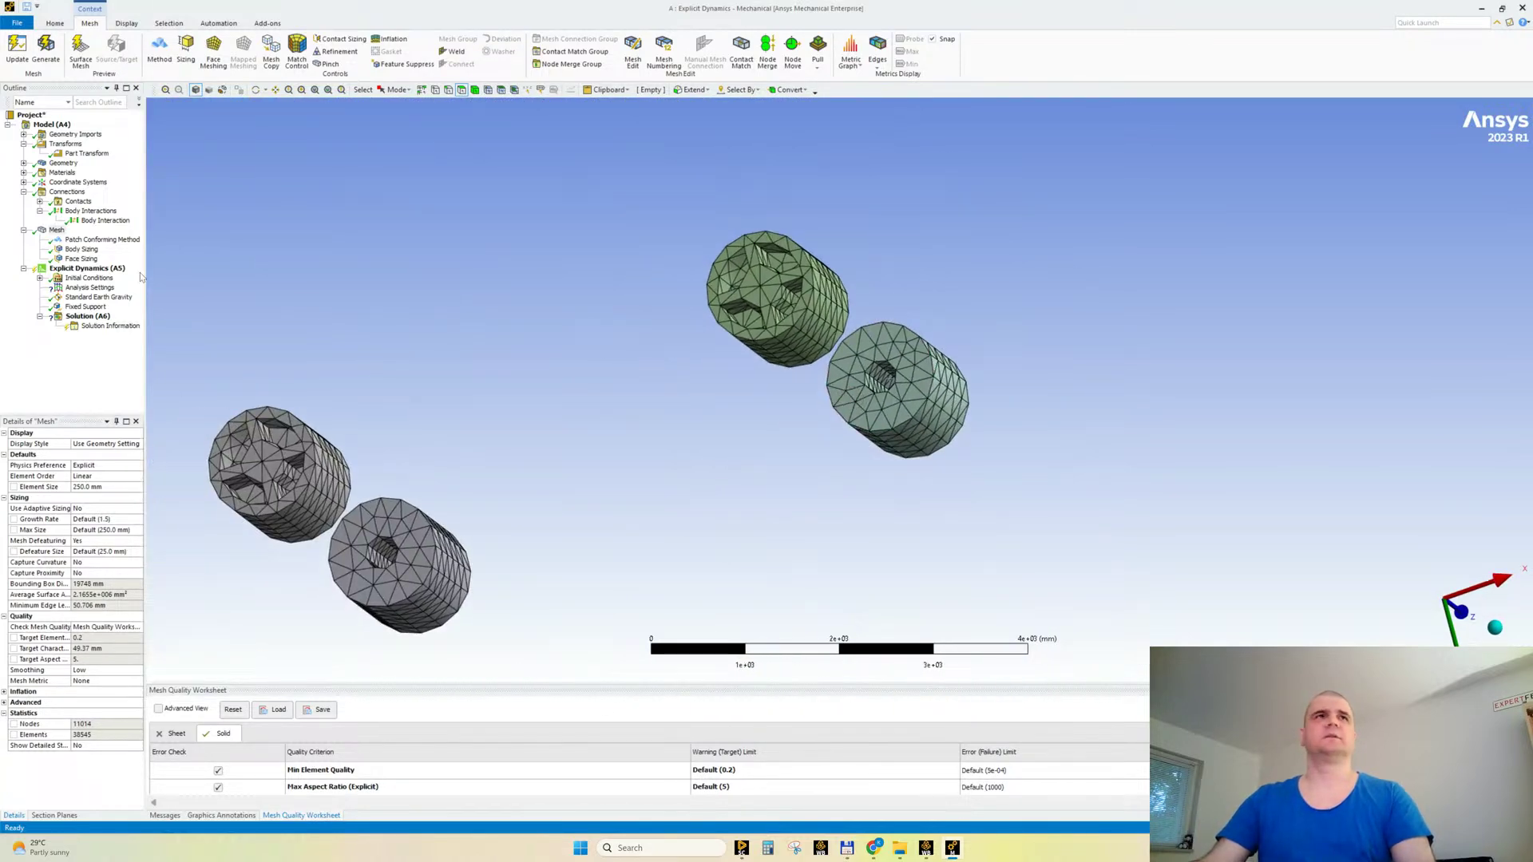
Step: Set the hub bore face sizing's element size to 100 mm and regenerate the mesh
{"action": "left_click", "coordinate": [83, 258]}
{"action": "left_click", "coordinate": [91, 498]}
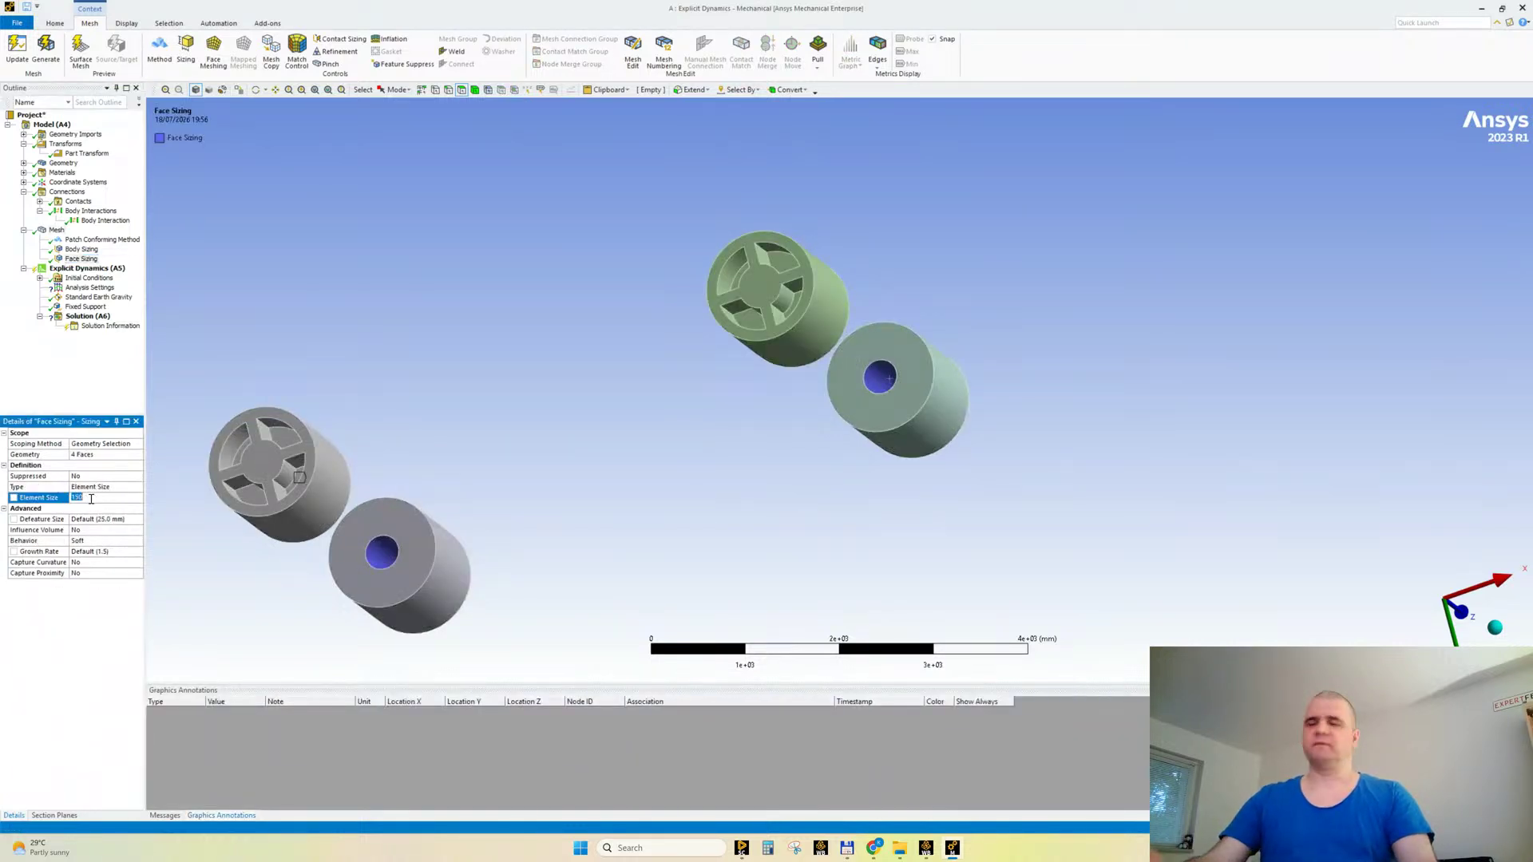
{"action": "key", "text": "Return"}
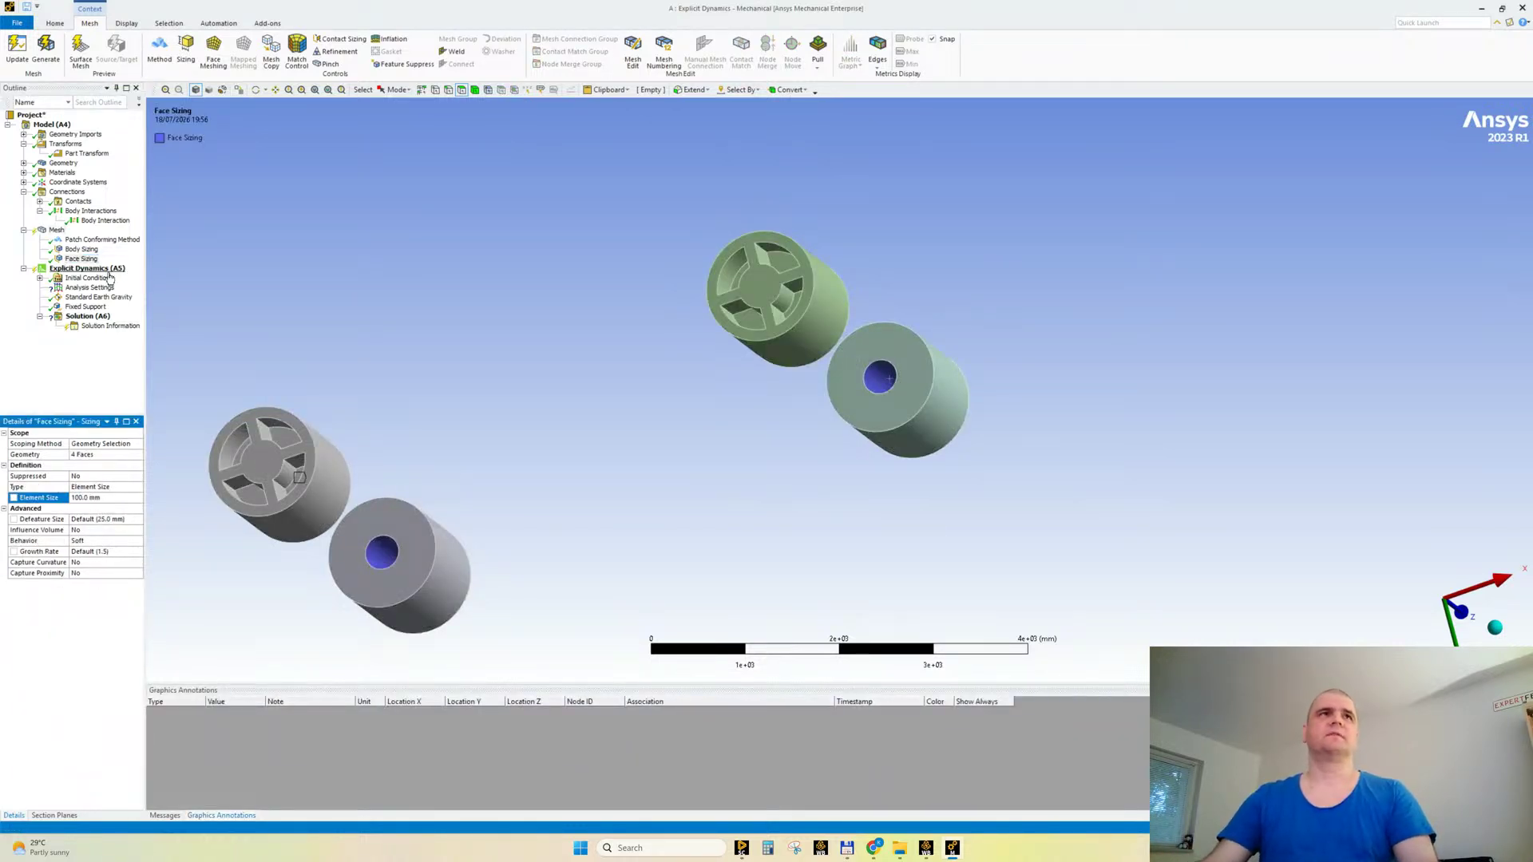
{"action": "left_click", "coordinate": [56, 230]}
{"action": "right_click", "coordinate": [55, 230]}
{"action": "left_click", "coordinate": [164, 271]}
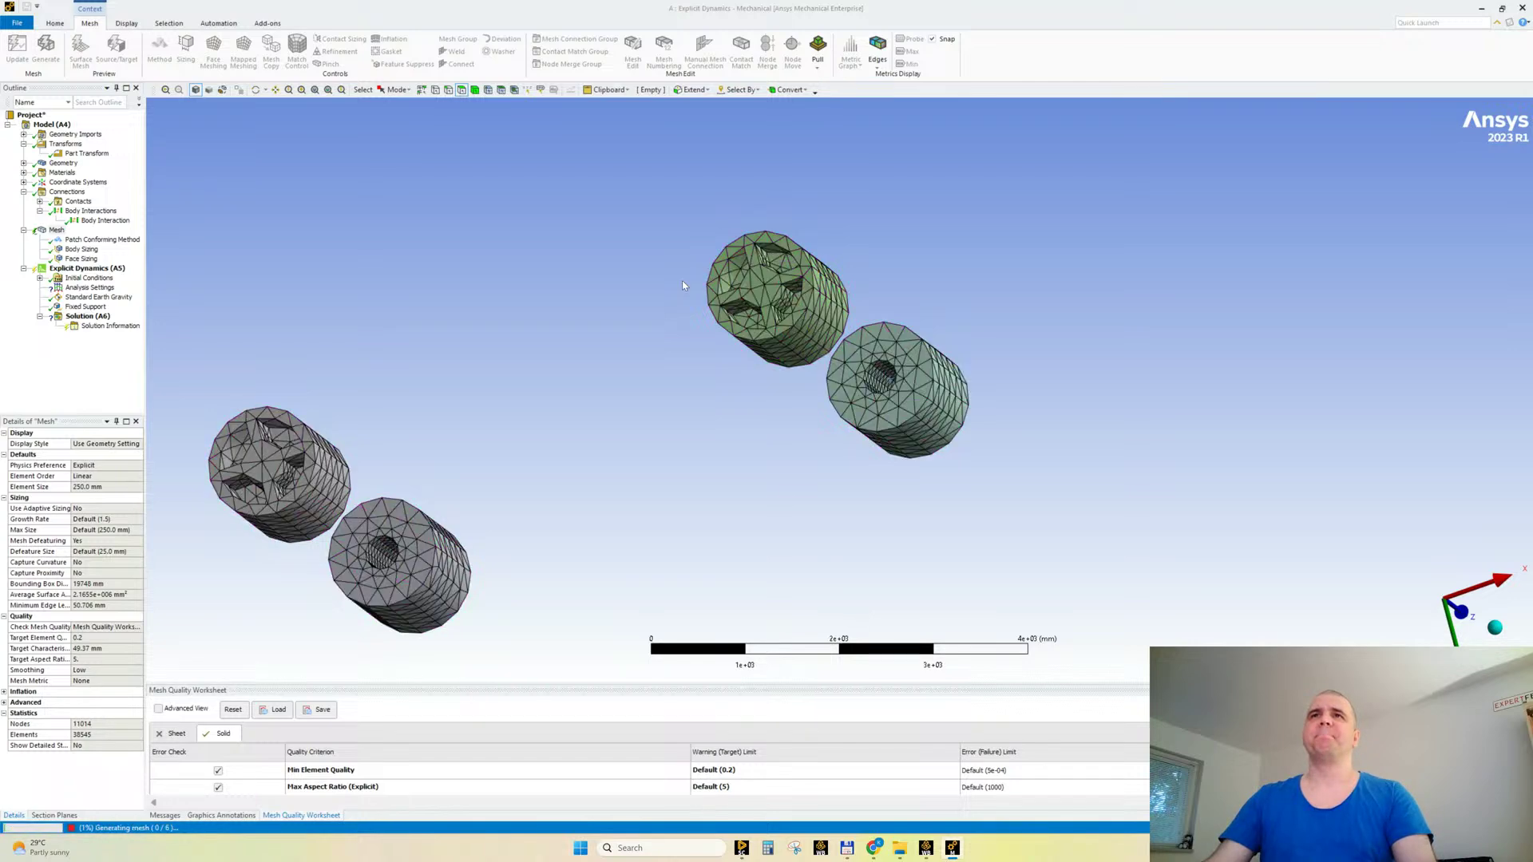
Step: Check the refined hub bore mesh and invert body visibility to hide the hubs and show the tyres, chassis and road
{"action": "scroll", "coordinate": [841, 388], "scroll_direction": "up", "scroll_amount": 10}
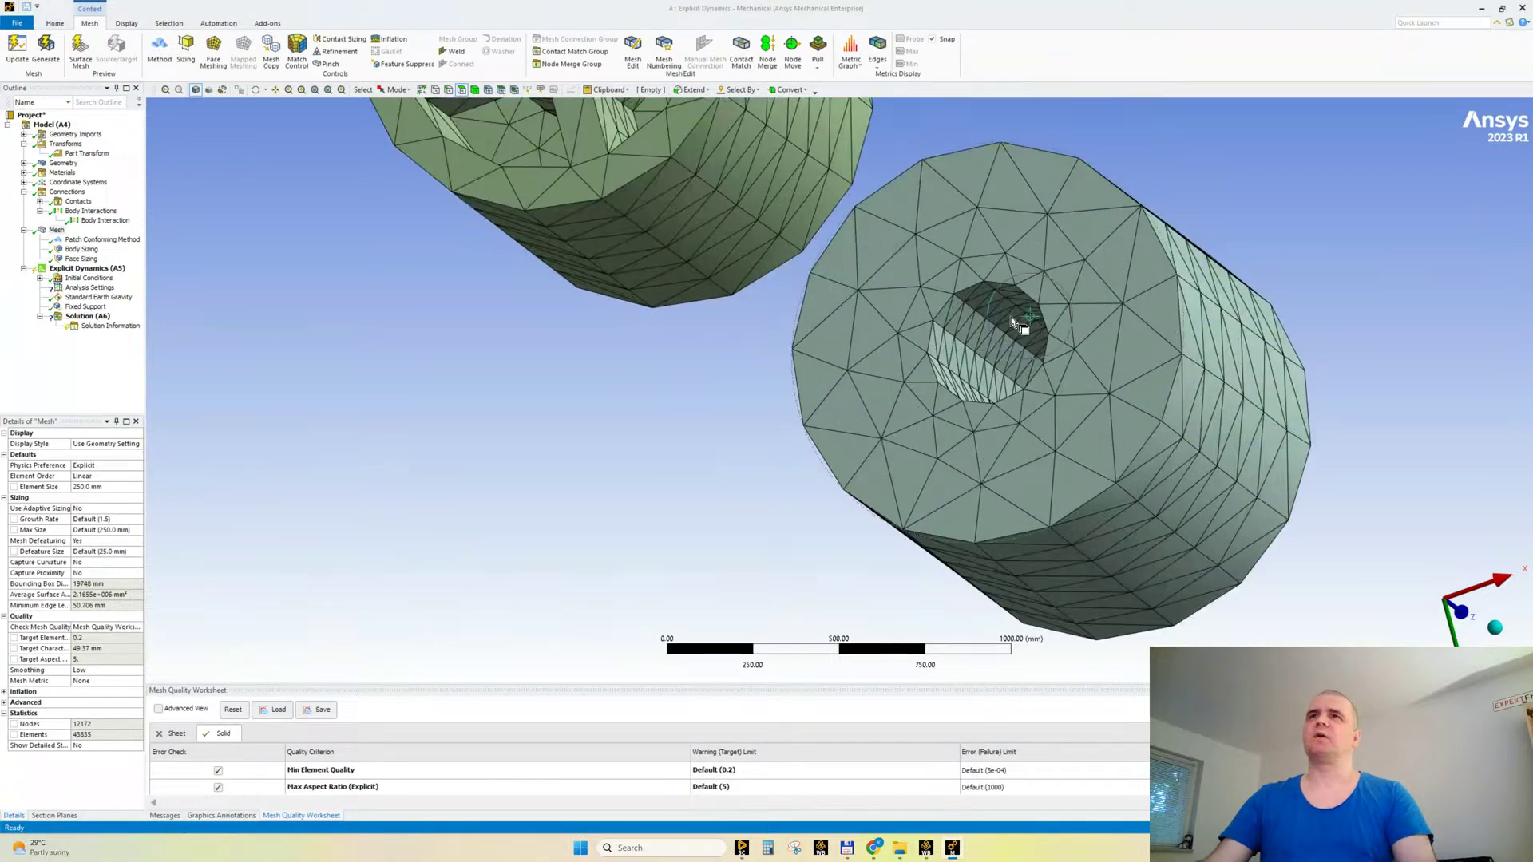
{"action": "scroll", "coordinate": [1029, 360], "scroll_direction": "down", "scroll_amount": 5}
{"action": "middle_click_drag", "start_coordinate": [921, 402], "coordinate": [847, 411]}
{"action": "right_click", "coordinate": [624, 237]}
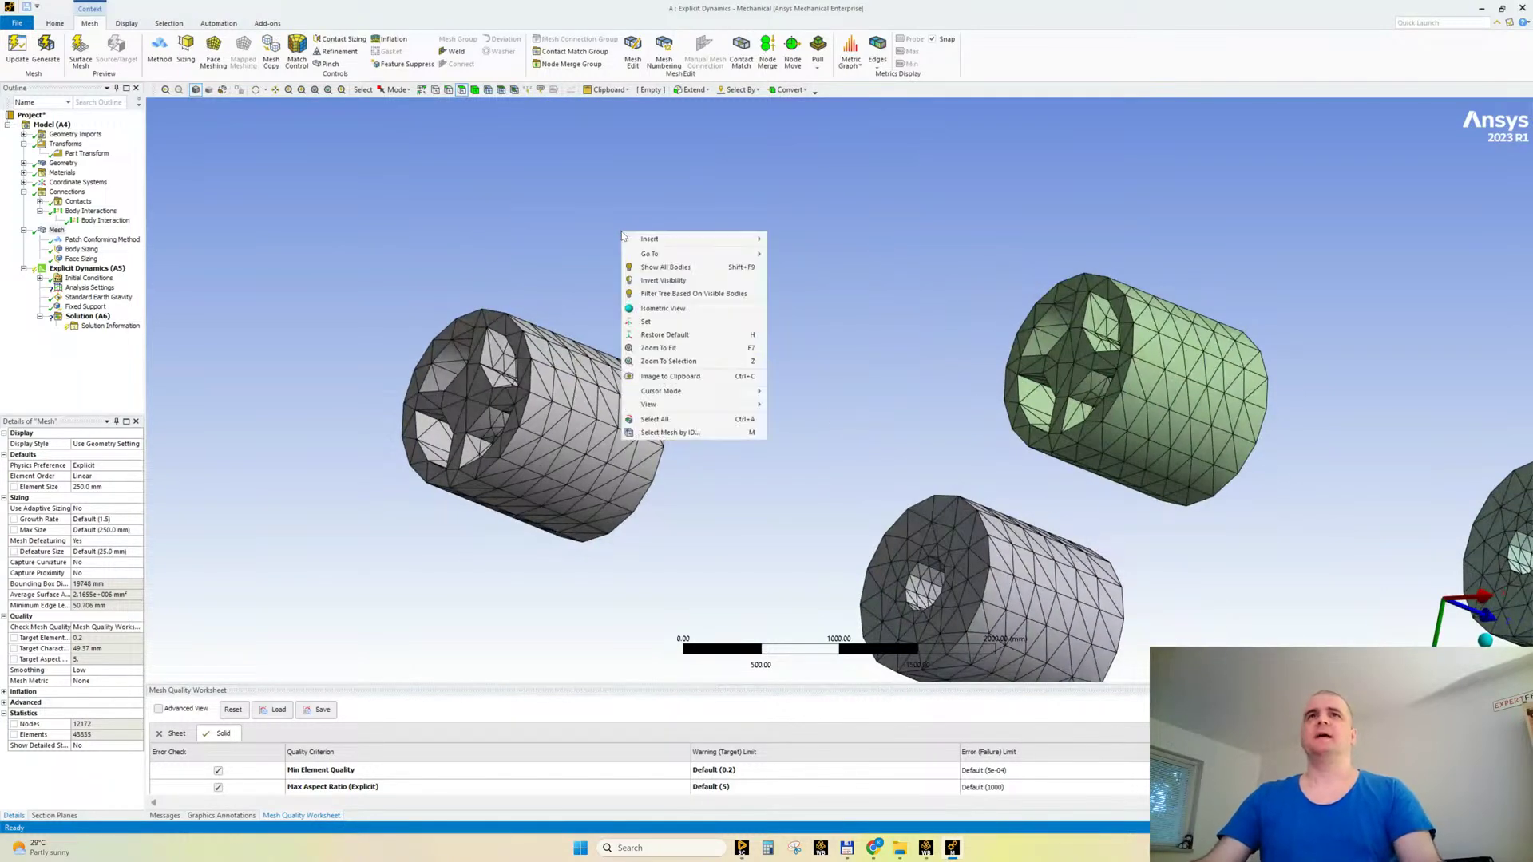
{"action": "left_click", "coordinate": [648, 281]}
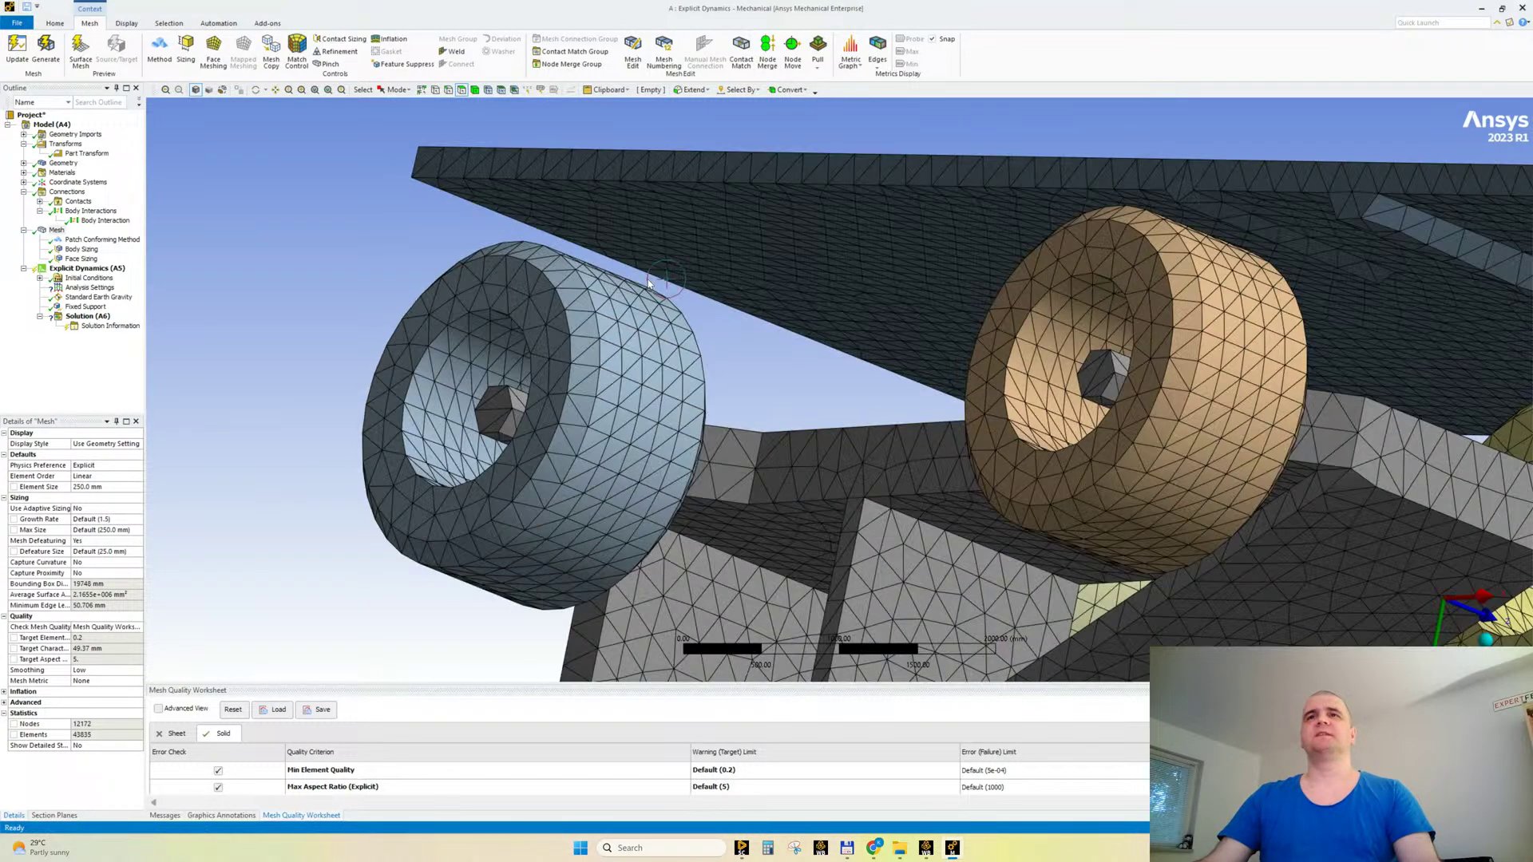
Step: Add a face sizing with 100 mm element size on the cylindrical faces of the four chassis axle stubs
{"action": "middle_click_drag", "start_coordinate": [649, 281], "coordinate": [682, 443]}
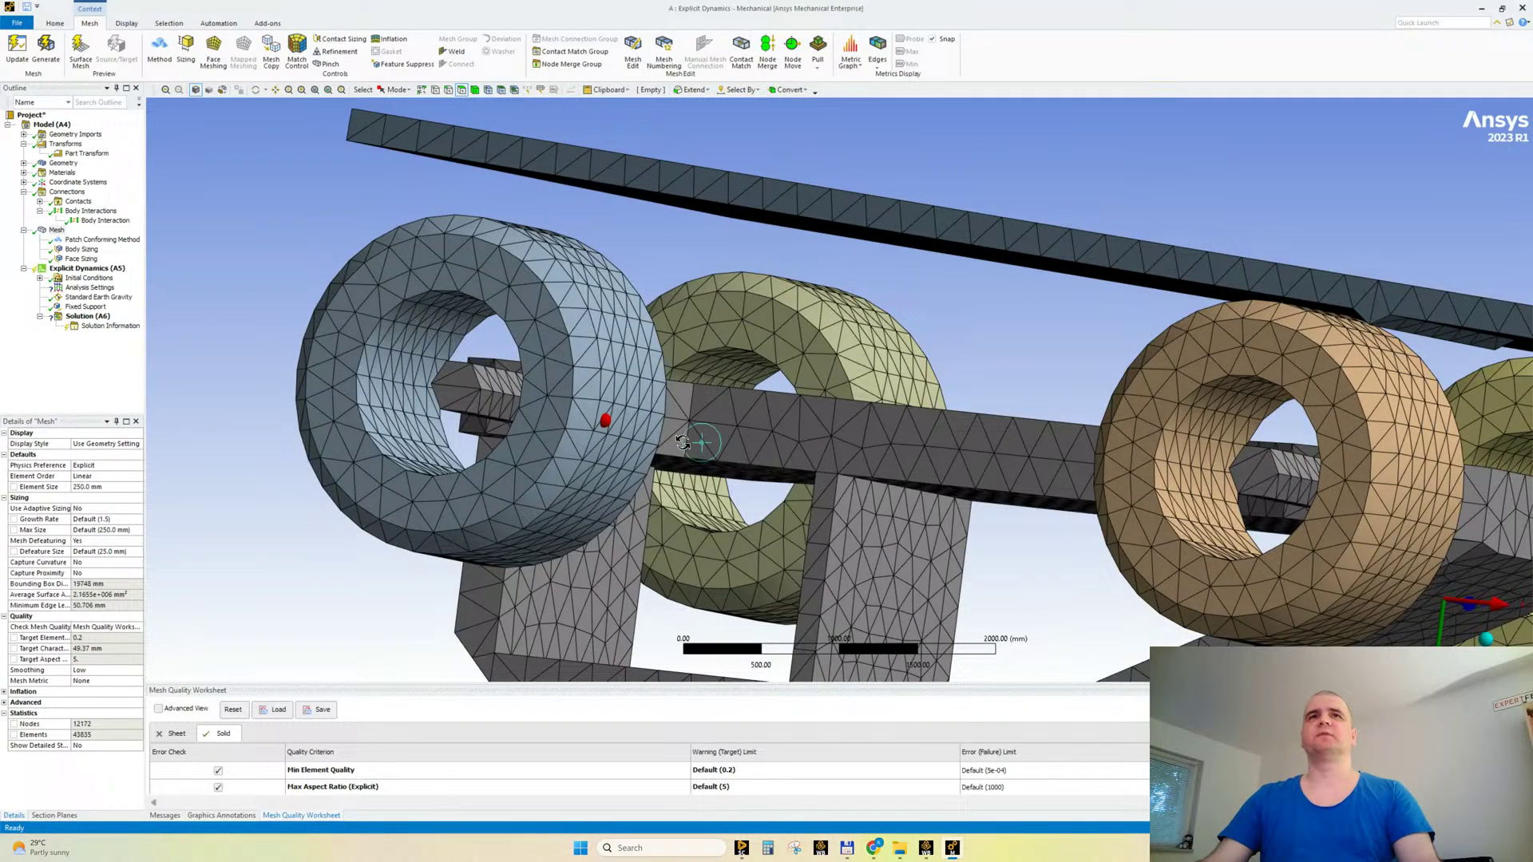
{"action": "left_click", "coordinate": [499, 390]}
{"action": "left_click", "coordinate": [1302, 479], "text": "ctrl"}
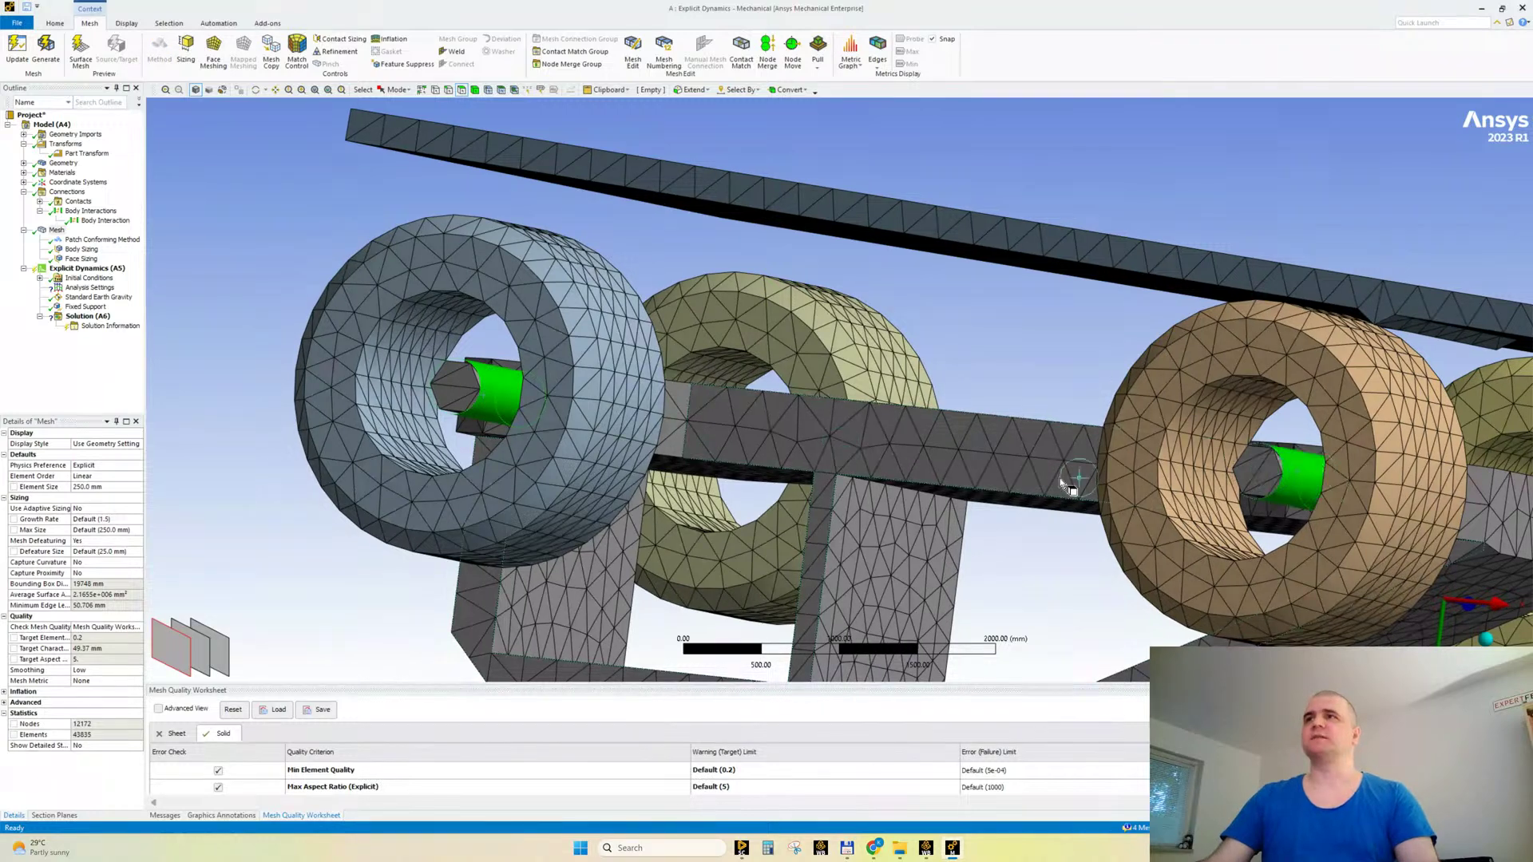
{"action": "middle_click_drag", "start_coordinate": [1056, 477], "coordinate": [518, 365], "text": "ctrl"}
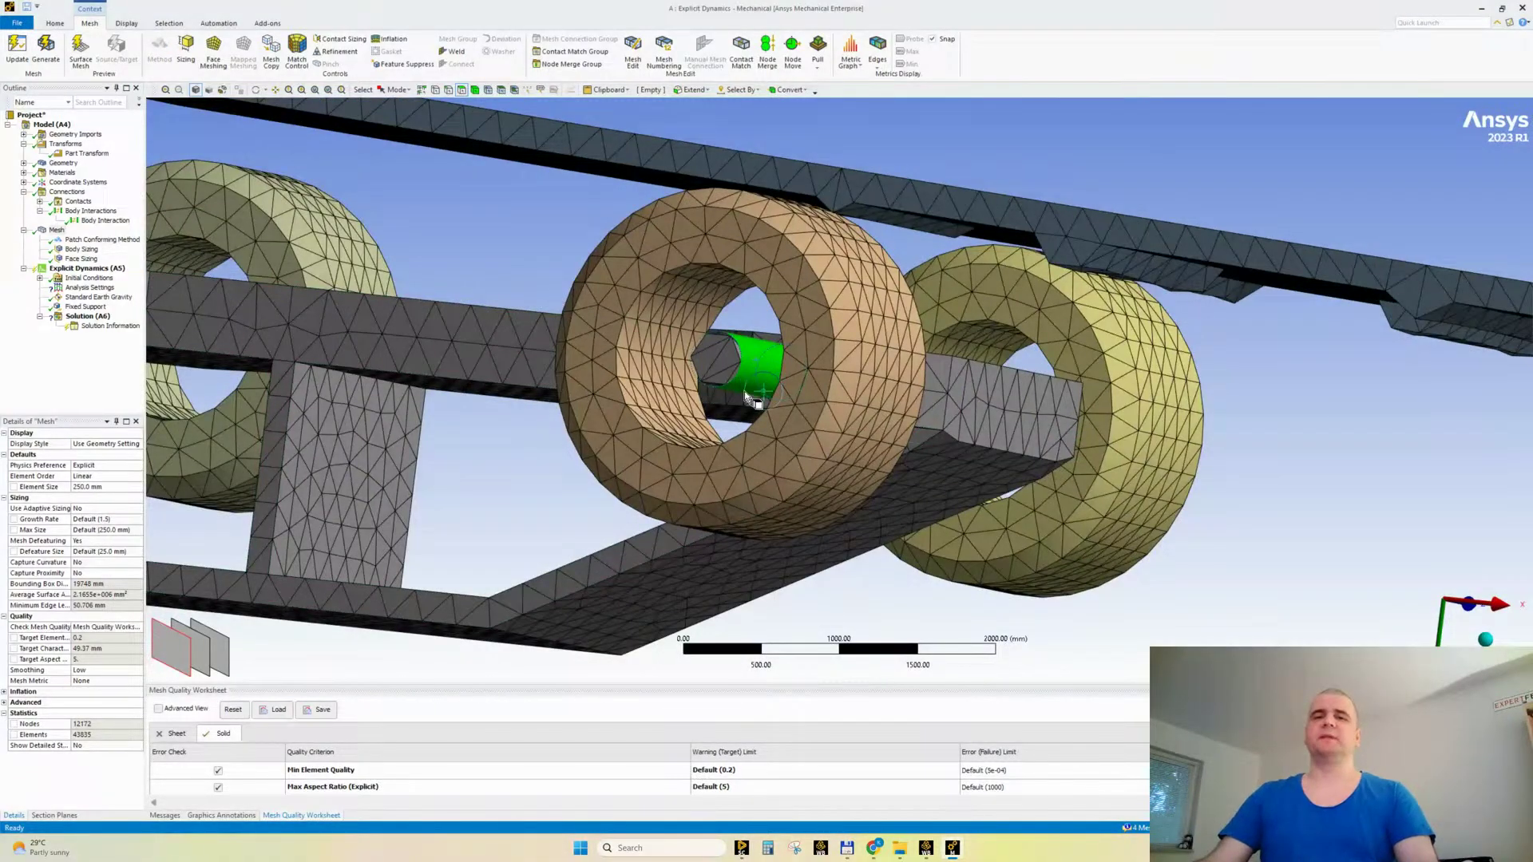
{"action": "middle_click_drag", "start_coordinate": [750, 391], "coordinate": [673, 112]}
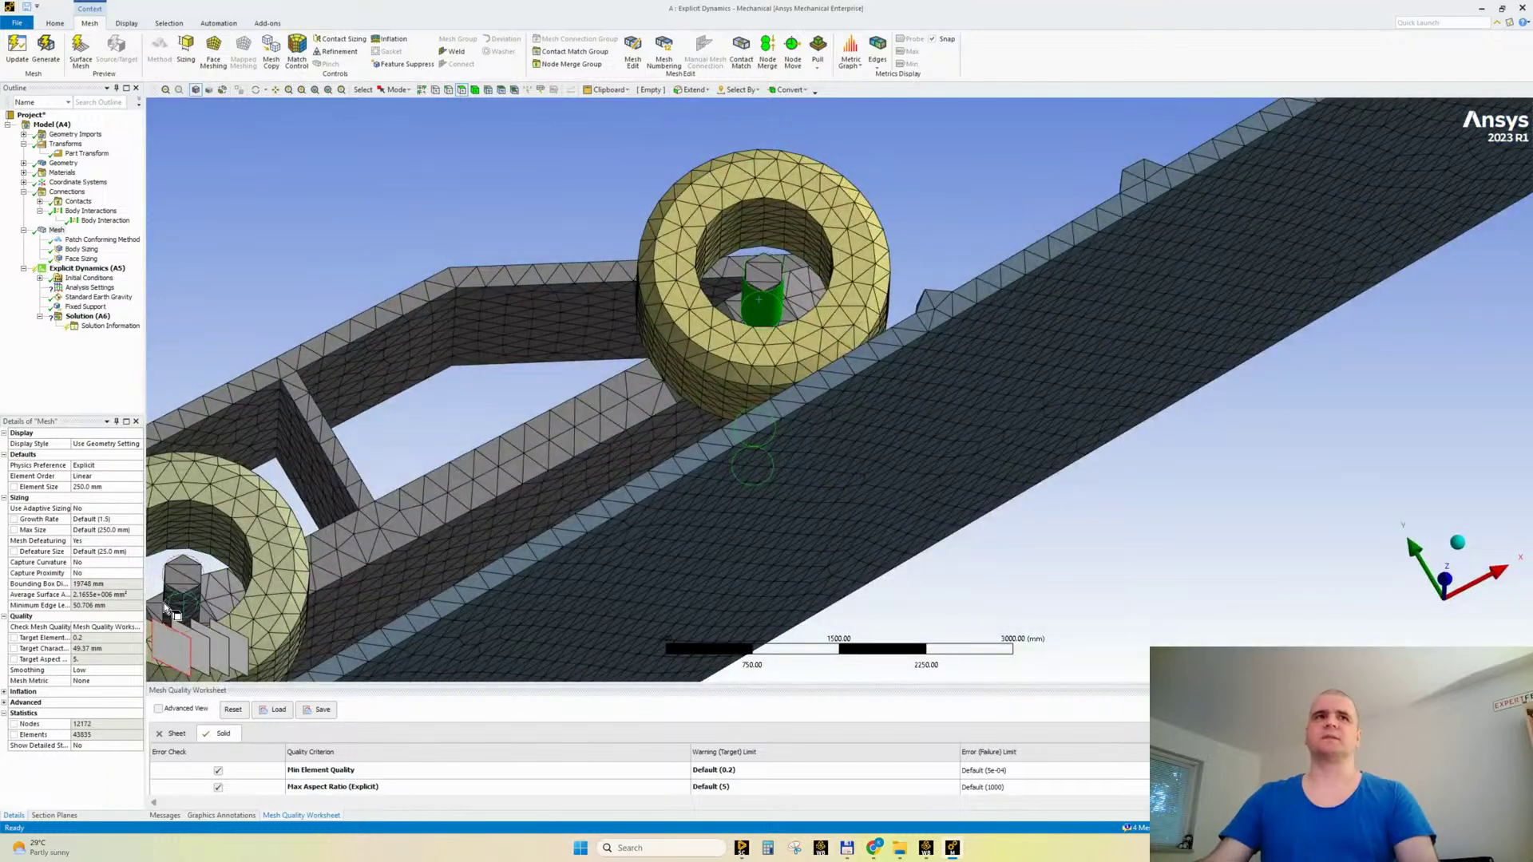
{"action": "left_click", "coordinate": [179, 604], "text": "ctrl"}
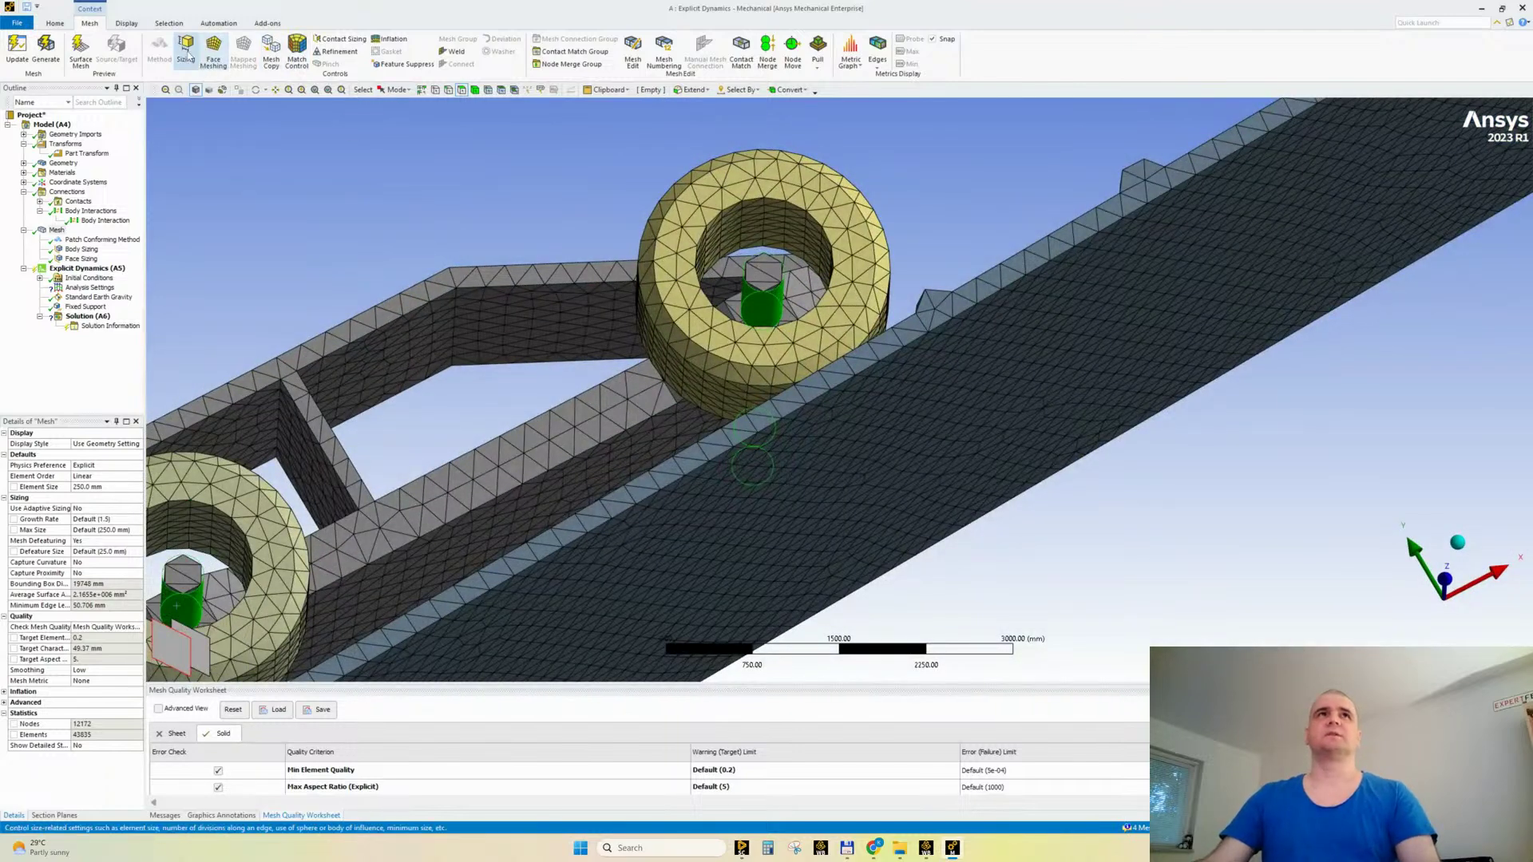
{"action": "left_click", "coordinate": [186, 49]}
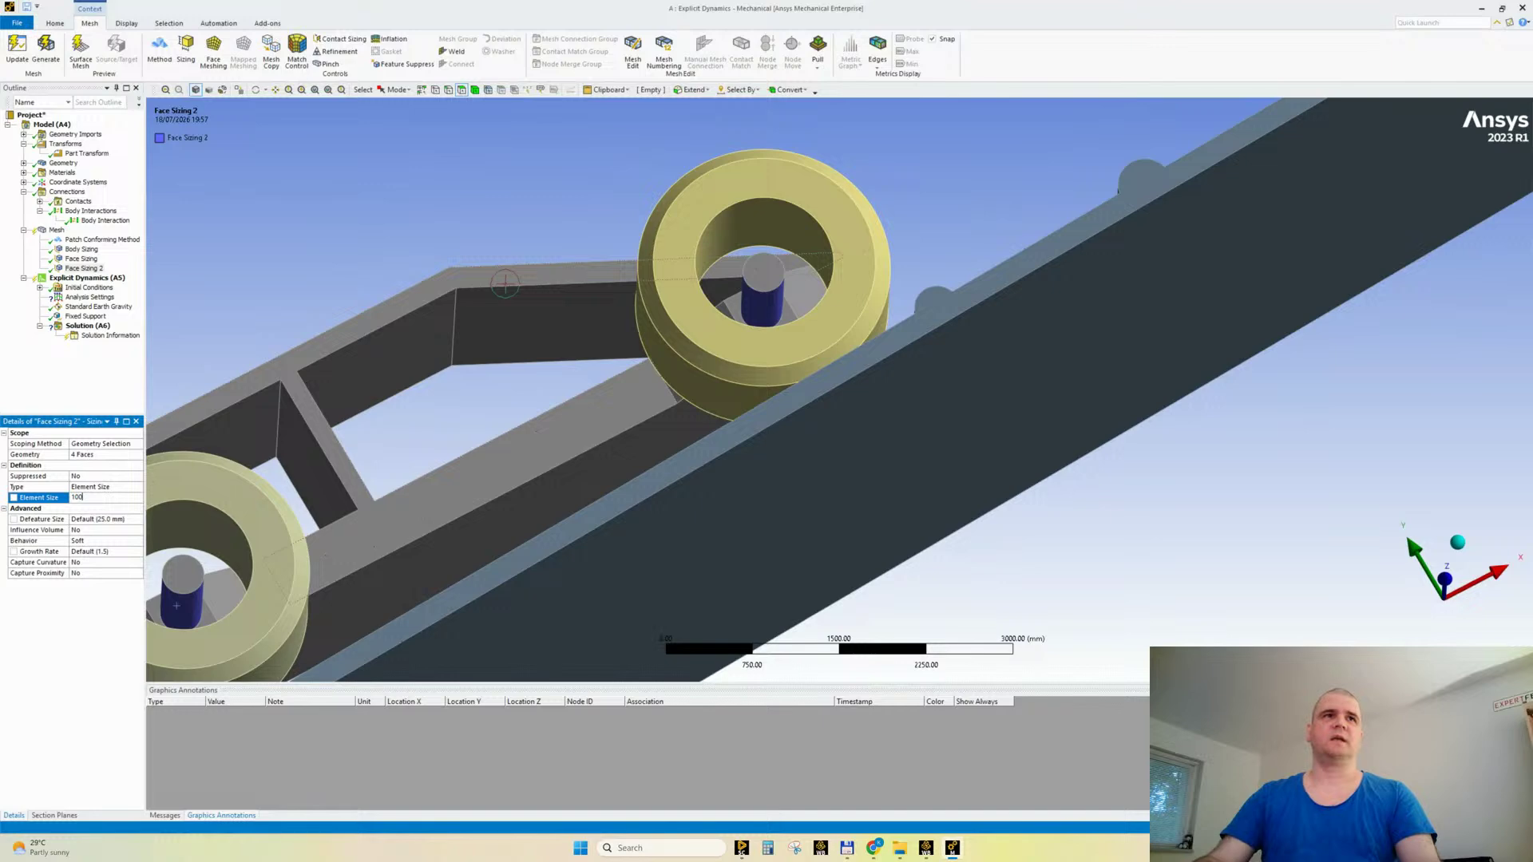
Step: Regenerate the mesh with the axle face sizing and show all bodies again
{"action": "right_click", "coordinate": [59, 234]}
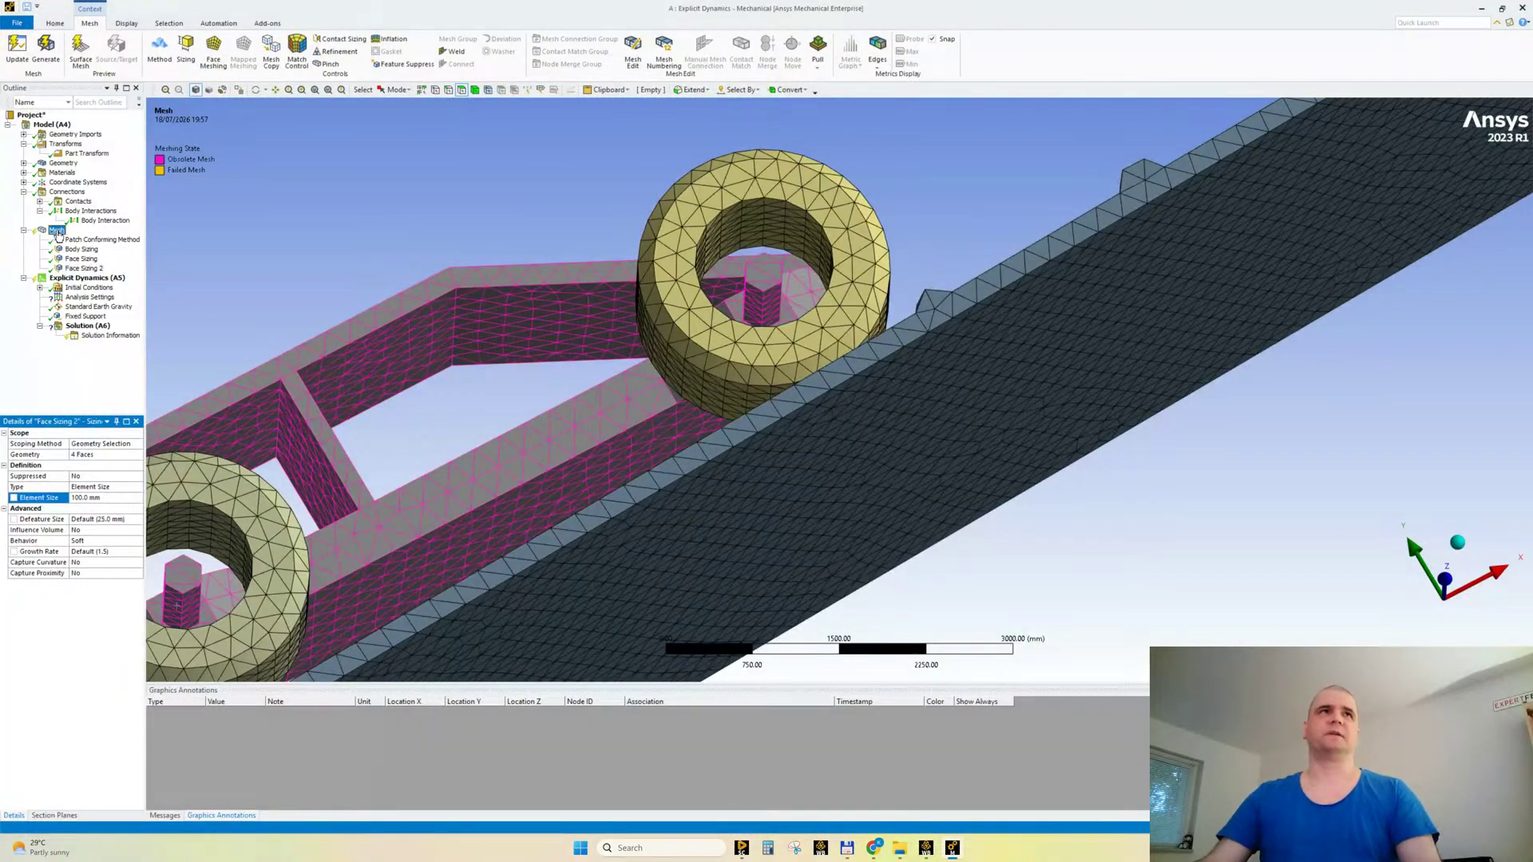
{"action": "left_click", "coordinate": [95, 266]}
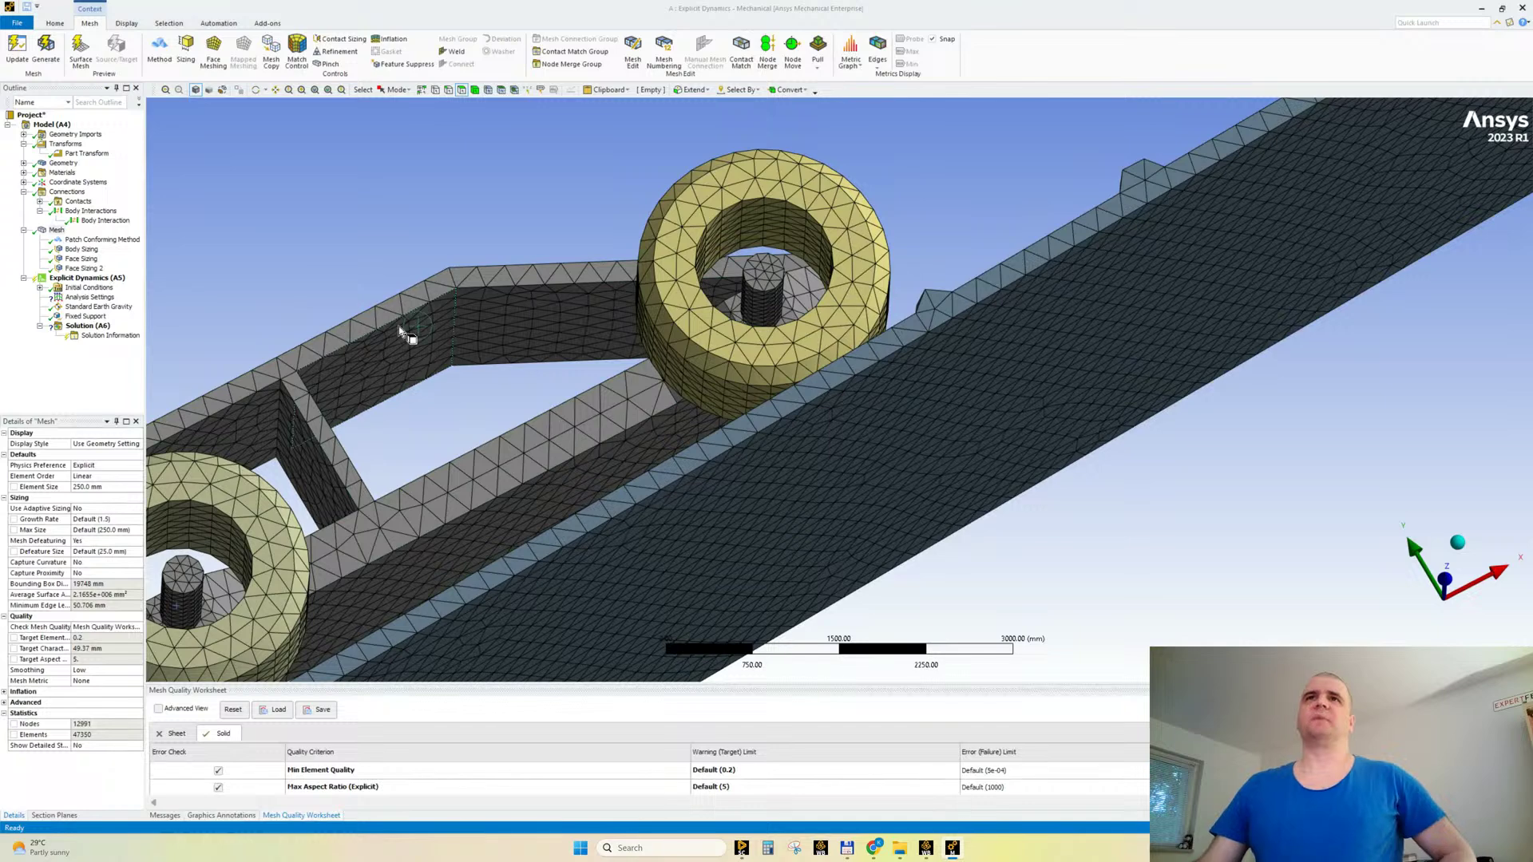
{"action": "right_click", "coordinate": [501, 199]}
{"action": "left_click", "coordinate": [519, 247]}
Step: From a top view, cut a new lengthwise section plane through the front and rear wheels on one side of the car
{"action": "scroll", "coordinate": [966, 471], "scroll_direction": "down", "scroll_amount": 3}
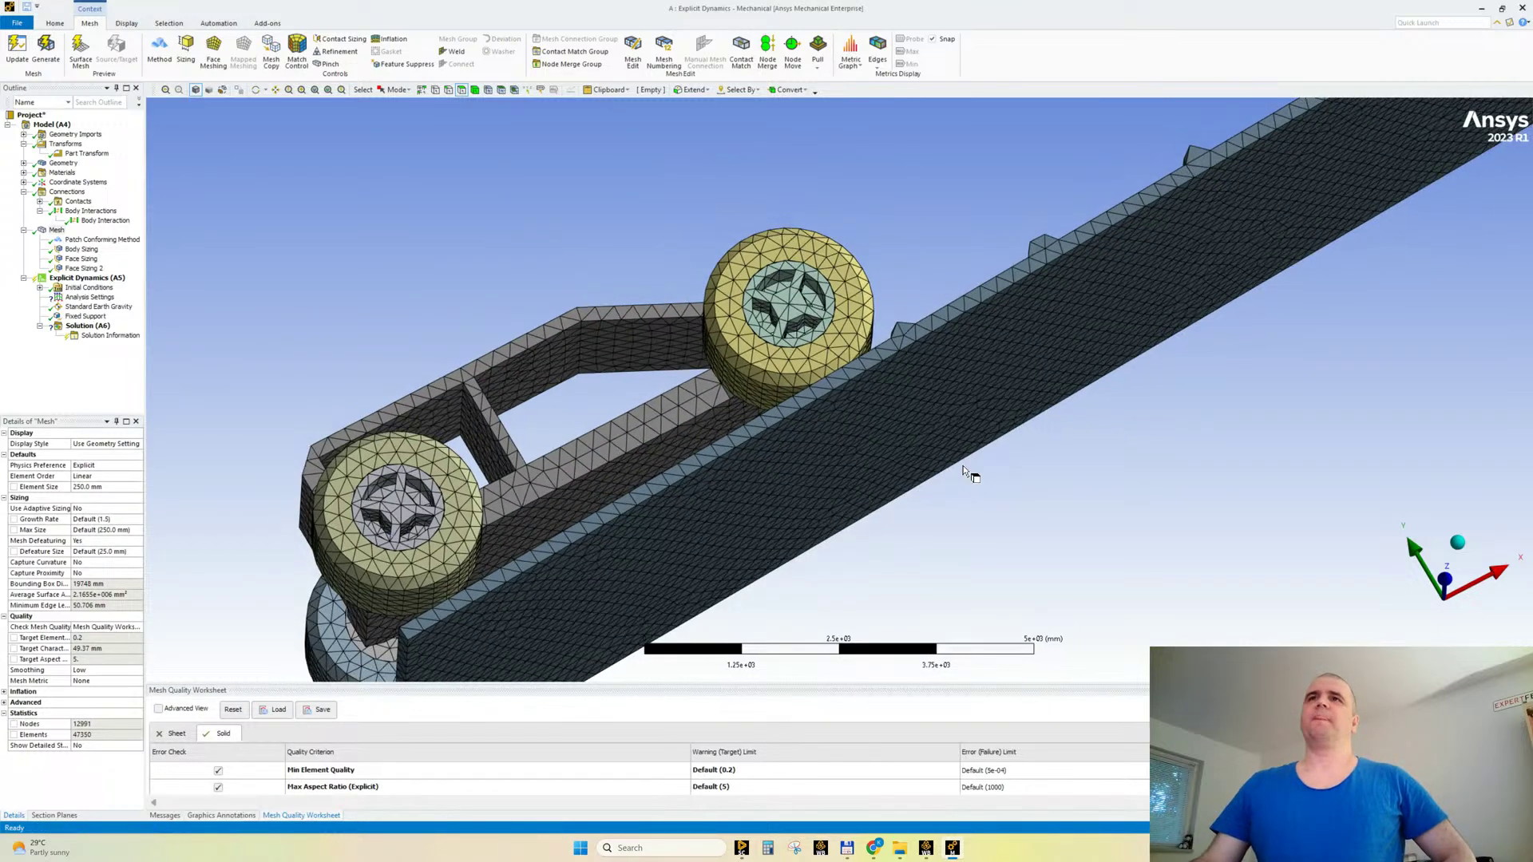
{"action": "scroll", "coordinate": [964, 471], "scroll_direction": "down", "scroll_amount": 3}
{"action": "left_click", "coordinate": [1413, 546]}
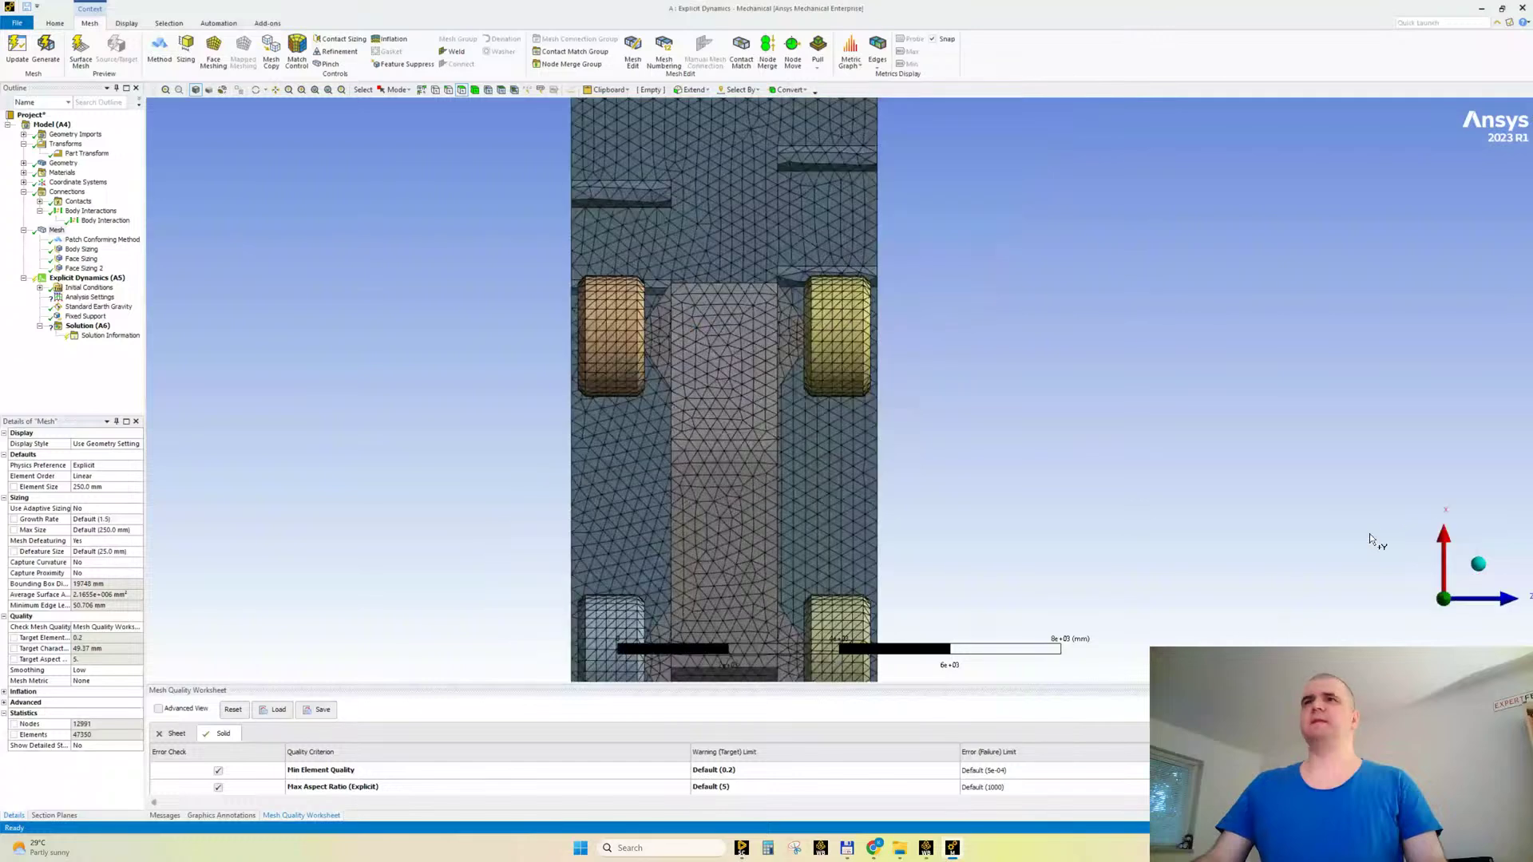
{"action": "middle_click_drag", "start_coordinate": [765, 569], "coordinate": [560, 562], "text": "ctrl"}
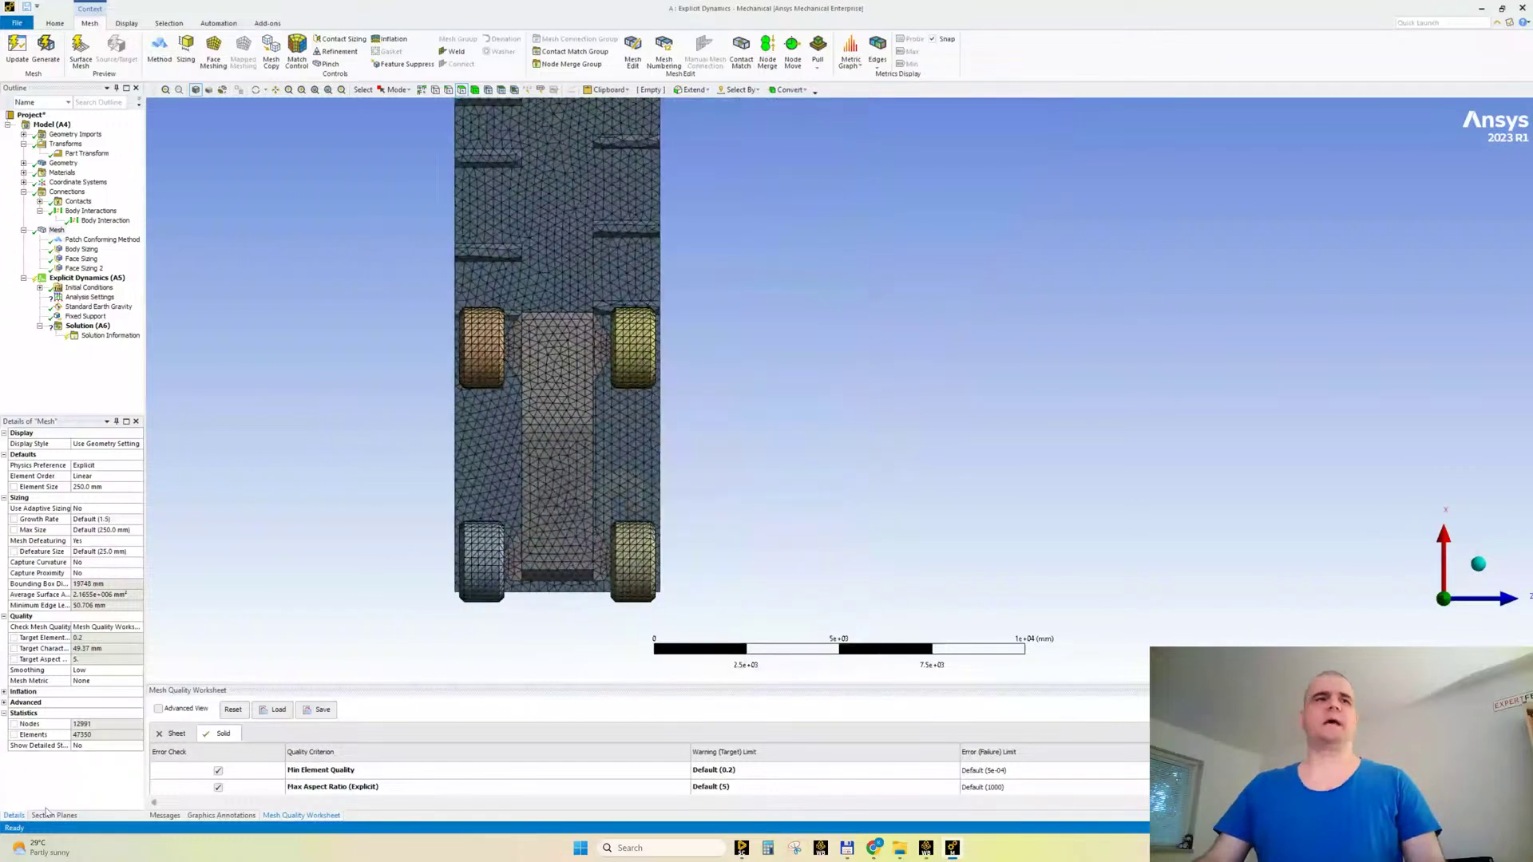
{"action": "left_click", "coordinate": [53, 816]}
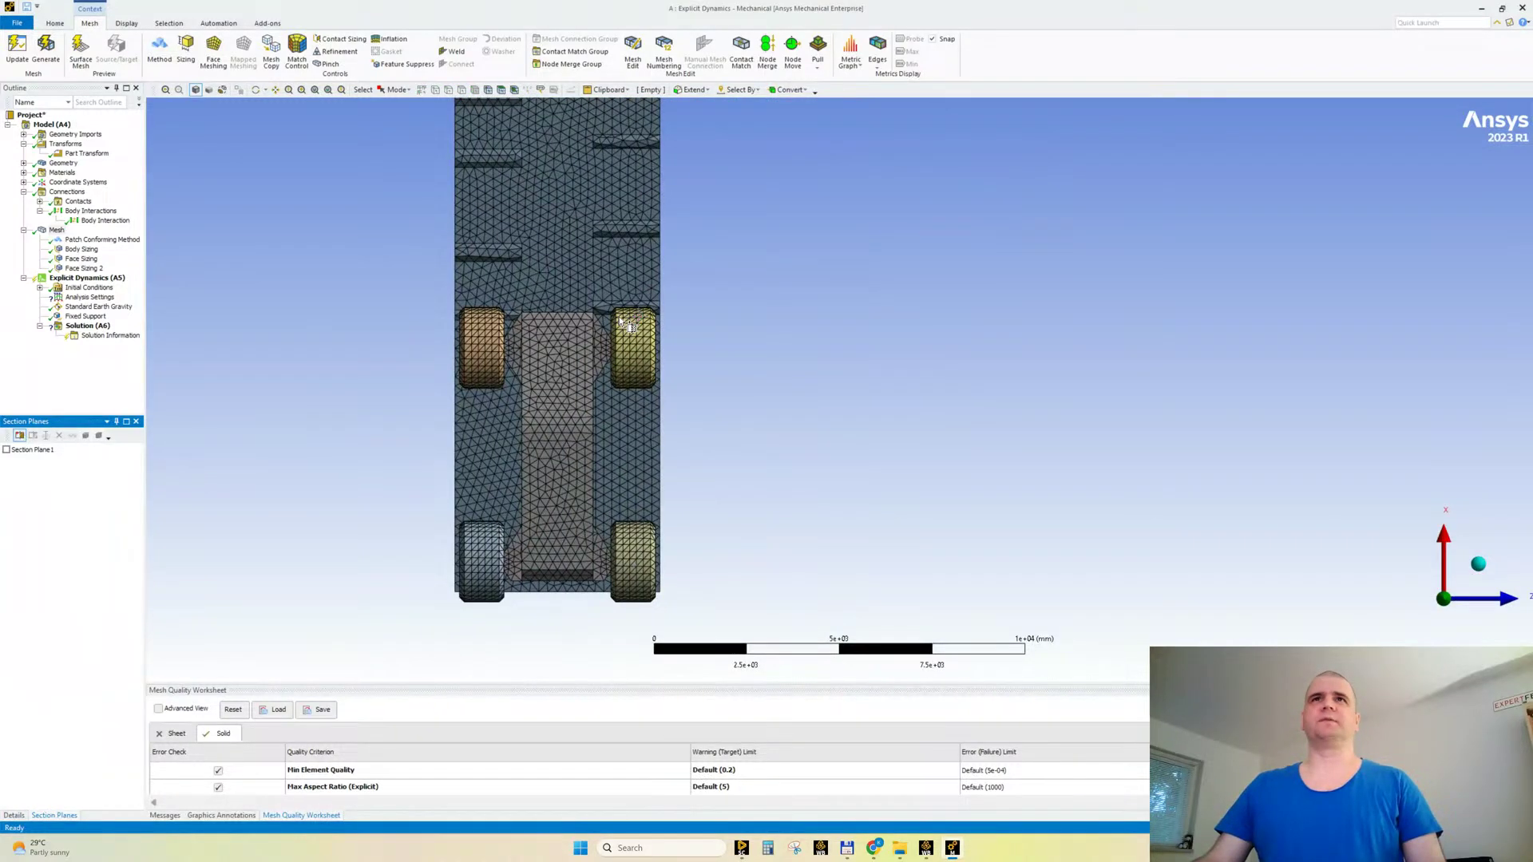
{"action": "left_click_drag", "start_coordinate": [635, 306], "coordinate": [634, 633]}
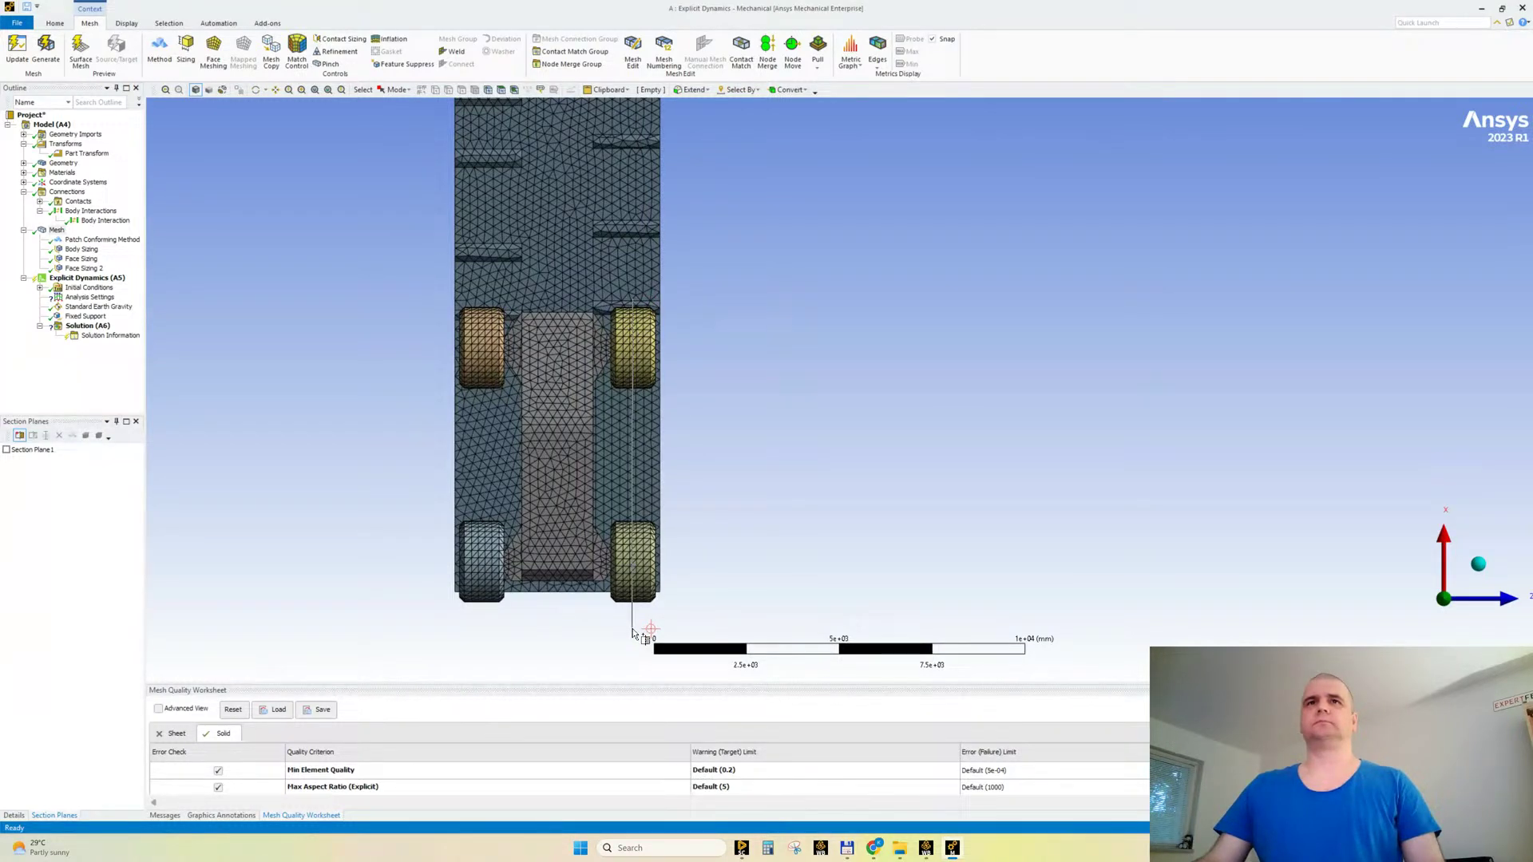
{"action": "left_click_drag", "start_coordinate": [633, 633], "coordinate": [635, 637]}
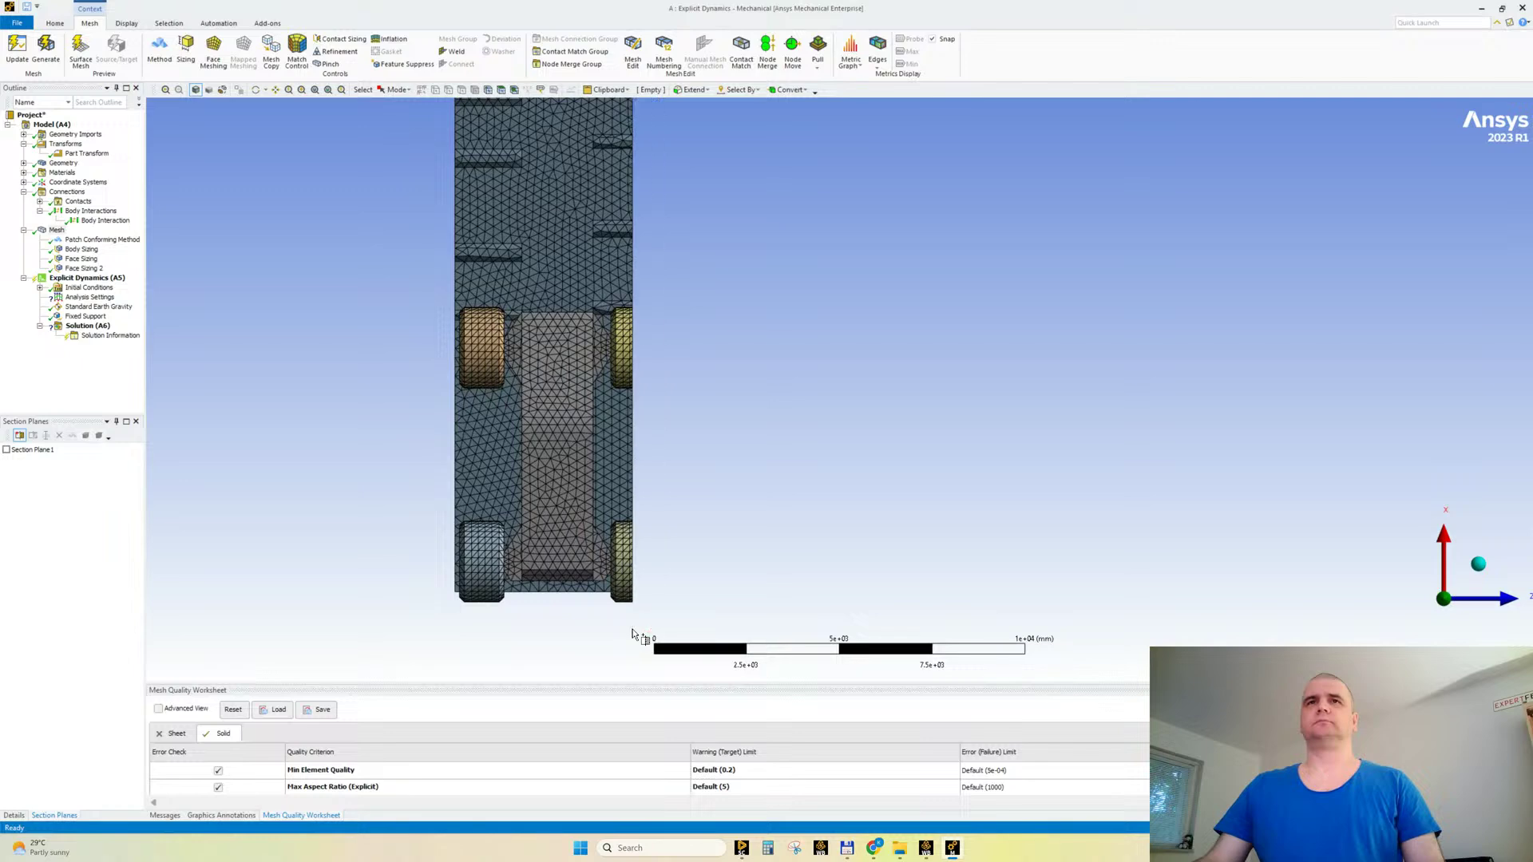
Step: Examine the sectioned mesh of the tyres, hubs and axles, especially around the contact between axle and hub bore
{"action": "middle_click_drag", "start_coordinate": [762, 443], "coordinate": [958, 322]}
{"action": "scroll", "coordinate": [478, 290], "scroll_direction": "up", "scroll_amount": 3}
{"action": "scroll", "coordinate": [874, 463], "scroll_direction": "up", "scroll_amount": 7}
{"action": "scroll", "coordinate": [863, 310], "scroll_direction": "up", "scroll_amount": 5}
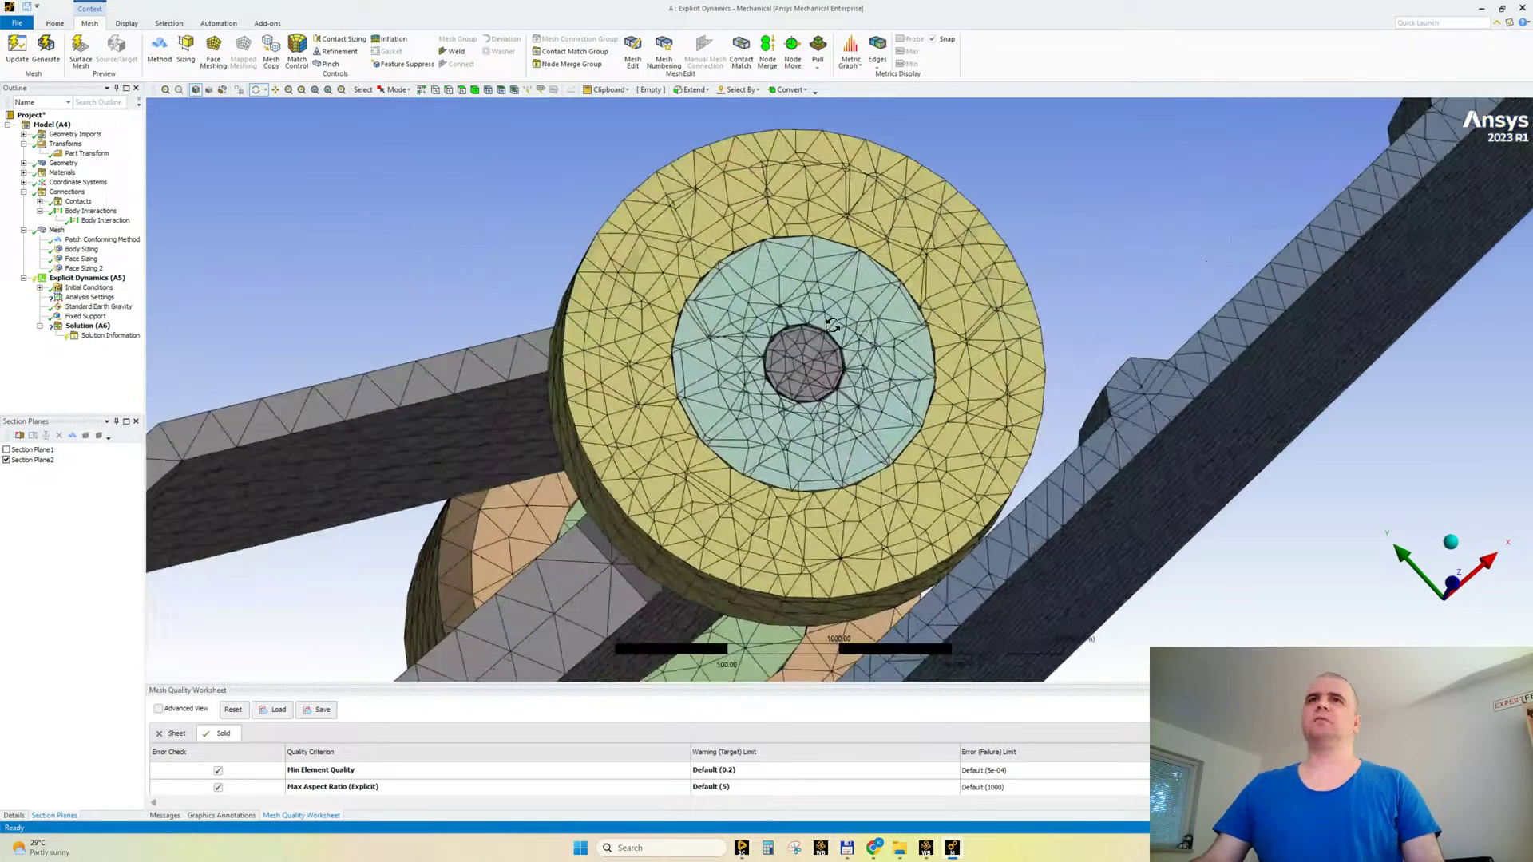
{"action": "scroll", "coordinate": [745, 338], "scroll_direction": "up", "scroll_amount": 2}
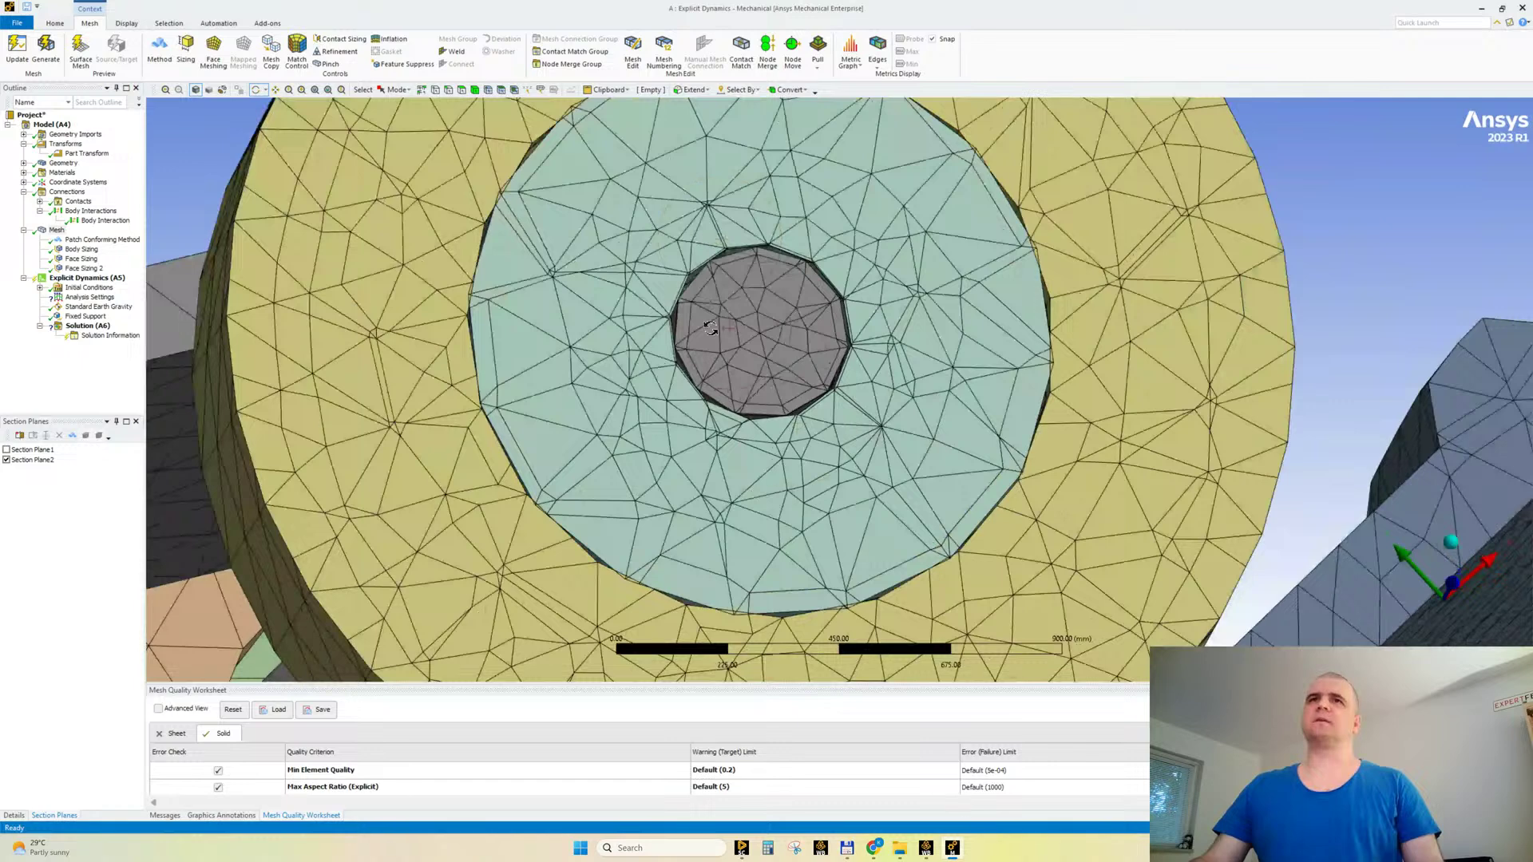
{"action": "scroll", "coordinate": [825, 393], "scroll_direction": "down", "scroll_amount": 2}
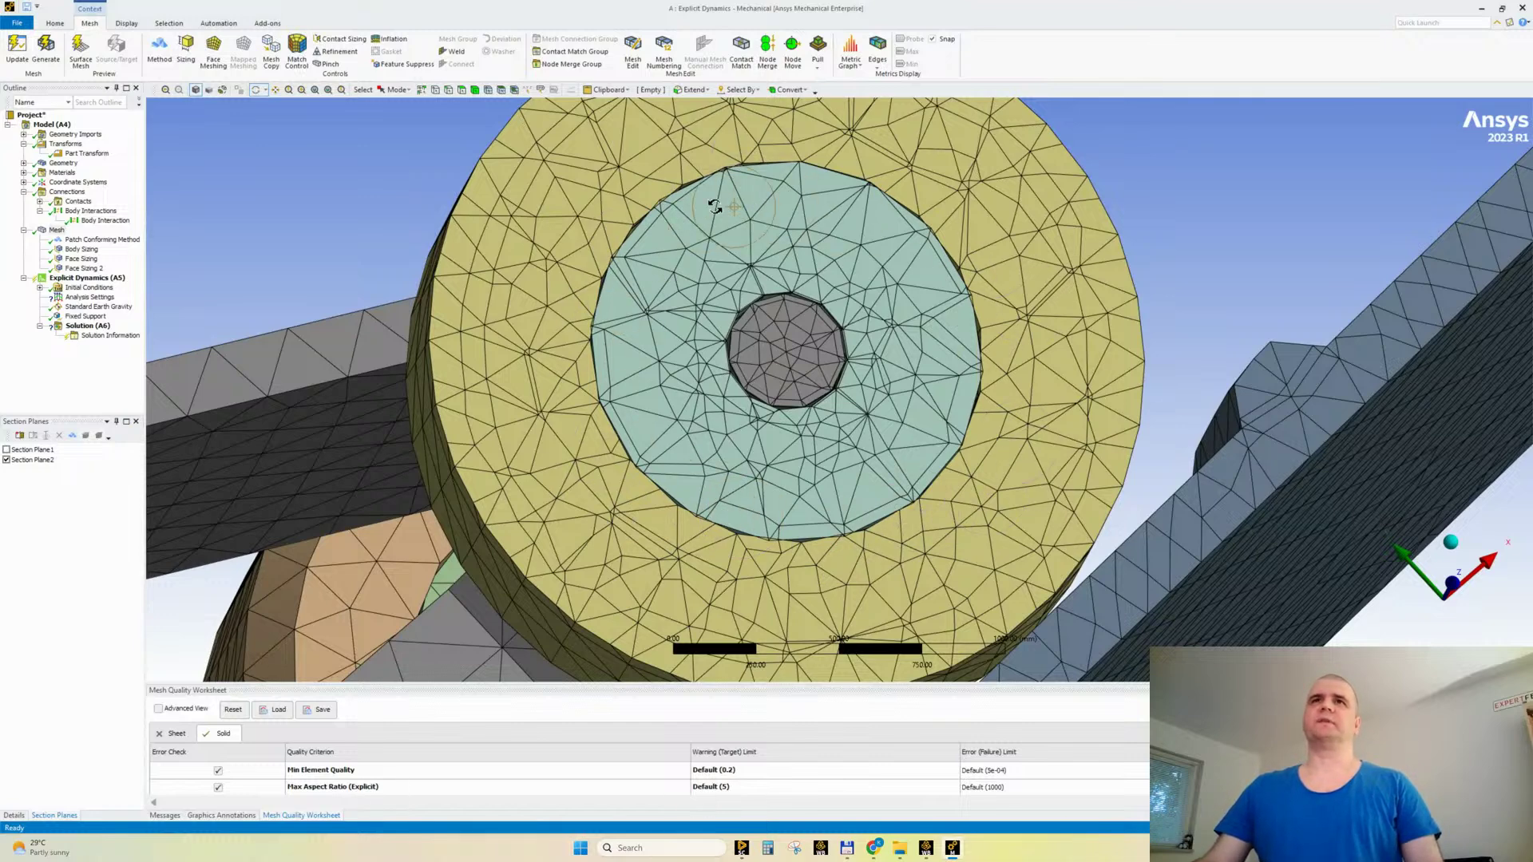
{"action": "middle_click_drag", "start_coordinate": [693, 206], "coordinate": [589, 239]}
{"action": "scroll", "coordinate": [722, 506], "scroll_direction": "down", "scroll_amount": 5}
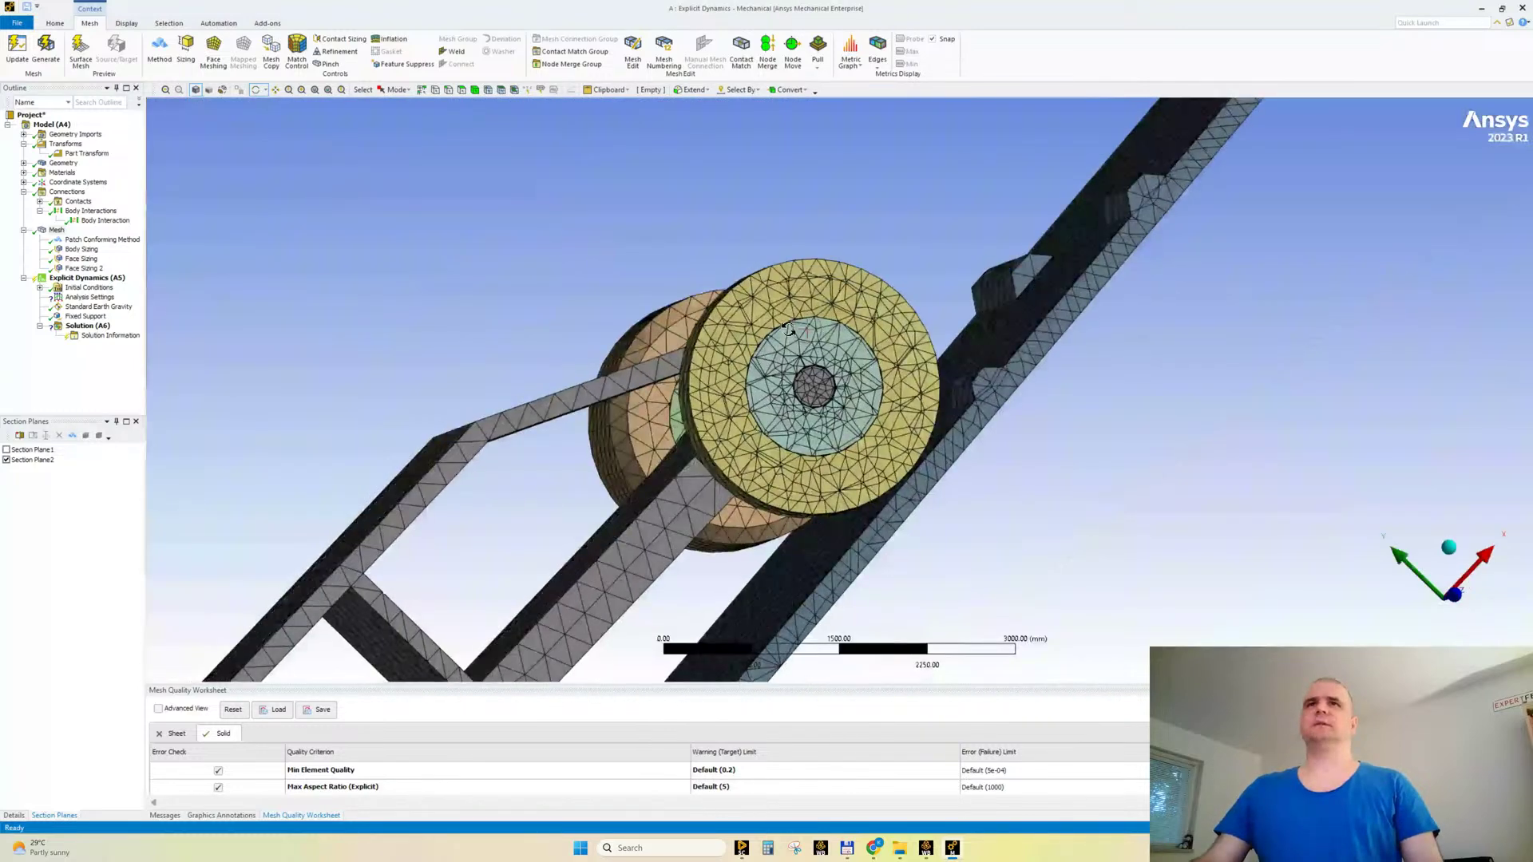
{"action": "scroll", "coordinate": [769, 419], "scroll_direction": "down", "scroll_amount": 2}
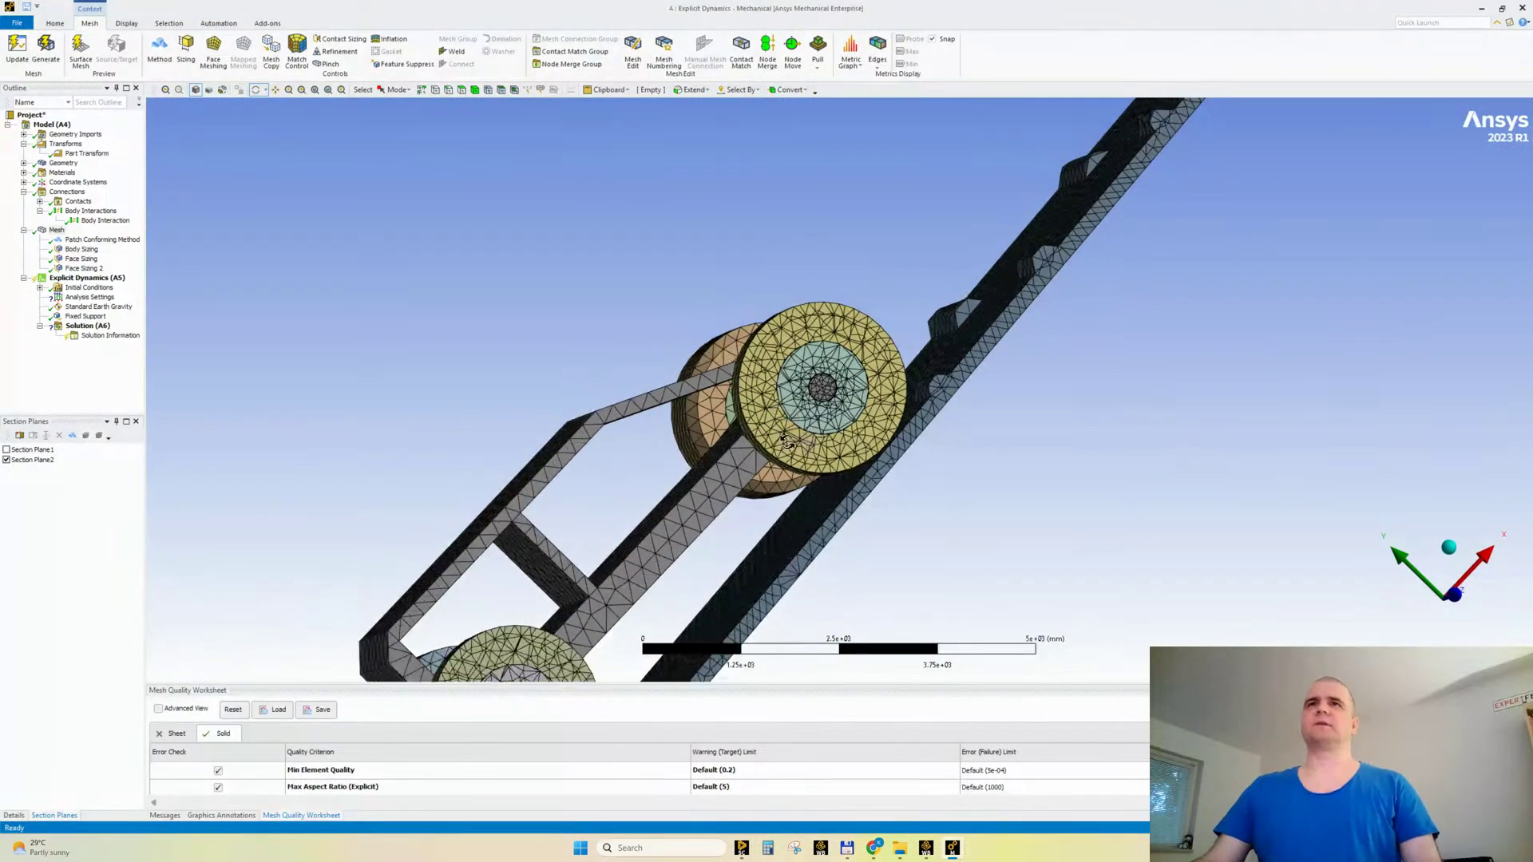
{"action": "scroll", "coordinate": [786, 441], "scroll_direction": "up", "scroll_amount": 3}
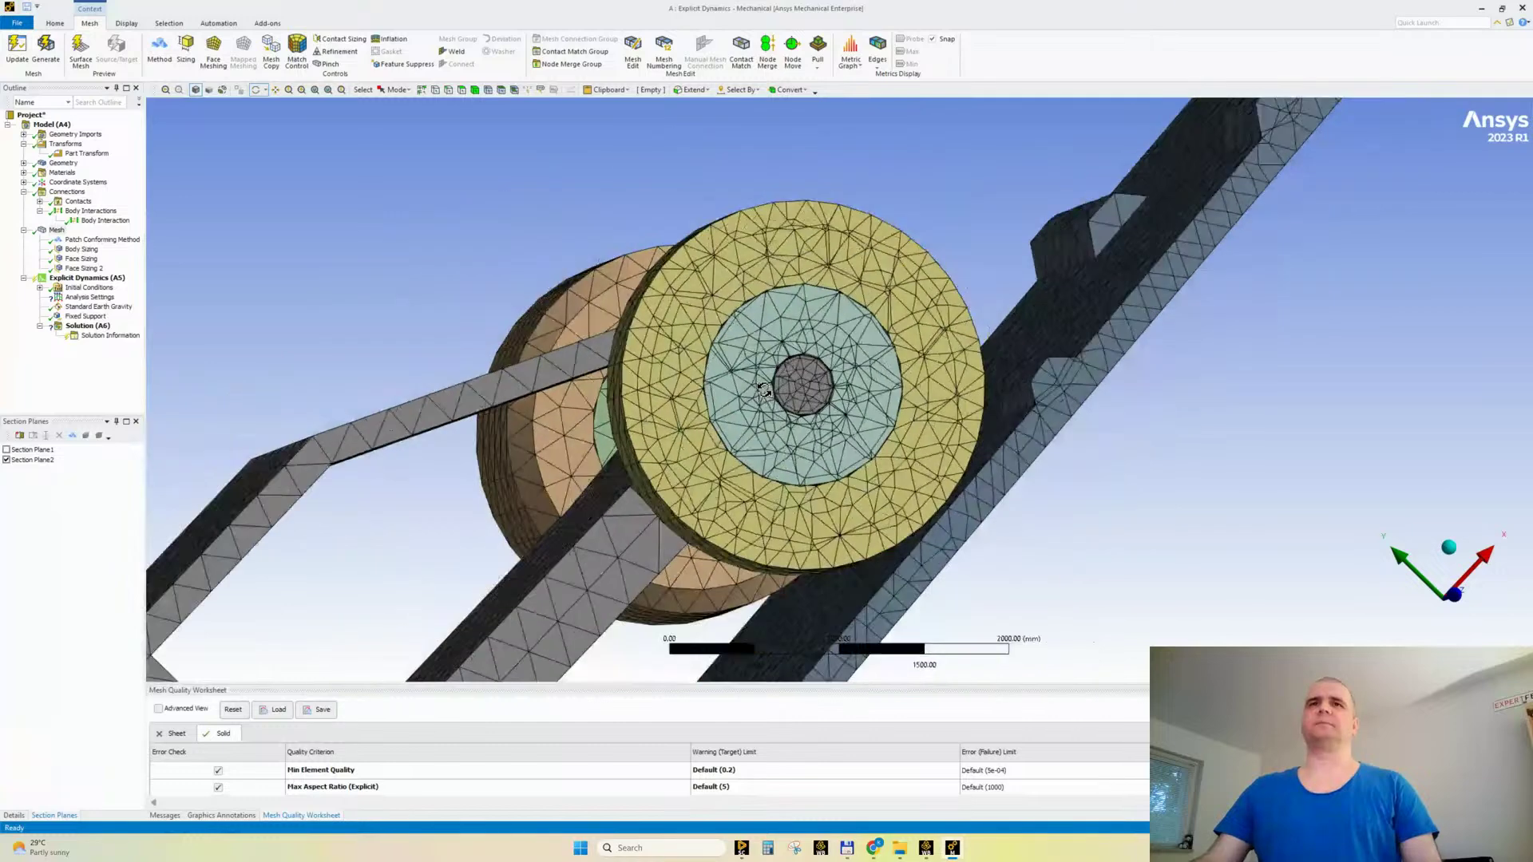
{"action": "scroll", "coordinate": [764, 388], "scroll_direction": "down", "scroll_amount": 3}
{"action": "middle_click_drag", "start_coordinate": [847, 444], "coordinate": [942, 291], "text": "ctrl"}
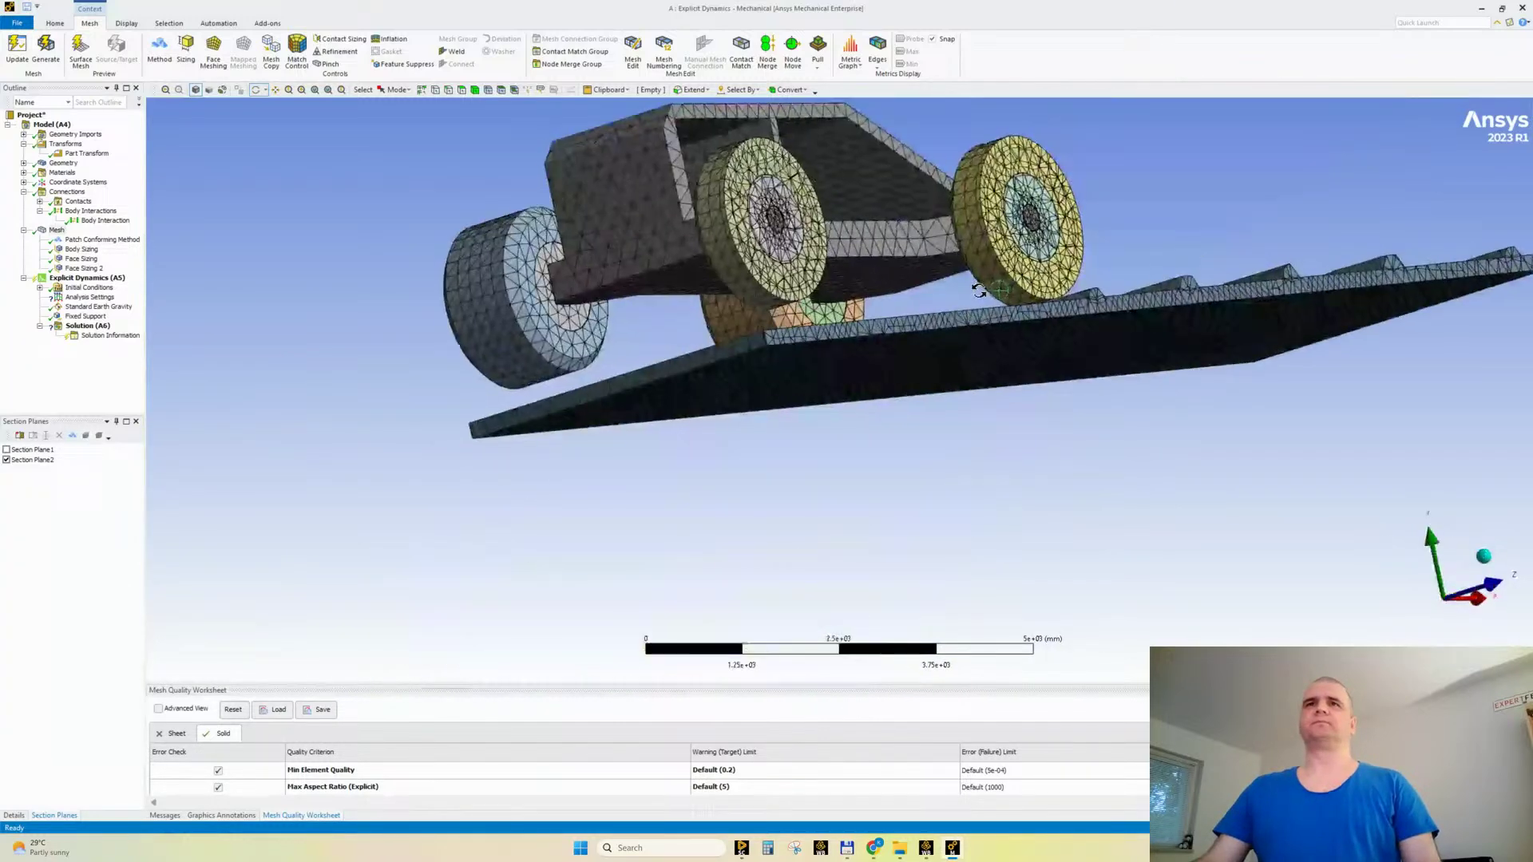
Step: Turn off the new section plane and open the details of the body interaction
{"action": "left_click", "coordinate": [7, 460]}
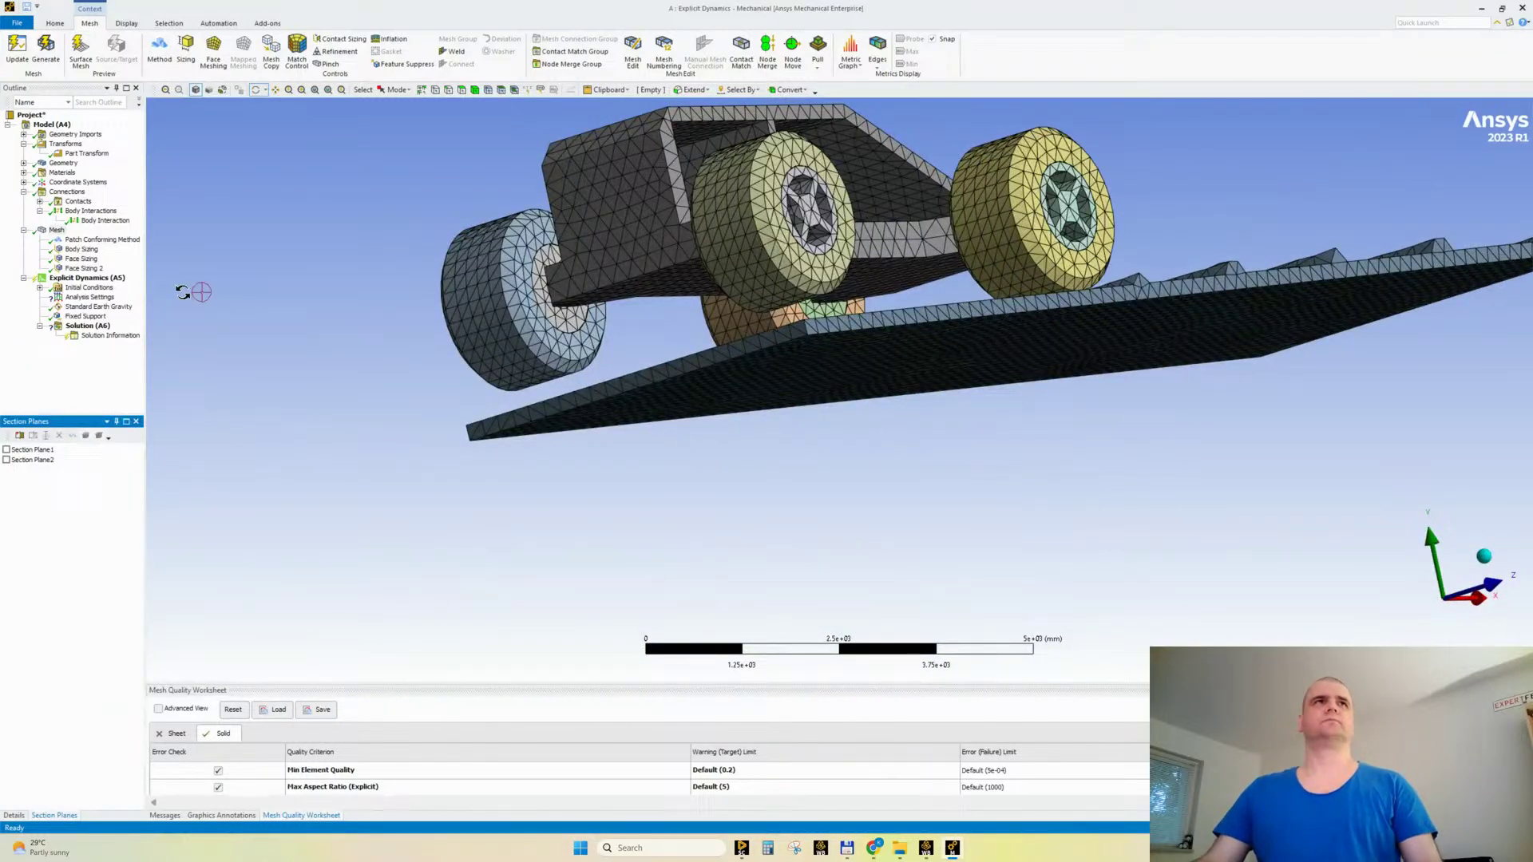
{"action": "left_click", "coordinate": [105, 221]}
{"action": "scroll", "coordinate": [508, 473], "scroll_direction": "down", "scroll_amount": 2}
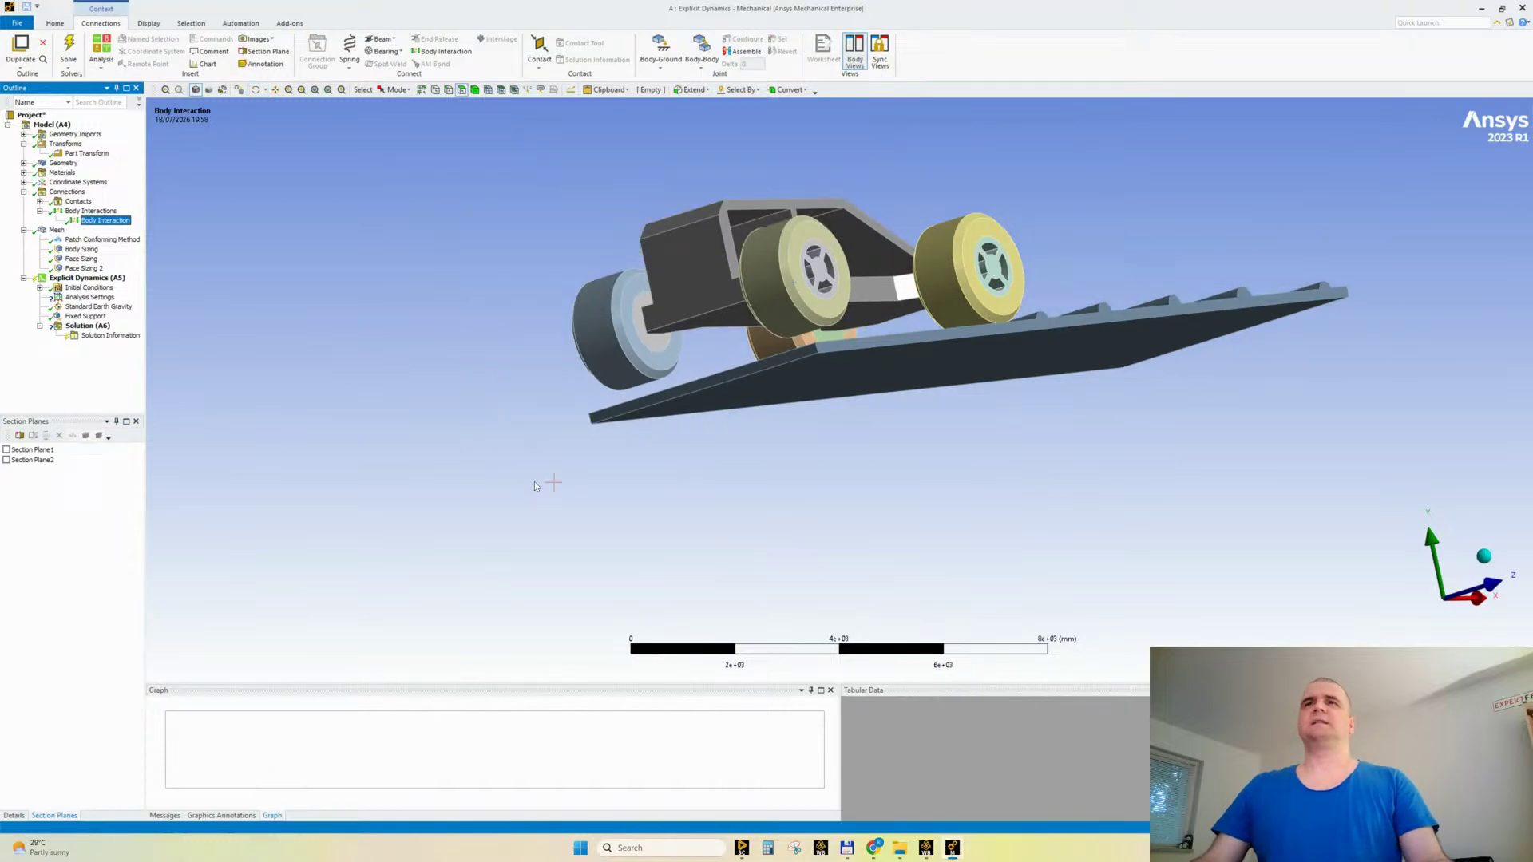
{"action": "mouse_move", "coordinate": [714, 455]}
{"action": "middle_mouse_down", "text": "ctrl"}
{"action": "mouse_move", "coordinate": [481, 545]}
{"action": "mouse_move", "coordinate": [589, 541]}
{"action": "mouse_move", "coordinate": [444, 588]}
{"action": "mouse_move", "coordinate": [386, 551]}
{"action": "mouse_move", "coordinate": [405, 573]}
{"action": "middle_mouse_up", "text": "ctrl"}
{"action": "scroll", "coordinate": [519, 499], "scroll_direction": "up", "scroll_amount": 2}
{"action": "middle_click_drag", "start_coordinate": [548, 508], "coordinate": [728, 482], "text": "ctrl"}
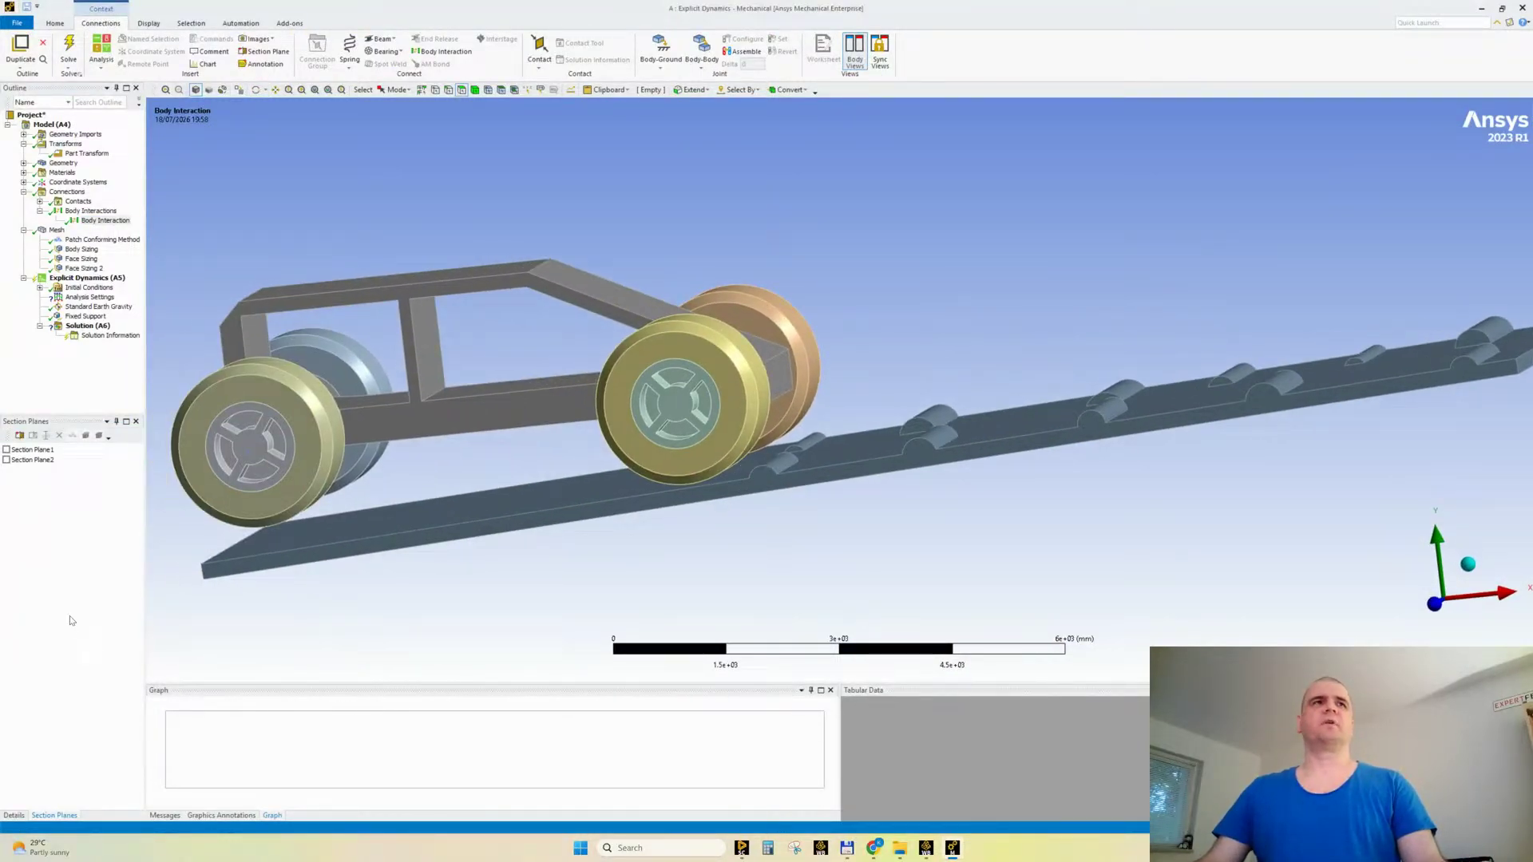
{"action": "left_click", "coordinate": [13, 815]}
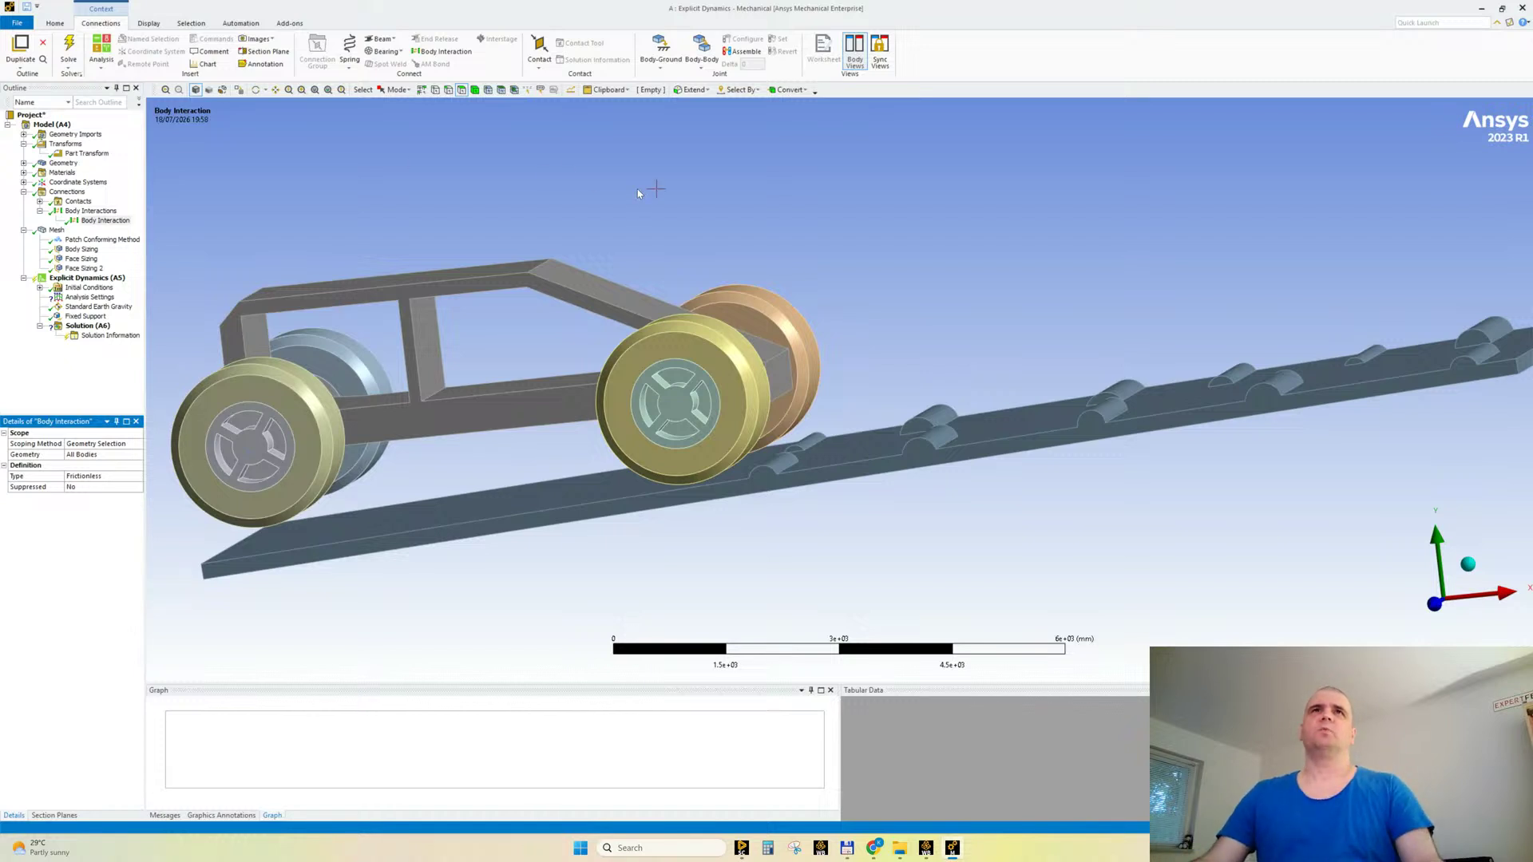
Step: Add a body interaction scoped to the four tires and the bumpy ramp
{"action": "middle_click_drag", "start_coordinate": [639, 193], "coordinate": [607, 190]}
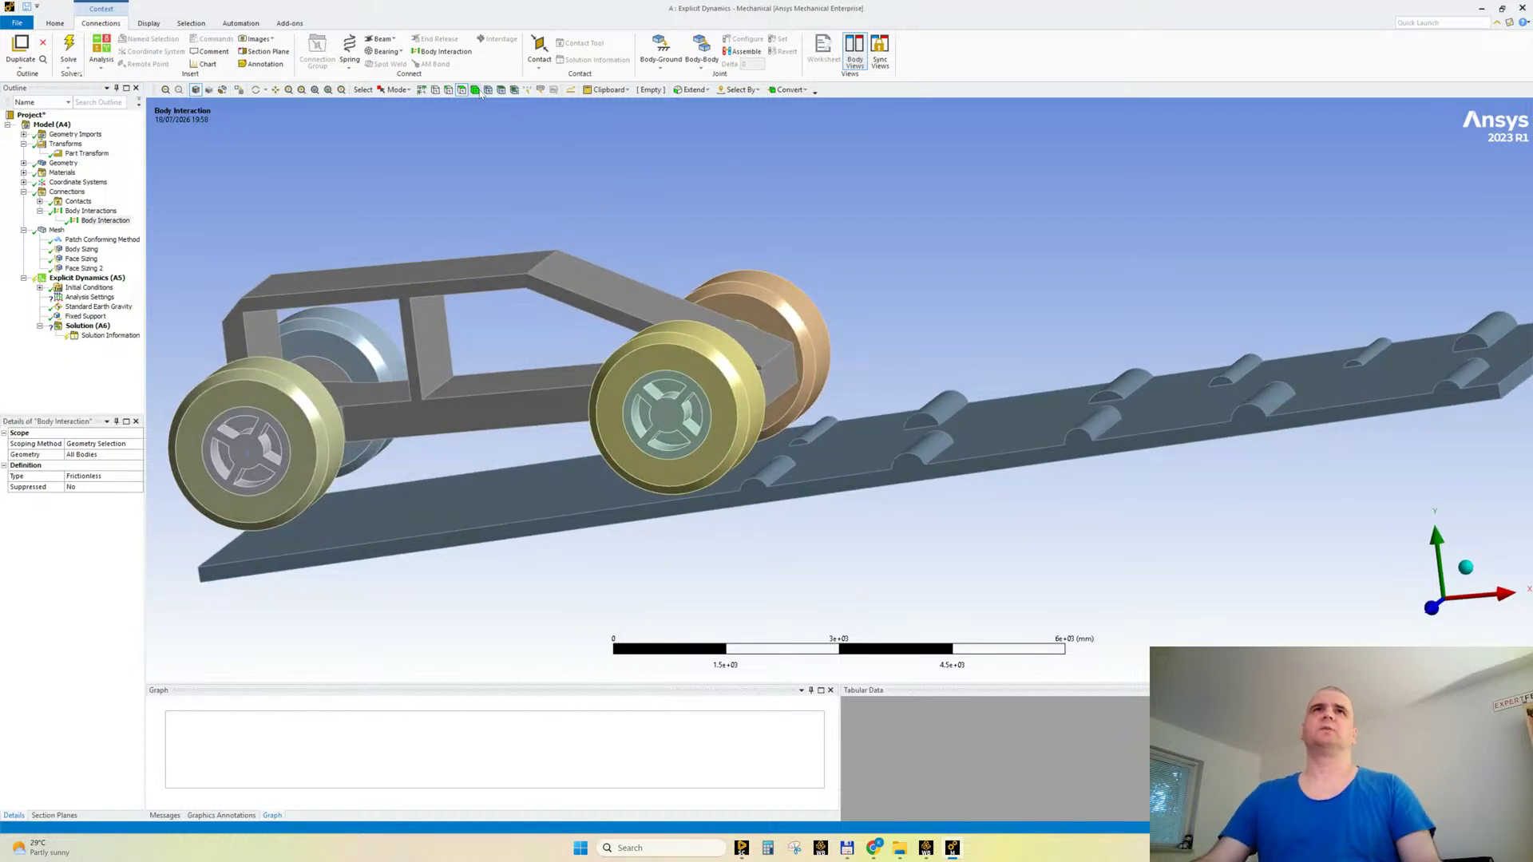
{"action": "left_click", "coordinate": [783, 289]}
{"action": "left_click", "coordinate": [720, 351], "text": "ctrl"}
{"action": "left_click", "coordinate": [317, 380], "text": "ctrl"}
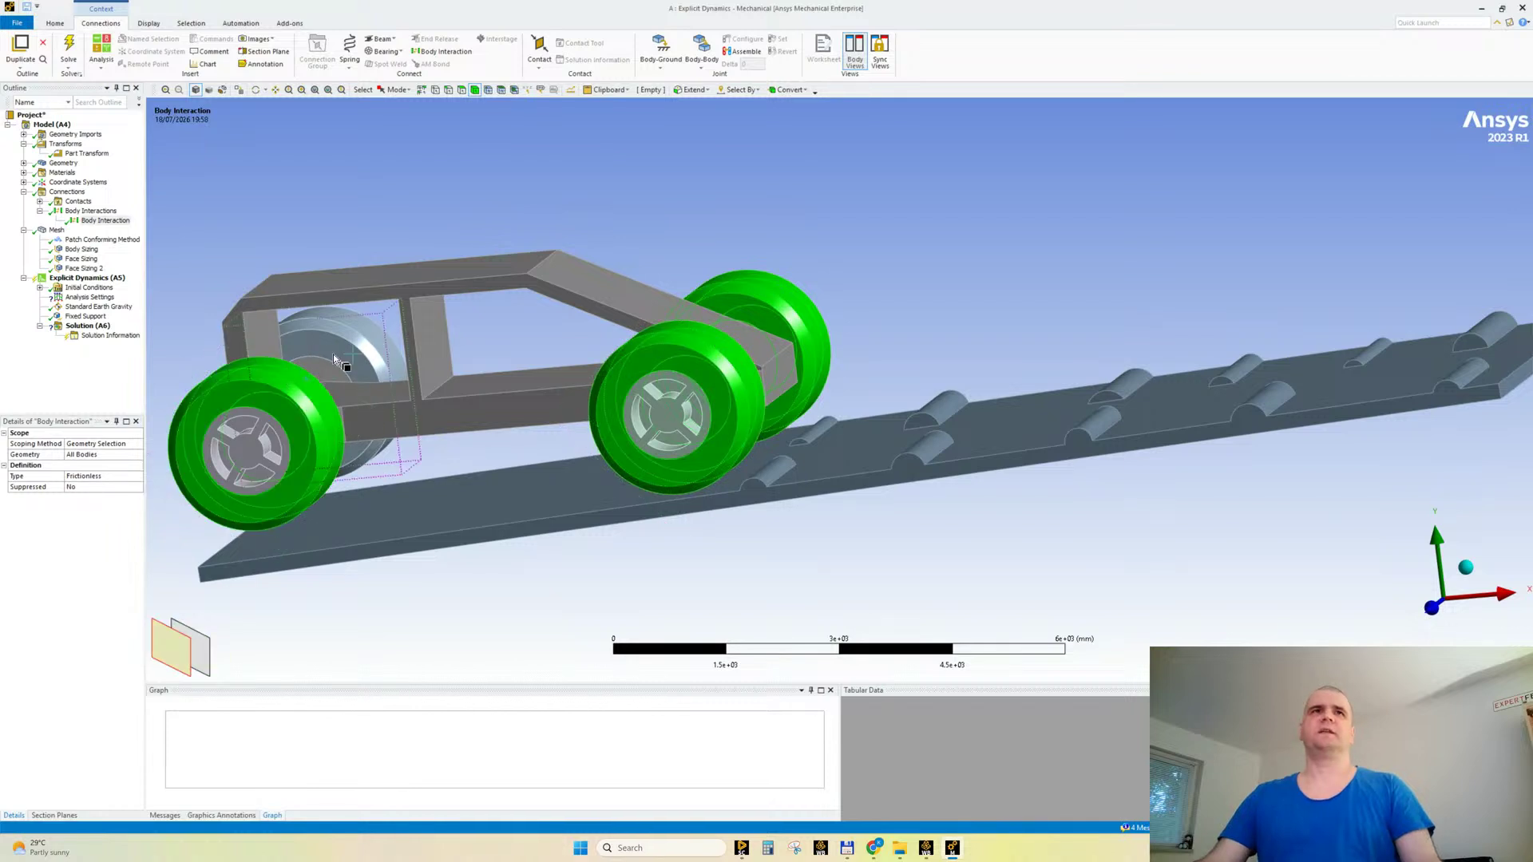
{"action": "left_click", "coordinate": [349, 335], "text": "ctrl"}
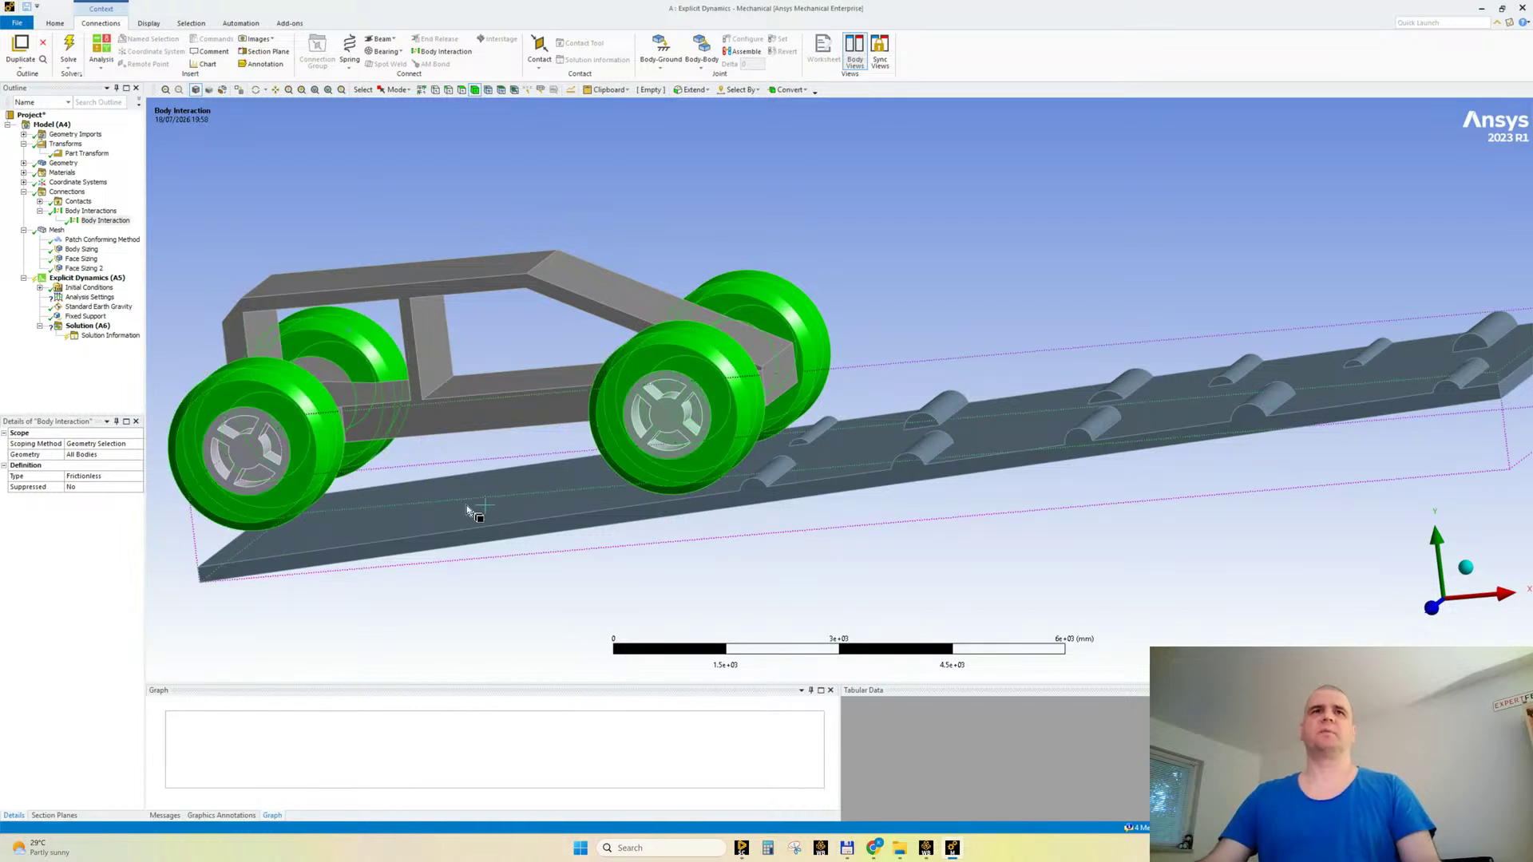
{"action": "left_click", "coordinate": [370, 493], "text": "ctrl"}
{"action": "left_click", "coordinate": [441, 51]}
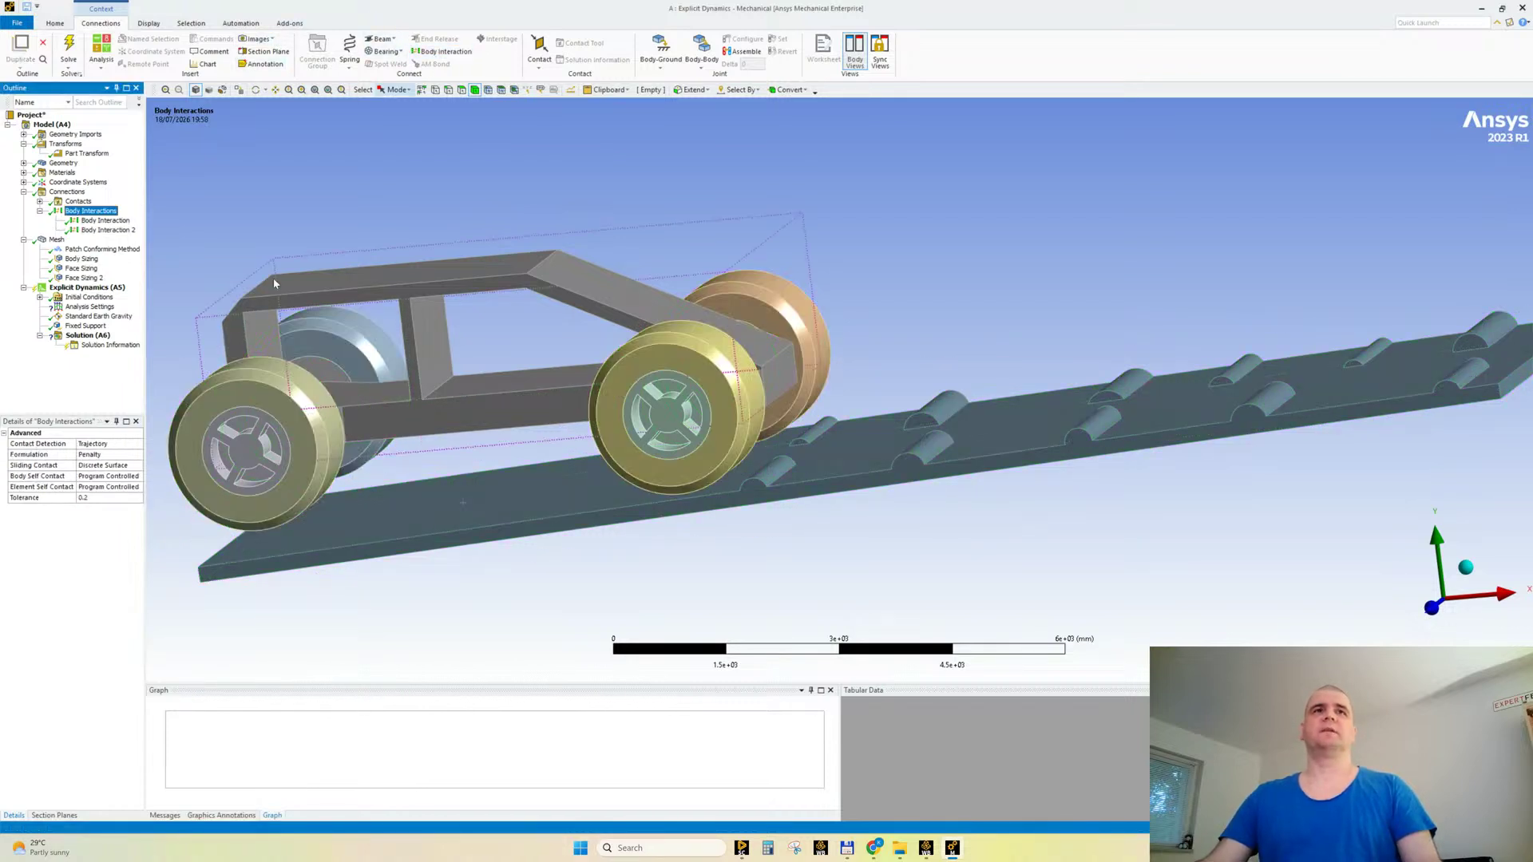
{"action": "left_click", "coordinate": [79, 597]}
Step: Make the tire-to-ramp body interaction Frictional with a friction coefficient of 0.5
{"action": "left_click", "coordinate": [106, 229]}
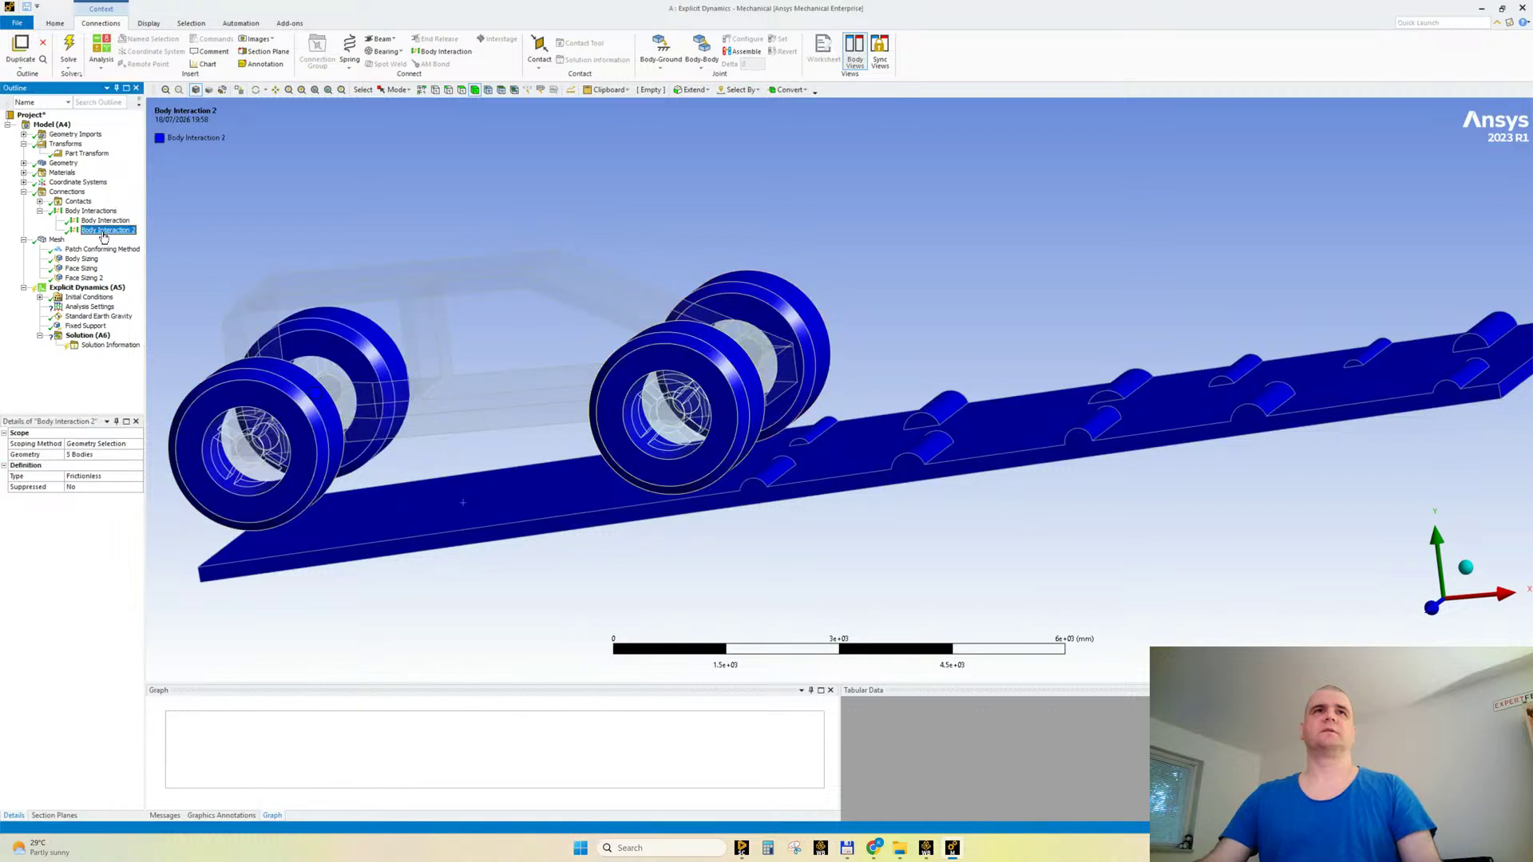
{"action": "left_click", "coordinate": [109, 476]}
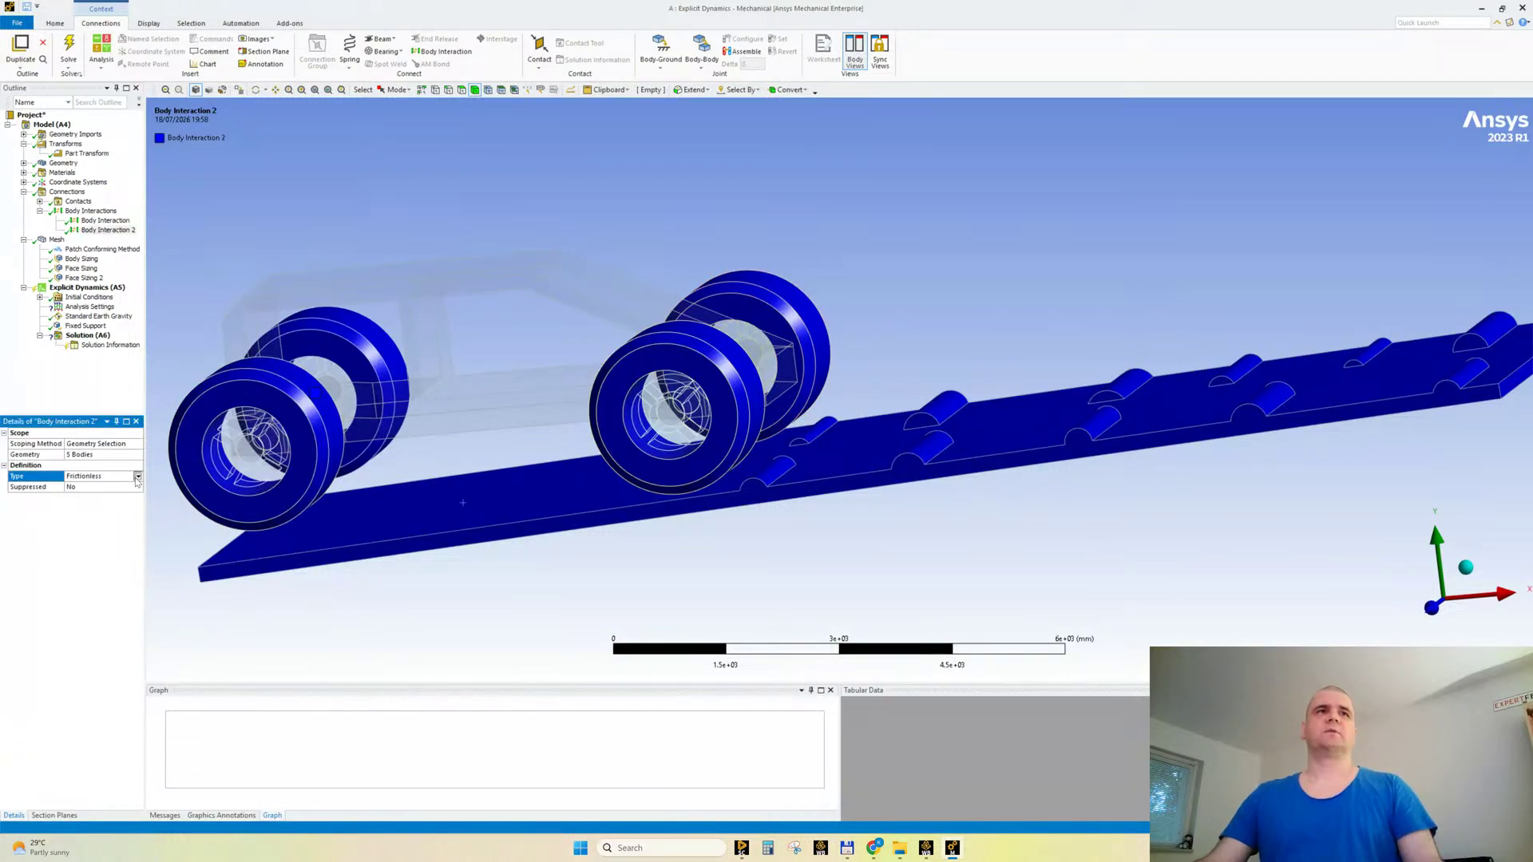
{"action": "left_click", "coordinate": [102, 497]}
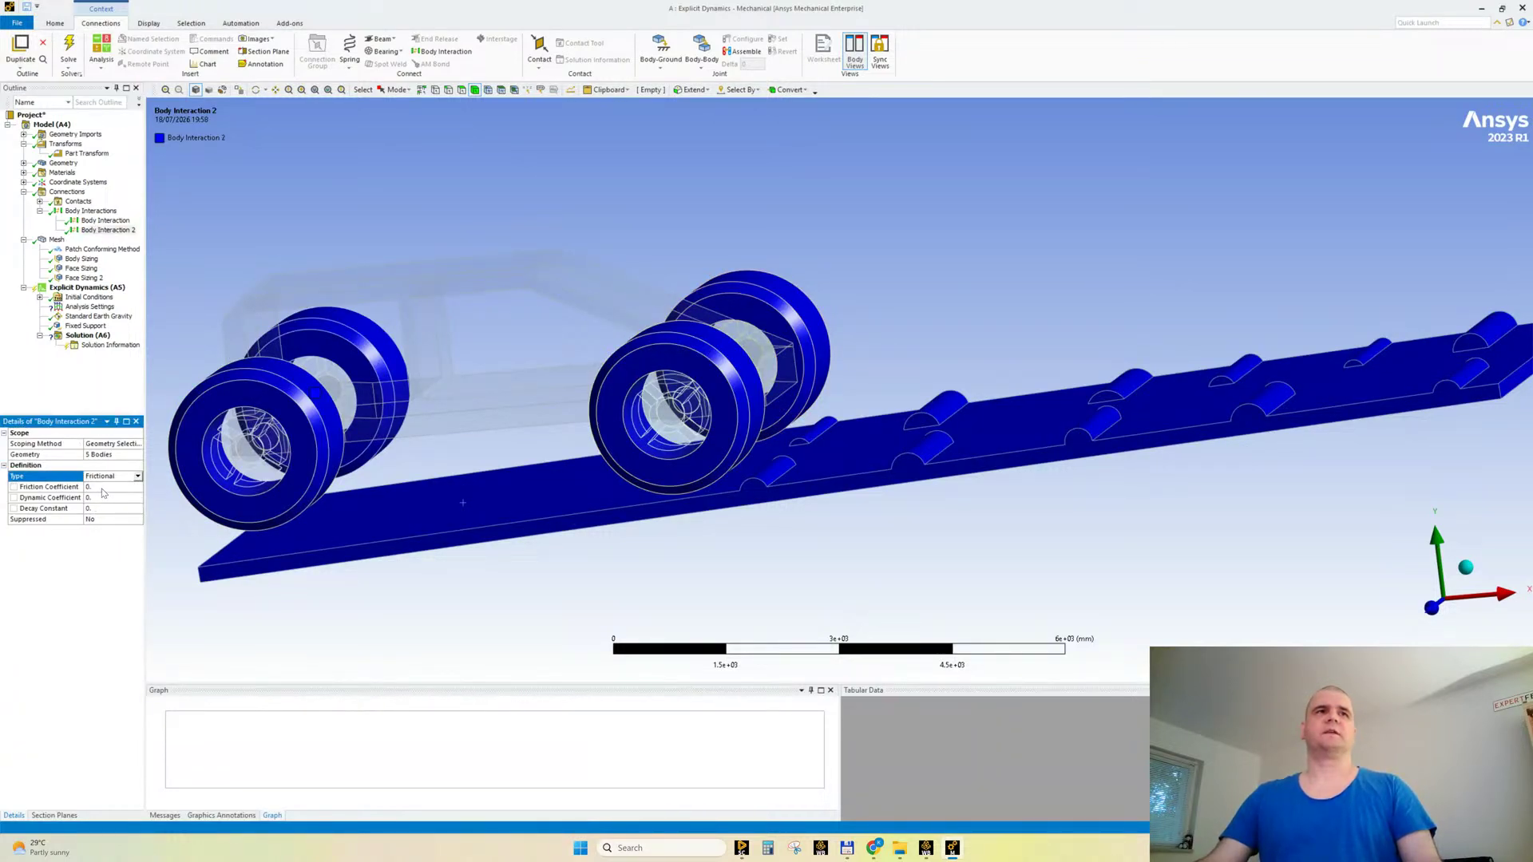
{"action": "left_click", "coordinate": [102, 488]}
{"action": "type", "text": "0.5"}
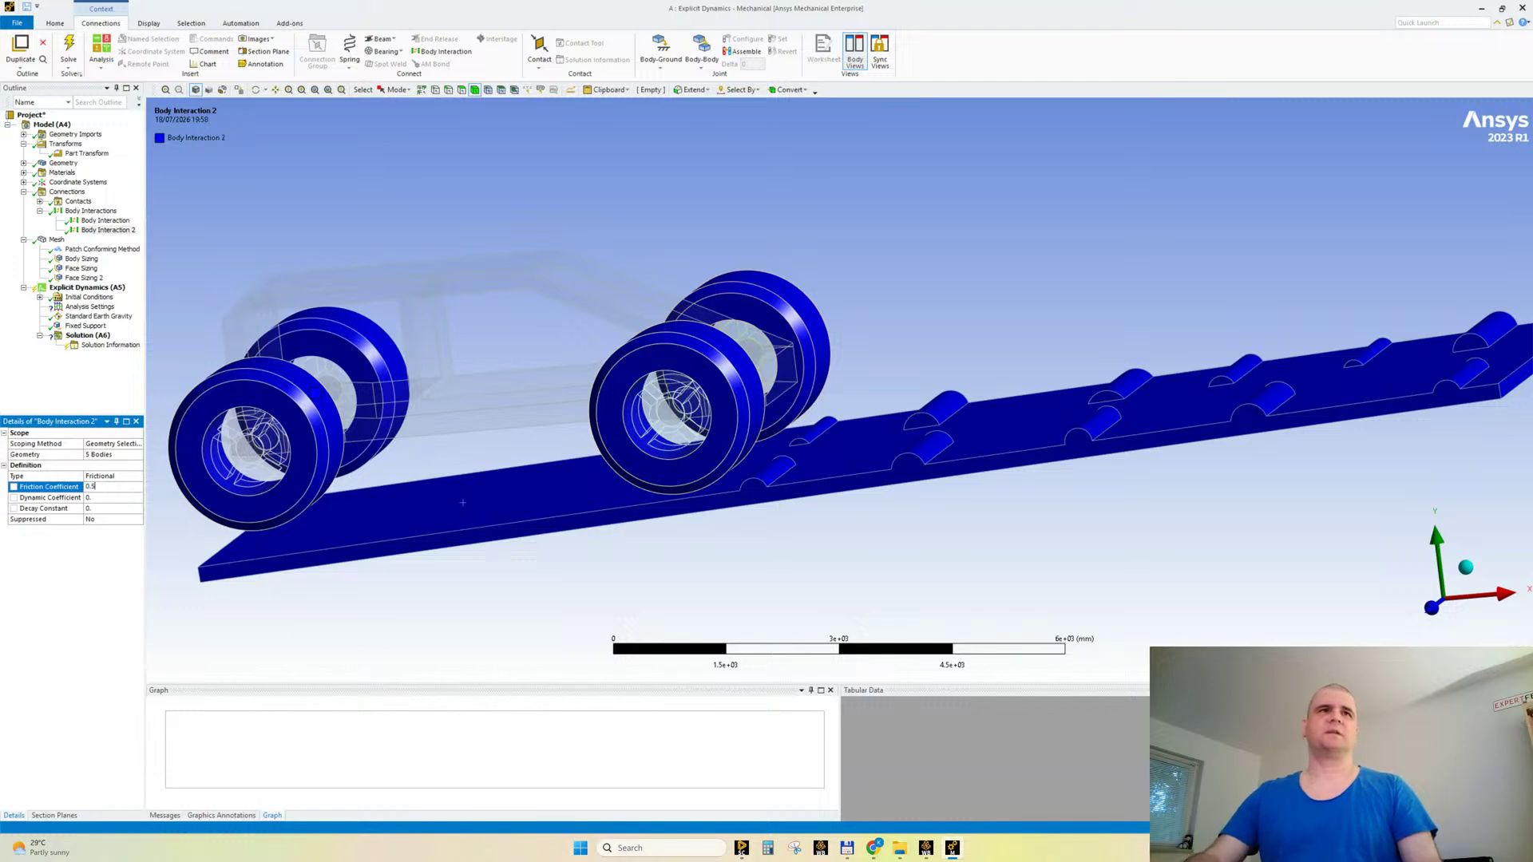
{"action": "key", "text": "Return"}
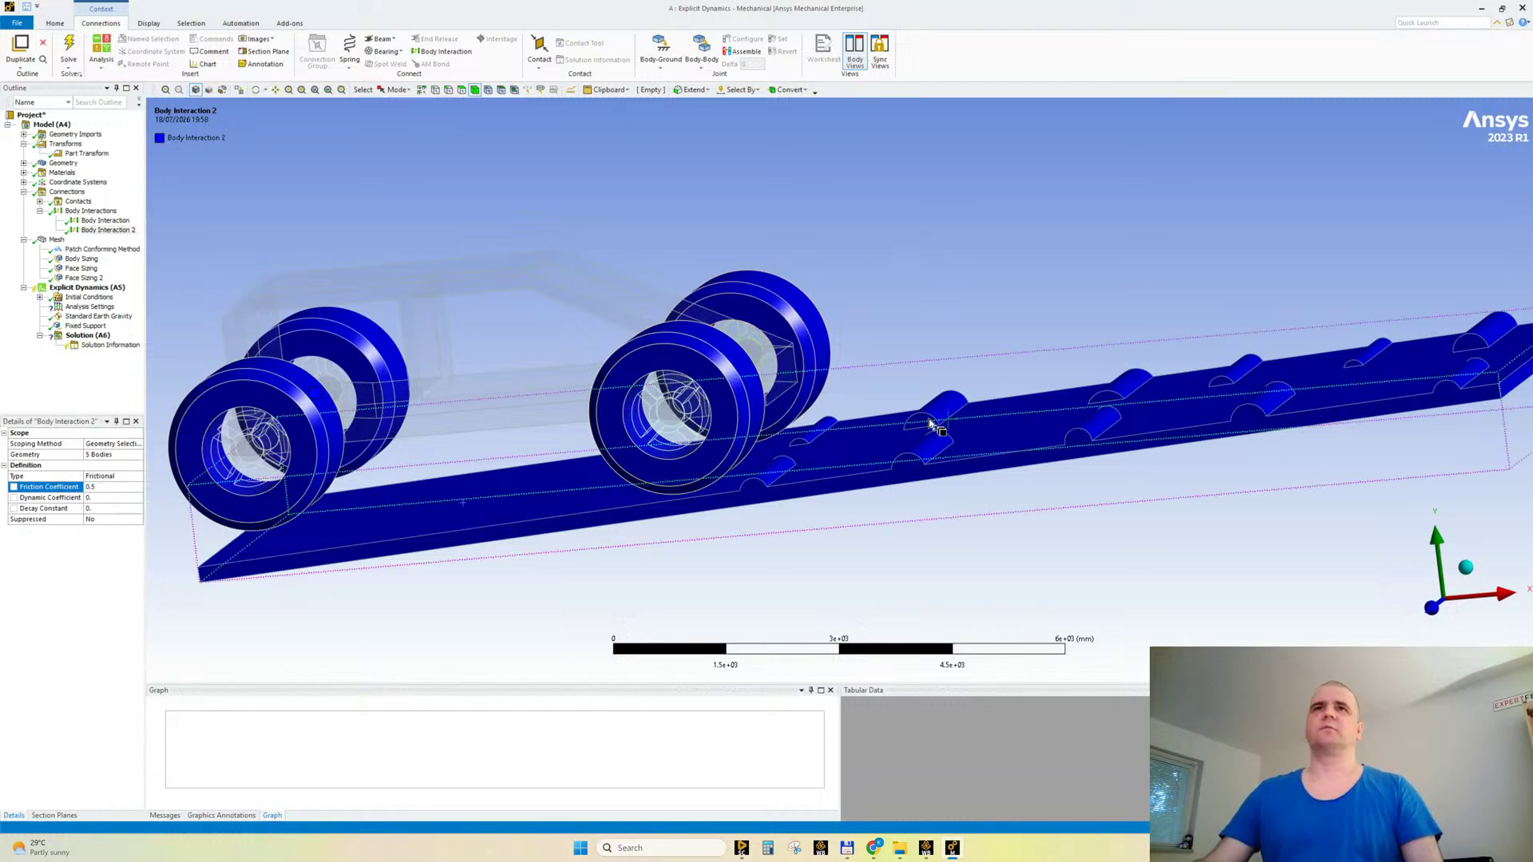
Step: Add a body interaction scoped to the tires and rims of all four wheels
{"action": "scroll", "coordinate": [930, 422], "scroll_direction": "up", "scroll_amount": 2}
{"action": "scroll", "coordinate": [930, 423], "scroll_direction": "down", "scroll_amount": 4}
{"action": "mouse_move", "coordinate": [741, 411]}
{"action": "middle_mouse_down", "text": "ctrl"}
{"action": "mouse_move", "coordinate": [881, 399]}
{"action": "mouse_move", "coordinate": [846, 455]}
{"action": "mouse_move", "coordinate": [765, 397]}
{"action": "middle_mouse_up", "text": "ctrl"}
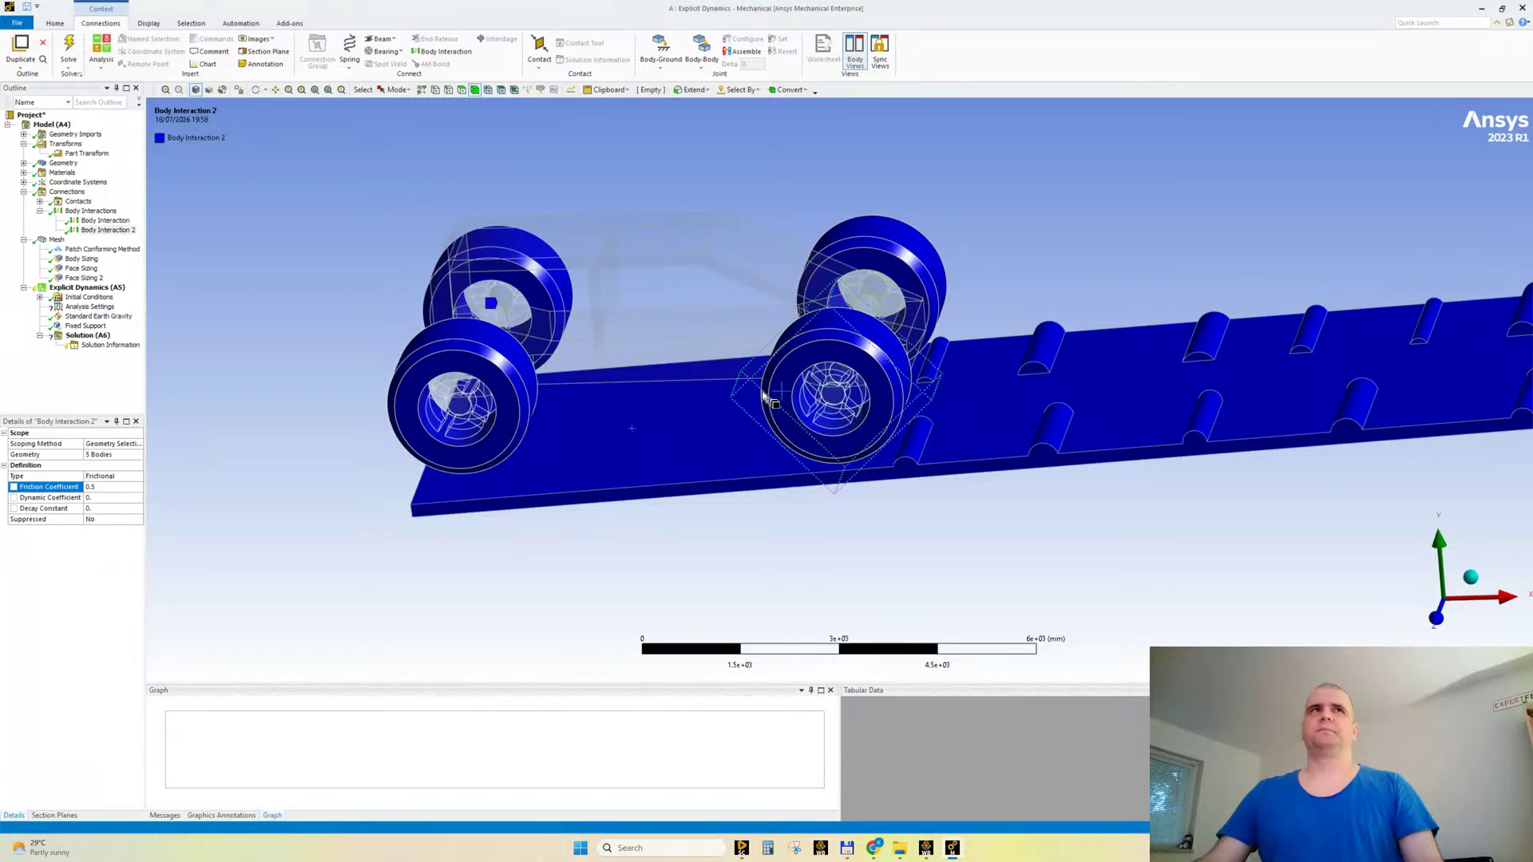
{"action": "left_click", "coordinate": [104, 220]}
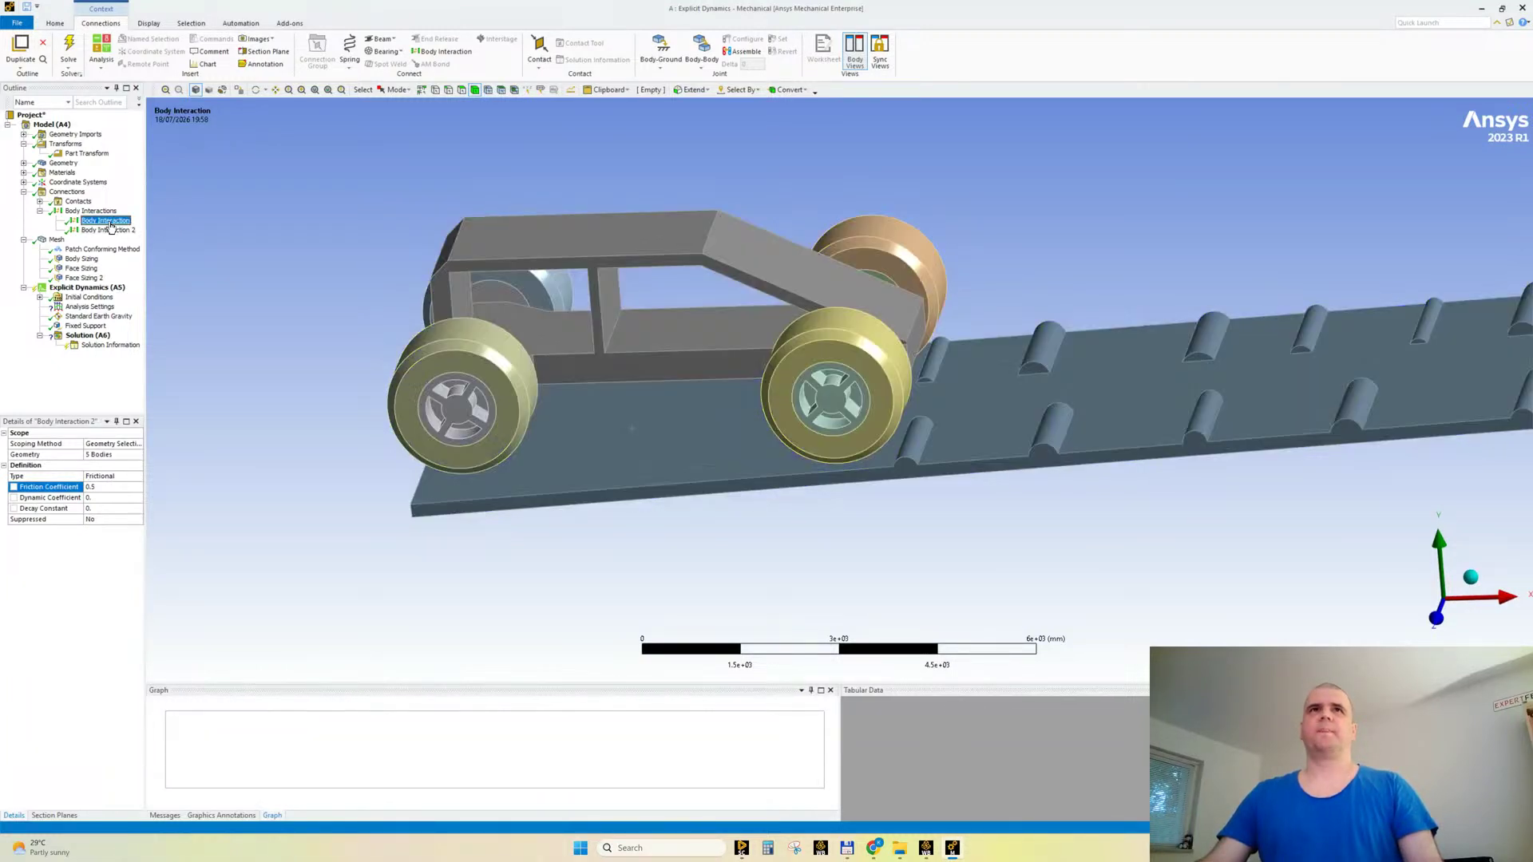
{"action": "middle_click_drag", "start_coordinate": [879, 339], "coordinate": [848, 455]}
{"action": "scroll", "coordinate": [835, 398], "scroll_direction": "up", "scroll_amount": 3}
{"action": "scroll", "coordinate": [845, 447], "scroll_direction": "down", "scroll_amount": 3}
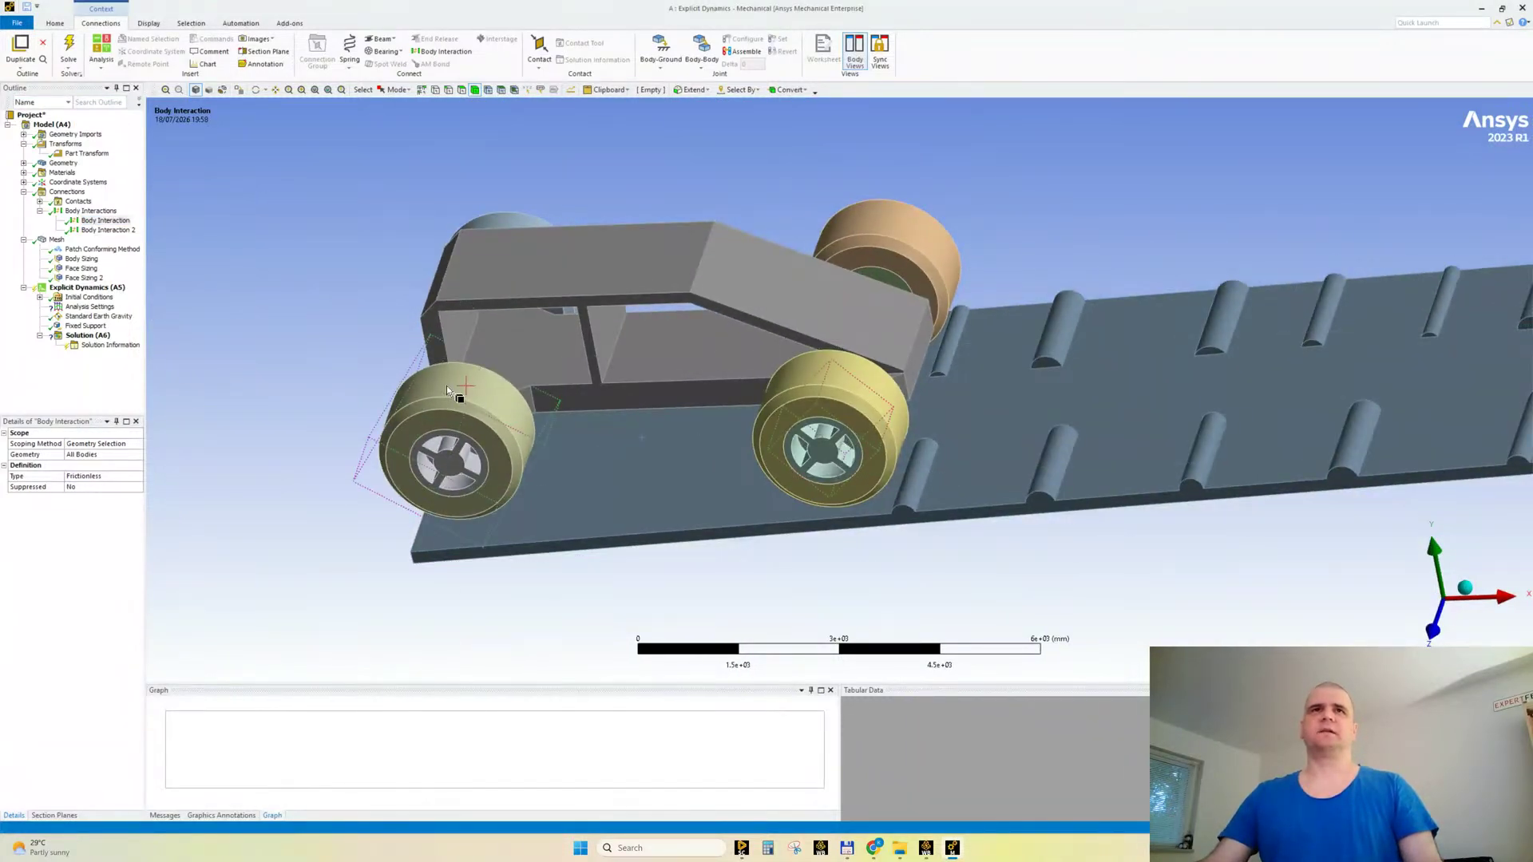
{"action": "left_click", "coordinate": [443, 448]}
{"action": "left_click", "coordinate": [785, 455], "text": "ctrl"}
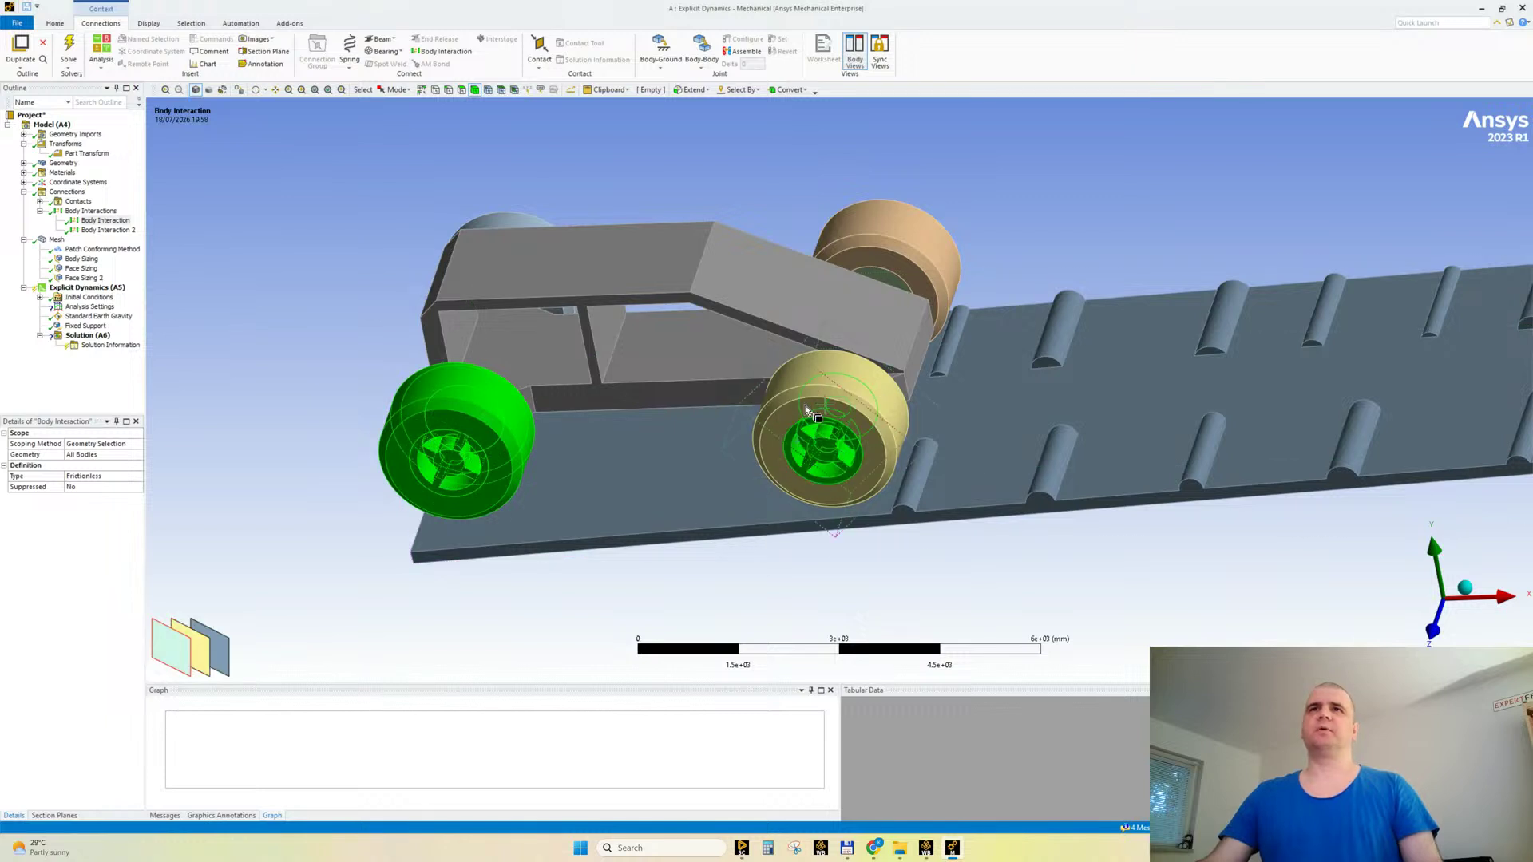
{"action": "left_click", "coordinate": [814, 393], "text": "ctrl"}
{"action": "middle_click_drag", "start_coordinate": [901, 240], "coordinate": [890, 255]}
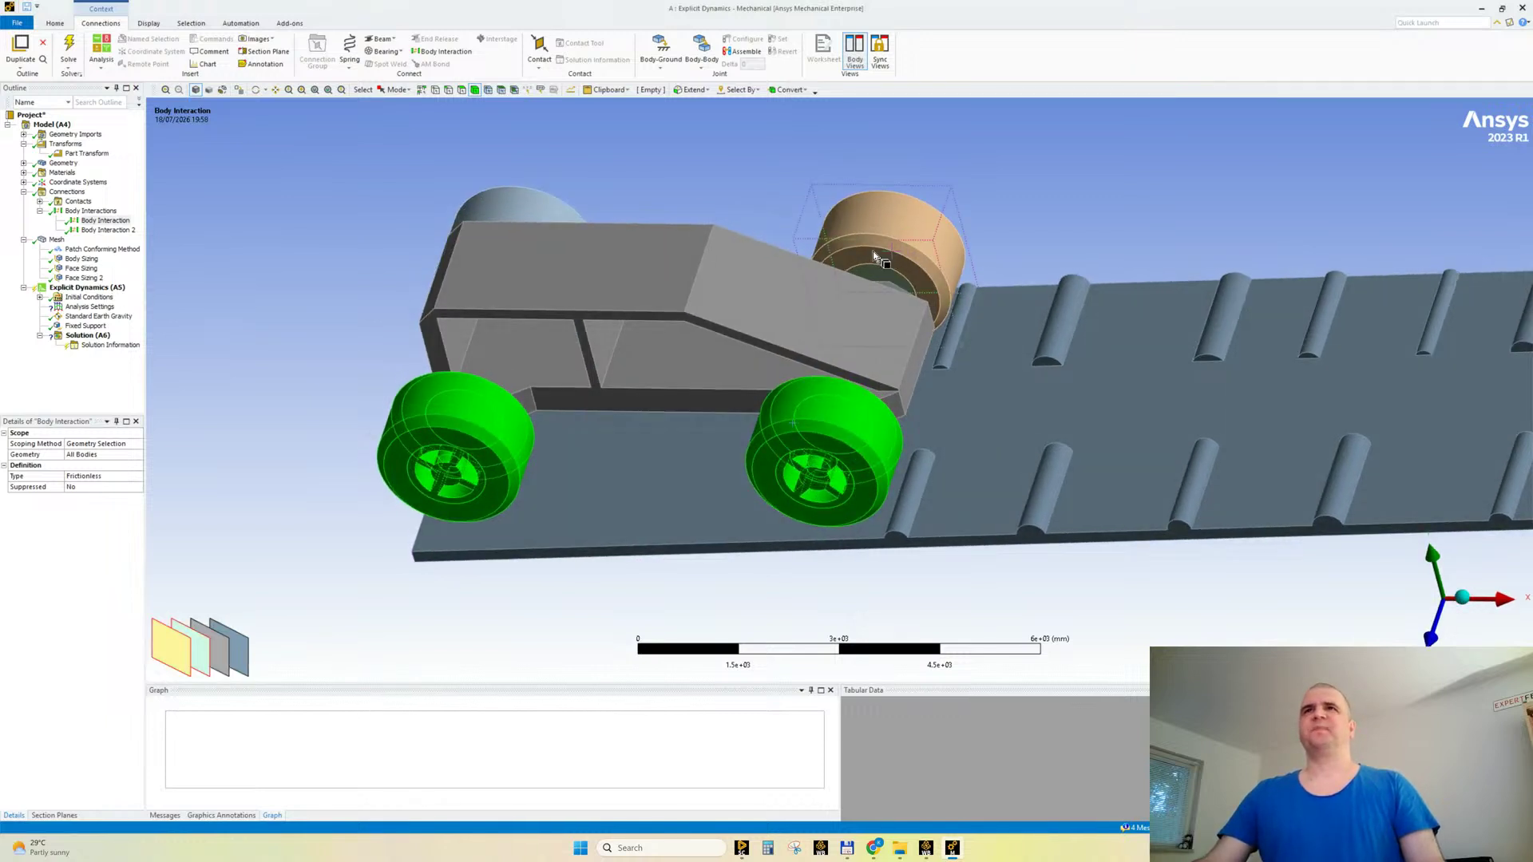
{"action": "left_click", "coordinate": [888, 259], "text": "ctrl"}
{"action": "middle_click_drag", "start_coordinate": [812, 310], "coordinate": [1078, 298]}
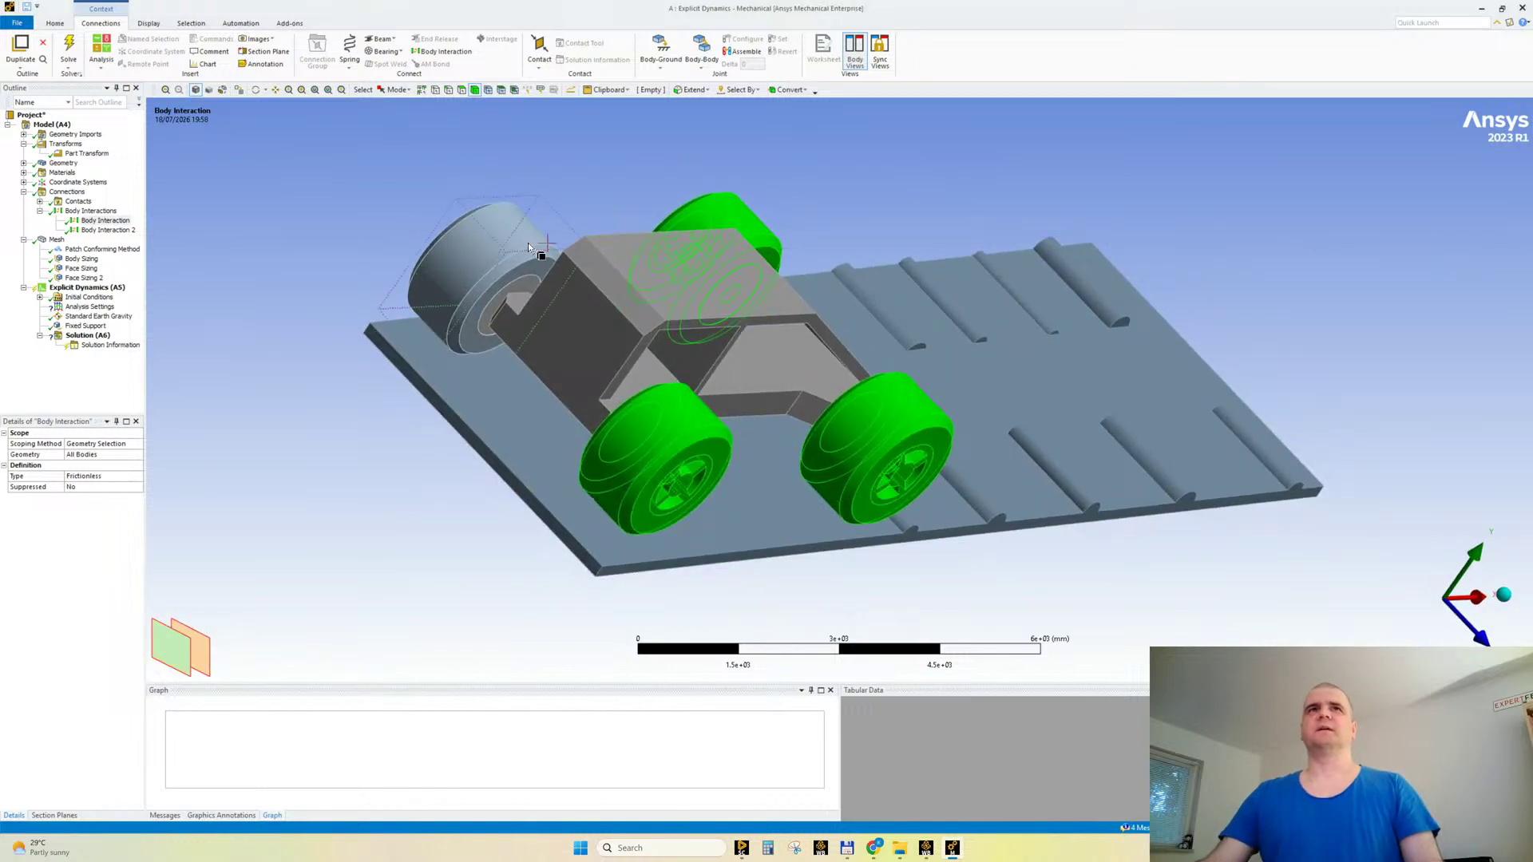
{"action": "left_click", "coordinate": [519, 285], "text": "ctrl"}
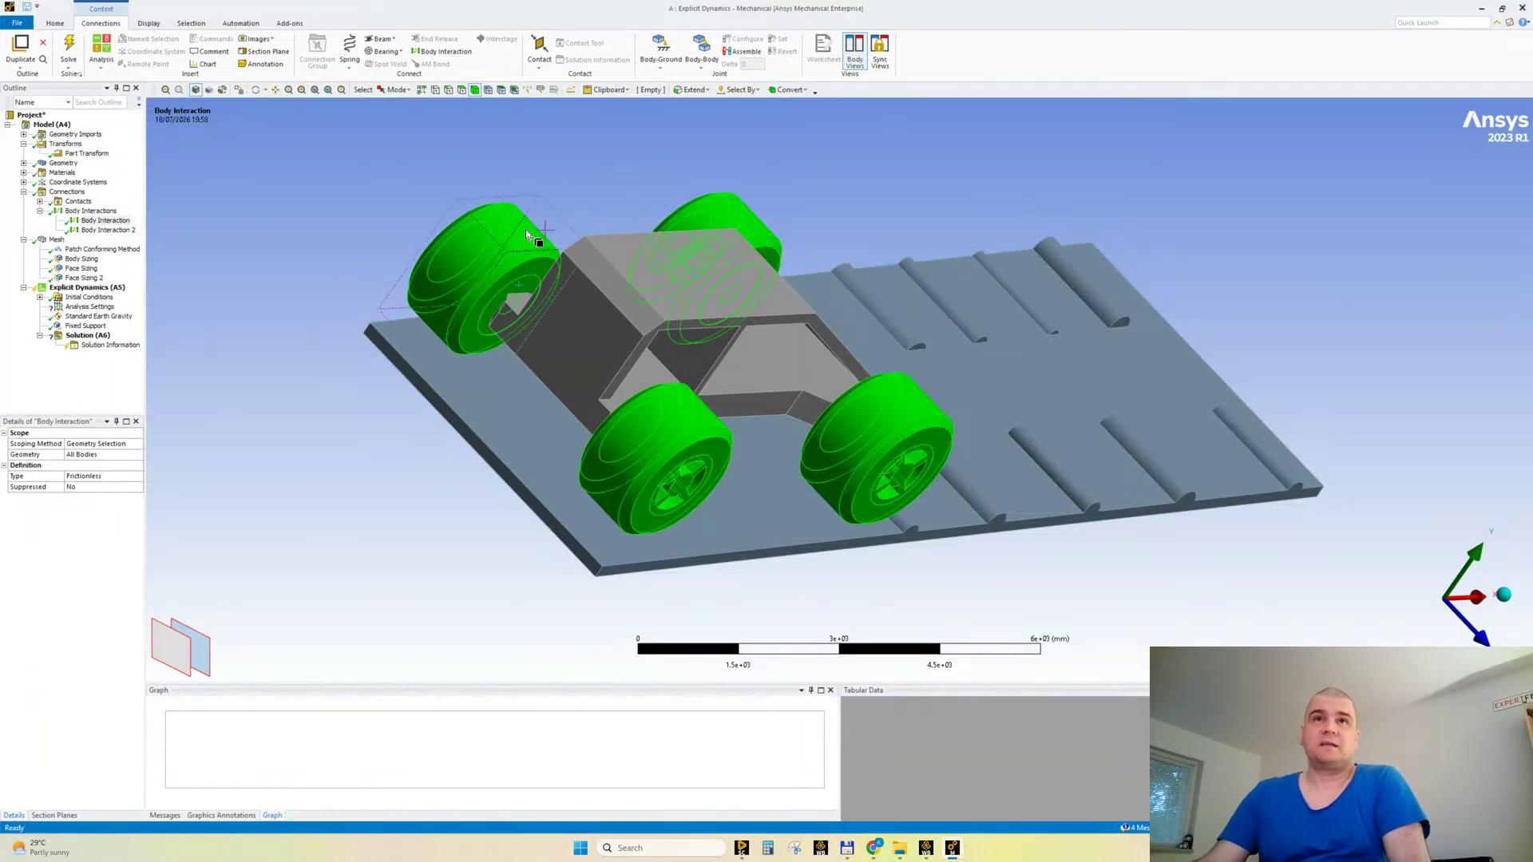
{"action": "left_click", "coordinate": [444, 51]}
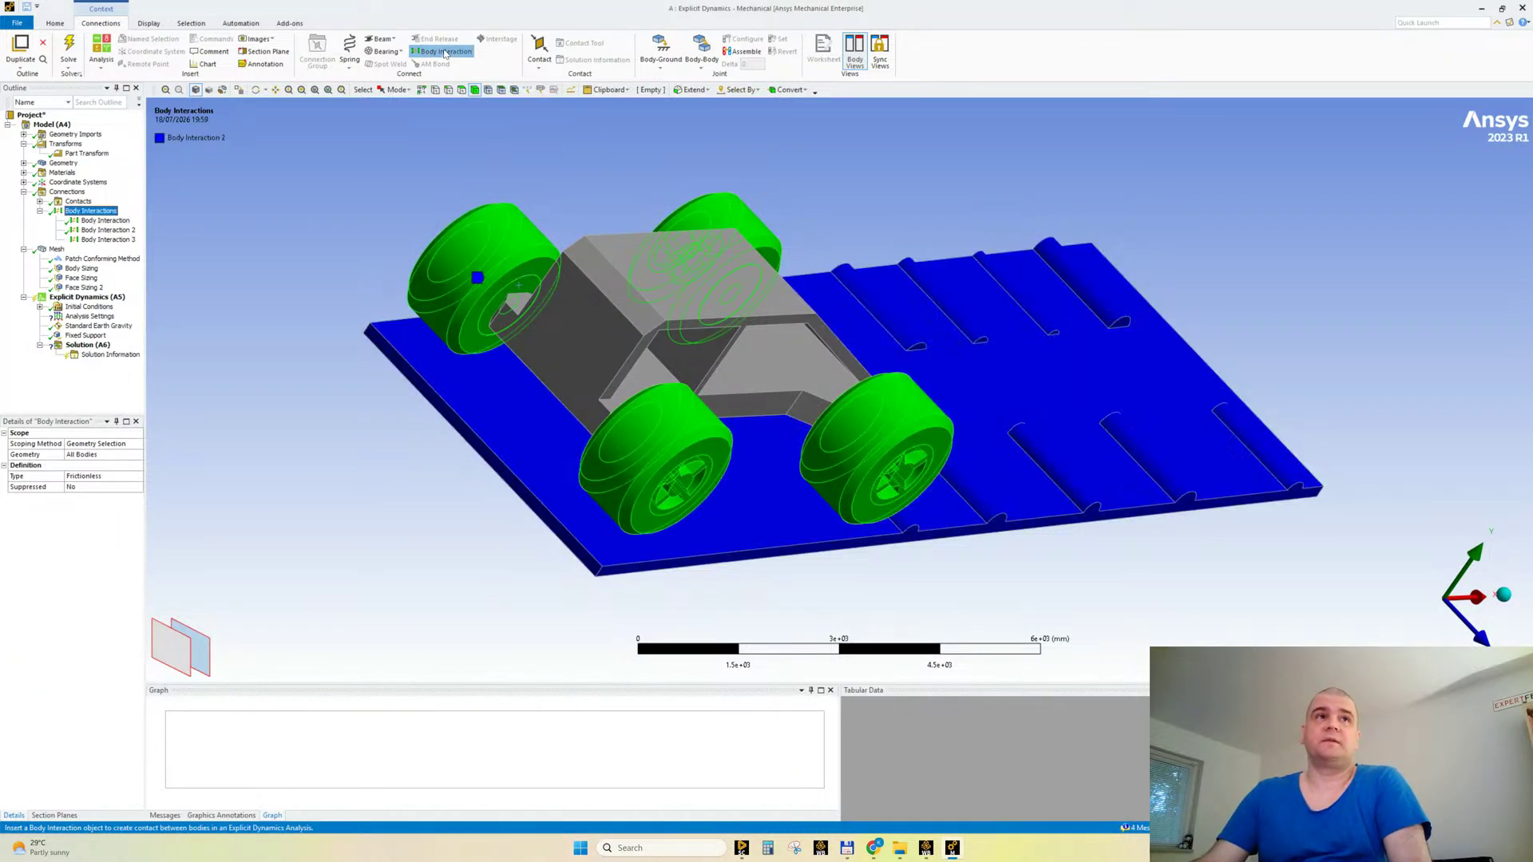
Step: Set the type of the tire-and-rim body interaction to Bonded
{"action": "left_click", "coordinate": [107, 241]}
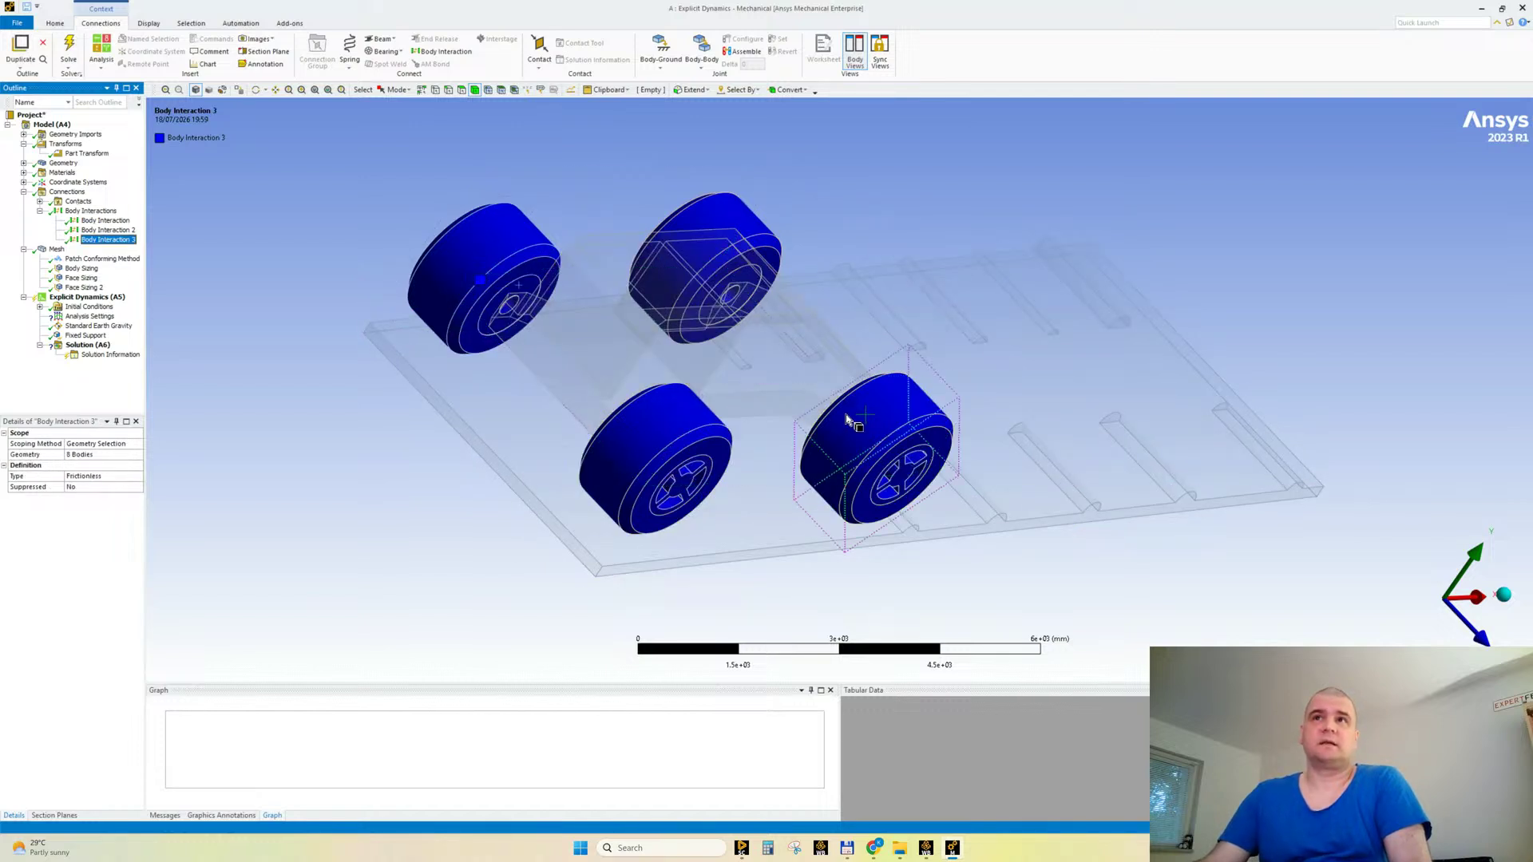
{"action": "left_click", "coordinate": [134, 477]}
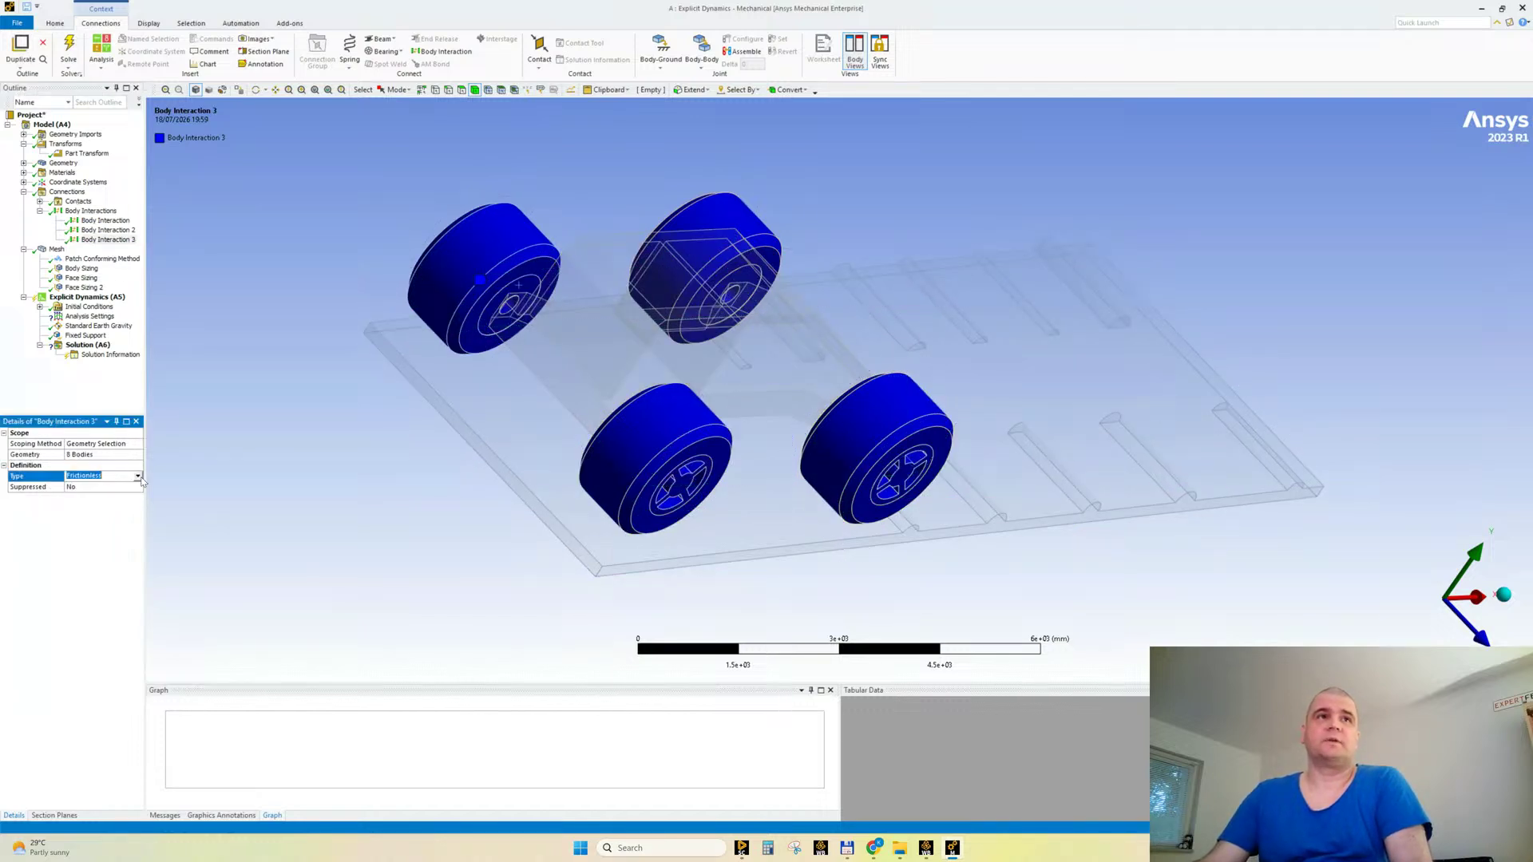
{"action": "left_click", "coordinate": [138, 477]}
{"action": "left_click", "coordinate": [112, 490]}
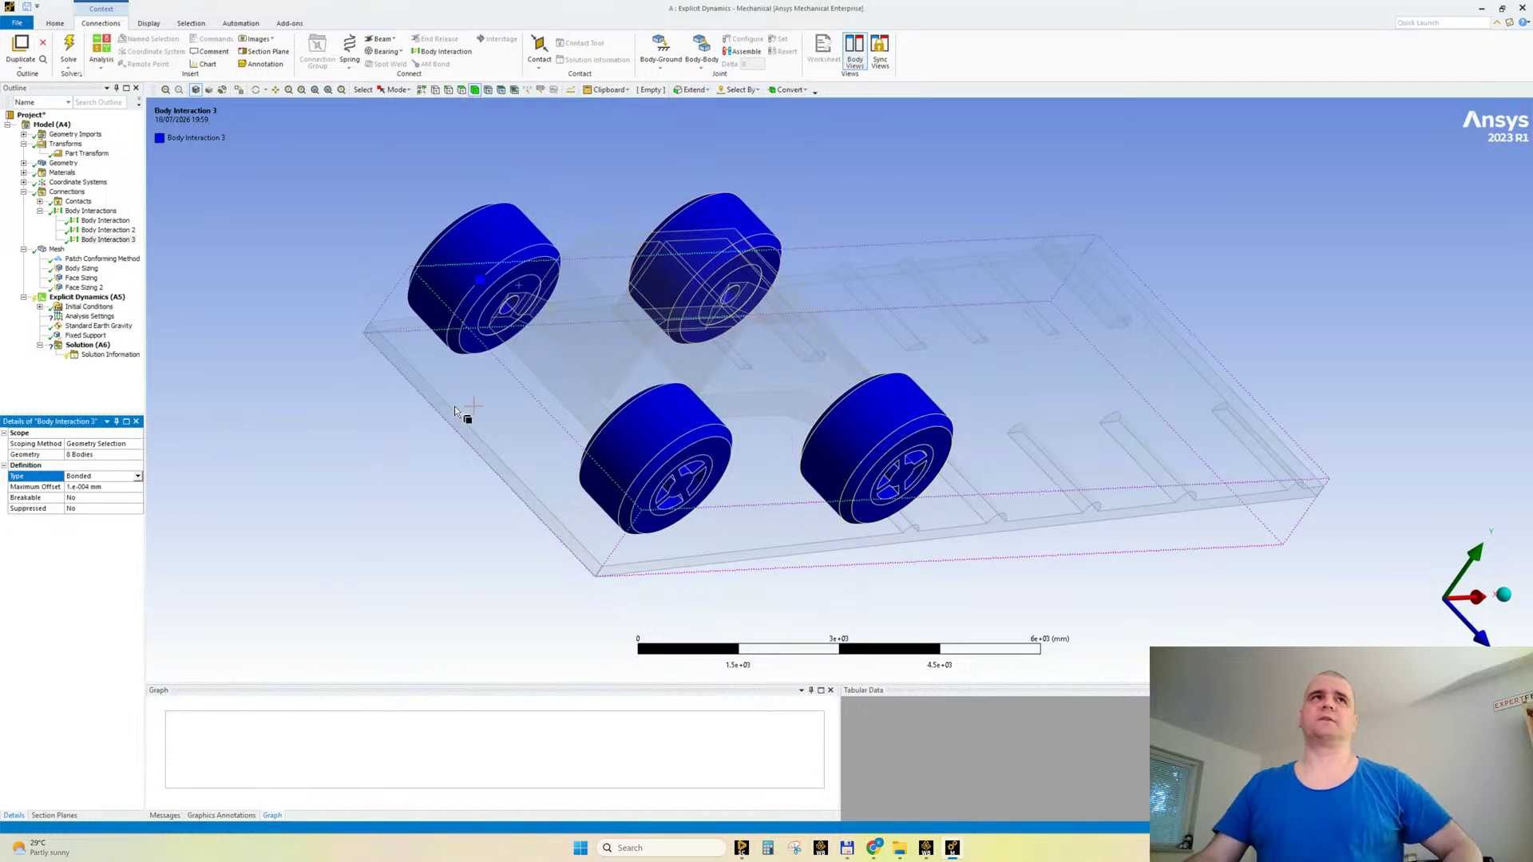
Step: Examine the mesh gap between a wheel's tire and rim up close against the scale ruler
{"action": "left_click", "coordinate": [53, 250]}
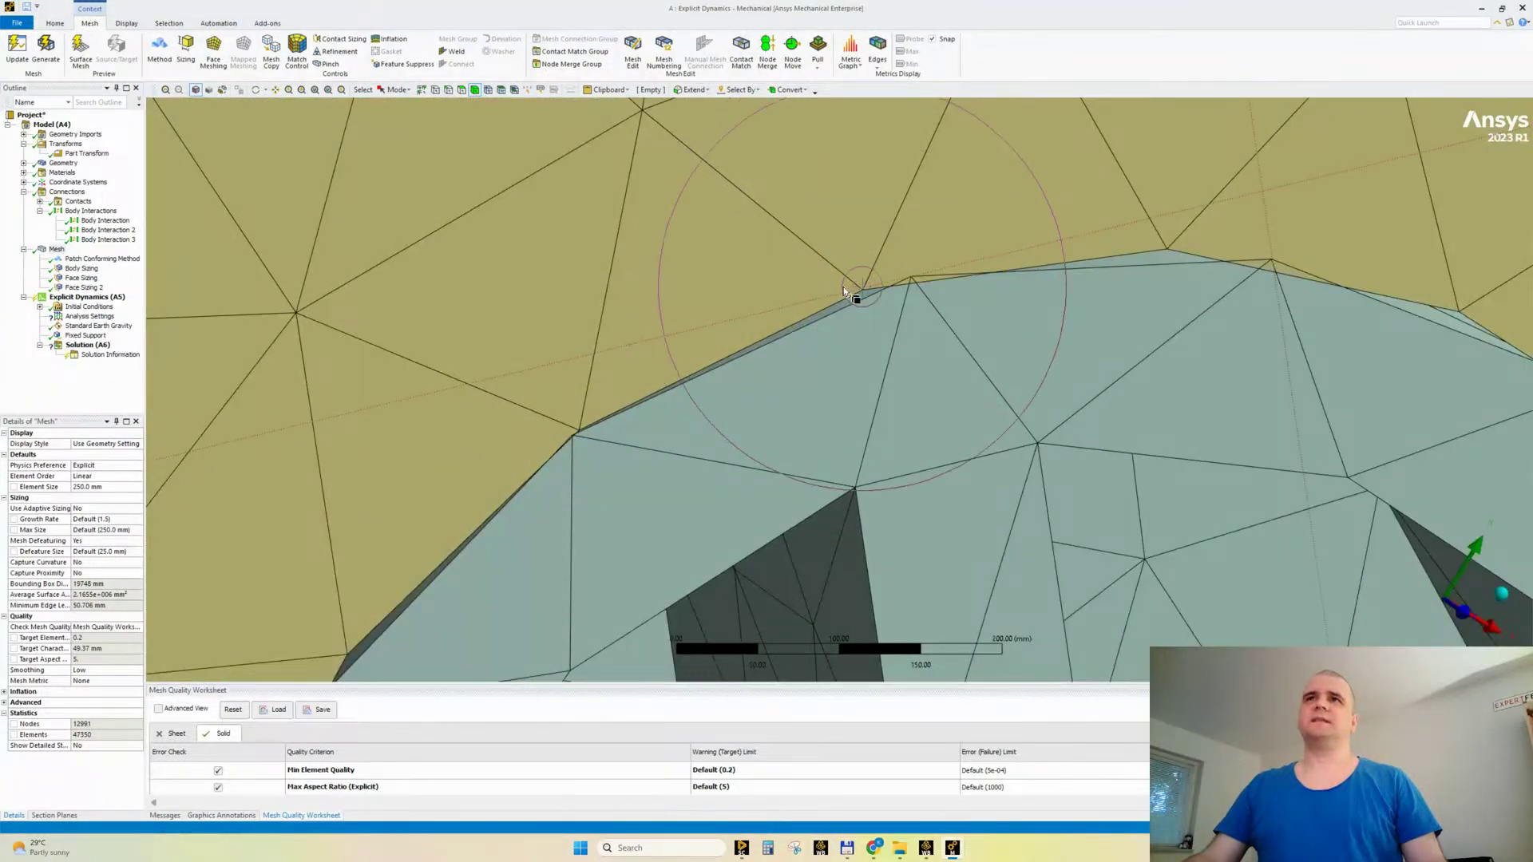
{"action": "middle_click_drag", "start_coordinate": [855, 295], "coordinate": [978, 510]}
{"action": "scroll", "coordinate": [918, 531], "scroll_direction": "up", "scroll_amount": 2}
{"action": "scroll", "coordinate": [920, 530], "scroll_direction": "up", "scroll_amount": 2}
{"action": "middle_click_drag", "start_coordinate": [1028, 603], "coordinate": [896, 477], "text": "ctrl"}
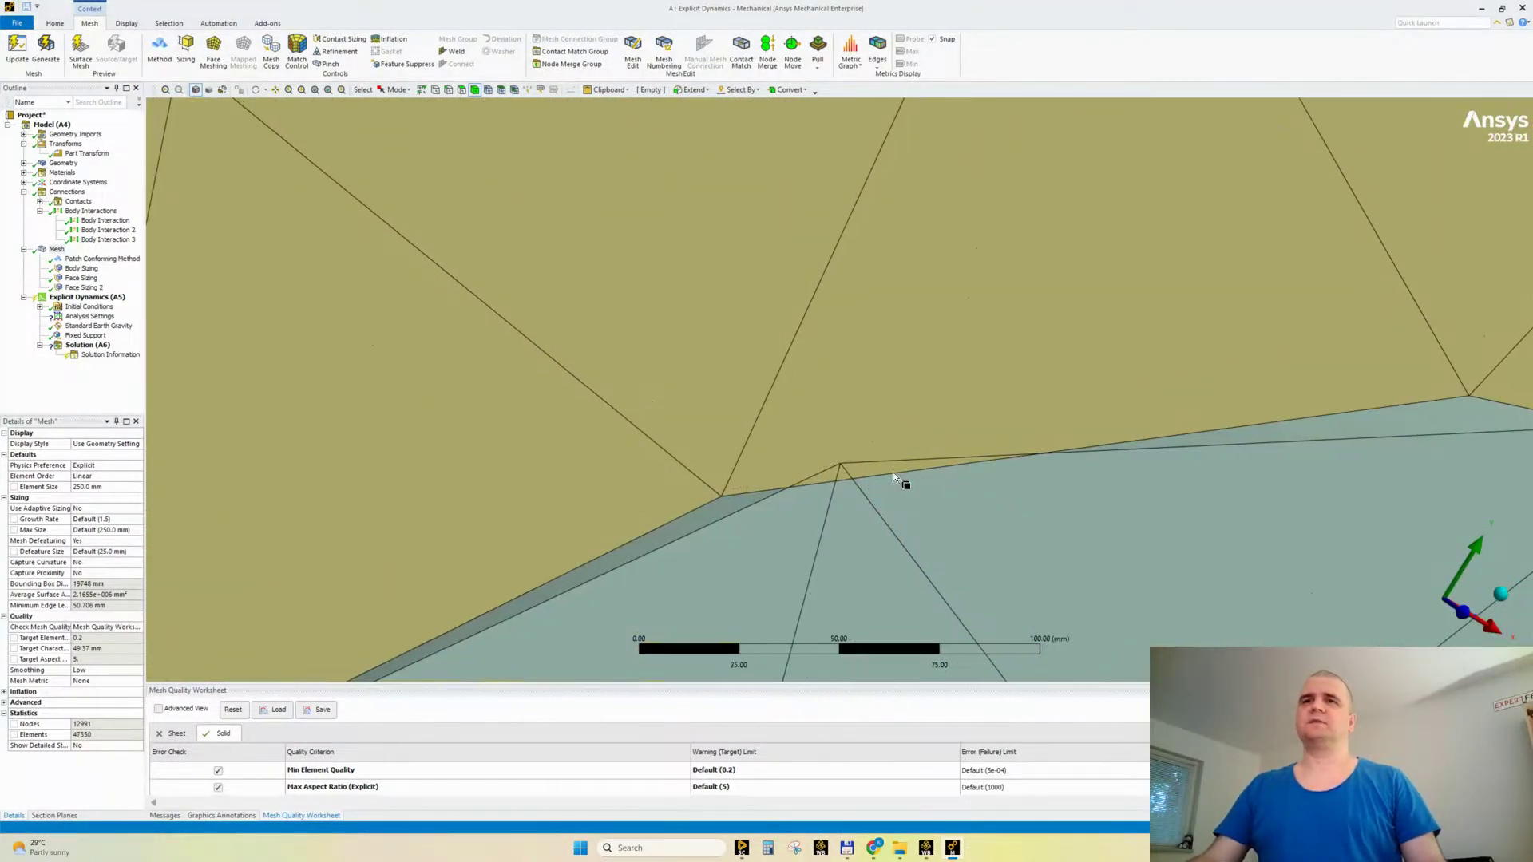
{"action": "scroll", "coordinate": [874, 491], "scroll_direction": "up", "scroll_amount": 2}
{"action": "middle_click_drag", "start_coordinate": [830, 551], "coordinate": [695, 656]}
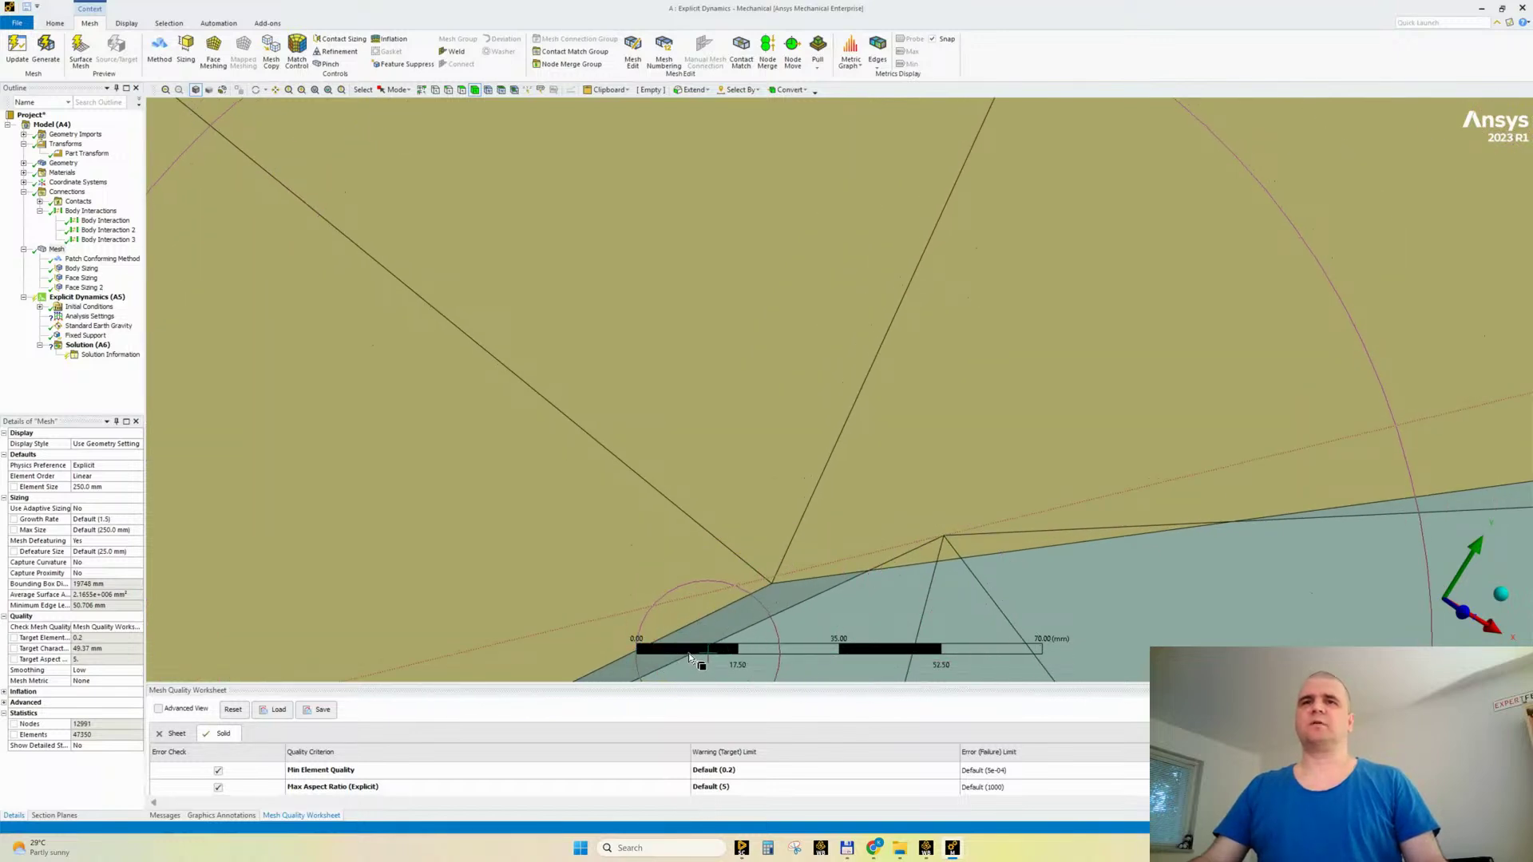
{"action": "scroll", "coordinate": [694, 656], "scroll_direction": "up", "scroll_amount": 2}
{"action": "middle_click_drag", "start_coordinate": [820, 599], "coordinate": [715, 621], "text": "ctrl"}
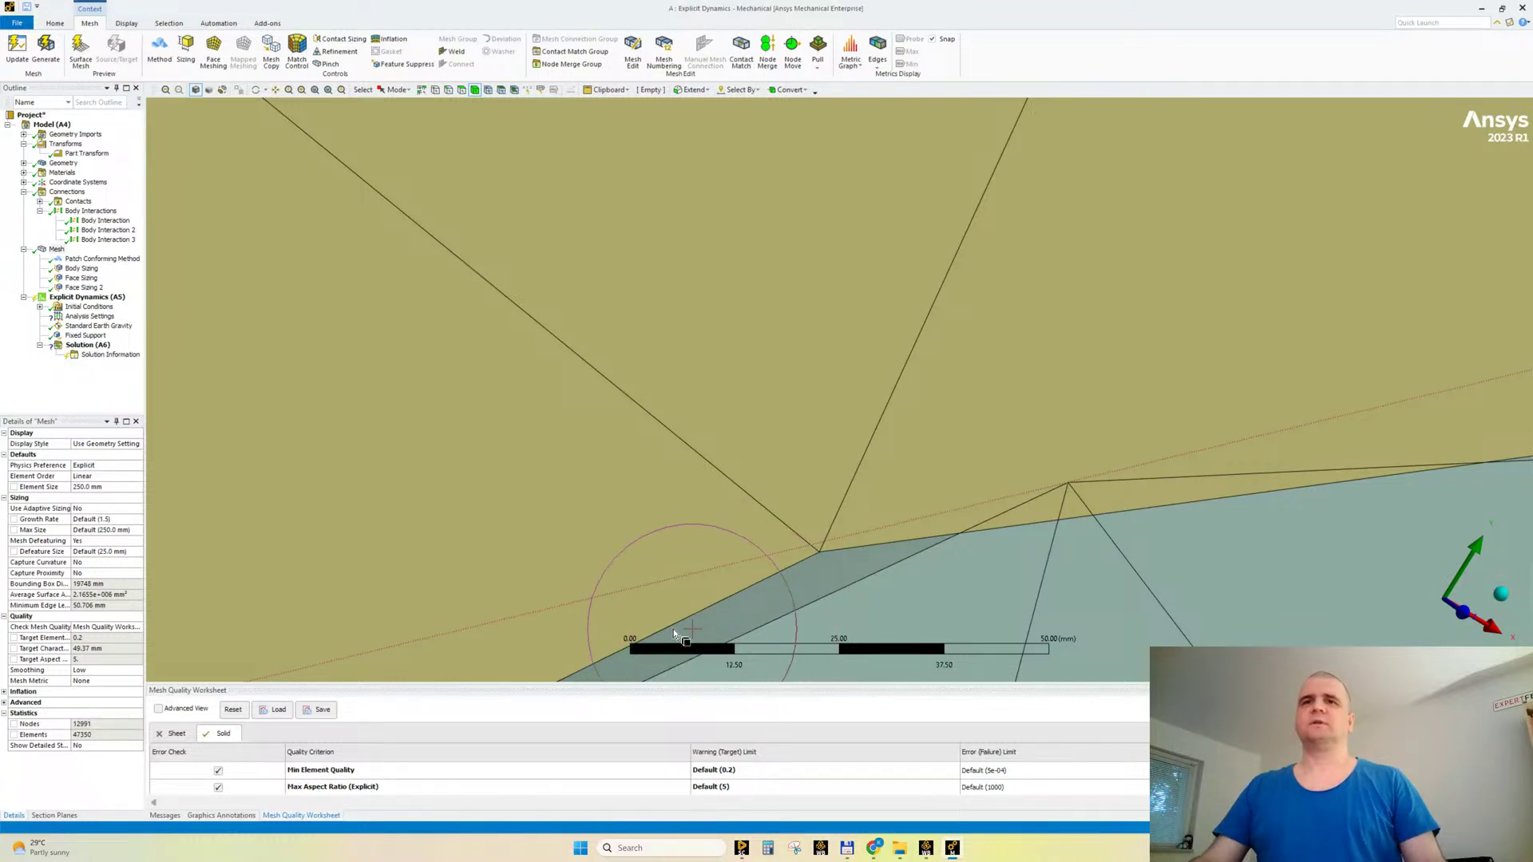
{"action": "scroll", "coordinate": [834, 582], "scroll_direction": "down", "scroll_amount": 4}
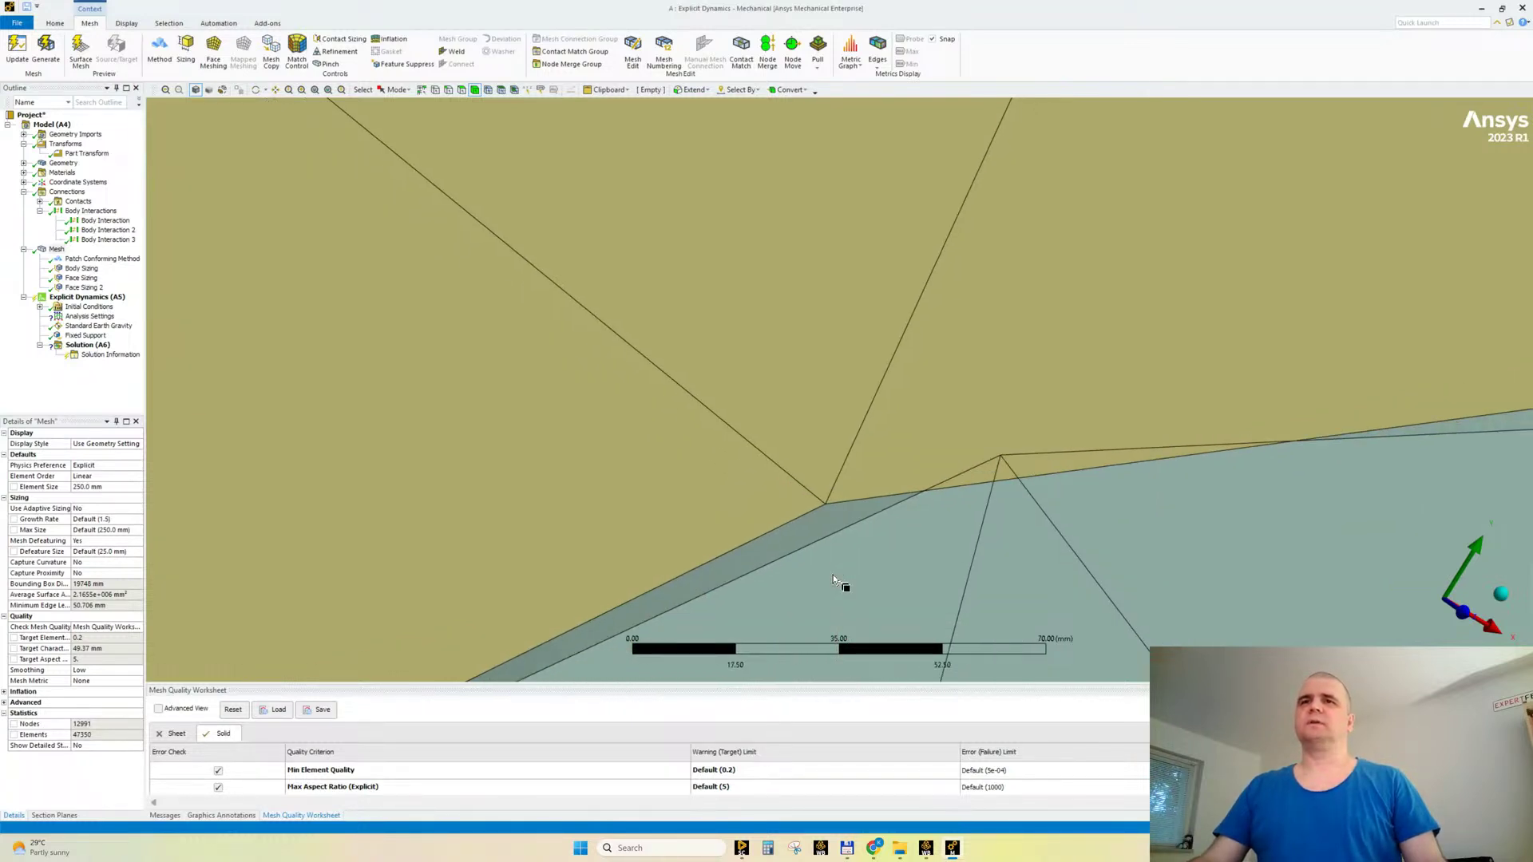
{"action": "scroll", "coordinate": [844, 479], "scroll_direction": "down", "scroll_amount": 1}
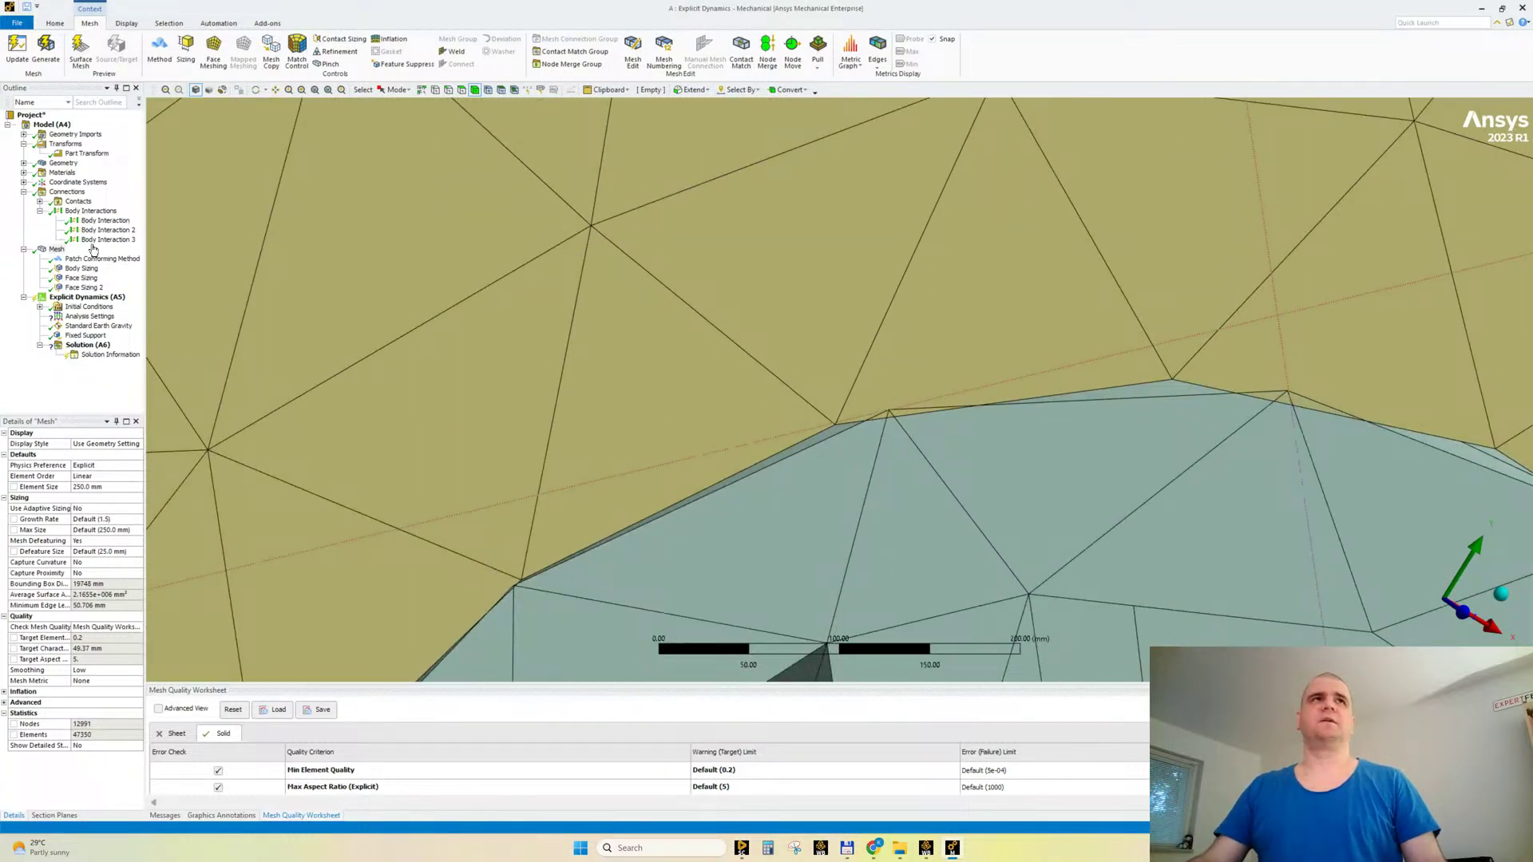
Step: Set the maximum offset of the bonded tire-and-rim interaction to 15 mm
{"action": "left_click", "coordinate": [107, 240]}
{"action": "left_click", "coordinate": [84, 487]}
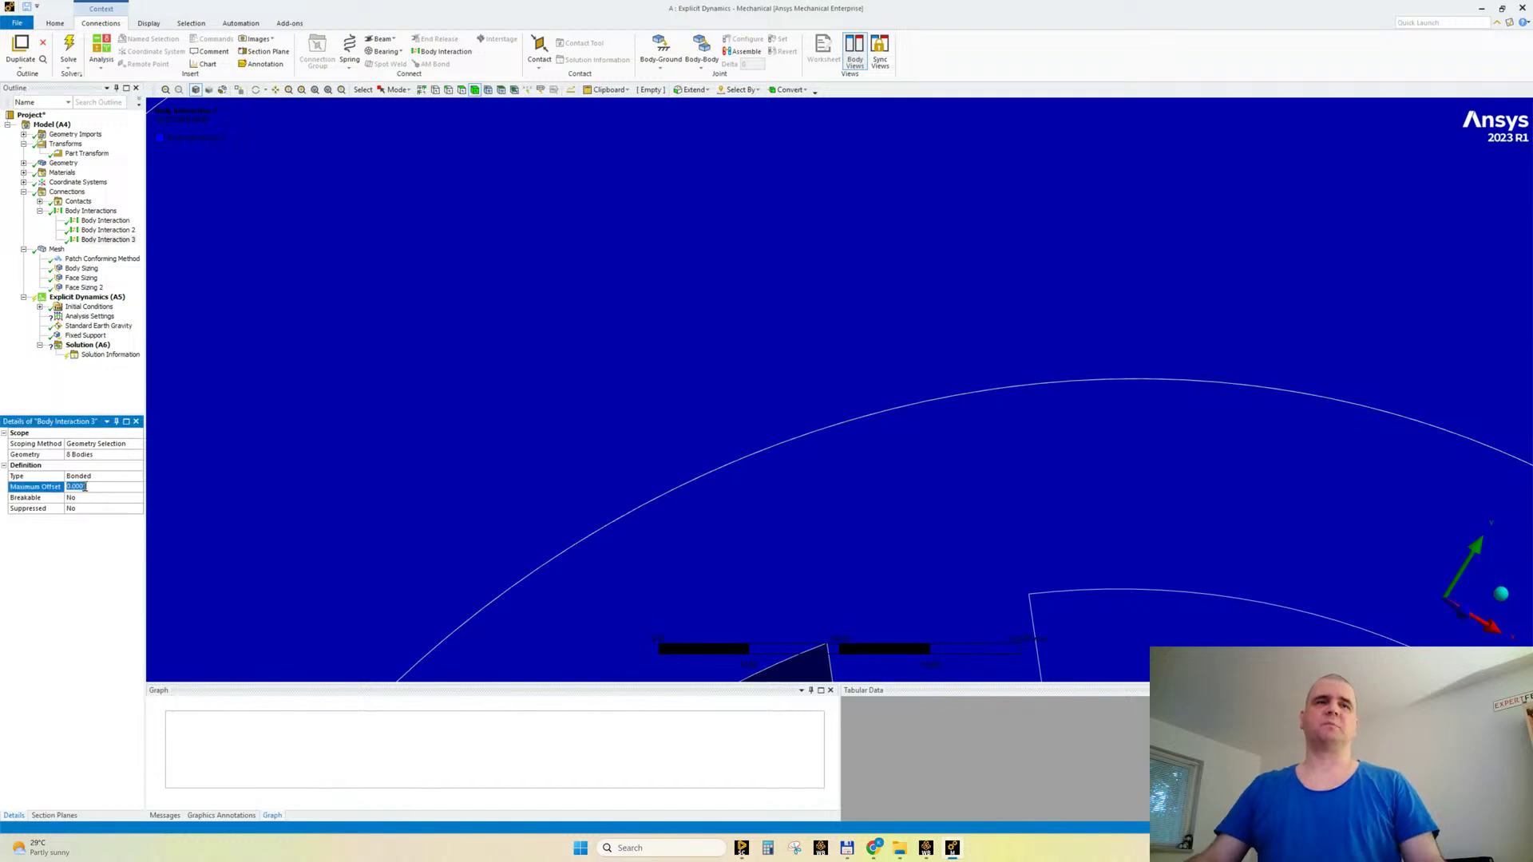
{"action": "type", "text": "15."}
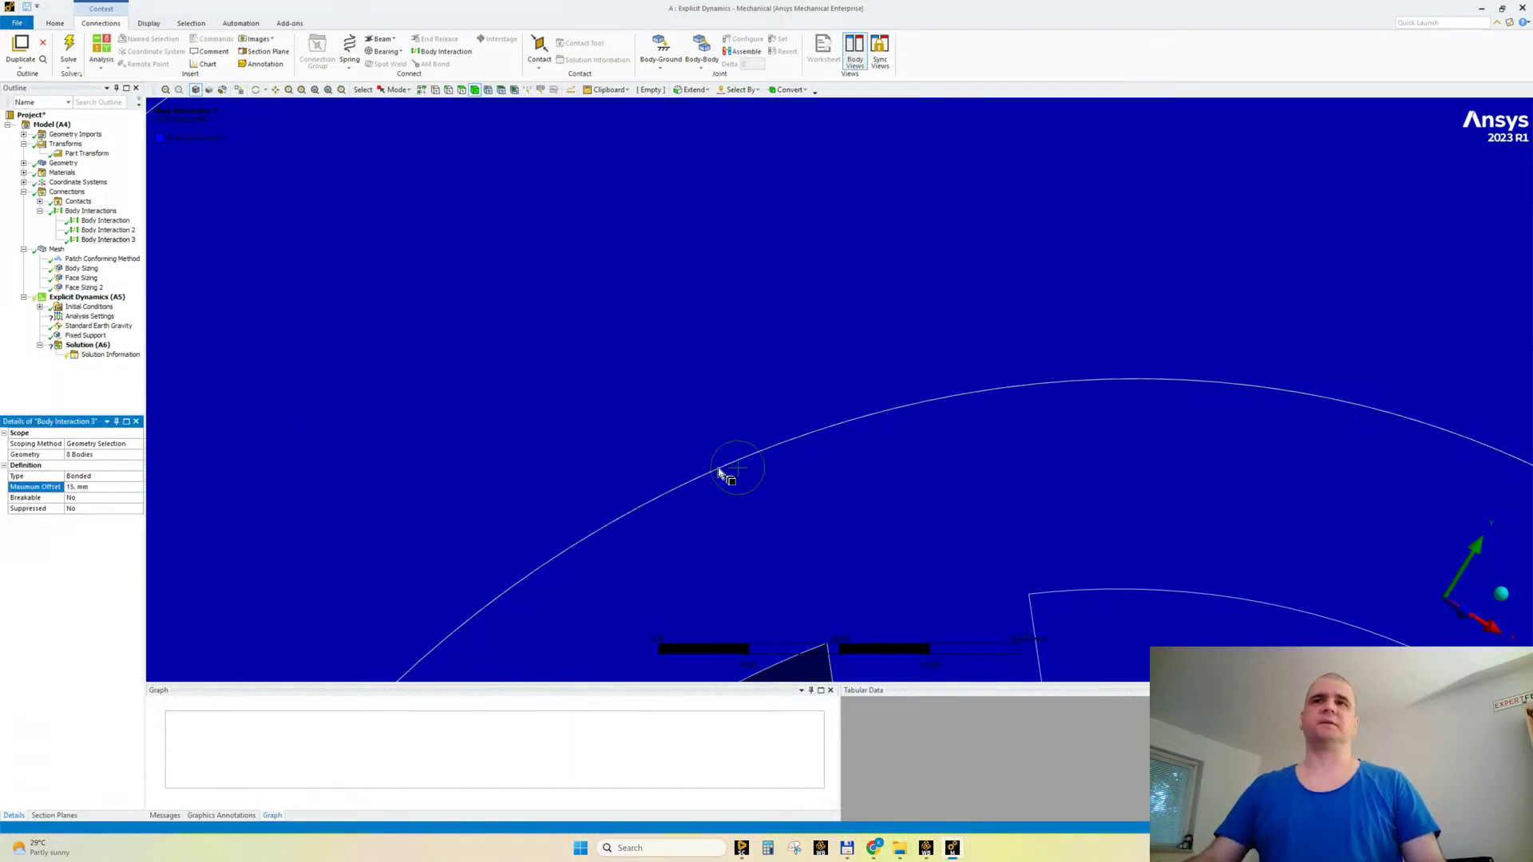
Step: Examine one wheel's rim and tire bodies in the bonded interaction, and the whole car on the ramp in side view
{"action": "scroll", "coordinate": [760, 428], "scroll_direction": "down", "scroll_amount": 5}
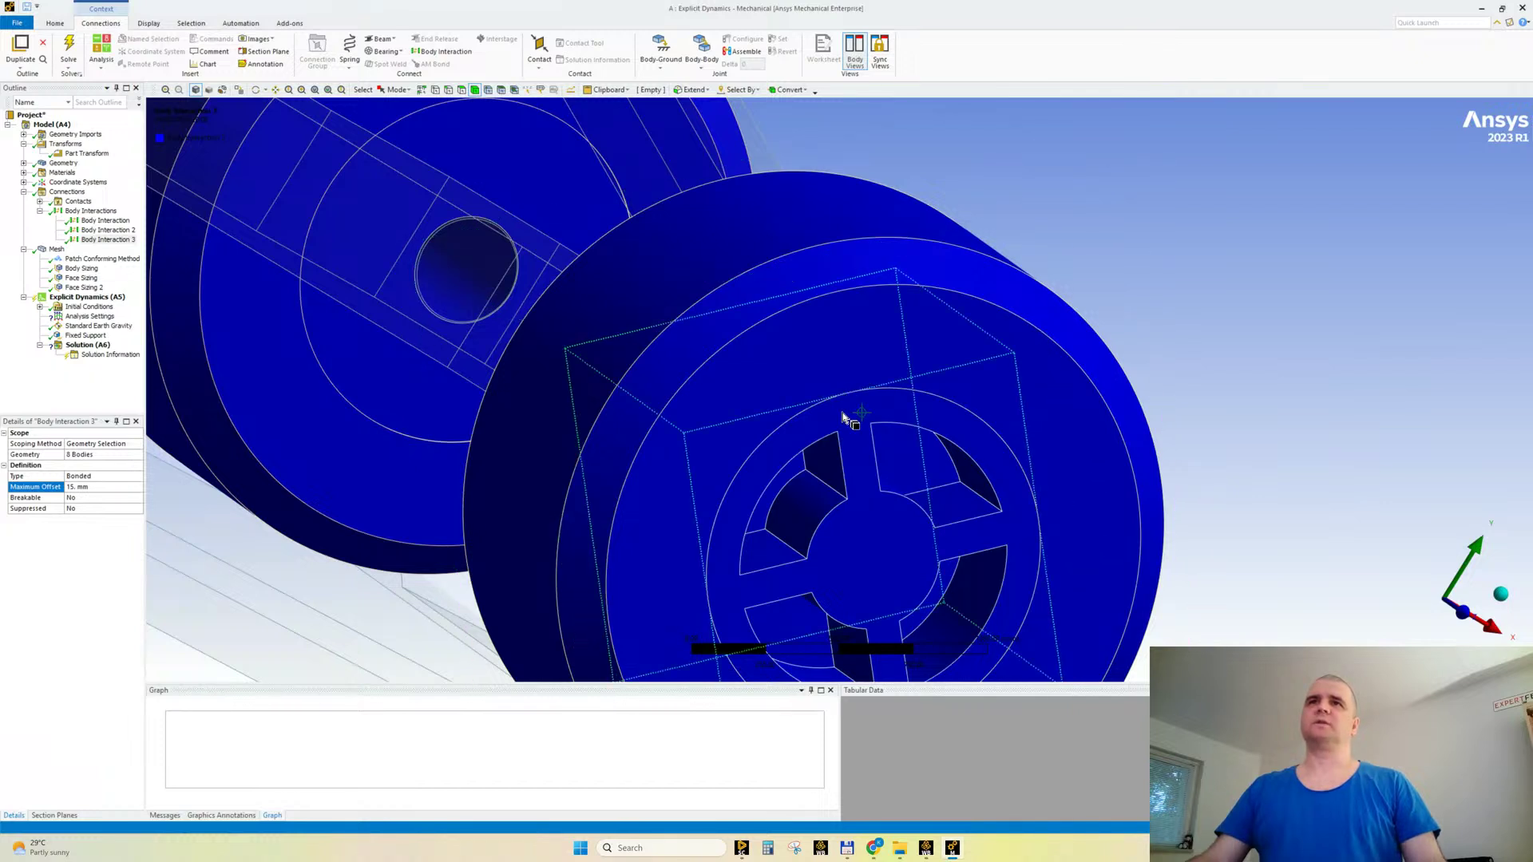
{"action": "left_click", "coordinate": [844, 417]}
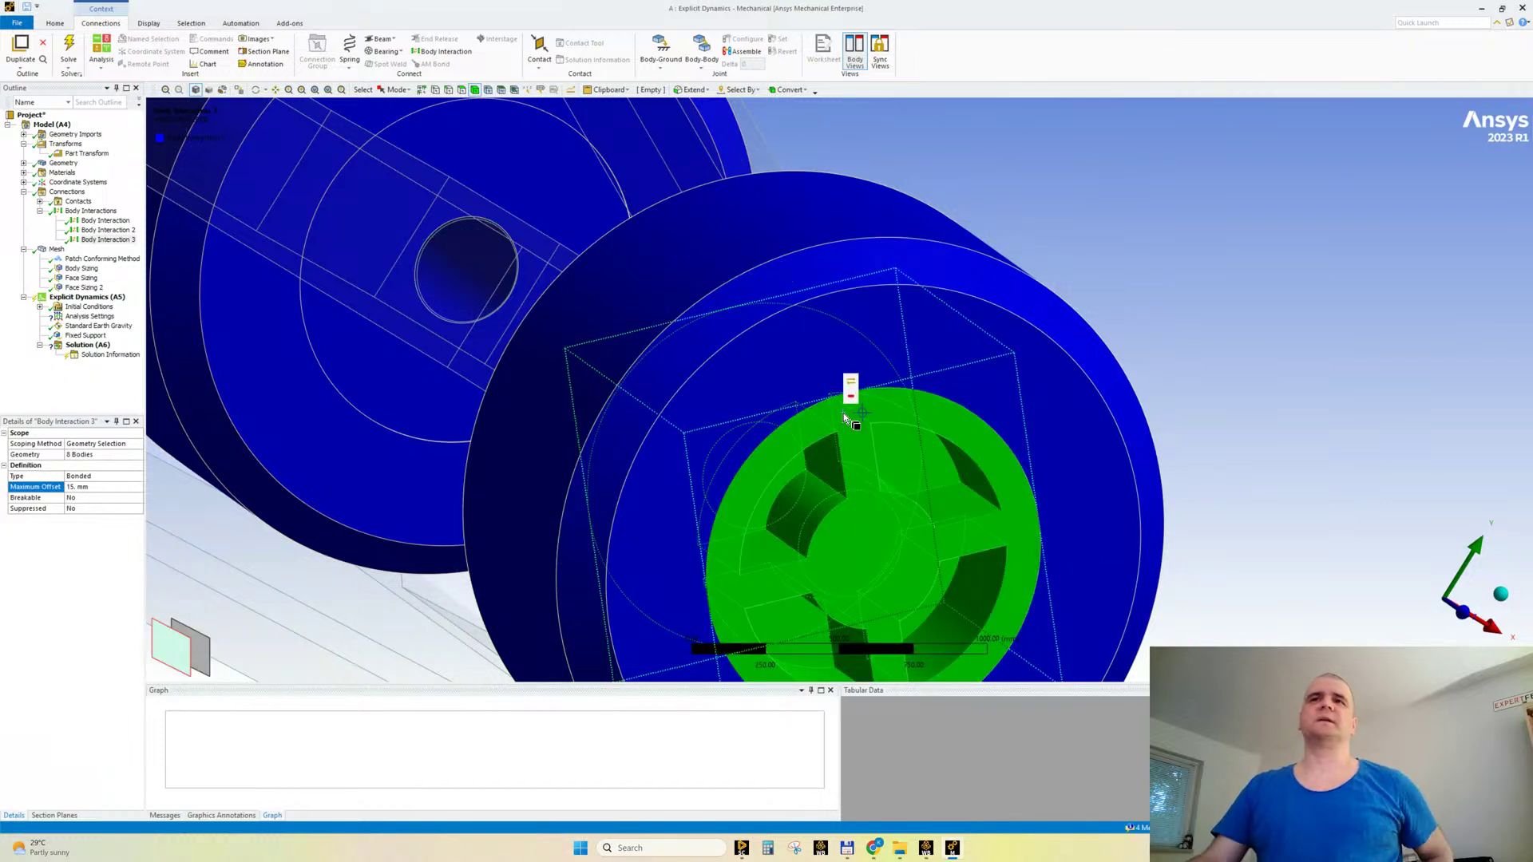
{"action": "left_click", "coordinate": [784, 377]}
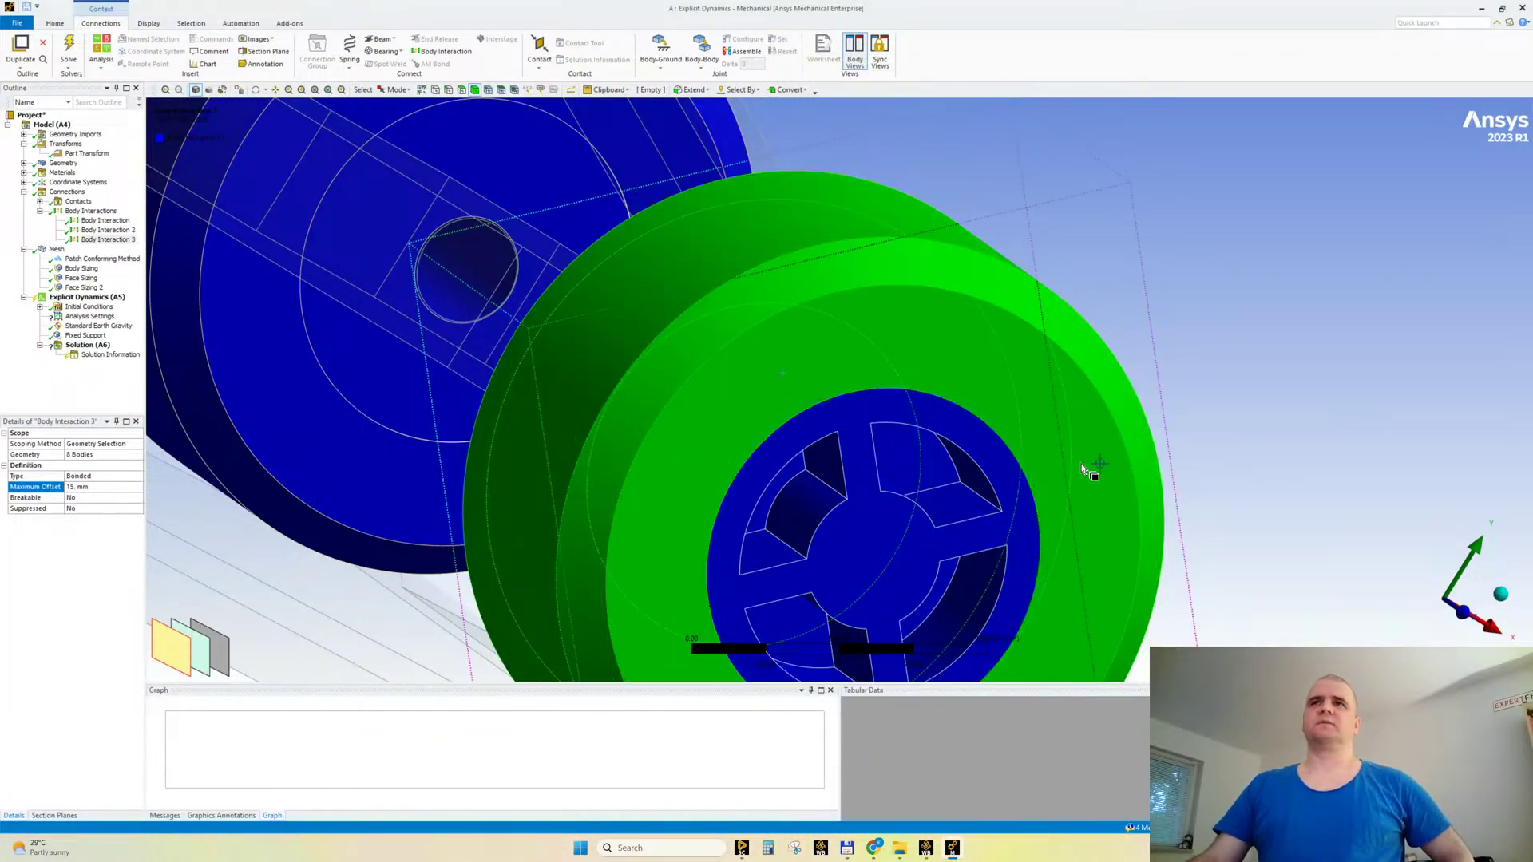
{"action": "scroll", "coordinate": [1020, 394], "scroll_direction": "down", "scroll_amount": 1}
{"action": "scroll", "coordinate": [1020, 393], "scroll_direction": "down", "scroll_amount": 3}
{"action": "middle_click_drag", "start_coordinate": [1018, 388], "coordinate": [845, 274]}
{"action": "left_click", "coordinate": [855, 361]}
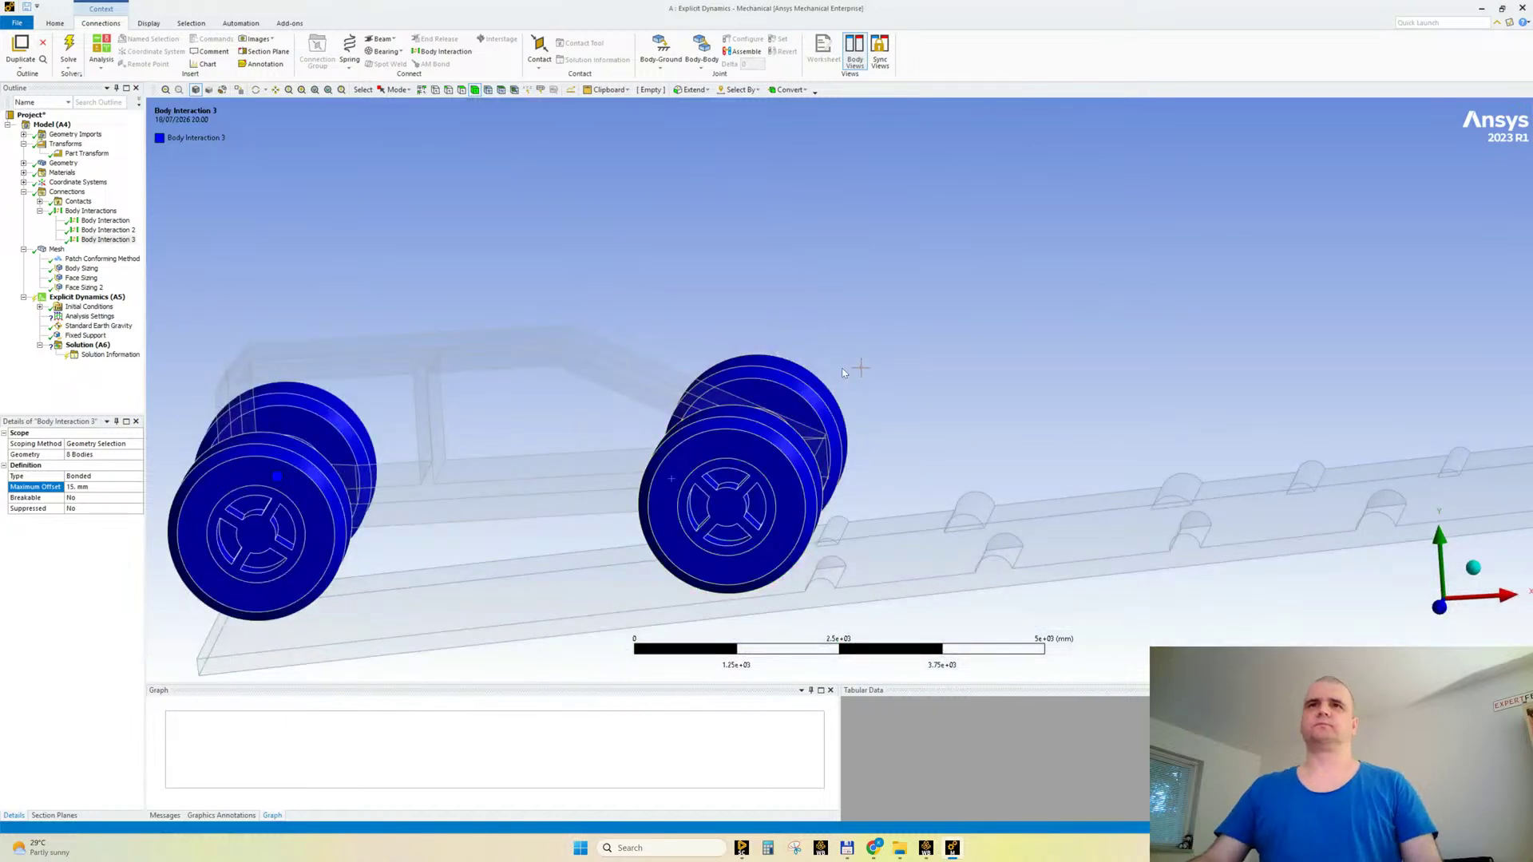
{"action": "middle_click_drag", "start_coordinate": [1088, 382], "coordinate": [1042, 378], "text": "ctrl"}
{"action": "scroll", "coordinate": [1043, 361], "scroll_direction": "down", "scroll_amount": 2}
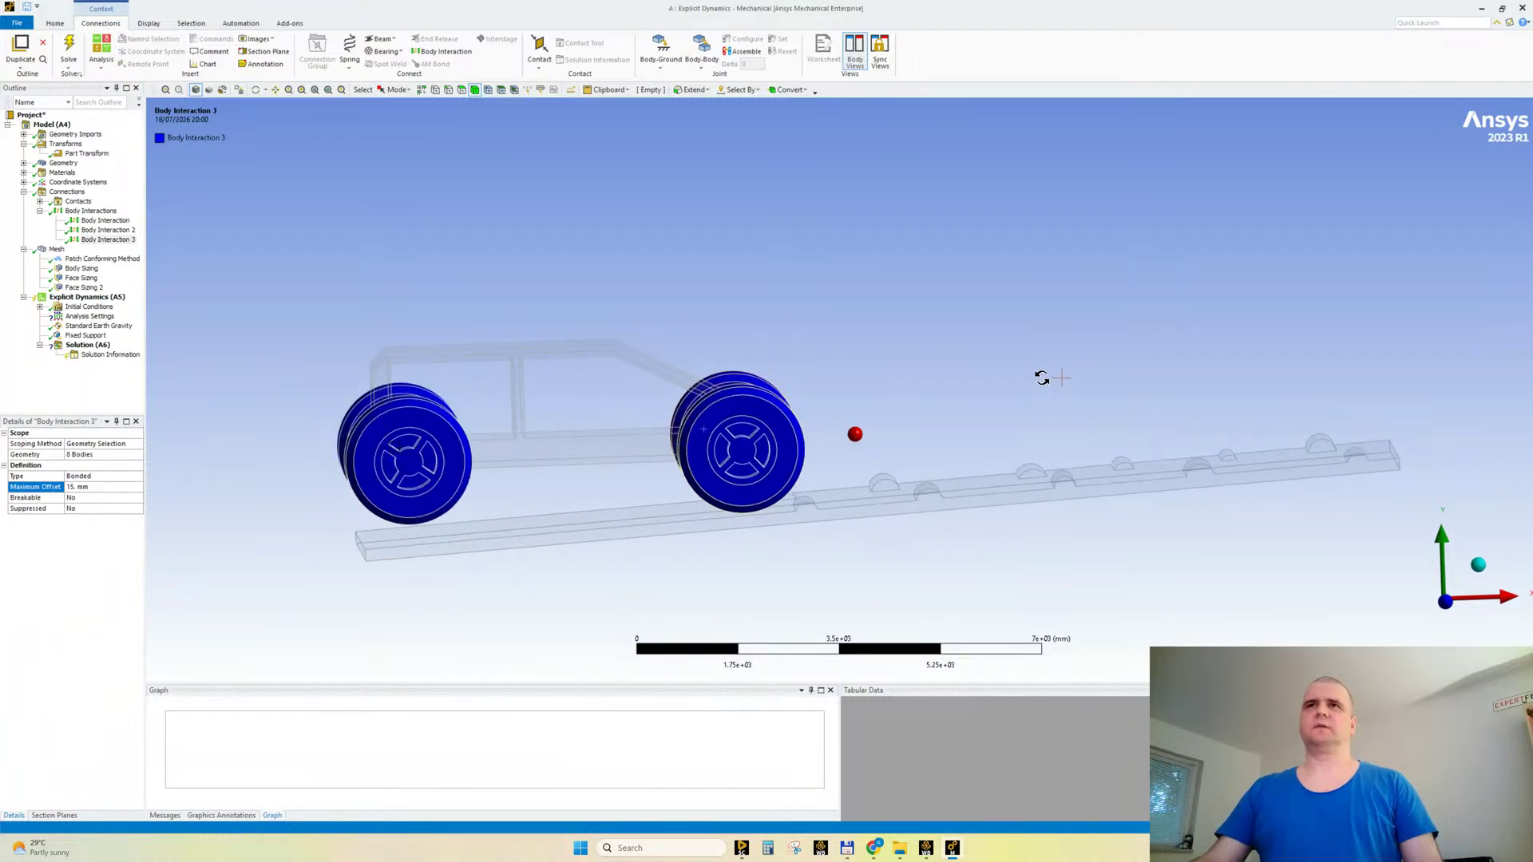
{"action": "middle_click_drag", "start_coordinate": [1042, 378], "coordinate": [1035, 374]}
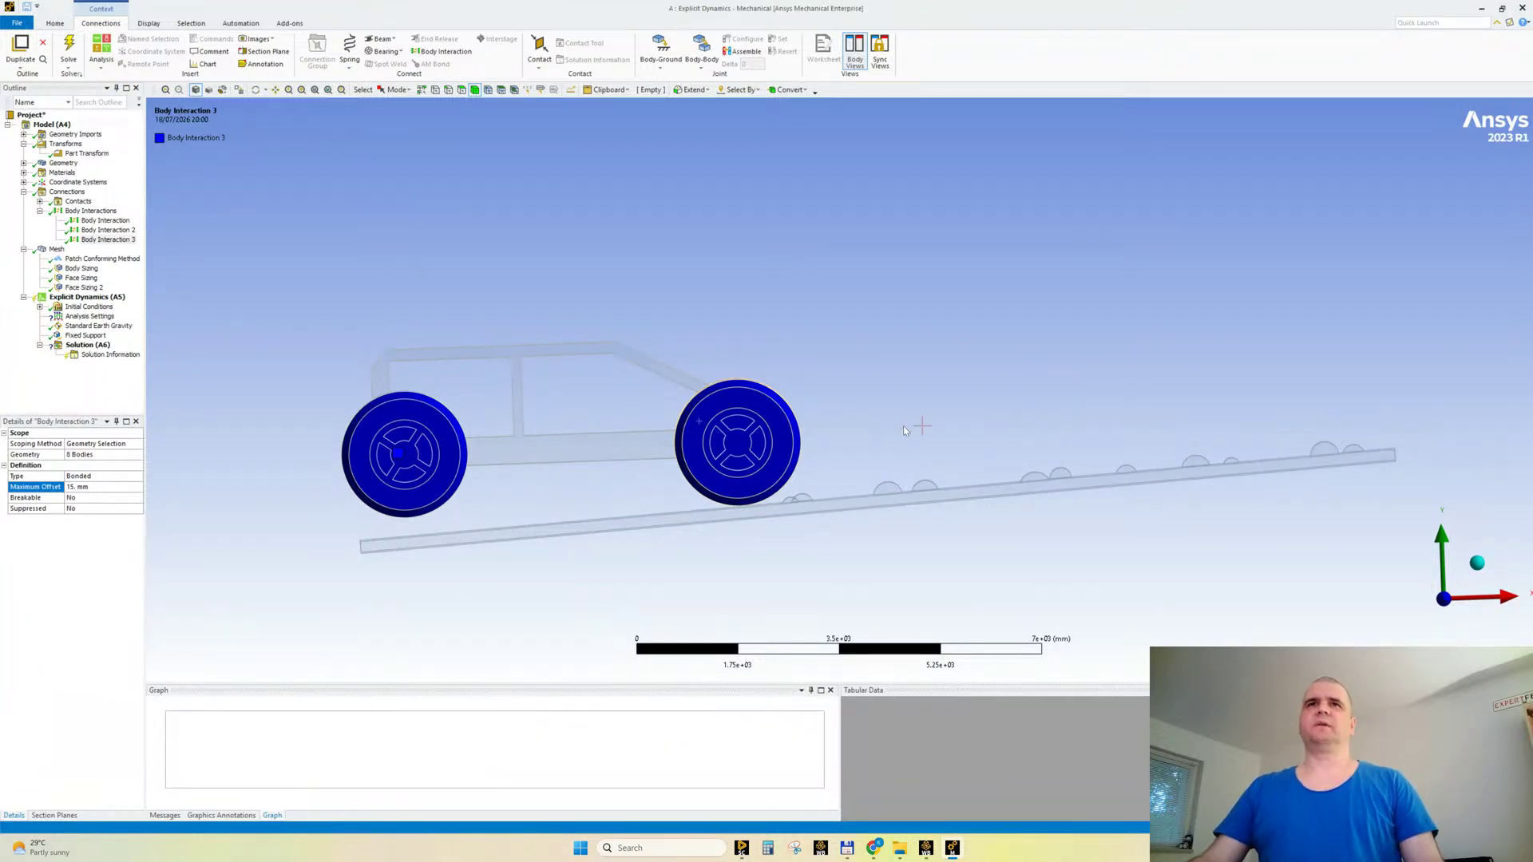
{"action": "middle_click_drag", "start_coordinate": [903, 425], "coordinate": [924, 308]}
{"action": "left_click", "coordinate": [1436, 602]}
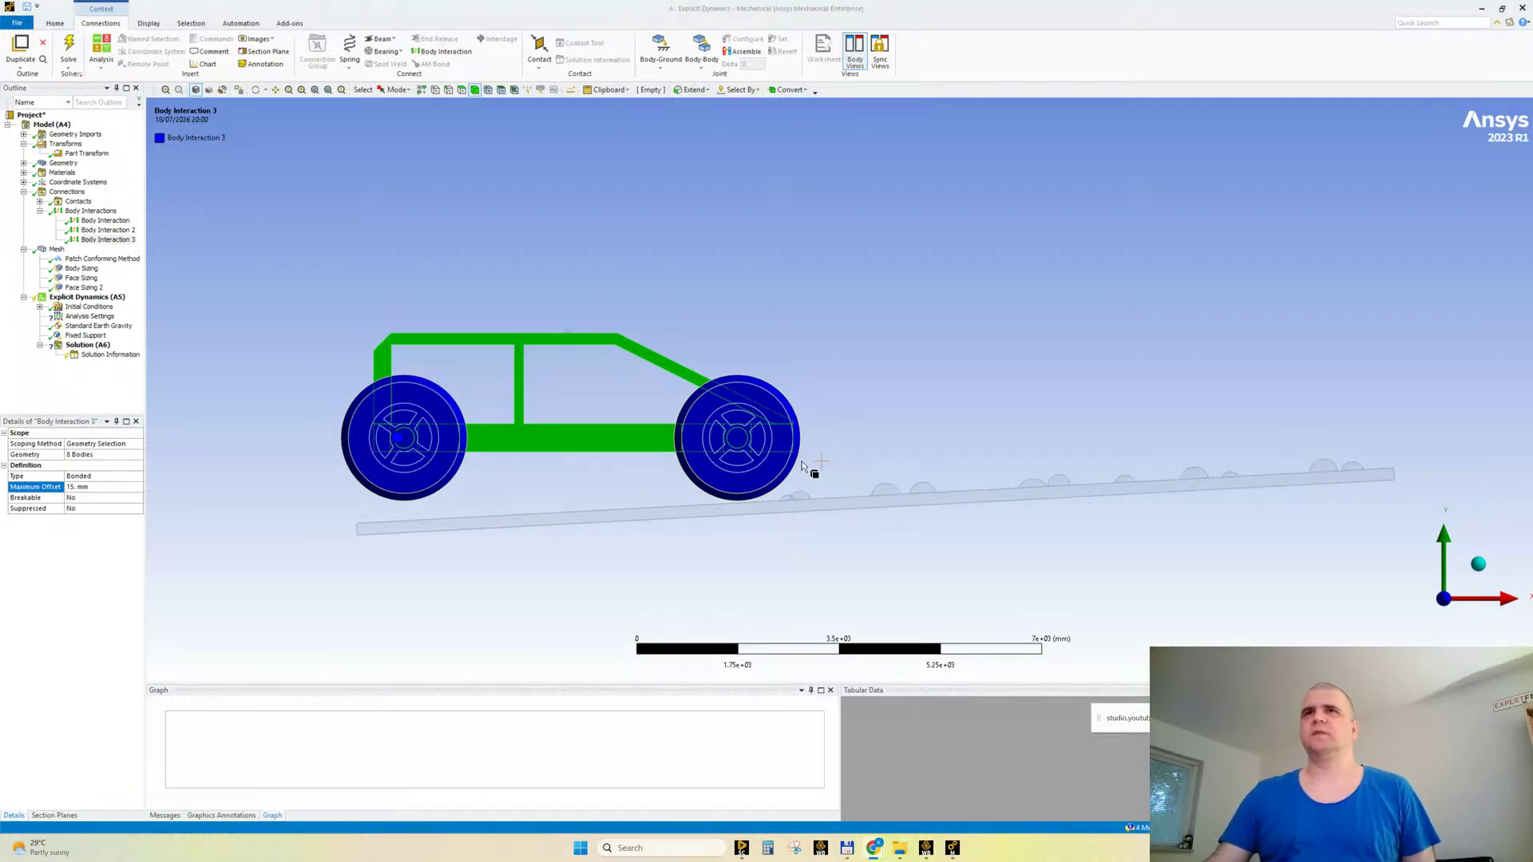
Step: Collapse the expanded outline branches from geometry imports through mesh, and open the analysis settings with the details pane widened to show full values
{"action": "left_click", "coordinate": [964, 373]}
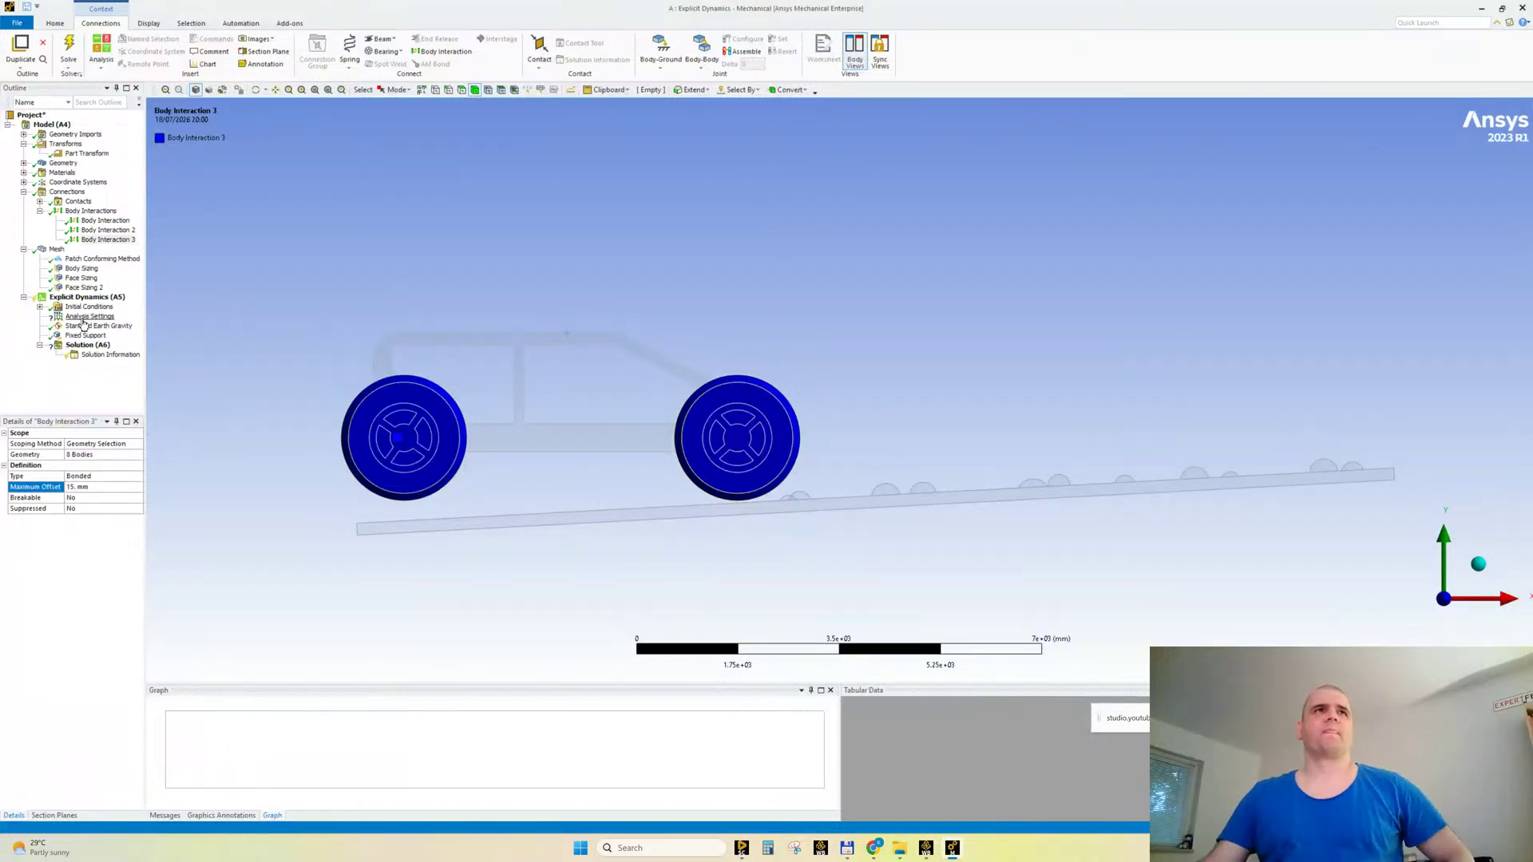
{"action": "left_click", "coordinate": [23, 134]}
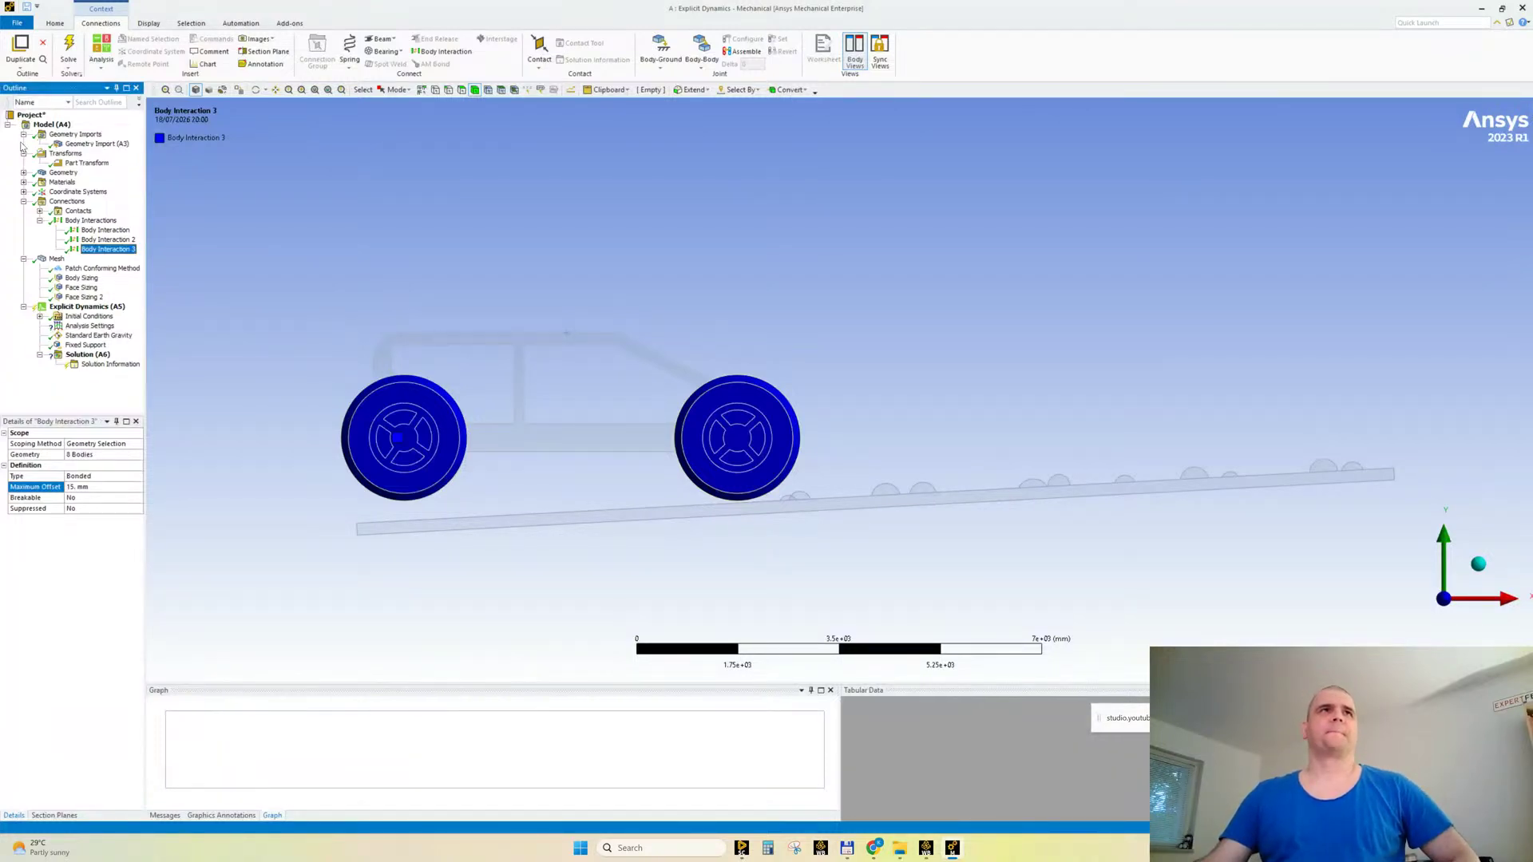
{"action": "left_click", "coordinate": [23, 153]}
{"action": "left_click", "coordinate": [23, 136]}
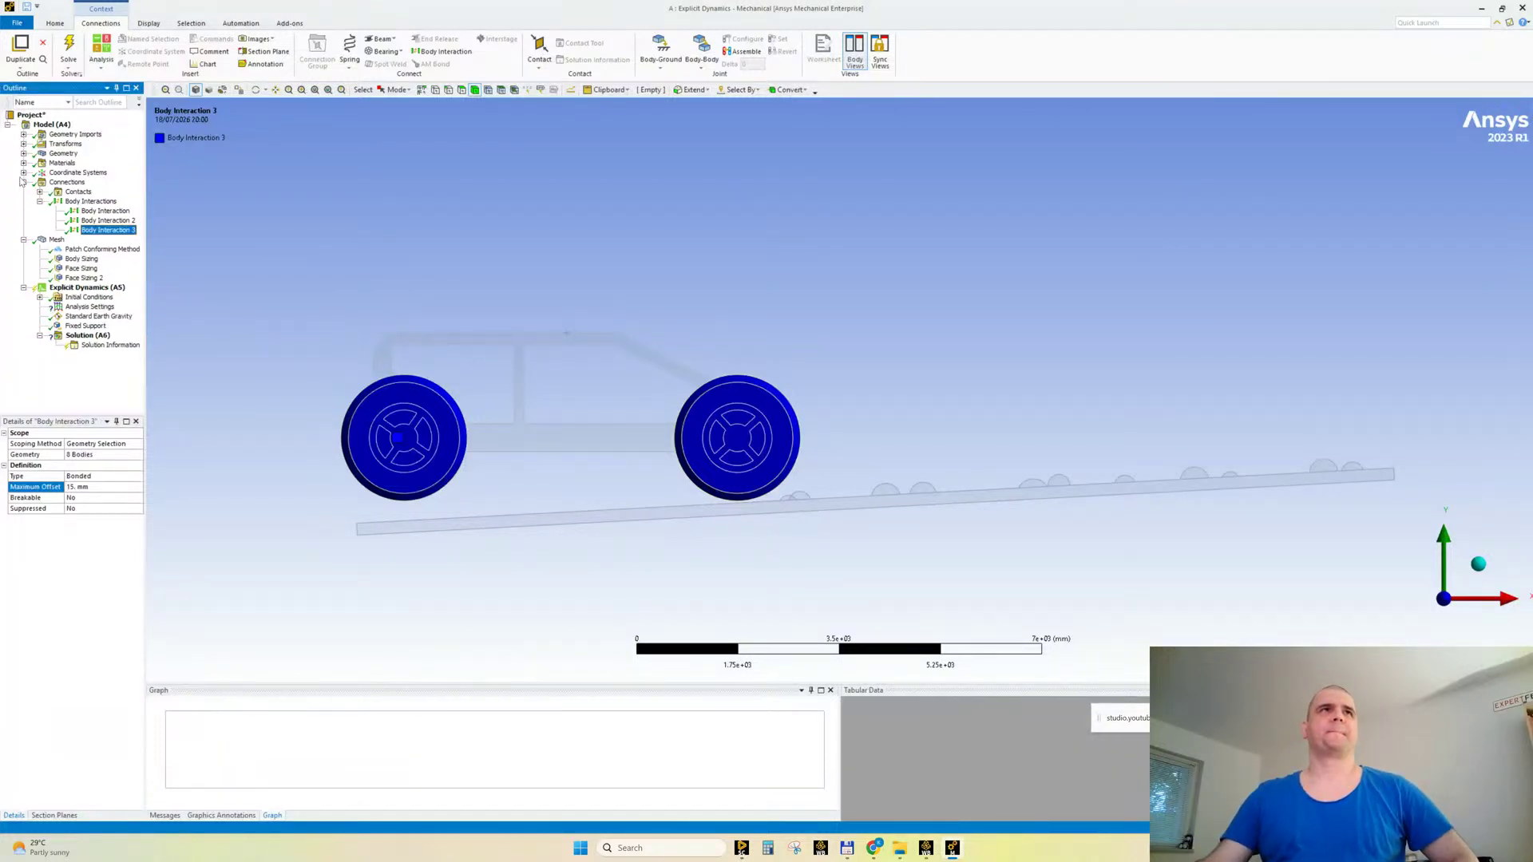
{"action": "left_click", "coordinate": [23, 182]}
{"action": "left_click", "coordinate": [23, 191]}
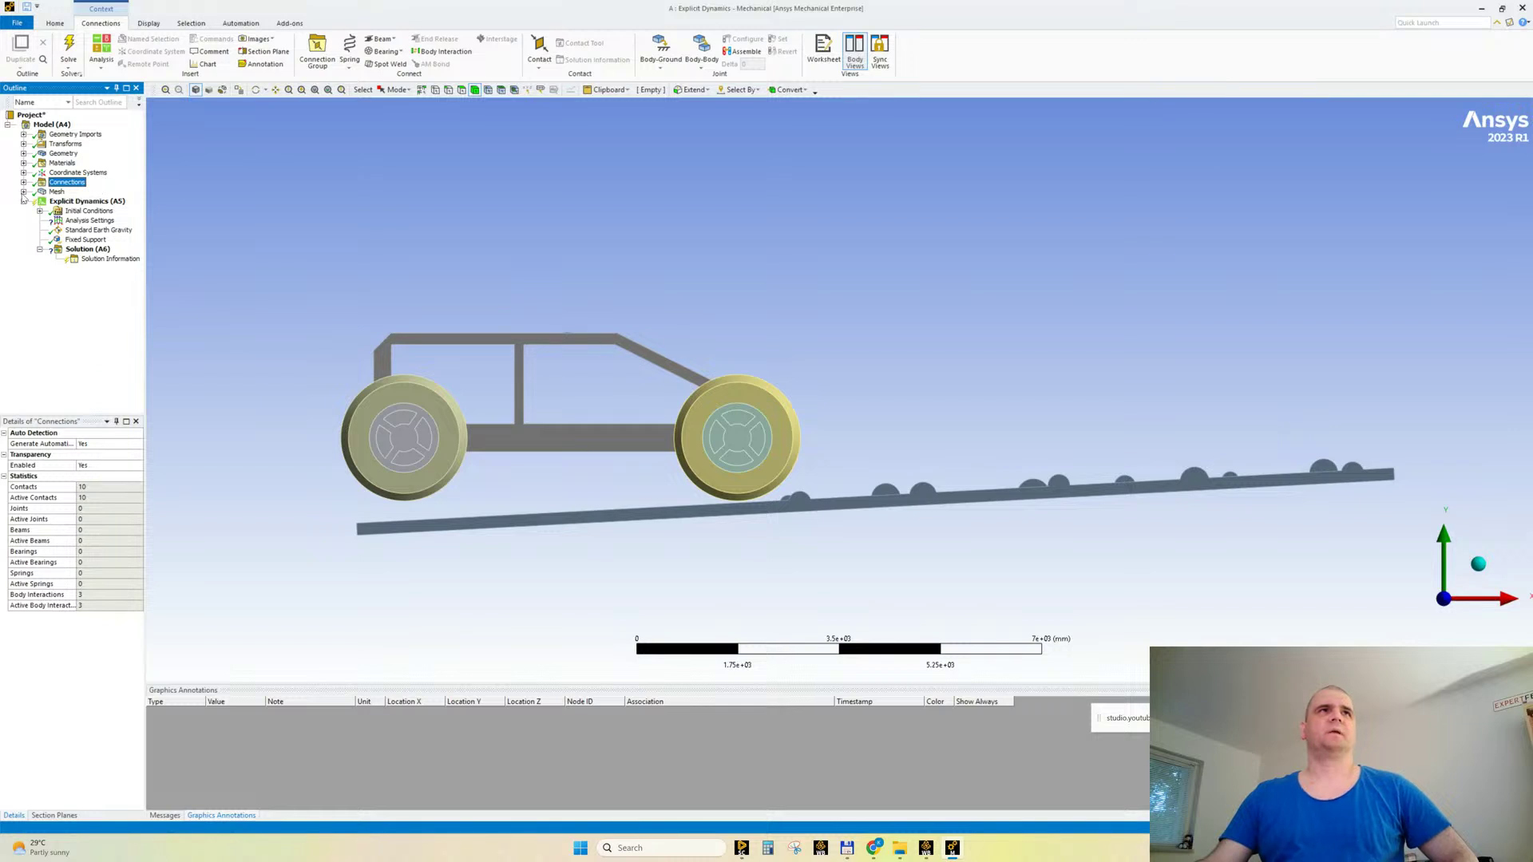
{"action": "left_click", "coordinate": [89, 221]}
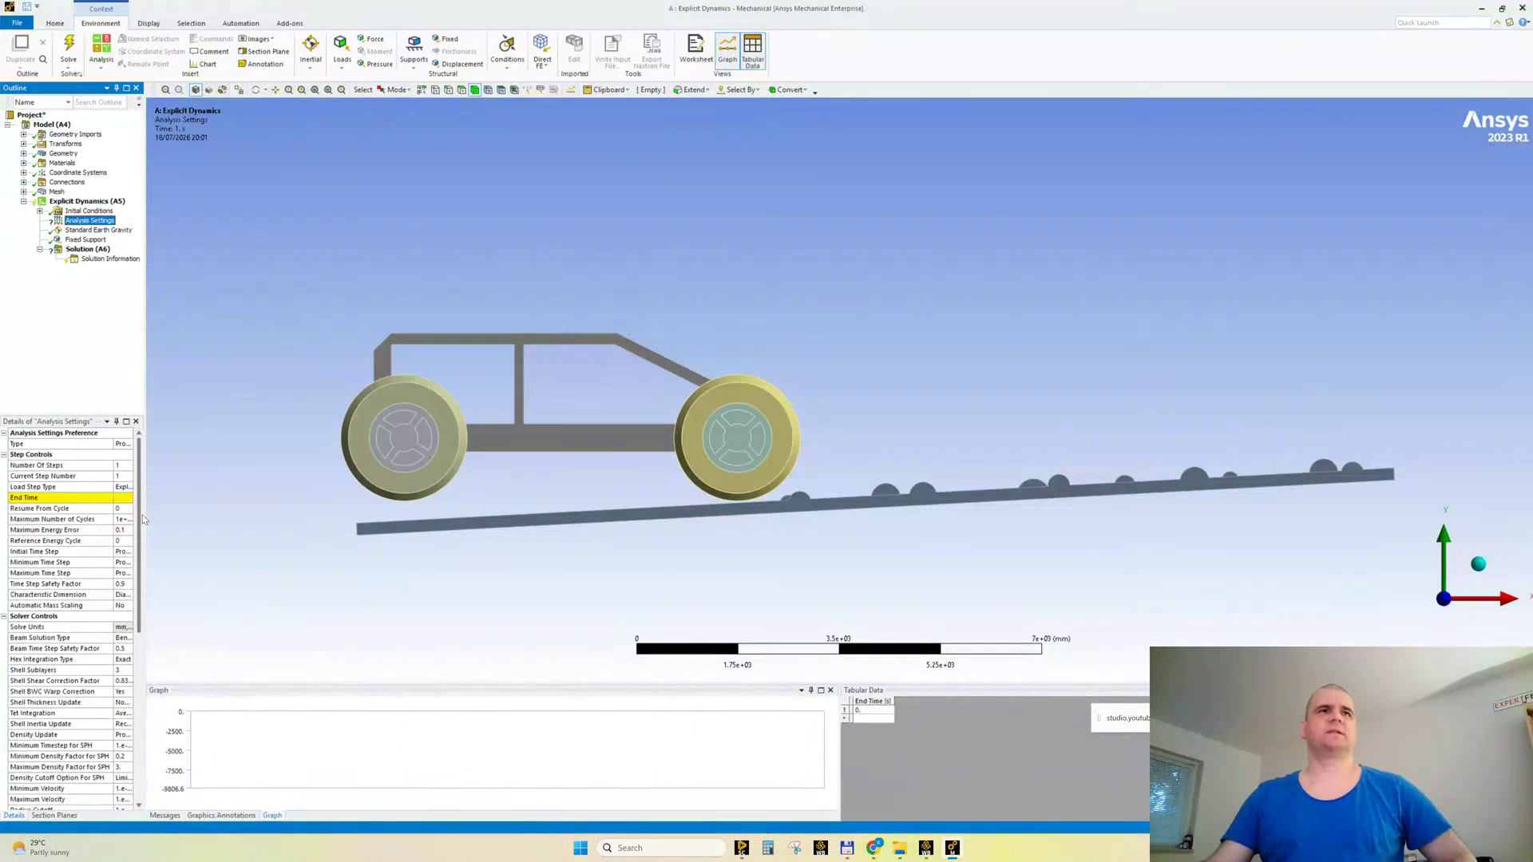
{"action": "left_click_drag", "start_coordinate": [144, 520], "coordinate": [205, 510]}
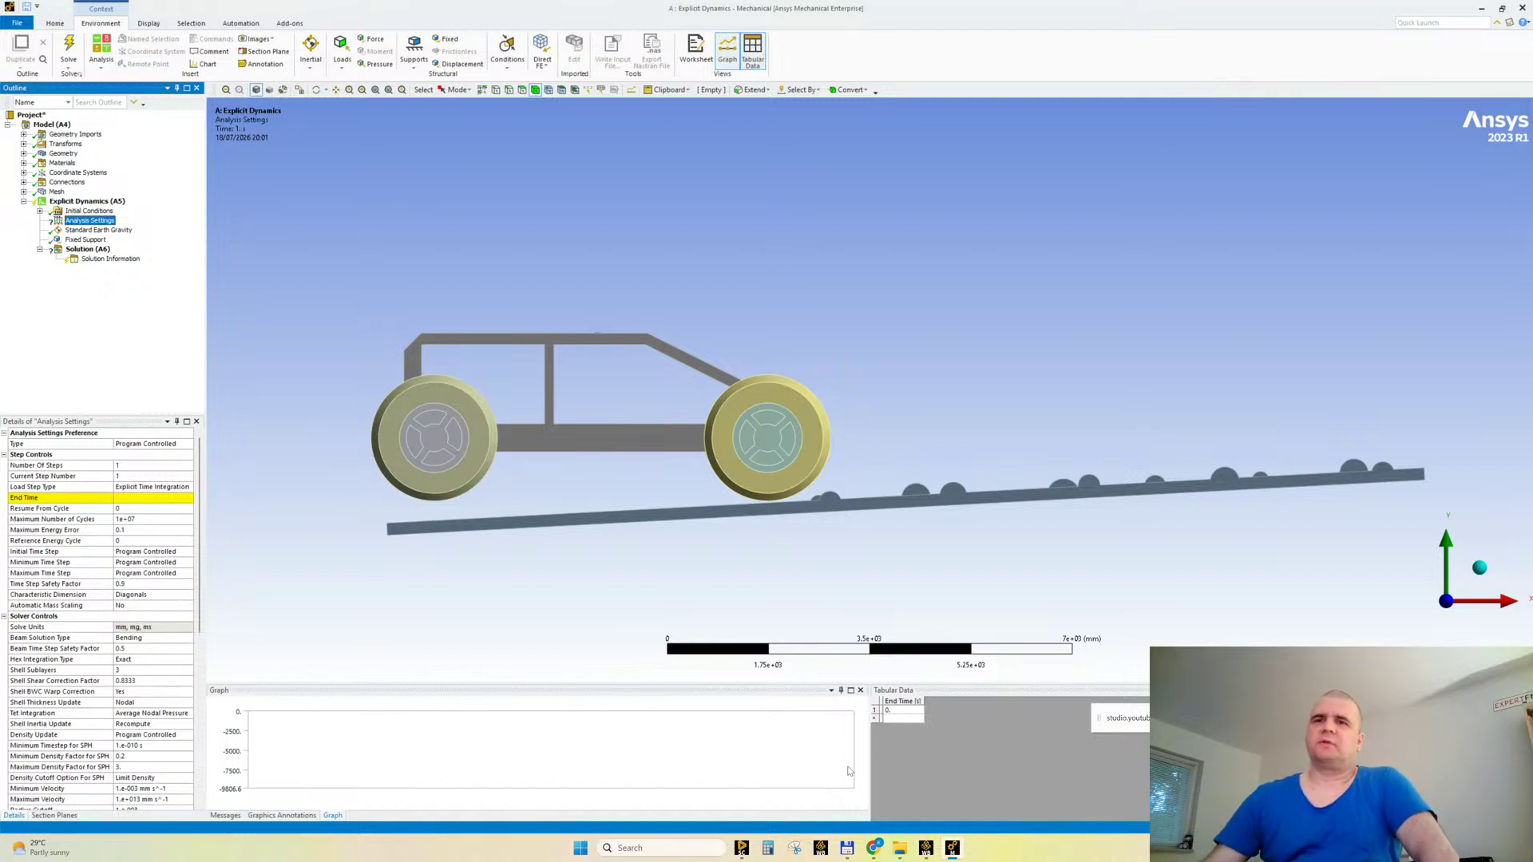
Step: Switch the unit system to Metric (m, kg, N, s, V, A) to read the ramp's length against the scale ruler in metres
{"action": "scroll", "coordinate": [849, 548], "scroll_direction": "down", "scroll_amount": 5}
{"action": "middle_click_drag", "start_coordinate": [1055, 492], "coordinate": [875, 584]}
{"action": "middle_click_drag", "start_coordinate": [1026, 558], "coordinate": [996, 625], "text": "ctrl"}
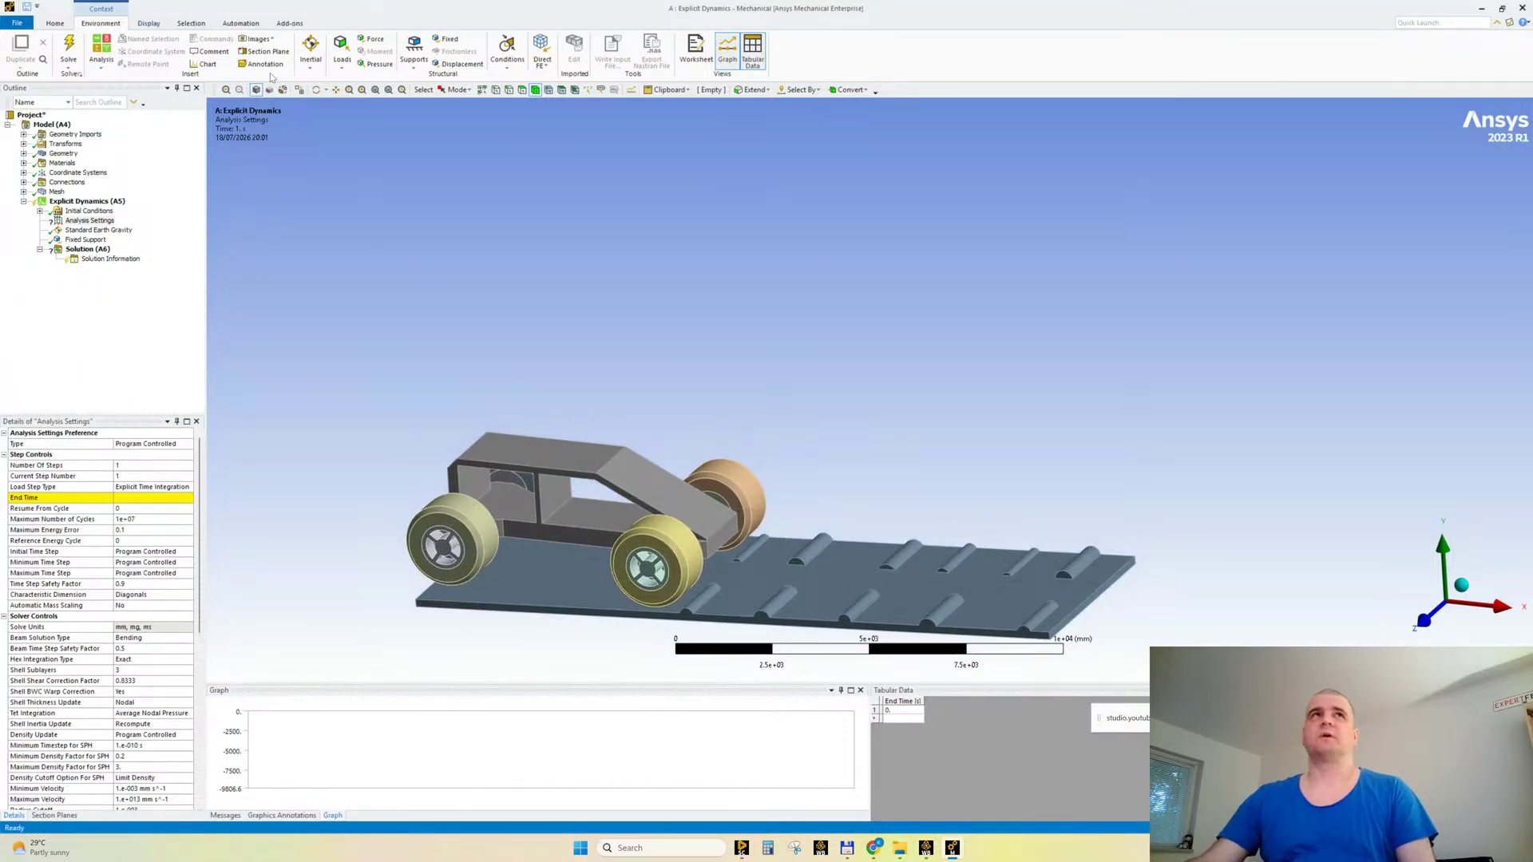
{"action": "left_click", "coordinate": [54, 24]}
{"action": "left_click", "coordinate": [469, 52]}
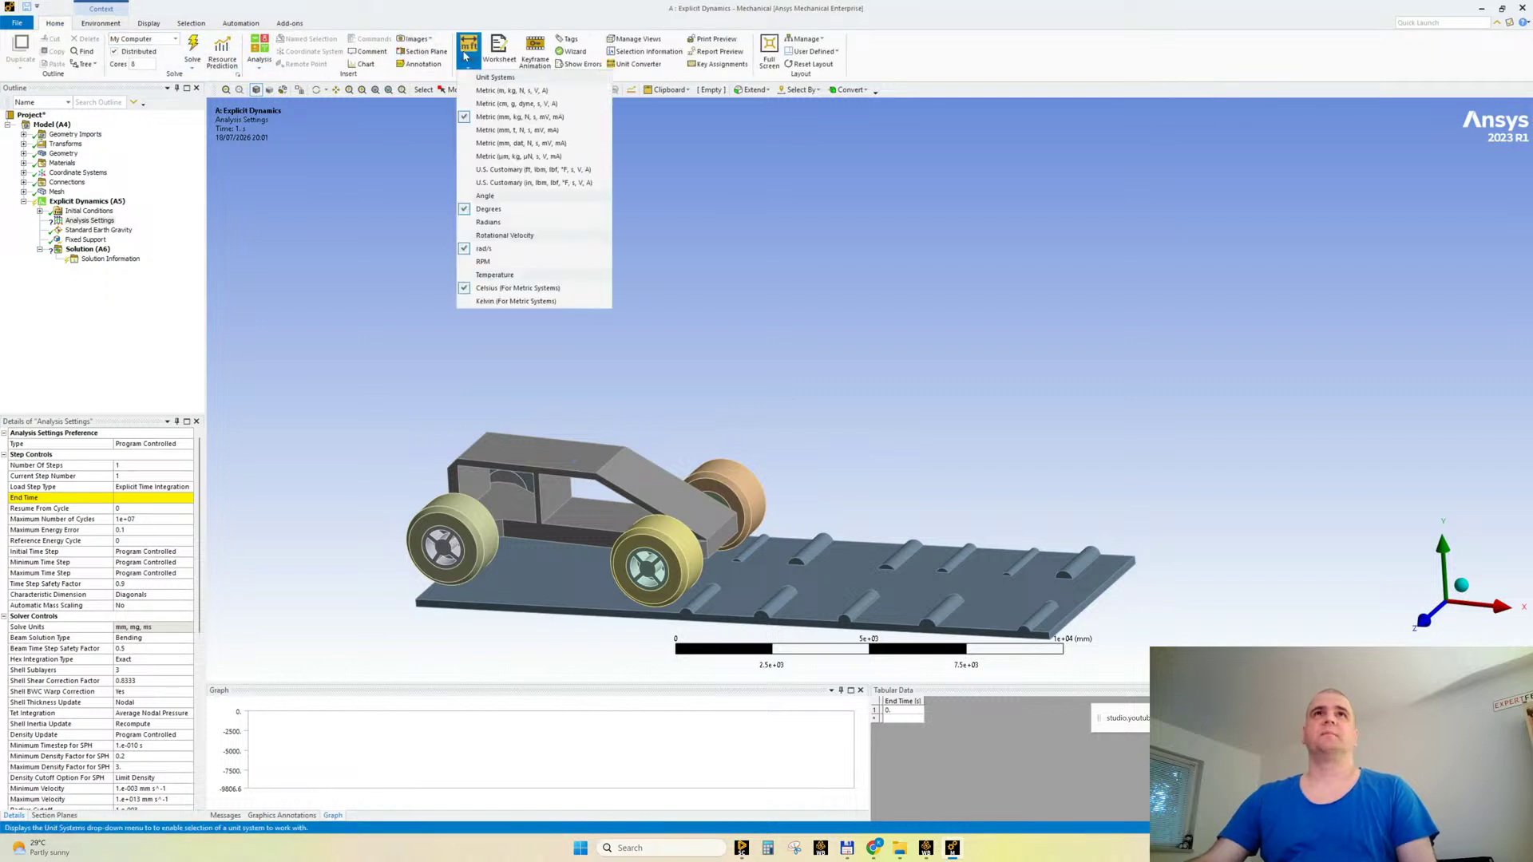
{"action": "left_click", "coordinate": [487, 91]}
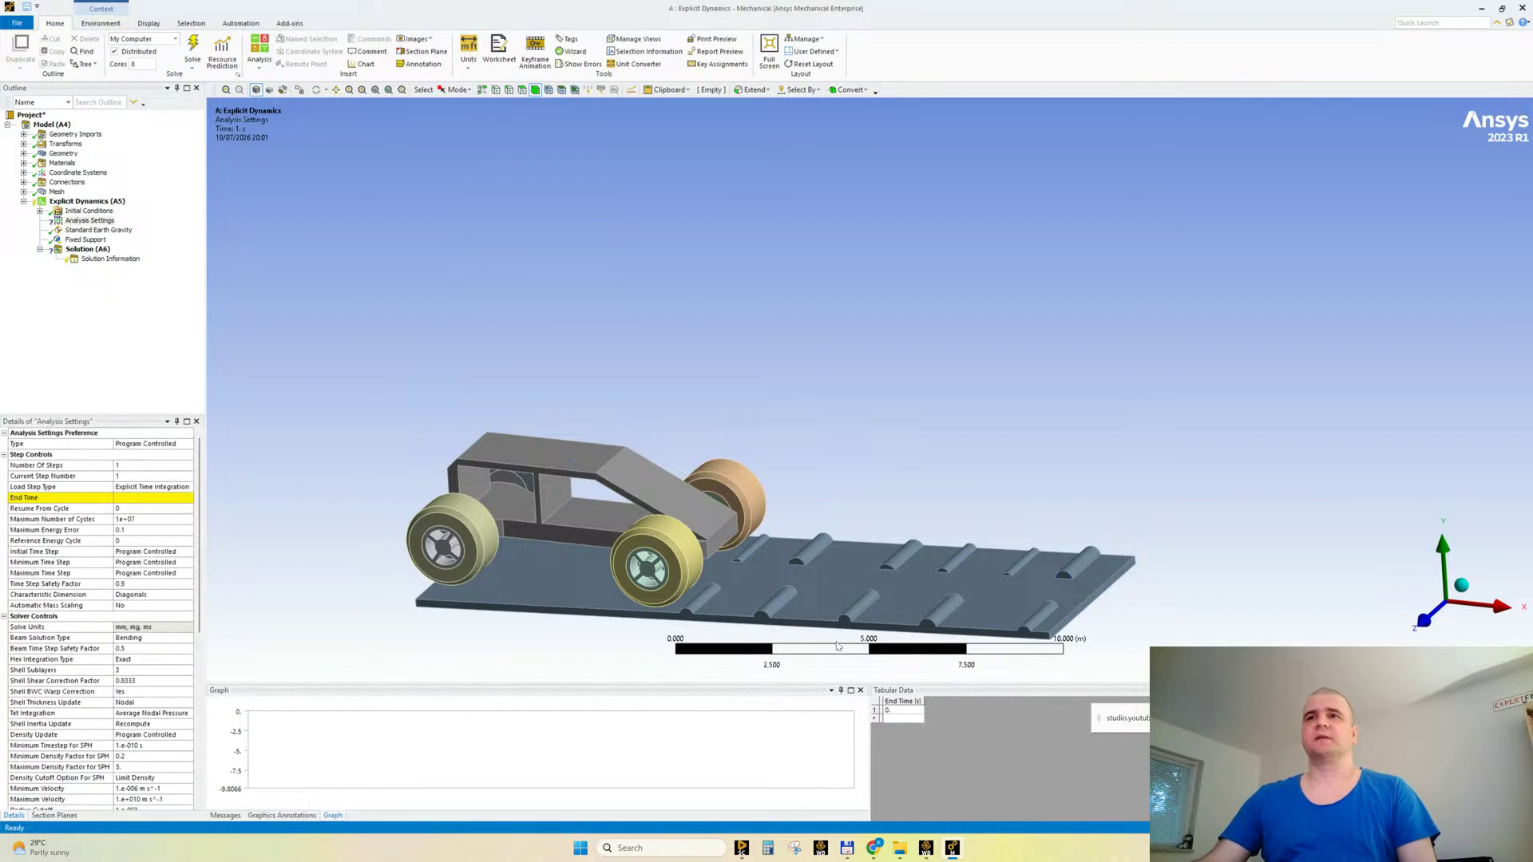
{"action": "middle_click_drag", "start_coordinate": [1004, 642], "coordinate": [968, 636]}
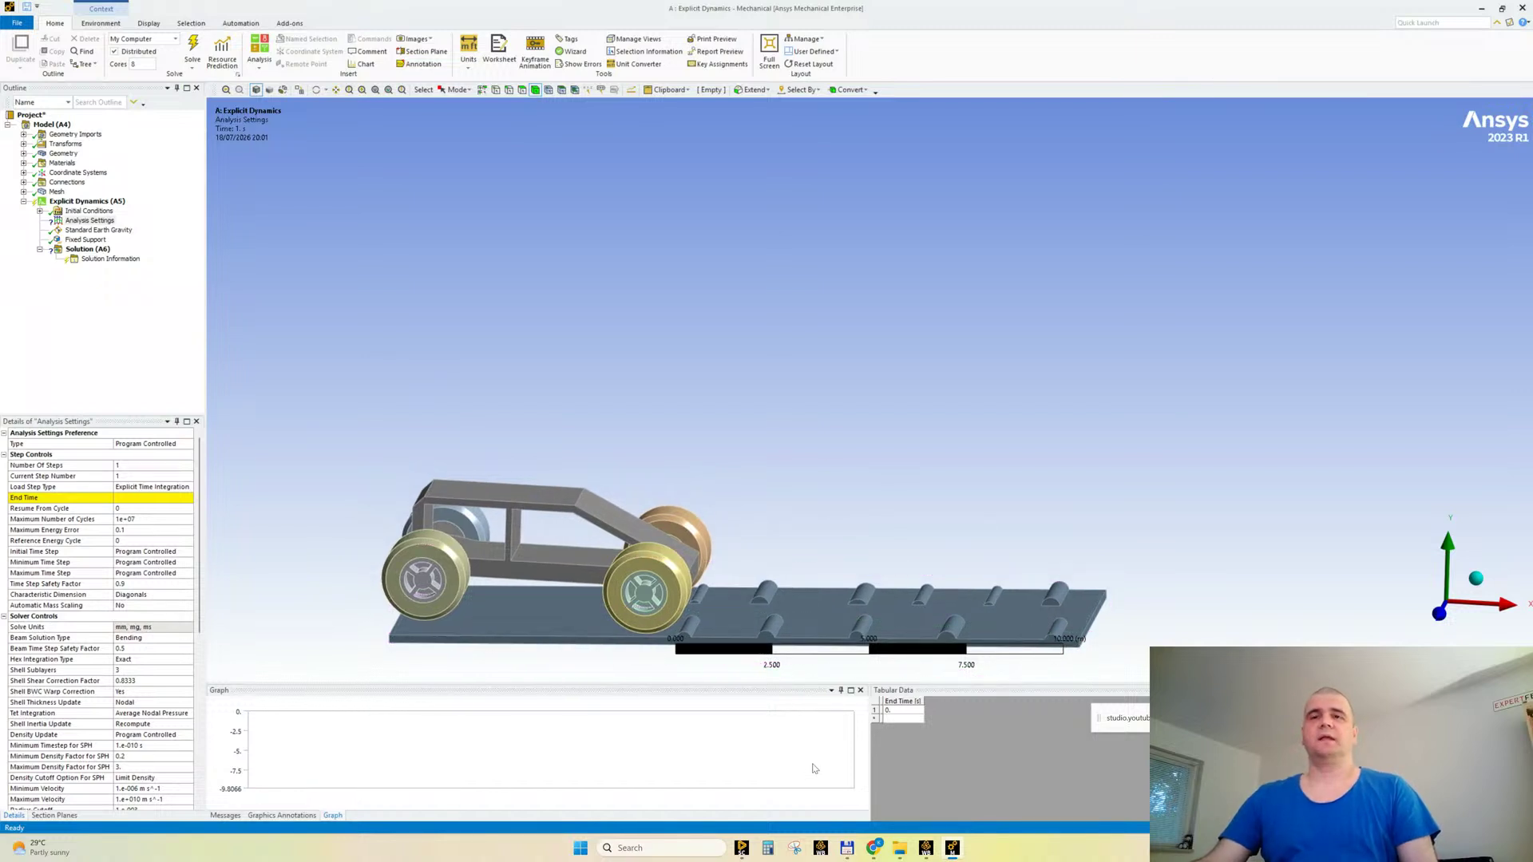
Step: Switch to Snipping Tool and capture a blank rectangle of the graphics background above the car as a writing surface
{"action": "left_click", "coordinate": [794, 848]}
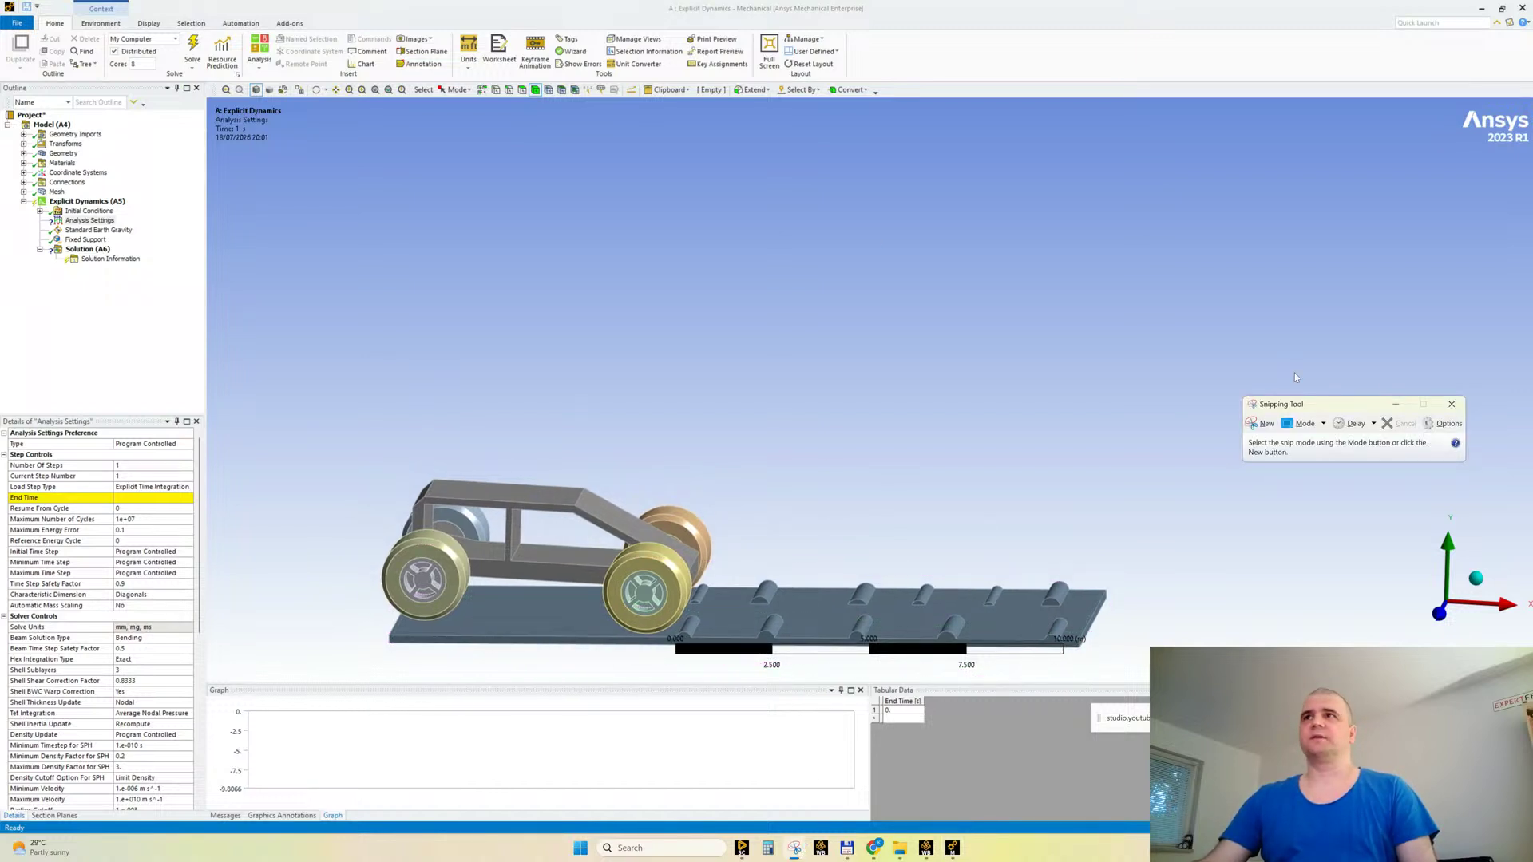
{"action": "left_click", "coordinate": [1264, 424]}
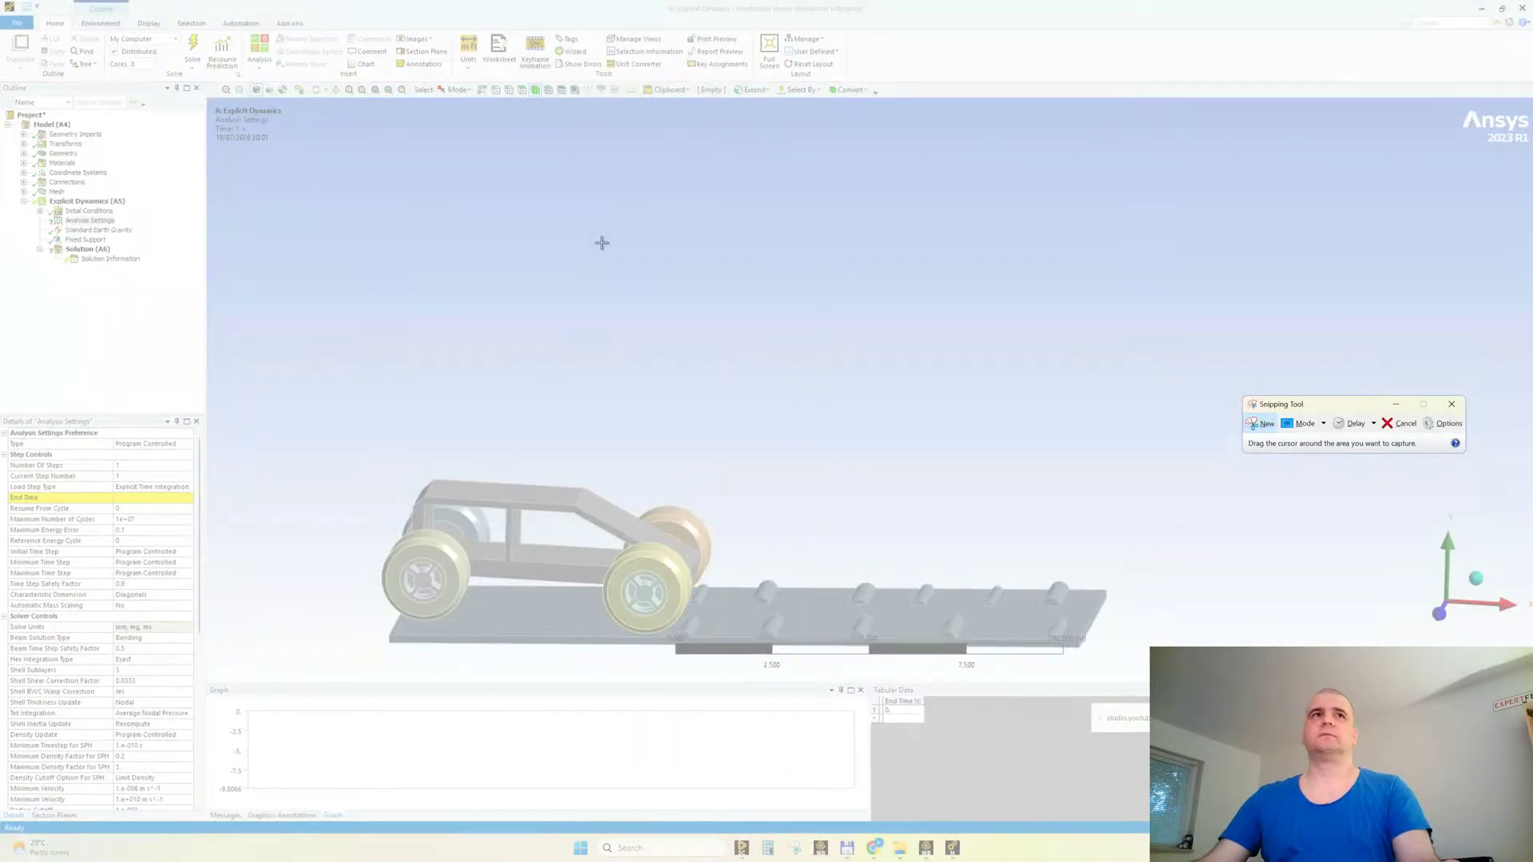
{"action": "left_click_drag", "start_coordinate": [515, 176], "coordinate": [1110, 485]}
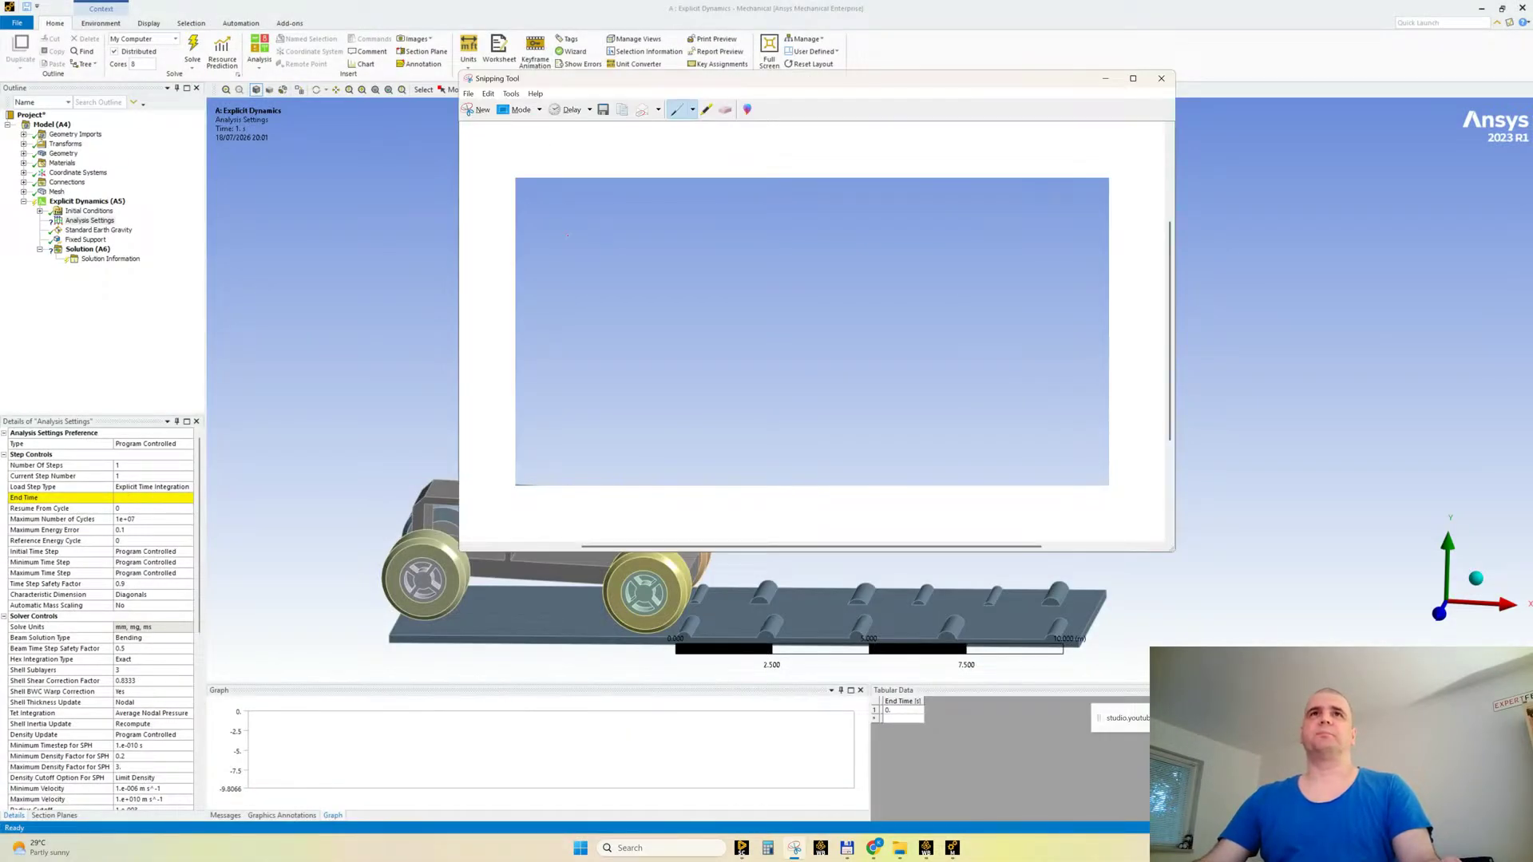
Step: Handwrite the proportion on the snip, with 10 m for 0,1 s above X for 1 s, and underline both rows
{"action": "mouse_move", "coordinate": [570, 224]}
{"action": "left_mouse_down"}
{"action": "mouse_move", "coordinate": [595, 229]}
{"action": "mouse_move", "coordinate": [616, 204]}
{"action": "mouse_move", "coordinate": [679, 248]}
{"action": "mouse_move", "coordinate": [791, 235]}
{"action": "left_mouse_up"}
{"action": "left_click_drag", "start_coordinate": [832, 232], "coordinate": [853, 231]}
{"action": "mouse_move", "coordinate": [864, 230]}
{"action": "left_mouse_down"}
{"action": "mouse_move", "coordinate": [947, 233]}
{"action": "mouse_move", "coordinate": [949, 211]}
{"action": "mouse_move", "coordinate": [993, 206]}
{"action": "mouse_move", "coordinate": [990, 244]}
{"action": "mouse_move", "coordinate": [1024, 232]}
{"action": "mouse_move", "coordinate": [1022, 261]}
{"action": "left_mouse_up"}
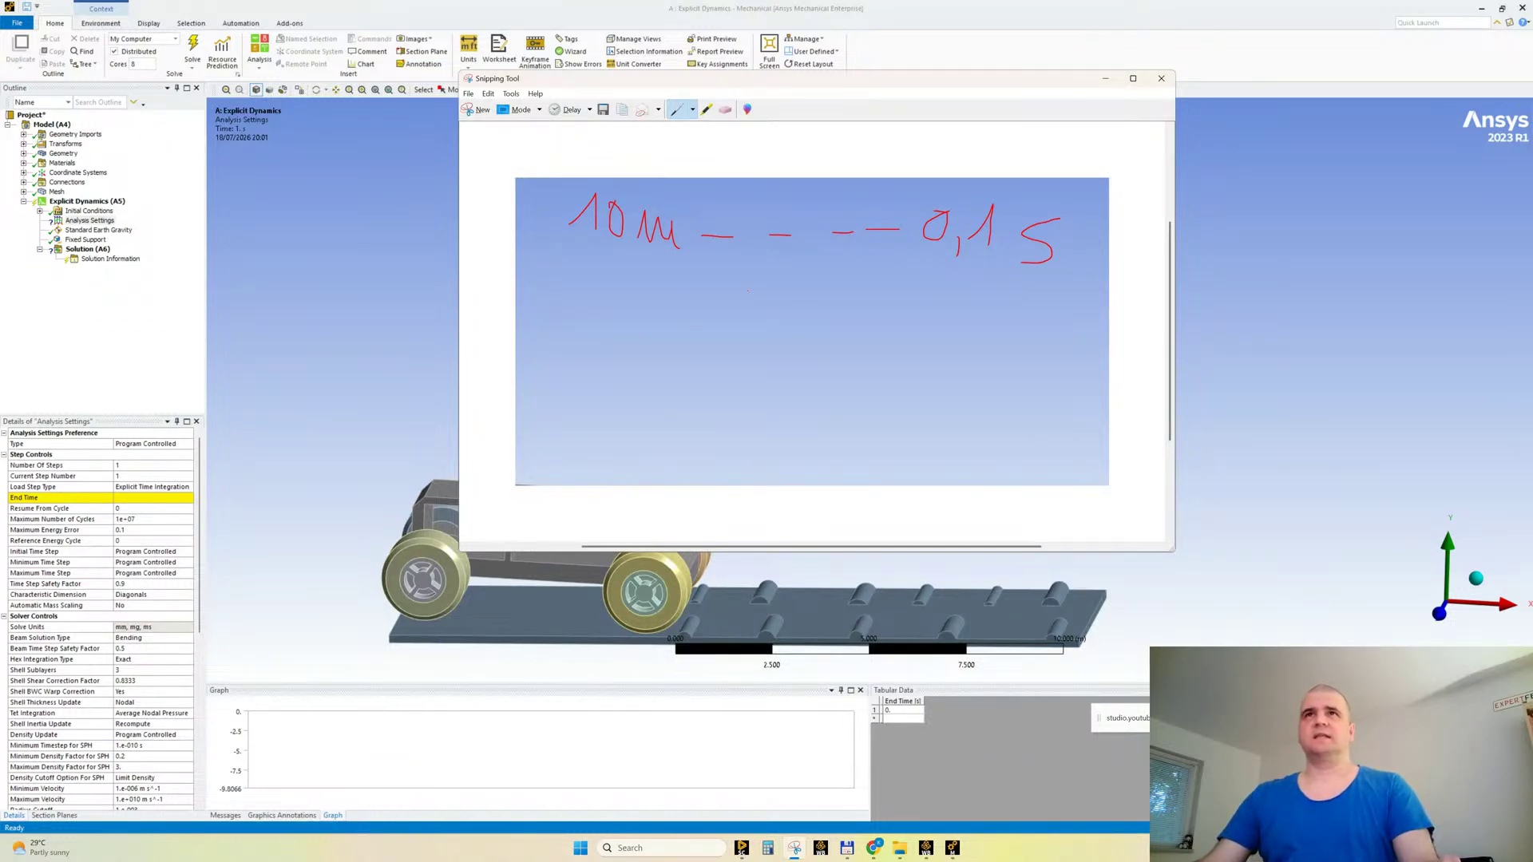
{"action": "left_click_drag", "start_coordinate": [928, 329], "coordinate": [954, 326]}
{"action": "left_click_drag", "start_coordinate": [1029, 292], "coordinate": [986, 329]}
{"action": "left_click_drag", "start_coordinate": [710, 310], "coordinate": [766, 308]}
{"action": "left_click_drag", "start_coordinate": [793, 304], "coordinate": [904, 306]}
{"action": "mouse_move", "coordinate": [585, 284]}
{"action": "left_mouse_down"}
{"action": "mouse_move", "coordinate": [617, 310]}
{"action": "mouse_move", "coordinate": [591, 314]}
{"action": "mouse_move", "coordinate": [990, 342]}
{"action": "left_mouse_up"}
Step: Write the solution X = 10 m · 1 s / 0,1 s = 100 m below the proportion, striking out the seconds in the fraction
{"action": "mouse_move", "coordinate": [559, 385]}
{"action": "left_mouse_down"}
{"action": "mouse_move", "coordinate": [595, 418]}
{"action": "mouse_move", "coordinate": [556, 441]}
{"action": "left_mouse_up"}
{"action": "mouse_move", "coordinate": [637, 409]}
{"action": "left_mouse_down"}
{"action": "mouse_move", "coordinate": [675, 411]}
{"action": "mouse_move", "coordinate": [683, 435]}
{"action": "mouse_move", "coordinate": [756, 380]}
{"action": "mouse_move", "coordinate": [895, 416]}
{"action": "left_mouse_up"}
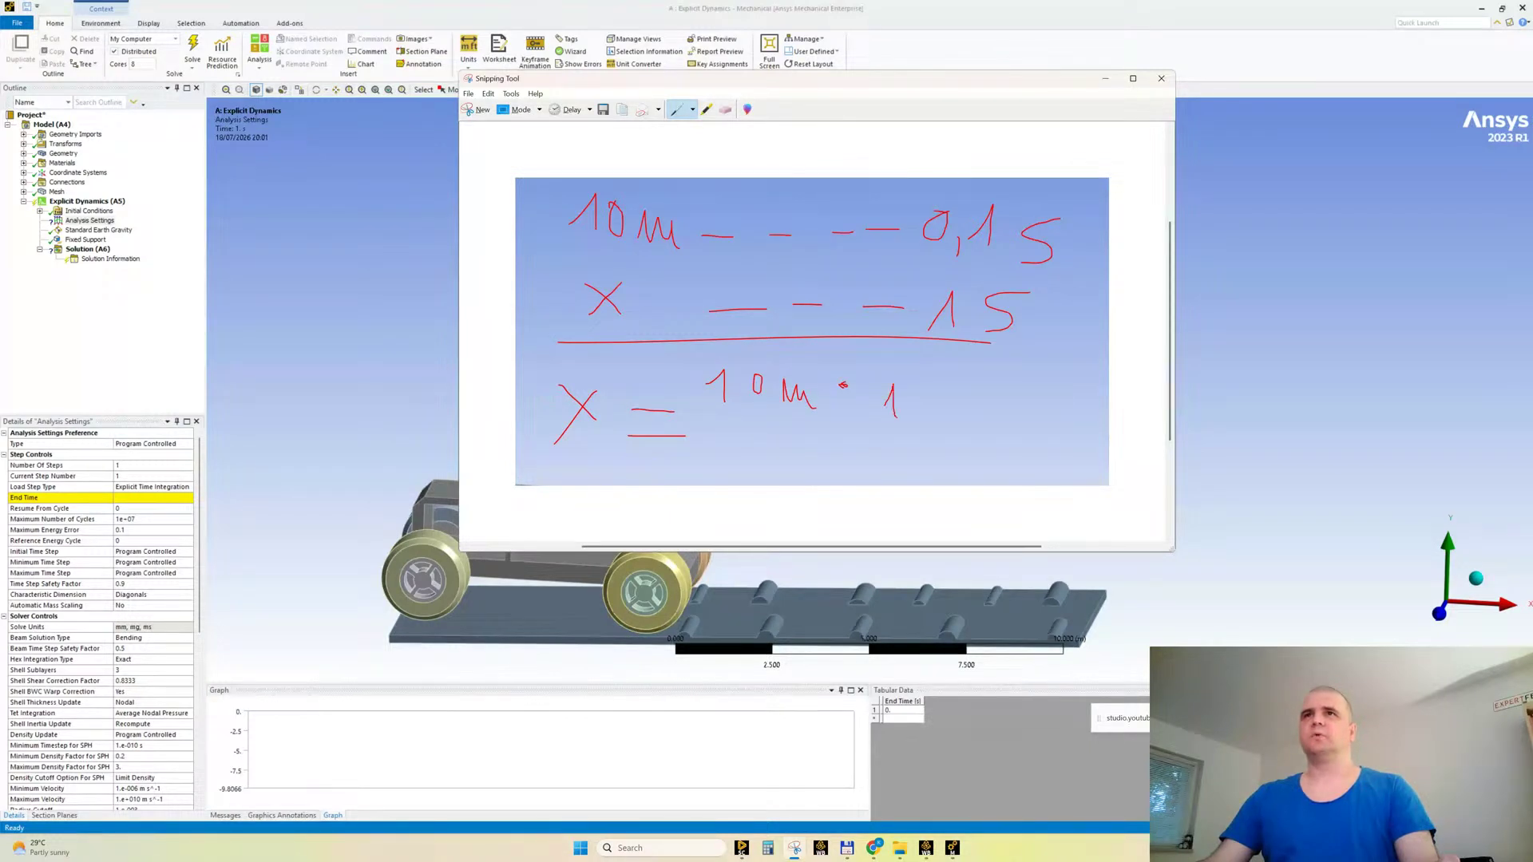
{"action": "left_click_drag", "start_coordinate": [963, 372], "coordinate": [926, 409]}
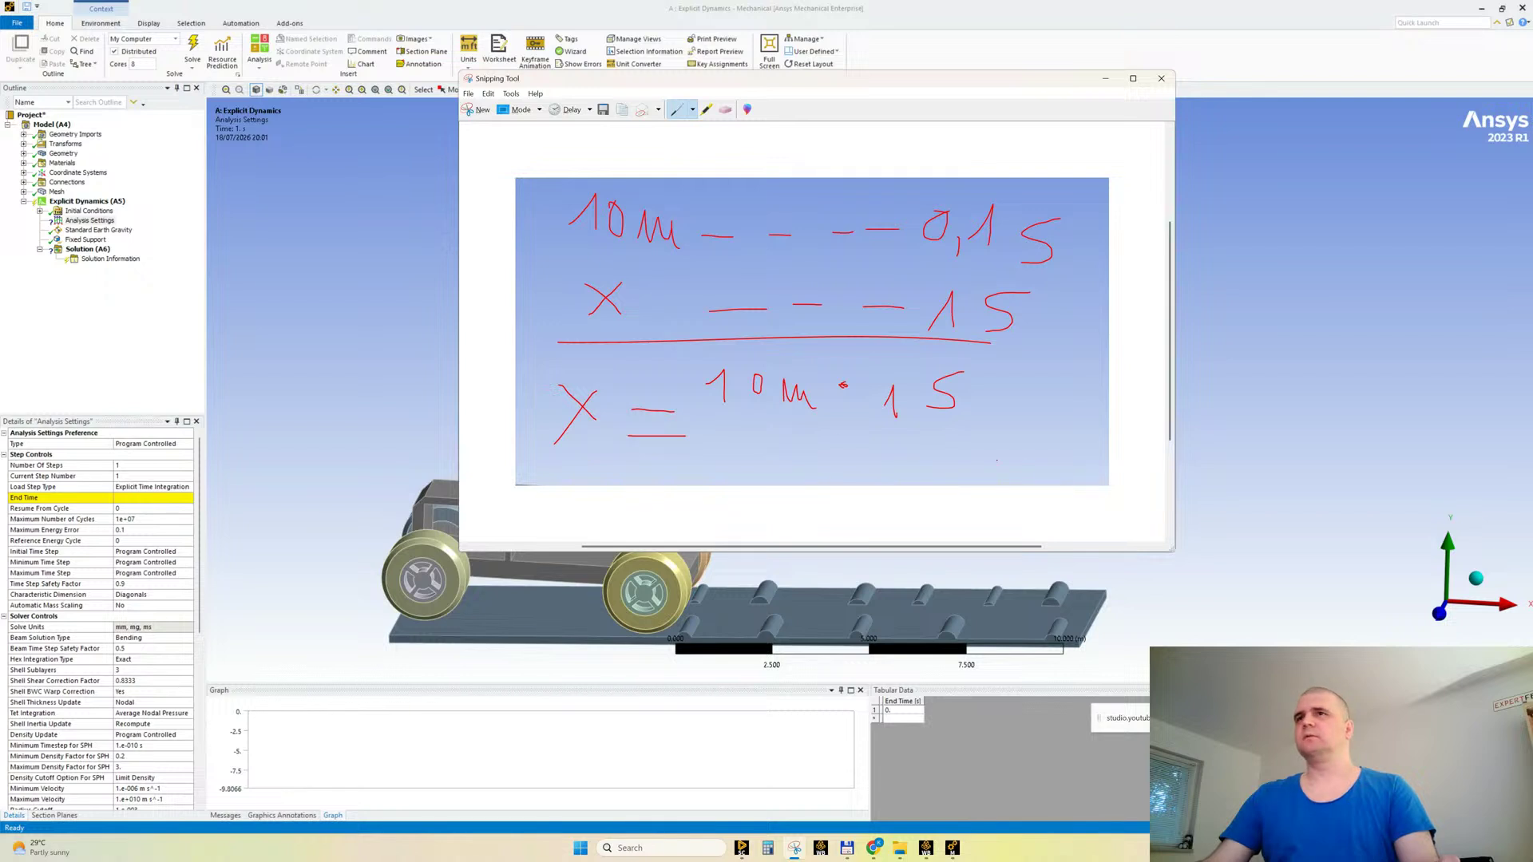
{"action": "left_click_drag", "start_coordinate": [722, 425], "coordinate": [970, 424]}
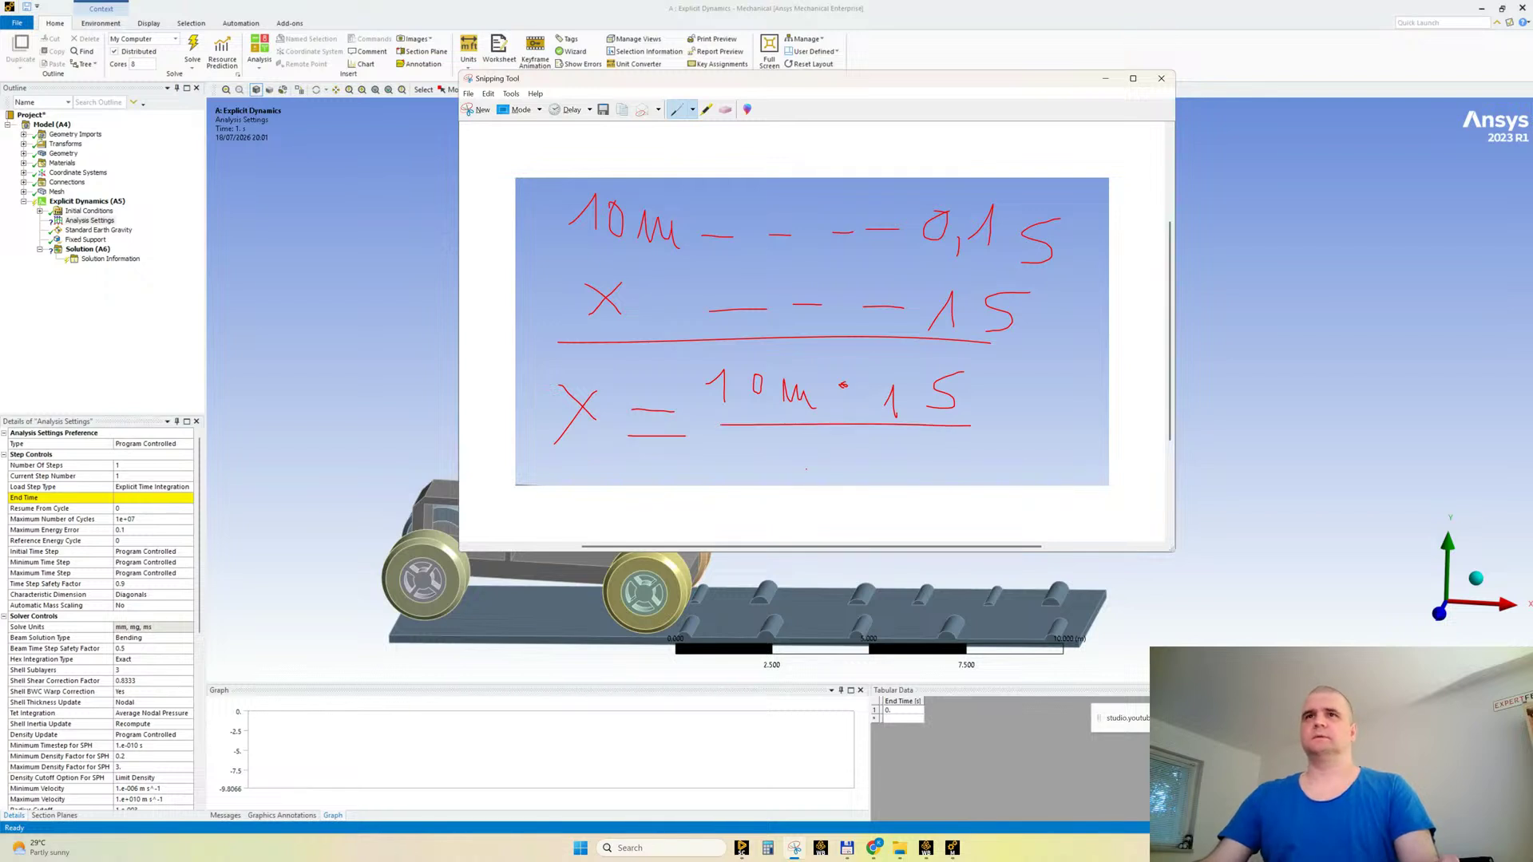
{"action": "mouse_move", "coordinate": [799, 460]}
{"action": "left_mouse_down"}
{"action": "mouse_move", "coordinate": [885, 485]}
{"action": "mouse_move", "coordinate": [975, 444]}
{"action": "left_mouse_up"}
{"action": "mouse_move", "coordinate": [963, 388]}
{"action": "left_mouse_down"}
{"action": "mouse_move", "coordinate": [939, 414]}
{"action": "mouse_move", "coordinate": [1008, 420]}
{"action": "left_mouse_up"}
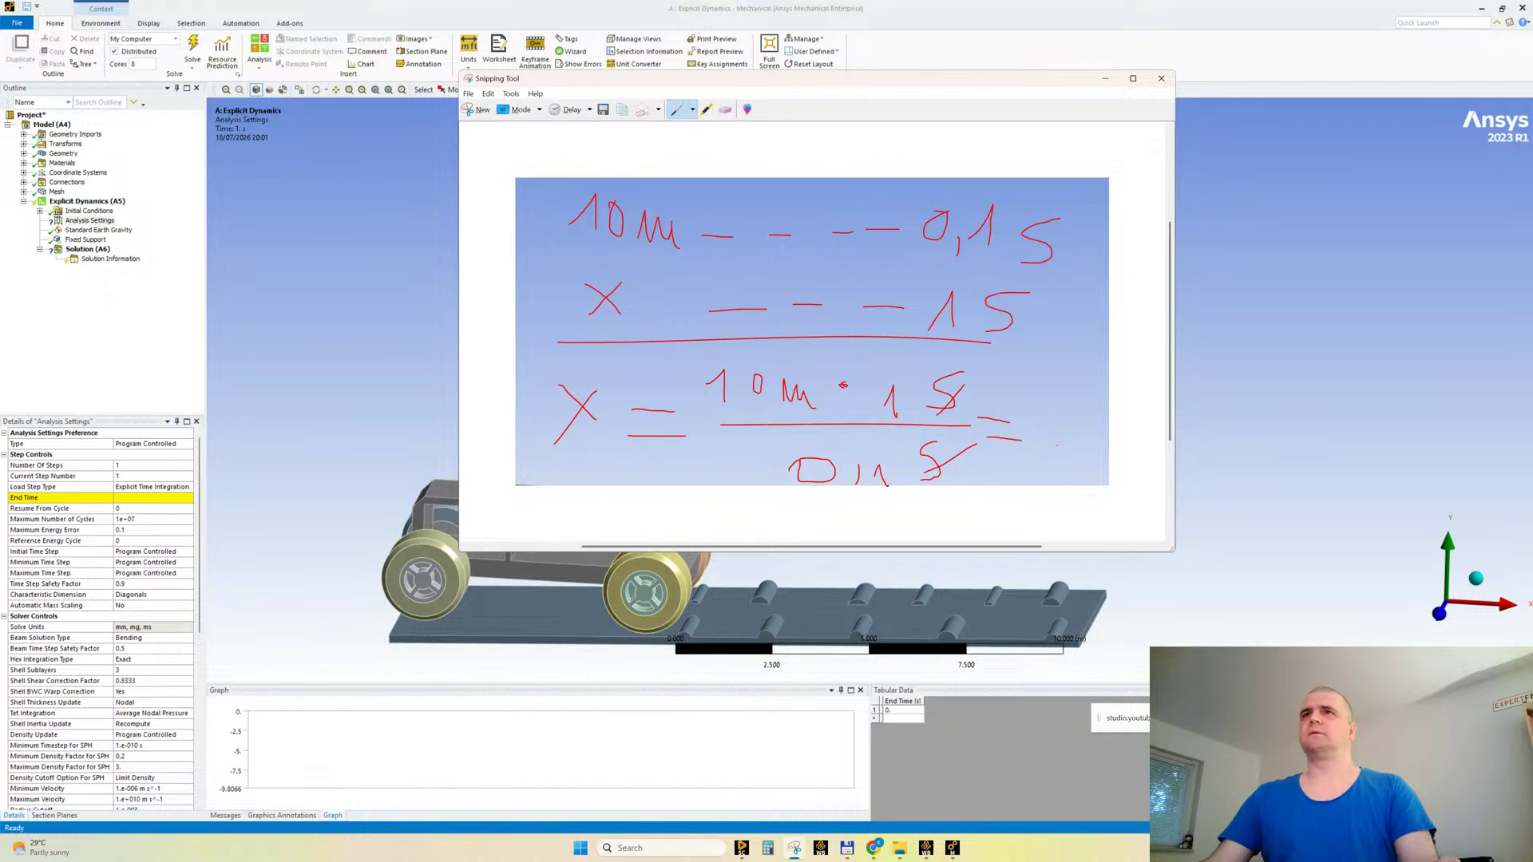
{"action": "left_click_drag", "start_coordinate": [1110, 440], "coordinate": [1156, 446]}
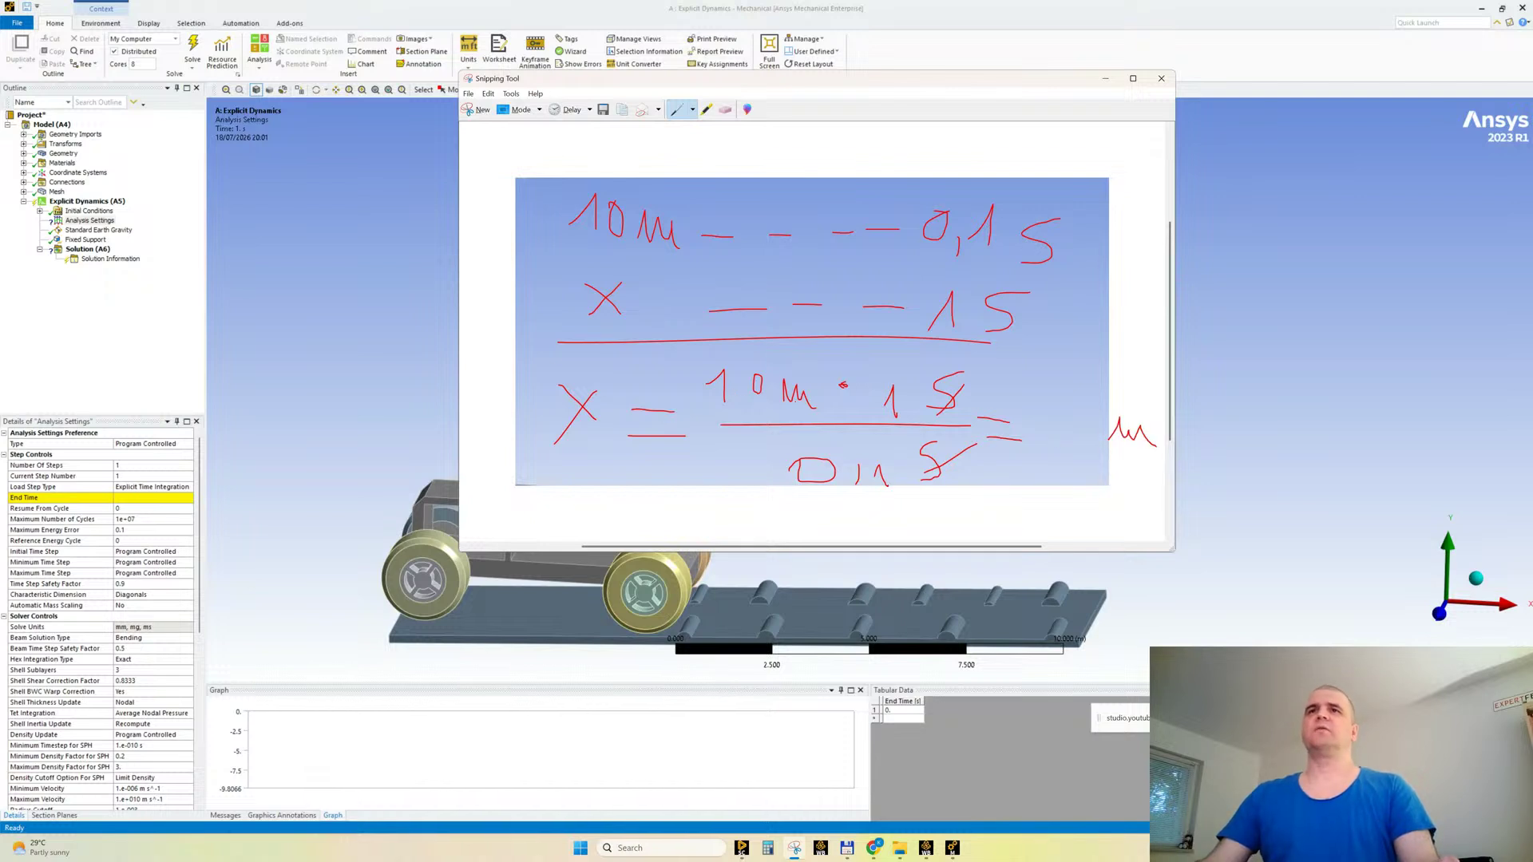
{"action": "mouse_move", "coordinate": [1028, 417]}
{"action": "left_mouse_down"}
{"action": "mouse_move", "coordinate": [1042, 407]}
{"action": "mouse_move", "coordinate": [1043, 439]}
{"action": "mouse_move", "coordinate": [1096, 423]}
{"action": "left_mouse_up"}
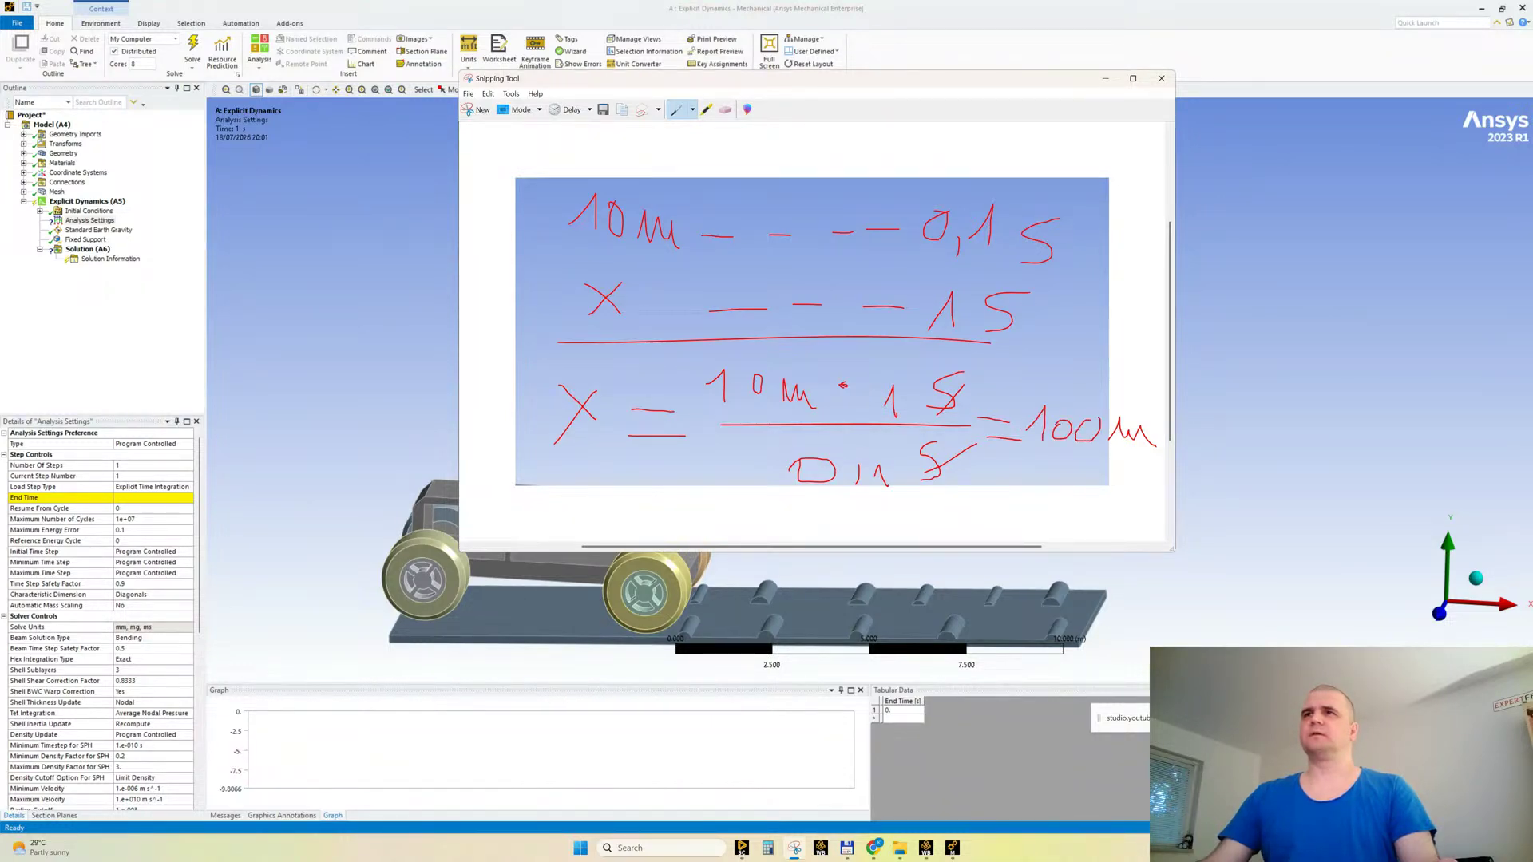
Step: Check 10 divided by 0.1 in Calculator, and draw an arrow on the snip from the 100 m result to the 1 s value
{"action": "left_click", "coordinate": [769, 848]}
{"action": "type", "text": "1"}
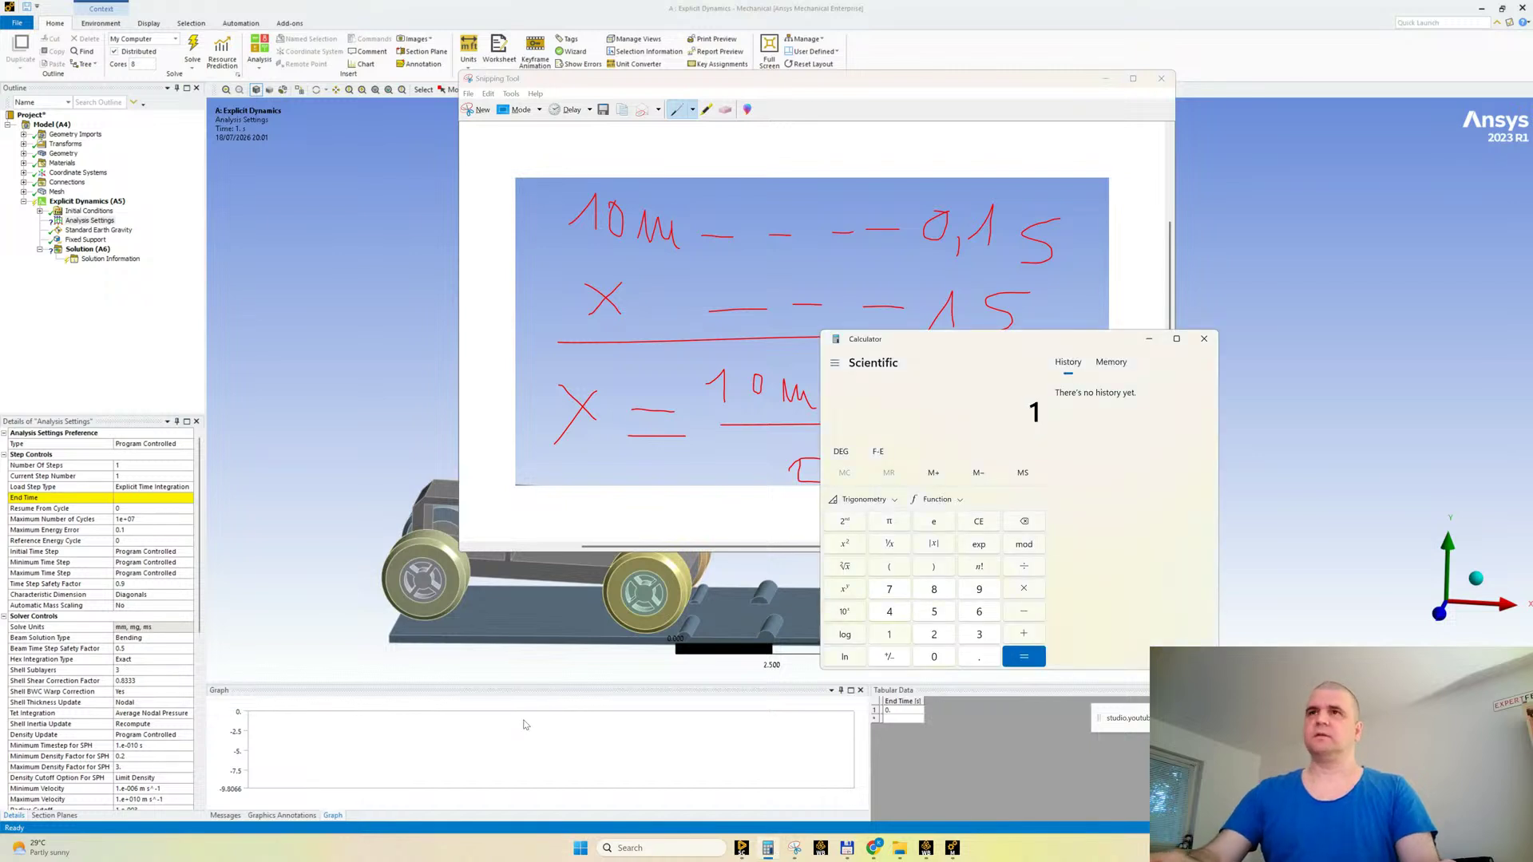
{"action": "type", "text": "0"}
{"action": "key", "text": "slash"}
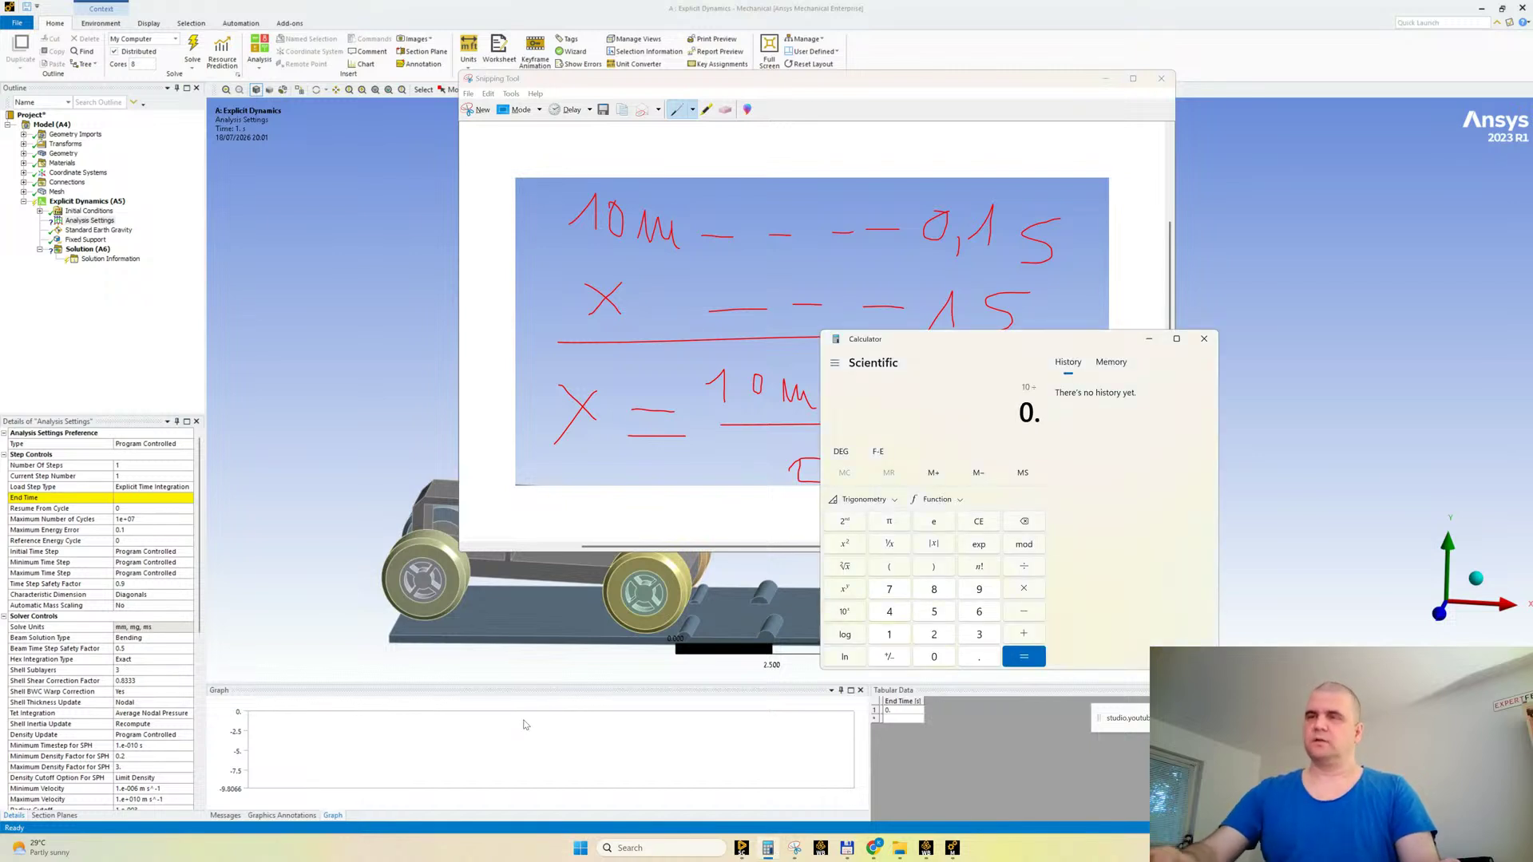
{"action": "type", "text": "0.1"}
{"action": "key", "text": "Return"}
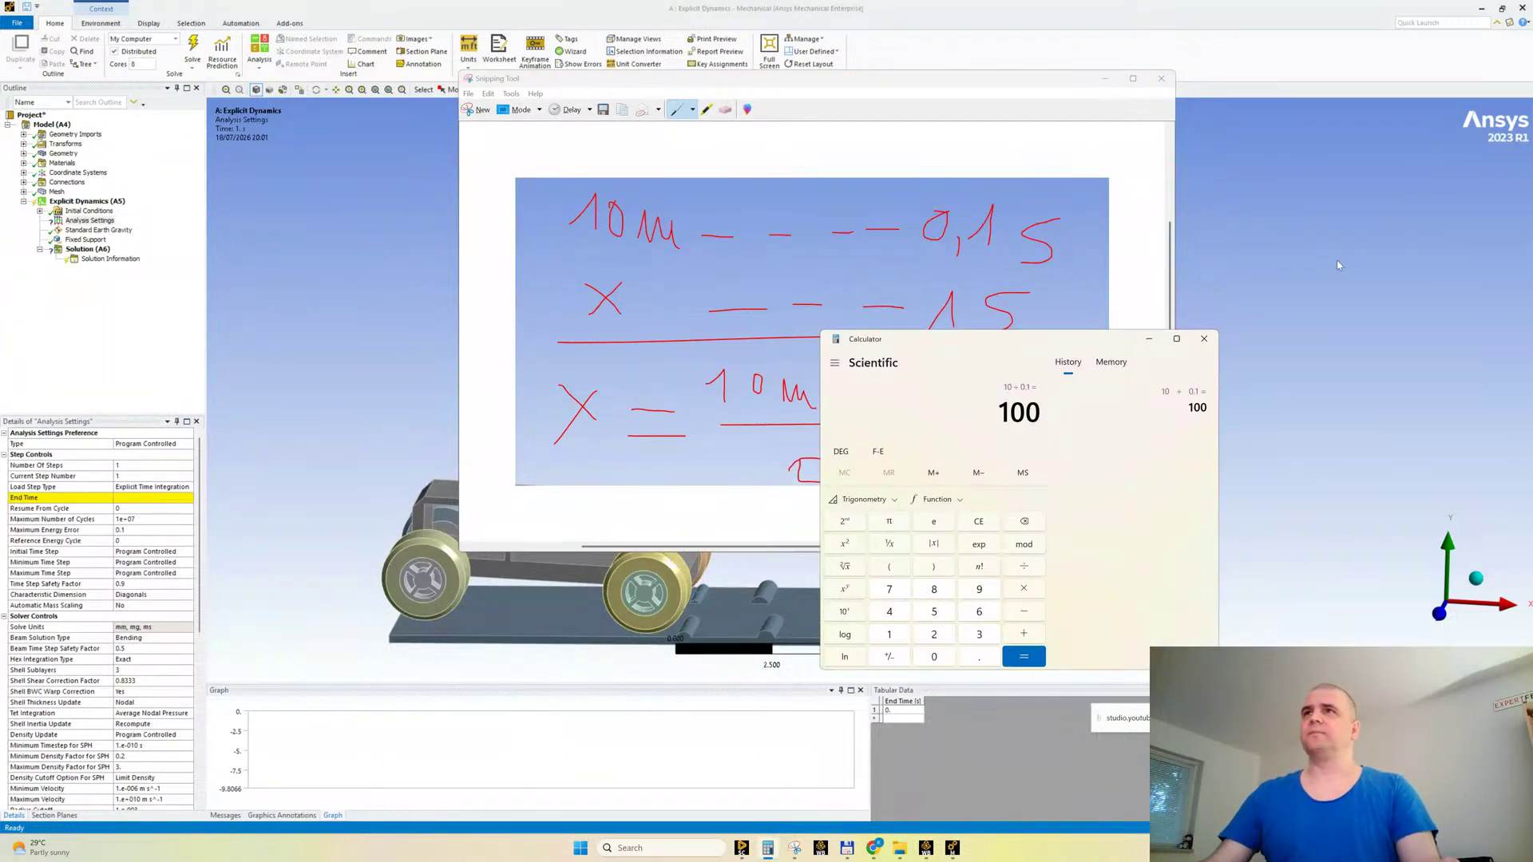
{"action": "left_click", "coordinate": [1204, 338]}
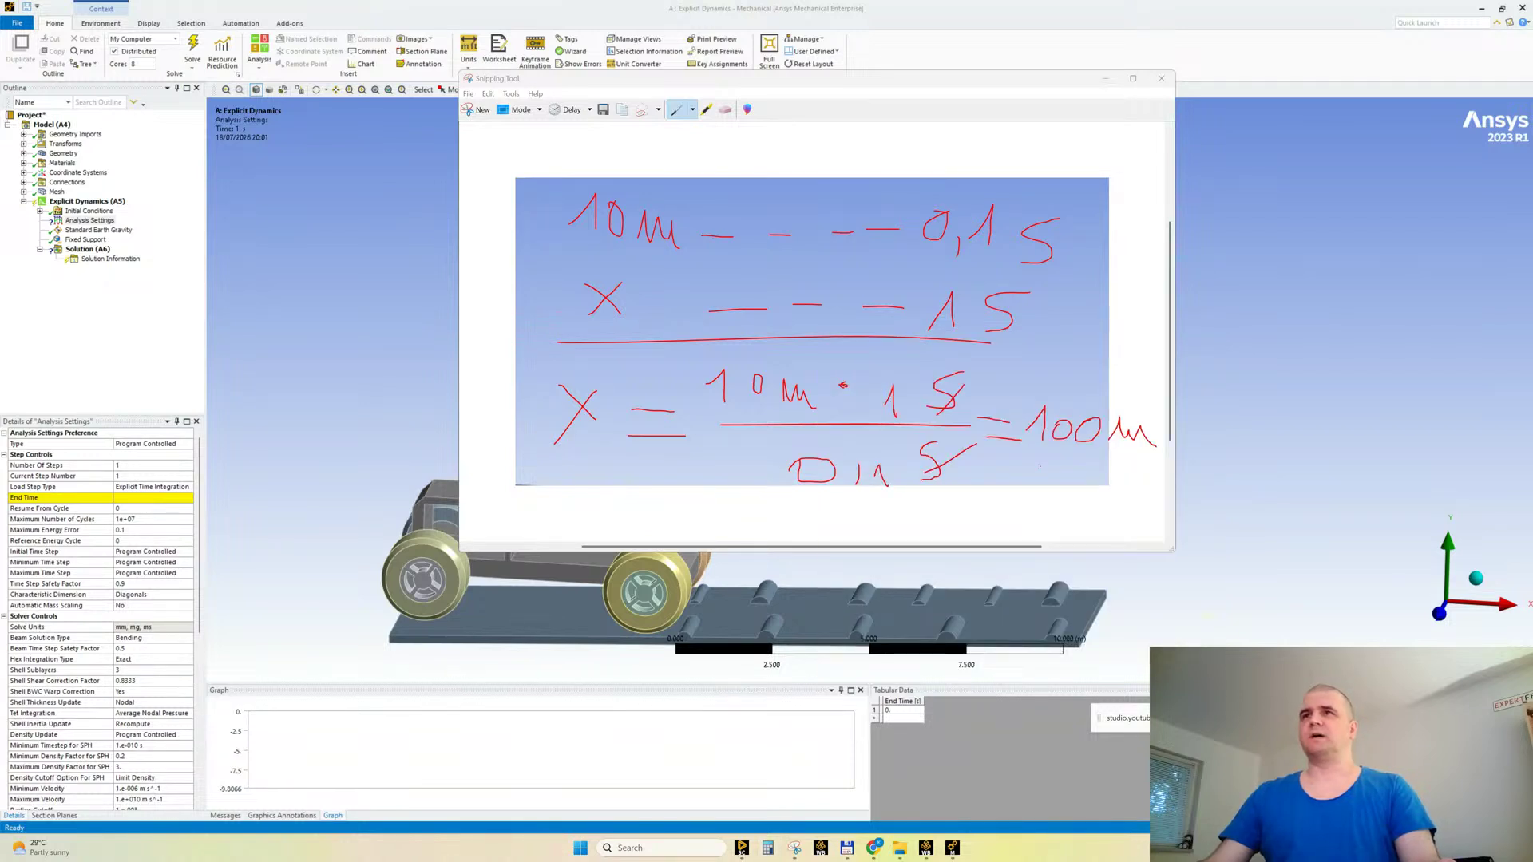
{"action": "left_click", "coordinate": [1109, 384]}
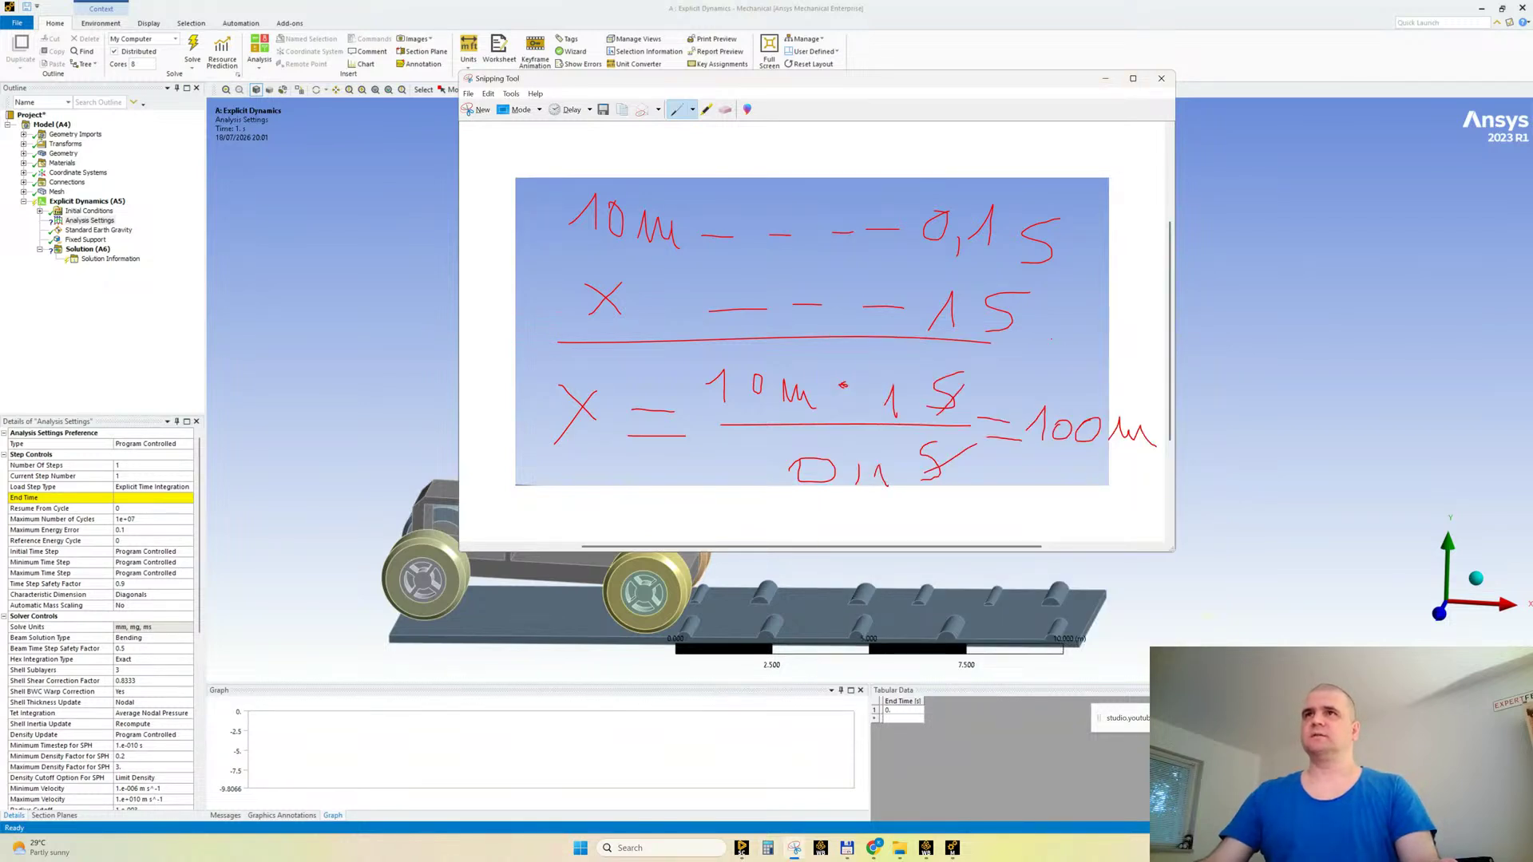
{"action": "mouse_move", "coordinate": [1076, 398]}
{"action": "left_mouse_down"}
{"action": "mouse_move", "coordinate": [1064, 346]}
{"action": "mouse_move", "coordinate": [1038, 339]}
{"action": "left_mouse_up"}
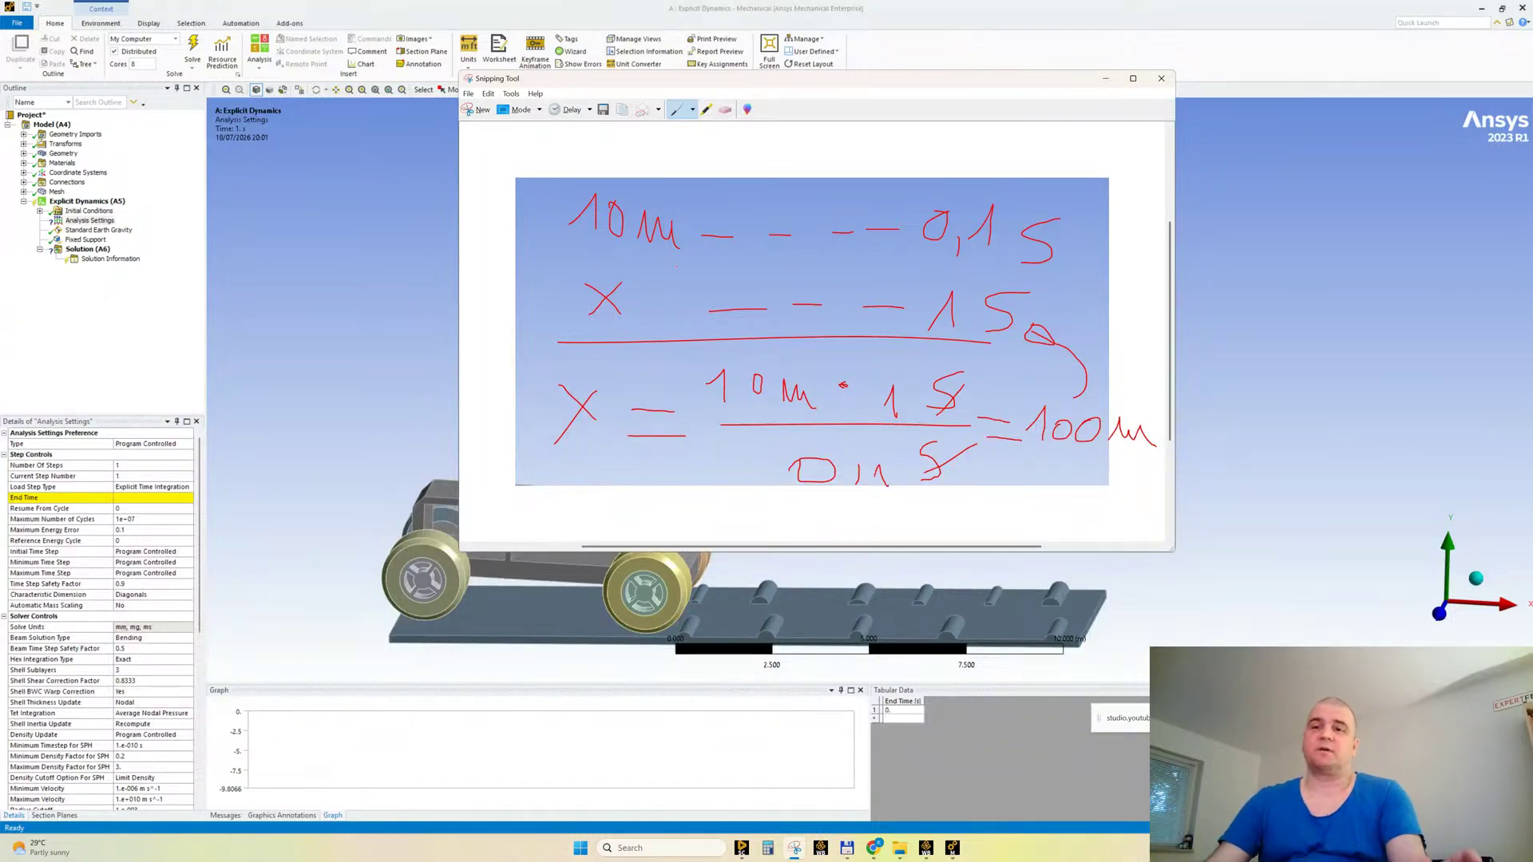
Step: Switch to Chrome, look up the conversion of 100 m/s to km/h in a new tab, and return to the analysis settings in Ansys Mechanical
{"action": "left_click", "coordinate": [875, 848]}
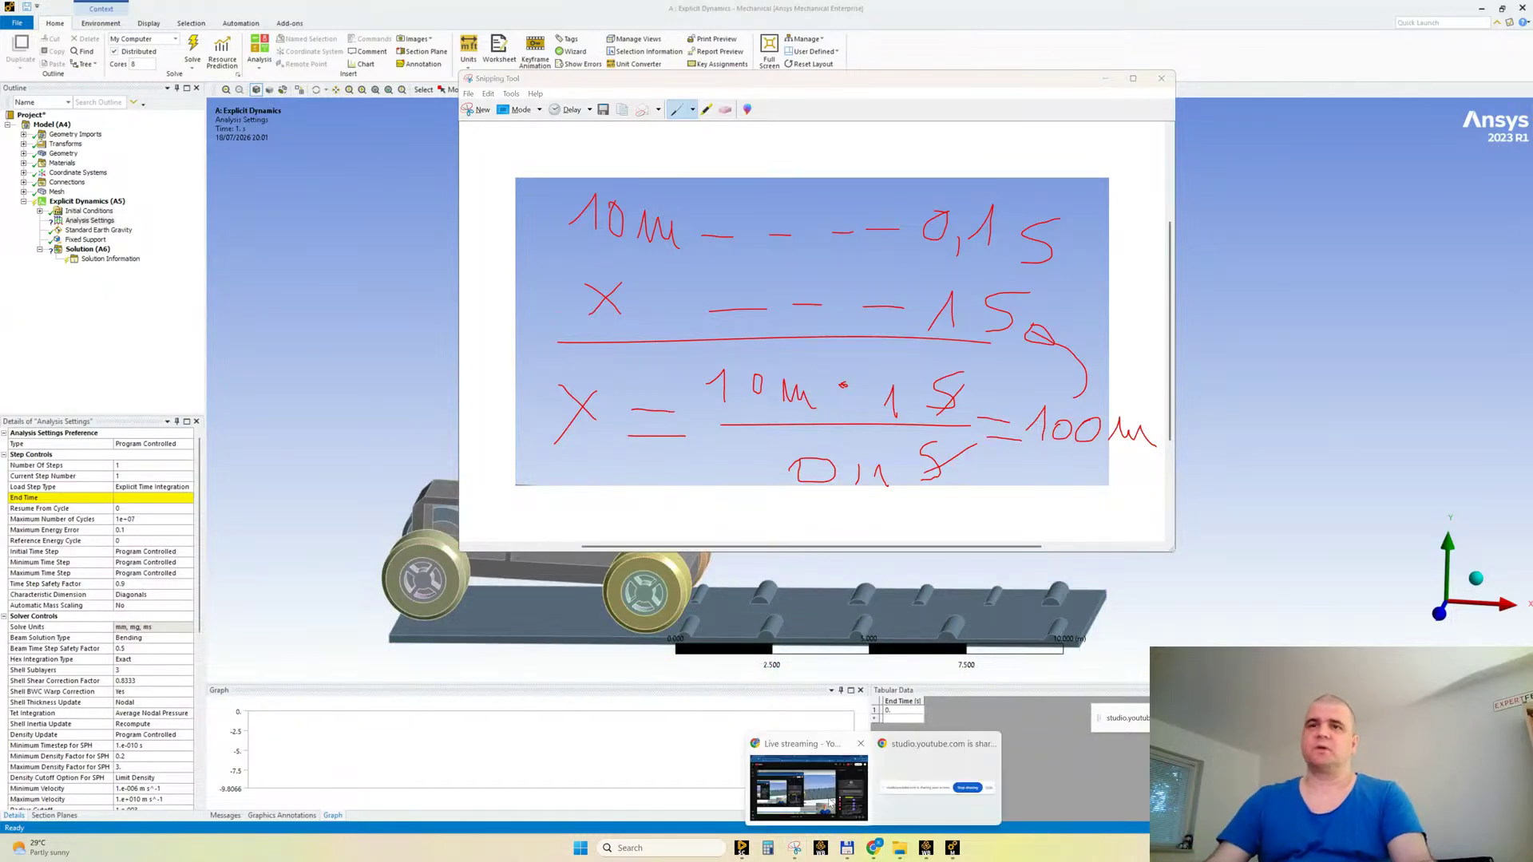
{"action": "left_click", "coordinate": [808, 786]}
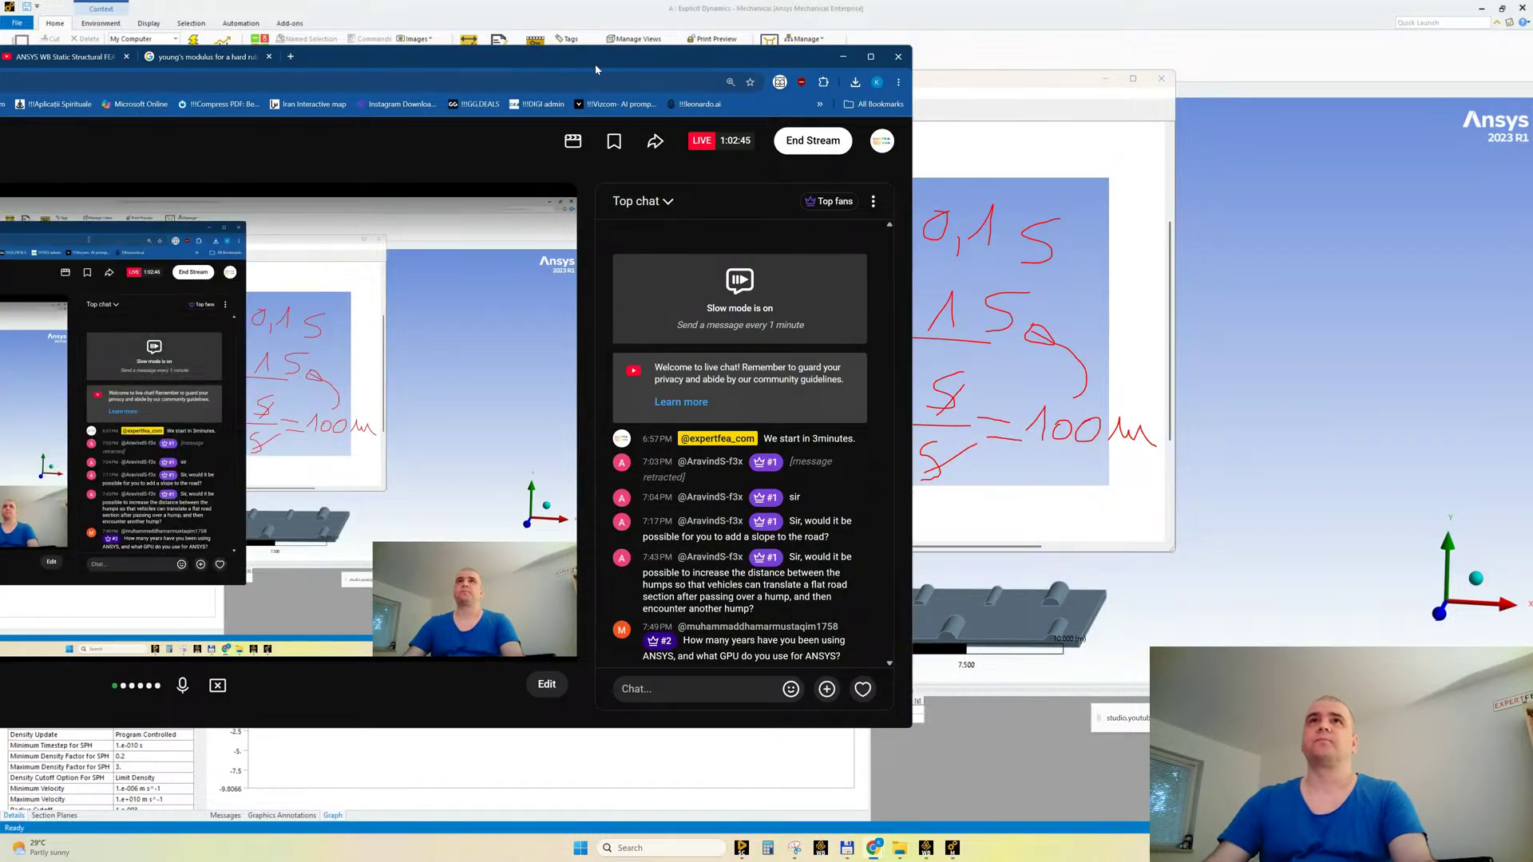
{"action": "left_click_drag", "start_coordinate": [596, 70], "coordinate": [887, 97]}
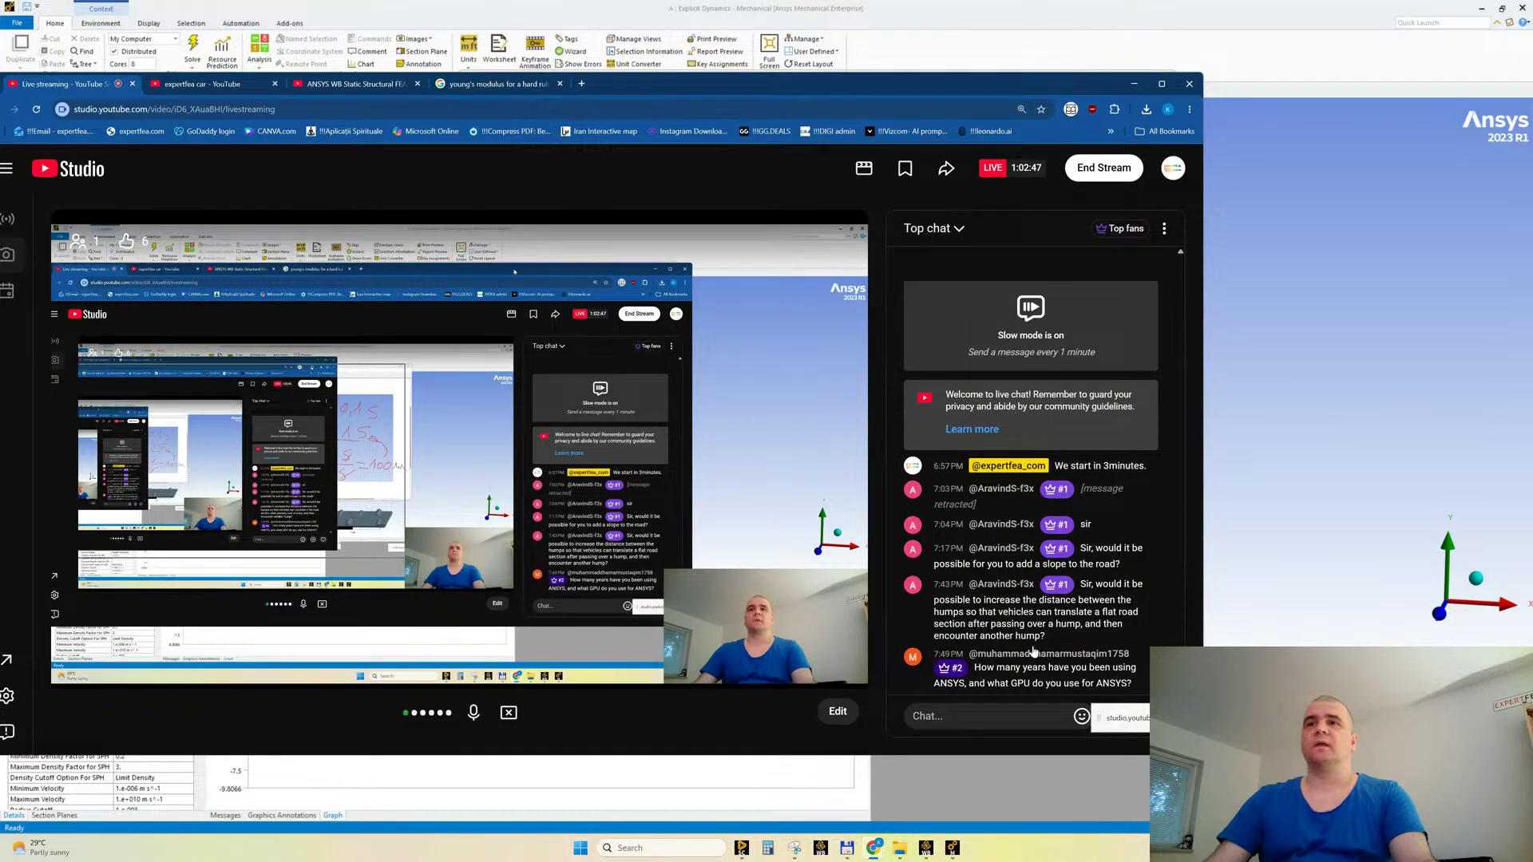
{"action": "left_click", "coordinate": [581, 83]}
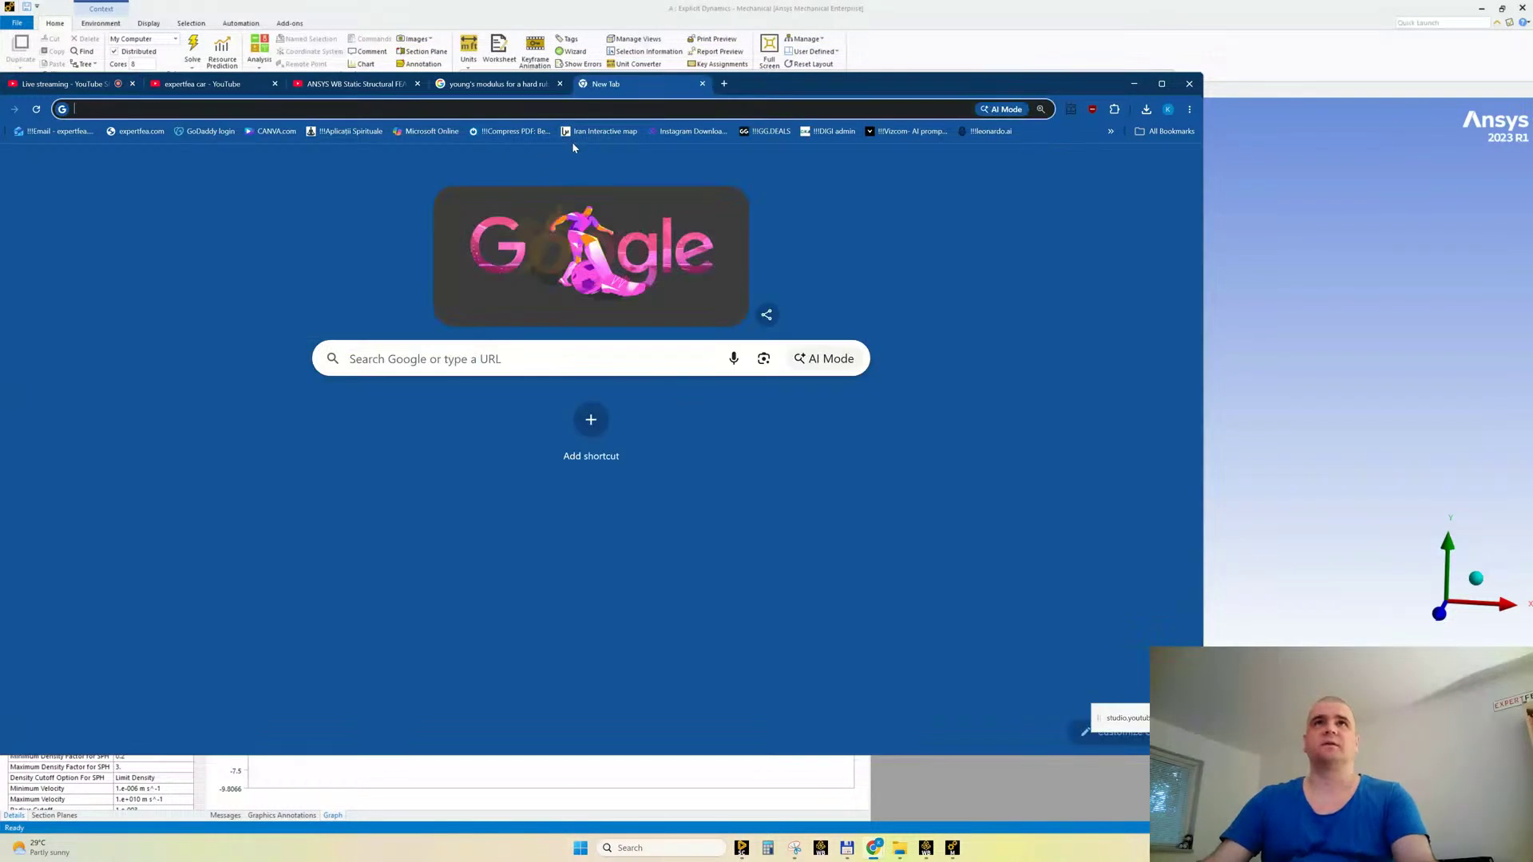
{"action": "type", "text": "1"}
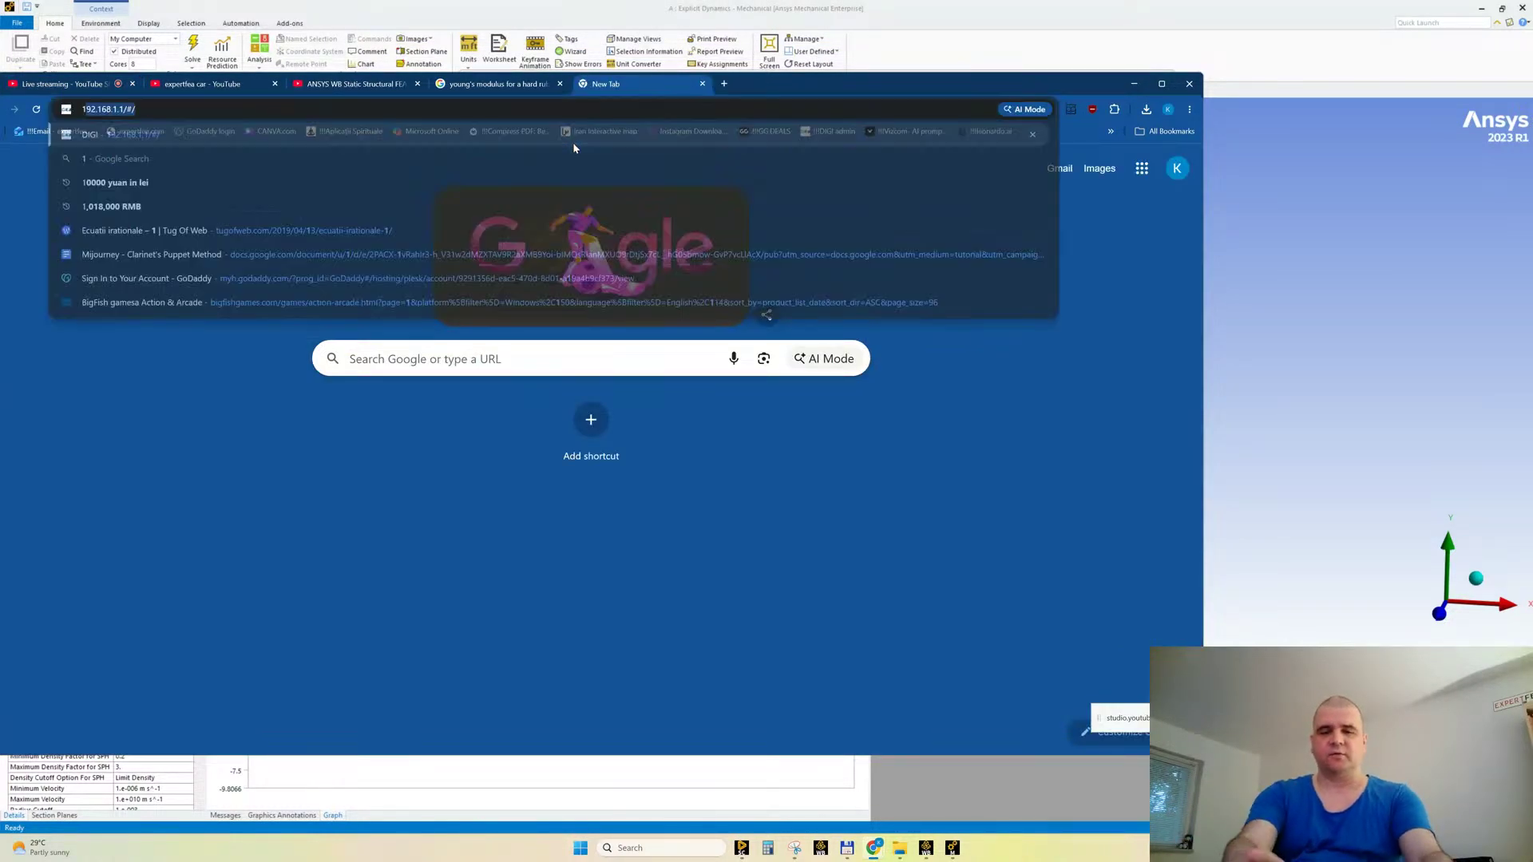
{"action": "type", "text": "00 m/s"}
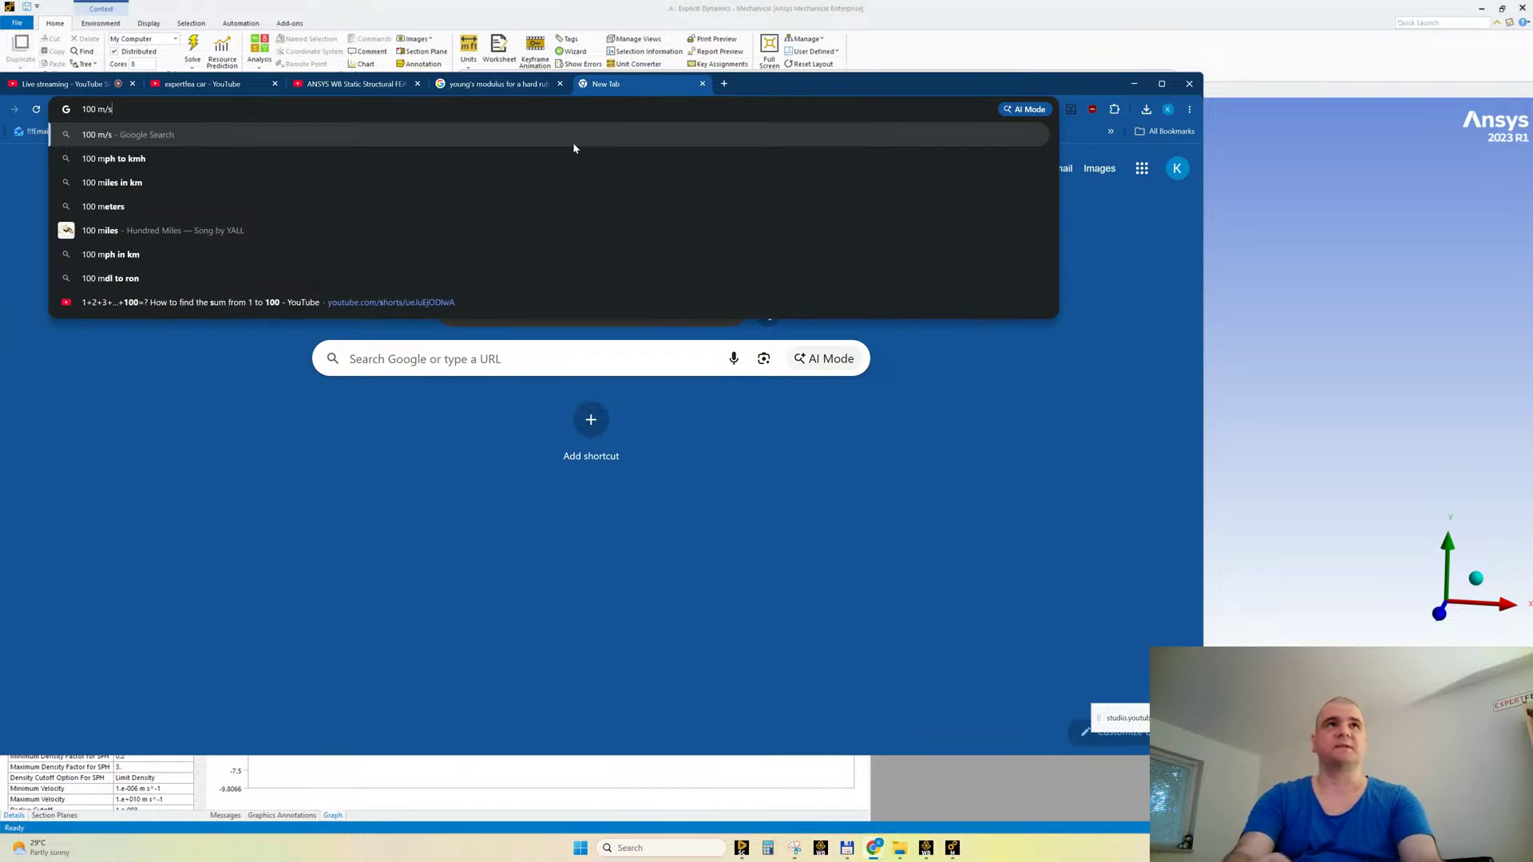
{"action": "key", "text": "Down"}
{"action": "key", "text": "Down"}
{"action": "key", "text": "Return"}
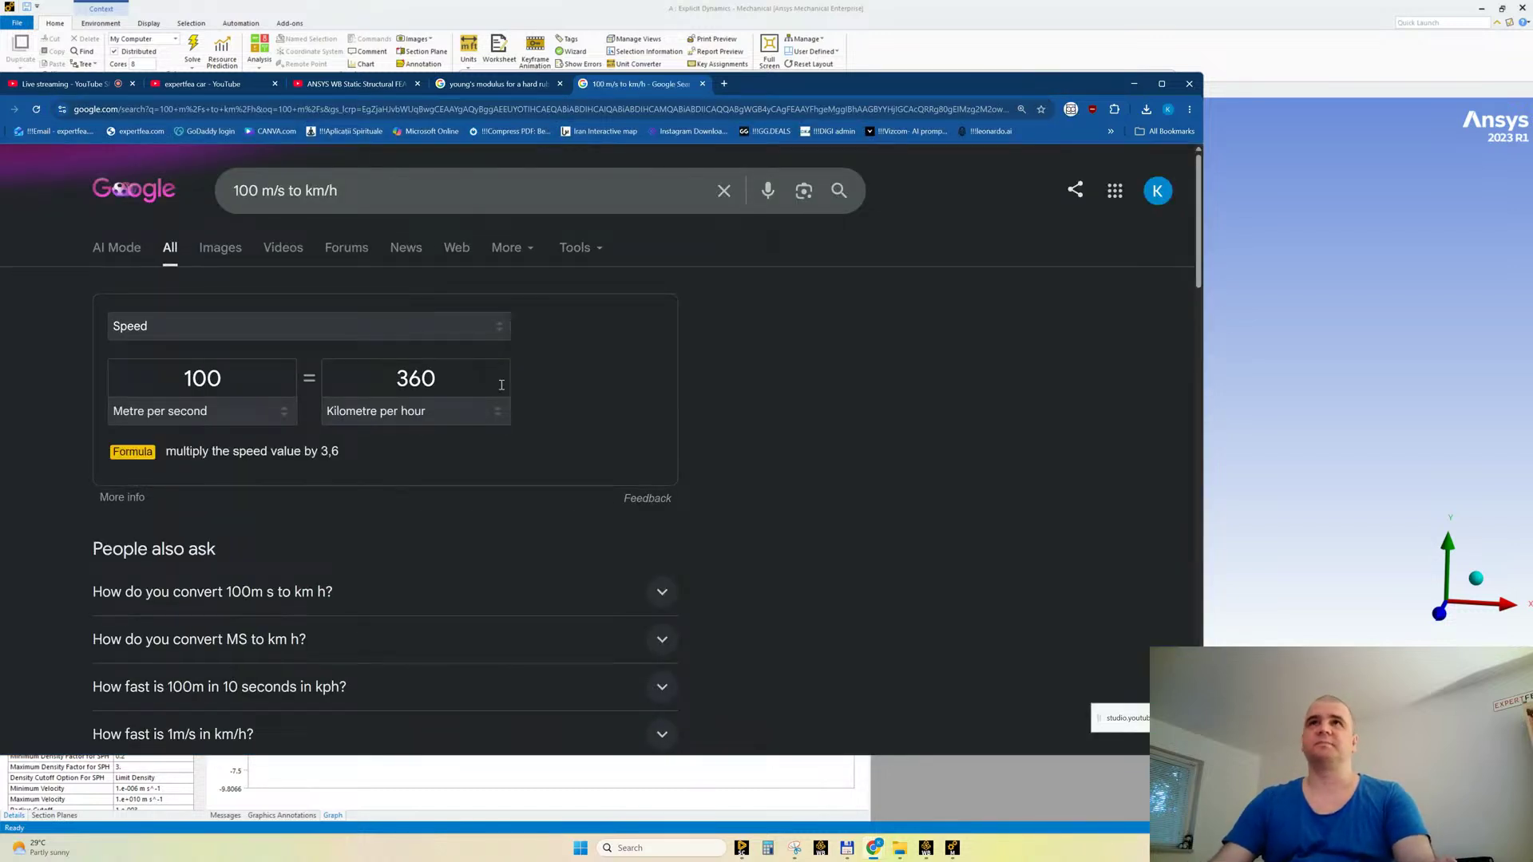
{"action": "left_click", "coordinate": [702, 85]}
{"action": "left_click", "coordinate": [1134, 85]}
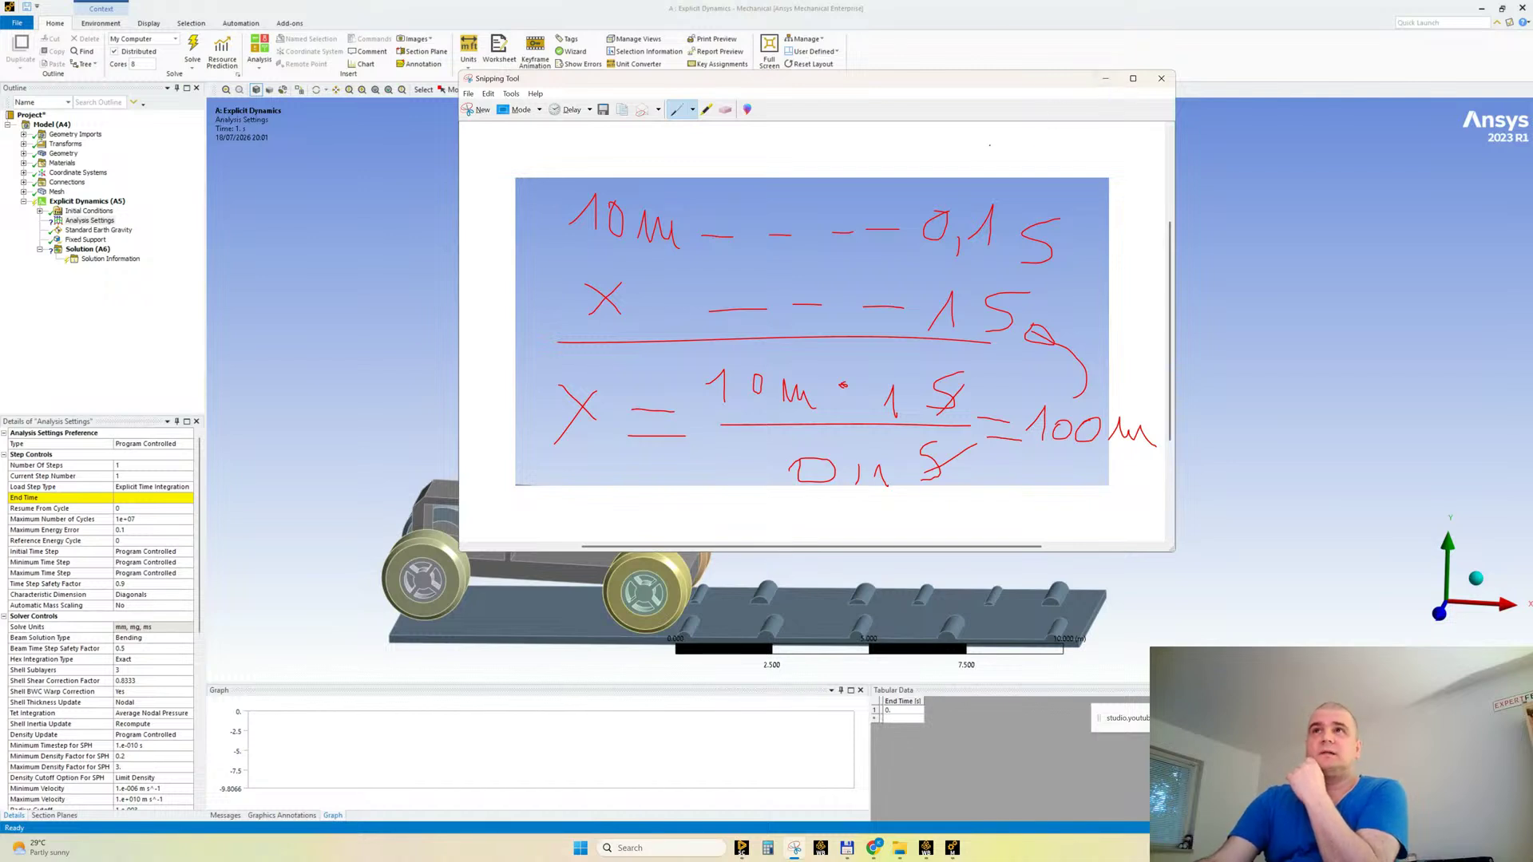
{"action": "left_click", "coordinate": [1105, 78]}
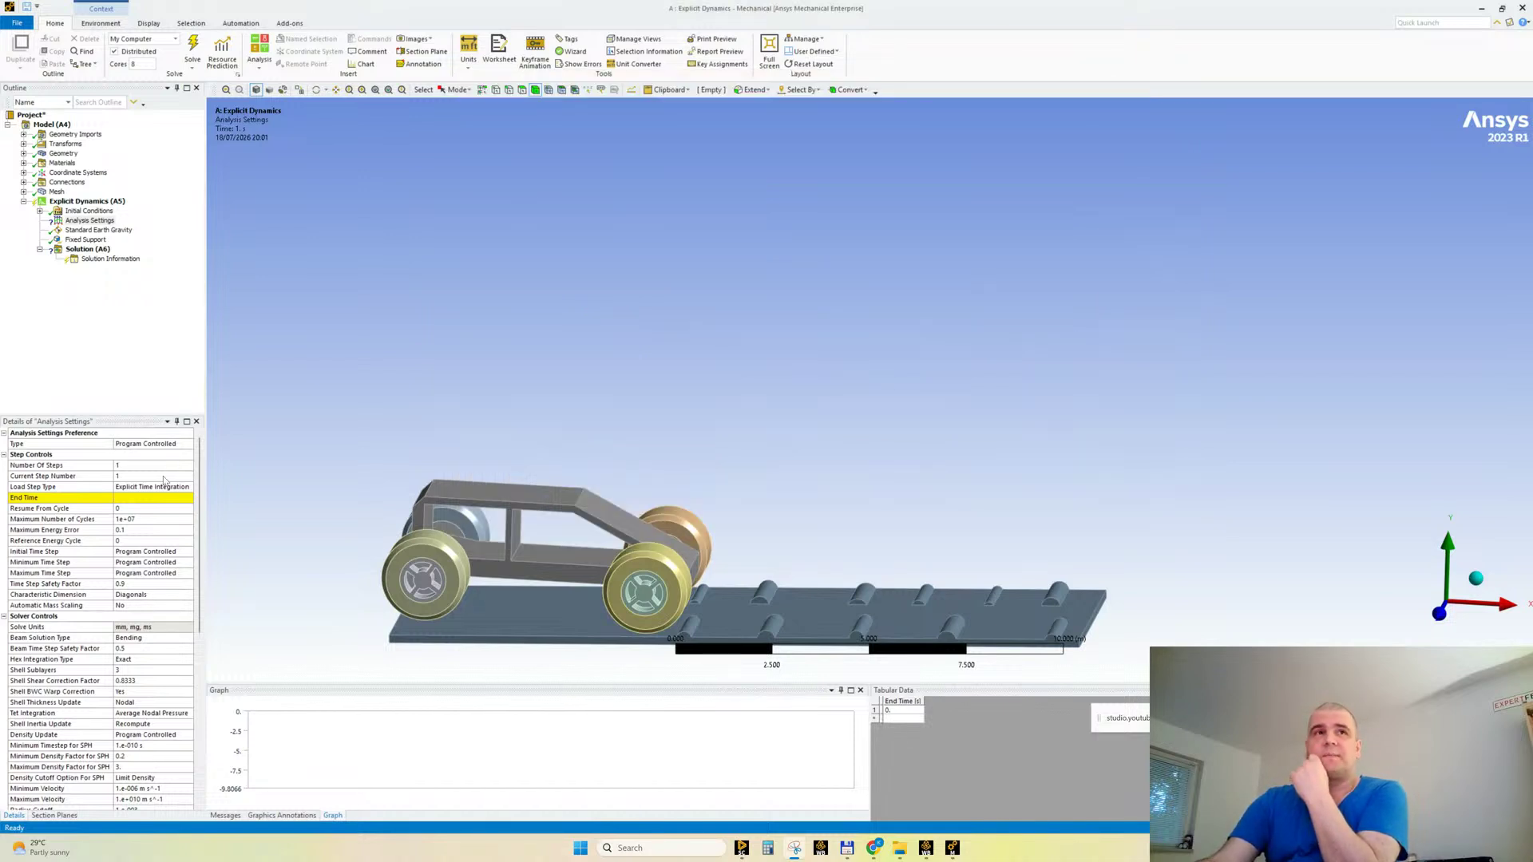
Step: Set the end time of the explicit dynamics analysis to 0.1 s
{"action": "left_click", "coordinate": [144, 501]}
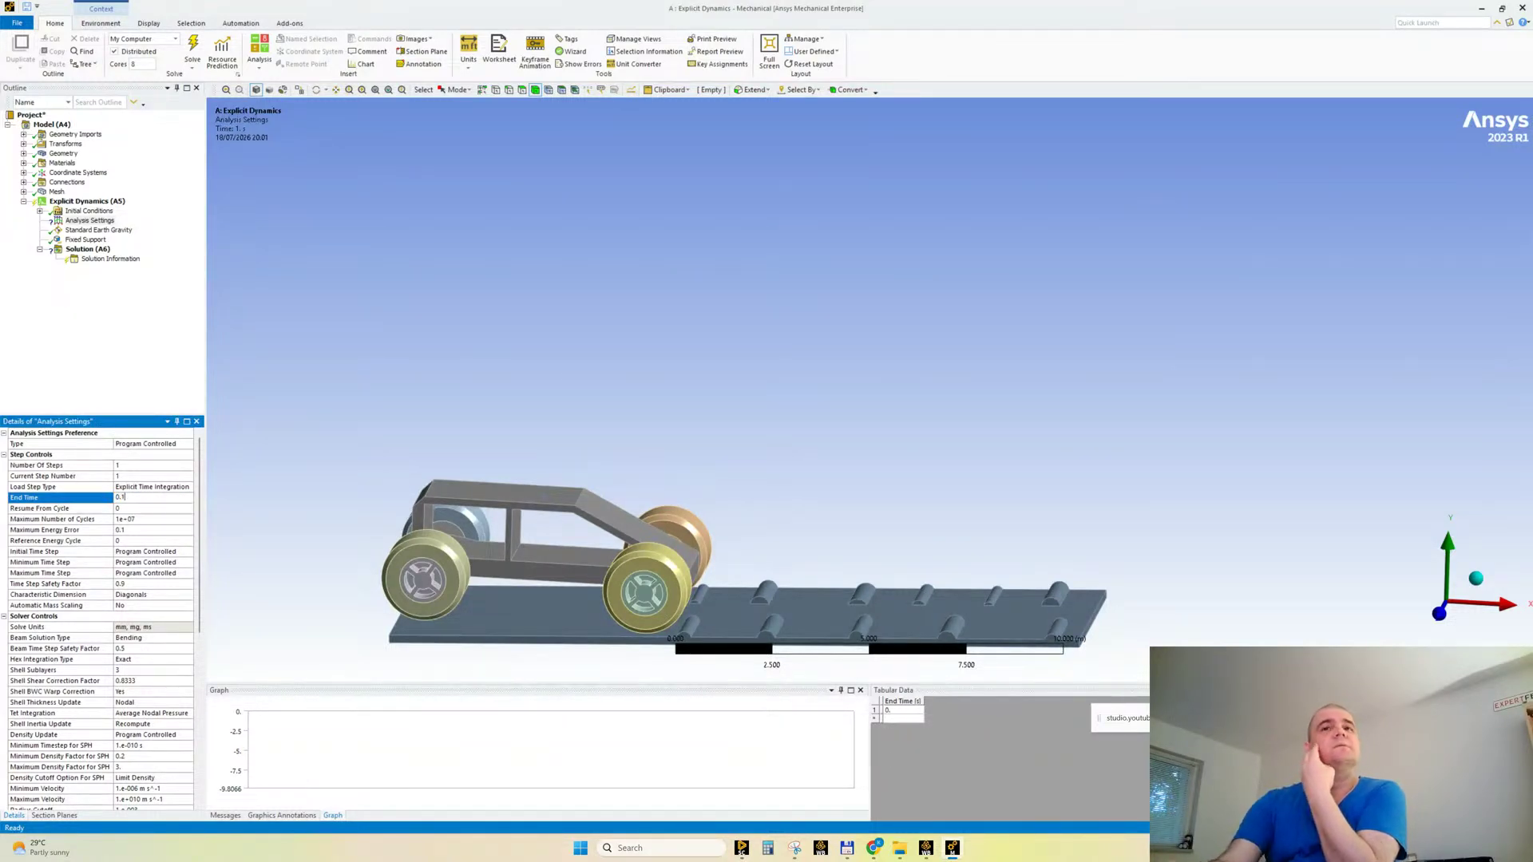
{"action": "key", "text": "Return"}
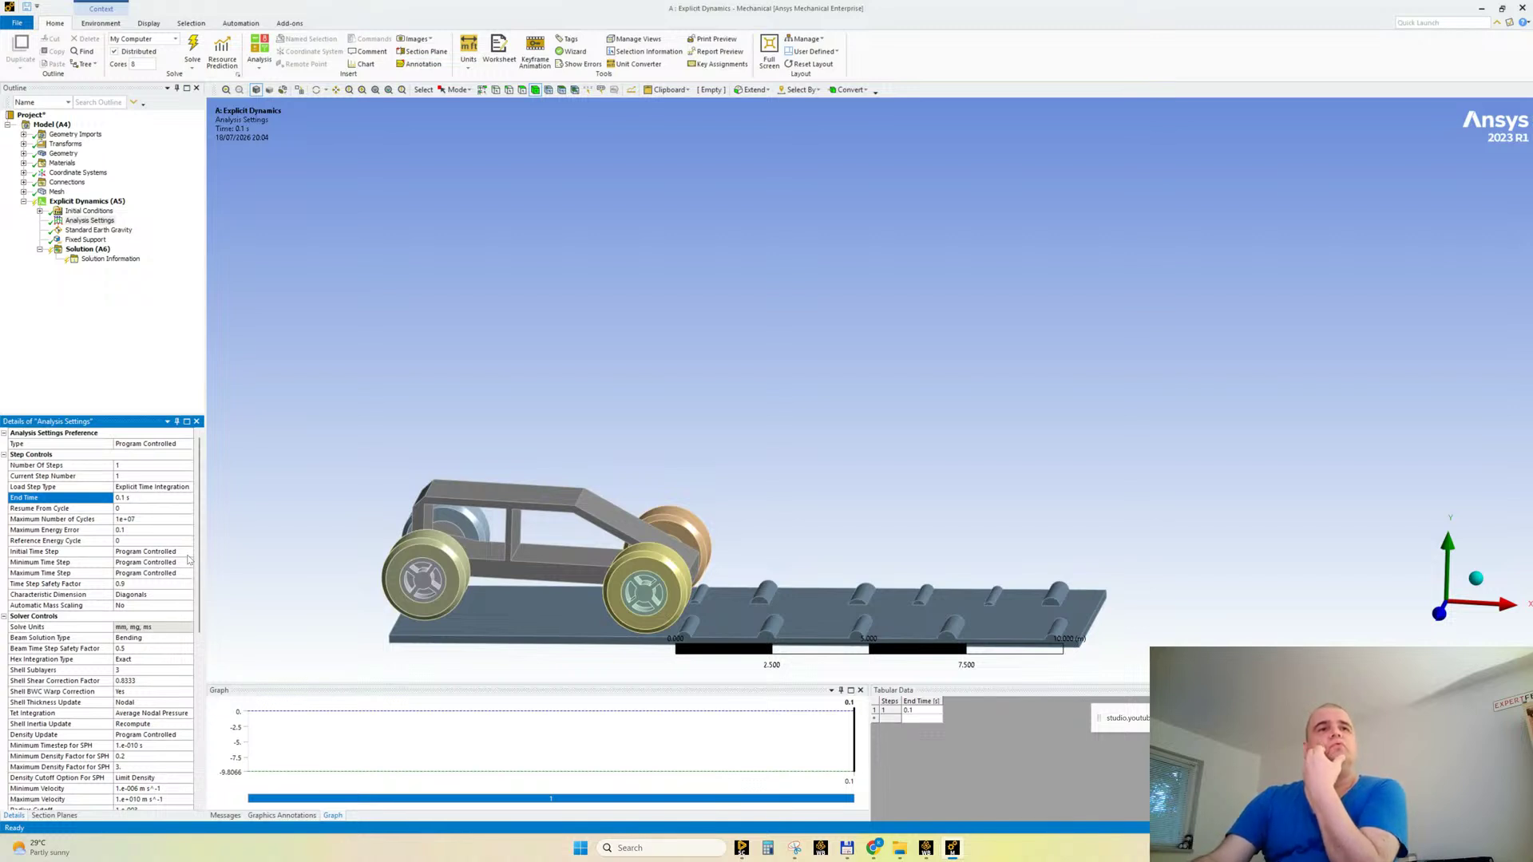
{"action": "left_click", "coordinate": [171, 553]}
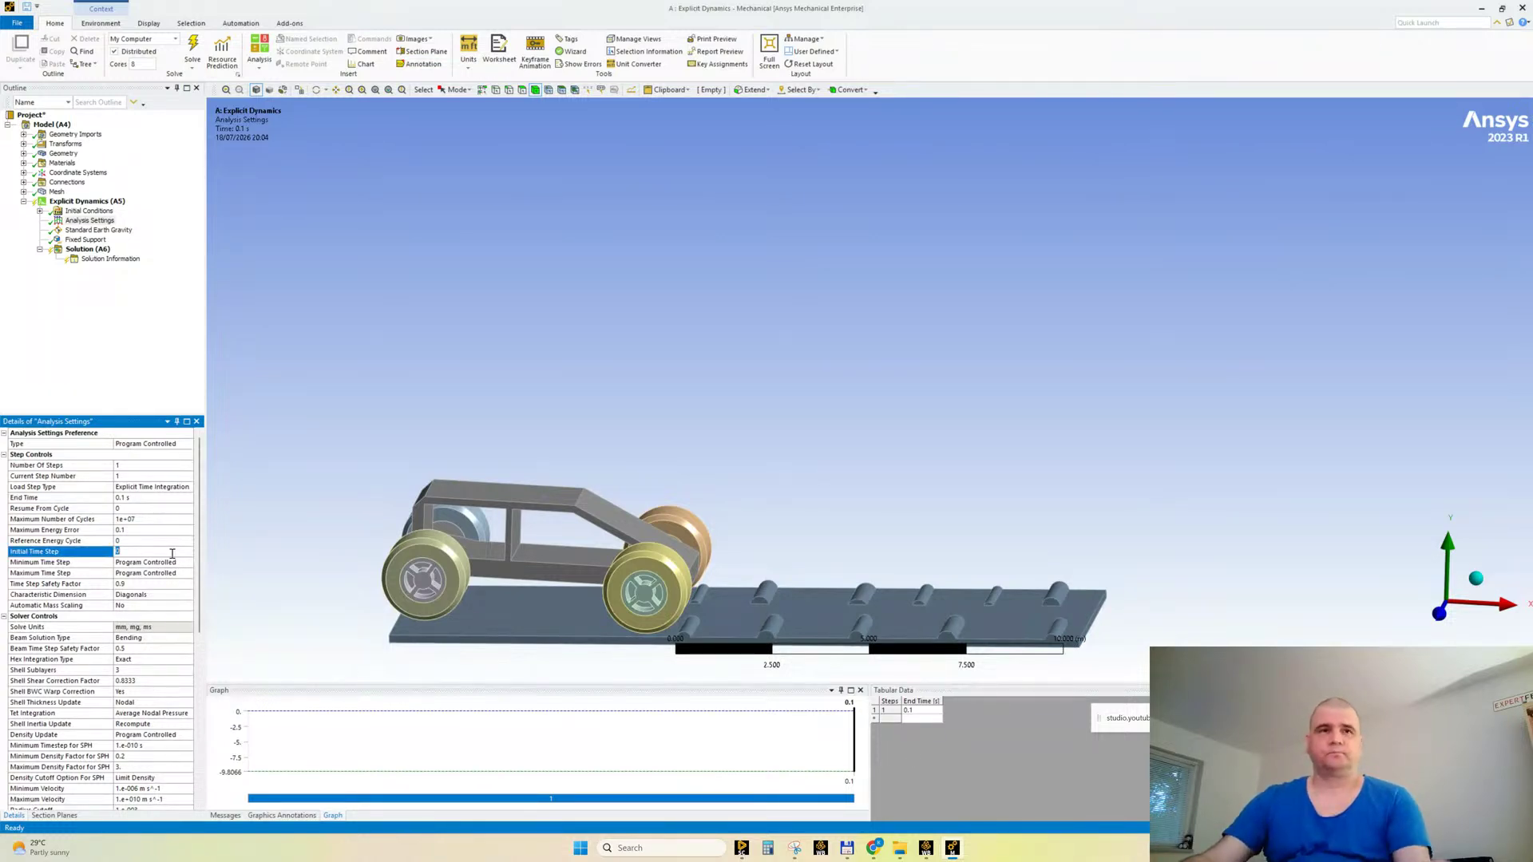
Step: Switch to the live streaming window in Chrome and read the latest question in the chat
{"action": "mouse_move", "coordinate": [873, 848]}
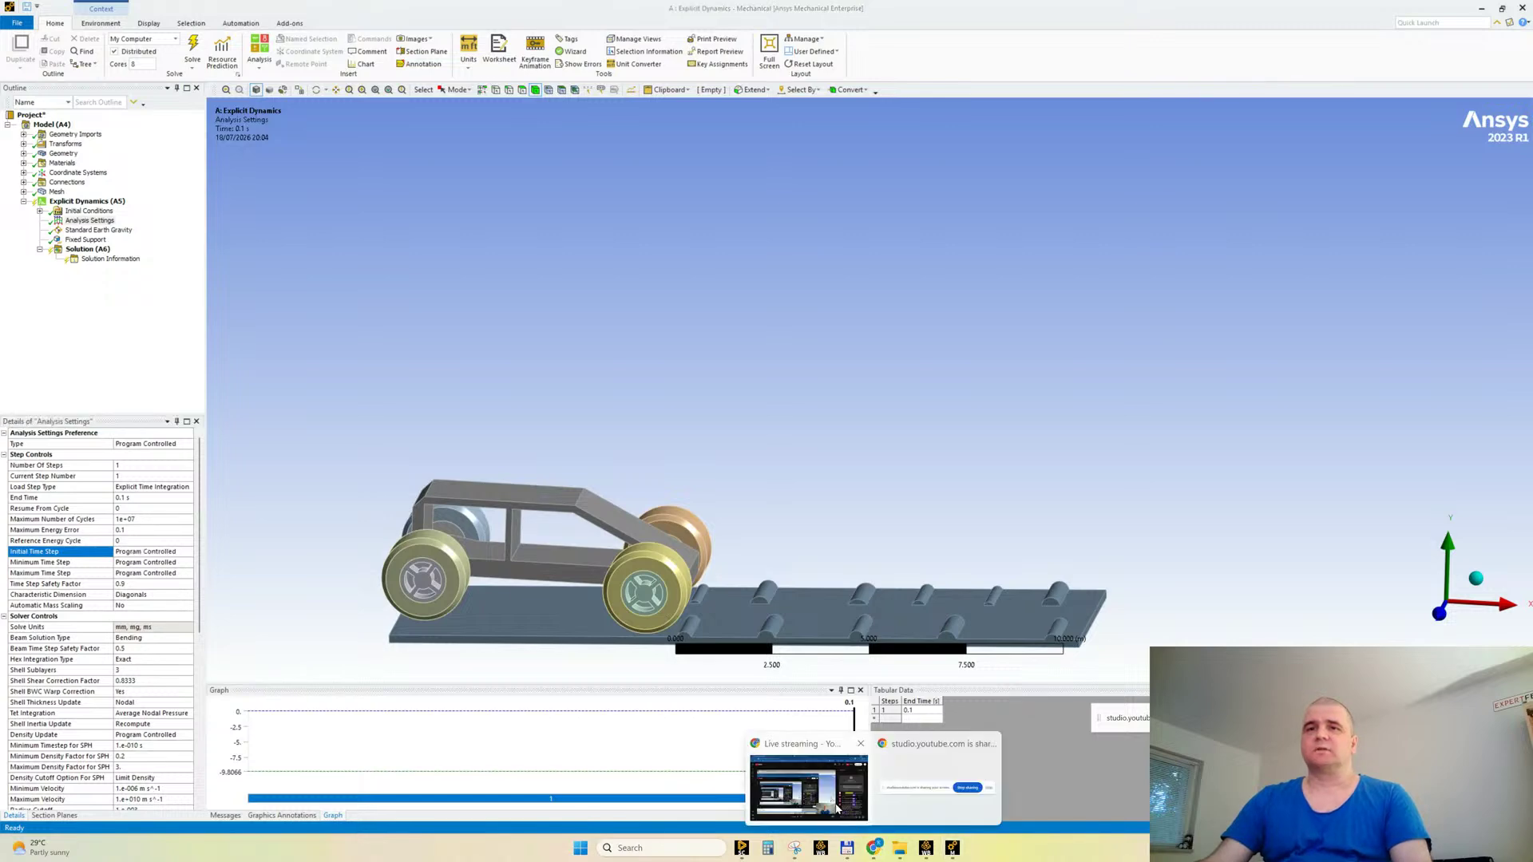
{"action": "left_click", "coordinate": [832, 803]}
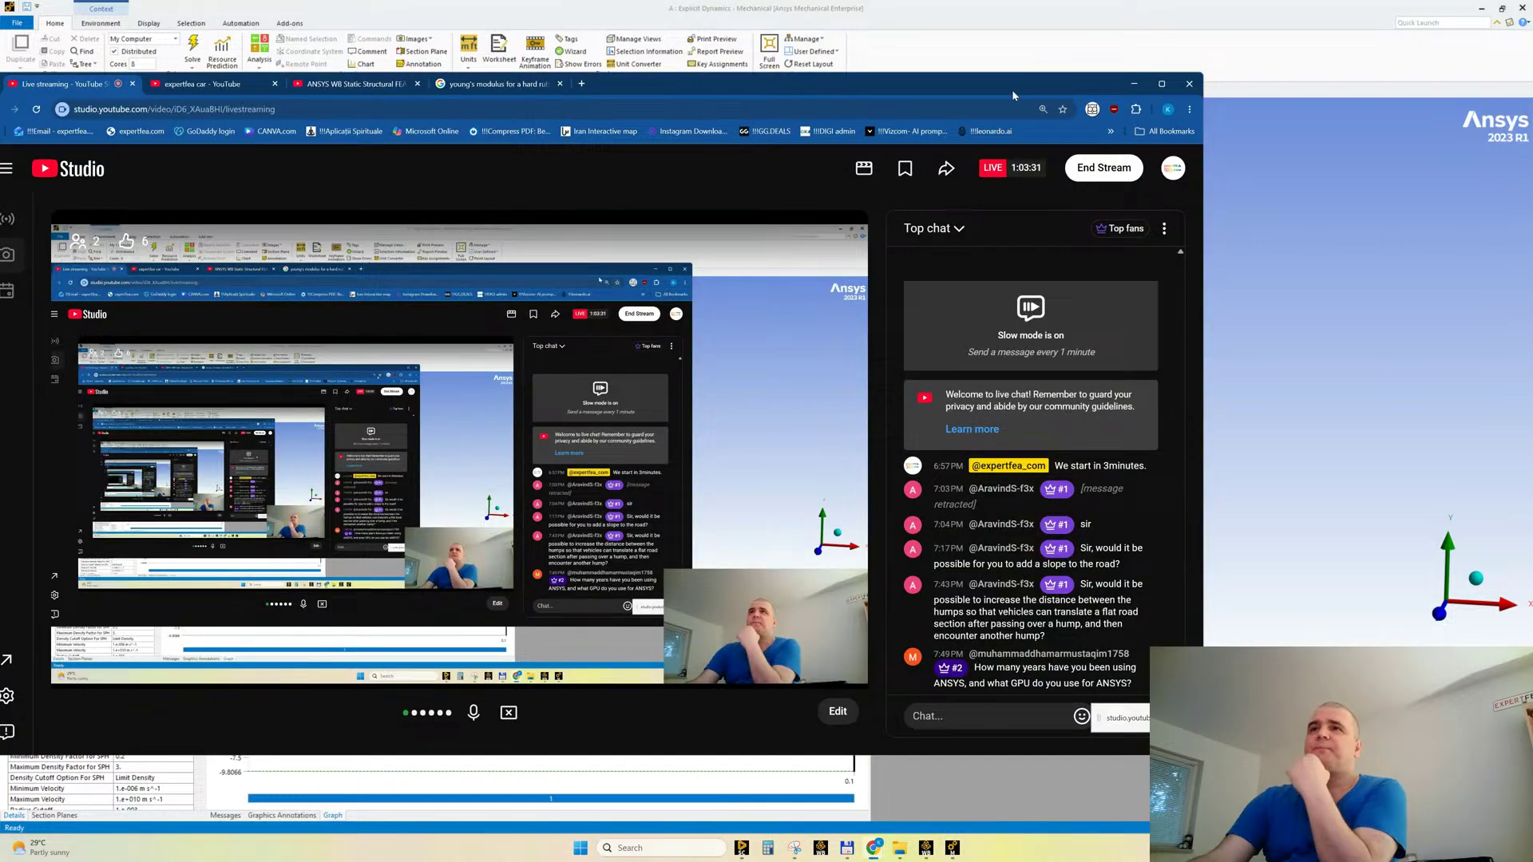
{"action": "left_click_drag", "start_coordinate": [1012, 88], "coordinate": [831, 66]}
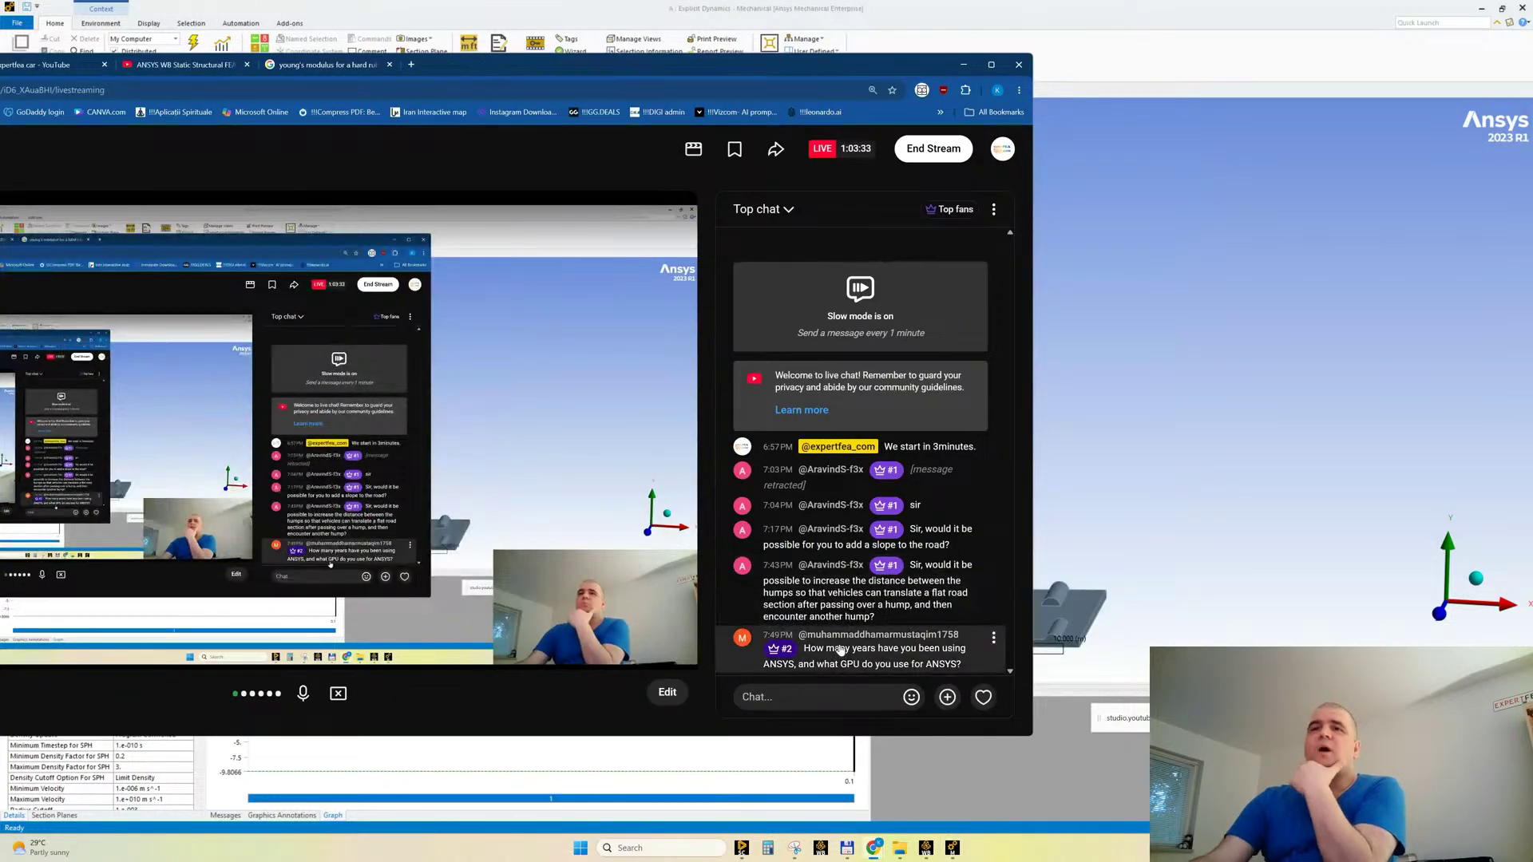
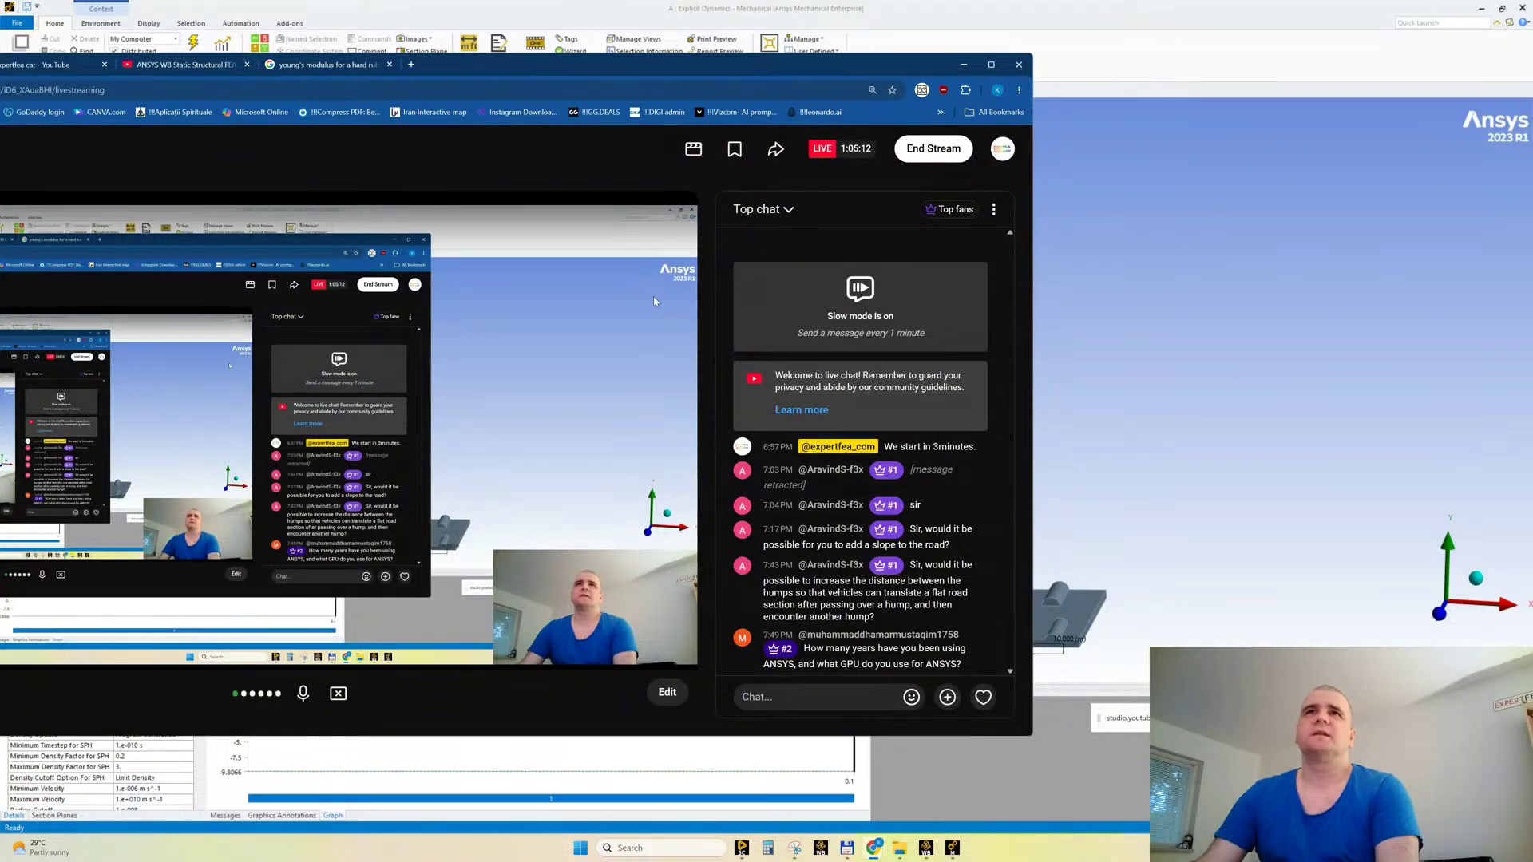
Step: Examine the computer's CPU and GPU performance details in Task Manager, then return to Ansys Mechanical
{"action": "key", "text": "ctrl+shift+Escape"}
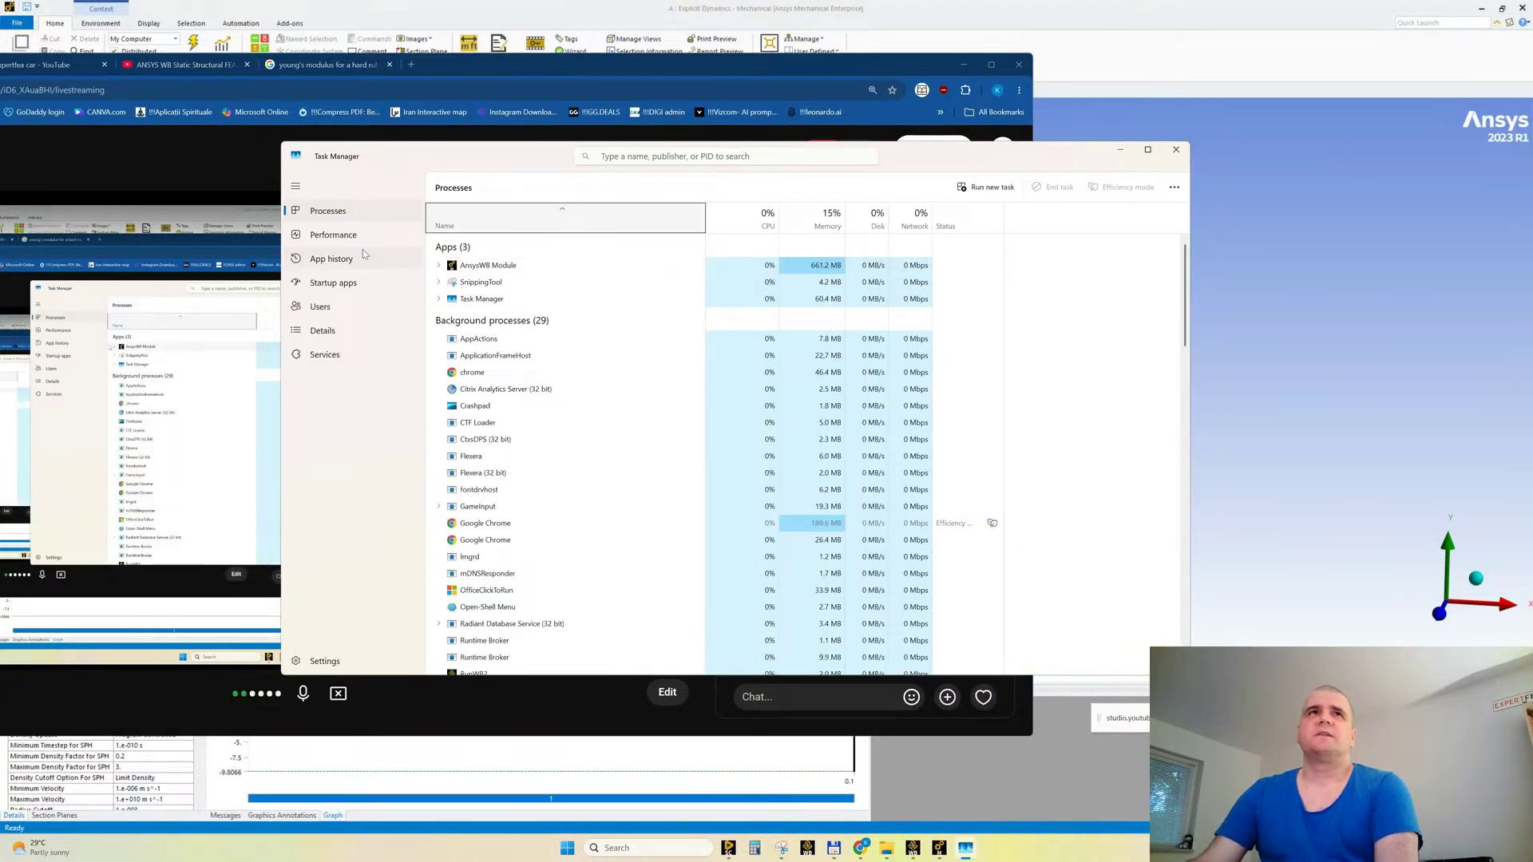
{"action": "left_click", "coordinate": [333, 237]}
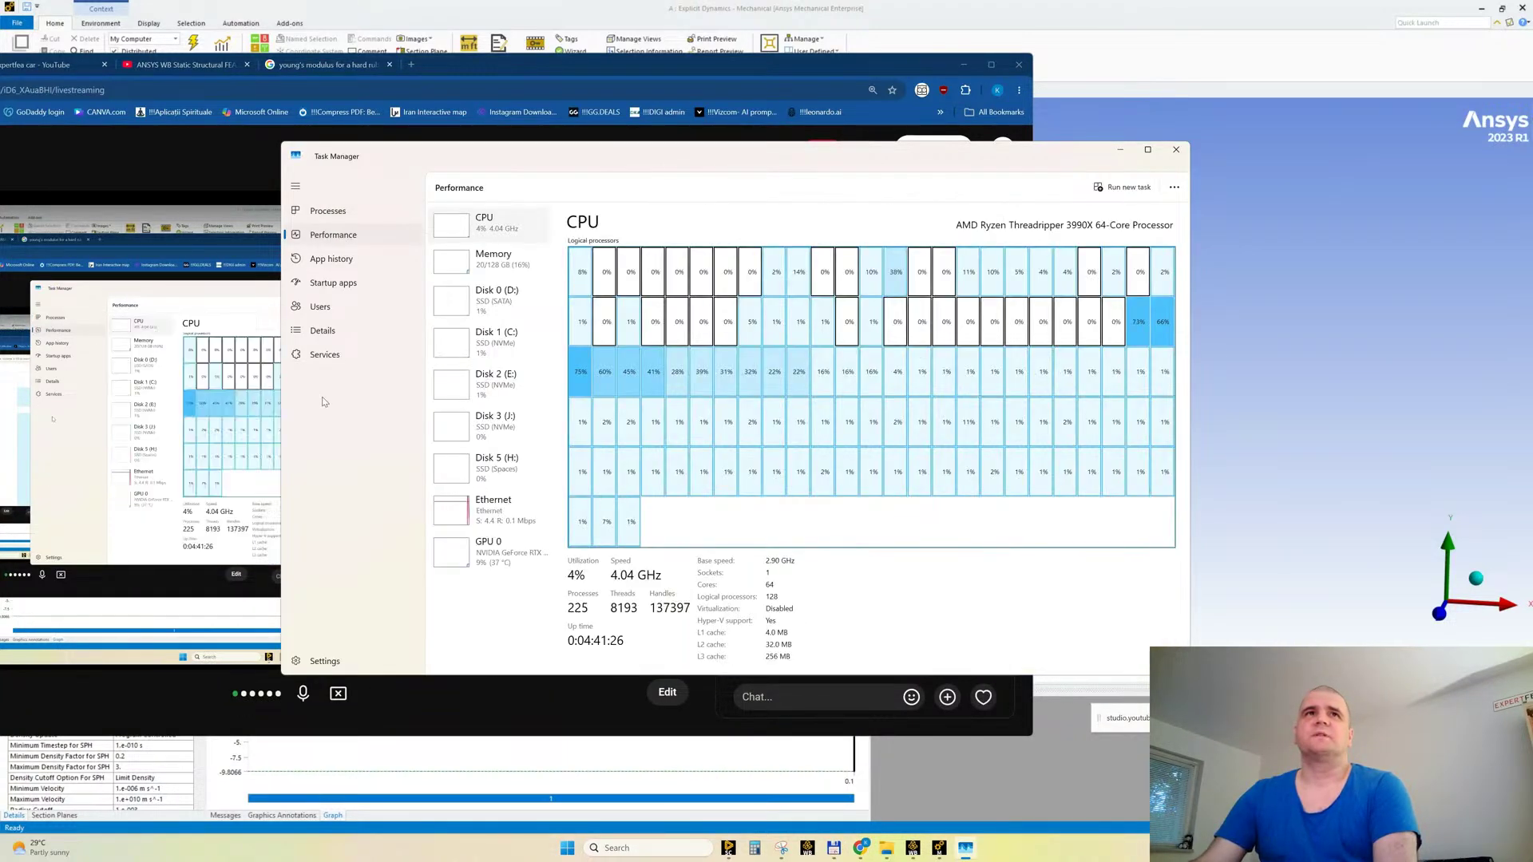
{"action": "left_click", "coordinate": [457, 557]}
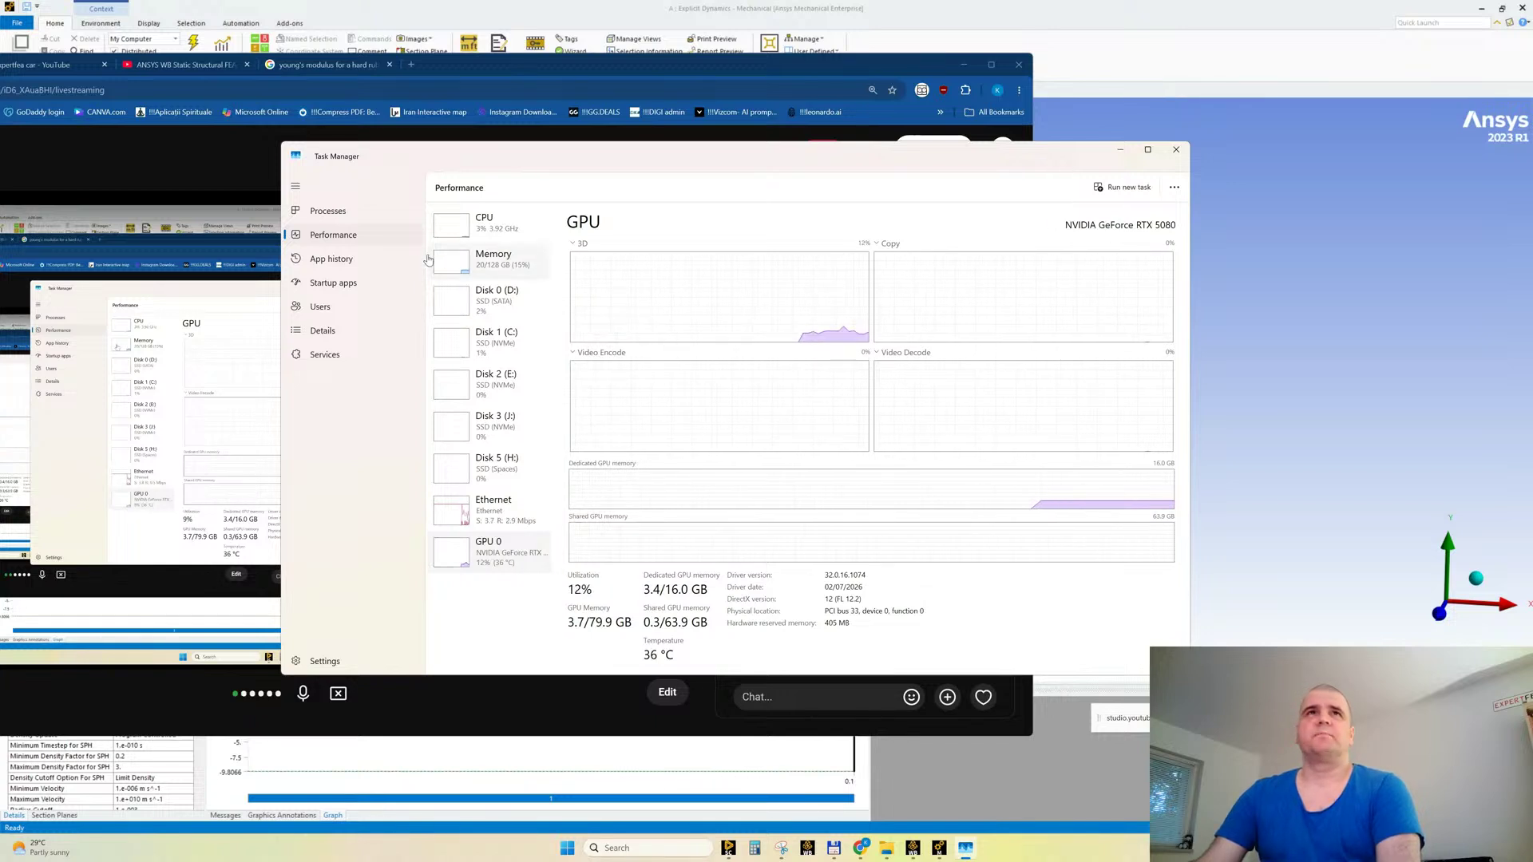
{"action": "left_click", "coordinate": [443, 230]}
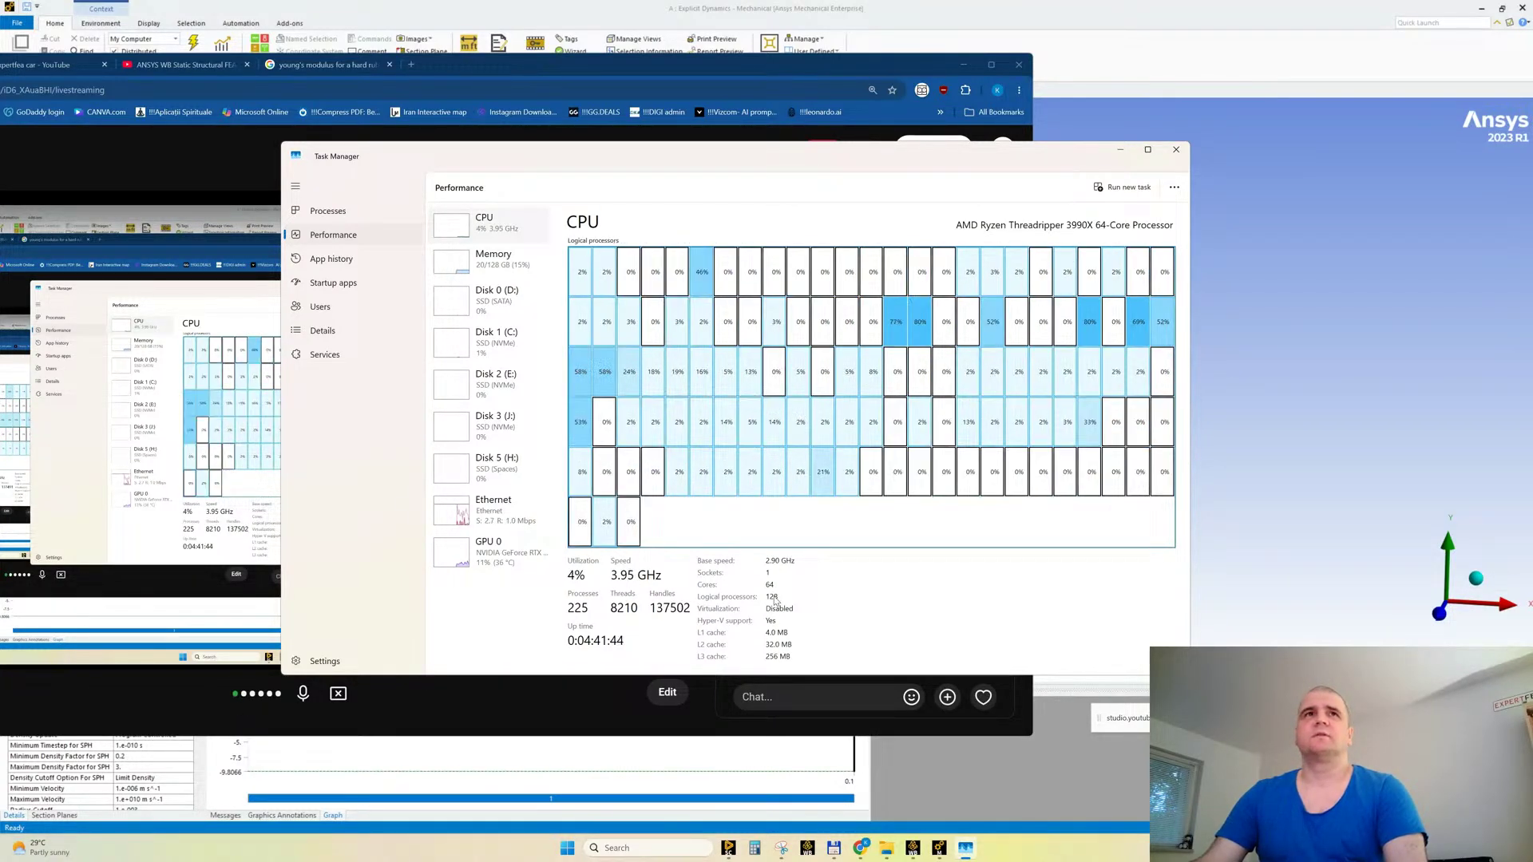
{"action": "left_click", "coordinate": [1177, 151]}
{"action": "left_click", "coordinate": [963, 65]}
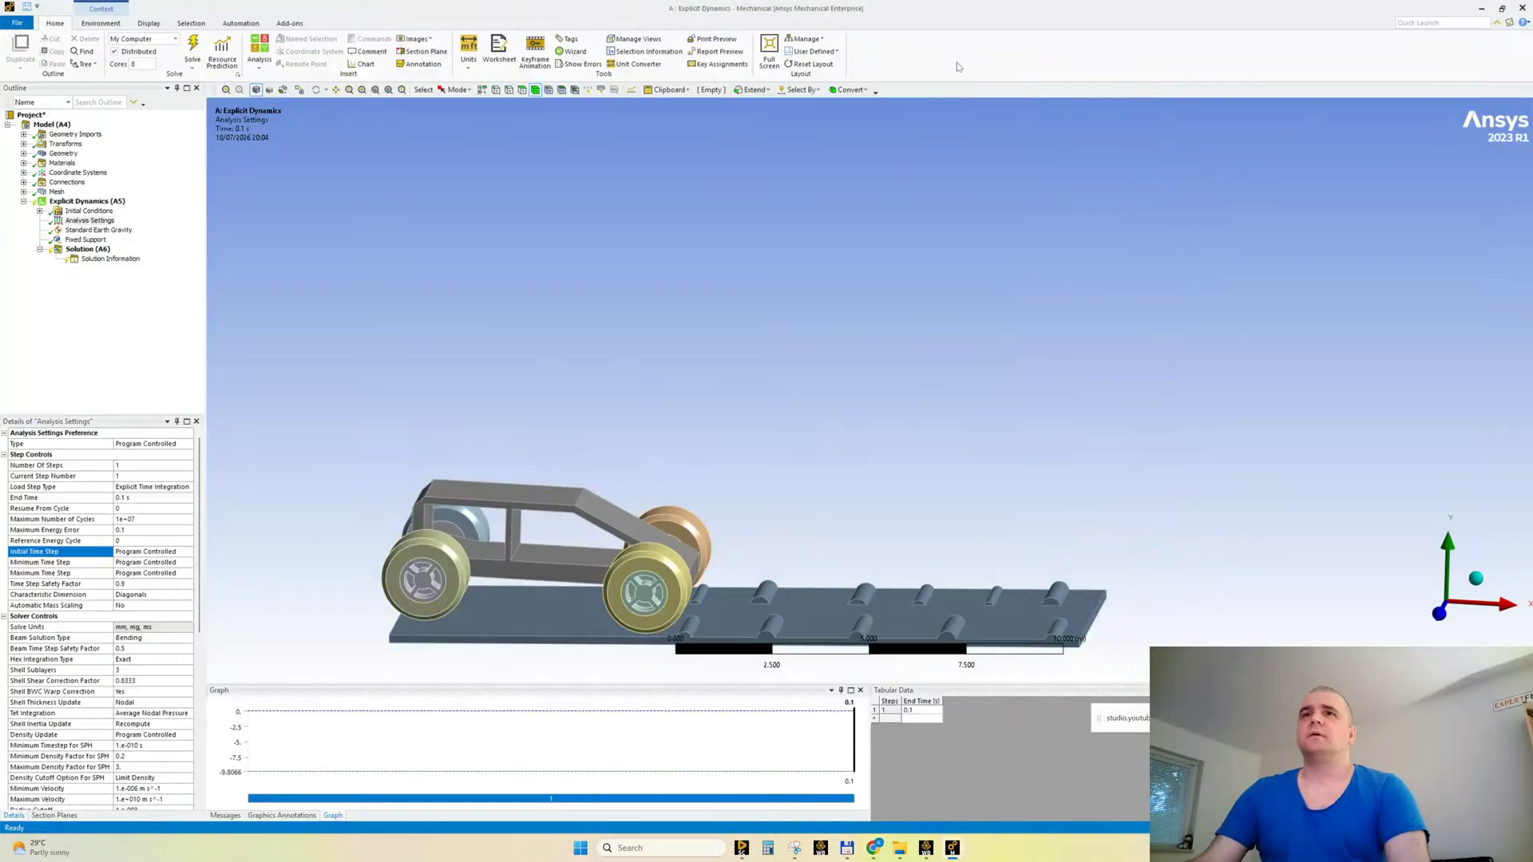
Step: Examine the car and the bumpy ramp from the side and from above
{"action": "mouse_move", "coordinate": [848, 399]}
{"action": "middle_mouse_down"}
{"action": "mouse_move", "coordinate": [848, 359]}
{"action": "mouse_move", "coordinate": [883, 387]}
{"action": "mouse_move", "coordinate": [868, 399]}
{"action": "middle_mouse_up"}
{"action": "scroll", "coordinate": [843, 476], "scroll_direction": "up", "scroll_amount": 2}
{"action": "middle_click_drag", "start_coordinate": [843, 476], "coordinate": [929, 313], "text": "ctrl"}
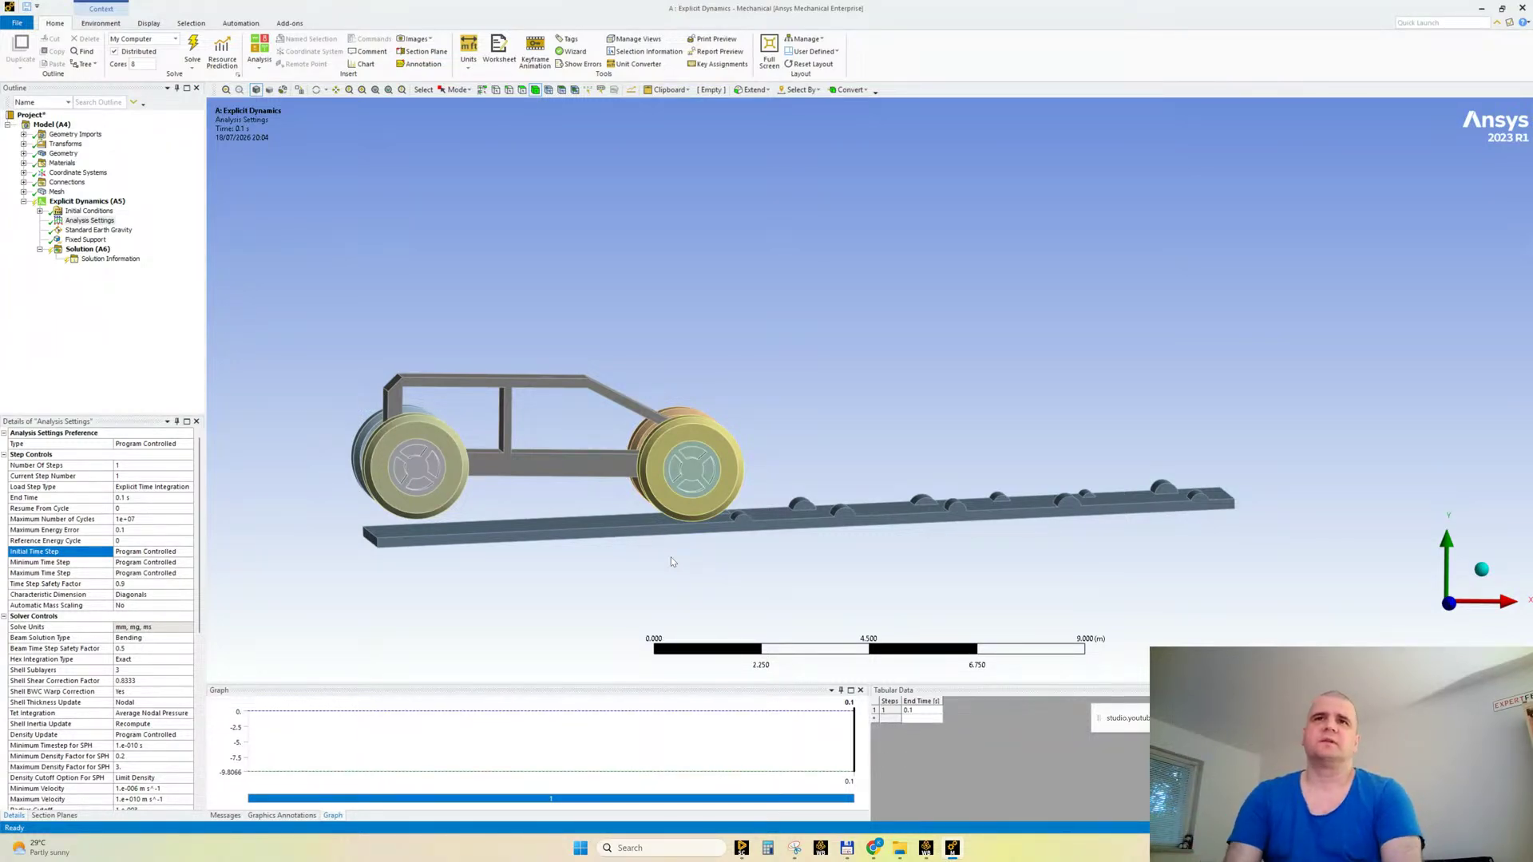
{"action": "middle_click_drag", "start_coordinate": [790, 503], "coordinate": [867, 414]}
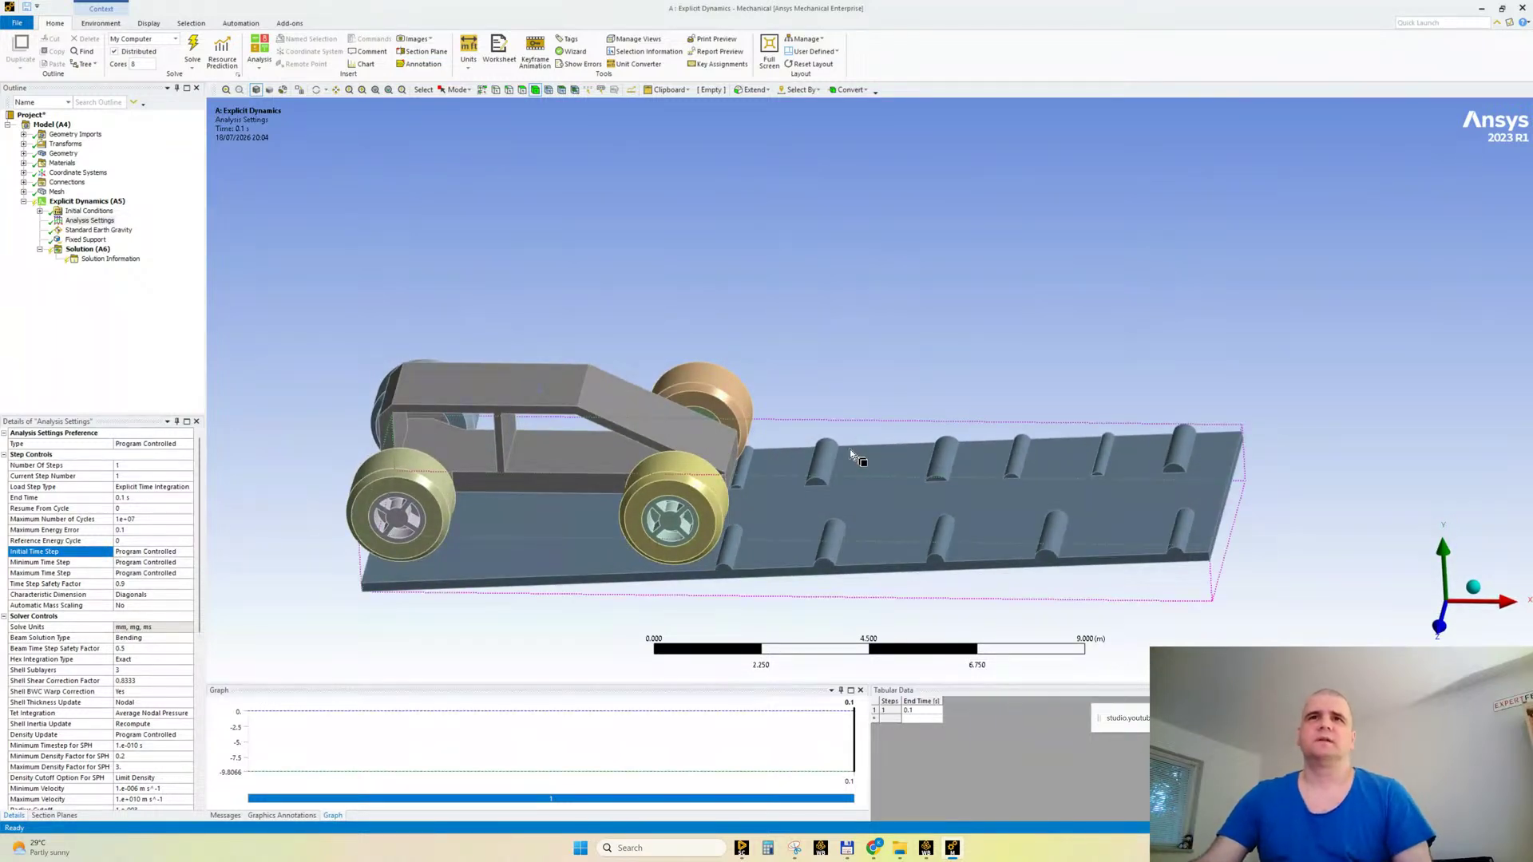
{"action": "scroll", "coordinate": [850, 451], "scroll_direction": "up", "scroll_amount": 2}
{"action": "middle_click_drag", "start_coordinate": [777, 492], "coordinate": [846, 473], "text": "ctrl"}
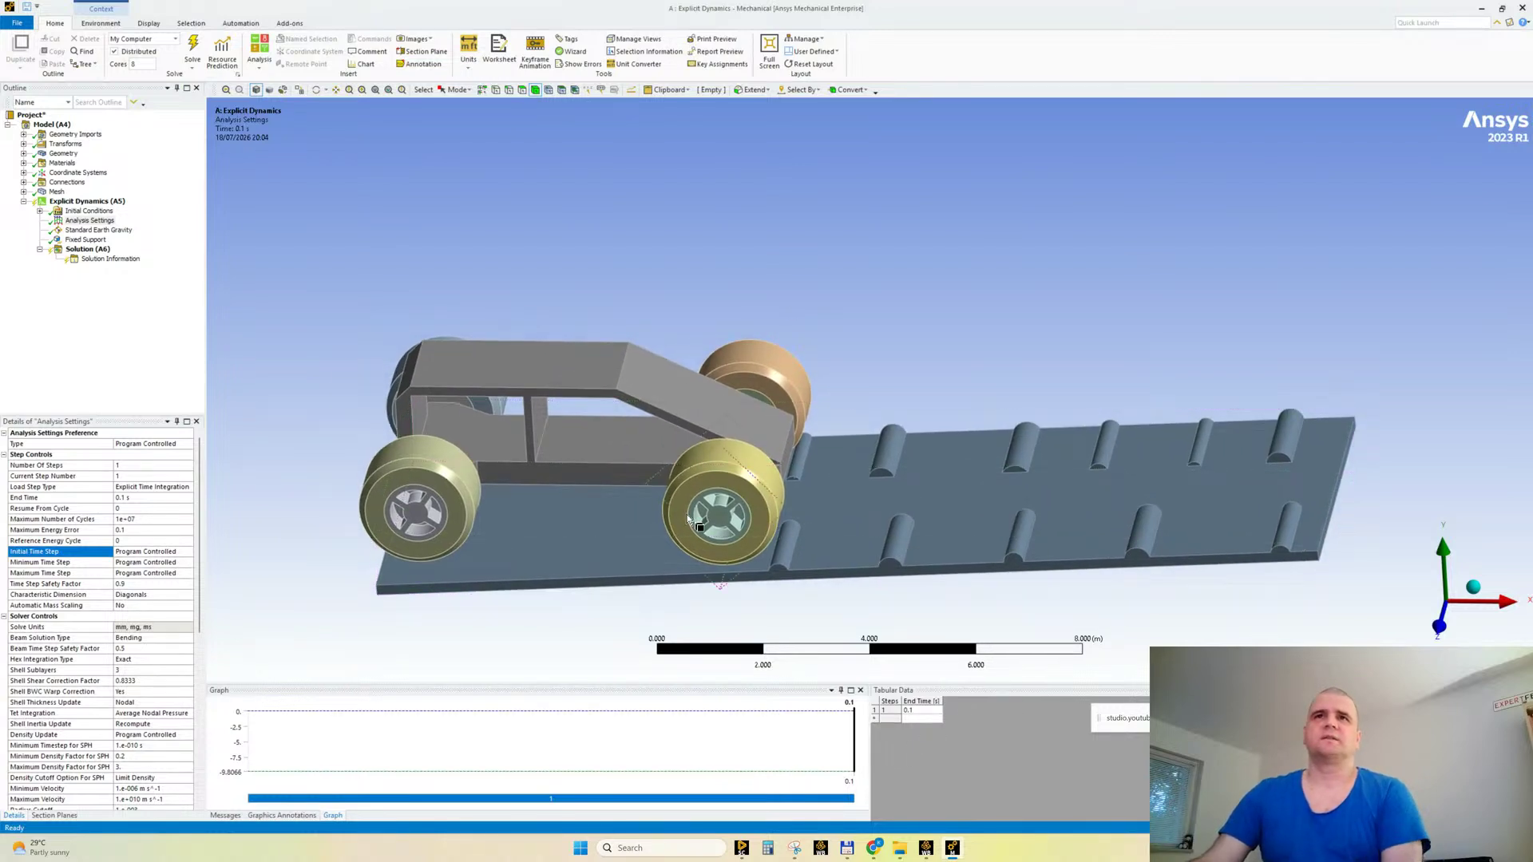
{"action": "middle_click_drag", "start_coordinate": [912, 461], "coordinate": [903, 457]}
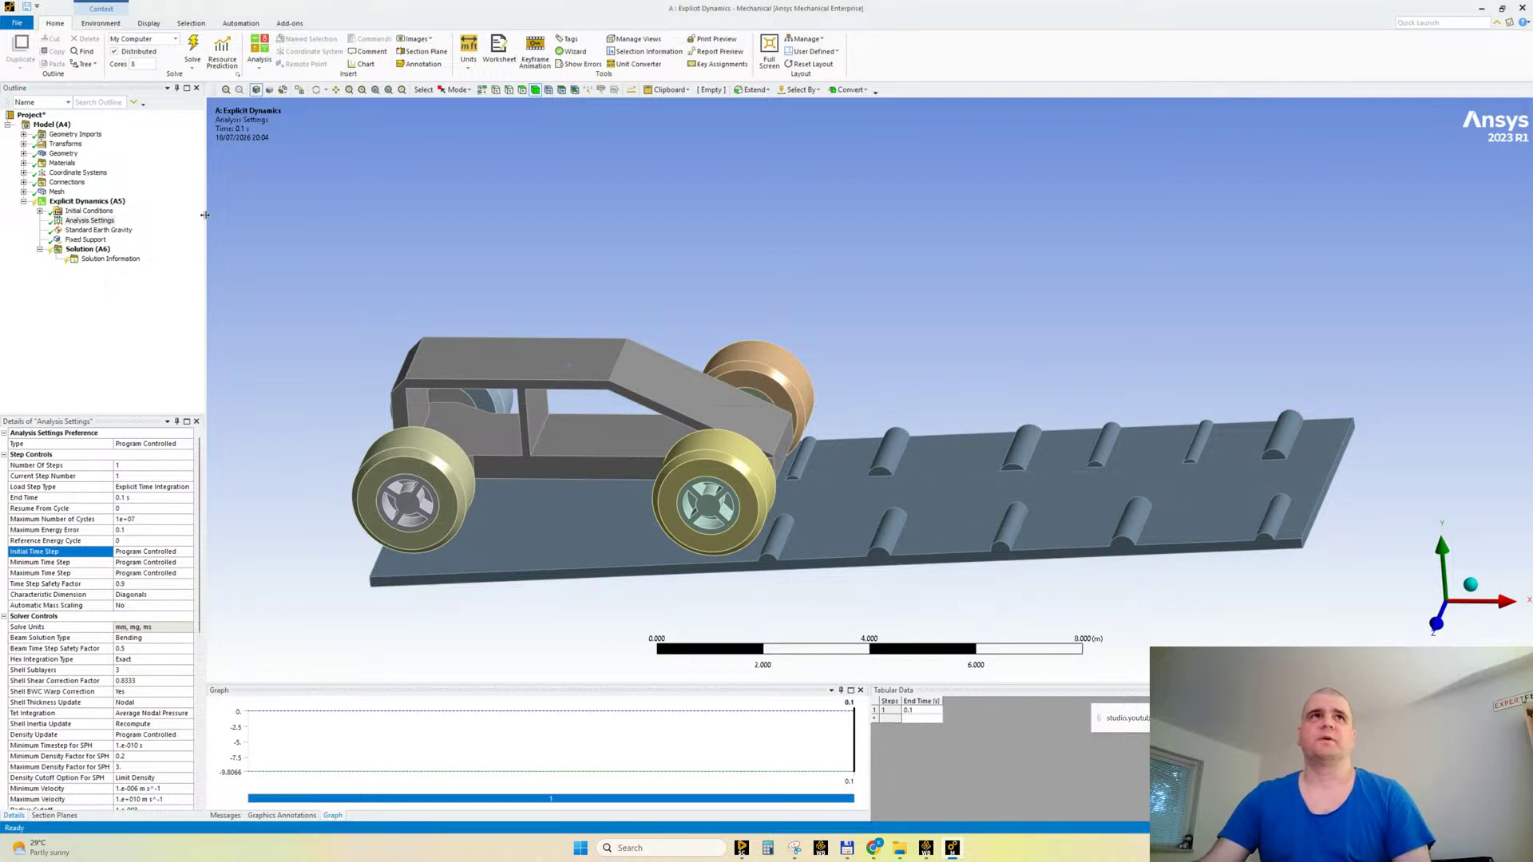
{"action": "left_click_drag", "start_coordinate": [204, 269], "coordinate": [195, 271]}
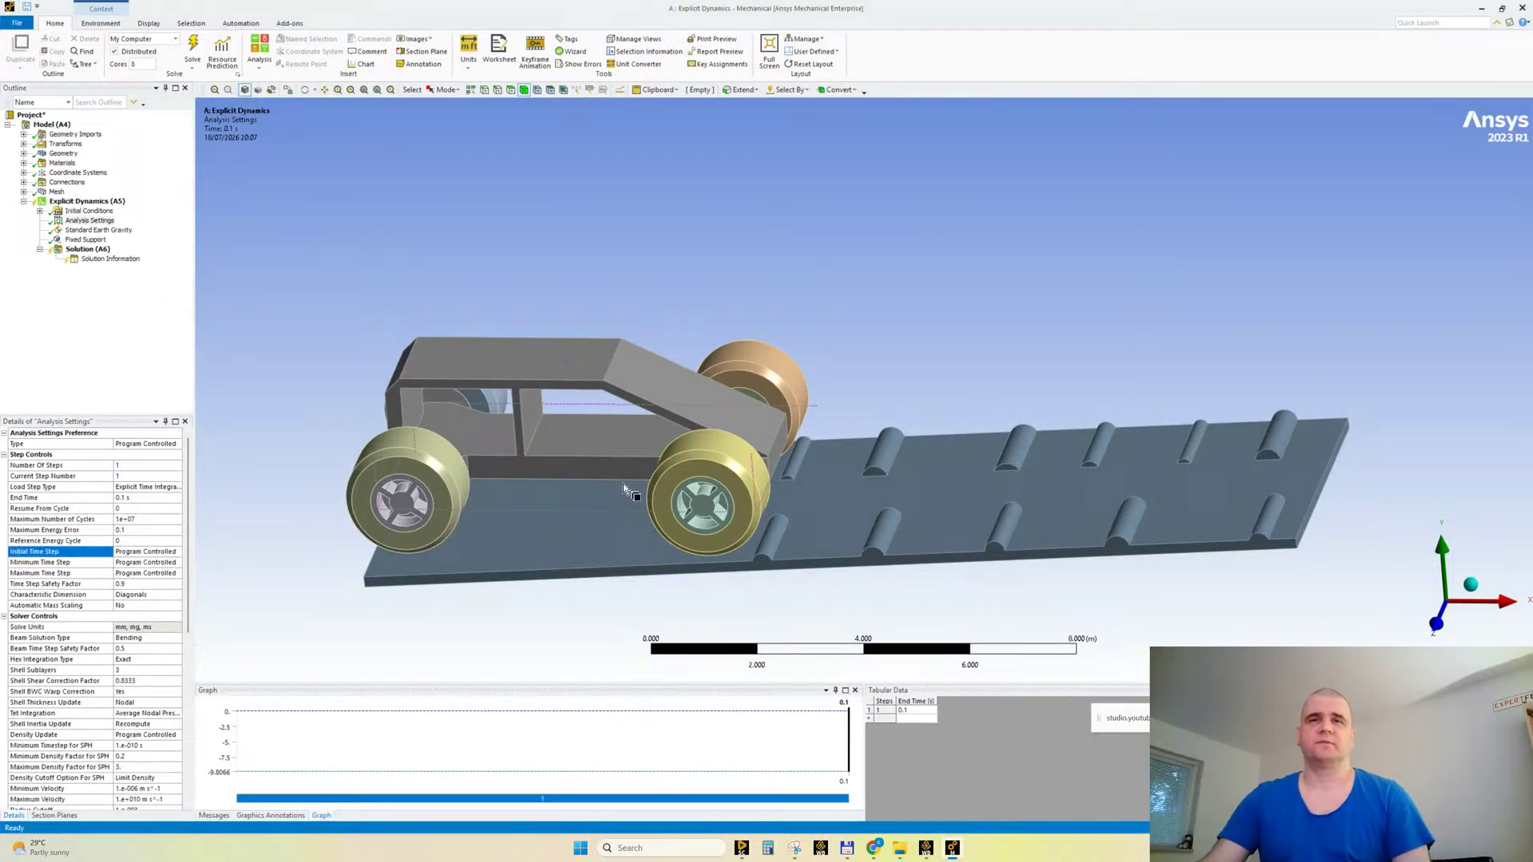
Step: Set the initial time step to 1e-6 s, the minimum to 1e-9 s and the maximum to 1e-6 s
{"action": "left_click", "coordinate": [142, 551]}
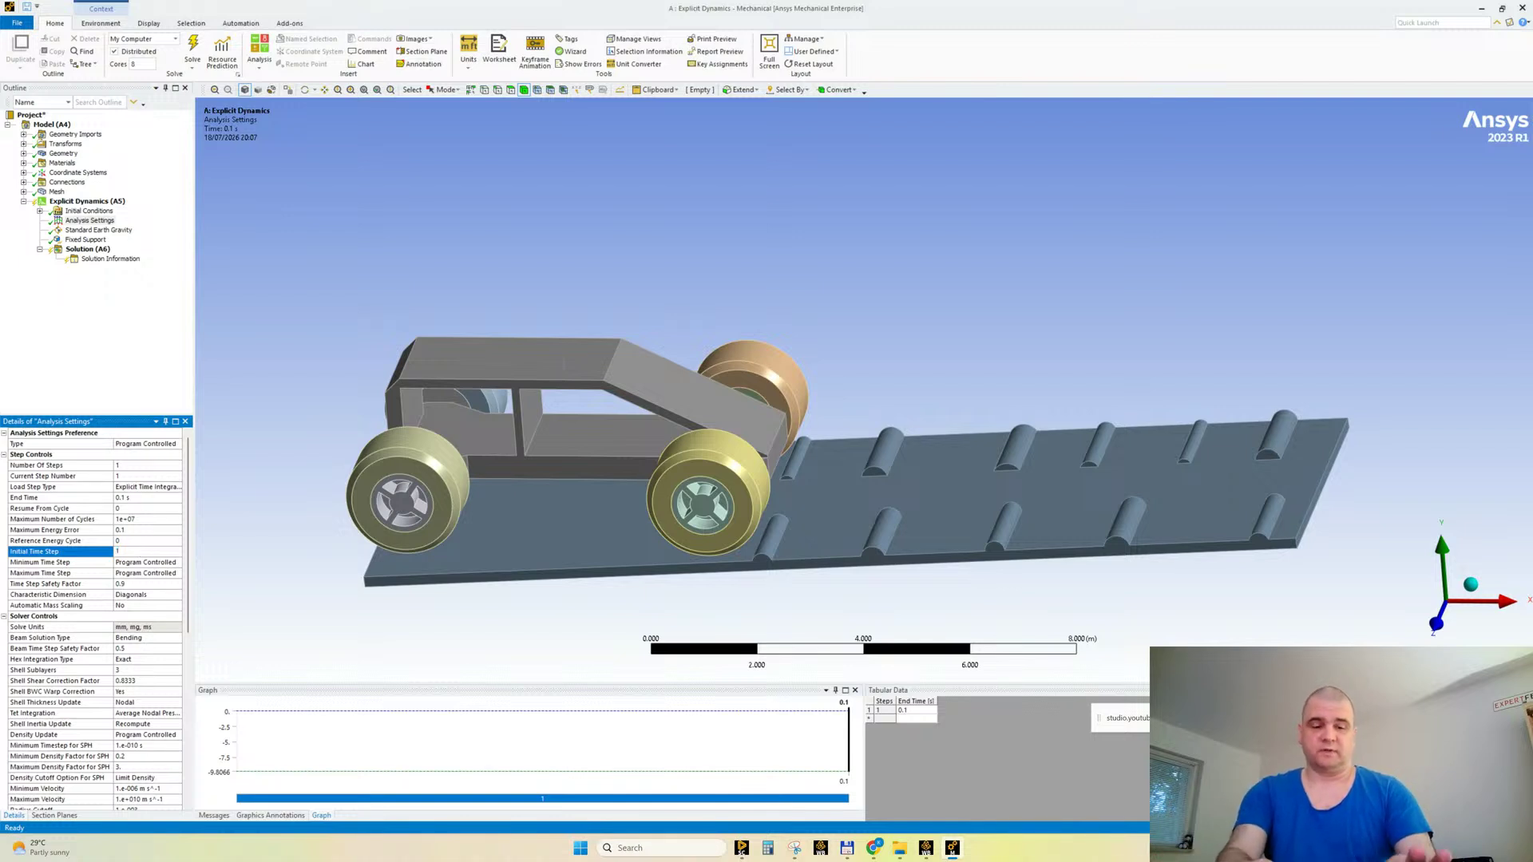
{"action": "type", "text": "1.e-006"}
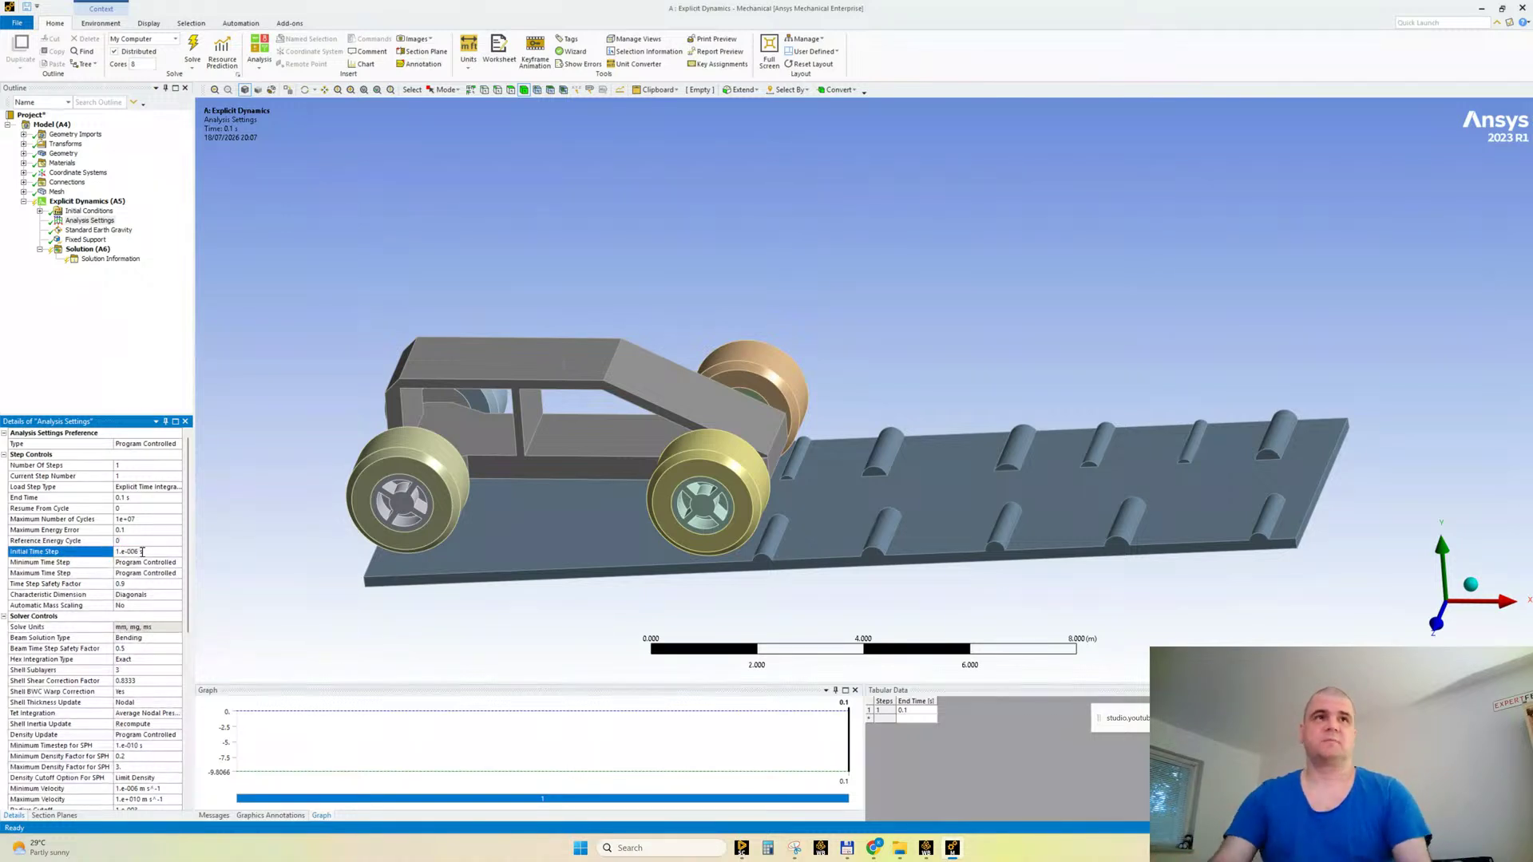
{"action": "key", "text": "Tab"}
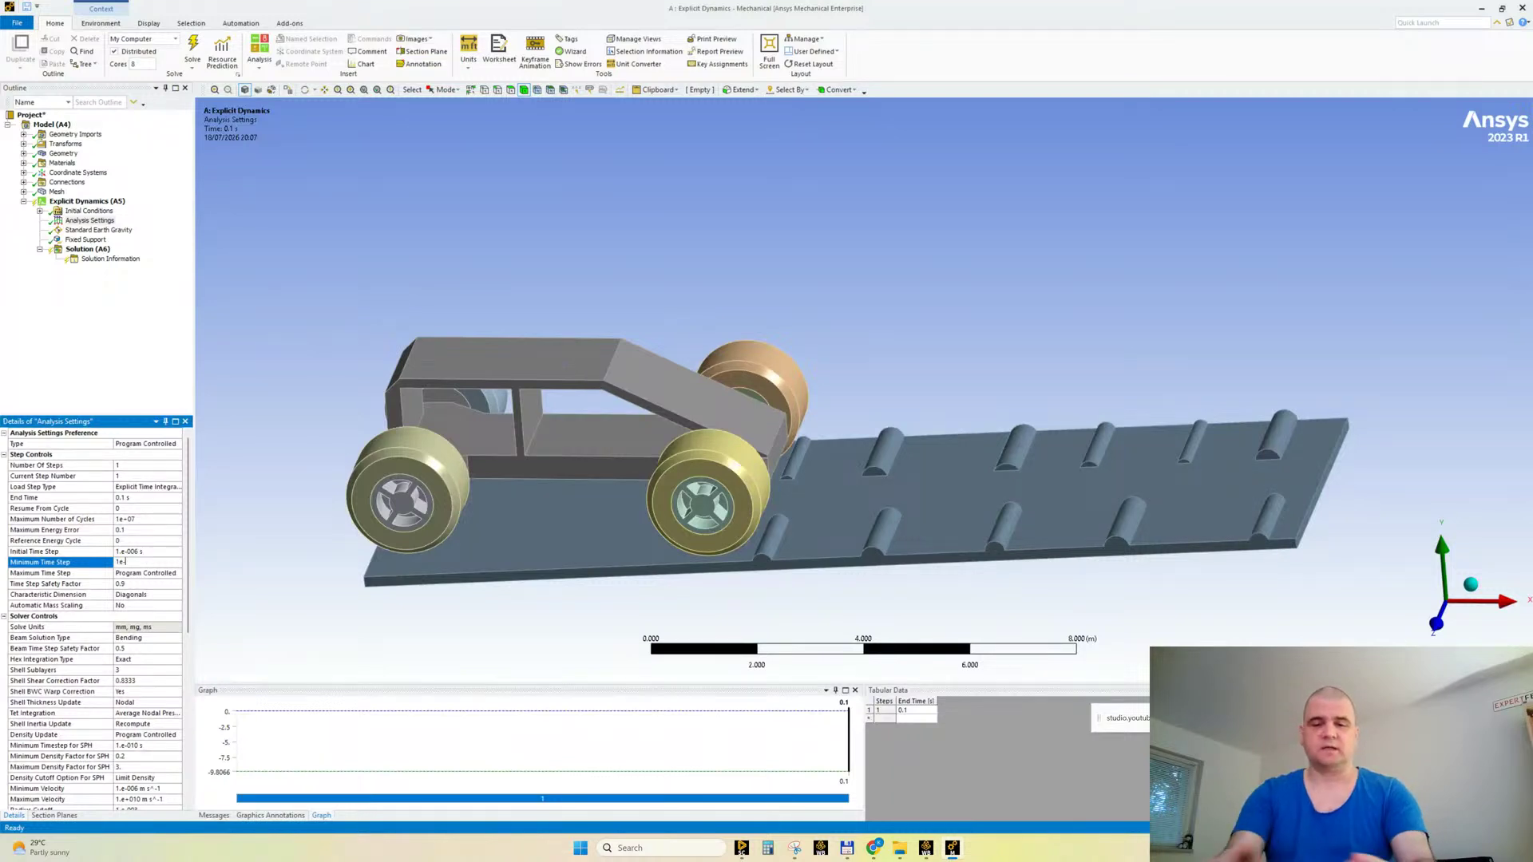
{"action": "key", "text": "Tab"}
{"action": "type", "text": "1."}
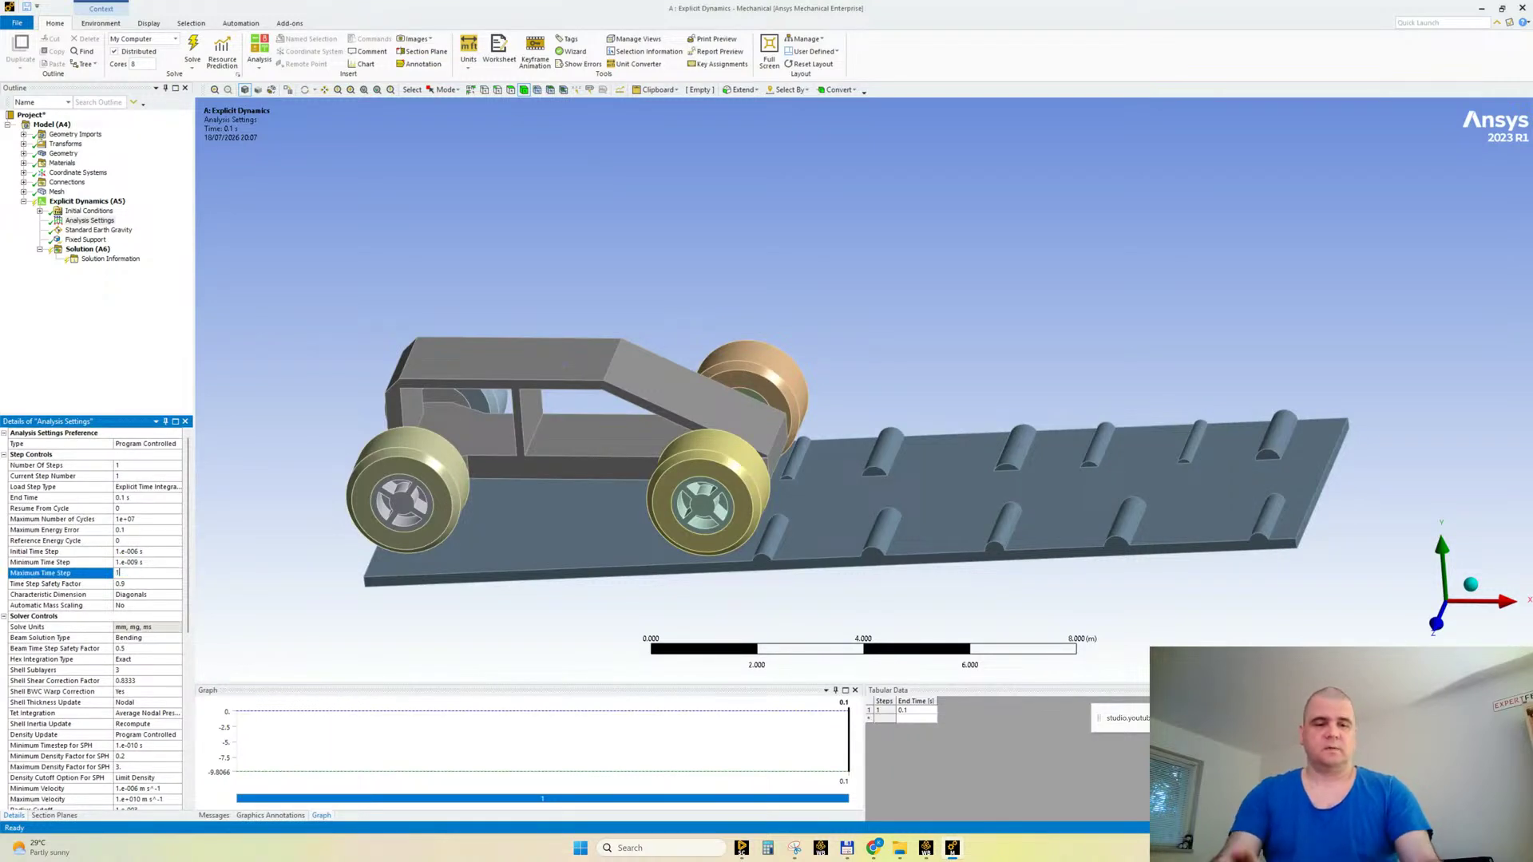
{"action": "type", "text": "e-006"}
{"action": "key", "text": "Return"}
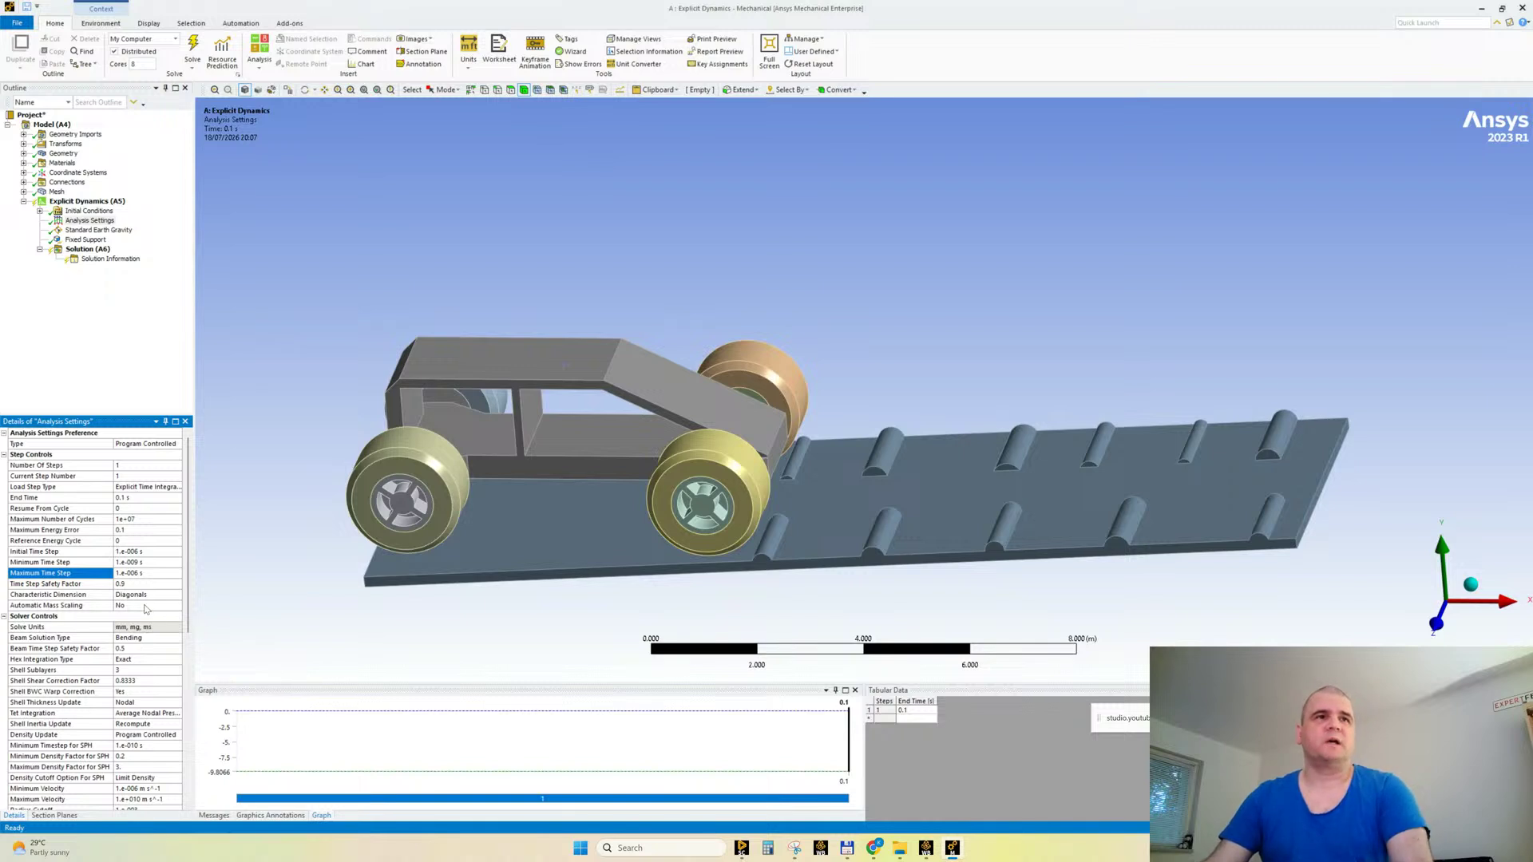
Step: Enable automatic mass scaling with a minimum CFL time step of 1e-6 s
{"action": "double_click", "coordinate": [146, 605]}
{"action": "left_click", "coordinate": [149, 616]}
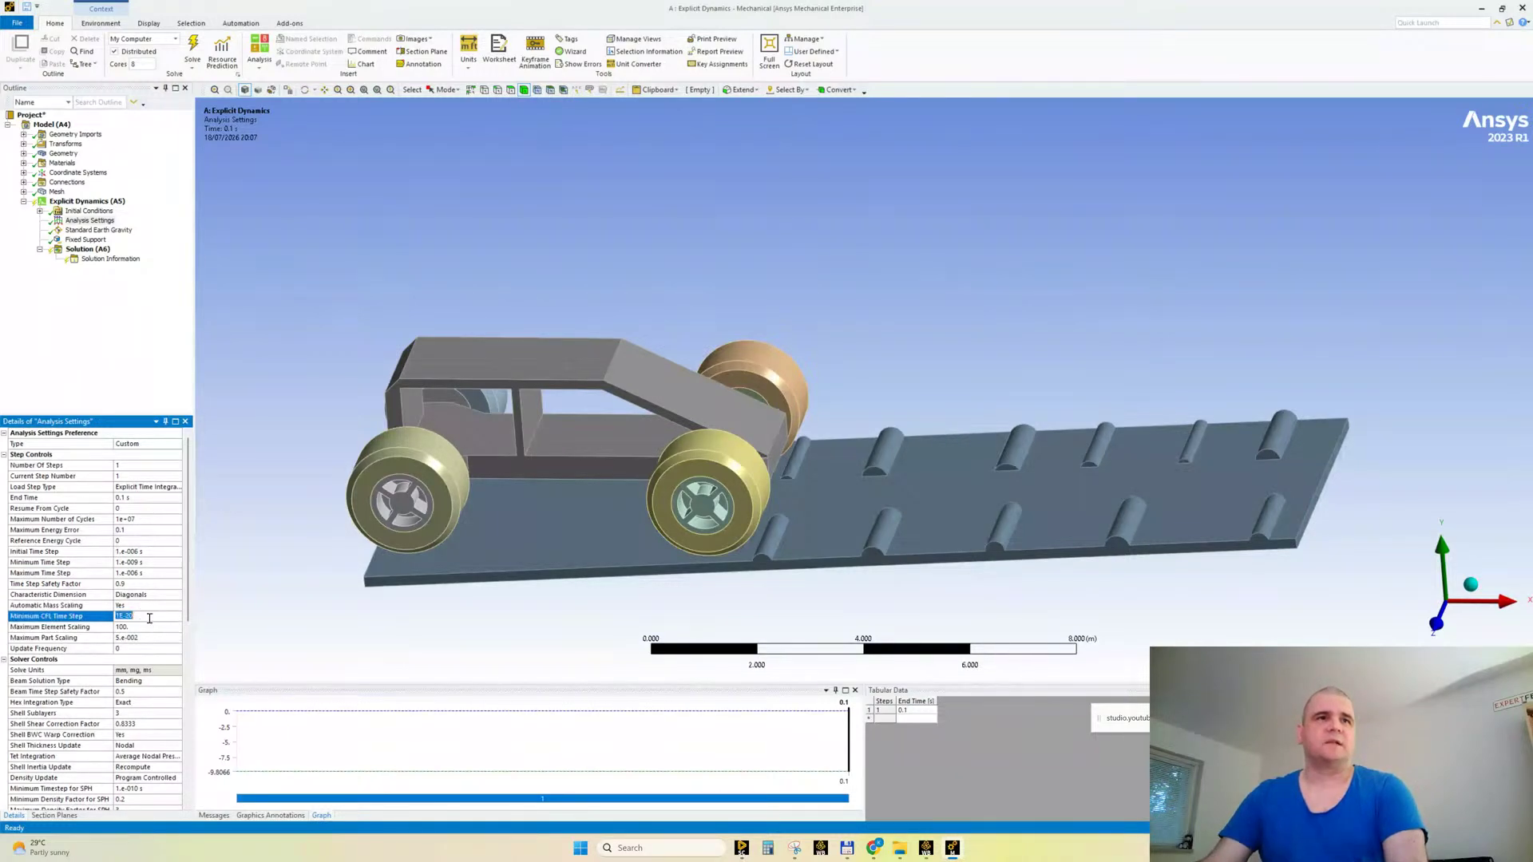
{"action": "left_click", "coordinate": [149, 618]}
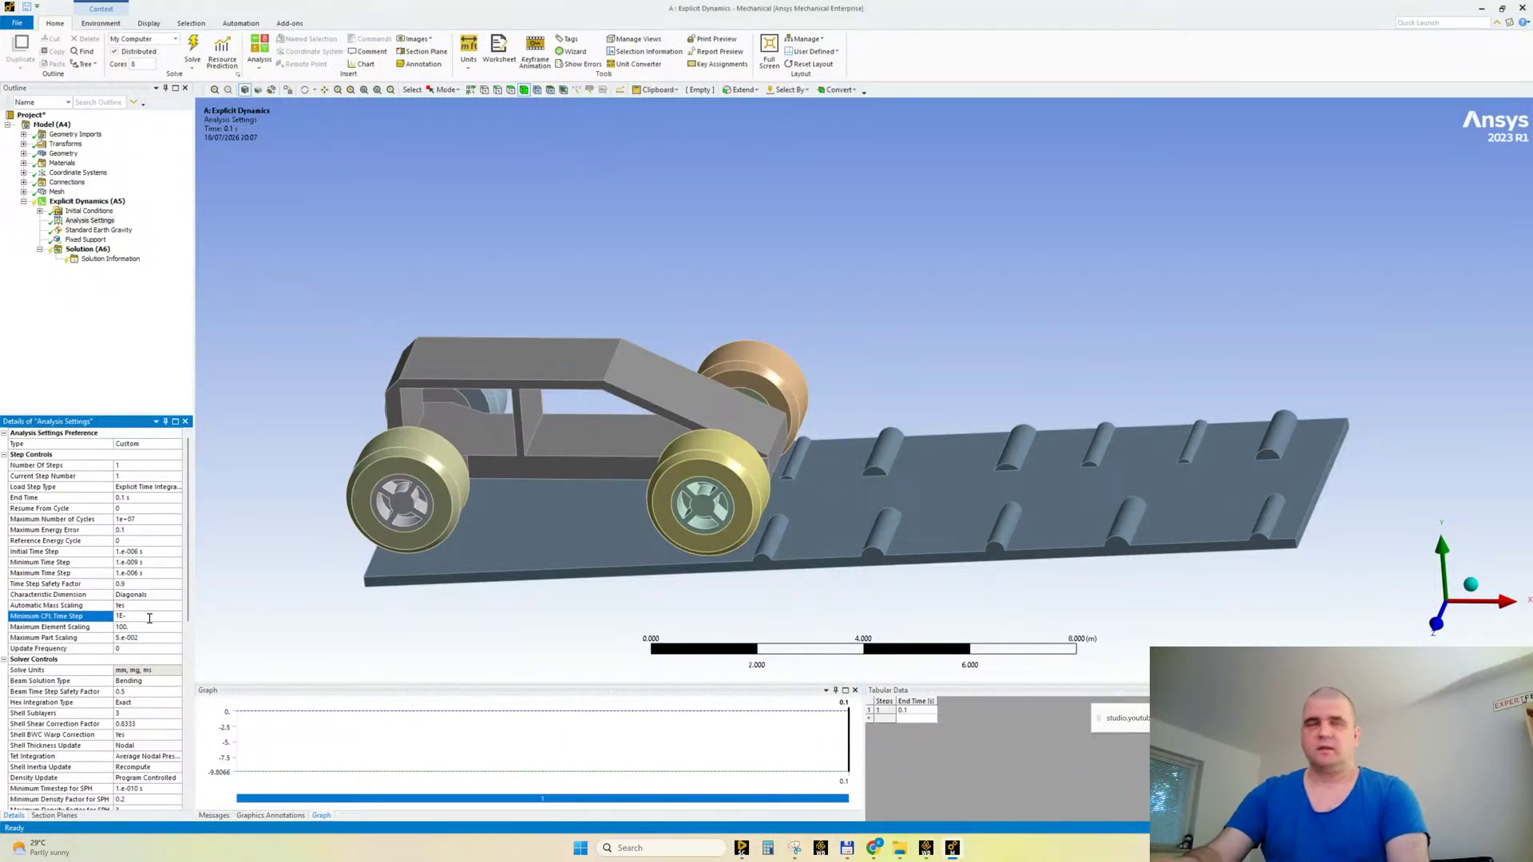
{"action": "type", "text": "6"}
{"action": "key", "text": "Return"}
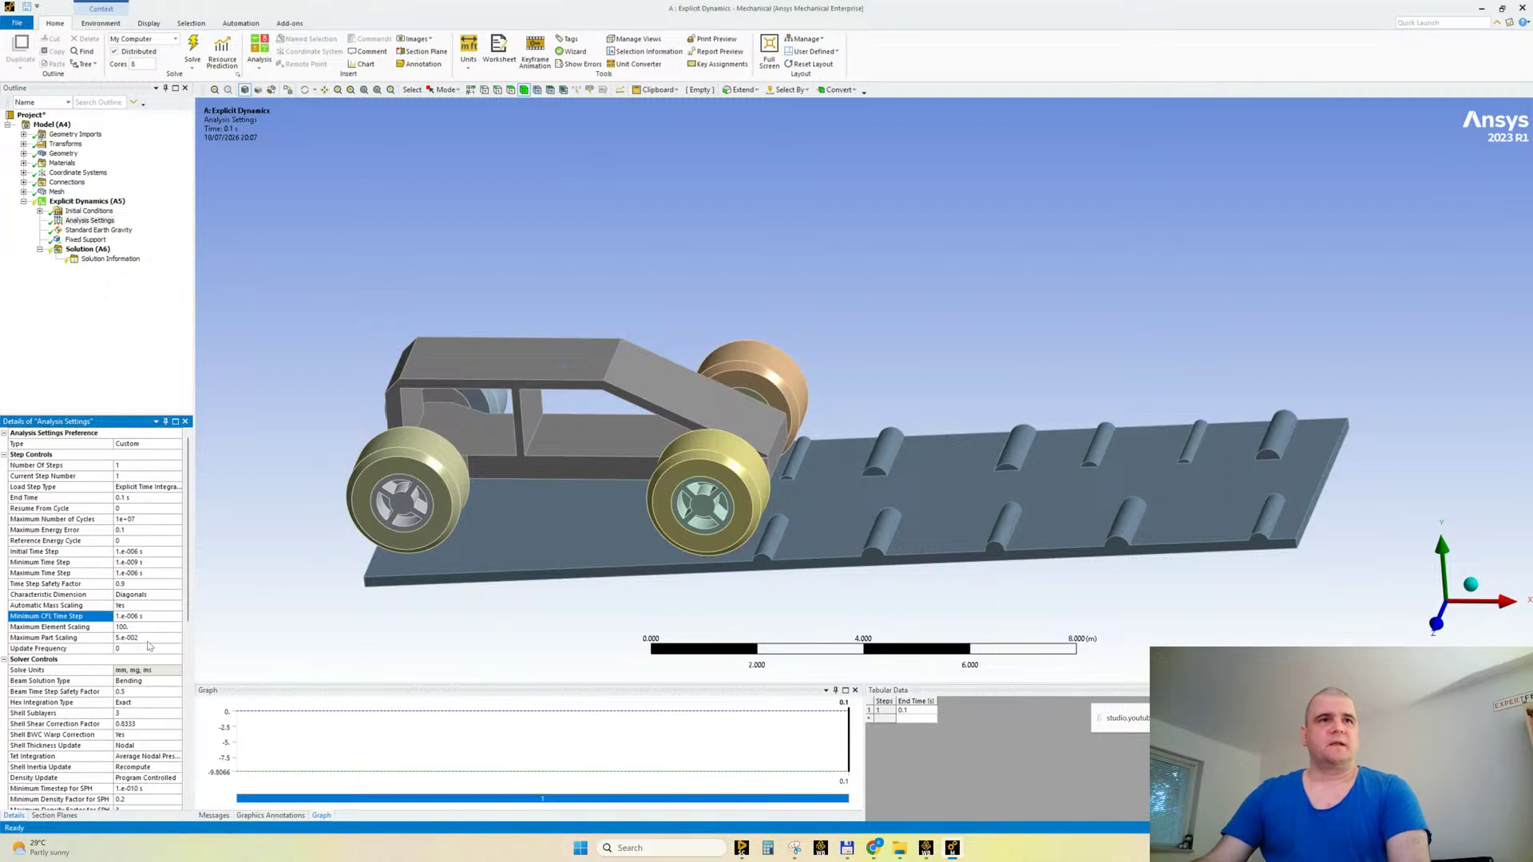
Step: Set the maximum part scaling for the automatic mass scaling to 15 and check the minimum CFL time step
{"action": "left_click", "coordinate": [137, 639]}
{"action": "type", "text": "15"}
{"action": "key", "text": "Return"}
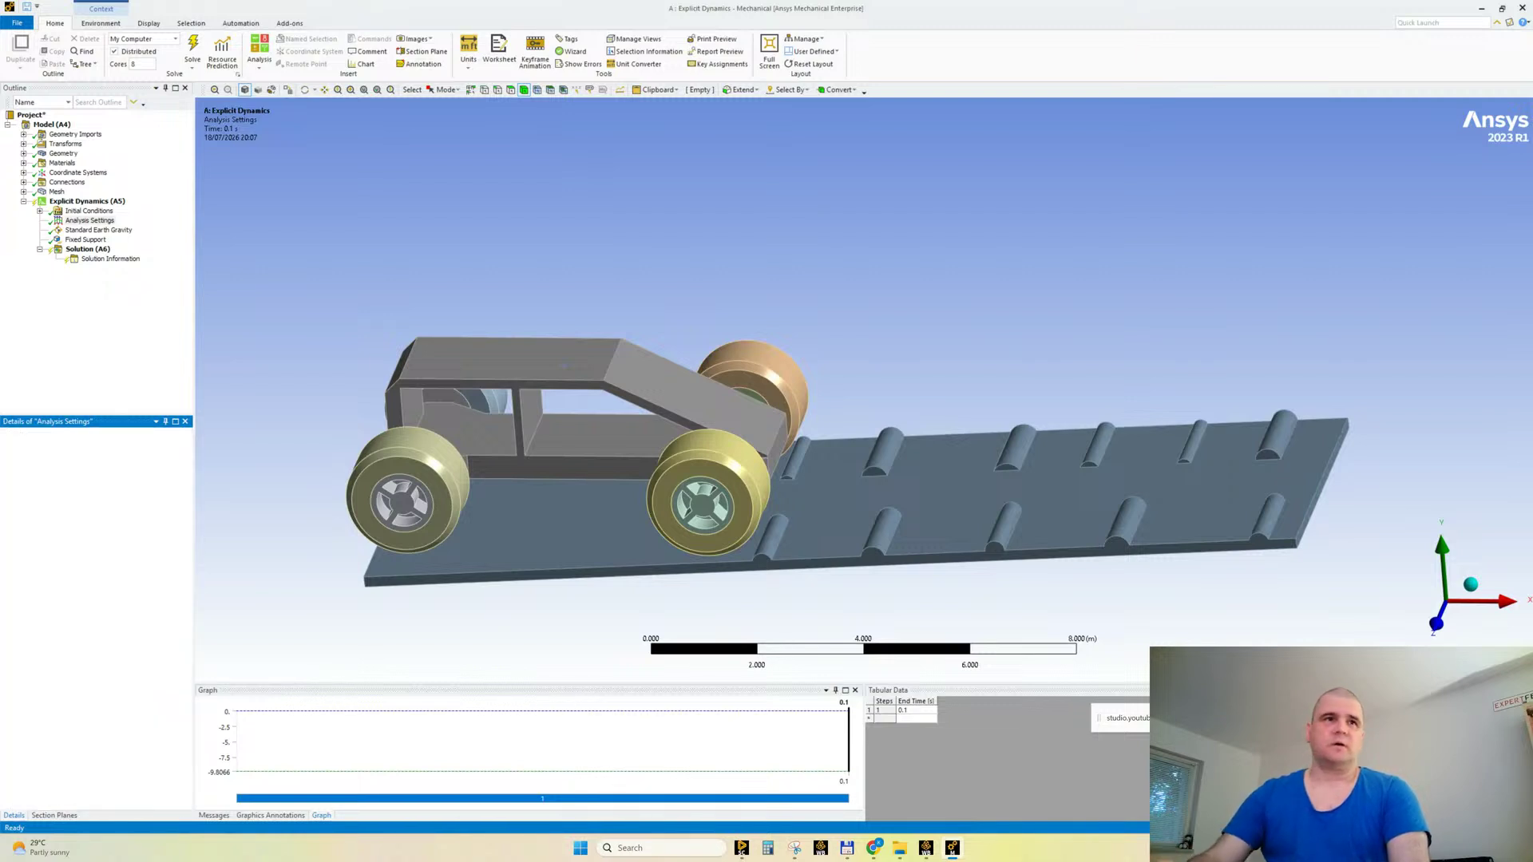
{"action": "left_click", "coordinate": [145, 617]}
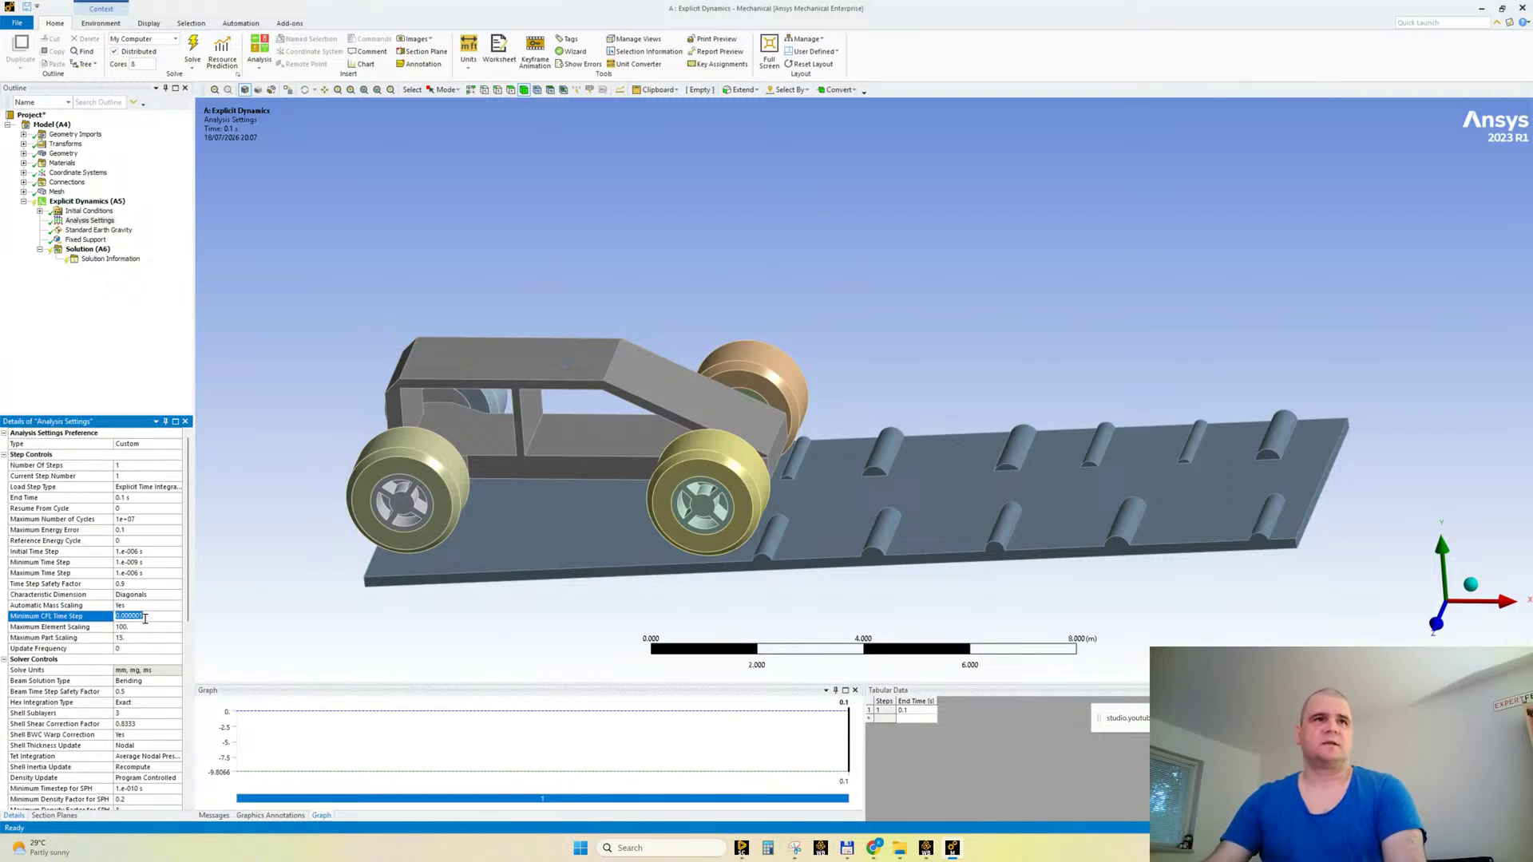
{"action": "left_click", "coordinate": [72, 384]}
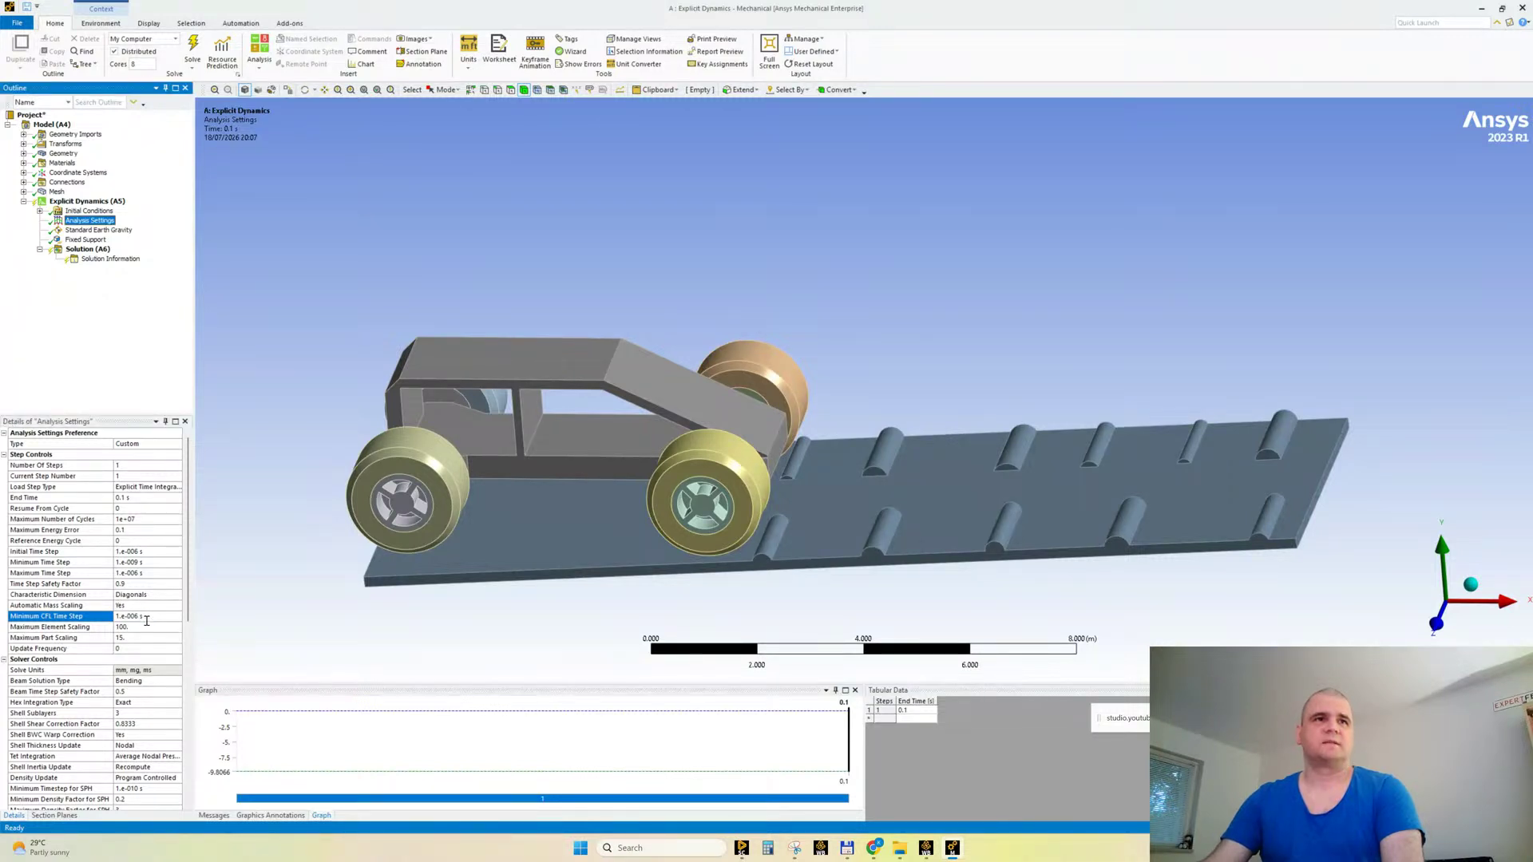
Step: Turn off erosion on geometric strain limit and the retained inertia of eroded material in the erosion controls
{"action": "left_click", "coordinate": [4, 661]}
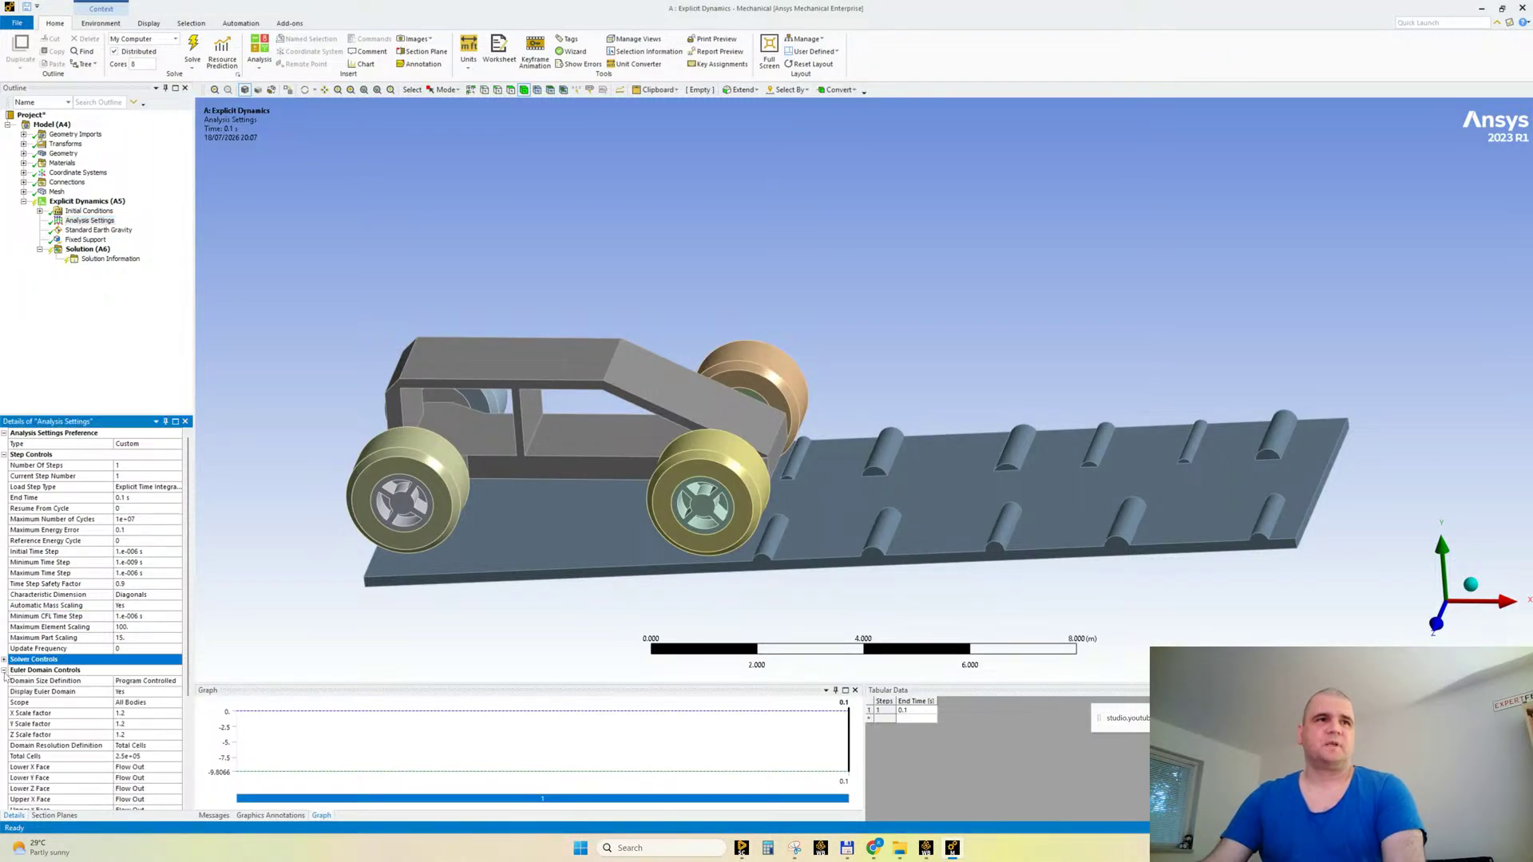
{"action": "left_click", "coordinate": [4, 671]}
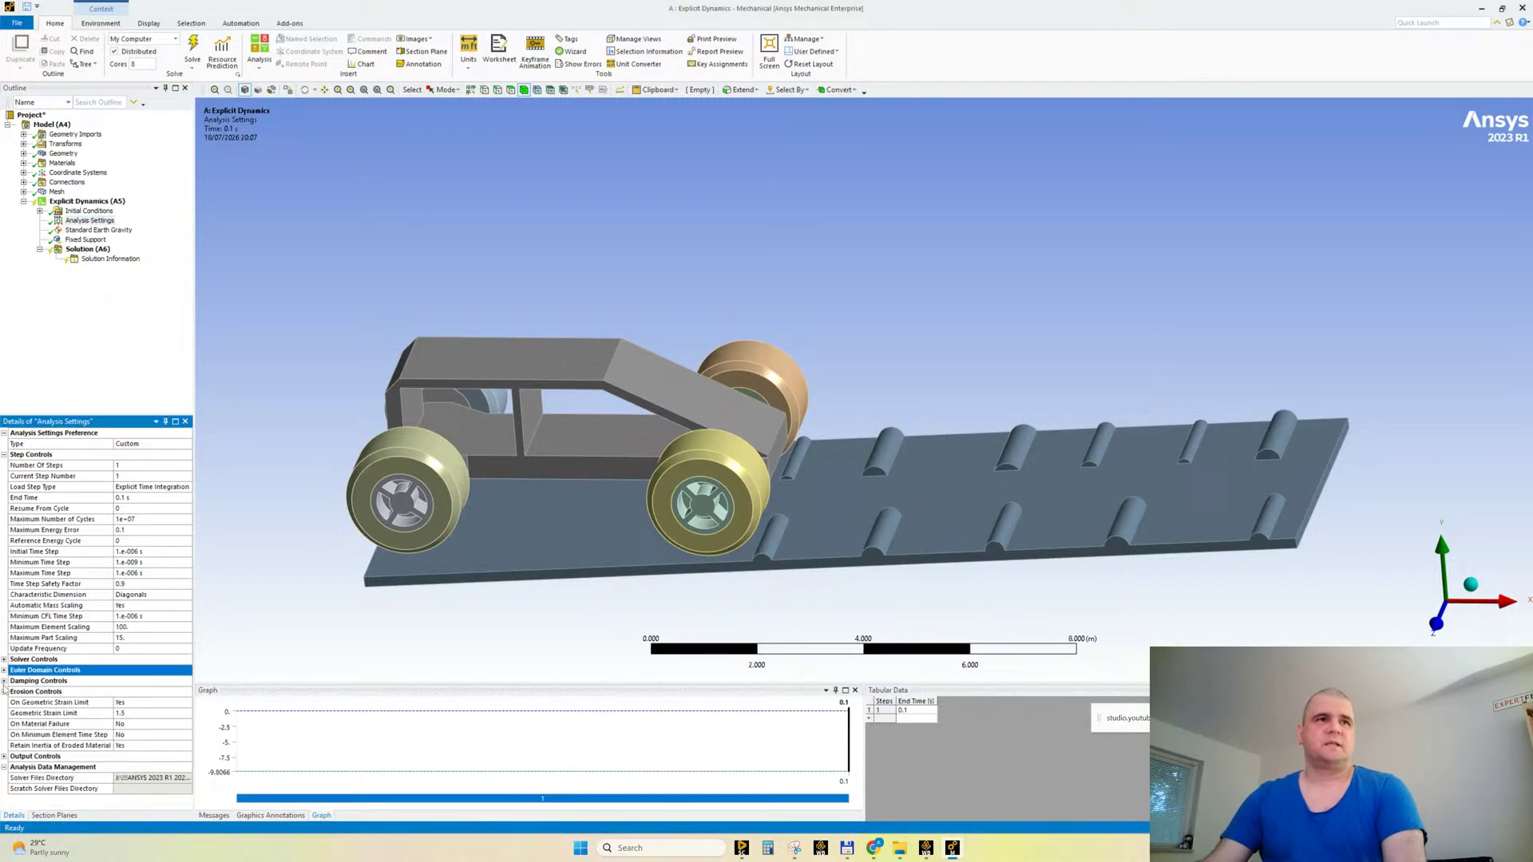
{"action": "double_click", "coordinate": [142, 746]}
Step: Set the number of result points in the output controls to 100 and select the Explicit Dynamics analysis
{"action": "left_click", "coordinate": [4, 758]}
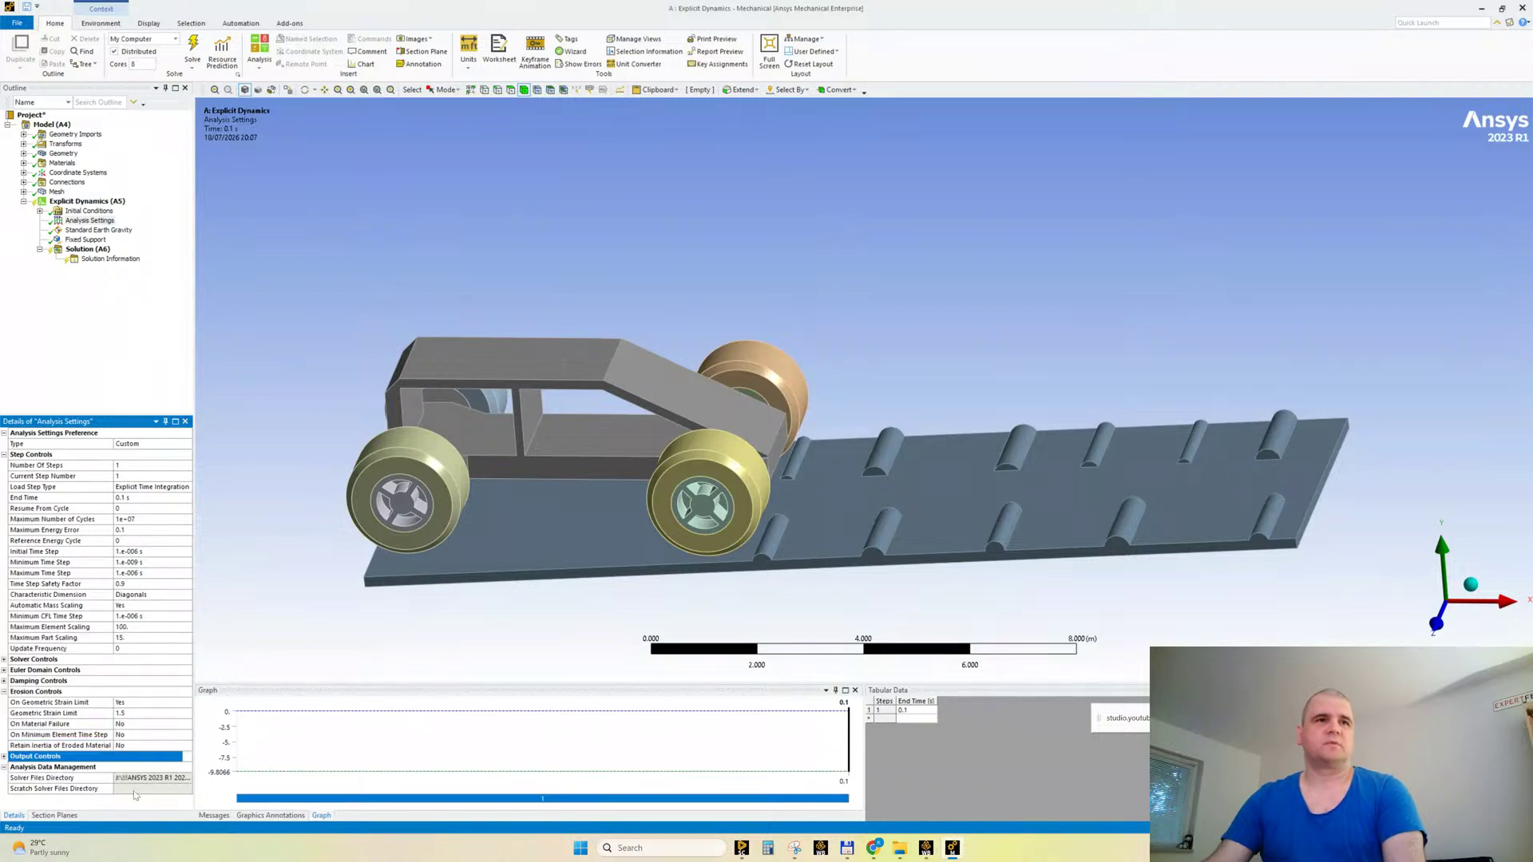
{"action": "left_click", "coordinate": [4, 757]}
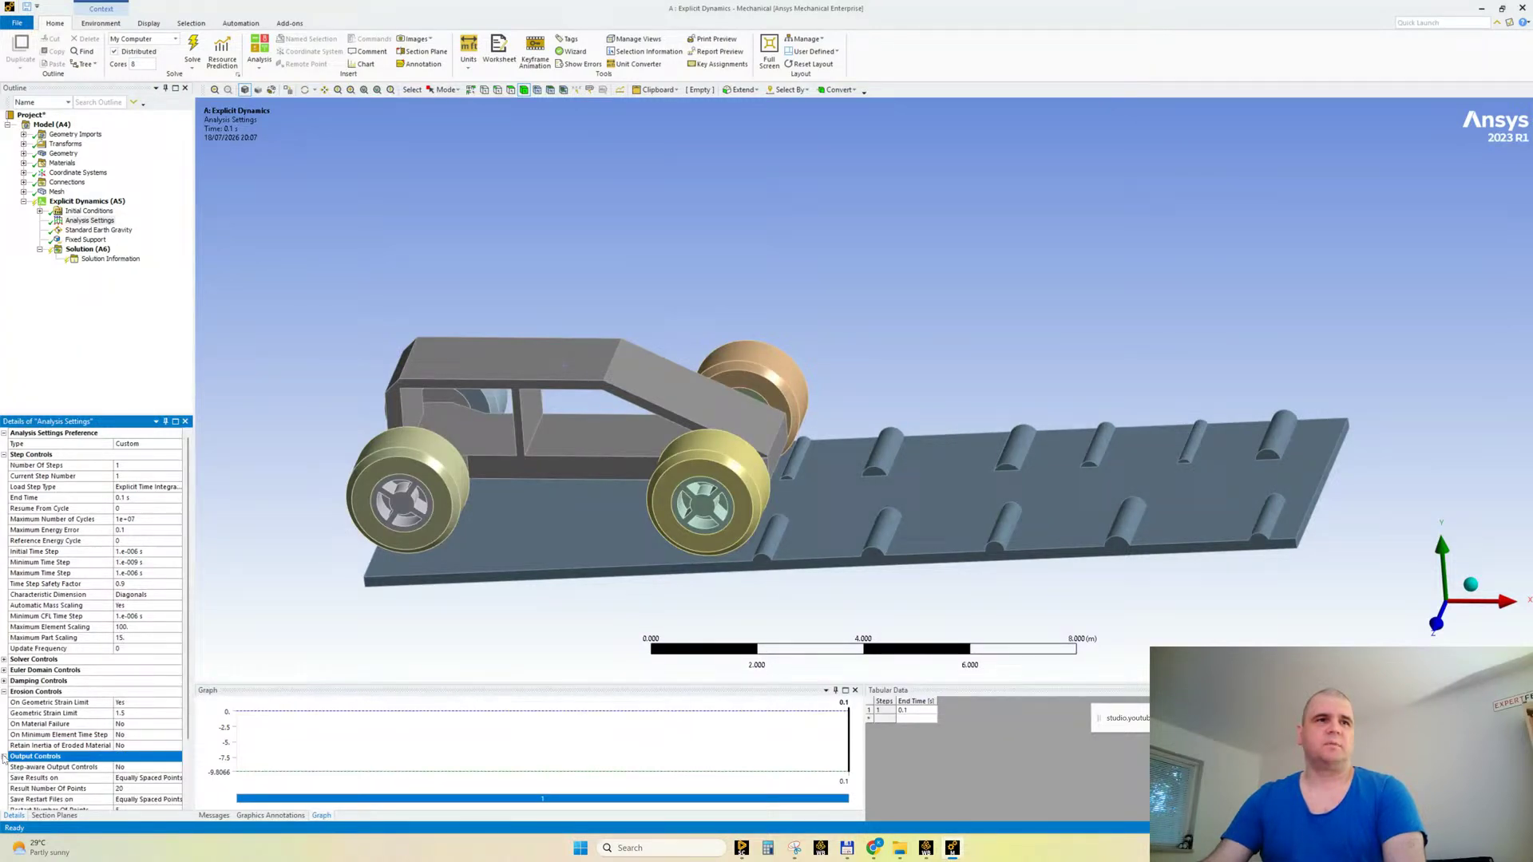
{"action": "left_click", "coordinate": [142, 789]}
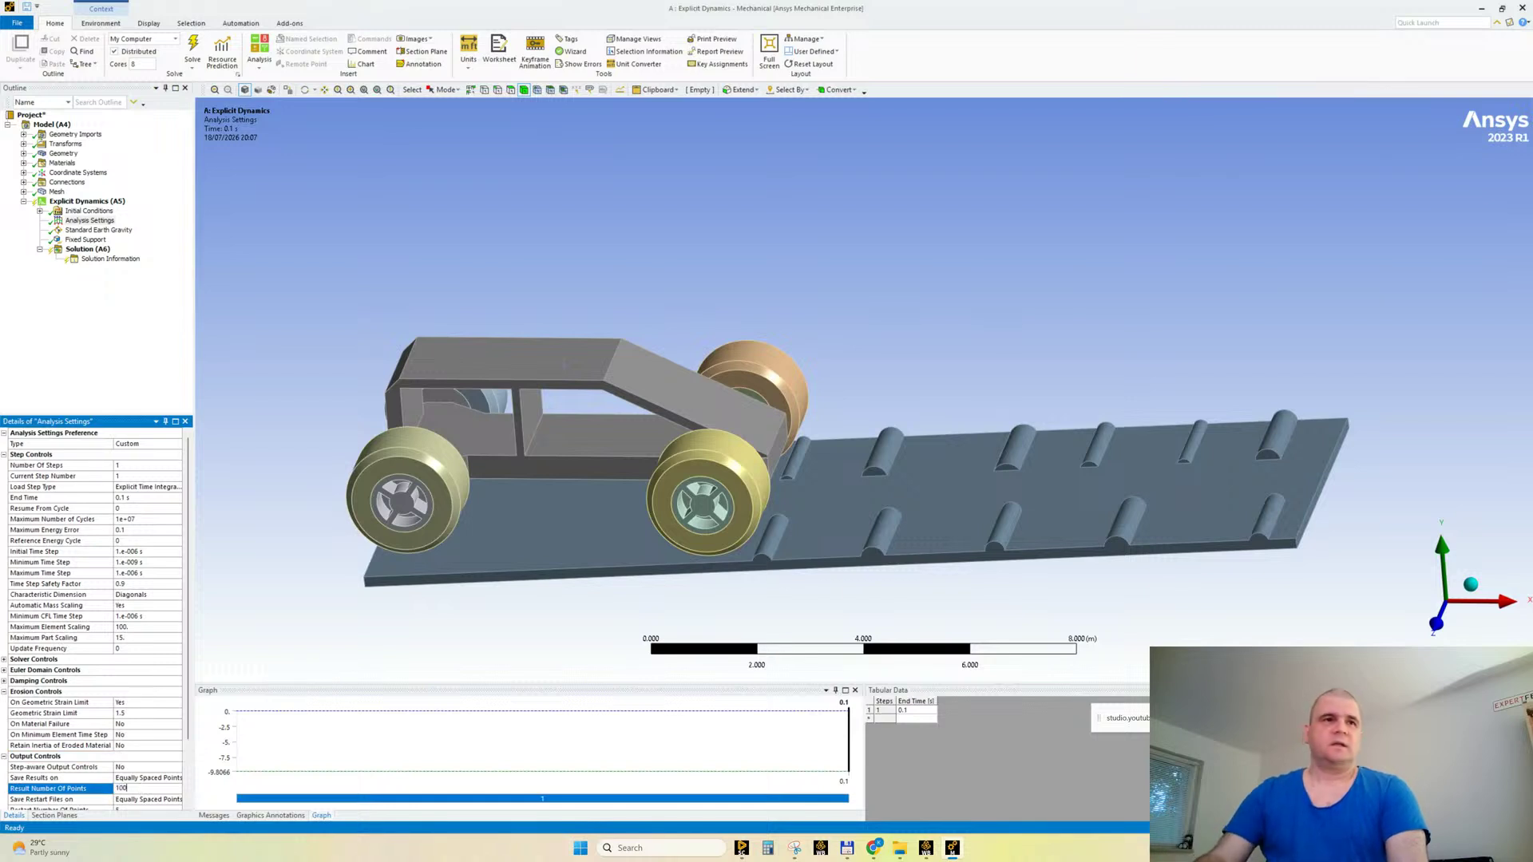
{"action": "type", "text": "100"}
{"action": "key", "text": "Return"}
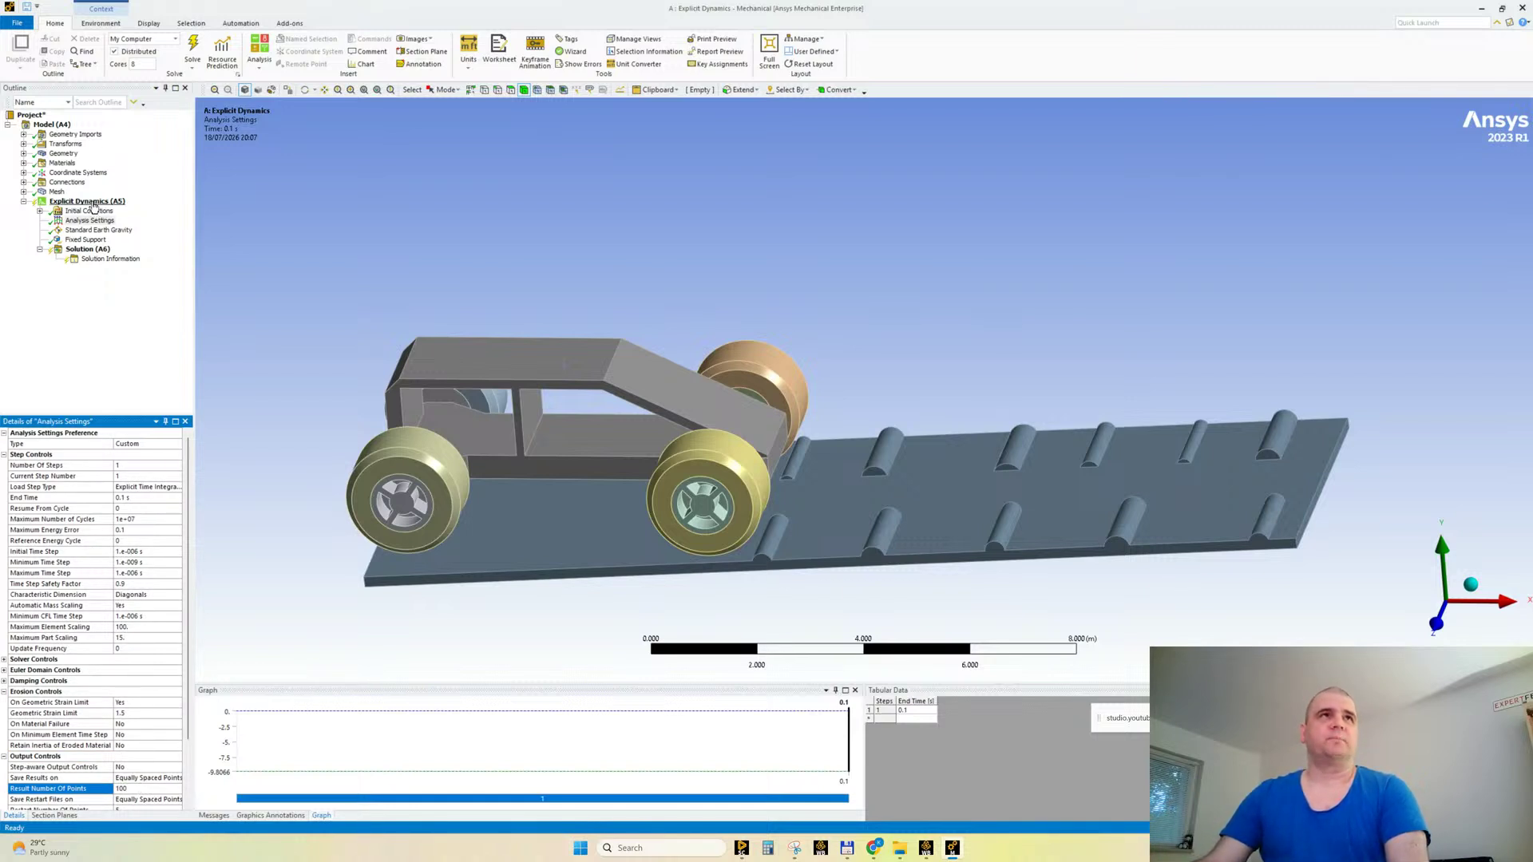
{"action": "left_click", "coordinate": [67, 203]}
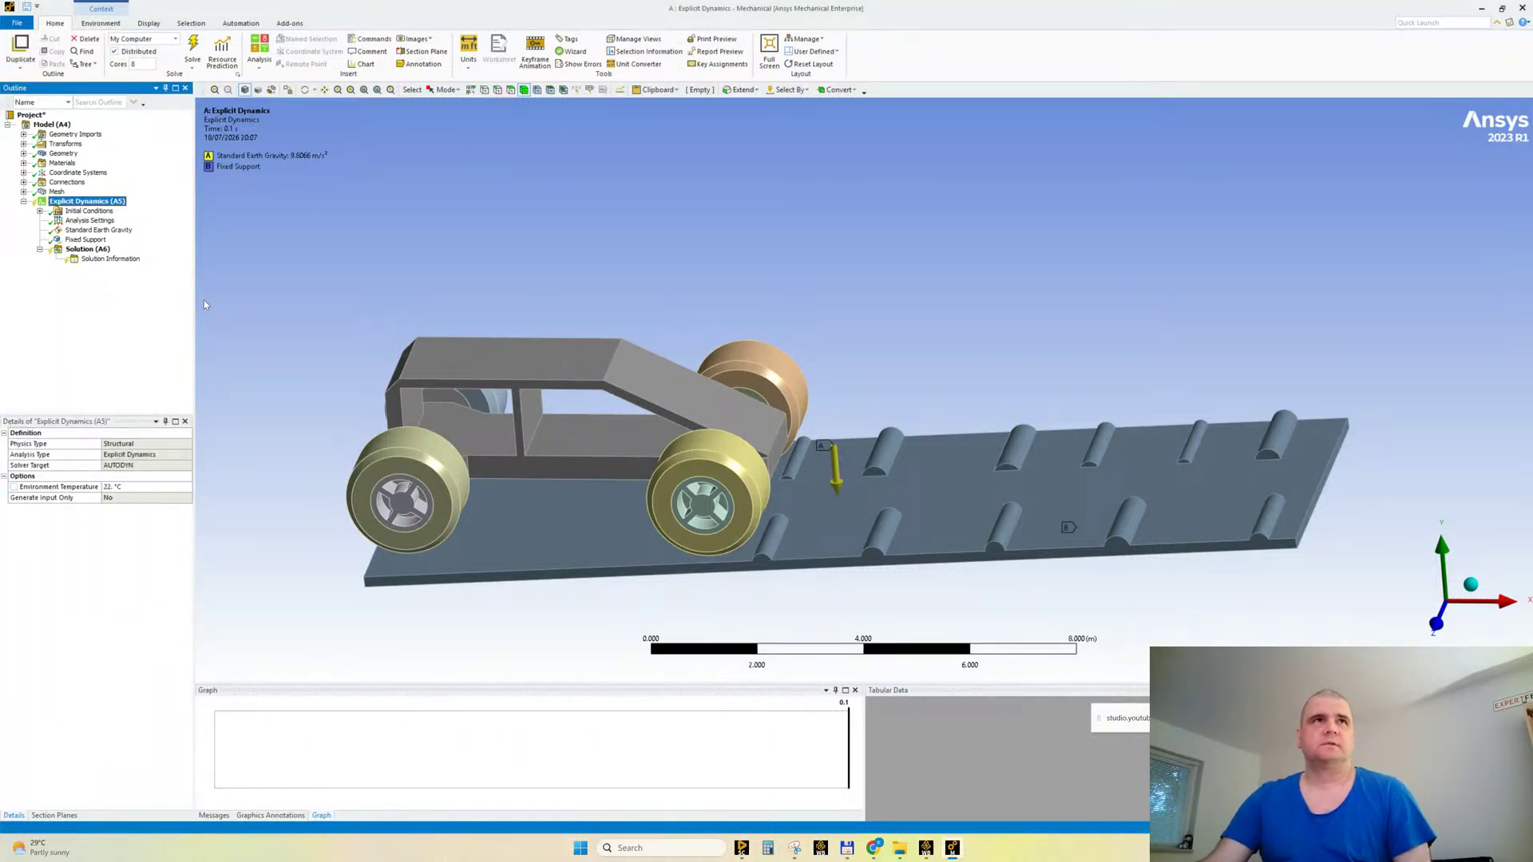
Step: Add a velocity initial condition scoped to the car body frame
{"action": "left_click_drag", "start_coordinate": [193, 301], "coordinate": [170, 311]}
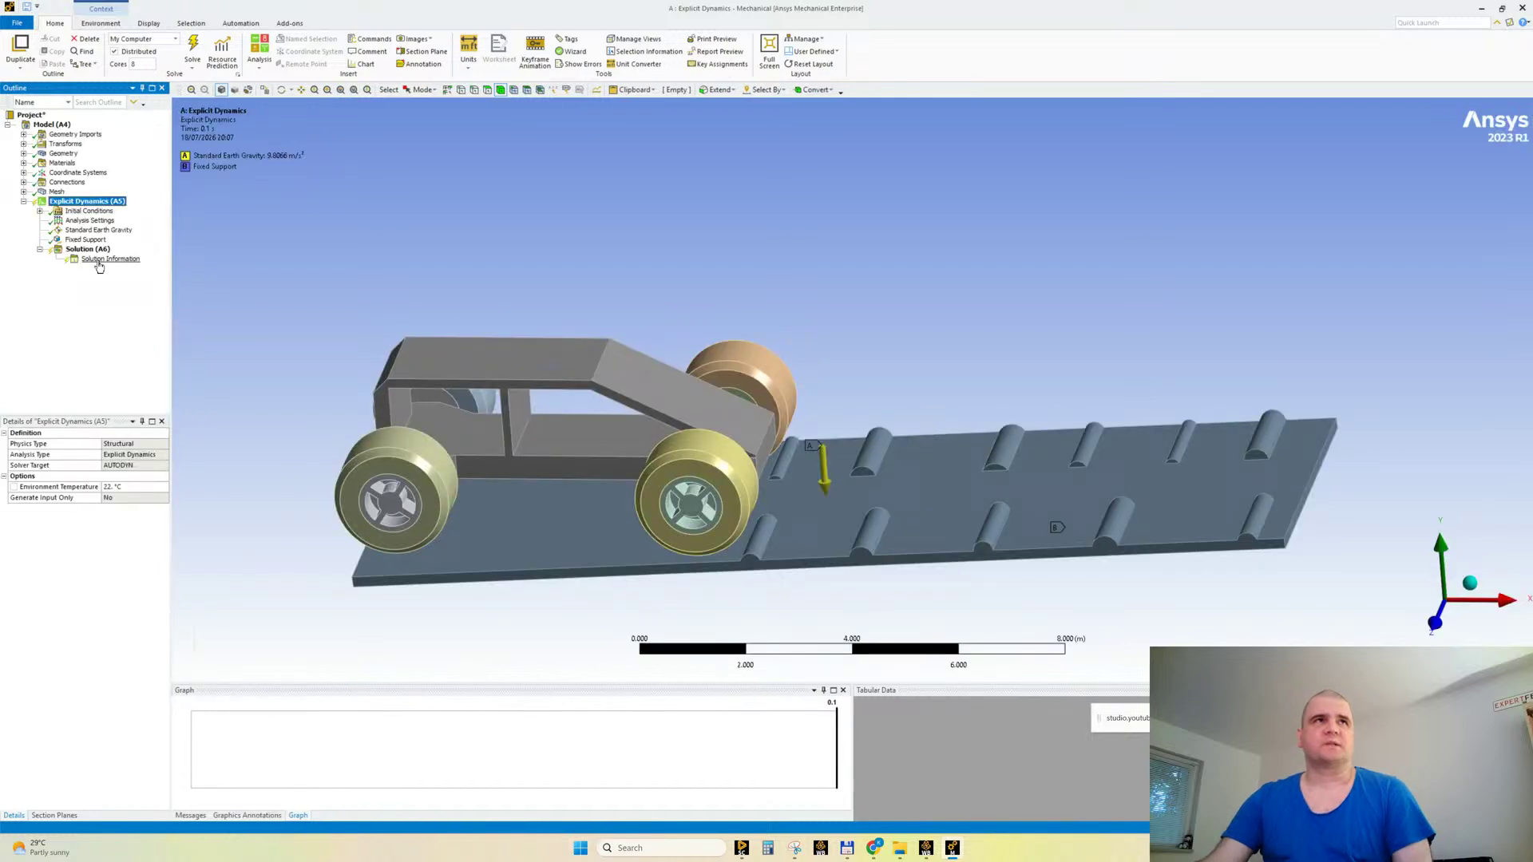
{"action": "left_click", "coordinate": [39, 210]}
{"action": "left_click", "coordinate": [89, 211]}
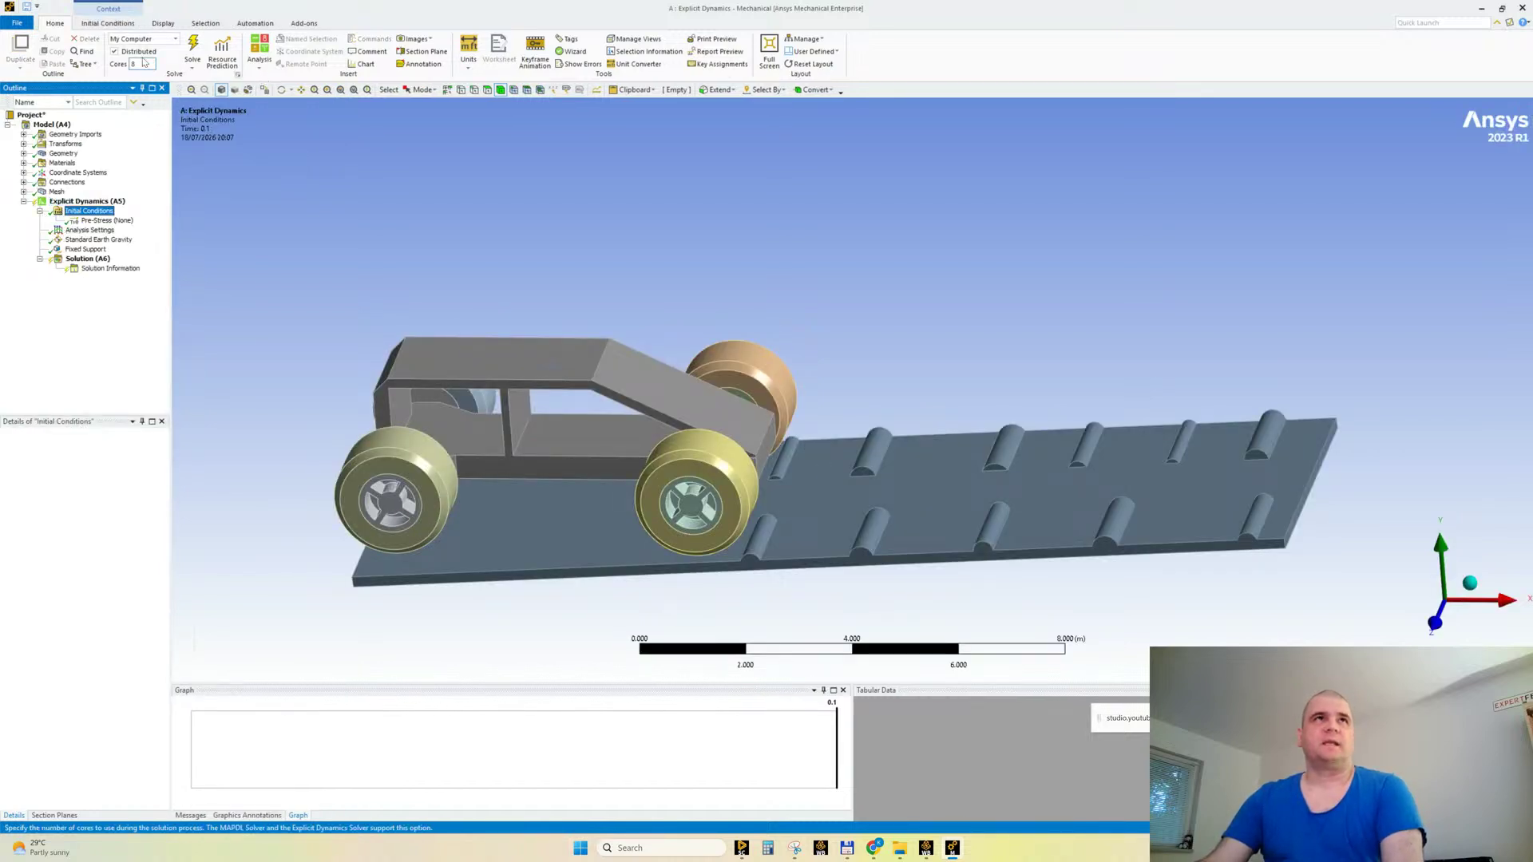
{"action": "left_click", "coordinate": [100, 24]}
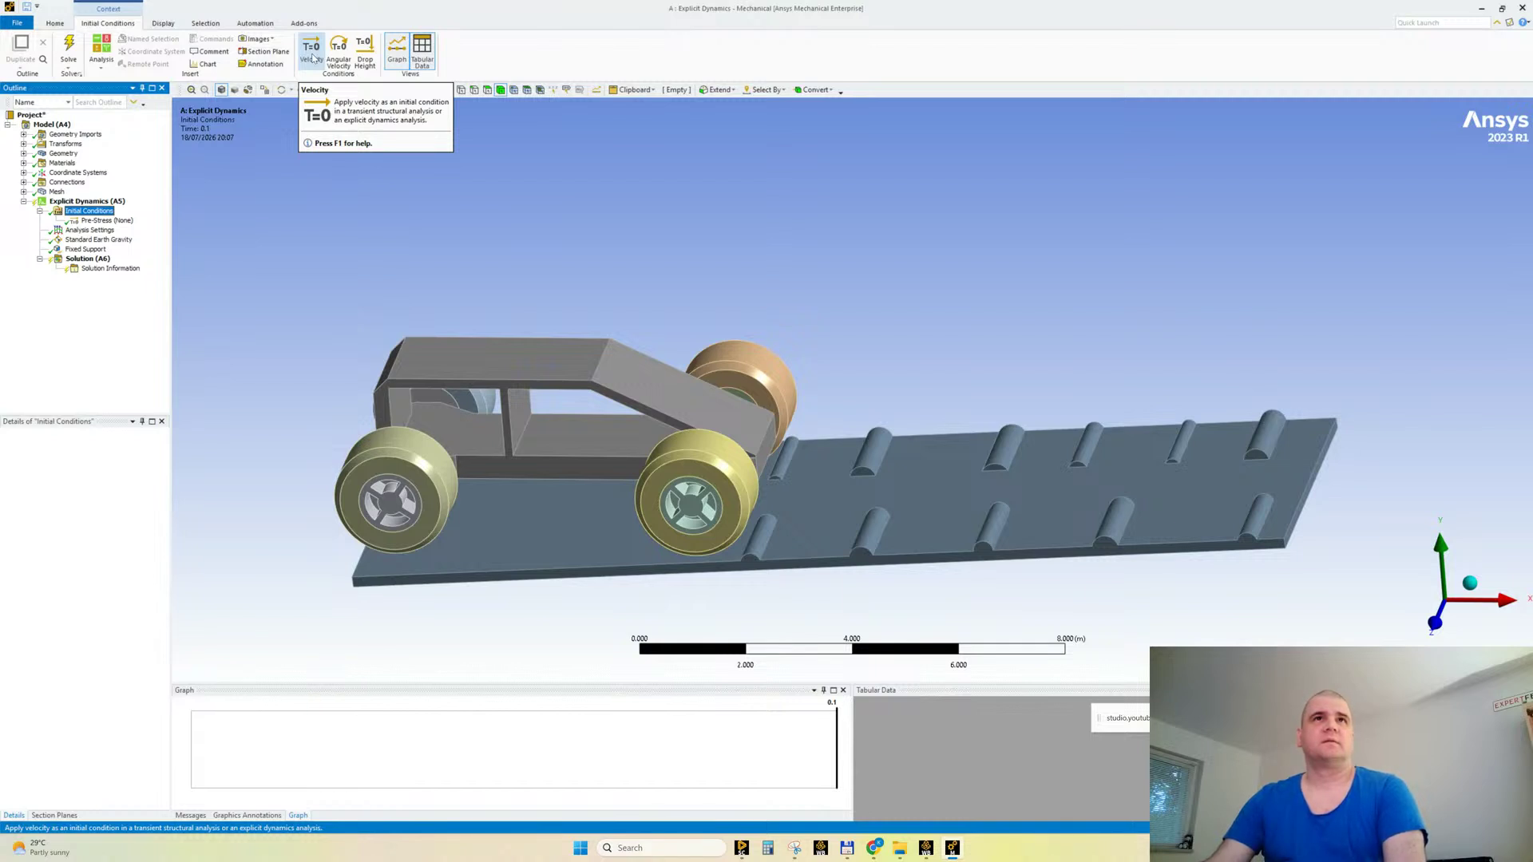
{"action": "left_click", "coordinate": [312, 50]}
{"action": "left_click", "coordinate": [500, 370]}
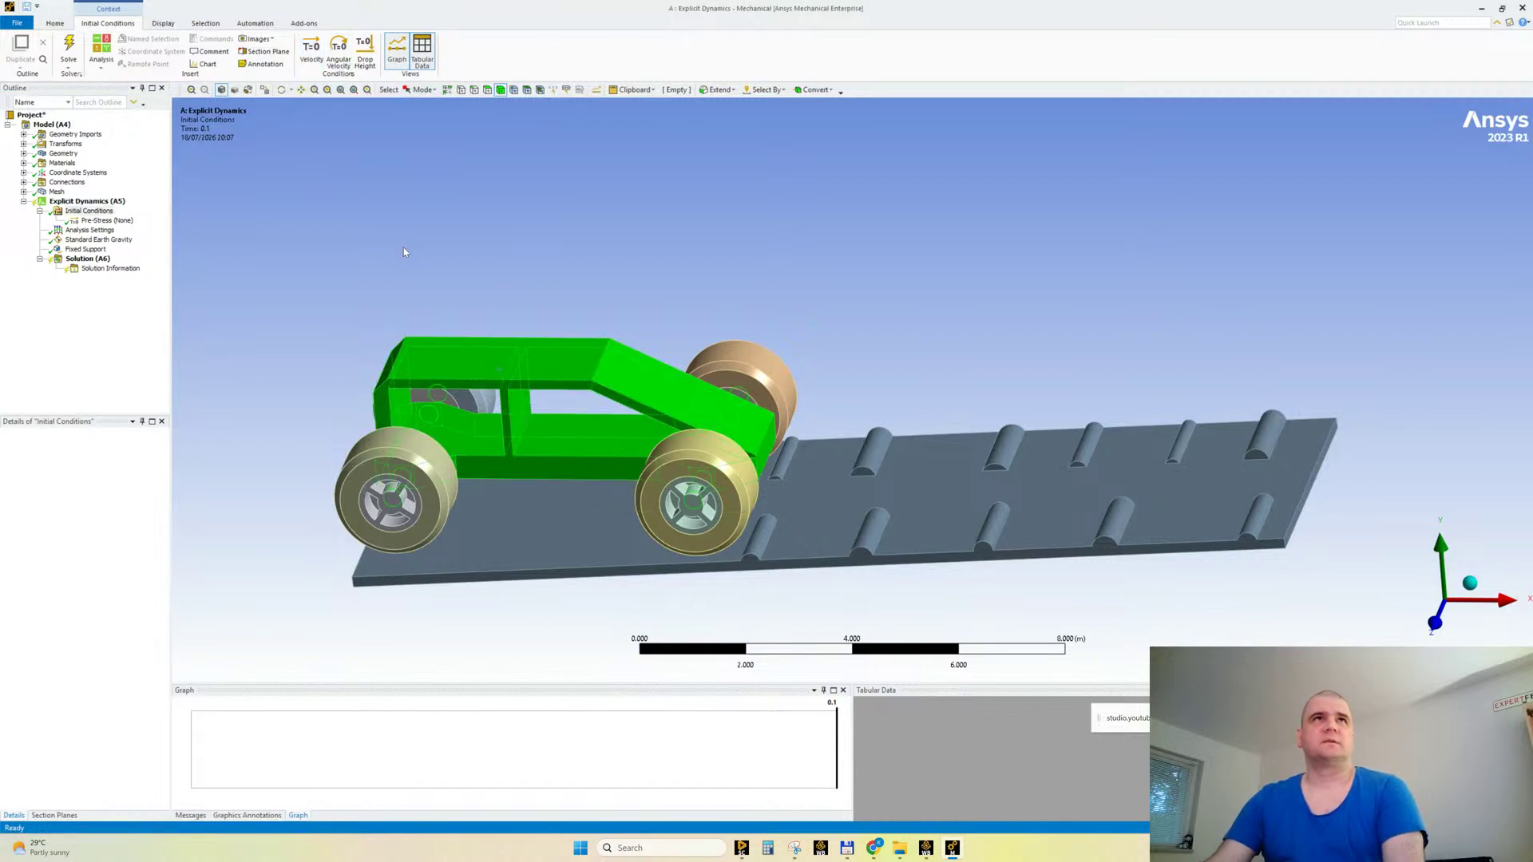
{"action": "left_click", "coordinate": [312, 53]}
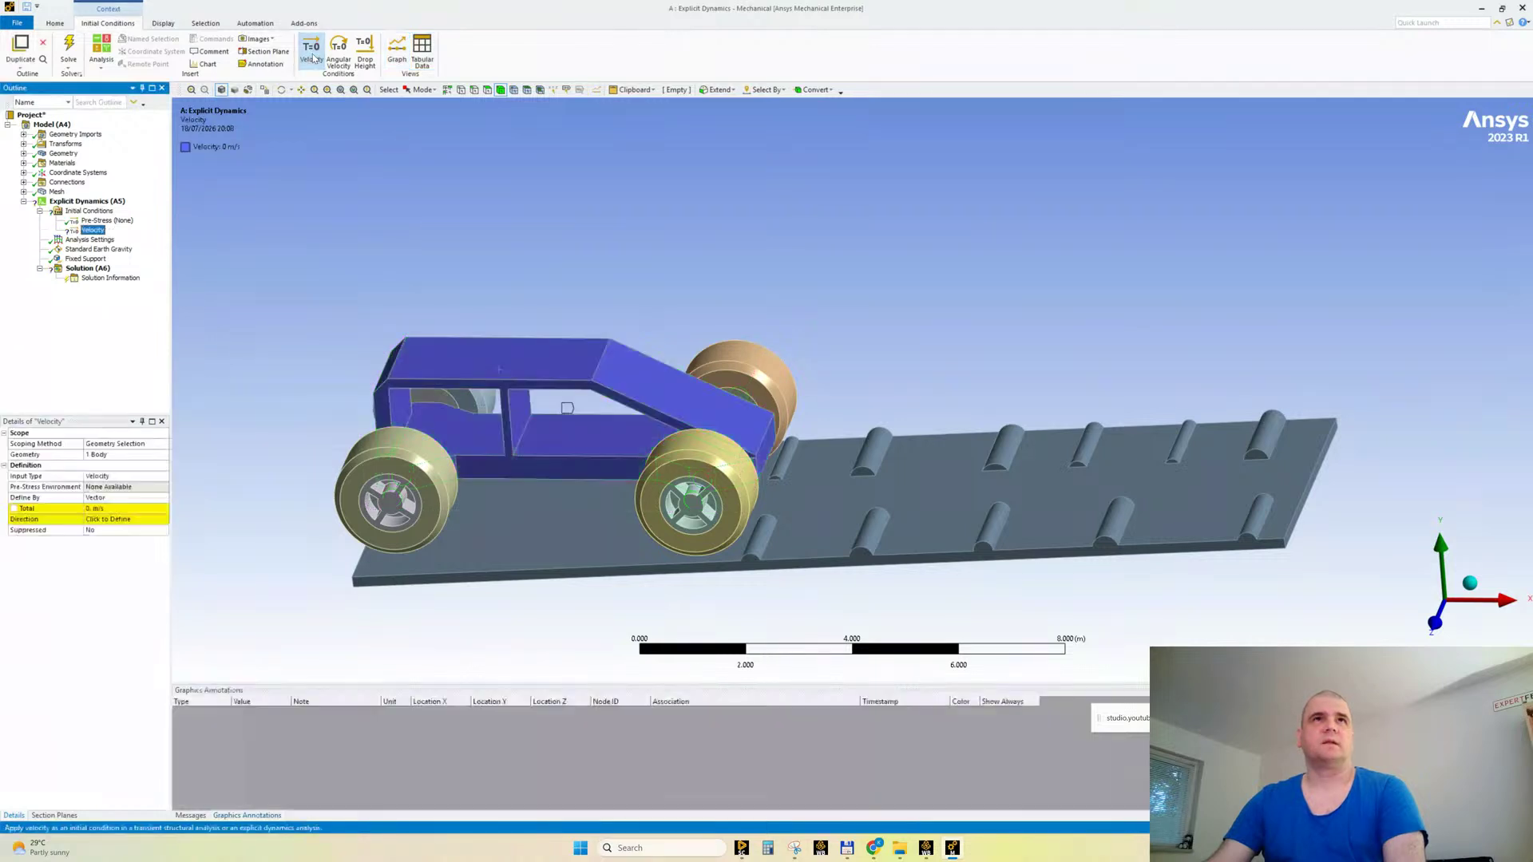
Step: Add a displacement to the explicit dynamics analysis and scope it to all connected faces of the car body frame
{"action": "left_click", "coordinate": [83, 204]}
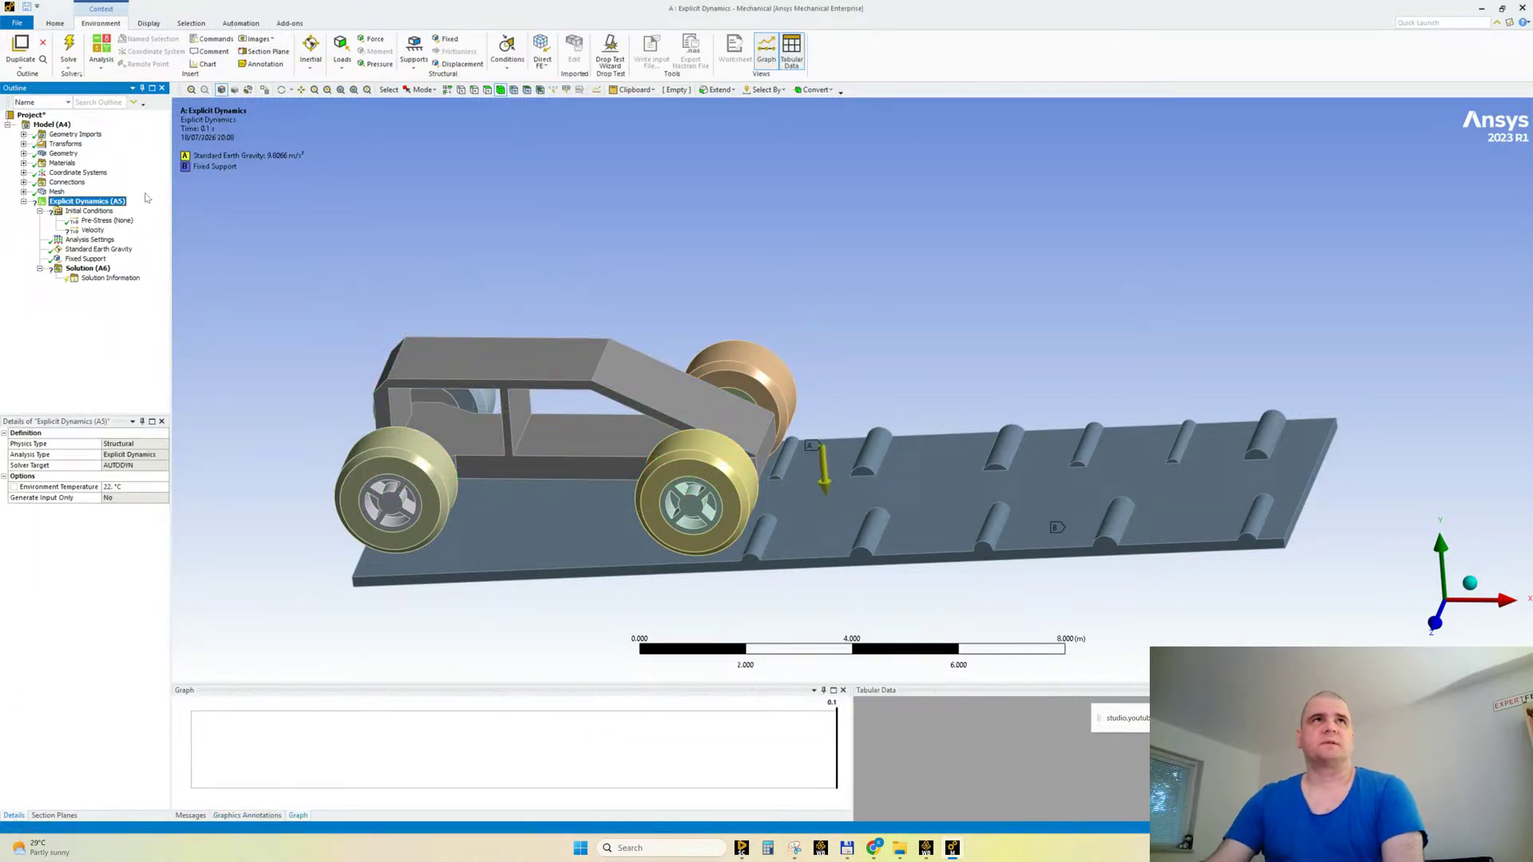
{"action": "left_click", "coordinate": [457, 64]}
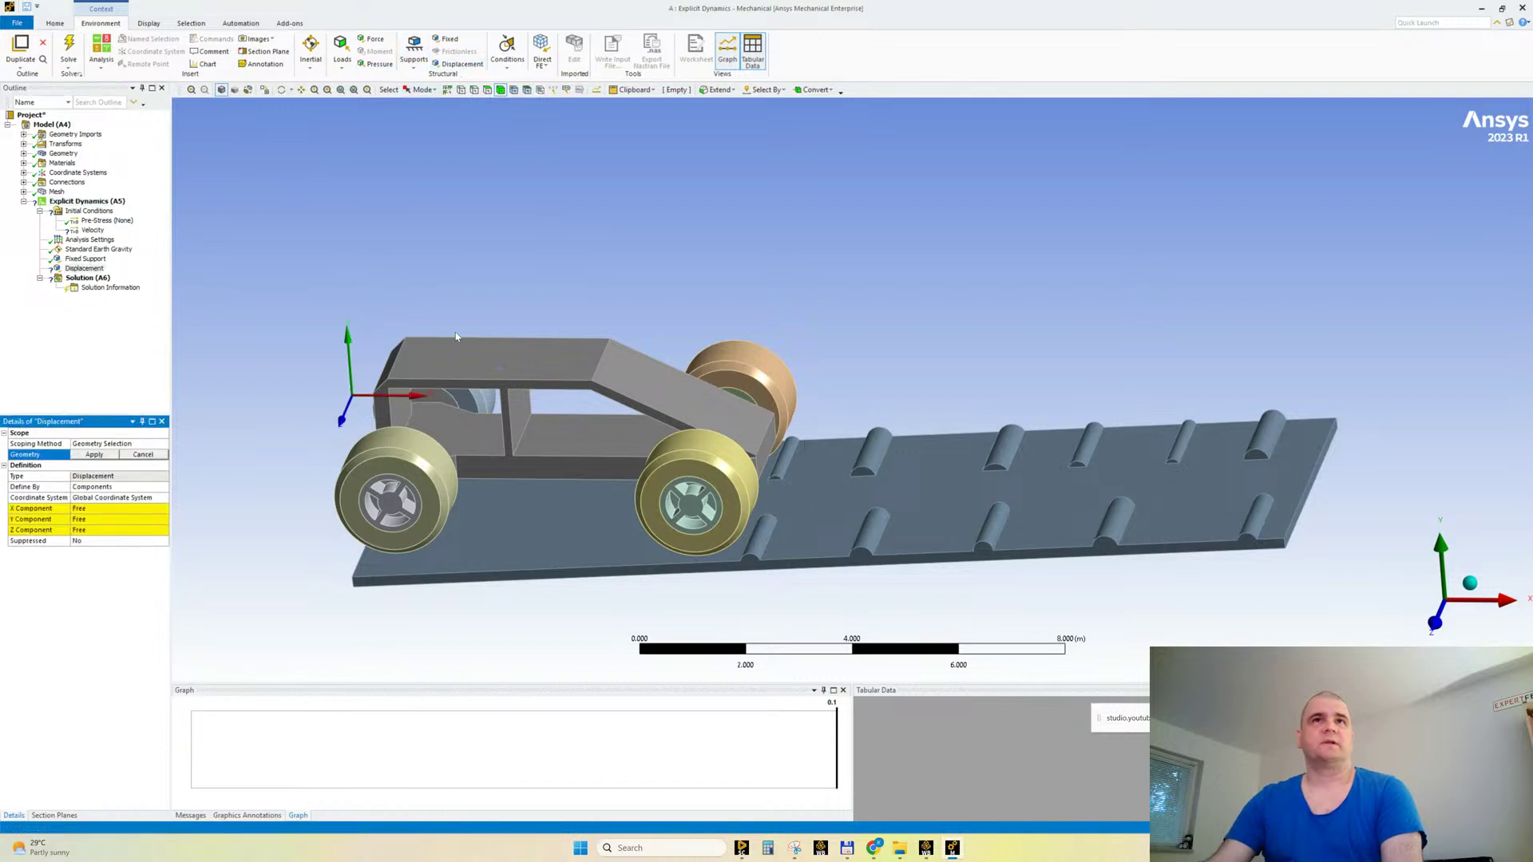
{"action": "left_click", "coordinate": [462, 363]}
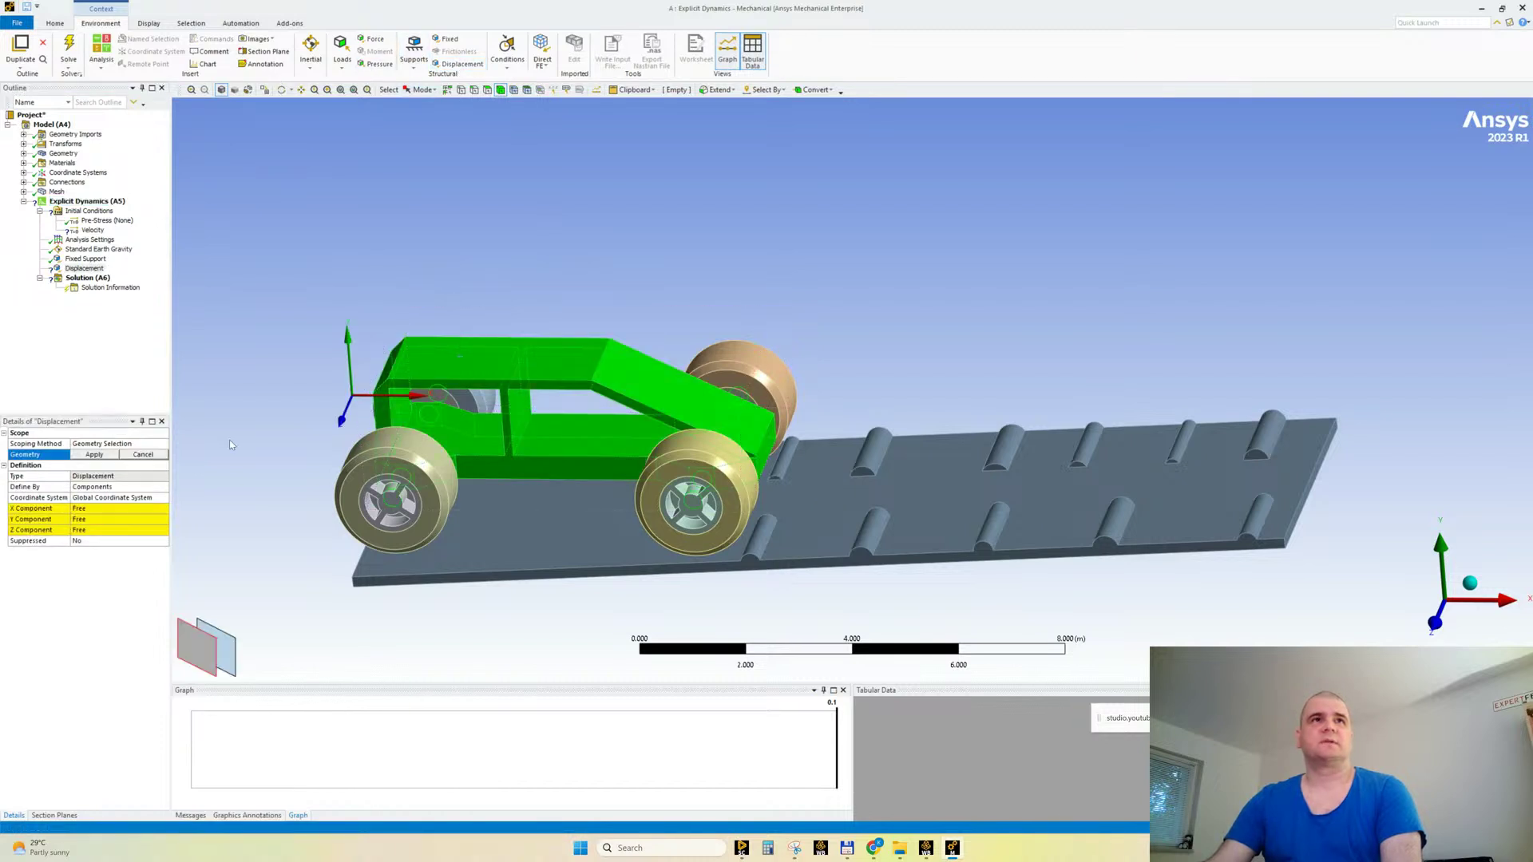
{"action": "left_click", "coordinate": [85, 456]}
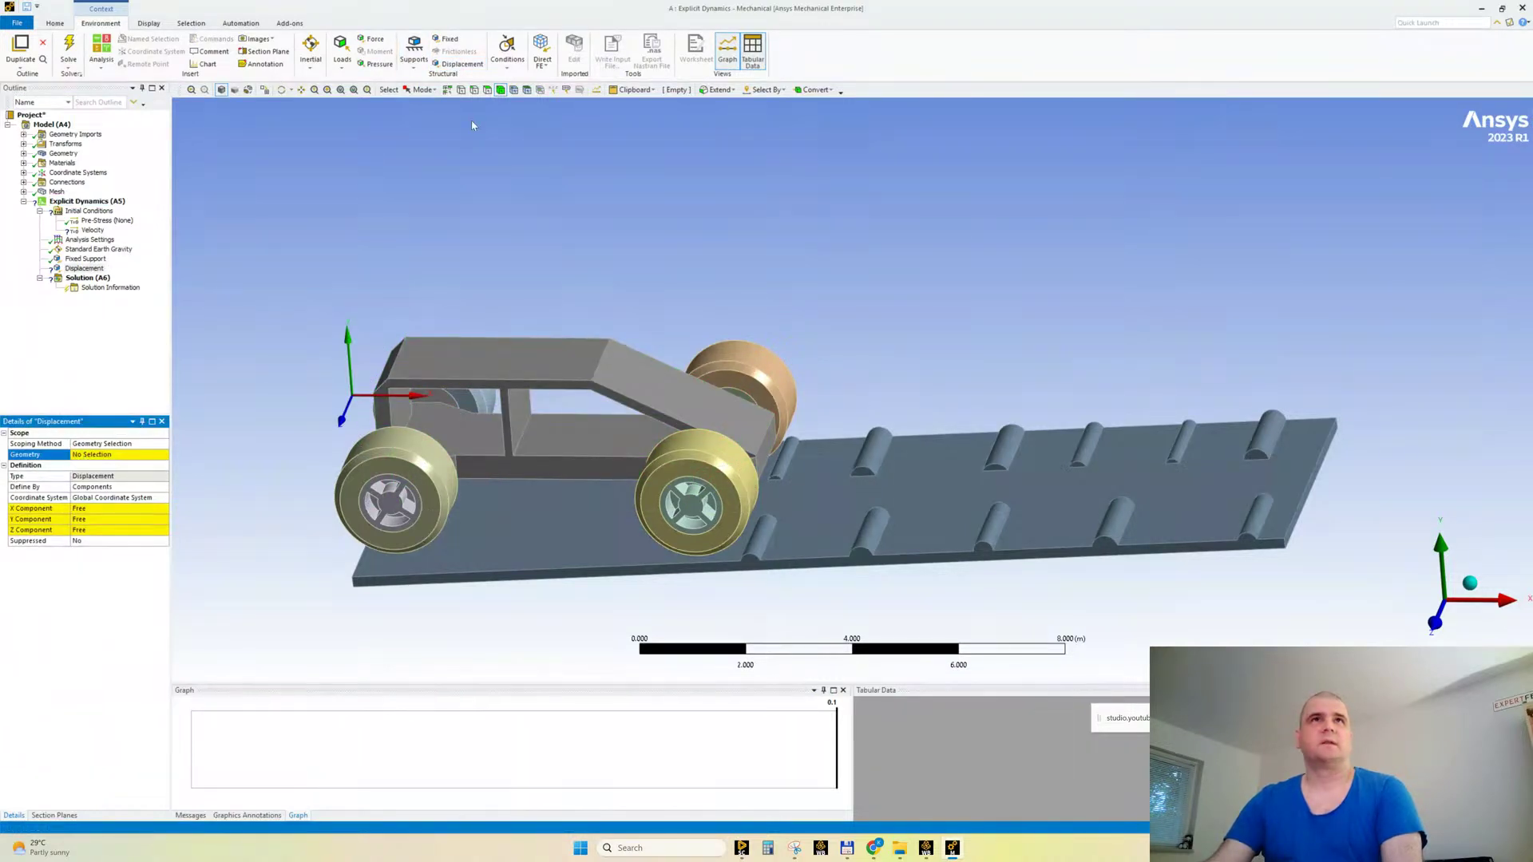
{"action": "left_click", "coordinate": [487, 89]}
{"action": "left_click", "coordinate": [451, 360]}
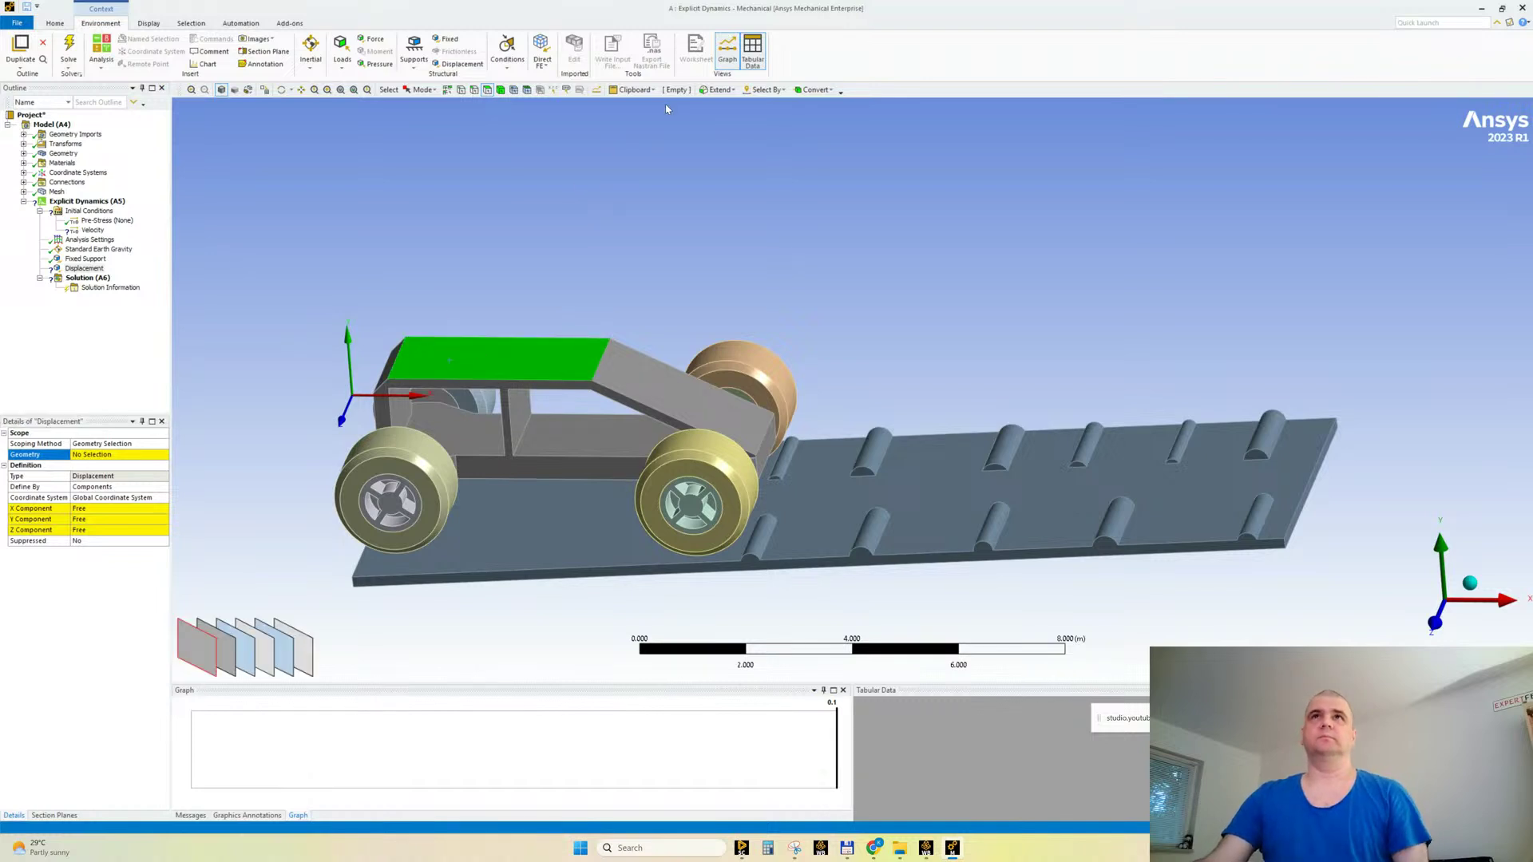
{"action": "left_click", "coordinate": [719, 89]}
{"action": "left_click", "coordinate": [728, 130]}
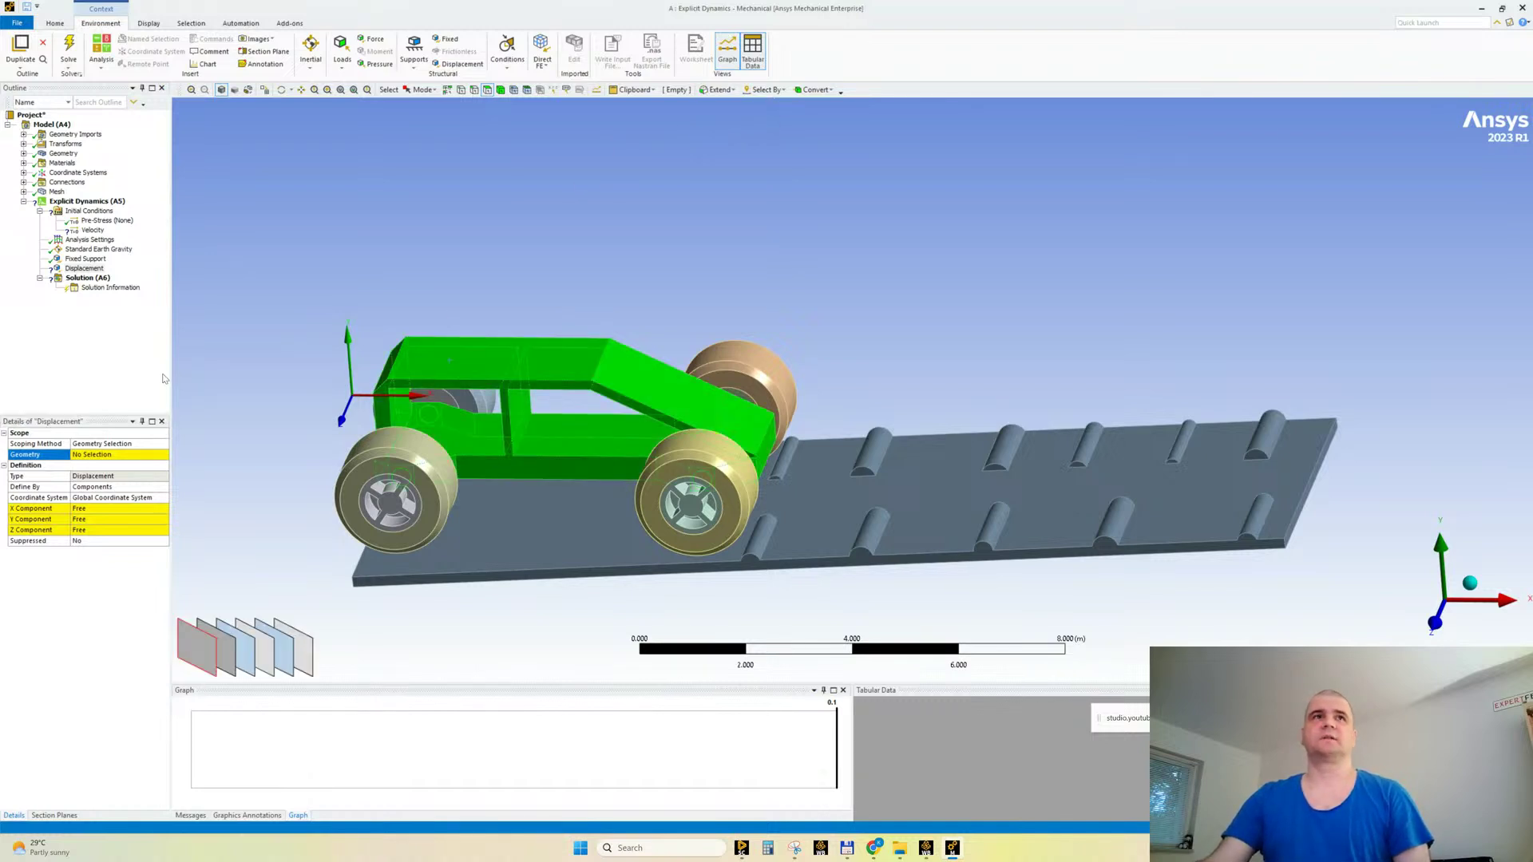
{"action": "left_click", "coordinate": [88, 454]}
{"action": "left_click", "coordinate": [85, 455]}
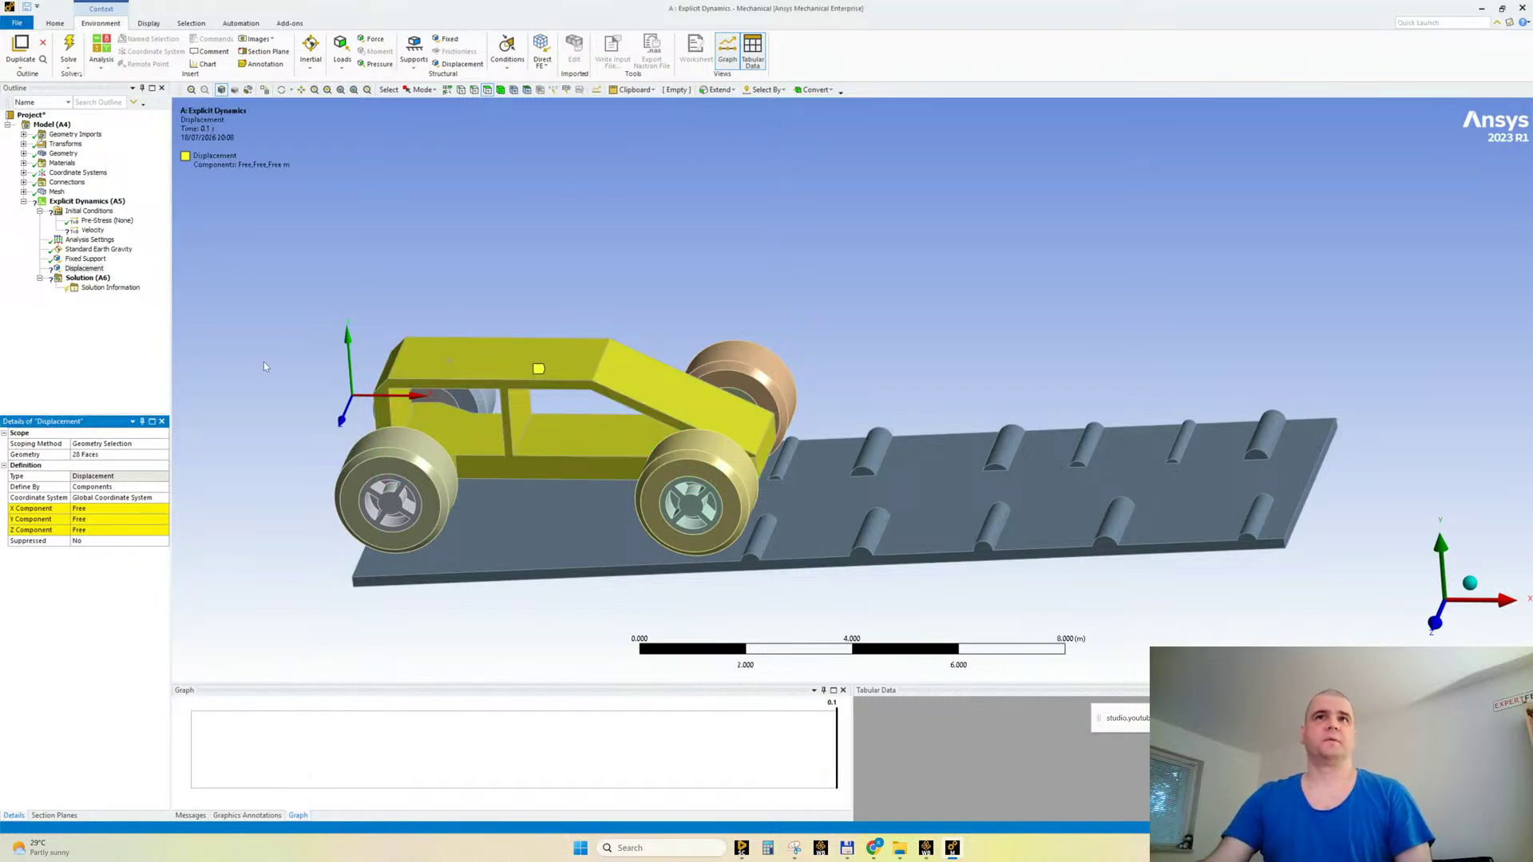
{"action": "middle_click_drag", "start_coordinate": [539, 369], "coordinate": [512, 274]}
{"action": "middle_click_drag", "start_coordinate": [594, 263], "coordinate": [514, 264]}
{"action": "scroll", "coordinate": [505, 395], "scroll_direction": "up", "scroll_amount": 3}
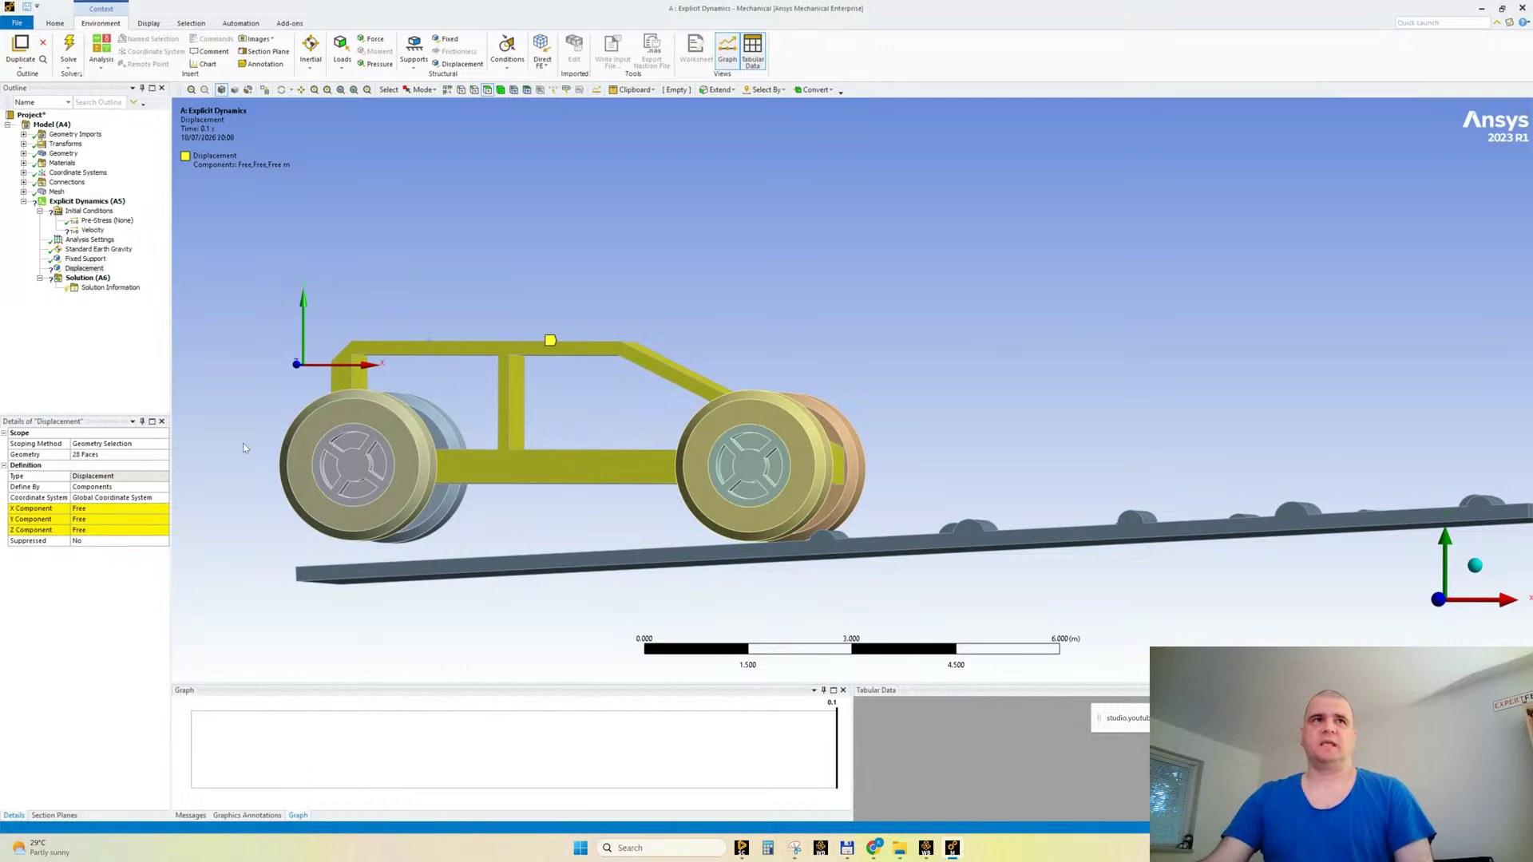
{"action": "left_click", "coordinate": [85, 531]}
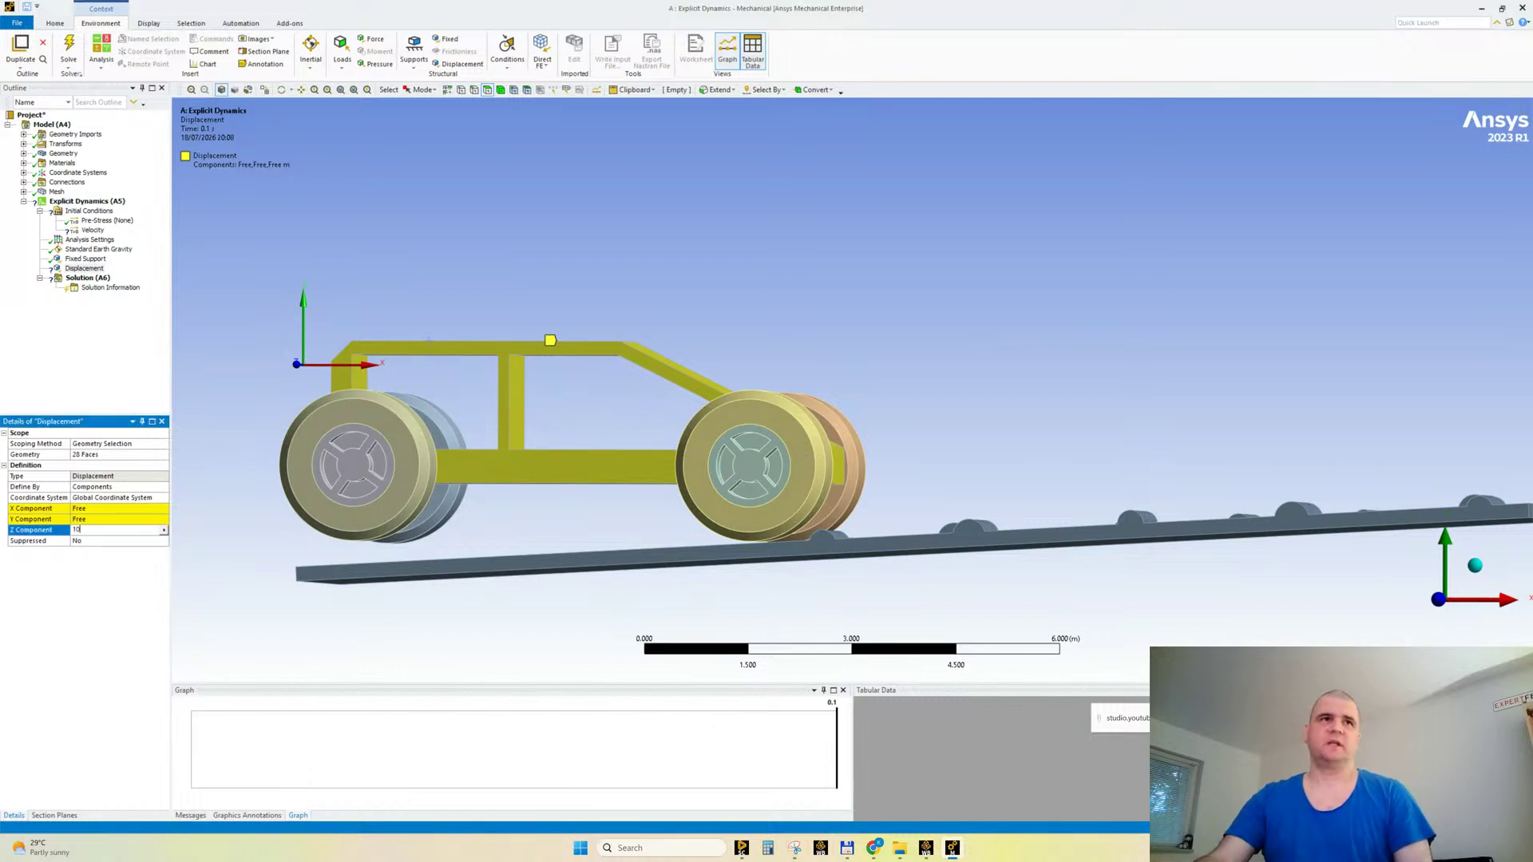
{"action": "key", "text": "Return"}
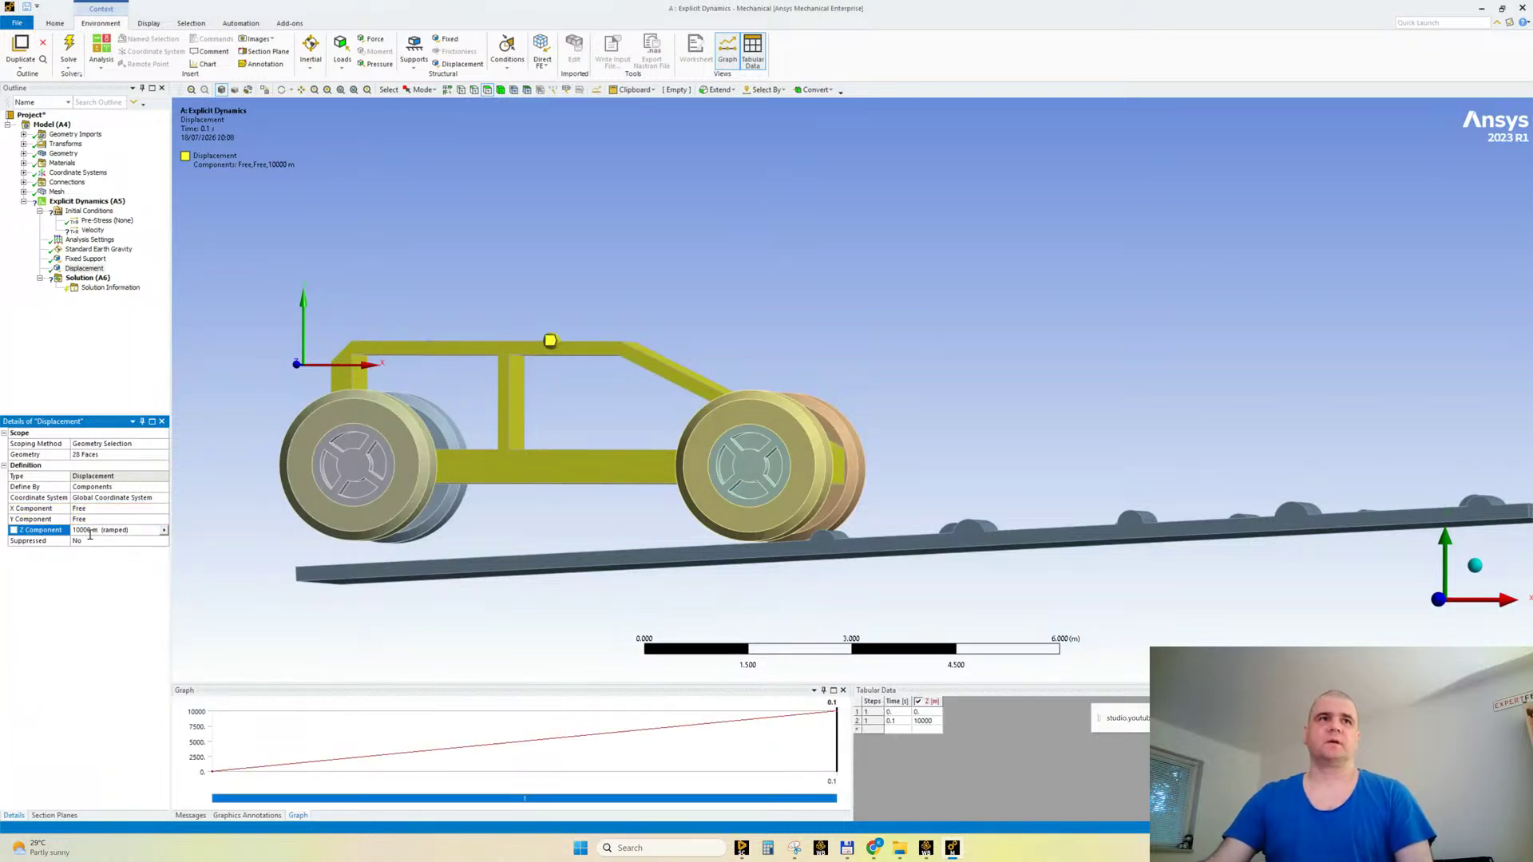
{"action": "left_click", "coordinate": [90, 531]}
{"action": "type", "text": "0"}
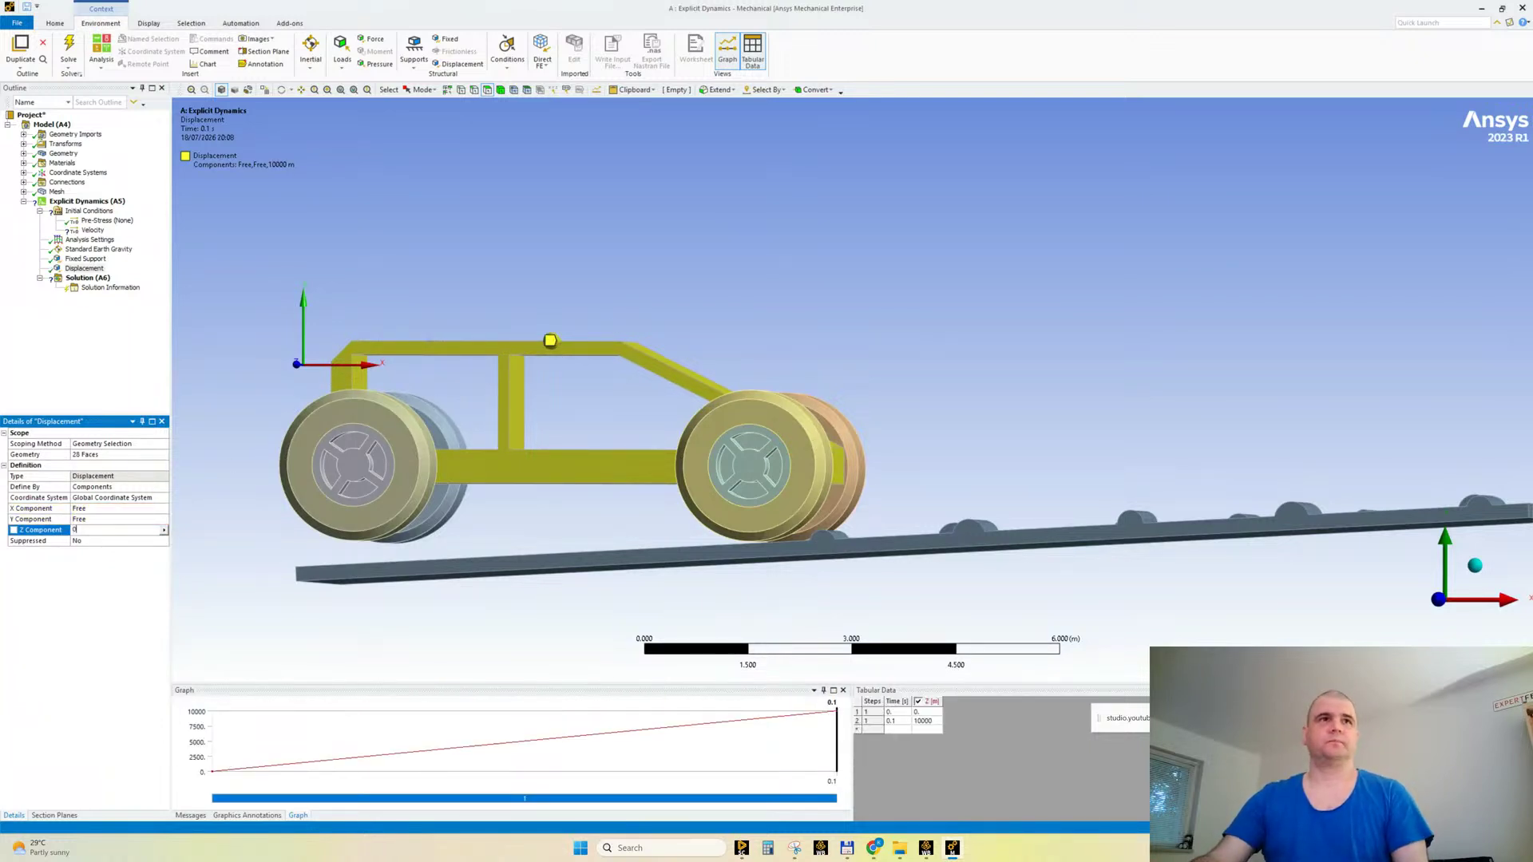
{"action": "key", "text": "Return"}
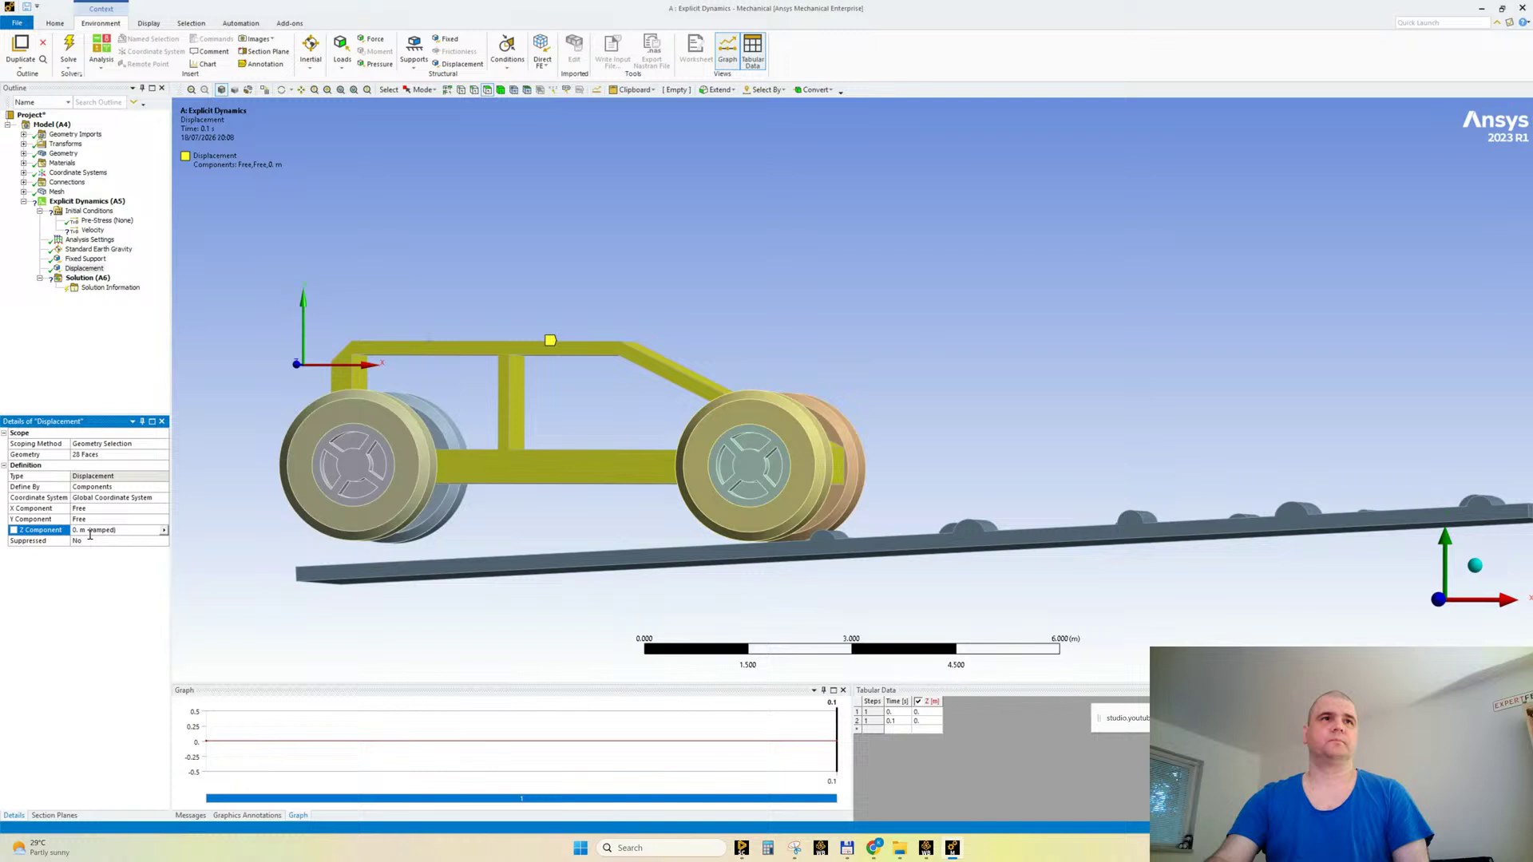
{"action": "left_click", "coordinate": [164, 531]}
{"action": "left_click", "coordinate": [182, 581]}
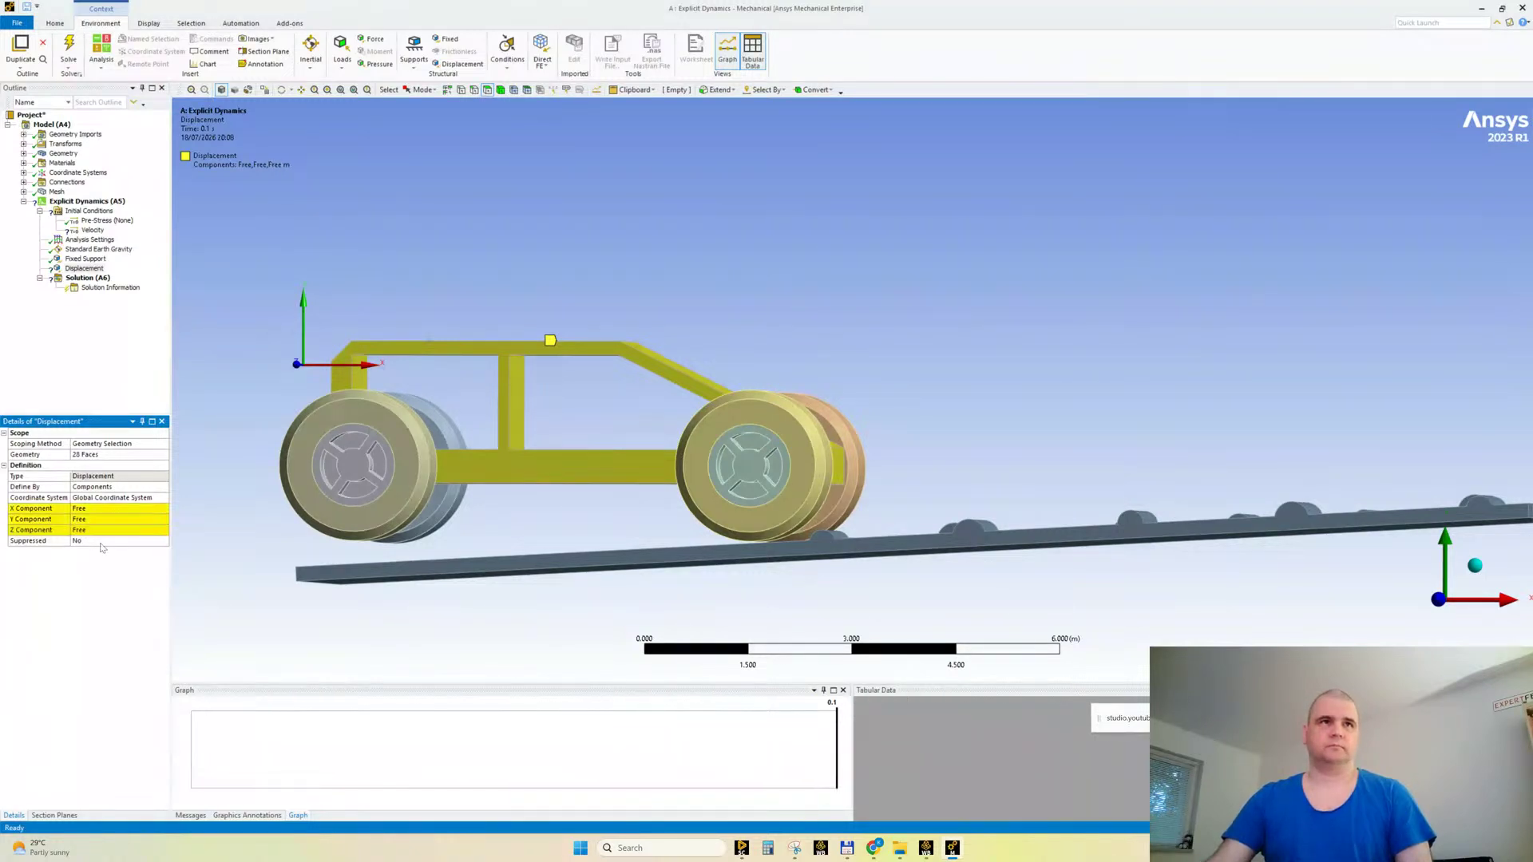
Step: Set the X component of the car body displacement to 10000 m
{"action": "left_click", "coordinate": [83, 509]}
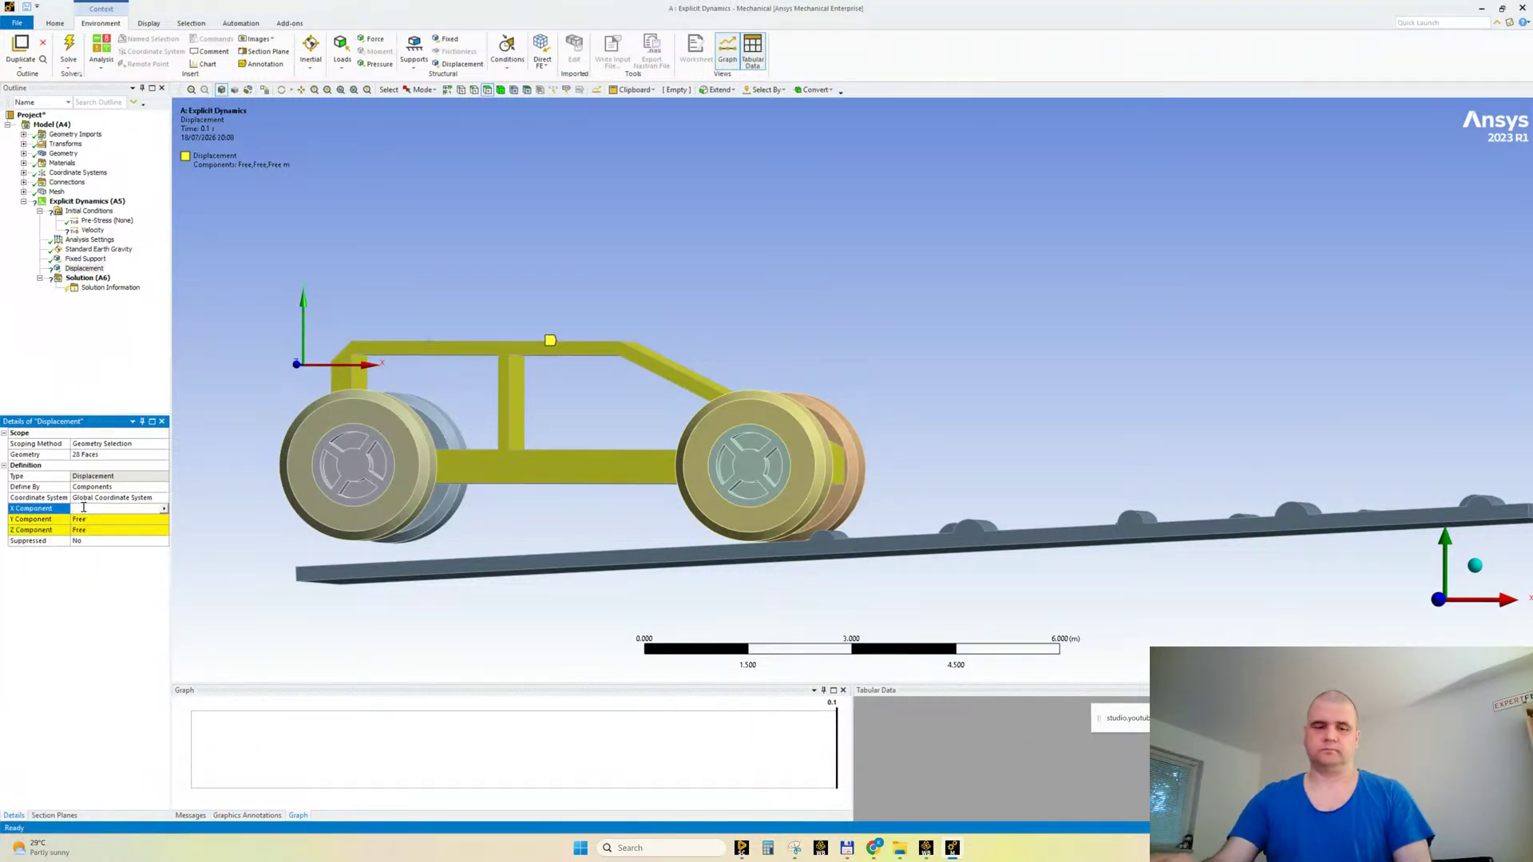
{"action": "type", "text": "10000"}
{"action": "key", "text": "Return"}
{"action": "middle_click_drag", "start_coordinate": [561, 378], "coordinate": [636, 429]}
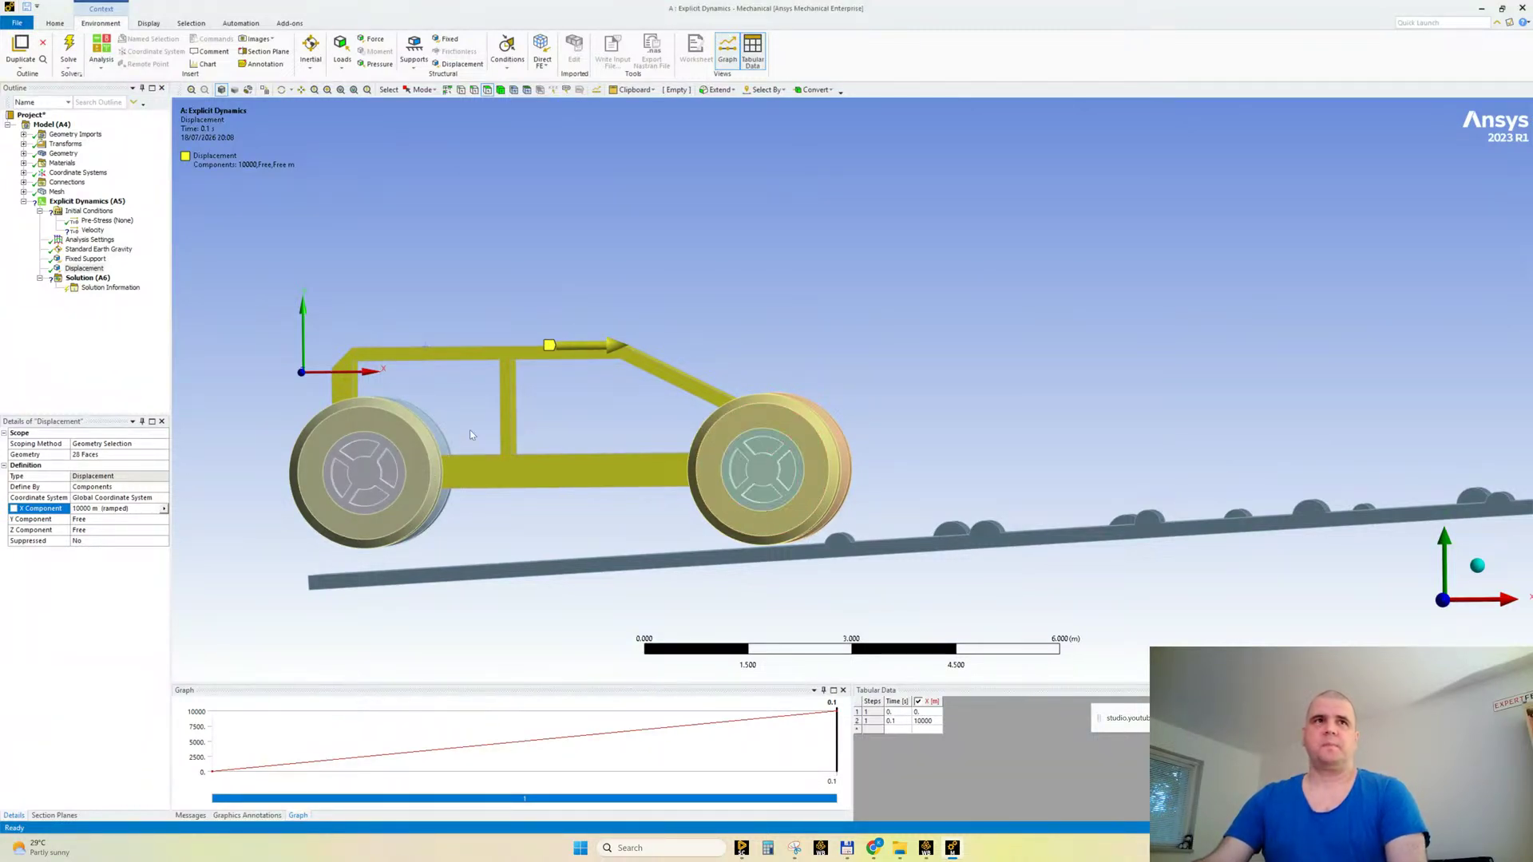
Step: Define the car body's initial velocity by components and set its X component to 100 m/s
{"action": "left_click", "coordinate": [93, 231]}
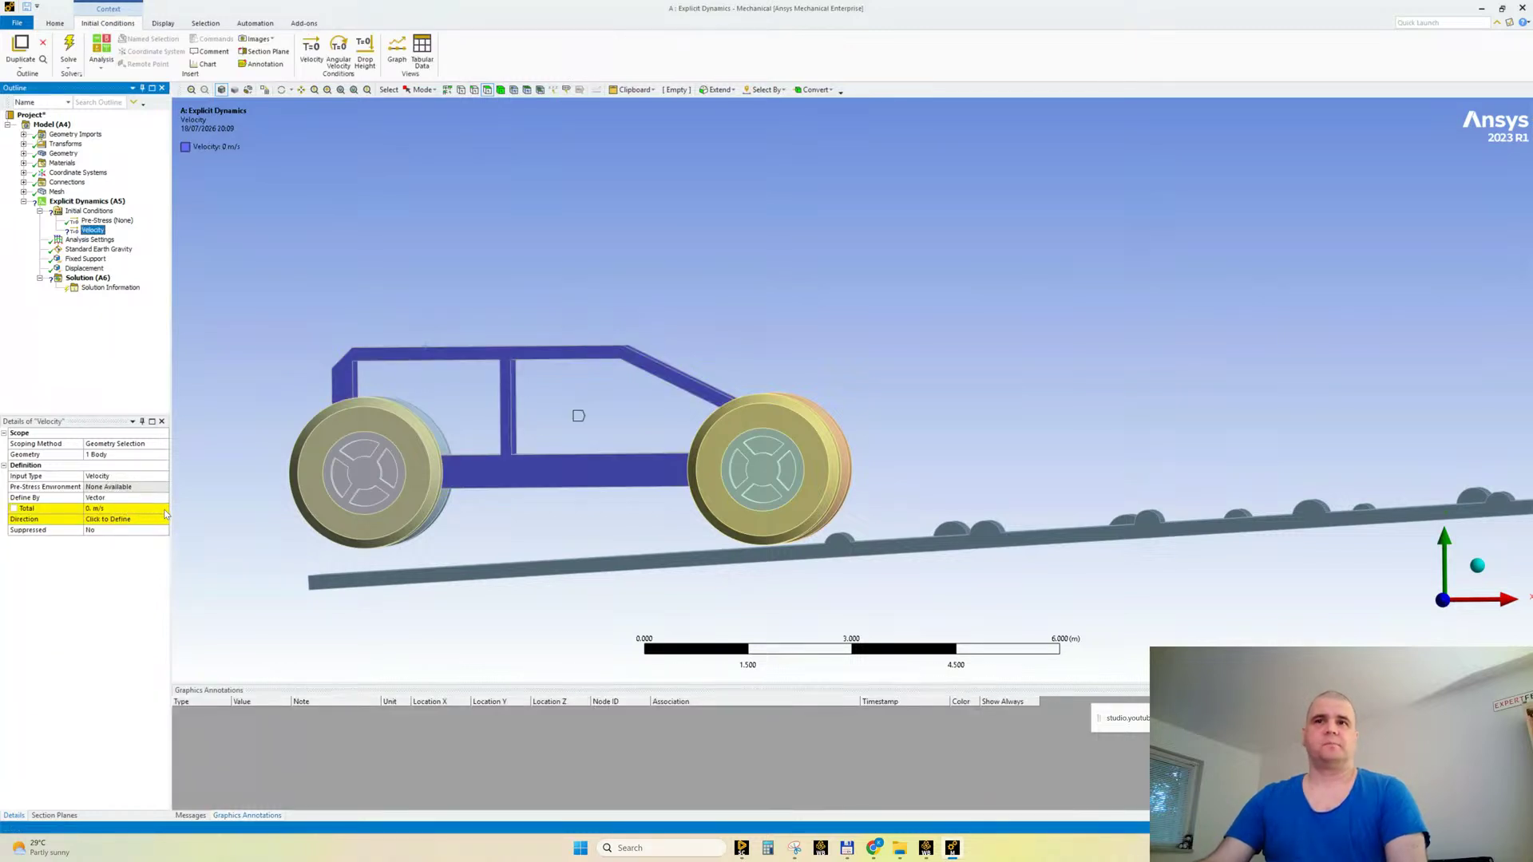
{"action": "left_click", "coordinate": [794, 848]}
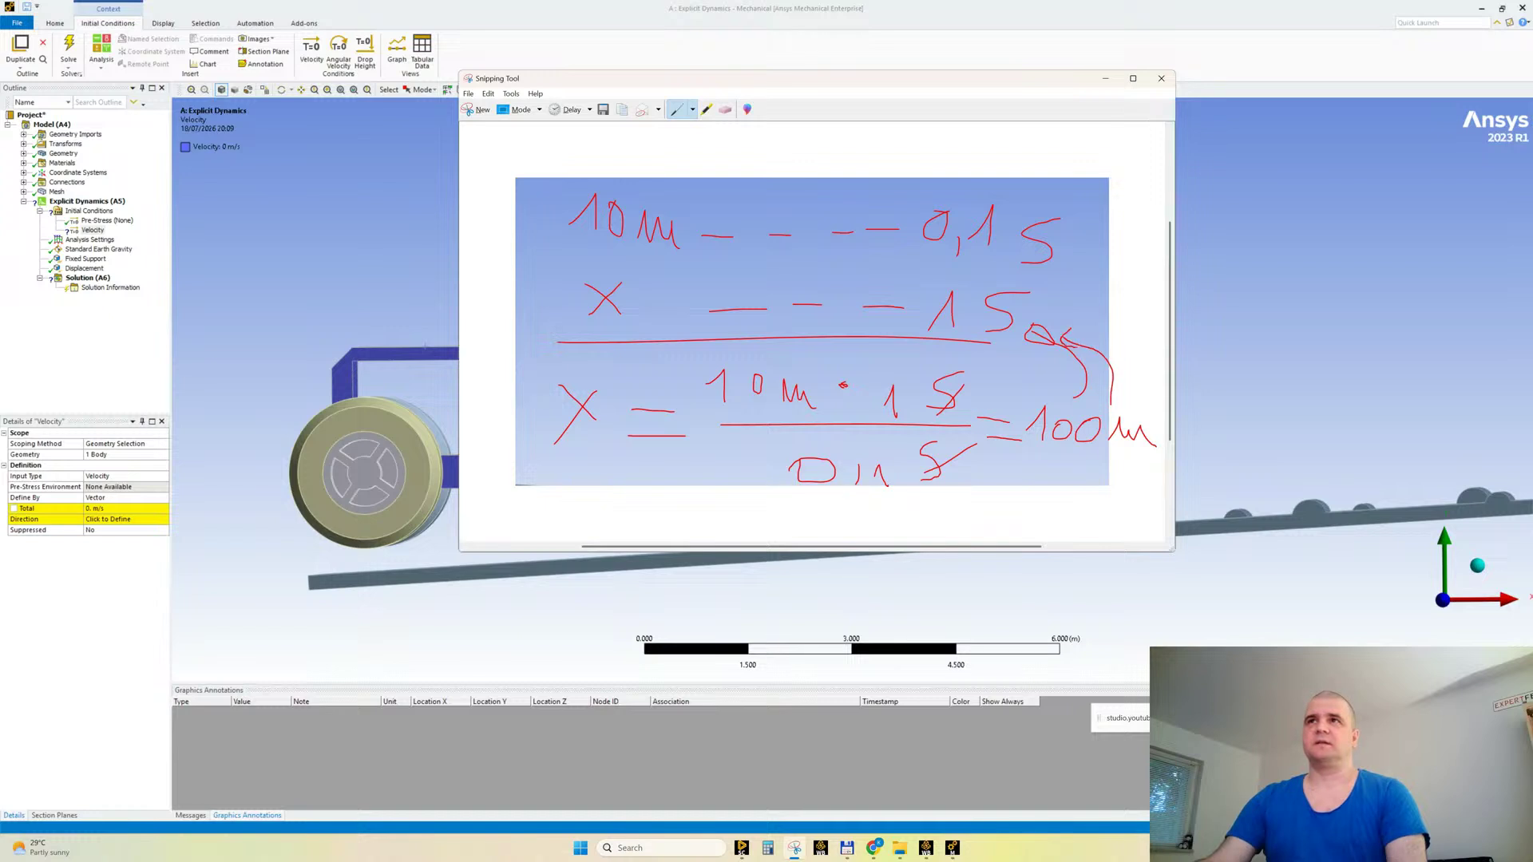
{"action": "left_click", "coordinate": [129, 579]}
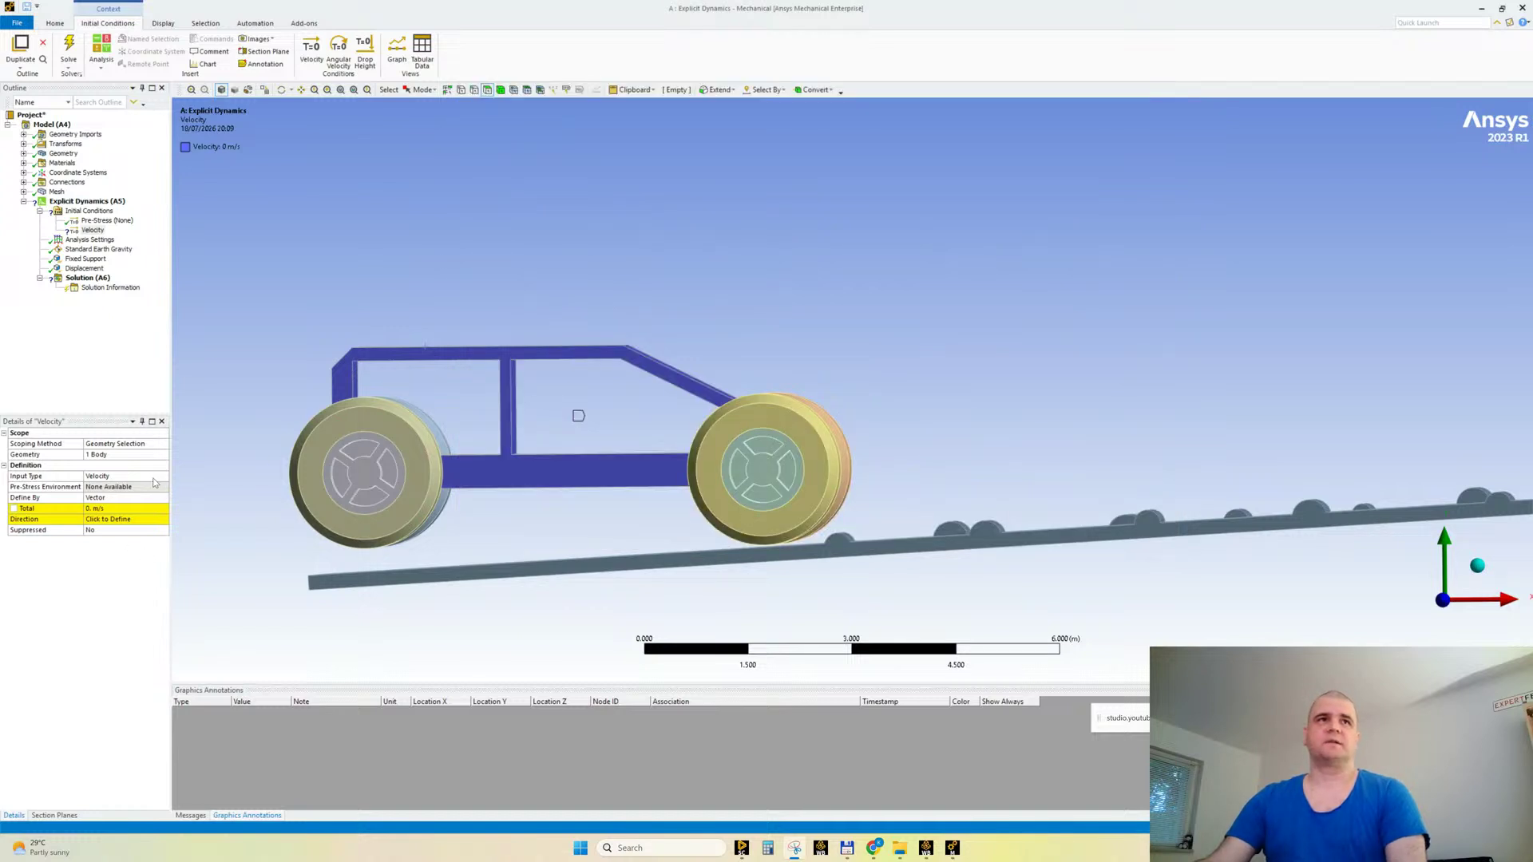
{"action": "left_click", "coordinate": [162, 478]}
{"action": "left_click", "coordinate": [100, 485]}
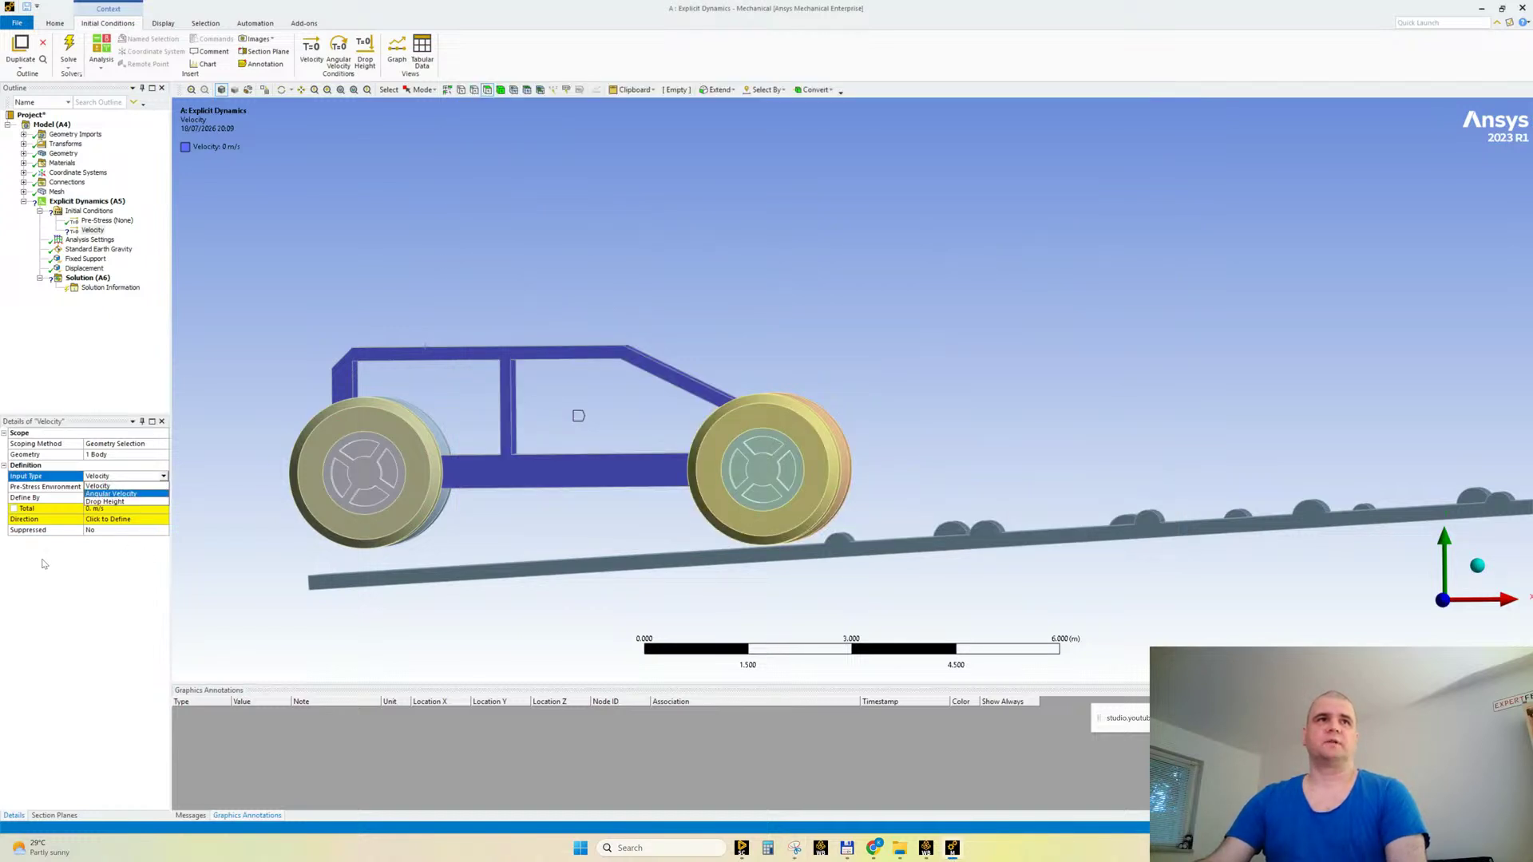
{"action": "left_click", "coordinate": [163, 497]}
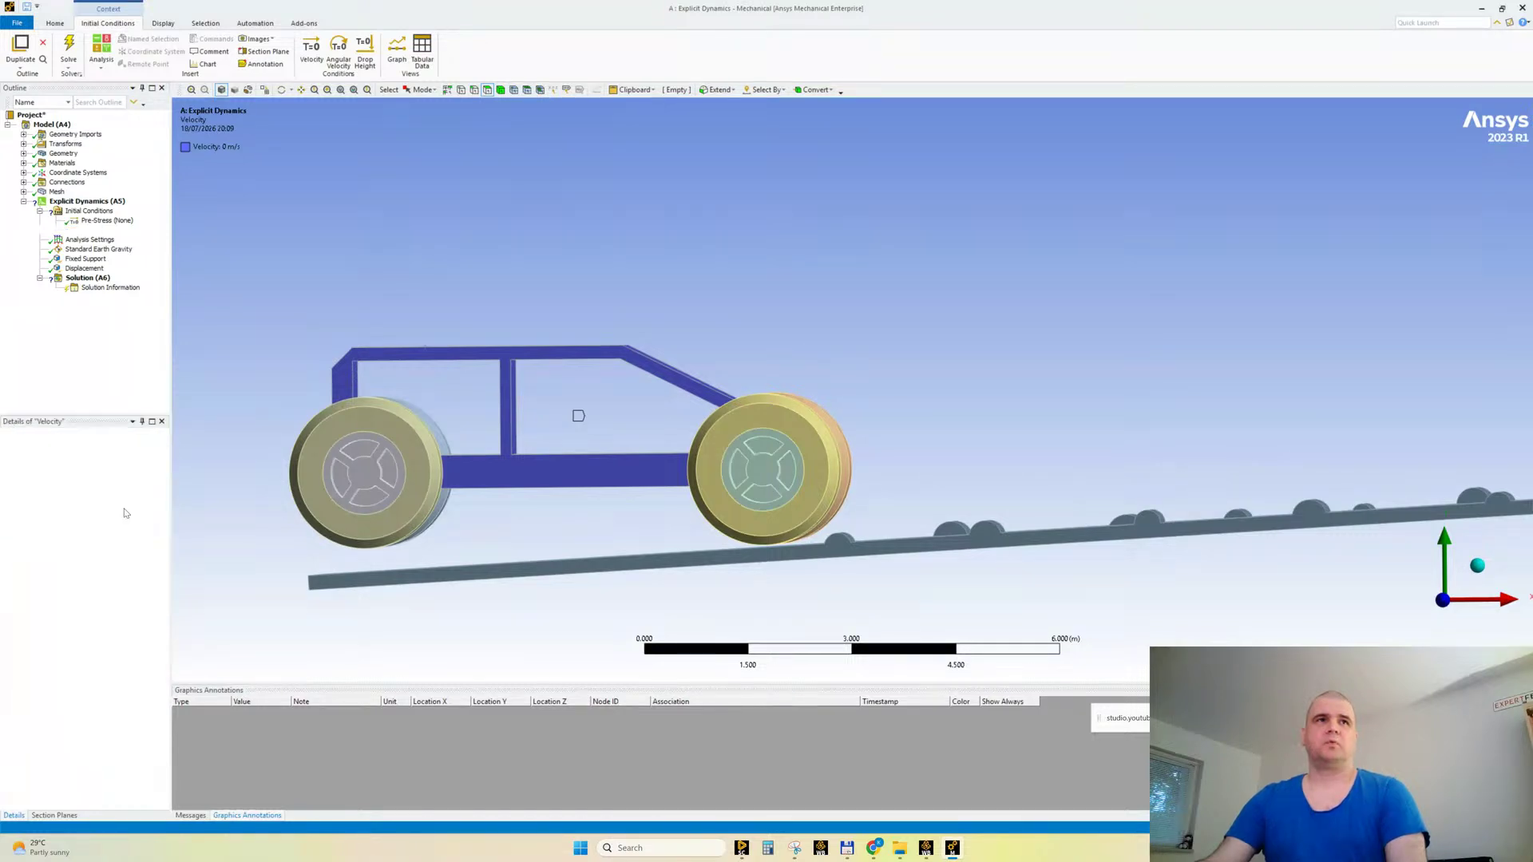
{"action": "left_click", "coordinate": [124, 518]}
{"action": "left_click", "coordinate": [108, 520]}
{"action": "type", "text": "100"}
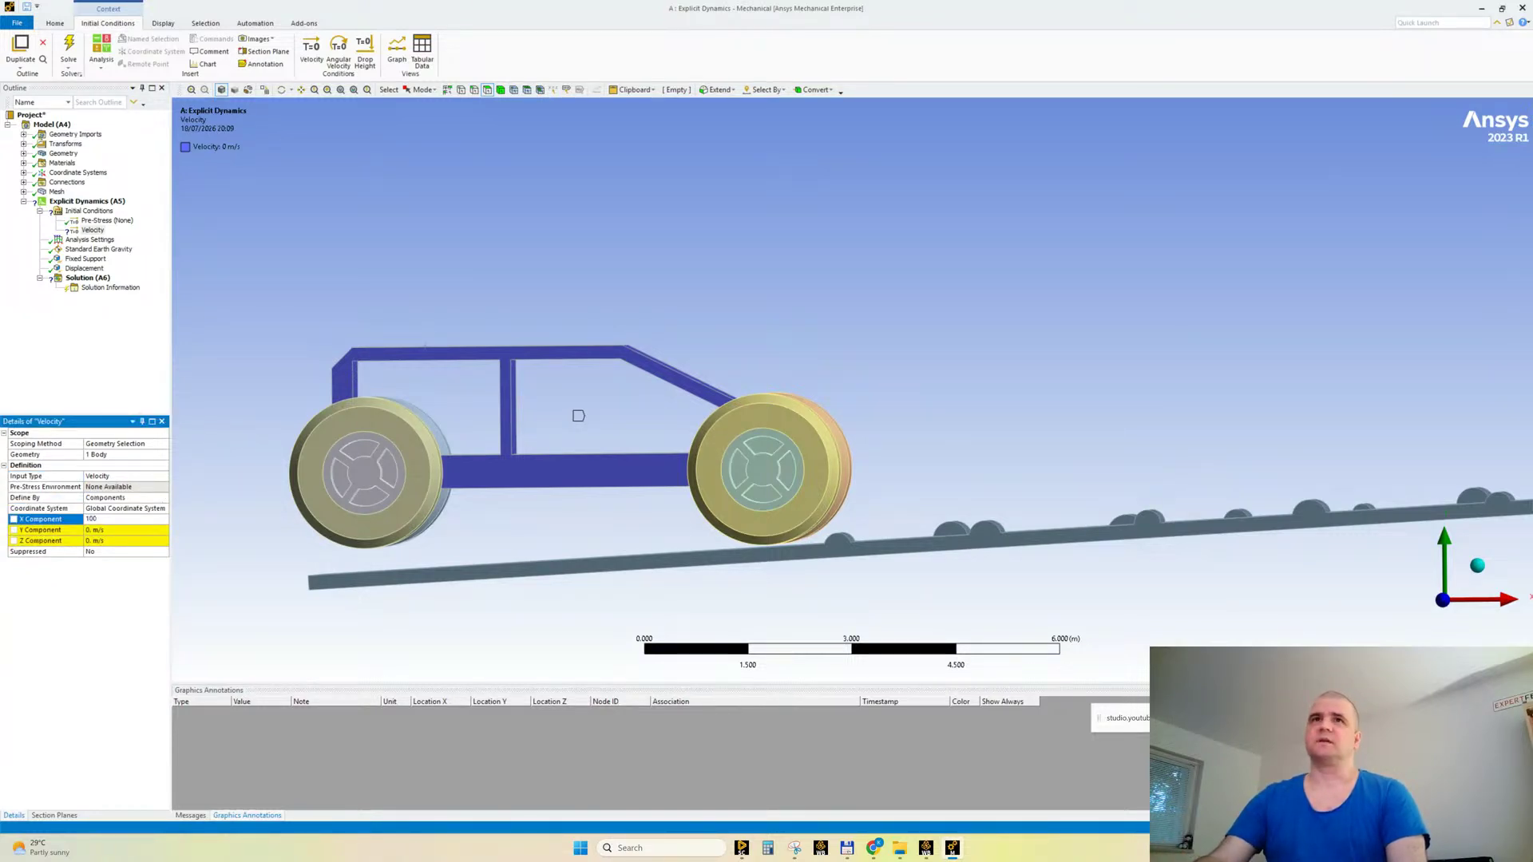
{"action": "key", "text": "Return"}
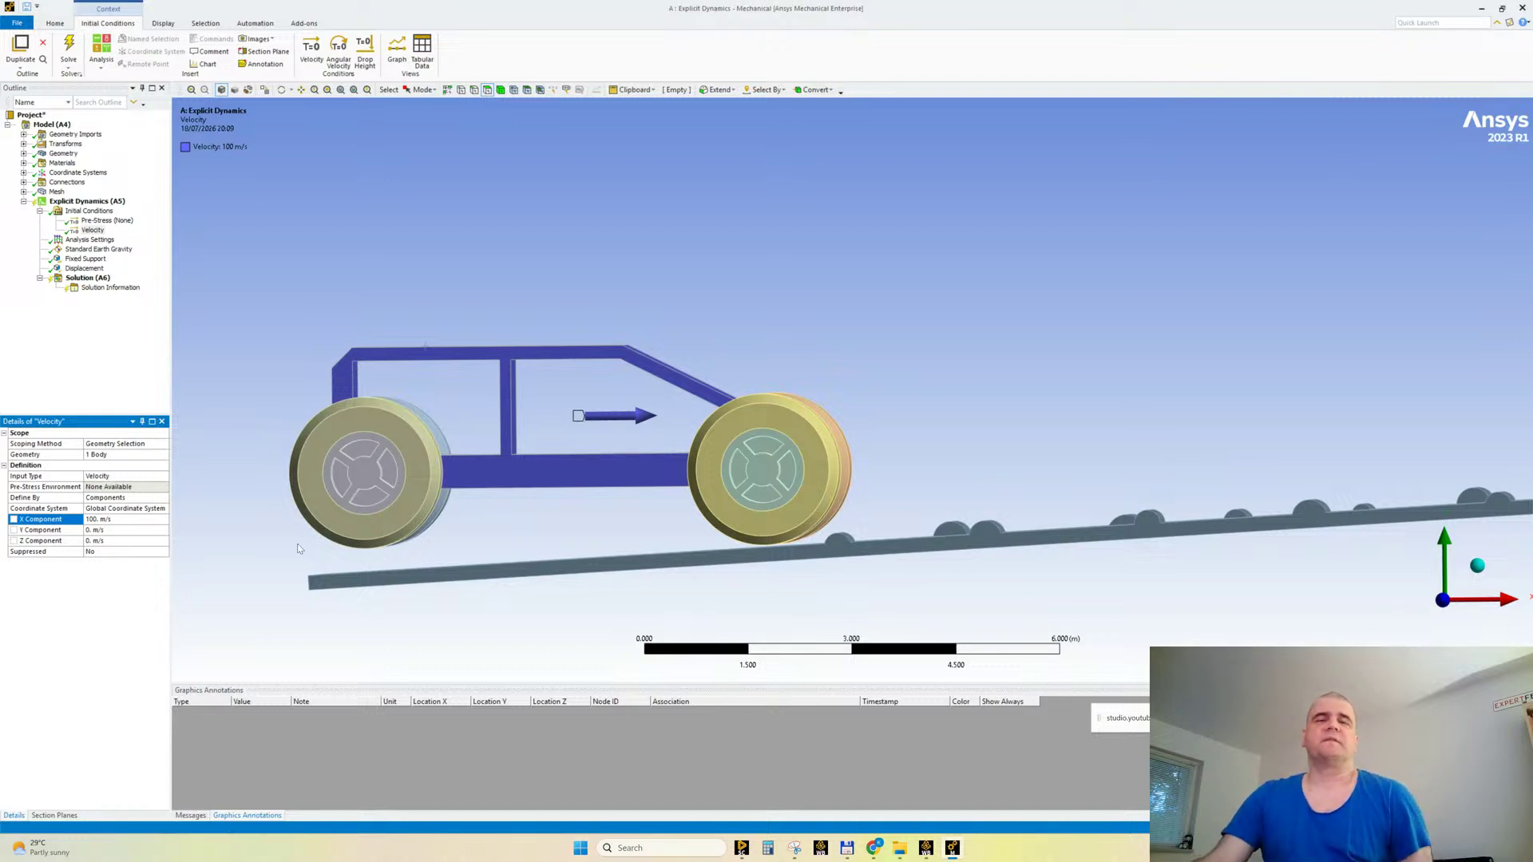
{"action": "middle_click_drag", "start_coordinate": [400, 456], "coordinate": [390, 468]}
{"action": "left_click", "coordinate": [414, 441]}
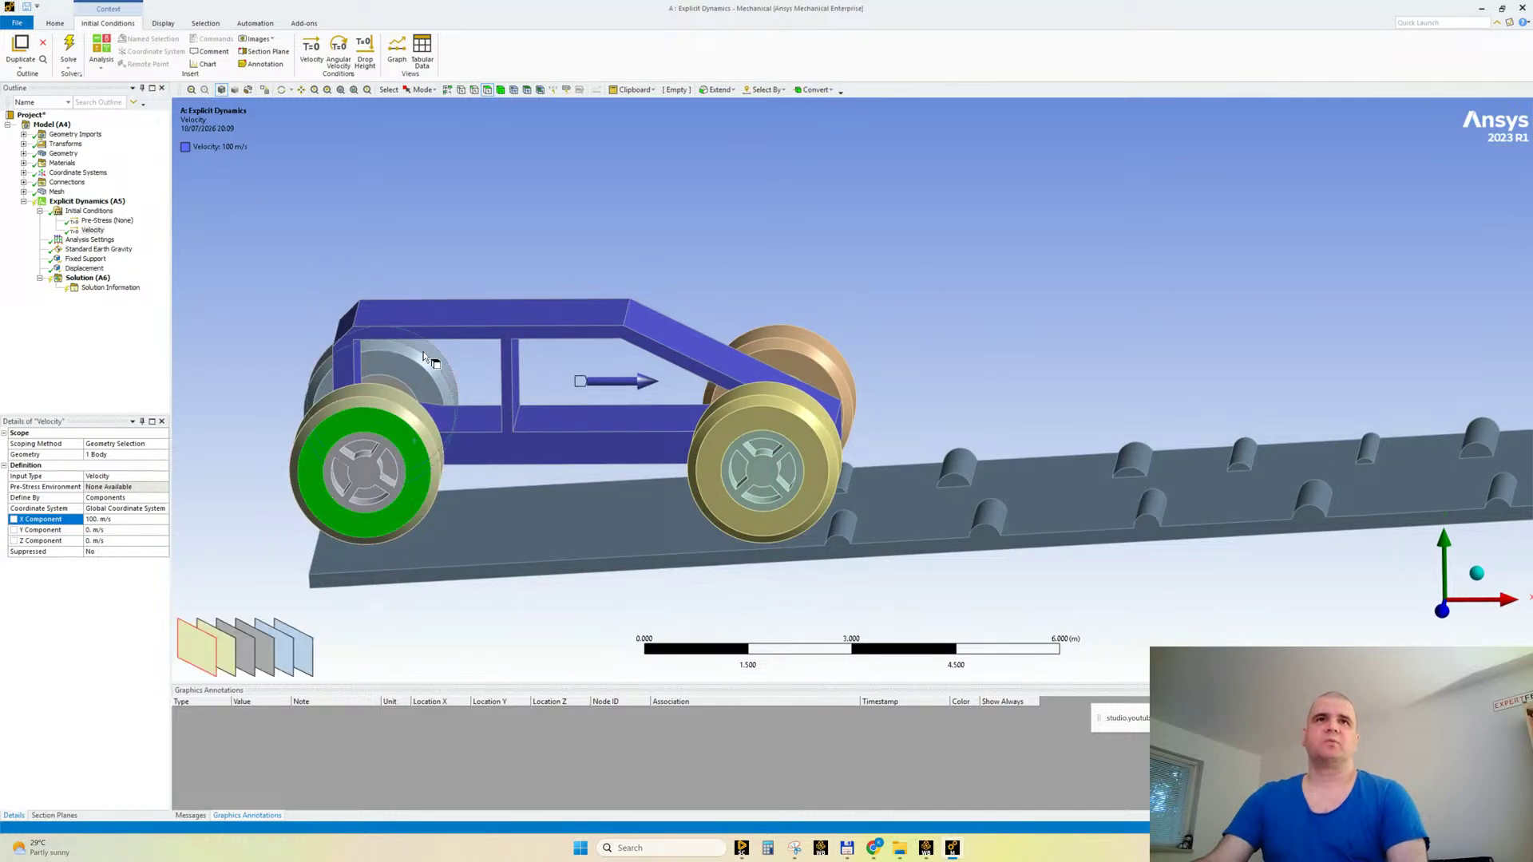
{"action": "mouse_move", "coordinate": [798, 467]}
{"action": "middle_mouse_down"}
{"action": "mouse_move", "coordinate": [802, 453]}
{"action": "mouse_move", "coordinate": [800, 469]}
{"action": "middle_mouse_up"}
{"action": "left_click", "coordinate": [789, 423]}
{"action": "left_click", "coordinate": [792, 322]}
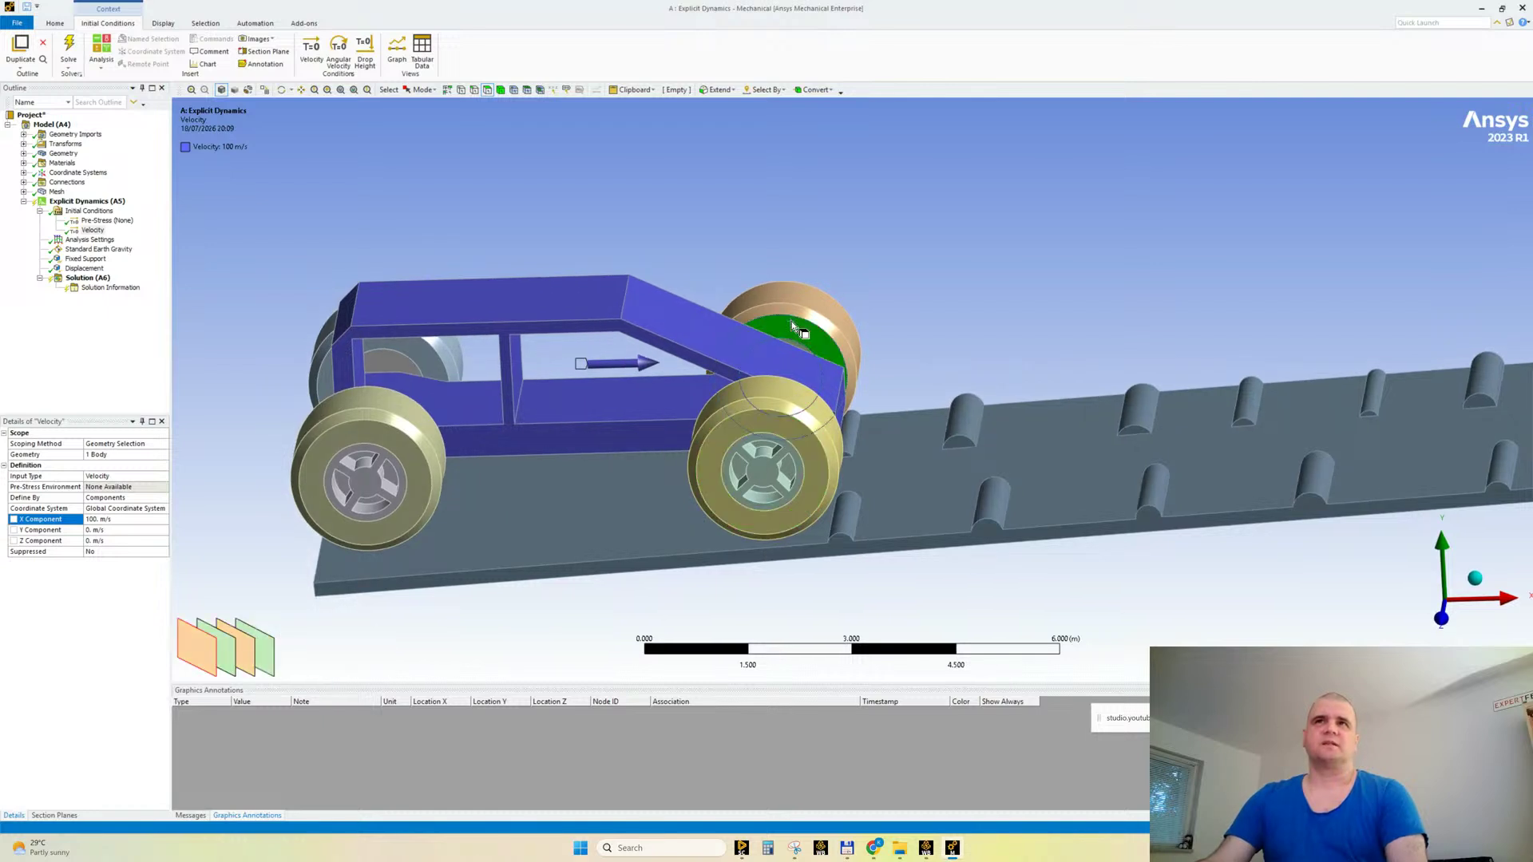
{"action": "middle_click_drag", "start_coordinate": [914, 402], "coordinate": [924, 338]}
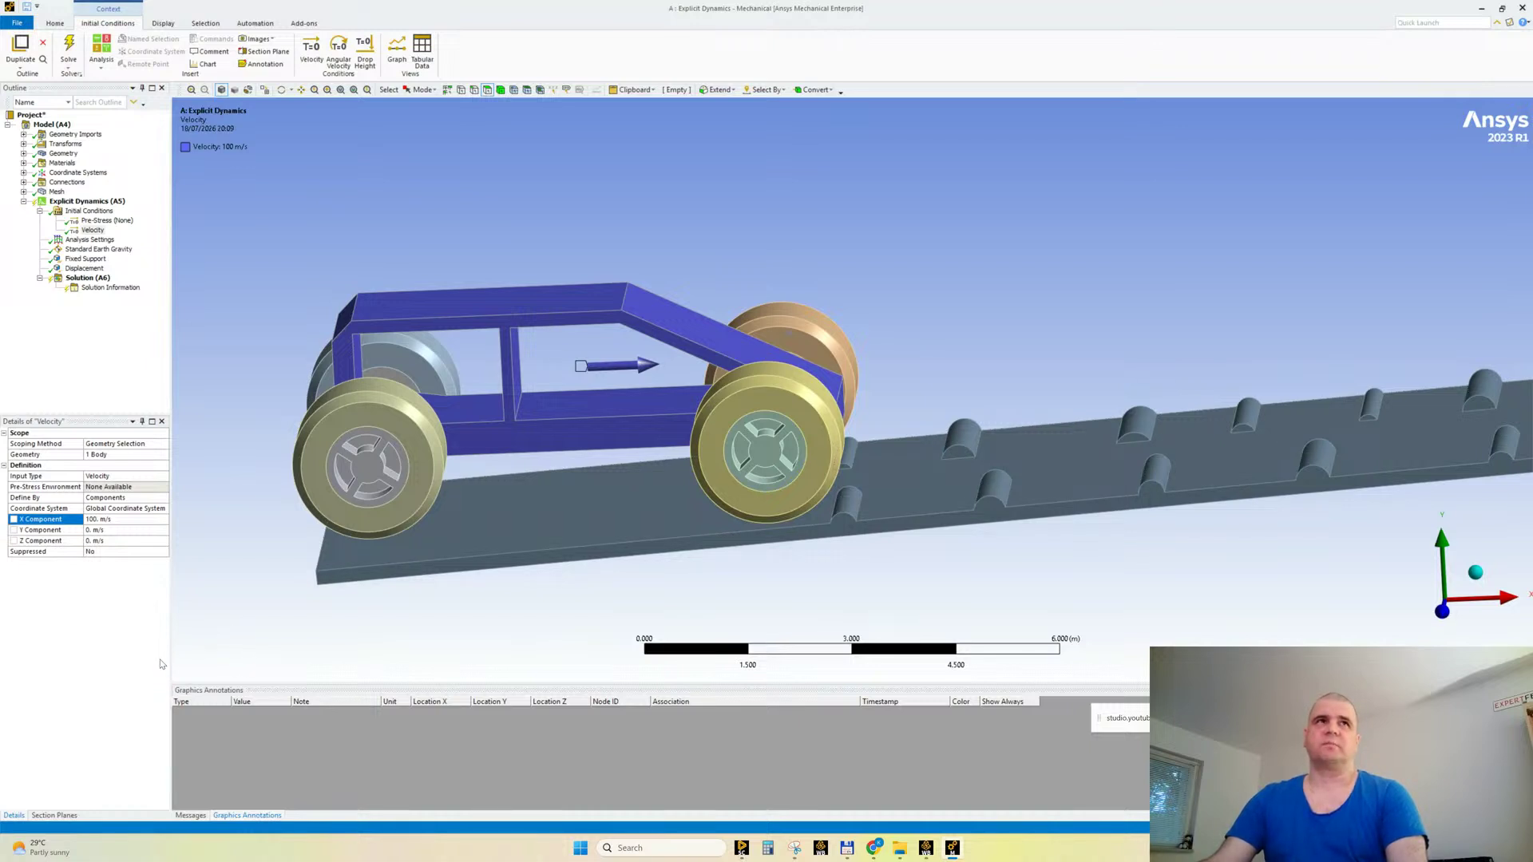
Step: Suppress the displacement on the car body
{"action": "right_click", "coordinate": [78, 271]}
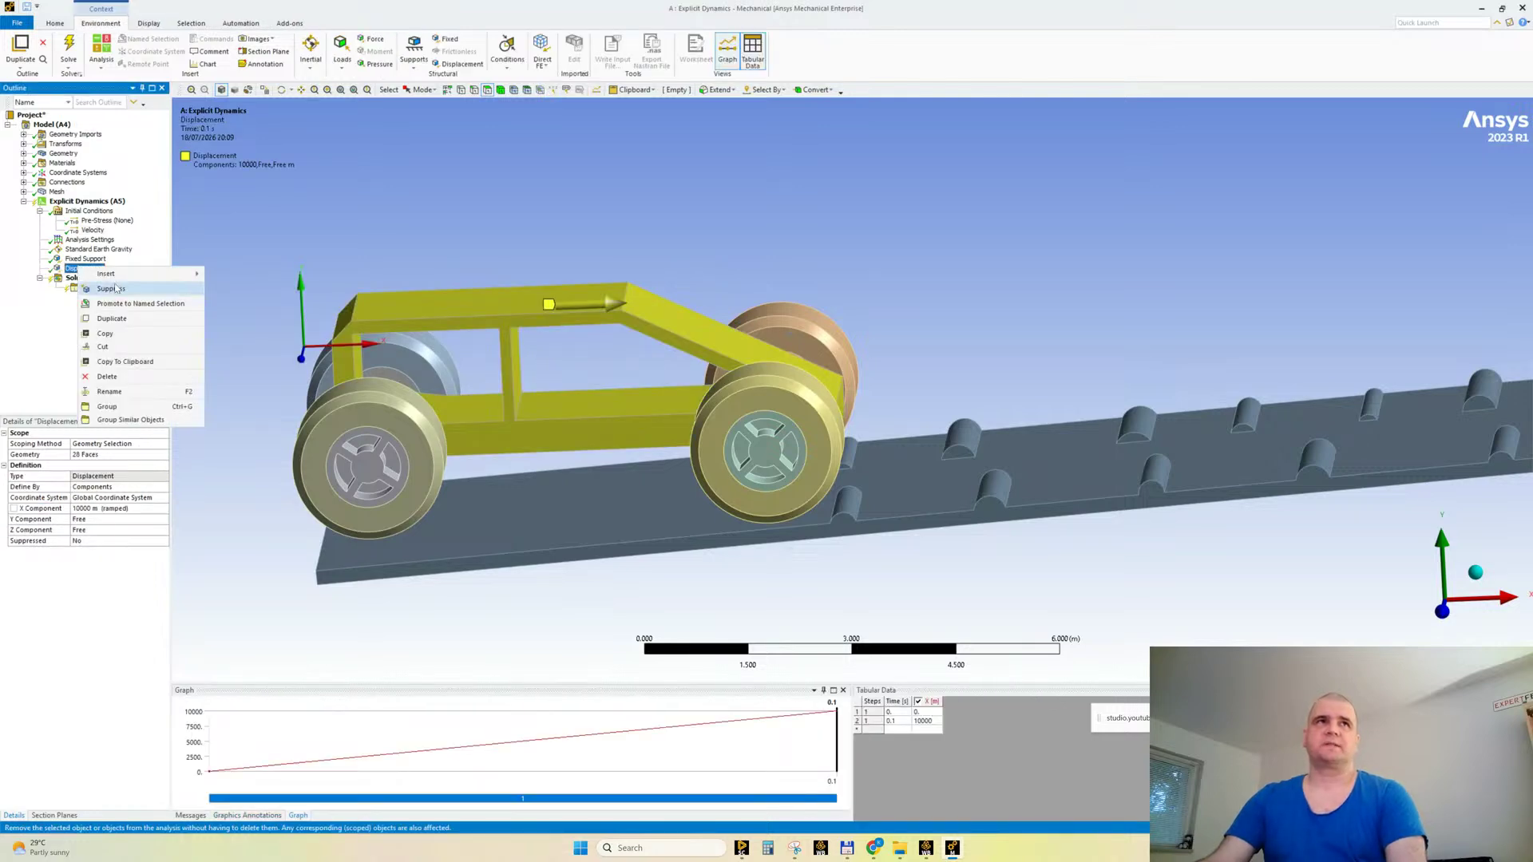
{"action": "left_click", "coordinate": [111, 289]}
{"action": "mouse_move", "coordinate": [627, 313]}
{"action": "middle_mouse_down"}
{"action": "mouse_move", "coordinate": [610, 348]}
{"action": "mouse_move", "coordinate": [599, 298]}
{"action": "mouse_move", "coordinate": [647, 313]}
{"action": "mouse_move", "coordinate": [633, 329]}
{"action": "middle_mouse_up"}
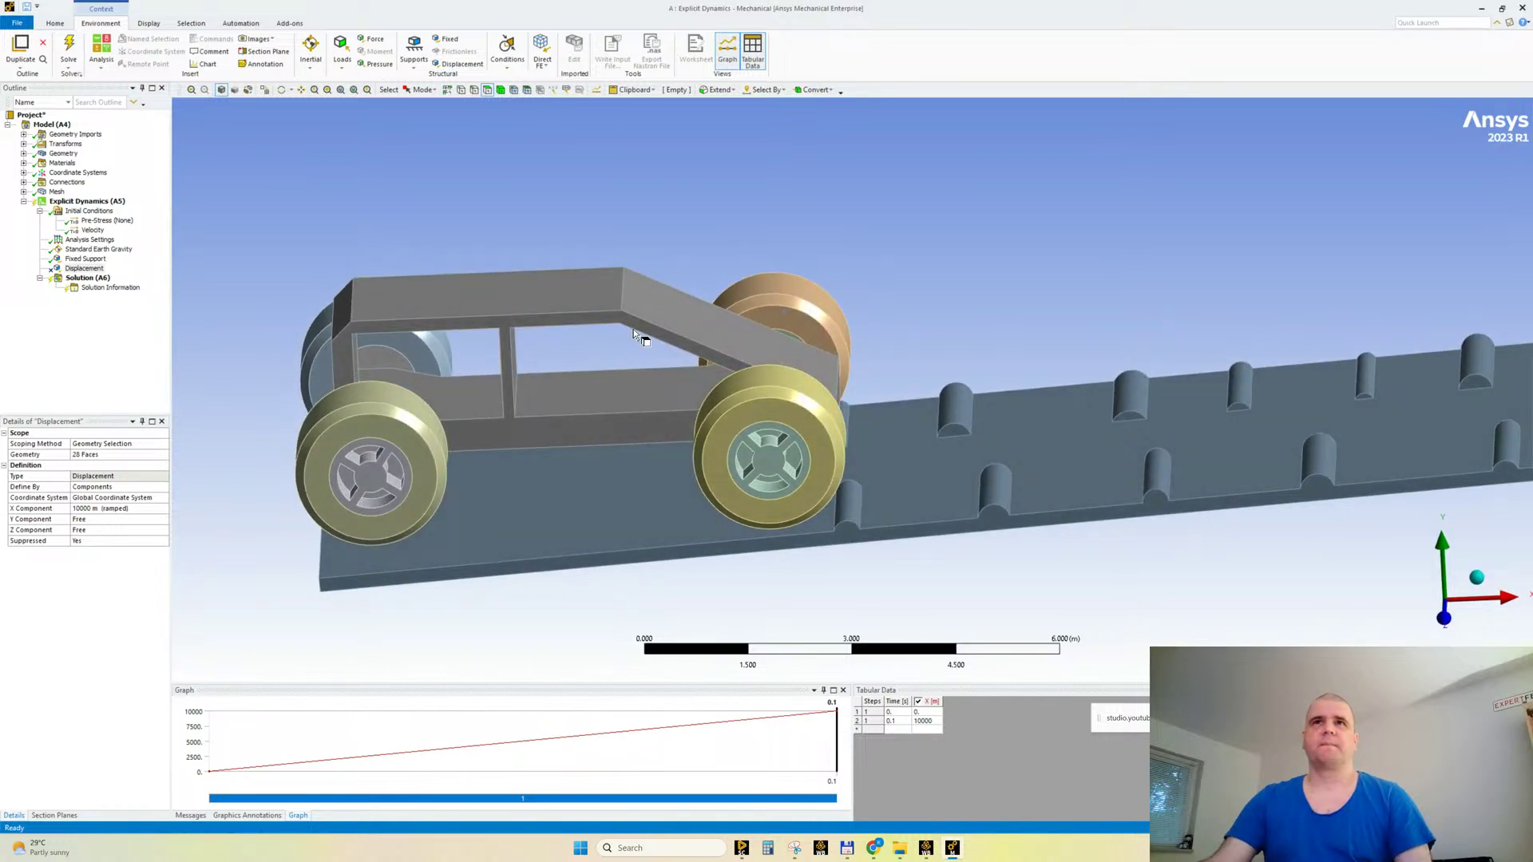
Step: Delete the Contacts group from the model's connections, keeping the body interactions
{"action": "left_click", "coordinate": [23, 182]}
{"action": "left_click", "coordinate": [79, 193]}
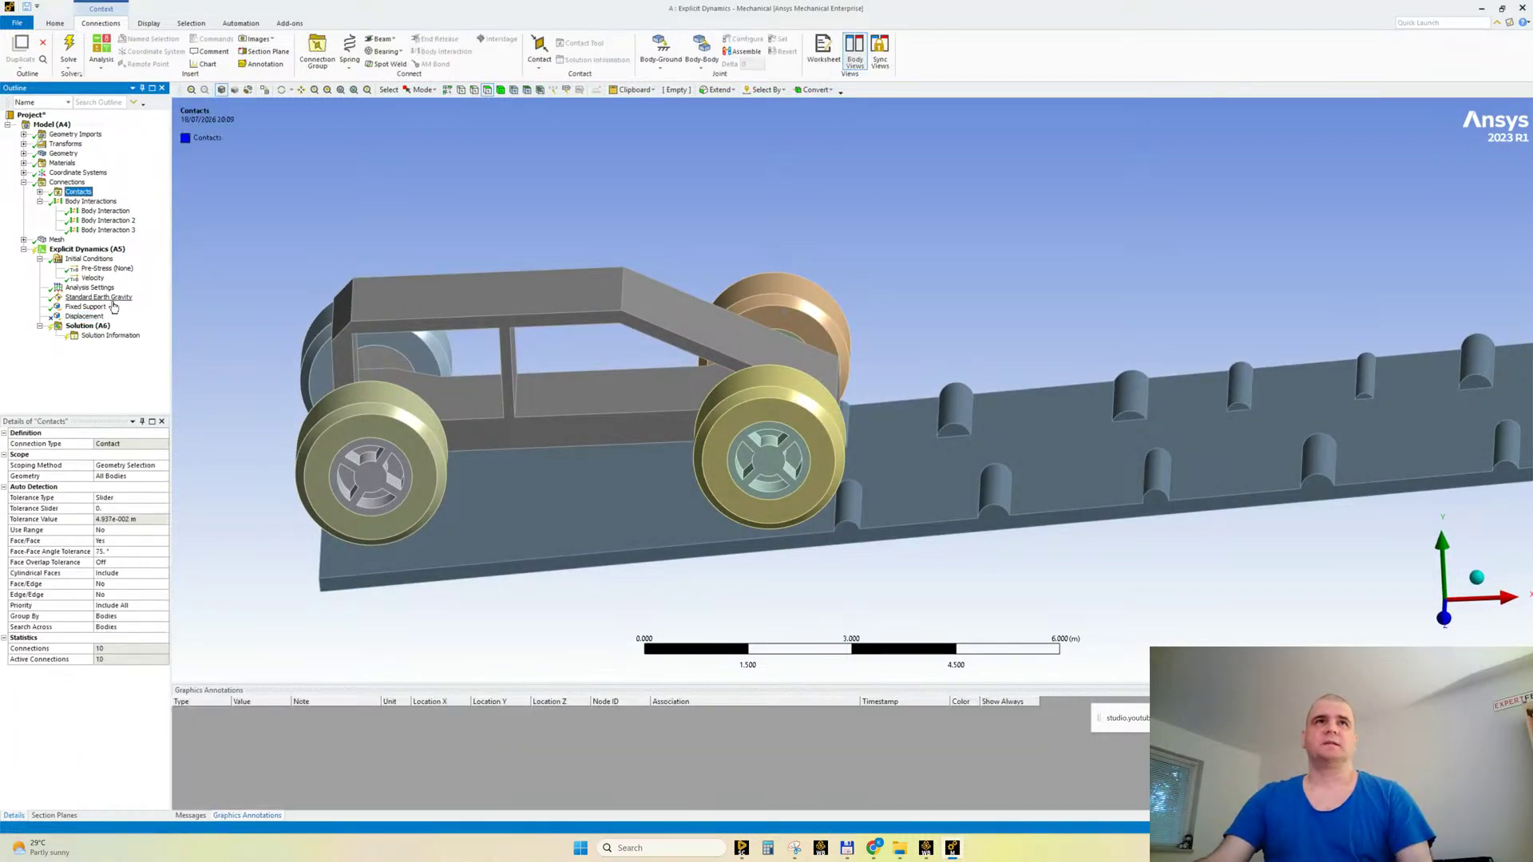
{"action": "key", "text": "Delete"}
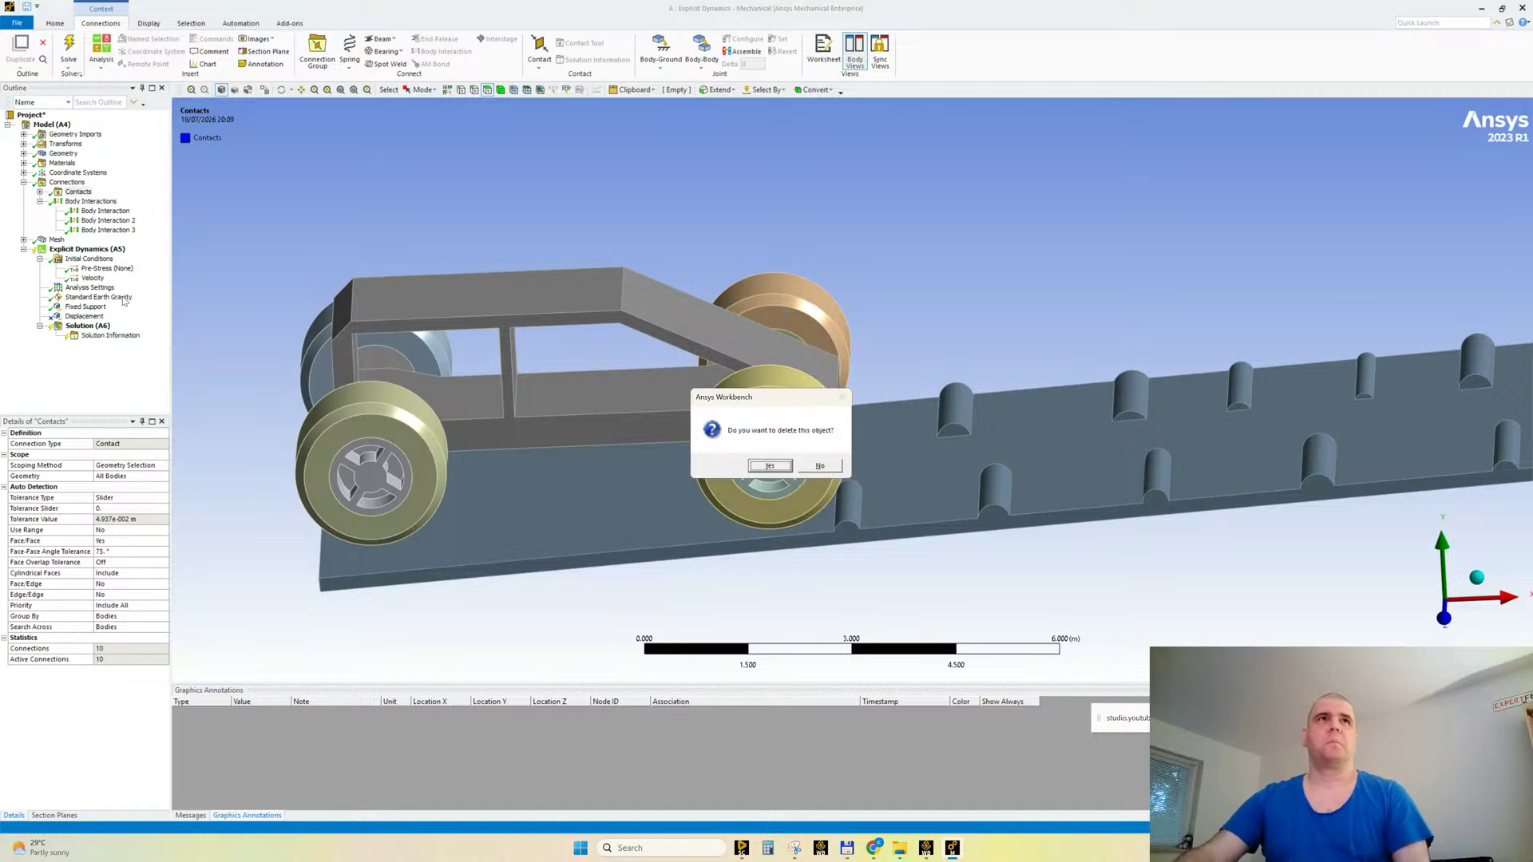
{"action": "key", "text": "Return"}
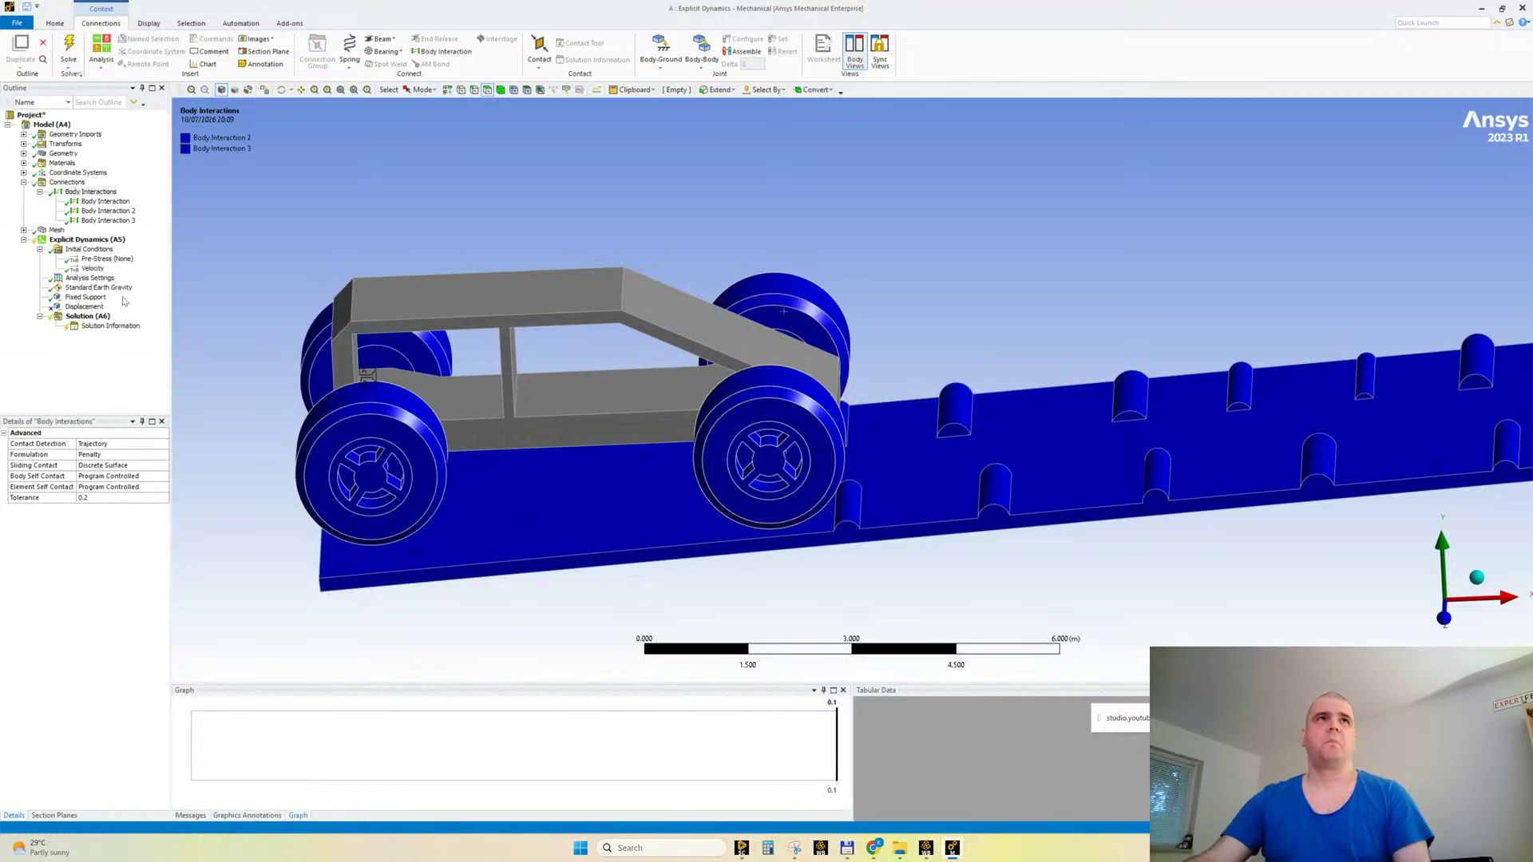
Step: Review which bodies the frictional Body Interaction 2 and the bonded Body Interaction 3 are scoped to
{"action": "left_click", "coordinate": [93, 203]}
{"action": "left_click", "coordinate": [95, 210]}
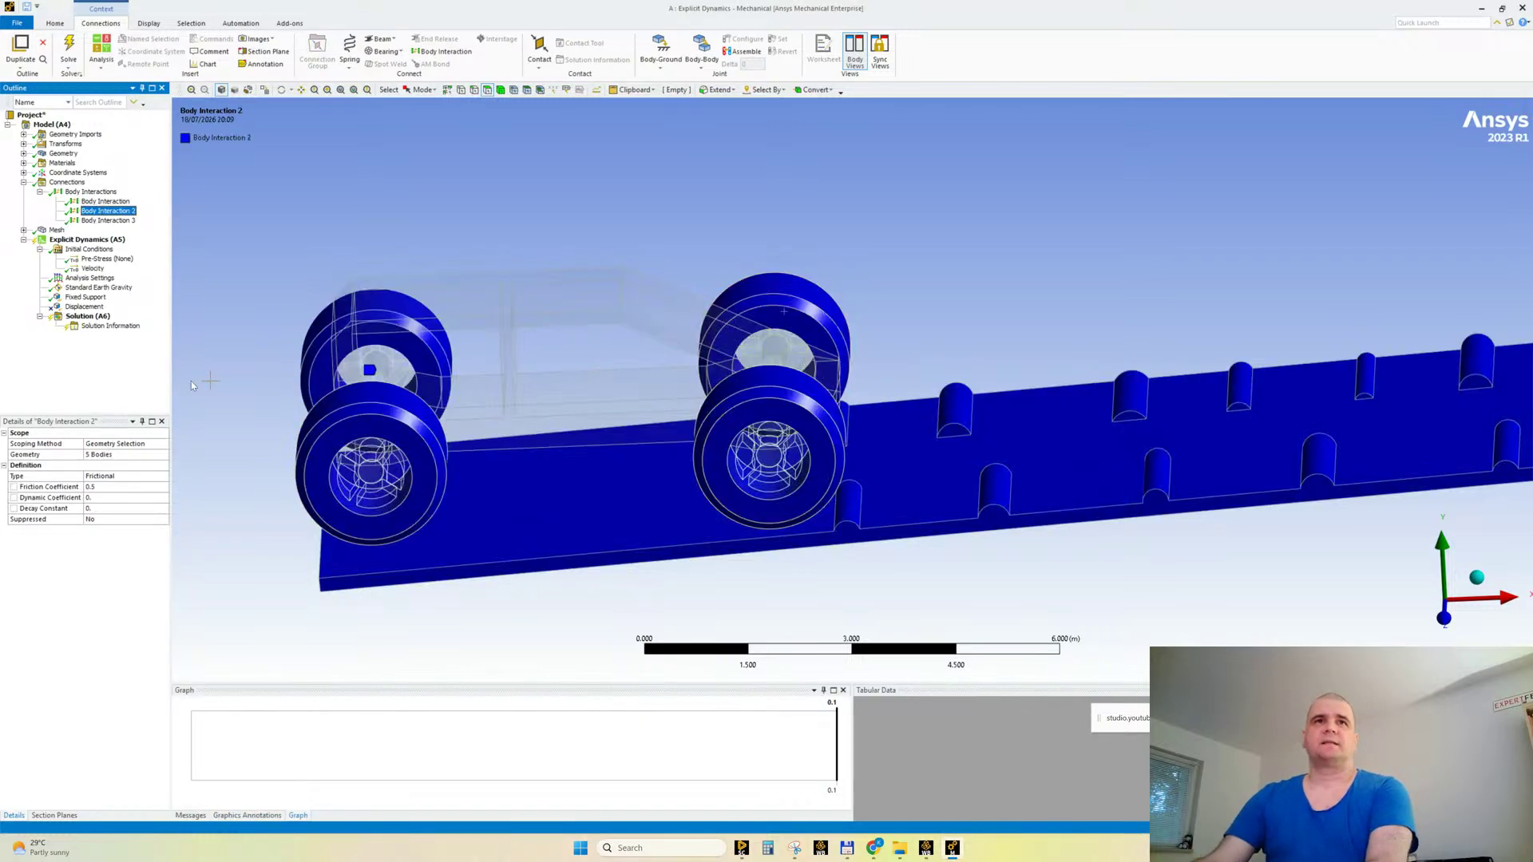
{"action": "key", "text": "Down"}
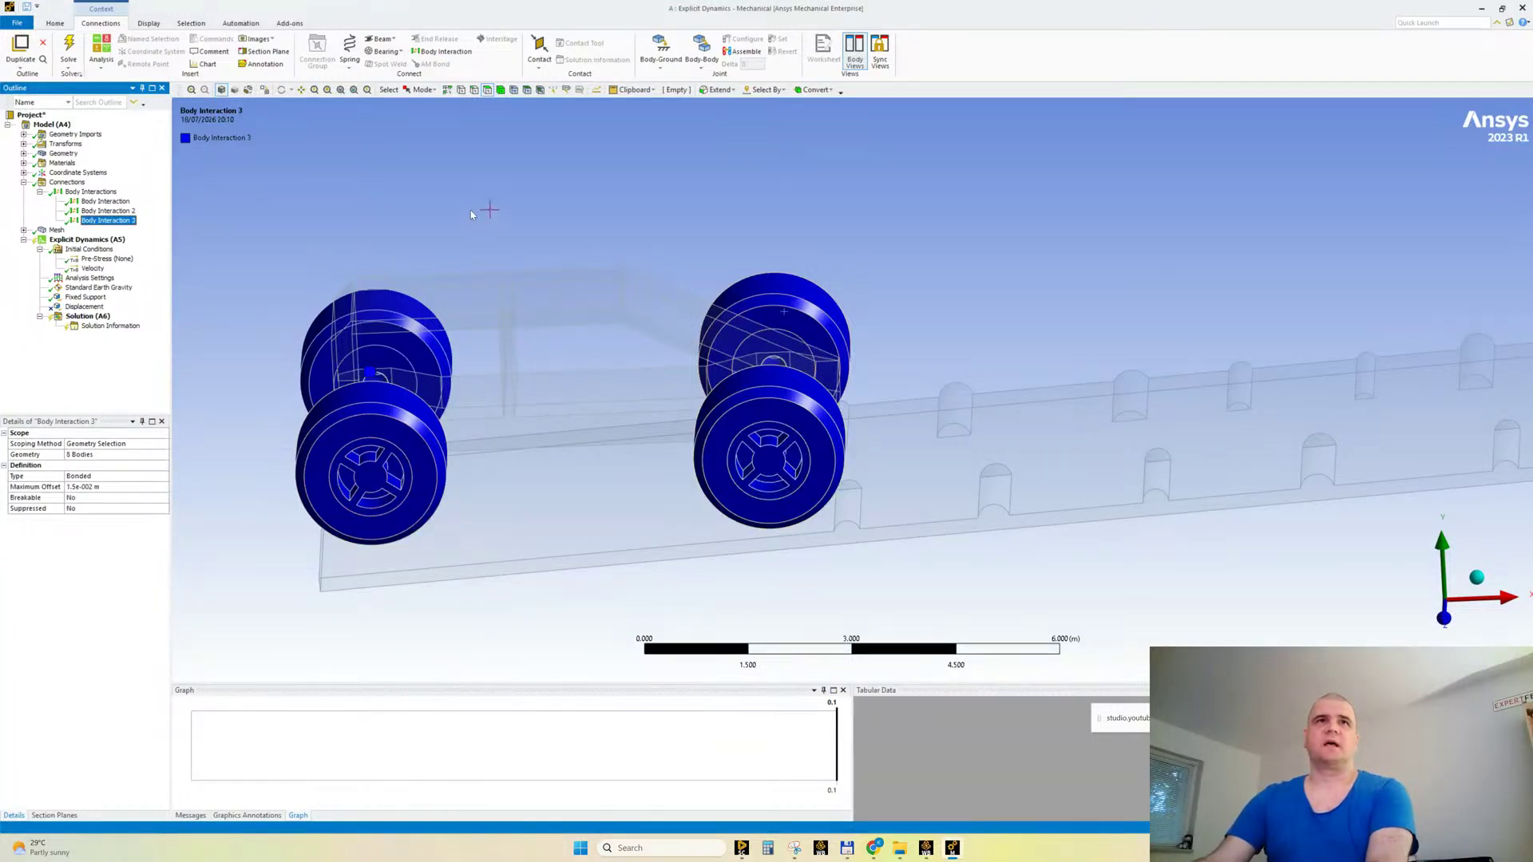
{"action": "middle_click_drag", "start_coordinate": [532, 230], "coordinate": [564, 298]}
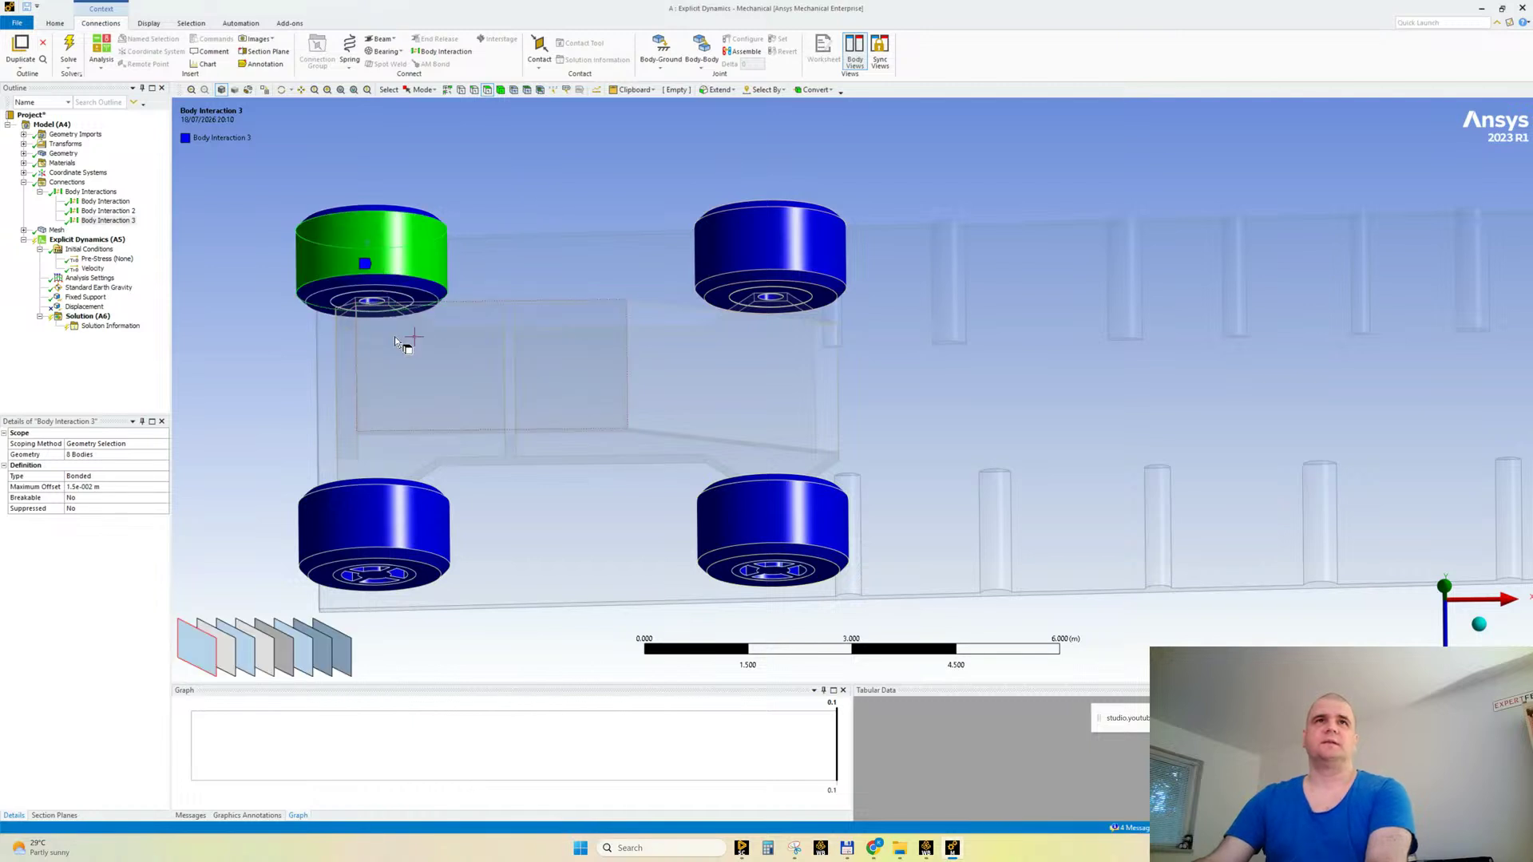
Step: Insert a body-to-body revolute joint under Connections and hide the car body to expose the inner sides of the wheels
{"action": "left_click", "coordinate": [62, 182]}
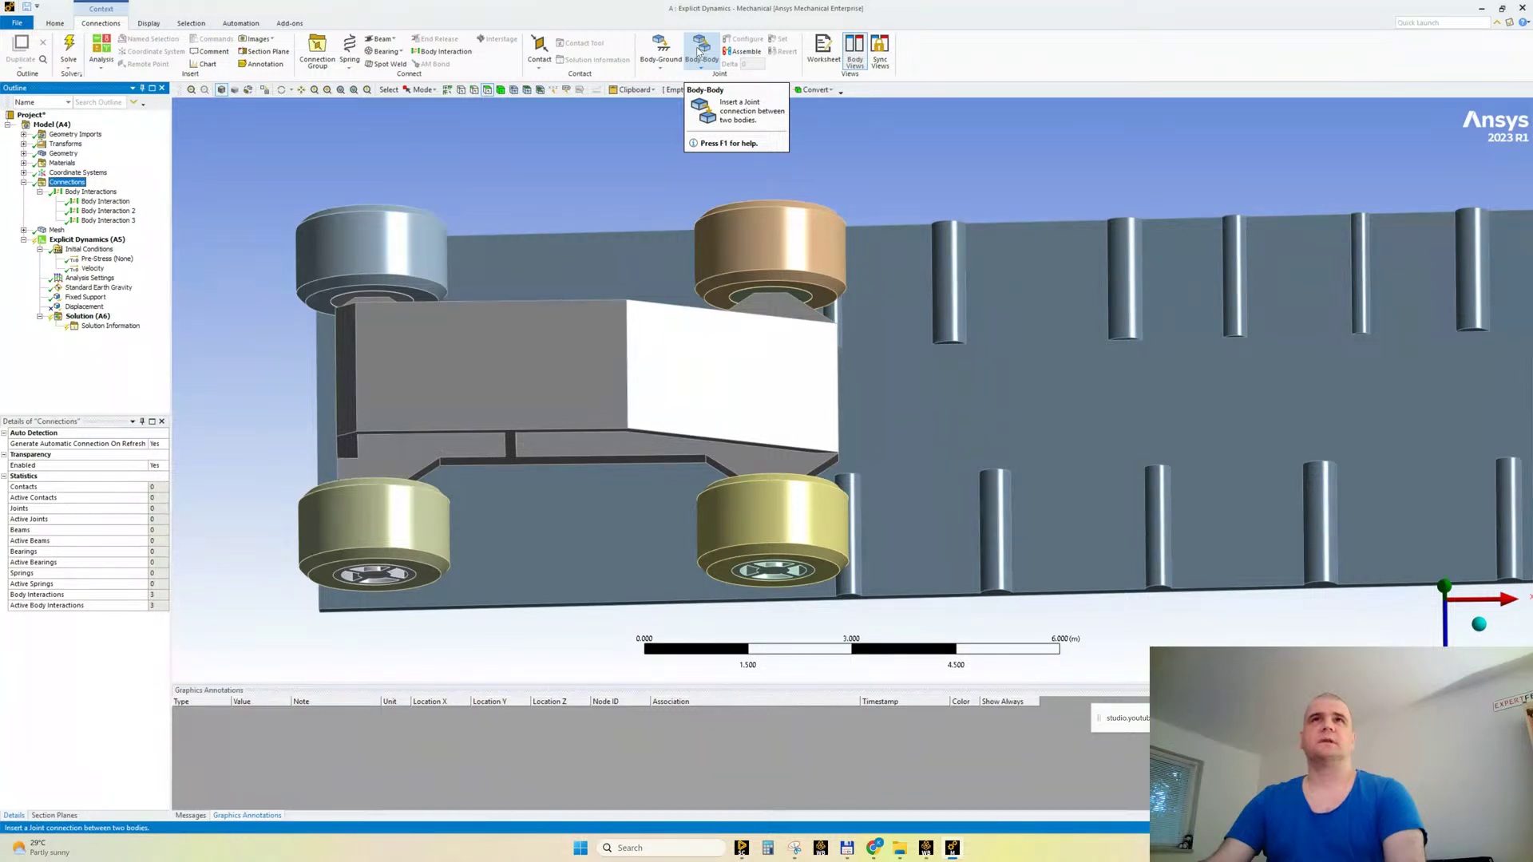
{"action": "left_click", "coordinate": [698, 52]}
{"action": "left_click", "coordinate": [716, 90]}
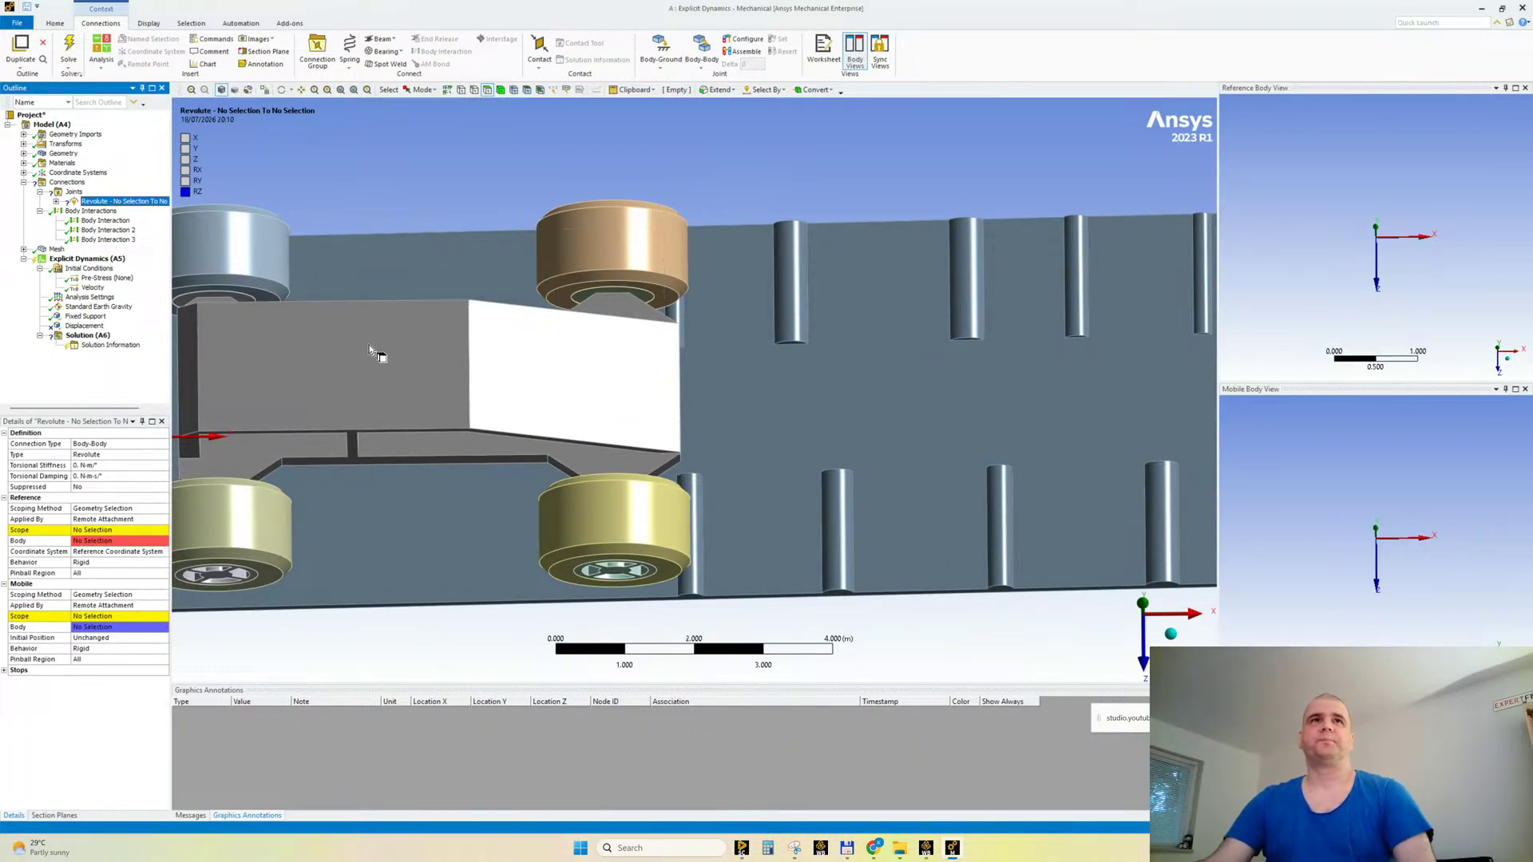
{"action": "left_click", "coordinate": [343, 343]}
{"action": "key", "text": "F9"}
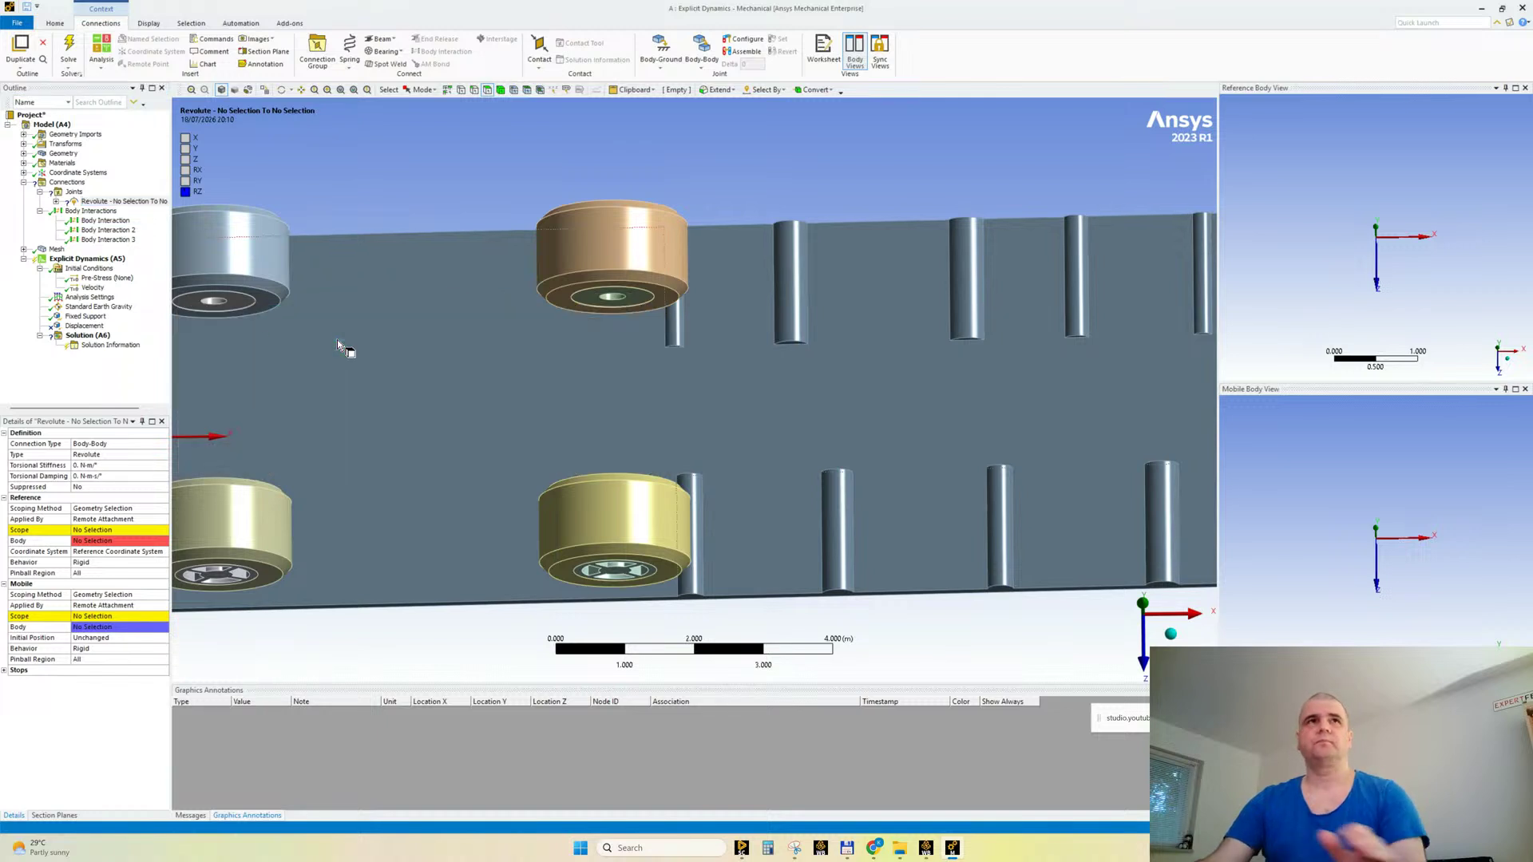
Step: Scope the new revolute joint's reference side to the cylindrical hole face of rim 1
{"action": "middle_click_drag", "start_coordinate": [399, 349], "coordinate": [762, 345]}
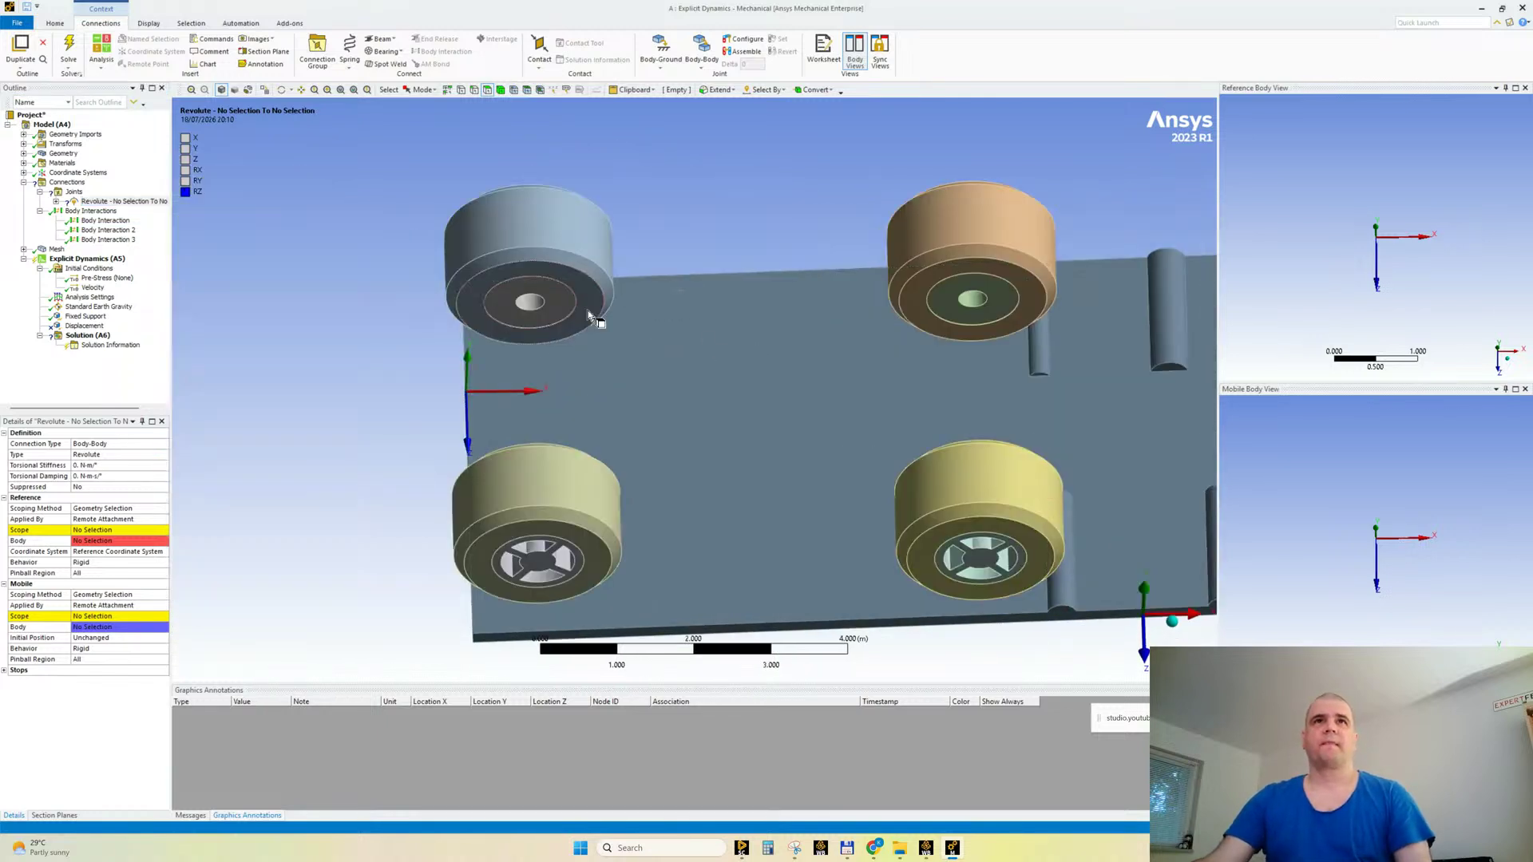
{"action": "left_click", "coordinate": [524, 303]}
{"action": "left_click", "coordinate": [81, 531]}
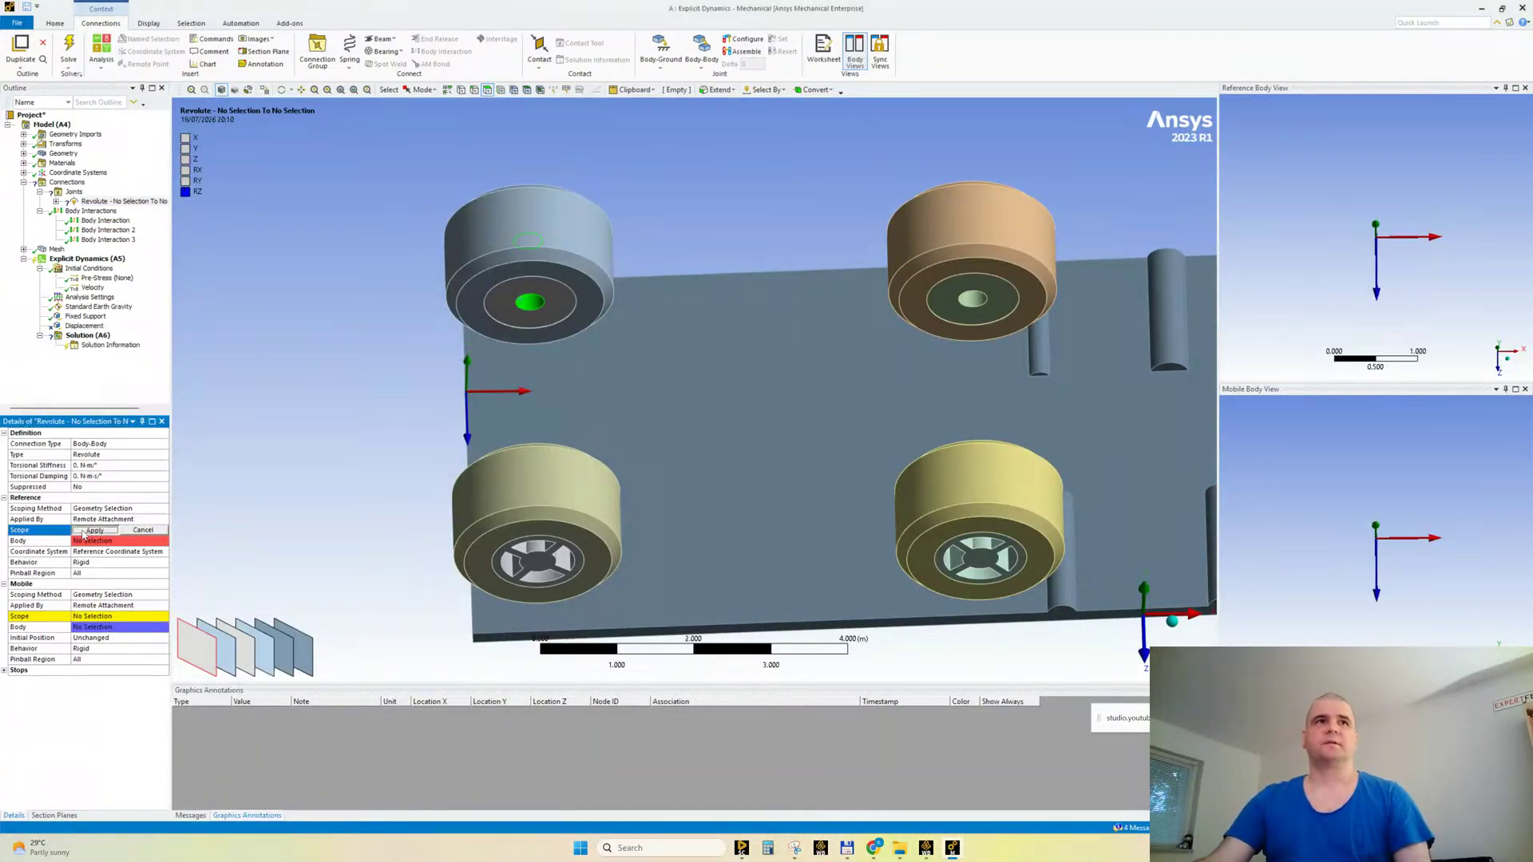
{"action": "left_click", "coordinate": [83, 530]}
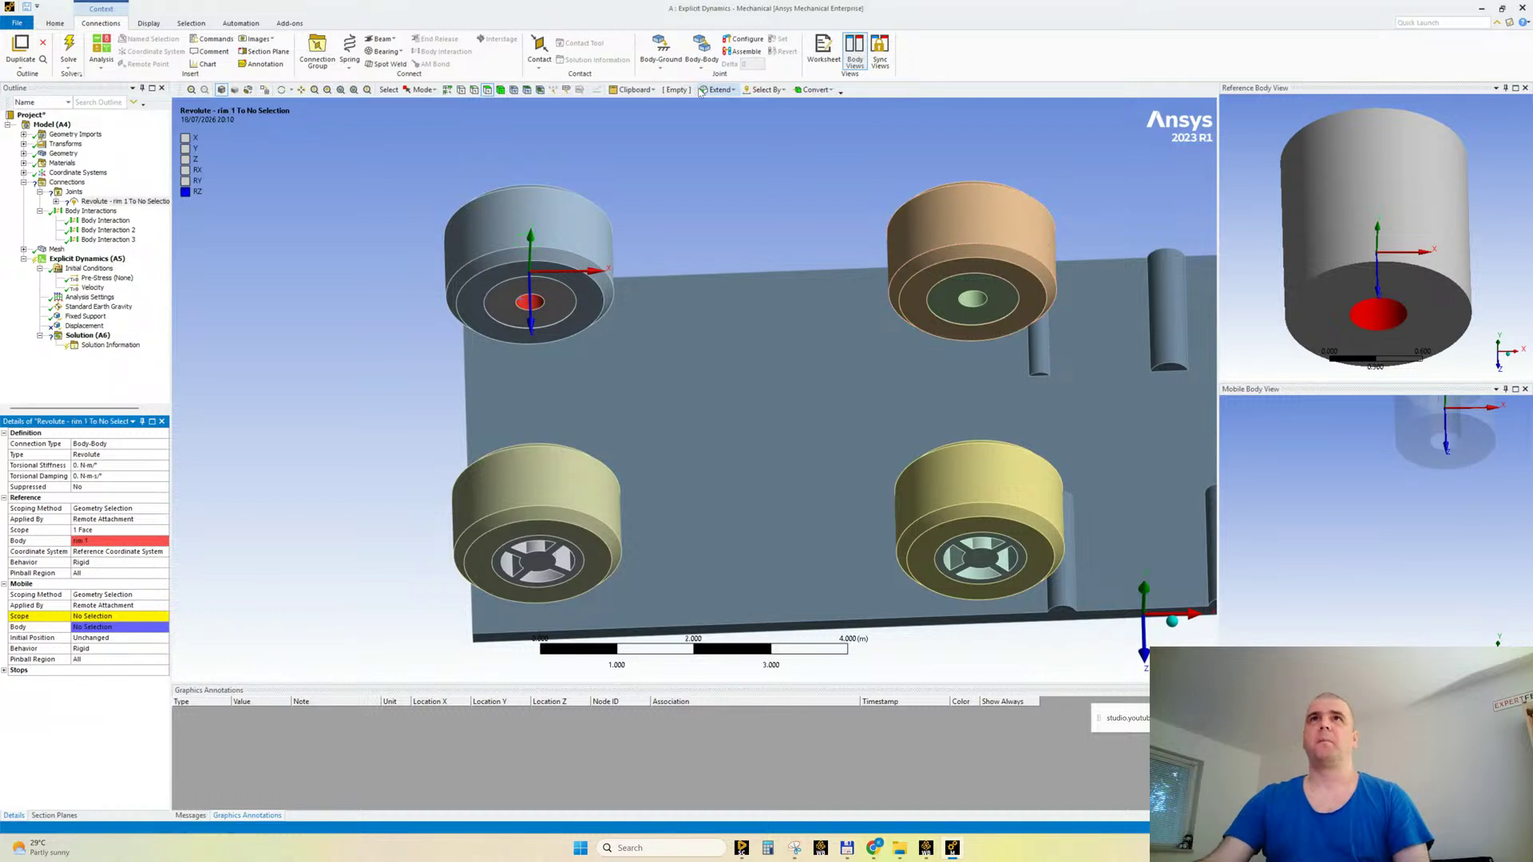
Step: Add a second body-to-body revolute joint with the hole face of rim 2 as its reference scope
{"action": "left_click", "coordinate": [701, 50]}
{"action": "left_click", "coordinate": [717, 90]}
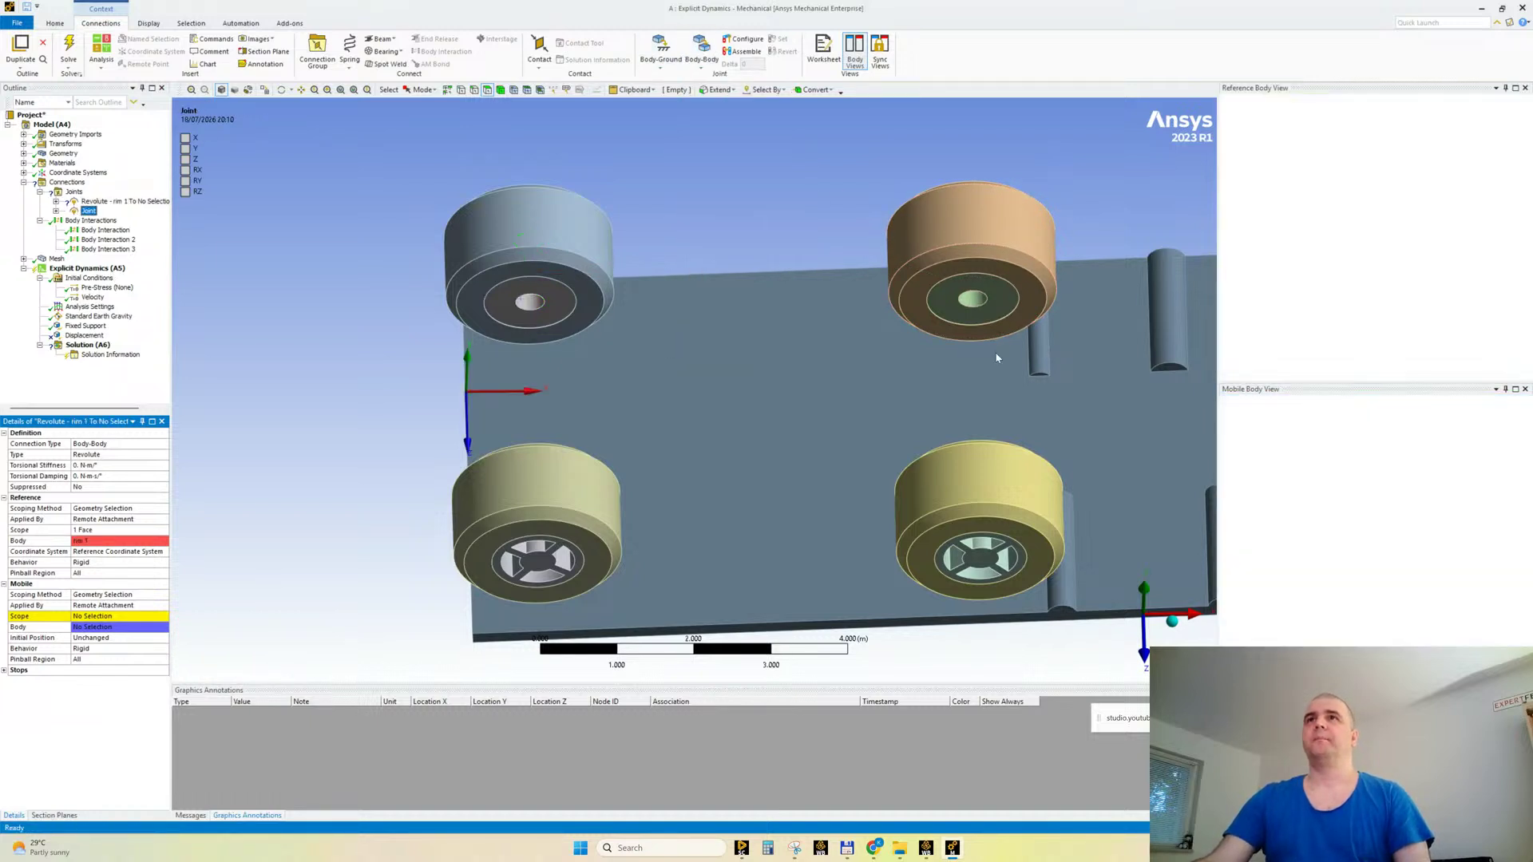
{"action": "left_click", "coordinate": [972, 299]}
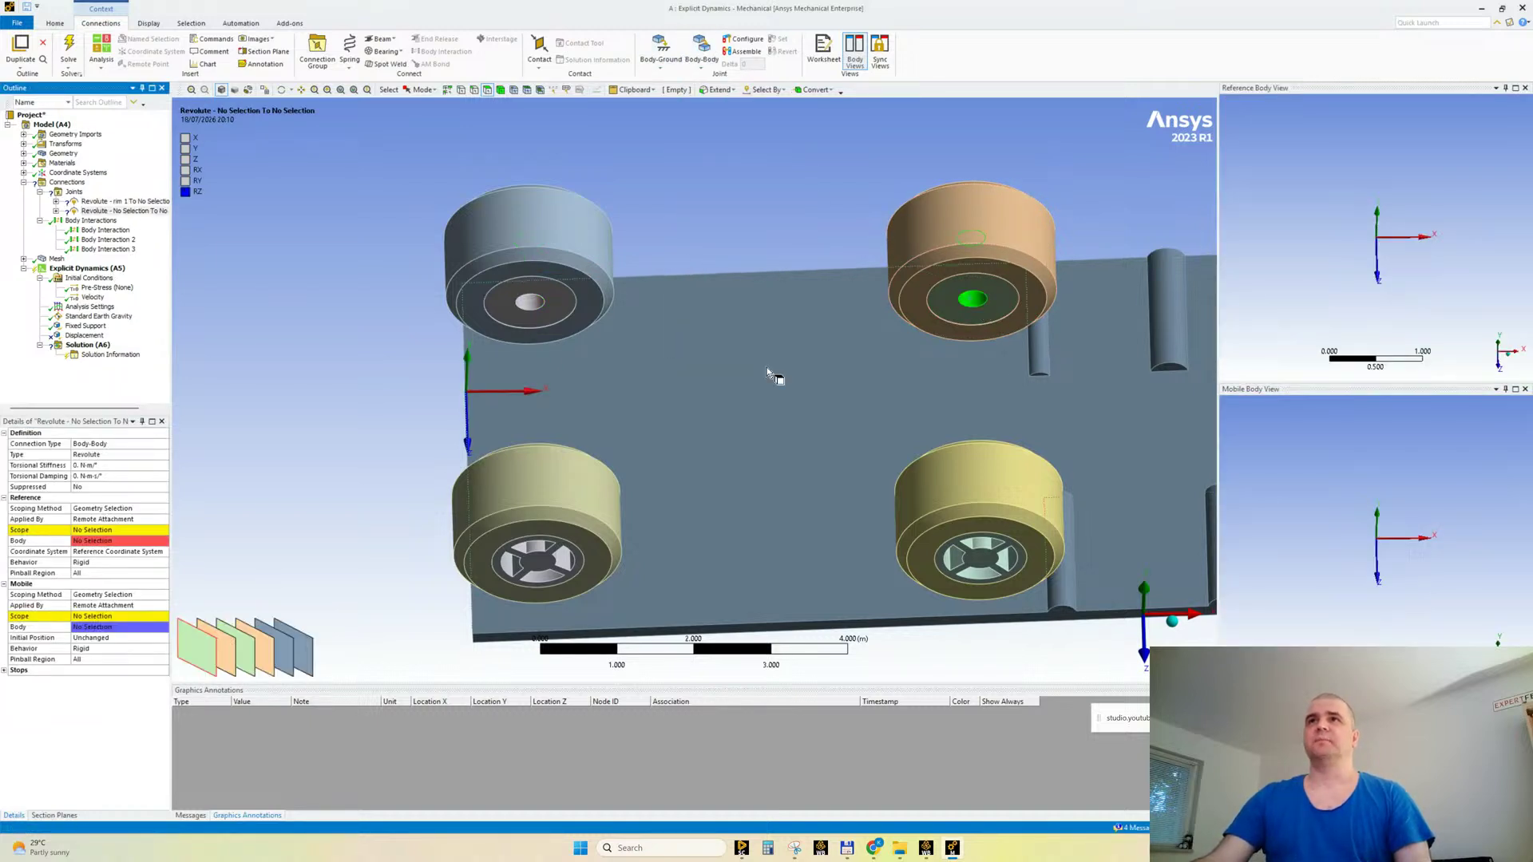
{"action": "left_click", "coordinate": [83, 530]}
{"action": "left_click", "coordinate": [83, 530]}
Step: Add a third body-to-body revolute joint with the hole face of rim 4 as its reference scope
{"action": "left_click", "coordinate": [701, 56]}
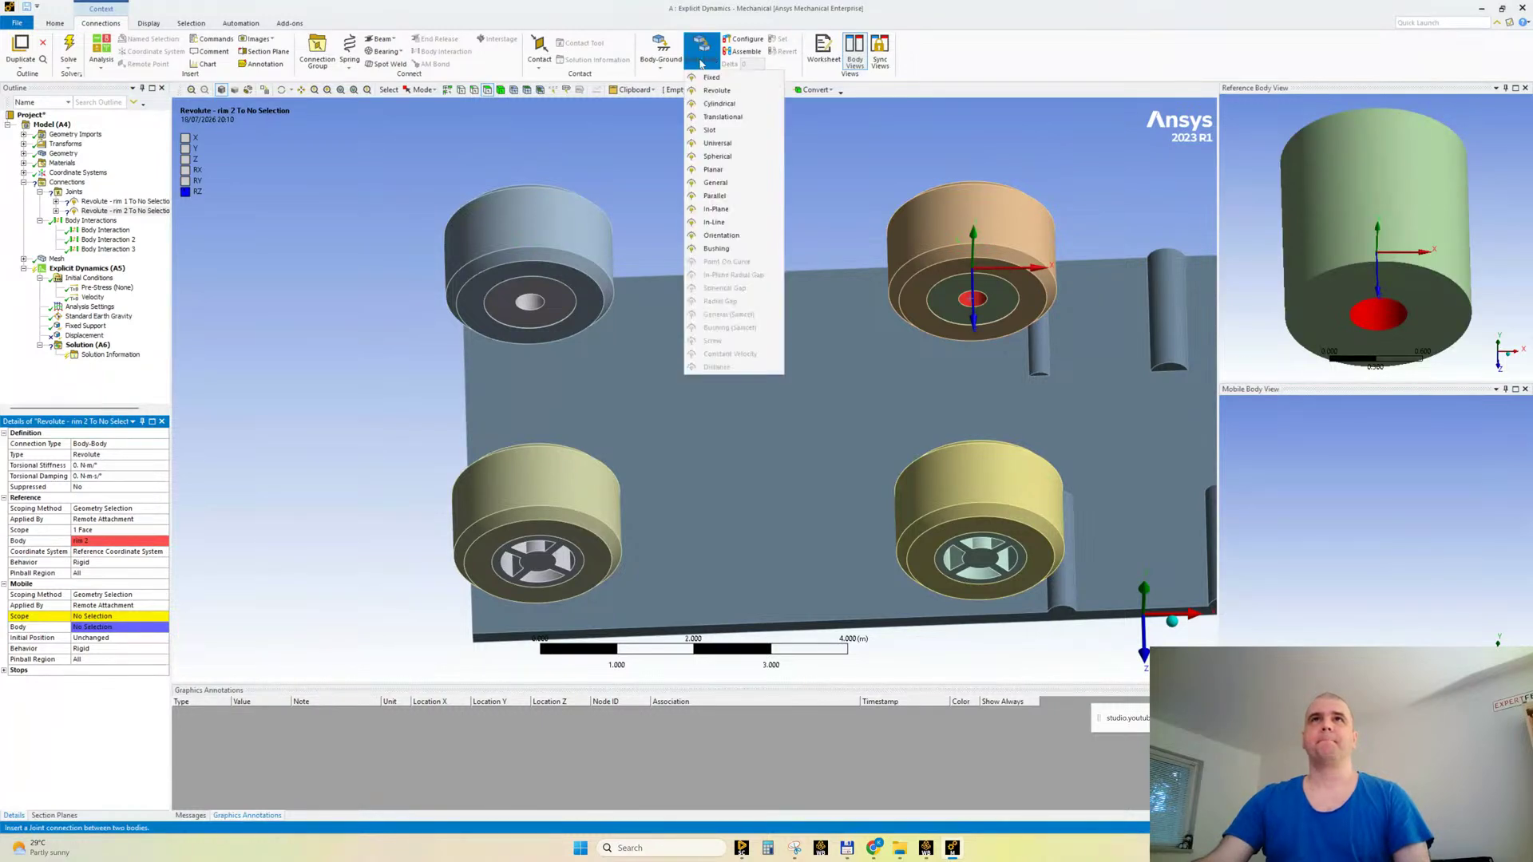
{"action": "left_click", "coordinate": [717, 91]}
{"action": "middle_click_drag", "start_coordinate": [713, 363], "coordinate": [711, 479]}
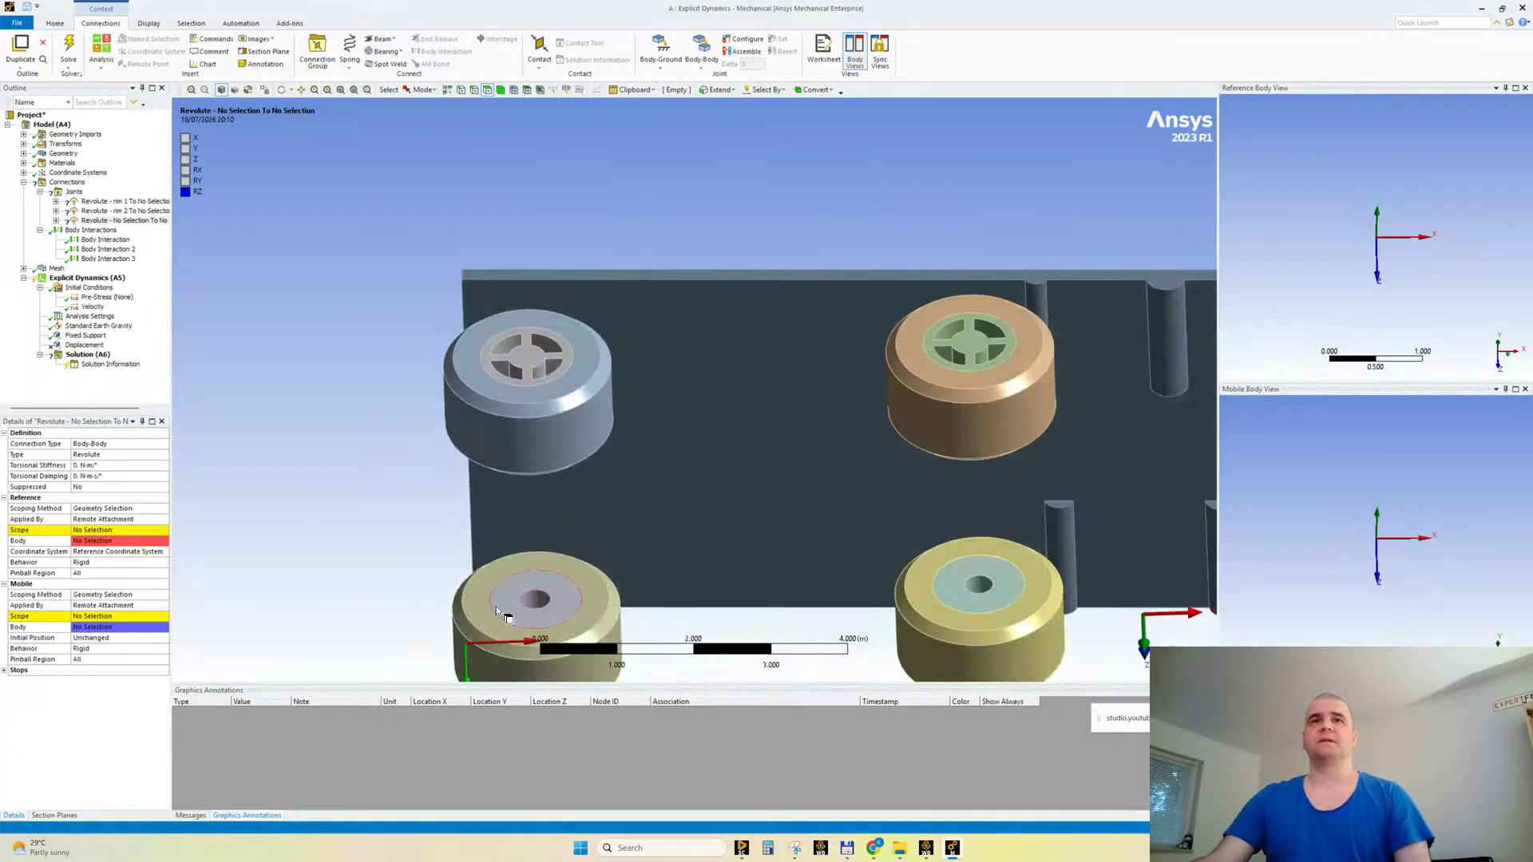
{"action": "left_click", "coordinate": [533, 600]}
{"action": "left_click", "coordinate": [91, 530]}
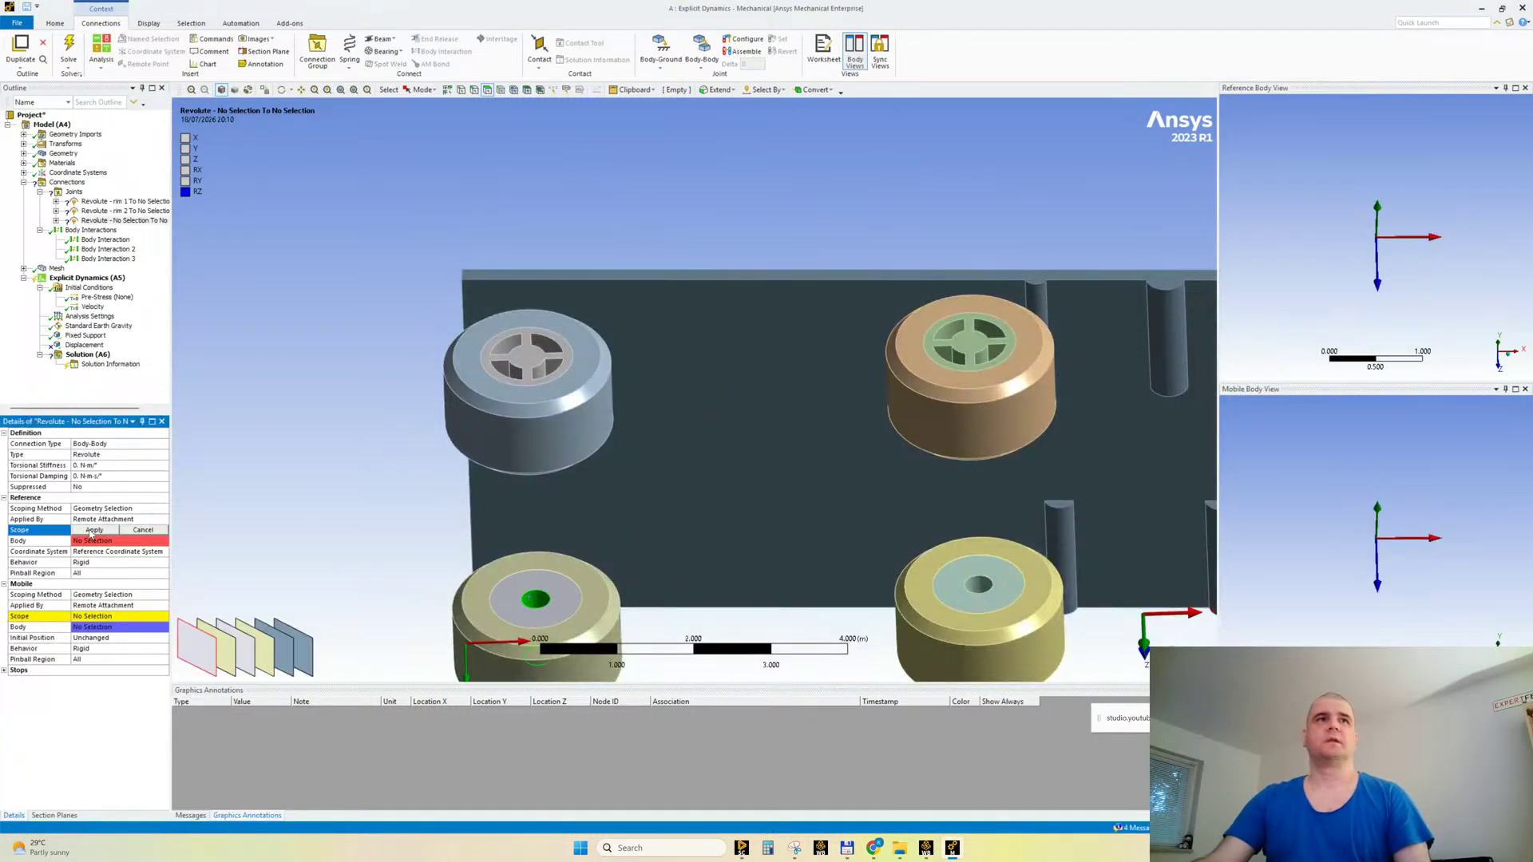
{"action": "left_click", "coordinate": [90, 530]}
Step: Add a fourth body-to-body revolute joint with the hole face of rim 3 as its reference scope
{"action": "left_click", "coordinate": [701, 50]}
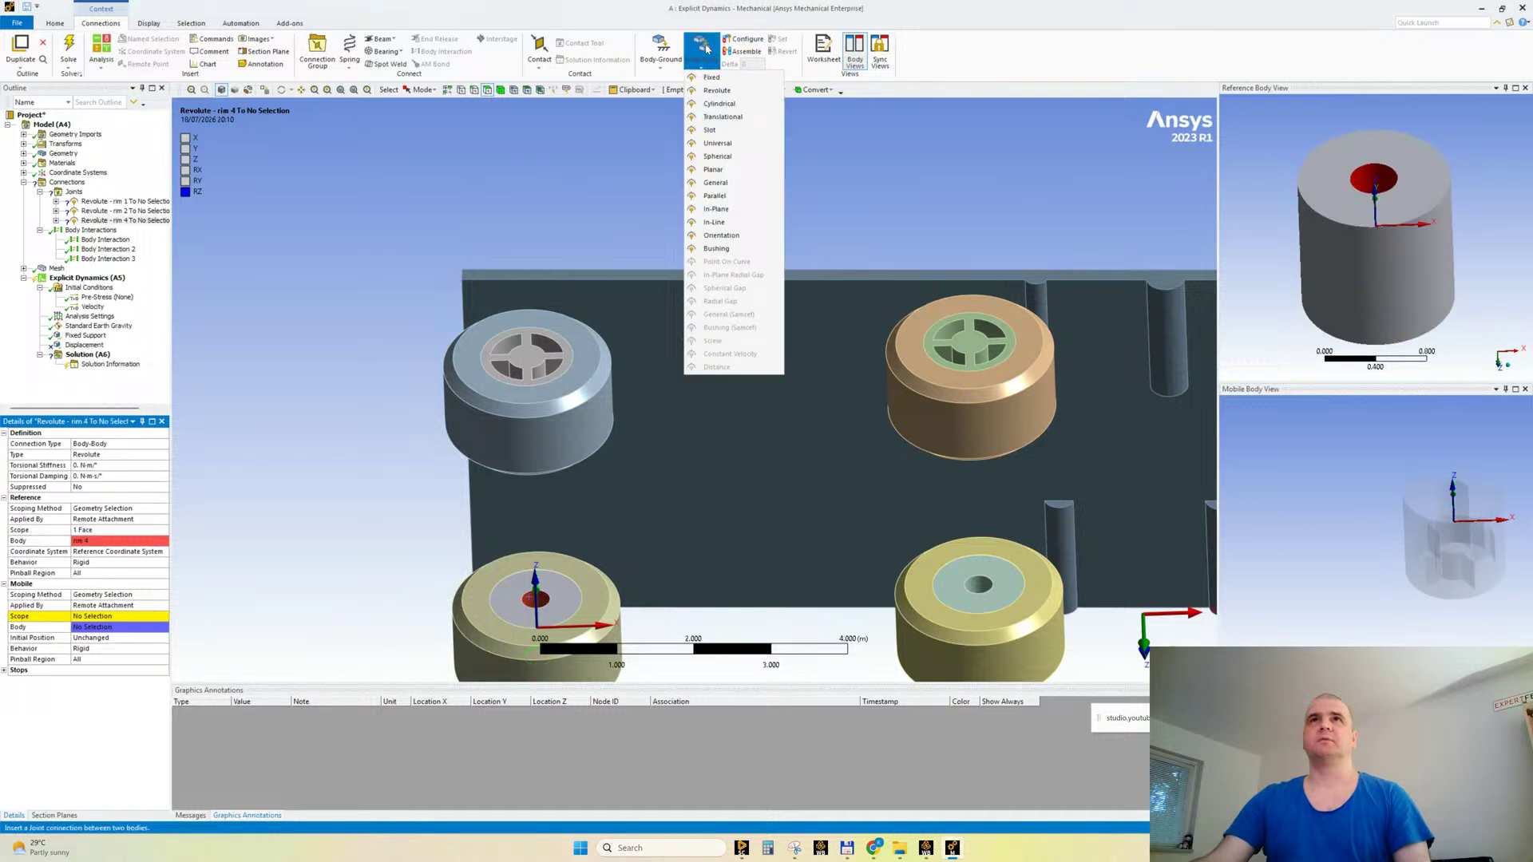
{"action": "left_click", "coordinate": [717, 90]}
{"action": "left_click", "coordinate": [976, 585]}
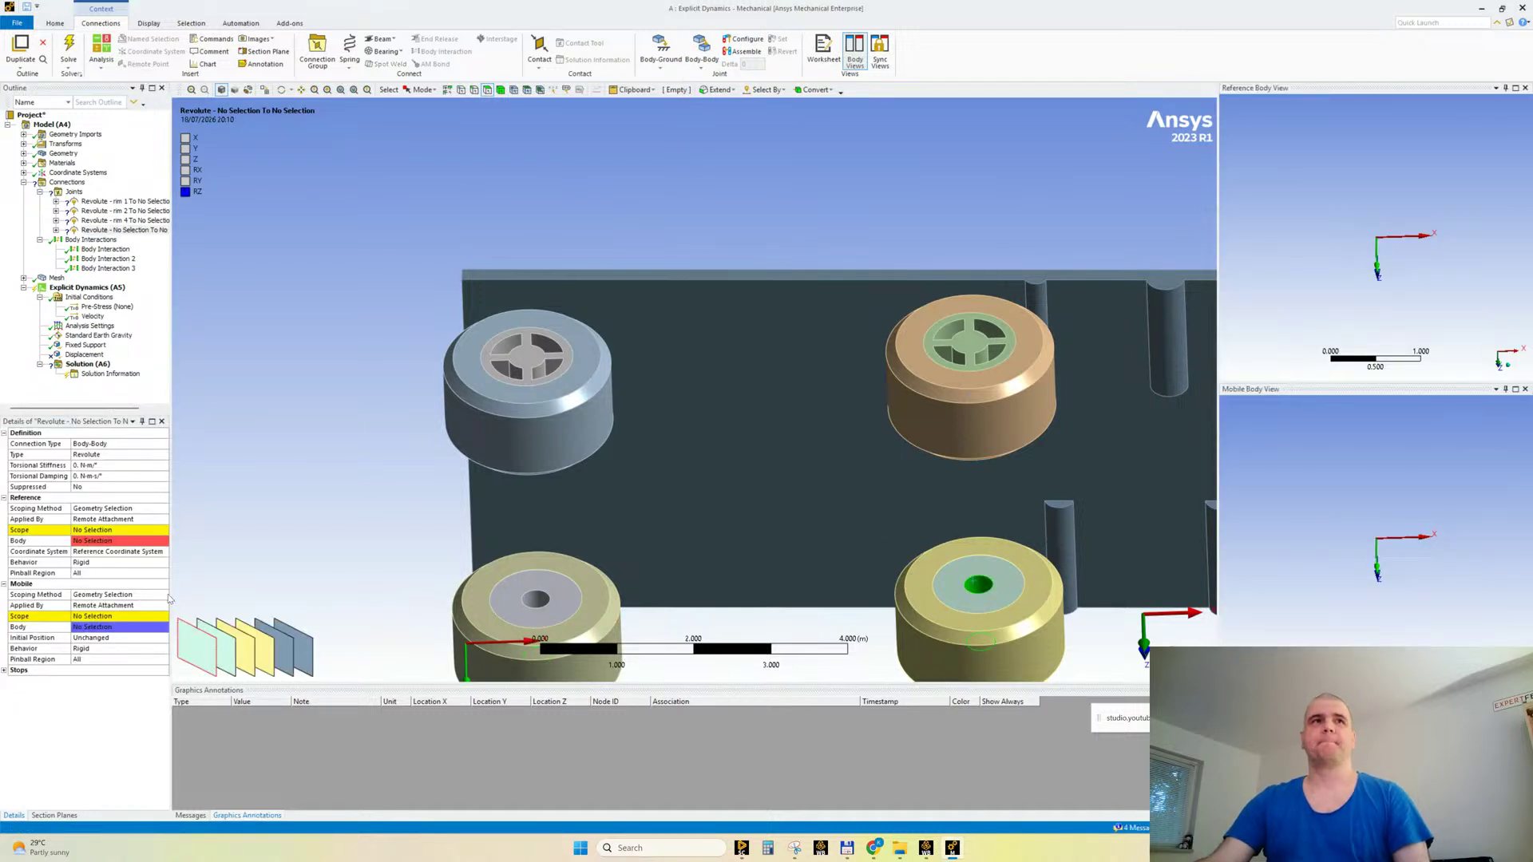
{"action": "left_click", "coordinate": [93, 530]}
{"action": "left_click", "coordinate": [93, 529]}
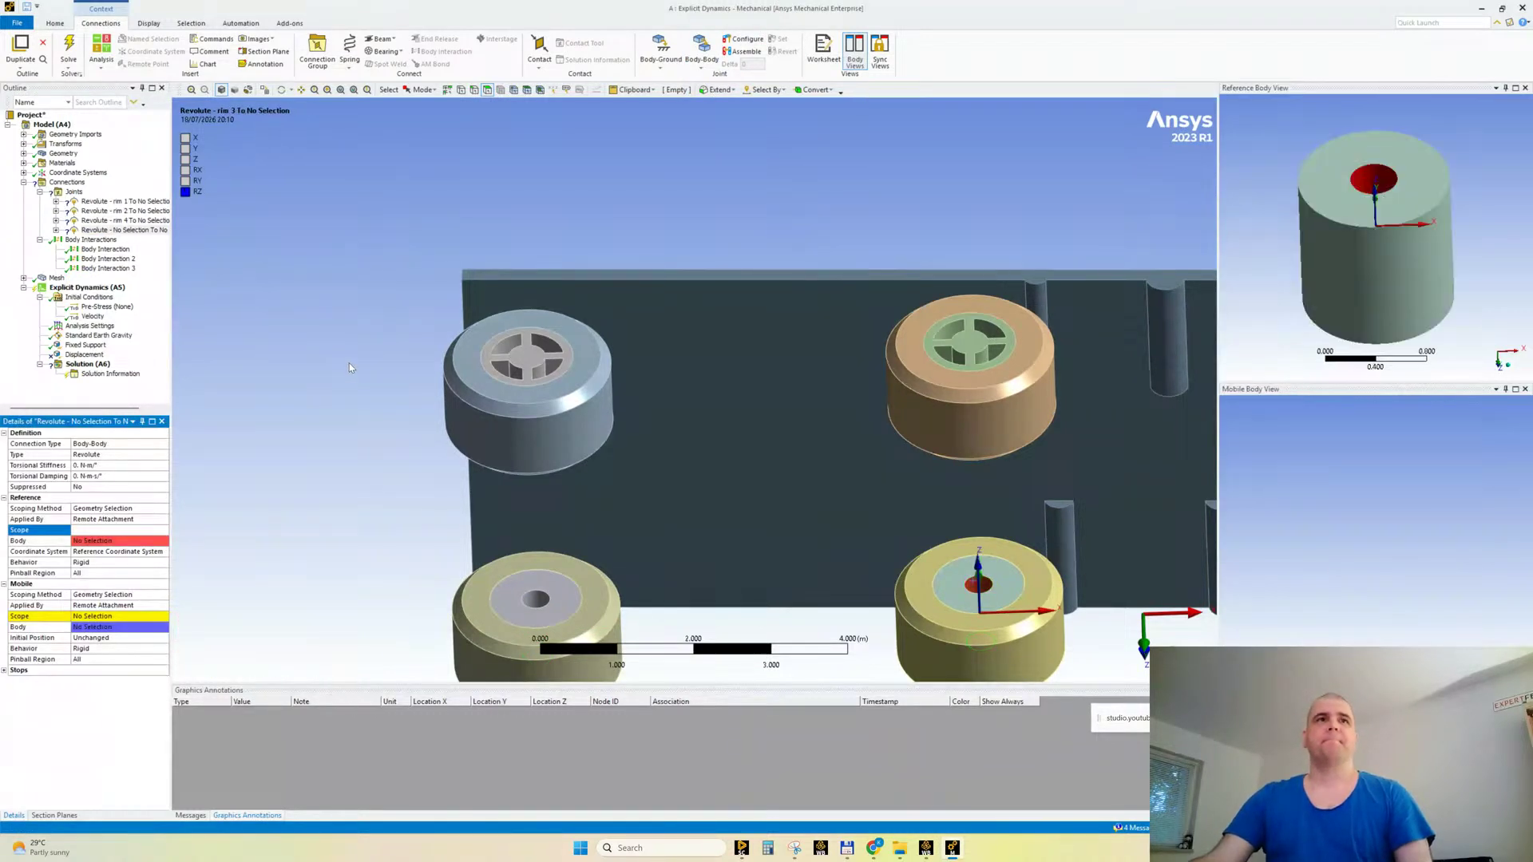
Step: Invert the visibility to show only the car body and scope the rim 1 joint's mobile side to its matching axle stub face
{"action": "right_click", "coordinate": [298, 272]}
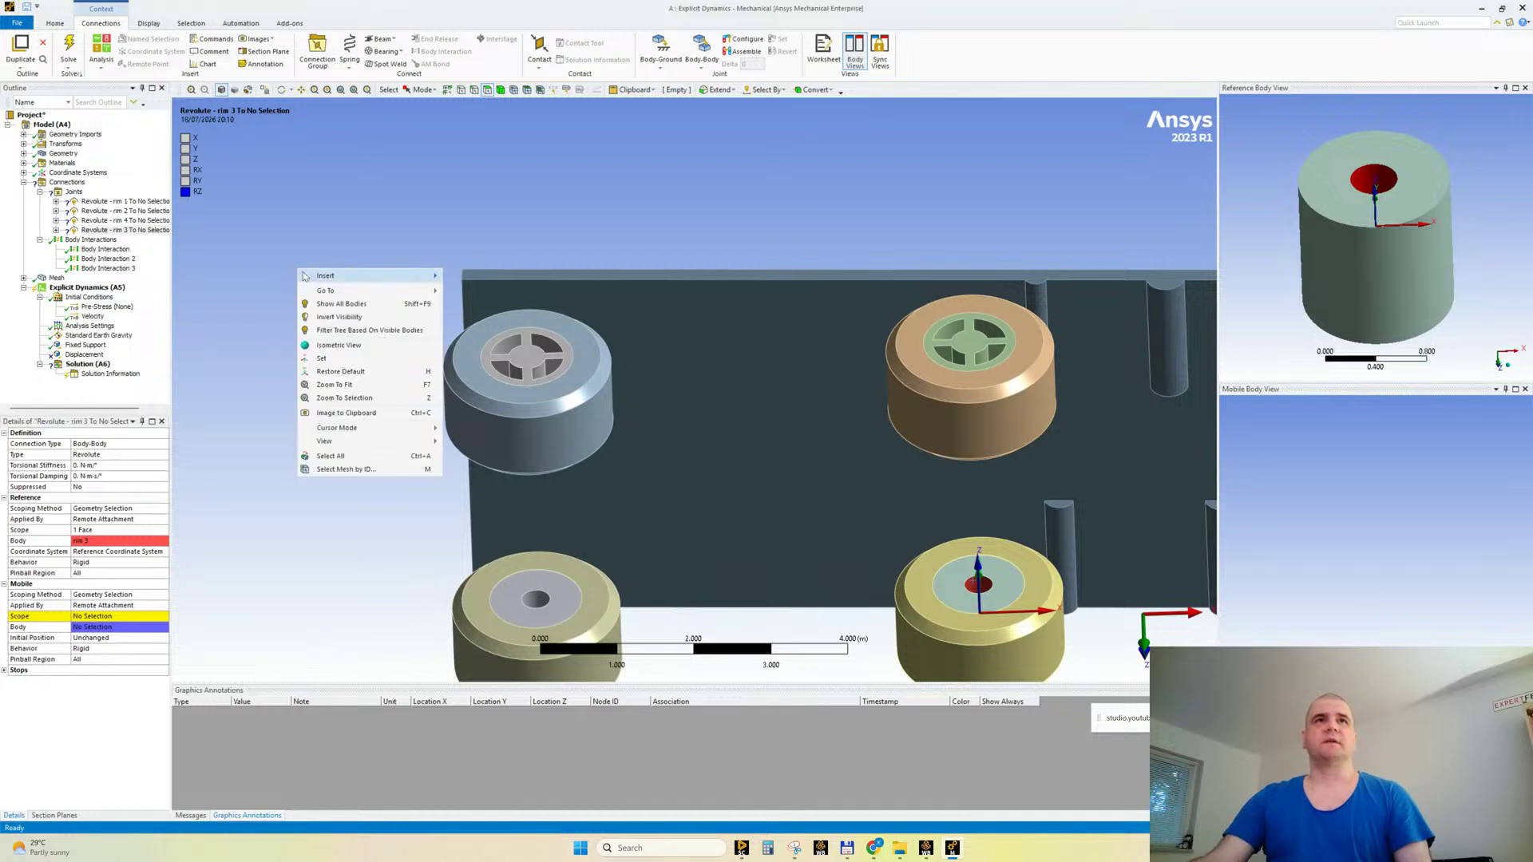
{"action": "left_click", "coordinate": [318, 313]}
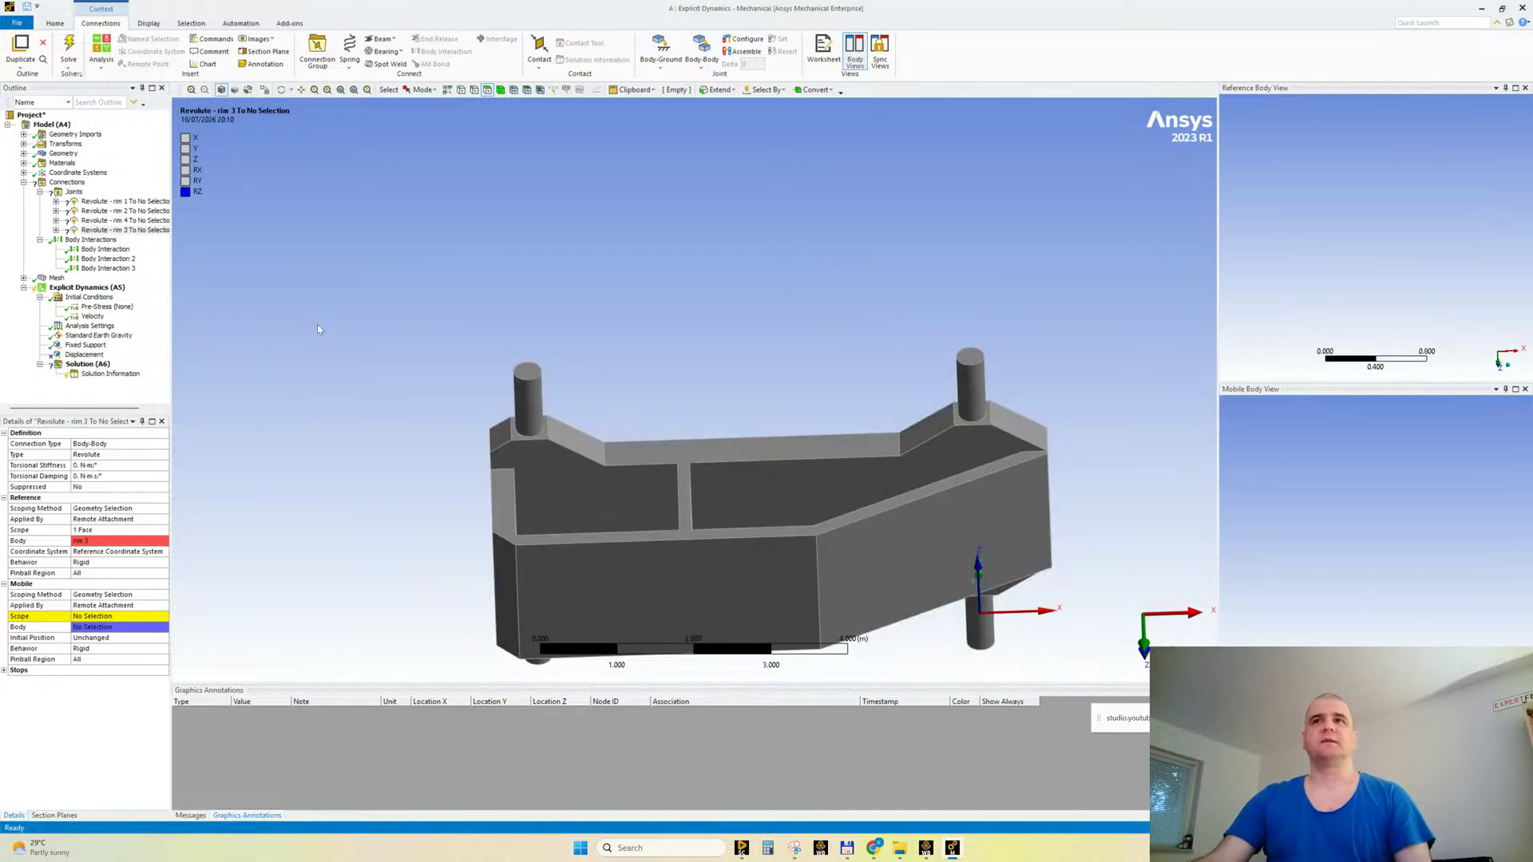
{"action": "middle_click_drag", "start_coordinate": [318, 324], "coordinate": [426, 275]}
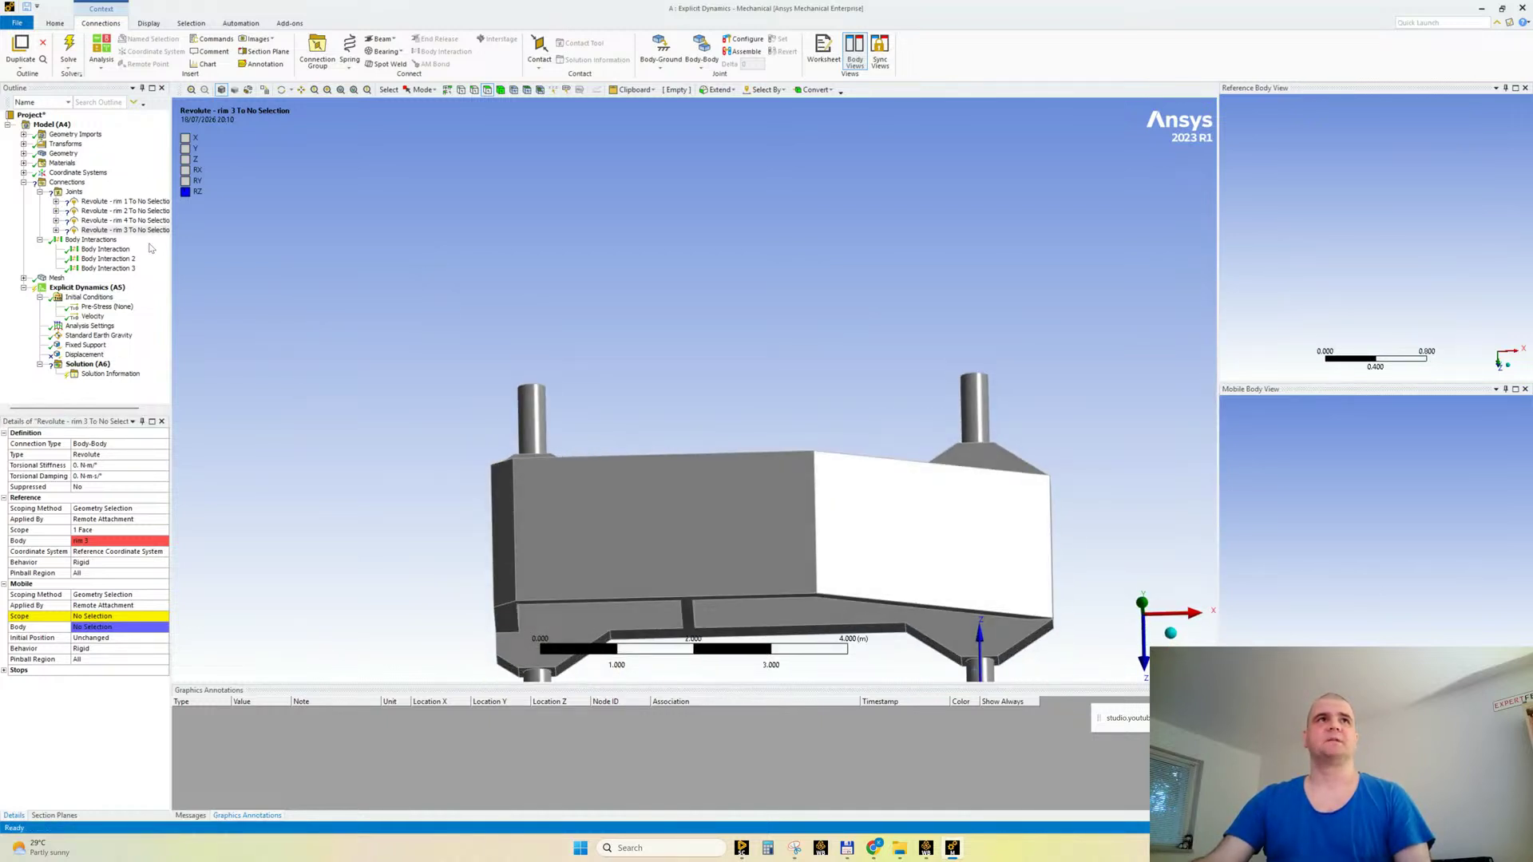
{"action": "left_click", "coordinate": [119, 201]}
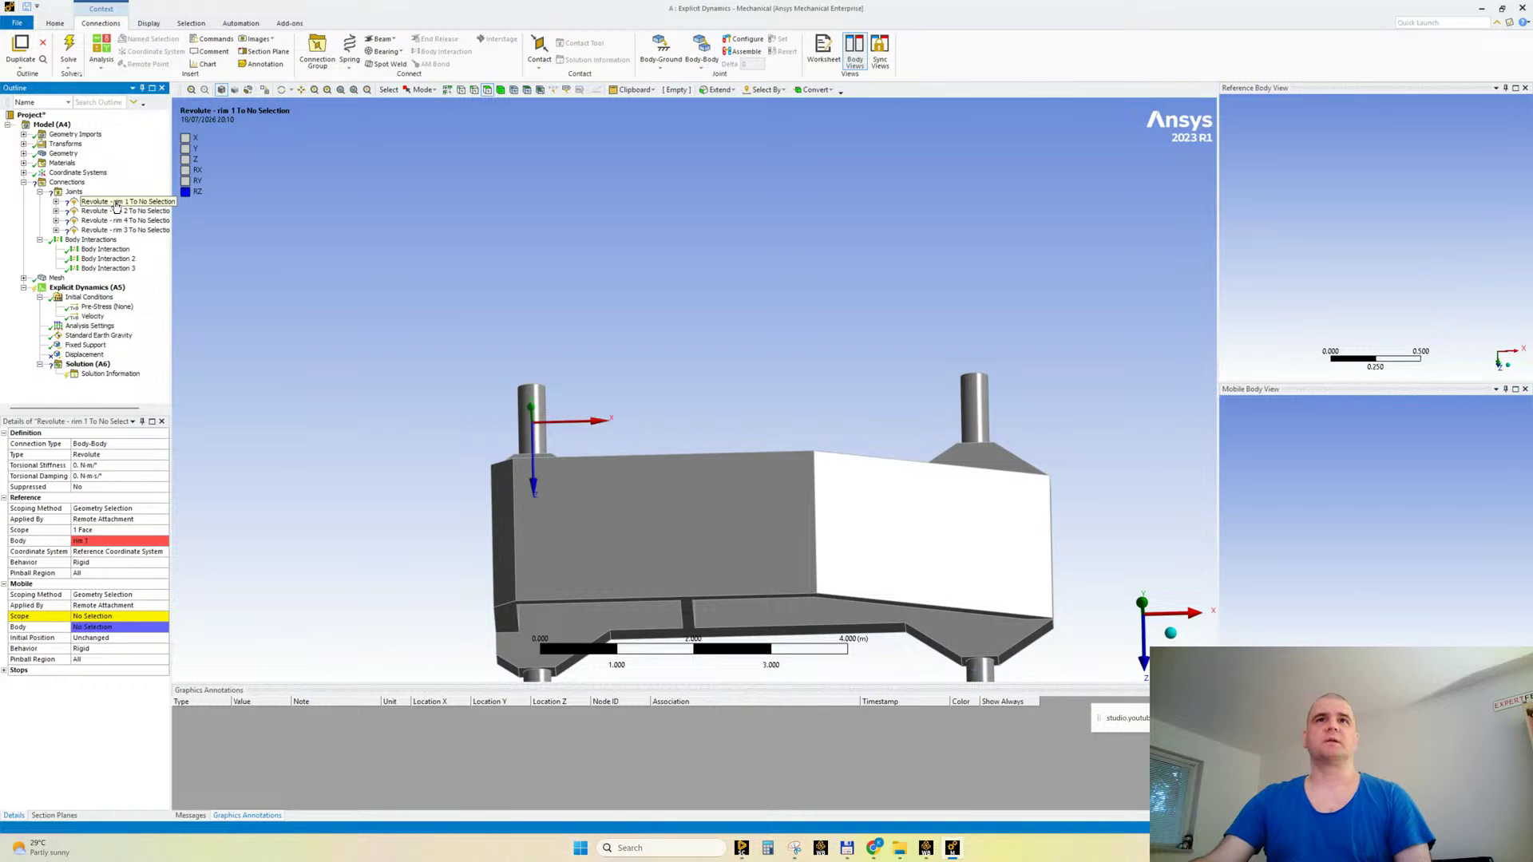
{"action": "left_click", "coordinate": [532, 405]}
{"action": "left_click", "coordinate": [91, 616]}
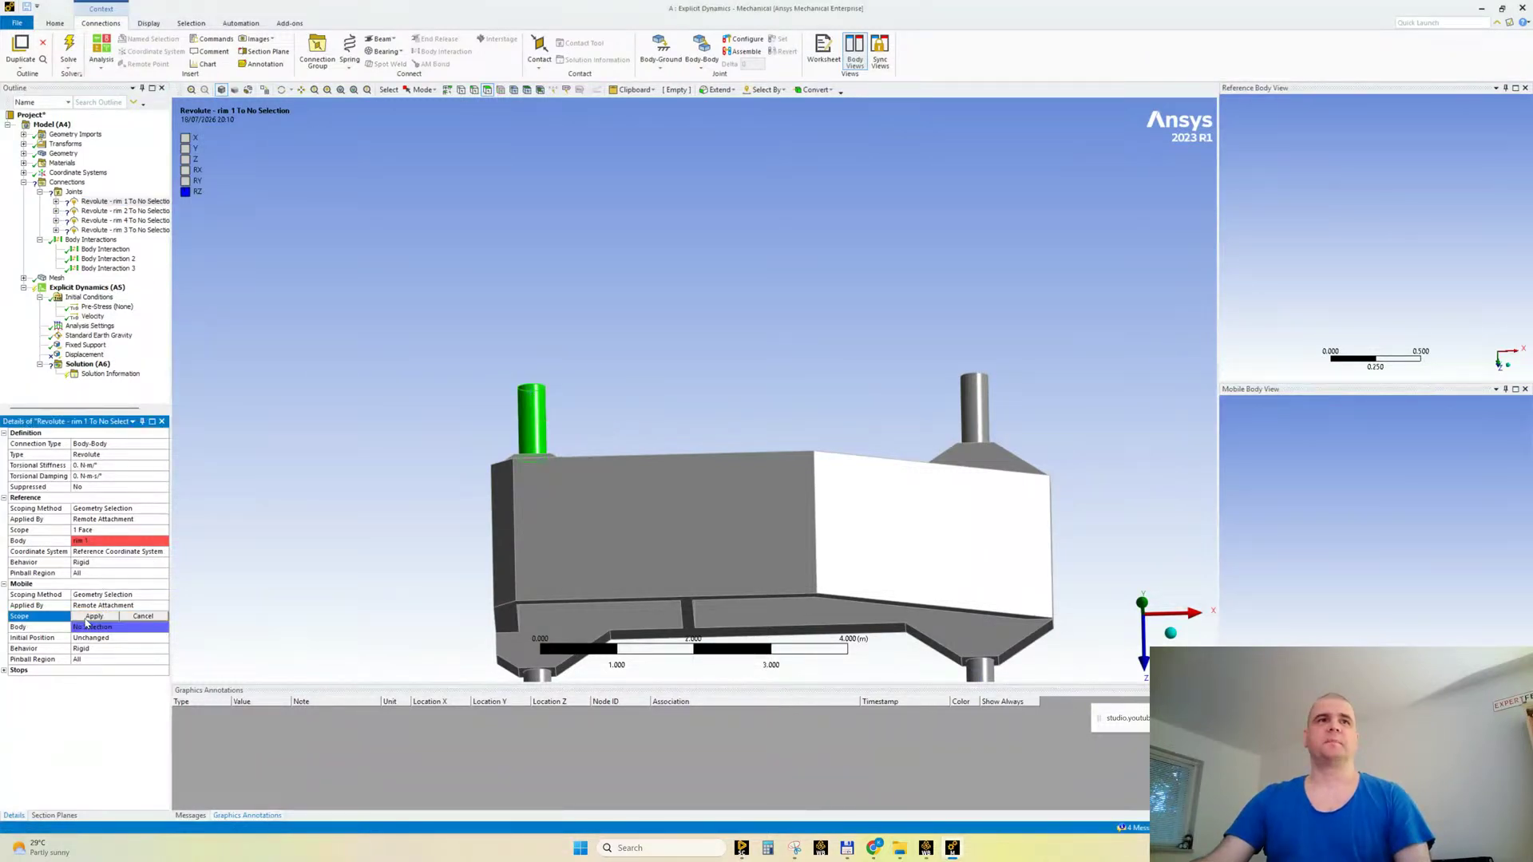
Step: Scope the rim 2 joint's mobile side to the cylindrical face of the car's axle stub at that wheel
{"action": "left_click", "coordinate": [118, 211]}
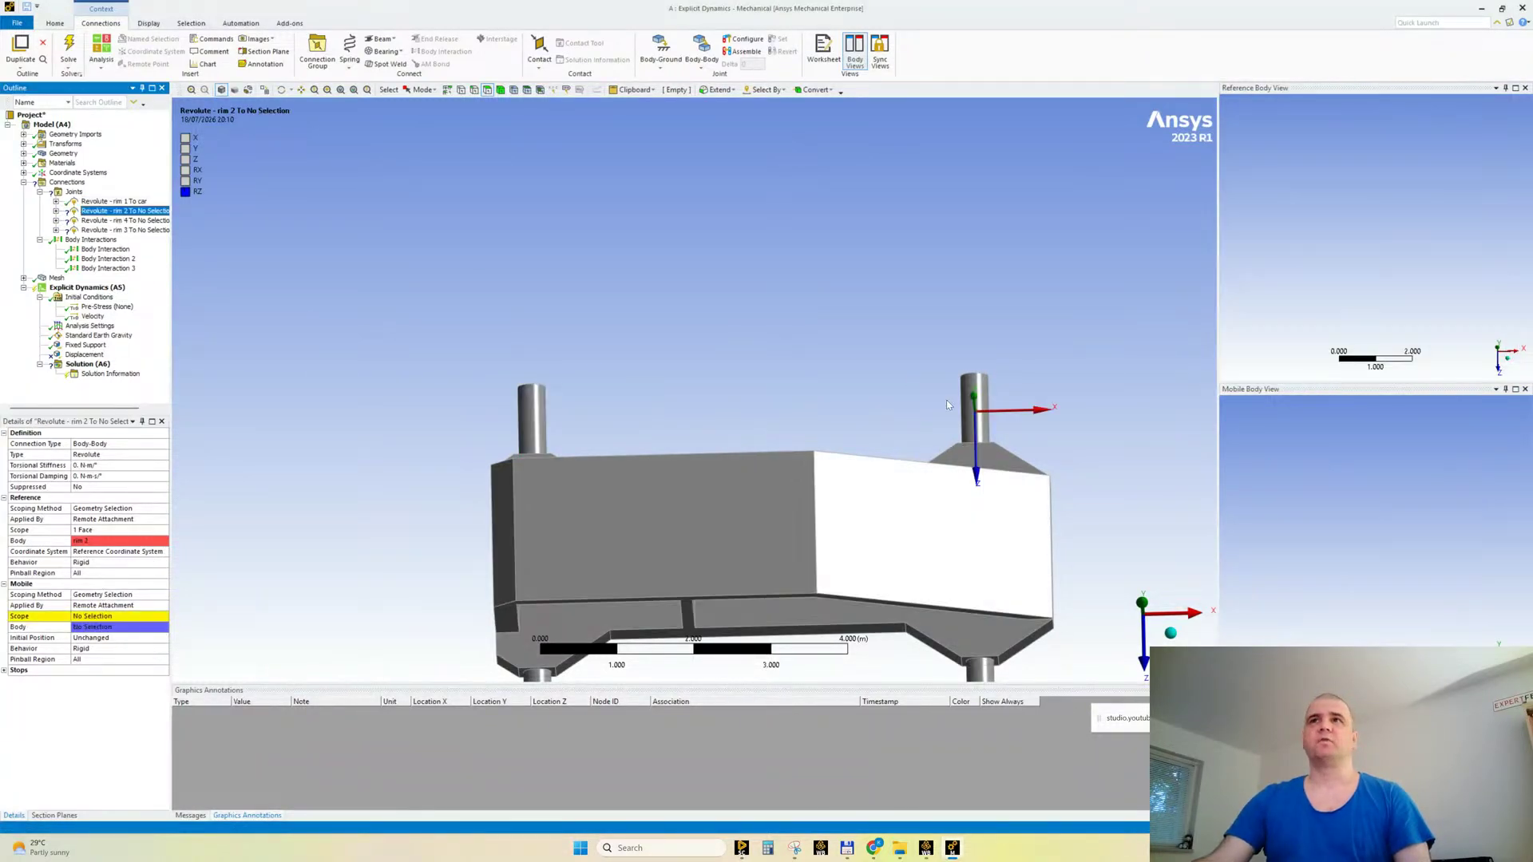
{"action": "left_click", "coordinate": [971, 393]}
{"action": "left_click", "coordinate": [98, 616]}
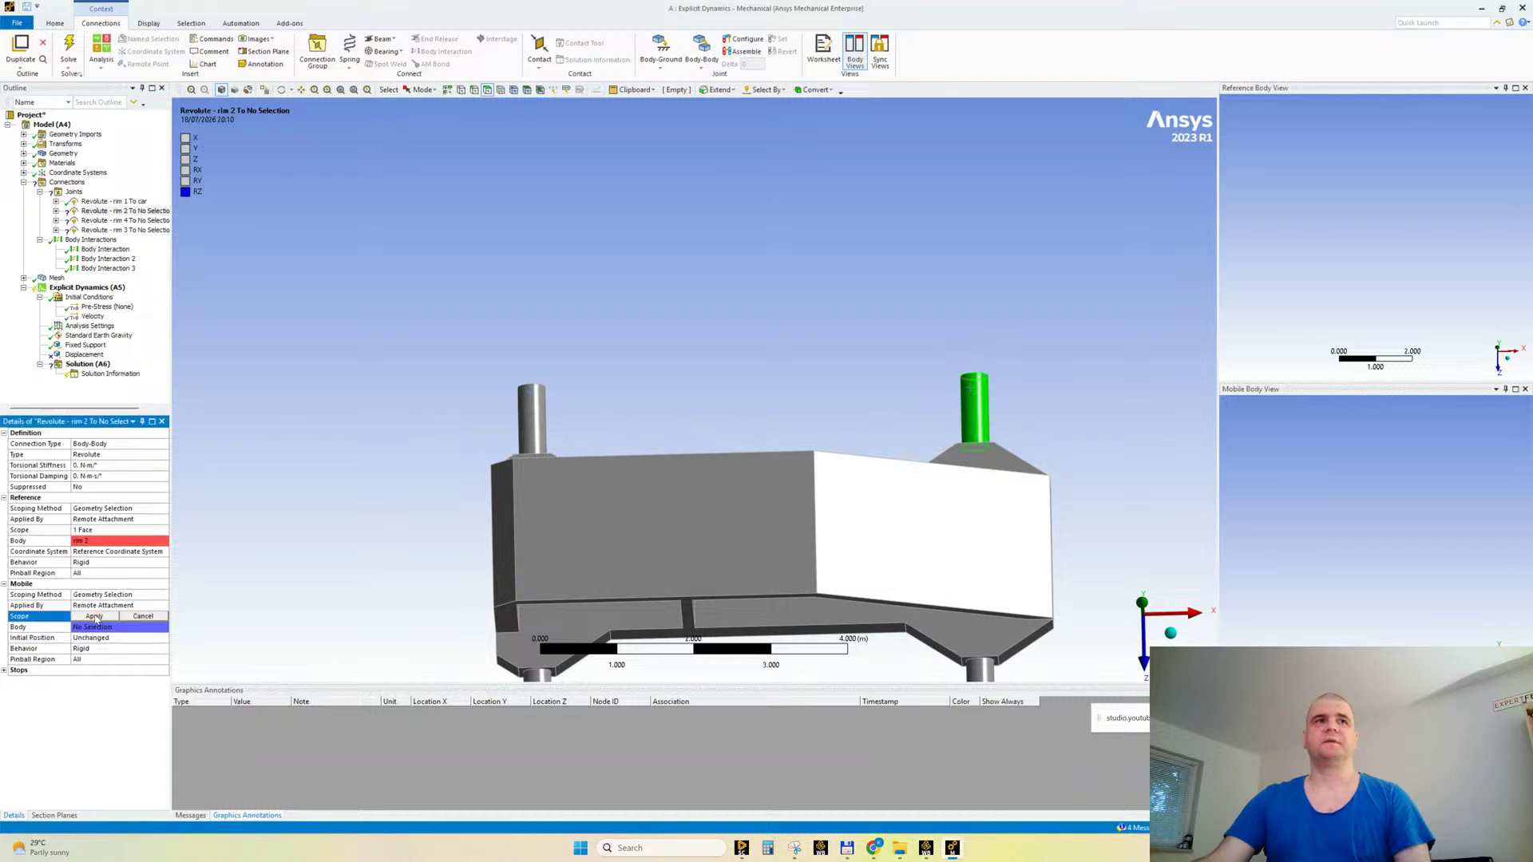
Step: Scope the rim 4 joint's mobile side to the cylindrical face of the car's matching axle stub
{"action": "left_click", "coordinate": [120, 220]}
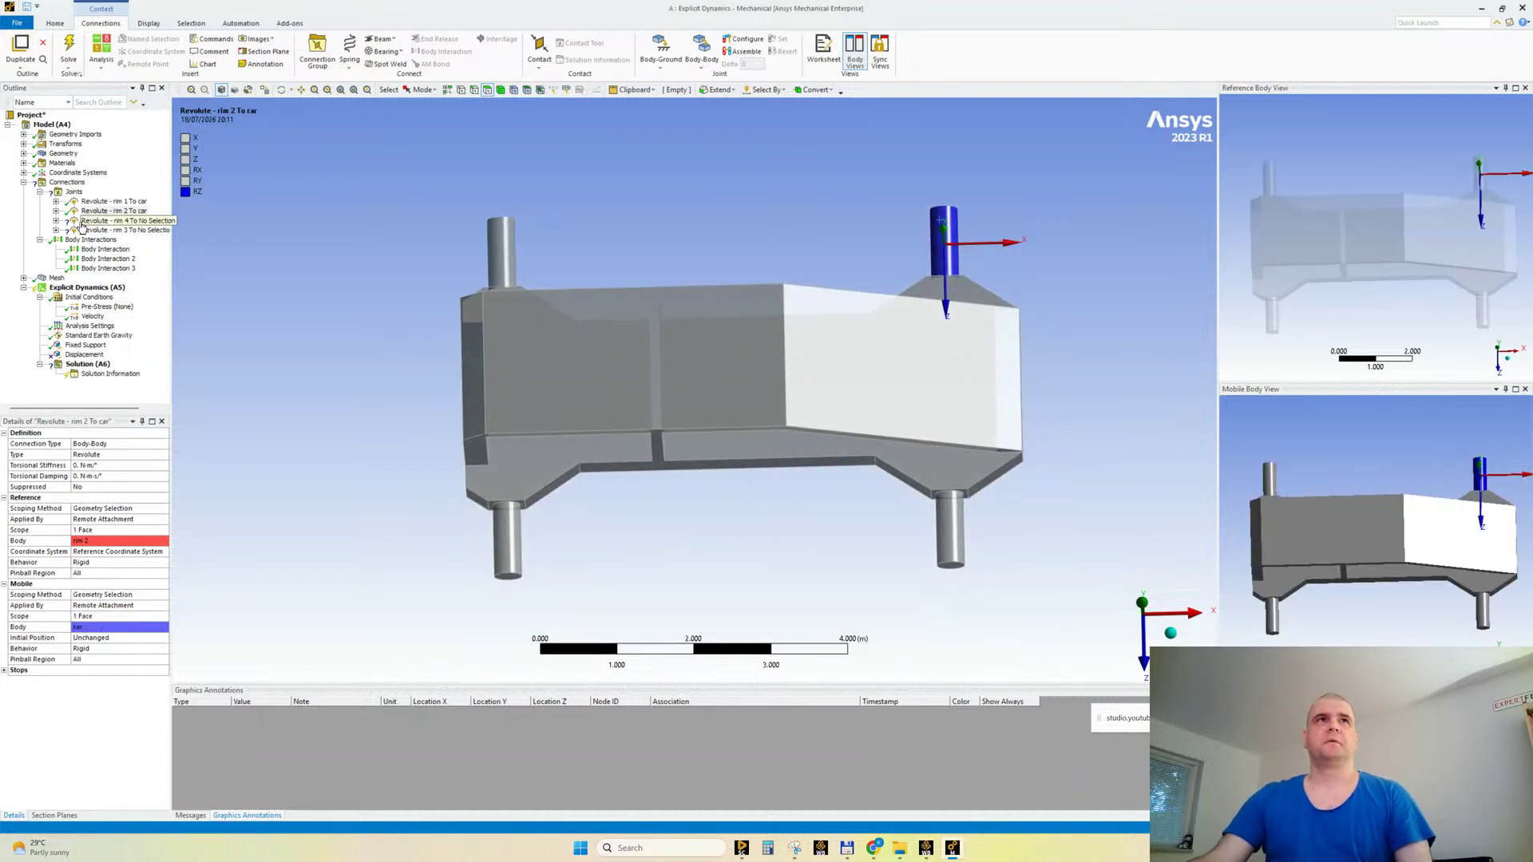
{"action": "left_click", "coordinate": [503, 531]}
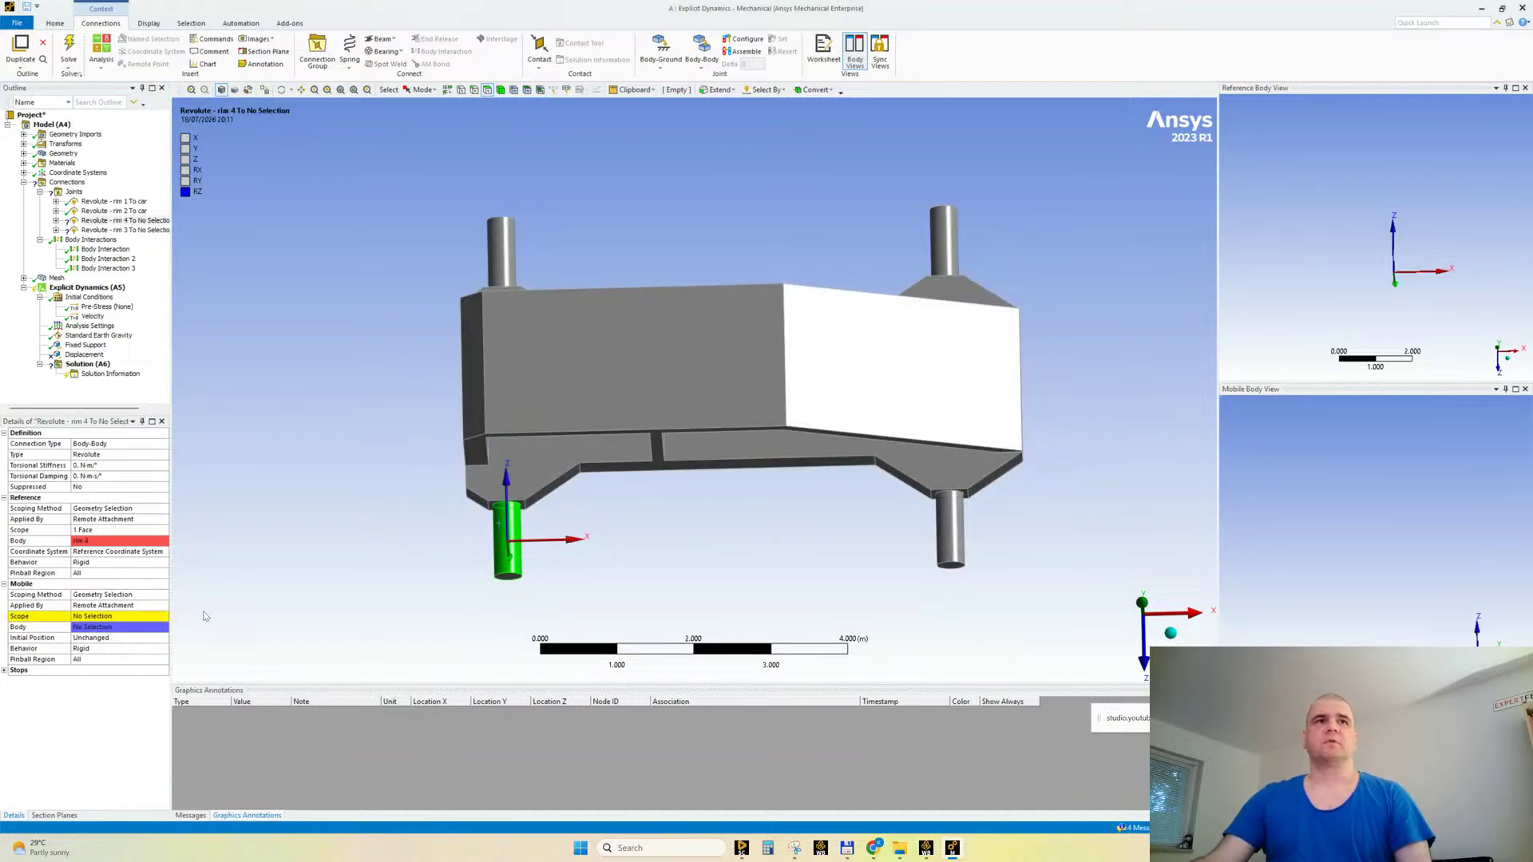
{"action": "left_click", "coordinate": [108, 617]}
{"action": "left_click", "coordinate": [89, 616]}
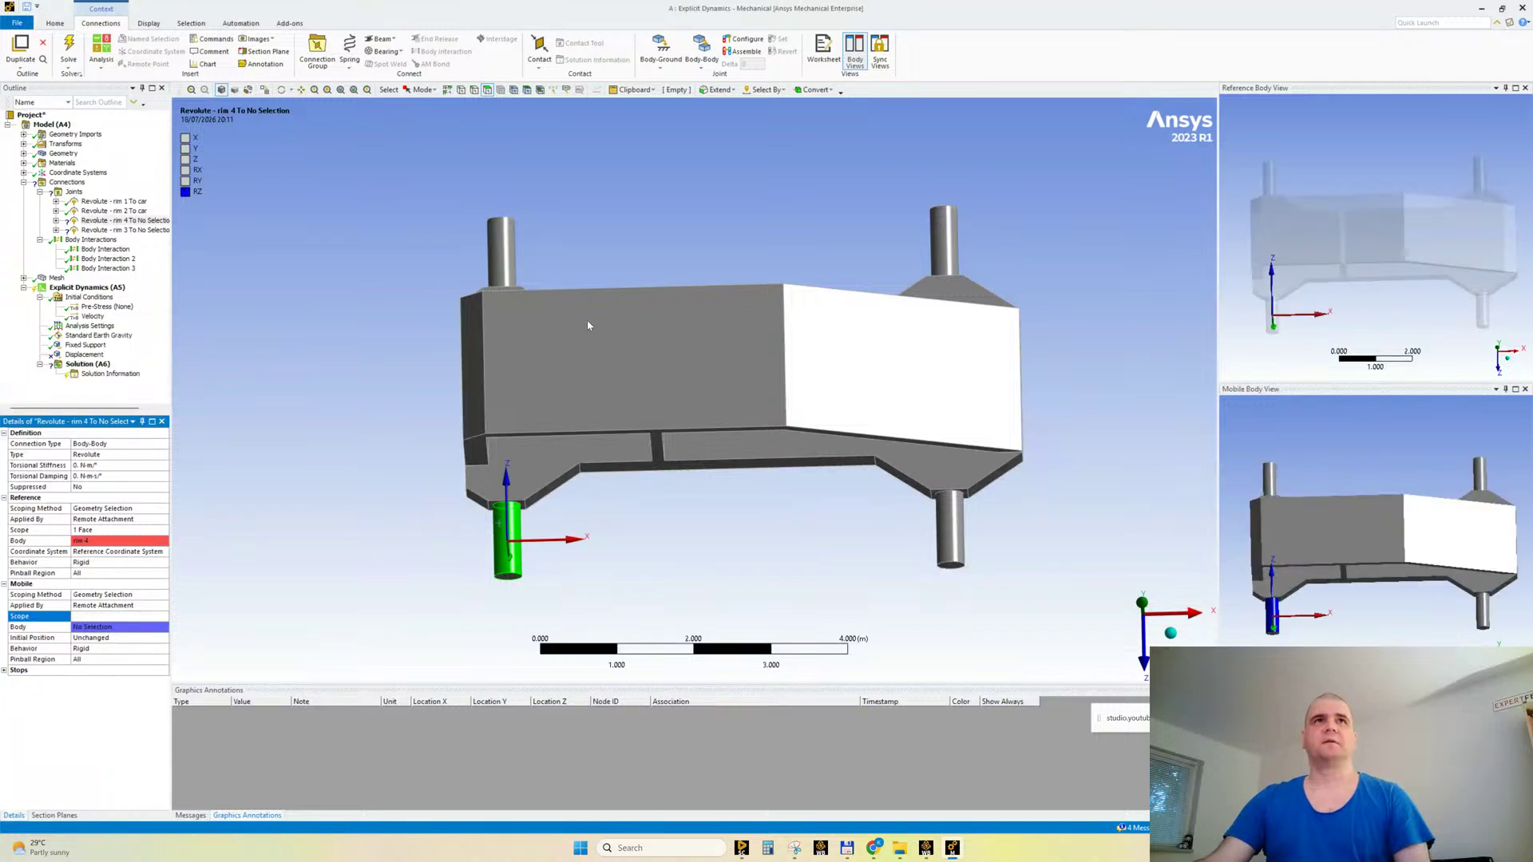
Step: Scope the rim 3 joint's mobile side to the remaining axle stub face of the car and show all bodies again
{"action": "left_click", "coordinate": [99, 230]}
{"action": "left_click", "coordinate": [94, 616]}
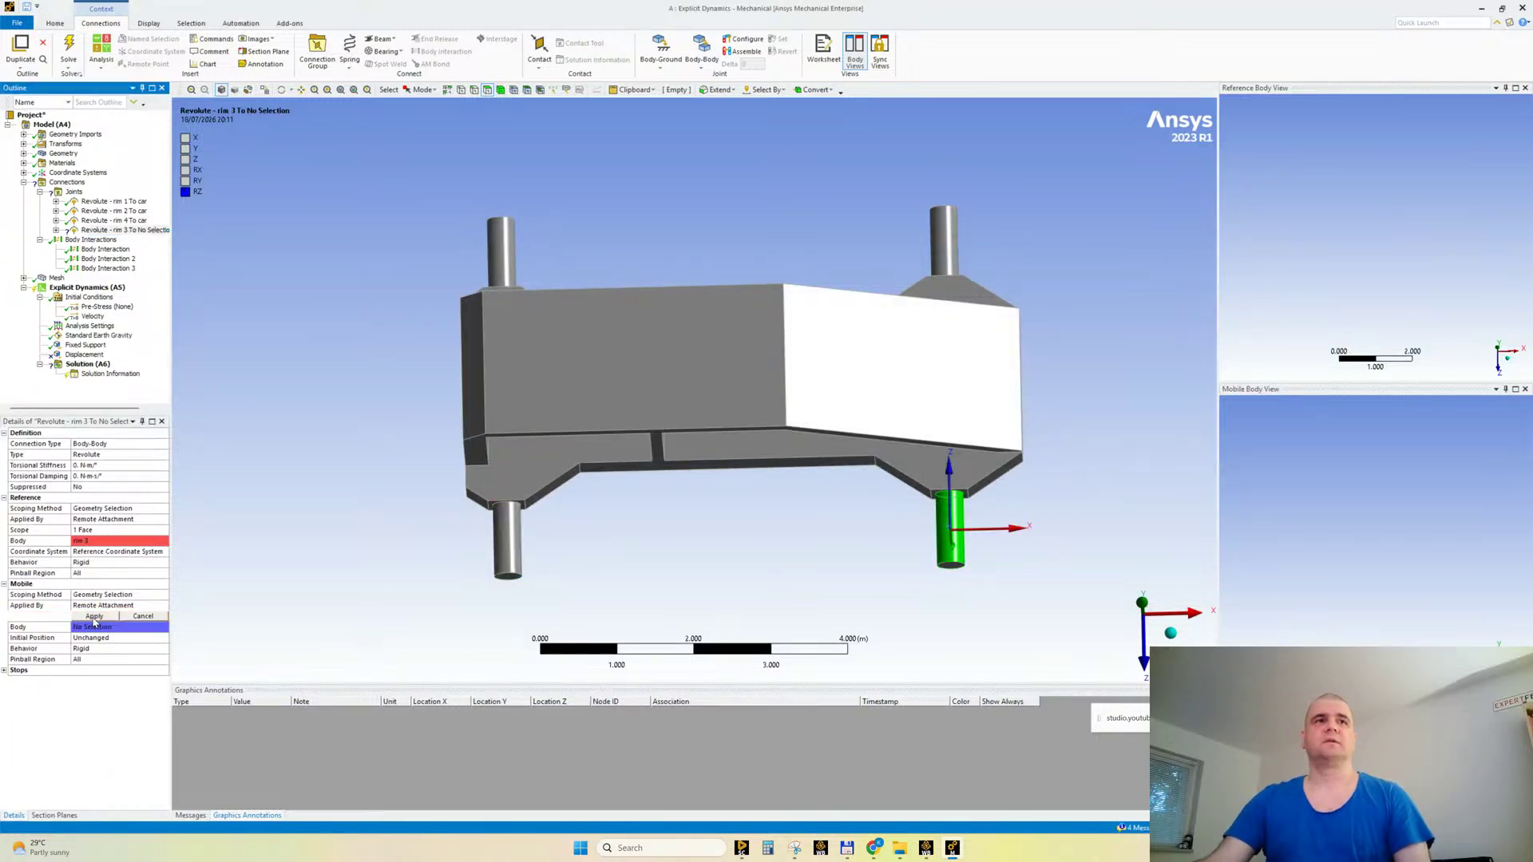
{"action": "left_click", "coordinate": [95, 617]}
{"action": "right_click", "coordinate": [373, 258]}
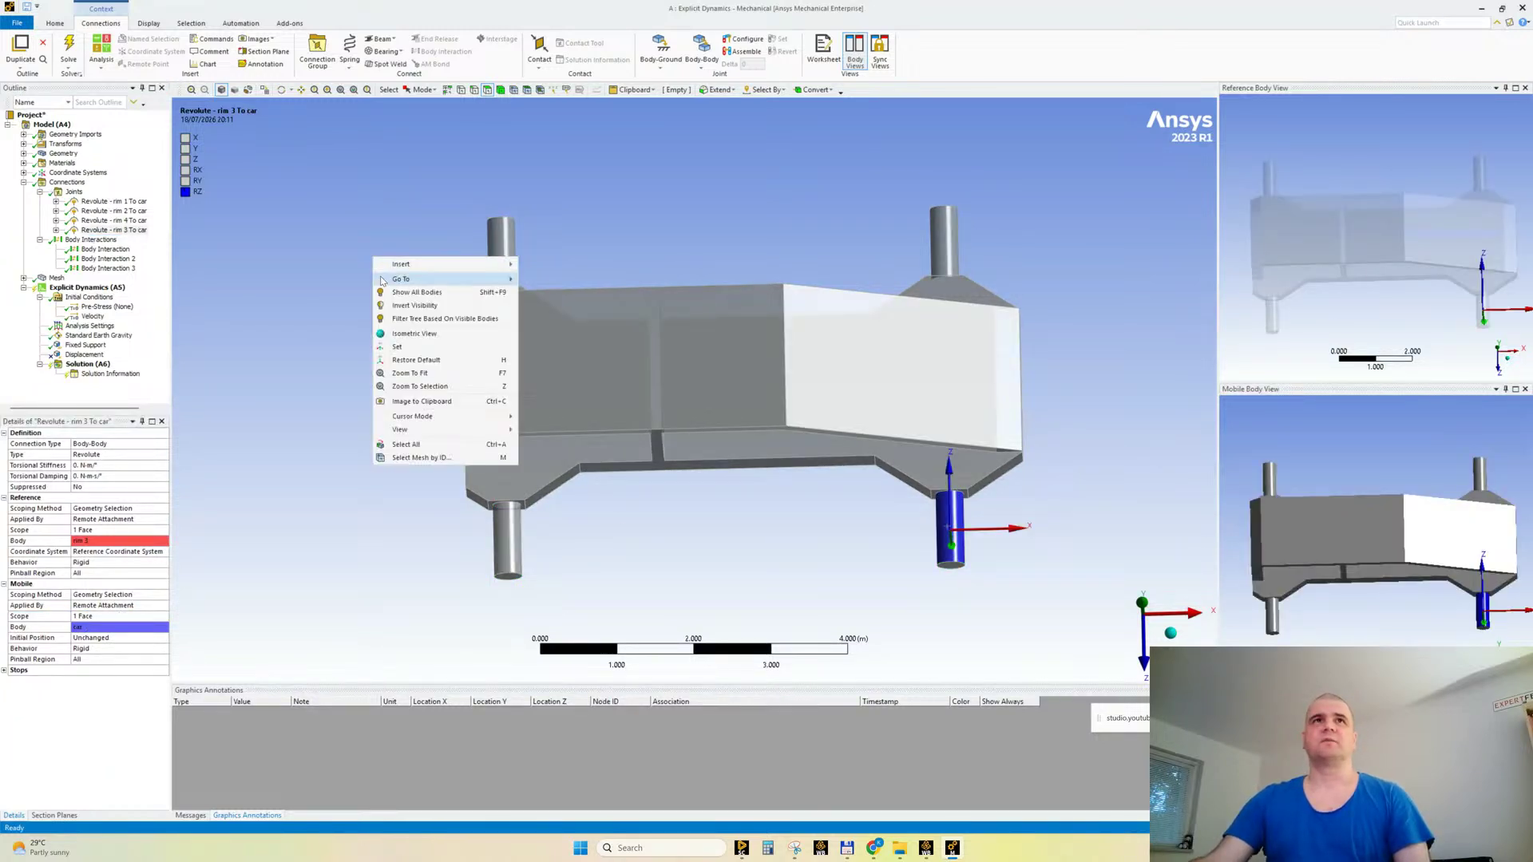
{"action": "left_click", "coordinate": [389, 293]}
Step: Check the rim 1, rim 2 and rim 4 revolute joints in the reference and mobile body views, synchronizing the views
{"action": "left_click", "coordinate": [116, 203]}
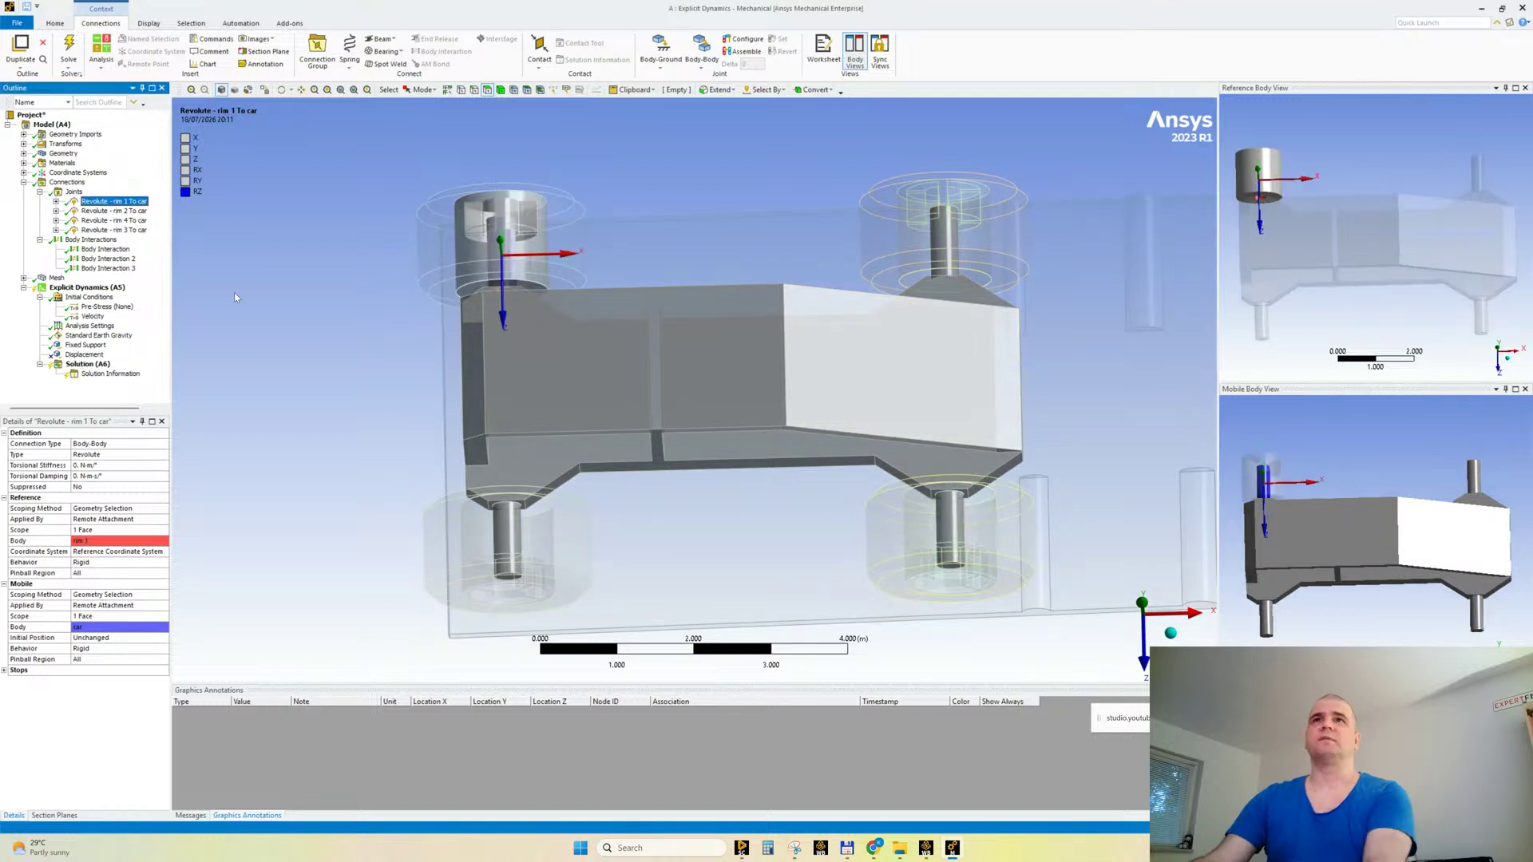
{"action": "key", "text": "Down"}
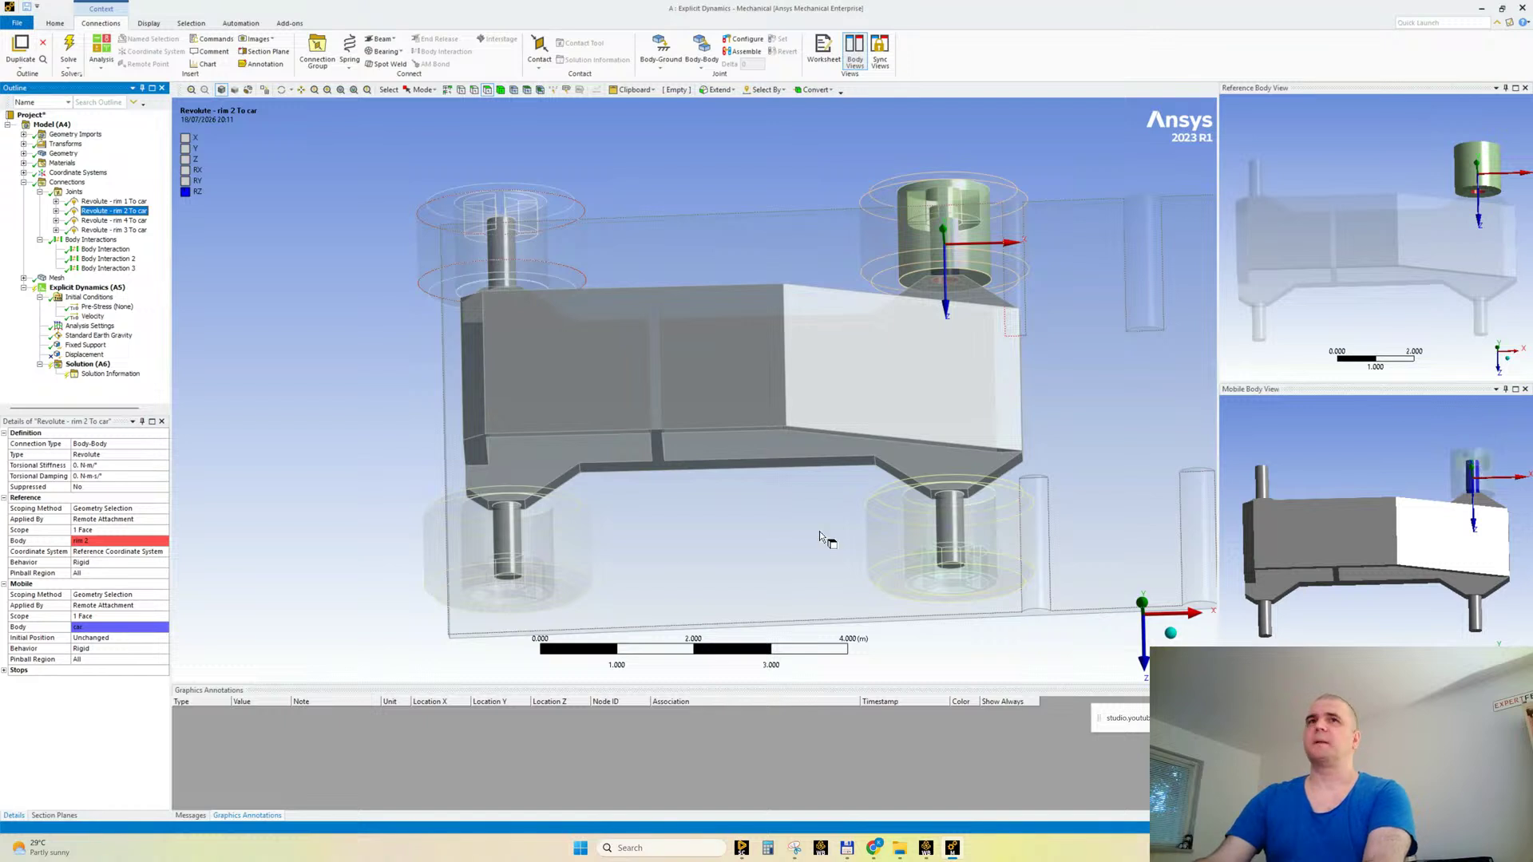
{"action": "key", "text": "Down"}
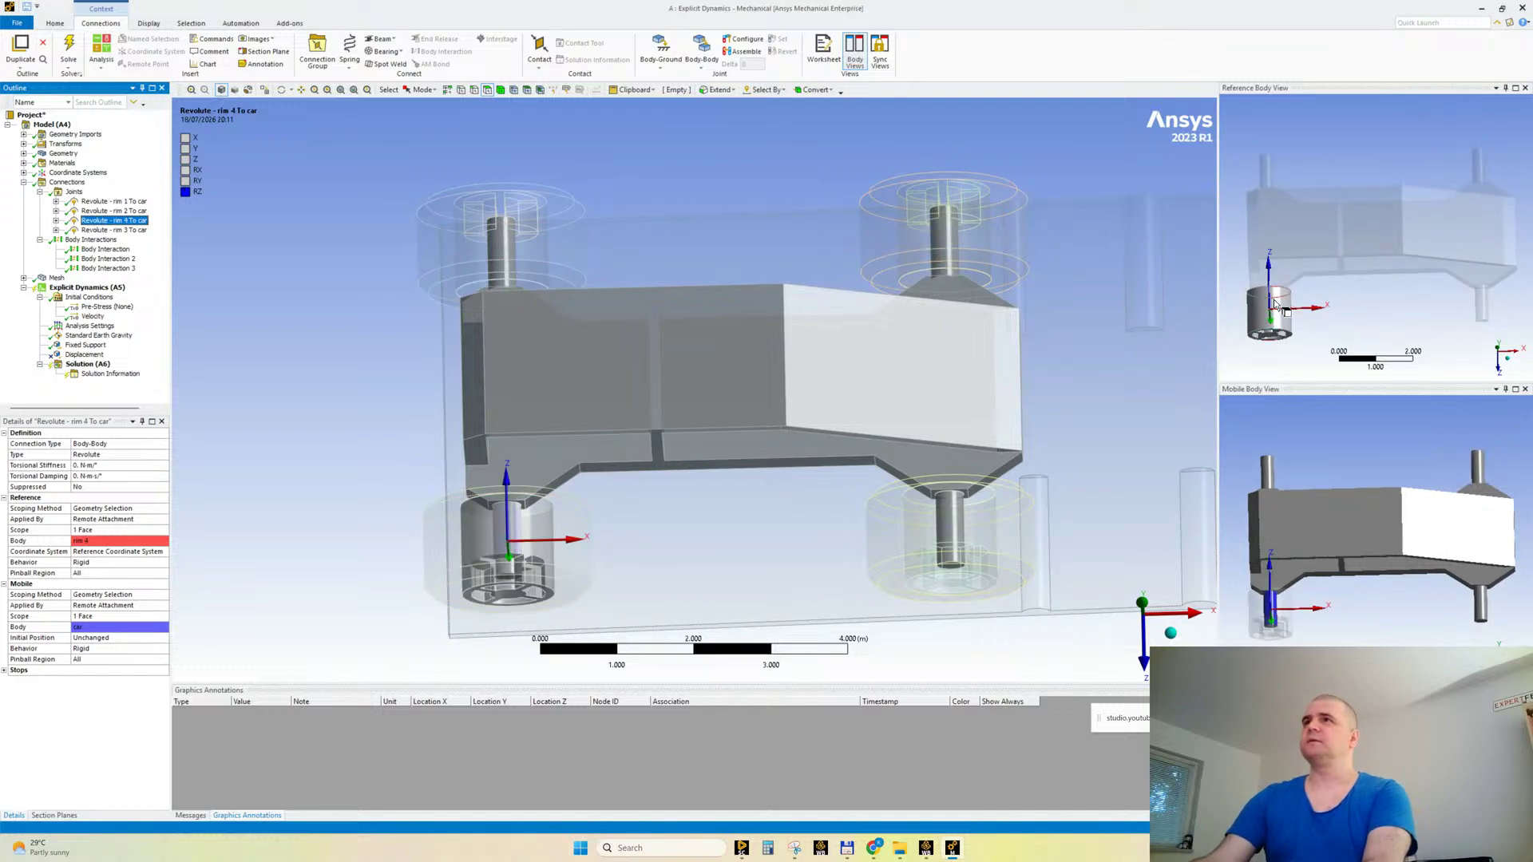
{"action": "middle_click_drag", "start_coordinate": [1340, 455], "coordinate": [1350, 408]}
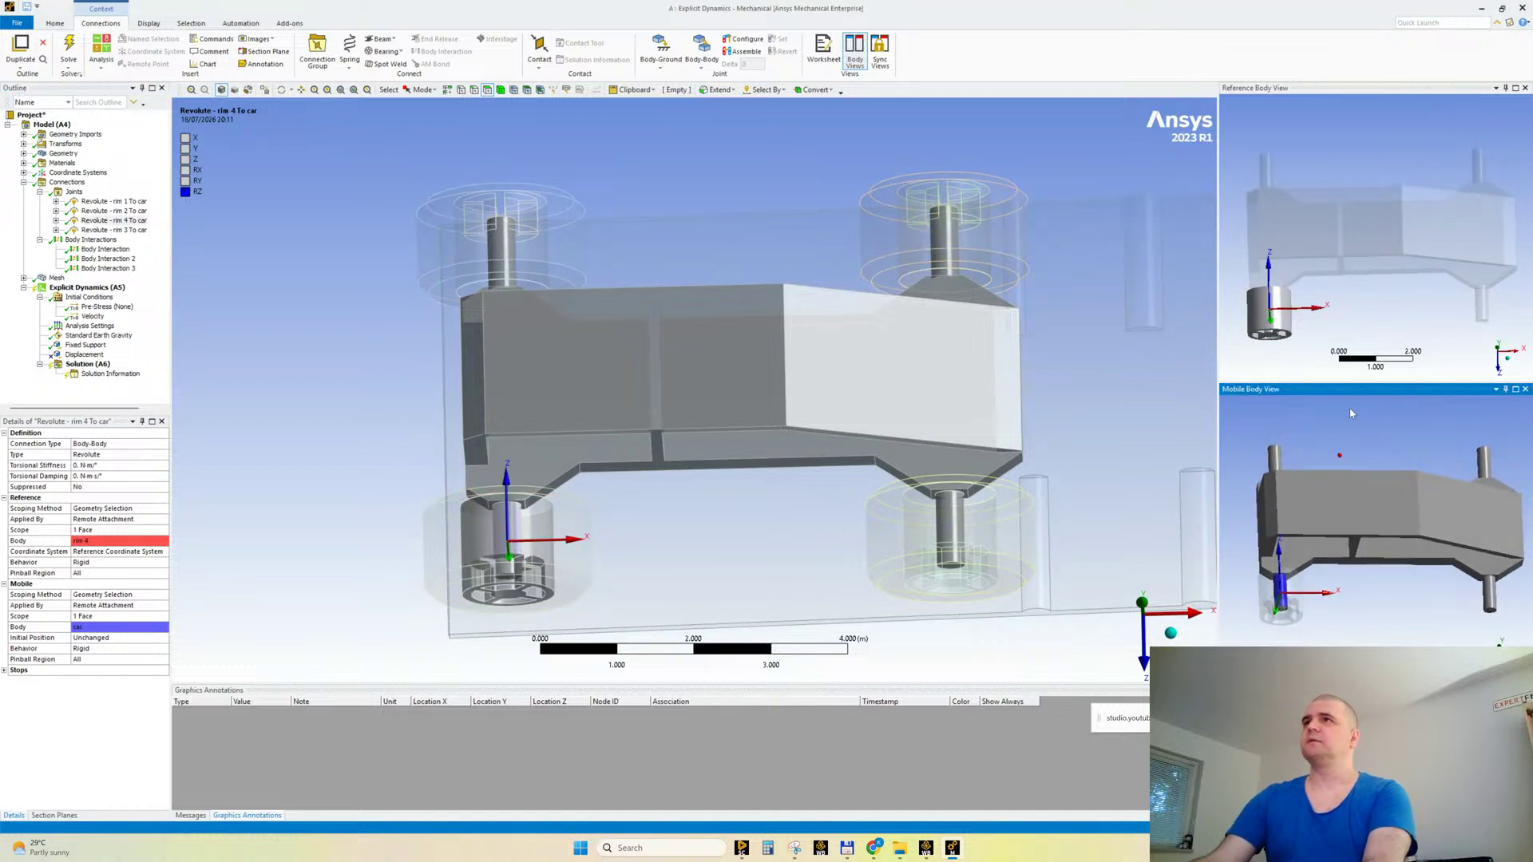
{"action": "middle_click_drag", "start_coordinate": [1352, 287], "coordinate": [1357, 309]}
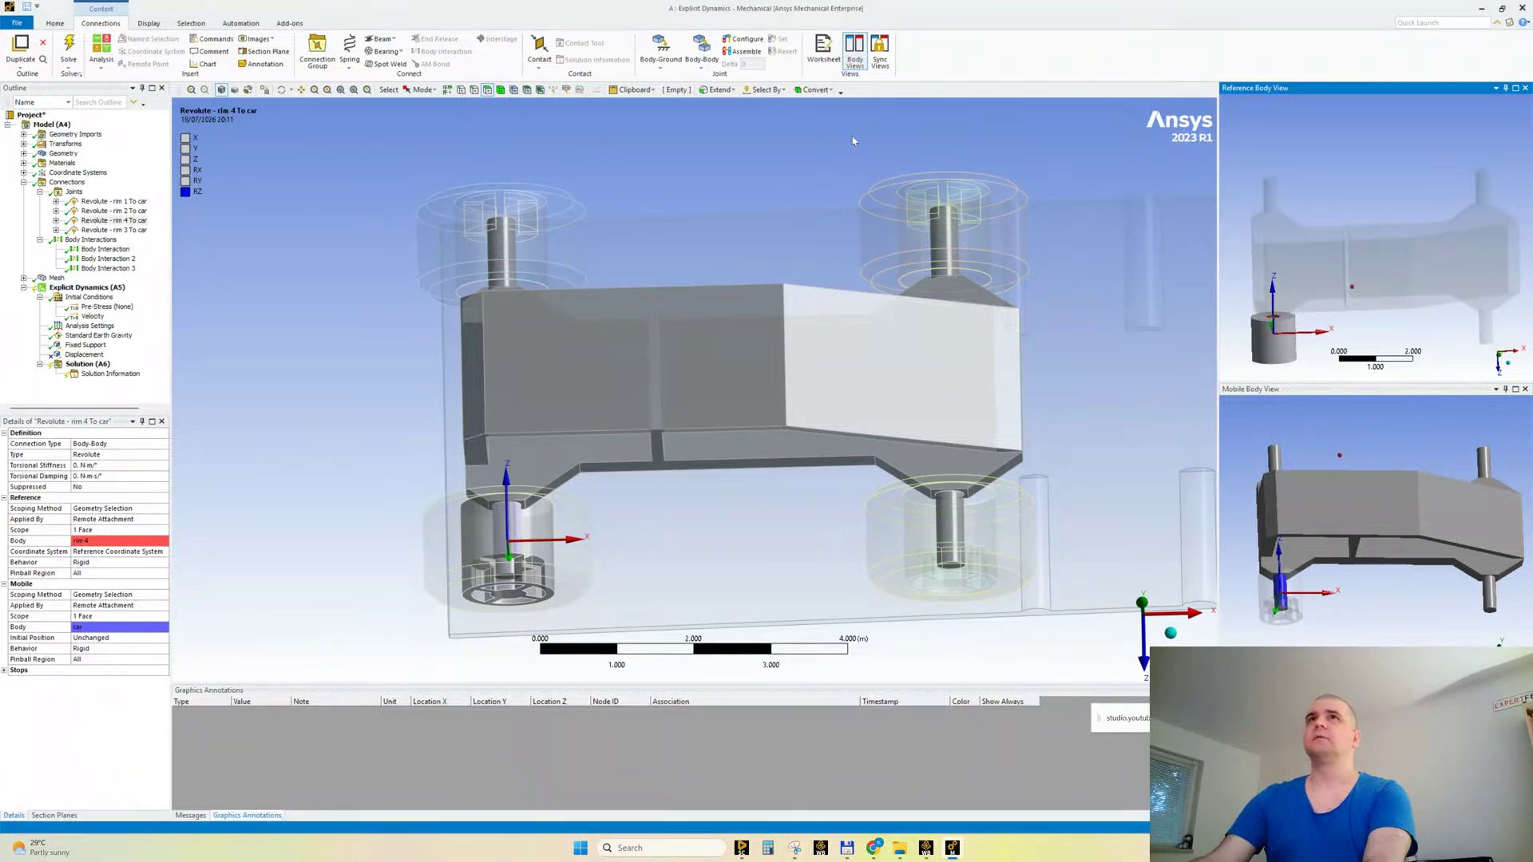
{"action": "left_click", "coordinate": [879, 52]}
{"action": "mouse_move", "coordinate": [1375, 303]}
{"action": "middle_mouse_down"}
{"action": "mouse_move", "coordinate": [1381, 284]}
{"action": "mouse_move", "coordinate": [1372, 308]}
{"action": "middle_mouse_up"}
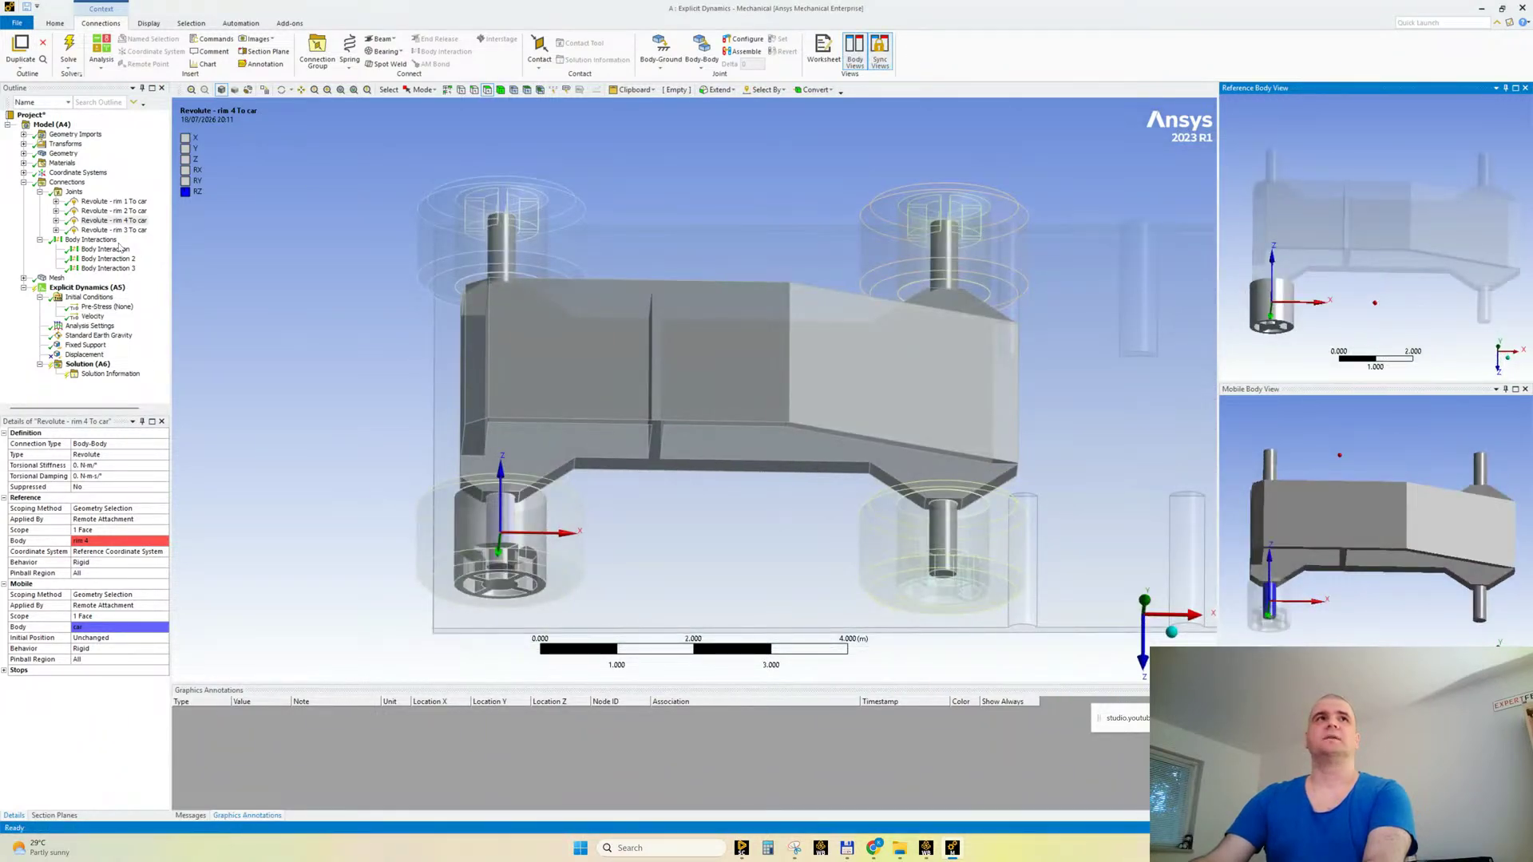
Step: Check the rim 3 revolute joint in the reference and mobile body views, and collapse the connections
{"action": "left_click", "coordinate": [122, 233]}
{"action": "mouse_move", "coordinate": [1379, 463]}
{"action": "middle_mouse_down"}
{"action": "mouse_move", "coordinate": [1377, 479]}
{"action": "mouse_move", "coordinate": [1377, 460]}
{"action": "middle_mouse_up"}
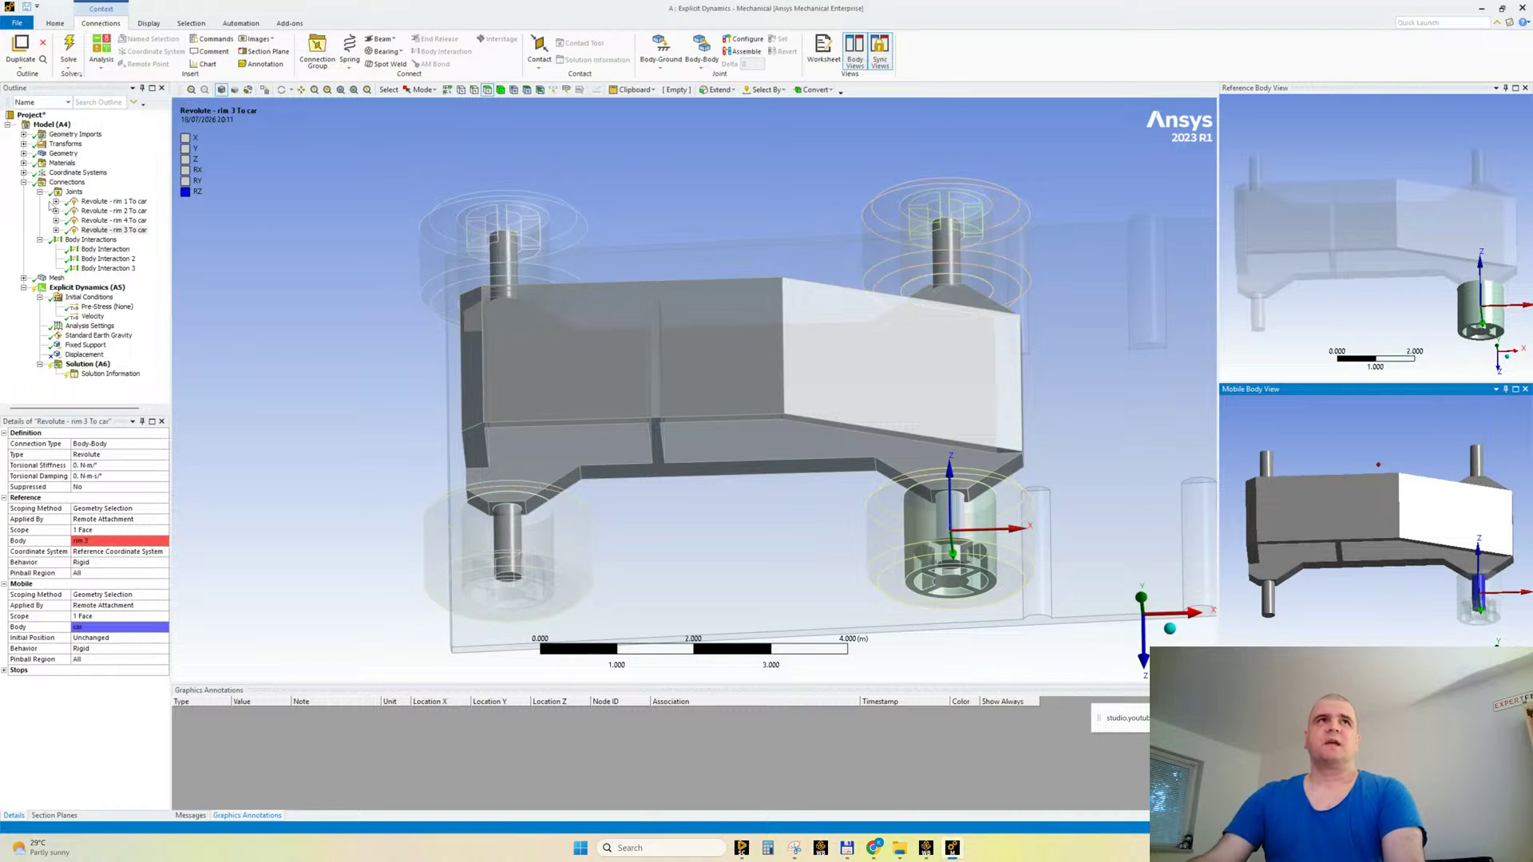
{"action": "left_click", "coordinate": [24, 182]}
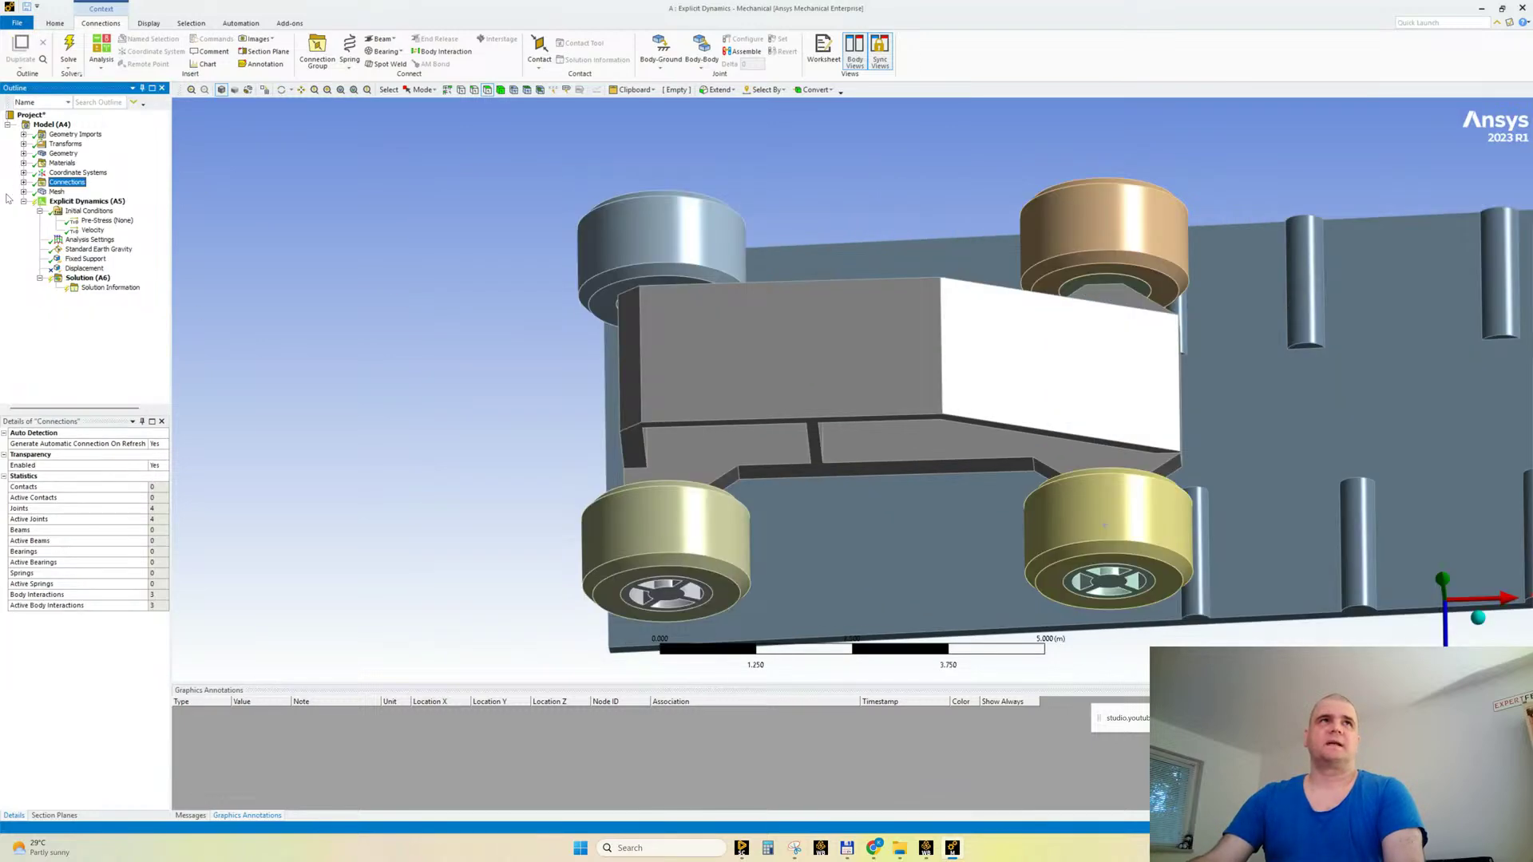
Step: Review the mesh's Face Sizing control and display the mesh on the car and ramp
{"action": "left_click", "coordinate": [24, 191]}
{"action": "left_click", "coordinate": [78, 230]}
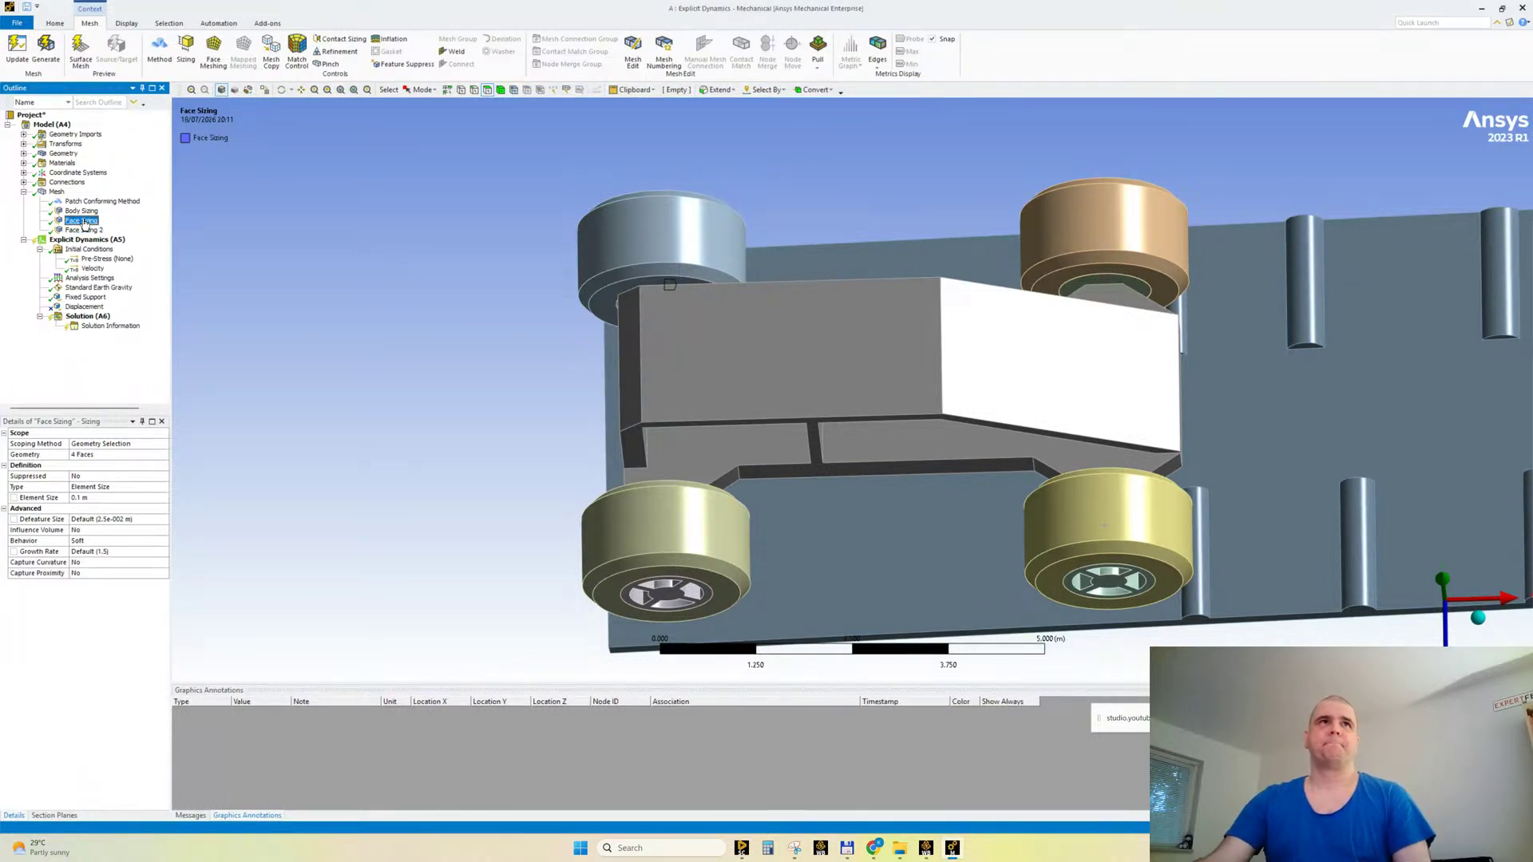
{"action": "left_click", "coordinate": [56, 192]}
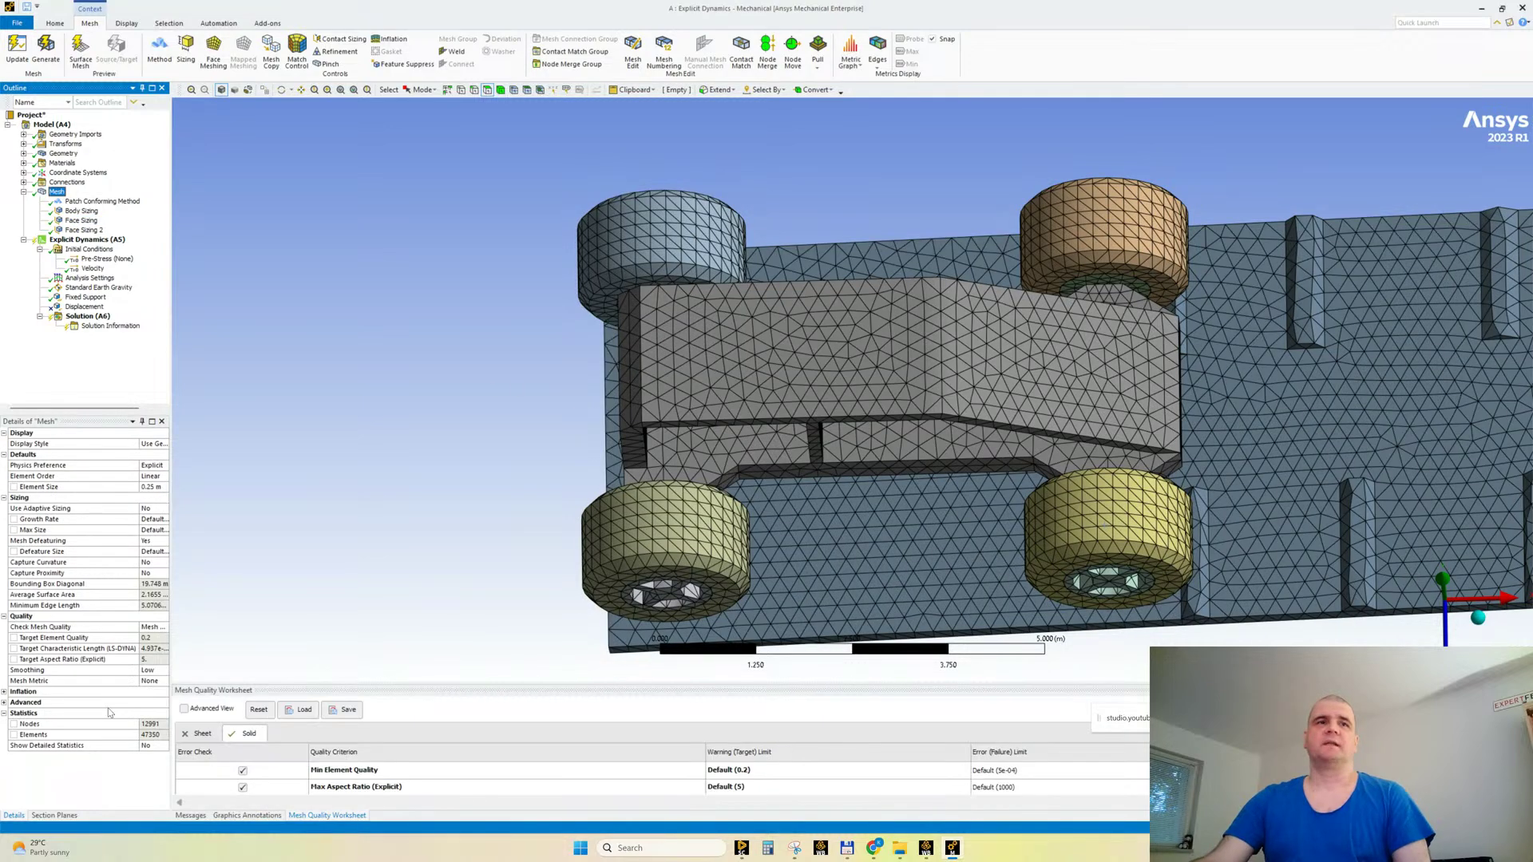
Step: Turn off Section Plane2 and delete both existing section planes
{"action": "left_click", "coordinate": [54, 815]}
{"action": "left_click", "coordinate": [7, 460]}
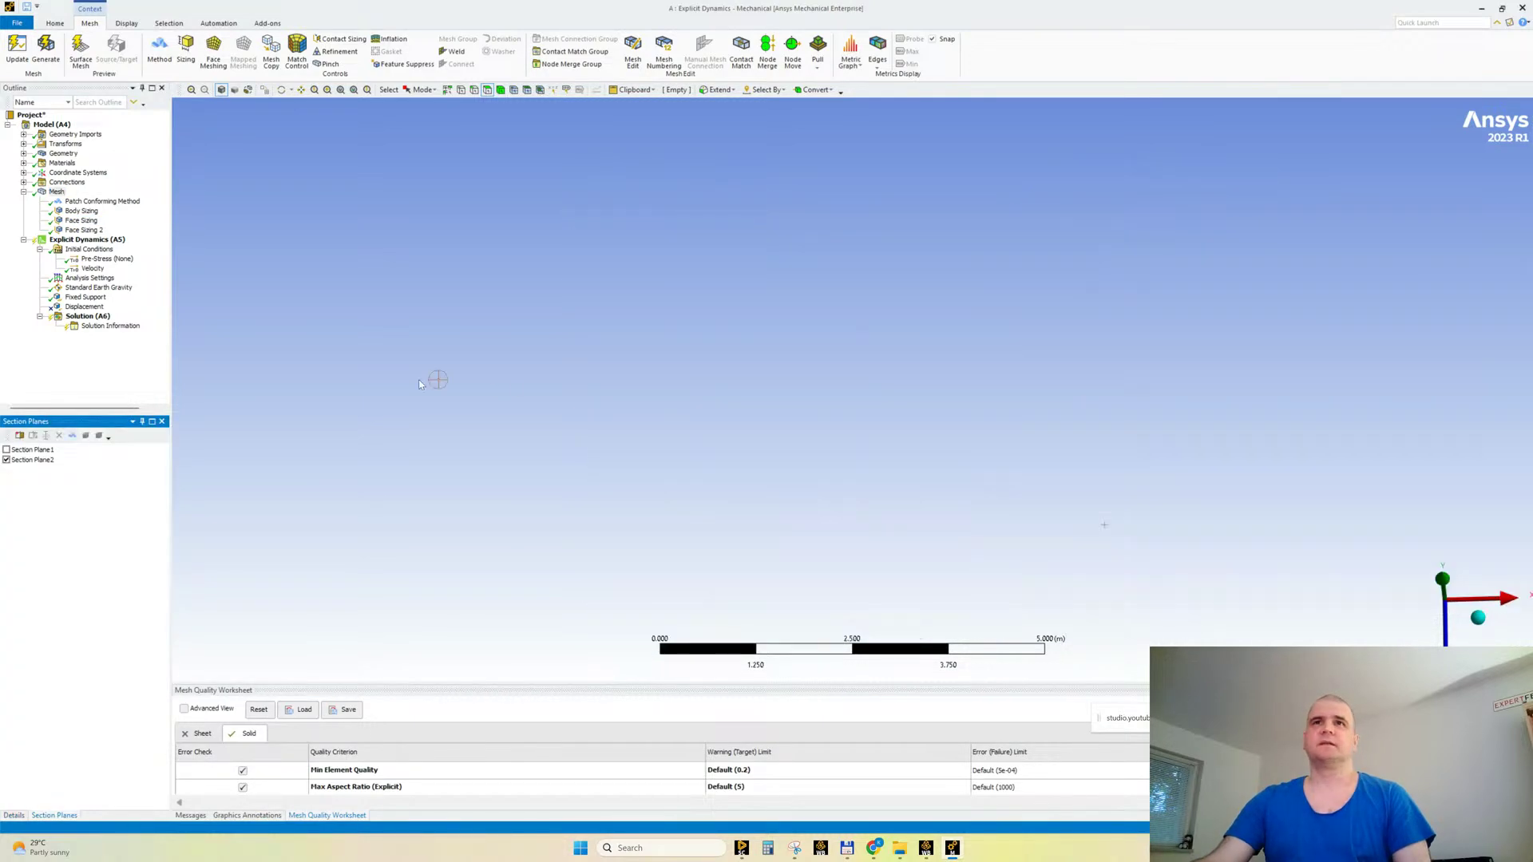
{"action": "left_click", "coordinate": [341, 91]}
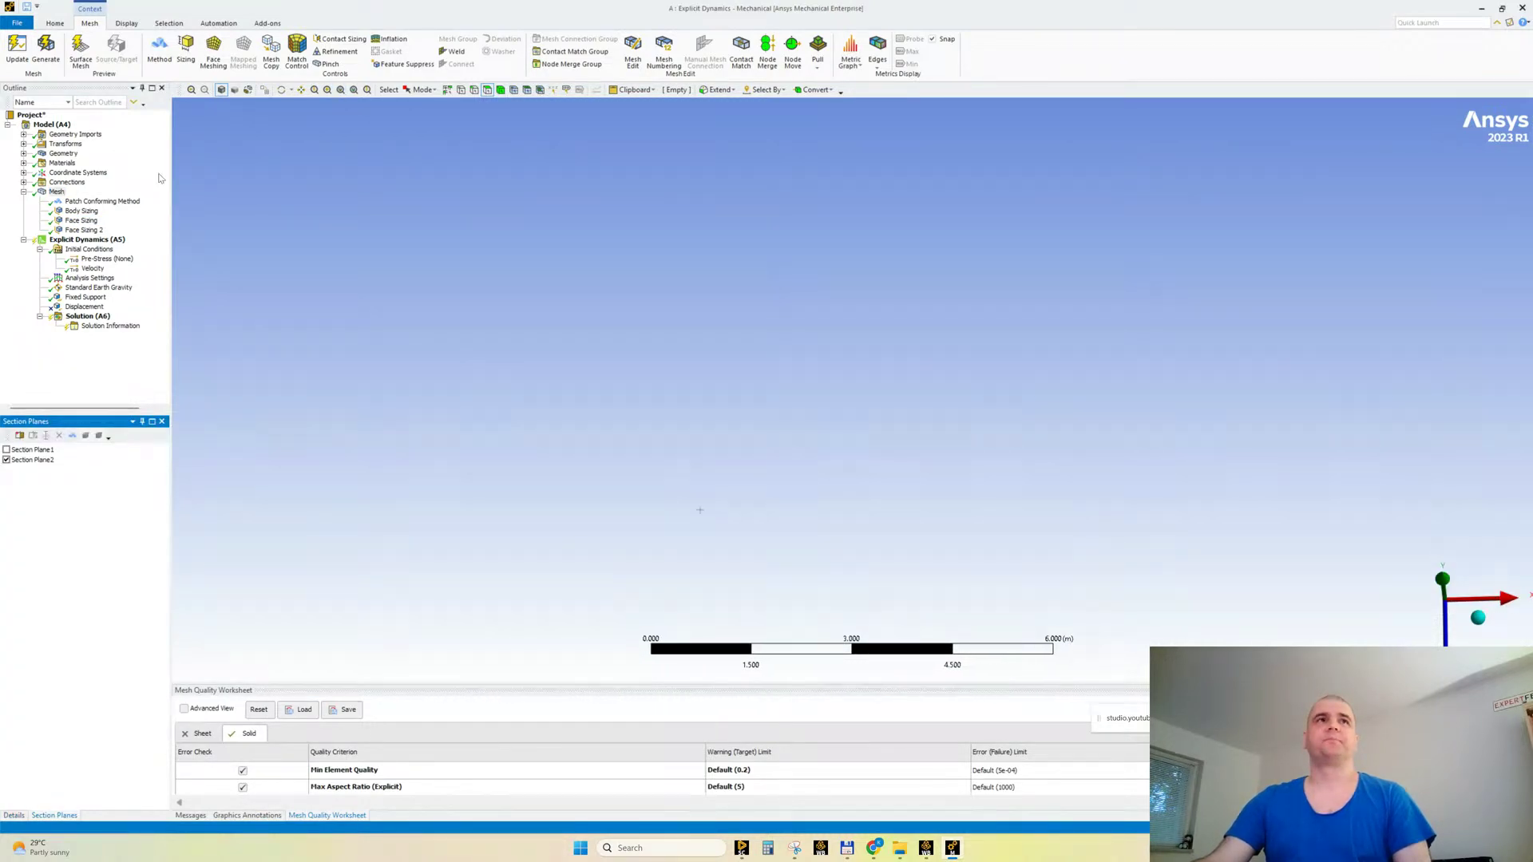
{"action": "left_click", "coordinate": [6, 460]}
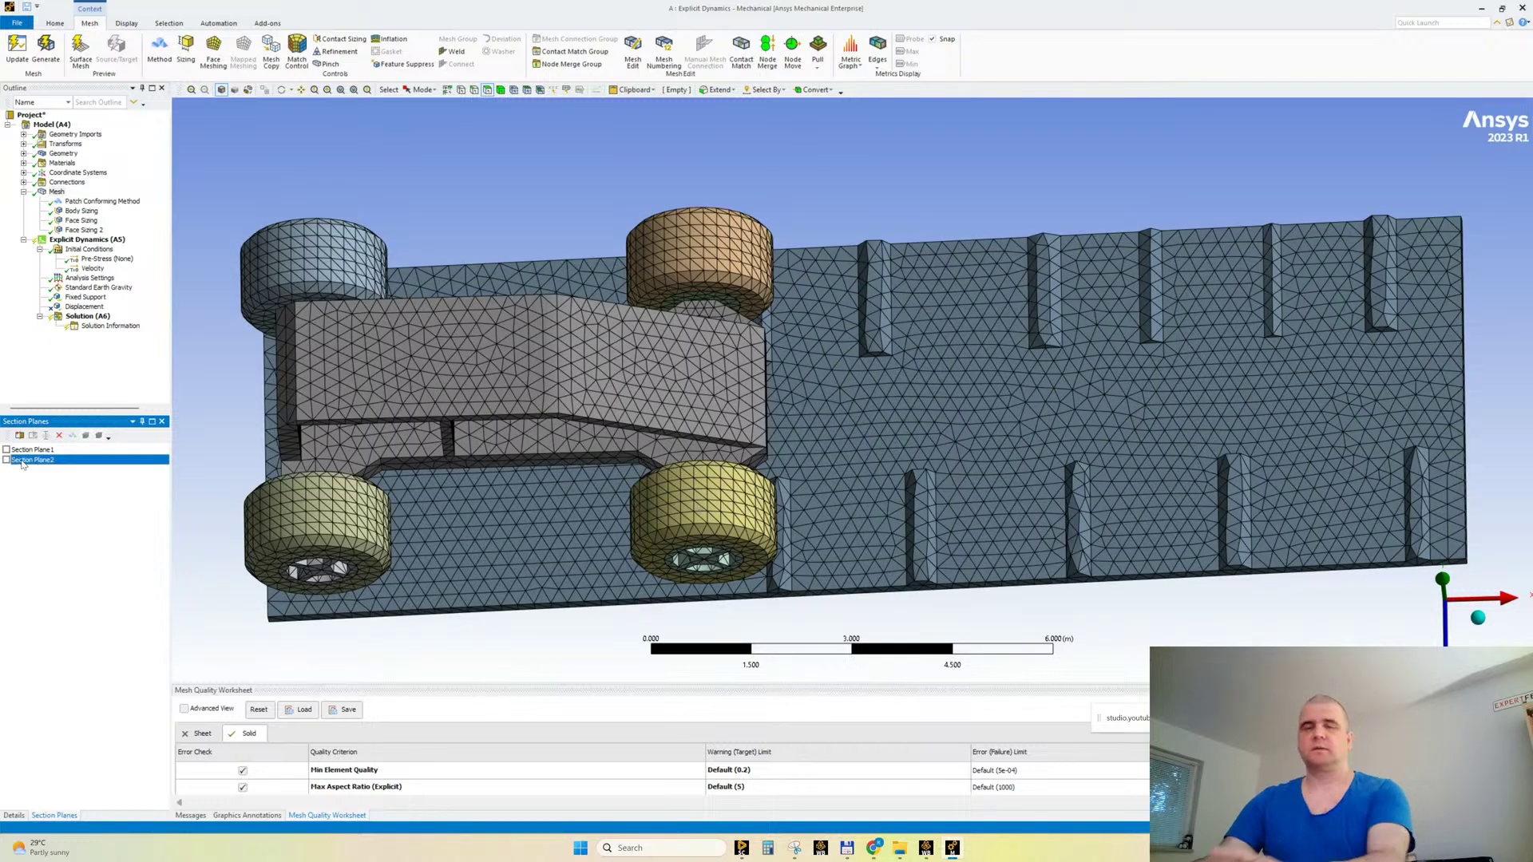
{"action": "left_click", "coordinate": [59, 435]}
{"action": "left_click", "coordinate": [32, 449]}
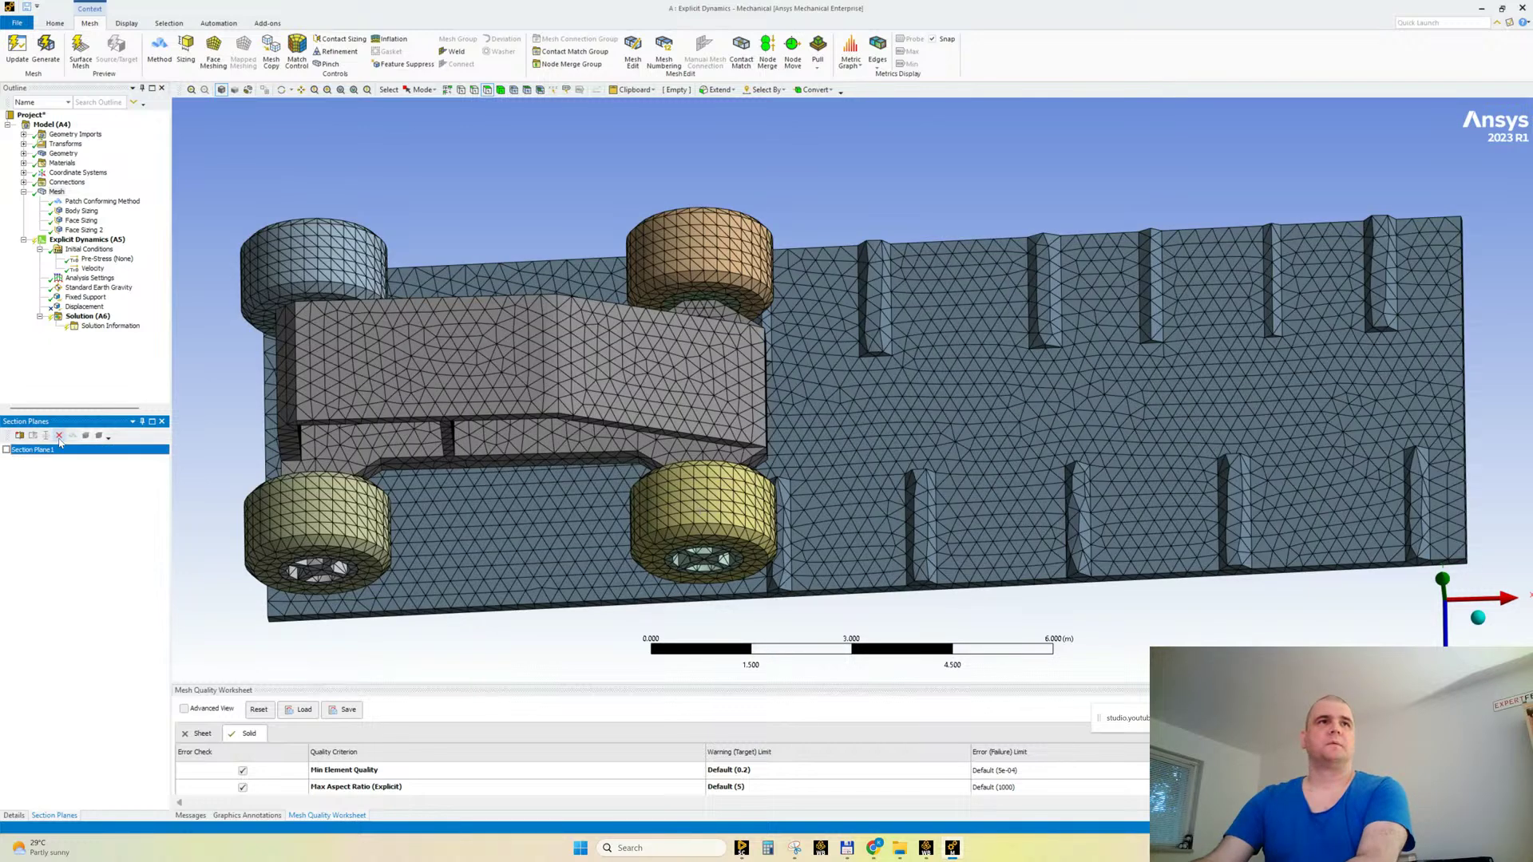
{"action": "left_click", "coordinate": [59, 435]}
Step: Cut a new vertical section plane through the front wheels' centre from the side view and inspect the mesh where axle and rim meet
{"action": "middle_click_drag", "start_coordinate": [742, 544], "coordinate": [676, 527]}
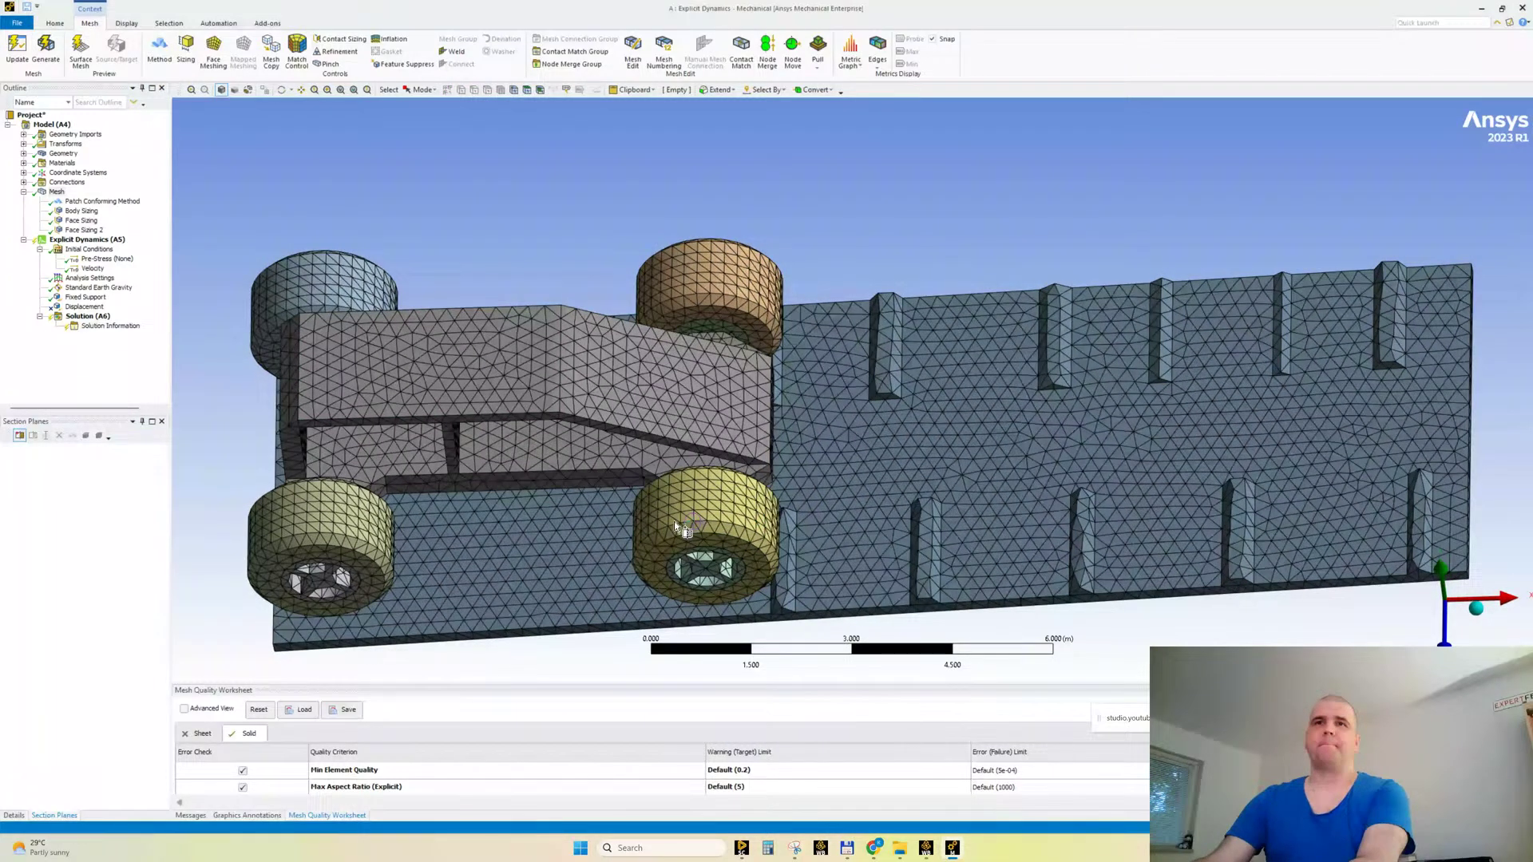
{"action": "left_click", "coordinate": [1446, 638]}
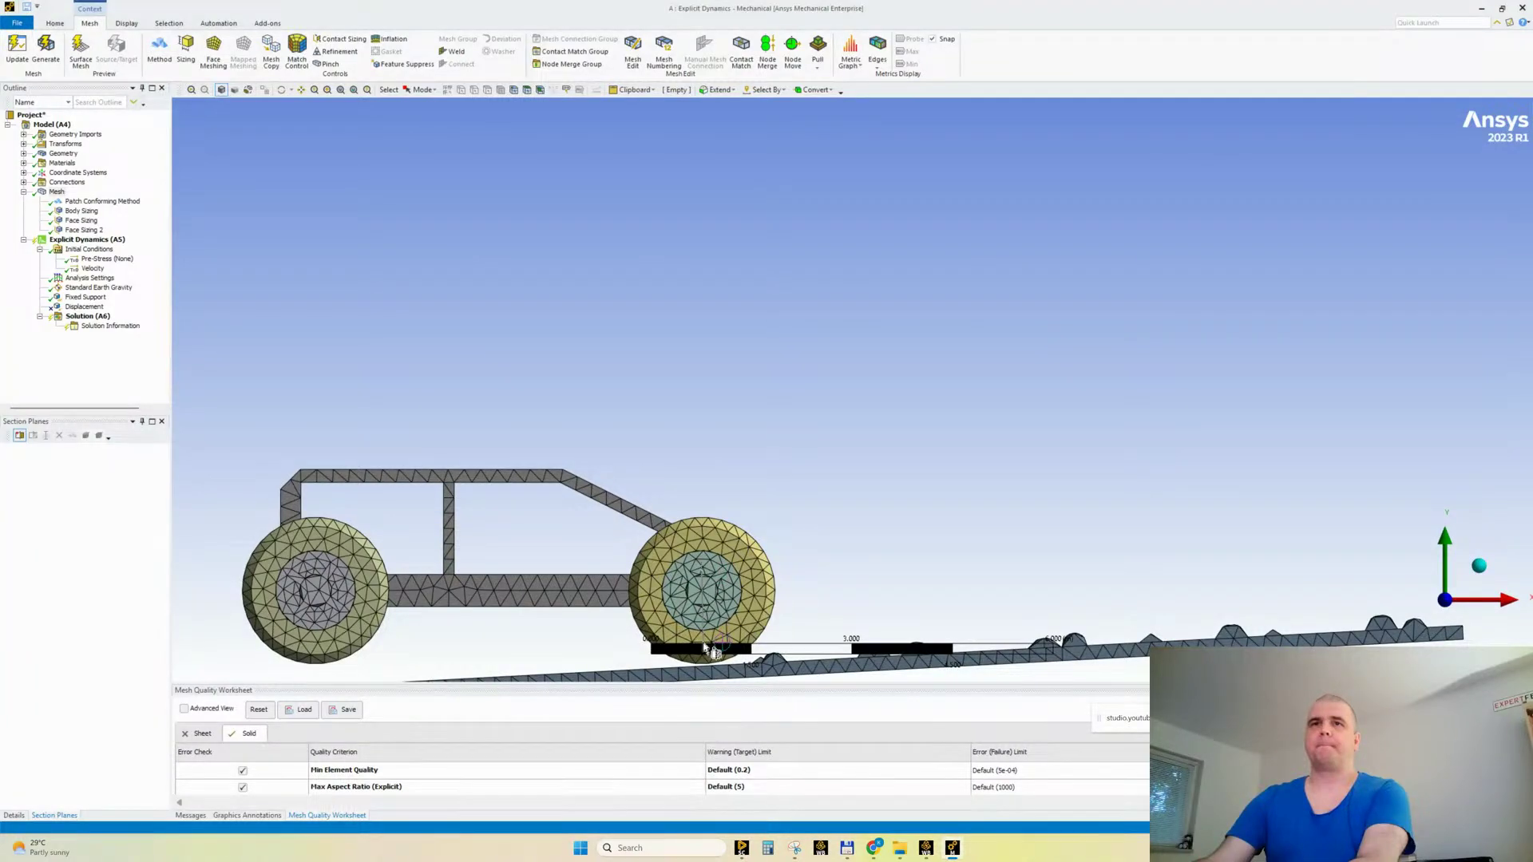
{"action": "left_click_drag", "start_coordinate": [704, 646], "coordinate": [704, 669]}
{"action": "middle_click_drag", "start_coordinate": [810, 483], "coordinate": [712, 523]}
{"action": "scroll", "coordinate": [825, 410], "scroll_direction": "up", "scroll_amount": 1}
{"action": "middle_click_drag", "start_coordinate": [825, 410], "coordinate": [998, 272], "text": "ctrl"}
{"action": "scroll", "coordinate": [923, 405], "scroll_direction": "up", "scroll_amount": 3}
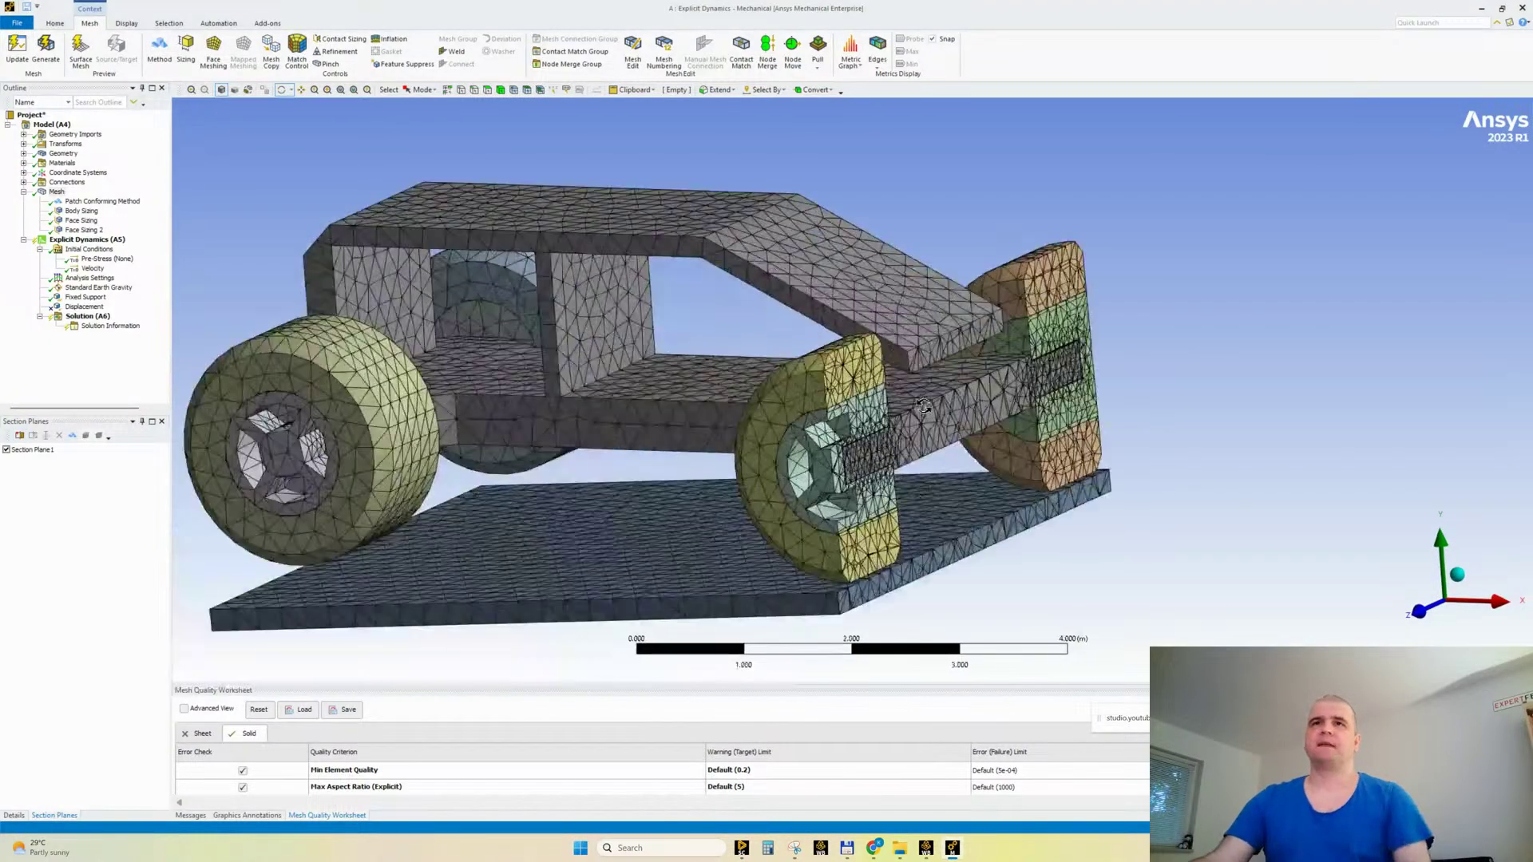
{"action": "scroll", "coordinate": [924, 406], "scroll_direction": "up", "scroll_amount": 7}
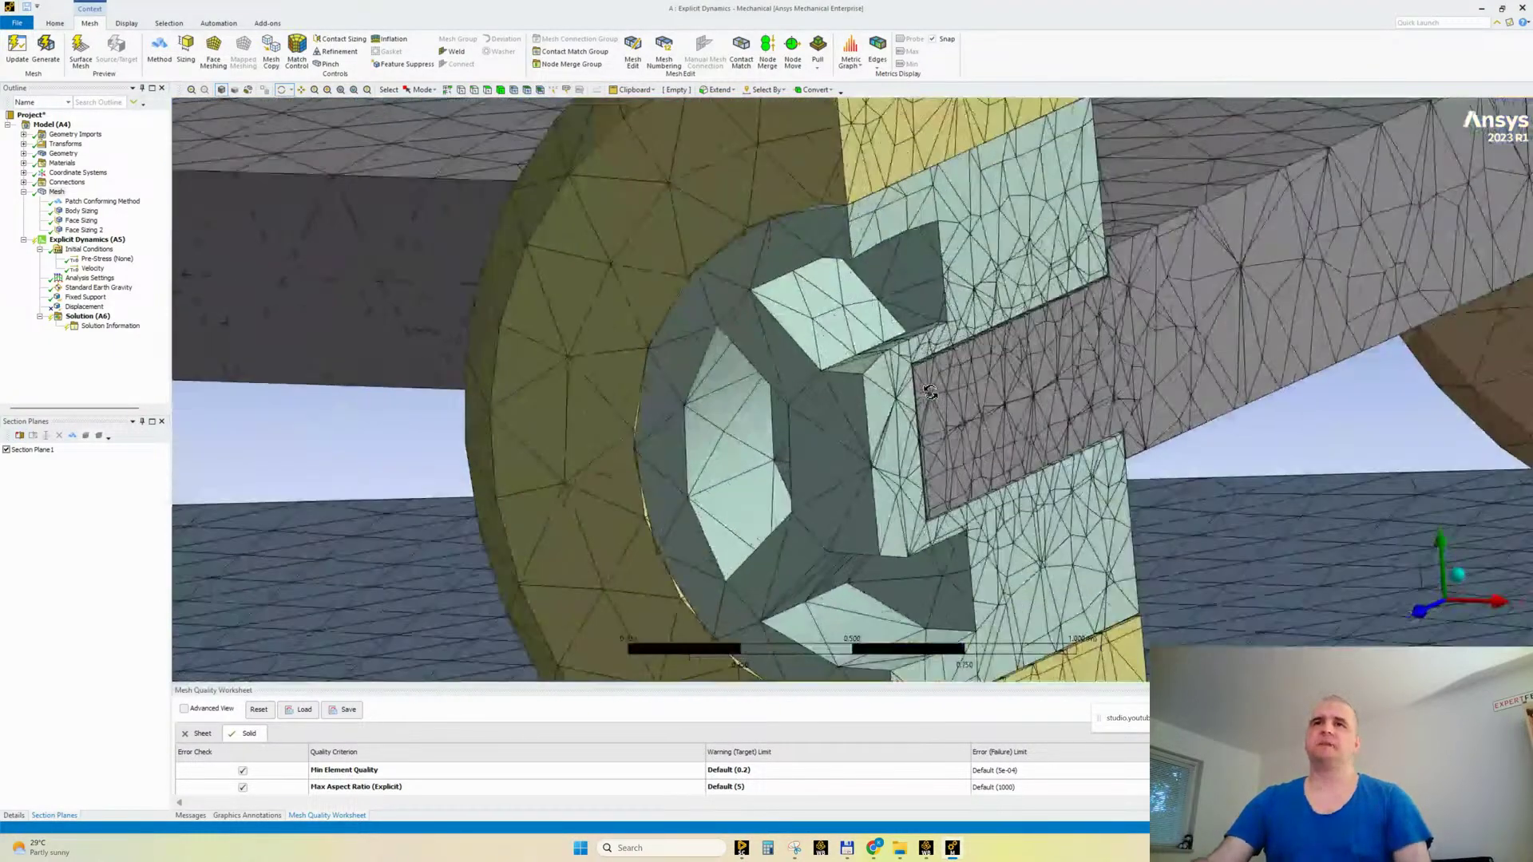
{"action": "middle_click_drag", "start_coordinate": [930, 392], "coordinate": [754, 319]}
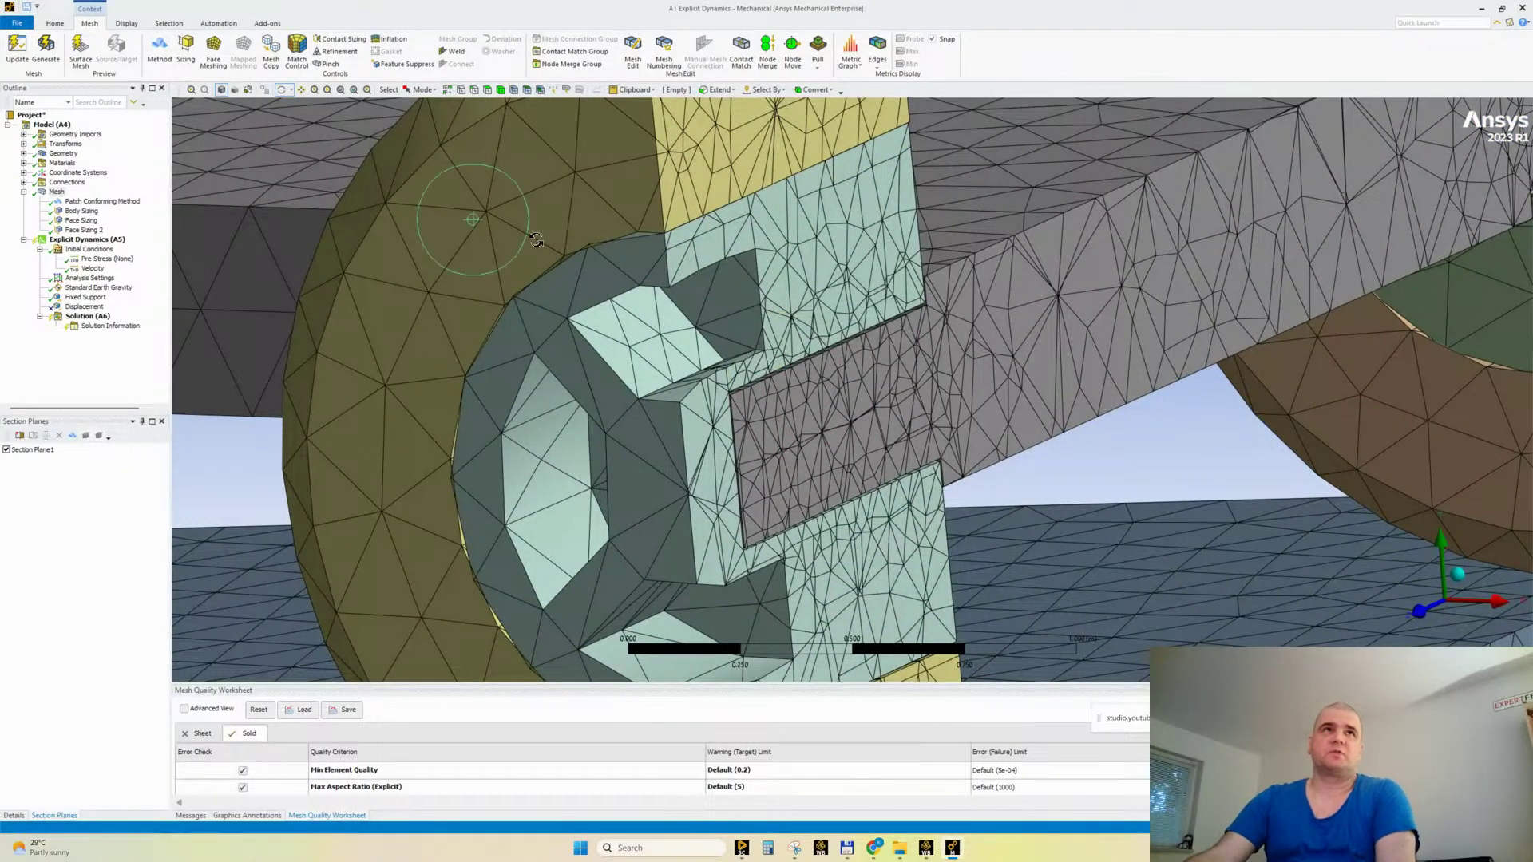
Step: Examine the rim 1 and rim 2 revolute joints on the sectioned model, with the body views widened
{"action": "left_click", "coordinate": [24, 182]}
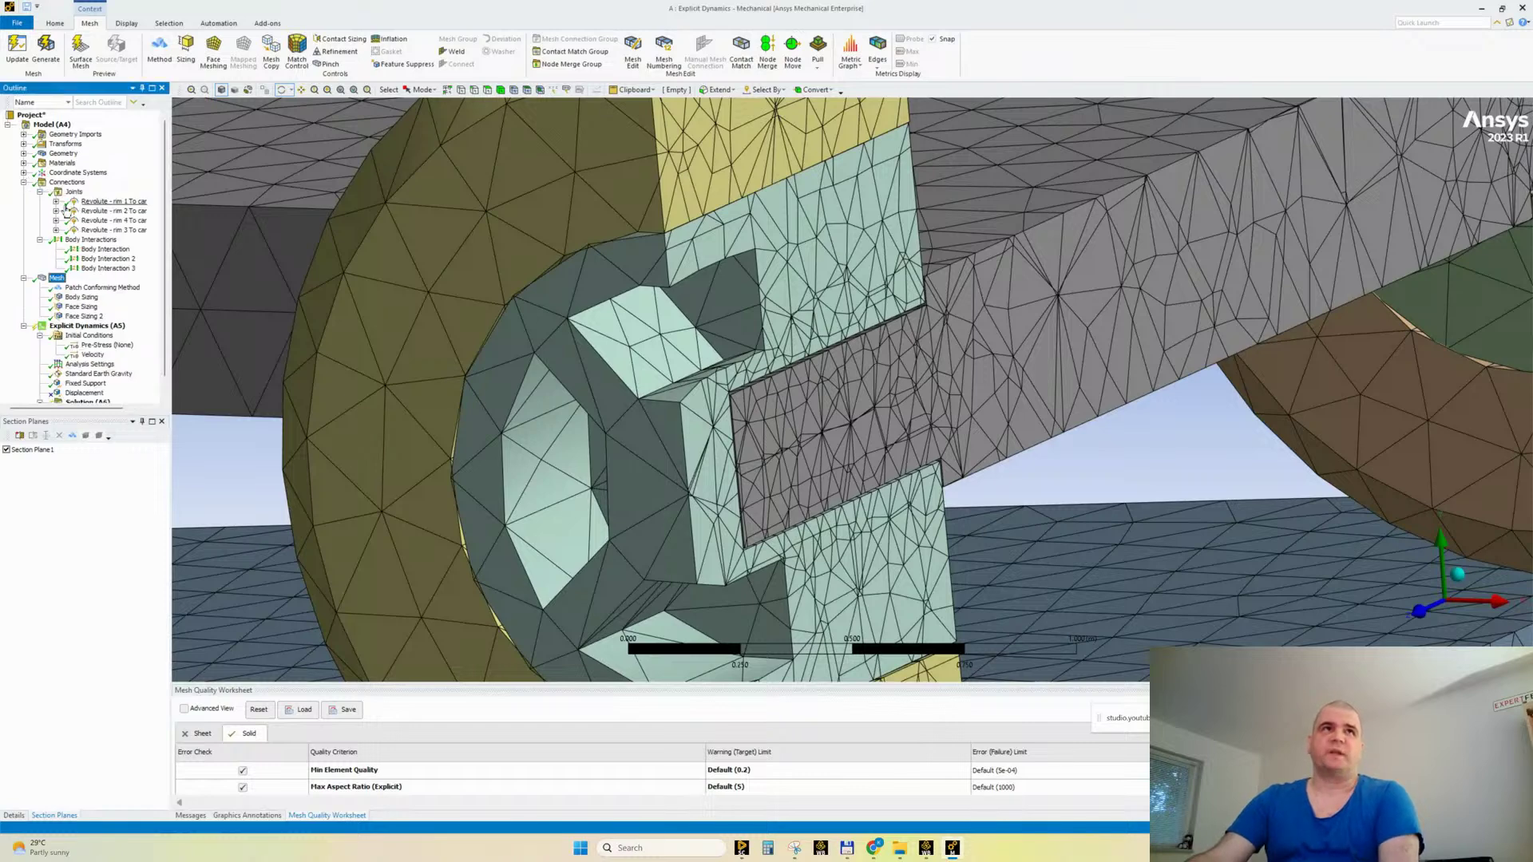
{"action": "left_click", "coordinate": [40, 239]}
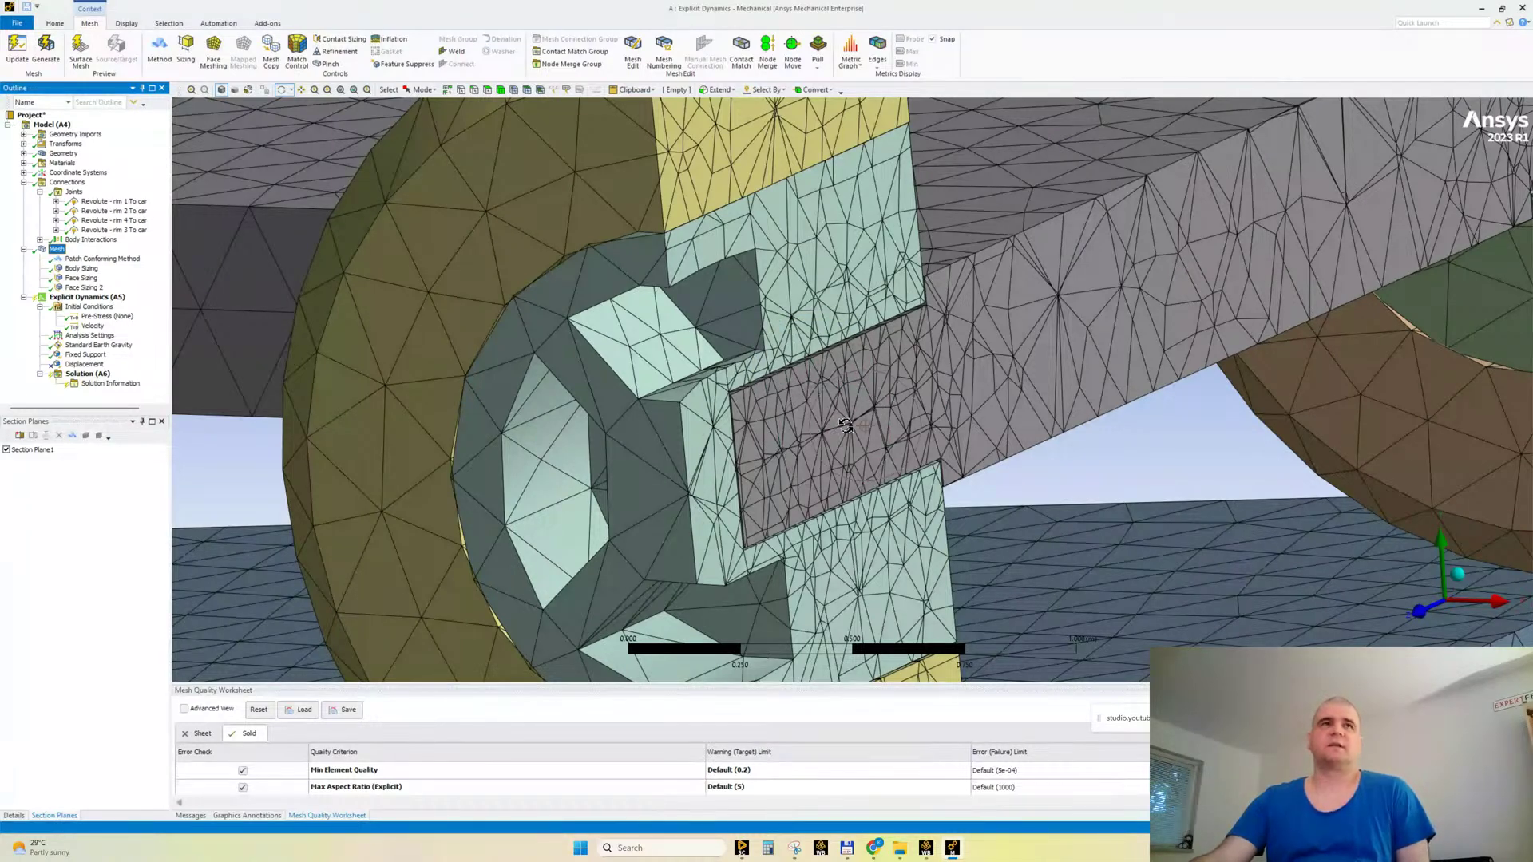
{"action": "left_click", "coordinate": [109, 202]}
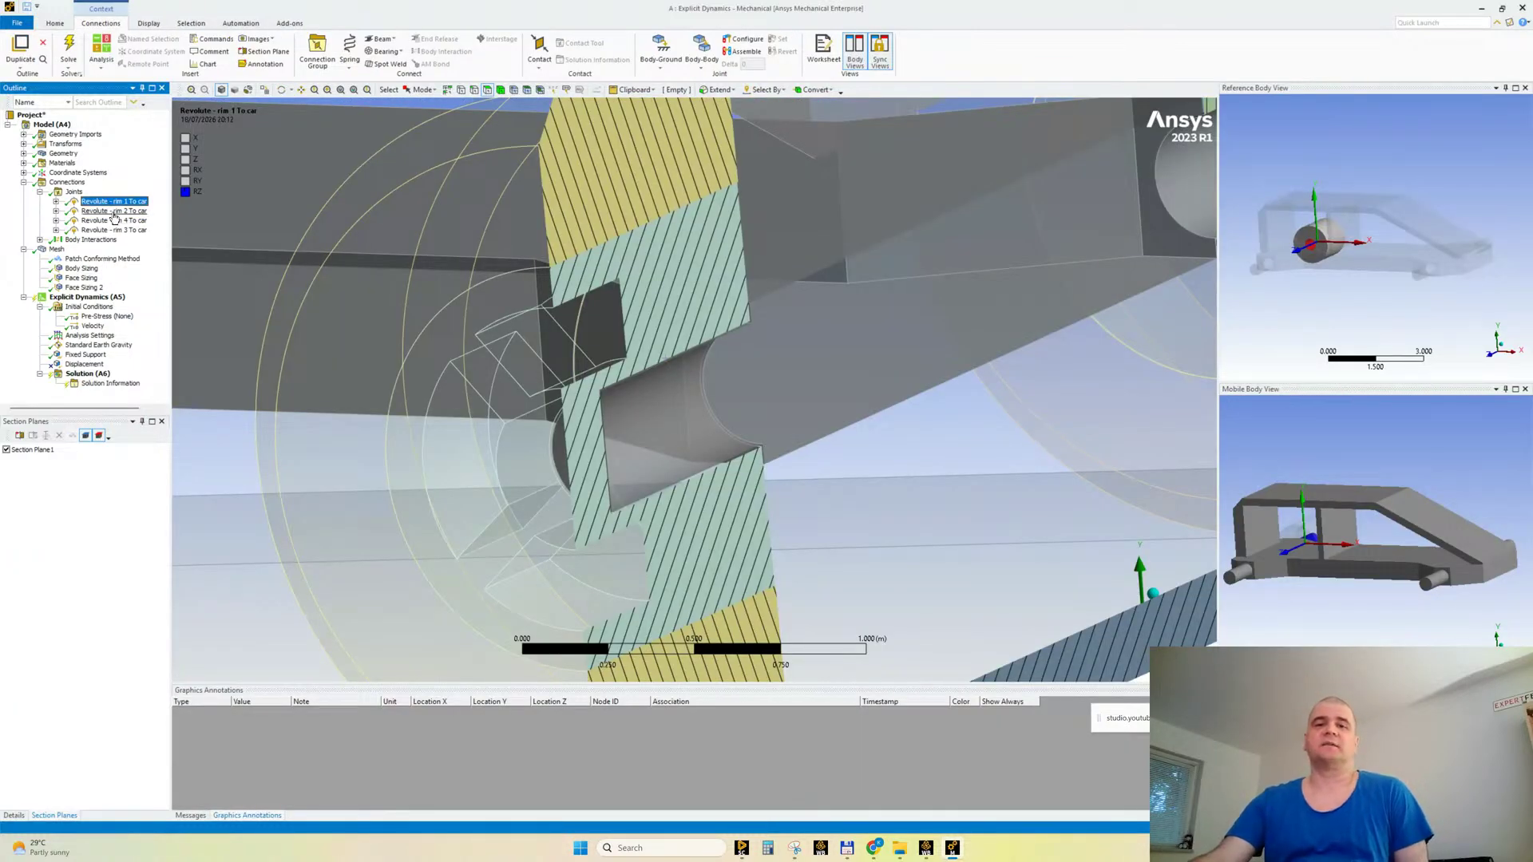
{"action": "left_click", "coordinate": [113, 212]}
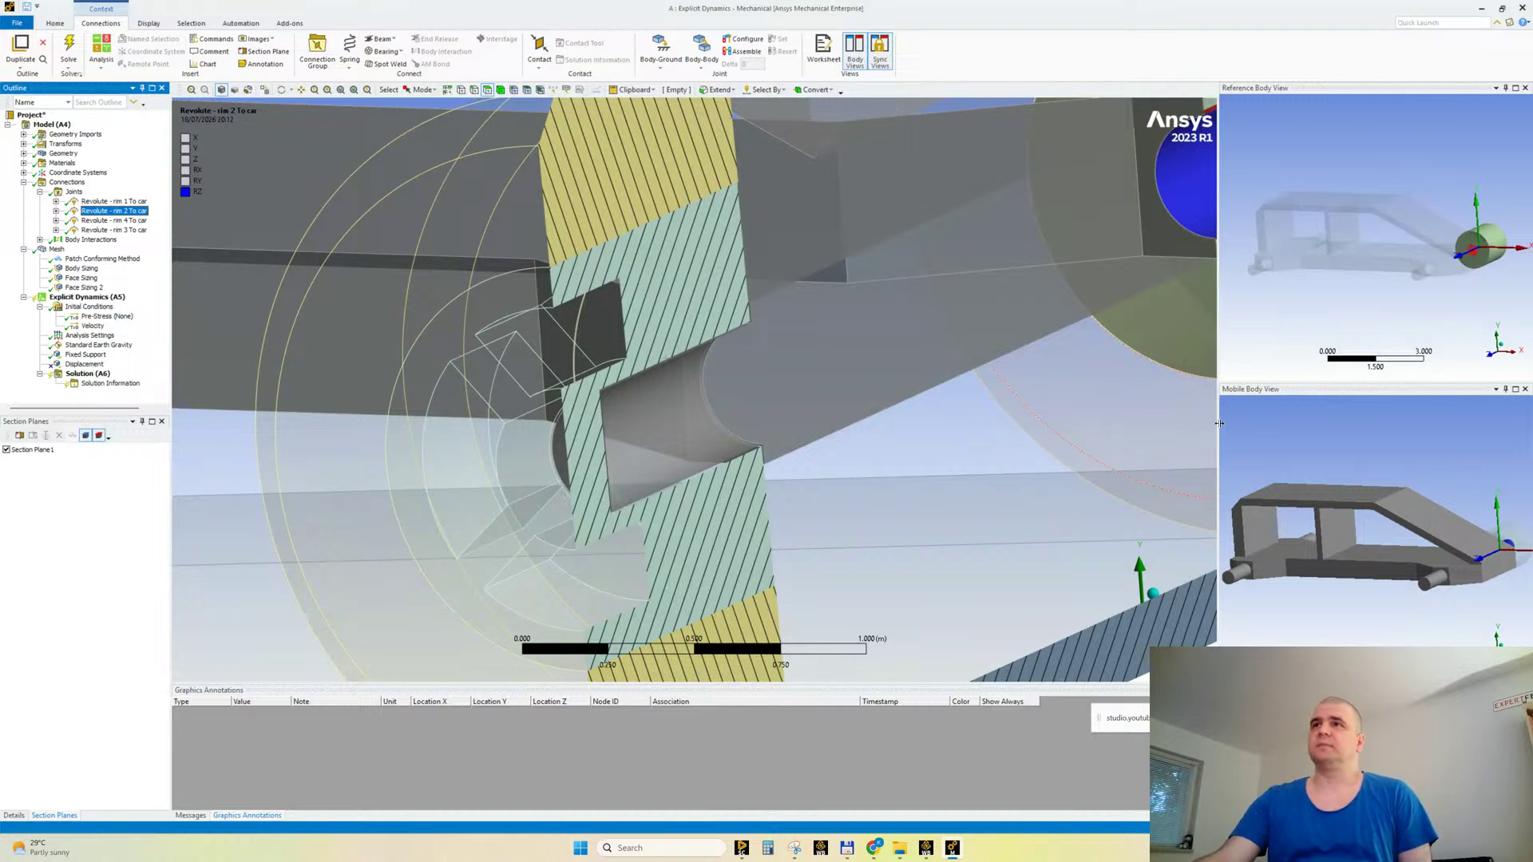
{"action": "left_click_drag", "start_coordinate": [1219, 423], "coordinate": [1023, 425]}
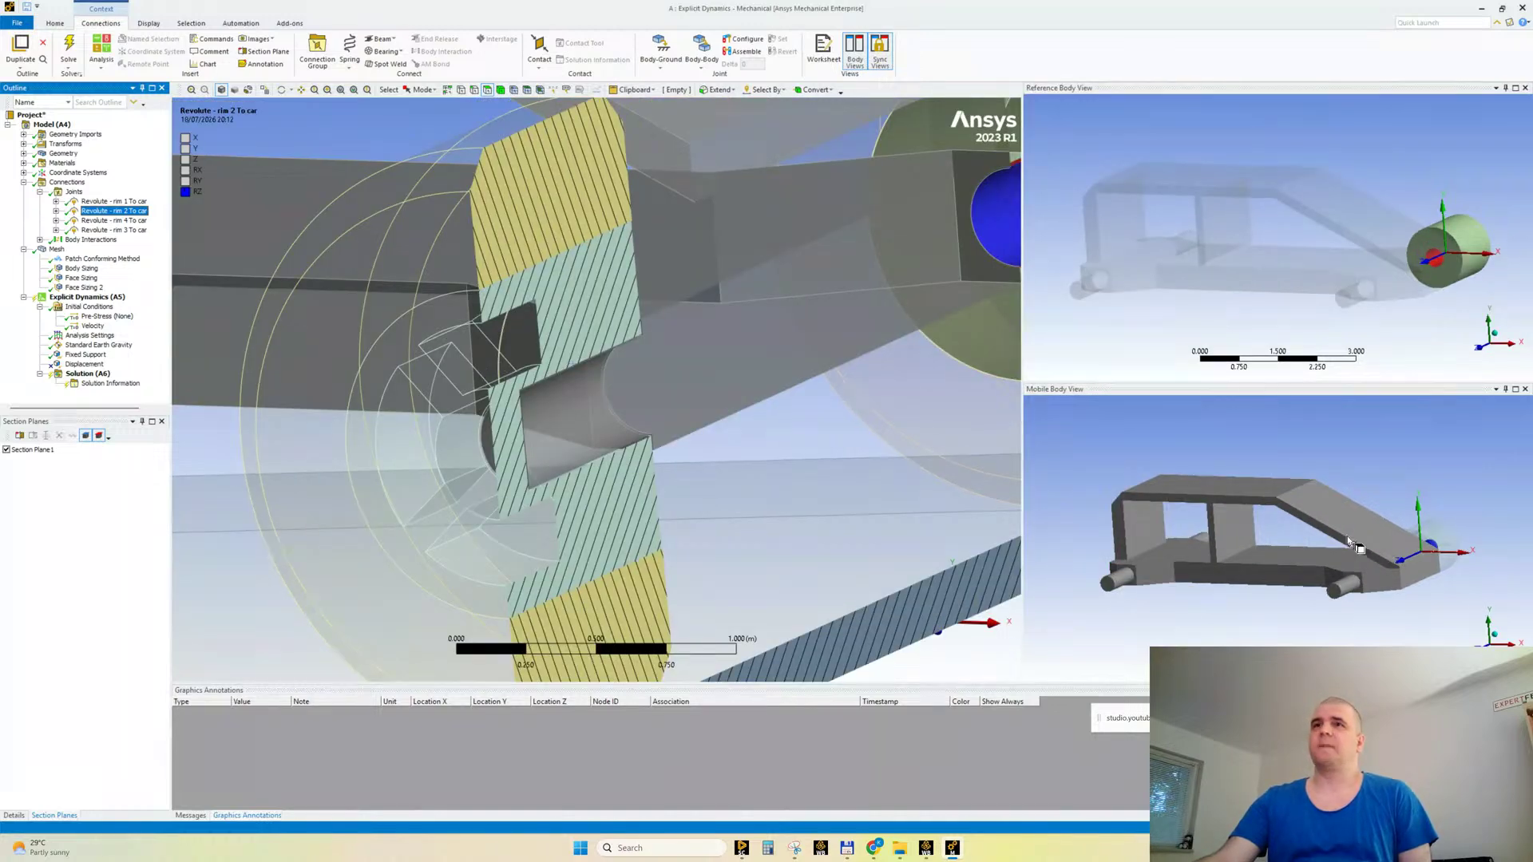
{"action": "scroll", "coordinate": [487, 288], "scroll_direction": "down", "scroll_amount": 2}
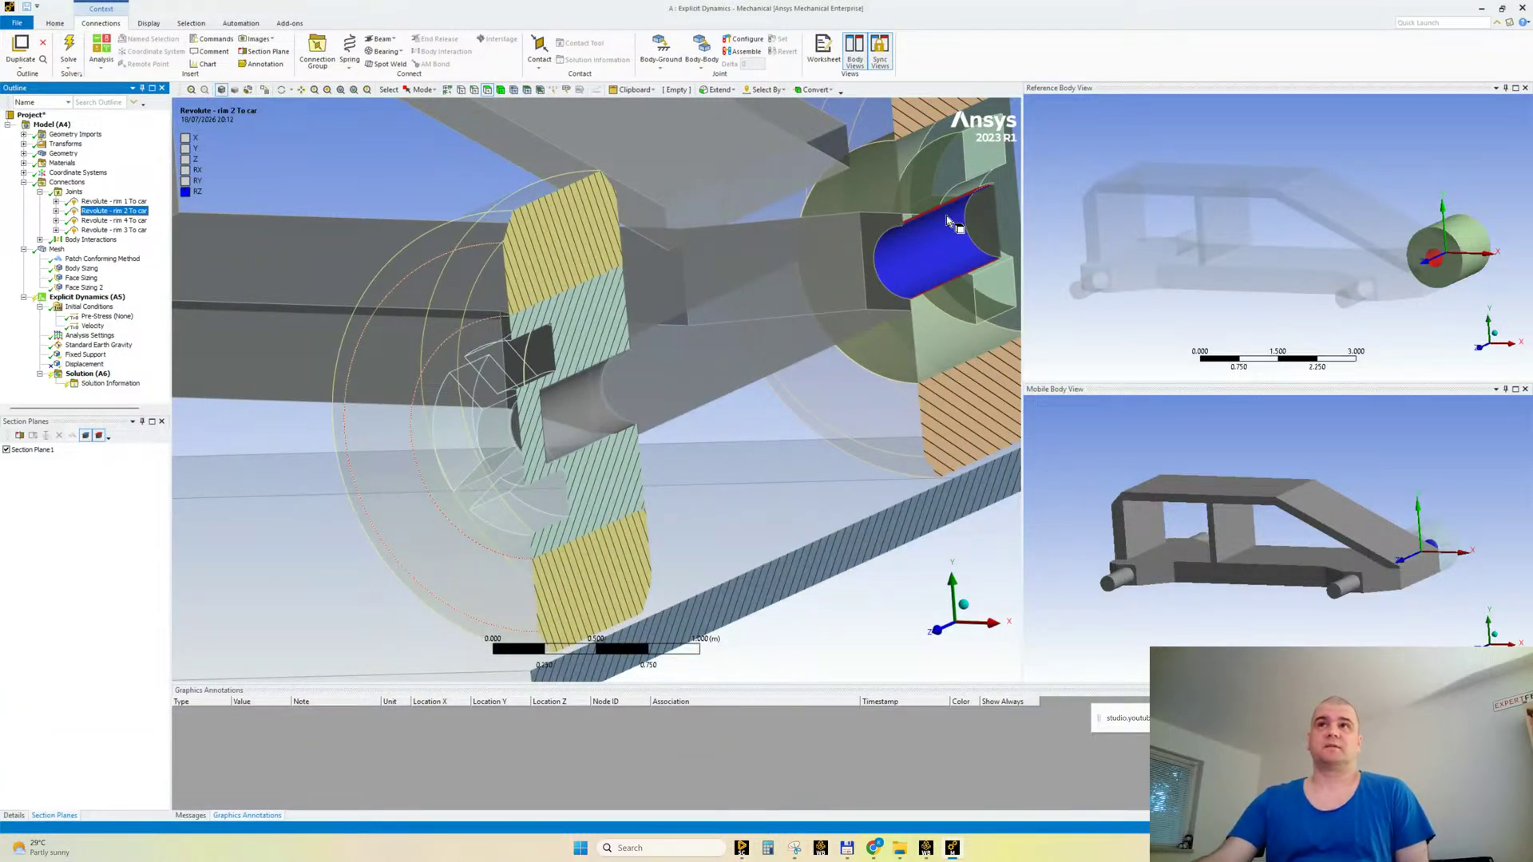
Step: Display the sectioned geometry and select the cylindrical face where the front axle stub meets the rim
{"action": "left_click", "coordinate": [63, 153]}
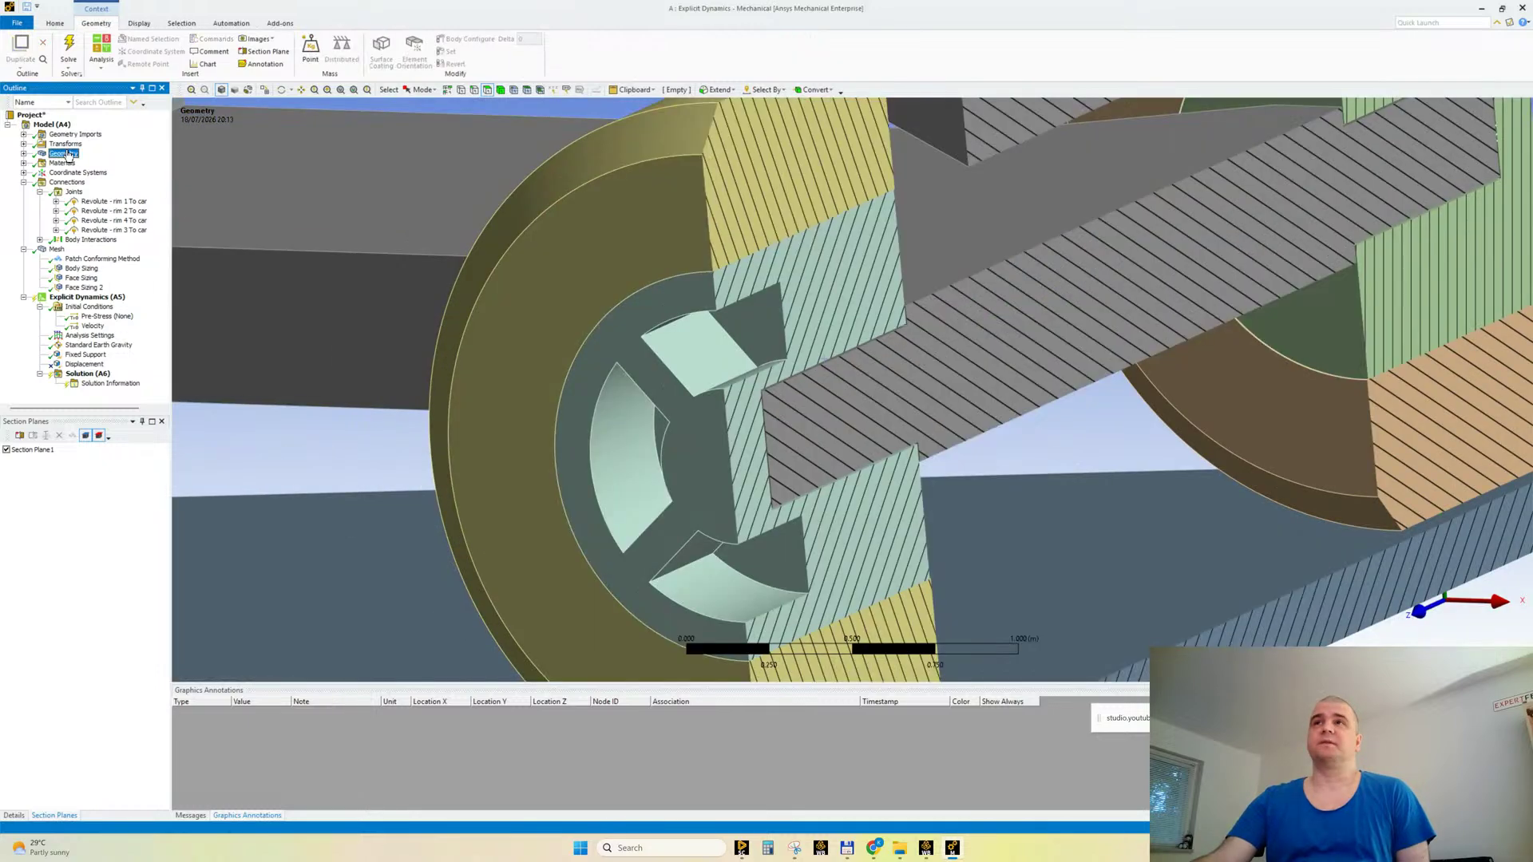
{"action": "scroll", "coordinate": [870, 358], "scroll_direction": "up", "scroll_amount": 3}
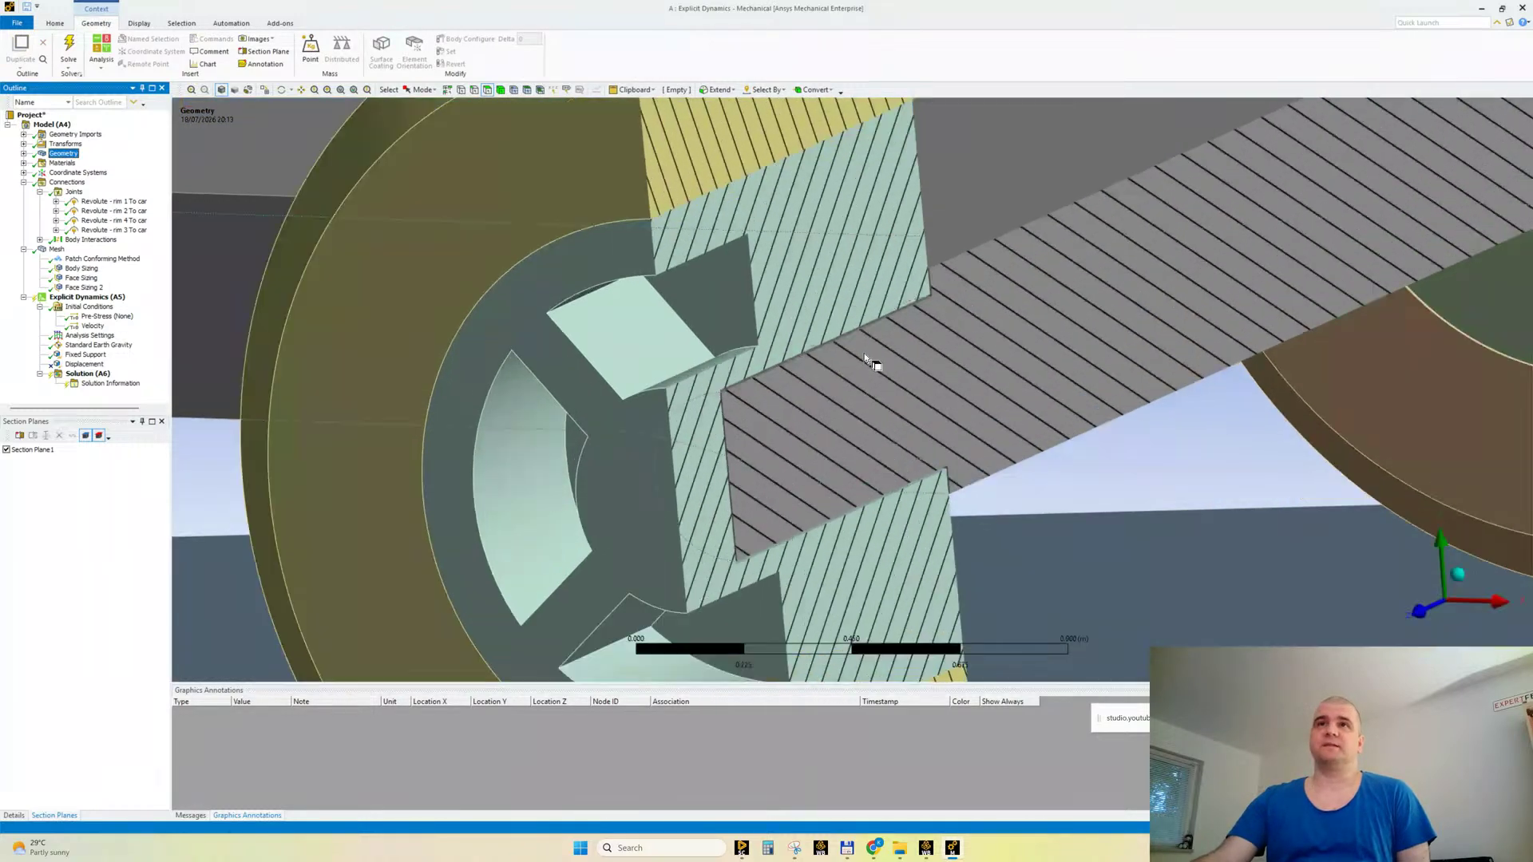
{"action": "left_click", "coordinate": [773, 373]}
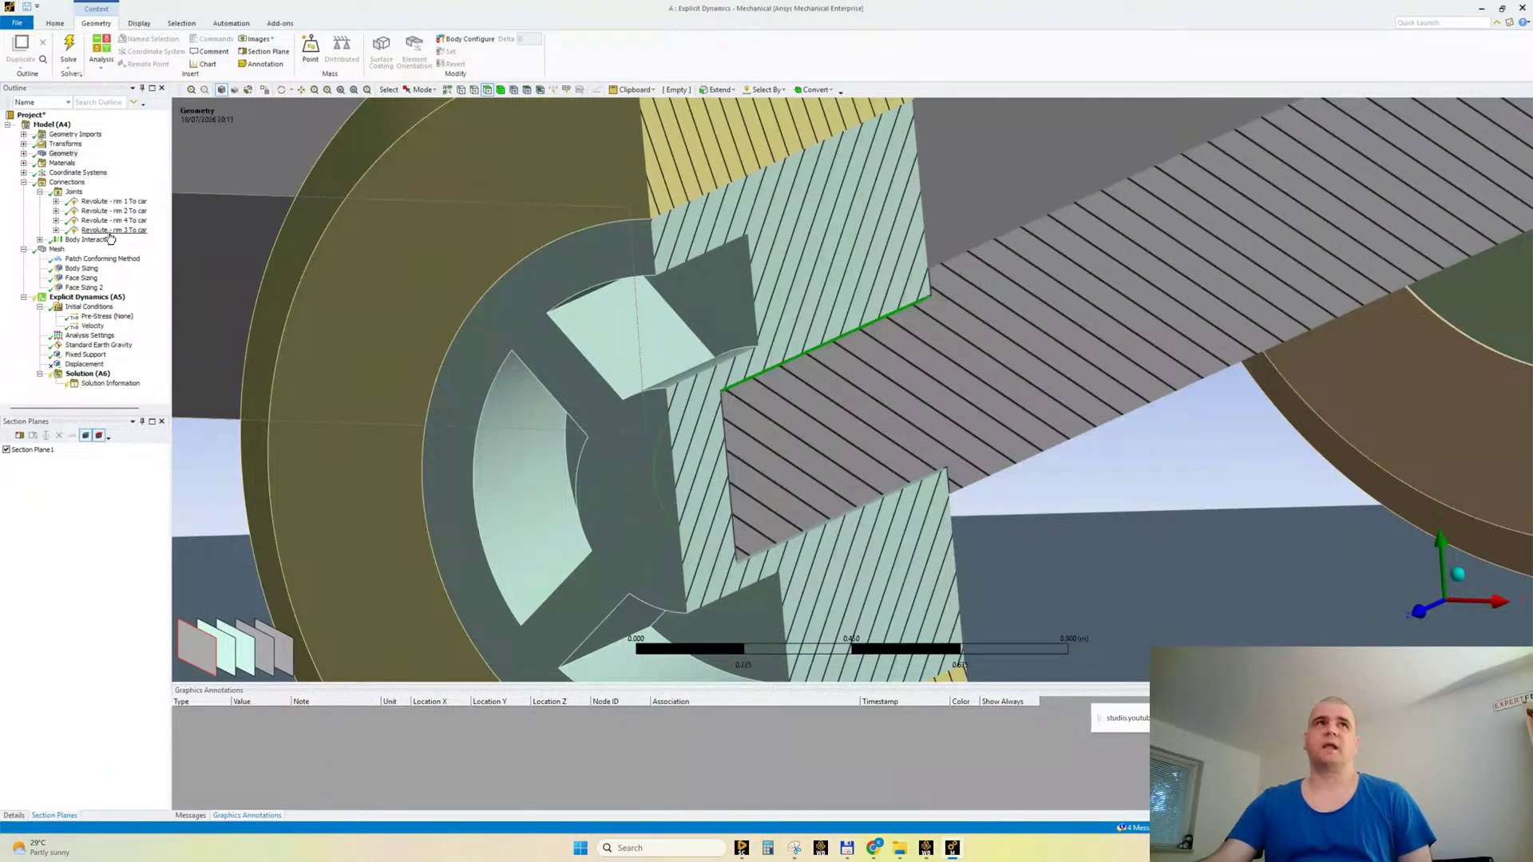
Step: Suppress the Face Sizing and Face Sizing 2 controls together and regenerate the mesh
{"action": "left_click", "coordinate": [81, 277]}
{"action": "left_click", "coordinate": [83, 287], "text": "ctrl"}
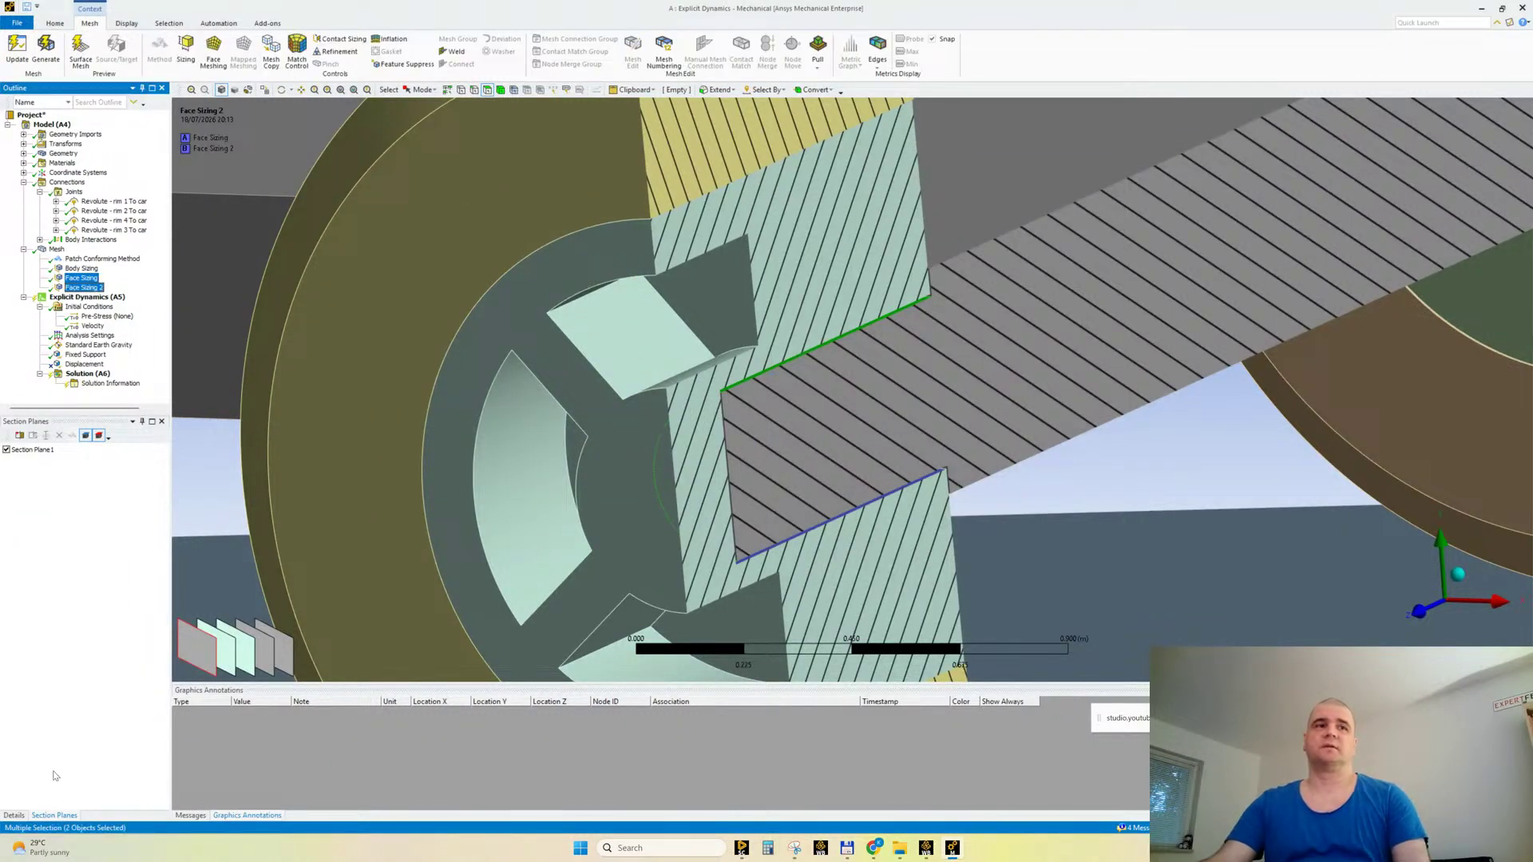
{"action": "left_click", "coordinate": [14, 815]}
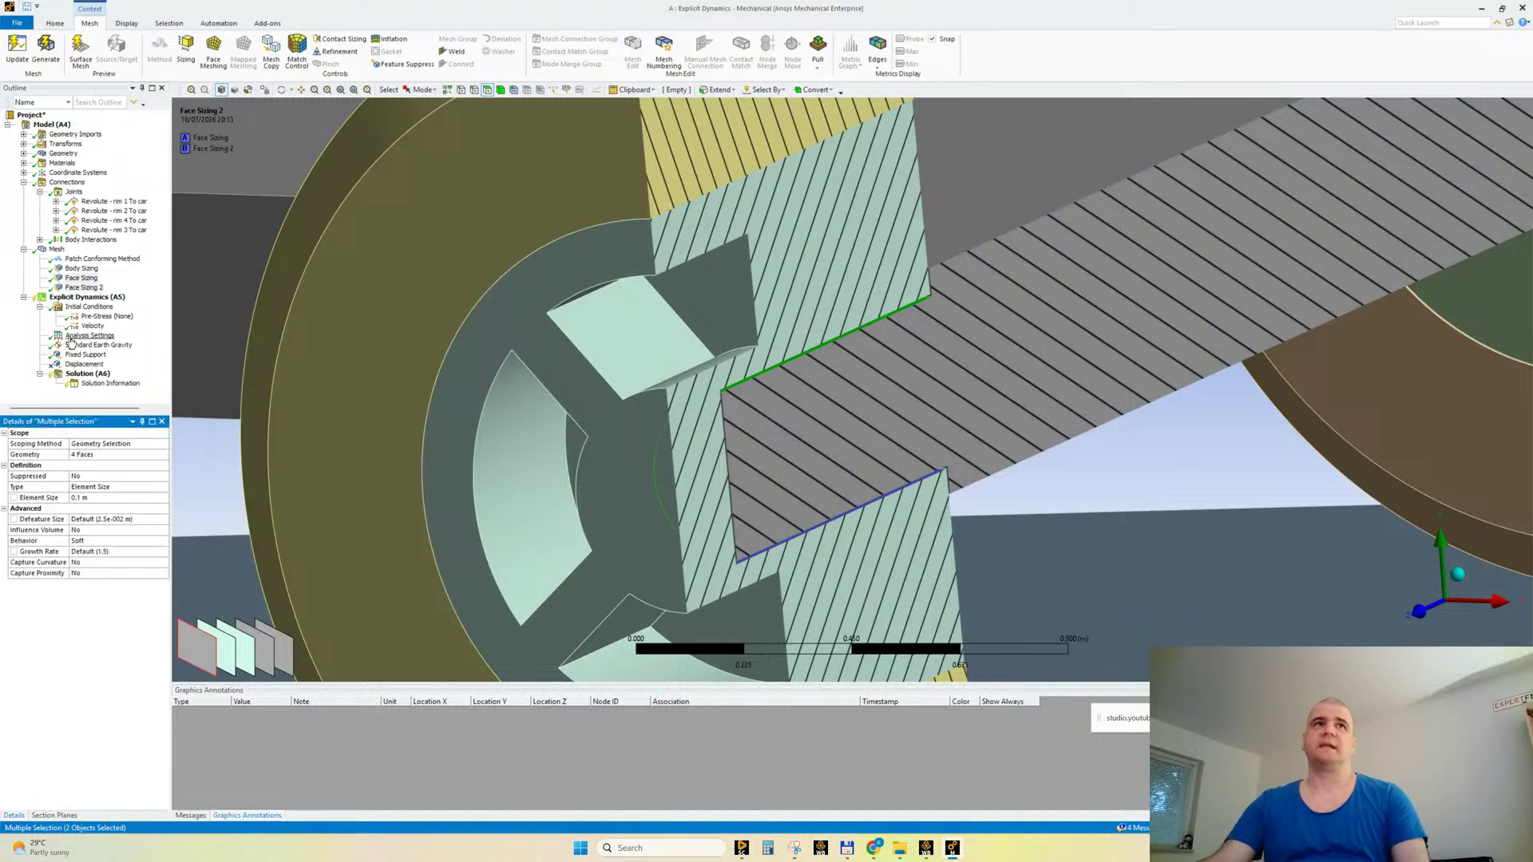
{"action": "right_click", "coordinate": [84, 287]}
{"action": "key", "text": "Escape"}
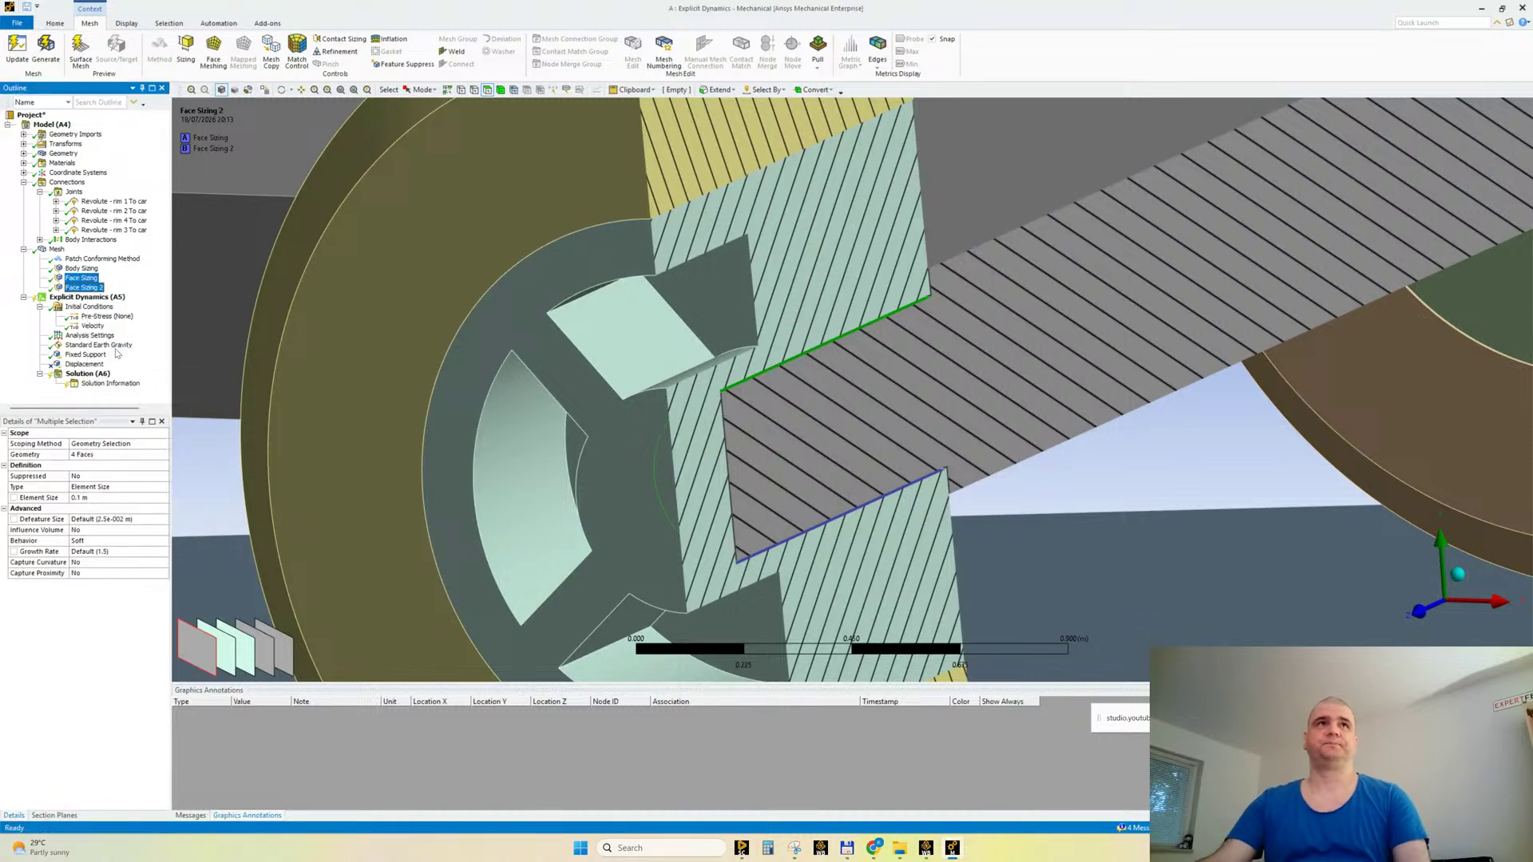
{"action": "right_click", "coordinate": [57, 251]}
{"action": "left_click", "coordinate": [83, 277]}
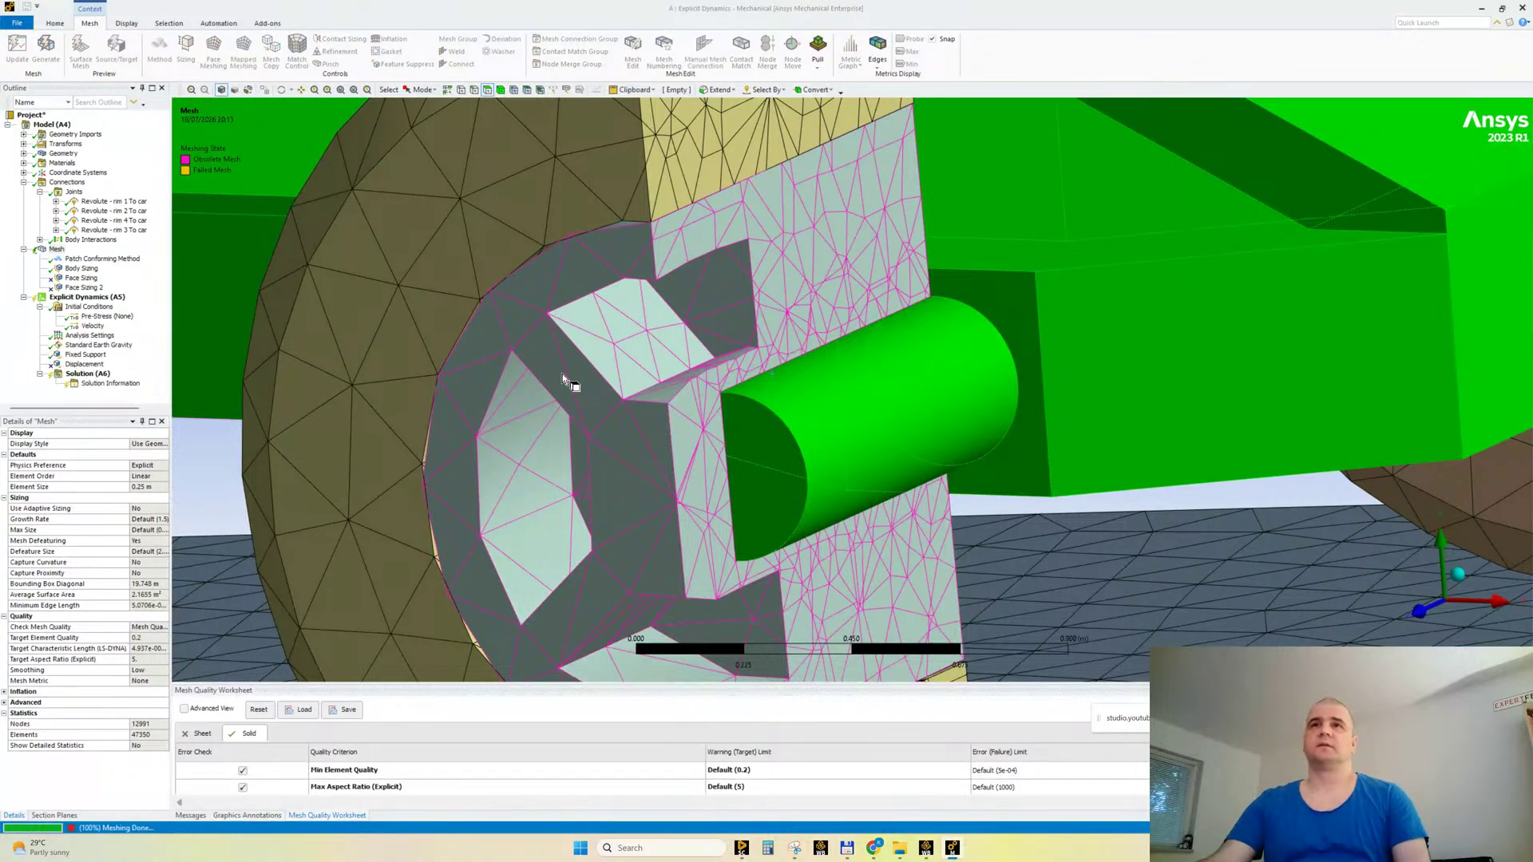
Step: Inspect the regenerated mesh at the sectioned axle-rim interface and turn off Section Plane1
{"action": "scroll", "coordinate": [863, 455], "scroll_direction": "up", "scroll_amount": 2}
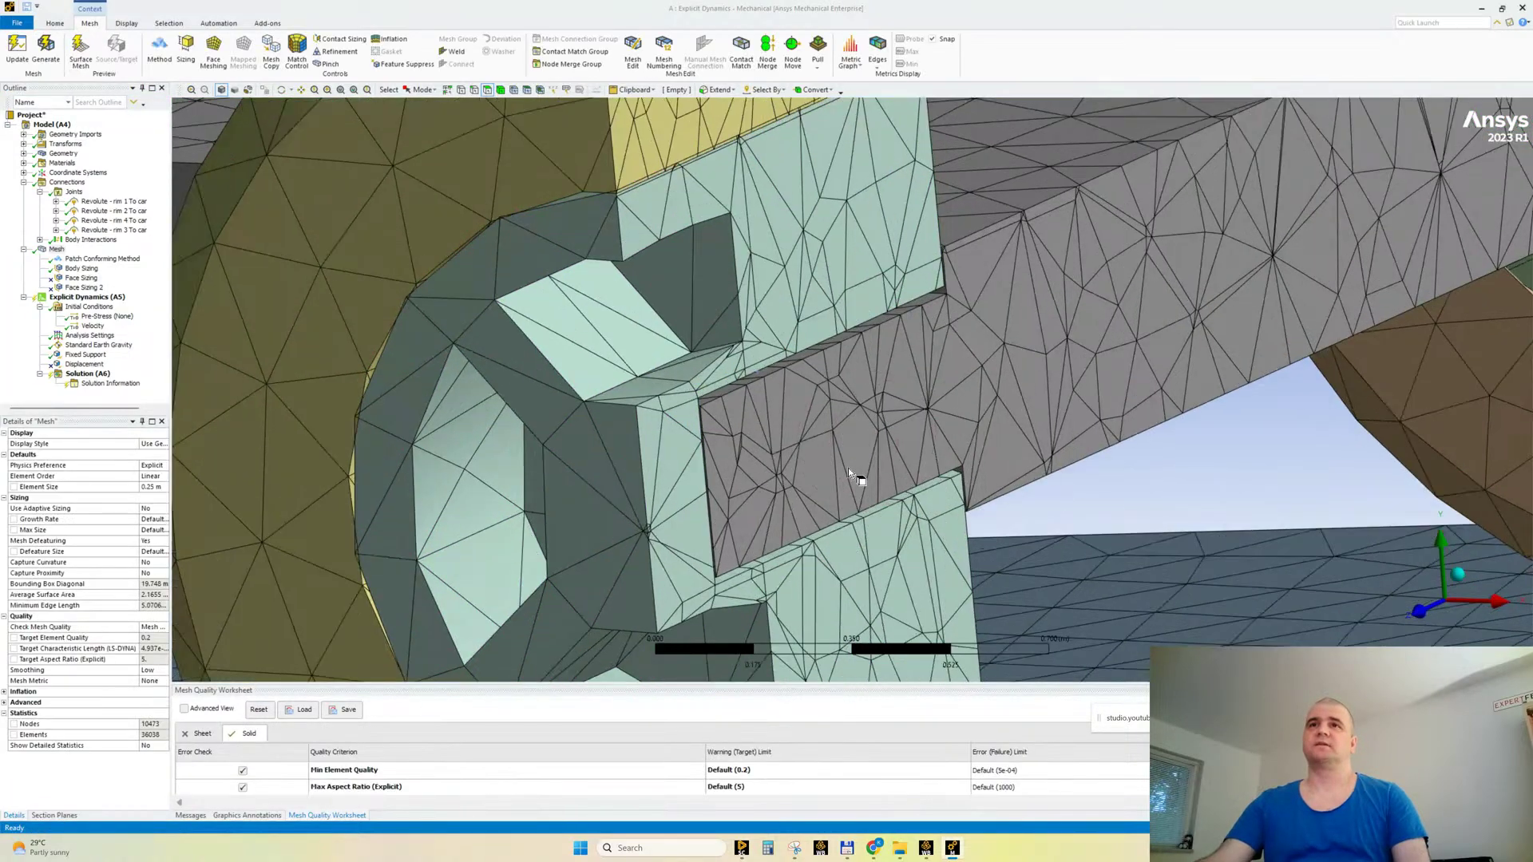
{"action": "middle_click_drag", "start_coordinate": [876, 507], "coordinate": [748, 519]}
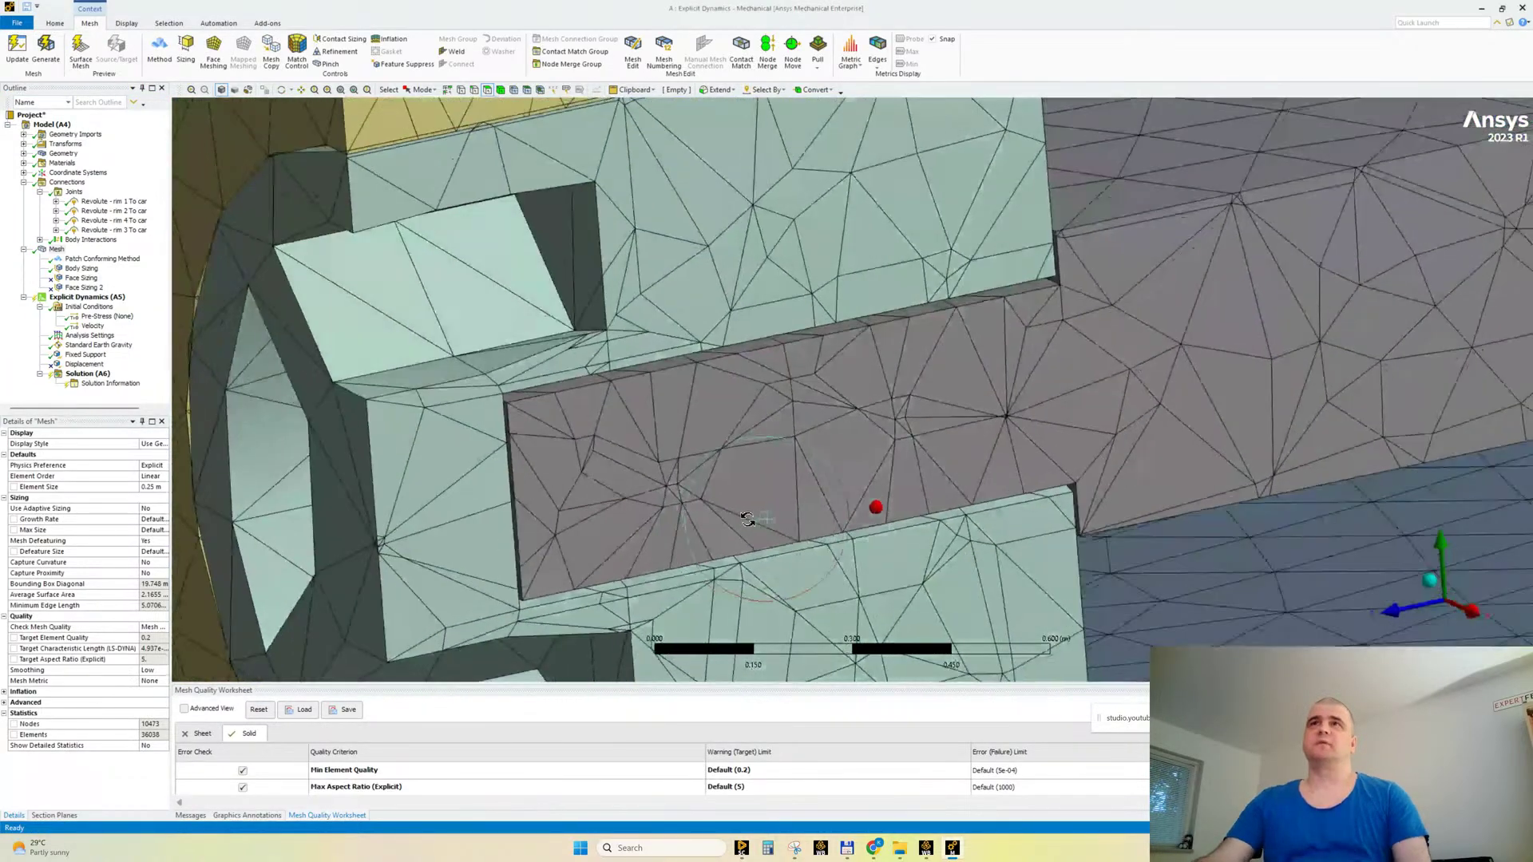
{"action": "scroll", "coordinate": [674, 413], "scroll_direction": "down", "scroll_amount": 2}
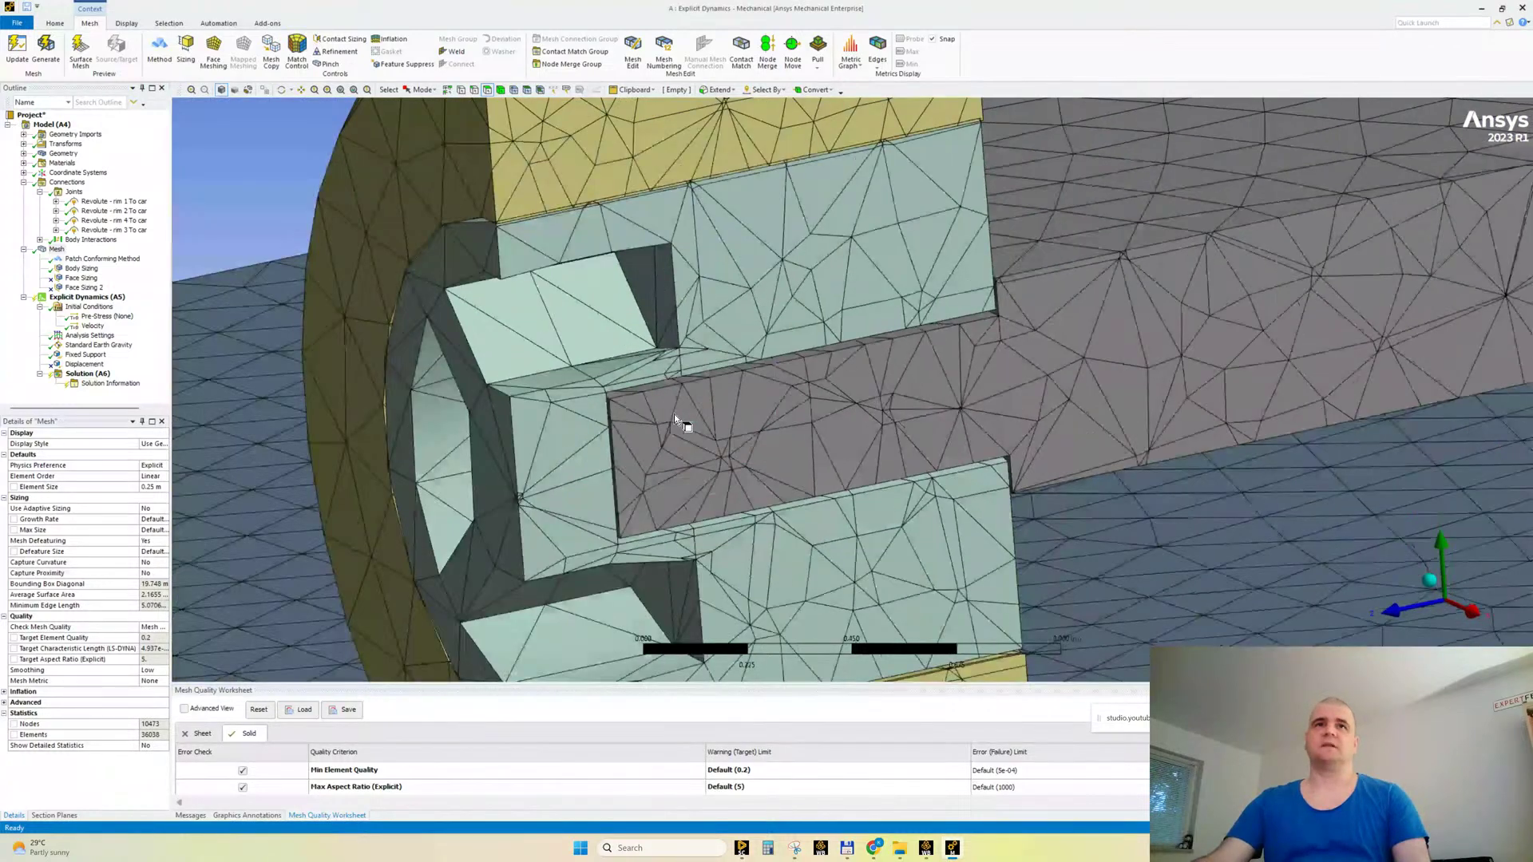
{"action": "scroll", "coordinate": [674, 413], "scroll_direction": "down", "scroll_amount": 1}
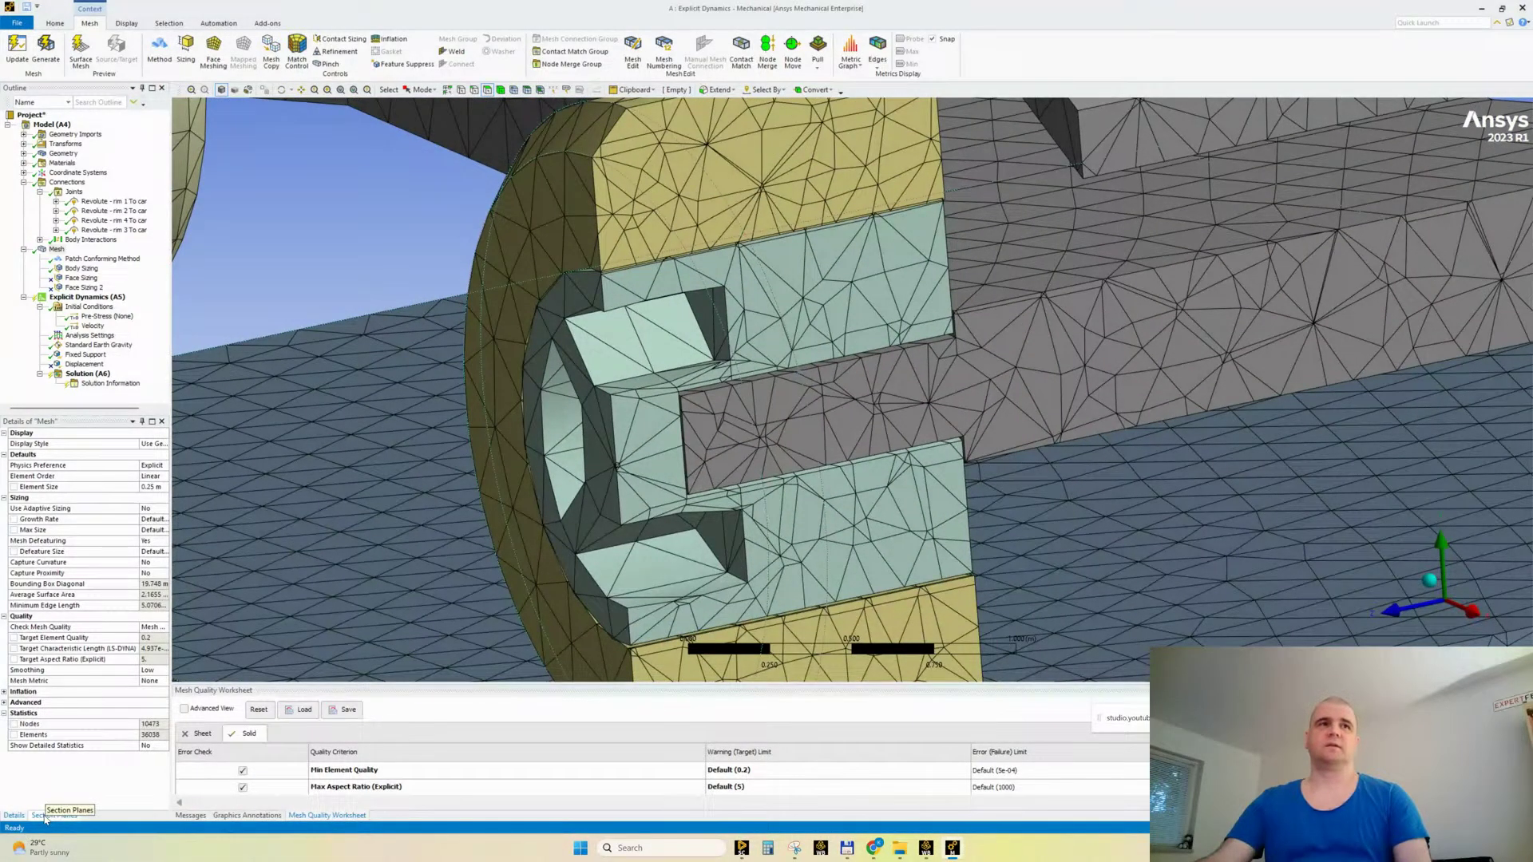
{"action": "left_click", "coordinate": [53, 815]}
{"action": "left_click", "coordinate": [7, 450]}
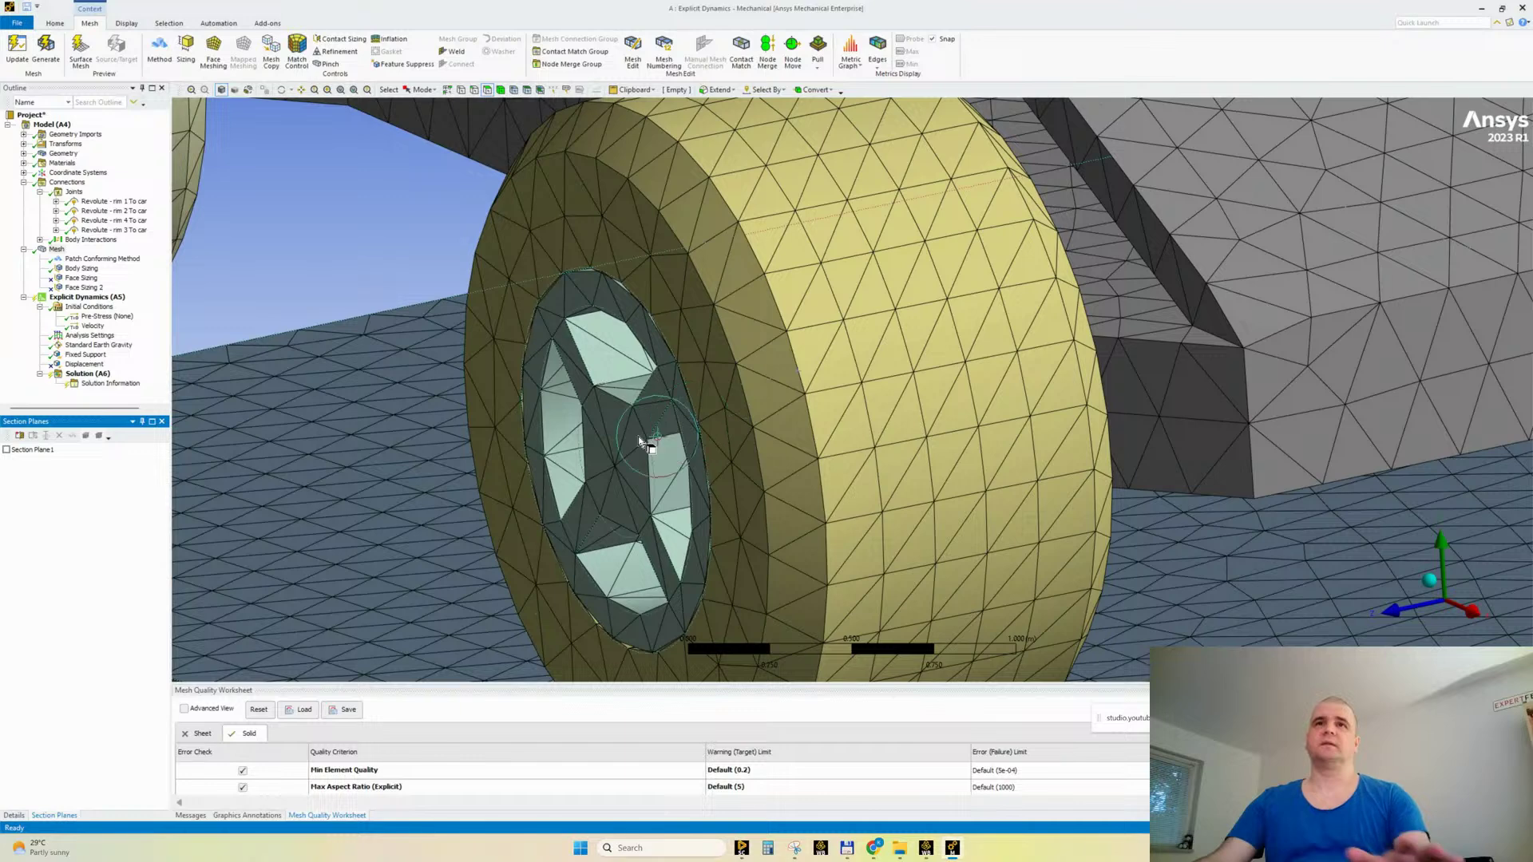
Step: Hide the front wheel's rim, select the cylindrical face of the exposed axle stub and examine its mesh
{"action": "middle_click_drag", "start_coordinate": [651, 455], "coordinate": [531, 447]}
{"action": "left_click", "coordinate": [531, 447]}
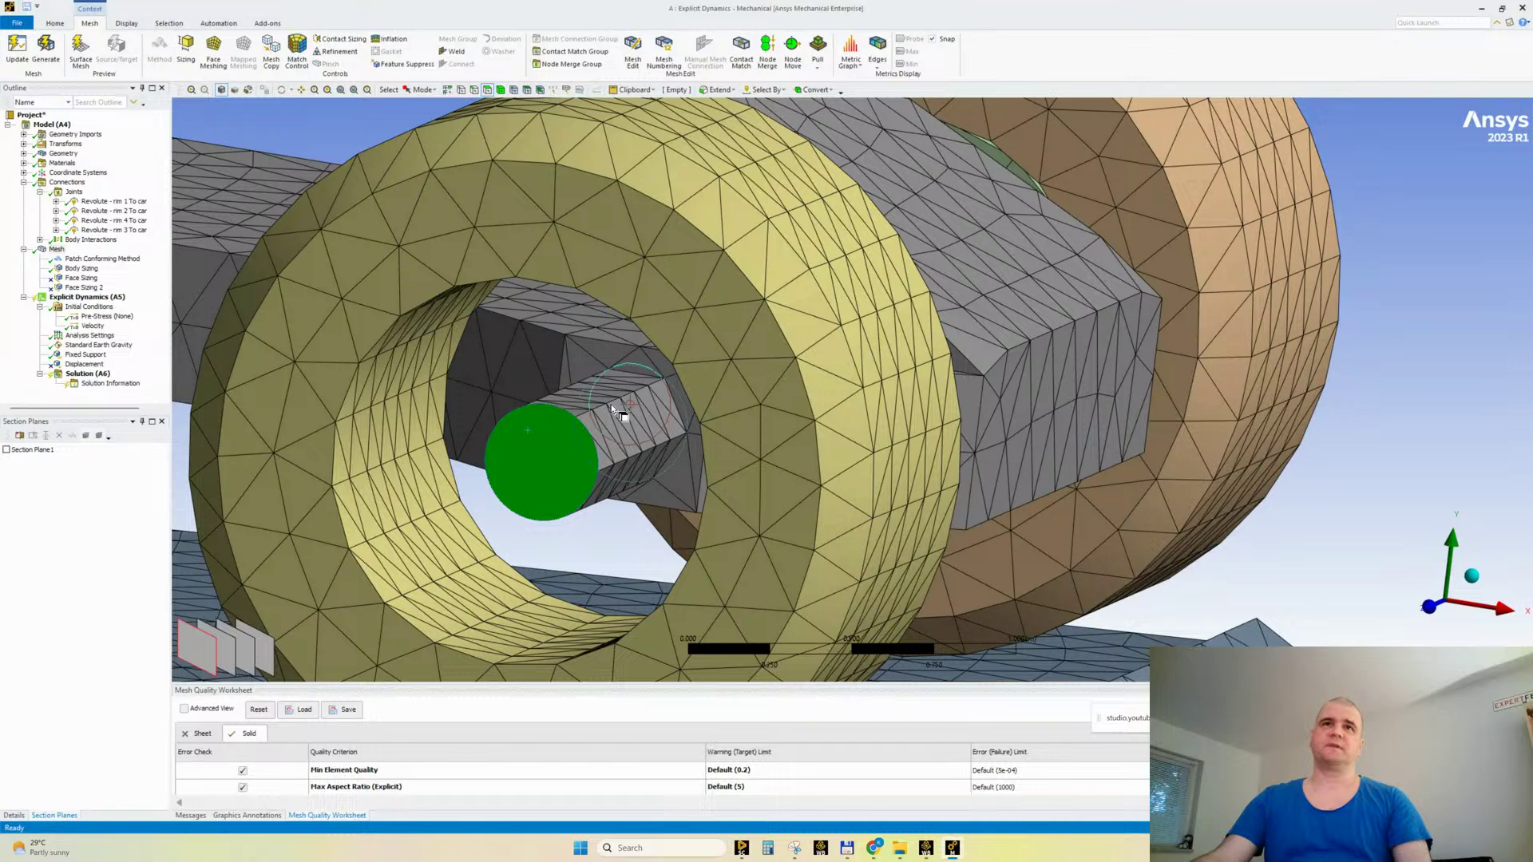
{"action": "mouse_move", "coordinate": [663, 415]}
{"action": "middle_mouse_down"}
{"action": "mouse_move", "coordinate": [588, 588]}
{"action": "mouse_move", "coordinate": [639, 419]}
{"action": "middle_mouse_up"}
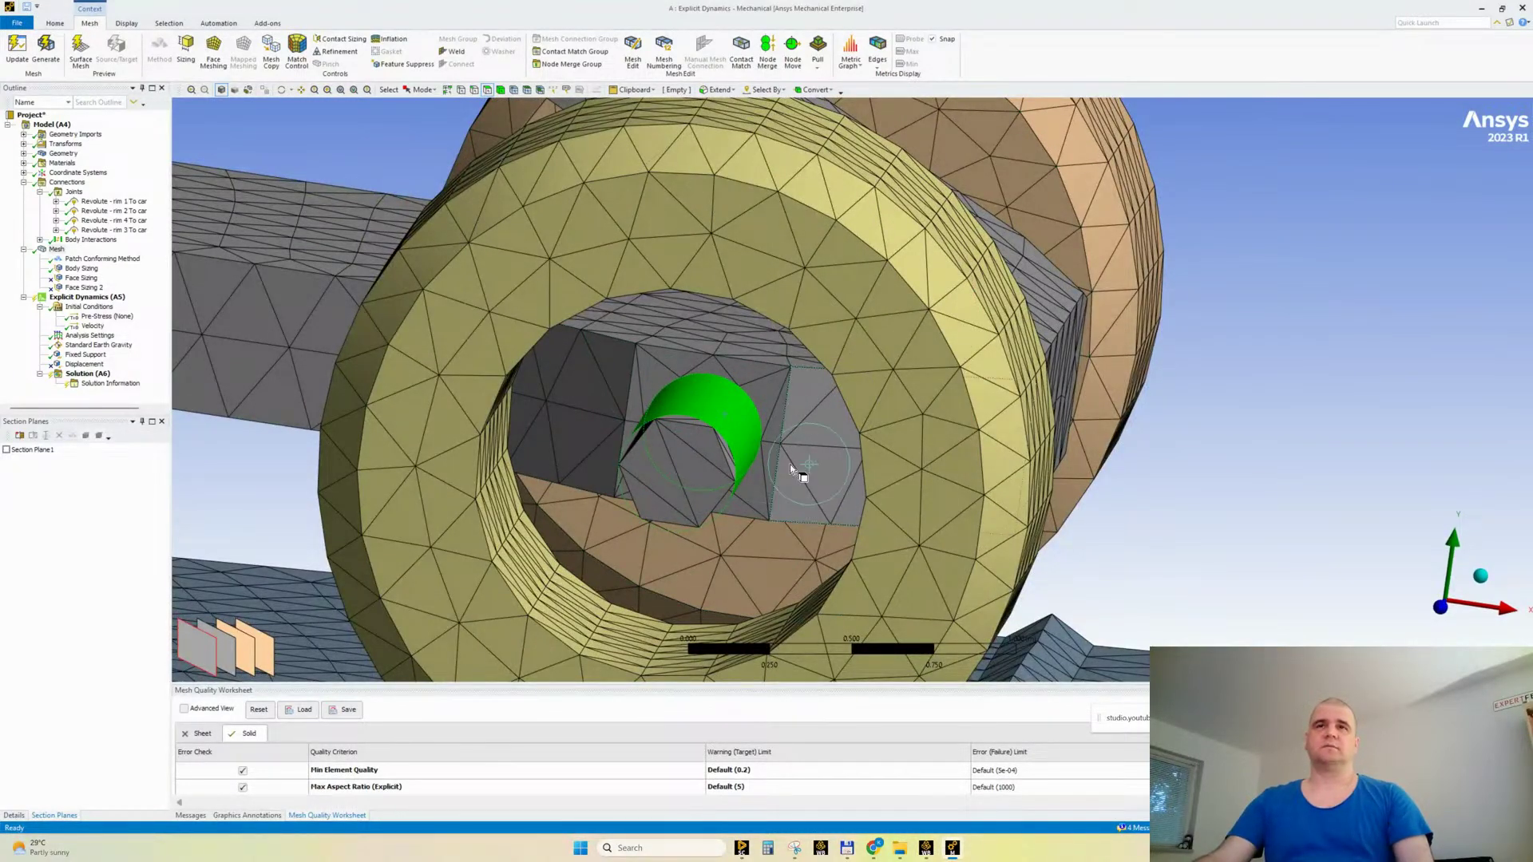
{"action": "scroll", "coordinate": [671, 447], "scroll_direction": "up", "scroll_amount": 3}
{"action": "middle_click_drag", "start_coordinate": [646, 471], "coordinate": [927, 458], "text": "ctrl"}
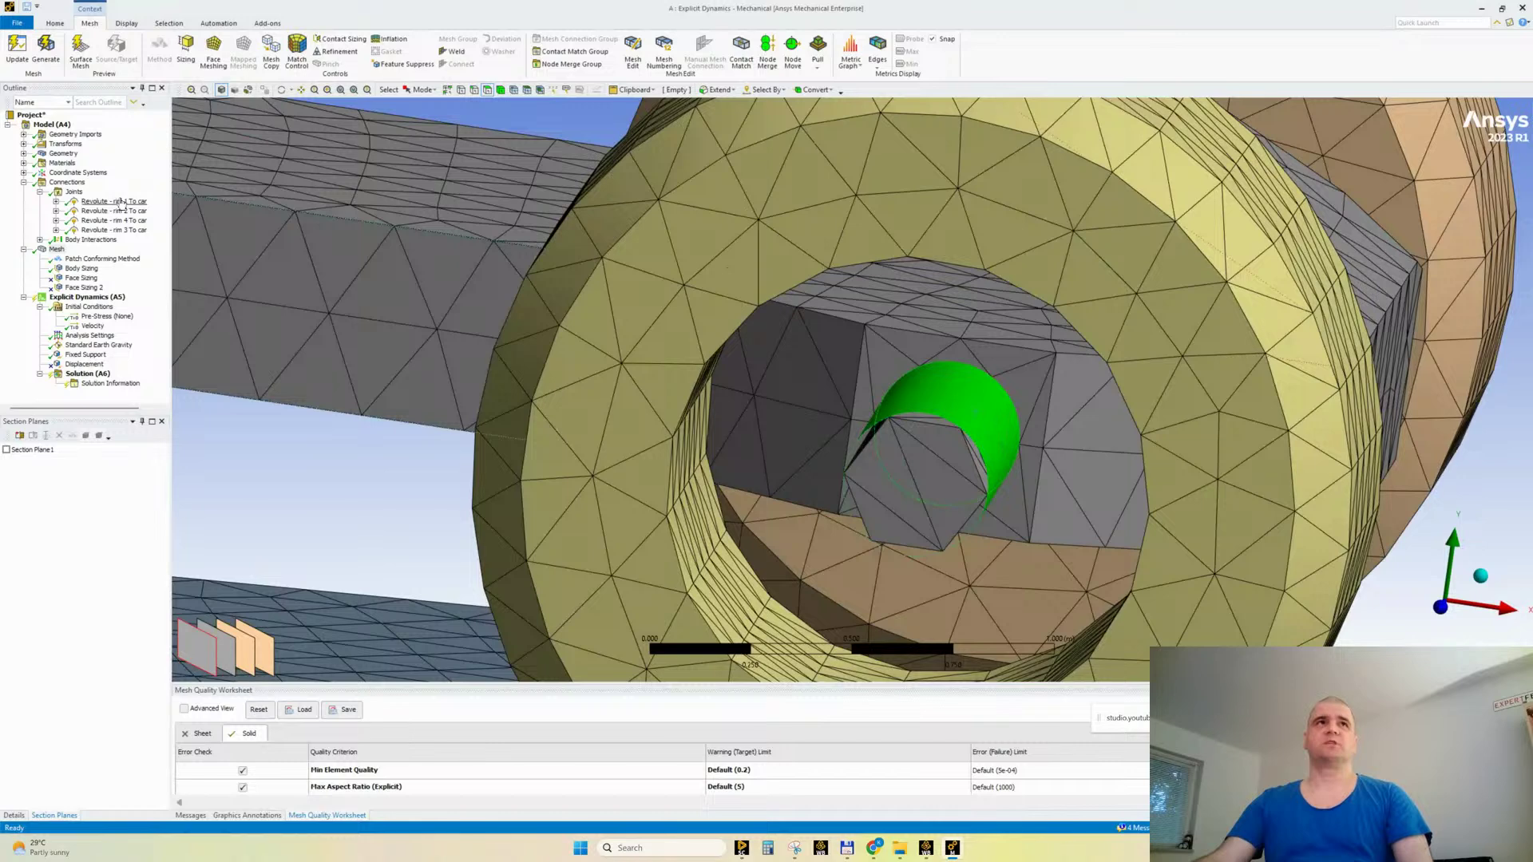
Step: Review the revolute joints of rims 1, 2, 4 and 3 and enlarge the main graphics view beside the body views
{"action": "left_click", "coordinate": [114, 202]}
{"action": "left_click", "coordinate": [110, 212]}
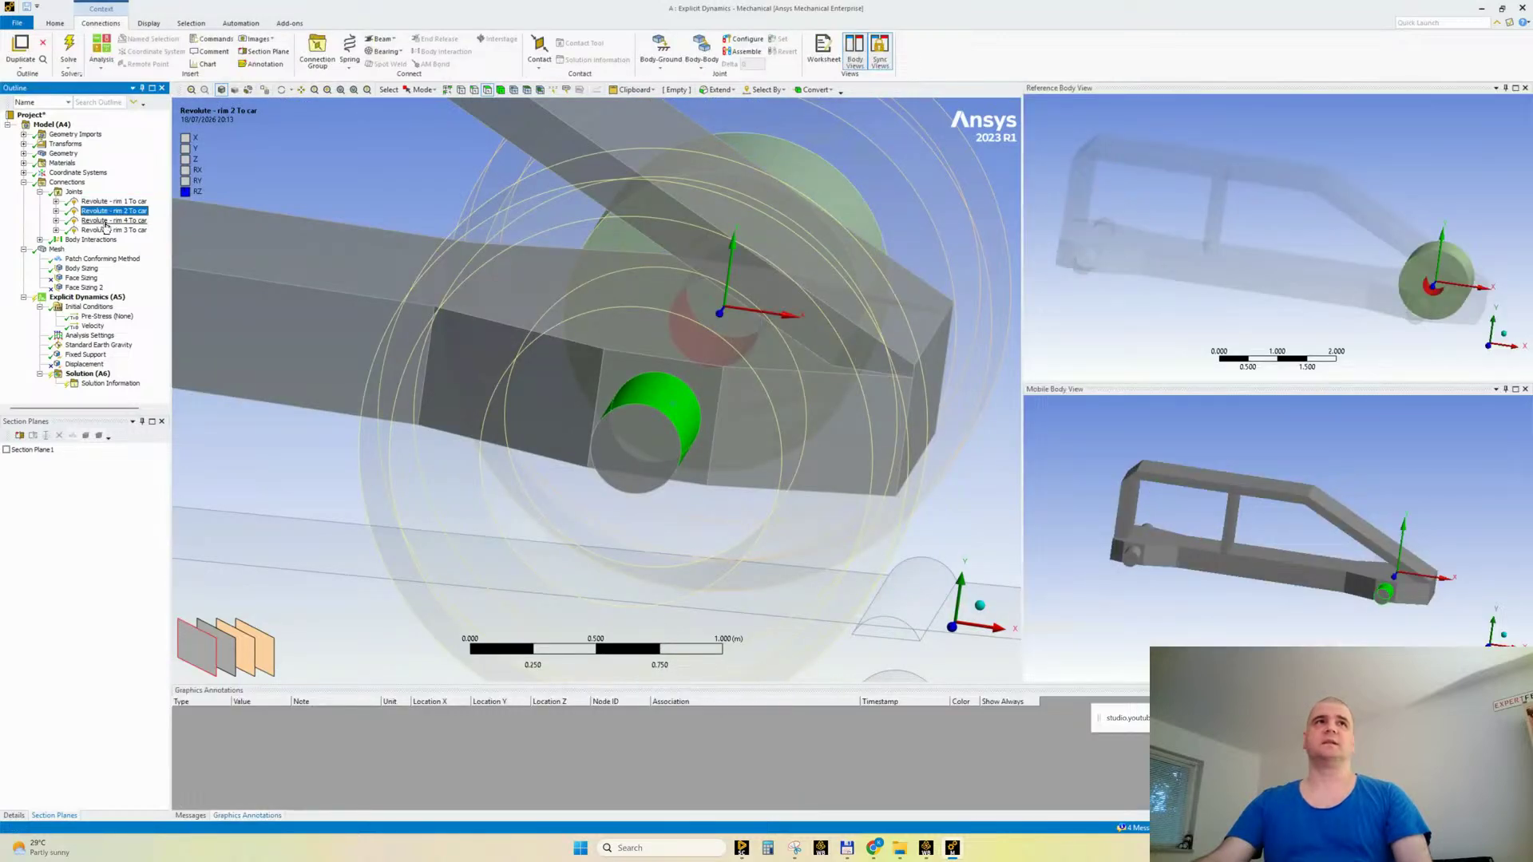
{"action": "left_click", "coordinate": [110, 221]}
{"action": "left_click", "coordinate": [109, 231]}
{"action": "scroll", "coordinate": [519, 423], "scroll_direction": "down", "scroll_amount": 3}
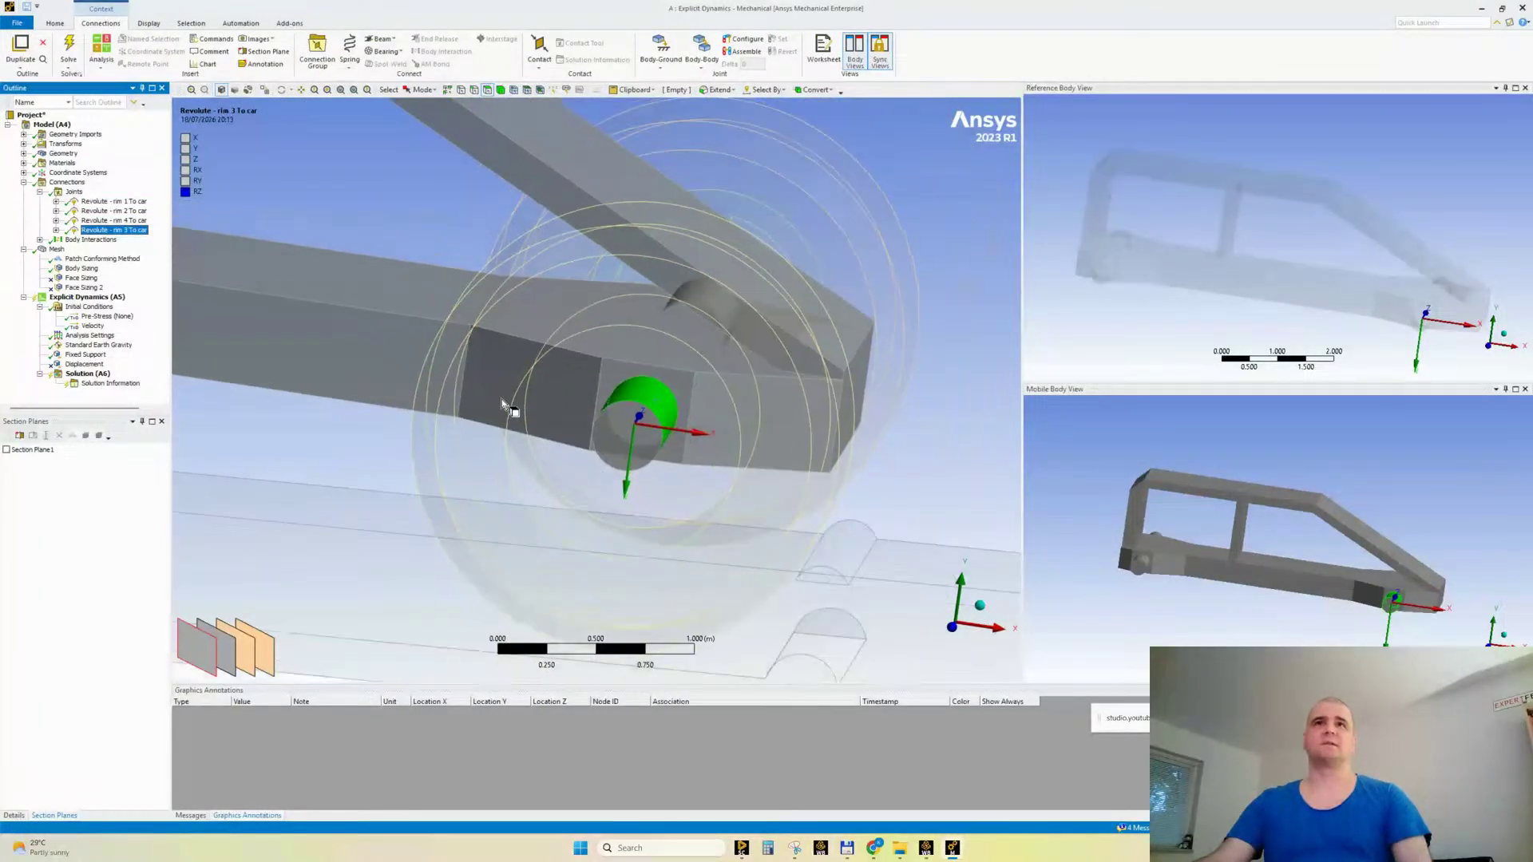
{"action": "left_click", "coordinate": [836, 165]}
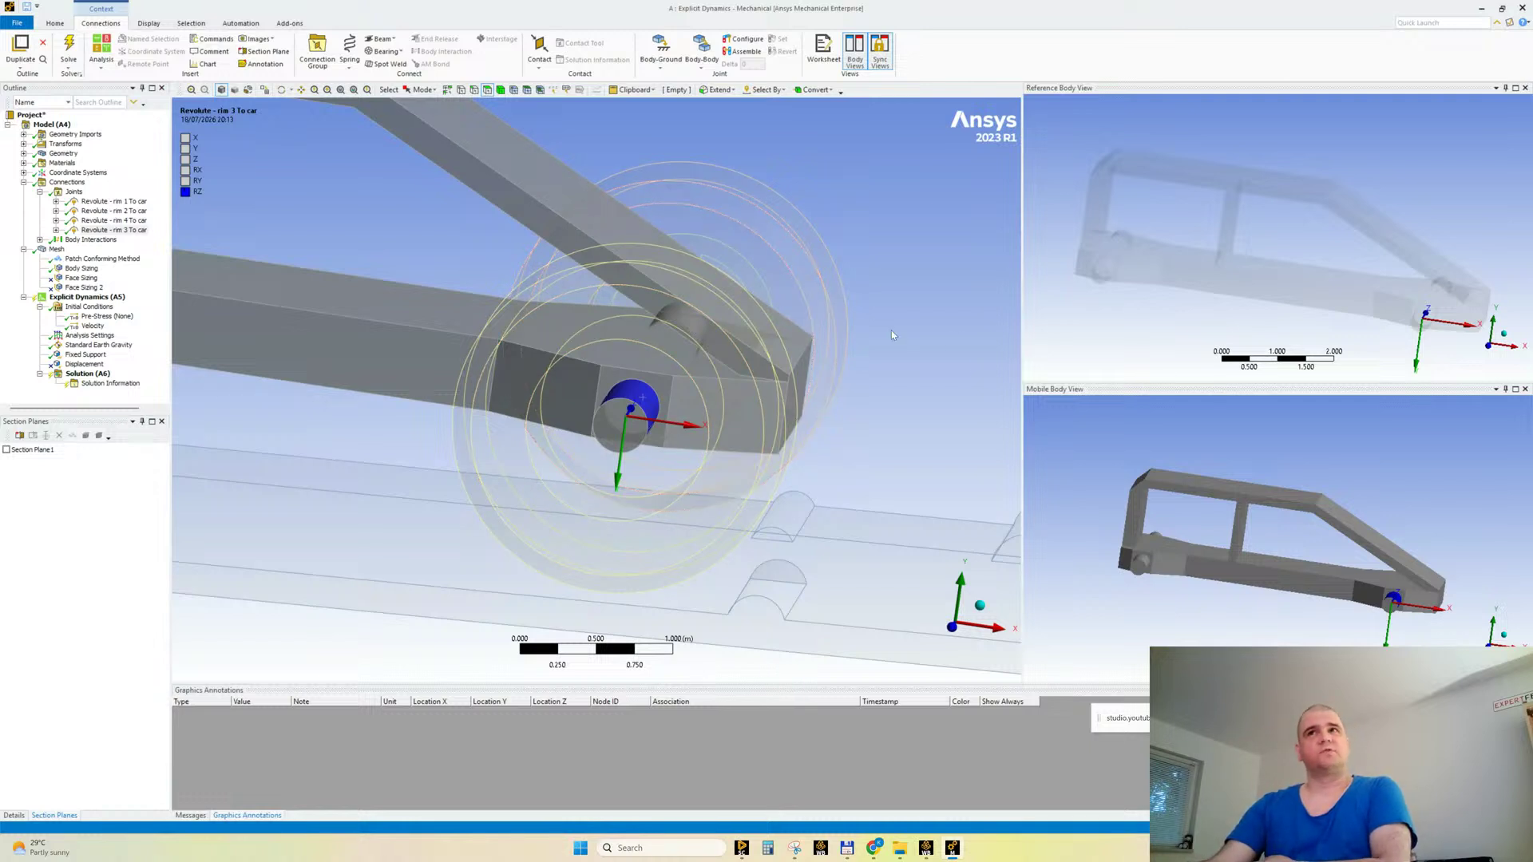
{"action": "left_click_drag", "start_coordinate": [1021, 349], "coordinate": [1059, 344]}
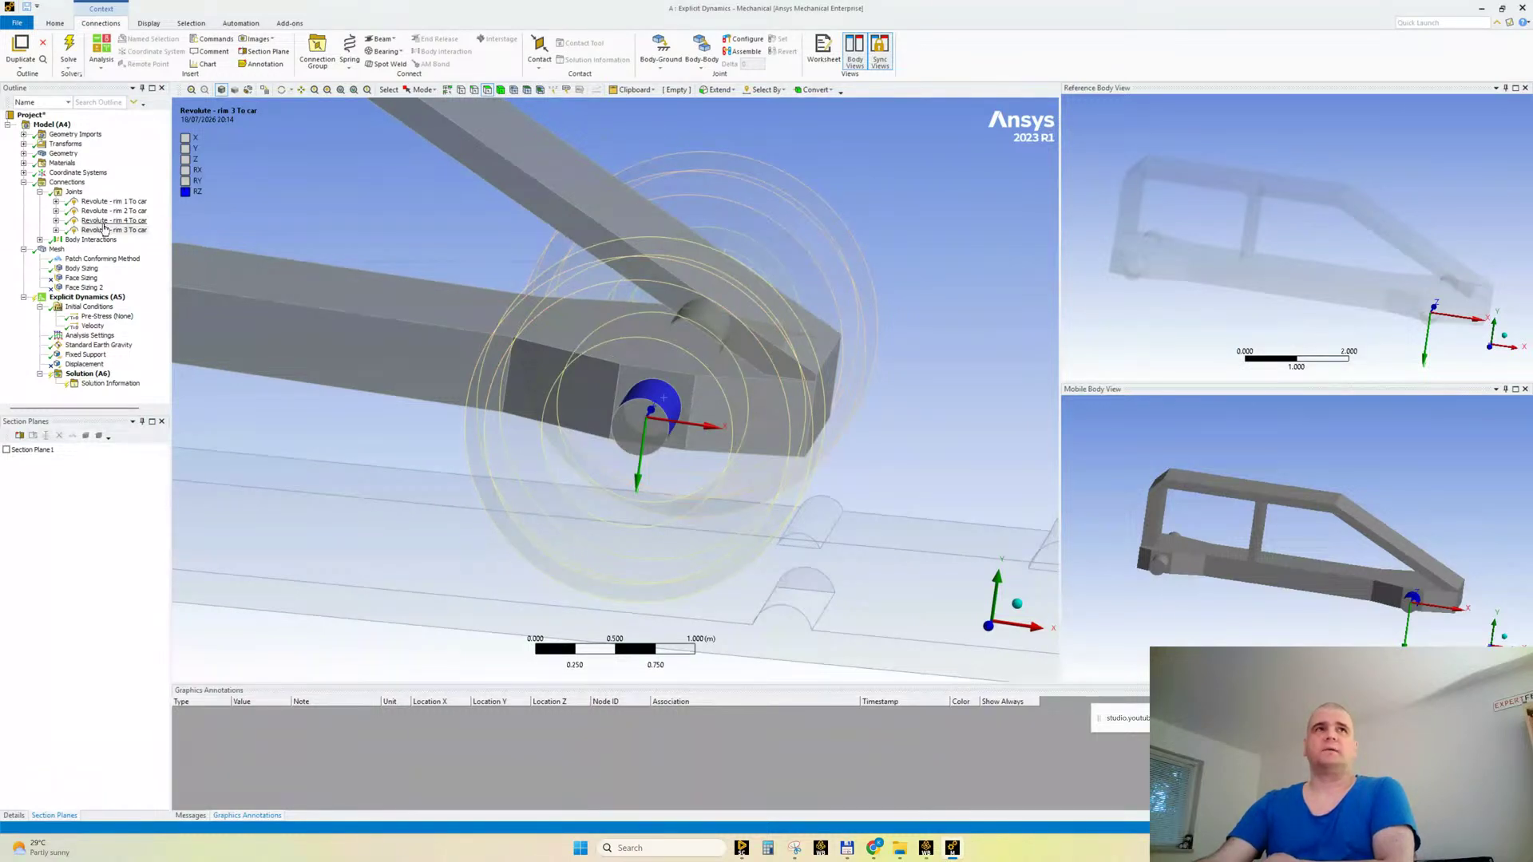
Step: Display the car's mesh and turn on Section Plane1 to examine the cut axle-rim interface of the front wheel
{"action": "left_click", "coordinate": [56, 250]}
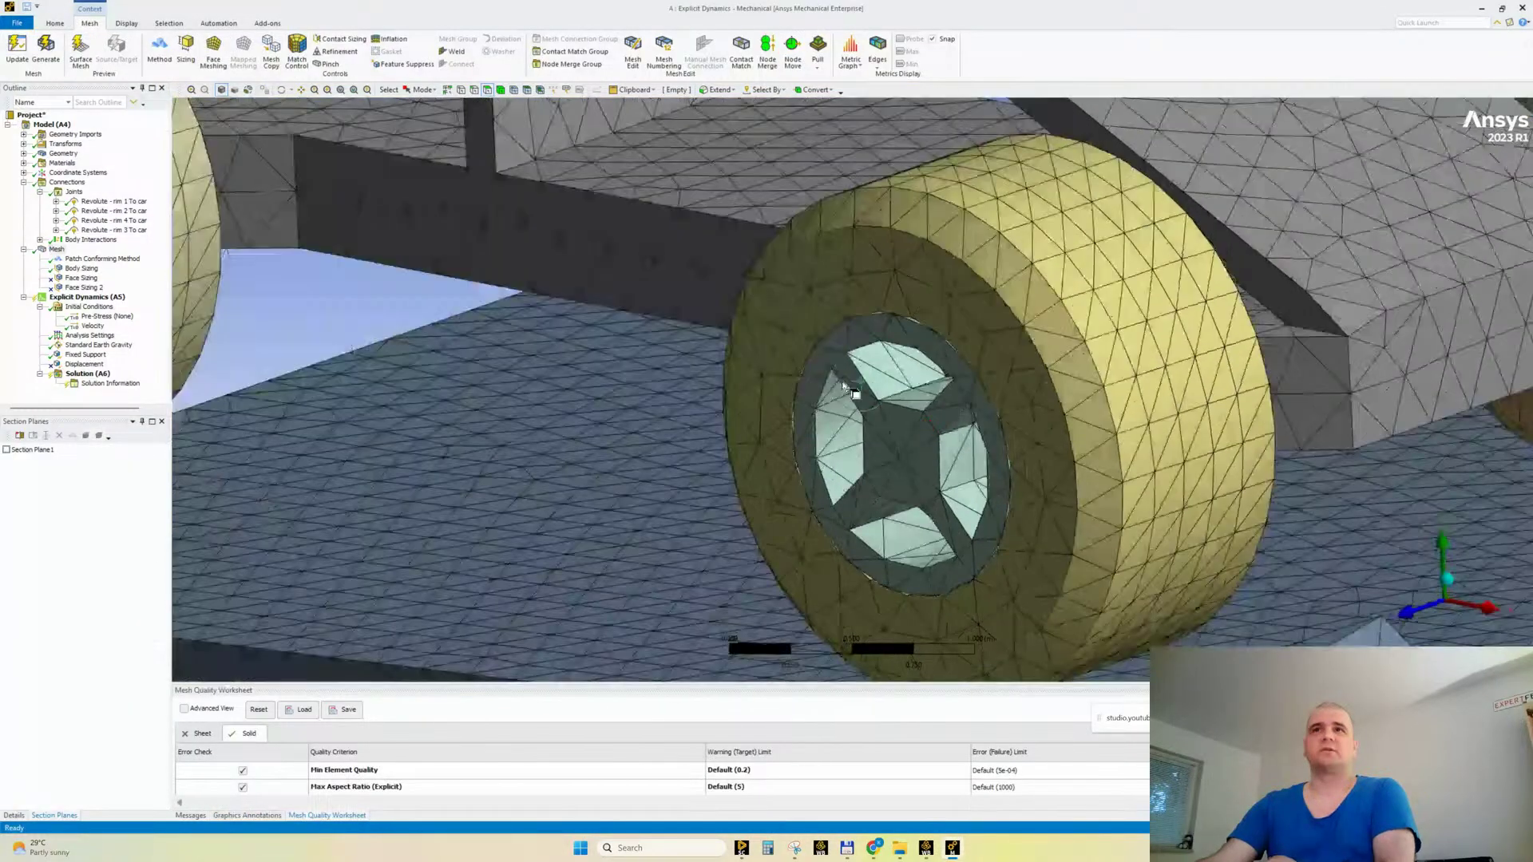
{"action": "scroll", "coordinate": [841, 379], "scroll_direction": "down", "scroll_amount": 2}
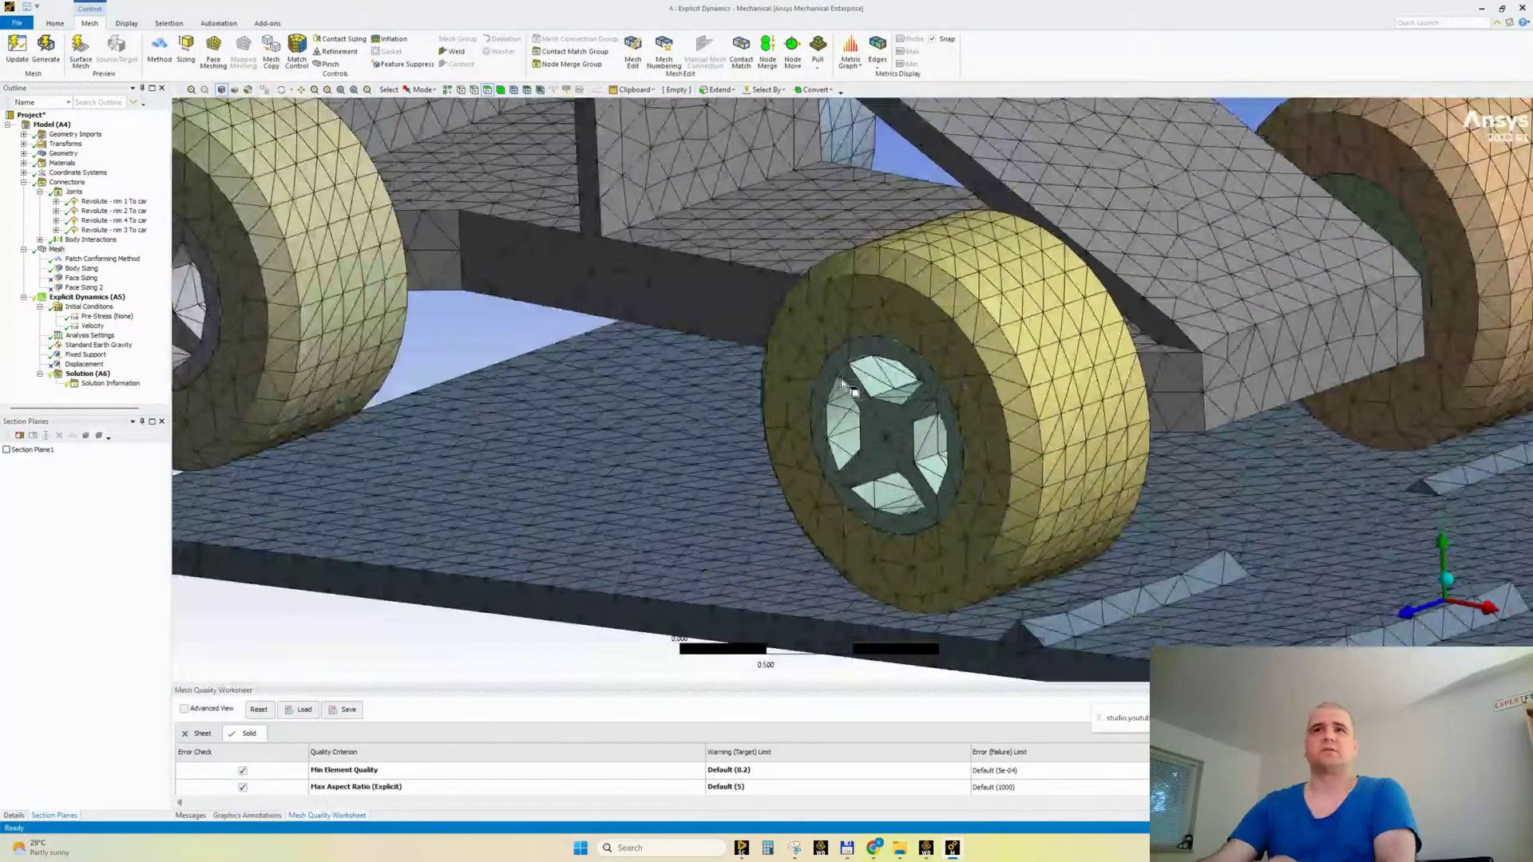
{"action": "scroll", "coordinate": [840, 378], "scroll_direction": "up", "scroll_amount": 3}
{"action": "scroll", "coordinate": [840, 379], "scroll_direction": "down", "scroll_amount": 4}
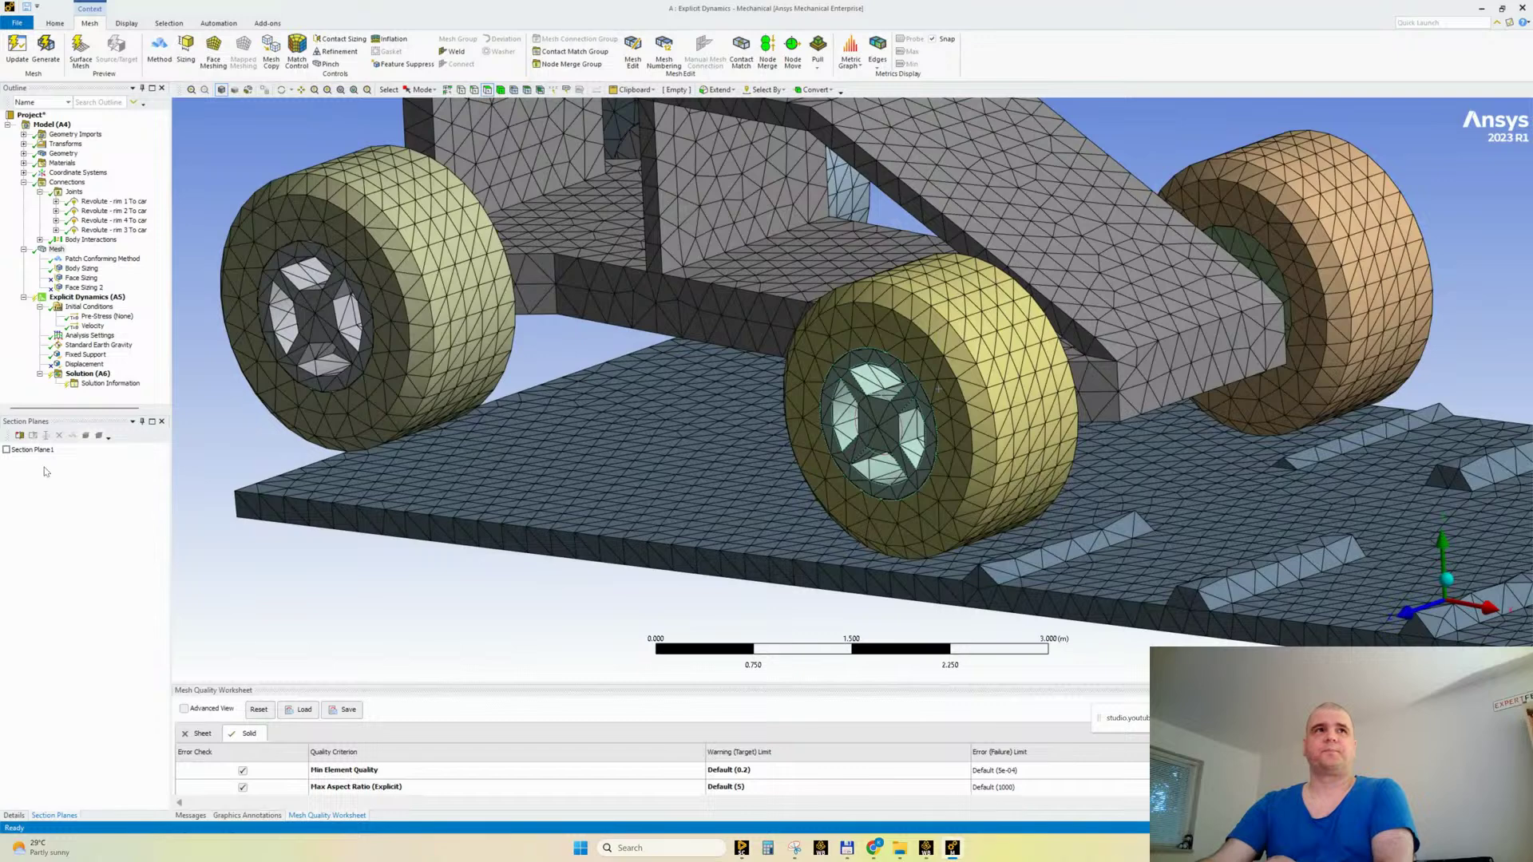
{"action": "left_click", "coordinate": [7, 450]}
{"action": "middle_click_drag", "start_coordinate": [916, 368], "coordinate": [858, 357]}
{"action": "scroll", "coordinate": [859, 357], "scroll_direction": "up", "scroll_amount": 3}
{"action": "scroll", "coordinate": [998, 377], "scroll_direction": "up", "scroll_amount": 2}
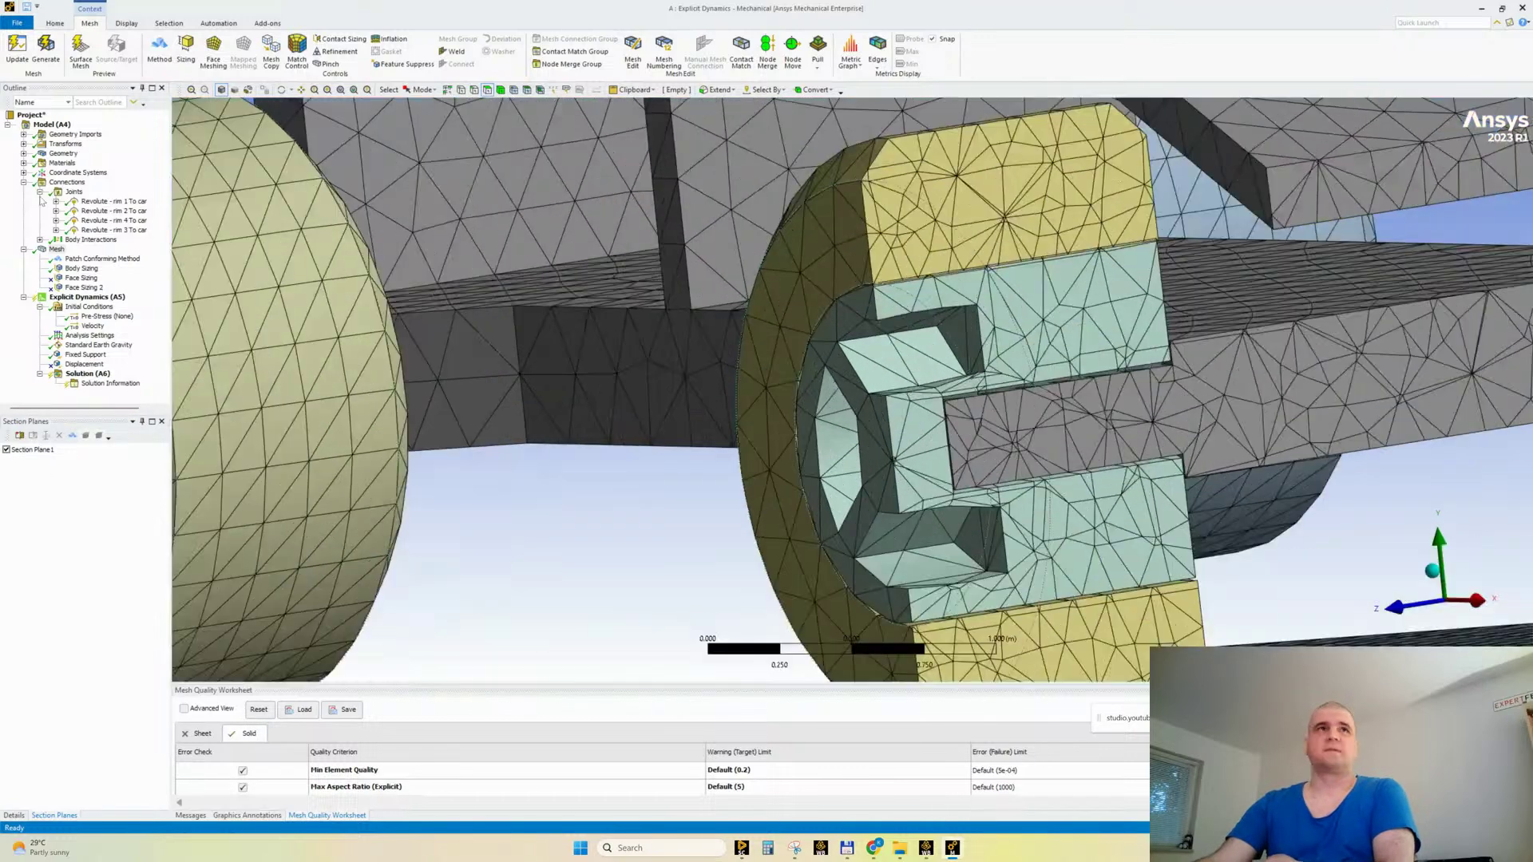
Step: Display the Body Interactions on the sectioned model and collapse the Connections and Mesh branches of the outline
{"action": "left_click", "coordinate": [40, 192]}
{"action": "left_click", "coordinate": [40, 201]}
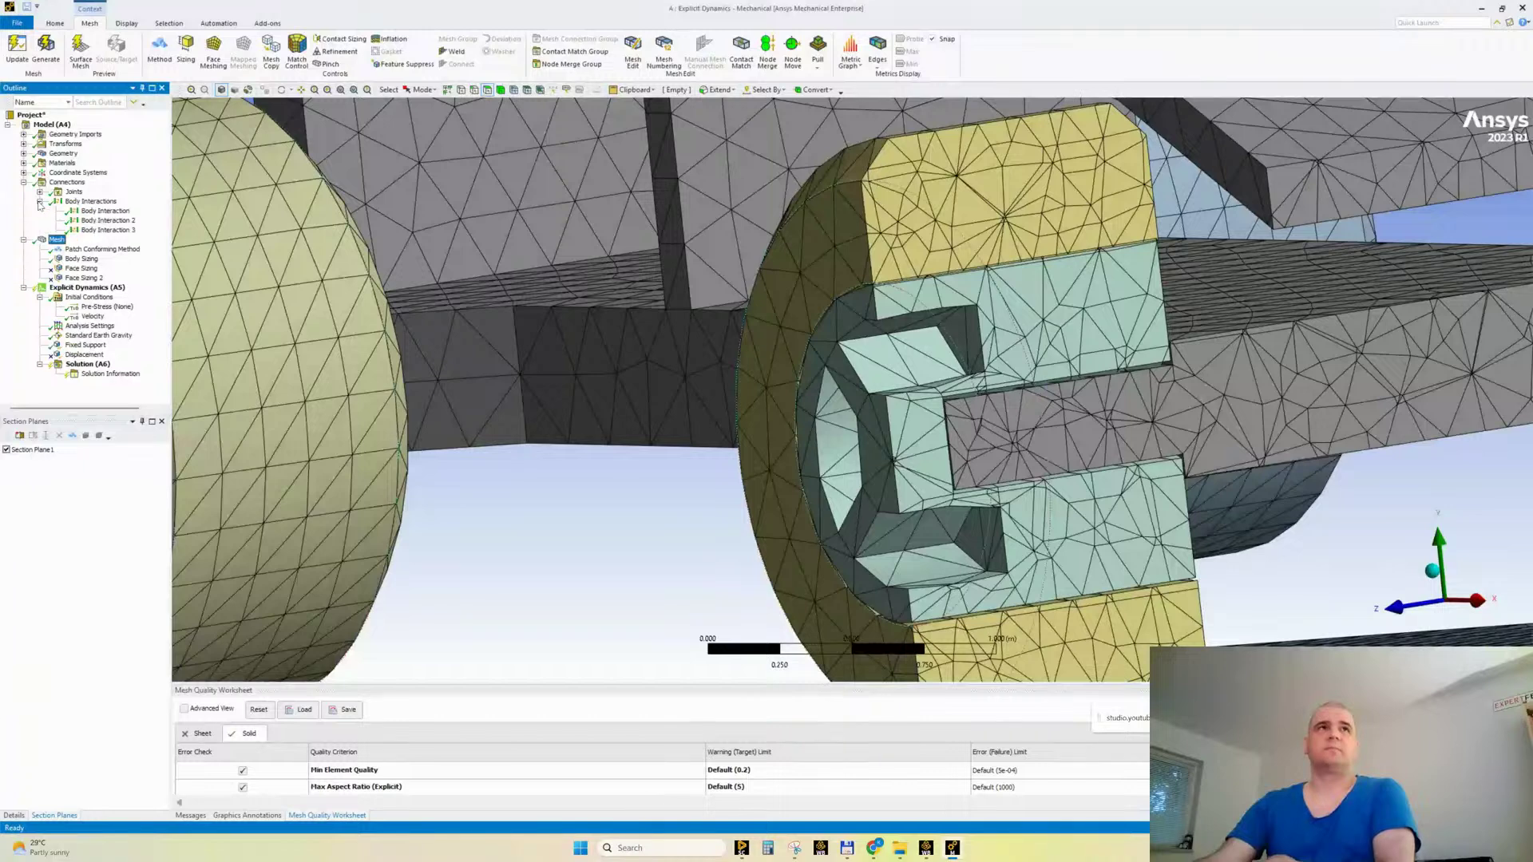
{"action": "left_click", "coordinate": [90, 201]}
{"action": "scroll", "coordinate": [742, 435], "scroll_direction": "down", "scroll_amount": 5}
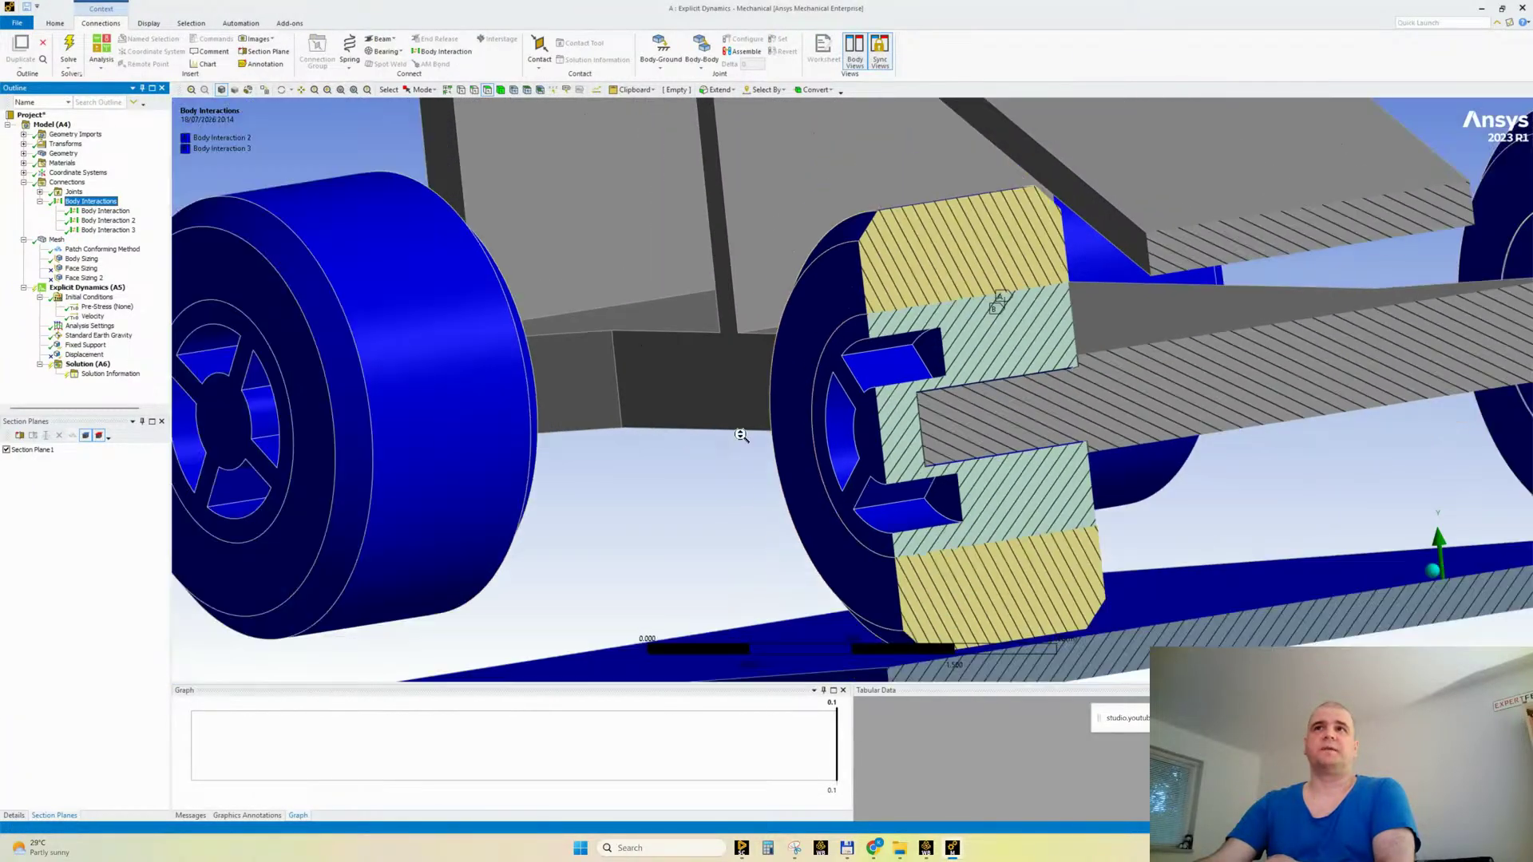
{"action": "left_click", "coordinate": [24, 182]}
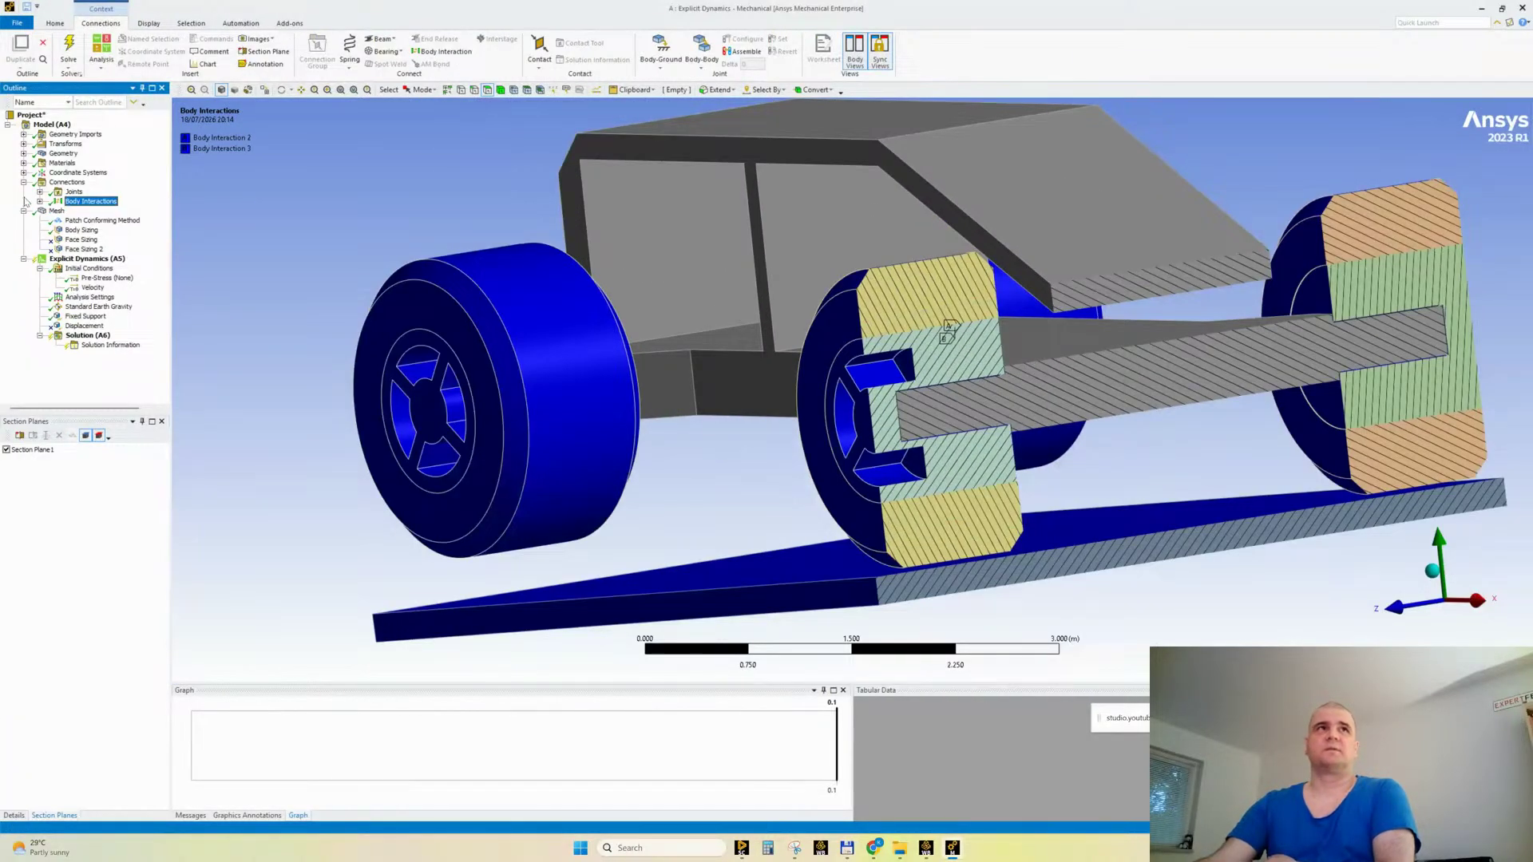
{"action": "left_click", "coordinate": [24, 192]}
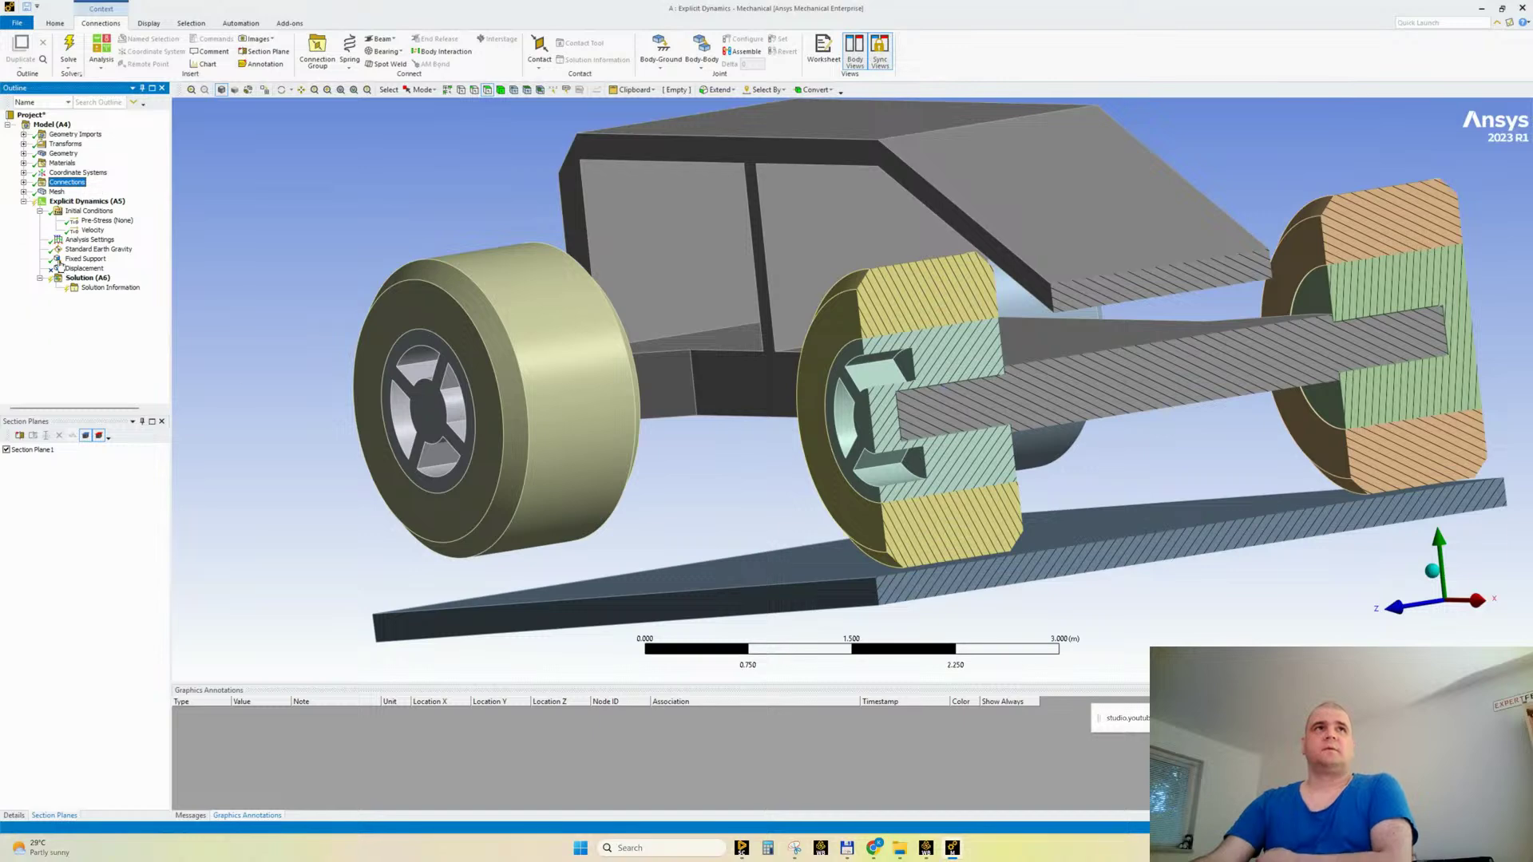
Step: Review the Velocity initial condition and turn off Section Plane1 with Analysis Settings selected
{"action": "scroll", "coordinate": [404, 432], "scroll_direction": "down", "scroll_amount": 2}
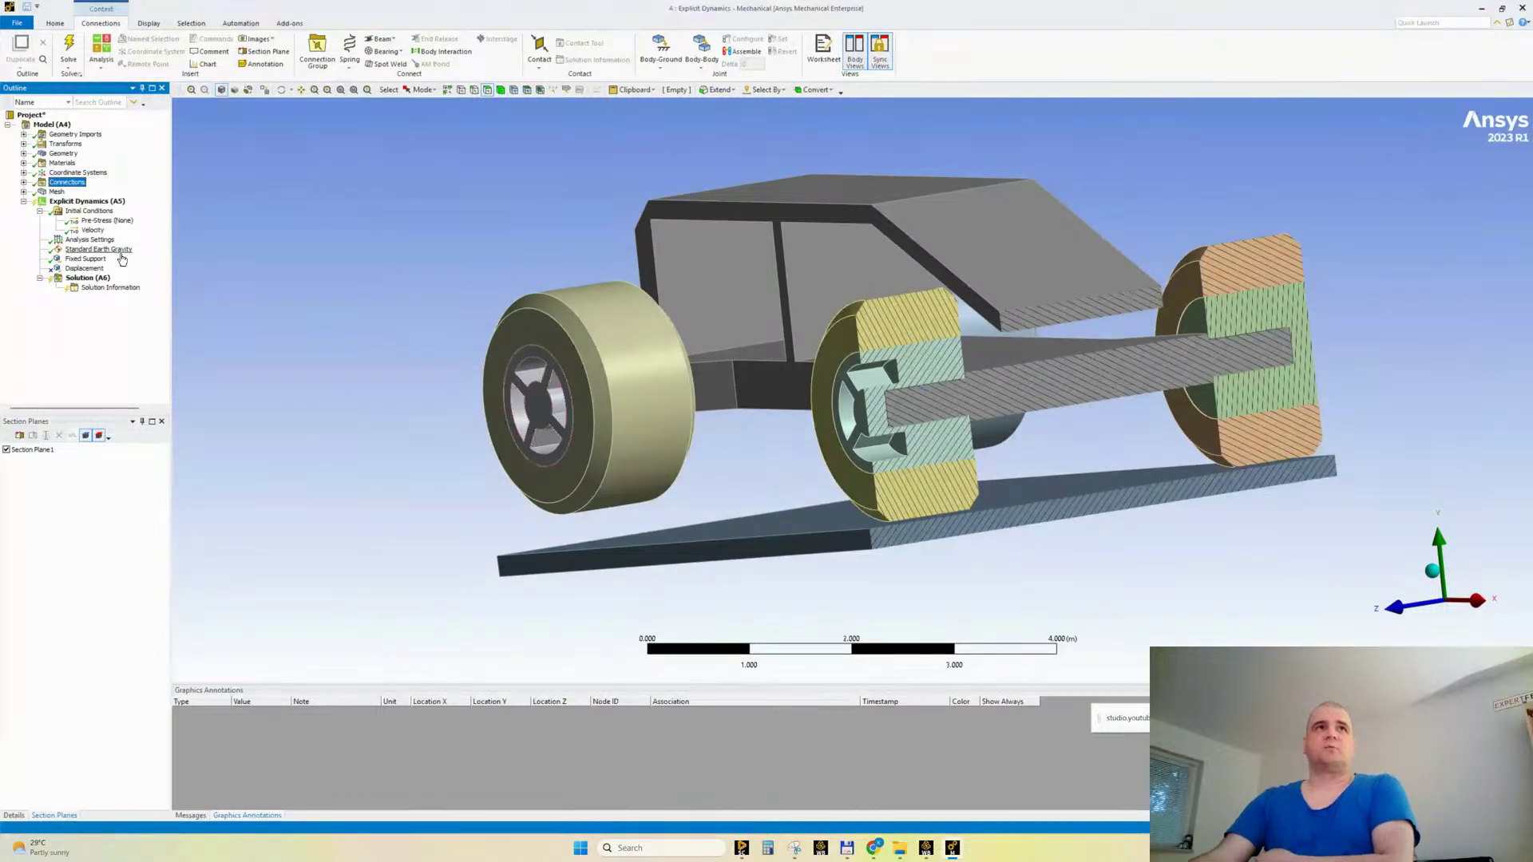
{"action": "left_click", "coordinate": [93, 230]}
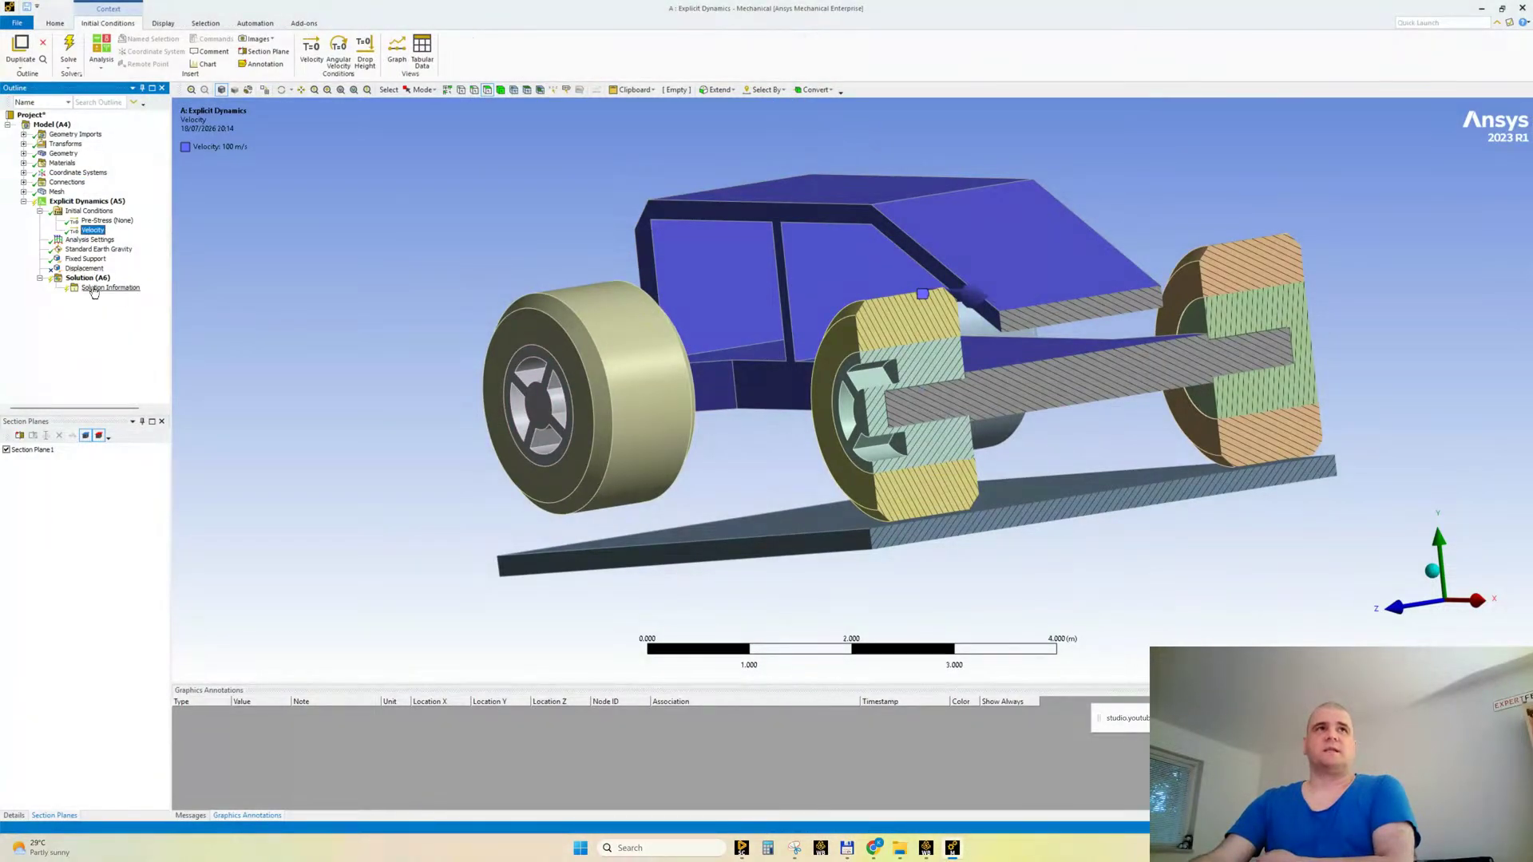
{"action": "left_click", "coordinate": [90, 239]}
{"action": "left_click", "coordinate": [6, 449]}
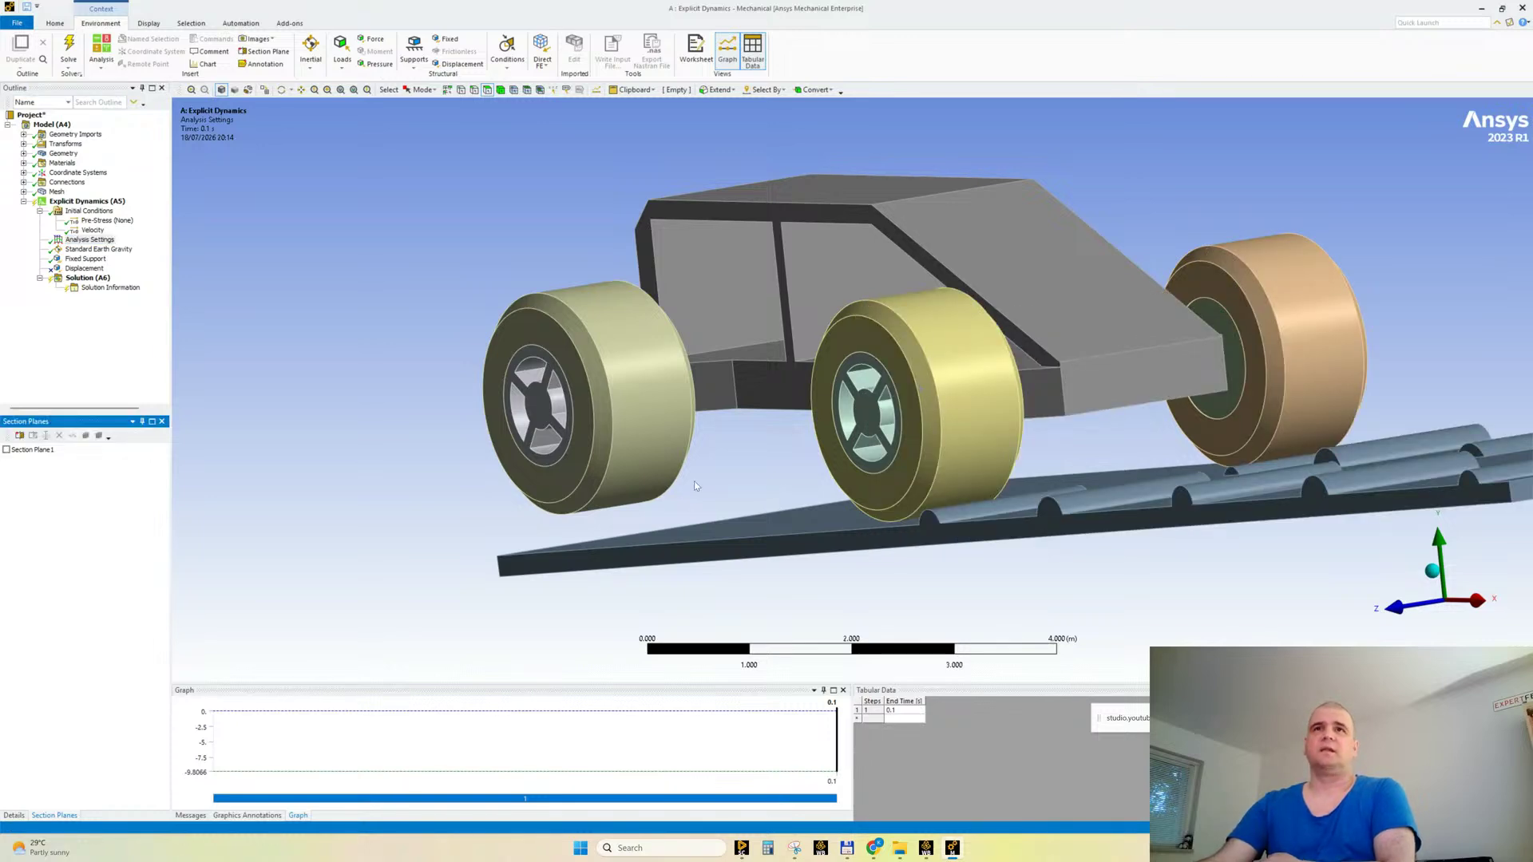
{"action": "middle_click_drag", "start_coordinate": [698, 485], "coordinate": [970, 449]}
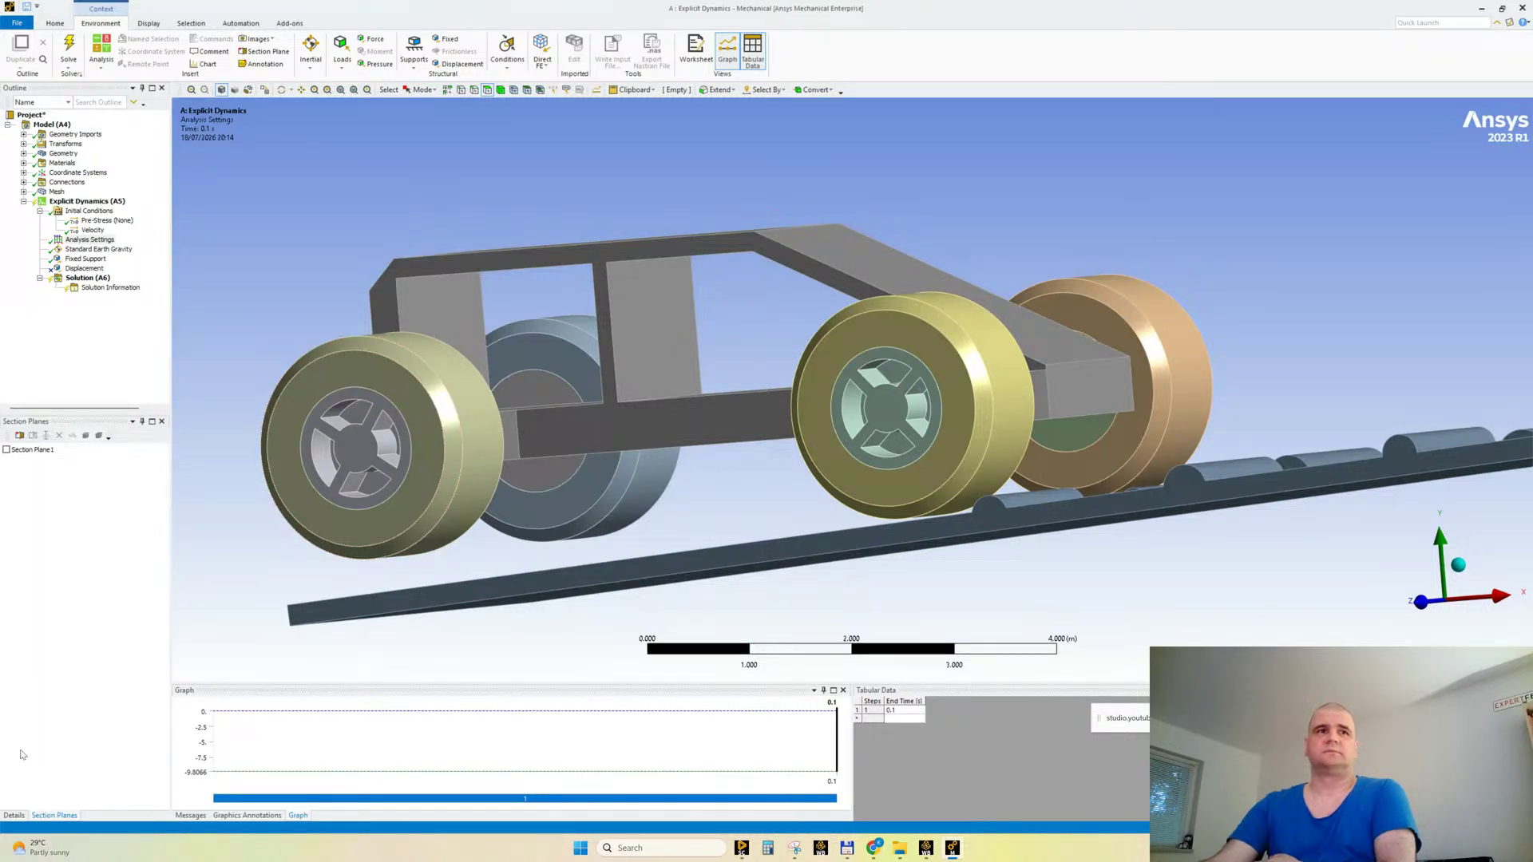
Step: Show the details of the Analysis Settings and view the car and ramp straight from the side
{"action": "left_click", "coordinate": [14, 815]}
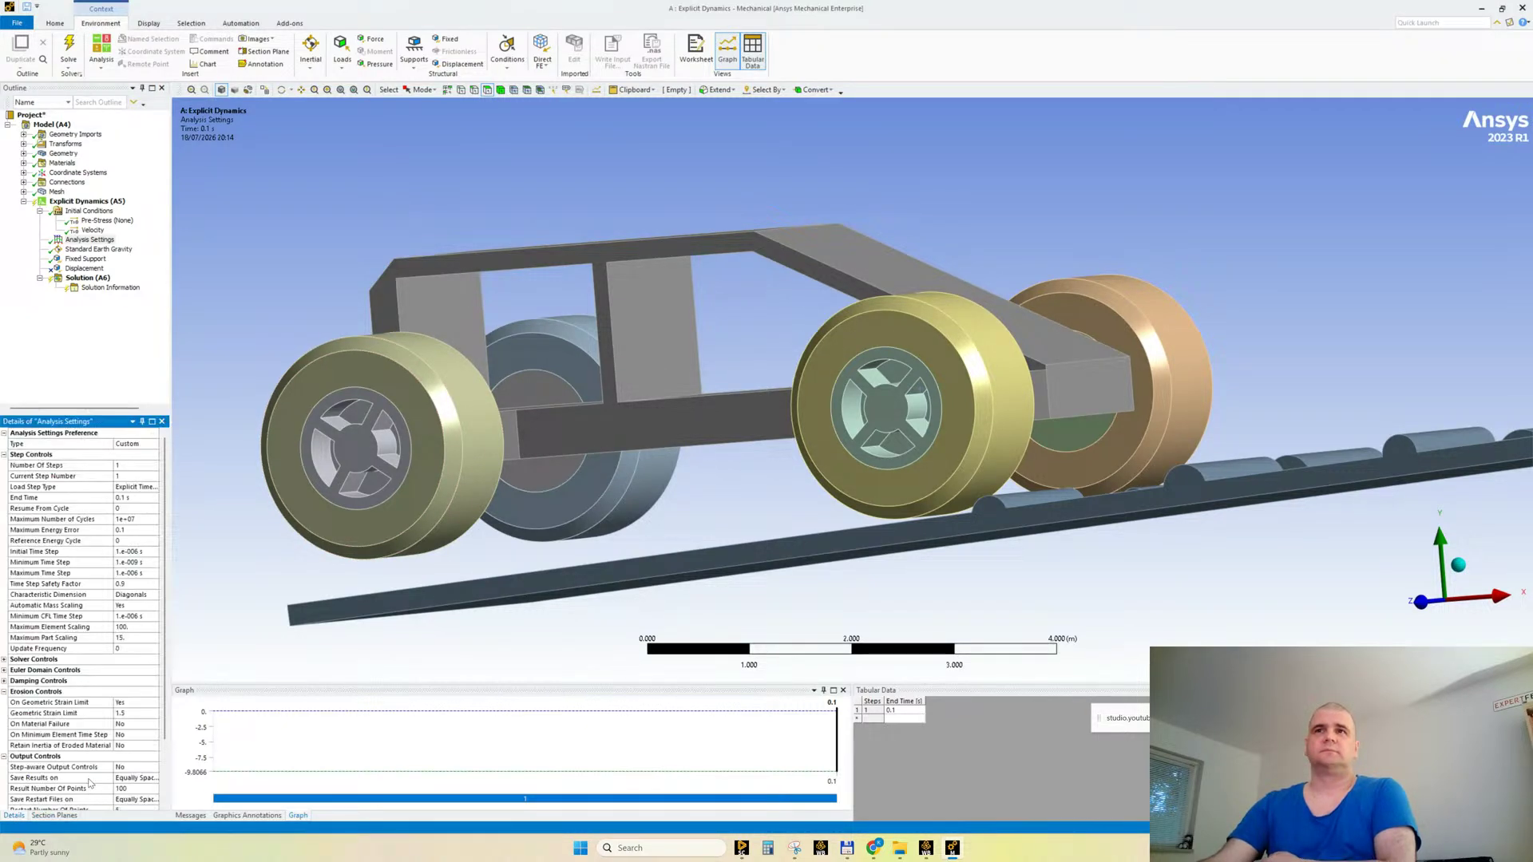
{"action": "left_click", "coordinate": [1421, 601]}
{"action": "scroll", "coordinate": [975, 419], "scroll_direction": "down", "scroll_amount": 2}
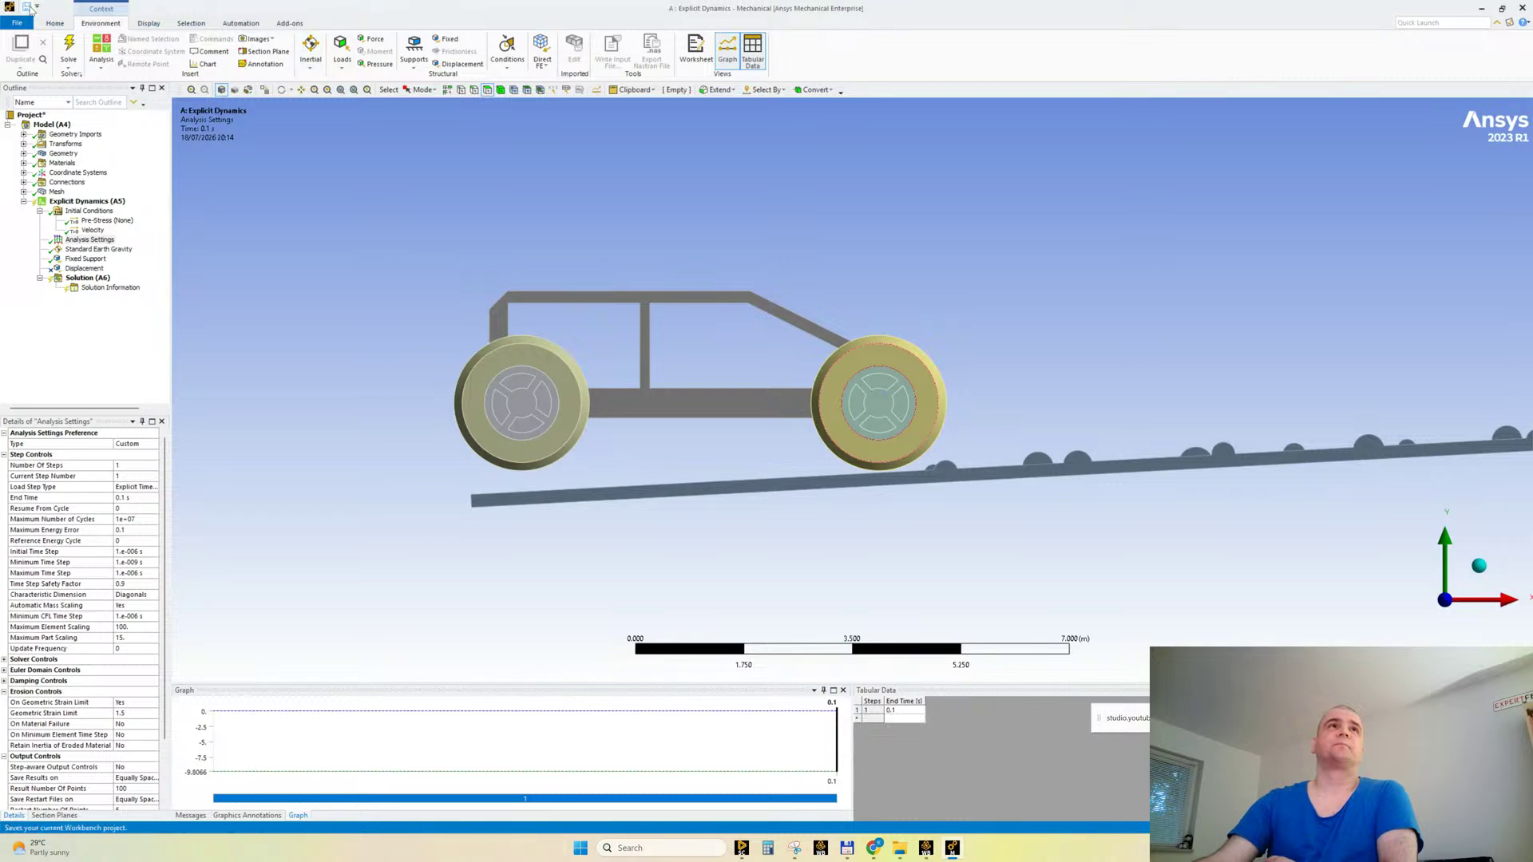
Step: Switch to the browser's live-stream page to check the chat and return to Ansys Mechanical
{"action": "mouse_move", "coordinate": [874, 848]}
{"action": "left_click", "coordinate": [805, 788]}
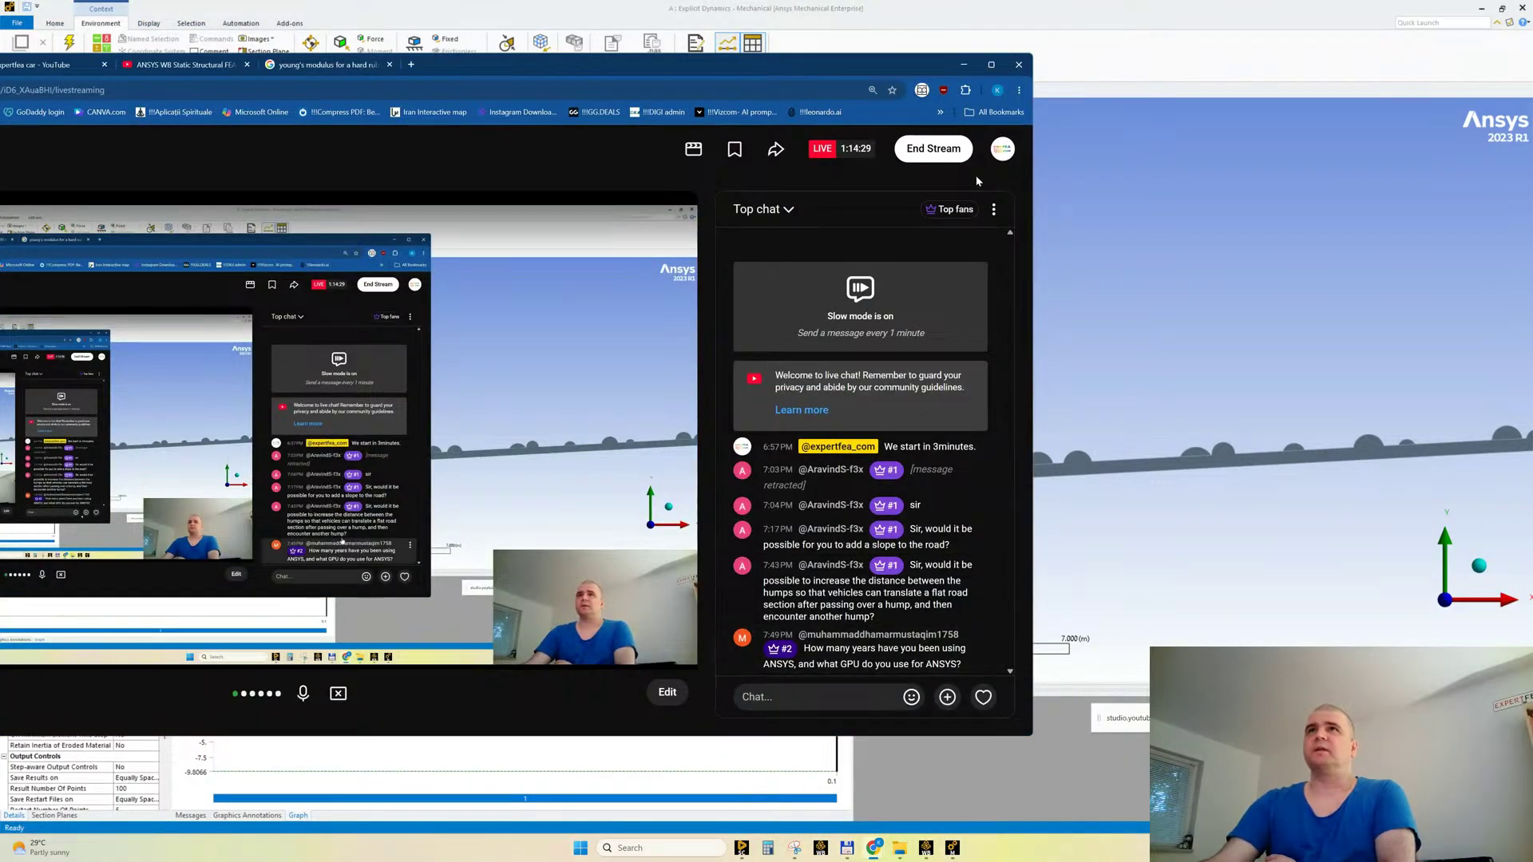
{"action": "left_click", "coordinate": [964, 65]}
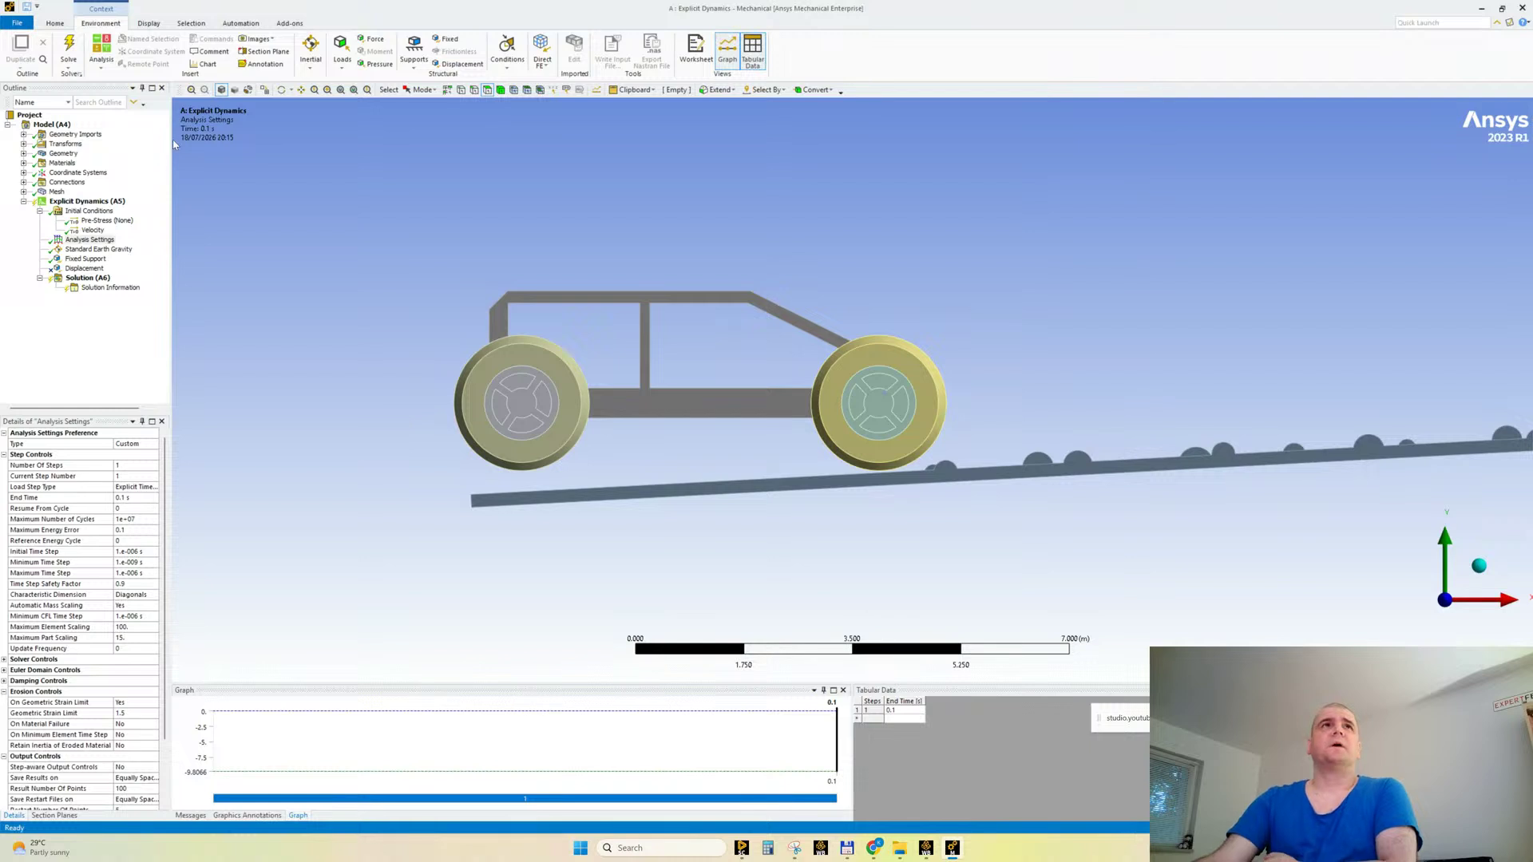
Step: Add a deformation plot tracker and a stress plot tracker under Solution Information
{"action": "left_click", "coordinate": [69, 56]}
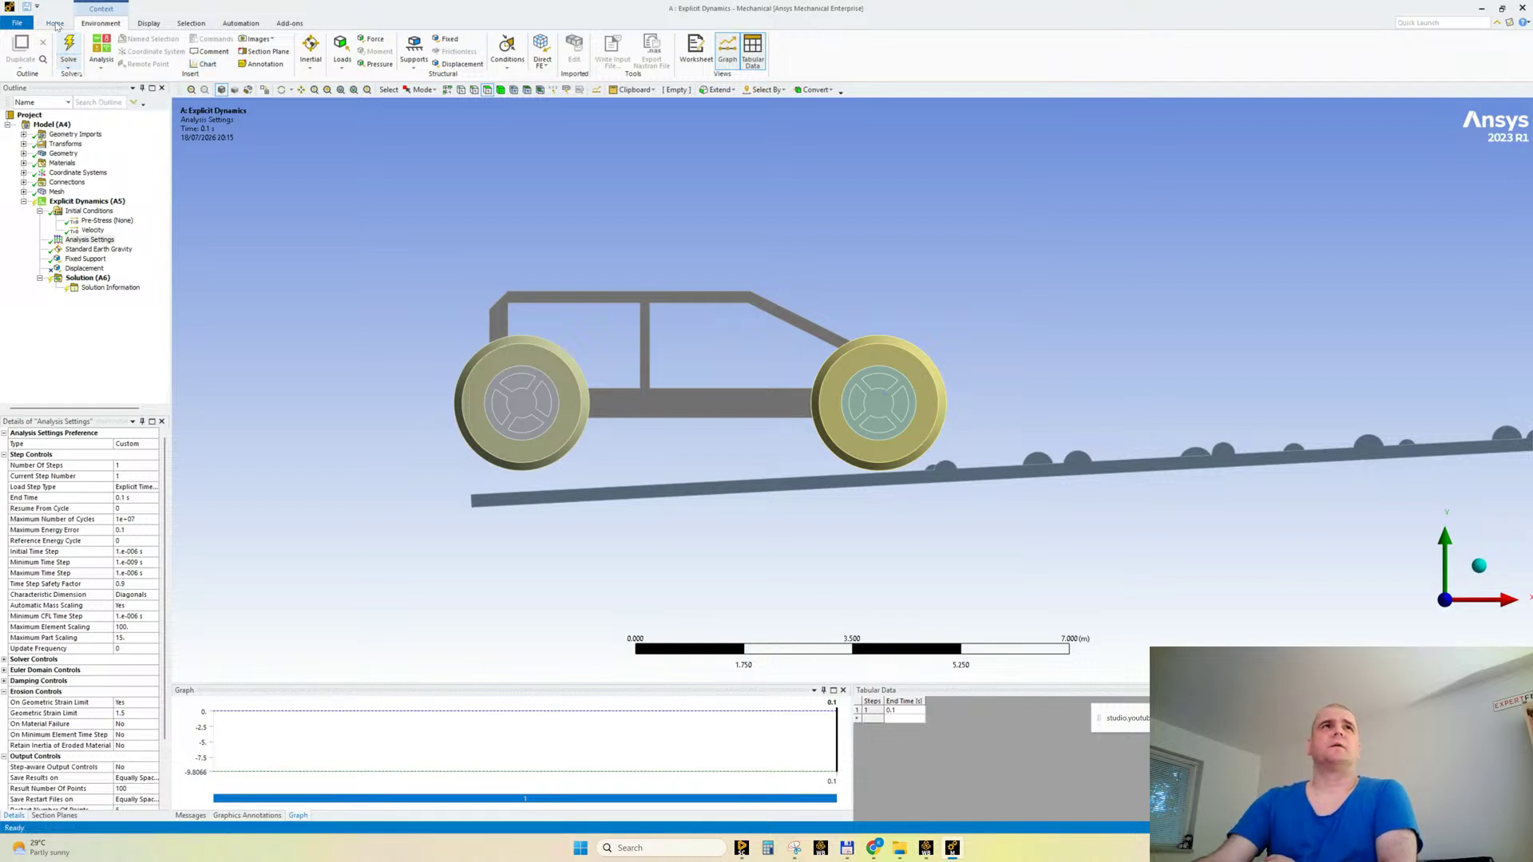
{"action": "left_click", "coordinate": [190, 50]}
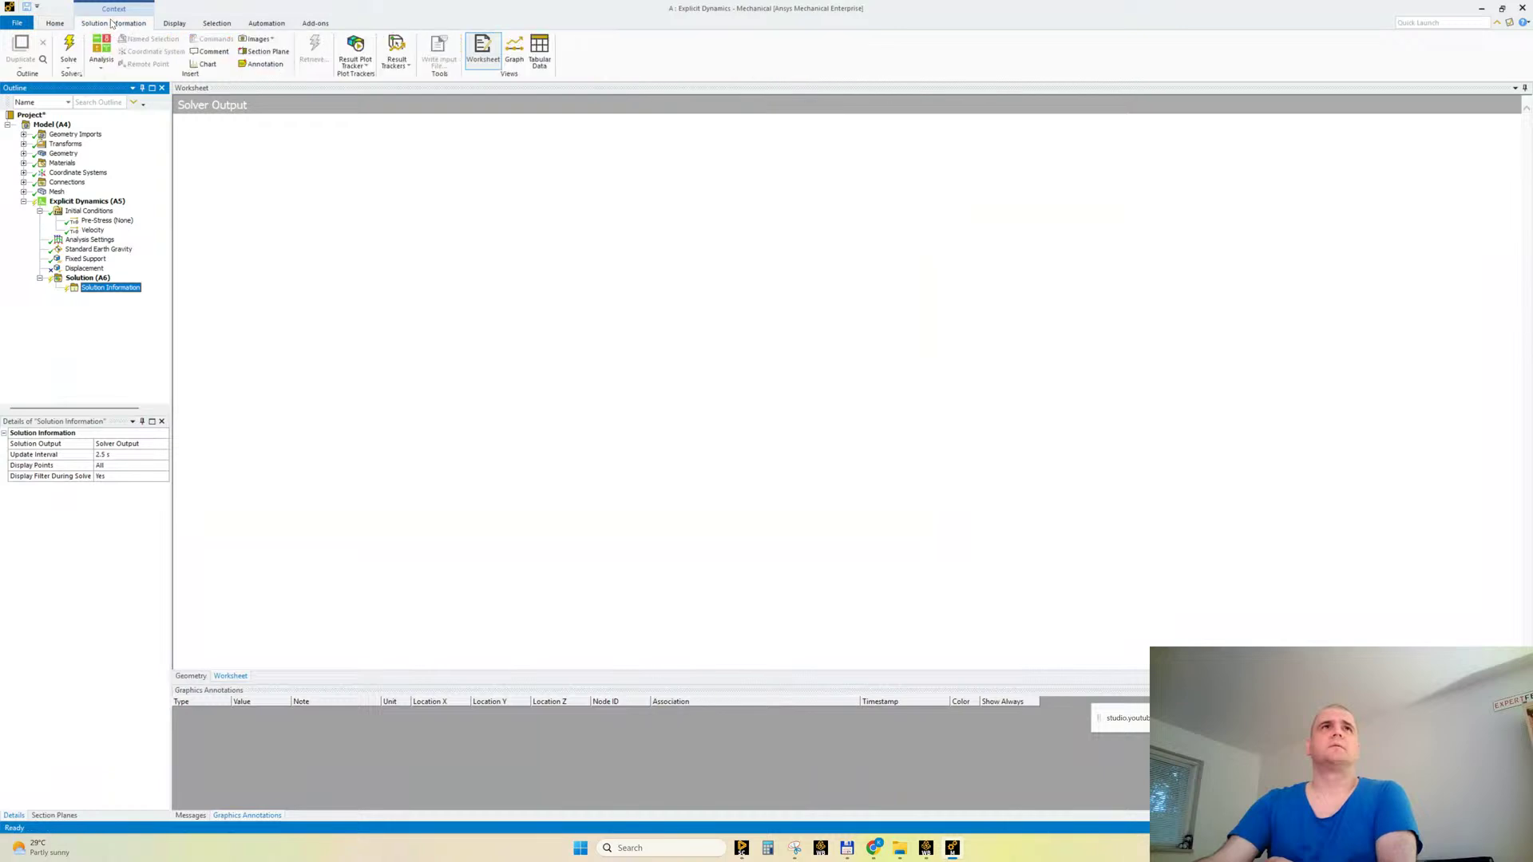
{"action": "left_click", "coordinate": [355, 64]}
{"action": "left_click", "coordinate": [376, 92]}
{"action": "left_click", "coordinate": [356, 63]}
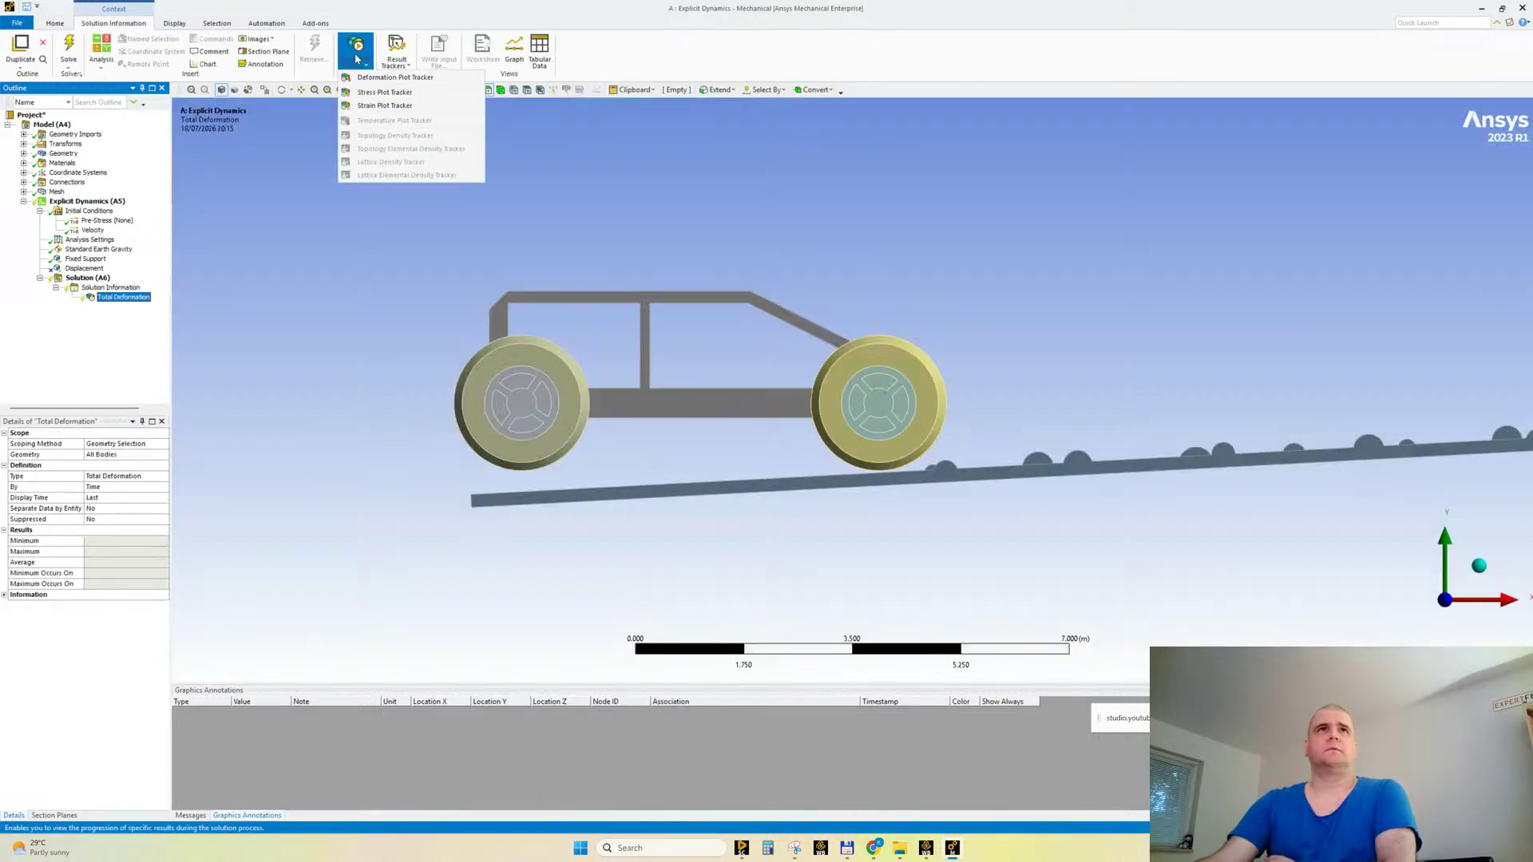
{"action": "left_click", "coordinate": [375, 95]}
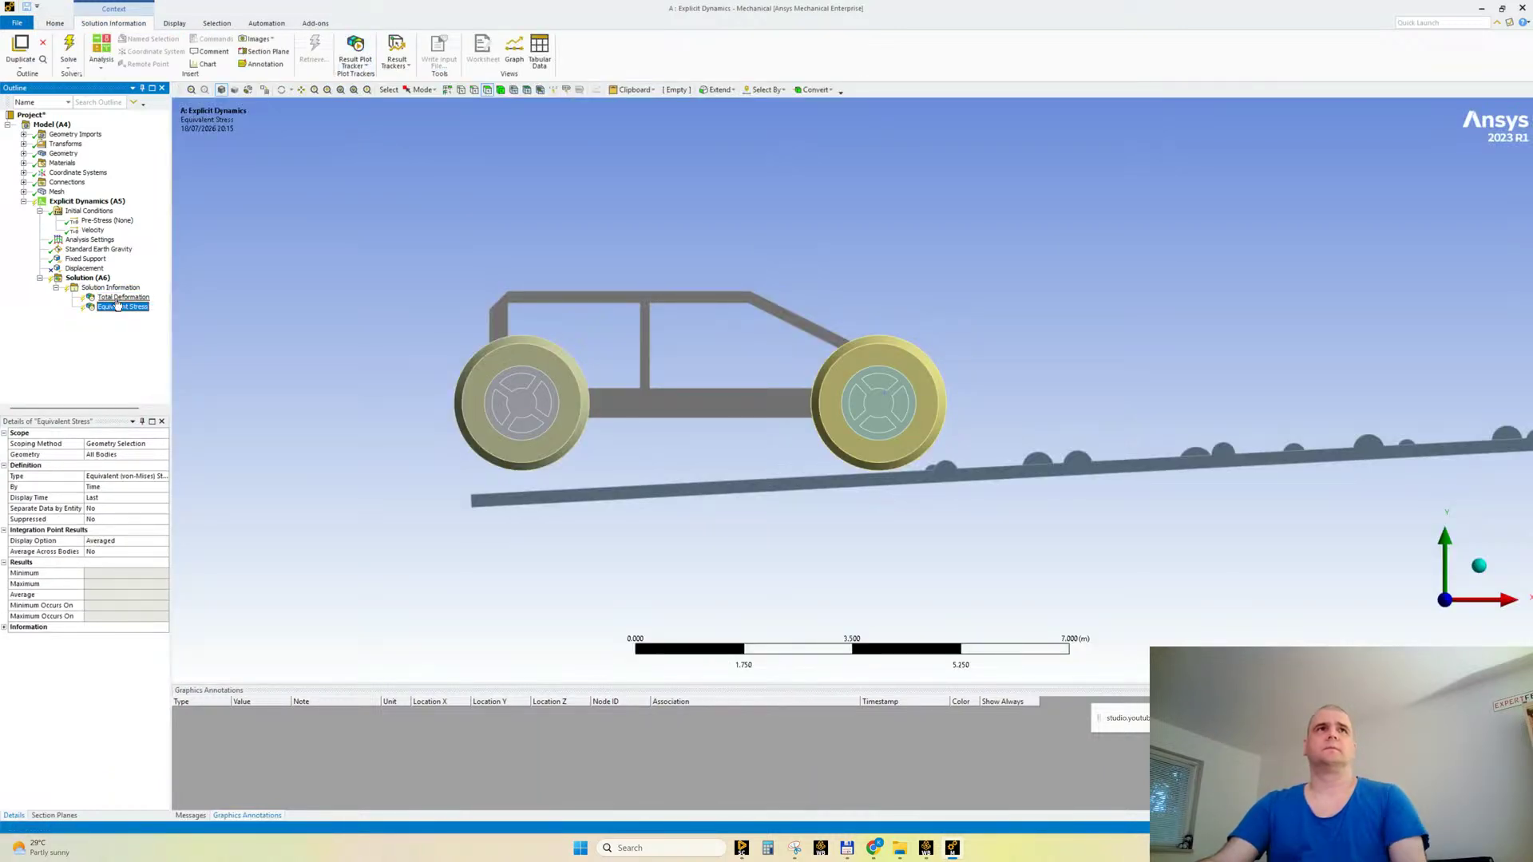
Step: Switch the Total Deformation and Equivalent Stress trackers to automatic mode and start solving from Solution Information
{"action": "left_click", "coordinate": [124, 297], "text": "ctrl"}
{"action": "right_click", "coordinate": [120, 302]}
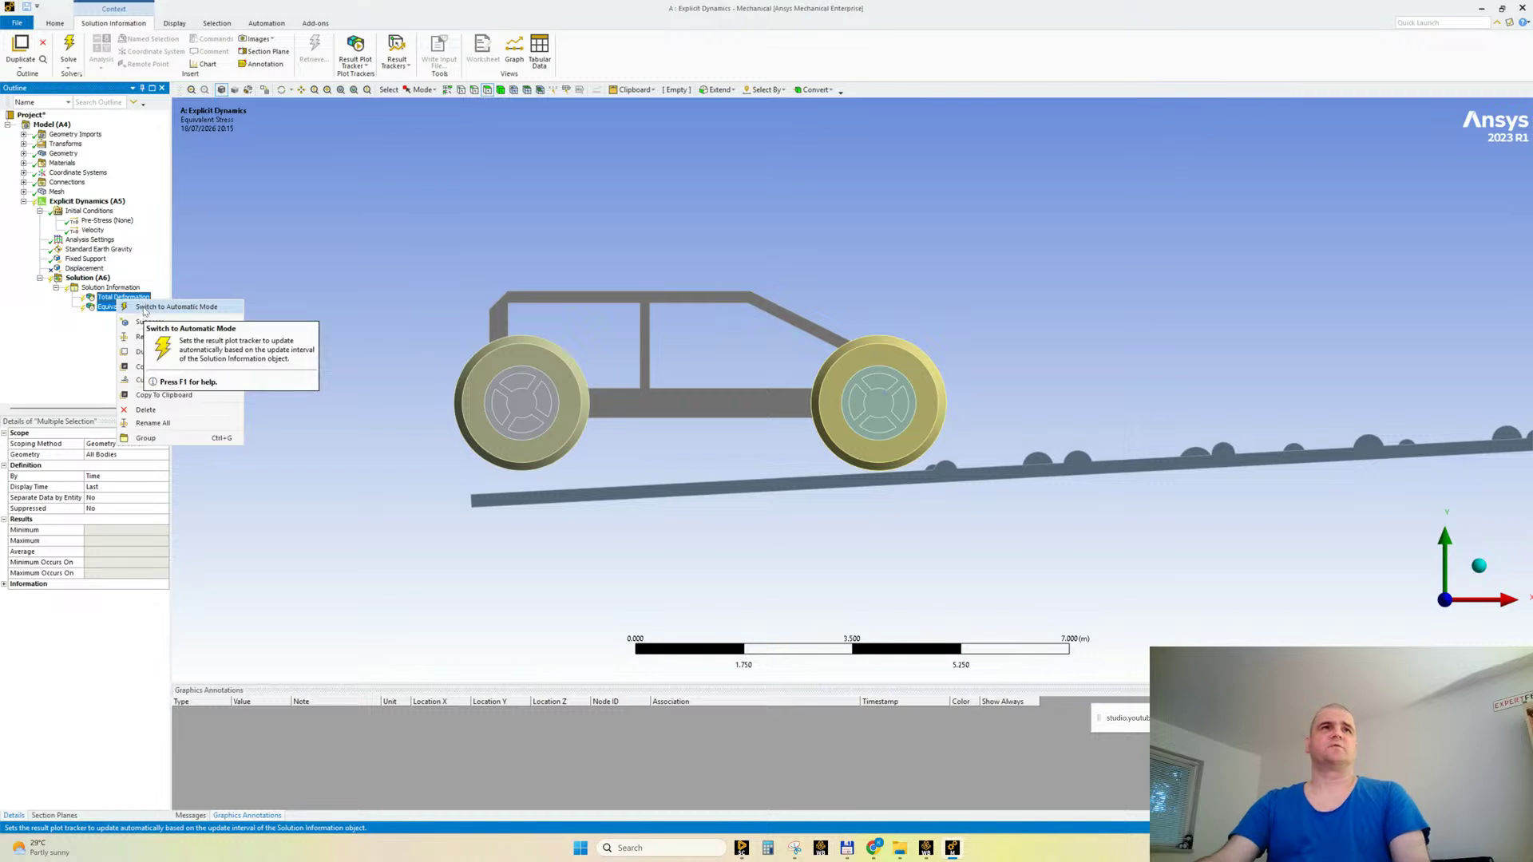
{"action": "left_click", "coordinate": [172, 307]}
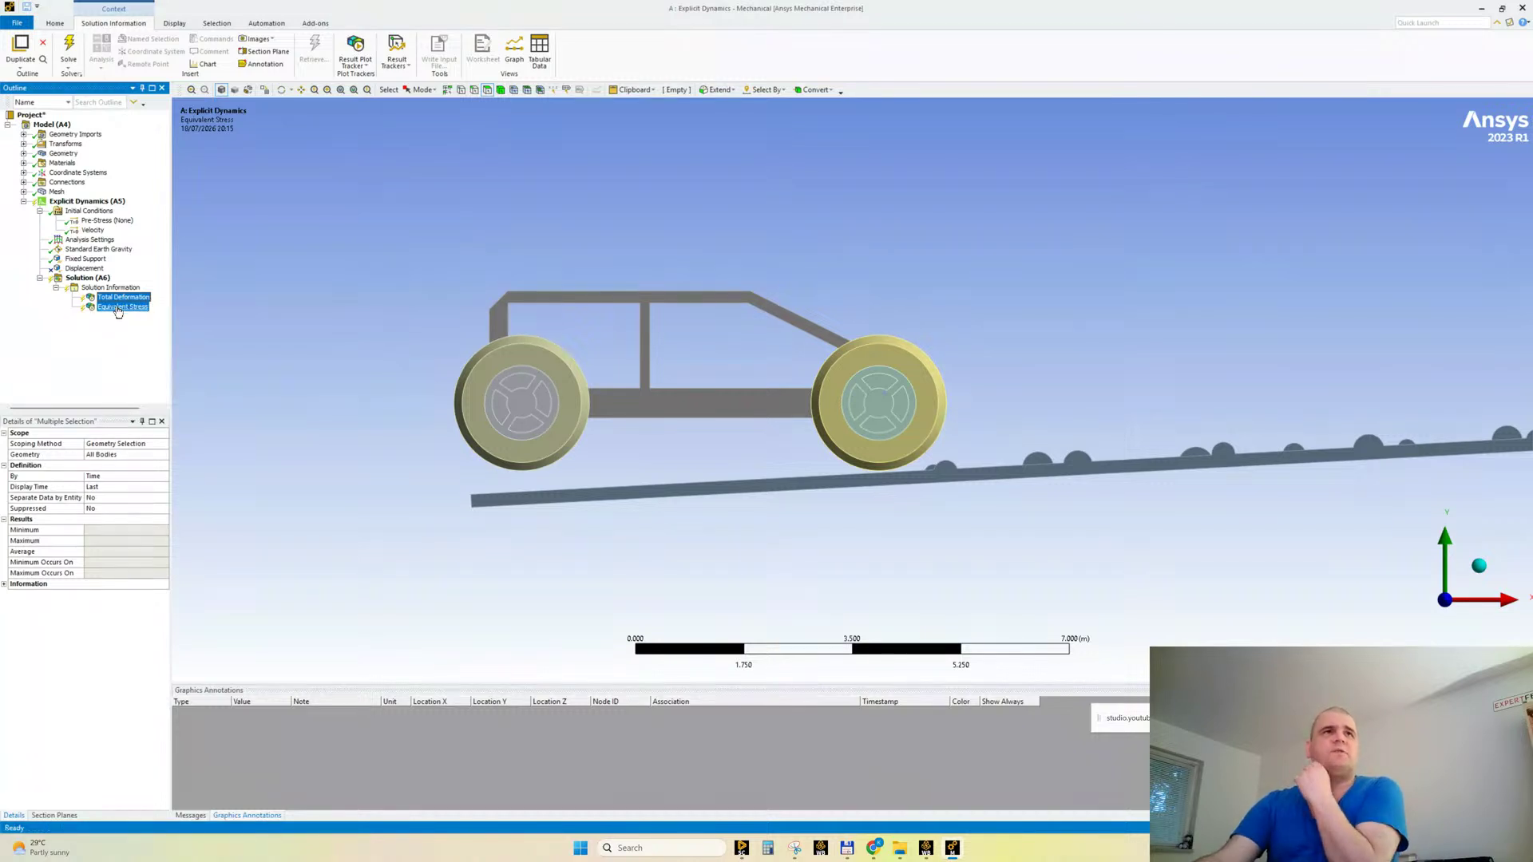
{"action": "left_click", "coordinate": [111, 288]}
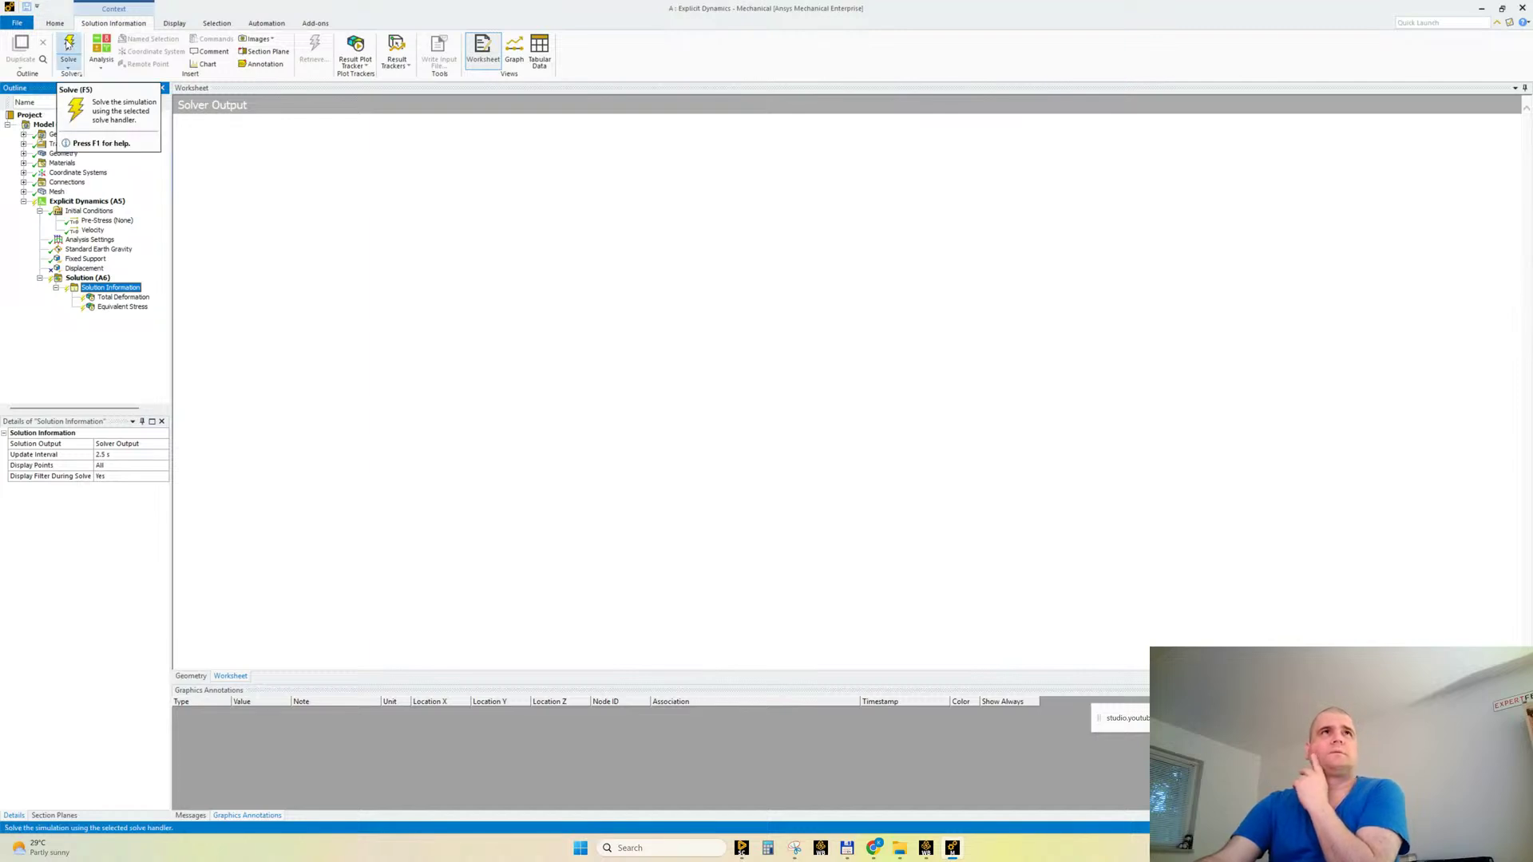
{"action": "left_click", "coordinate": [67, 46]}
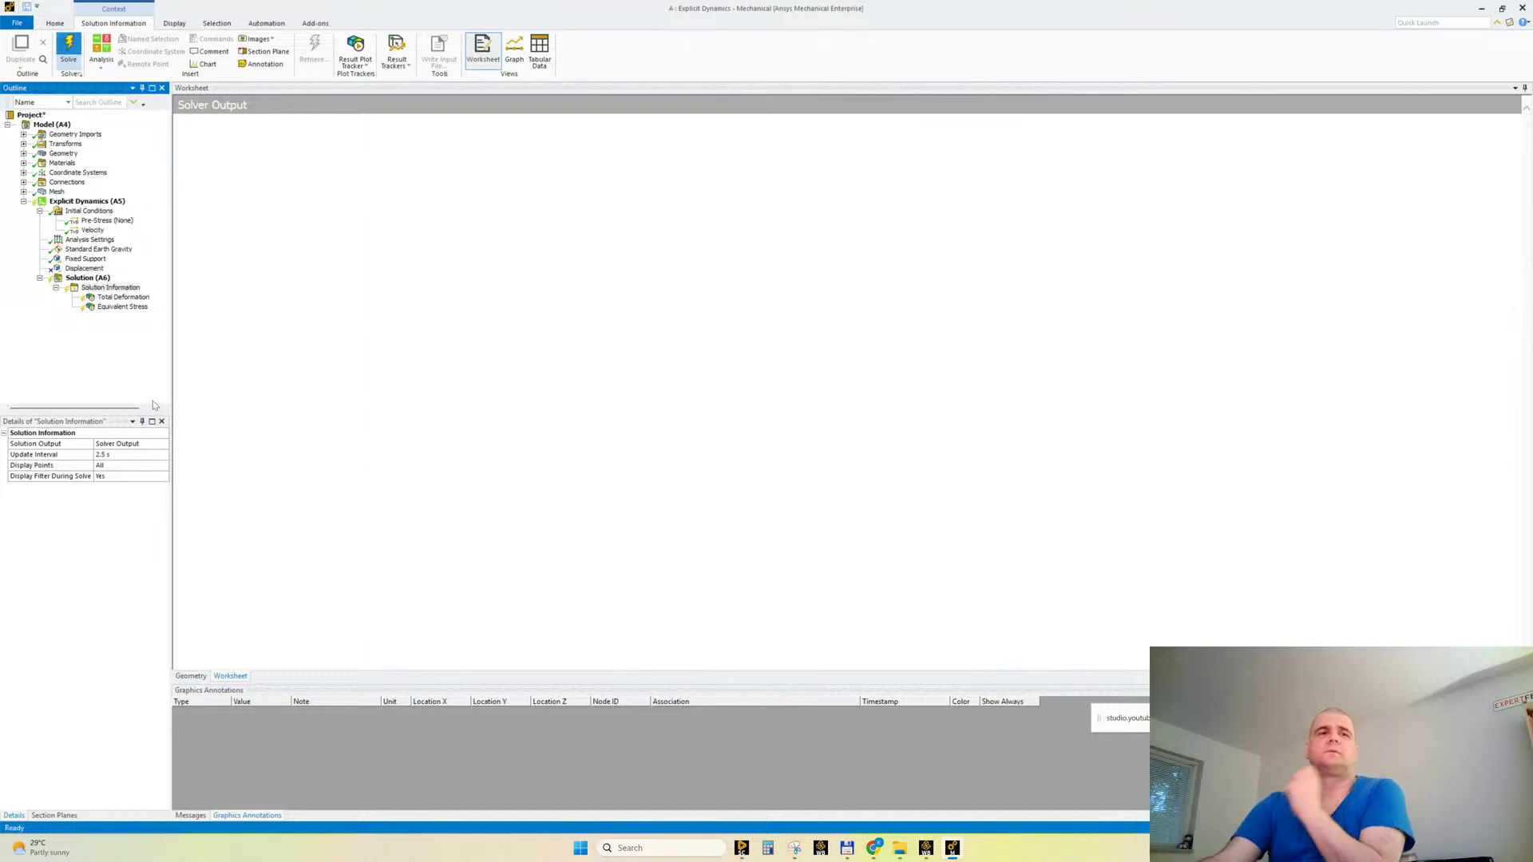
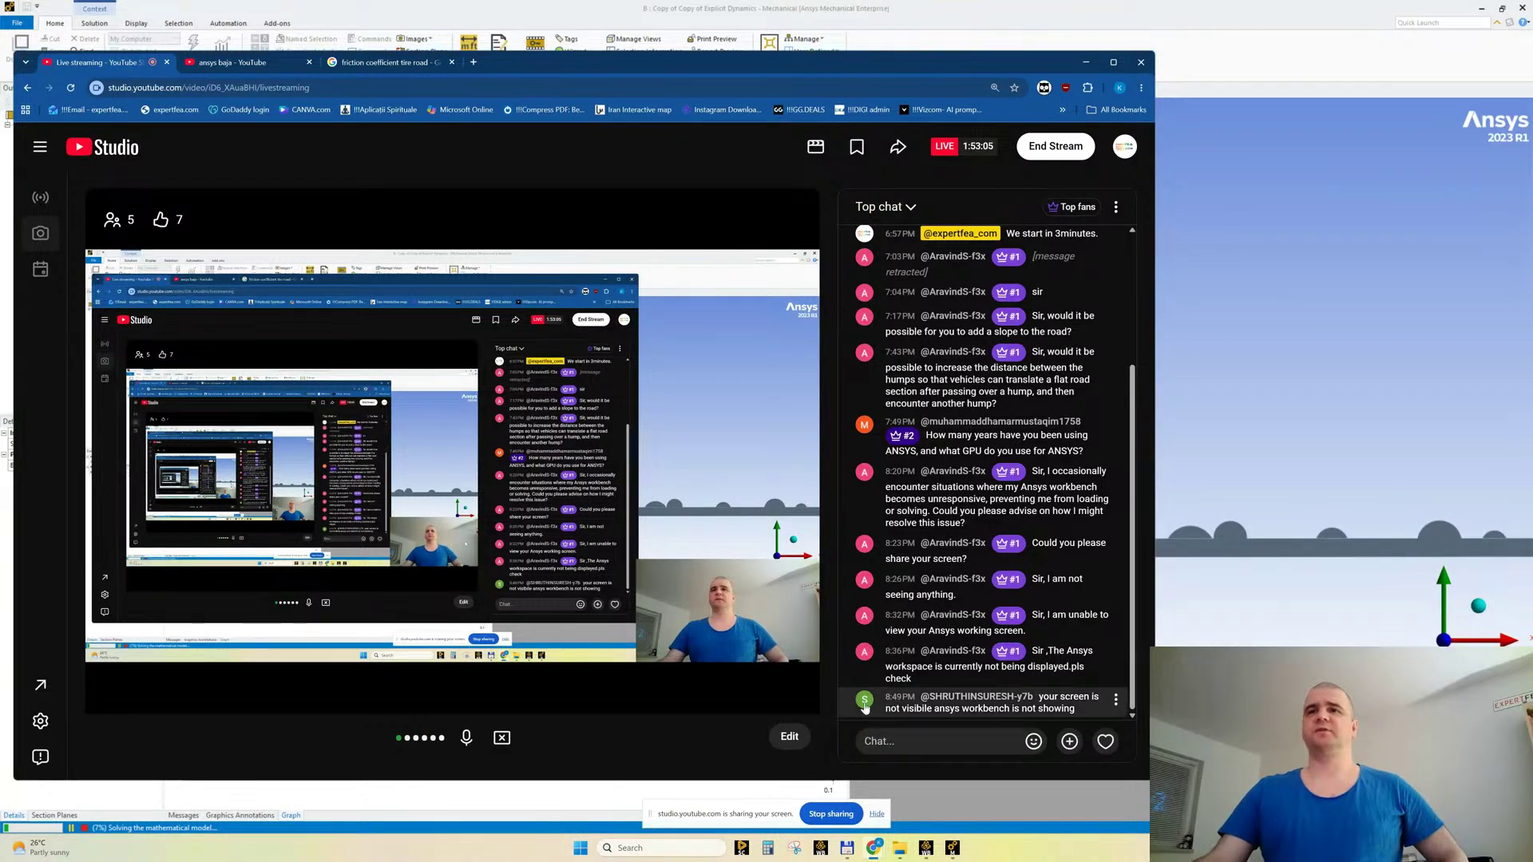
Step: Return to Ansys Mechanical, display the Total Deformation tracker of the running solution and hide the screen-sharing notice
{"action": "left_click", "coordinate": [1085, 62]}
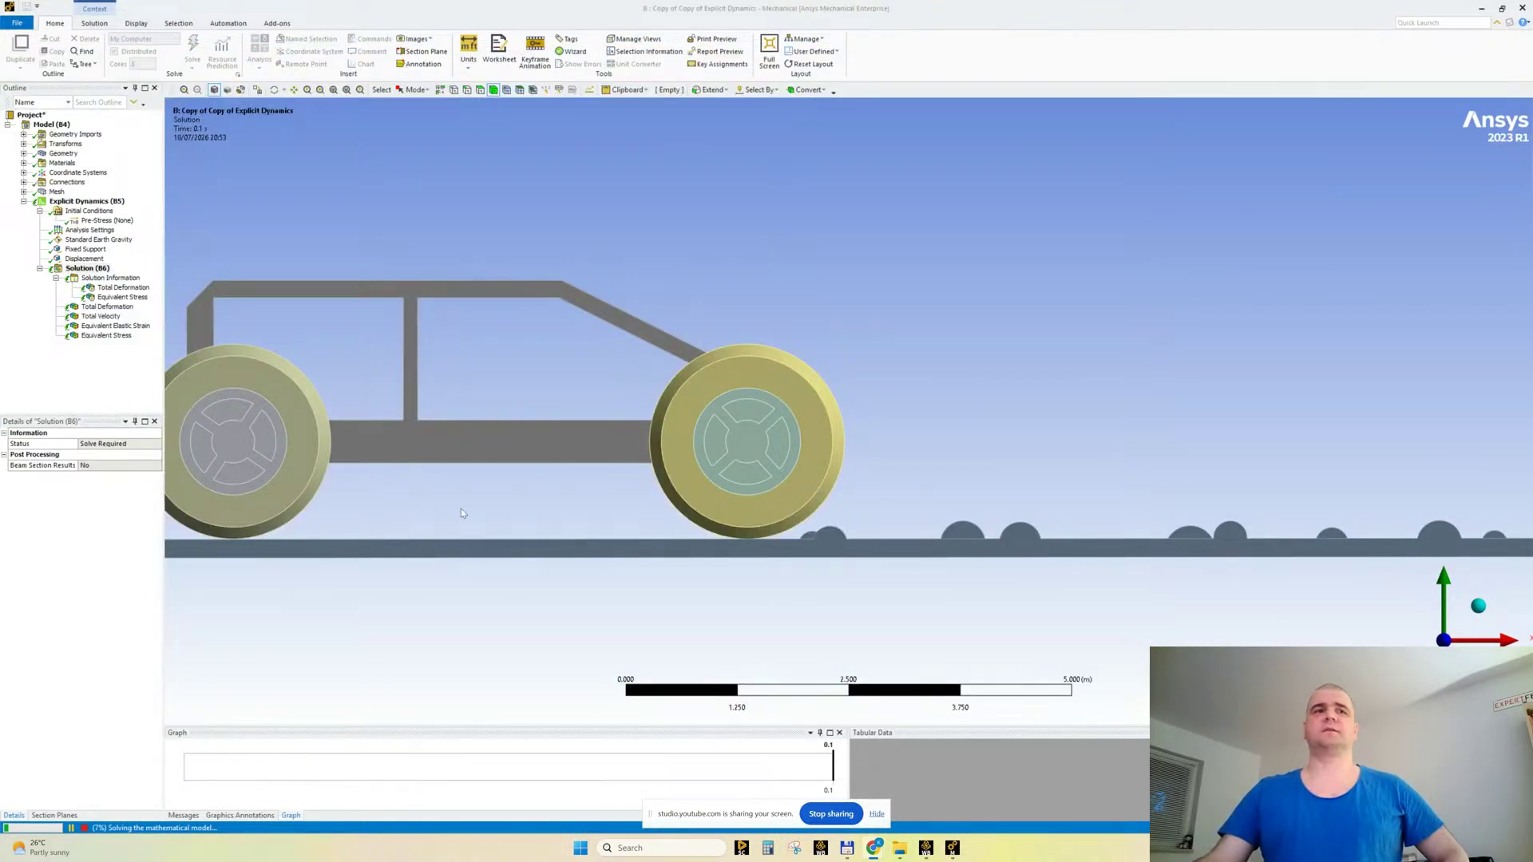
{"action": "left_click", "coordinate": [121, 287]}
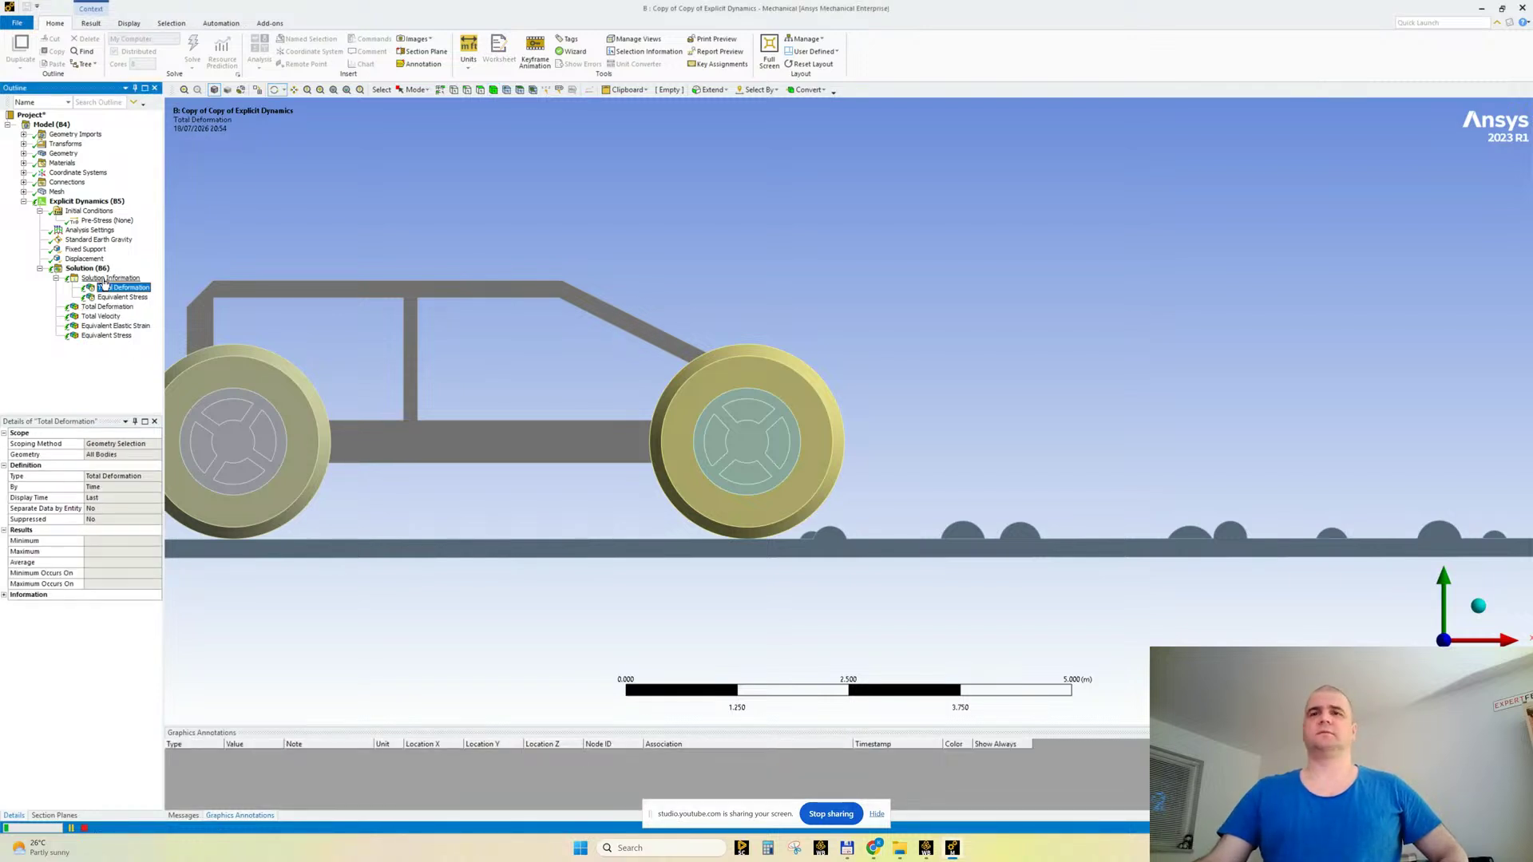
{"action": "left_click", "coordinate": [876, 814]}
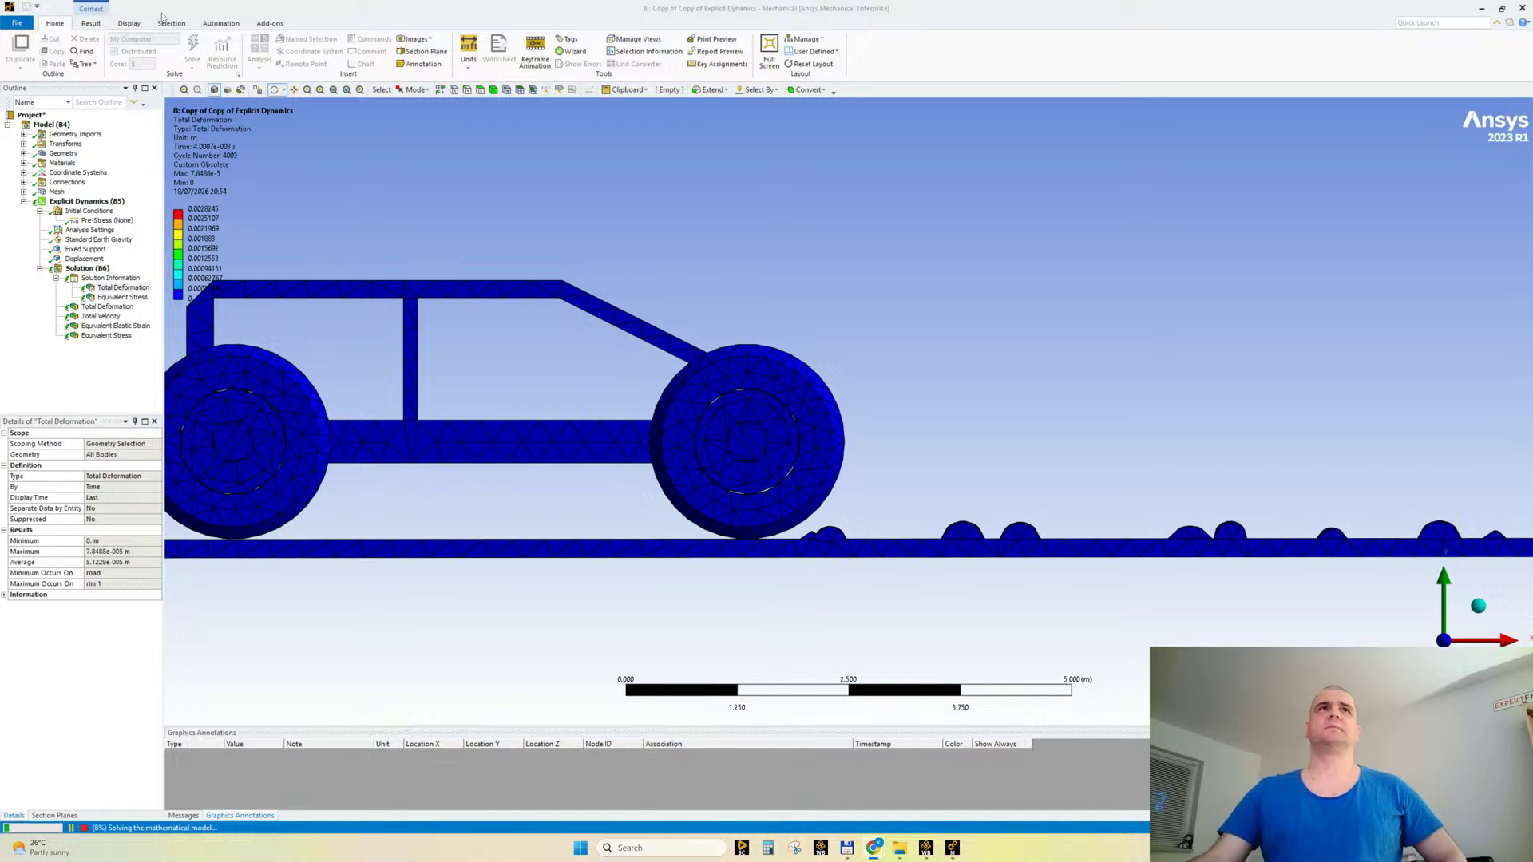
Step: Switch the units to a millimetre-based metric system and reset the range of the Total Deformation legend
{"action": "left_click", "coordinate": [468, 56]}
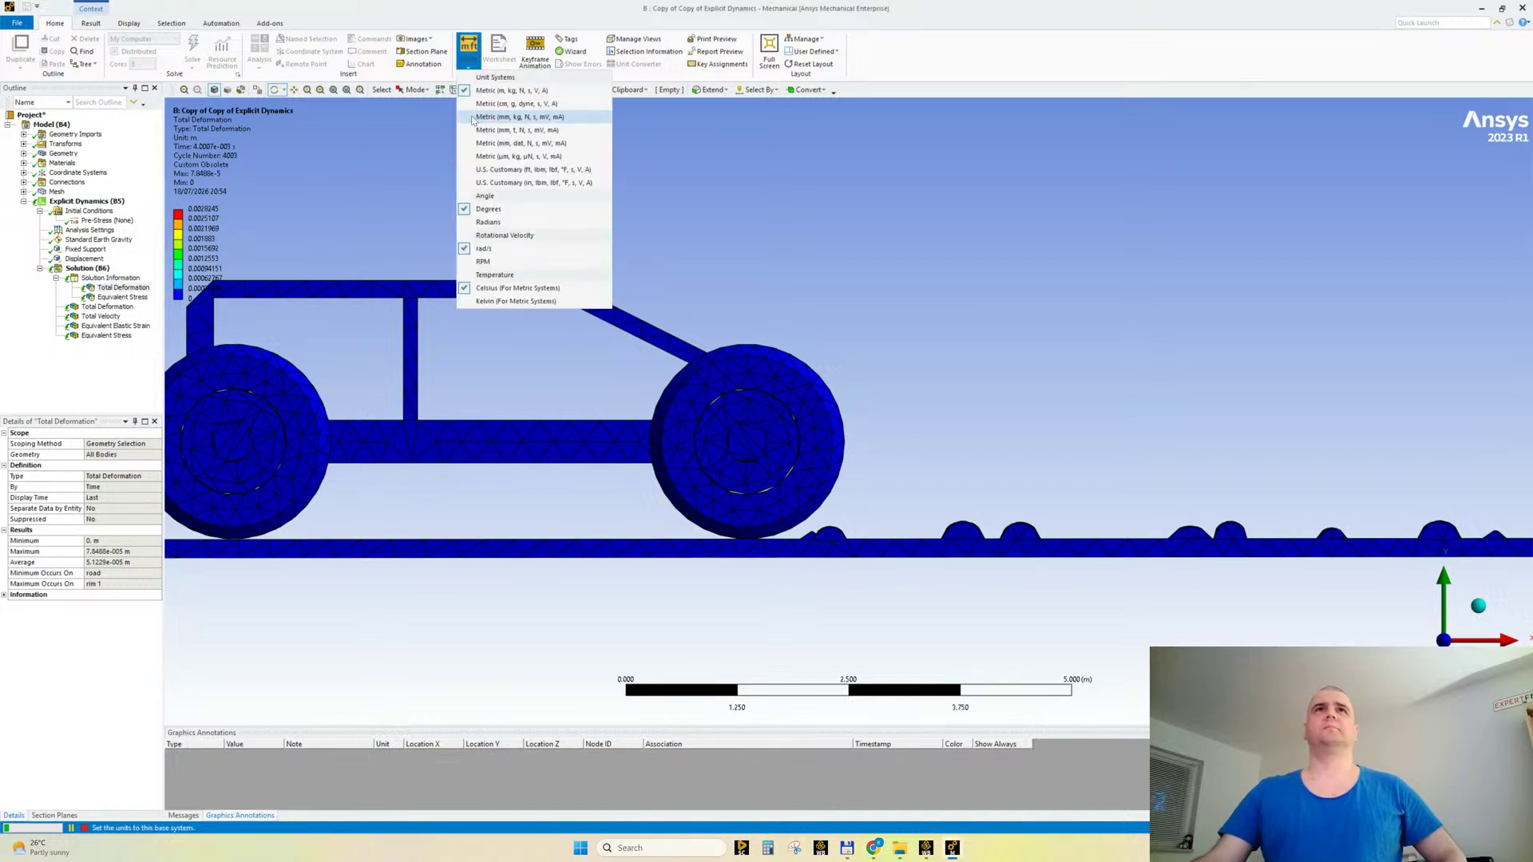
{"action": "left_click", "coordinate": [474, 130]}
{"action": "right_click", "coordinate": [200, 152]}
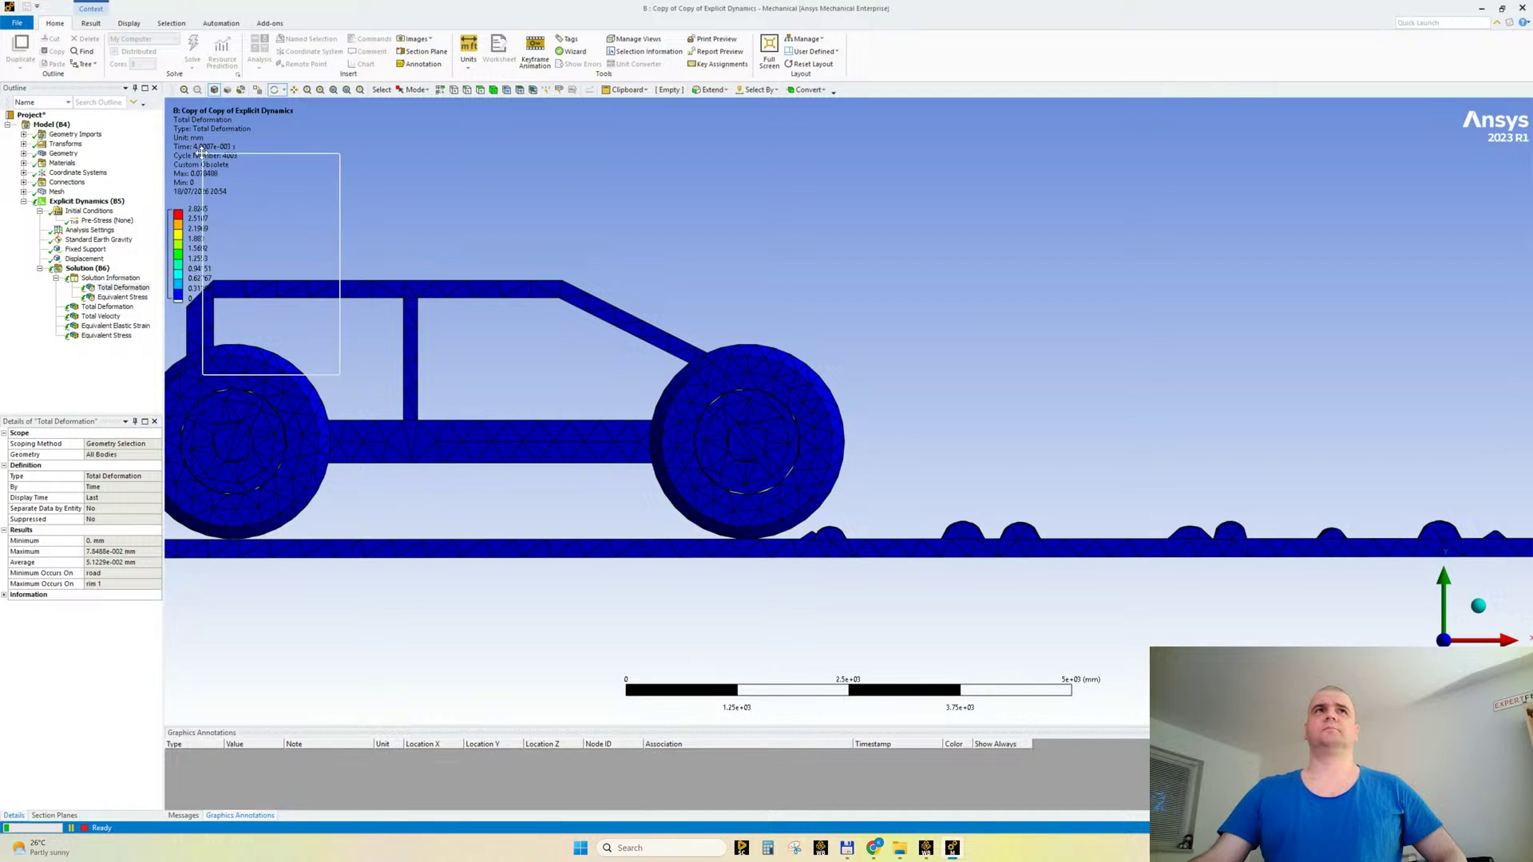
{"action": "left_click", "coordinate": [268, 351]}
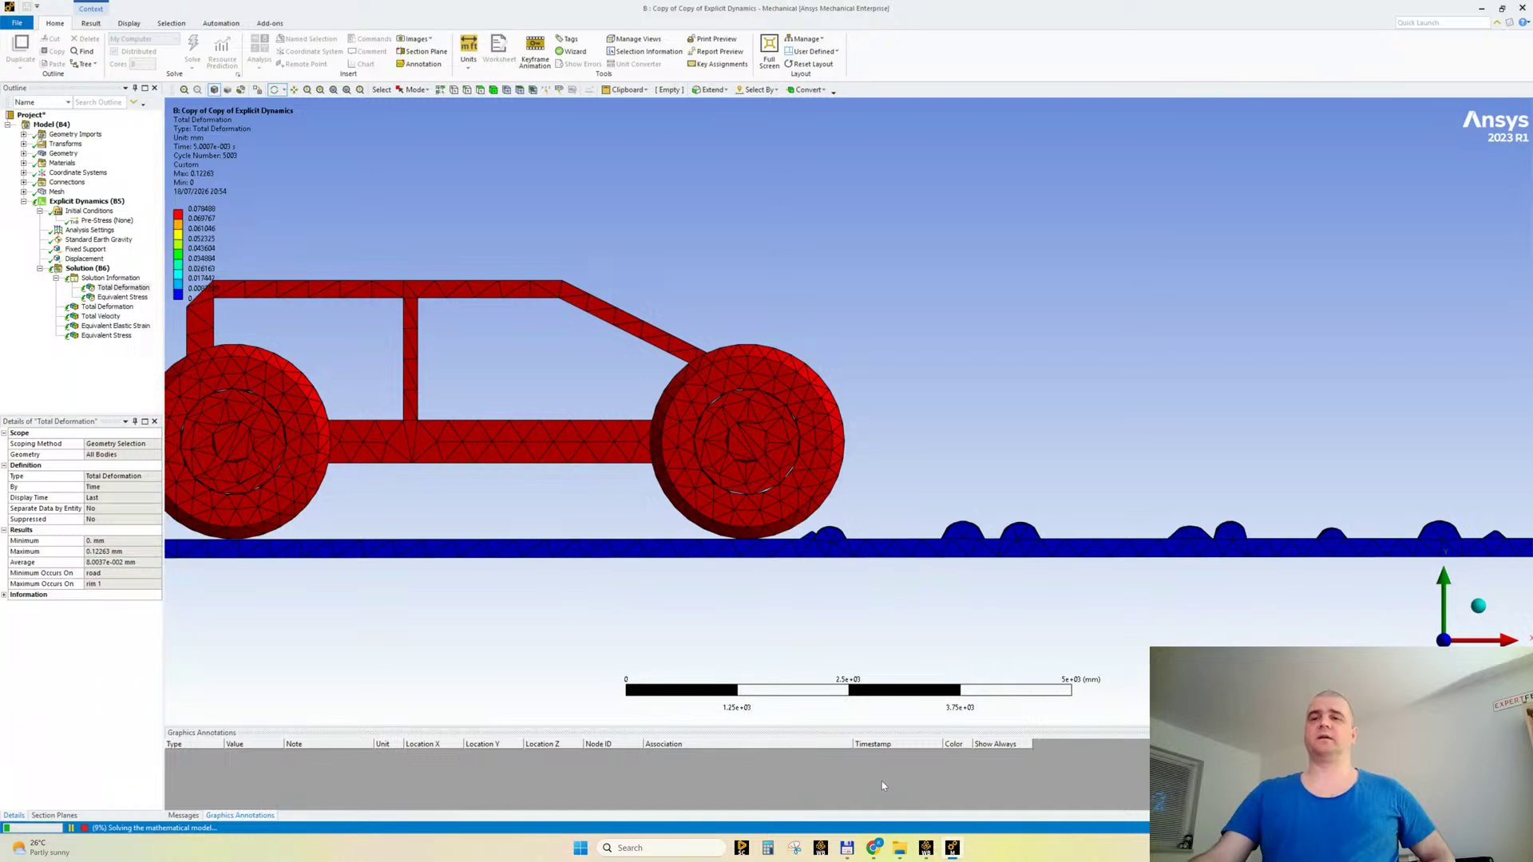
Step: Check the live chat in YouTube Studio and return to Ansys Mechanical
{"action": "mouse_move", "coordinate": [875, 856]}
{"action": "left_click", "coordinate": [815, 785]}
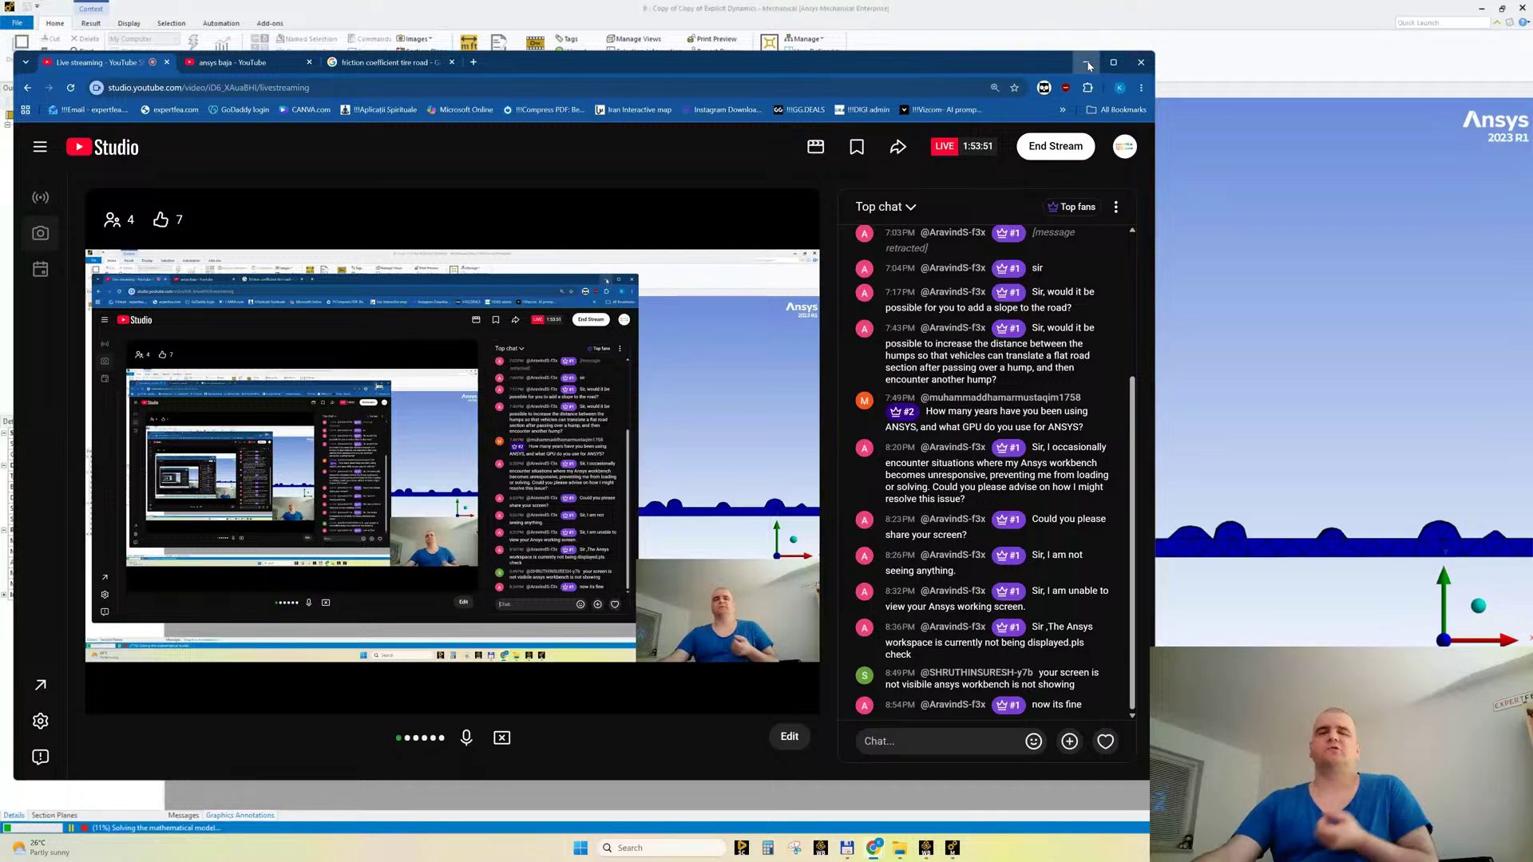
{"action": "left_click", "coordinate": [1088, 64]}
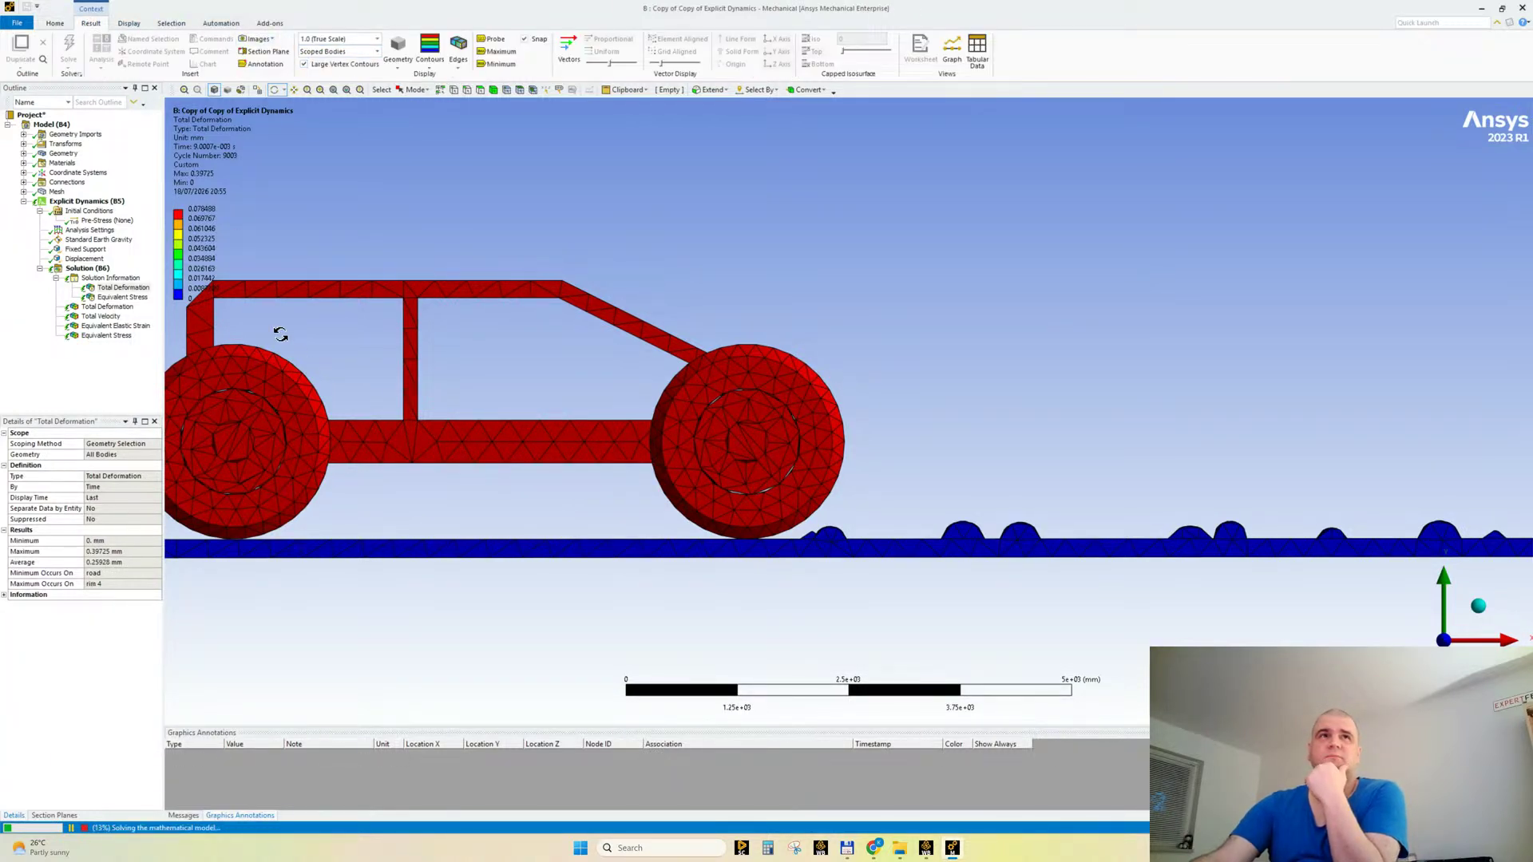
Step: Adjust the Total Deformation tracker's legend to the visible results and review the Displacement load and Analysis Settings
{"action": "right_click", "coordinate": [184, 155]}
{"action": "left_click", "coordinate": [233, 355]}
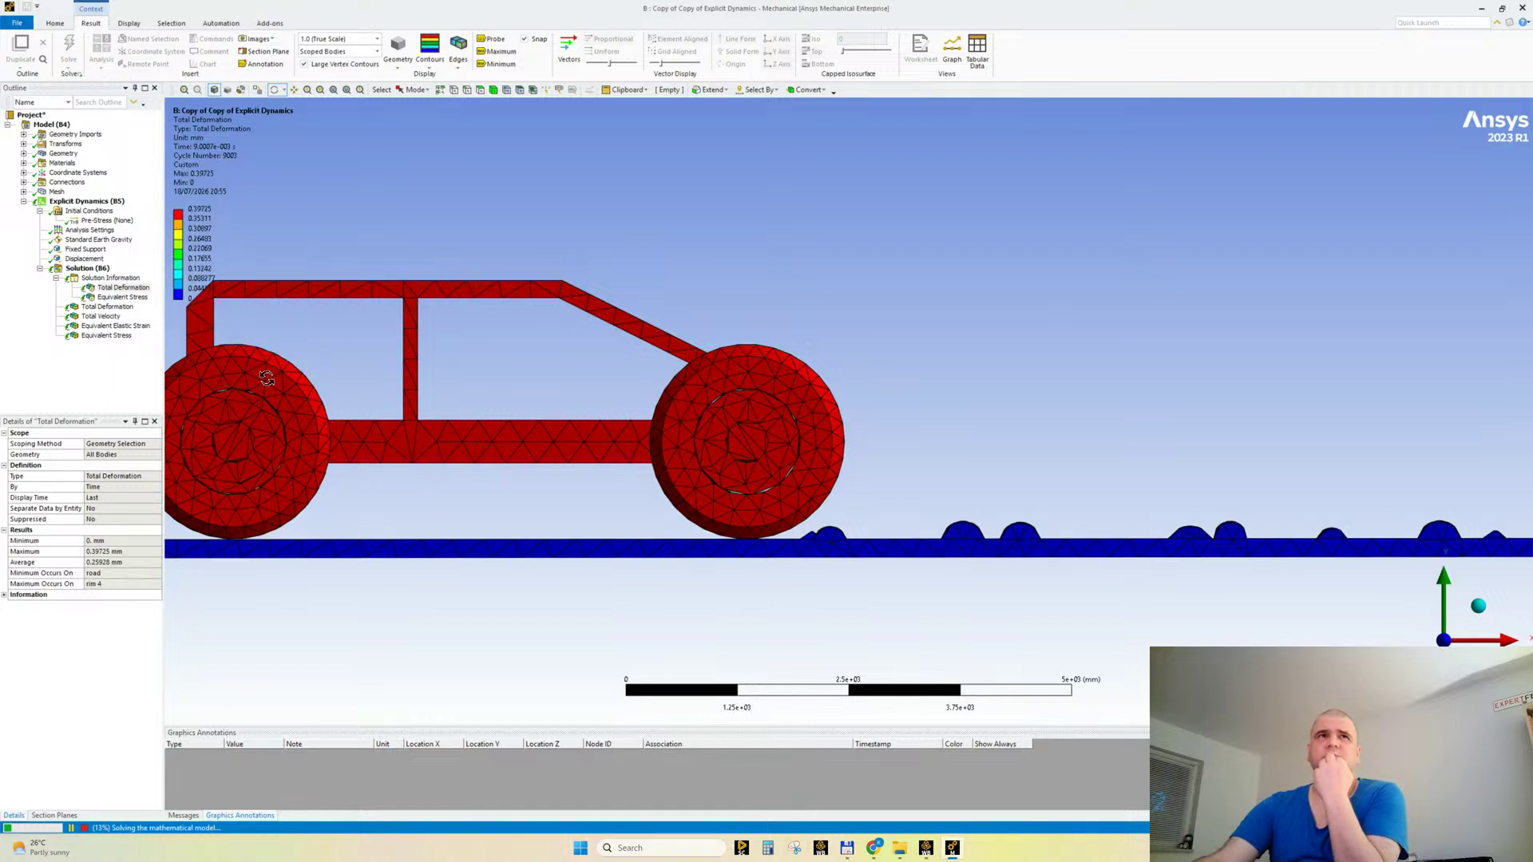
{"action": "left_click", "coordinate": [90, 259]}
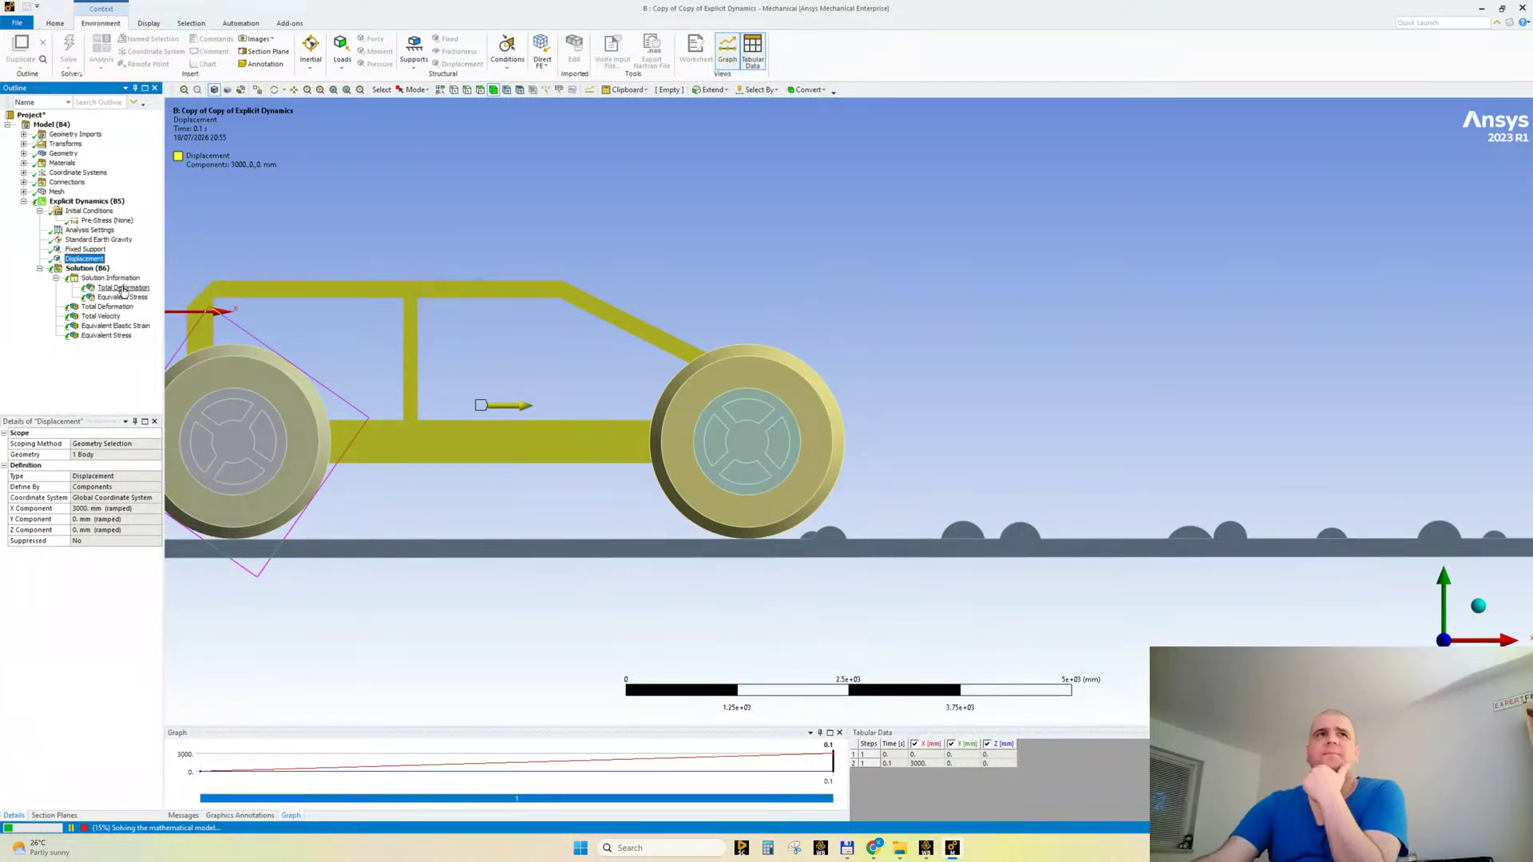
{"action": "left_click", "coordinate": [97, 232]}
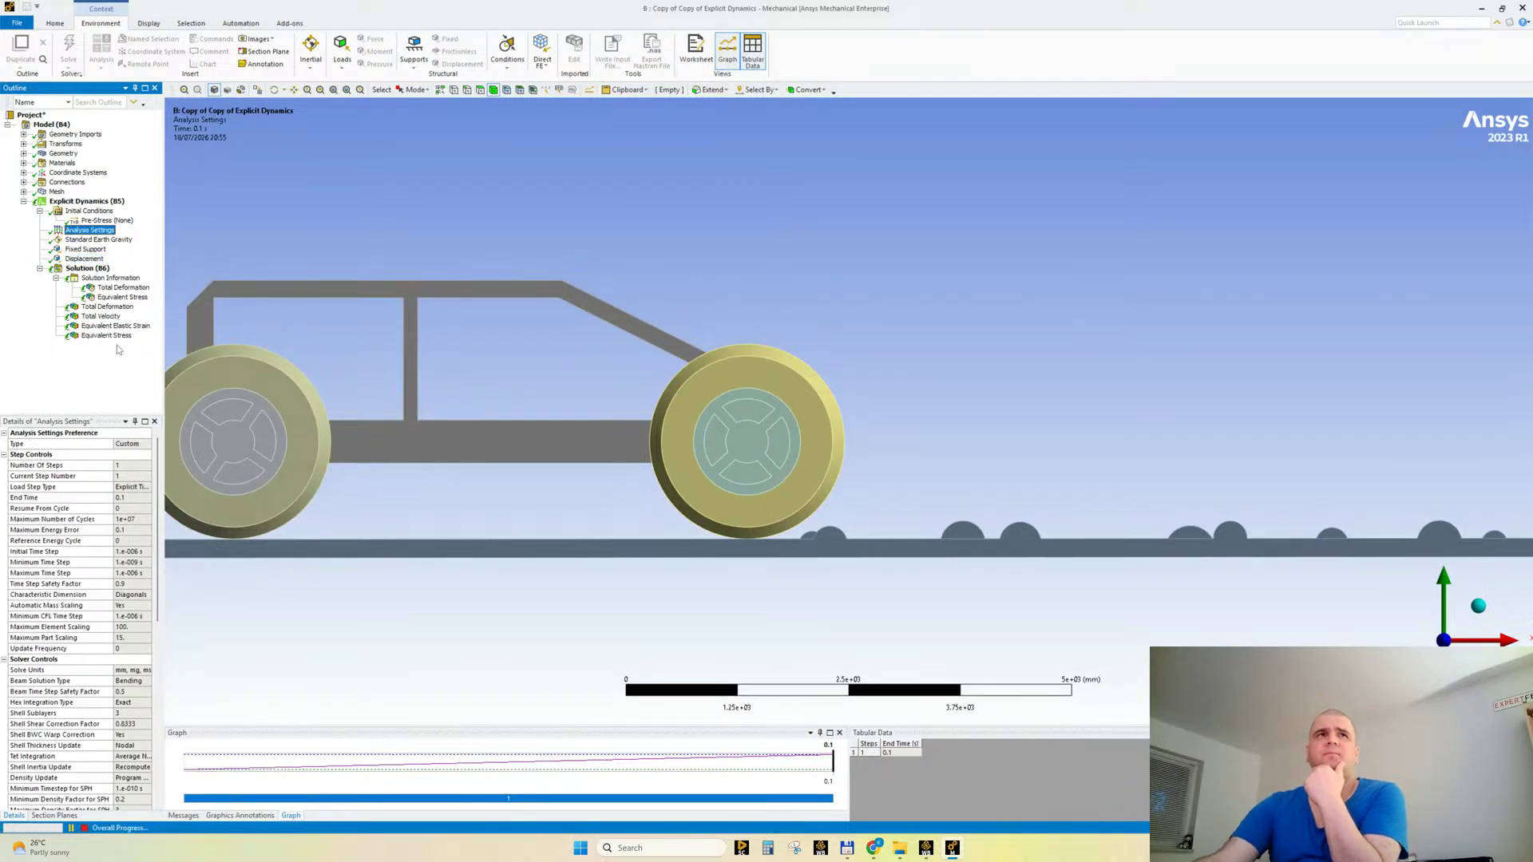
{"action": "left_click", "coordinate": [122, 289]}
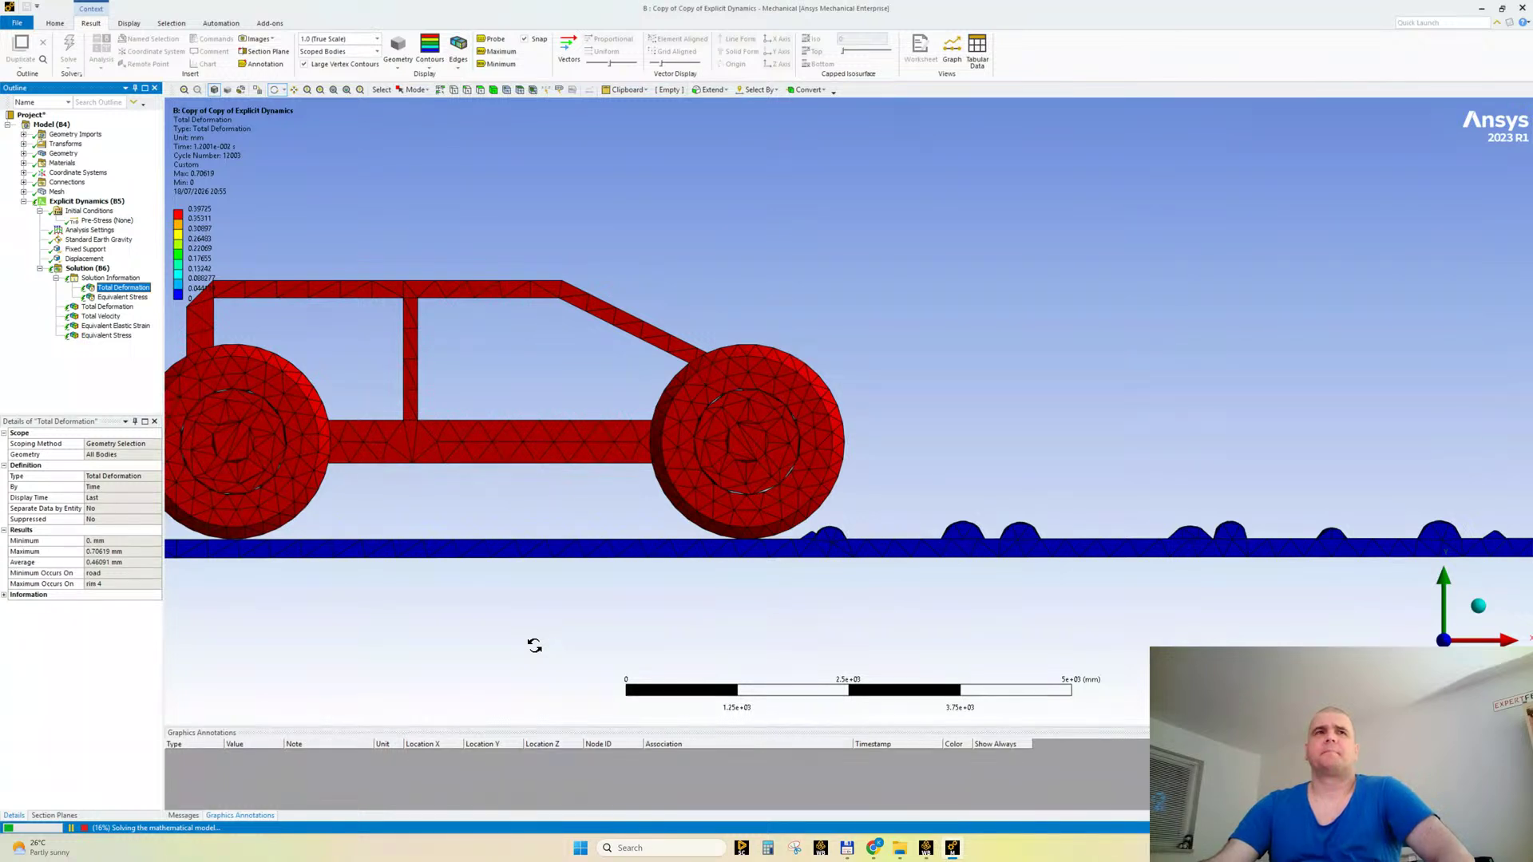
Step: Compare the Displacement load with the Total Deformation tracker and fit the whole model in a side view
{"action": "left_click", "coordinate": [84, 258]}
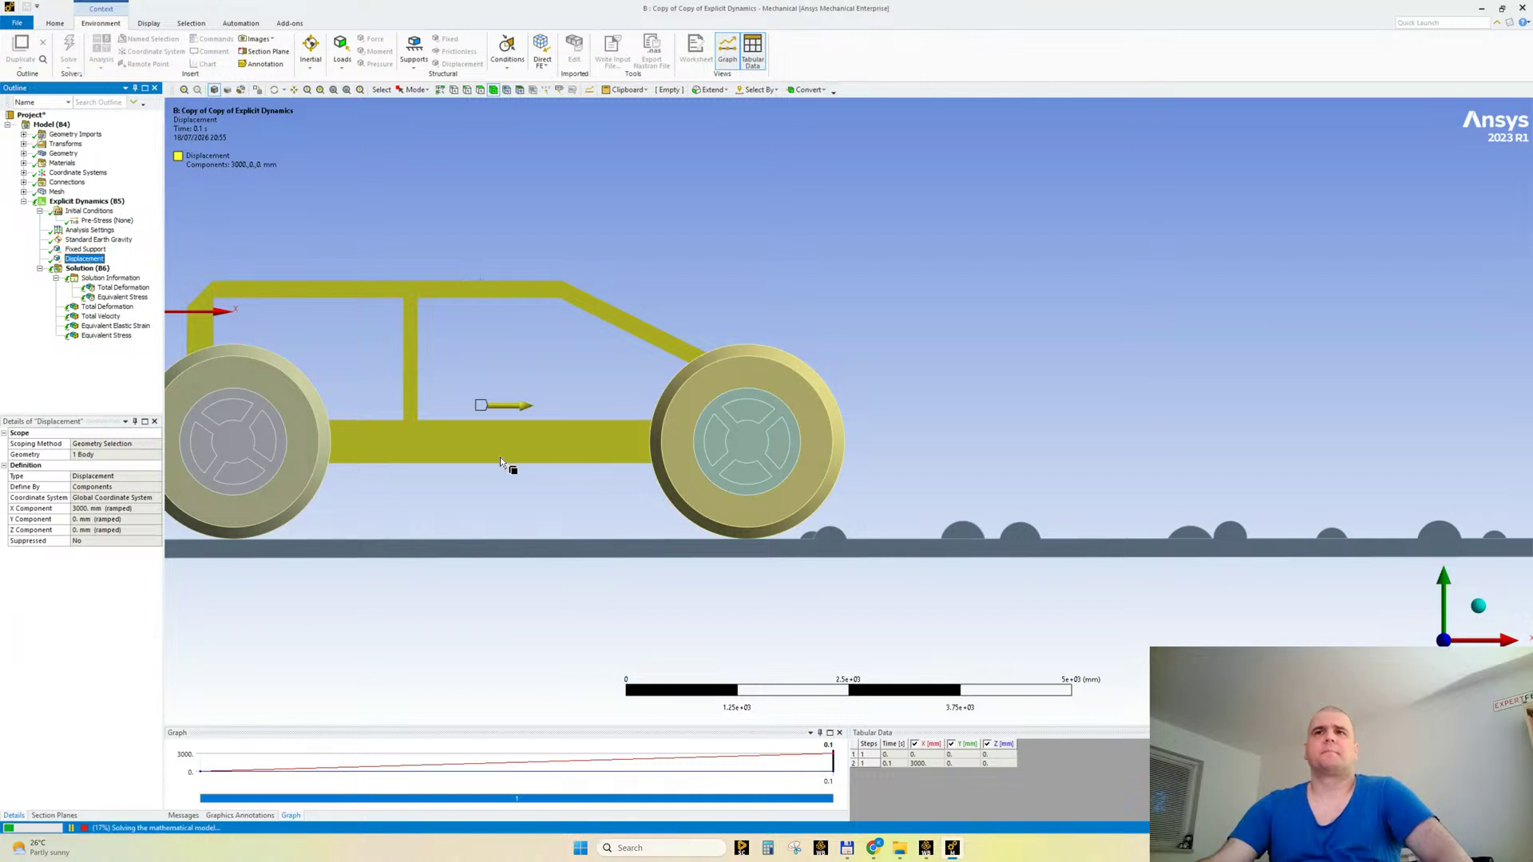
{"action": "middle_click_drag", "start_coordinate": [923, 461], "coordinate": [678, 285]}
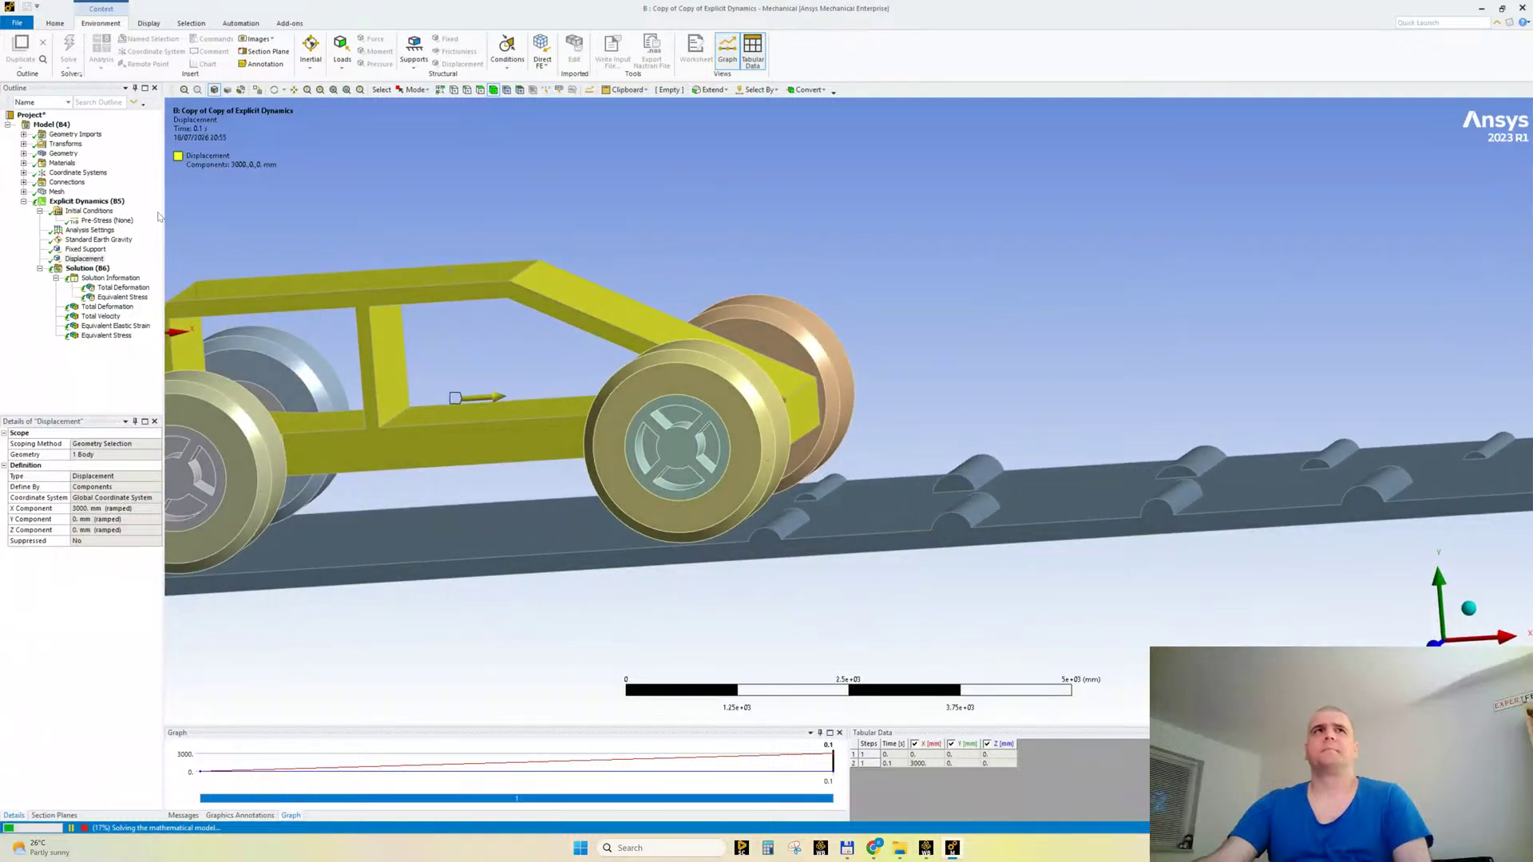
{"action": "left_click", "coordinate": [122, 287]}
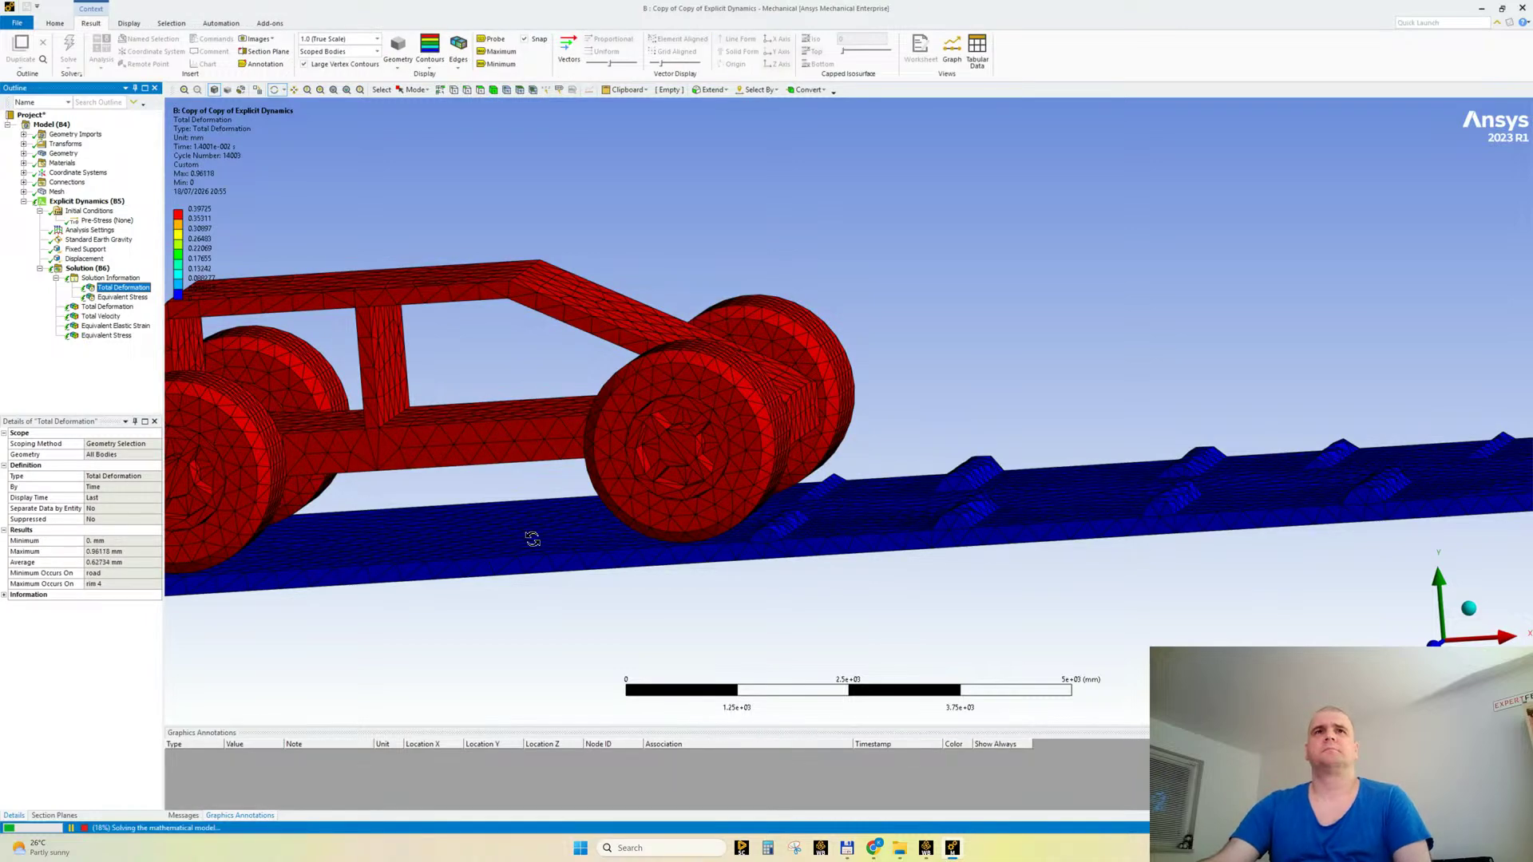
{"action": "left_click", "coordinate": [1436, 642]}
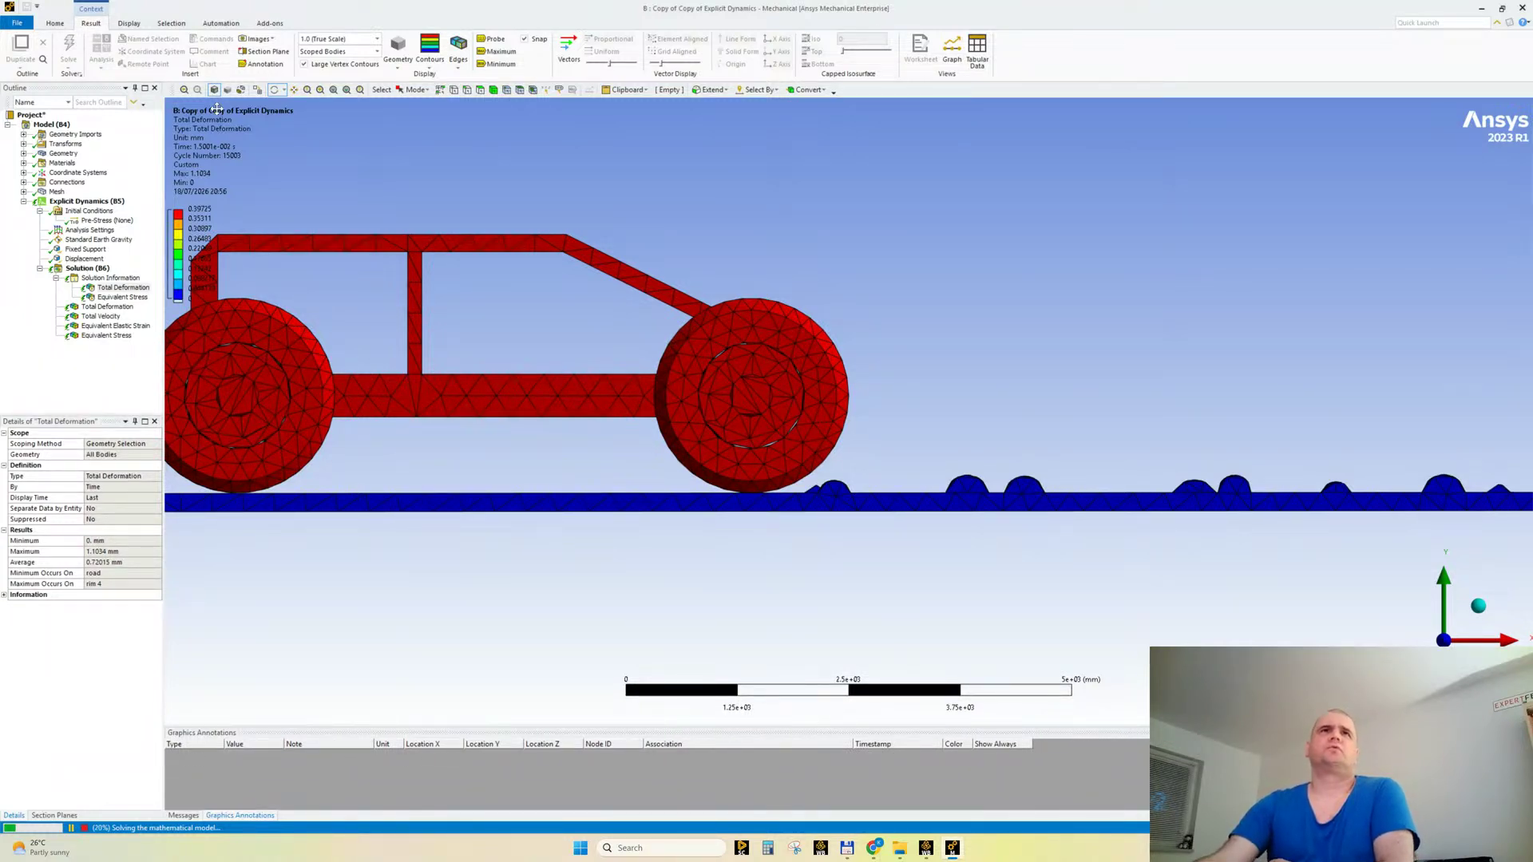
{"action": "left_click", "coordinate": [332, 90]}
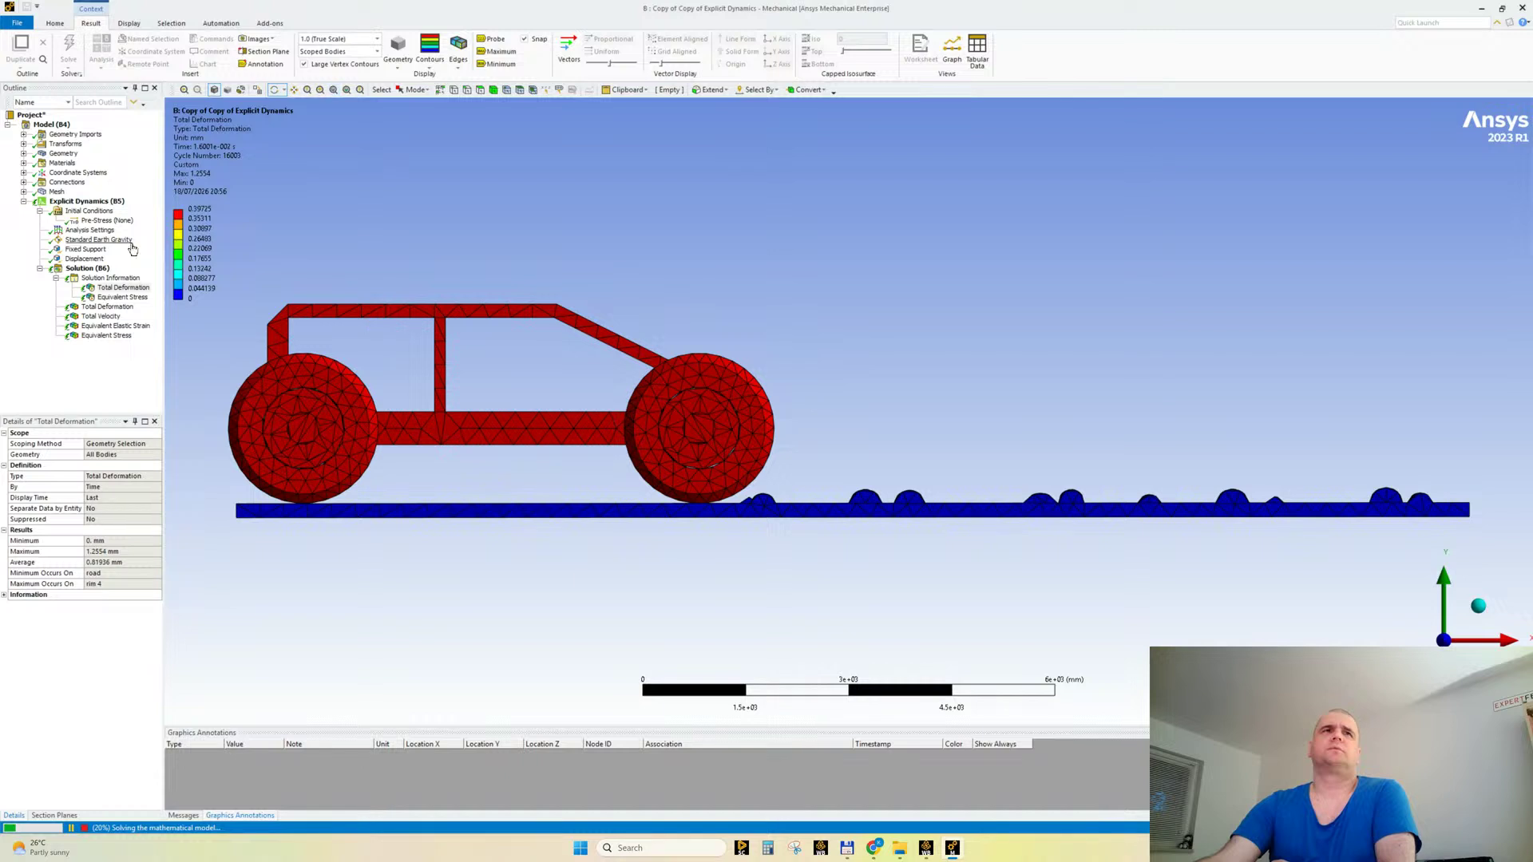
Step: Display the Equivalent Stress tracker and adjust its legend to the visible results
{"action": "left_click", "coordinate": [117, 298]}
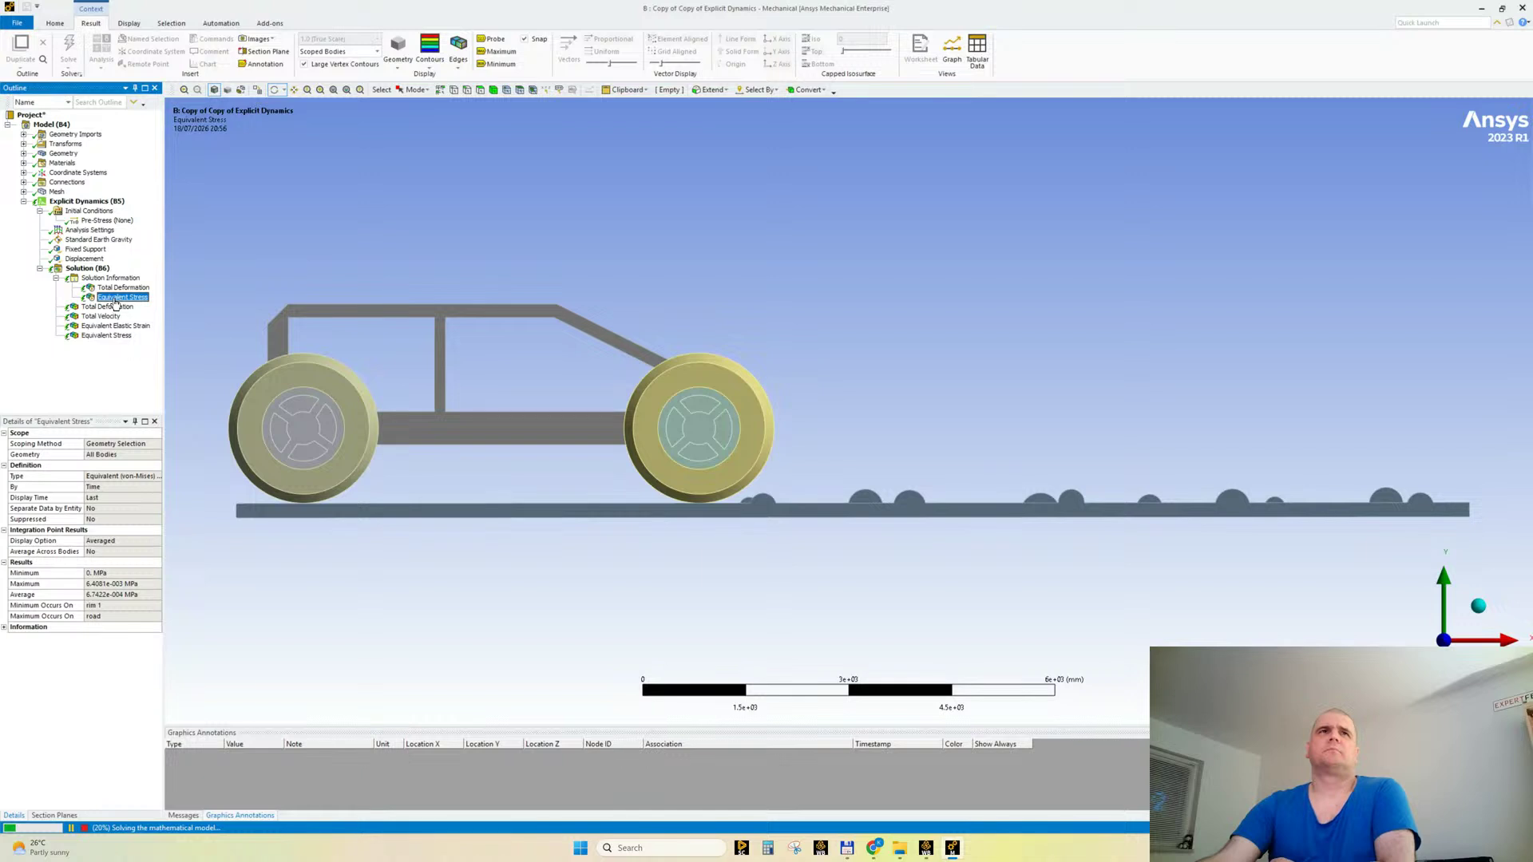
{"action": "right_click", "coordinate": [203, 143]}
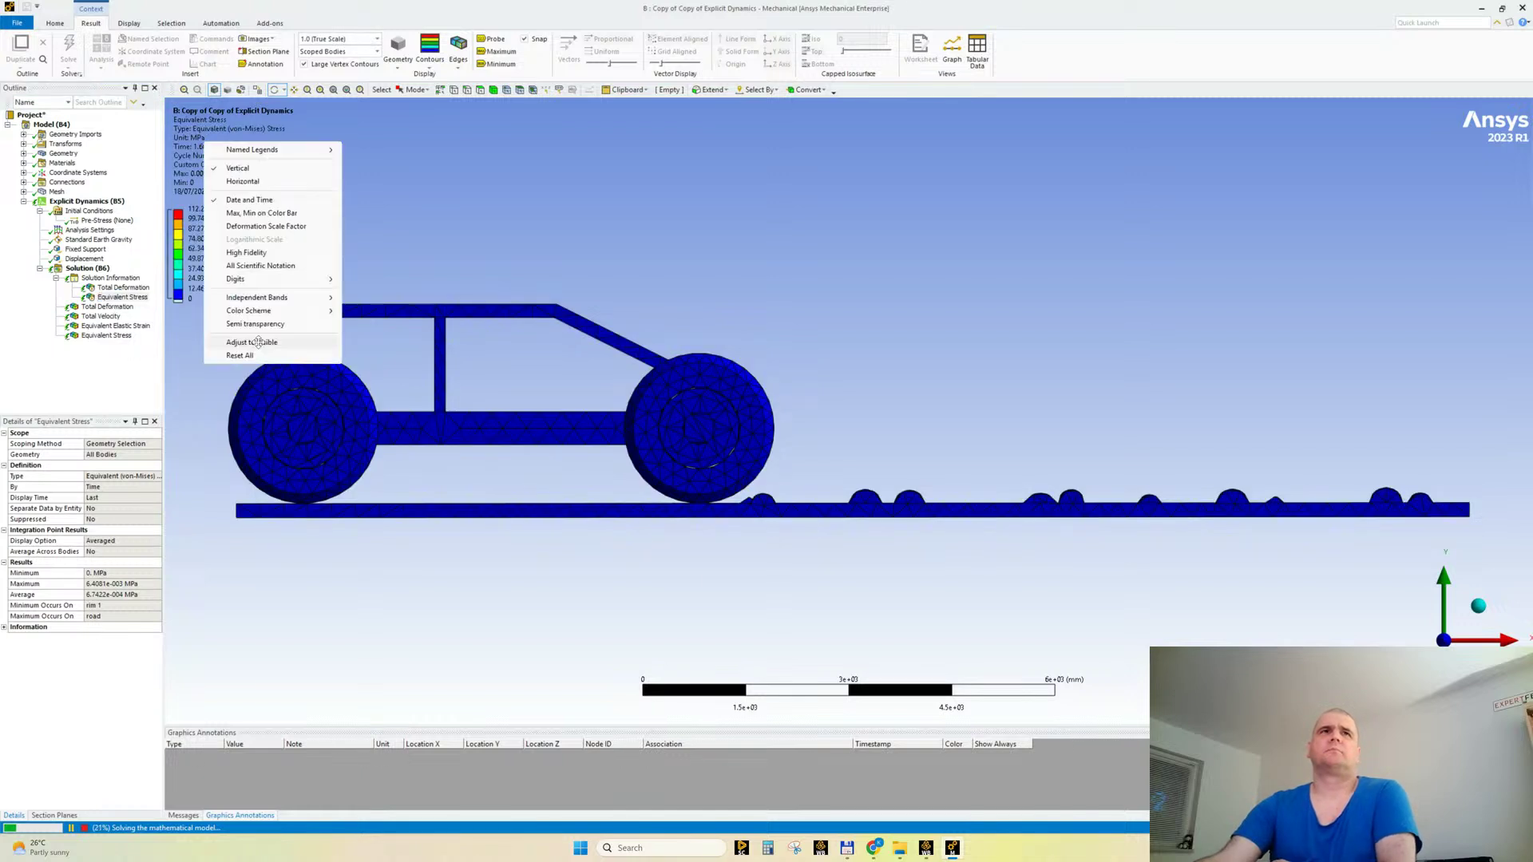
{"action": "left_click", "coordinate": [252, 343]}
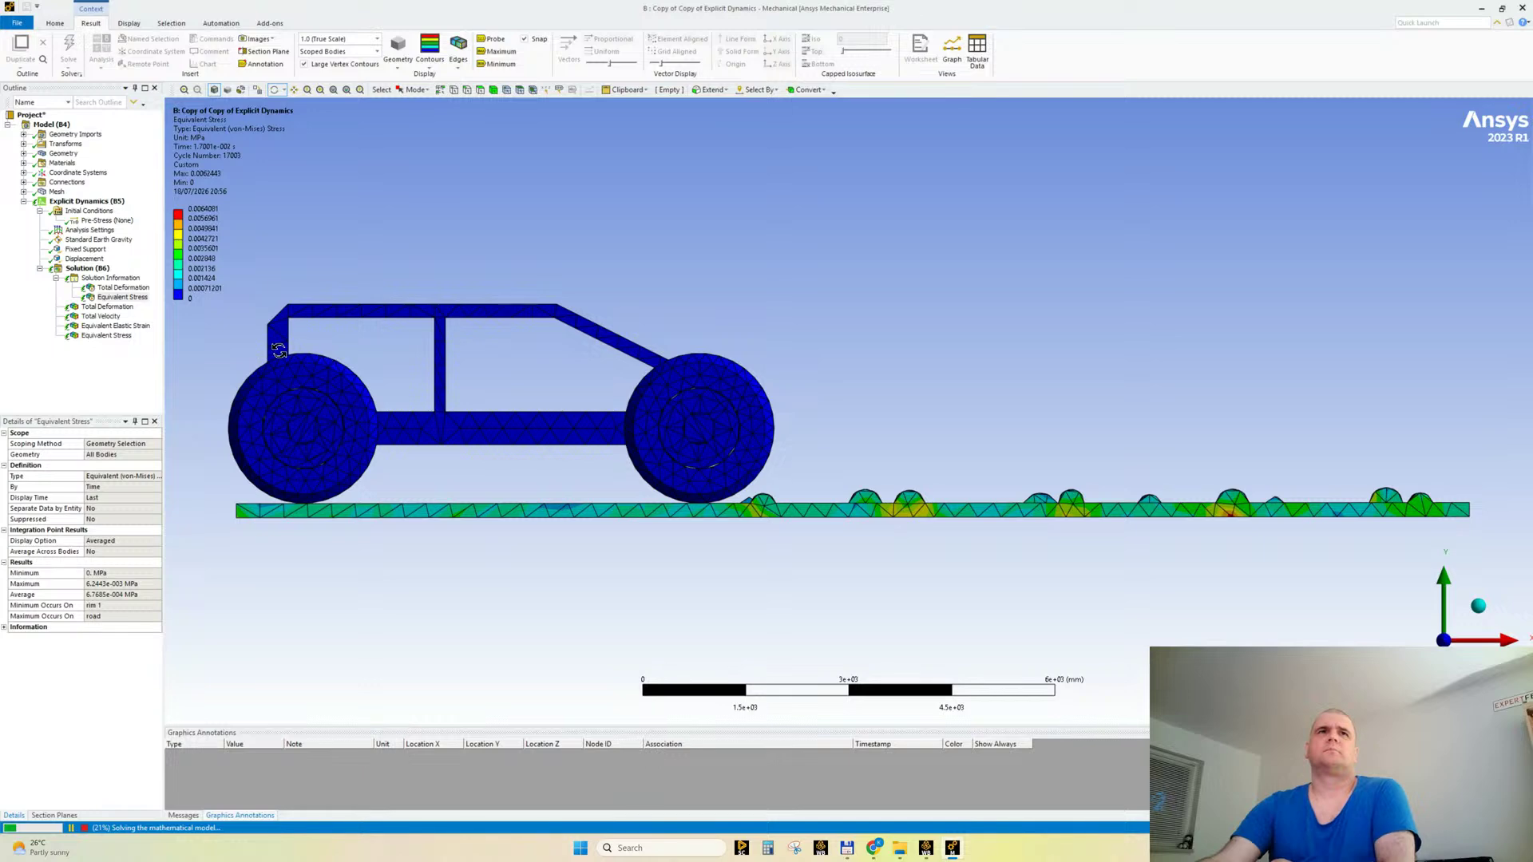
Step: Examine the Fixed Support, the Total Deformation tracker and the Displacement load from side and oblique views
{"action": "left_click", "coordinate": [85, 250]}
{"action": "left_click_drag", "start_coordinate": [759, 319], "coordinate": [791, 353]}
{"action": "left_click", "coordinate": [122, 288]}
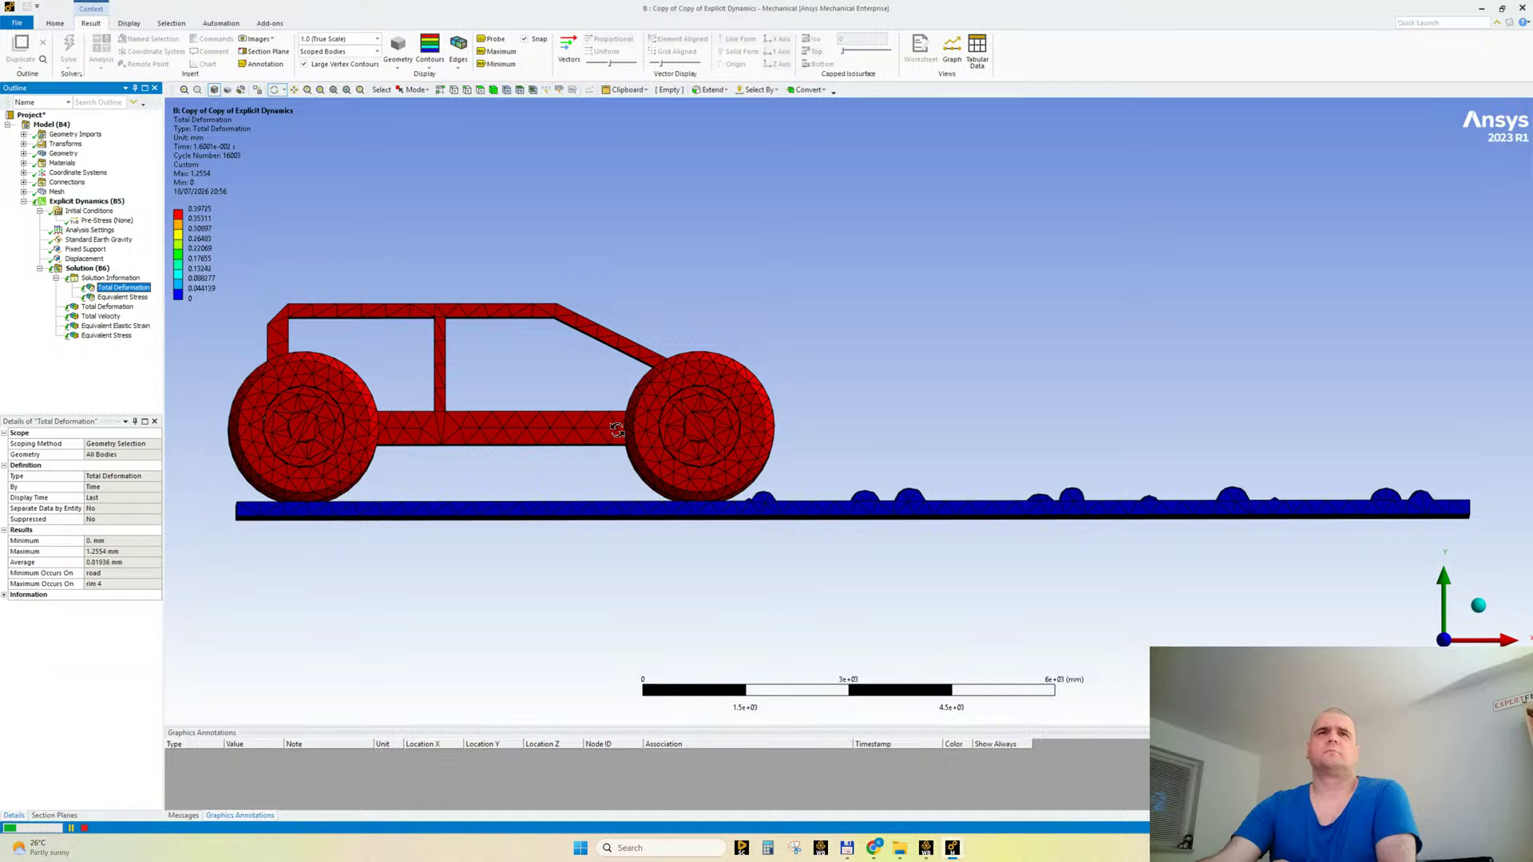
{"action": "left_click_drag", "start_coordinate": [783, 382], "coordinate": [718, 391]}
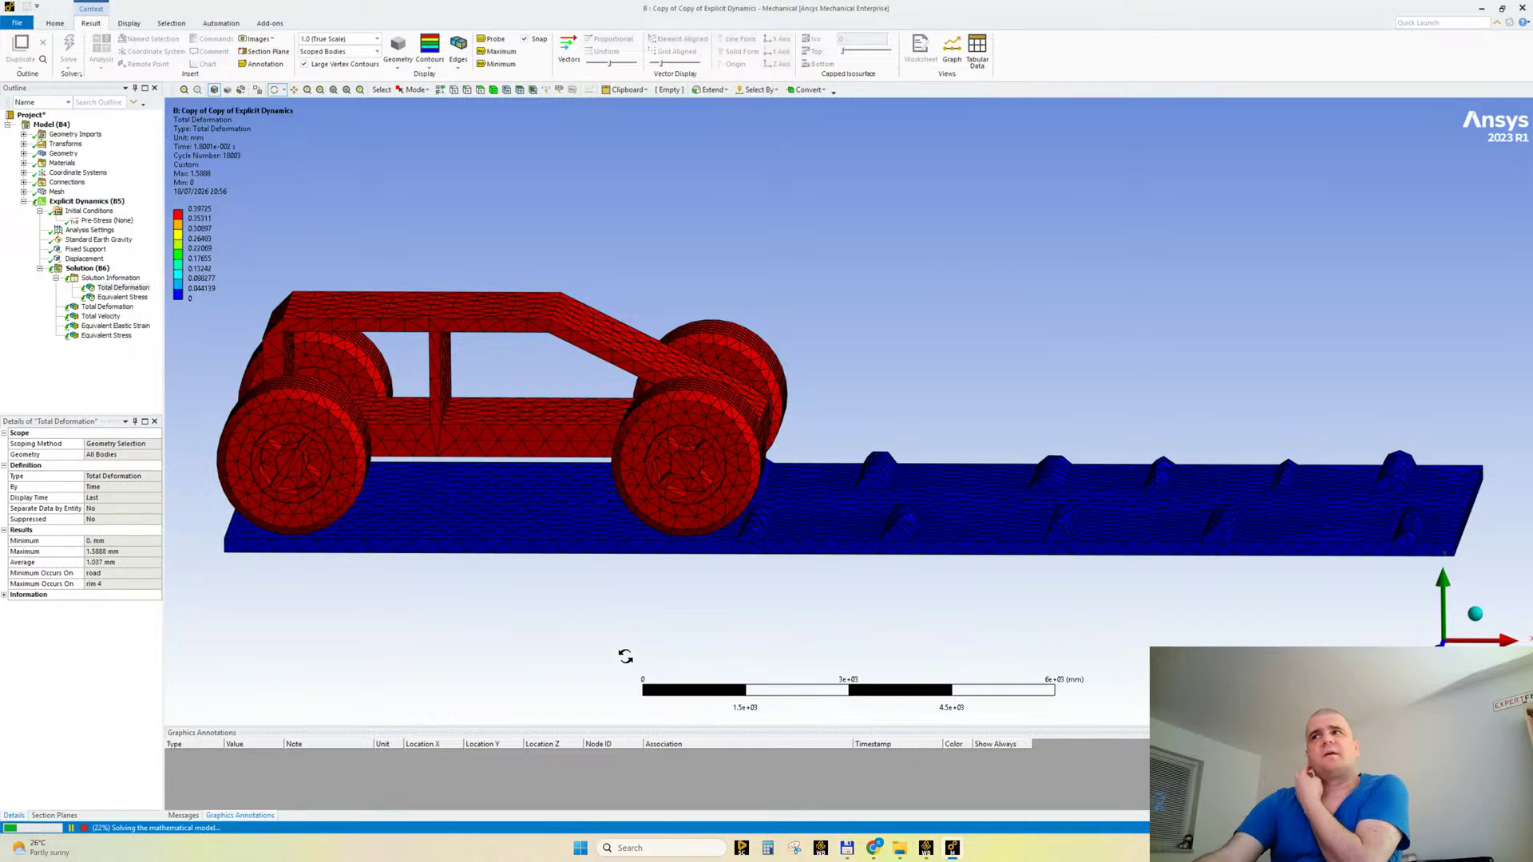
{"action": "left_click", "coordinate": [1438, 653]}
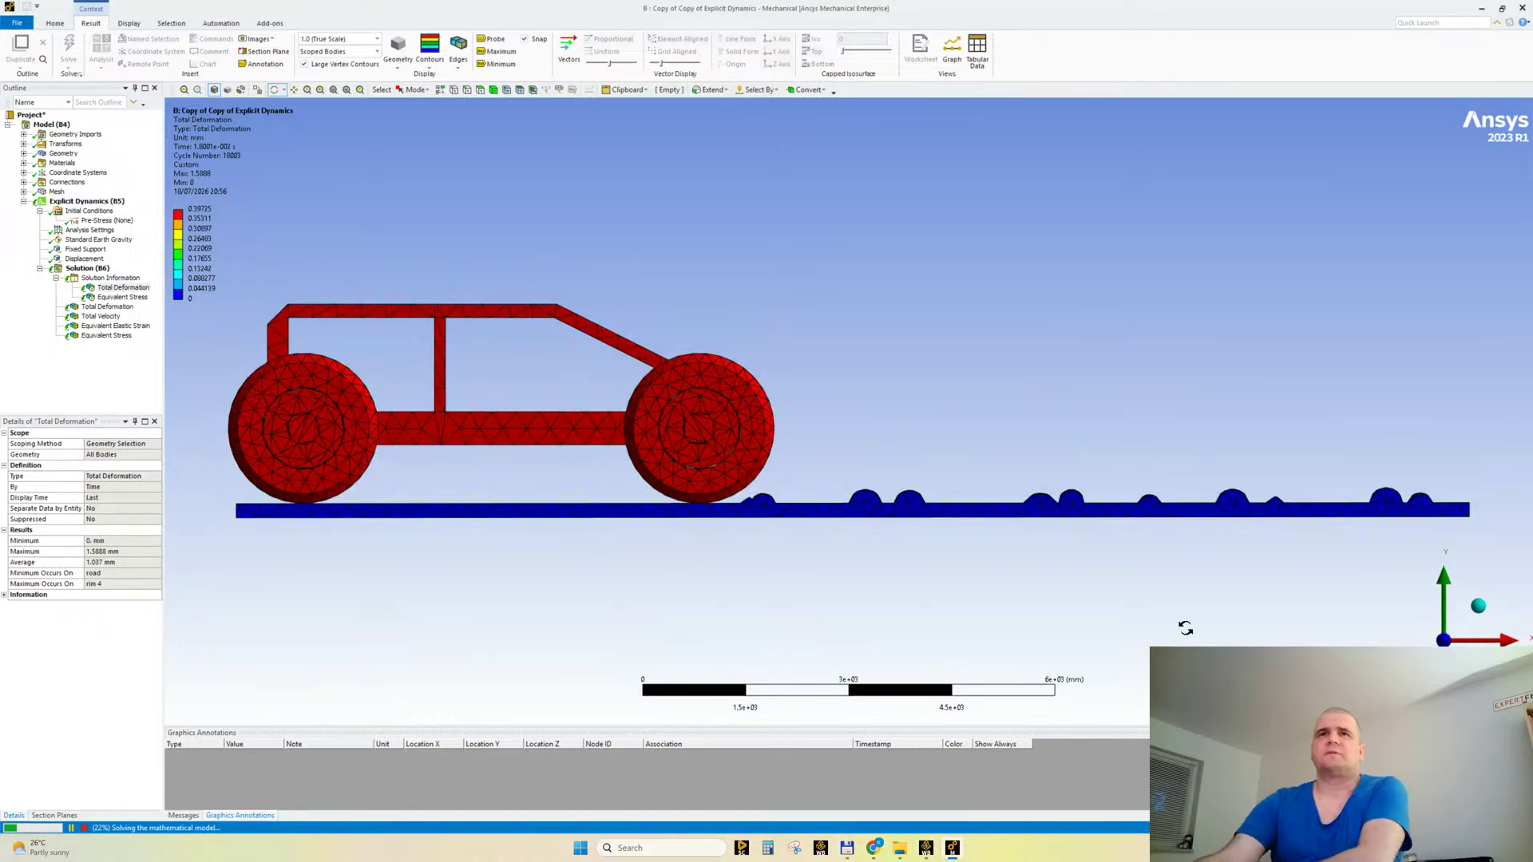
{"action": "scroll", "coordinate": [748, 491], "scroll_direction": "up", "scroll_amount": 3}
{"action": "scroll", "coordinate": [759, 495], "scroll_direction": "down", "scroll_amount": 3}
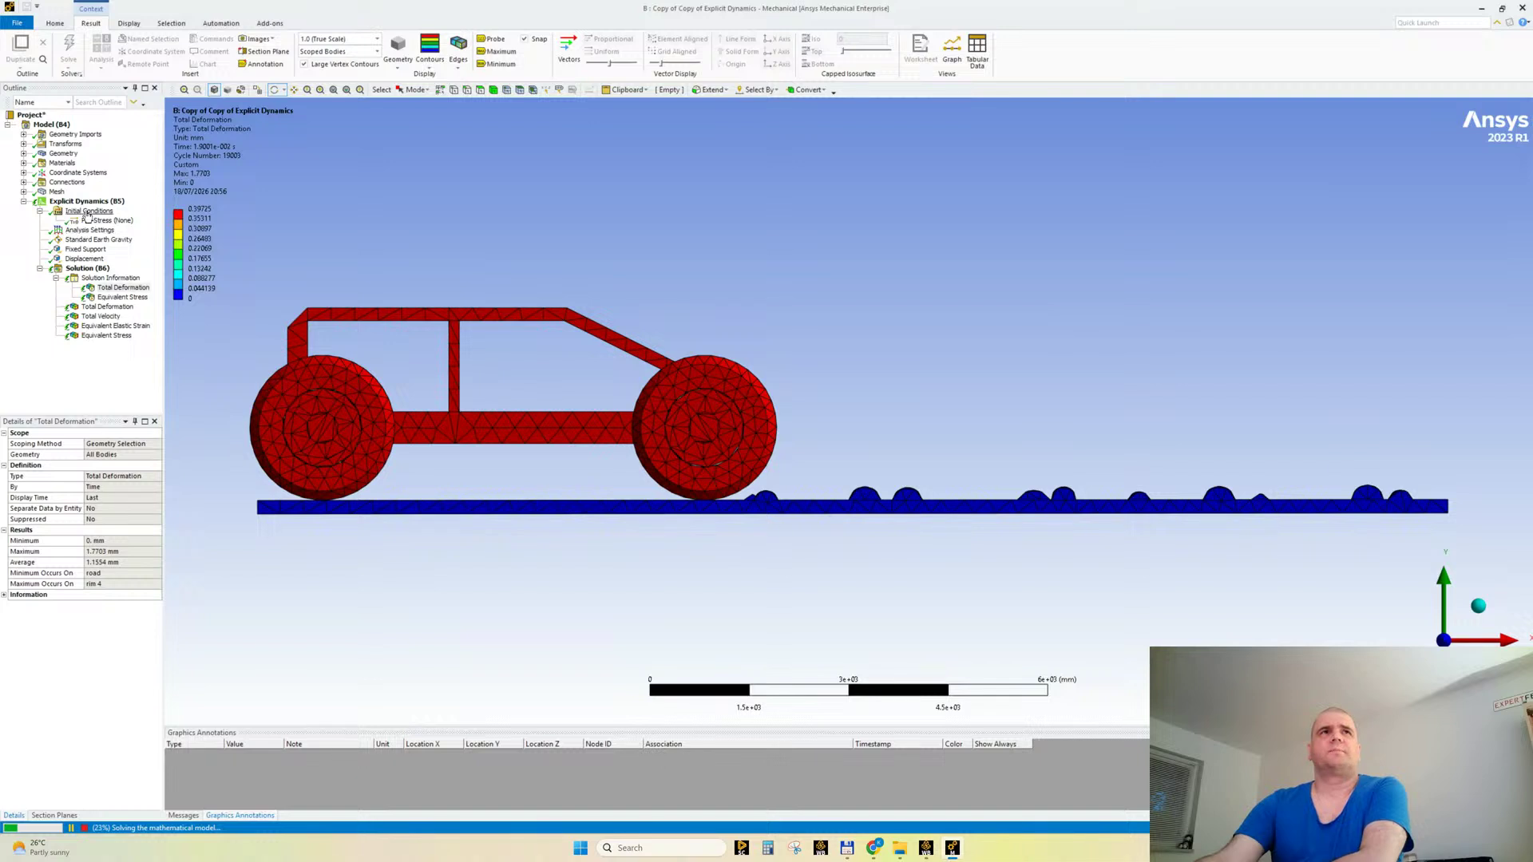
{"action": "left_click", "coordinate": [84, 258]}
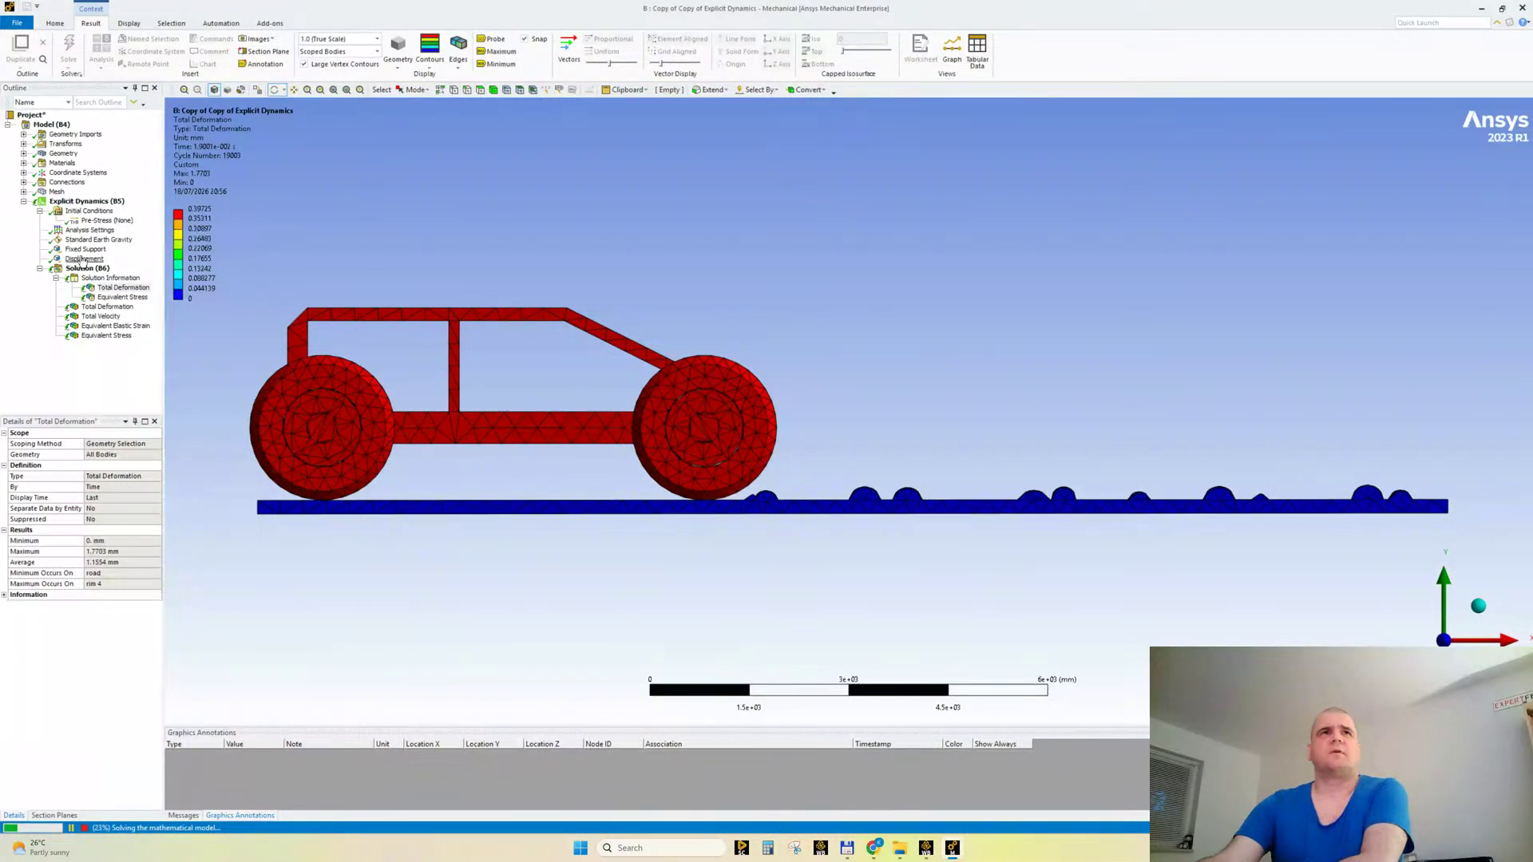
{"action": "mouse_move", "coordinate": [511, 383]}
{"action": "middle_mouse_down"}
{"action": "mouse_move", "coordinate": [553, 363]}
{"action": "mouse_move", "coordinate": [519, 384]}
{"action": "middle_mouse_up"}
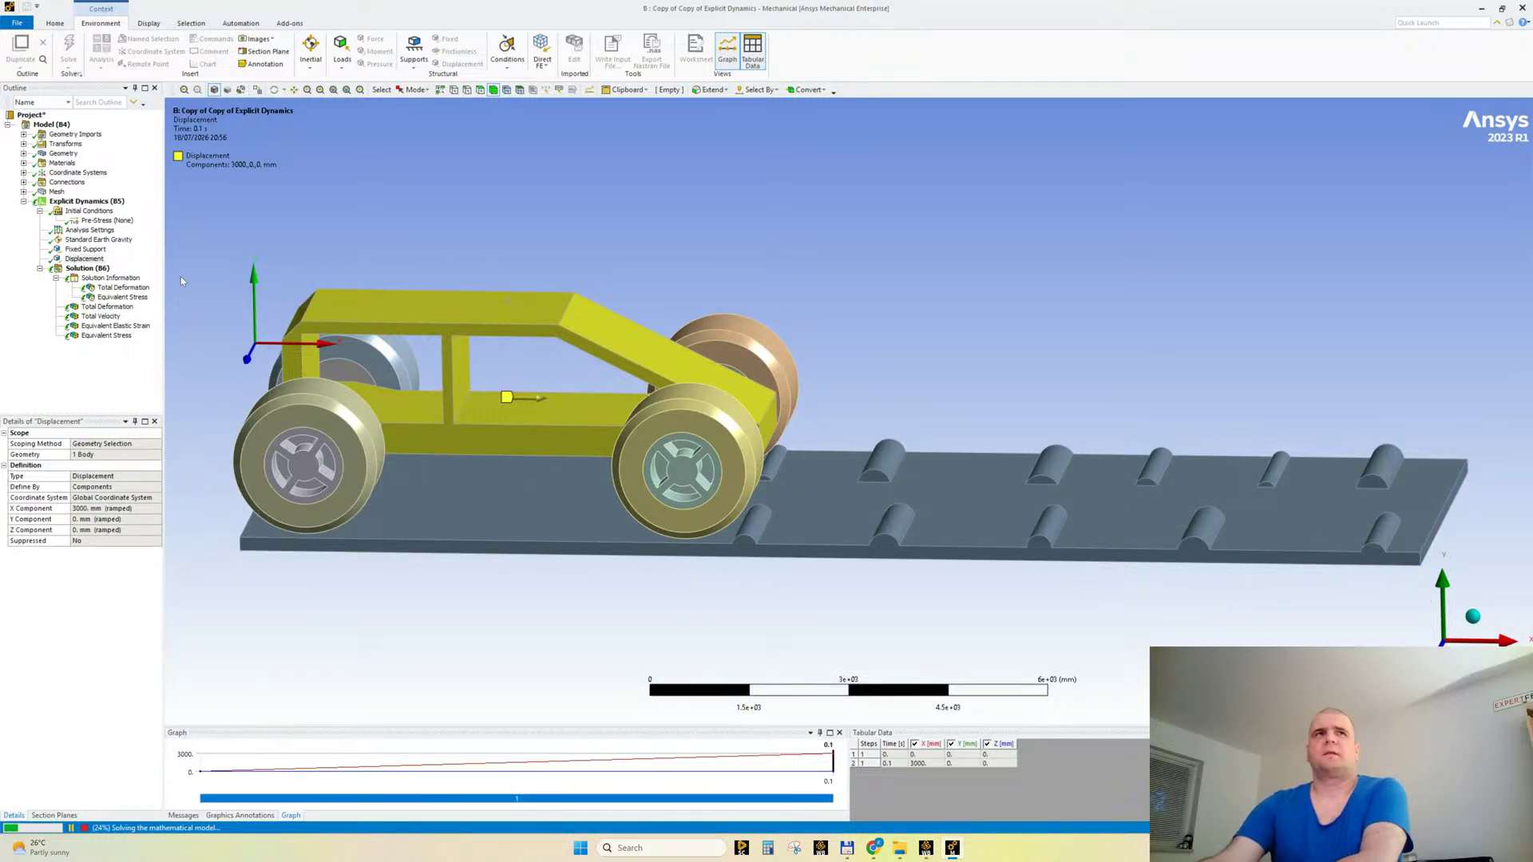
Step: Update the Total Deformation tracker's legend range to the current results and inspect the car from the side
{"action": "left_click", "coordinate": [123, 287]}
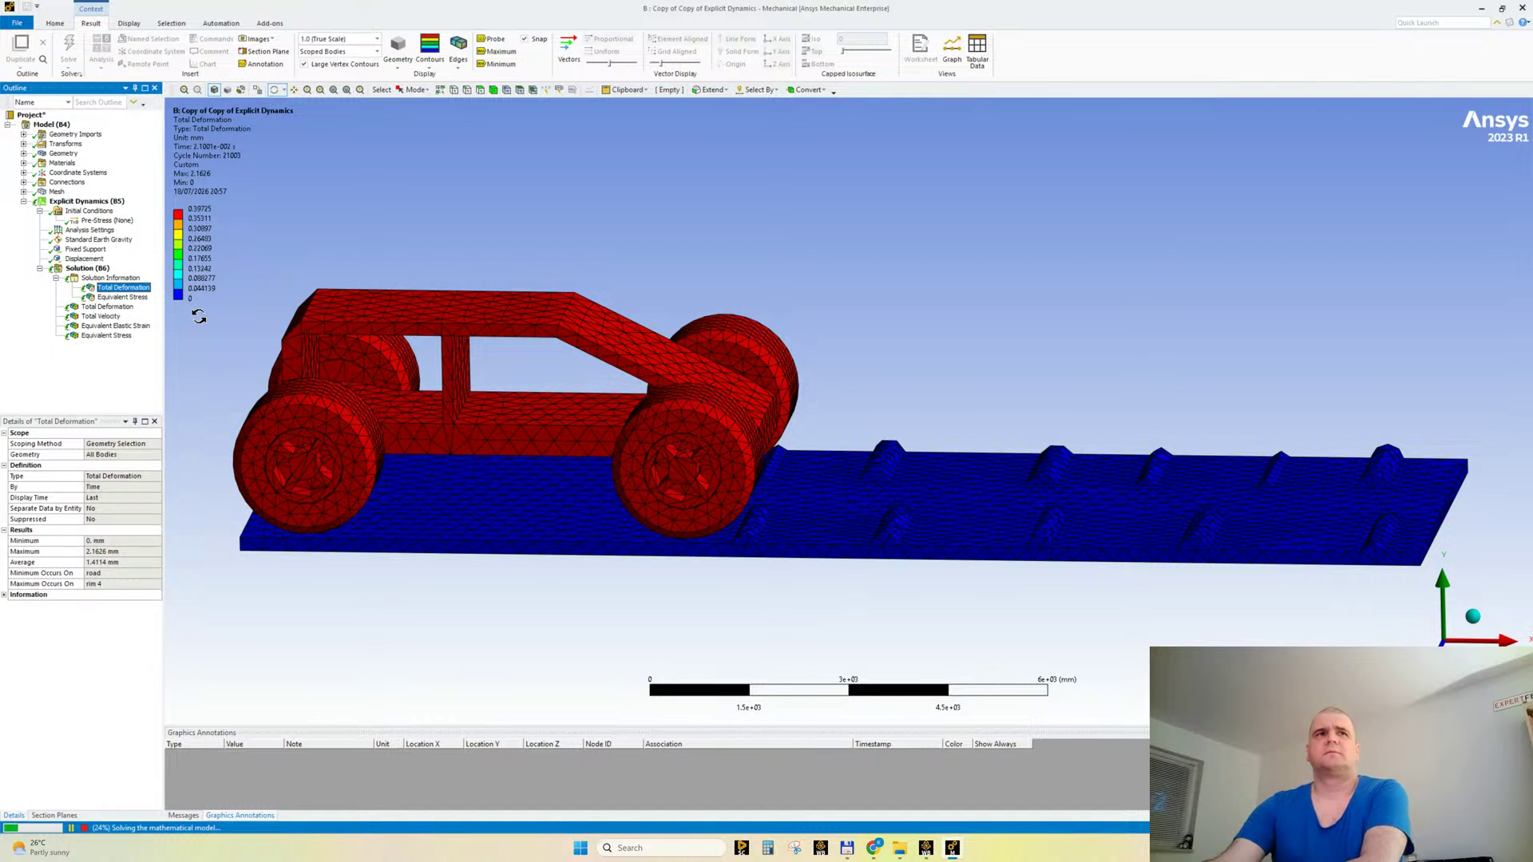
{"action": "left_click", "coordinate": [188, 148]}
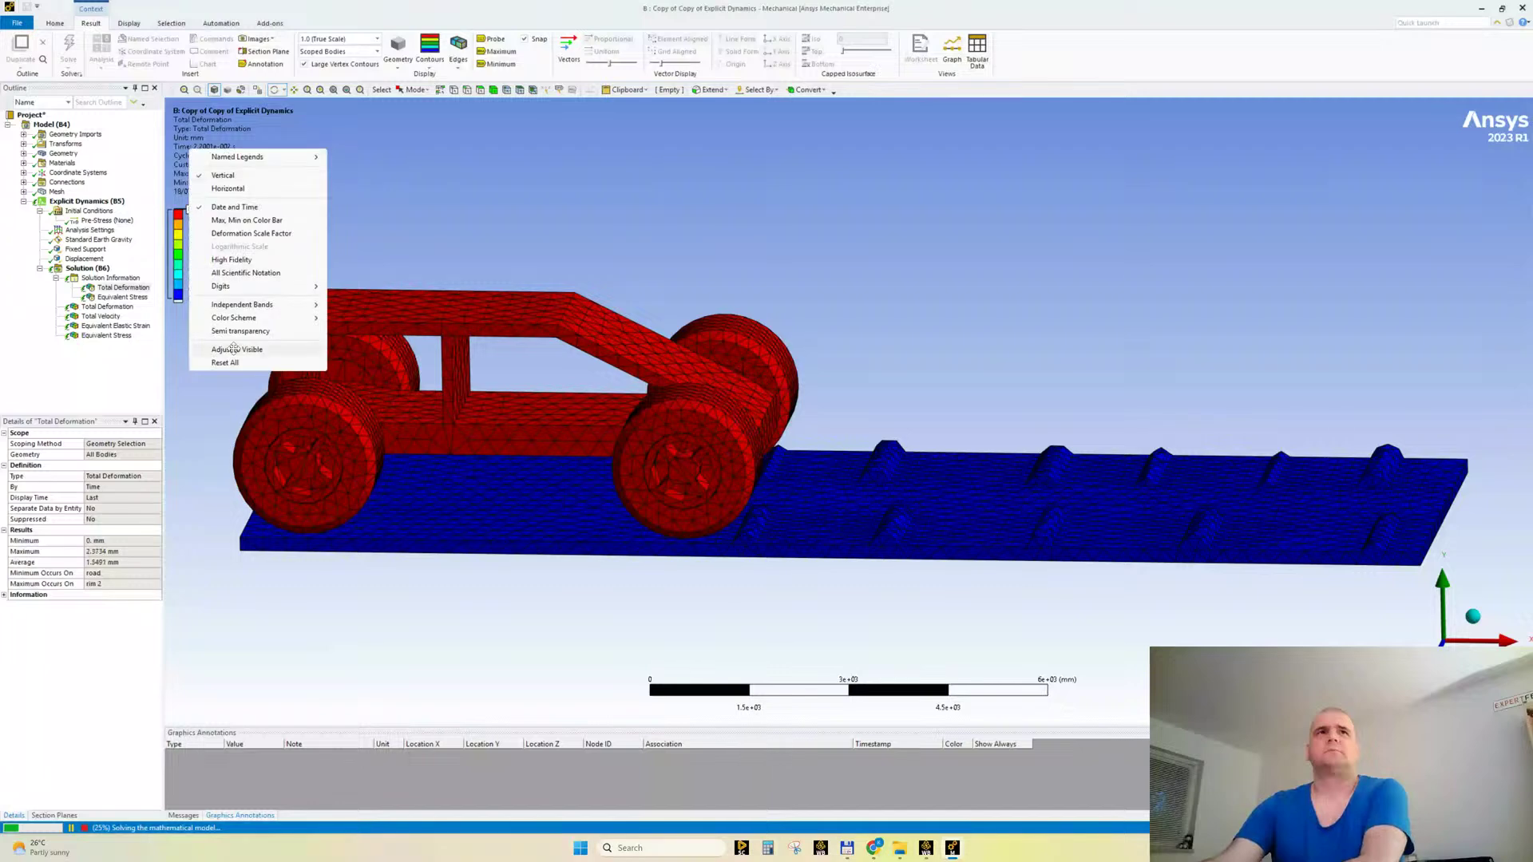
{"action": "left_click", "coordinate": [243, 363]}
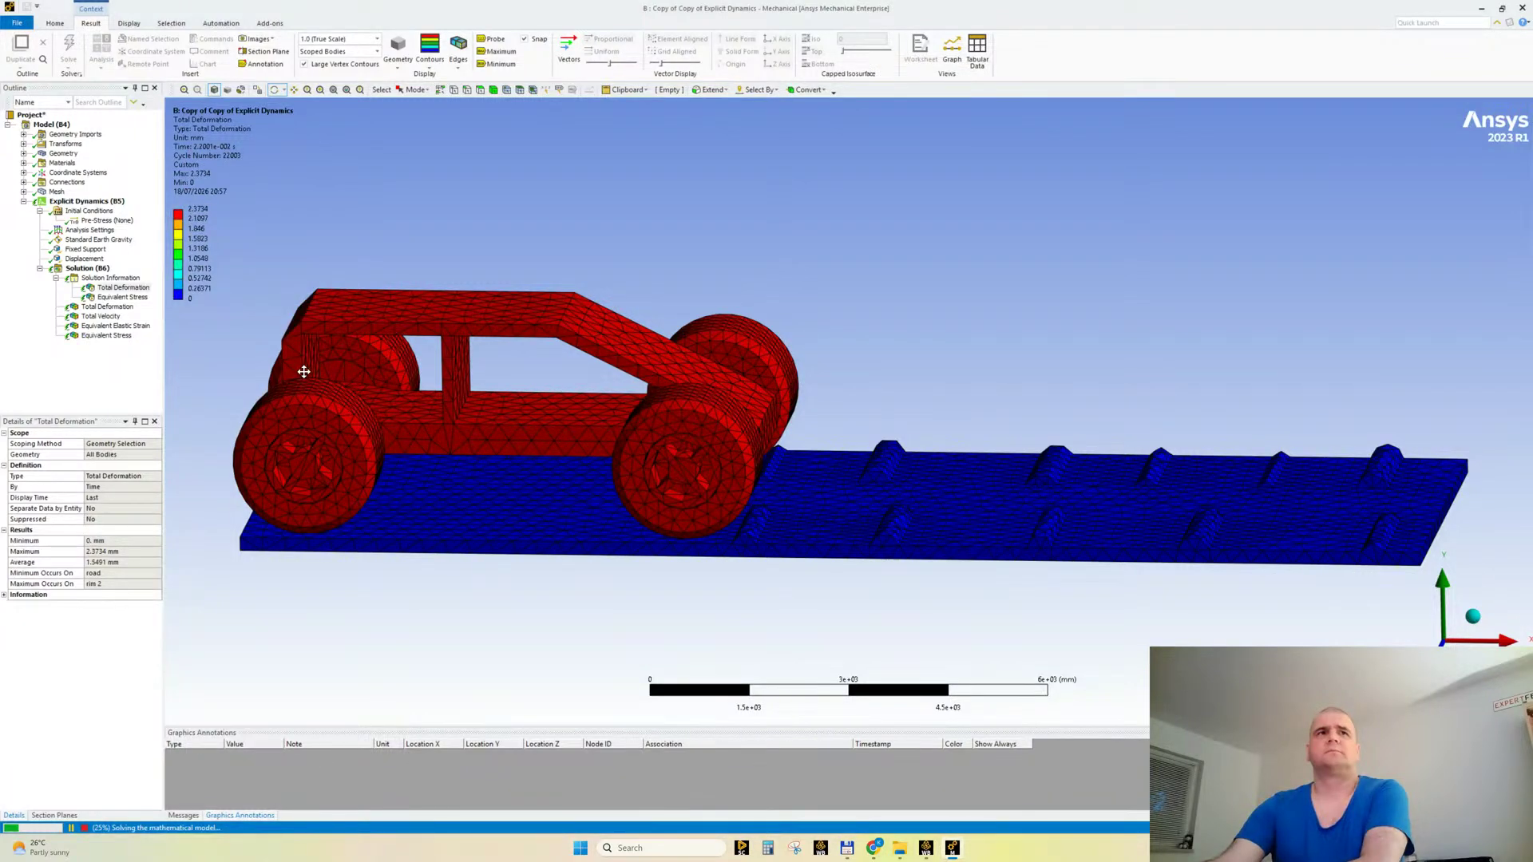
{"action": "middle_click_drag", "start_coordinate": [636, 588], "coordinate": [665, 565]}
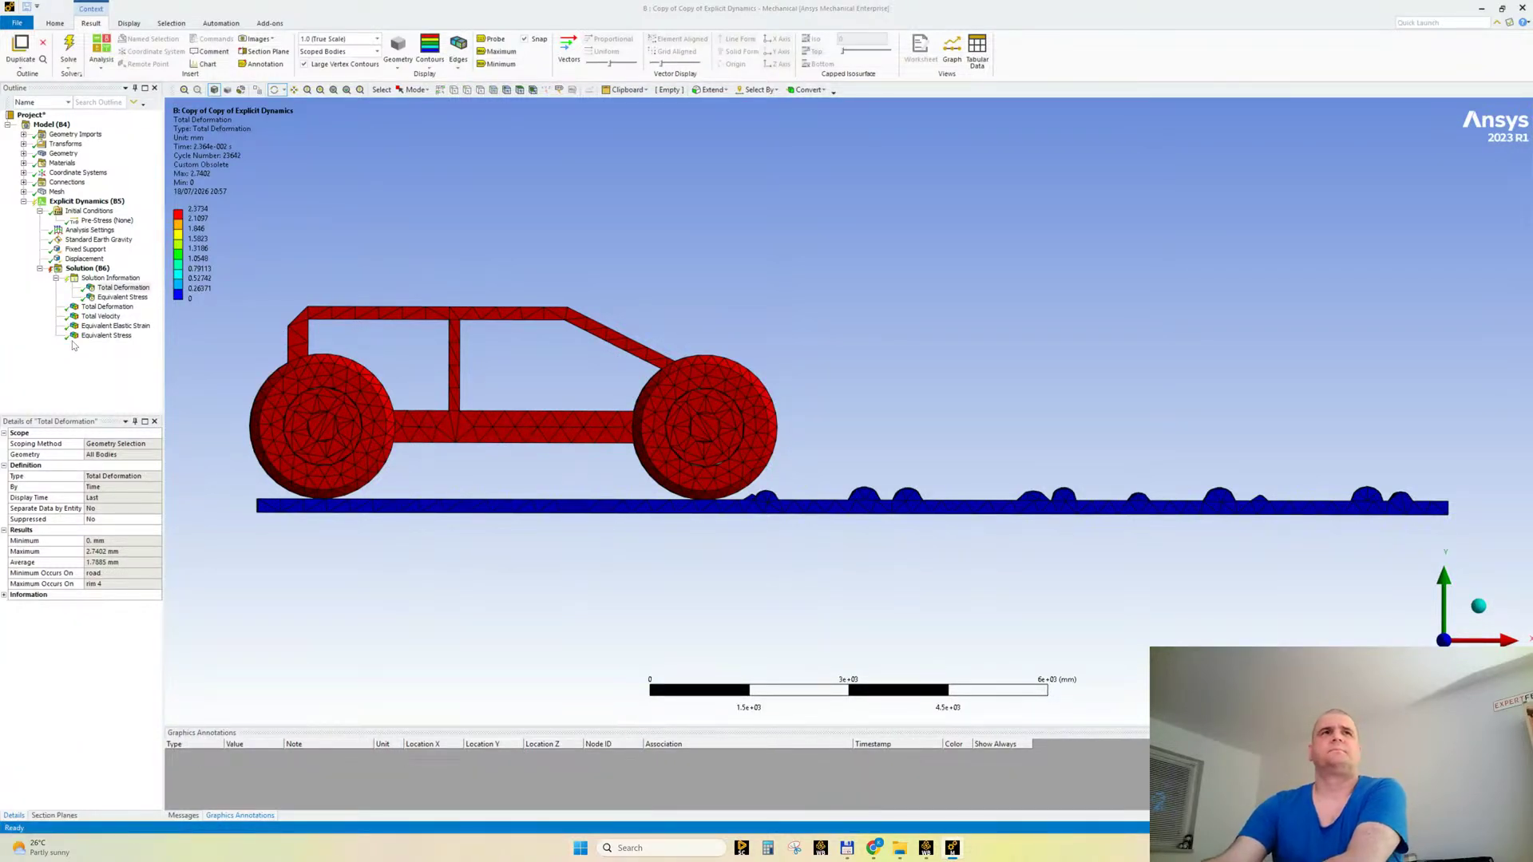
Step: Play and stop a 50-frame animation of the Total Deformation result under Solution
{"action": "left_click", "coordinate": [118, 298]}
{"action": "left_click", "coordinate": [111, 306]}
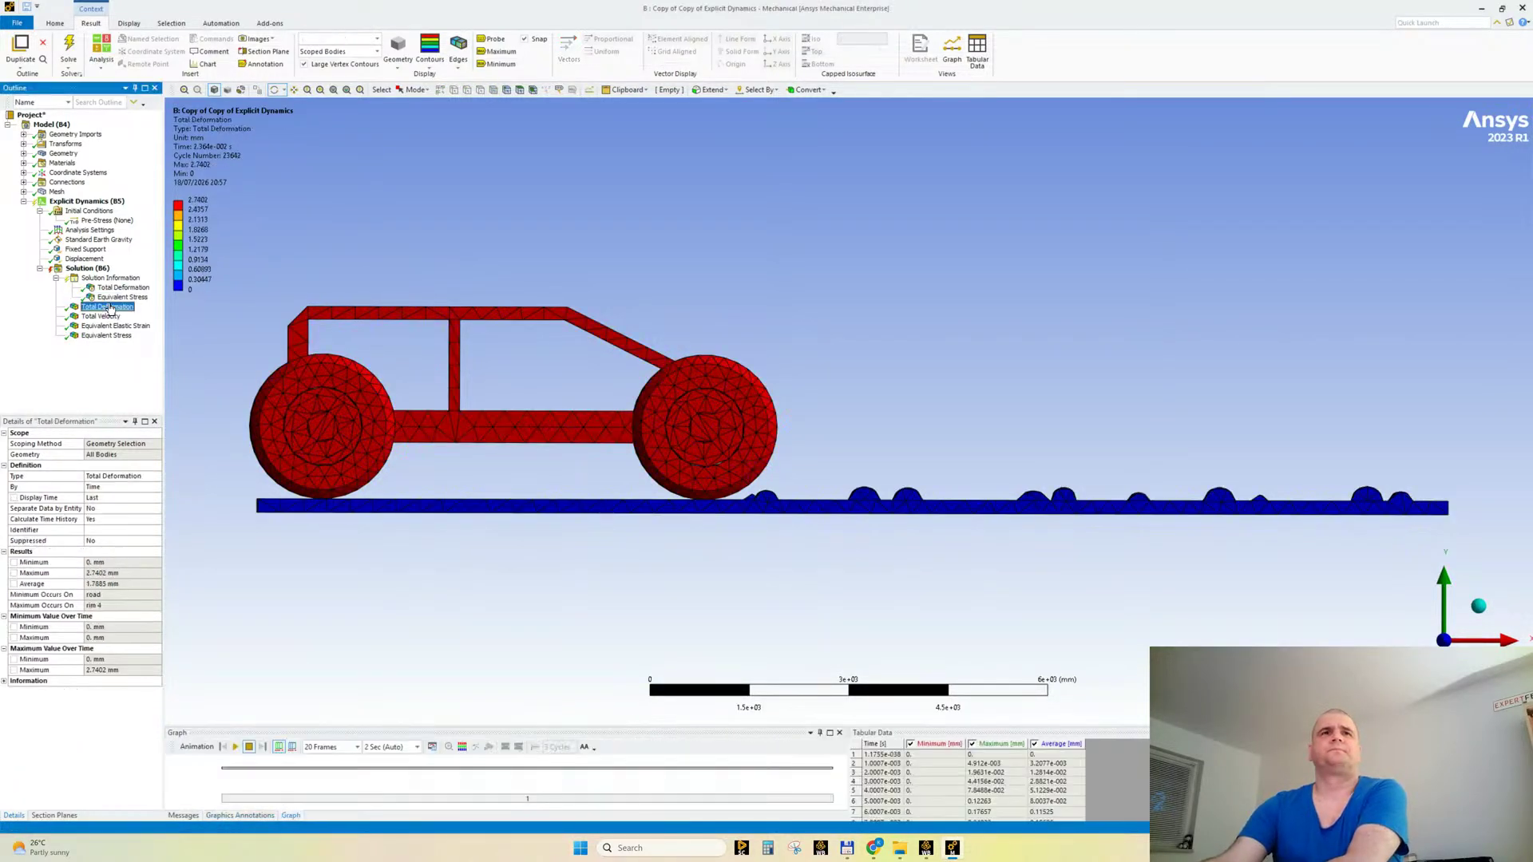
{"action": "left_click", "coordinate": [327, 747]}
{"action": "type", "text": "50"}
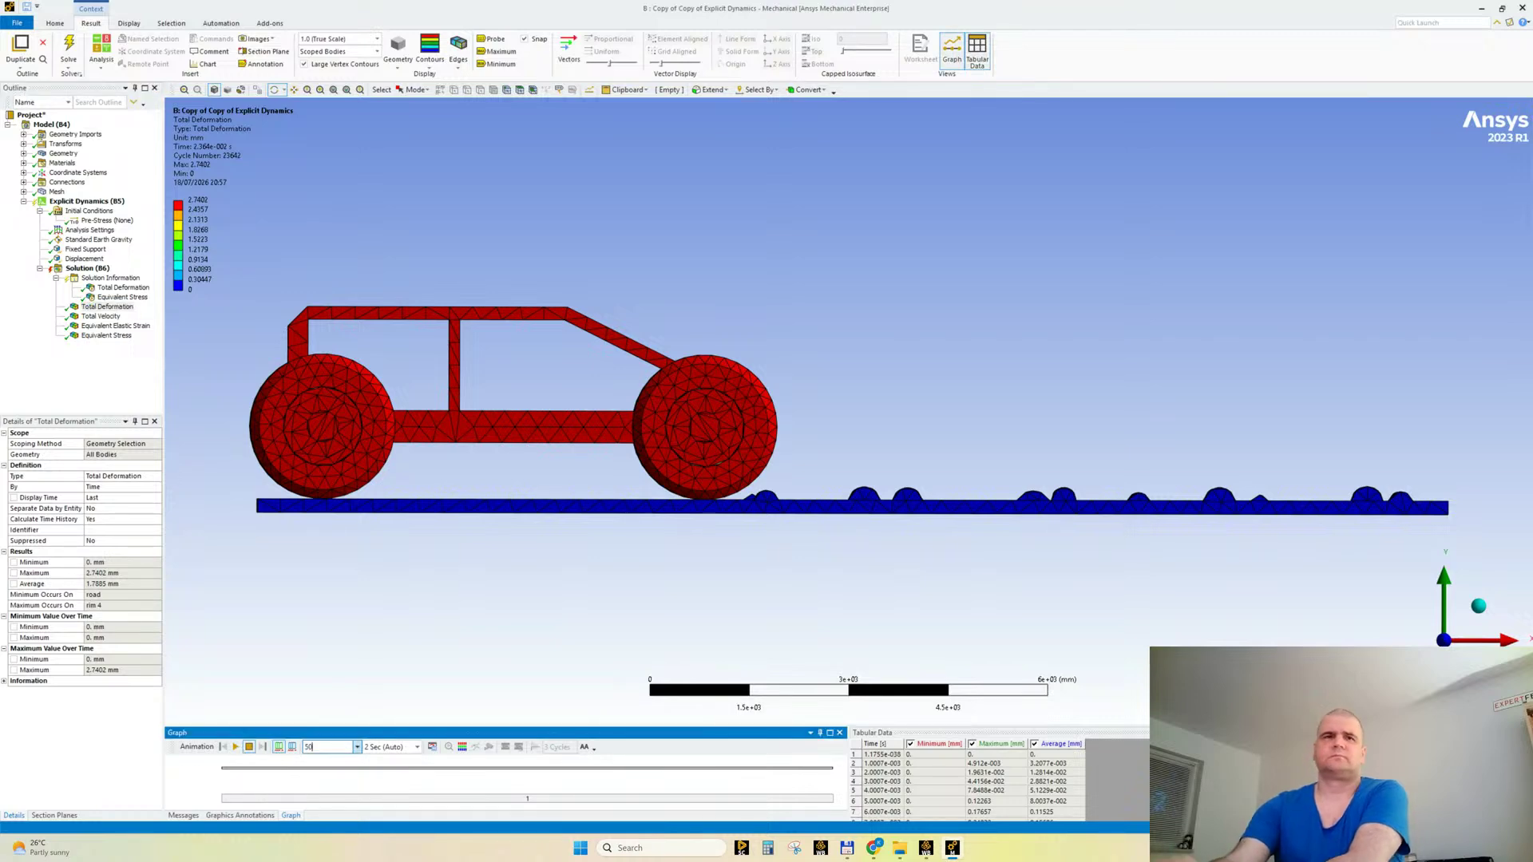
{"action": "left_click", "coordinate": [233, 748]}
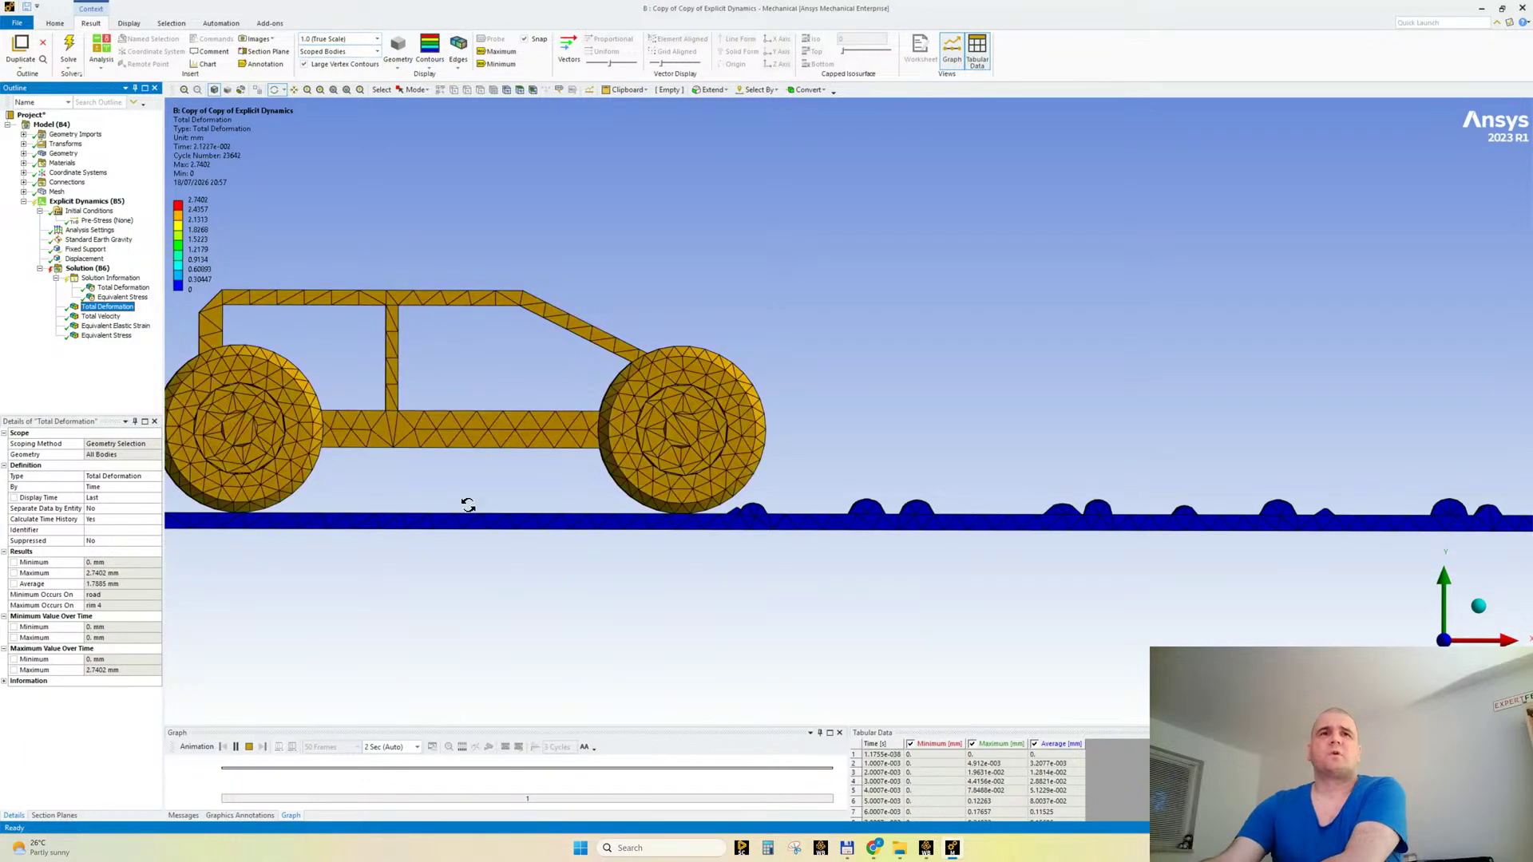
{"action": "left_click", "coordinate": [249, 747]}
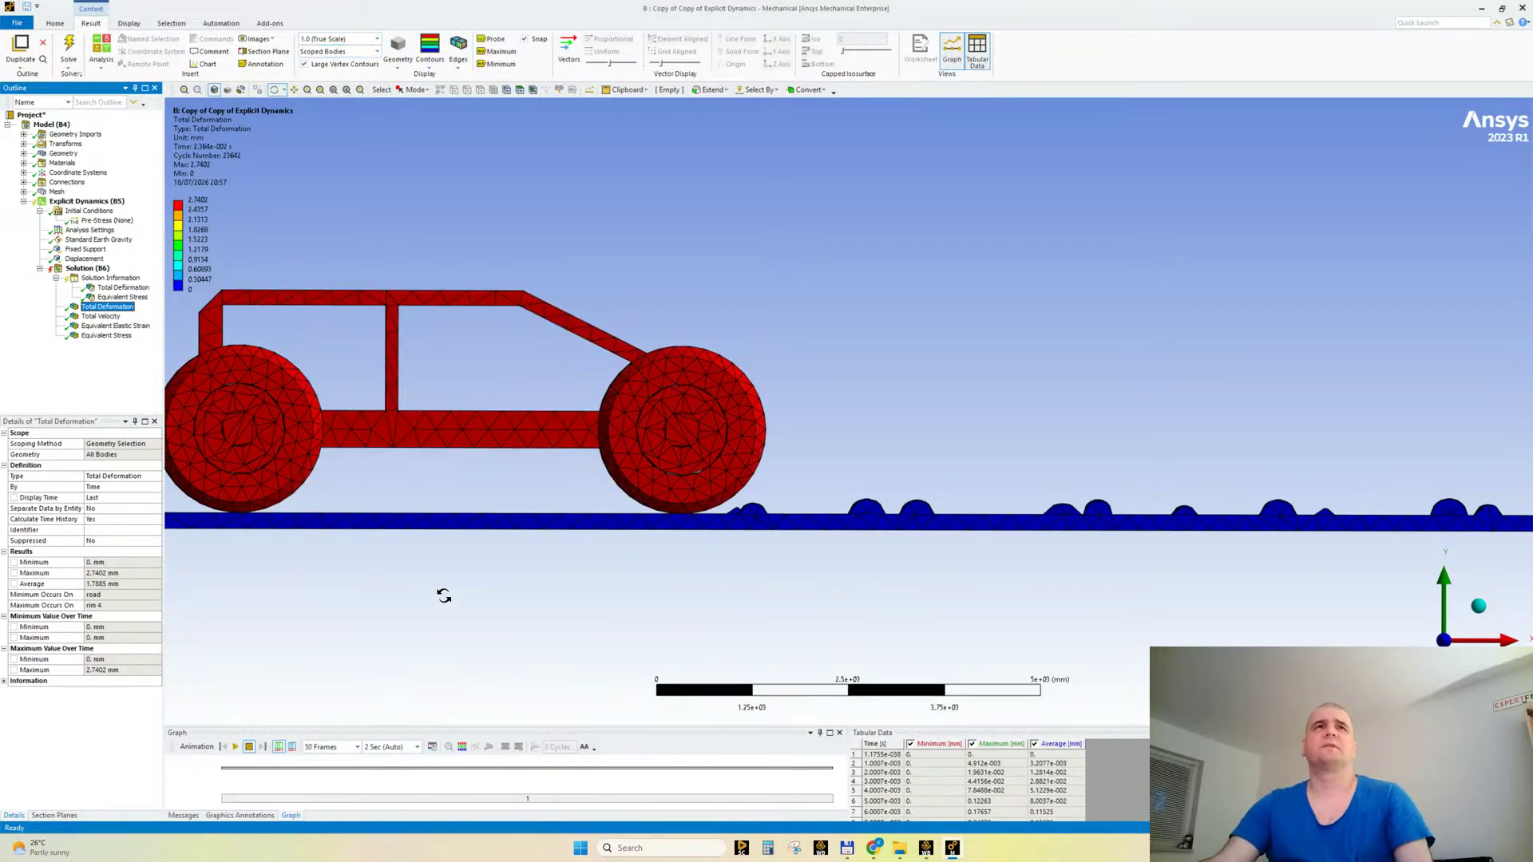
Step: Set the deformation scale to 3.5e+002 (Auto Scale), and play and stop the Total Deformation animation
{"action": "left_click", "coordinate": [378, 39]}
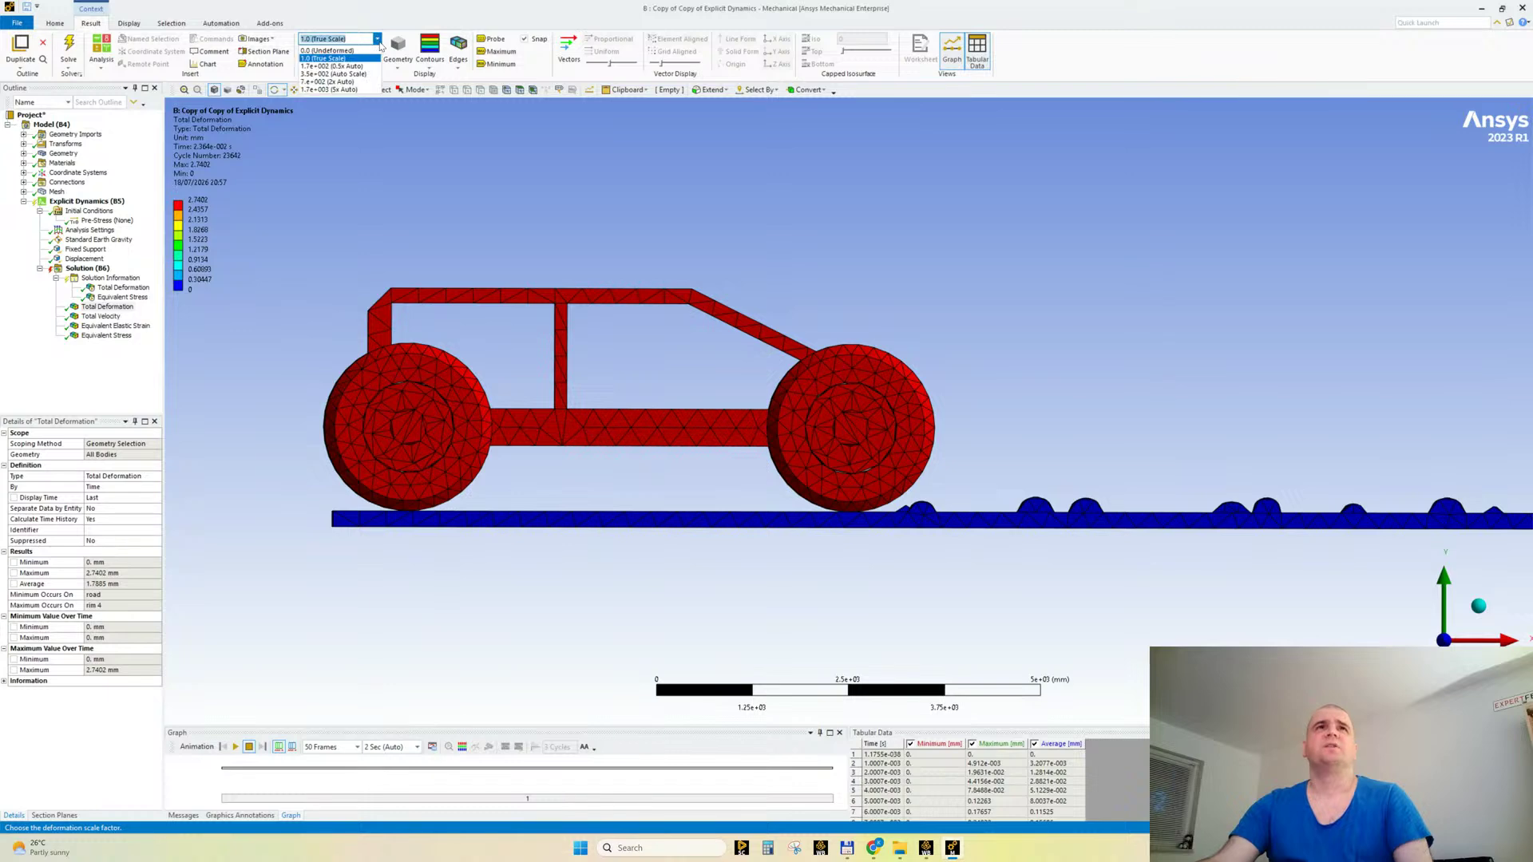
{"action": "left_click", "coordinate": [333, 73]}
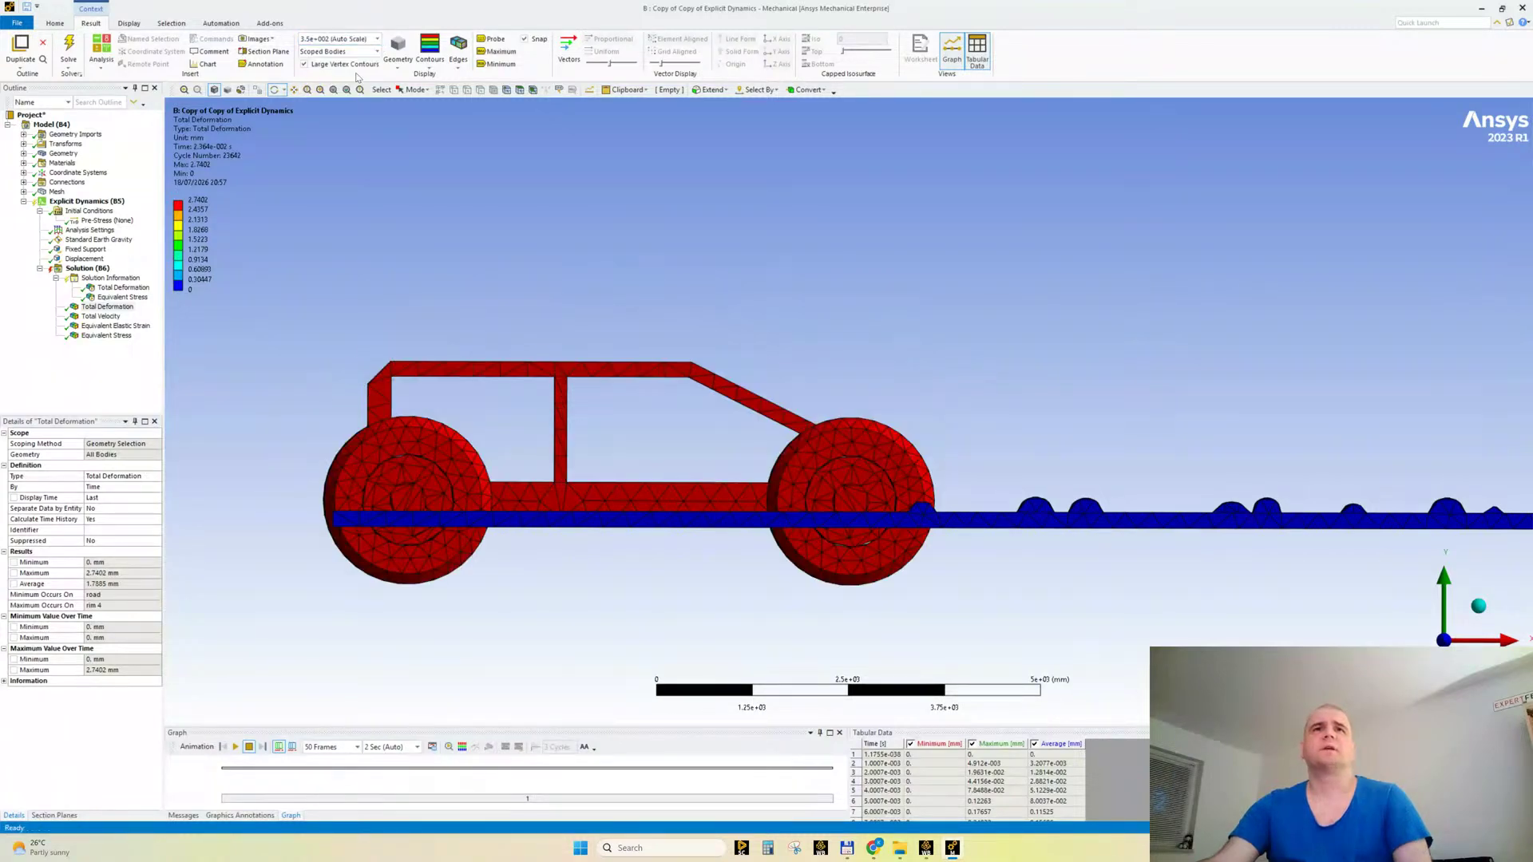
{"action": "left_click", "coordinate": [236, 747]}
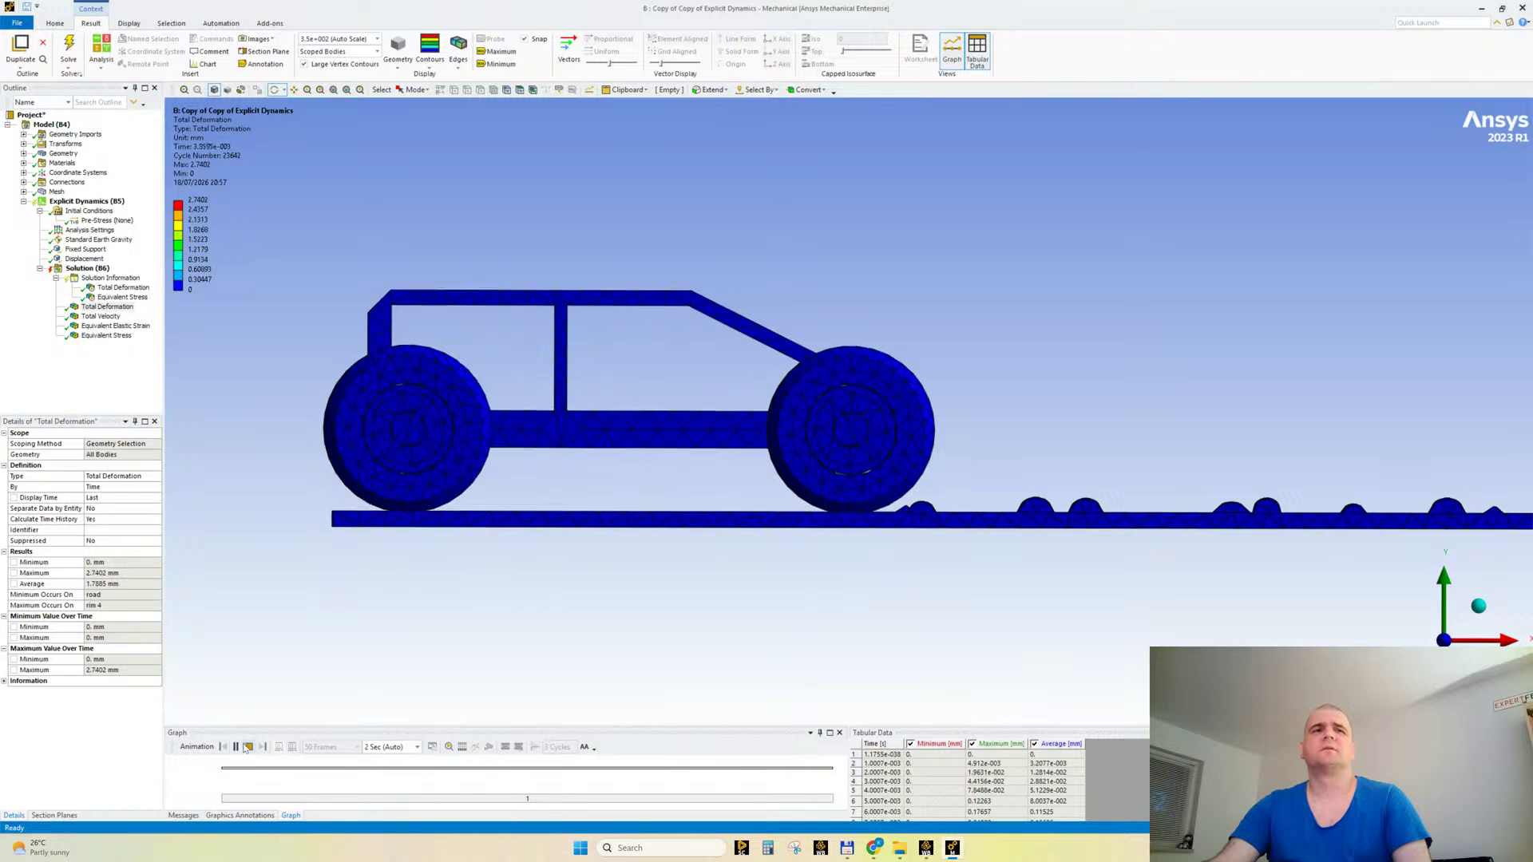
{"action": "left_click", "coordinate": [249, 747]}
{"action": "scroll", "coordinate": [574, 486], "scroll_direction": "down", "scroll_amount": 1}
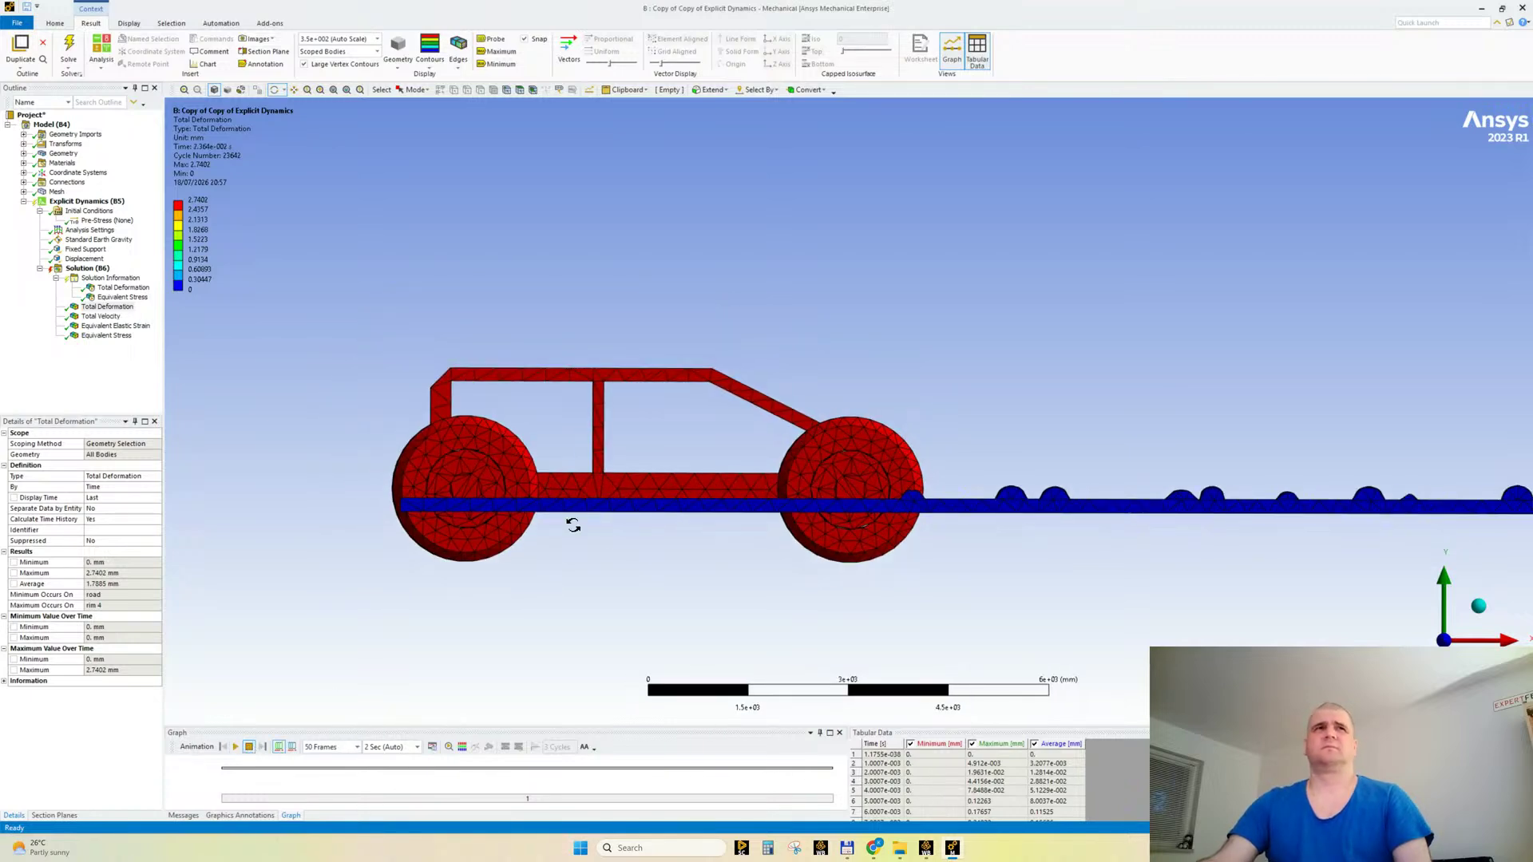
{"action": "middle_click_drag", "start_coordinate": [655, 560], "coordinate": [489, 479], "text": "ctrl"}
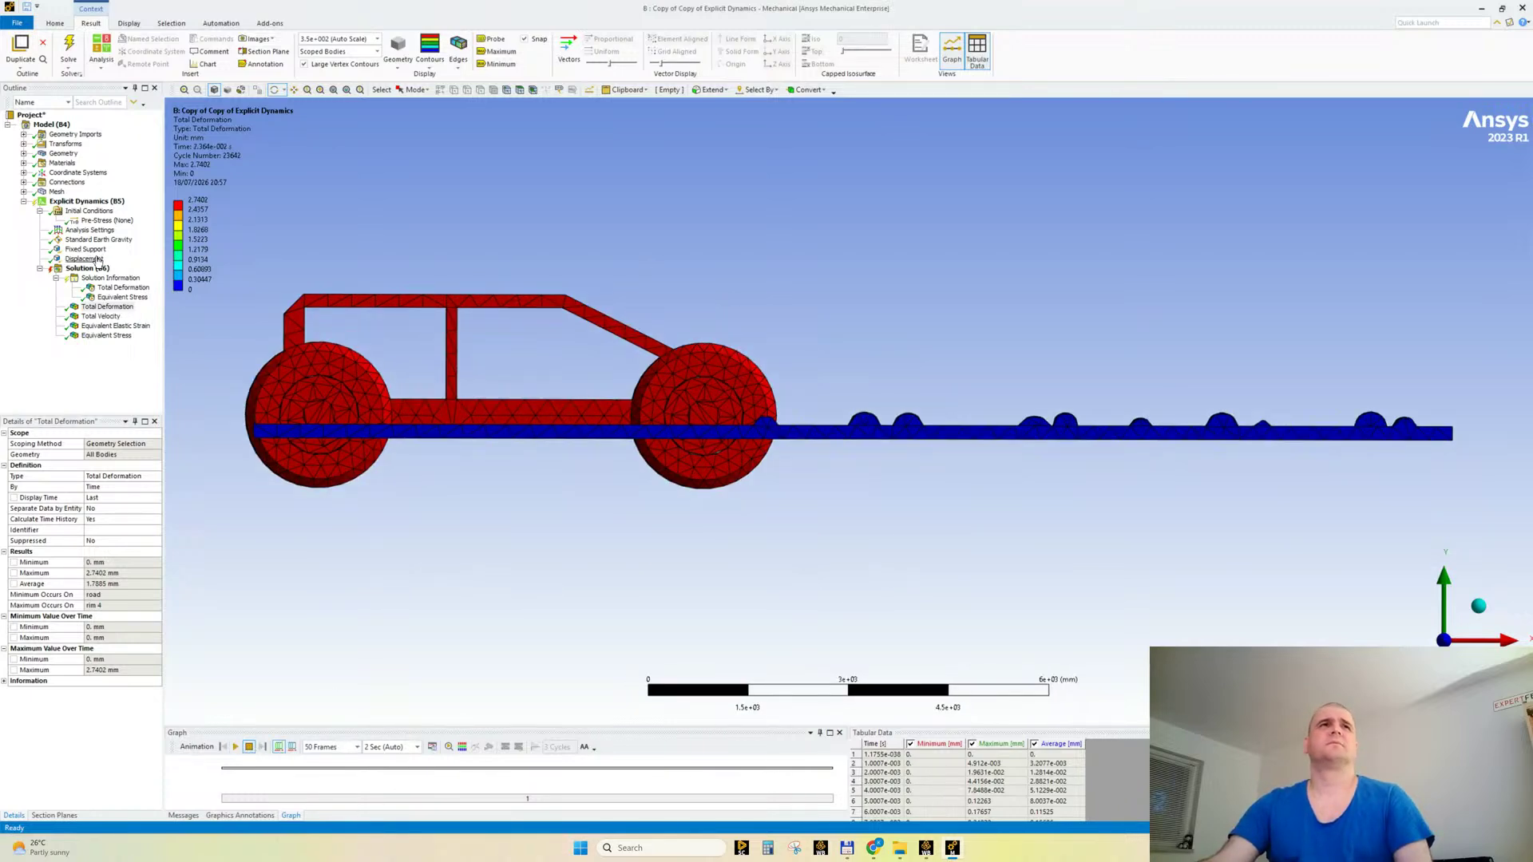
Step: Review the Displacement load and the details of the car body in the geometry
{"action": "left_click", "coordinate": [94, 259]}
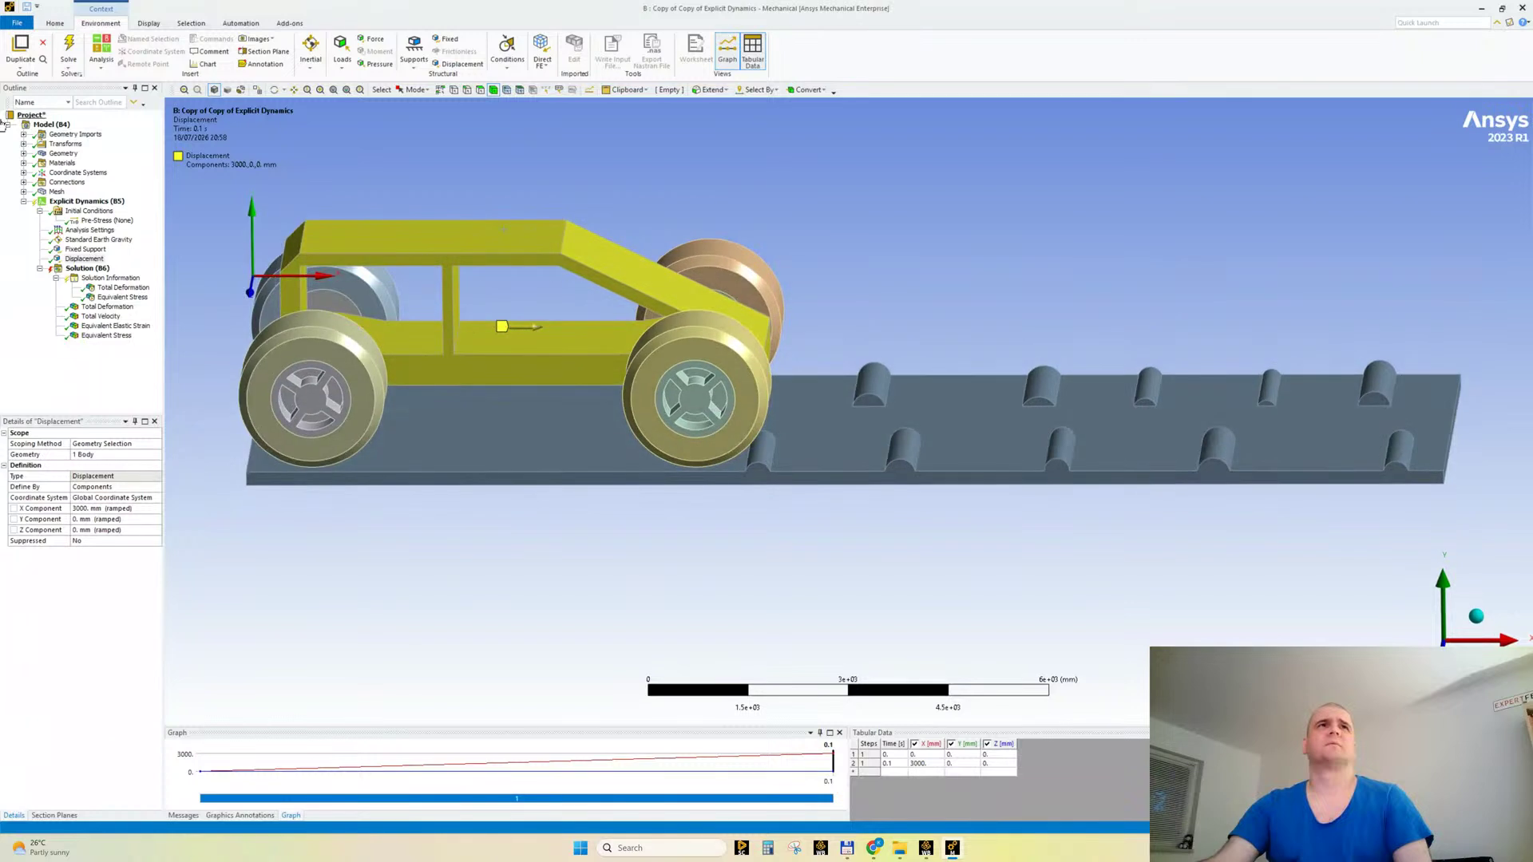
{"action": "left_click", "coordinate": [24, 154]}
{"action": "left_click", "coordinate": [70, 241]}
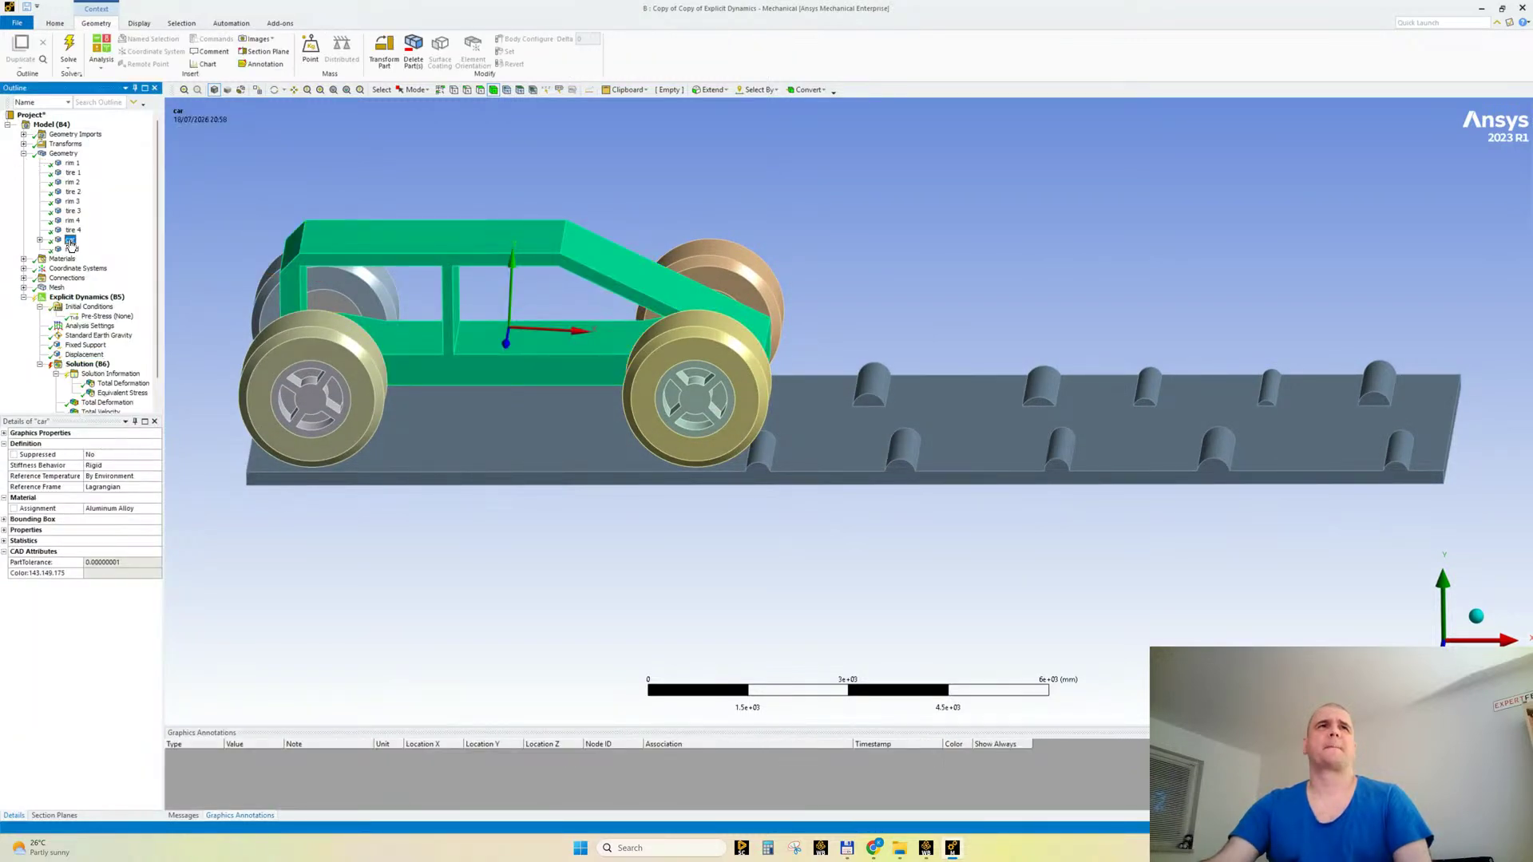
Step: Check the Displacement load and set the stiffness behavior of the car body to Flexible
{"action": "left_click", "coordinate": [24, 154]}
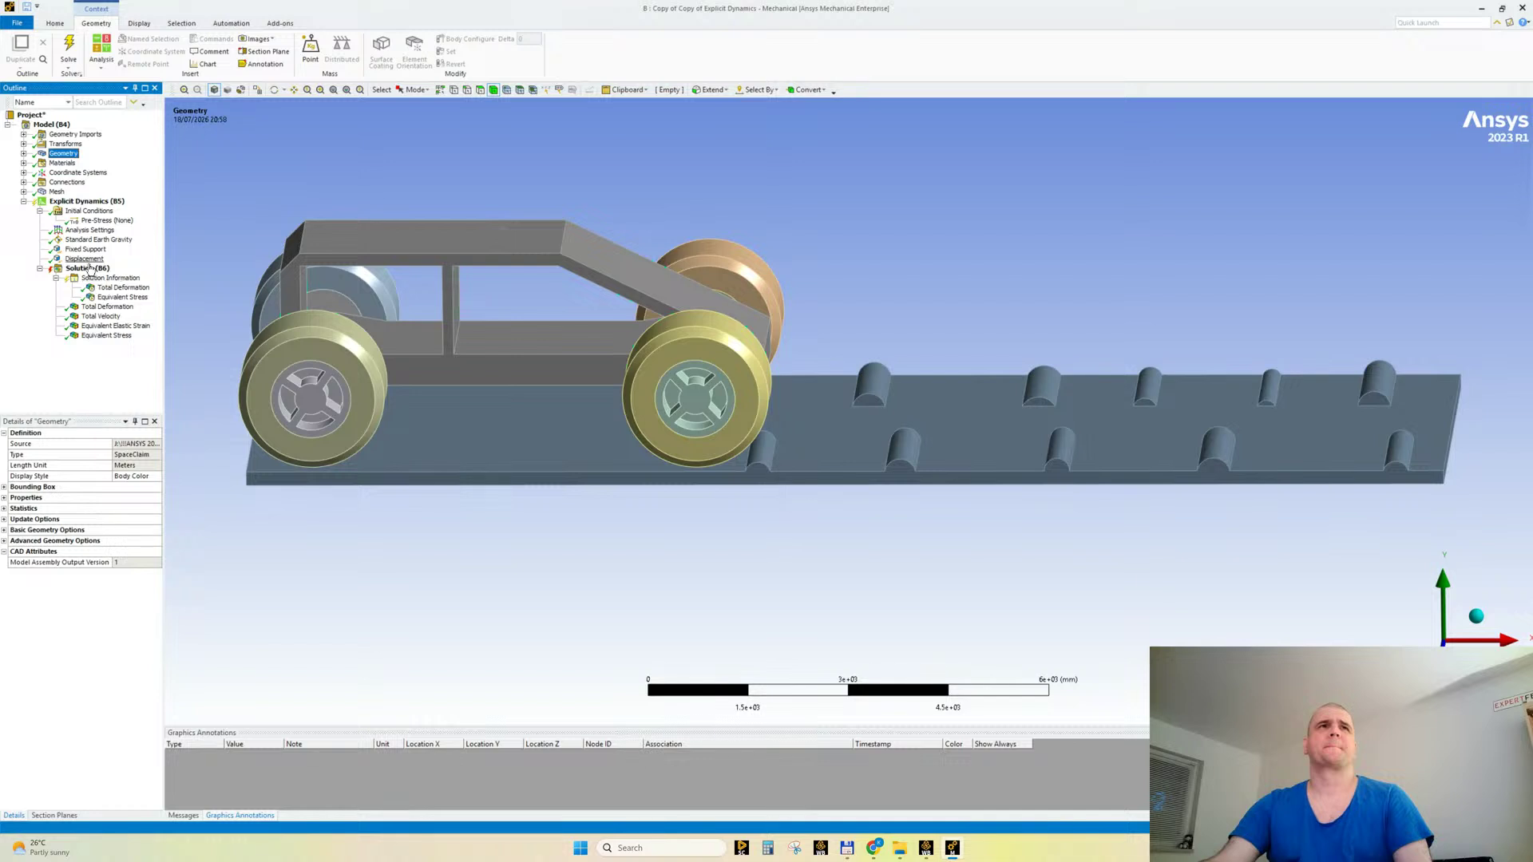
{"action": "left_click", "coordinate": [85, 258]}
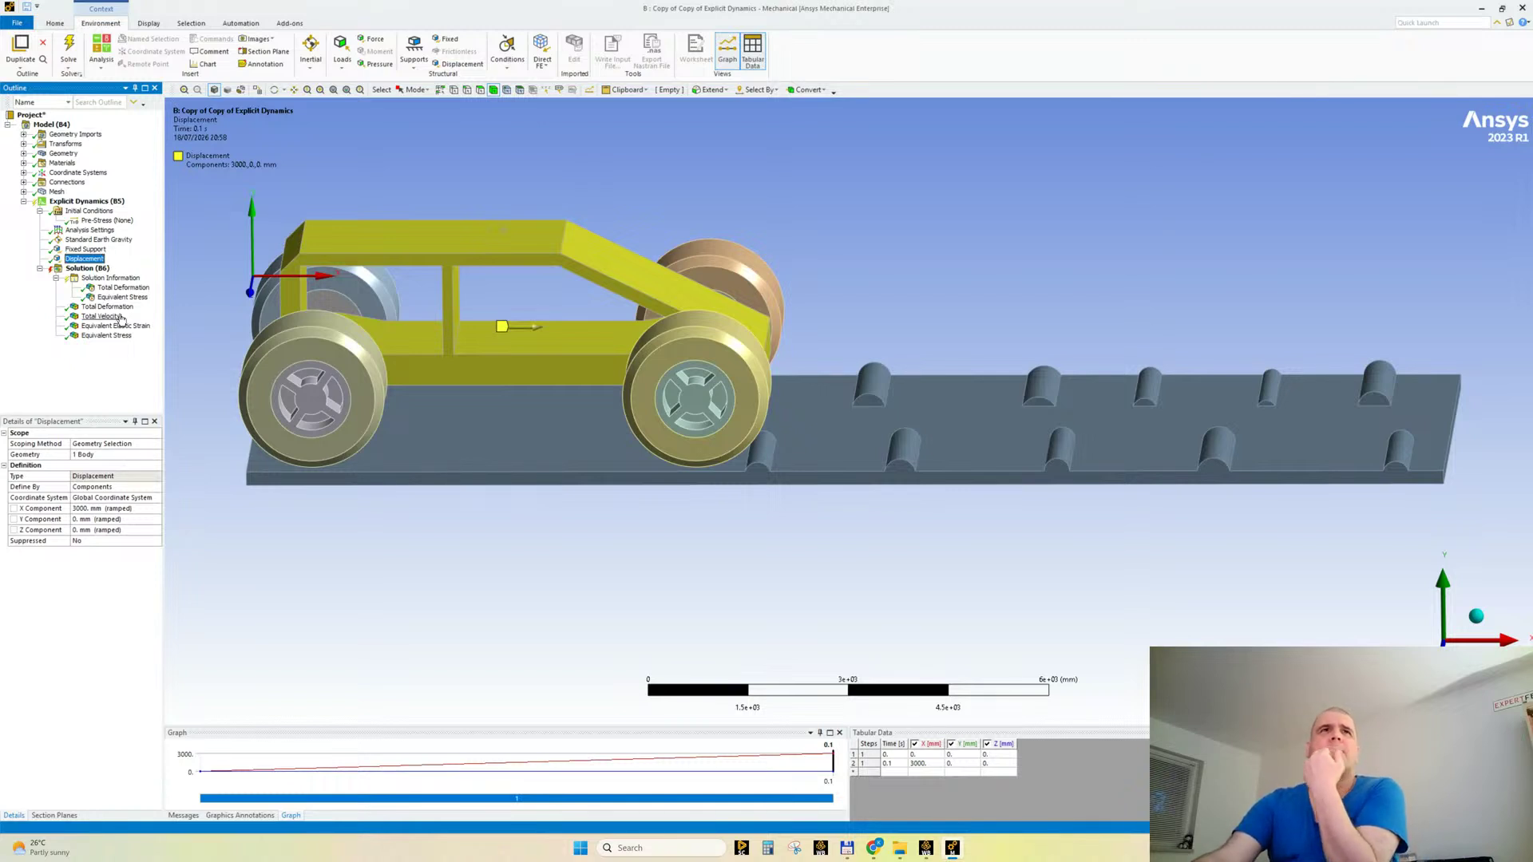
{"action": "left_click", "coordinate": [24, 153]}
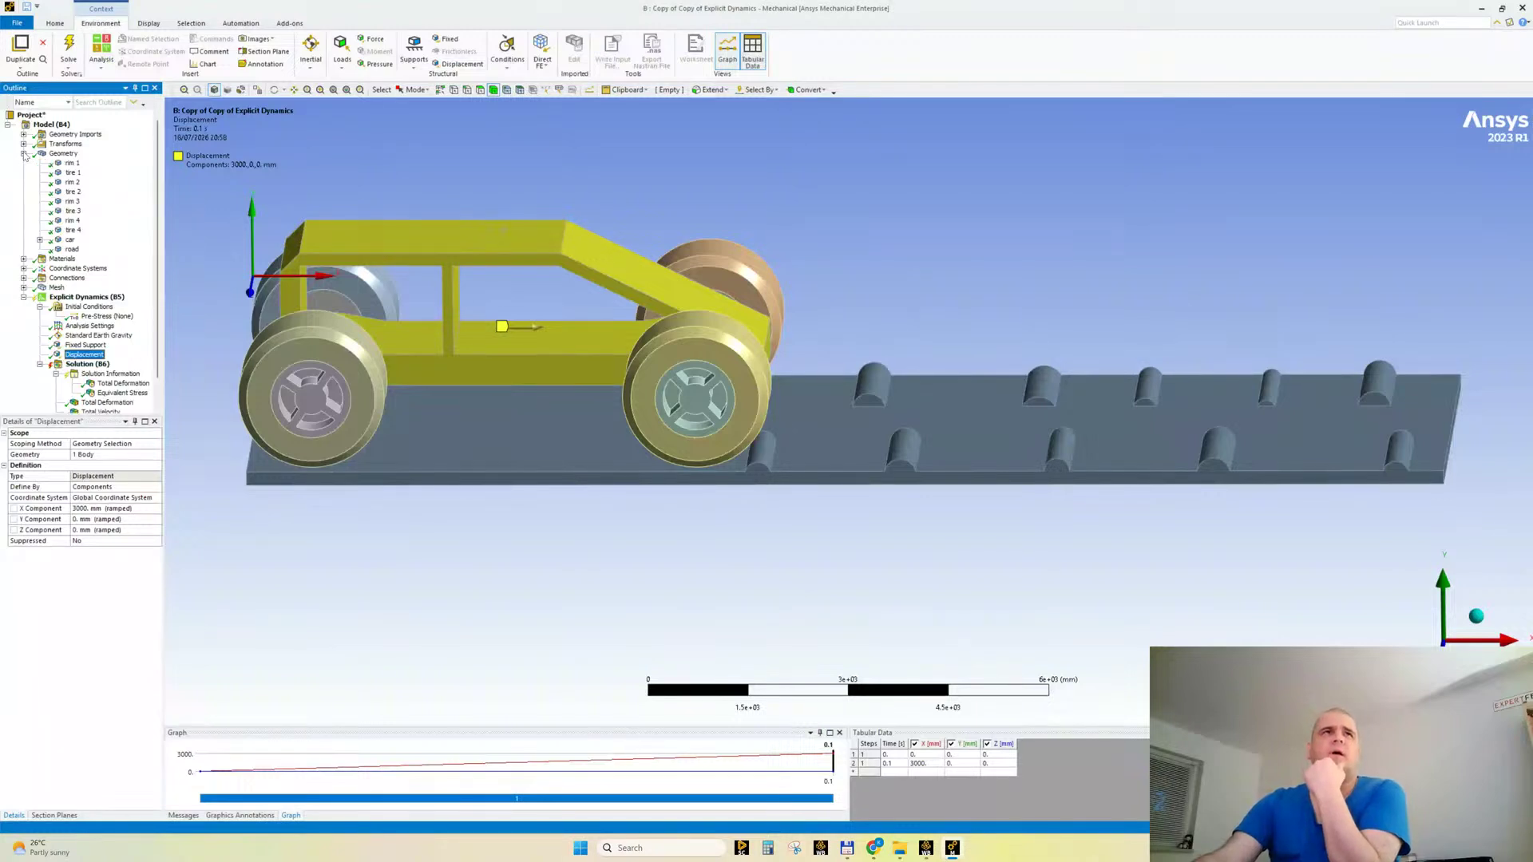
{"action": "left_click", "coordinate": [72, 240]}
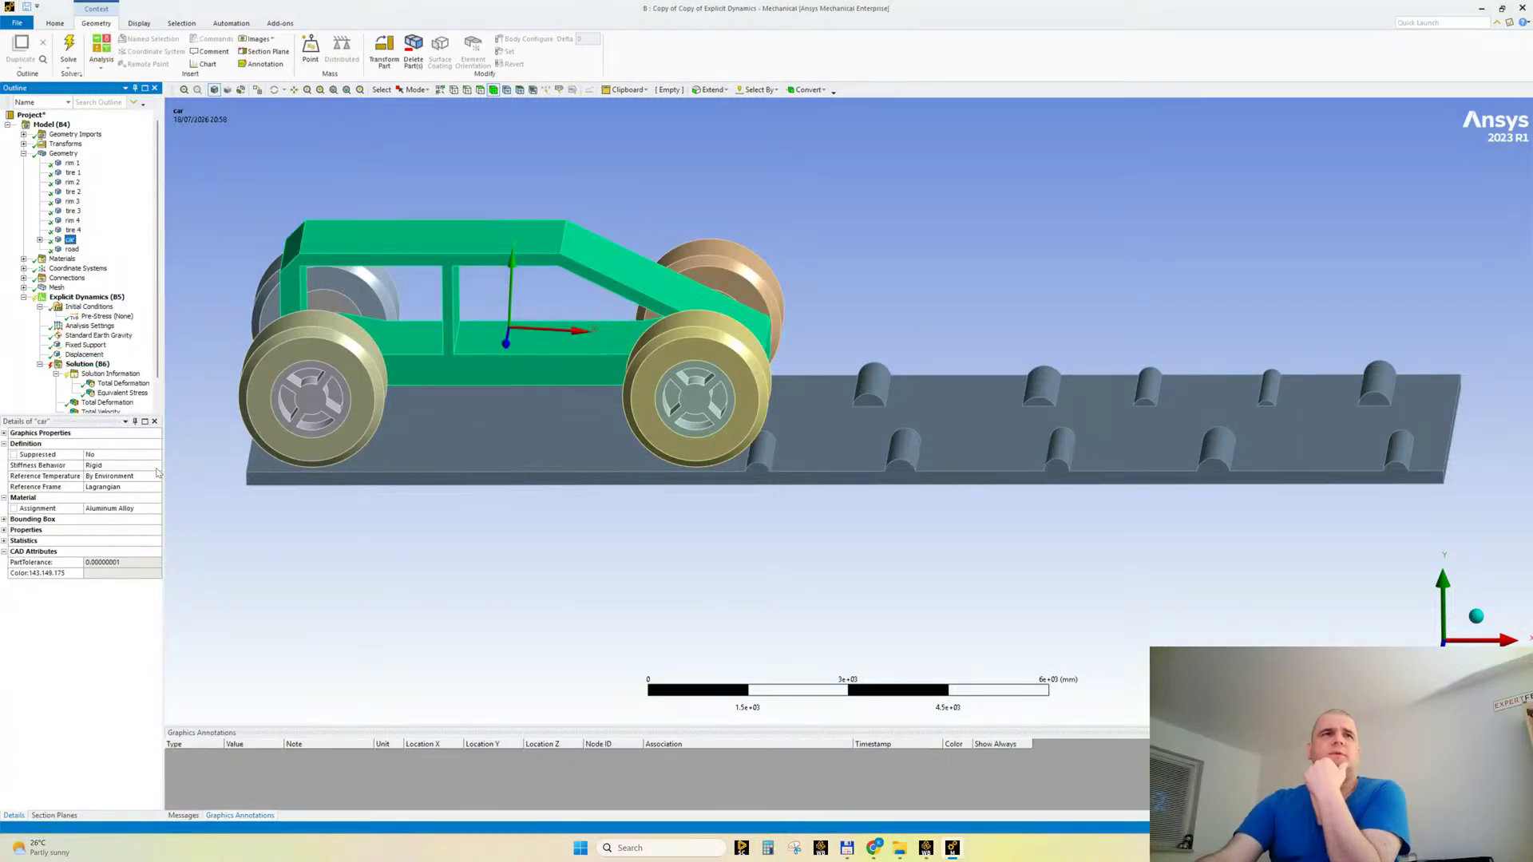
{"action": "left_click", "coordinate": [156, 466]}
{"action": "left_click", "coordinate": [128, 477]}
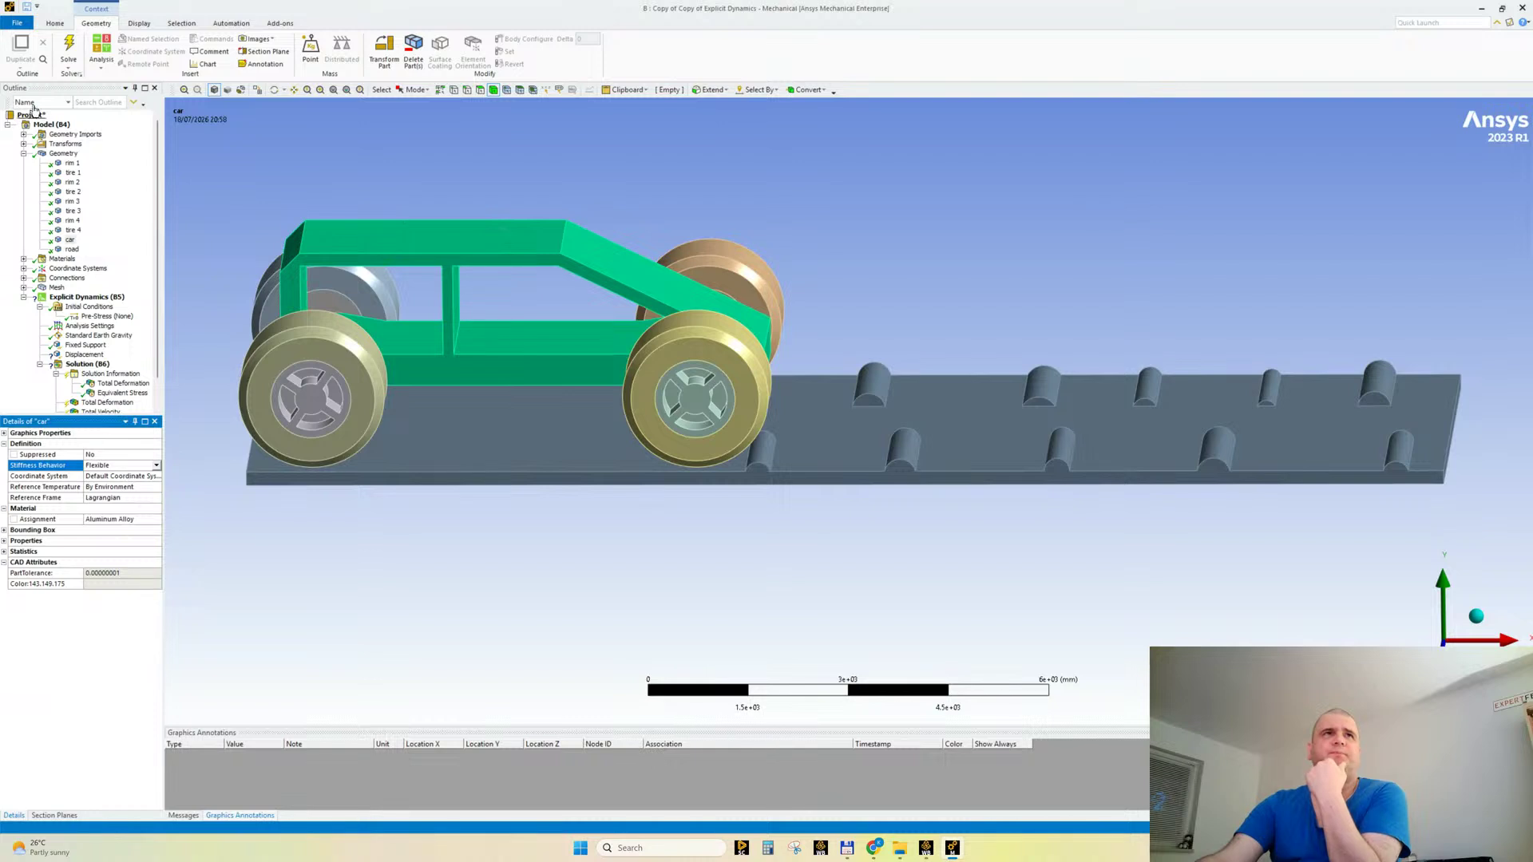
Step: Isolate the car body, rescope the Displacement load to all 36 of its faces, and show all bodies again
{"action": "left_click", "coordinate": [24, 153]}
{"action": "left_click", "coordinate": [83, 259]}
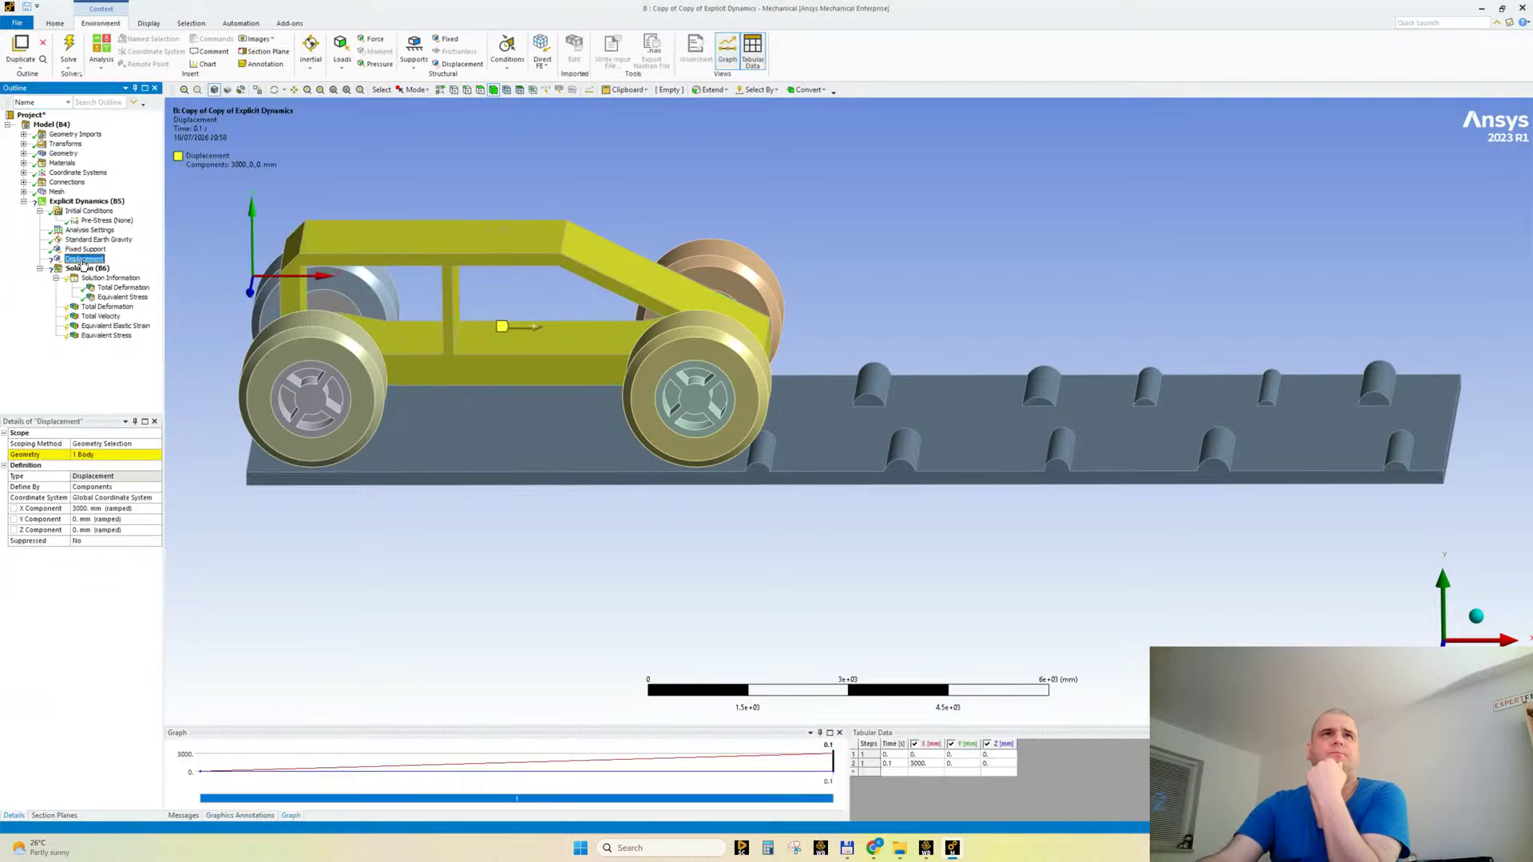
{"action": "left_click", "coordinate": [423, 234]}
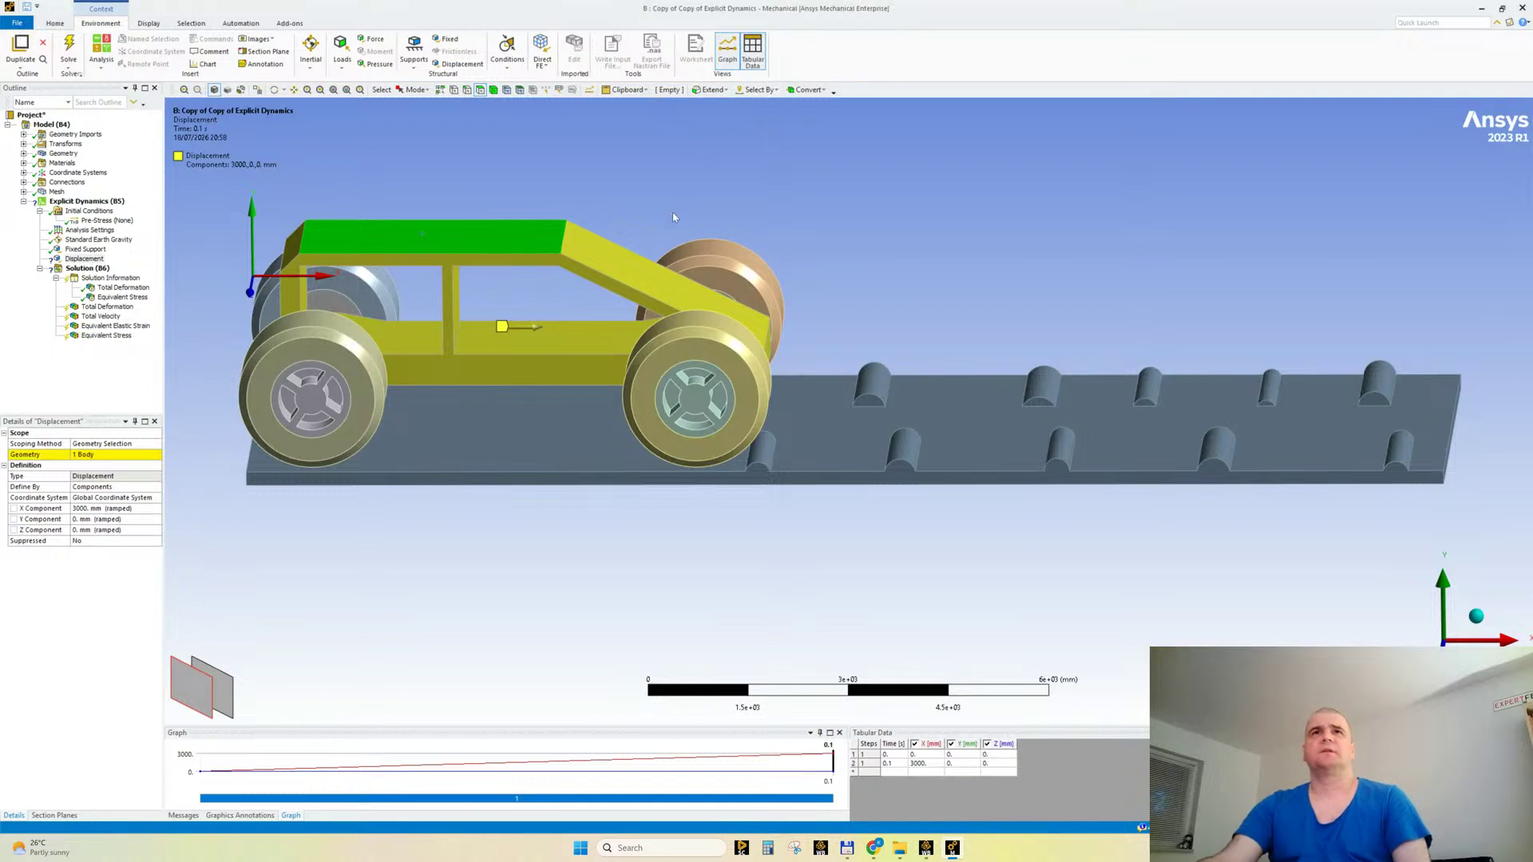
{"action": "right_click", "coordinate": [572, 333]}
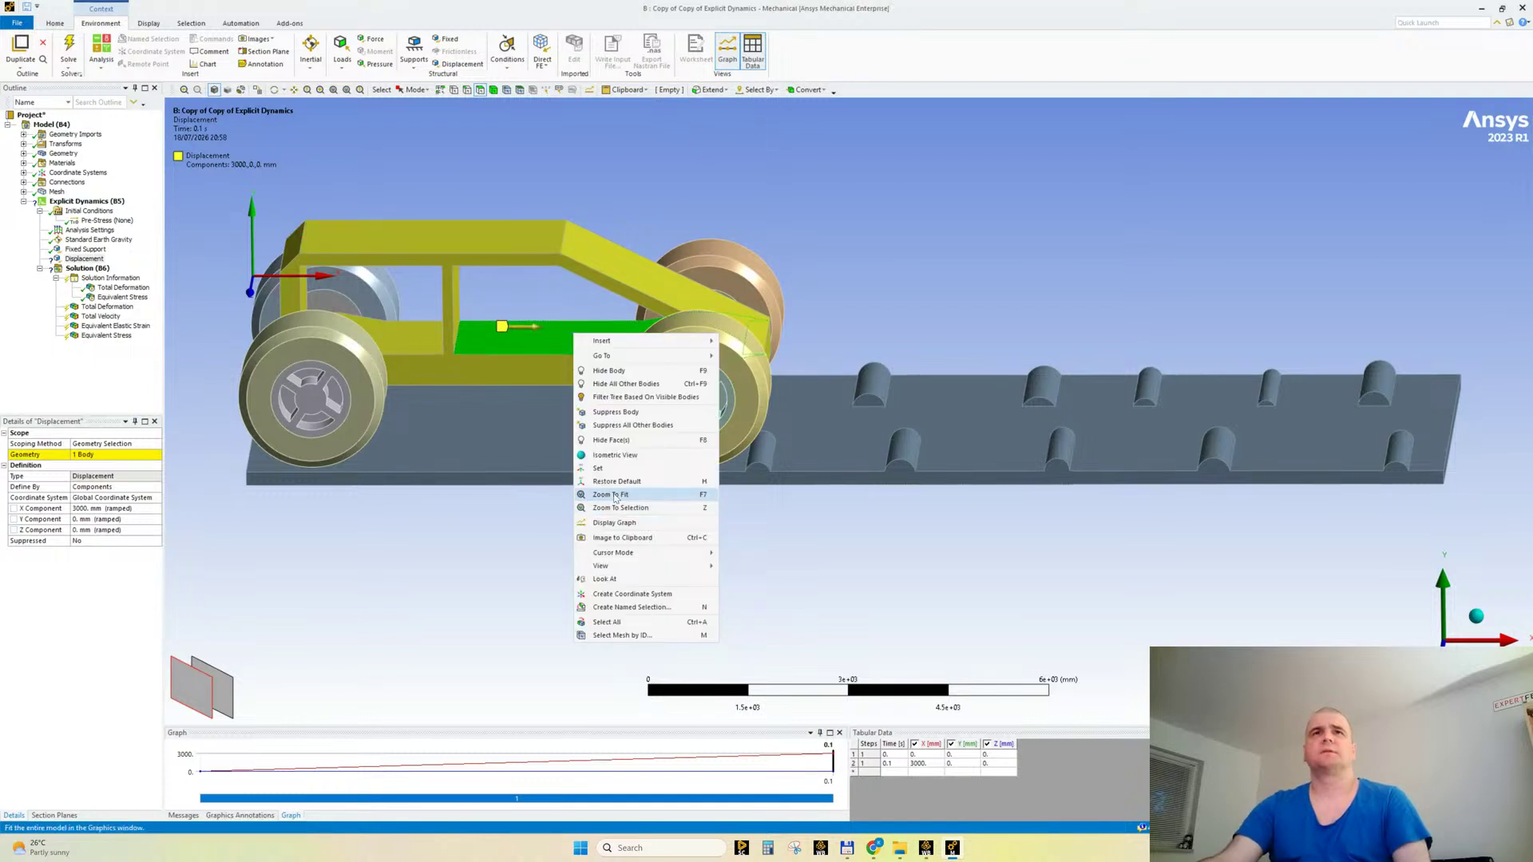
{"action": "left_click", "coordinate": [626, 384]}
{"action": "left_click", "coordinate": [537, 353]}
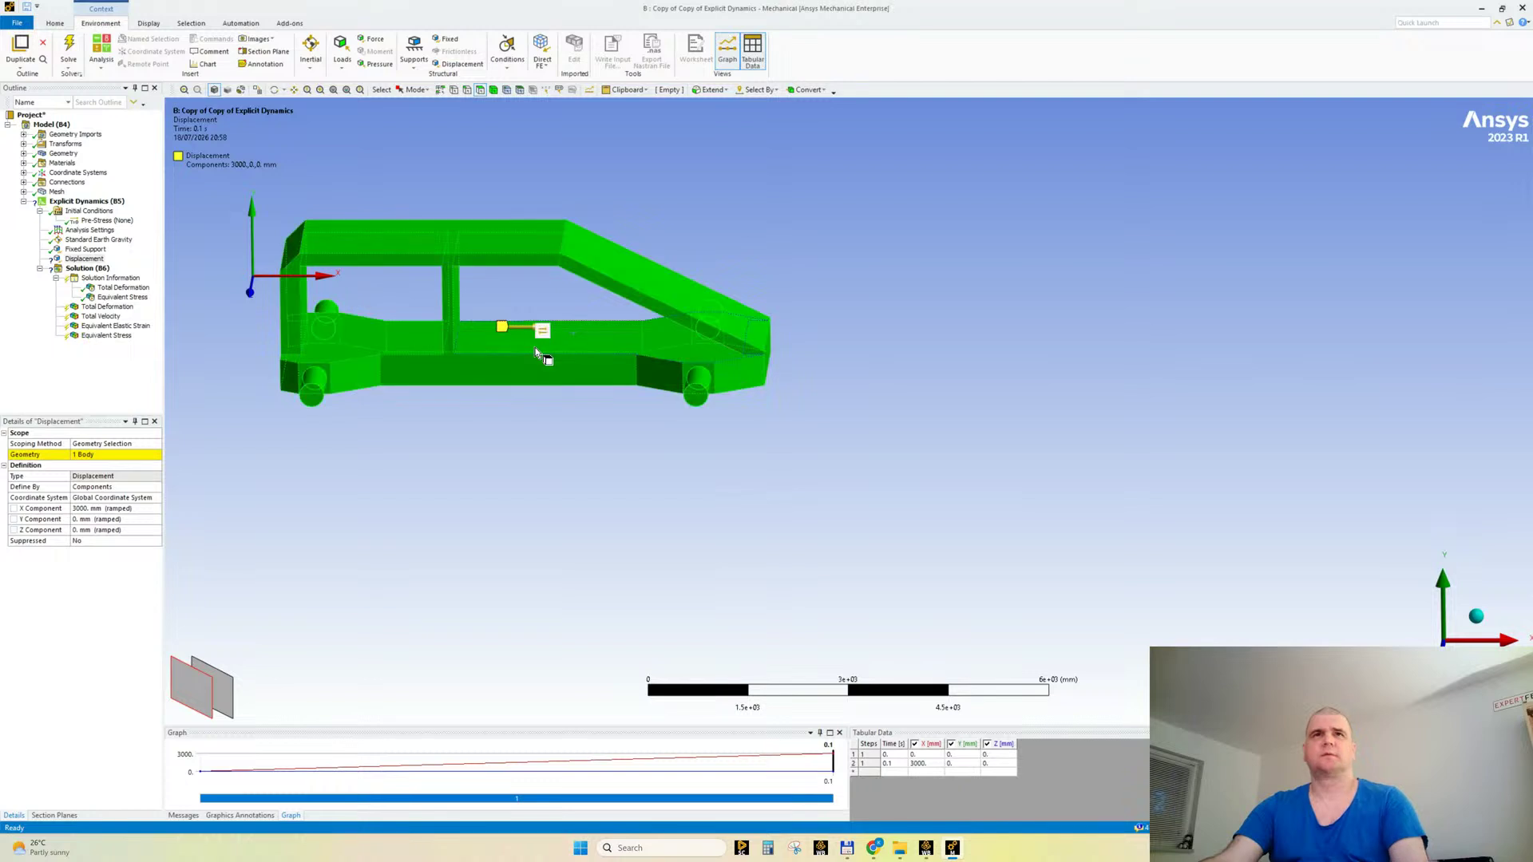
{"action": "left_click", "coordinate": [93, 457]}
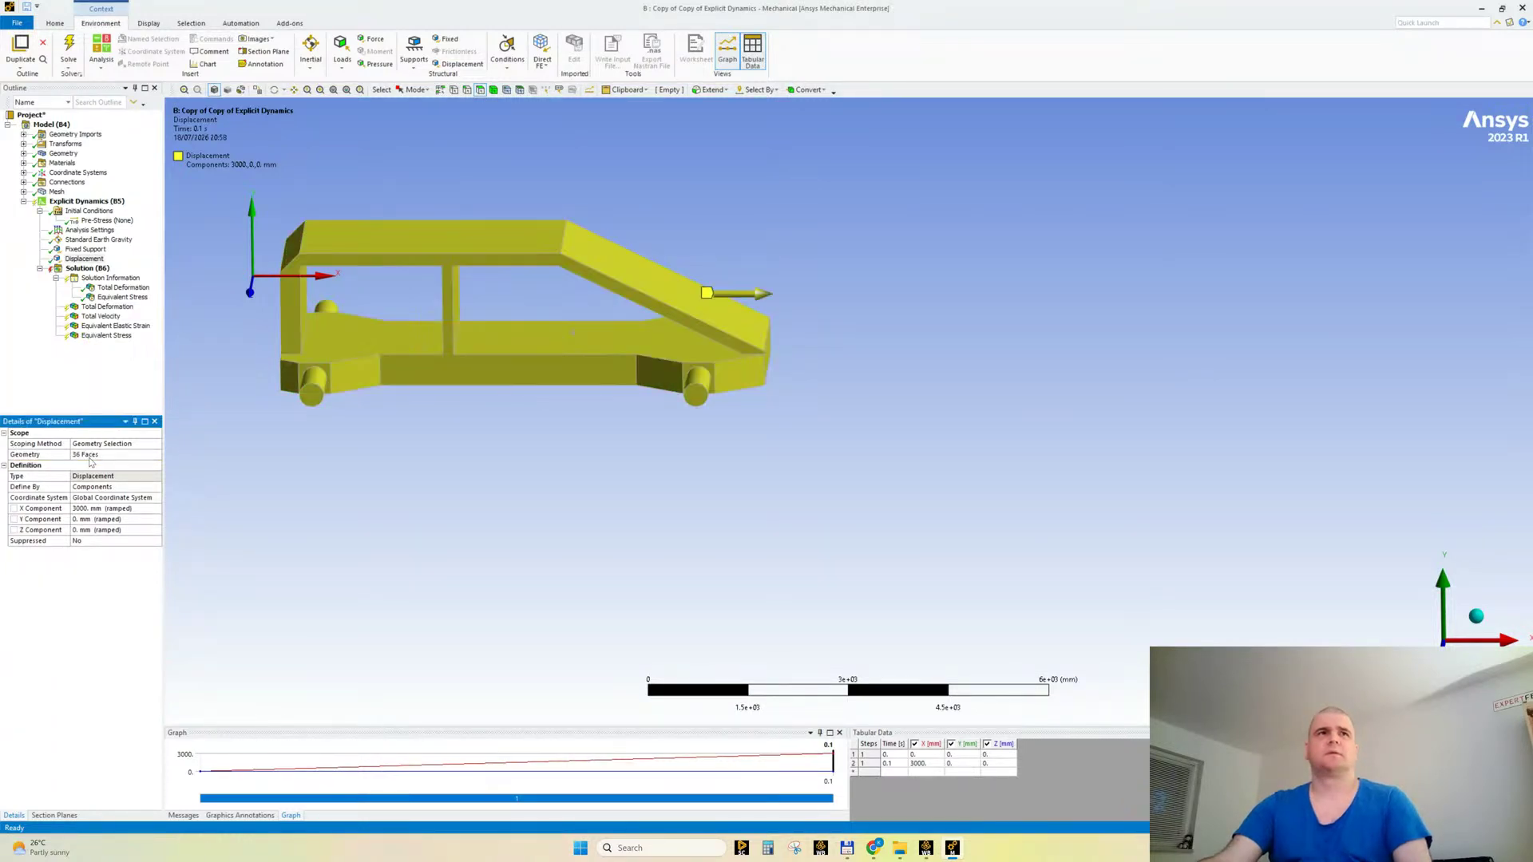
{"action": "right_click", "coordinate": [506, 152]}
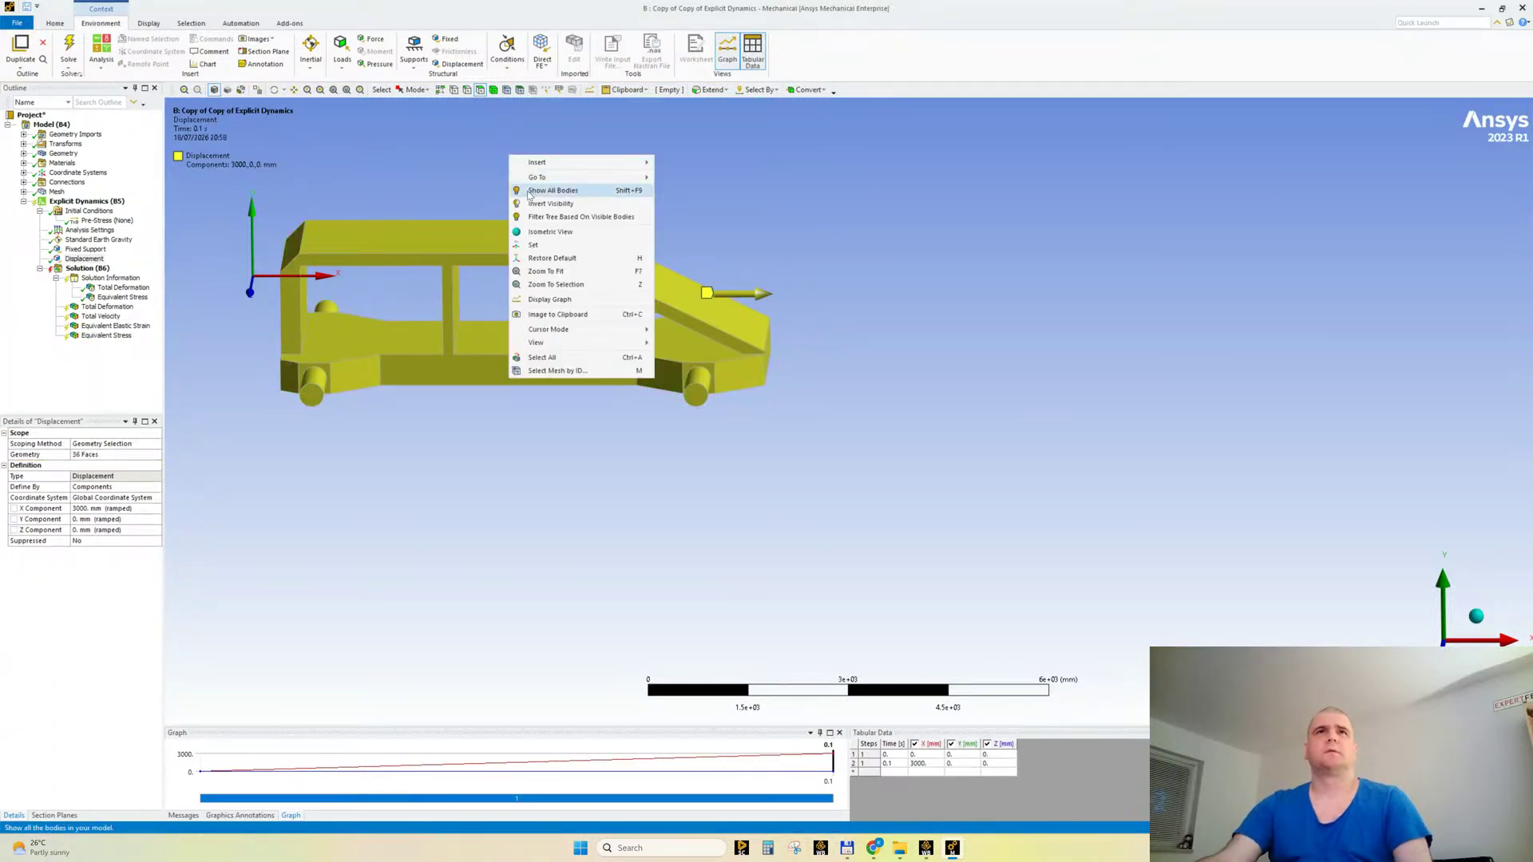
{"action": "left_click", "coordinate": [531, 192]}
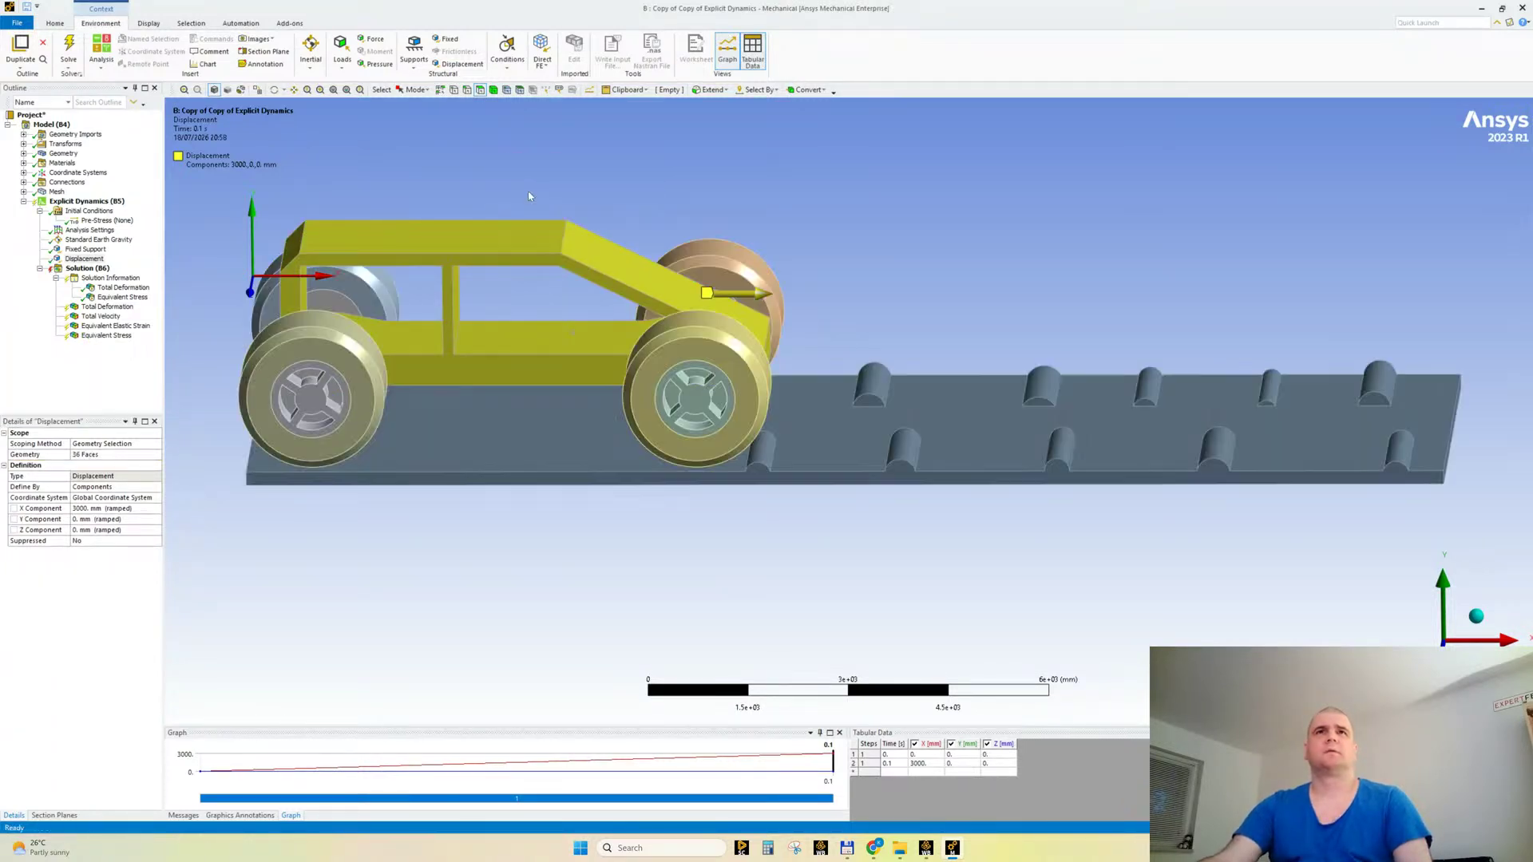
Step: Clear all results and restart points, solve the model, and view the Solver Output
{"action": "right_click", "coordinate": [79, 277]}
{"action": "left_click", "coordinate": [106, 327]}
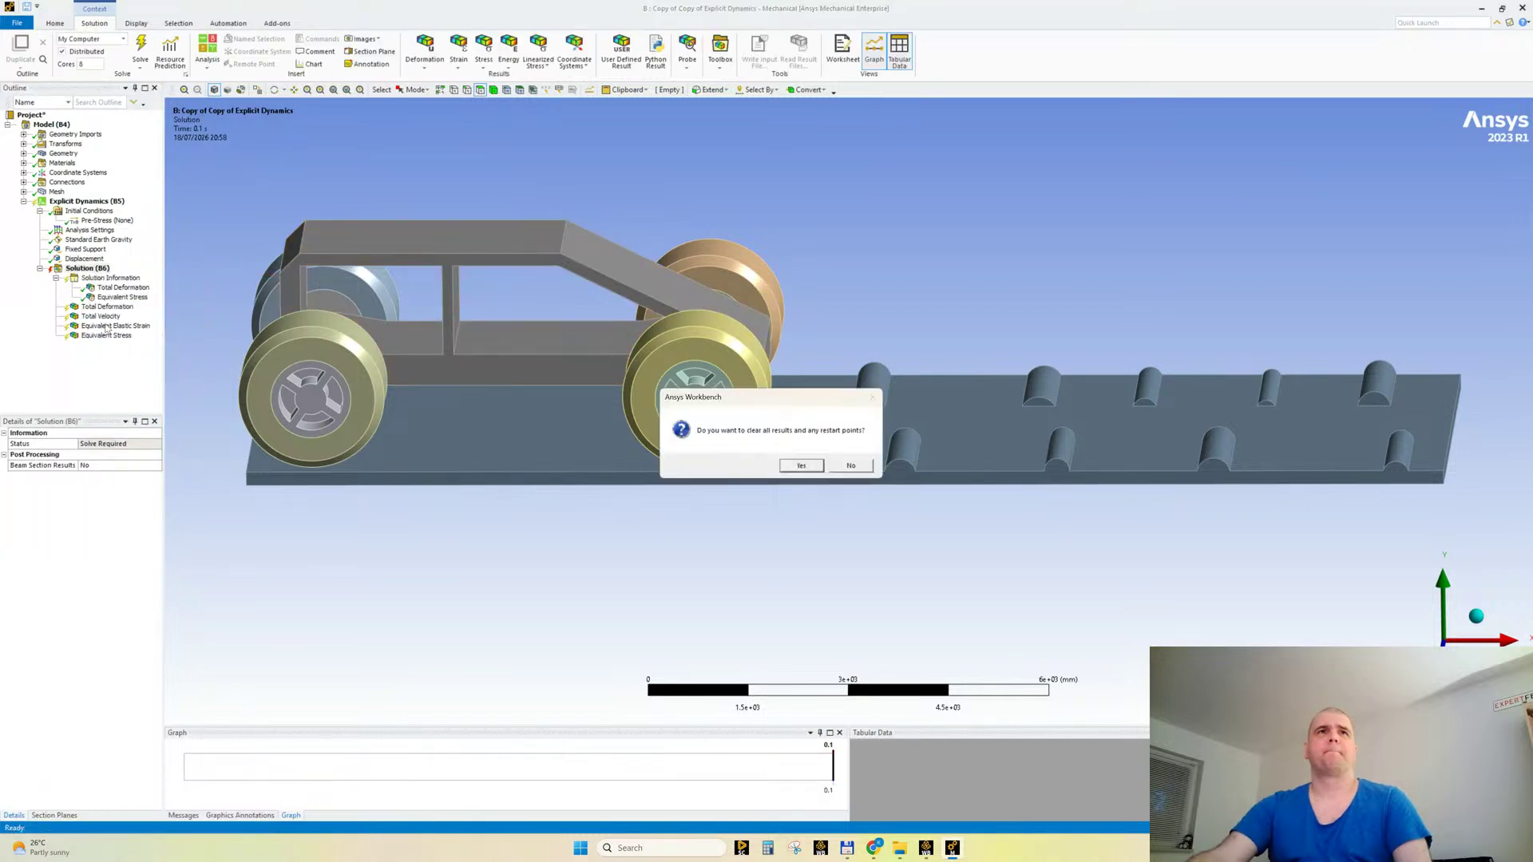
{"action": "key", "text": "Return"}
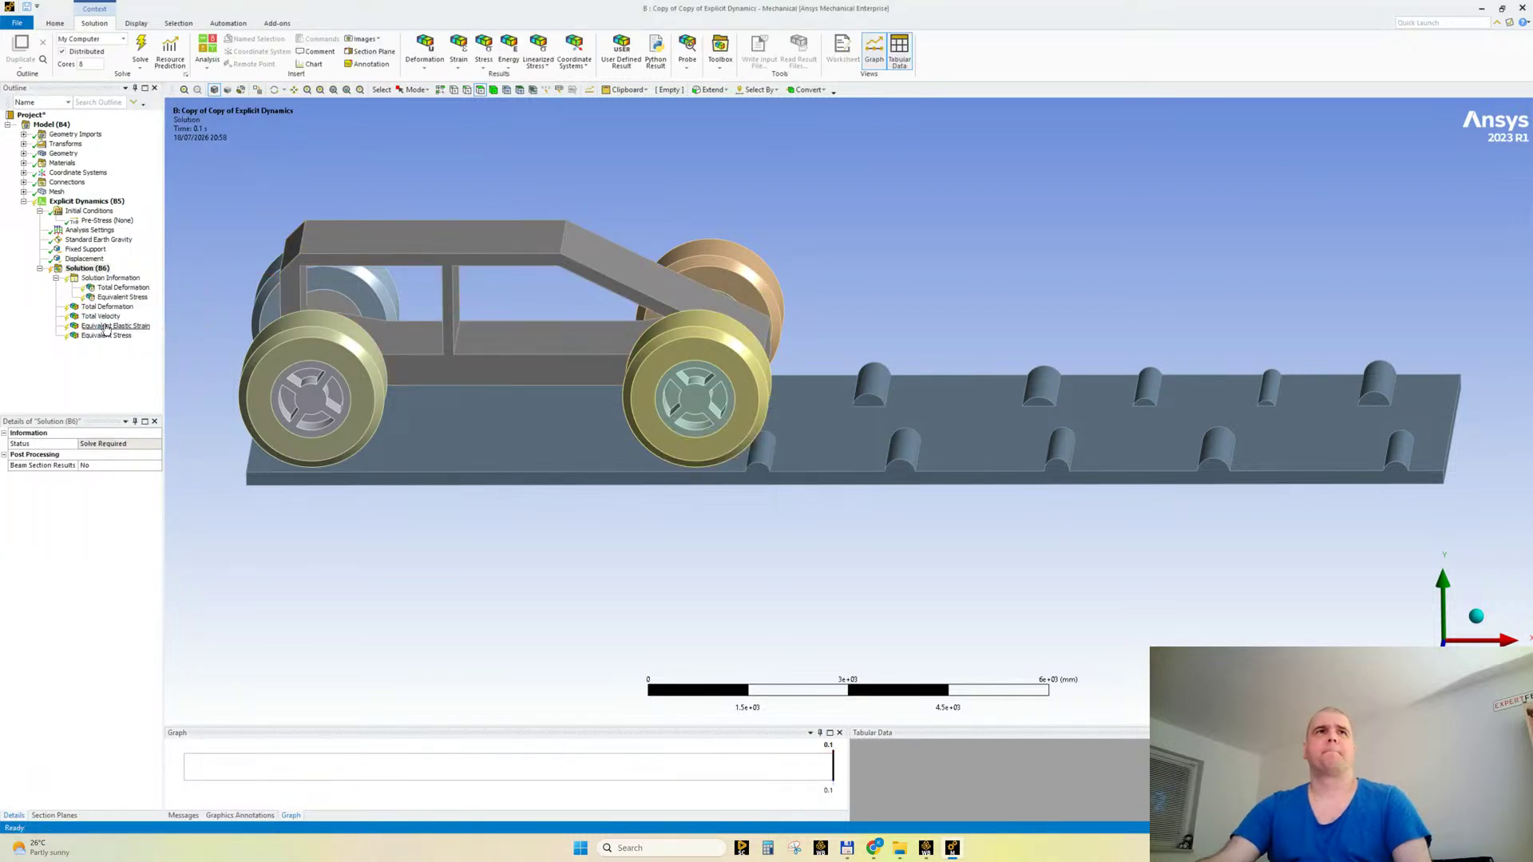
{"action": "left_click", "coordinate": [142, 46]}
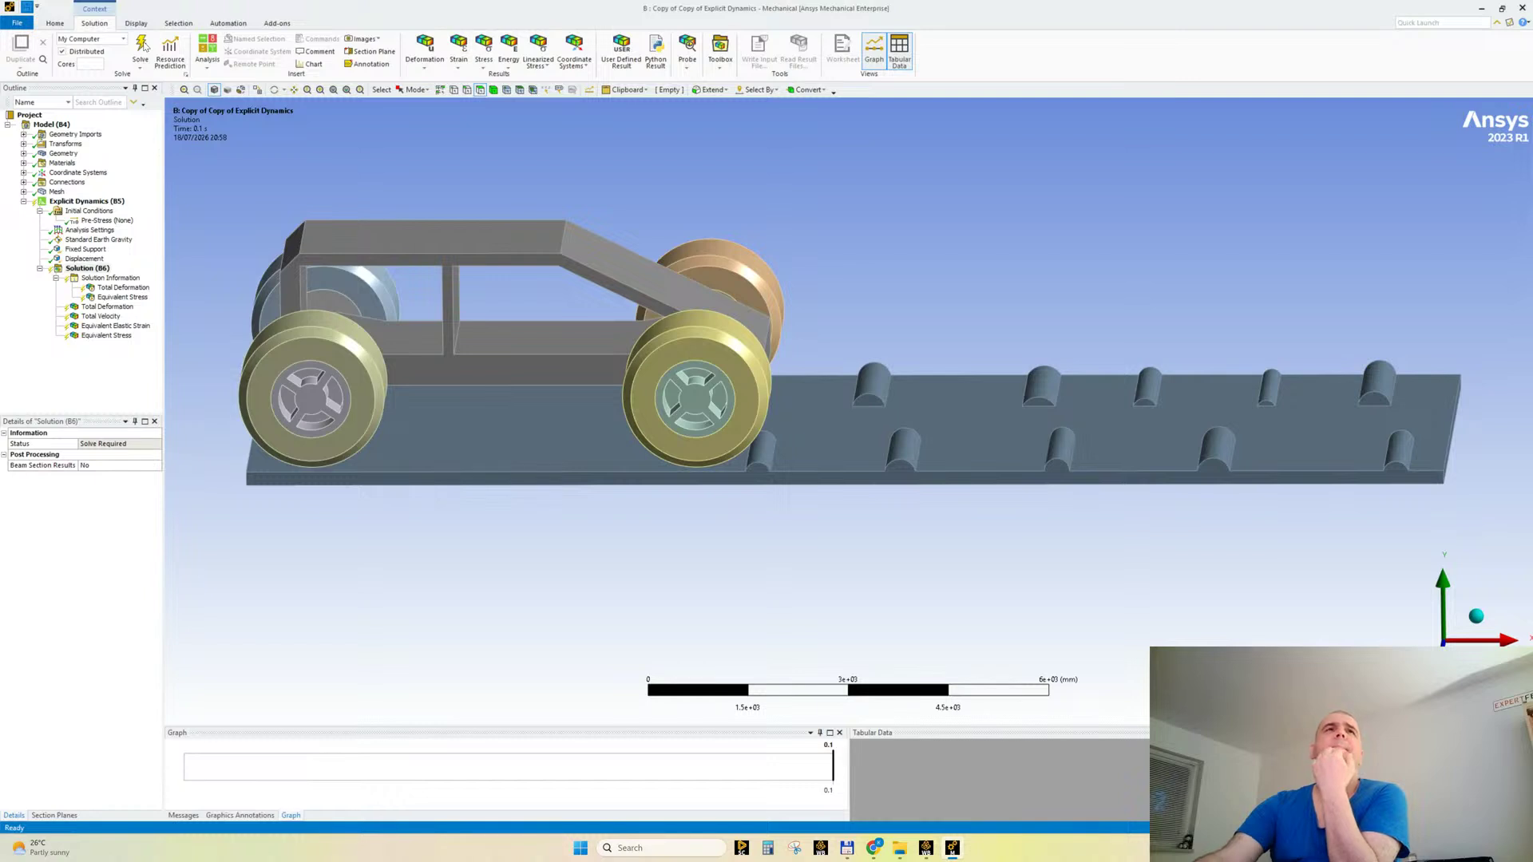
{"action": "left_click", "coordinate": [141, 48]}
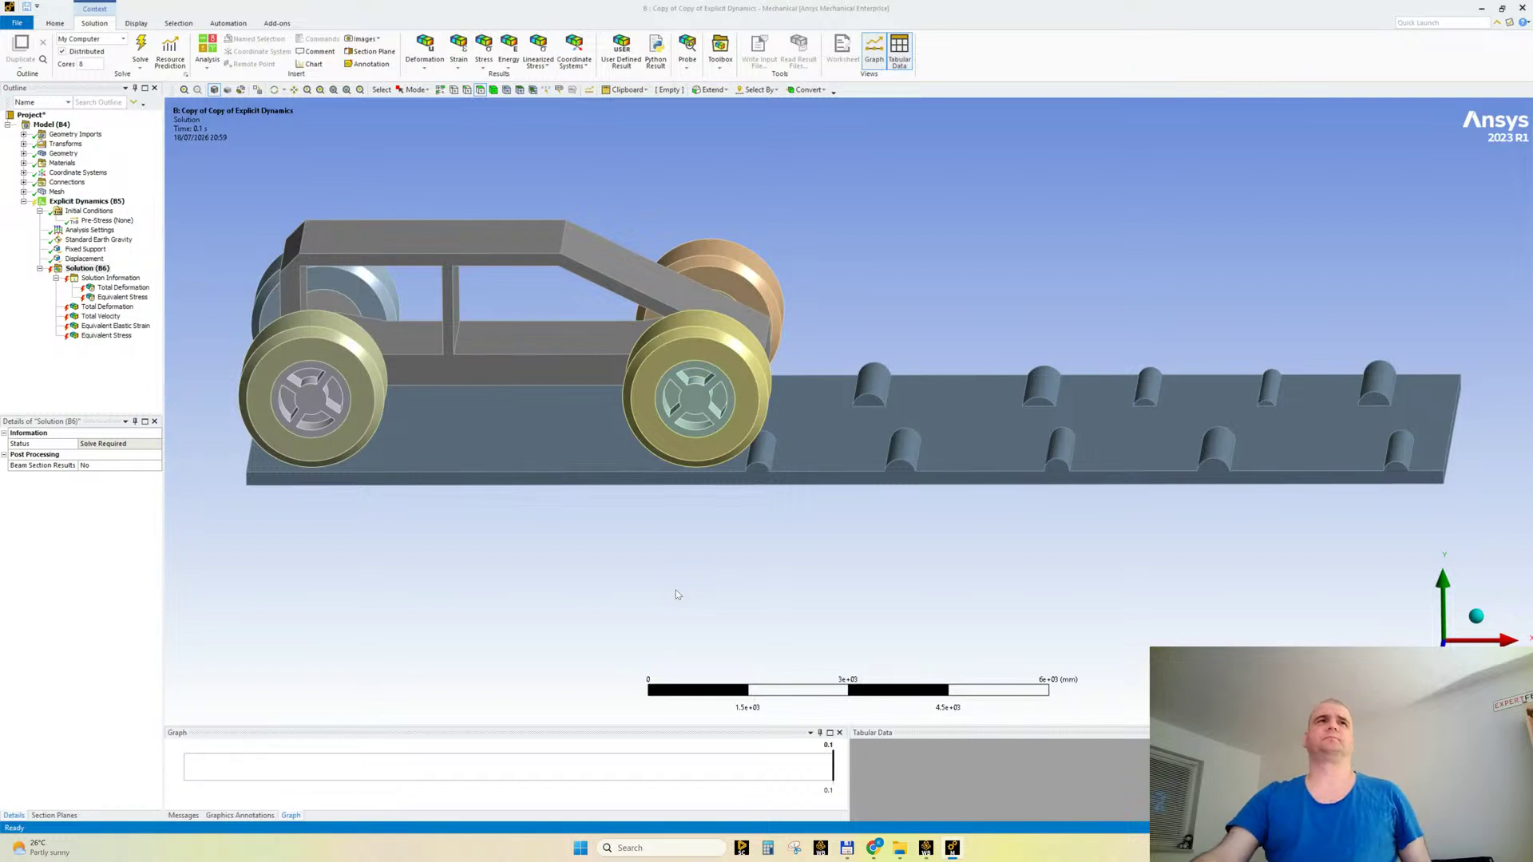
{"action": "left_click", "coordinate": [90, 277]}
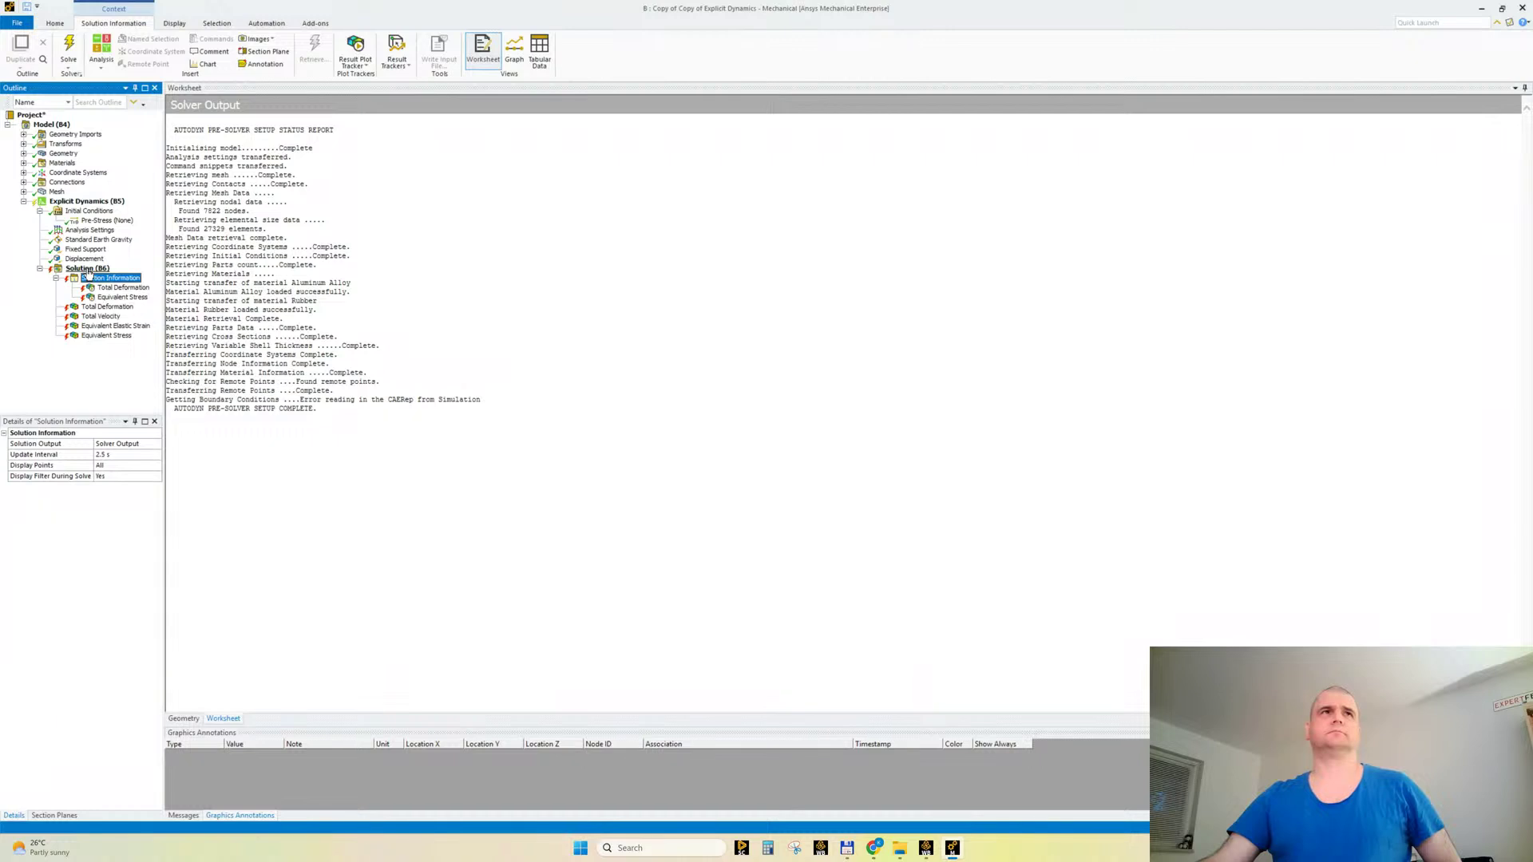
Step: Clear the generated solution data again, recheck the Displacement load on the car body, and rerun the solve
{"action": "right_click", "coordinate": [88, 270]}
{"action": "left_click", "coordinate": [118, 323]}
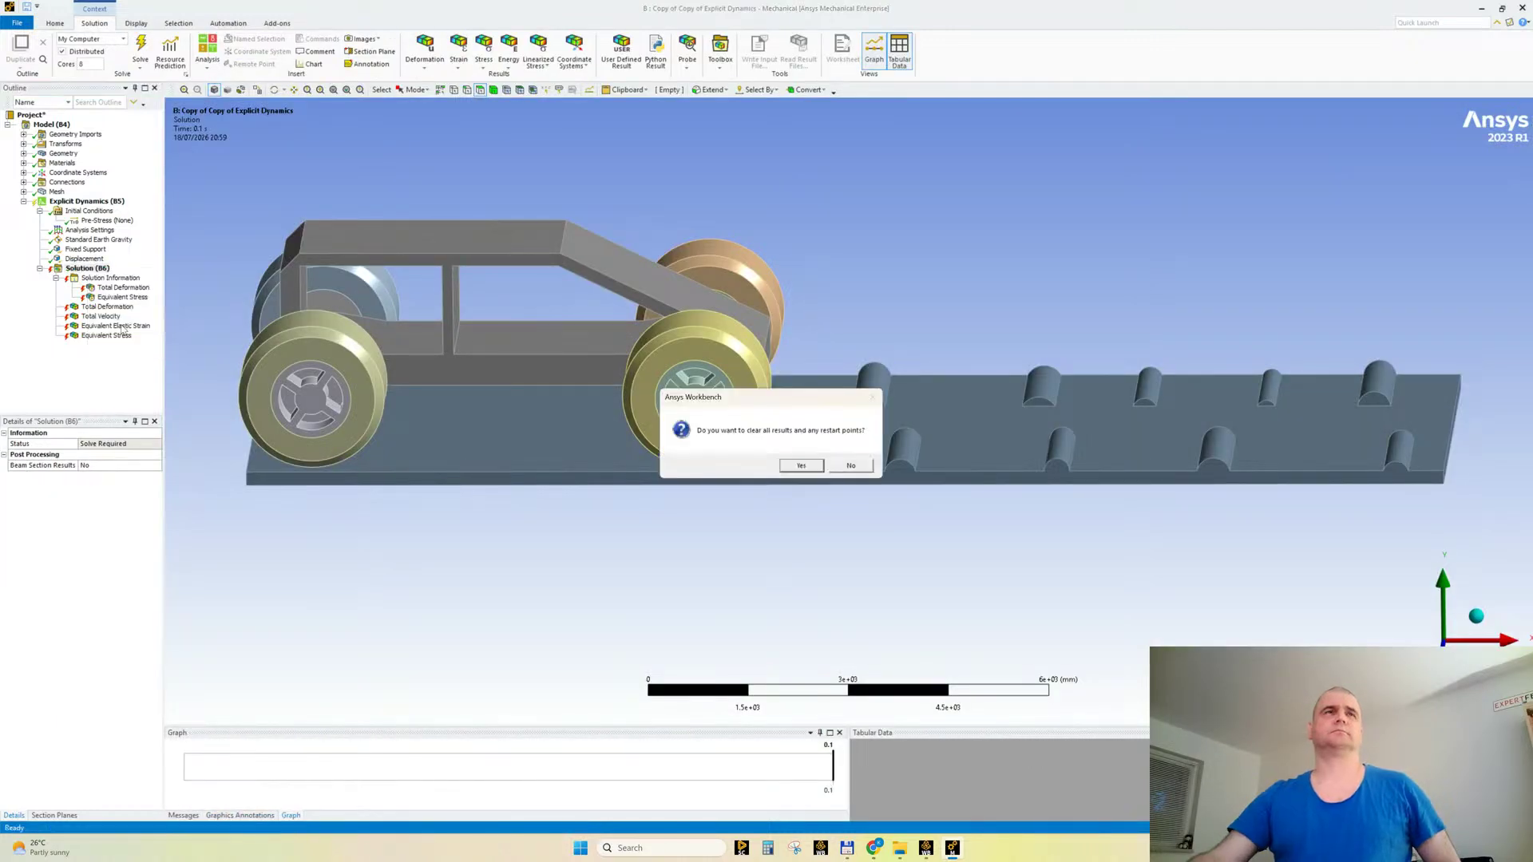
{"action": "key", "text": "Return"}
{"action": "left_click", "coordinate": [83, 260]}
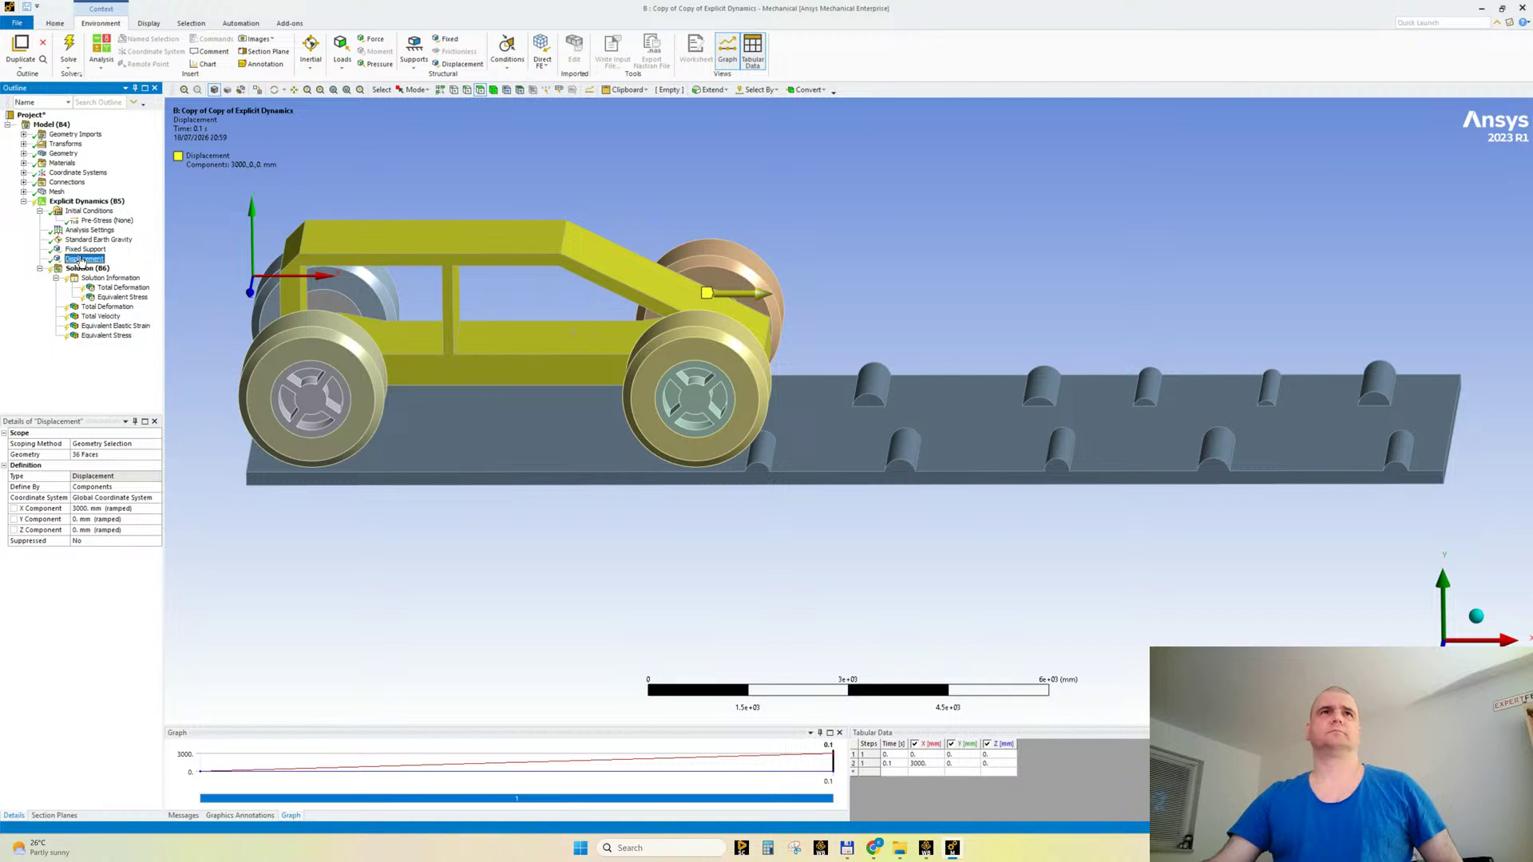
{"action": "middle_click_drag", "start_coordinate": [488, 458], "coordinate": [319, 473]}
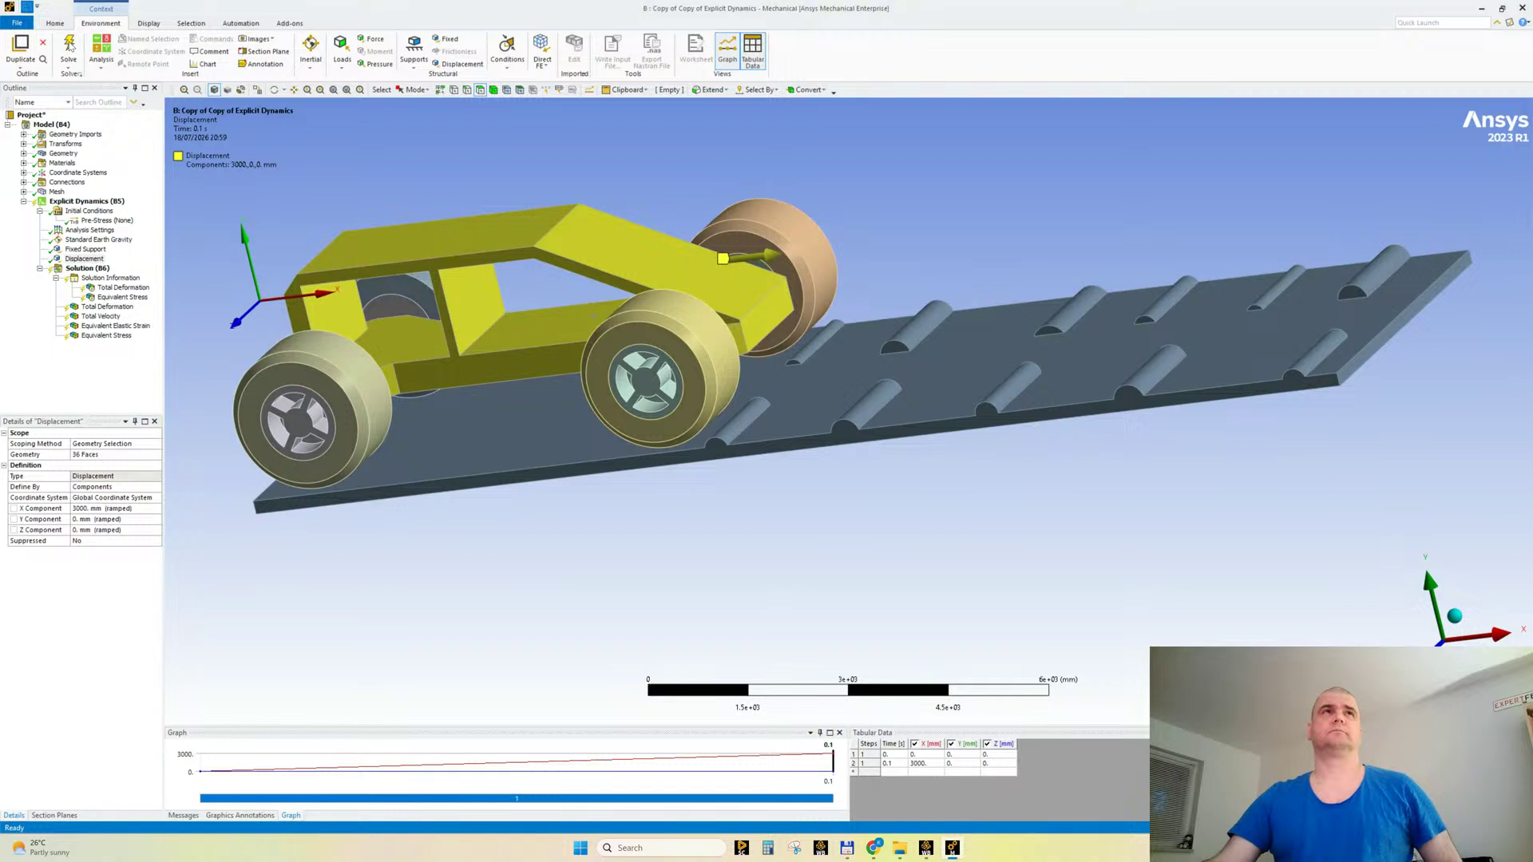
{"action": "left_click", "coordinate": [68, 46]}
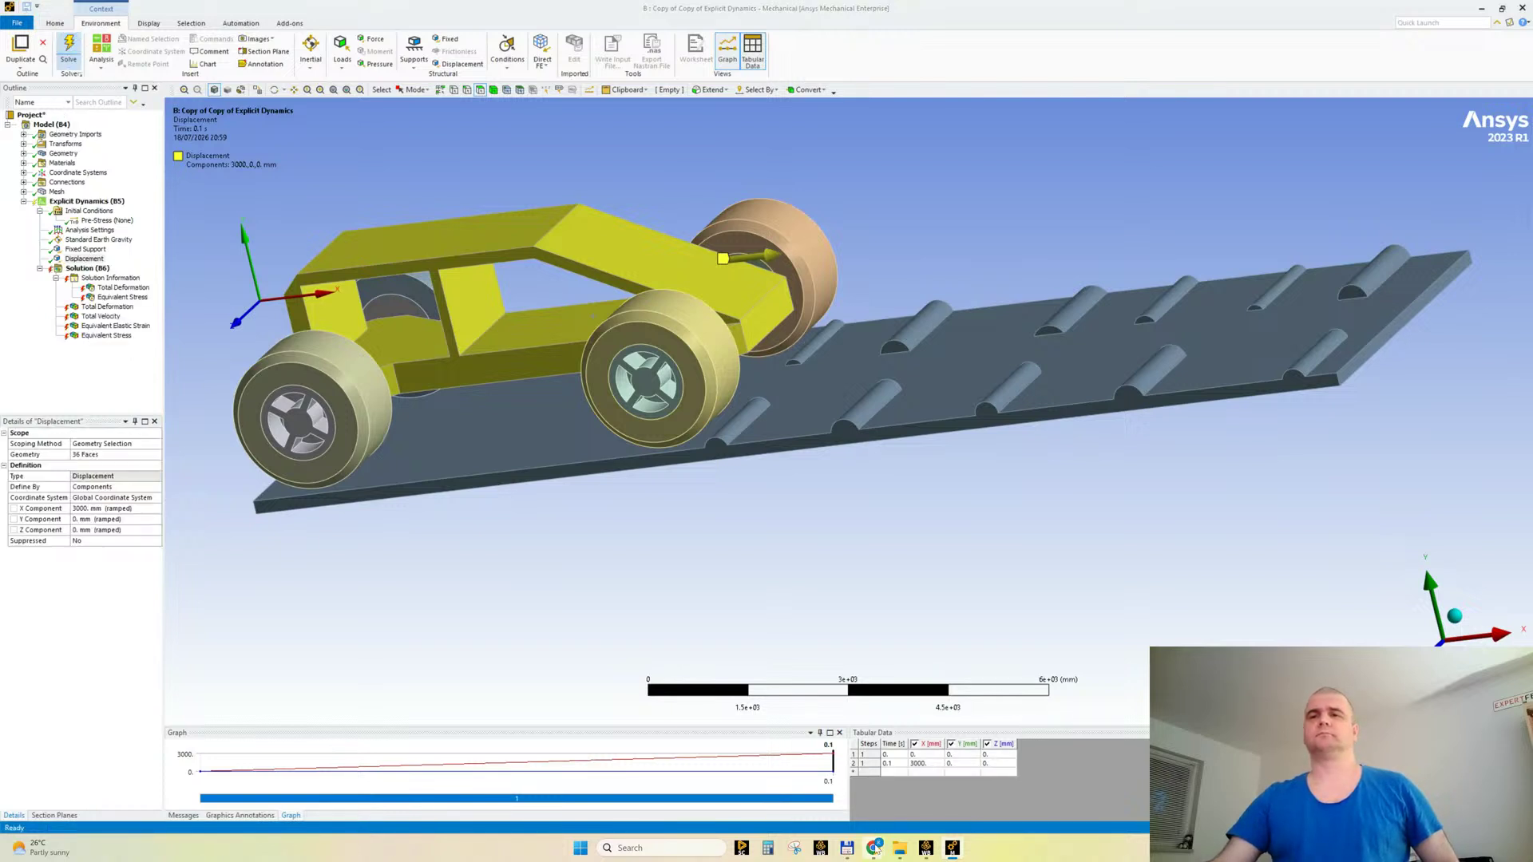
Step: Review the solver error messages listed for the Explicit Dynamics solution
{"action": "mouse_move", "coordinate": [875, 849]}
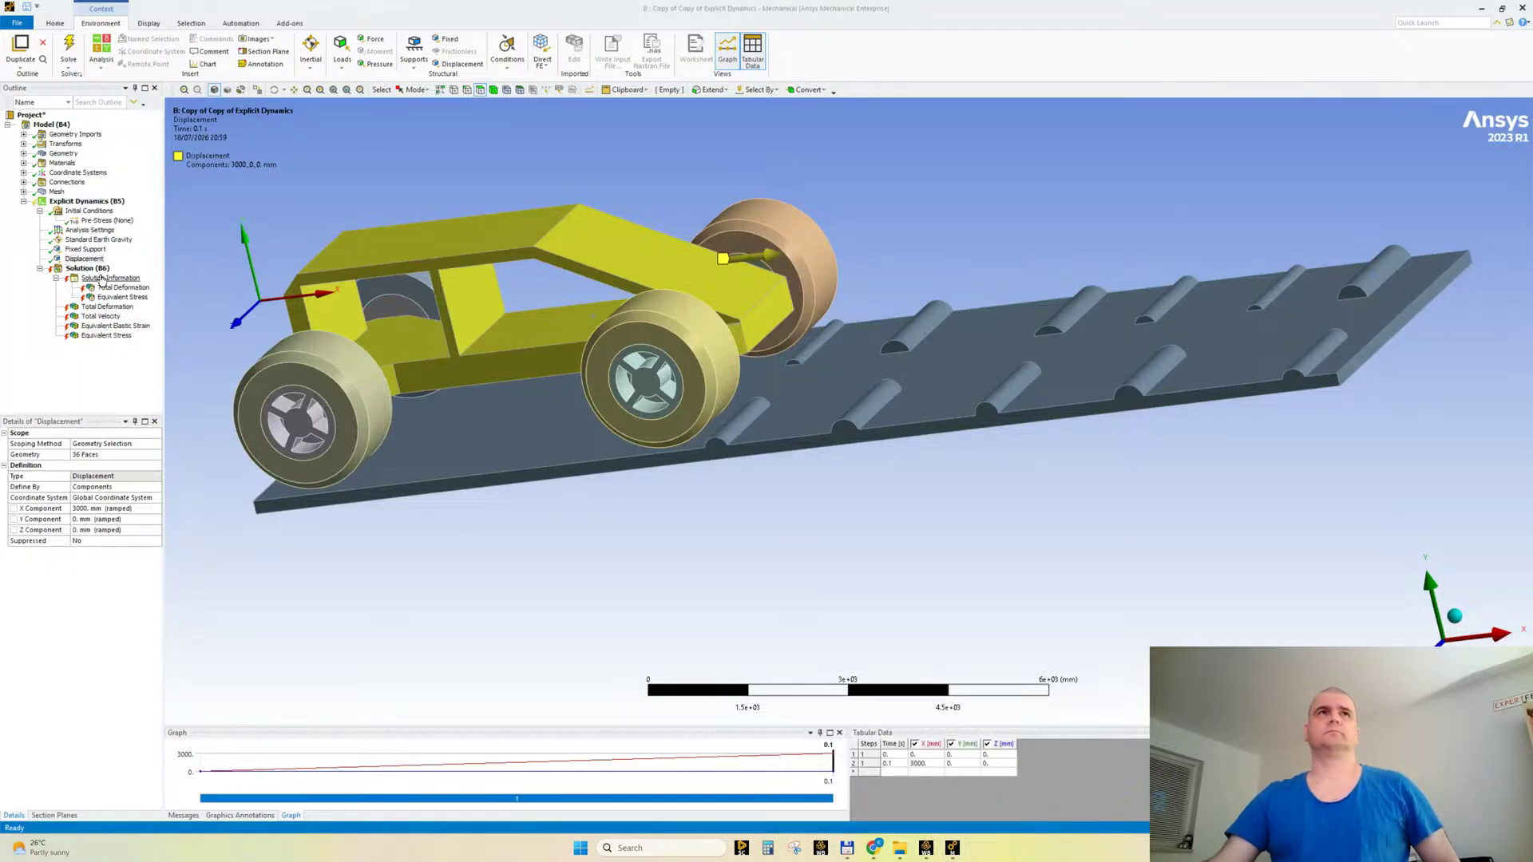
{"action": "left_click", "coordinate": [183, 816]}
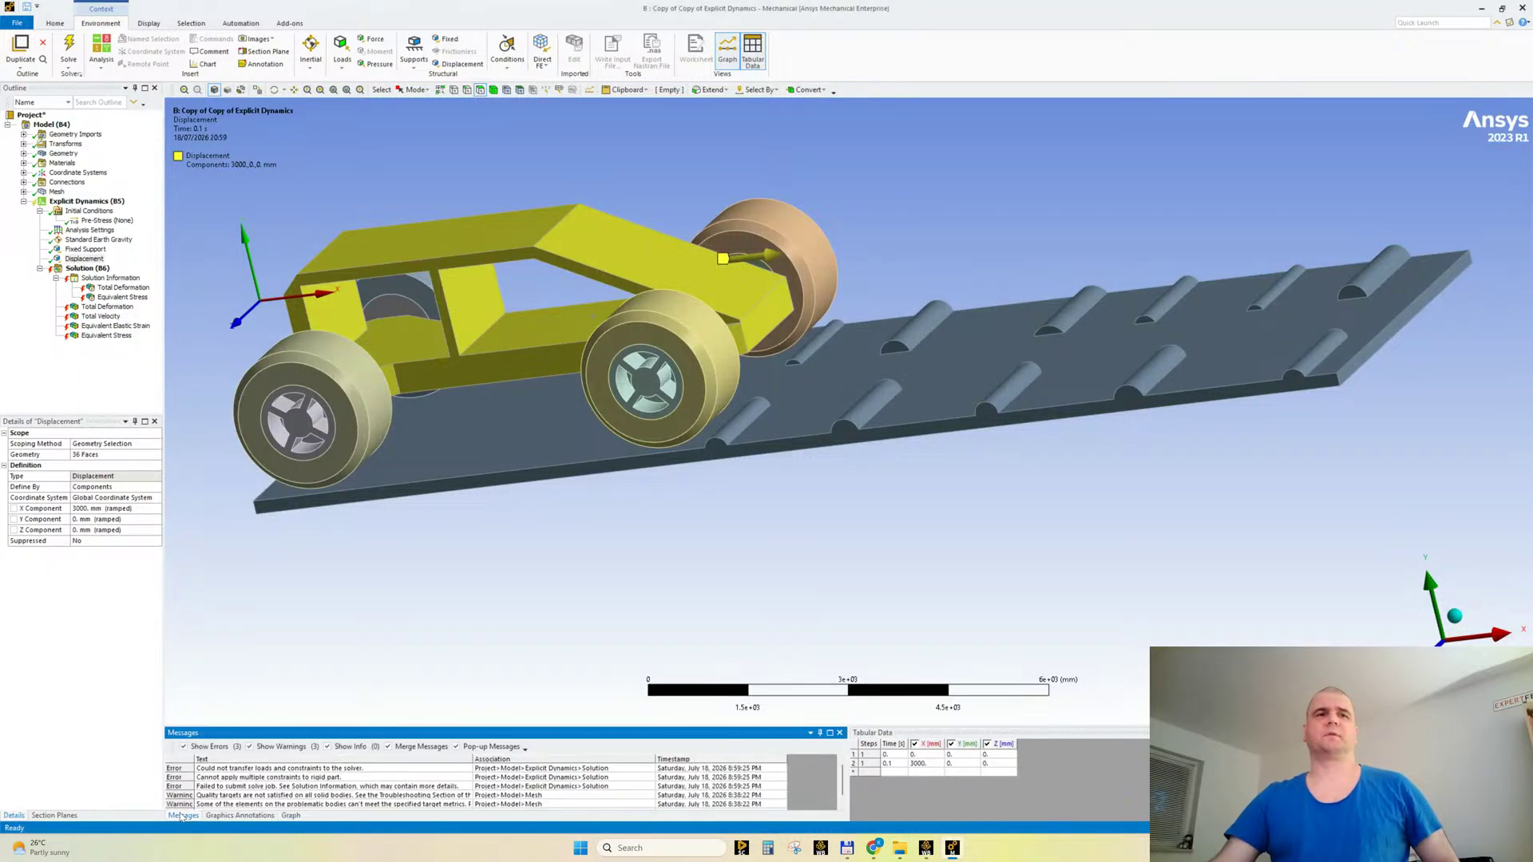
{"action": "left_click", "coordinate": [324, 778]}
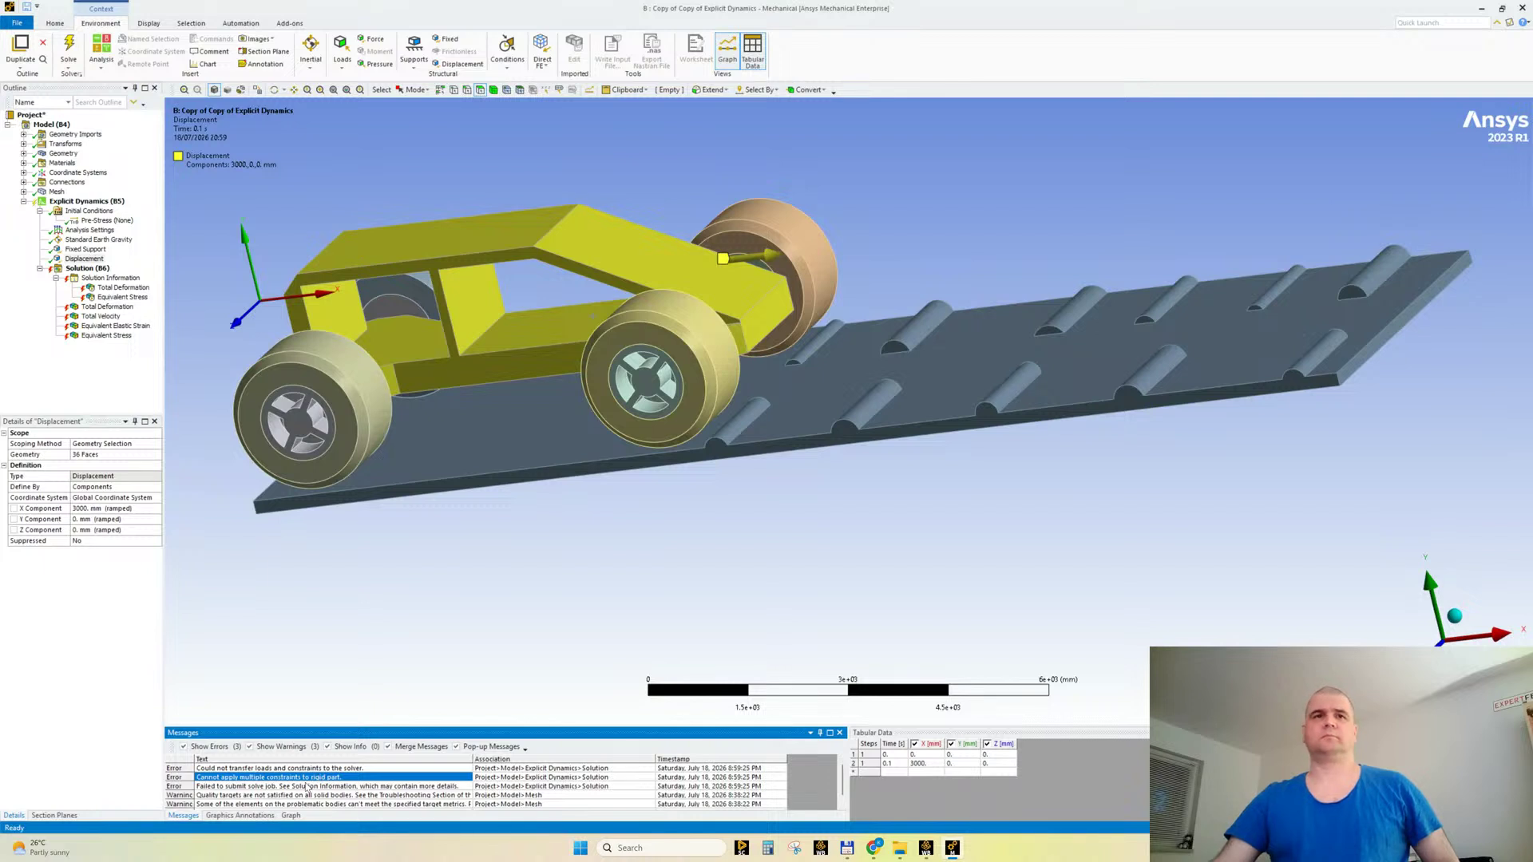
{"action": "left_click", "coordinate": [300, 787]}
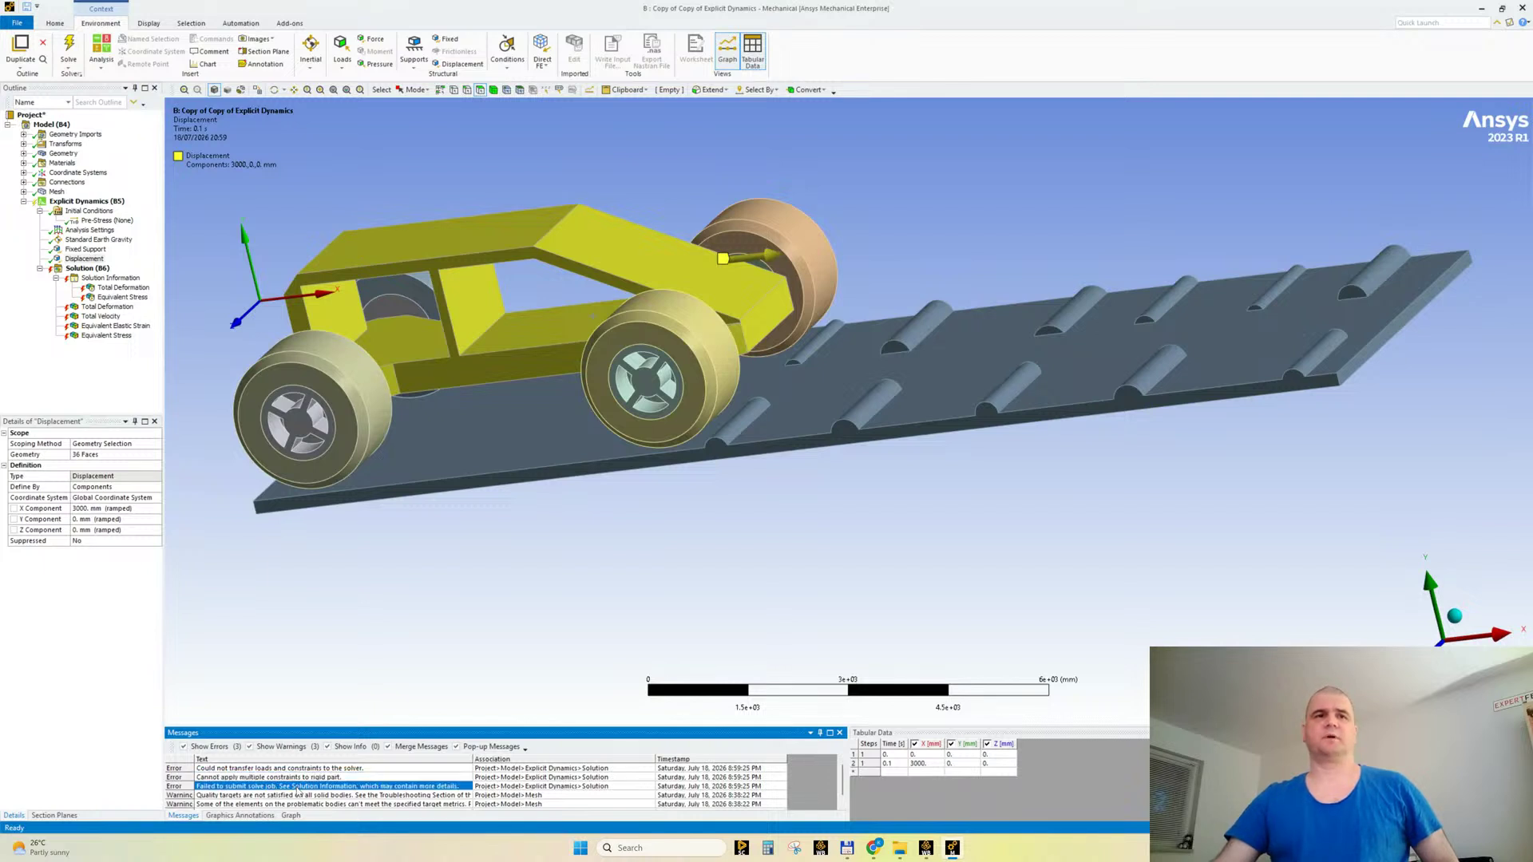
Step: Examine the transforms, geometry parts, joints, materials and Standard Earth Gravity load for the cause of the solver errors
{"action": "left_click", "coordinate": [24, 144]}
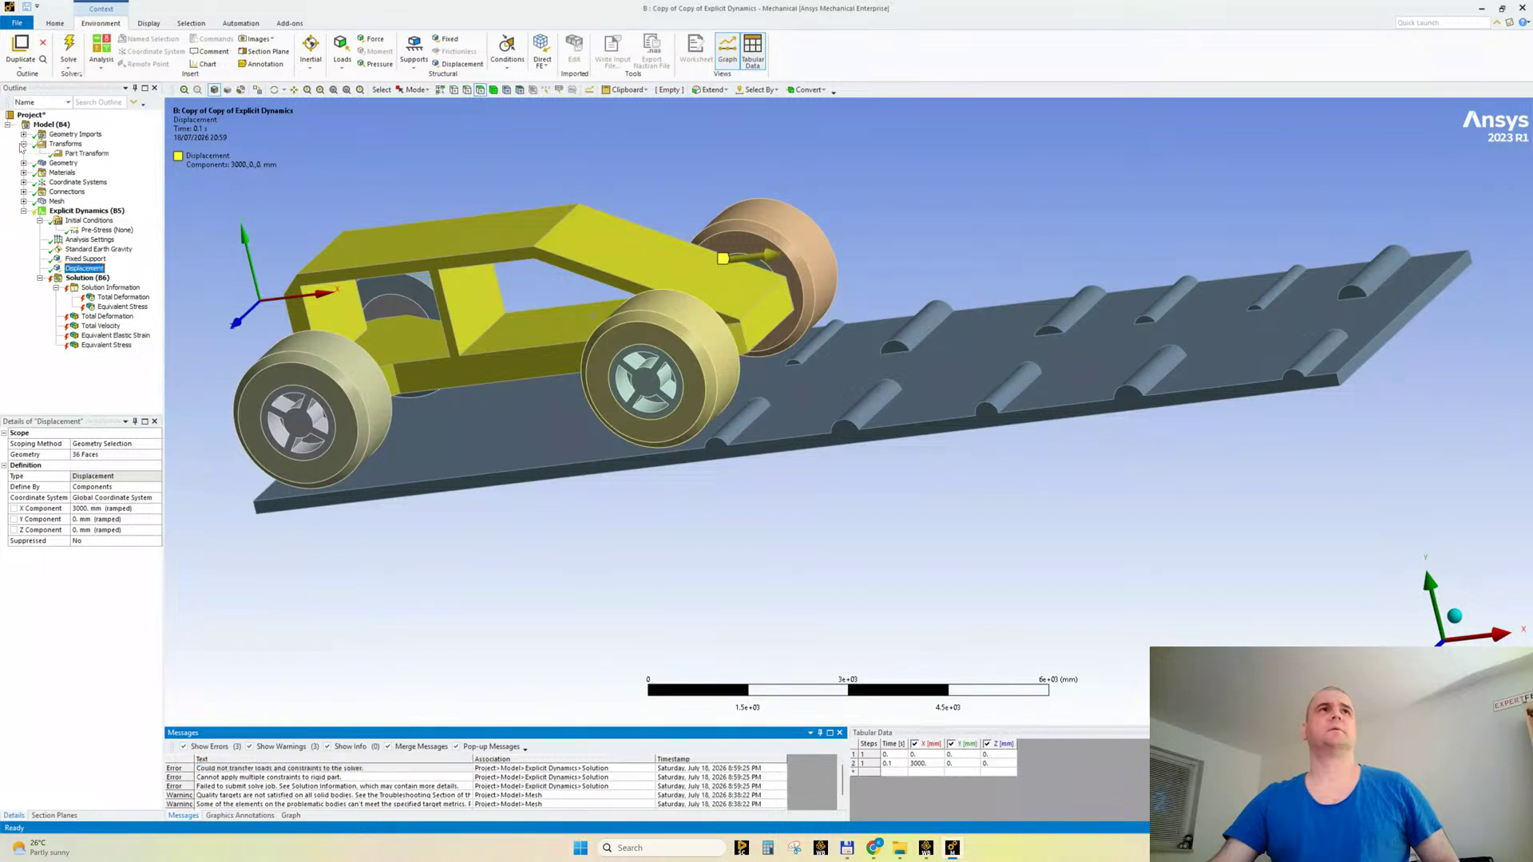
{"action": "left_click", "coordinate": [24, 163]}
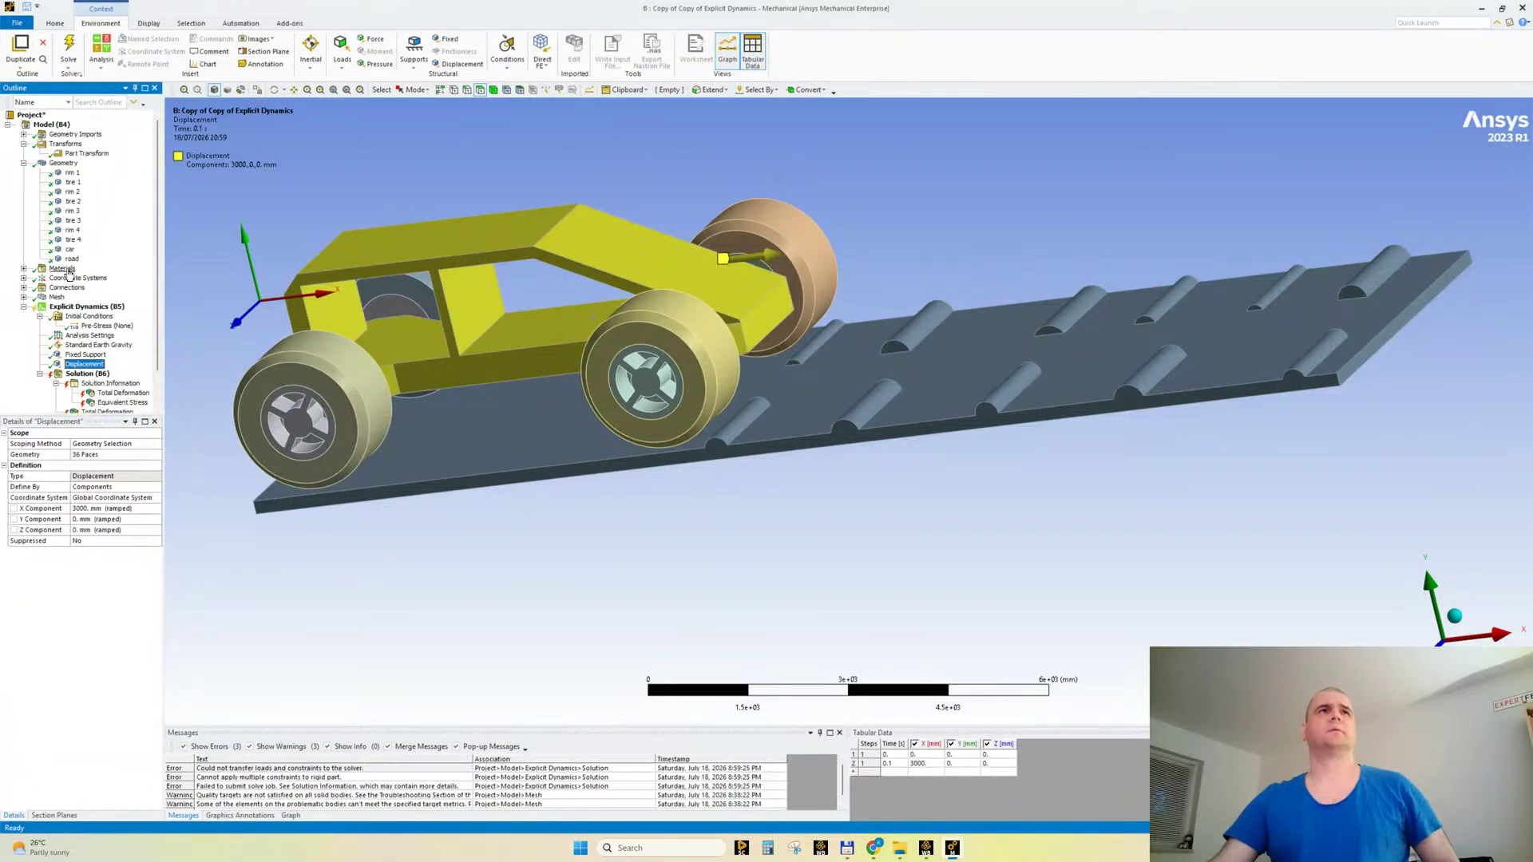
{"action": "left_click", "coordinate": [24, 288]}
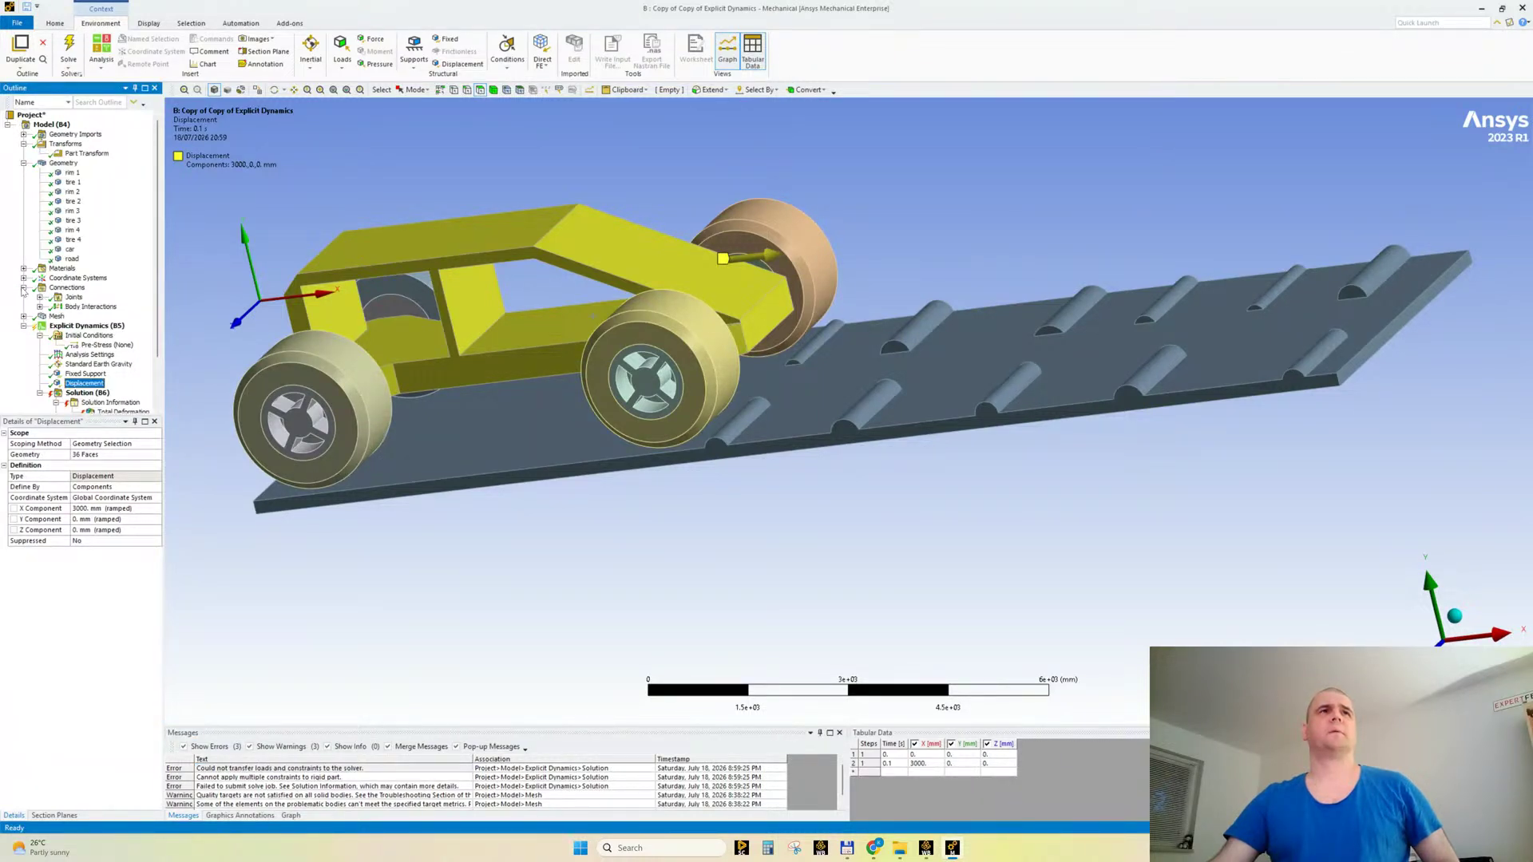
{"action": "left_click", "coordinate": [39, 297]}
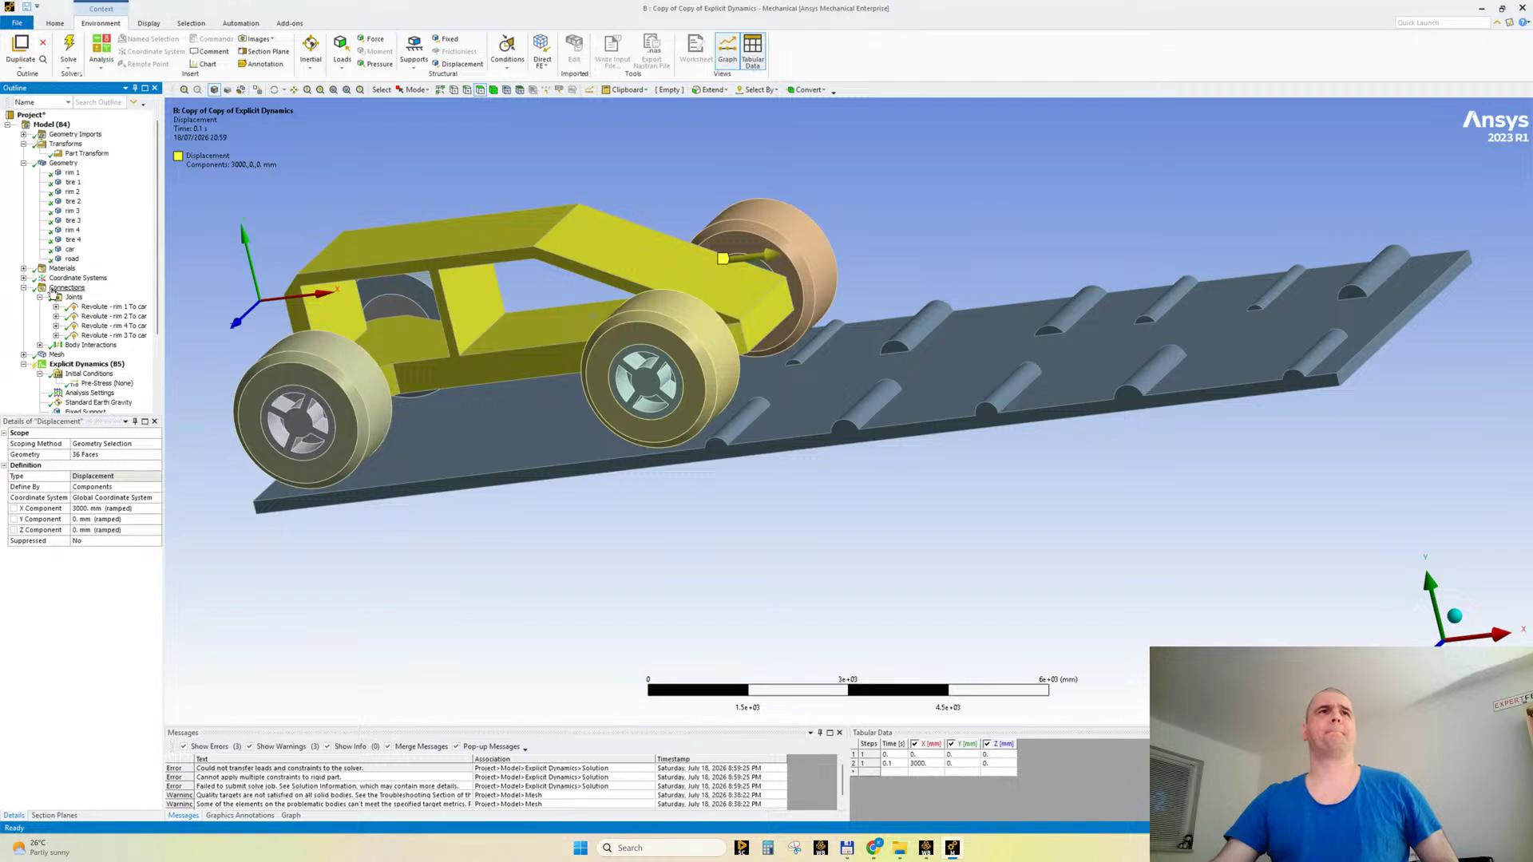
{"action": "left_click", "coordinate": [39, 297]}
{"action": "left_click", "coordinate": [24, 268]}
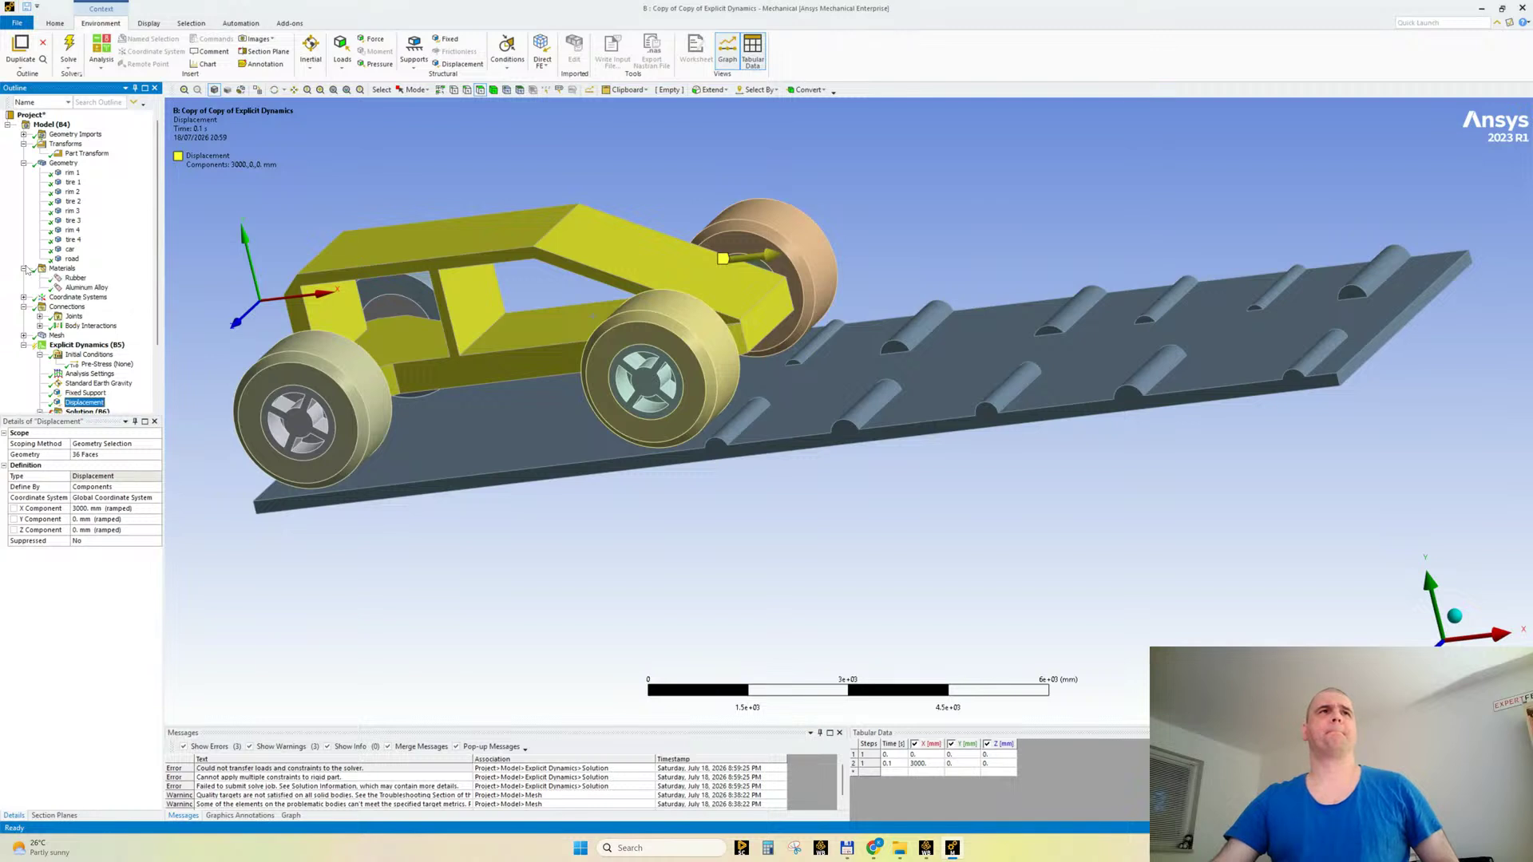
{"action": "left_click", "coordinate": [23, 163]}
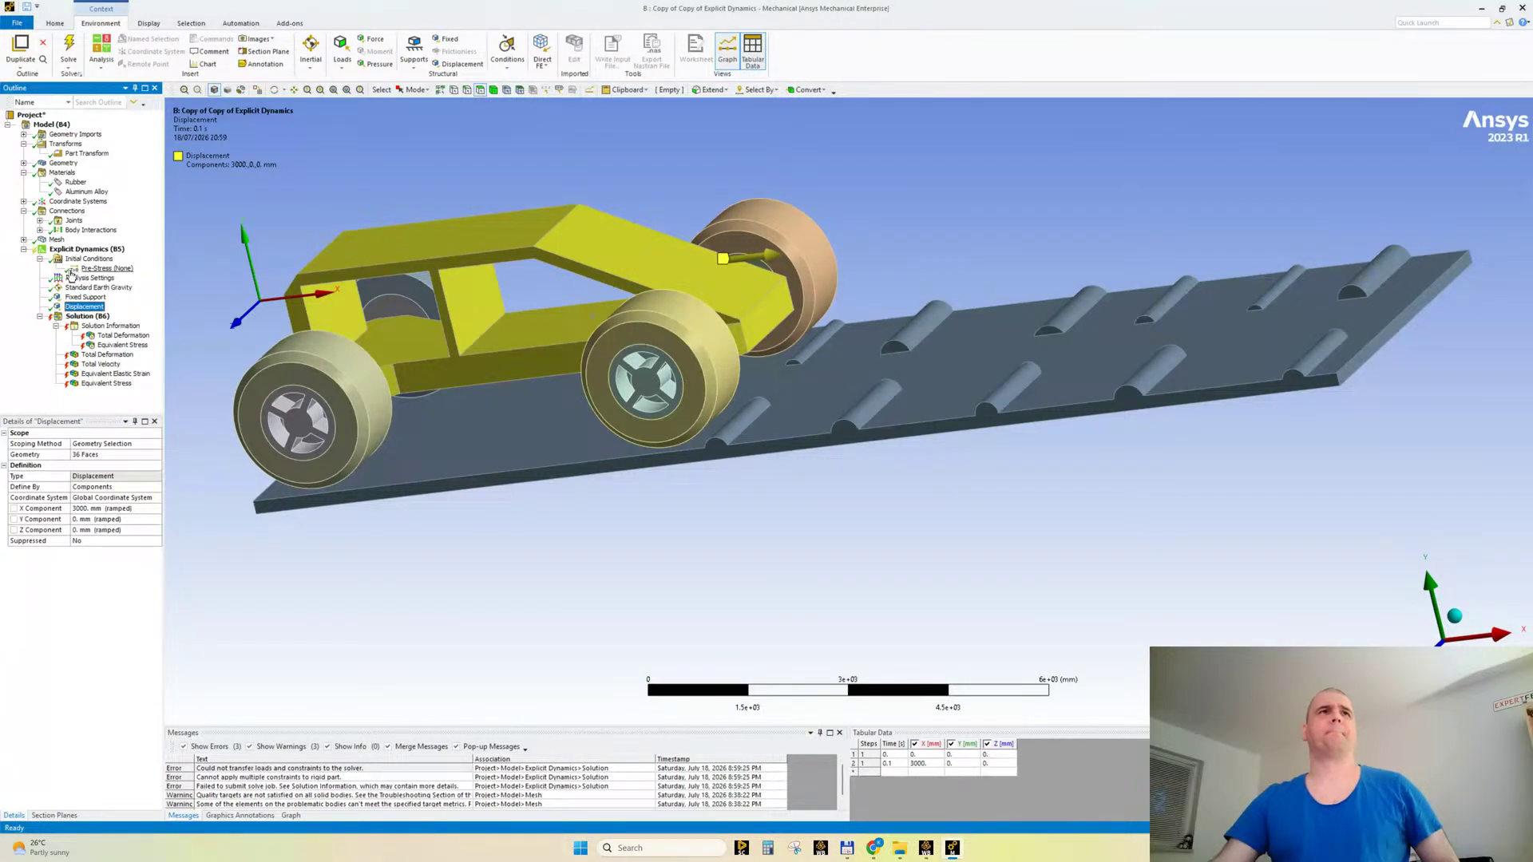
{"action": "left_click", "coordinate": [85, 297]}
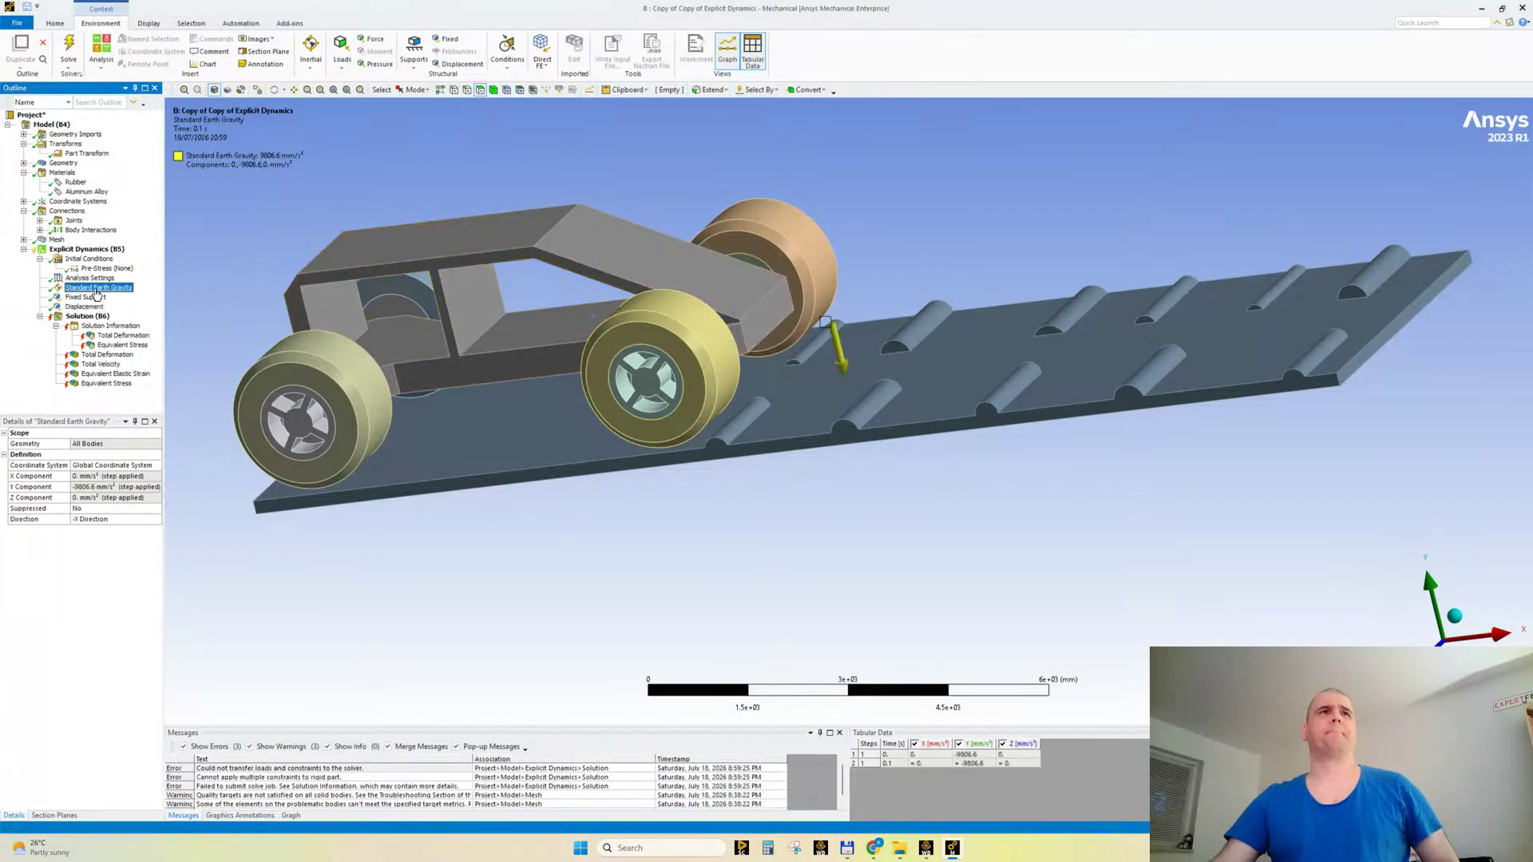
Step: Clear the generated data, solve the model once more, and open Solution Information to check the solver report
{"action": "right_click", "coordinate": [77, 316]}
{"action": "left_click", "coordinate": [114, 371]}
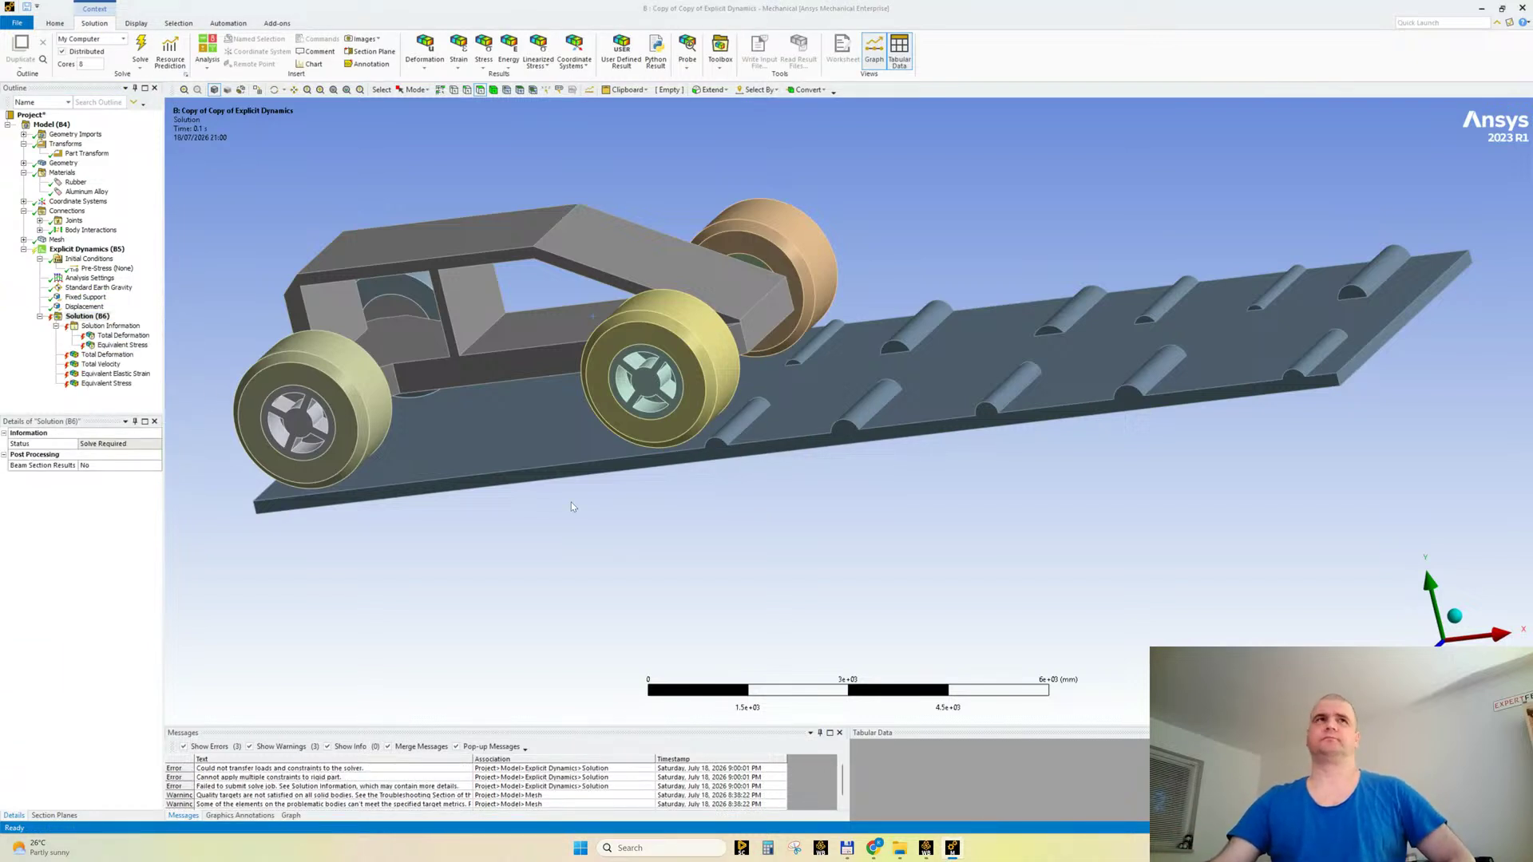
{"action": "right_click", "coordinate": [74, 316]}
{"action": "left_click", "coordinate": [106, 369]}
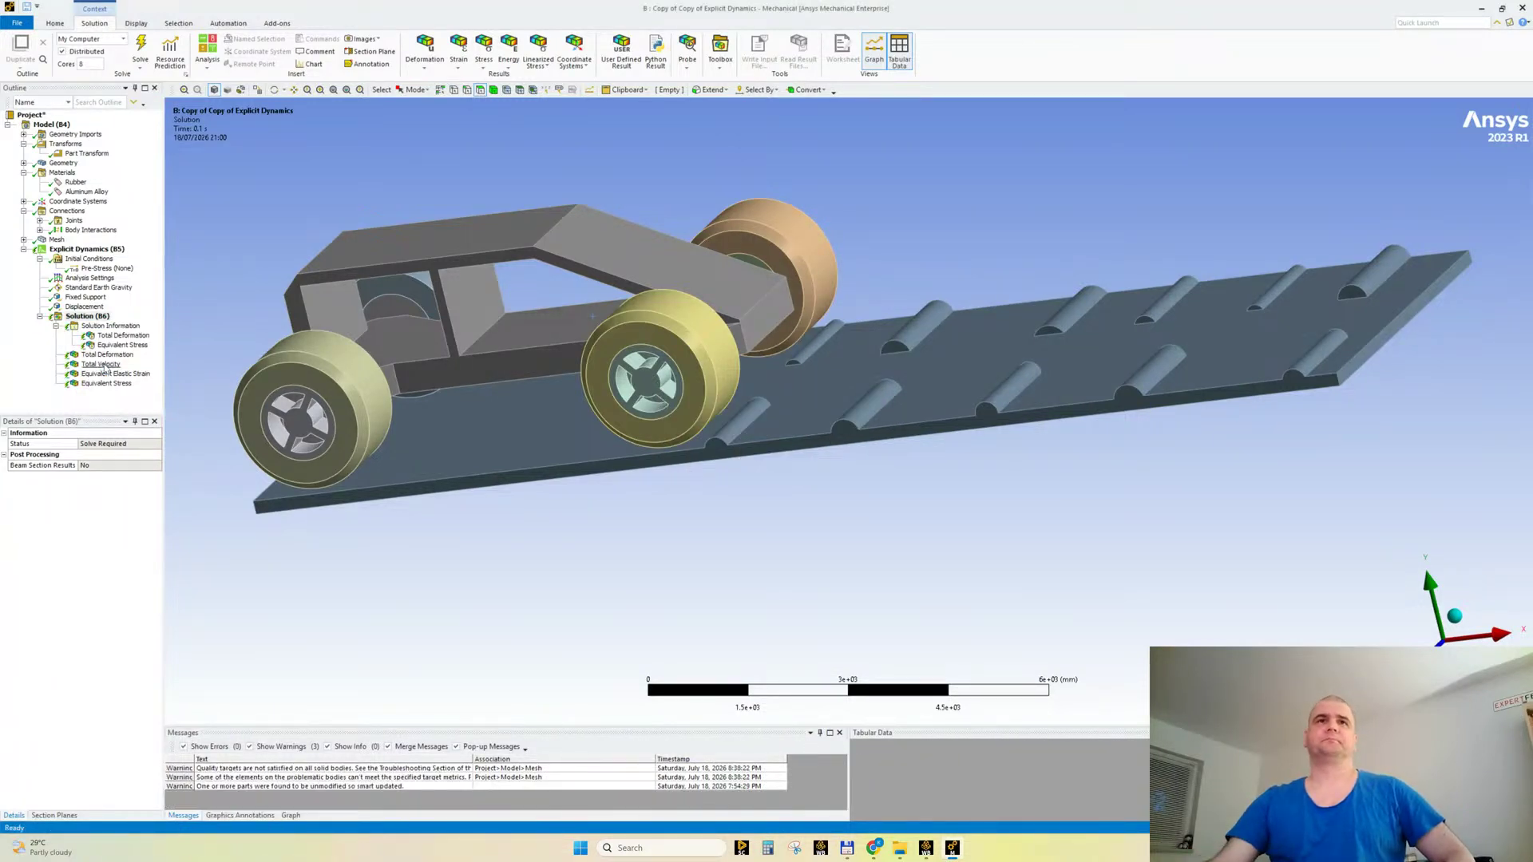
{"action": "left_click", "coordinate": [111, 326]}
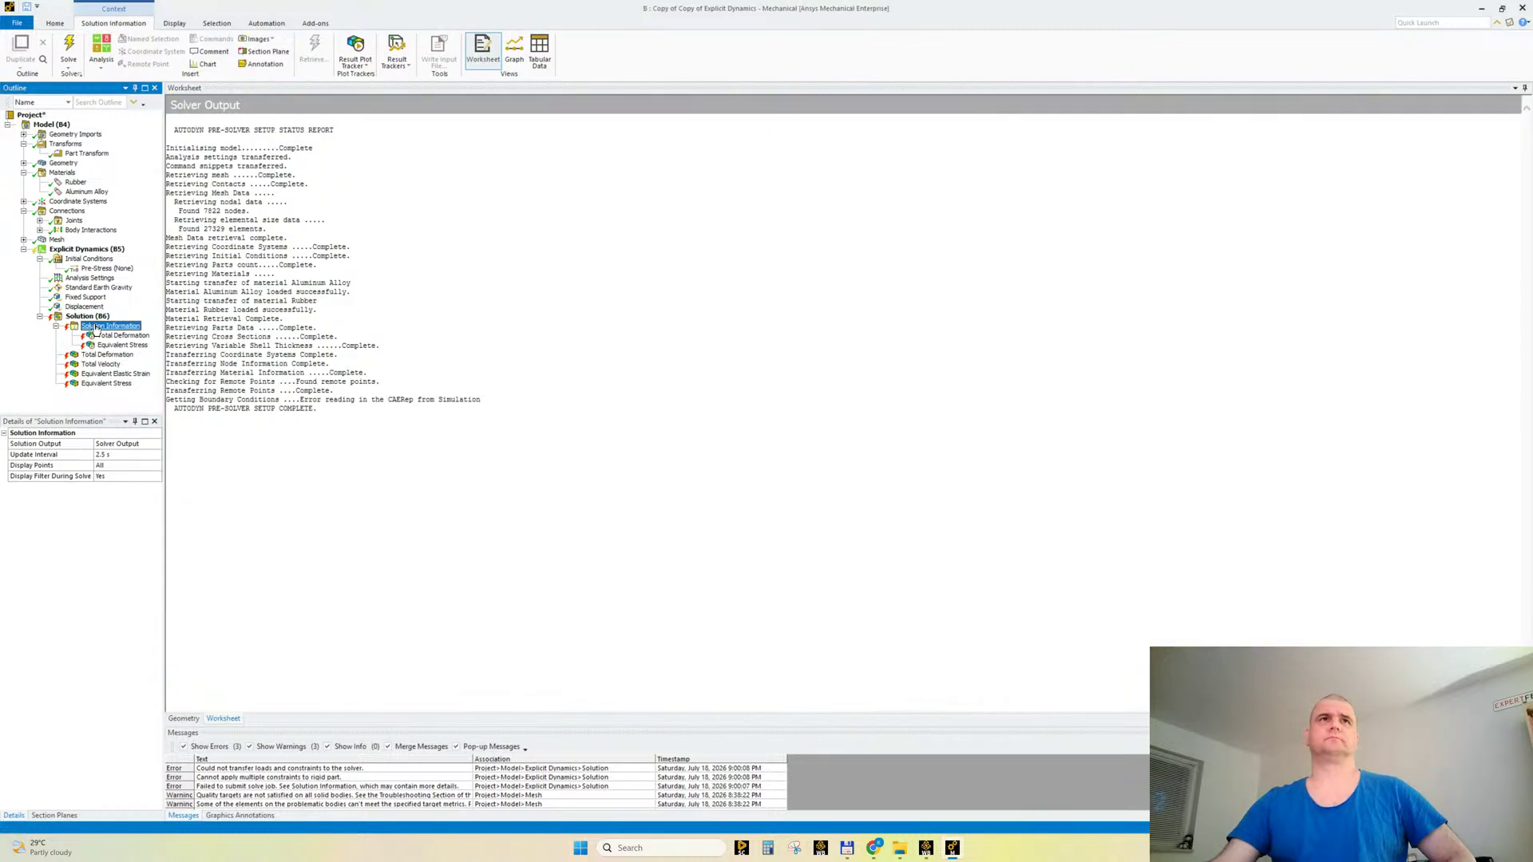
Step: Highlight the Boundary Conditions error line in the solver output, and clear the Explicit Dynamics analysis's generated data
{"action": "left_click_drag", "start_coordinate": [231, 403], "coordinate": [398, 402]}
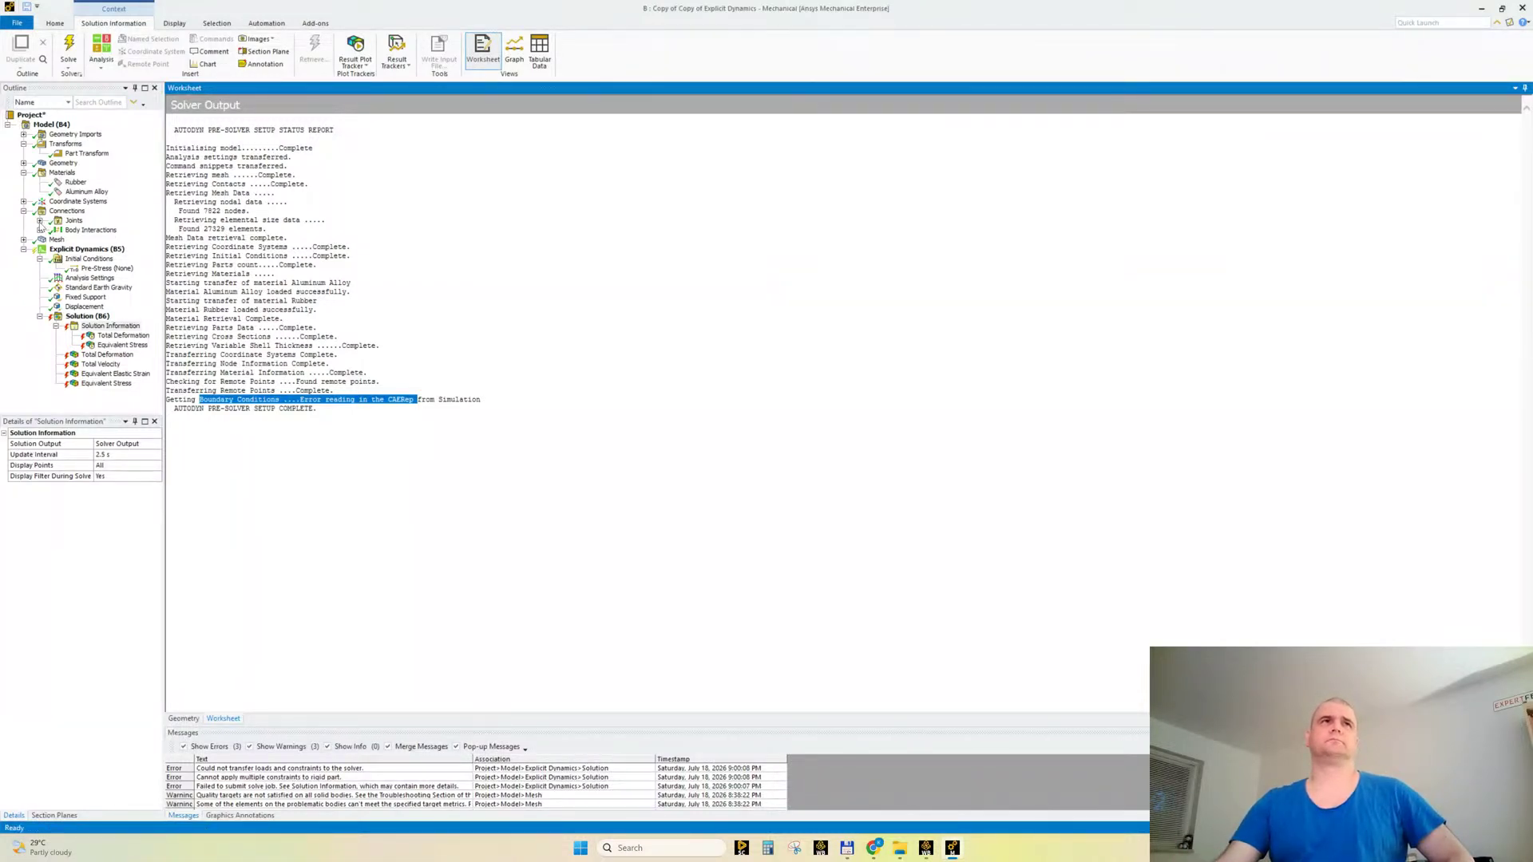
{"action": "right_click", "coordinate": [79, 249]}
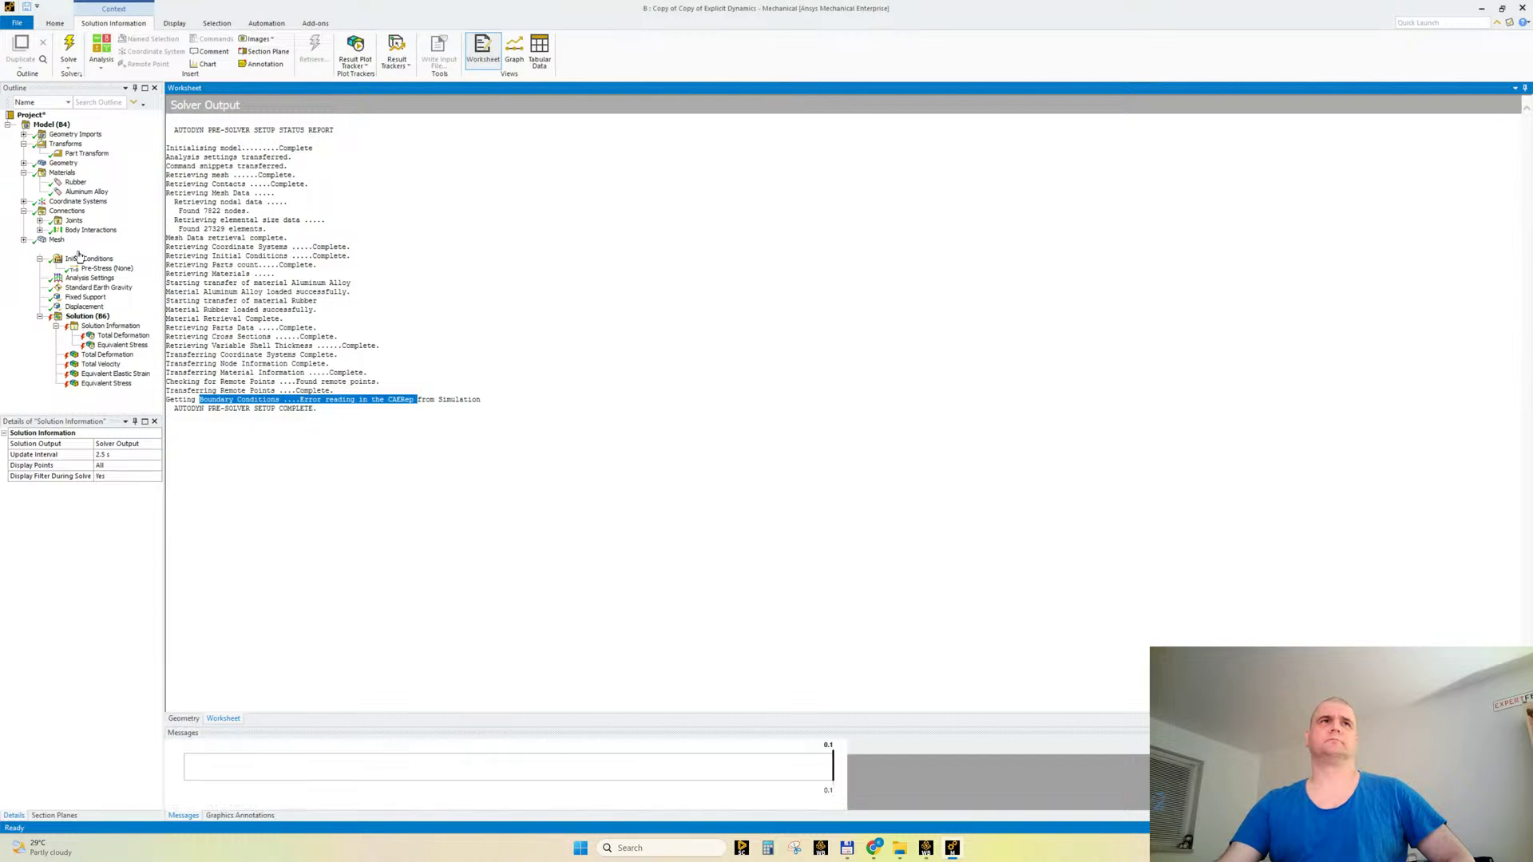
{"action": "left_click", "coordinate": [128, 303]}
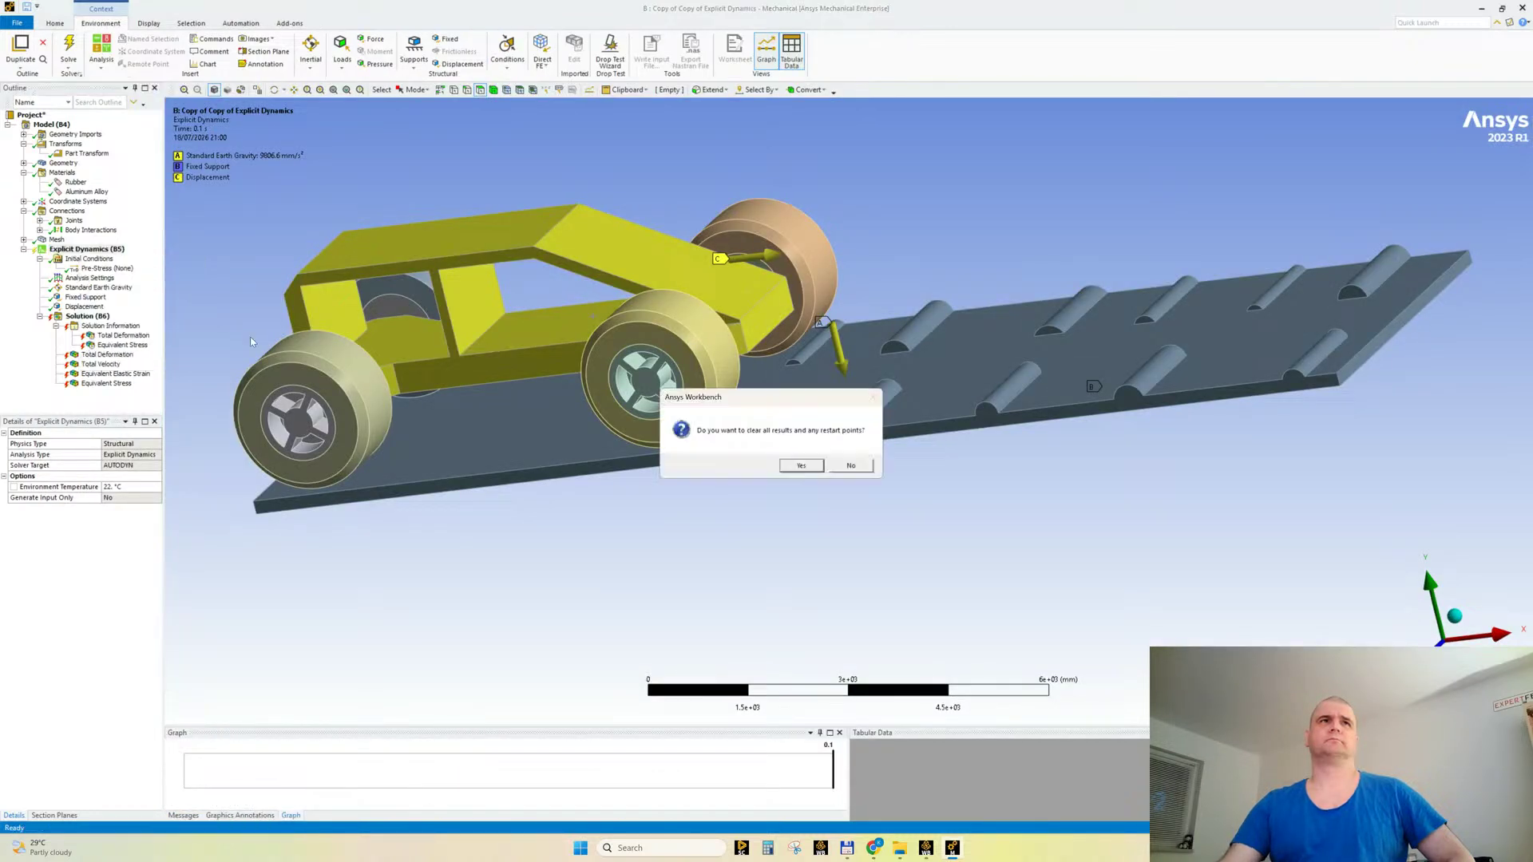
{"action": "left_click", "coordinate": [802, 466]}
Step: Set the Y and Z components of the car body's Displacement load to Free, and recheck it against the Fixed Support
{"action": "left_click", "coordinate": [83, 307]}
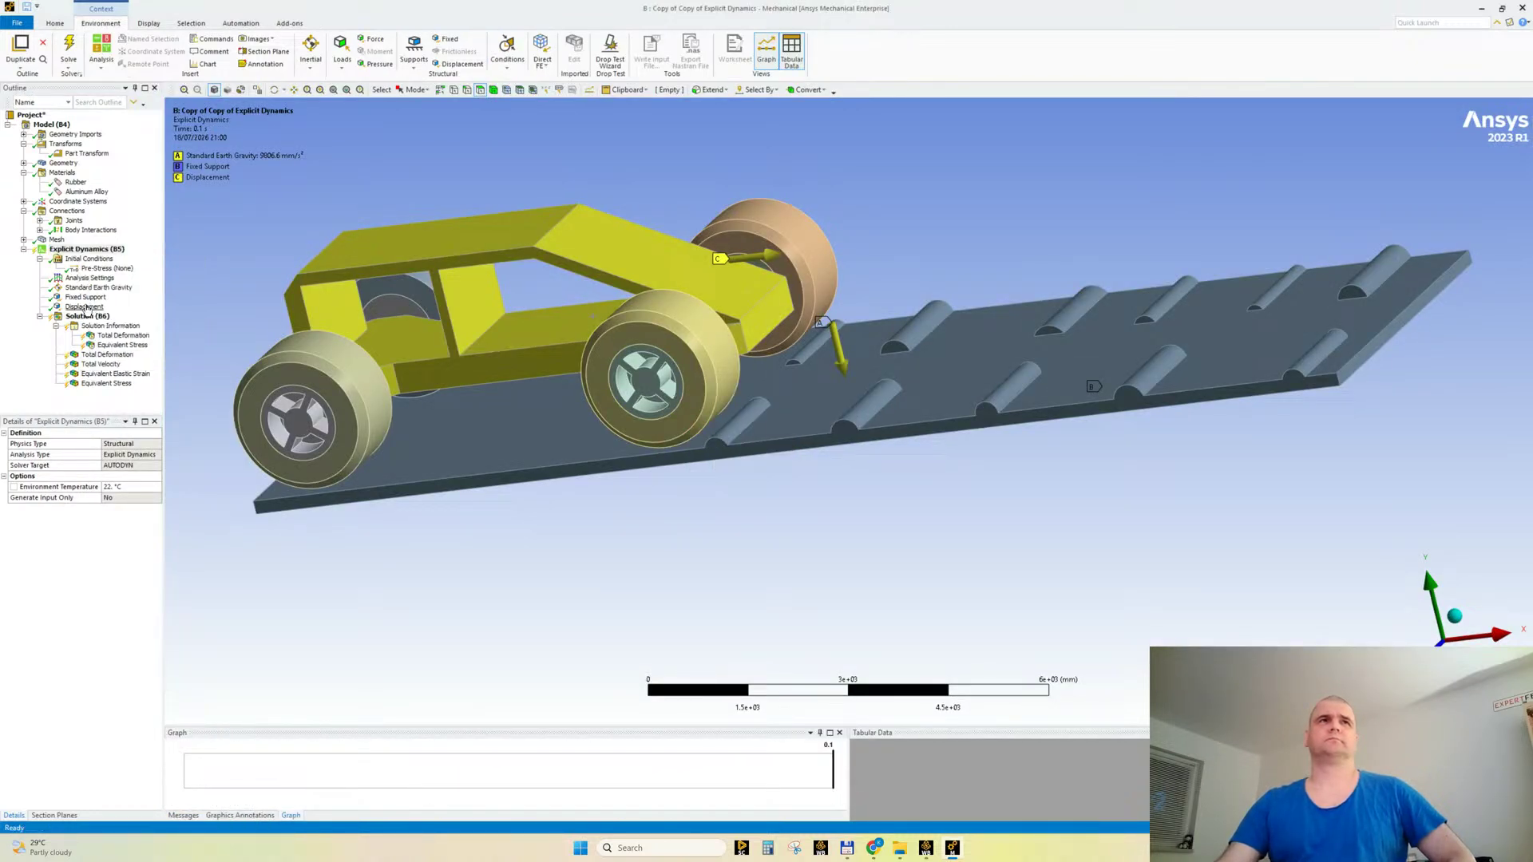
{"action": "left_click", "coordinate": [86, 520]}
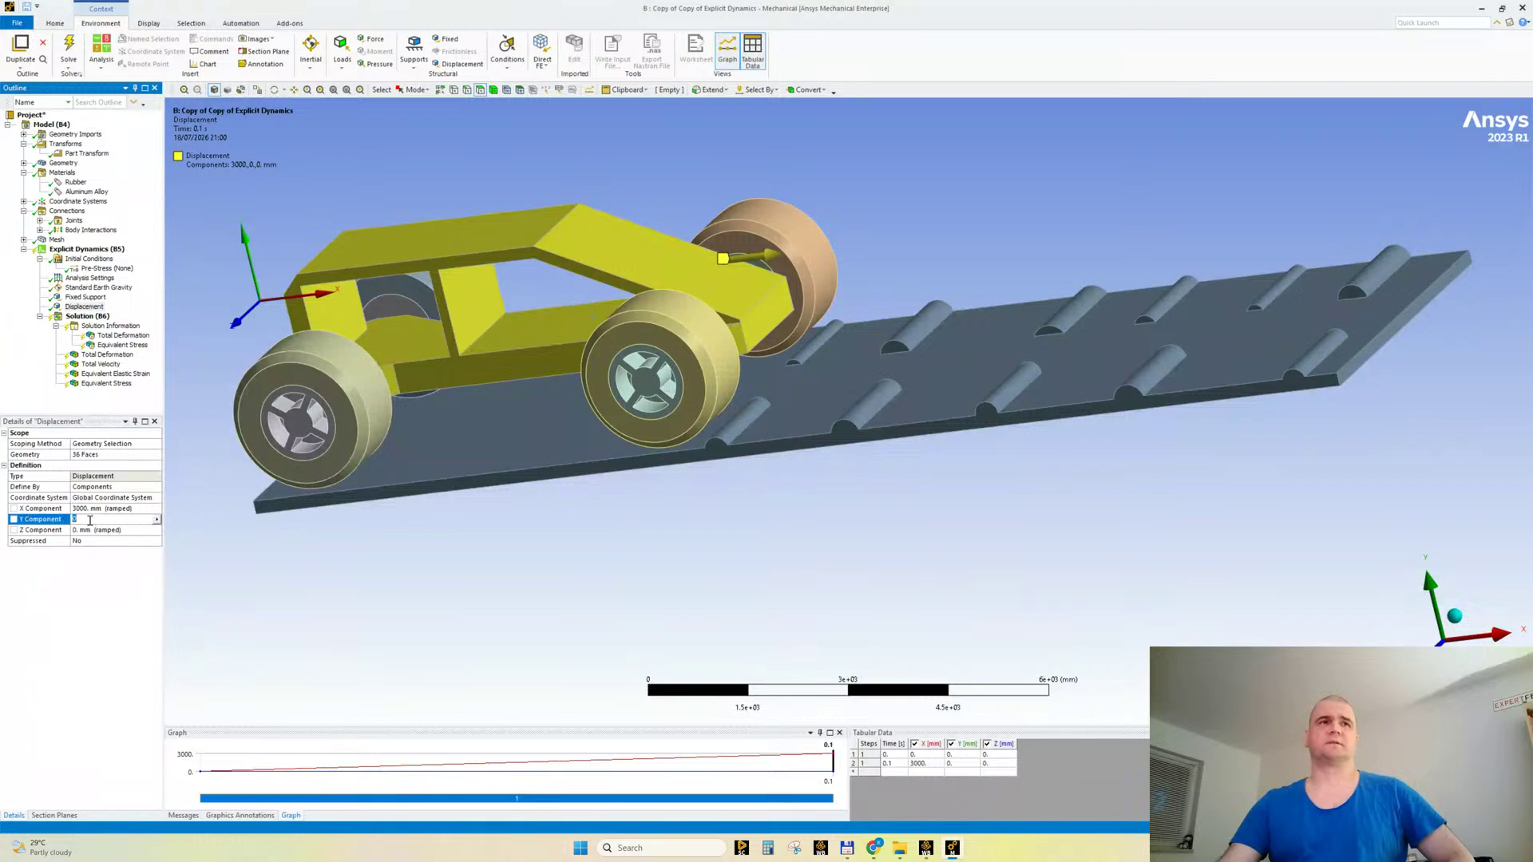
{"action": "left_click", "coordinate": [156, 519]}
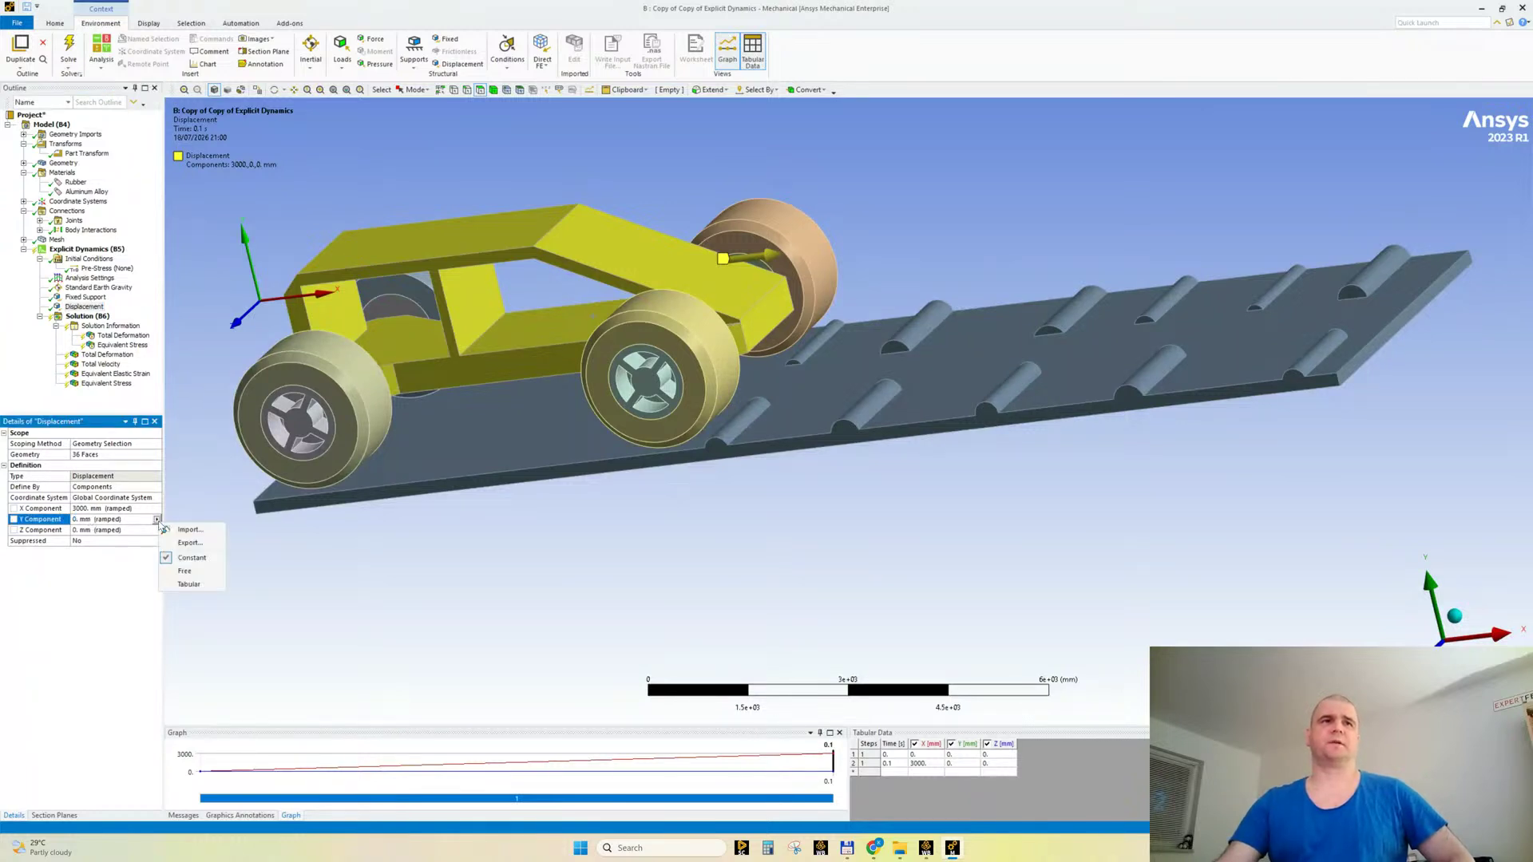
{"action": "left_click", "coordinate": [169, 572]}
{"action": "left_click", "coordinate": [137, 531]}
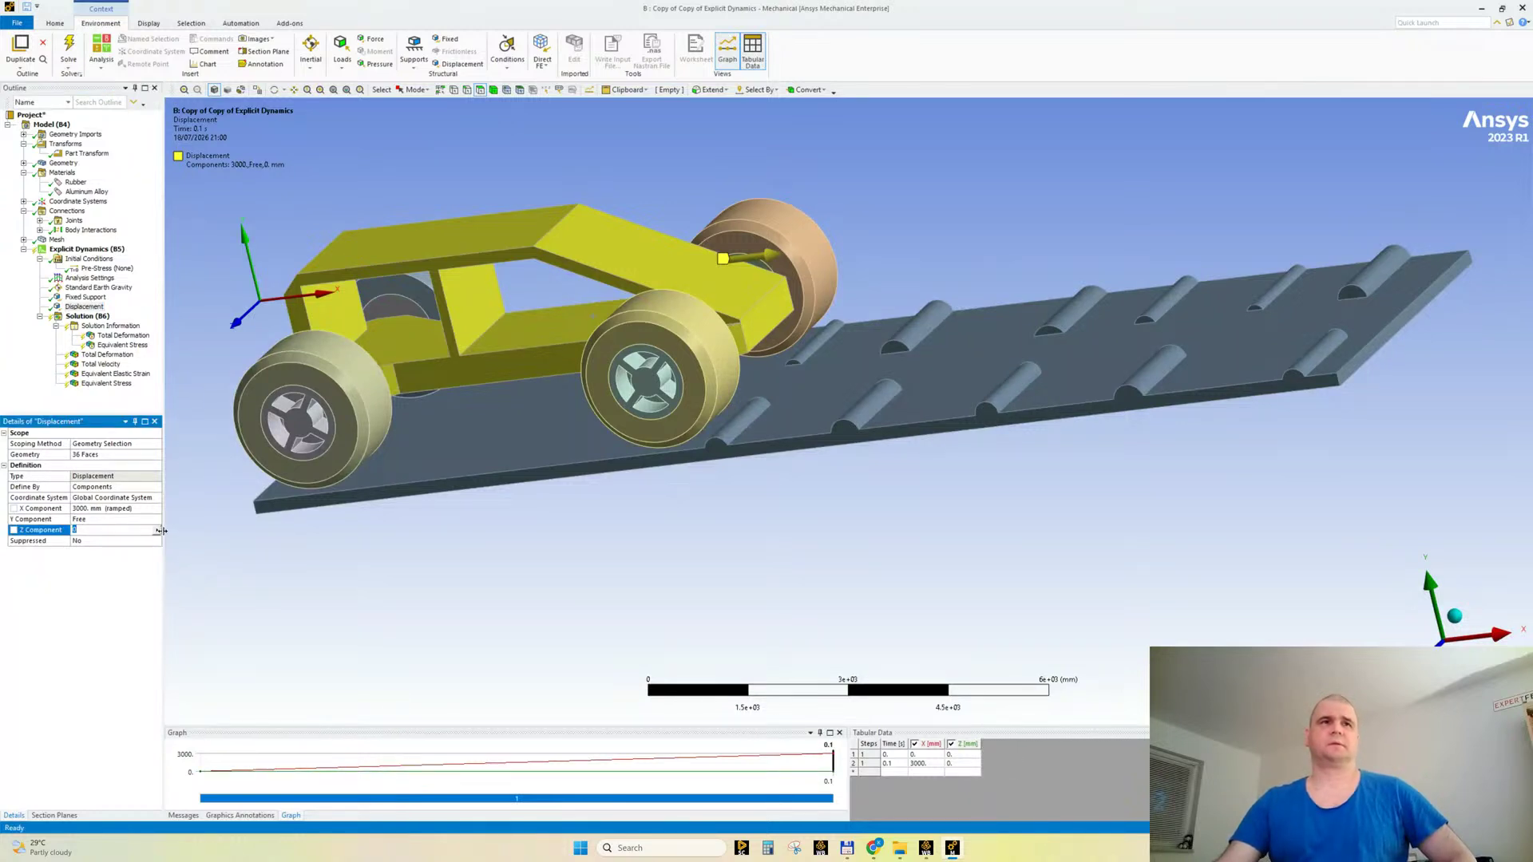
{"action": "left_click", "coordinate": [156, 530]}
{"action": "left_click", "coordinate": [184, 582]}
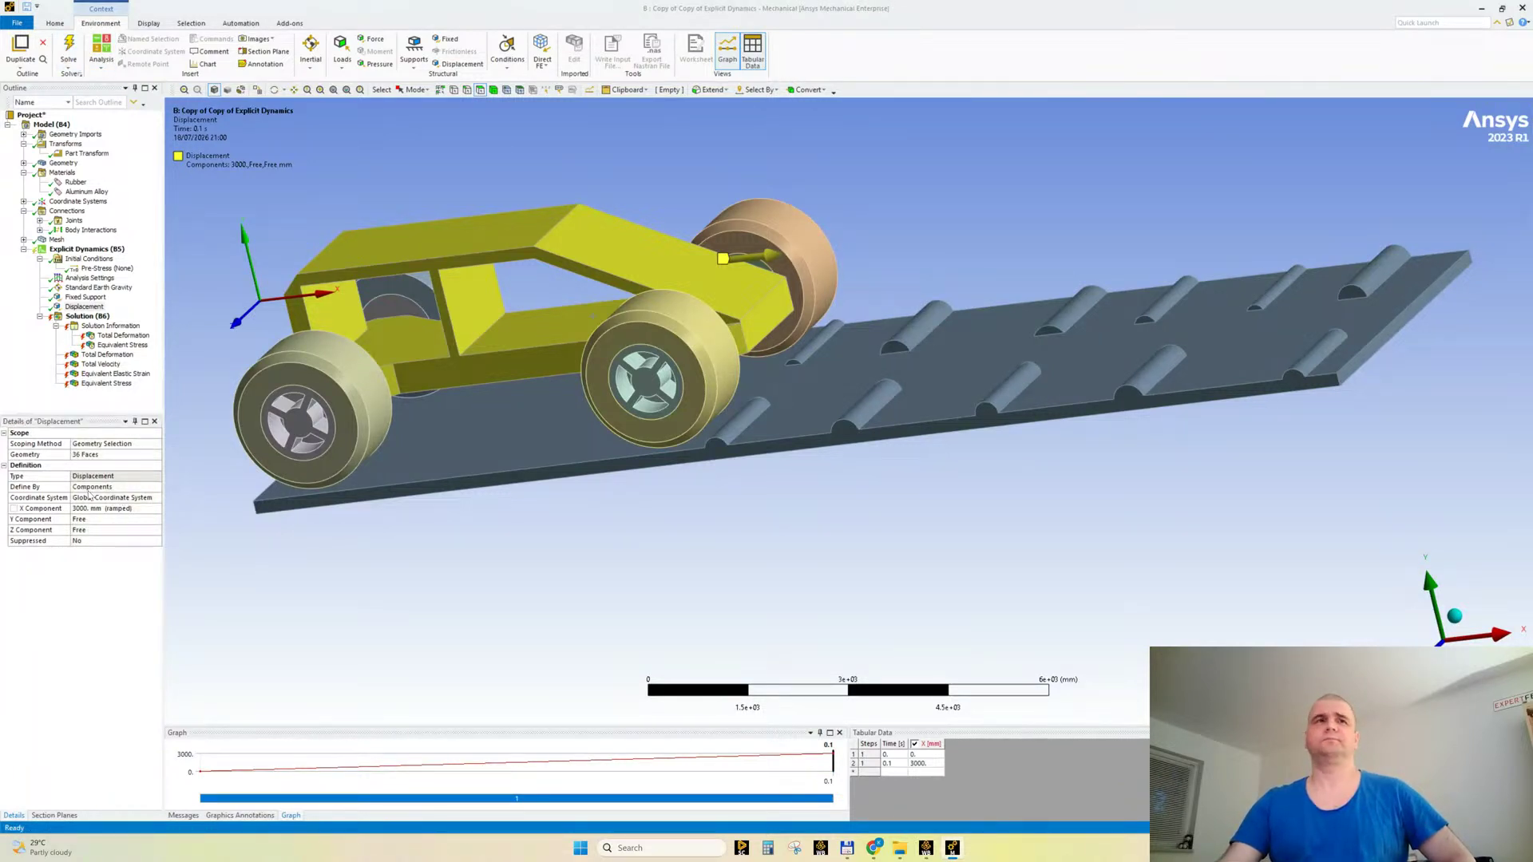
{"action": "left_click", "coordinate": [90, 308]}
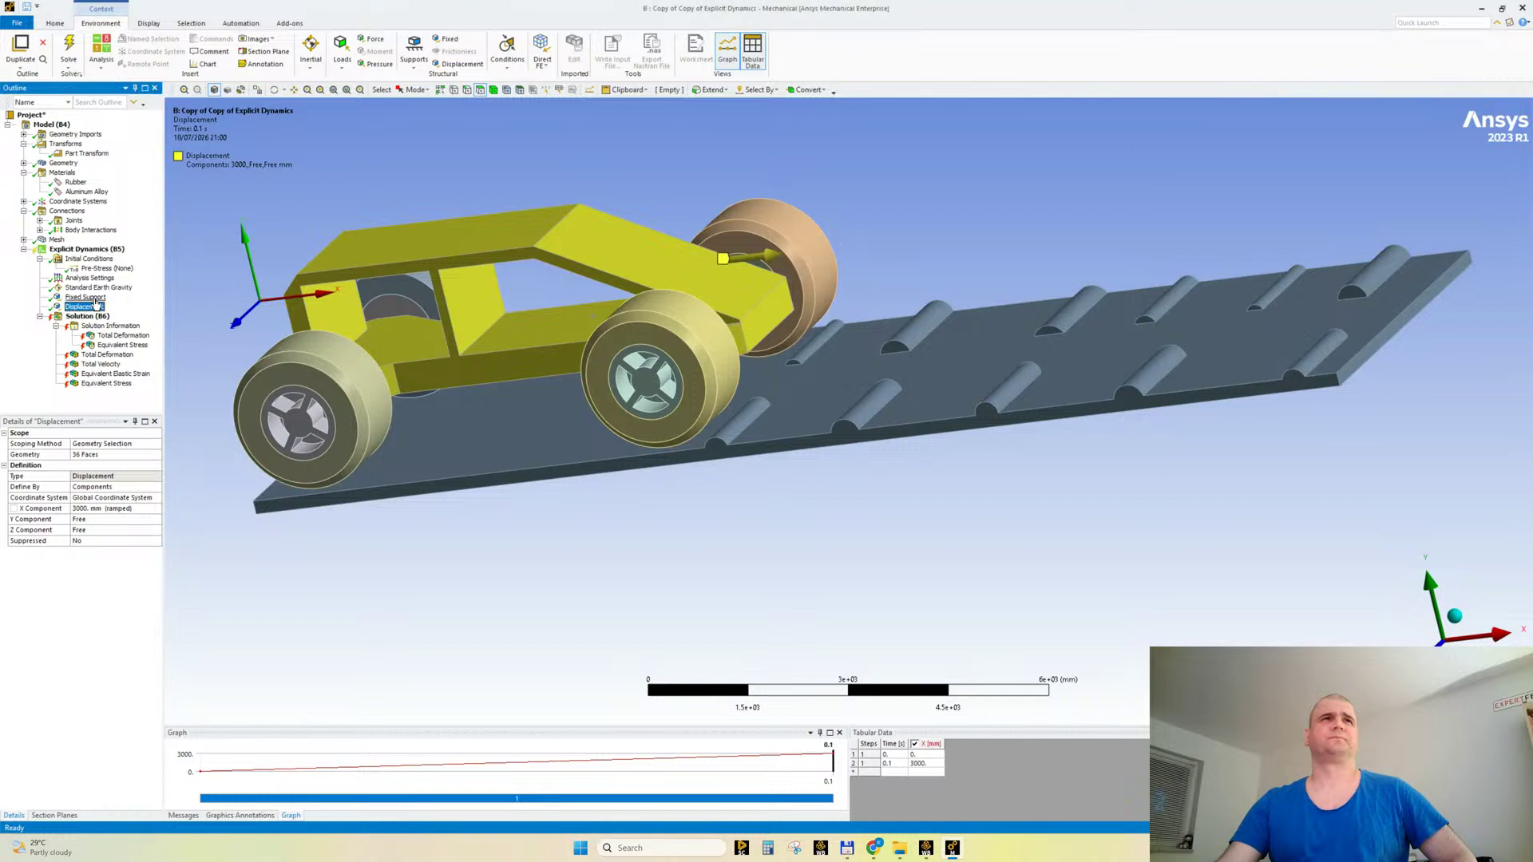
{"action": "left_click", "coordinate": [87, 299]}
{"action": "left_click", "coordinate": [86, 308]}
{"action": "left_click", "coordinate": [85, 299]}
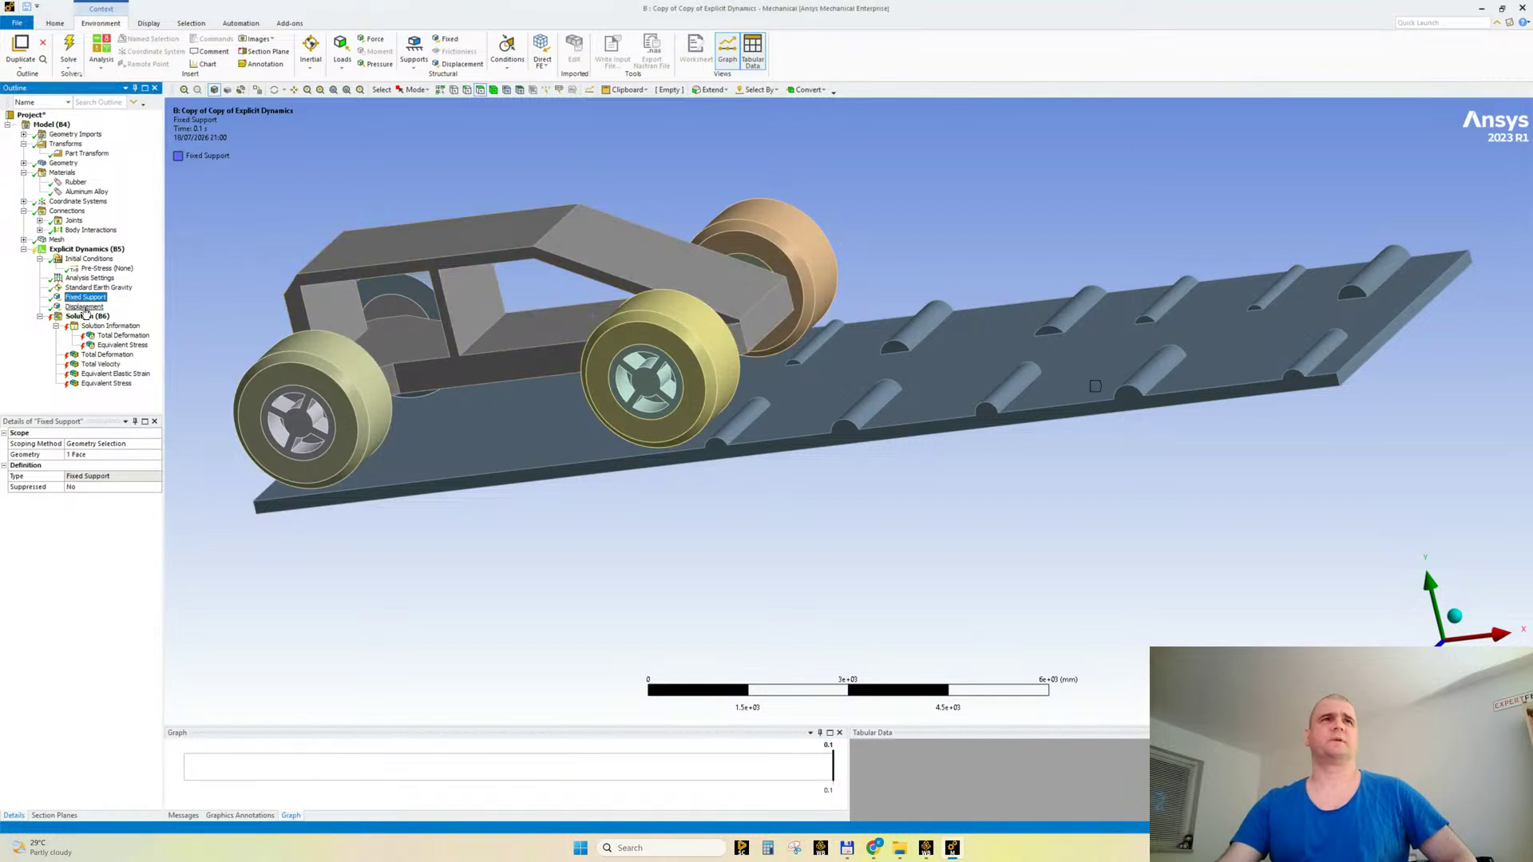
{"action": "left_click", "coordinate": [86, 307]}
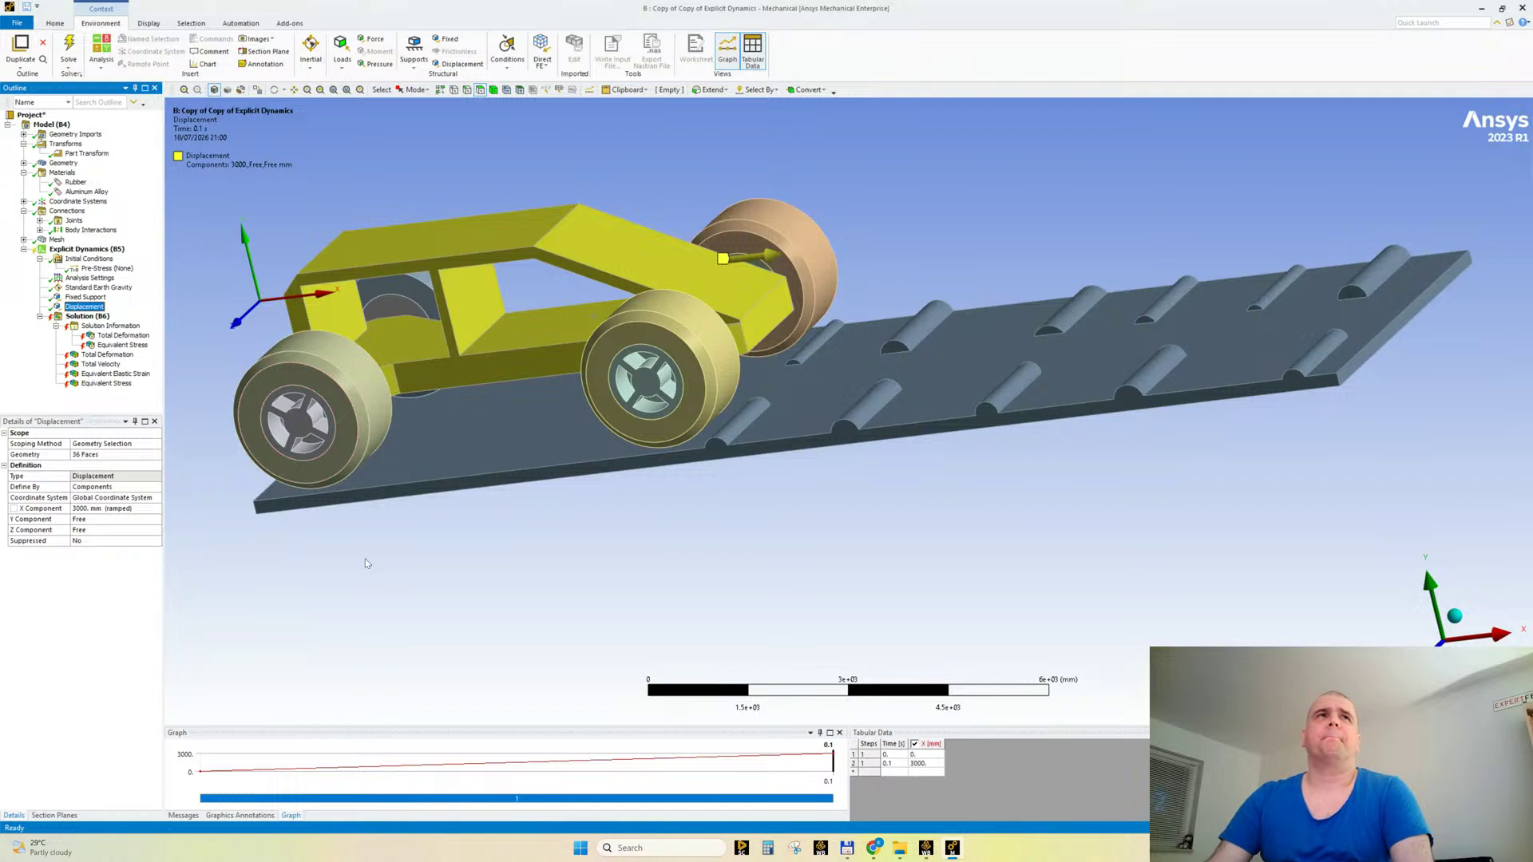
Step: Close Mechanical, switch to Workbench, and move the displacement analysis system below system A in the project schematic
{"action": "left_click", "coordinate": [1523, 9]}
{"action": "mouse_move", "coordinate": [926, 848]}
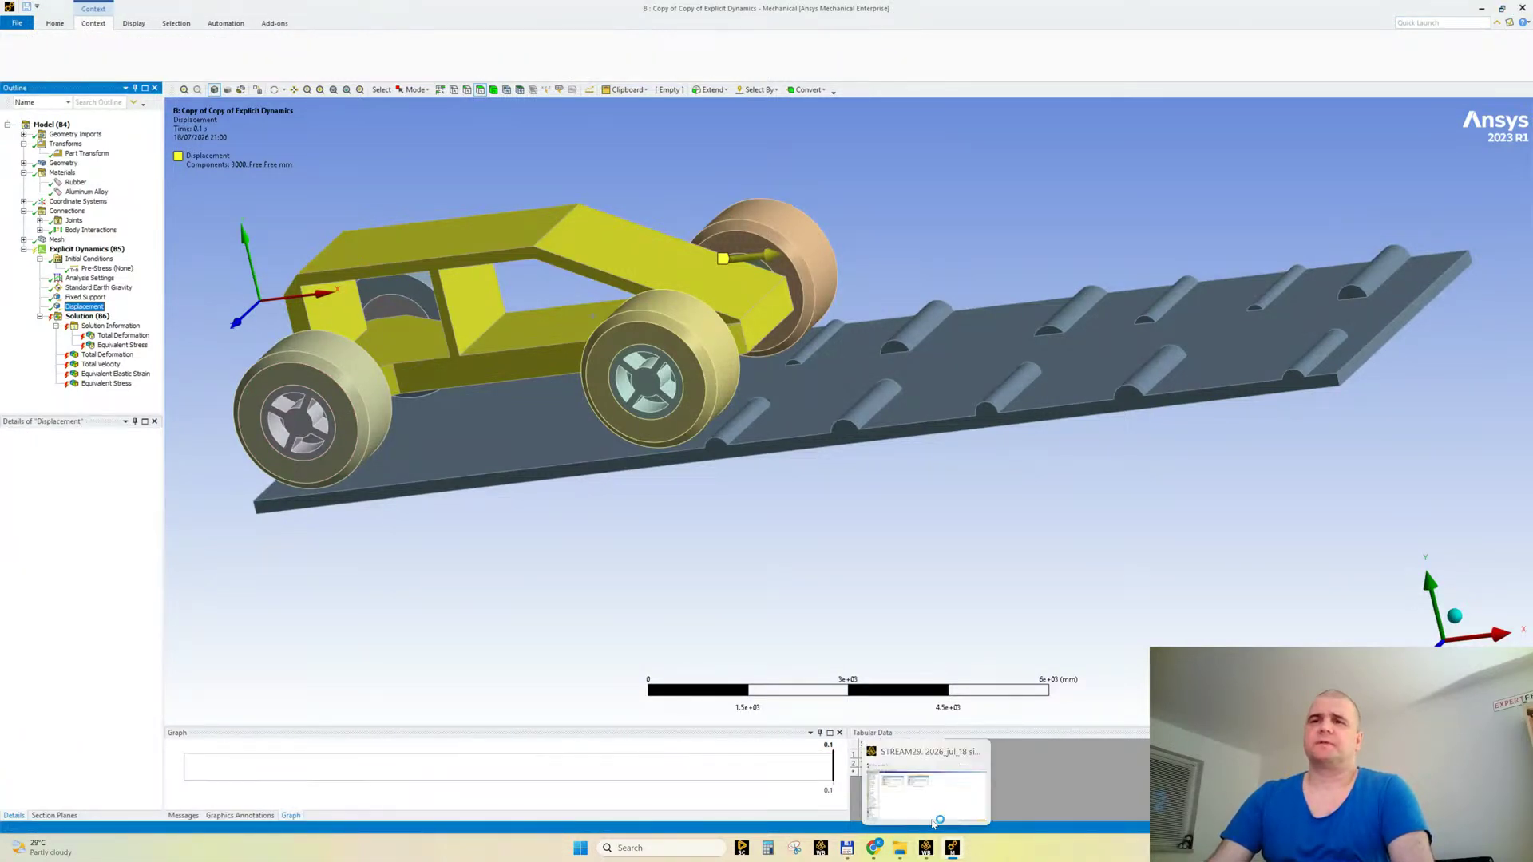
{"action": "left_click", "coordinate": [934, 796]}
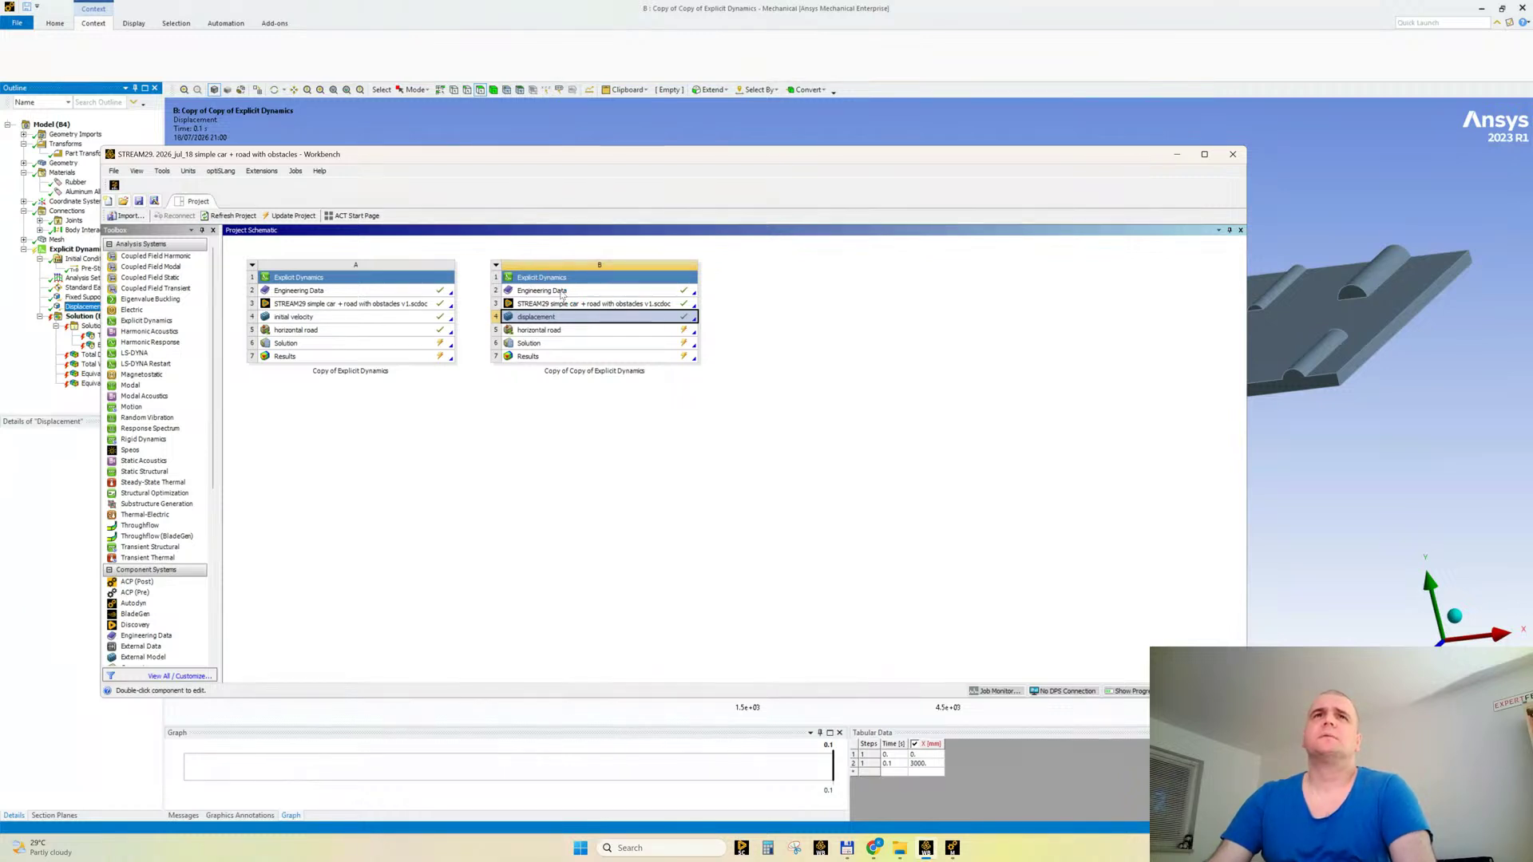
{"action": "left_click_drag", "start_coordinate": [576, 284], "coordinate": [425, 380]}
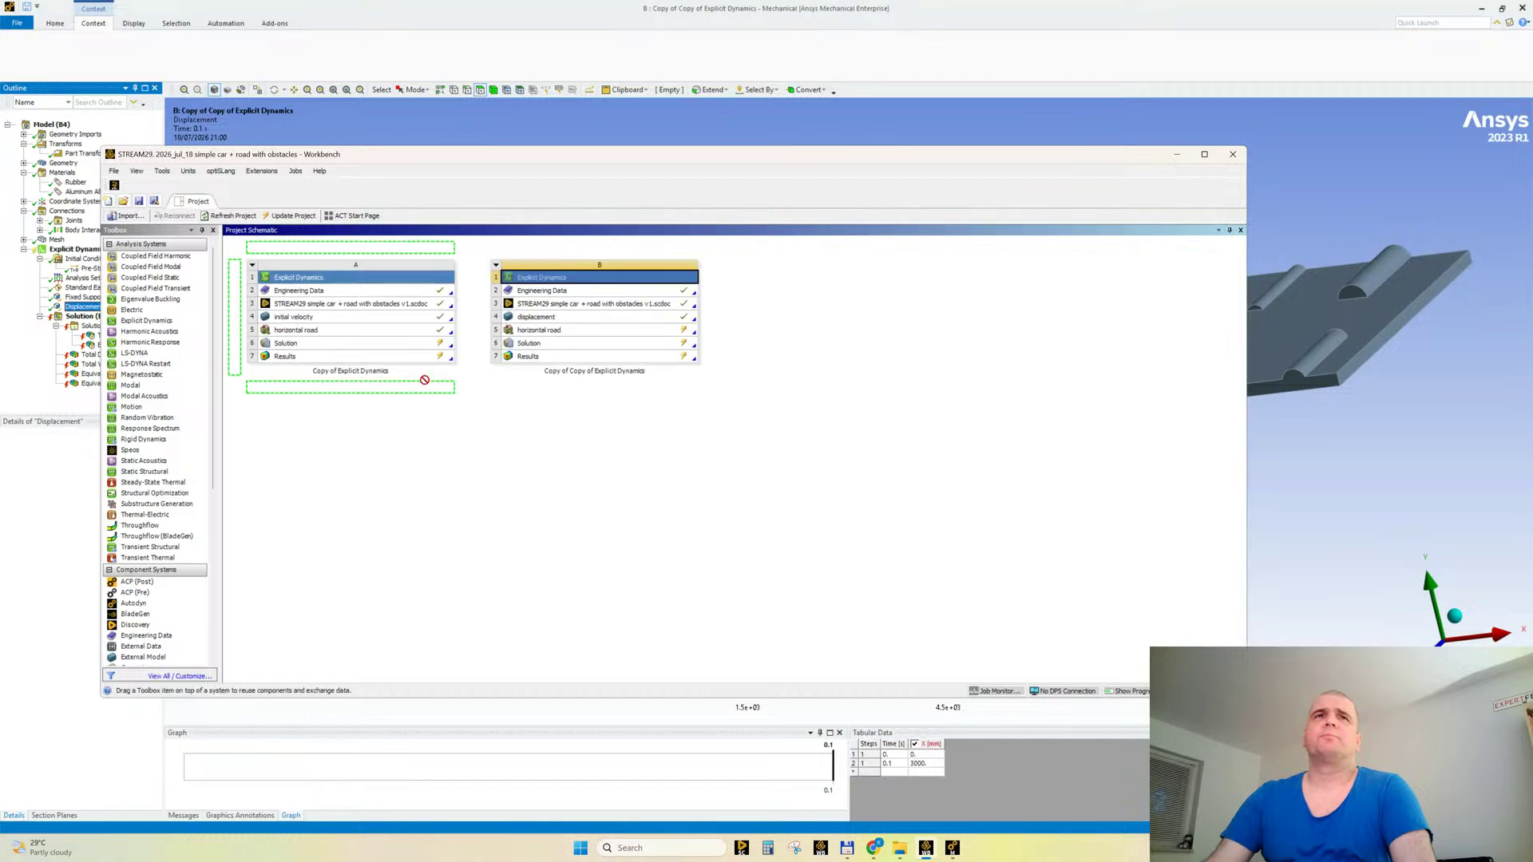
{"action": "left_click_drag", "start_coordinate": [316, 394], "coordinate": [316, 395]}
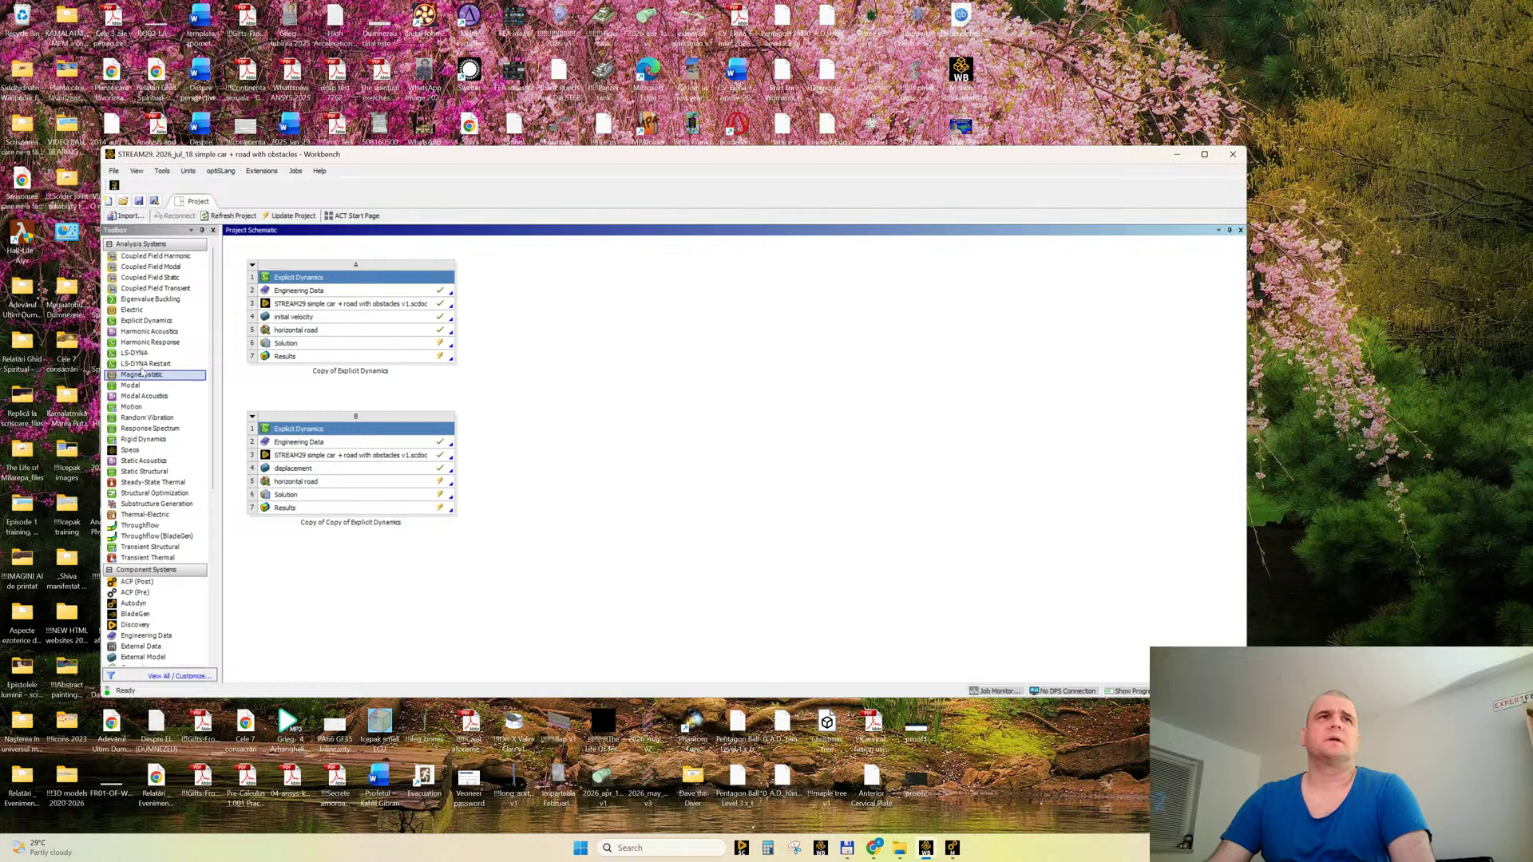
Step: Add a new Explicit Dynamics system beside system A, transfer A's geometry to it, and delete the geometry link between them
{"action": "left_click_drag", "start_coordinate": [147, 320], "coordinate": [551, 310]}
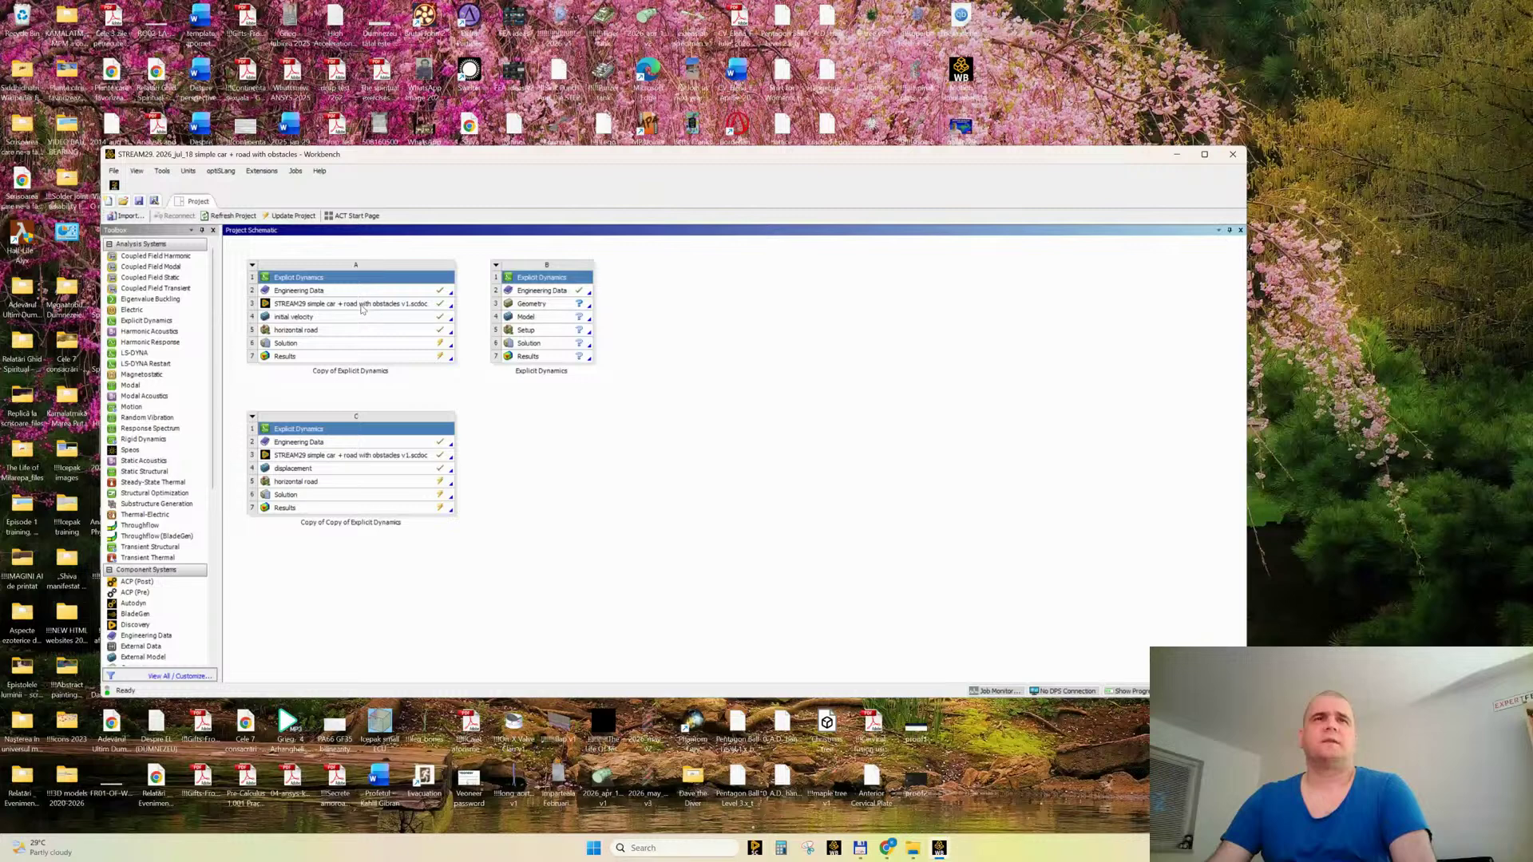
{"action": "left_click_drag", "start_coordinate": [364, 310], "coordinate": [531, 304]}
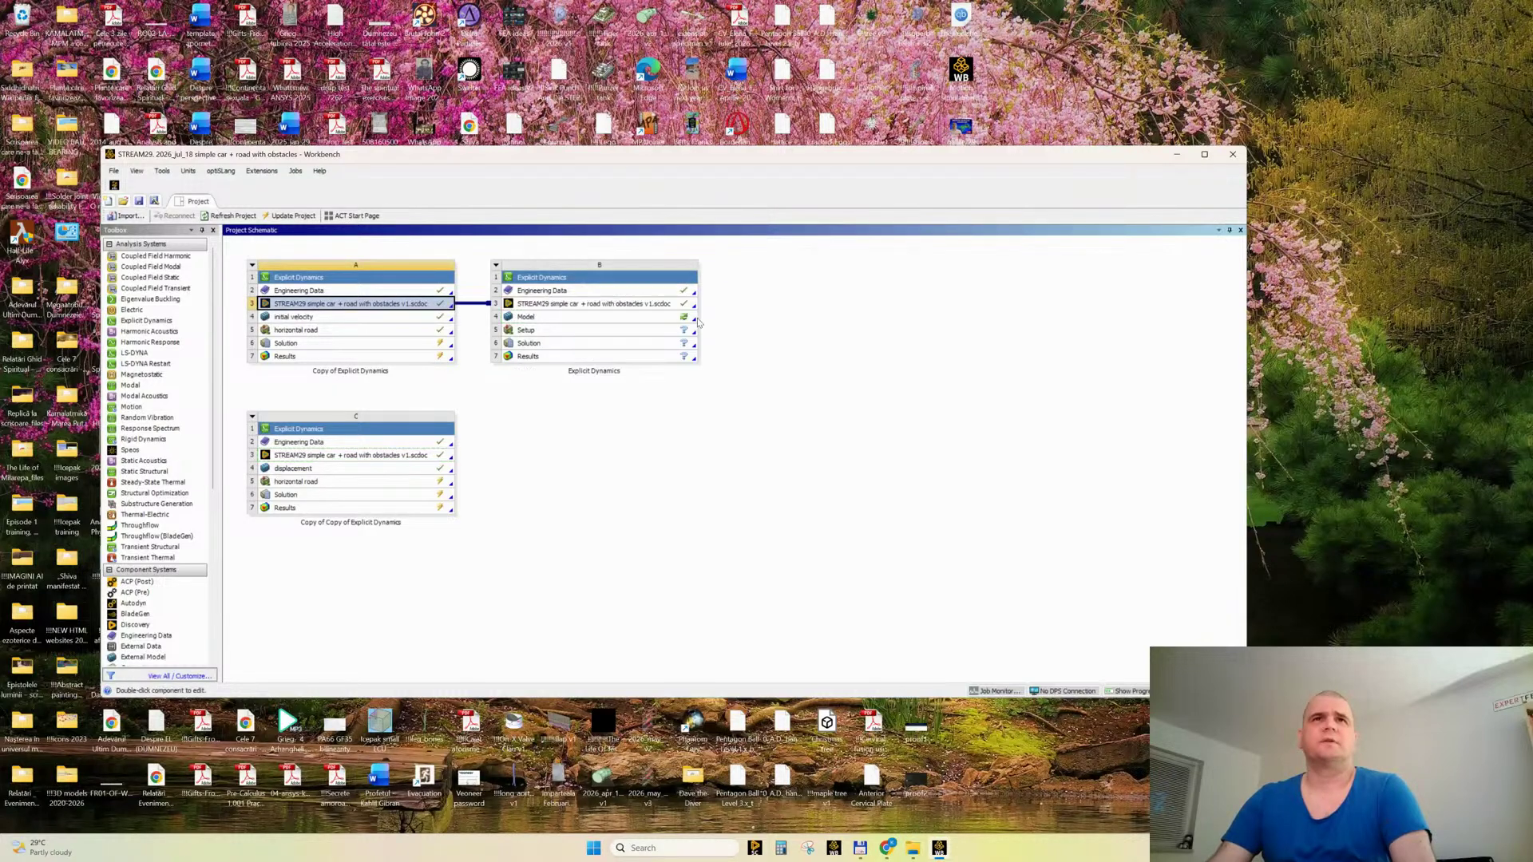
{"action": "left_click", "coordinate": [790, 308]}
{"action": "left_click", "coordinate": [473, 304]}
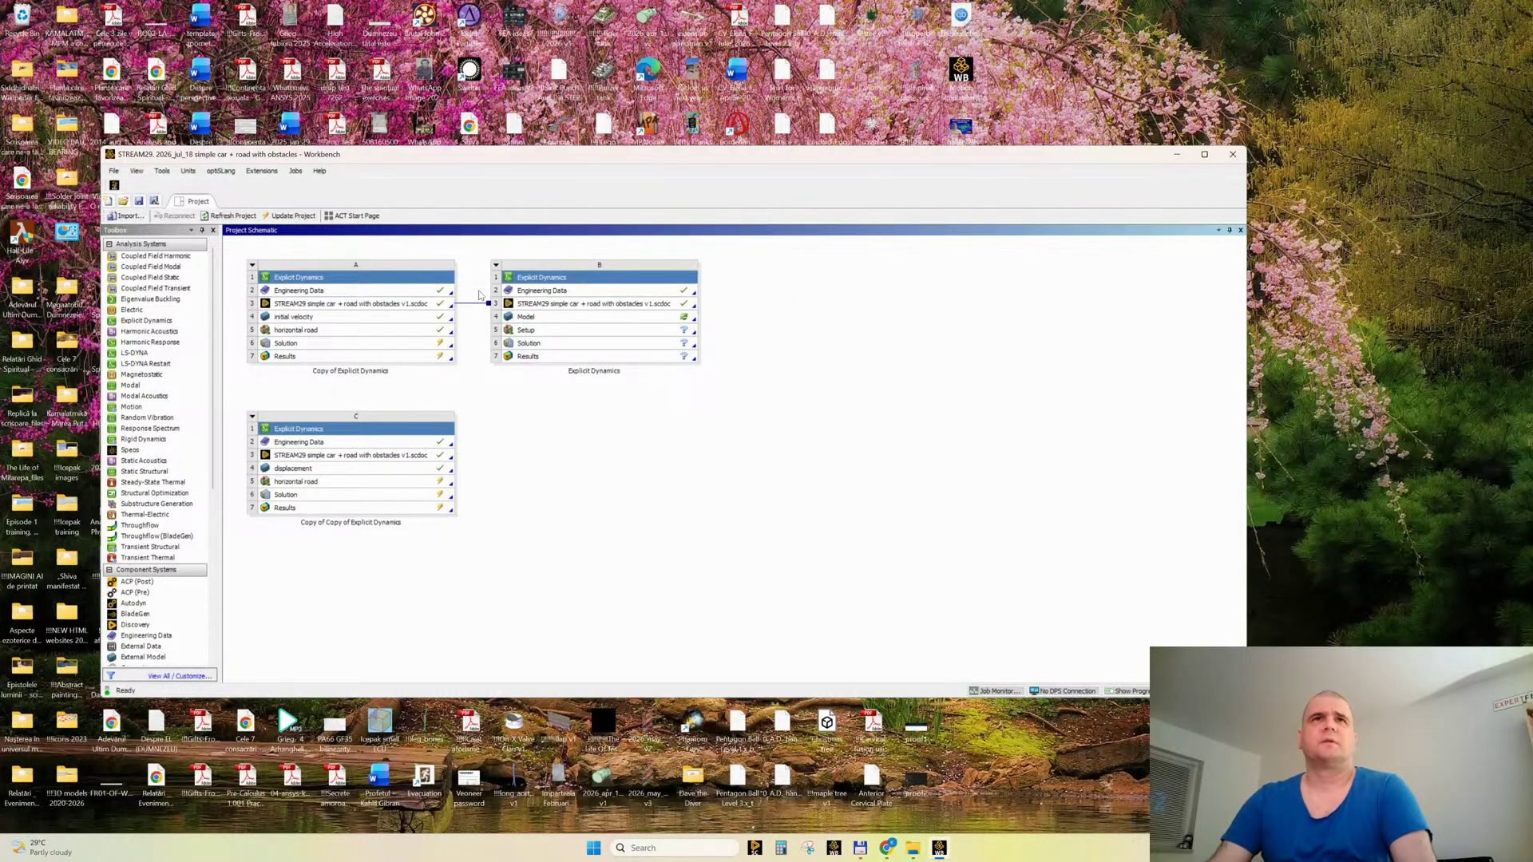
{"action": "key", "text": "Delete"}
{"action": "key", "text": "Return"}
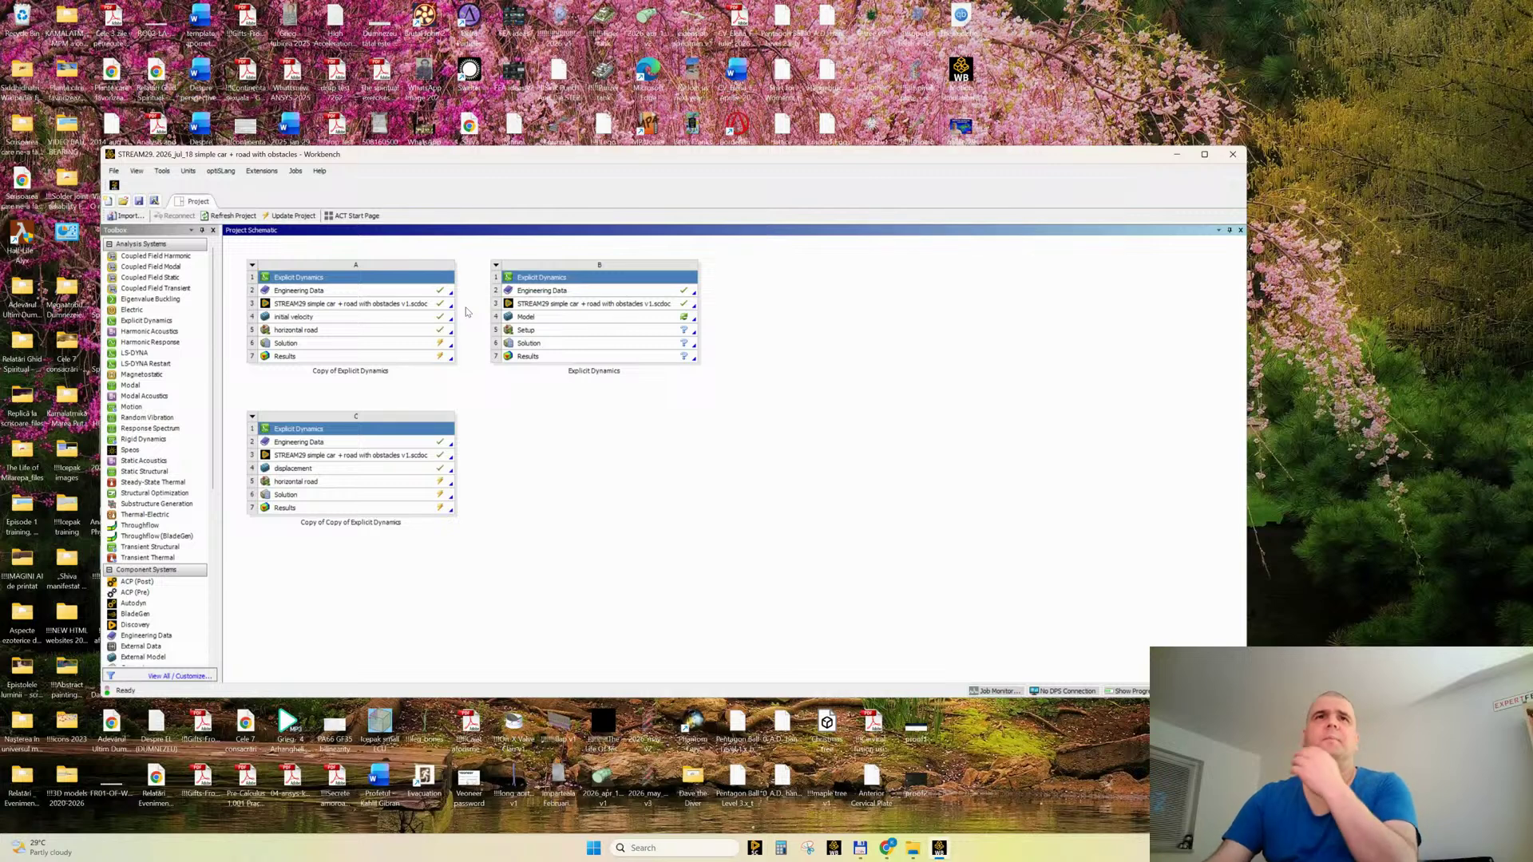
Step: Transfer system A's Engineering Data to the new Explicit Dynamics system and delete the resulting link
{"action": "left_click_drag", "start_coordinate": [399, 292], "coordinate": [531, 299]}
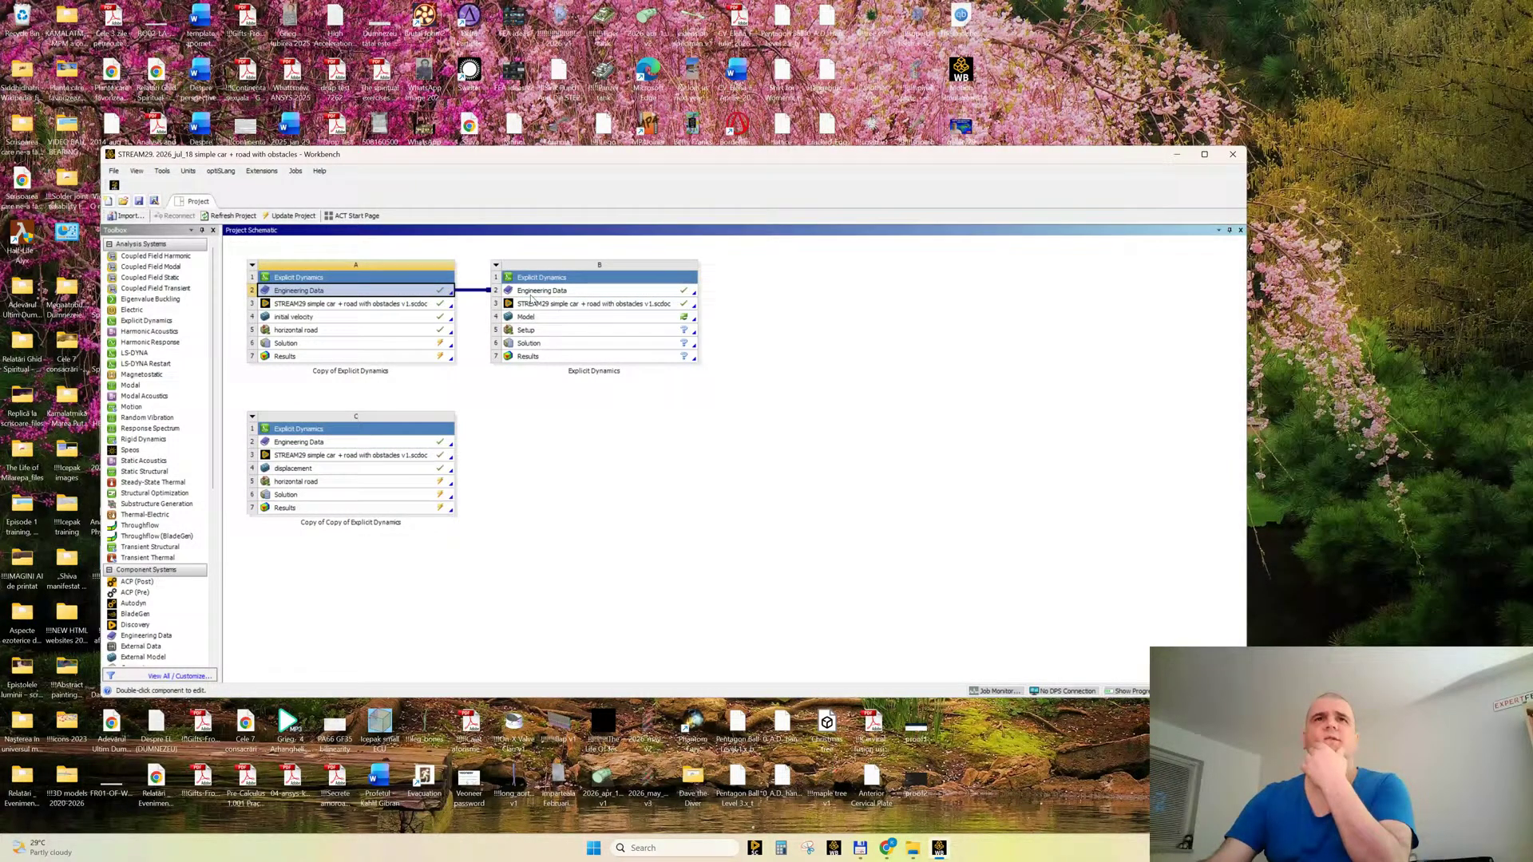
{"action": "left_click", "coordinate": [473, 290]}
{"action": "key", "text": "Delete"}
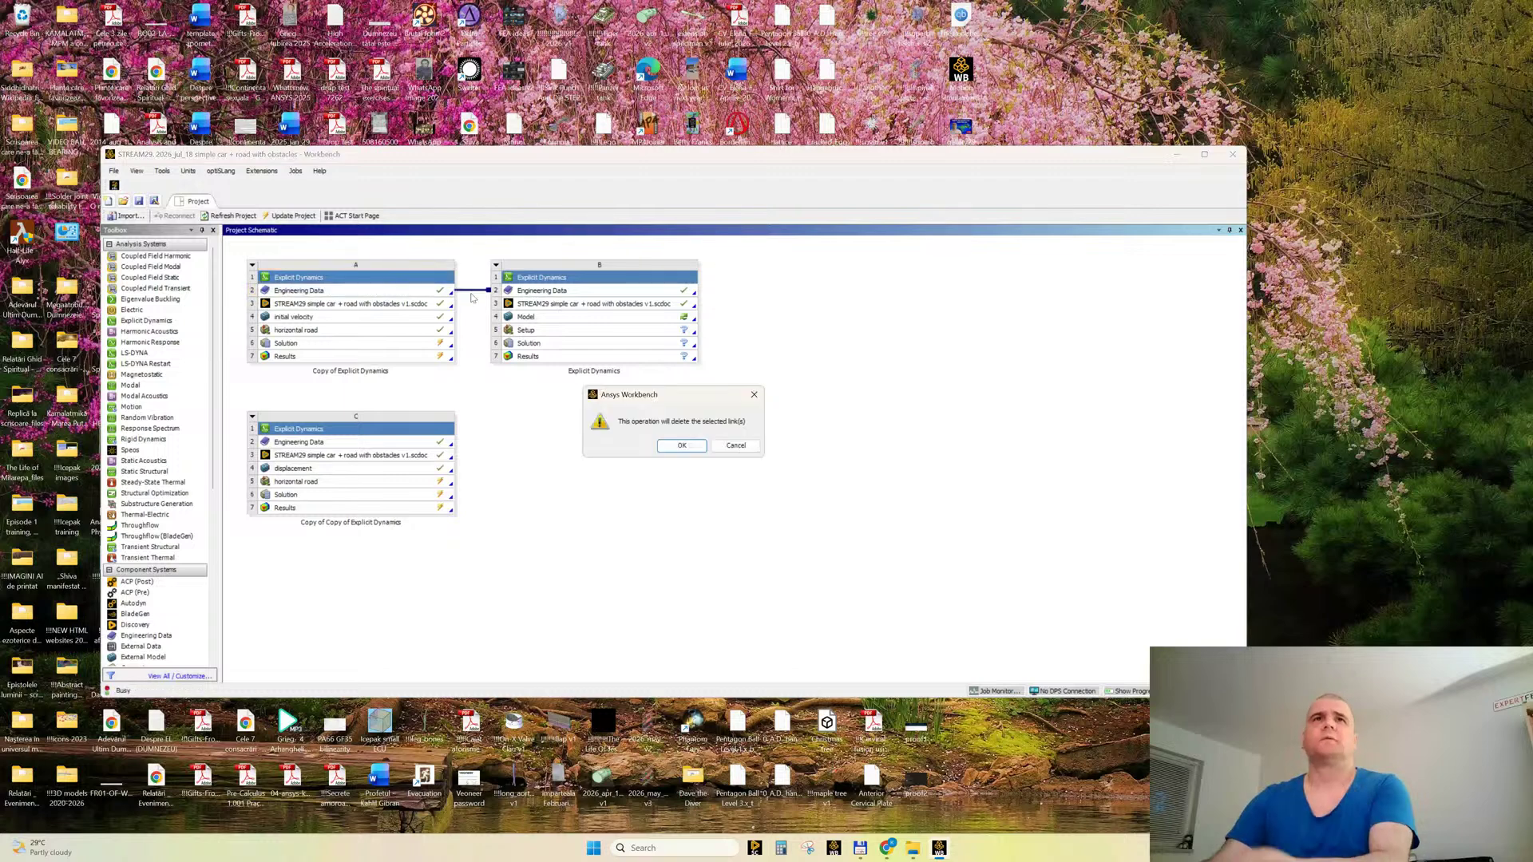
{"action": "key", "text": "Return"}
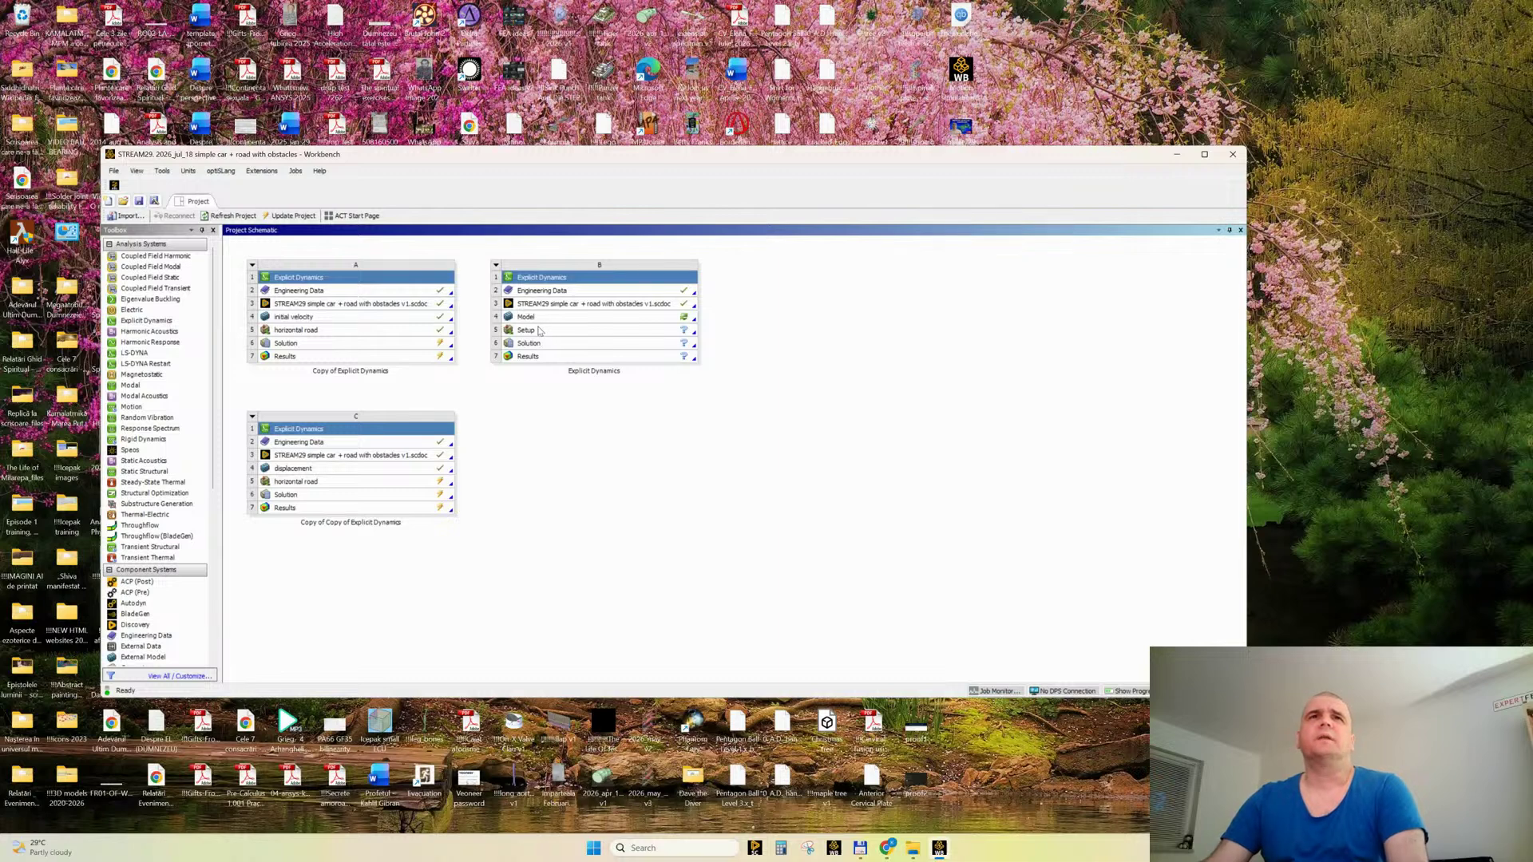
Step: Try to transfer the initial velocity model from system A to the Model cell of the new Explicit Dynamics system
{"action": "double_click", "coordinate": [396, 318]}
{"action": "left_click_drag", "start_coordinate": [397, 319], "coordinate": [542, 316]}
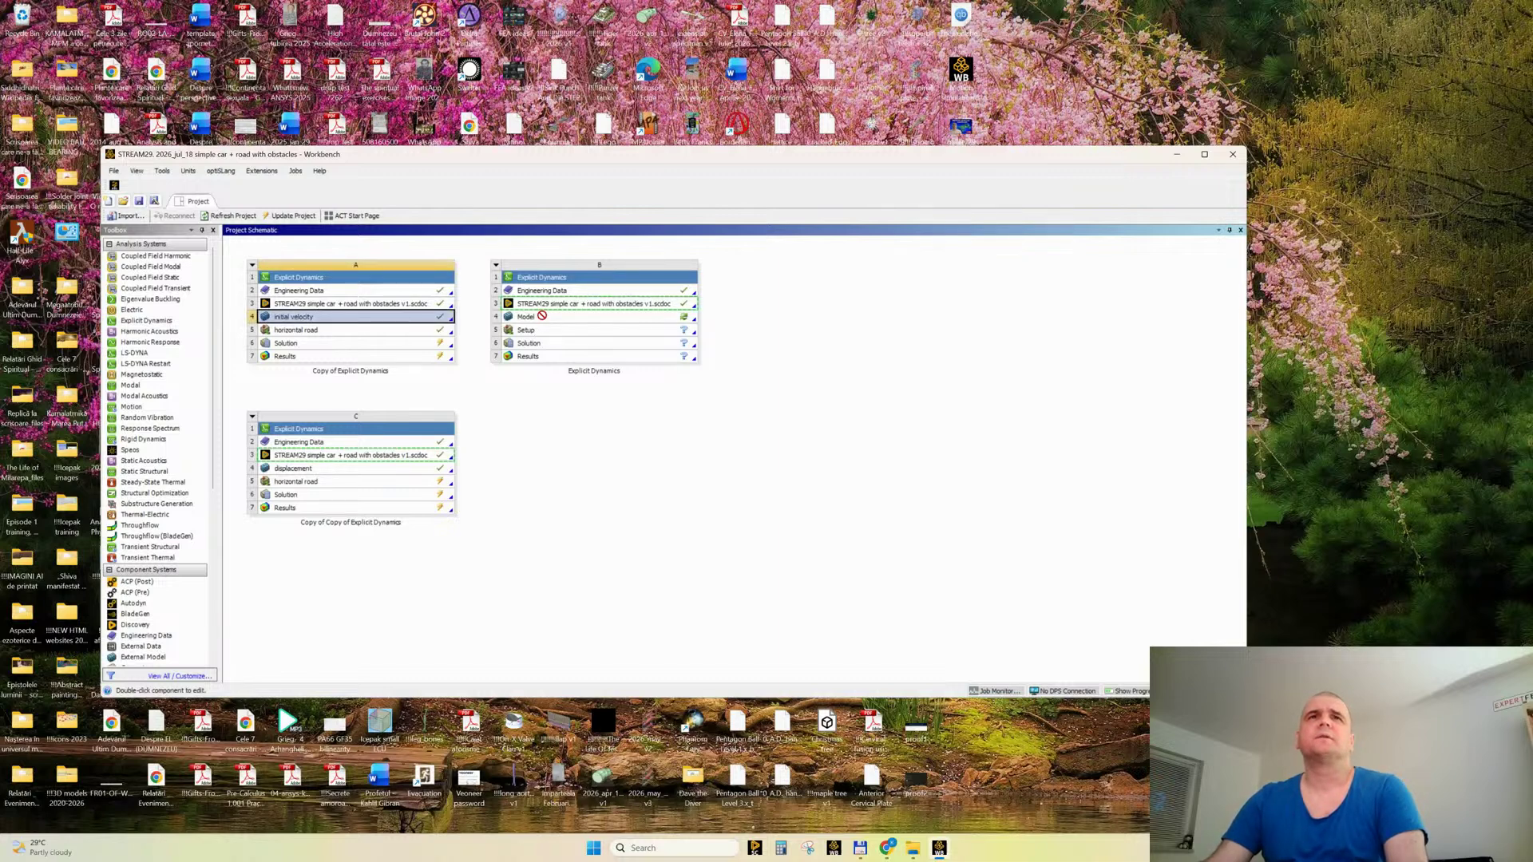
{"action": "left_click_drag", "start_coordinate": [479, 387], "coordinate": [480, 391]}
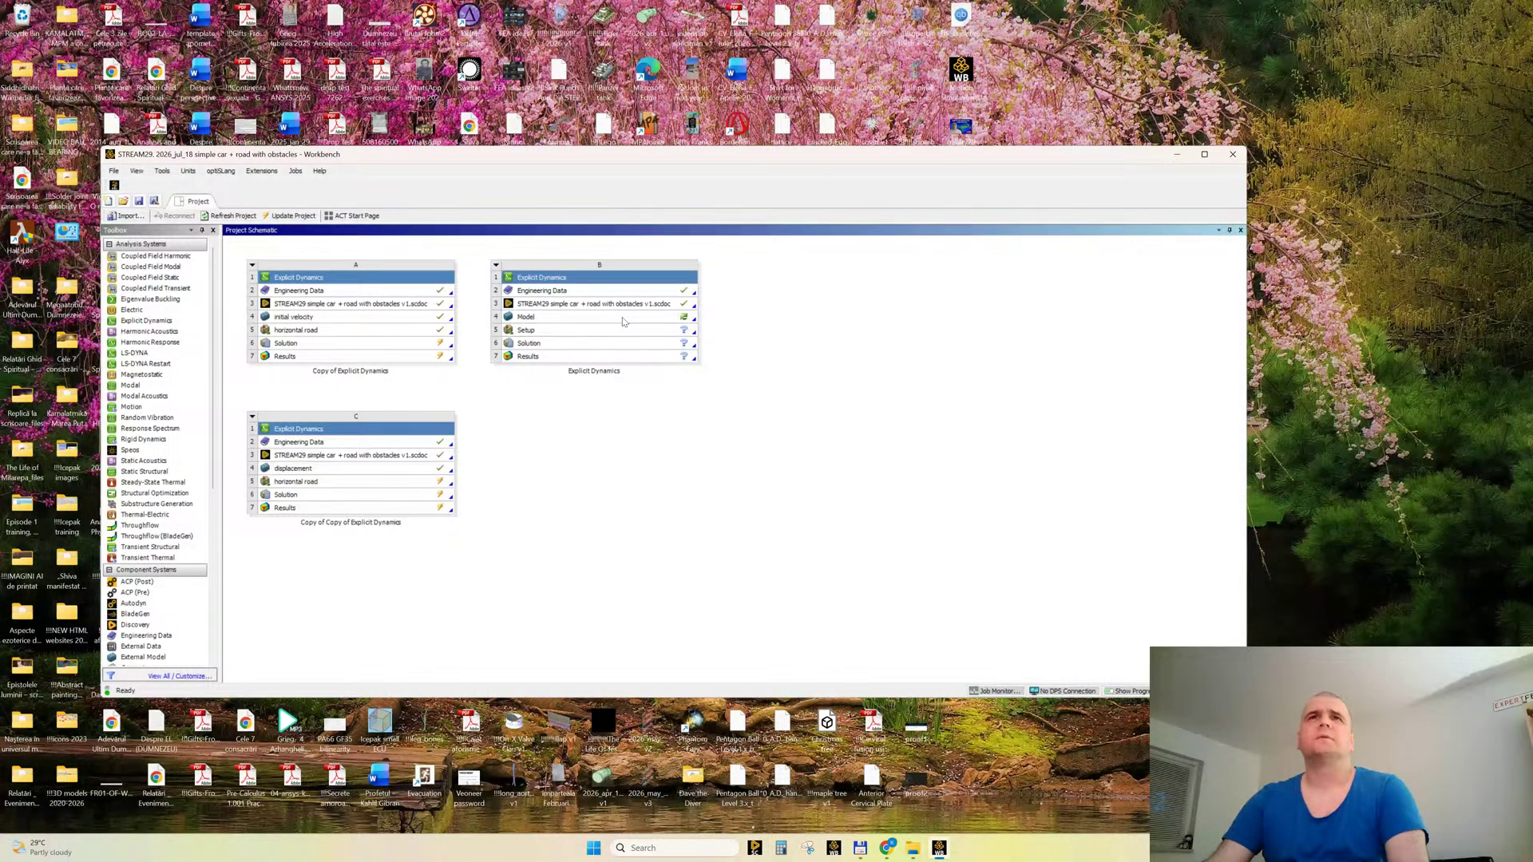
Step: Open the Model of the Explicit Dynamics system B in Mechanical and get the Workbench project window out of the way
{"action": "double_click", "coordinate": [625, 322]}
{"action": "left_click", "coordinate": [1177, 154]}
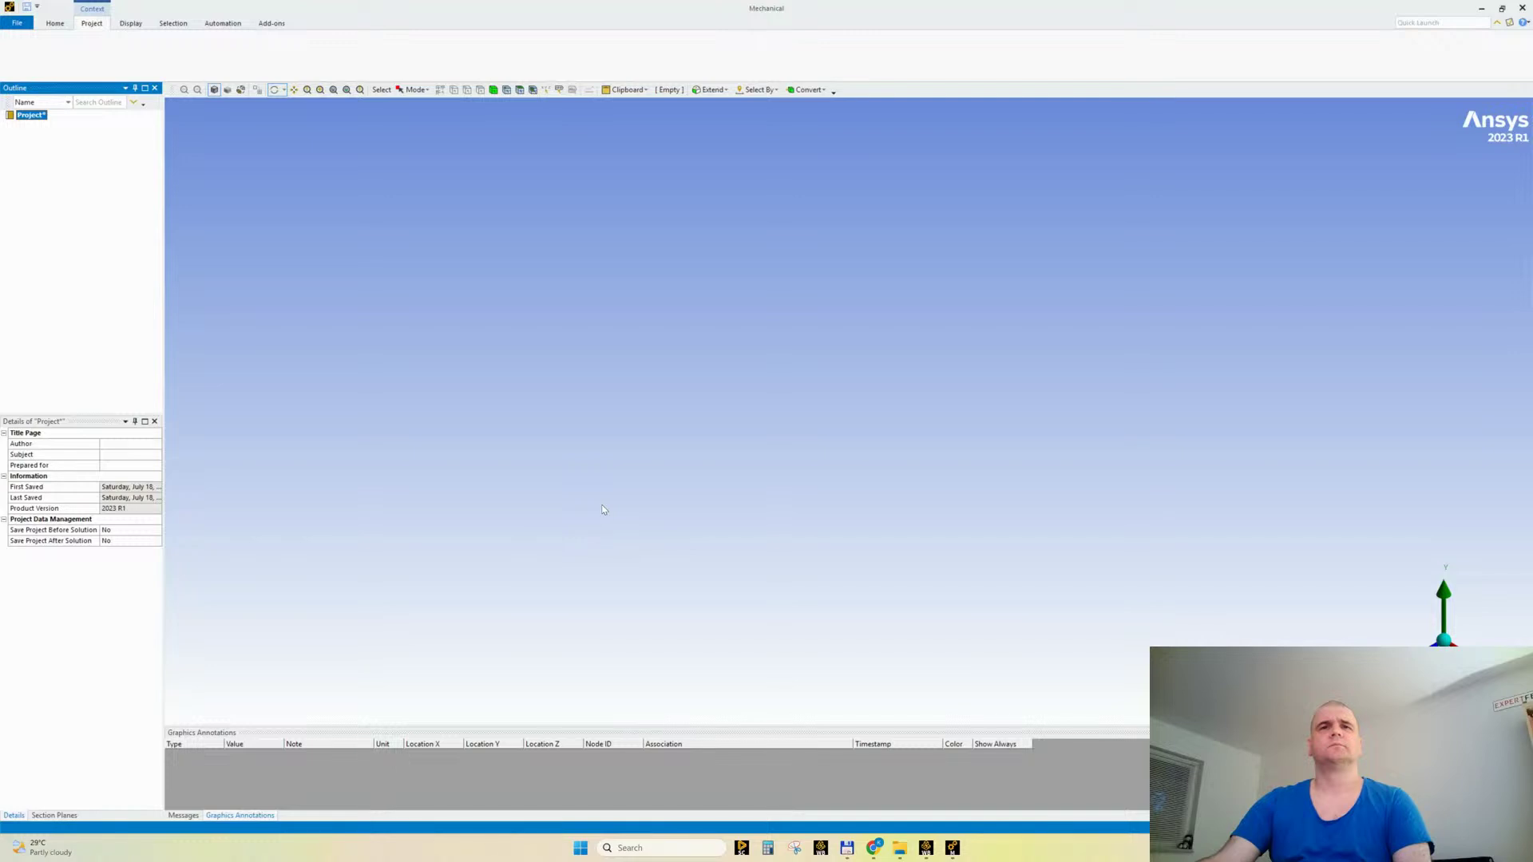
Step: Switch to the browser to read the latest live stream chat messages, then return to Mechanical
{"action": "mouse_move", "coordinate": [874, 847]}
{"action": "left_click", "coordinate": [792, 795]}
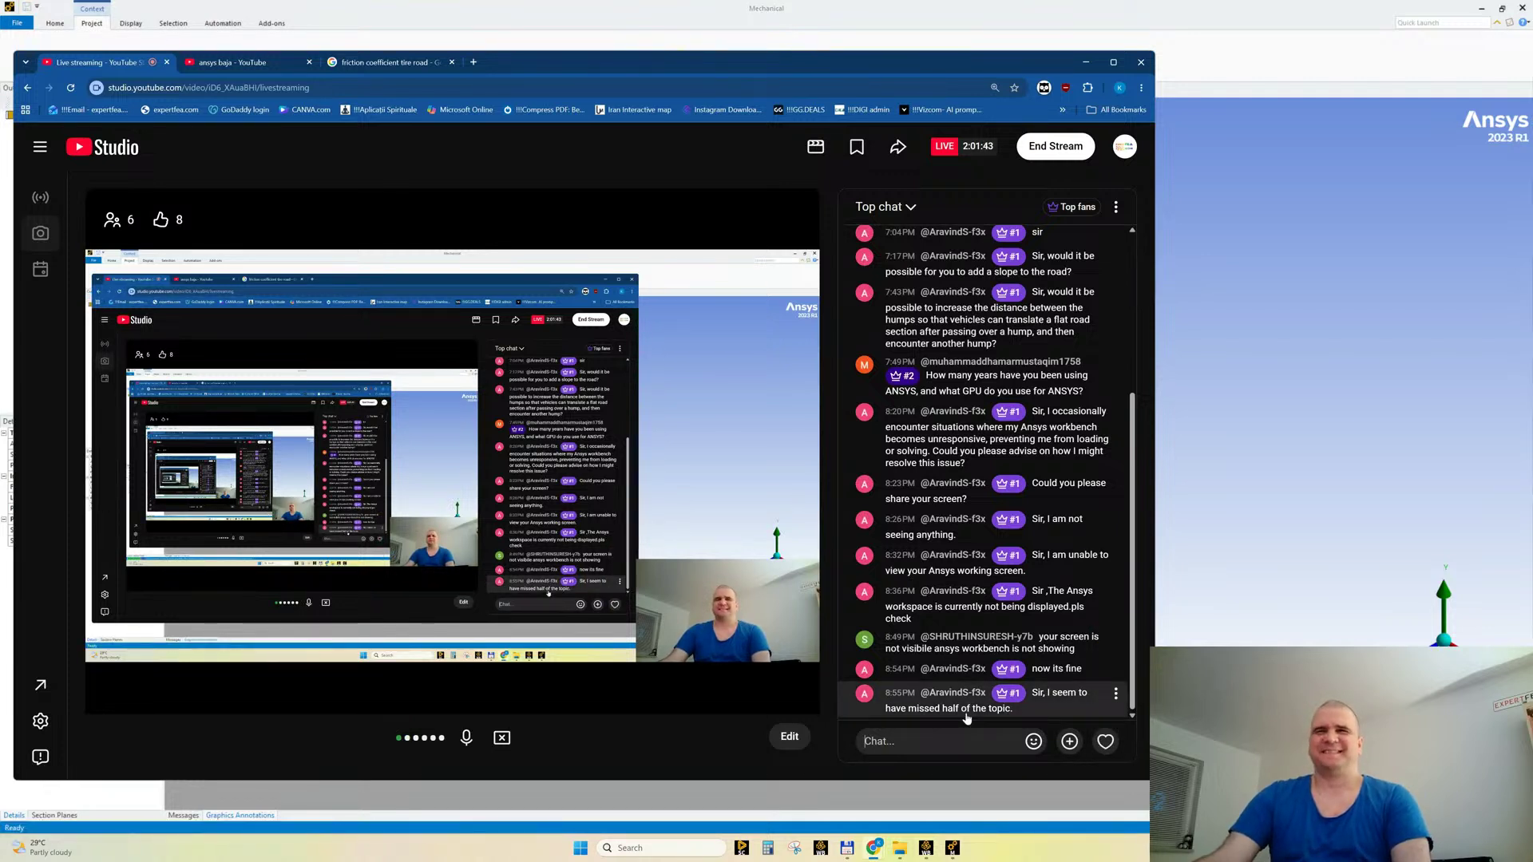
{"action": "left_click", "coordinate": [1085, 64]}
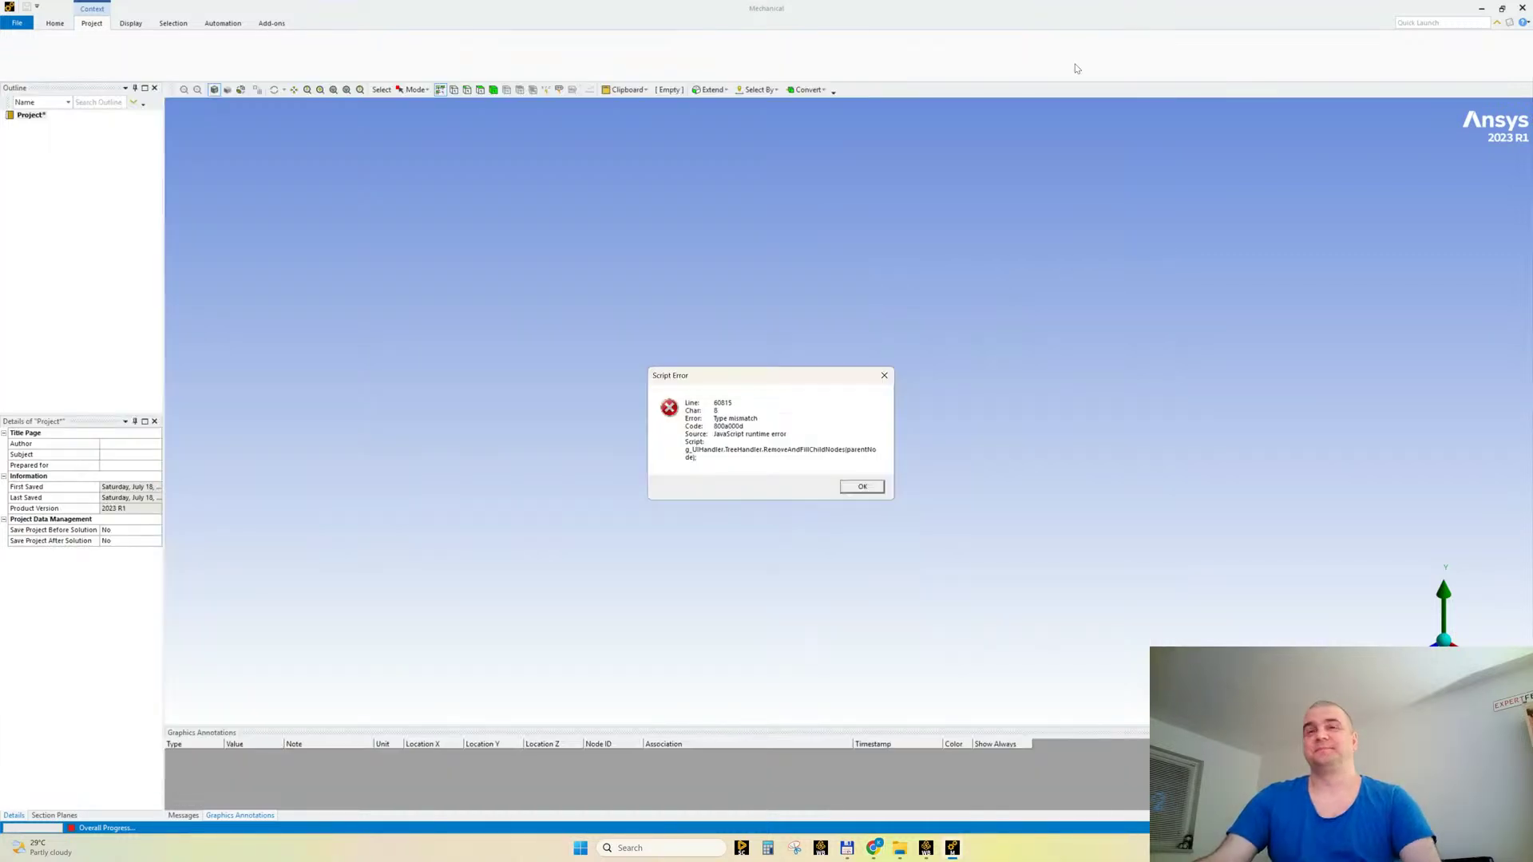
Step: Dismiss the script error and rename the four wheel rim bodies in the geometry sequentially with the base name "rim"
{"action": "left_click", "coordinate": [860, 487]}
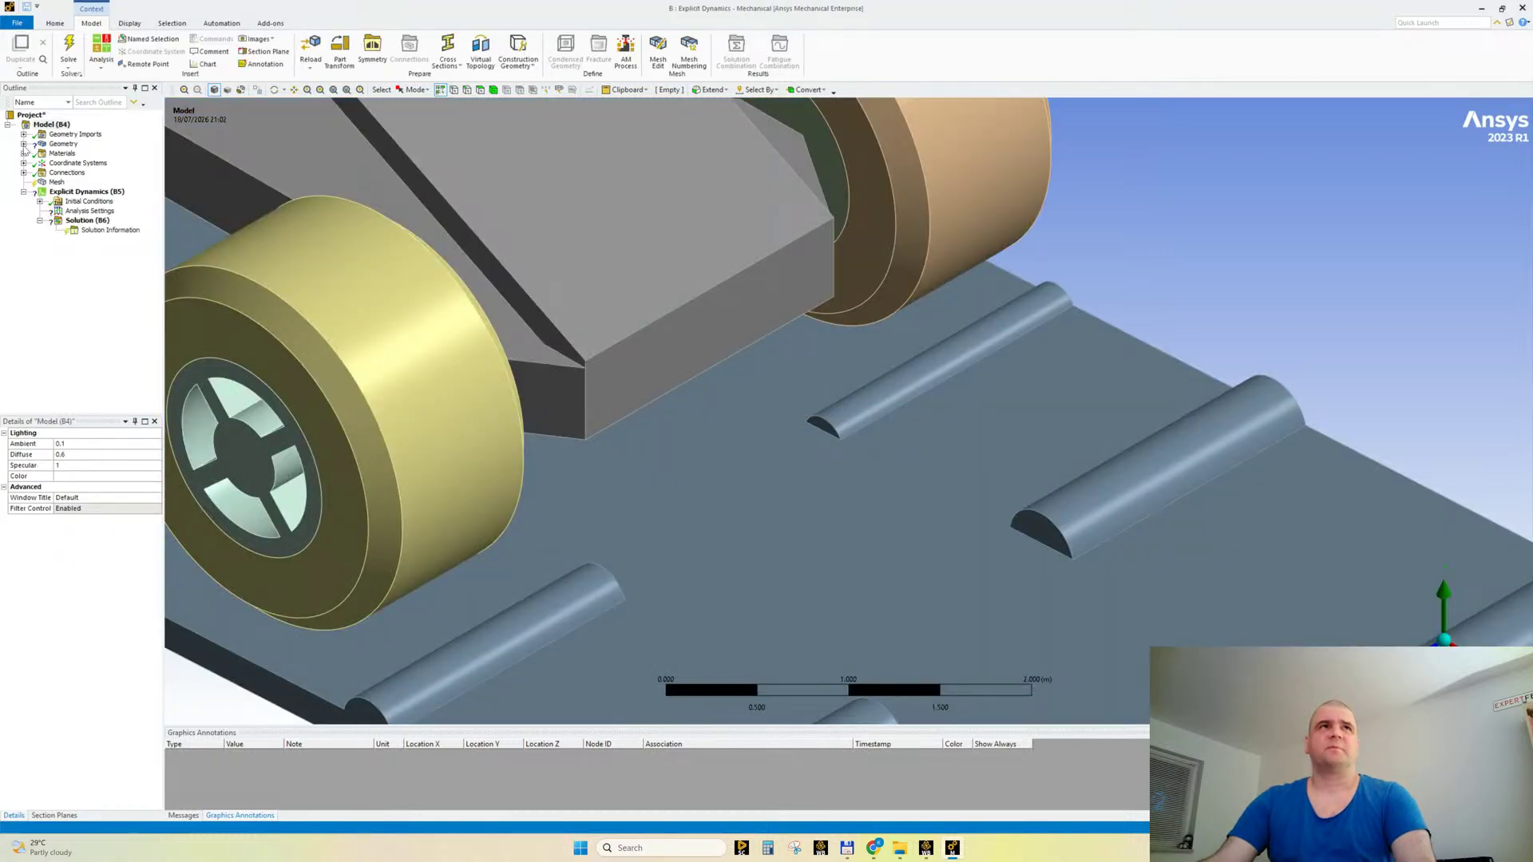
{"action": "left_click", "coordinate": [24, 144]}
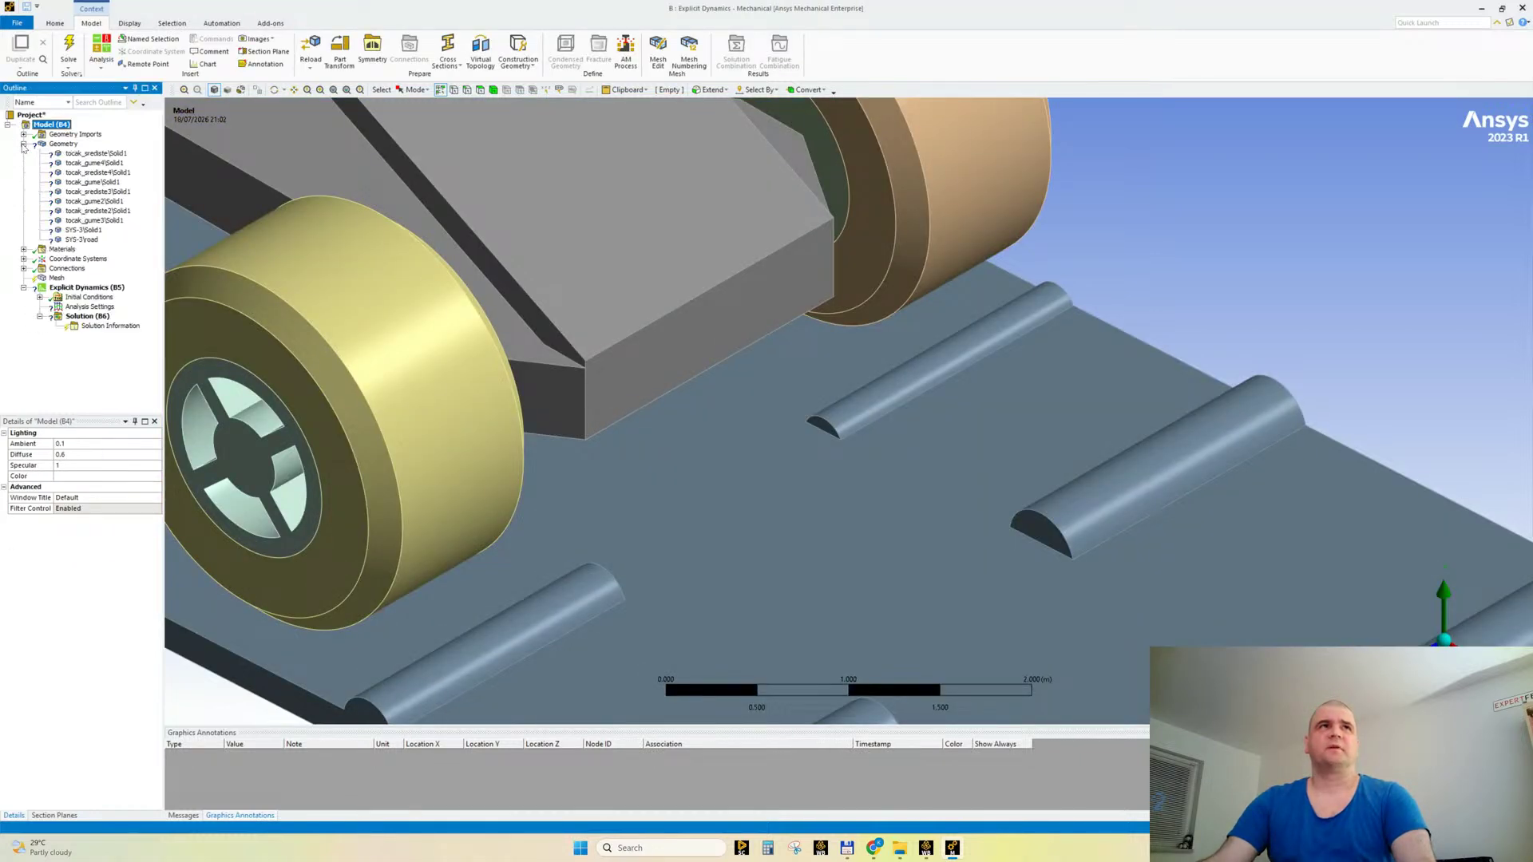
{"action": "left_click", "coordinate": [87, 152]}
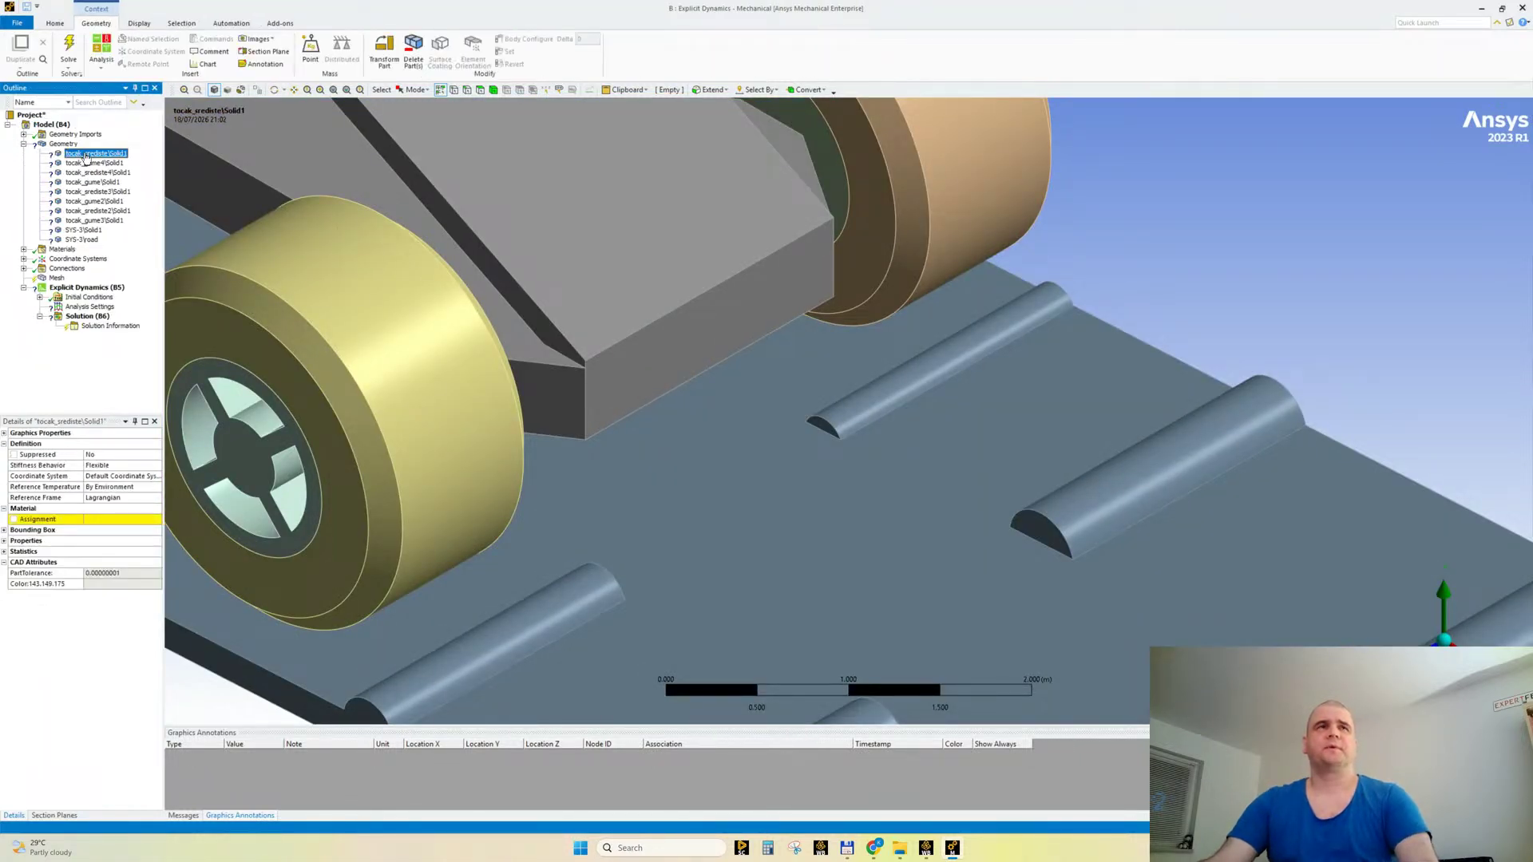
{"action": "scroll", "coordinate": [755, 590], "scroll_direction": "down", "scroll_amount": 1}
{"action": "scroll", "coordinate": [756, 589], "scroll_direction": "down", "scroll_amount": 5}
{"action": "middle_click_drag", "start_coordinate": [709, 537], "coordinate": [659, 464]}
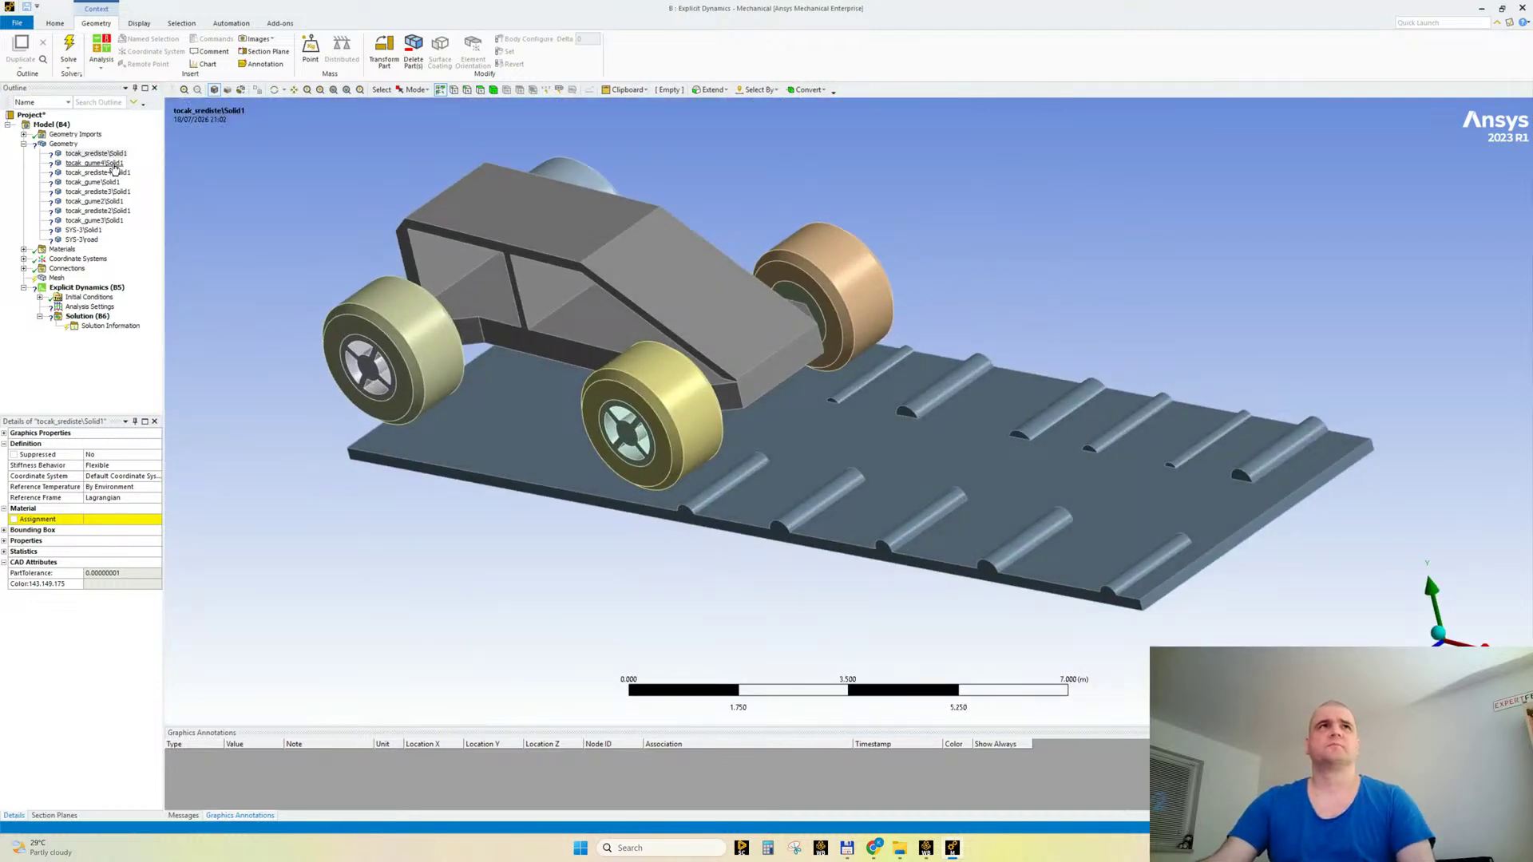
{"action": "left_click", "coordinate": [98, 172], "text": "ctrl"}
{"action": "left_click", "coordinate": [97, 191], "text": "ctrl"}
{"action": "left_click", "coordinate": [97, 210], "text": "ctrl"}
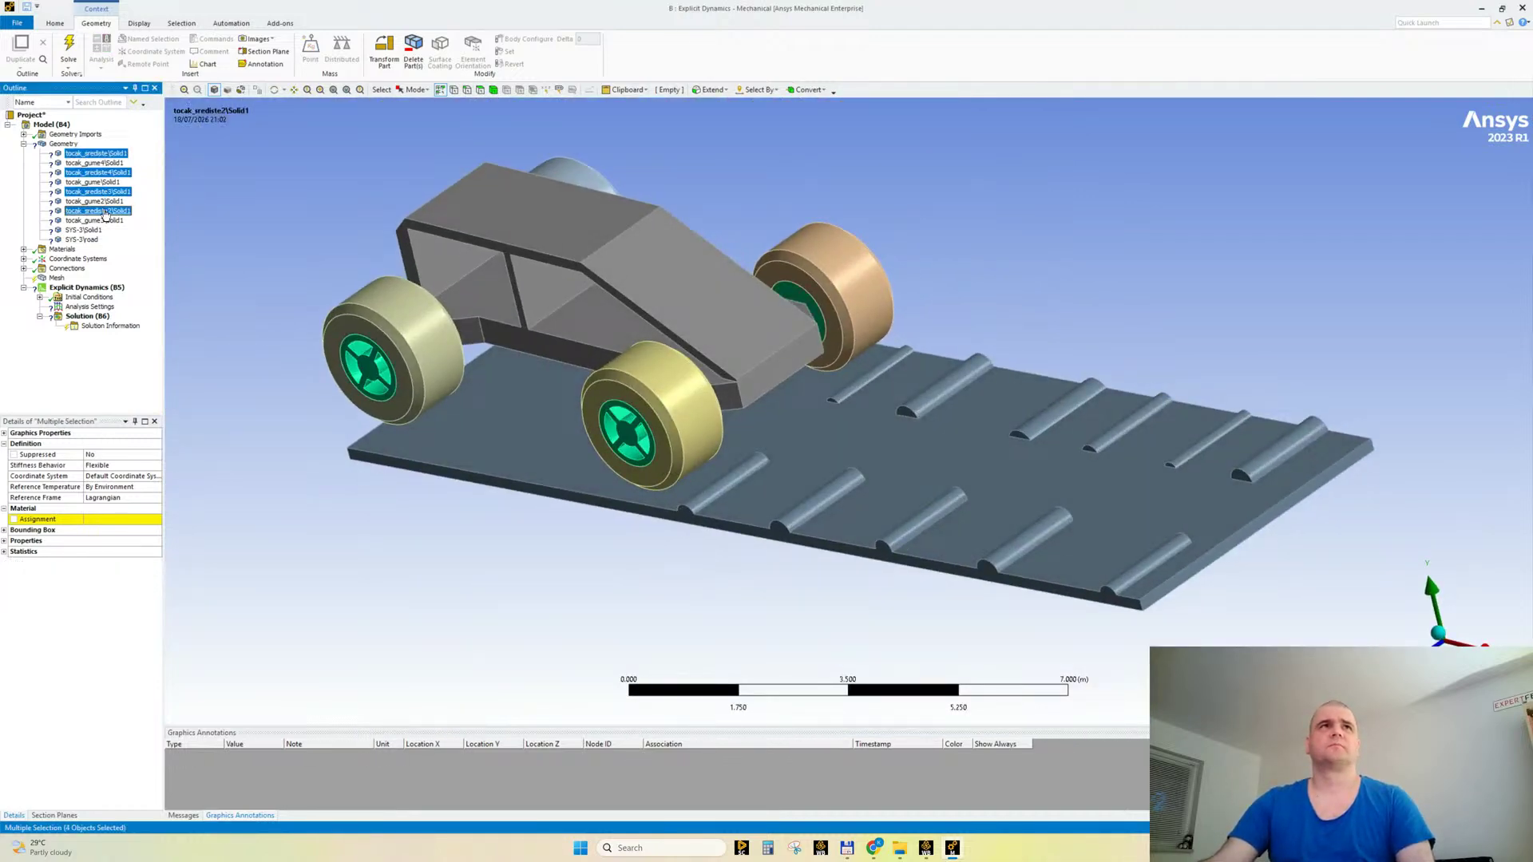
{"action": "key", "text": "F2"}
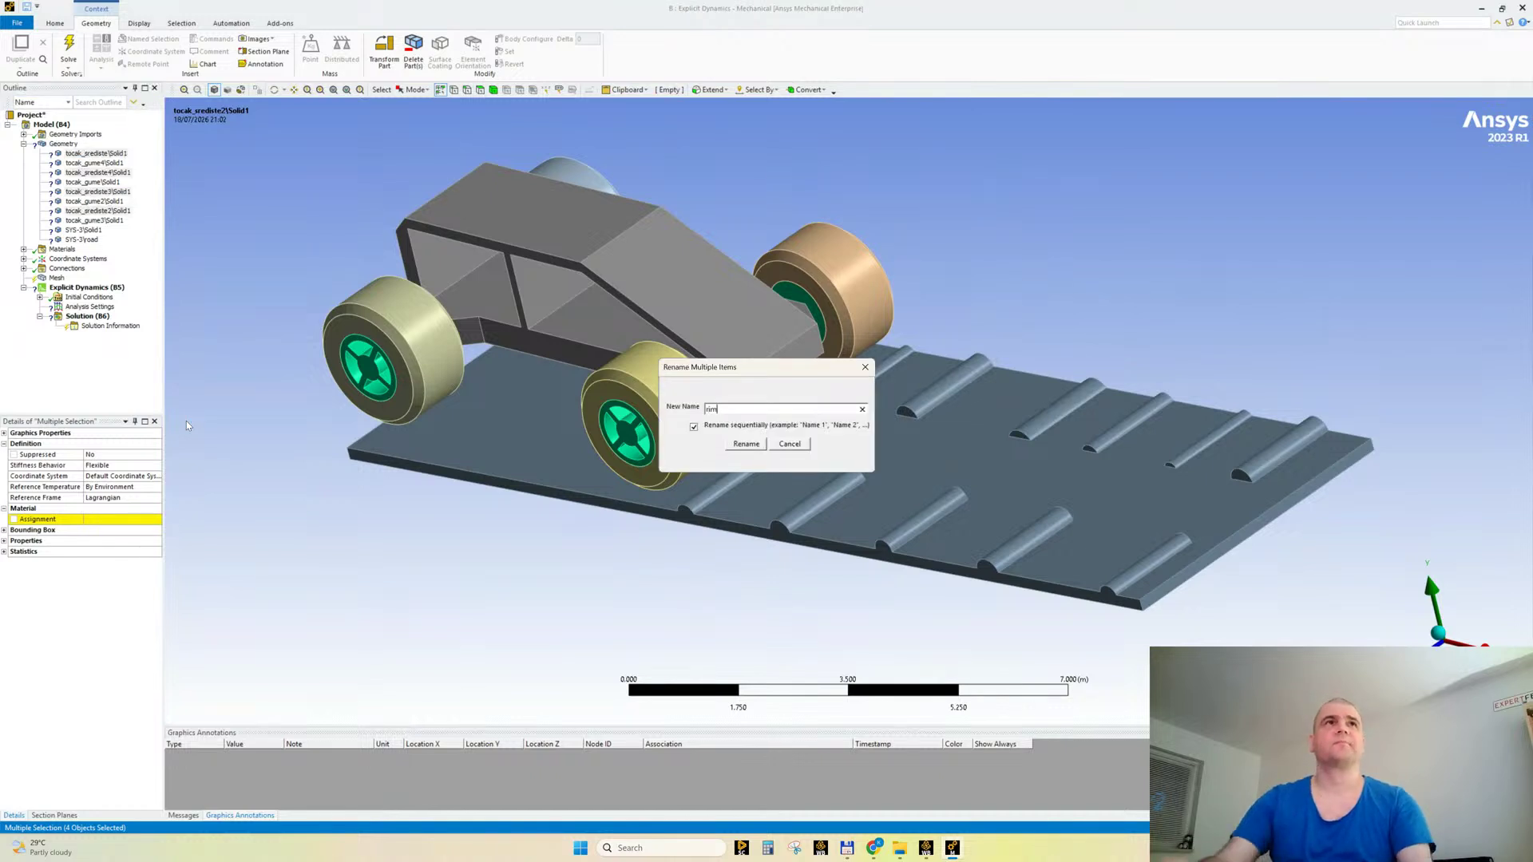
{"action": "type", "text": "rim"}
{"action": "key", "text": "Return"}
Step: Rename the four tocak_gume wheel bodies sequentially with the base name "tire"
{"action": "left_click", "coordinate": [112, 164]}
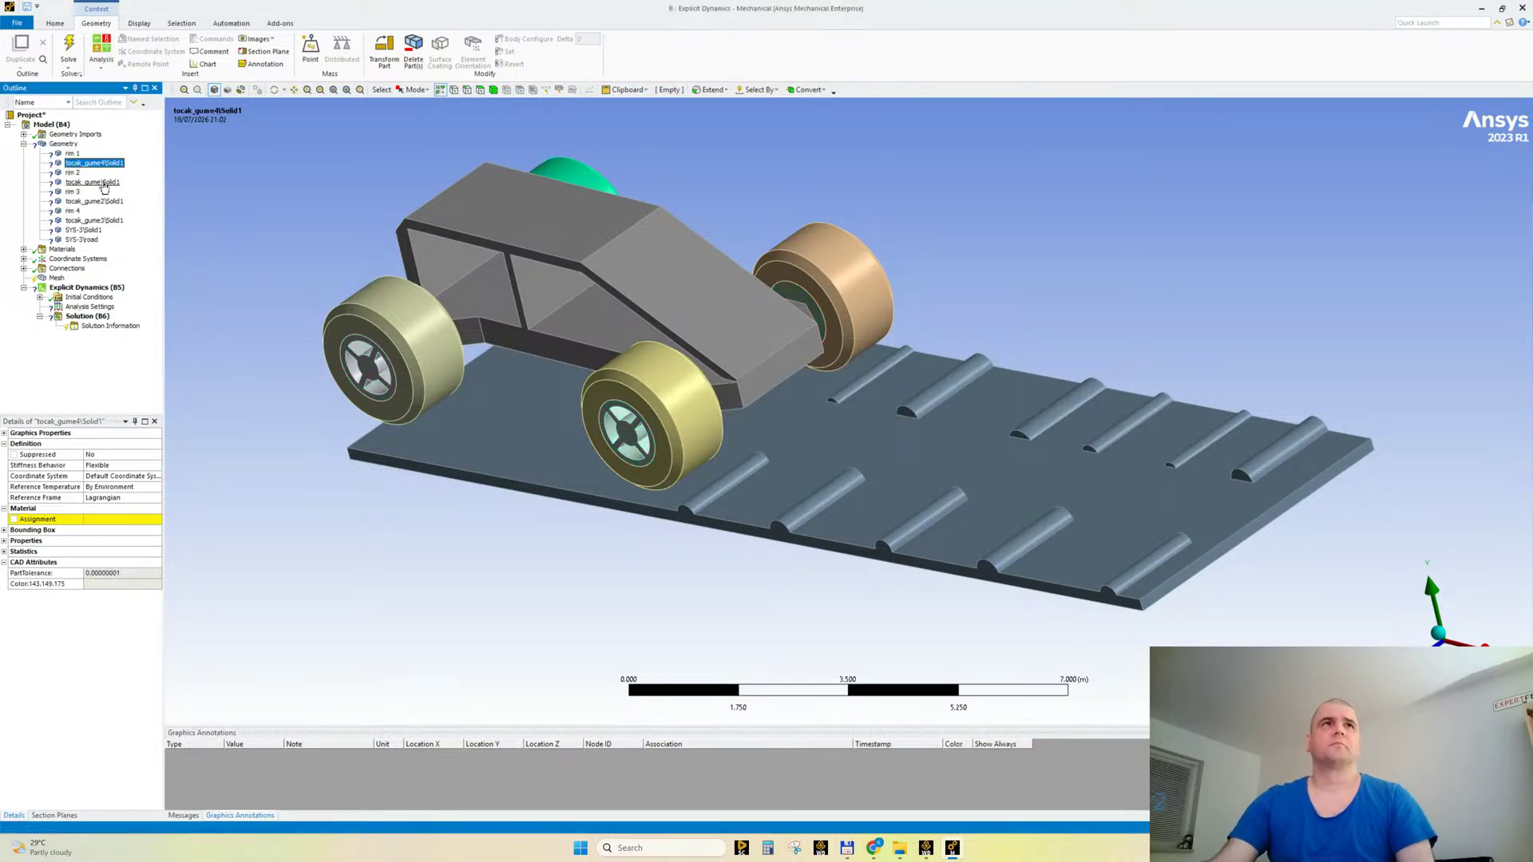
{"action": "left_click", "coordinate": [100, 182], "text": "ctrl"}
{"action": "left_click", "coordinate": [100, 201], "text": "ctrl"}
{"action": "left_click", "coordinate": [100, 220], "text": "ctrl"}
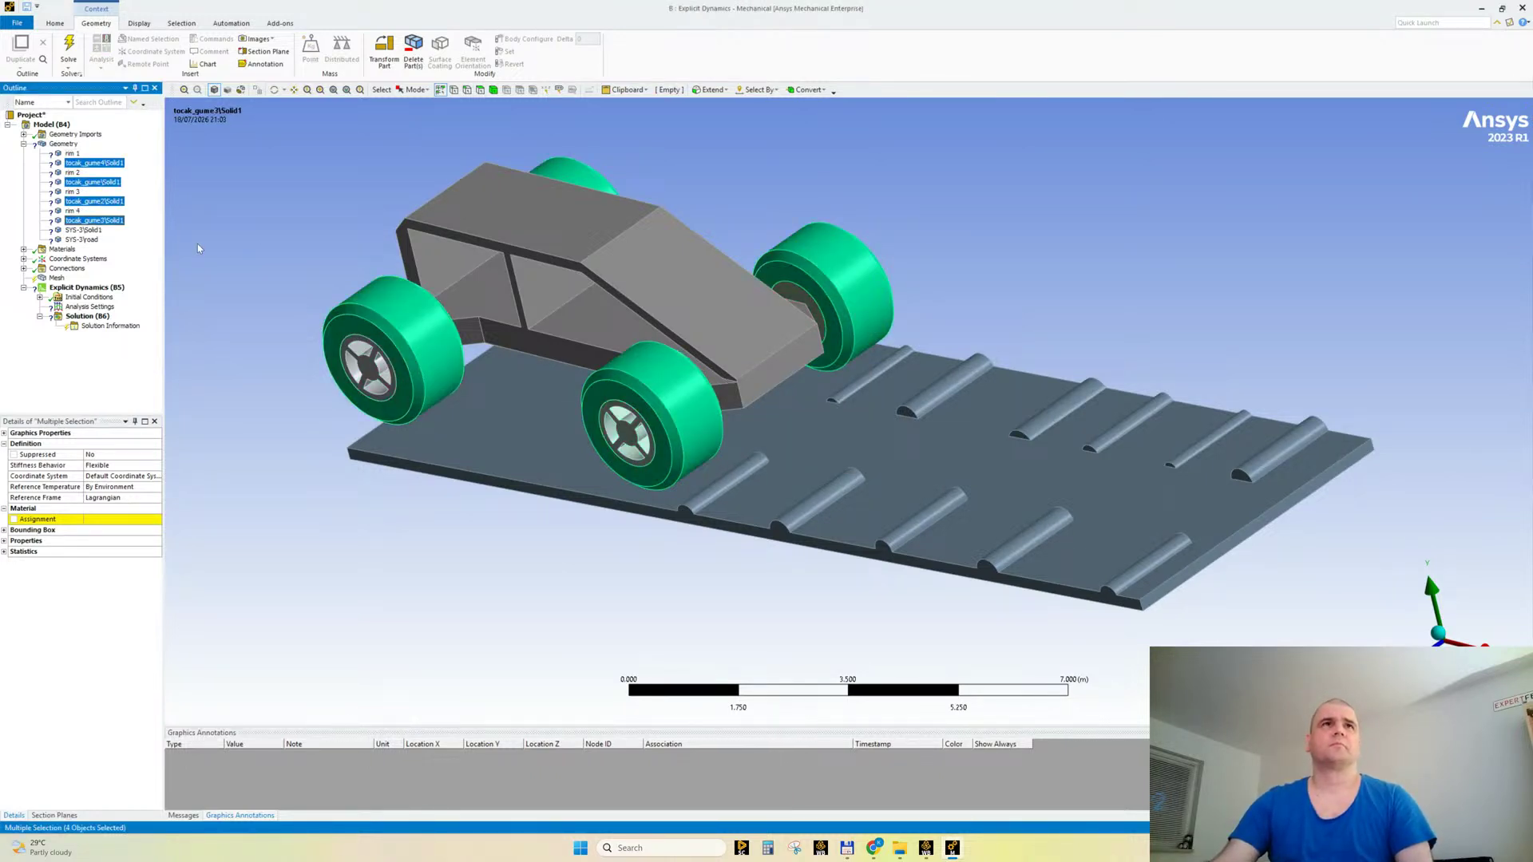
{"action": "key", "text": "F2"}
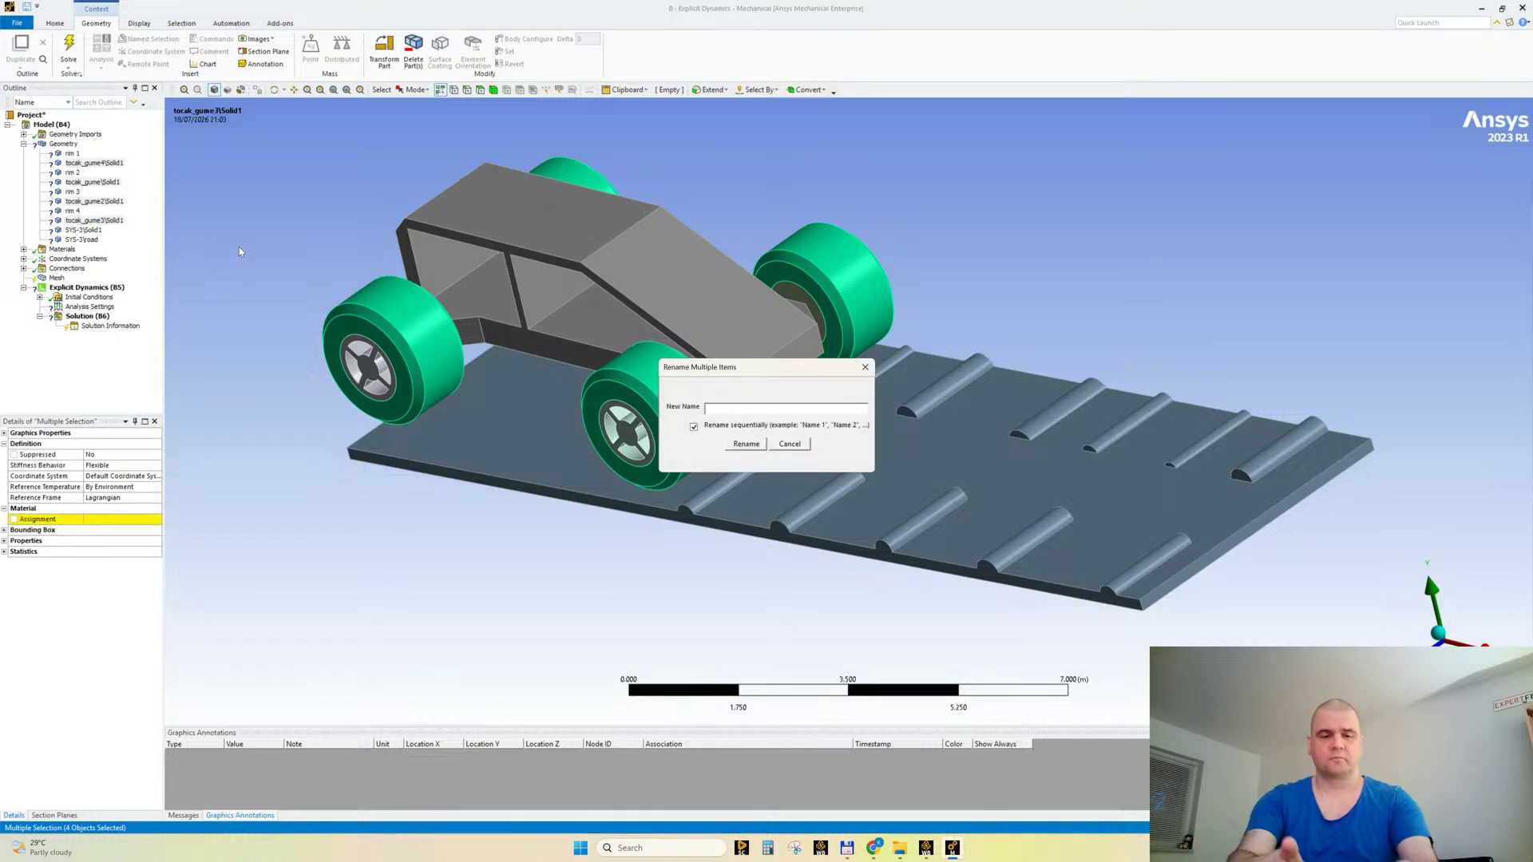
{"action": "type", "text": "tire"}
{"action": "key", "text": "Return"}
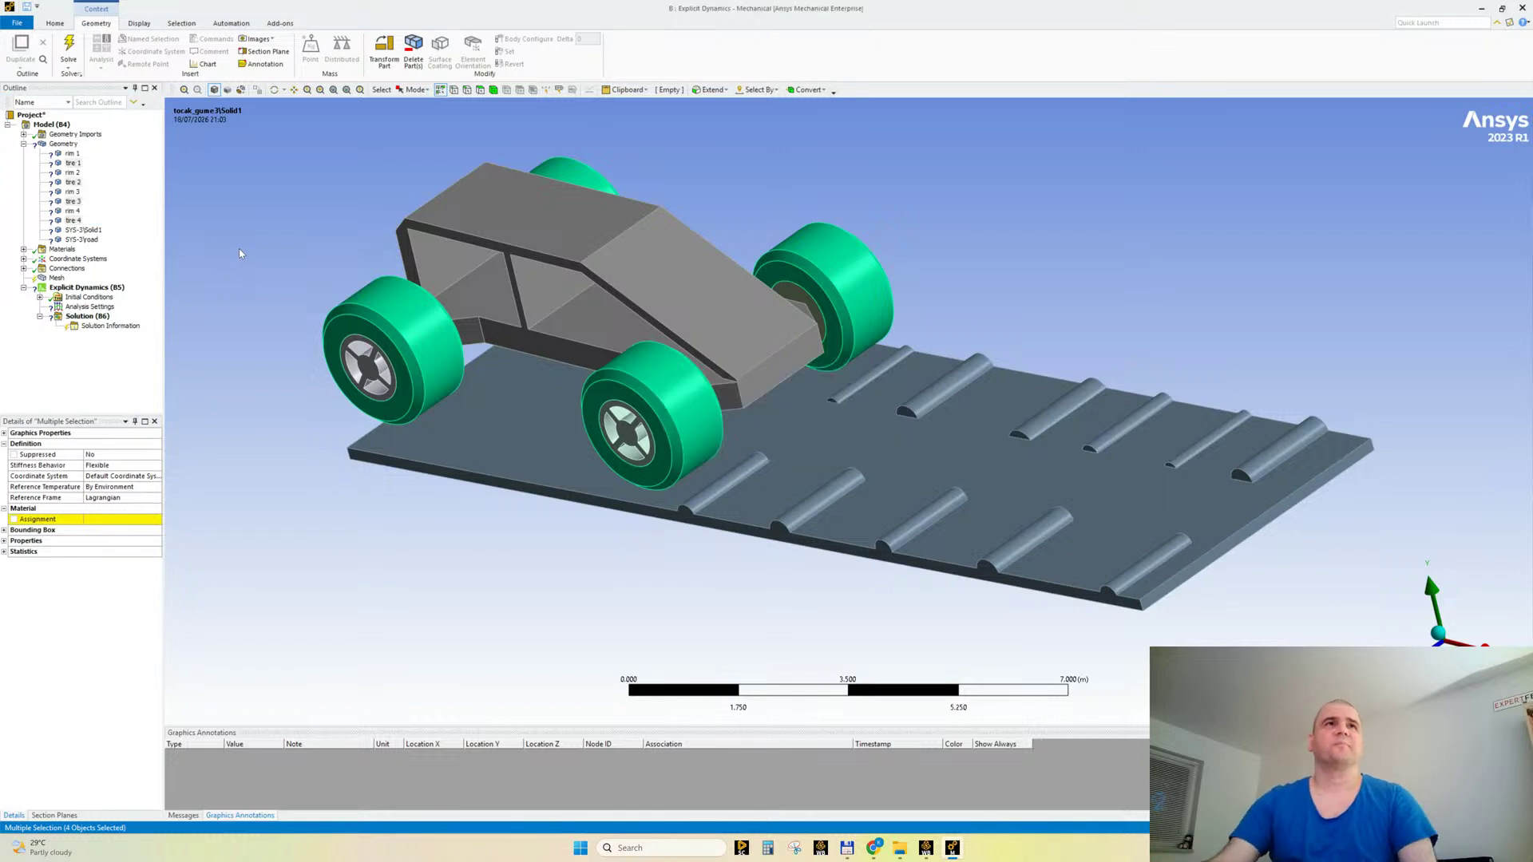
Step: Rename the vehicle body as "car" and the plate with obstacles as "road"
{"action": "left_click", "coordinate": [84, 230]}
{"action": "key", "text": "F2"}
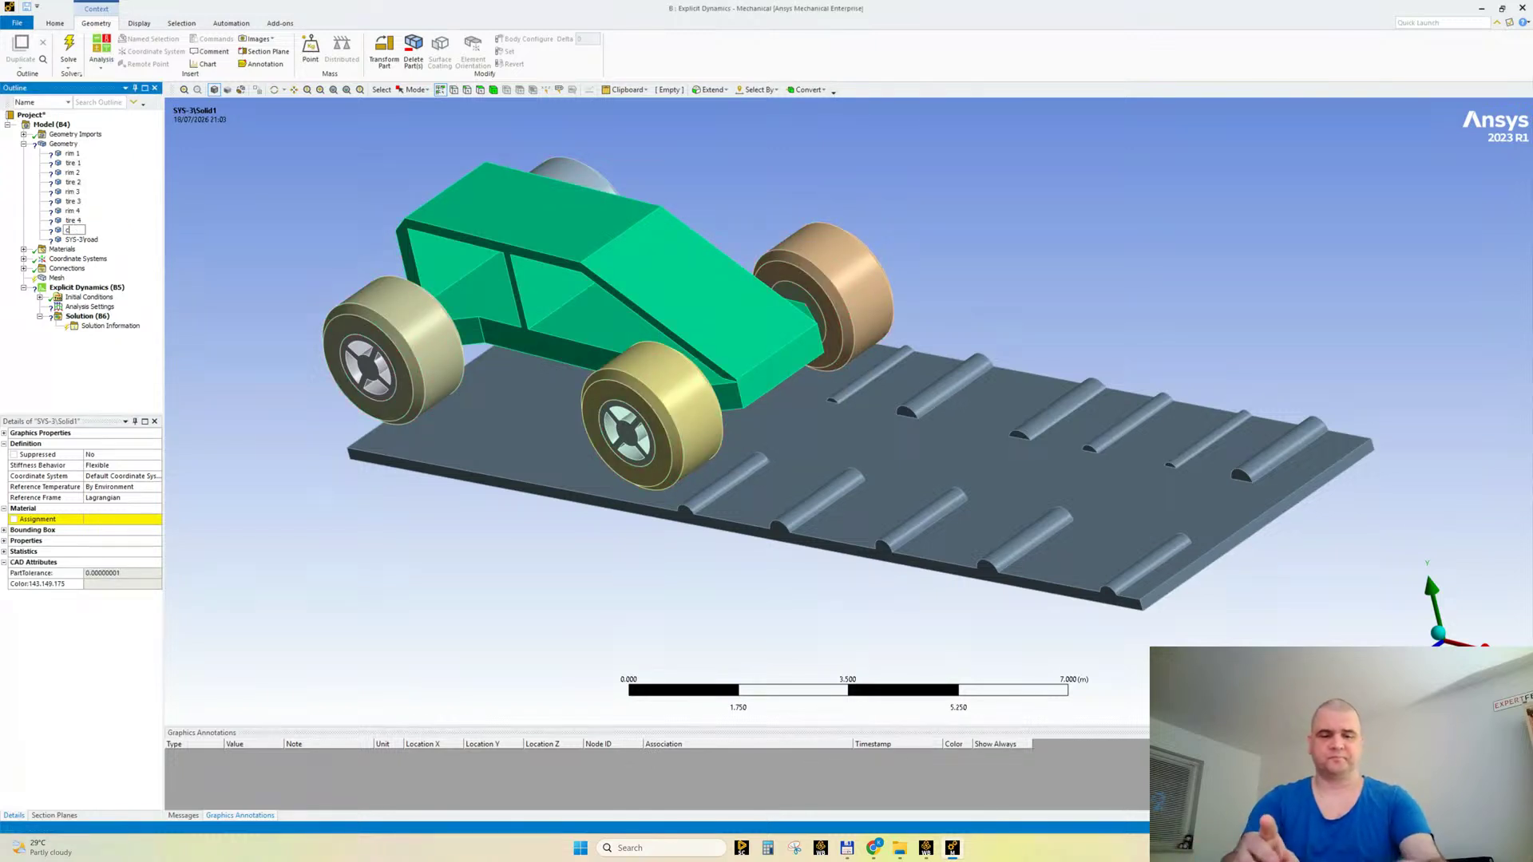
{"action": "type", "text": "car"}
{"action": "key", "text": "Return"}
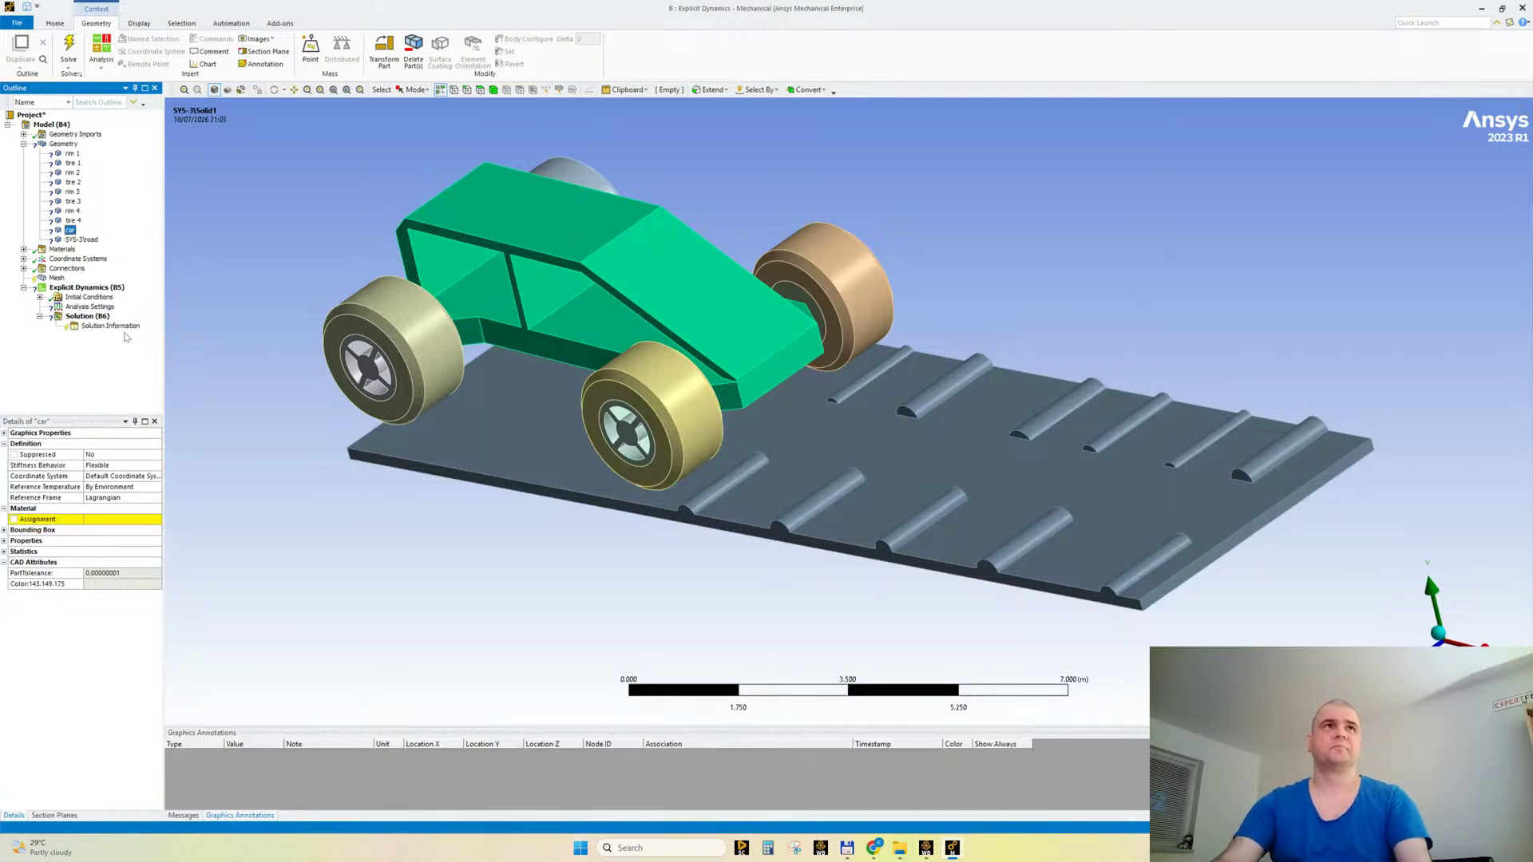
{"action": "key", "text": "Down"}
{"action": "key", "text": "F2"}
{"action": "type", "text": "road"}
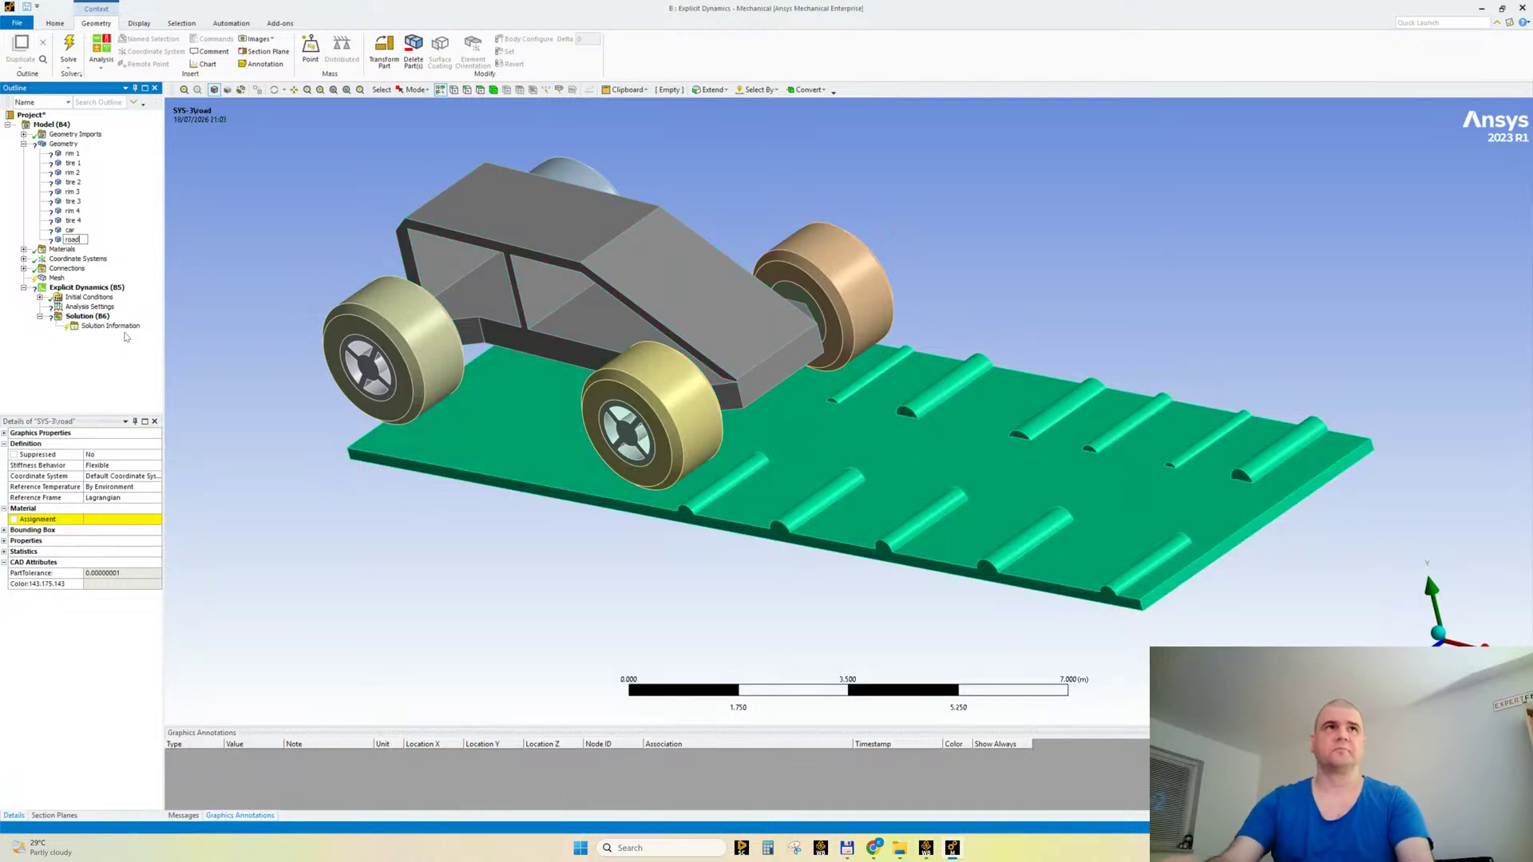
{"action": "key", "text": "Return"}
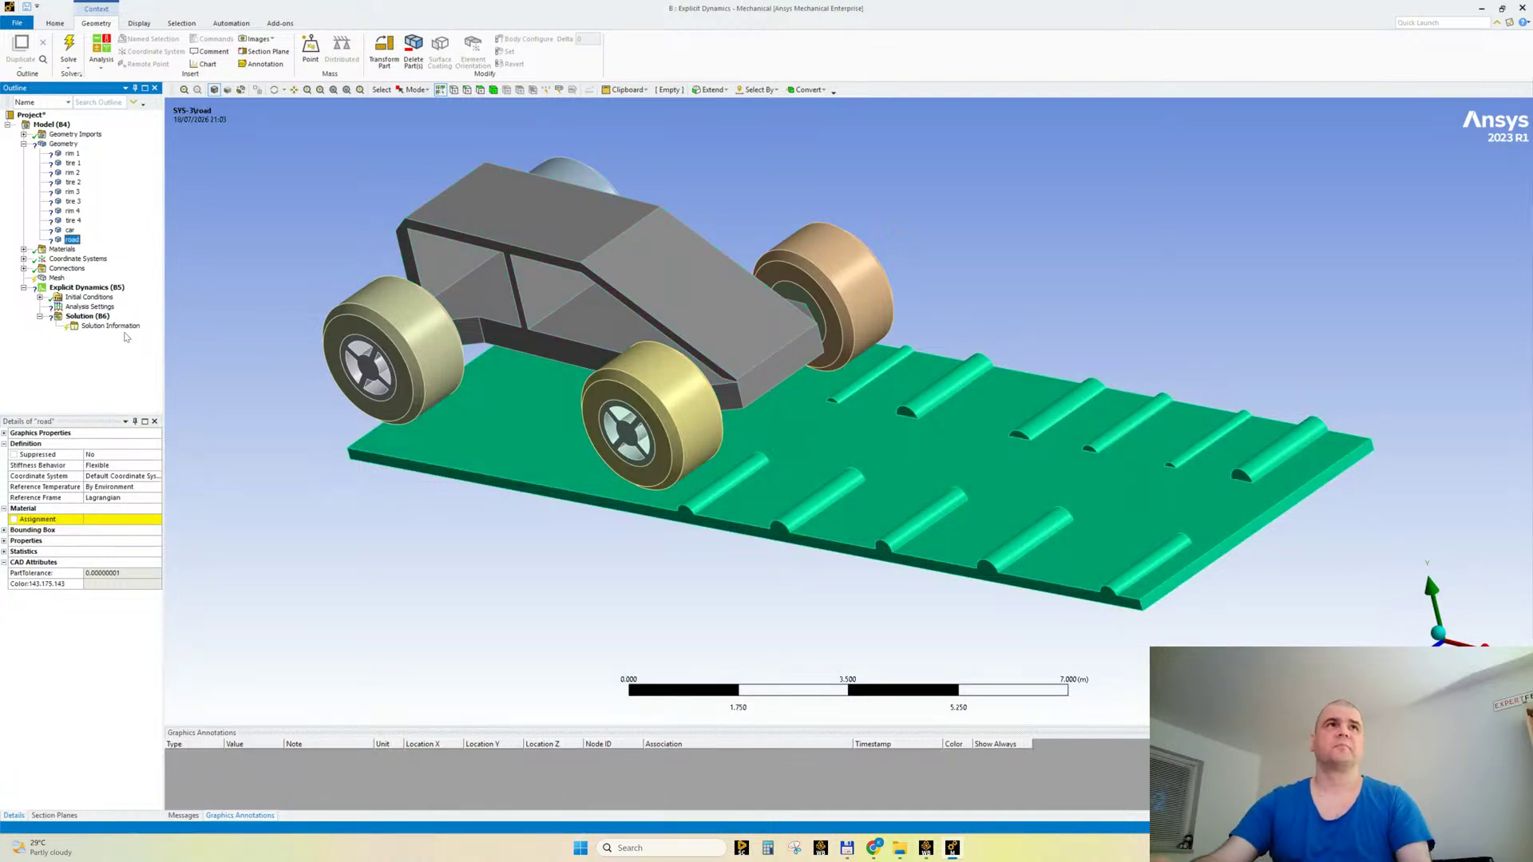
Step: Assign Aluminum Alloy as the material of the four rims and the car body
{"action": "left_click", "coordinate": [72, 154]}
{"action": "left_click", "coordinate": [73, 173], "text": "ctrl"}
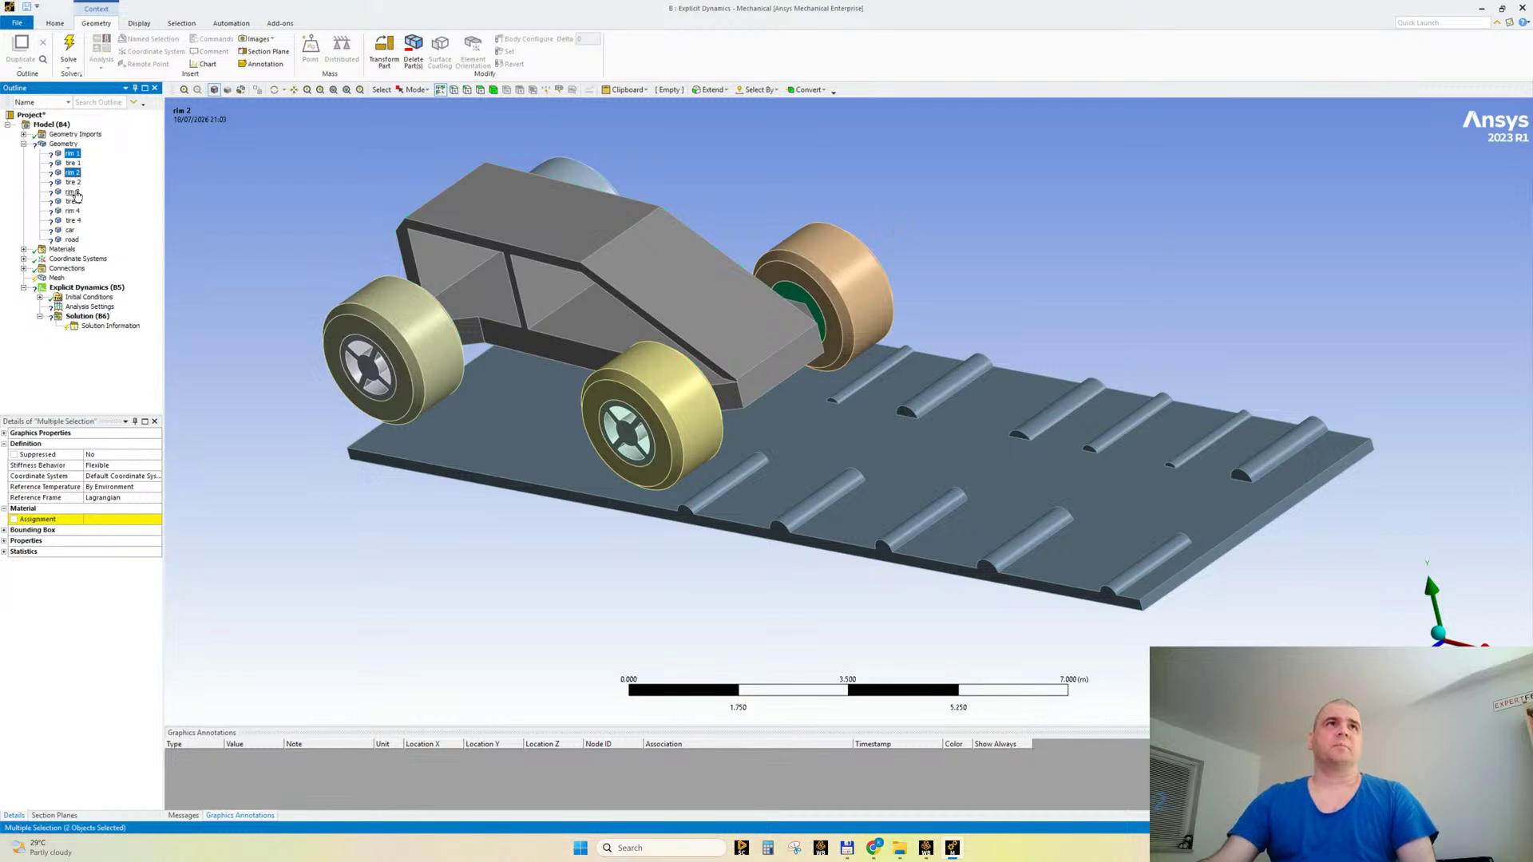
{"action": "left_click", "coordinate": [72, 192], "text": "ctrl"}
{"action": "left_click", "coordinate": [74, 211], "text": "ctrl"}
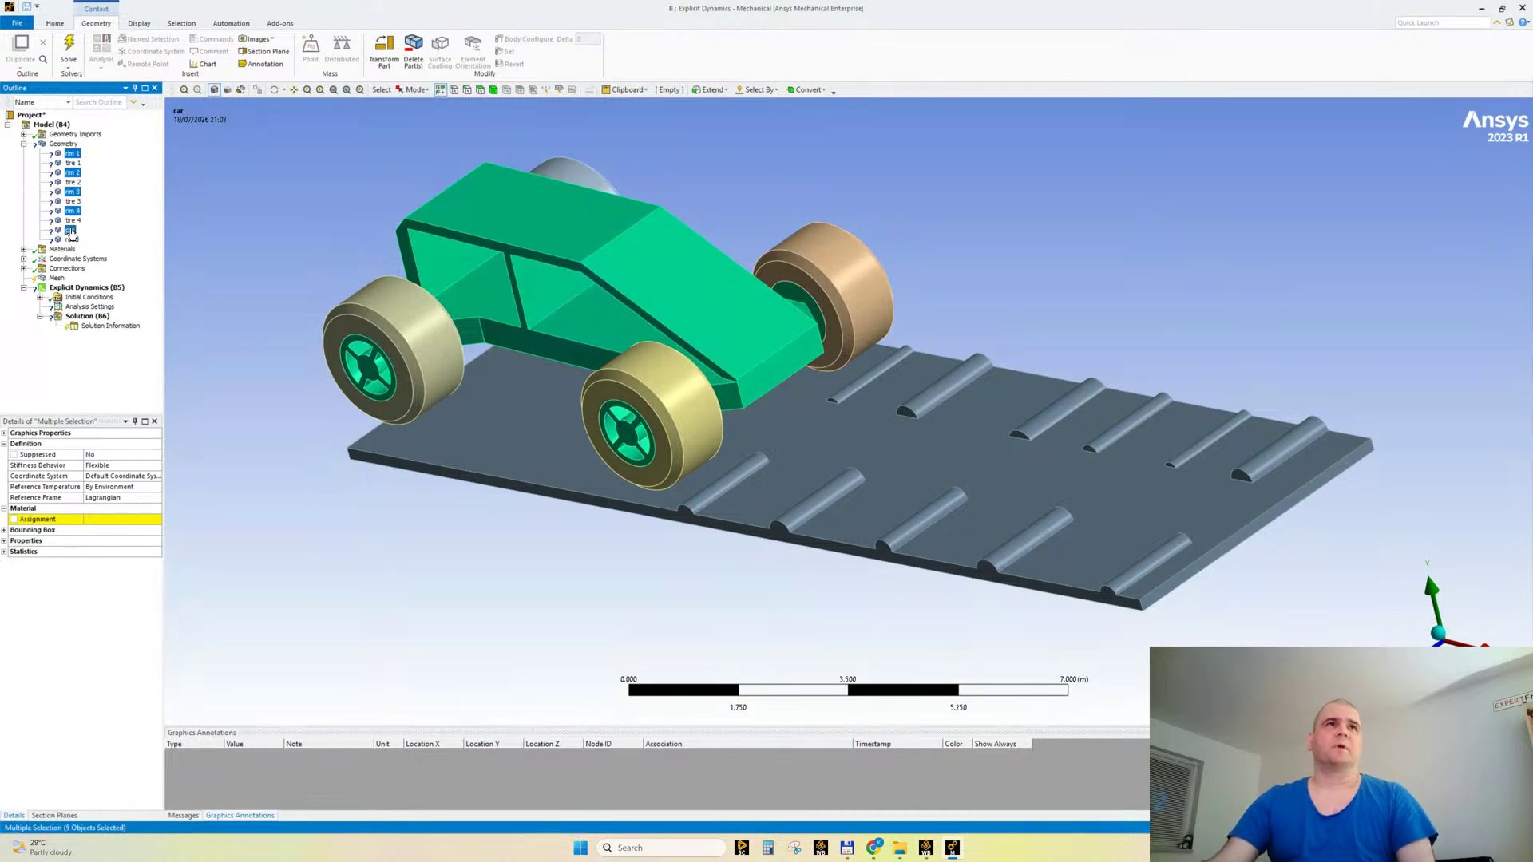
{"action": "left_click", "coordinate": [120, 519]}
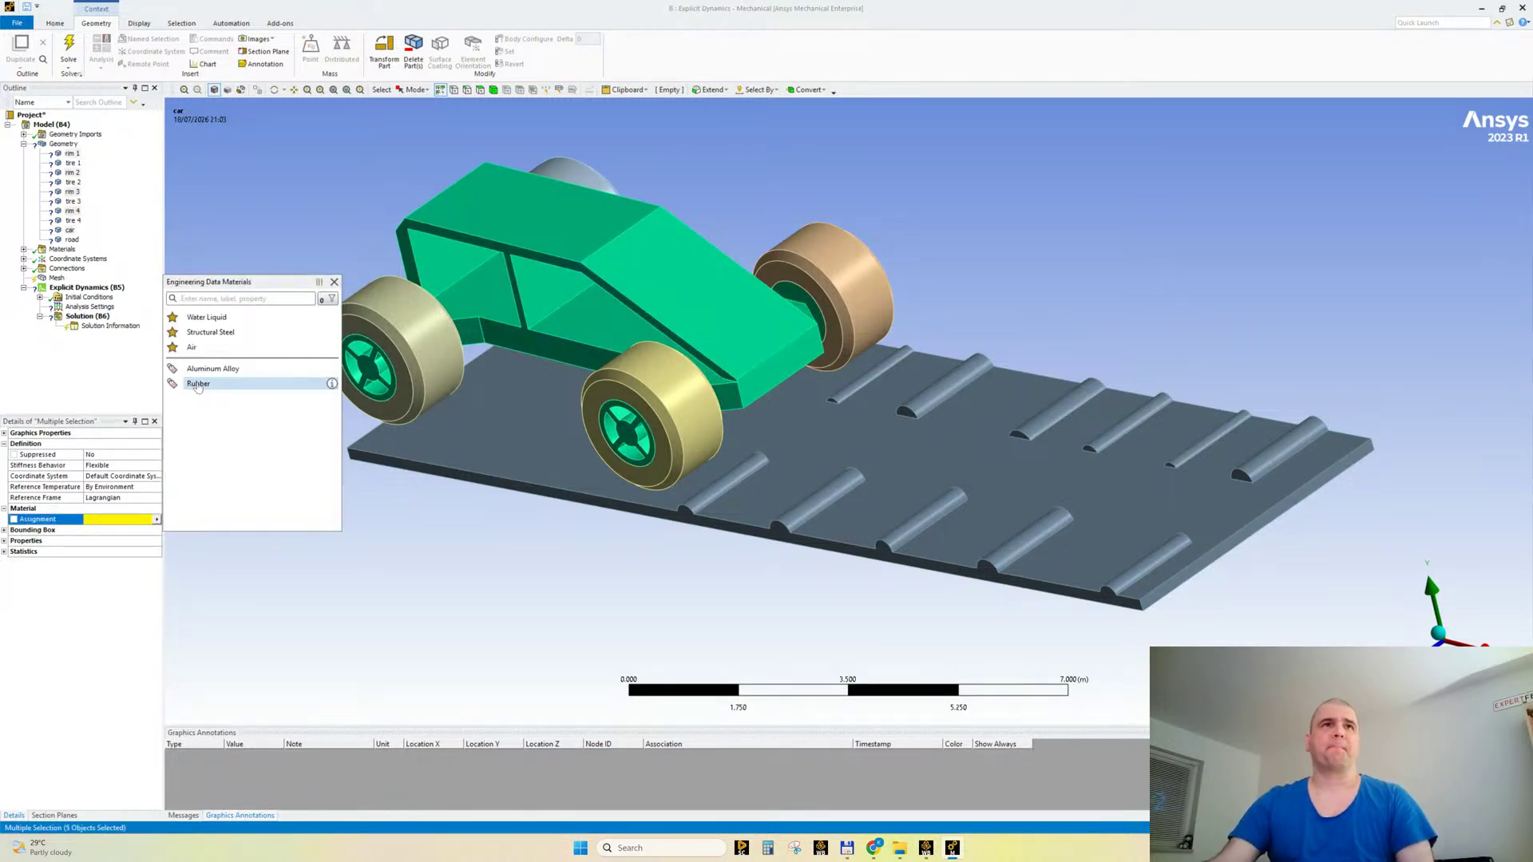
Step: Assign Rubber as the material of all four tires
{"action": "left_click", "coordinate": [71, 163]}
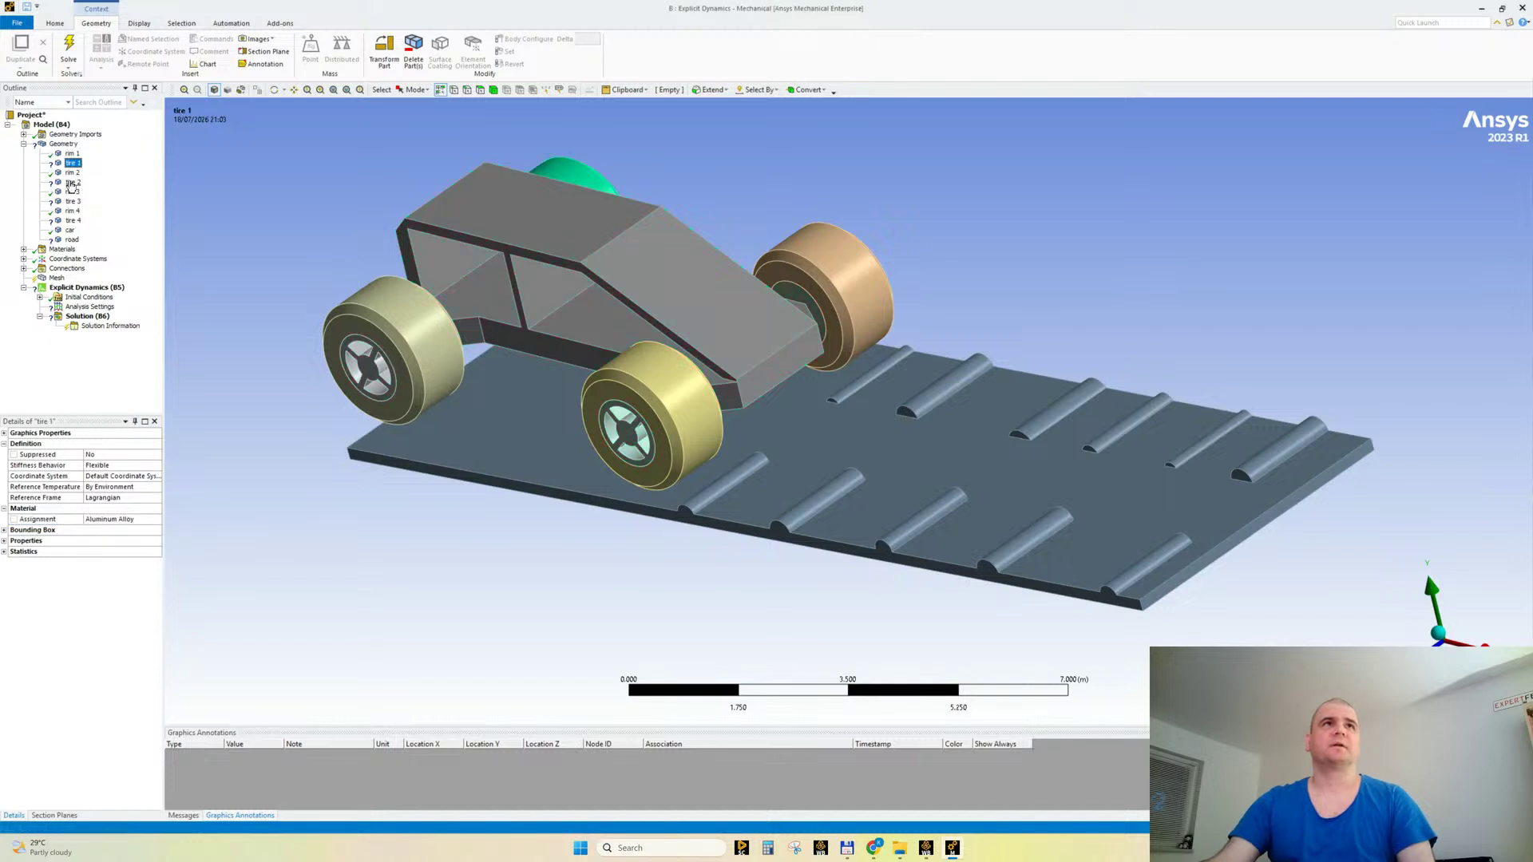
{"action": "left_click", "coordinate": [73, 182], "text": "ctrl"}
{"action": "left_click", "coordinate": [73, 201], "text": "ctrl"}
{"action": "left_click", "coordinate": [73, 221], "text": "ctrl"}
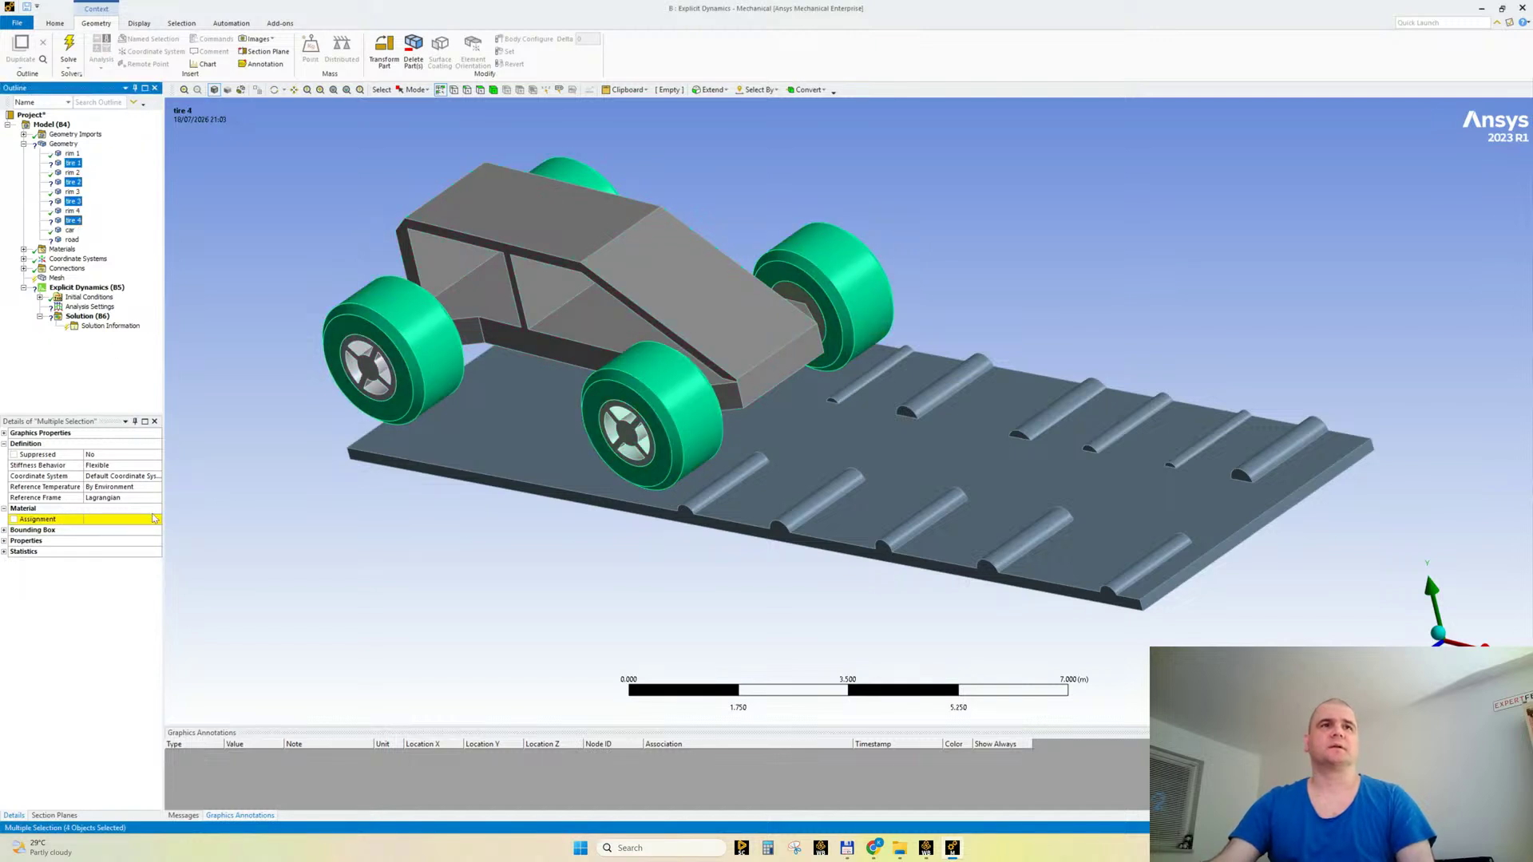
{"action": "left_click", "coordinate": [154, 519]}
{"action": "left_click", "coordinate": [213, 368]}
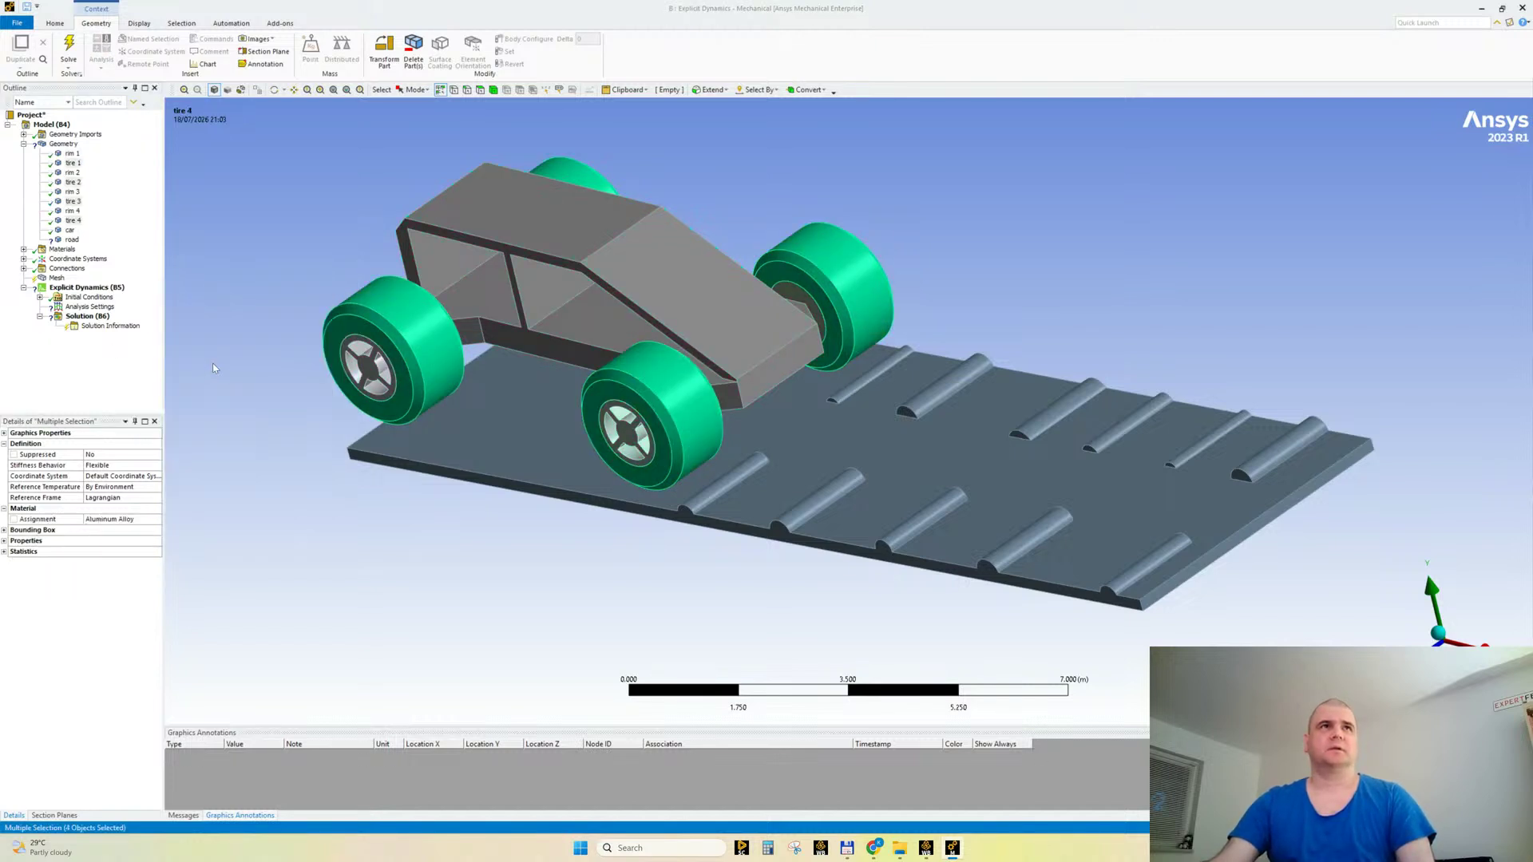
{"action": "left_click", "coordinate": [158, 520]}
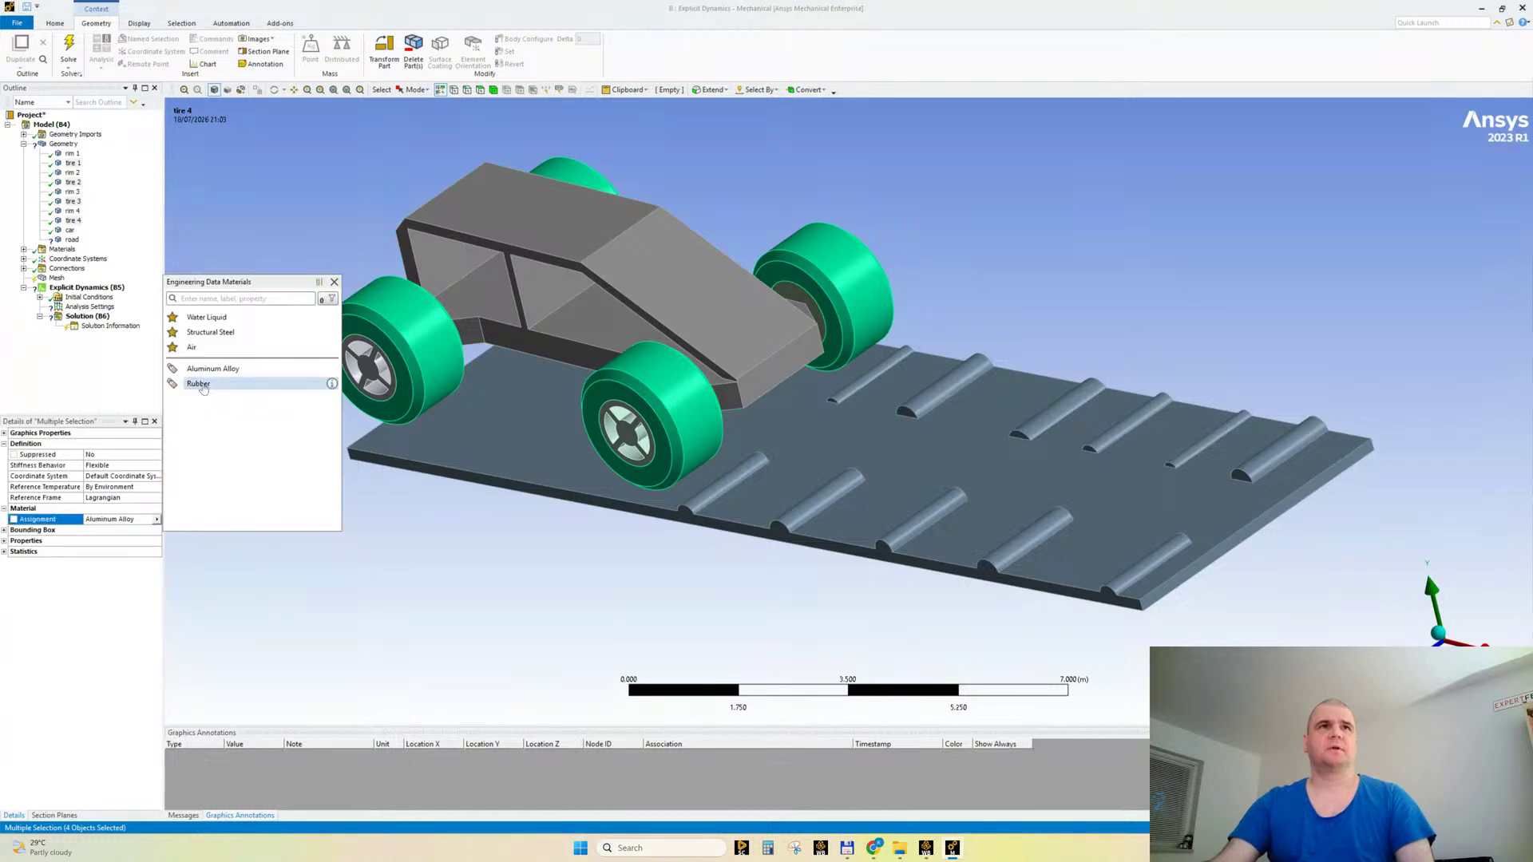
{"action": "left_click", "coordinate": [232, 388]}
Step: Assign Aluminum Alloy as the material of the road body
{"action": "left_click", "coordinate": [71, 238]}
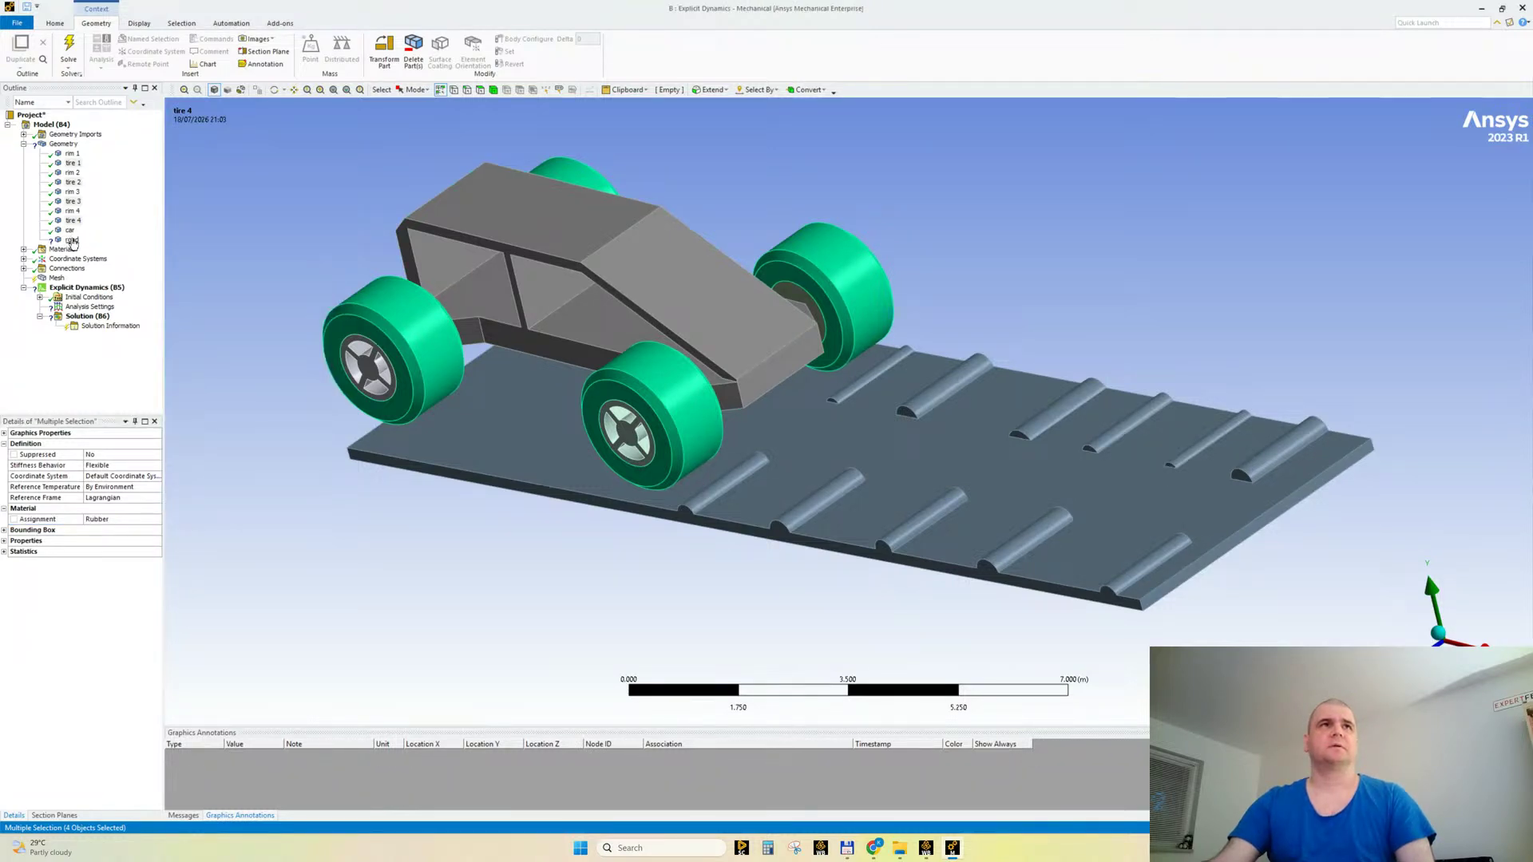
{"action": "left_click", "coordinate": [154, 519]}
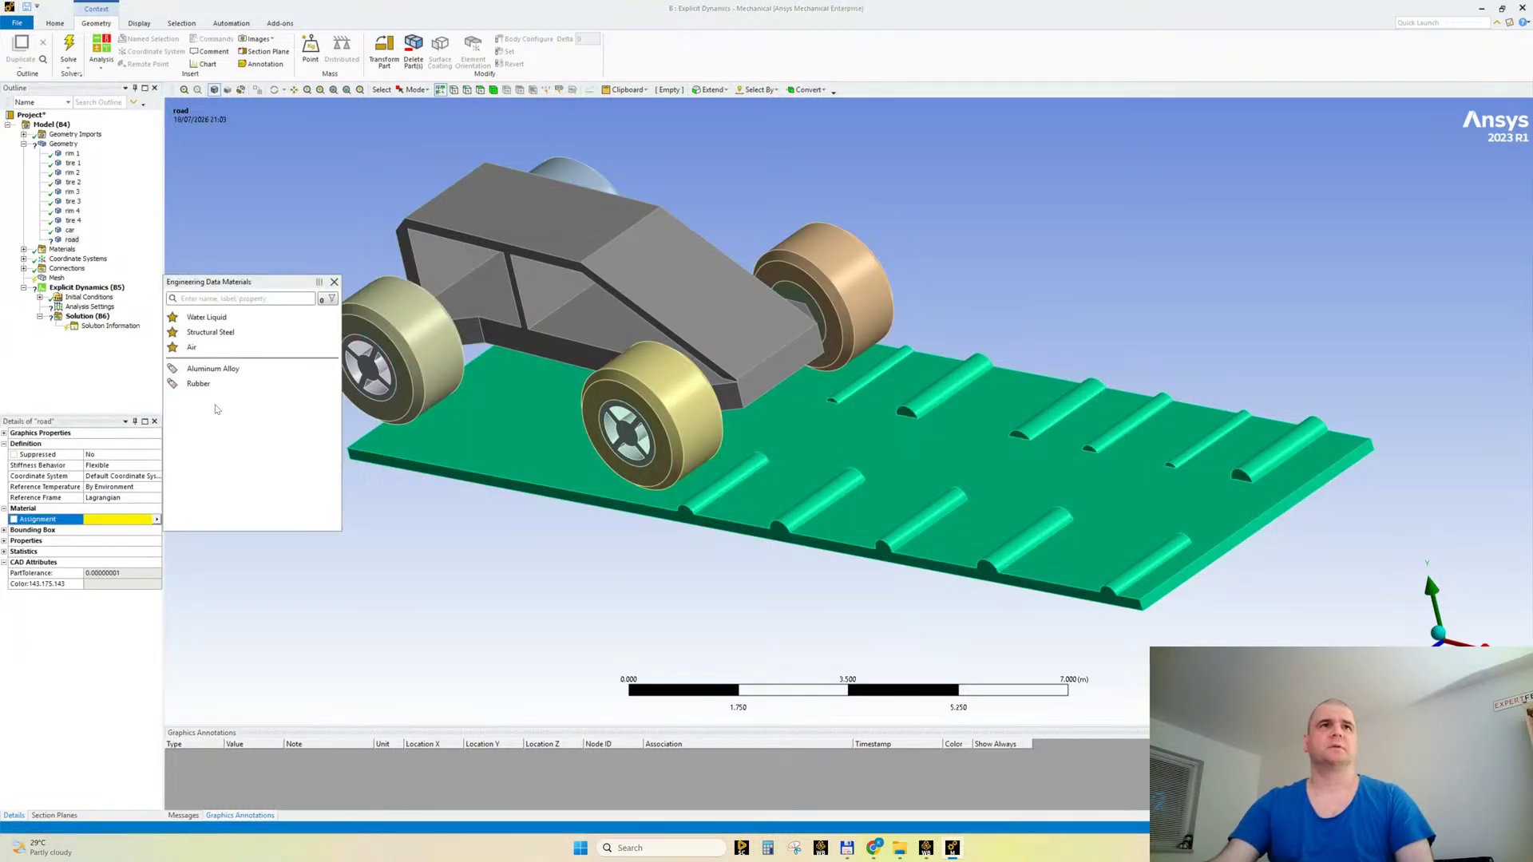
{"action": "left_click", "coordinate": [213, 368]}
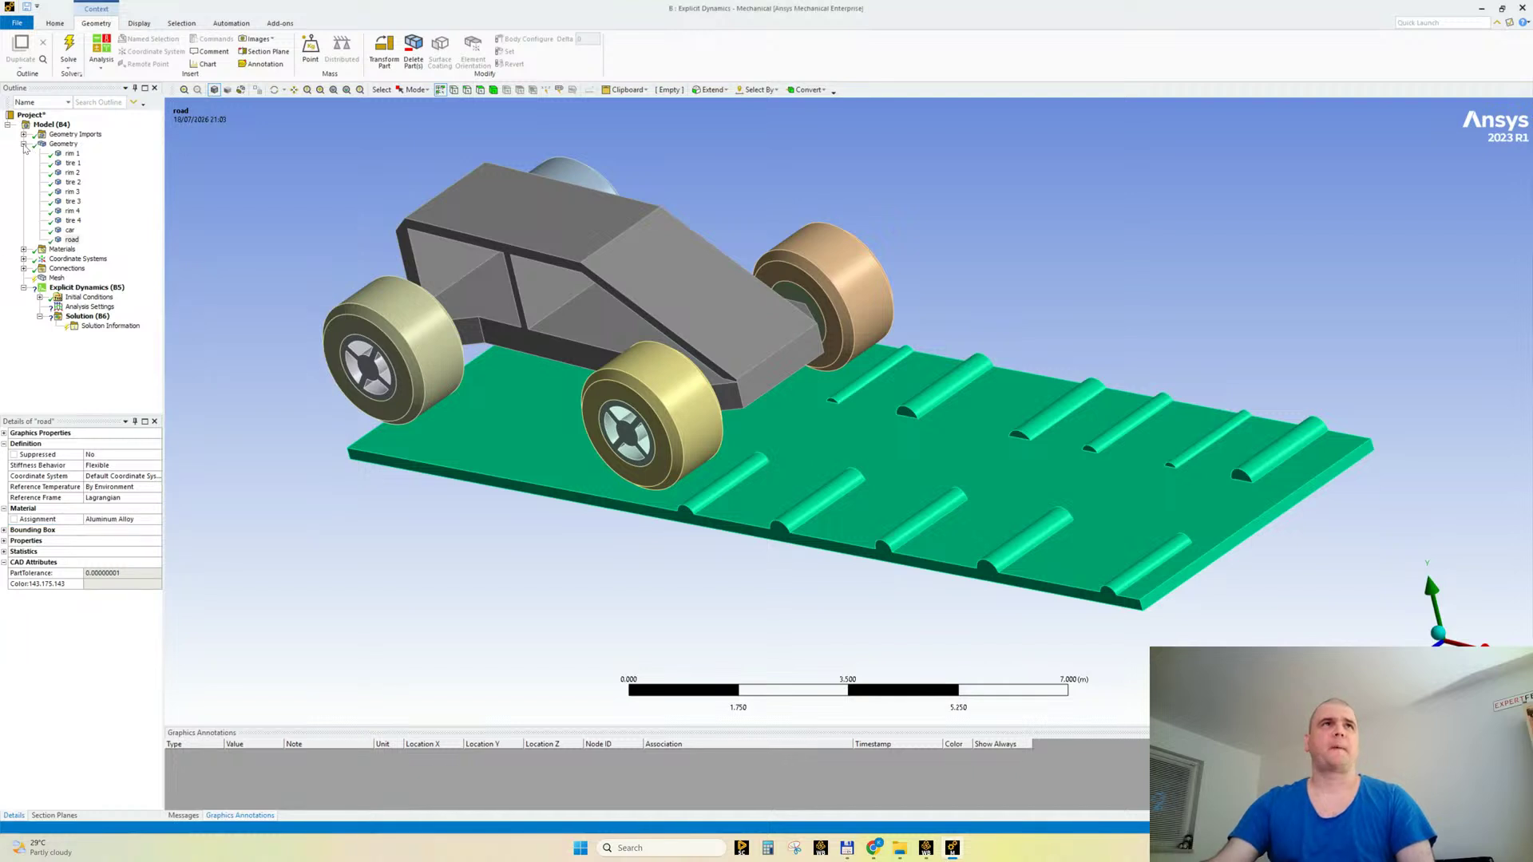
Step: Collapse the geometry list and delete the Contacts group from the model's connections
{"action": "left_click", "coordinate": [24, 145]}
{"action": "left_click", "coordinate": [24, 173]}
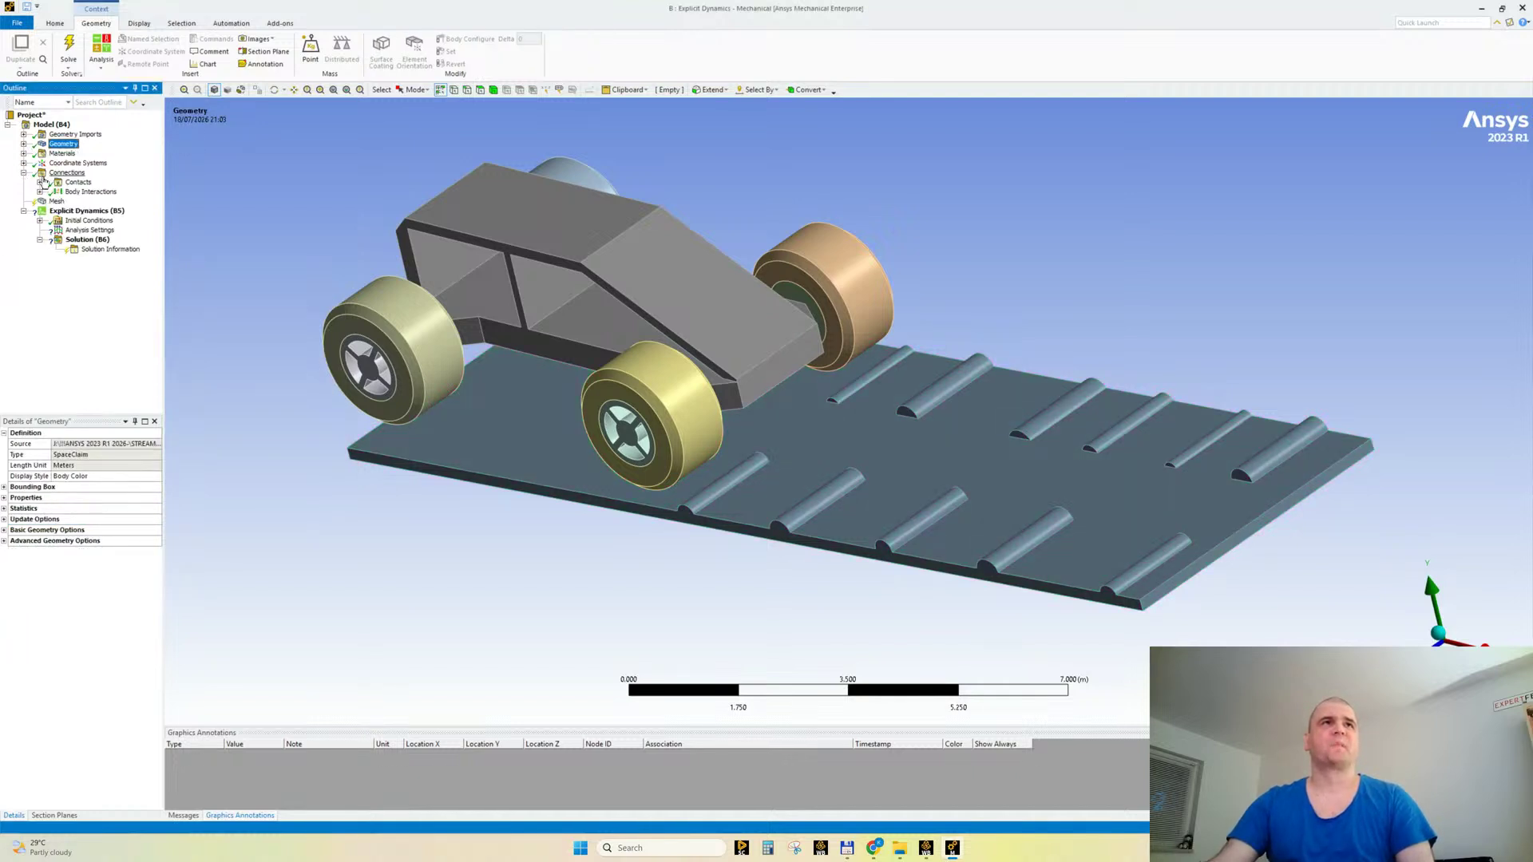
{"action": "left_click", "coordinate": [77, 182]}
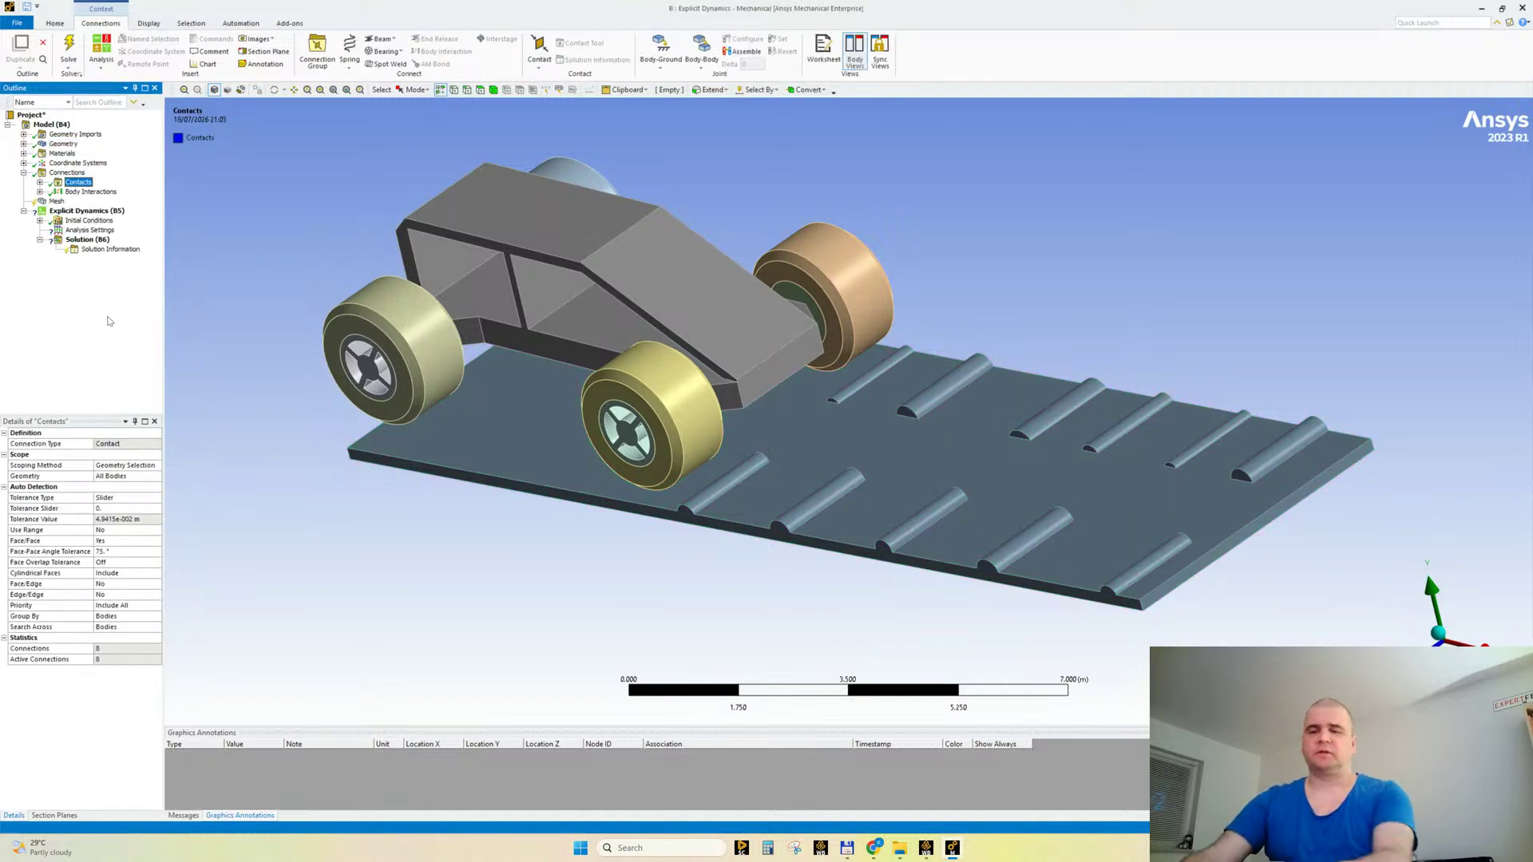
{"action": "key", "text": "Delete"}
Step: Add a body interaction scoped to the four tires and the road body
{"action": "left_click", "coordinate": [39, 182]}
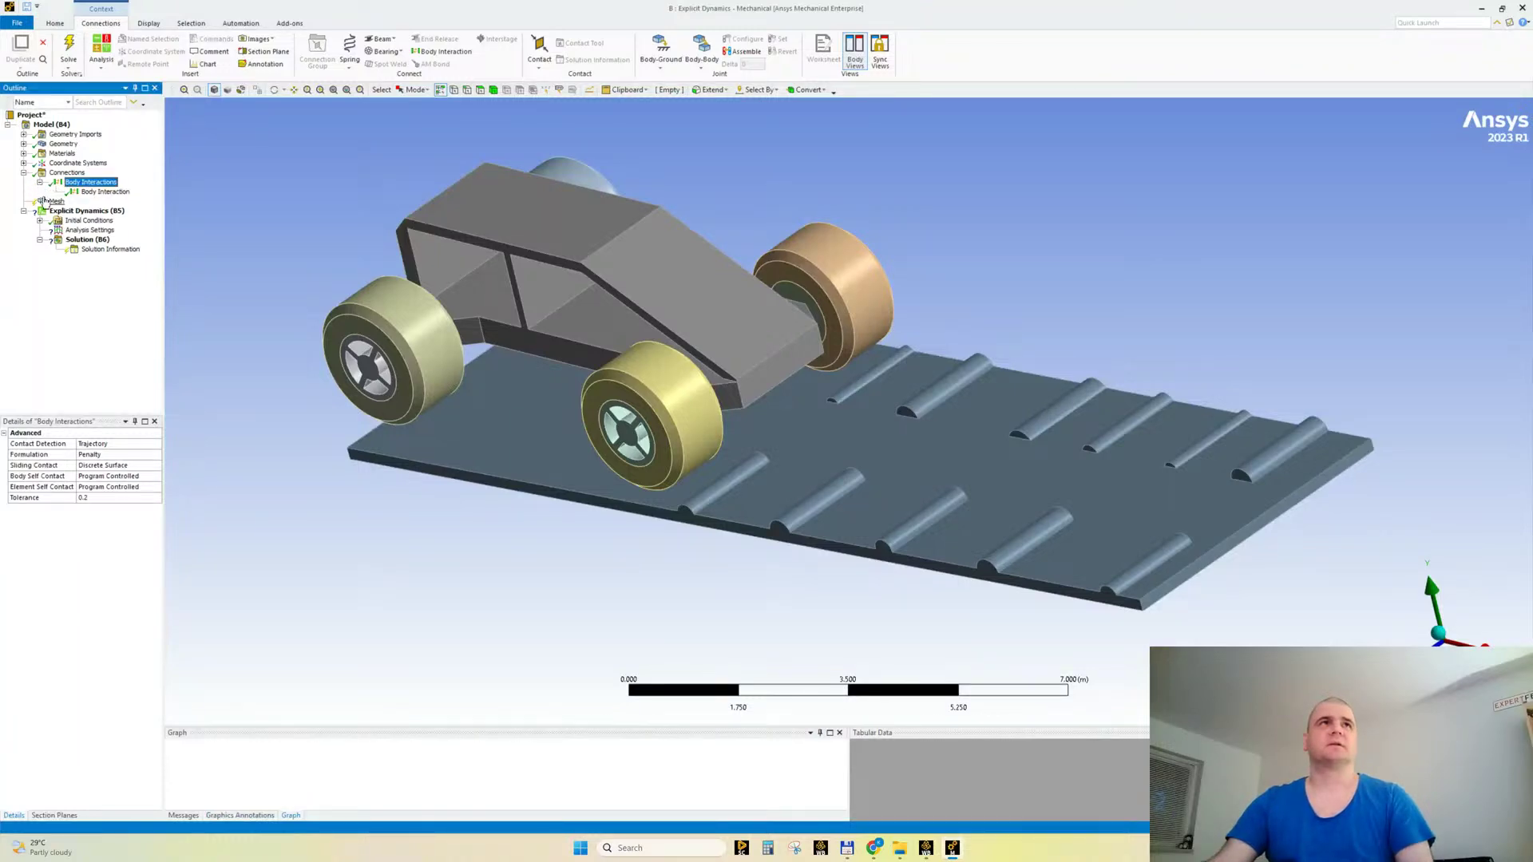
{"action": "left_click", "coordinate": [105, 191]}
{"action": "scroll", "coordinate": [638, 436], "scroll_direction": "down", "scroll_amount": 1}
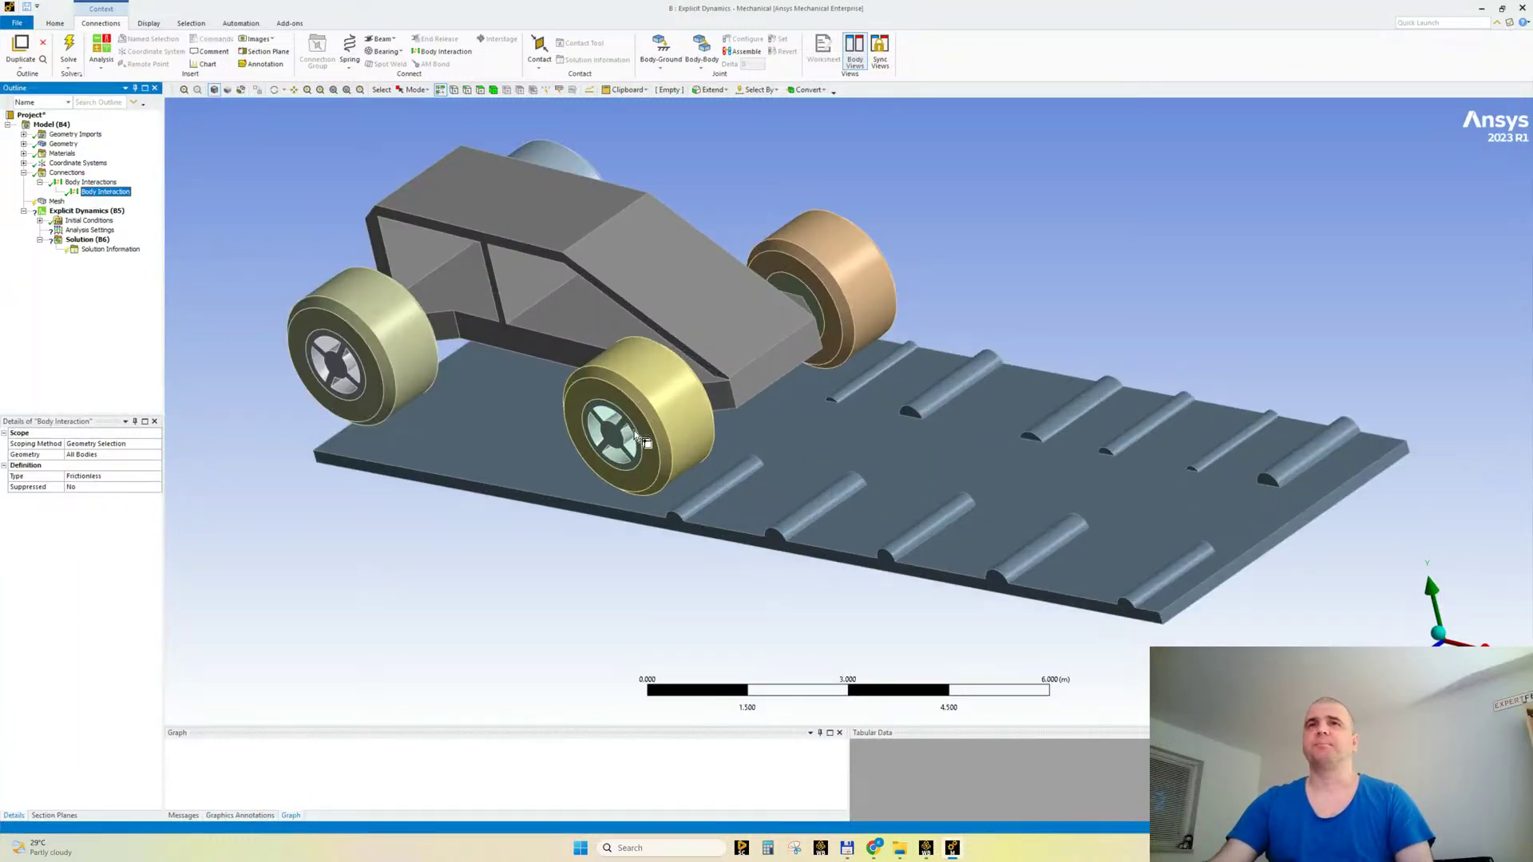
{"action": "middle_click_drag", "start_coordinate": [637, 436], "coordinate": [773, 444]}
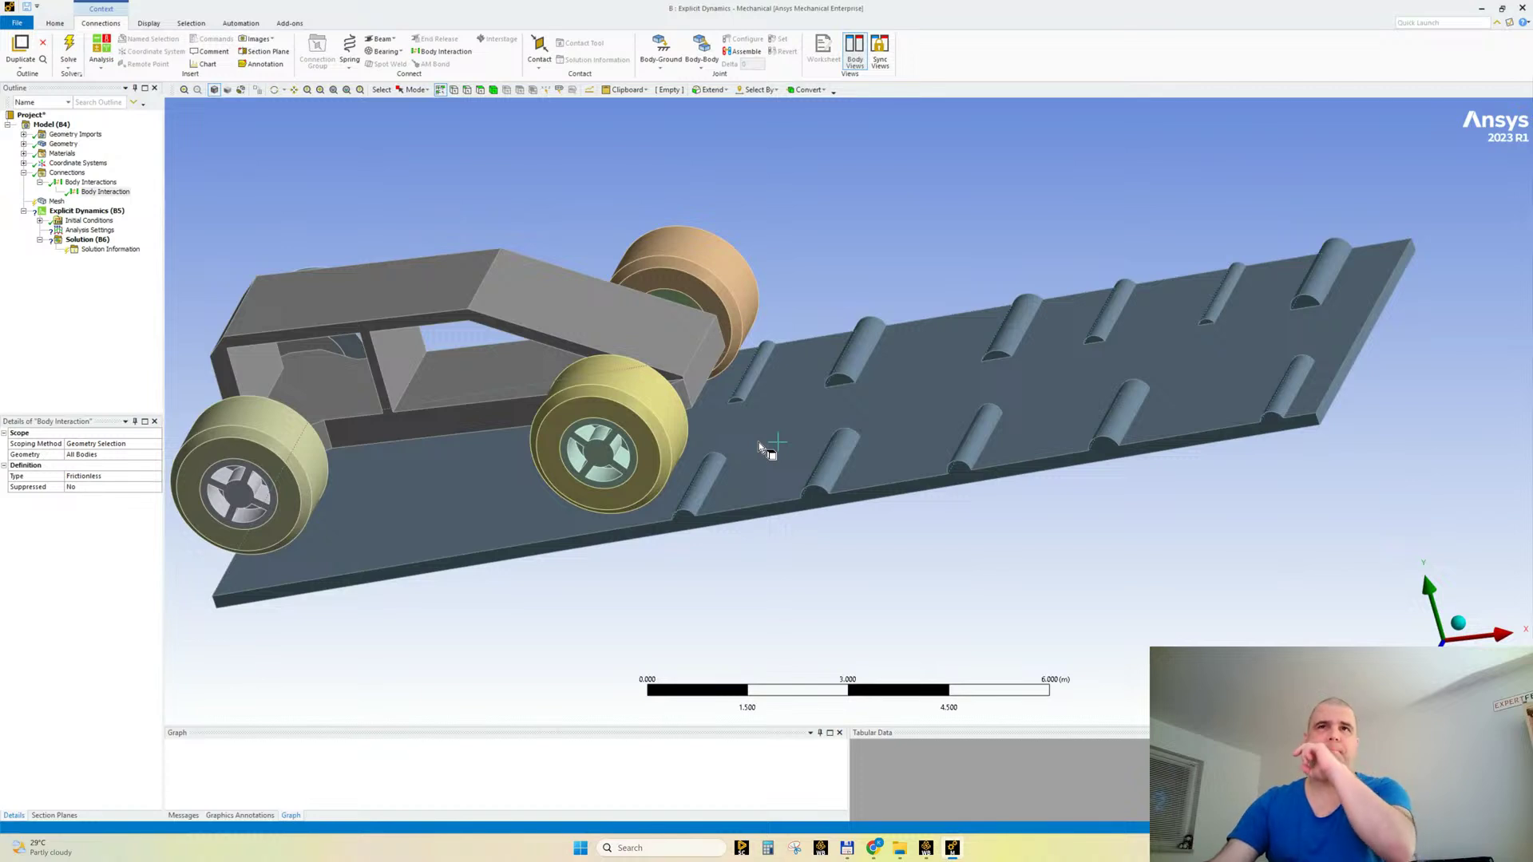
{"action": "middle_click_drag", "start_coordinate": [691, 492], "coordinate": [711, 196]}
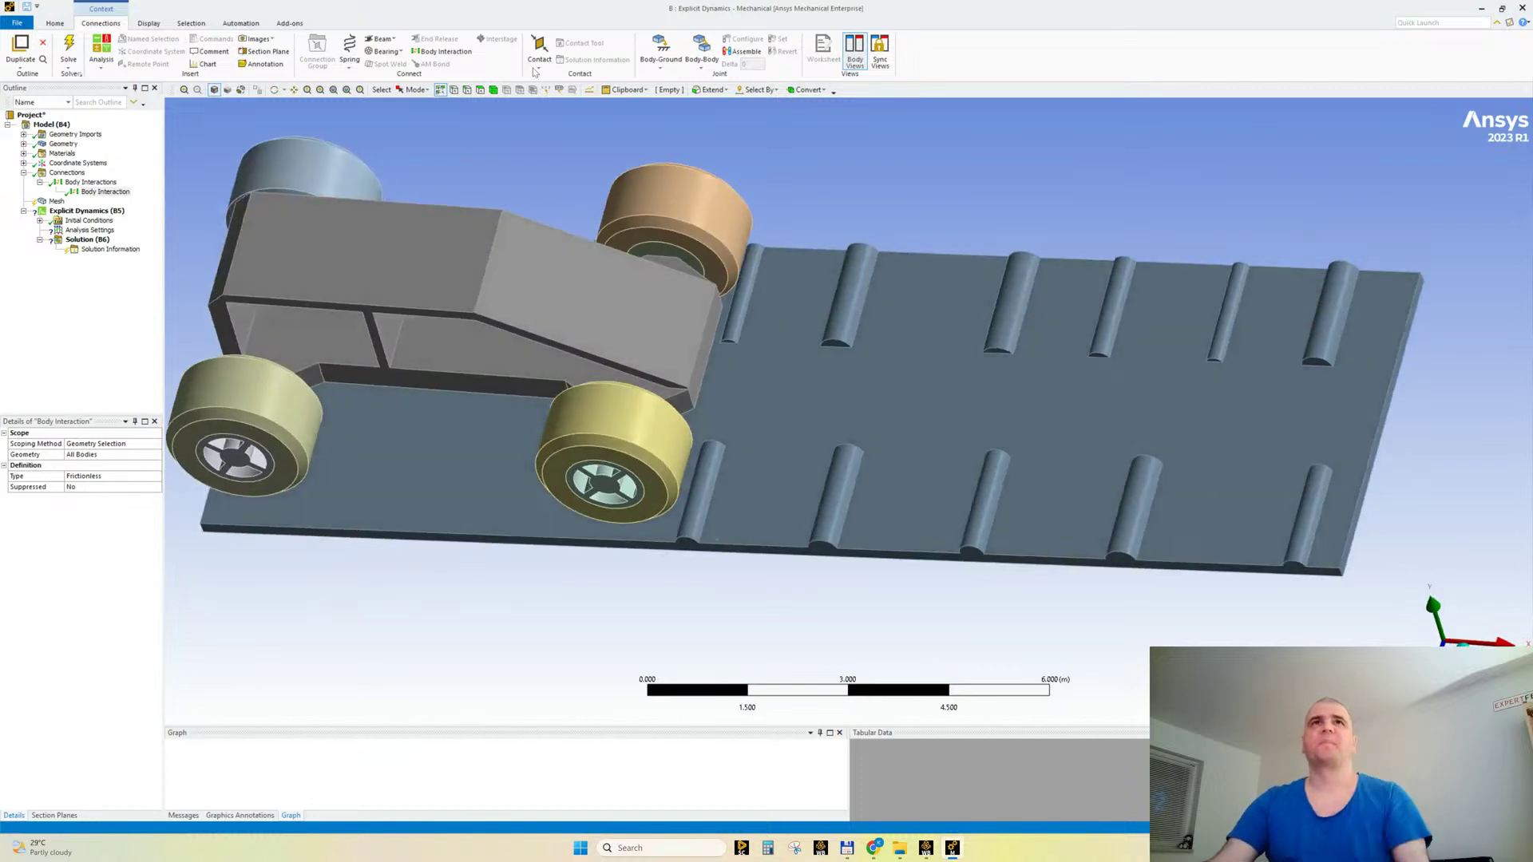
{"action": "left_click", "coordinate": [710, 197]}
{"action": "left_click", "coordinate": [323, 148], "text": "ctrl"}
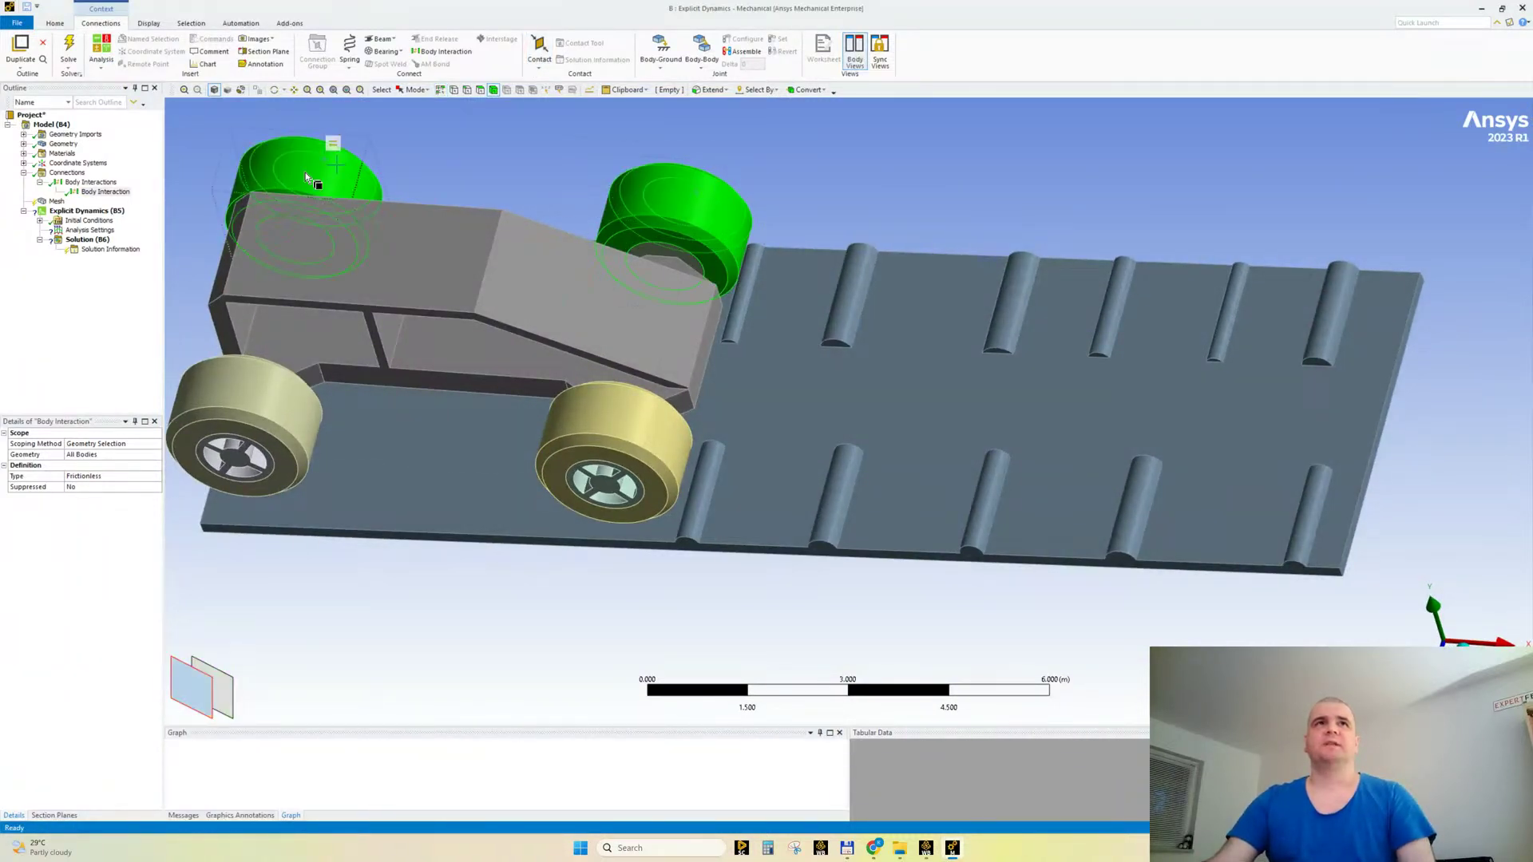
{"action": "left_click", "coordinate": [248, 374], "text": "ctrl"}
{"action": "left_click", "coordinate": [582, 409], "text": "ctrl"}
{"action": "left_click", "coordinate": [785, 403], "text": "ctrl"}
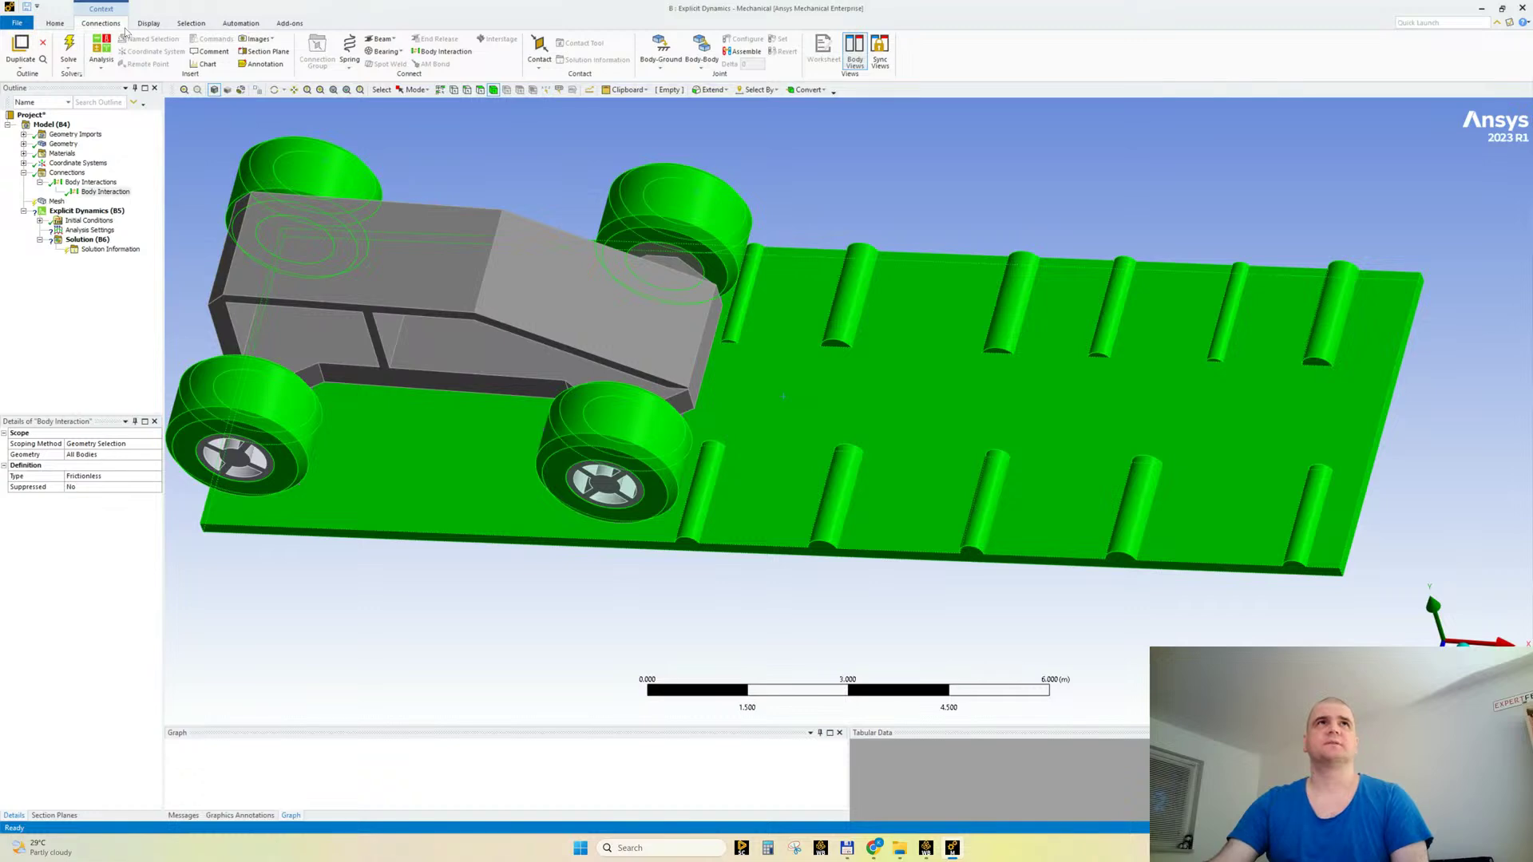
{"action": "left_click", "coordinate": [441, 51]}
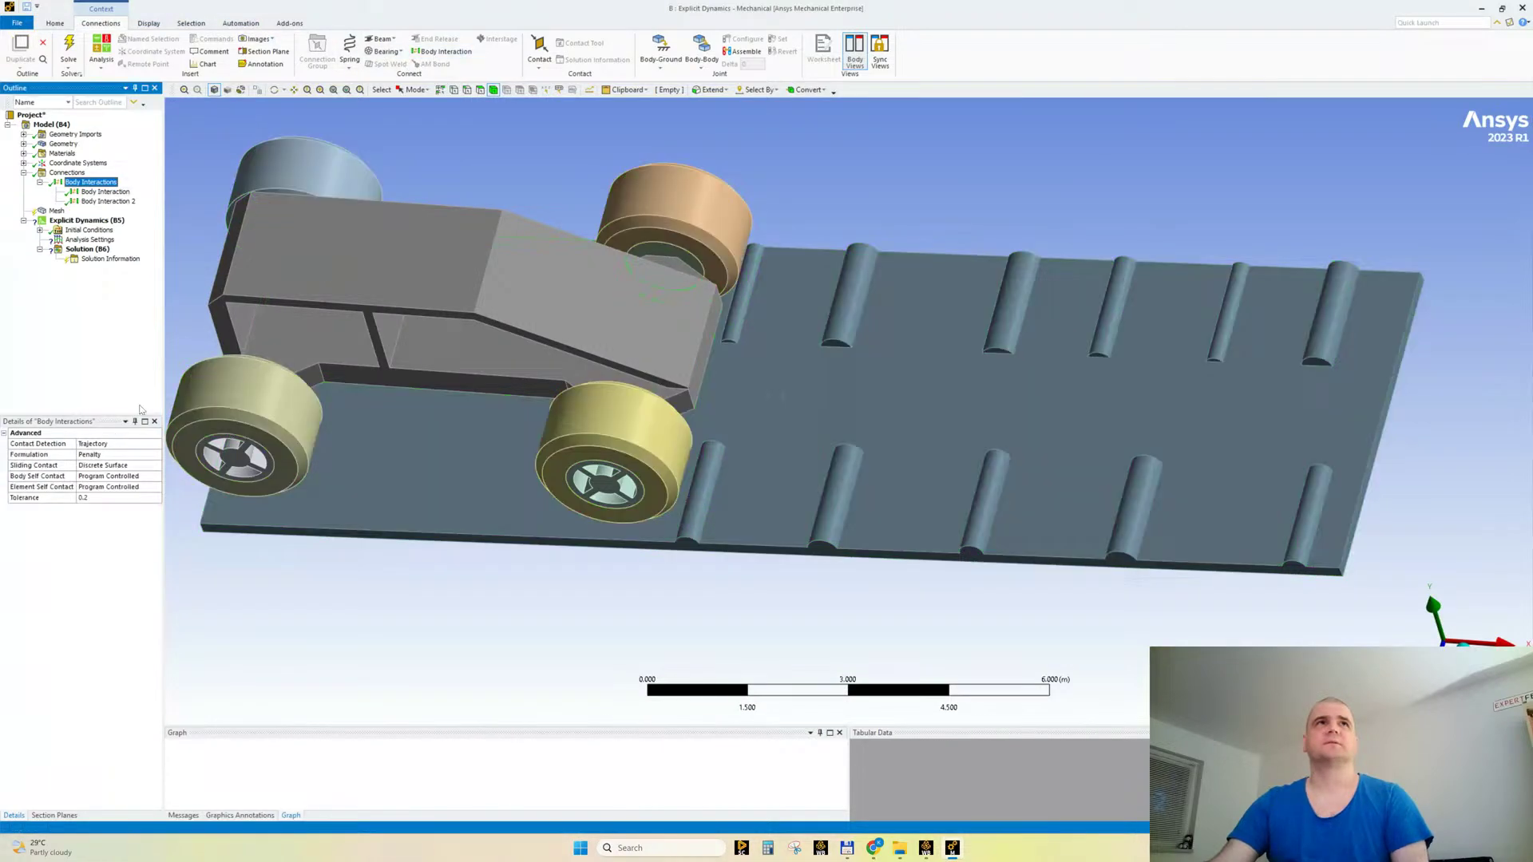
Step: Set the tire-road body interaction to Frictional with a friction coefficient of 0.7
{"action": "left_click", "coordinate": [106, 202]}
{"action": "left_click", "coordinate": [157, 476]}
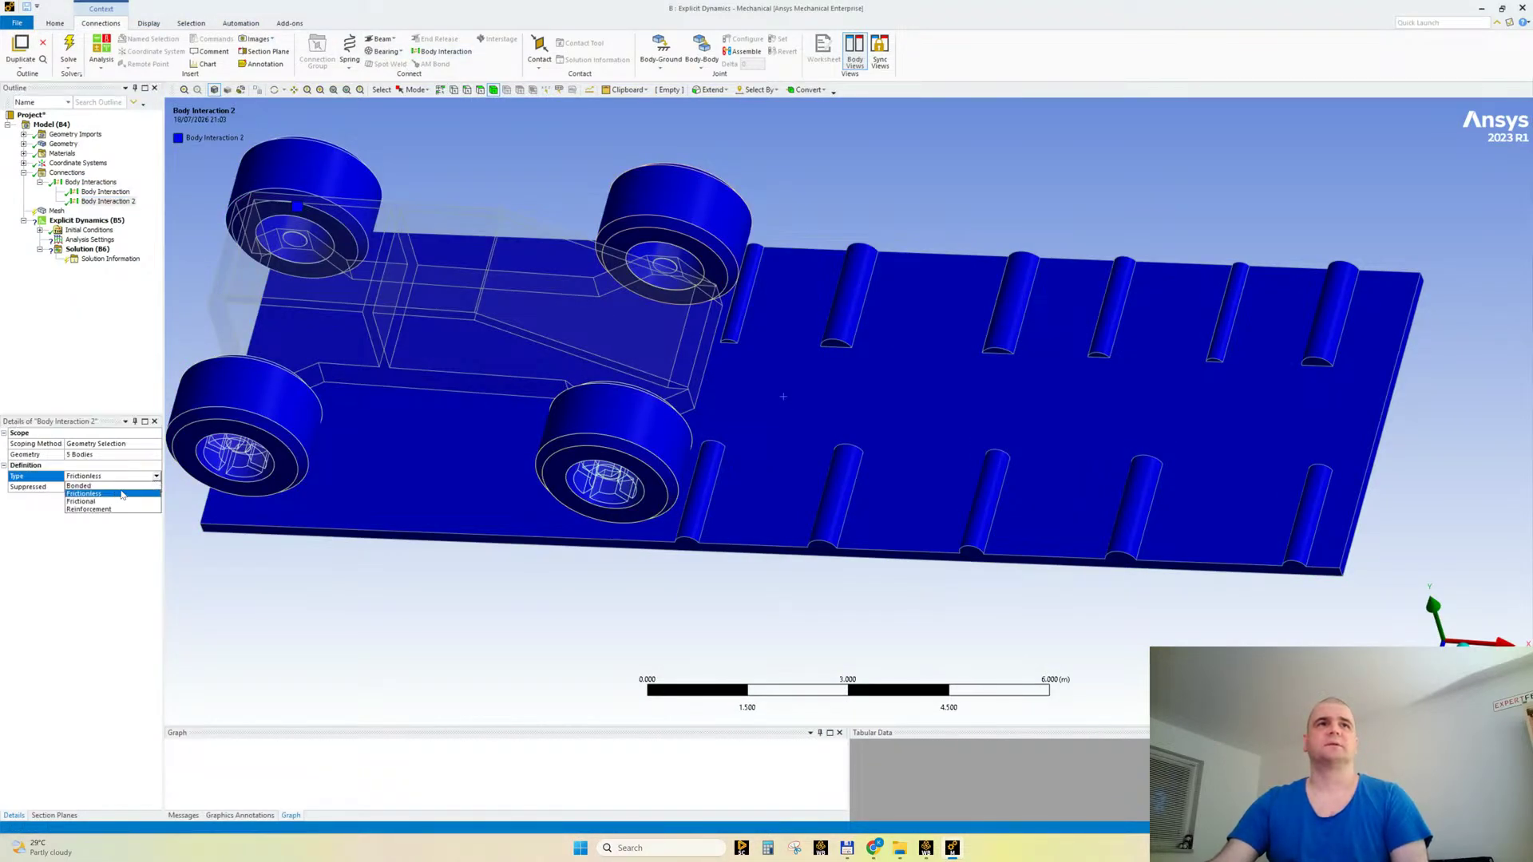
{"action": "left_click", "coordinate": [100, 501]}
{"action": "left_click", "coordinate": [818, 475]}
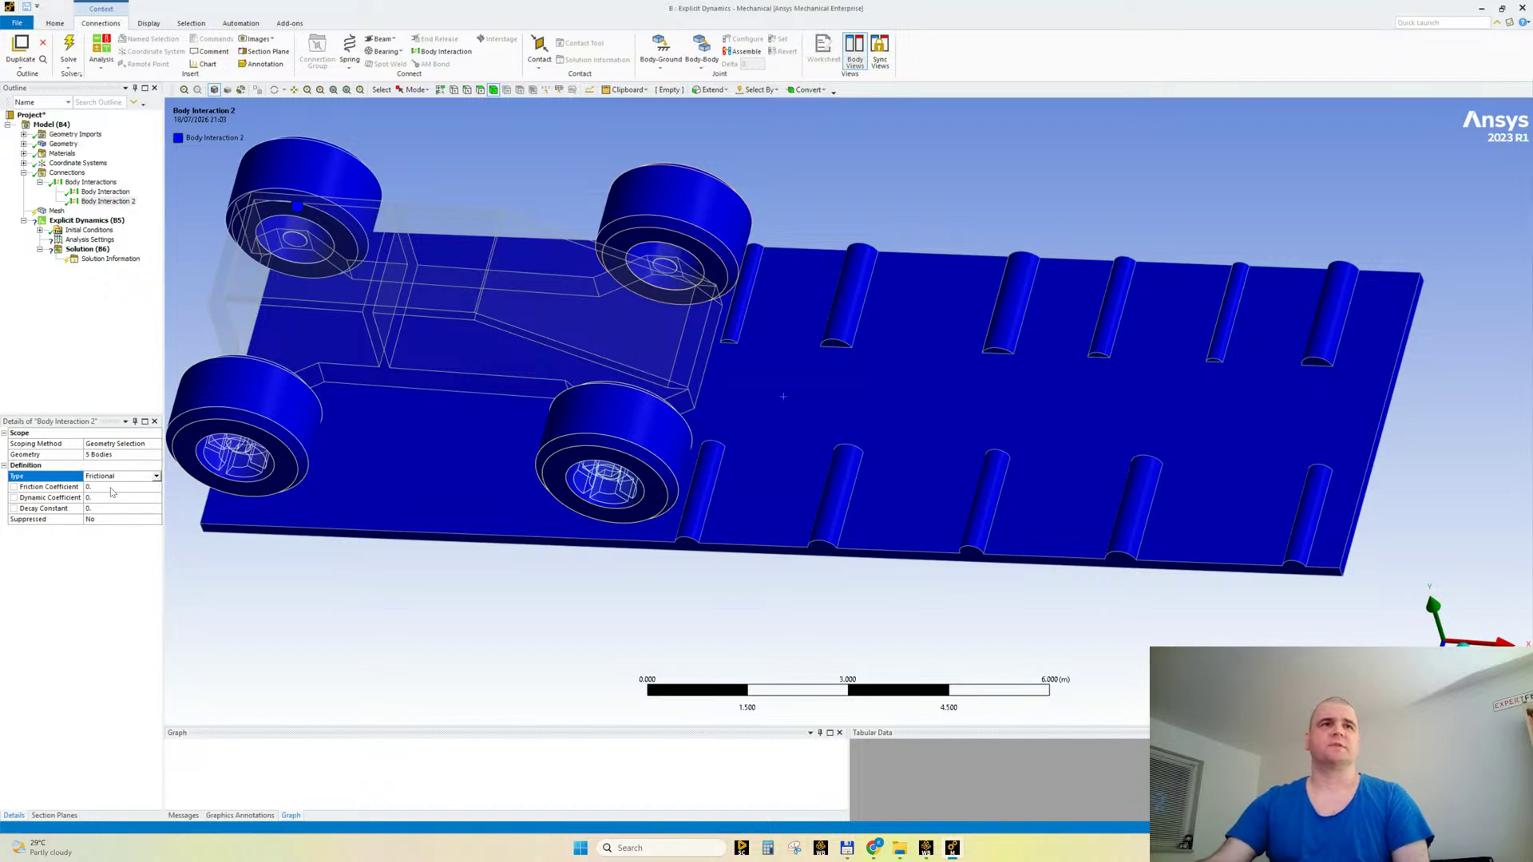
{"action": "type", "text": "7"}
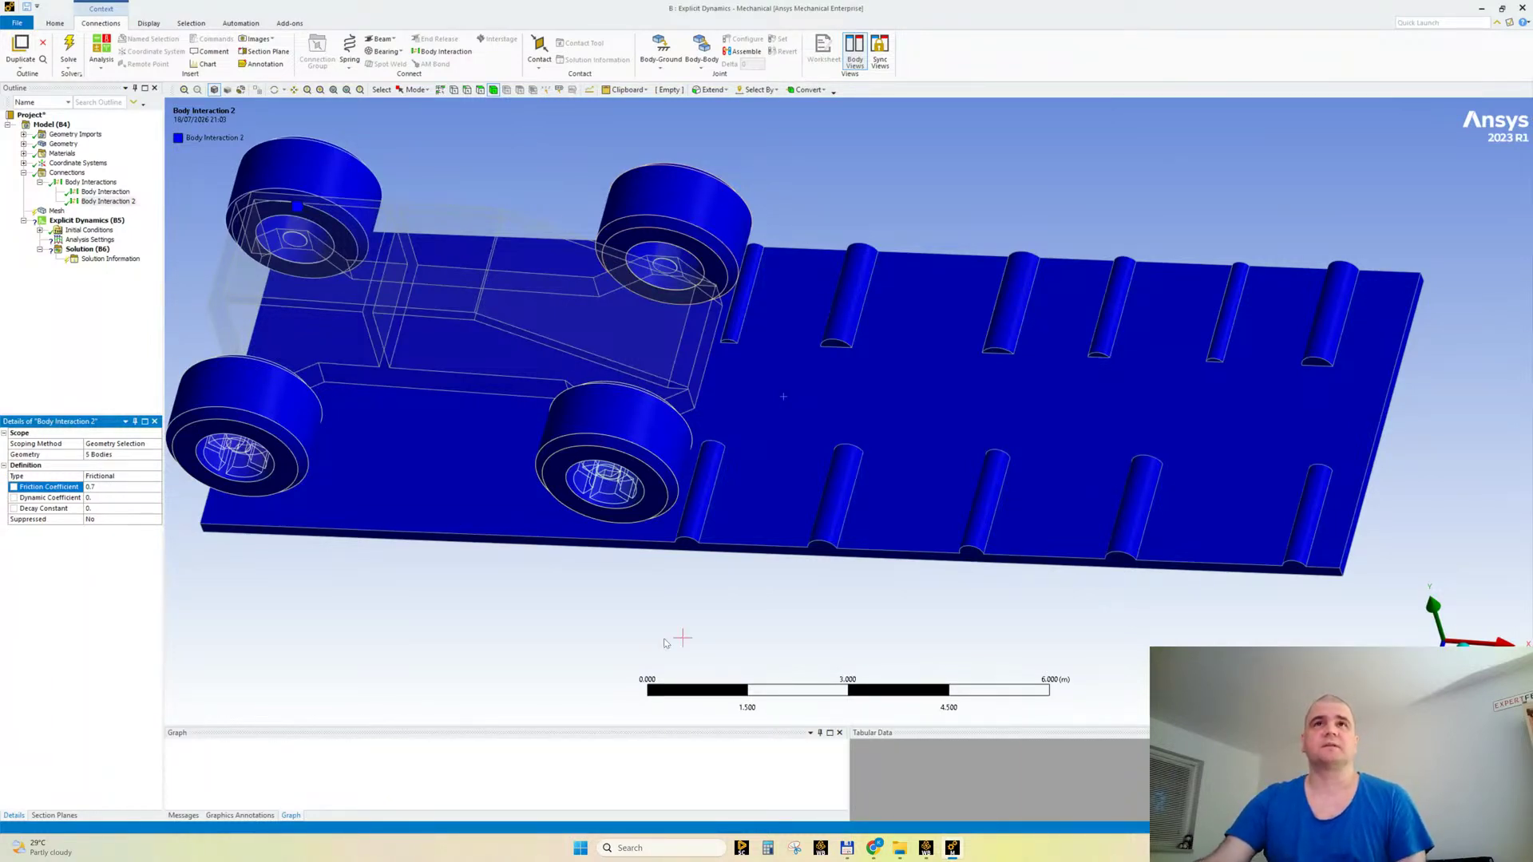
Step: Add another body interaction scoped to the four tires and their four rims
{"action": "scroll", "coordinate": [606, 577], "scroll_direction": "down", "scroll_amount": 2}
{"action": "mouse_move", "coordinate": [584, 509]}
{"action": "middle_mouse_down"}
{"action": "mouse_move", "coordinate": [604, 484]}
{"action": "mouse_move", "coordinate": [646, 511]}
{"action": "mouse_move", "coordinate": [612, 521]}
{"action": "middle_mouse_up"}
{"action": "scroll", "coordinate": [559, 484], "scroll_direction": "up", "scroll_amount": 3}
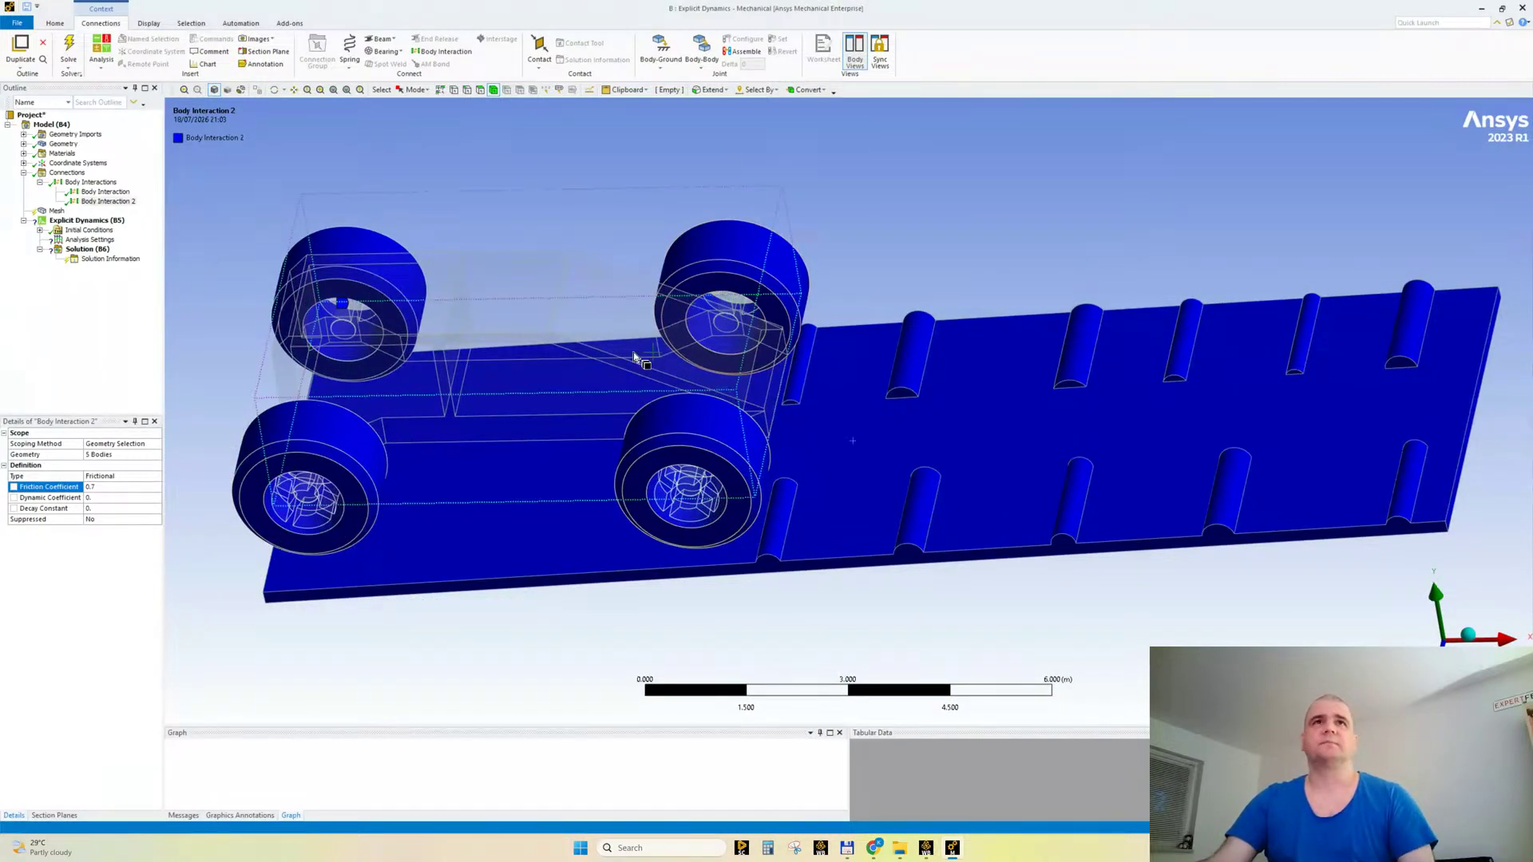
{"action": "scroll", "coordinate": [591, 343], "scroll_direction": "down", "scroll_amount": 1}
{"action": "middle_click_drag", "start_coordinate": [520, 188], "coordinate": [562, 387]}
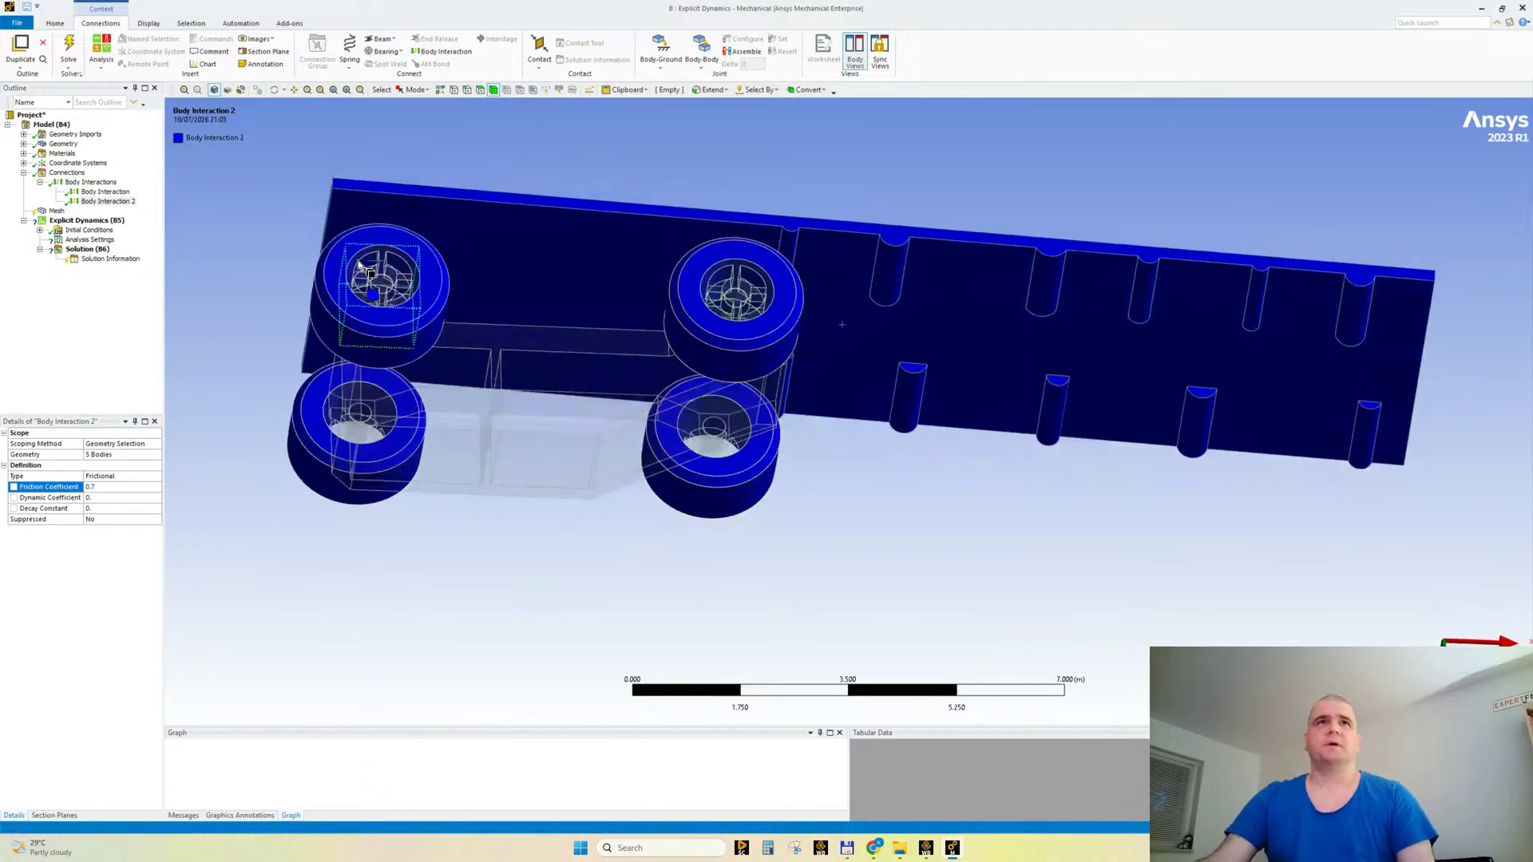
{"action": "left_click", "coordinate": [373, 295]}
{"action": "left_click", "coordinate": [707, 293], "text": "ctrl"}
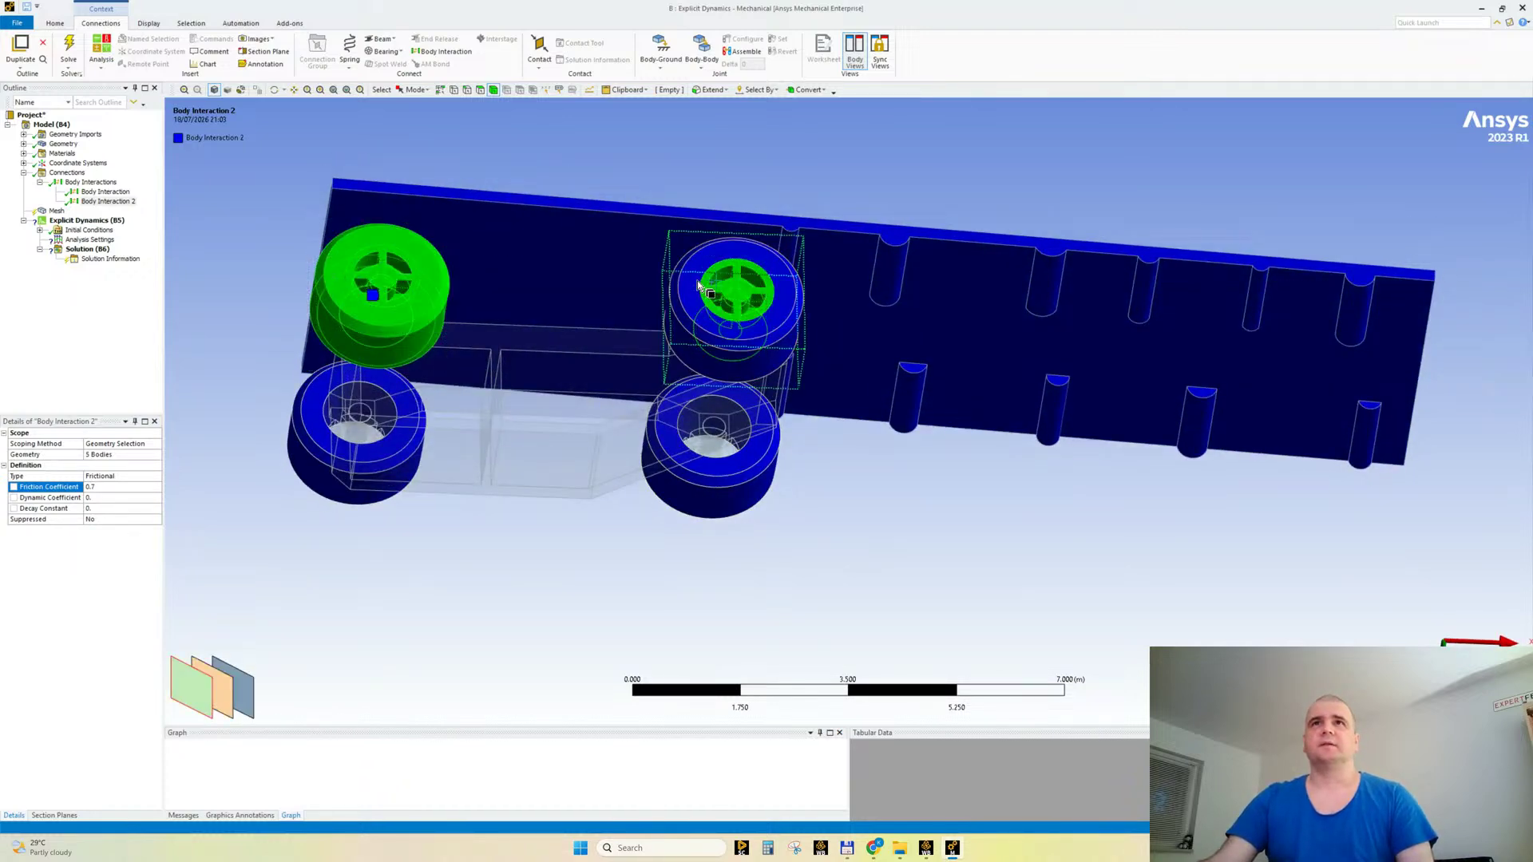
{"action": "left_click", "coordinate": [748, 501], "text": "ctrl"}
{"action": "middle_click_drag", "start_coordinate": [849, 380], "coordinate": [866, 256]}
{"action": "left_click", "coordinate": [384, 409], "text": "ctrl"}
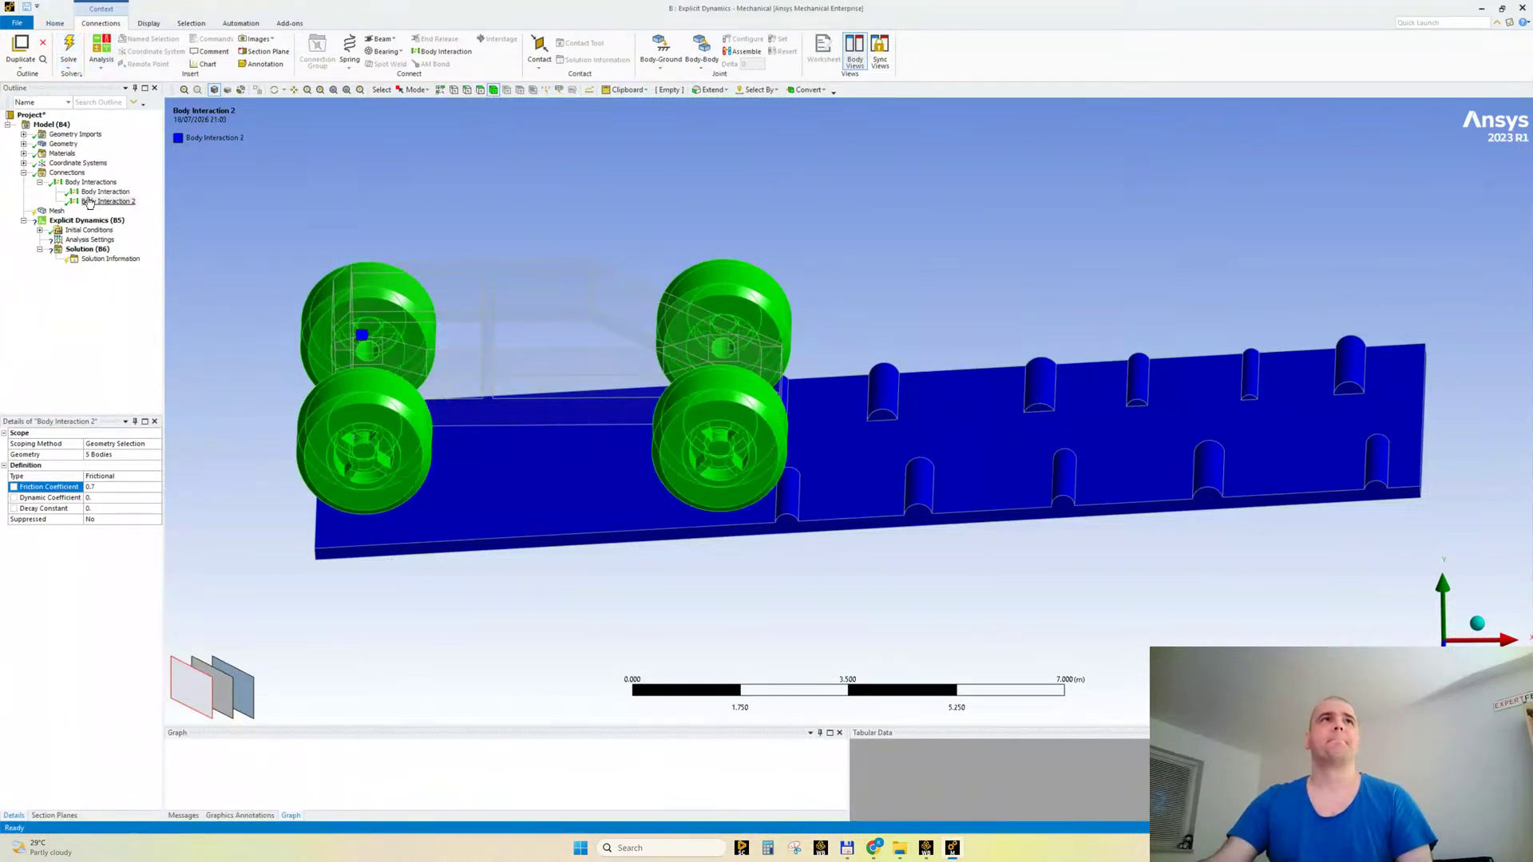
{"action": "left_click", "coordinate": [91, 183]}
{"action": "left_click", "coordinate": [443, 53]}
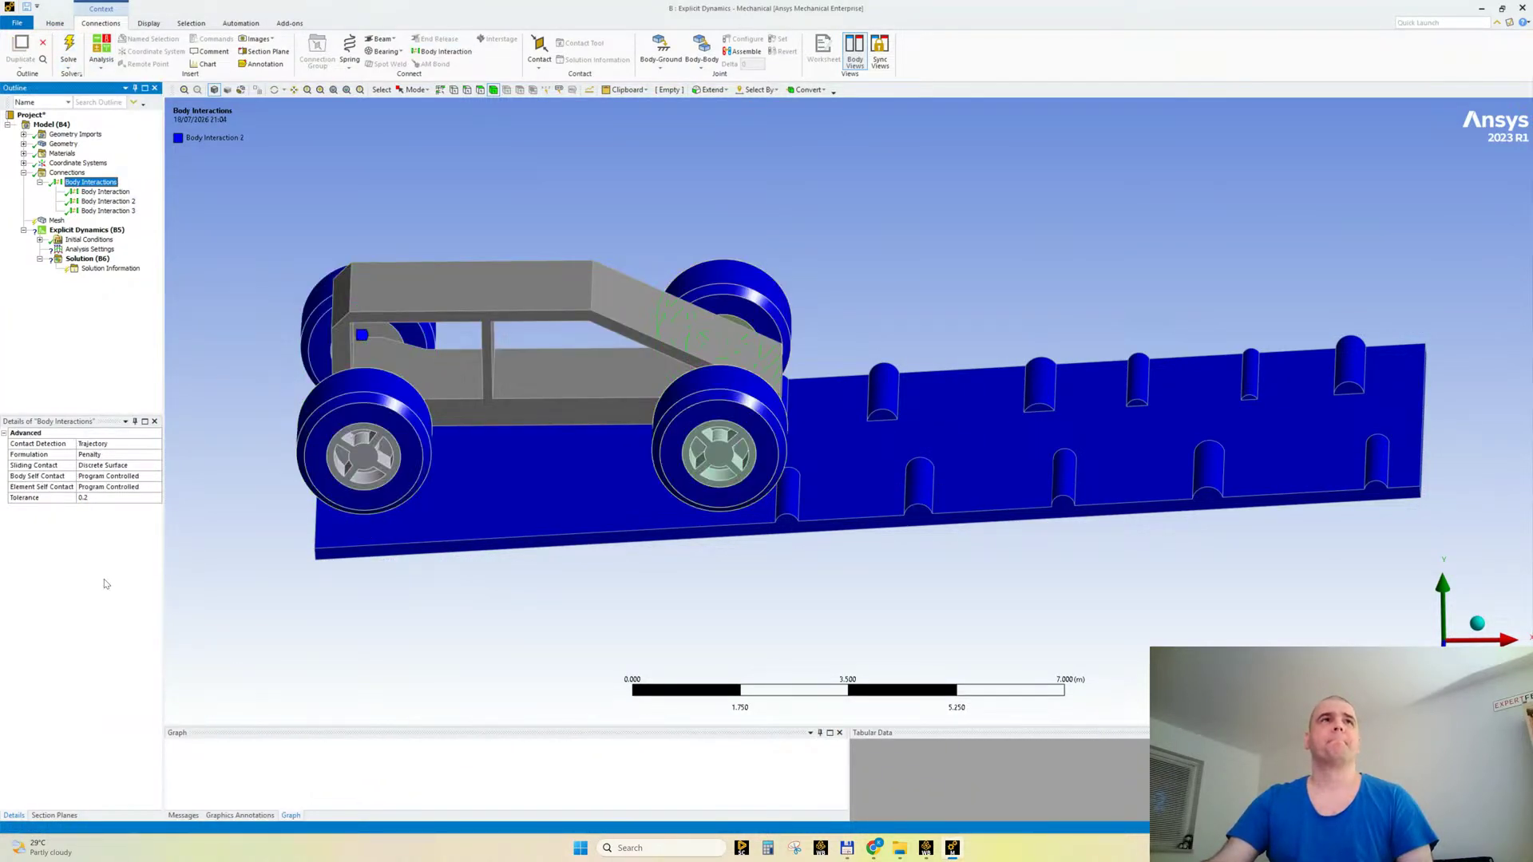
Step: Set the type of the tire-rim body interaction to Bonded
{"action": "left_click", "coordinate": [112, 475]}
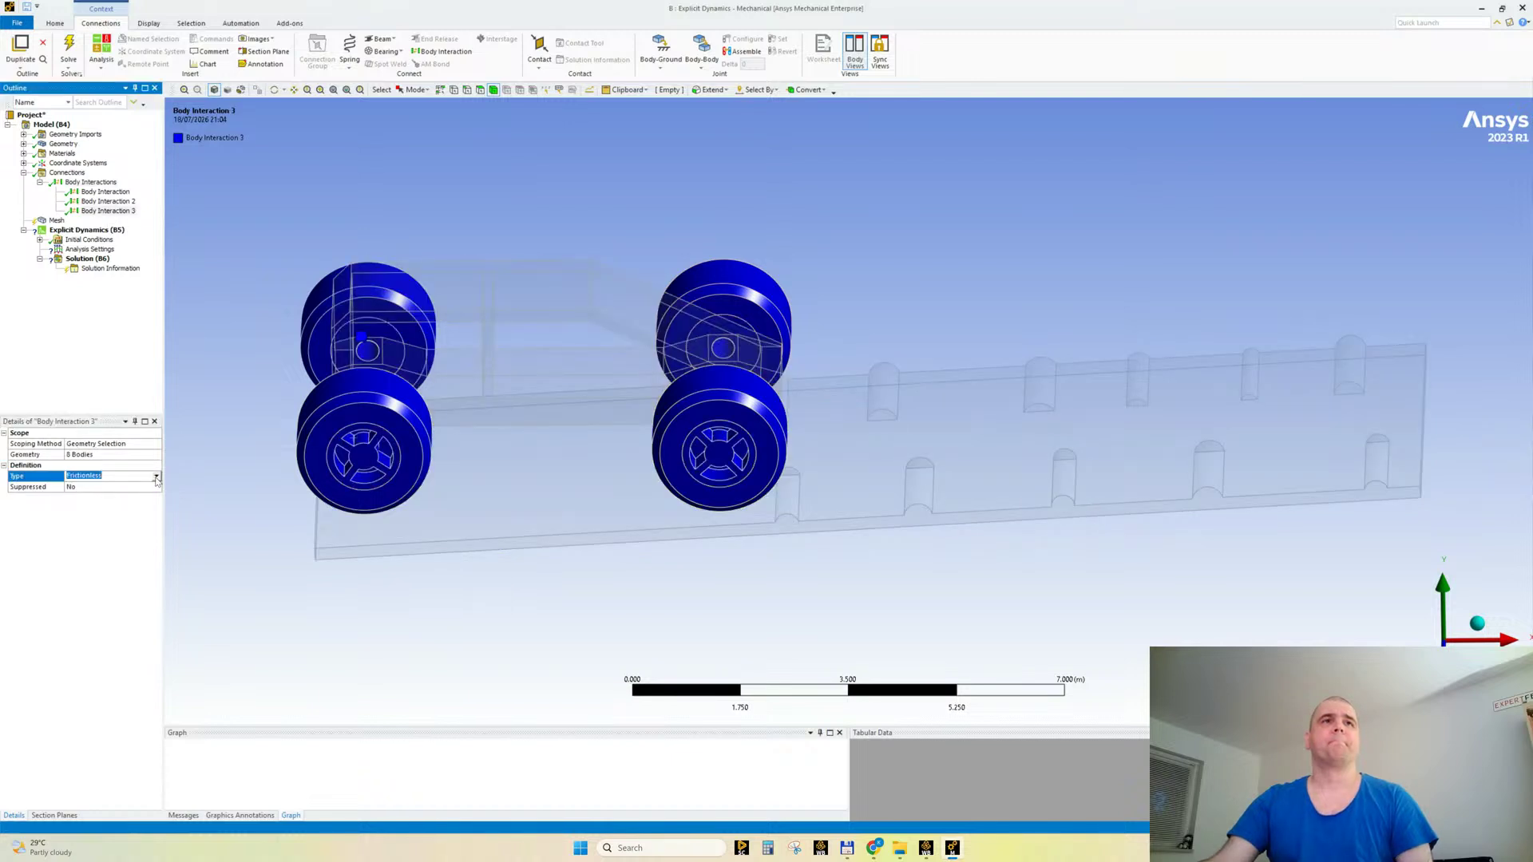
{"action": "left_click", "coordinate": [112, 476]}
{"action": "left_click", "coordinate": [96, 496]}
Step: Switch the units to Metric (mm, kg, N, s, mV, mA) and set the bonded interaction's maximum offset to 25 mm
{"action": "left_click", "coordinate": [94, 487]}
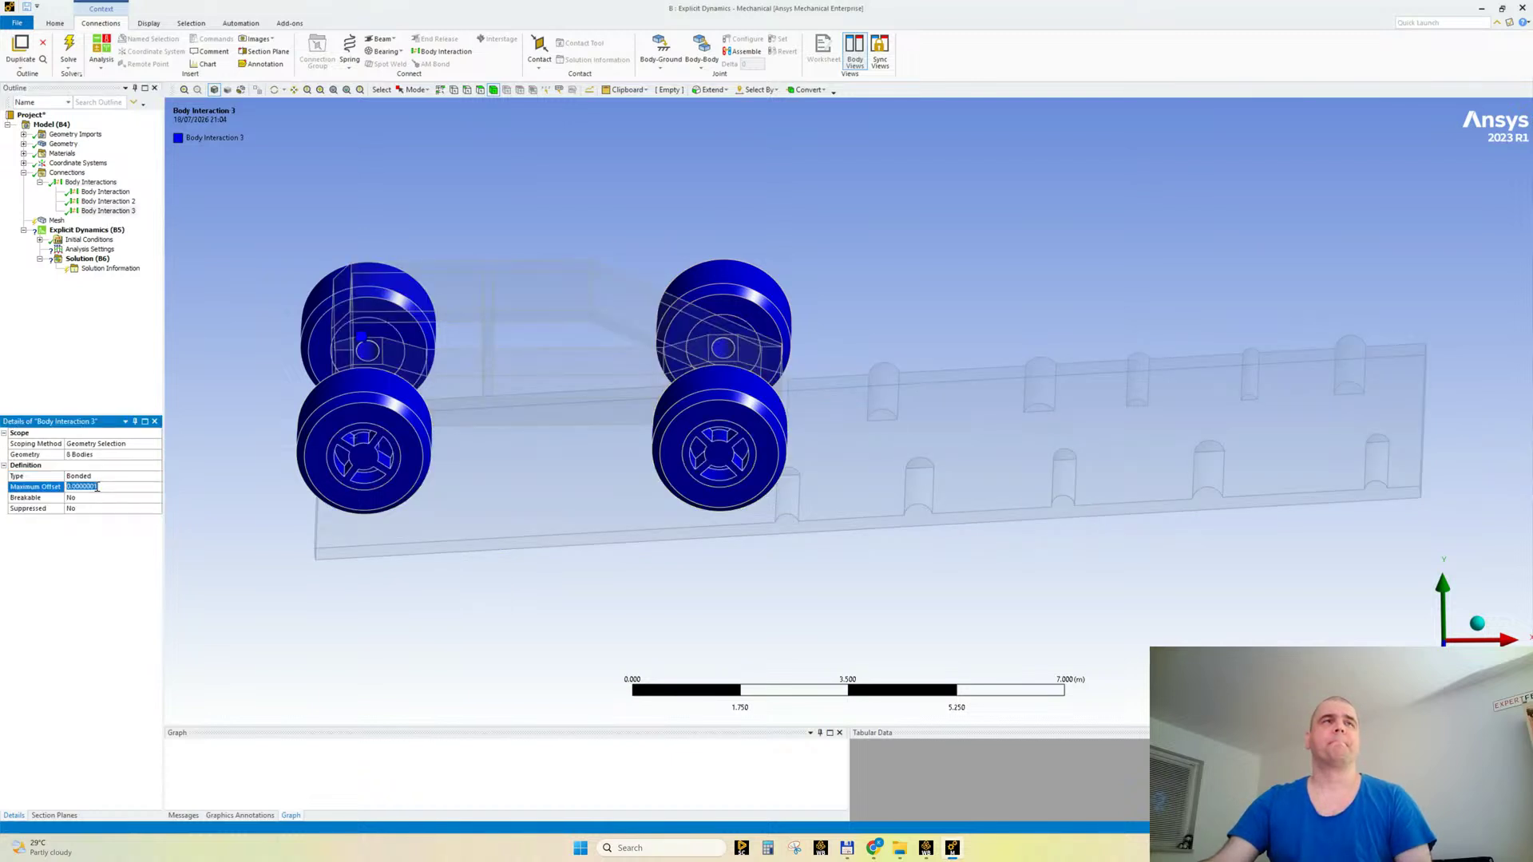
{"action": "left_click", "coordinate": [54, 23]}
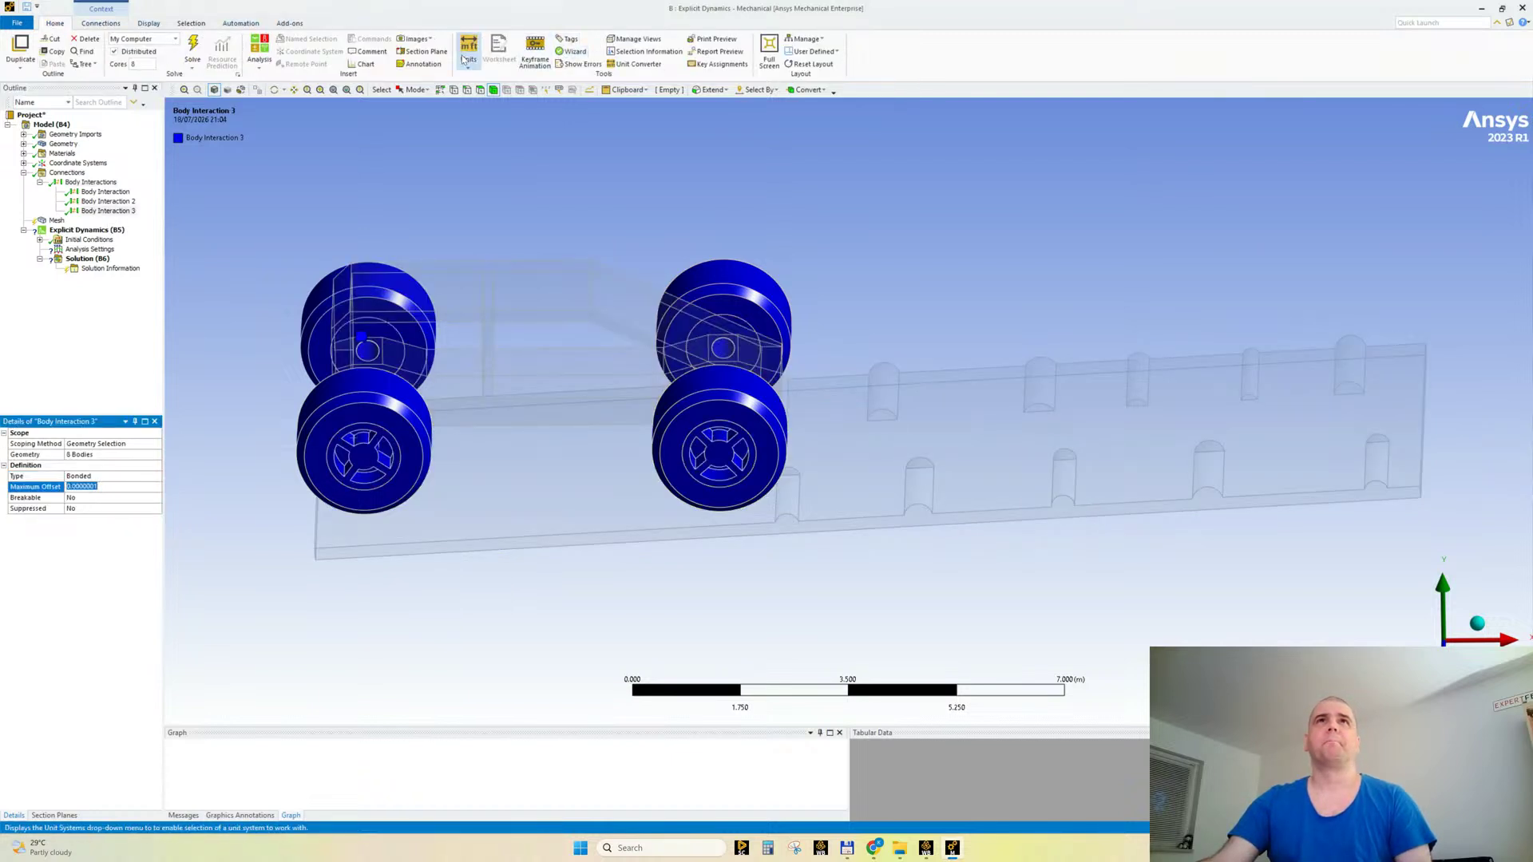
{"action": "left_click", "coordinate": [469, 54]}
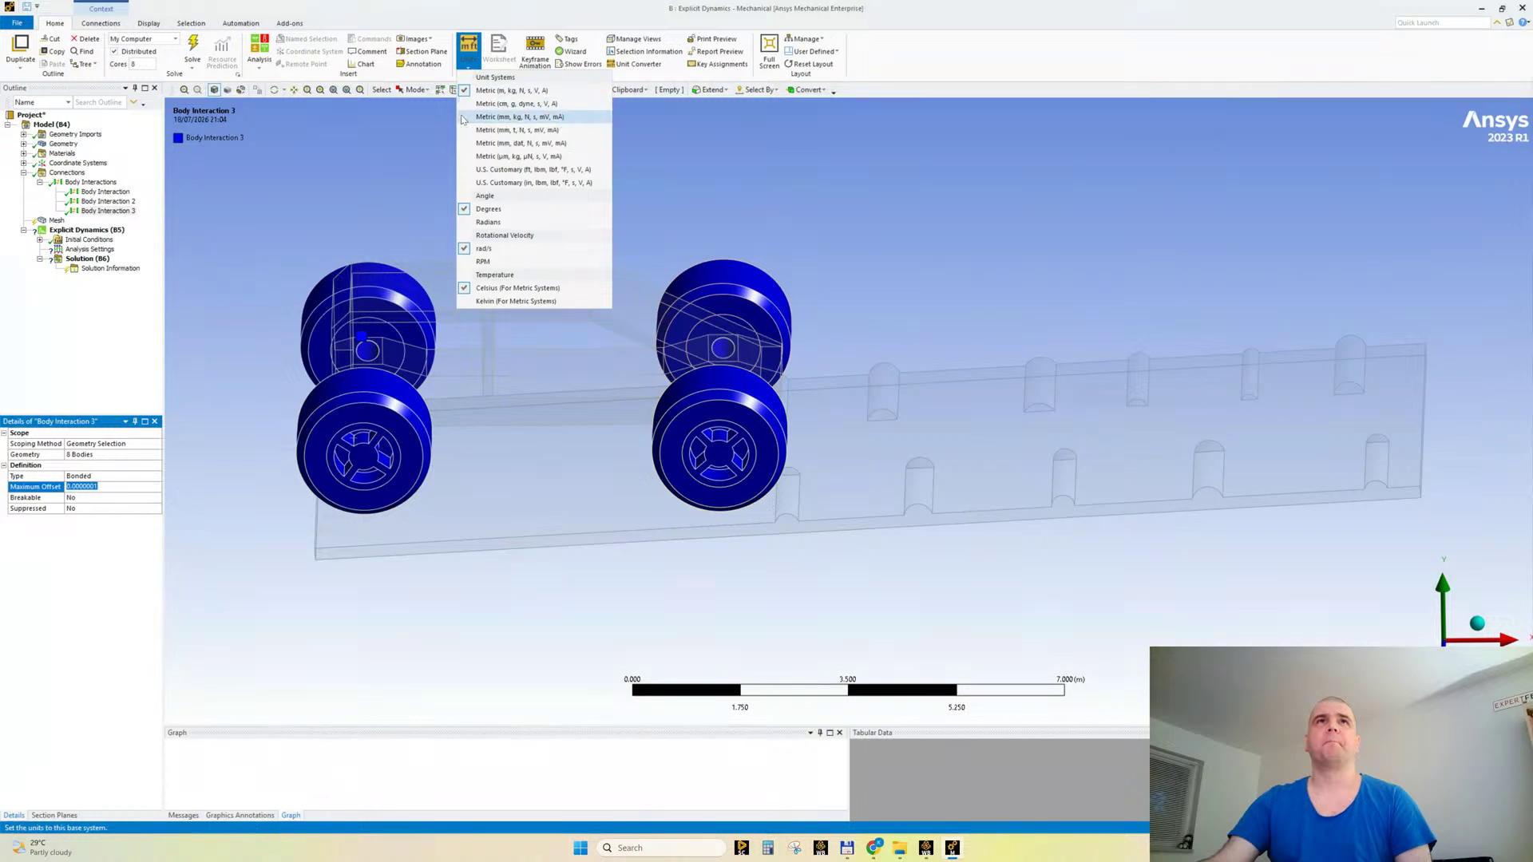
{"action": "left_click", "coordinate": [479, 116]}
{"action": "left_click", "coordinate": [90, 487]}
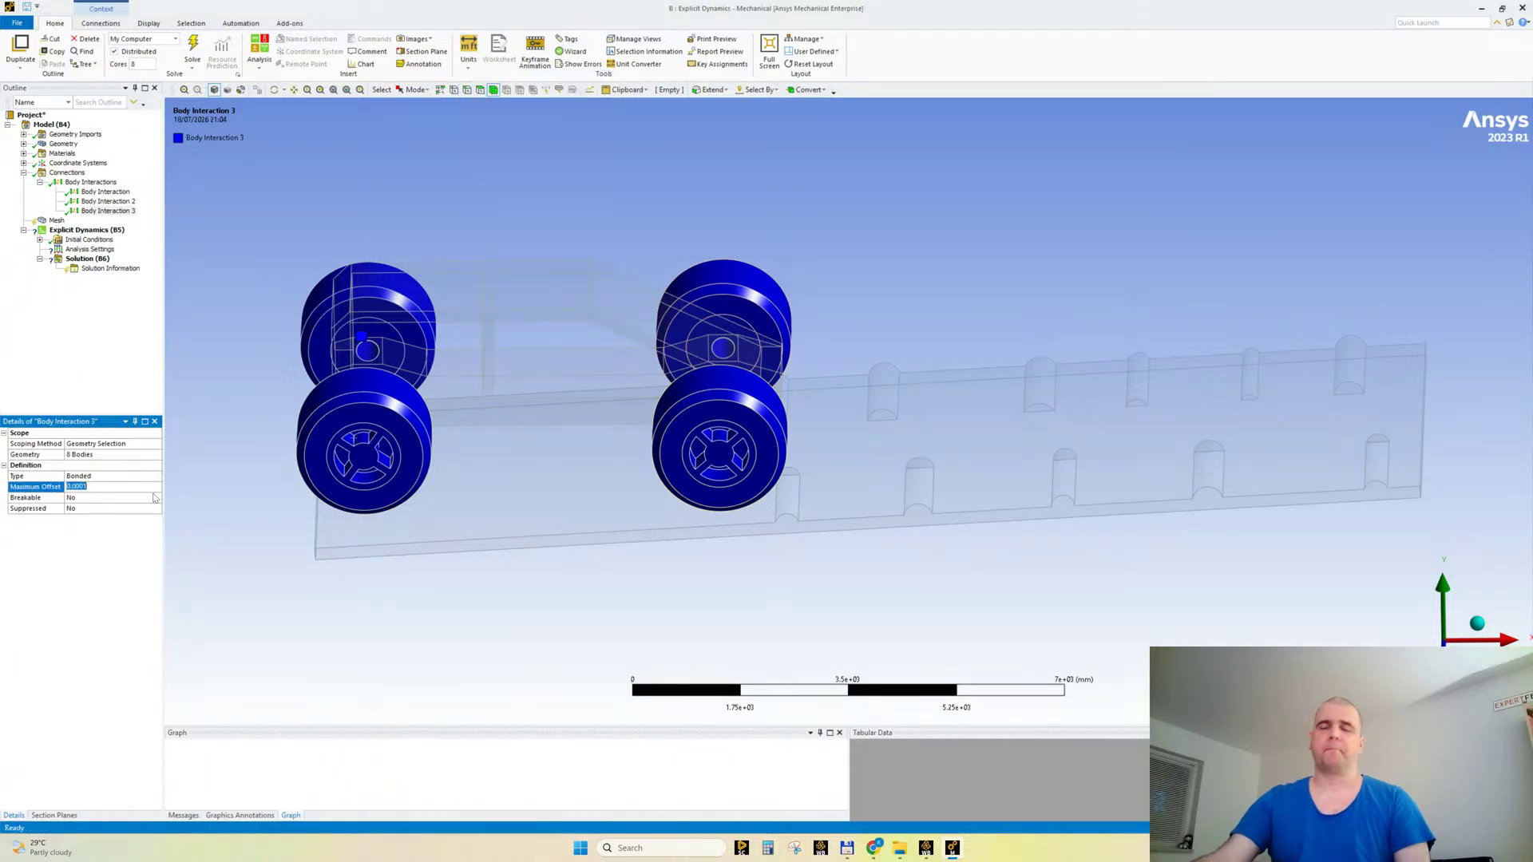
{"action": "type", "text": "25"}
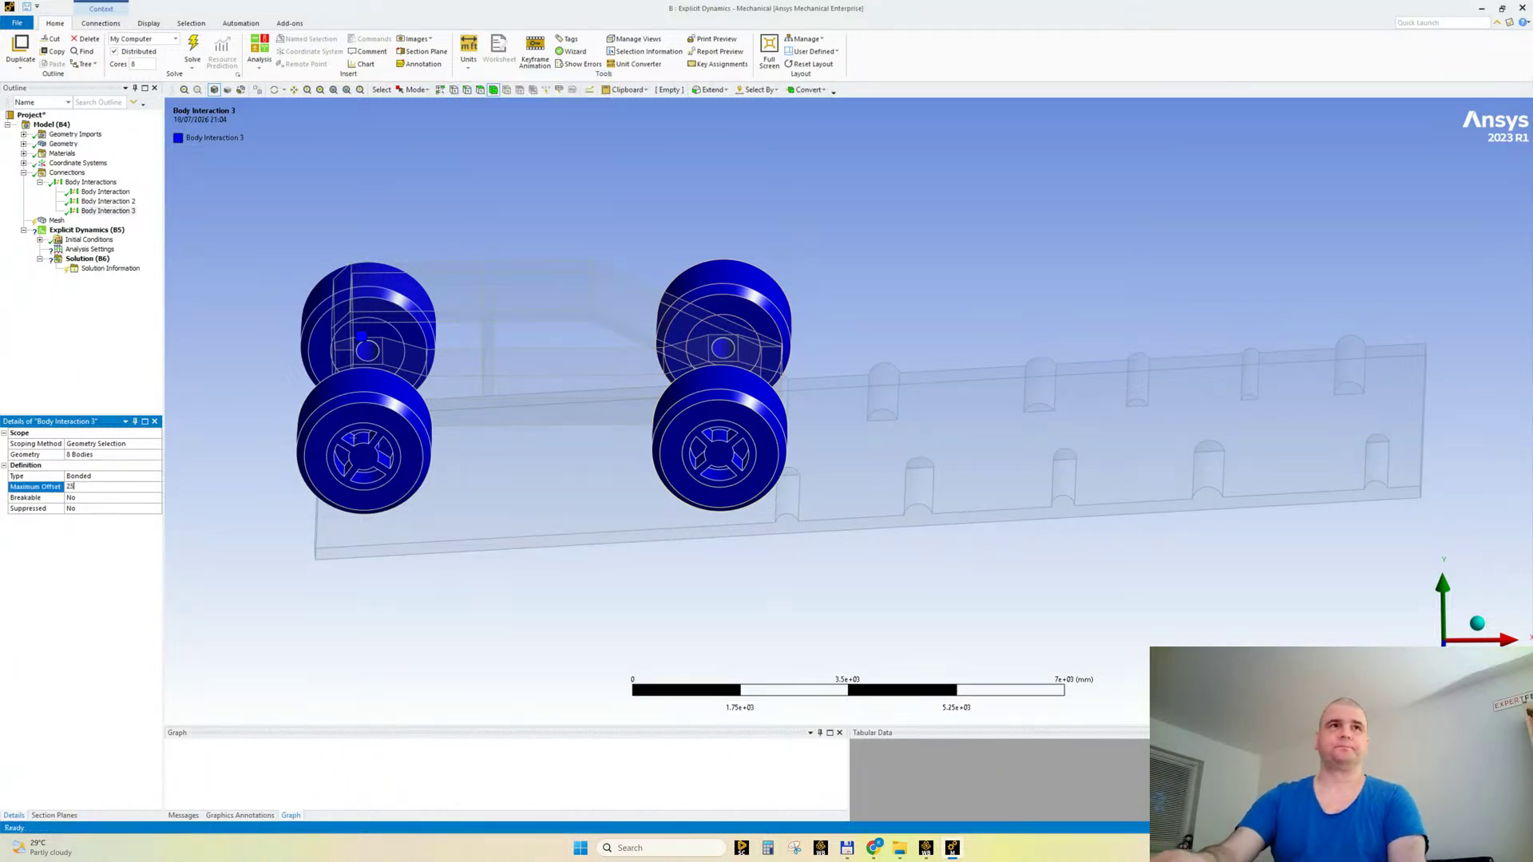
{"action": "key", "text": "Return"}
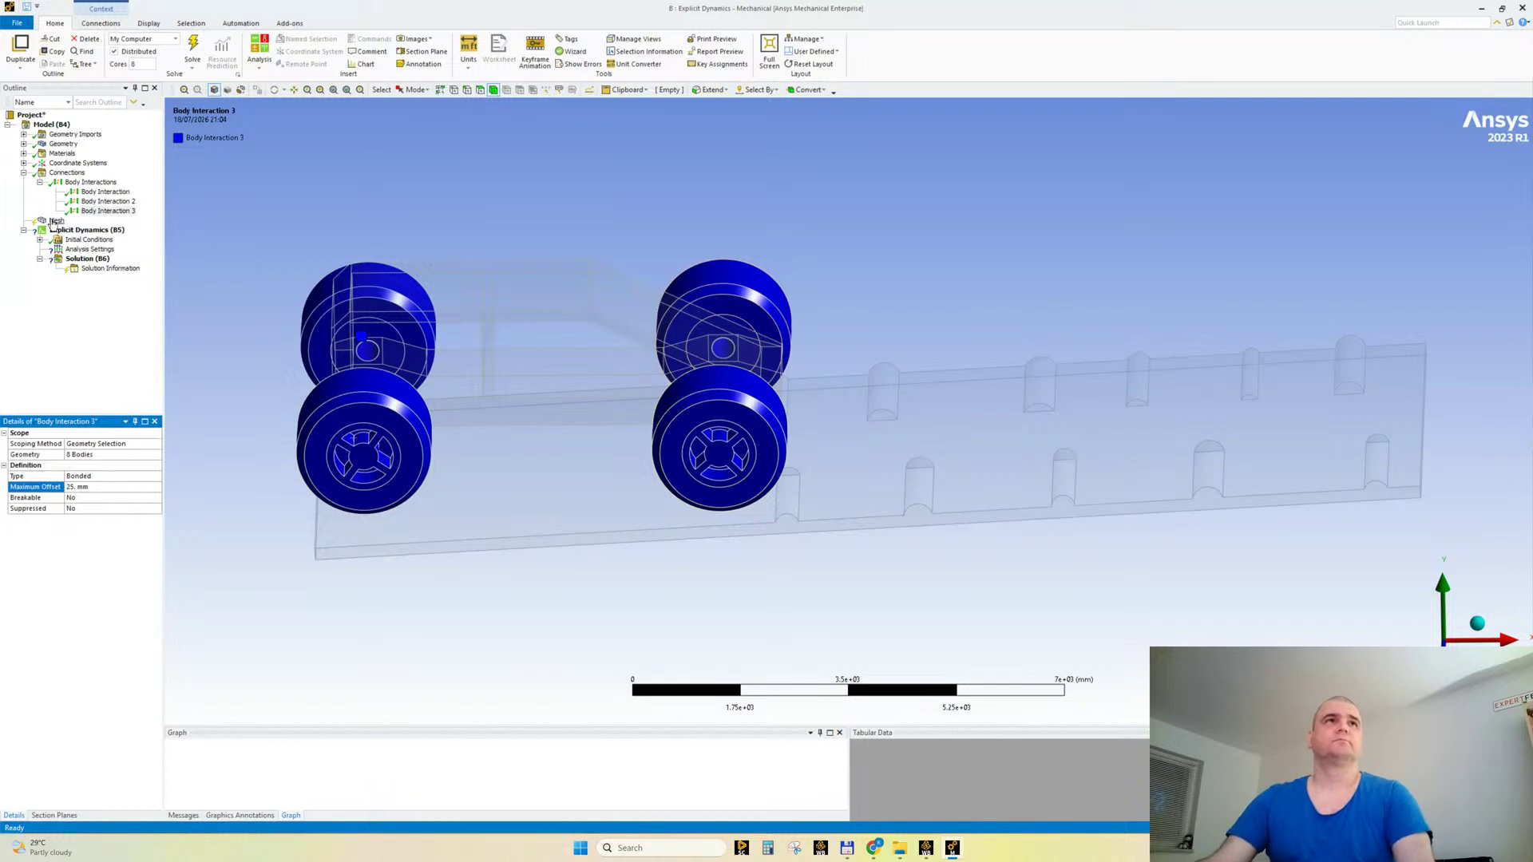
Step: Review the other two body interactions and generate the mesh with its default settings
{"action": "left_click", "coordinate": [96, 202]}
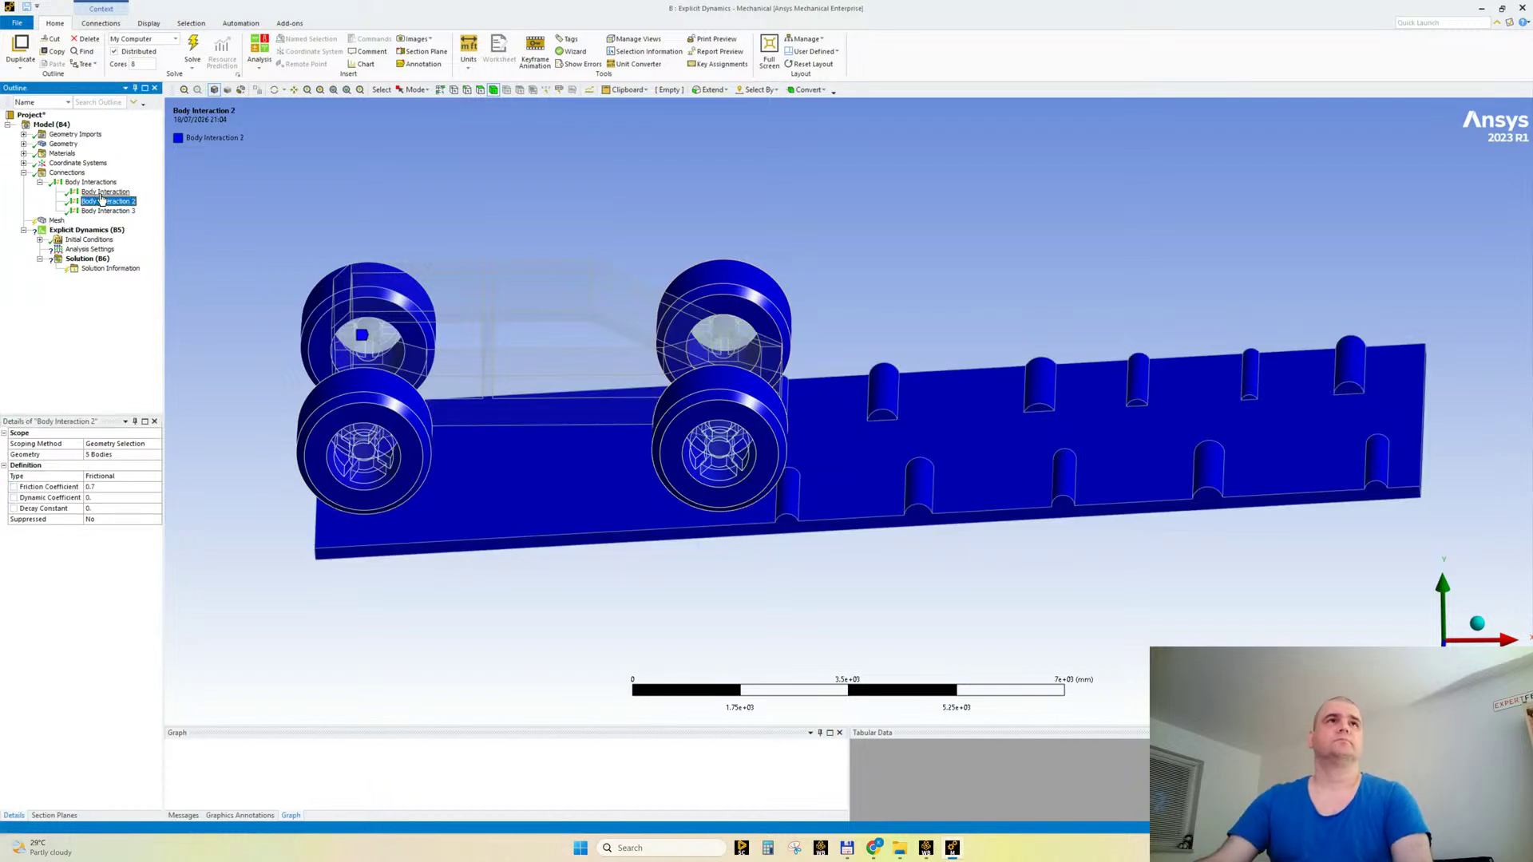
{"action": "left_click", "coordinate": [101, 192]}
{"action": "left_click", "coordinate": [56, 221]}
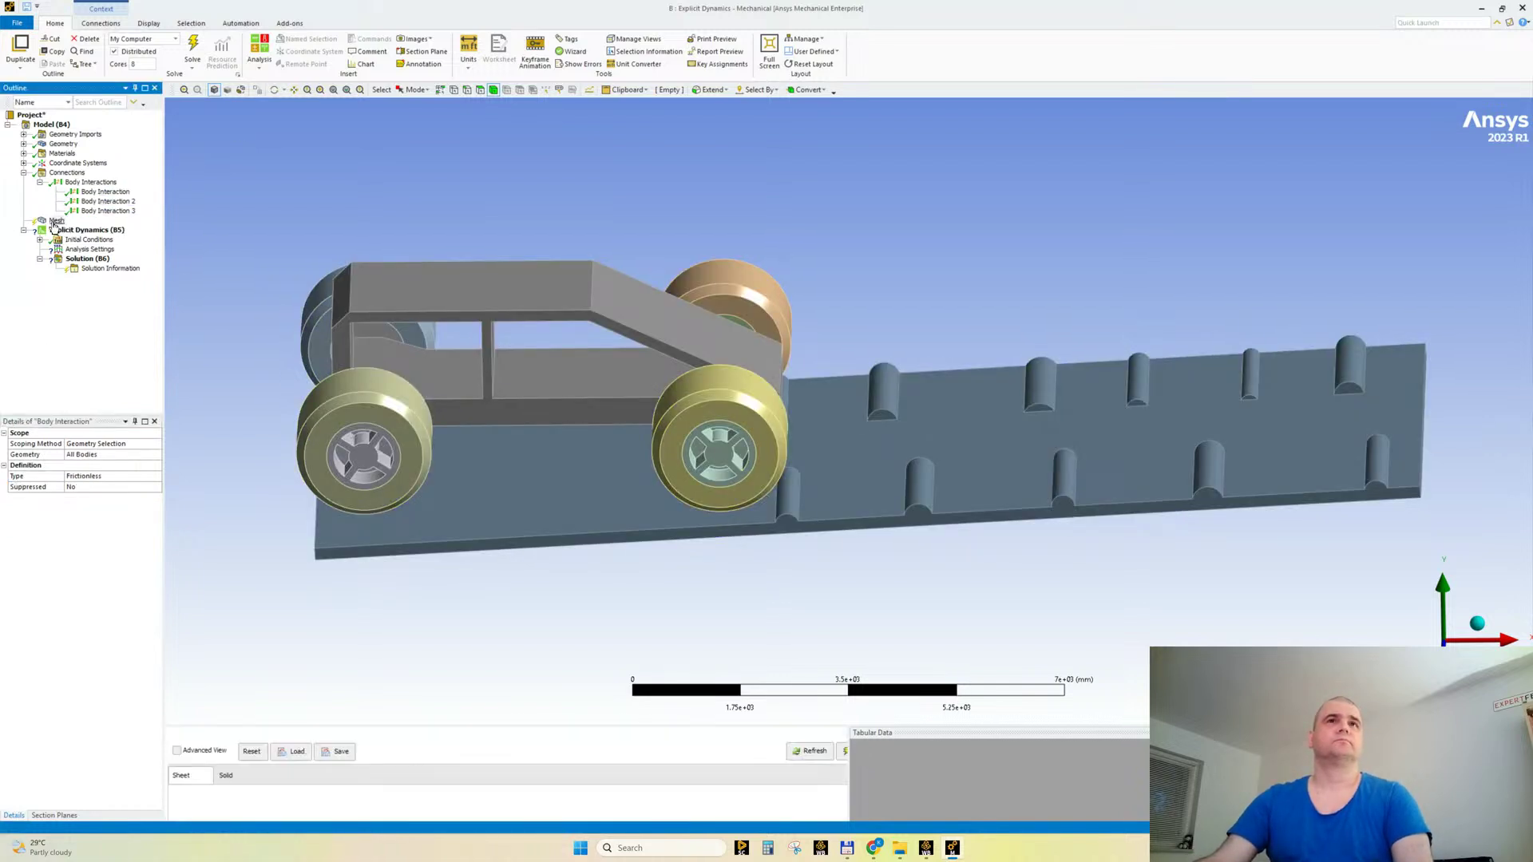
{"action": "right_click", "coordinate": [56, 222]}
{"action": "left_click", "coordinate": [88, 258]}
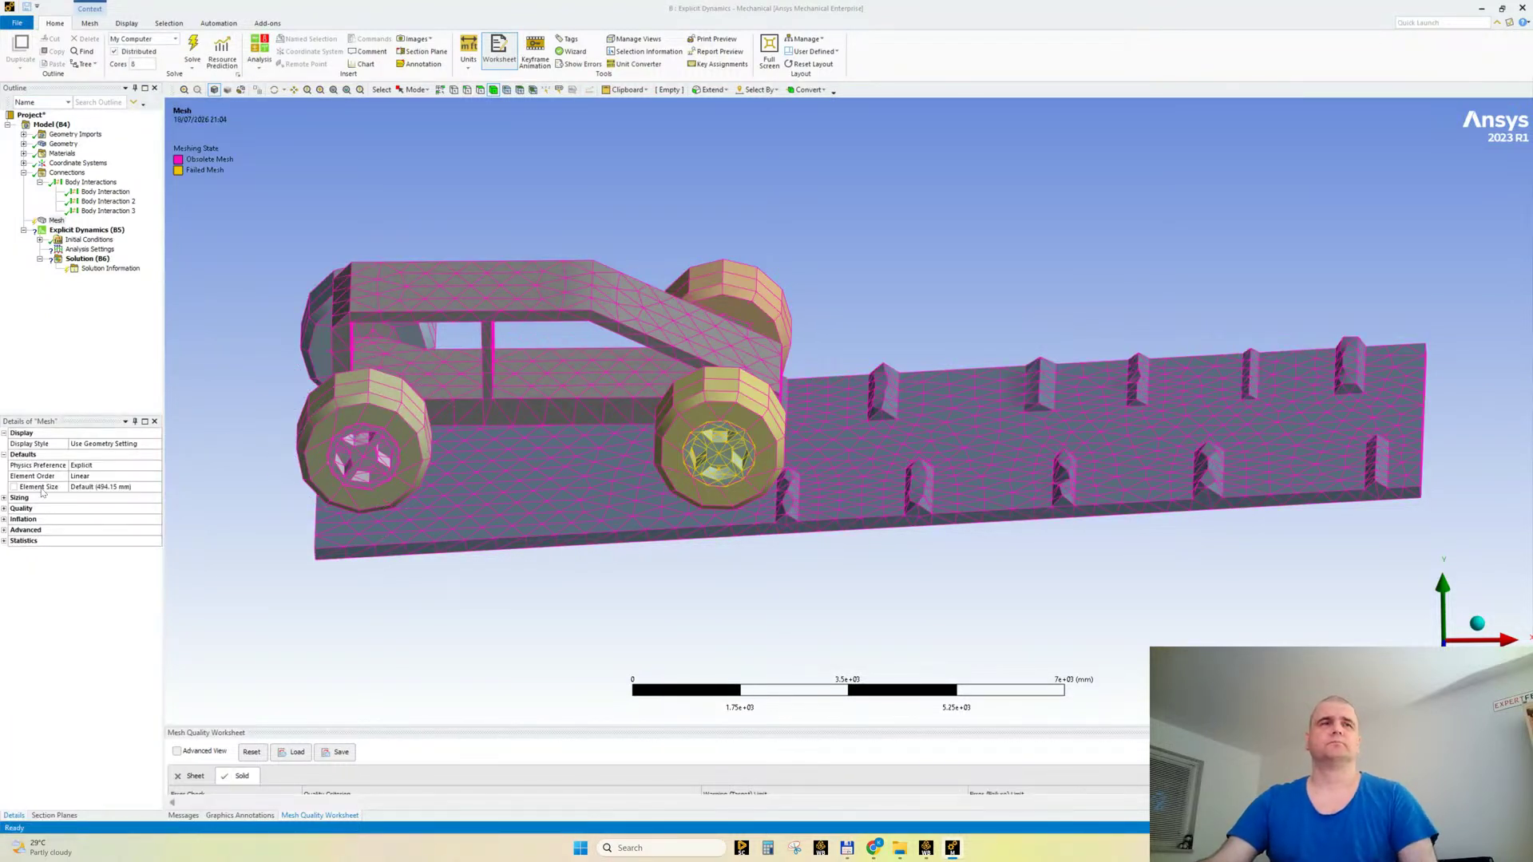
Step: Turn off Capture Curvature, regenerate the mesh with a 300 mm element size, and show its statistics
{"action": "left_click", "coordinate": [4, 499]}
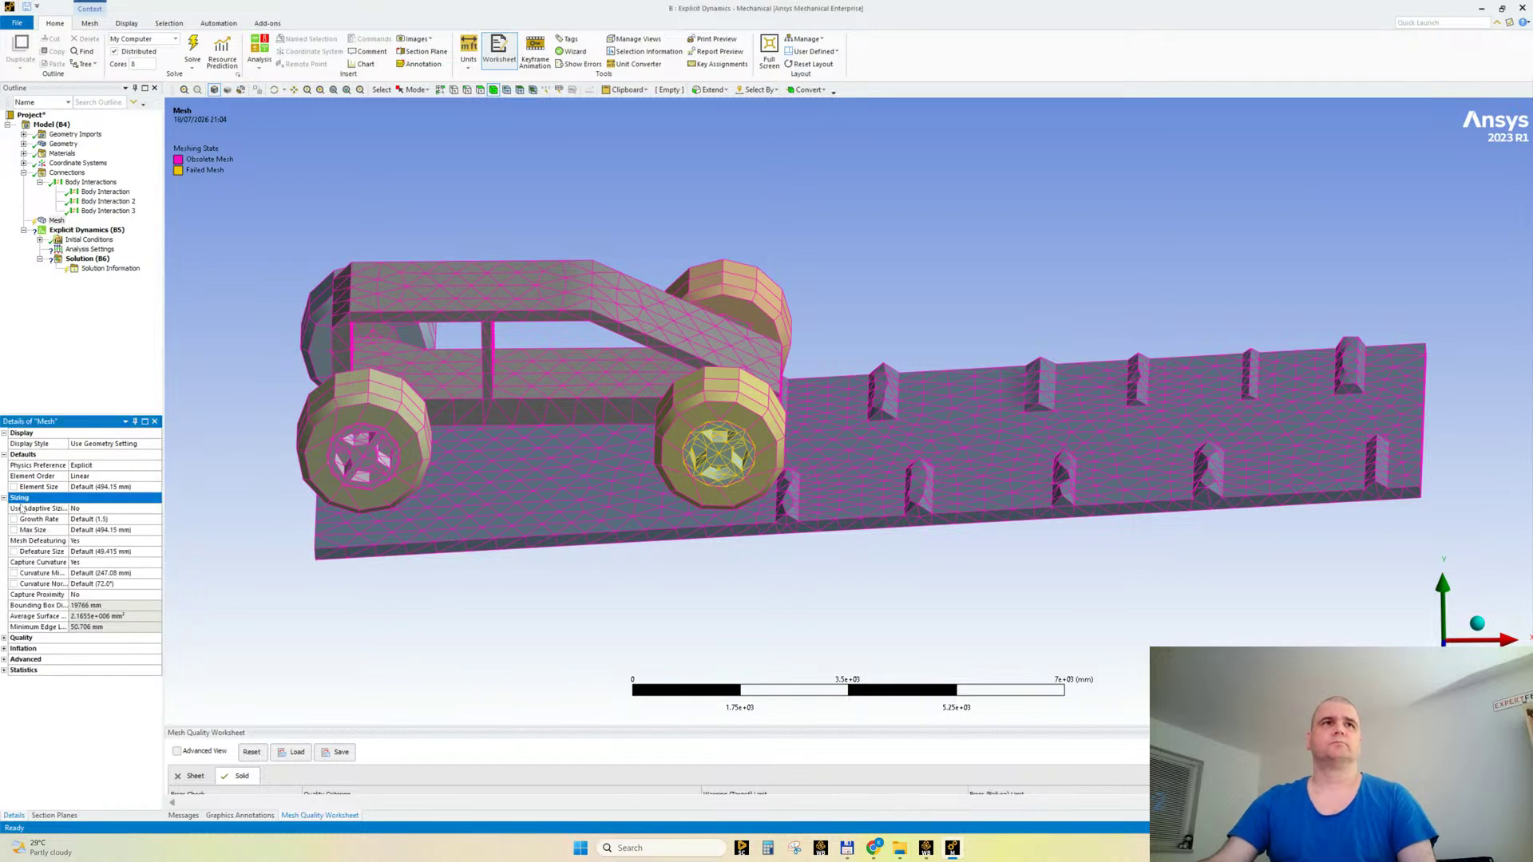
{"action": "double_click", "coordinate": [80, 563]}
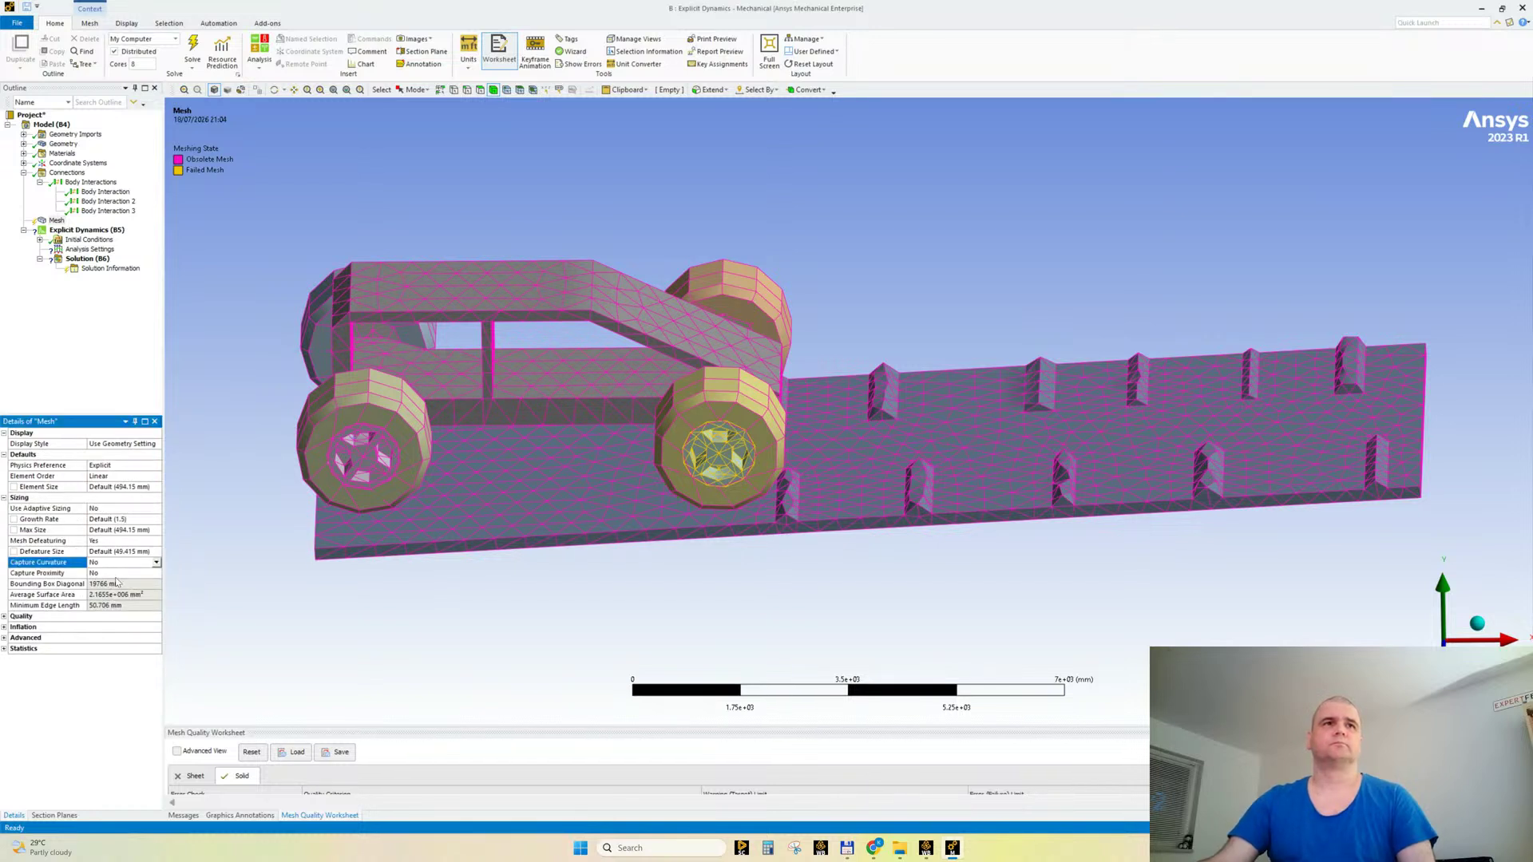
{"action": "left_click", "coordinate": [119, 487]}
{"action": "type", "text": "300"}
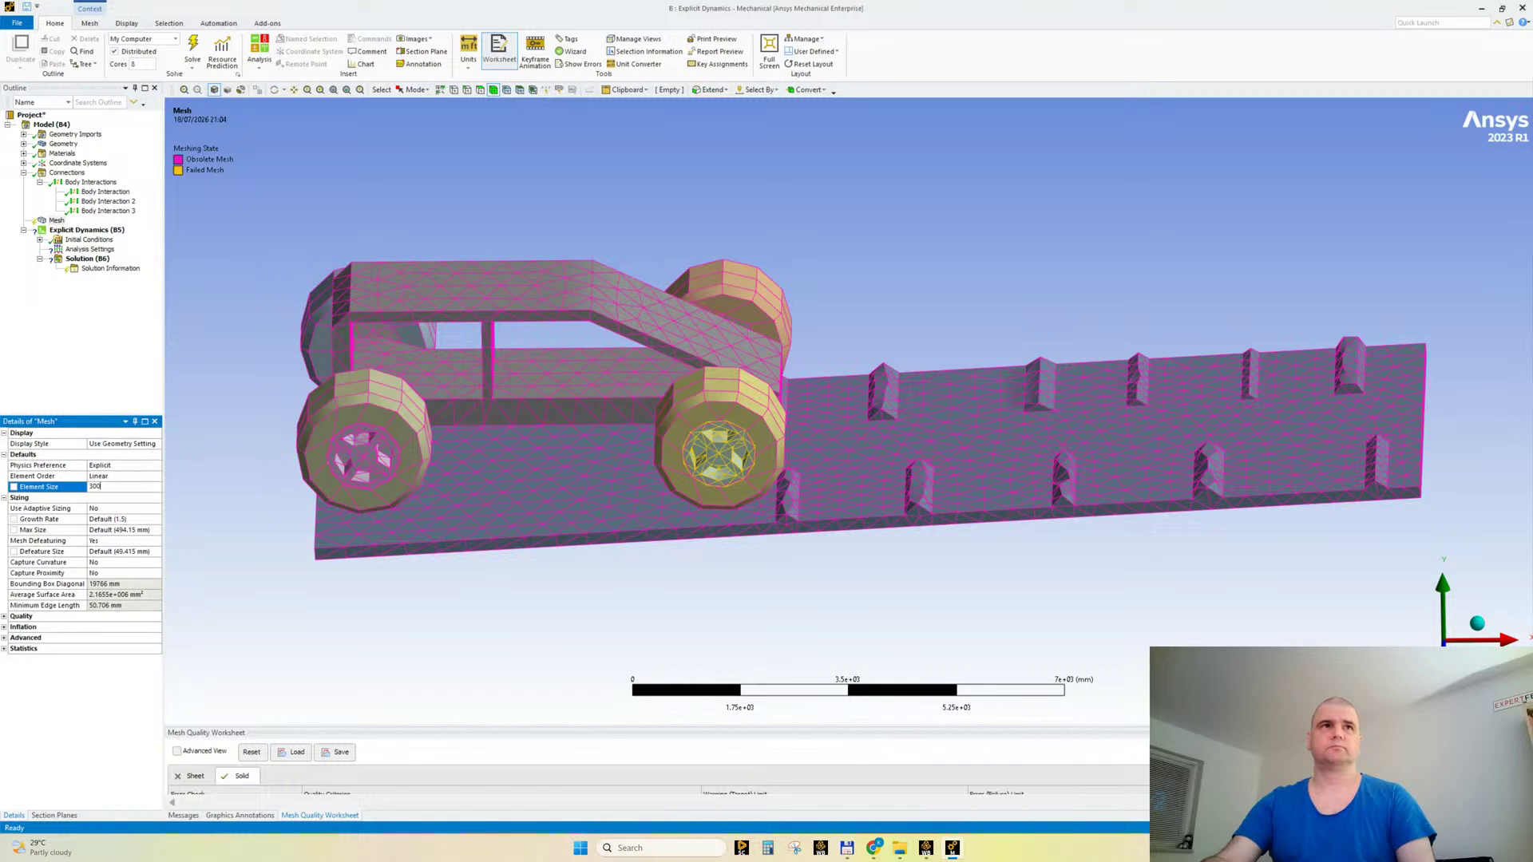
{"action": "key", "text": "Return"}
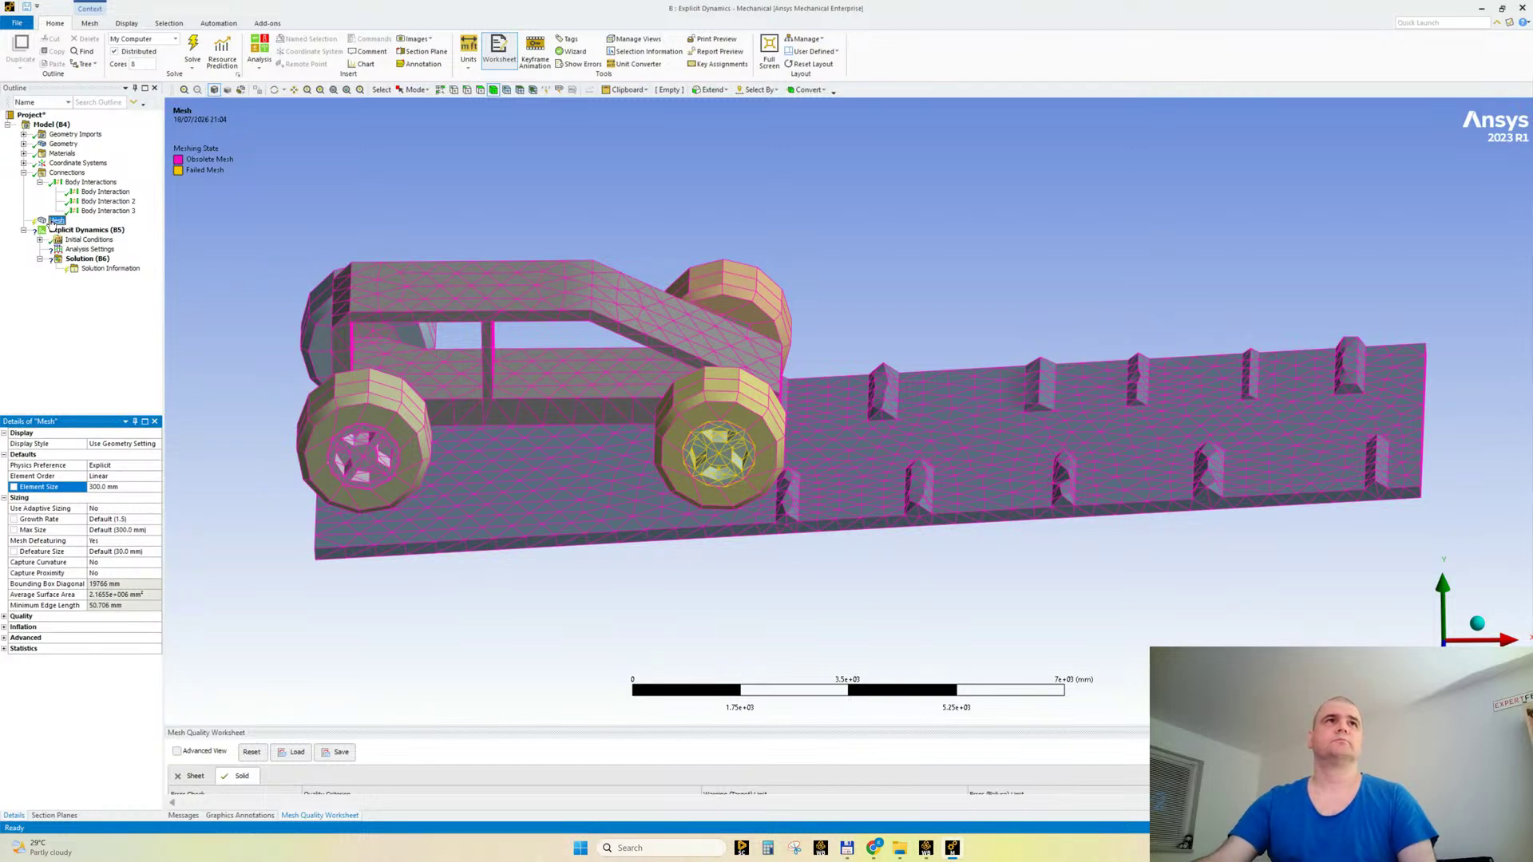
{"action": "right_click", "coordinate": [52, 222]}
{"action": "left_click", "coordinate": [88, 257]}
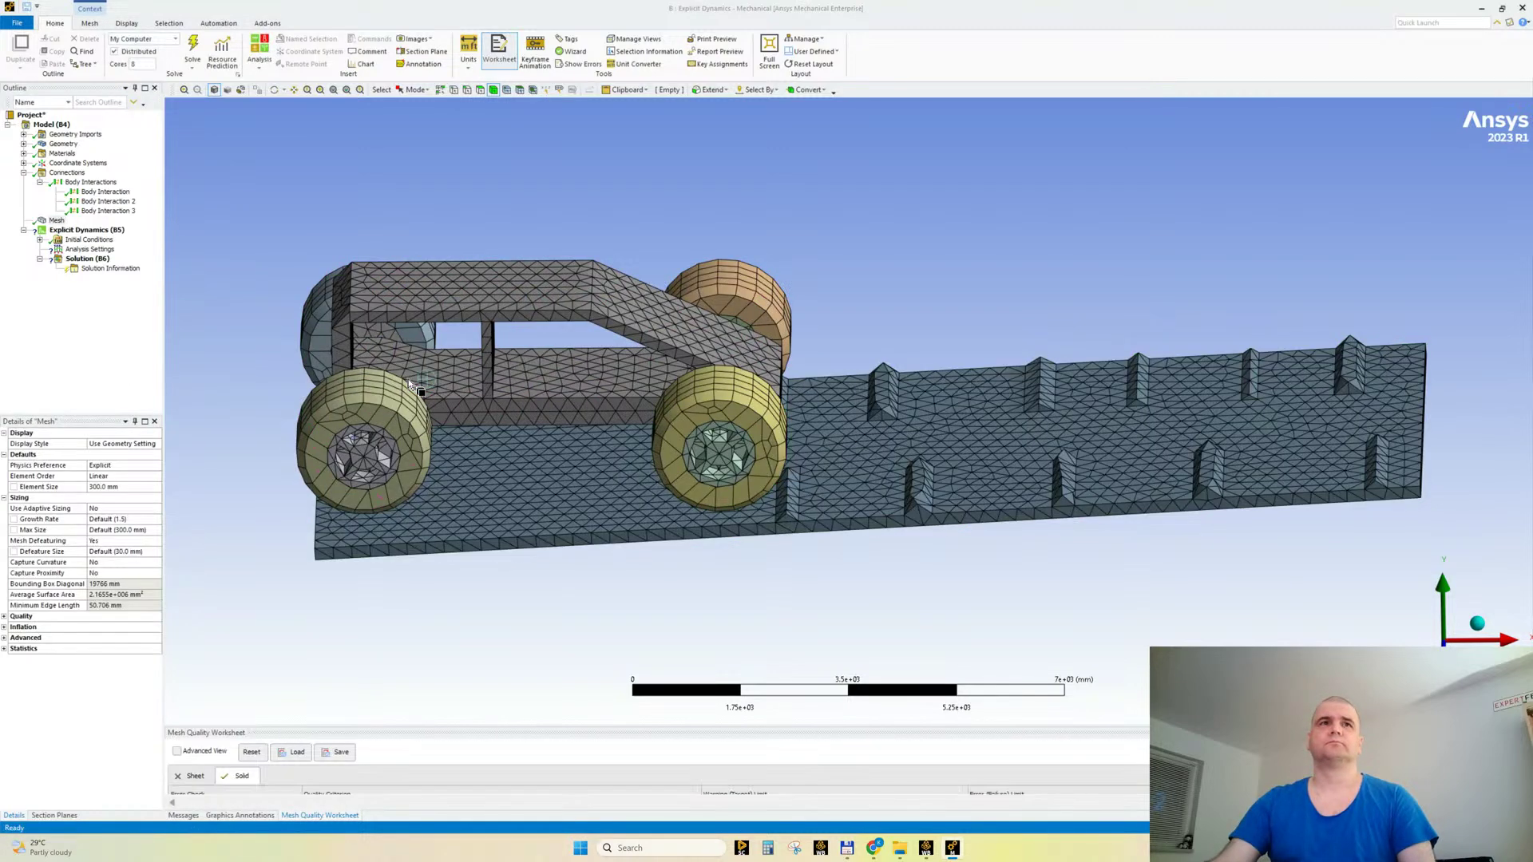
{"action": "left_click", "coordinate": [12, 648]}
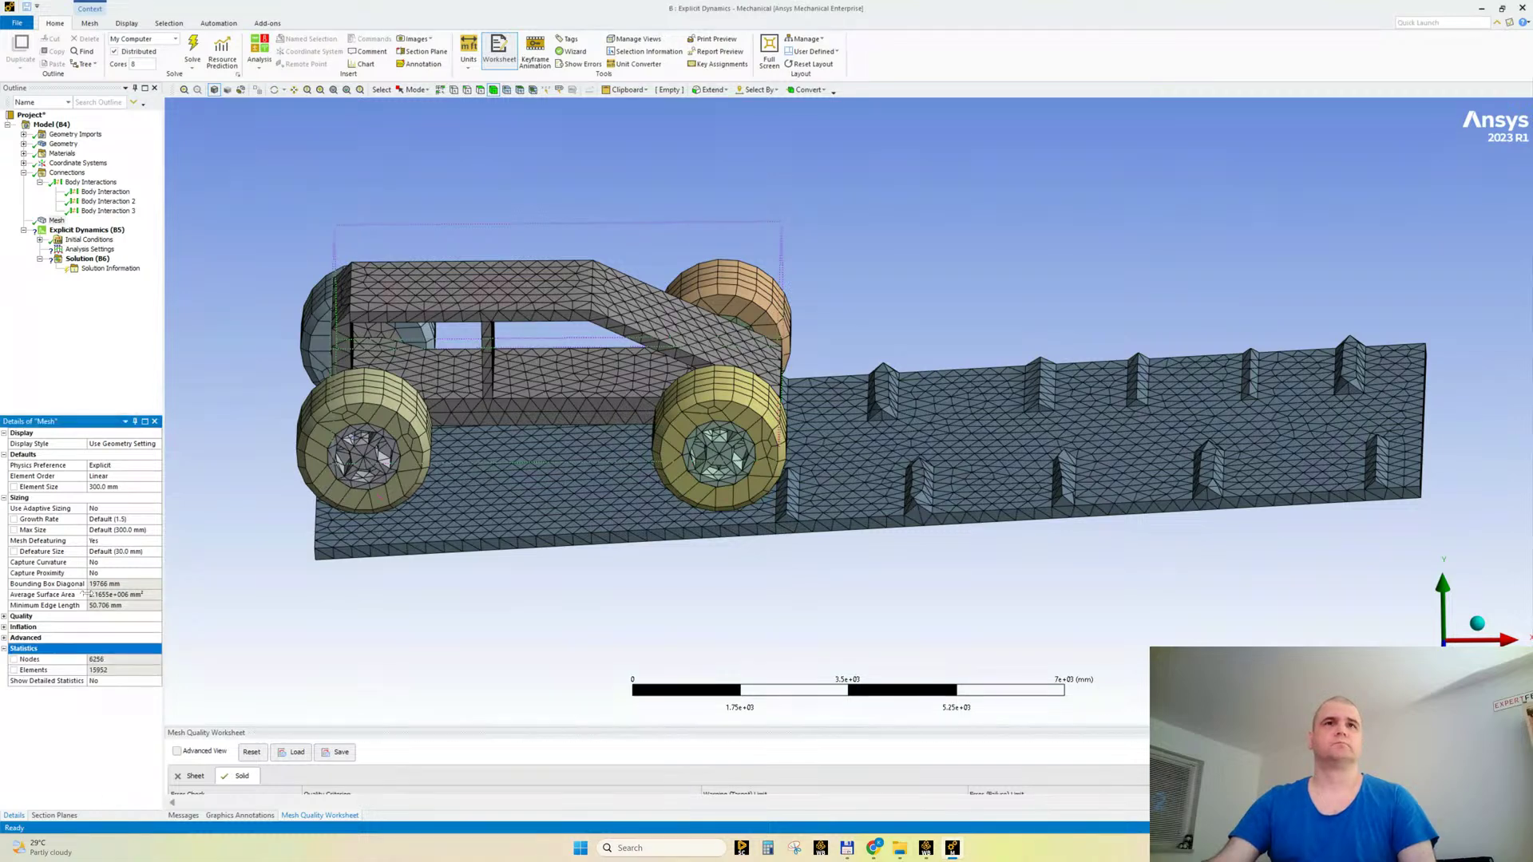
Step: Insert a mesh method scoped to all ten bodies and set it to Tetrahedrons with the Patch Conforming algorithm
{"action": "scroll", "coordinate": [683, 457], "scroll_direction": "up", "scroll_amount": 2}
{"action": "middle_click_drag", "start_coordinate": [711, 431], "coordinate": [686, 519]}
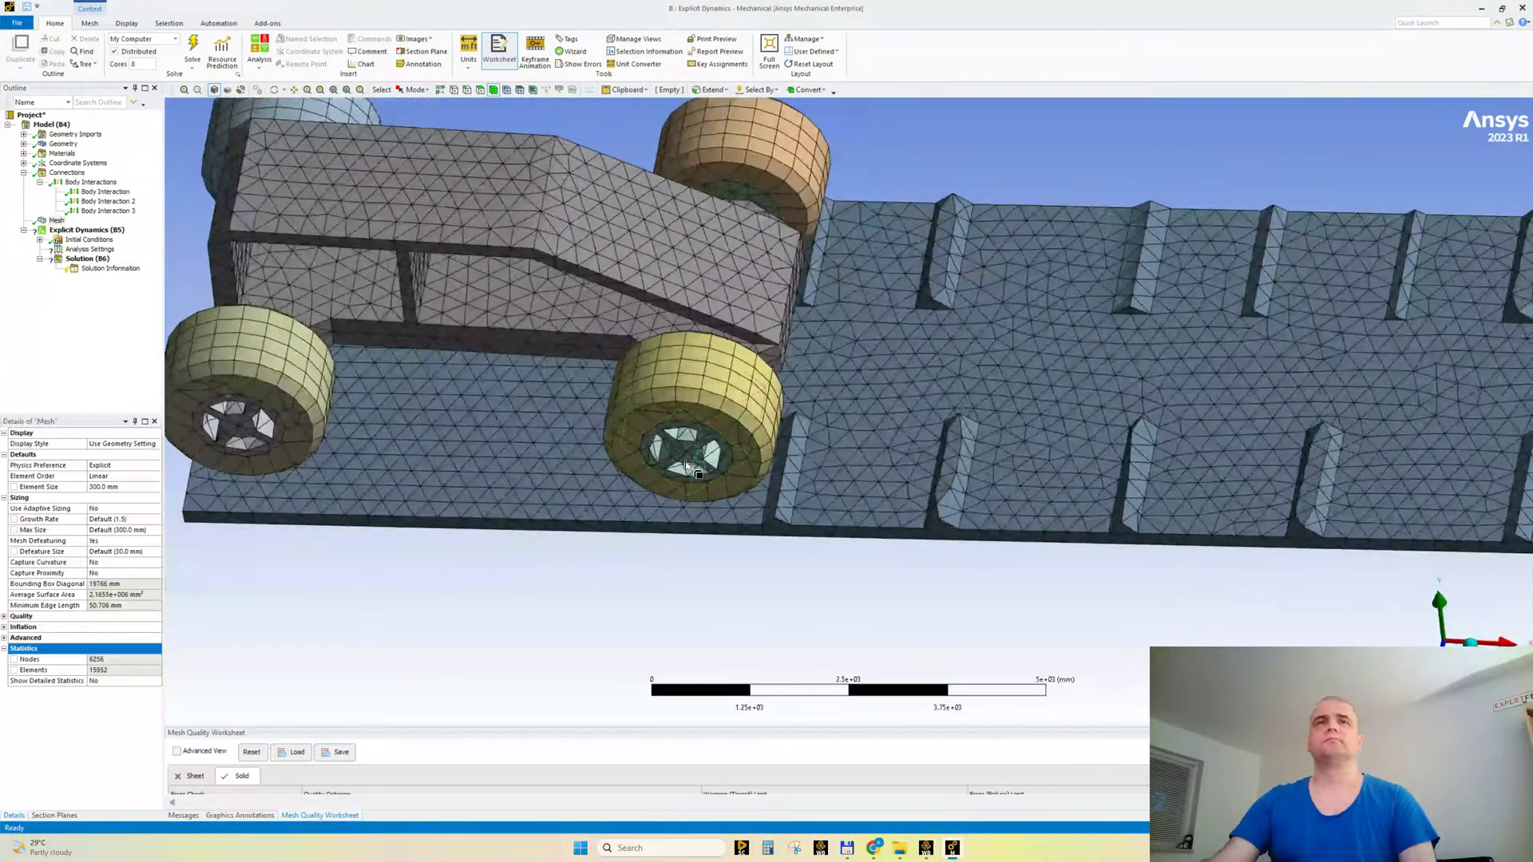
{"action": "scroll", "coordinate": [329, 375], "scroll_direction": "down", "scroll_amount": 2}
{"action": "left_click", "coordinate": [328, 374]}
{"action": "key", "text": "ctrl+a"}
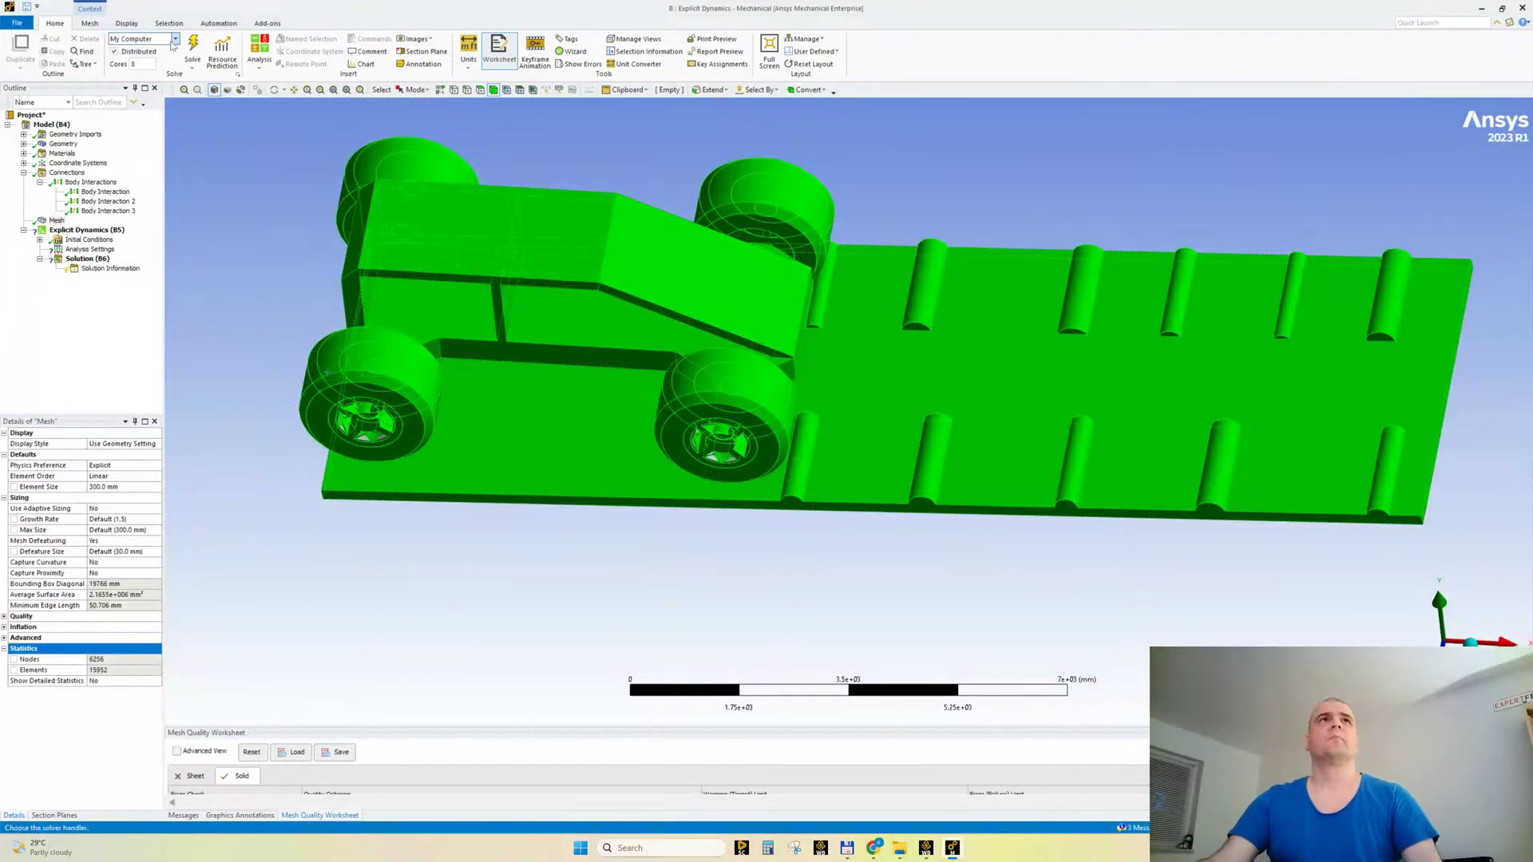
{"action": "left_click", "coordinate": [90, 24]}
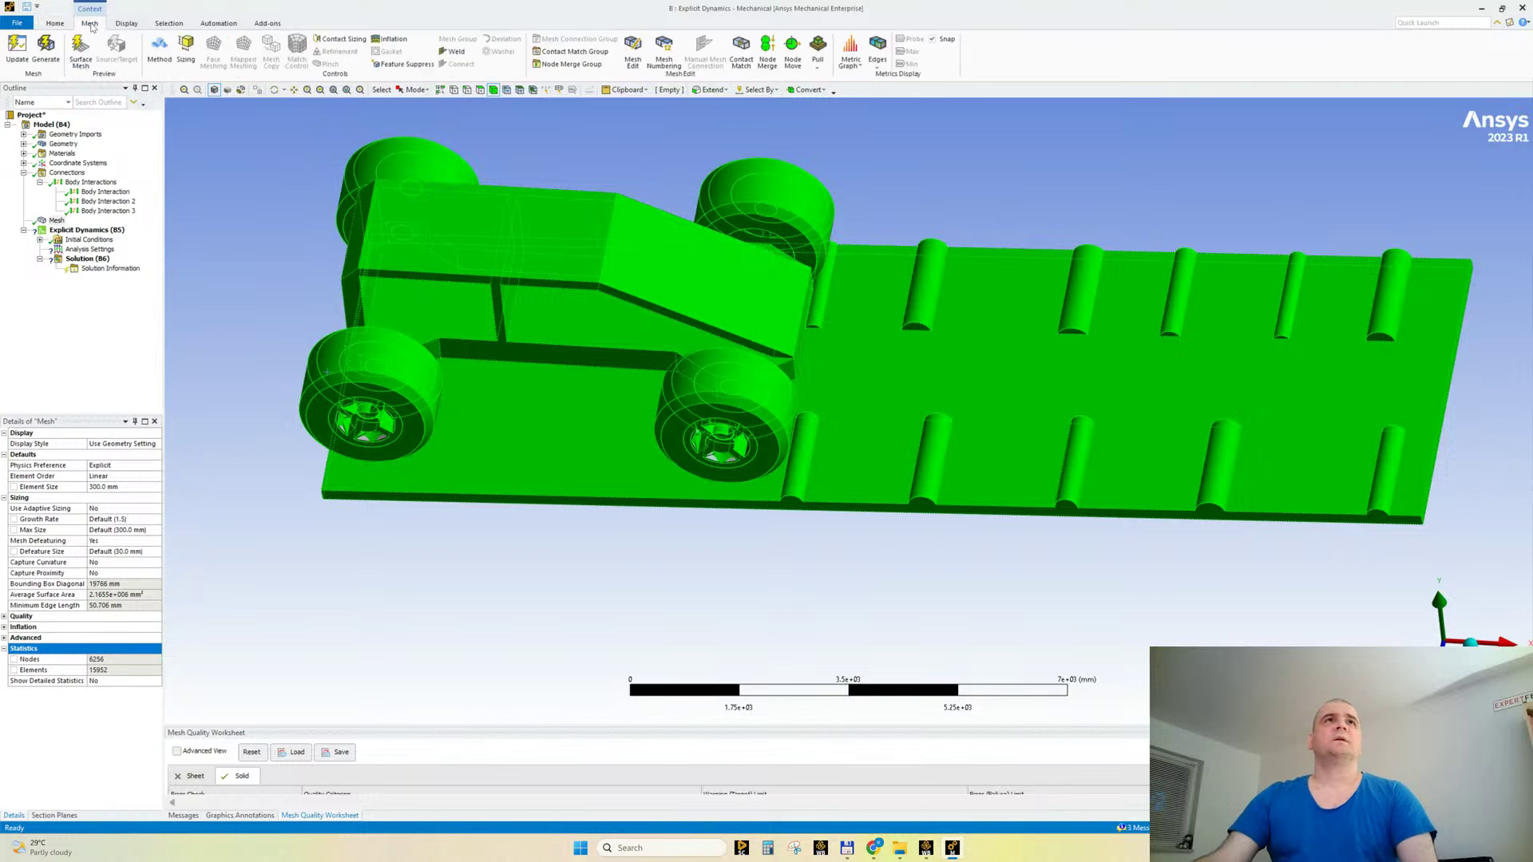
{"action": "left_click", "coordinate": [159, 48]}
{"action": "double_click", "coordinate": [84, 487]}
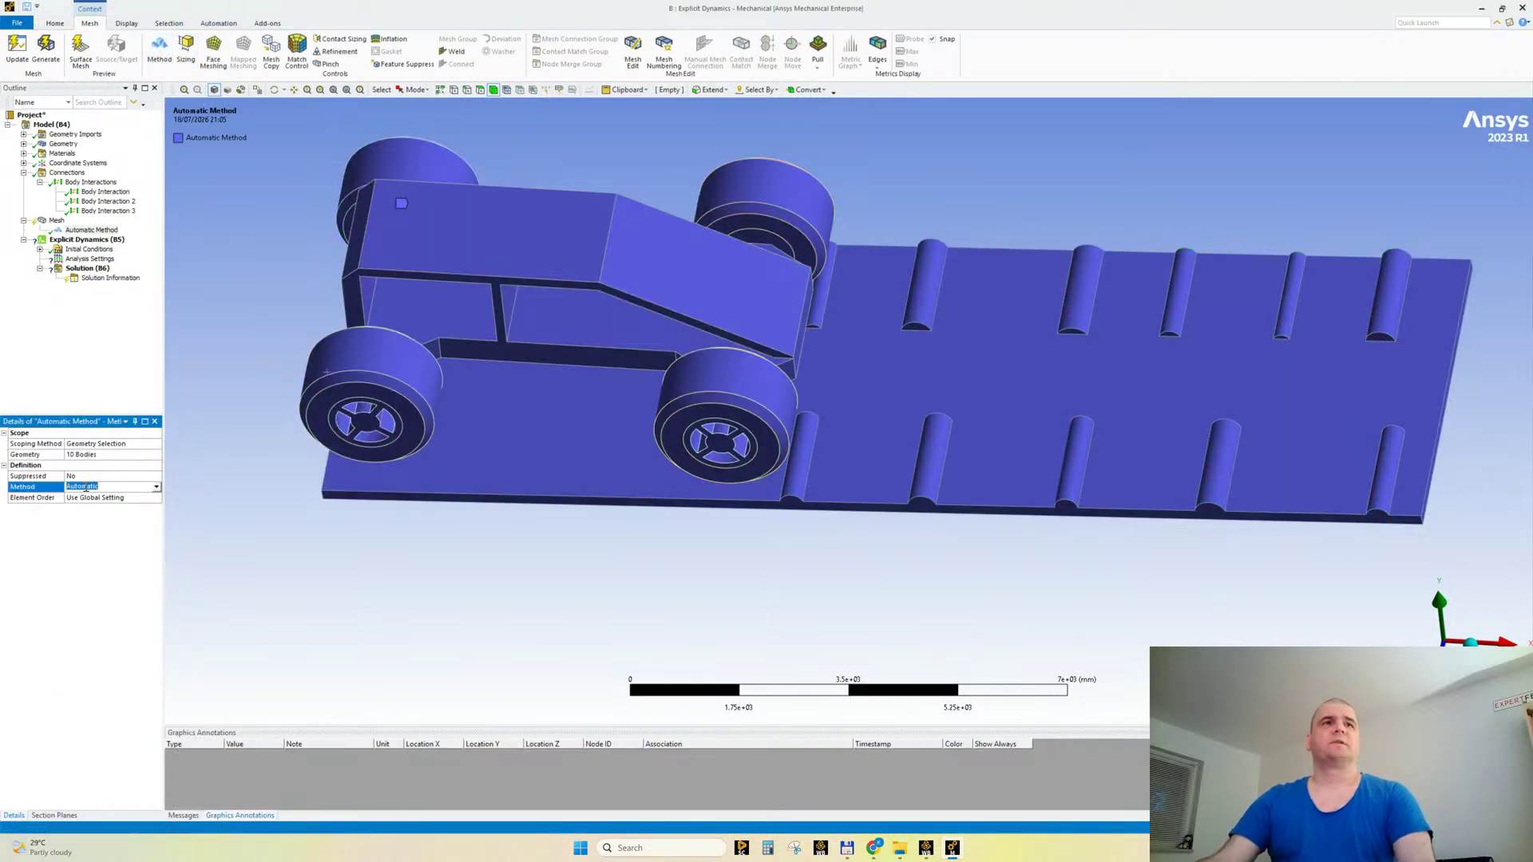
Step: Regenerate the mesh with the tetrahedral method and inspect the result on the car and road
{"action": "right_click", "coordinate": [52, 220]}
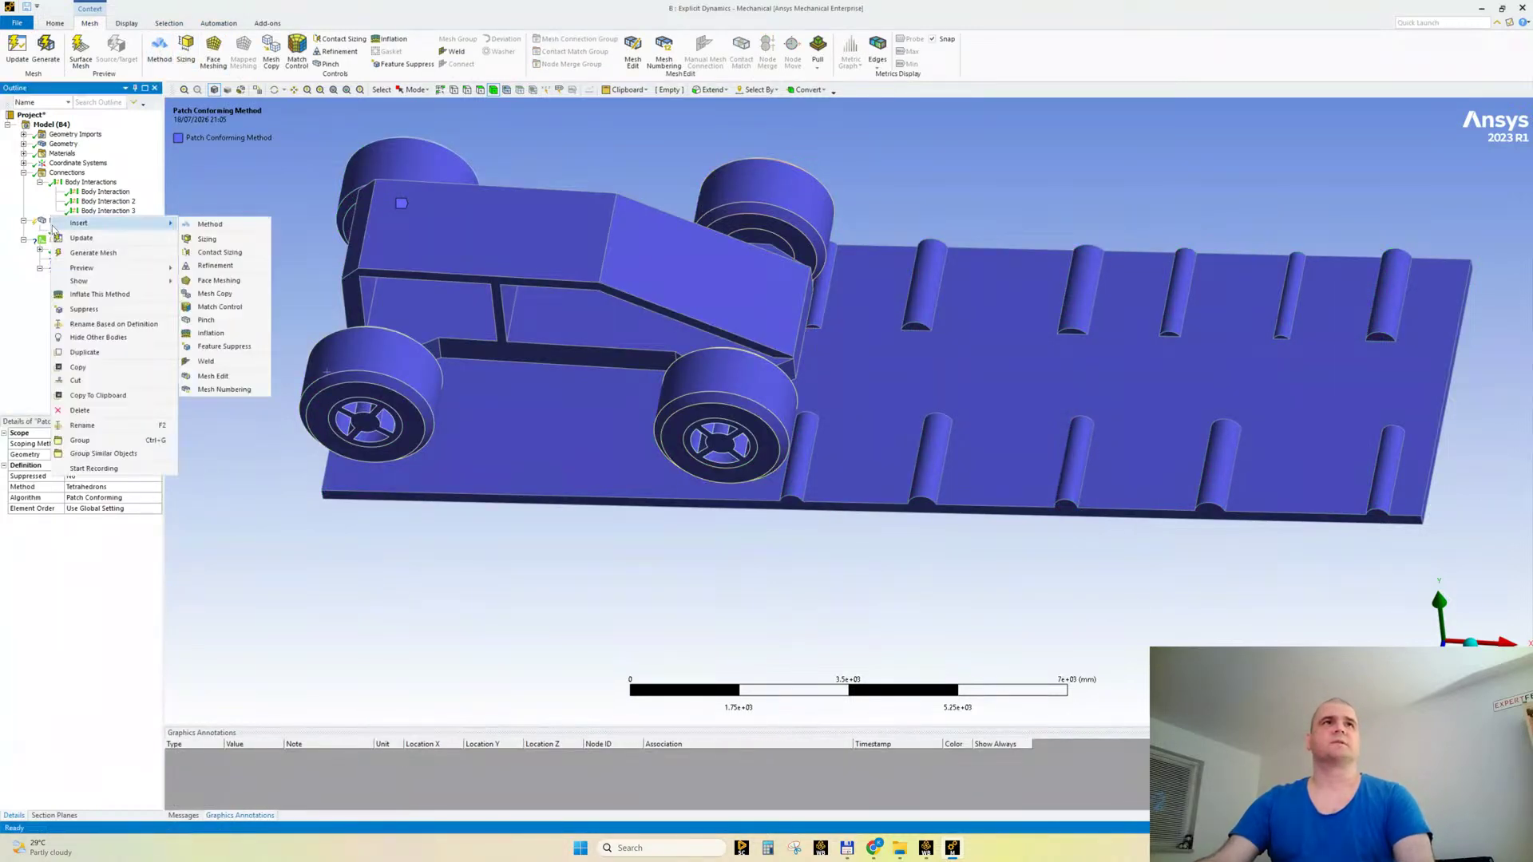
{"action": "left_click", "coordinate": [105, 253]}
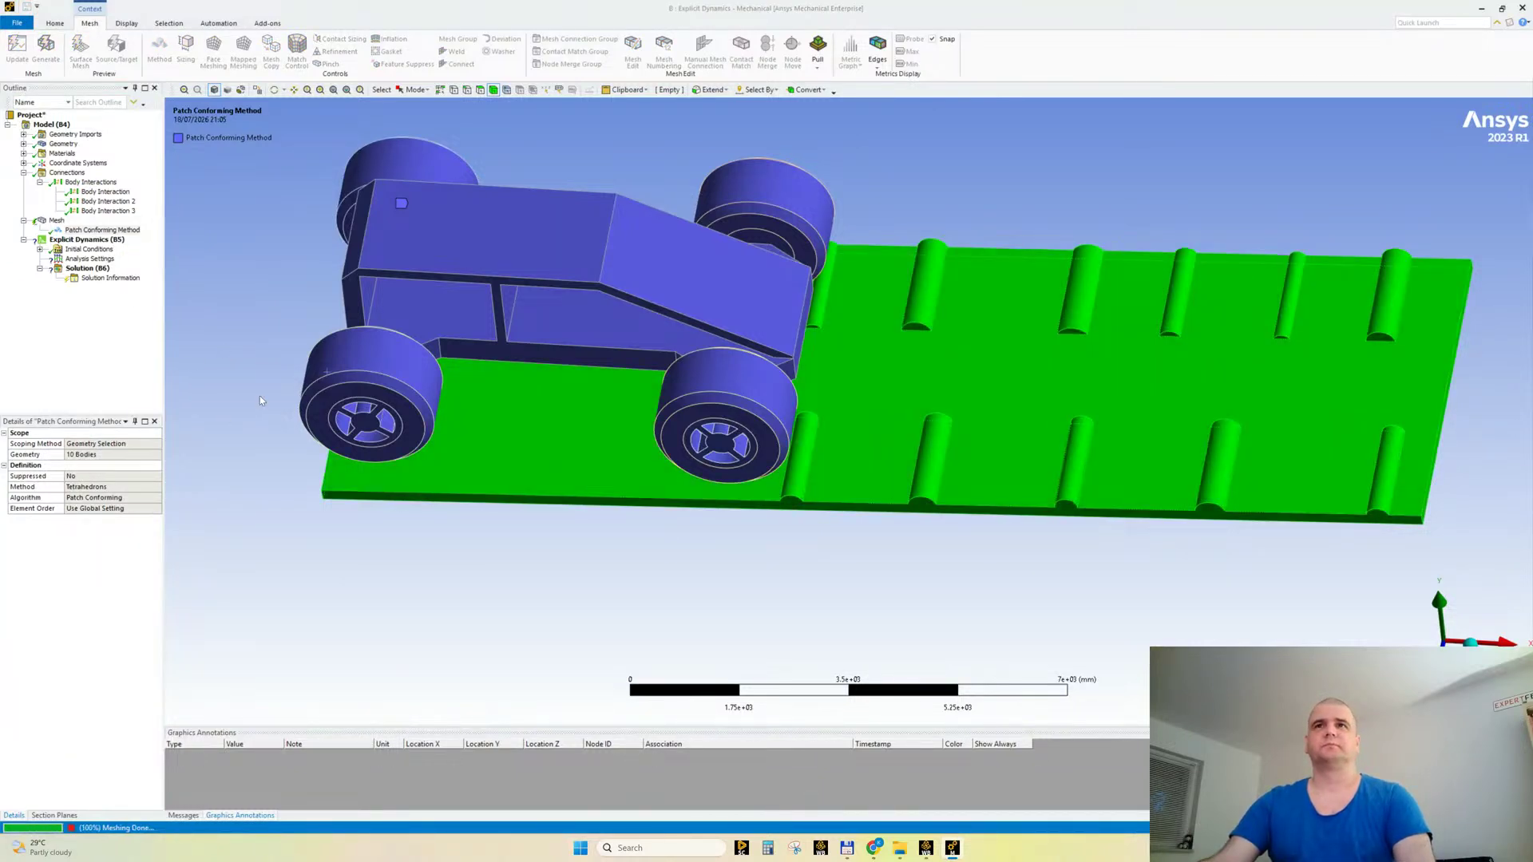
{"action": "left_click", "coordinate": [56, 221]}
{"action": "middle_click_drag", "start_coordinate": [617, 565], "coordinate": [607, 440]}
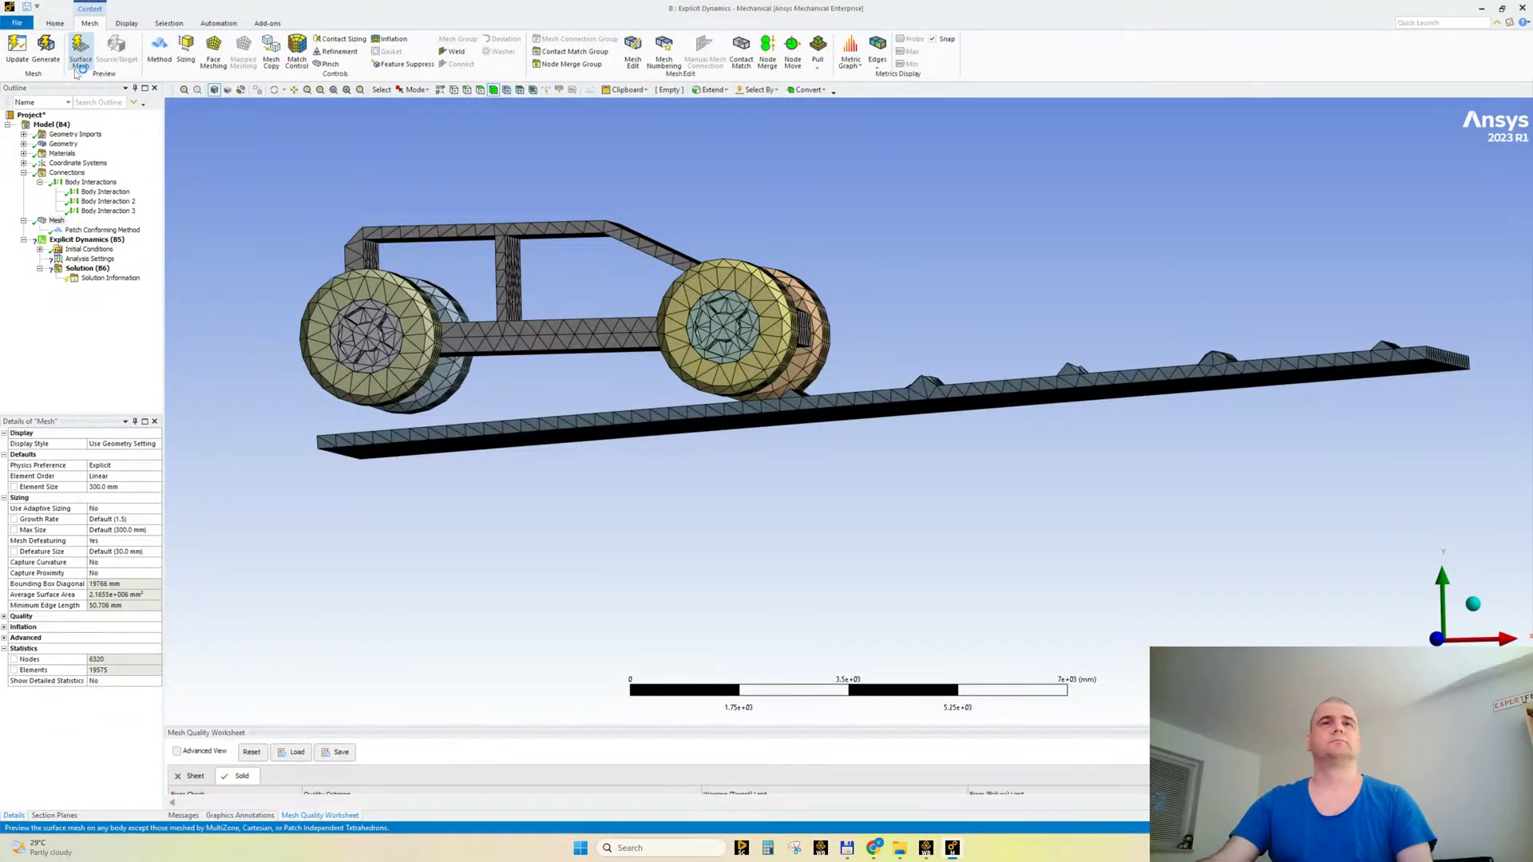
Step: Switch to Workbench, open the geometry of Explicit Dynamics system B in SpaceClaim and view it along the Z axis
{"action": "left_click", "coordinate": [926, 848]}
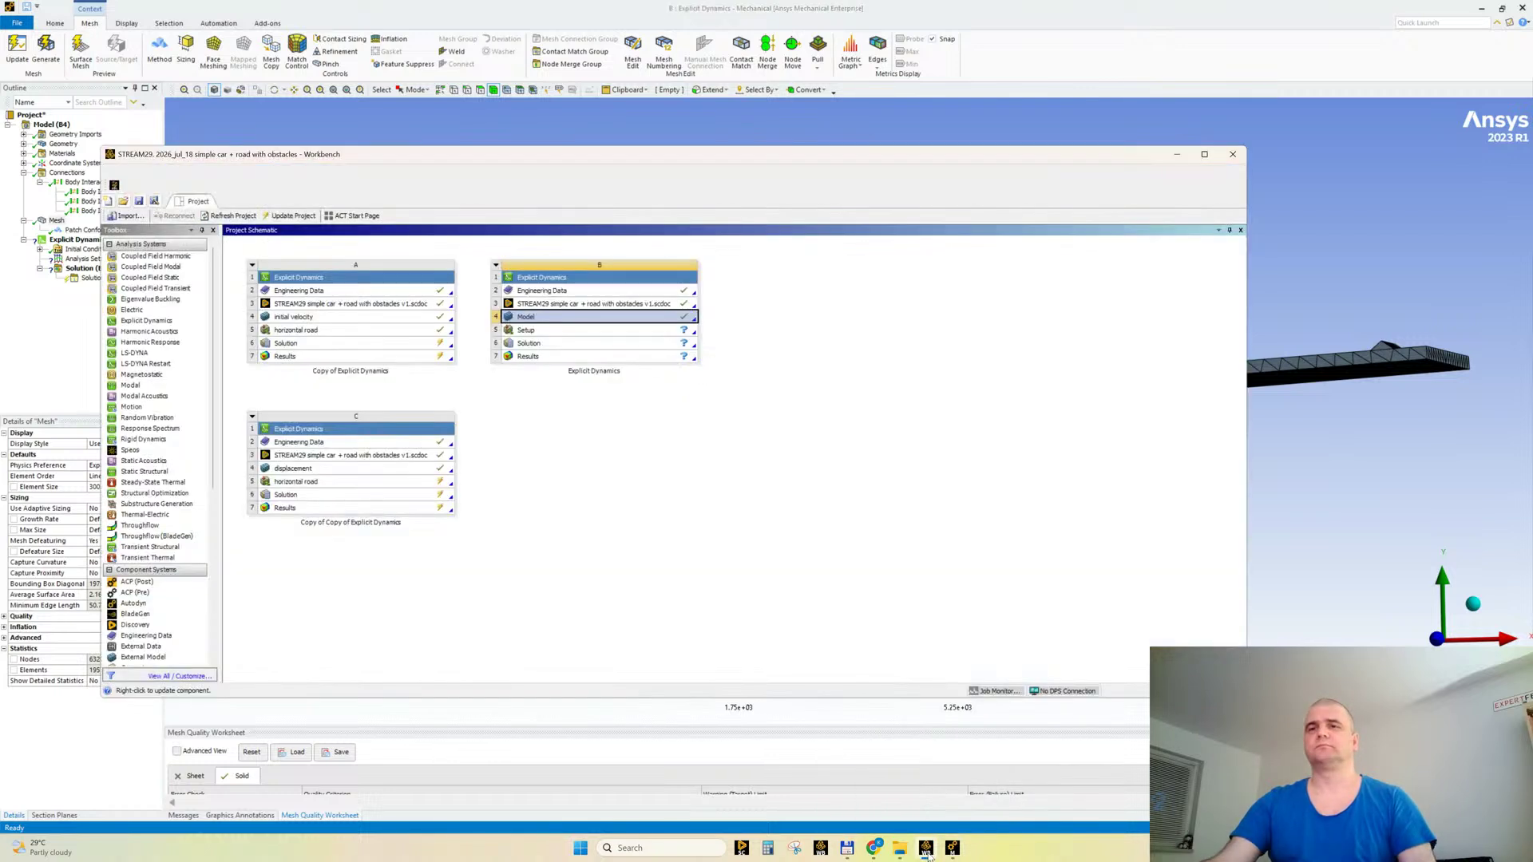
{"action": "double_click", "coordinate": [599, 304]}
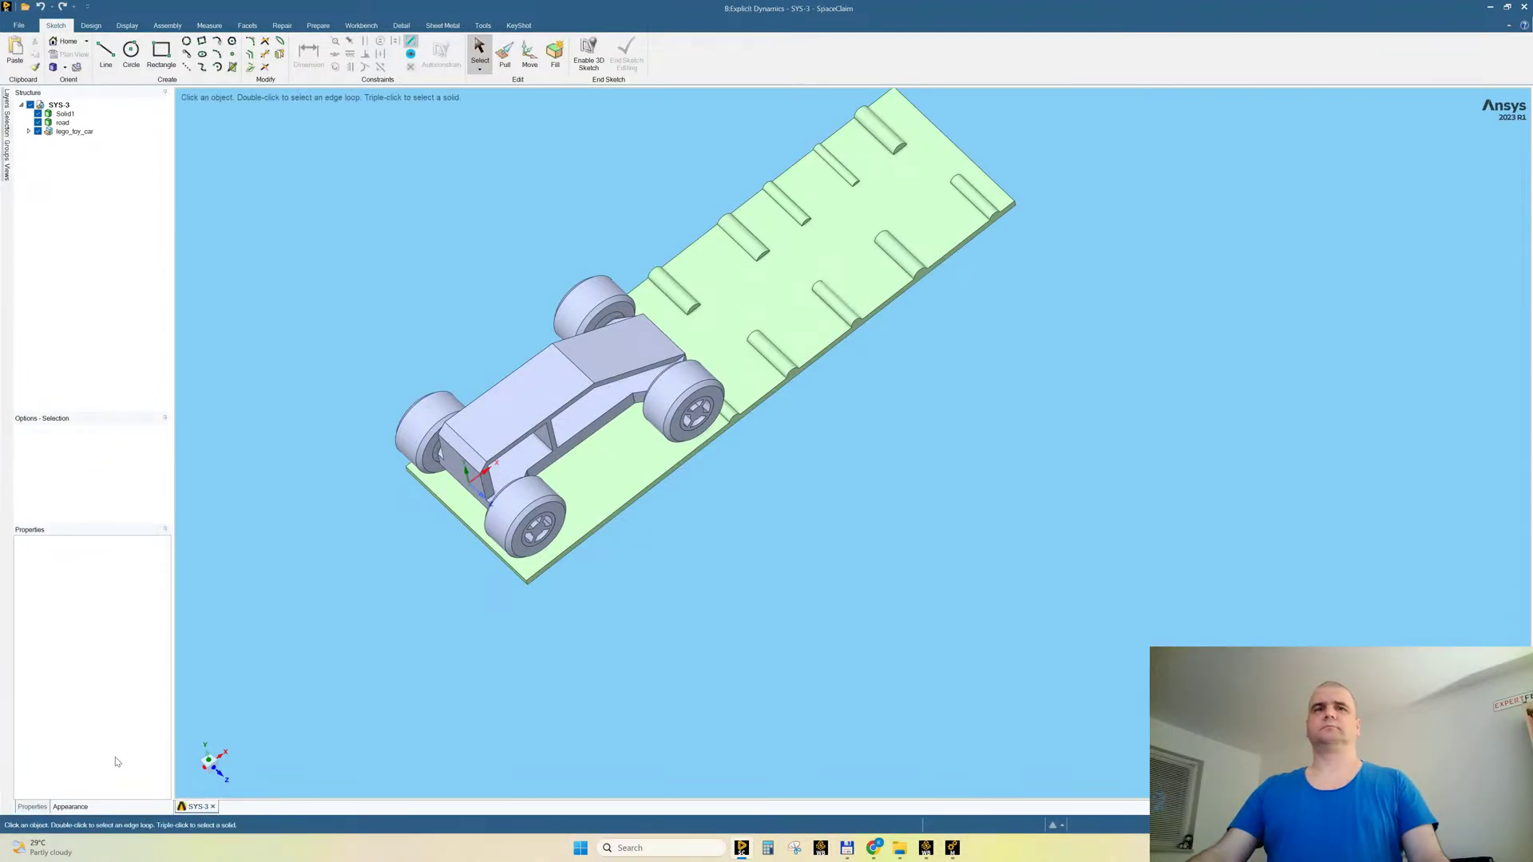
{"action": "left_click", "coordinate": [214, 772]}
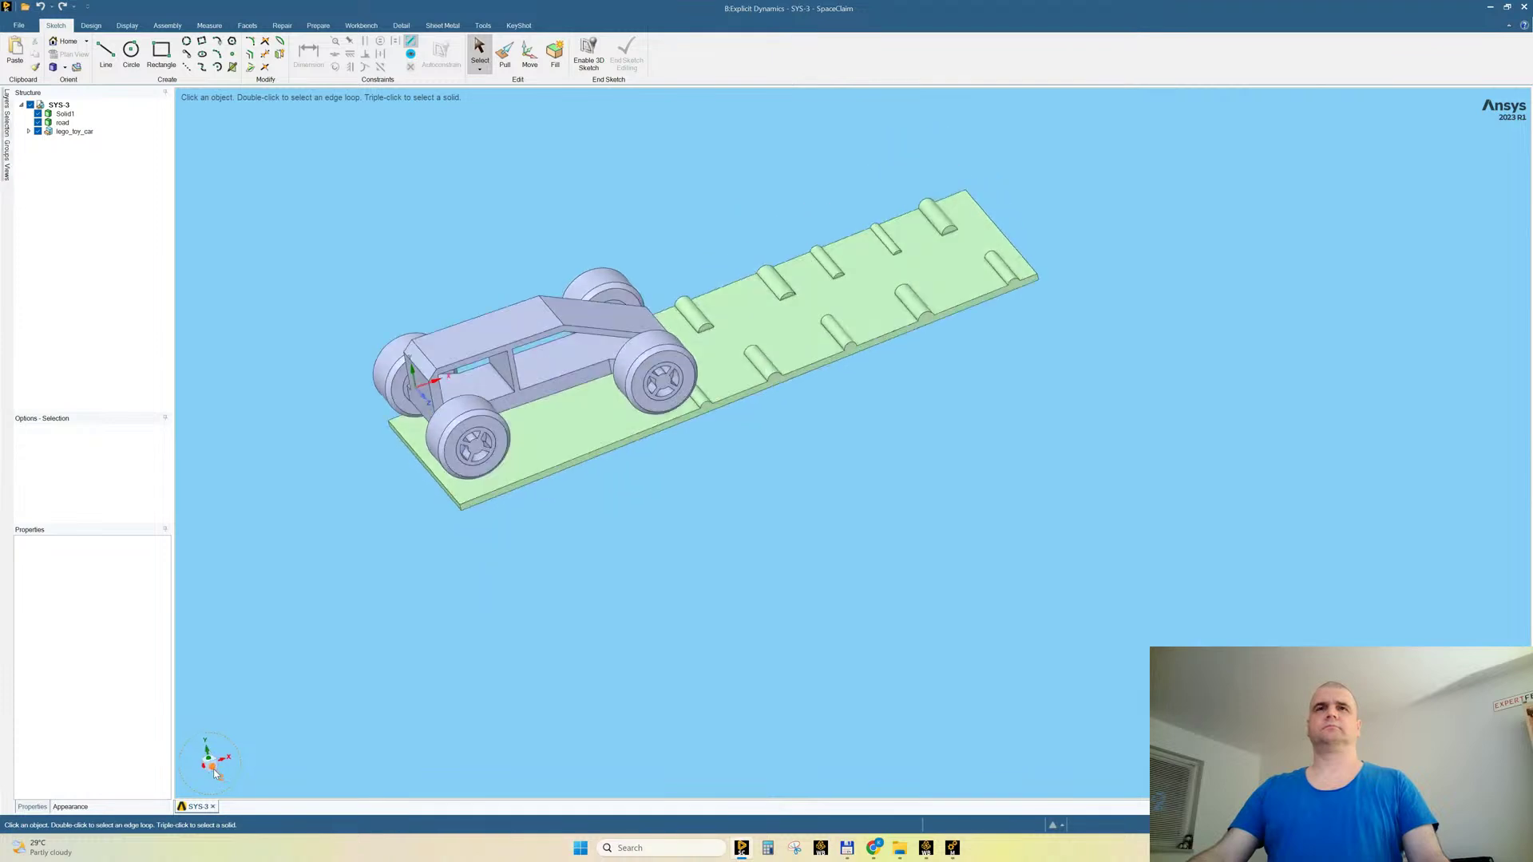
{"action": "scroll", "coordinate": [413, 198], "scroll_direction": "down", "scroll_amount": 5}
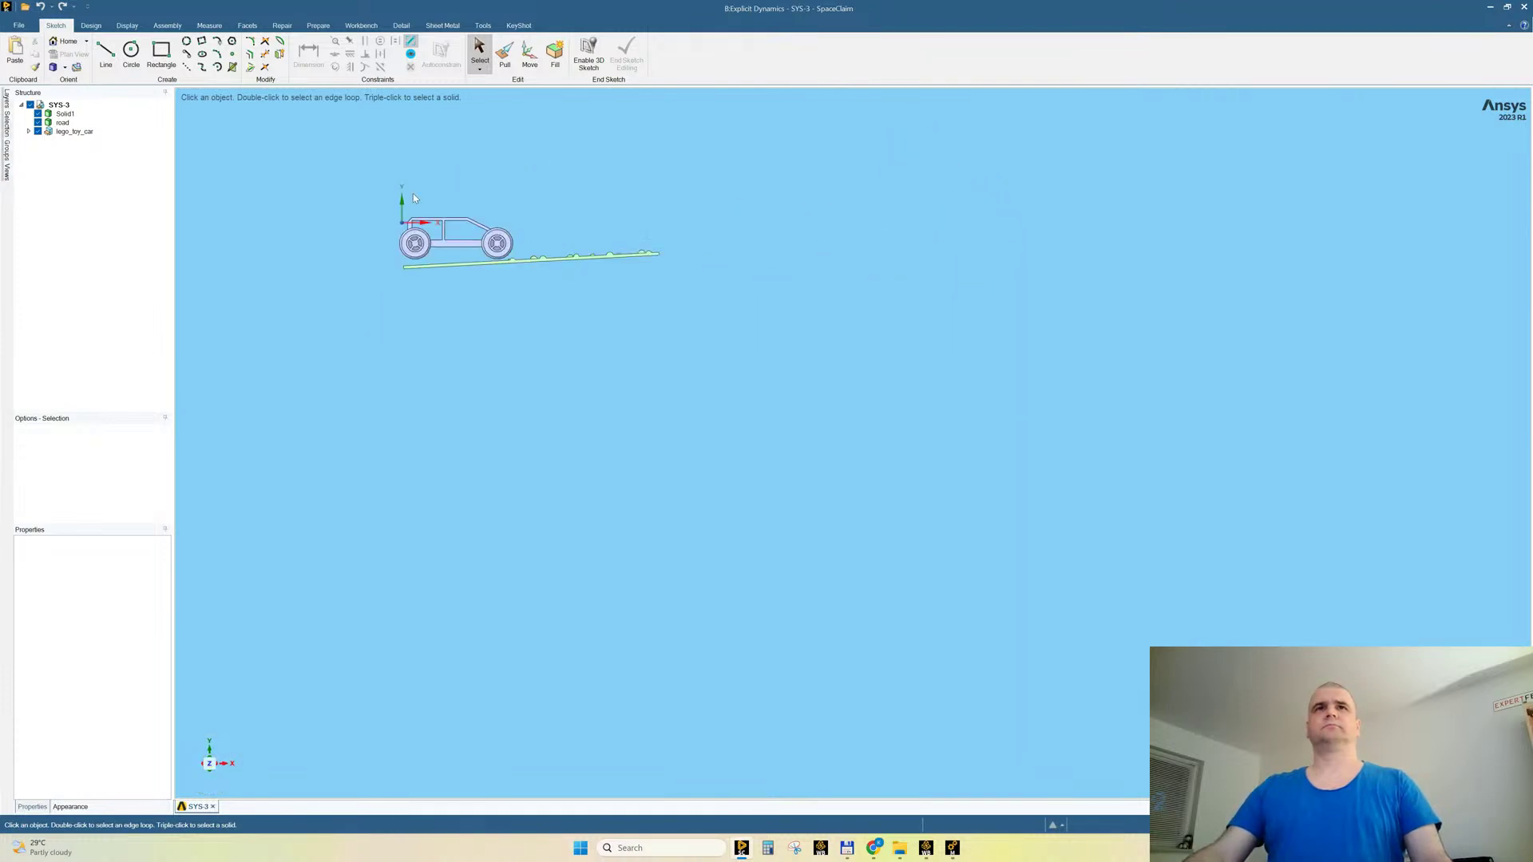
{"action": "scroll", "coordinate": [413, 198], "scroll_direction": "up", "scroll_amount": 5}
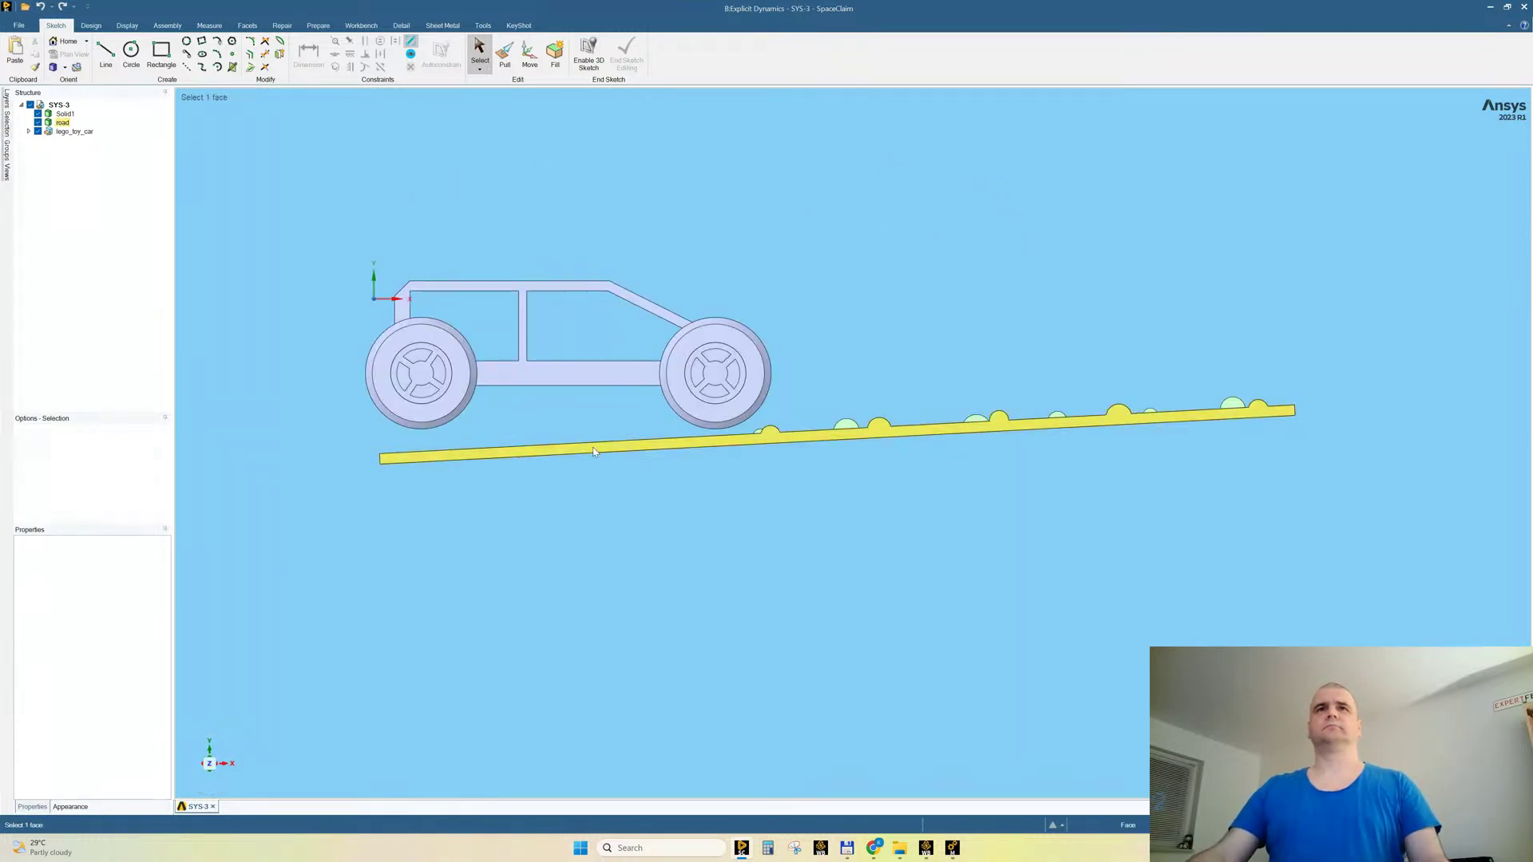
Step: Rotate the road slightly about the Z axis with the Move tool to make its incline gentler
{"action": "left_click", "coordinate": [604, 456]}
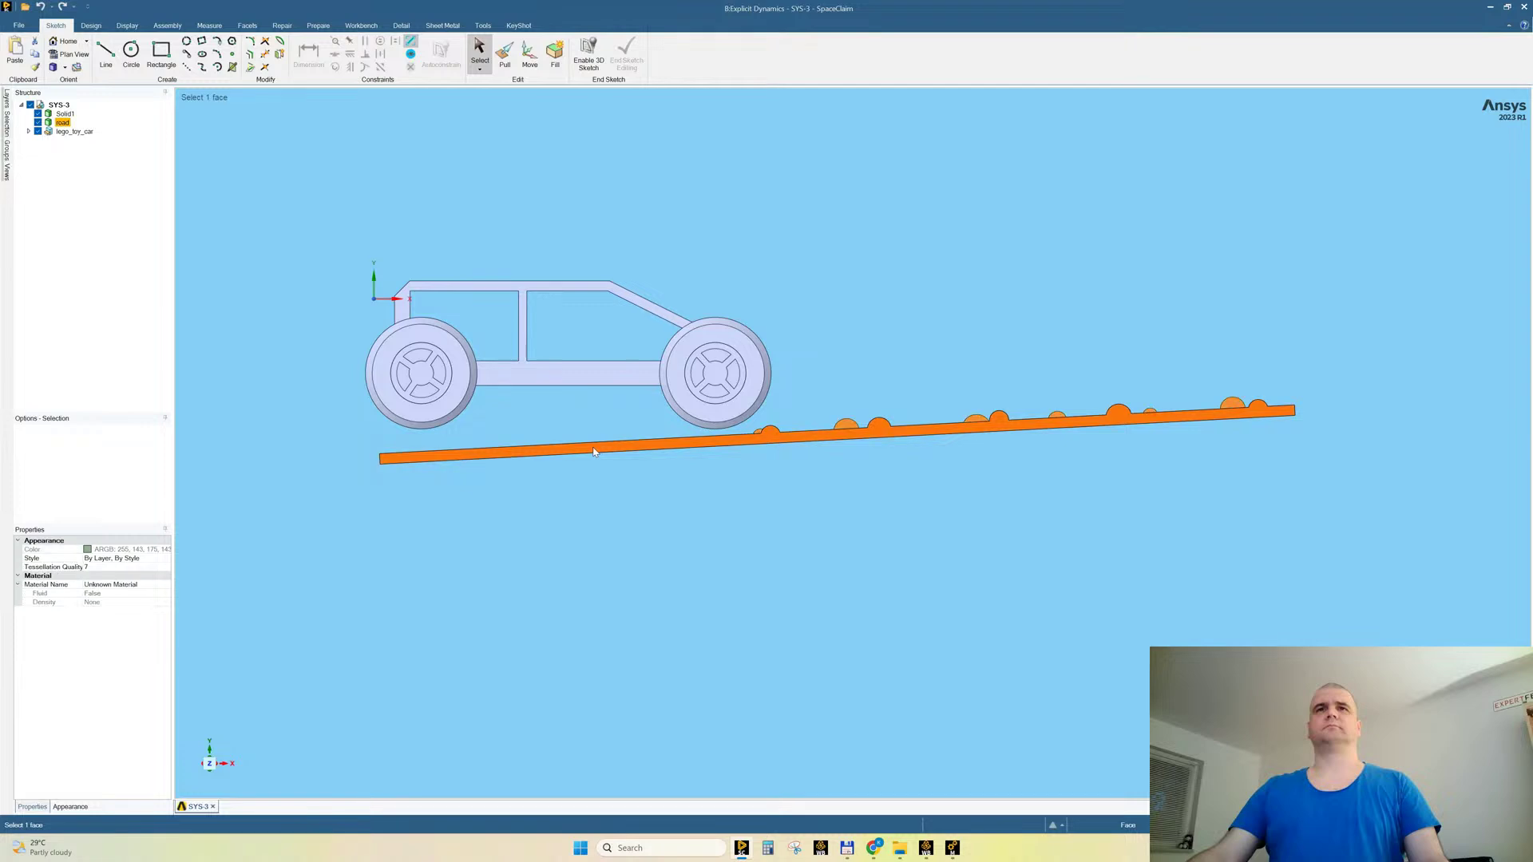
{"action": "left_click", "coordinate": [529, 55]}
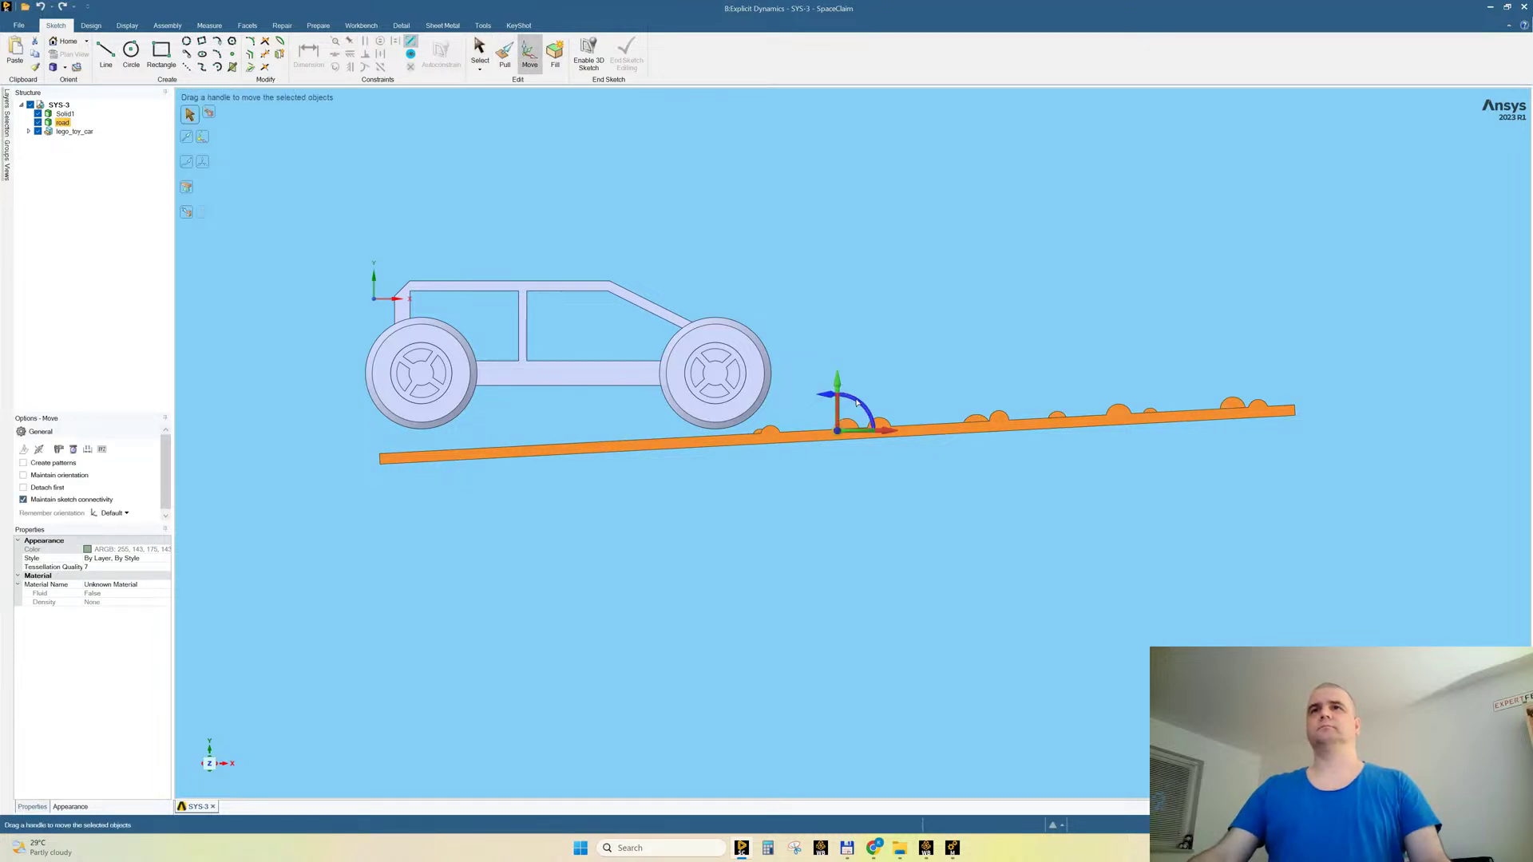
{"action": "left_click_drag", "start_coordinate": [856, 402], "coordinate": [856, 404]}
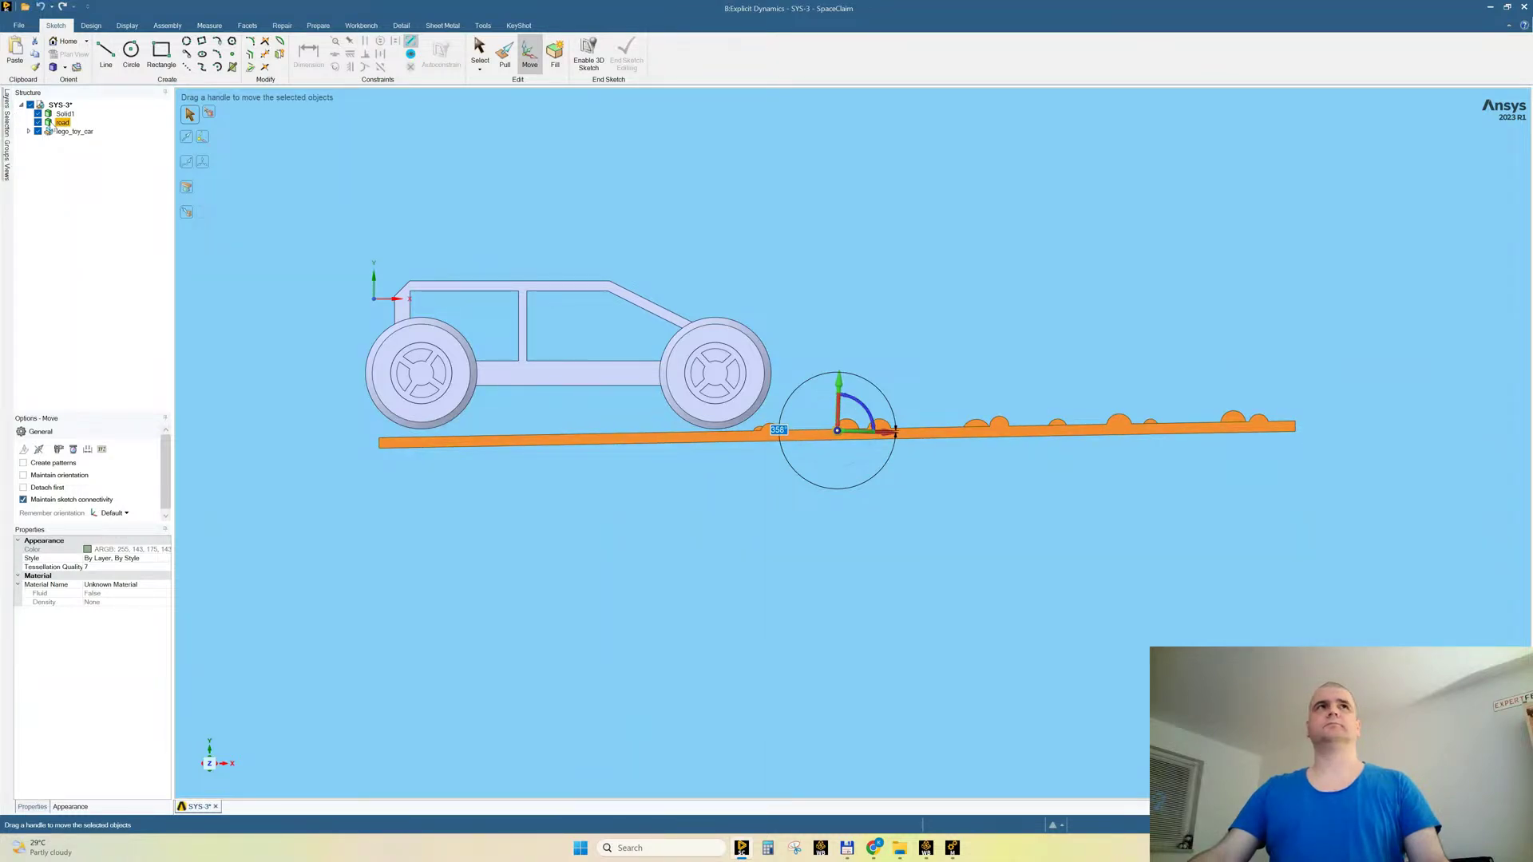
Step: Try to rotate the lego_toy_car component together with the Solid1 car body slightly about the Z axis, and undo it
{"action": "left_click", "coordinate": [74, 131]}
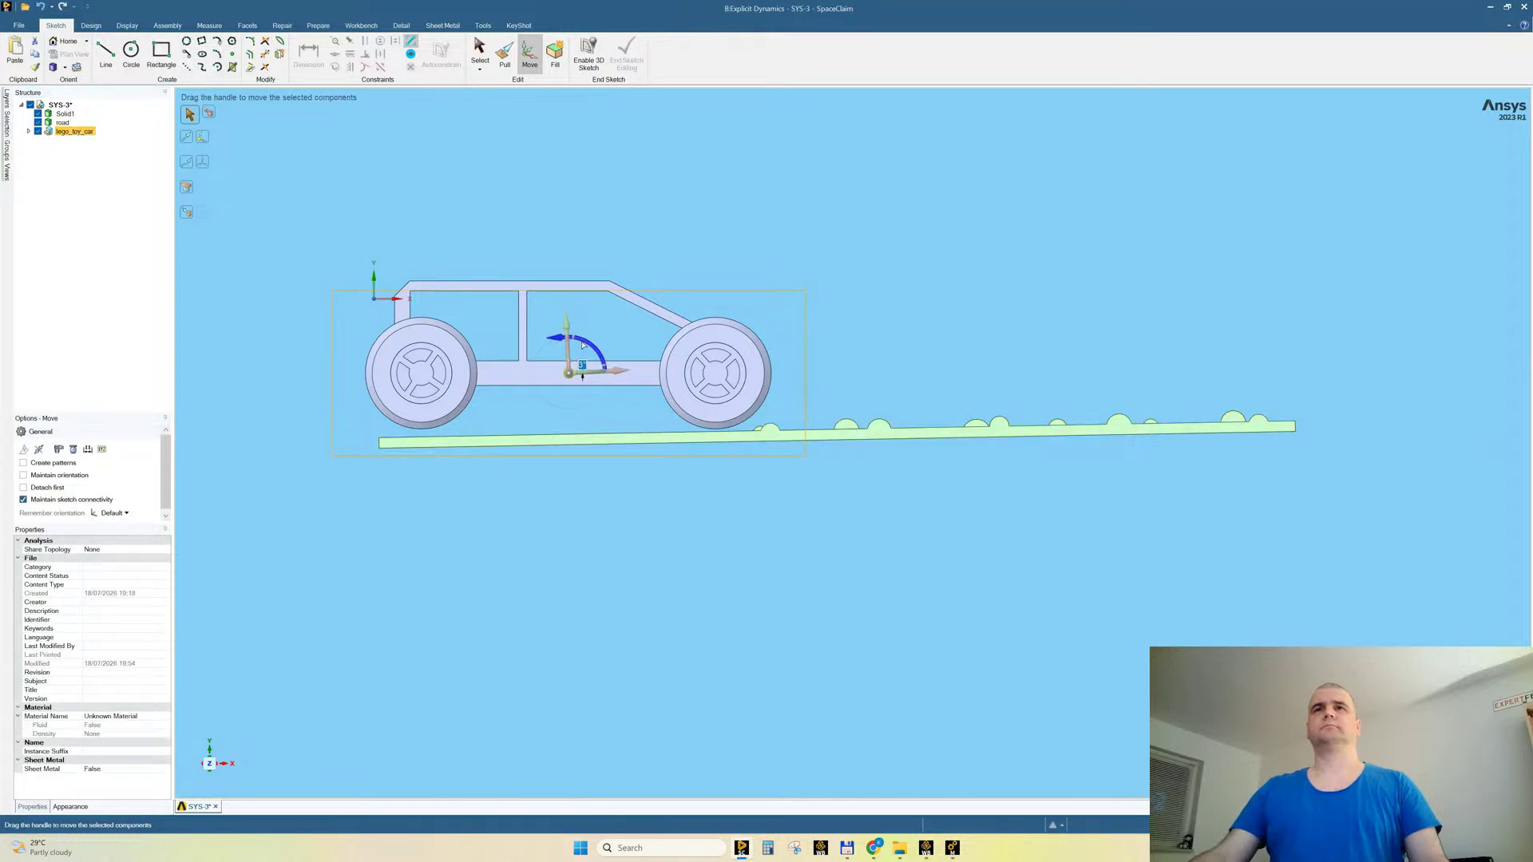
{"action": "left_click", "coordinate": [688, 193]}
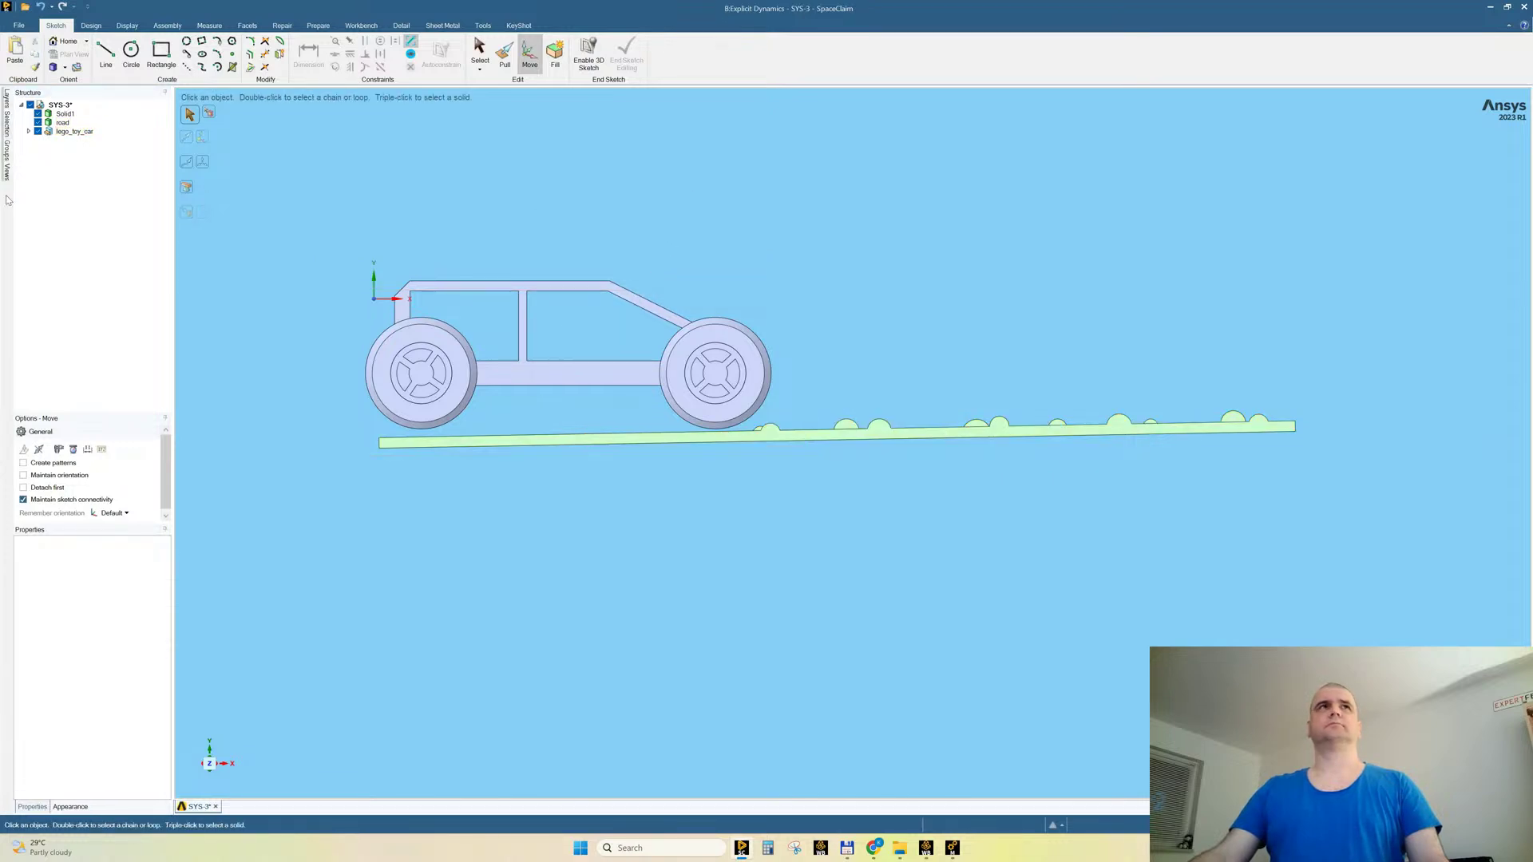
{"action": "left_click", "coordinate": [73, 131]}
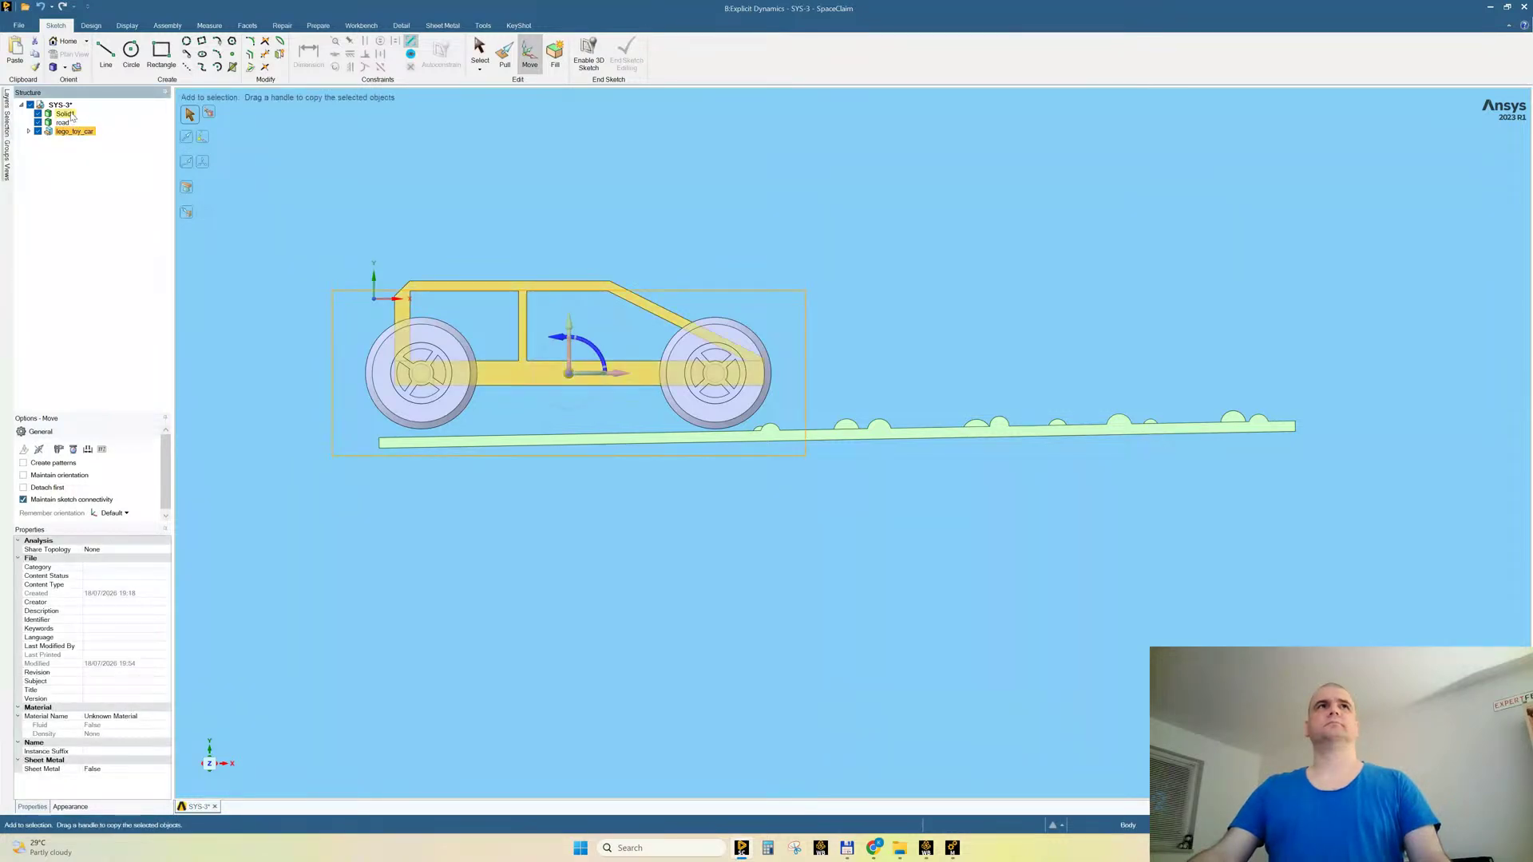
{"action": "left_click", "coordinate": [67, 116]}
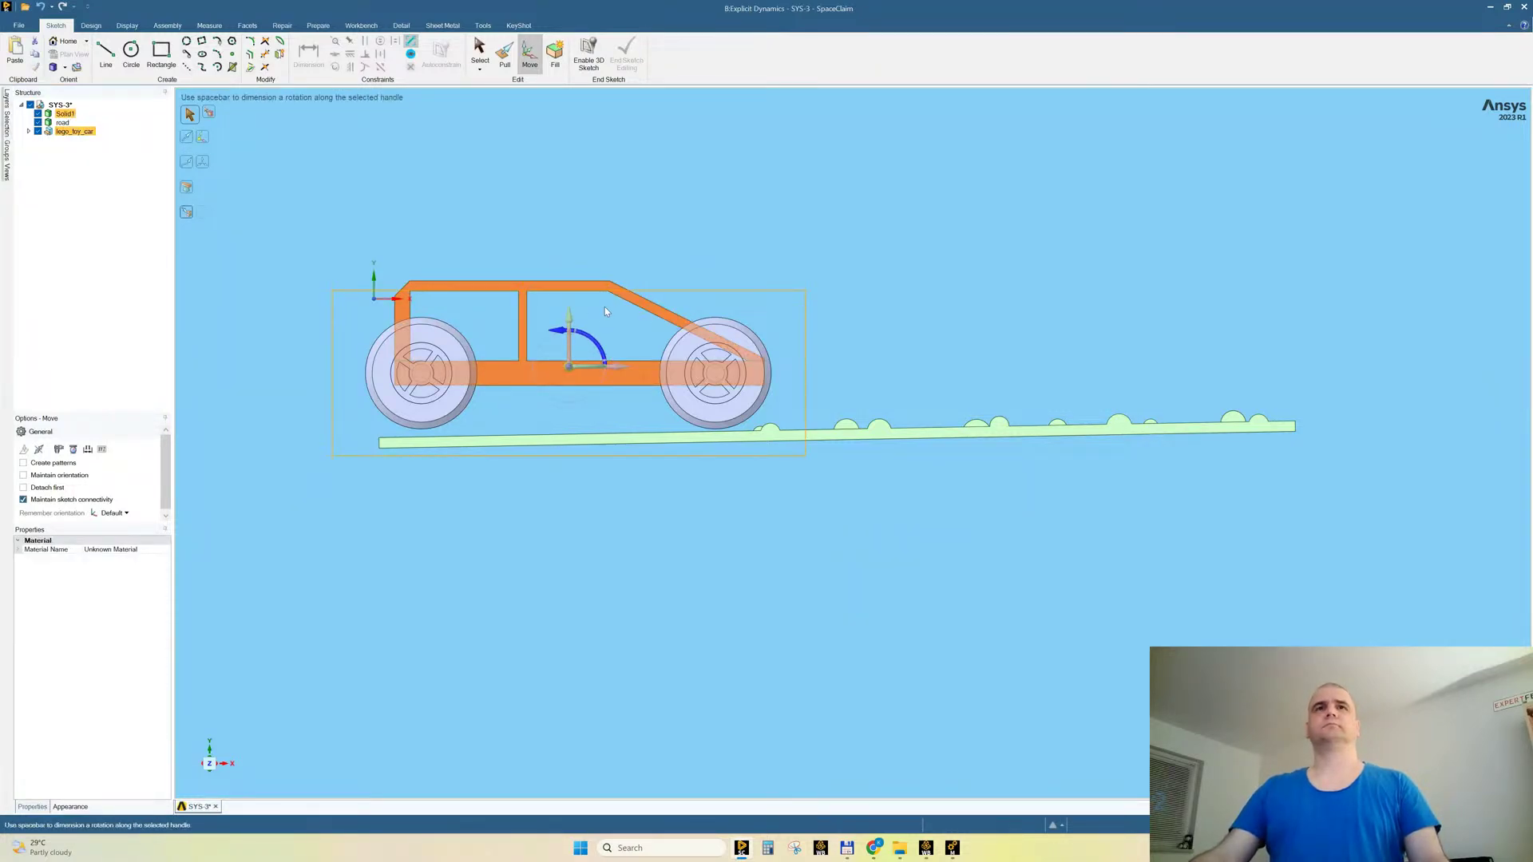
{"action": "left_click_drag", "start_coordinate": [589, 340], "coordinate": [588, 340]}
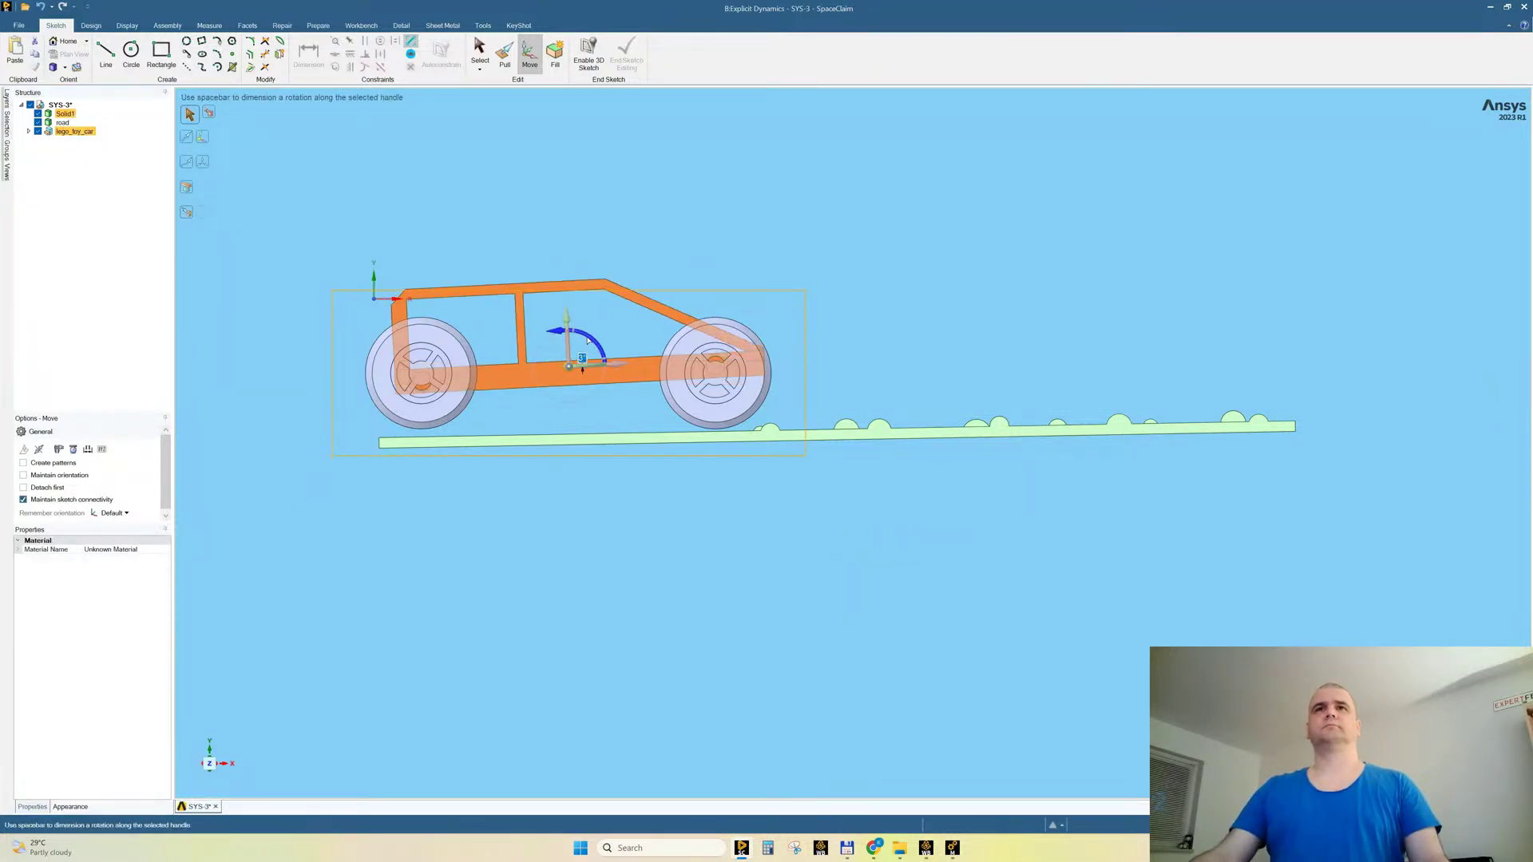
{"action": "key", "text": "ctrl+z"}
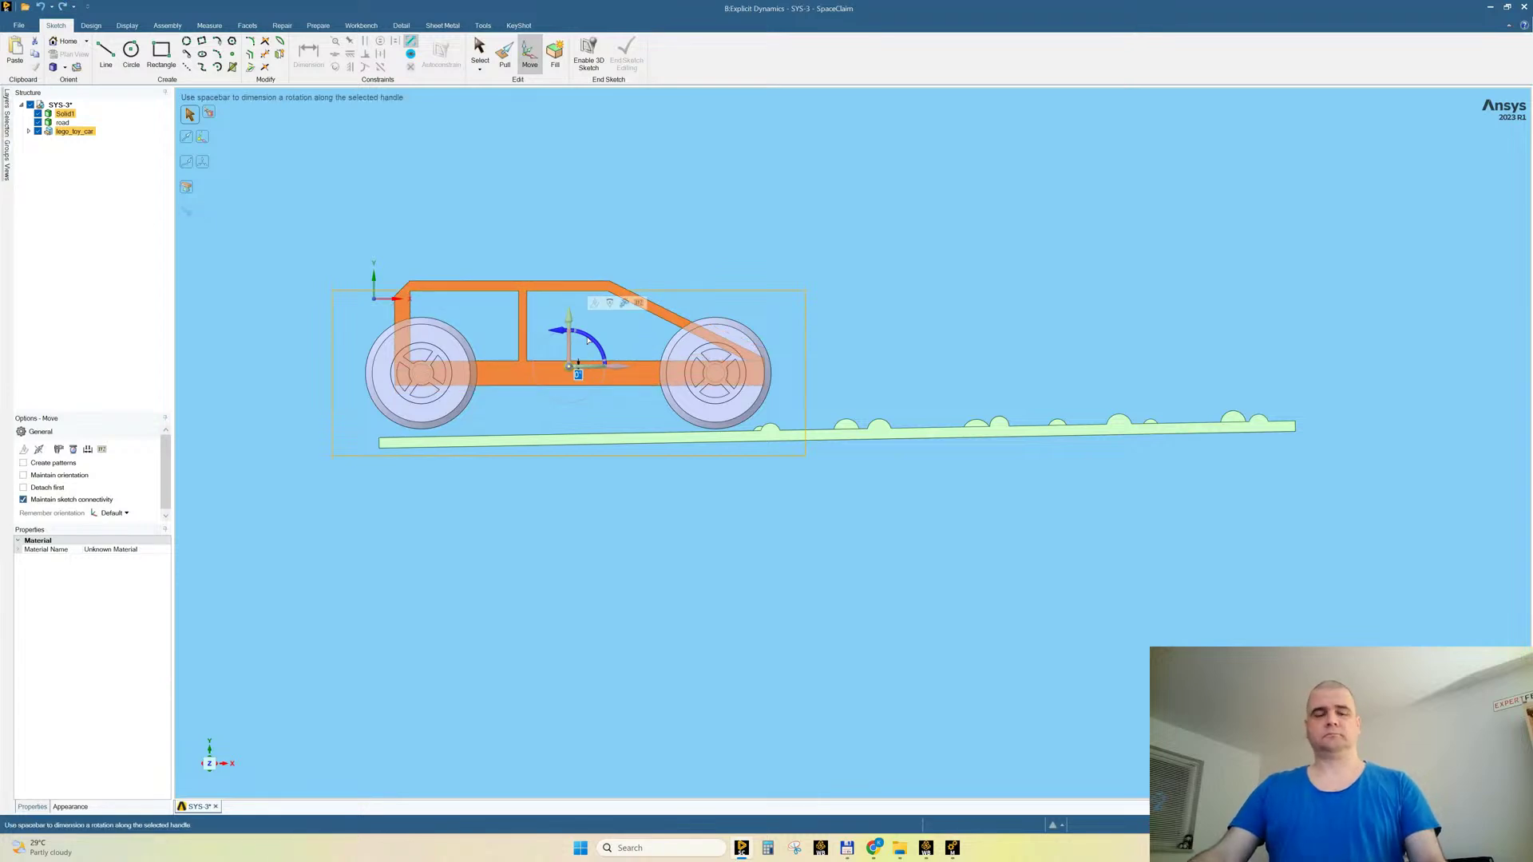
{"action": "key", "text": "ctrl+z"}
{"action": "left_click", "coordinate": [683, 206]}
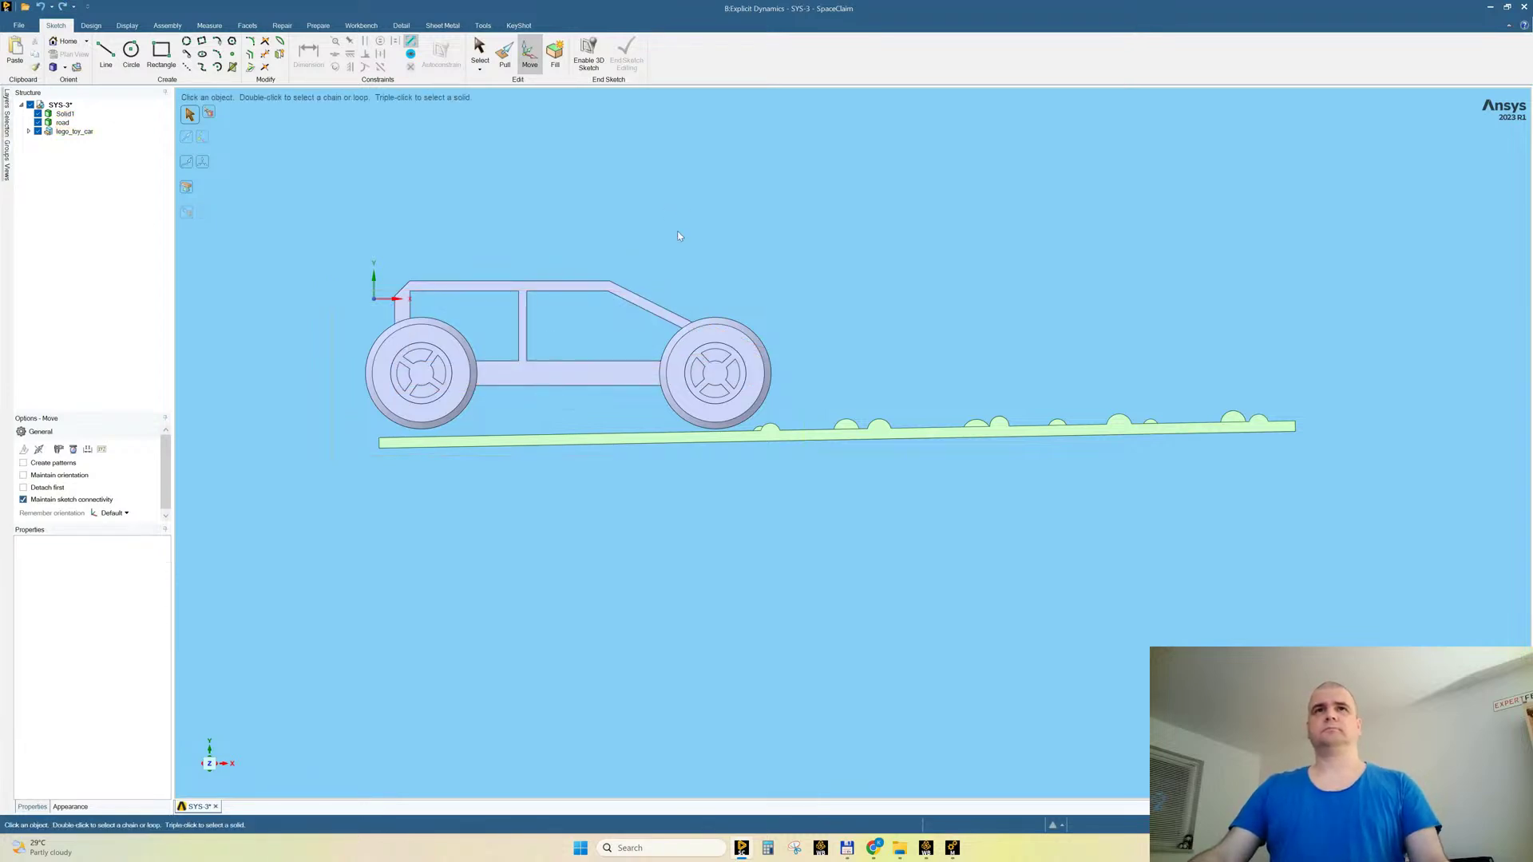
Step: Reselect Solid1 and lego_toy_car, try a larger rotation about the Z axis, undo it and clear the selection
{"action": "left_click", "coordinate": [64, 114]}
{"action": "left_click", "coordinate": [78, 132], "text": "ctrl"}
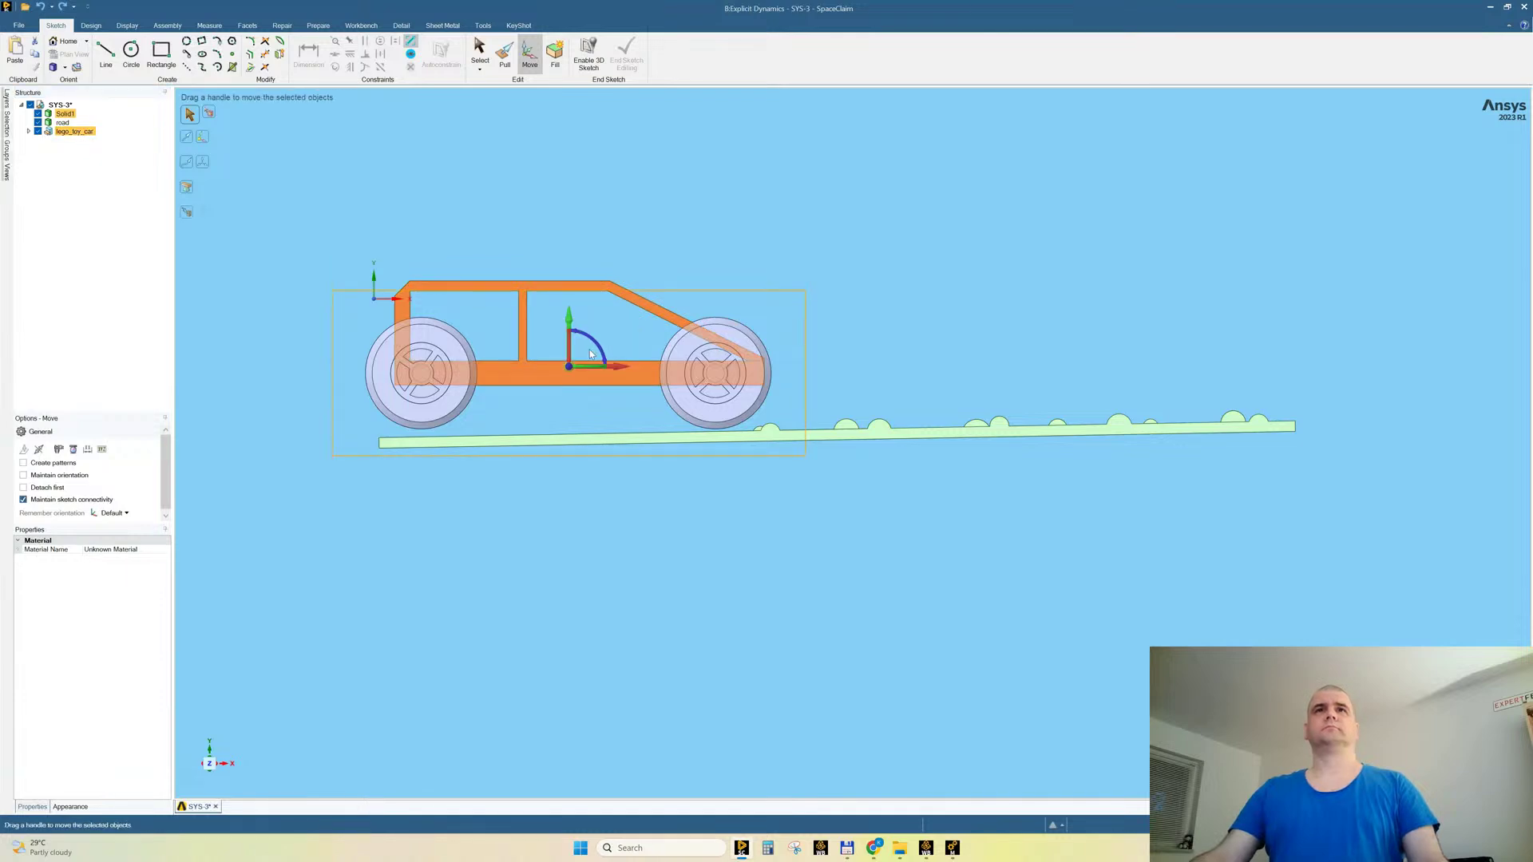
{"action": "left_click_drag", "start_coordinate": [596, 345], "coordinate": [844, 198]}
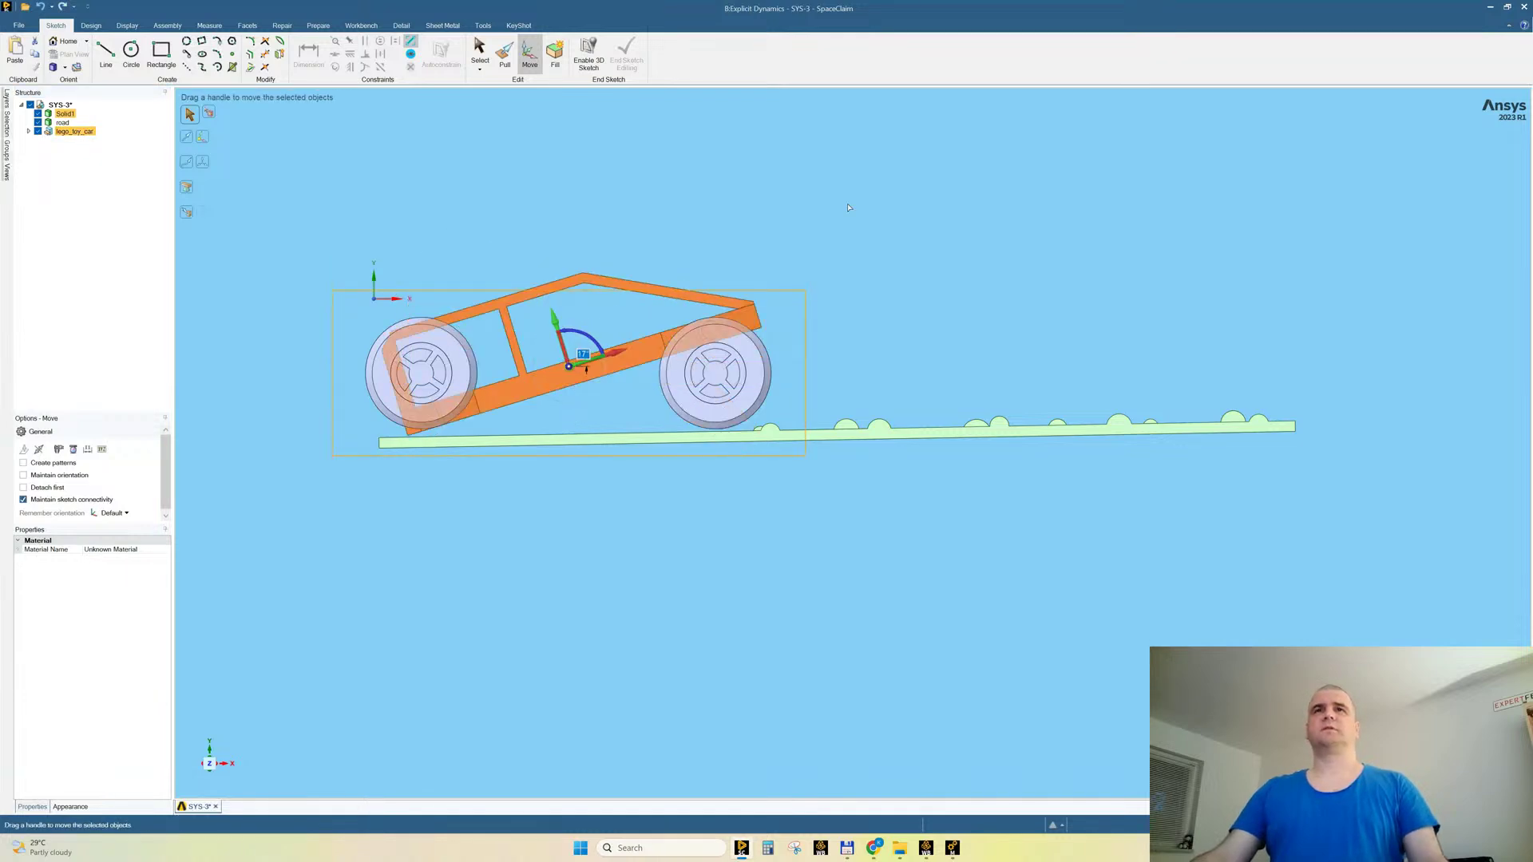
{"action": "left_click", "coordinate": [849, 209]}
{"action": "key", "text": "ctrl+z"}
{"action": "key", "text": "Escape"}
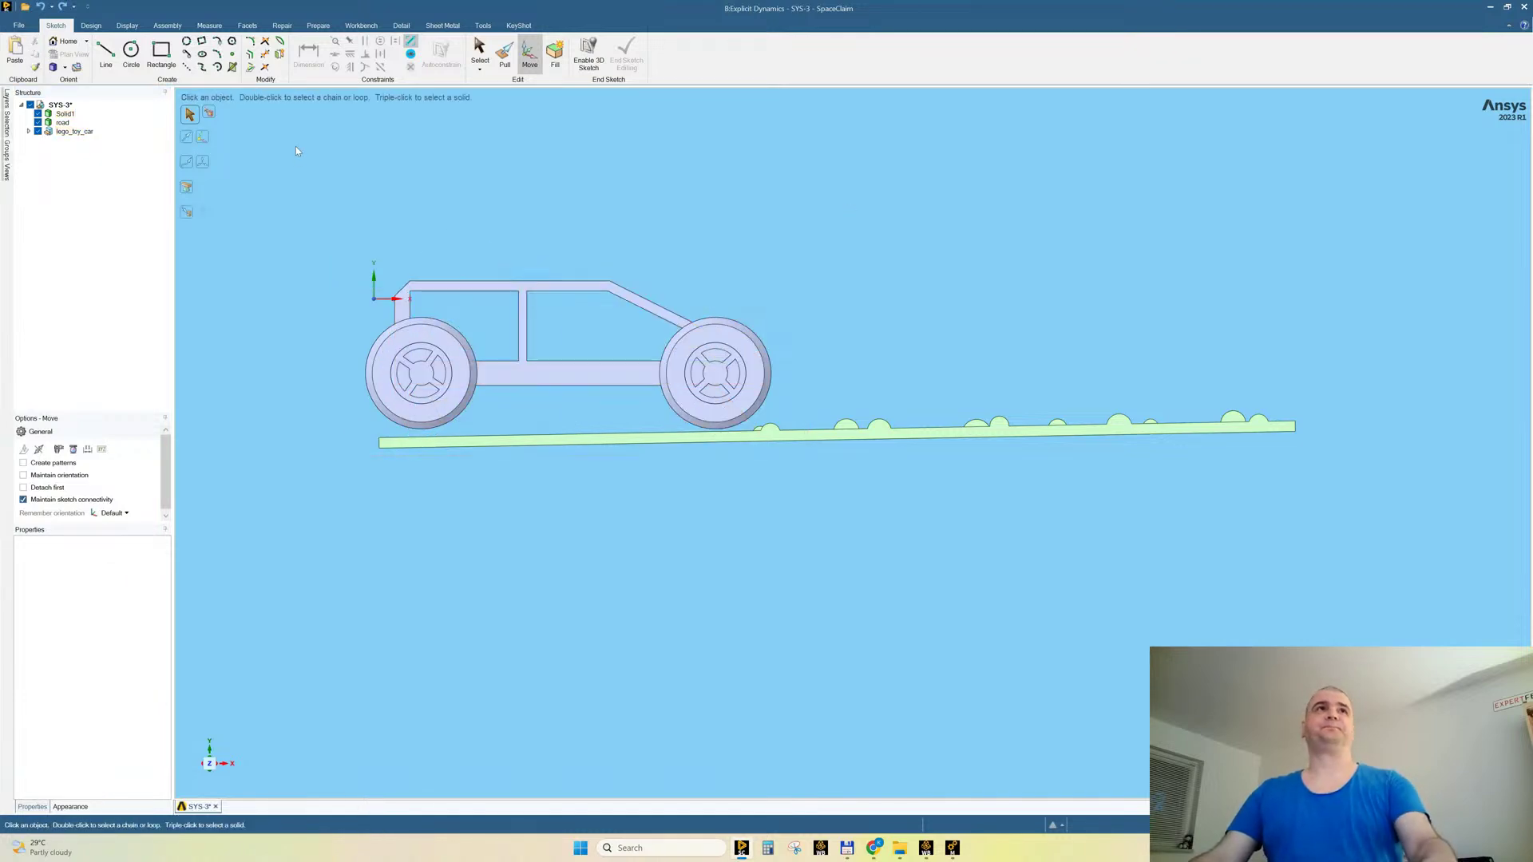
Step: Leave the Move tool and try to group the lego_toy_car component with Solid1 in the structure tree
{"action": "key", "text": "s"}
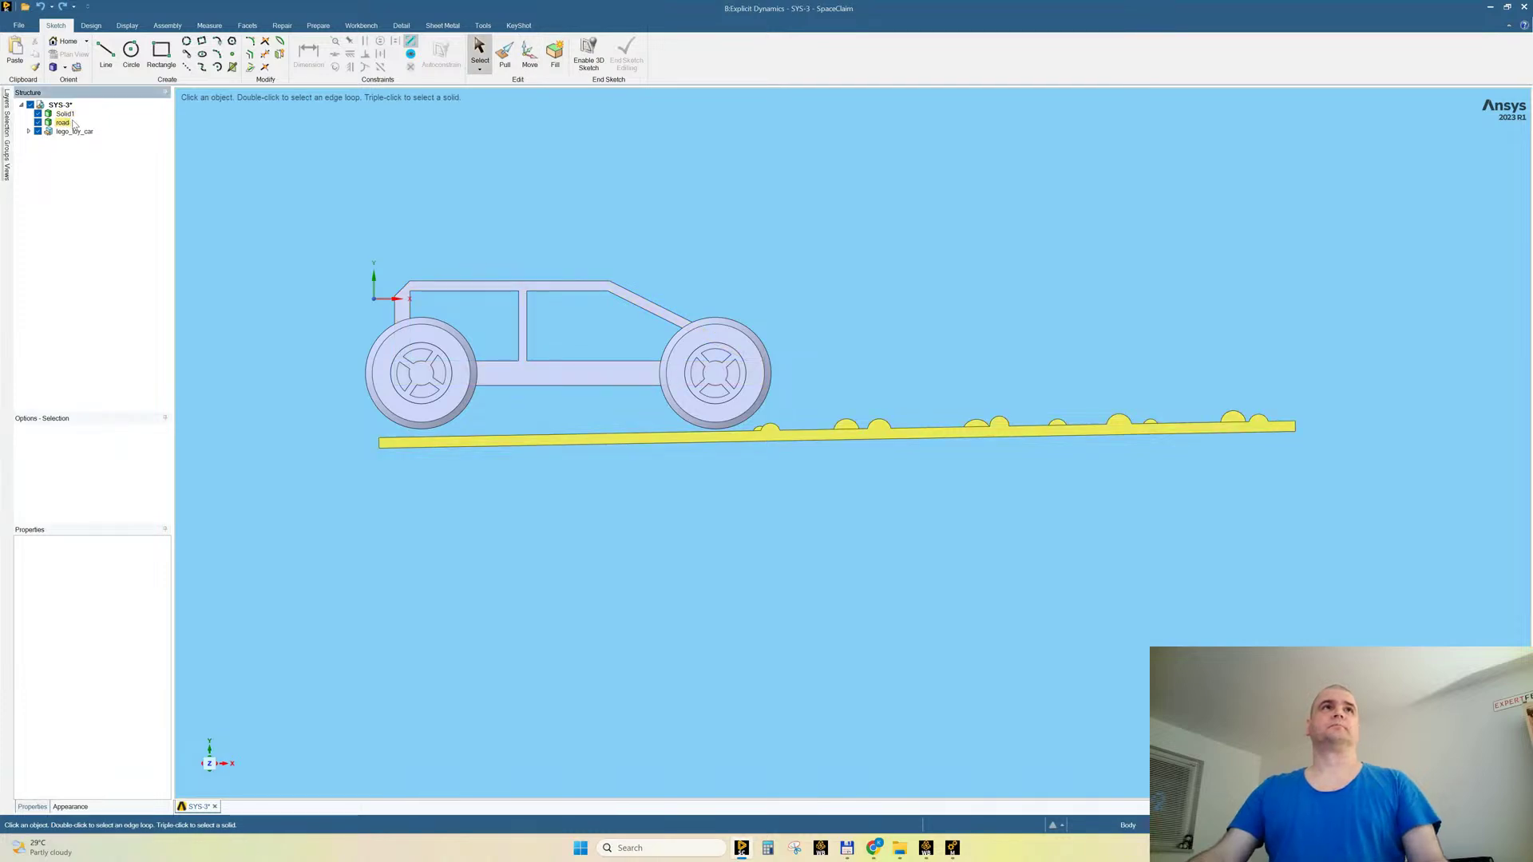
{"action": "left_click", "coordinate": [65, 122]}
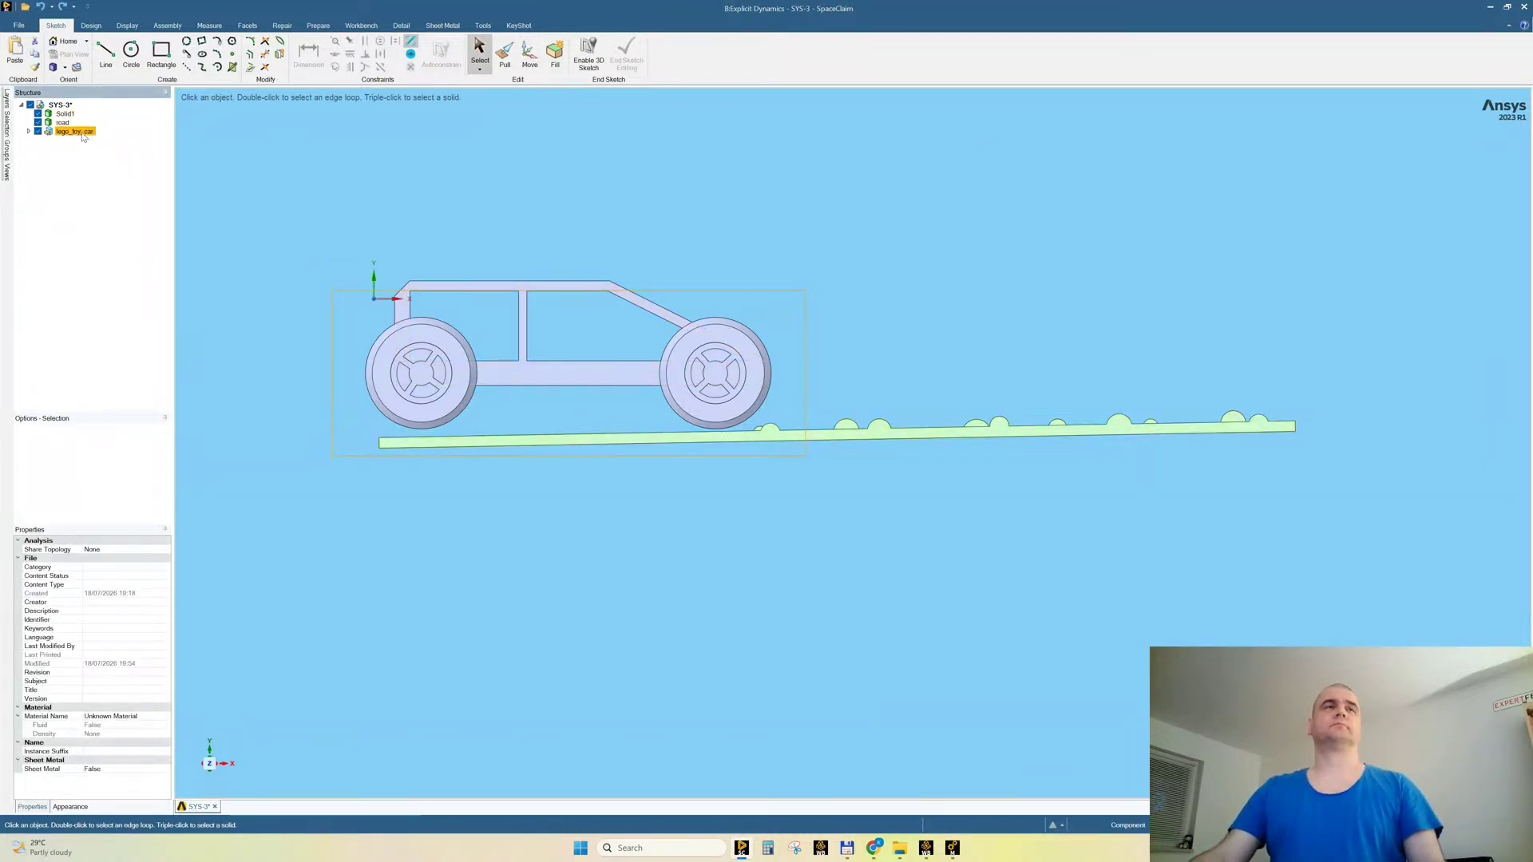
{"action": "left_click_drag", "start_coordinate": [83, 137], "coordinate": [82, 116]}
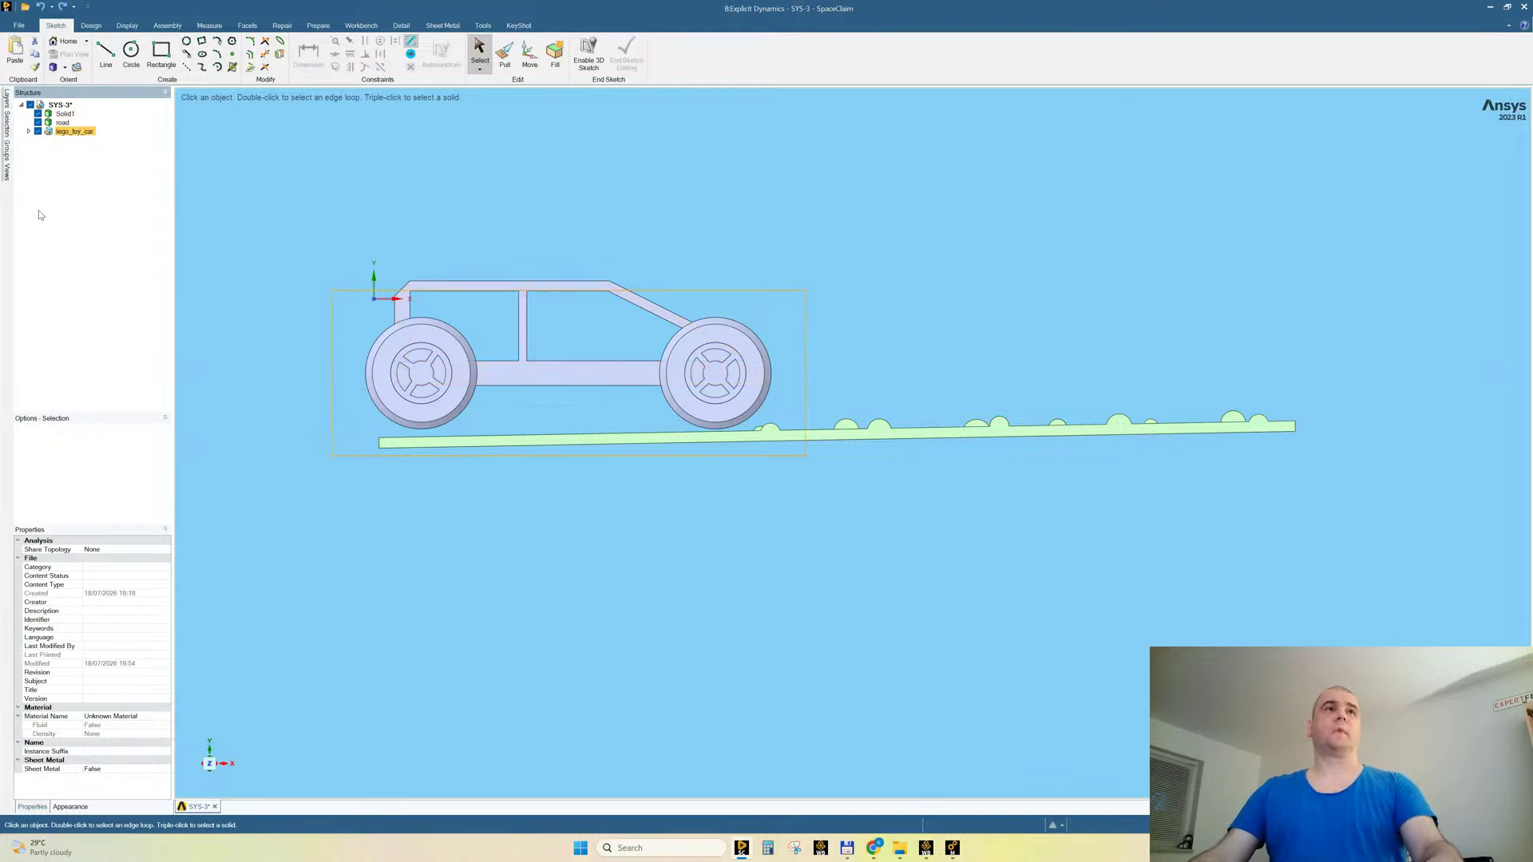
{"action": "left_click", "coordinate": [41, 215]}
Step: Expand the lego_toy_car component and move the Solid1 car body to a new component
{"action": "left_click", "coordinate": [28, 132]}
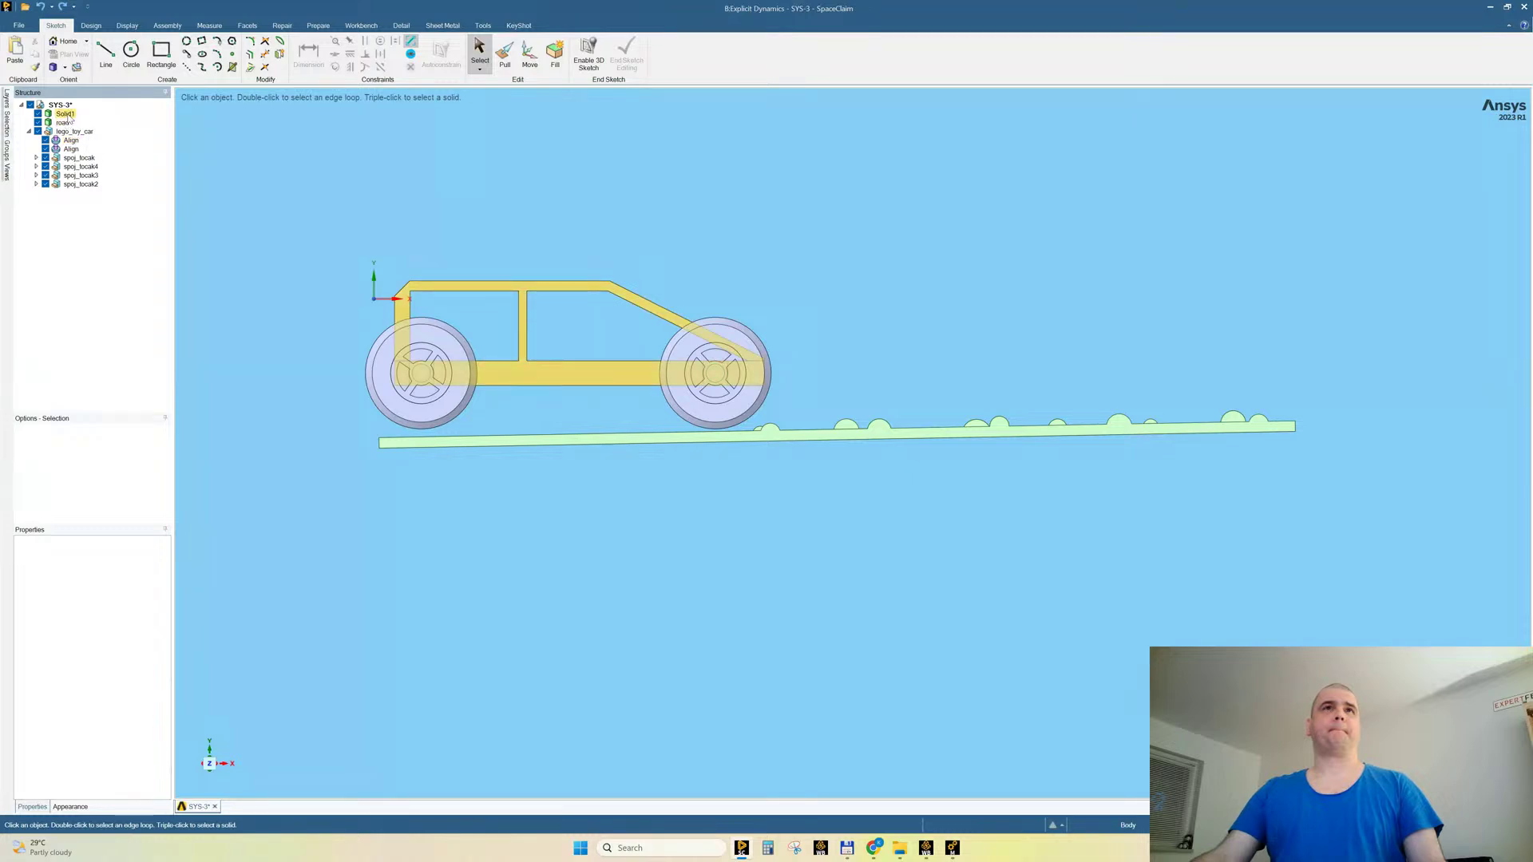
{"action": "left_click", "coordinate": [67, 114]}
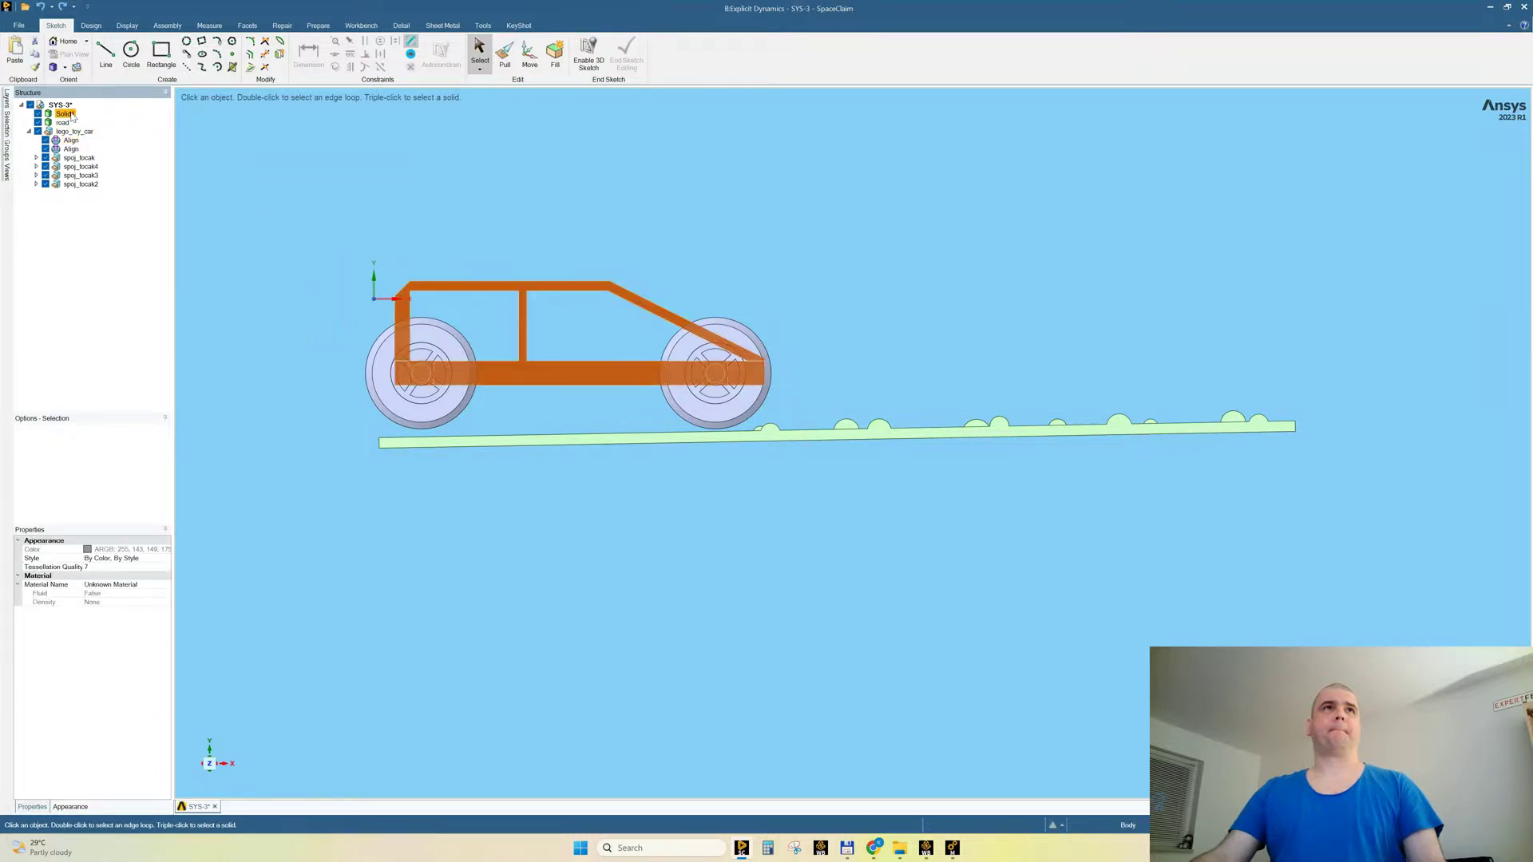
{"action": "right_click", "coordinate": [72, 117]}
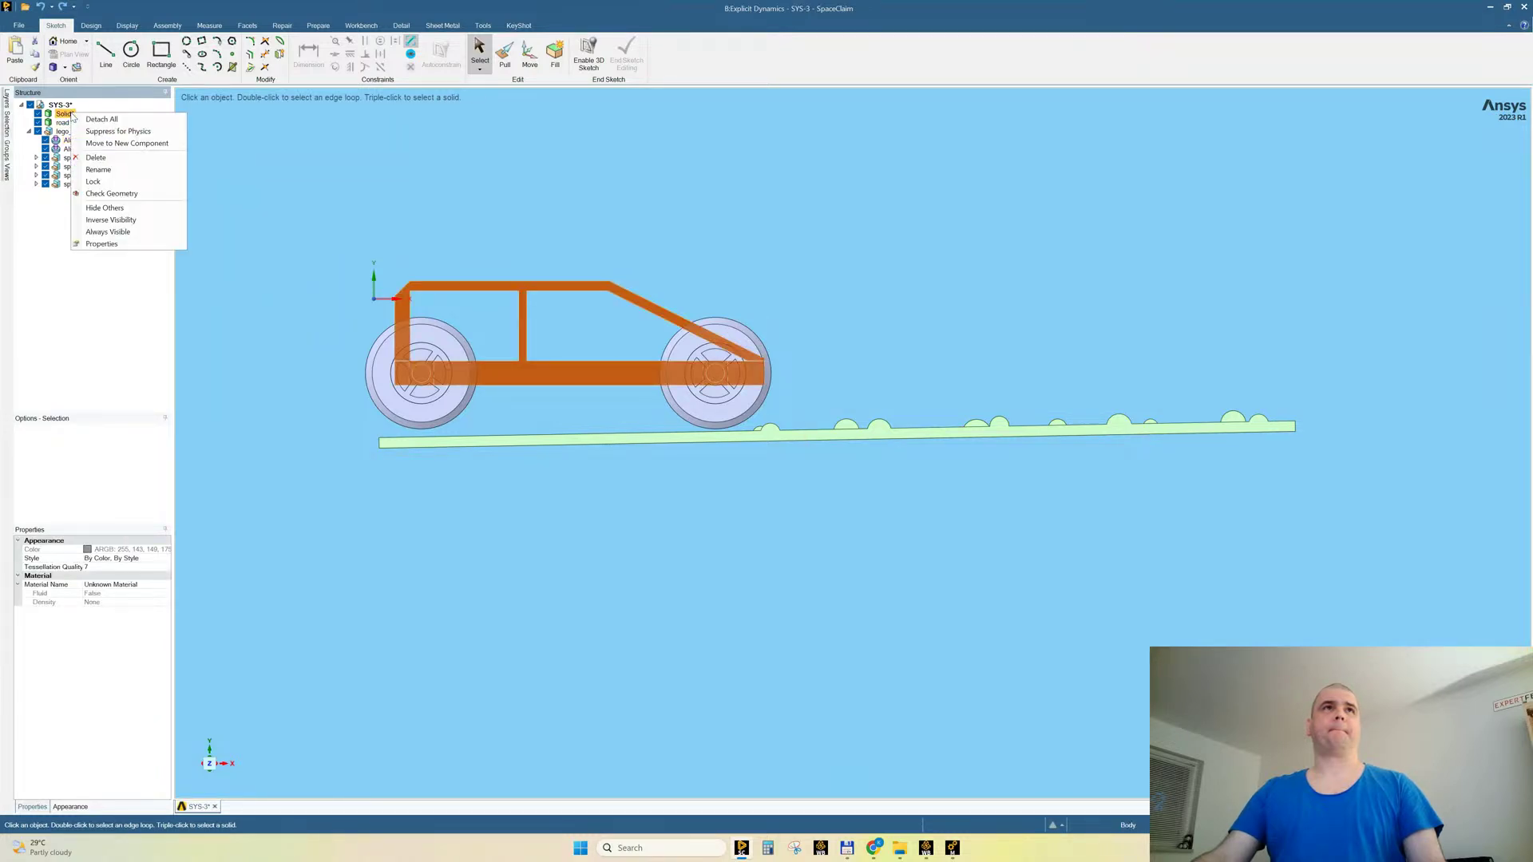
{"action": "left_click", "coordinate": [122, 142]}
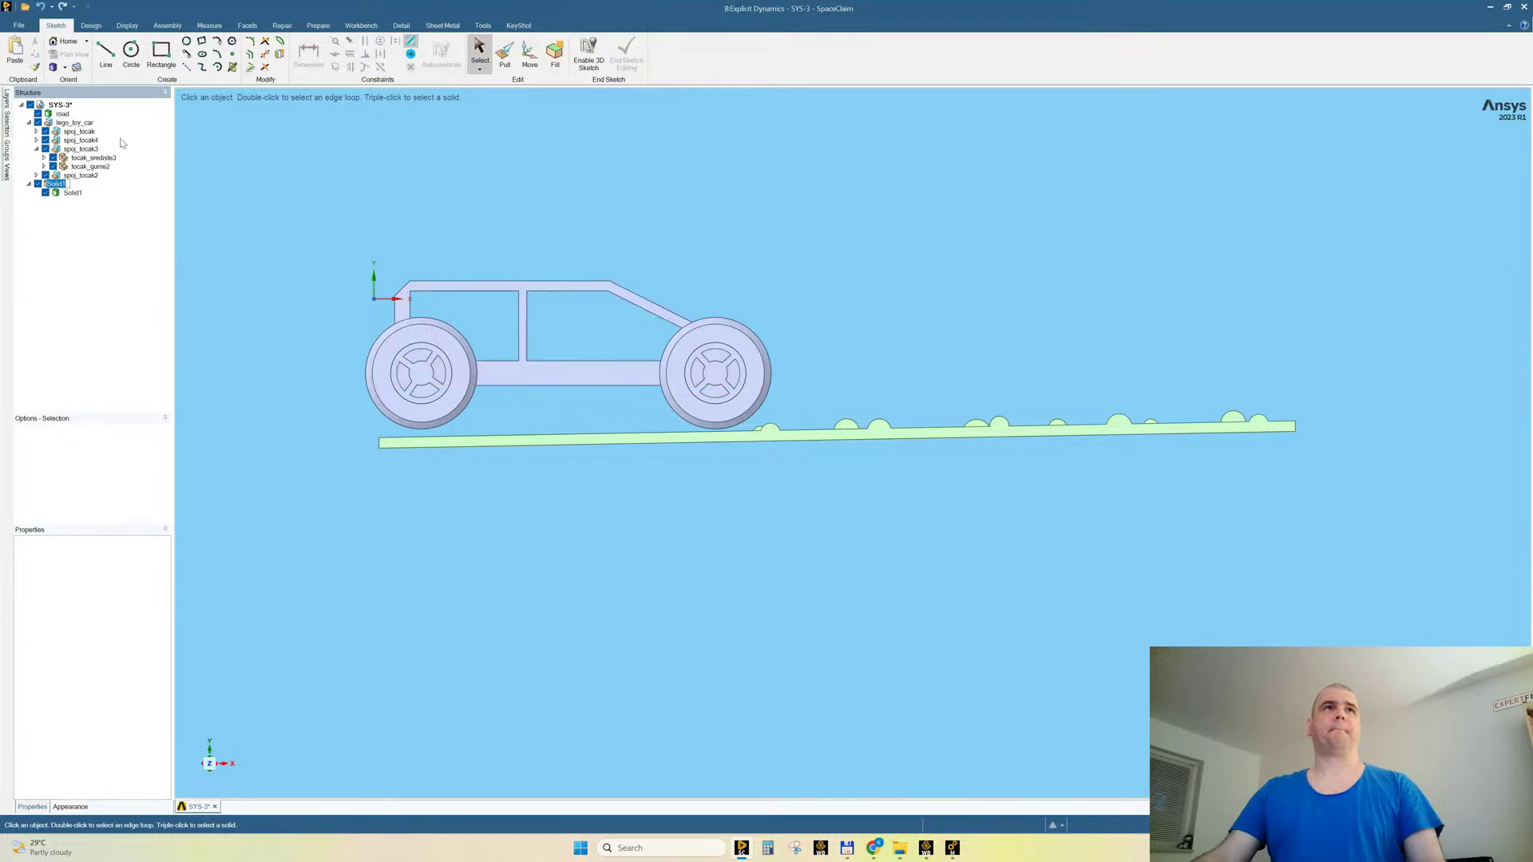
{"action": "left_click", "coordinate": [59, 254]}
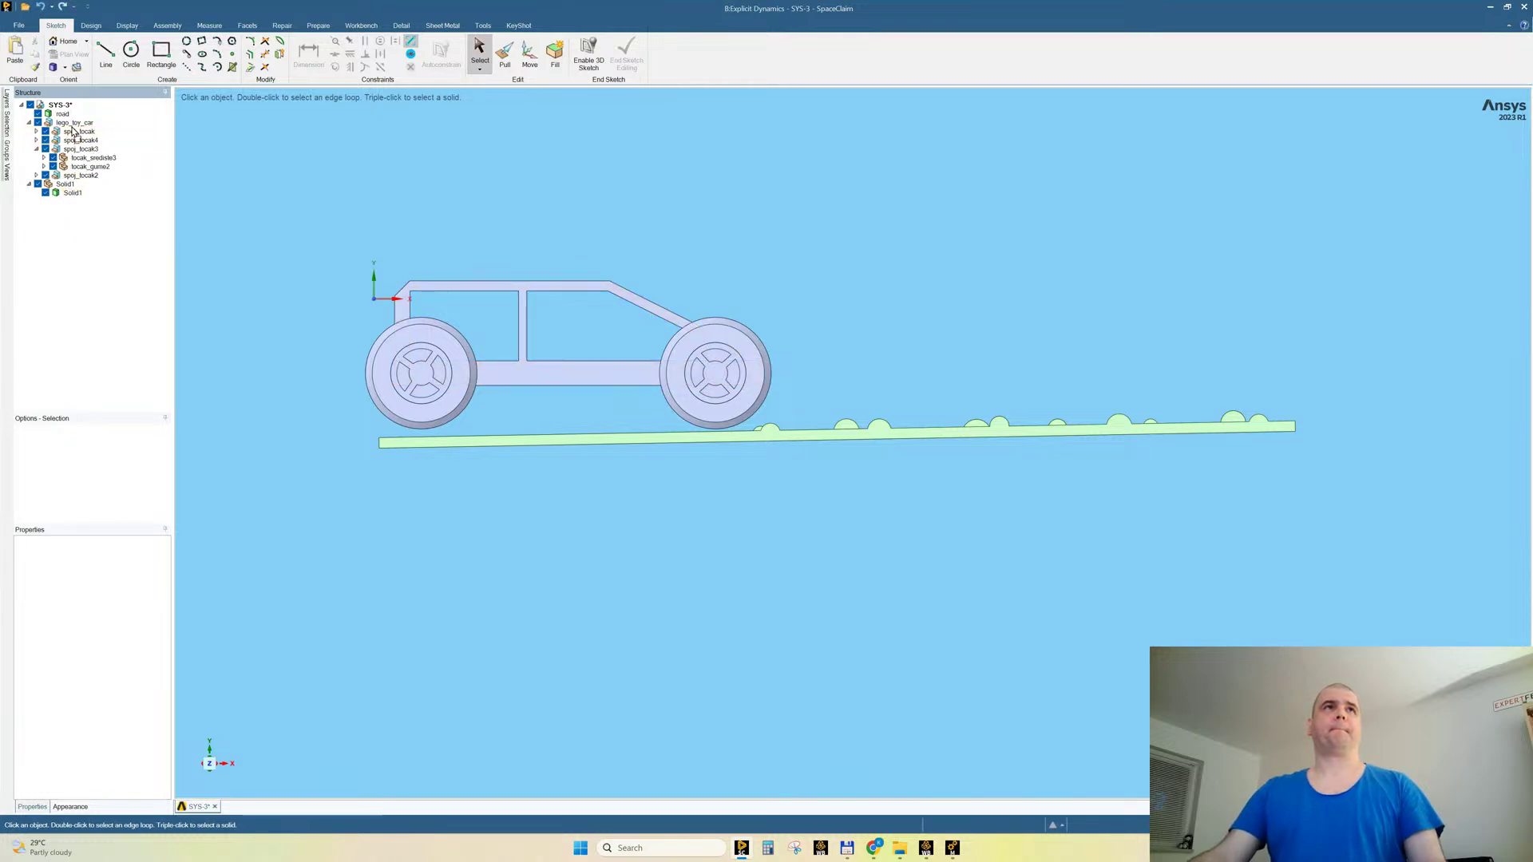
Step: Move the Solid1 body into the lego_toy_car component and delete the emptied Solid1 component
{"action": "left_click_drag", "start_coordinate": [73, 128], "coordinate": [74, 124]}
{"action": "left_click", "coordinate": [62, 193]}
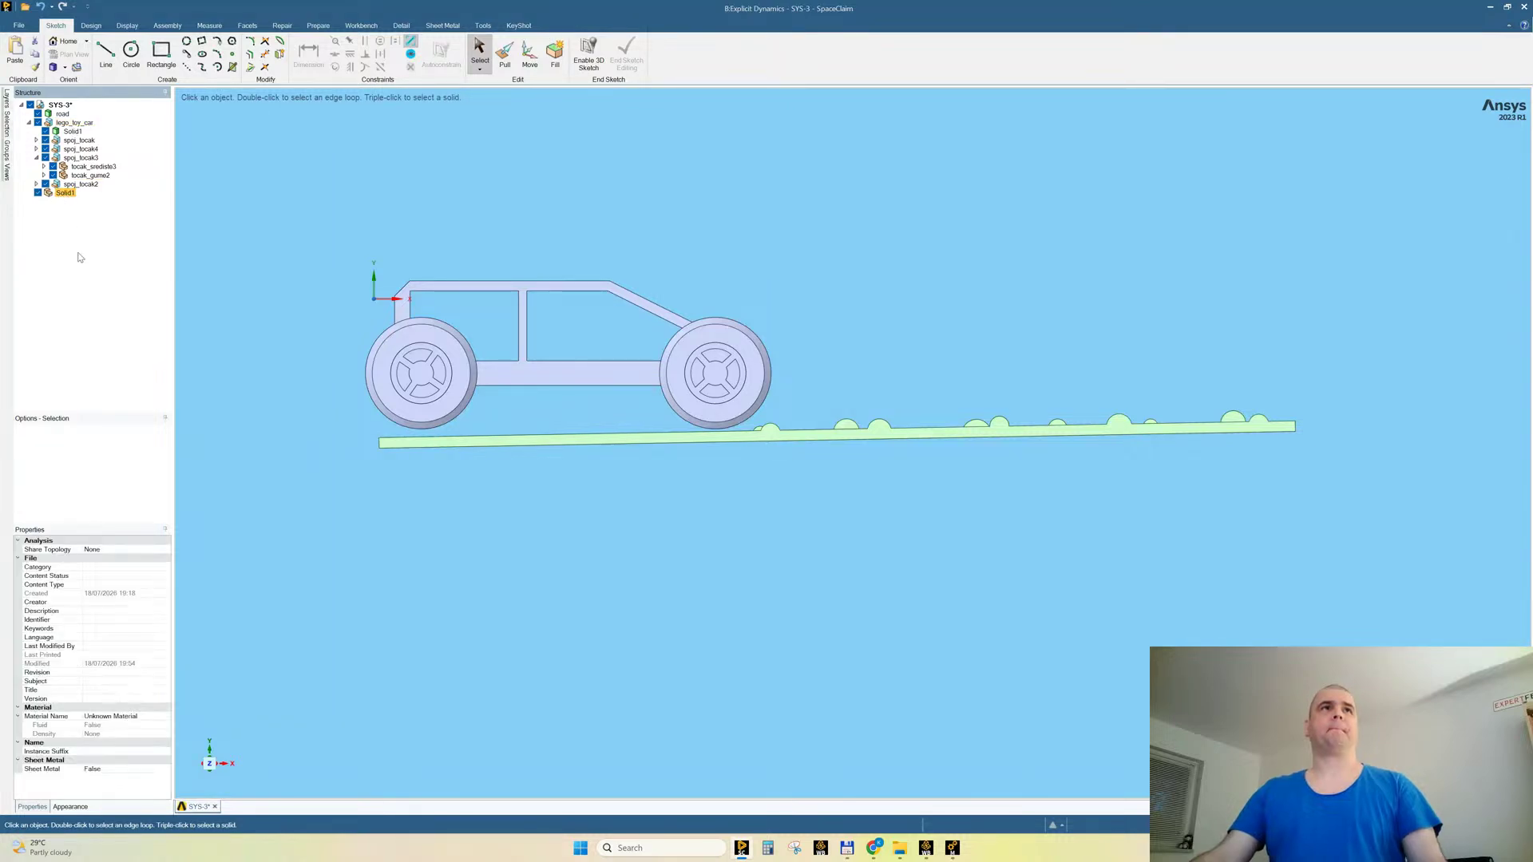
{"action": "key", "text": "Delete"}
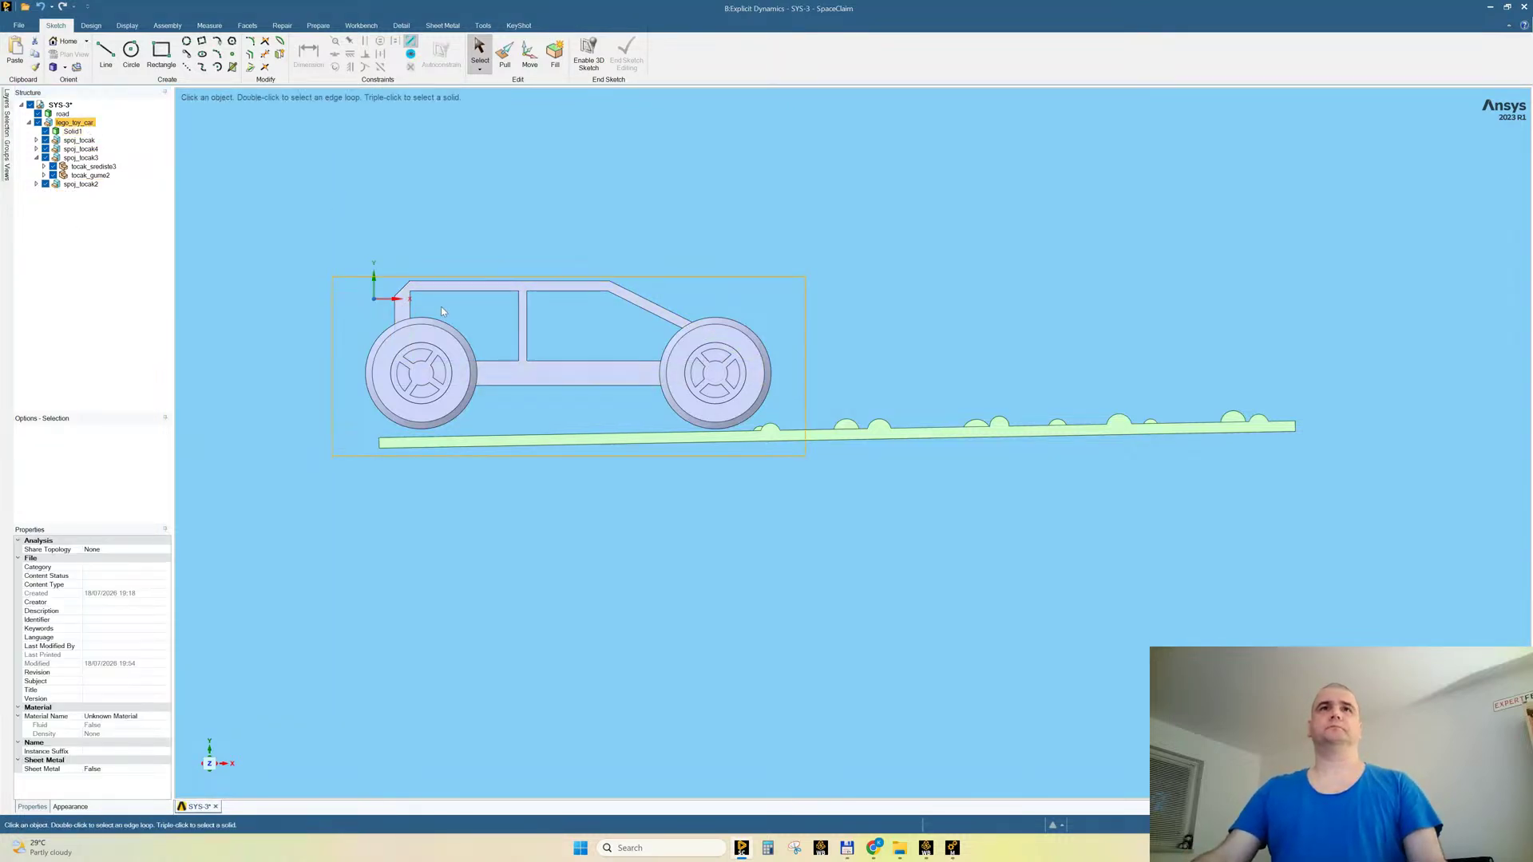
Step: Rotate the lego_toy_car component slightly about the Z axis with the Move tool so its wheels follow the road's slope
{"action": "left_click", "coordinate": [530, 53]}
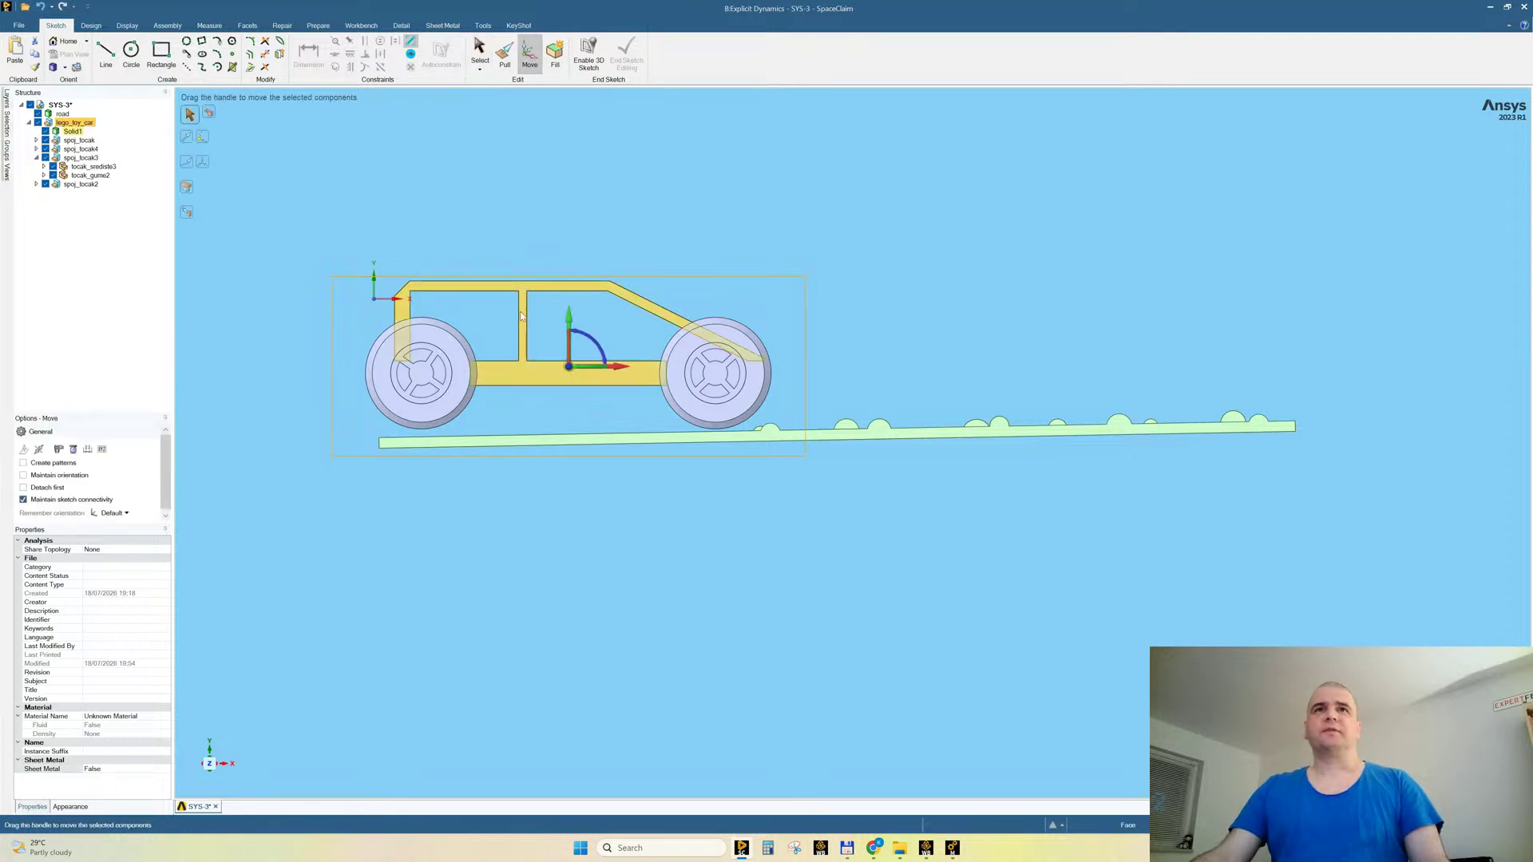
{"action": "scroll", "coordinate": [449, 335], "scroll_direction": "up", "scroll_amount": 3}
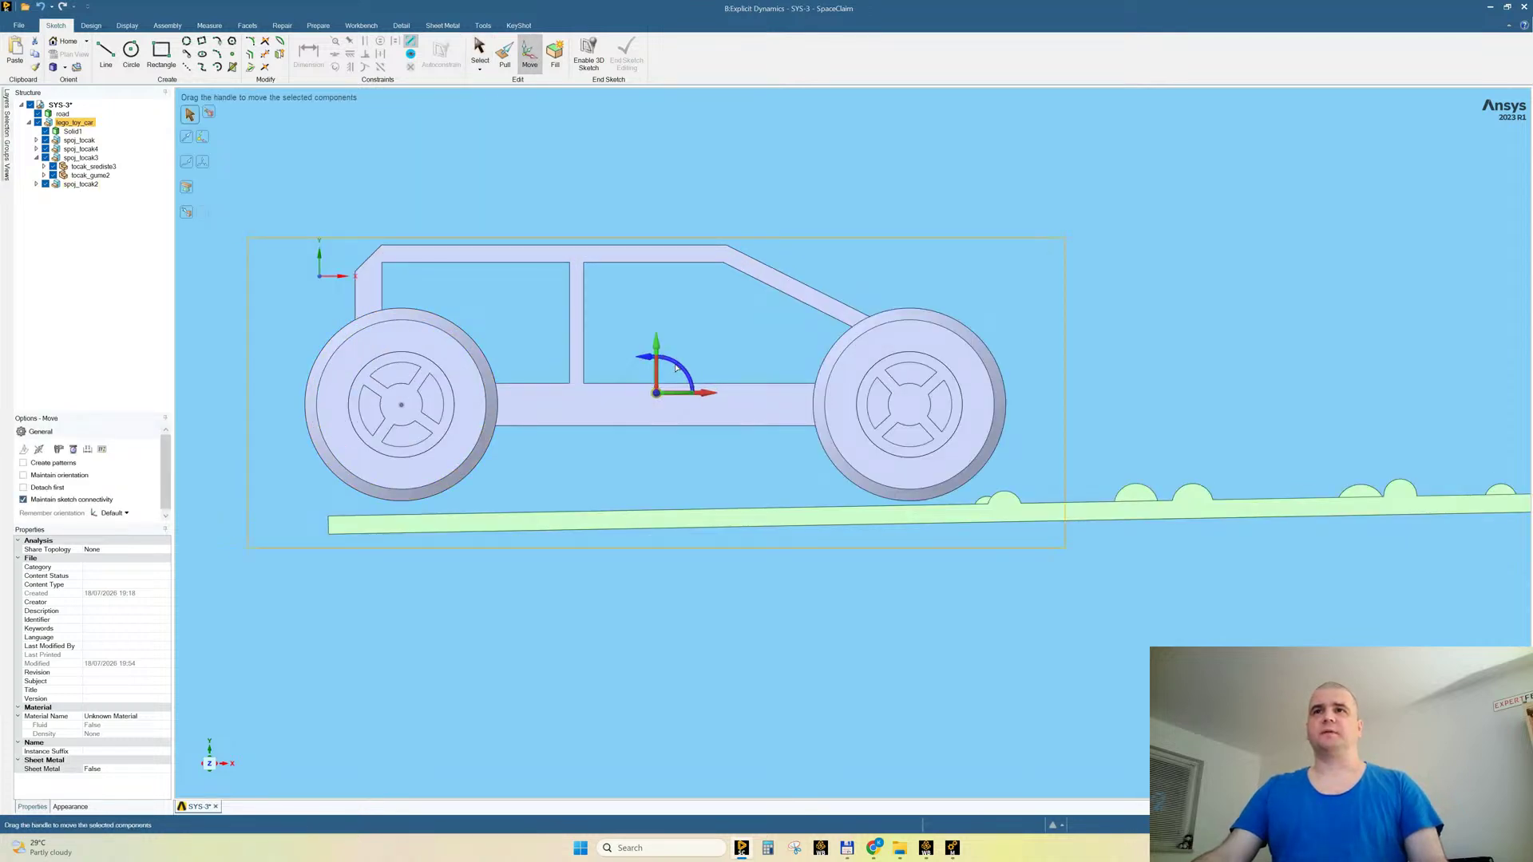
{"action": "left_click_drag", "start_coordinate": [675, 367], "coordinate": [676, 369]}
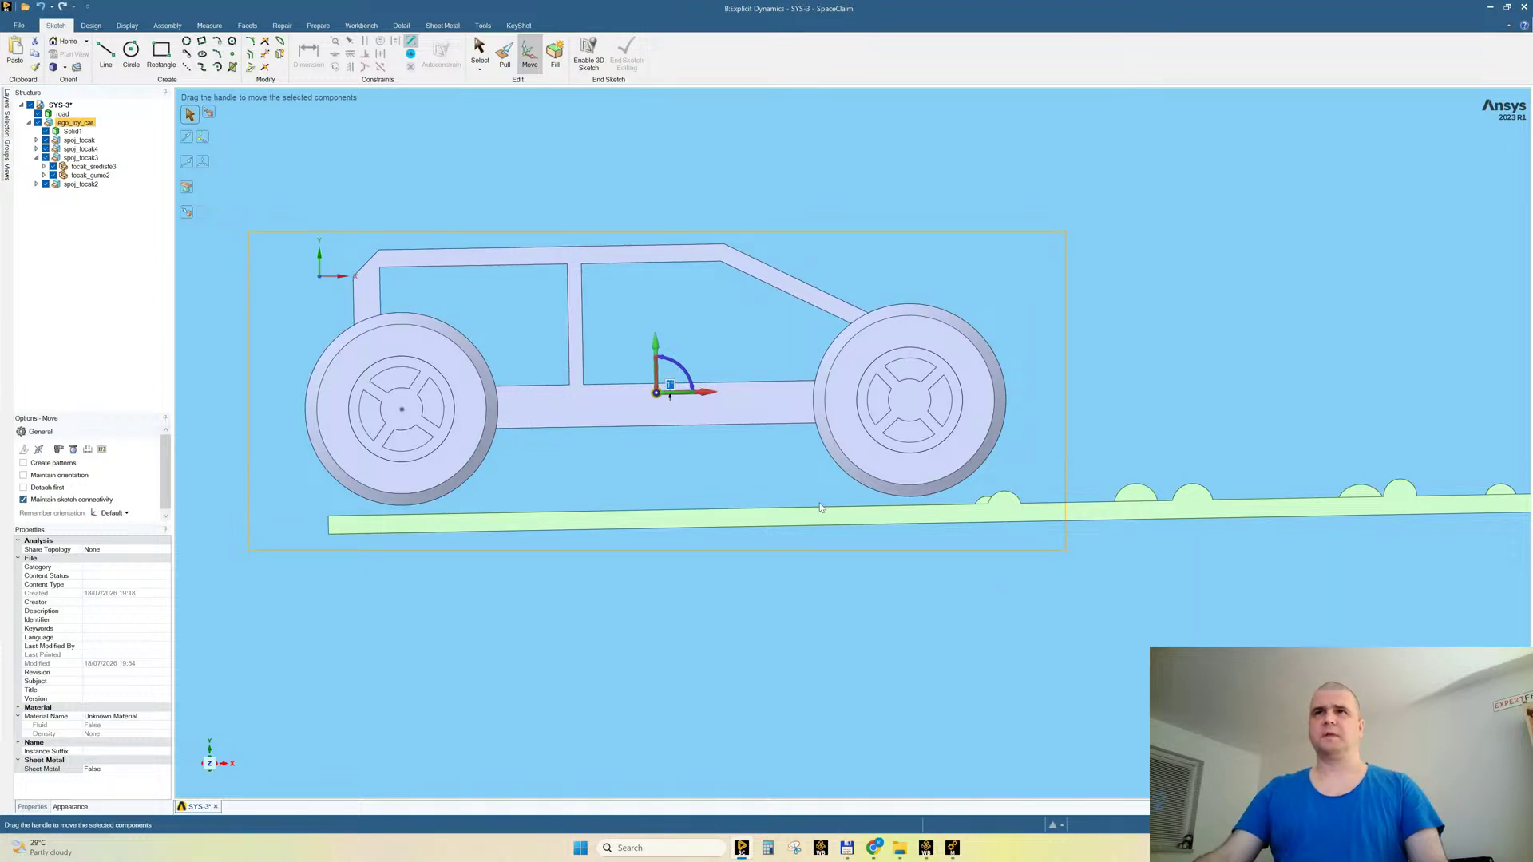
Step: Move the road body up along the Y axis by 90.5 mm to meet the car's wheels and clear the selection
{"action": "left_click", "coordinate": [1121, 501]}
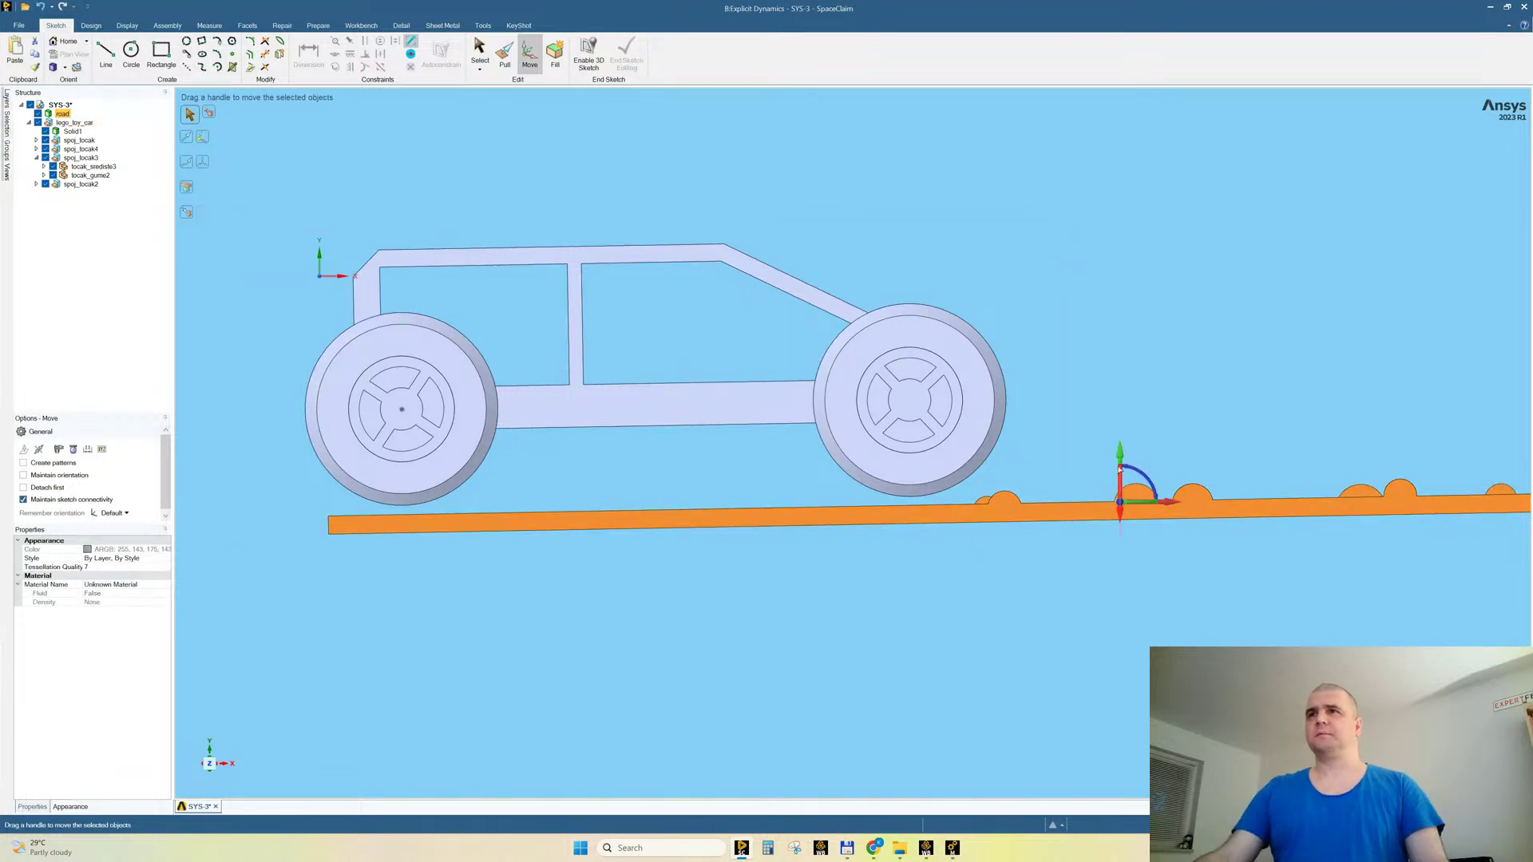
{"action": "left_click_drag", "start_coordinate": [1120, 456], "coordinate": [1130, 446]}
{"action": "type", "text": "90.5"}
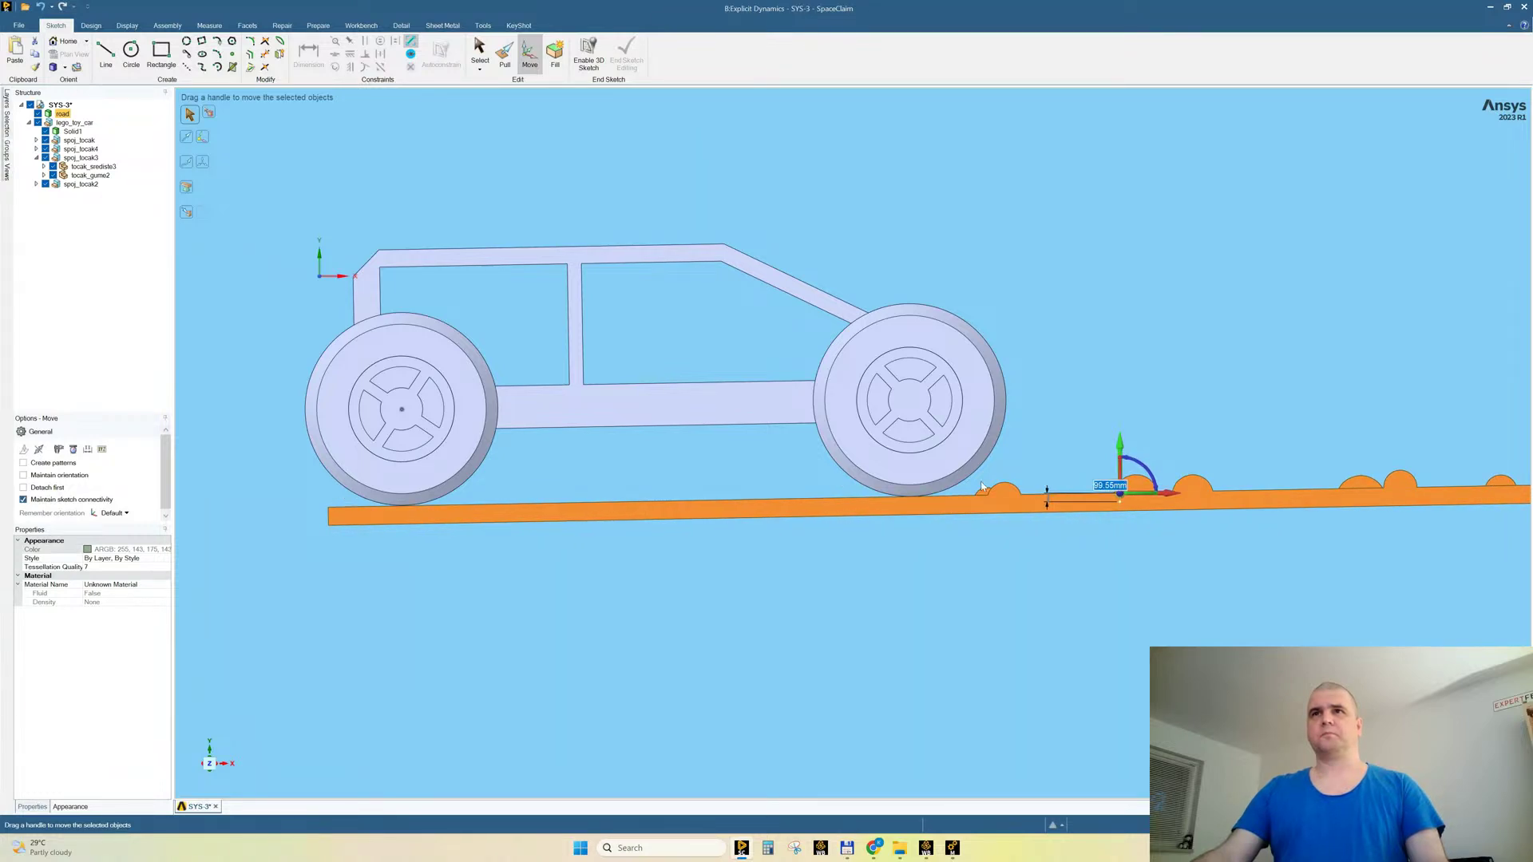
{"action": "scroll", "coordinate": [982, 485], "scroll_direction": "up", "scroll_amount": 5}
{"action": "scroll", "coordinate": [687, 474], "scroll_direction": "down", "scroll_amount": 8}
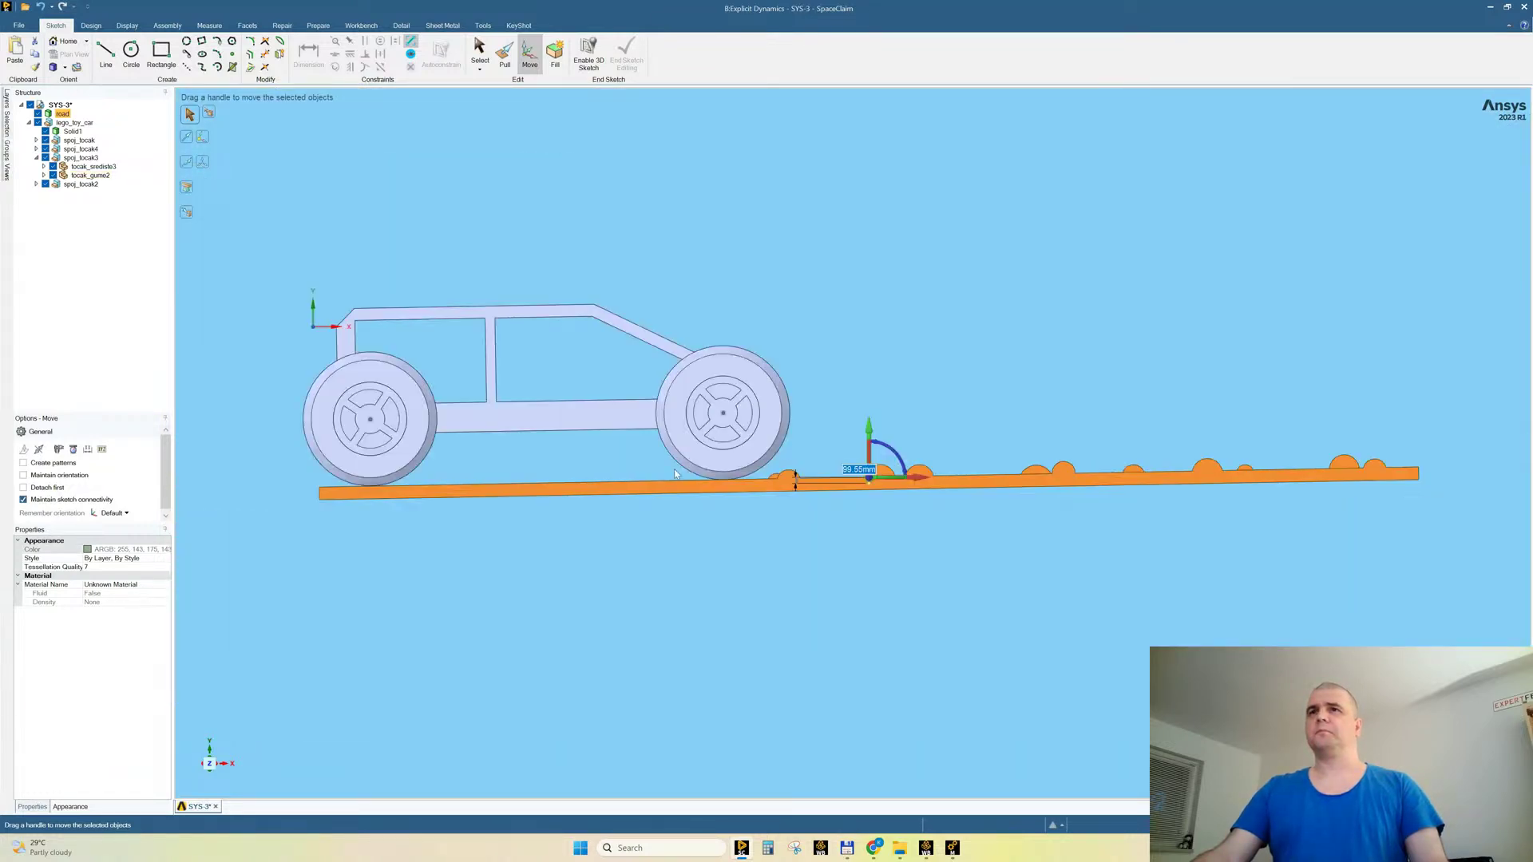
{"action": "left_click", "coordinate": [825, 585]}
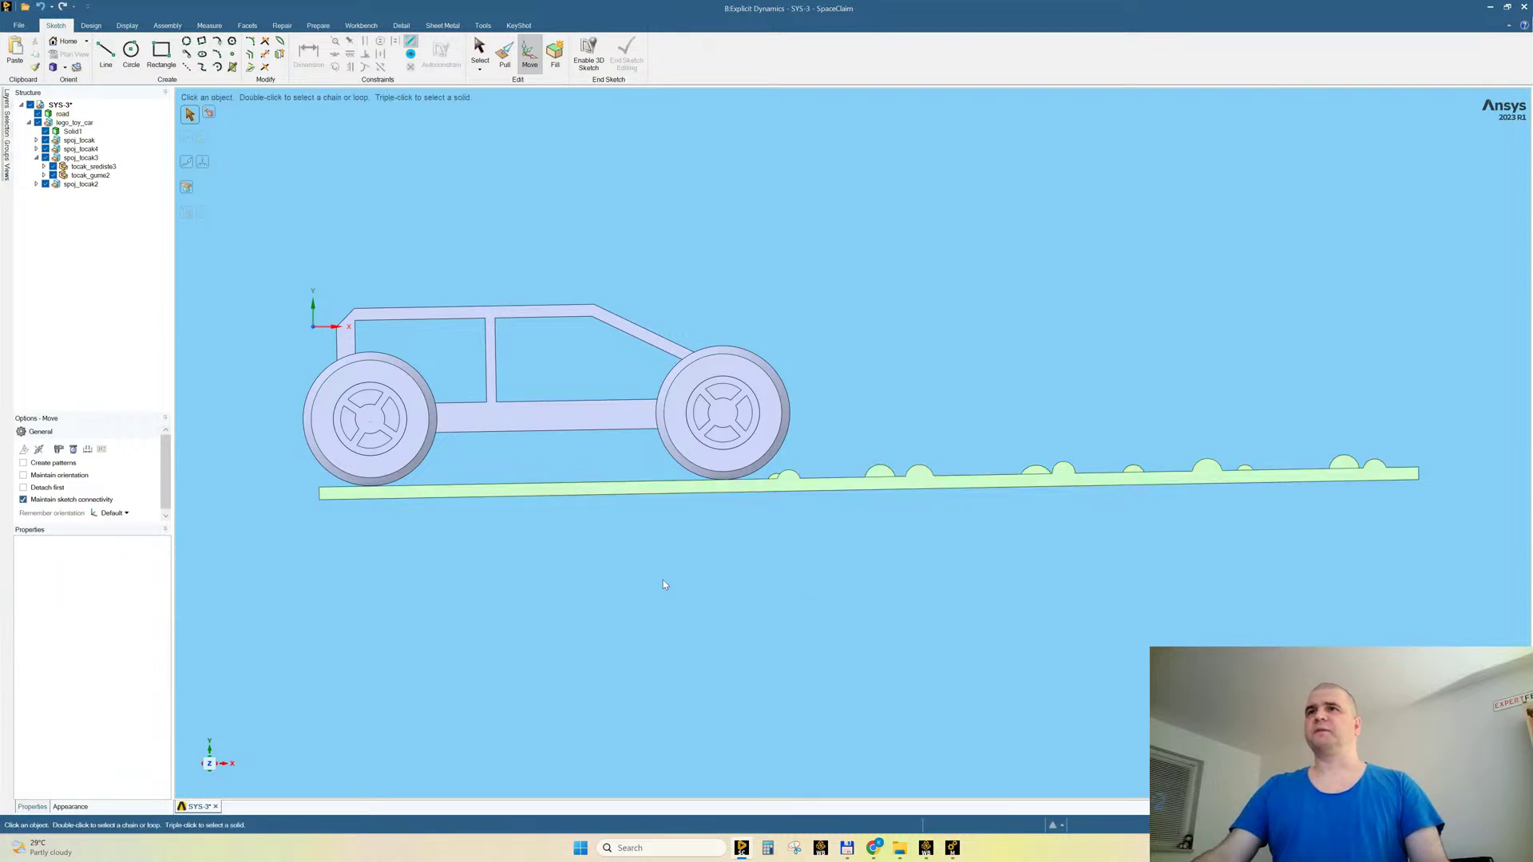
Step: Select two smaller obstacle cylinders along the far side of the road and pull them to a 200 mm radius
{"action": "scroll", "coordinate": [624, 591], "scroll_direction": "down", "scroll_amount": 2}
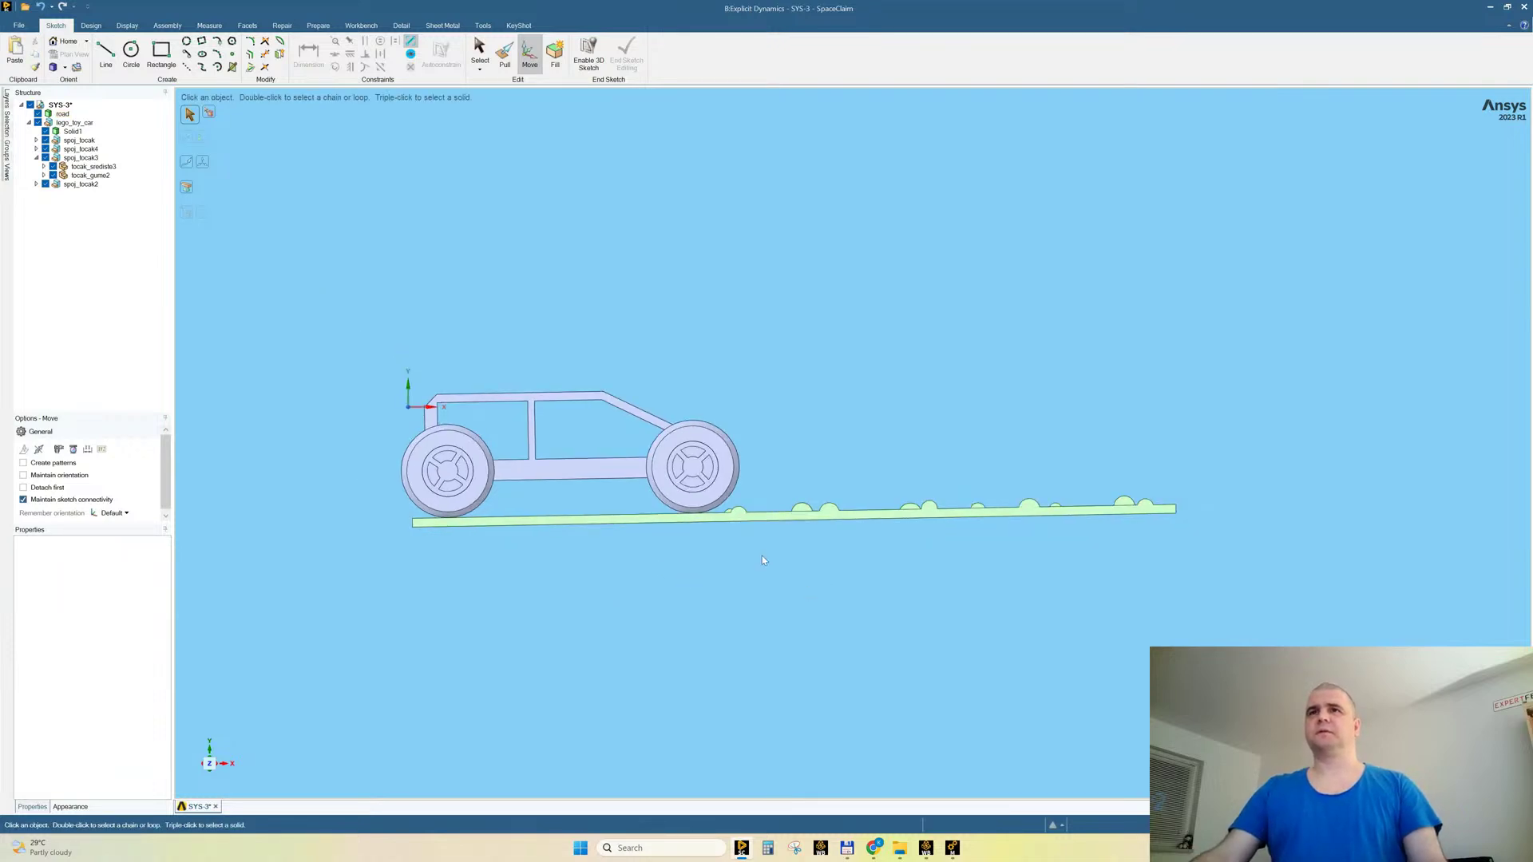
{"action": "mouse_move", "coordinate": [763, 557]}
{"action": "middle_mouse_down"}
{"action": "mouse_move", "coordinate": [763, 609]}
{"action": "mouse_move", "coordinate": [757, 579]}
{"action": "middle_mouse_up"}
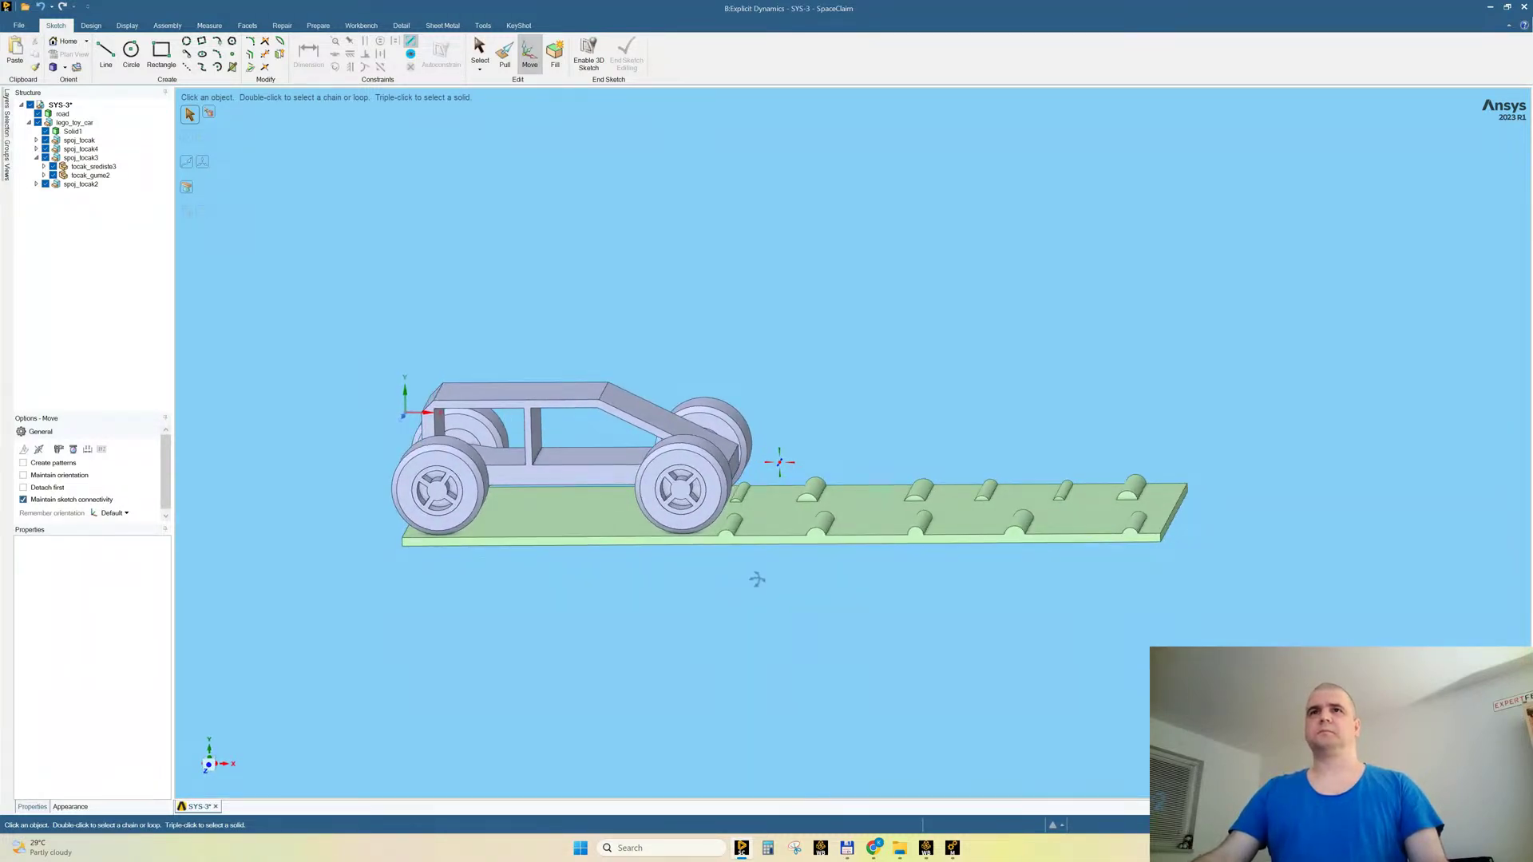
{"action": "scroll", "coordinate": [773, 500], "scroll_direction": "up", "scroll_amount": 5}
{"action": "left_click", "coordinate": [708, 483]}
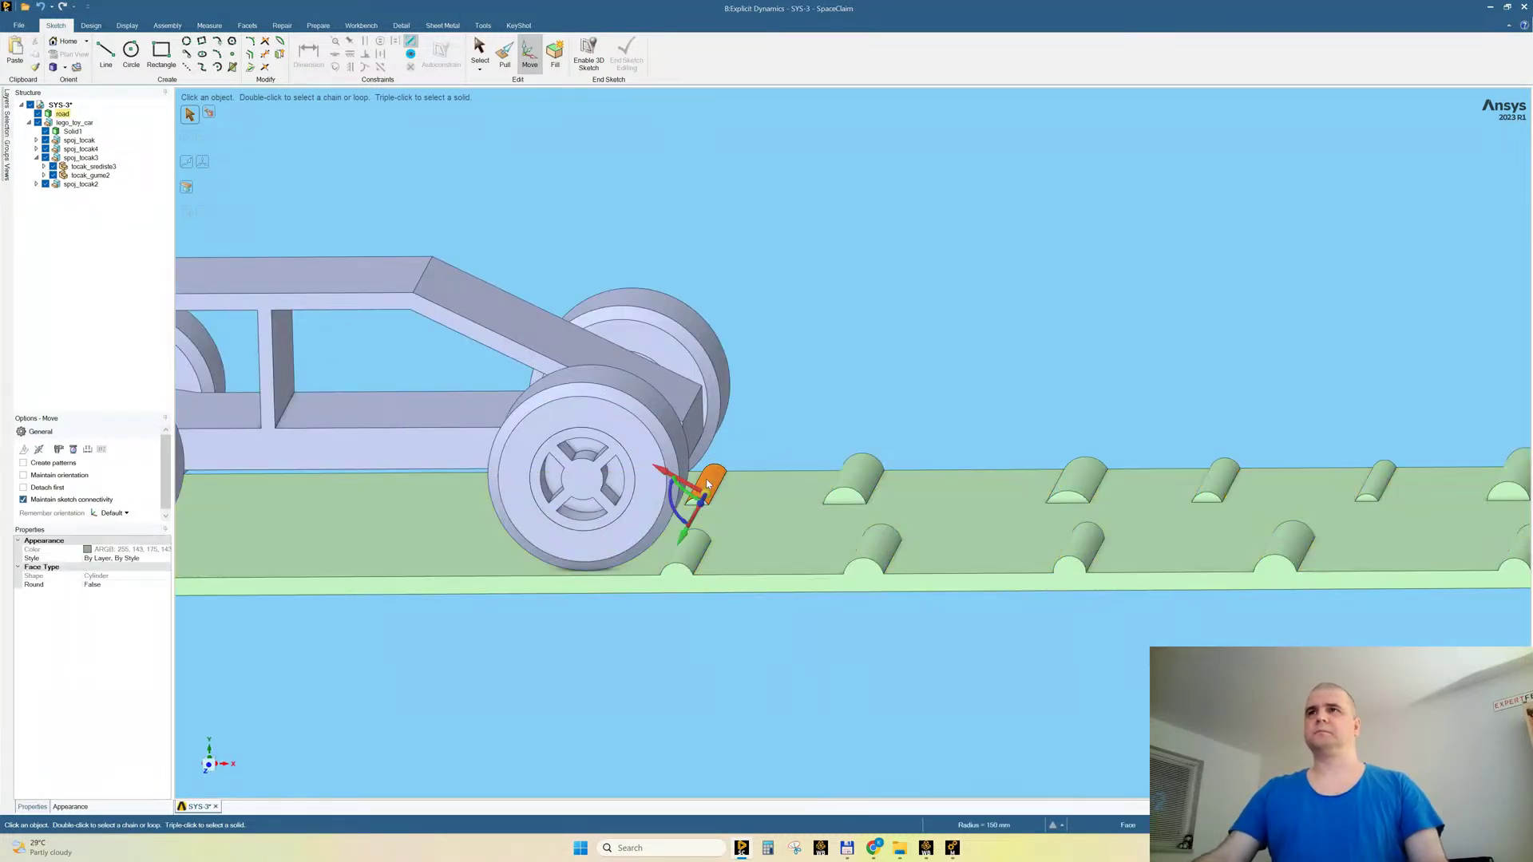
{"action": "scroll", "coordinate": [707, 483], "scroll_direction": "down", "scroll_amount": 5}
{"action": "scroll", "coordinate": [958, 447], "scroll_direction": "up", "scroll_amount": 5}
{"action": "left_click", "coordinate": [930, 475], "text": "ctrl"}
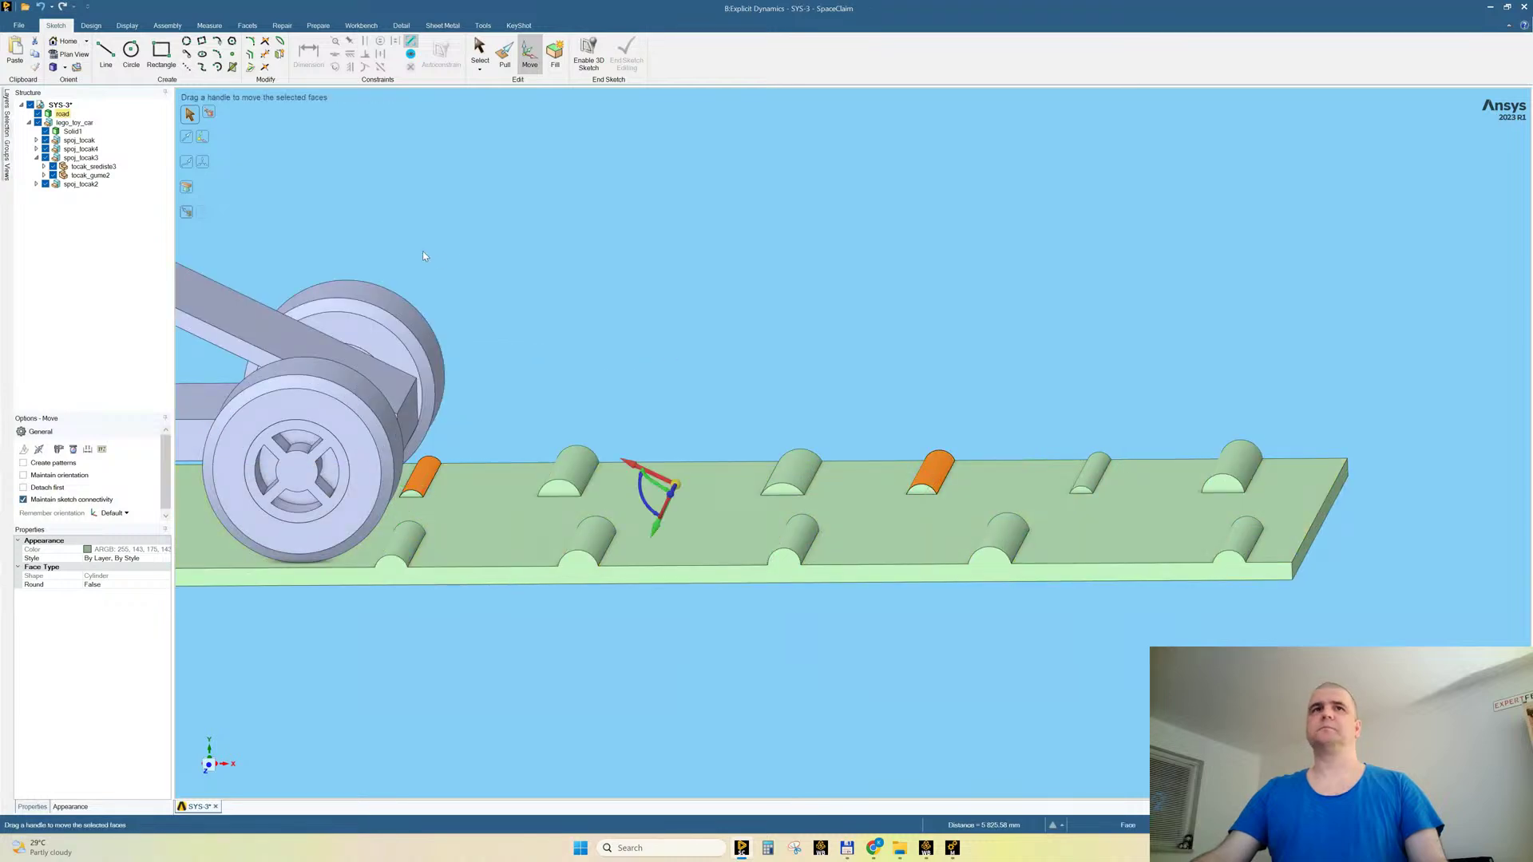
{"action": "left_click", "coordinate": [504, 53]}
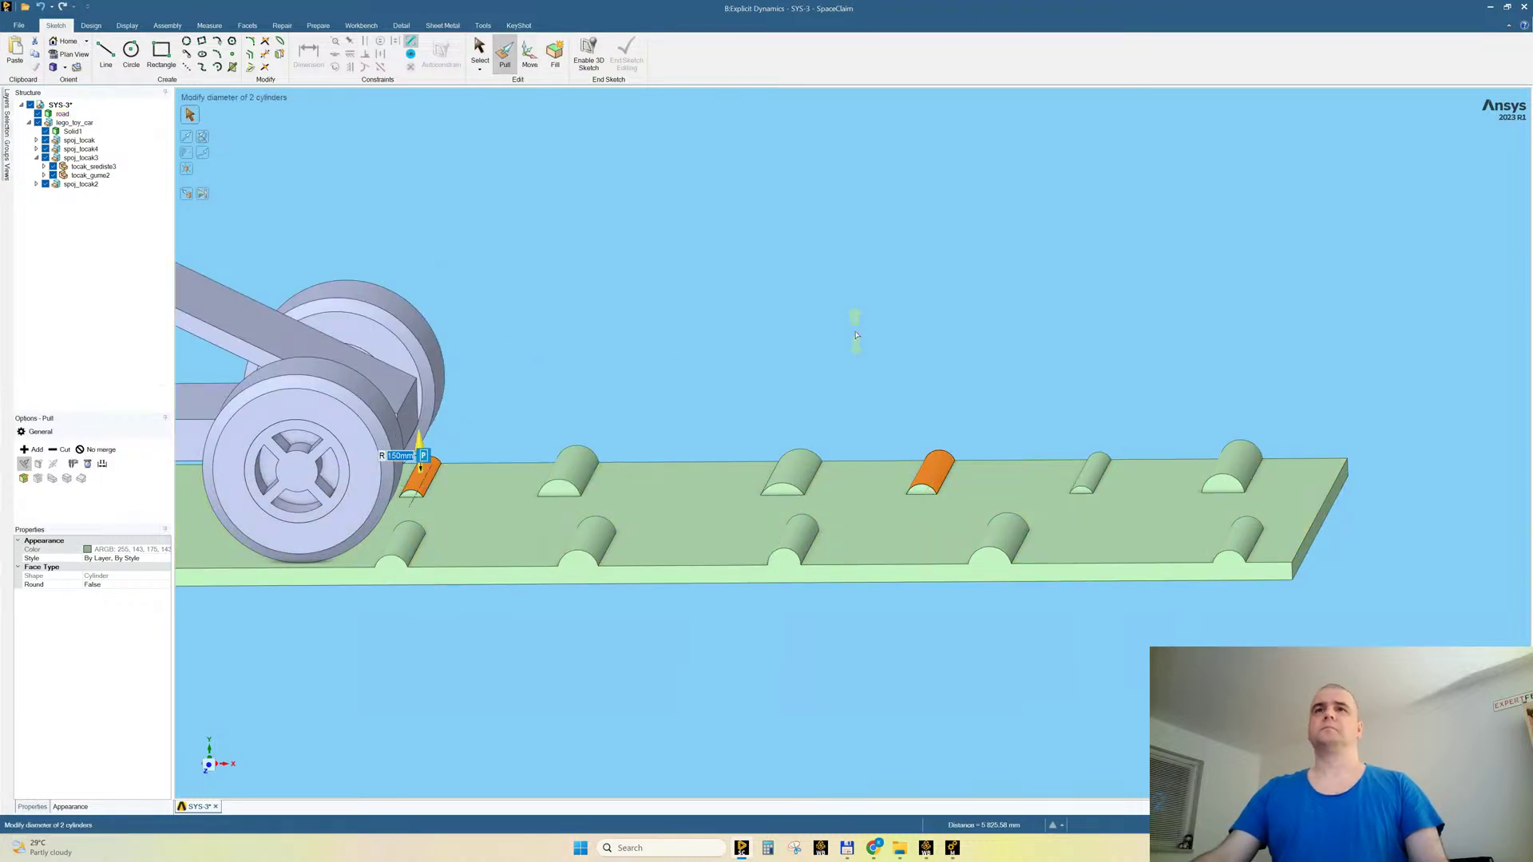
{"action": "type", "text": "200"}
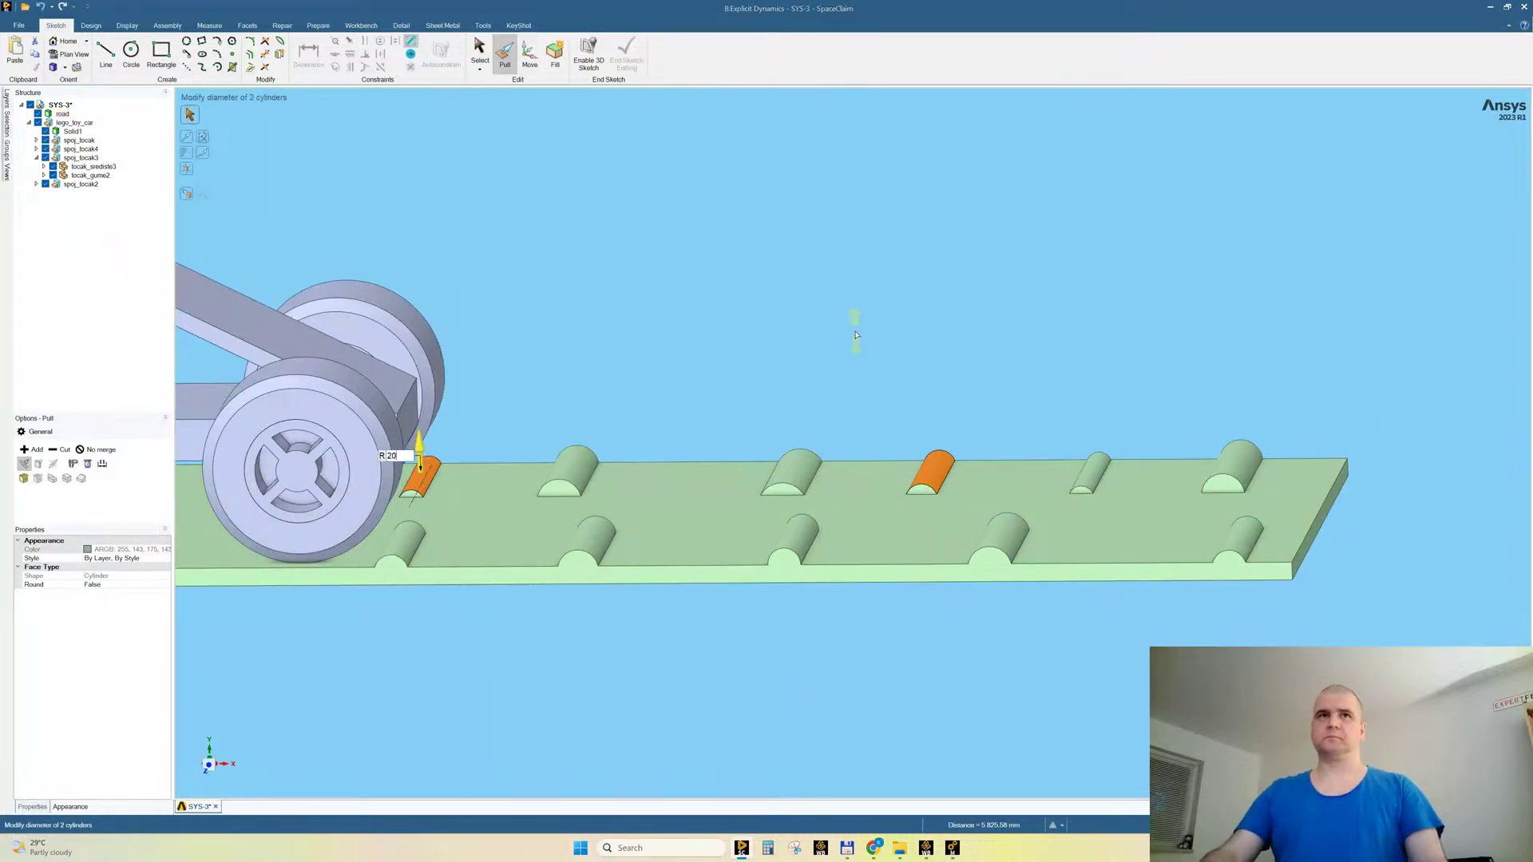
{"action": "key", "text": "Return"}
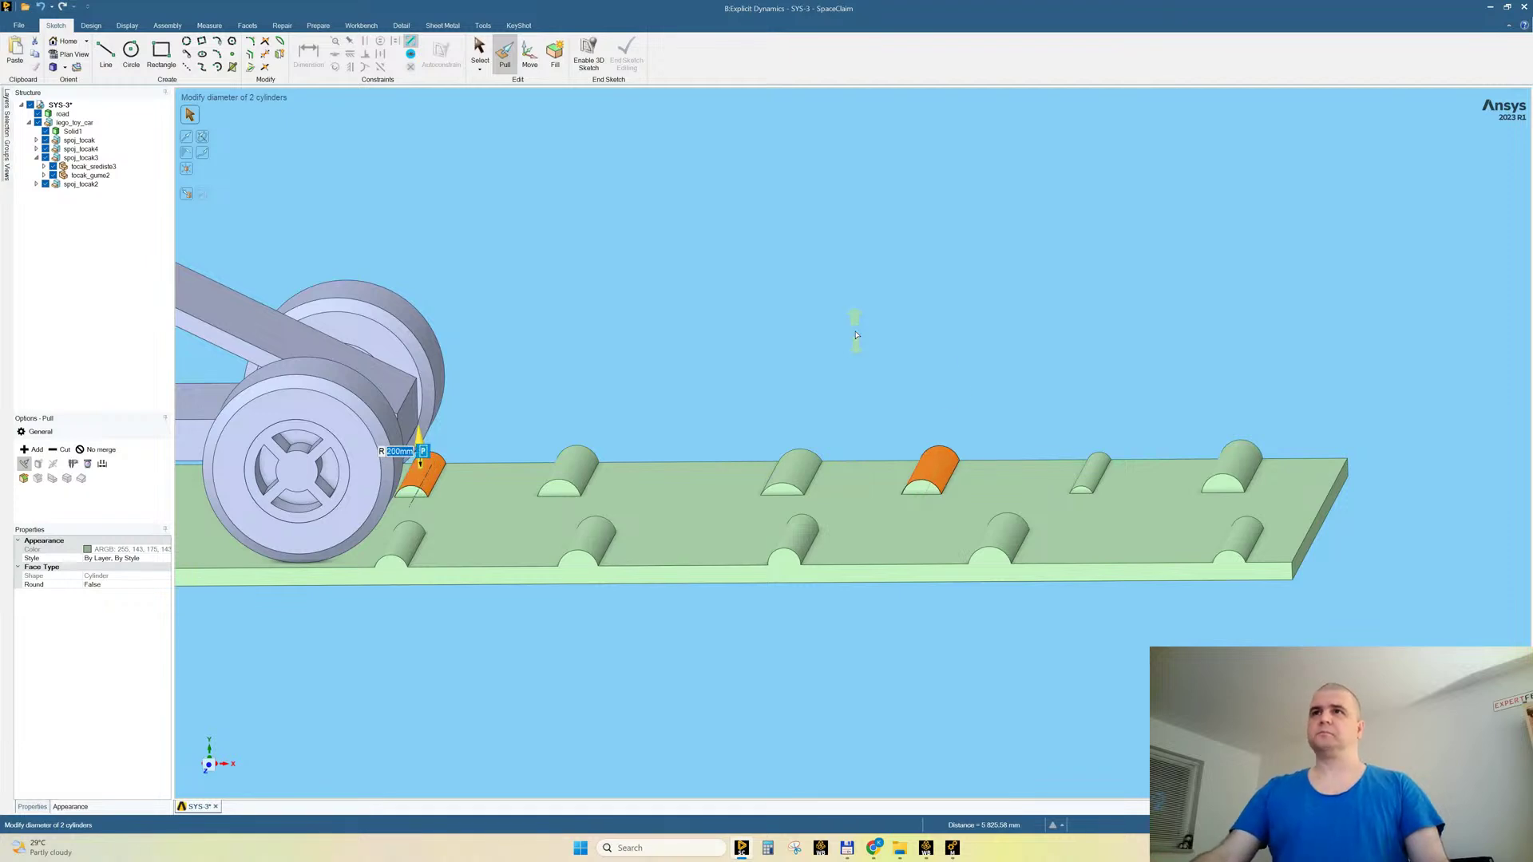
Step: Set the radius of the smallest obstacle cylinder on the road's far side to 200 mm and clear the selection
{"action": "left_click", "coordinate": [1091, 461]}
{"action": "type", "text": "200"}
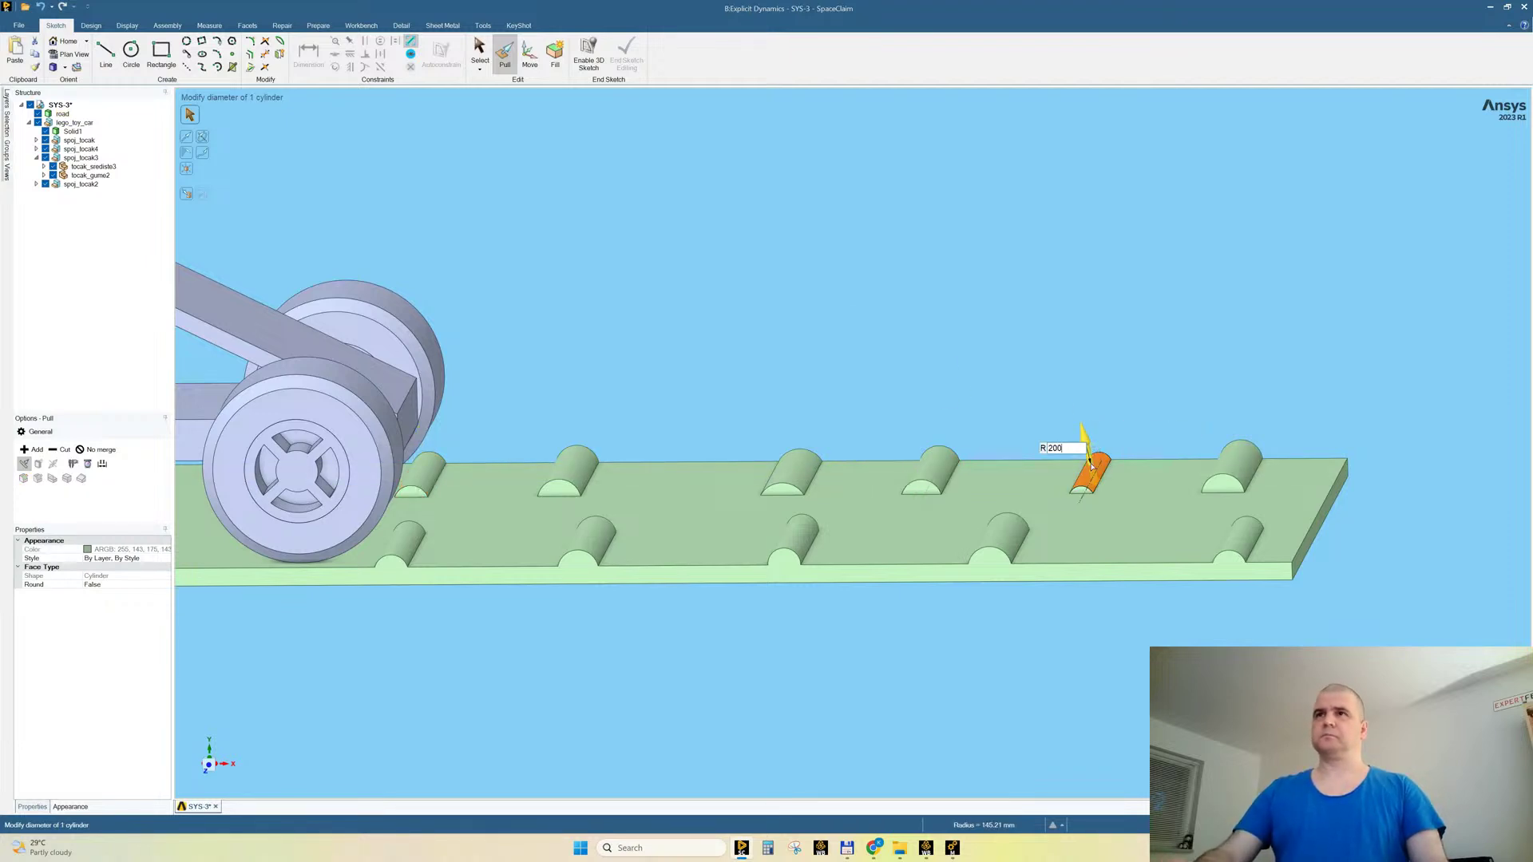
{"action": "key", "text": "Return"}
{"action": "scroll", "coordinate": [1039, 519], "scroll_direction": "down", "scroll_amount": 3}
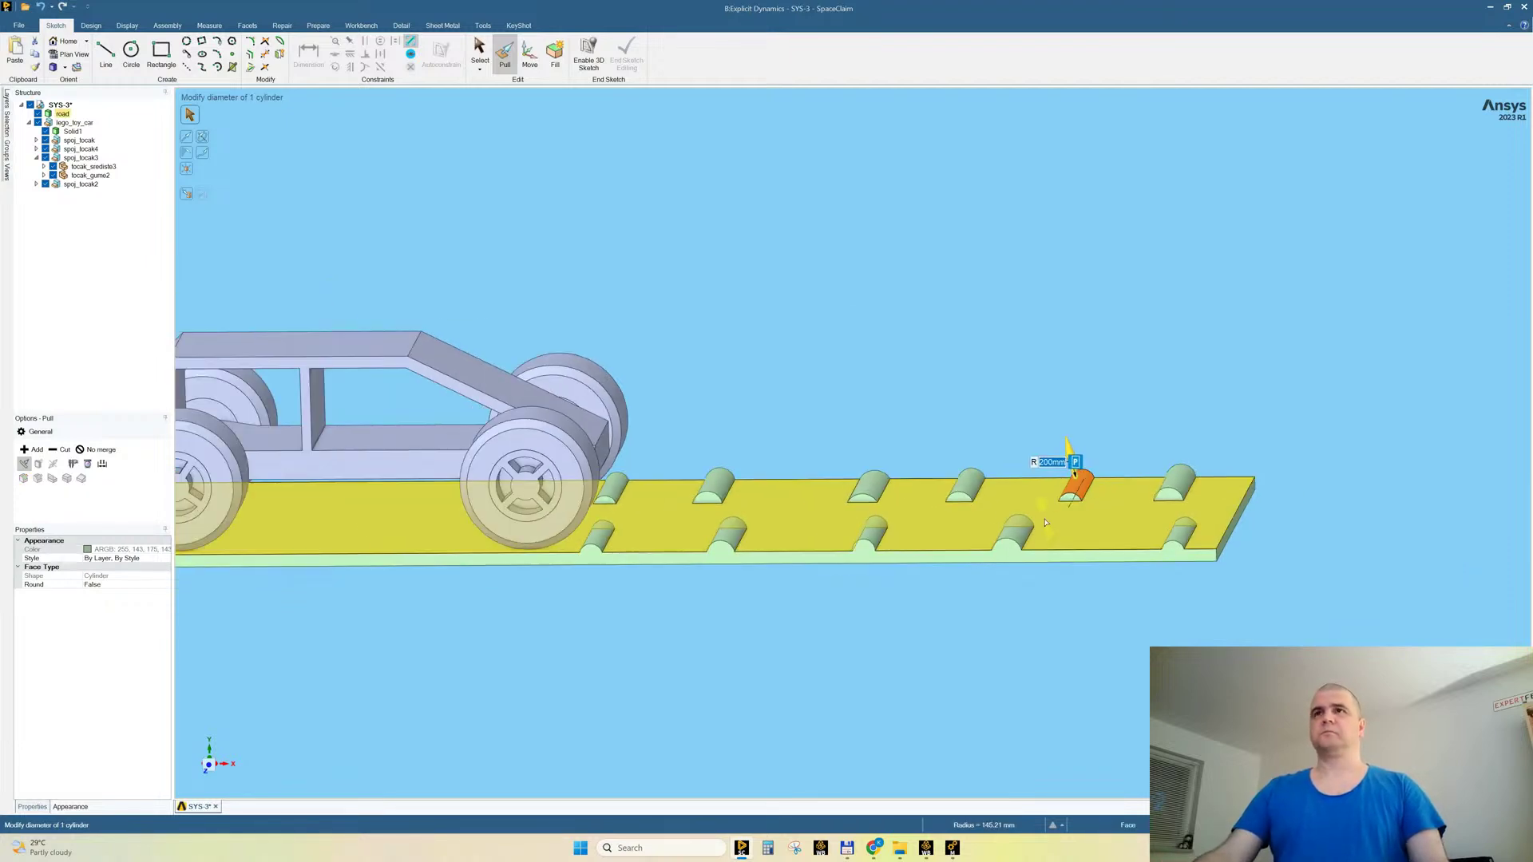
{"action": "mouse_move", "coordinate": [945, 559]}
{"action": "middle_mouse_down"}
{"action": "mouse_move", "coordinate": [948, 577]}
{"action": "mouse_move", "coordinate": [951, 546]}
{"action": "middle_mouse_up"}
{"action": "scroll", "coordinate": [952, 546], "scroll_direction": "down", "scroll_amount": 3}
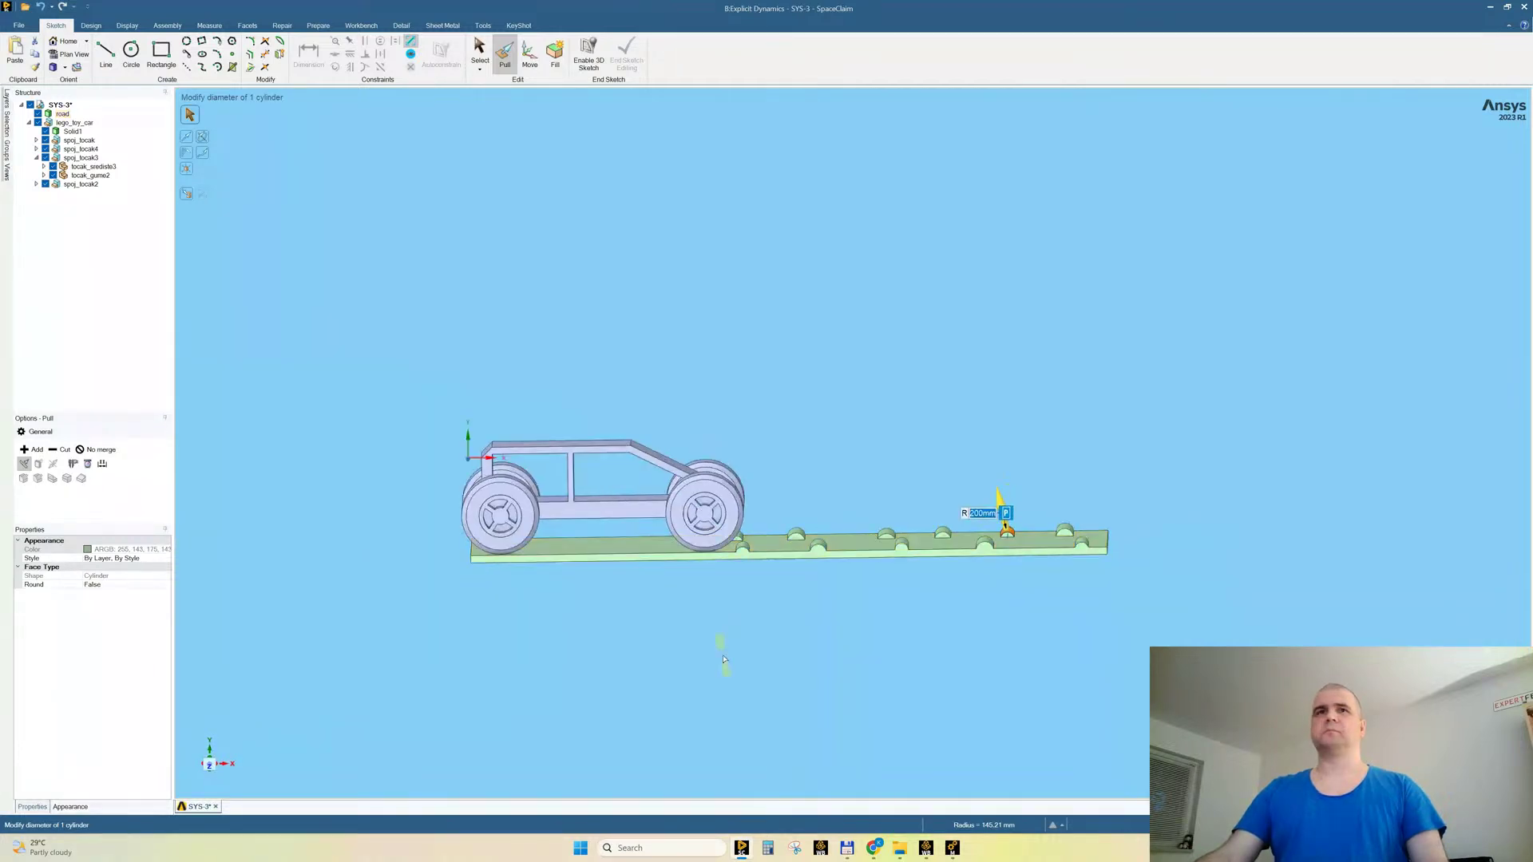
{"action": "left_click", "coordinate": [622, 618]}
Step: Pull the car body's rear face inward by about 209 mm with the No merge option
{"action": "scroll", "coordinate": [621, 617], "scroll_direction": "up", "scroll_amount": 2}
{"action": "scroll", "coordinate": [620, 617], "scroll_direction": "up", "scroll_amount": 3}
{"action": "scroll", "coordinate": [787, 570], "scroll_direction": "down", "scroll_amount": 2}
{"action": "middle_click_drag", "start_coordinate": [756, 570], "coordinate": [768, 663]}
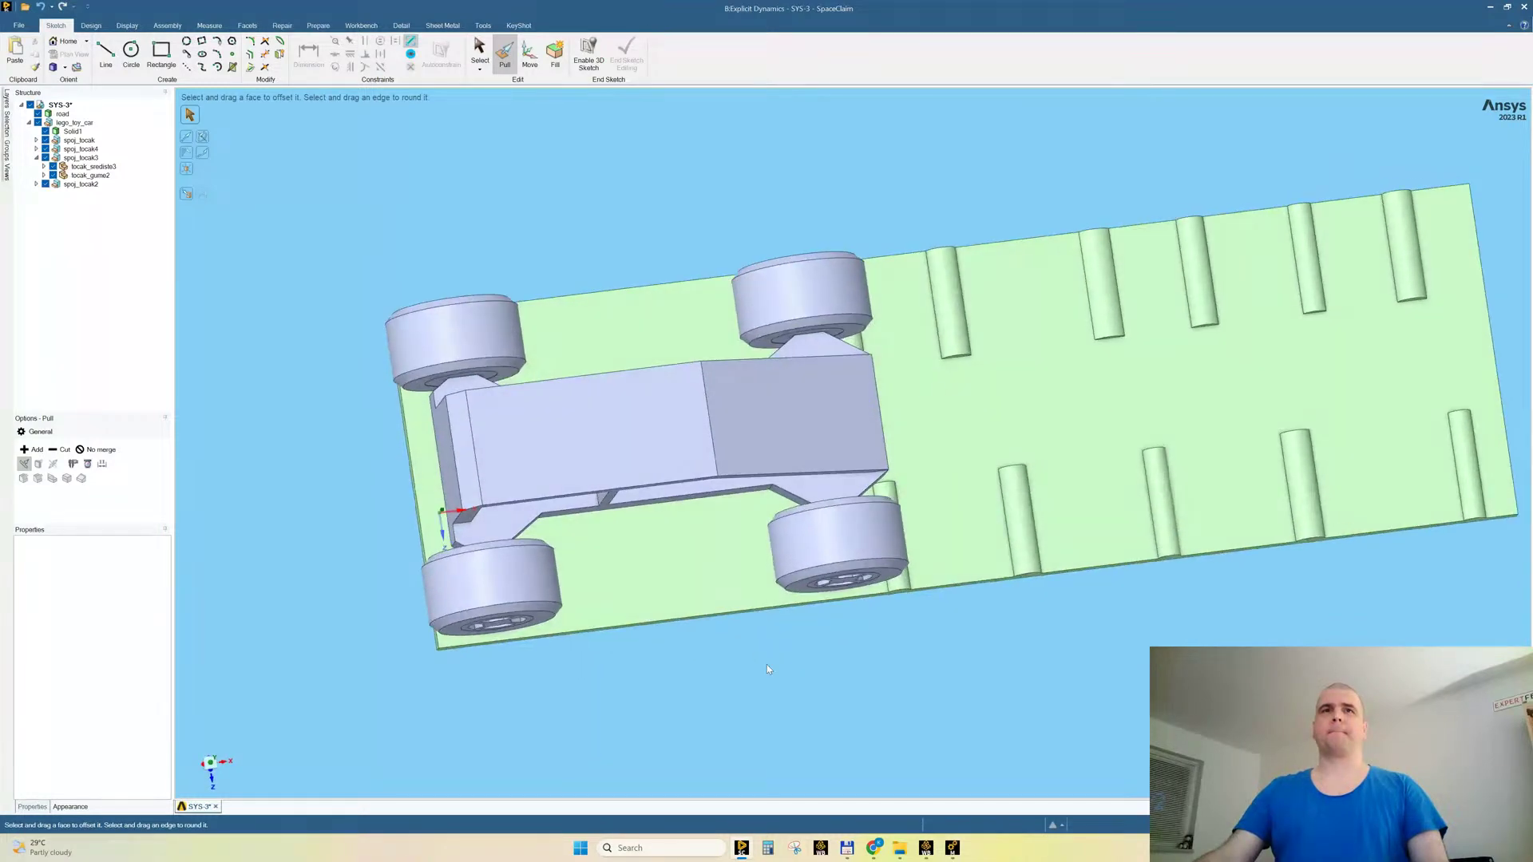
{"action": "left_click", "coordinate": [449, 465]}
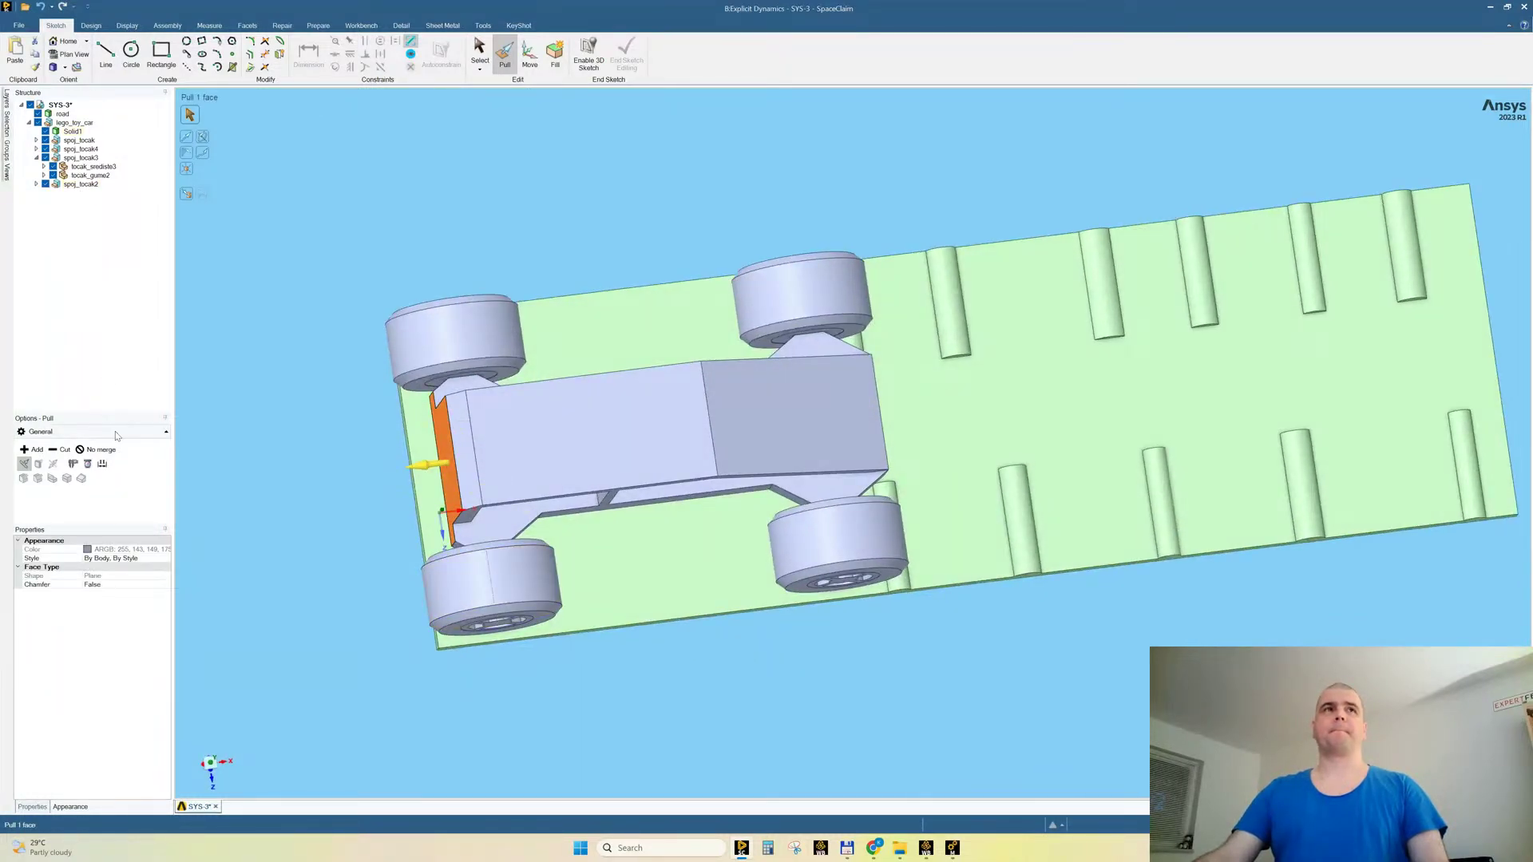
{"action": "left_click", "coordinate": [98, 449]}
{"action": "left_click_drag", "start_coordinate": [269, 487], "coordinate": [280, 483]}
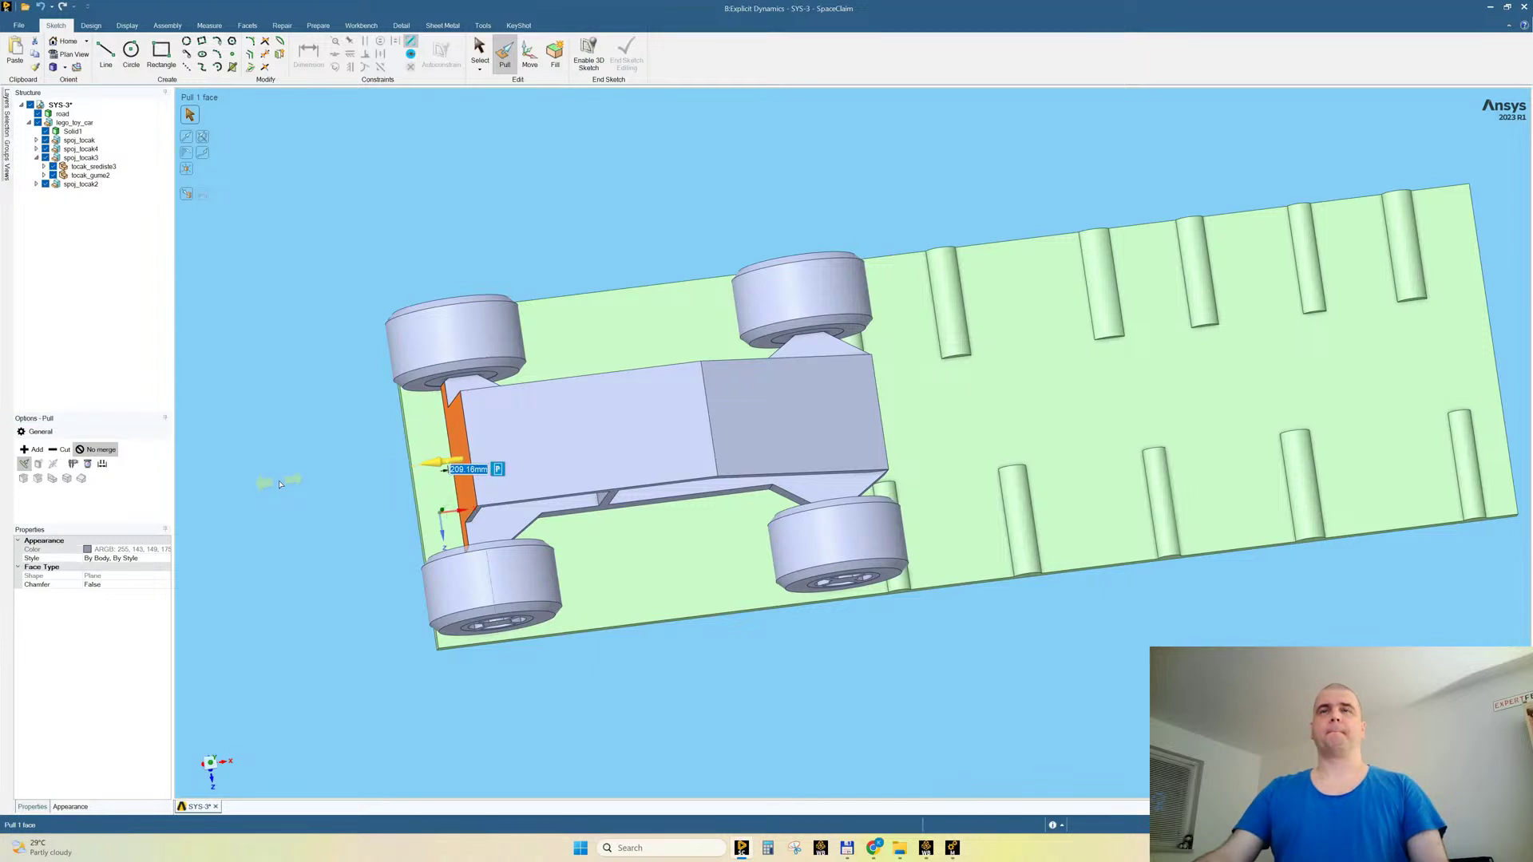
Step: Pull the car body's roof face and its sloped front face inward to thin the frame
{"action": "middle_click_drag", "start_coordinate": [838, 358], "coordinate": [798, 280]}
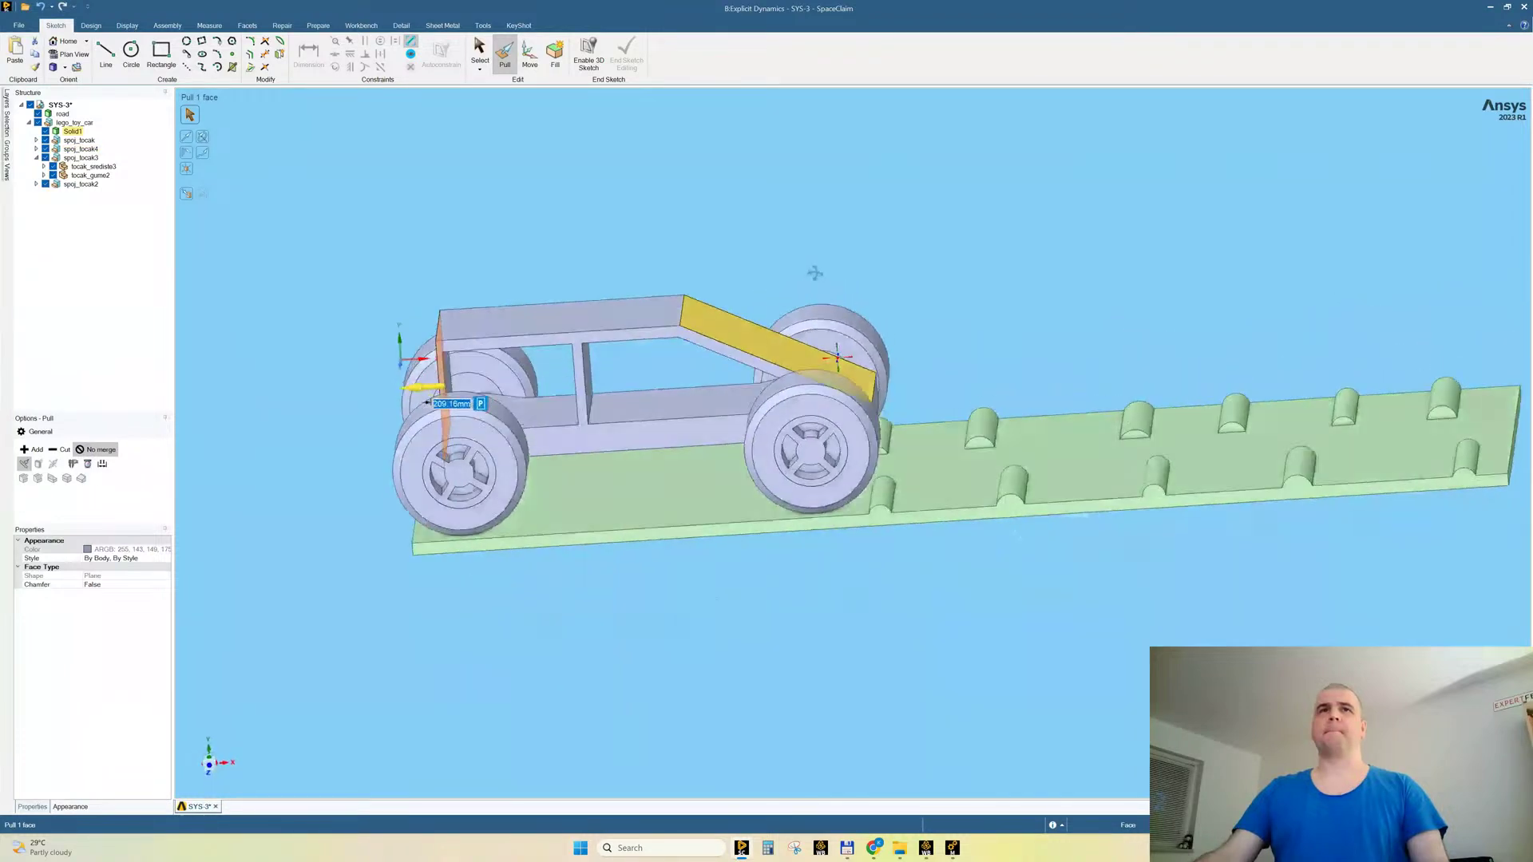
{"action": "left_click", "coordinate": [591, 315]}
{"action": "left_click_drag", "start_coordinate": [581, 221], "coordinate": [578, 225]}
{"action": "left_click", "coordinate": [724, 324]}
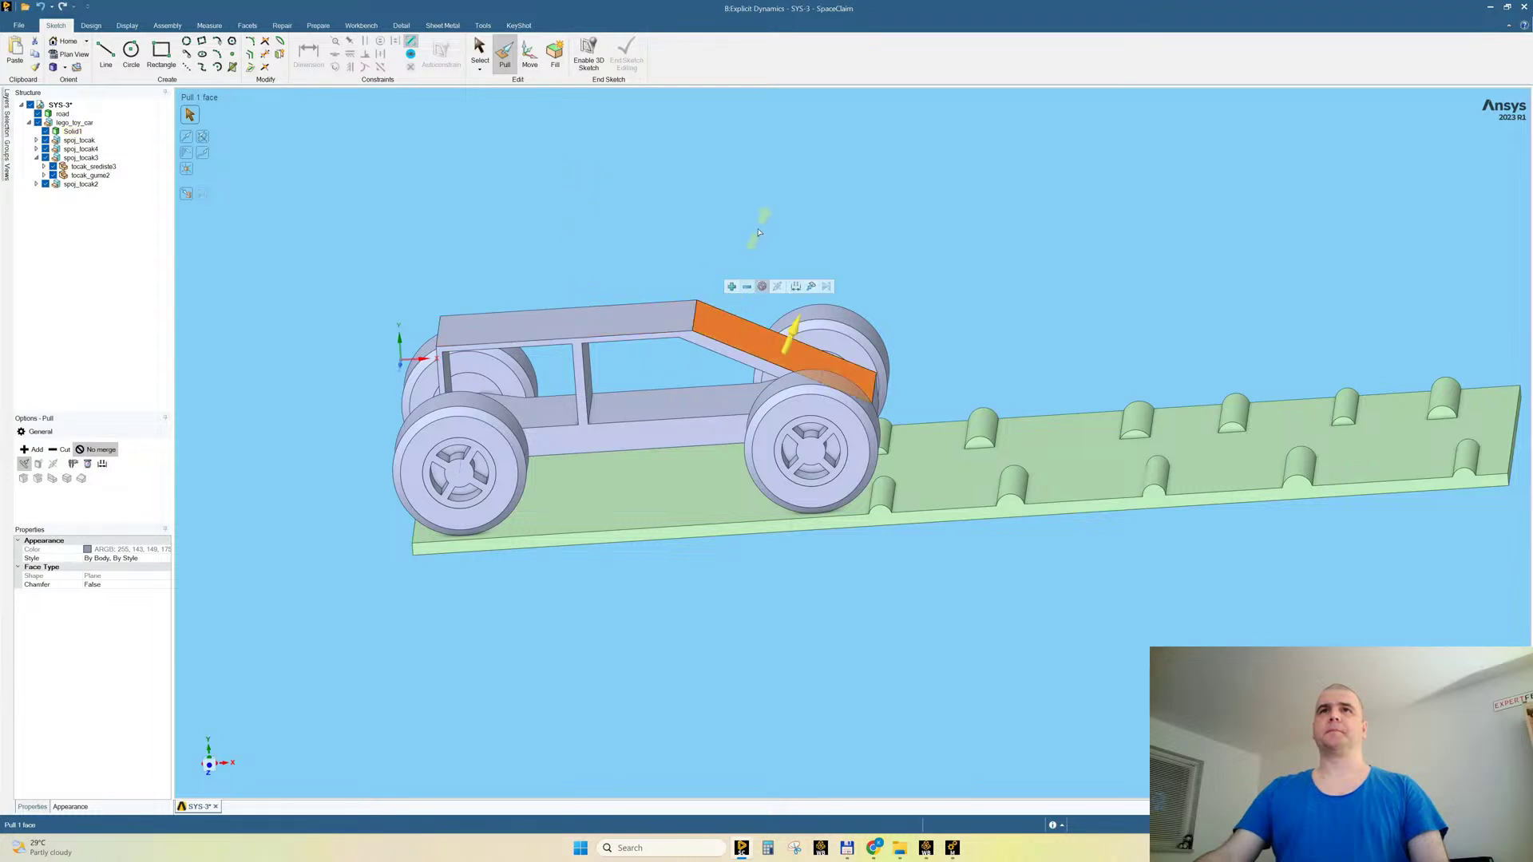
{"action": "left_click_drag", "start_coordinate": [728, 308], "coordinate": [751, 235]}
{"action": "middle_click_drag", "start_coordinate": [740, 357], "coordinate": [798, 346]}
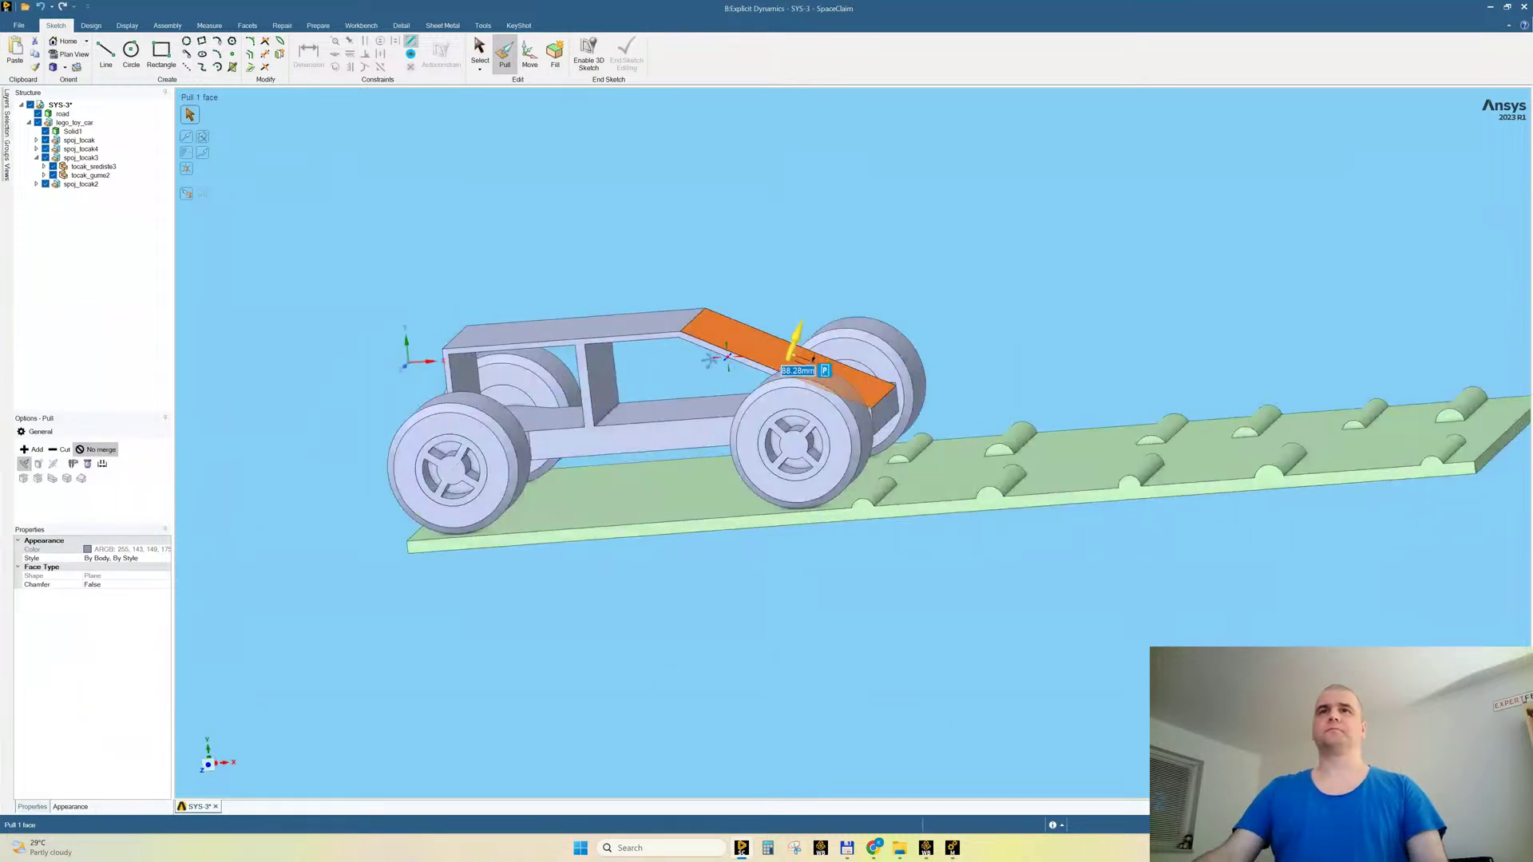
{"action": "left_click", "coordinate": [731, 207]}
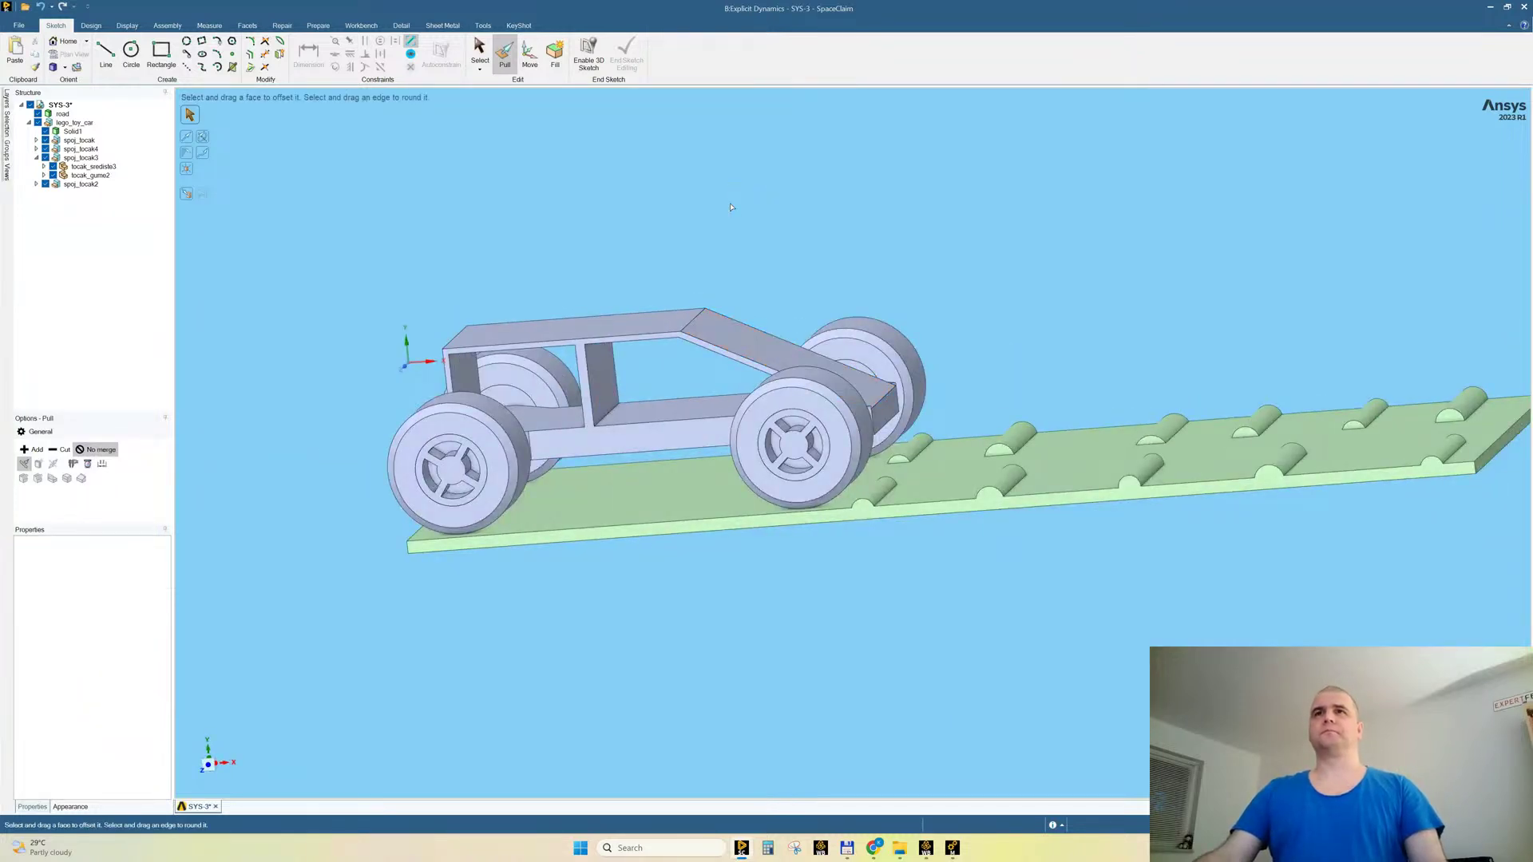
{"action": "mouse_move", "coordinate": [804, 341]}
{"action": "middle_mouse_down"}
{"action": "mouse_move", "coordinate": [685, 461]}
{"action": "mouse_move", "coordinate": [819, 340]}
{"action": "middle_mouse_up"}
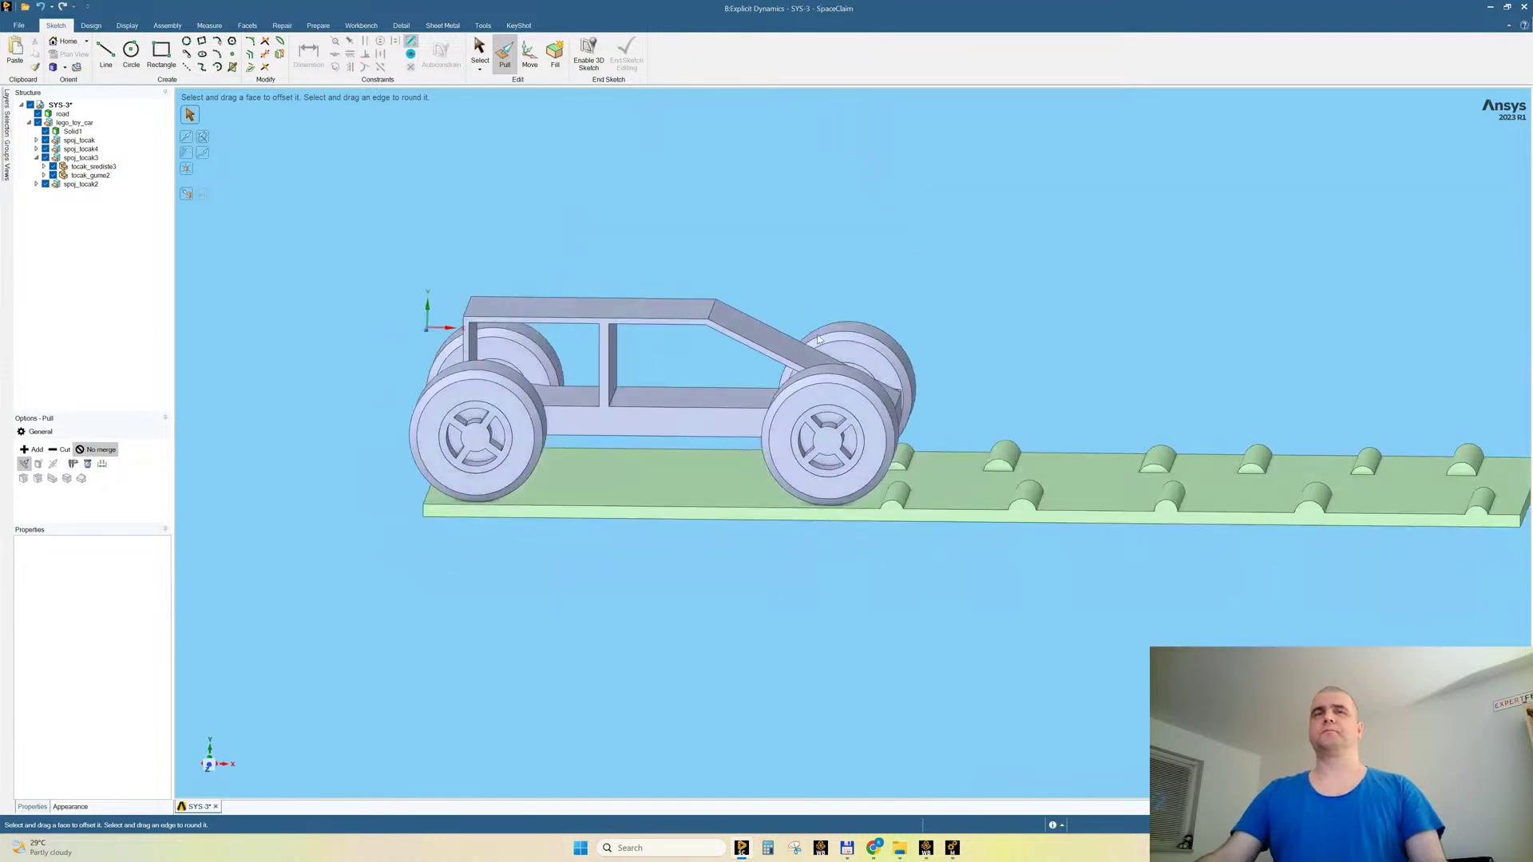
Step: Switch to Workbench, save the project and rename system B's geometry cell as "STREAM29 simple car + road with obstacles v2"
{"action": "left_click", "coordinate": [920, 848]}
{"action": "left_click", "coordinate": [138, 200]}
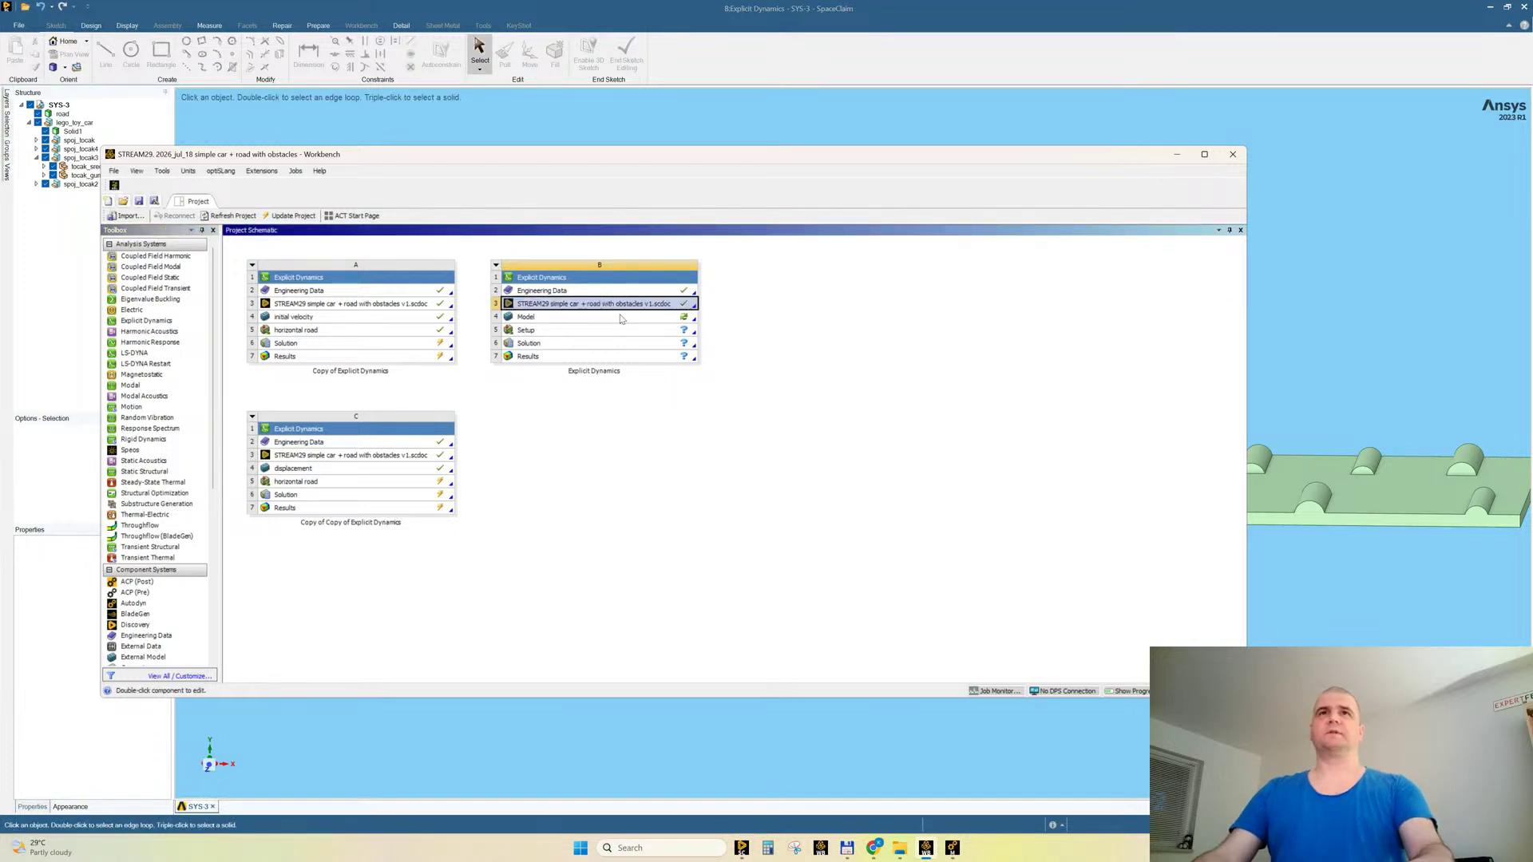
{"action": "key", "text": "Left"}
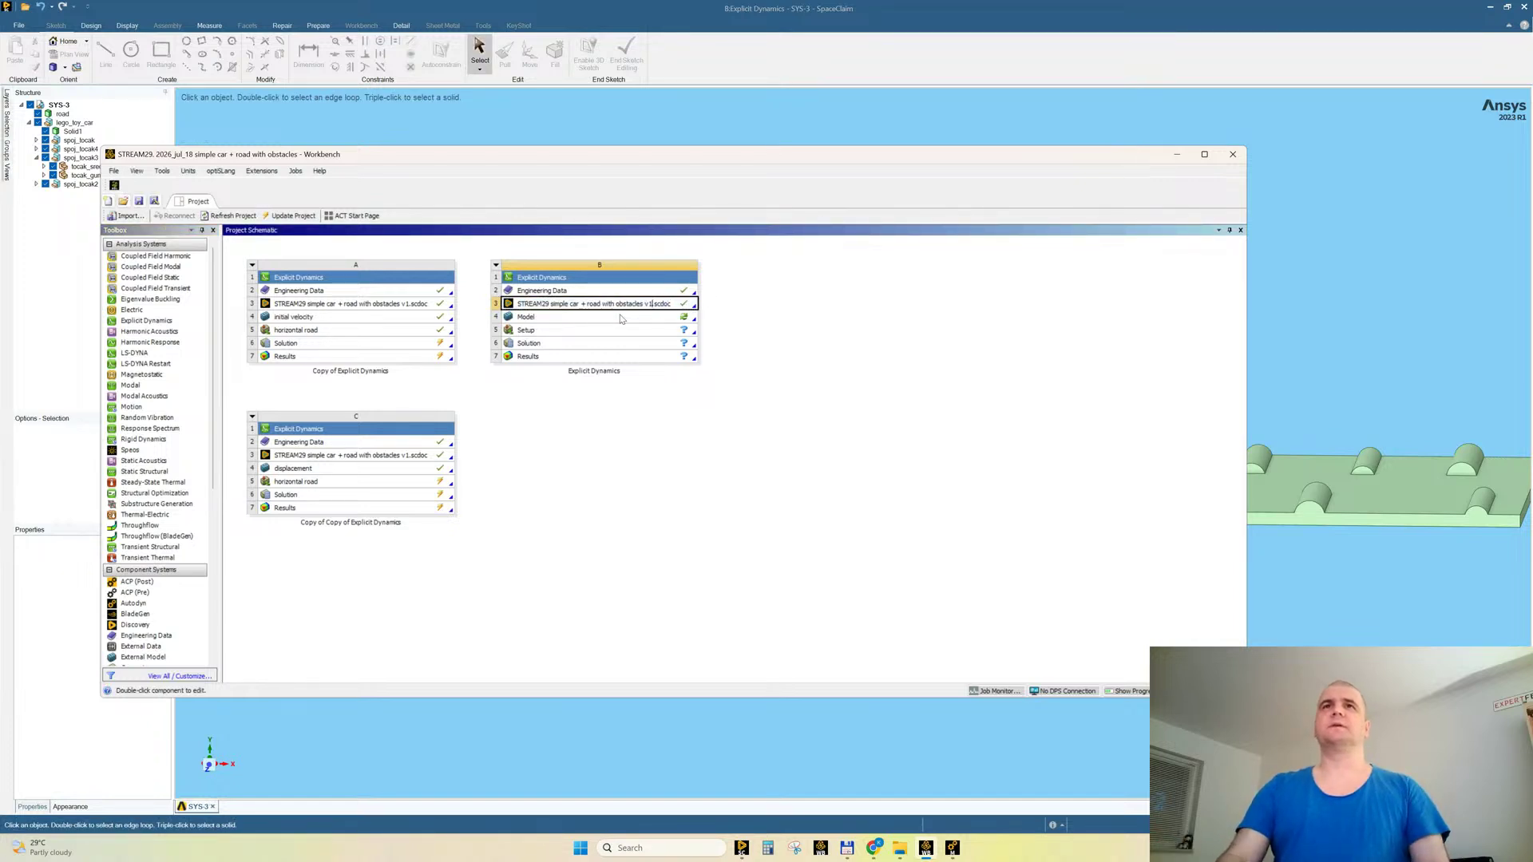
{"action": "key", "text": "shift+End"}
{"action": "type", "text": "2"}
{"action": "key", "text": "Return"}
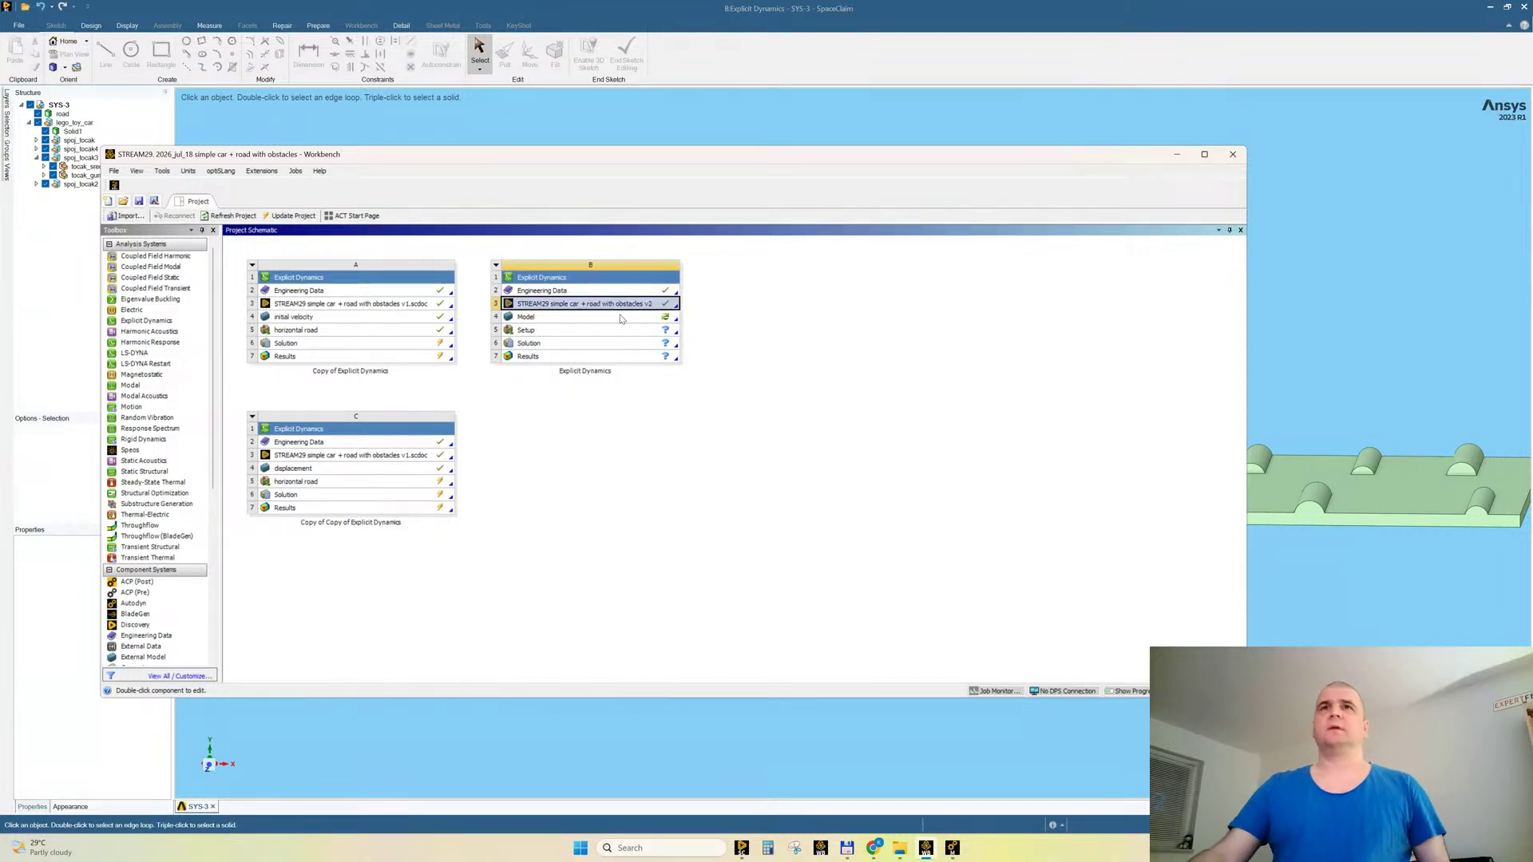
Step: Switch to Mechanical and update the model's geometry from source
{"action": "left_click", "coordinate": [961, 851]}
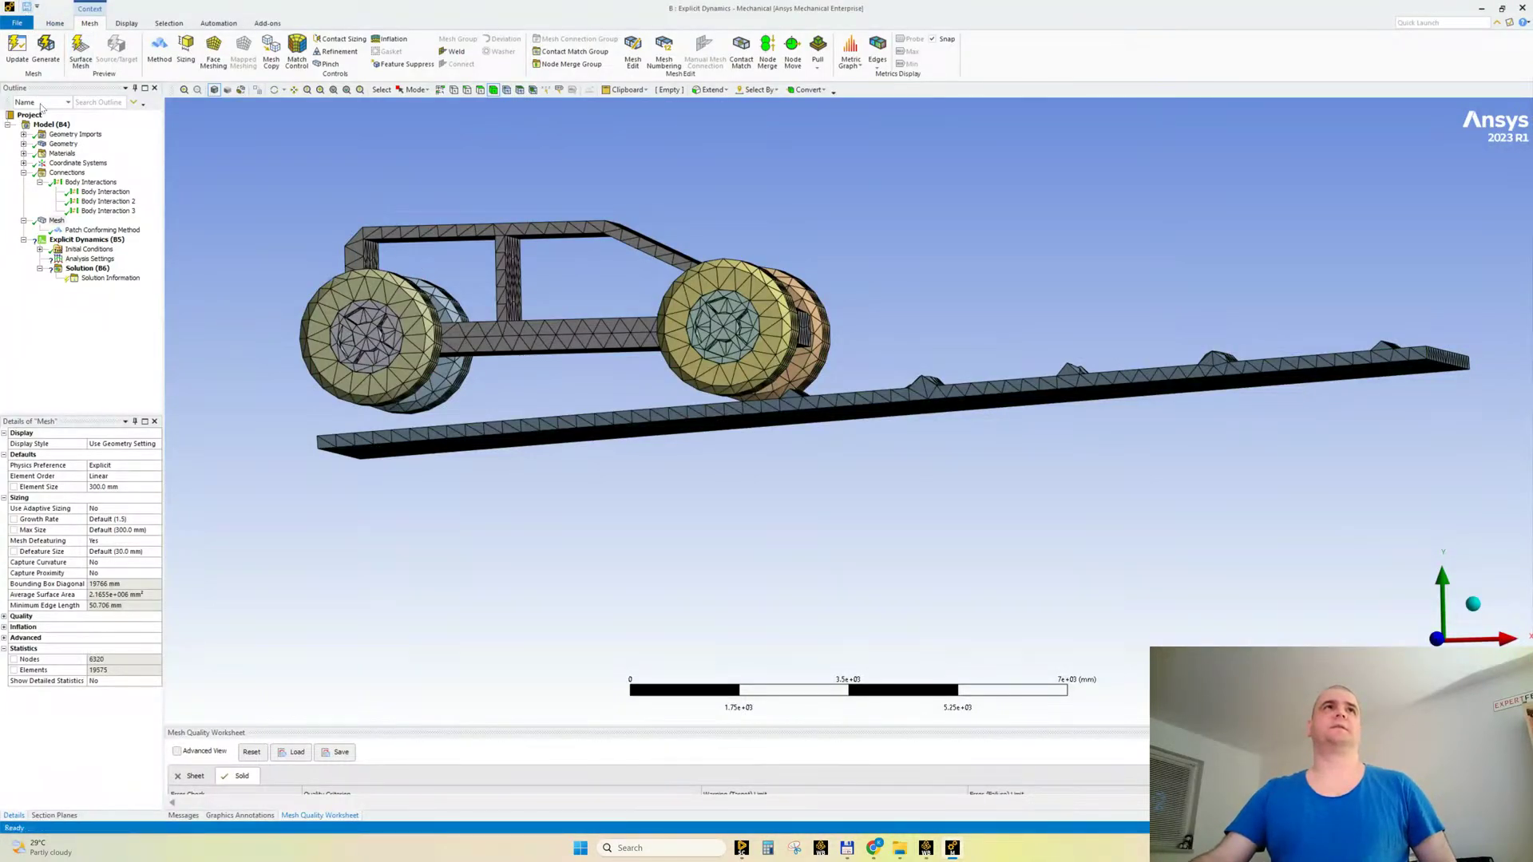
{"action": "right_click", "coordinate": [63, 145]}
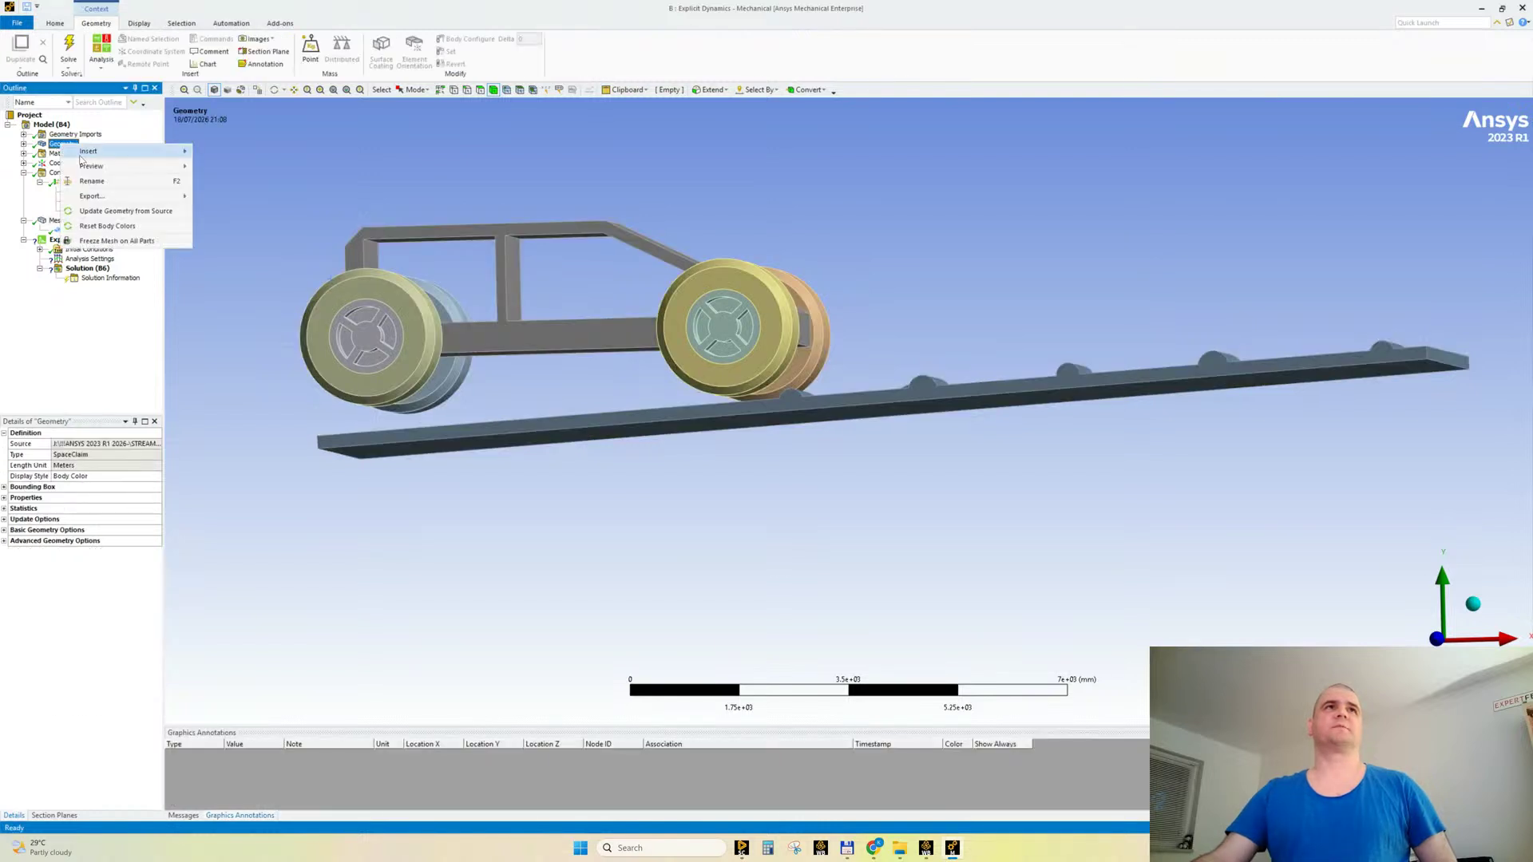
{"action": "left_click", "coordinate": [116, 213]}
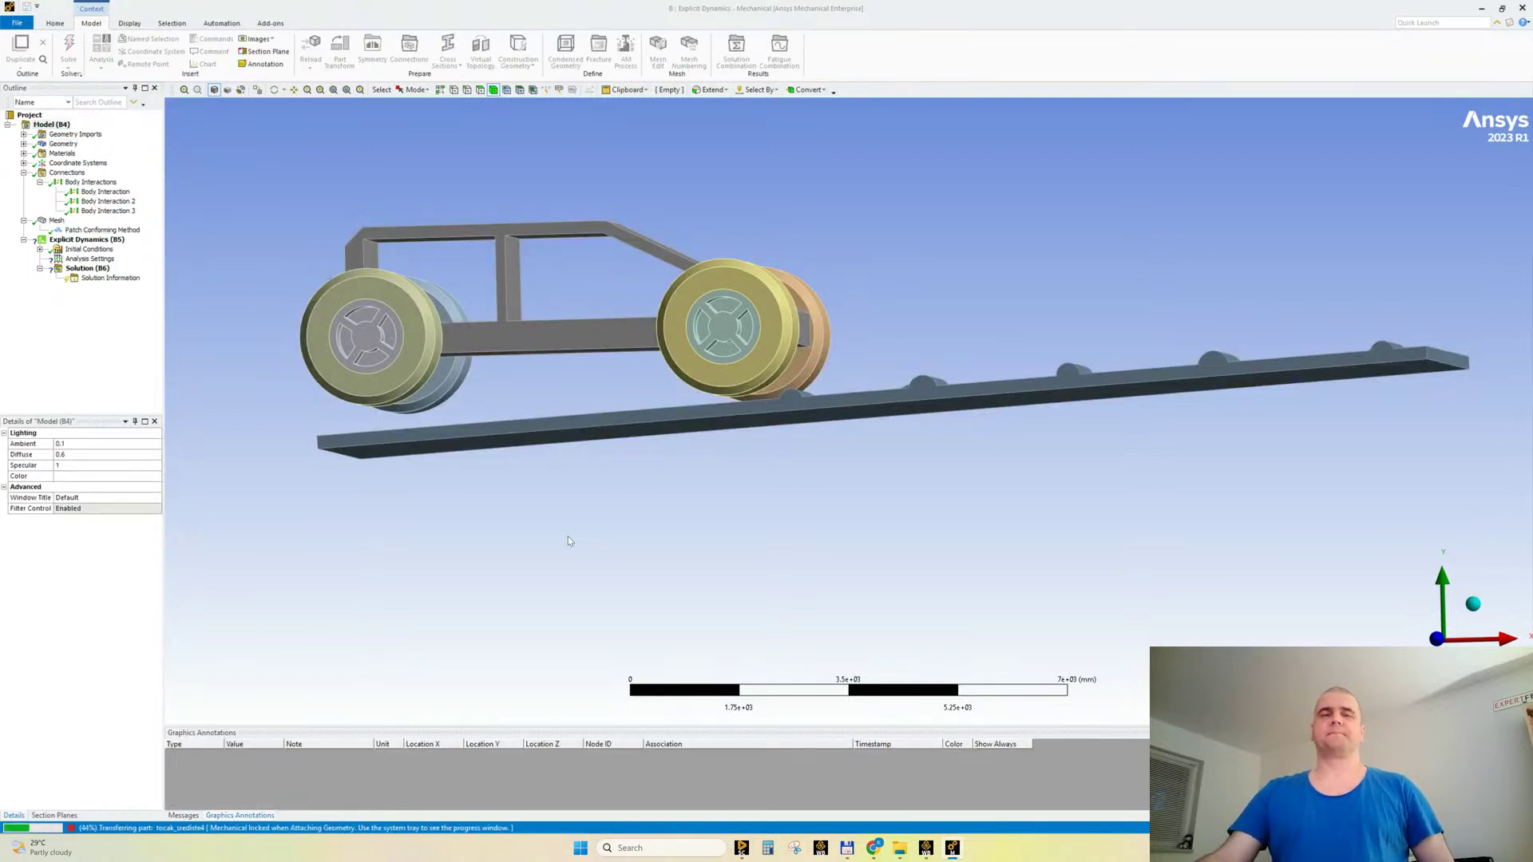
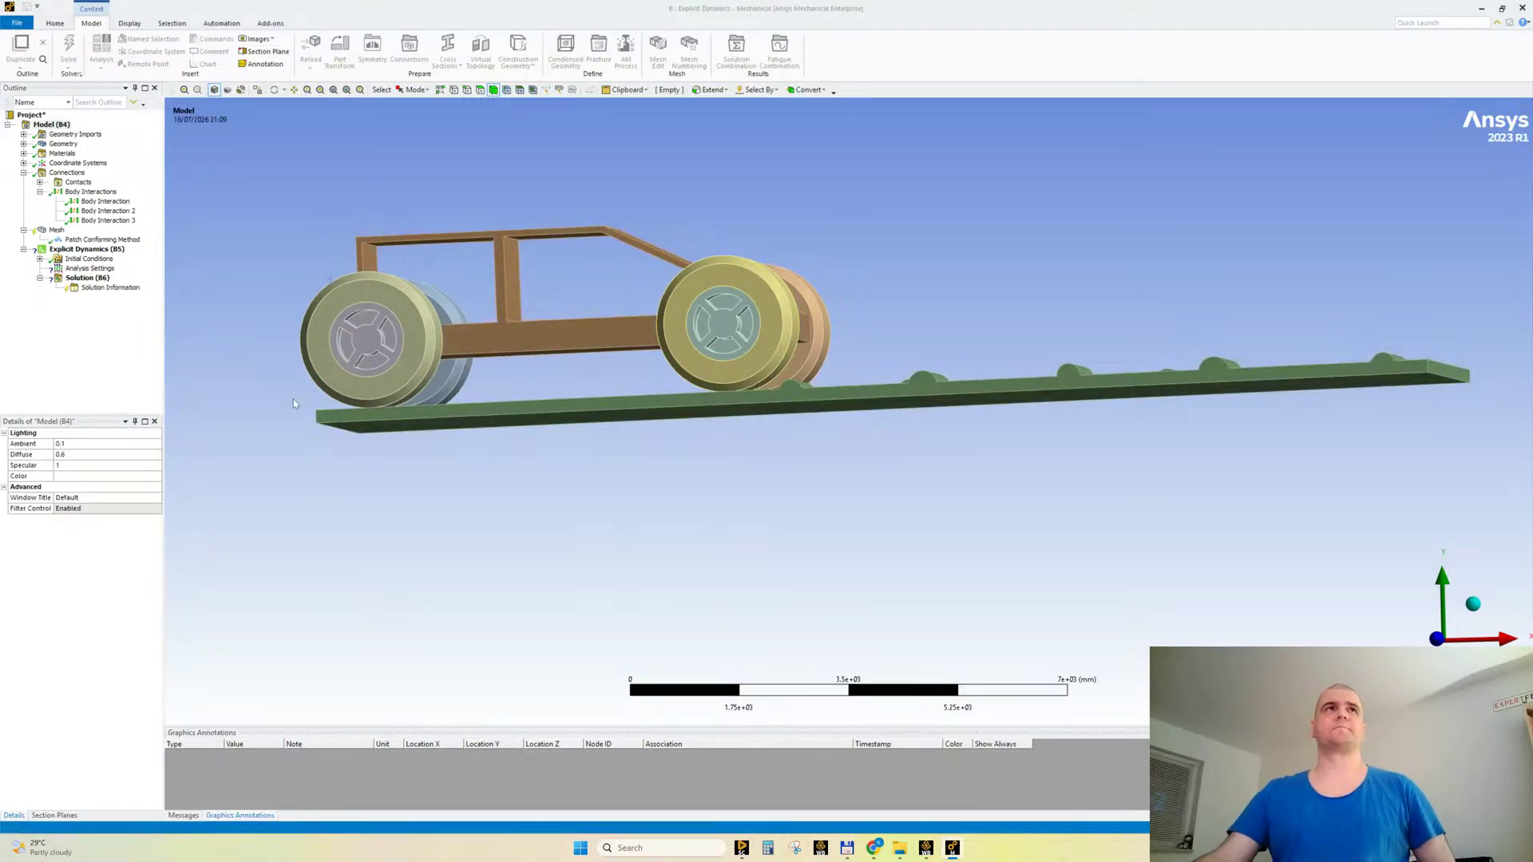
Step: Delete the Contacts group from the model's Connections
{"action": "left_click", "coordinate": [82, 186]}
{"action": "key", "text": "Delete"}
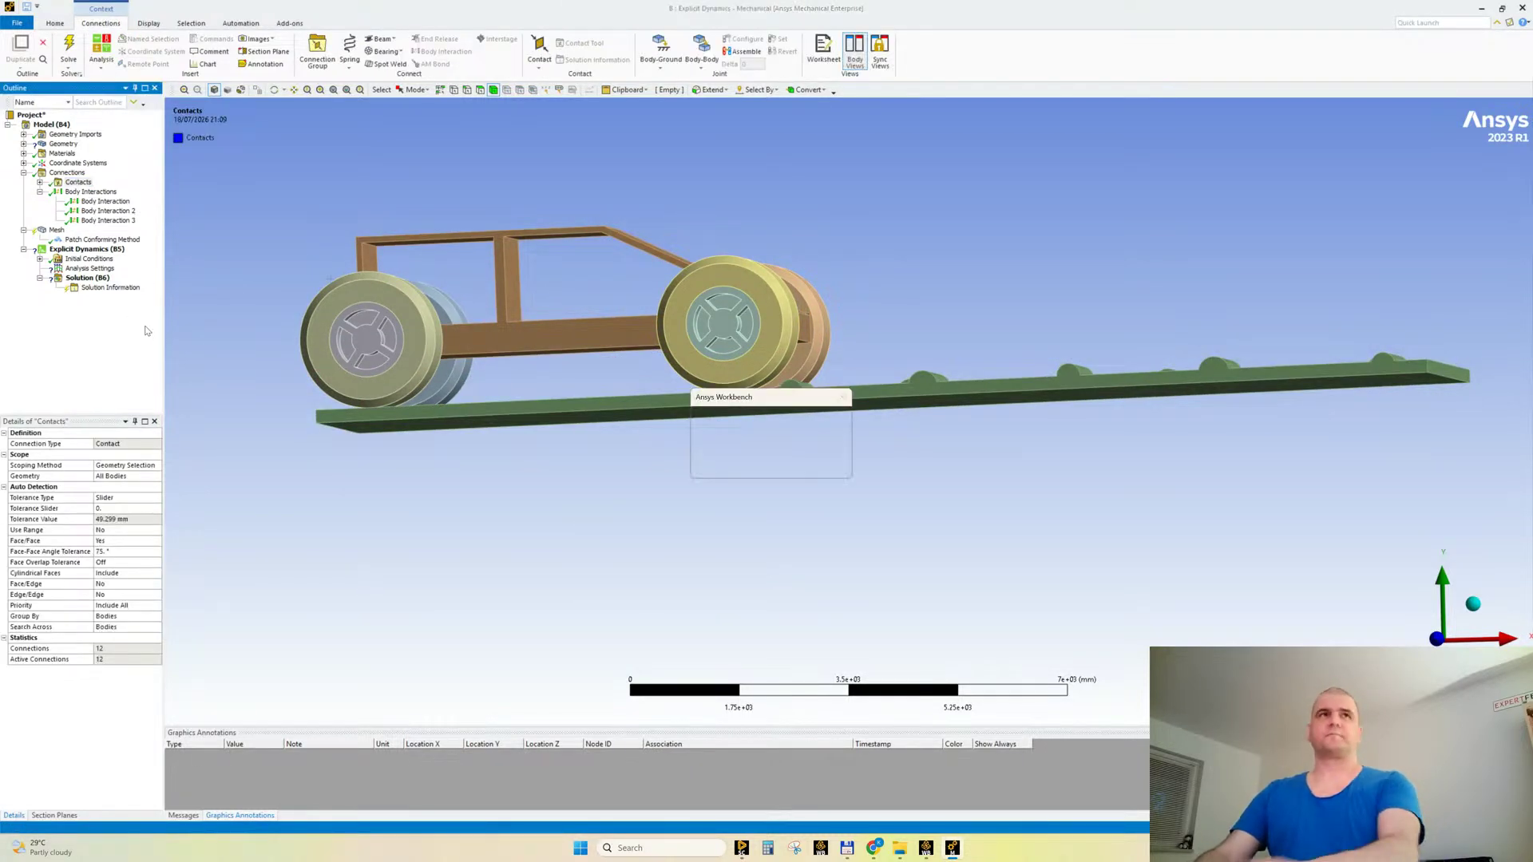
{"action": "key", "text": "Return"}
Step: Rename the lego_toy_car\Solid1 body in the model's geometry as "car"
{"action": "left_click", "coordinate": [24, 143]}
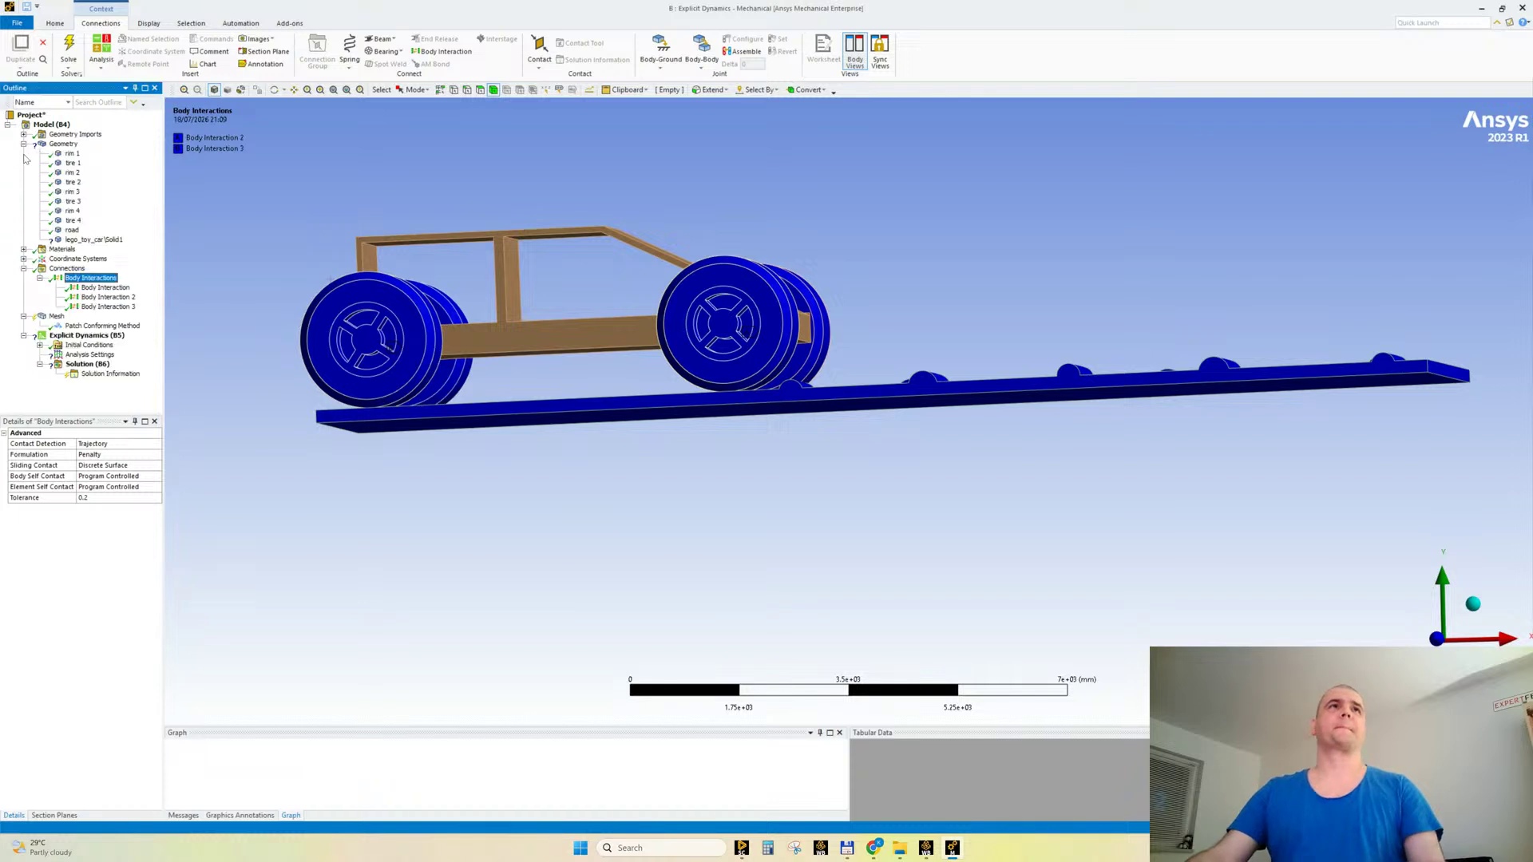
{"action": "left_click", "coordinate": [88, 238]}
{"action": "key", "text": "F2"}
{"action": "type", "text": "c"}
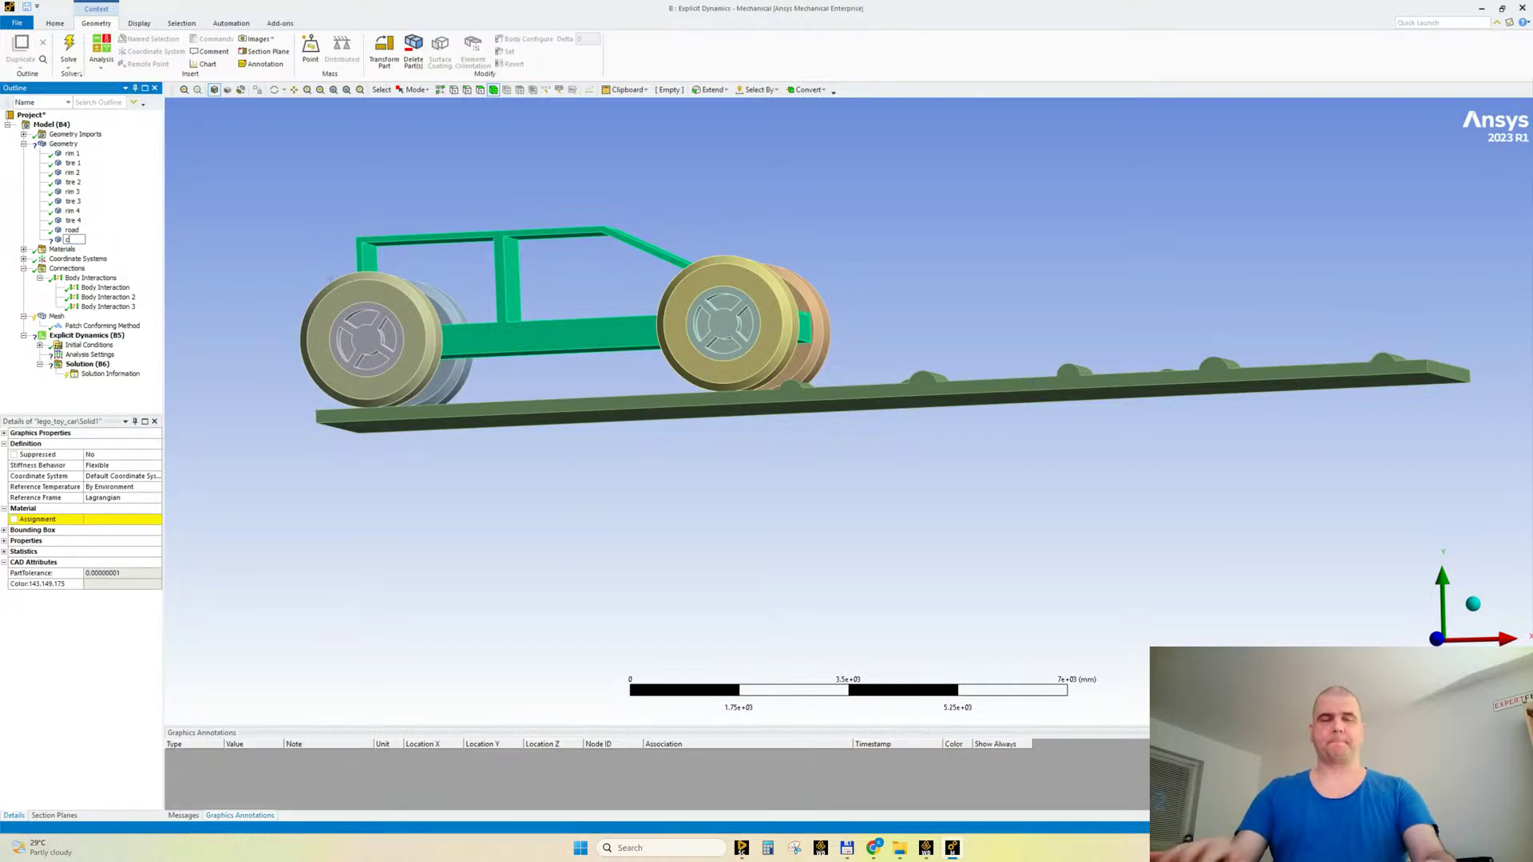
{"action": "type", "text": "ar"}
{"action": "key", "text": "Return"}
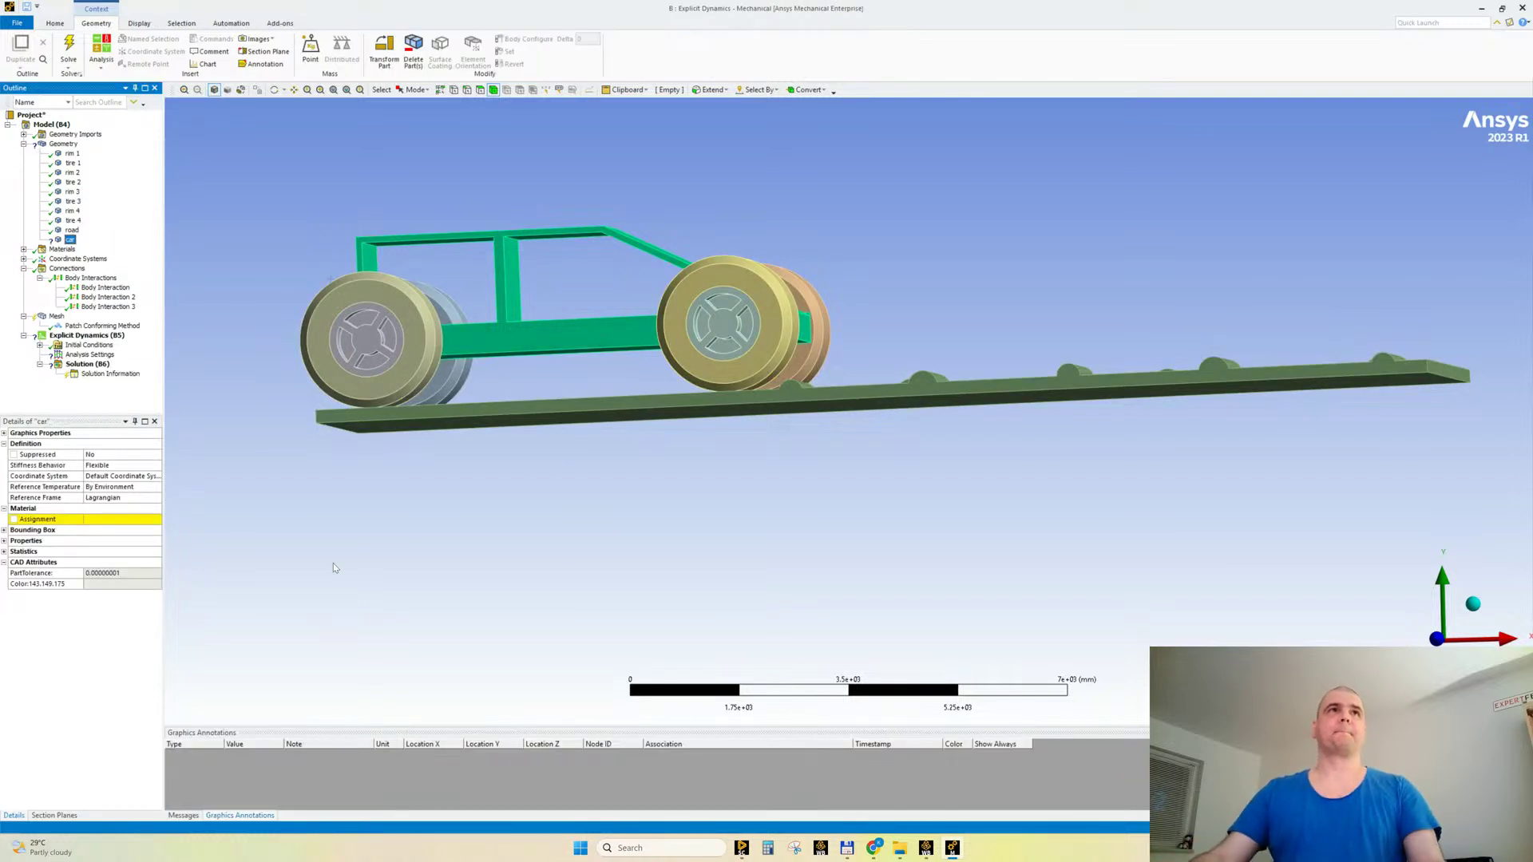
Step: Assign Aluminum Alloy to the car body and set its stiffness behavior to Rigid
{"action": "left_click", "coordinate": [112, 524]}
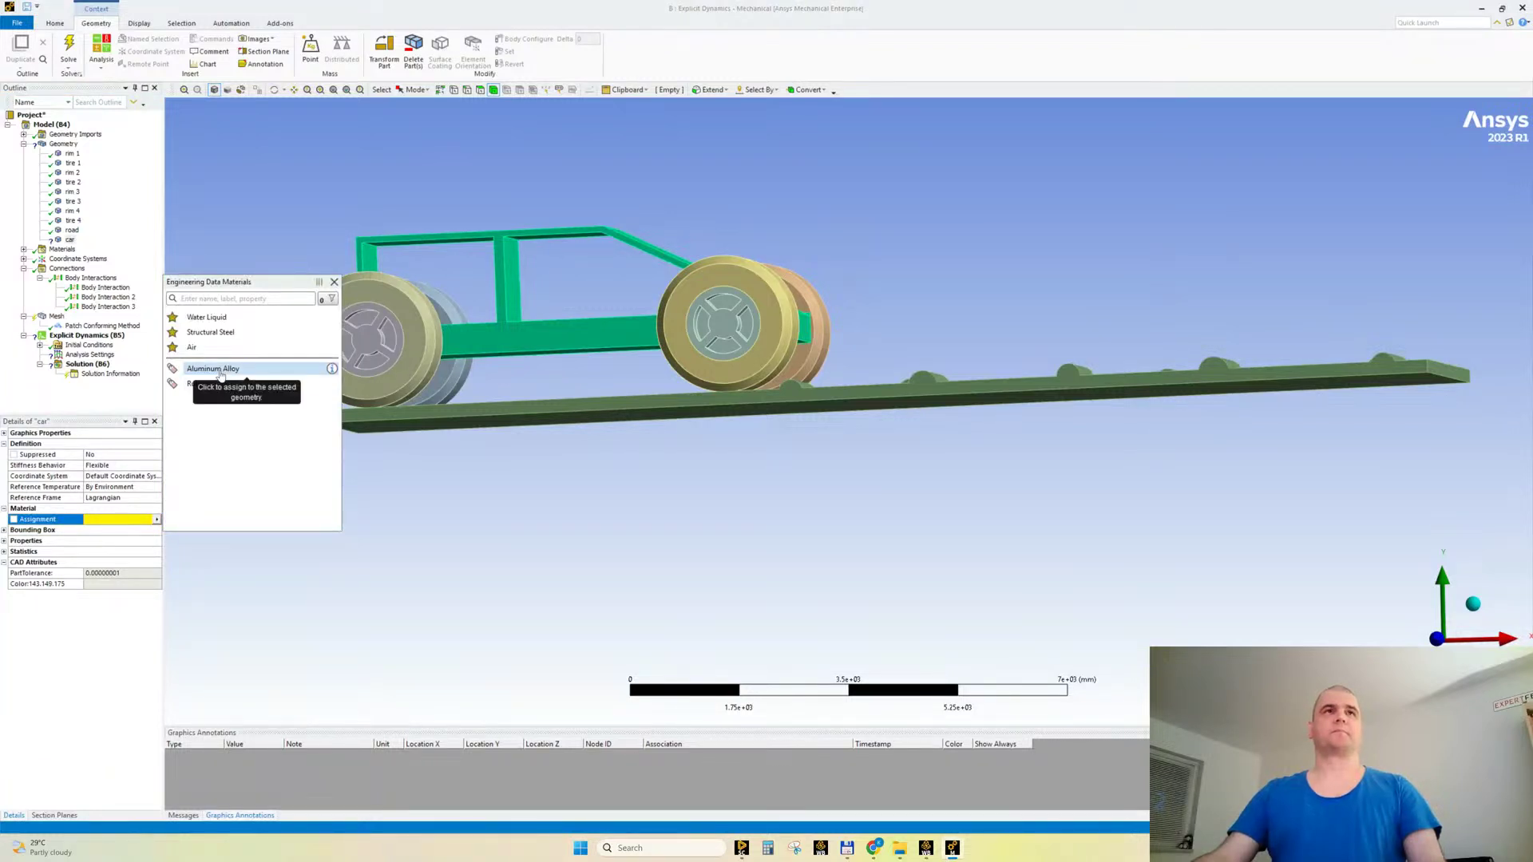
{"action": "left_click", "coordinate": [221, 369]}
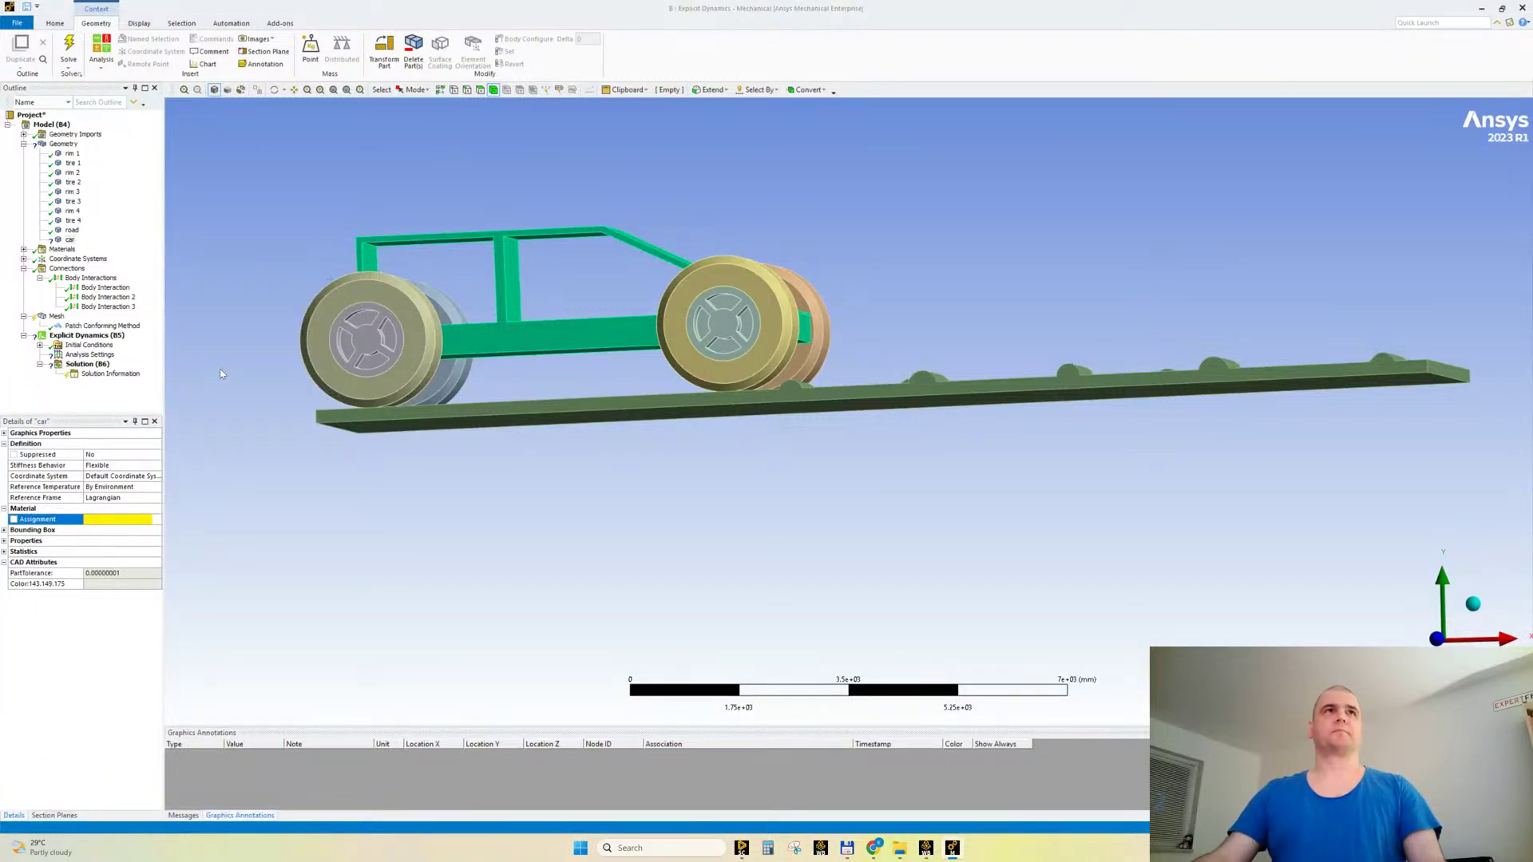
{"action": "left_click", "coordinate": [72, 241]}
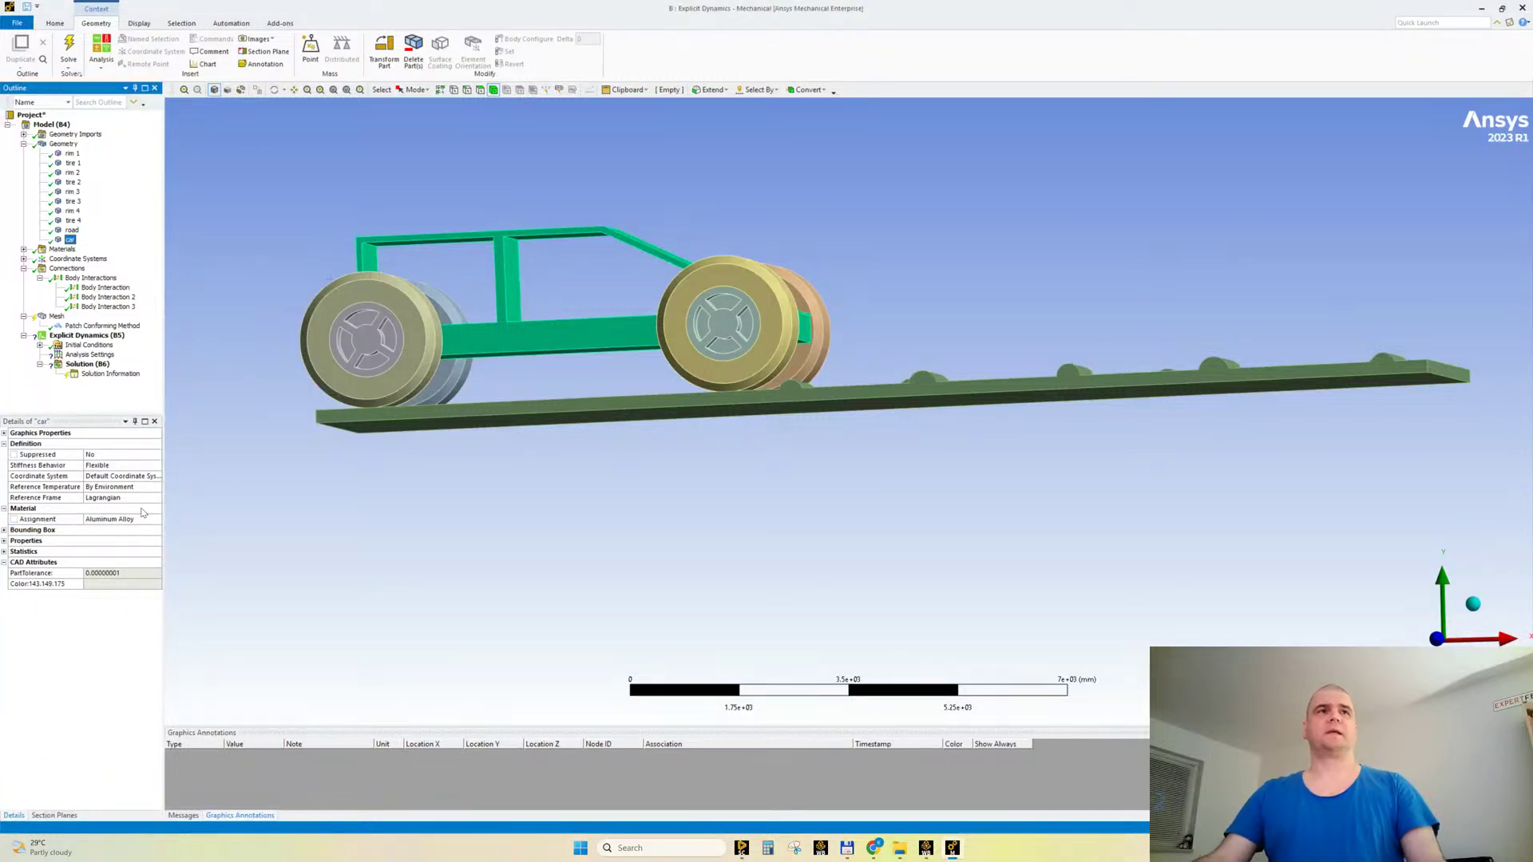
{"action": "left_click", "coordinate": [157, 466]}
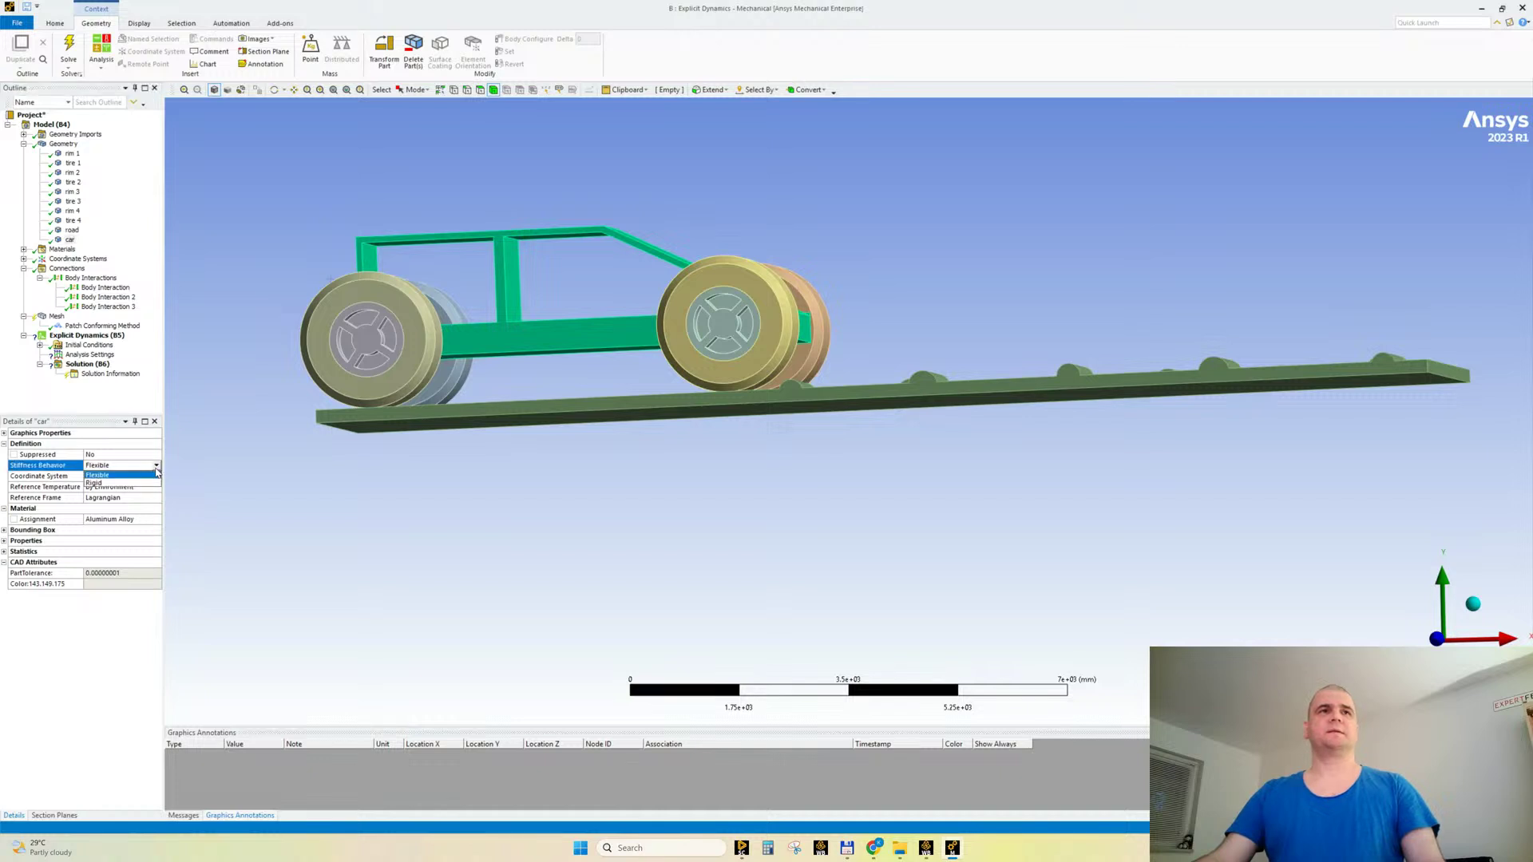
{"action": "left_click", "coordinate": [120, 486]}
{"action": "left_click", "coordinate": [23, 144]}
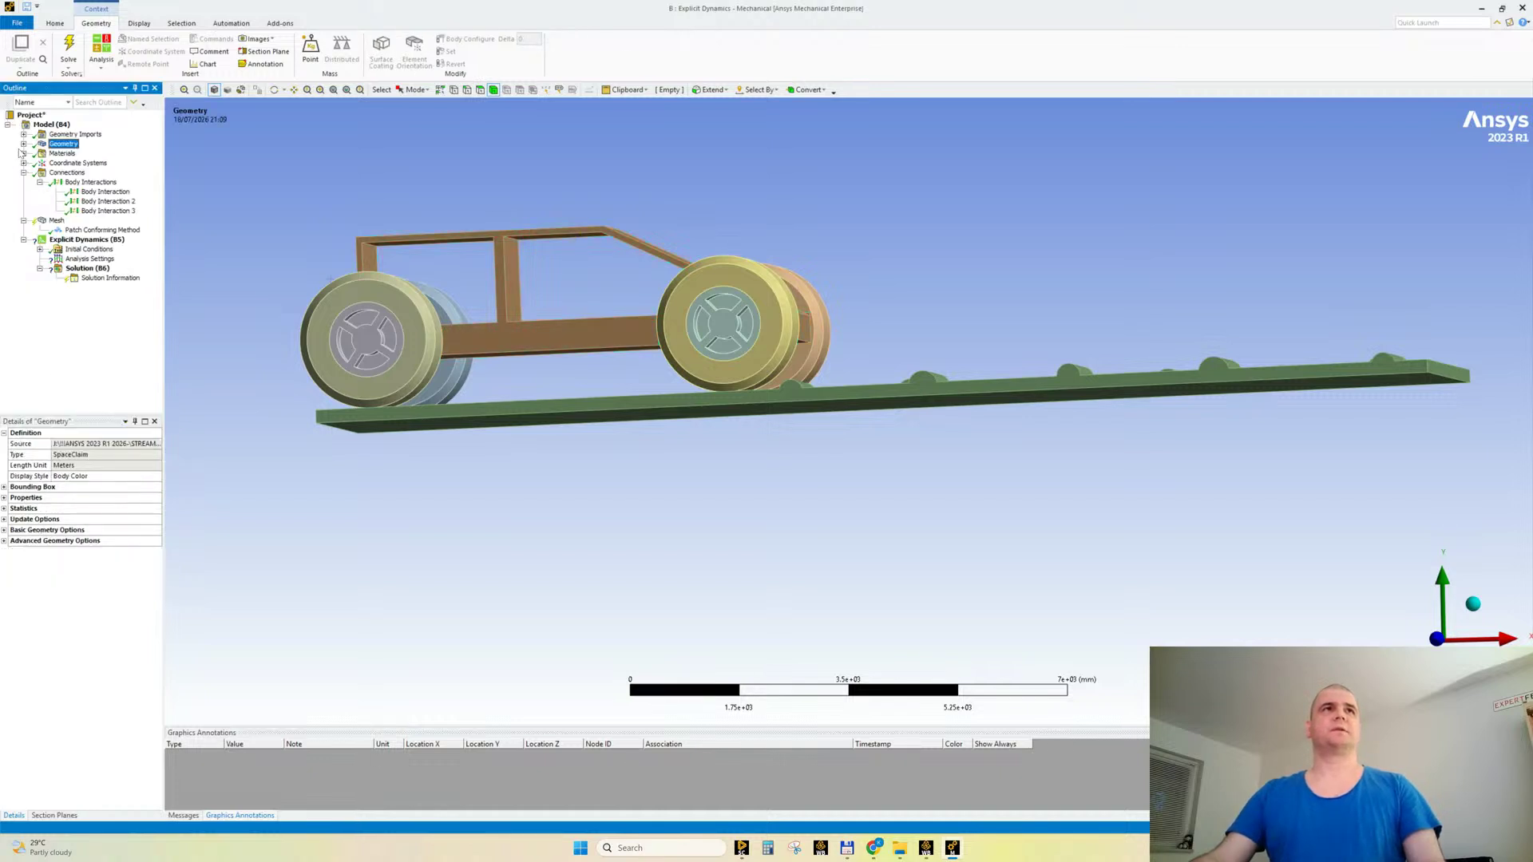
Step: Generate the mesh for the car, wheels and road
{"action": "right_click", "coordinate": [54, 221]}
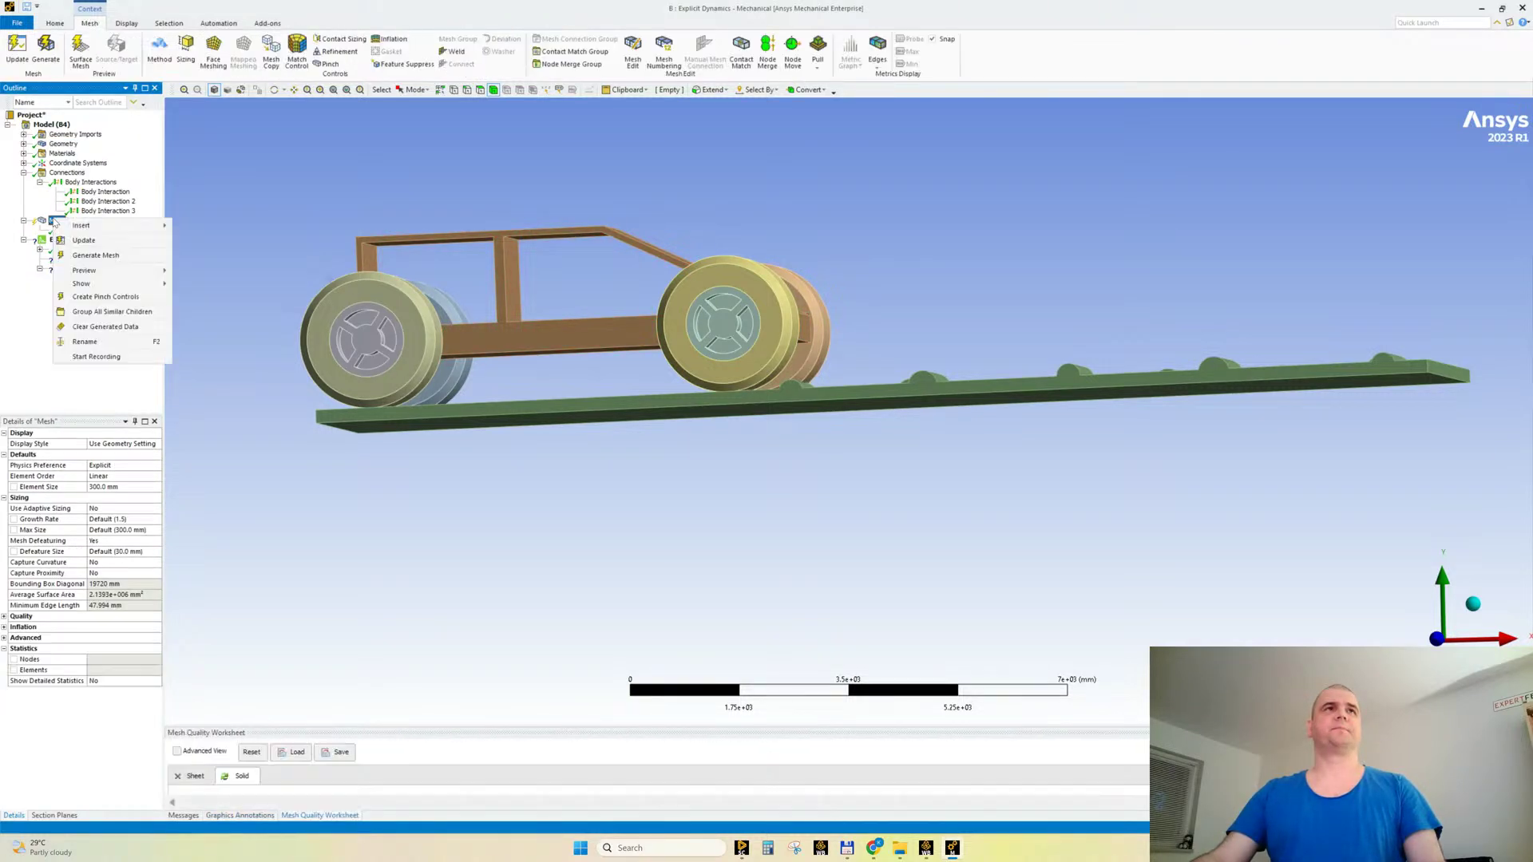
{"action": "left_click", "coordinate": [87, 255]}
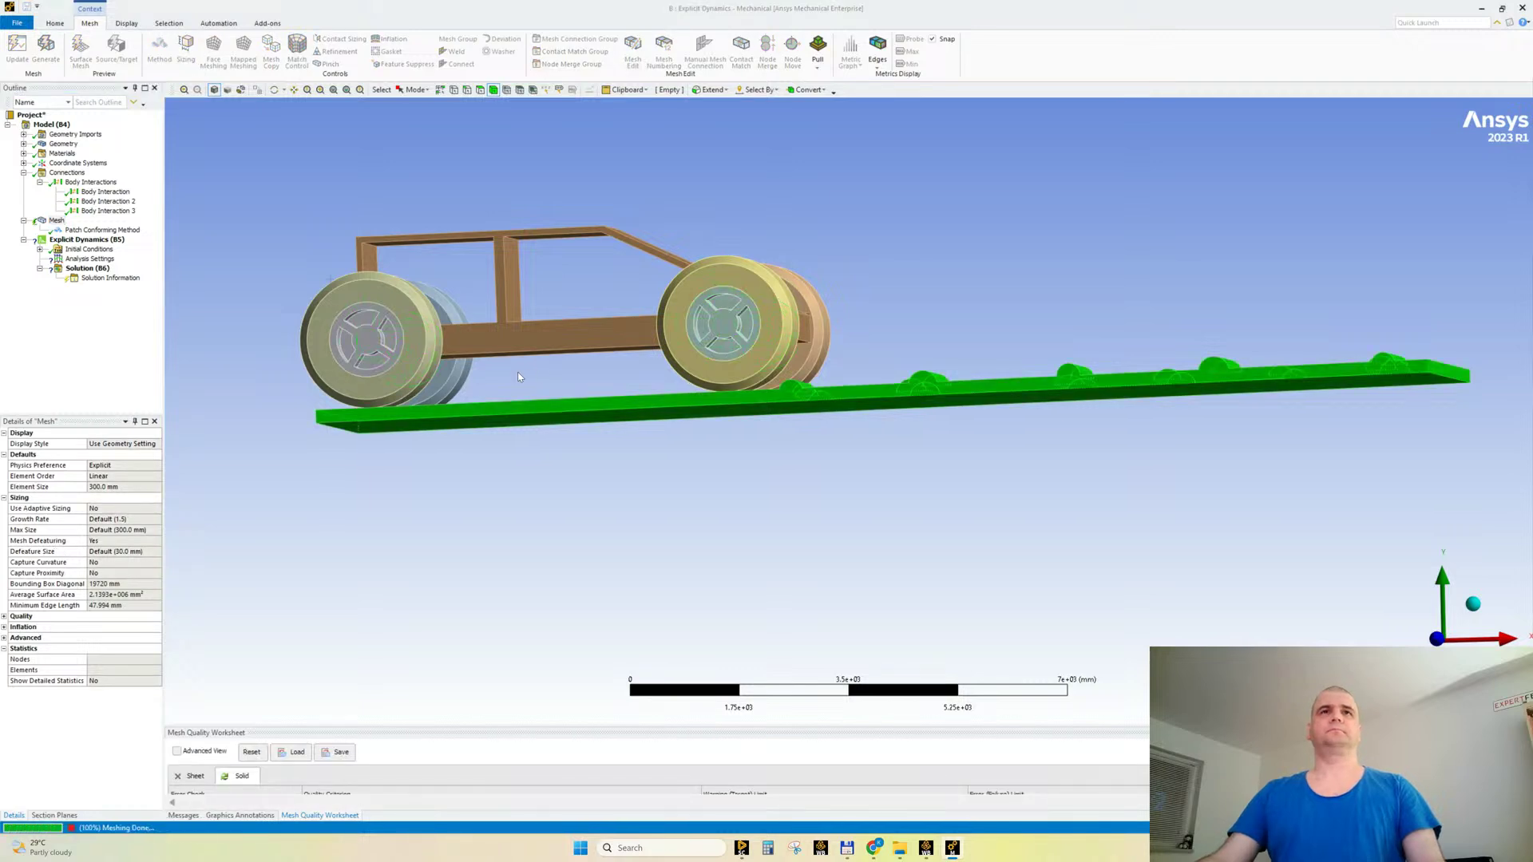
{"action": "mouse_move", "coordinate": [506, 519]}
{"action": "middle_mouse_down"}
{"action": "mouse_move", "coordinate": [527, 537]}
{"action": "mouse_move", "coordinate": [512, 508]}
{"action": "middle_mouse_up"}
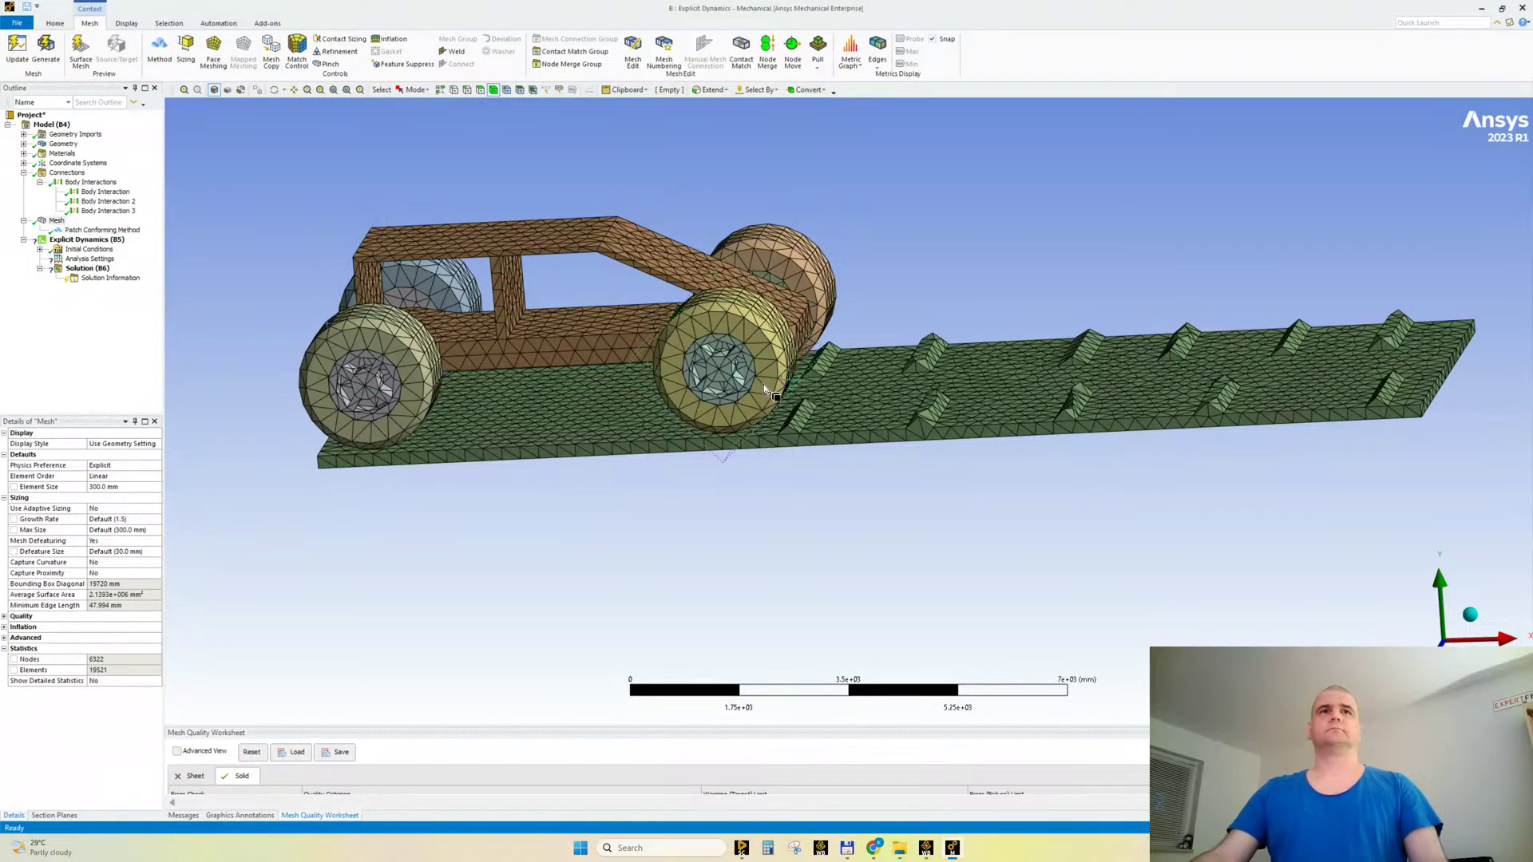
Step: Create a section plane across the car and road through the centres of the front wheels, viewed from above
{"action": "left_click", "coordinate": [53, 815]}
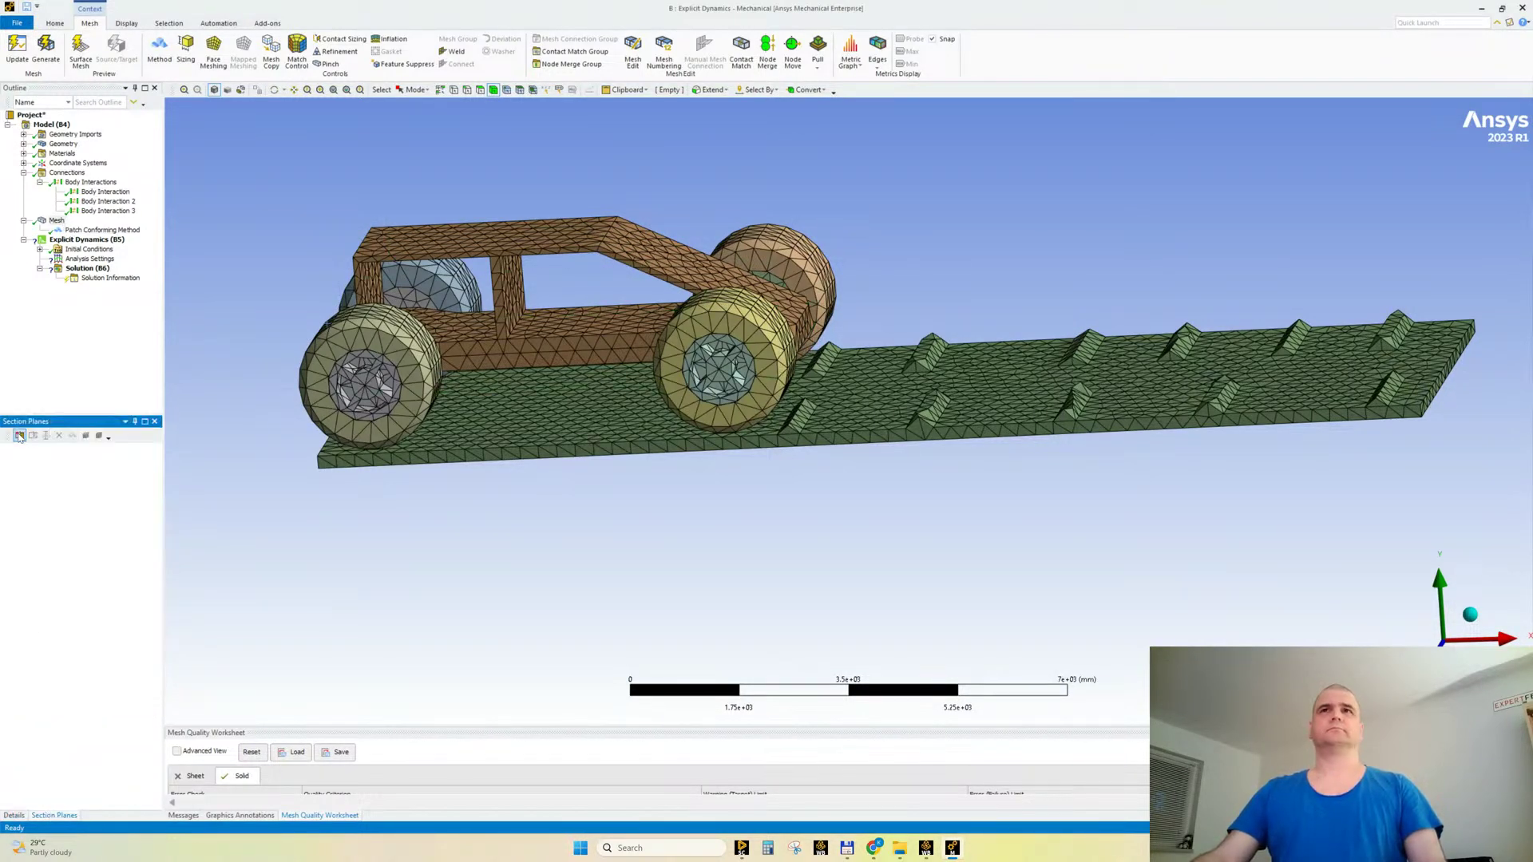
{"action": "left_click", "coordinate": [20, 436]}
{"action": "left_click", "coordinate": [1440, 583]}
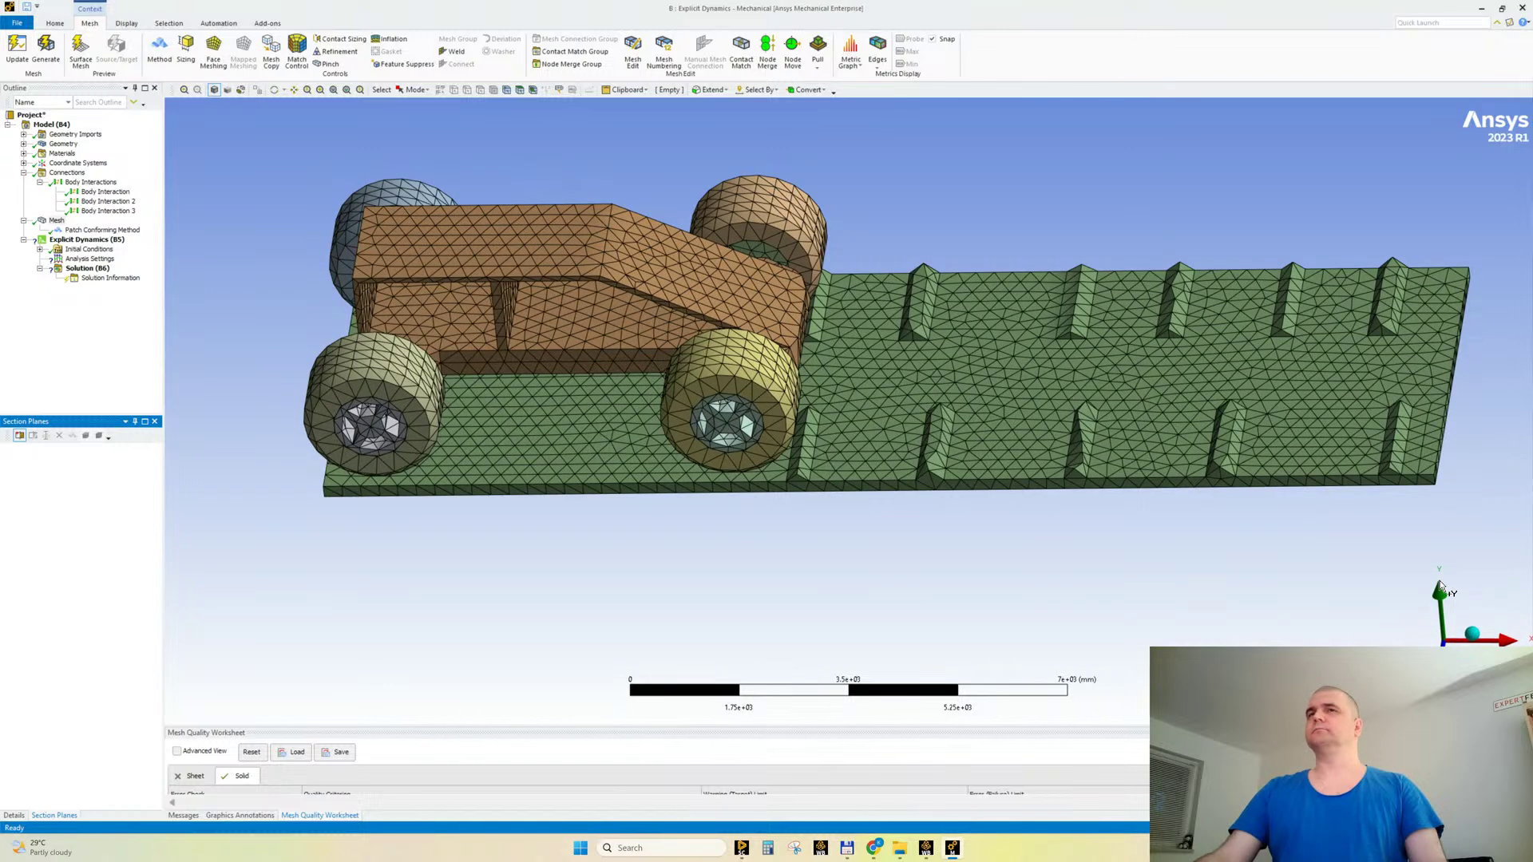
{"action": "left_click", "coordinate": [1441, 588]}
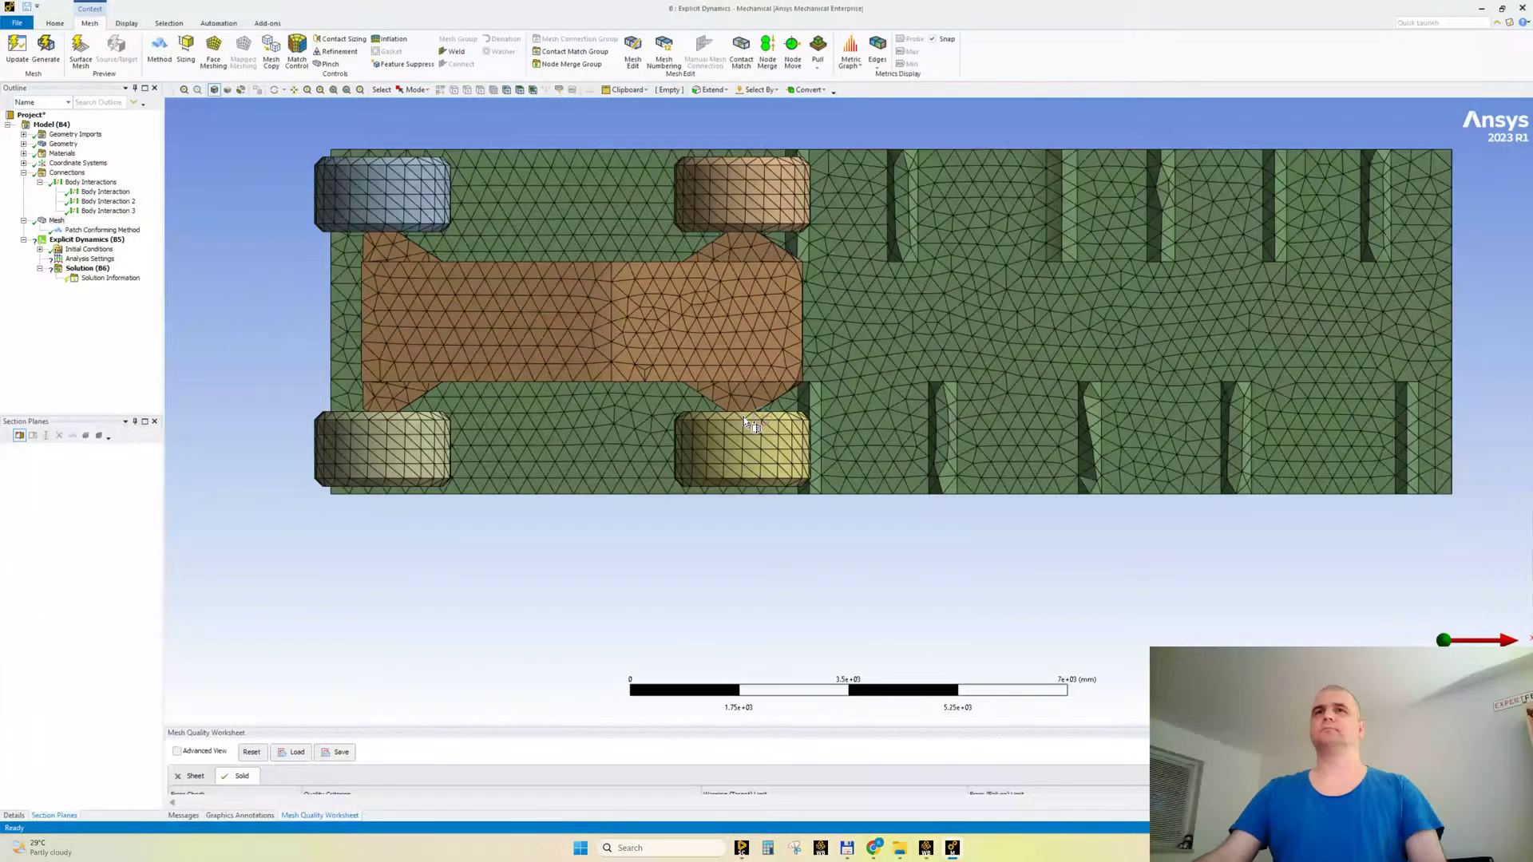
{"action": "left_click_drag", "start_coordinate": [735, 574], "coordinate": [746, 583]}
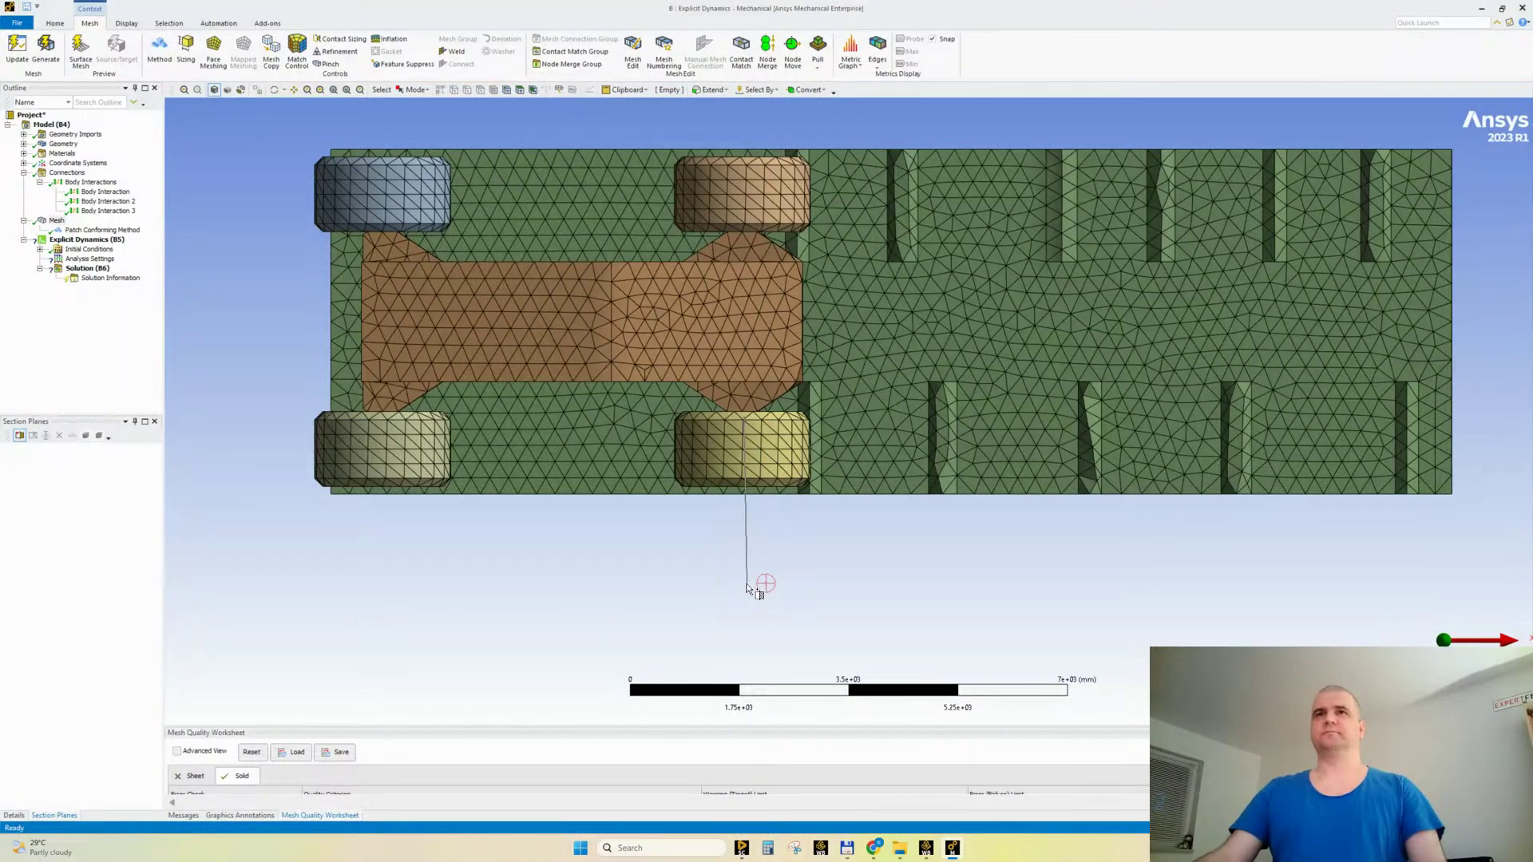
{"action": "left_click_drag", "start_coordinate": [748, 588], "coordinate": [749, 589]}
{"action": "middle_click_drag", "start_coordinate": [798, 541], "coordinate": [486, 471]}
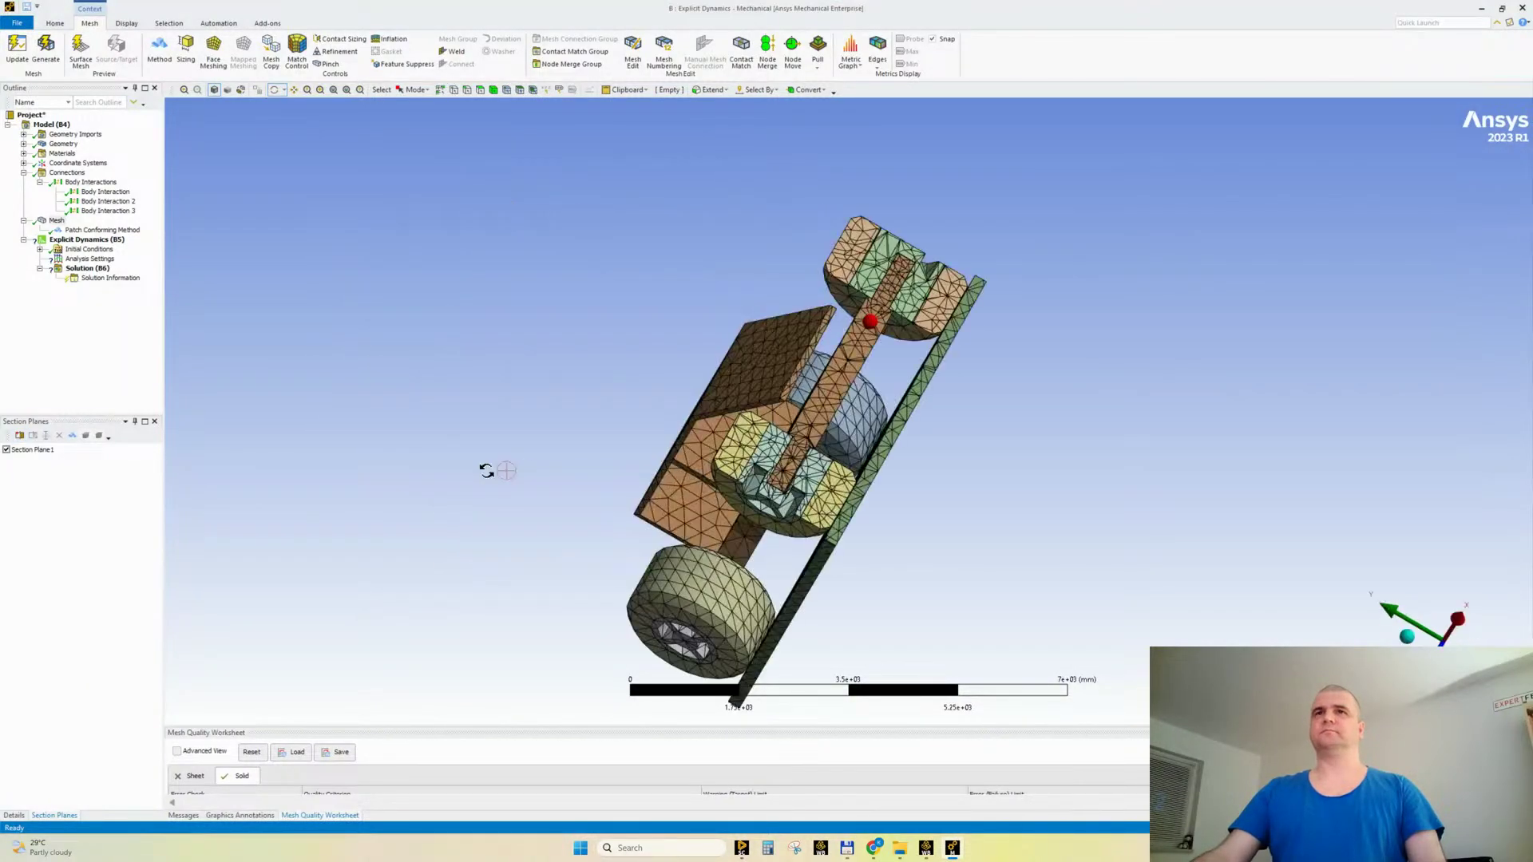
{"action": "scroll", "coordinate": [511, 467], "scroll_direction": "up", "scroll_amount": 4}
{"action": "scroll", "coordinate": [631, 407], "scroll_direction": "up", "scroll_amount": 6}
{"action": "middle_click_drag", "start_coordinate": [591, 455], "coordinate": [458, 444], "text": "ctrl"}
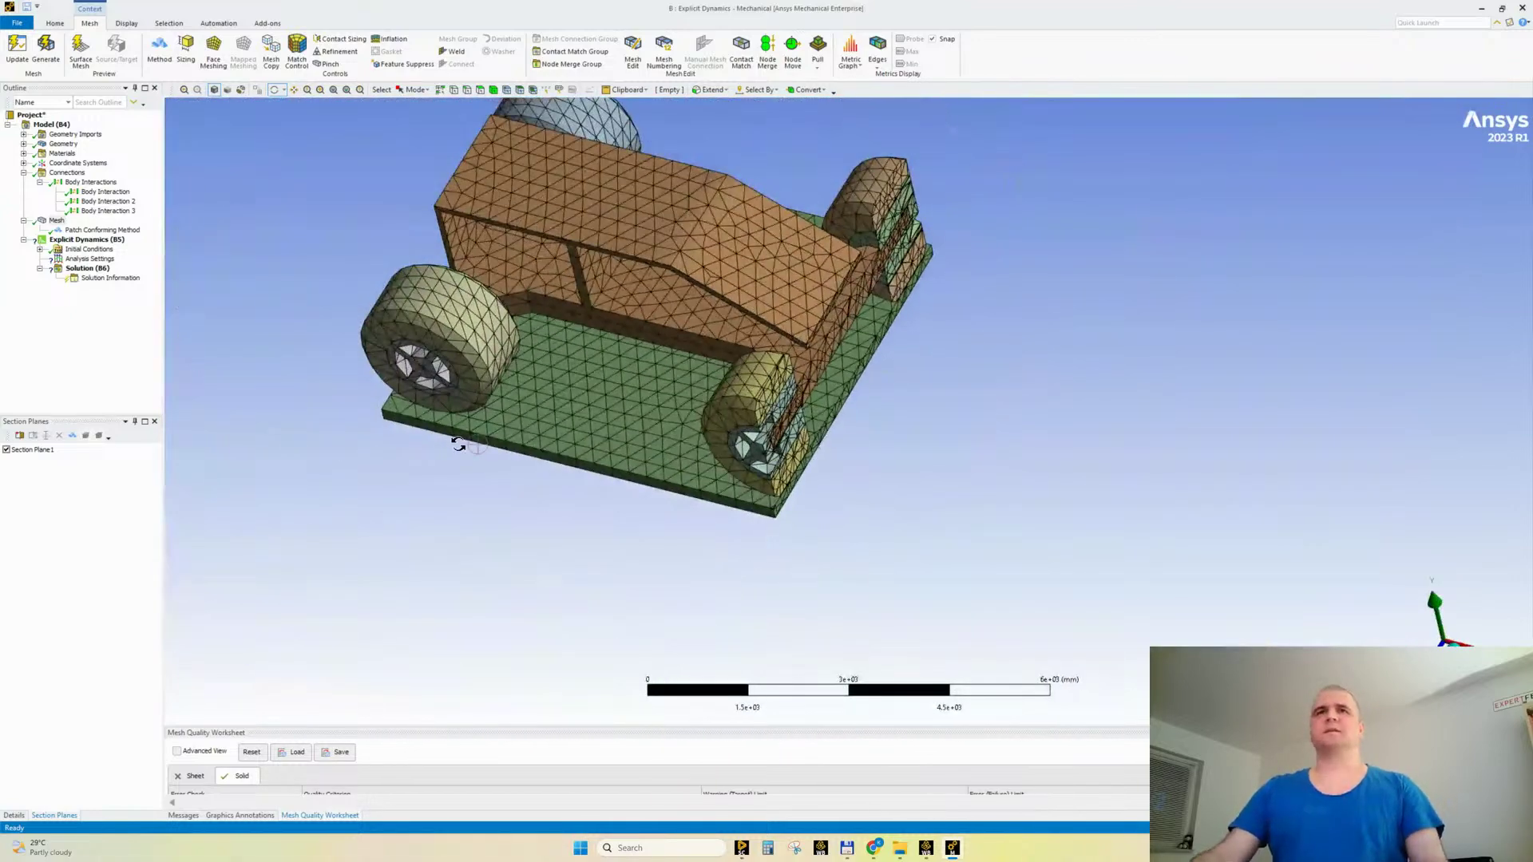
Step: Add a second section plane running lengthwise through the near-side front wheel, viewed from above
{"action": "left_click", "coordinate": [1434, 603]}
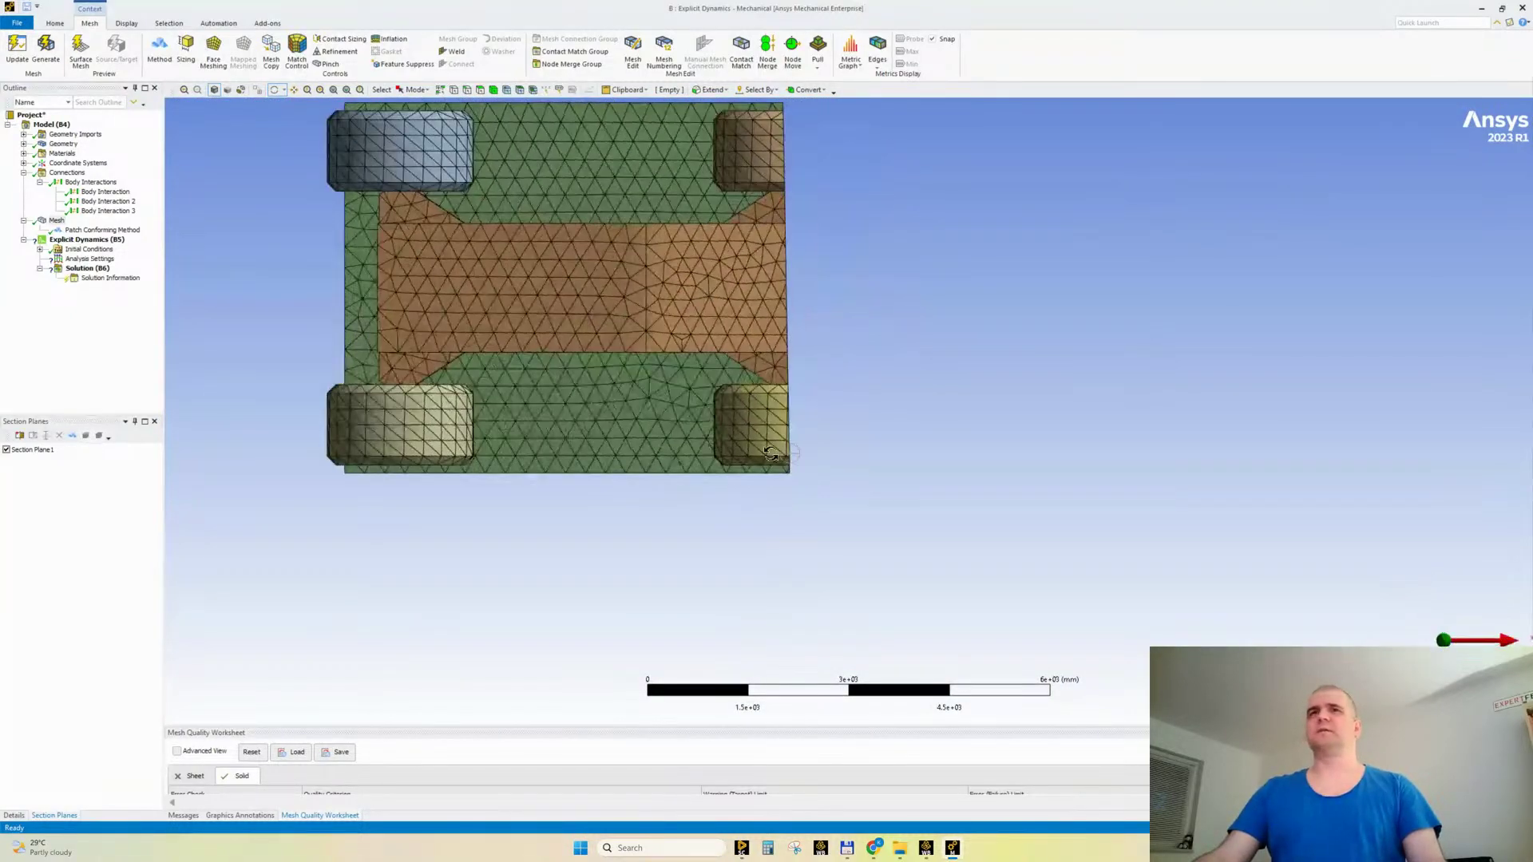
{"action": "left_click", "coordinate": [20, 435]}
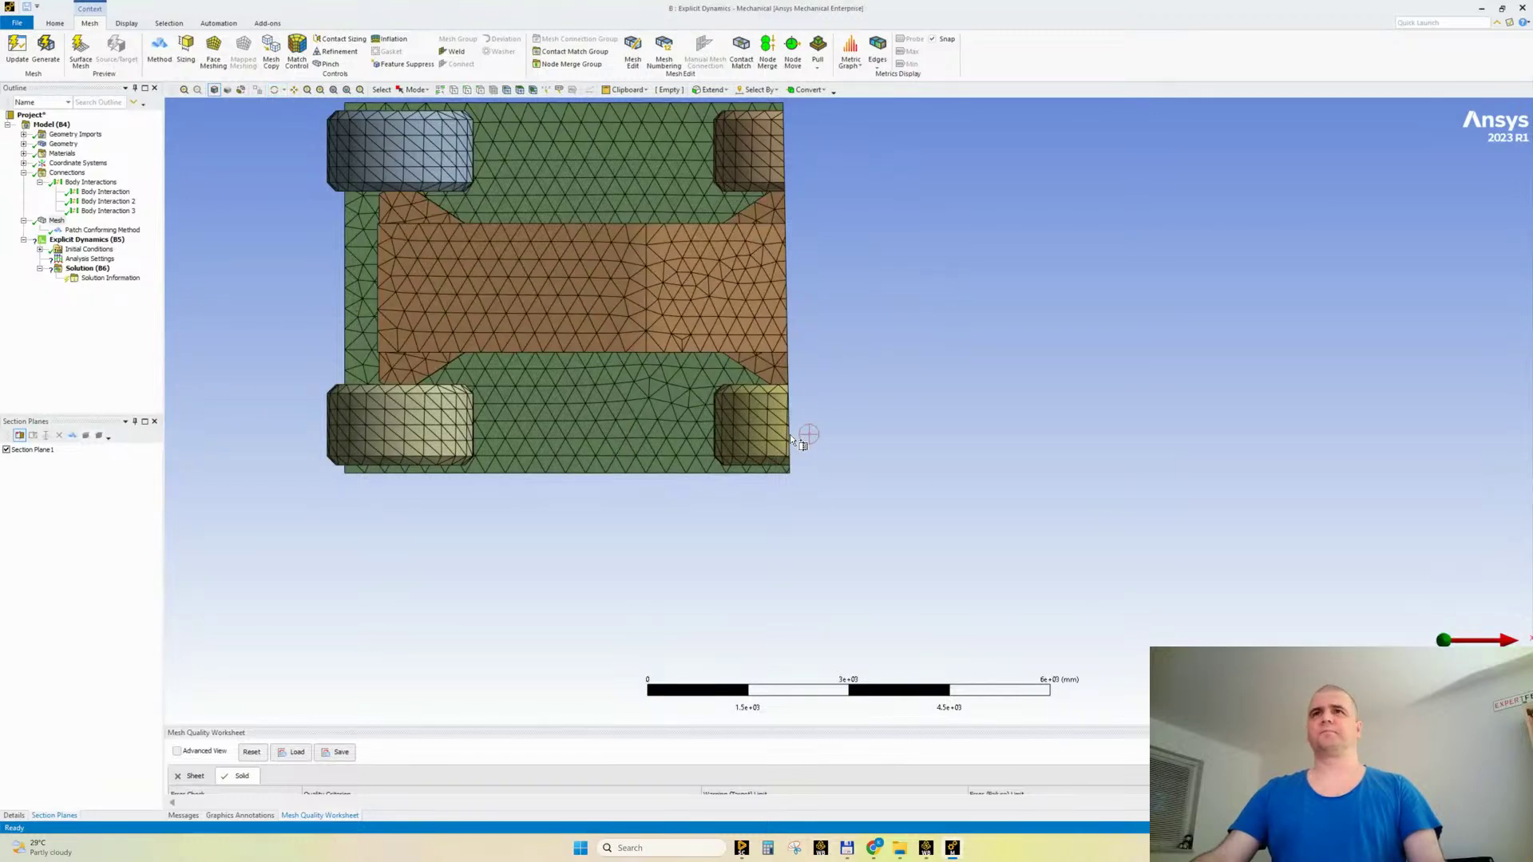
{"action": "left_click_drag", "start_coordinate": [792, 425], "coordinate": [541, 426]}
{"action": "middle_click_drag", "start_coordinate": [863, 518], "coordinate": [821, 366]}
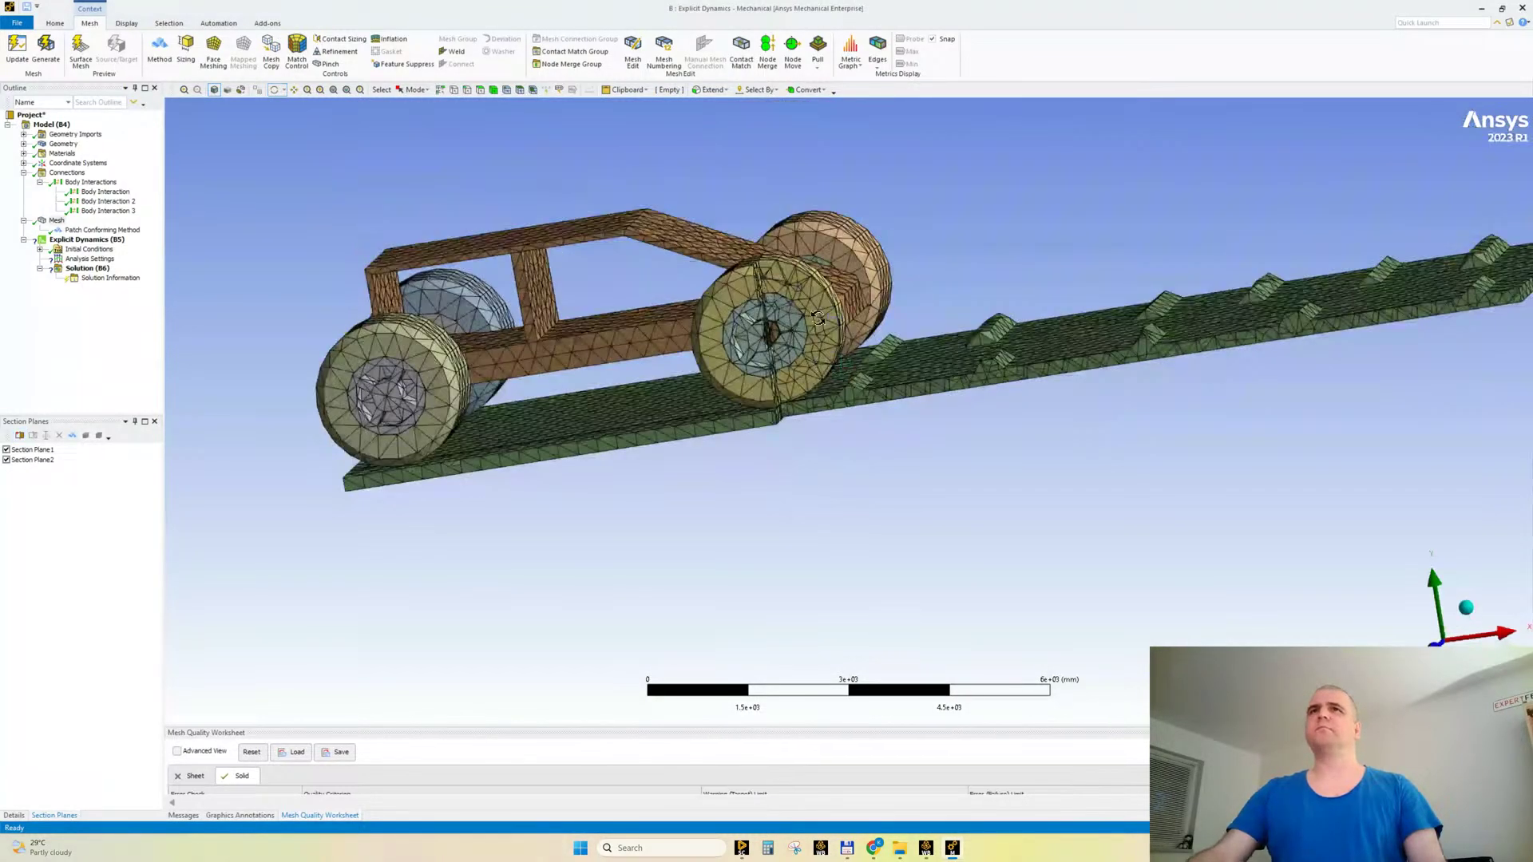
Step: Examine the sectioned mesh where the car's axle meets the front wheel's rim
{"action": "scroll", "coordinate": [817, 317], "scroll_direction": "up", "scroll_amount": 10}
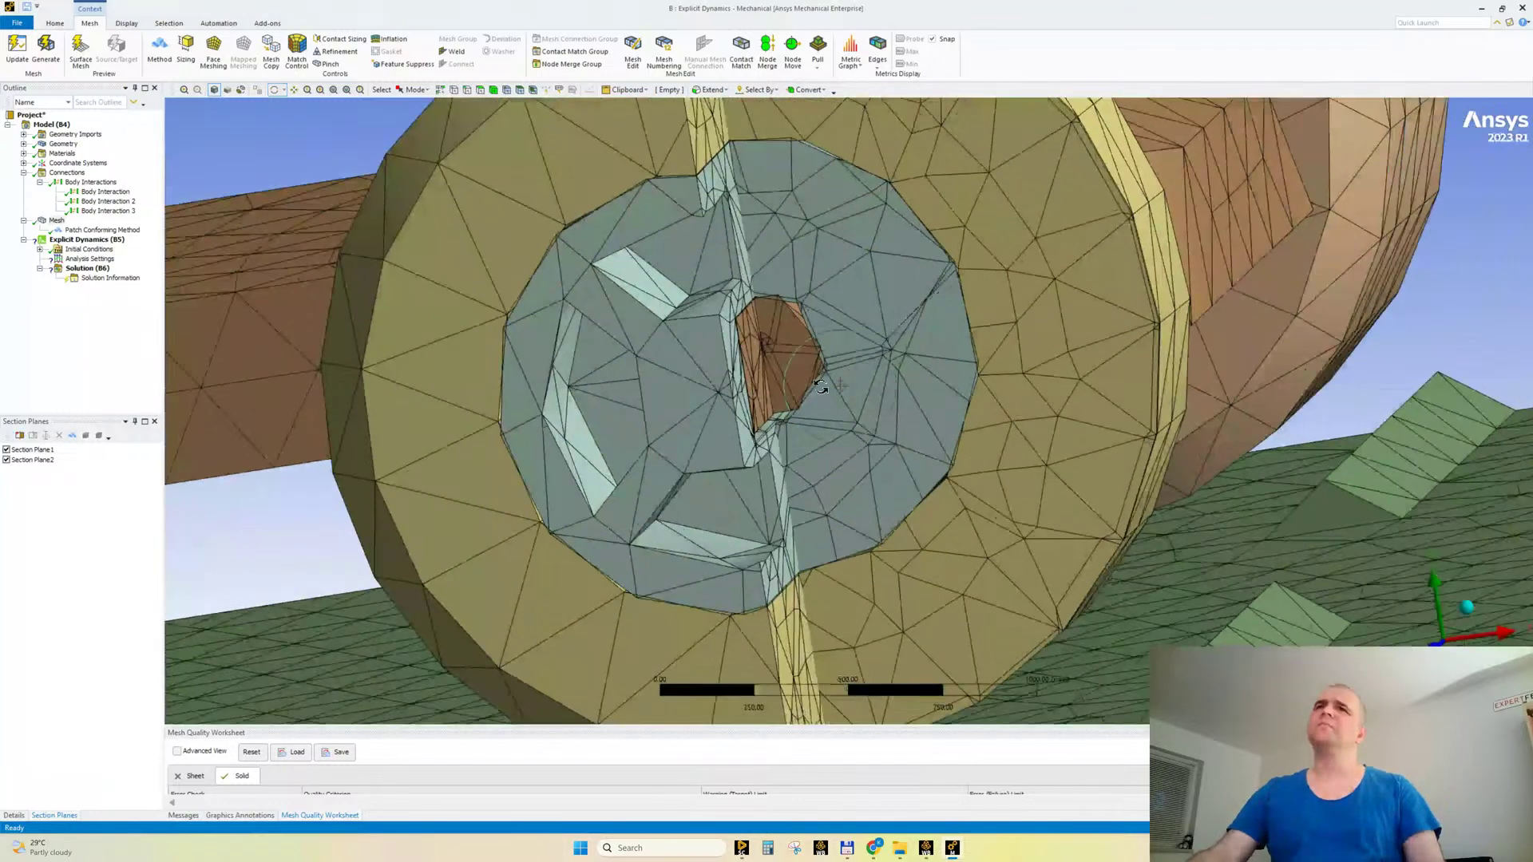
{"action": "middle_click_drag", "start_coordinate": [821, 386], "coordinate": [821, 360]}
{"action": "scroll", "coordinate": [810, 274], "scroll_direction": "up", "scroll_amount": 10}
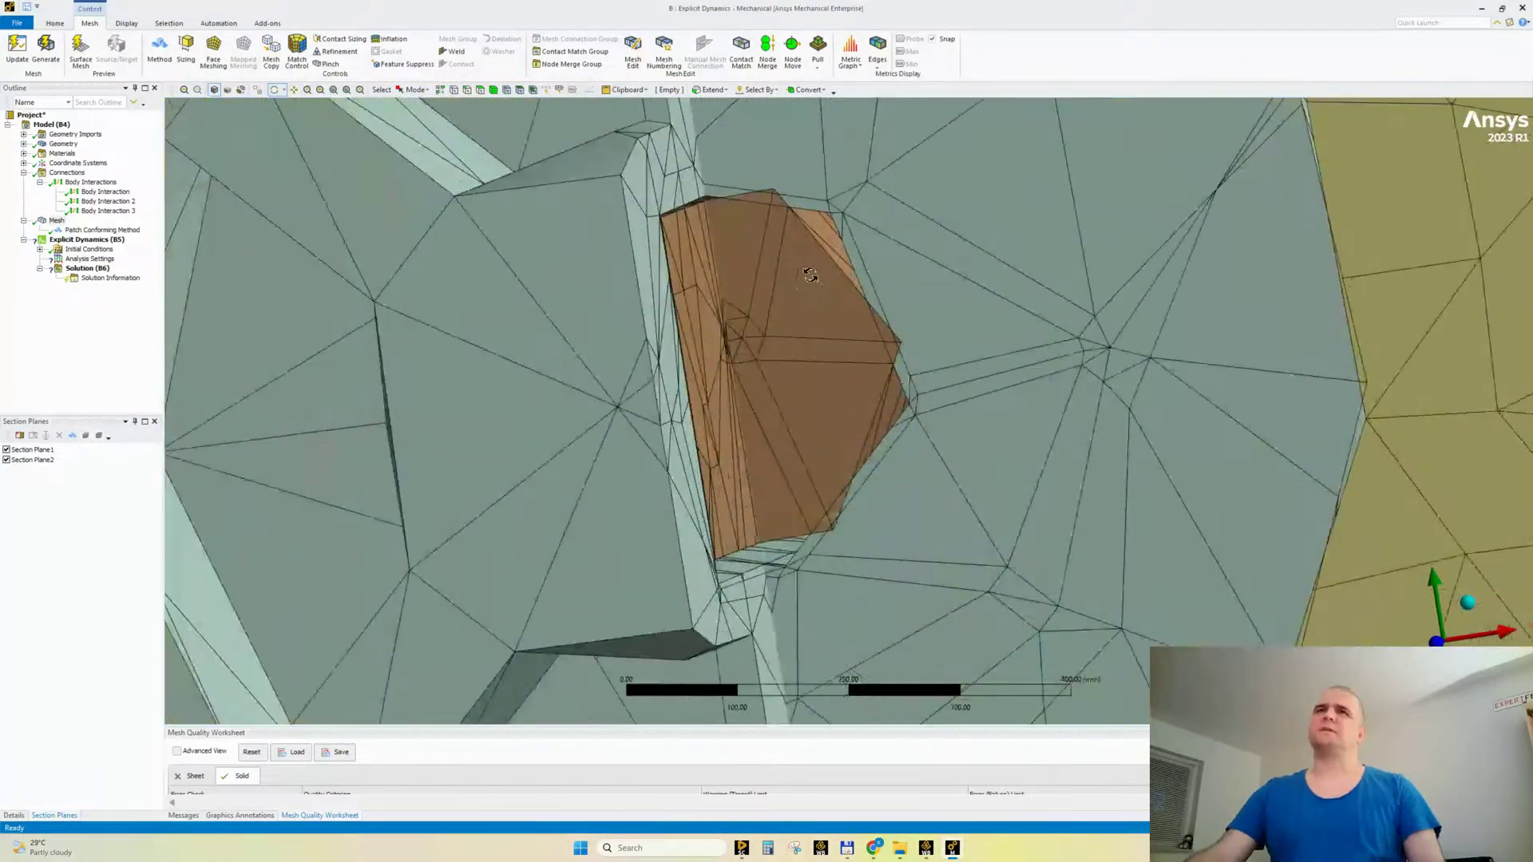
{"action": "scroll", "coordinate": [811, 274], "scroll_direction": "up", "scroll_amount": 1}
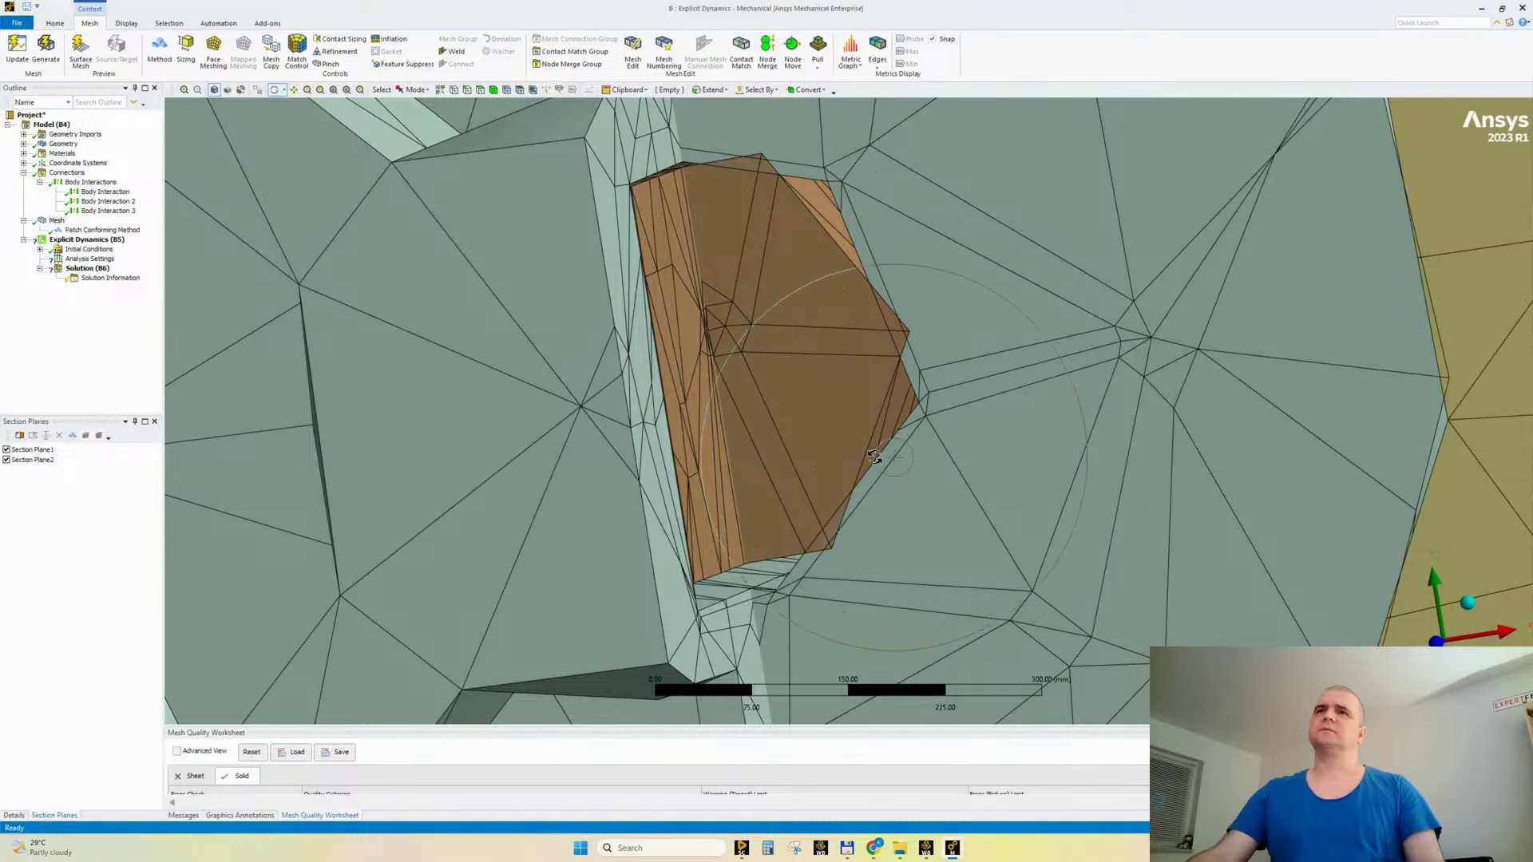
{"action": "scroll", "coordinate": [874, 457], "scroll_direction": "down", "scroll_amount": 10}
{"action": "middle_click_drag", "start_coordinate": [874, 457], "coordinate": [1038, 564]}
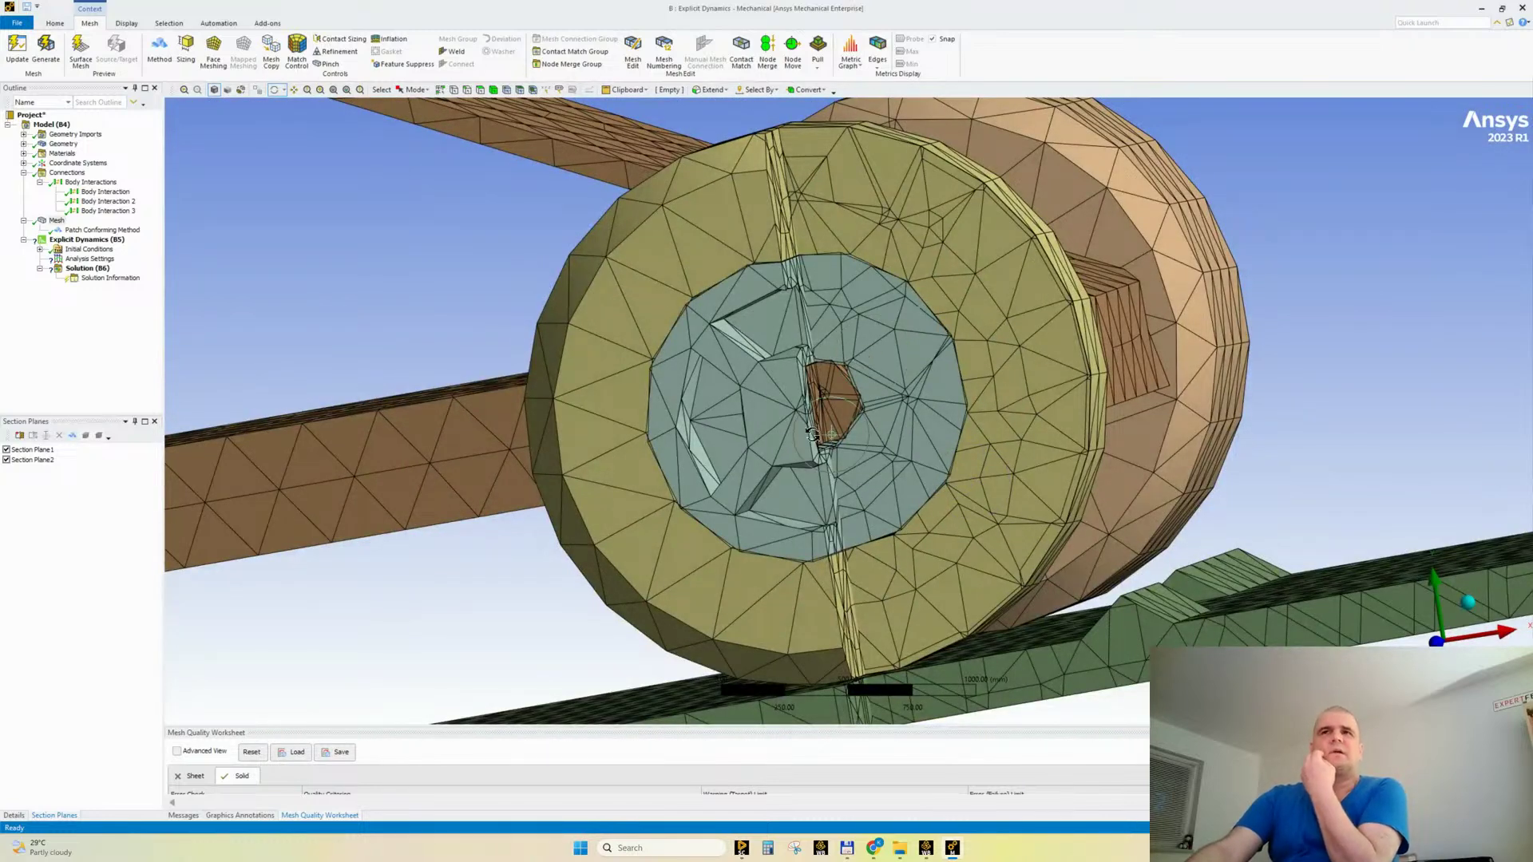
{"action": "scroll", "coordinate": [820, 401], "scroll_direction": "up", "scroll_amount": 5}
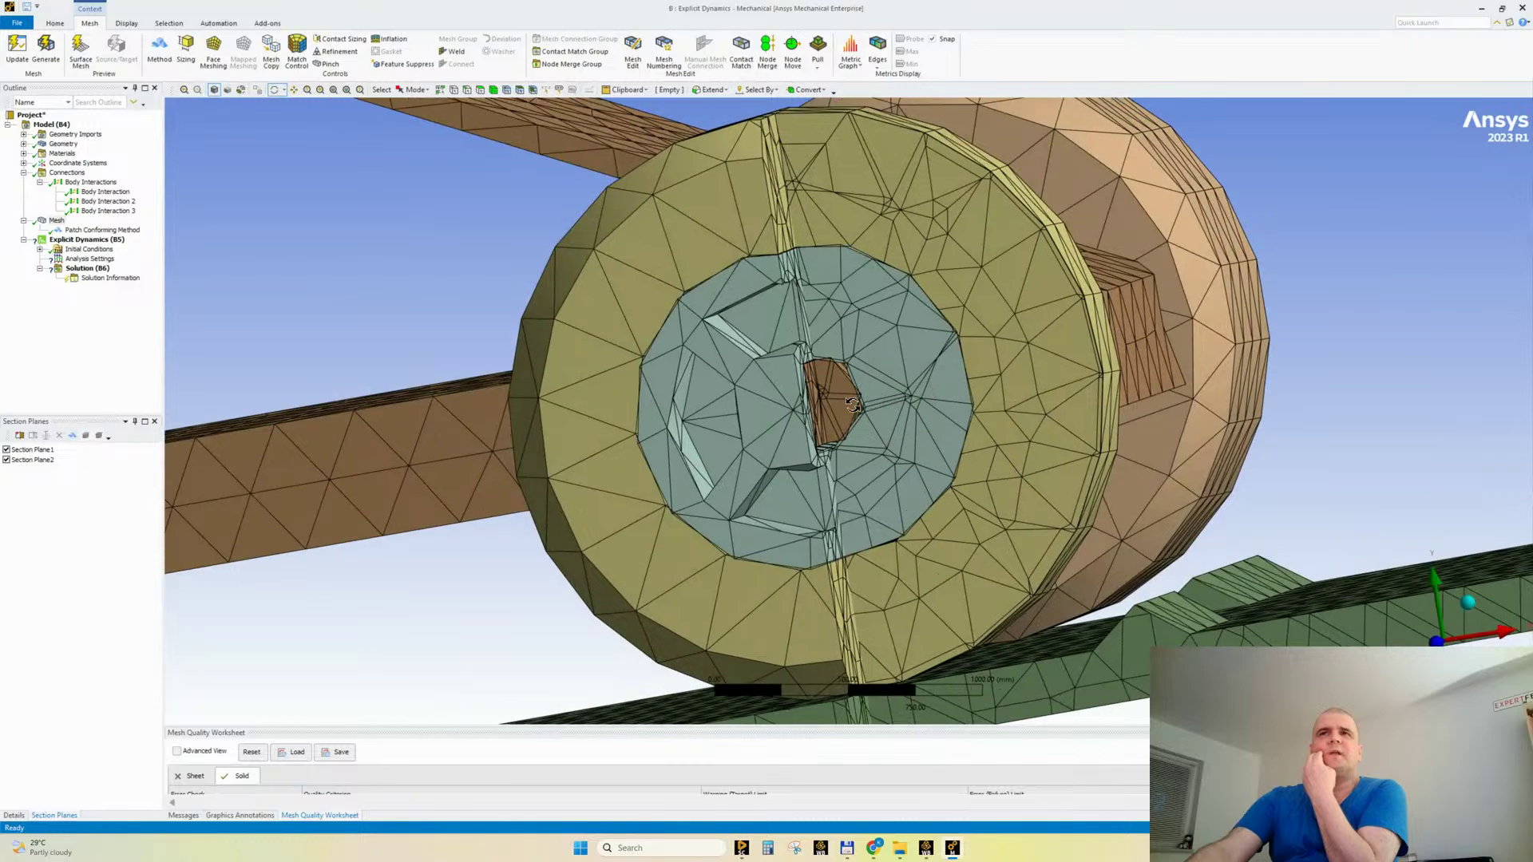
{"action": "scroll", "coordinate": [880, 442], "scroll_direction": "down", "scroll_amount": 4}
{"action": "scroll", "coordinate": [879, 442], "scroll_direction": "down", "scroll_amount": 8}
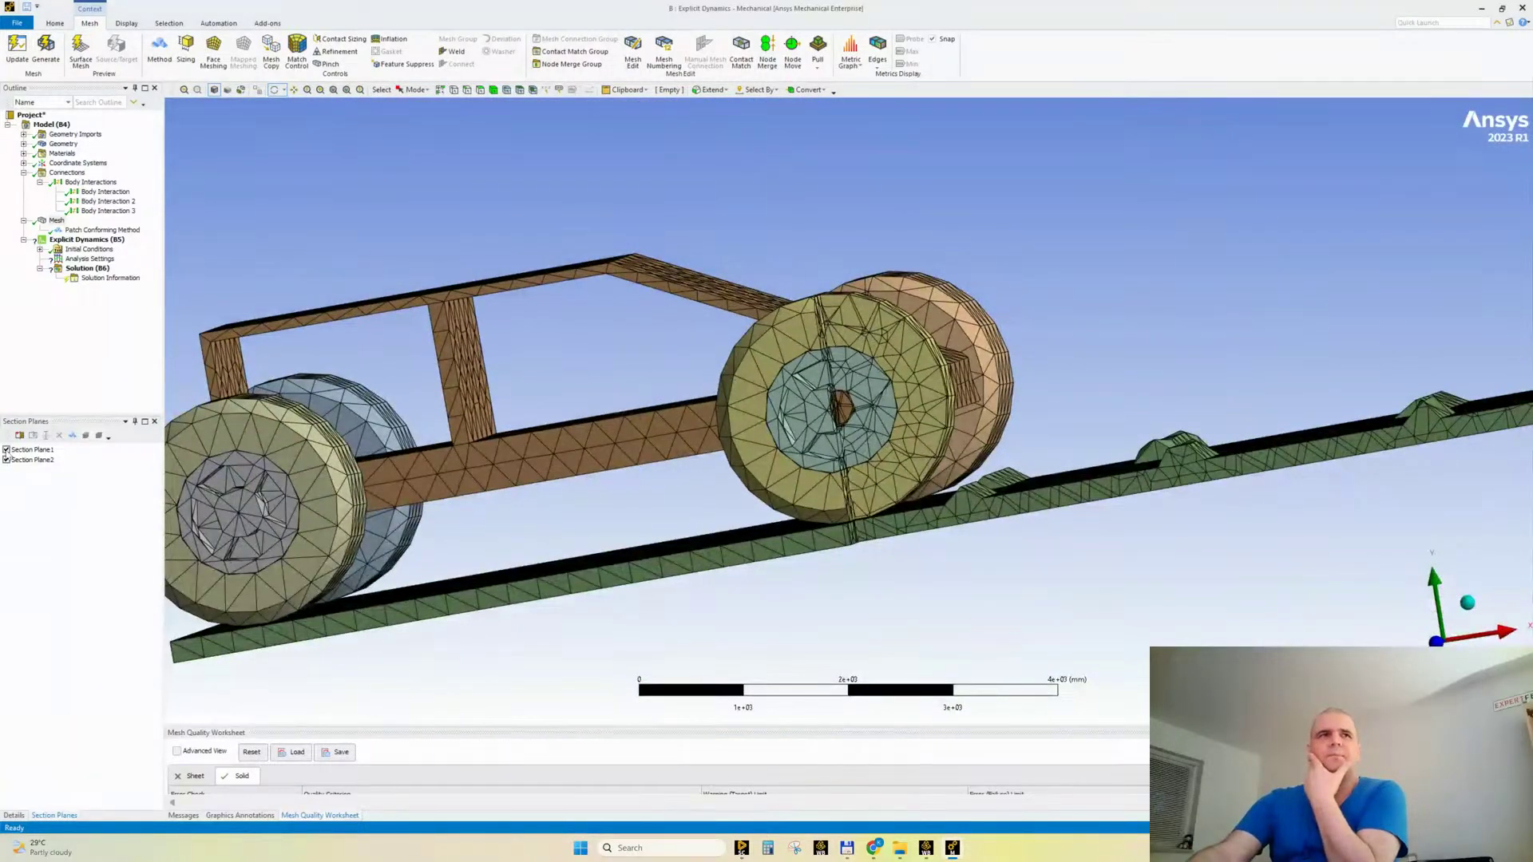
Step: Turn off both section planes to show the complete meshed car and road
{"action": "left_click", "coordinate": [6, 450]}
{"action": "left_click", "coordinate": [6, 460]}
{"action": "scroll", "coordinate": [784, 480], "scroll_direction": "down", "scroll_amount": 2}
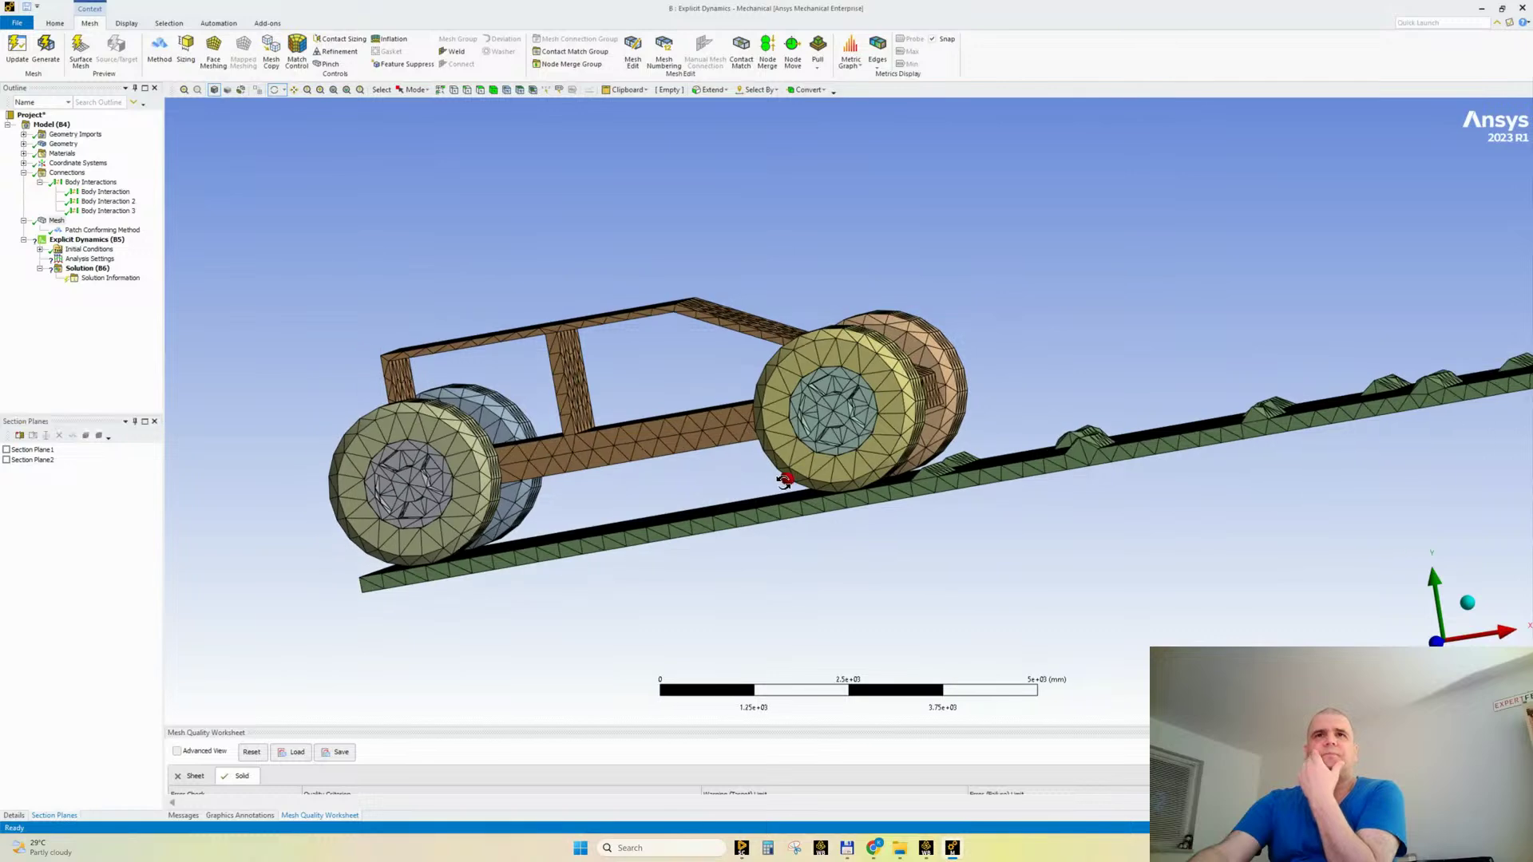
{"action": "left_click_drag", "start_coordinate": [784, 480], "coordinate": [759, 540]}
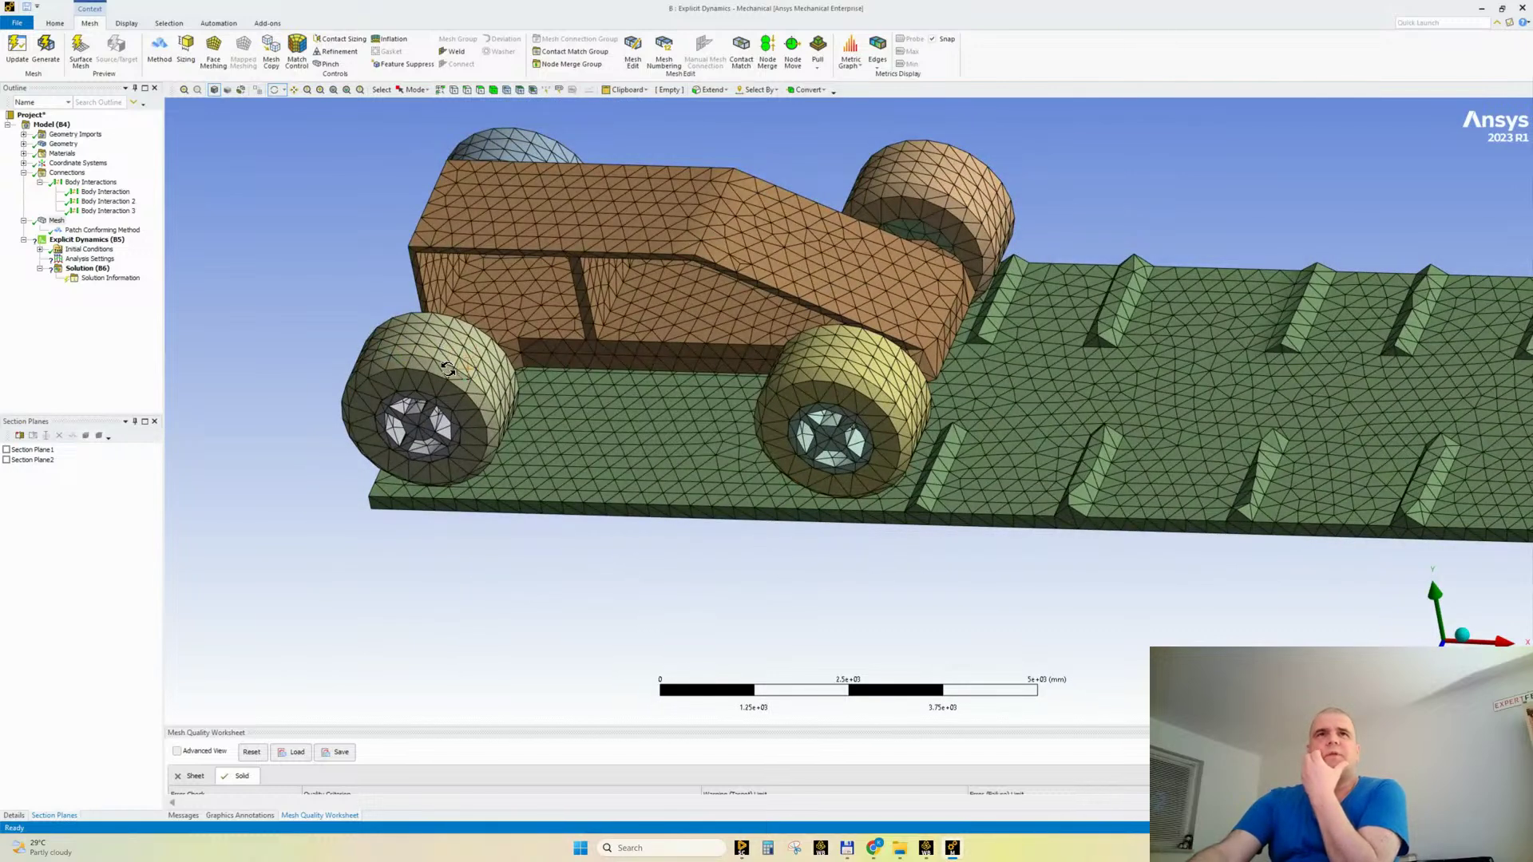
{"action": "left_click", "coordinate": [517, 316]}
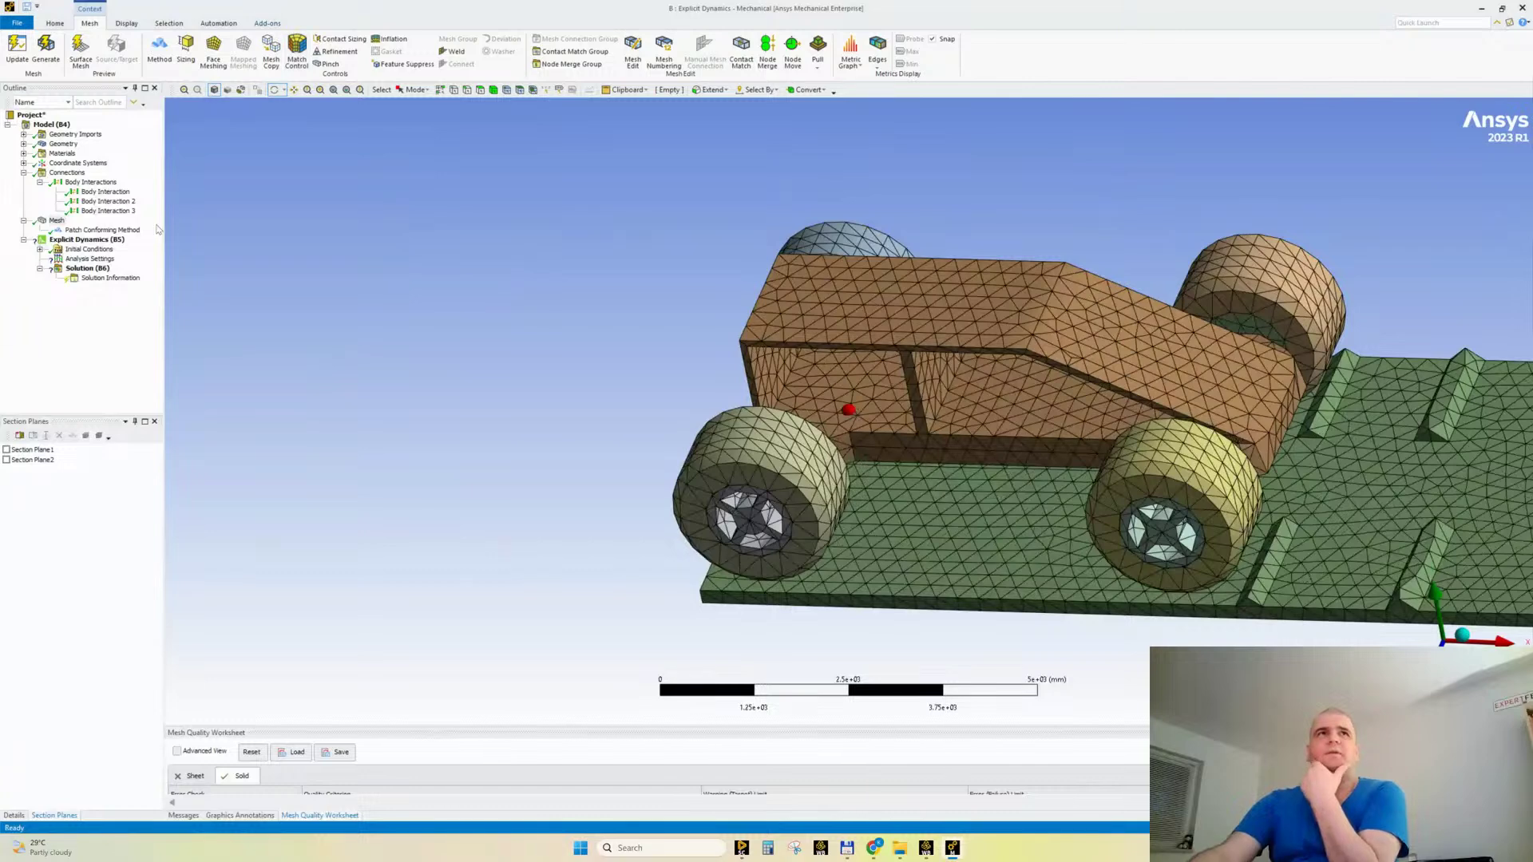
Step: Insert four body-to-body revolute joints under Connections and select the first one
{"action": "left_click", "coordinate": [61, 173]}
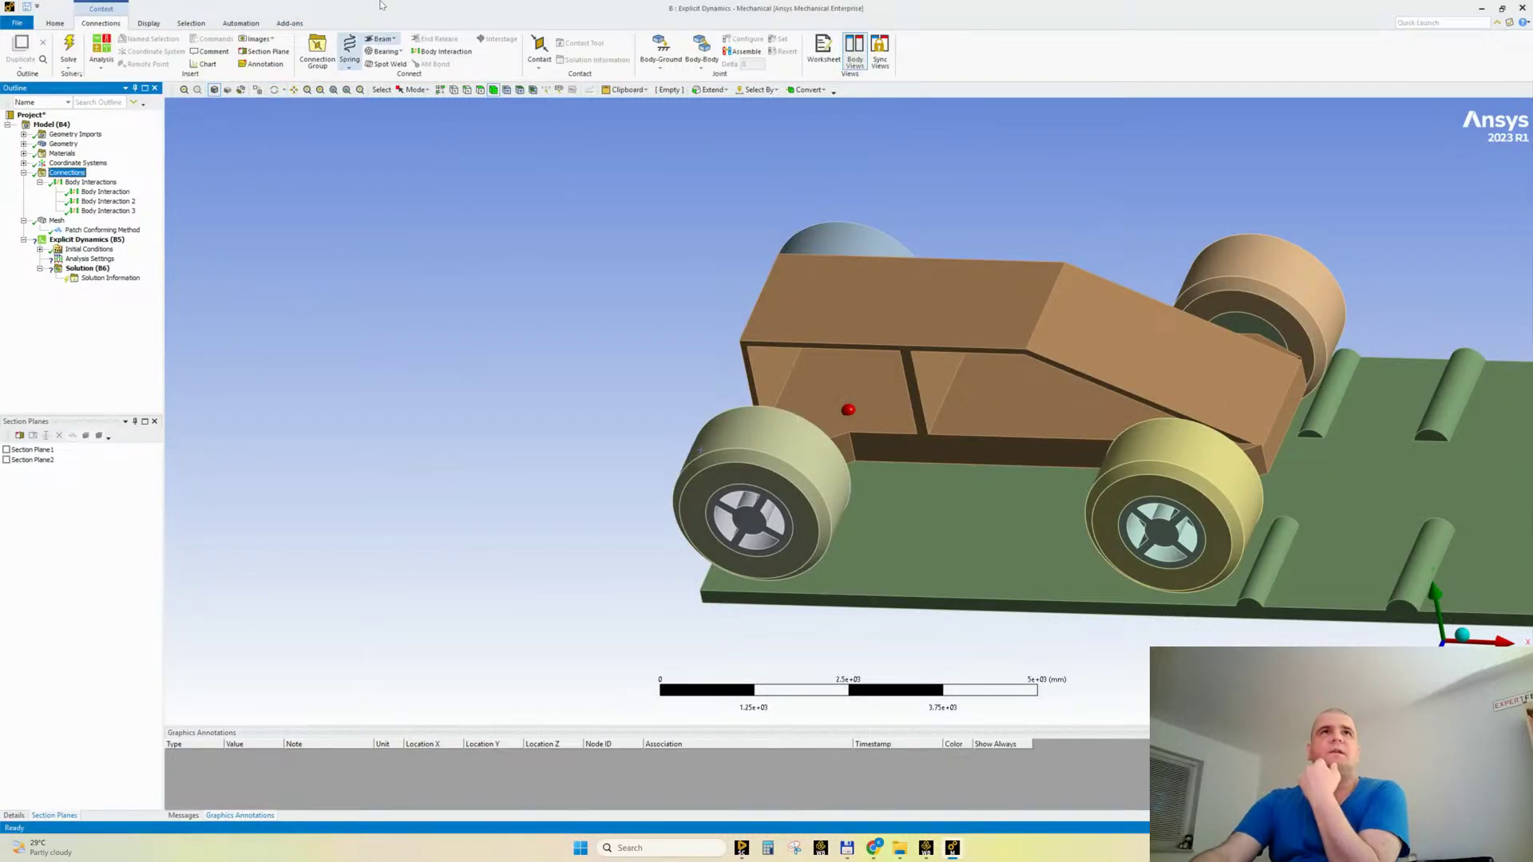
{"action": "left_click", "coordinate": [703, 67]}
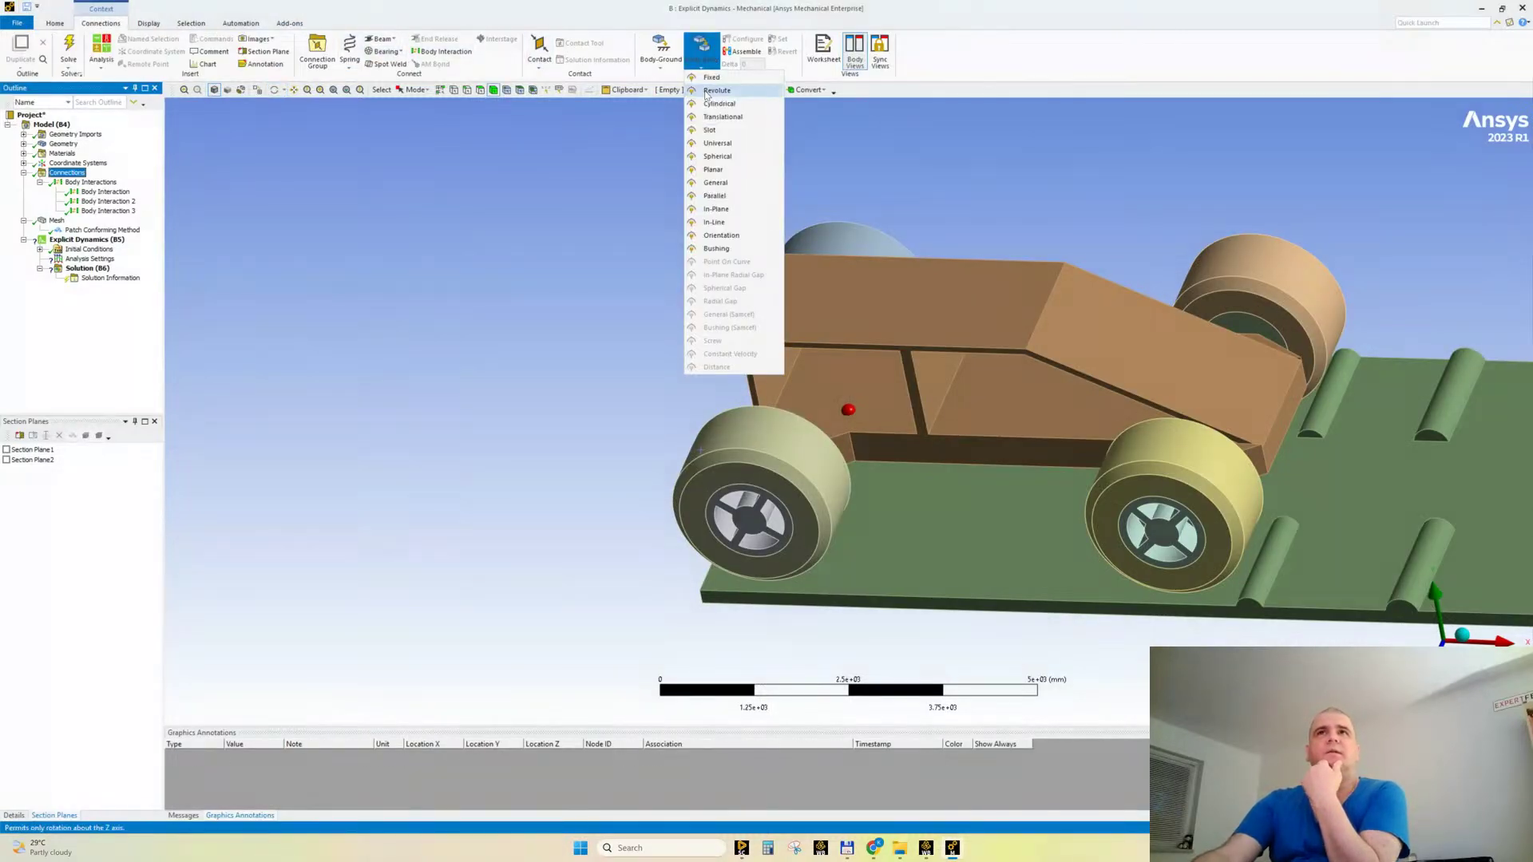
{"action": "left_click", "coordinate": [708, 92]}
{"action": "left_click", "coordinate": [703, 67]}
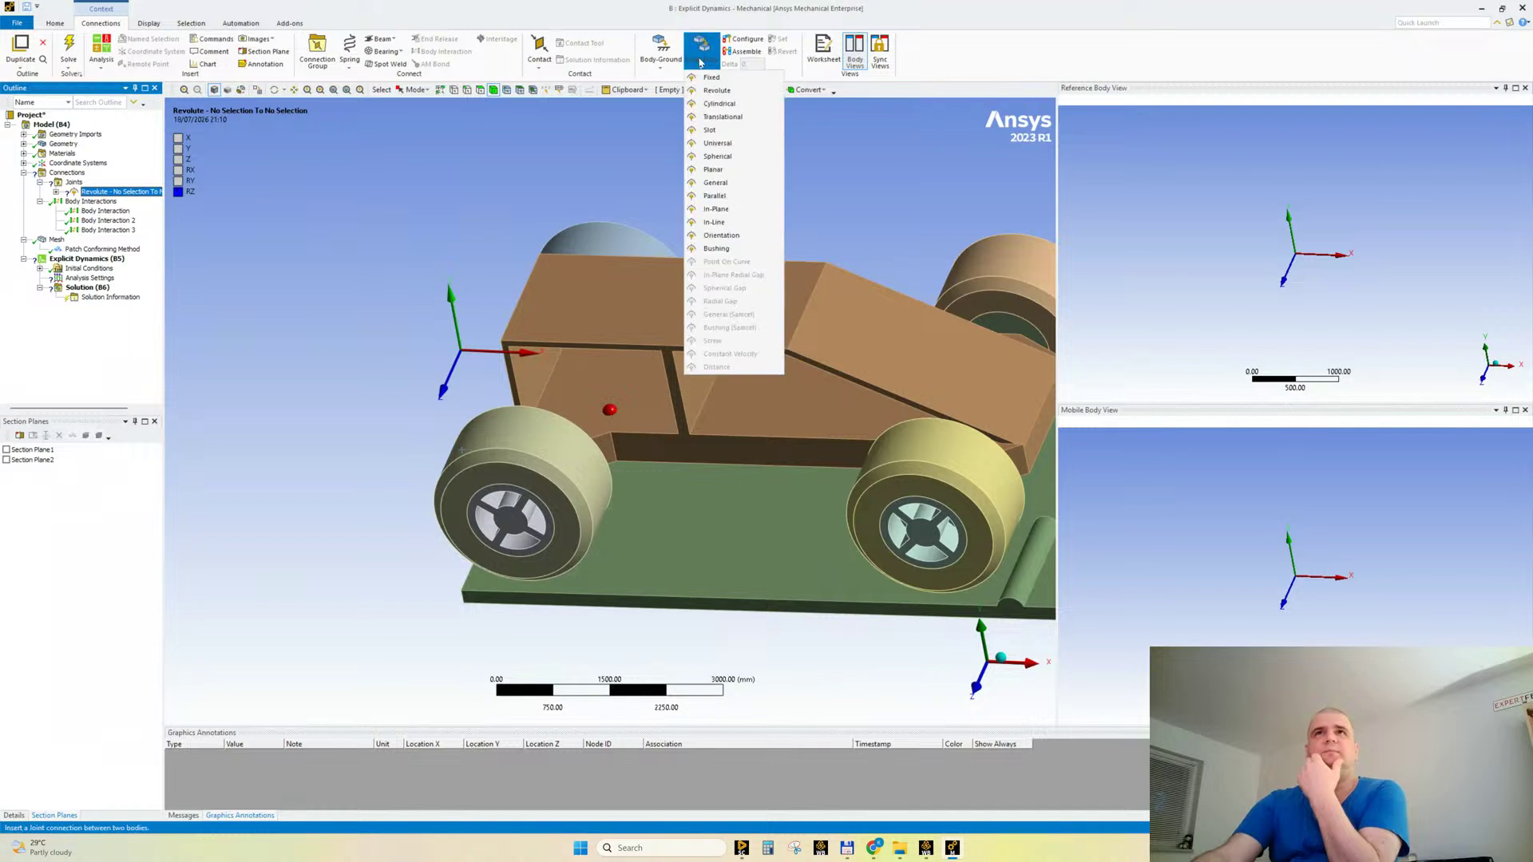
{"action": "left_click", "coordinate": [709, 92]}
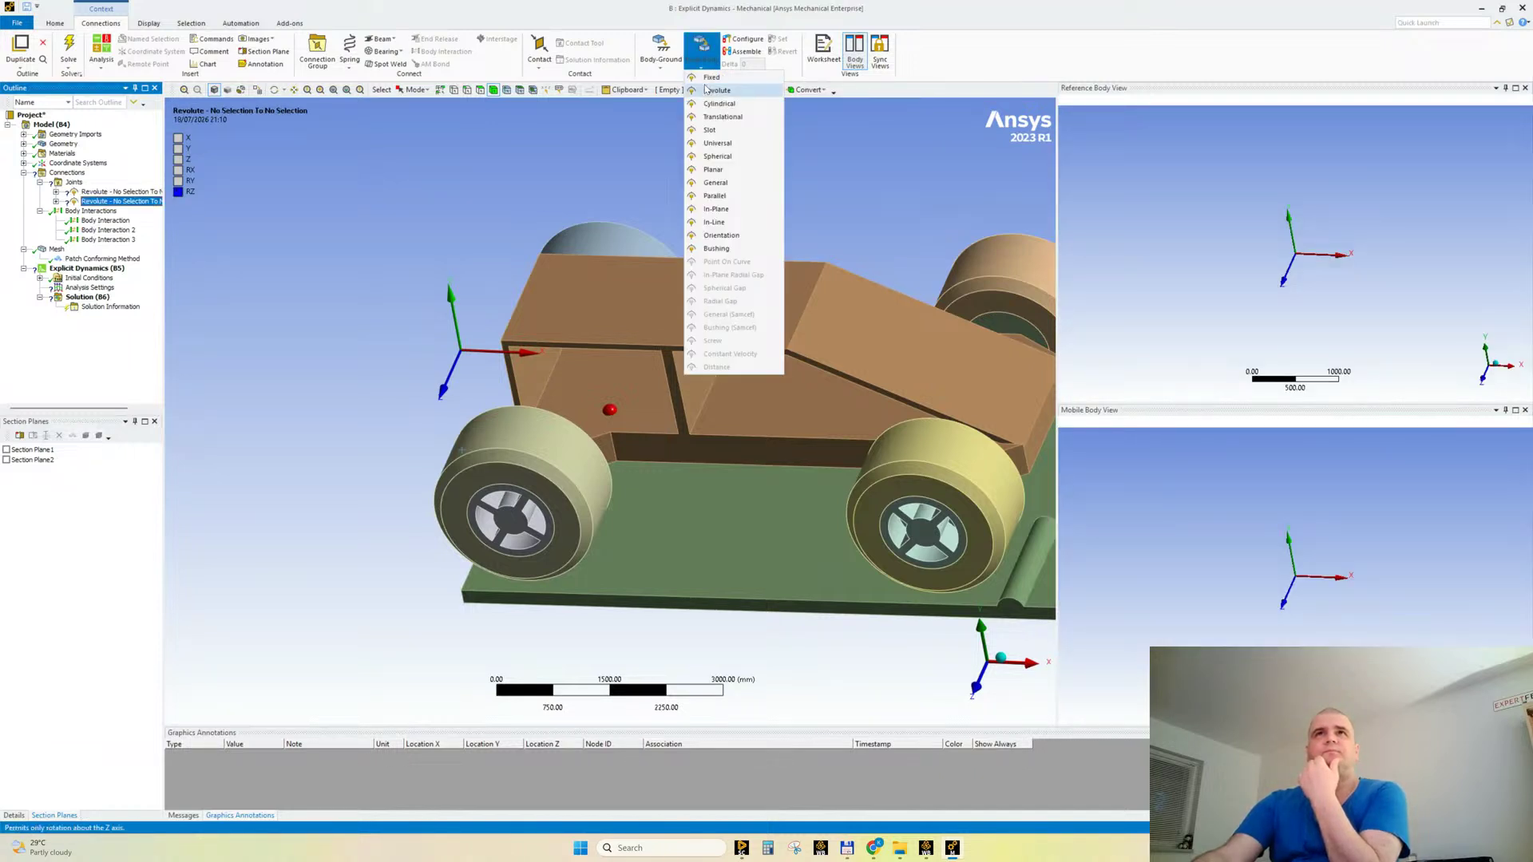
{"action": "left_click", "coordinate": [707, 90]}
{"action": "left_click", "coordinate": [699, 62]}
{"action": "left_click", "coordinate": [708, 89]}
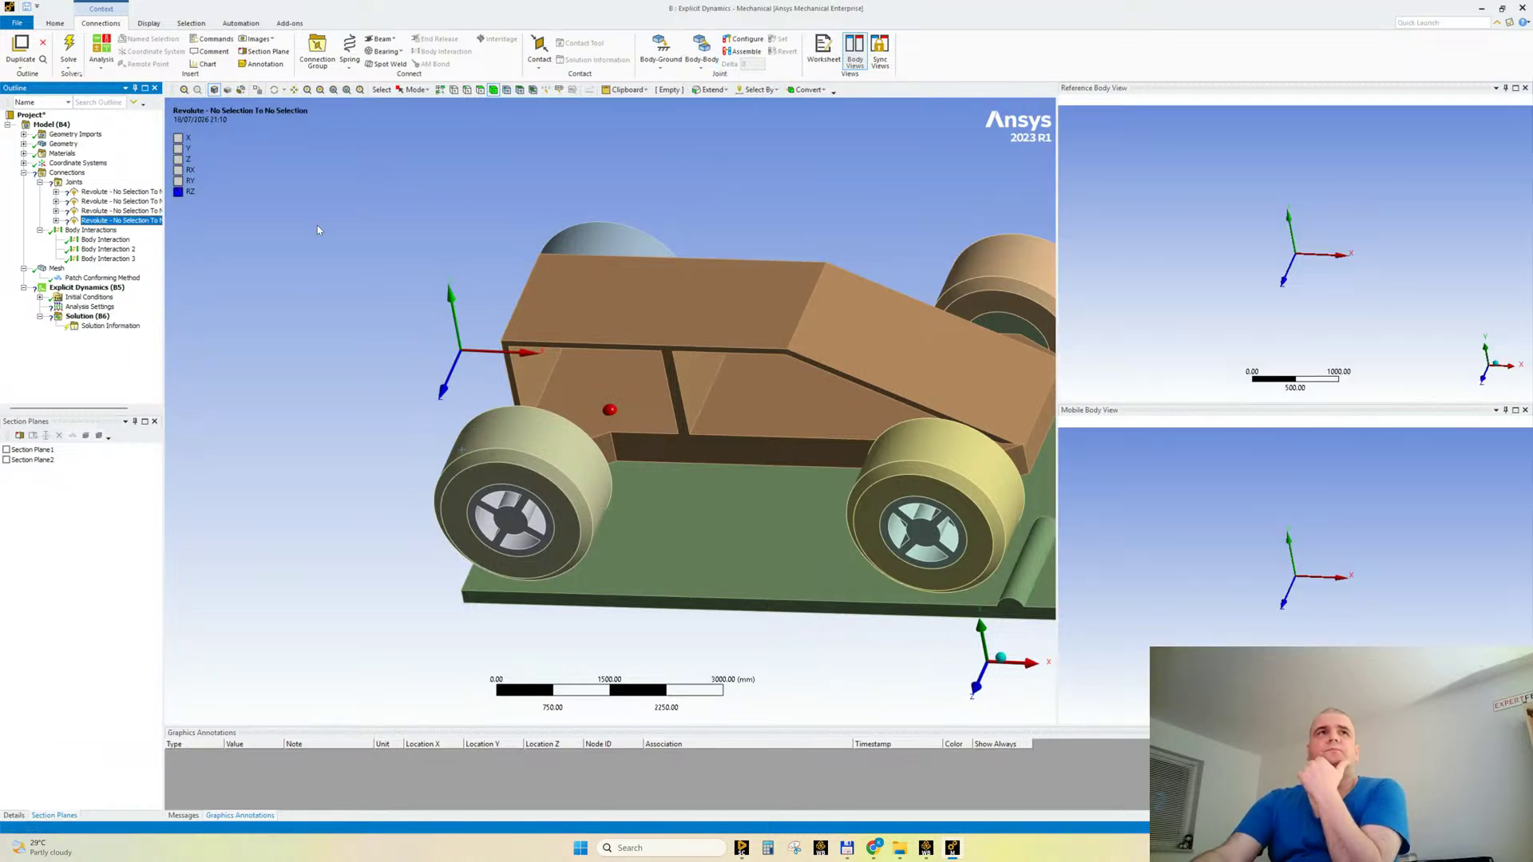
{"action": "left_click", "coordinate": [114, 192]}
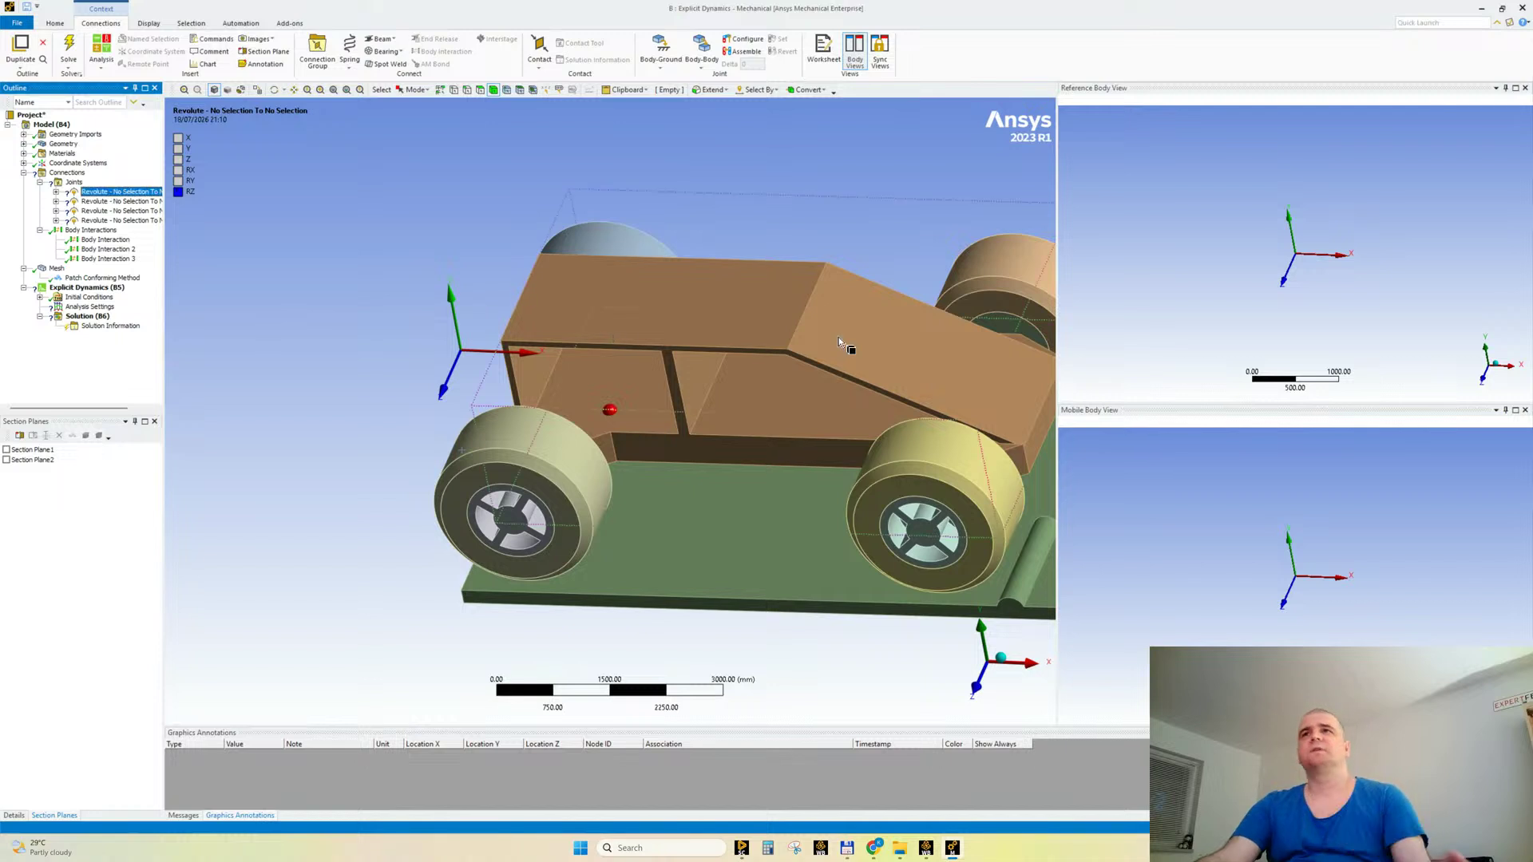
Step: Widen the main model view and hide every body except the car body
{"action": "left_click_drag", "start_coordinate": [1055, 352], "coordinate": [1210, 352]}
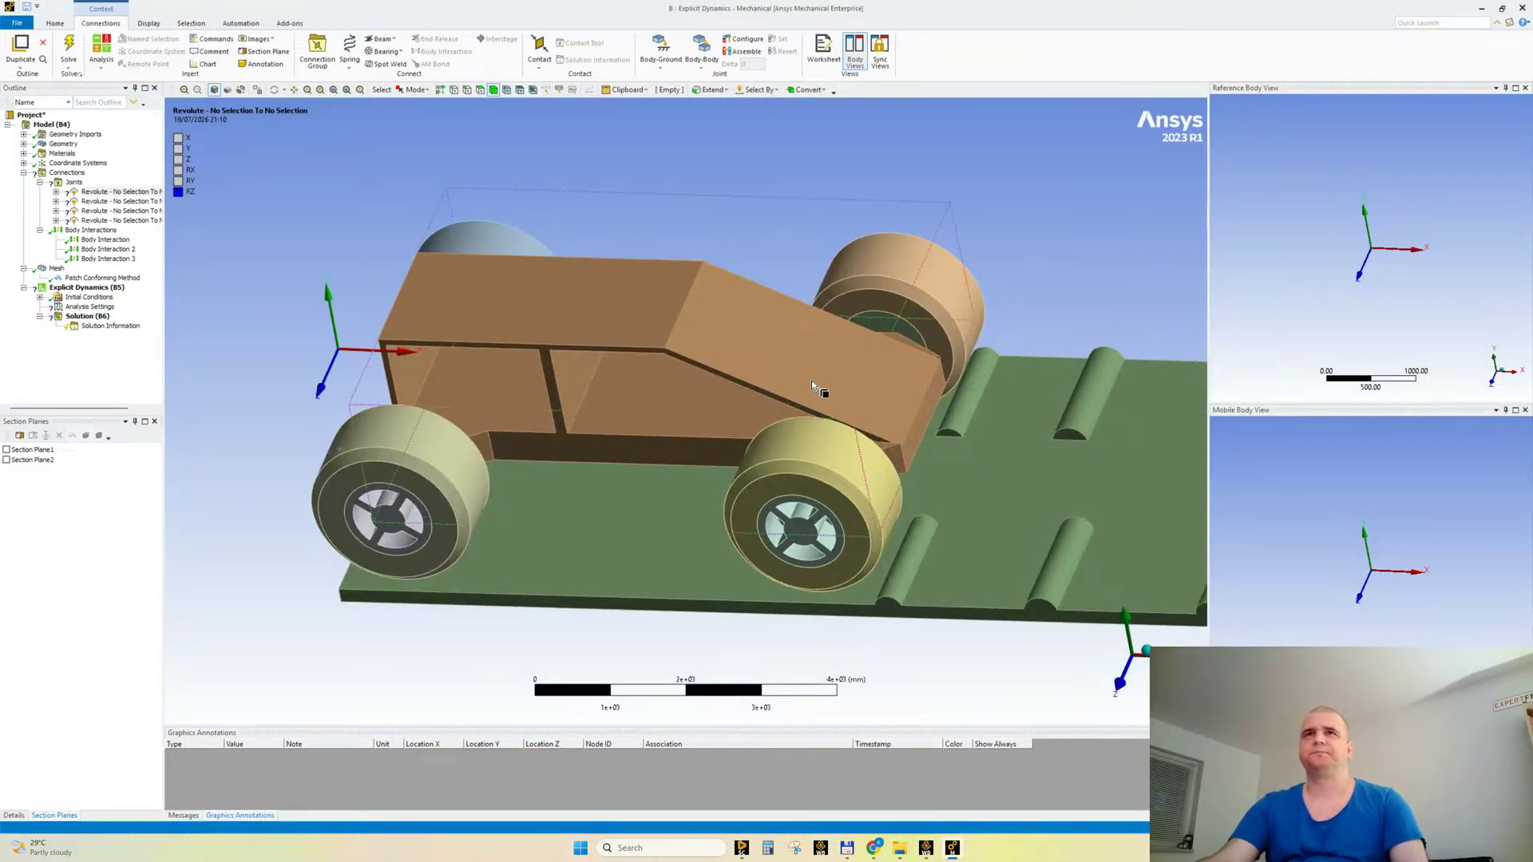
{"action": "left_click", "coordinate": [752, 356]}
{"action": "right_click", "coordinate": [752, 356]}
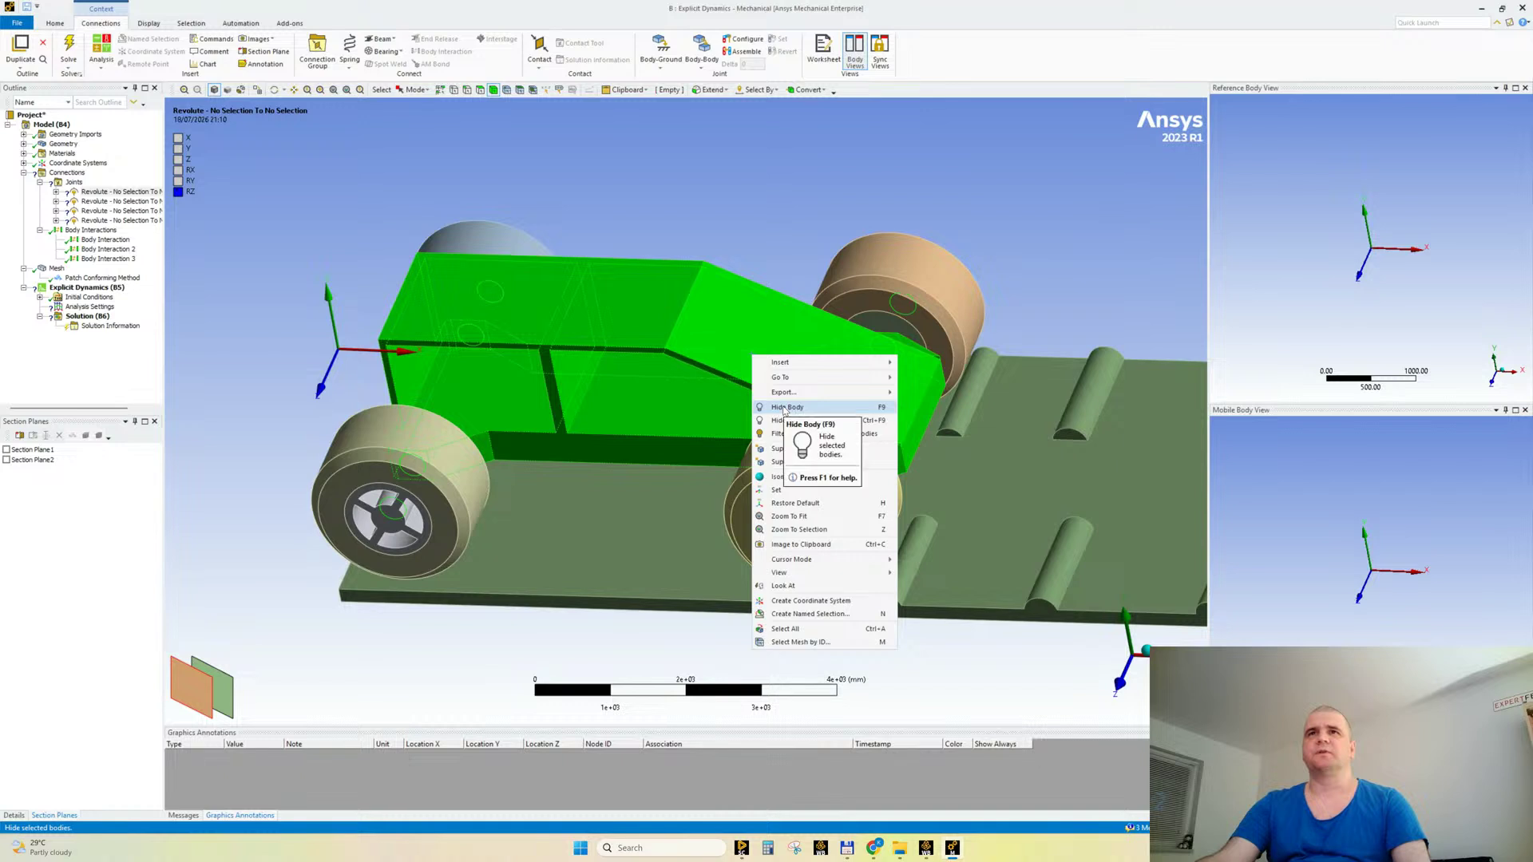
{"action": "left_click", "coordinate": [785, 409]}
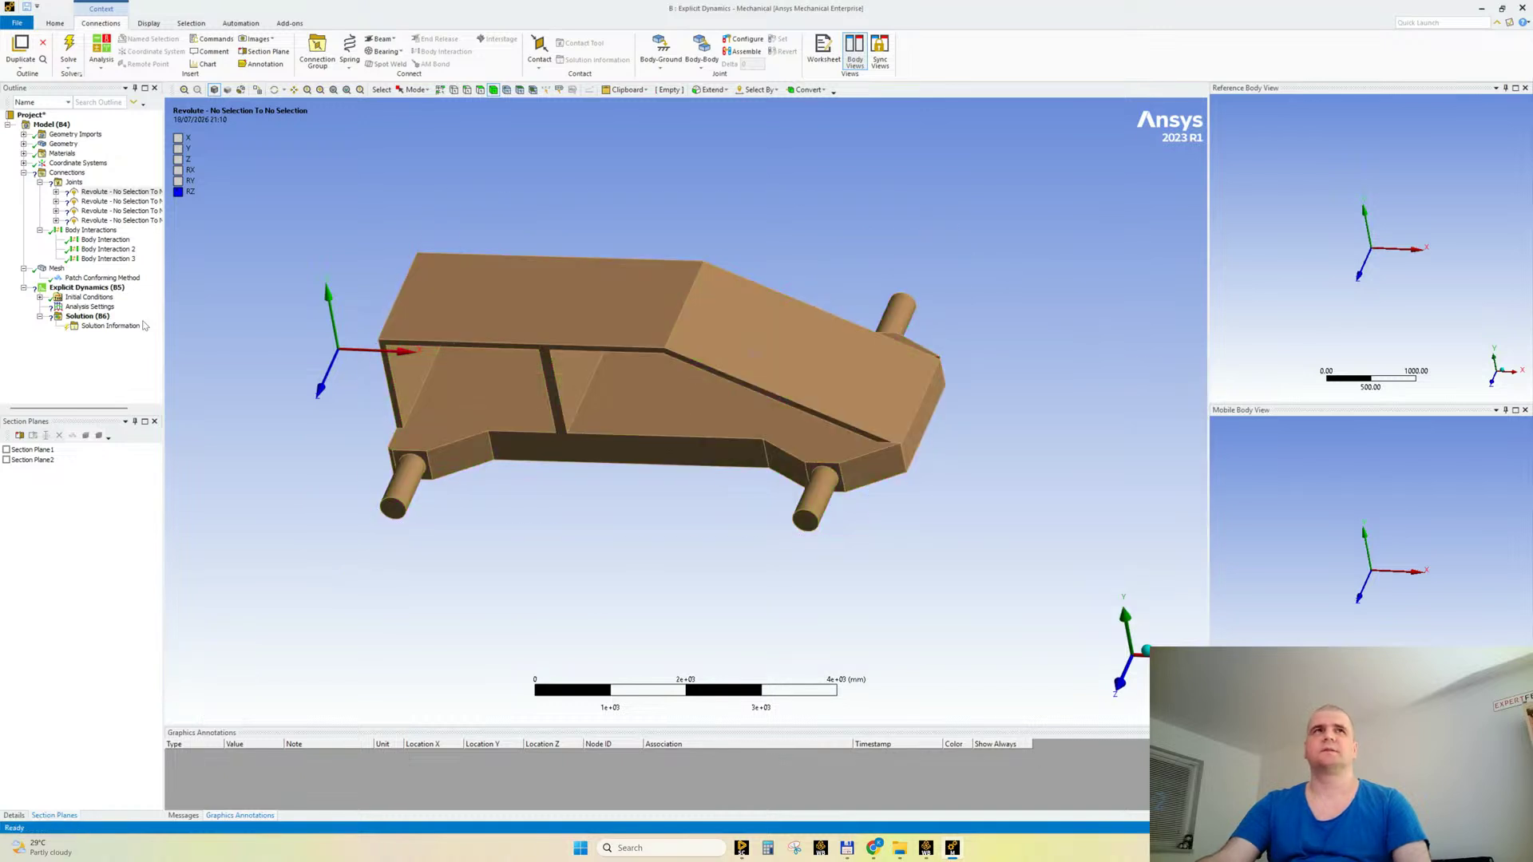
Step: Scope the first revolute joint's reference side to the cylindrical face of the car's far-side rear axle end
{"action": "left_click", "coordinate": [11, 817]}
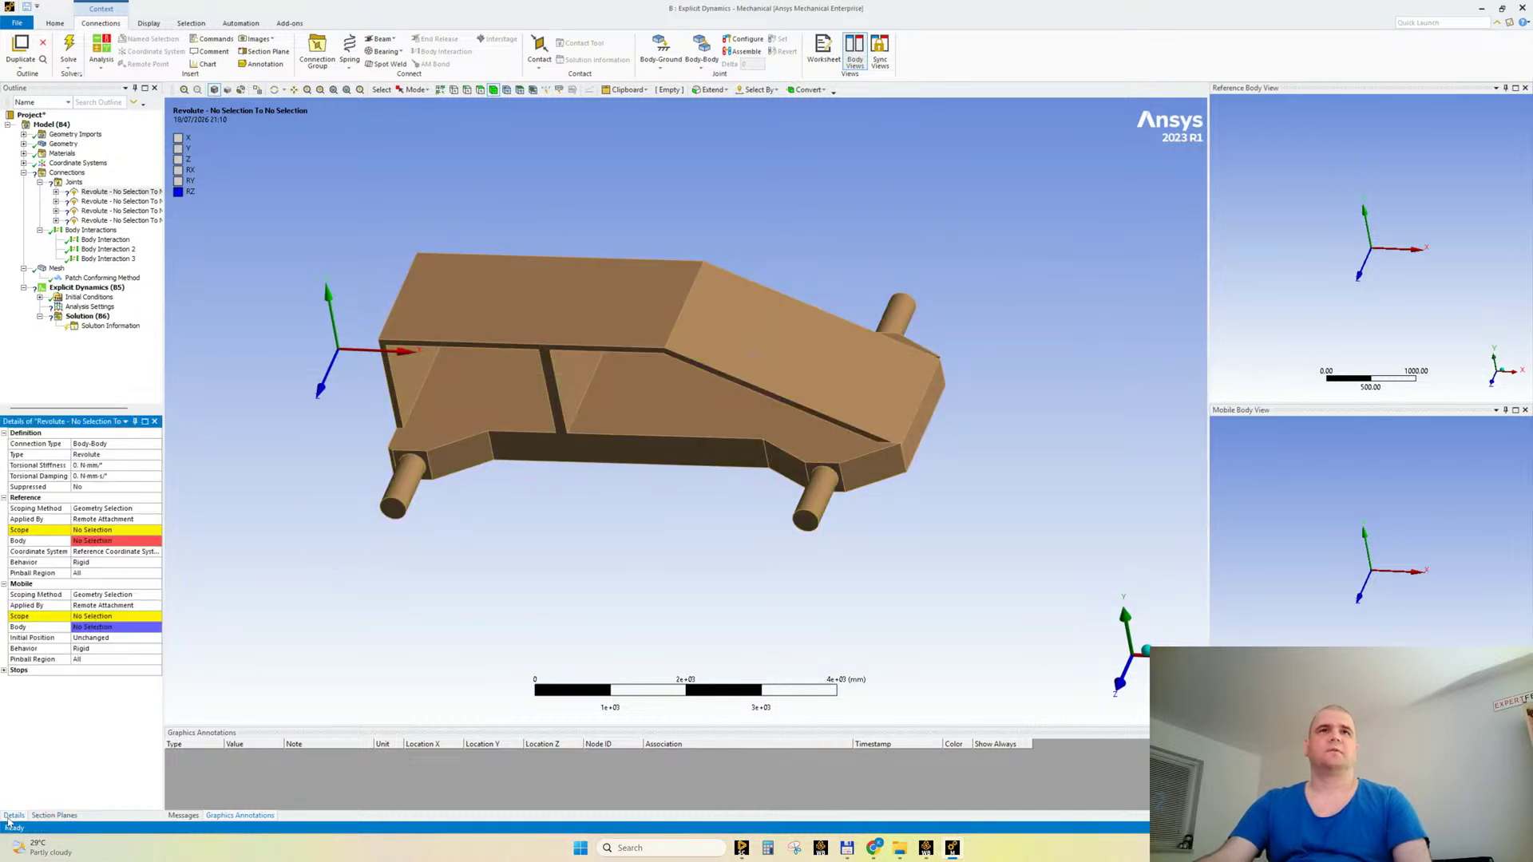
{"action": "middle_click_drag", "start_coordinate": [520, 573], "coordinate": [602, 639]}
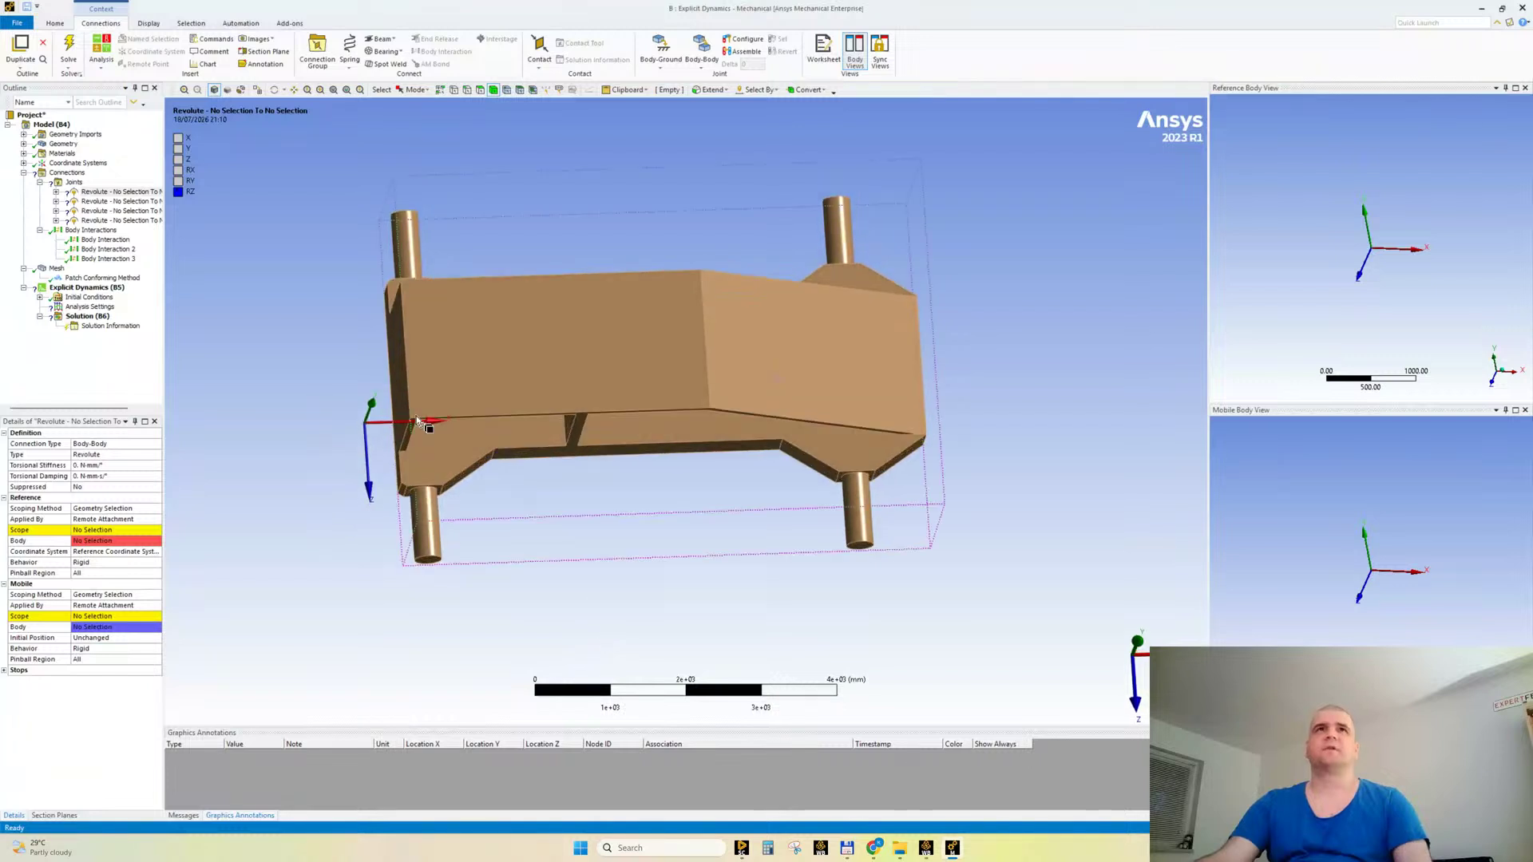
{"action": "left_click", "coordinate": [406, 237]}
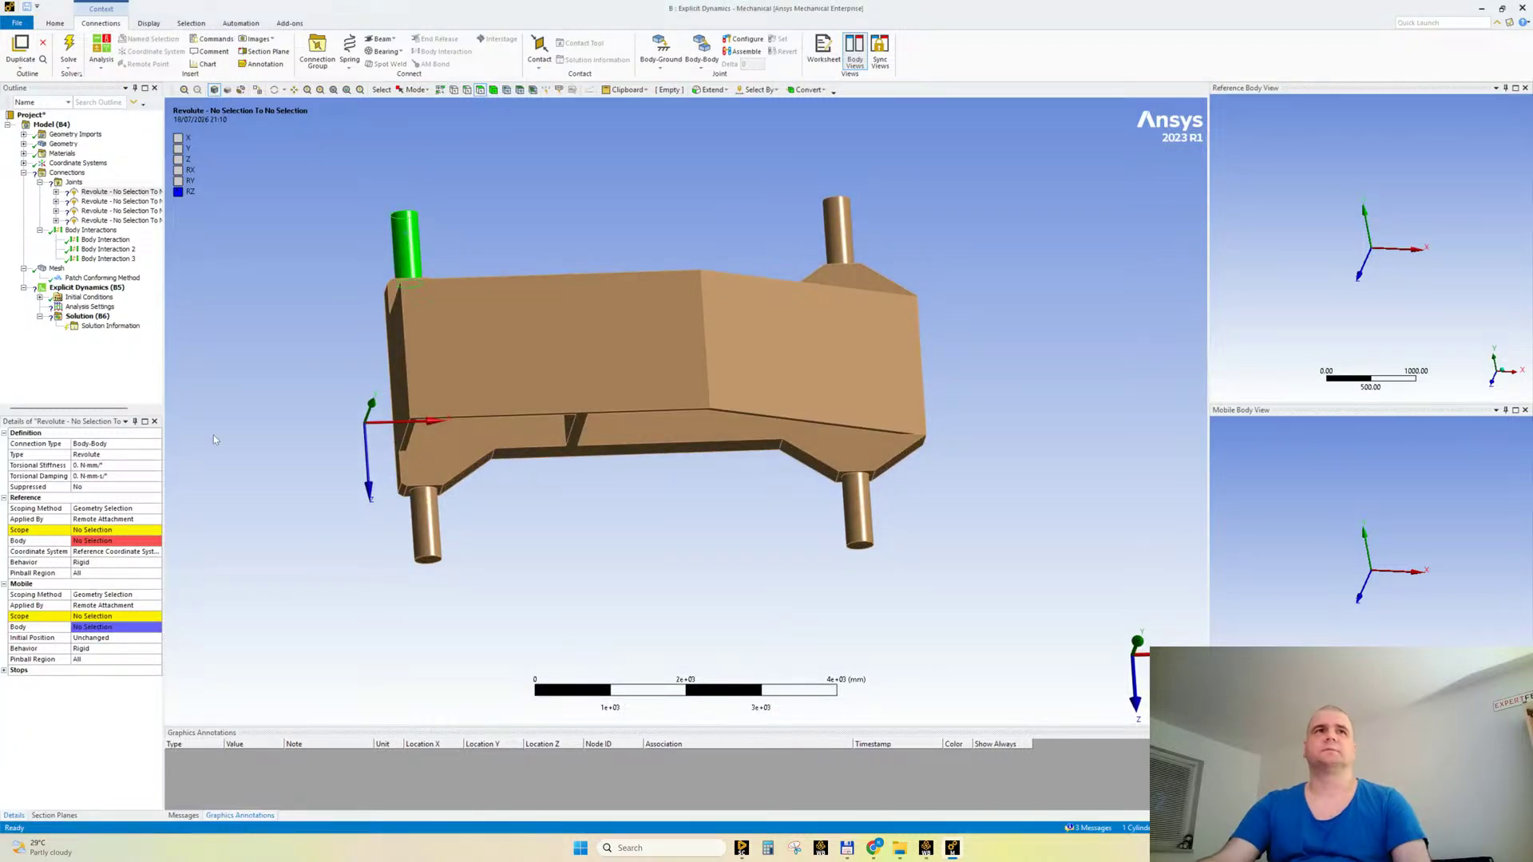
{"action": "left_click", "coordinate": [94, 530]}
{"action": "left_click", "coordinate": [89, 530]}
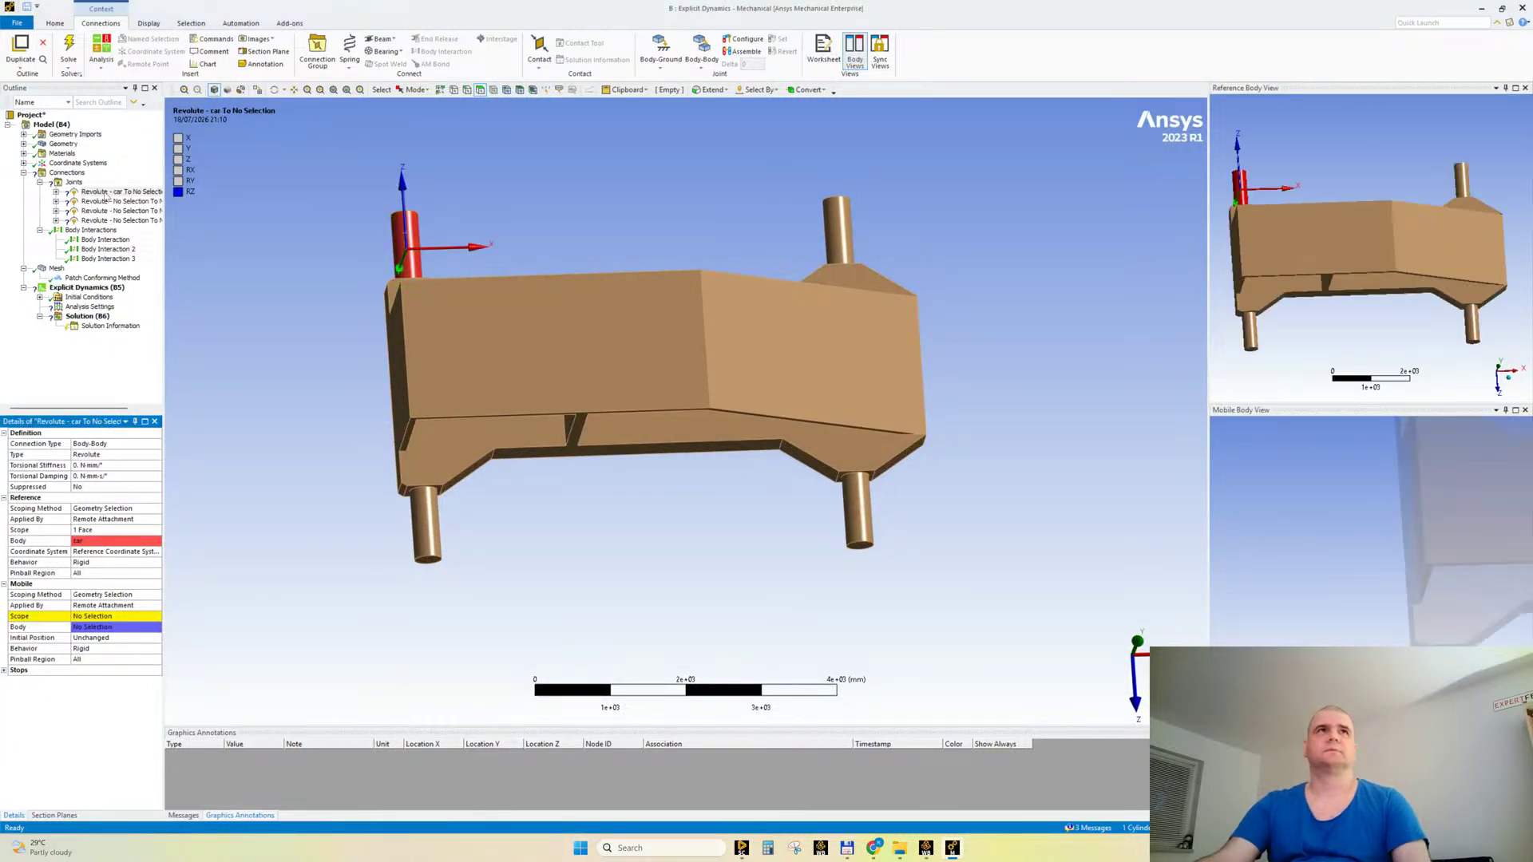
Step: Scope the second revolute joint's reference side to the cylindrical face of the far-side front axle end
{"action": "left_click", "coordinate": [102, 202]}
{"action": "left_click", "coordinate": [843, 231]}
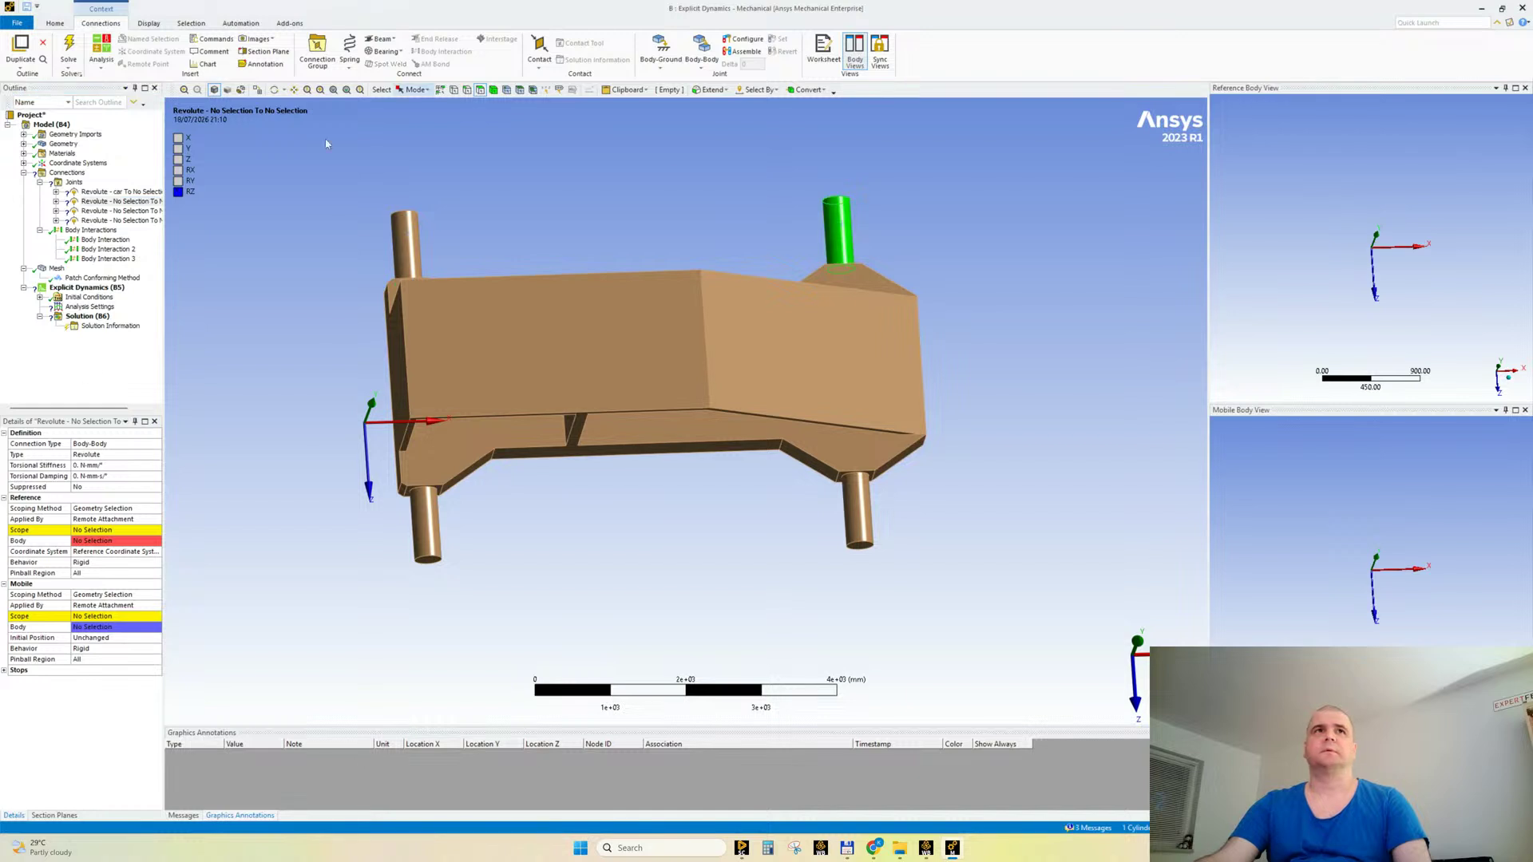
{"action": "left_click", "coordinate": [87, 531]}
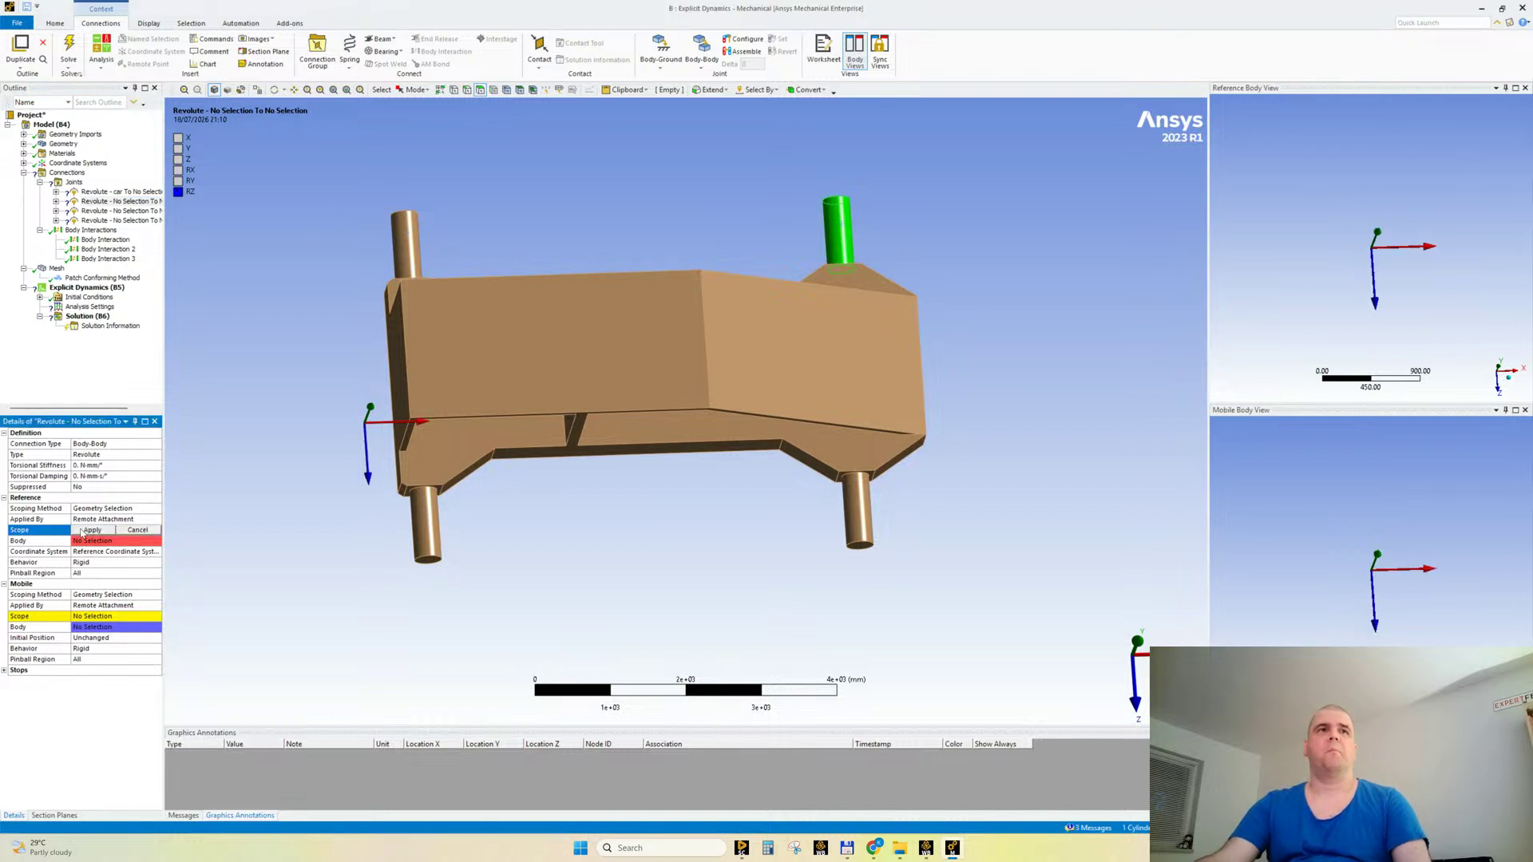
{"action": "left_click", "coordinate": [88, 530]}
Step: Scope the third revolute joint's reference side to the cylindrical face of the near-side rear axle end
{"action": "left_click", "coordinate": [424, 510]}
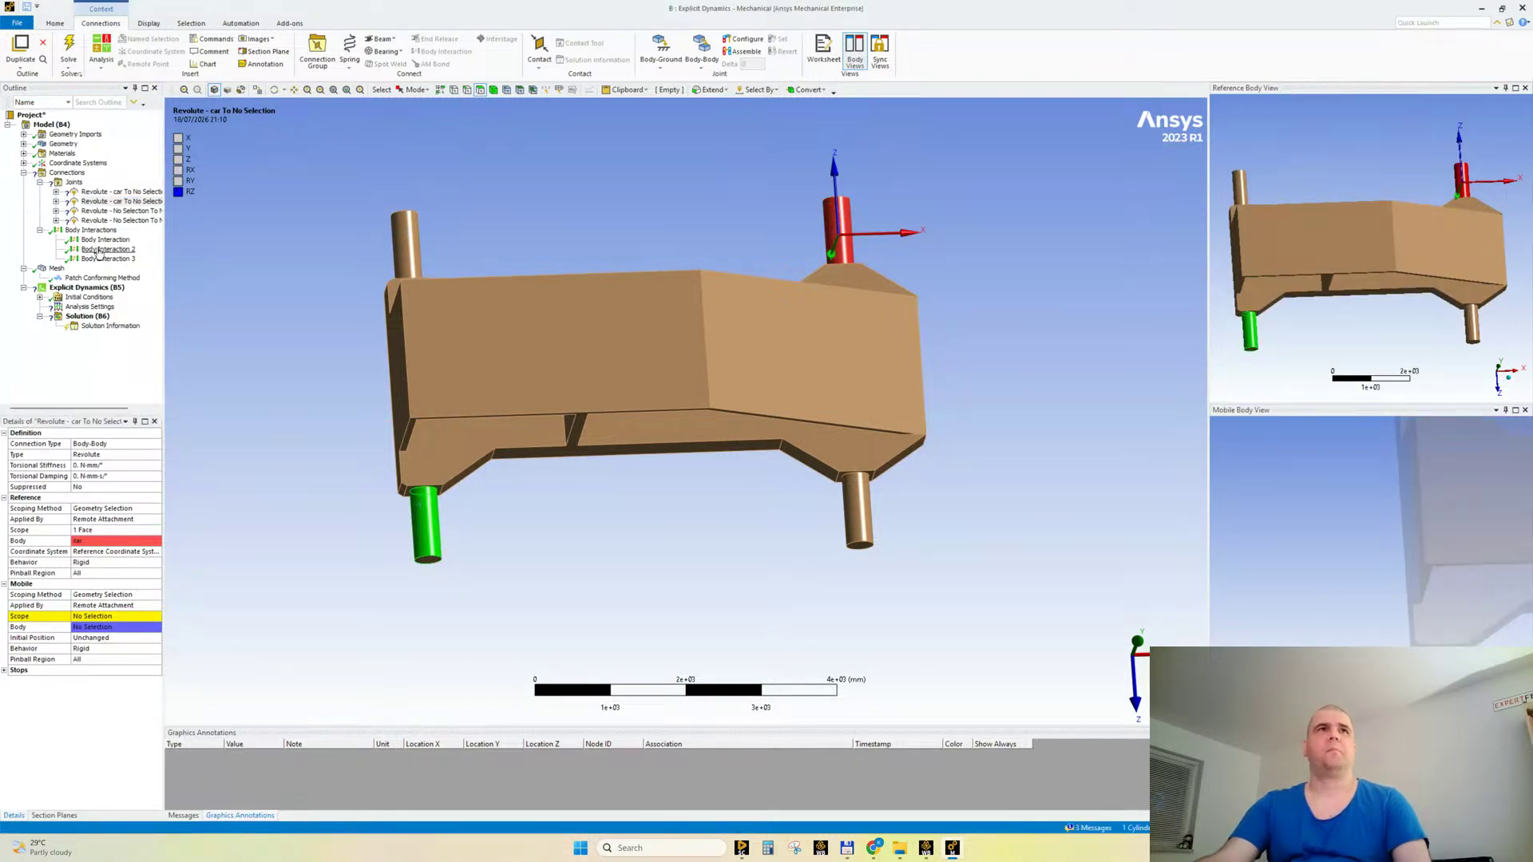
{"action": "left_click", "coordinate": [102, 212]}
{"action": "left_click", "coordinate": [86, 531]}
{"action": "left_click", "coordinate": [88, 531]}
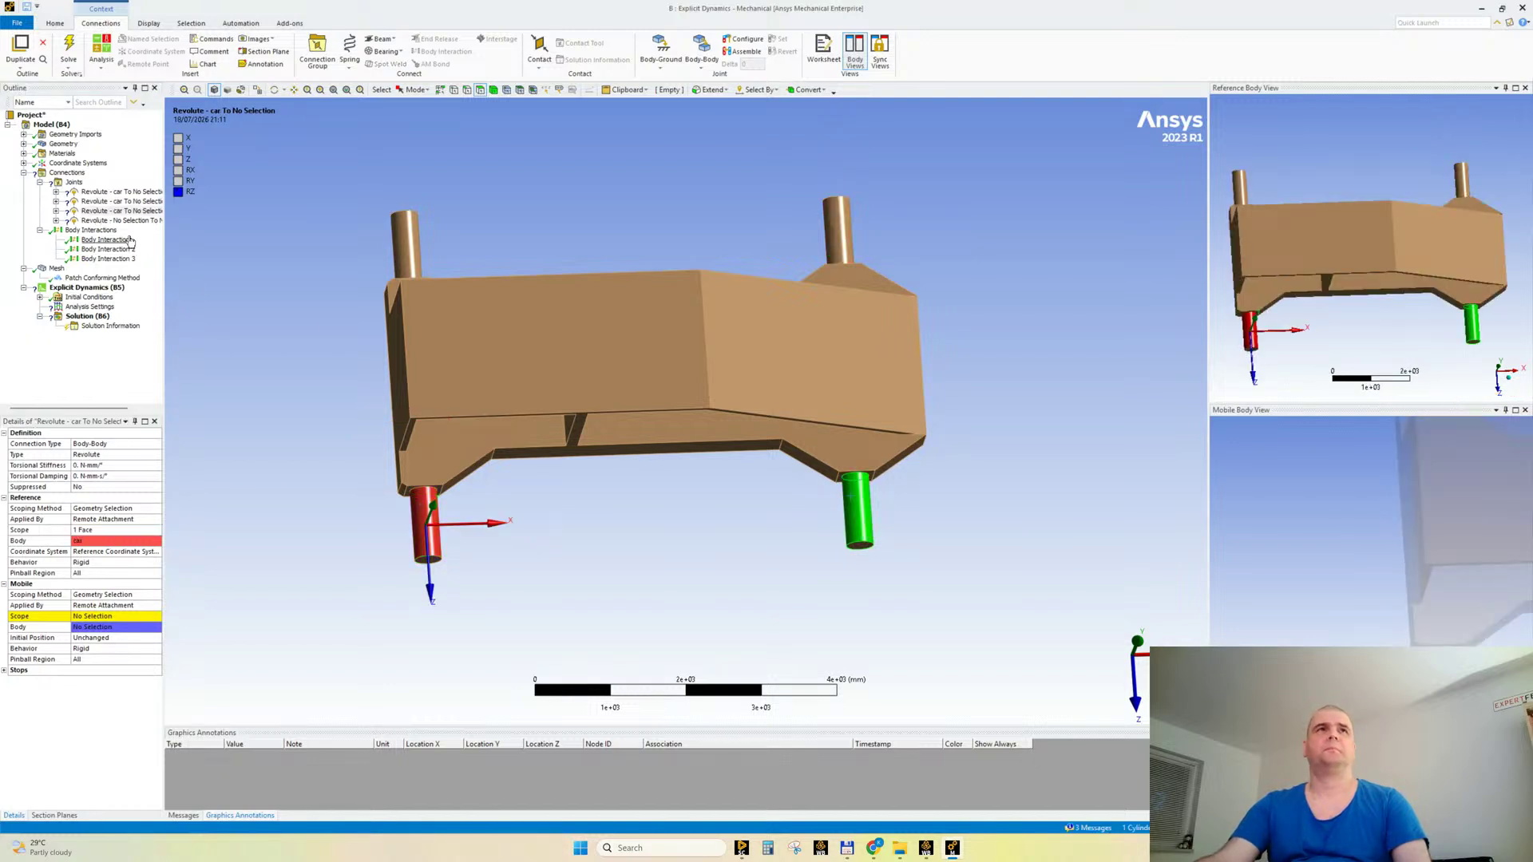
Step: Scope the fourth revolute joint's reference side to the cylindrical face of the near-side front axle end
{"action": "left_click", "coordinate": [120, 220]}
{"action": "left_click", "coordinate": [97, 533]}
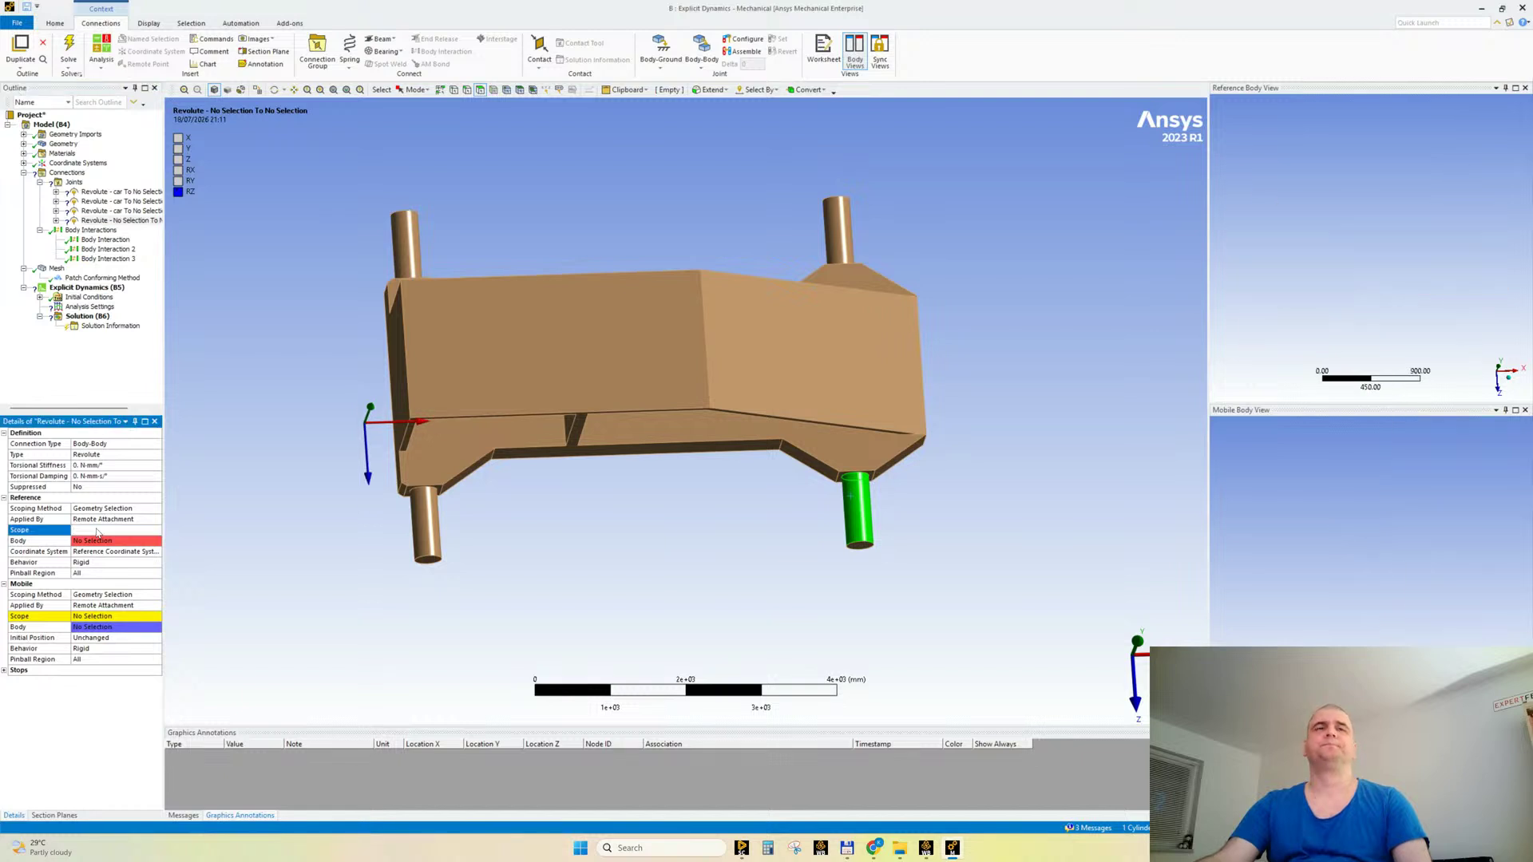
{"action": "left_click", "coordinate": [88, 530]}
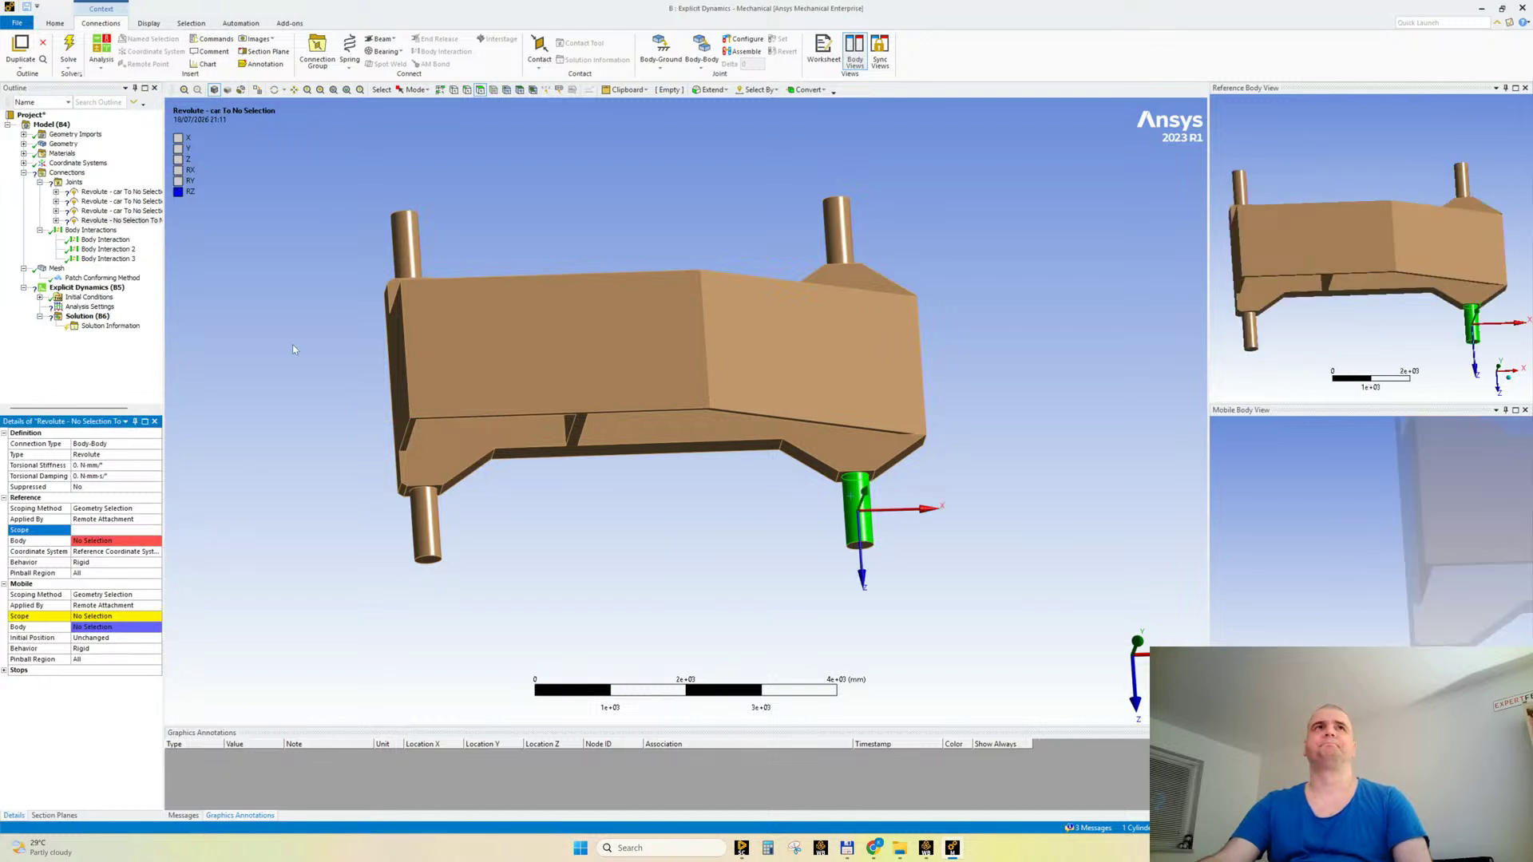
Step: Invert the body visibility to show the wheels, and scope the first joint's mobile side to the far-side rear rim's bore
{"action": "right_click", "coordinate": [617, 200]}
{"action": "left_click", "coordinate": [648, 245]}
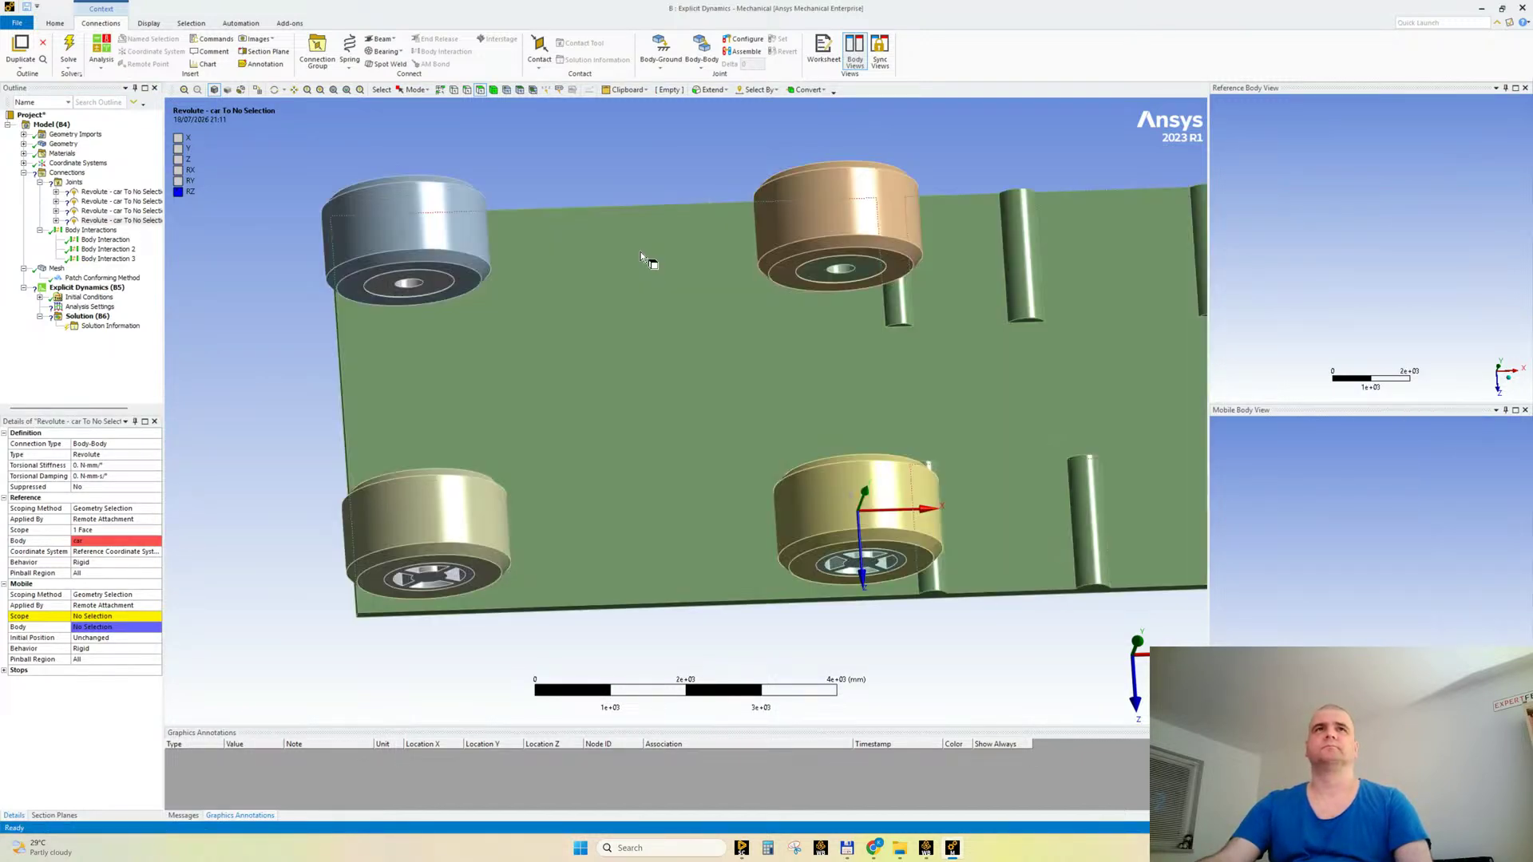
{"action": "left_click", "coordinate": [155, 192]}
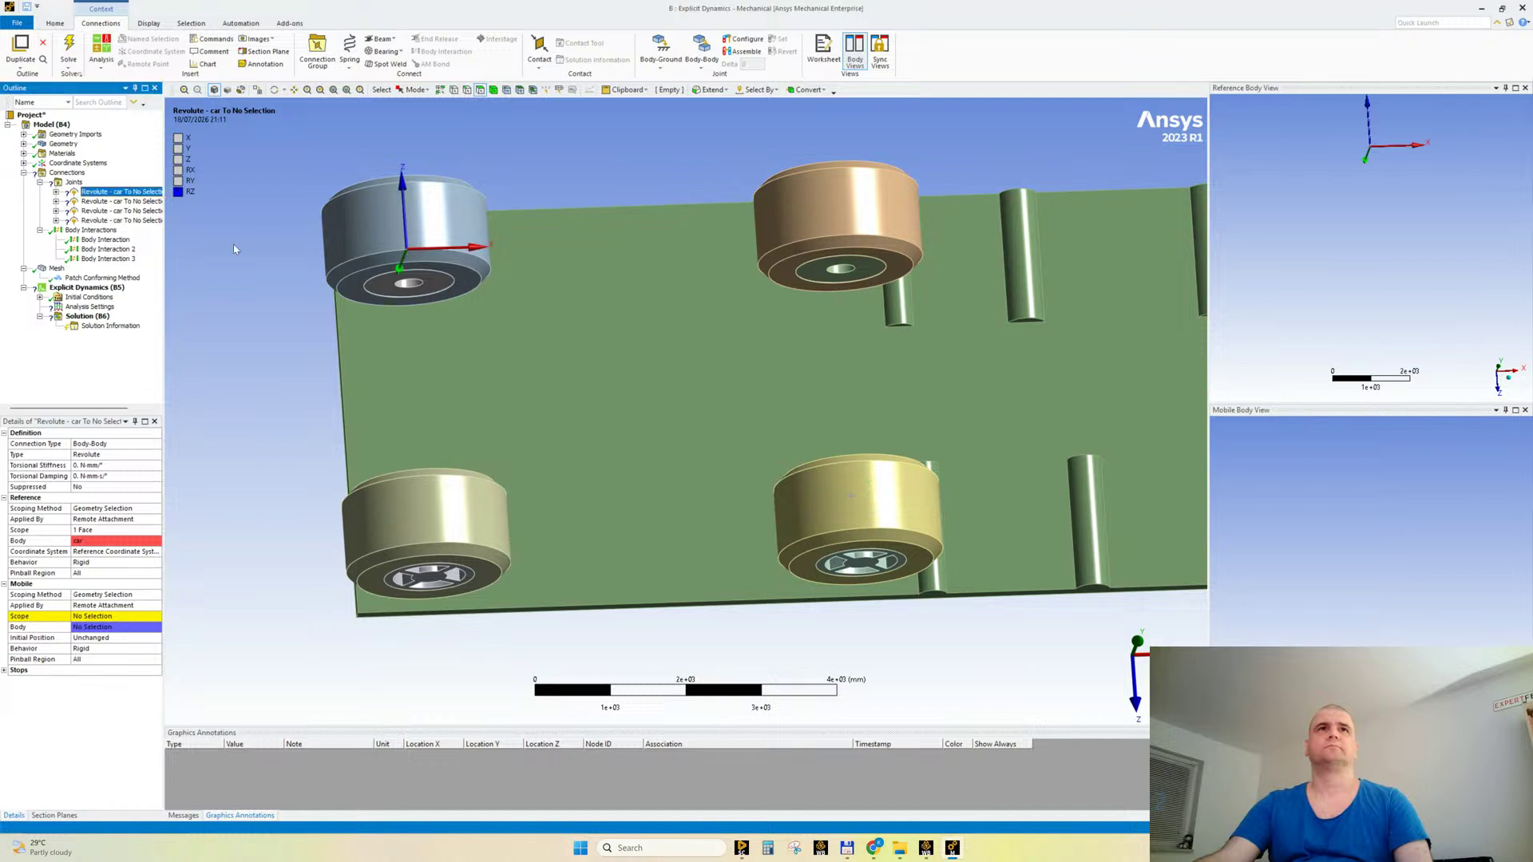
{"action": "left_click", "coordinate": [414, 286]}
{"action": "left_click", "coordinate": [94, 617]}
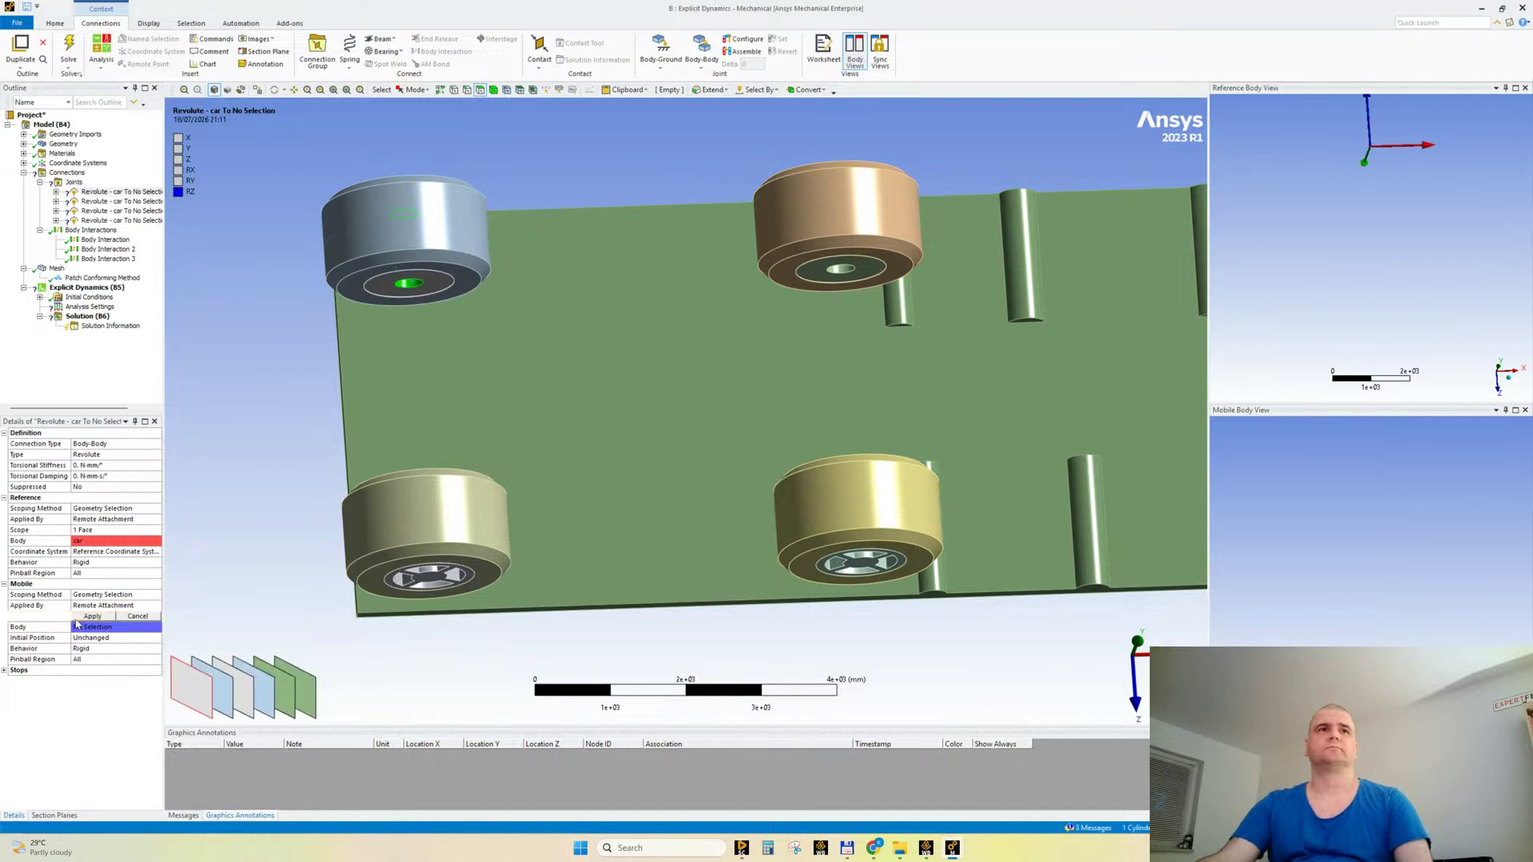
{"action": "left_click", "coordinate": [93, 617]}
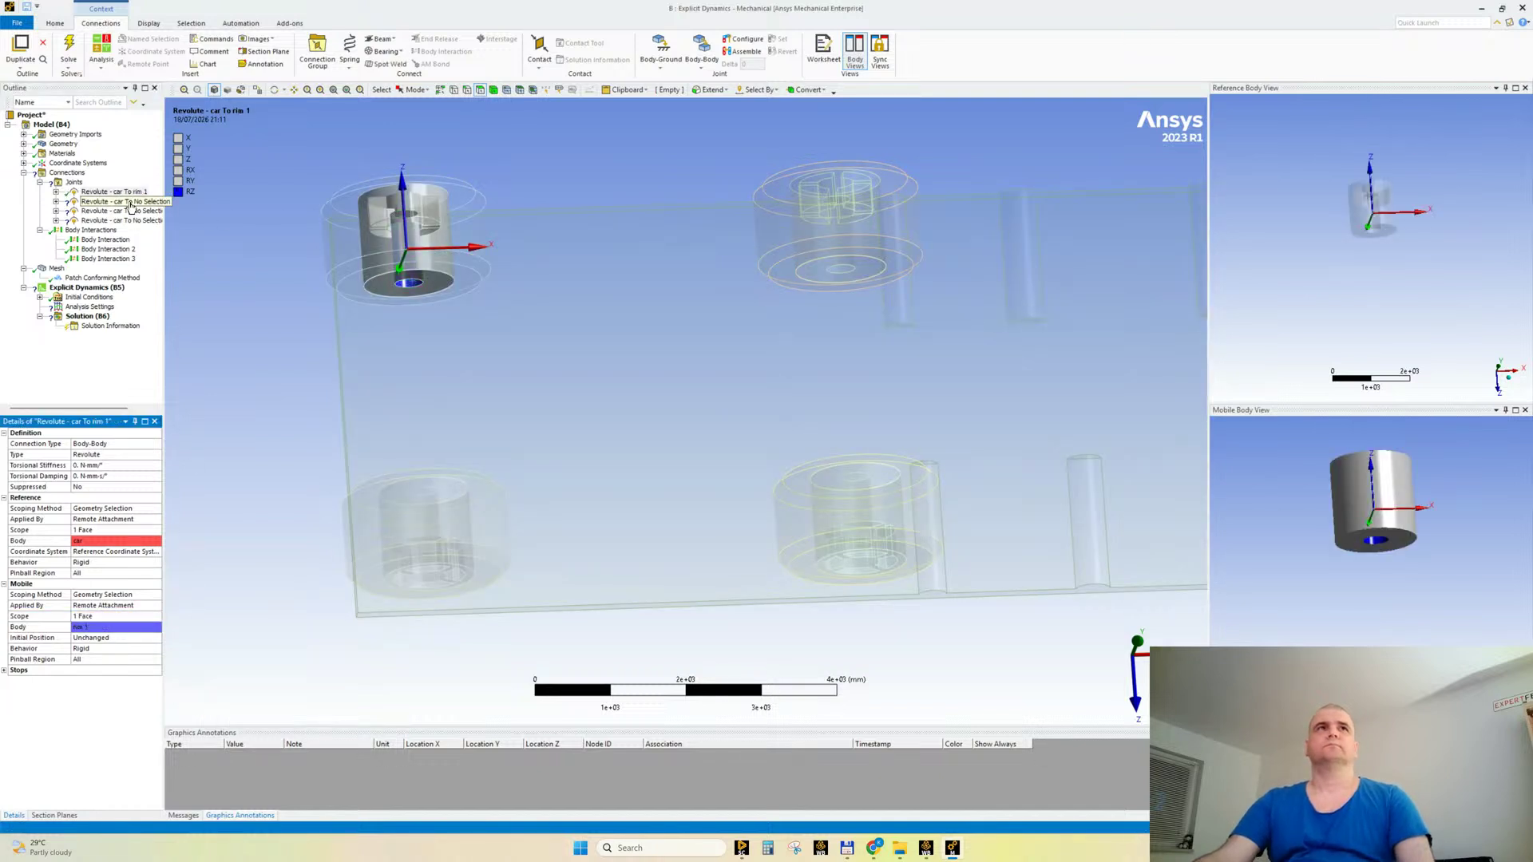
Step: Scope the second joint's mobile side to the bore face of the far-side front rim
{"action": "left_click", "coordinate": [841, 274]}
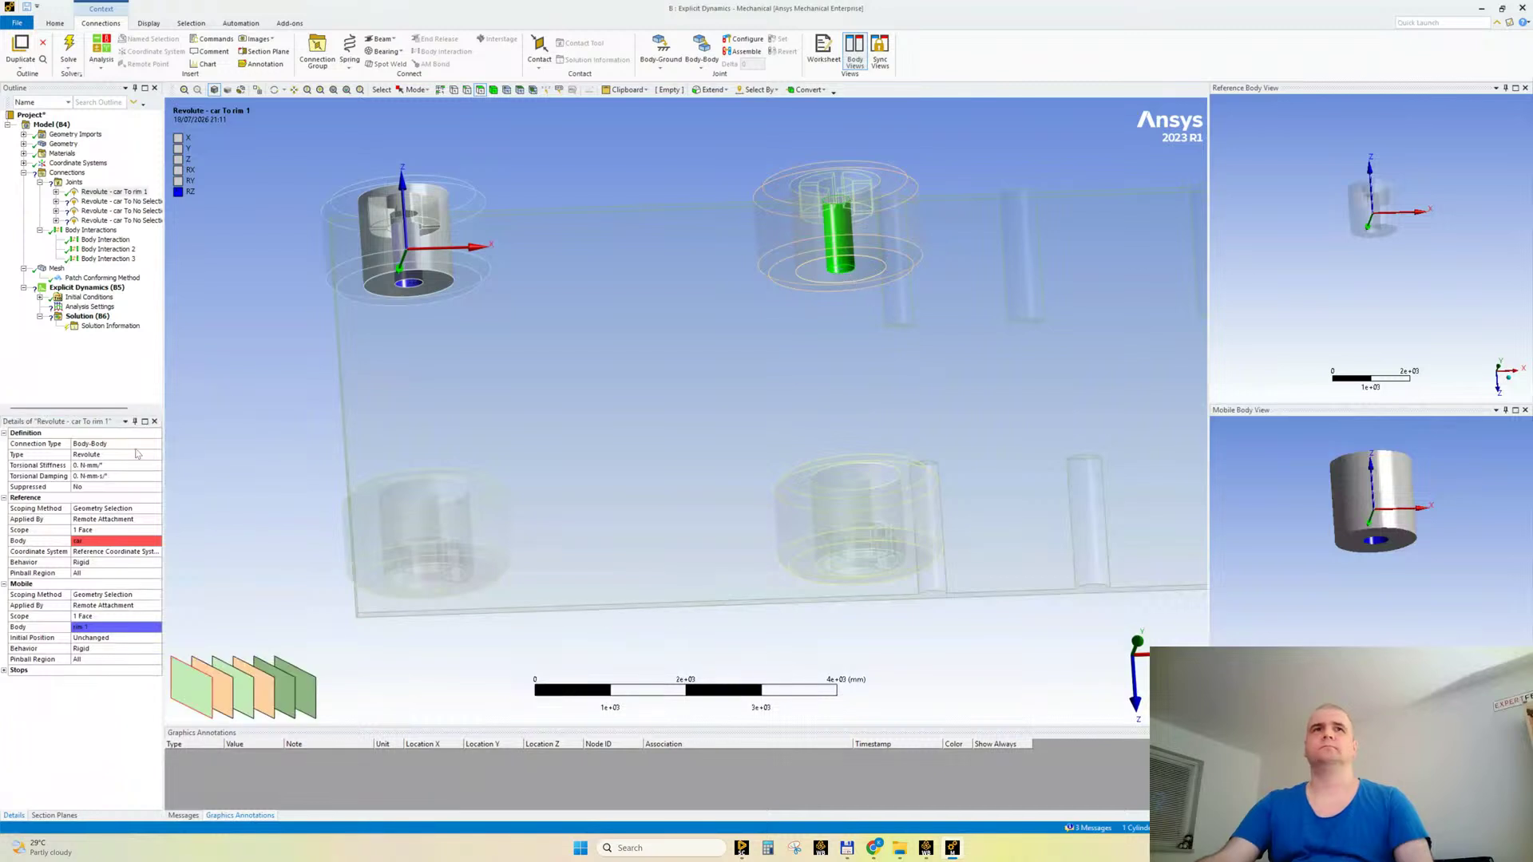
{"action": "left_click", "coordinate": [119, 201]}
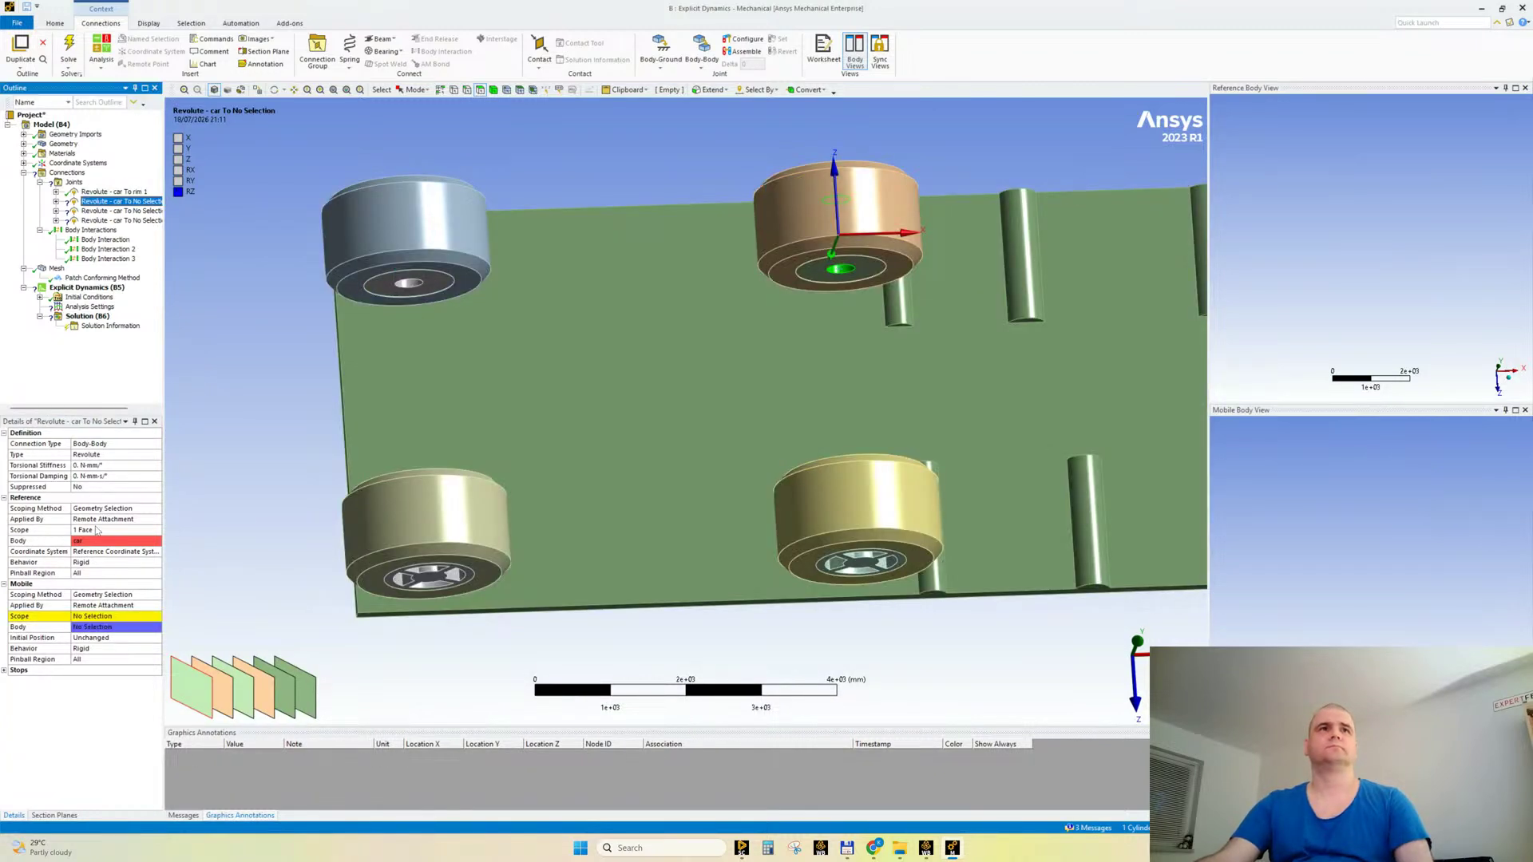
{"action": "left_click", "coordinate": [88, 617]}
{"action": "left_click", "coordinate": [88, 616]}
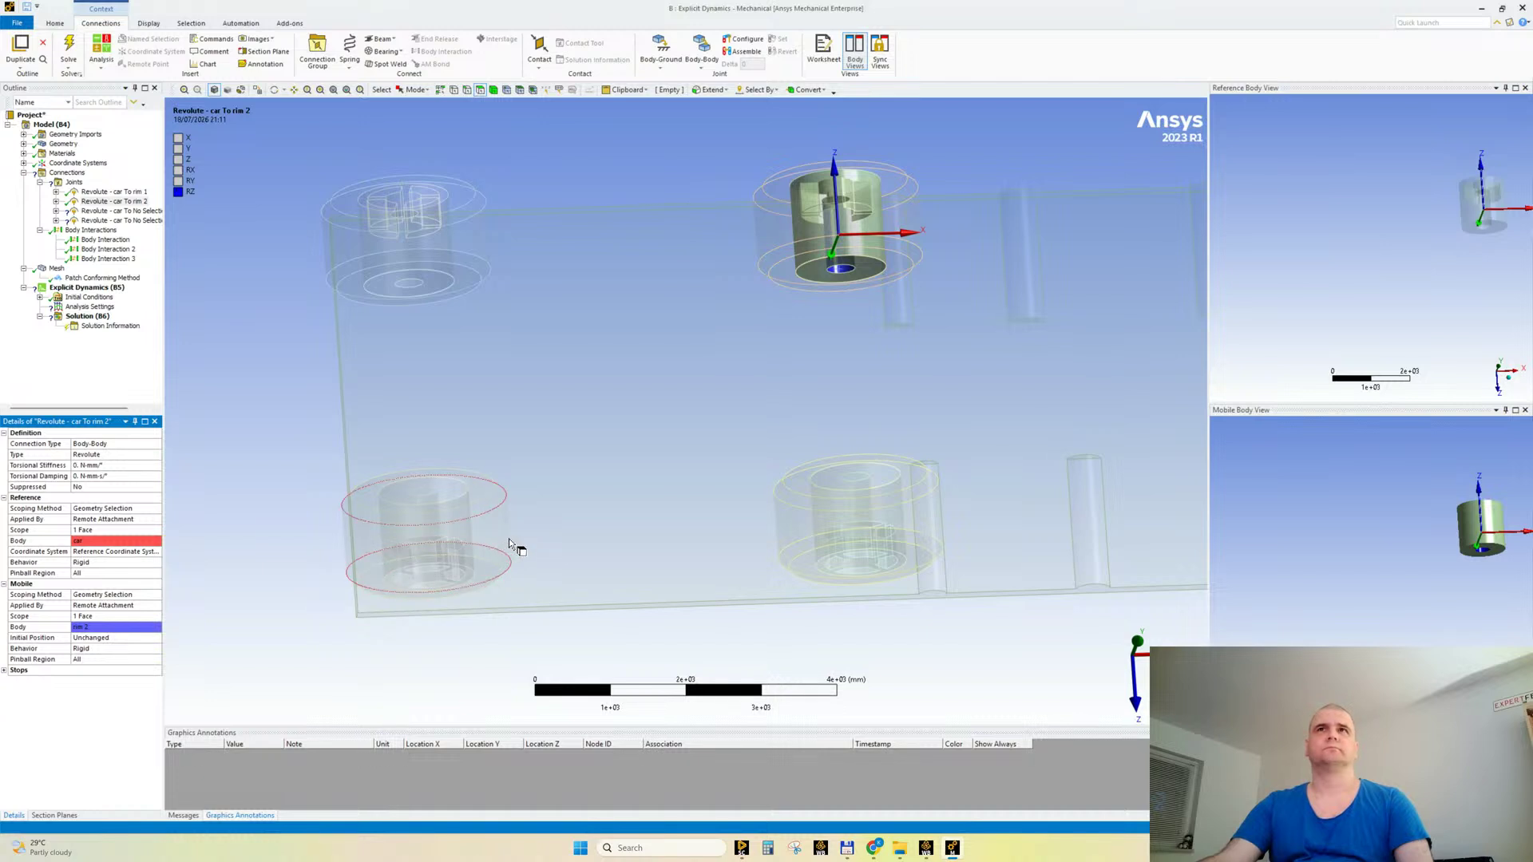
Step: Scope the third joint's mobile side to the near-side rear rim's bore and the fourth's to the near-side front rim's bore
{"action": "middle_click_drag", "start_coordinate": [511, 541], "coordinate": [530, 606]}
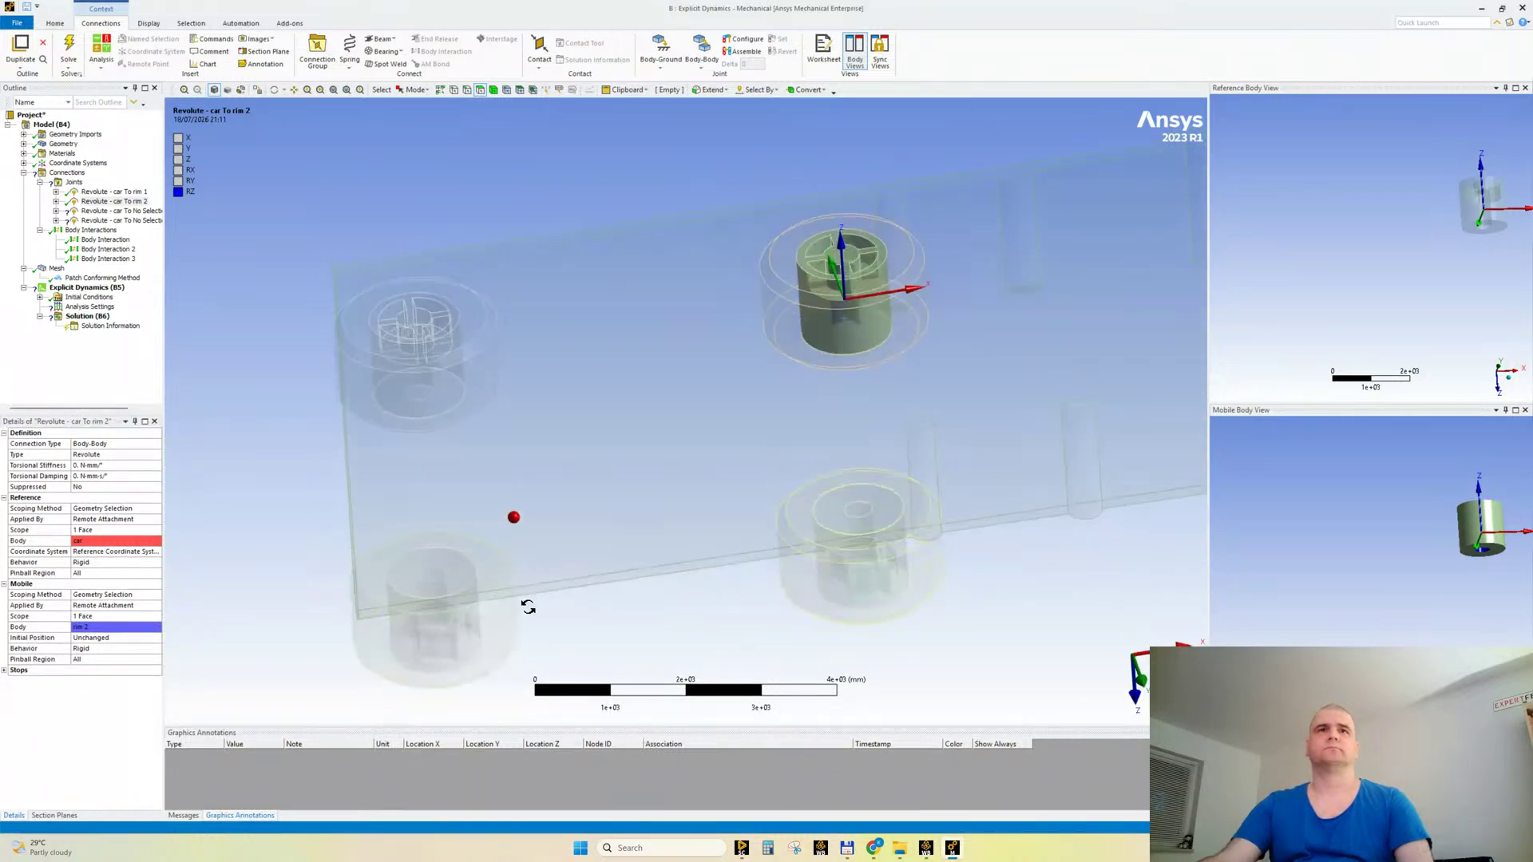
{"action": "key", "text": "Down"}
{"action": "left_click", "coordinate": [93, 616]}
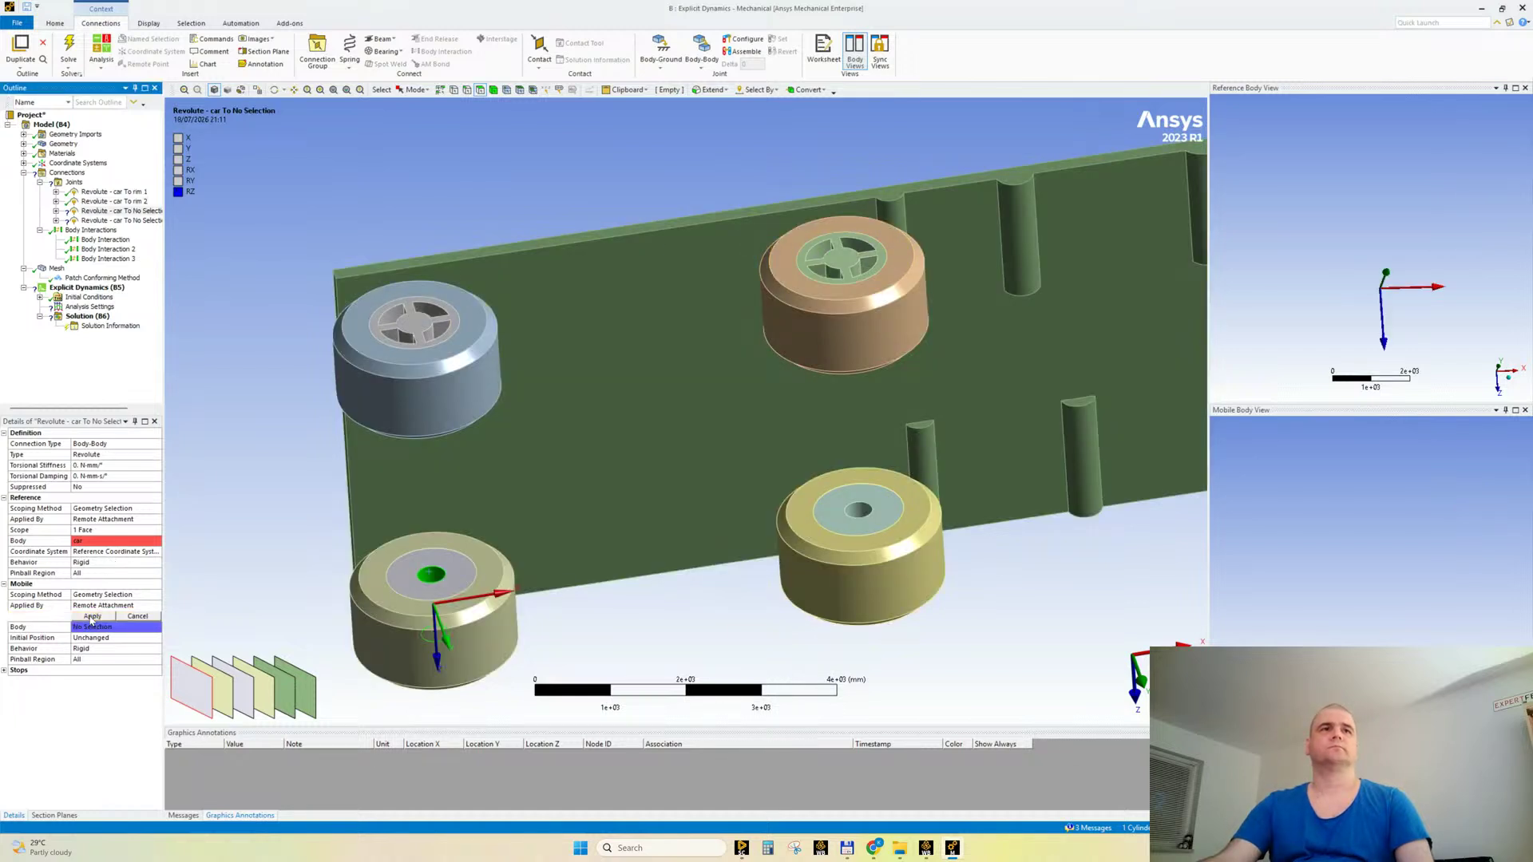
{"action": "left_click", "coordinate": [93, 616]}
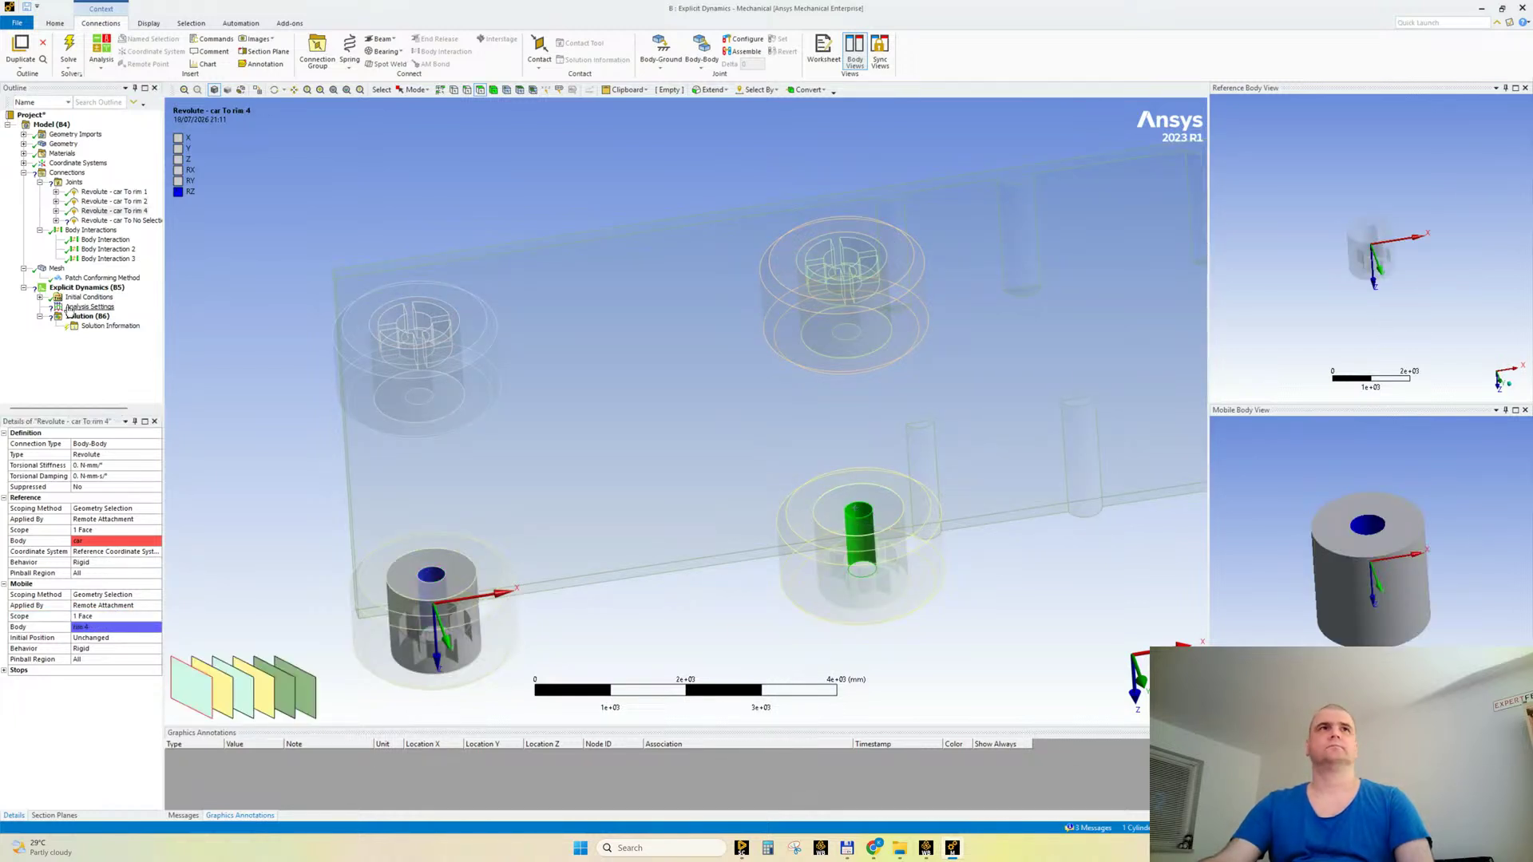
{"action": "left_click", "coordinate": [99, 221]}
{"action": "left_click", "coordinate": [84, 619]}
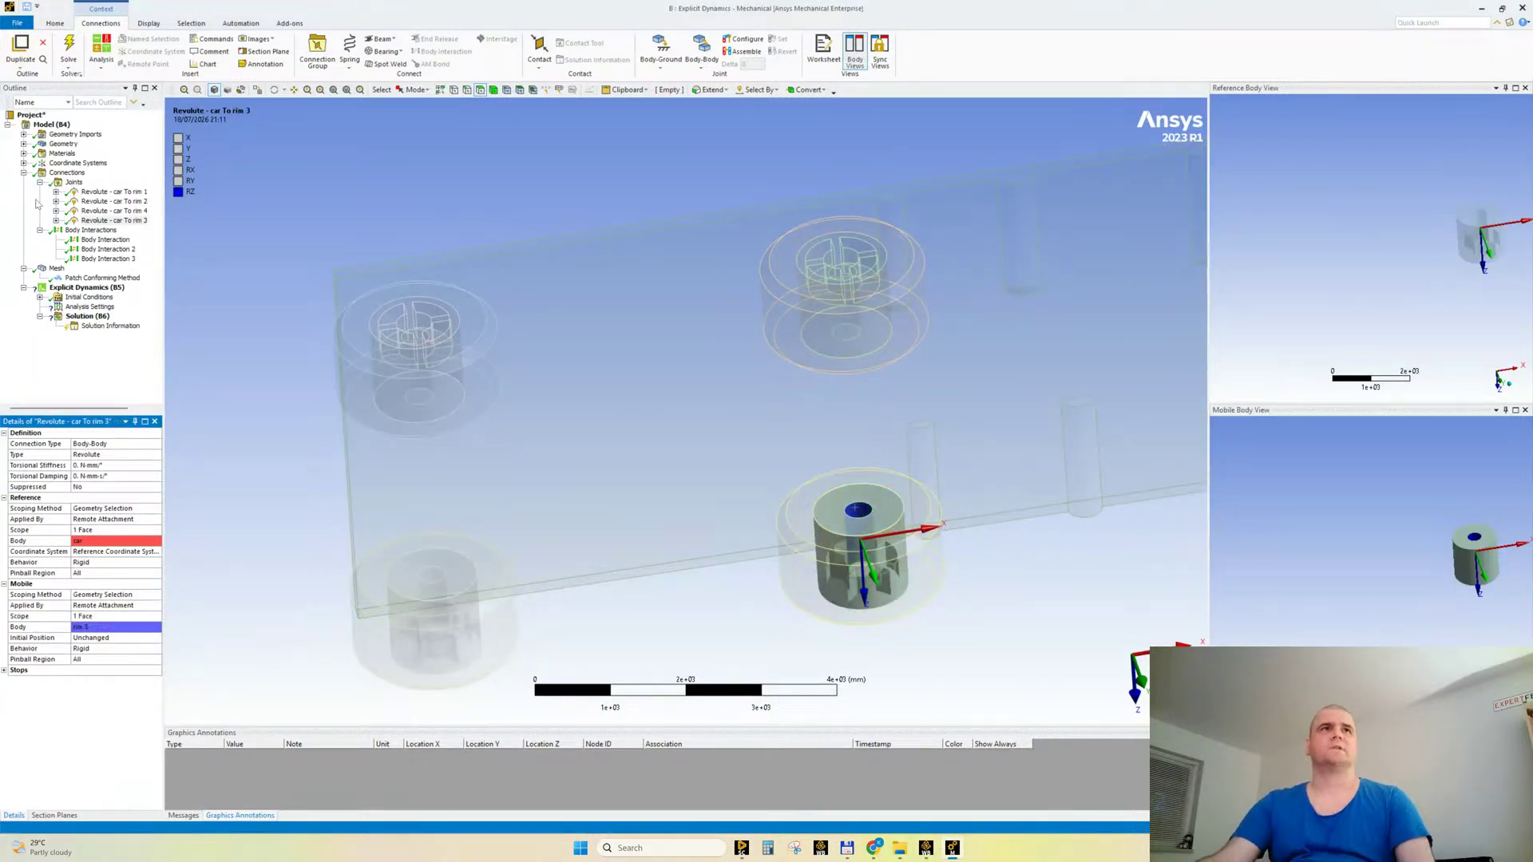
Step: Collapse the Connections and Mesh branches and check the mesh's node count in its statistics
{"action": "left_click", "coordinate": [23, 172]}
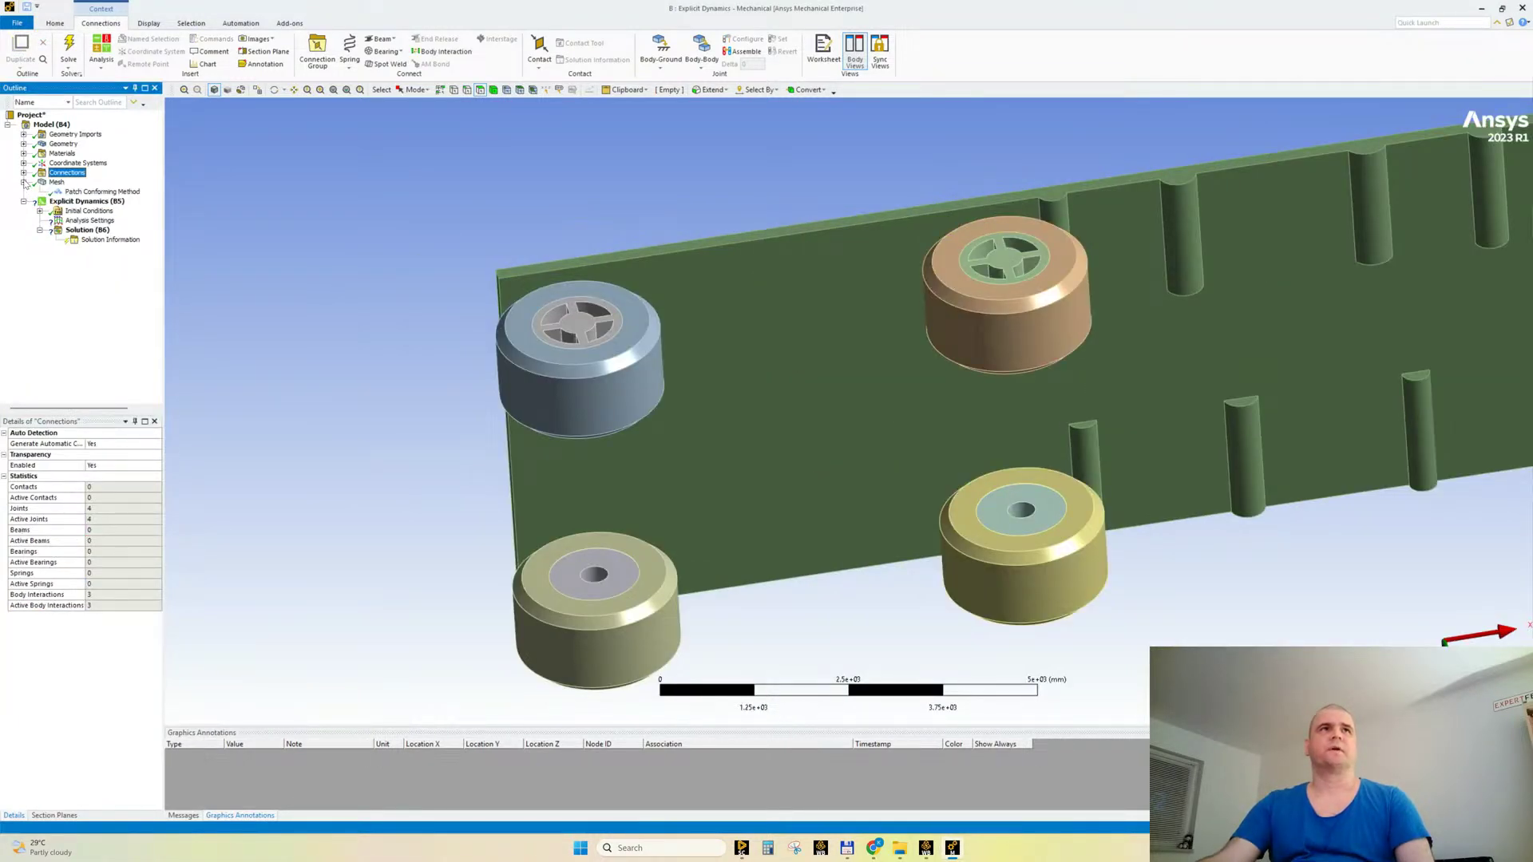
{"action": "left_click", "coordinate": [23, 182]}
{"action": "left_click", "coordinate": [57, 182]}
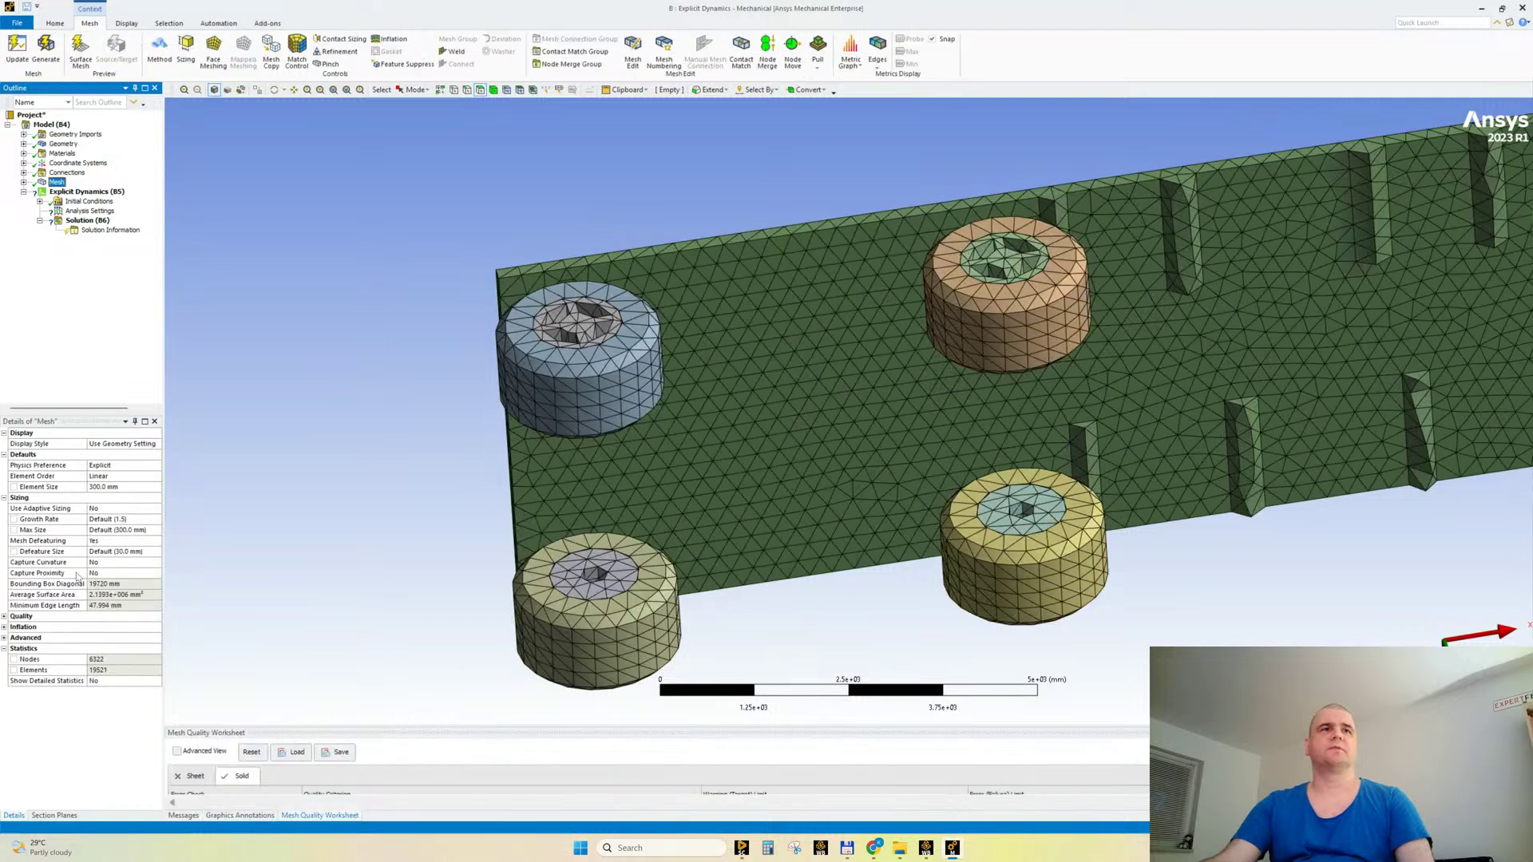
{"action": "left_click", "coordinate": [105, 659]}
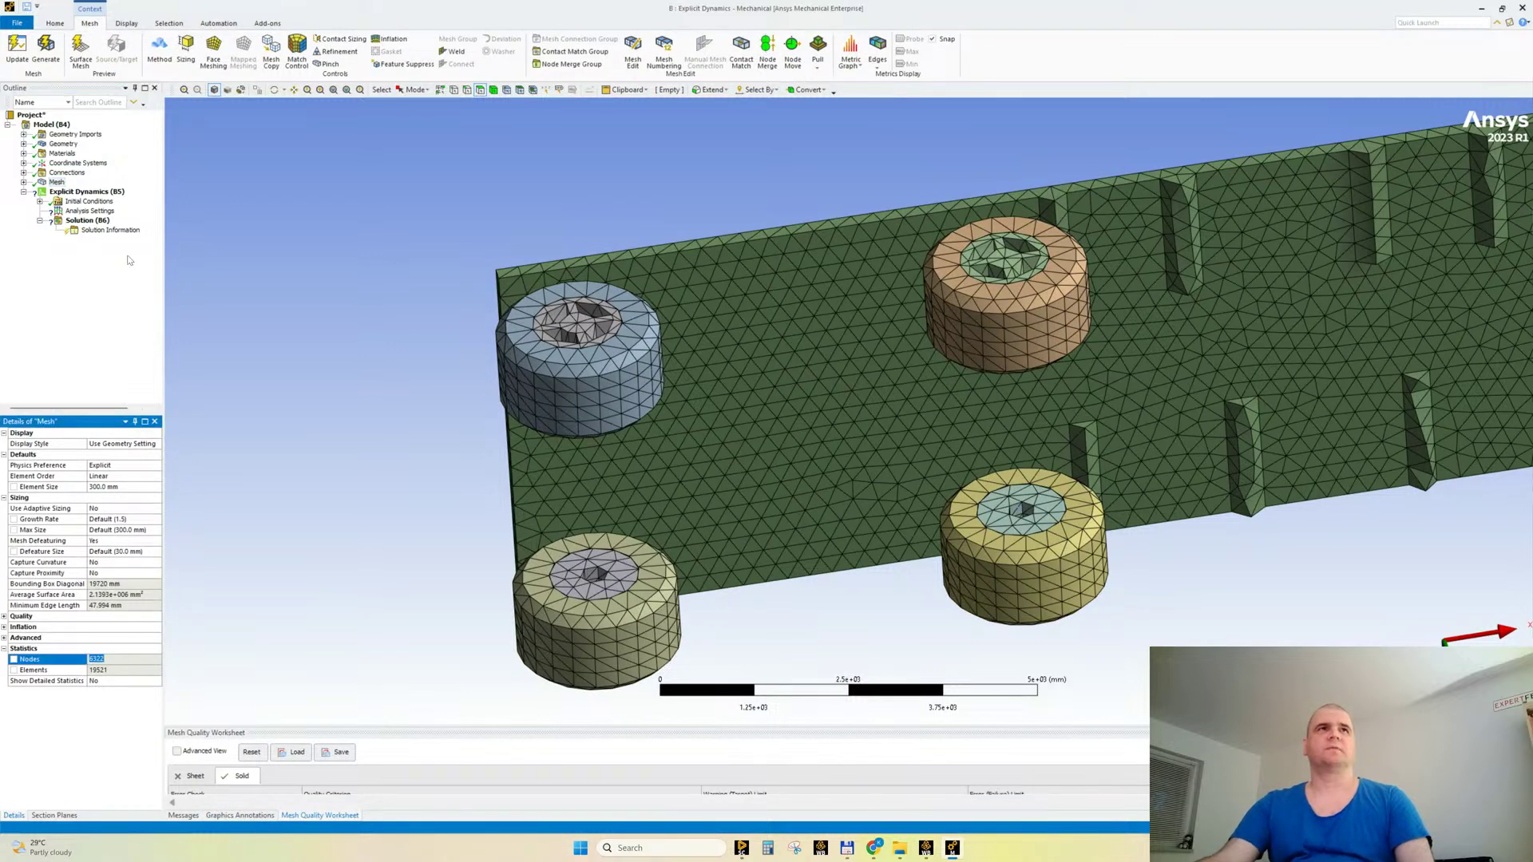
Step: Set the end time in the explicit dynamics Analysis Settings to 0.1 s
{"action": "left_click", "coordinate": [80, 211]}
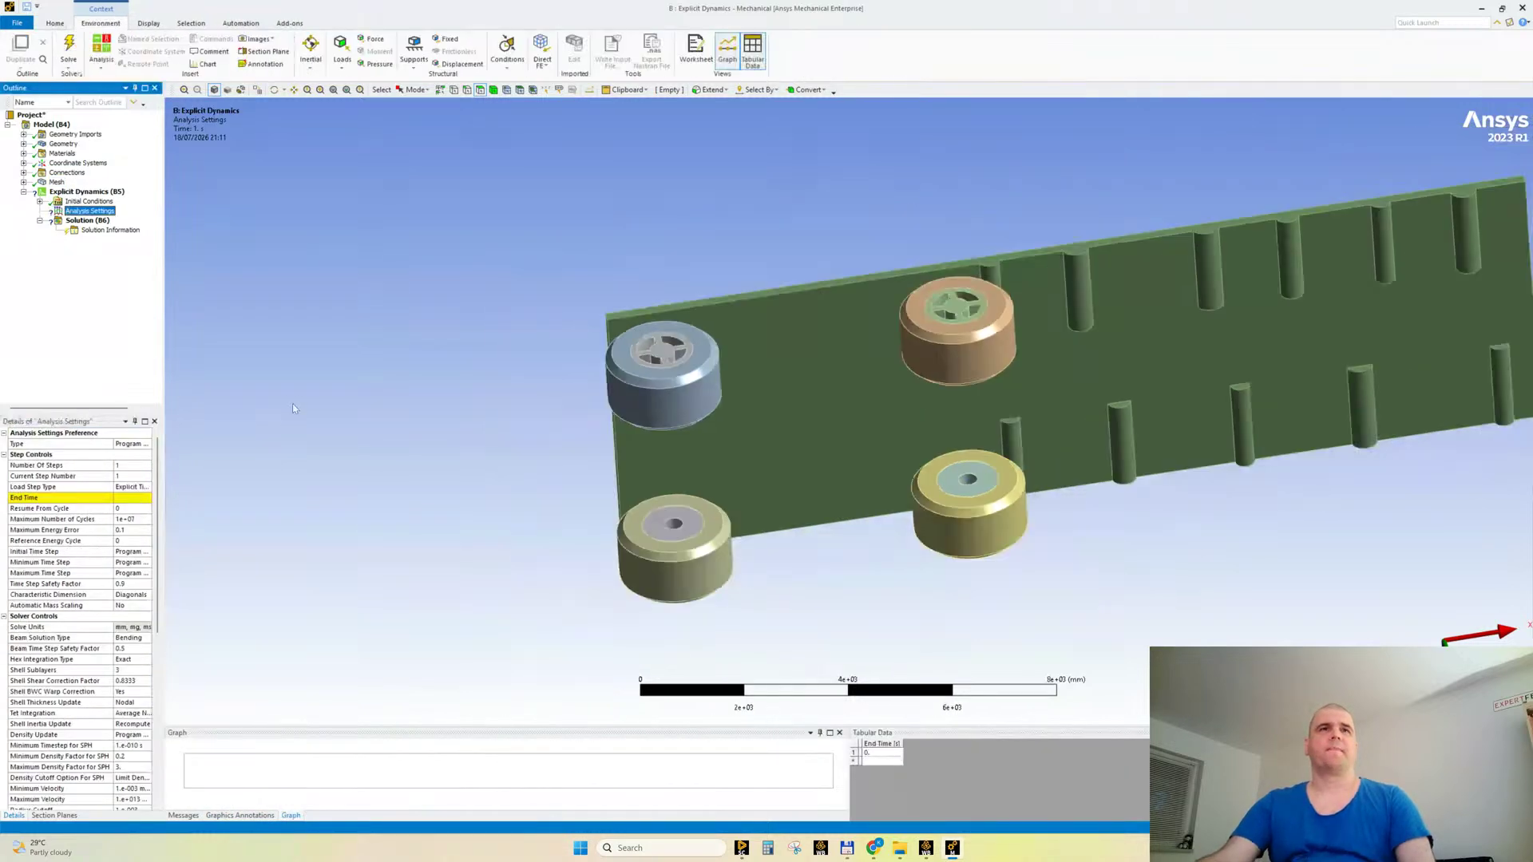
{"action": "left_click_drag", "start_coordinate": [164, 520], "coordinate": [217, 531]}
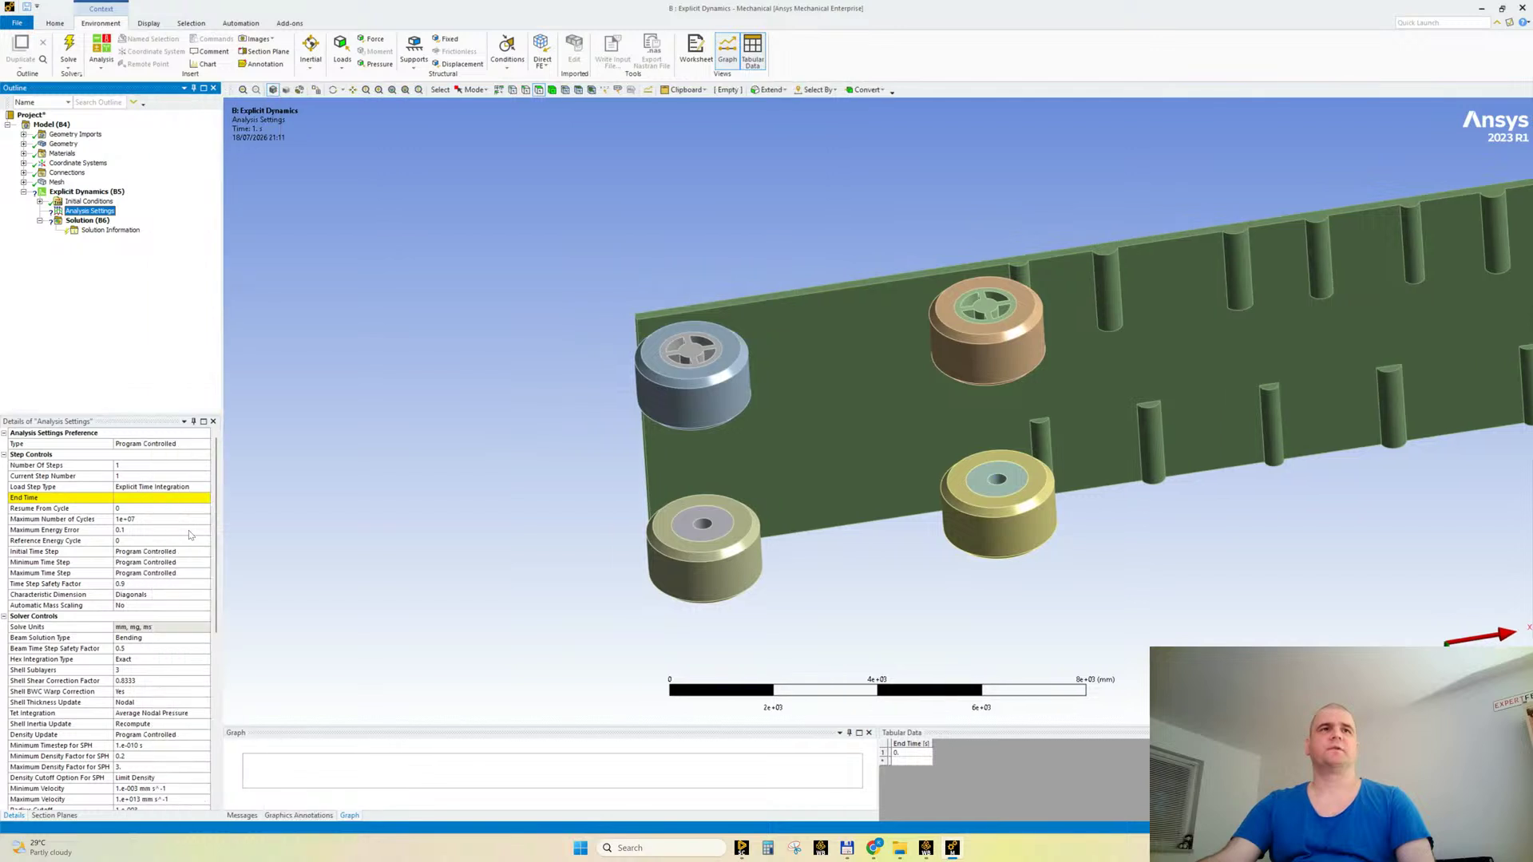
{"action": "left_click", "coordinate": [137, 498]}
{"action": "type", "text": "0.1"}
{"action": "key", "text": "Return"}
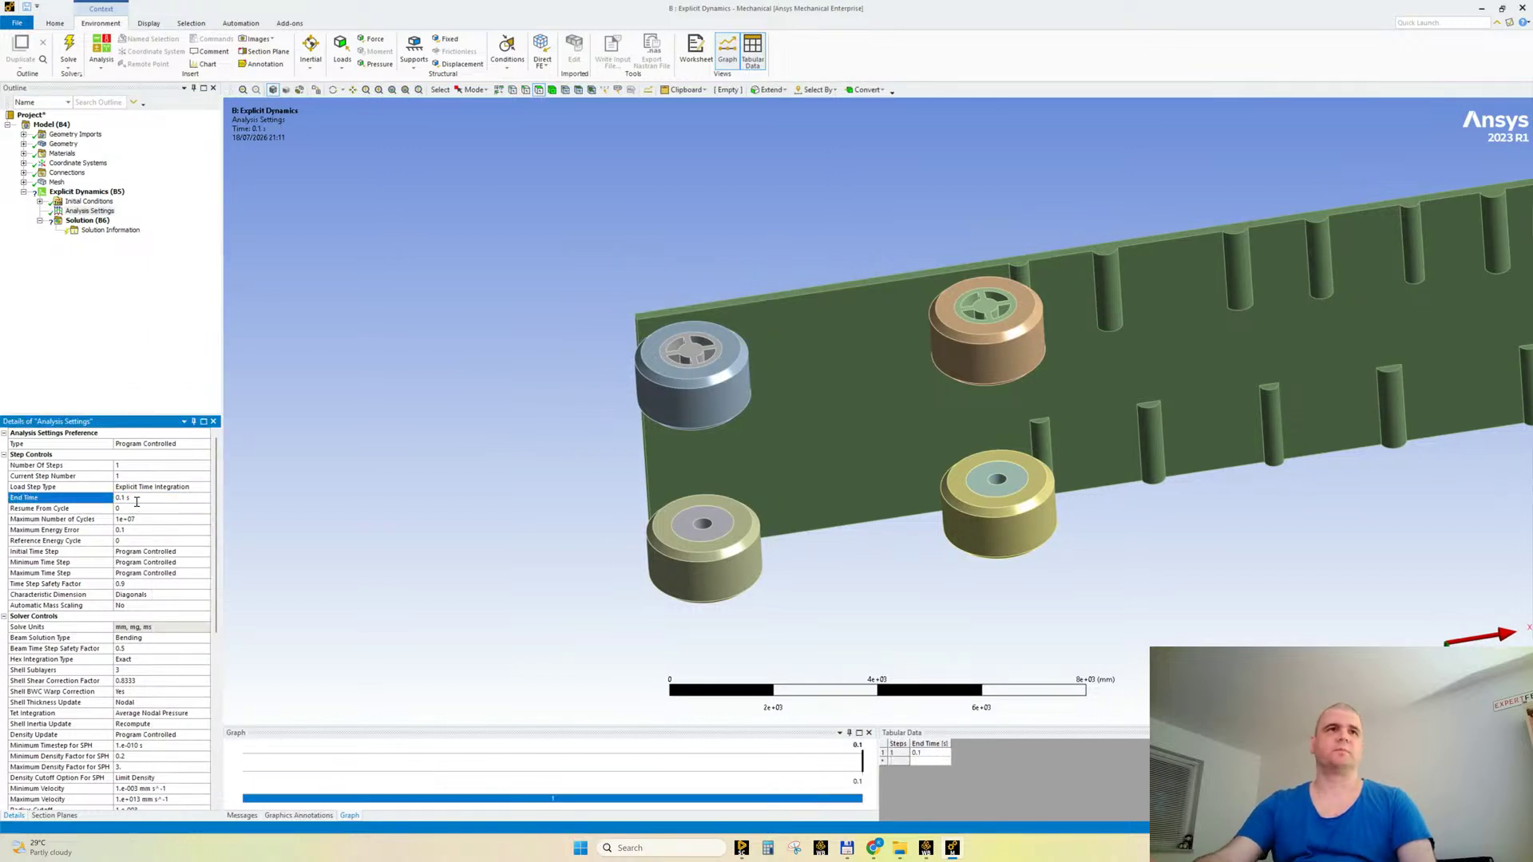
Step: Set the initial time step to 1e-6 s, the minimum to 1e-9 s and the maximum to 1e-6 s
{"action": "left_click", "coordinate": [126, 551]}
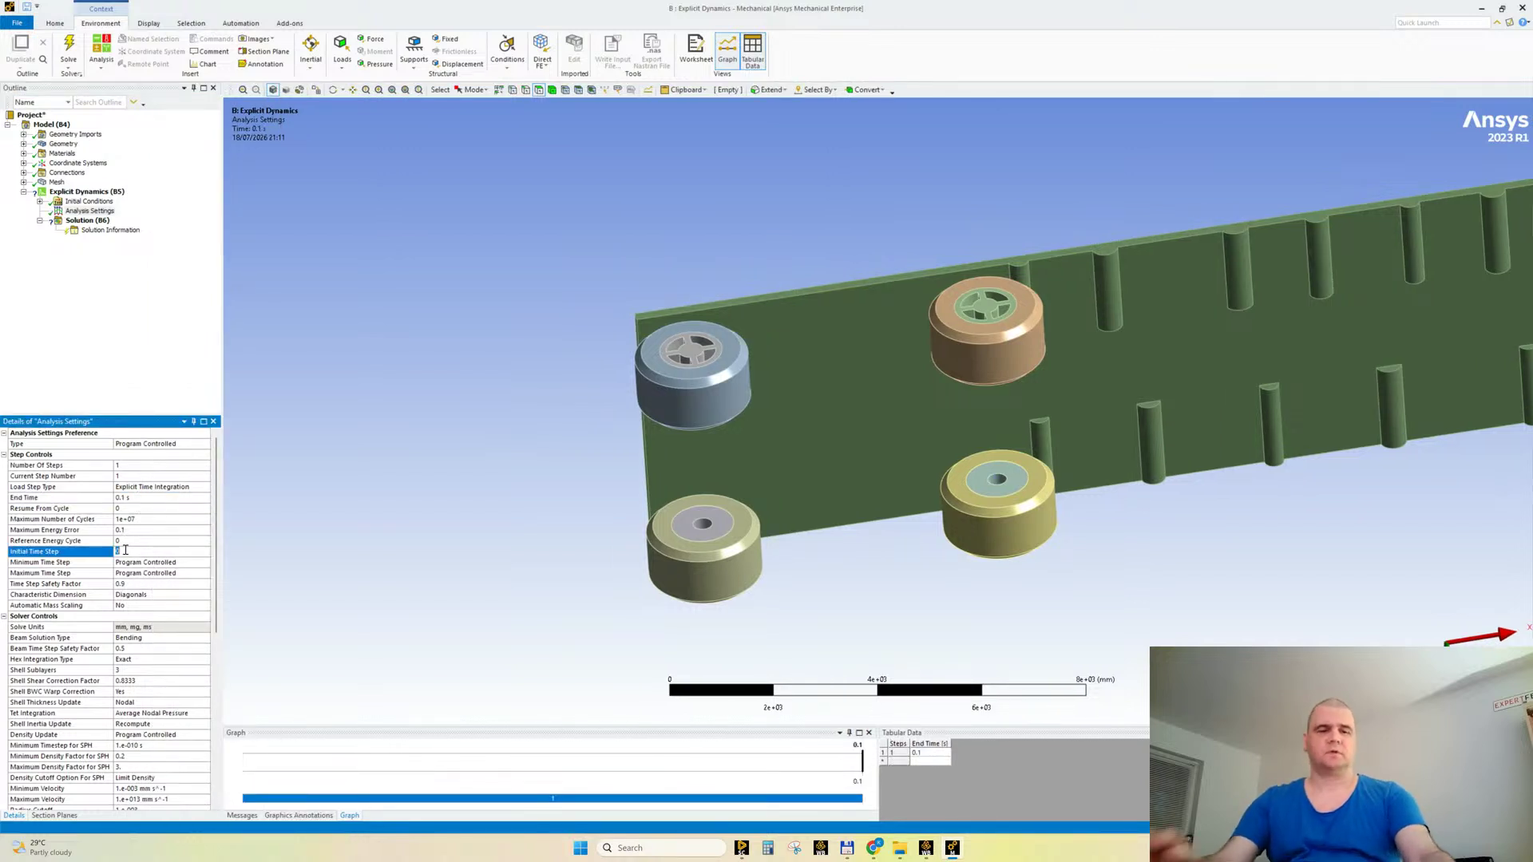
{"action": "type", "text": "1.e-006"}
{"action": "key", "text": "Return"}
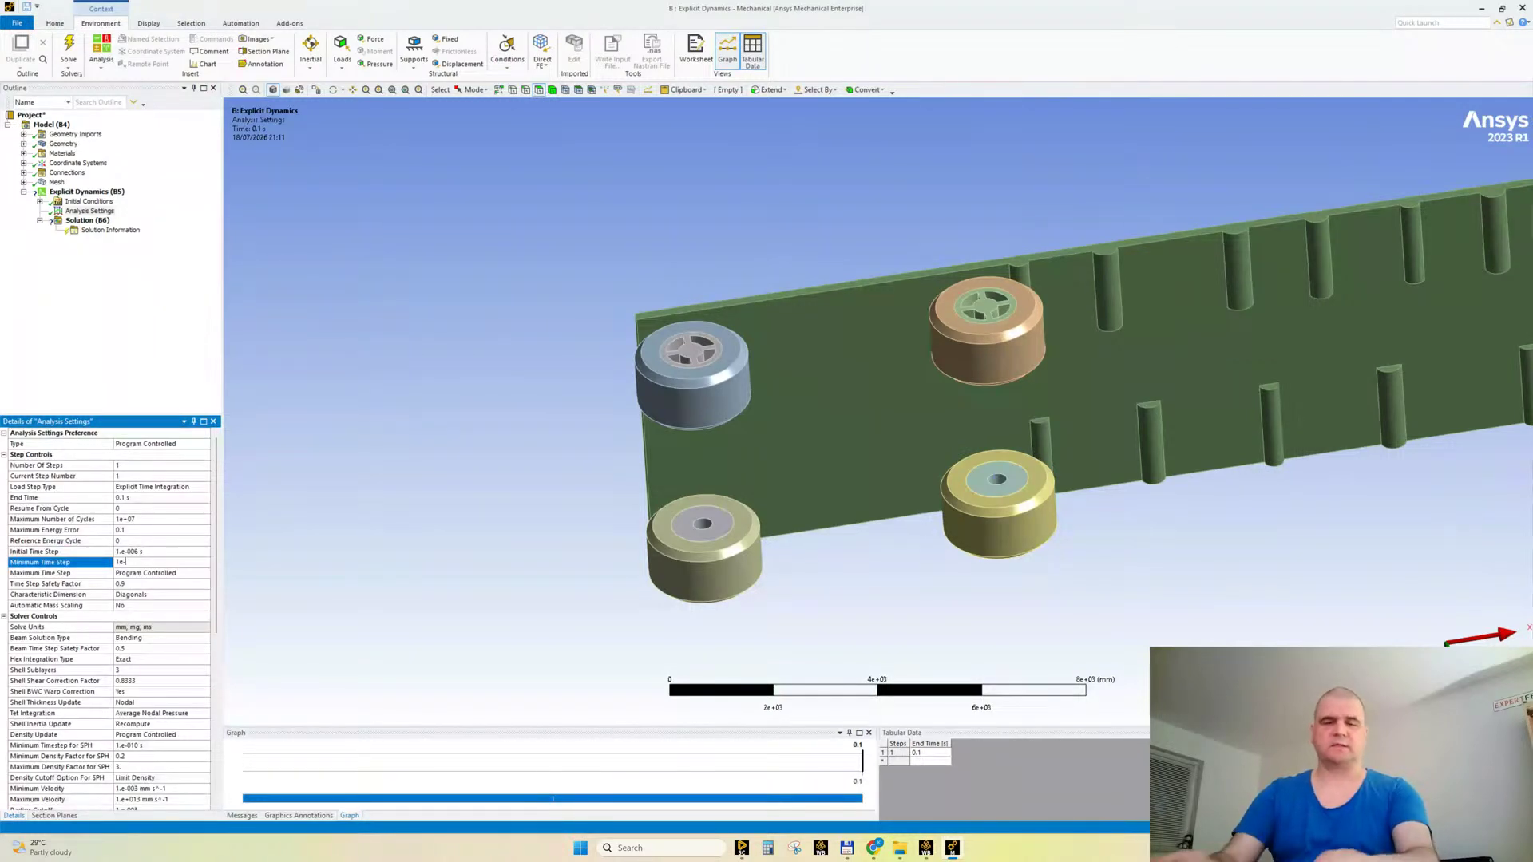
{"action": "key", "text": "Tab"}
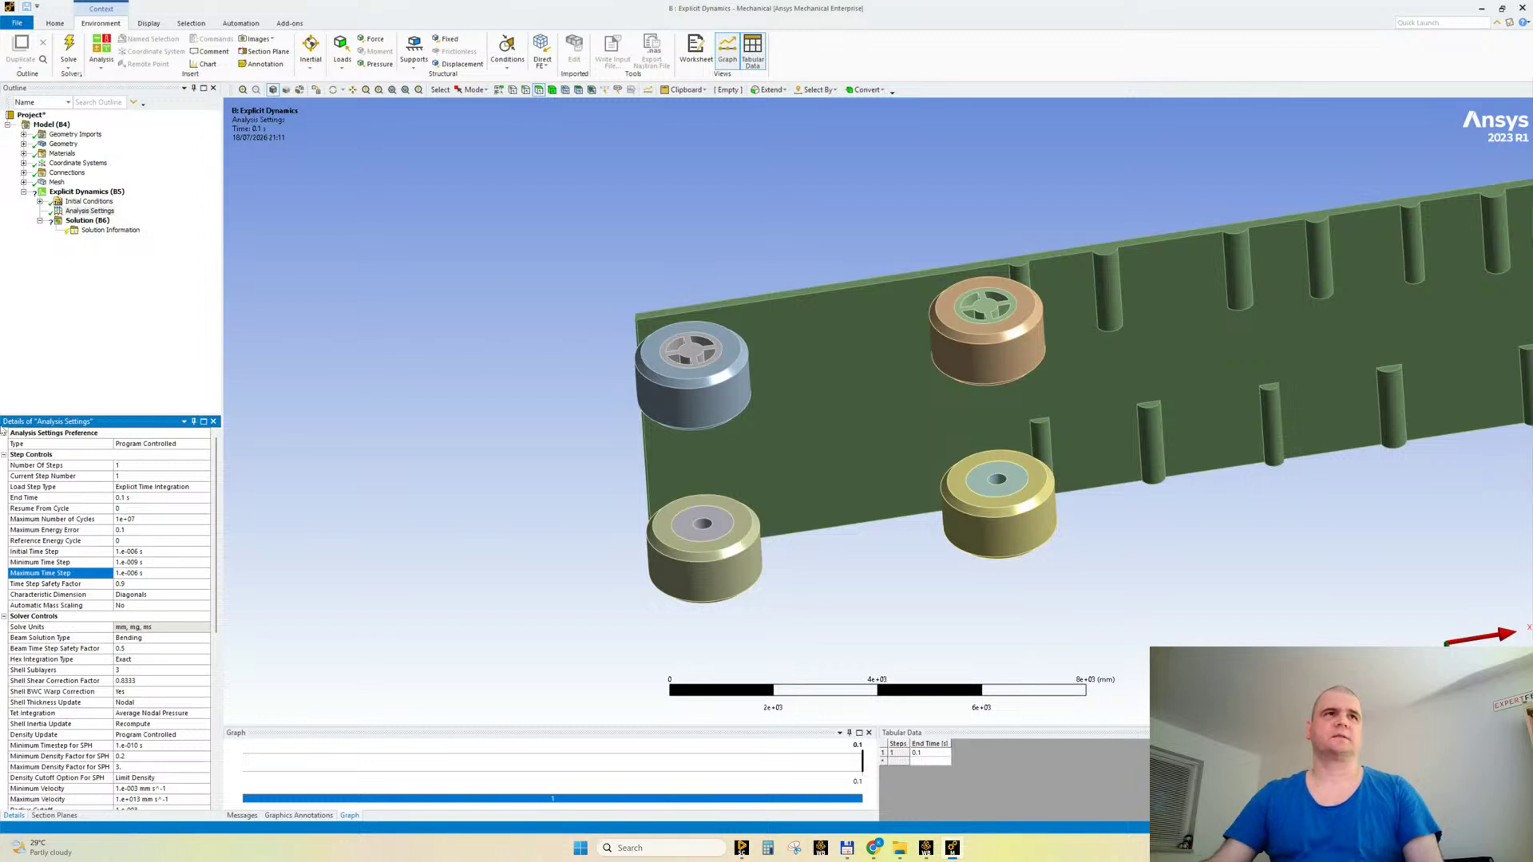
Step: Enable automatic mass scaling with a minimum CFL time step of 1e-6 s and a maximum part scaling of 15
{"action": "double_click", "coordinate": [131, 607]}
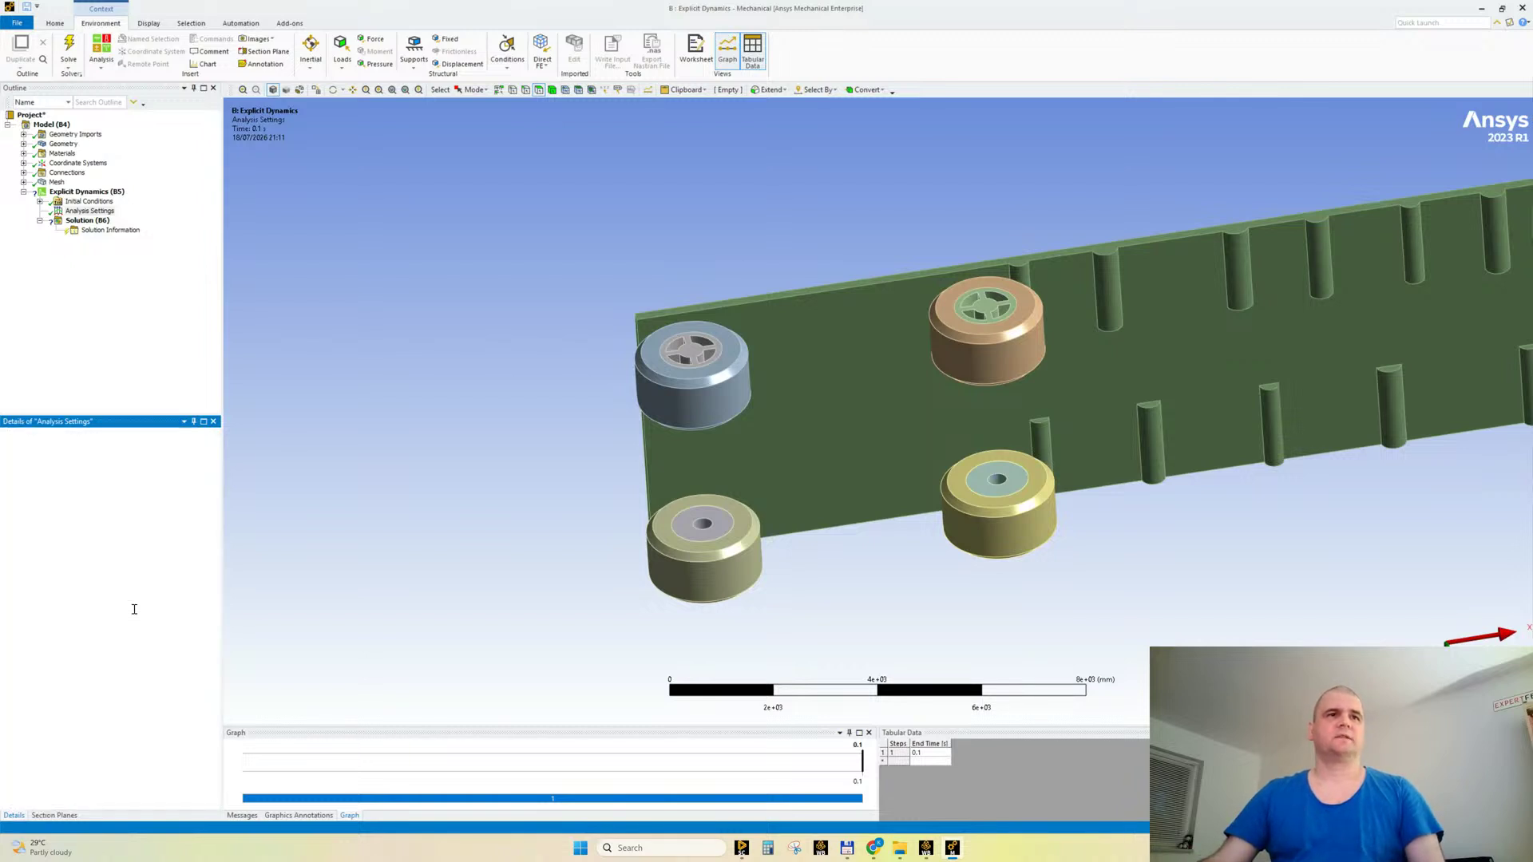
{"action": "left_click", "coordinate": [153, 616]}
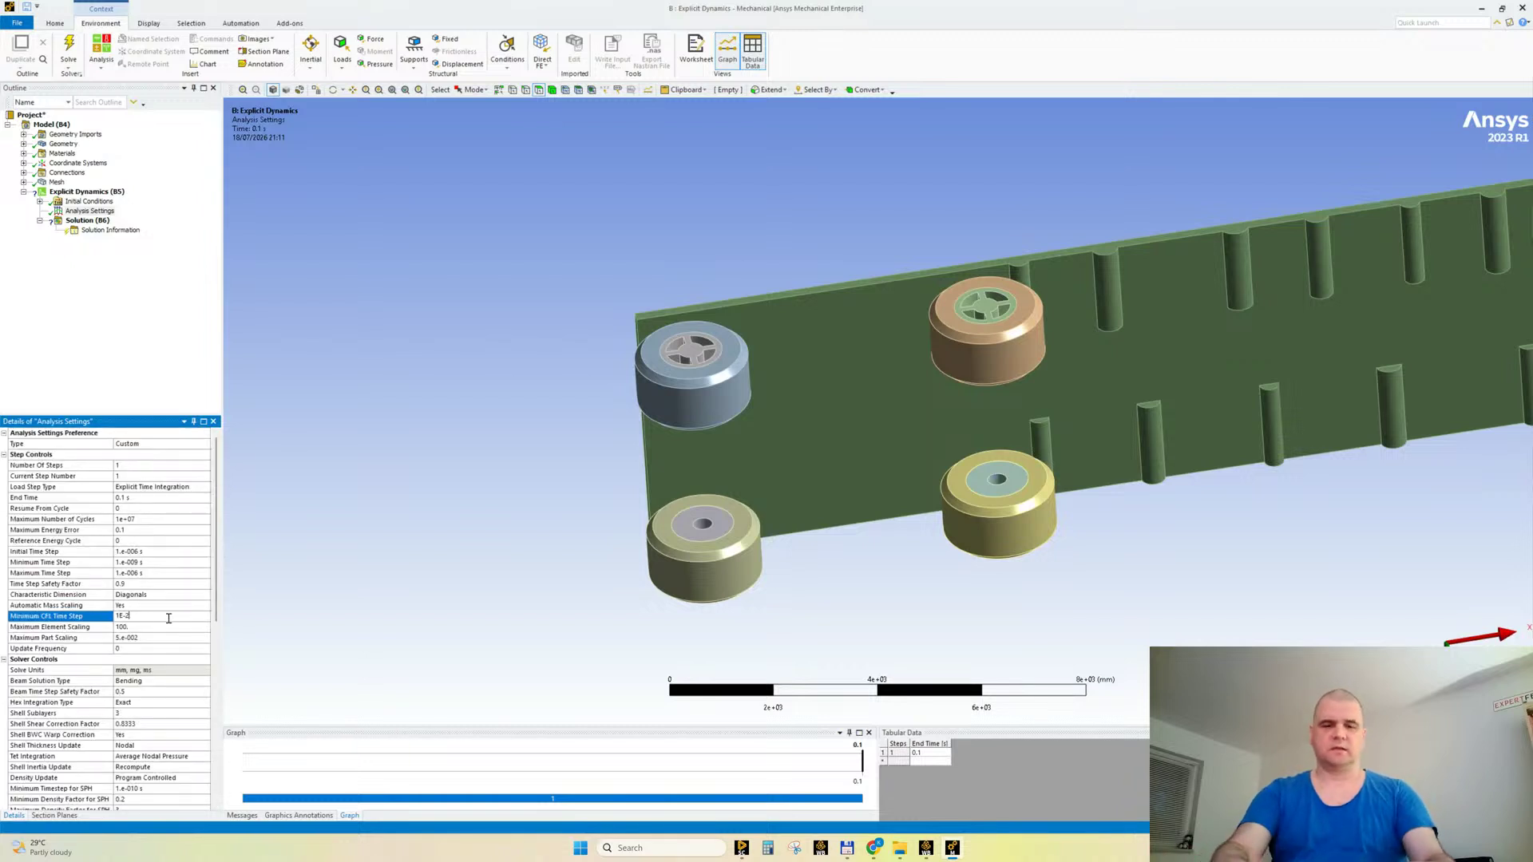
{"action": "type", "text": "1E-8"}
{"action": "key", "text": "Tab"}
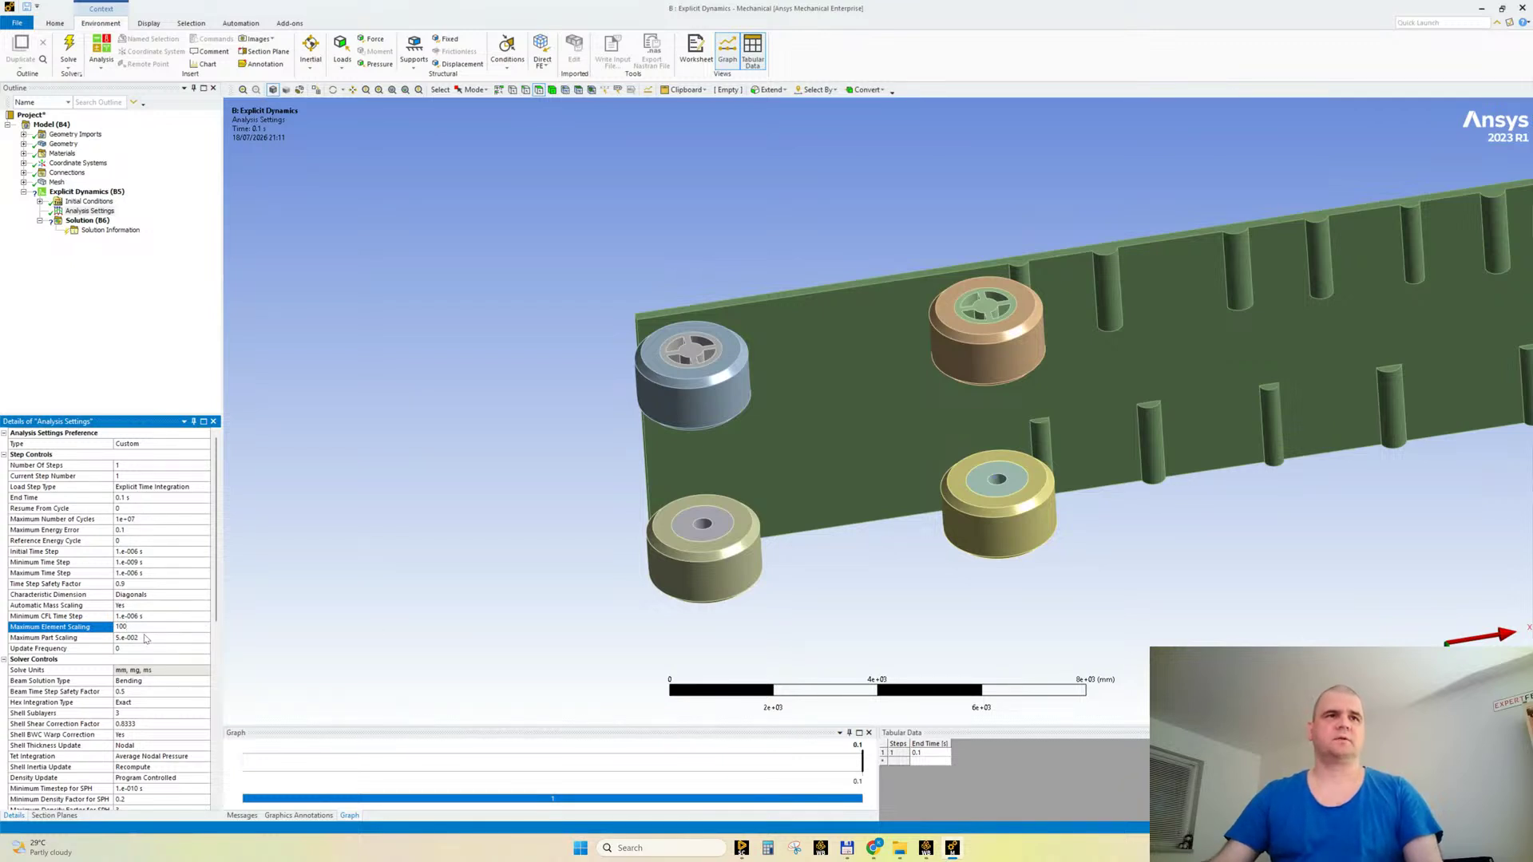
{"action": "left_click", "coordinate": [146, 637]}
{"action": "type", "text": "15"}
{"action": "key", "text": "Return"}
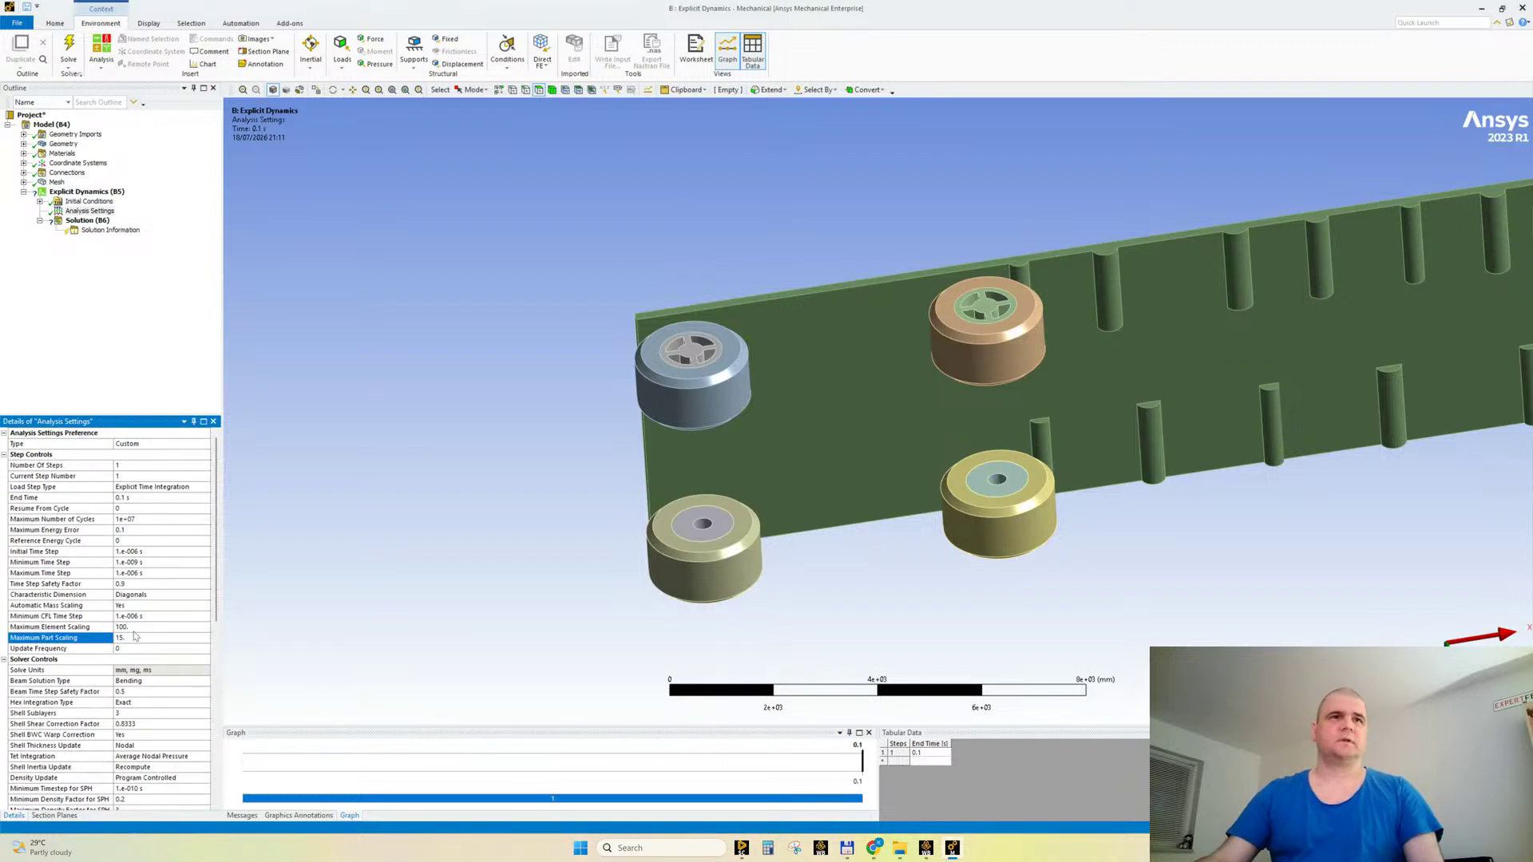
Step: Collapse the solver, Euler domain and damping settings and set Retain Inertia of Eroded Material to No
{"action": "scroll", "coordinate": [12, 568], "scroll_direction": "down", "scroll_amount": 2}
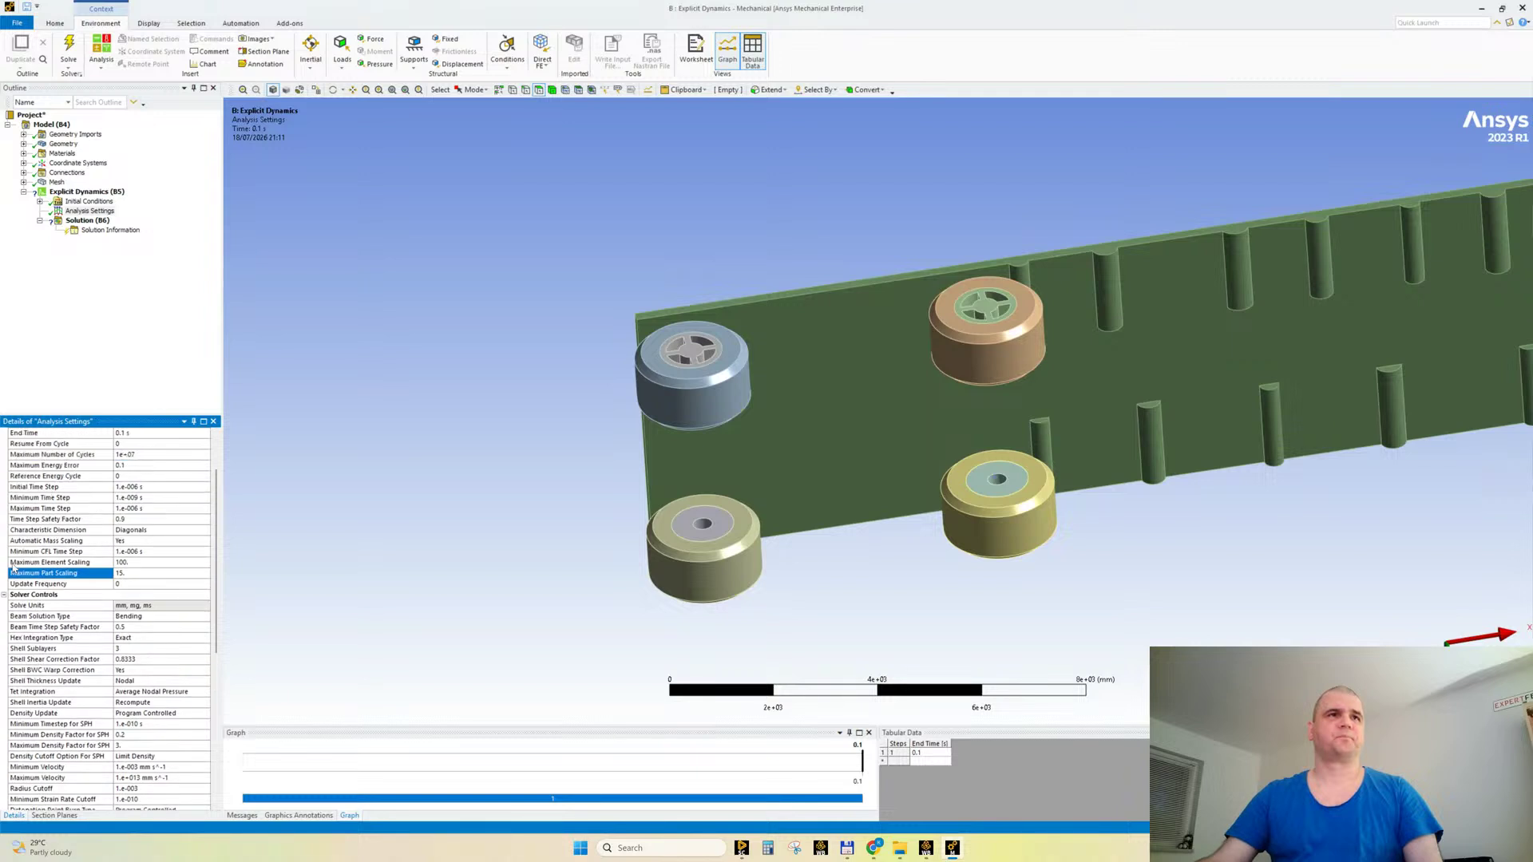
{"action": "left_click", "coordinate": [4, 595]}
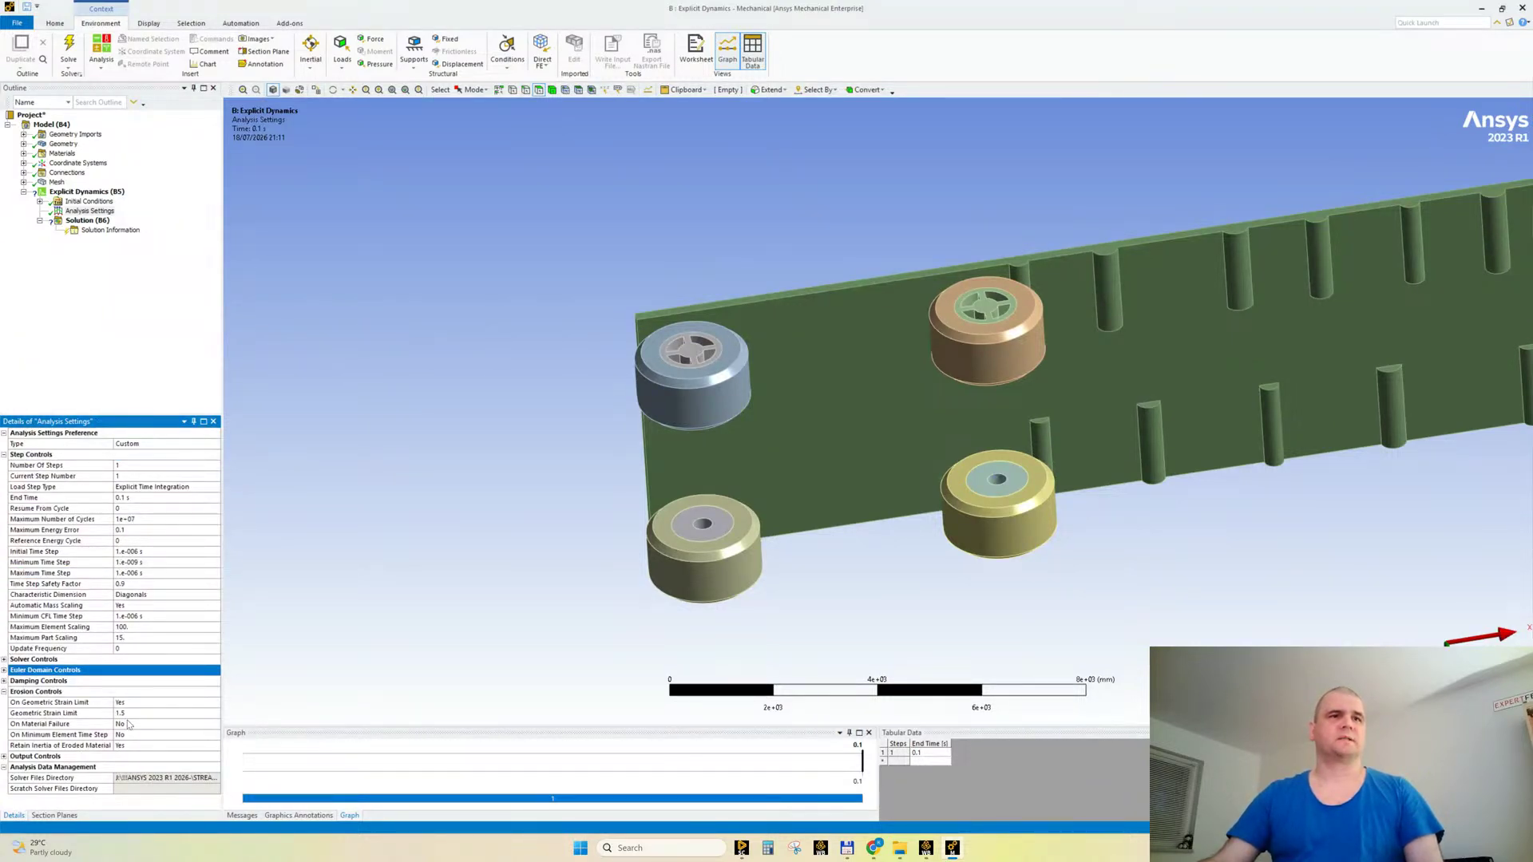
{"action": "double_click", "coordinate": [11, 747]}
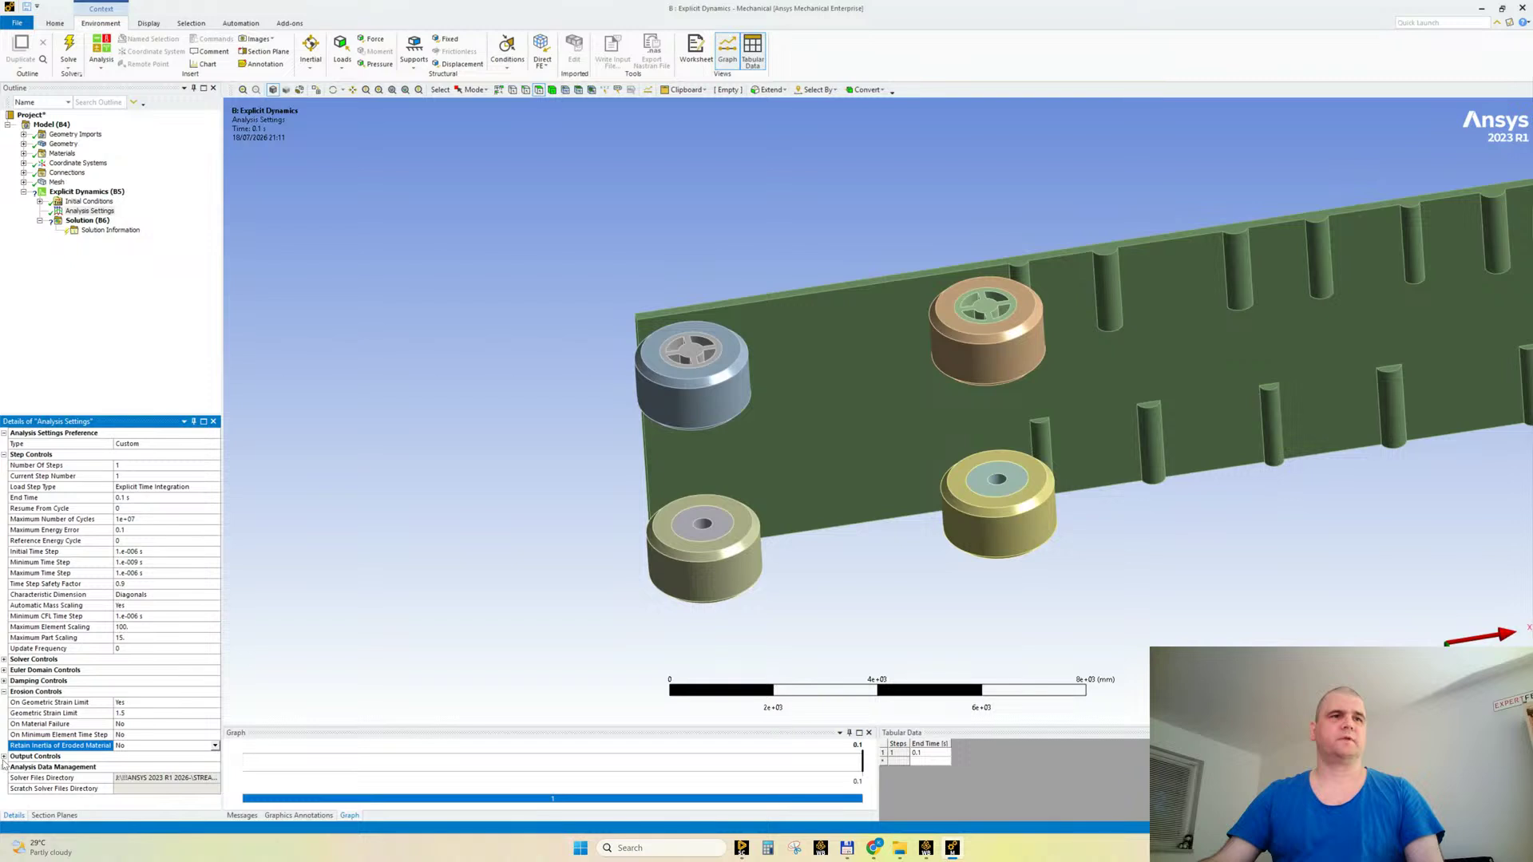
Step: Set the number of equally spaced result points in the output controls to 100
{"action": "left_click", "coordinate": [4, 756]}
{"action": "left_click", "coordinate": [124, 790]}
{"action": "type", "text": "50"}
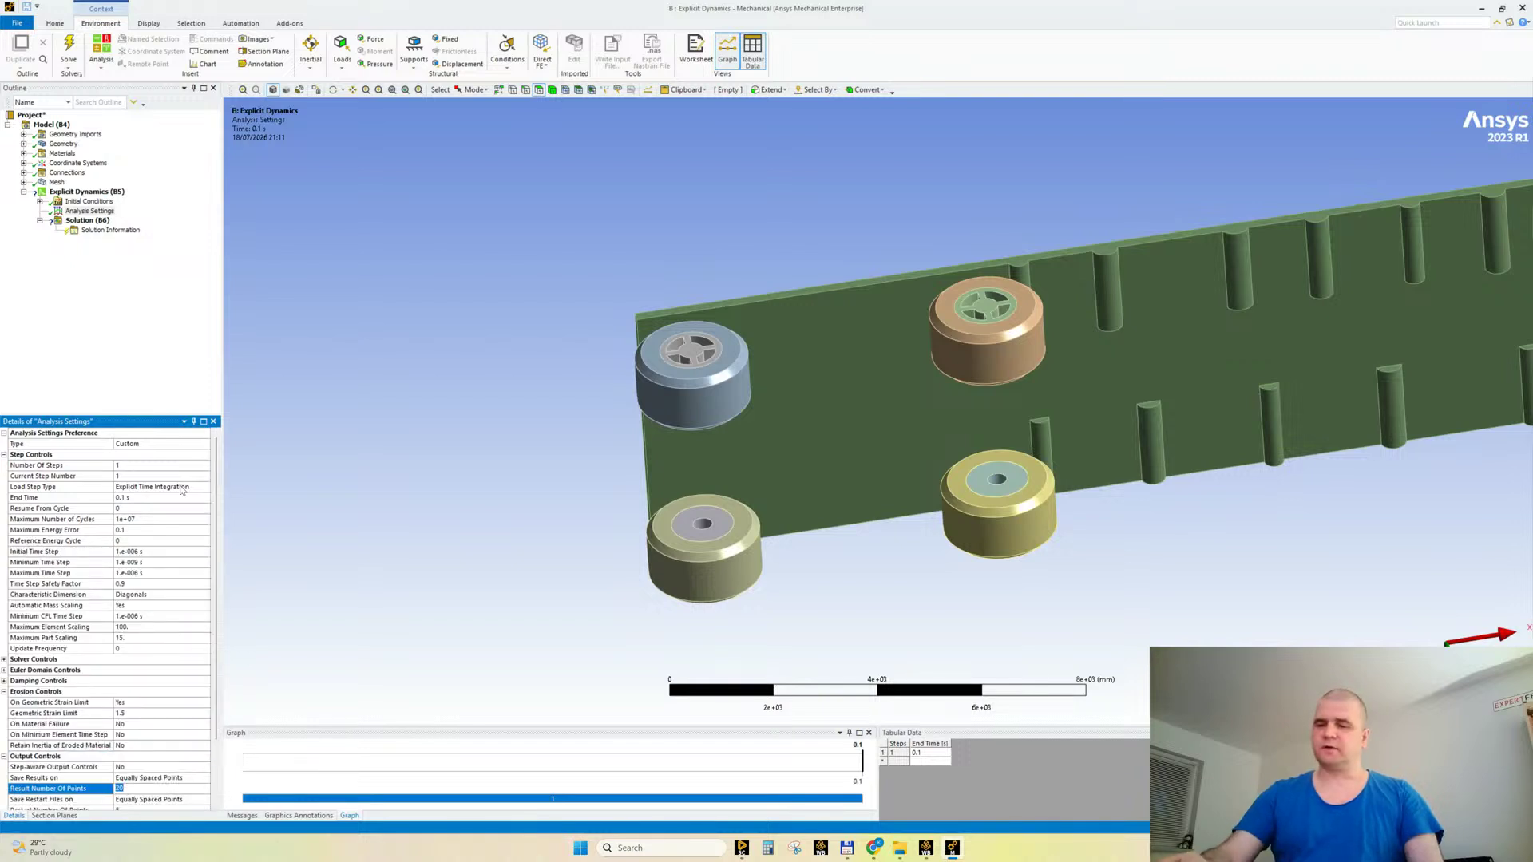
{"action": "key", "text": "Return"}
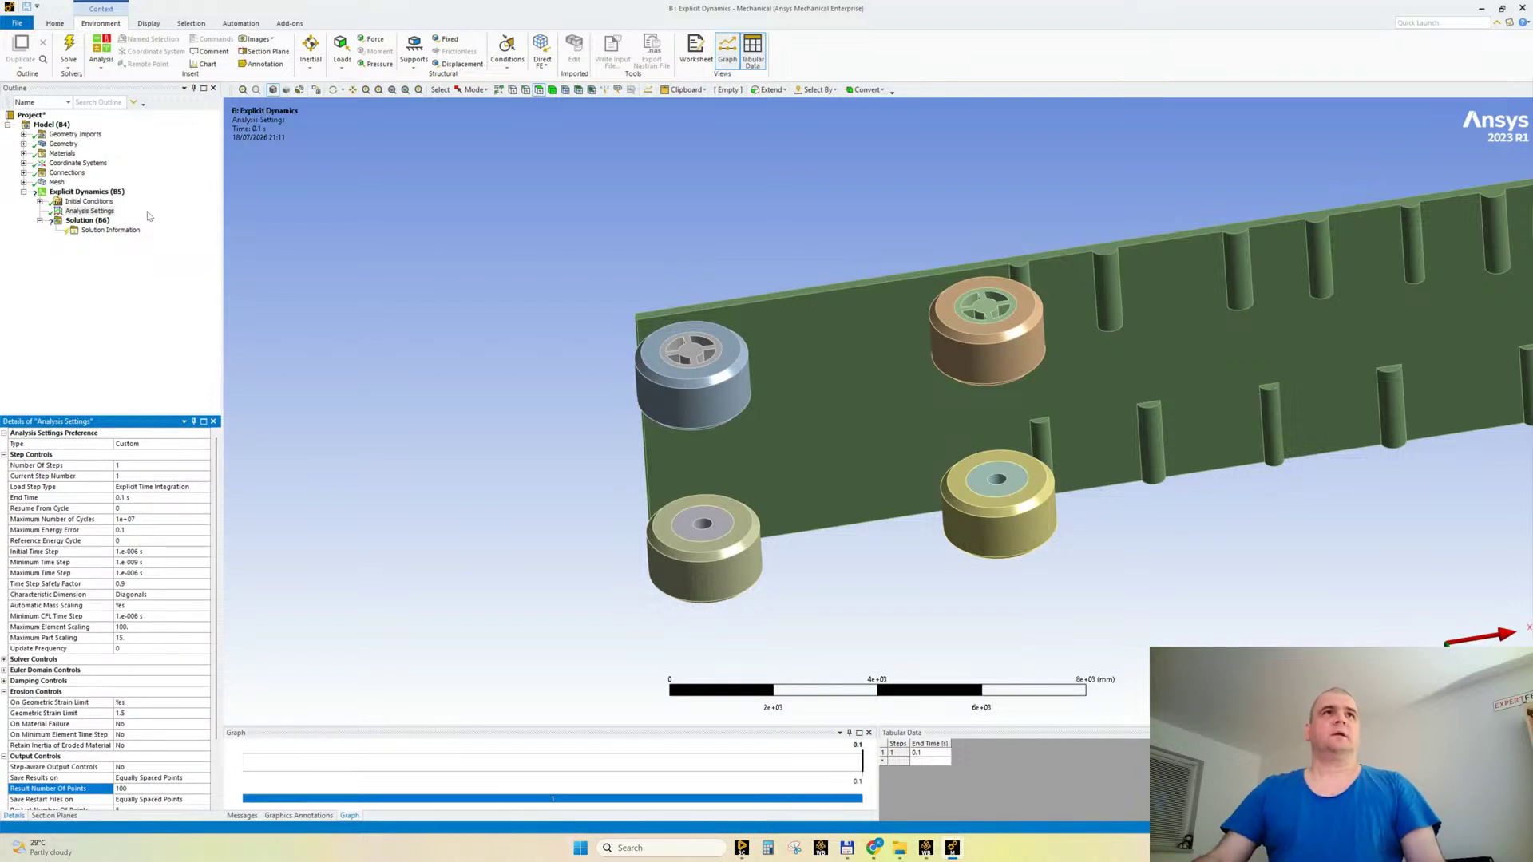
Step: Apply a fixed support to the underside face of the road
{"action": "scroll", "coordinate": [470, 288], "scroll_direction": "down", "scroll_amount": 3}
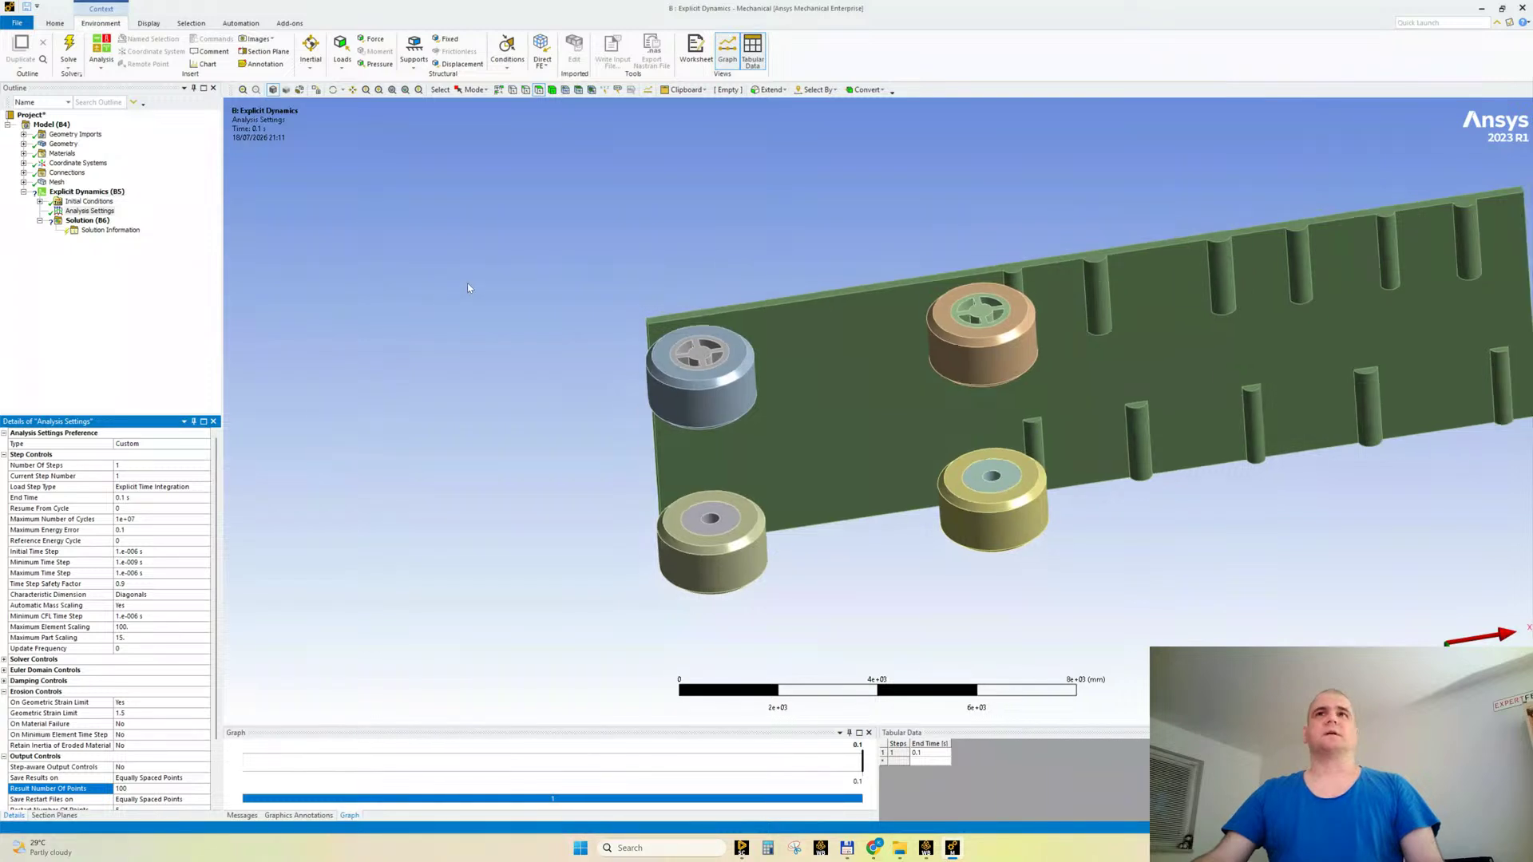
{"action": "middle_click_drag", "start_coordinate": [787, 204], "coordinate": [787, 417]}
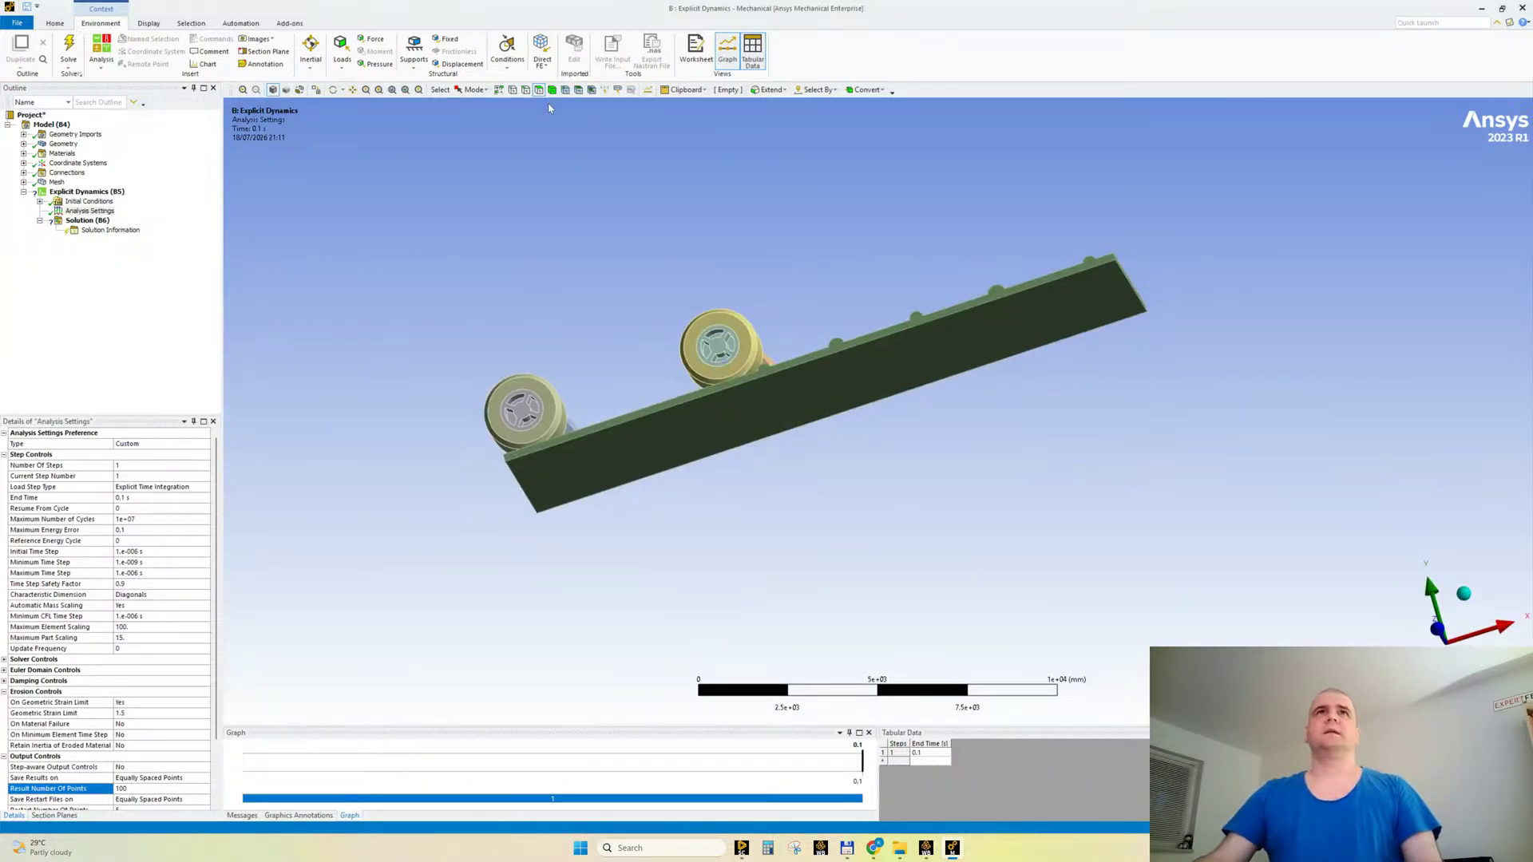
{"action": "left_click", "coordinate": [580, 467]}
{"action": "left_click", "coordinate": [445, 38]}
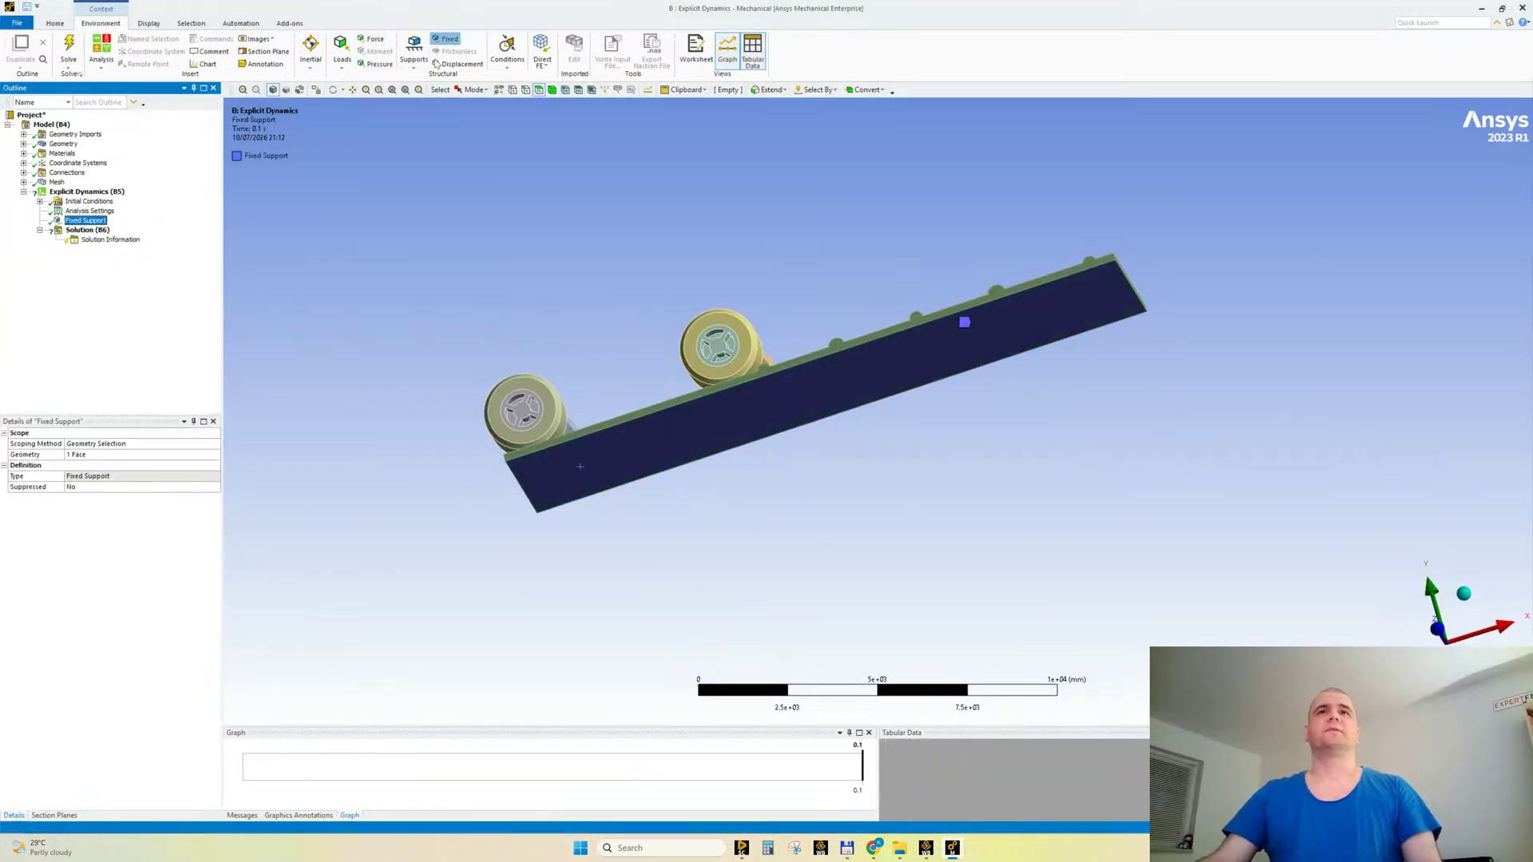
Step: Make the hidden car body visible again together with the wheels and road
{"action": "middle_click_drag", "start_coordinate": [551, 335], "coordinate": [611, 299]}
{"action": "right_click", "coordinate": [469, 237]}
{"action": "left_click", "coordinate": [513, 271]}
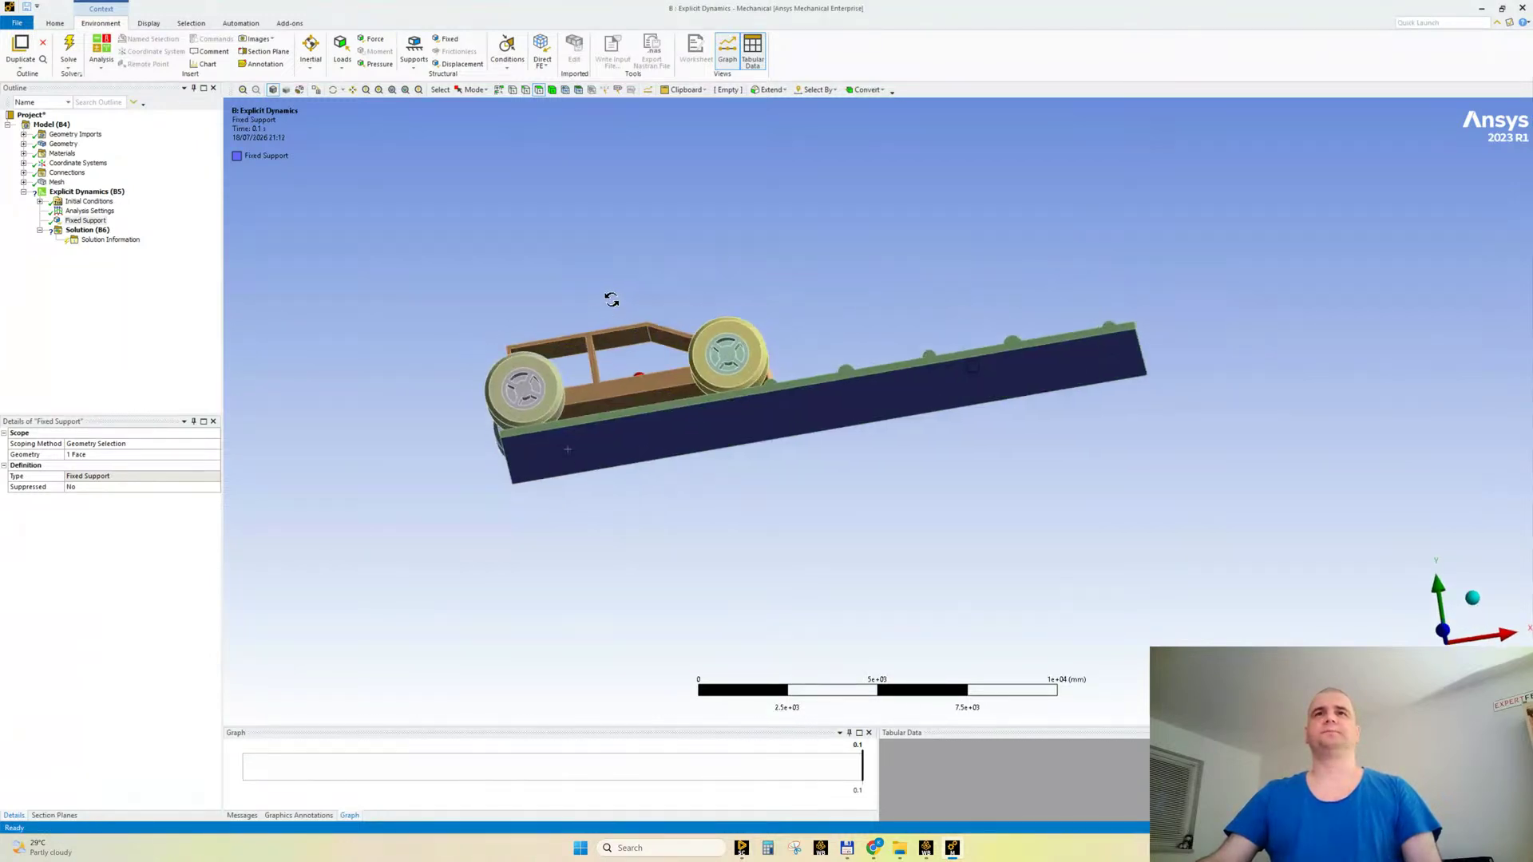
{"action": "middle_click_drag", "start_coordinate": [647, 354], "coordinate": [656, 390]}
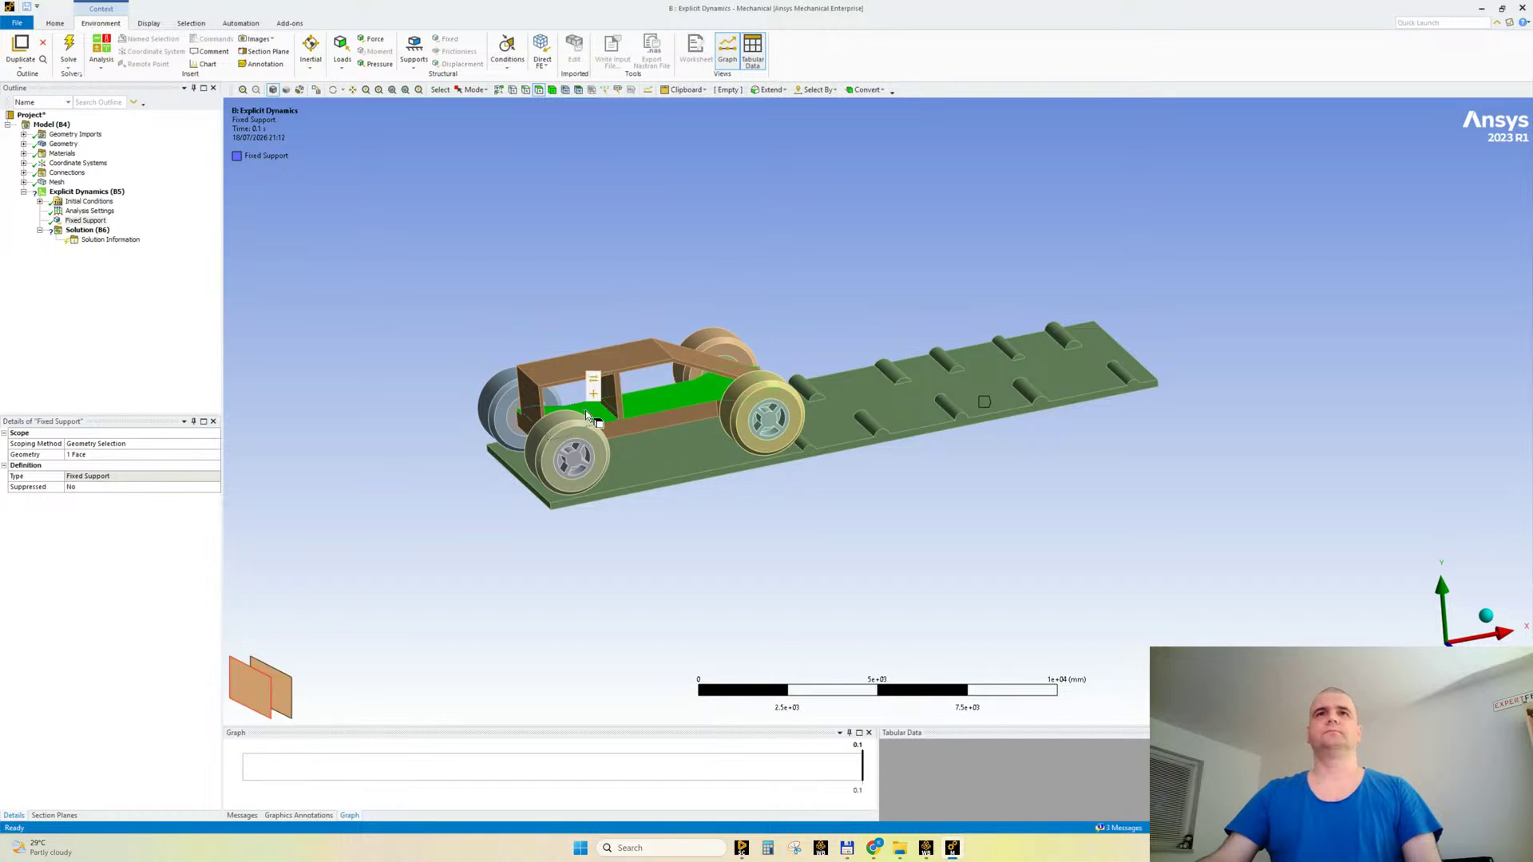
{"action": "middle_click_drag", "start_coordinate": [595, 387], "coordinate": [781, 394]}
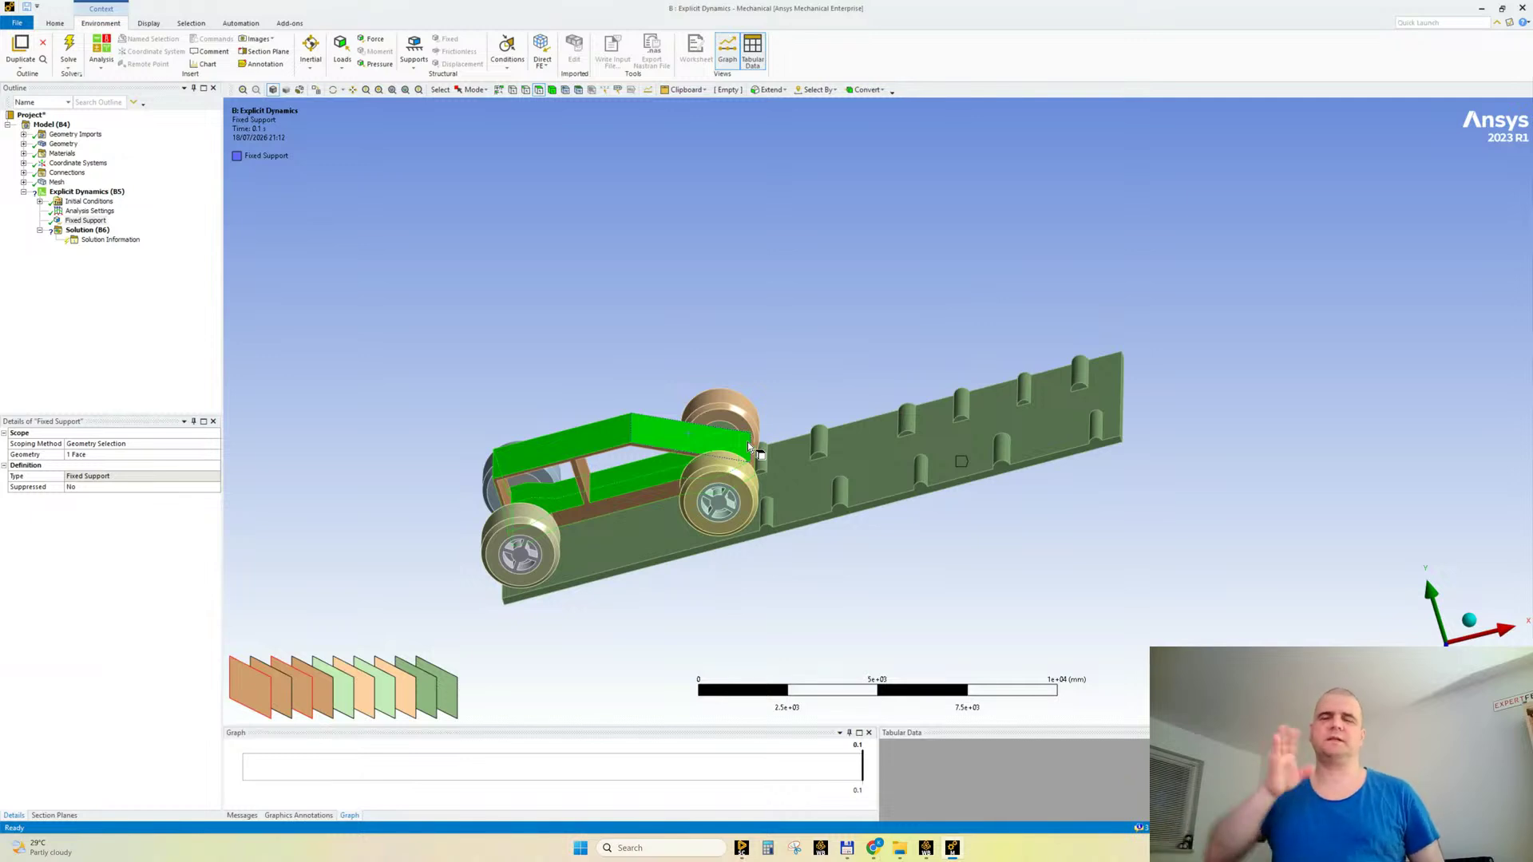
{"action": "scroll", "coordinate": [736, 531], "scroll_direction": "up", "scroll_amount": 2}
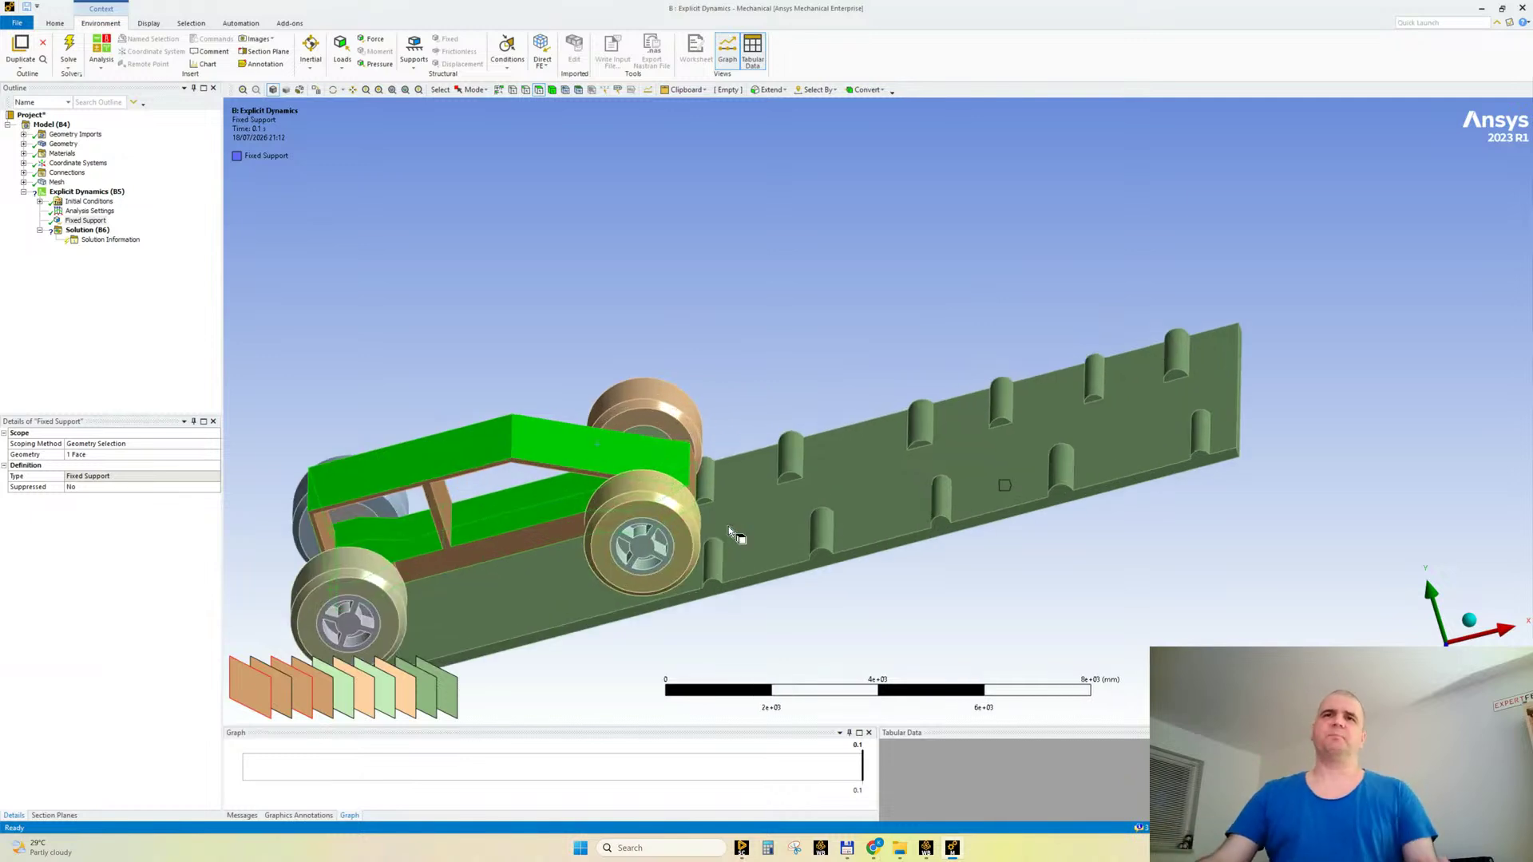
{"action": "scroll", "coordinate": [770, 509], "scroll_direction": "up", "scroll_amount": 3}
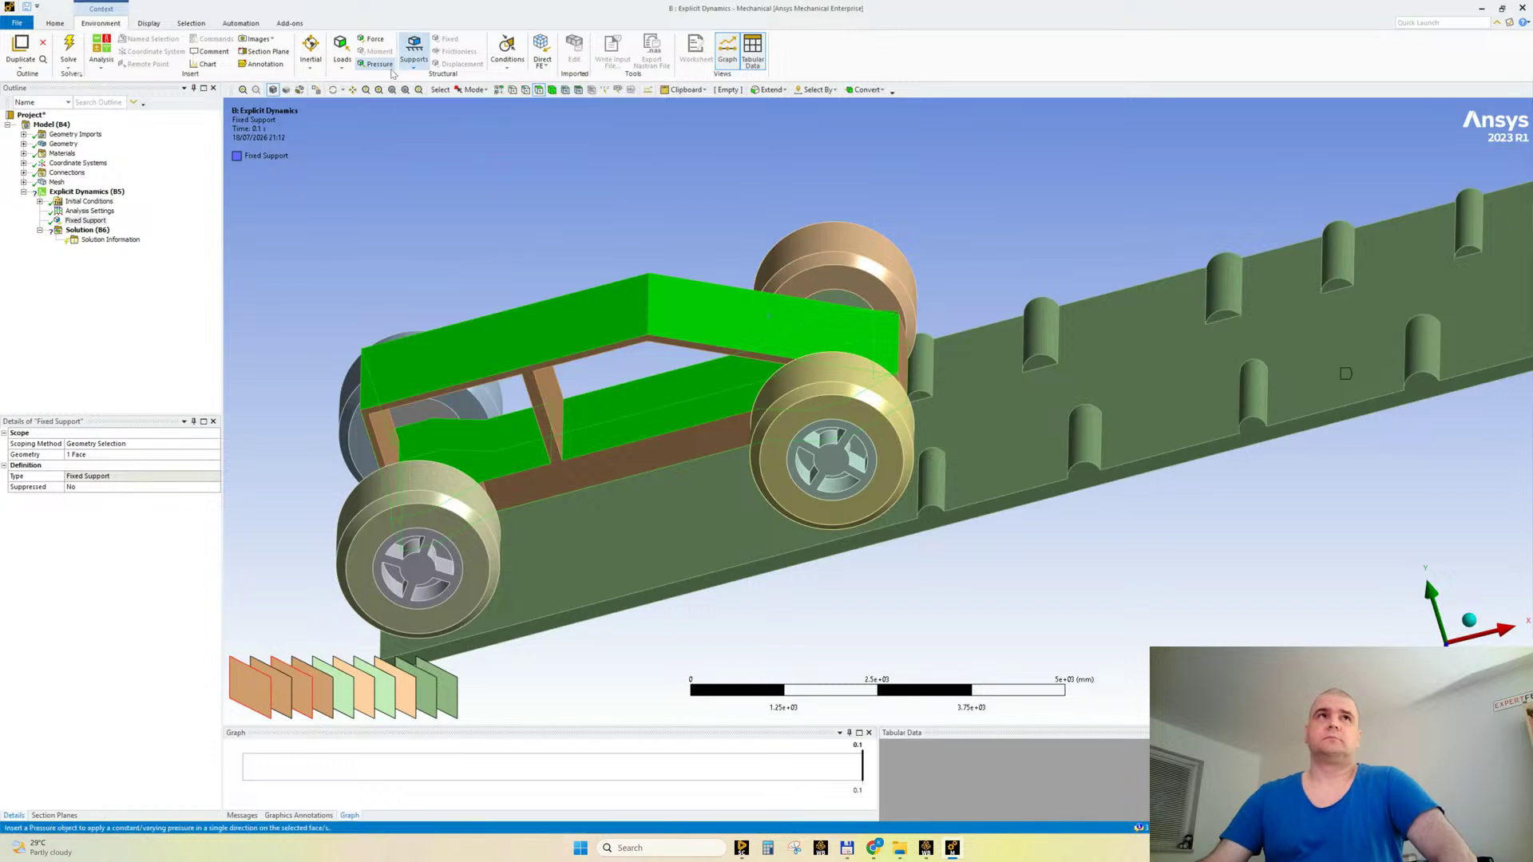
{"action": "left_click", "coordinate": [80, 193]}
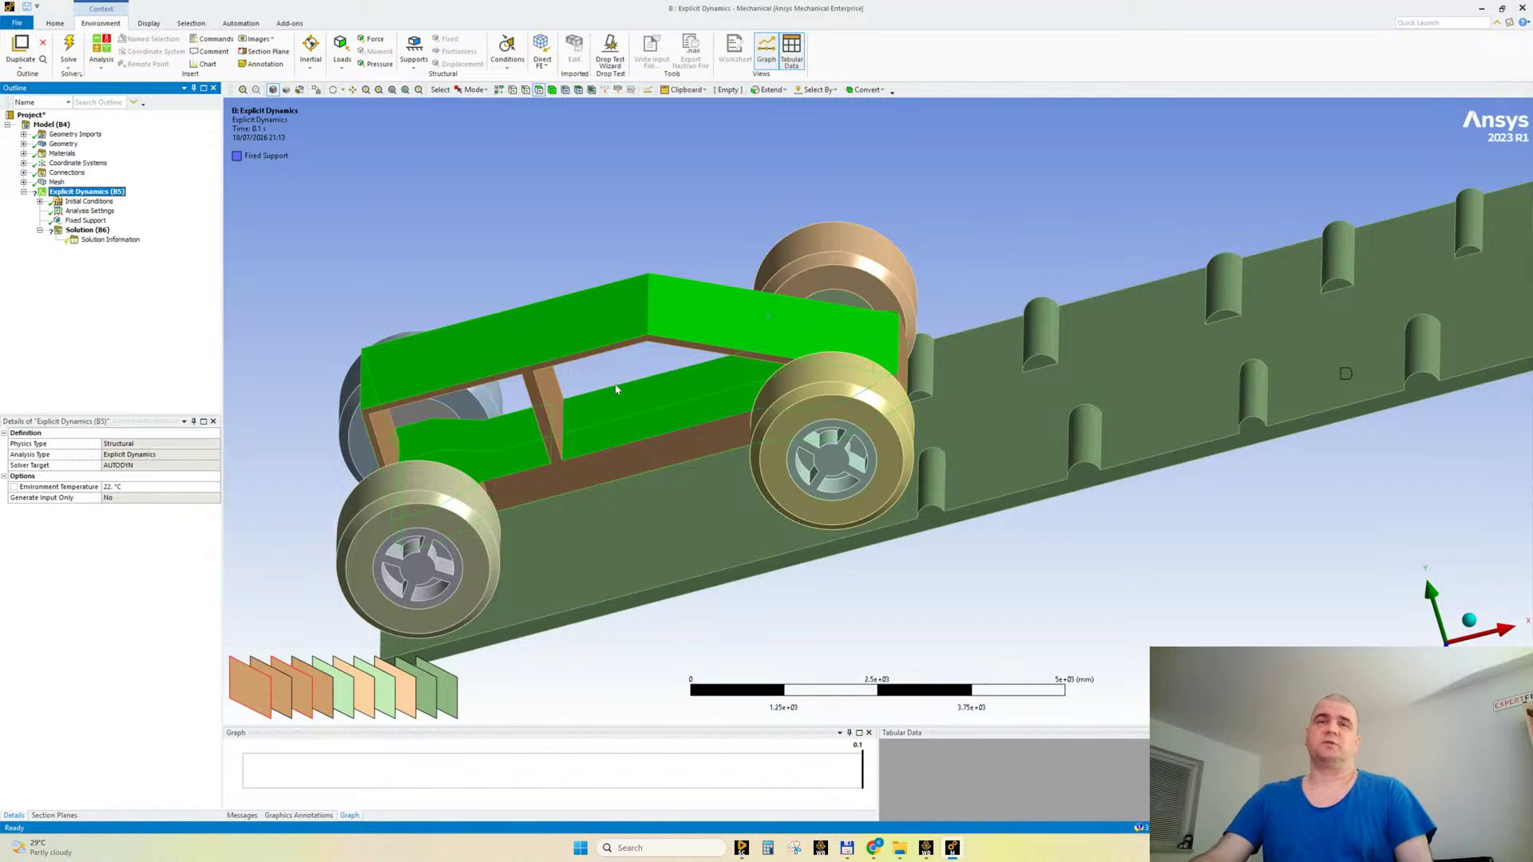
{"action": "scroll", "coordinate": [631, 419], "scroll_direction": "up", "scroll_amount": 3}
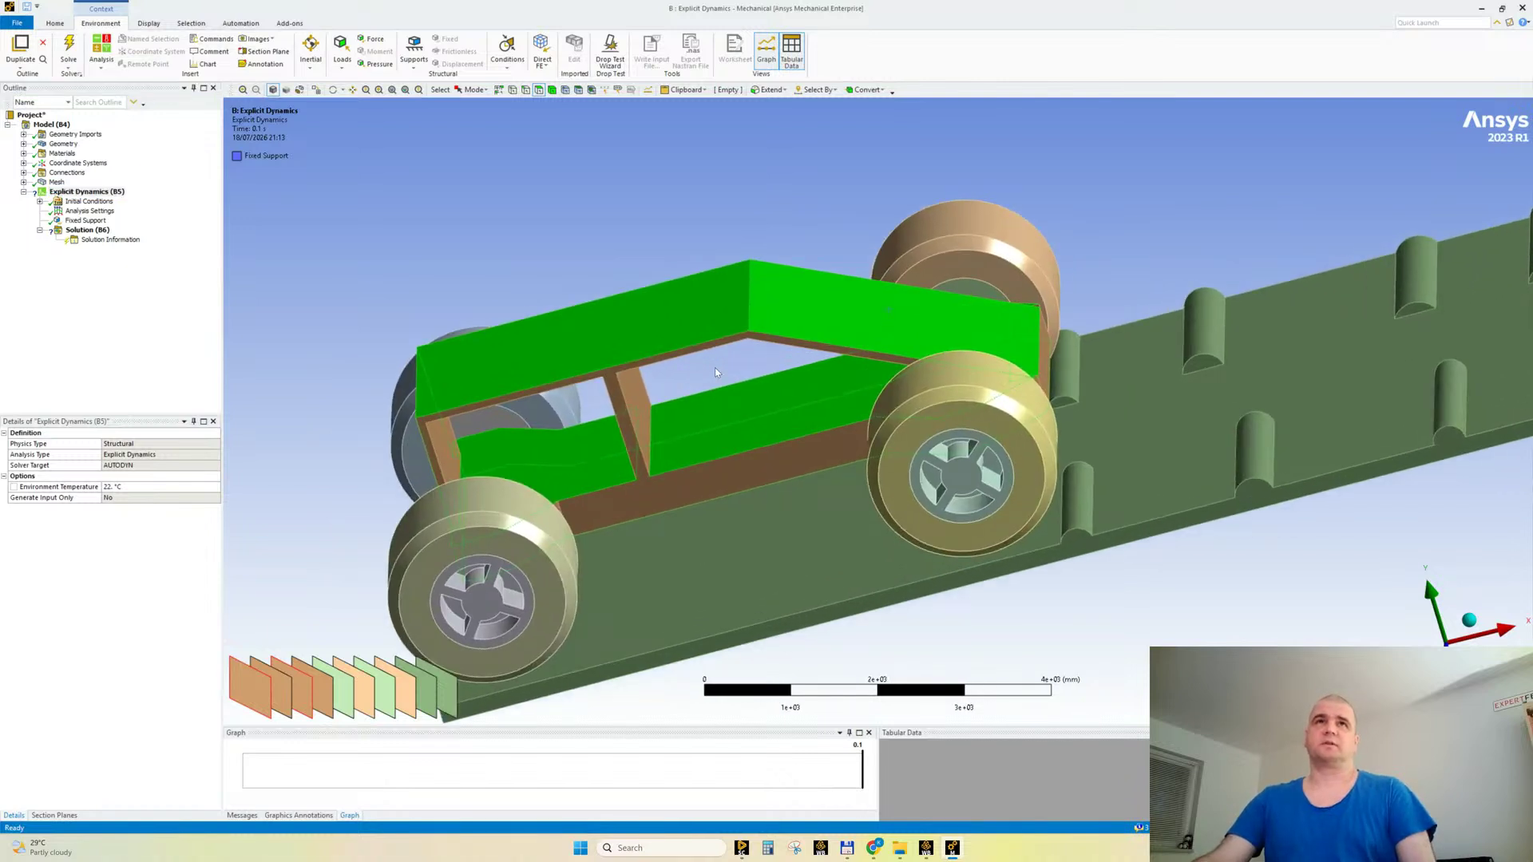
{"action": "left_click", "coordinate": [516, 225]}
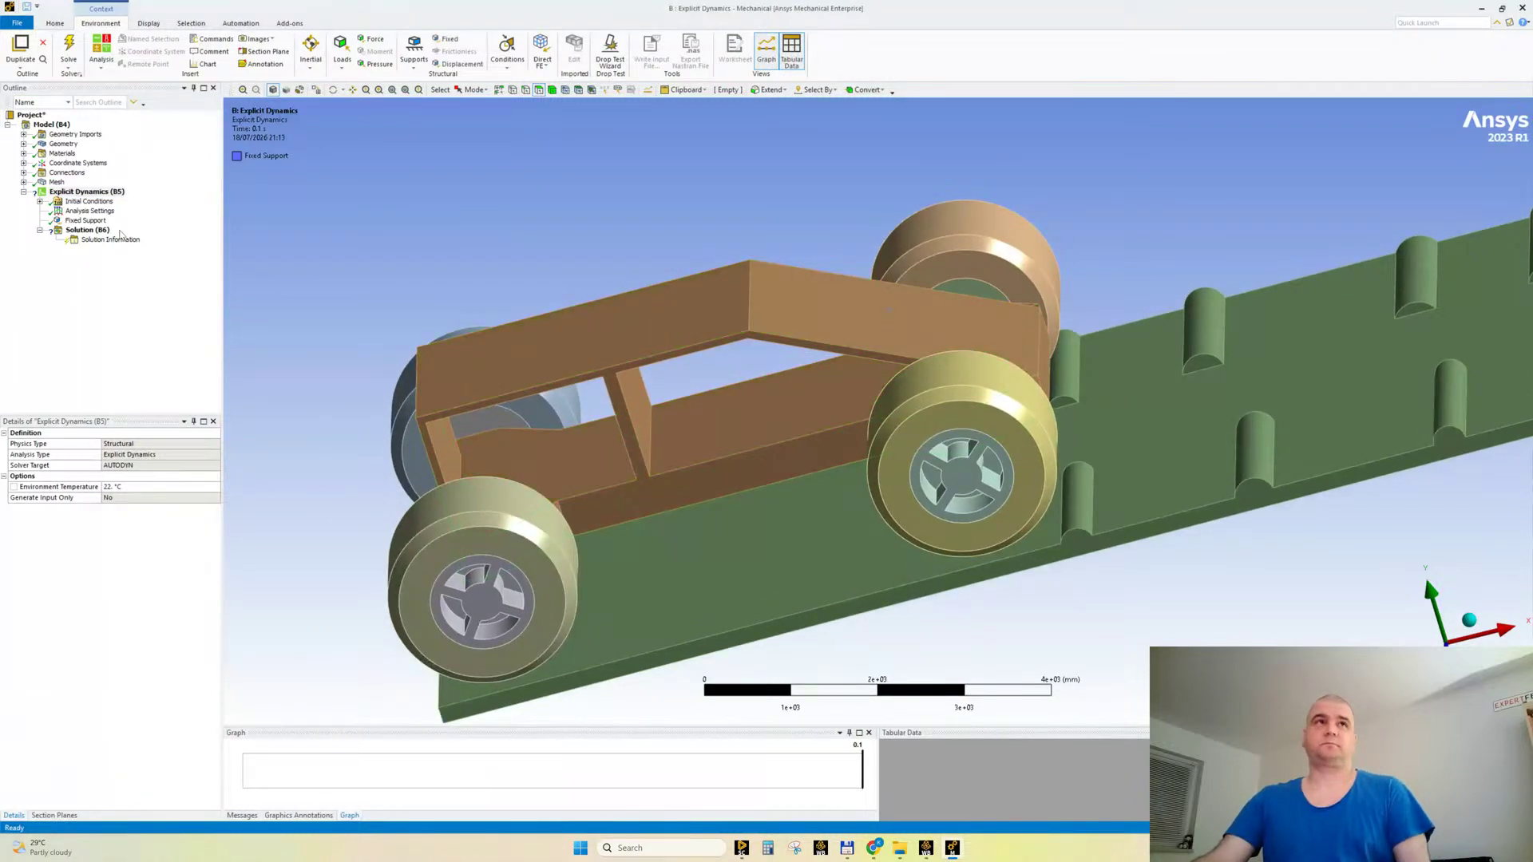
Step: Insert a Displacement support and try to scope it to the roof, hood and floor faces of the car
{"action": "left_click", "coordinate": [467, 68]}
{"action": "left_click", "coordinate": [678, 322]}
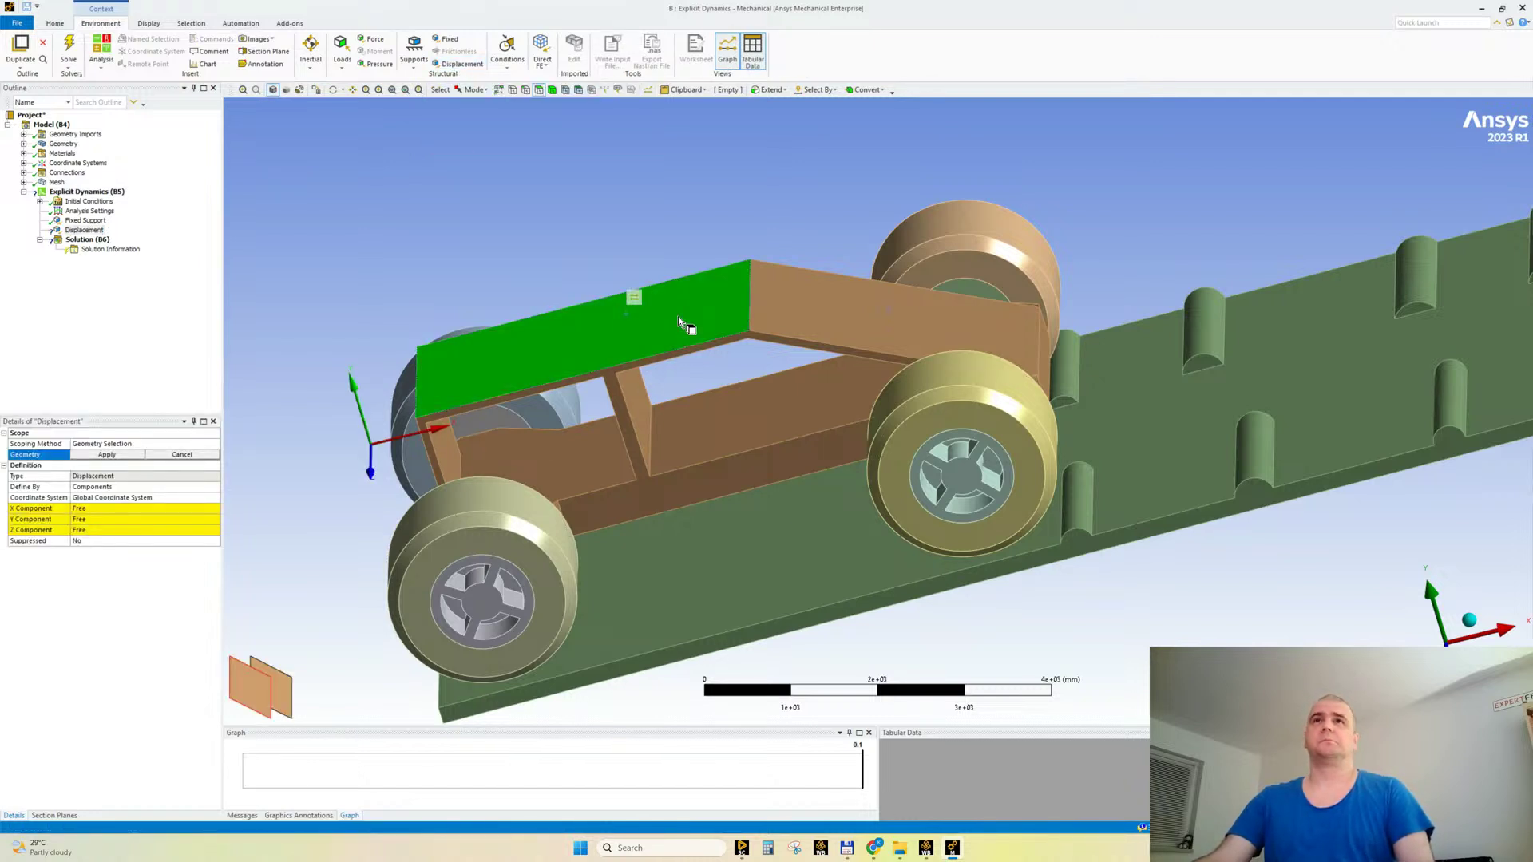
{"action": "left_click", "coordinate": [753, 352], "text": "ctrl"}
{"action": "left_click", "coordinate": [695, 415], "text": "ctrl"}
{"action": "left_click", "coordinate": [609, 439], "text": "ctrl"}
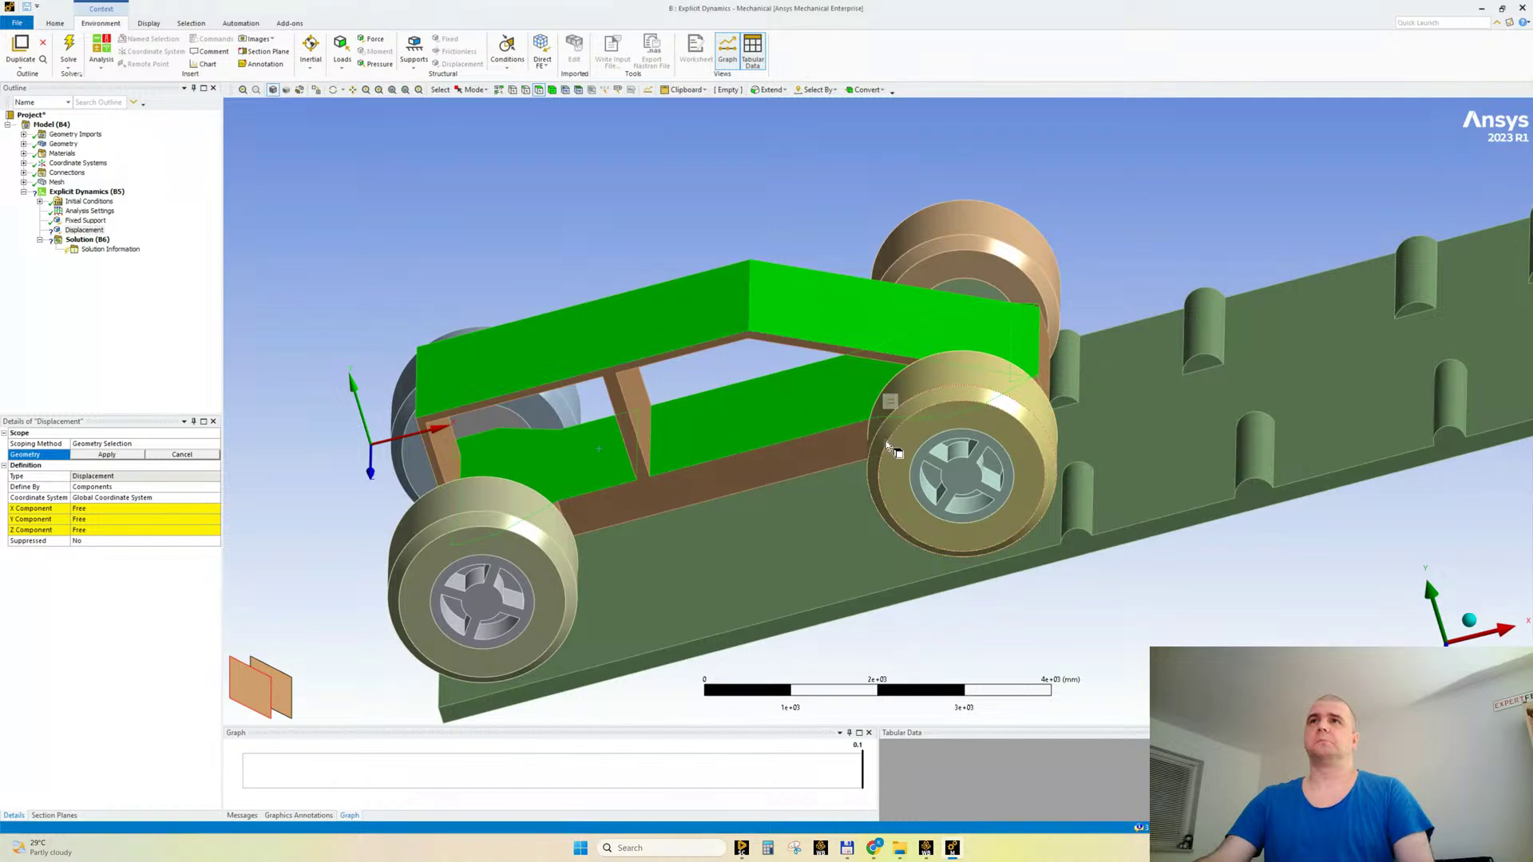
{"action": "middle_click_drag", "start_coordinate": [889, 446], "coordinate": [308, 423]}
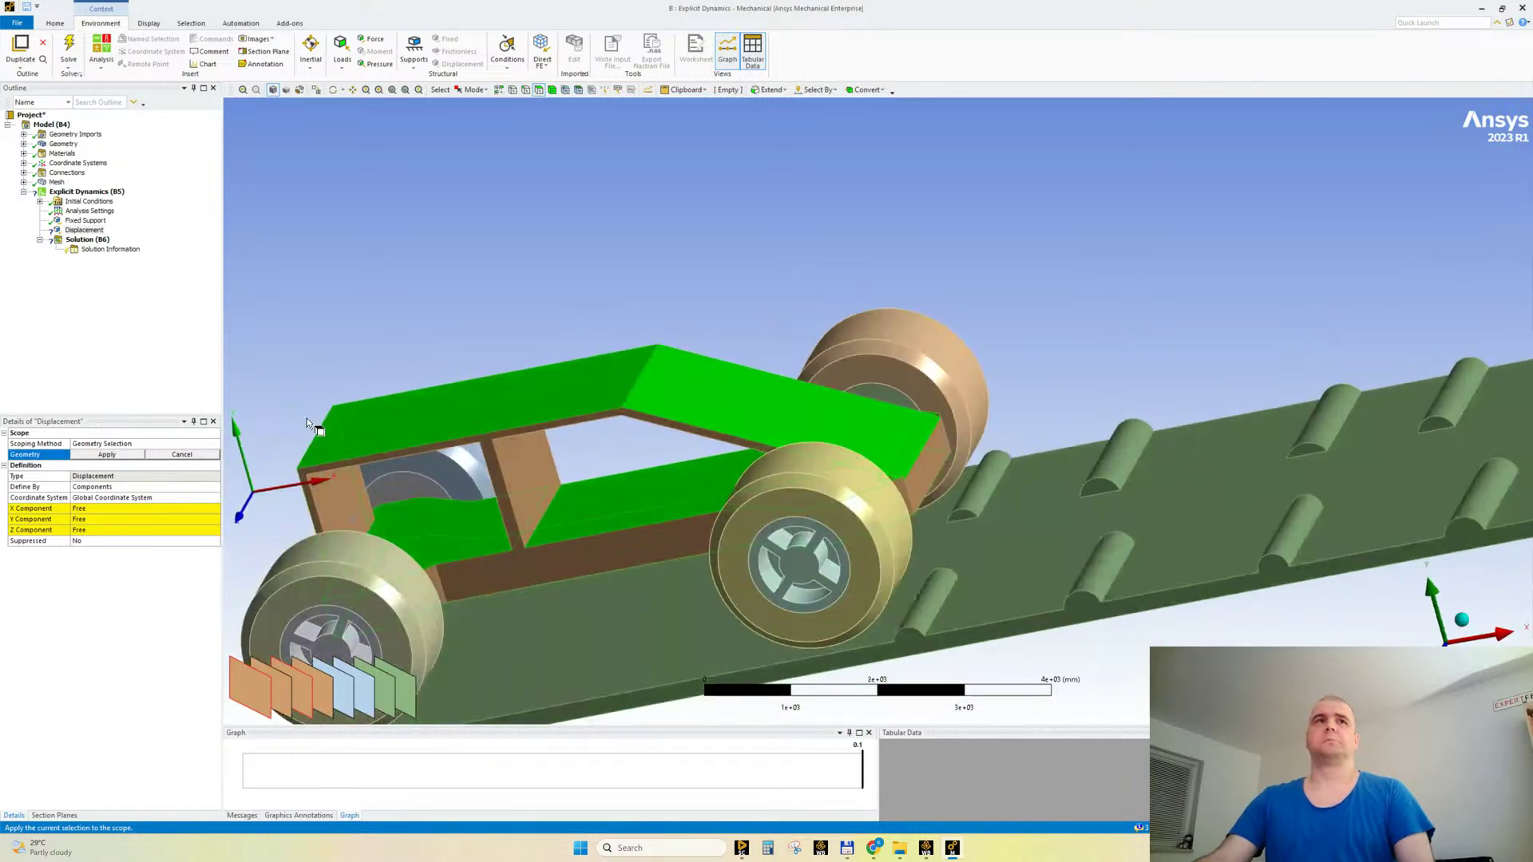
{"action": "left_click", "coordinate": [125, 455]}
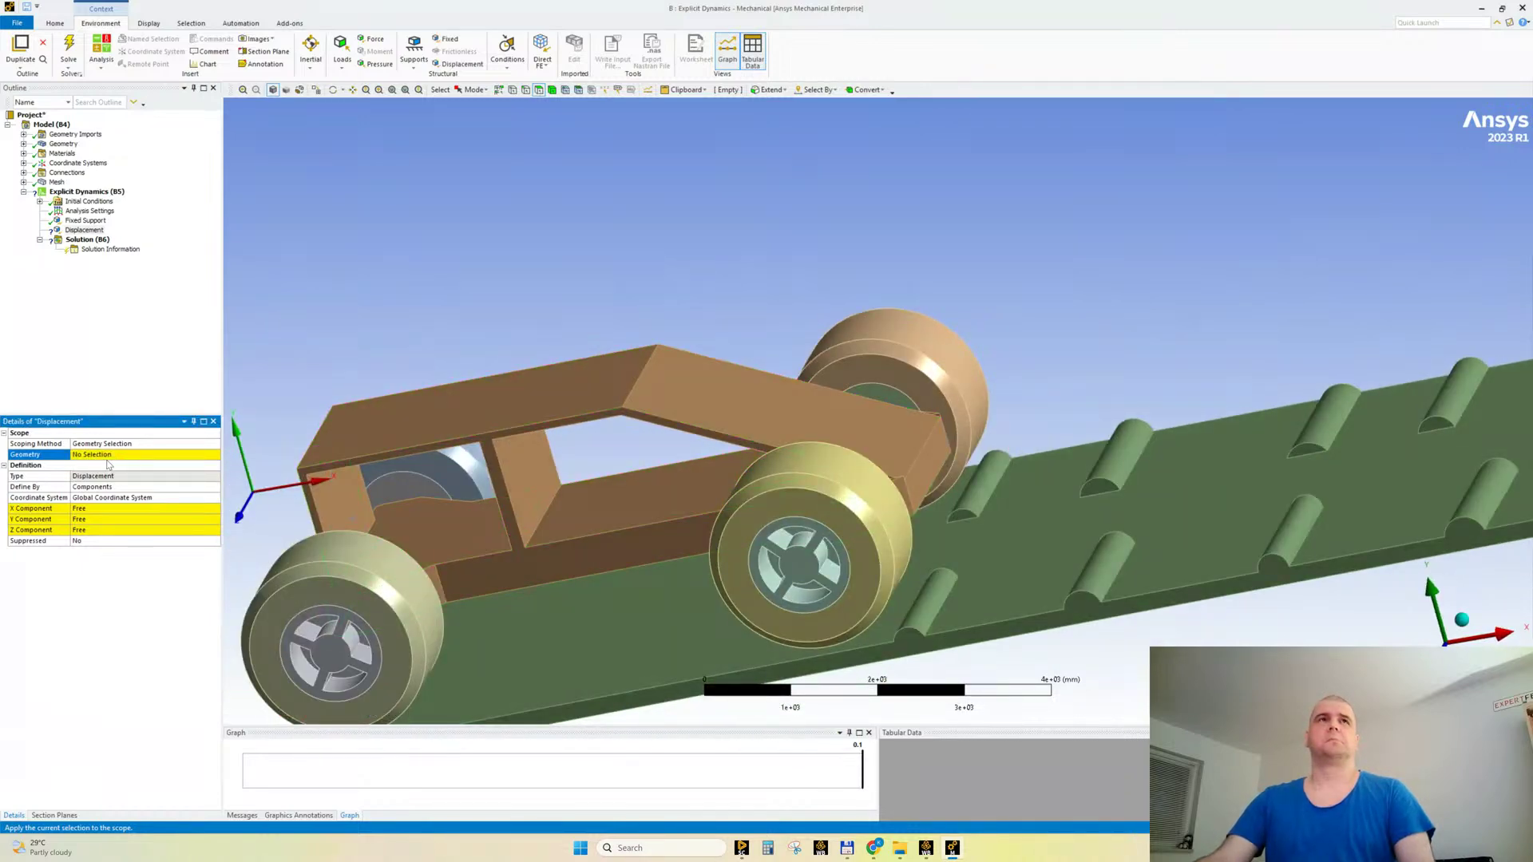
Step: Expand the Geometry branch and scope the displacement to the whole car body
{"action": "left_click", "coordinate": [23, 144]}
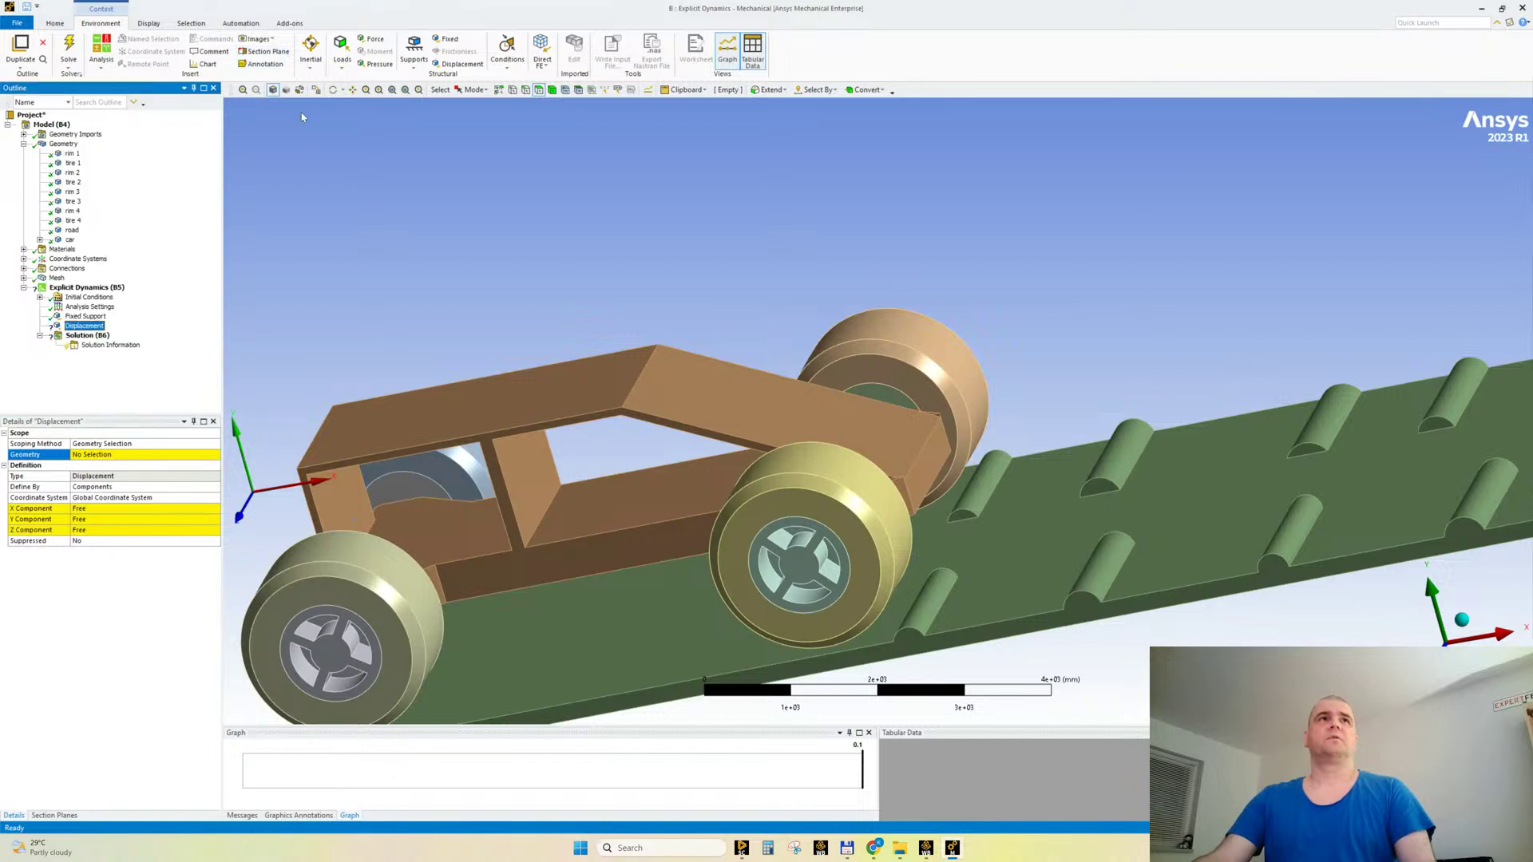
{"action": "left_click", "coordinate": [519, 432]}
{"action": "left_click", "coordinate": [112, 454]}
{"action": "left_click", "coordinate": [90, 454]}
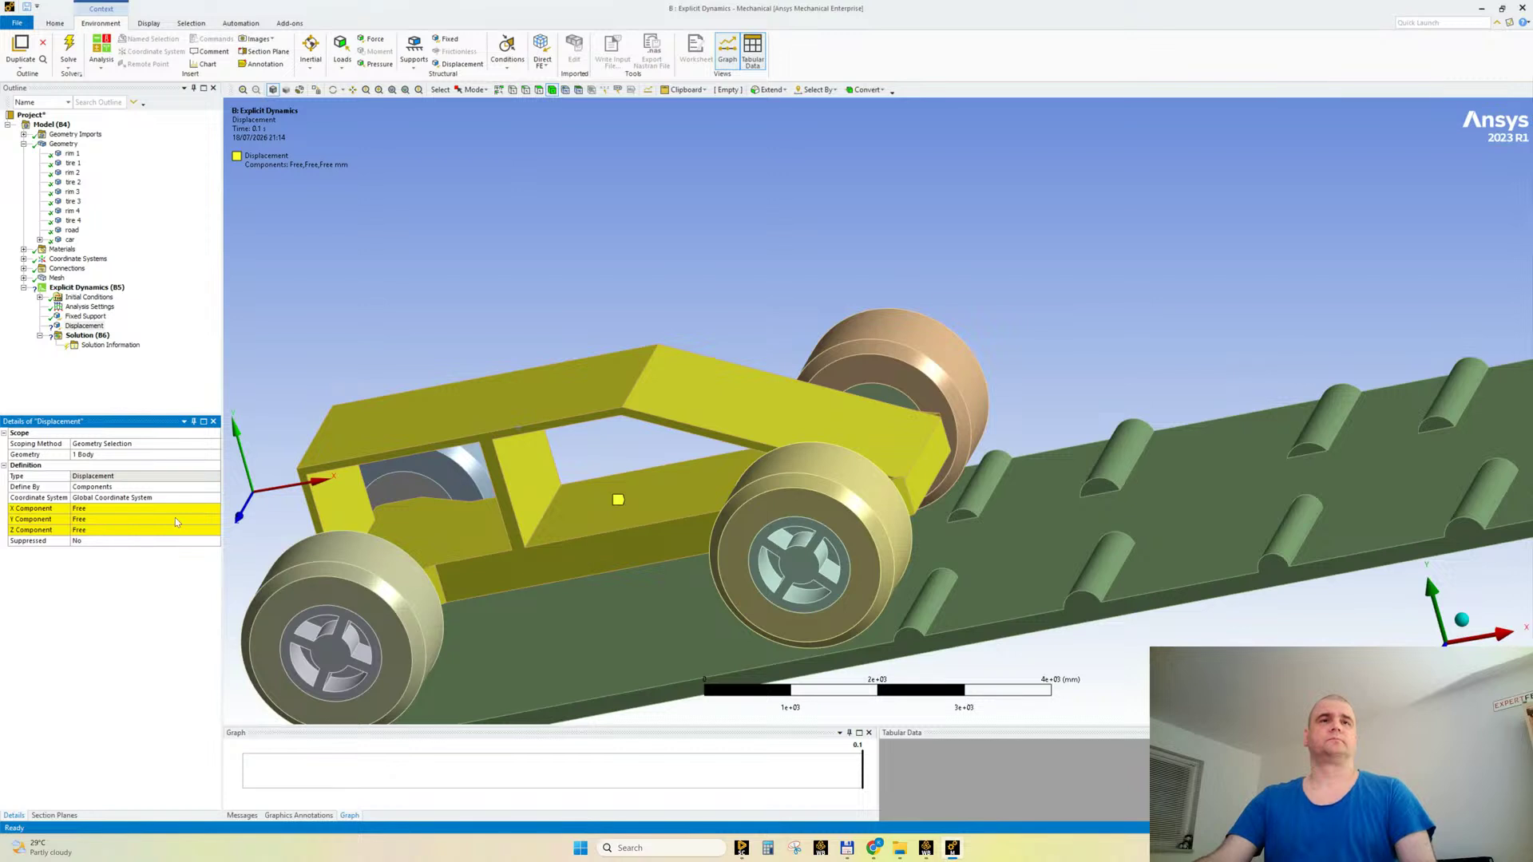
Step: Set the X component of the car body's displacement to 3000 mm, leaving Y and Z free
{"action": "left_click", "coordinate": [100, 509]}
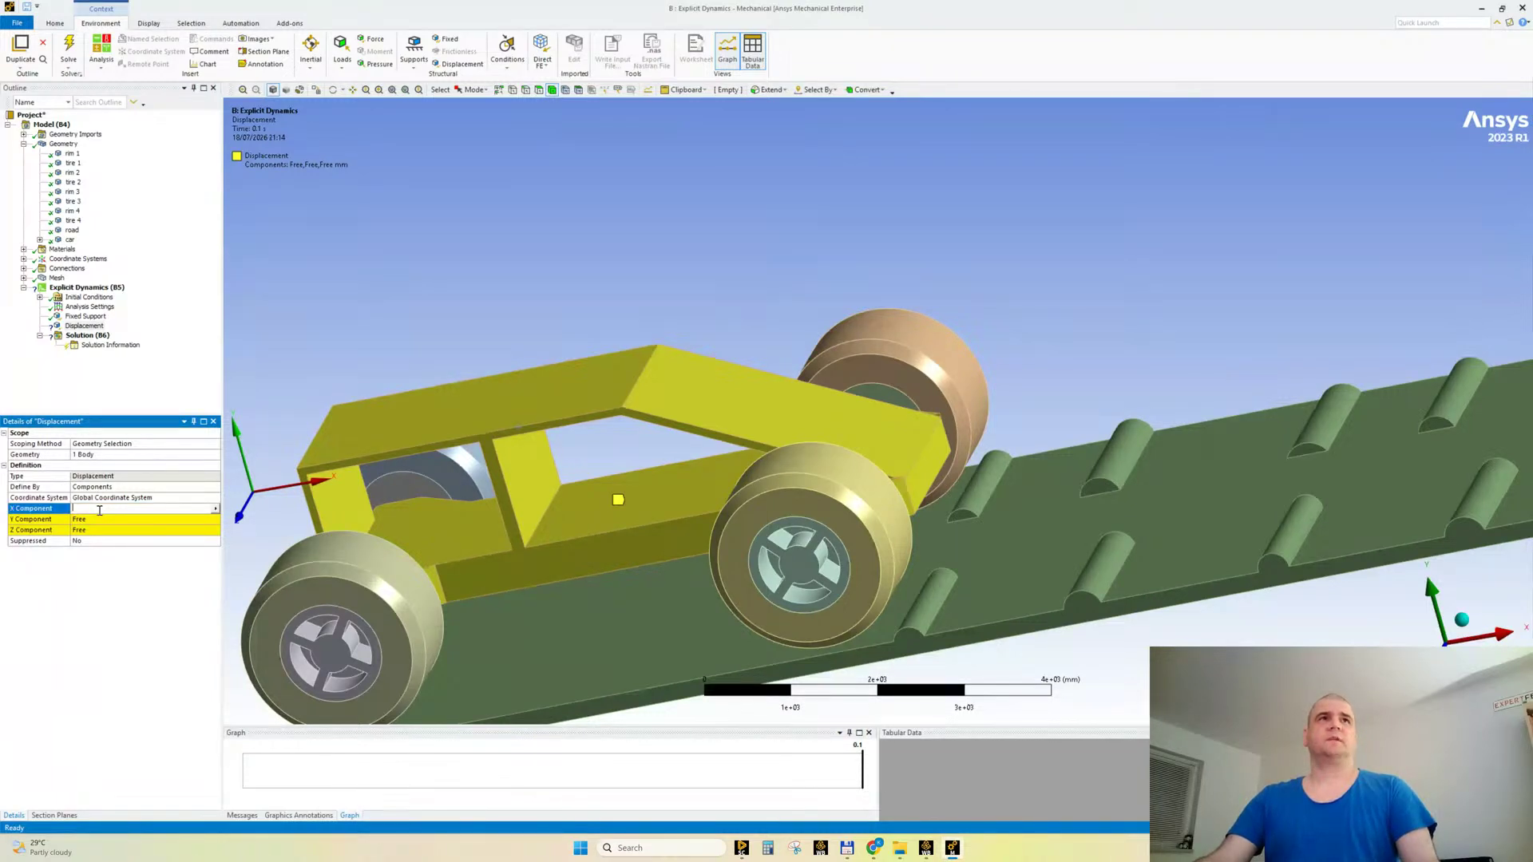
{"action": "left_click", "coordinate": [81, 564]}
{"action": "scroll", "coordinate": [498, 274], "scroll_direction": "down", "scroll_amount": 2}
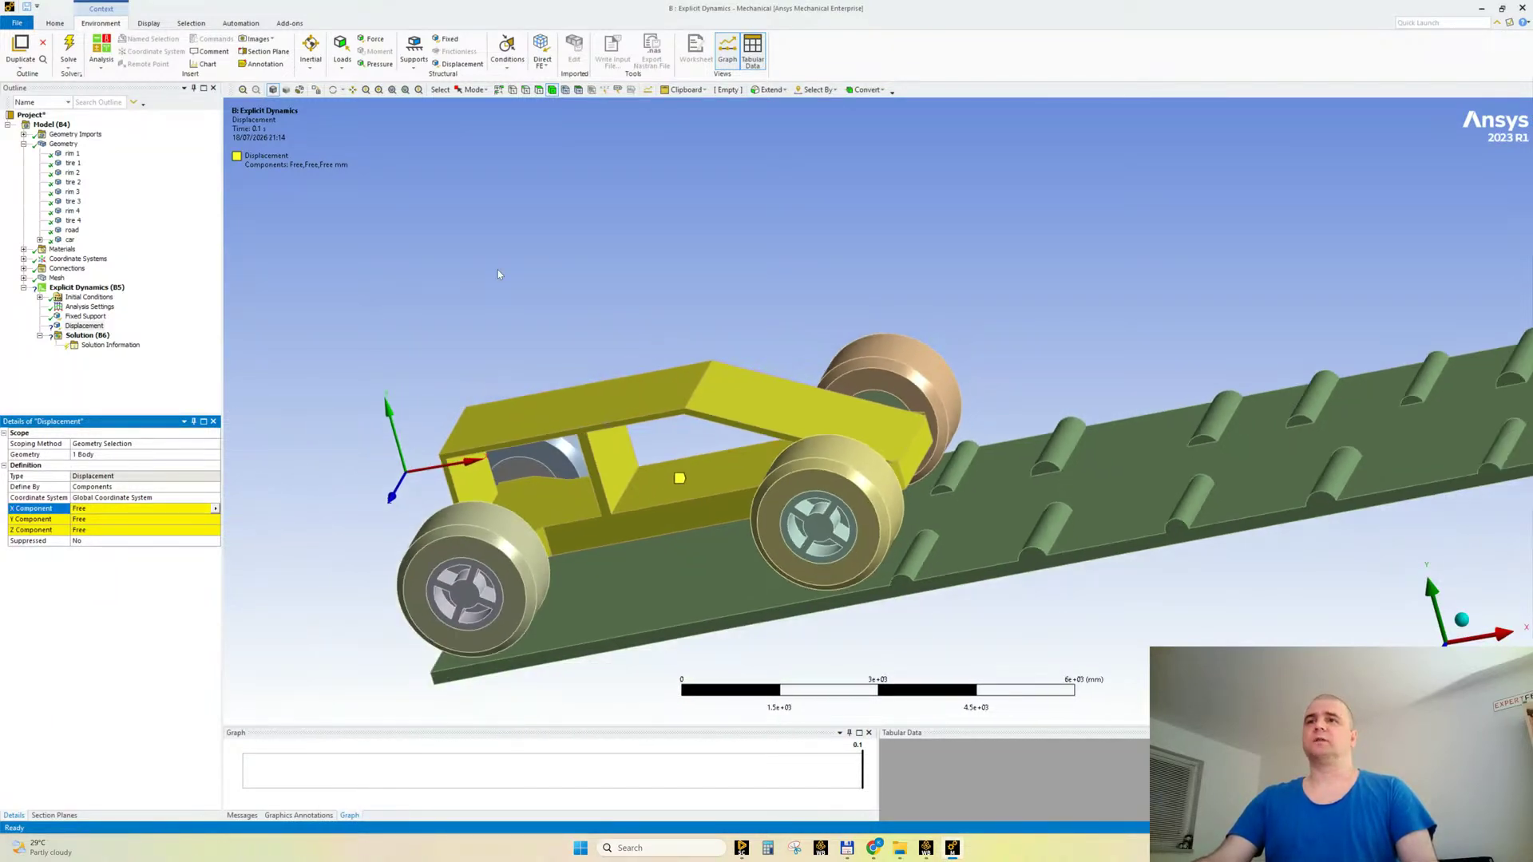
{"action": "left_click", "coordinate": [95, 511]}
{"action": "type", "text": "3000"}
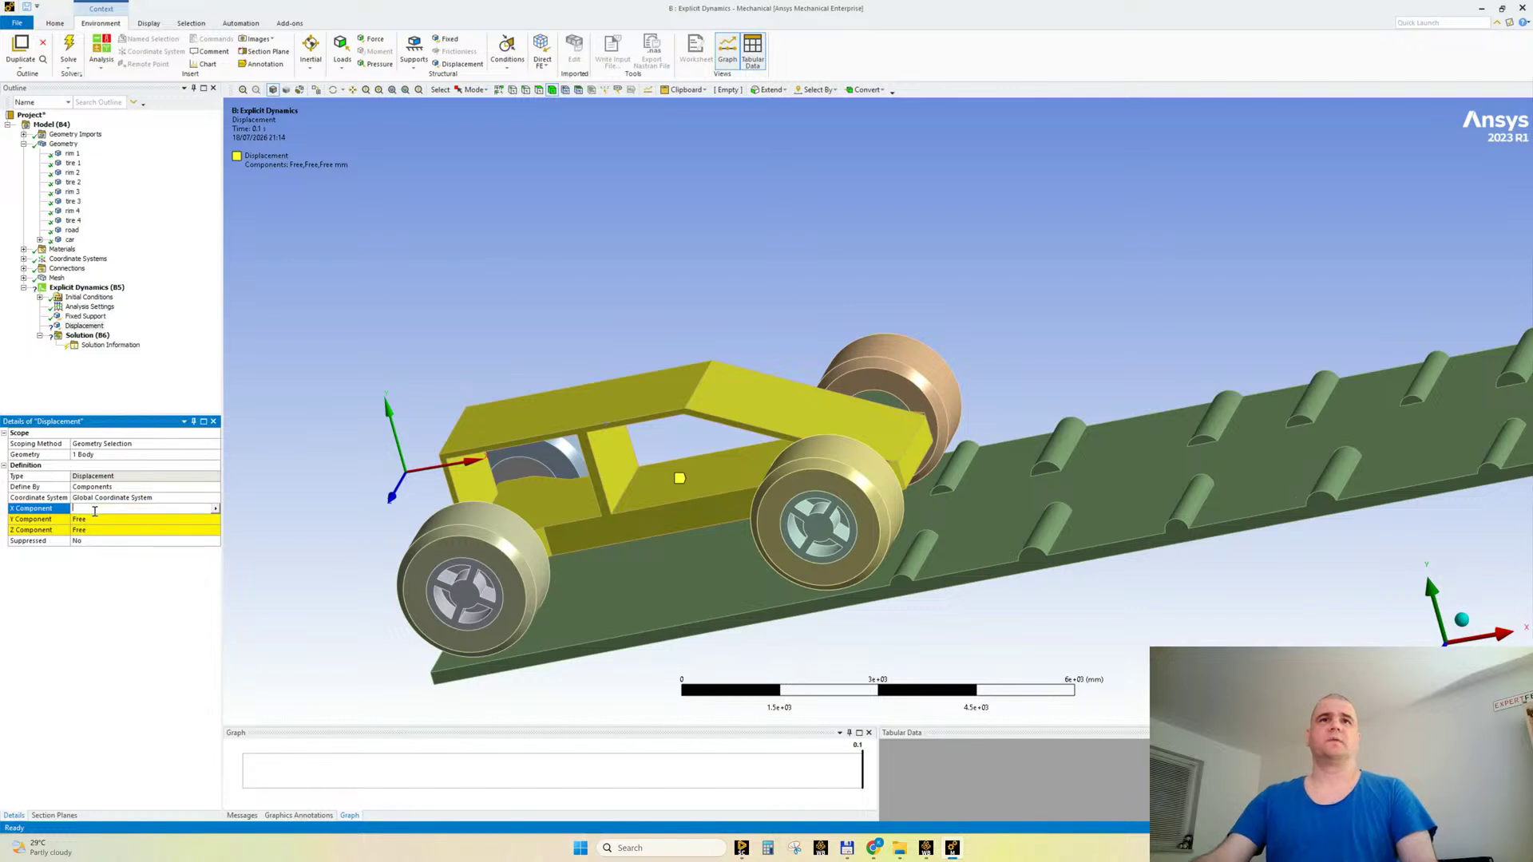
{"action": "key", "text": "Return"}
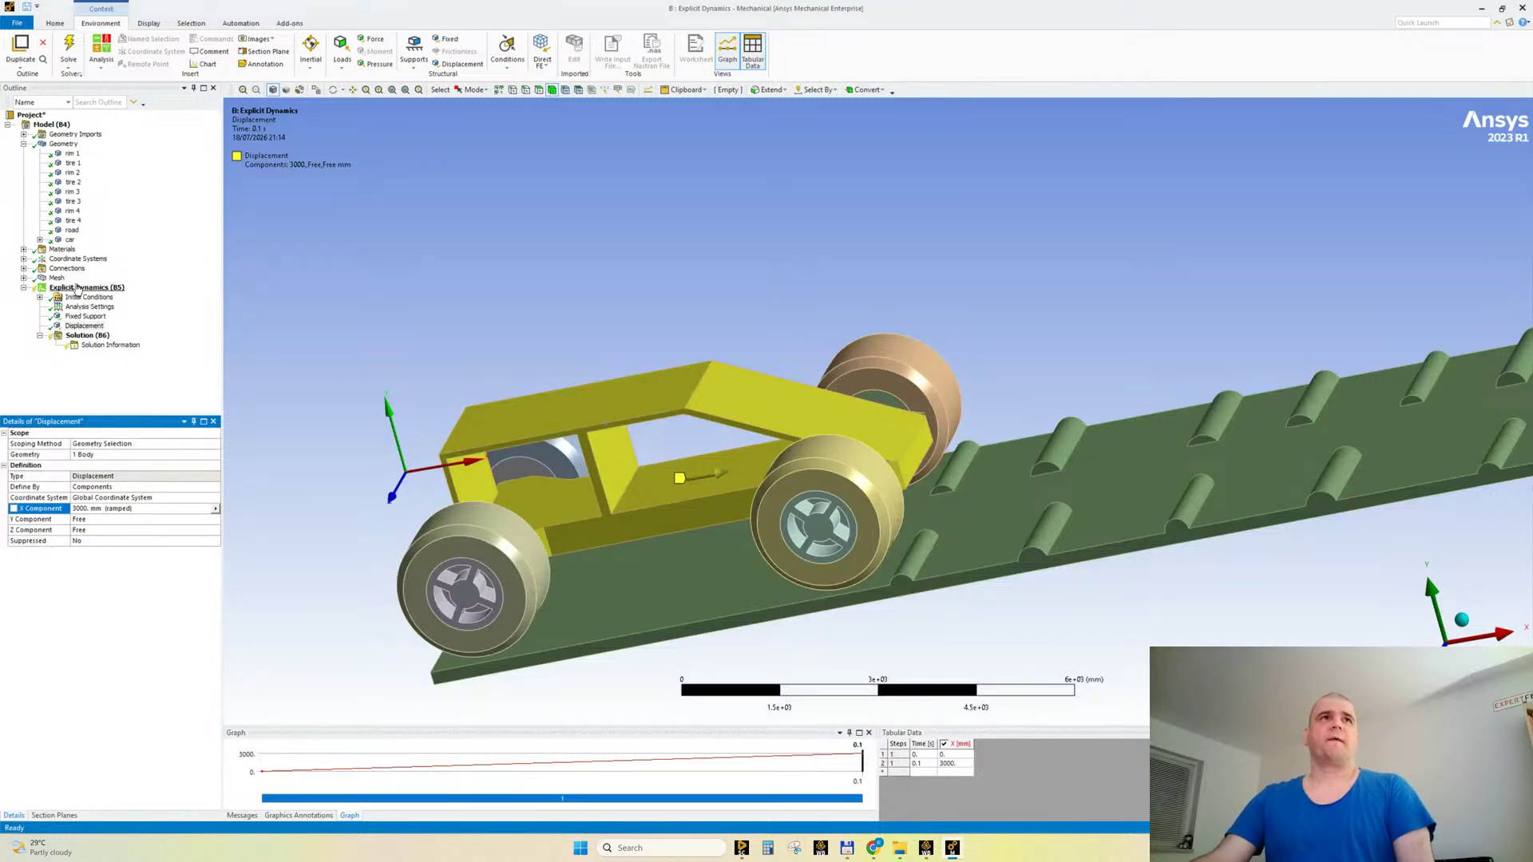
Step: Add Standard Earth Gravity to the analysis and set its direction to -Y
{"action": "left_click", "coordinate": [310, 49]}
{"action": "left_click", "coordinate": [352, 90]}
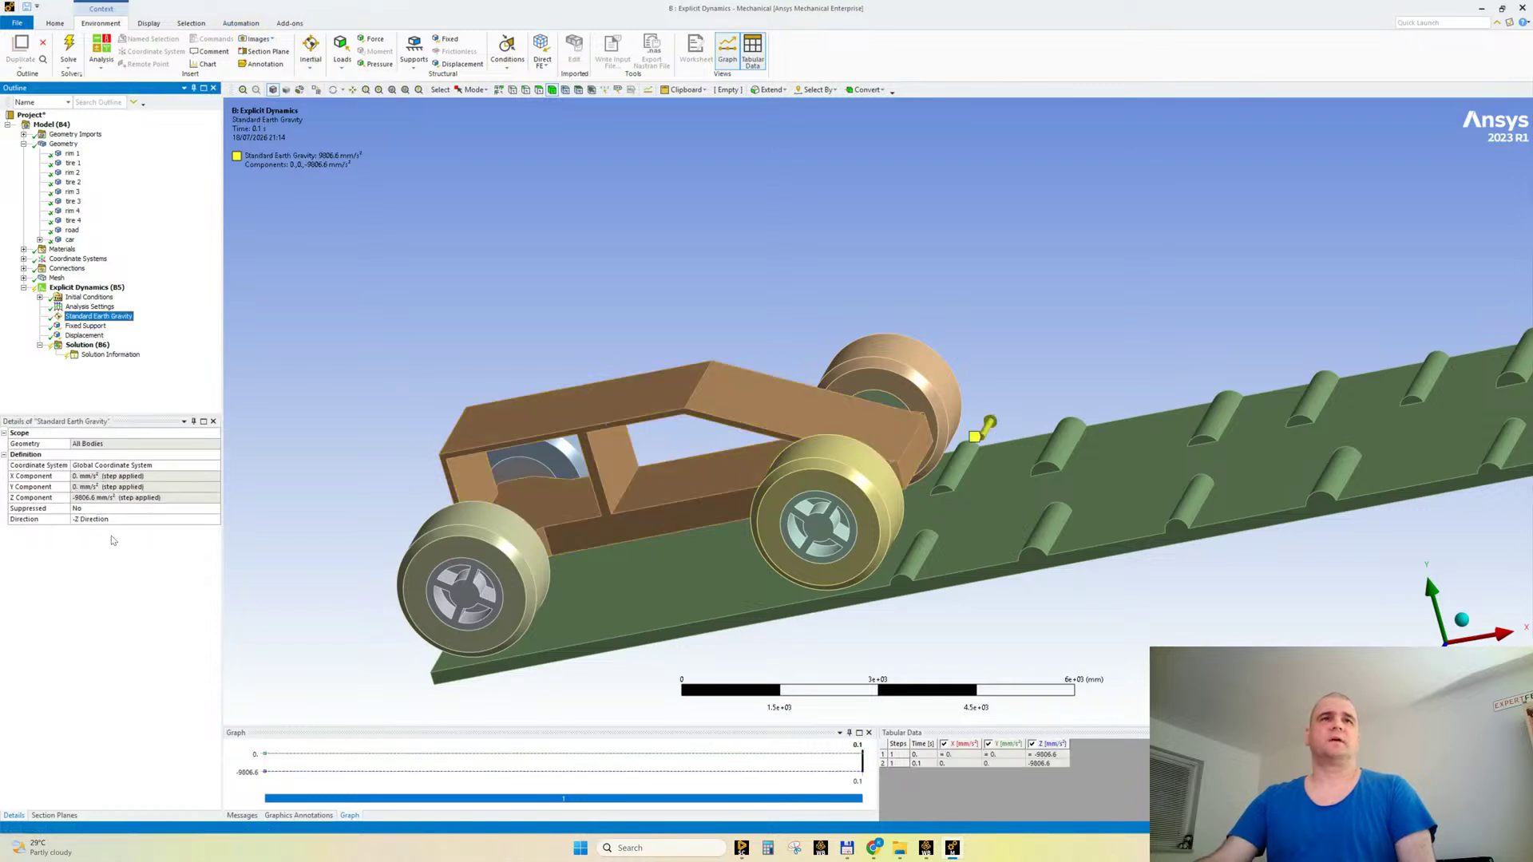
{"action": "double_click", "coordinate": [208, 520]}
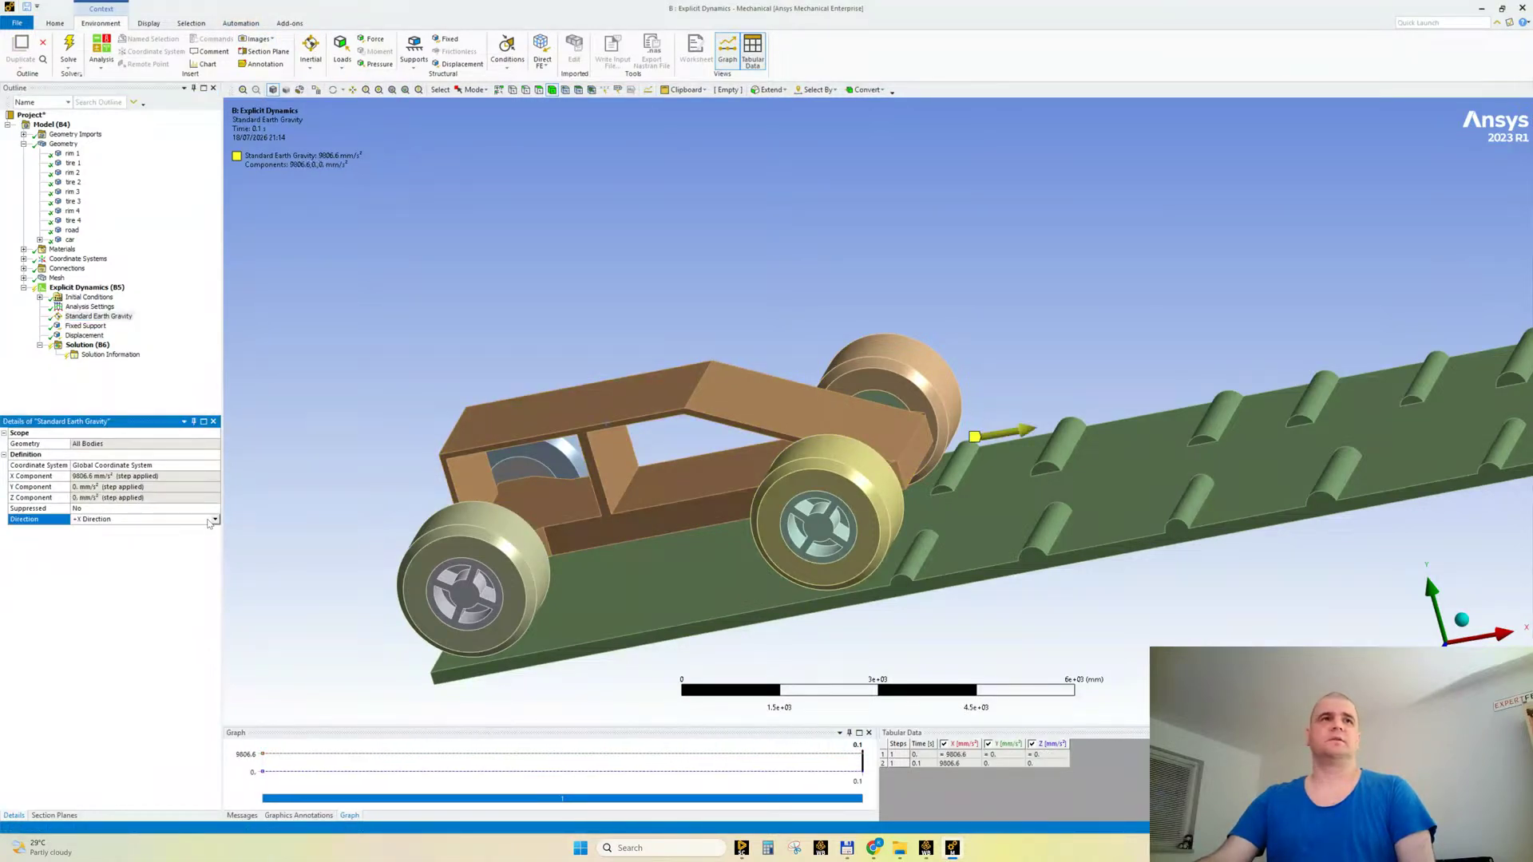
{"action": "left_click", "coordinate": [214, 520]}
{"action": "left_click", "coordinate": [93, 552]}
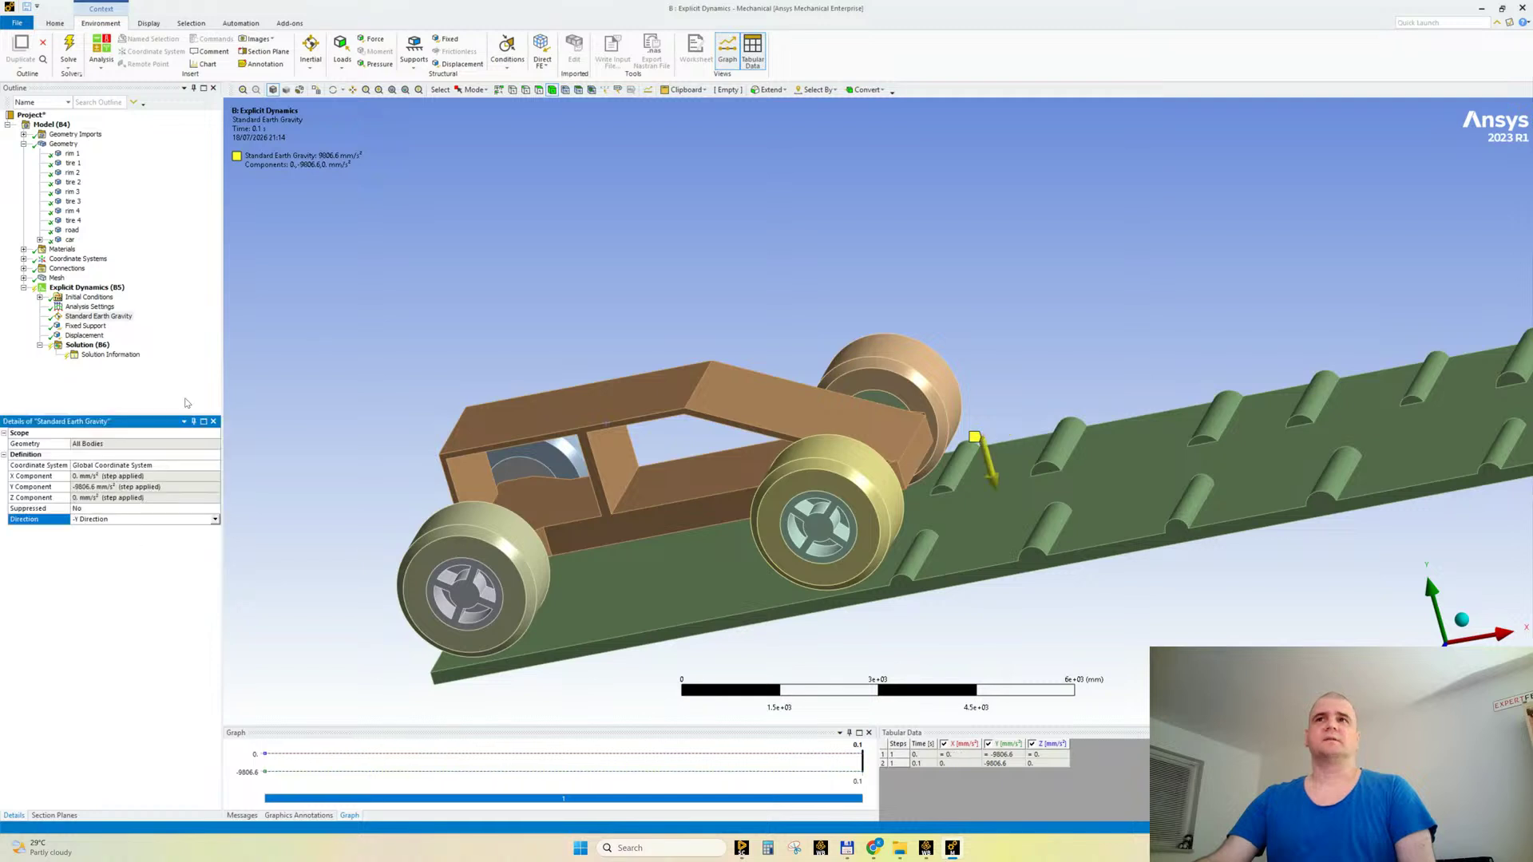
{"action": "scroll", "coordinate": [444, 361], "scroll_direction": "down", "scroll_amount": 2}
{"action": "scroll", "coordinate": [442, 363], "scroll_direction": "up", "scroll_amount": 2}
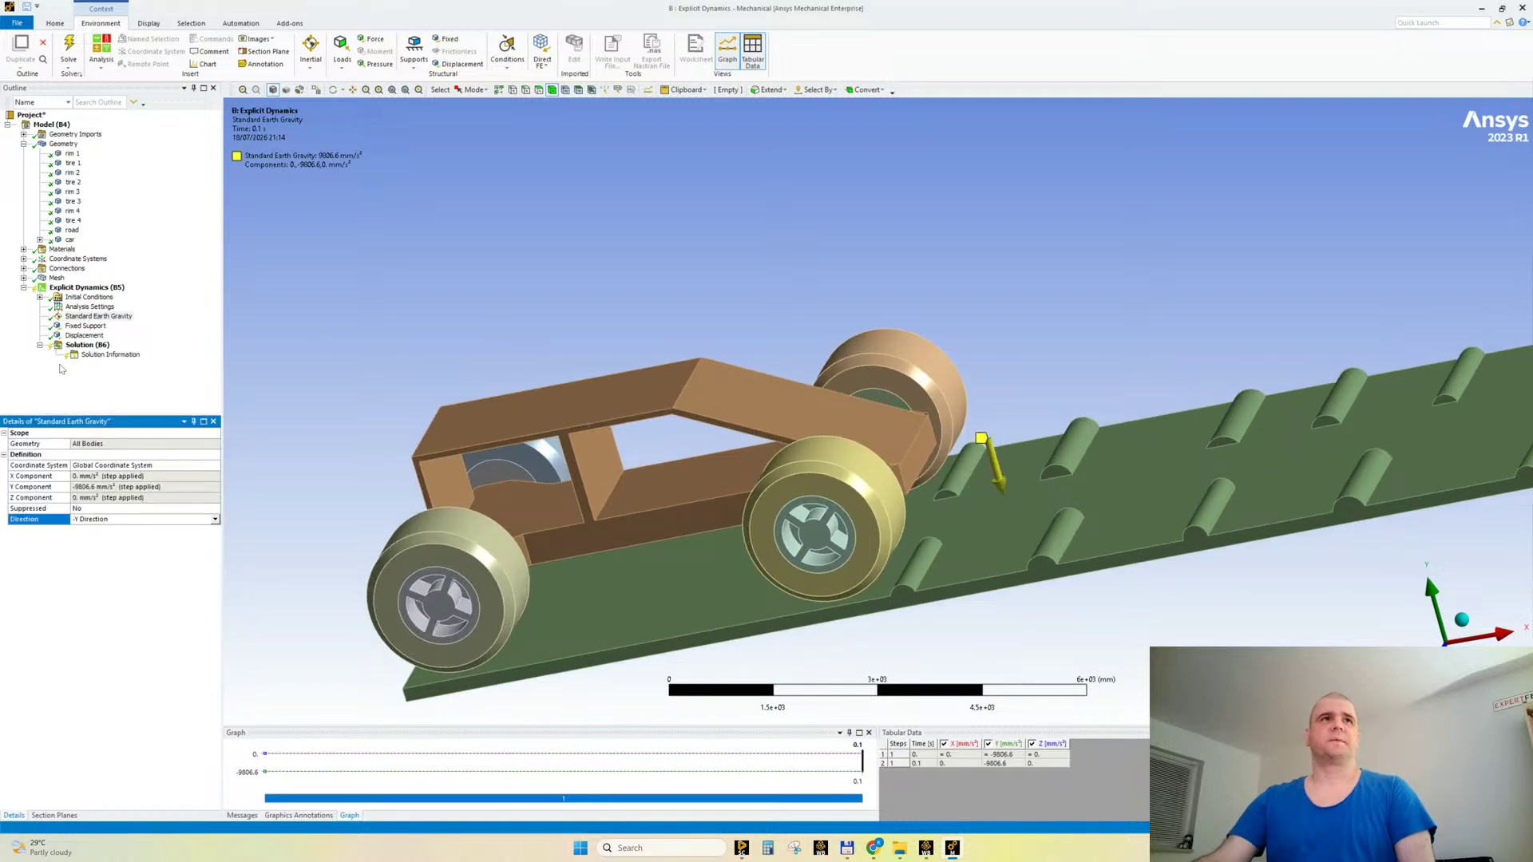
Step: Add a Total Deformation result plot tracker under Solution Information
{"action": "left_click", "coordinate": [111, 355]}
{"action": "left_click", "coordinate": [345, 67]}
{"action": "left_click", "coordinate": [357, 78]}
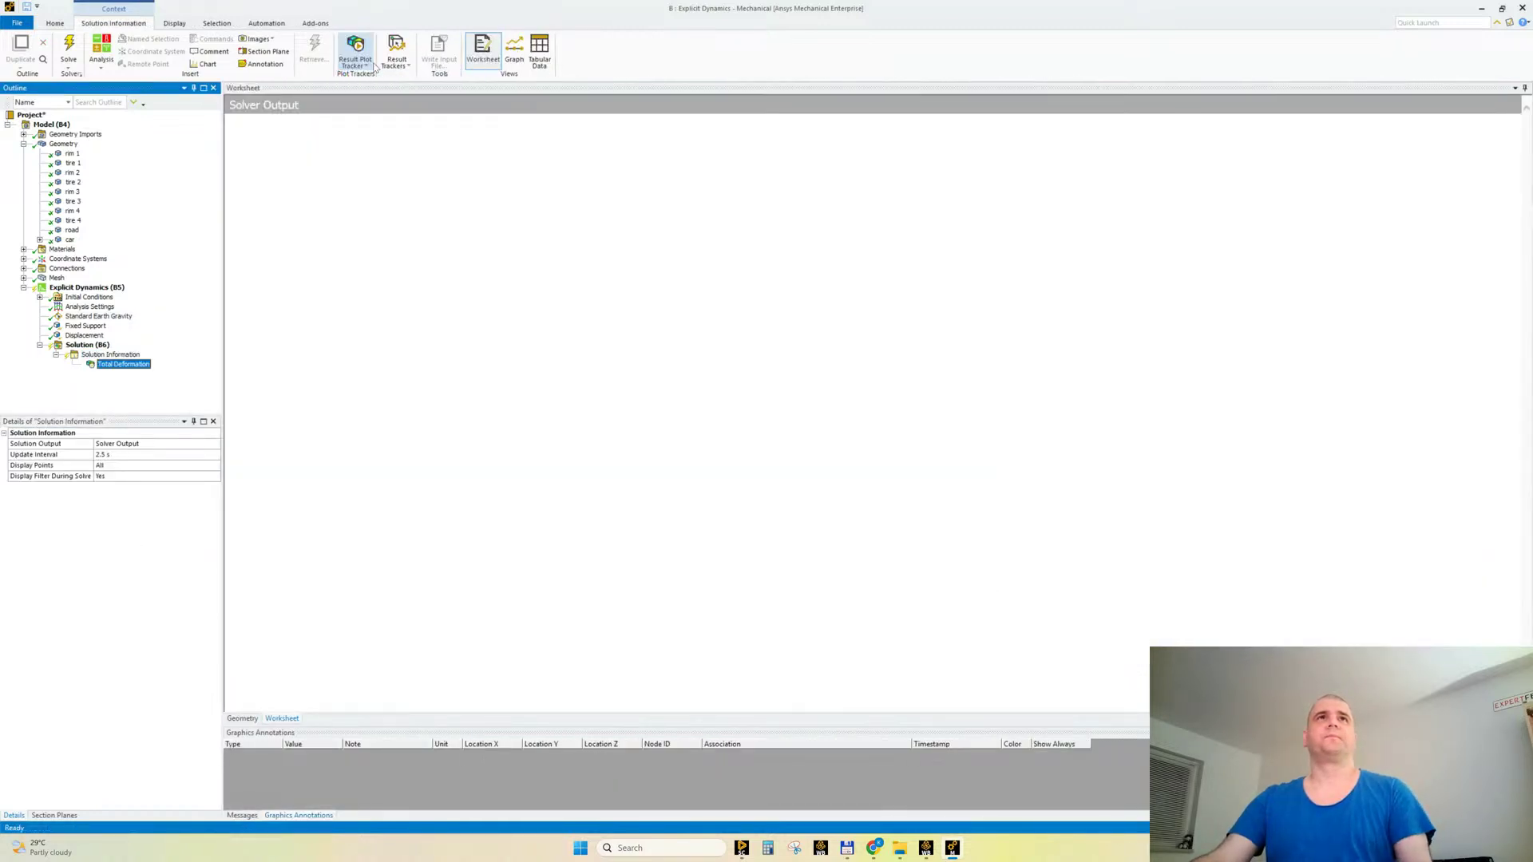
Step: Add an Equivalent Stress result tracker under Solution Information and switch both result trackers to automatic mode
{"action": "left_click", "coordinate": [352, 67]}
{"action": "left_click", "coordinate": [358, 91]}
{"action": "left_click", "coordinate": [115, 364], "text": "ctrl"}
{"action": "right_click", "coordinate": [112, 364]}
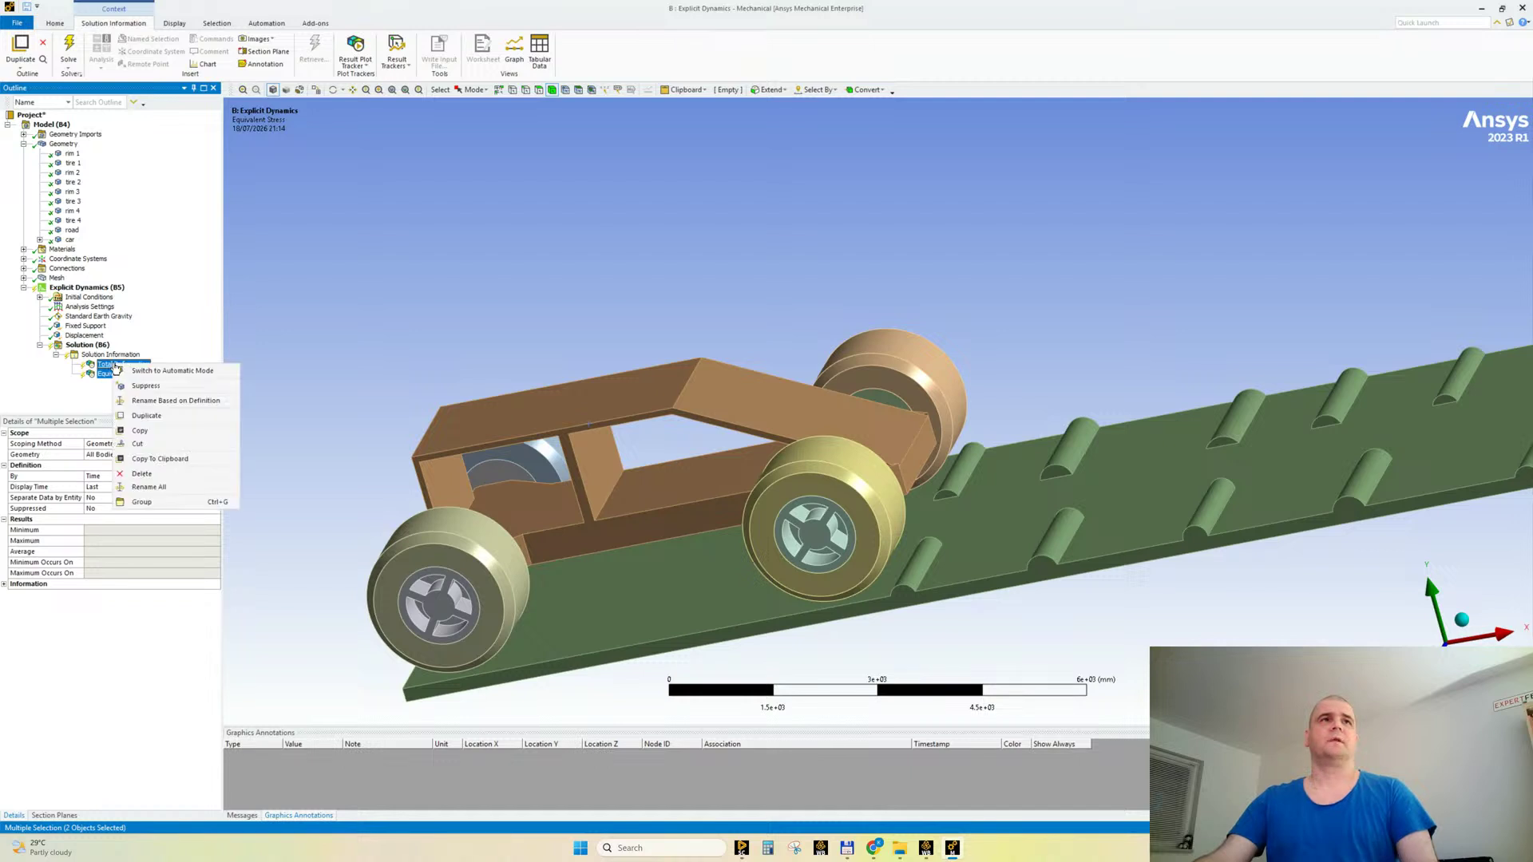
{"action": "left_click", "coordinate": [154, 372]}
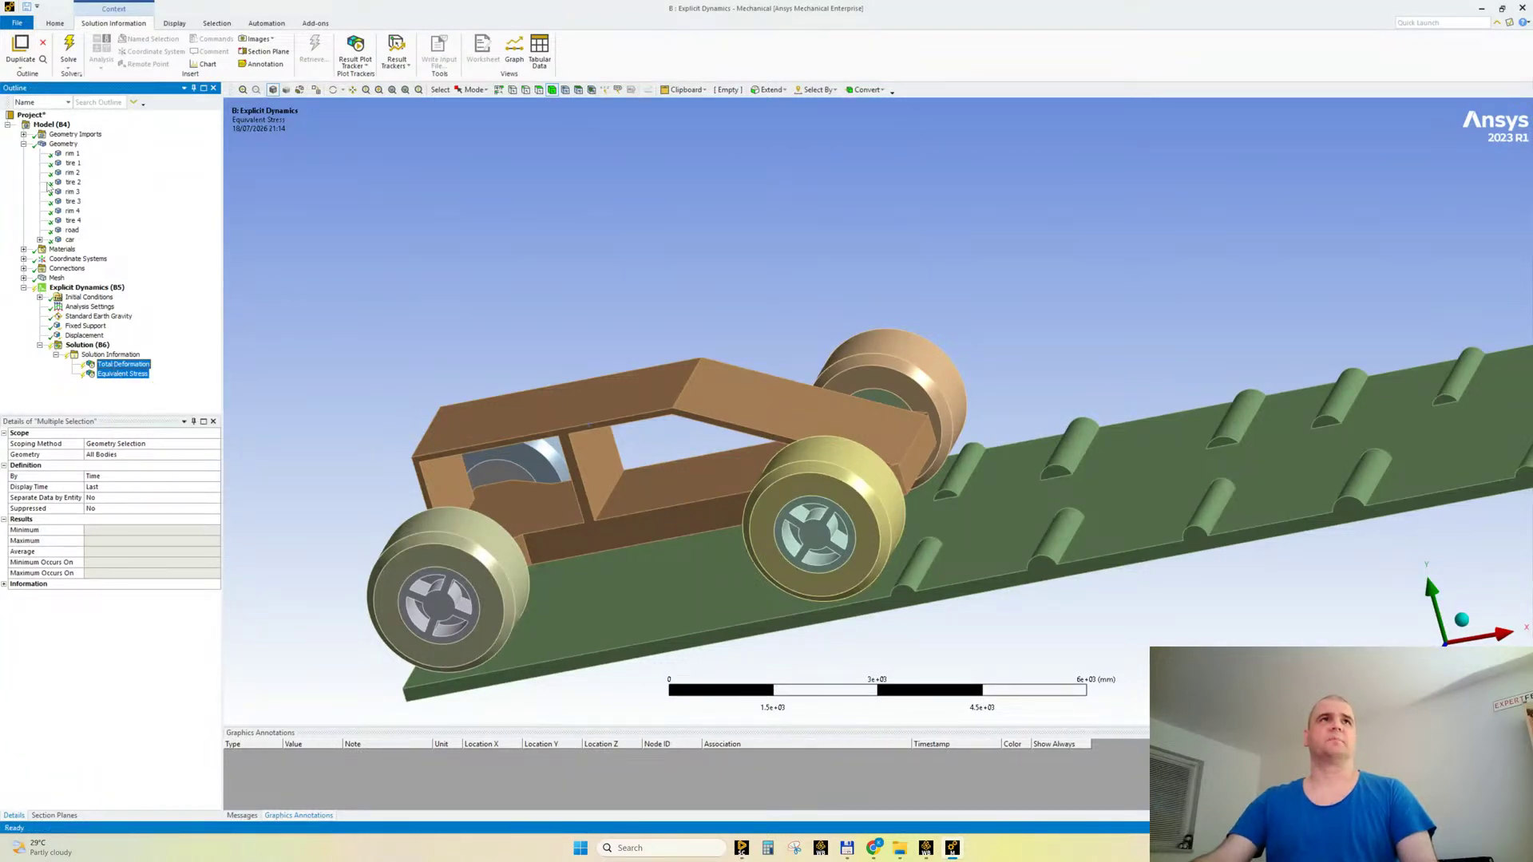
{"action": "left_click", "coordinate": [23, 144]}
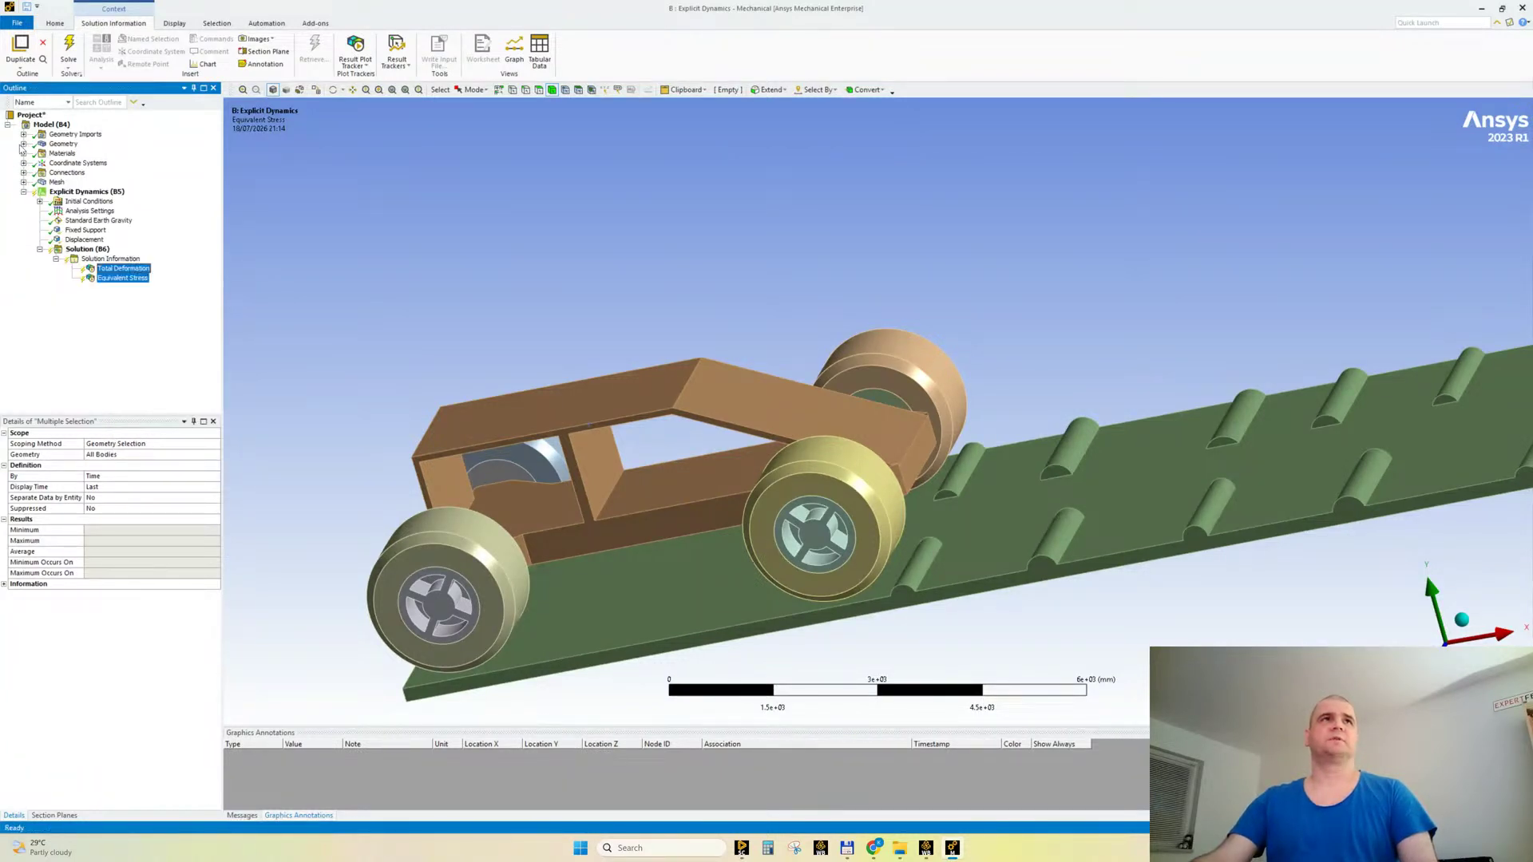
Step: Add Total Deformation, Total Velocity, Equivalent Elastic Strain and Equivalent (von-Mises) Stress results to the solution
{"action": "left_click", "coordinate": [87, 249]}
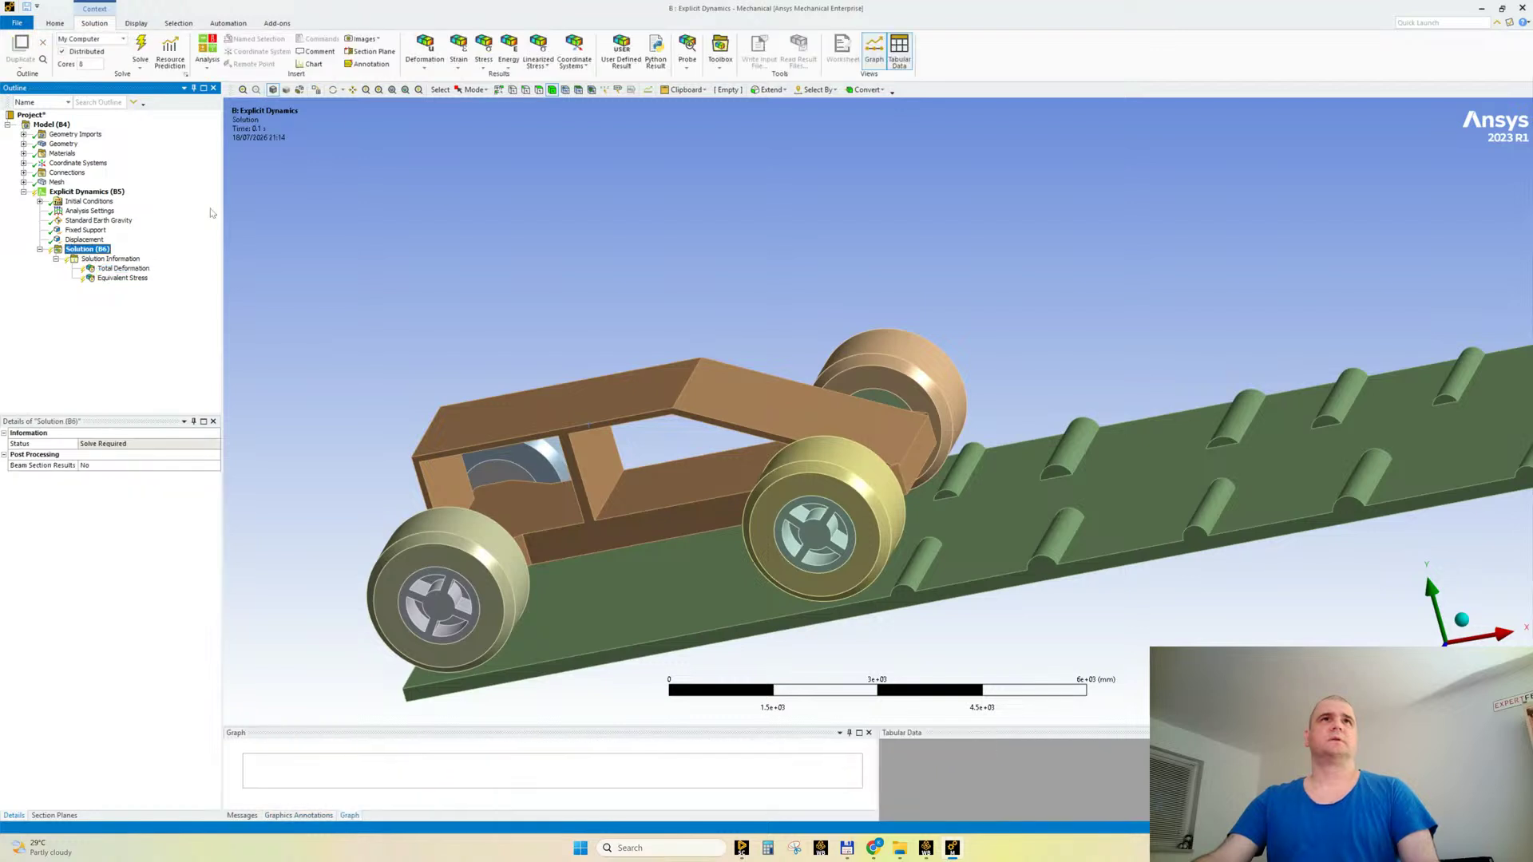
{"action": "left_click", "coordinate": [420, 61]}
{"action": "left_click", "coordinate": [444, 104]}
{"action": "left_click", "coordinate": [420, 61]}
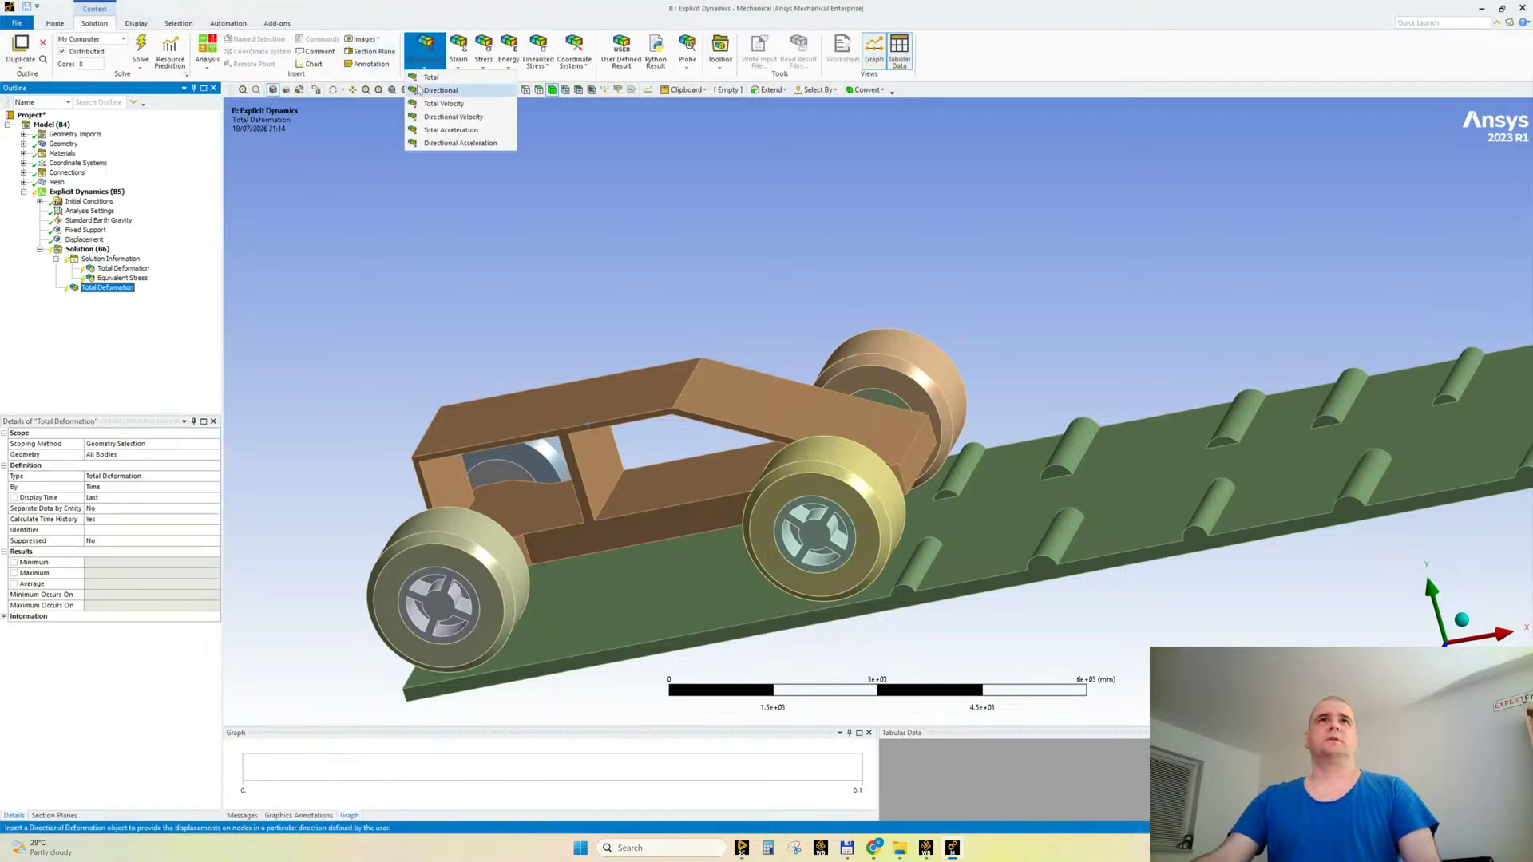
{"action": "left_click", "coordinate": [459, 53]}
{"action": "left_click", "coordinate": [500, 78]}
{"action": "left_click", "coordinate": [484, 50]}
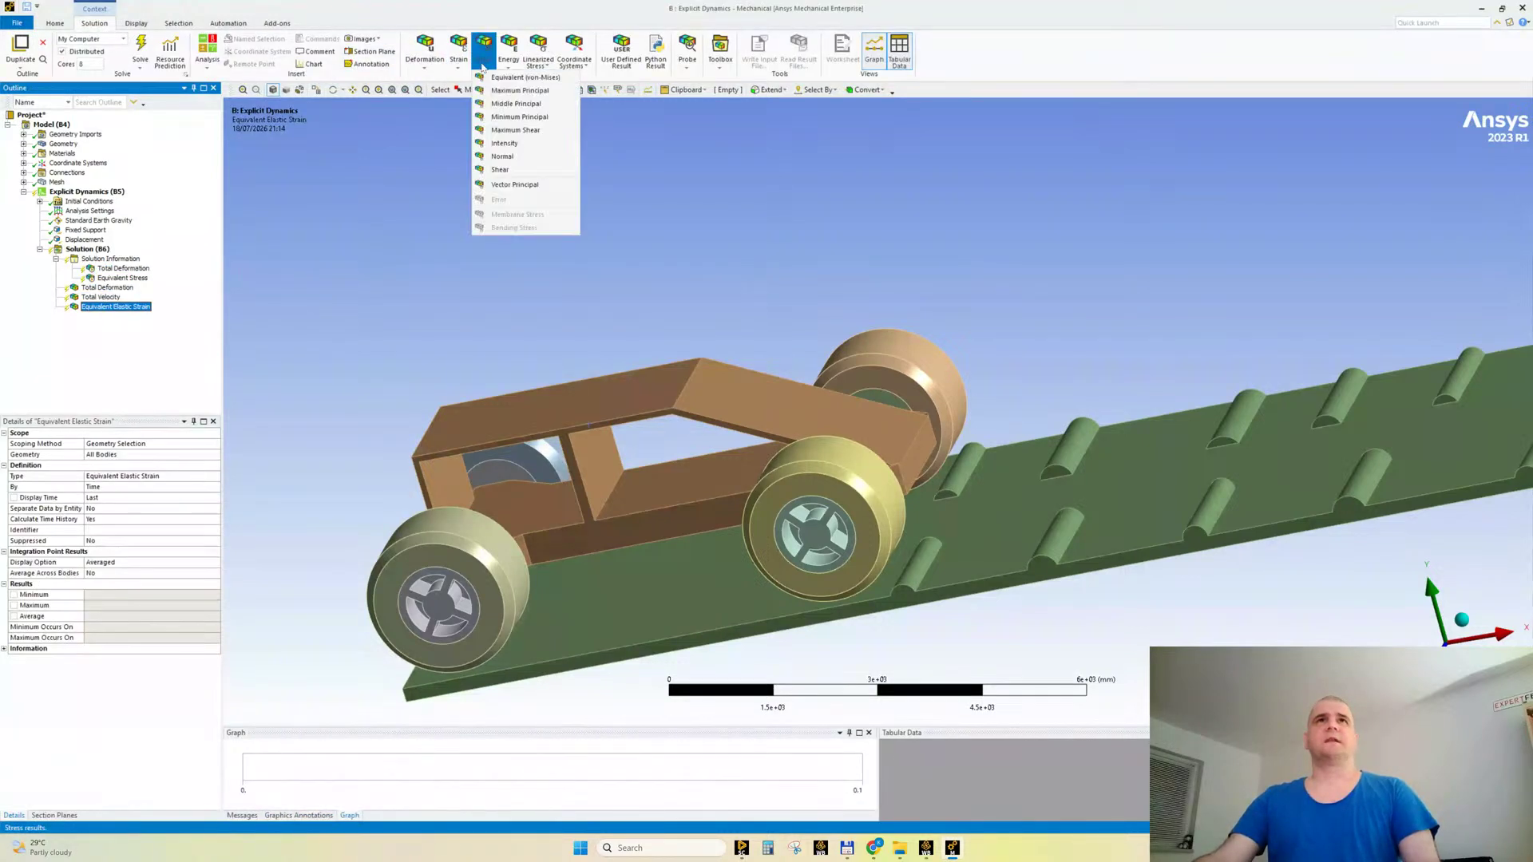
{"action": "left_click", "coordinate": [503, 77]}
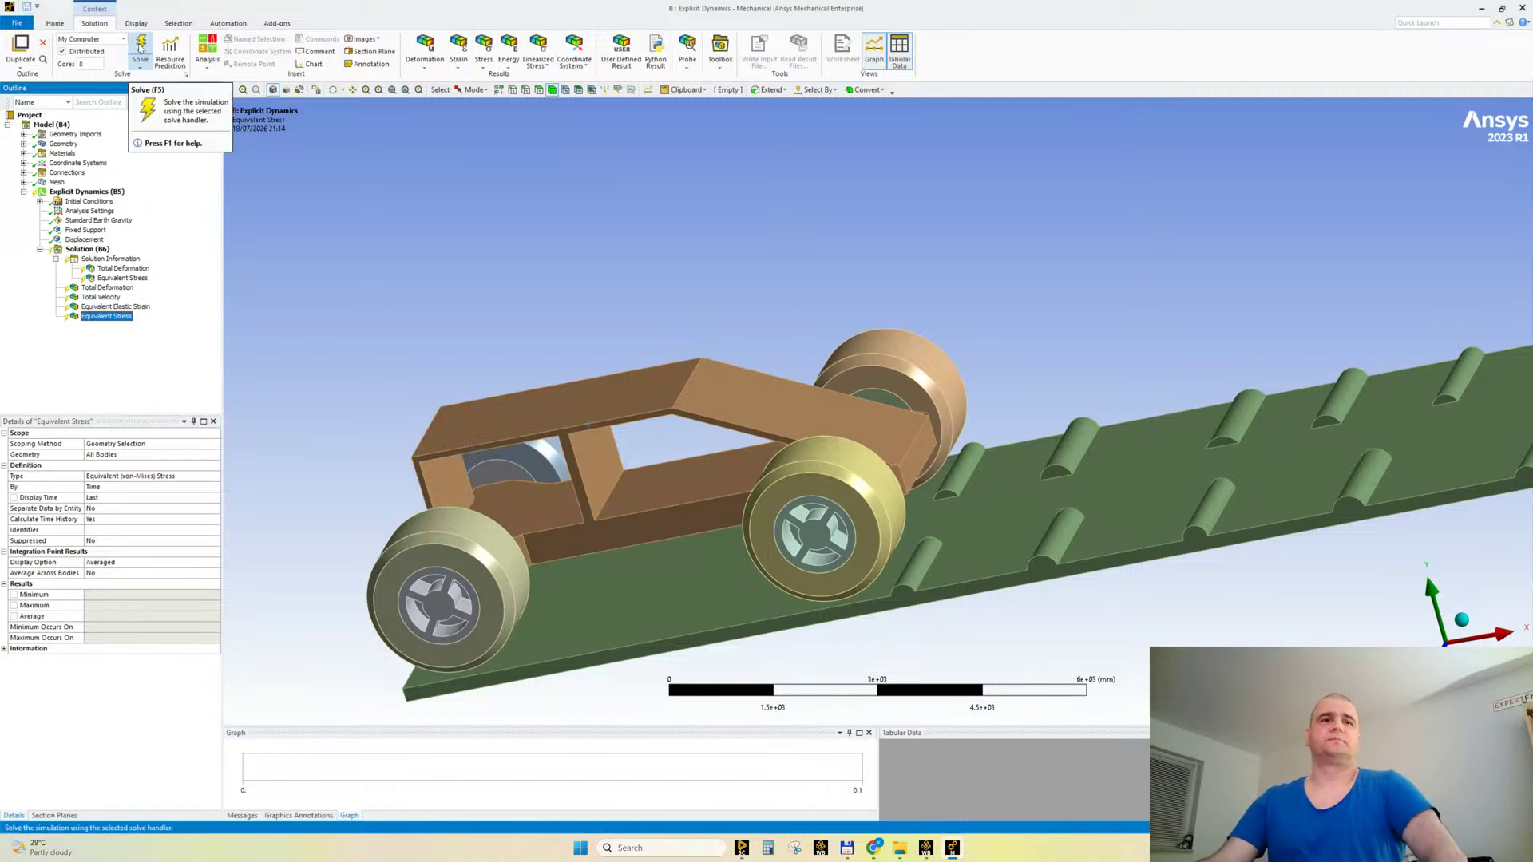
Step: Try to solve the explicit dynamics analysis, checking the solver output and retrying with the generated data cleared
{"action": "left_click", "coordinate": [139, 48]}
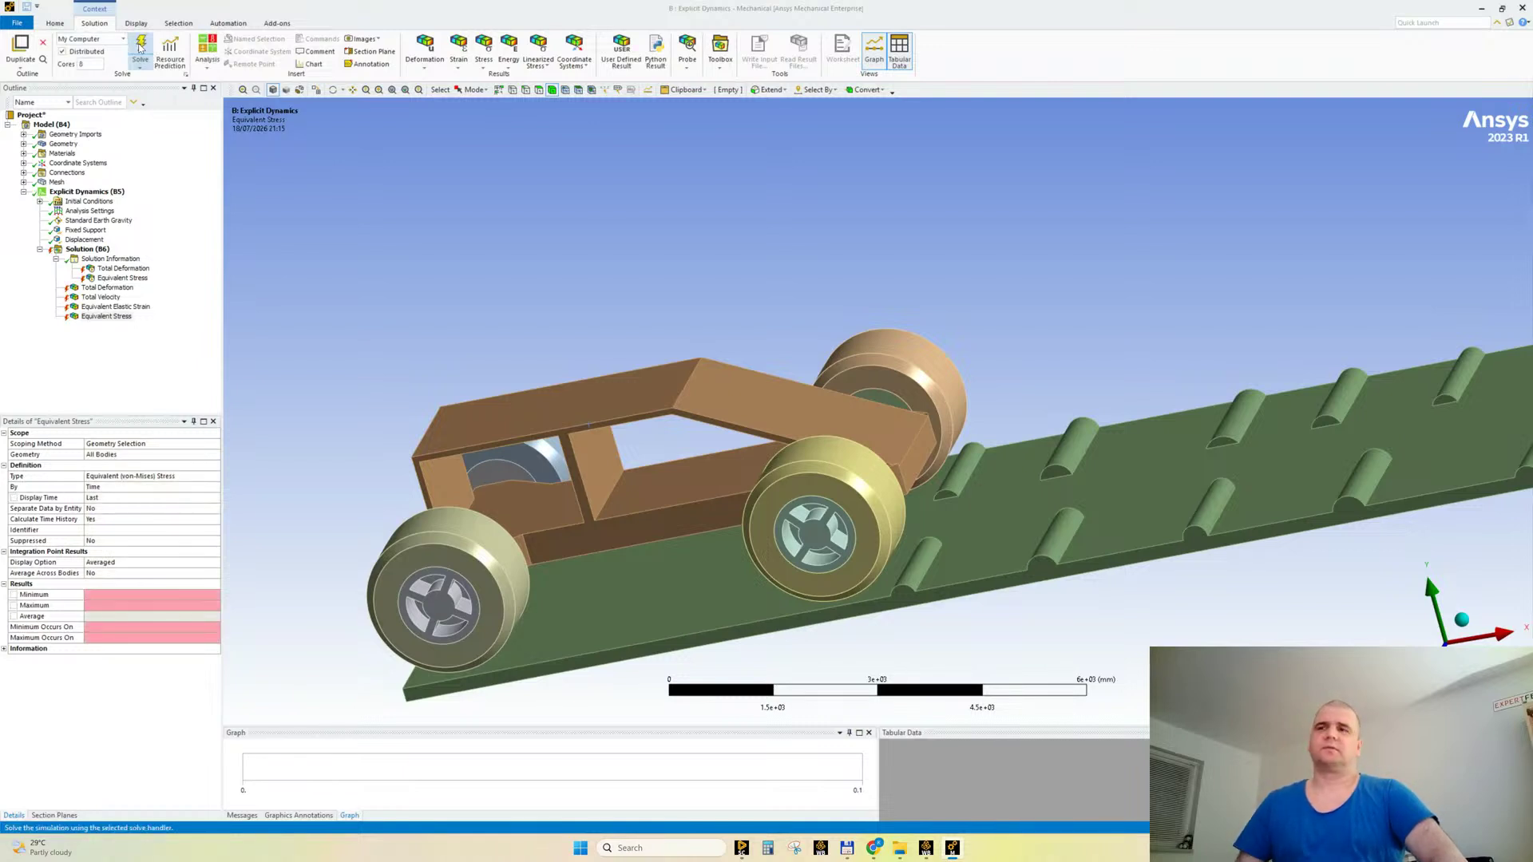
{"action": "left_click", "coordinate": [108, 259]}
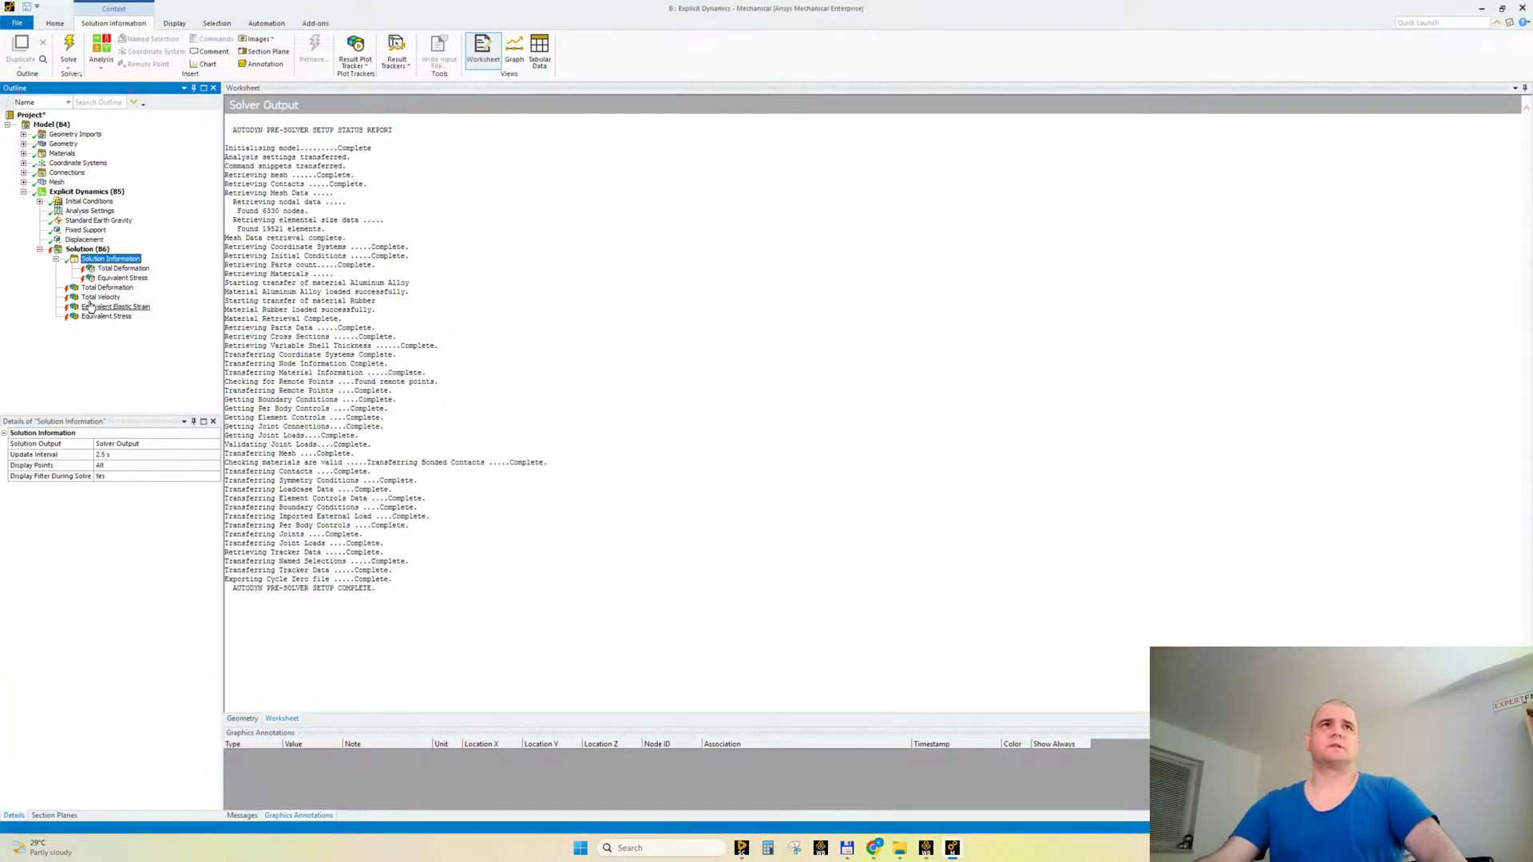
{"action": "right_click", "coordinate": [78, 250]}
{"action": "left_click", "coordinate": [119, 287]}
{"action": "key", "text": "Return"}
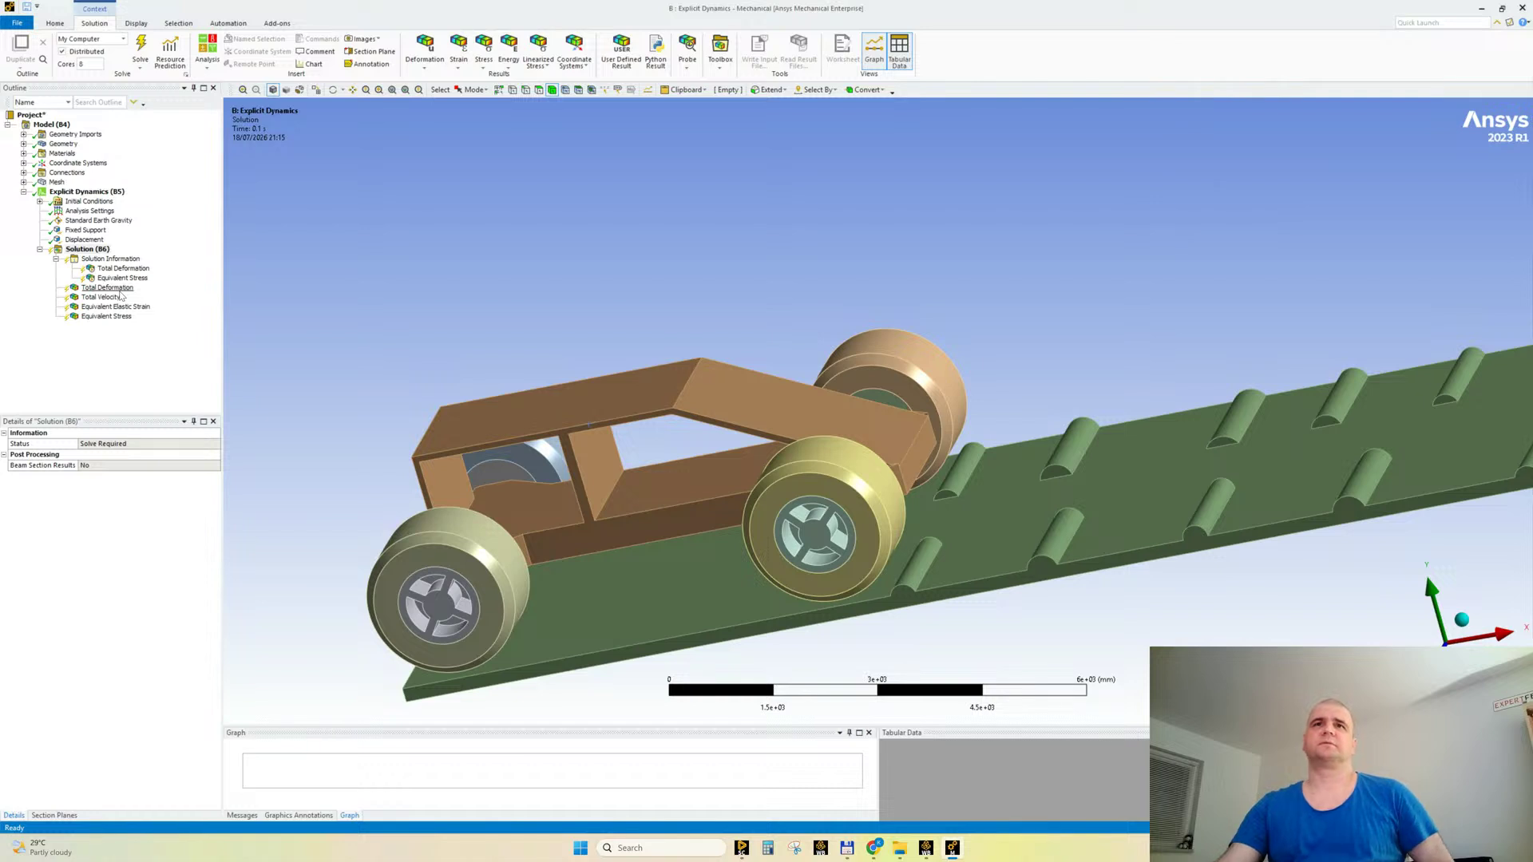
{"action": "key", "text": "F5"}
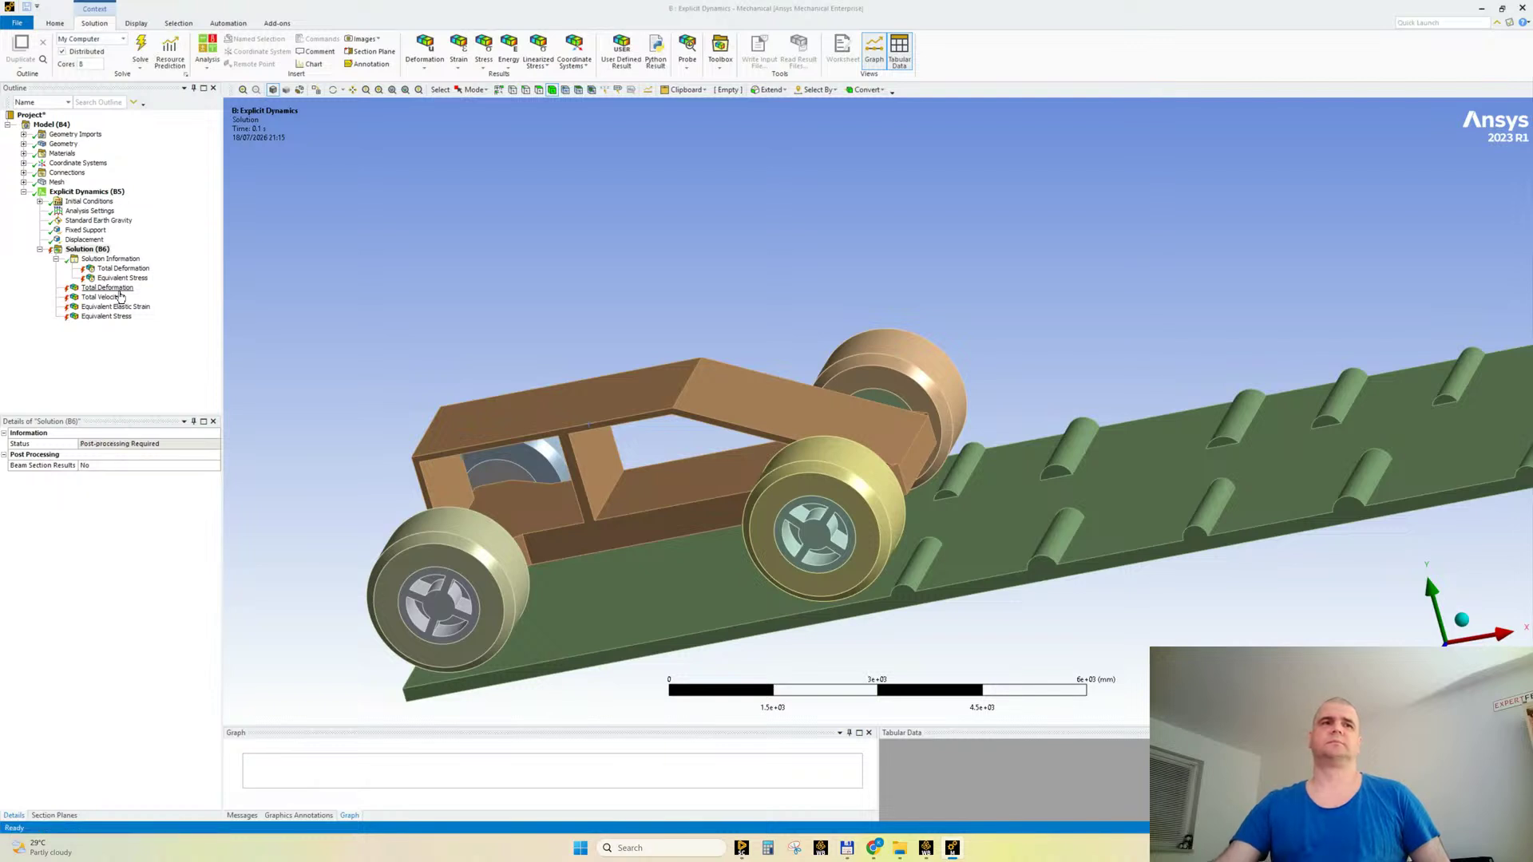
Step: Clear all results and restart points from the solution and start the solve again
{"action": "right_click", "coordinate": [85, 250]}
{"action": "left_click", "coordinate": [132, 287]}
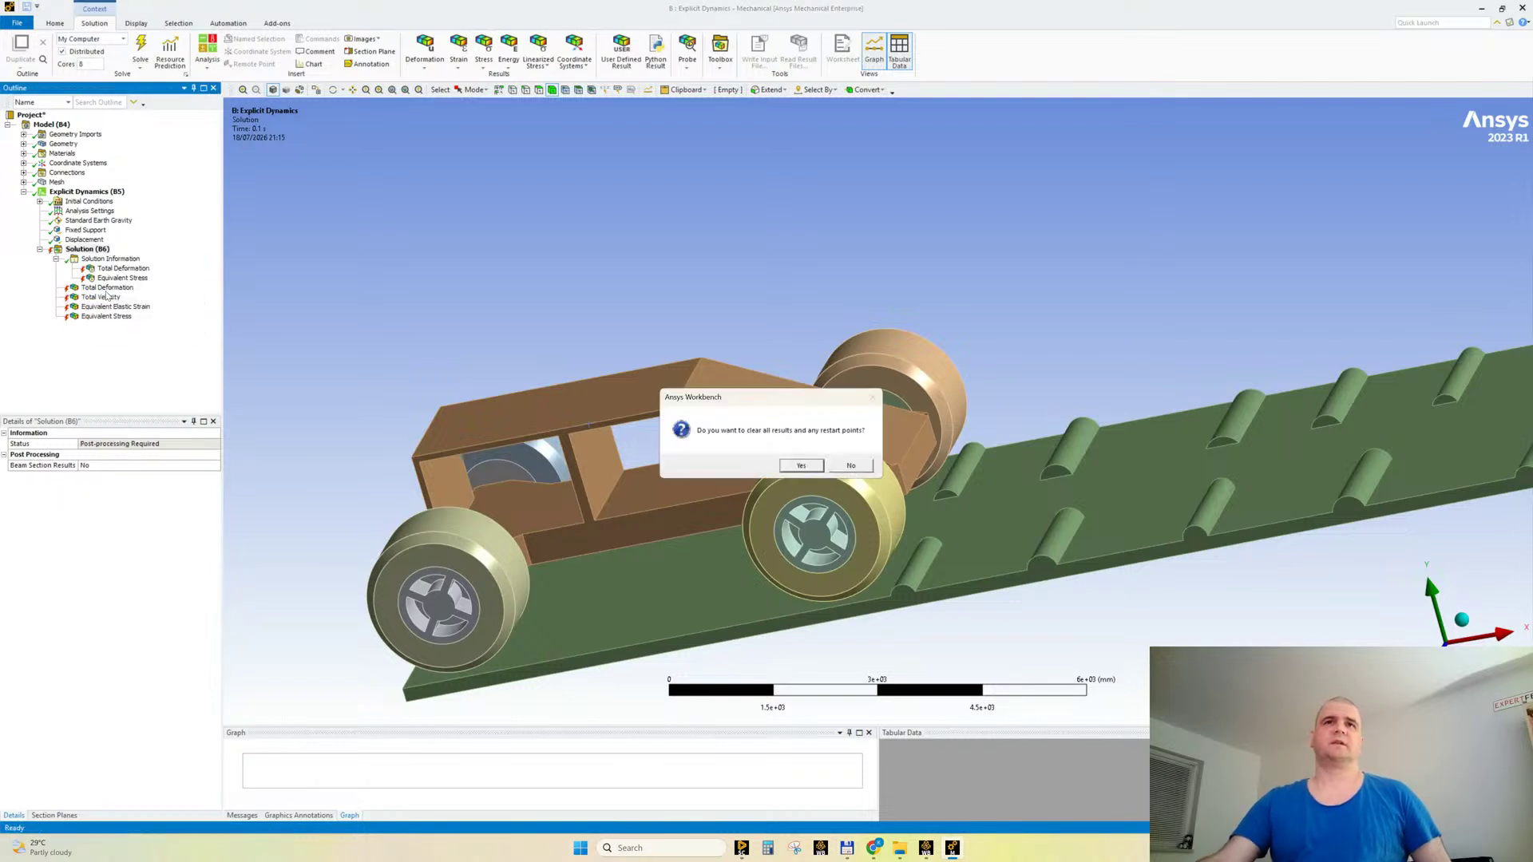
{"action": "key", "text": "Return"}
{"action": "key", "text": "F5"}
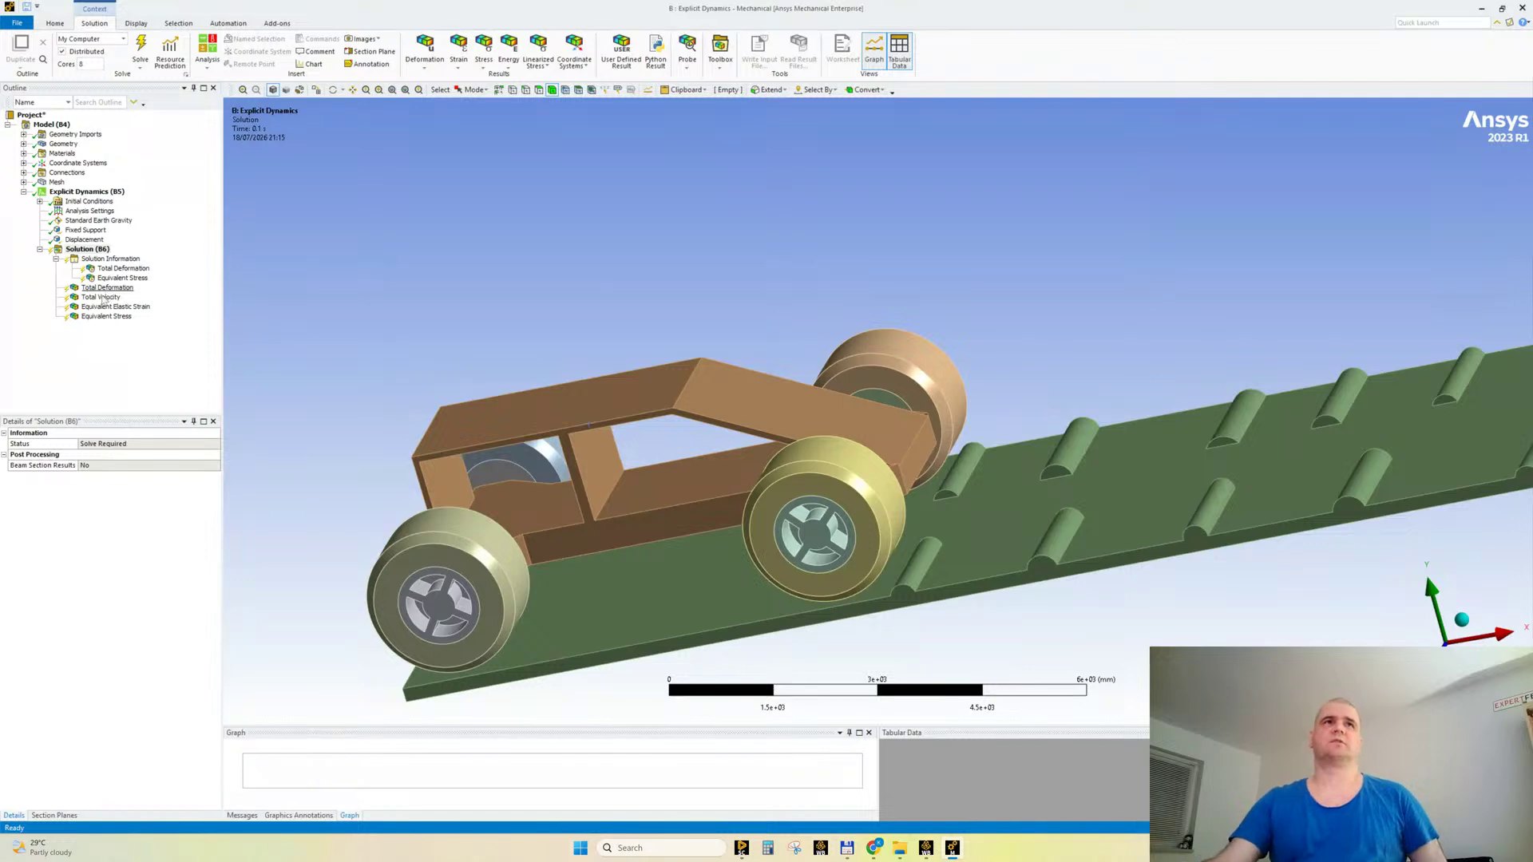
Step: Switch to the YouTube Studio live stream to read the newest chat question, and return to Ansys Mechanical
{"action": "mouse_move", "coordinate": [874, 855]}
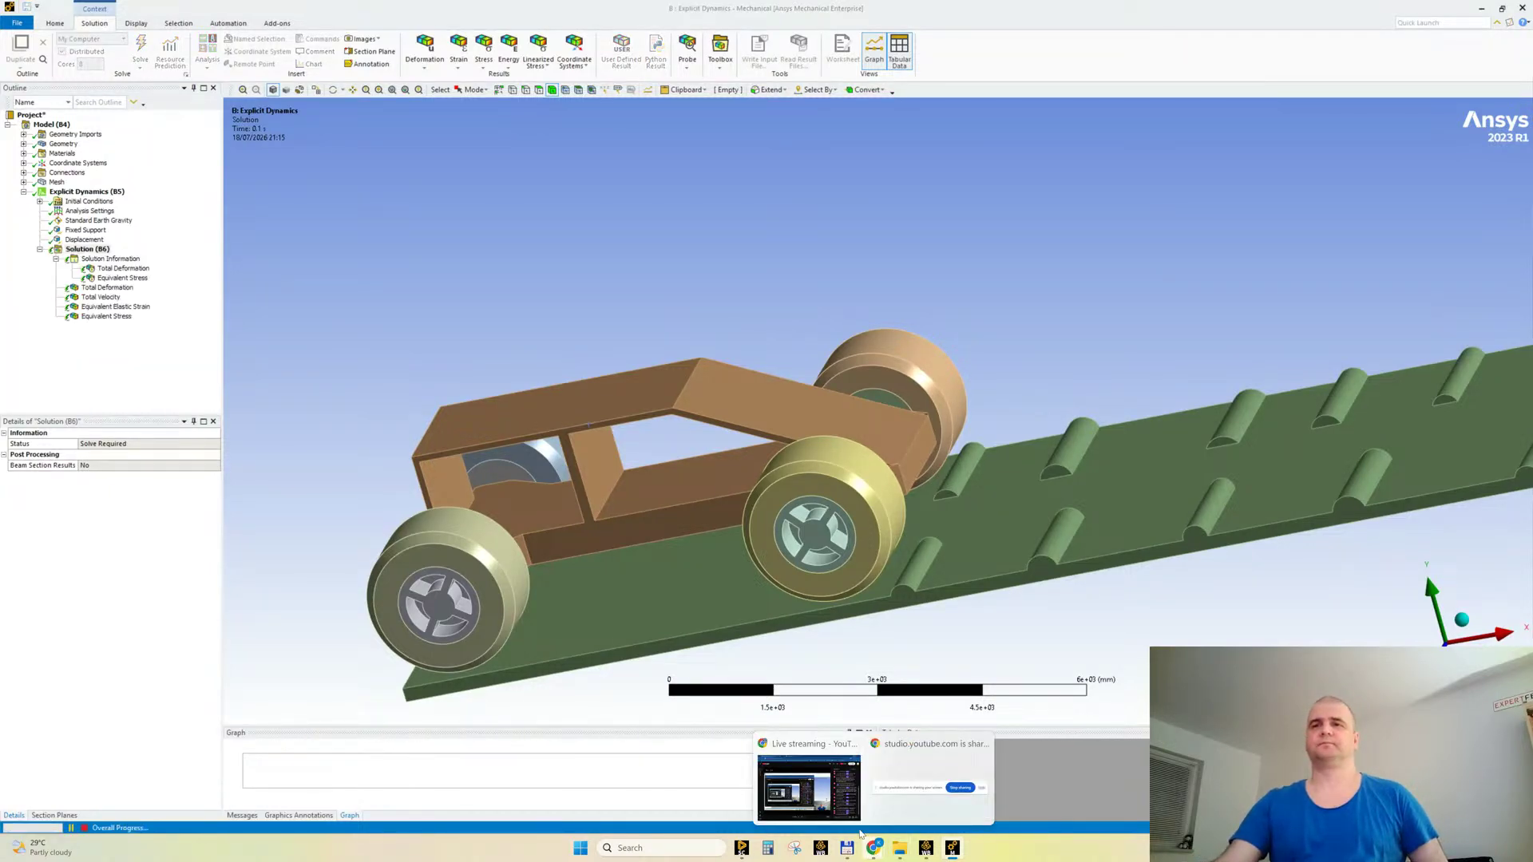
{"action": "left_click", "coordinate": [828, 803]}
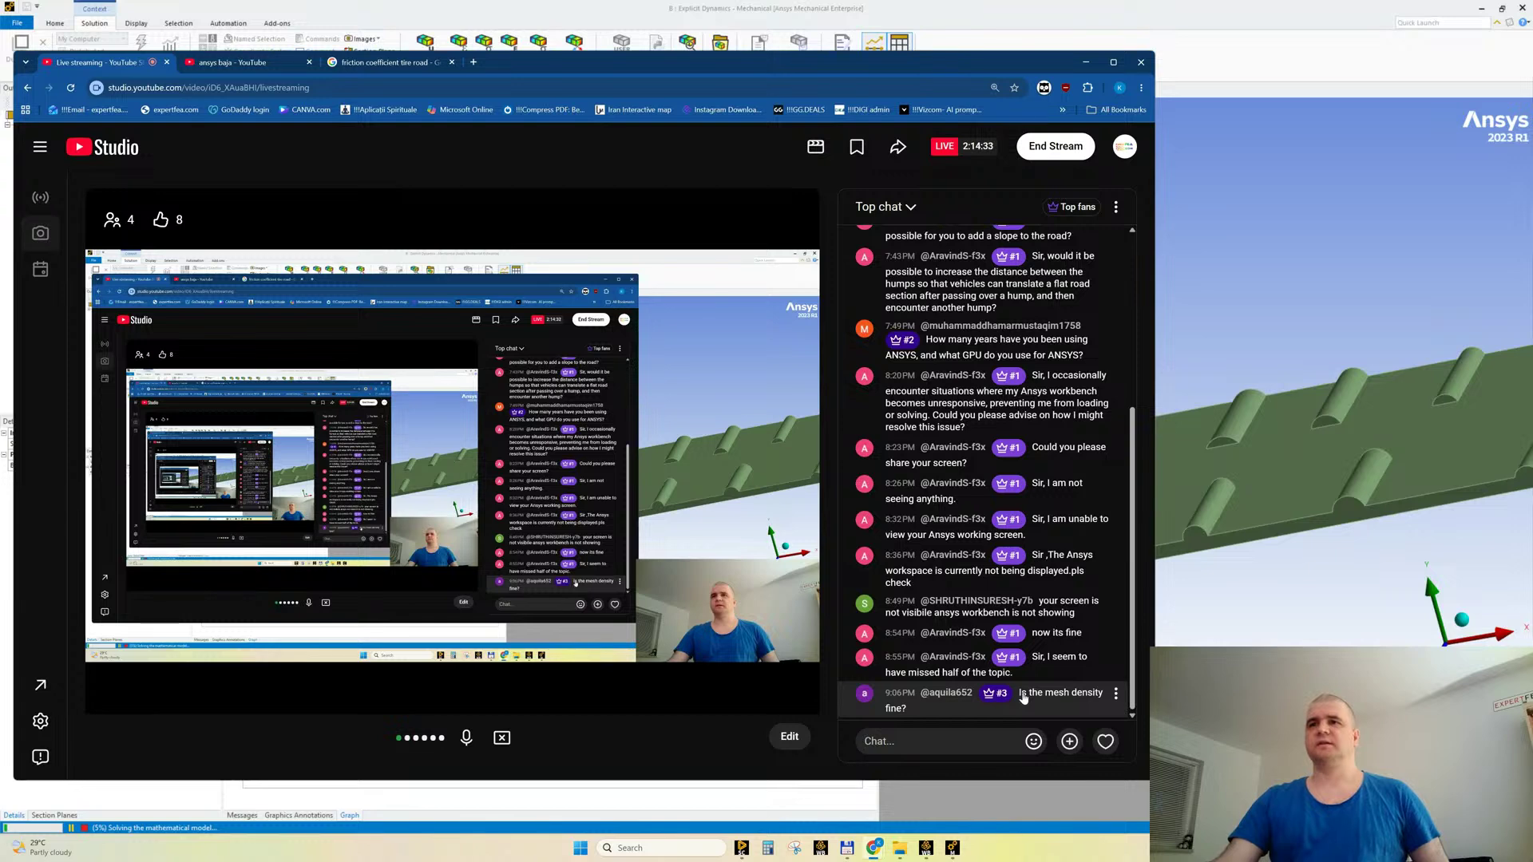
{"action": "left_click", "coordinate": [1085, 70]}
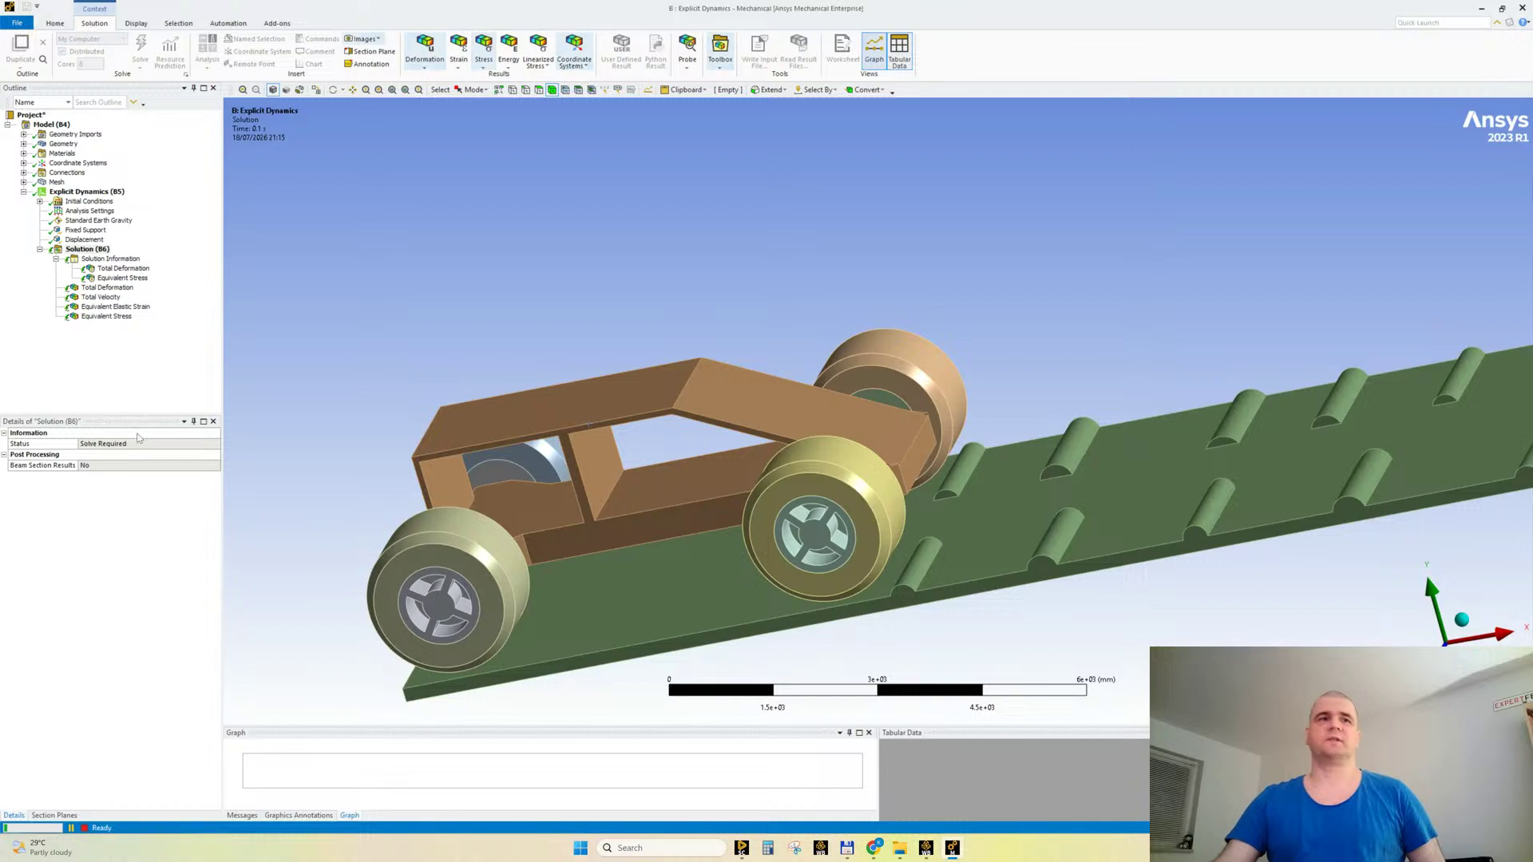
Step: Narrow the outline pane and display the mesh of the car and road
{"action": "left_click_drag", "start_coordinate": [223, 303], "coordinate": [166, 319]}
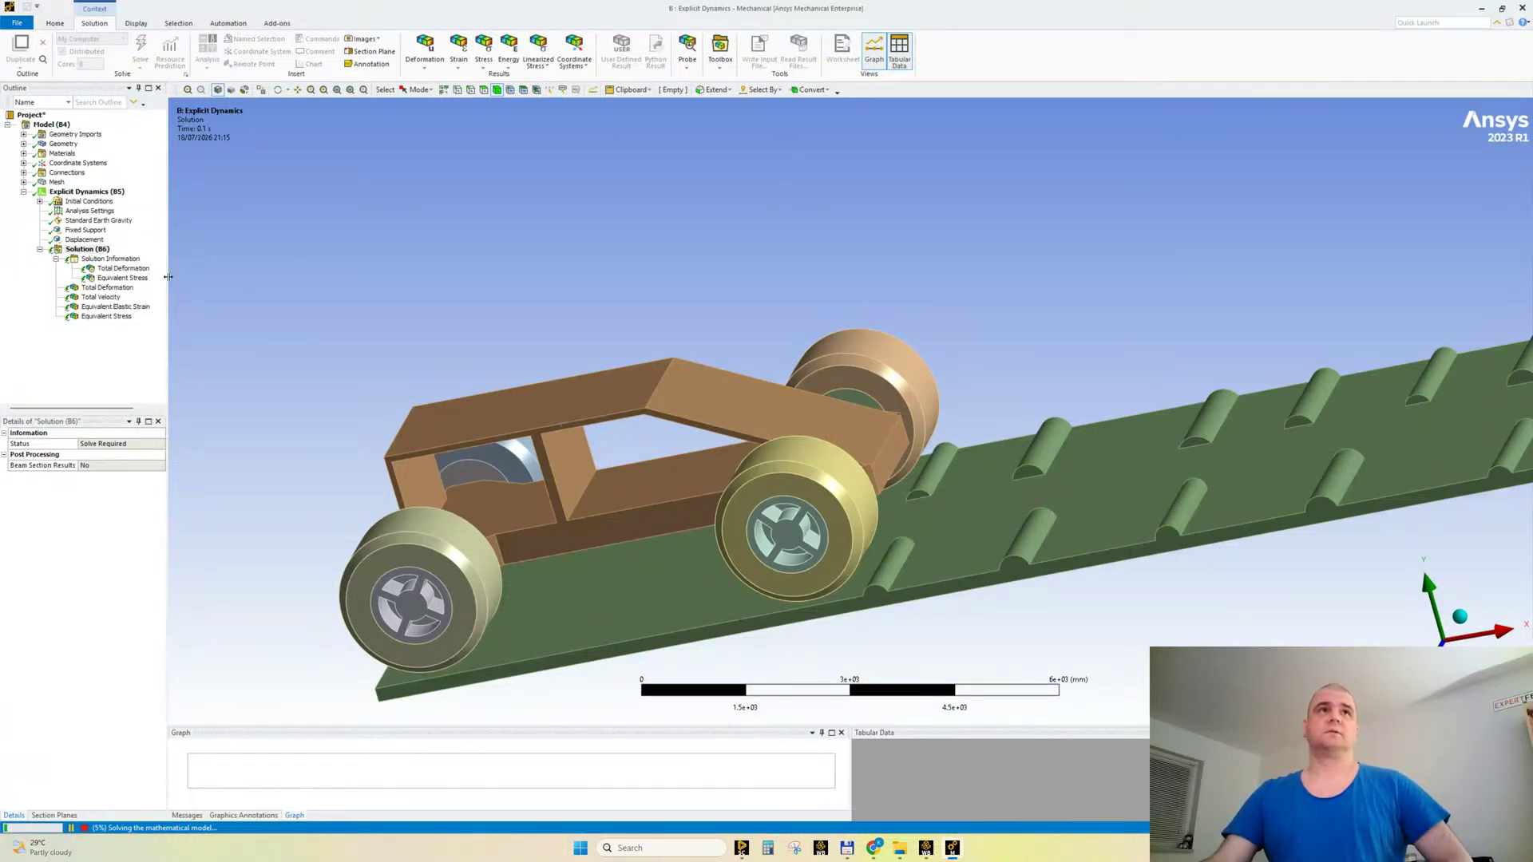
{"action": "left_click_drag", "start_coordinate": [168, 277], "coordinate": [163, 279]}
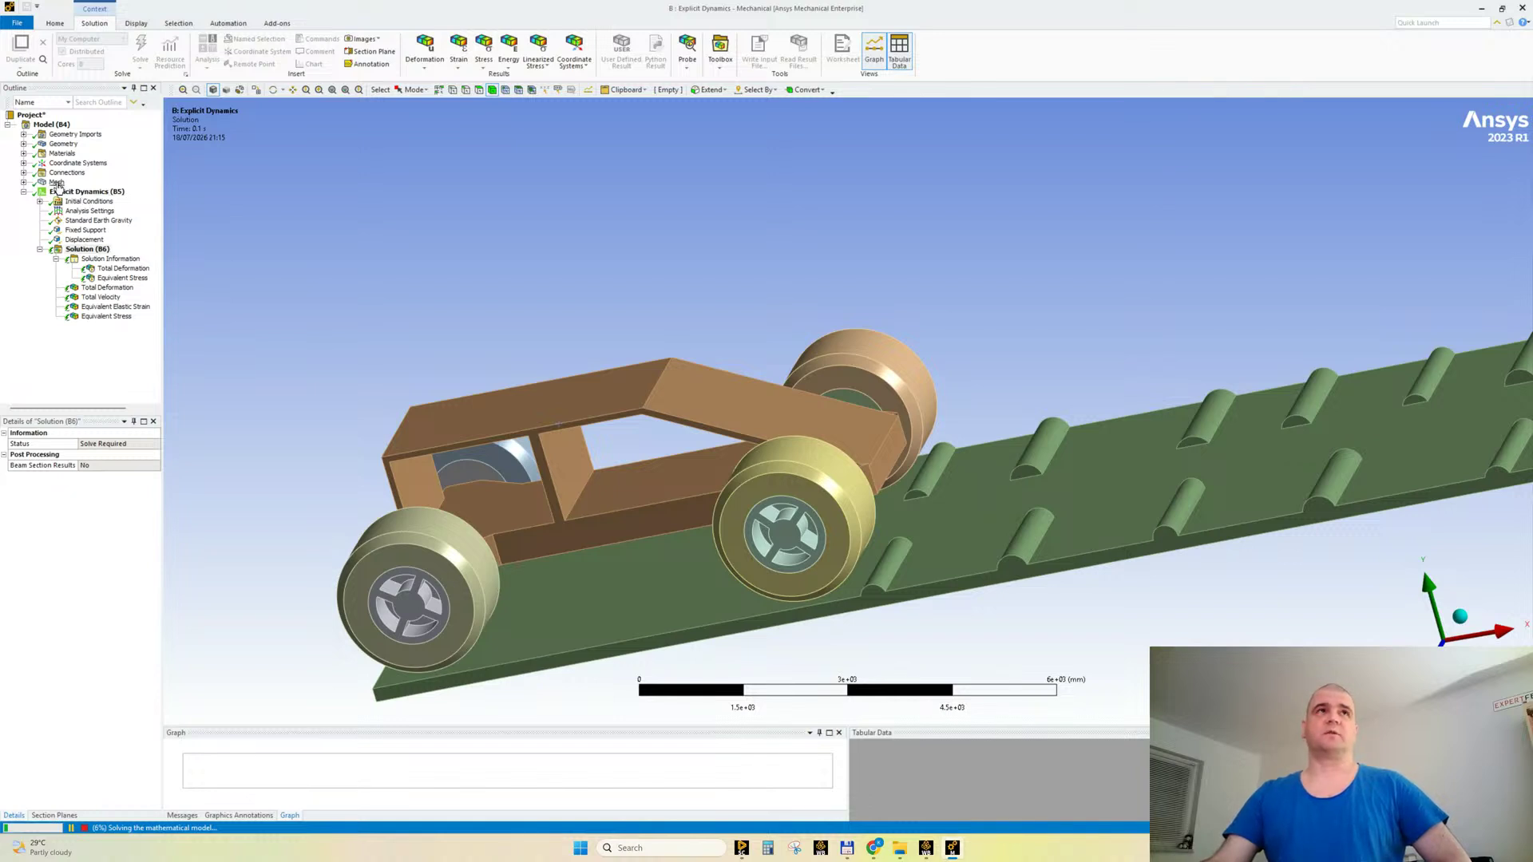
{"action": "left_click", "coordinate": [57, 183]}
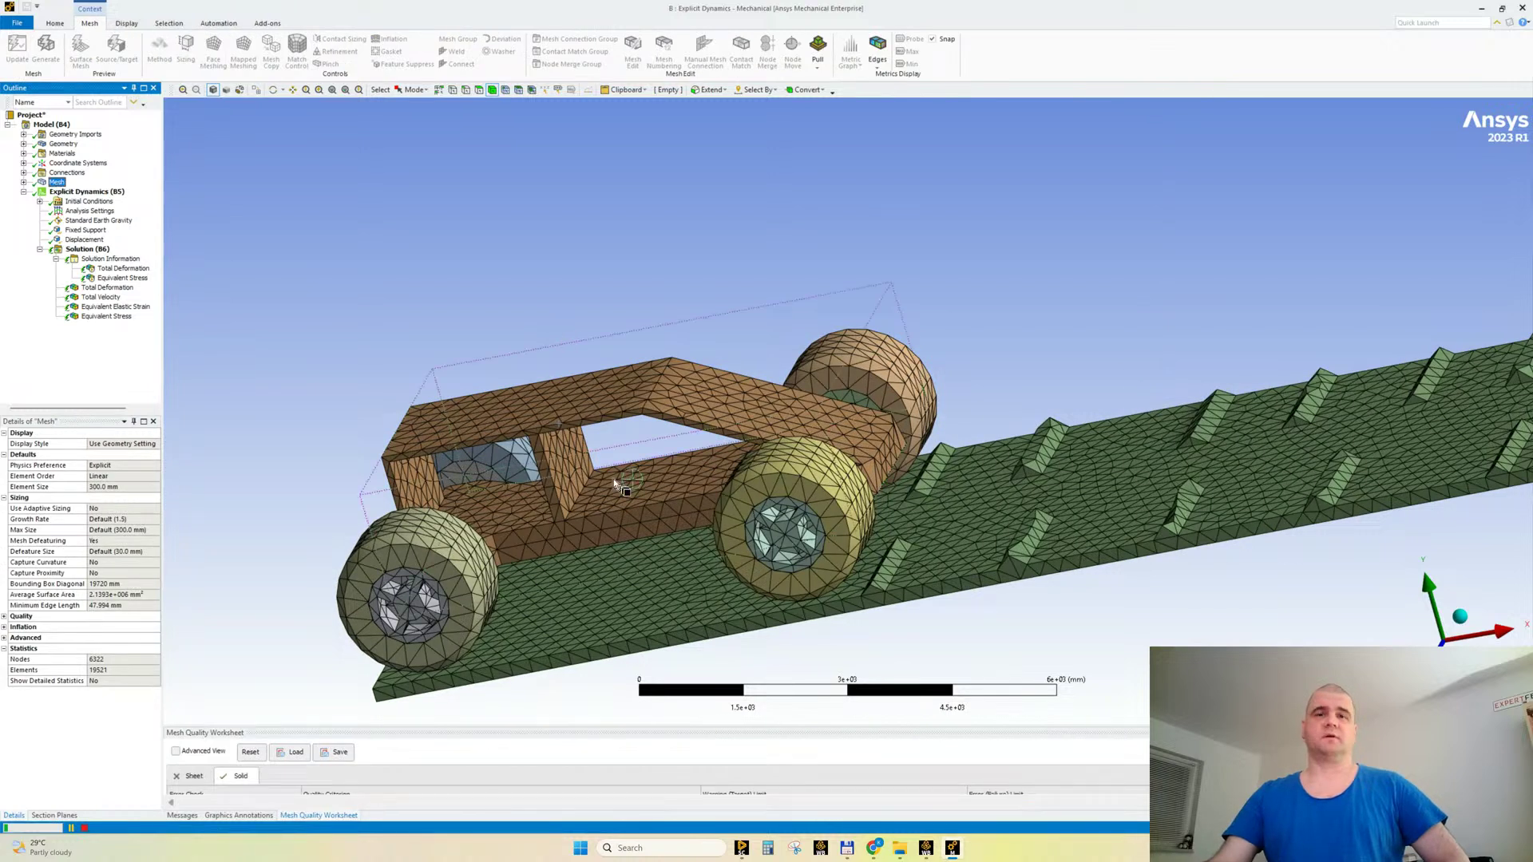
Step: Check the solve's progress in the solver output and look at the YouTube Studio live chat for new messages
{"action": "left_click", "coordinate": [111, 260]}
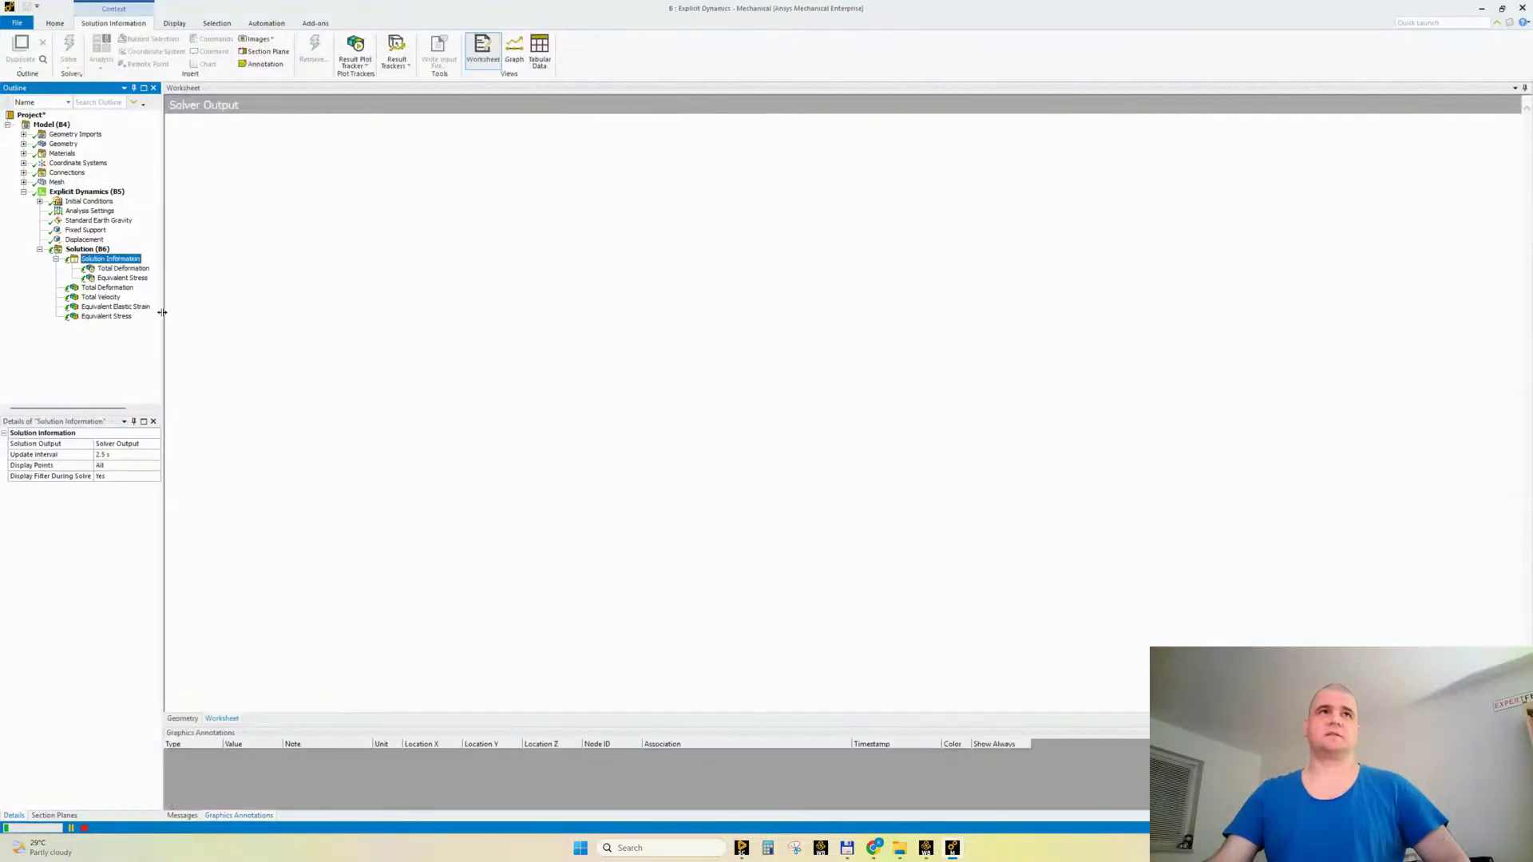
{"action": "left_click_drag", "start_coordinate": [161, 312], "coordinate": [157, 313]}
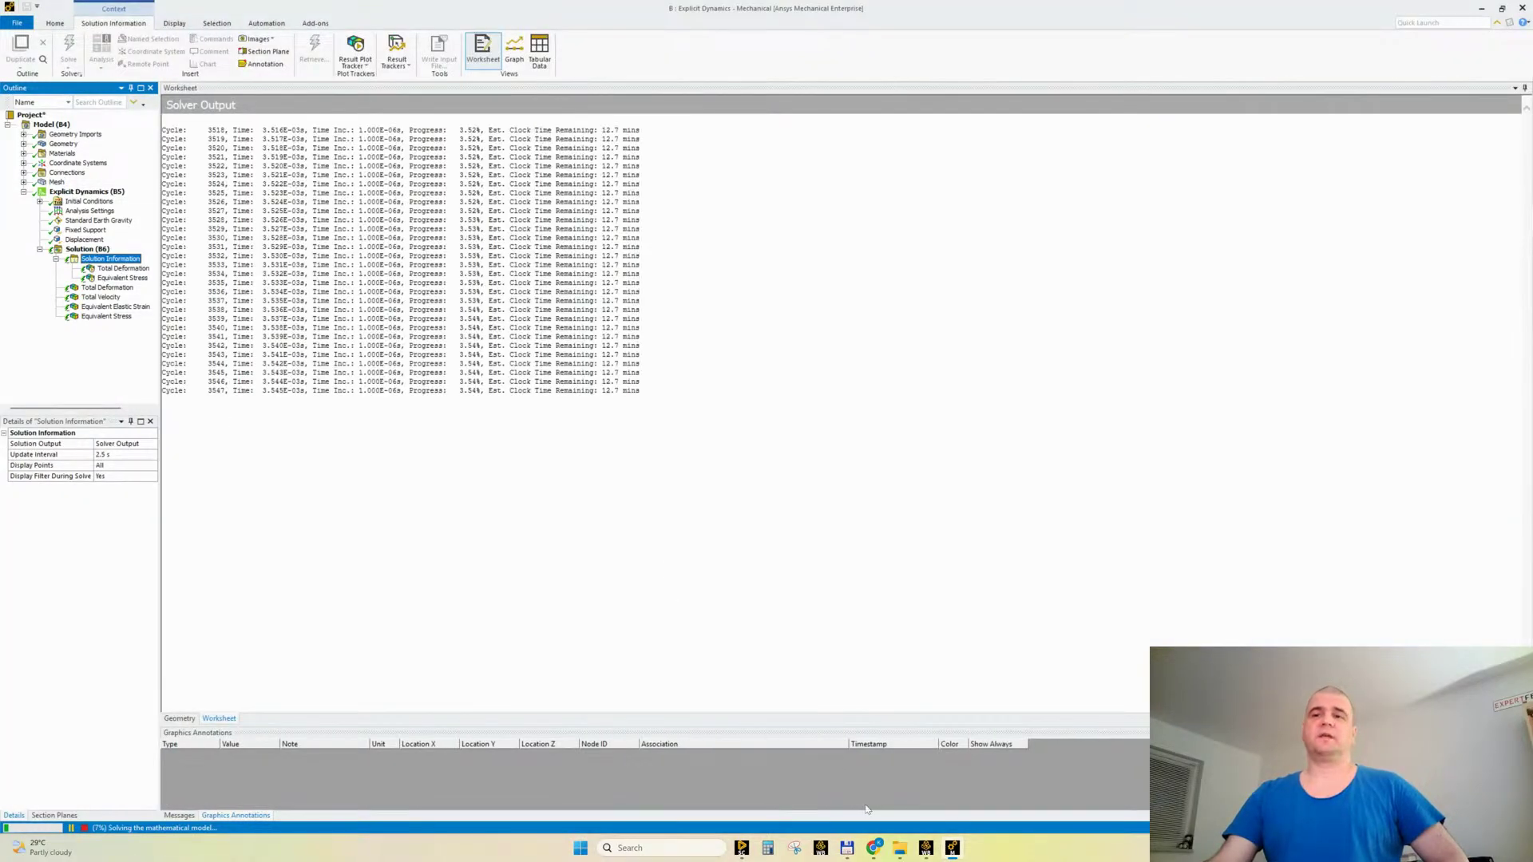
{"action": "left_click", "coordinate": [810, 781]}
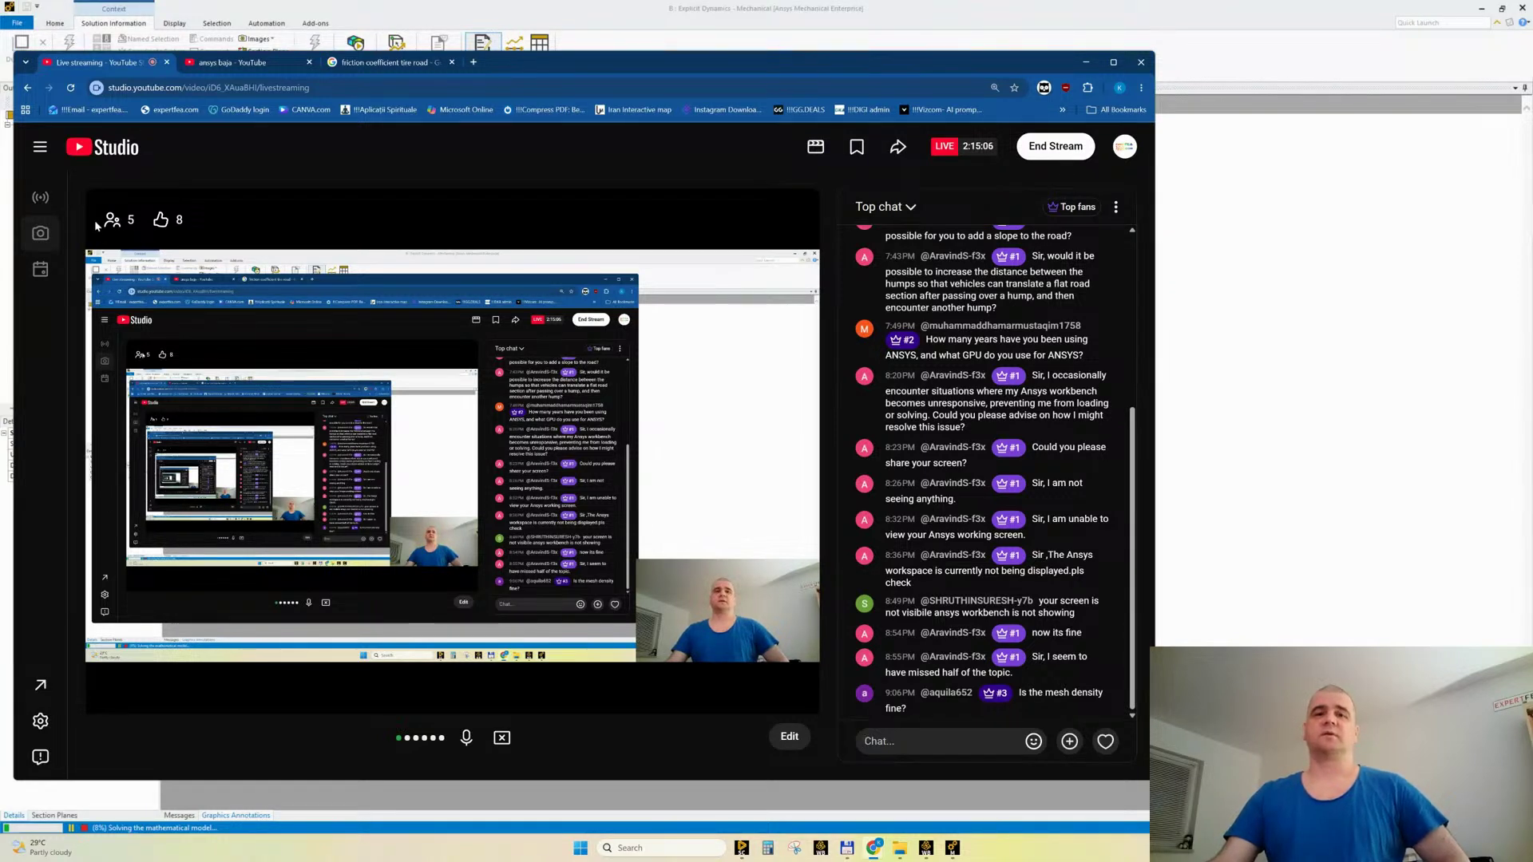
{"action": "left_click", "coordinate": [1085, 62]}
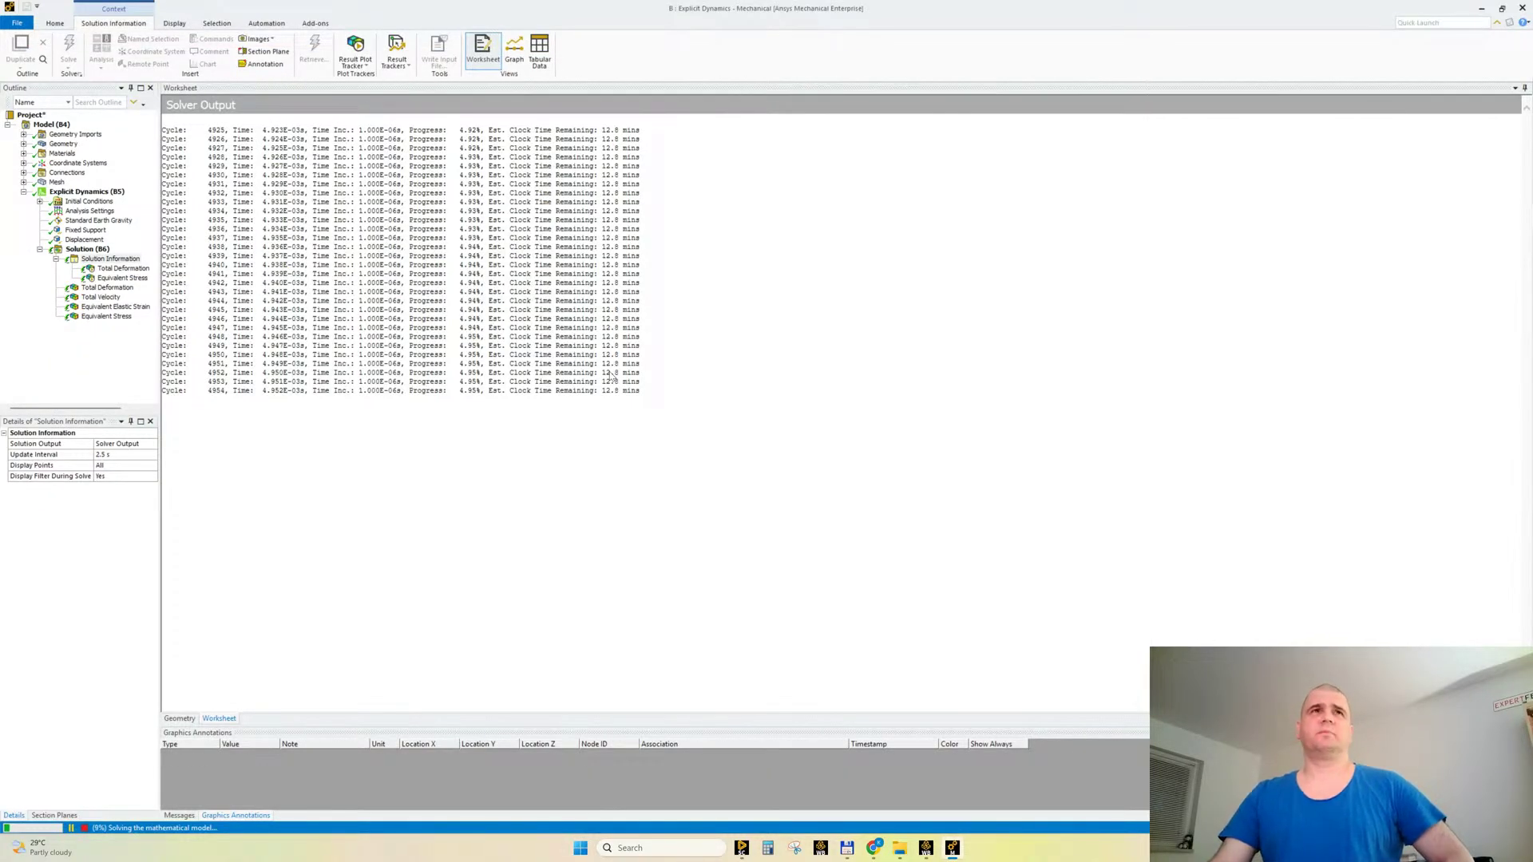
Step: Examine the mesh density on the car body, wheels and obstacle road up close
{"action": "left_click", "coordinate": [56, 183]}
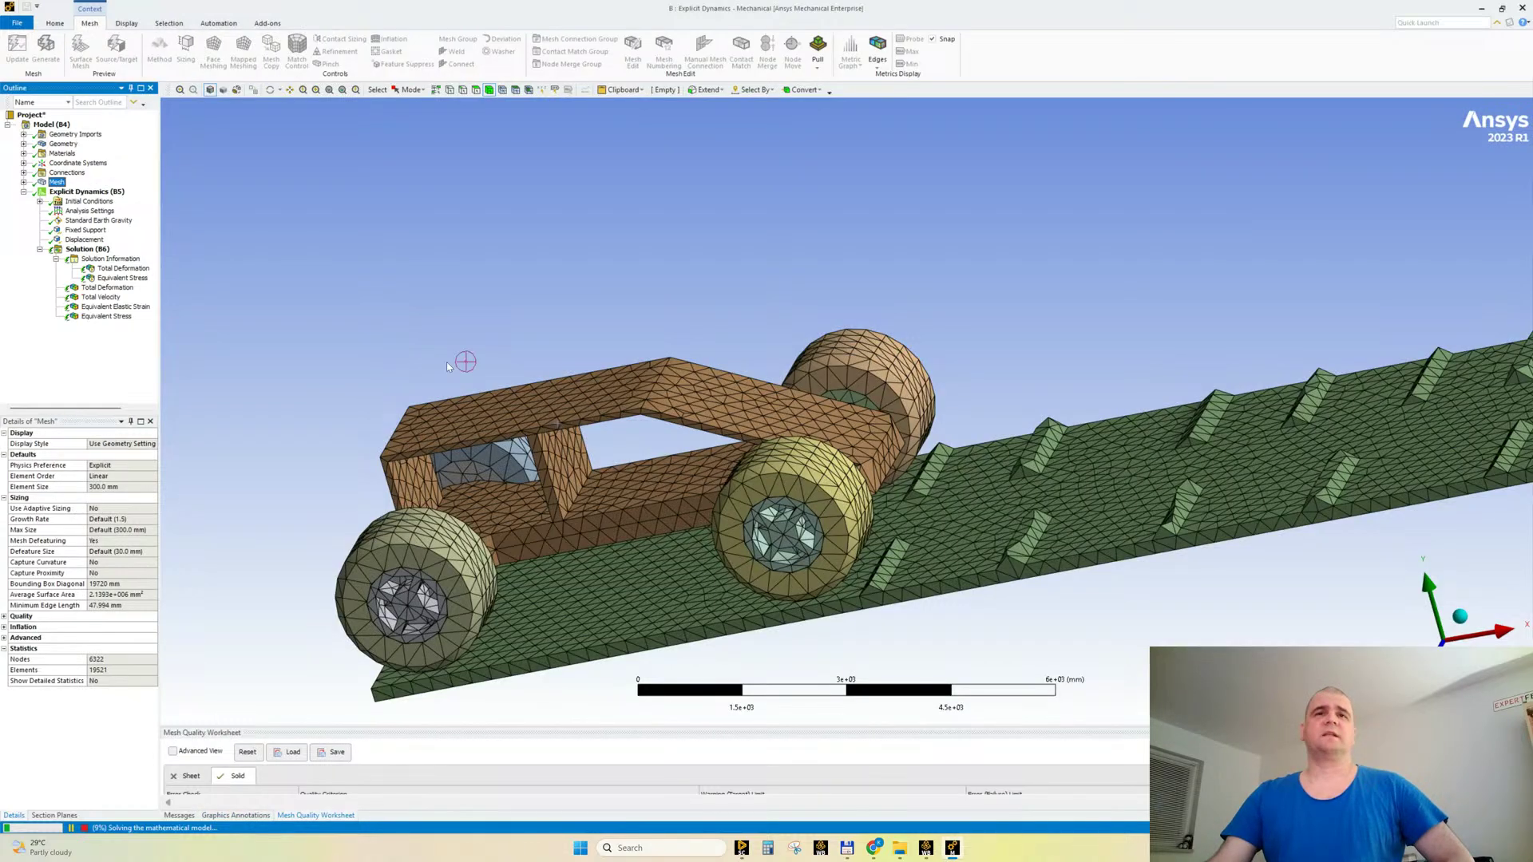
{"action": "middle_click_drag", "start_coordinate": [448, 361], "coordinate": [833, 501]}
{"action": "scroll", "coordinate": [929, 498], "scroll_direction": "up", "scroll_amount": 2}
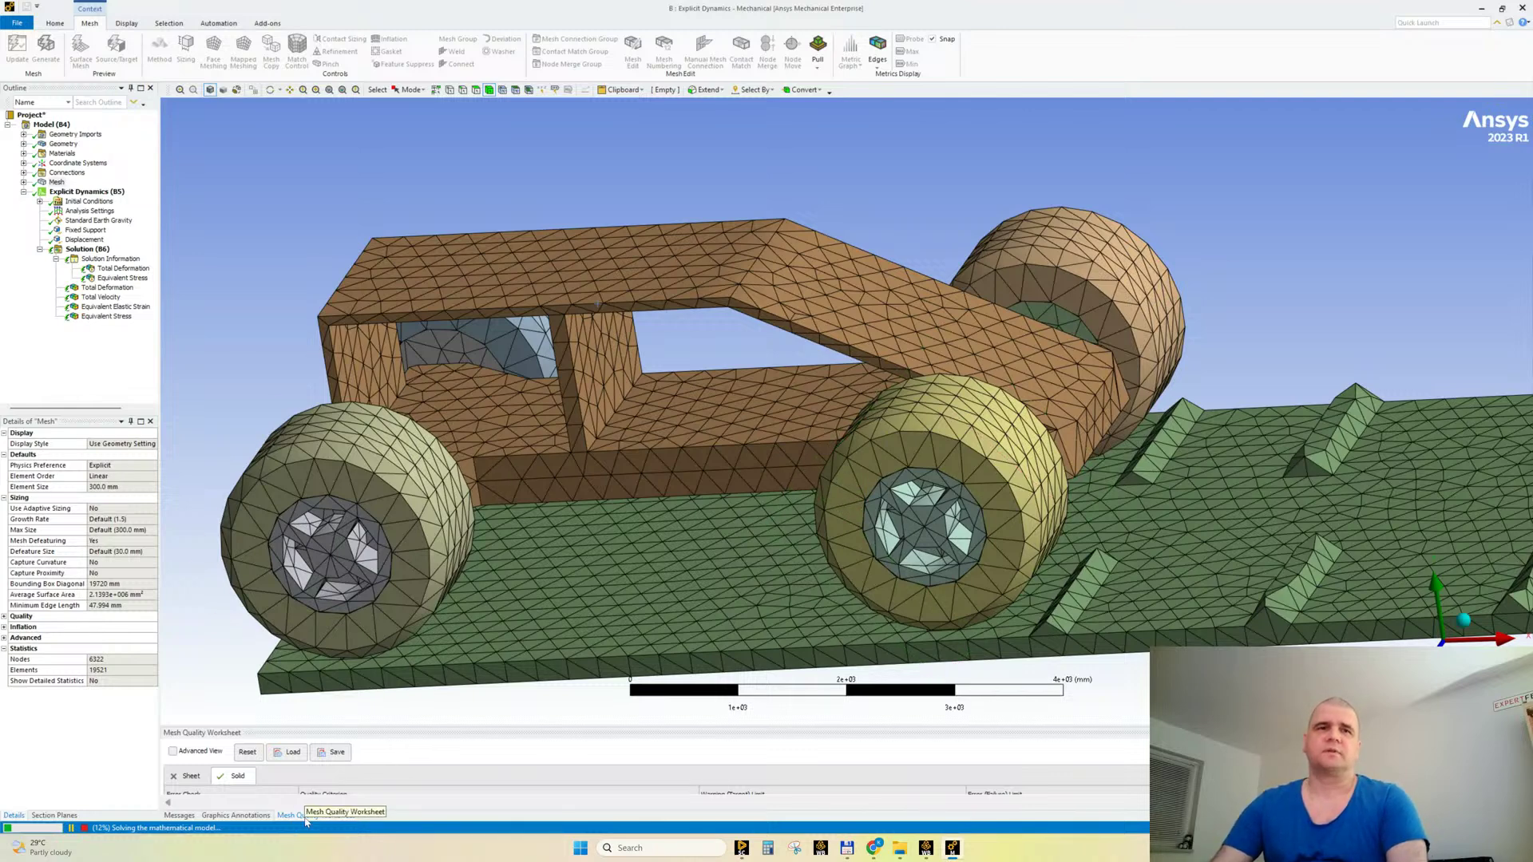
{"action": "left_click", "coordinate": [520, 719]}
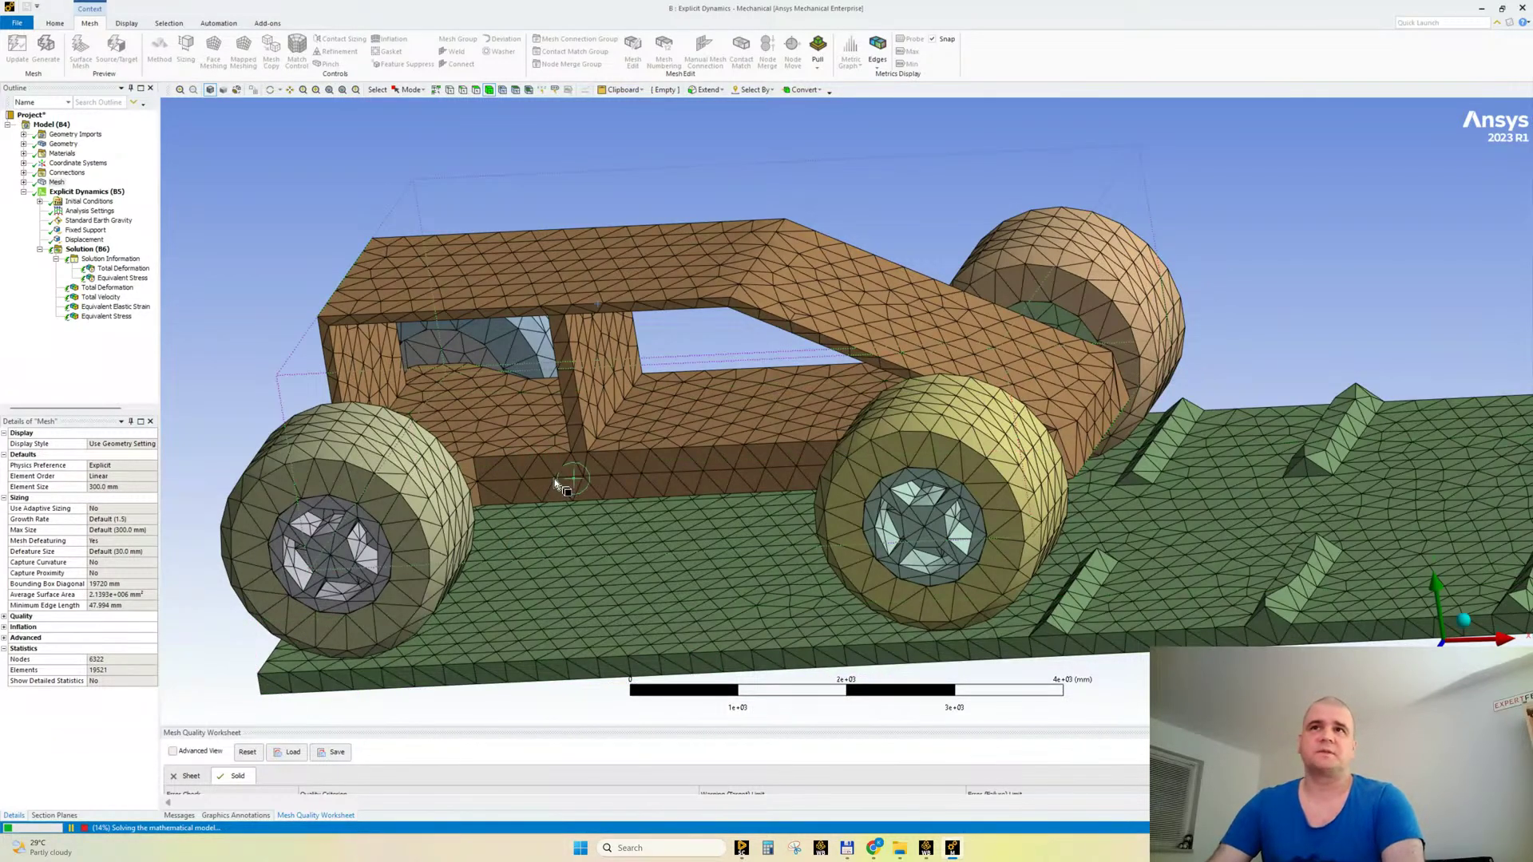
{"action": "scroll", "coordinate": [557, 485], "scroll_direction": "down", "scroll_amount": 2}
{"action": "scroll", "coordinate": [556, 485], "scroll_direction": "up", "scroll_amount": 2}
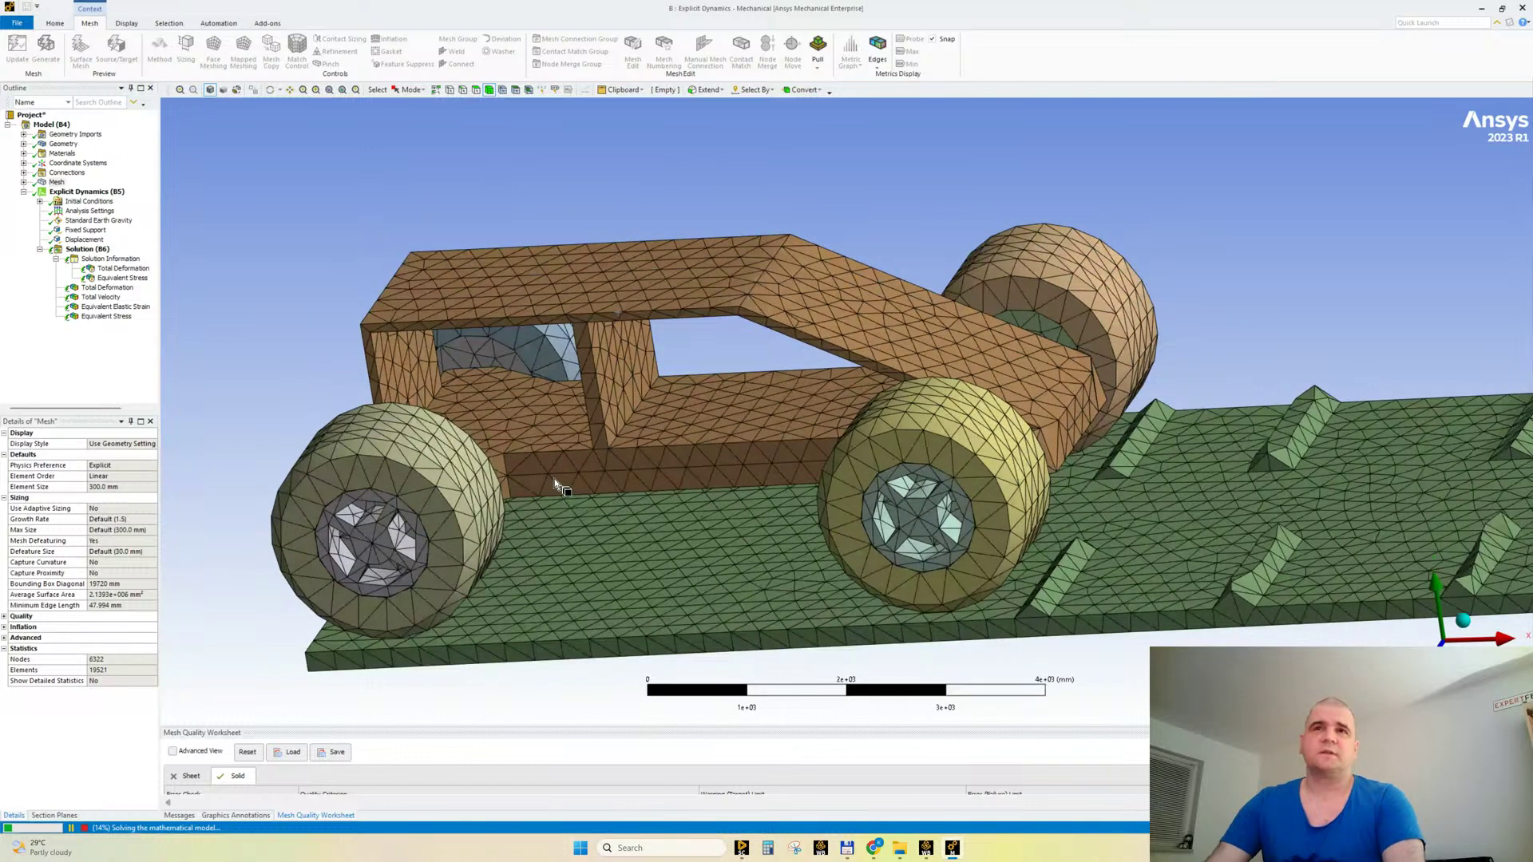
{"action": "scroll", "coordinate": [556, 484], "scroll_direction": "down", "scroll_amount": 2}
{"action": "scroll", "coordinate": [556, 485], "scroll_direction": "up", "scroll_amount": 2}
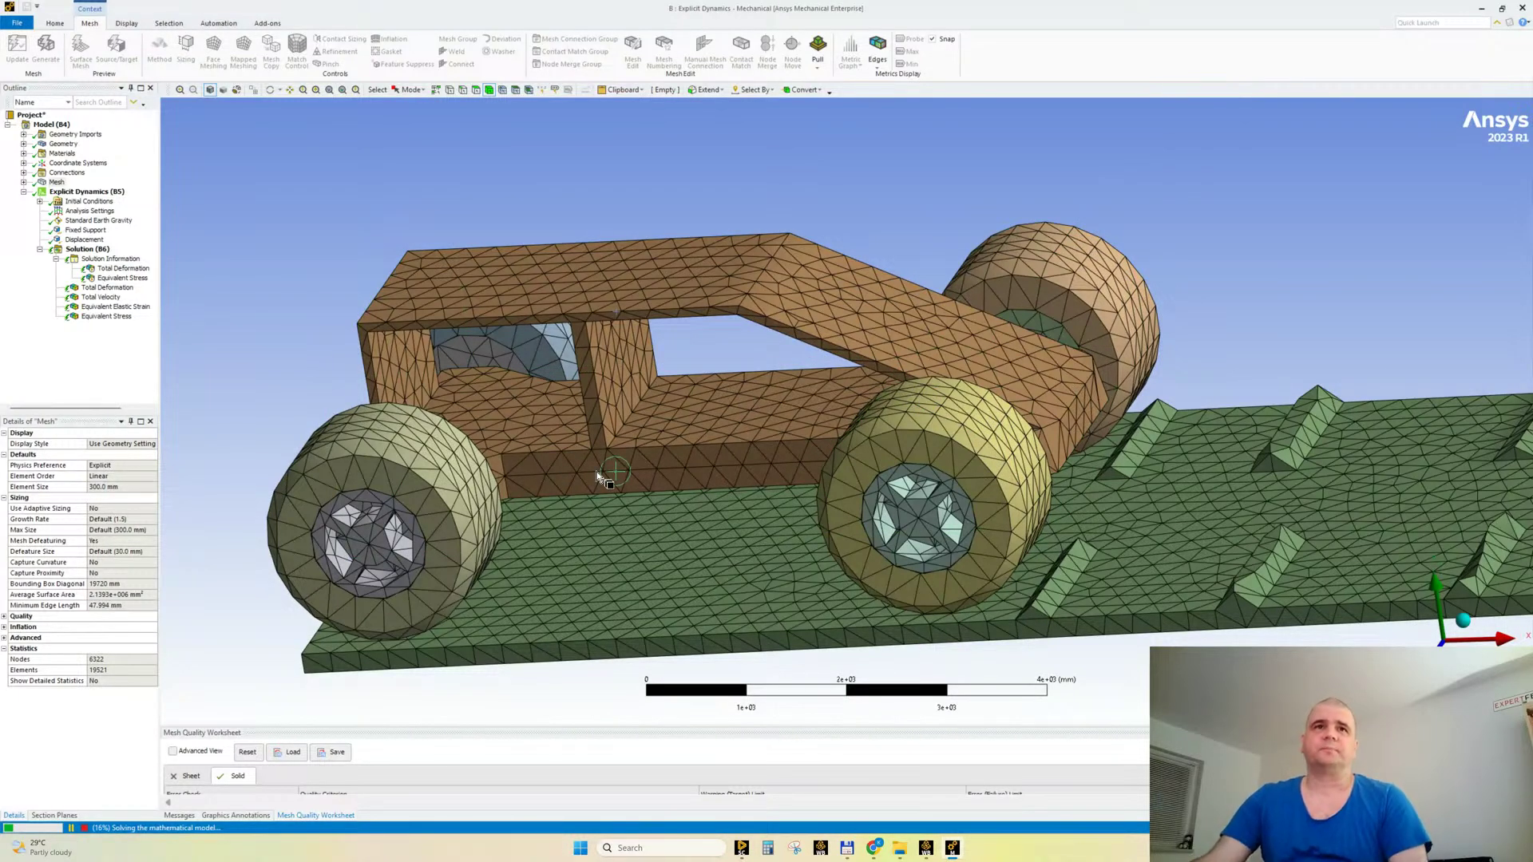
Step: Check the solver output and examine the Total Deformation tracker plot of the car and road in a side view
{"action": "left_click", "coordinate": [116, 261]}
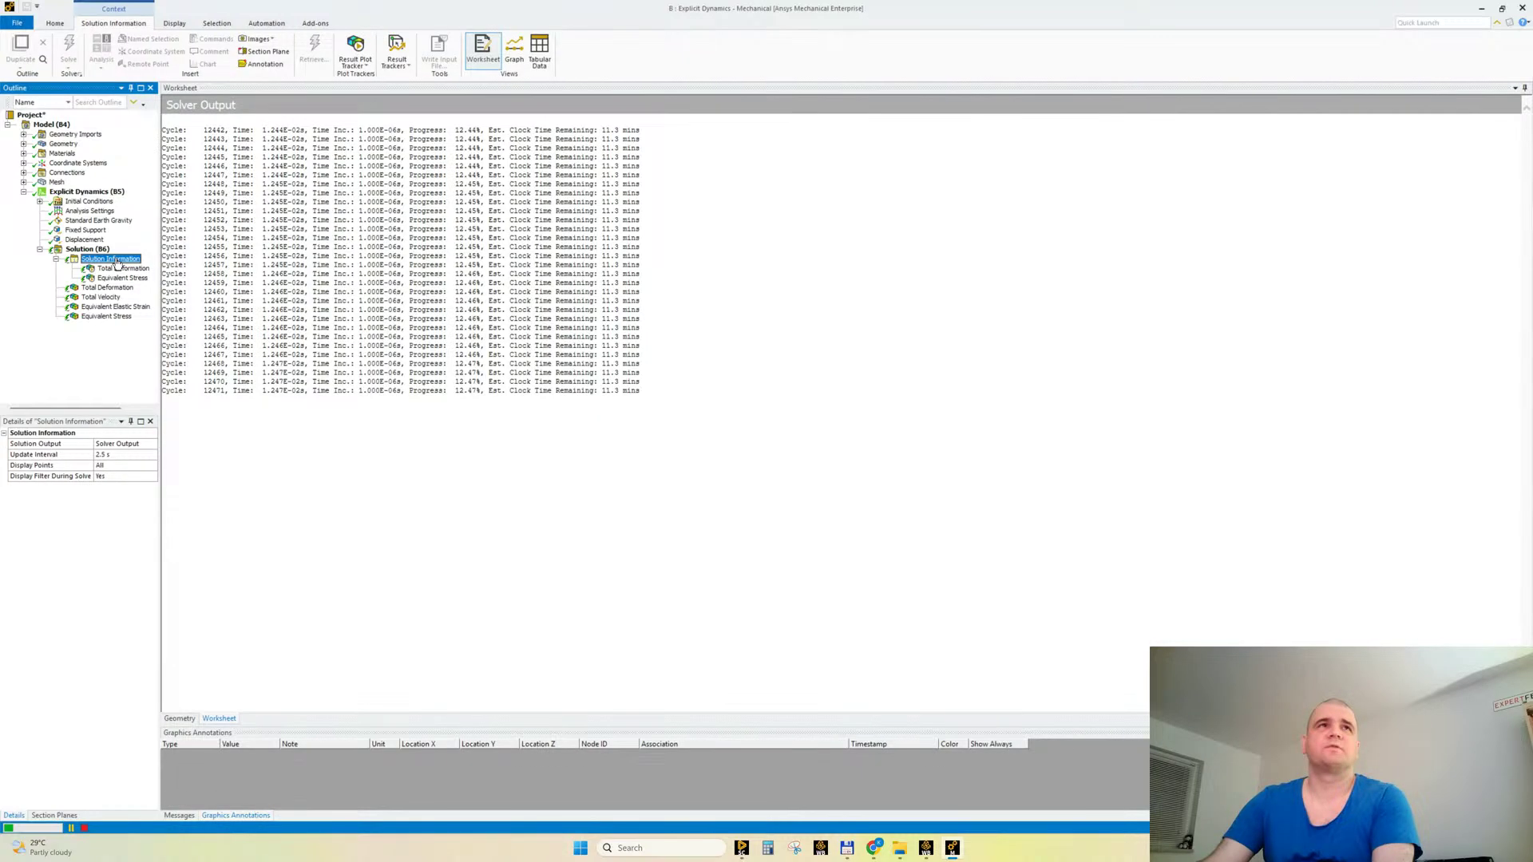
{"action": "left_click_drag", "start_coordinate": [160, 334], "coordinate": [172, 332]}
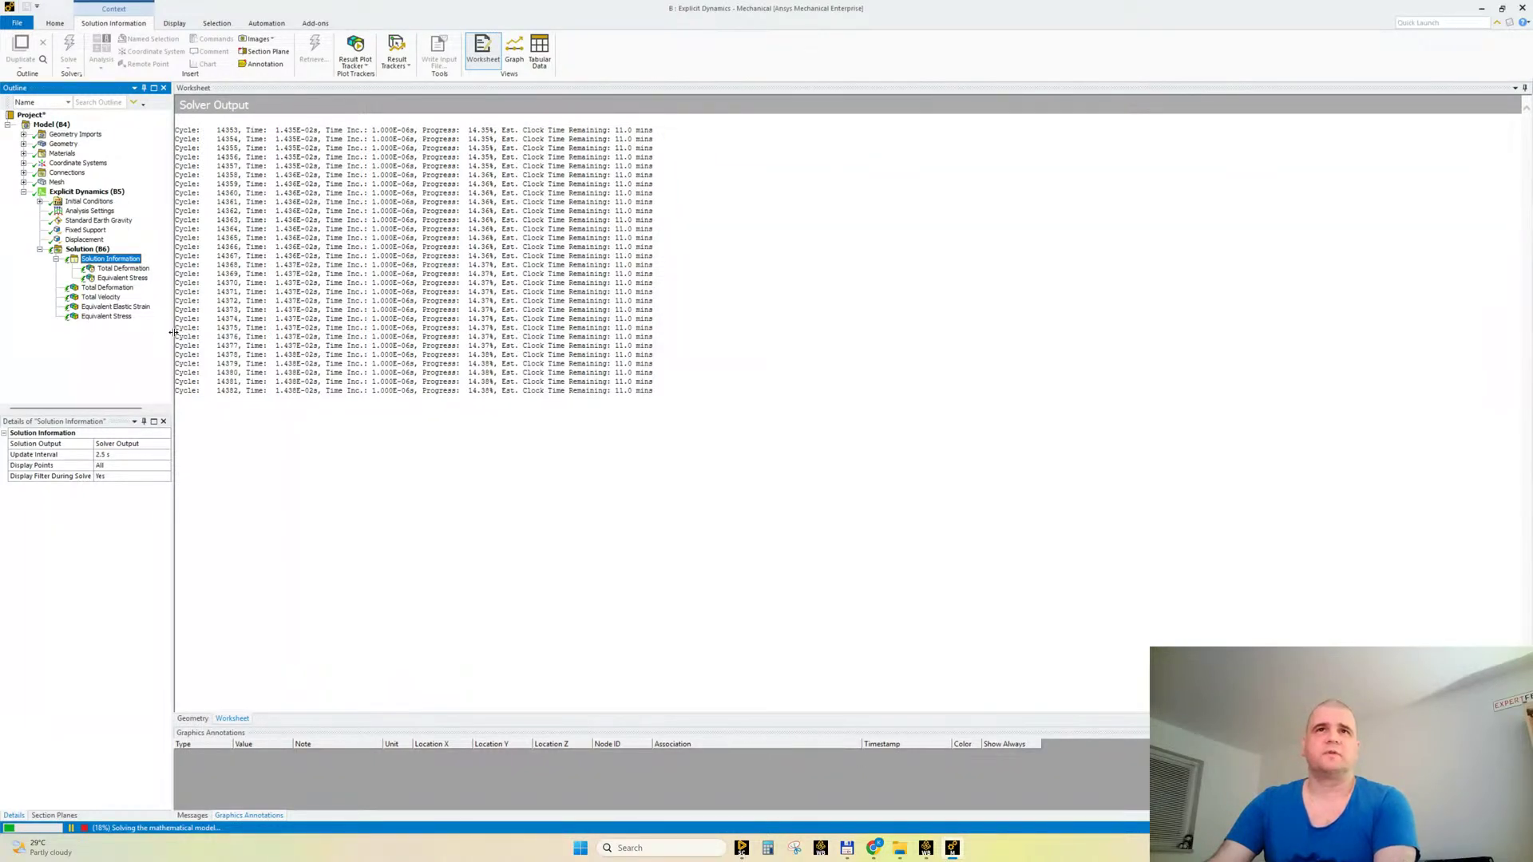
{"action": "left_click", "coordinate": [130, 269]}
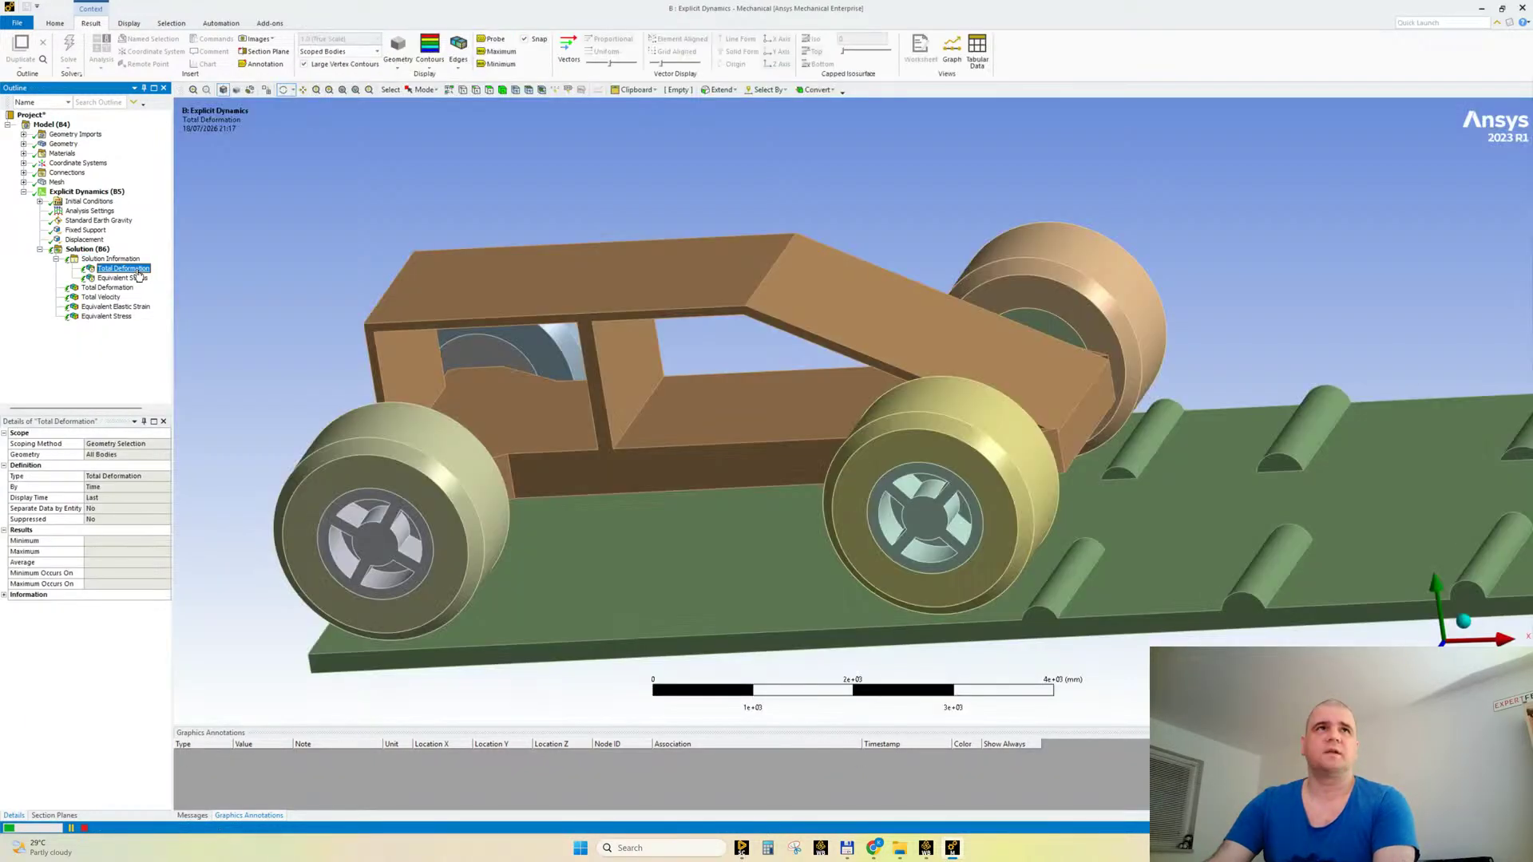
{"action": "left_click_drag", "start_coordinate": [174, 365], "coordinate": [163, 364]}
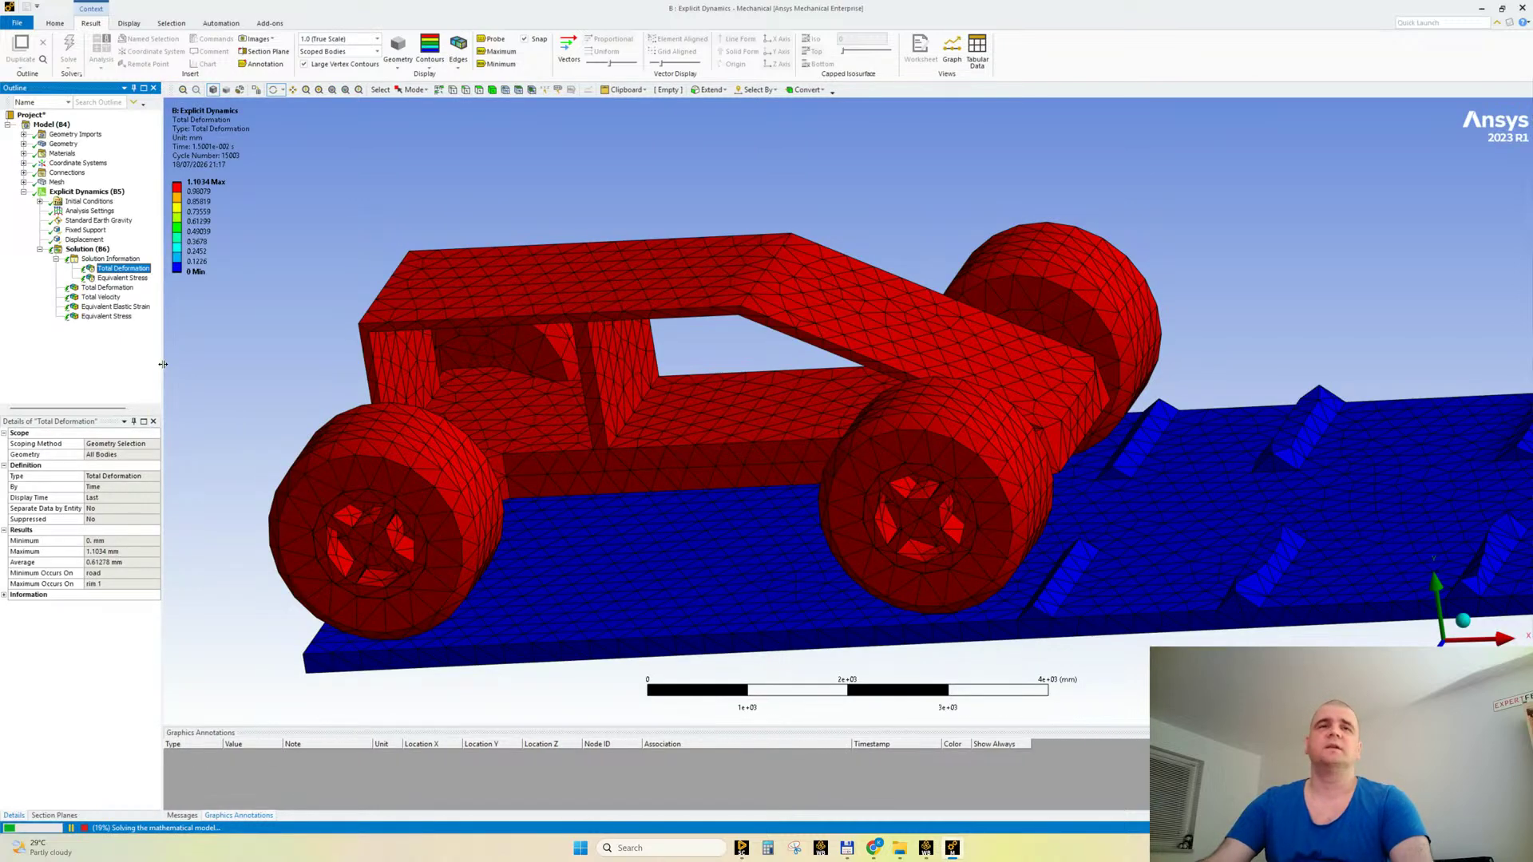
{"action": "scroll", "coordinate": [378, 383], "scroll_direction": "down", "scroll_amount": 1}
{"action": "middle_click_drag", "start_coordinate": [378, 383], "coordinate": [396, 354]}
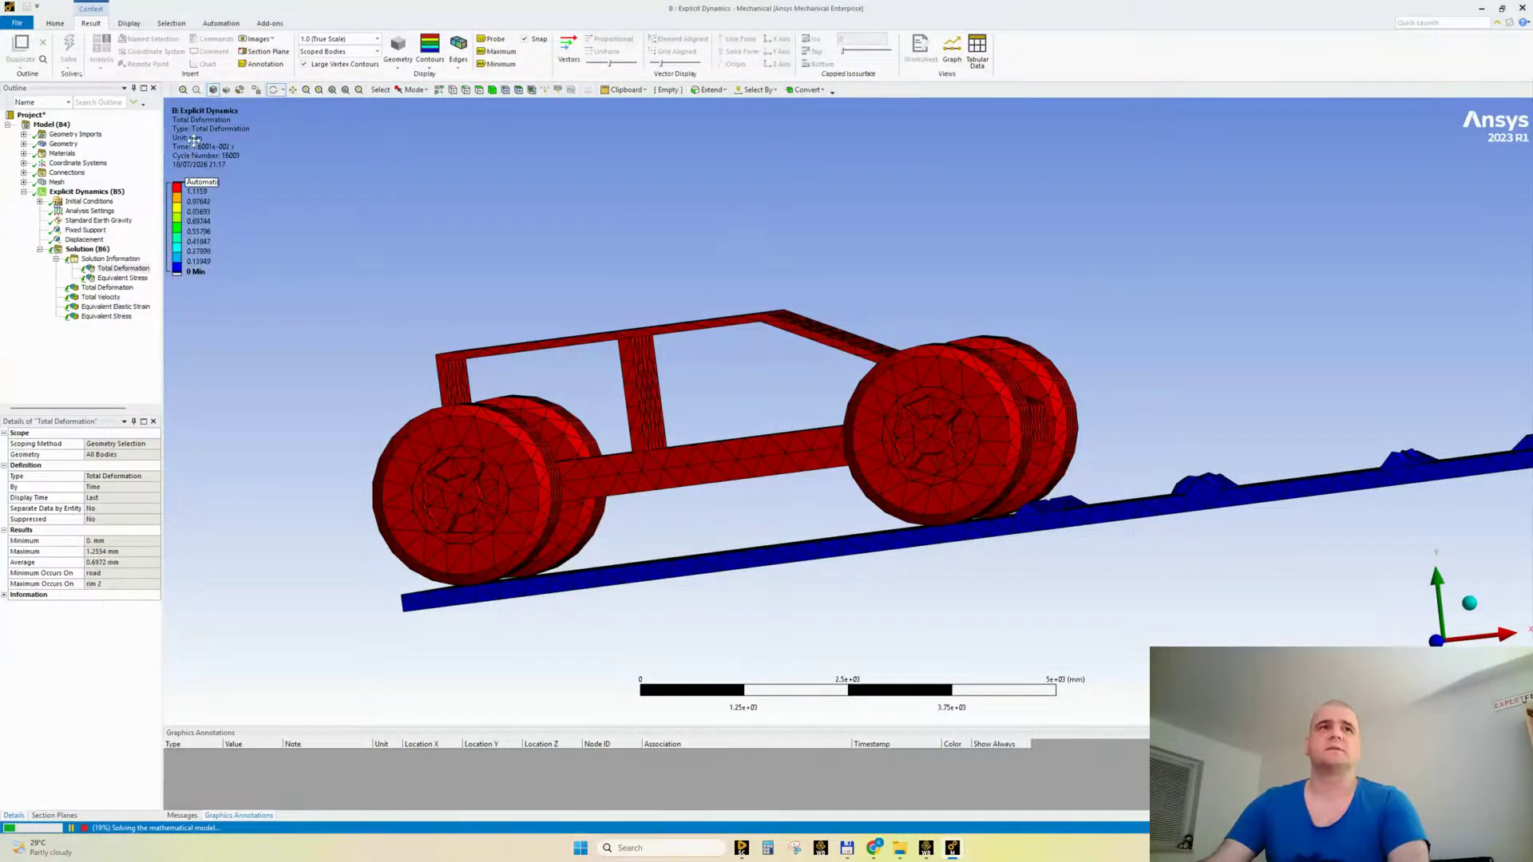
{"action": "mouse_move", "coordinate": [356, 363]}
{"action": "middle_mouse_down"}
{"action": "mouse_move", "coordinate": [386, 370]}
{"action": "mouse_move", "coordinate": [349, 370]}
{"action": "middle_mouse_up"}
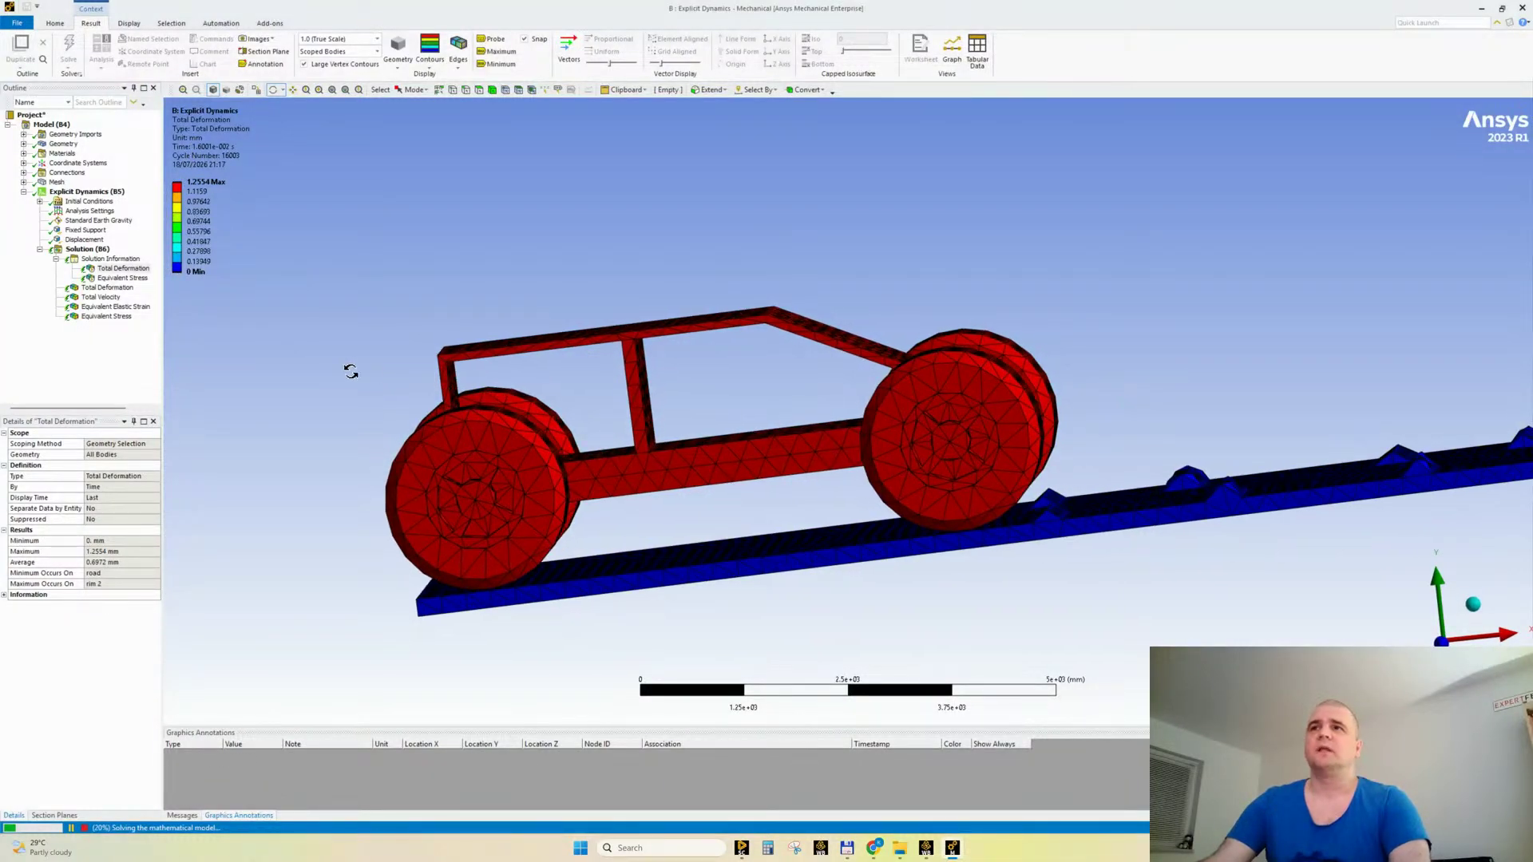
{"action": "left_click", "coordinate": [1440, 642]}
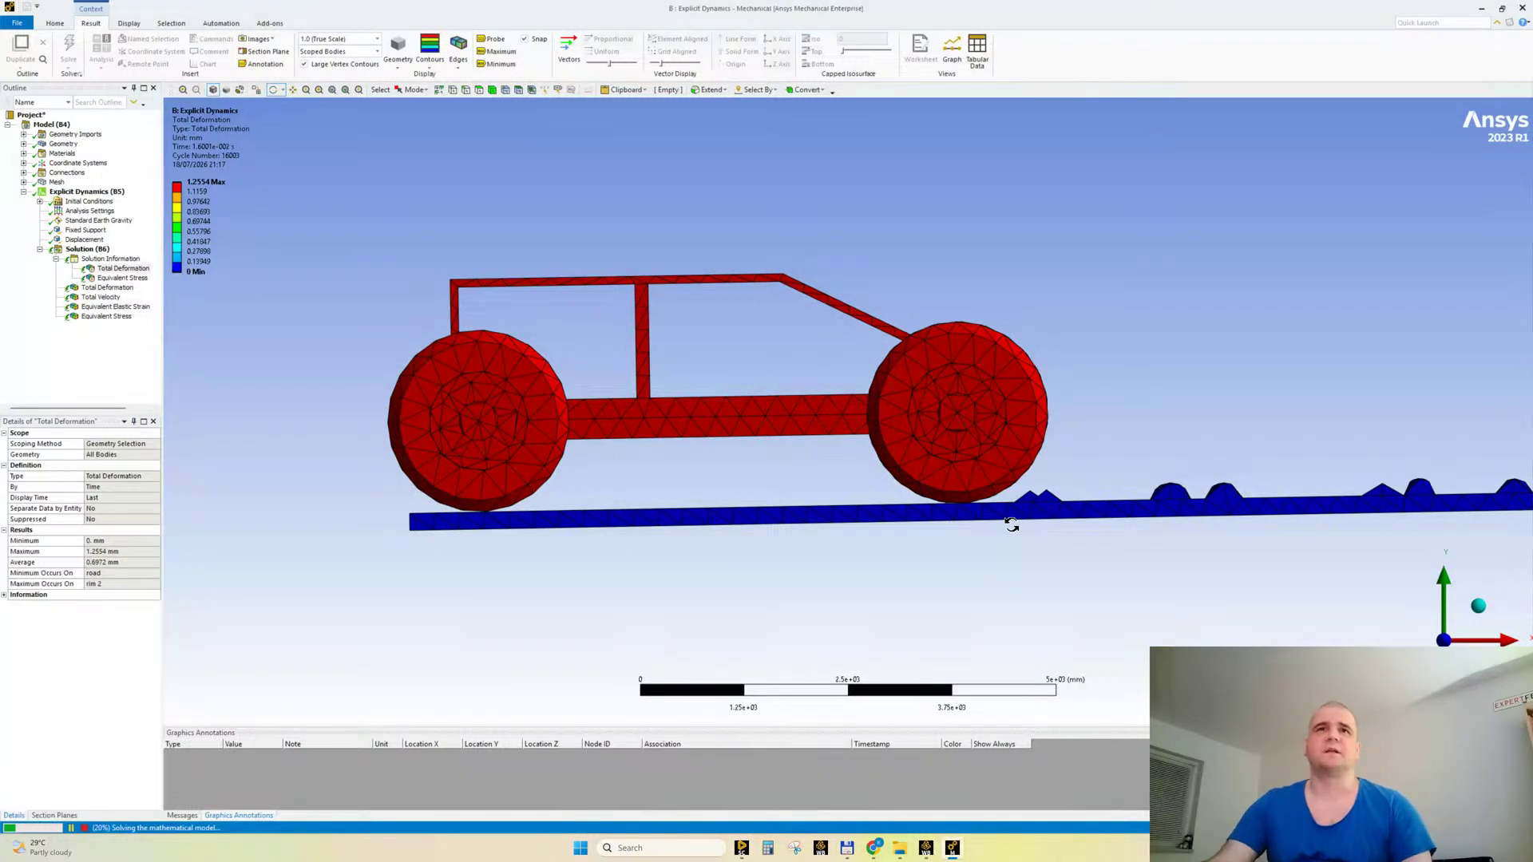
Step: Examine the Total Deformation tracker plot up close and compare the settings and scoped bodies of the three body interactions
{"action": "scroll", "coordinate": [689, 378], "scroll_direction": "up", "scroll_amount": 2}
{"action": "middle_click_drag", "start_coordinate": [738, 542], "coordinate": [665, 567], "text": "ctrl"}
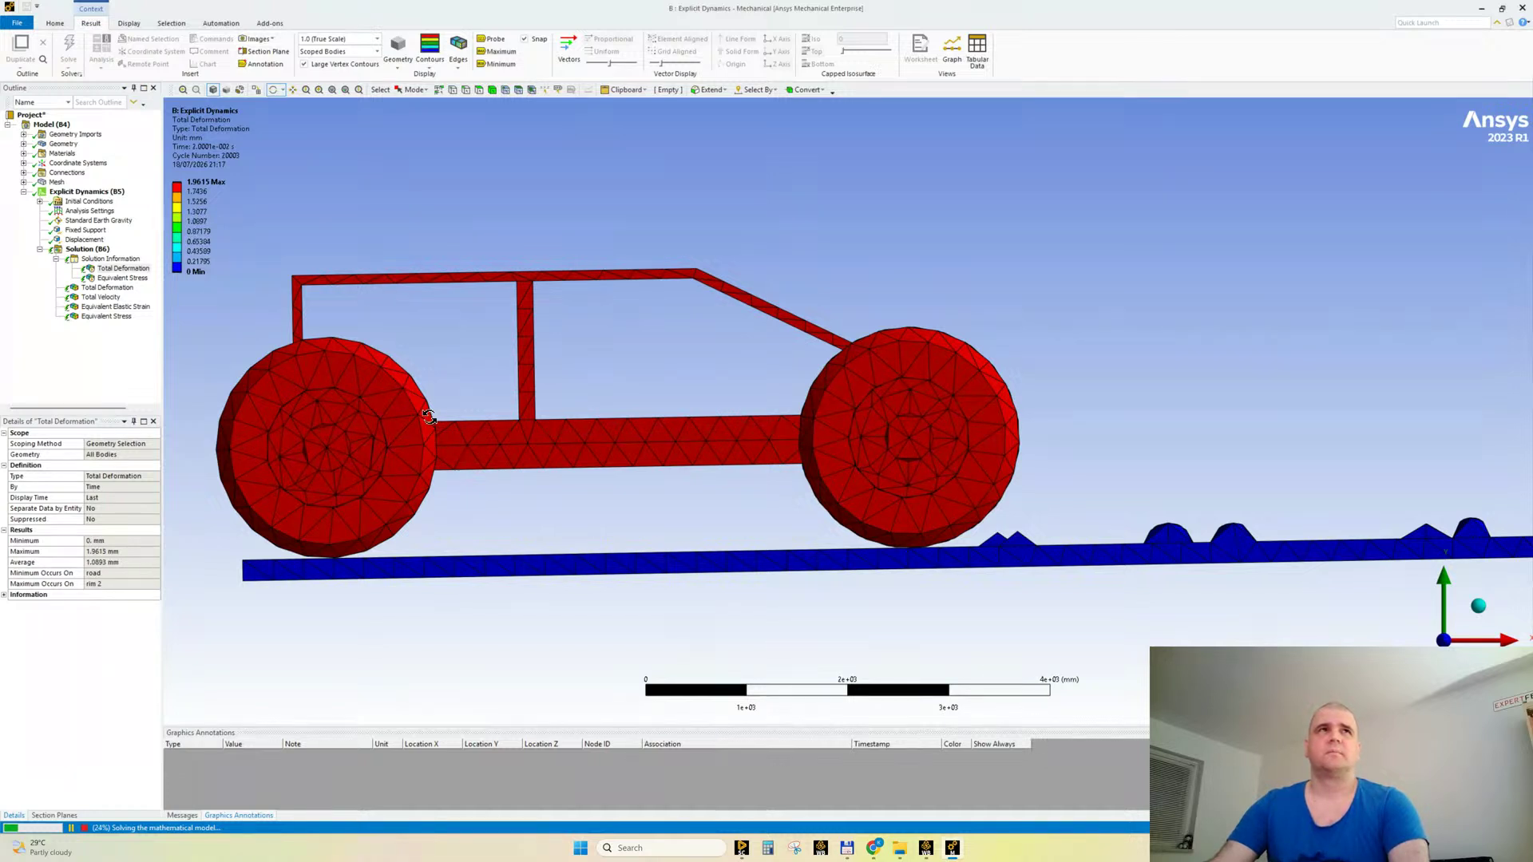
{"action": "left_click", "coordinate": [24, 172]}
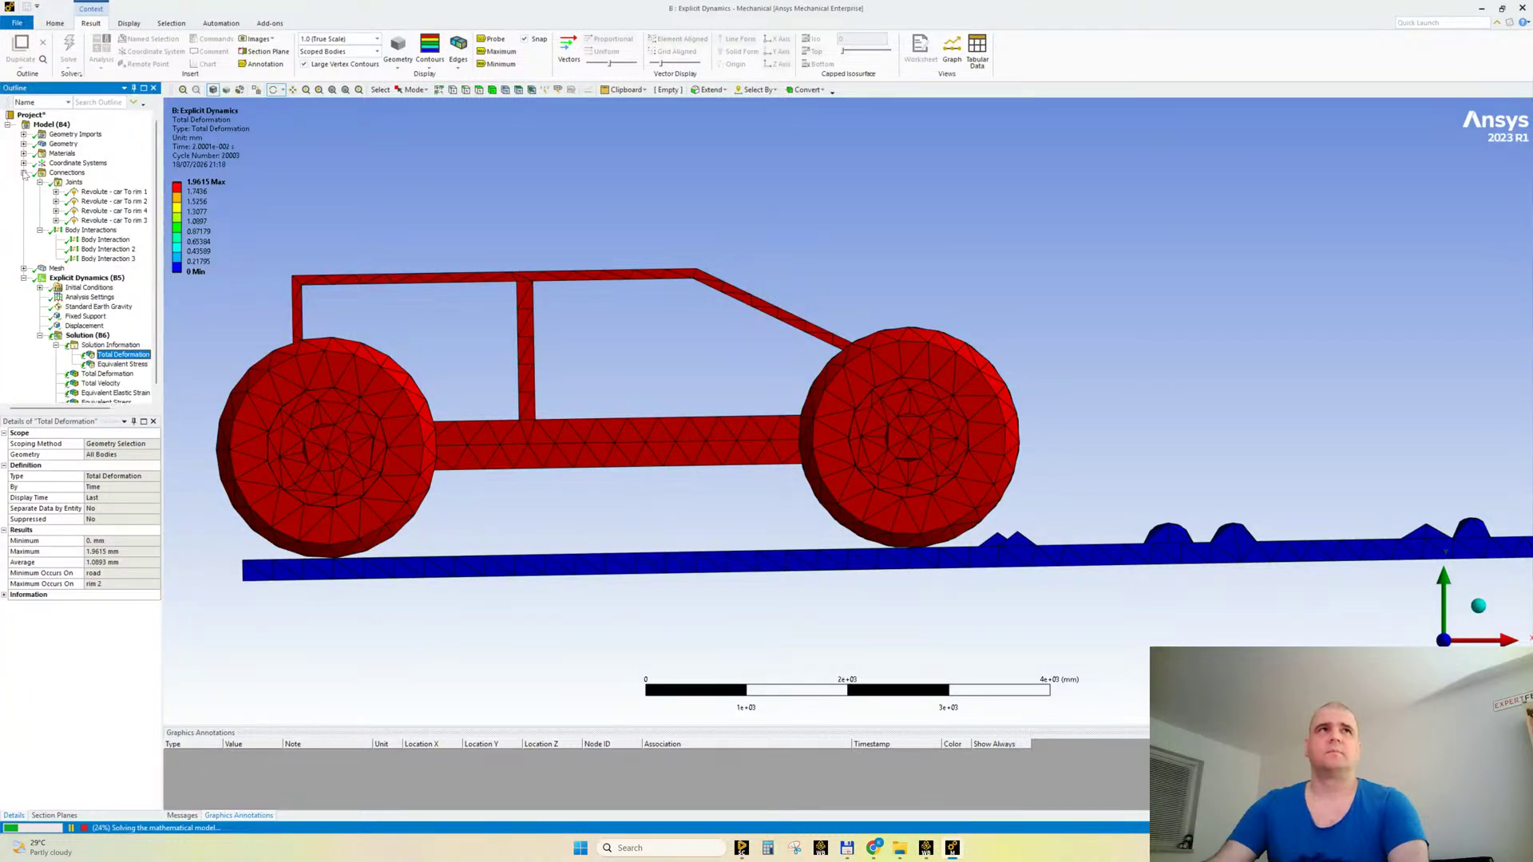
{"action": "left_click", "coordinate": [105, 239]}
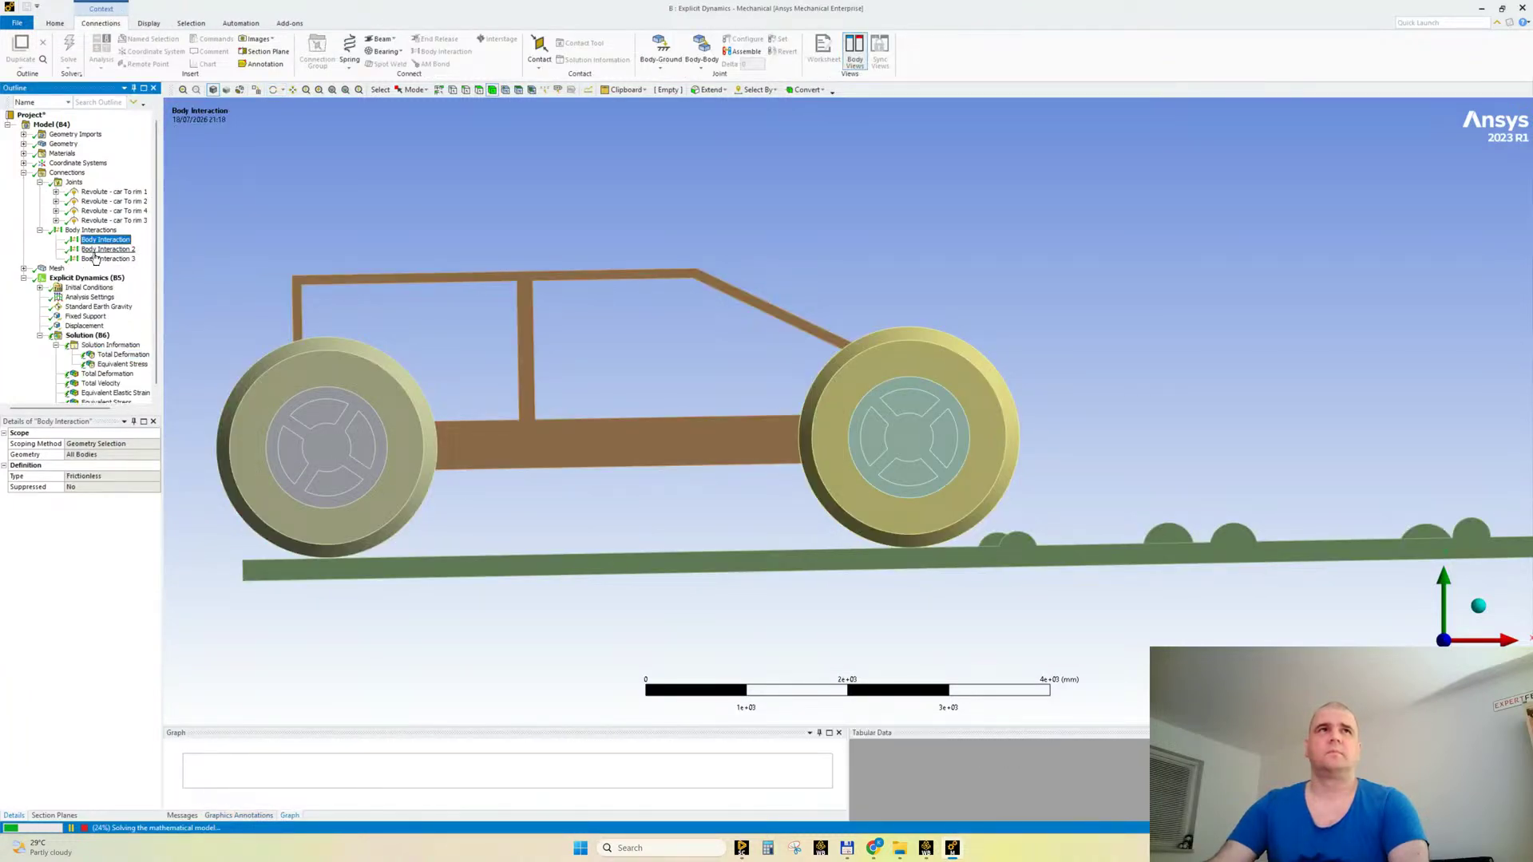
{"action": "left_click", "coordinate": [96, 250]}
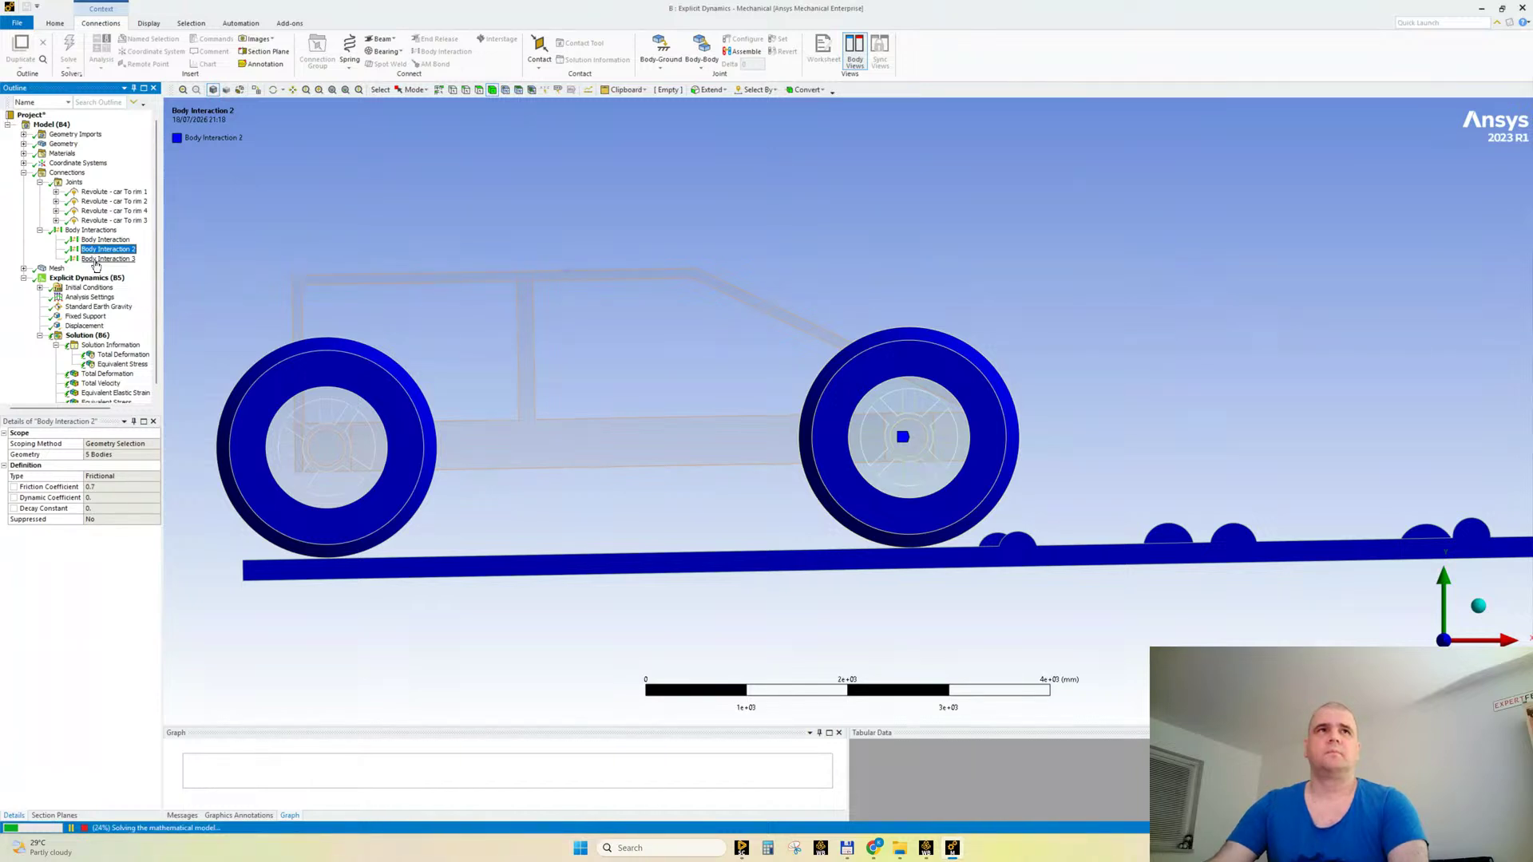
{"action": "left_click", "coordinate": [94, 261]}
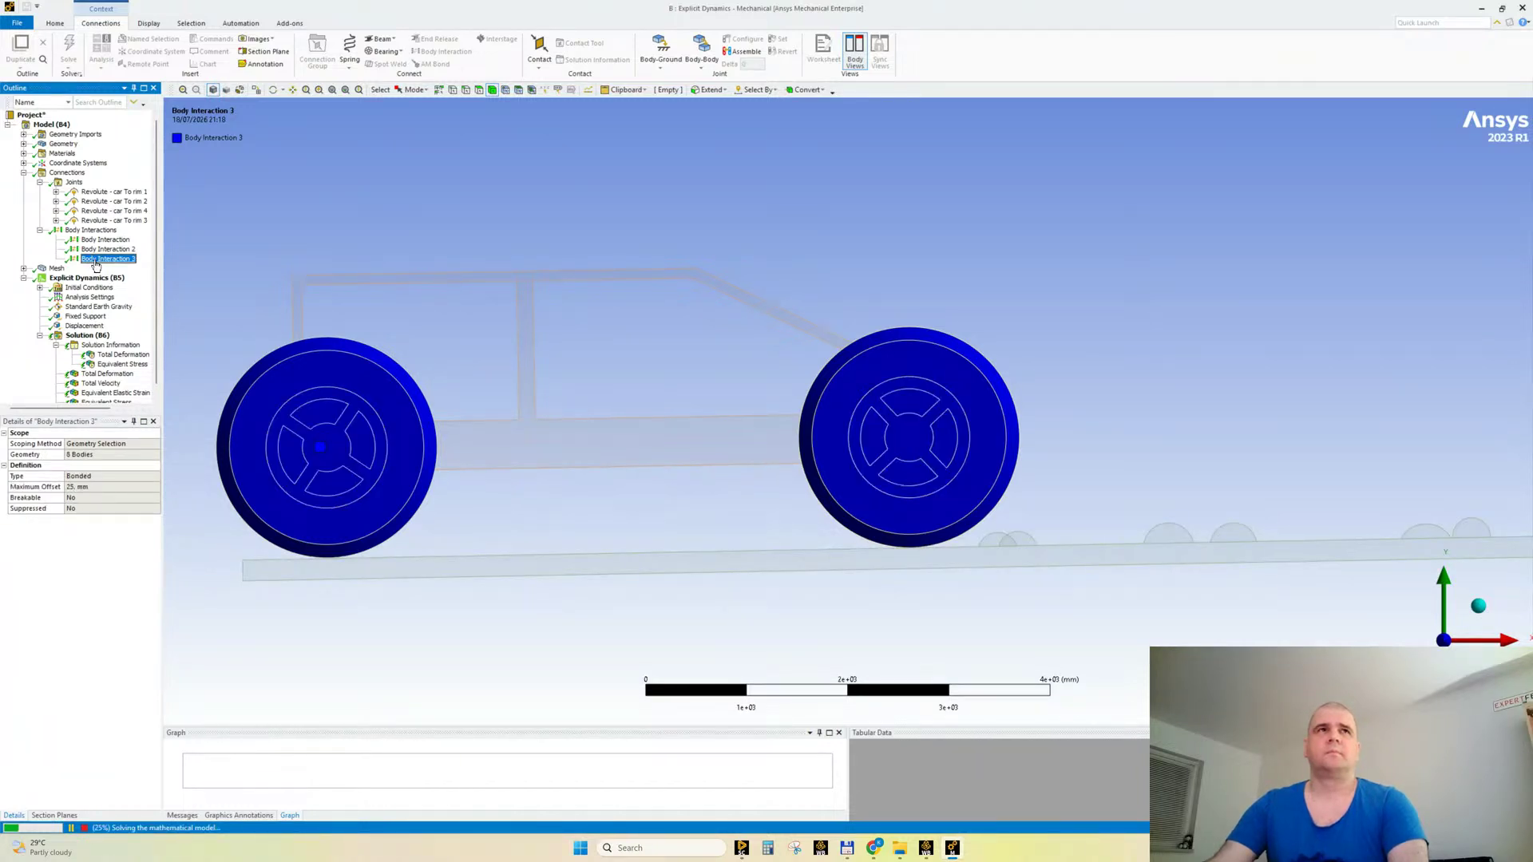
{"action": "left_click", "coordinate": [108, 249]}
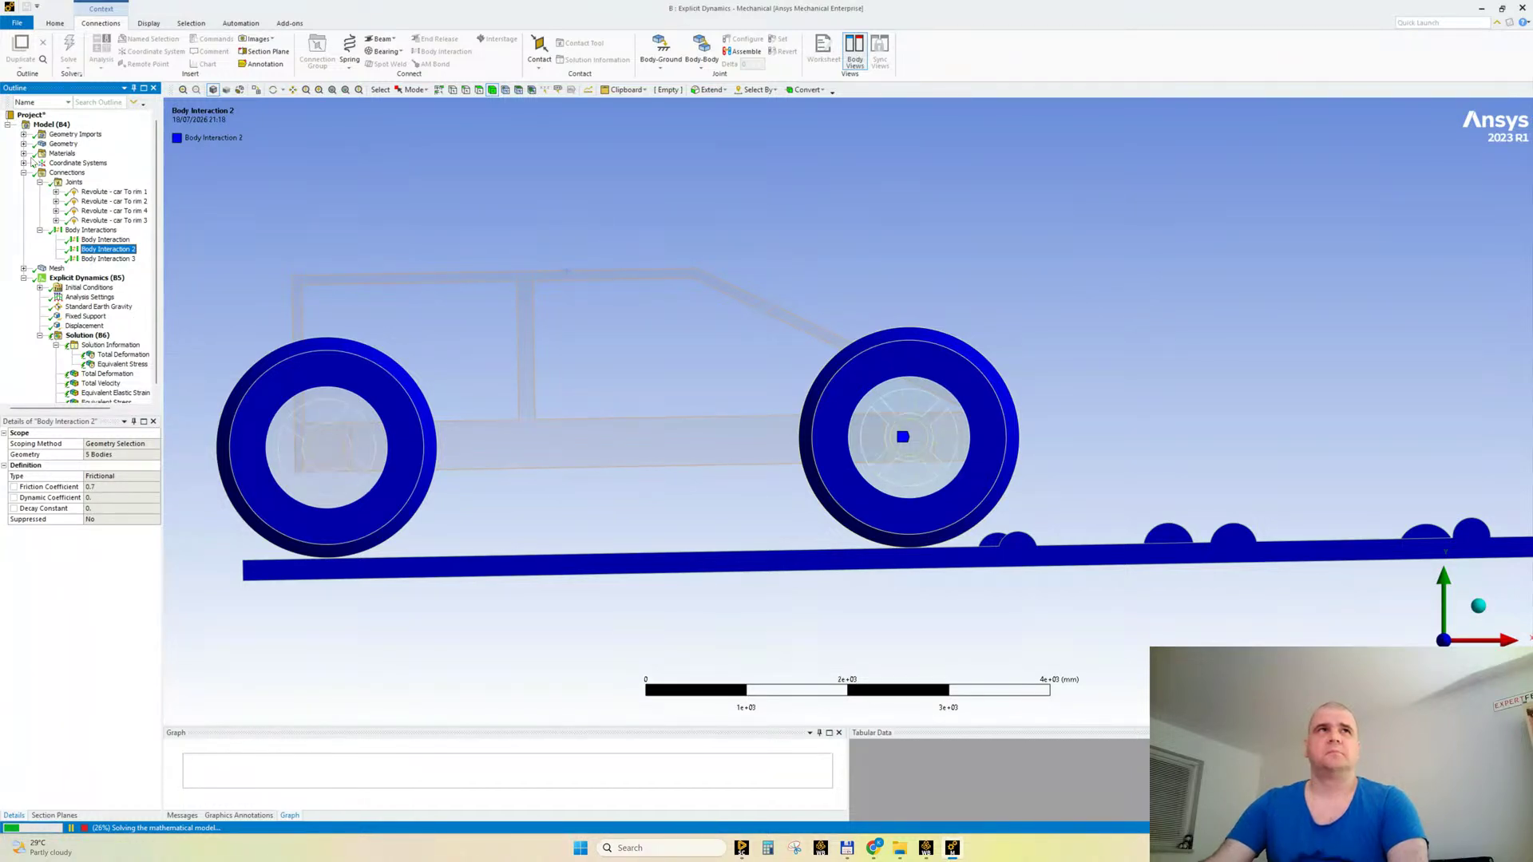
Step: Check the car body's stiffness behavior and material, and redisplay the Total Deformation tracker plot
{"action": "left_click", "coordinate": [23, 144]}
{"action": "left_click", "coordinate": [70, 239]}
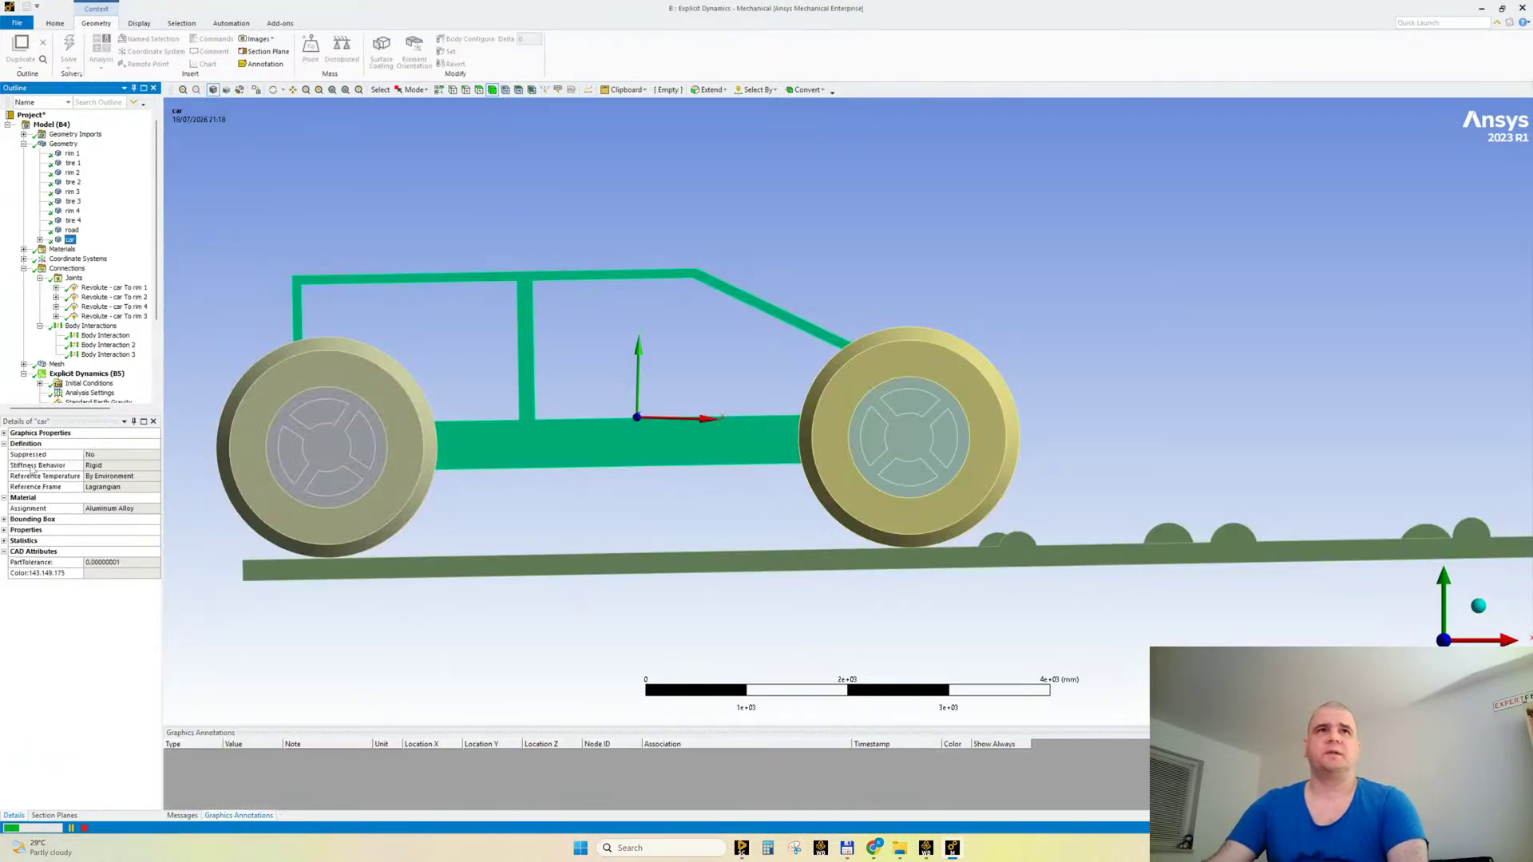
{"action": "scroll", "coordinate": [56, 267], "scroll_direction": "down", "scroll_amount": 4}
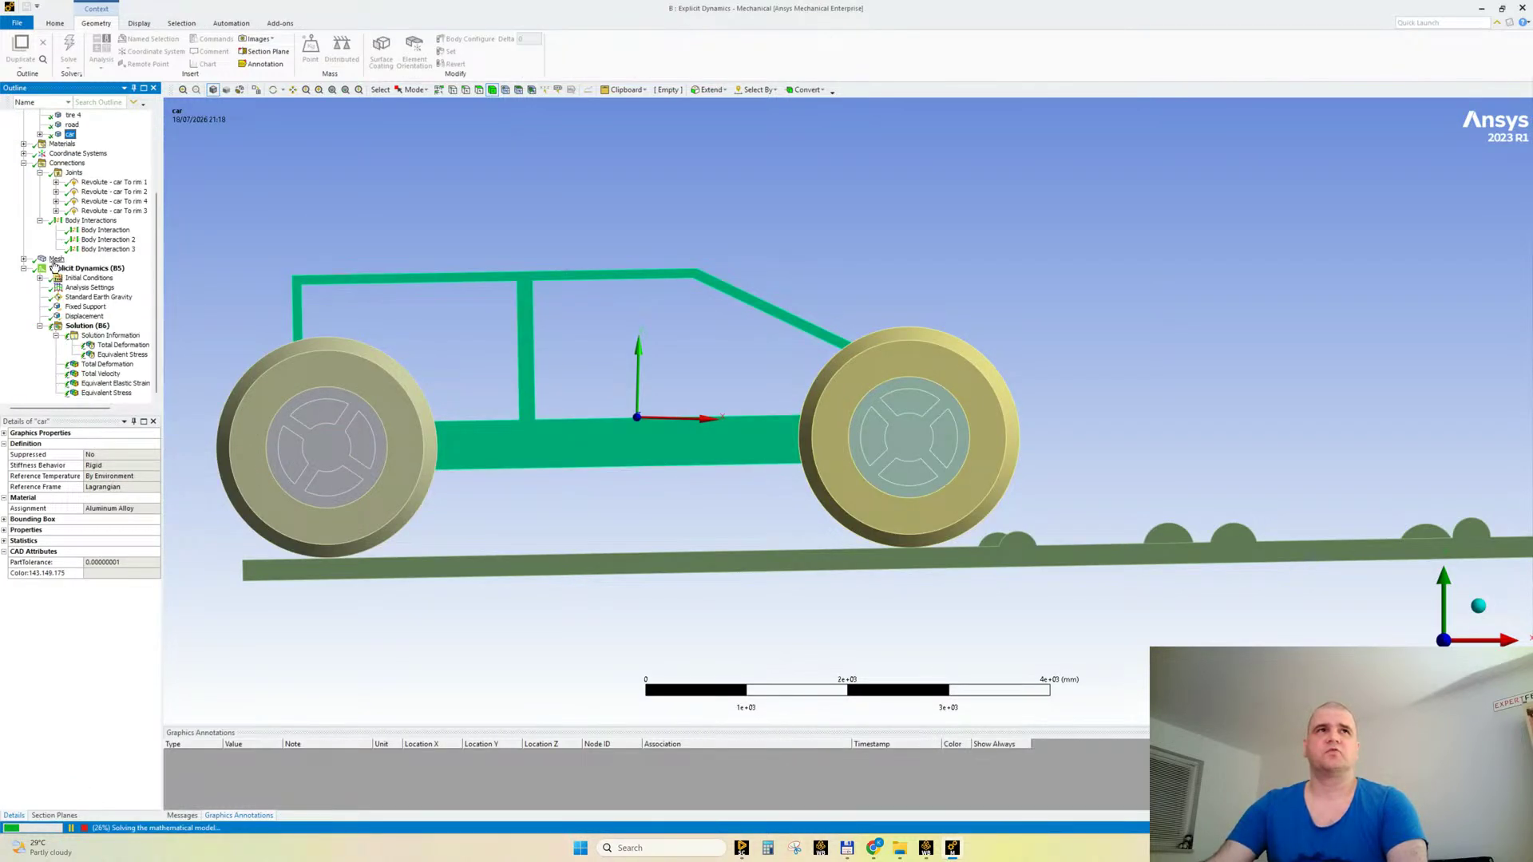
{"action": "left_click", "coordinate": [40, 220]}
{"action": "left_click", "coordinate": [40, 201]}
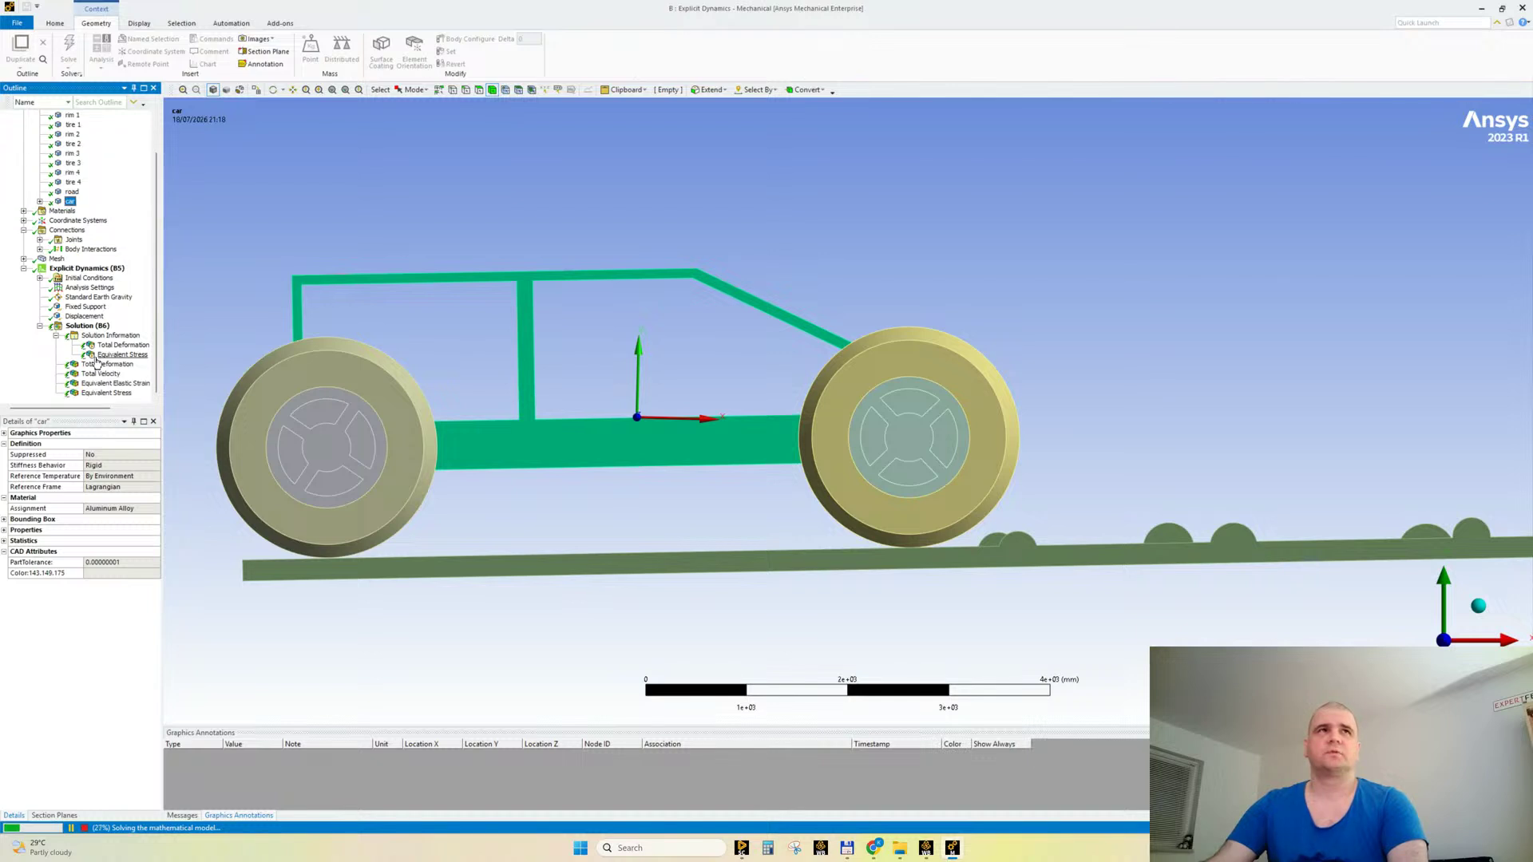
{"action": "left_click", "coordinate": [111, 337]}
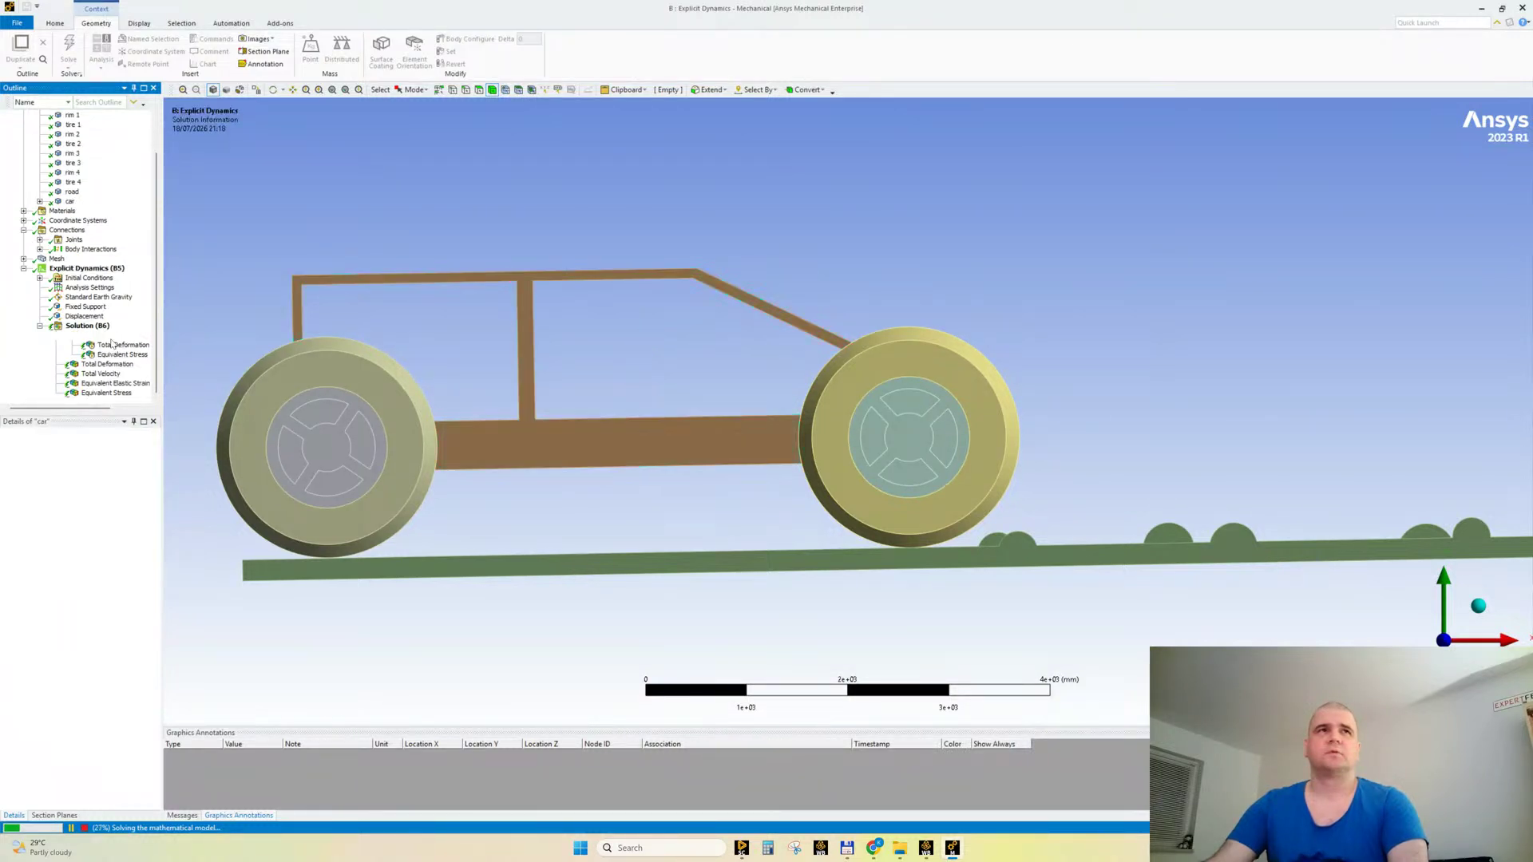
{"action": "left_click", "coordinate": [113, 345]}
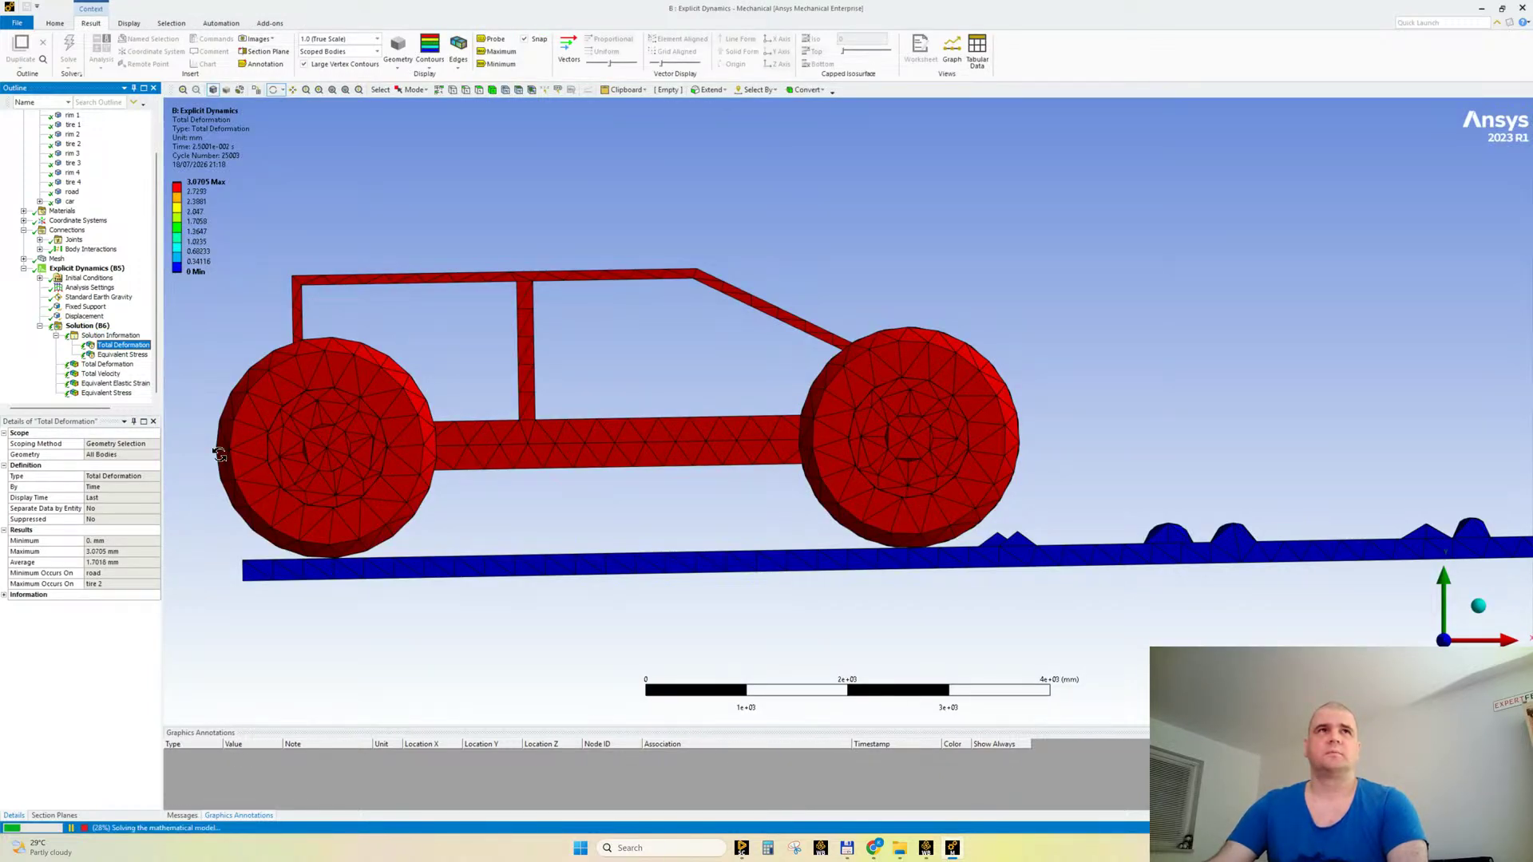
Step: Review the Displacement load on the car and set the car body's Stiffness Behavior to Flexible
{"action": "left_click", "coordinate": [82, 316]}
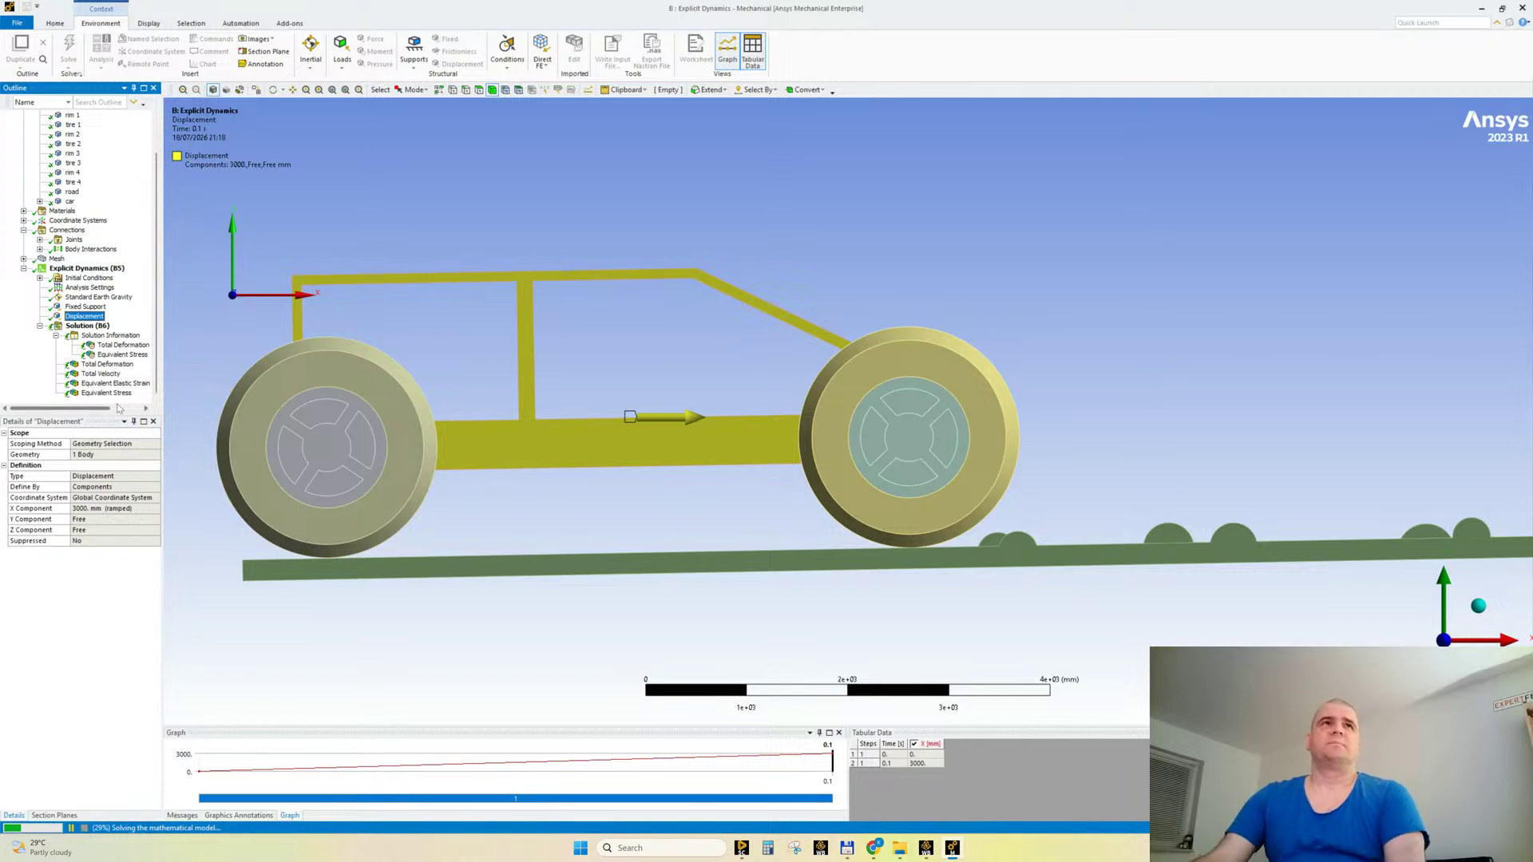
{"action": "left_click", "coordinate": [70, 202]}
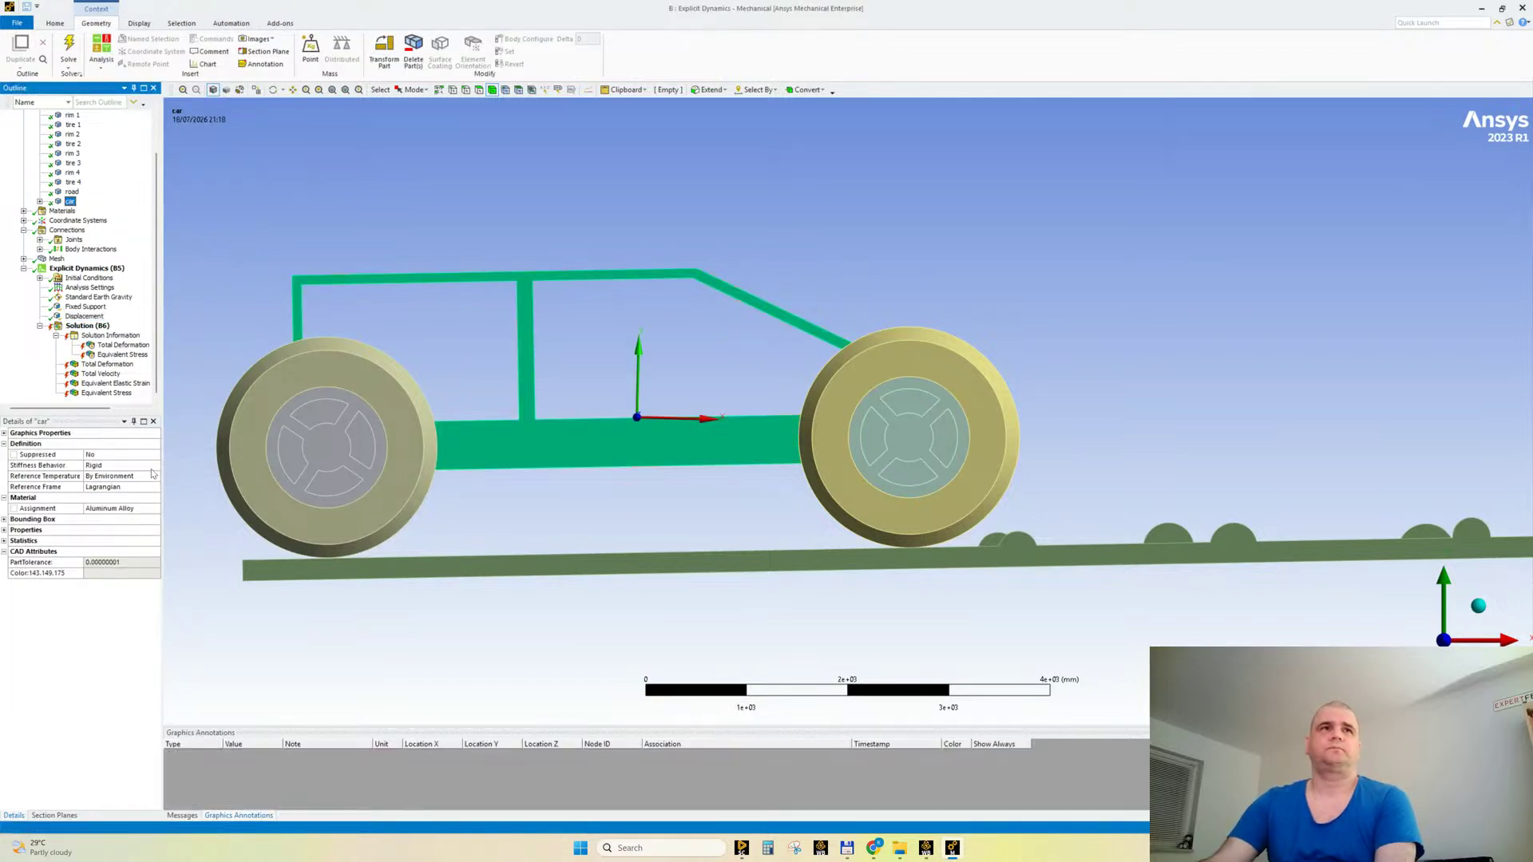
{"action": "left_click", "coordinate": [108, 466]}
{"action": "left_click", "coordinate": [106, 476]}
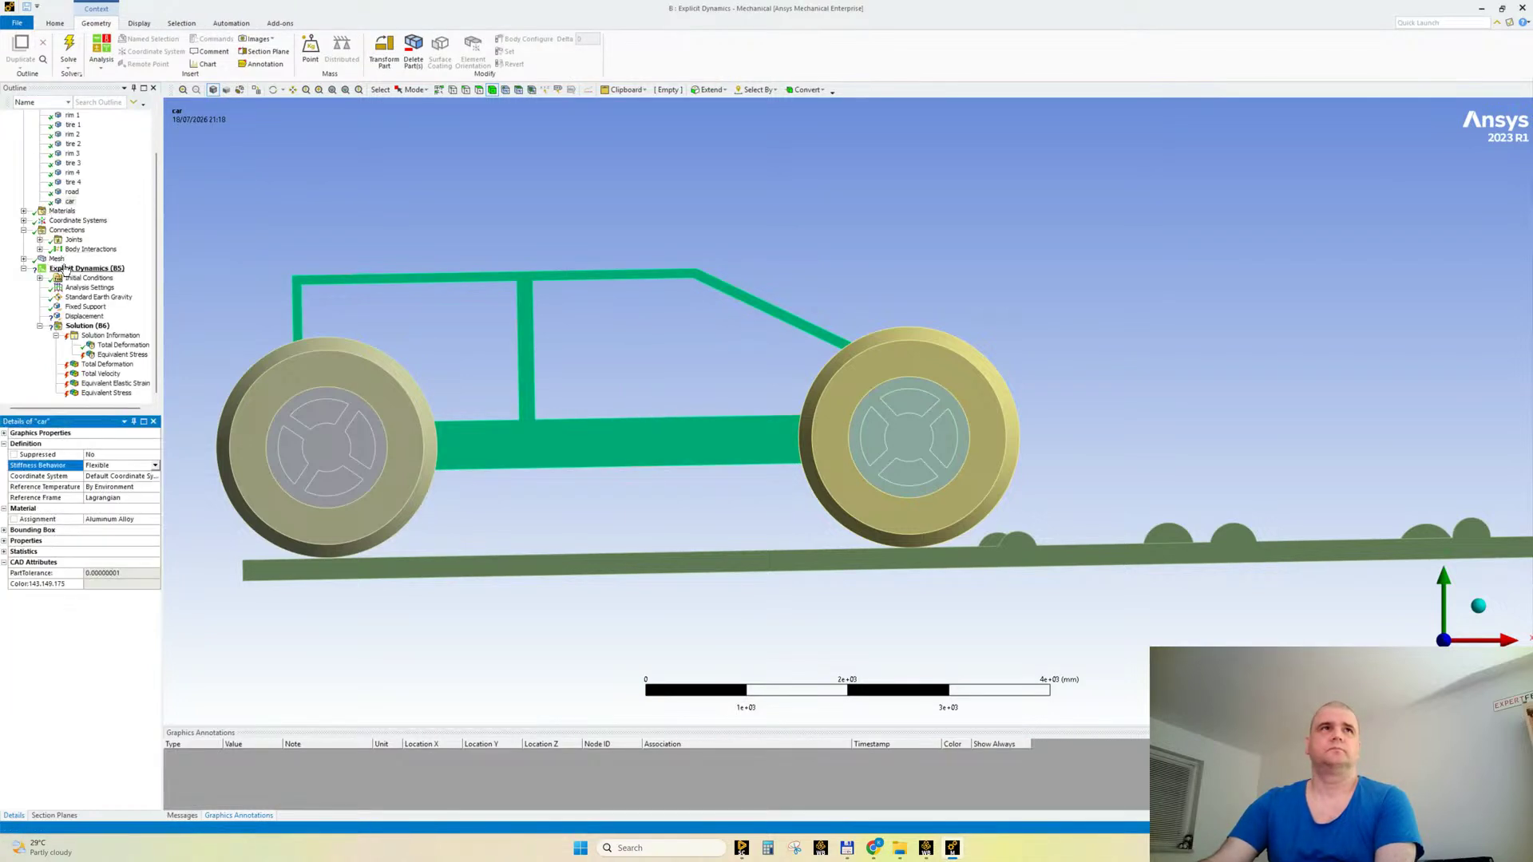
Step: Rescope the Displacement load from the whole car body to 15 faces of the car's frame, including roof, windshield, floor, side, front and rear faces
{"action": "left_click", "coordinate": [84, 316]}
{"action": "middle_click_drag", "start_coordinate": [578, 226], "coordinate": [466, 298]}
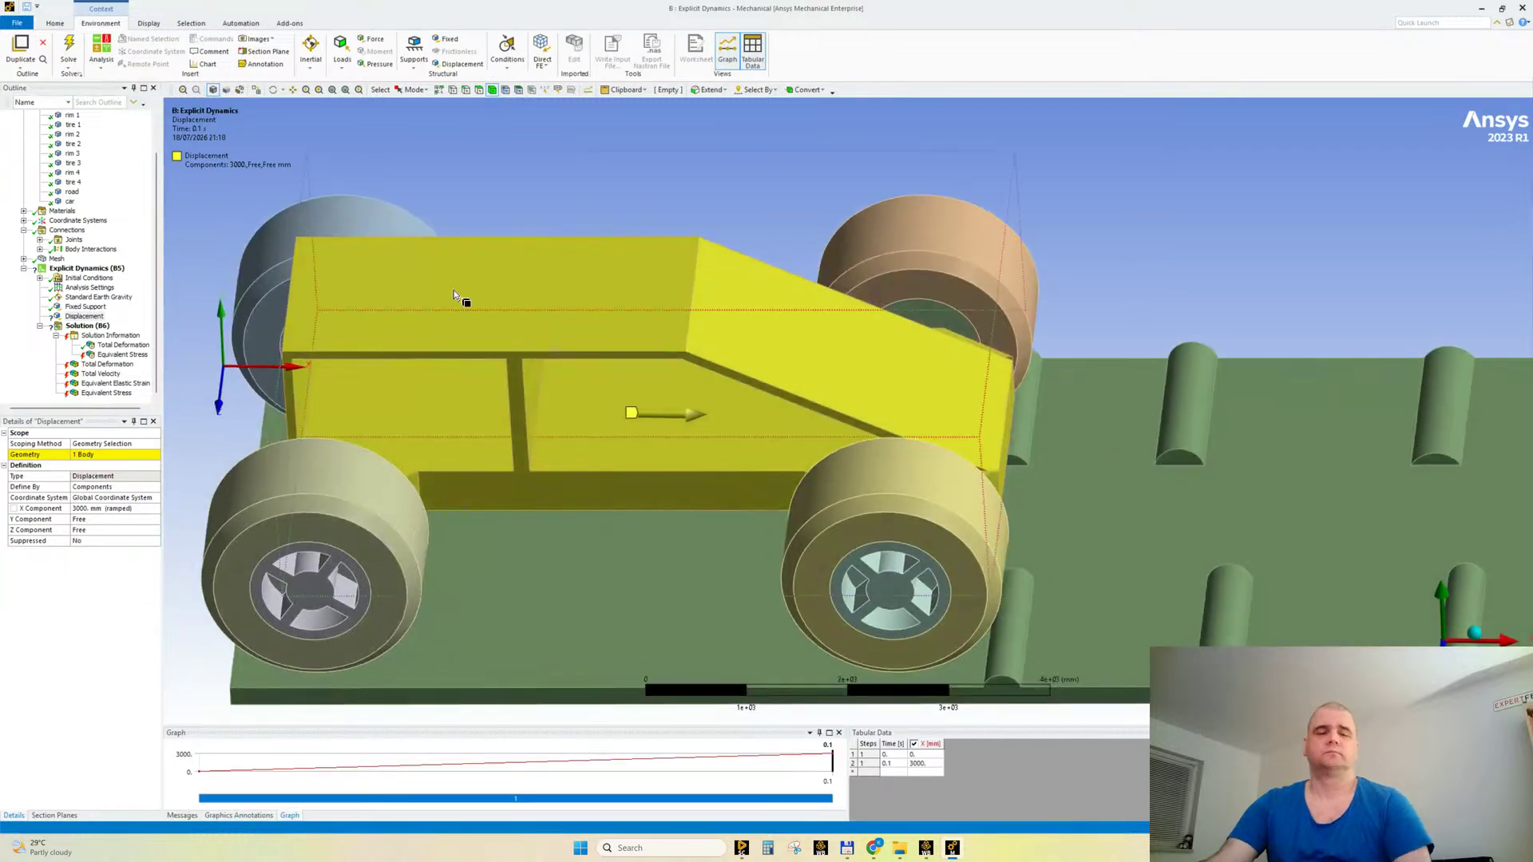
{"action": "left_click", "coordinate": [453, 294], "text": "ctrl"}
{"action": "left_click", "coordinate": [479, 435], "text": "ctrl"}
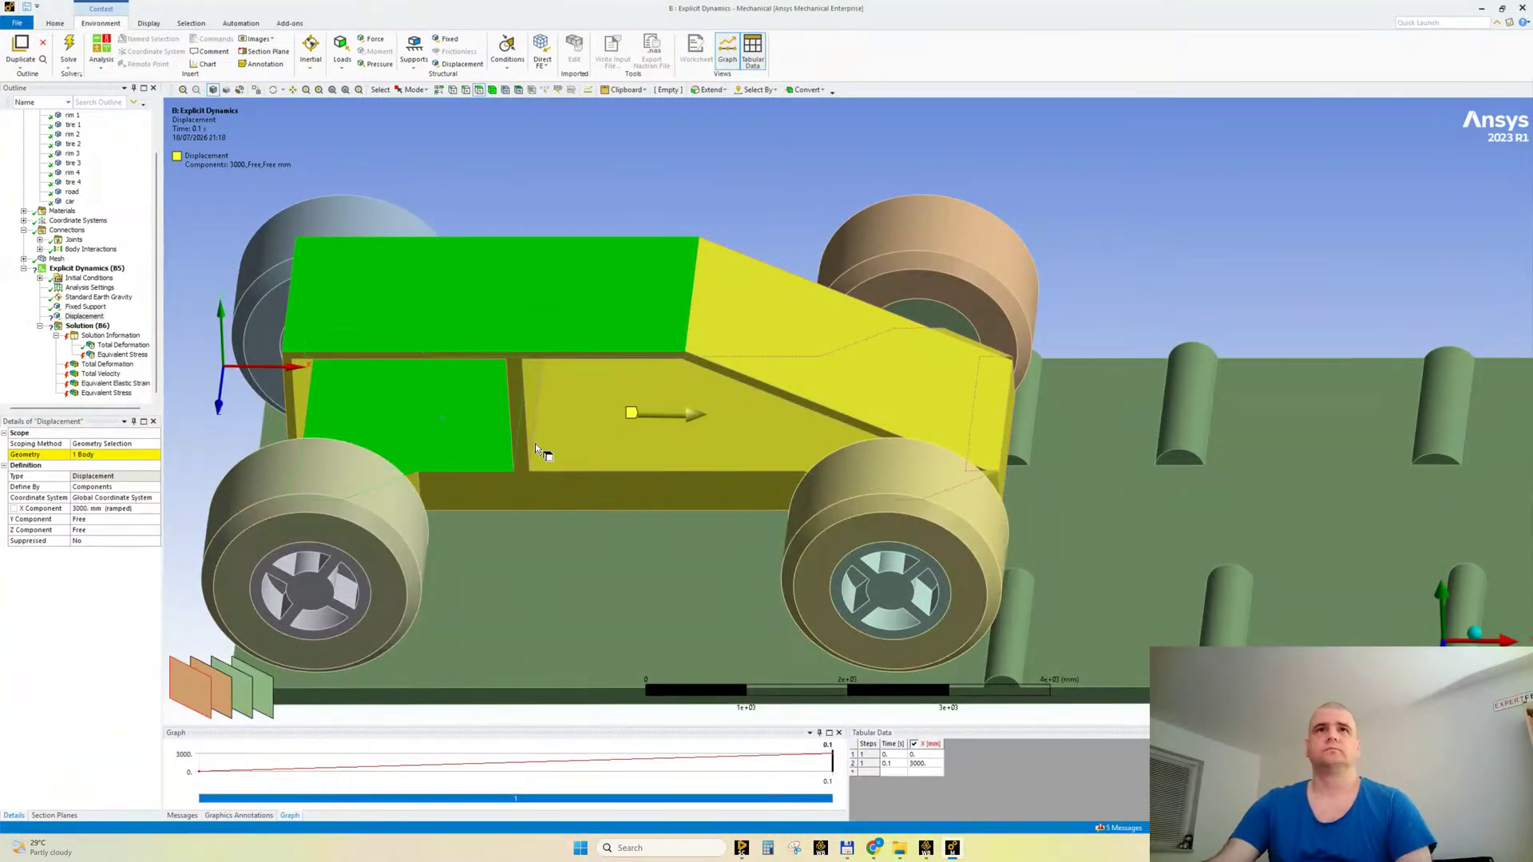
{"action": "left_click", "coordinate": [559, 444], "text": "ctrl"}
{"action": "left_click", "coordinate": [770, 376], "text": "ctrl"}
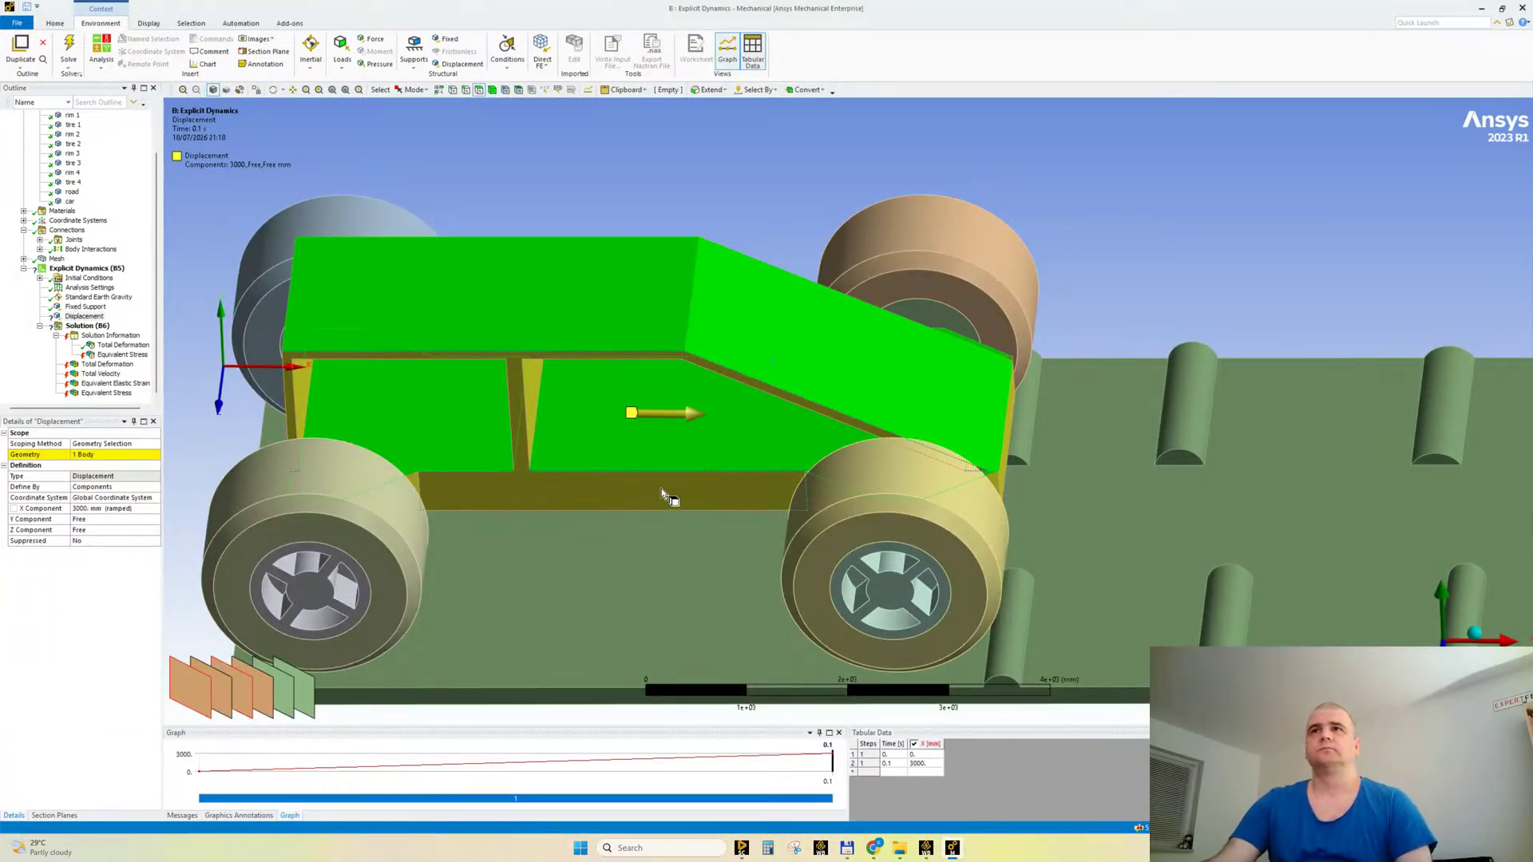
{"action": "middle_click_drag", "start_coordinate": [677, 476], "coordinate": [967, 435]}
{"action": "left_click", "coordinate": [509, 407], "text": "ctrl"}
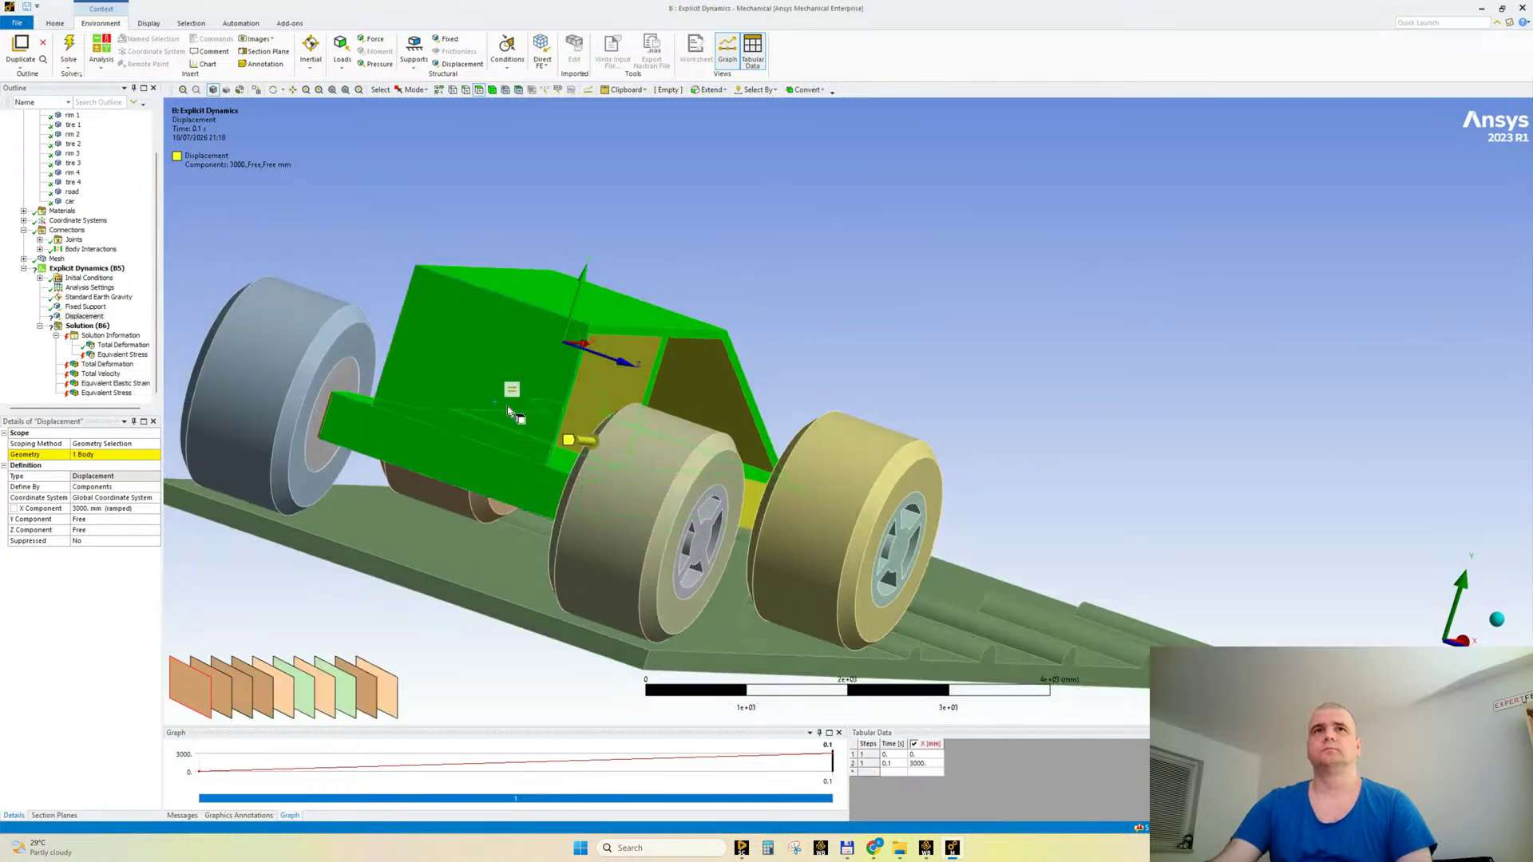
{"action": "left_click", "coordinate": [611, 381], "text": "ctrl"}
{"action": "middle_click_drag", "start_coordinate": [719, 392], "coordinate": [548, 348]}
{"action": "left_click", "coordinate": [669, 361], "text": "ctrl"}
{"action": "left_click", "coordinate": [492, 221], "text": "ctrl"}
{"action": "left_click", "coordinate": [356, 149], "text": "ctrl"}
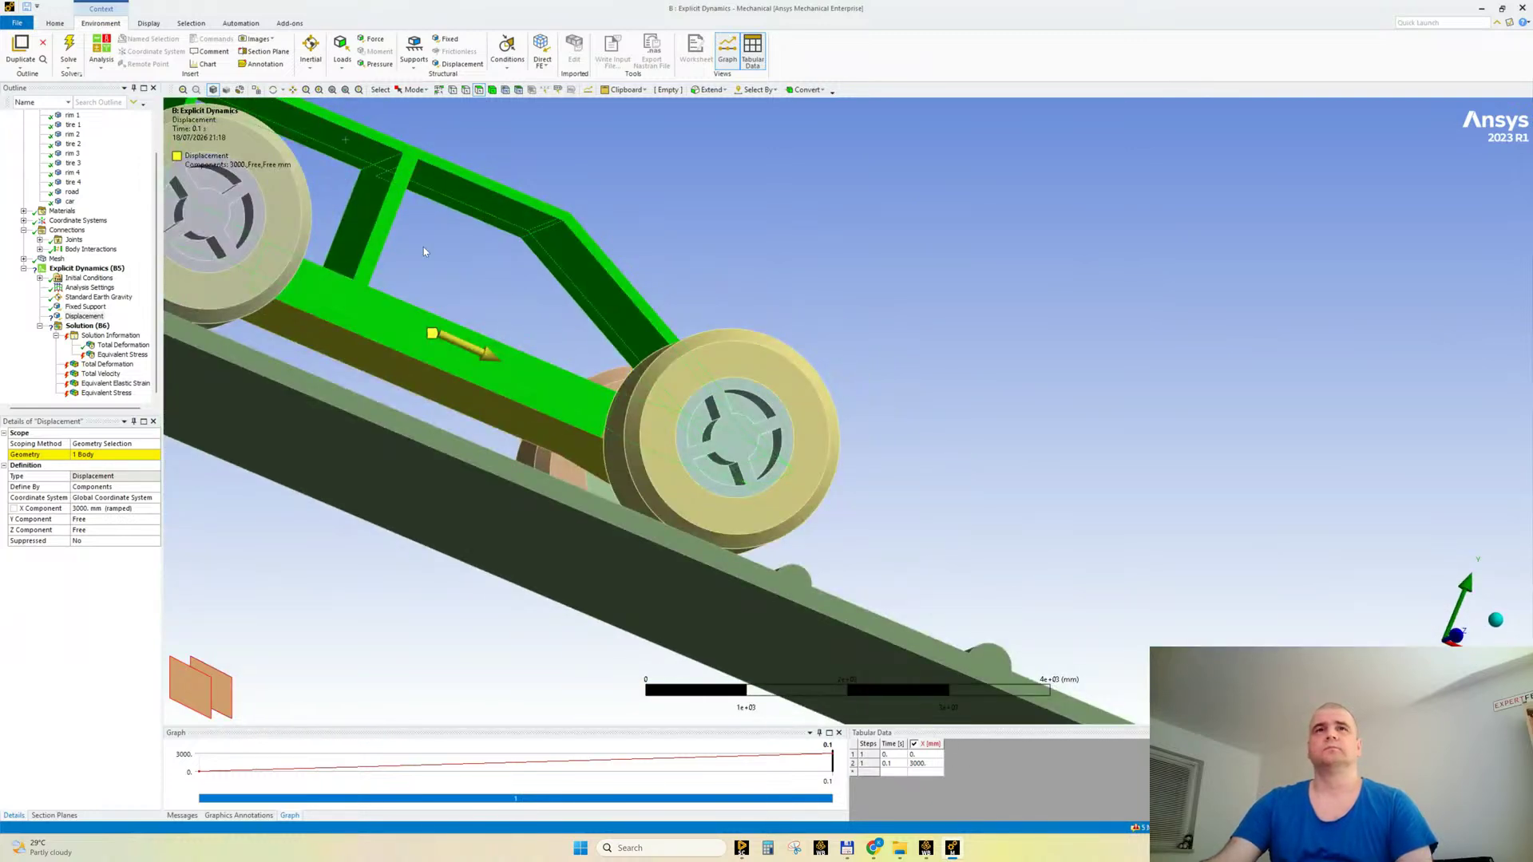
{"action": "left_click", "coordinate": [535, 431], "text": "ctrl"}
{"action": "middle_click_drag", "start_coordinate": [744, 343], "coordinate": [555, 332]}
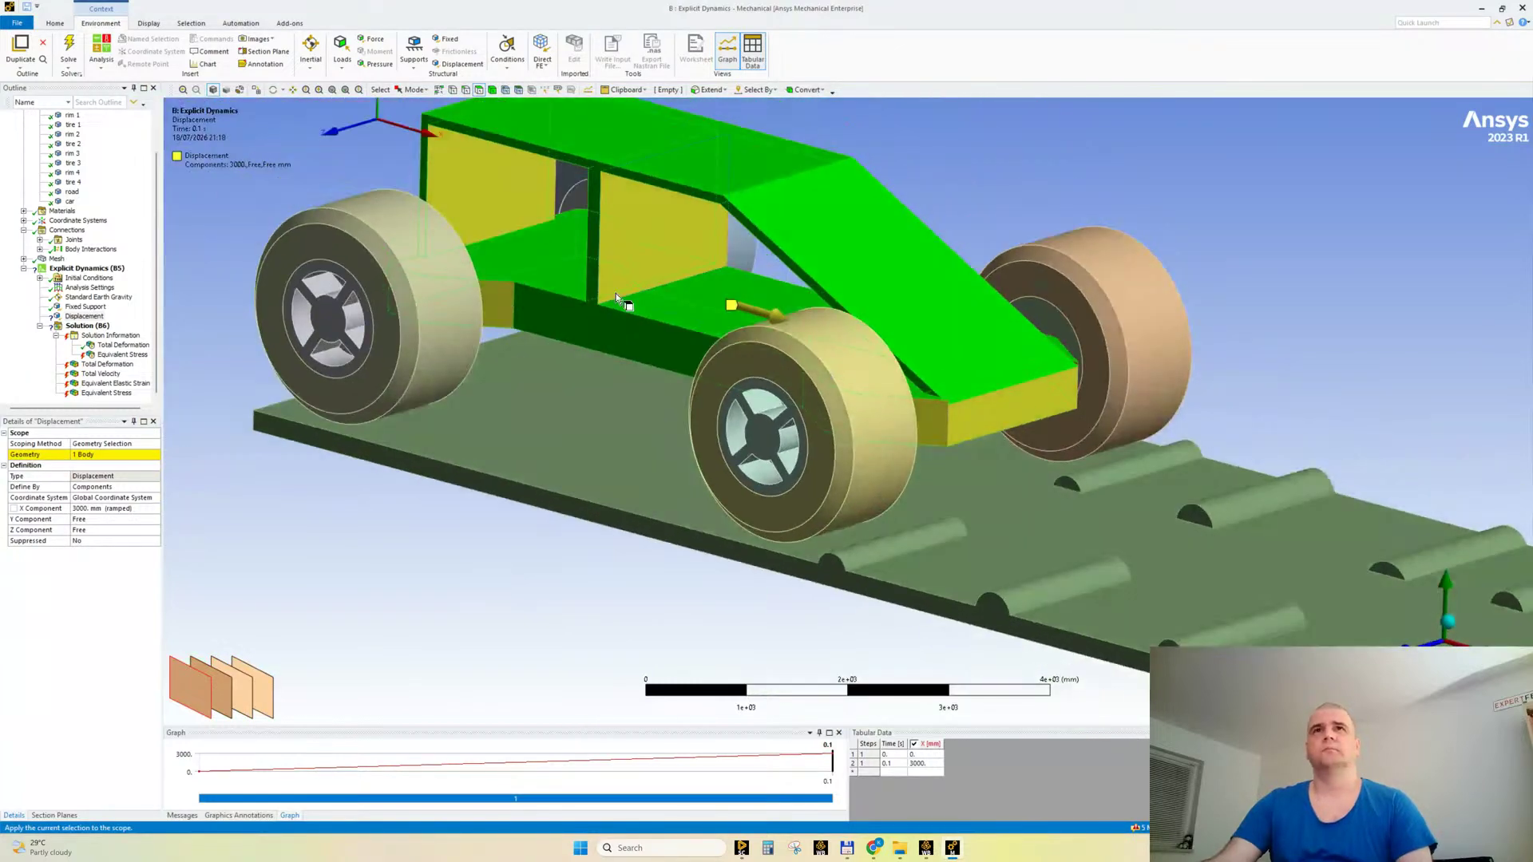
{"action": "left_click", "coordinate": [617, 279], "text": "ctrl"}
{"action": "left_click", "coordinate": [505, 192], "text": "ctrl"}
{"action": "left_click", "coordinate": [1000, 410], "text": "ctrl"}
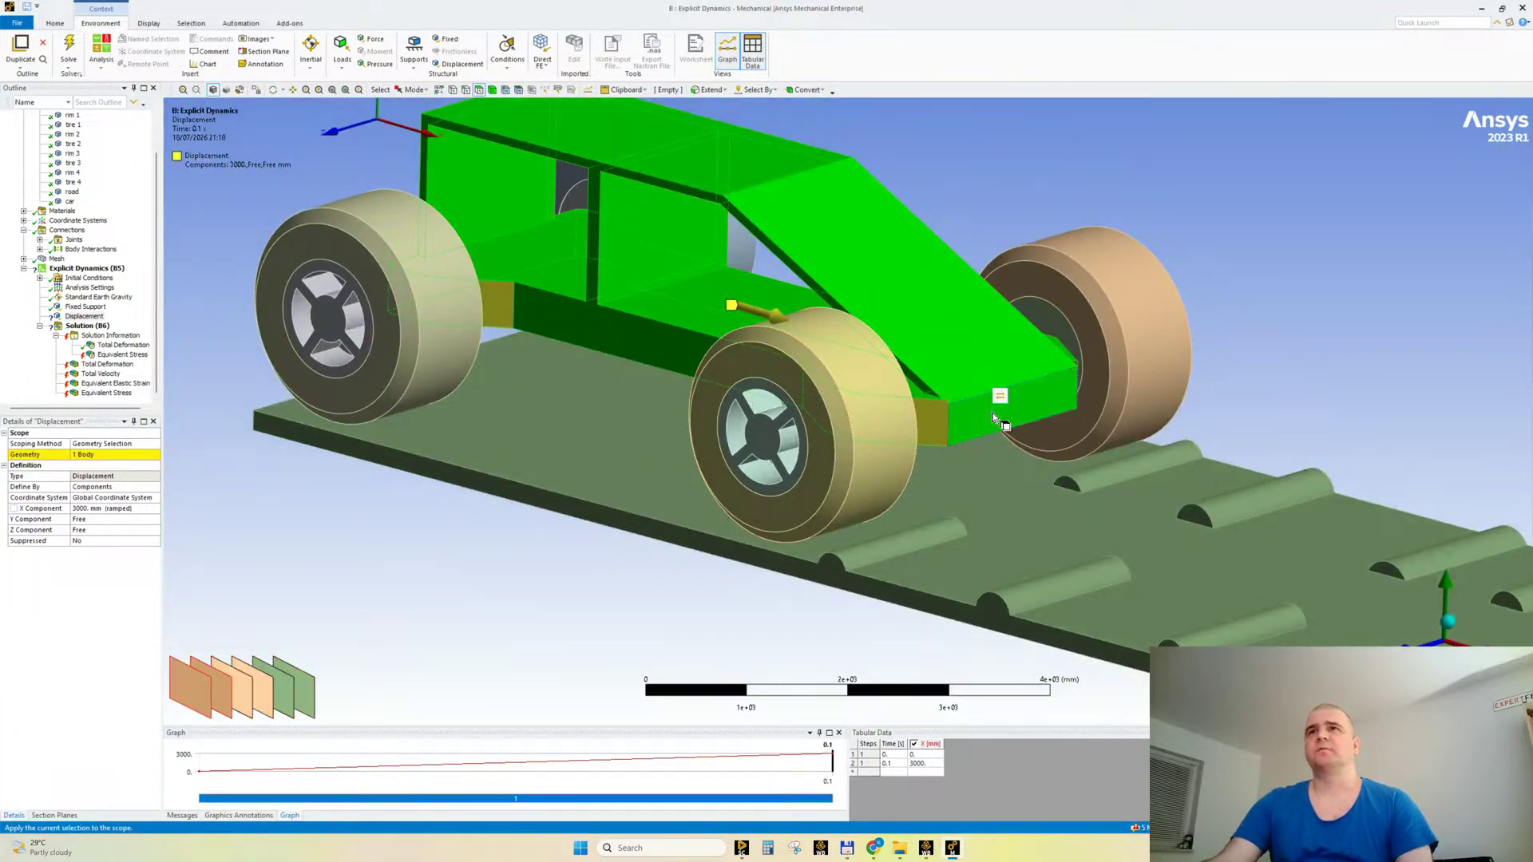
{"action": "mouse_move", "coordinate": [715, 370]}
{"action": "middle_mouse_down"}
{"action": "mouse_move", "coordinate": [1389, 352]}
{"action": "mouse_move", "coordinate": [958, 416]}
{"action": "mouse_move", "coordinate": [767, 503]}
{"action": "mouse_move", "coordinate": [515, 448]}
{"action": "mouse_move", "coordinate": [445, 537]}
{"action": "mouse_move", "coordinate": [503, 489]}
{"action": "mouse_move", "coordinate": [486, 523]}
{"action": "mouse_move", "coordinate": [824, 453]}
{"action": "mouse_move", "coordinate": [808, 444]}
{"action": "mouse_move", "coordinate": [972, 386]}
{"action": "mouse_move", "coordinate": [1177, 380]}
{"action": "mouse_move", "coordinate": [1110, 292]}
{"action": "mouse_move", "coordinate": [1097, 381]}
{"action": "middle_mouse_up"}
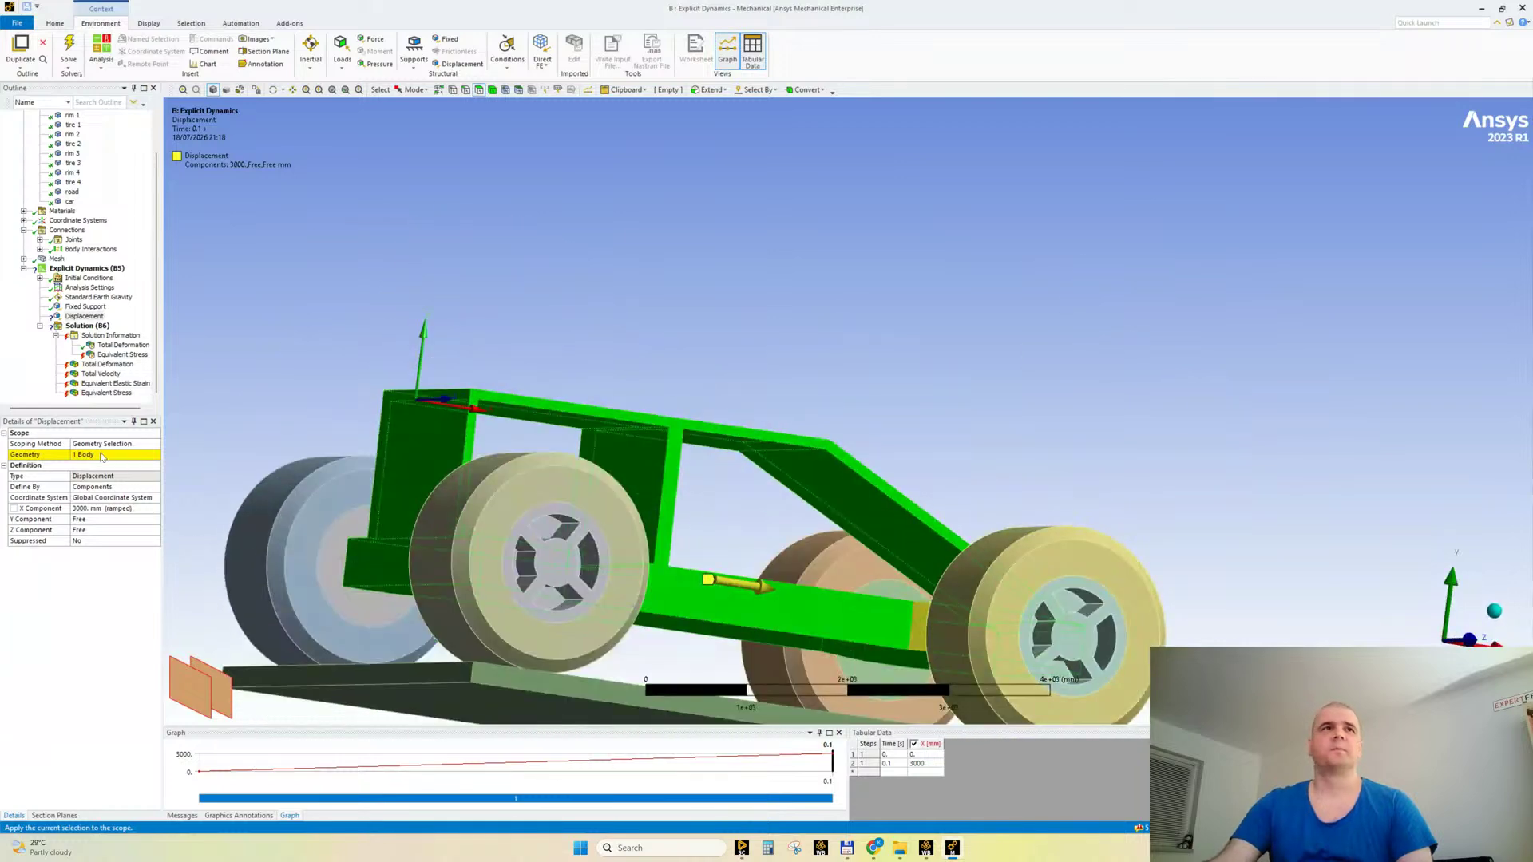
{"action": "left_click", "coordinate": [99, 458]}
{"action": "left_click", "coordinate": [100, 457]}
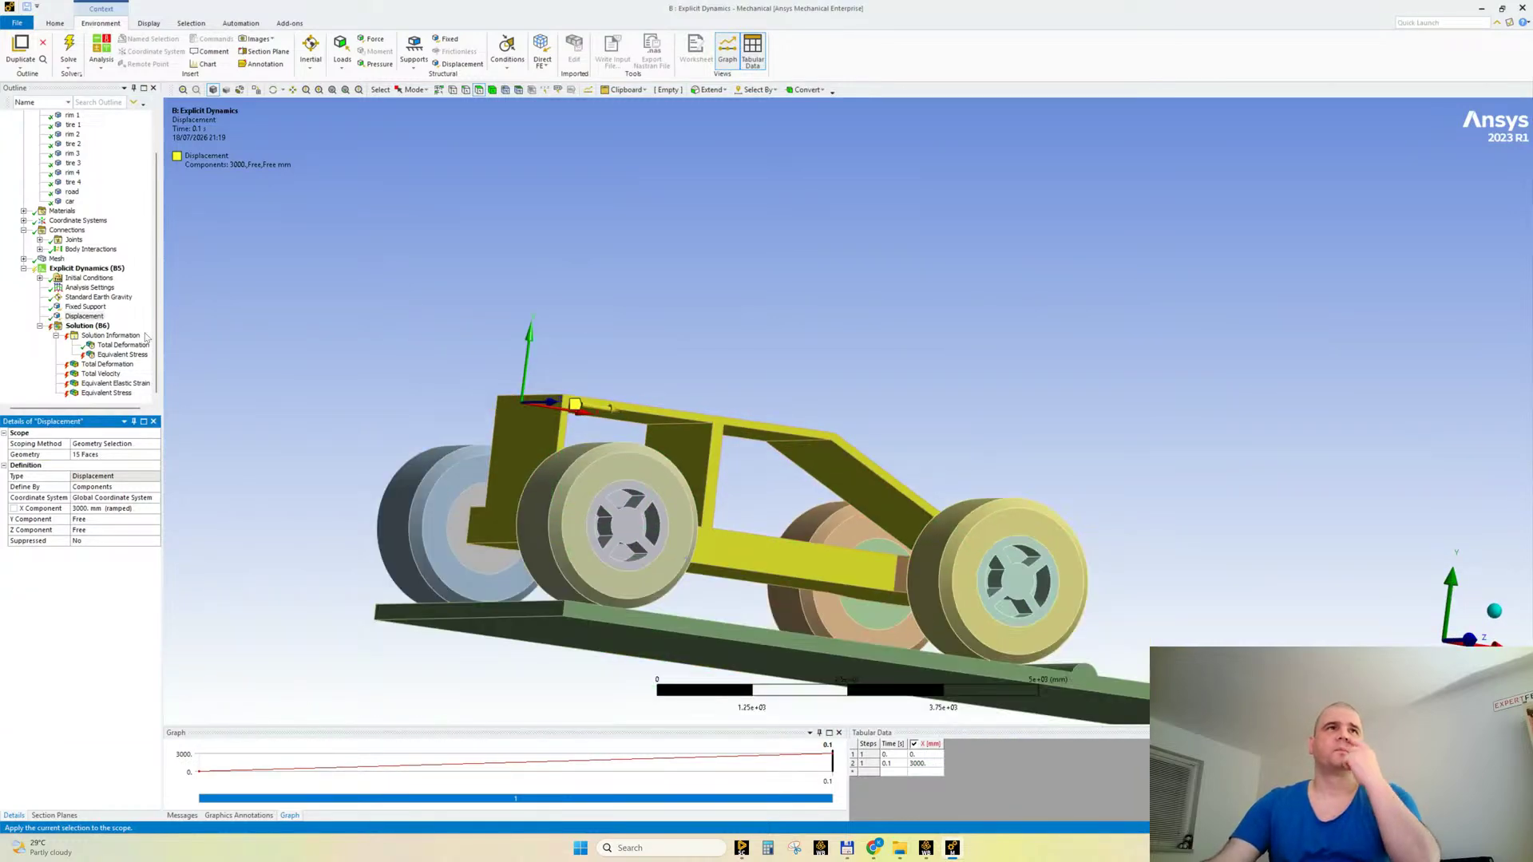
Step: Clear the solution's generated data, collapse the geometry list, and solve the explicit dynamics analysis again
{"action": "left_click", "coordinate": [80, 326]}
{"action": "right_click", "coordinate": [83, 326]}
{"action": "left_click", "coordinate": [106, 376]}
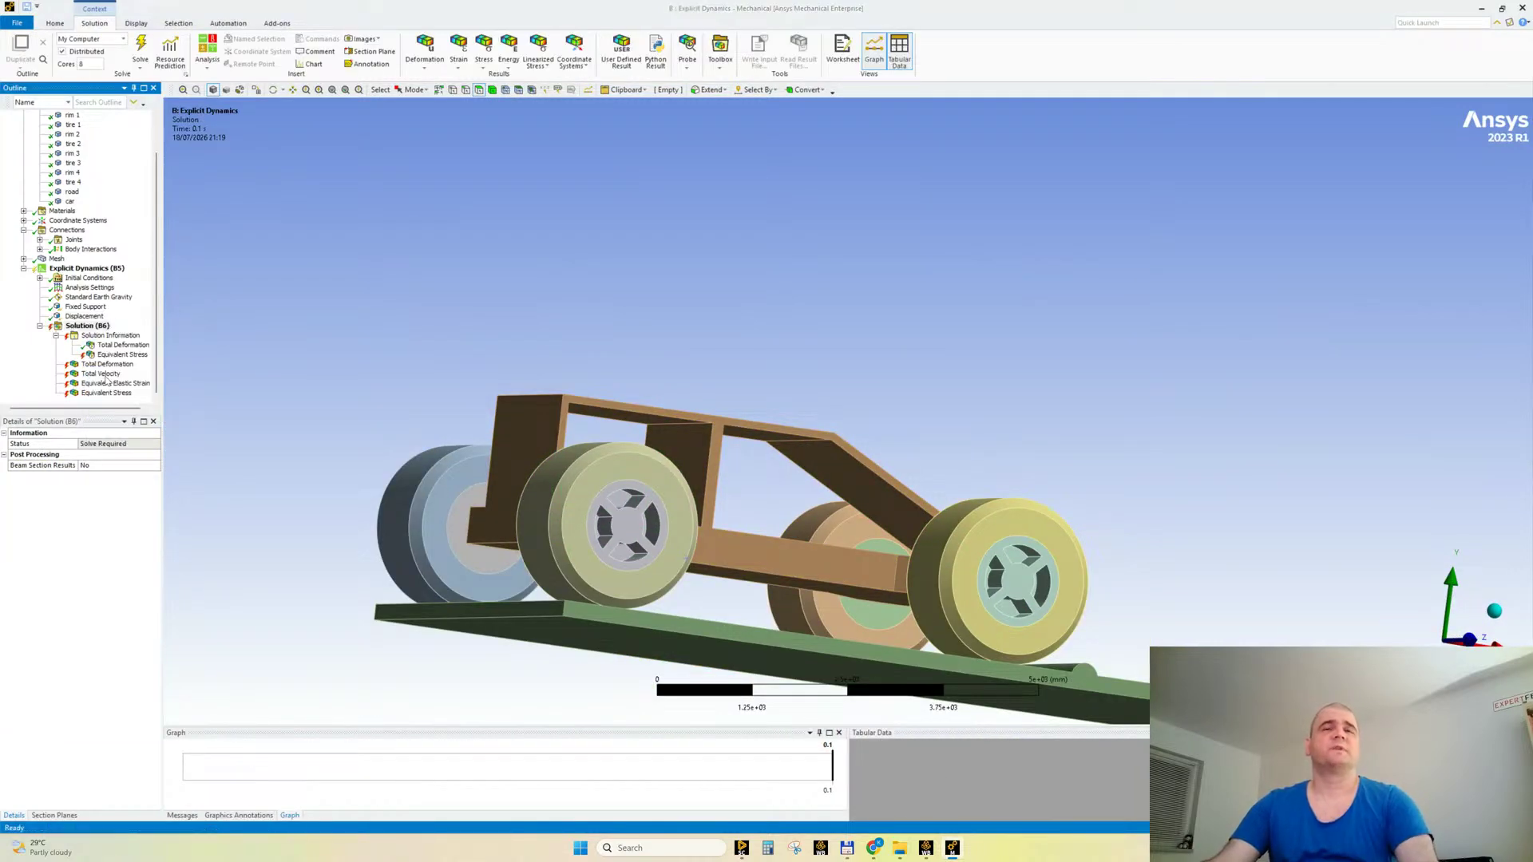
{"action": "scroll", "coordinate": [69, 199], "scroll_direction": "up", "scroll_amount": 2}
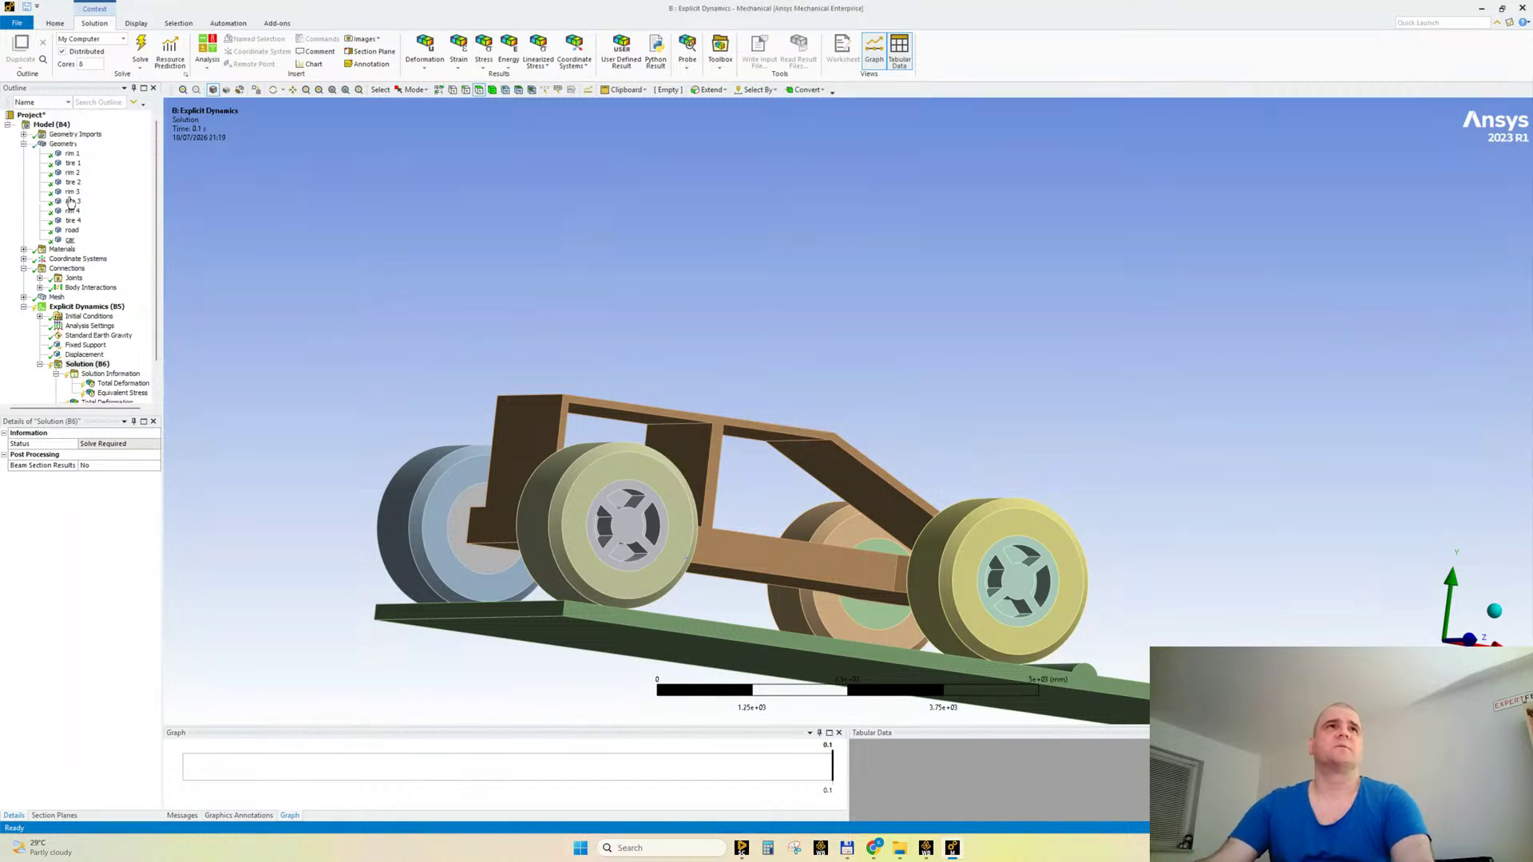
{"action": "left_click", "coordinate": [24, 144]}
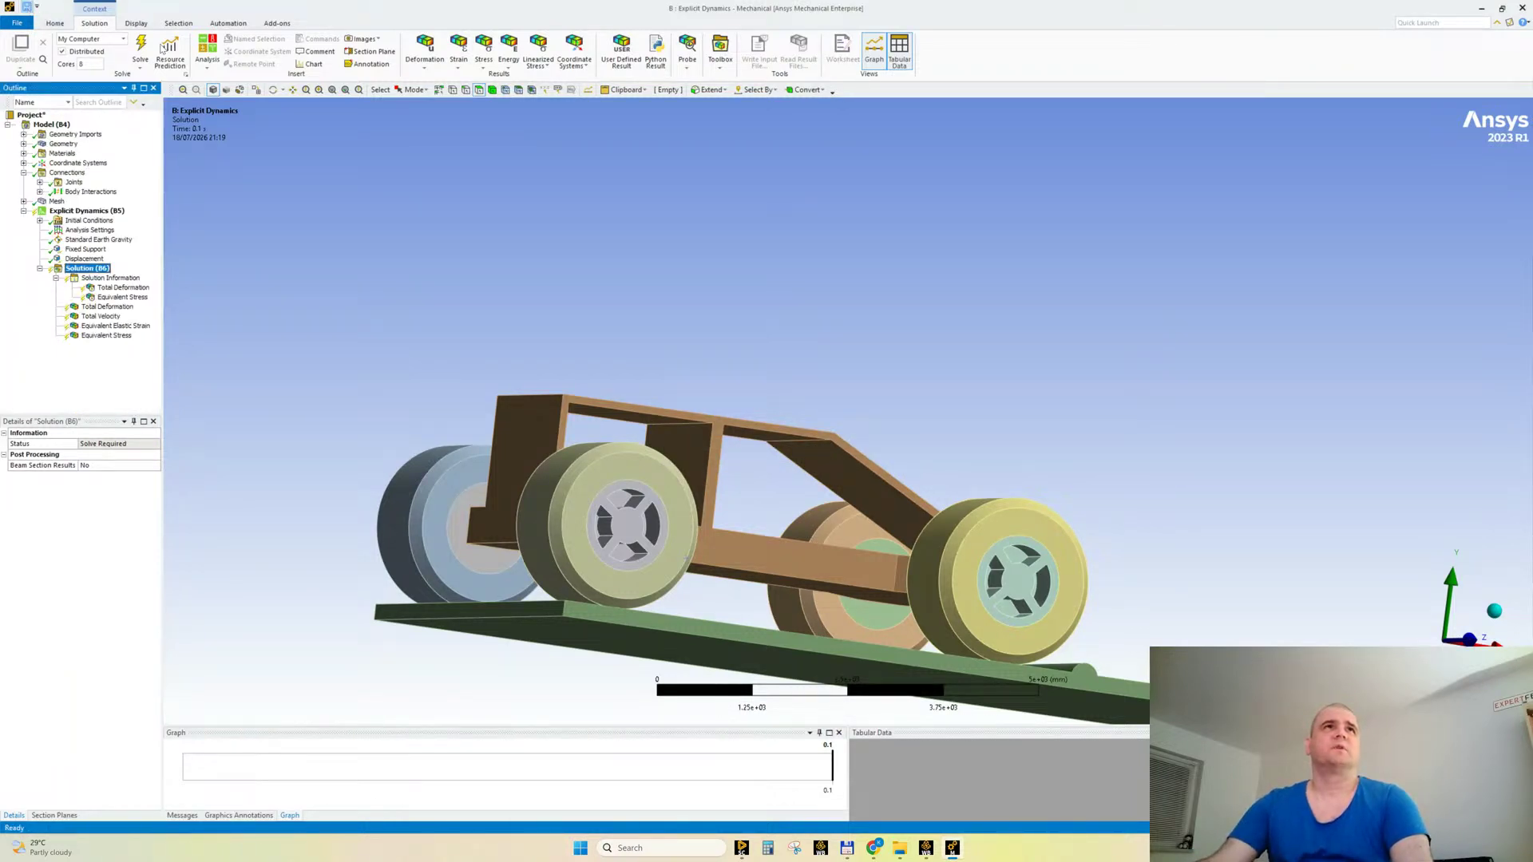
{"action": "left_click", "coordinate": [139, 48]}
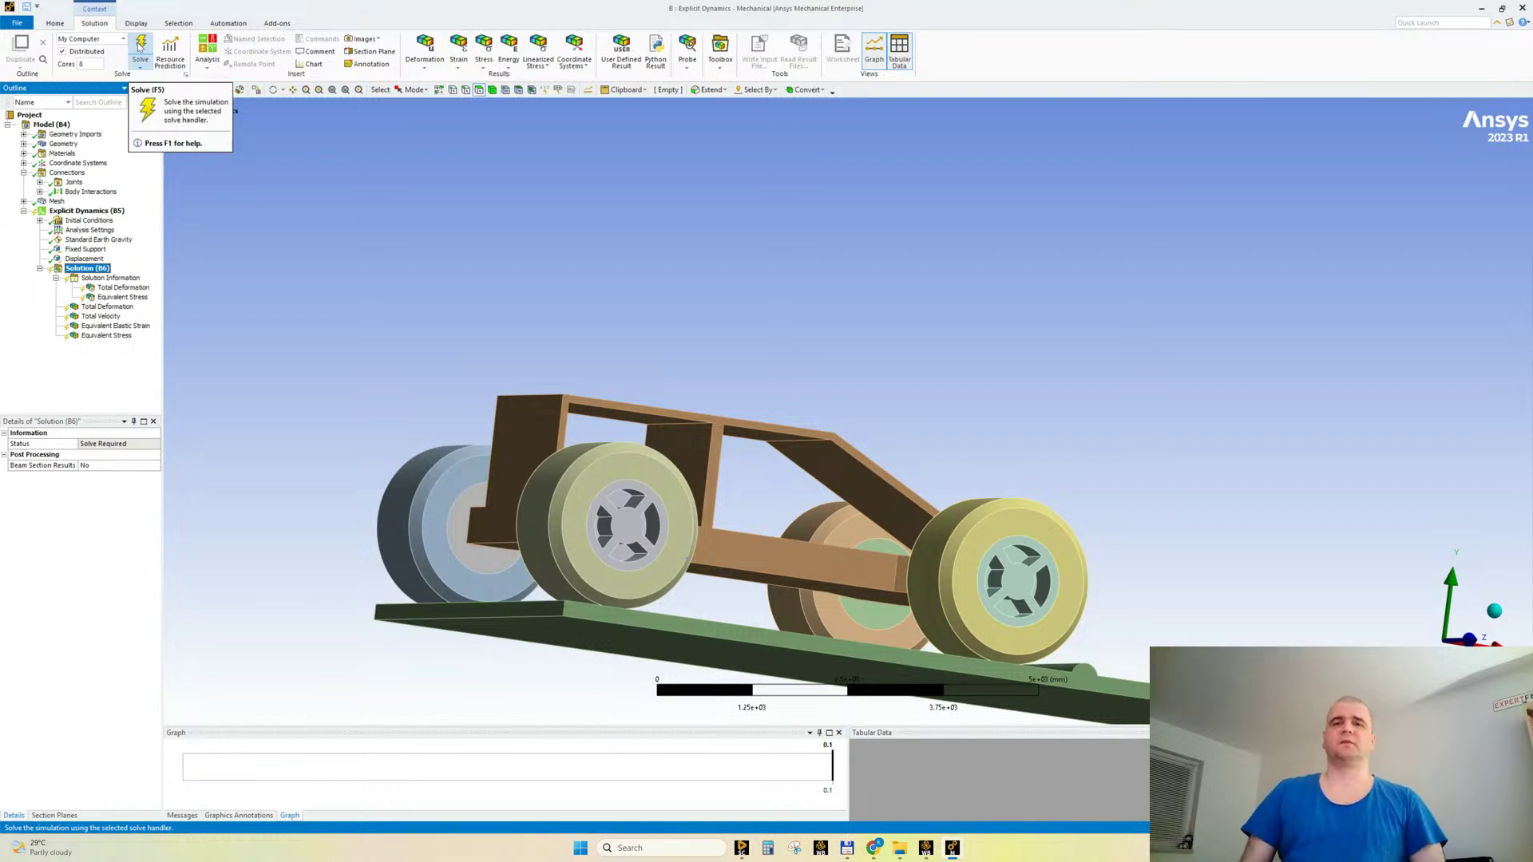
{"action": "left_click", "coordinate": [140, 46]}
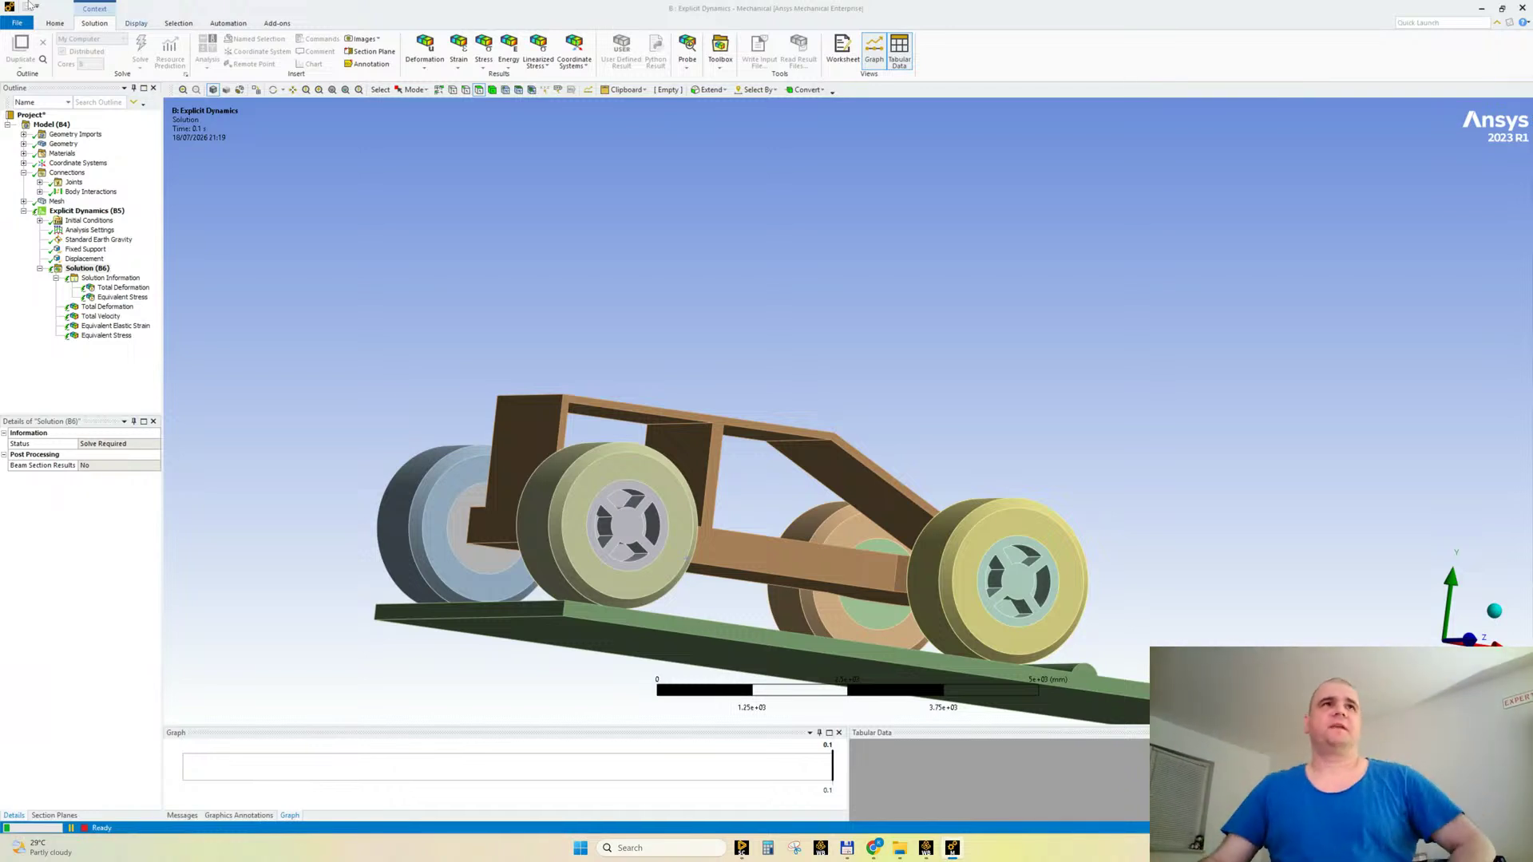
Step: Examine the Total Deformation tracker plot of the running solve in a side view with a customized contour legend
{"action": "left_click", "coordinate": [123, 288]}
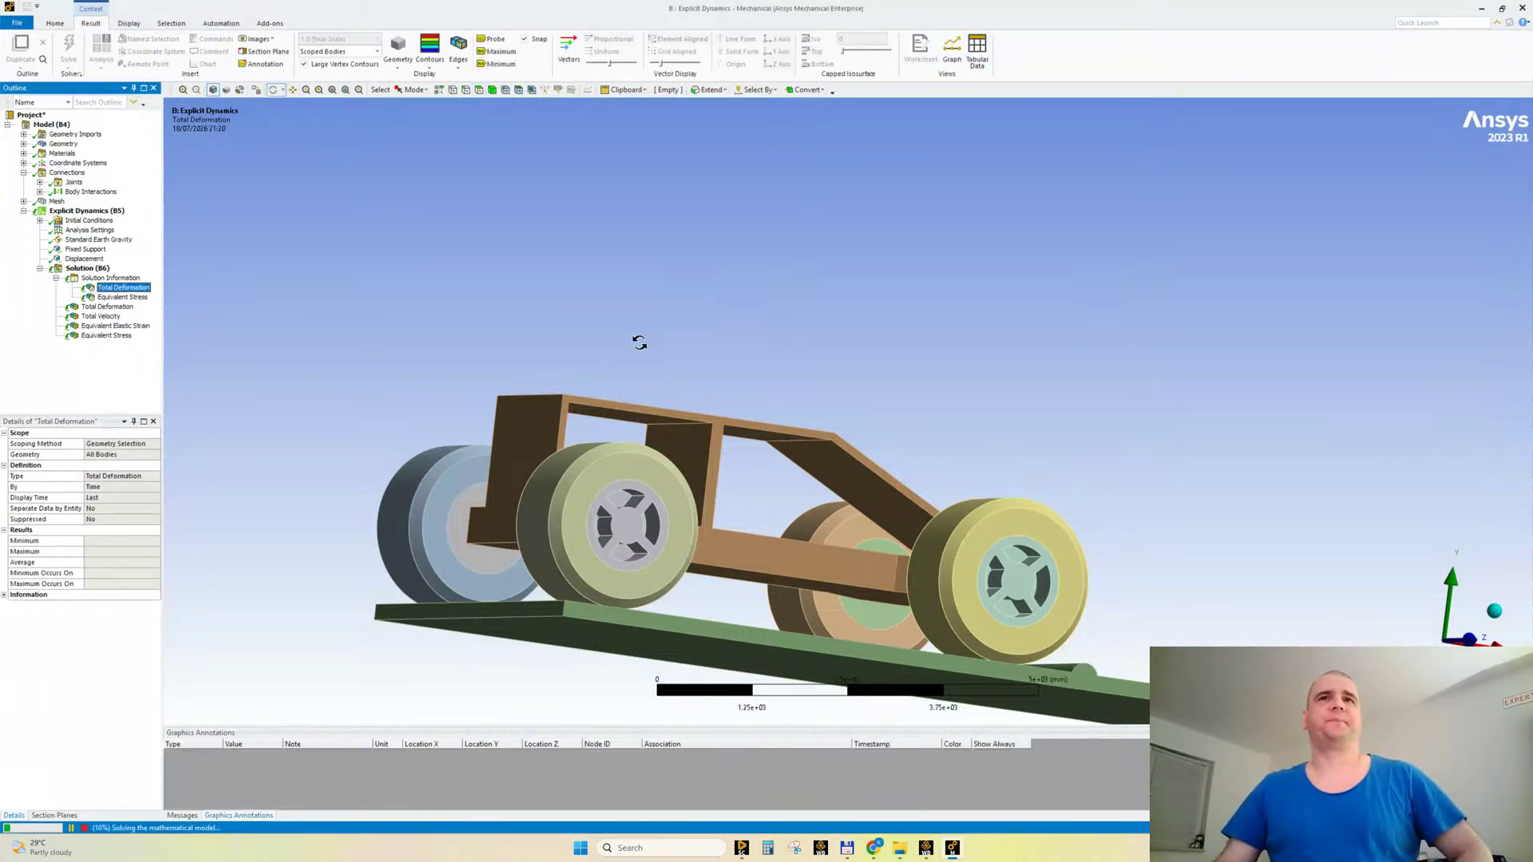
{"action": "left_click", "coordinate": [1469, 637]}
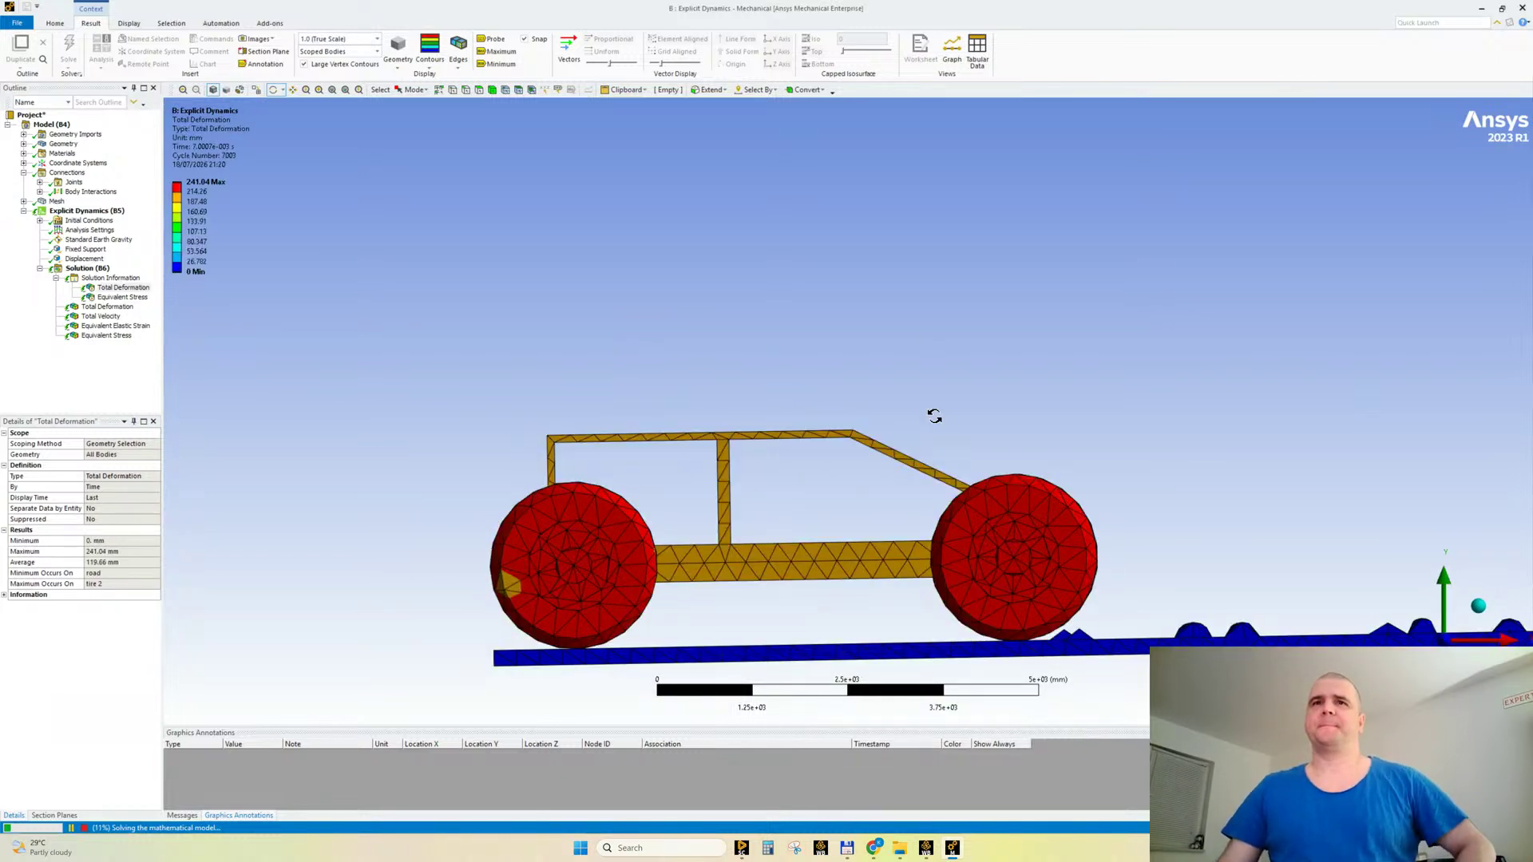
{"action": "scroll", "coordinate": [1034, 446], "scroll_direction": "up", "scroll_amount": 2}
{"action": "middle_click_drag", "start_coordinate": [1043, 449], "coordinate": [918, 352], "text": "ctrl"}
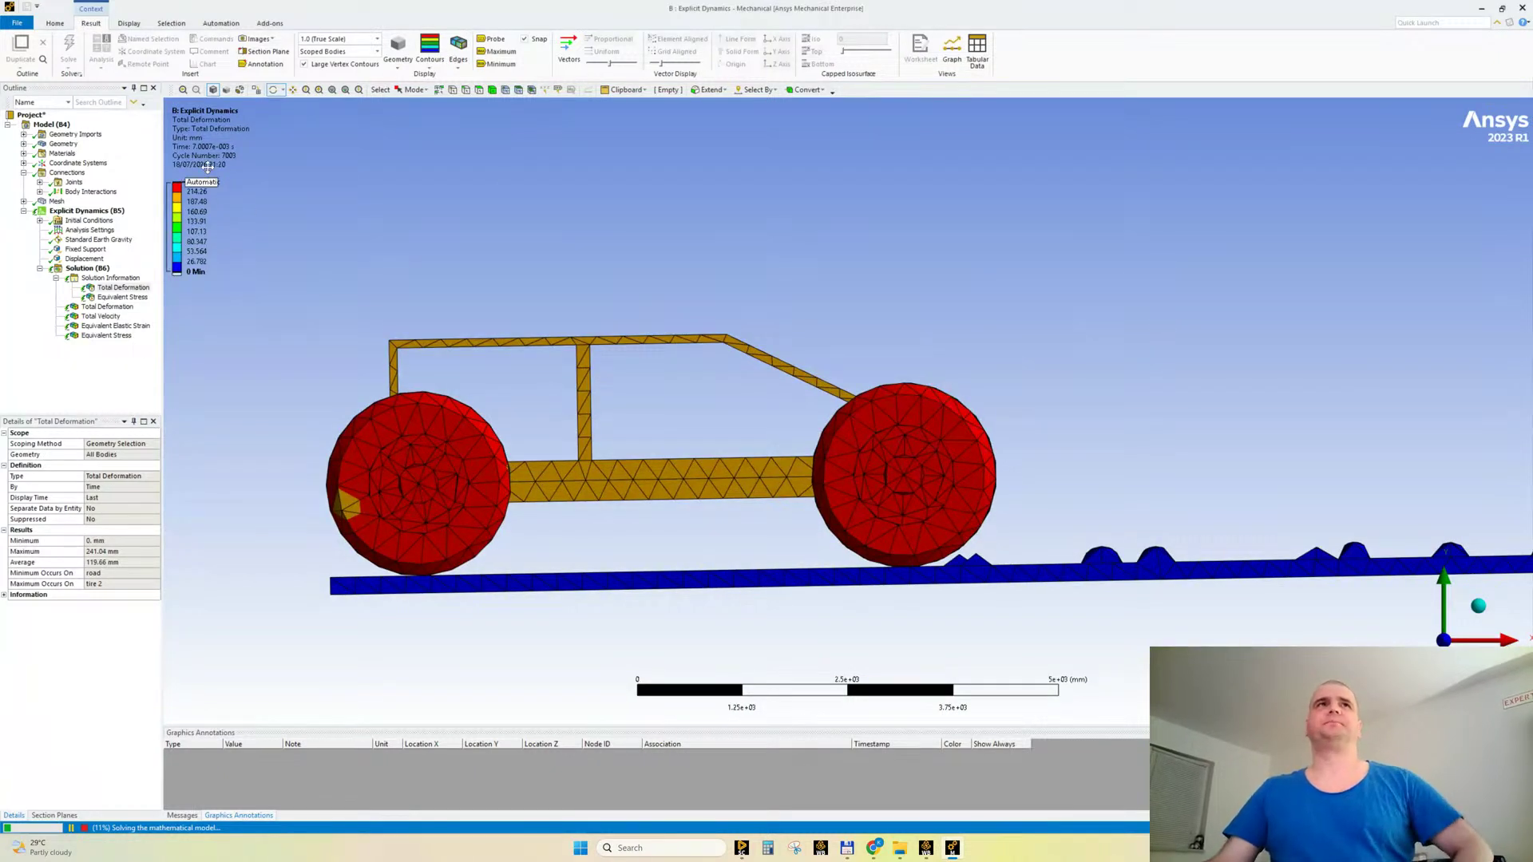
{"action": "right_click", "coordinate": [198, 140]}
{"action": "left_click", "coordinate": [264, 342]}
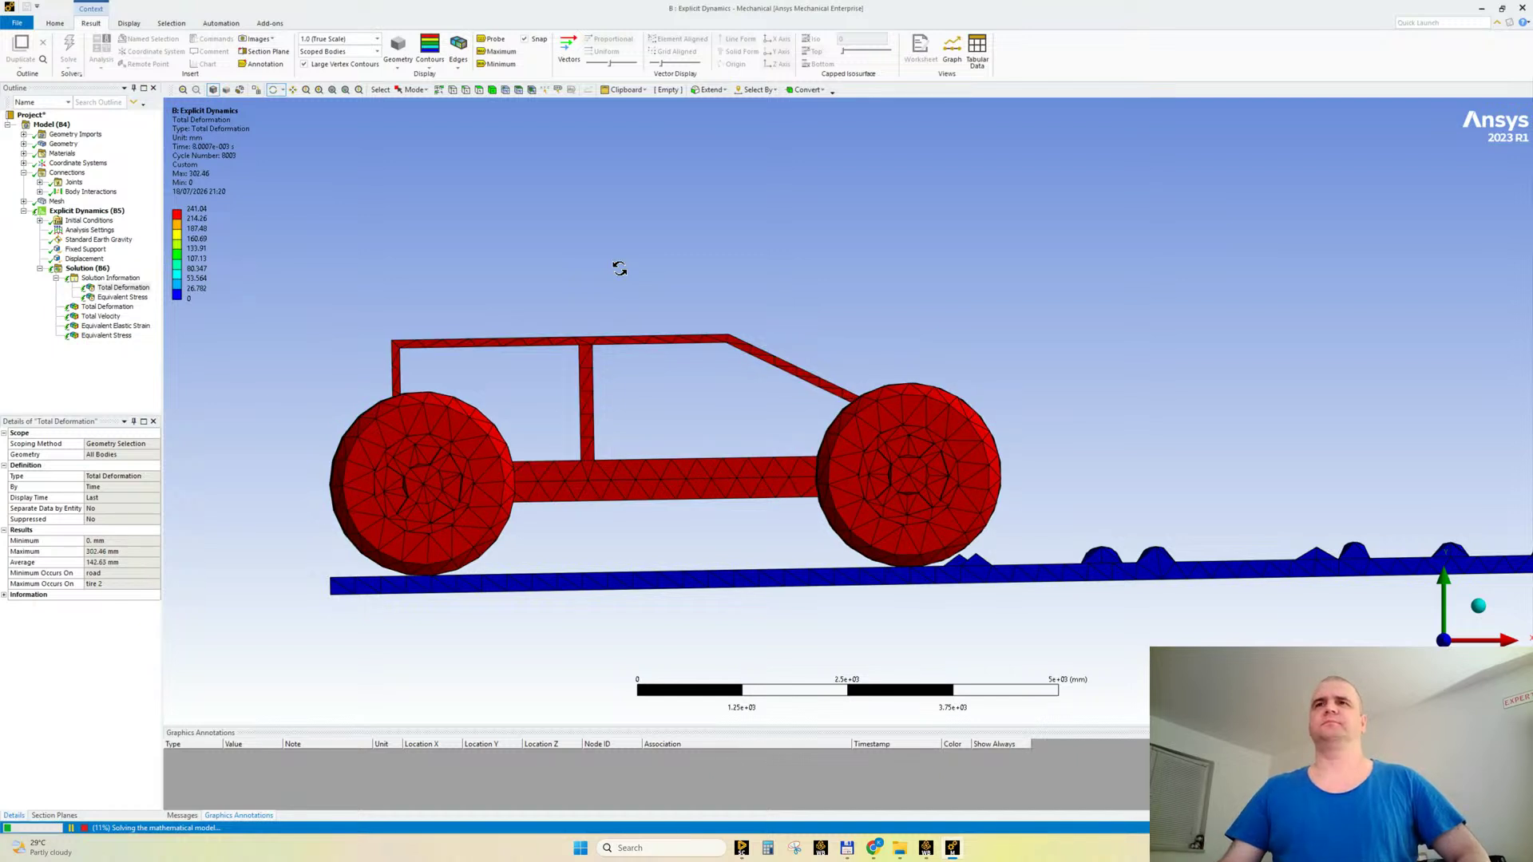
{"action": "scroll", "coordinate": [944, 548], "scroll_direction": "up", "scroll_amount": 2}
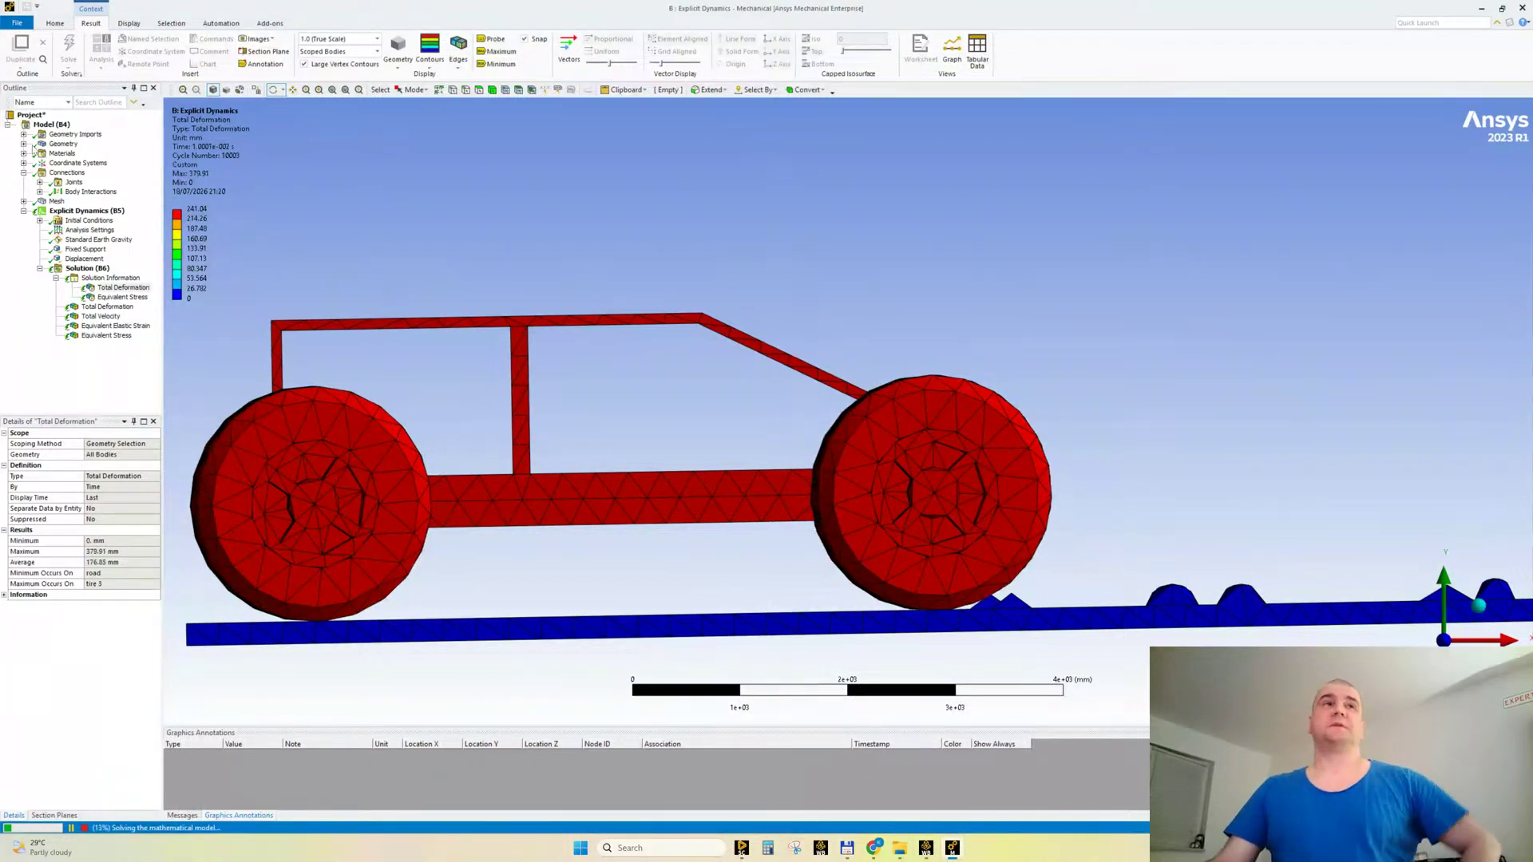
Step: Review the car body's stiffness behavior and material assignment in the geometry list, and collapse the list again
{"action": "left_click", "coordinate": [24, 144]}
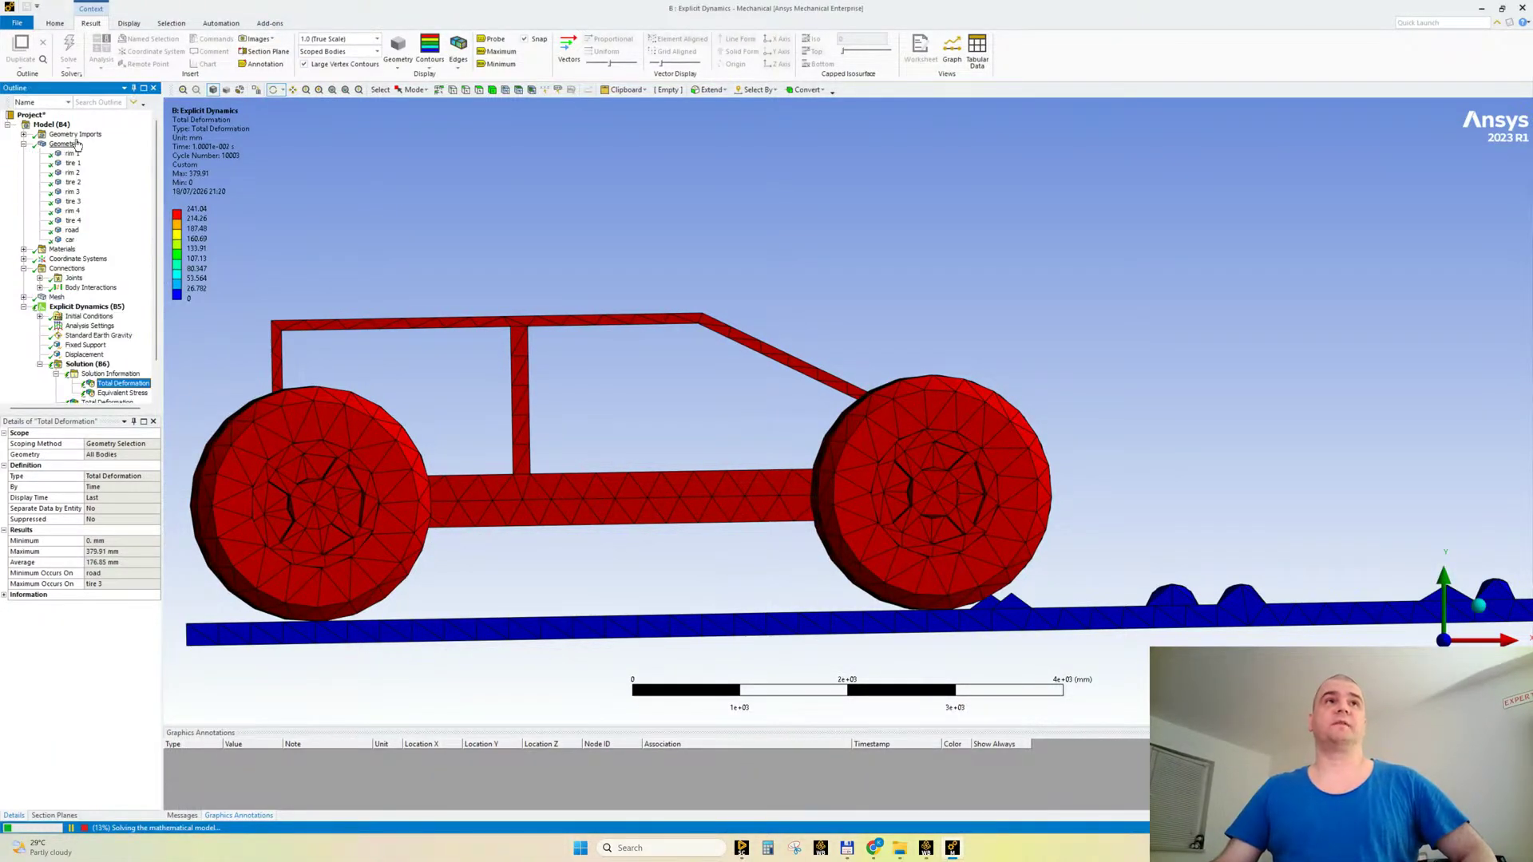
{"action": "left_click", "coordinate": [71, 240]}
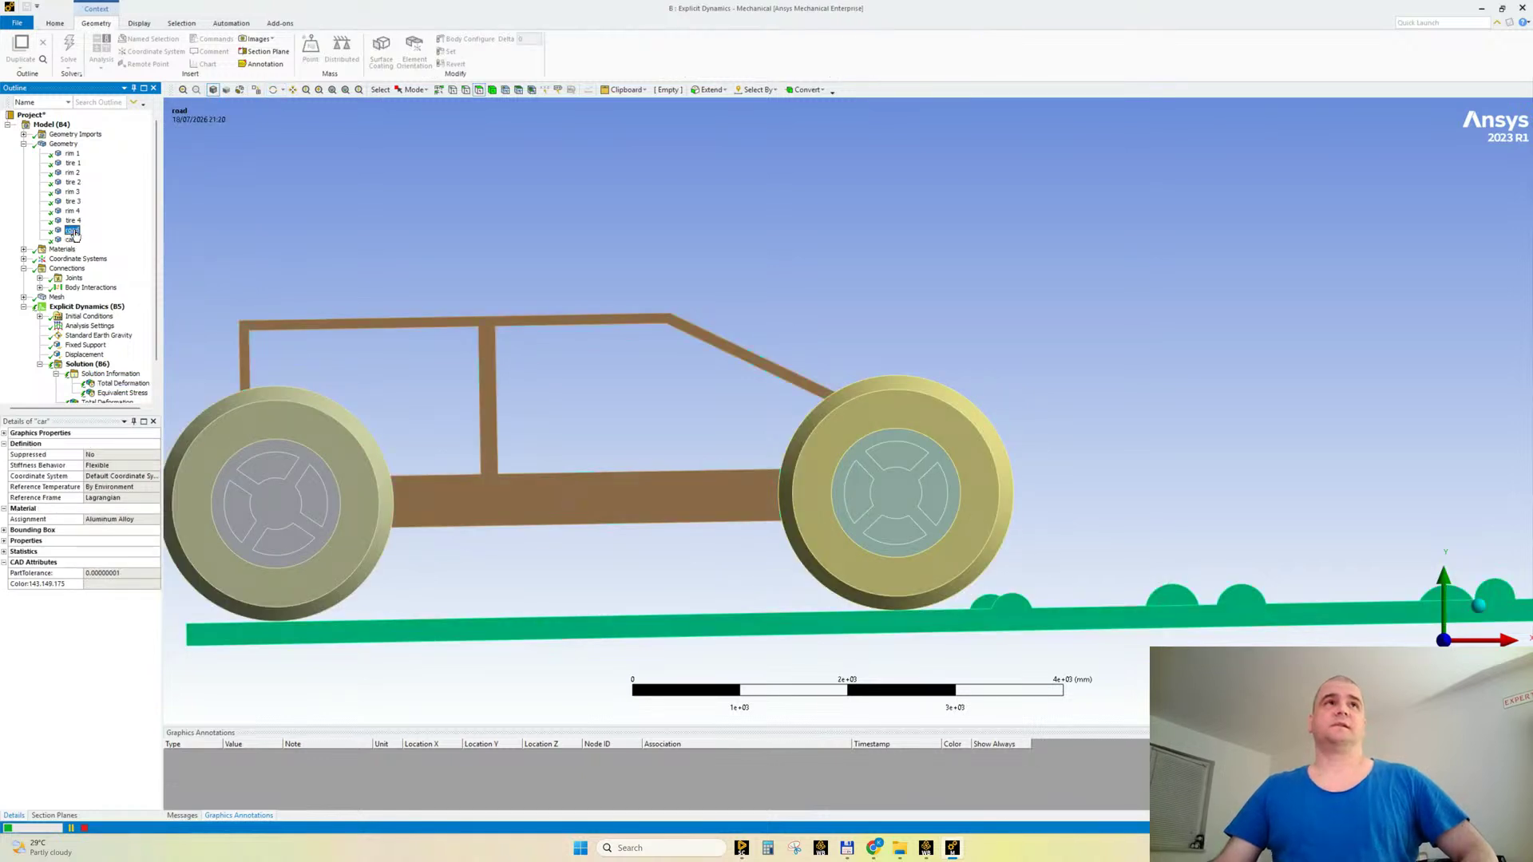
{"action": "left_click", "coordinate": [70, 220]}
{"action": "left_click", "coordinate": [70, 240]}
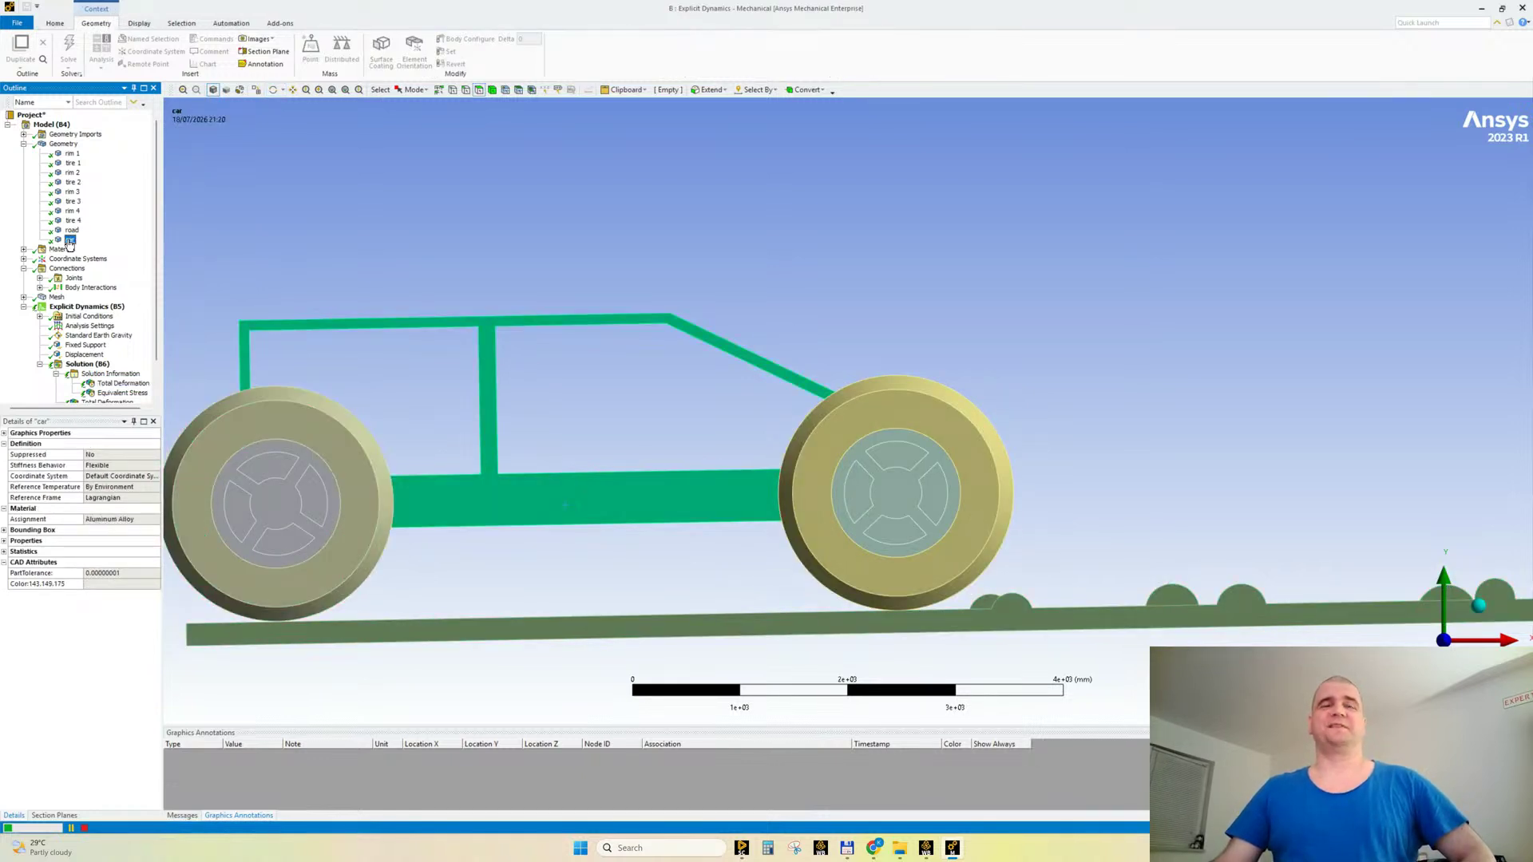
{"action": "left_click", "coordinate": [24, 144]}
Step: Return to the Total Deformation tracker of the running solve and adjust its contour legend to the visible results
{"action": "left_click", "coordinate": [123, 287]}
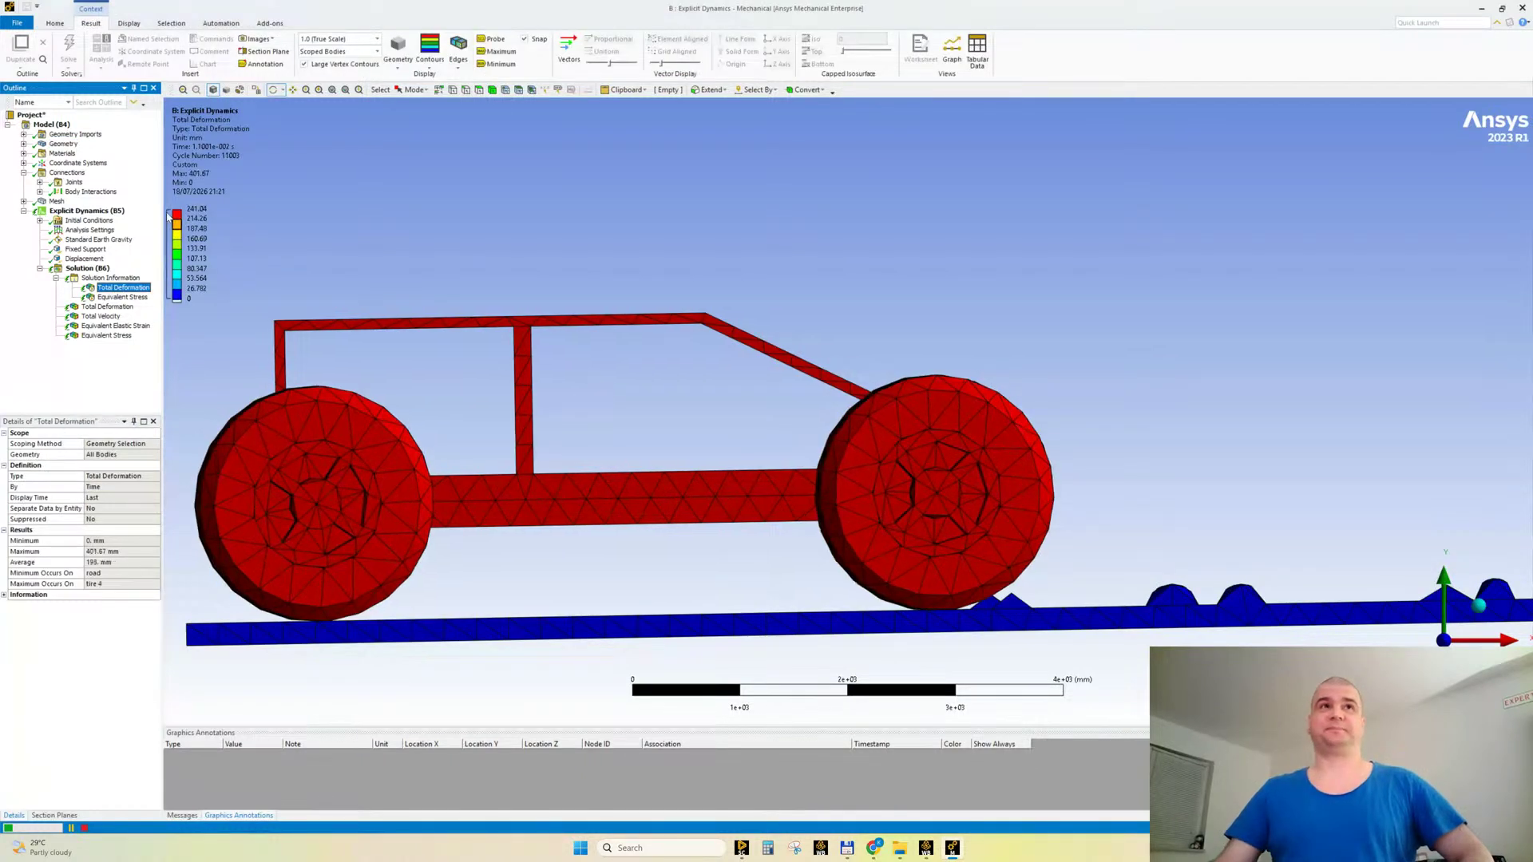
{"action": "right_click", "coordinate": [191, 138]}
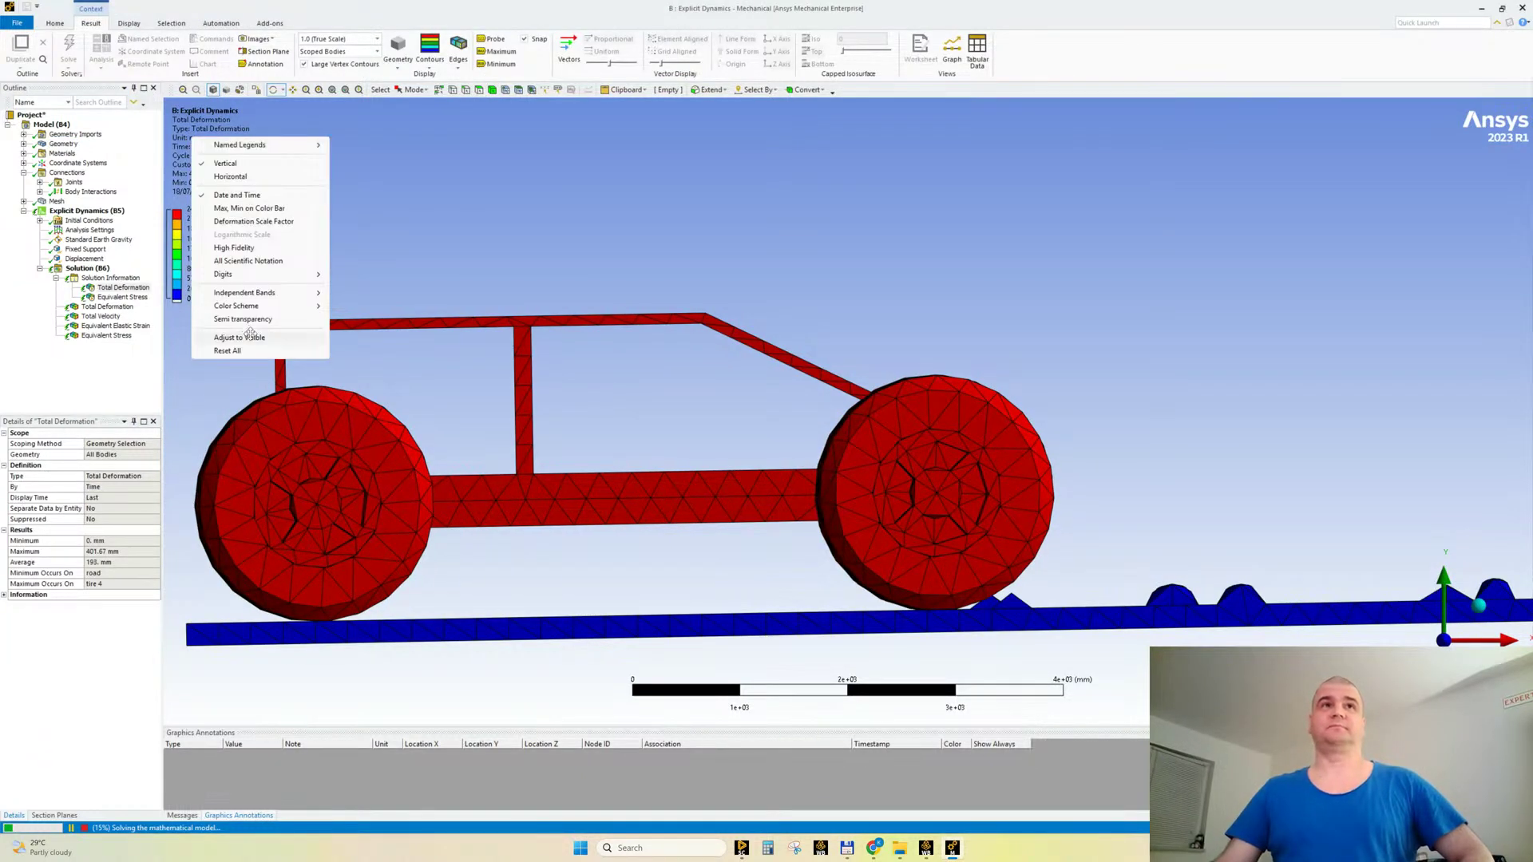
{"action": "left_click", "coordinate": [248, 336]}
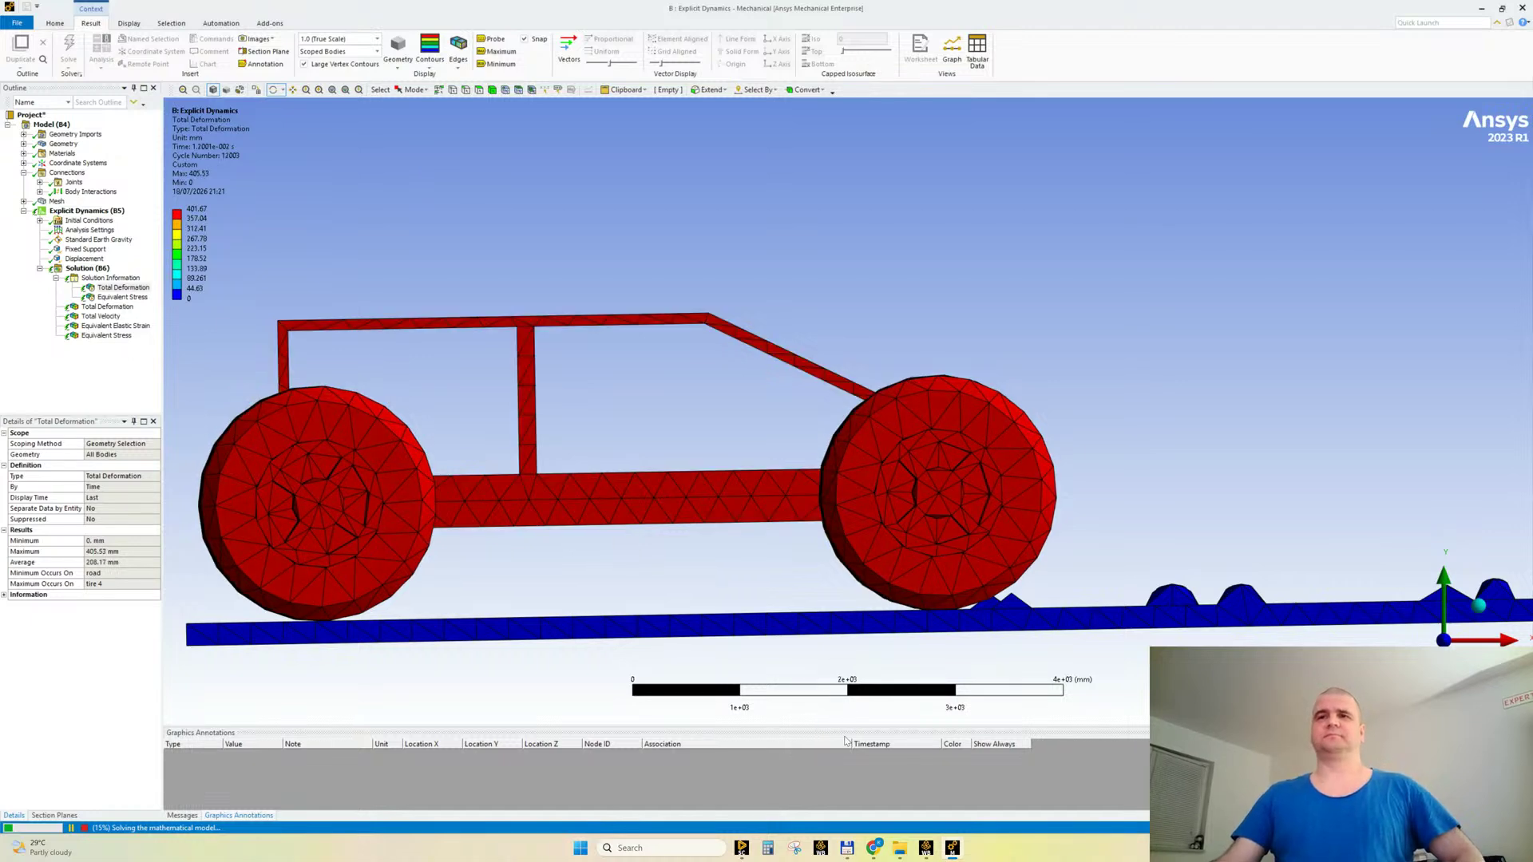
Step: Switch to the YouTube Studio browser window, read the latest live chat messages, and return to Mechanical
{"action": "mouse_move", "coordinate": [874, 848]}
{"action": "left_click", "coordinate": [811, 801]}
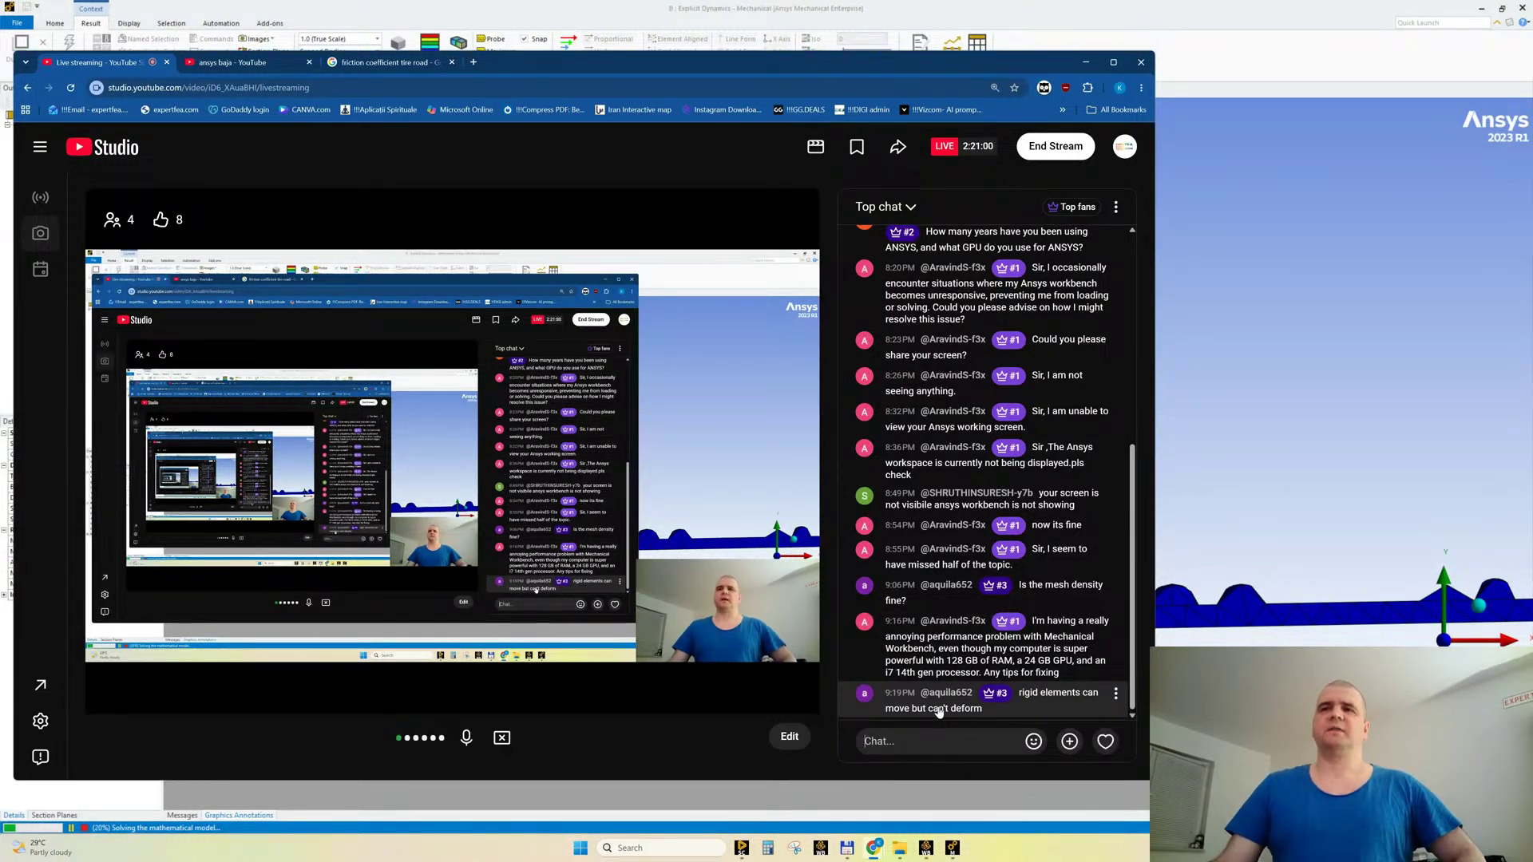
{"action": "left_click", "coordinate": [1214, 58]}
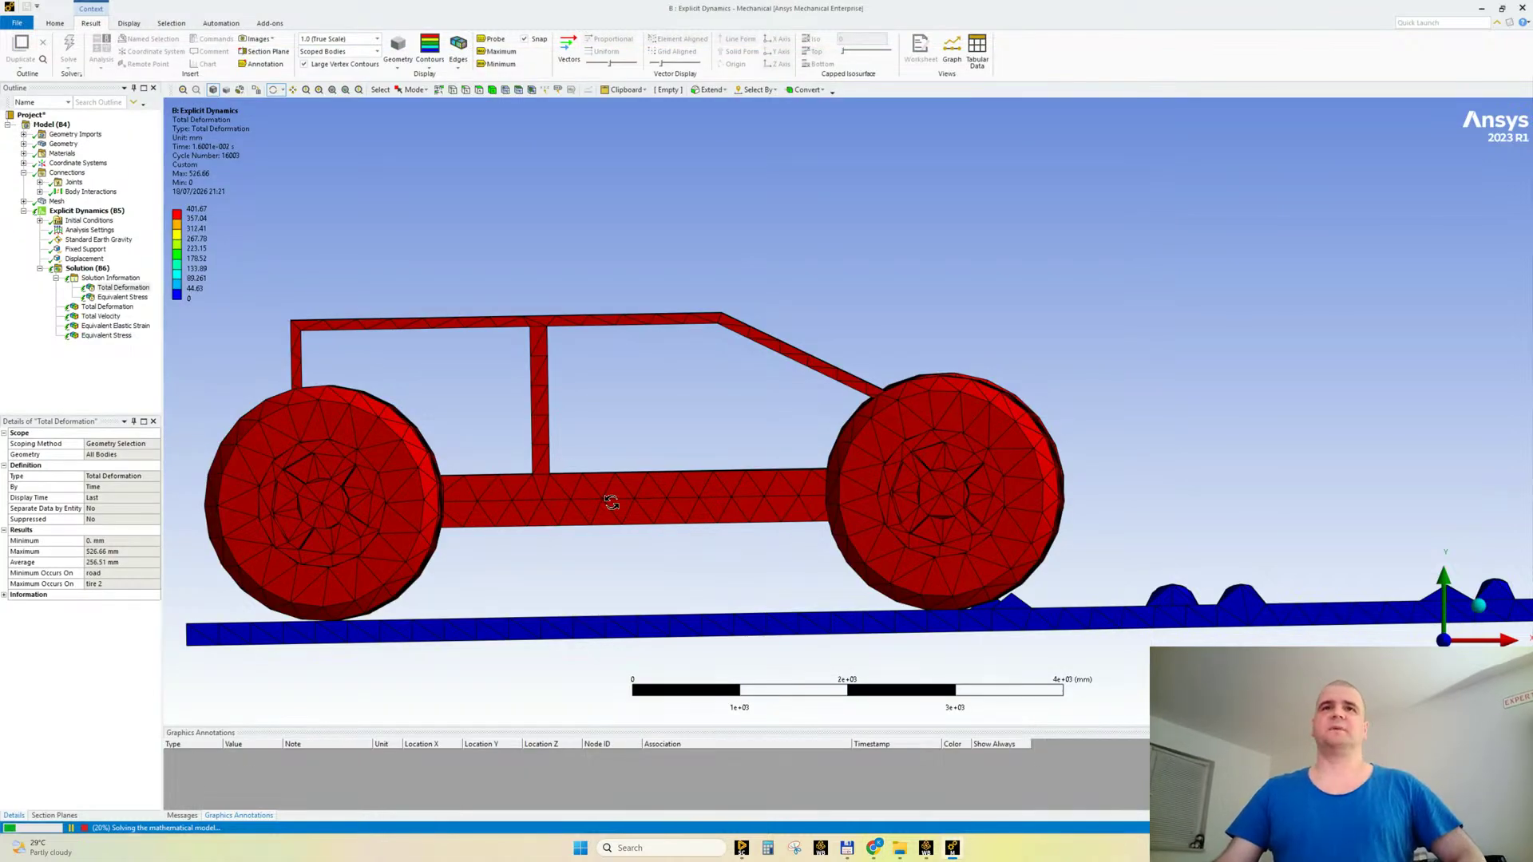
Step: Frame the whole car in the Total Deformation plot and refit the contour legend to the newly solved visible range
{"action": "scroll", "coordinate": [588, 492], "scroll_direction": "down", "scroll_amount": 1}
{"action": "scroll", "coordinate": [623, 471], "scroll_direction": "up", "scroll_amount": 3}
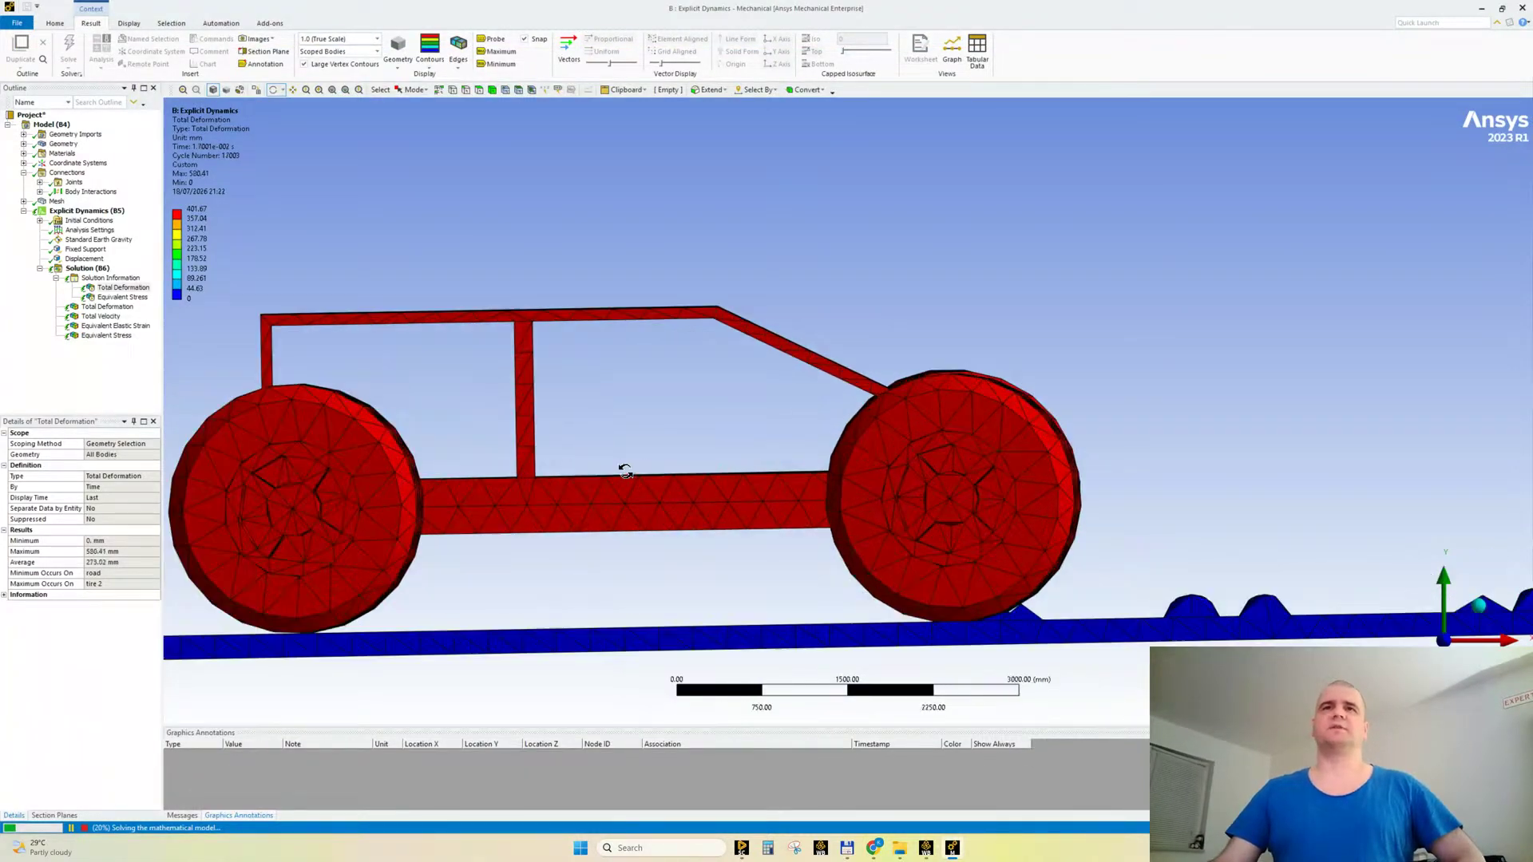
{"action": "scroll", "coordinate": [625, 471], "scroll_direction": "down", "scroll_amount": 1}
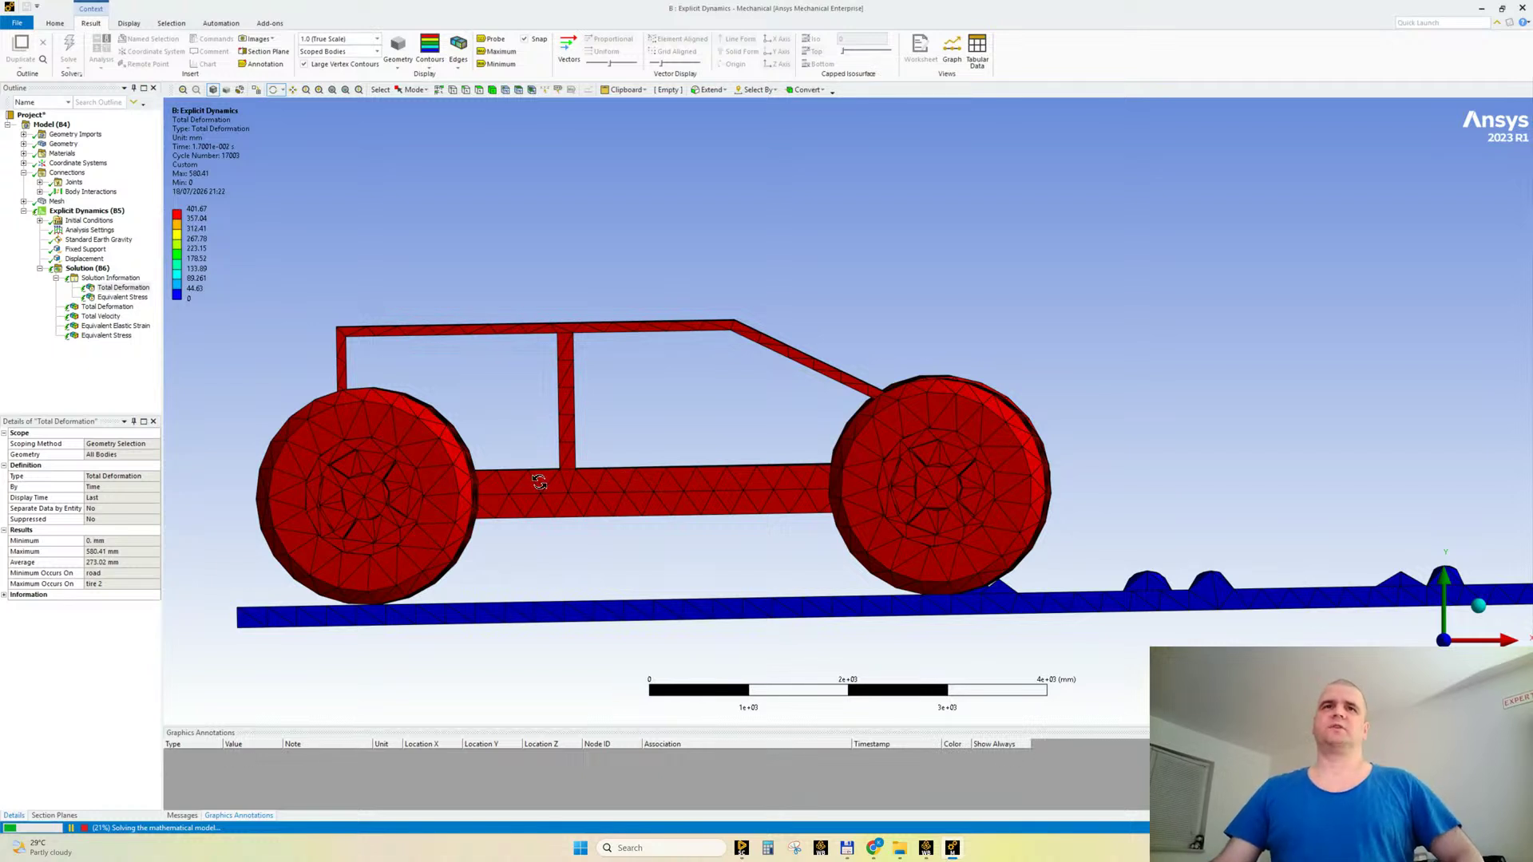
{"action": "right_click", "coordinate": [192, 154]}
{"action": "left_click", "coordinate": [264, 355]}
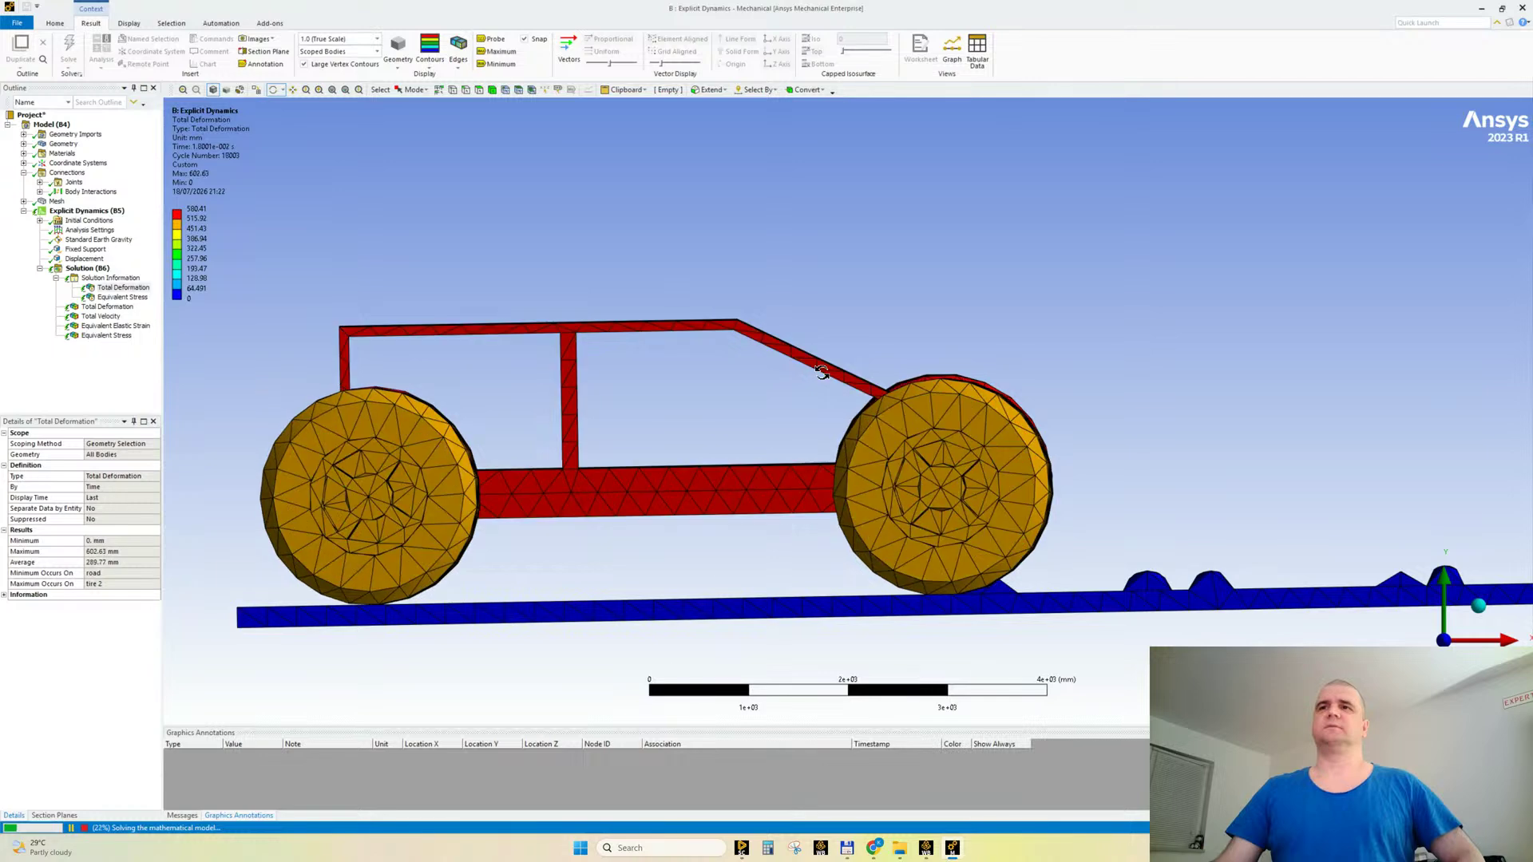
Step: Examine from several angles how the front wheels contact the first road obstacle in the Total Deformation plot
{"action": "left_click_drag", "start_coordinate": [921, 311], "coordinate": [260, 341]}
{"action": "scroll", "coordinate": [982, 355], "scroll_direction": "up", "scroll_amount": 2}
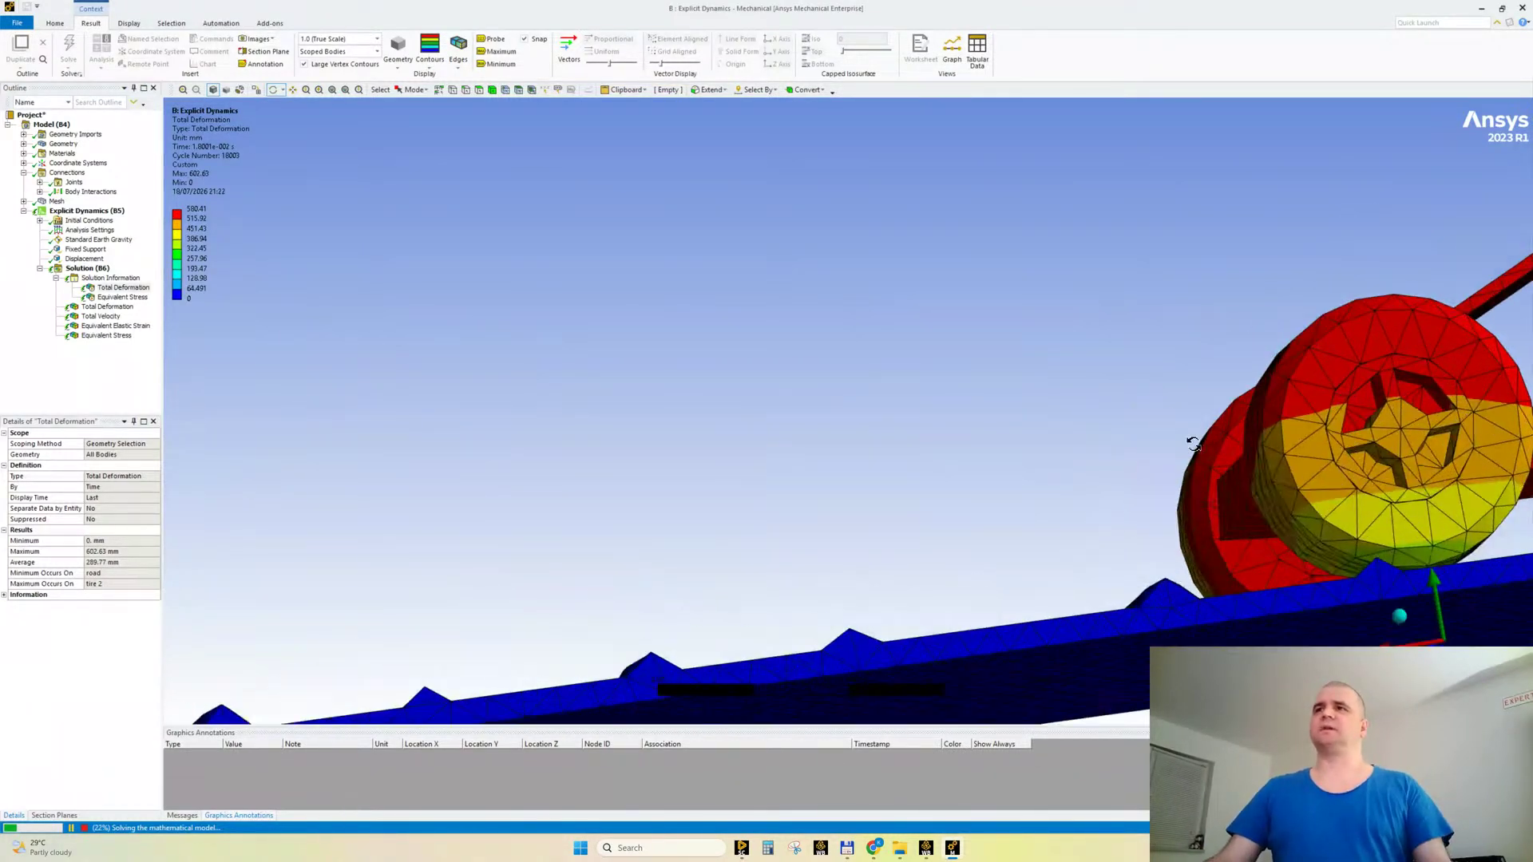
{"action": "middle_click_drag", "start_coordinate": [1269, 471], "coordinate": [678, 376], "text": "ctrl"}
{"action": "scroll", "coordinate": [841, 423], "scroll_direction": "up", "scroll_amount": 2}
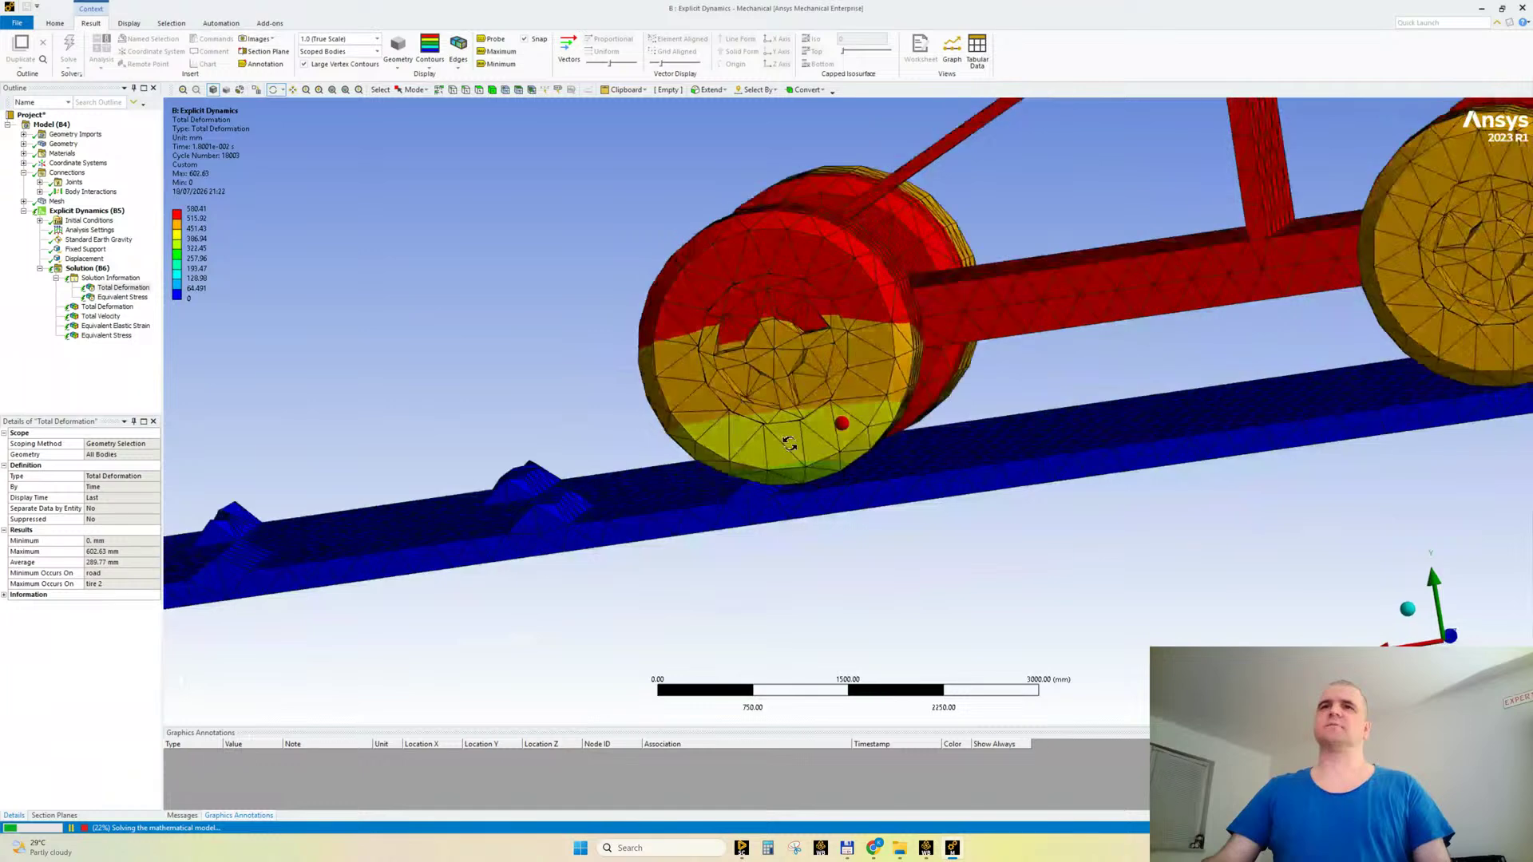
{"action": "left_click_drag", "start_coordinate": [803, 436], "coordinate": [850, 494]}
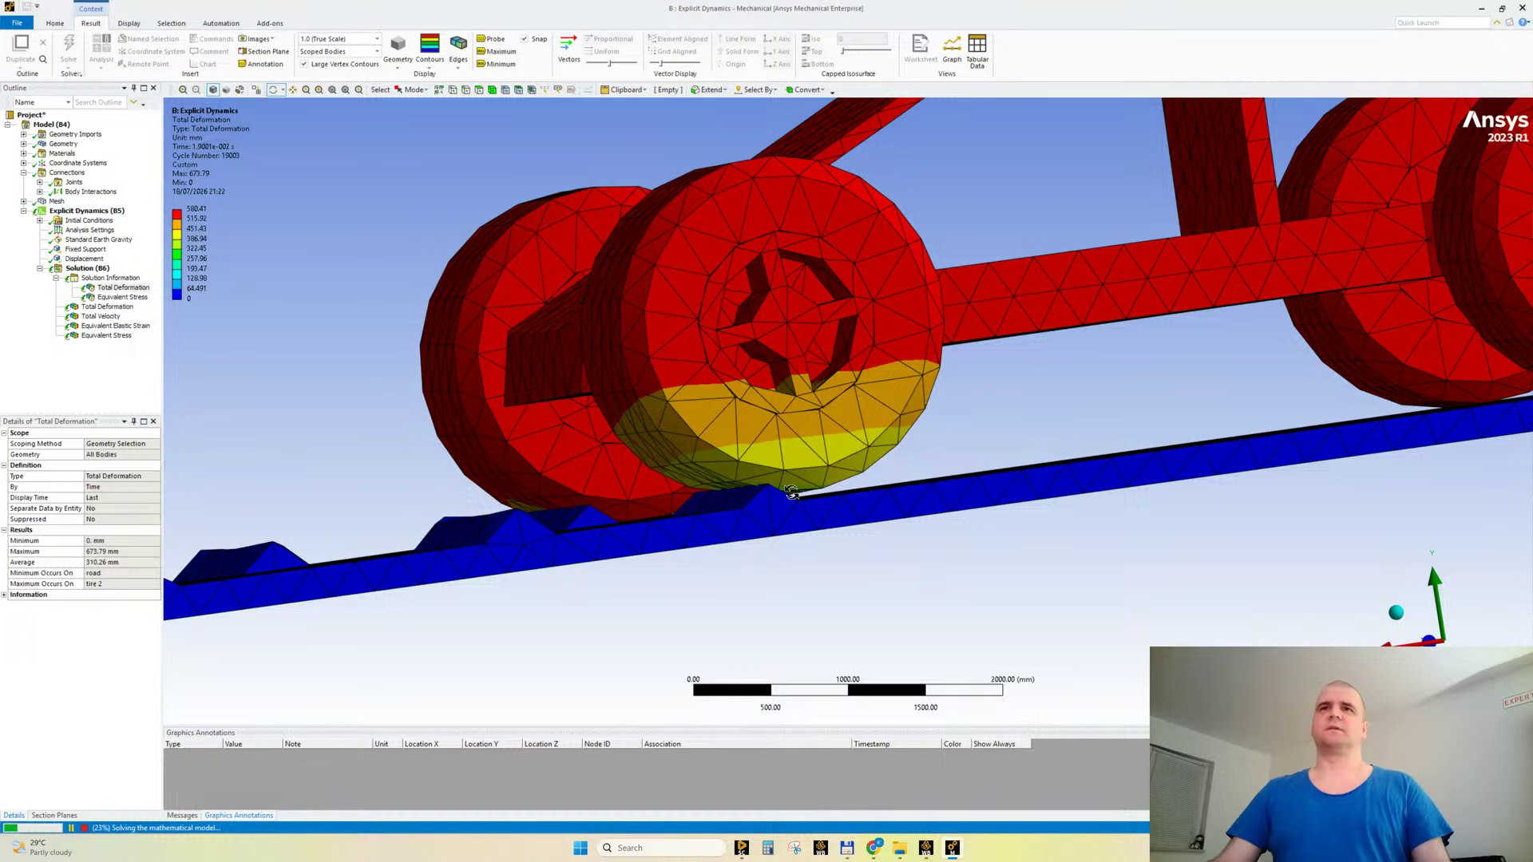
{"action": "scroll", "coordinate": [789, 493], "scroll_direction": "up", "scroll_amount": 3}
{"action": "left_click_drag", "start_coordinate": [789, 505], "coordinate": [696, 506]}
{"action": "scroll", "coordinate": [695, 505], "scroll_direction": "down", "scroll_amount": 5}
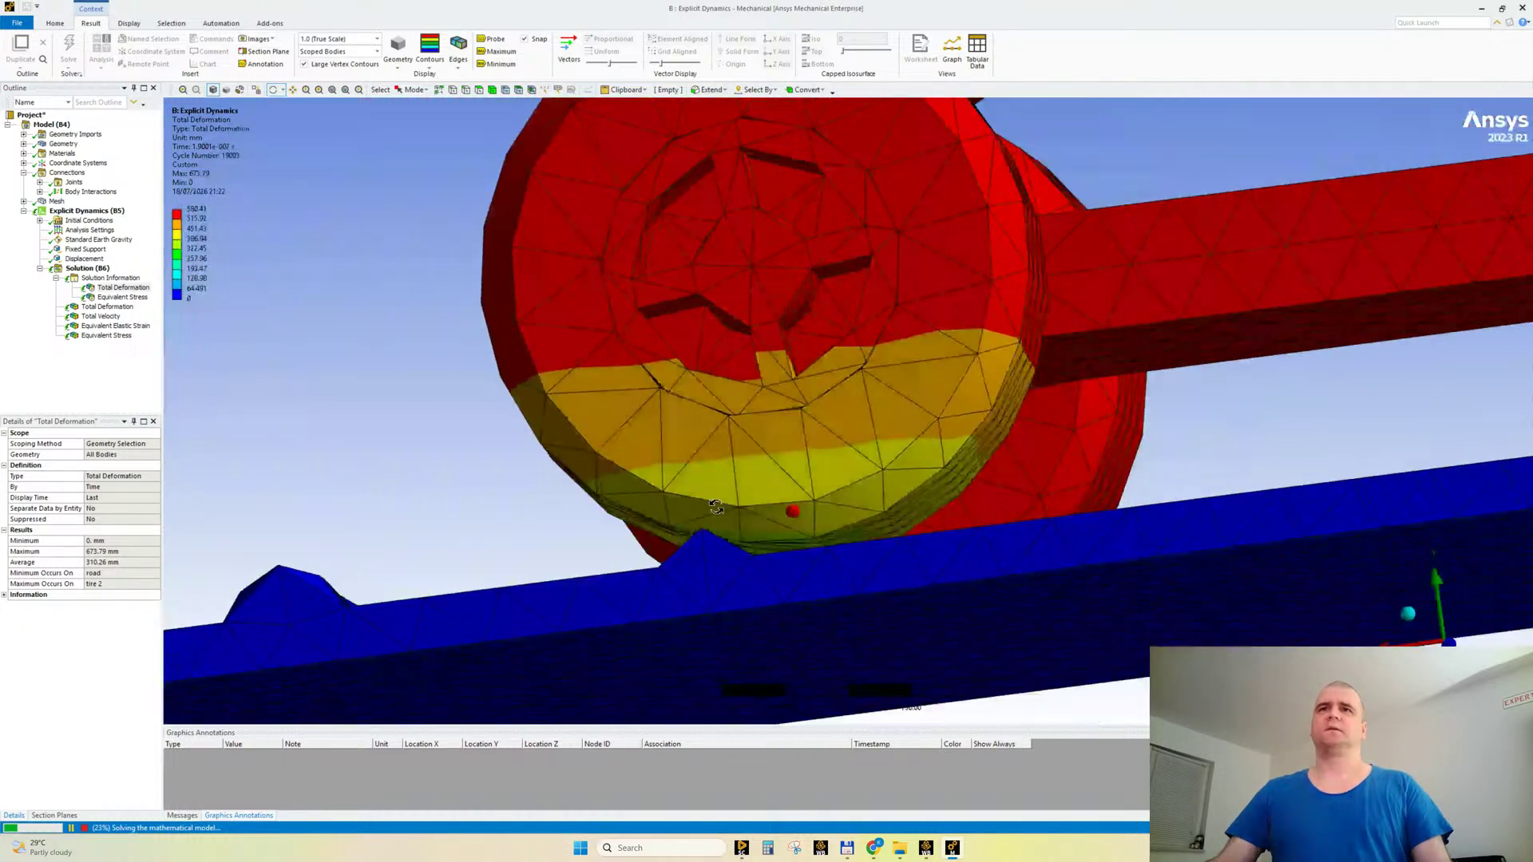
{"action": "left_click_drag", "start_coordinate": [869, 494], "coordinate": [962, 474]}
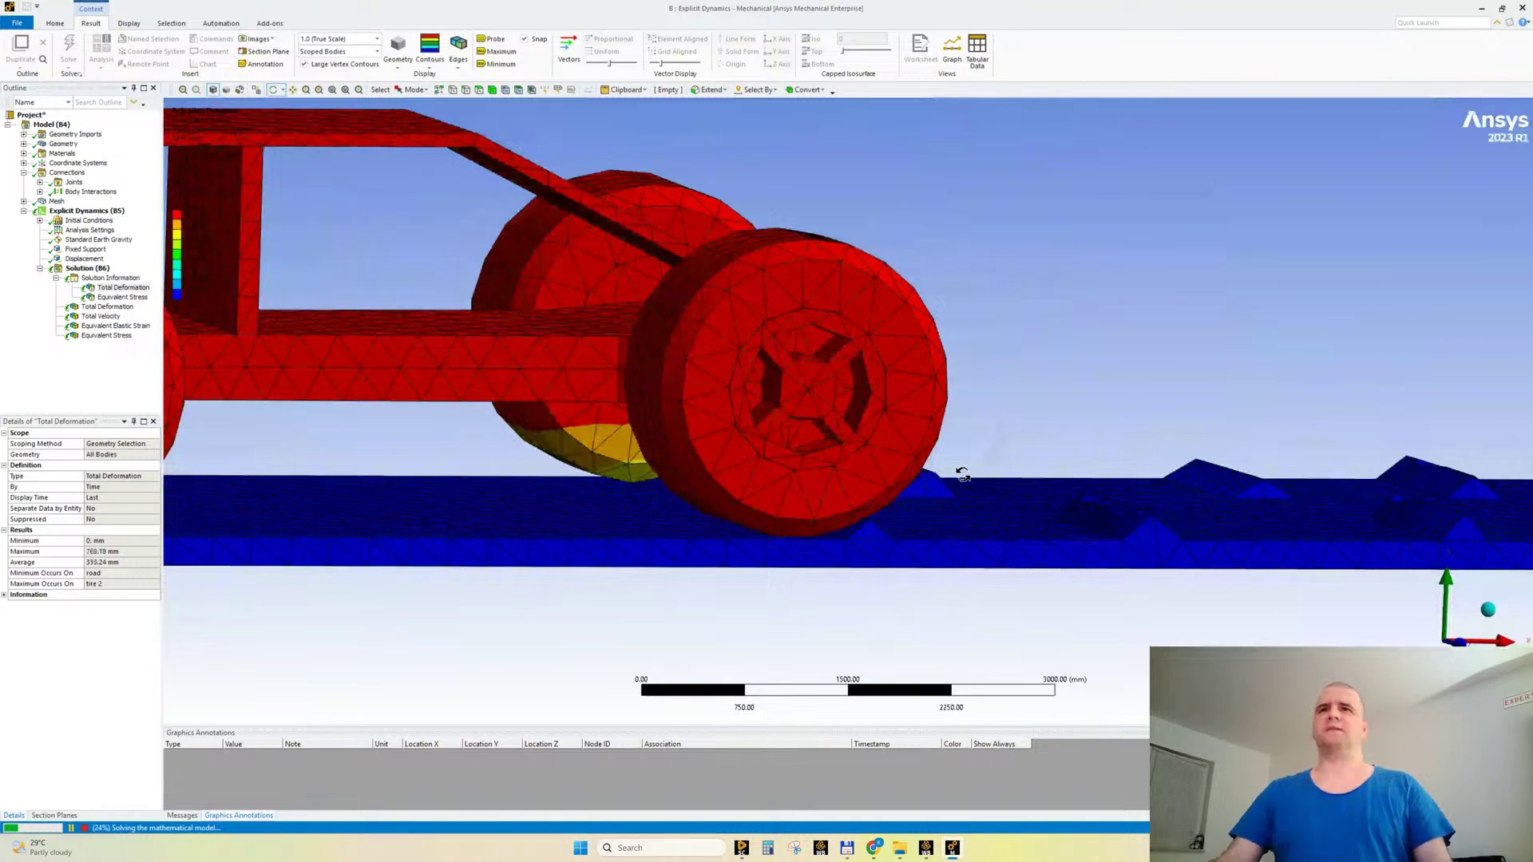
Step: Rescale the deformation legend to the visible results and inspect the car from its opposite side
{"action": "right_click", "coordinate": [183, 153]}
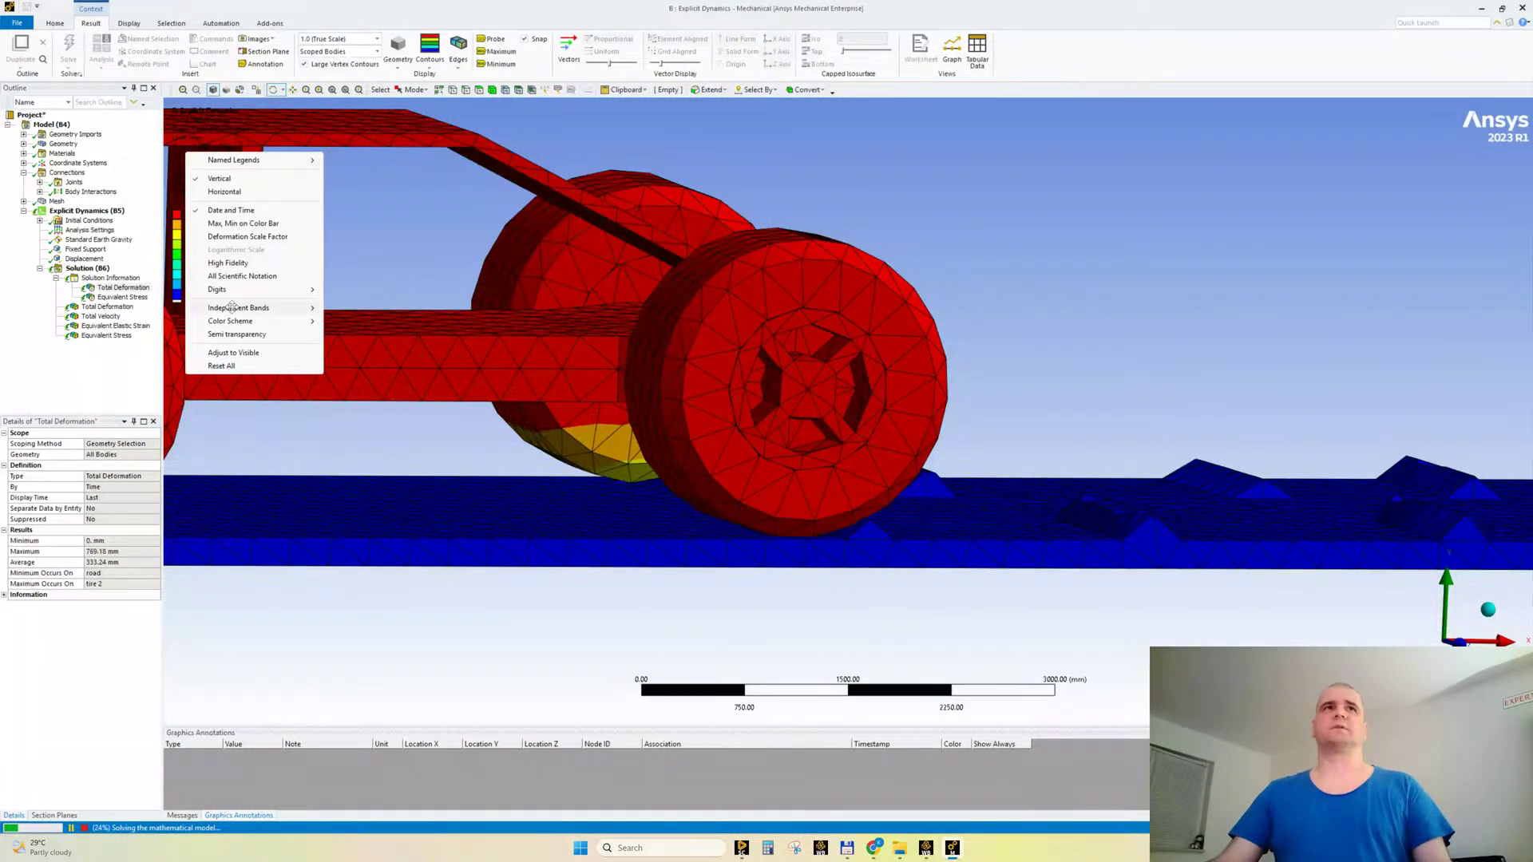
{"action": "left_click", "coordinate": [238, 353]}
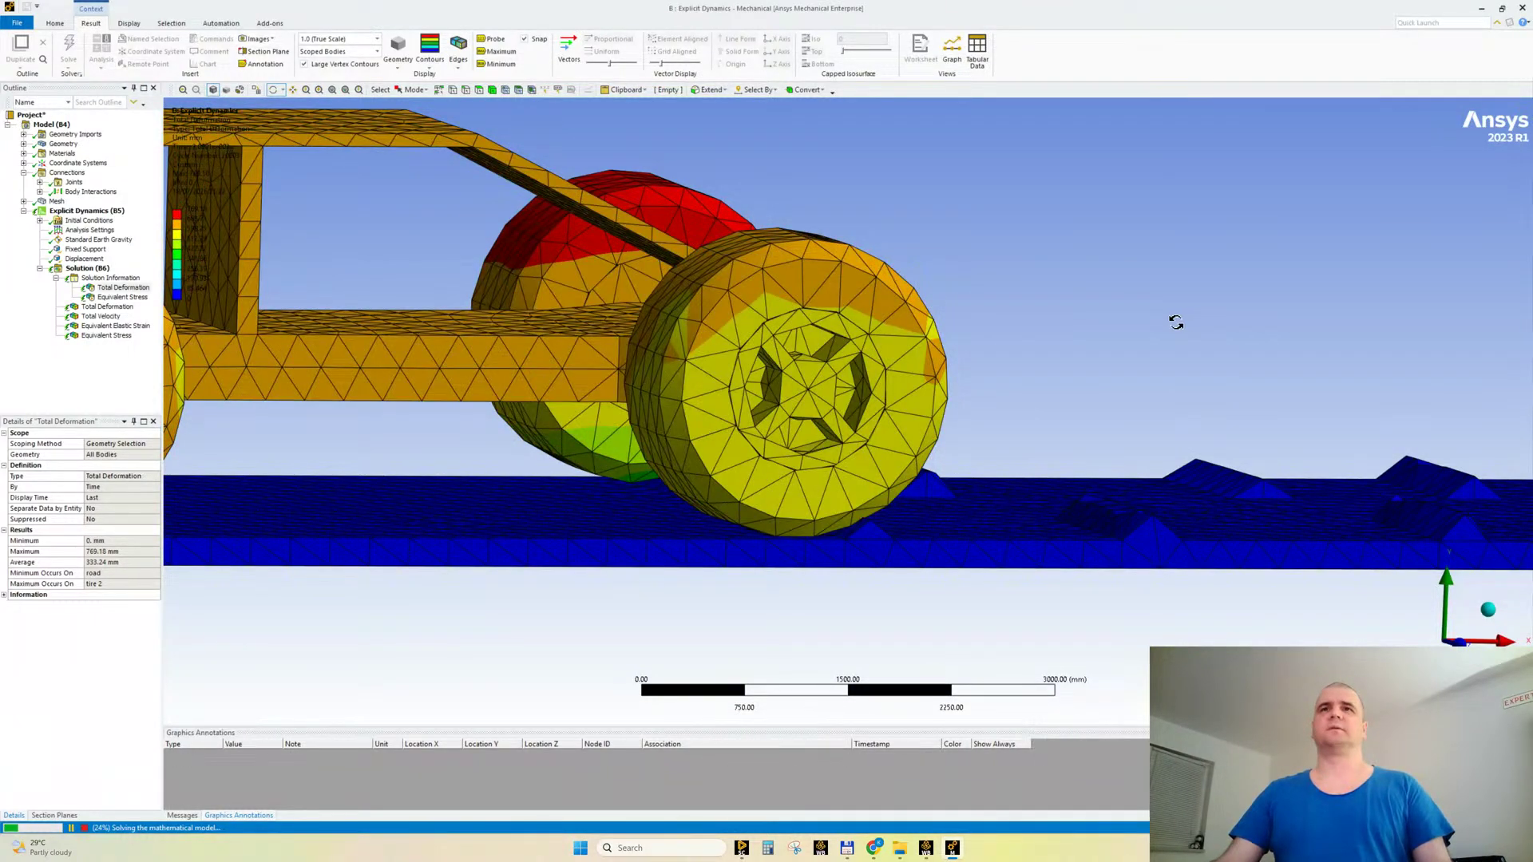
{"action": "left_click_drag", "start_coordinate": [1176, 322], "coordinate": [417, 328]}
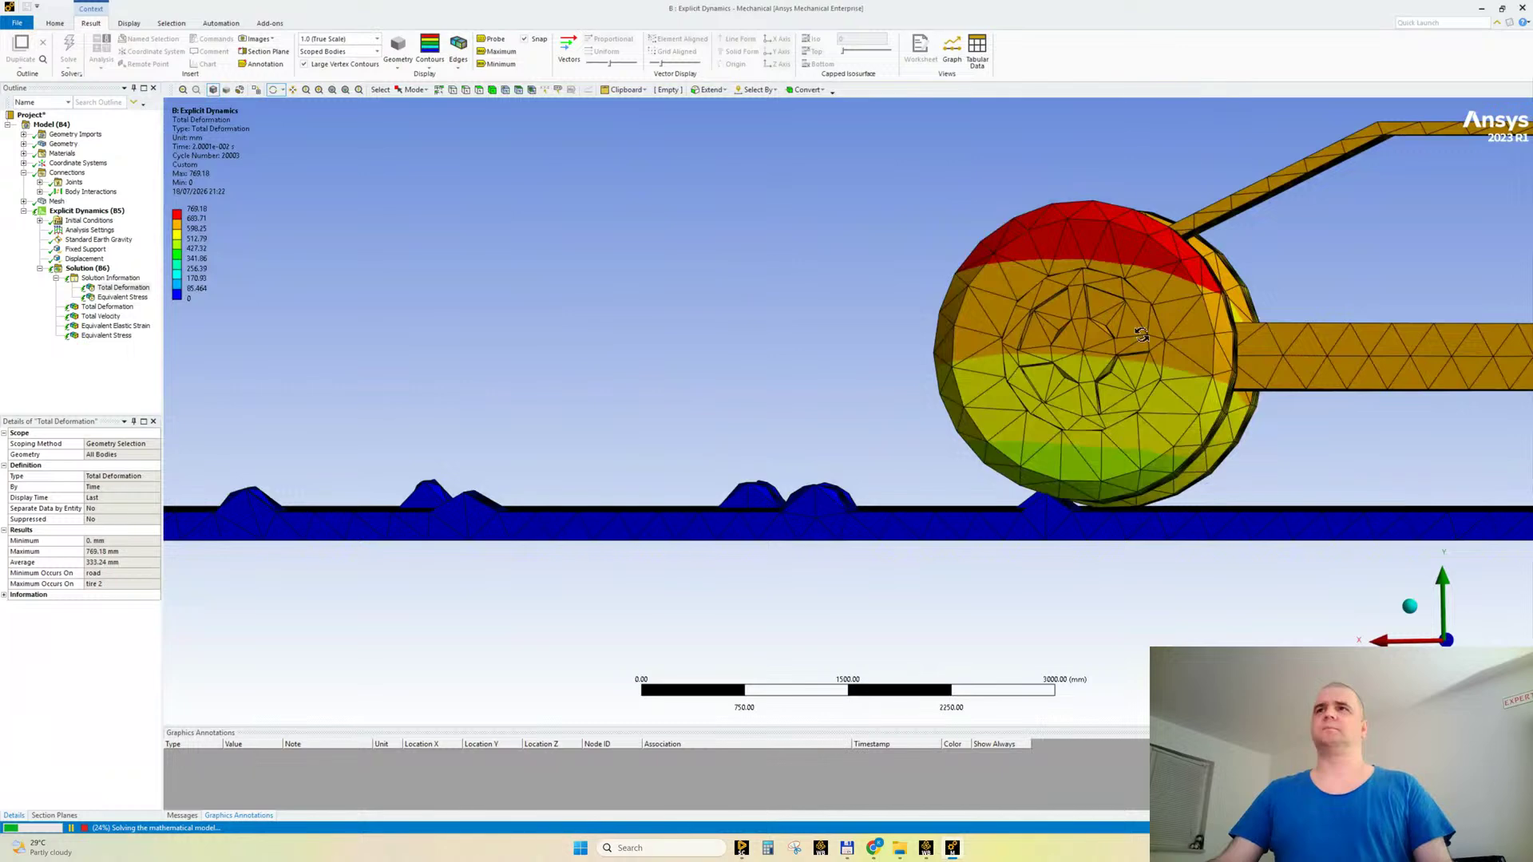
{"action": "middle_click_drag", "start_coordinate": [1142, 334], "coordinate": [599, 337], "text": "ctrl"}
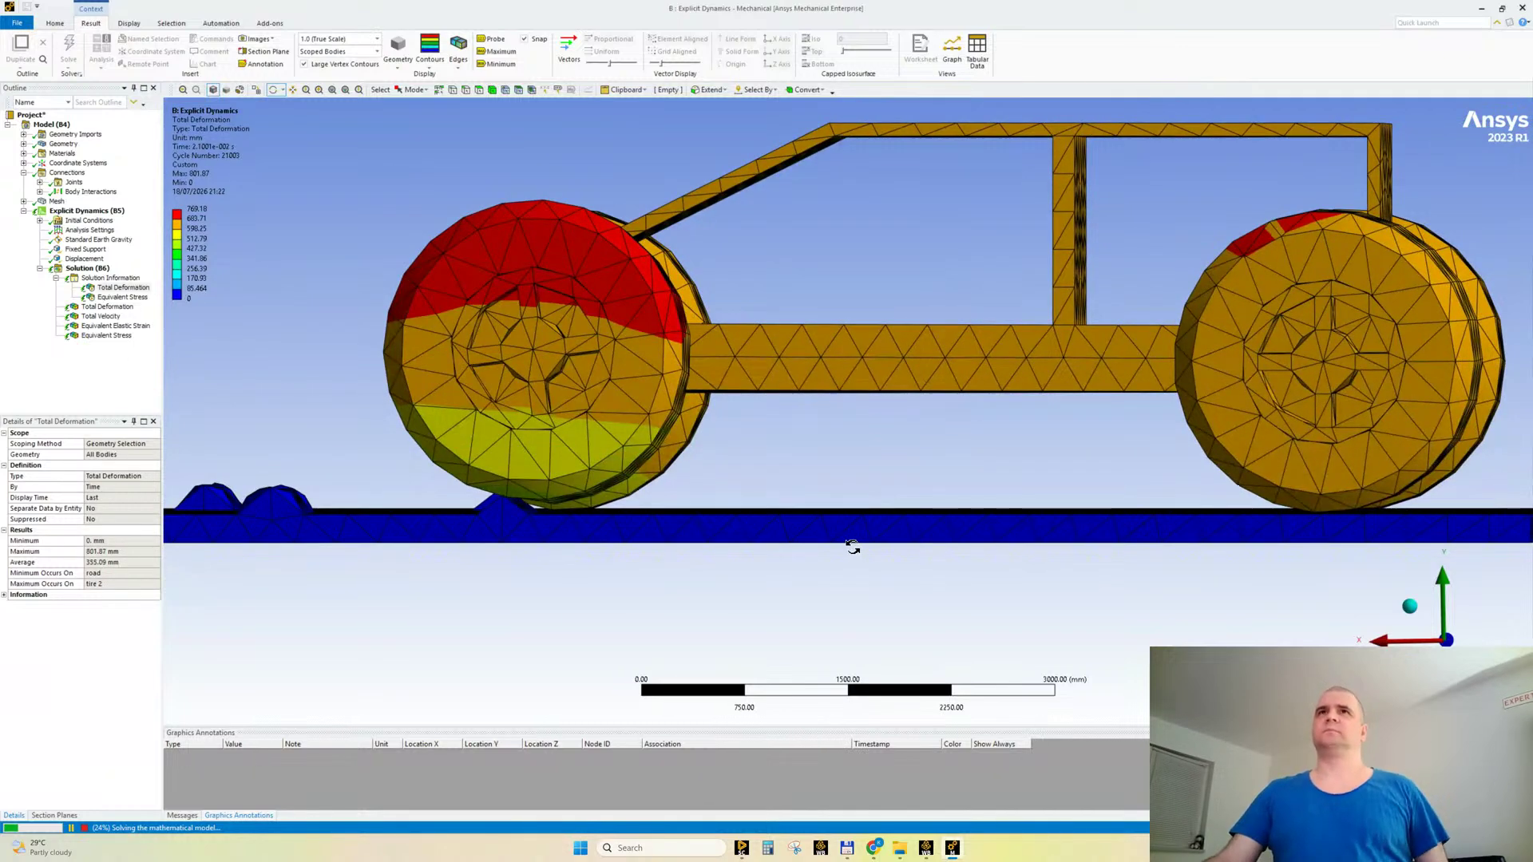
Step: Orient the model to a Z-axis side view and examine the deformation across the whole car and road
{"action": "left_click", "coordinate": [1441, 639]}
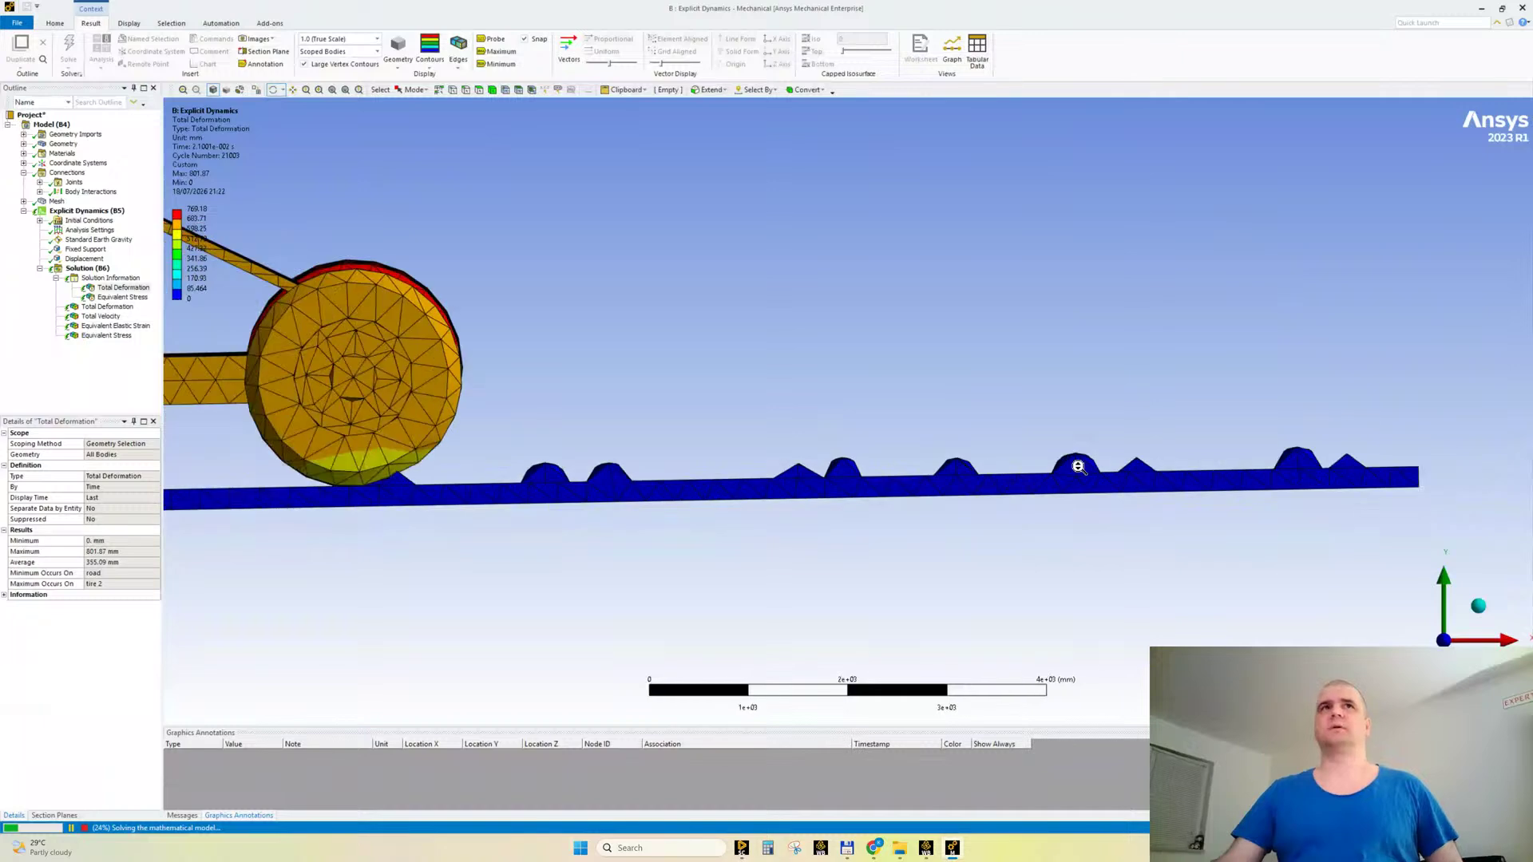
{"action": "scroll", "coordinate": [1078, 466], "scroll_direction": "down", "scroll_amount": 3}
{"action": "middle_click_drag", "start_coordinate": [401, 482], "coordinate": [841, 495], "text": "ctrl"}
{"action": "scroll", "coordinate": [514, 336], "scroll_direction": "up", "scroll_amount": 3}
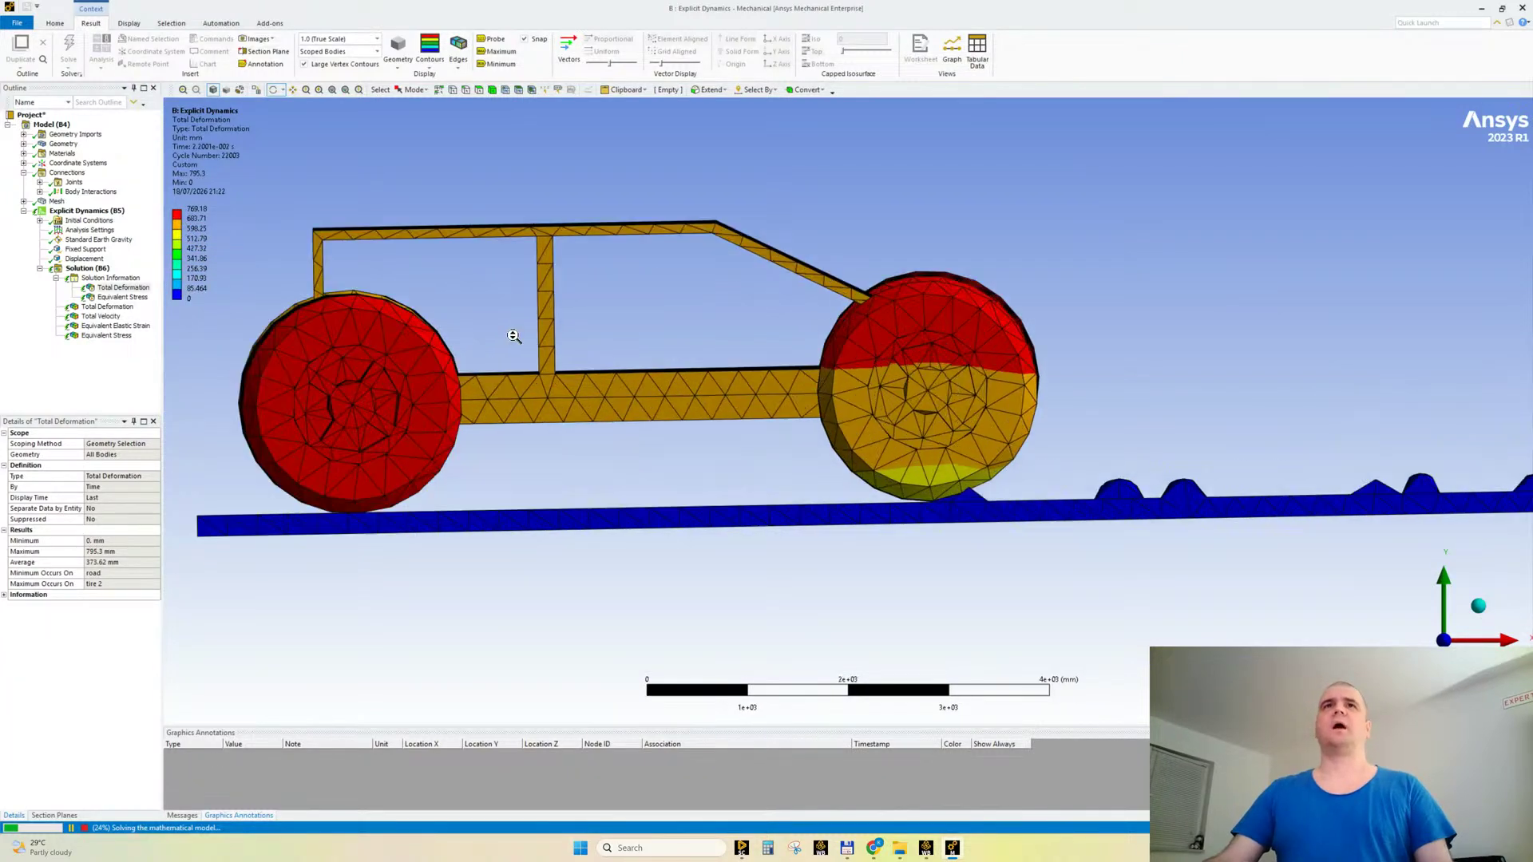
{"action": "middle_click_drag", "start_coordinate": [669, 426], "coordinate": [758, 436], "text": "ctrl"}
{"action": "scroll", "coordinate": [499, 314], "scroll_direction": "up", "scroll_amount": 2}
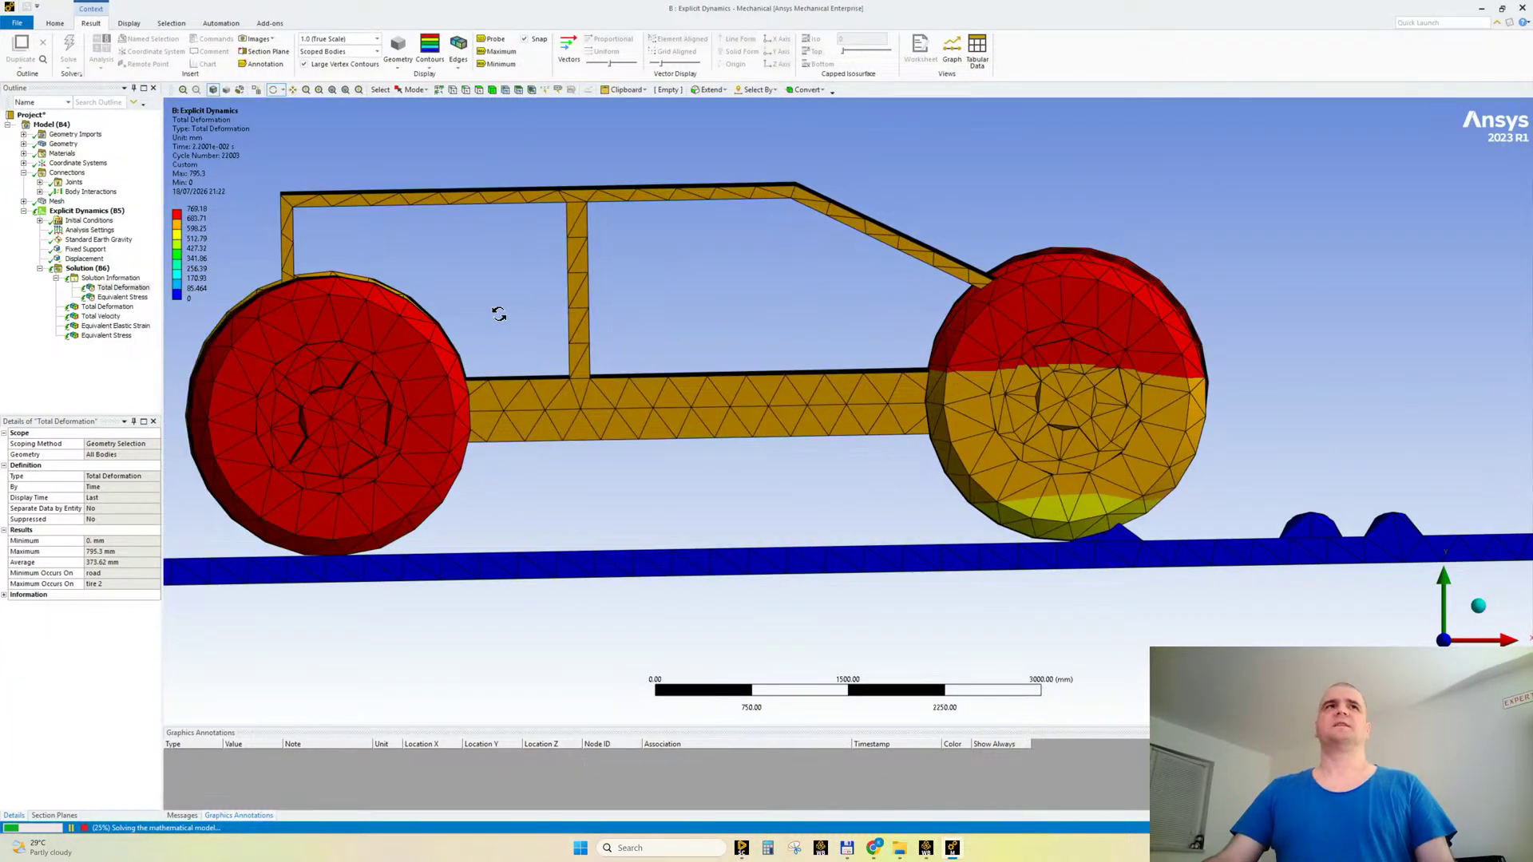
{"action": "middle_click_drag", "start_coordinate": [243, 302], "coordinate": [363, 316], "text": "ctrl"}
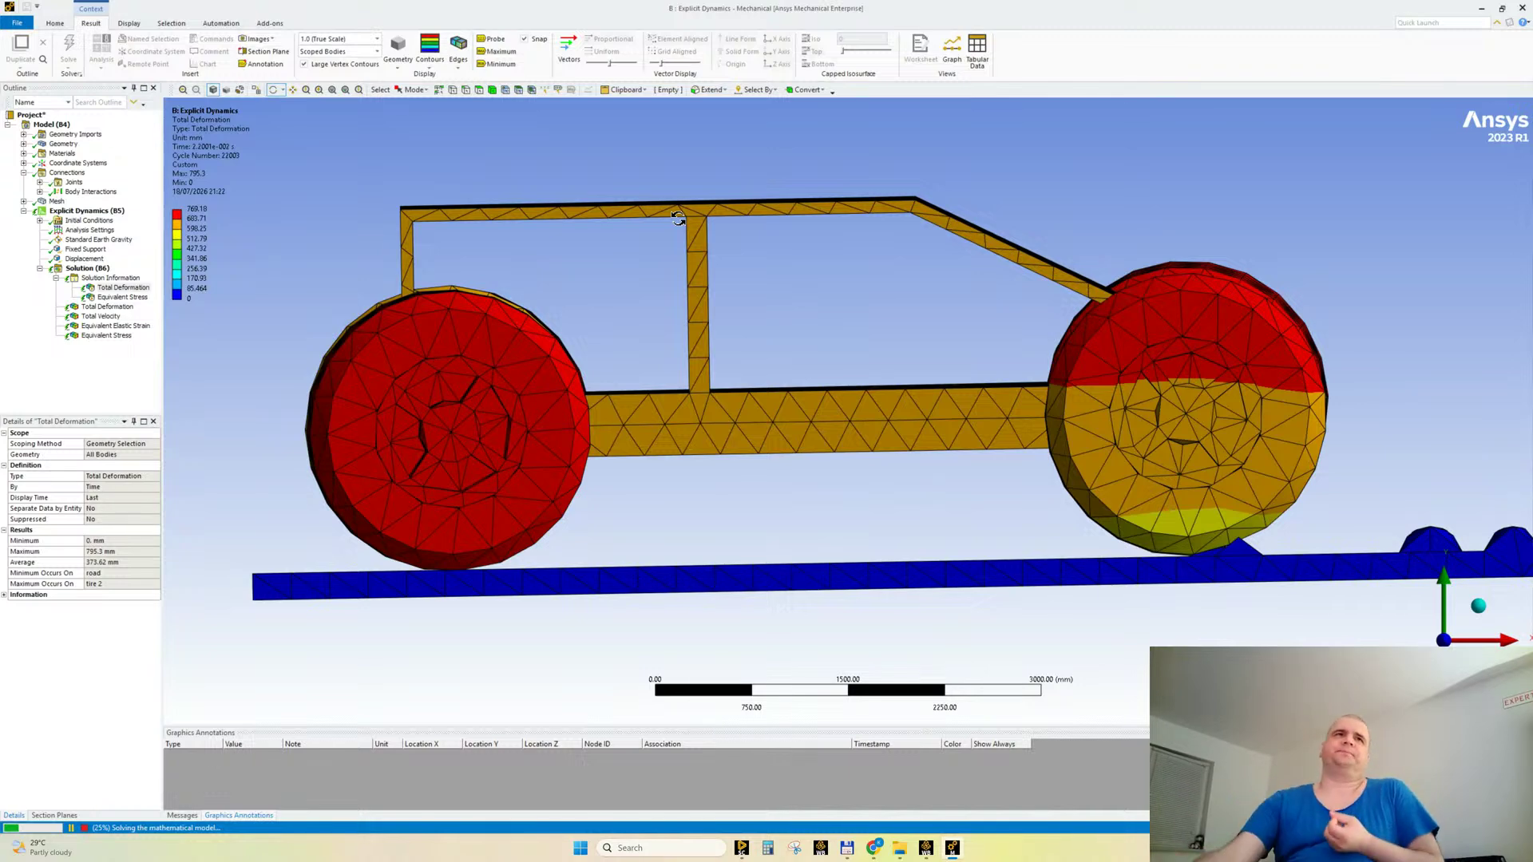
Step: Review the Displacement load's definition, return to the Total Deformation tracker, and adjust its legend to the visible results
{"action": "left_click", "coordinate": [85, 259]}
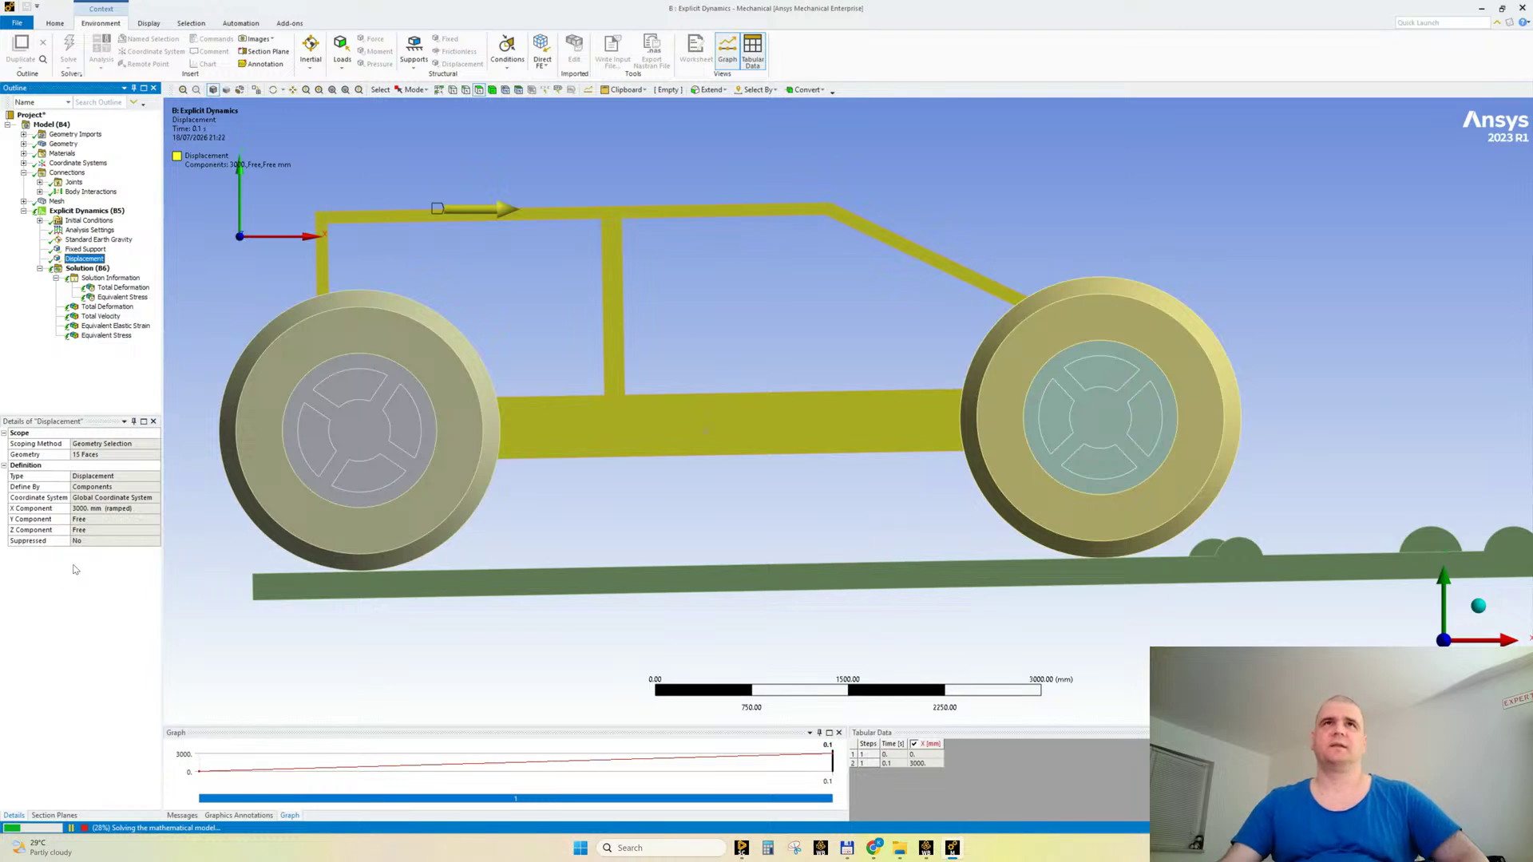
{"action": "left_click", "coordinate": [121, 287]}
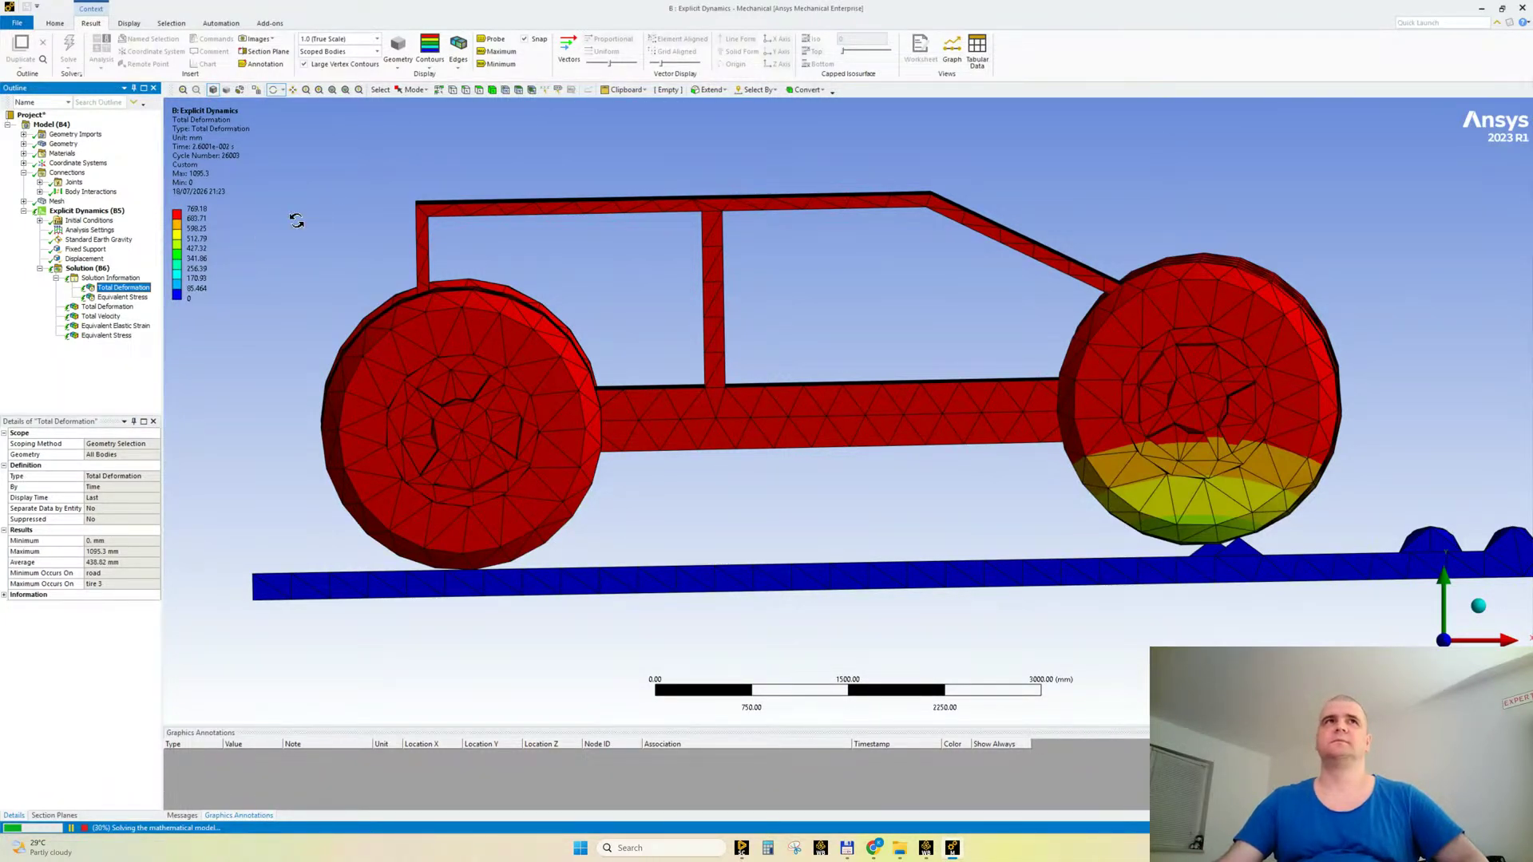
{"action": "right_click", "coordinate": [189, 144]}
{"action": "left_click", "coordinate": [262, 343]}
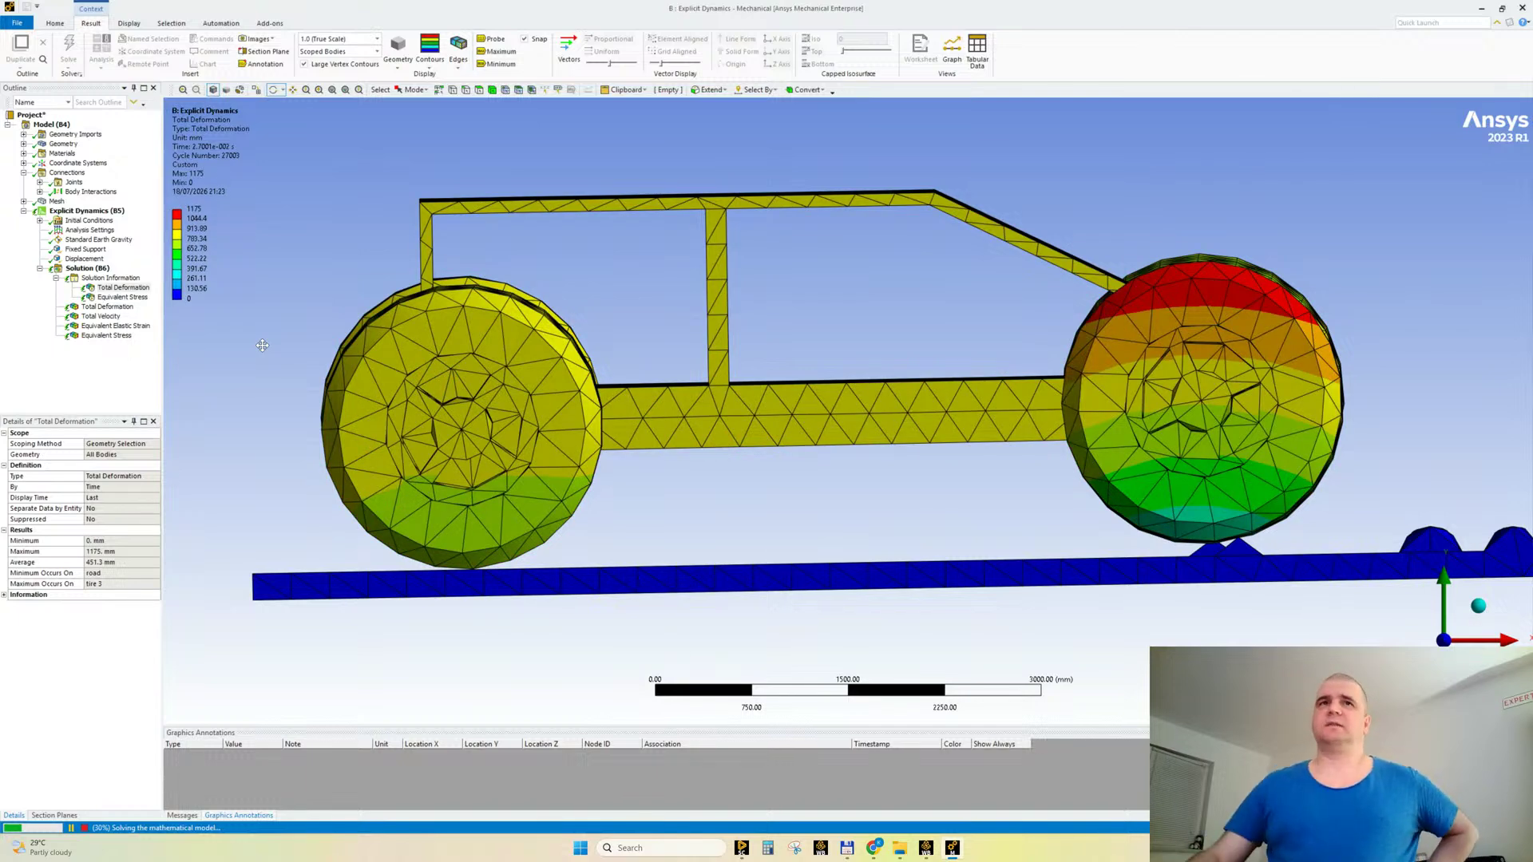
Step: Switch to Workbench, delete the copied Explicit Dynamics system C from the project schematic, and return to Mechanical
{"action": "left_click", "coordinate": [925, 848]}
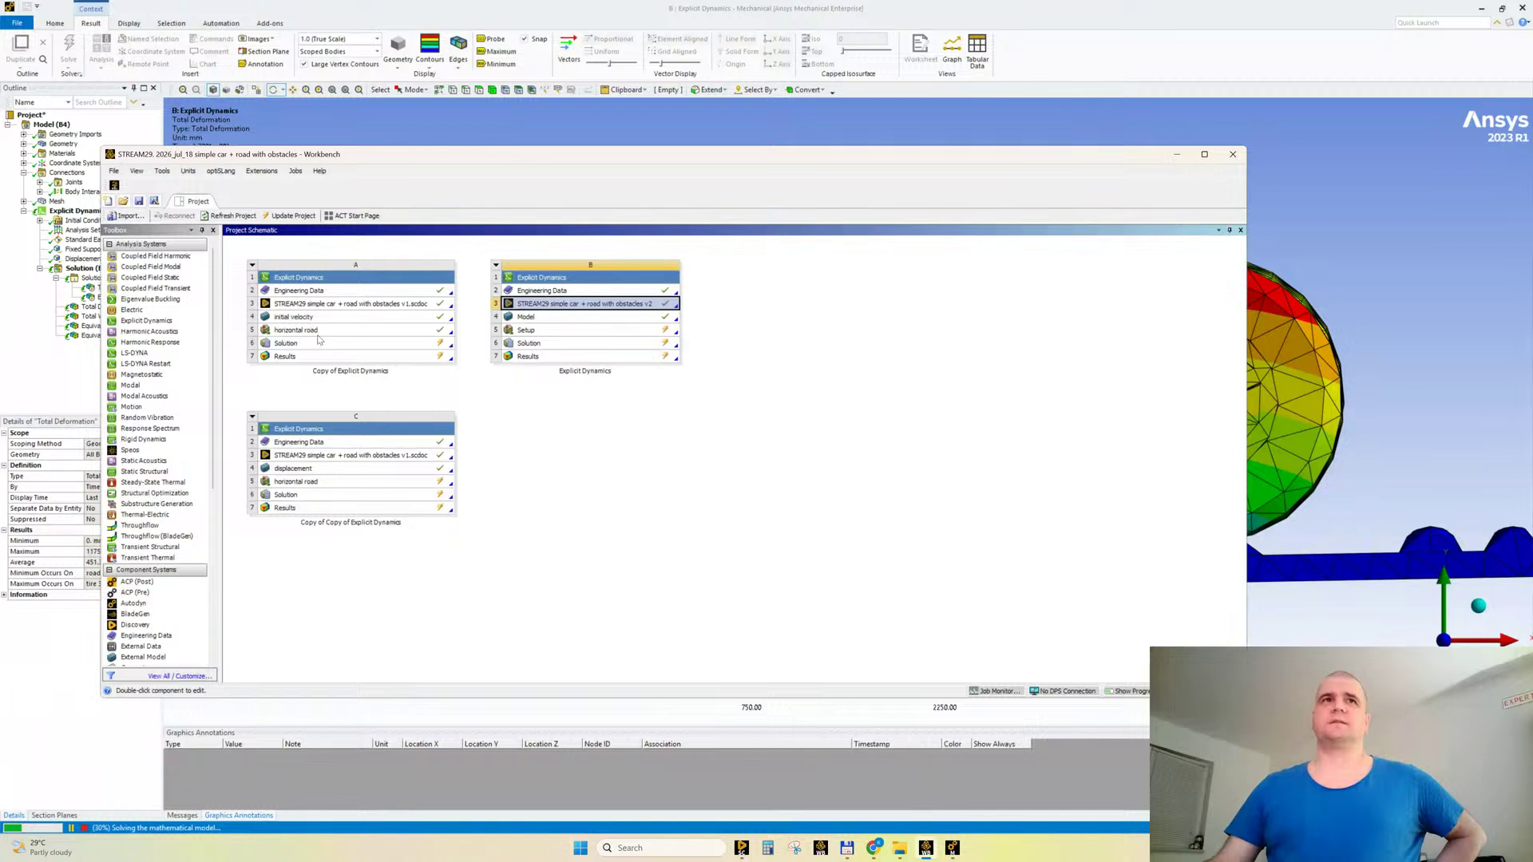
{"action": "left_click", "coordinate": [252, 416]}
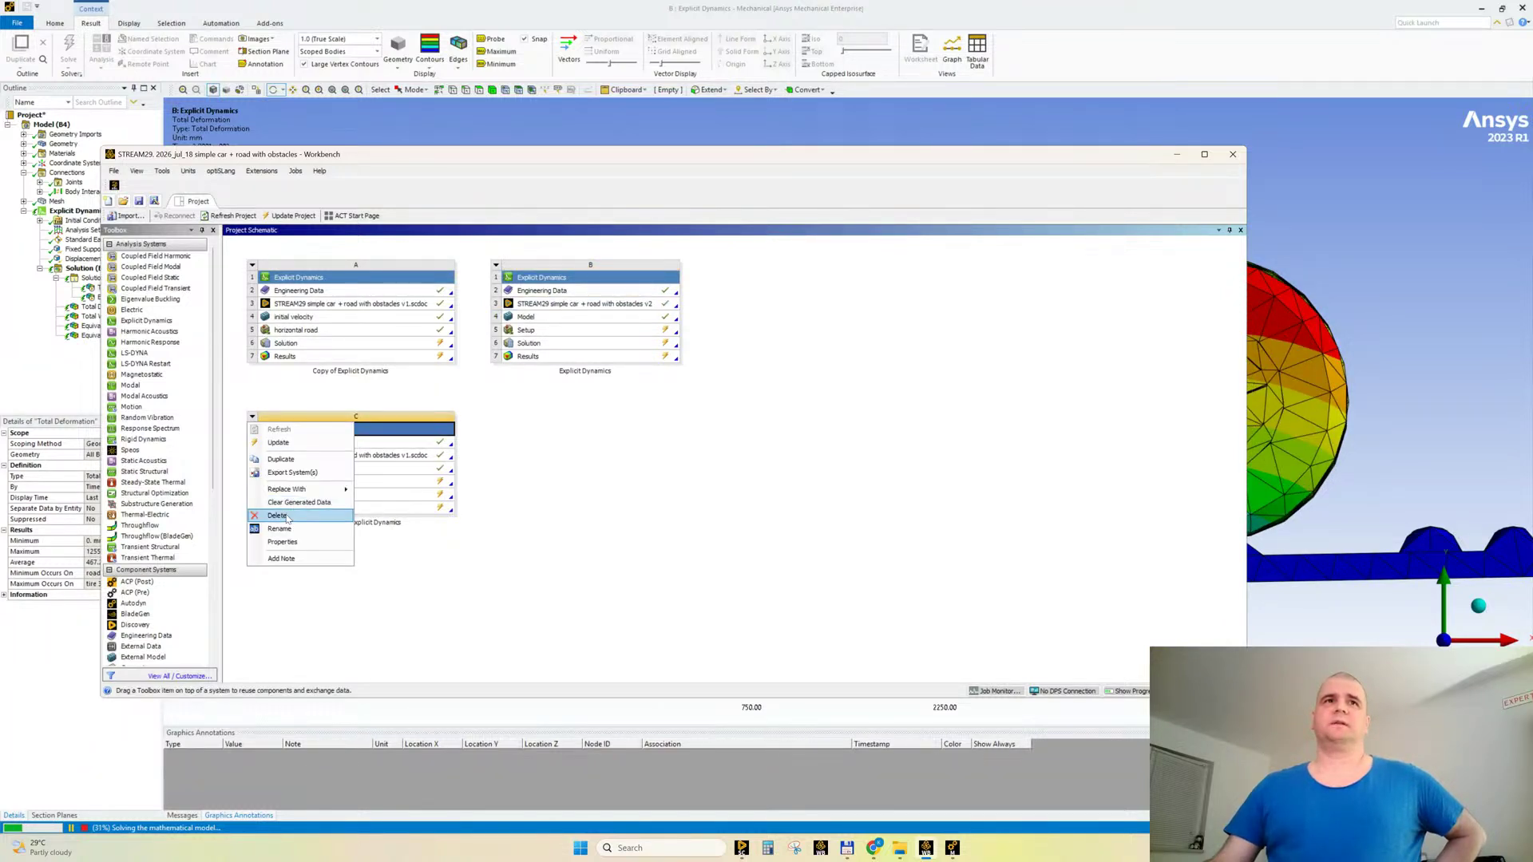
{"action": "left_click", "coordinate": [294, 512]}
{"action": "left_click", "coordinate": [690, 449]}
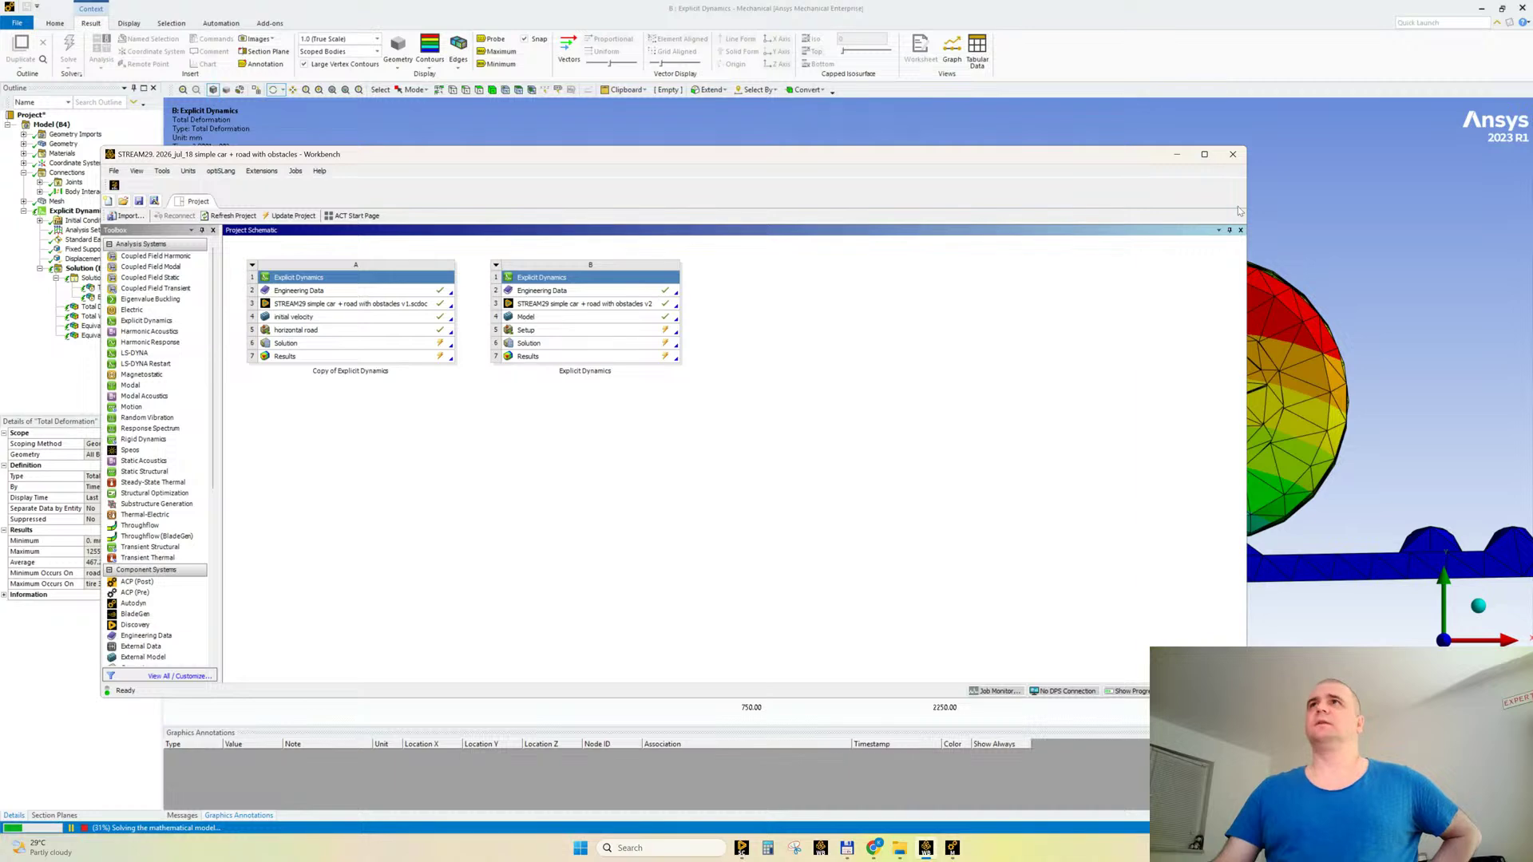
{"action": "left_click", "coordinate": [1177, 155]}
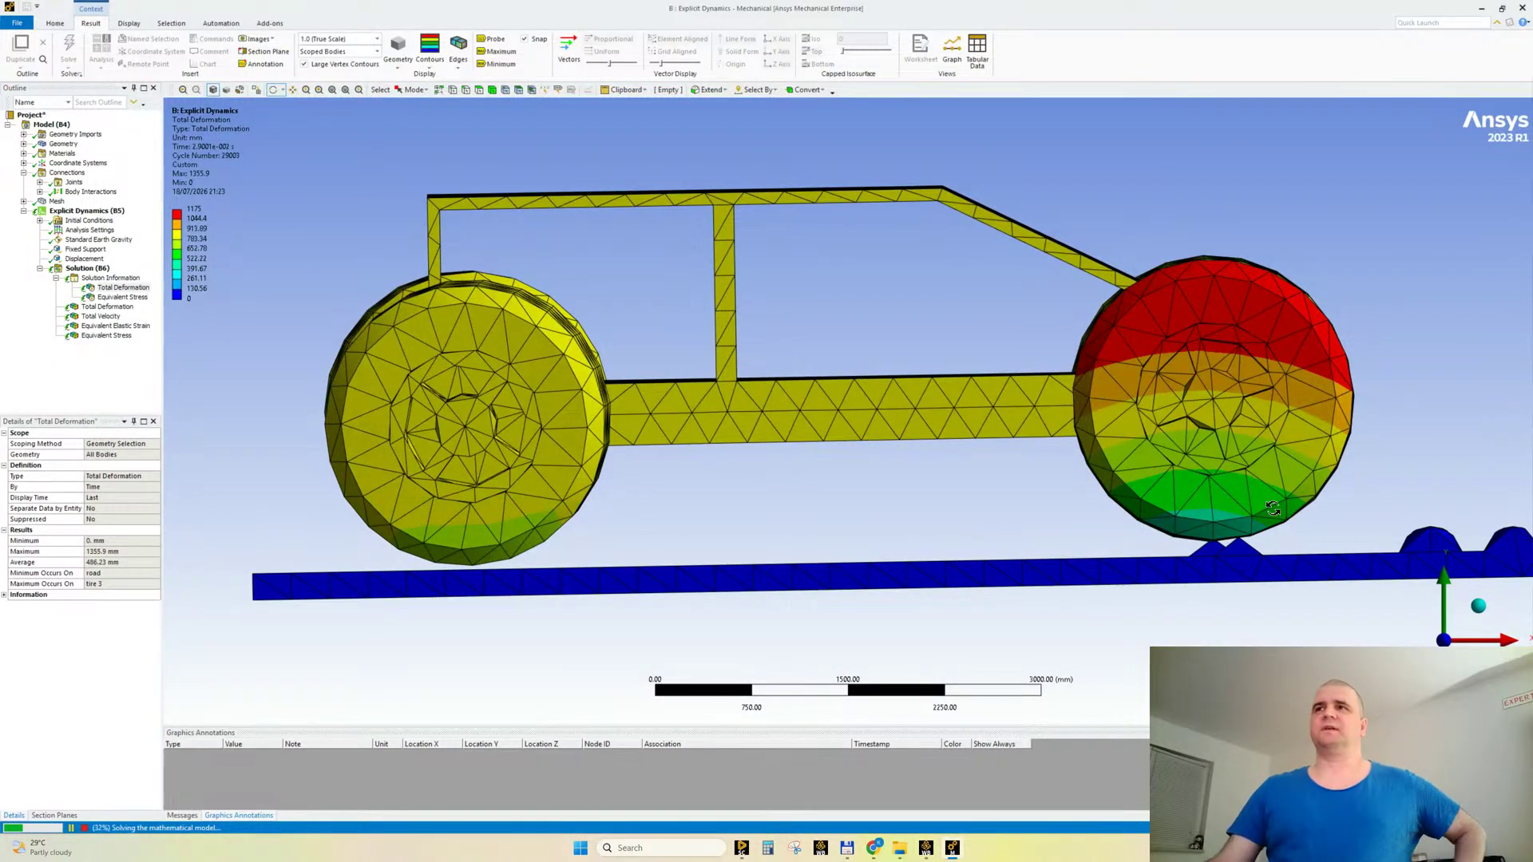
Step: Inspect the front wheel above the first obstacles, check the Standard Earth Gravity load, and return to the Total Deformation tracker
{"action": "scroll", "coordinate": [1265, 495], "scroll_direction": "up", "scroll_amount": 1}
{"action": "scroll", "coordinate": [1264, 495], "scroll_direction": "up", "scroll_amount": 1}
{"action": "middle_click_drag", "start_coordinate": [1355, 556], "coordinate": [787, 548], "text": "ctrl"}
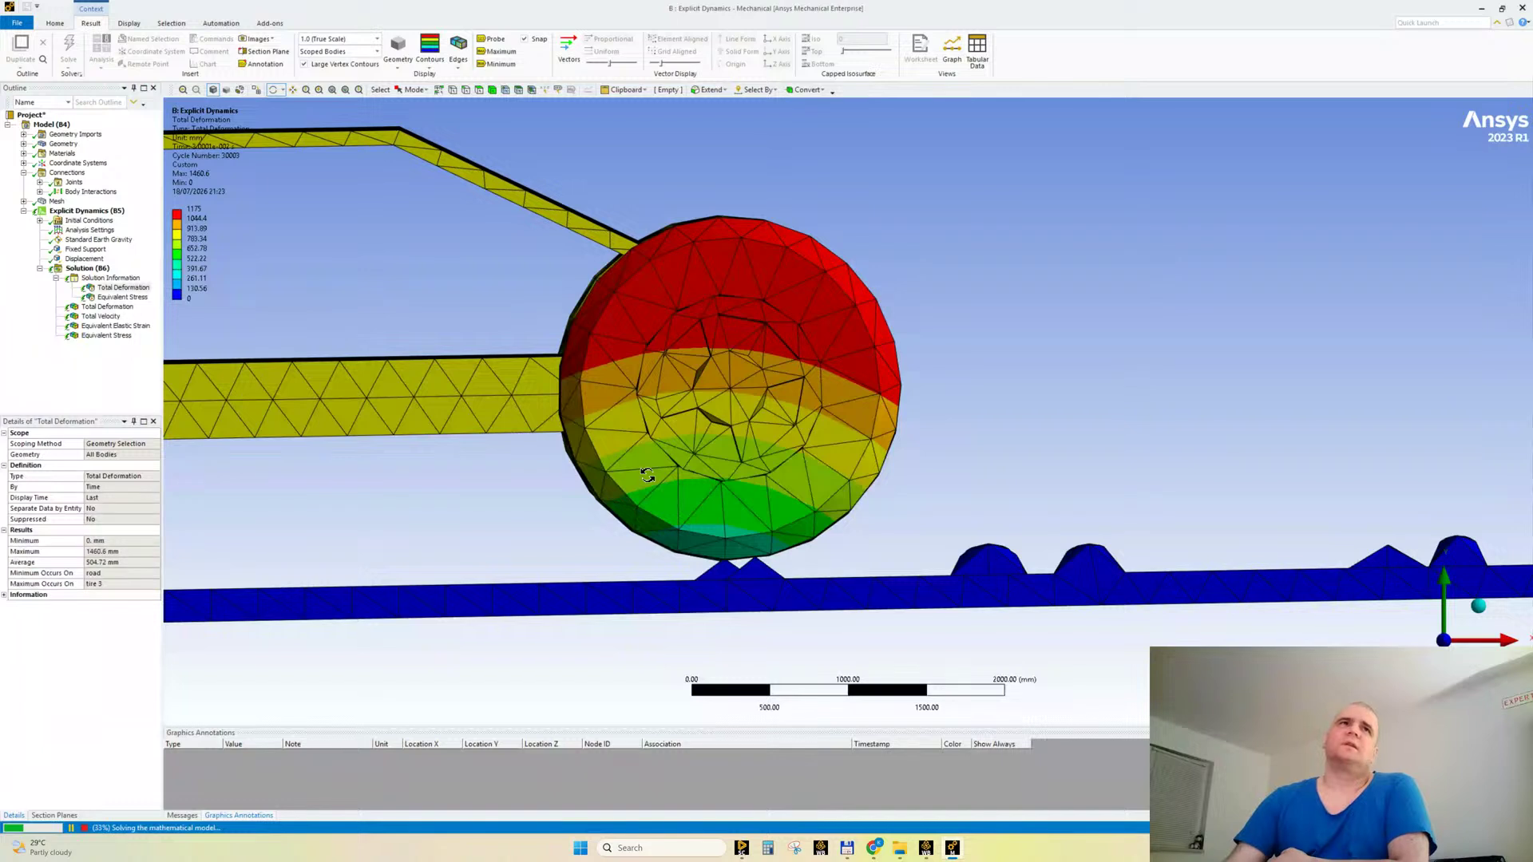
{"action": "left_click", "coordinate": [118, 247]}
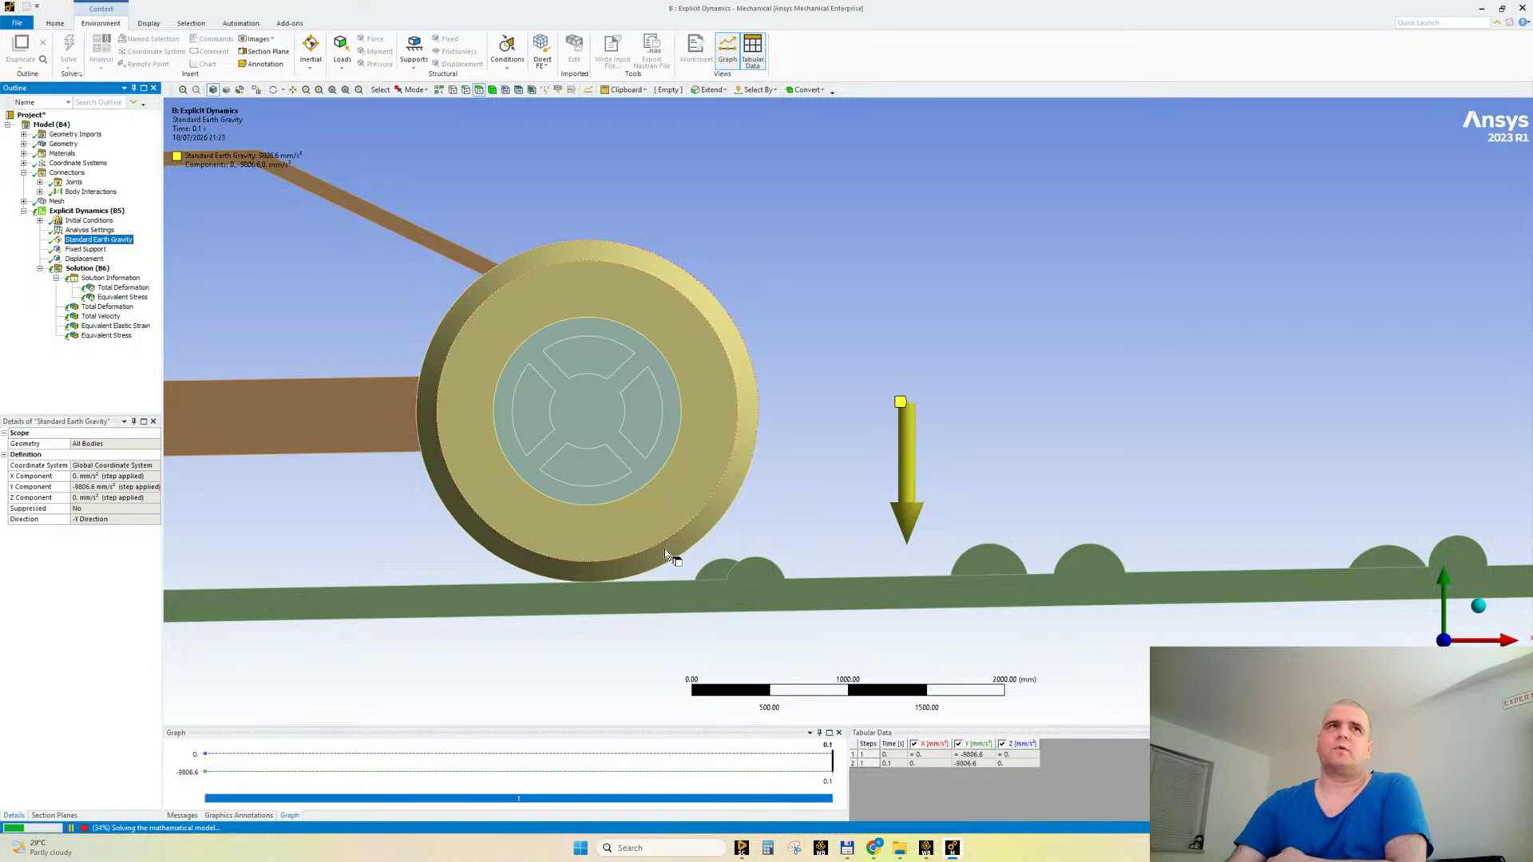
{"action": "left_click", "coordinate": [123, 287]}
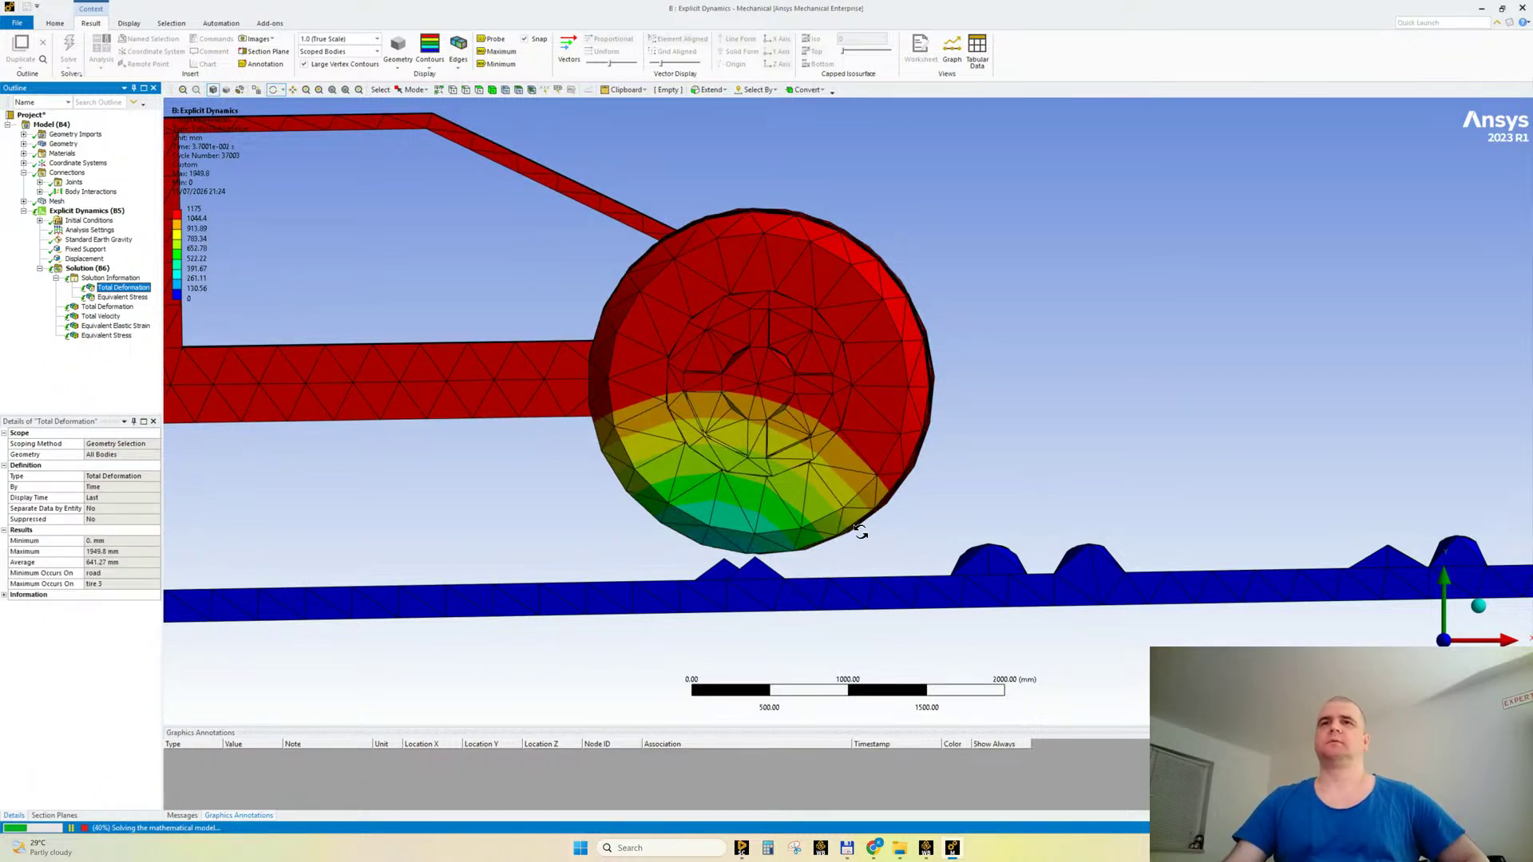
Step: Examine the front wheel's deformation and its clearance above the first obstacles, and open the Displacement load's details
{"action": "scroll", "coordinate": [861, 530], "scroll_direction": "up", "scroll_amount": 1}
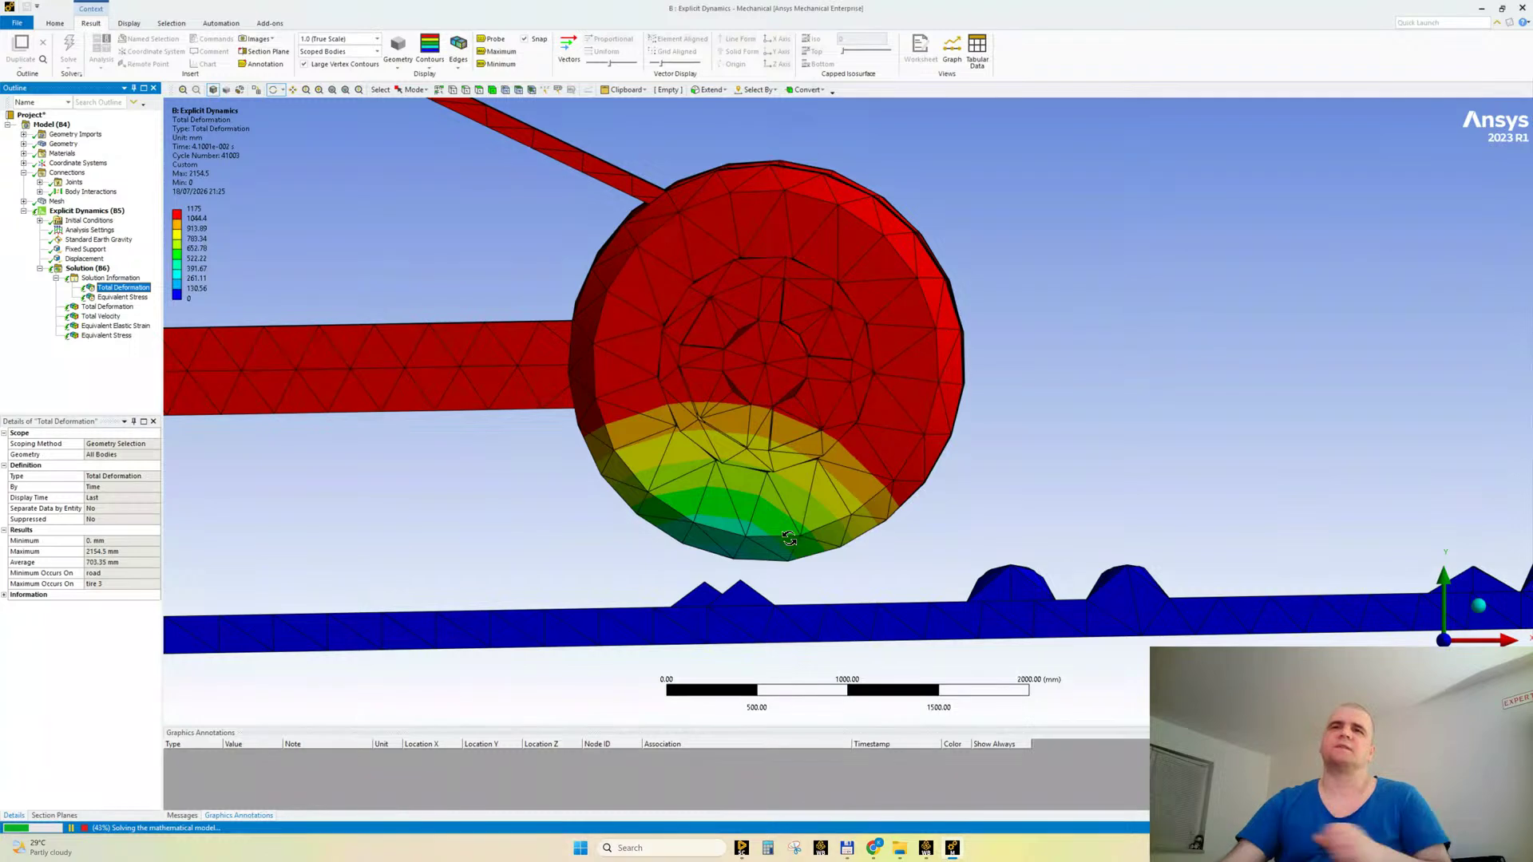
{"action": "scroll", "coordinate": [780, 539], "scroll_direction": "down", "scroll_amount": 3}
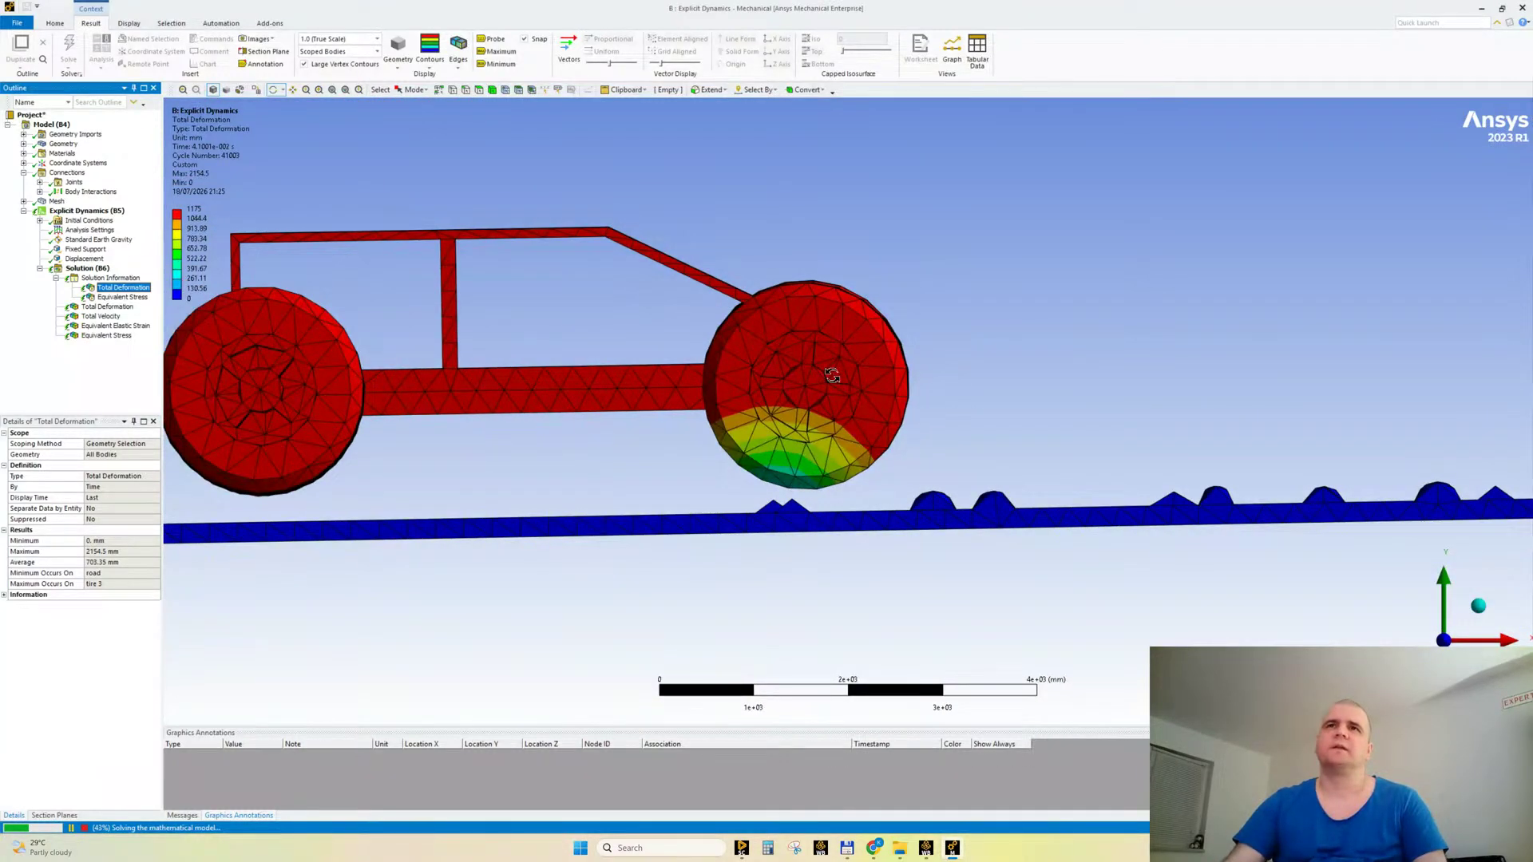
{"action": "scroll", "coordinate": [828, 373], "scroll_direction": "up", "scroll_amount": 3}
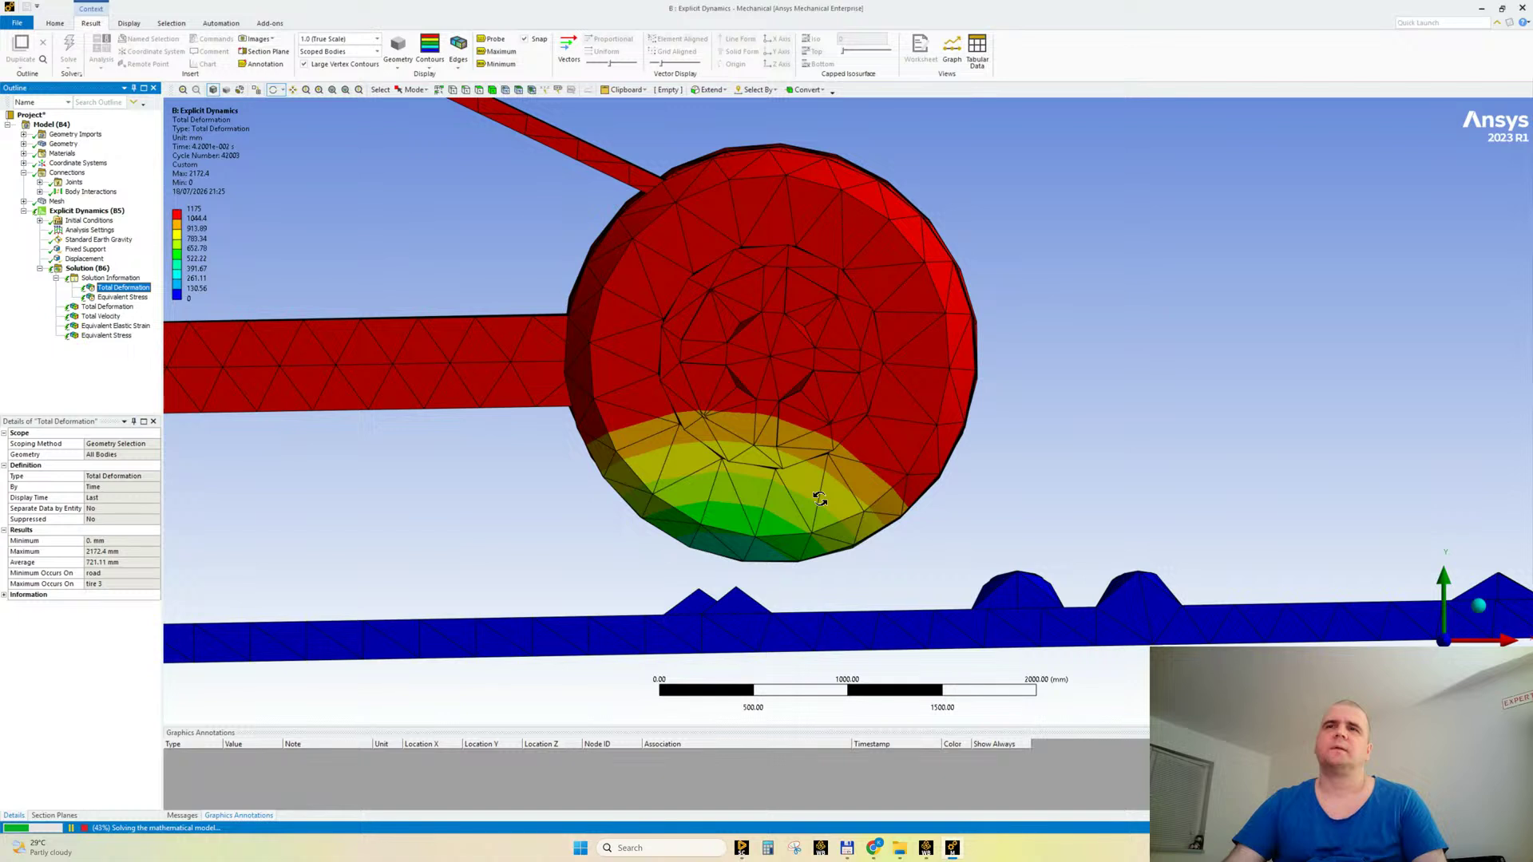
{"action": "scroll", "coordinate": [820, 498], "scroll_direction": "down", "scroll_amount": 2}
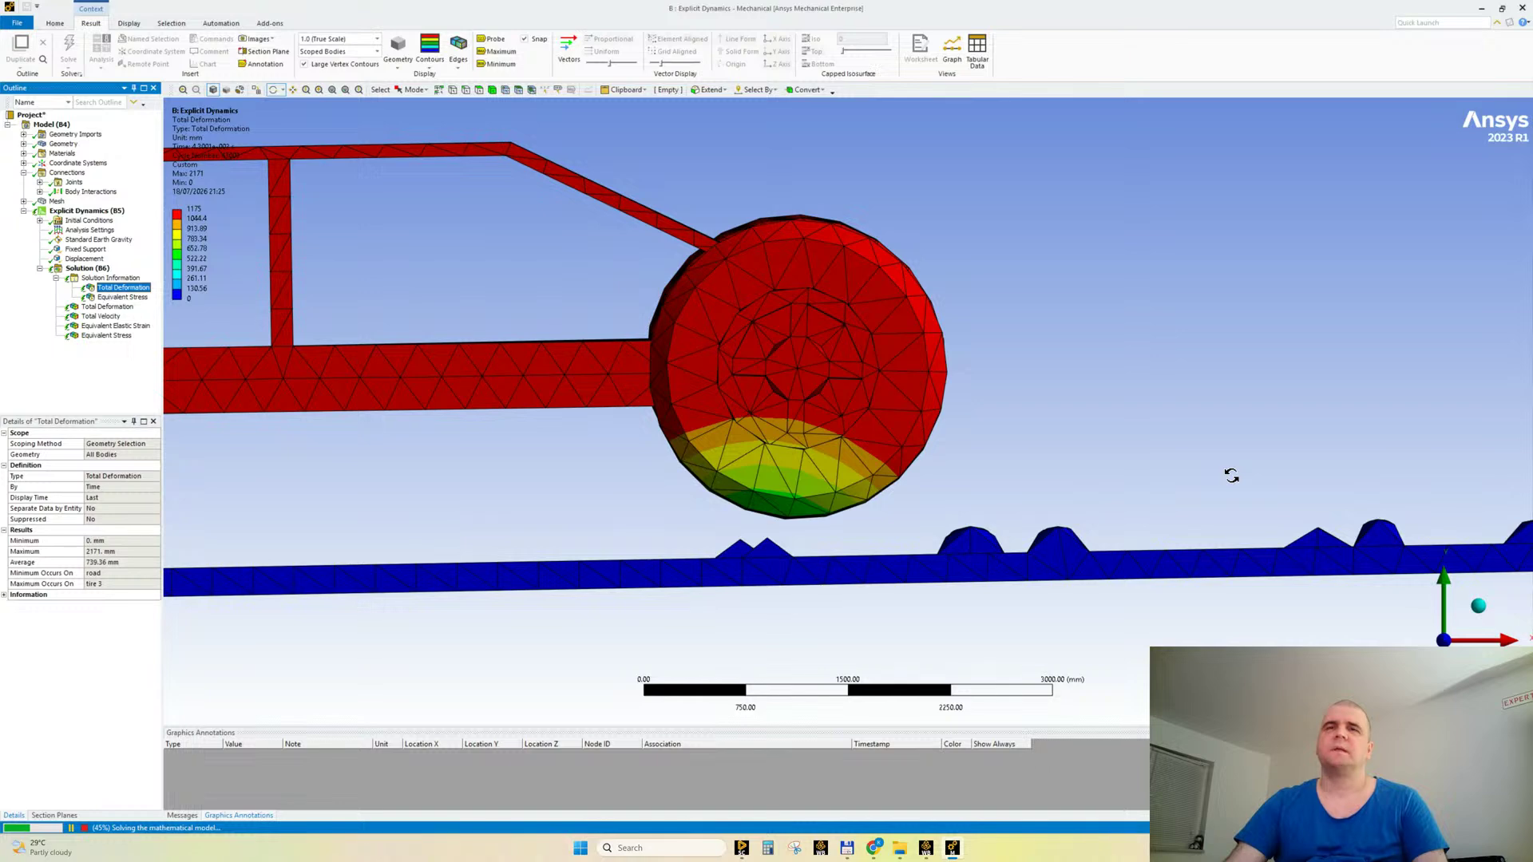
{"action": "left_click", "coordinate": [95, 258]}
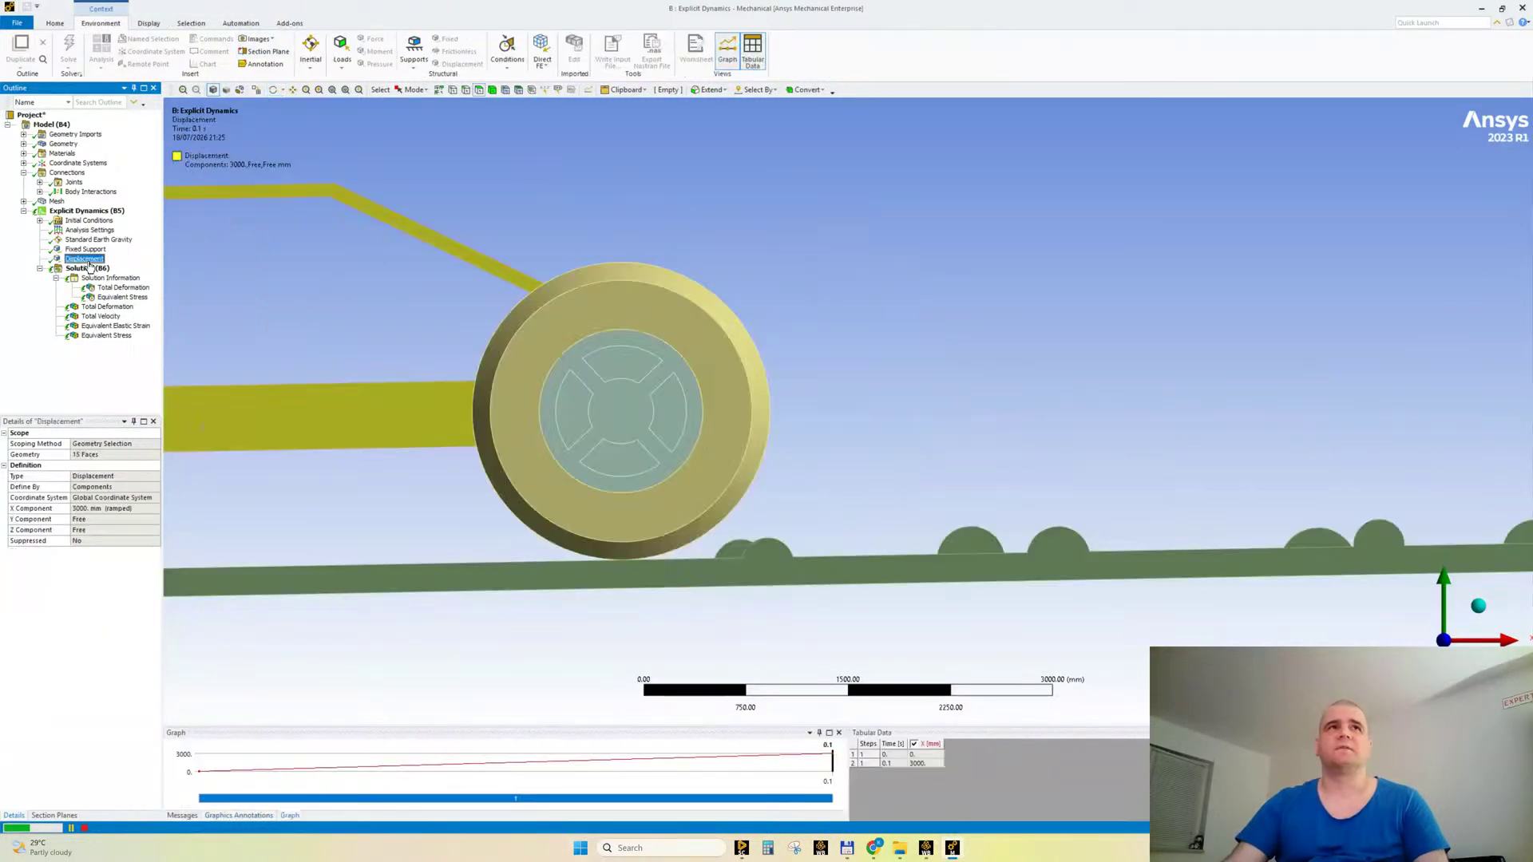
Step: Review the front wheel beside the road obstacles and the explicit dynamics analysis settings while the solver runs
{"action": "scroll", "coordinate": [724, 456], "scroll_direction": "down", "scroll_amount": 2}
{"action": "middle_click_drag", "start_coordinate": [838, 383], "coordinate": [849, 419]}
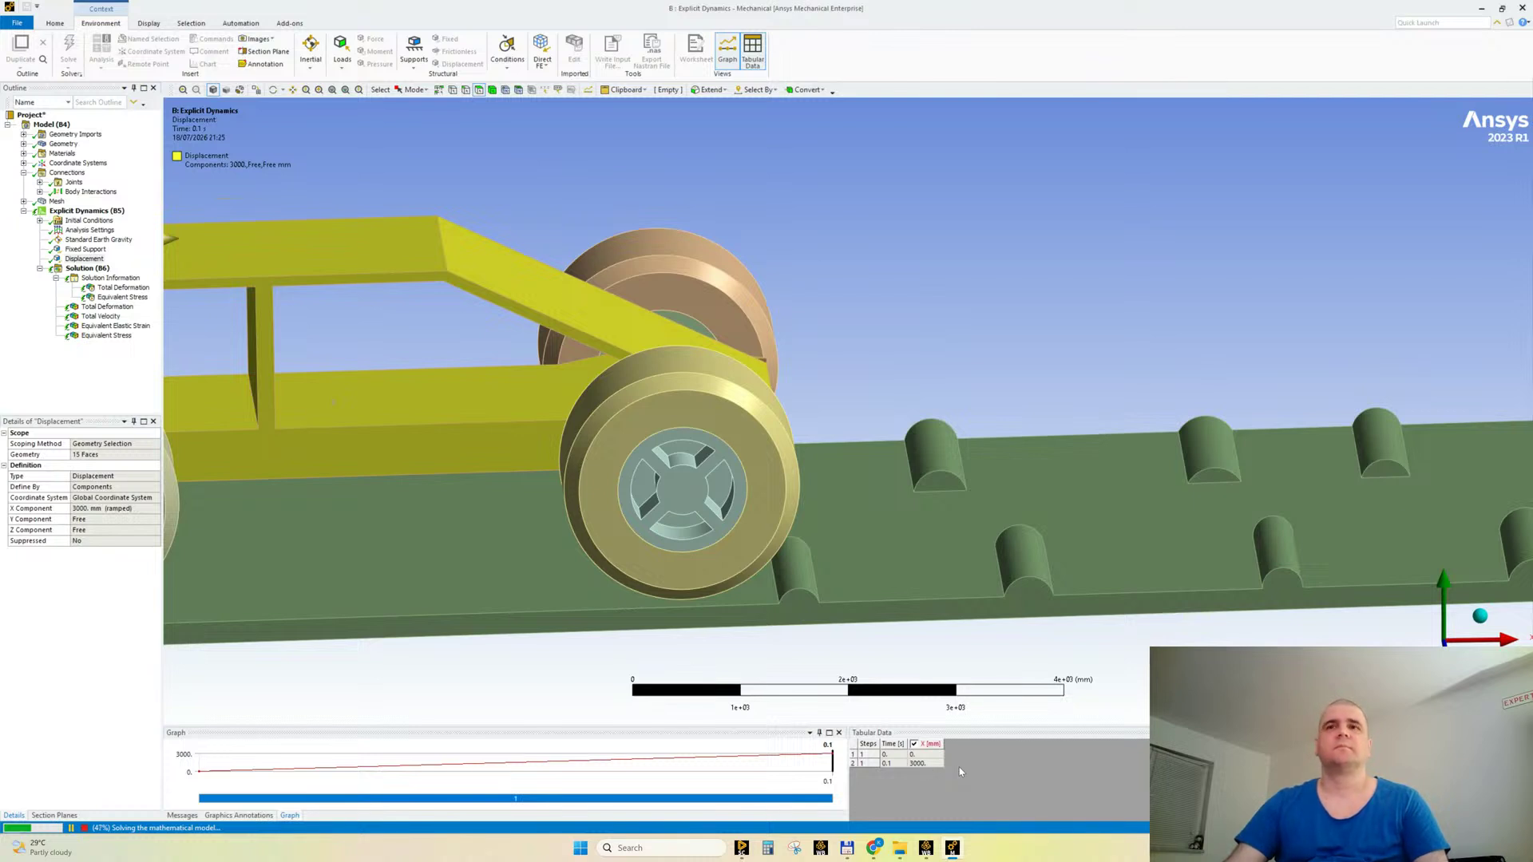
{"action": "left_click", "coordinate": [89, 230]}
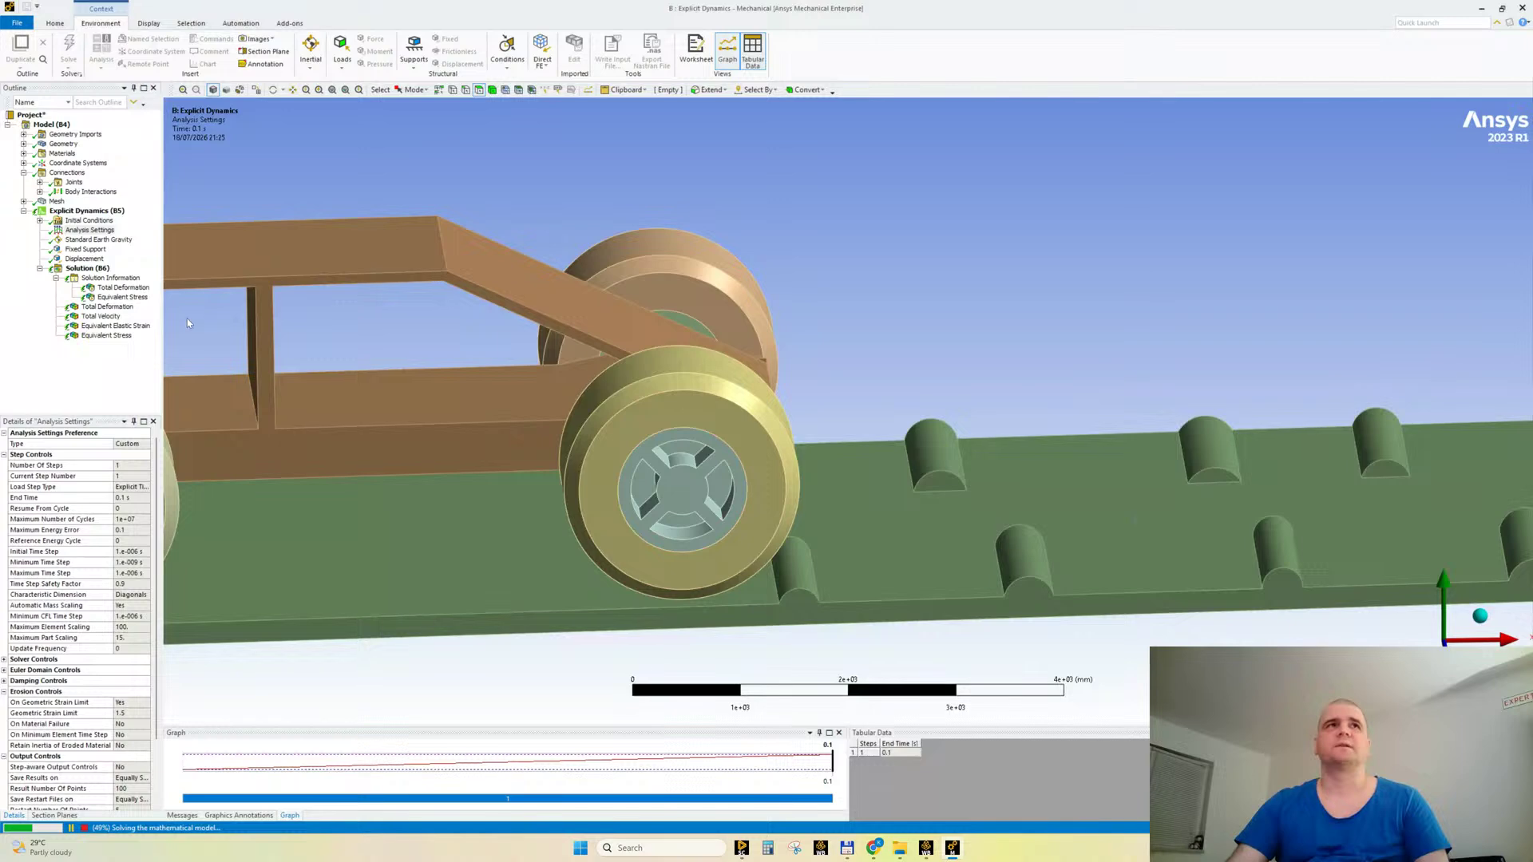
Step: Display the Total Deformation tracker under Solution Information for the whole car and adjust its legend range to the visible bodies
{"action": "left_click", "coordinate": [136, 289]}
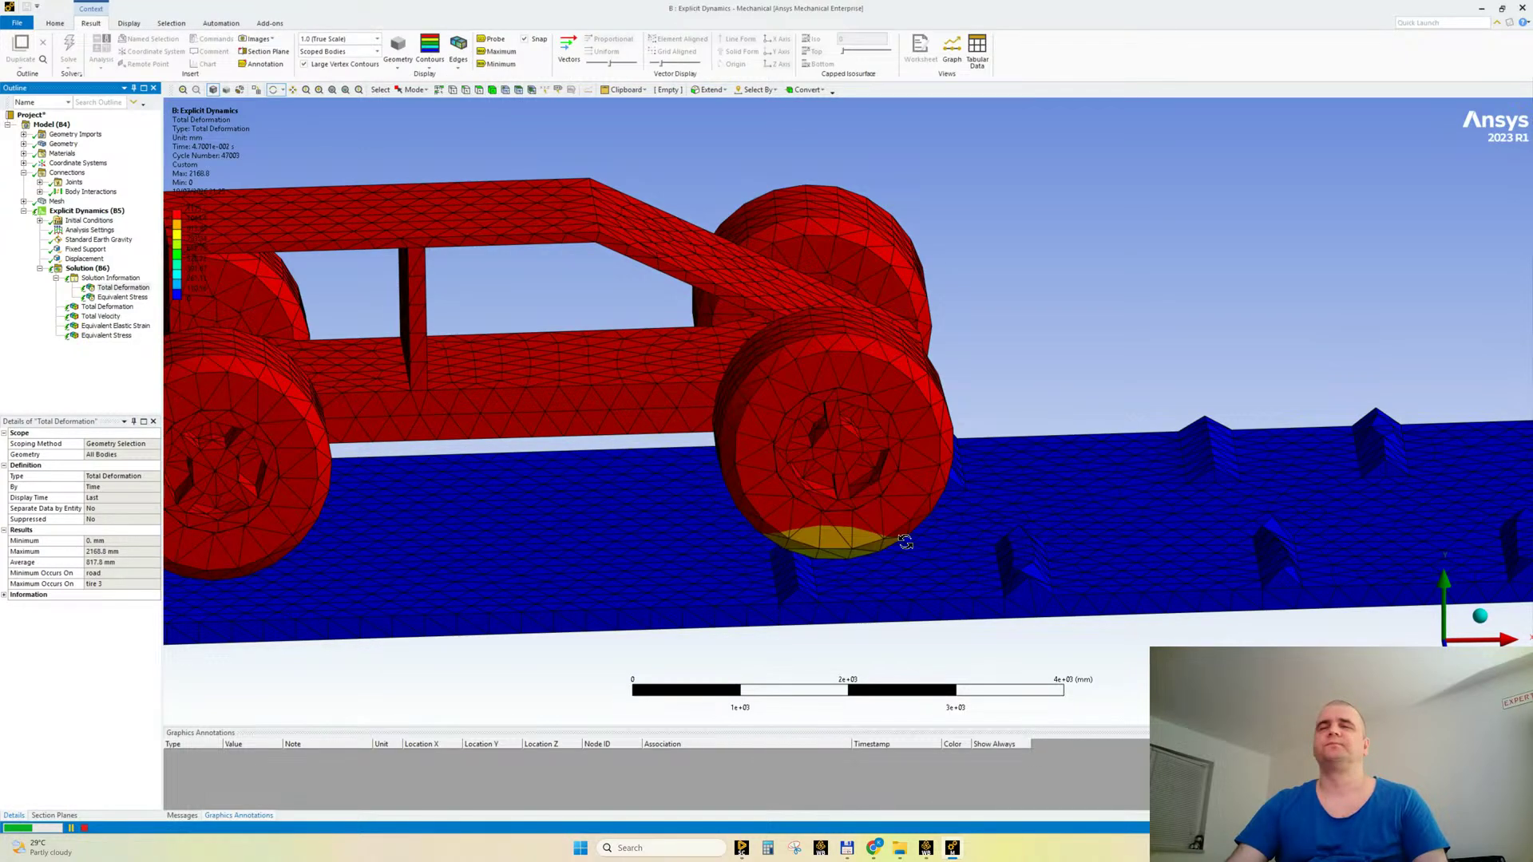
{"action": "middle_click_drag", "start_coordinate": [903, 539], "coordinate": [886, 503]}
{"action": "scroll", "coordinate": [878, 499], "scroll_direction": "down", "scroll_amount": 3}
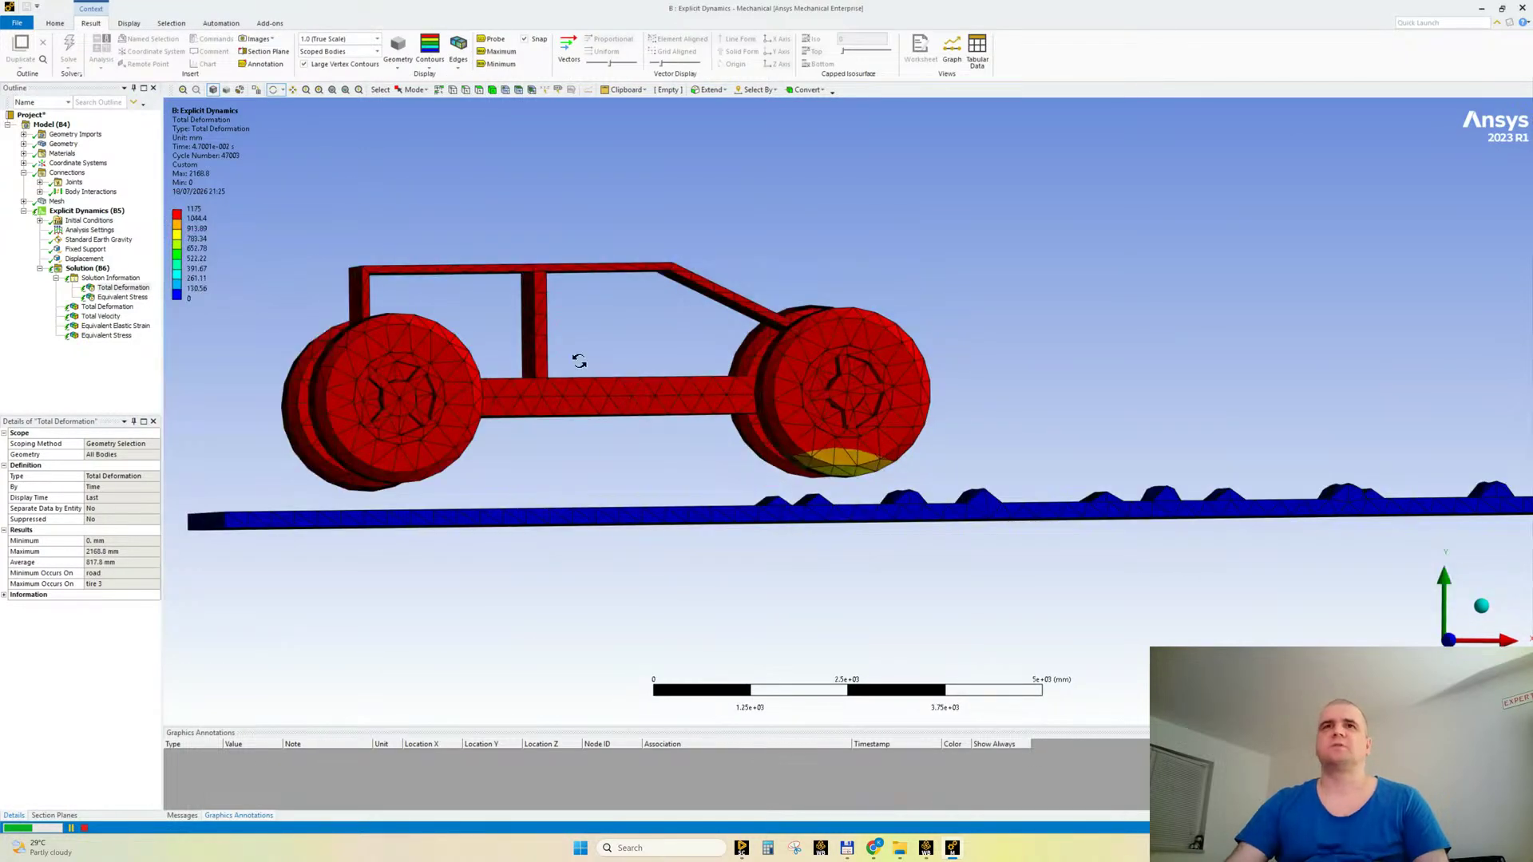
{"action": "right_click", "coordinate": [188, 145]}
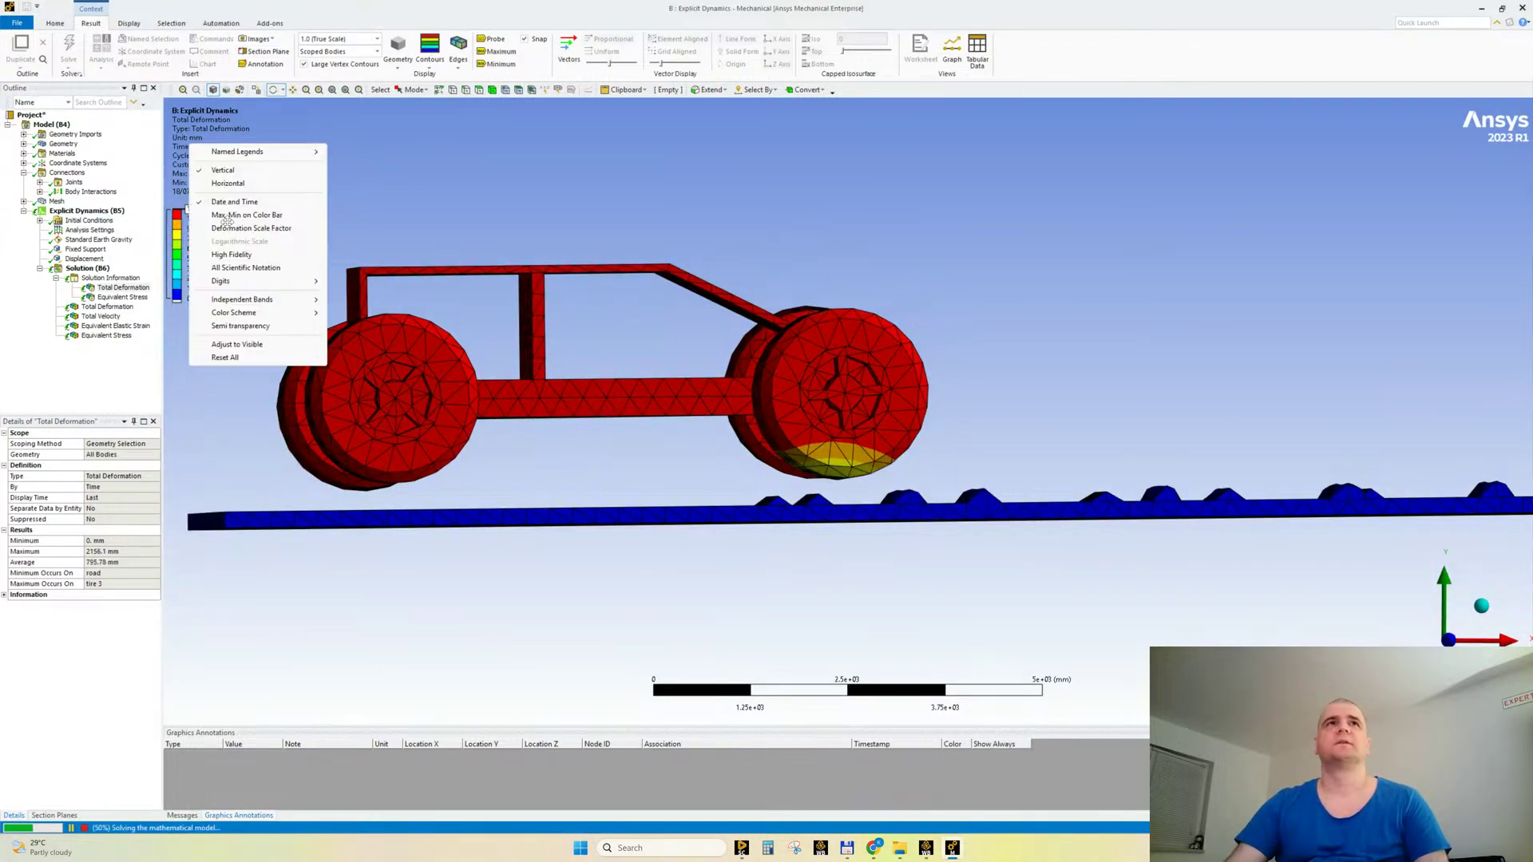
{"action": "left_click", "coordinate": [252, 343]}
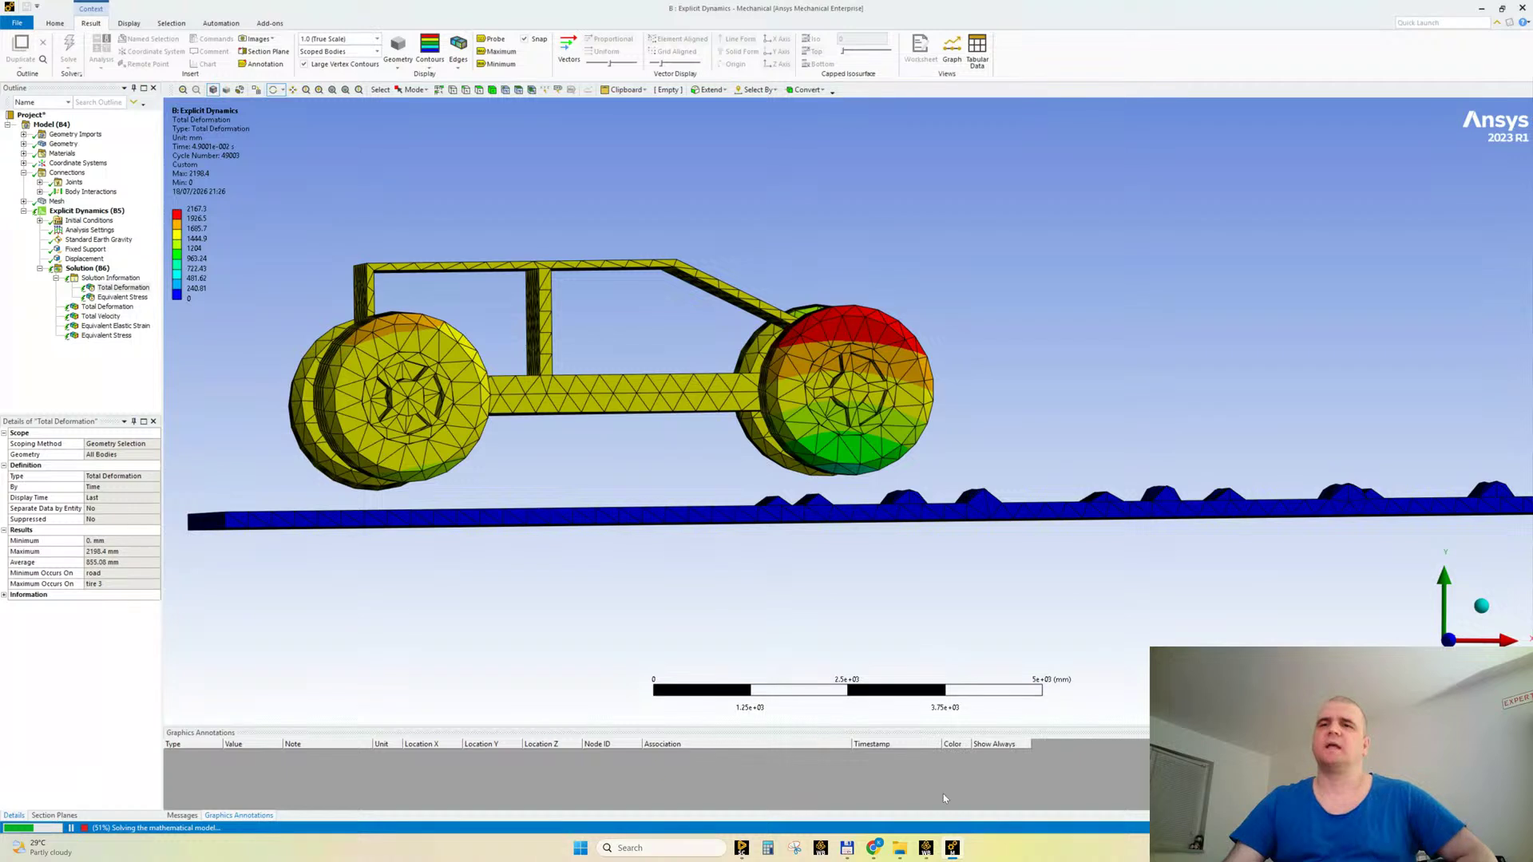
Step: Switch to Workbench and duplicate Explicit Dynamics system B
{"action": "left_click", "coordinate": [926, 848]}
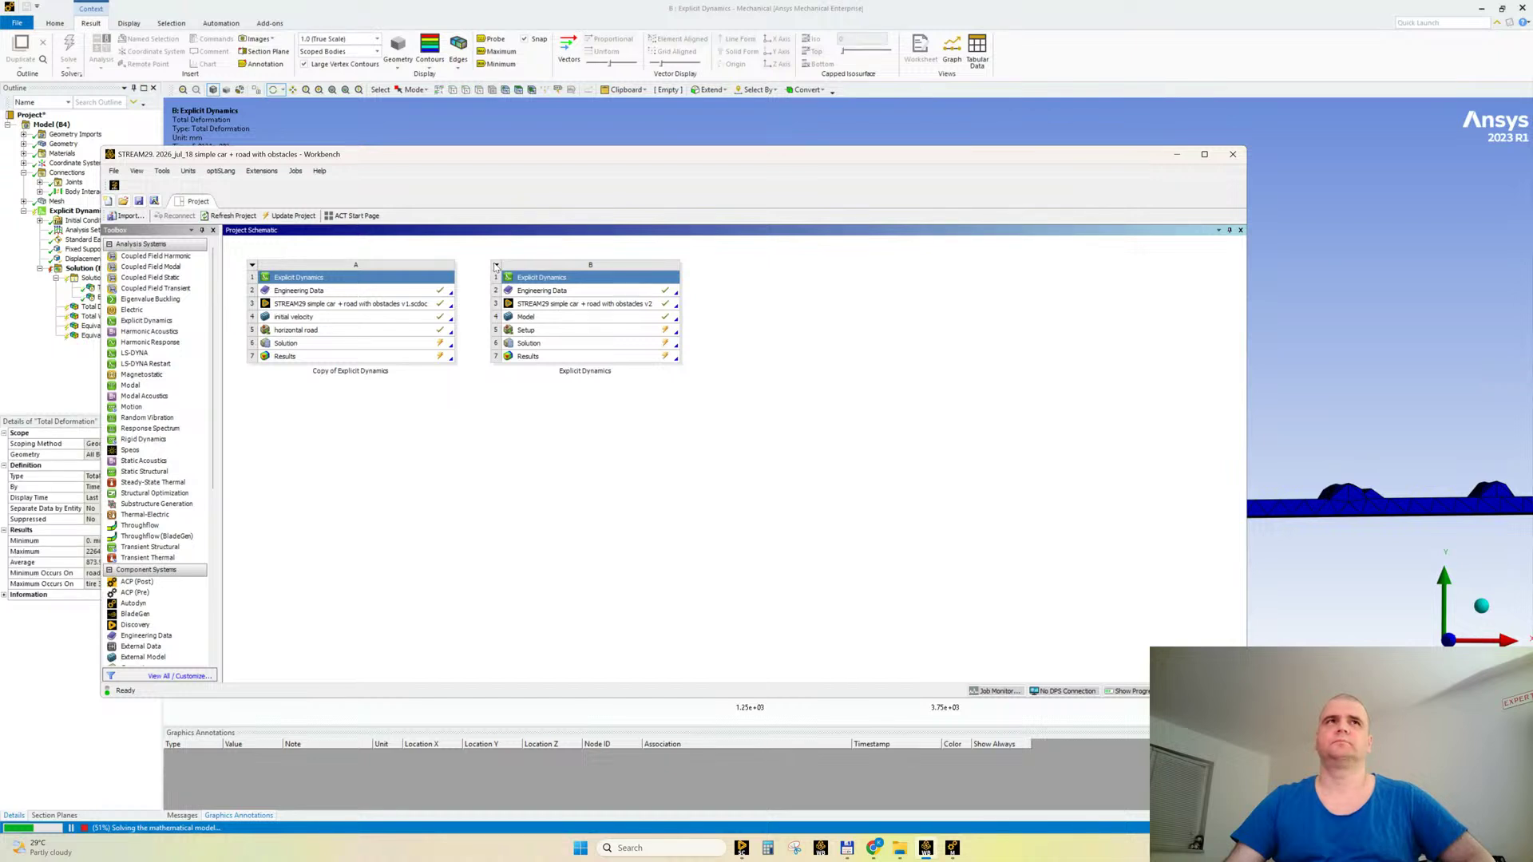
{"action": "left_click", "coordinate": [496, 266]}
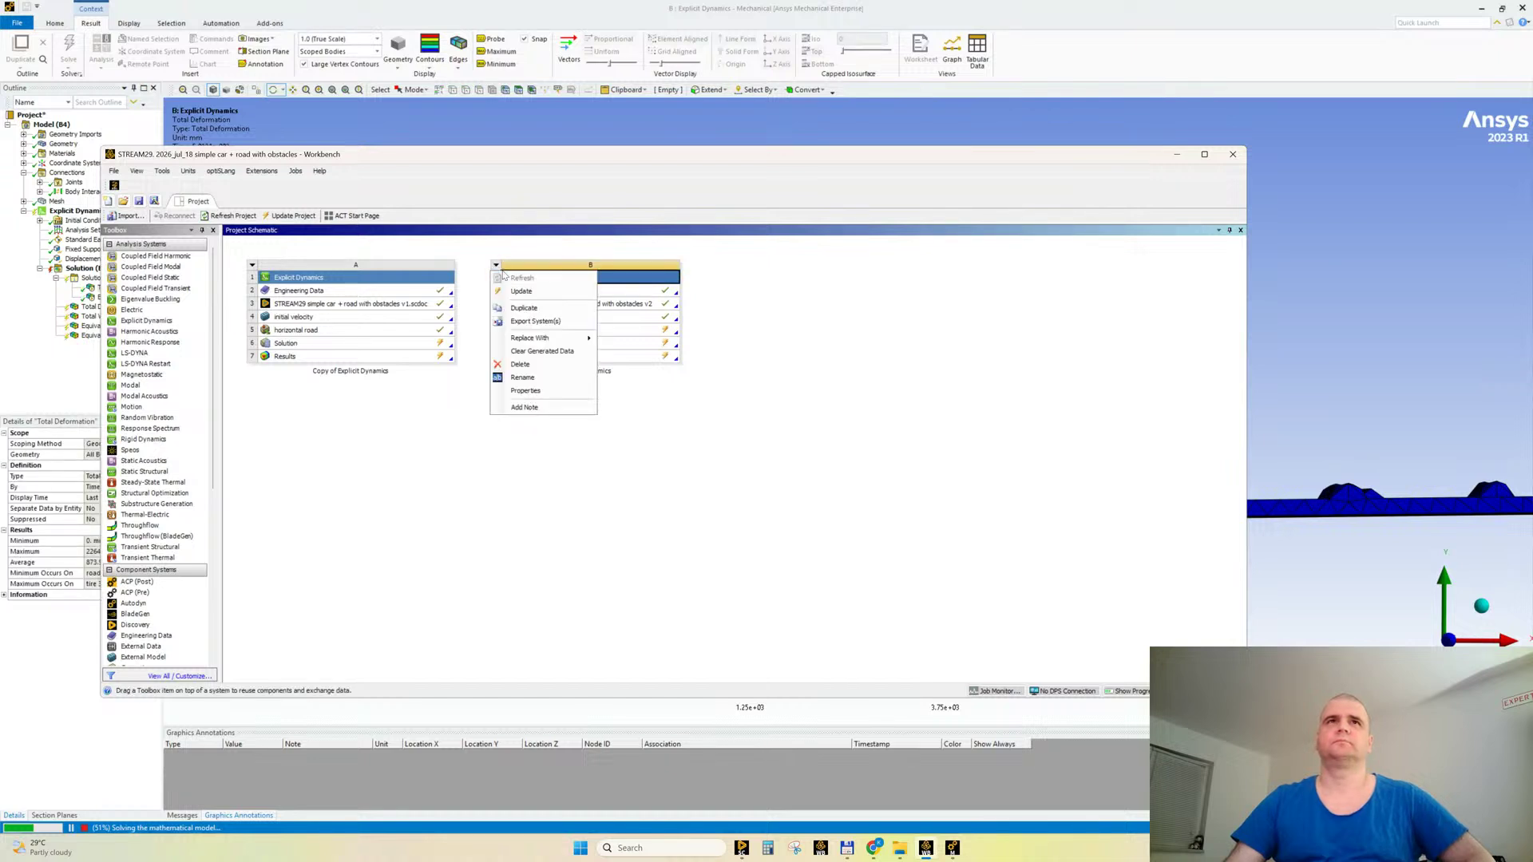
{"action": "left_click", "coordinate": [525, 308]}
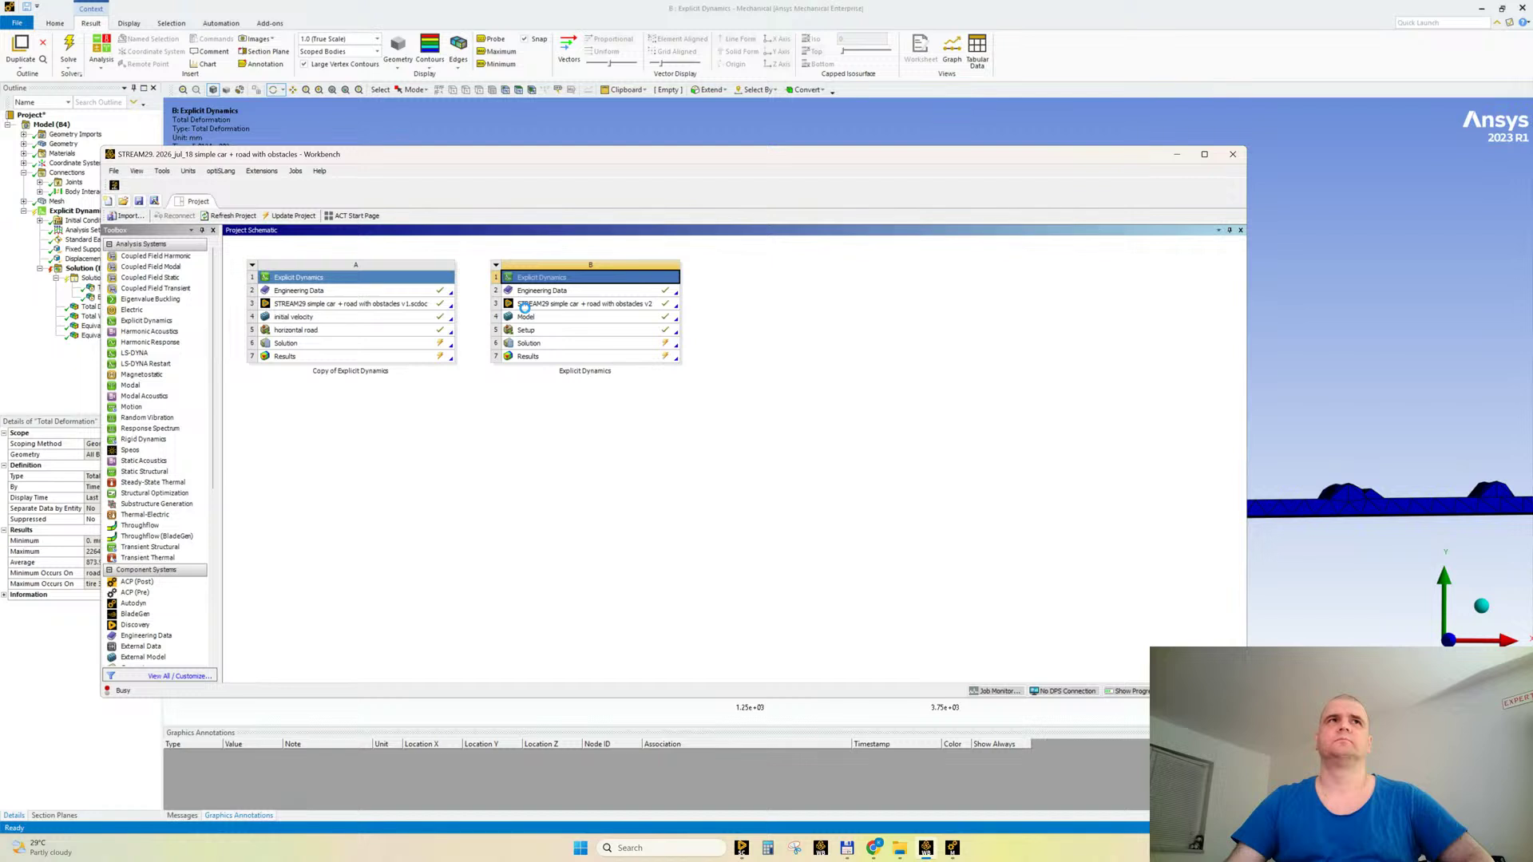
Step: Return to Mechanical, show the solution's Total Deformation result and play its animation with 50 frames
{"action": "left_click", "coordinate": [573, 8]}
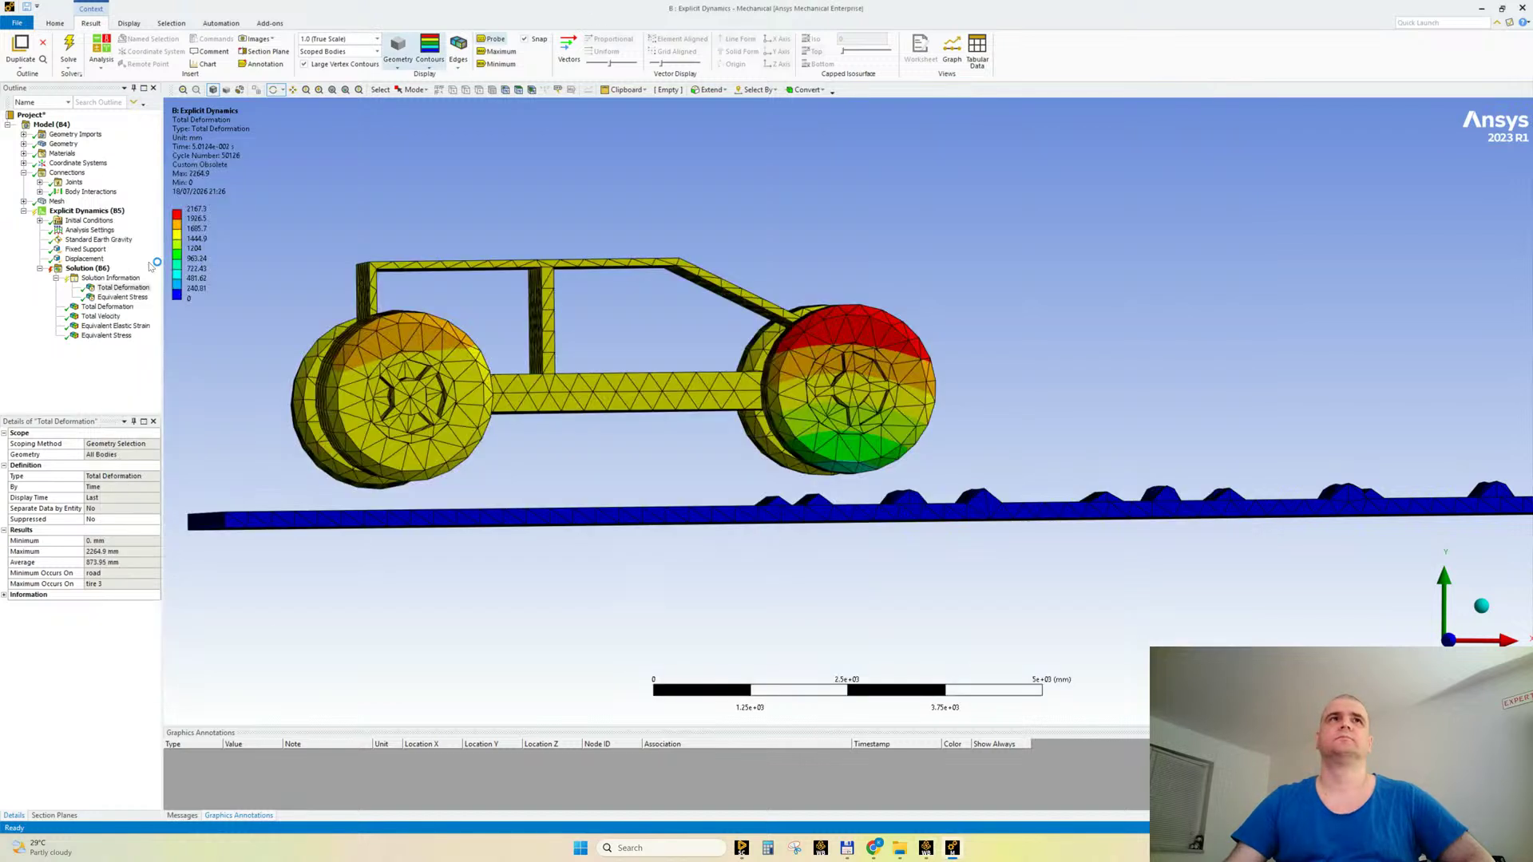
{"action": "left_click", "coordinate": [107, 307]}
{"action": "left_click", "coordinate": [327, 748]}
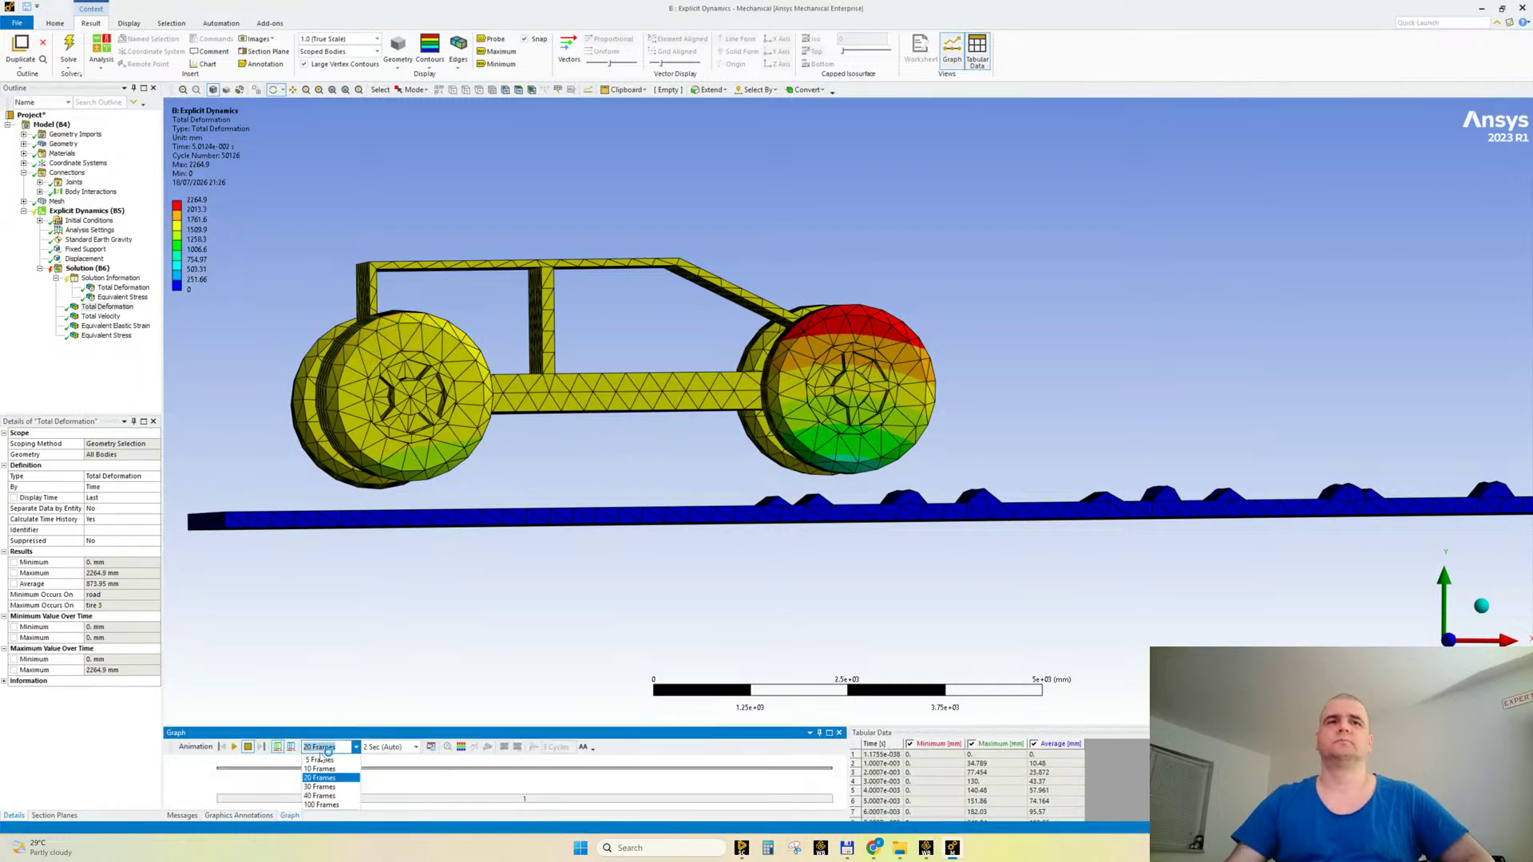
{"action": "type", "text": "50"}
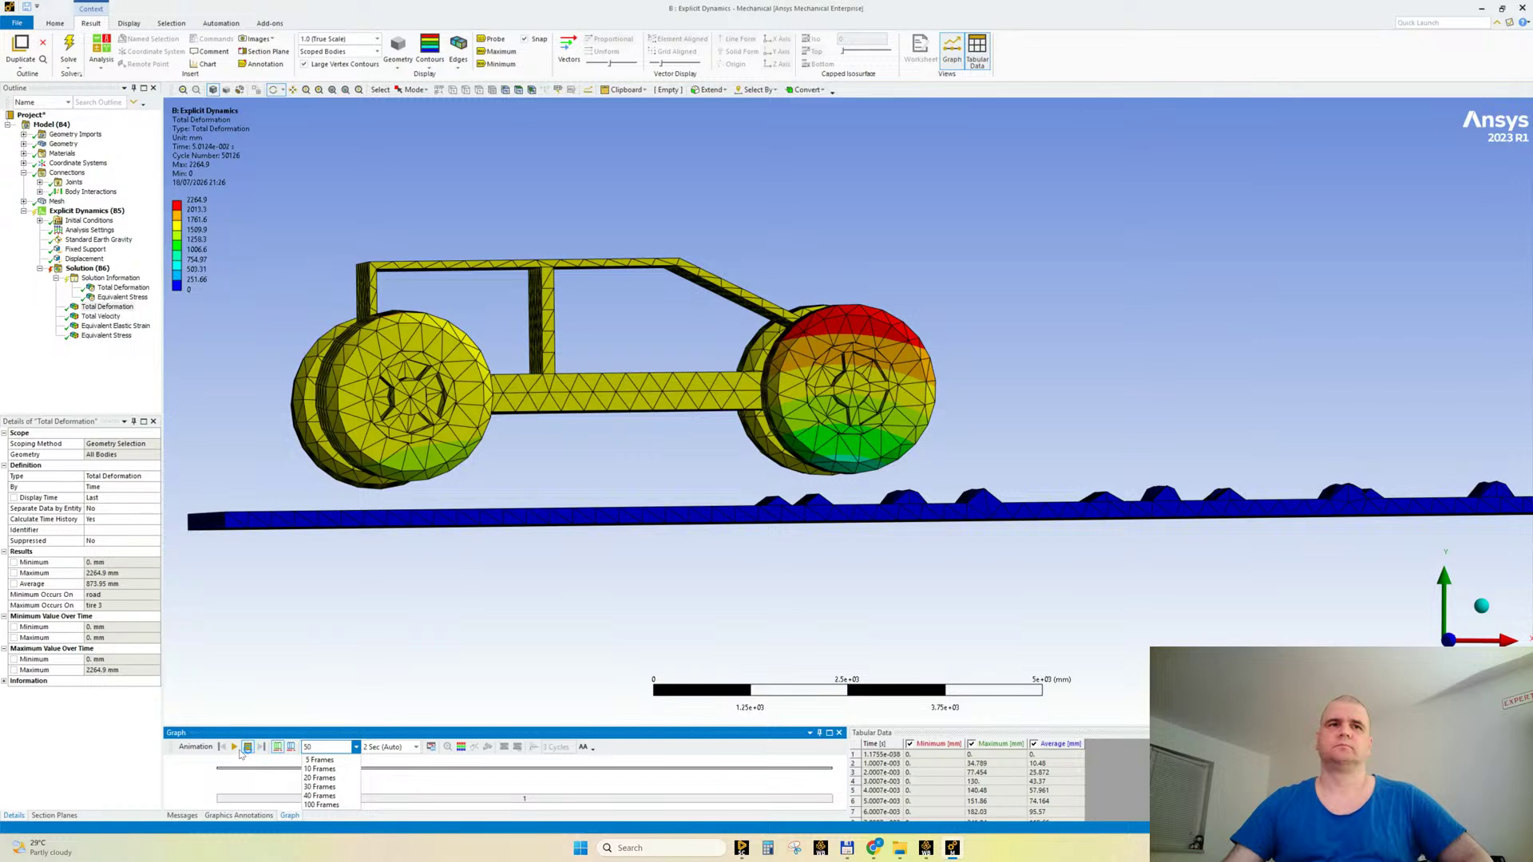
{"action": "left_click", "coordinate": [235, 748]}
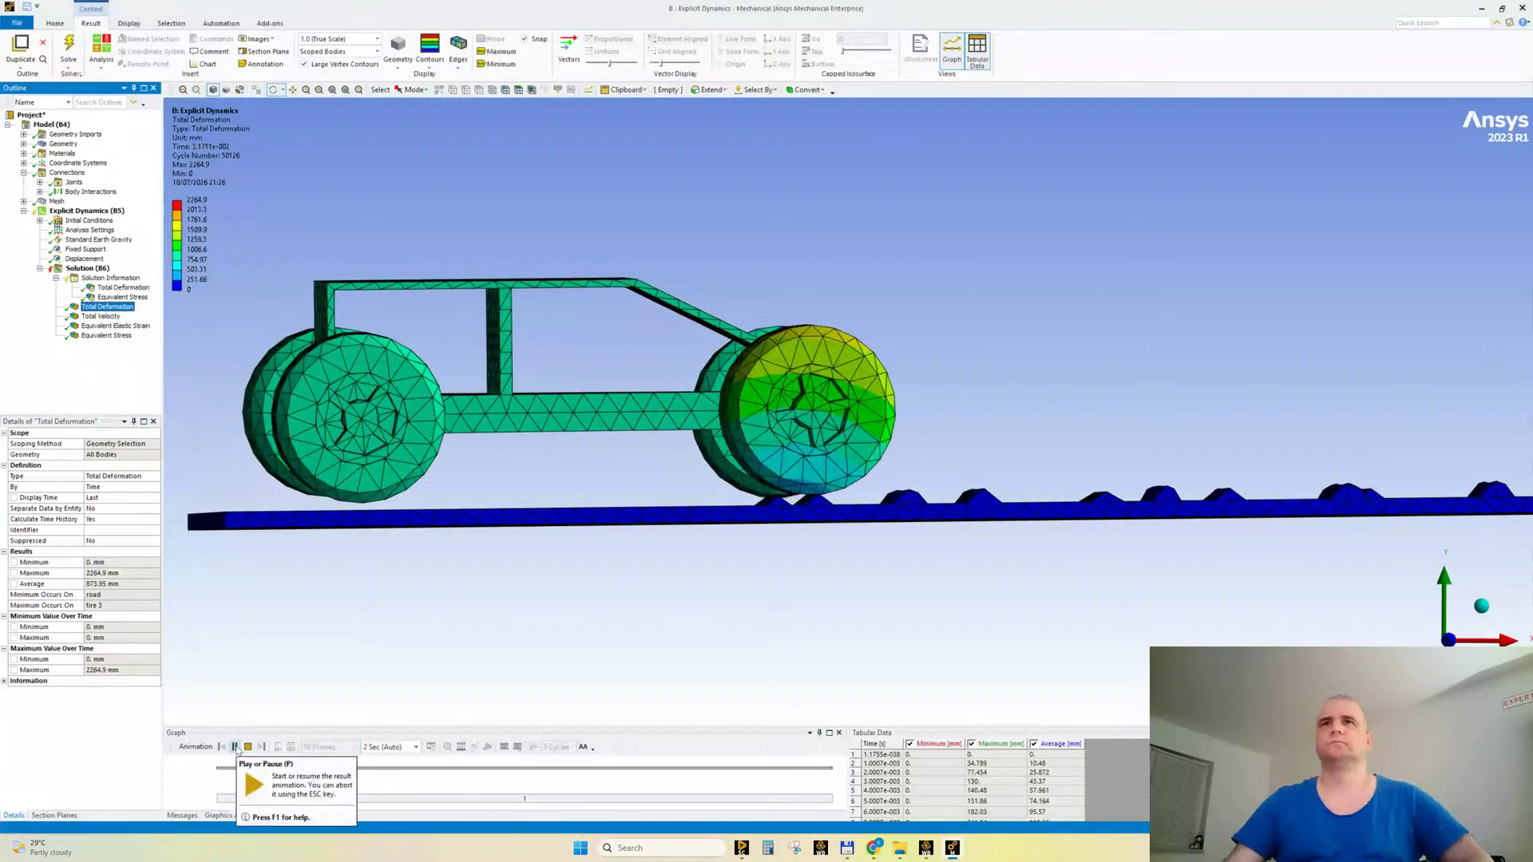
Step: Examine the animated wheel and chassis motion over the obstacles from several angles, list the model's joints, and stop the animation
{"action": "scroll", "coordinate": [751, 429], "scroll_direction": "up", "scroll_amount": 1}
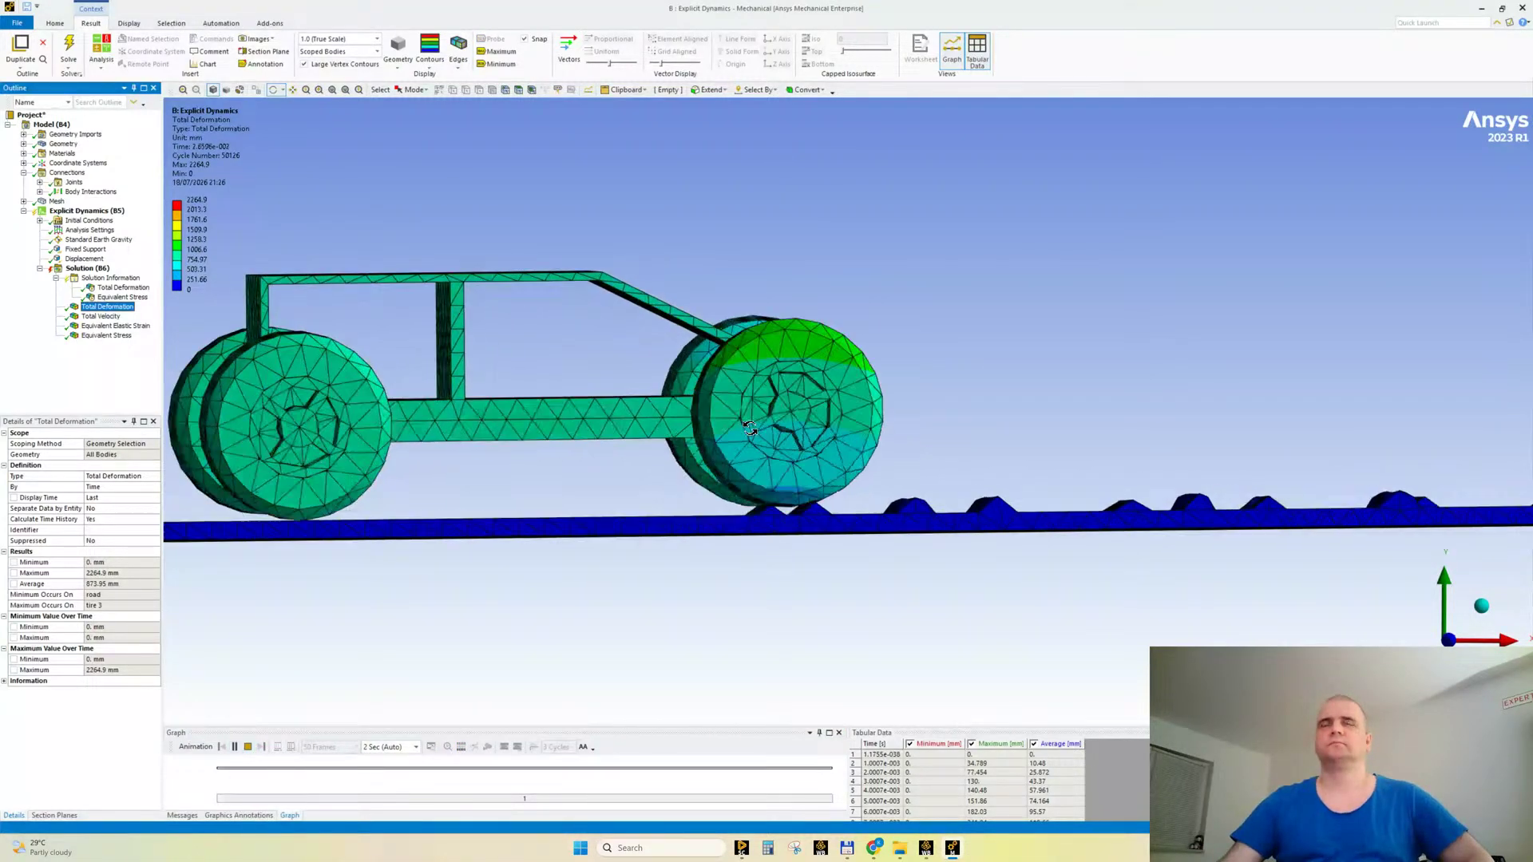
{"action": "left_click_drag", "start_coordinate": [750, 429], "coordinate": [501, 490]}
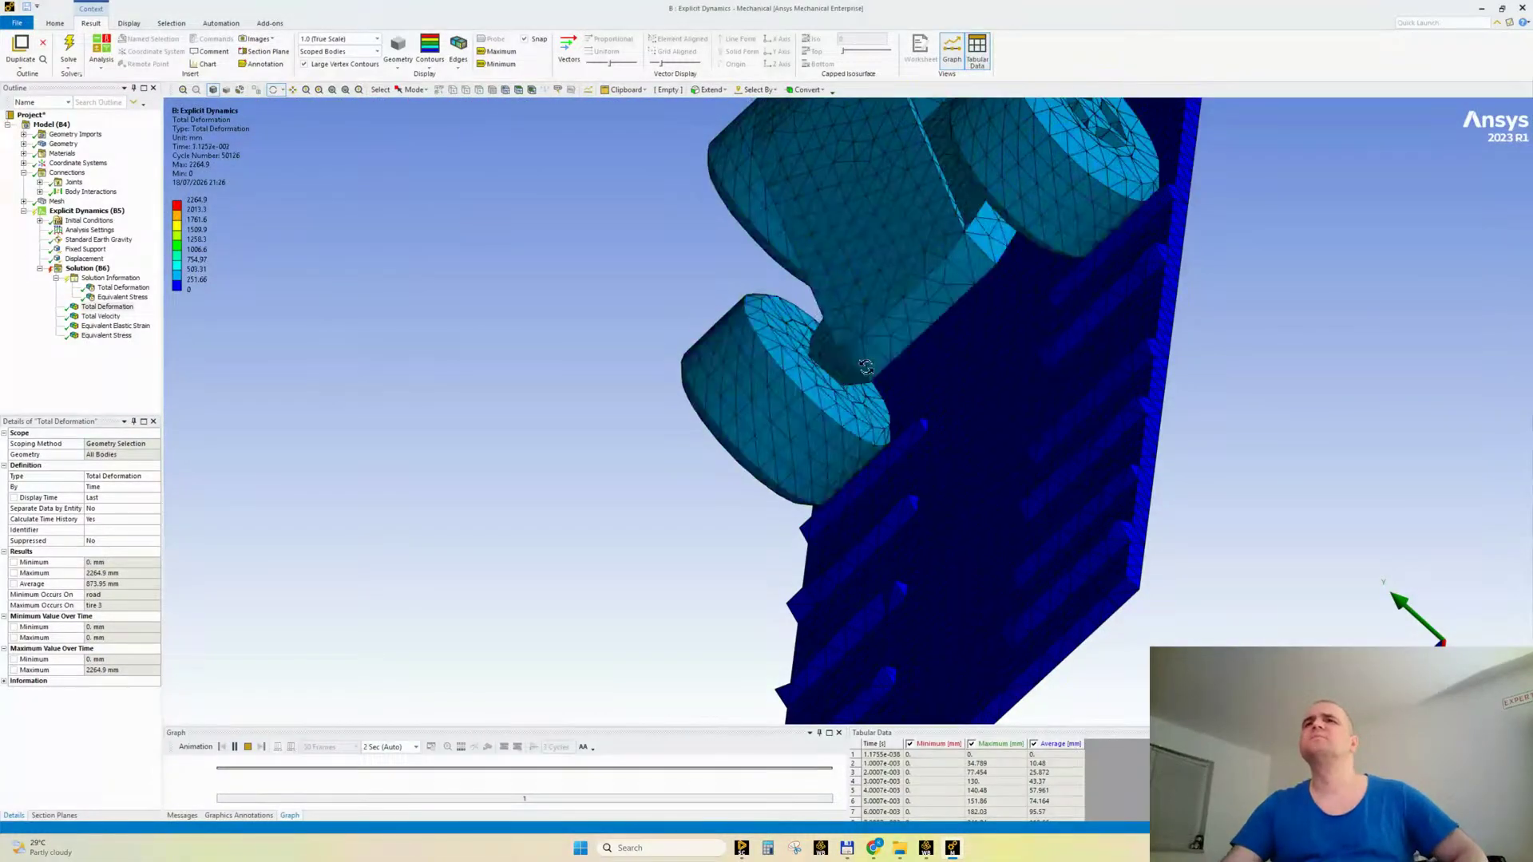
{"action": "left_click_drag", "start_coordinate": [866, 367], "coordinate": [777, 360]}
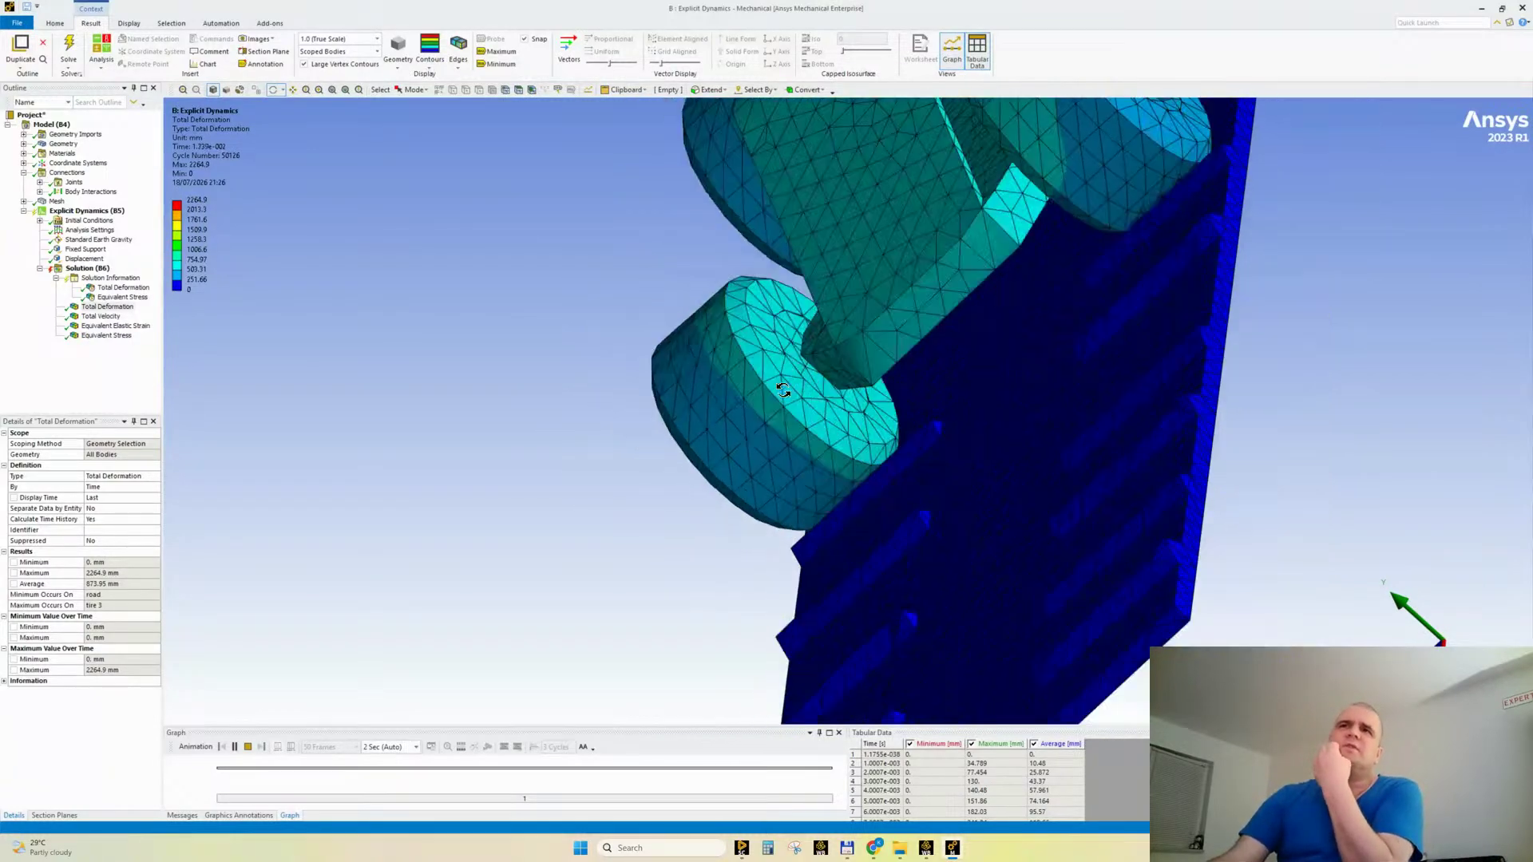
{"action": "left_click_drag", "start_coordinate": [783, 390], "coordinate": [1126, 390]}
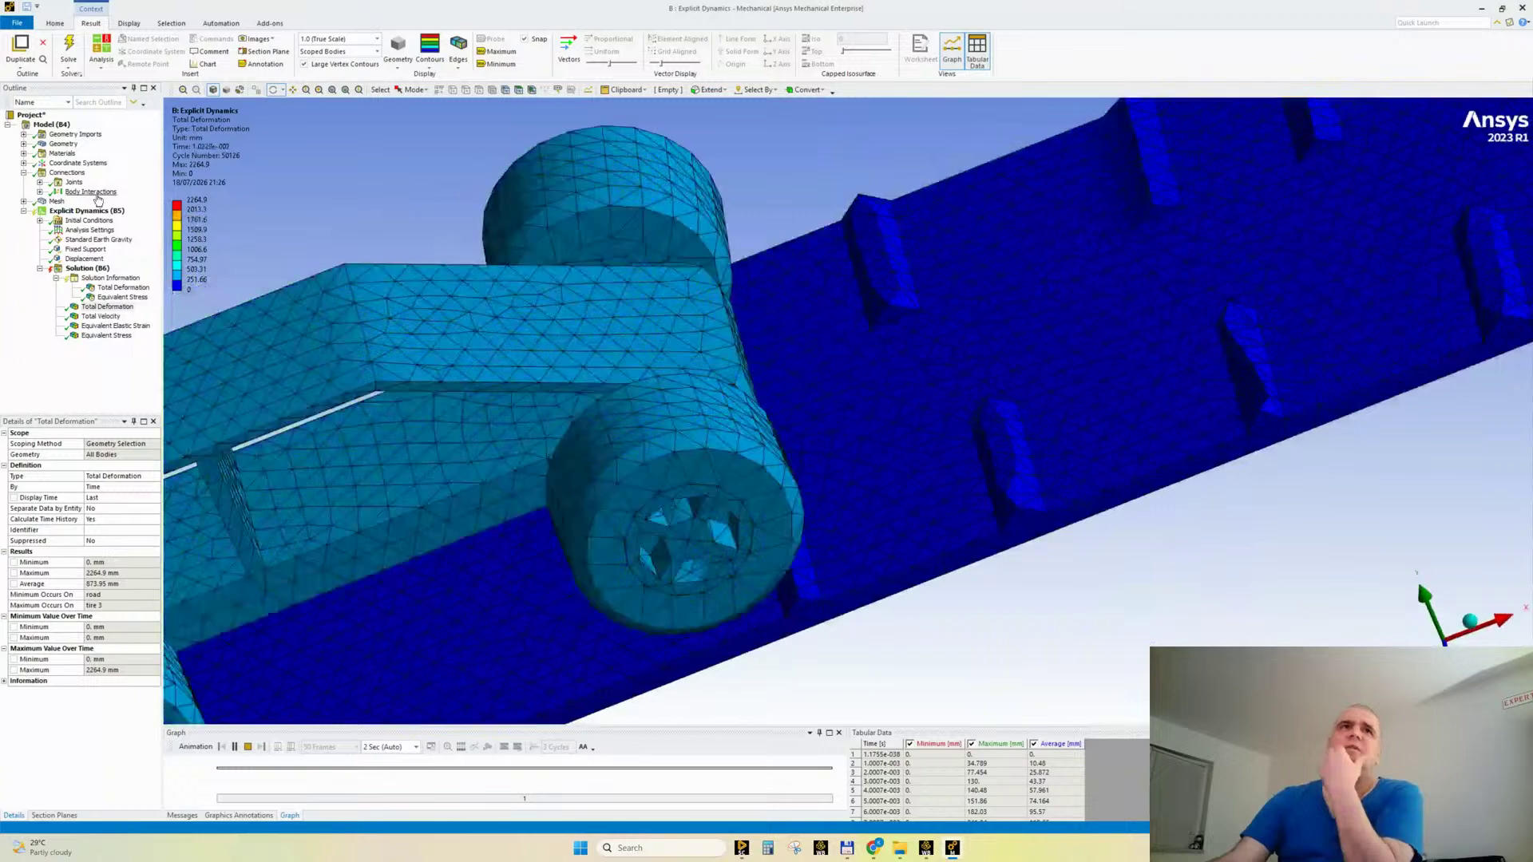
{"action": "left_click", "coordinate": [40, 182]}
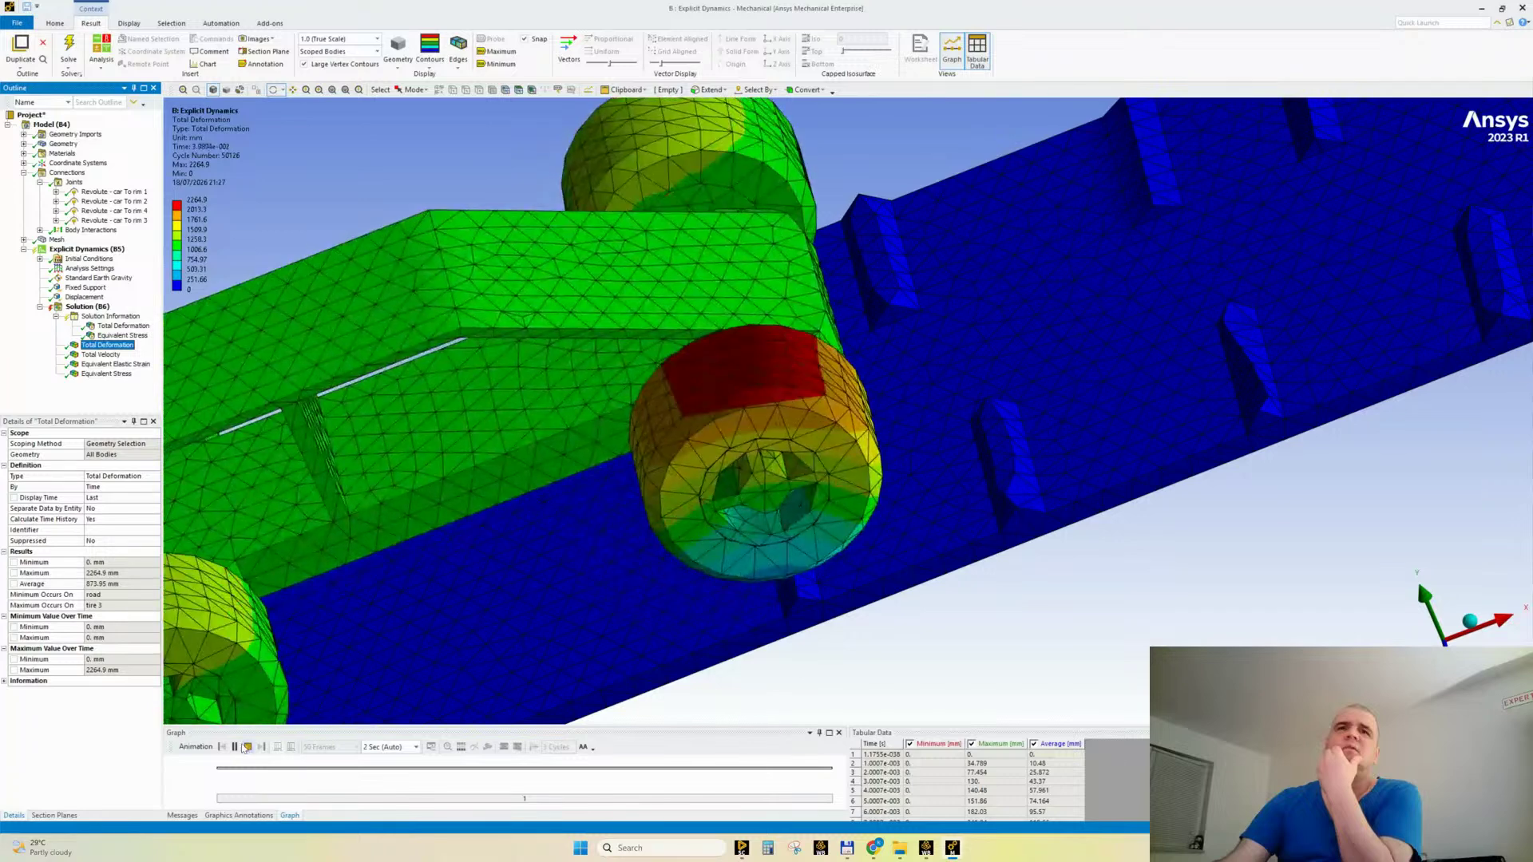
{"action": "left_click", "coordinate": [247, 747]}
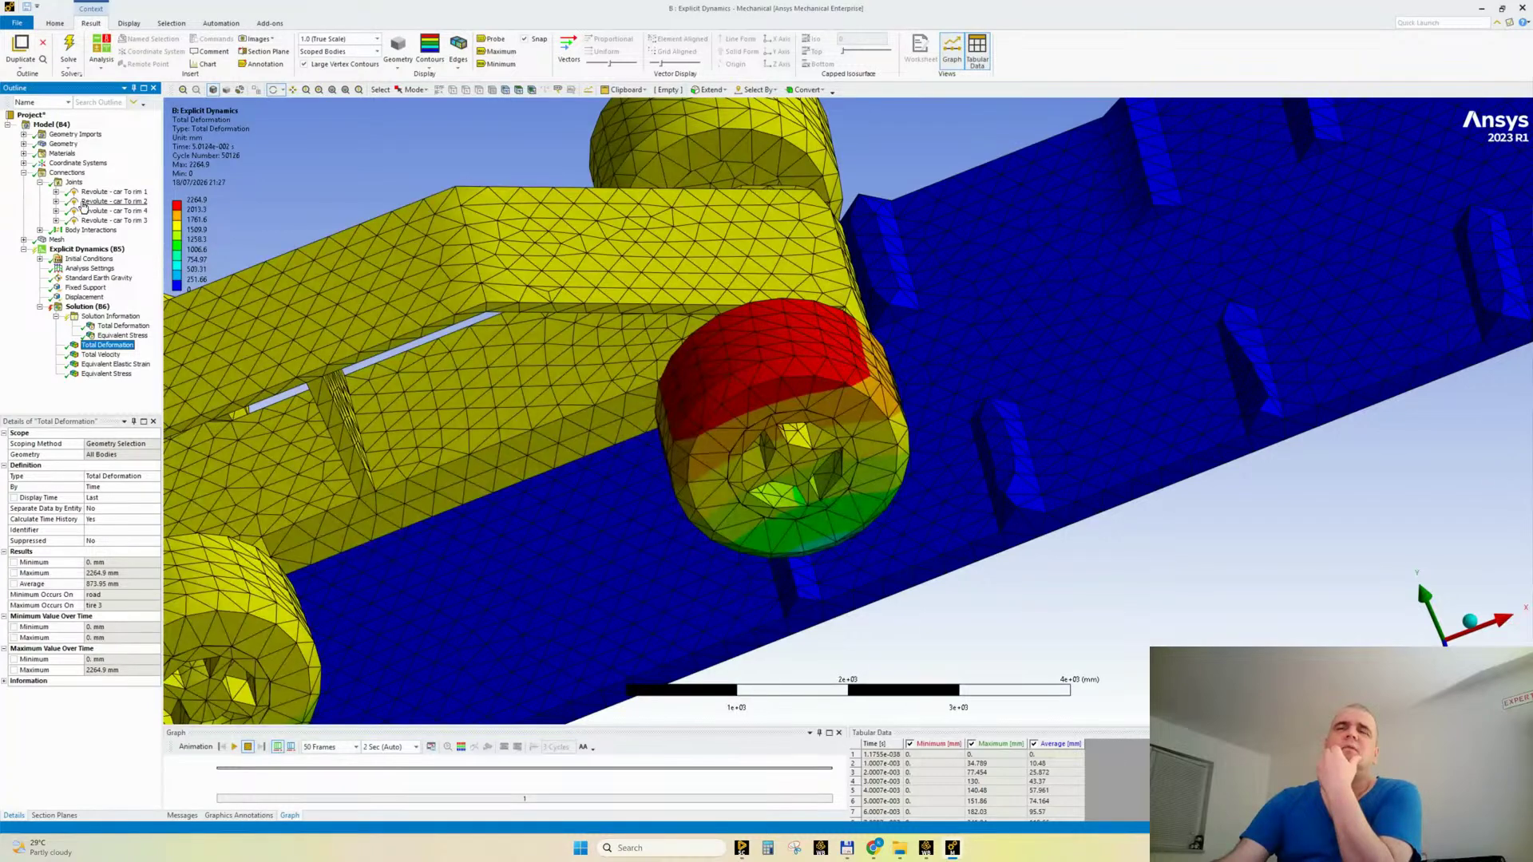
Step: Inspect the whole car's deformation result at an angle and close the Mechanical session of system B
{"action": "scroll", "coordinate": [854, 463], "scroll_direction": "down", "scroll_amount": 2}
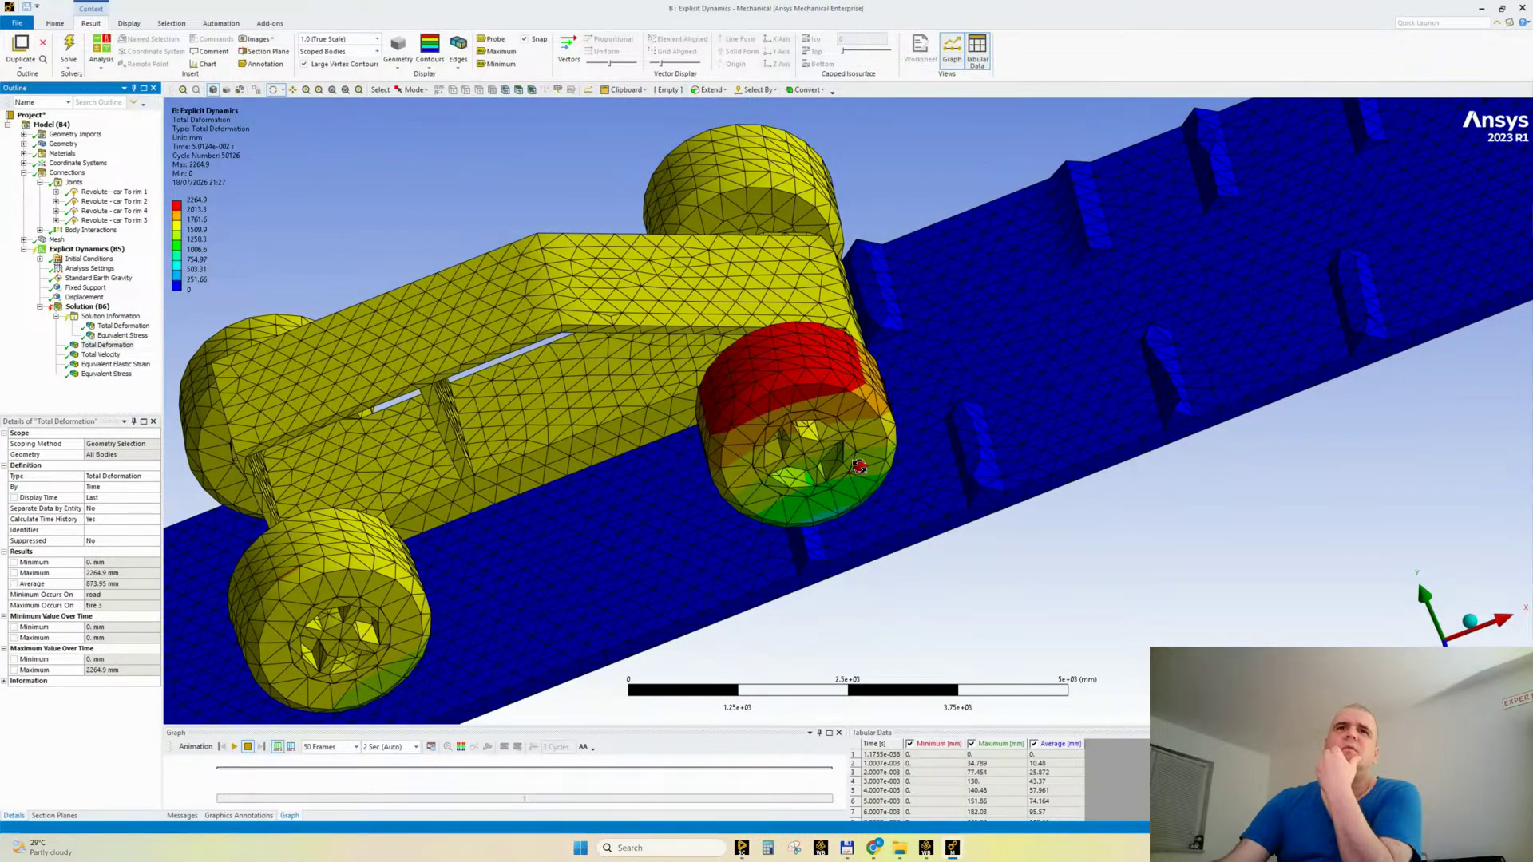
{"action": "middle_click_drag", "start_coordinate": [859, 466], "coordinate": [840, 423]}
{"action": "left_click", "coordinate": [1522, 9]}
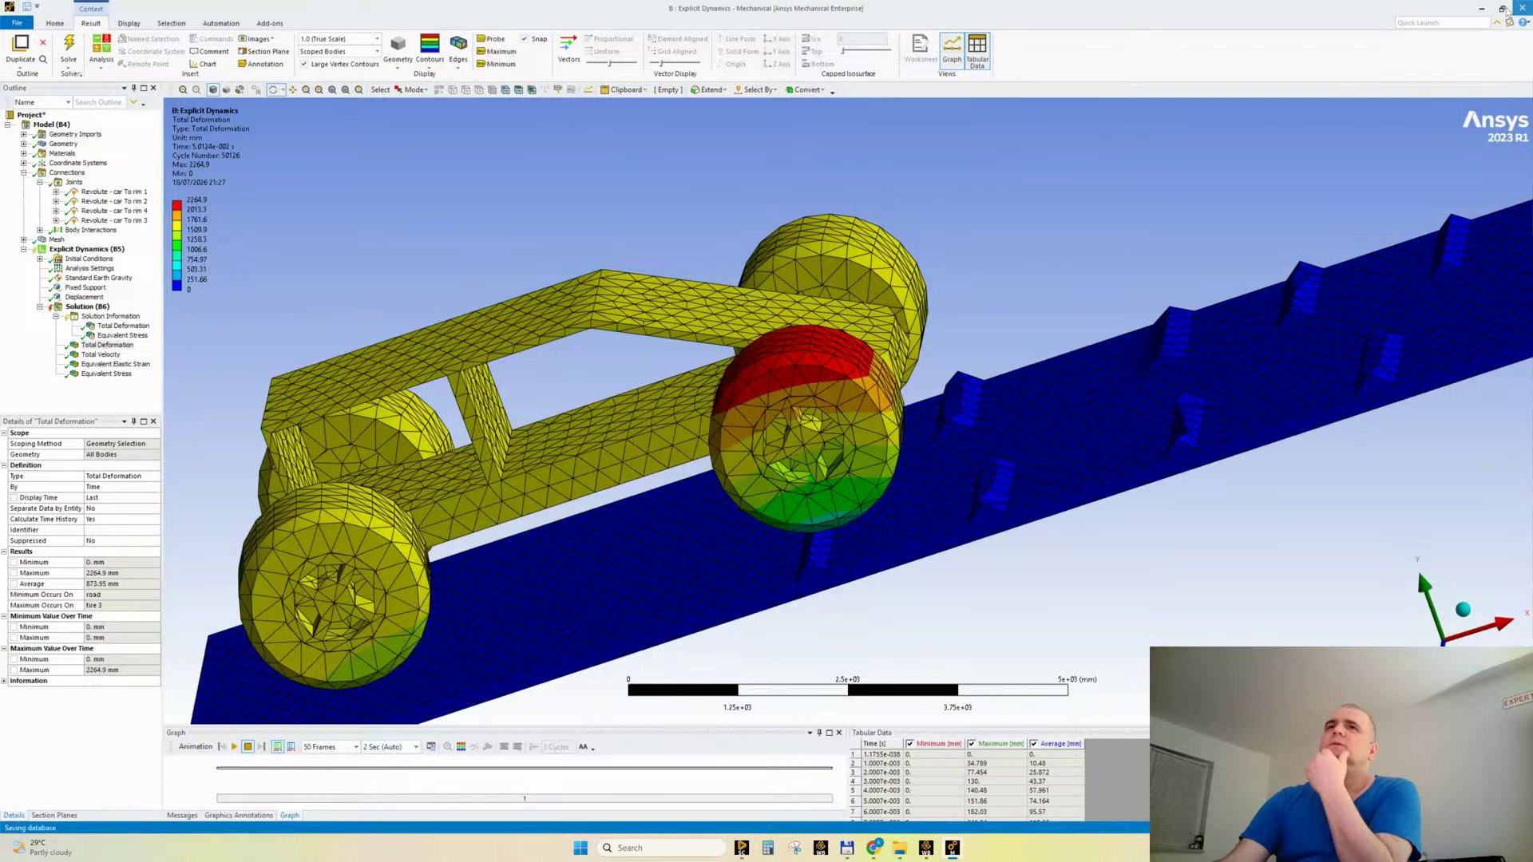
Step: In Workbench, place duplicated system C beside system B and rename system B's Solution cell as "it bounces much"
{"action": "left_click", "coordinate": [926, 848]}
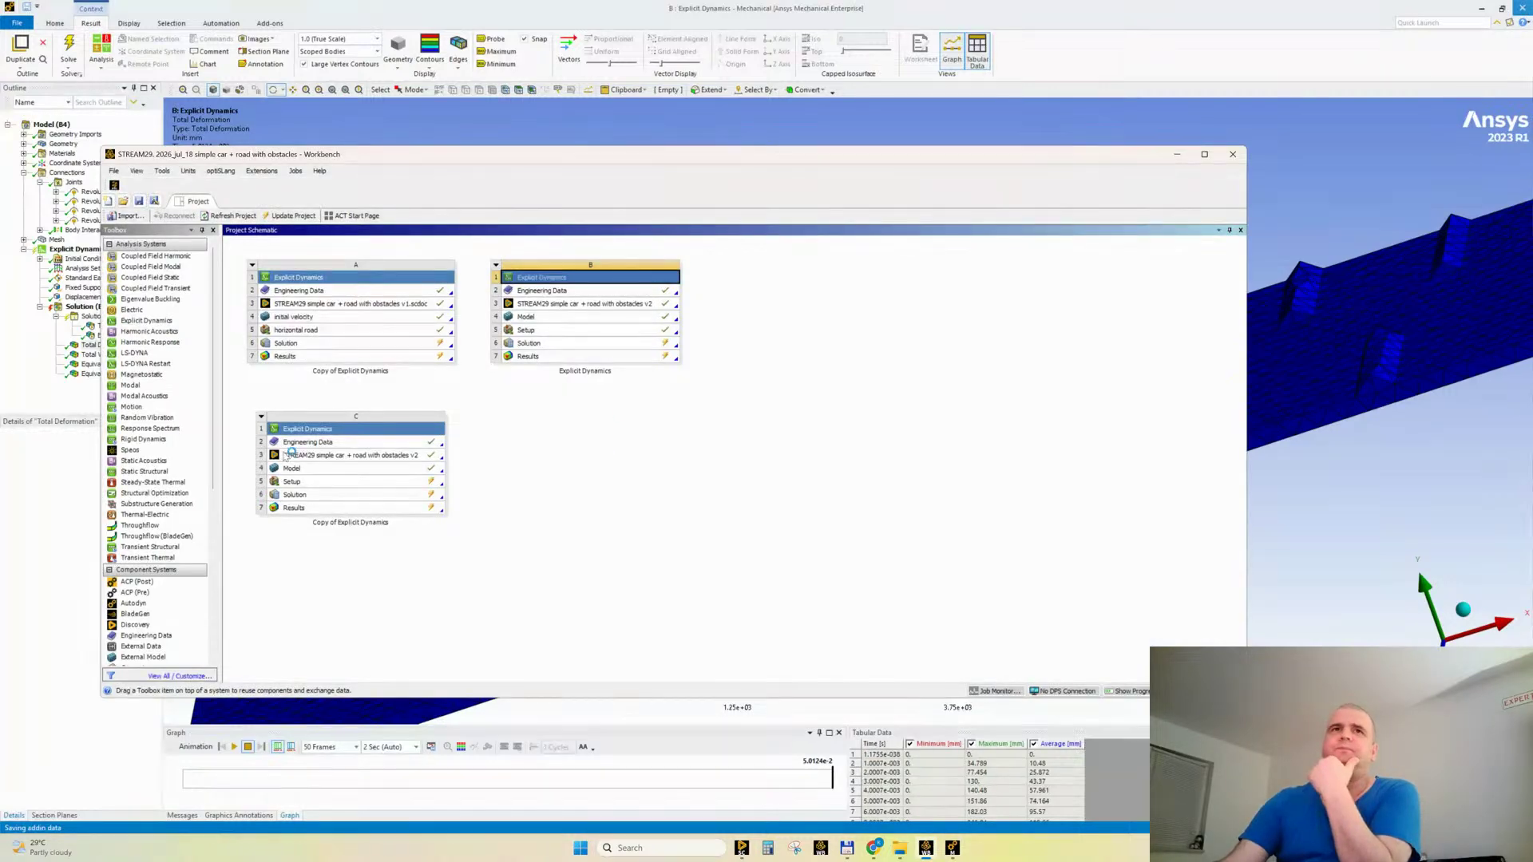
{"action": "left_click_drag", "start_coordinate": [301, 429], "coordinate": [800, 298]}
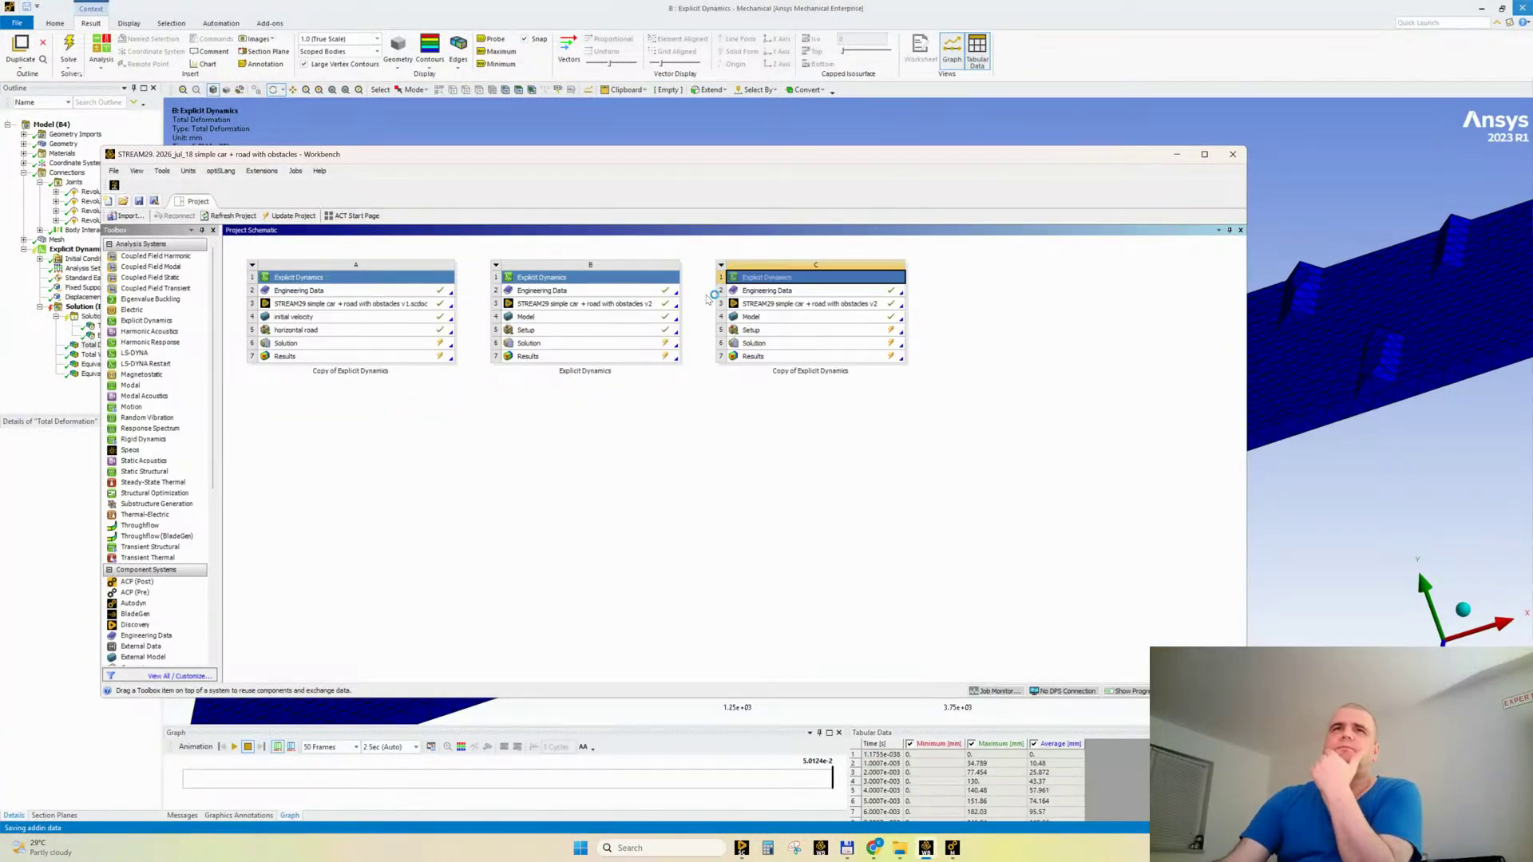
{"action": "left_click", "coordinate": [546, 344]}
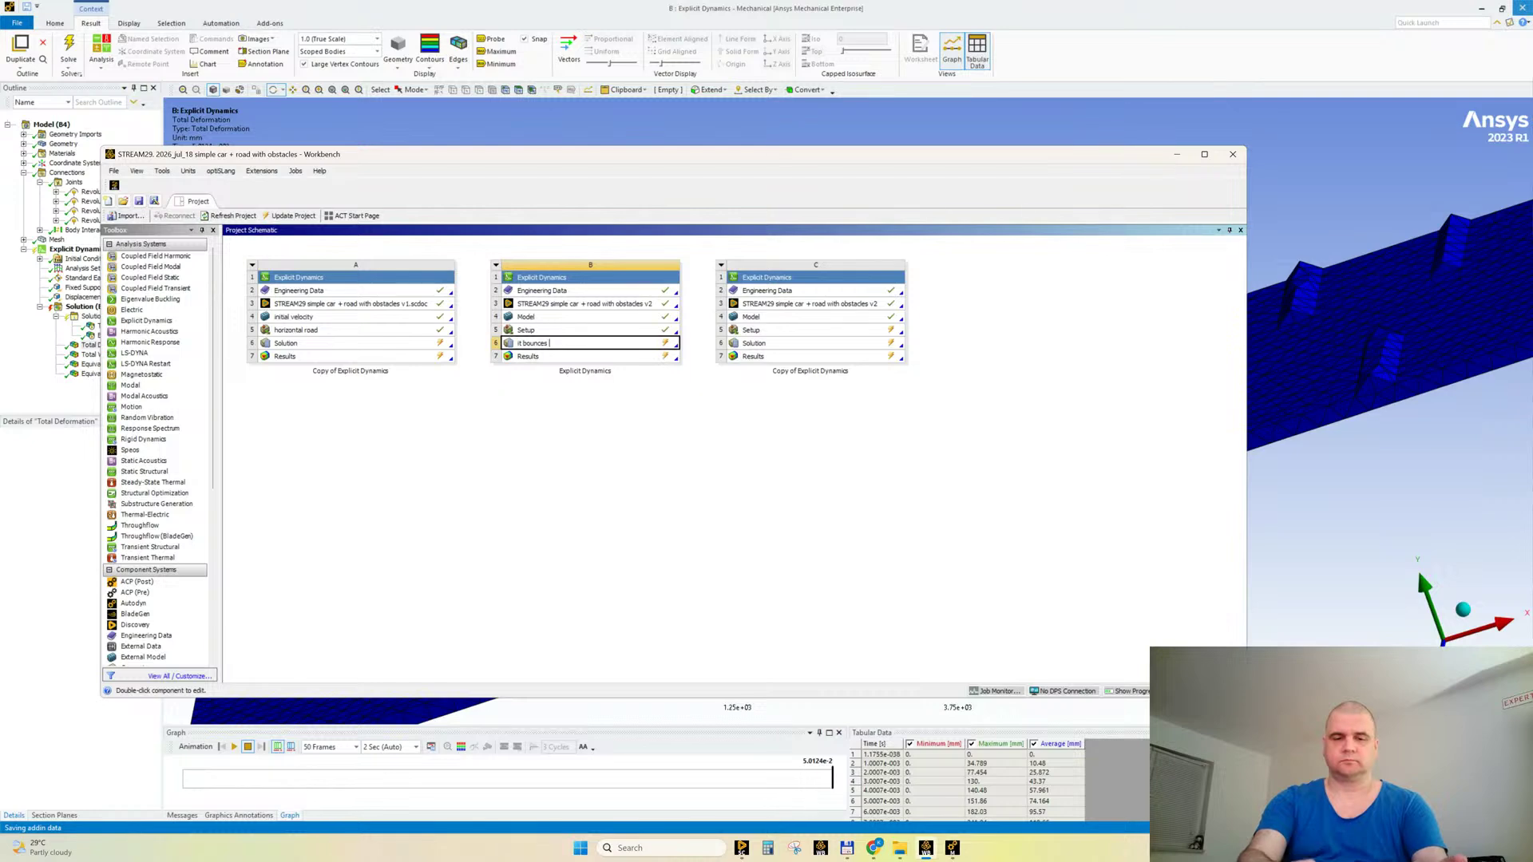
{"action": "key", "text": "Return"}
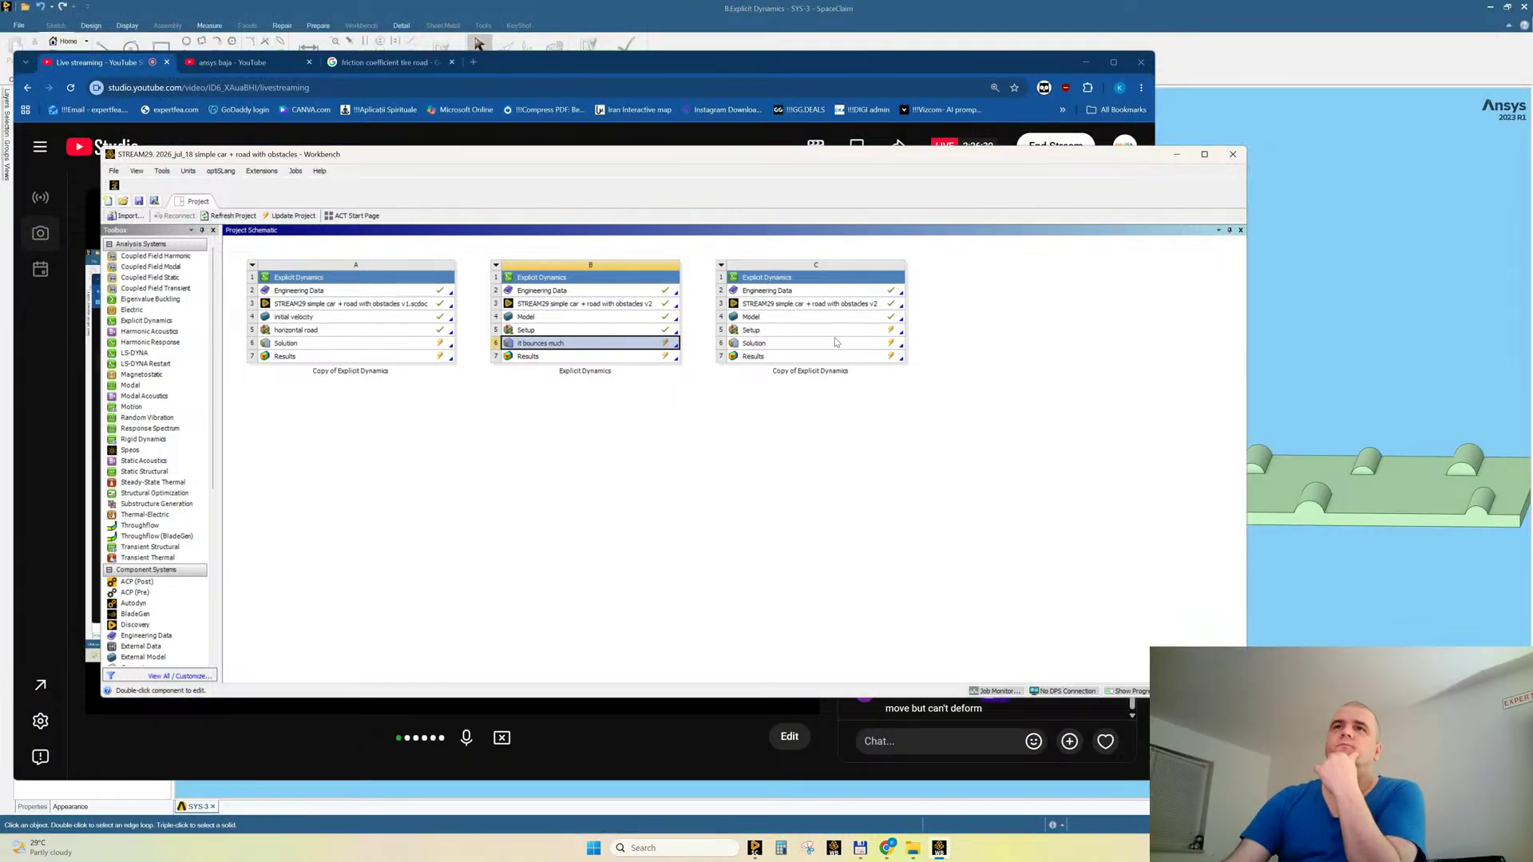
Step: Open the Setup of duplicated system C in Mechanical and close the SpaceClaim window
{"action": "double_click", "coordinate": [824, 329]}
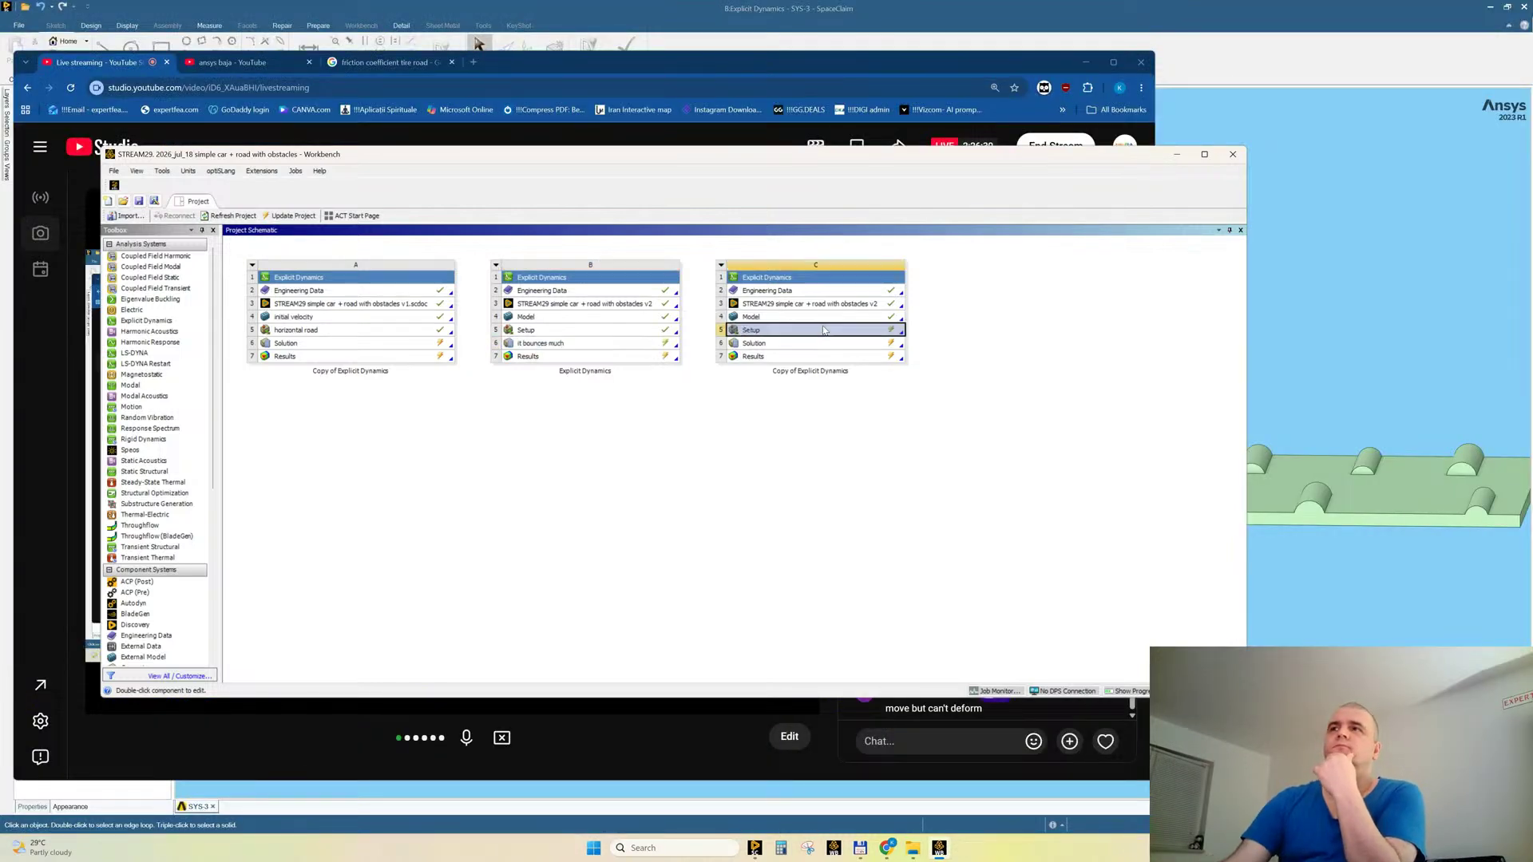
{"action": "left_click", "coordinate": [1525, 8]}
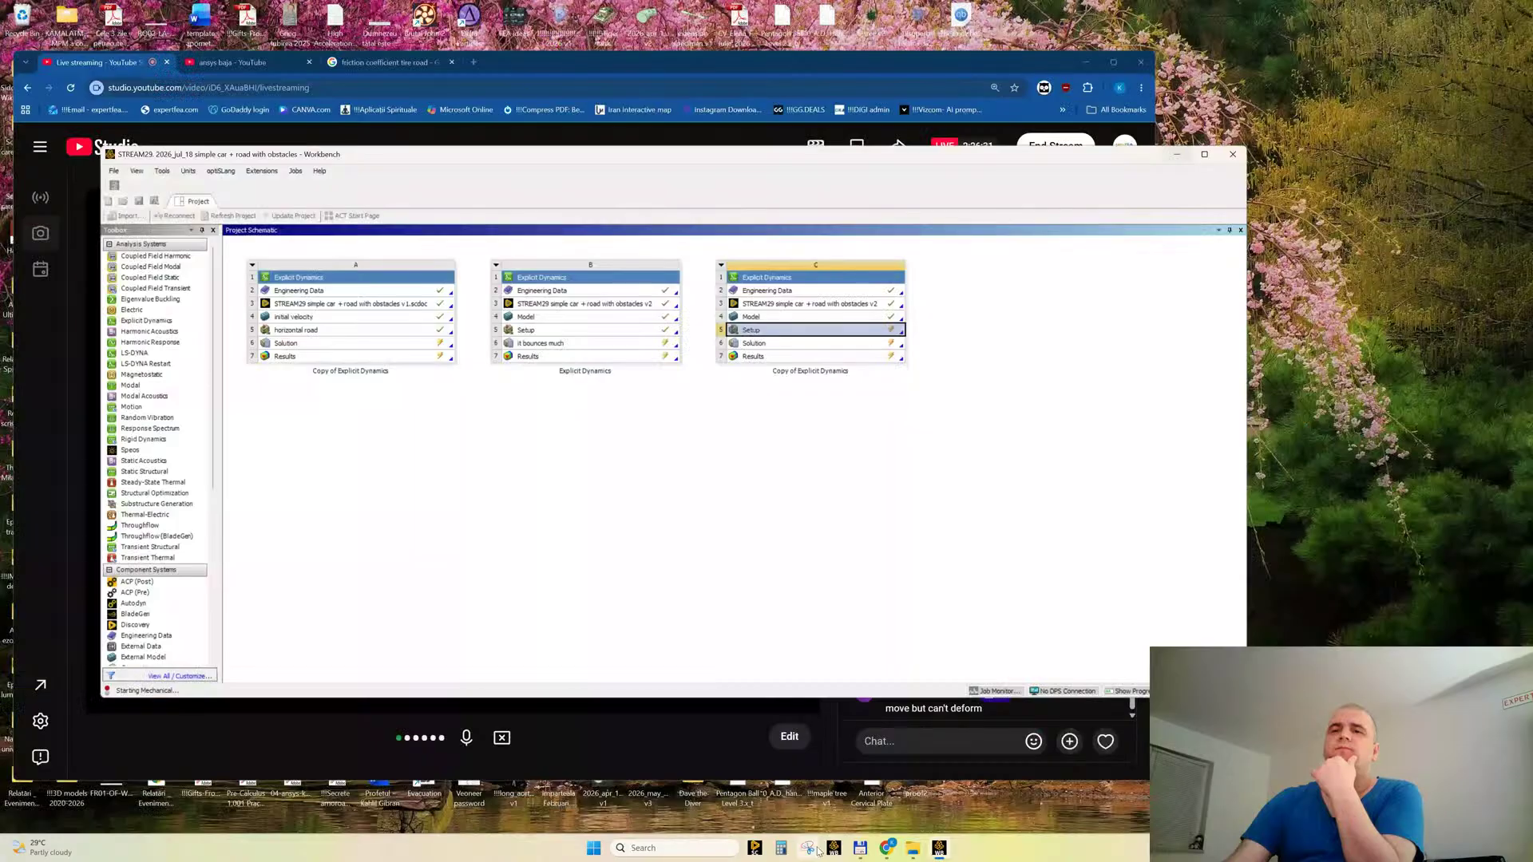
Step: Check the live stream's chat in the browser and minimize the browser window
{"action": "left_click", "coordinate": [885, 848]}
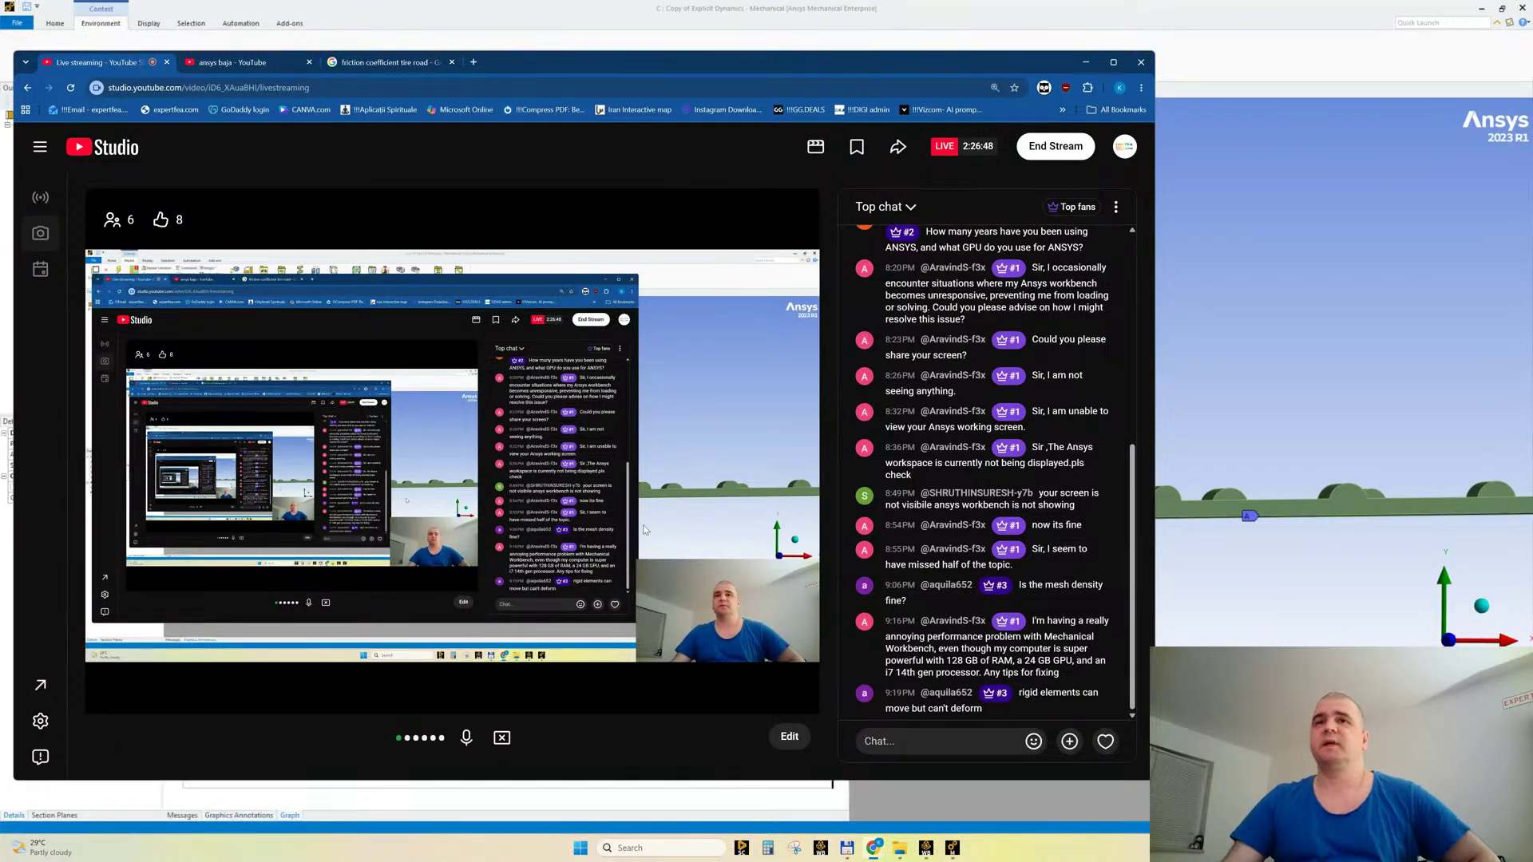
{"action": "left_click", "coordinate": [1085, 64]}
Step: Set the Y and Z components of the car's Displacement load to 0 m in the copied analysis
{"action": "left_click", "coordinate": [639, 573]}
{"action": "scroll", "coordinate": [684, 548], "scroll_direction": "up", "scroll_amount": 4}
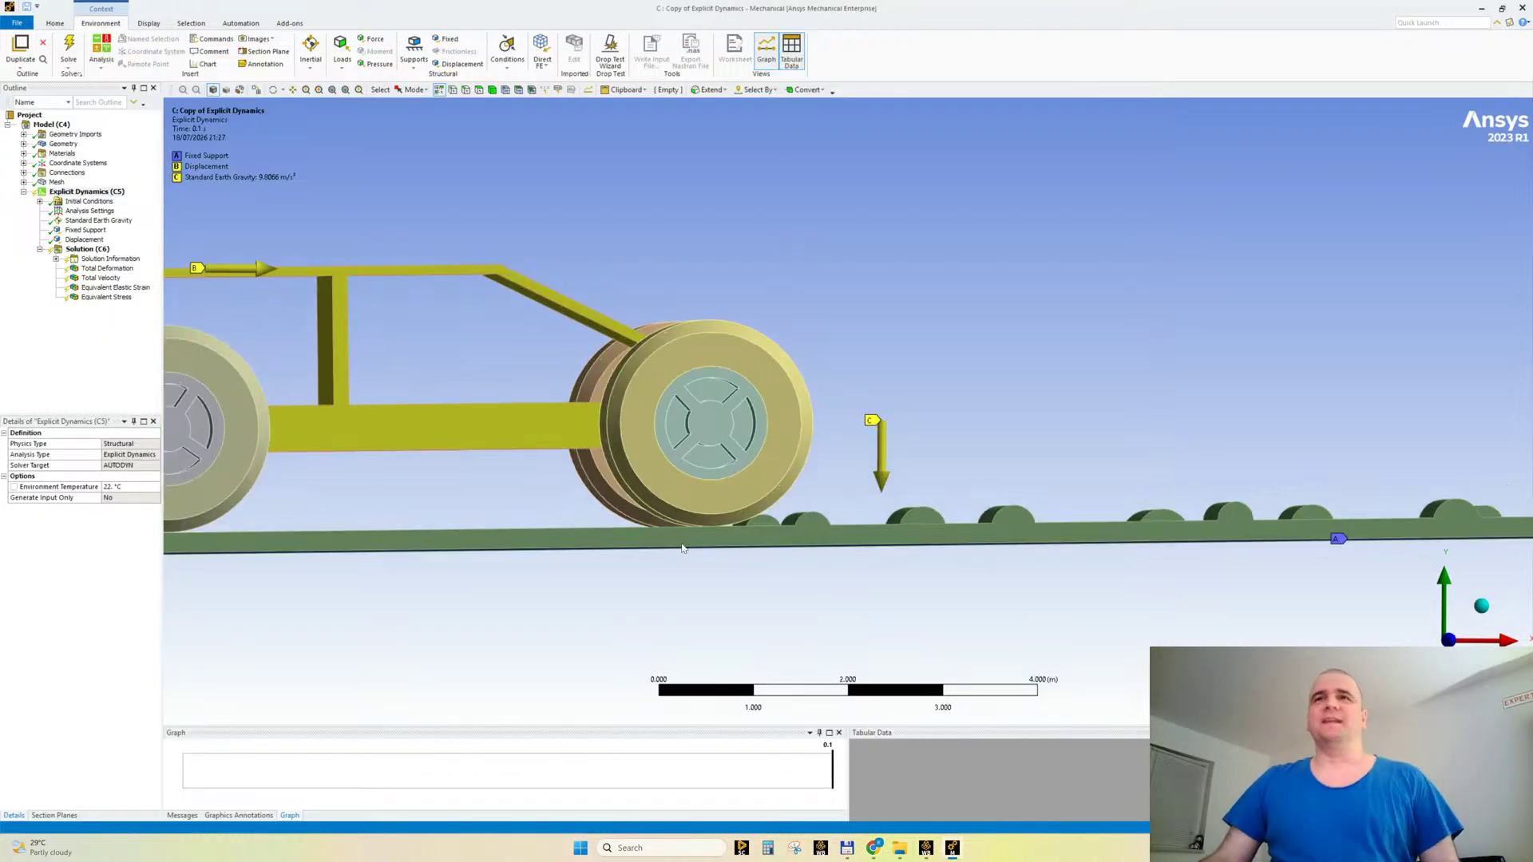
{"action": "scroll", "coordinate": [693, 540], "scroll_direction": "down", "scroll_amount": 5}
{"action": "middle_click_drag", "start_coordinate": [563, 476], "coordinate": [719, 465], "text": "ctrl"}
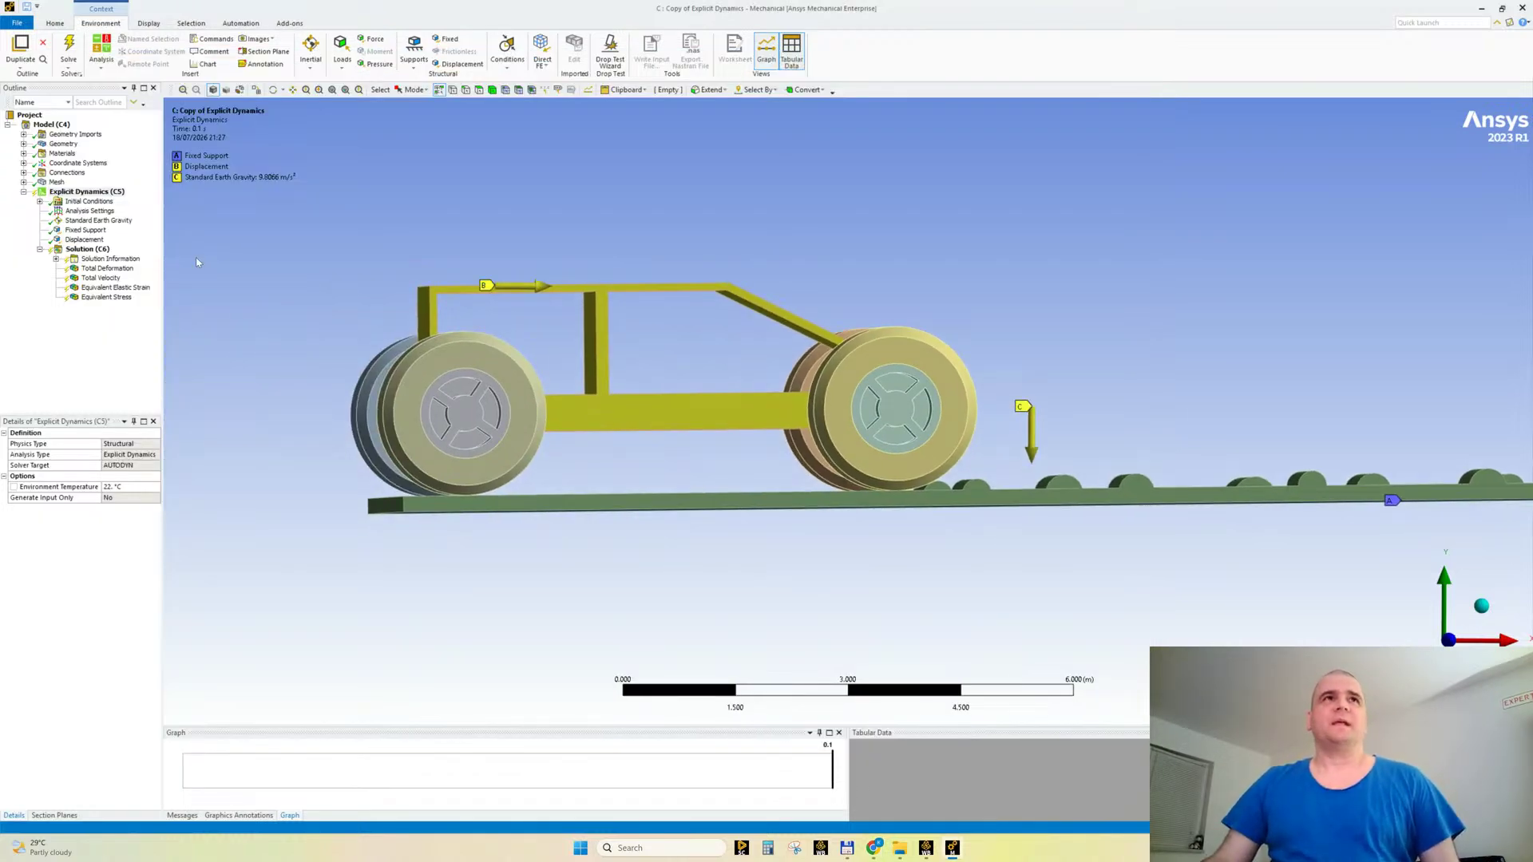
{"action": "left_click", "coordinate": [84, 239]}
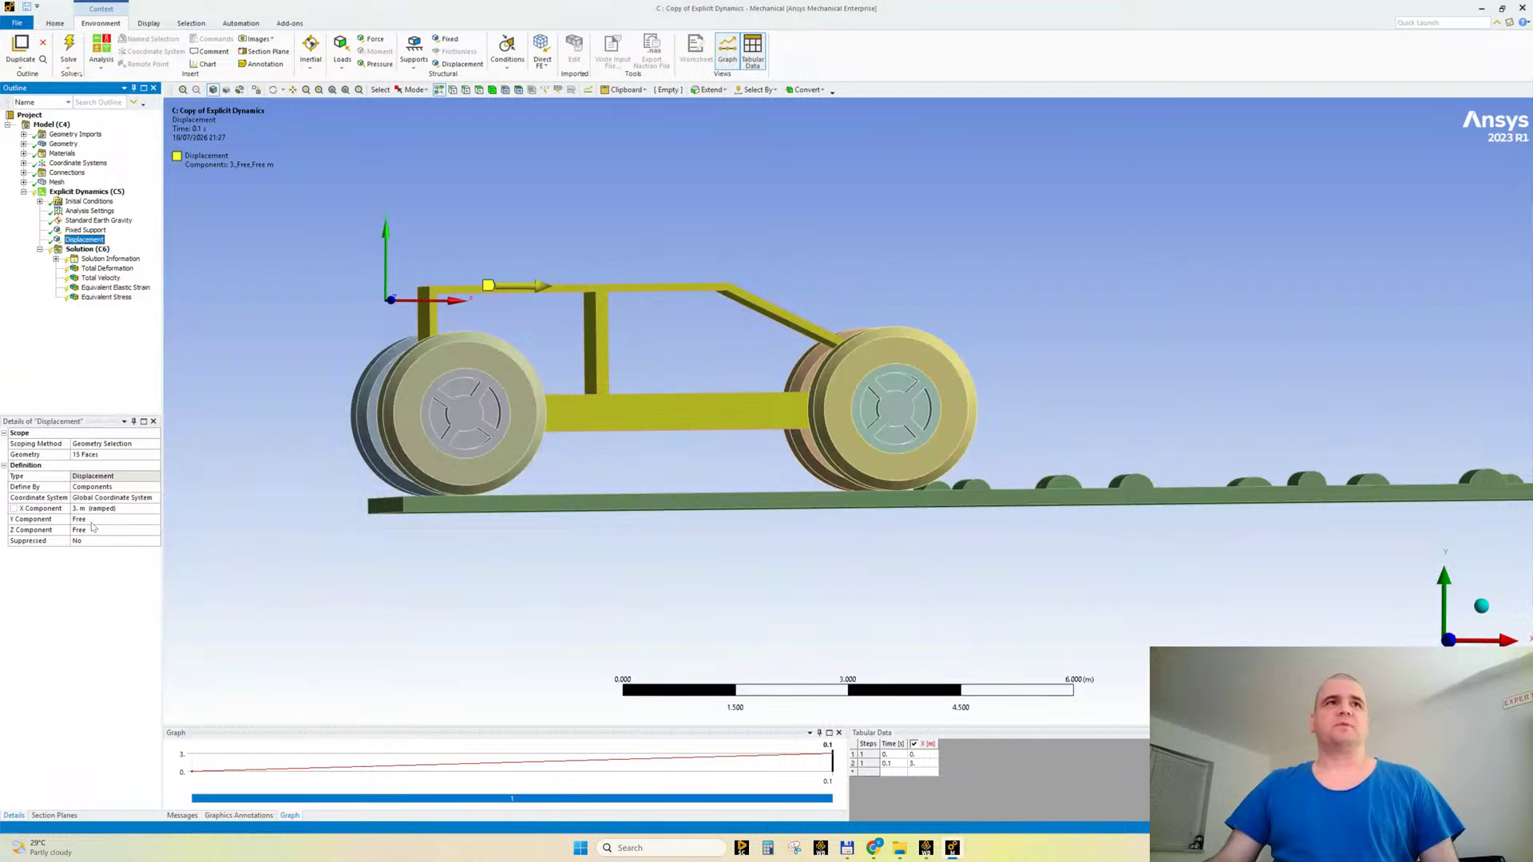
{"action": "left_click", "coordinate": [94, 520]}
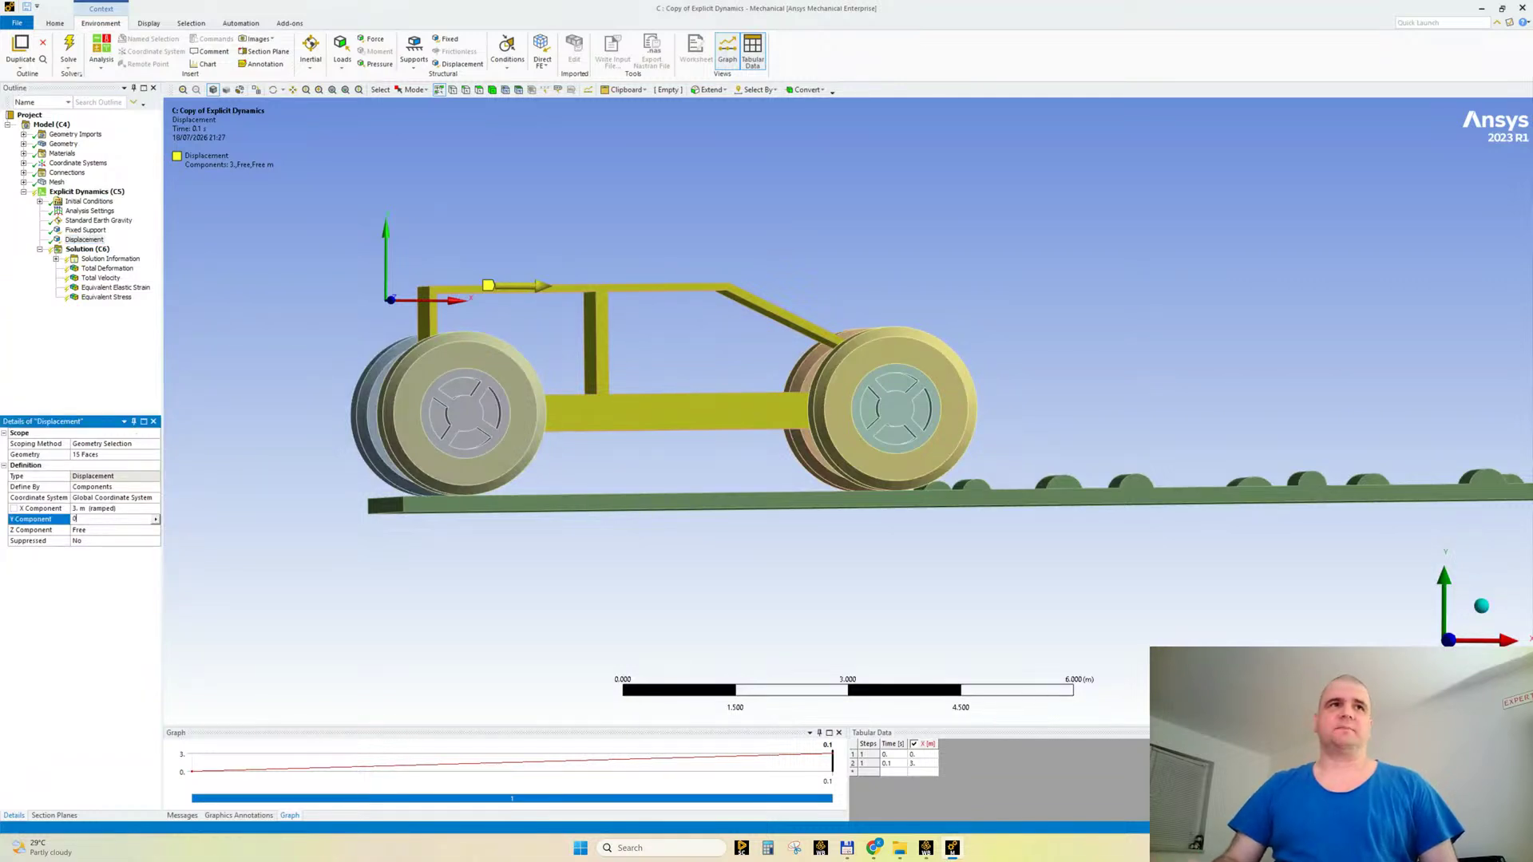
{"action": "type", "text": "0"}
{"action": "key", "text": "Return"}
{"action": "key", "text": "Return"}
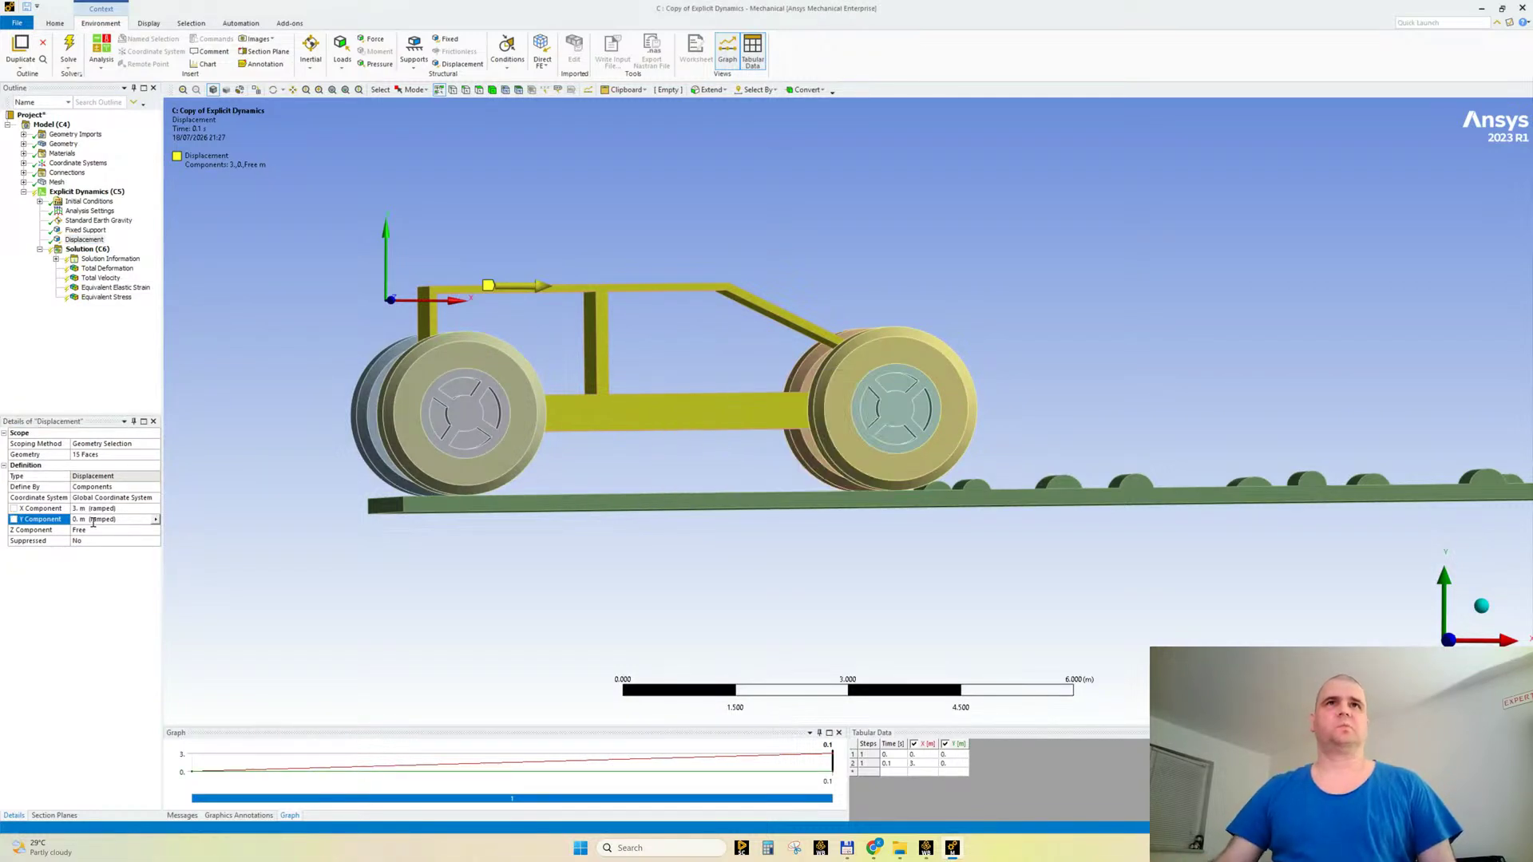
{"action": "left_click", "coordinate": [96, 532]}
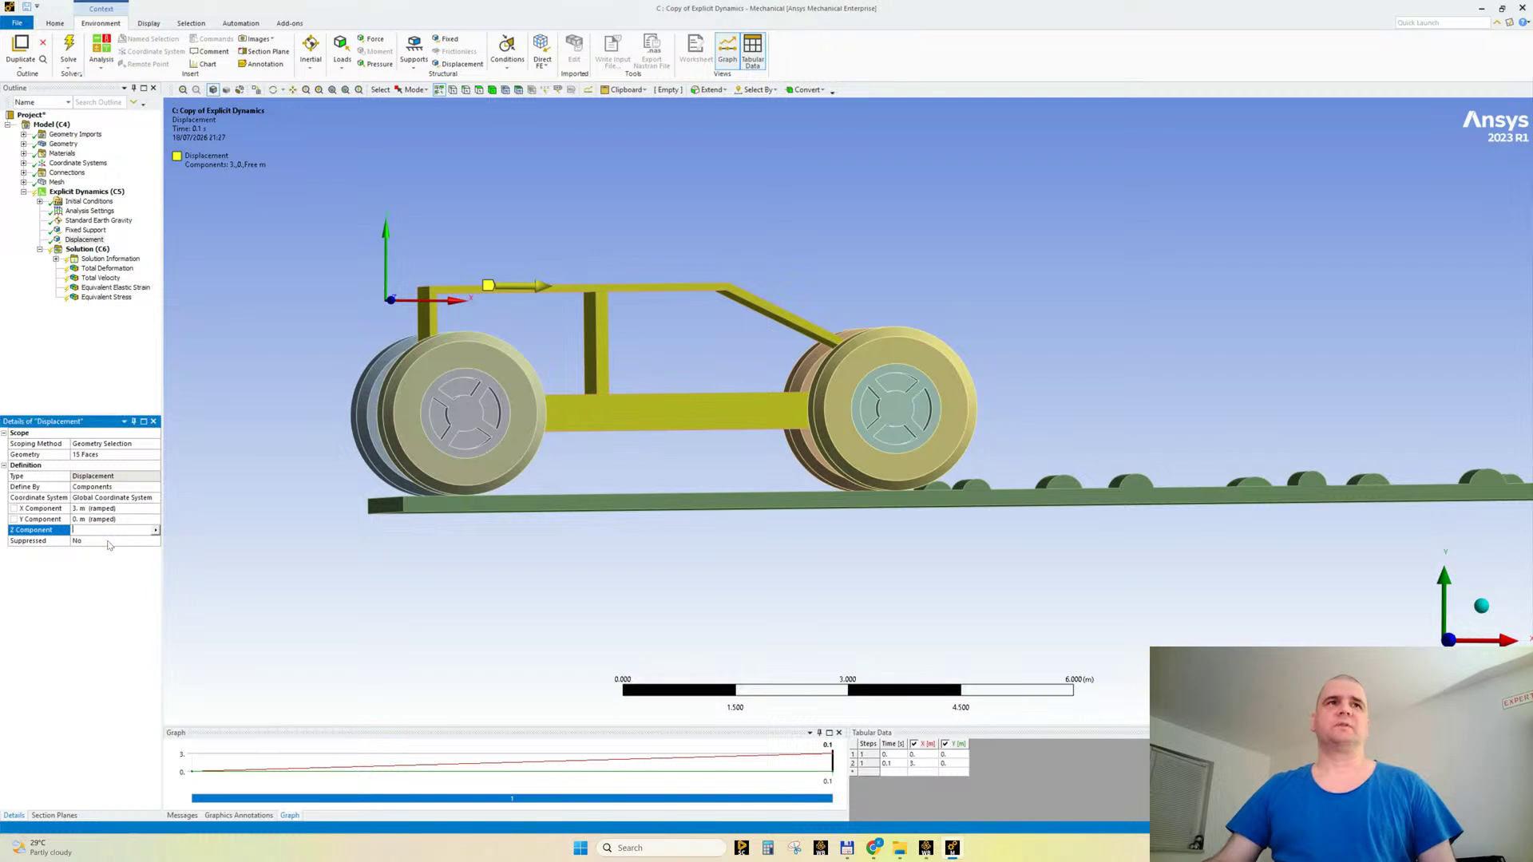
{"action": "type", "text": "0"}
{"action": "key", "text": "Return"}
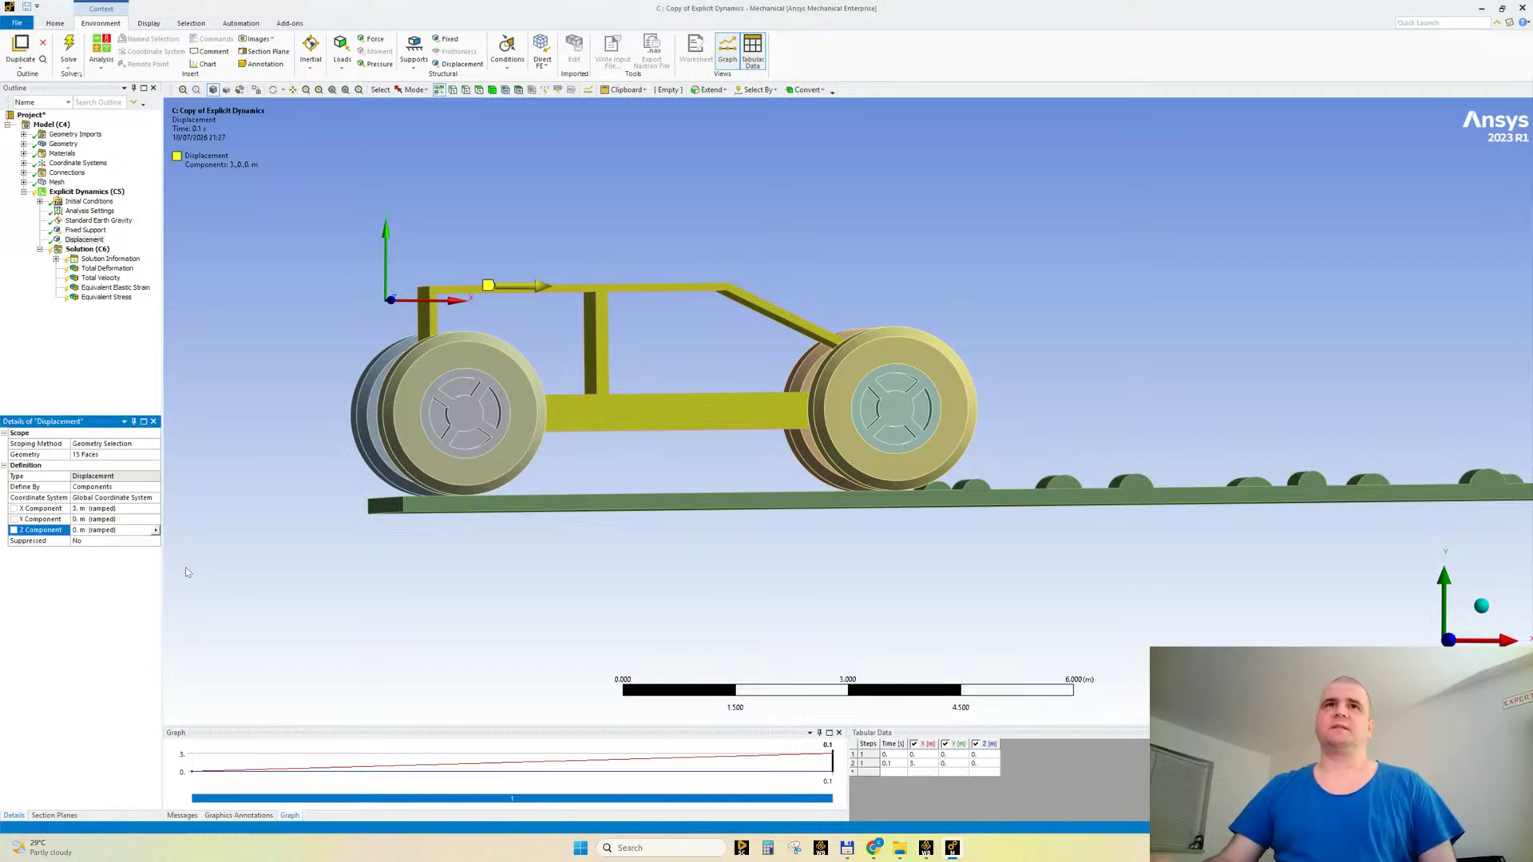
Step: Examine the car and the road obstacles from the side, rear and above, and look over the geometry bodies
{"action": "middle_click_drag", "start_coordinate": [689, 382], "coordinate": [1091, 432]}
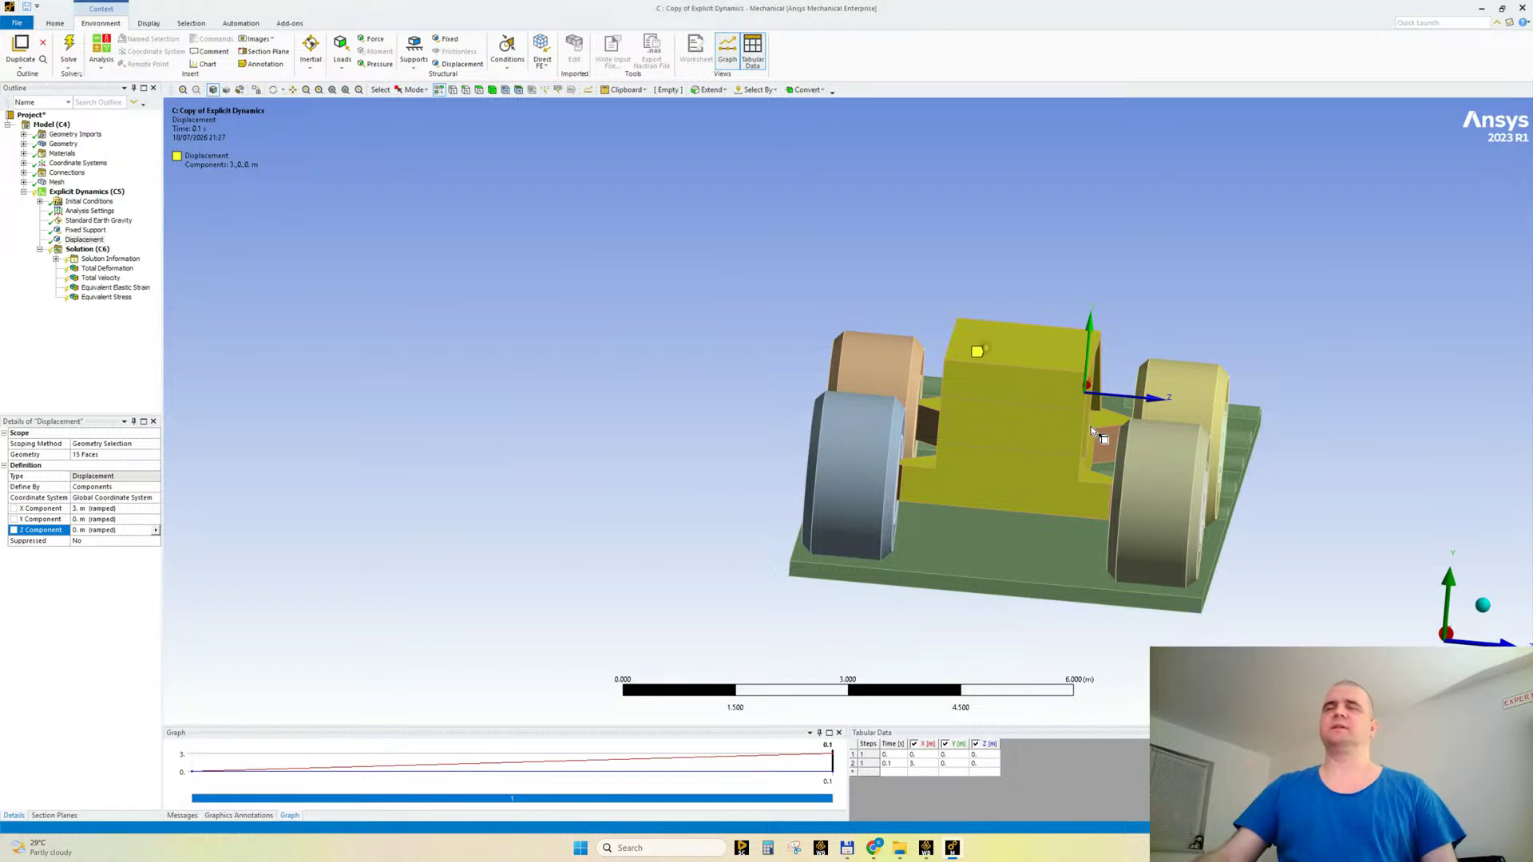
{"action": "middle_click_drag", "start_coordinate": [1092, 432], "coordinate": [536, 364]}
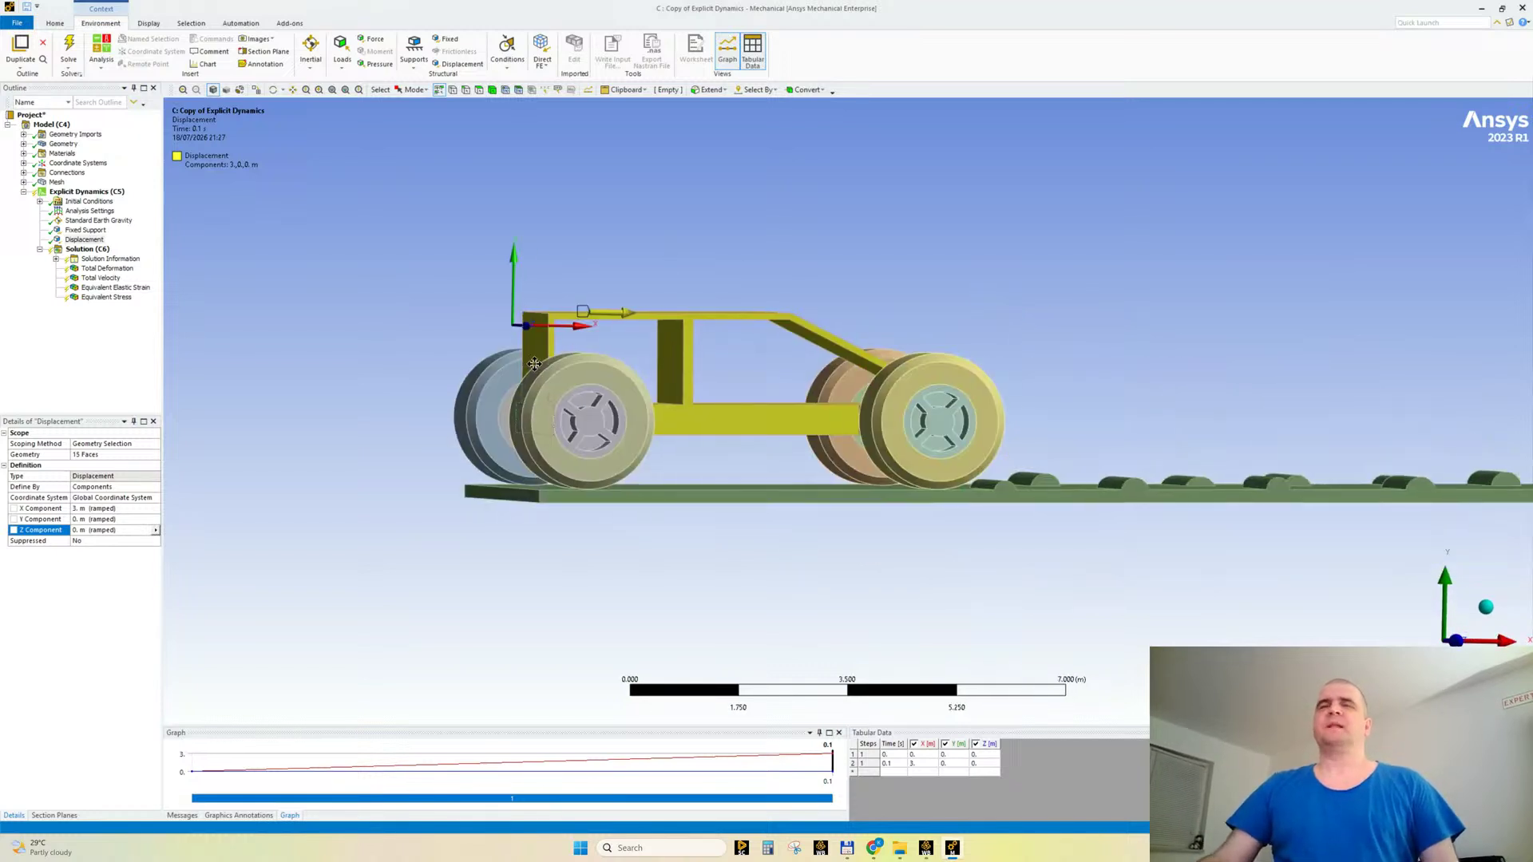
{"action": "scroll", "coordinate": [812, 370], "scroll_direction": "up", "scroll_amount": 2}
{"action": "middle_click_drag", "start_coordinate": [948, 428], "coordinate": [775, 434], "text": "ctrl"}
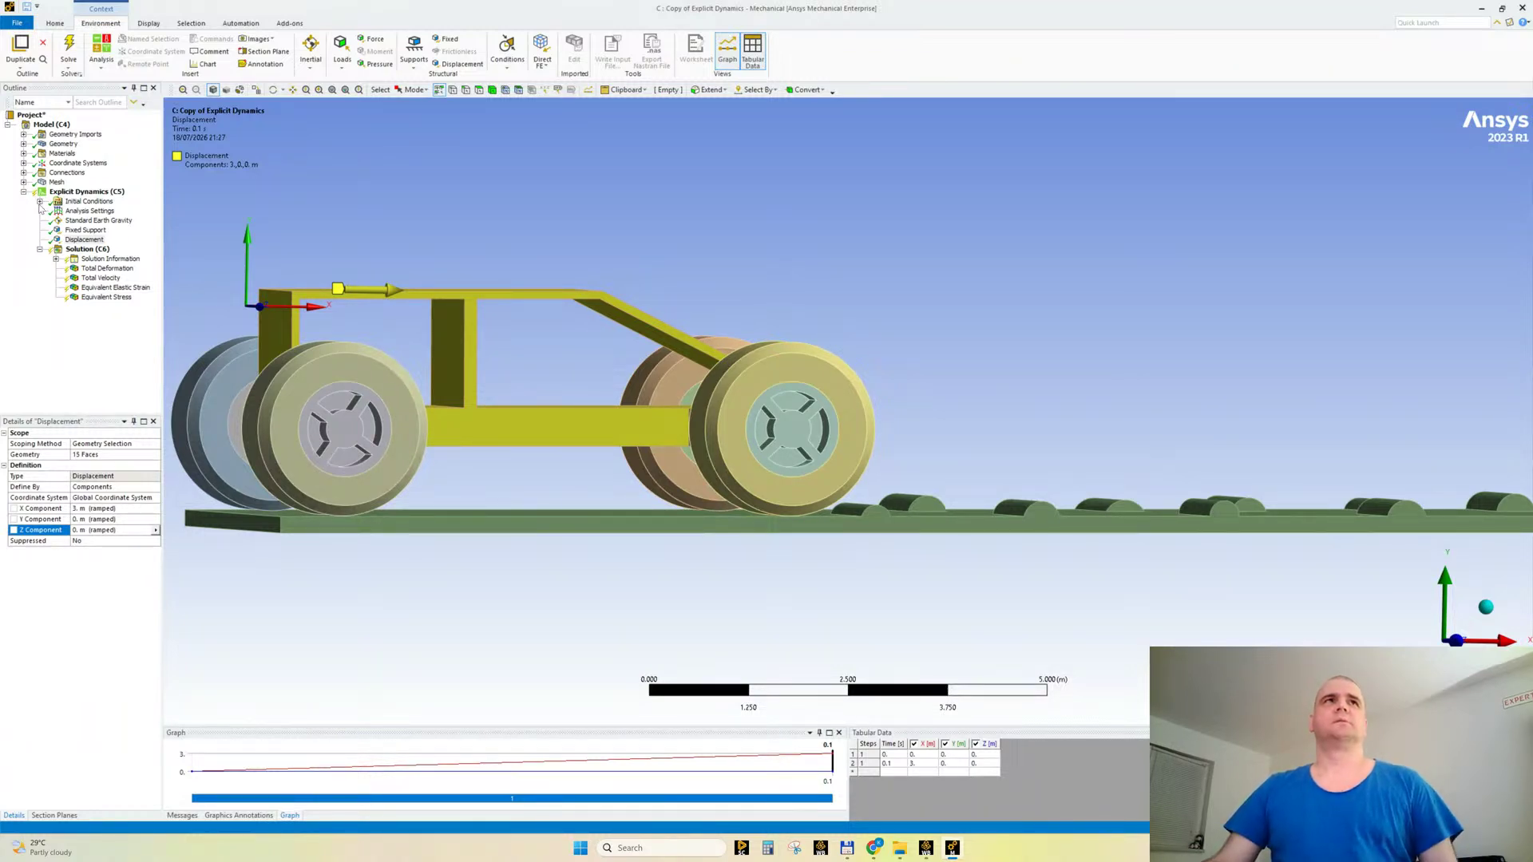
{"action": "middle_click_drag", "start_coordinate": [941, 382], "coordinate": [964, 409]}
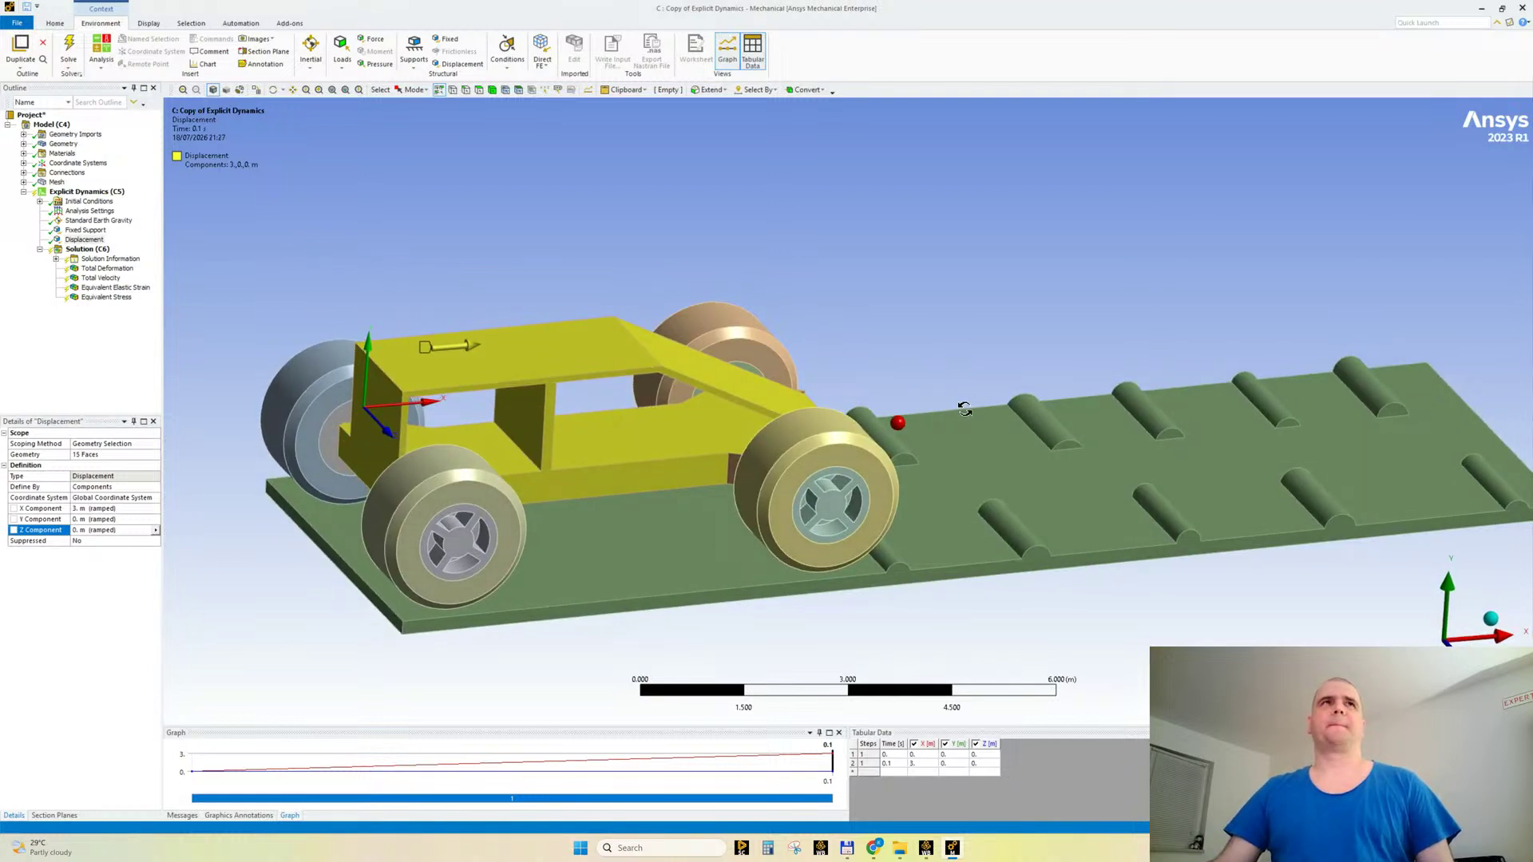
{"action": "left_click", "coordinate": [24, 144]}
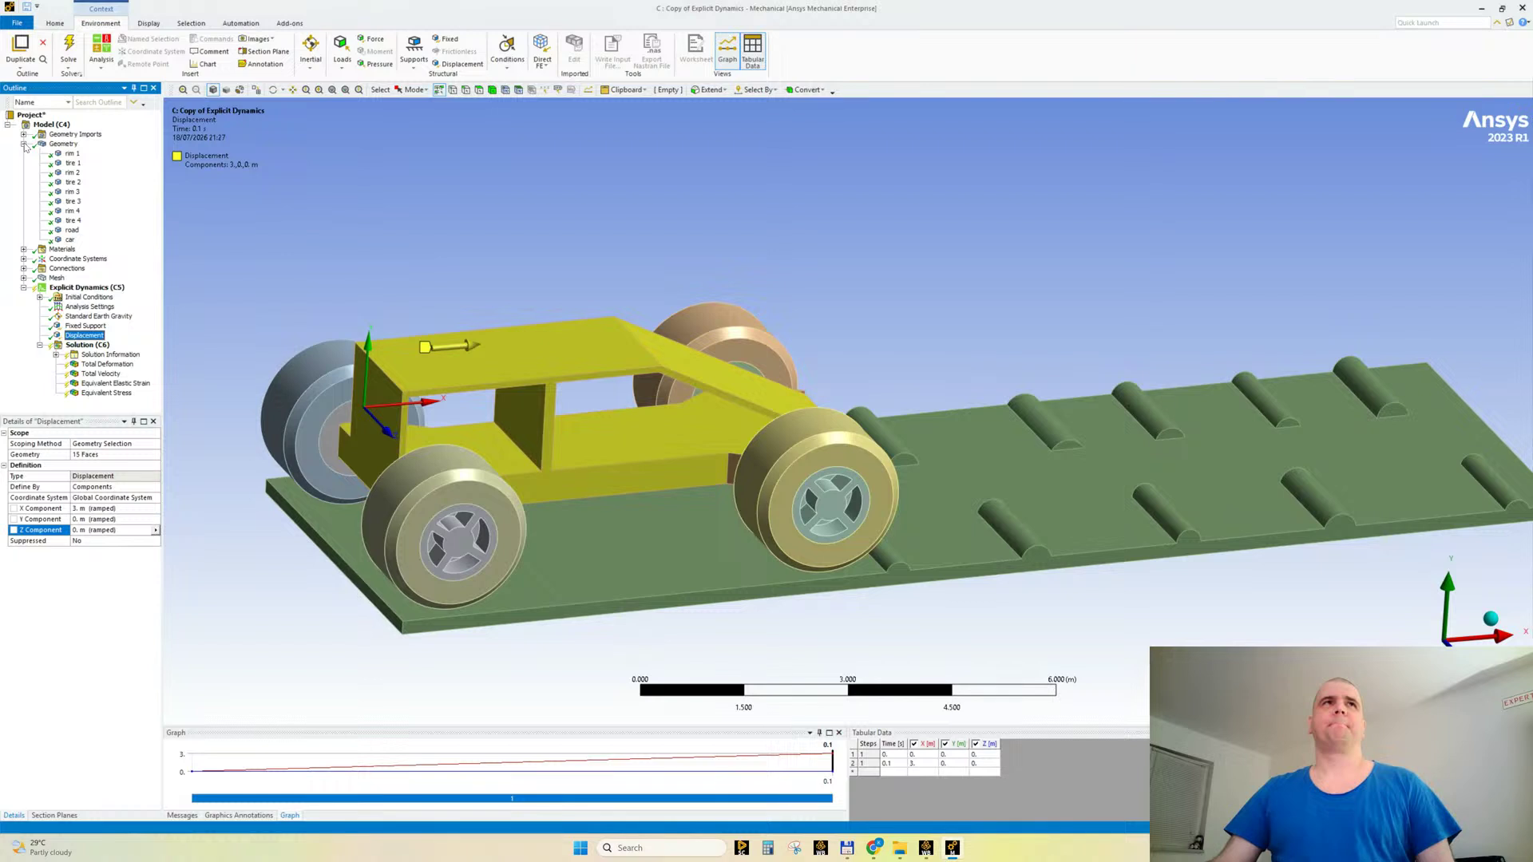
{"action": "left_click", "coordinate": [24, 145]}
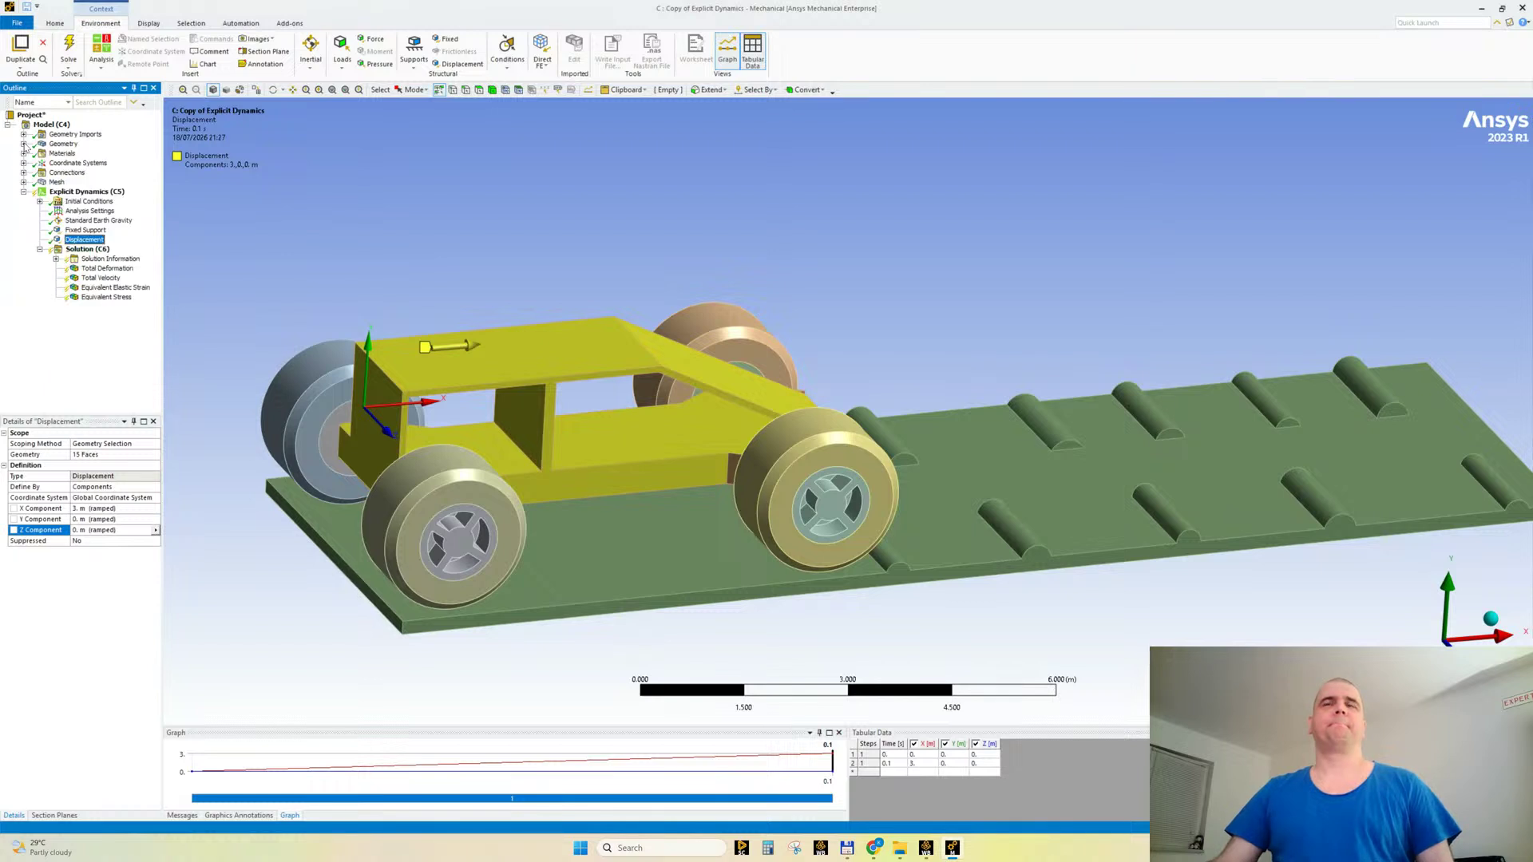
{"action": "scroll", "coordinate": [652, 309], "scroll_direction": "up", "scroll_amount": 2}
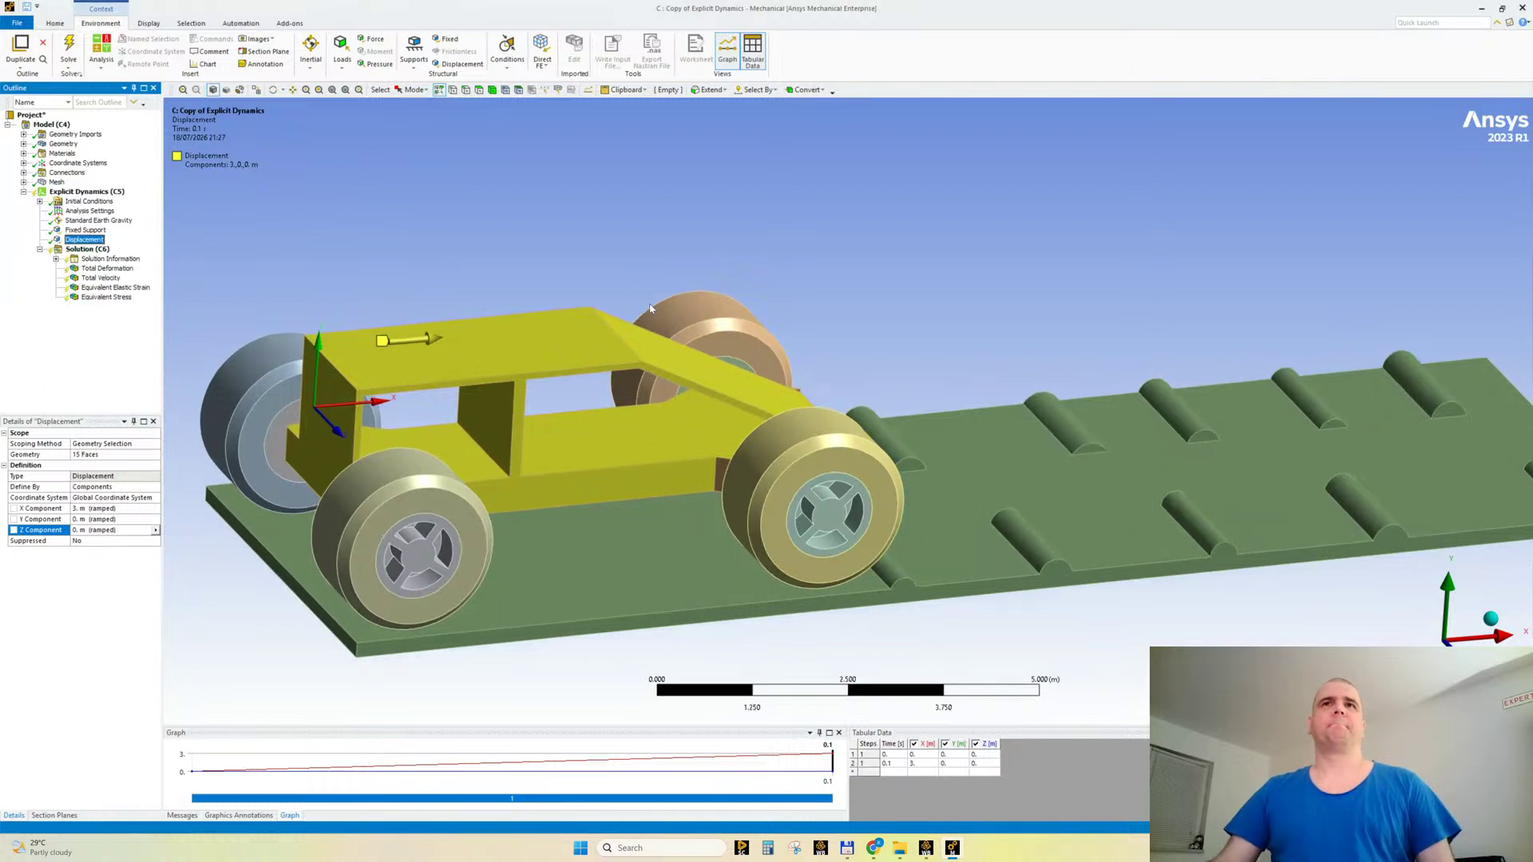
{"action": "scroll", "coordinate": [651, 309], "scroll_direction": "down", "scroll_amount": 4}
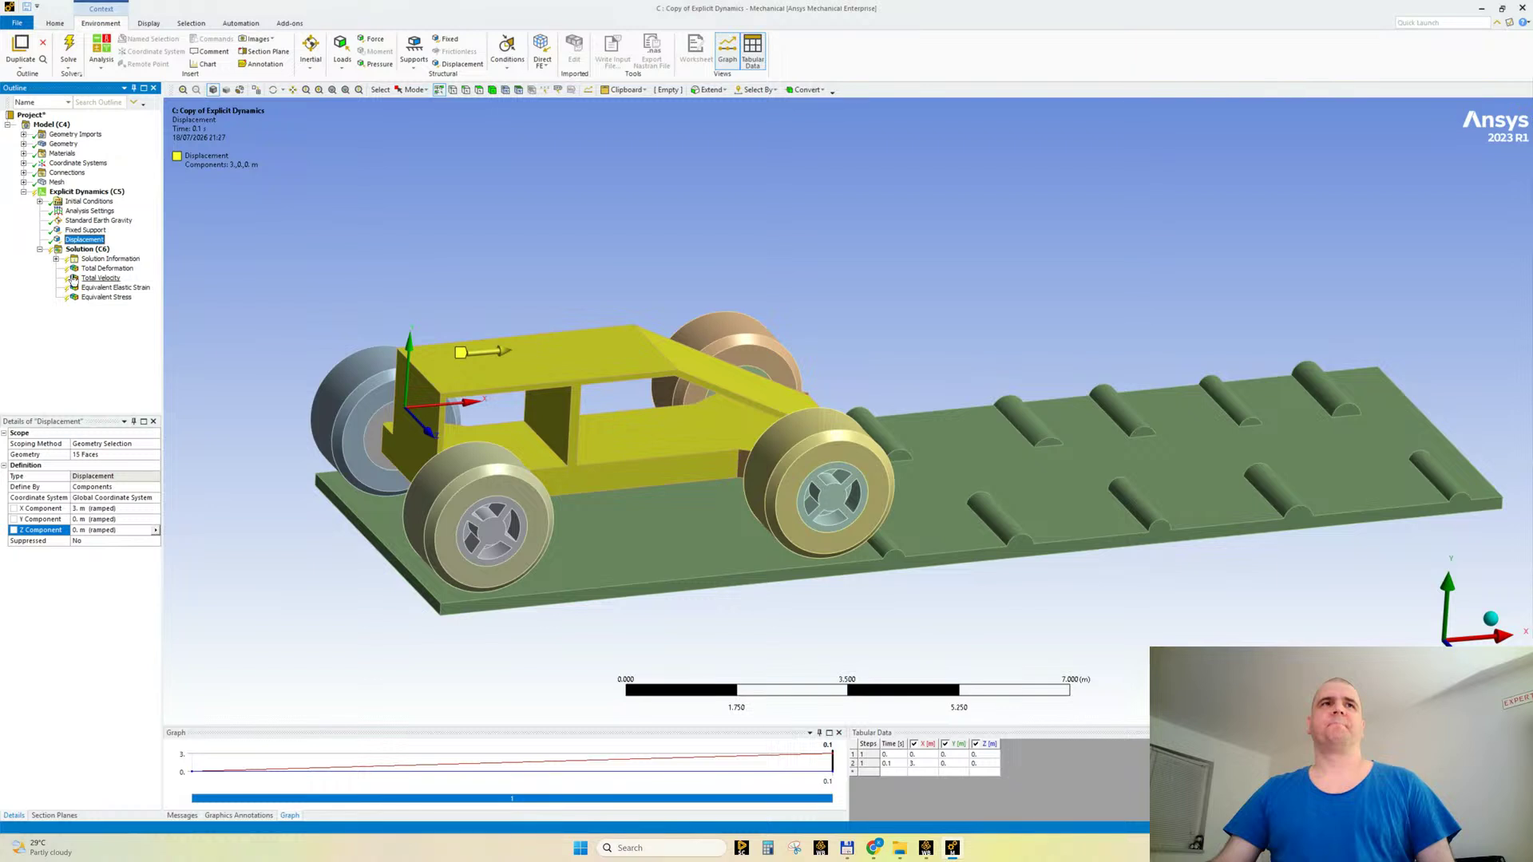
Step: Set the End Time of the copied analysis to 0.2 s and review the Displacement load over the new duration
{"action": "left_click", "coordinate": [96, 509]}
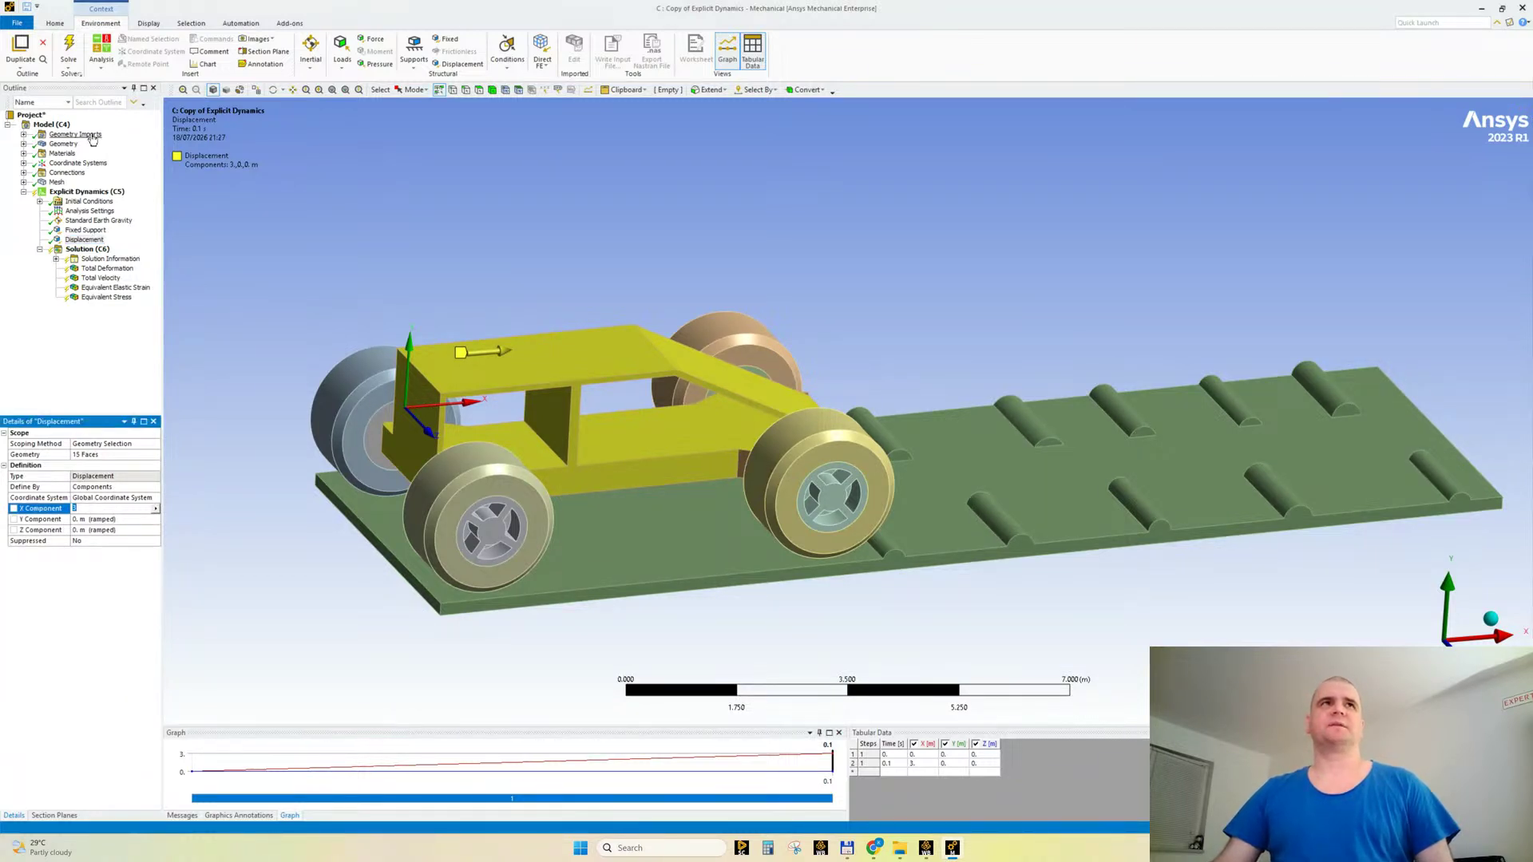
{"action": "left_click", "coordinate": [91, 212]}
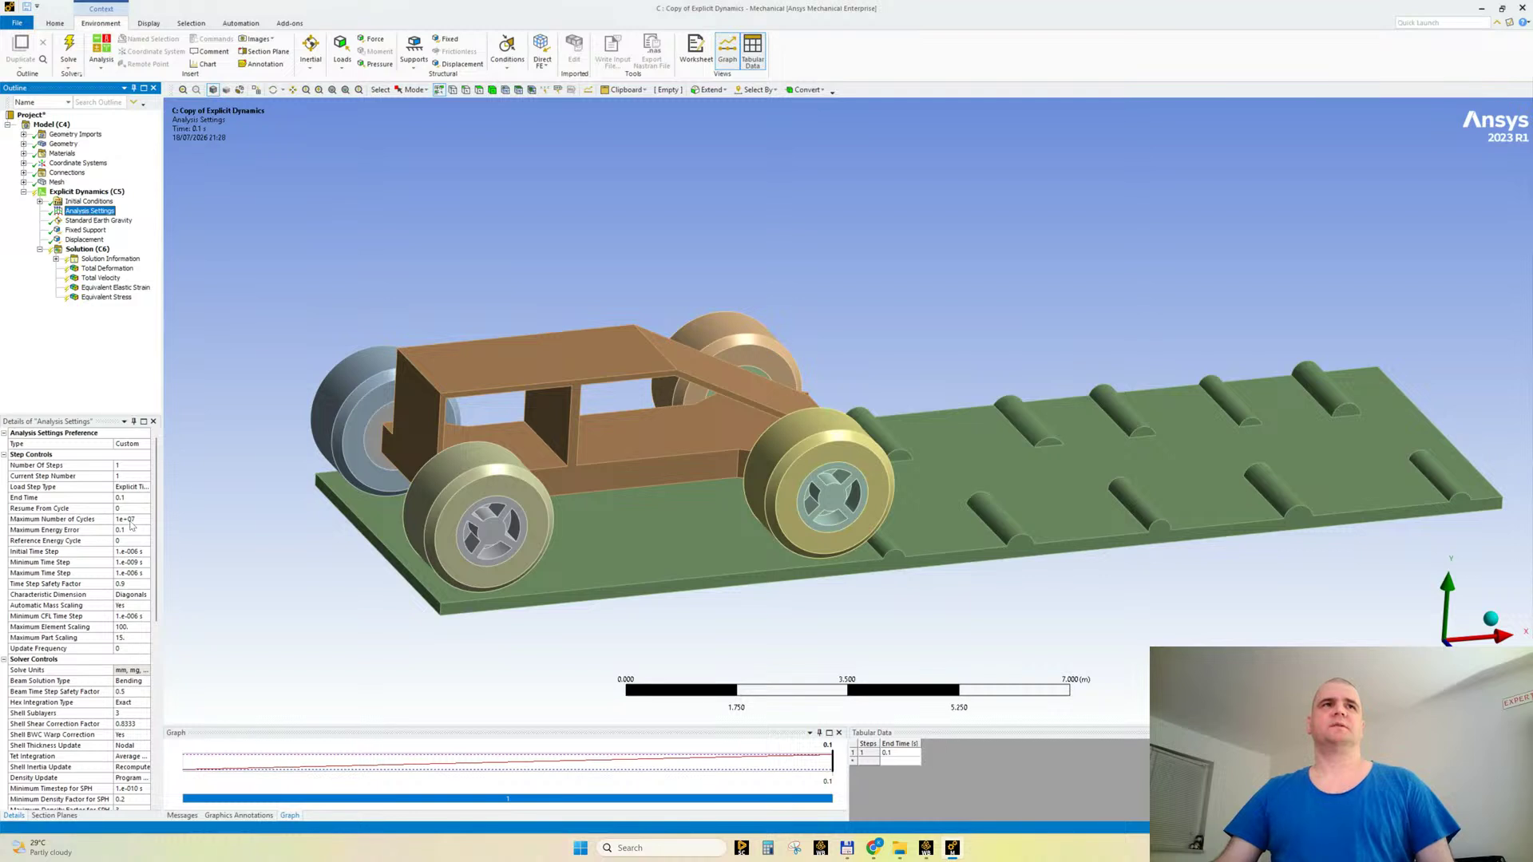
{"action": "left_click", "coordinate": [131, 497]}
{"action": "key", "text": "BackSpace"}
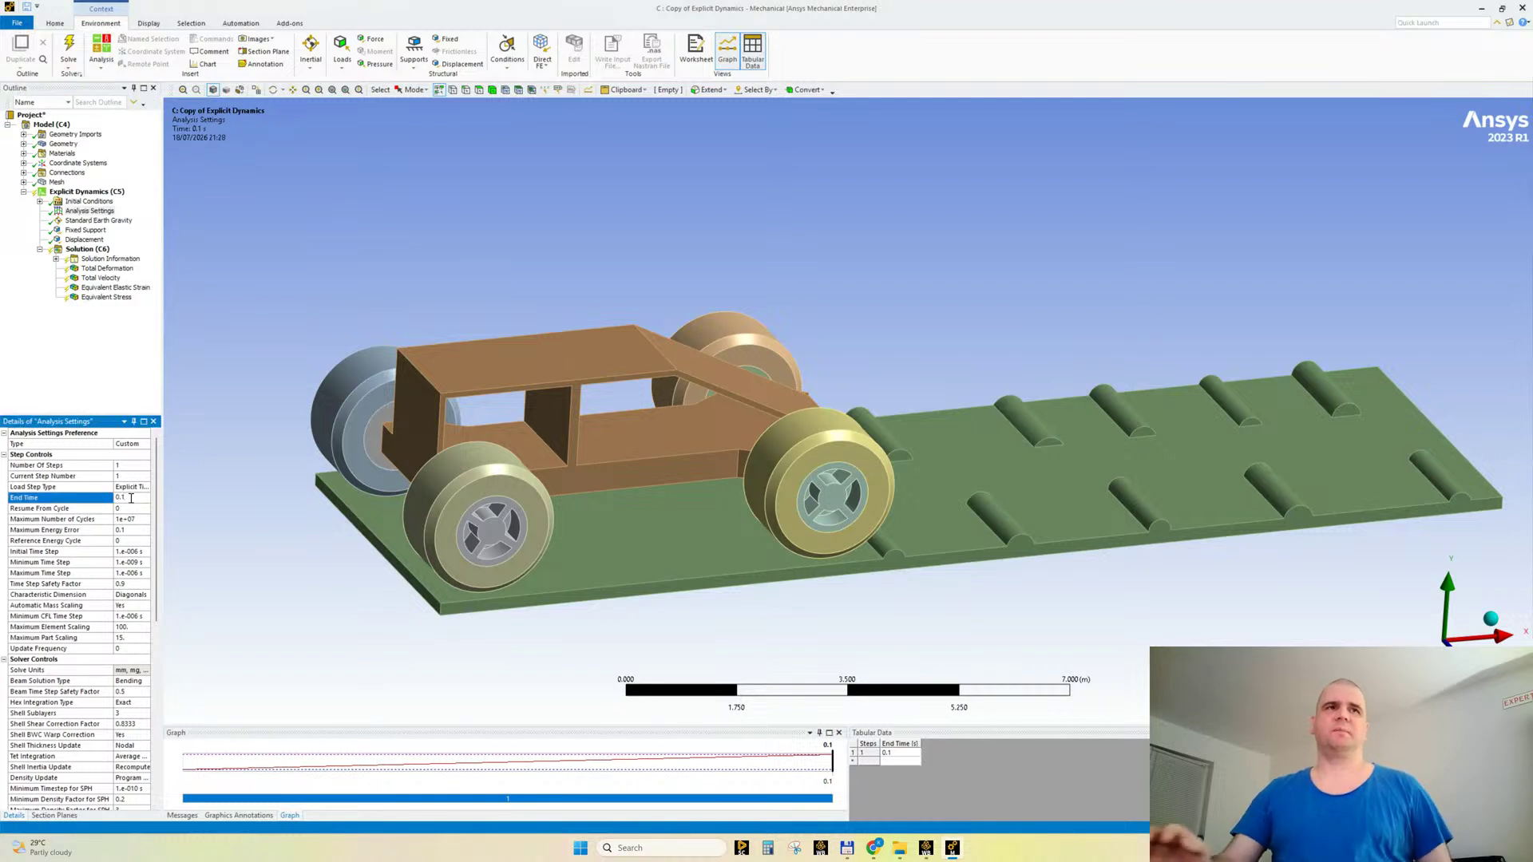
{"action": "type", "text": "2"}
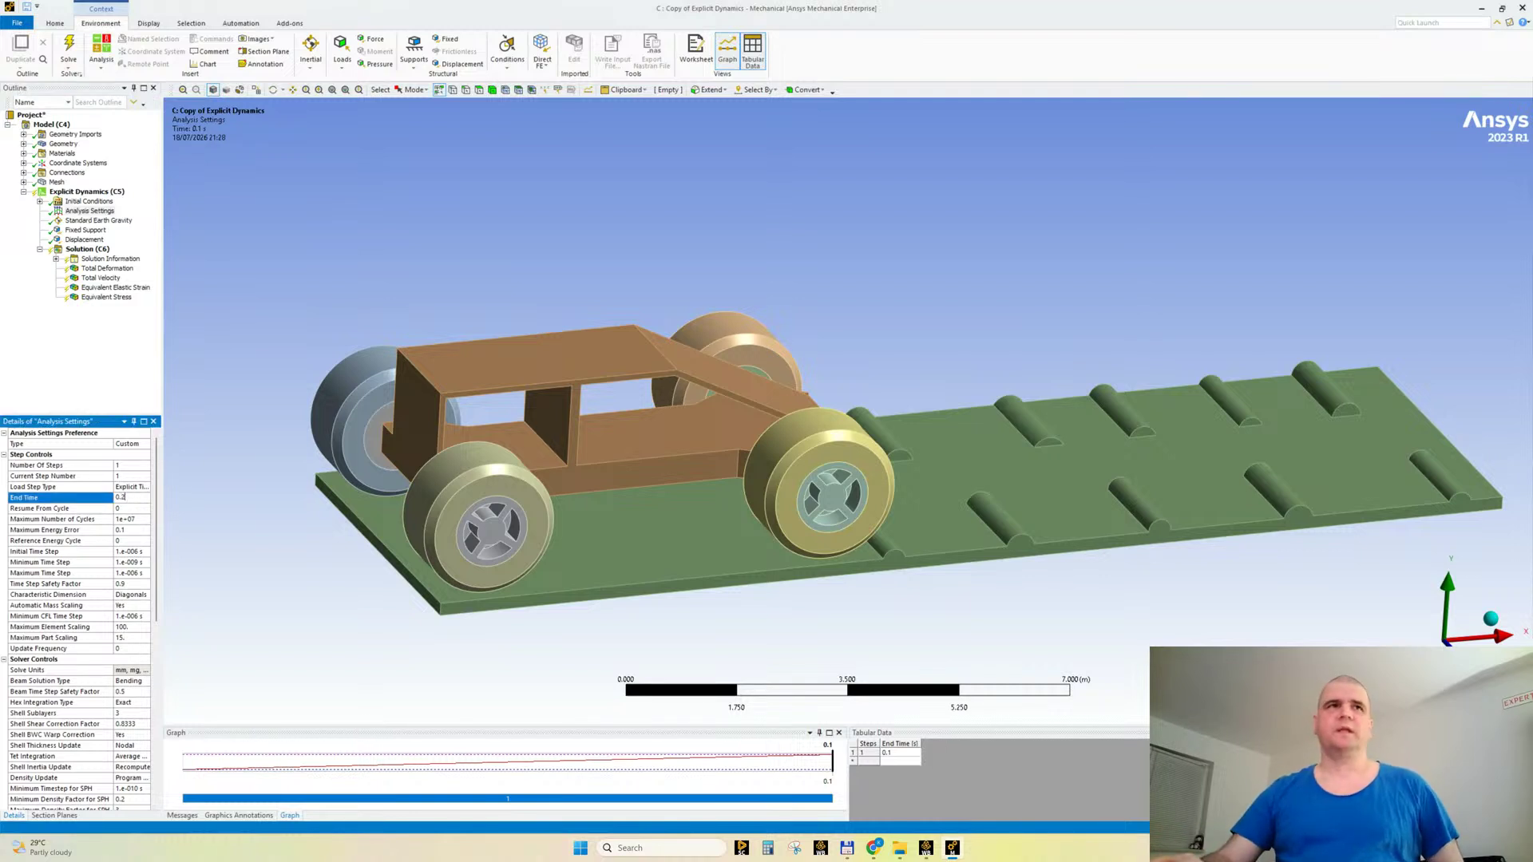
{"action": "key", "text": "Return"}
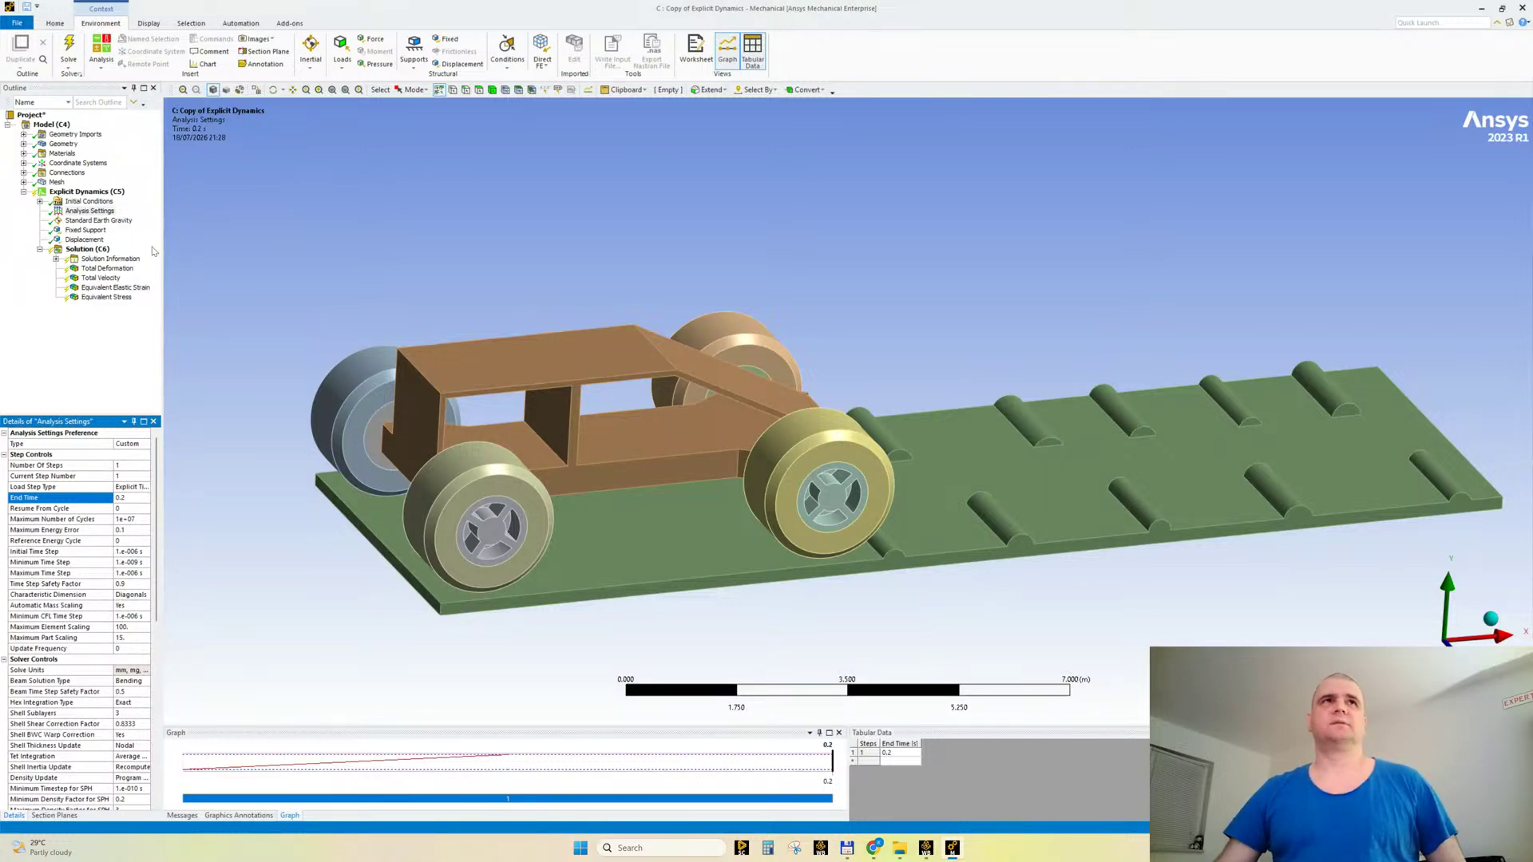
{"action": "left_click_drag", "start_coordinate": [161, 294], "coordinate": [185, 289]}
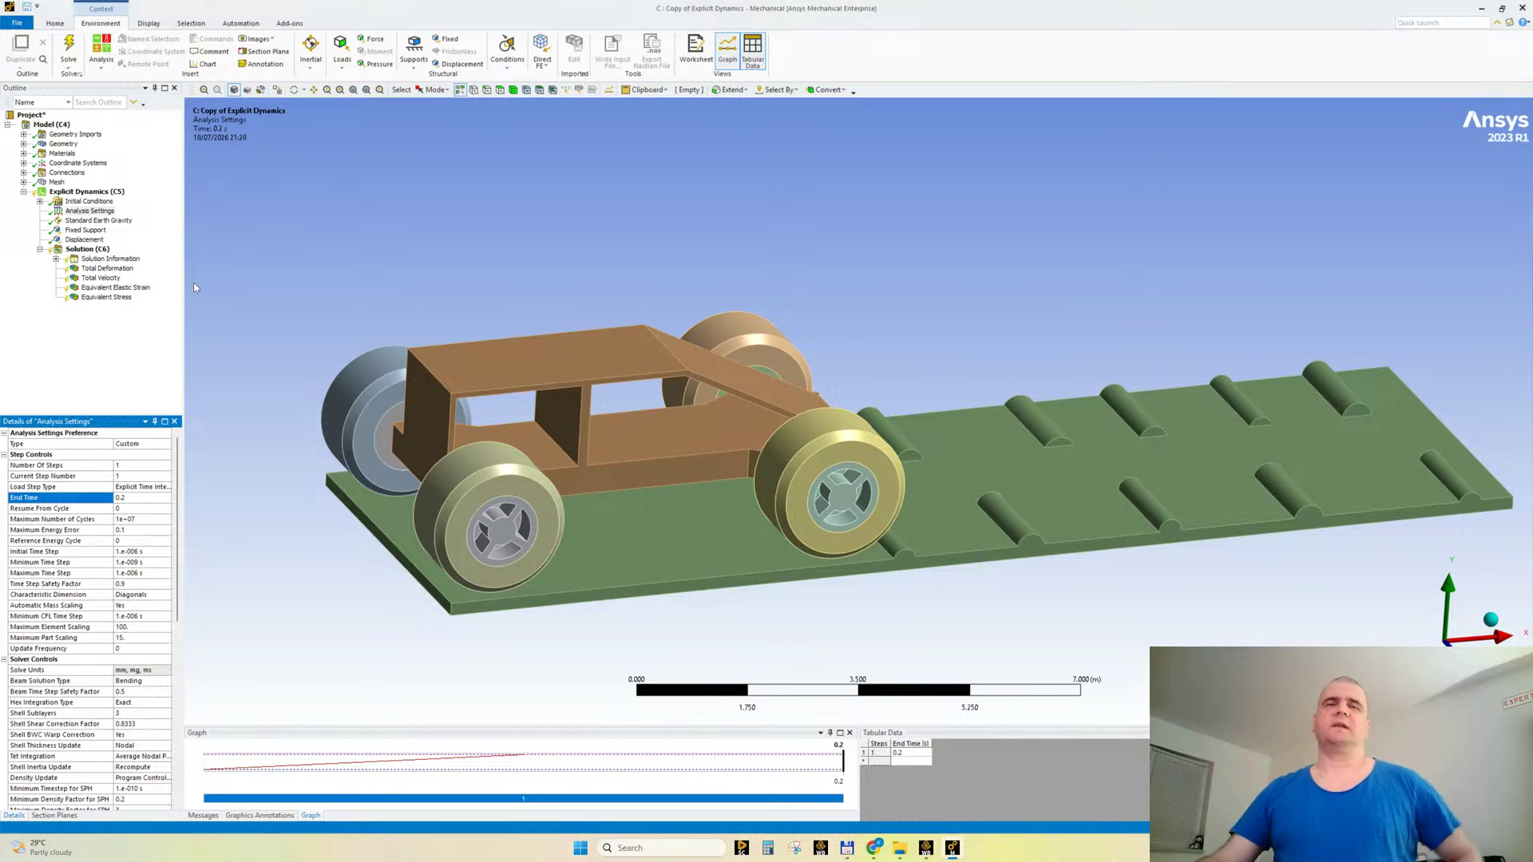
{"action": "left_click", "coordinate": [84, 239]}
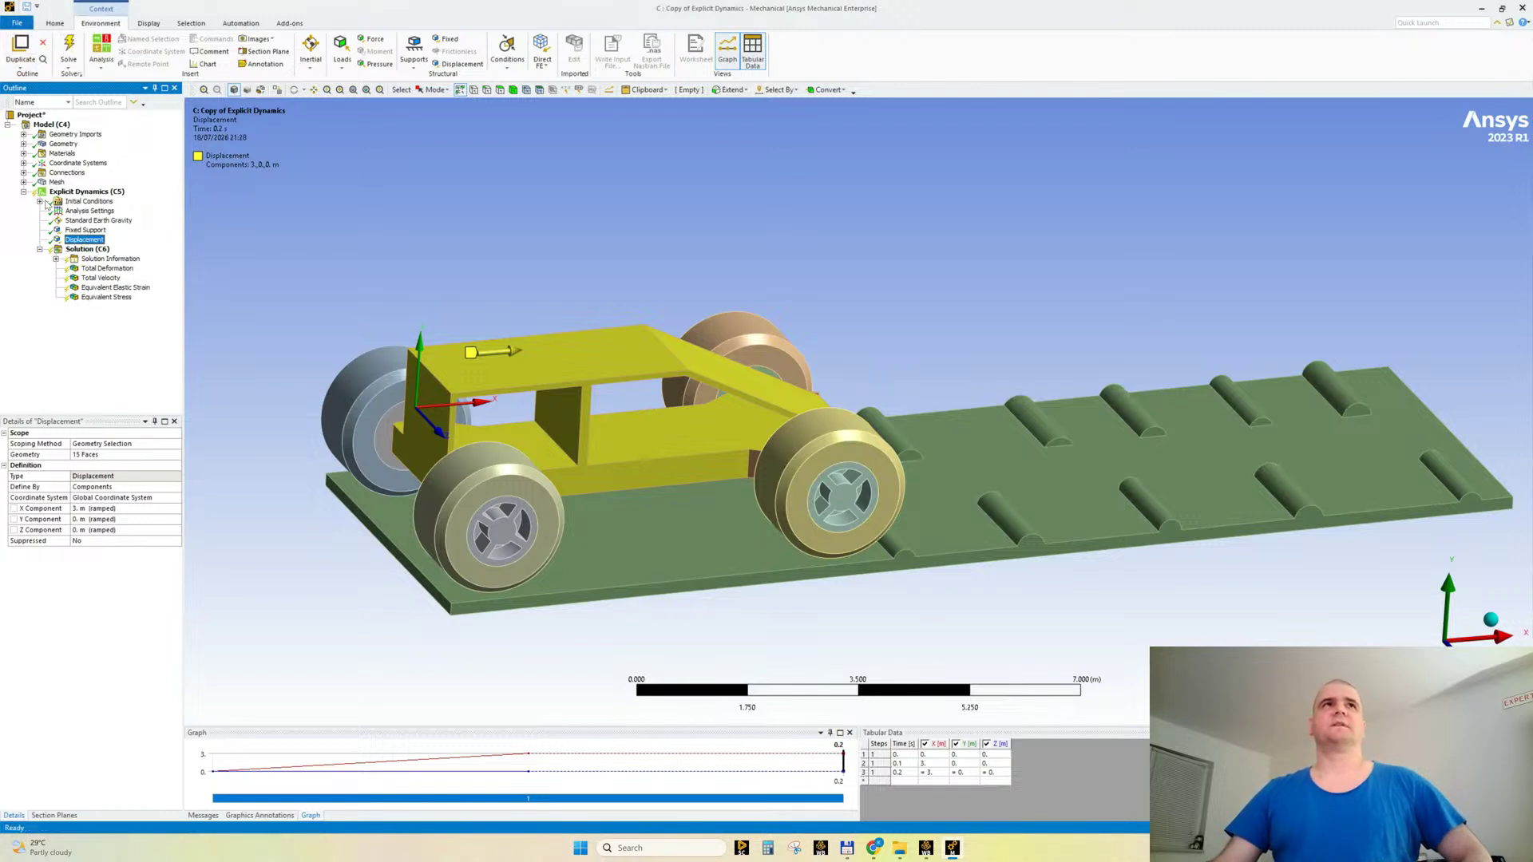
Step: Add a mesh face sizing with a 0.2 m element size to the curved faces of all the road obstacles
{"action": "left_click", "coordinate": [23, 182]}
{"action": "left_click", "coordinate": [57, 182]}
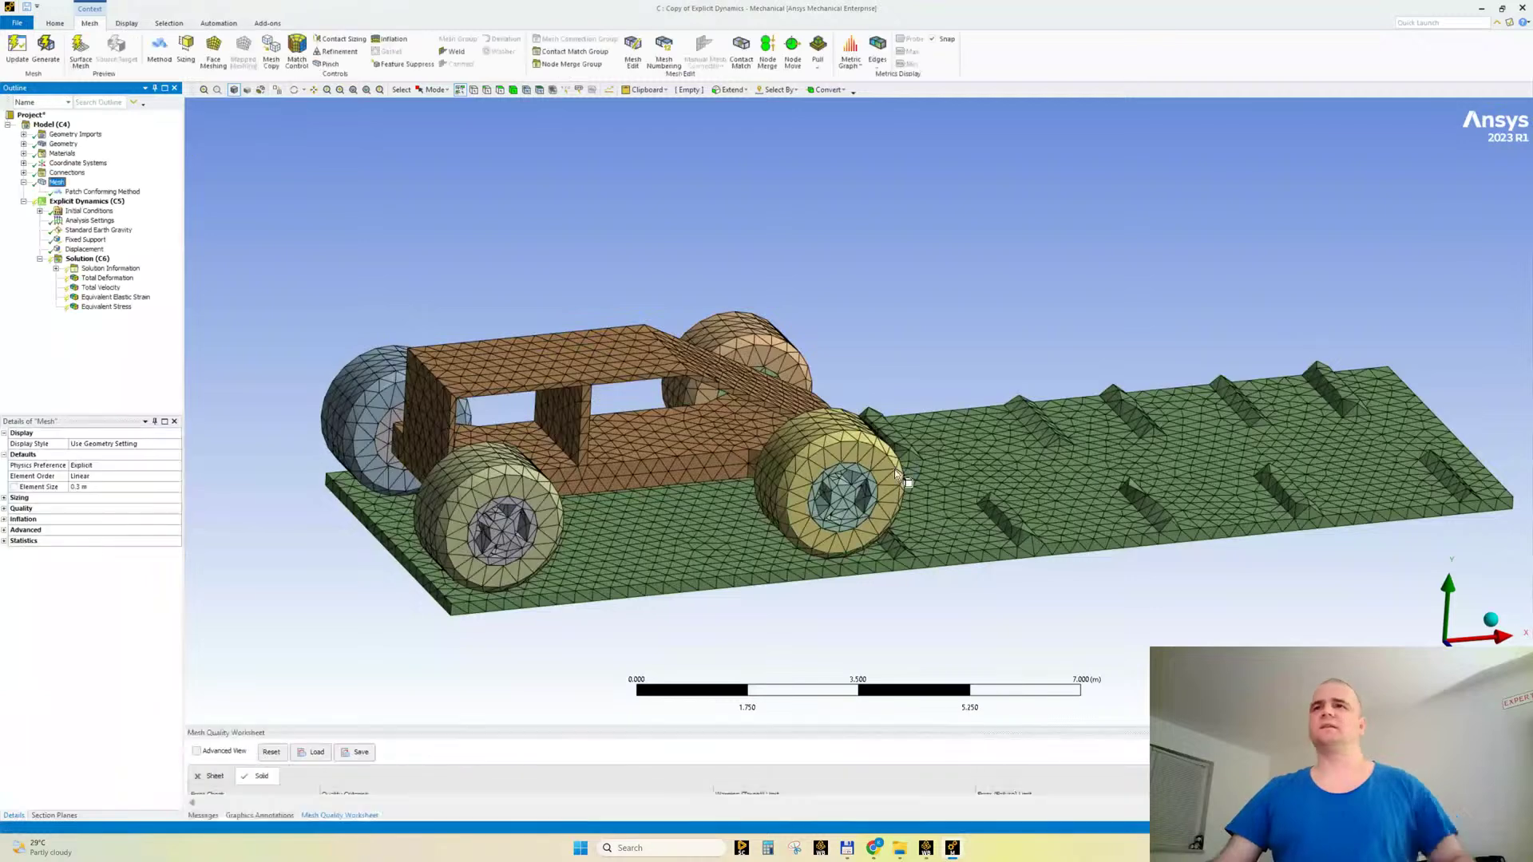
{"action": "scroll", "coordinate": [1038, 531], "scroll_direction": "up", "scroll_amount": 2}
{"action": "scroll", "coordinate": [1038, 531], "scroll_direction": "up", "scroll_amount": 2}
{"action": "middle_click_drag", "start_coordinate": [826, 491], "coordinate": [607, 421]}
{"action": "left_click", "coordinate": [602, 415], "text": "ctrl"}
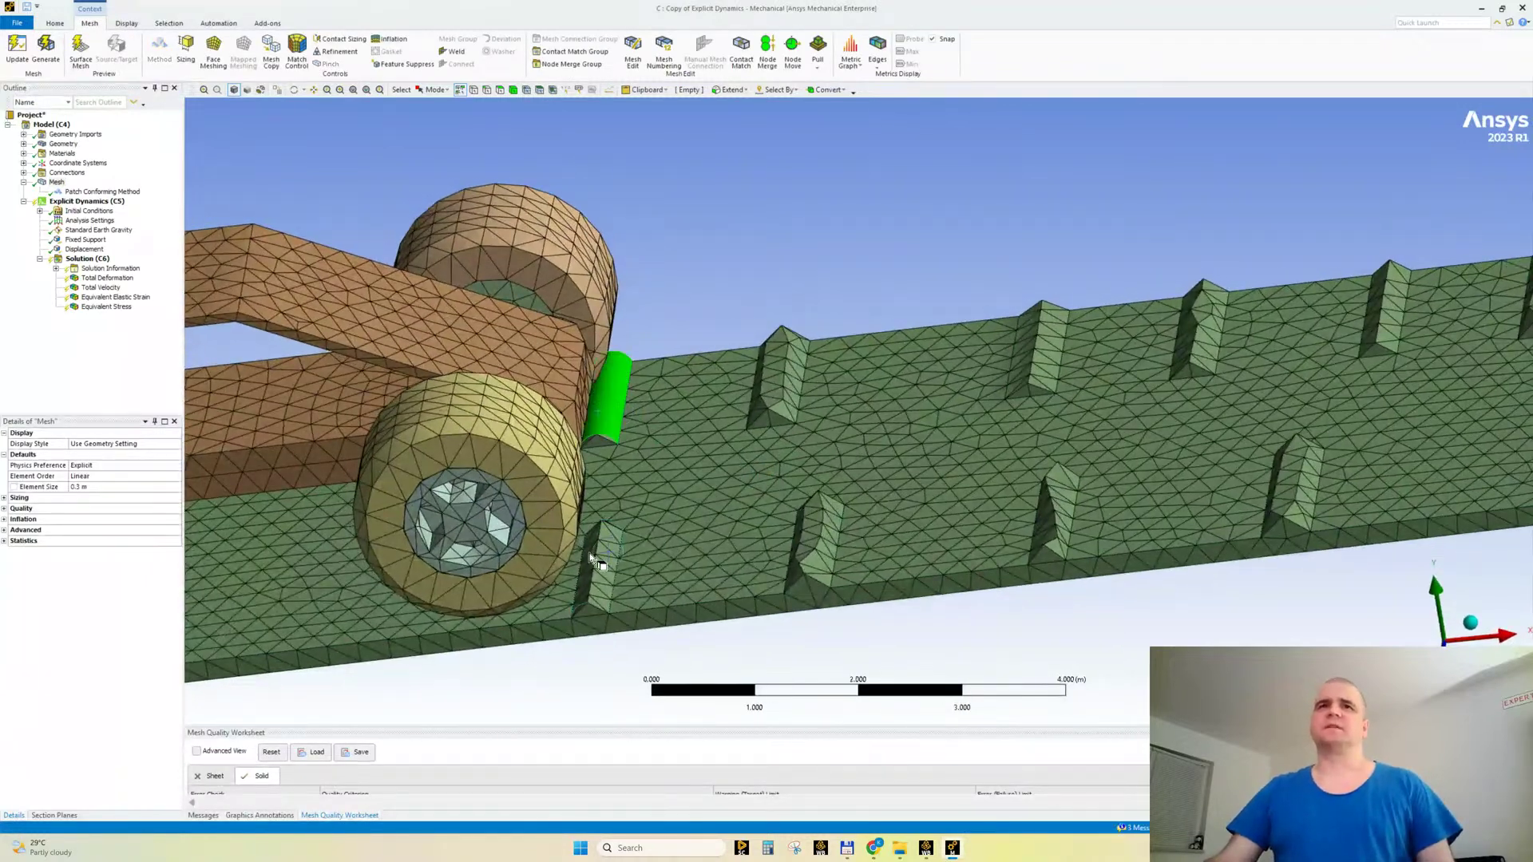
{"action": "left_click", "coordinate": [600, 550], "text": "ctrl"}
{"action": "left_click", "coordinate": [780, 387], "text": "ctrl"}
{"action": "left_click", "coordinate": [814, 529], "text": "ctrl"}
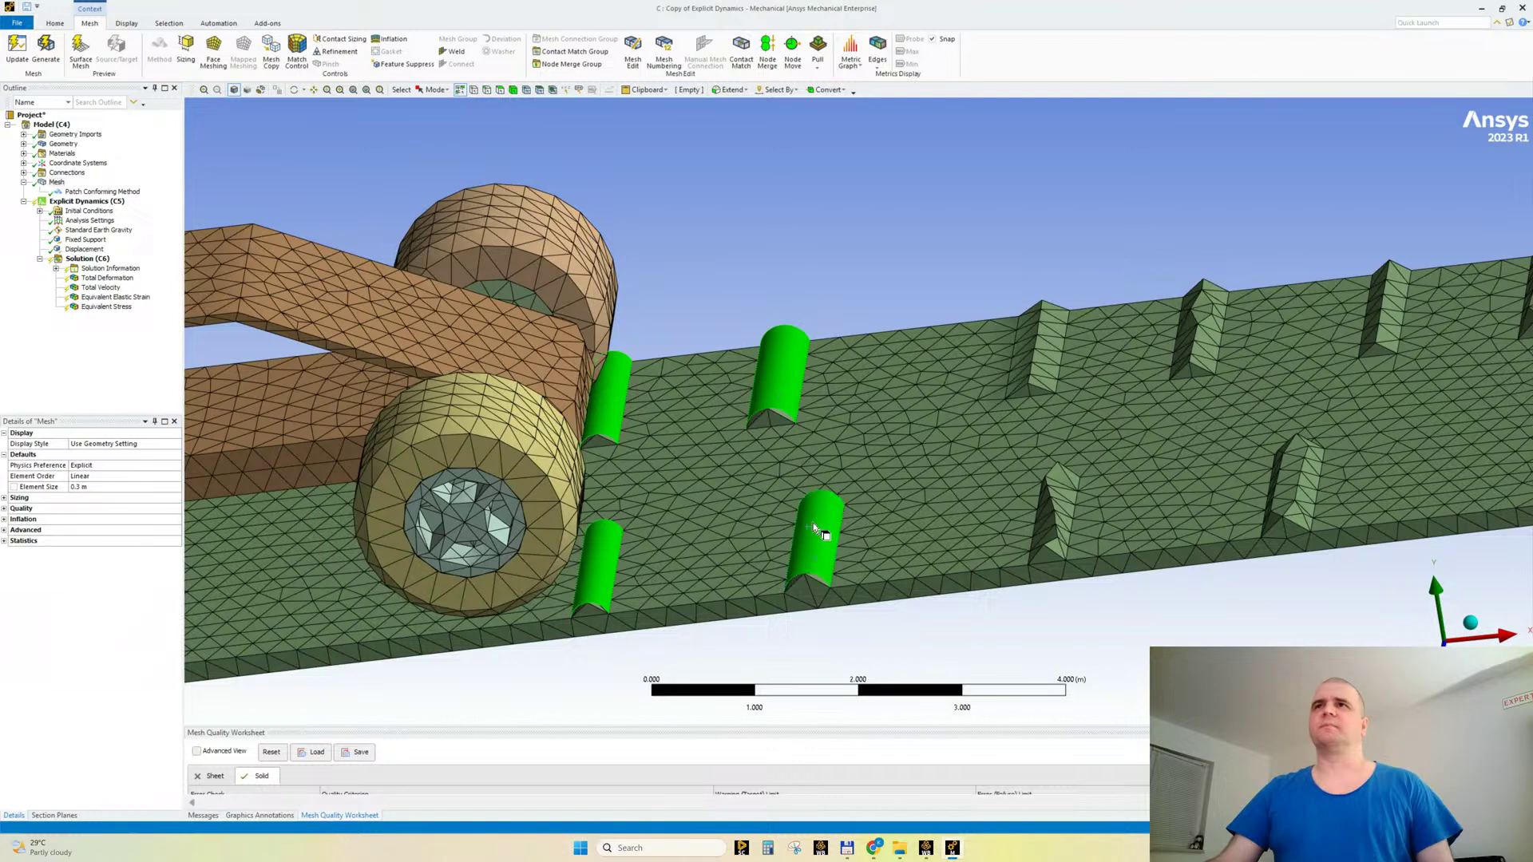
{"action": "left_click", "coordinate": [1040, 347], "text": "ctrl"}
{"action": "left_click", "coordinate": [1055, 507], "text": "ctrl"}
{"action": "left_click", "coordinate": [1200, 323], "text": "ctrl"}
{"action": "left_click", "coordinate": [1282, 479], "text": "ctrl"}
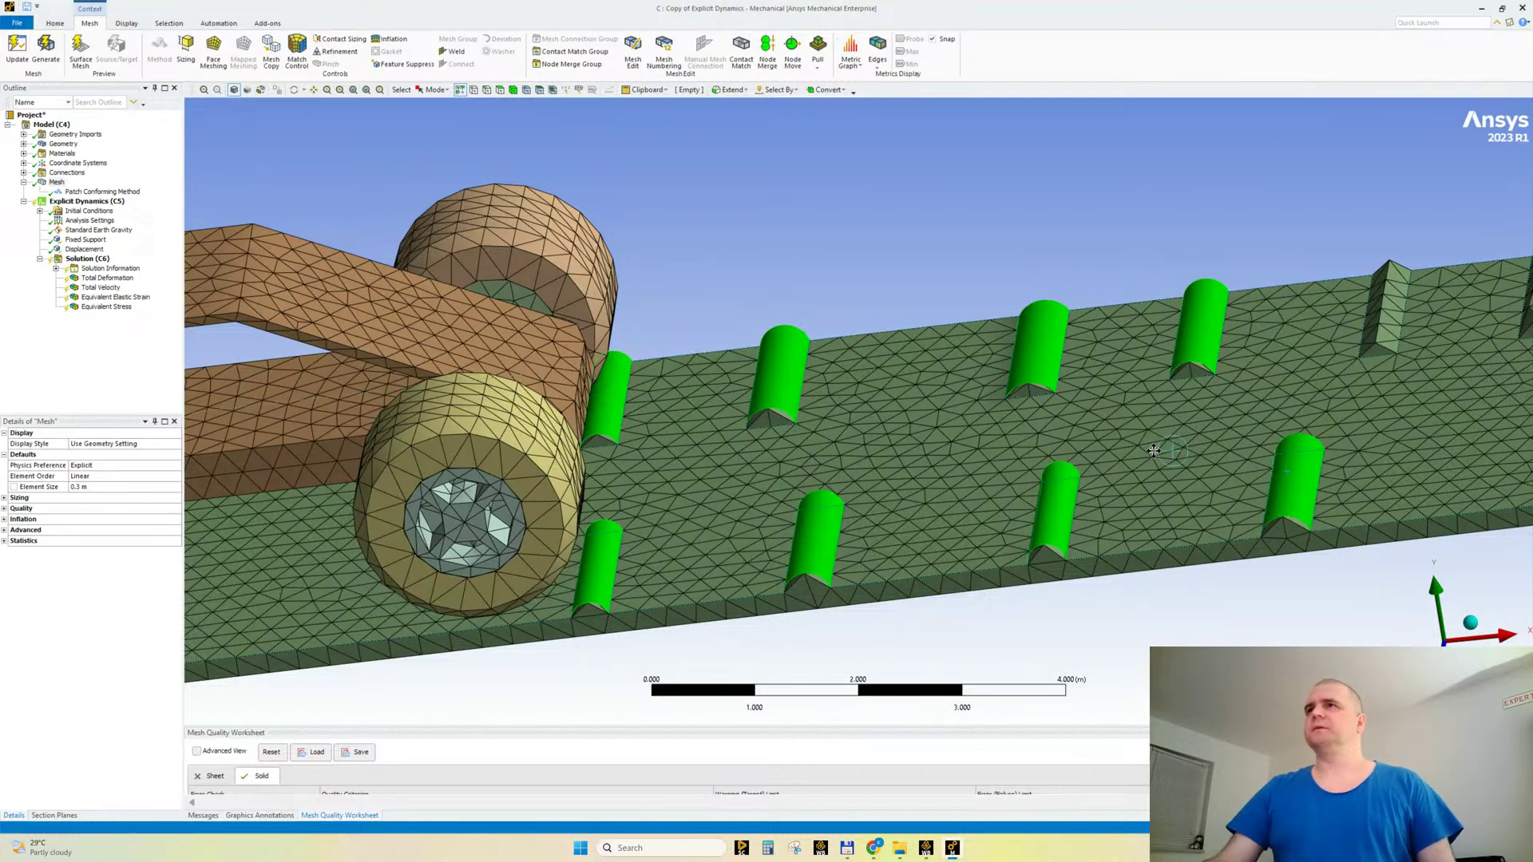
{"action": "middle_click_drag", "start_coordinate": [1097, 469], "coordinate": [892, 445], "text": "ctrl"}
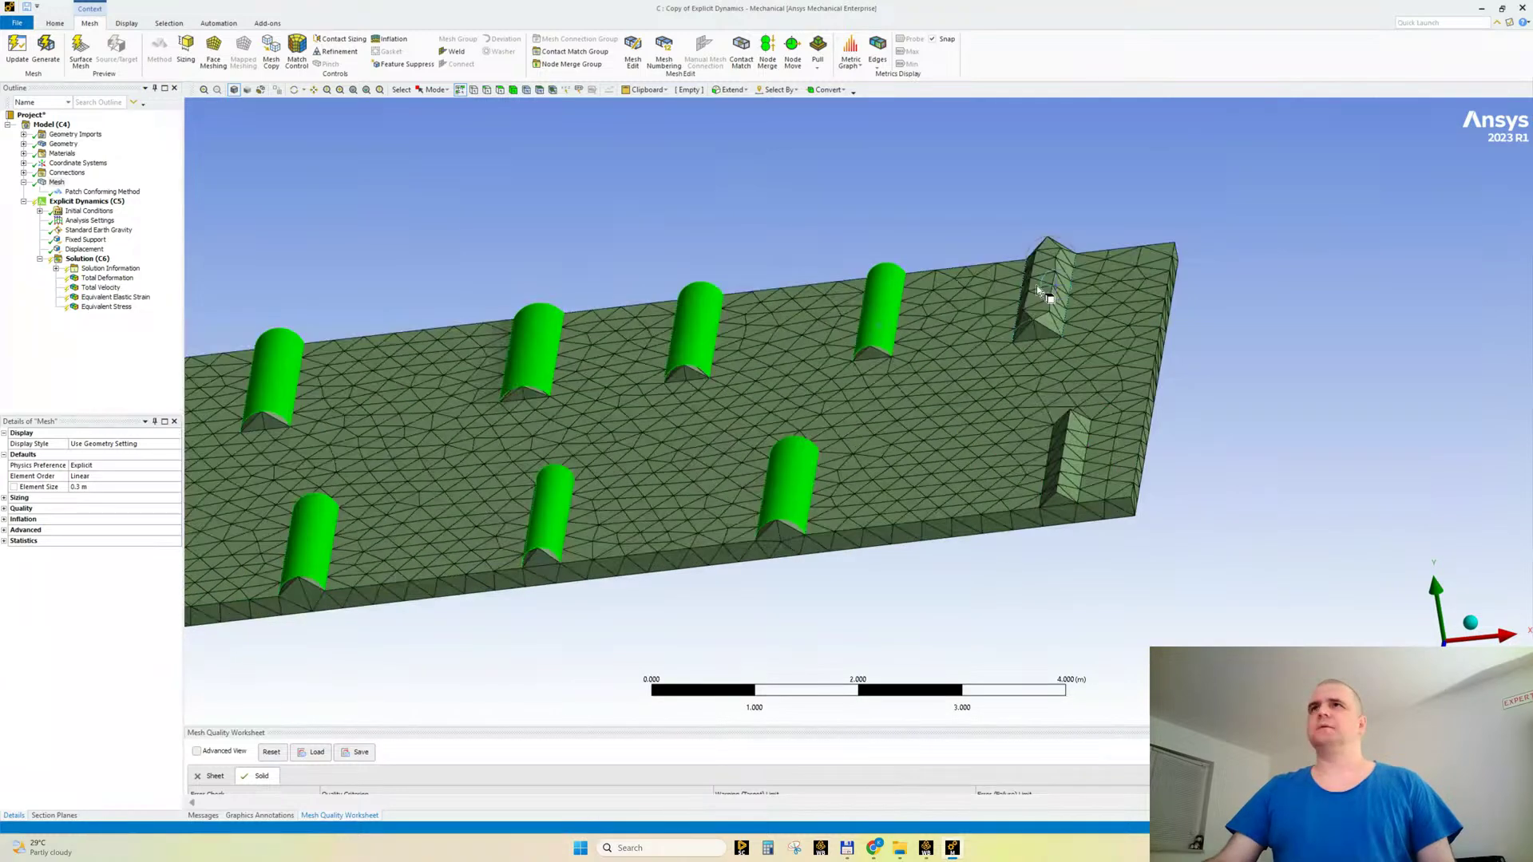
{"action": "left_click", "coordinate": [186, 50]}
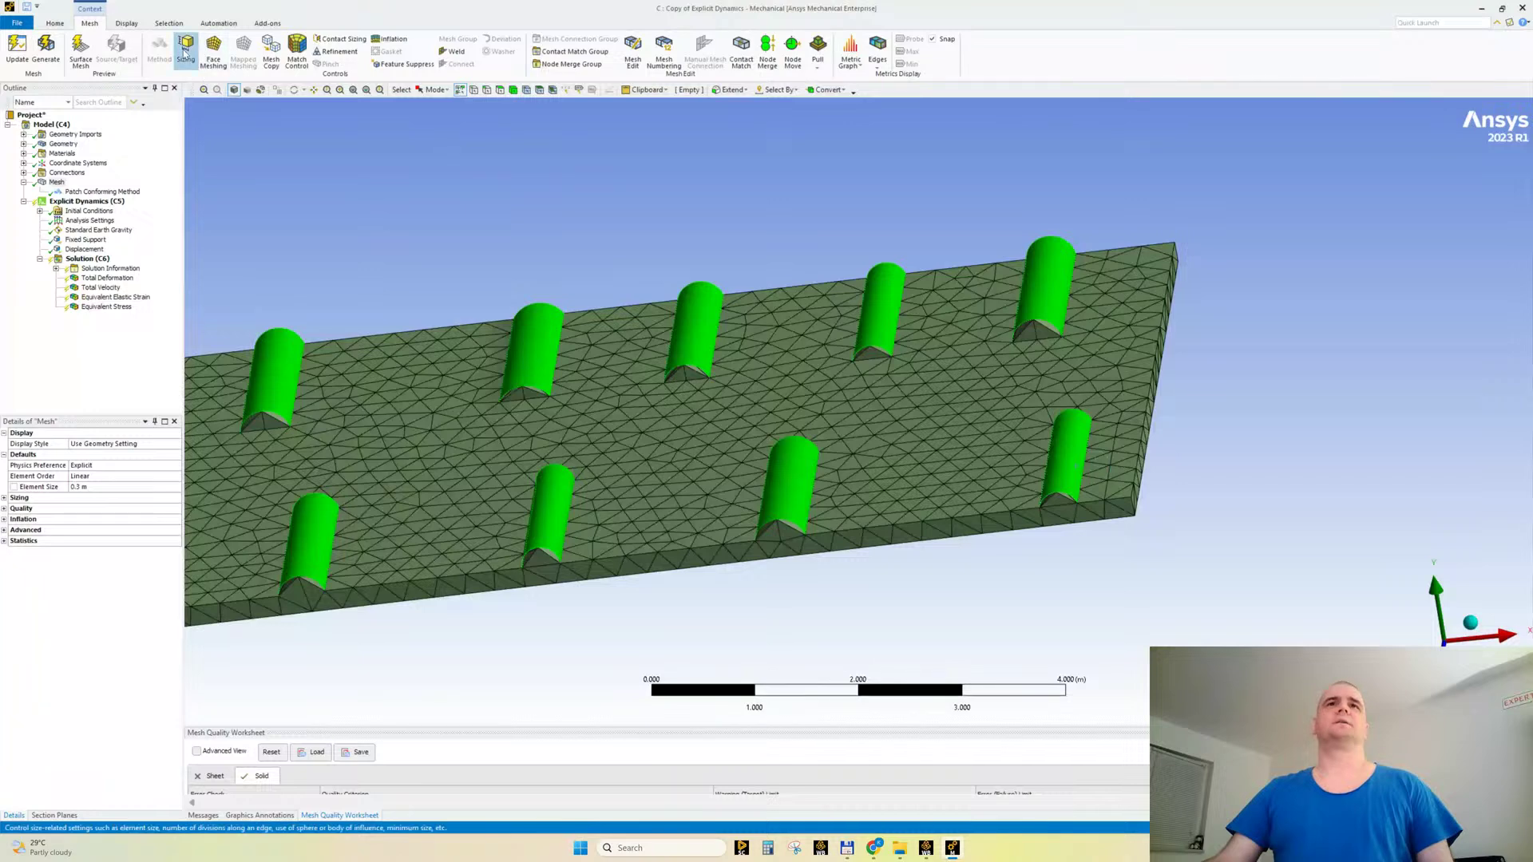
{"action": "type", "text": "0.2"}
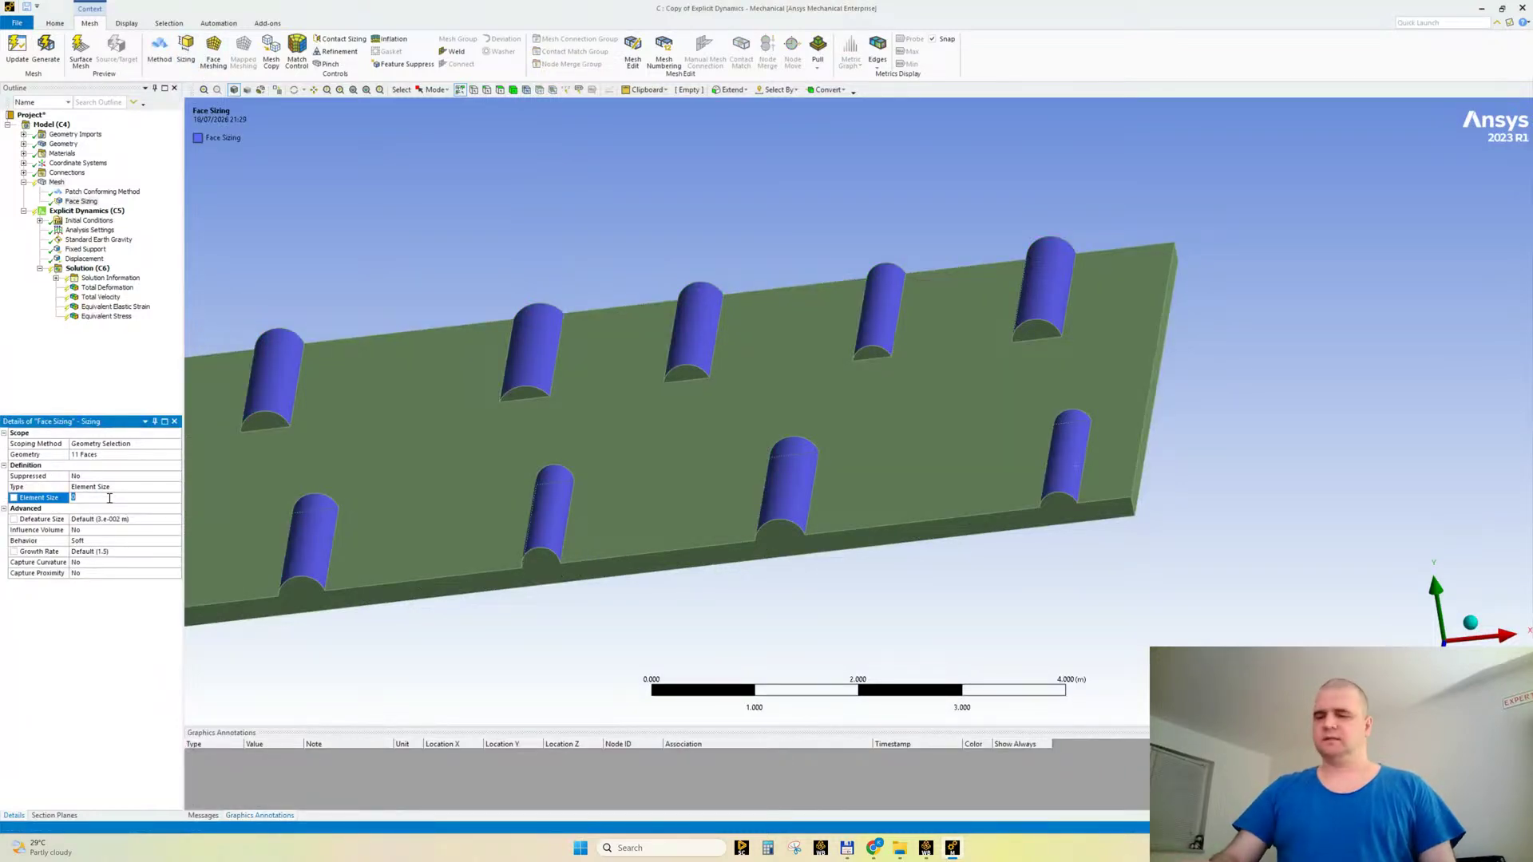
{"action": "key", "text": "Return"}
Step: Regenerate the mesh and inspect the refined road obstacles in front of the car
{"action": "right_click", "coordinate": [51, 183]}
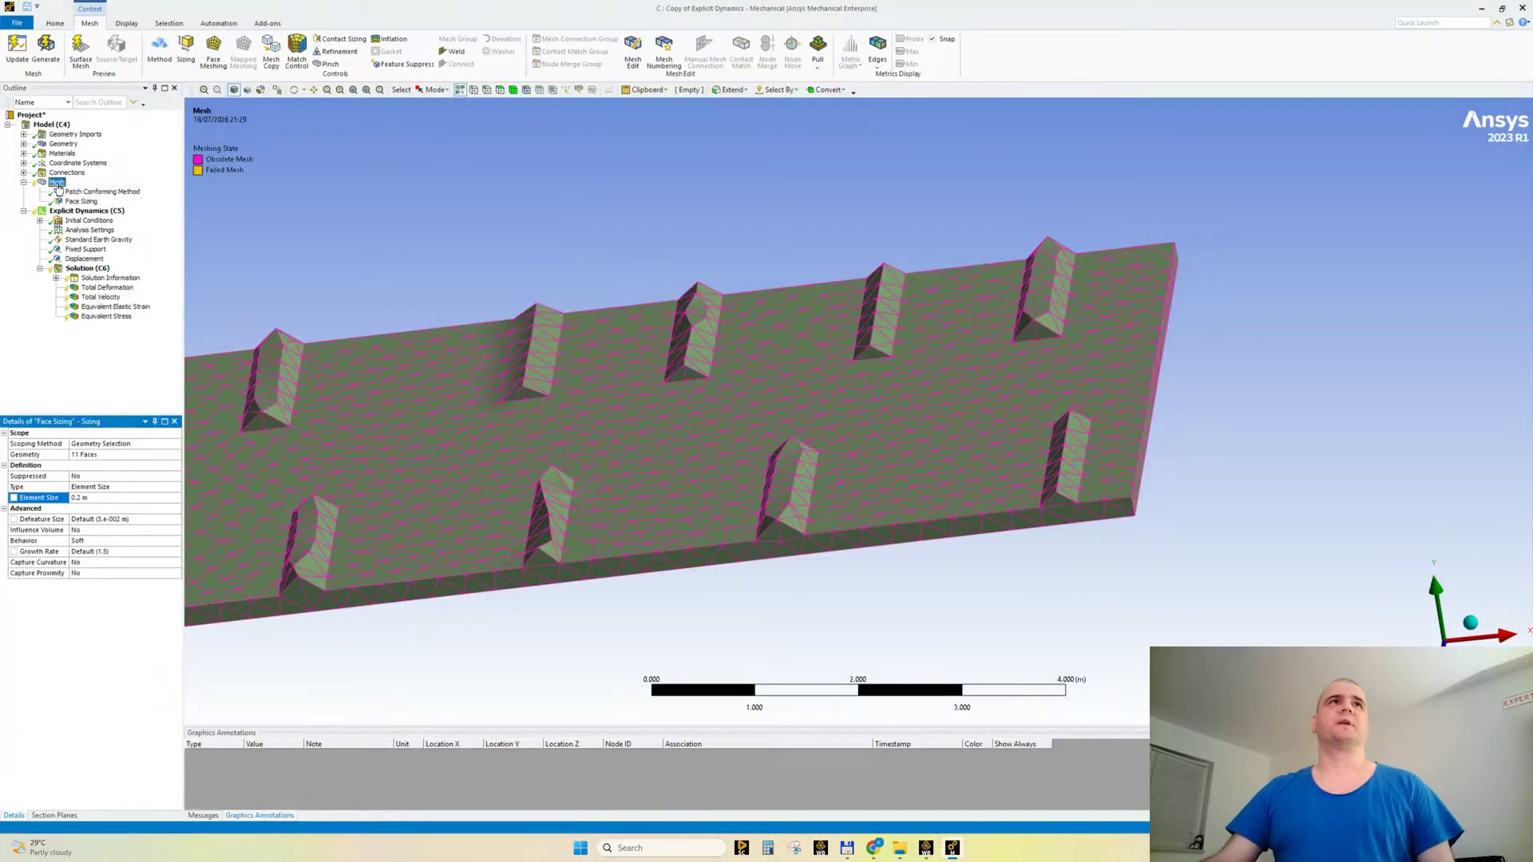
{"action": "left_click", "coordinate": [96, 223]}
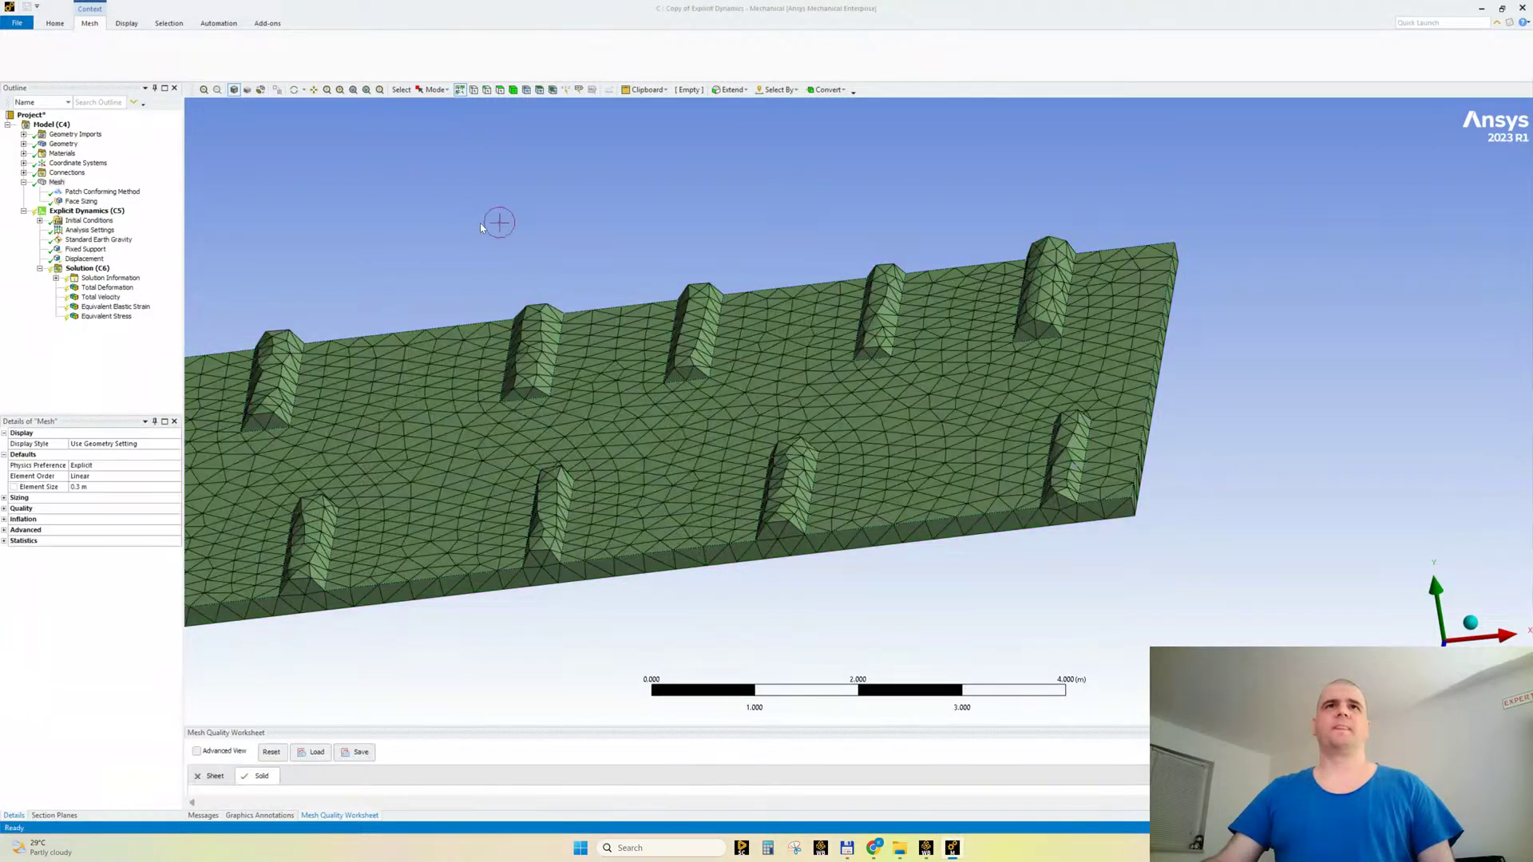
{"action": "middle_click_drag", "start_coordinate": [503, 467], "coordinate": [896, 466], "text": "ctrl"}
{"action": "scroll", "coordinate": [586, 466], "scroll_direction": "up", "scroll_amount": 1}
{"action": "scroll", "coordinate": [587, 466], "scroll_direction": "up", "scroll_amount": 1}
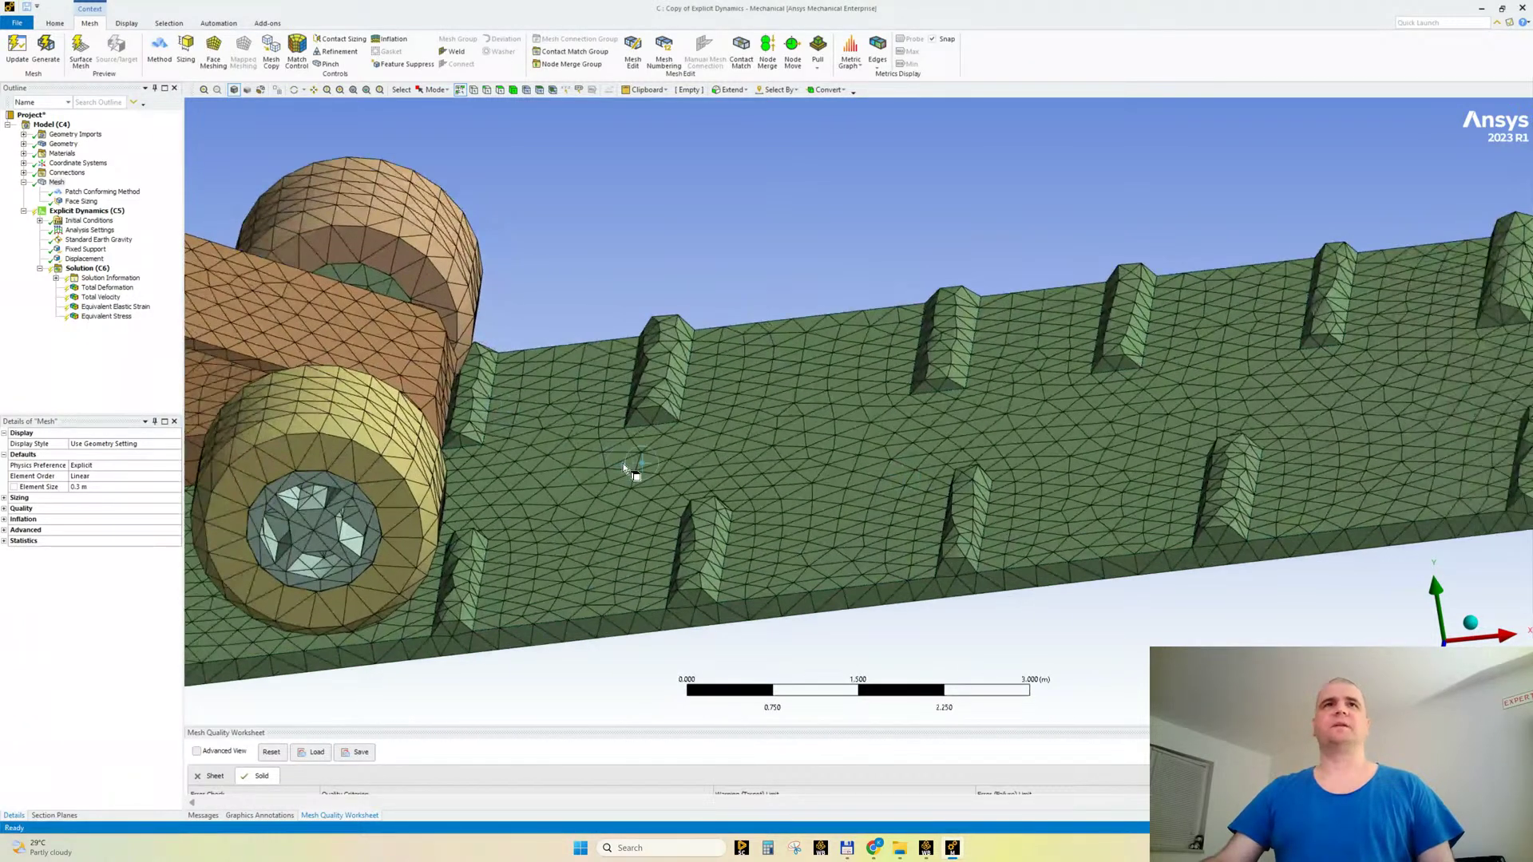
Step: Add a second mesh face sizing with a 0.25 m element size to the outer tread faces of the four tires
{"action": "scroll", "coordinate": [626, 469], "scroll_direction": "down", "scroll_amount": 5}
{"action": "middle_click_drag", "start_coordinate": [513, 385], "coordinate": [487, 437]}
{"action": "left_click", "coordinate": [480, 429]}
{"action": "left_click", "coordinate": [515, 149], "text": "ctrl"}
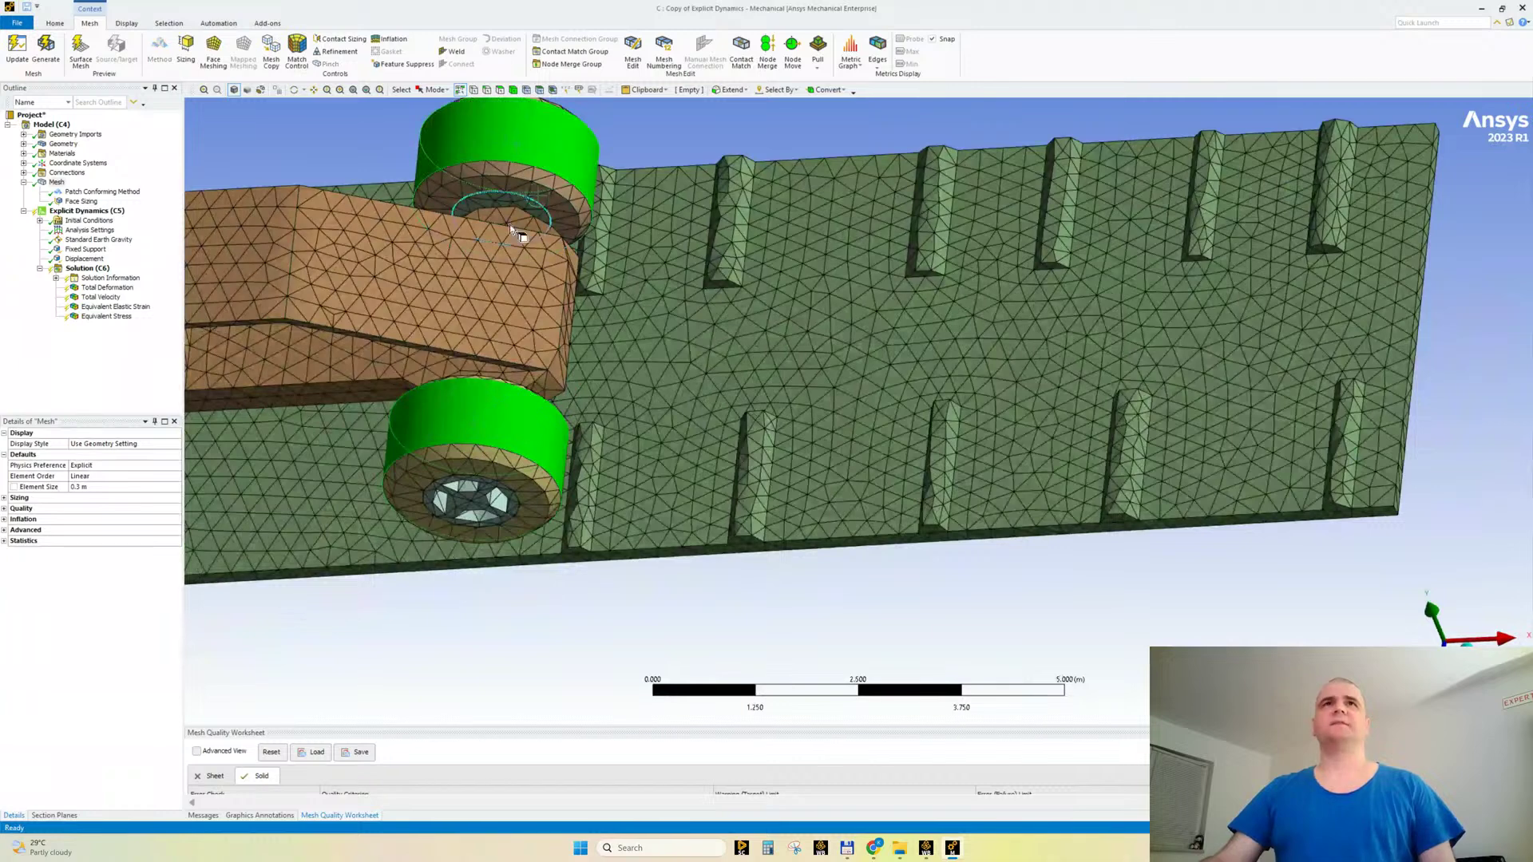
{"action": "middle_click_drag", "start_coordinate": [394, 297], "coordinate": [1051, 371], "text": "ctrl"}
{"action": "left_click", "coordinate": [672, 209], "text": "ctrl"}
{"action": "middle_click_drag", "start_coordinate": [626, 460], "coordinate": [609, 464]}
{"action": "left_click", "coordinate": [623, 511], "text": "ctrl"}
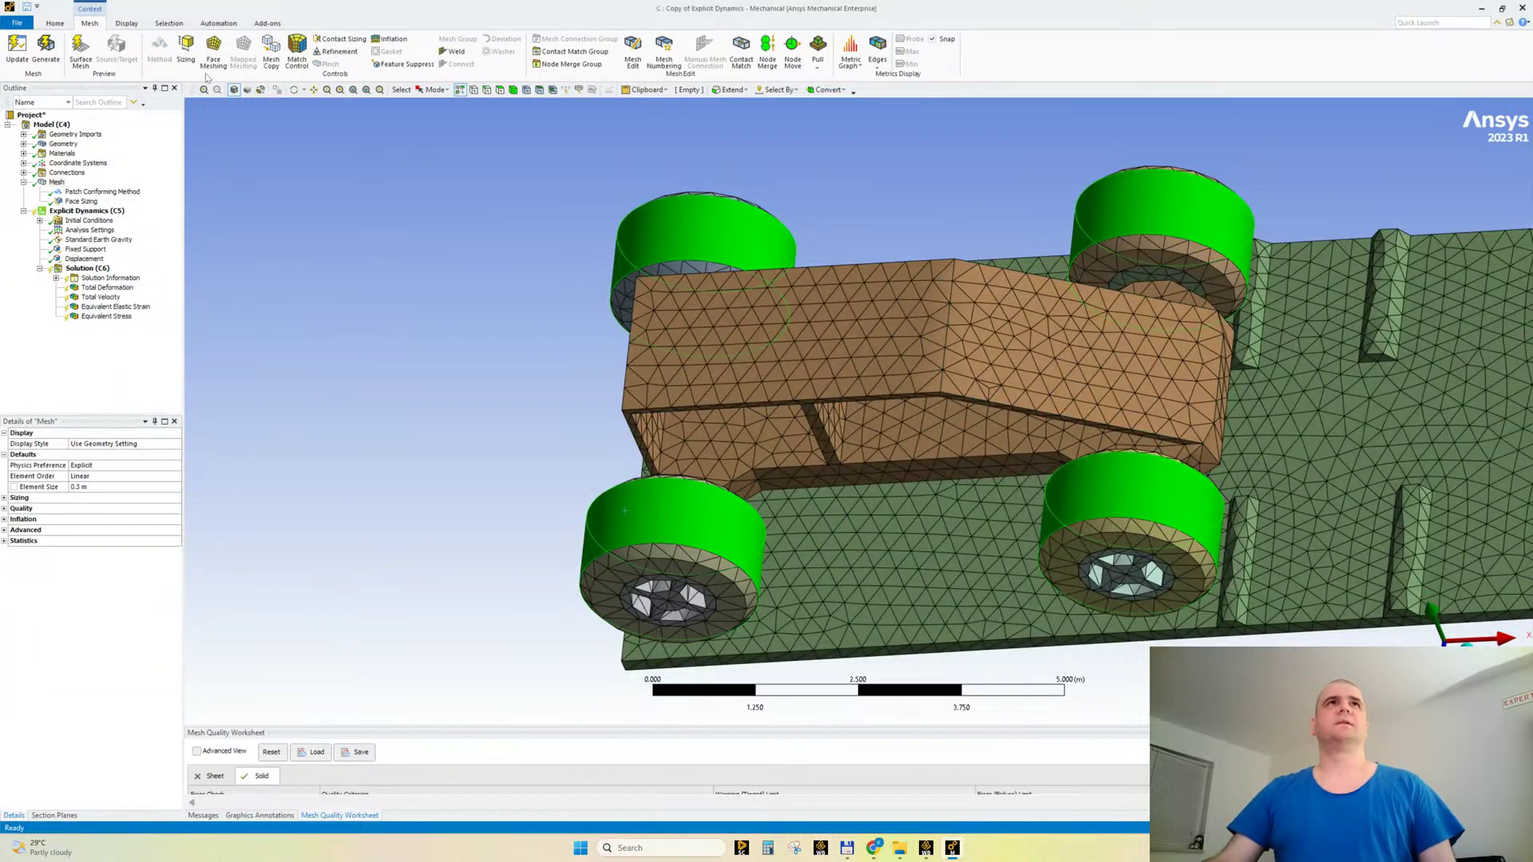
{"action": "left_click", "coordinate": [186, 49]}
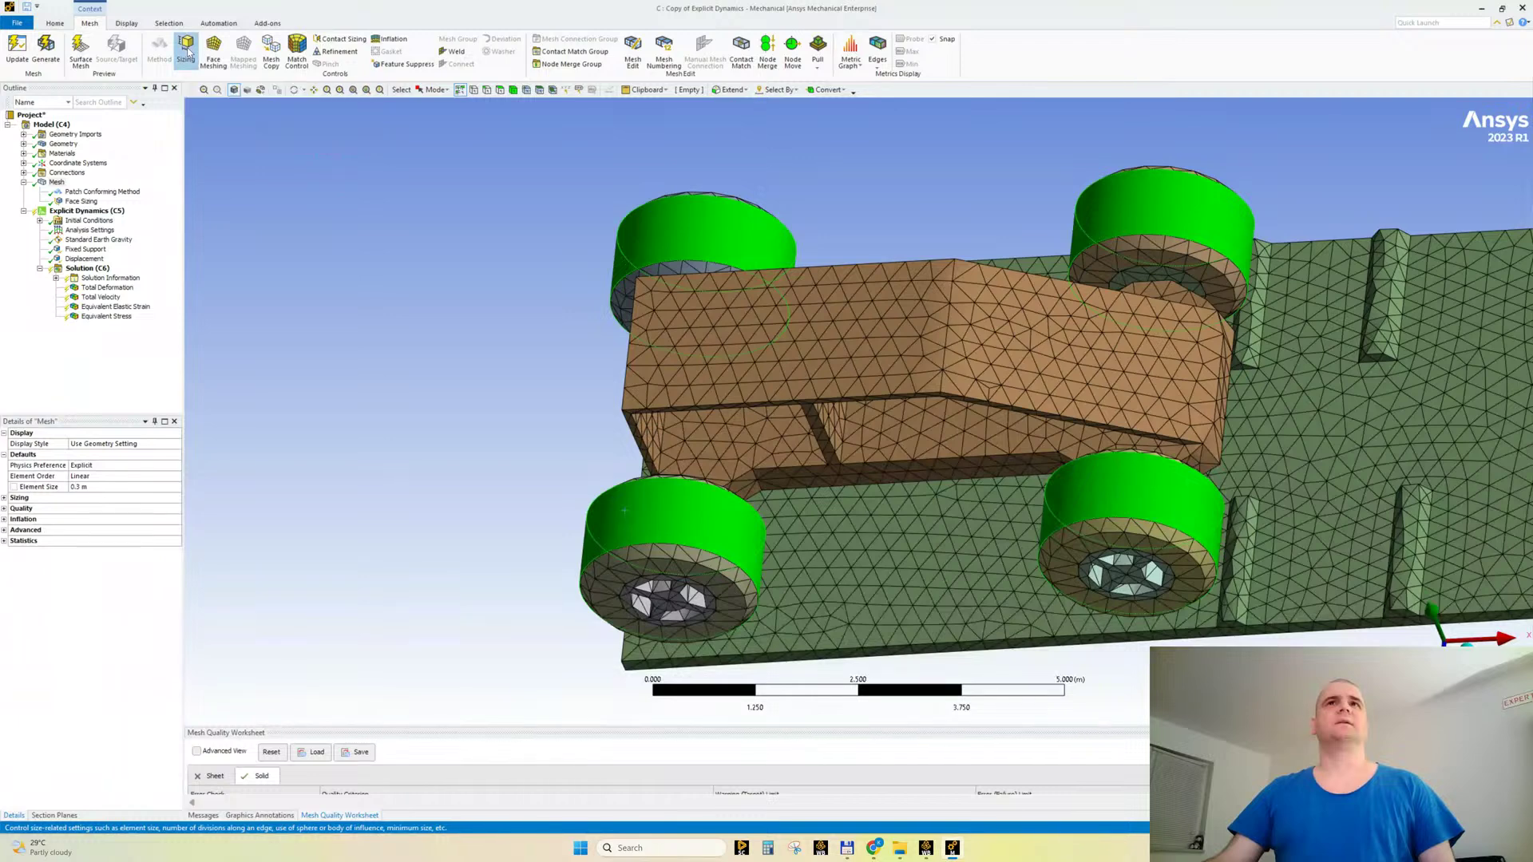
{"action": "left_click", "coordinate": [111, 498]}
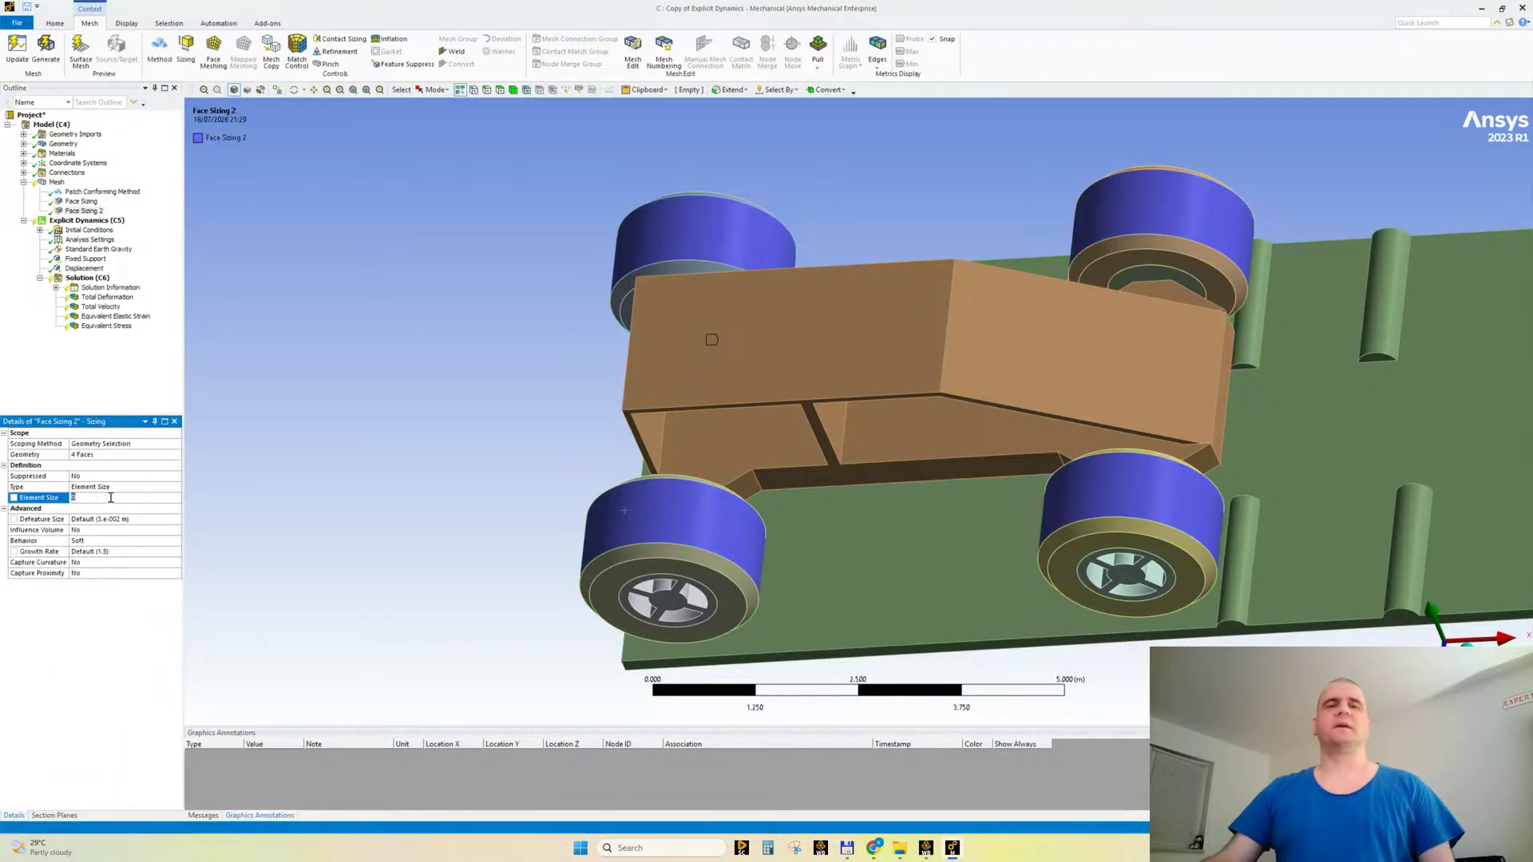
{"action": "type", "text": "0.25"}
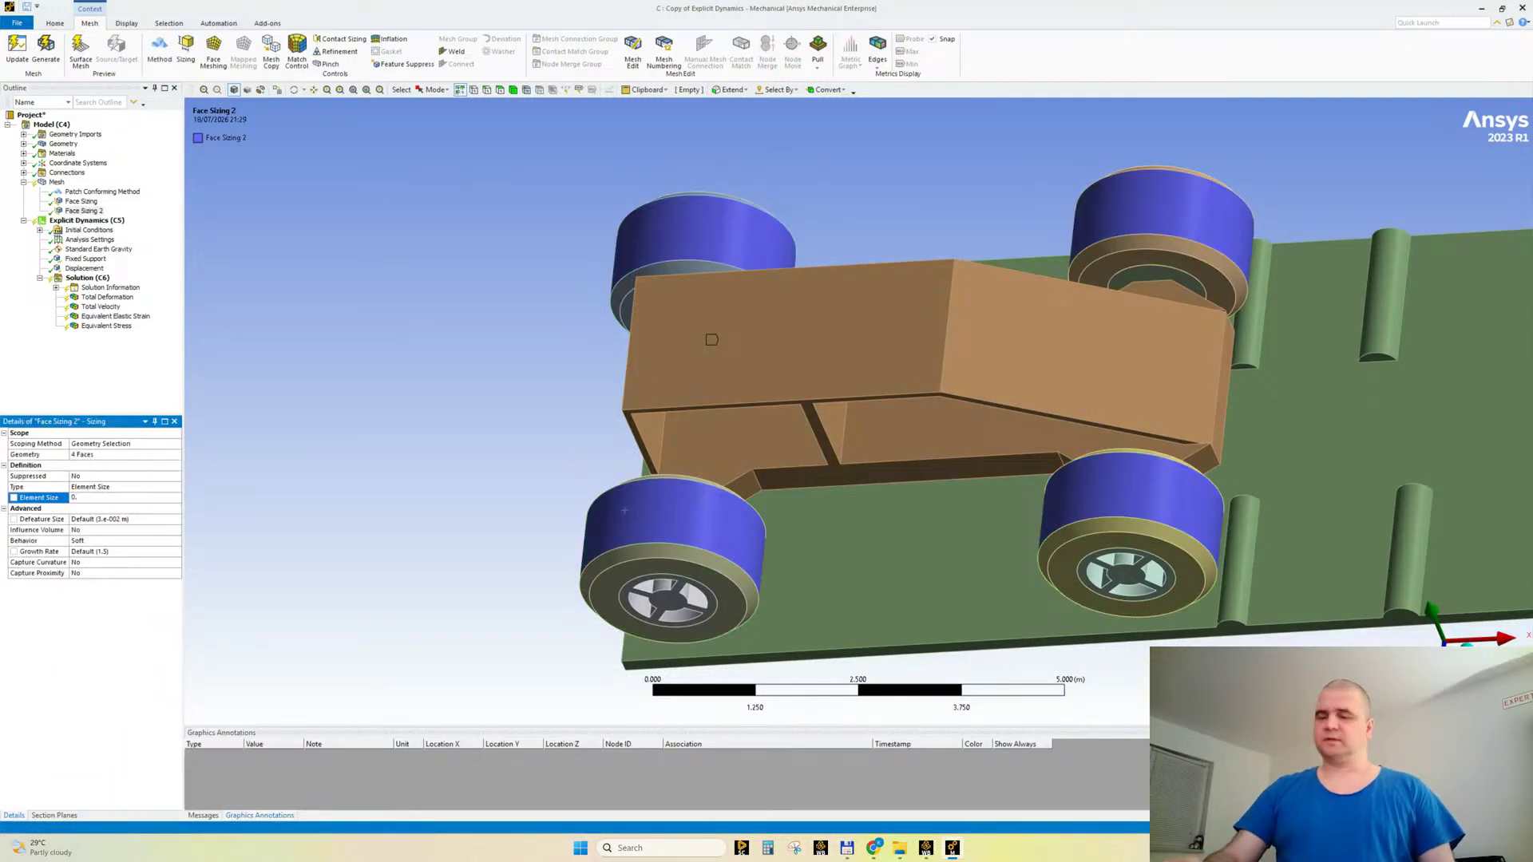
{"action": "key", "text": "Return"}
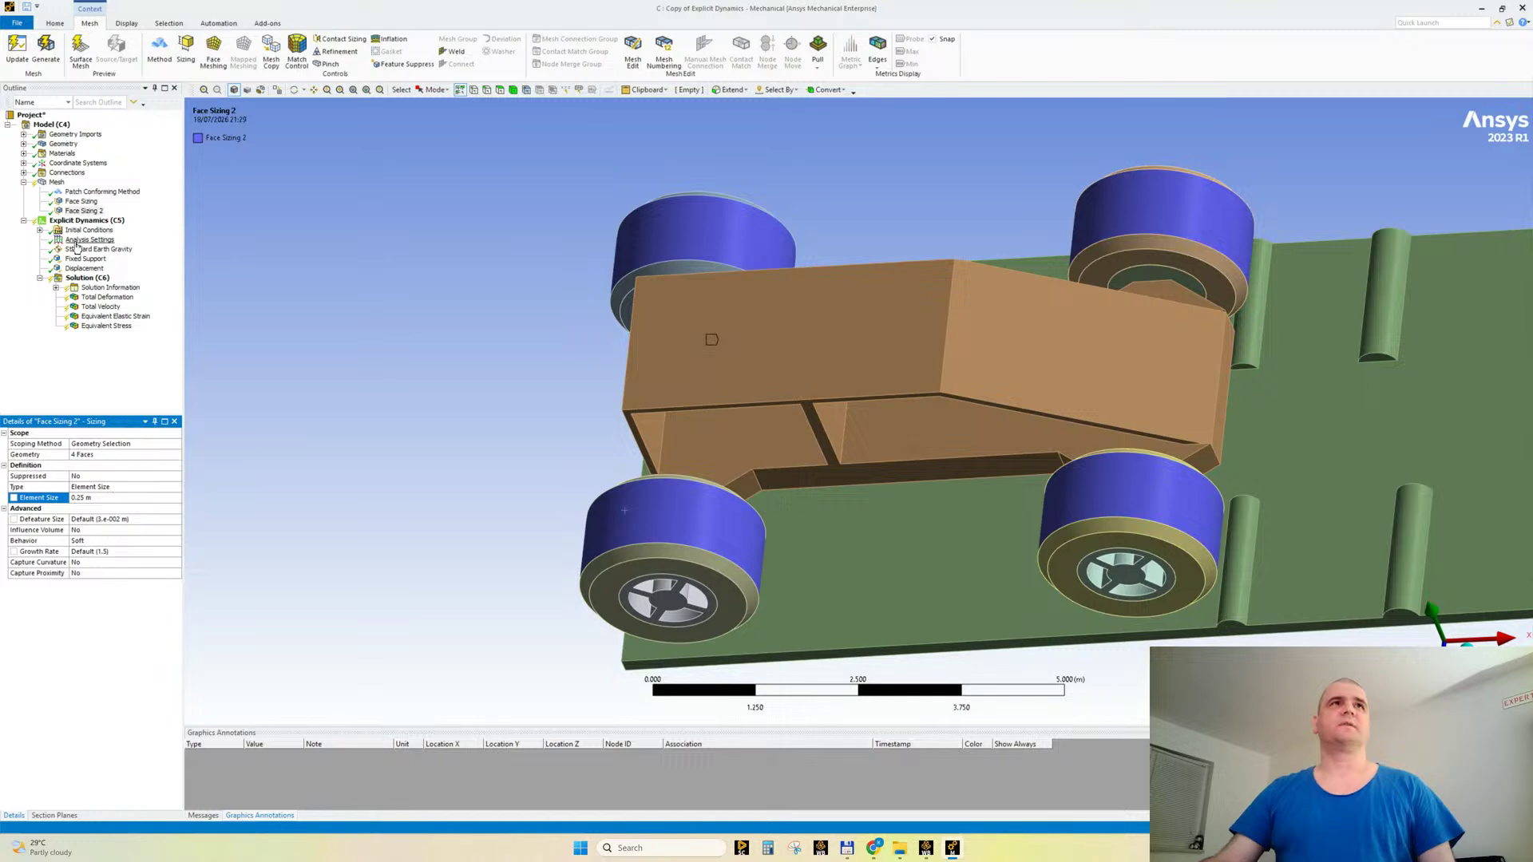
Step: Regenerate the mesh with the tire tread sizing and show the mesh's node and element statistics
{"action": "right_click", "coordinate": [51, 174]}
{"action": "left_click", "coordinate": [48, 187]}
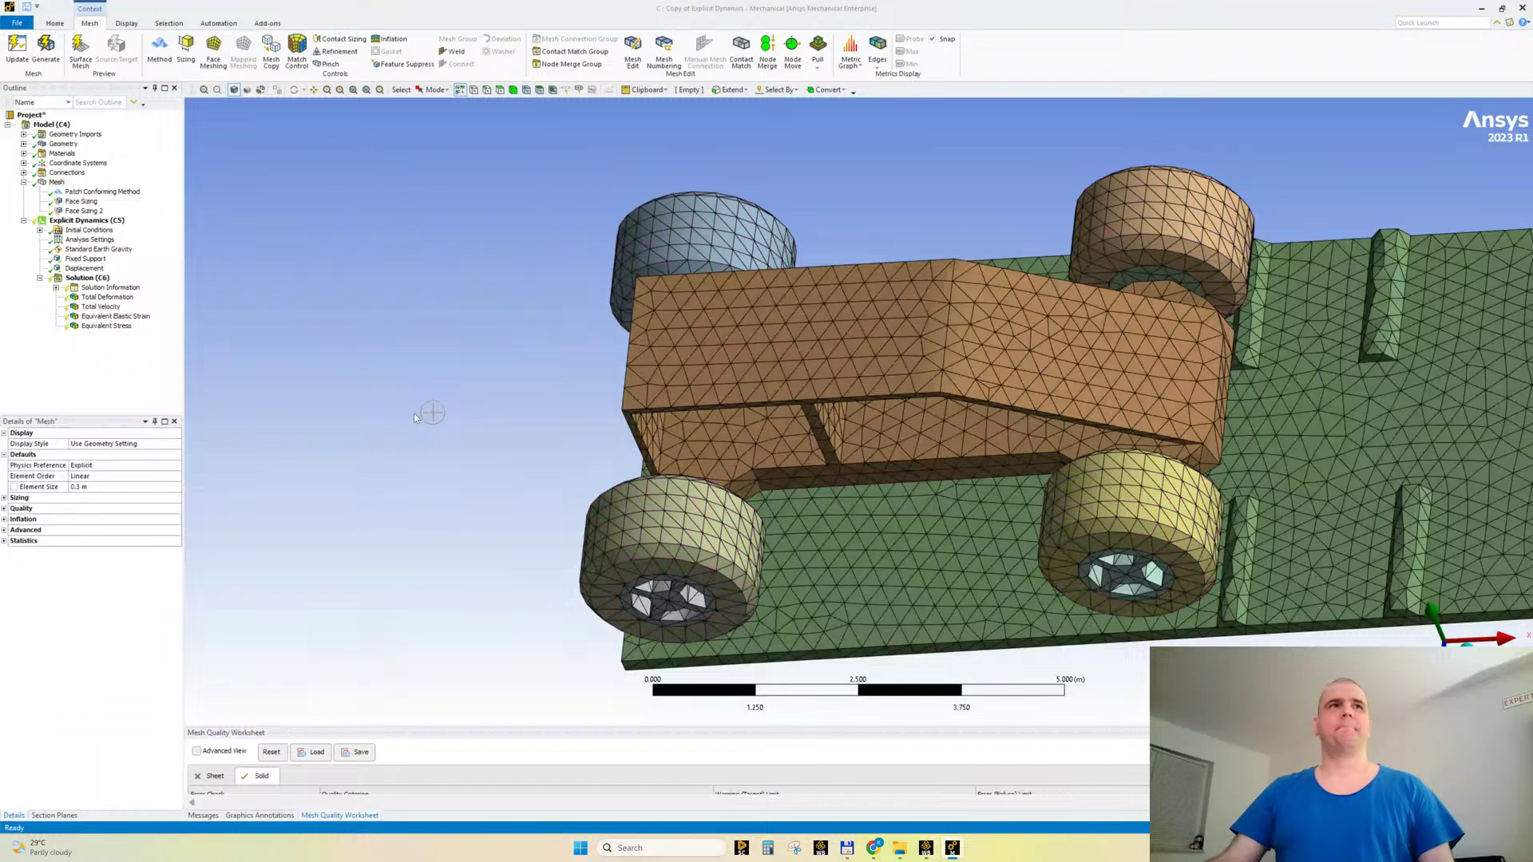
{"action": "left_click", "coordinate": [4, 540]}
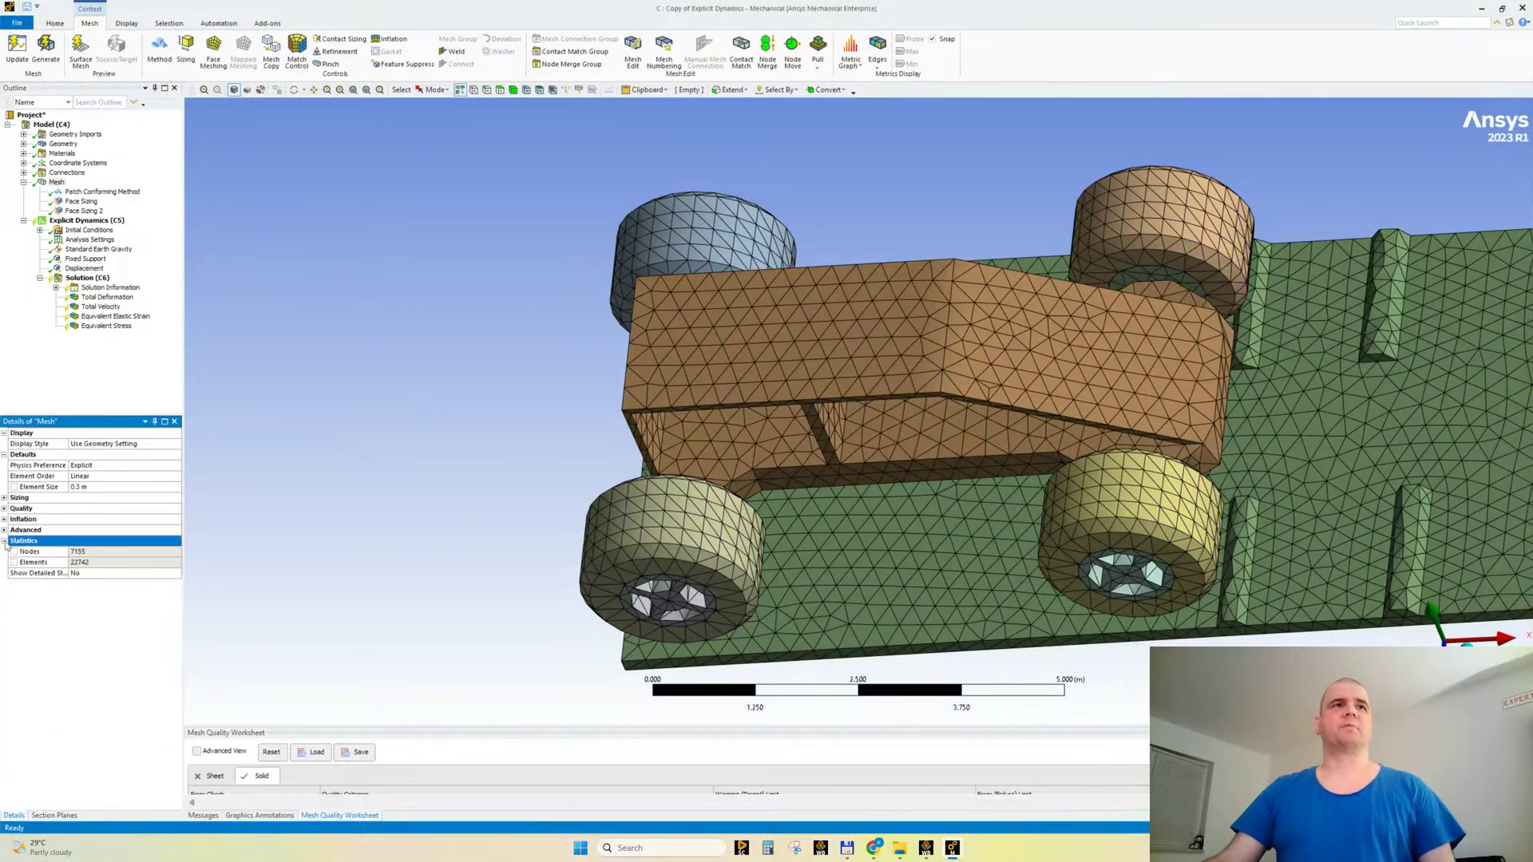
Step: Collapse the mesh branch in the model tree and save the project
{"action": "middle_click_drag", "start_coordinate": [1098, 389], "coordinate": [694, 343], "text": "ctrl"}
{"action": "left_click", "coordinate": [23, 182]}
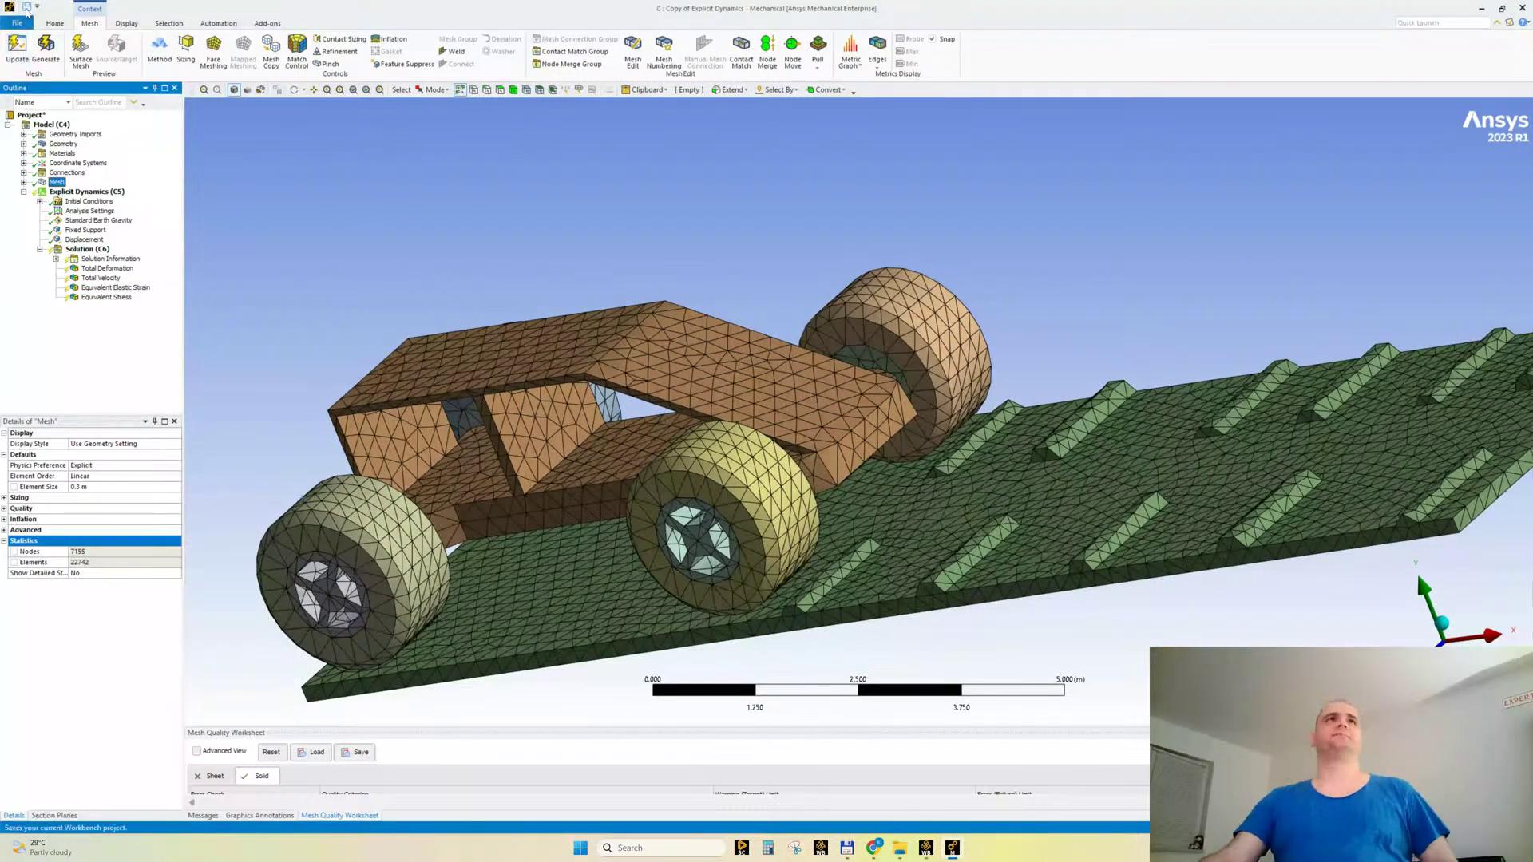
{"action": "left_click", "coordinate": [28, 7]}
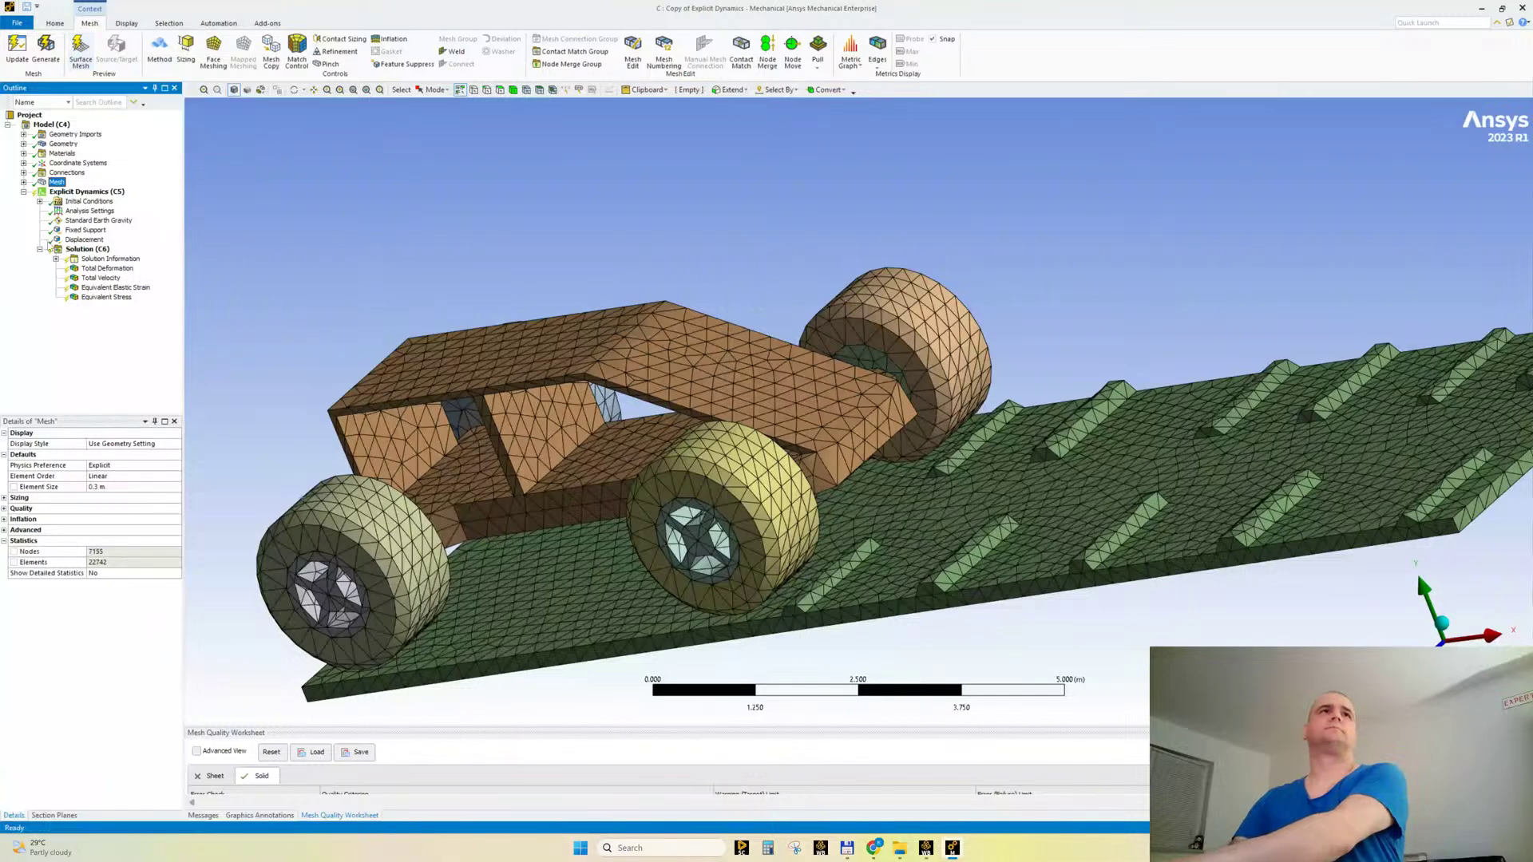
Step: Try to solve the copied explicit dynamics analysis with the refined mesh and view the solver output
{"action": "left_click", "coordinate": [87, 250]}
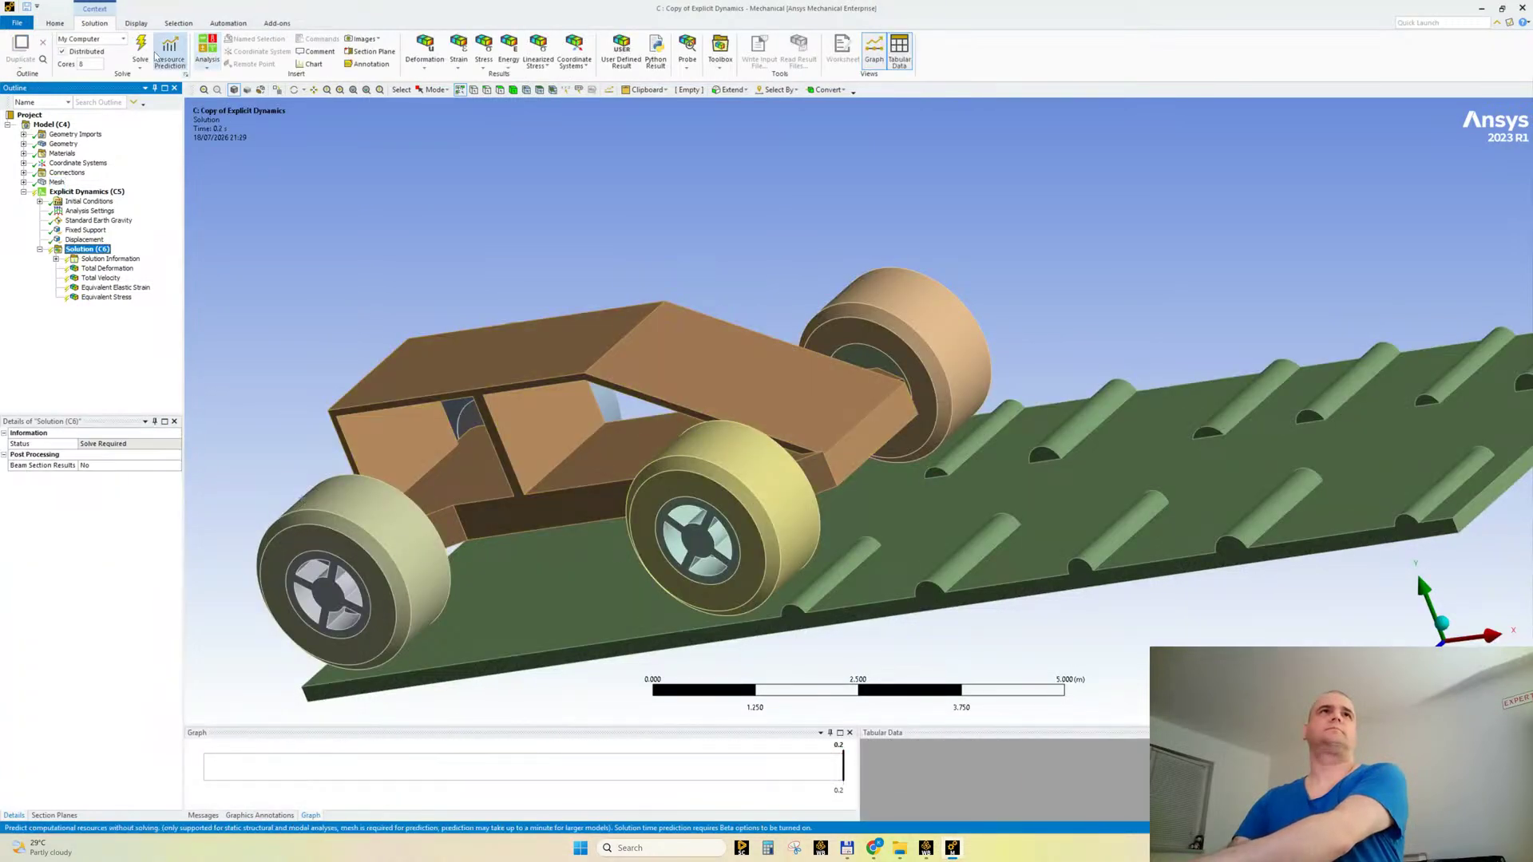
{"action": "left_click", "coordinate": [140, 47]}
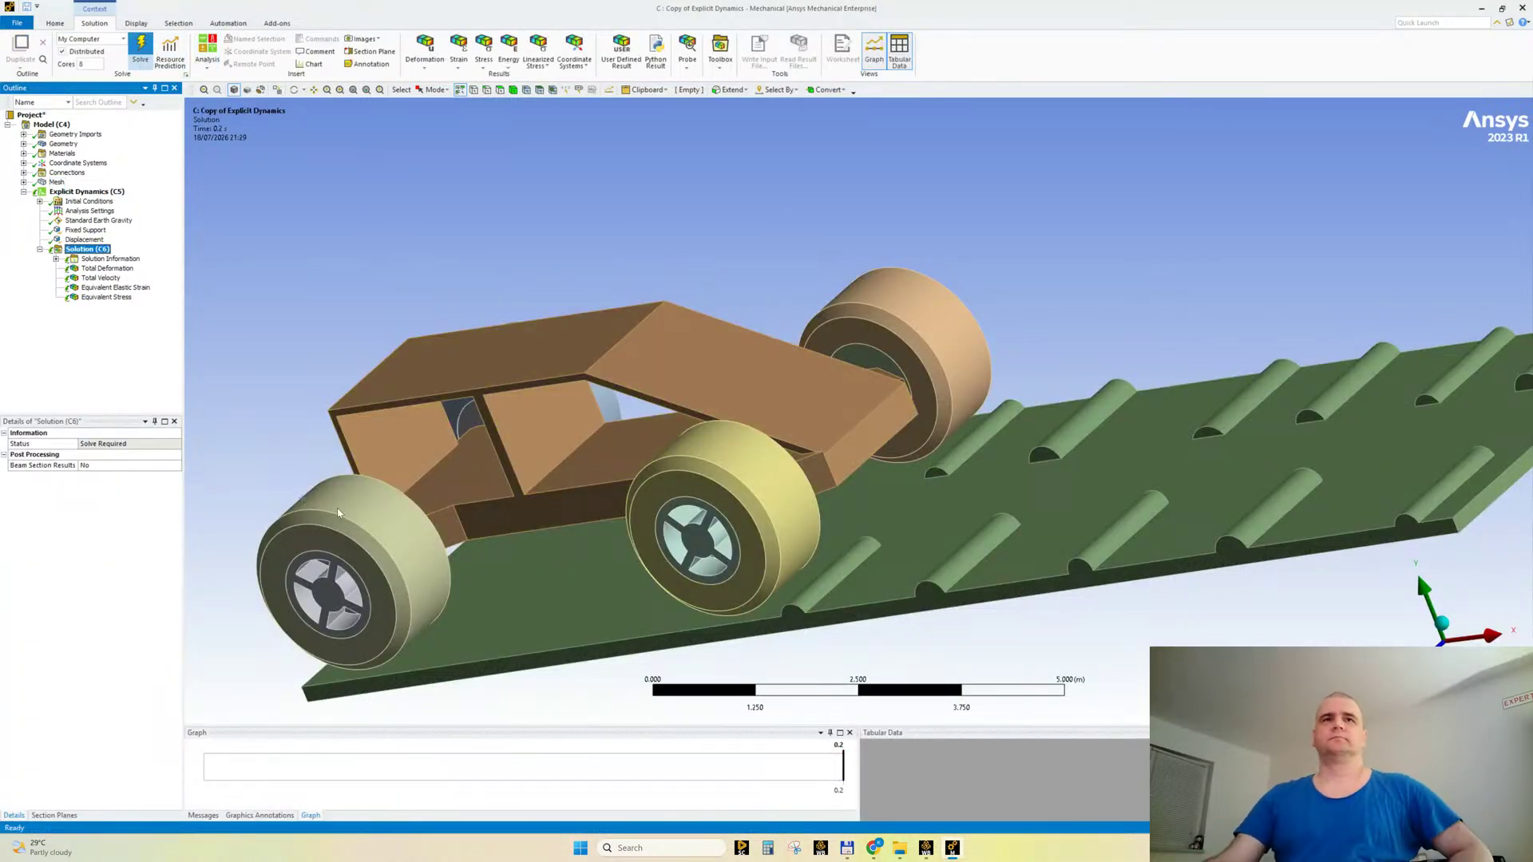
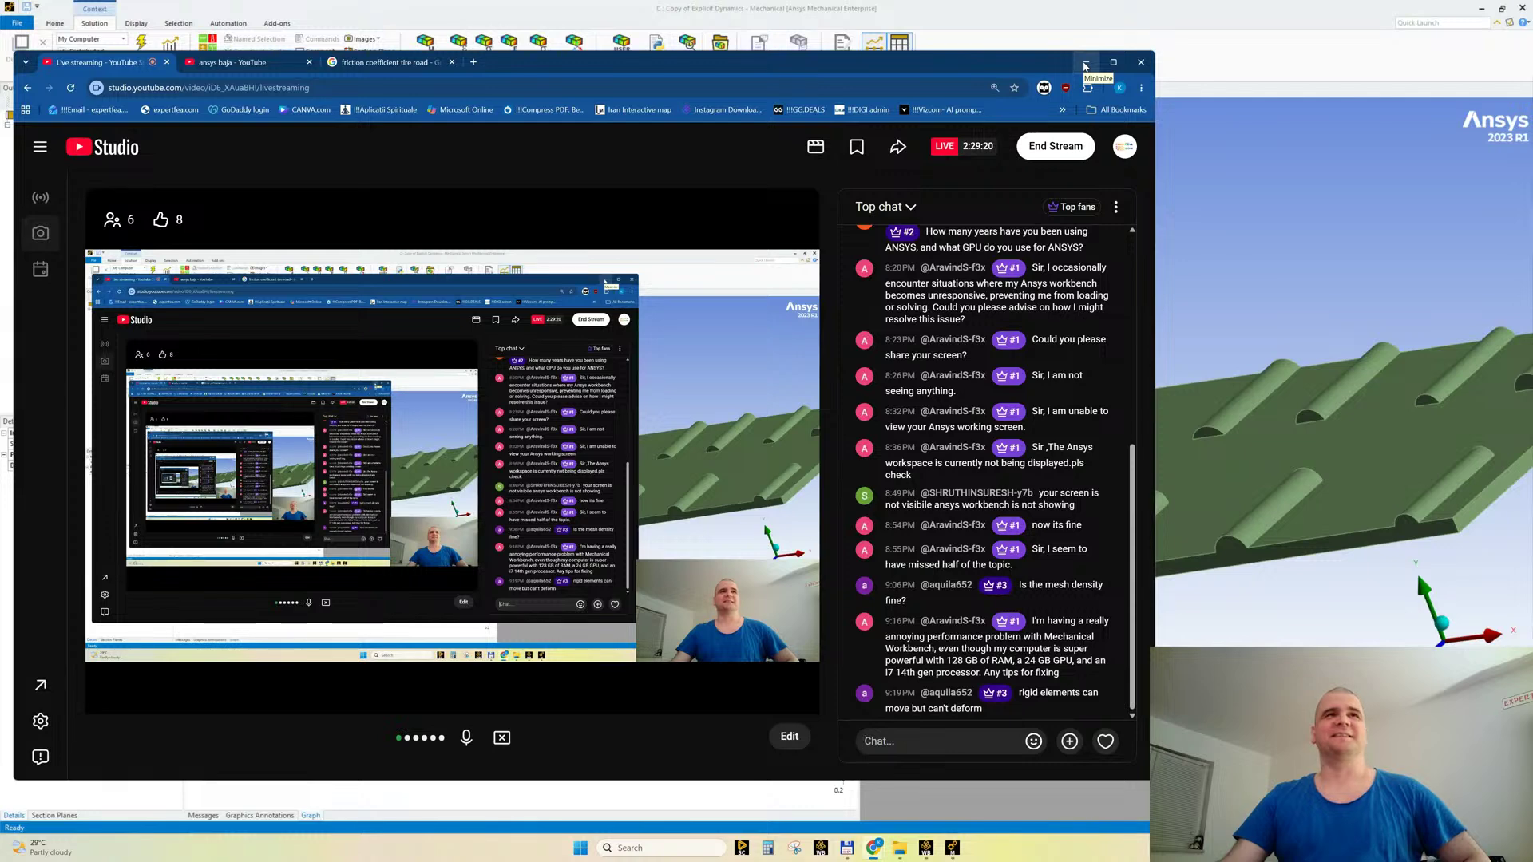
{"action": "left_click", "coordinate": [1085, 67]}
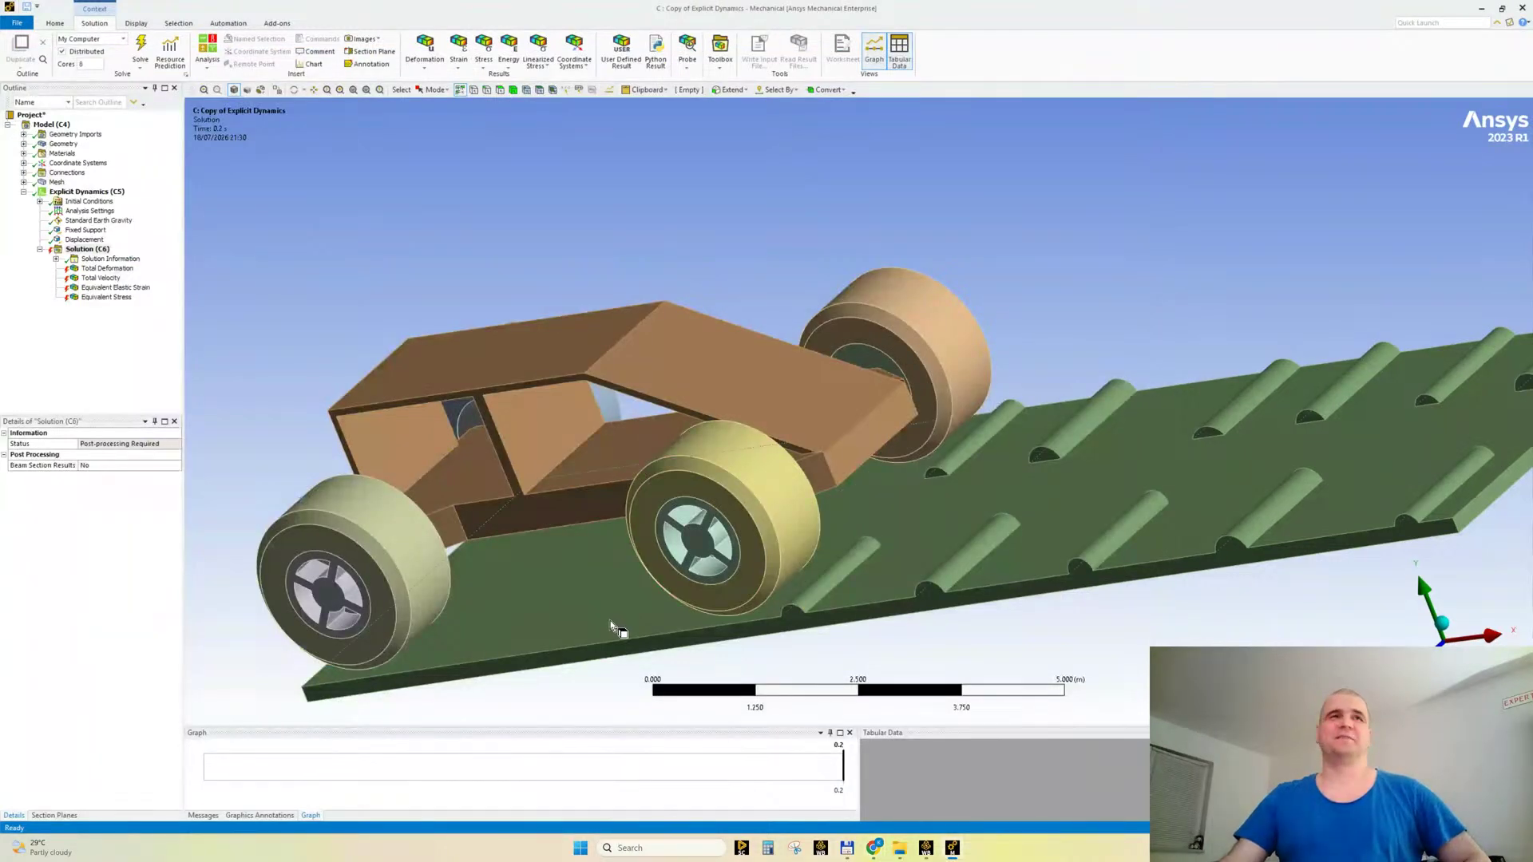
{"action": "left_click", "coordinate": [100, 259]}
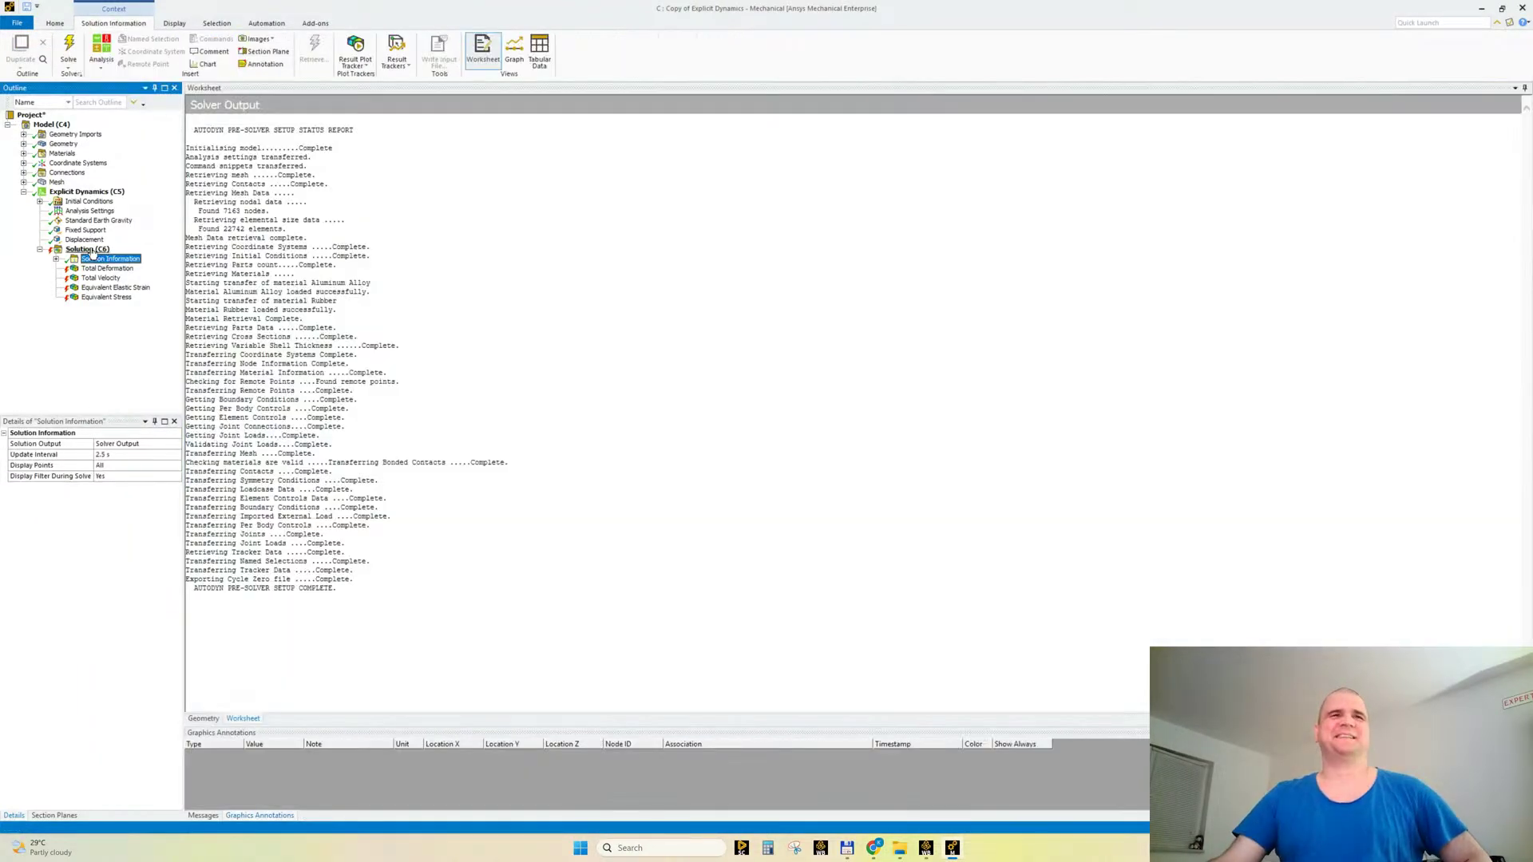
Step: Clear the generated data of the solution and start solving the explicit dynamics analysis again
{"action": "left_click", "coordinate": [88, 251]}
{"action": "right_click", "coordinate": [87, 253]}
{"action": "left_click", "coordinate": [131, 299]}
{"action": "left_click", "coordinate": [799, 466]}
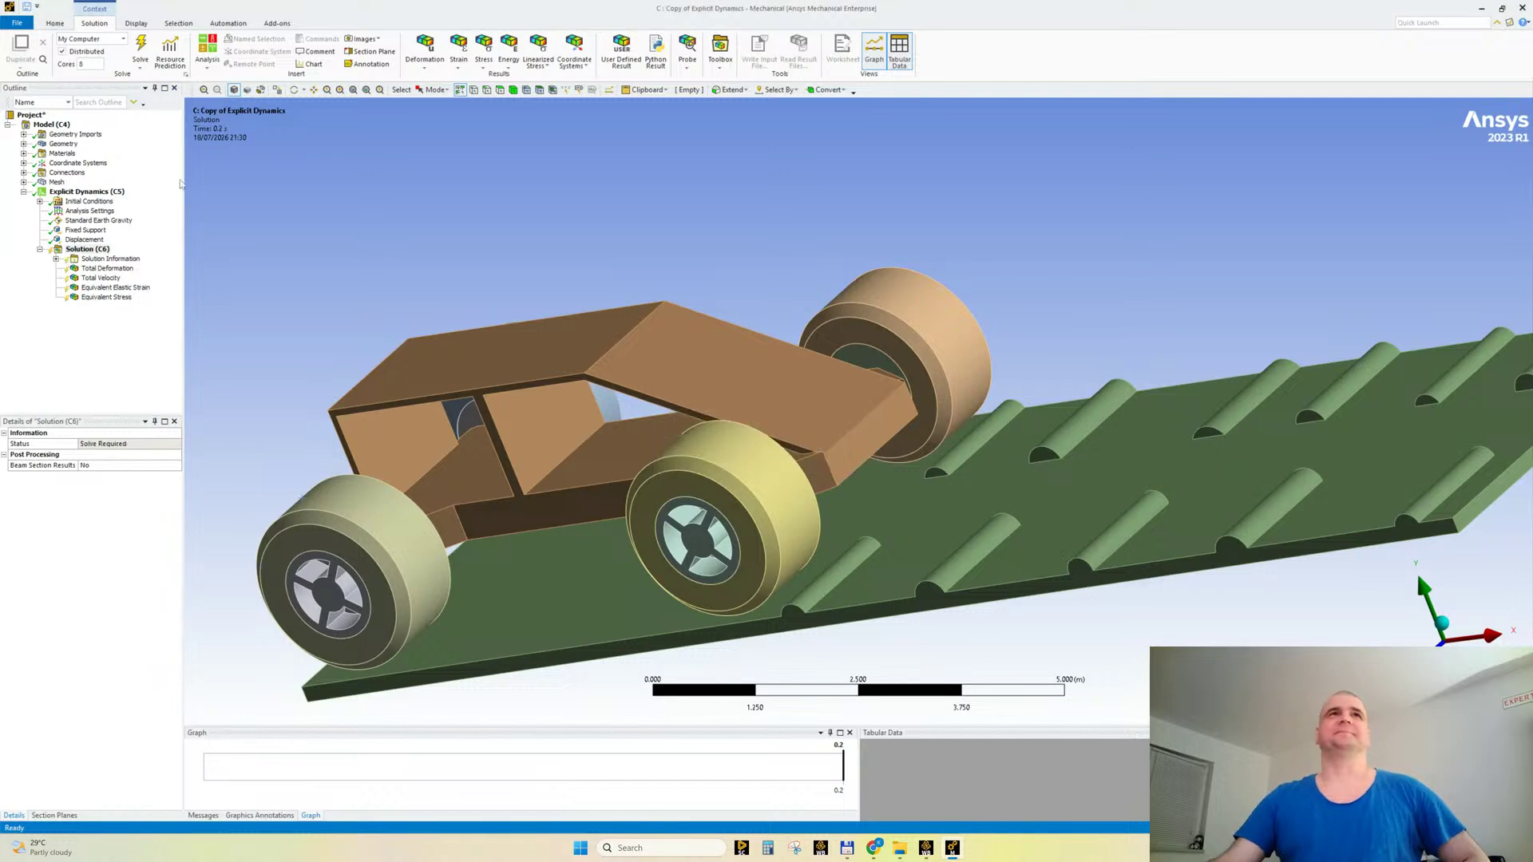
{"action": "left_click", "coordinate": [141, 51]}
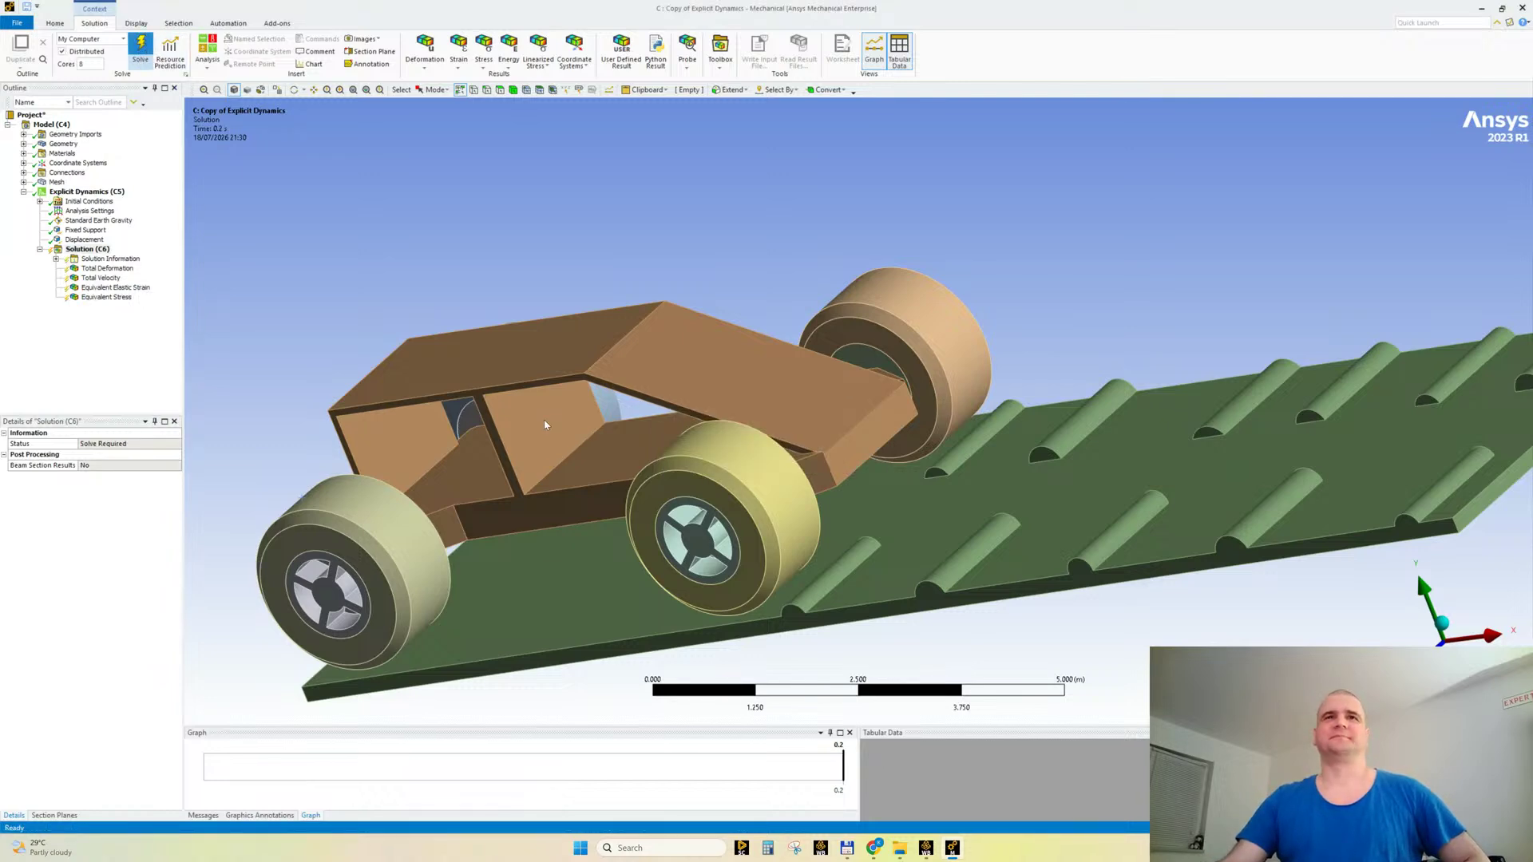
{"action": "middle_click_drag", "start_coordinate": [812, 551], "coordinate": [828, 508]}
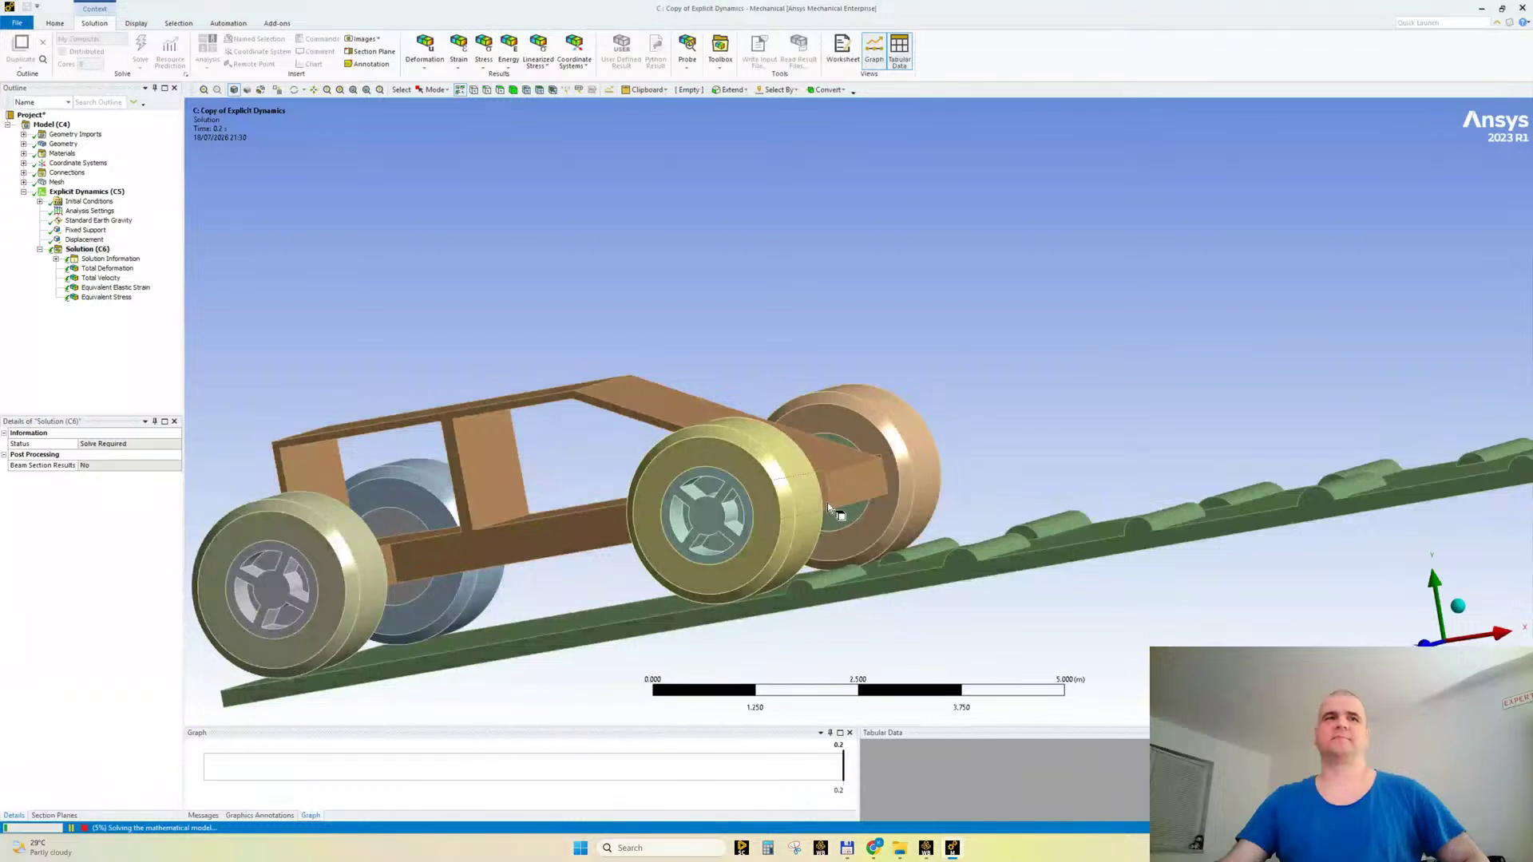
Step: Check the running solver output, then examine the analysis settings with the details pane widened to read the time step values
{"action": "left_click", "coordinate": [111, 259]}
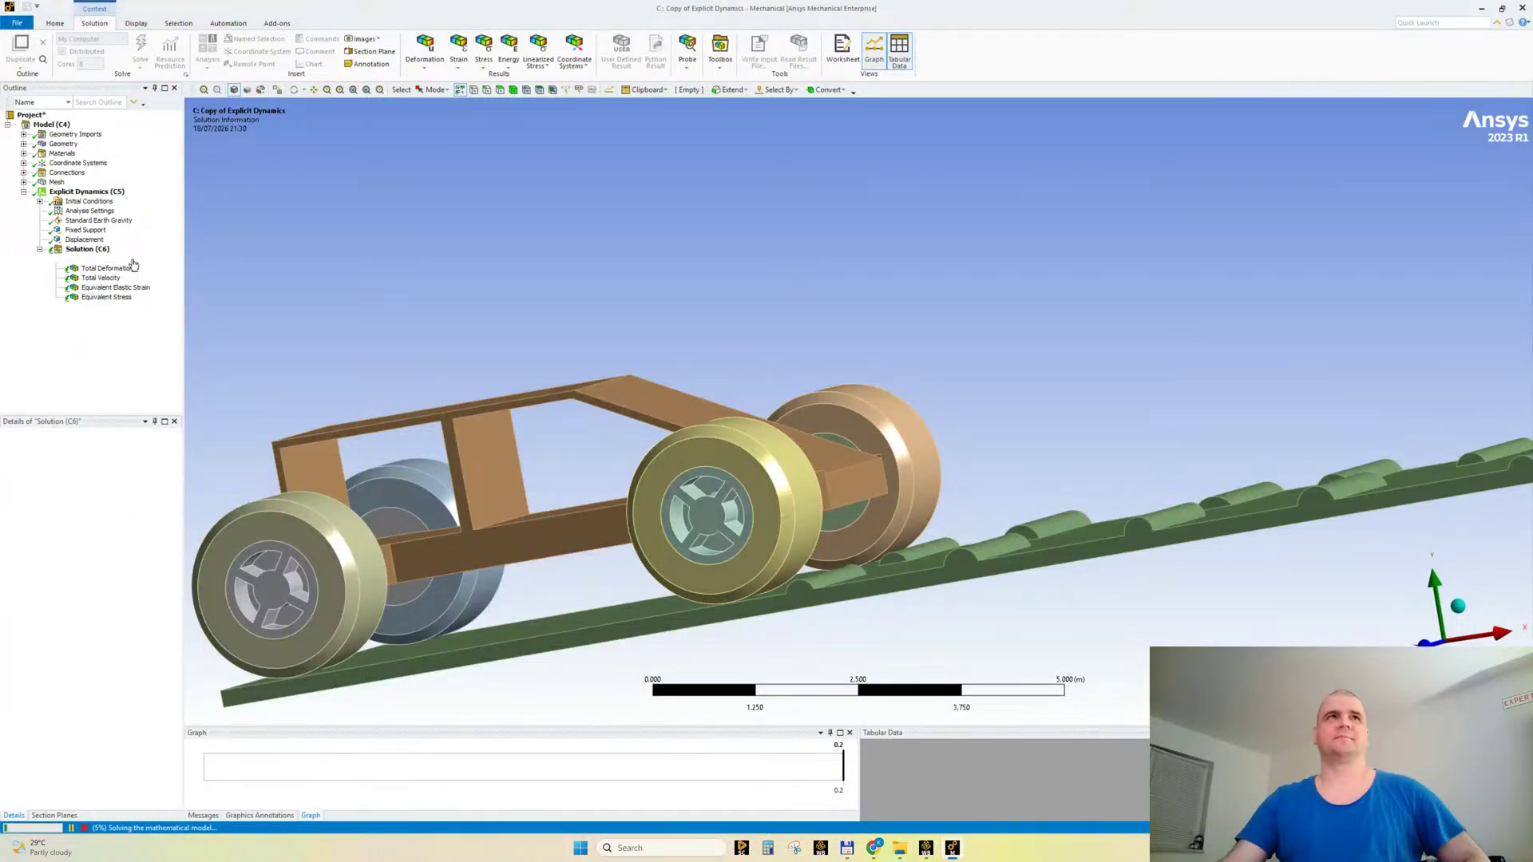
{"action": "left_click_drag", "start_coordinate": [184, 319], "coordinate": [160, 335]}
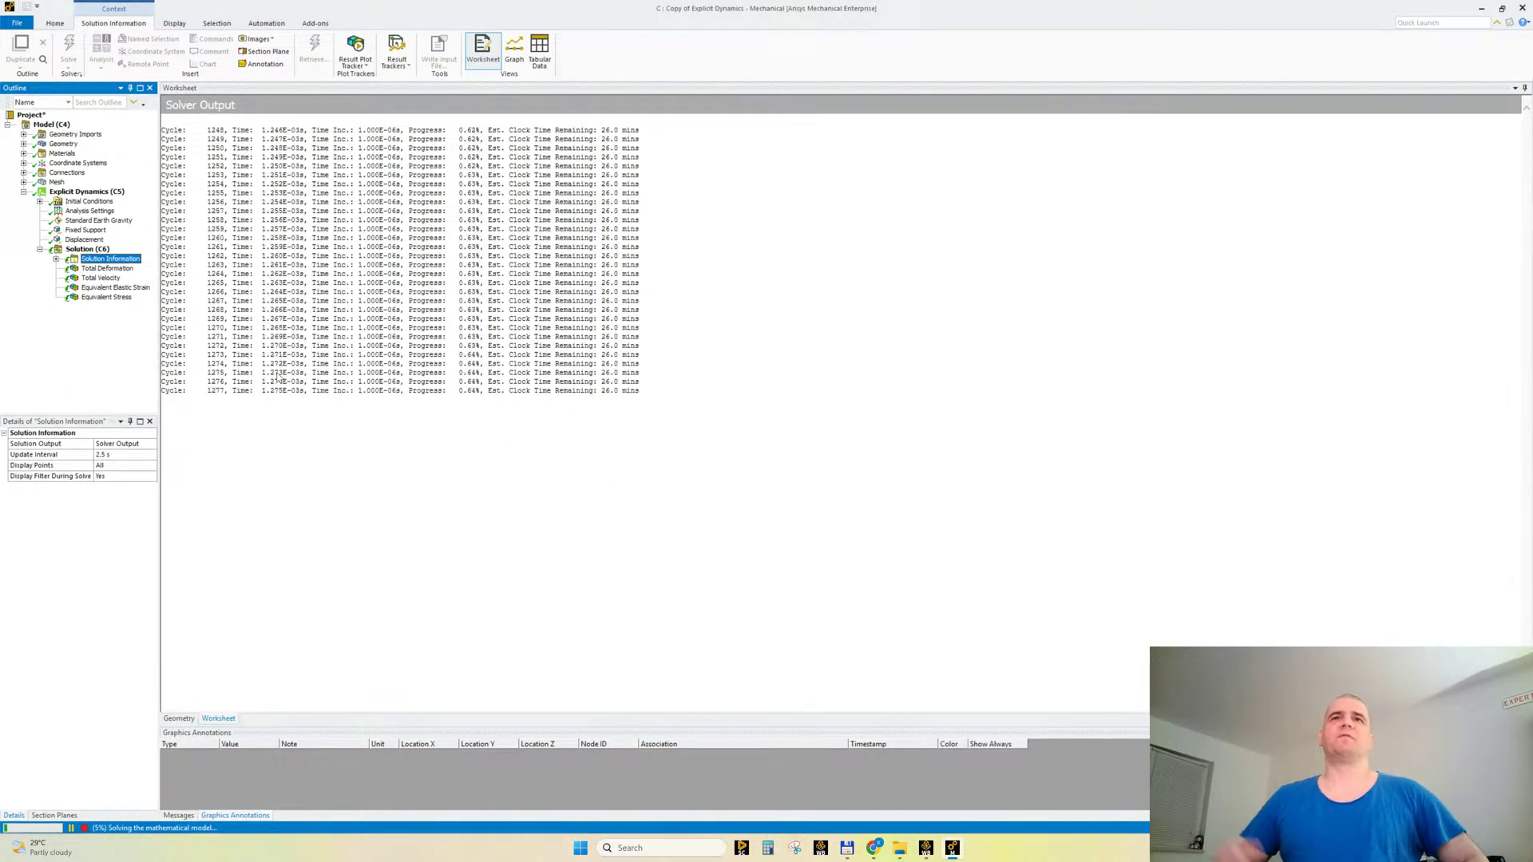
{"action": "left_click", "coordinate": [98, 211]}
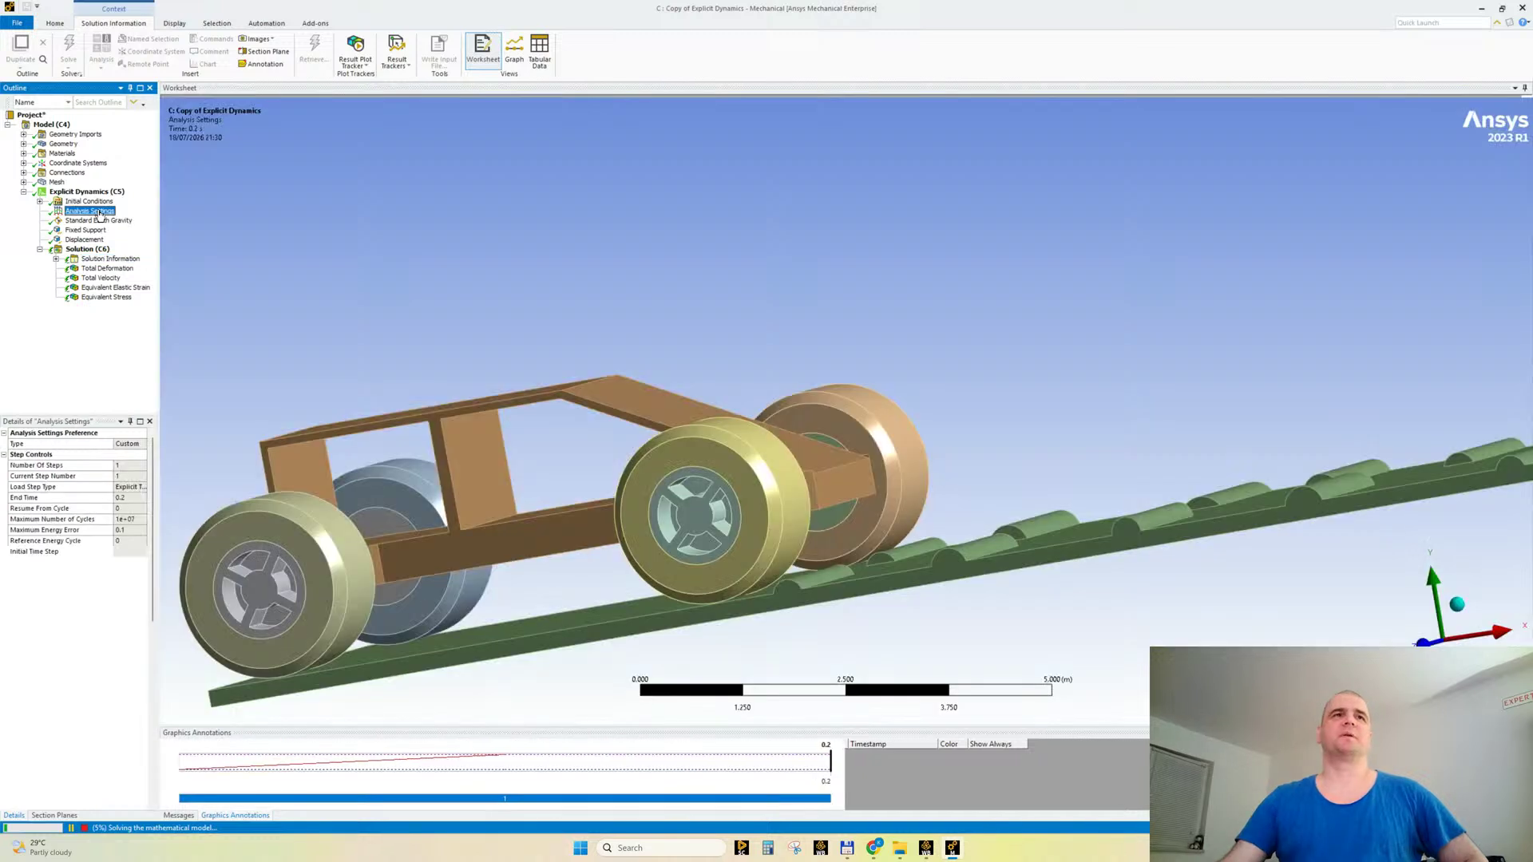
{"action": "left_click_drag", "start_coordinate": [158, 540], "coordinate": [193, 535]}
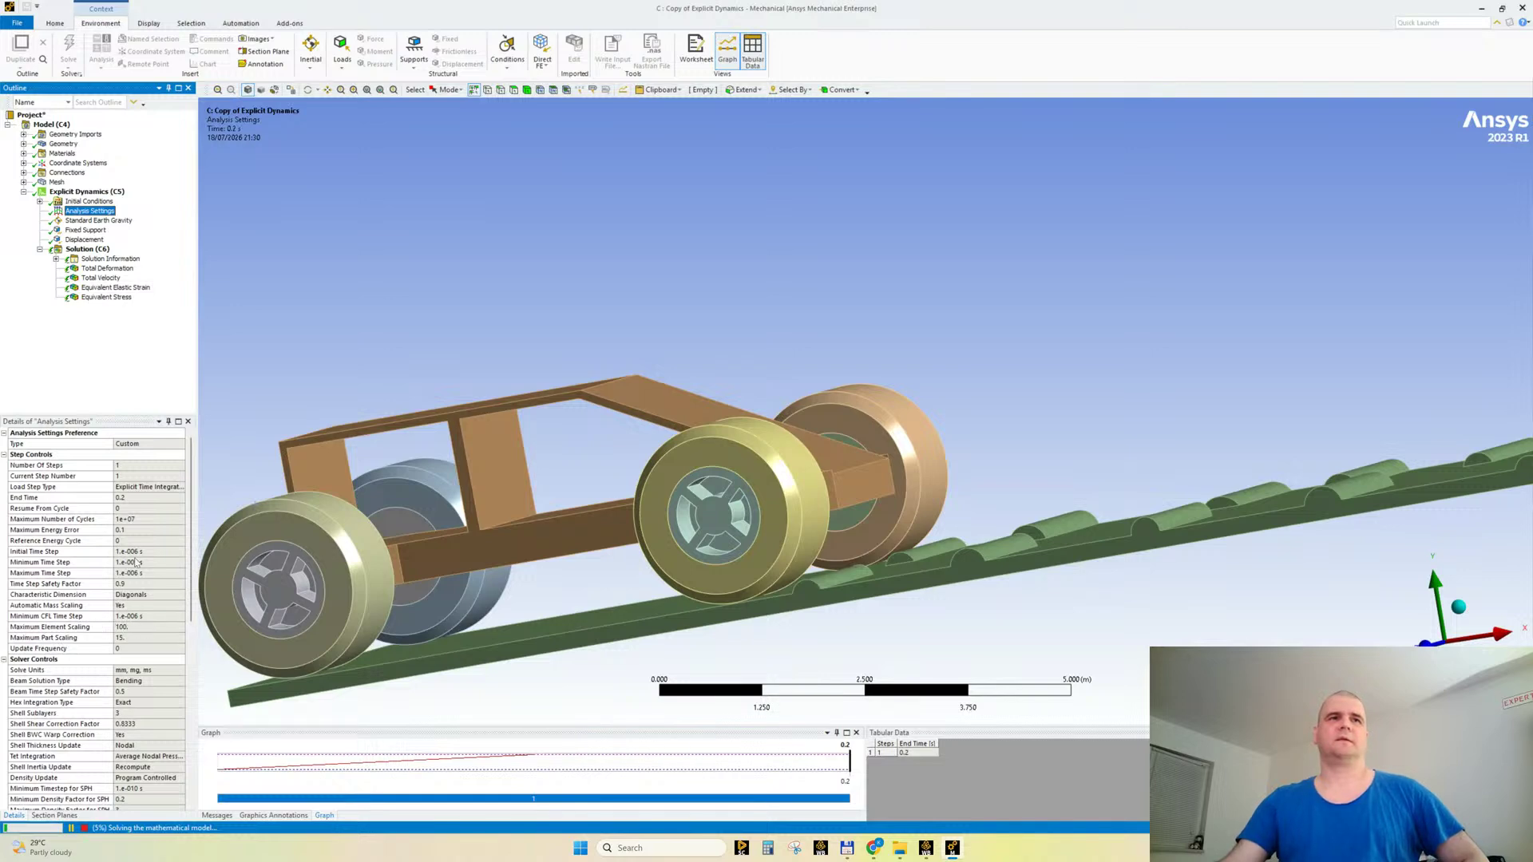
Step: Recheck the solver's progress and the analysis settings, then expand the solution information branch to list its result plots
{"action": "left_click", "coordinate": [129, 260]}
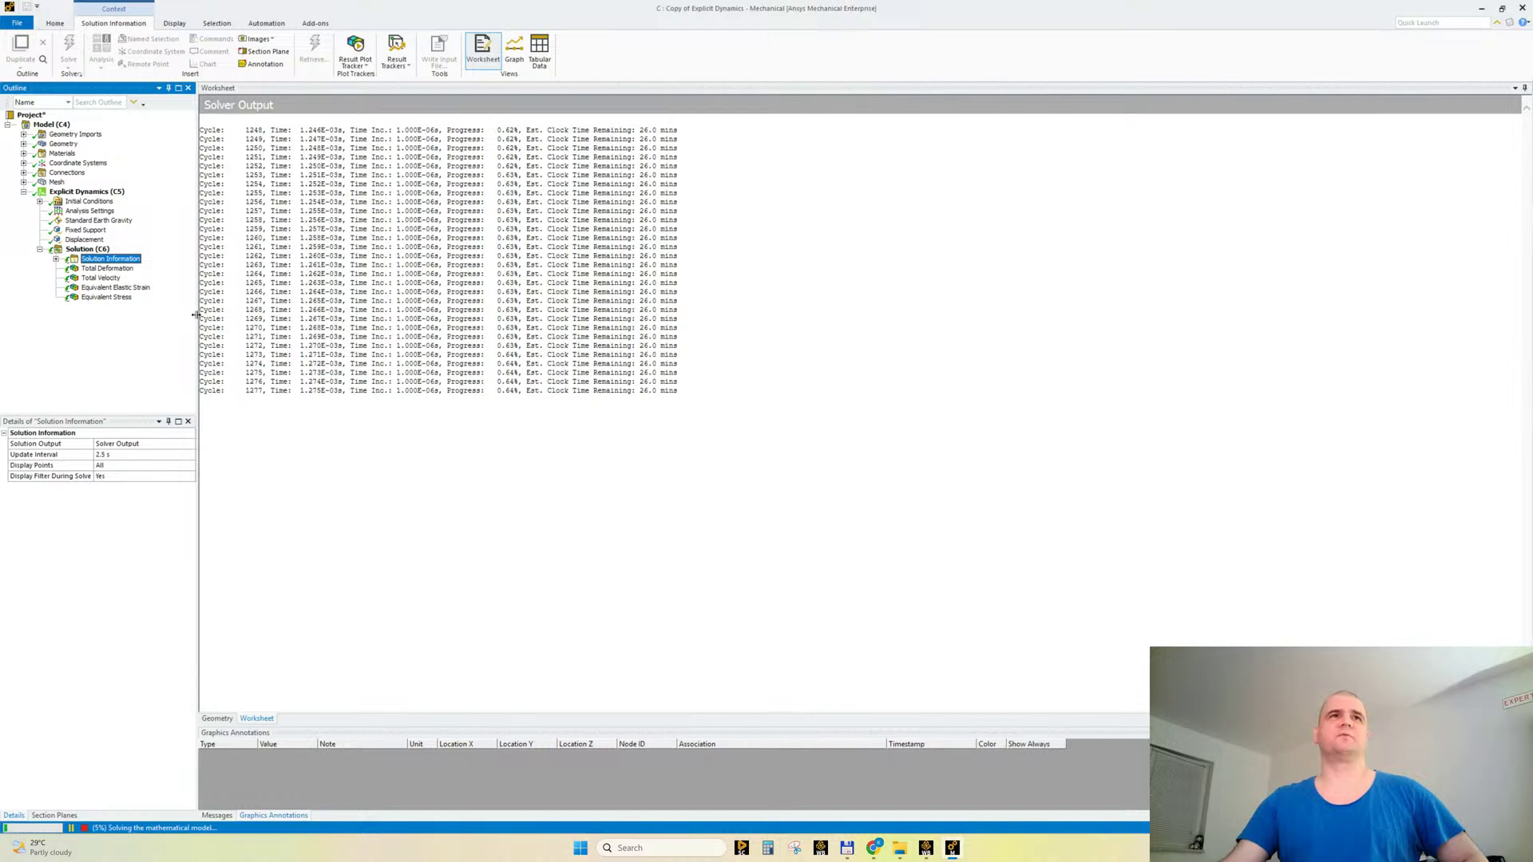
{"action": "left_click_drag", "start_coordinate": [195, 314], "coordinate": [175, 315]}
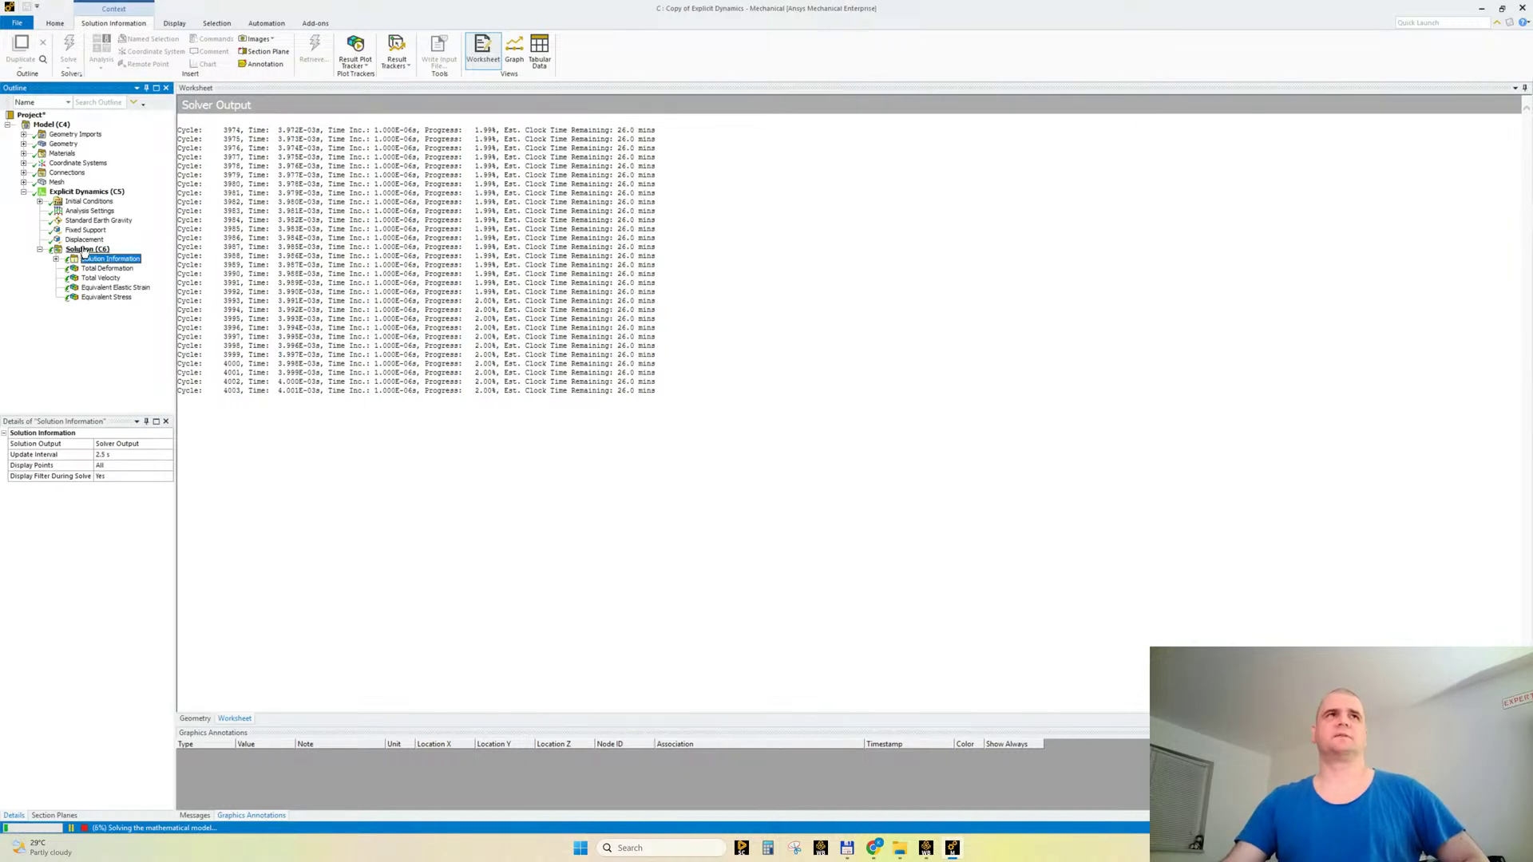
{"action": "left_click", "coordinate": [89, 211]}
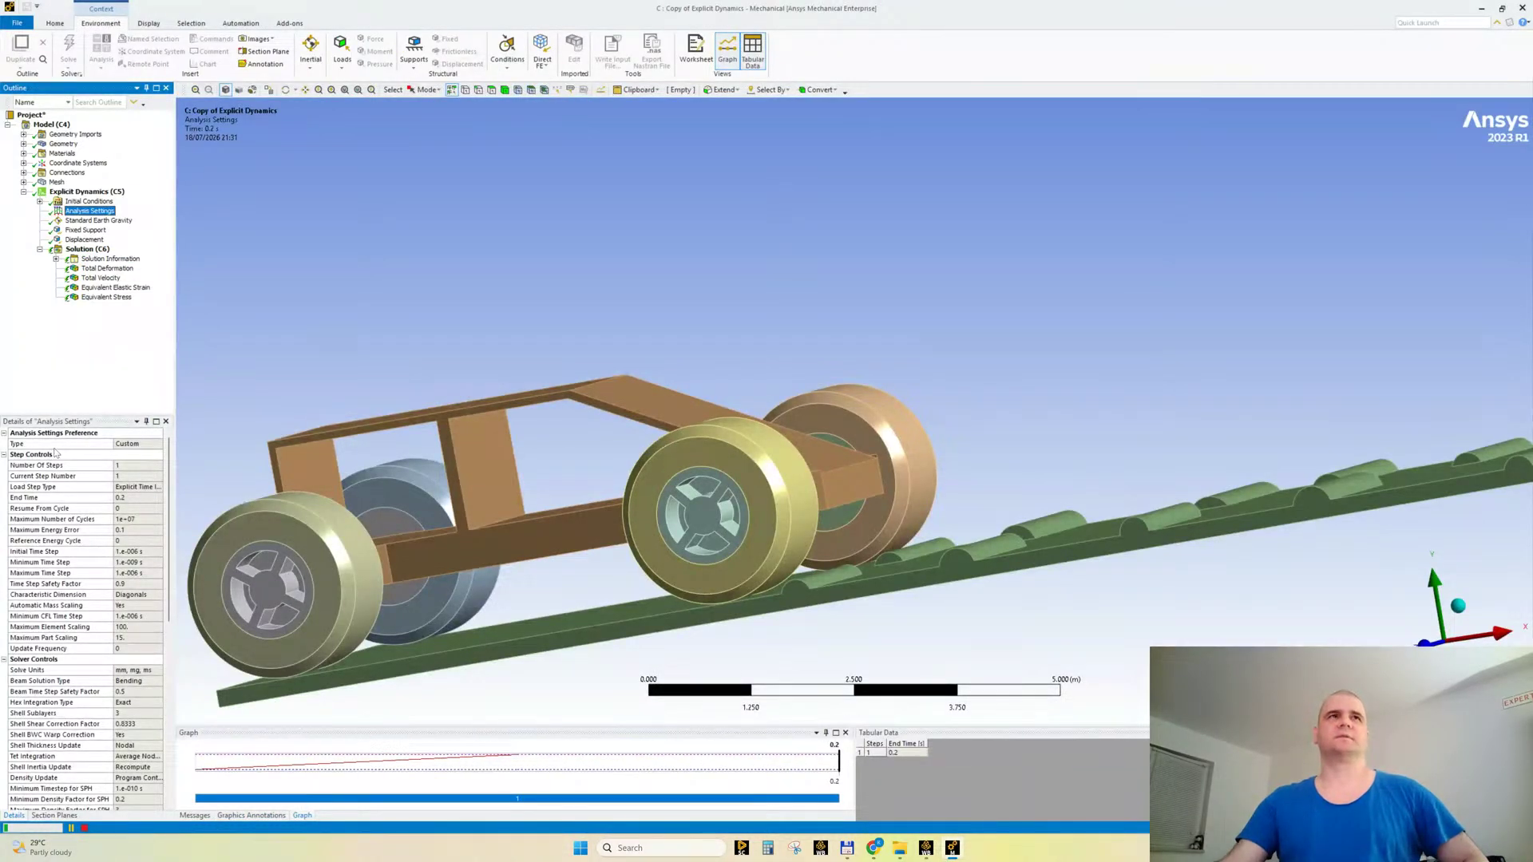
{"action": "left_click", "coordinate": [100, 258]}
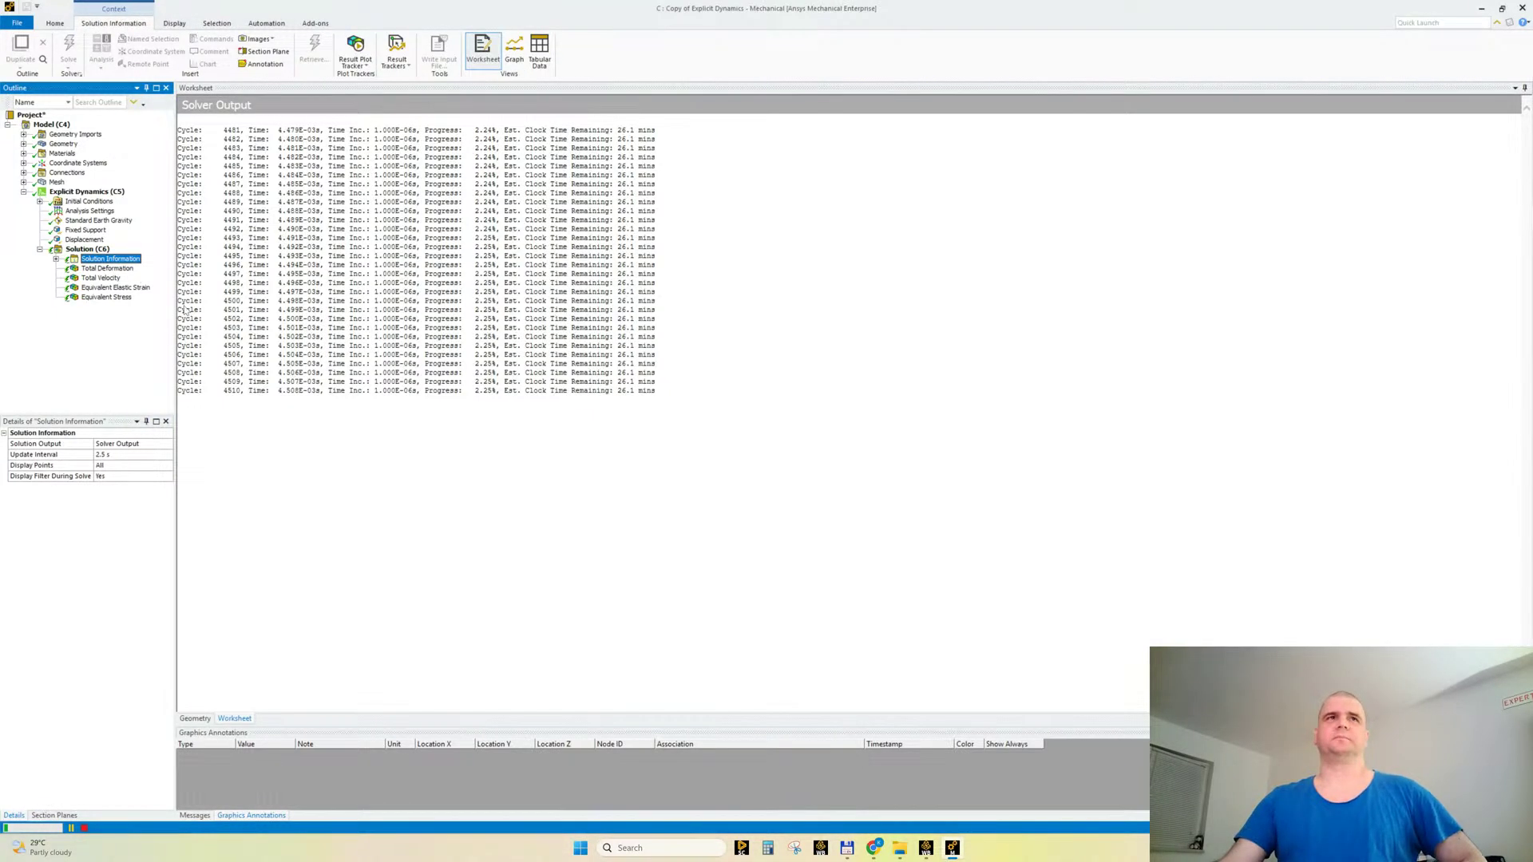
{"action": "left_click_drag", "start_coordinate": [176, 319], "coordinate": [159, 319]}
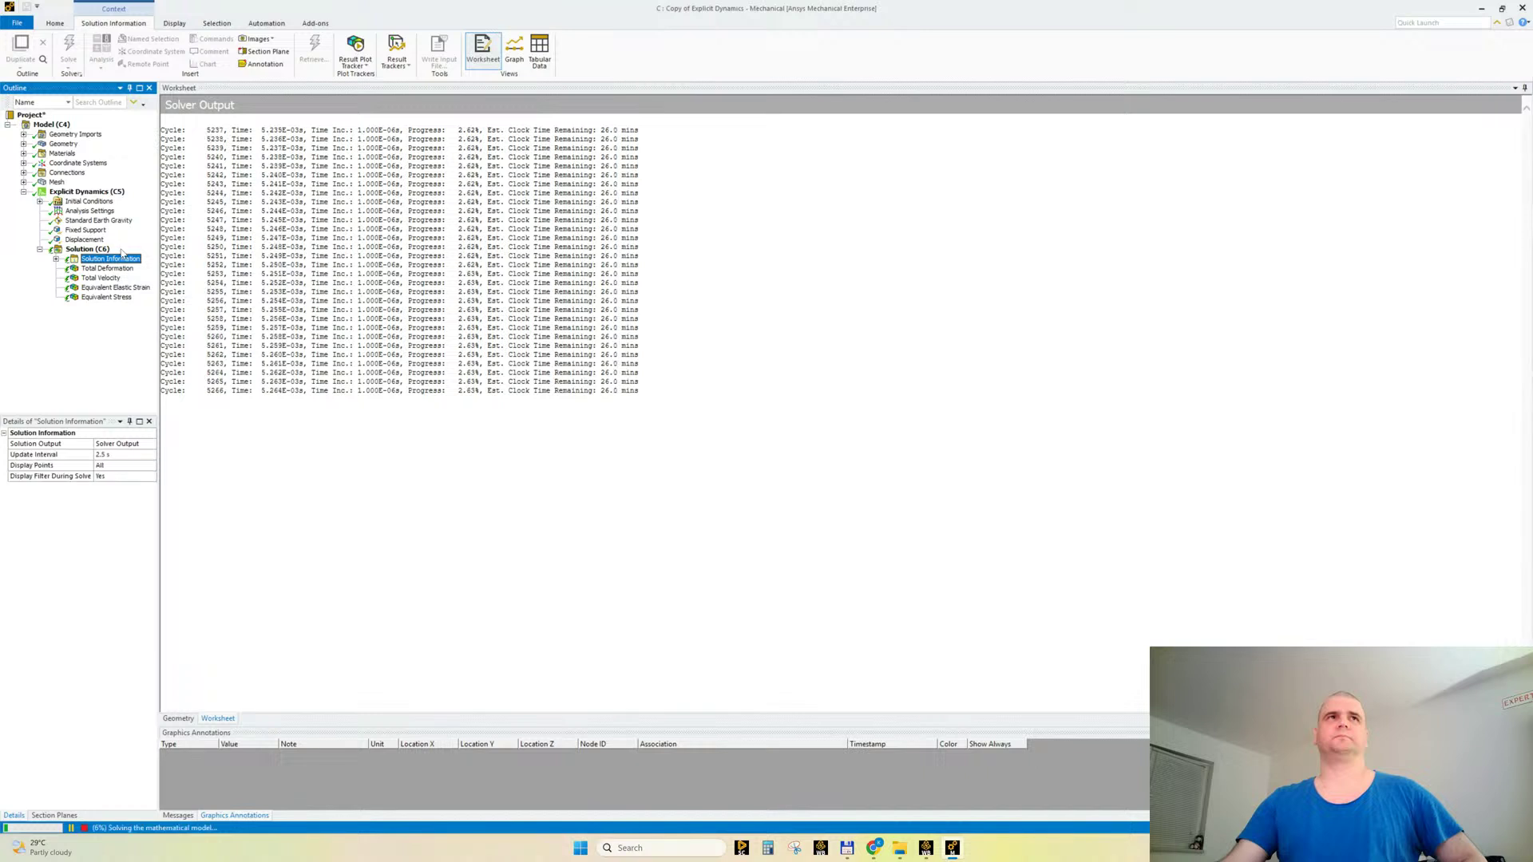
{"action": "left_click", "coordinate": [56, 260]}
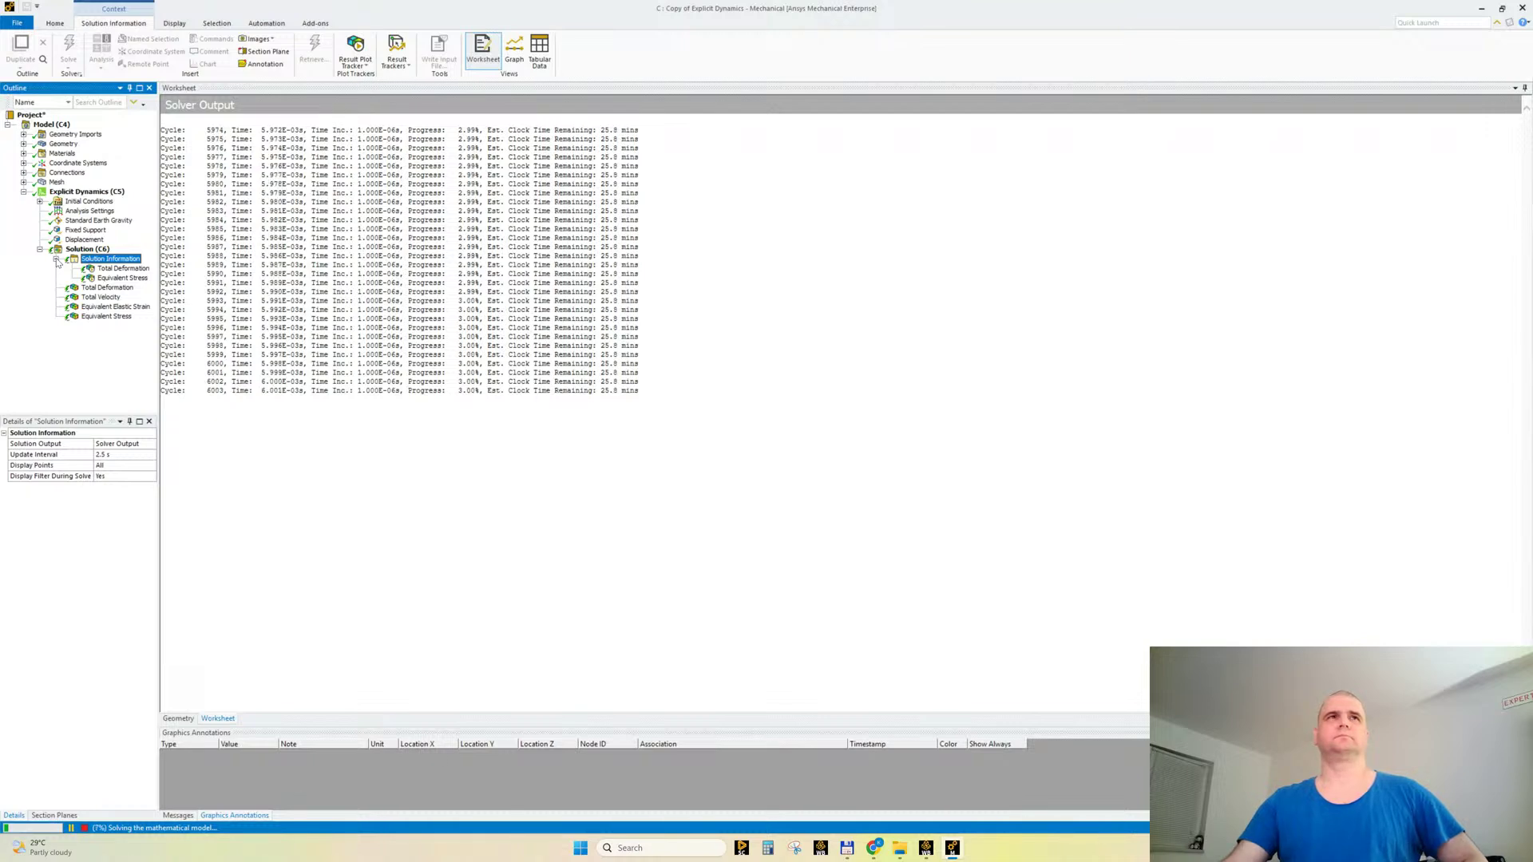
Step: Switch to the browser and look through the YouTube results for "ansys baja", returning to the start of the list
{"action": "mouse_move", "coordinate": [871, 851]}
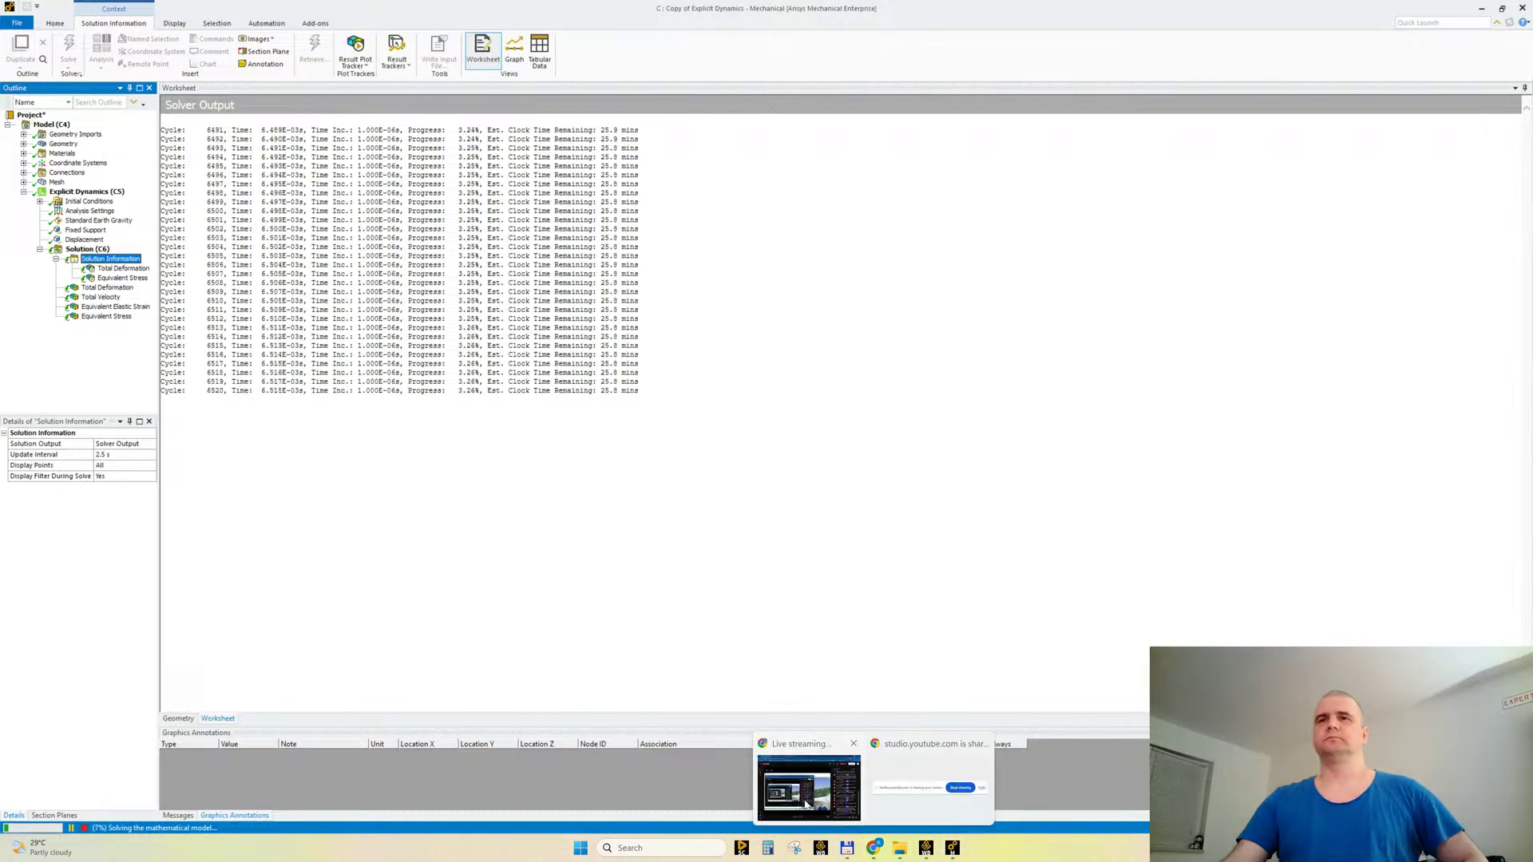
{"action": "left_click", "coordinate": [805, 803]}
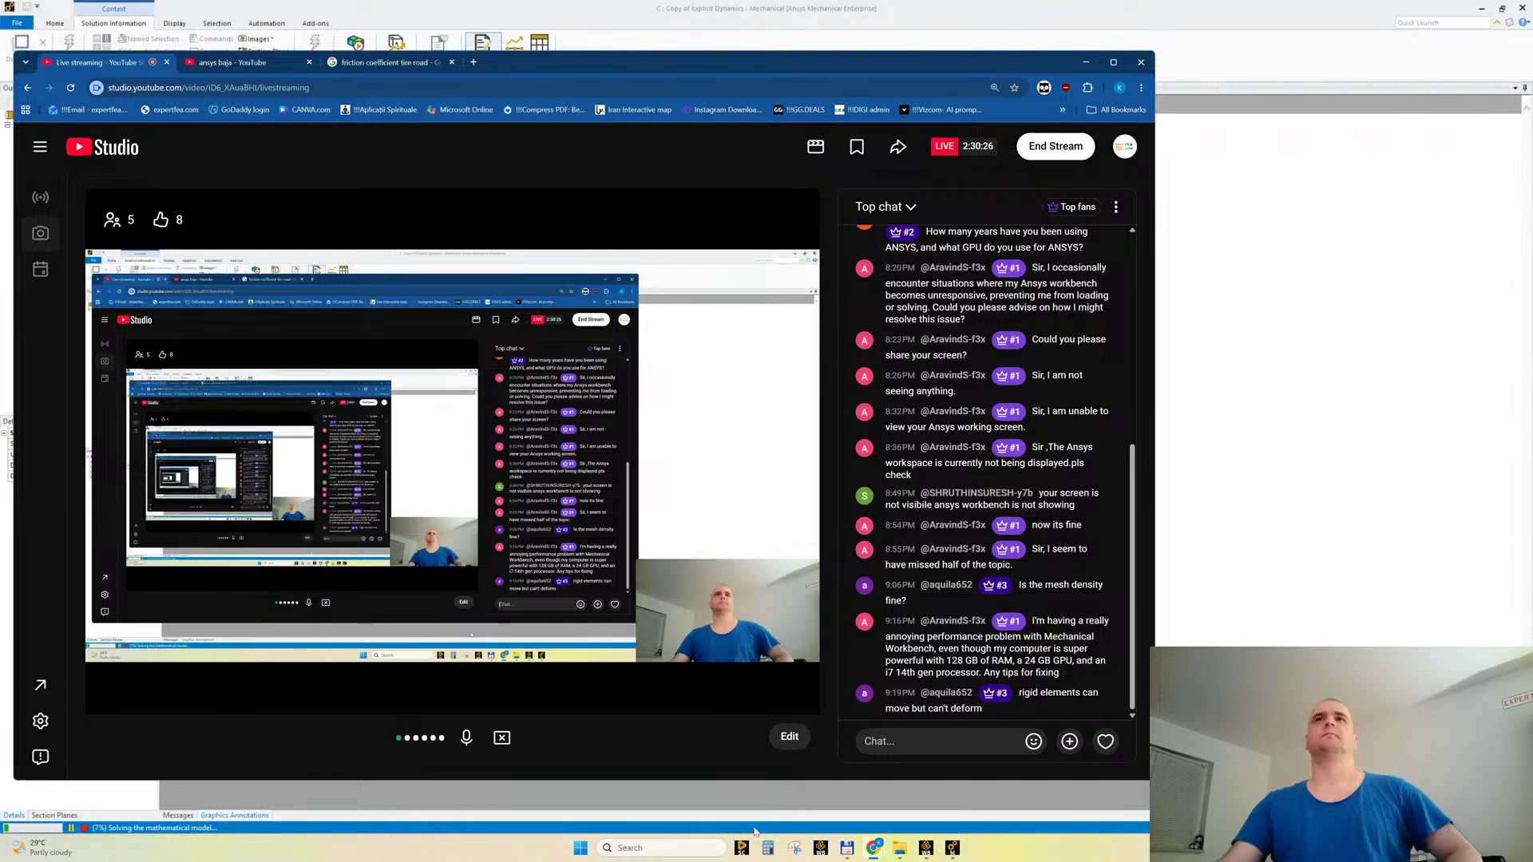
{"action": "left_click", "coordinate": [232, 63]}
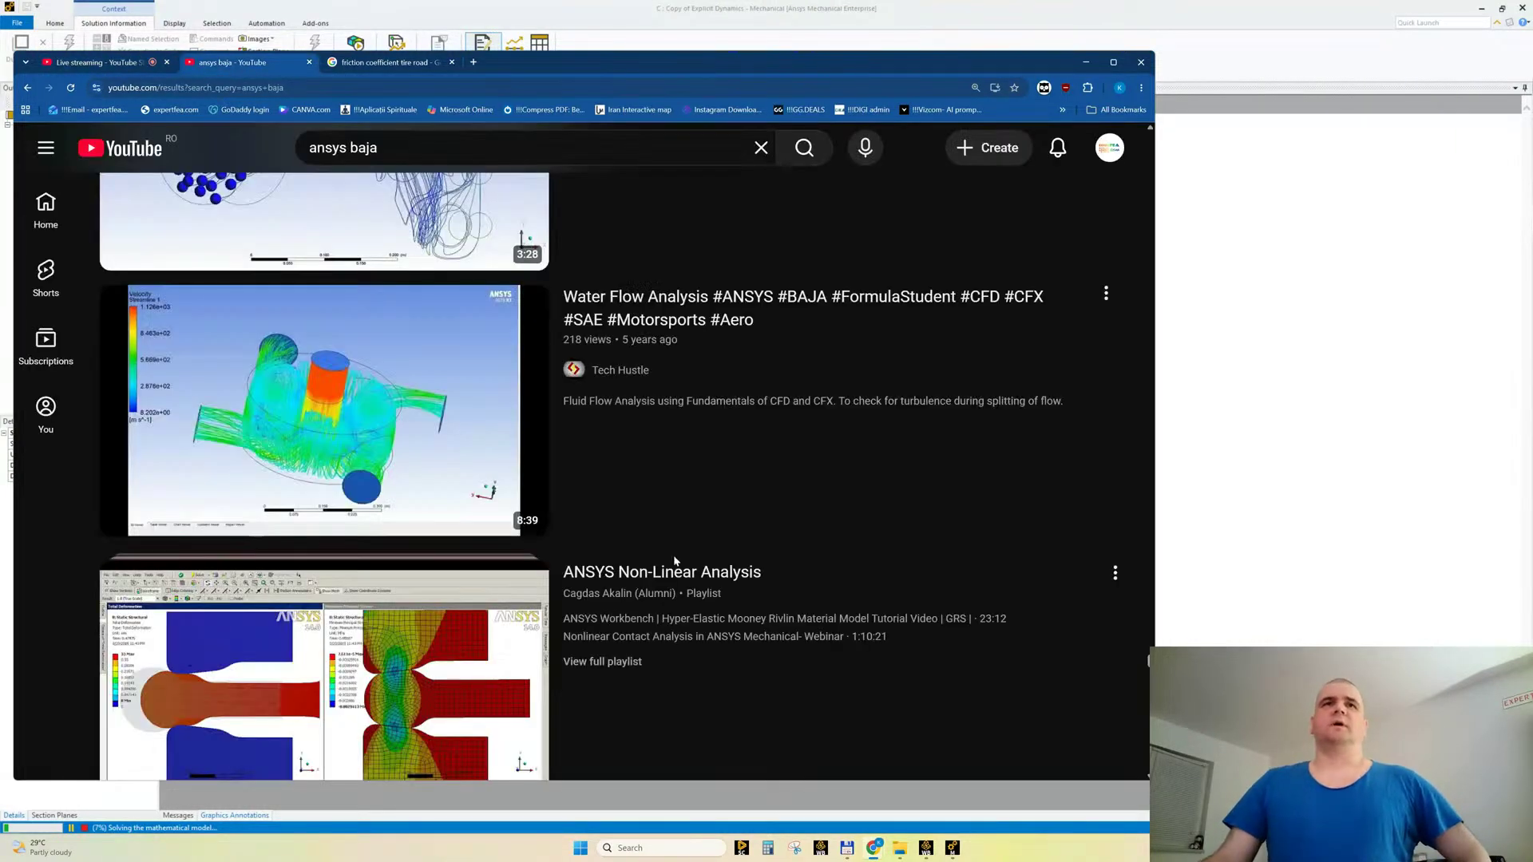
{"action": "scroll", "coordinate": [703, 499], "scroll_direction": "down", "scroll_amount": 5}
{"action": "scroll", "coordinate": [705, 505], "scroll_direction": "down", "scroll_amount": 5}
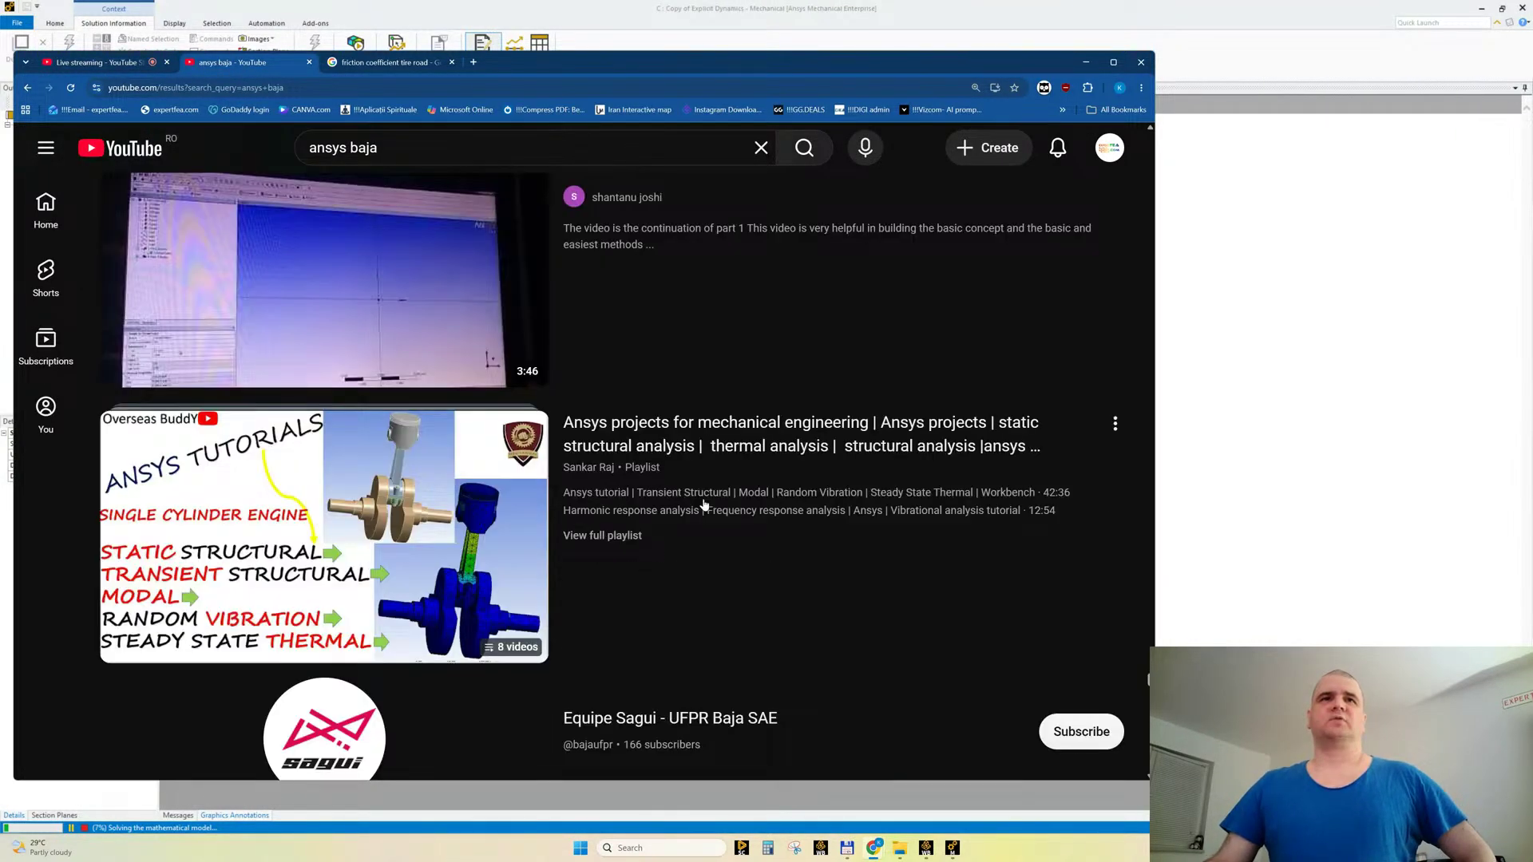
{"action": "scroll", "coordinate": [704, 504], "scroll_direction": "down", "scroll_amount": 5}
{"action": "left_click_drag", "start_coordinate": [1151, 689], "coordinate": [1158, 104]}
Step: Search YouTube for "ansys tire"
{"action": "left_click", "coordinate": [494, 147]}
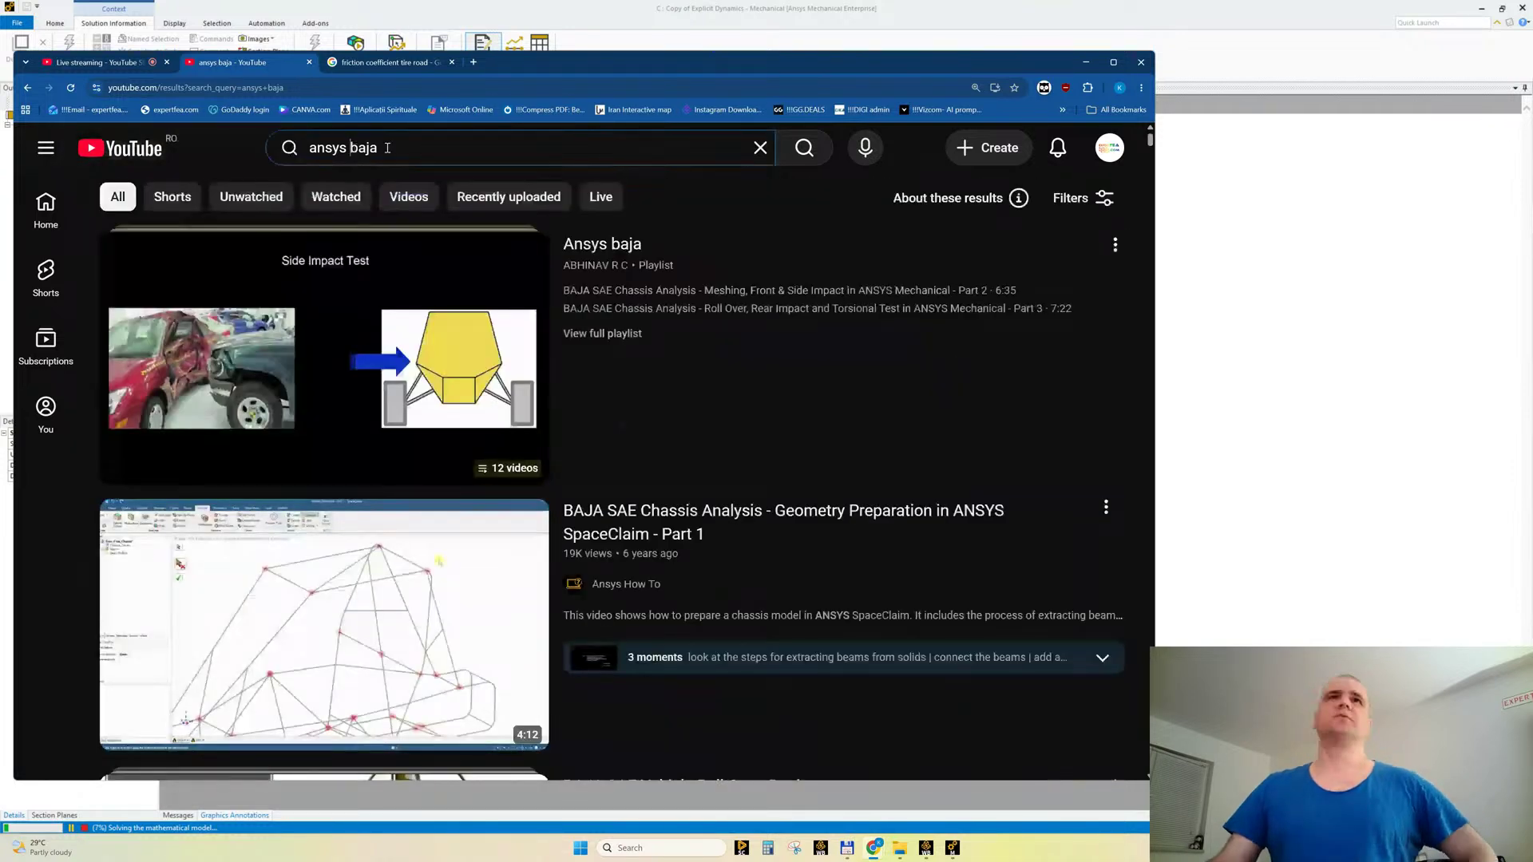
{"action": "double_click", "coordinate": [494, 148]}
{"action": "type", "text": "tire"}
{"action": "key", "text": "Return"}
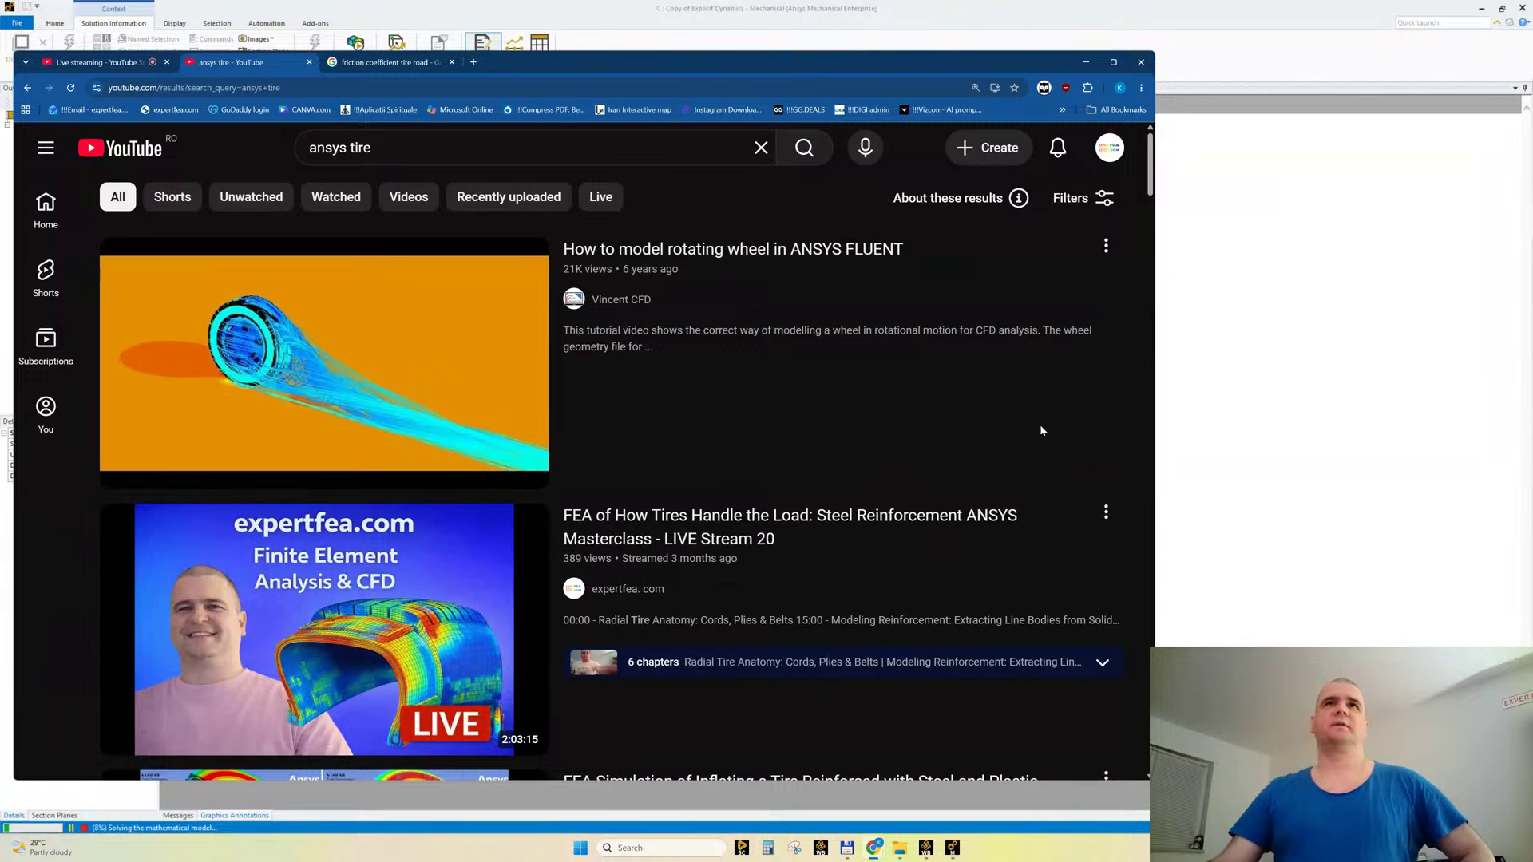
Step: Browse the tire results and open the video "Tire tread footprint in soil using Ansys Mechanical" in a new tab
{"action": "scroll", "coordinate": [1040, 491], "scroll_direction": "down", "scroll_amount": 5}
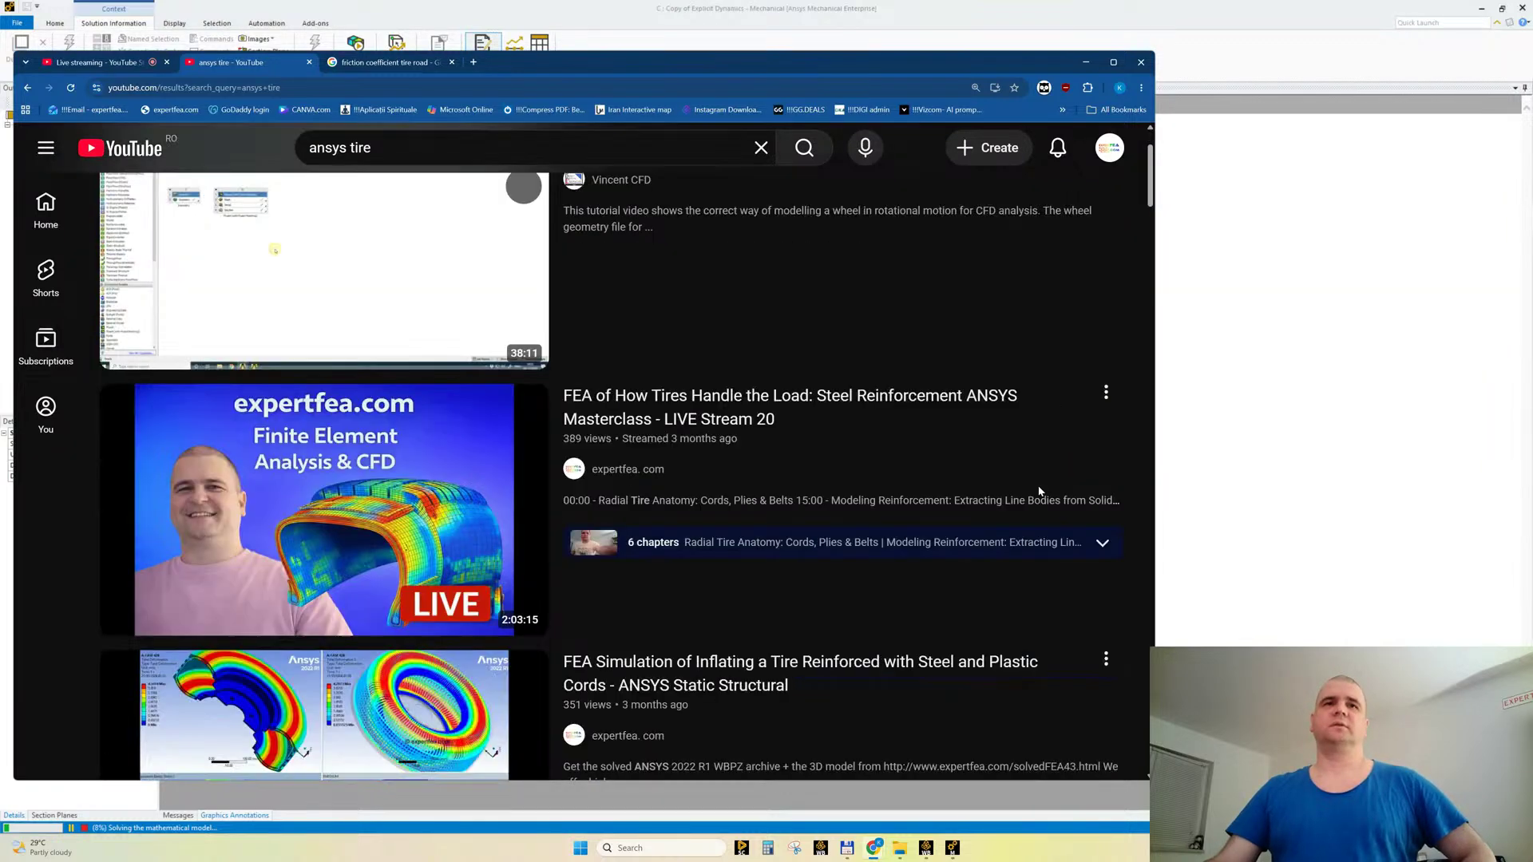
{"action": "scroll", "coordinate": [1040, 492], "scroll_direction": "down", "scroll_amount": 5}
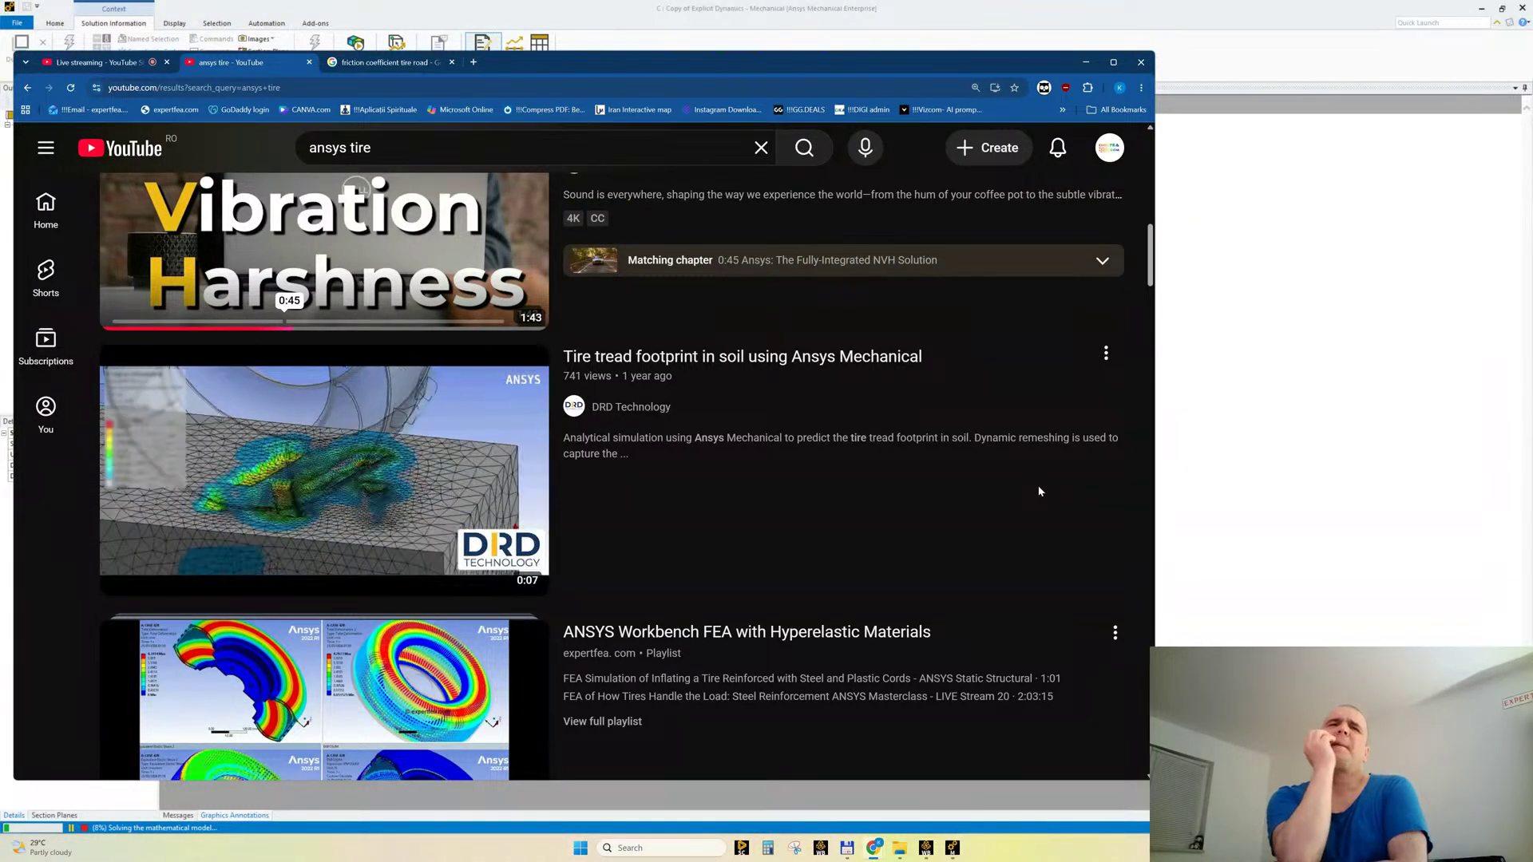
{"action": "middle_click", "coordinate": [340, 461]}
{"action": "scroll", "coordinate": [341, 461], "scroll_direction": "down", "scroll_amount": 5}
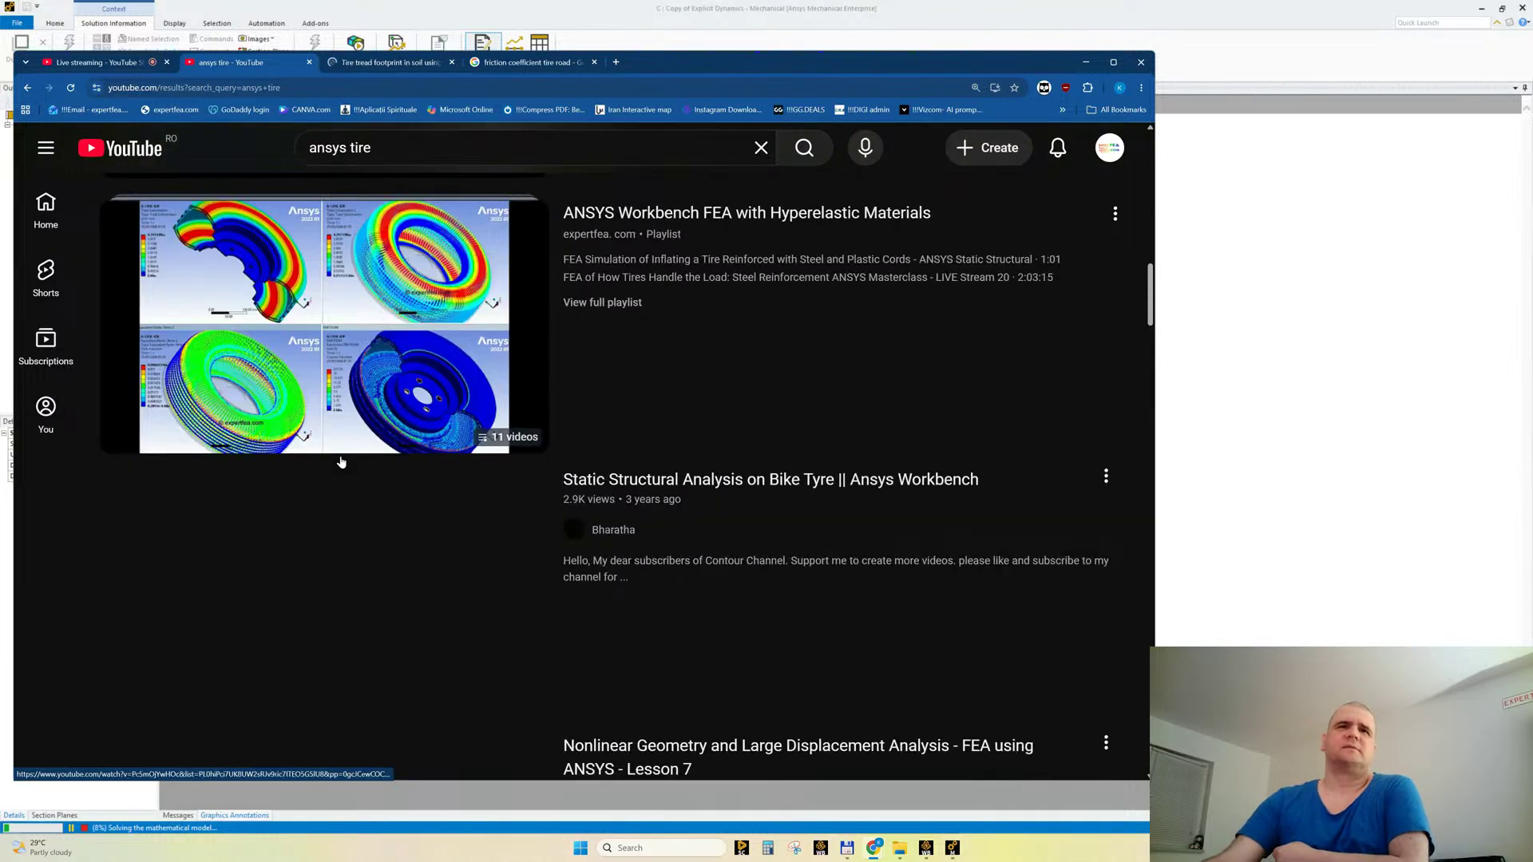
Step: Preview several moments of the "Nonlinear Geometry and Large Displacement Analysis" video within the search results
{"action": "scroll", "coordinate": [340, 461], "scroll_direction": "down", "scroll_amount": 4}
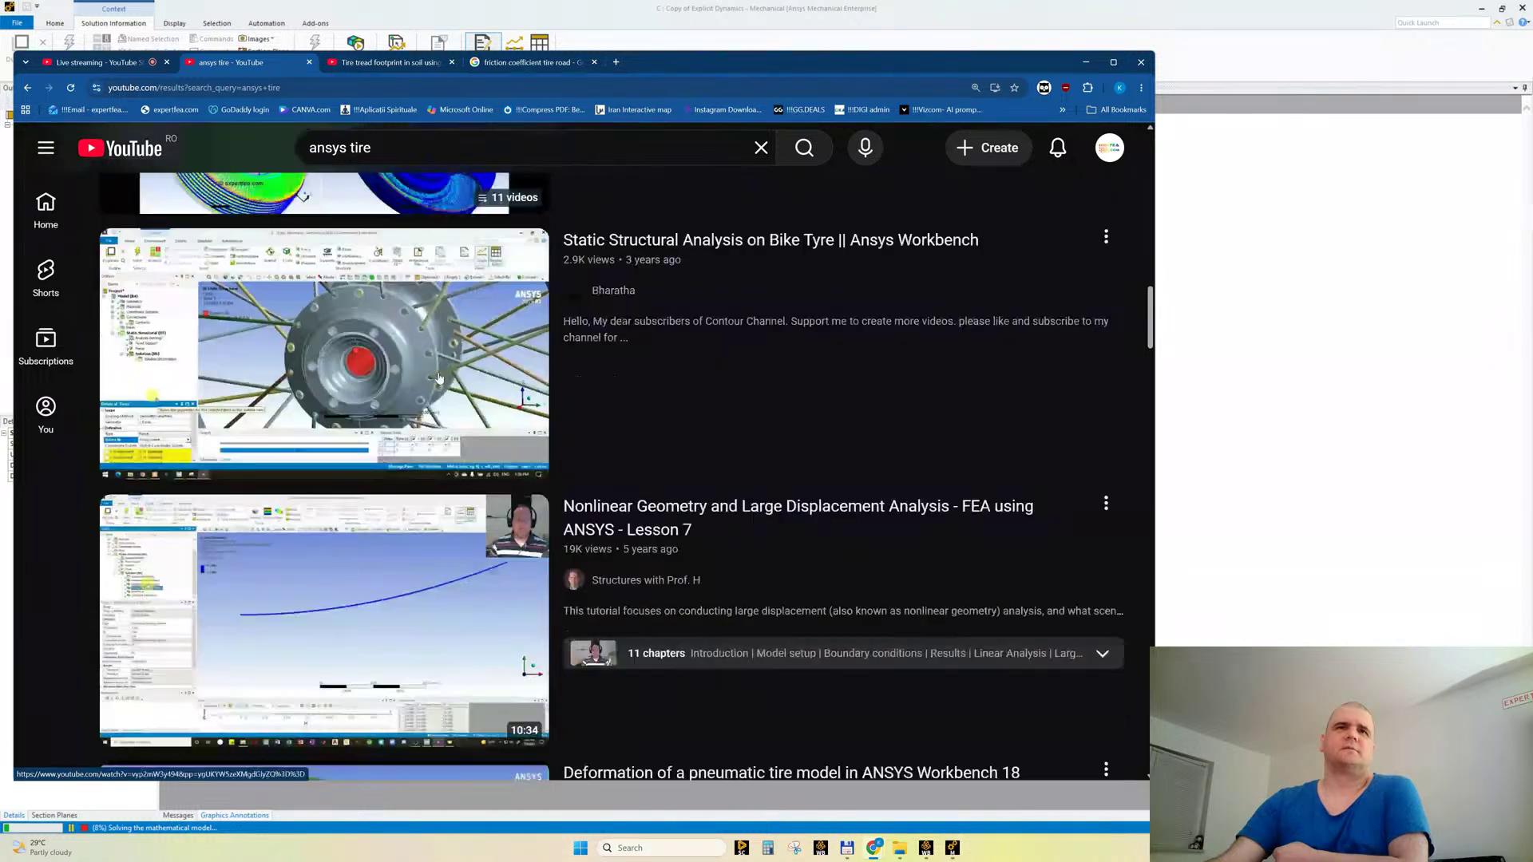
{"action": "scroll", "coordinate": [438, 378], "scroll_direction": "down", "scroll_amount": 1}
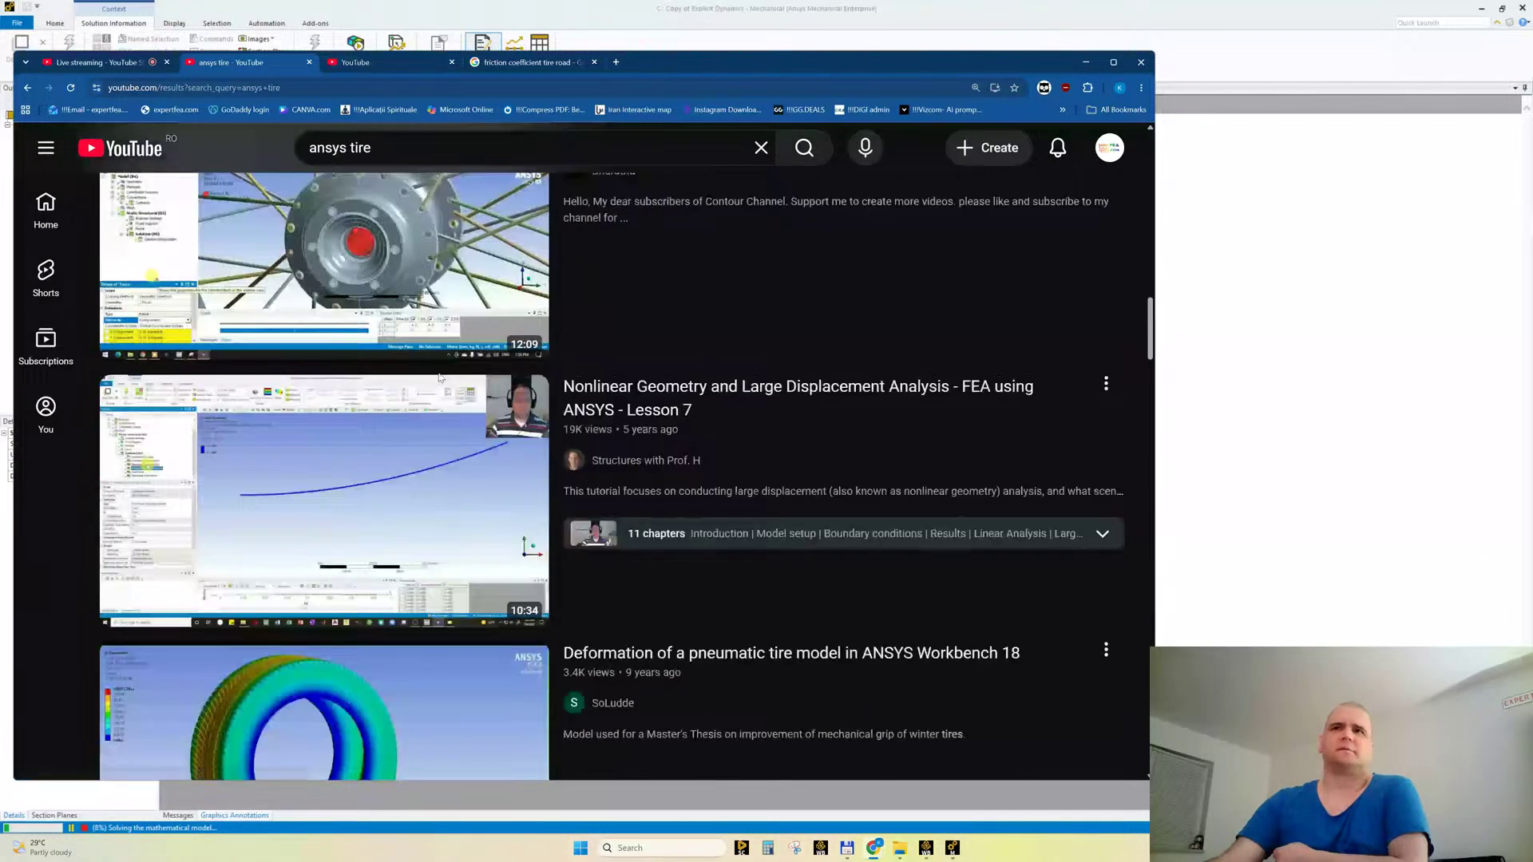
{"action": "scroll", "coordinate": [320, 418], "scroll_direction": "down", "scroll_amount": 1}
{"action": "mouse_move", "coordinate": [320, 418]}
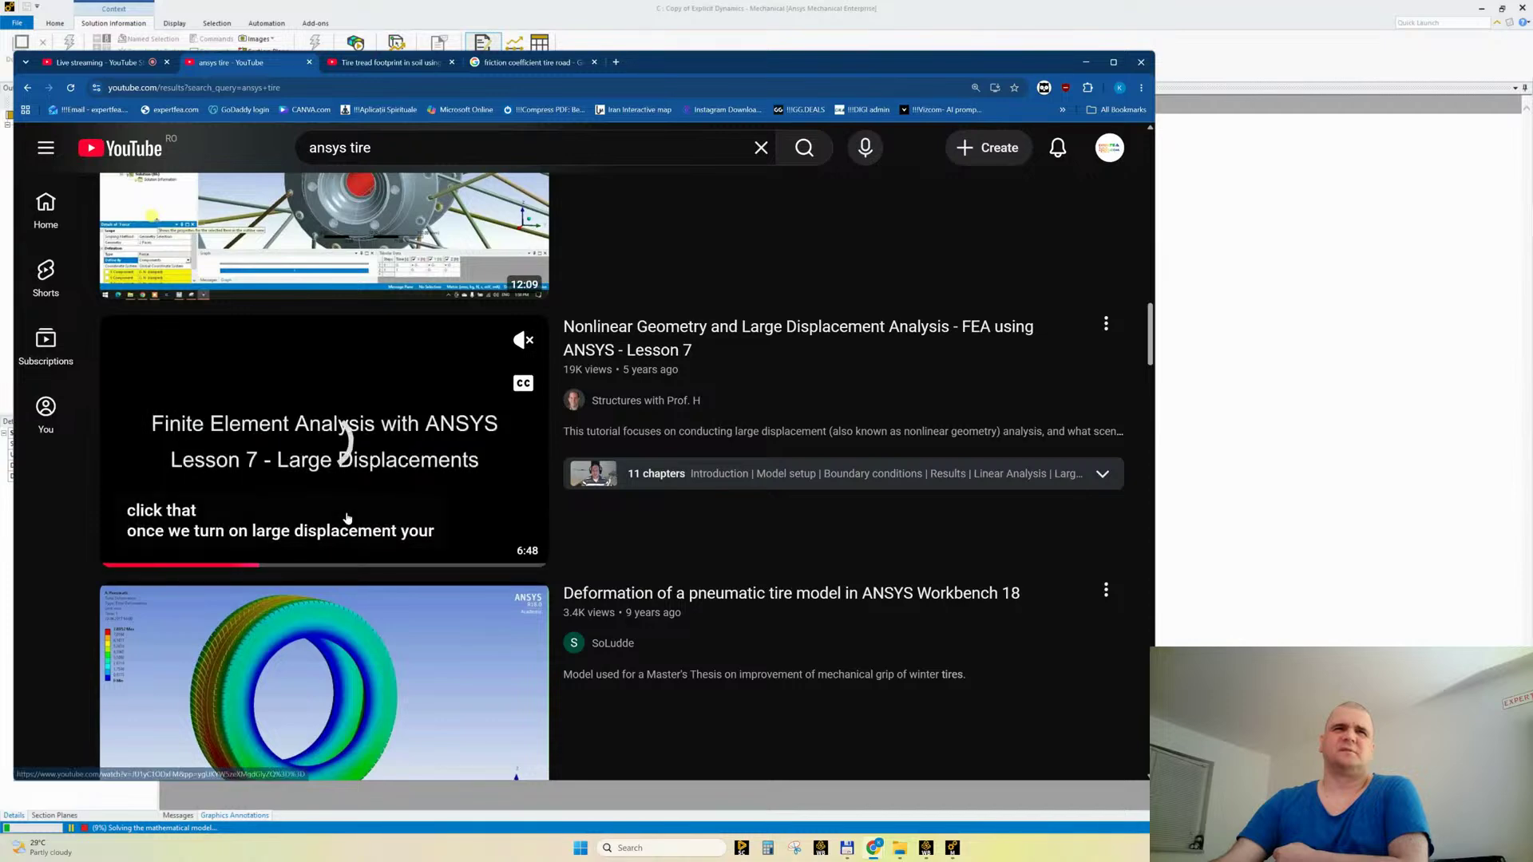
{"action": "left_click", "coordinate": [381, 556]}
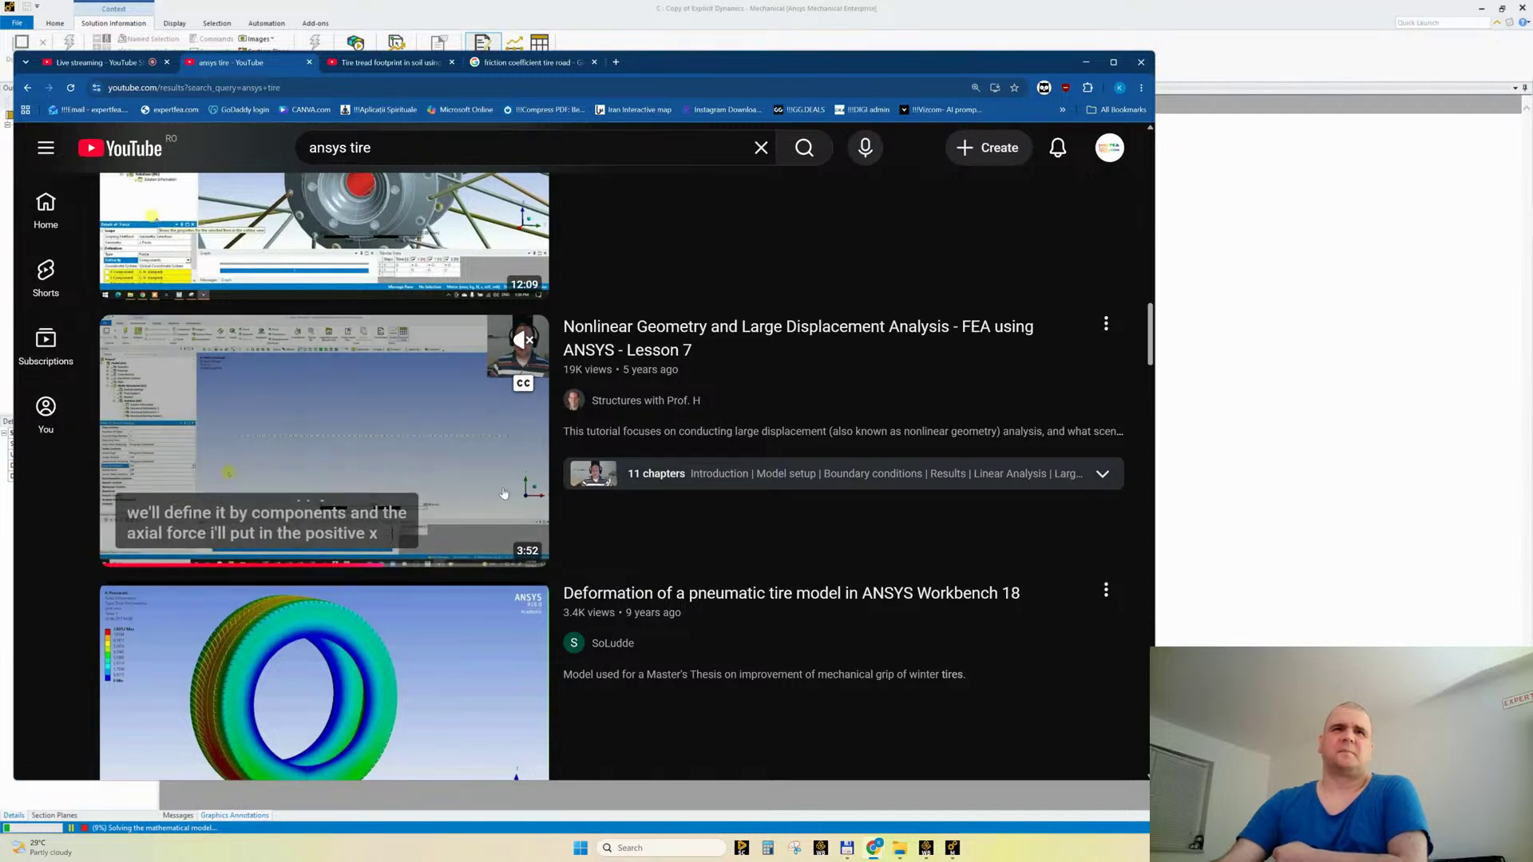
{"action": "left_click", "coordinate": [489, 564]}
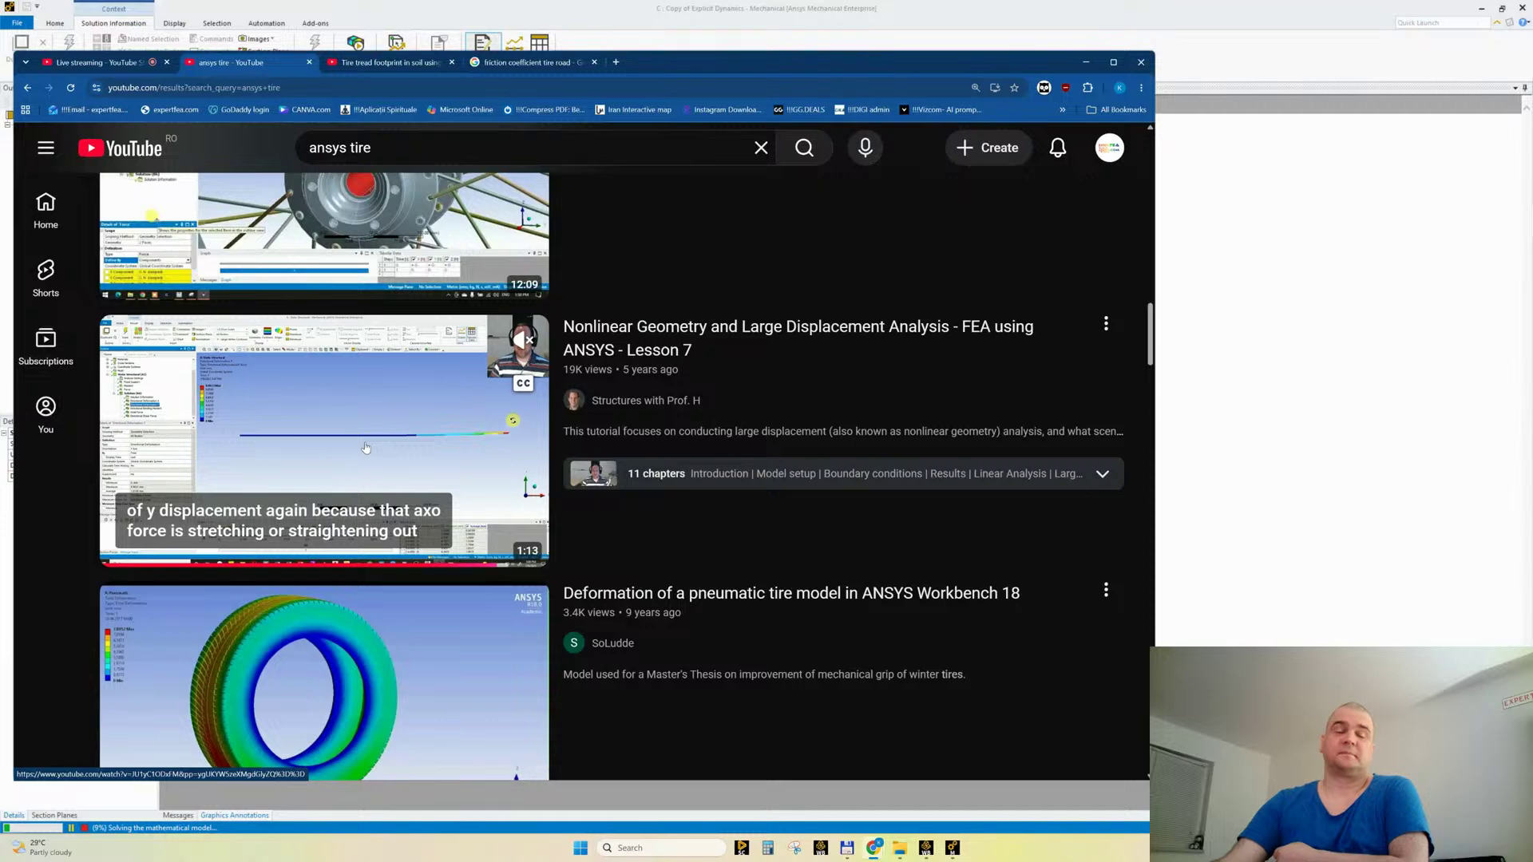
Step: Browse further through the tire results and preview the final part of "Tutorial Inflating tyre Ansys Discovery" within the list
{"action": "scroll", "coordinate": [416, 435], "scroll_direction": "down", "scroll_amount": 5}
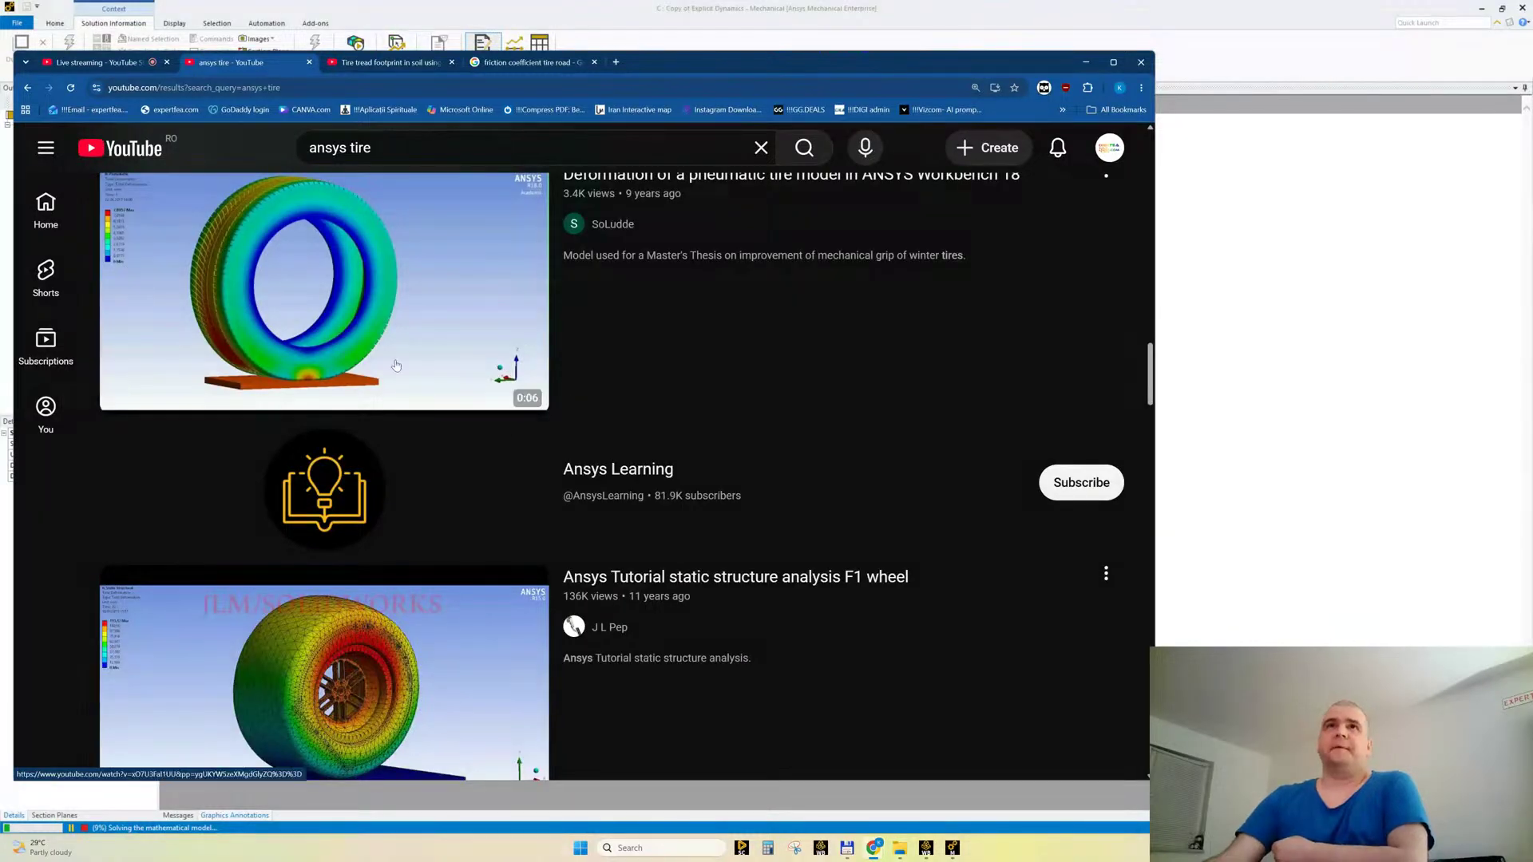
{"action": "scroll", "coordinate": [736, 304], "scroll_direction": "up", "scroll_amount": 1}
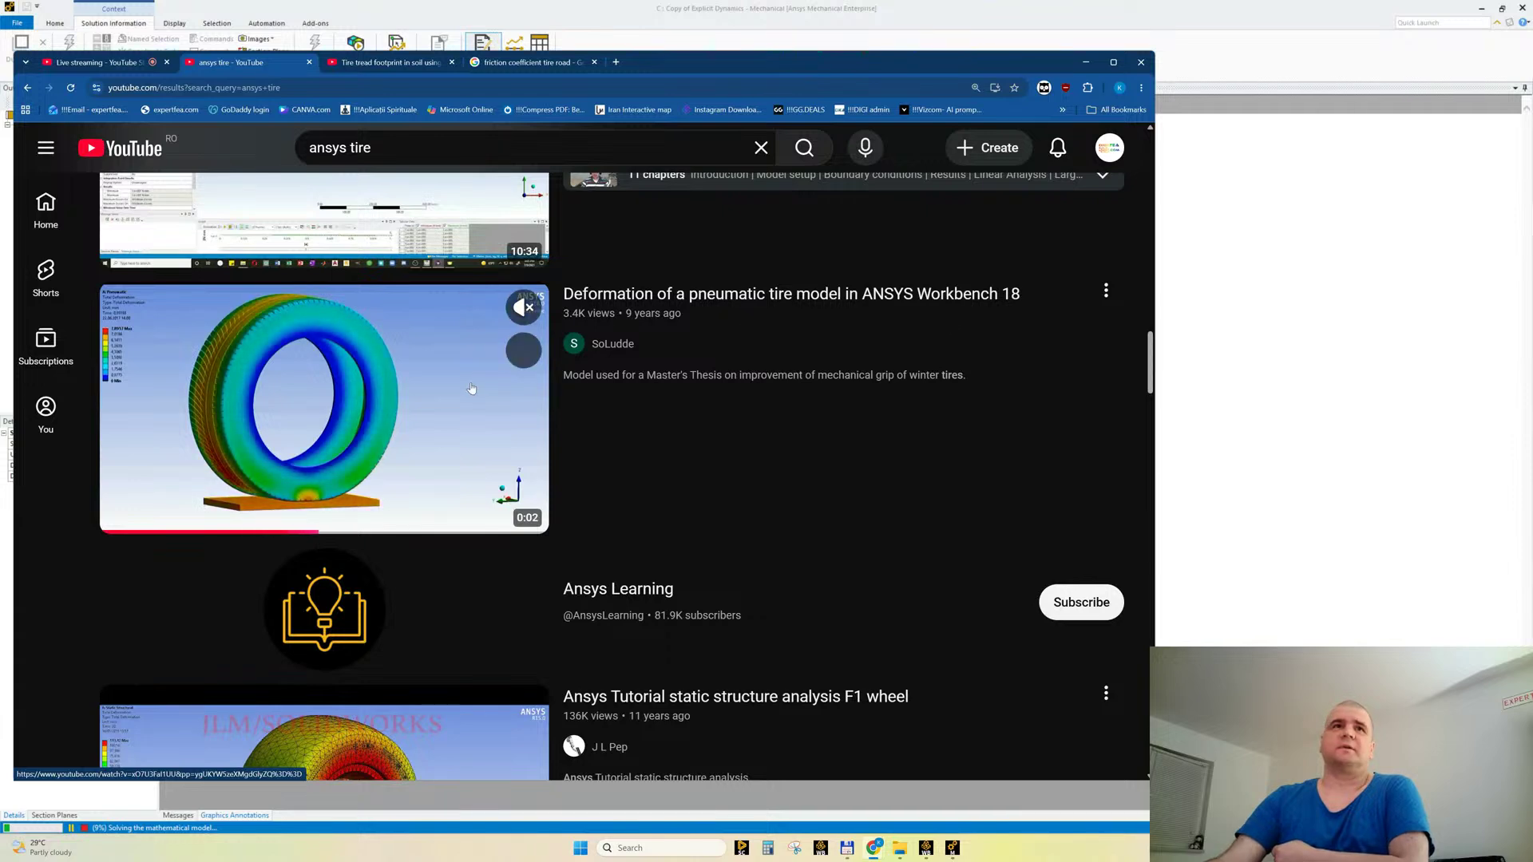
{"action": "scroll", "coordinate": [471, 388], "scroll_direction": "down", "scroll_amount": 4}
{"action": "scroll", "coordinate": [471, 389], "scroll_direction": "down", "scroll_amount": 4}
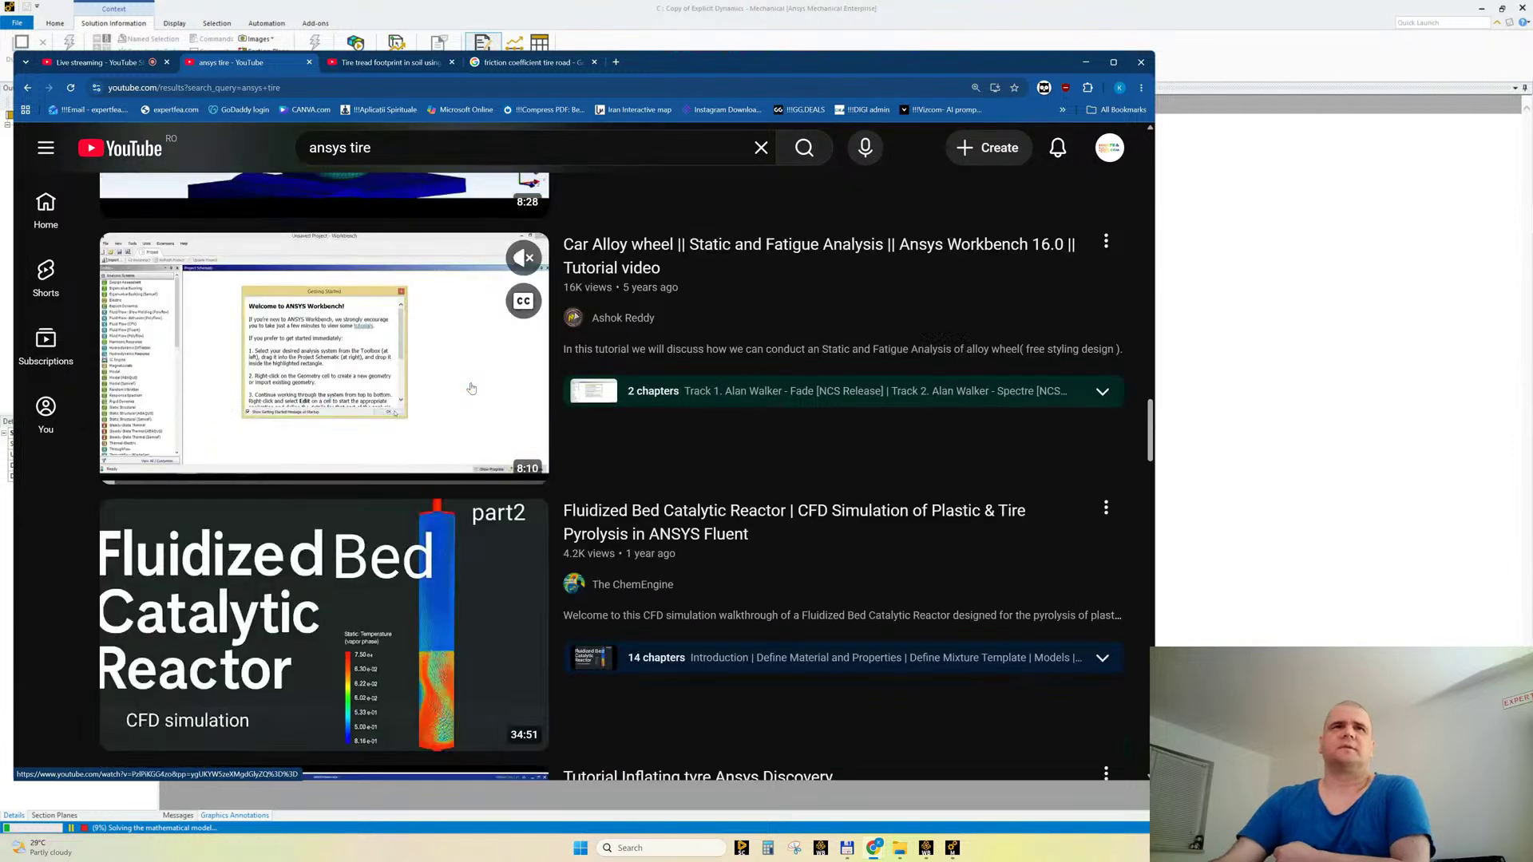
{"action": "scroll", "coordinate": [471, 388], "scroll_direction": "down", "scroll_amount": 4}
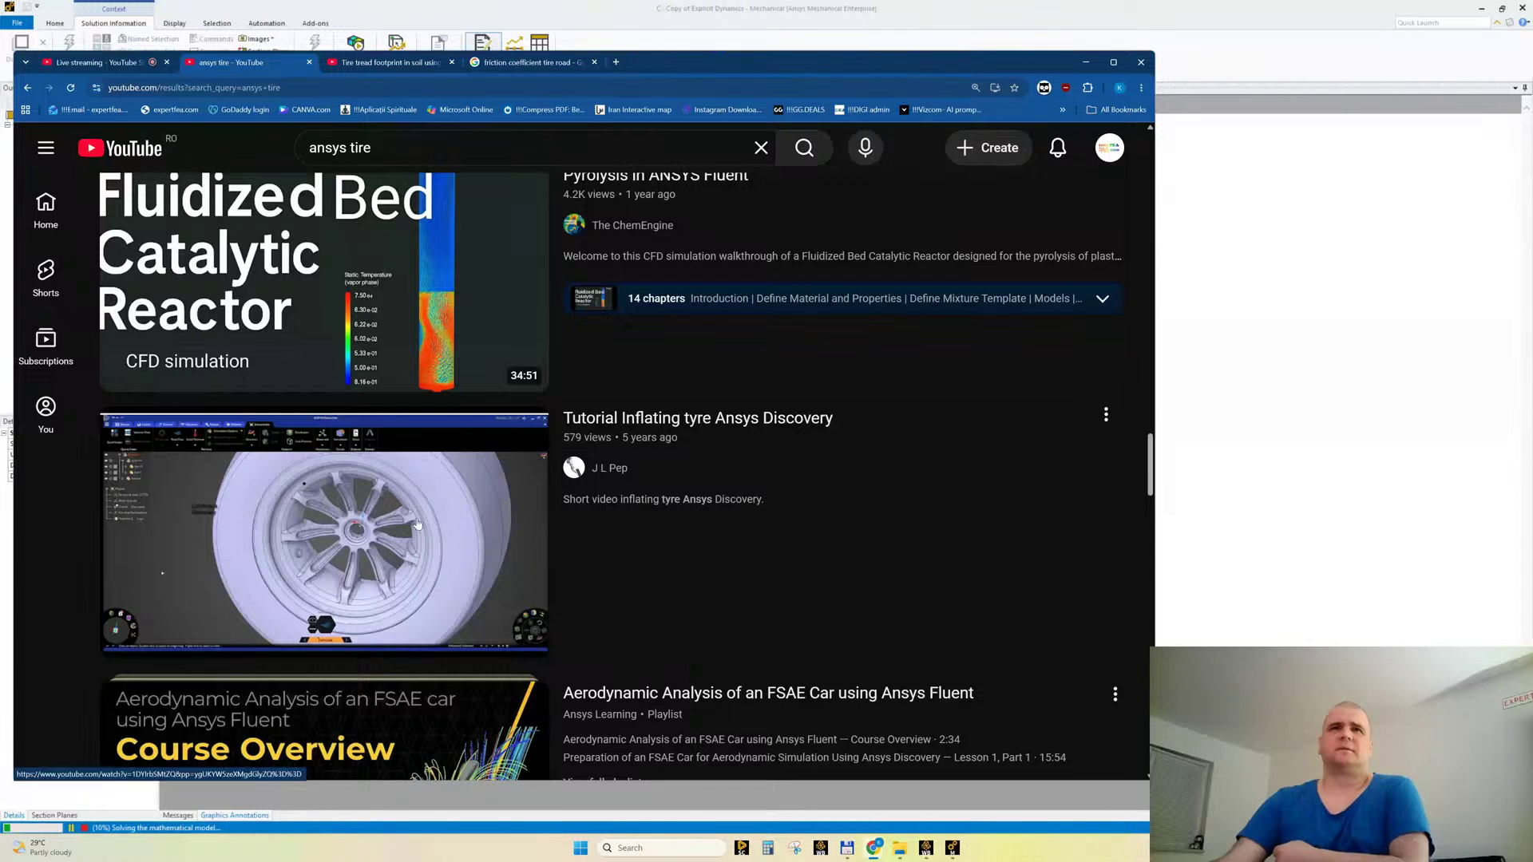
{"action": "left_click", "coordinate": [519, 657]}
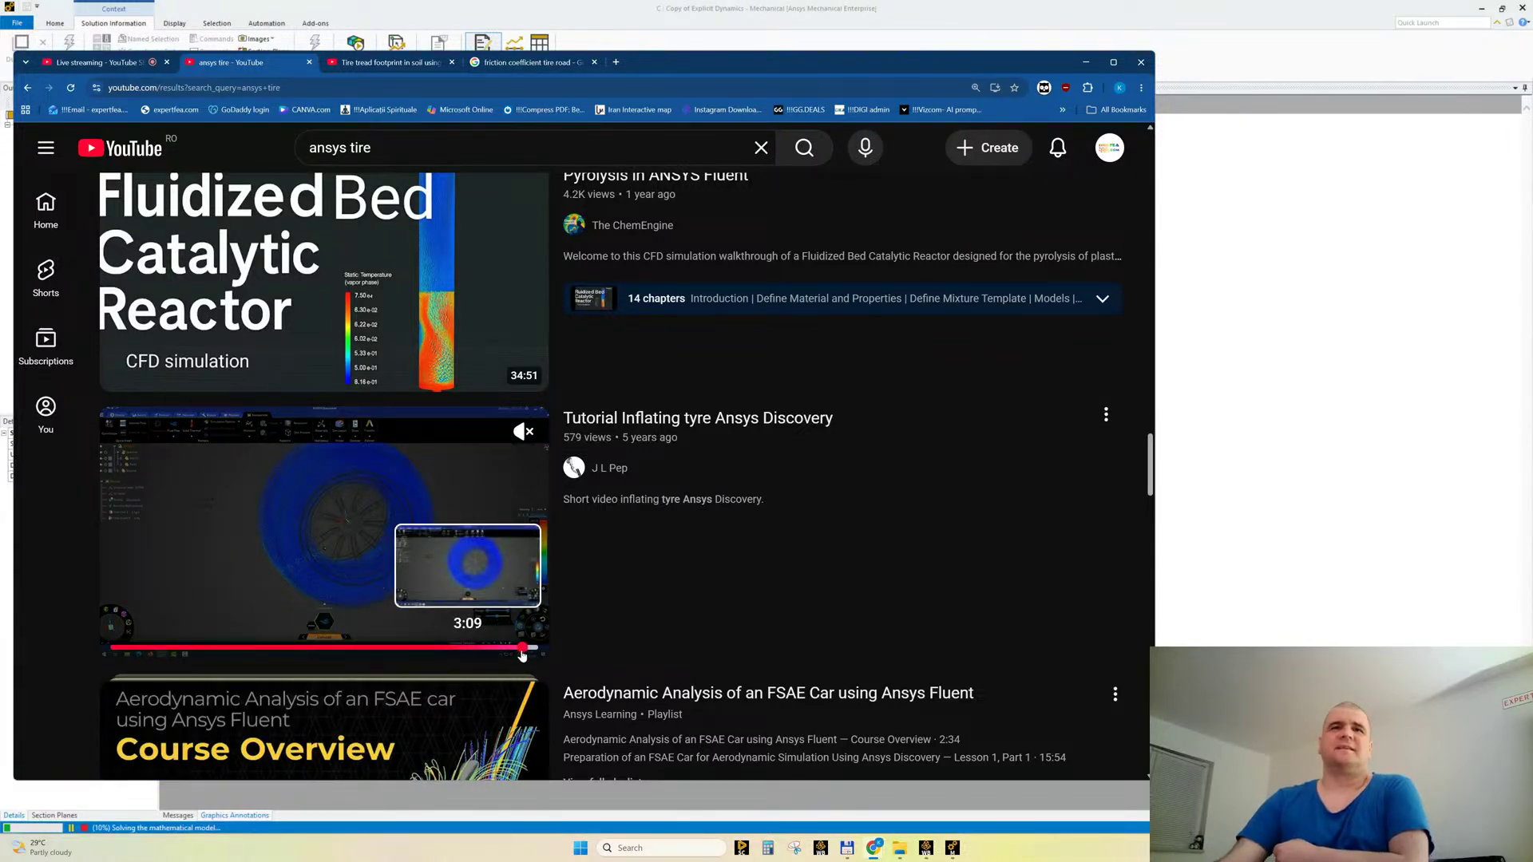
{"action": "left_click", "coordinate": [495, 649]}
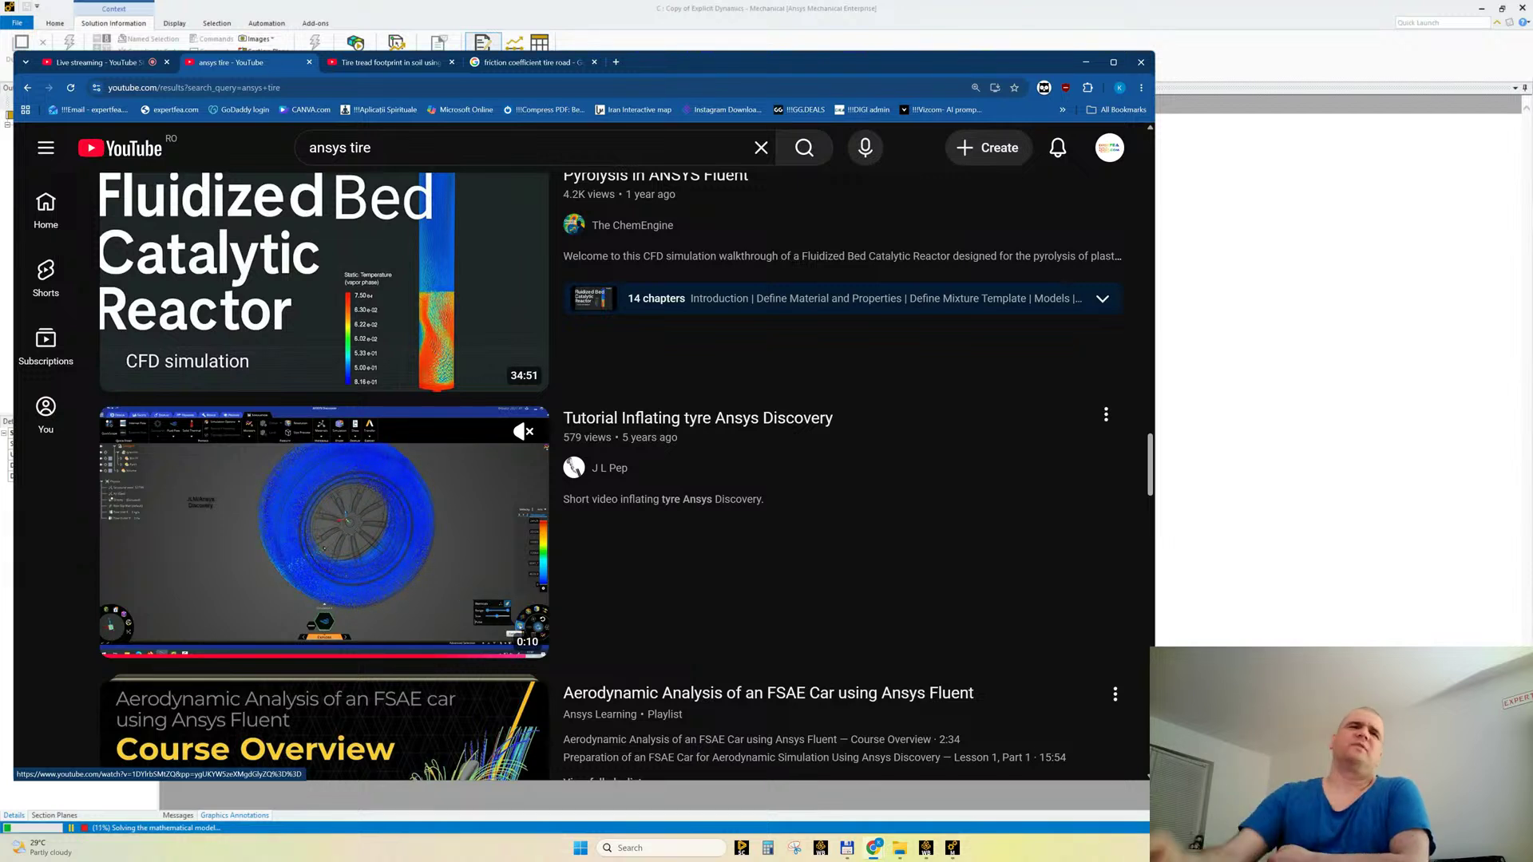
Step: Open "Tutorial Inflating tyre Ansys Discovery" in a new tab and watch it in full screen
{"action": "middle_click", "coordinate": [171, 476]}
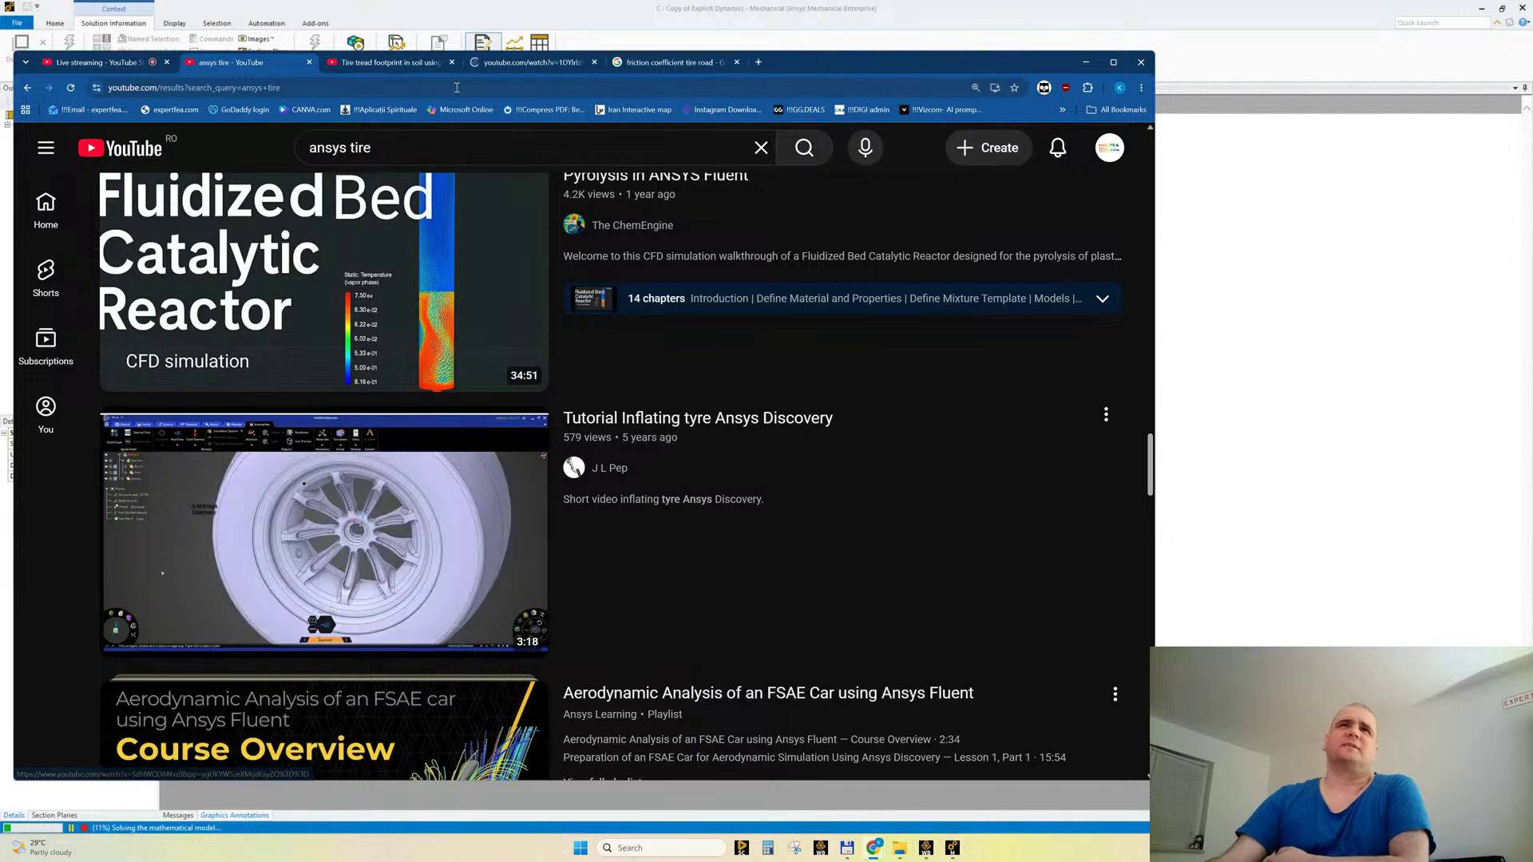
{"action": "left_click", "coordinate": [521, 64]}
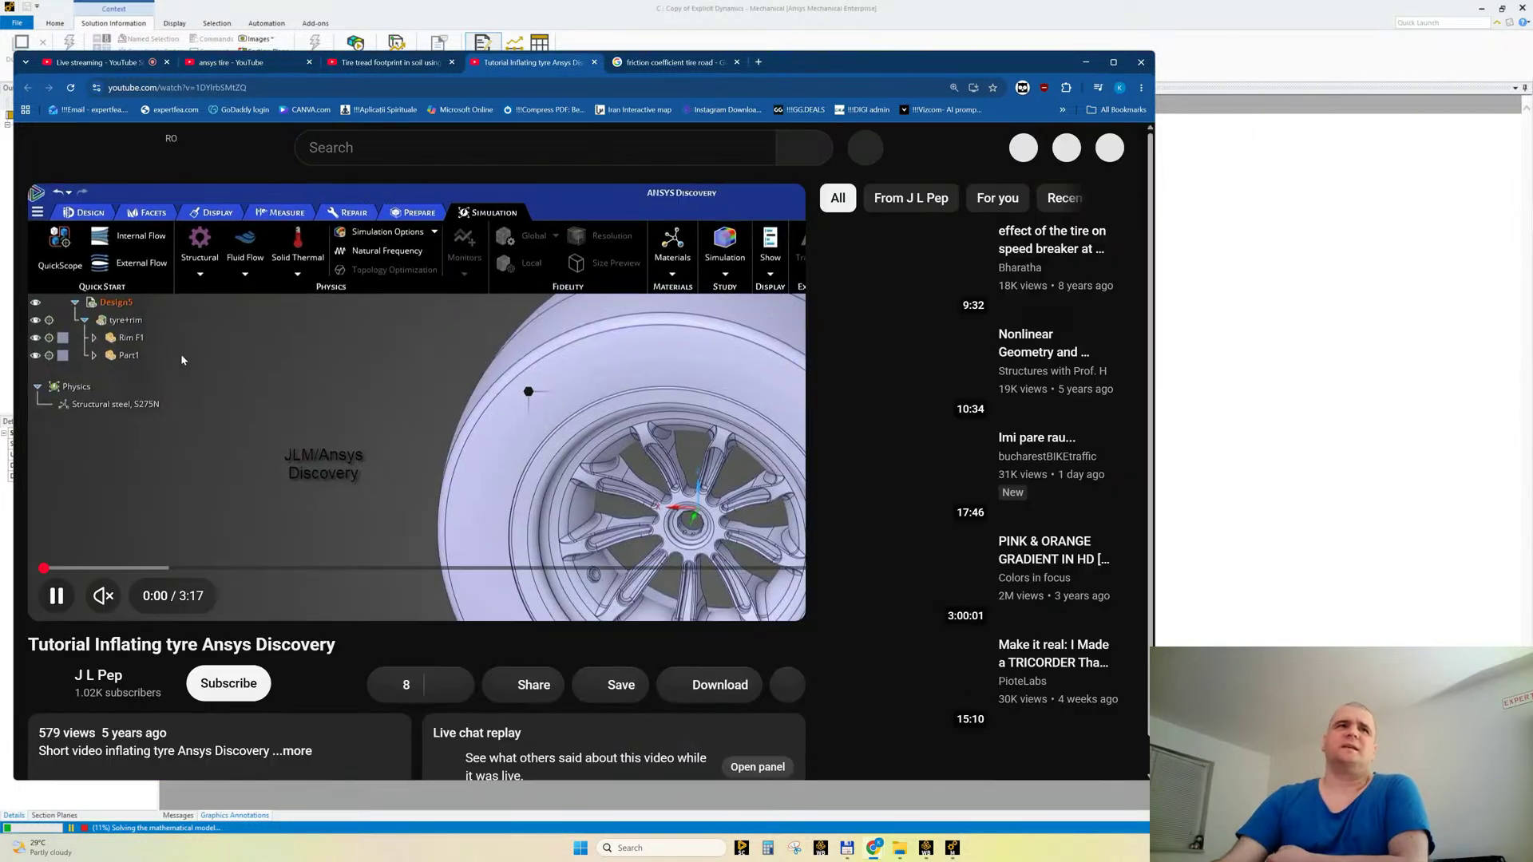
{"action": "left_click", "coordinate": [772, 599]}
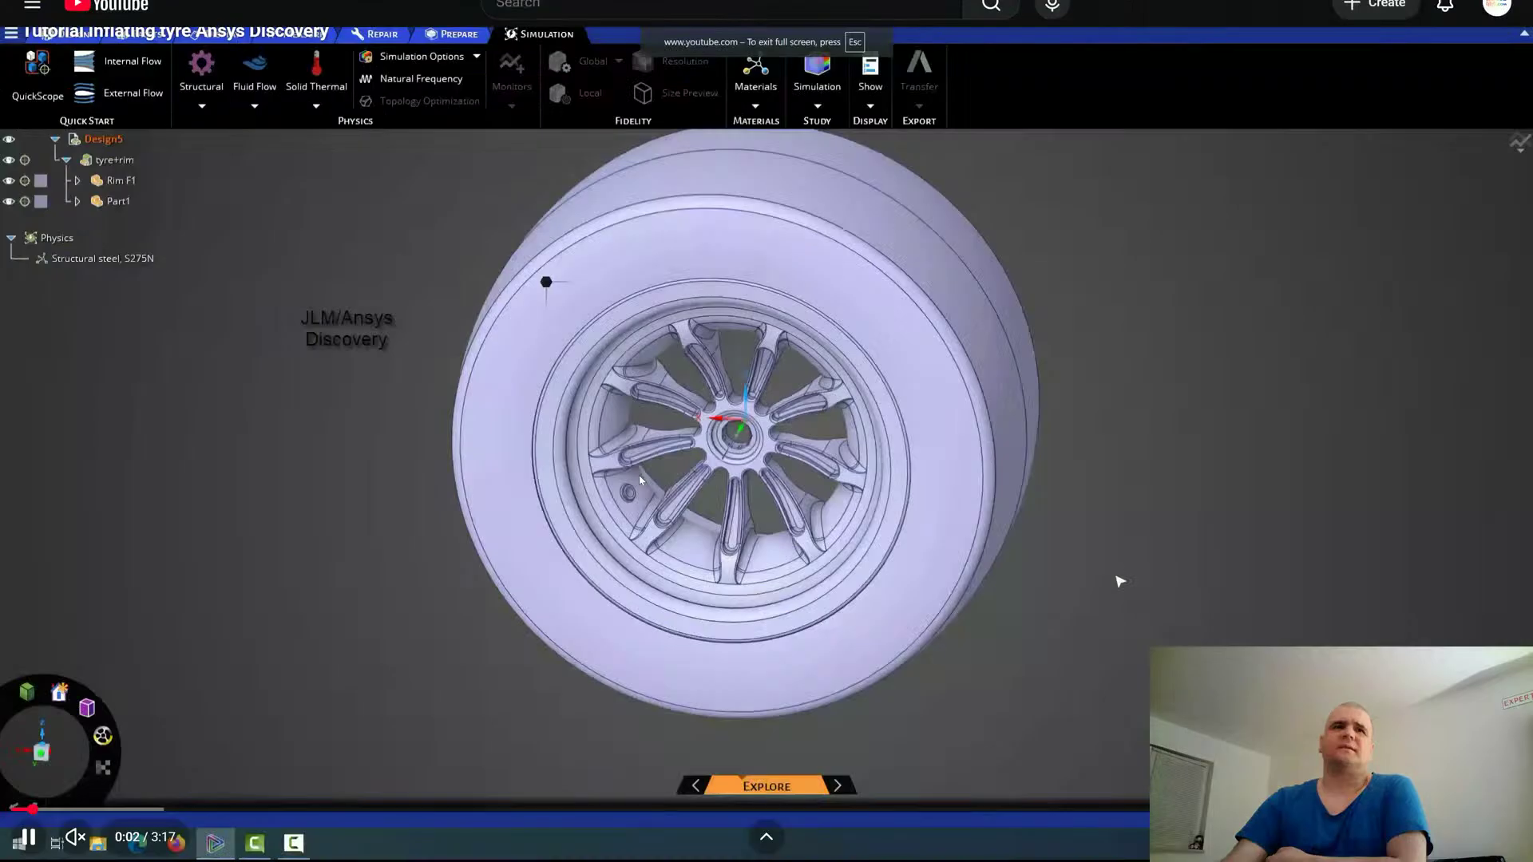
Step: Skip to about 1:15 in the tyre inflation video and examine the fluid flow outlet setup, pausing and replaying that part
{"action": "left_click", "coordinate": [336, 809]}
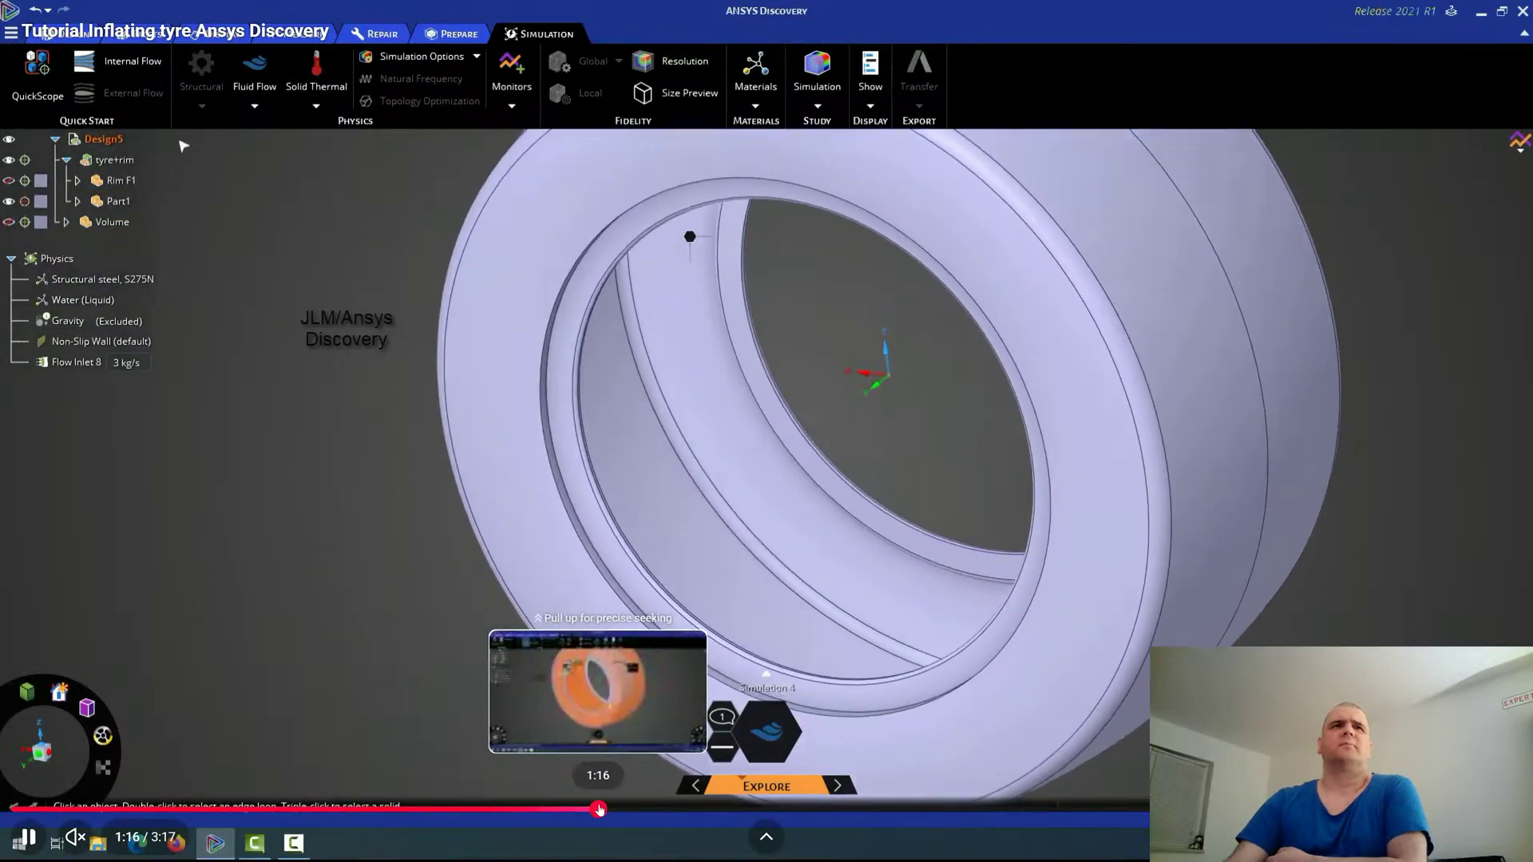
{"action": "left_click", "coordinate": [605, 809]}
{"action": "left_click", "coordinate": [388, 585]}
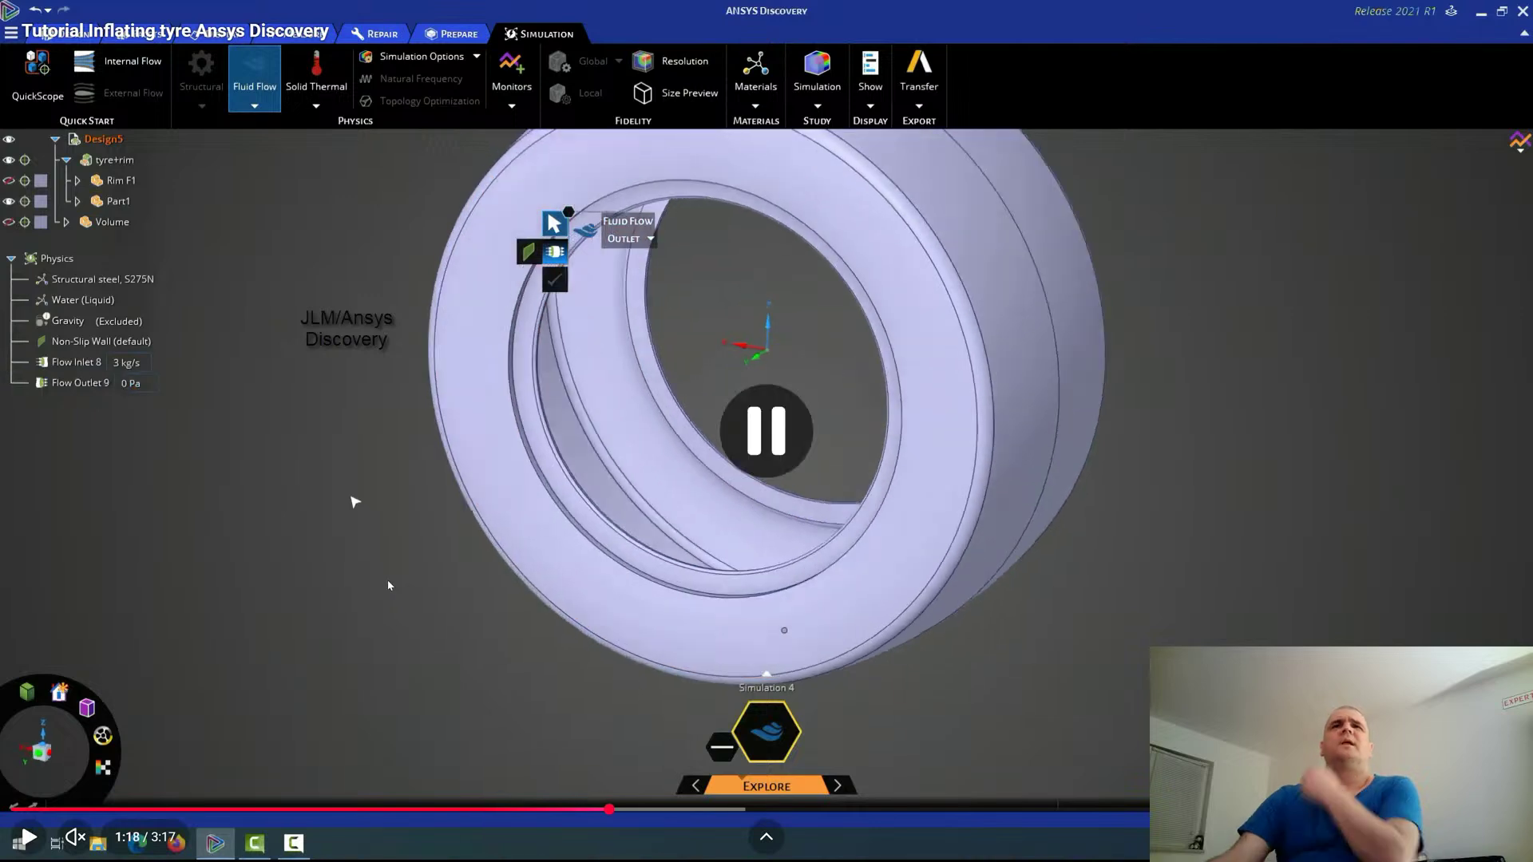
{"action": "left_click", "coordinate": [590, 808]}
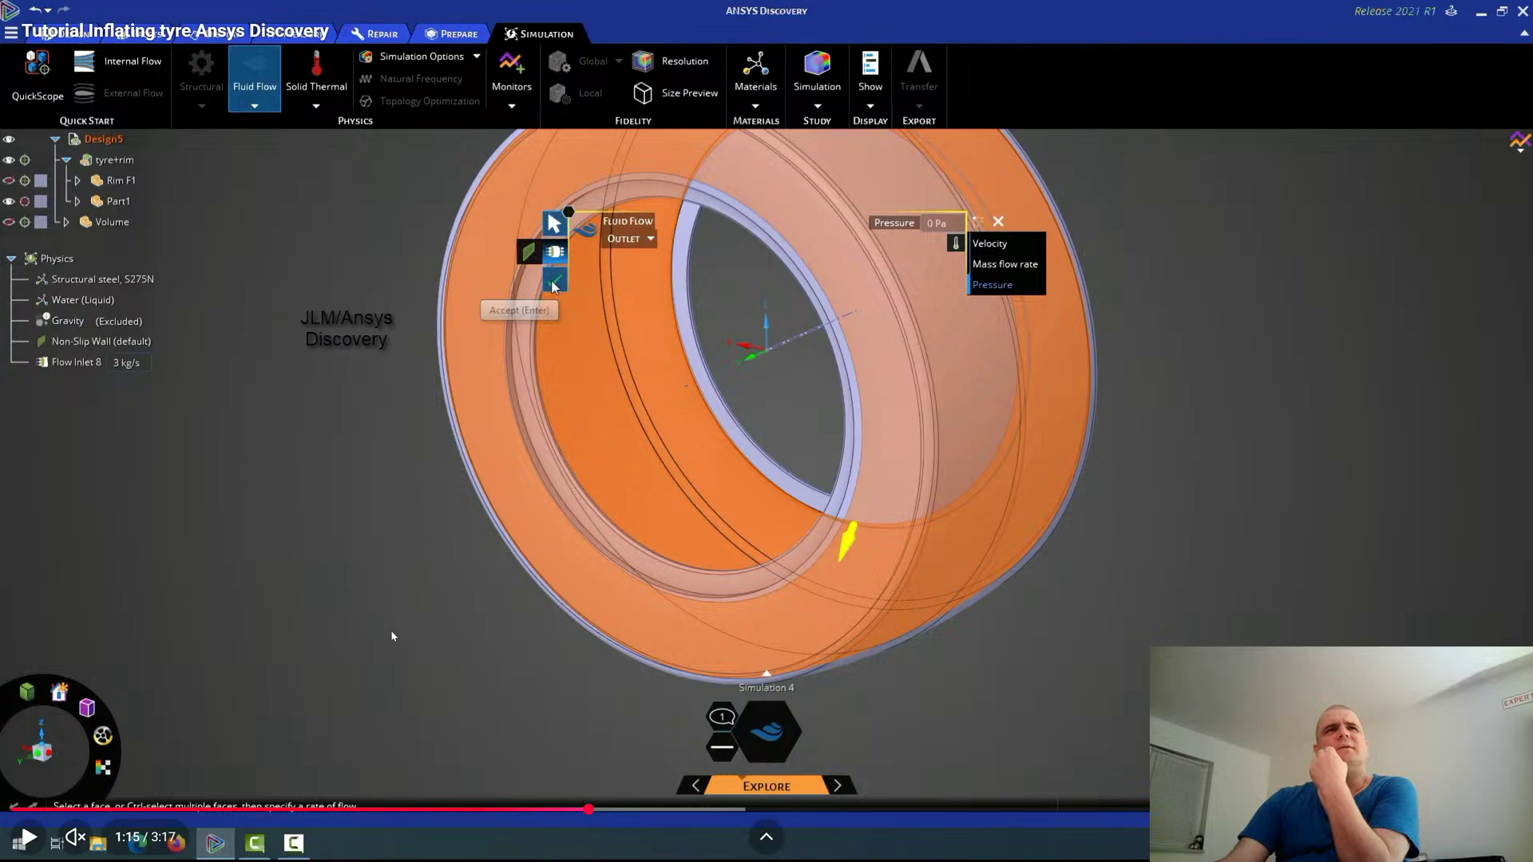
{"action": "left_click", "coordinate": [423, 646]}
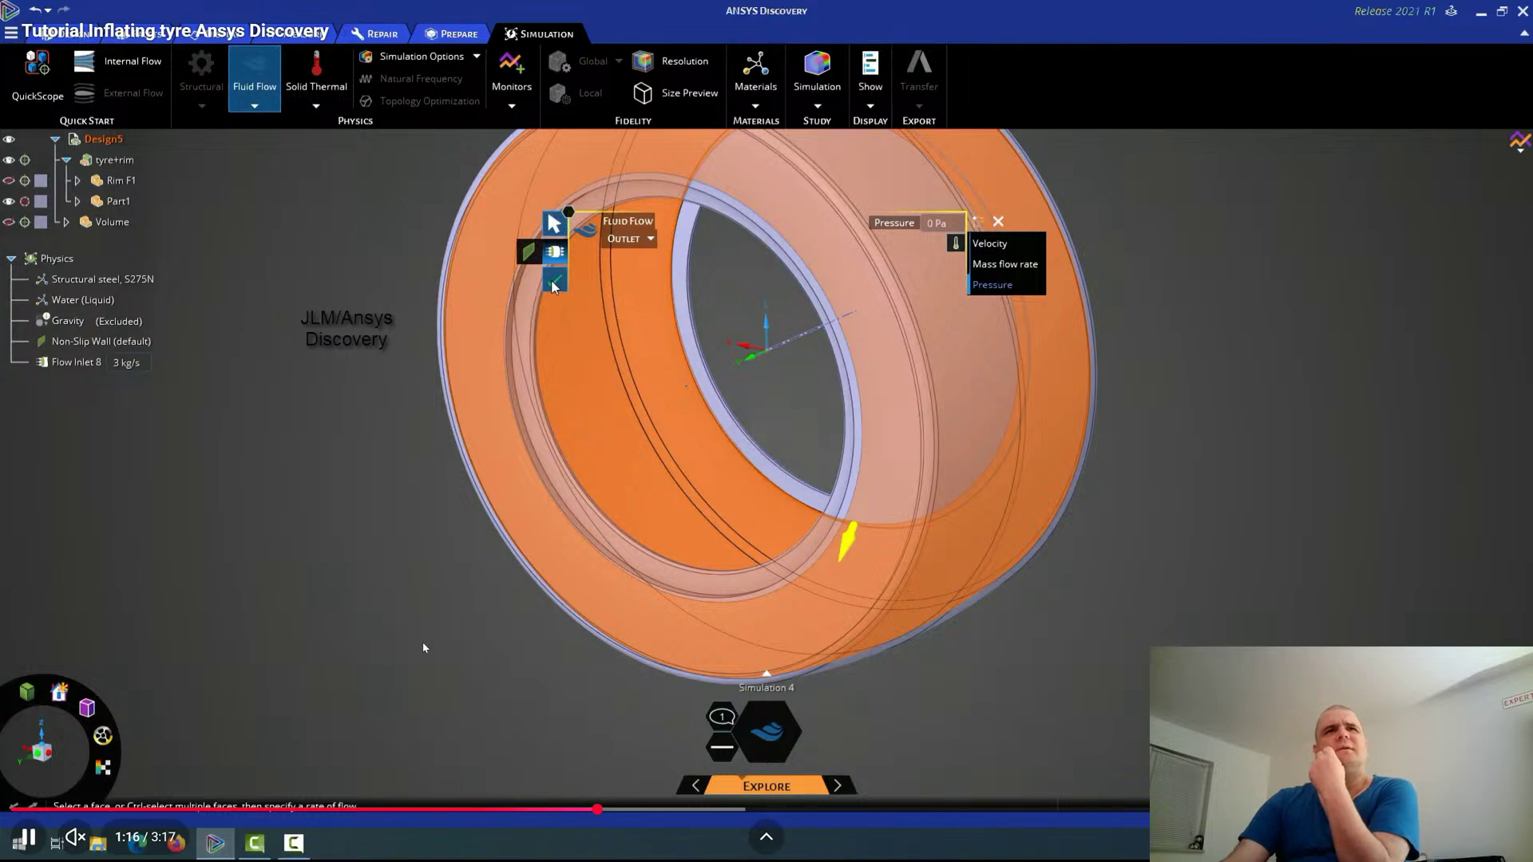
{"action": "left_click", "coordinate": [445, 610]}
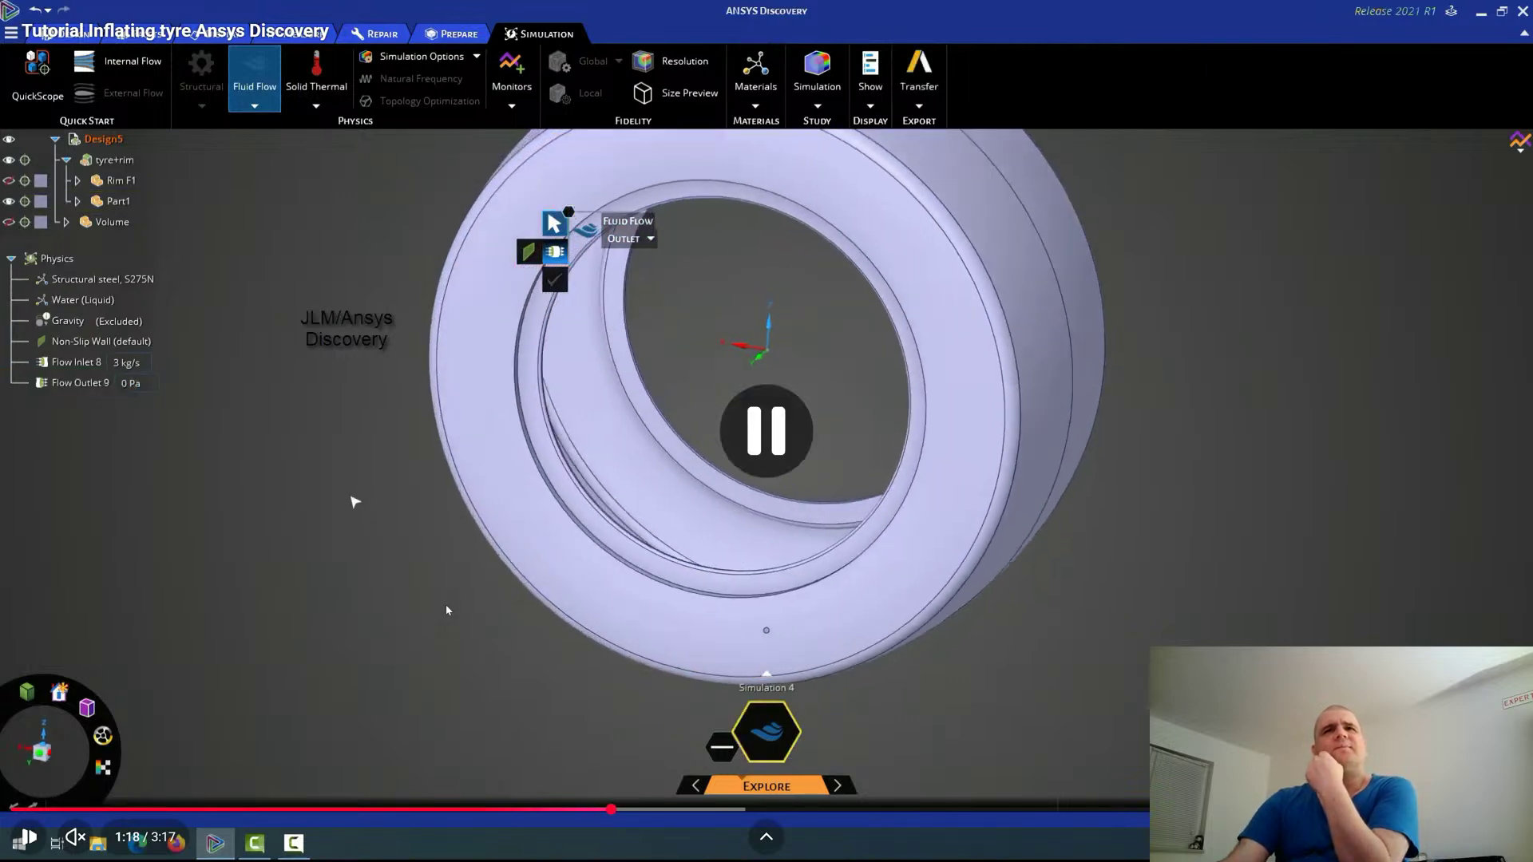
{"action": "left_click", "coordinate": [452, 431]}
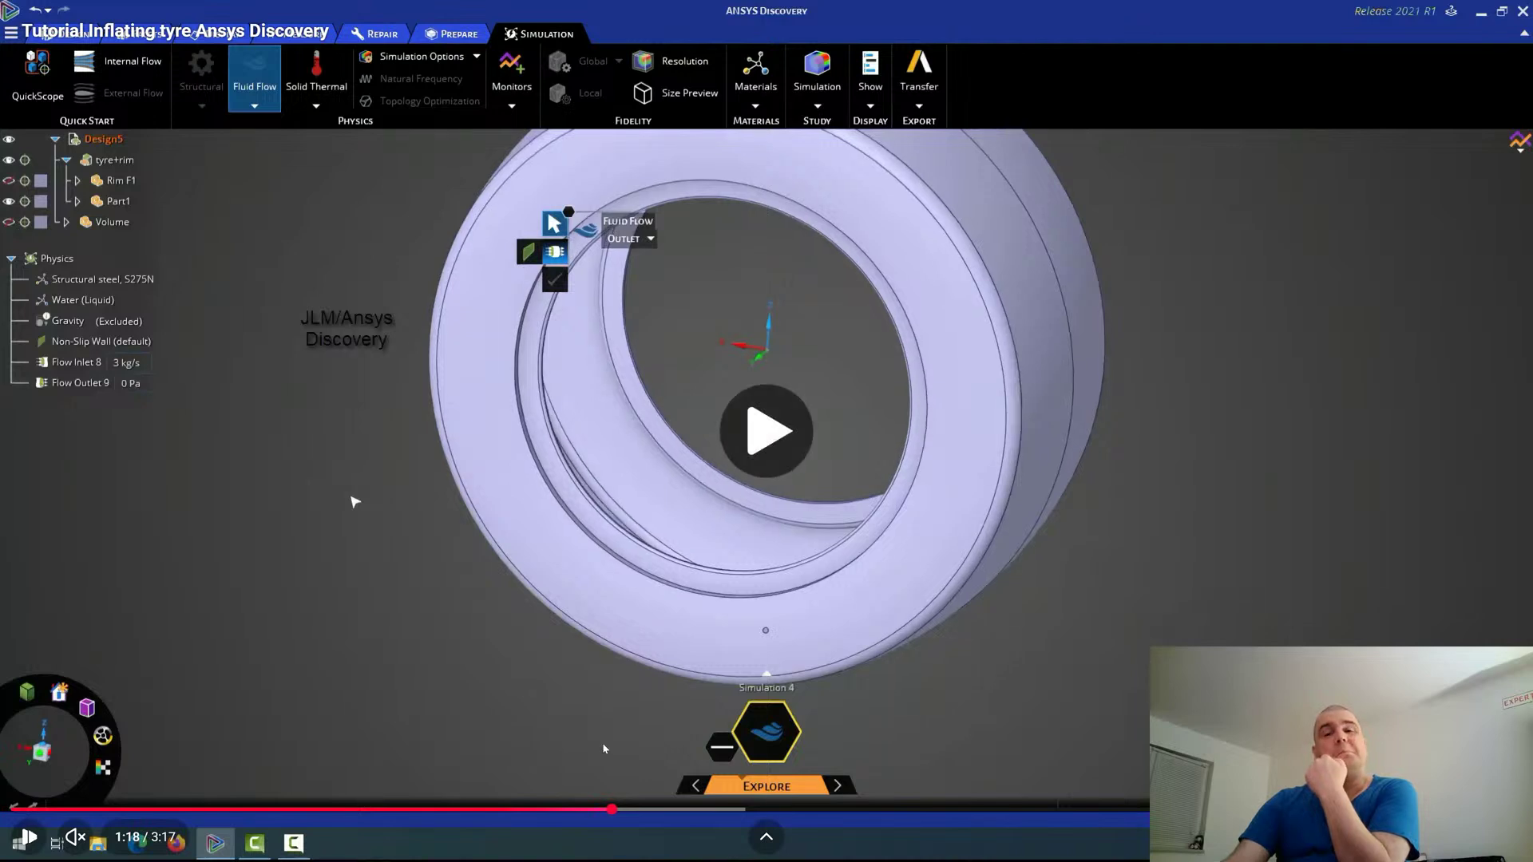
Step: Skip through the rest of the tyre inflation video to examine the velocity results inside the tyre
{"action": "left_click", "coordinate": [695, 810]}
{"action": "left_click", "coordinate": [823, 810]}
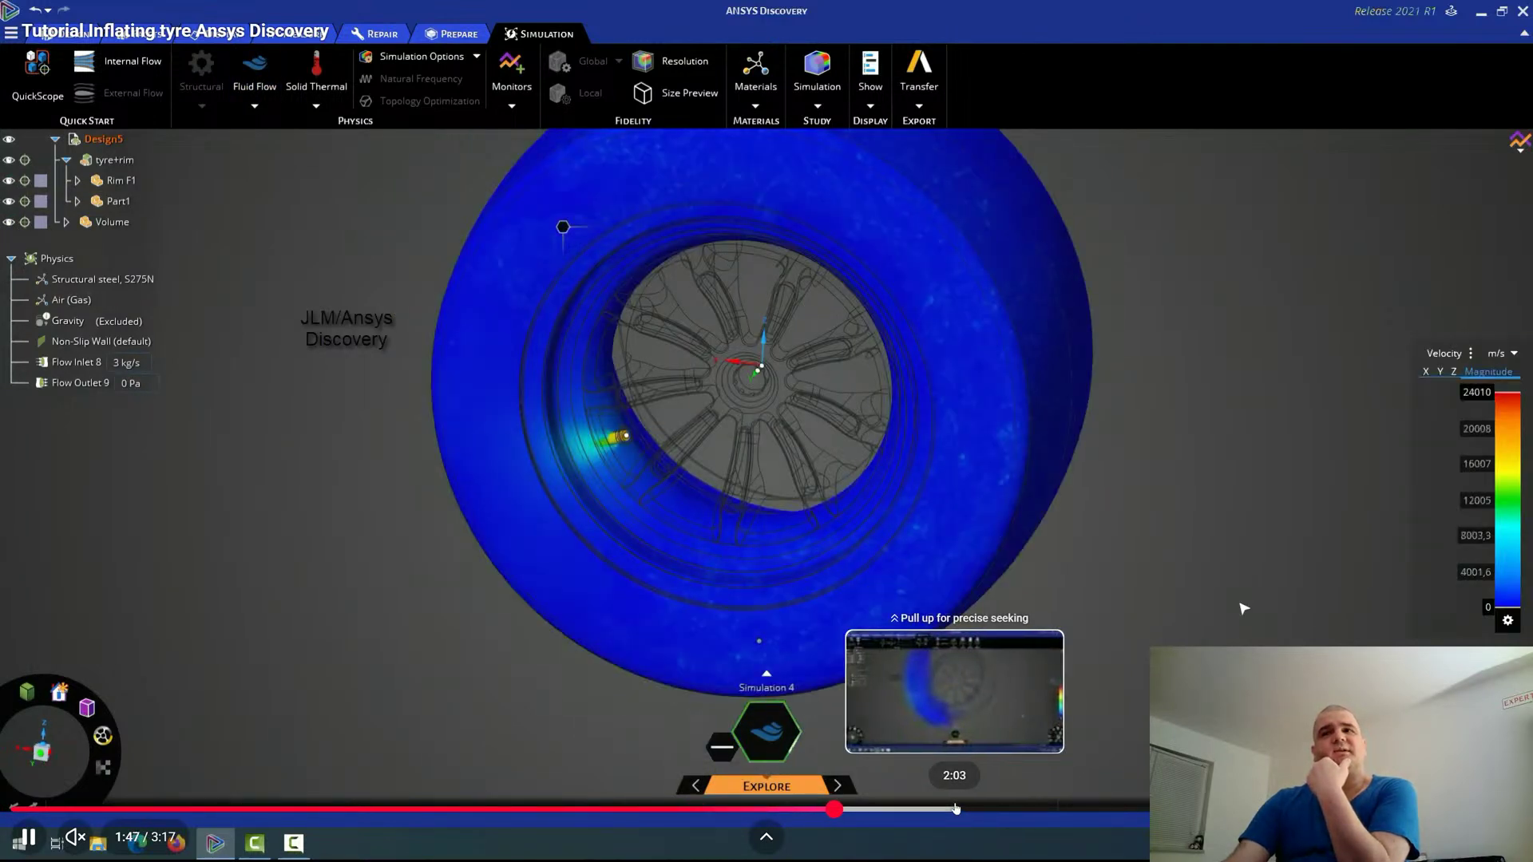
{"action": "left_click", "coordinate": [956, 810]}
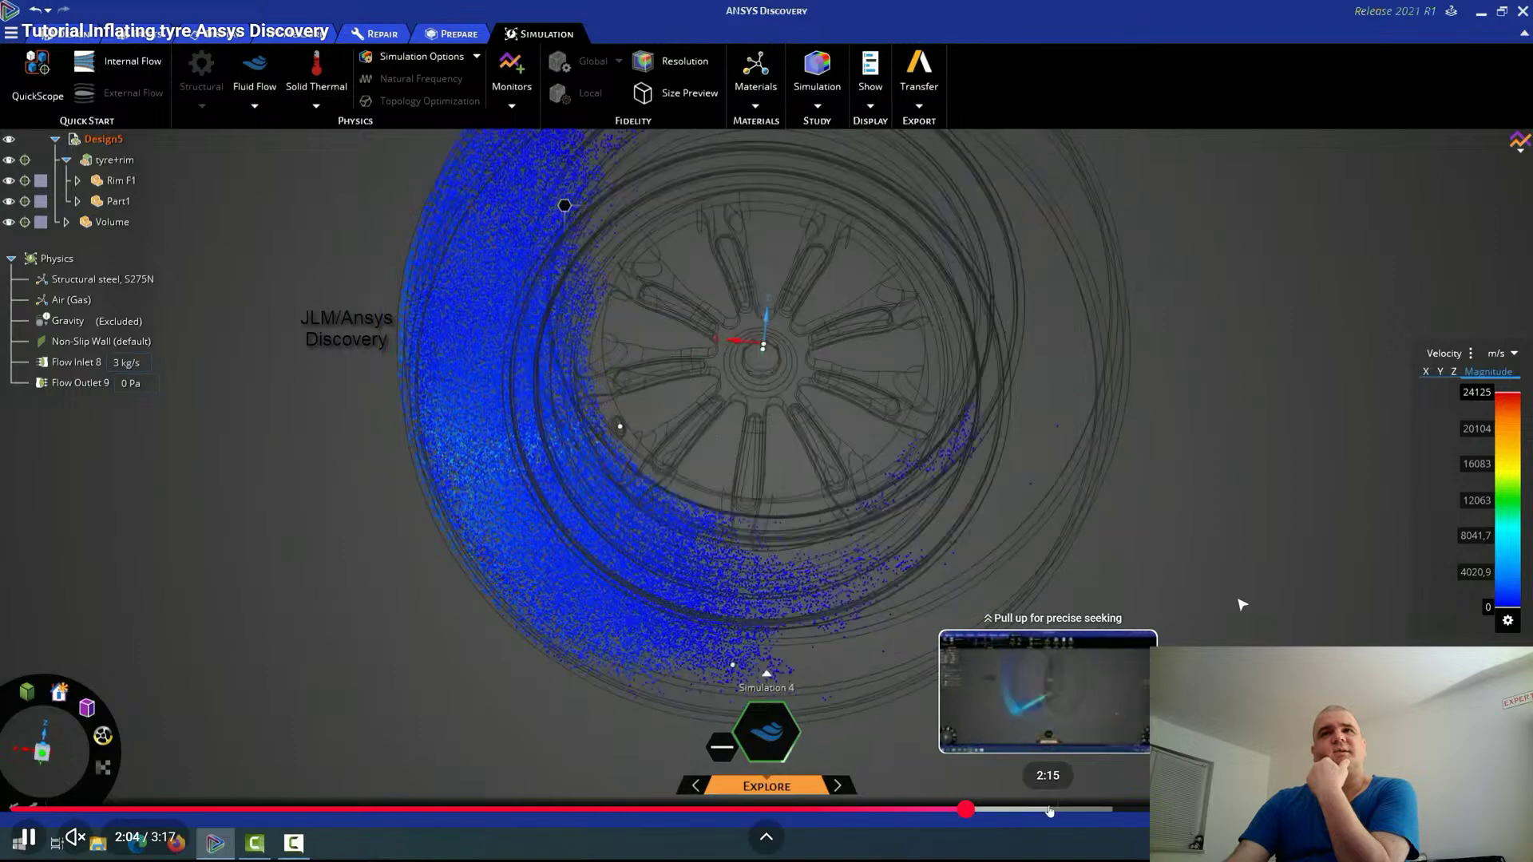
{"action": "left_click", "coordinate": [1050, 810]}
{"action": "left_click", "coordinate": [1147, 810]}
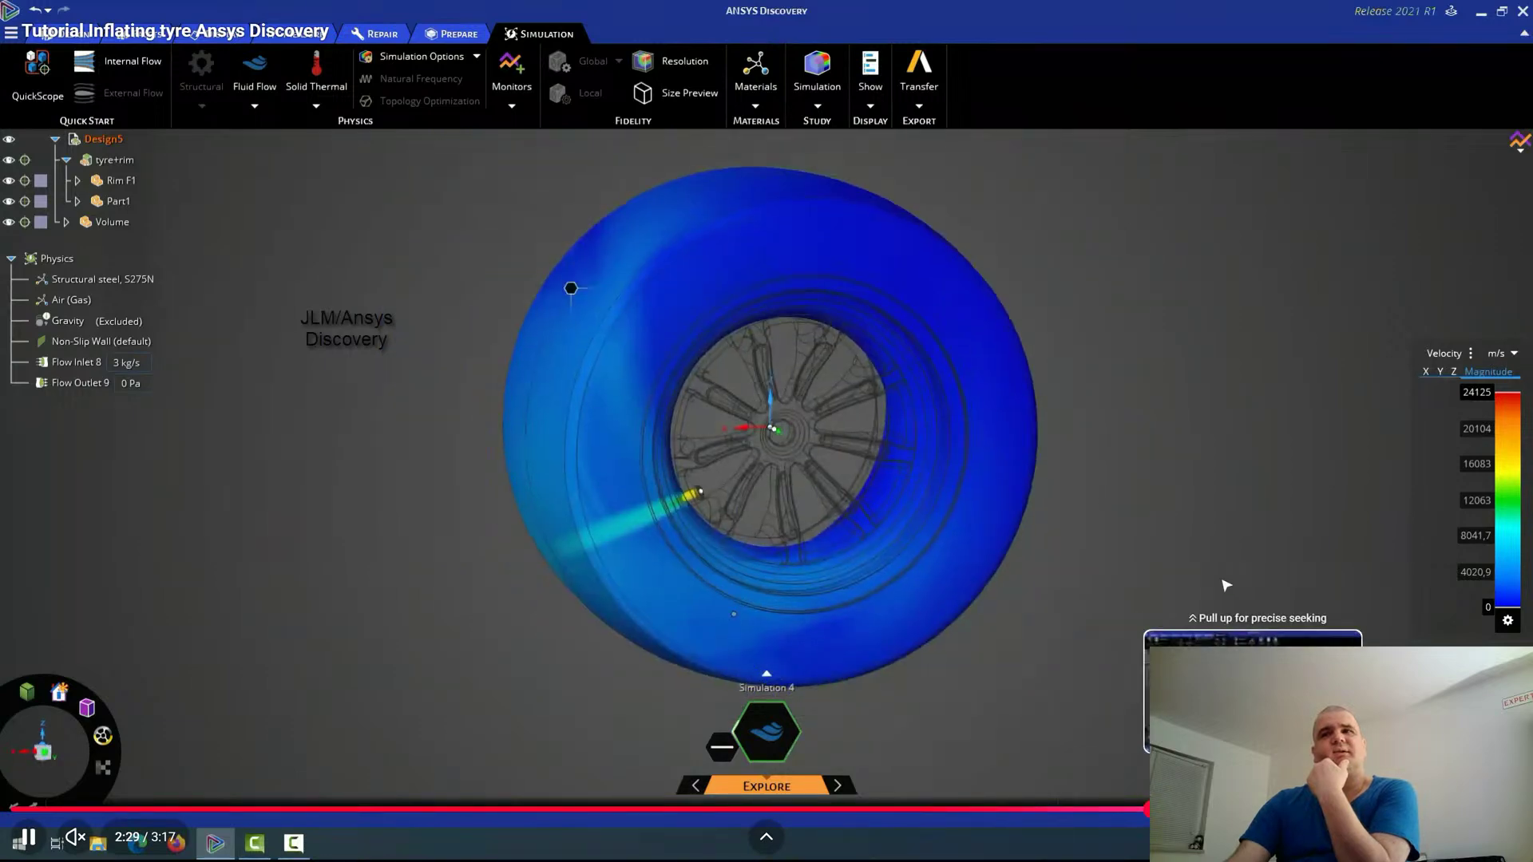
{"action": "left_click", "coordinate": [1257, 810]}
Step: Leave full screen and close the tyre inflation and tire tread footprint video tabs
{"action": "left_click", "coordinate": [1501, 837]}
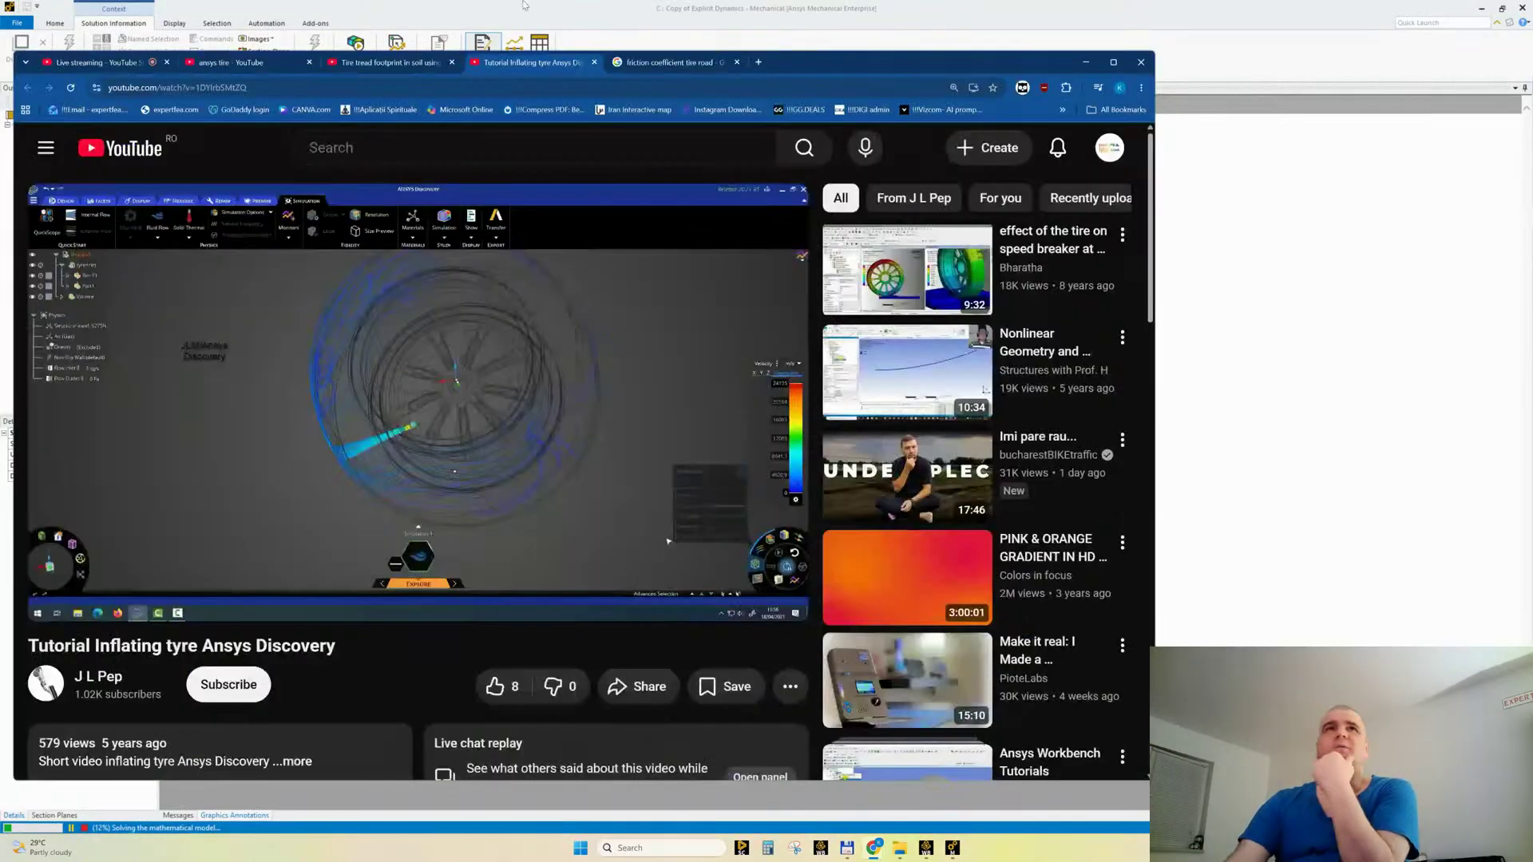
{"action": "middle_click", "coordinate": [525, 70]}
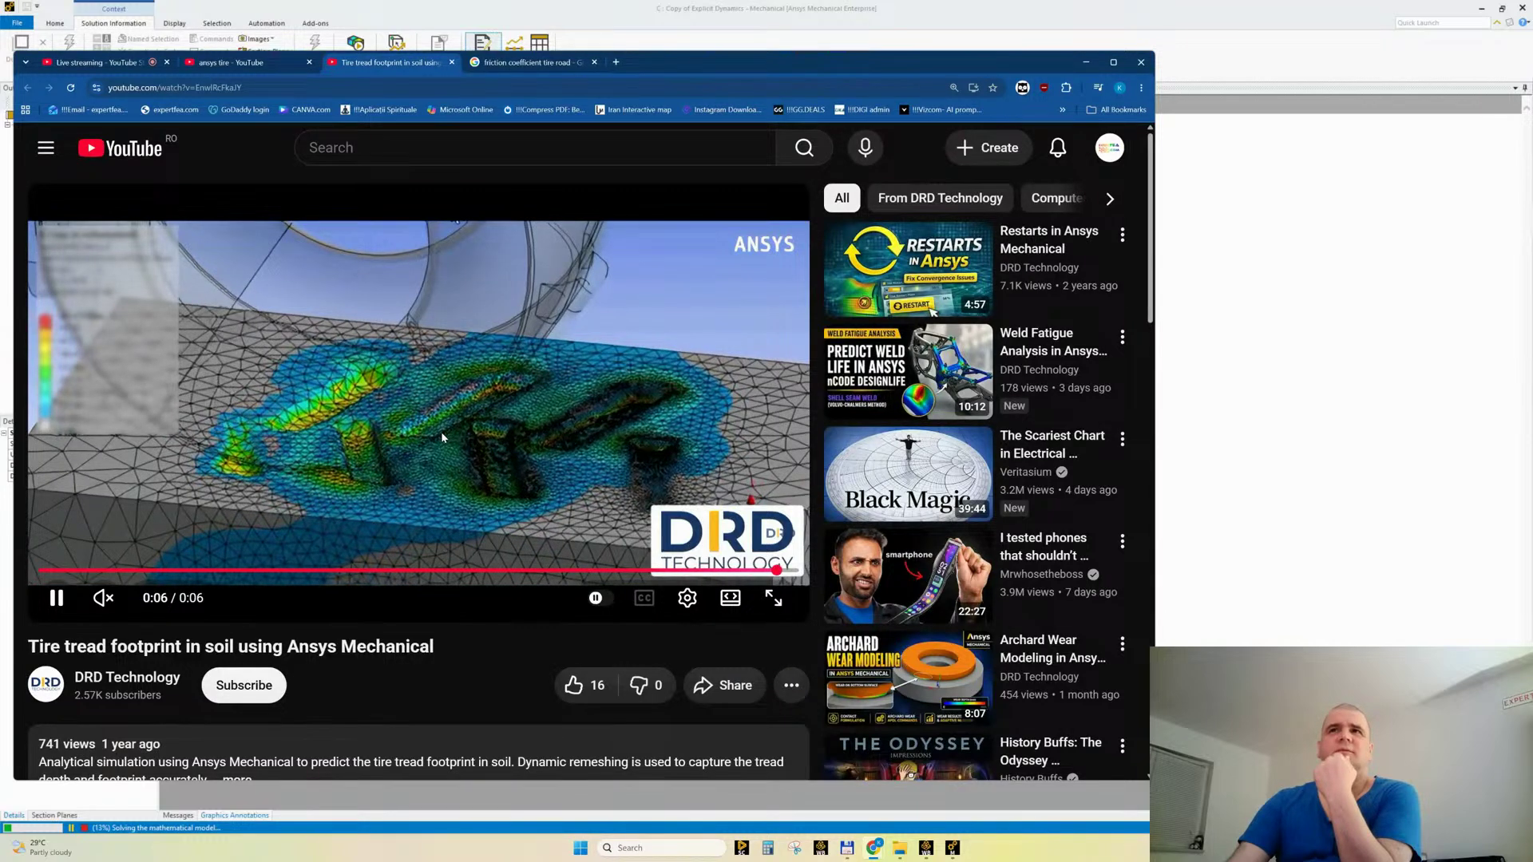
{"action": "middle_click", "coordinate": [374, 64]}
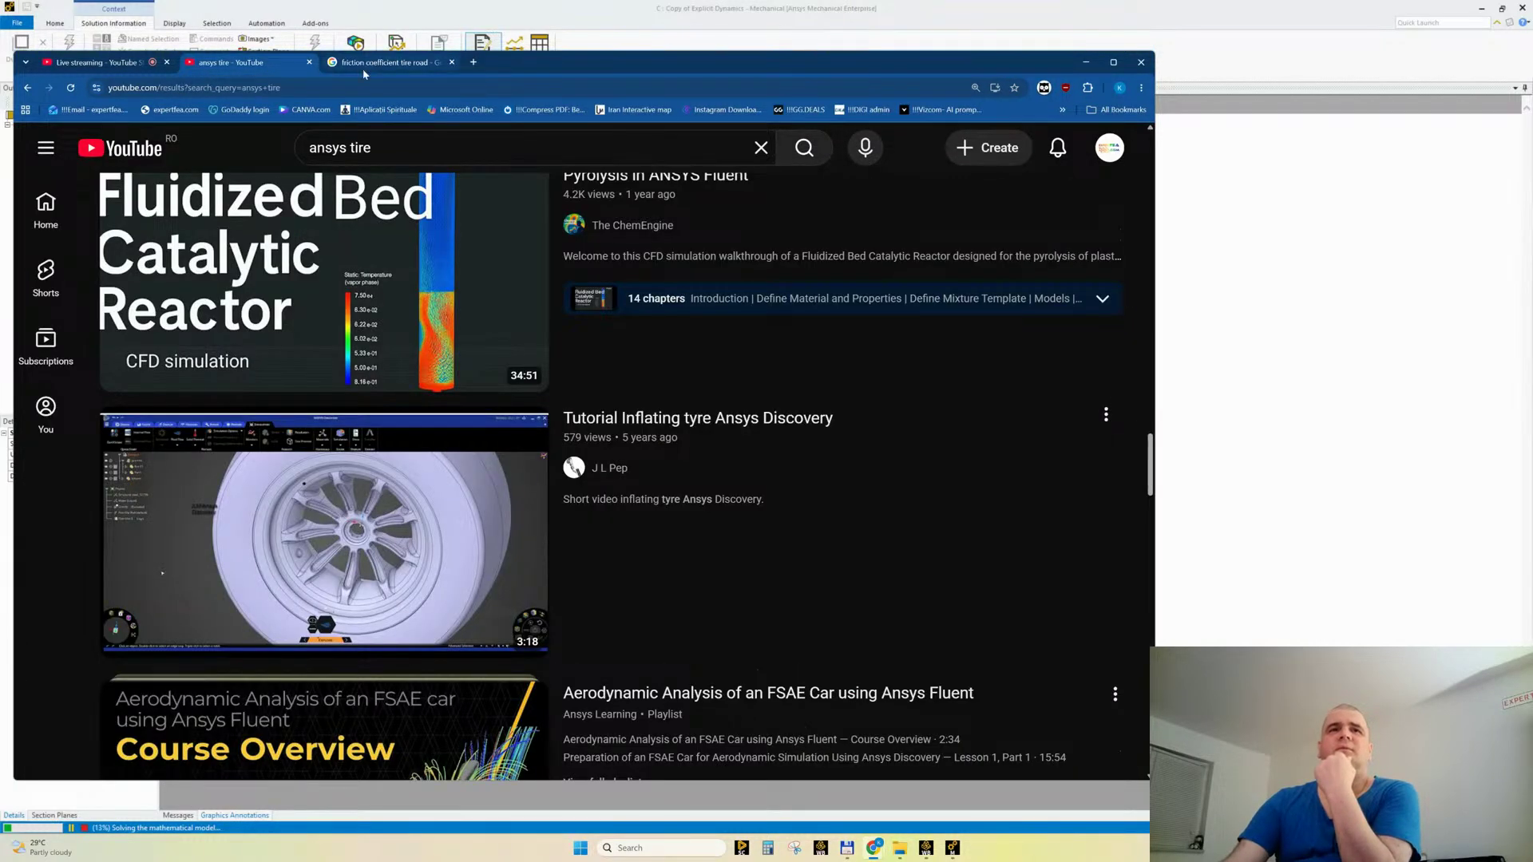
Step: Look through the remaining "ansys tire" results, previewing the non-pneumatic tire deformation and the ANSA and META tire simulation videos
{"action": "scroll", "coordinate": [508, 511], "scroll_direction": "down", "scroll_amount": 6}
{"action": "scroll", "coordinate": [508, 511], "scroll_direction": "down", "scroll_amount": 6}
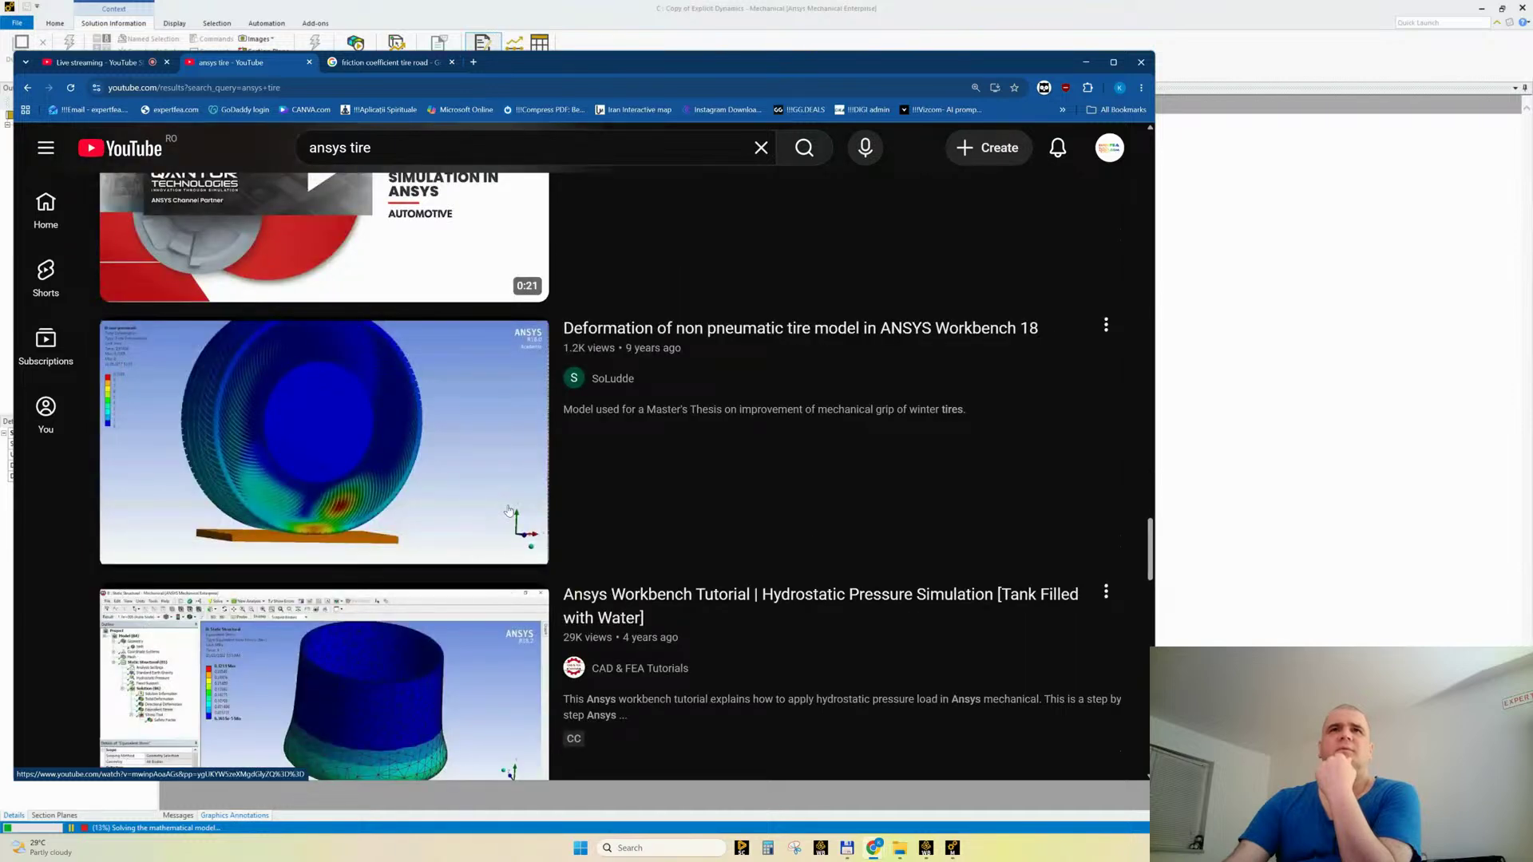
{"action": "mouse_move", "coordinate": [345, 413]}
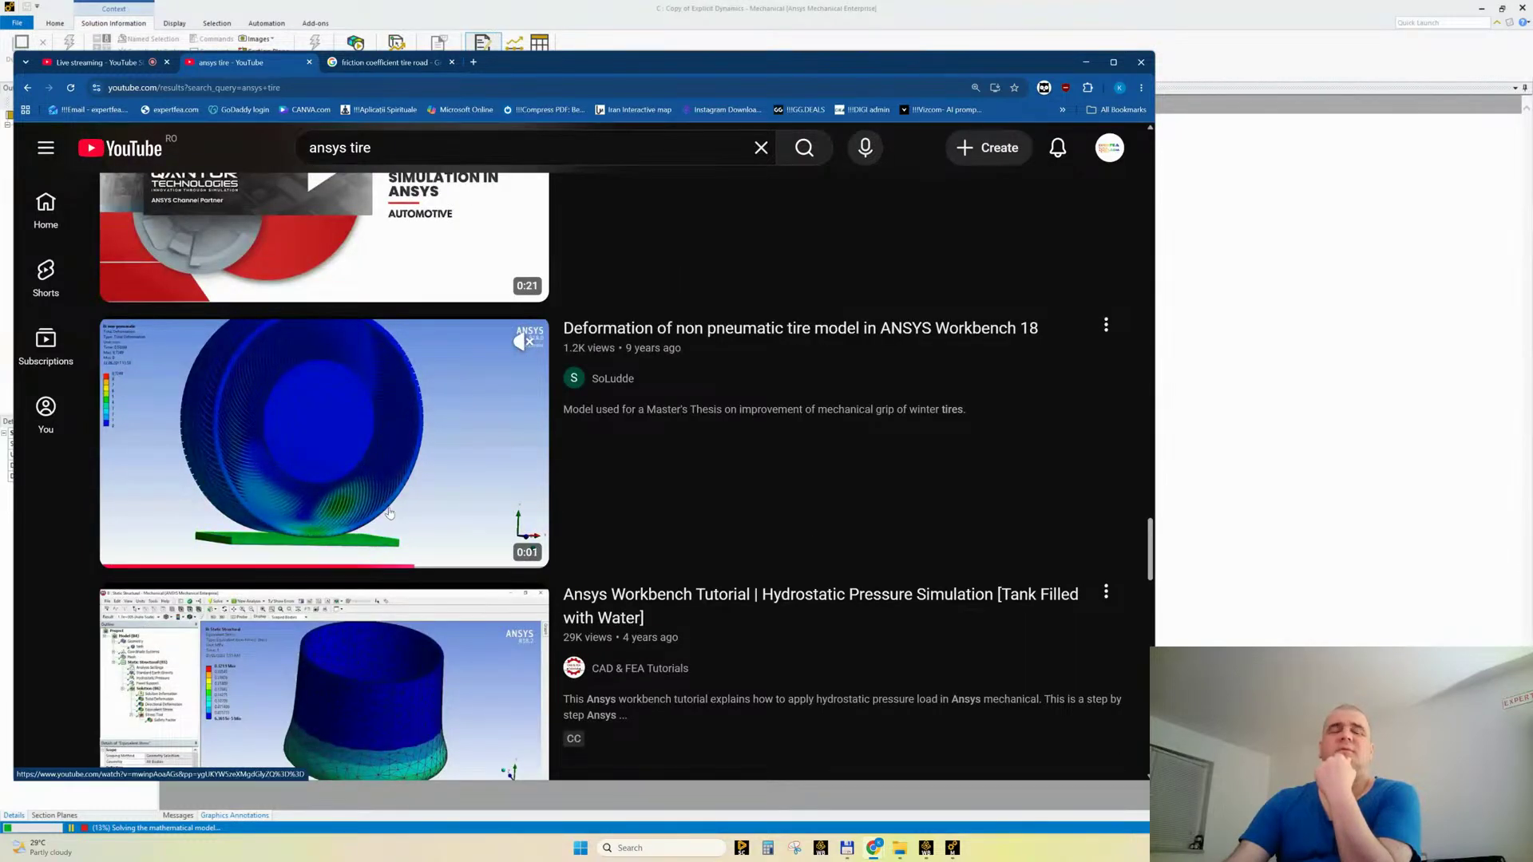
{"action": "scroll", "coordinate": [352, 508], "scroll_direction": "down", "scroll_amount": 12}
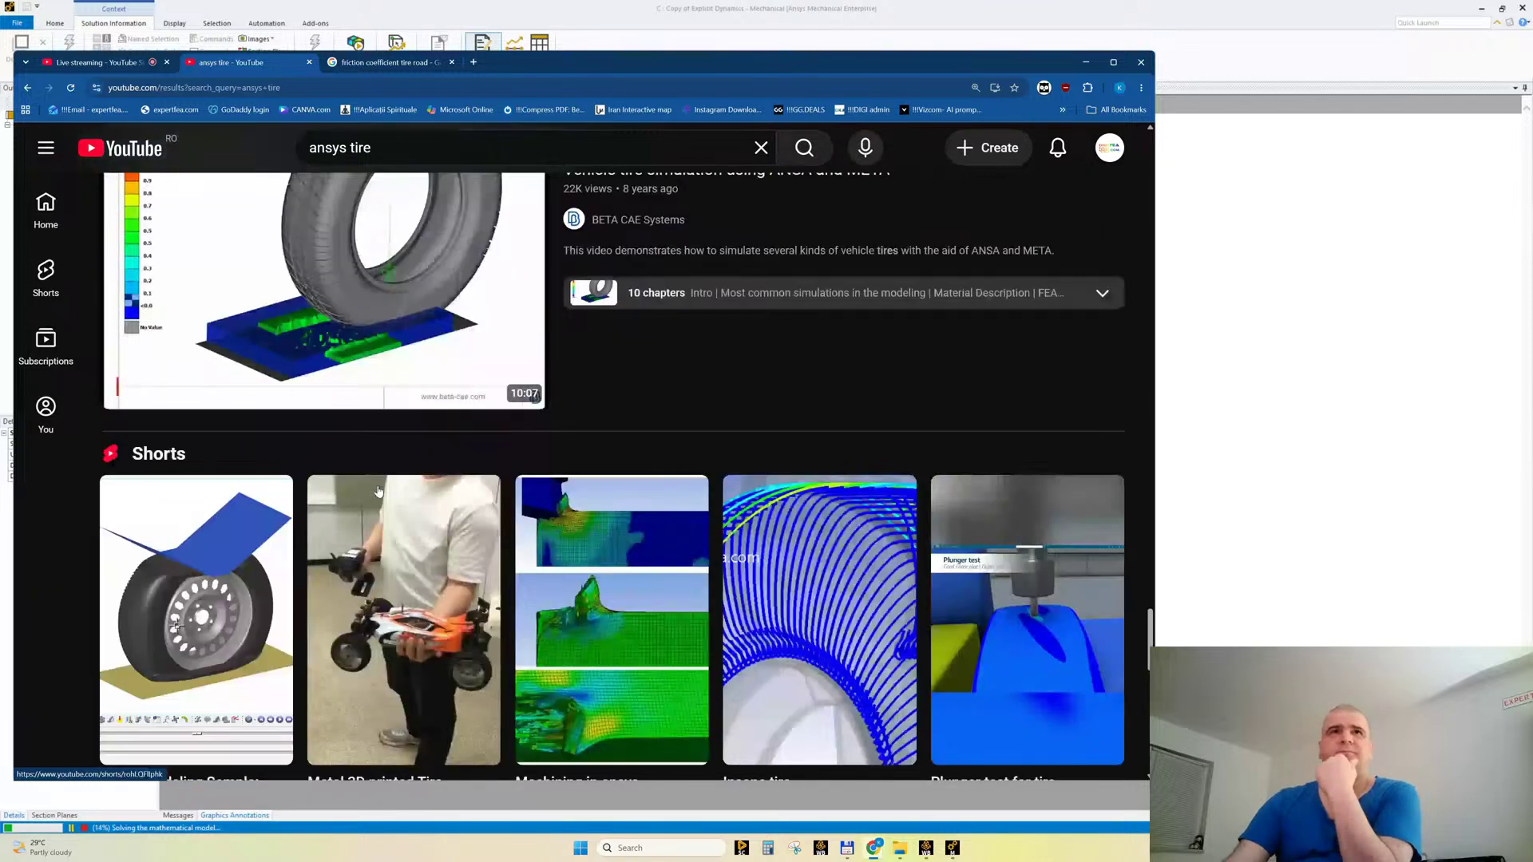
{"action": "scroll", "coordinate": [378, 491], "scroll_direction": "up", "scroll_amount": 3}
{"action": "mouse_move", "coordinate": [348, 513]}
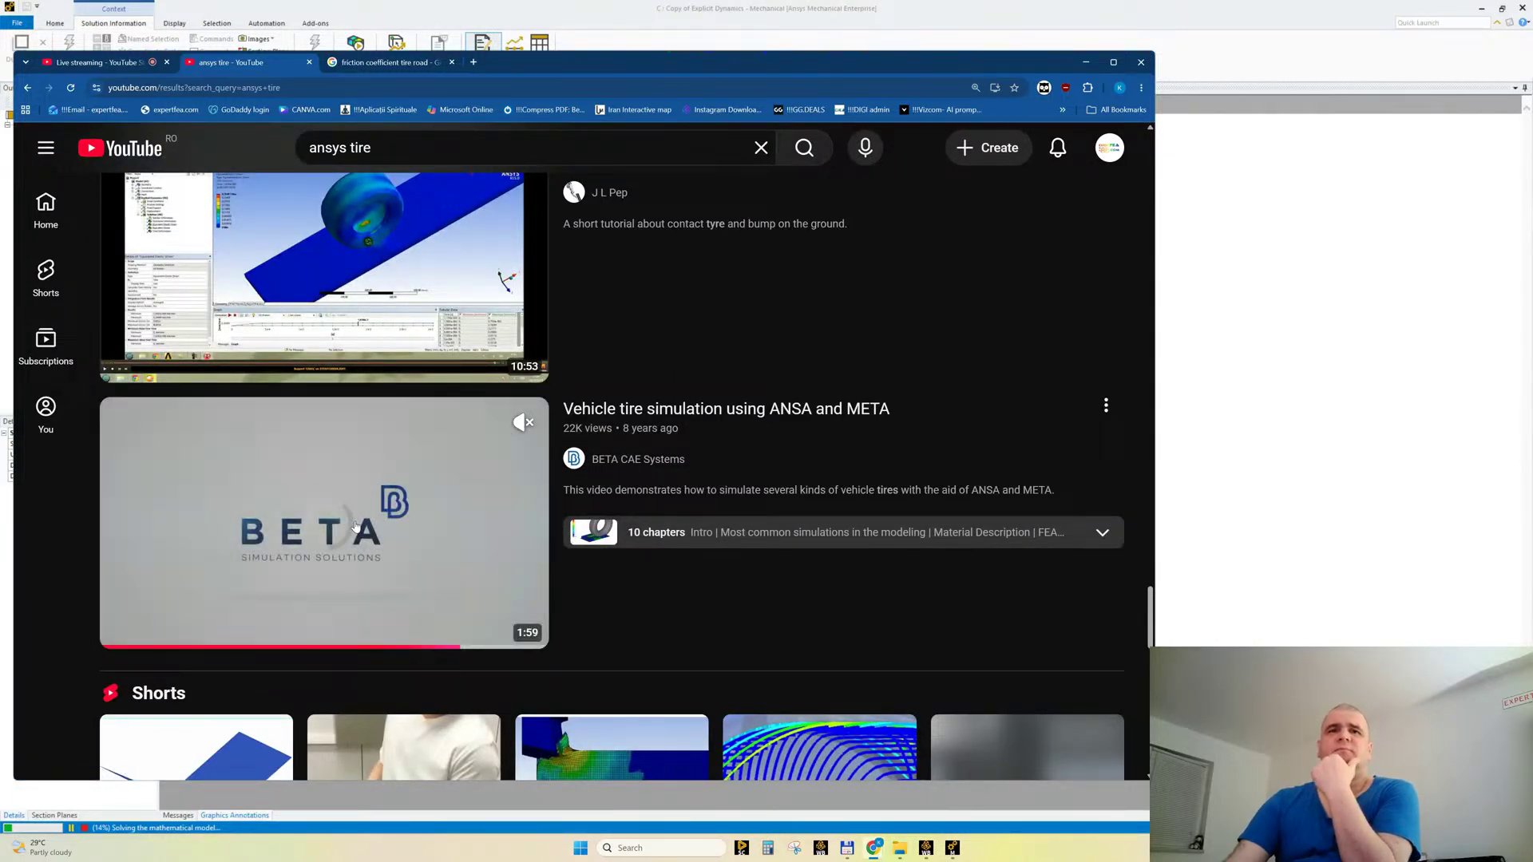
{"action": "scroll", "coordinate": [358, 513], "scroll_direction": "down", "scroll_amount": 7}
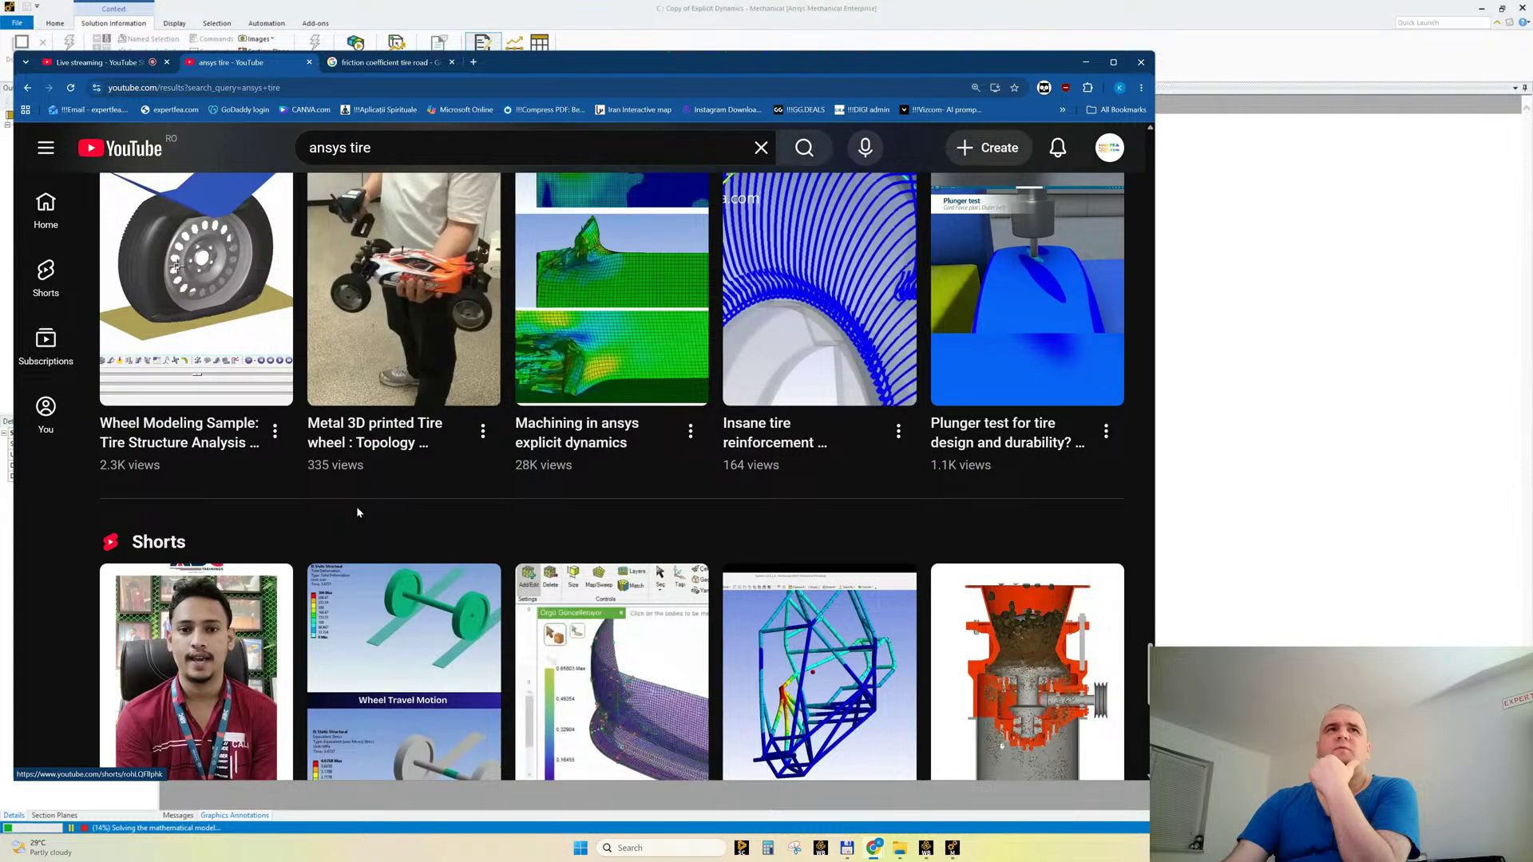
{"action": "scroll", "coordinate": [358, 513], "scroll_direction": "up", "scroll_amount": 2}
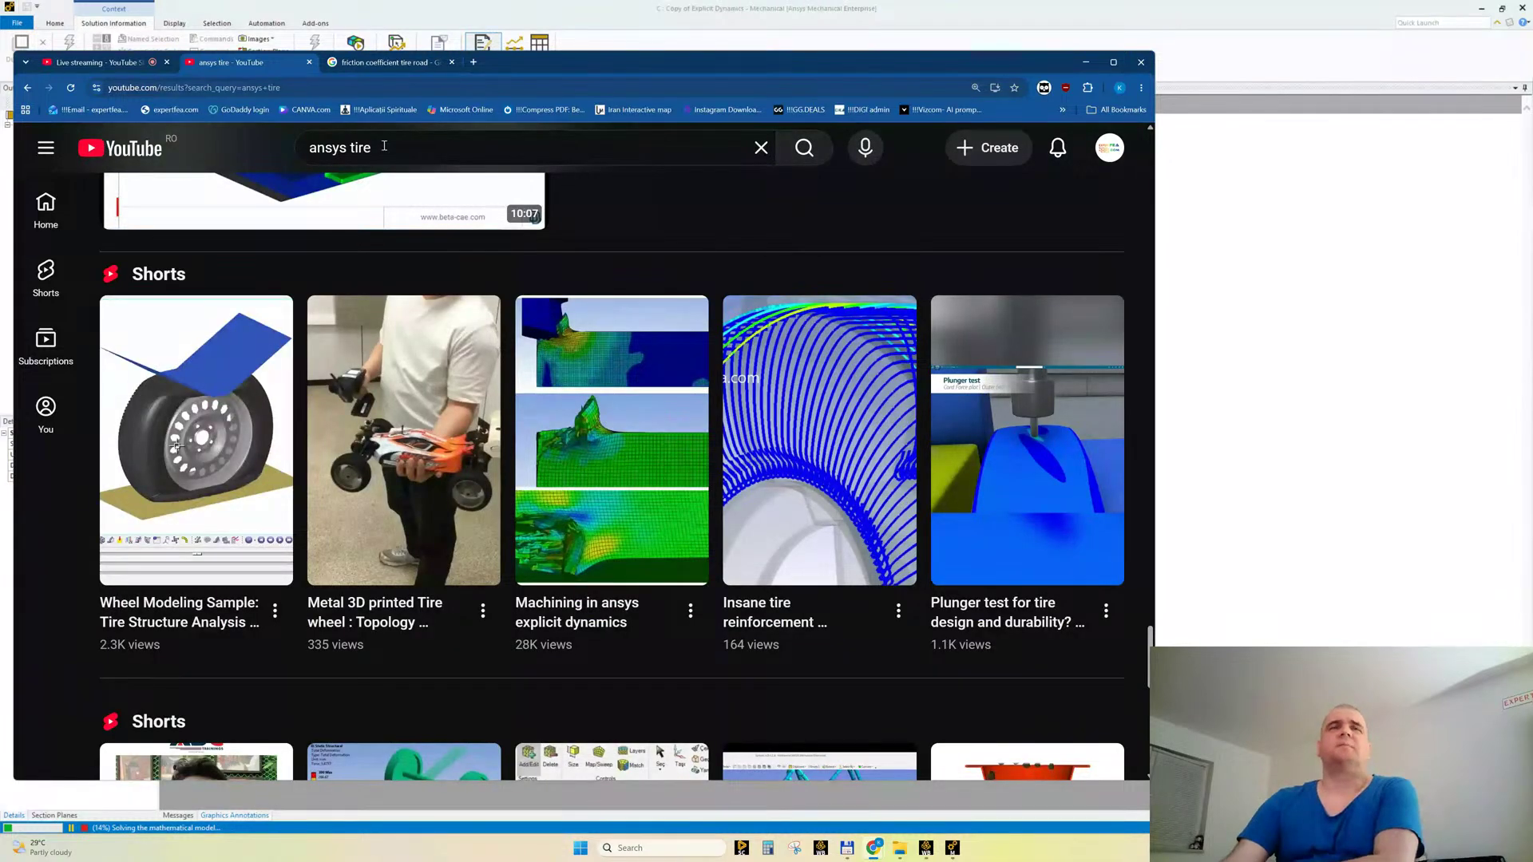
Step: Search YouTube for "expertfea aquaplanning" and open the Explicit Dynamics with fluids aquaplaning video in a new tab
{"action": "left_click_drag", "start_coordinate": [384, 146], "coordinate": [284, 148]}
{"action": "type", "text": "expe"}
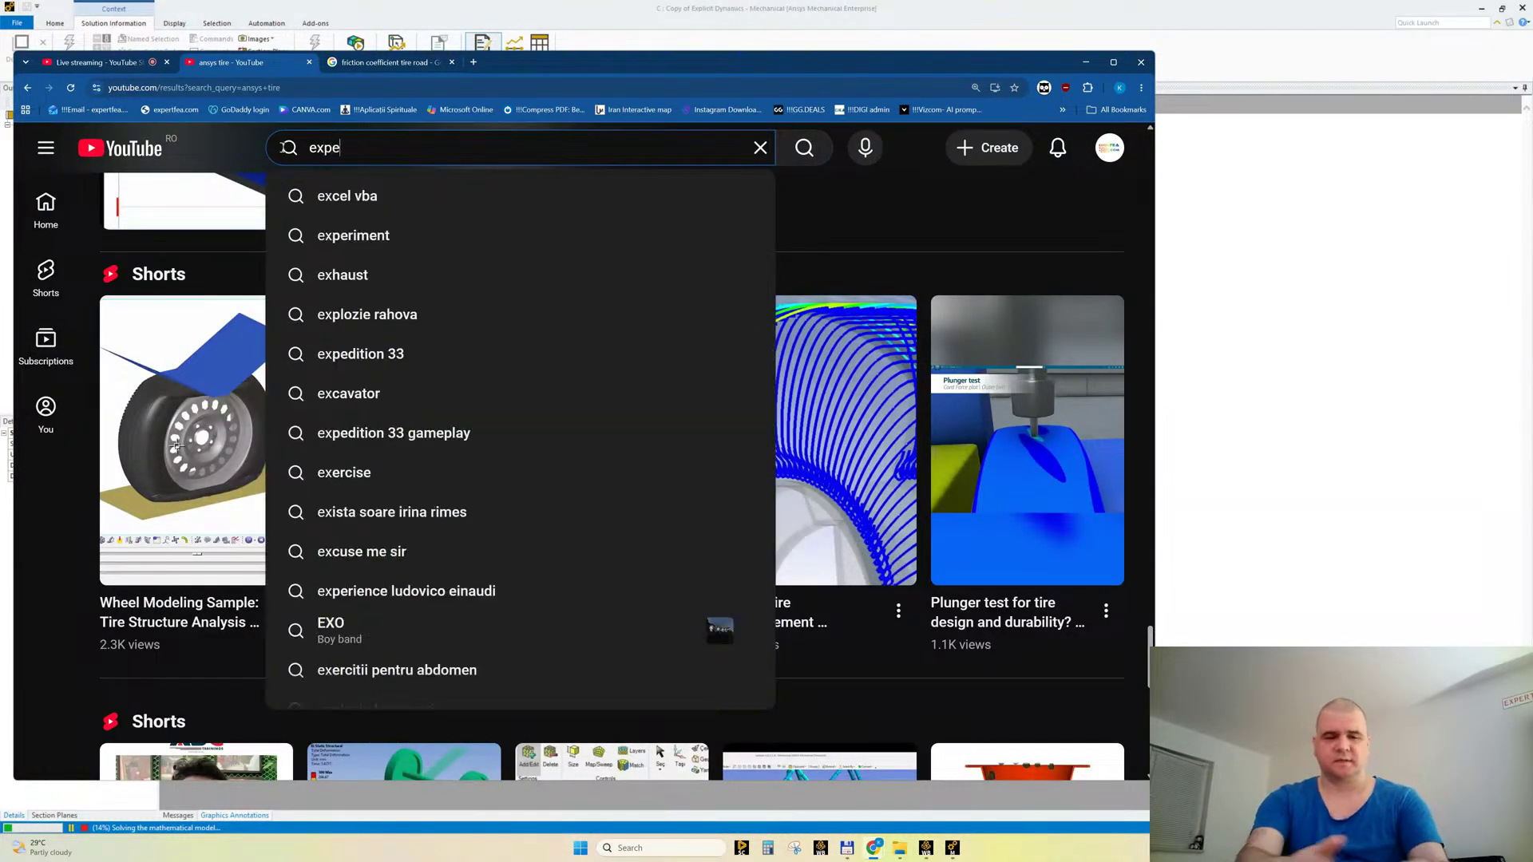
{"action": "type", "text": "rtfea "}
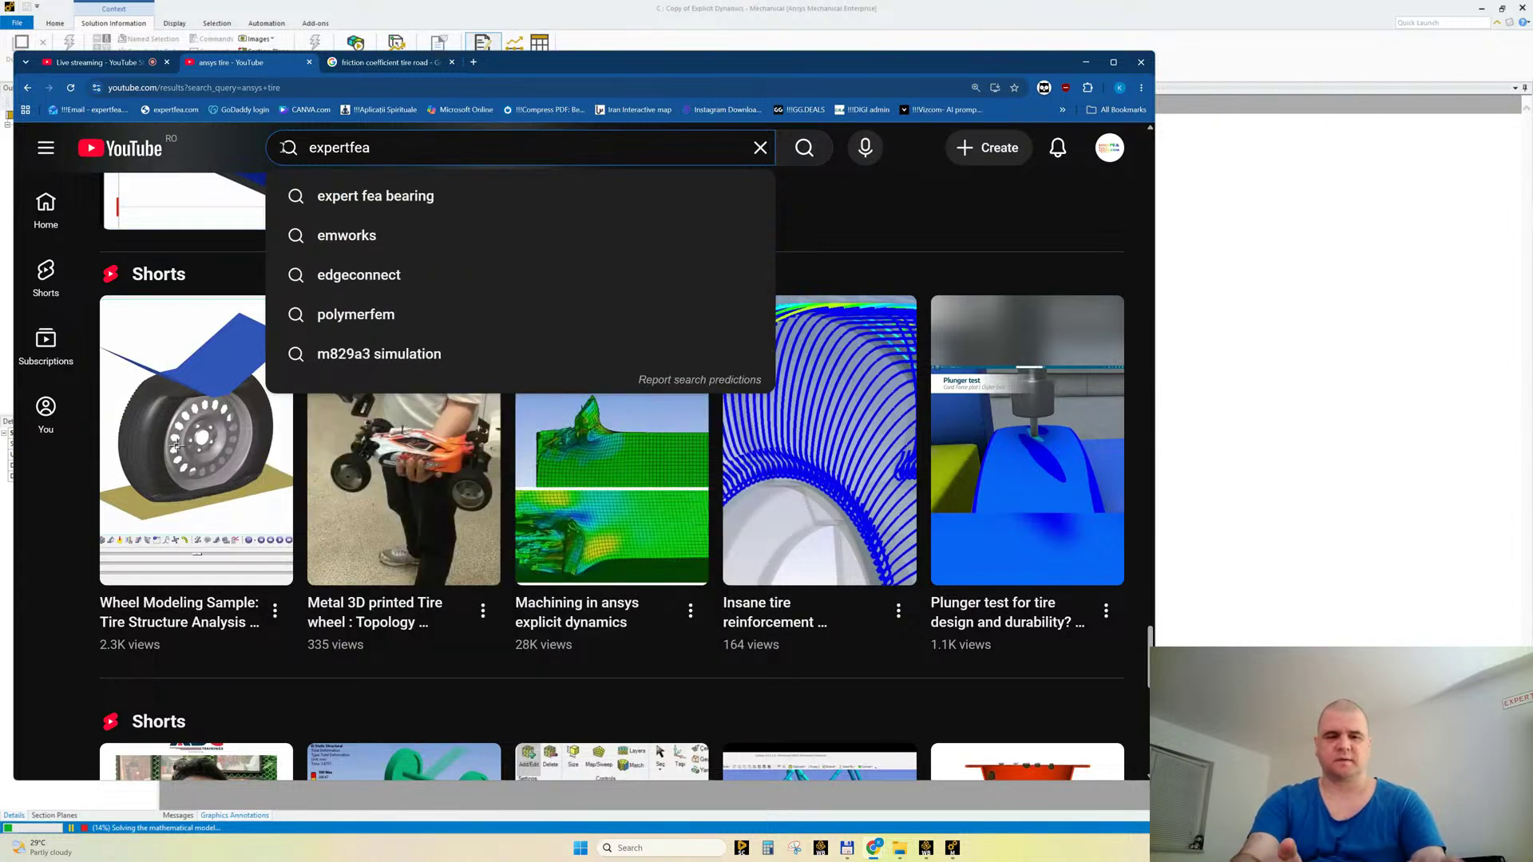
{"action": "type", "text": "aqua"}
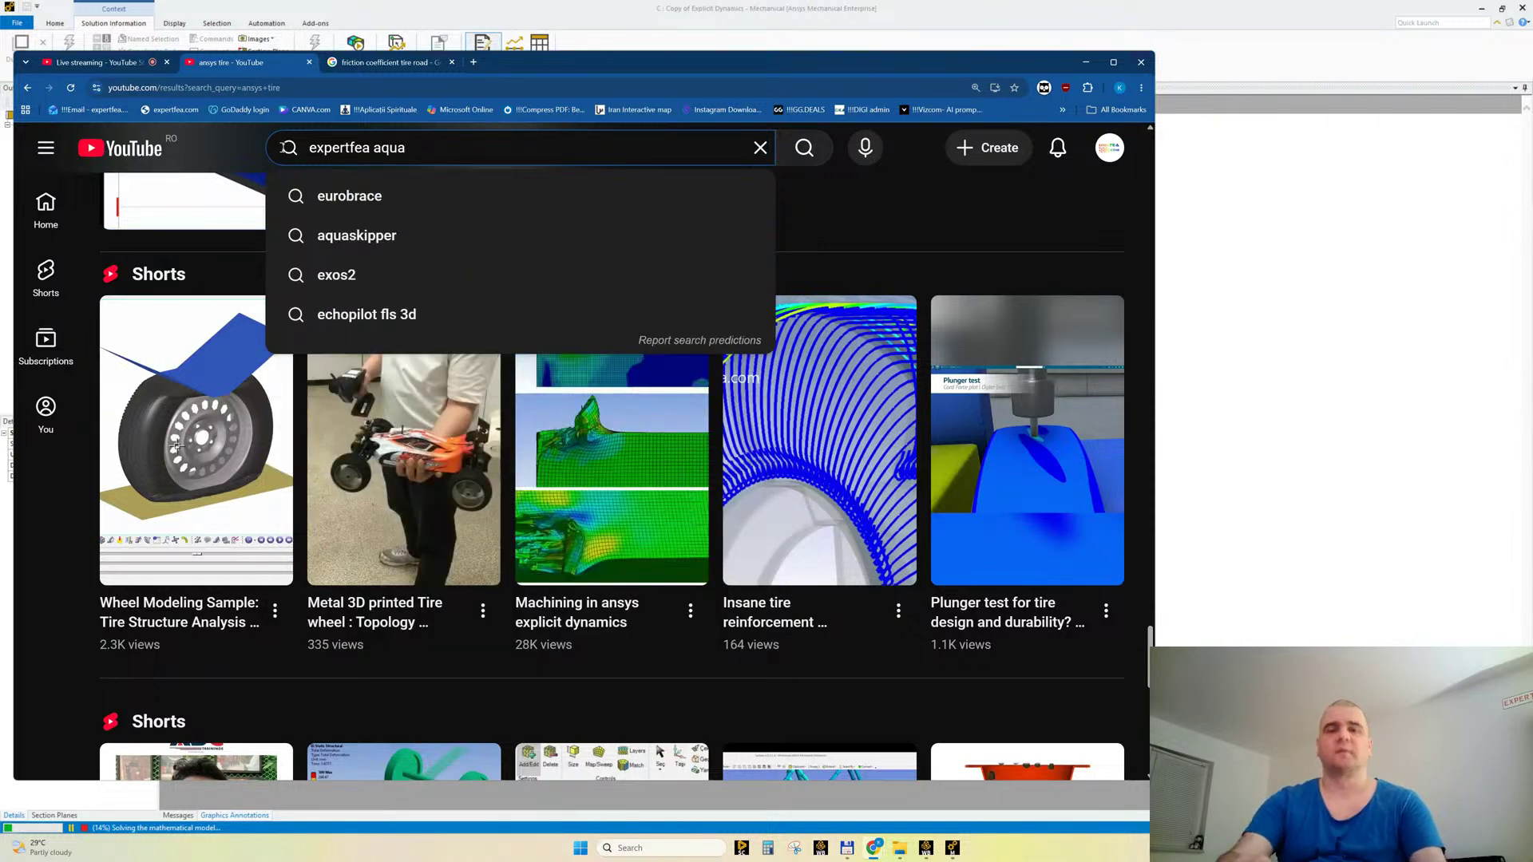
{"action": "type", "text": "planning"}
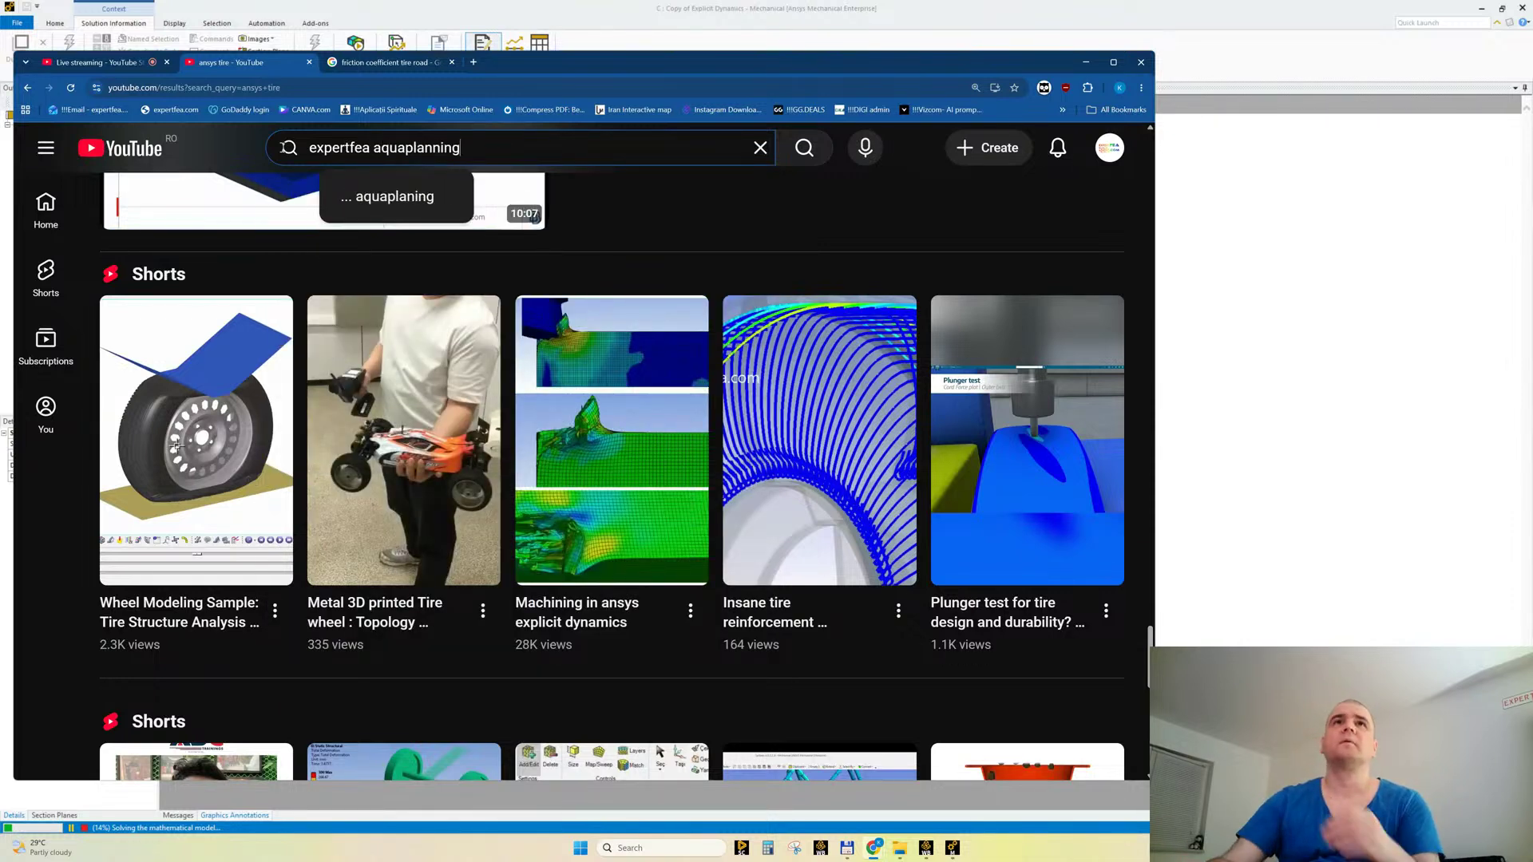
{"action": "key", "text": "Return"}
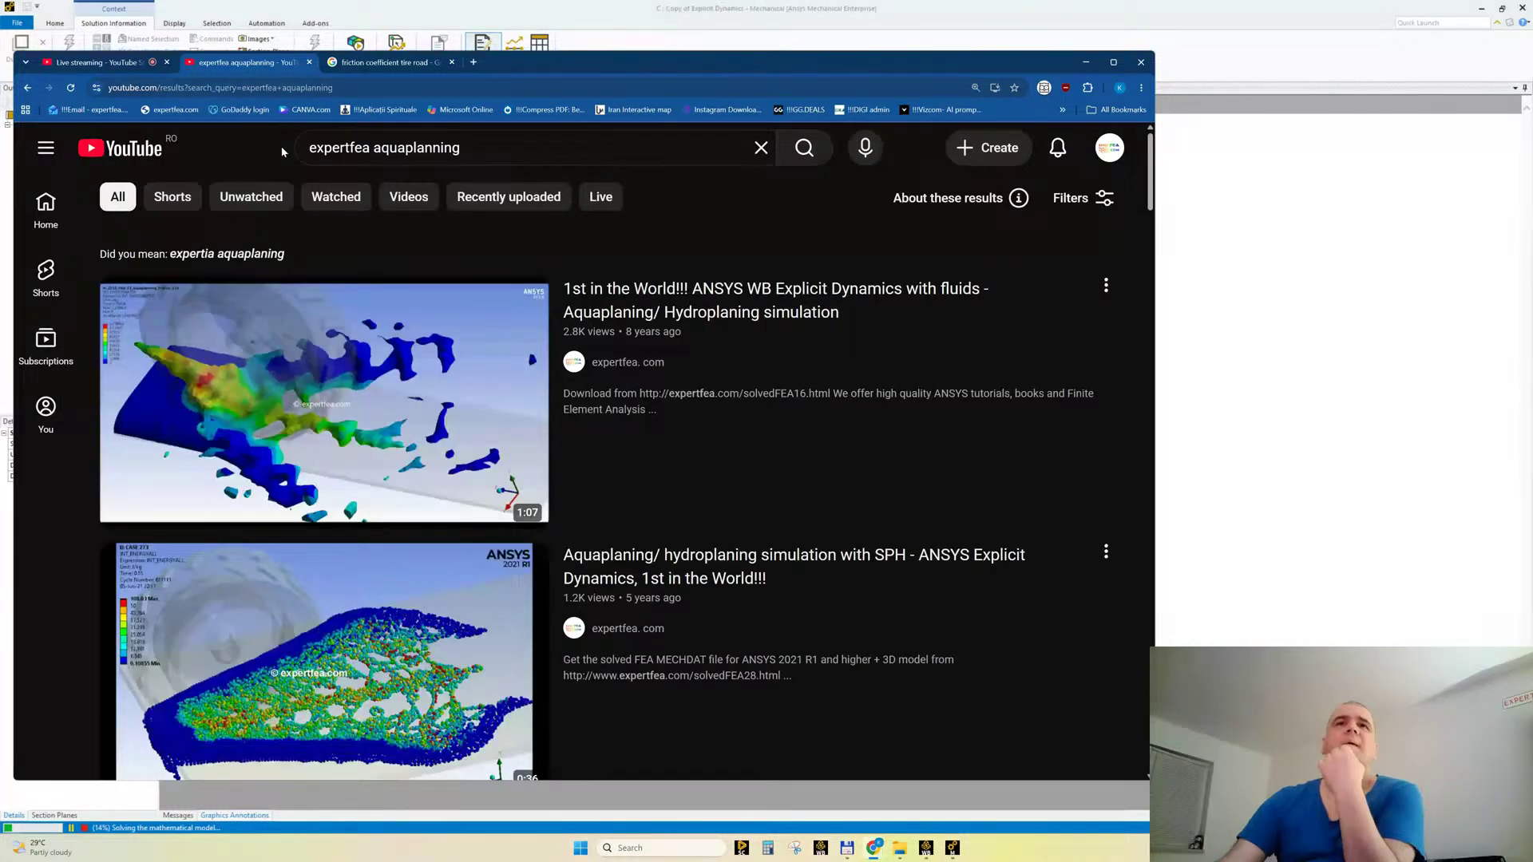
{"action": "middle_click", "coordinate": [321, 389]}
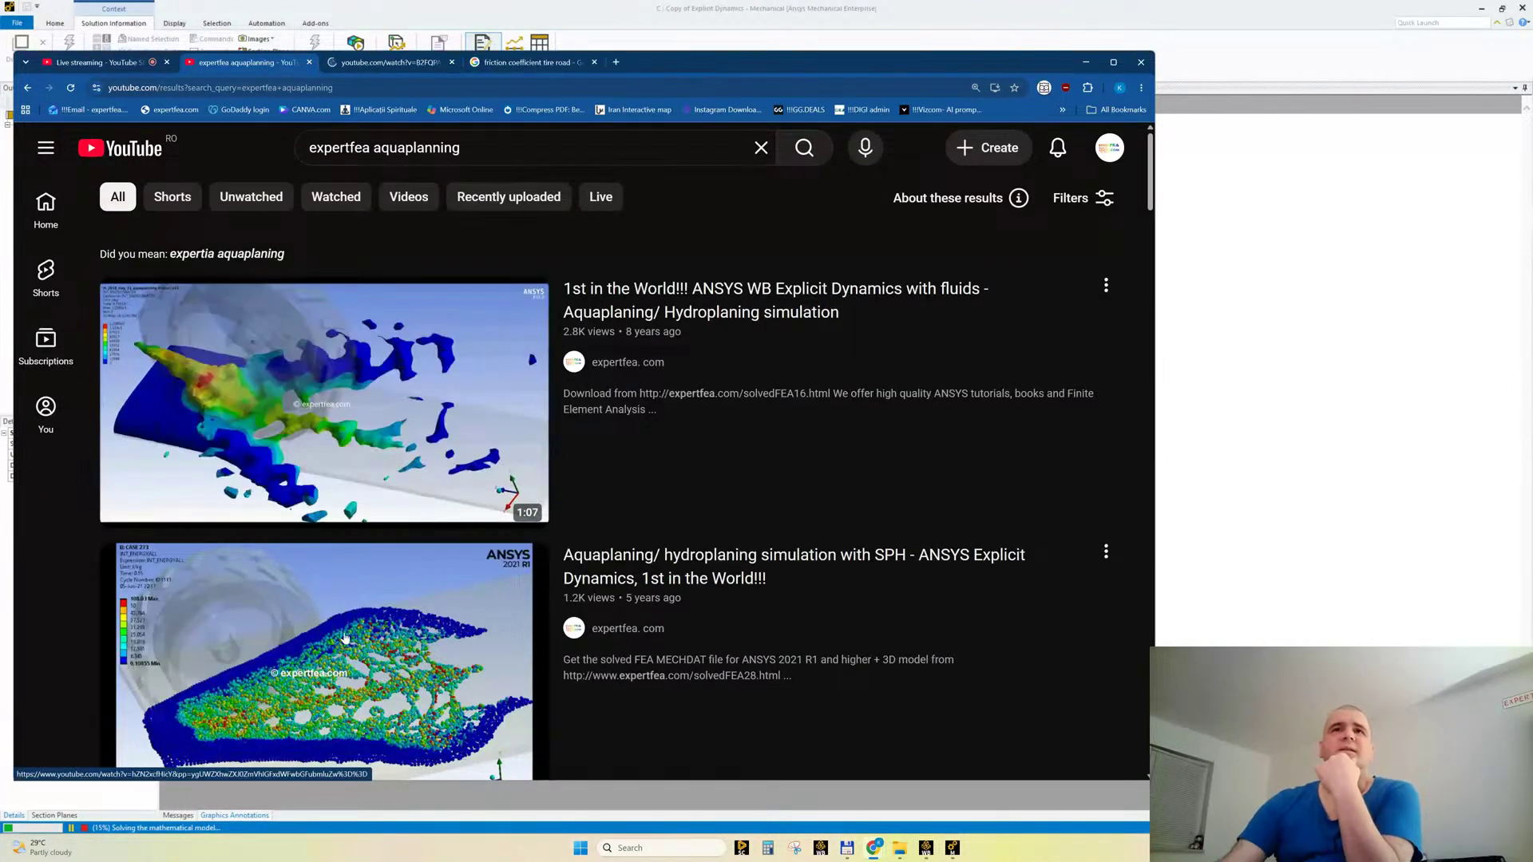
Step: Switch back to Ansys Mechanical and display the Total Deformation tracker under Solution Information
{"action": "left_click", "coordinate": [1281, 57]}
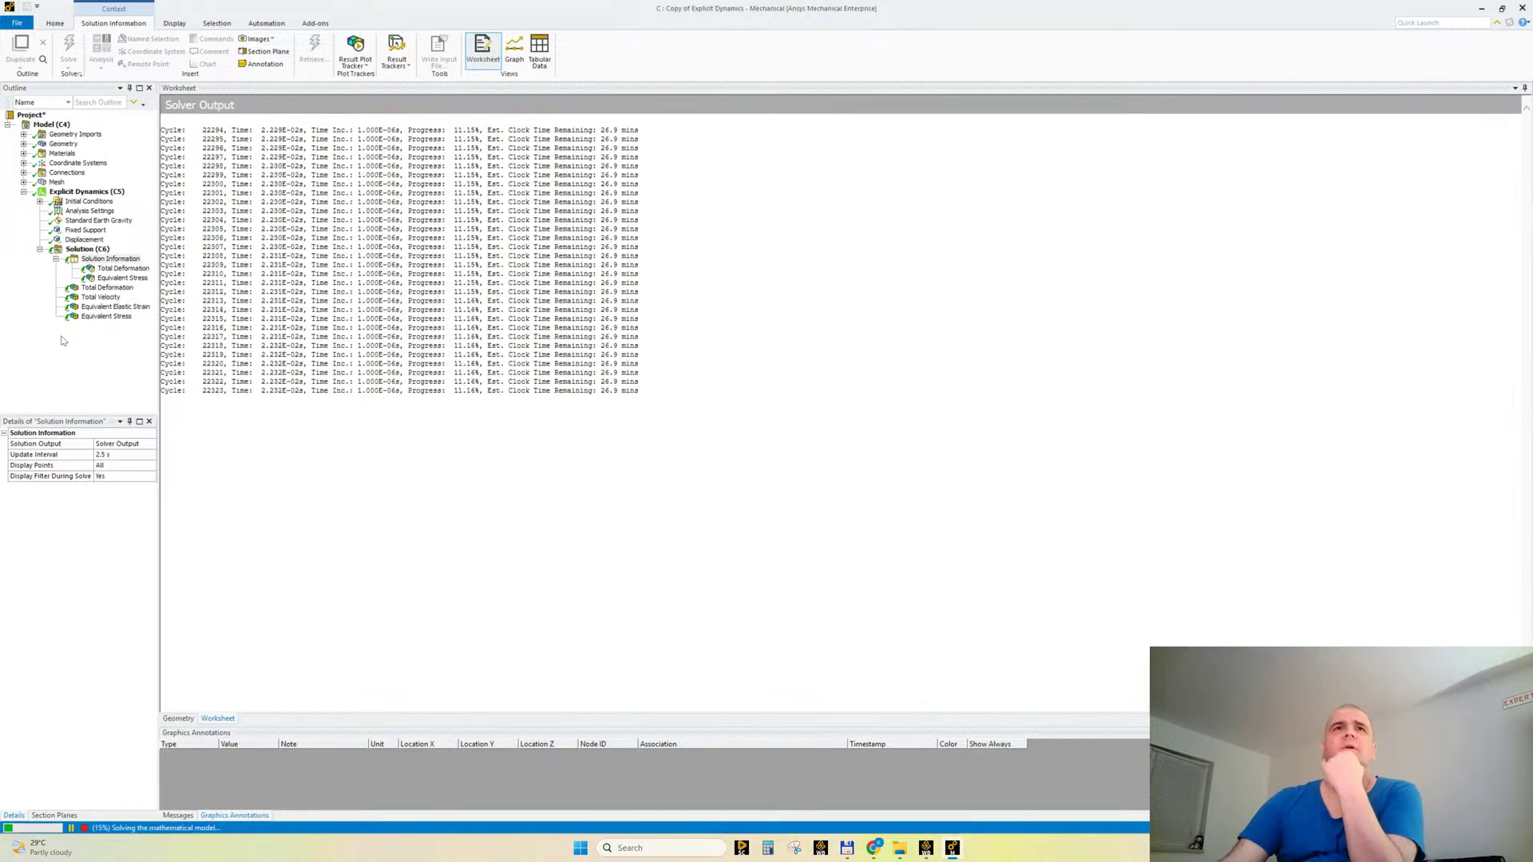
{"action": "left_click", "coordinate": [121, 269]}
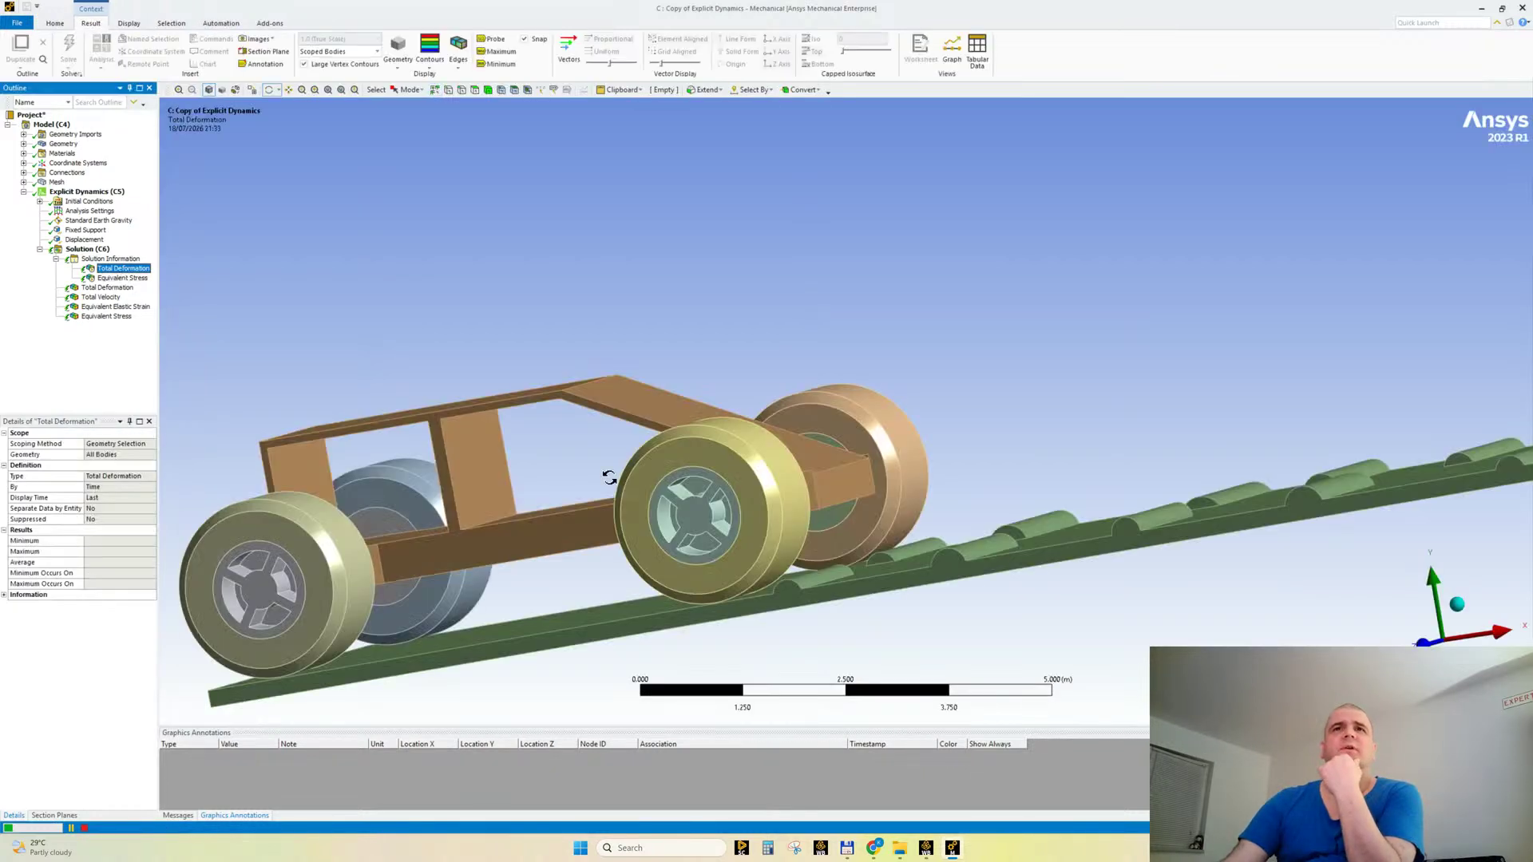
Step: Inspect the Total Deformation tracker from the side with its legend adjusted to the visible results
{"action": "left_click", "coordinate": [1424, 643]}
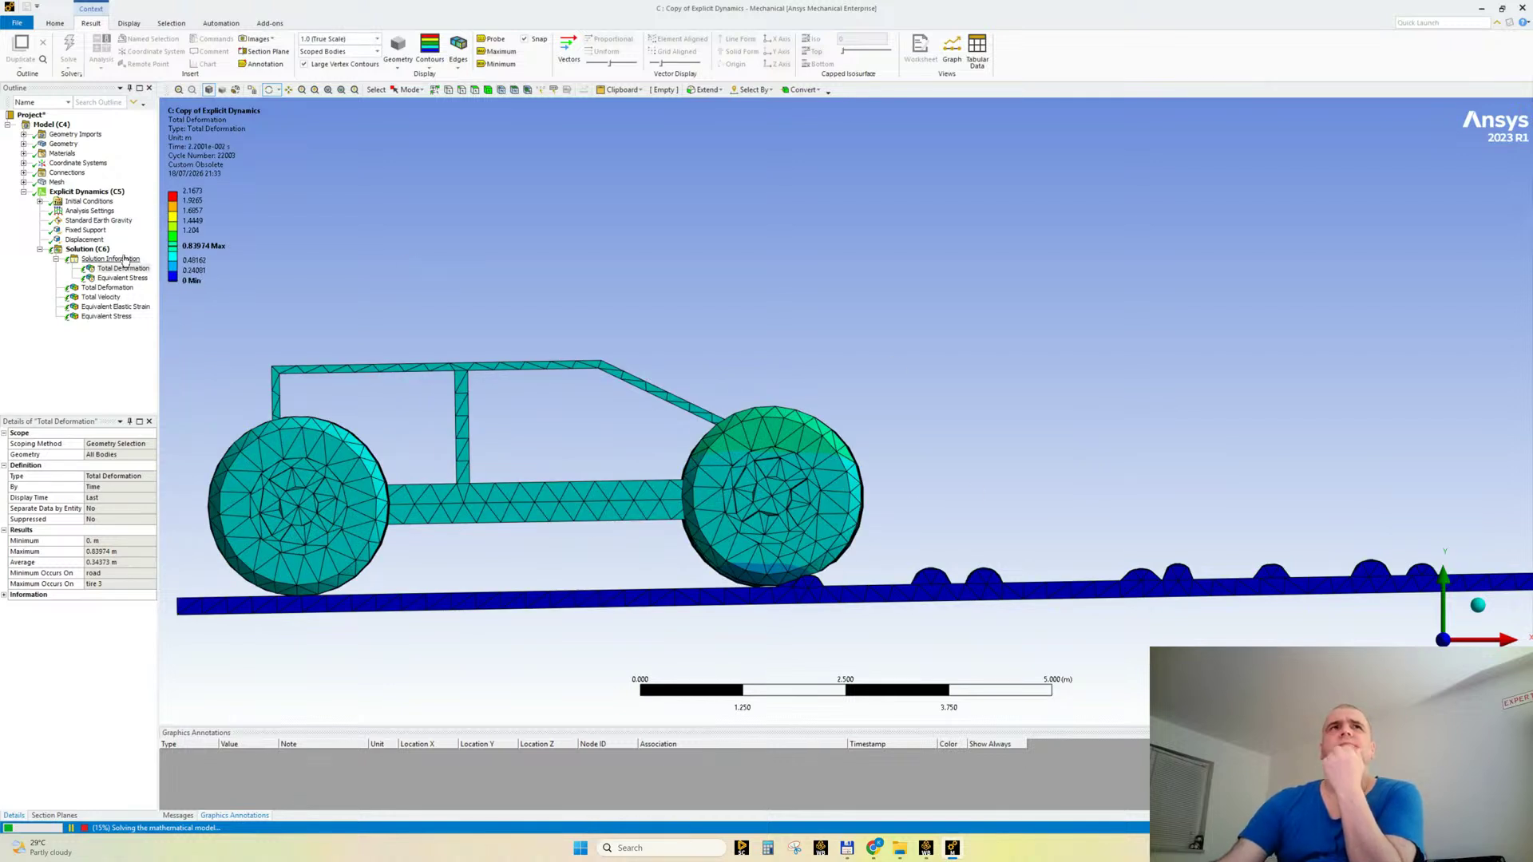
{"action": "right_click", "coordinate": [181, 146]}
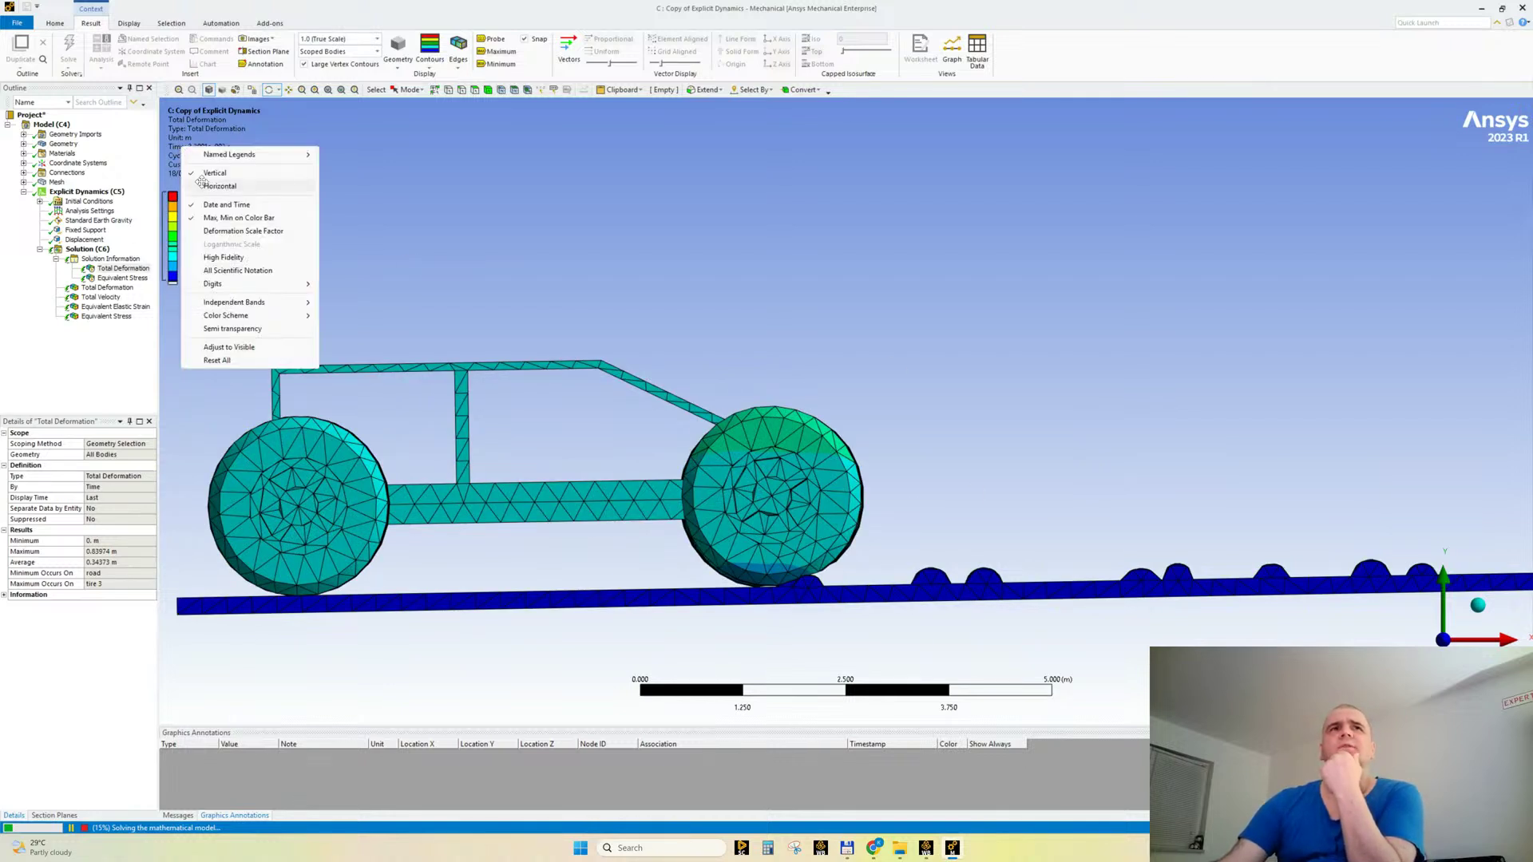
{"action": "left_click", "coordinate": [232, 347]}
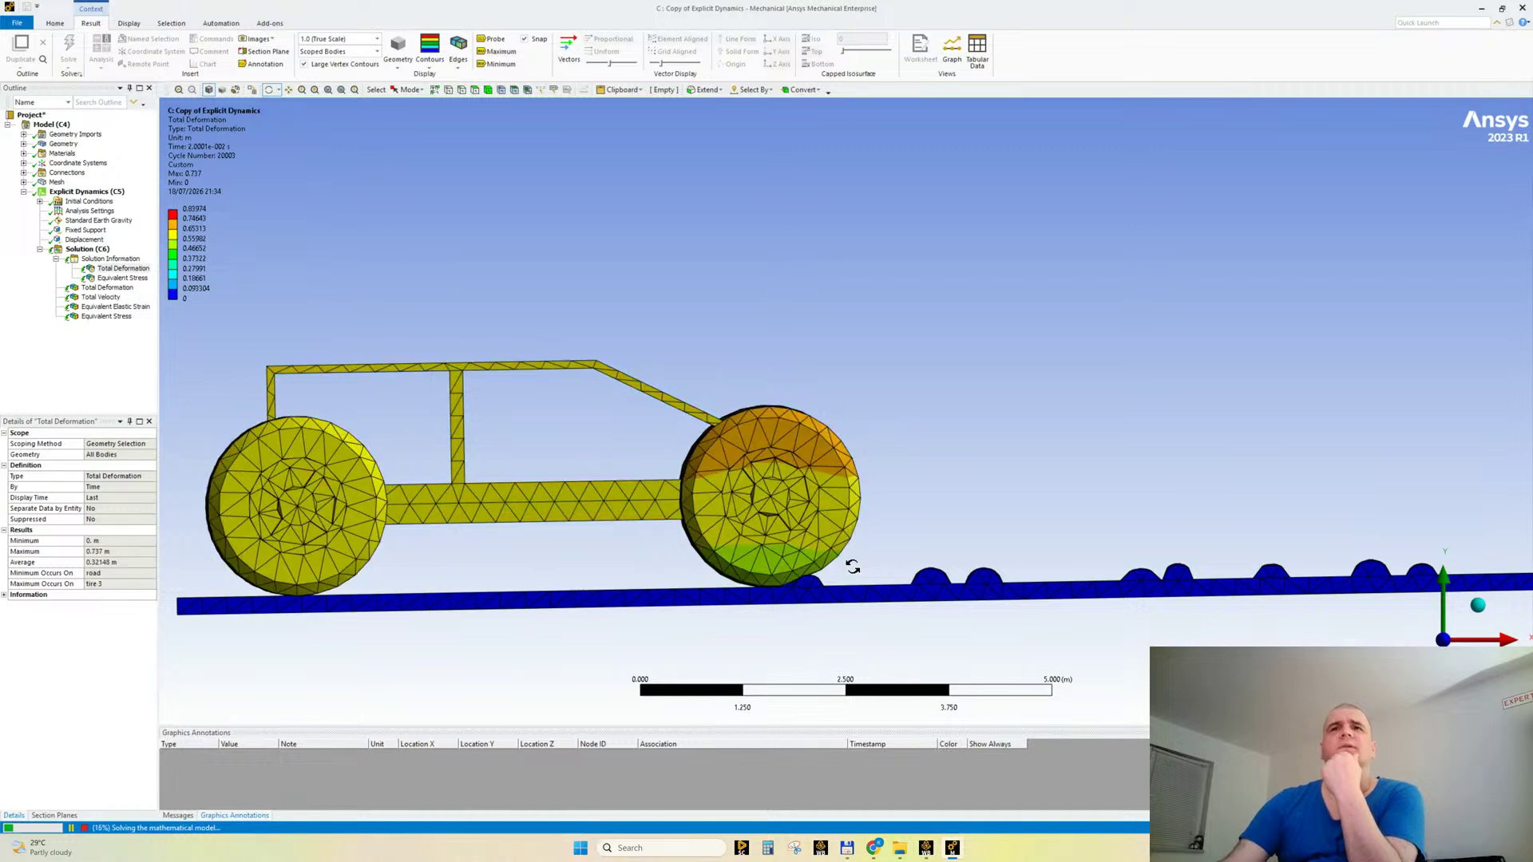
{"action": "scroll", "coordinate": [753, 608], "scroll_direction": "up", "scroll_amount": 3}
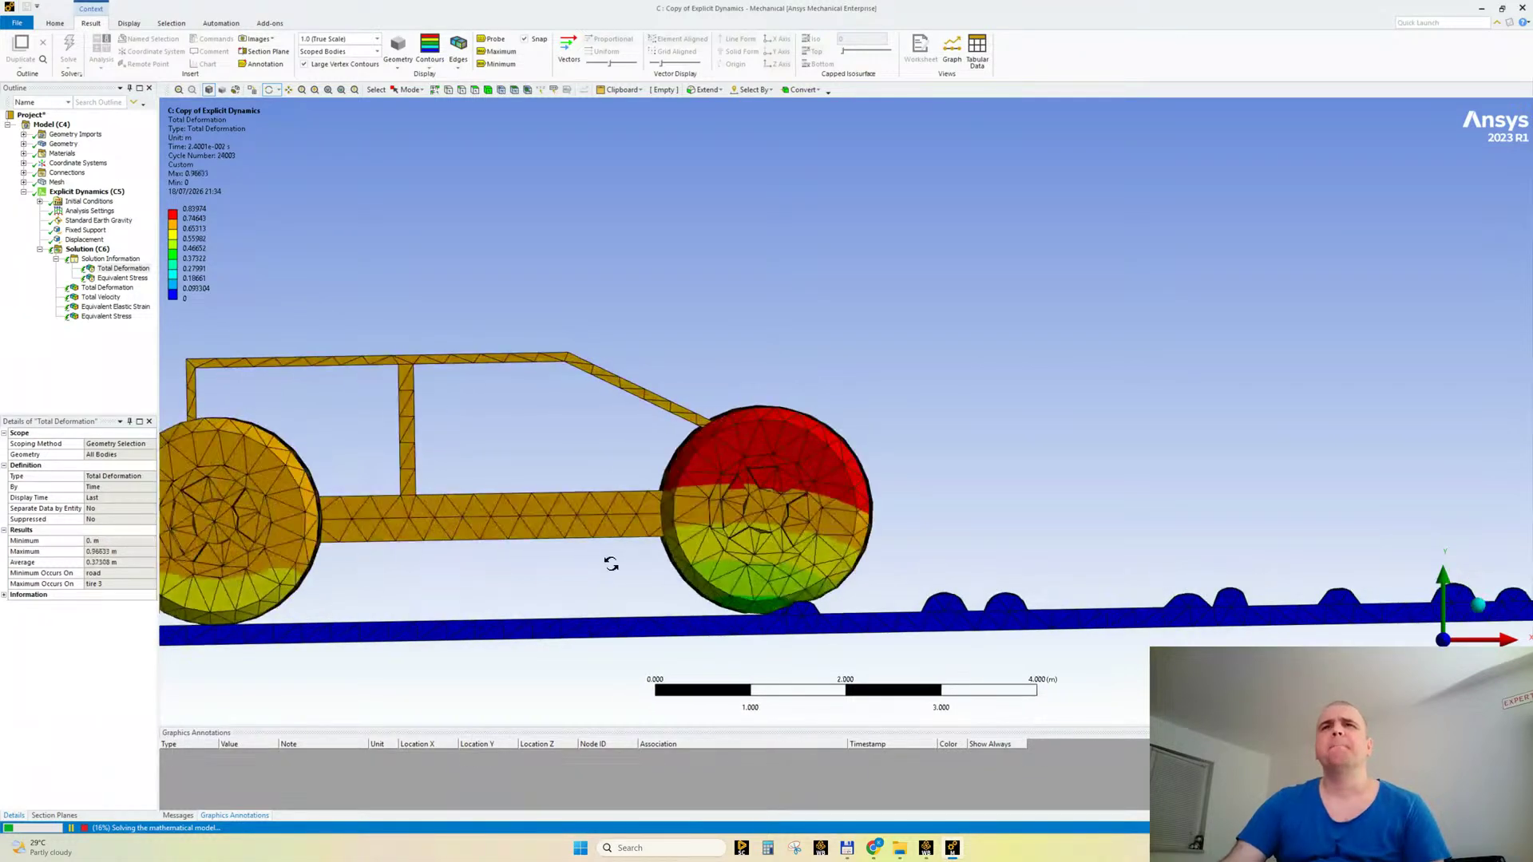
{"action": "middle_click_drag", "start_coordinate": [611, 563], "coordinate": [768, 526], "text": "ctrl"}
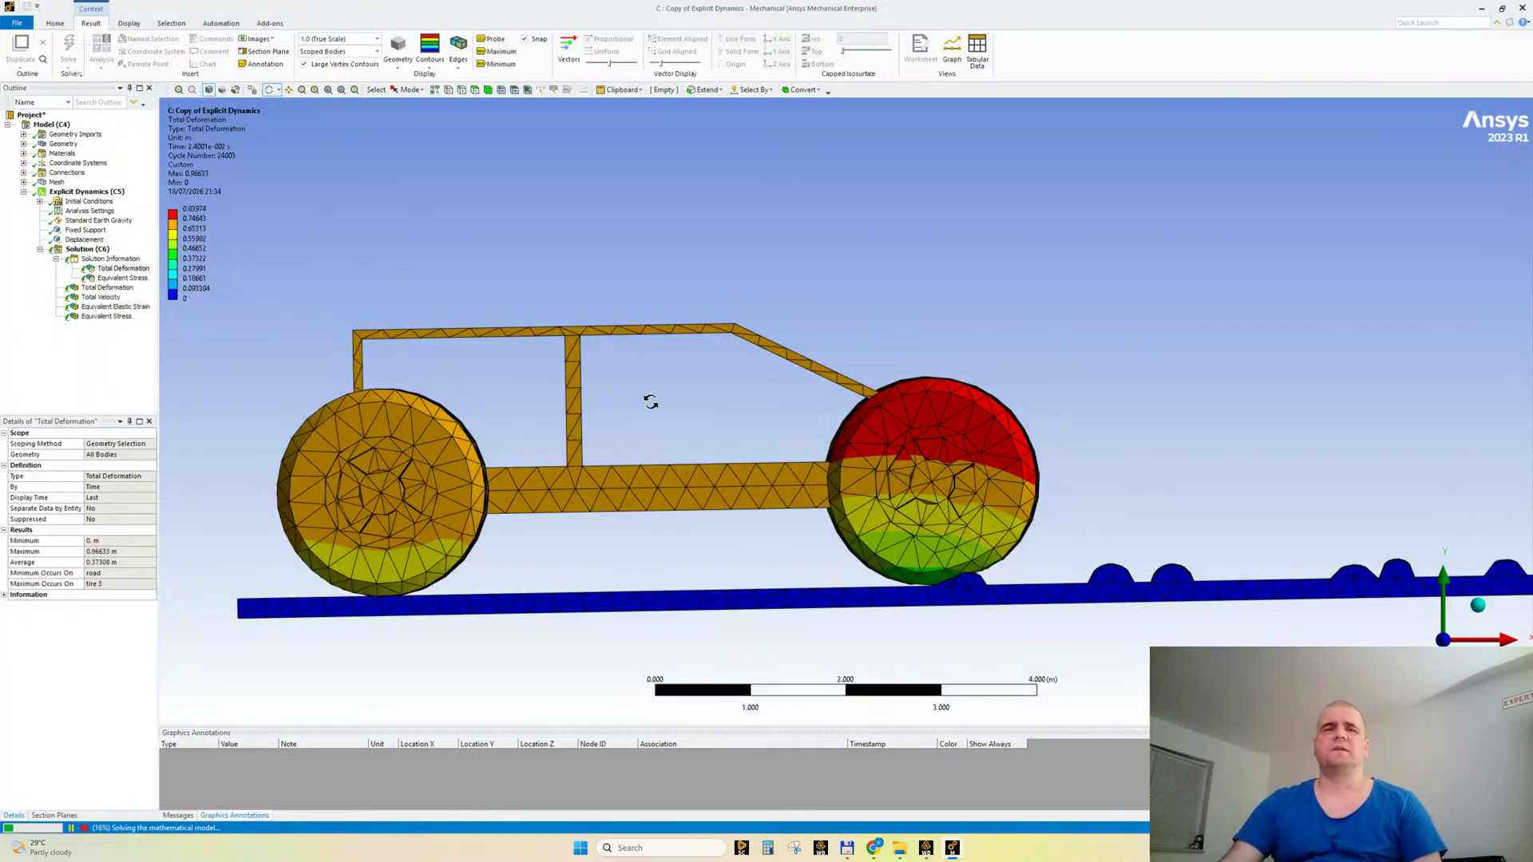
Step: Check the Displacement load's tabular values, then readjust the Total Deformation tracker's legend to the visible results and inspect the car at an angle
{"action": "left_click", "coordinate": [91, 240]}
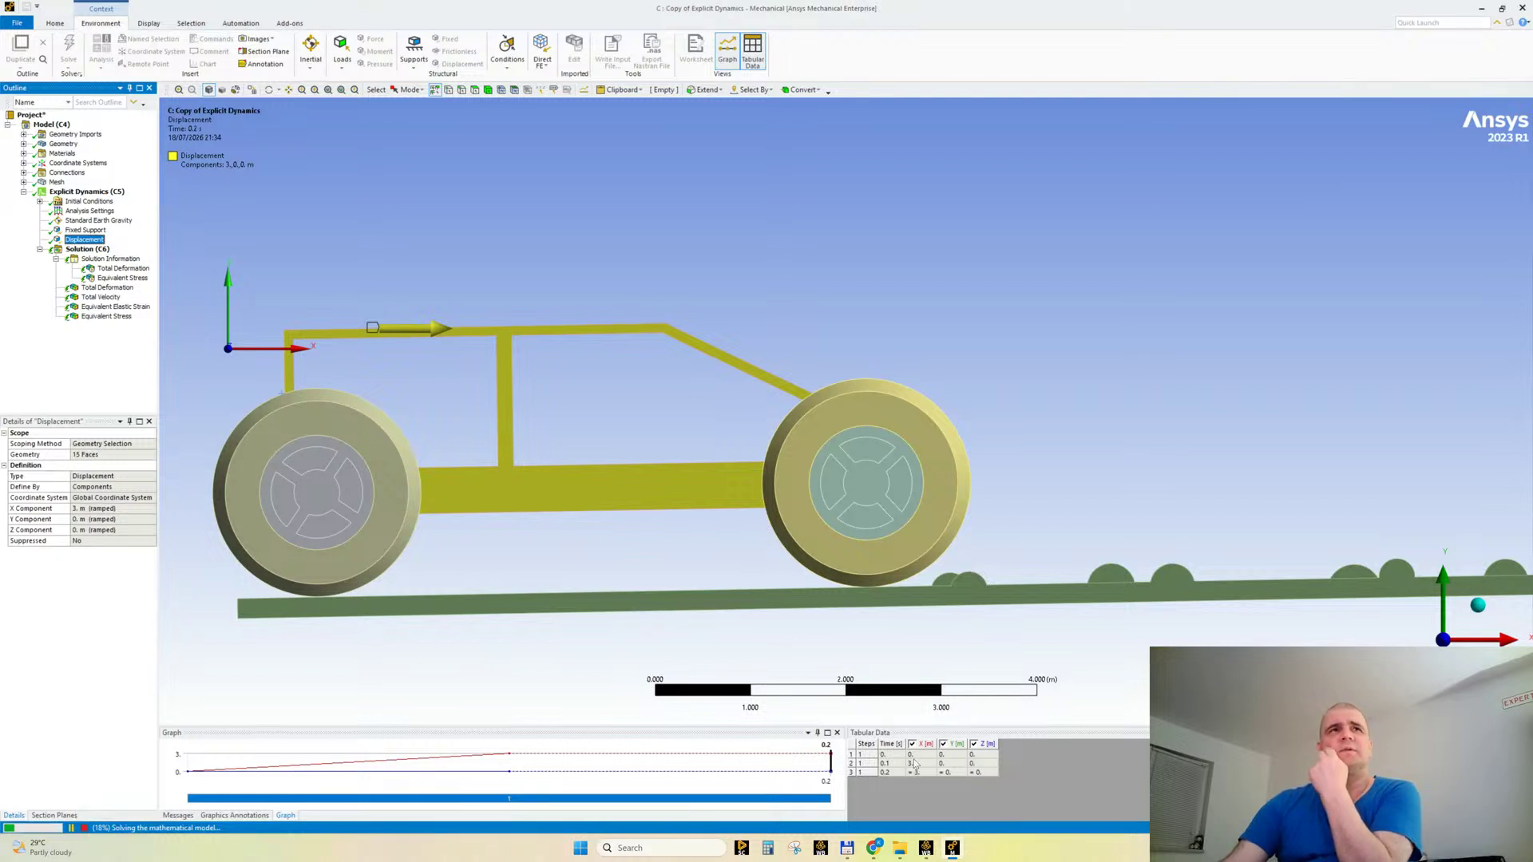
{"action": "left_click", "coordinate": [136, 270]}
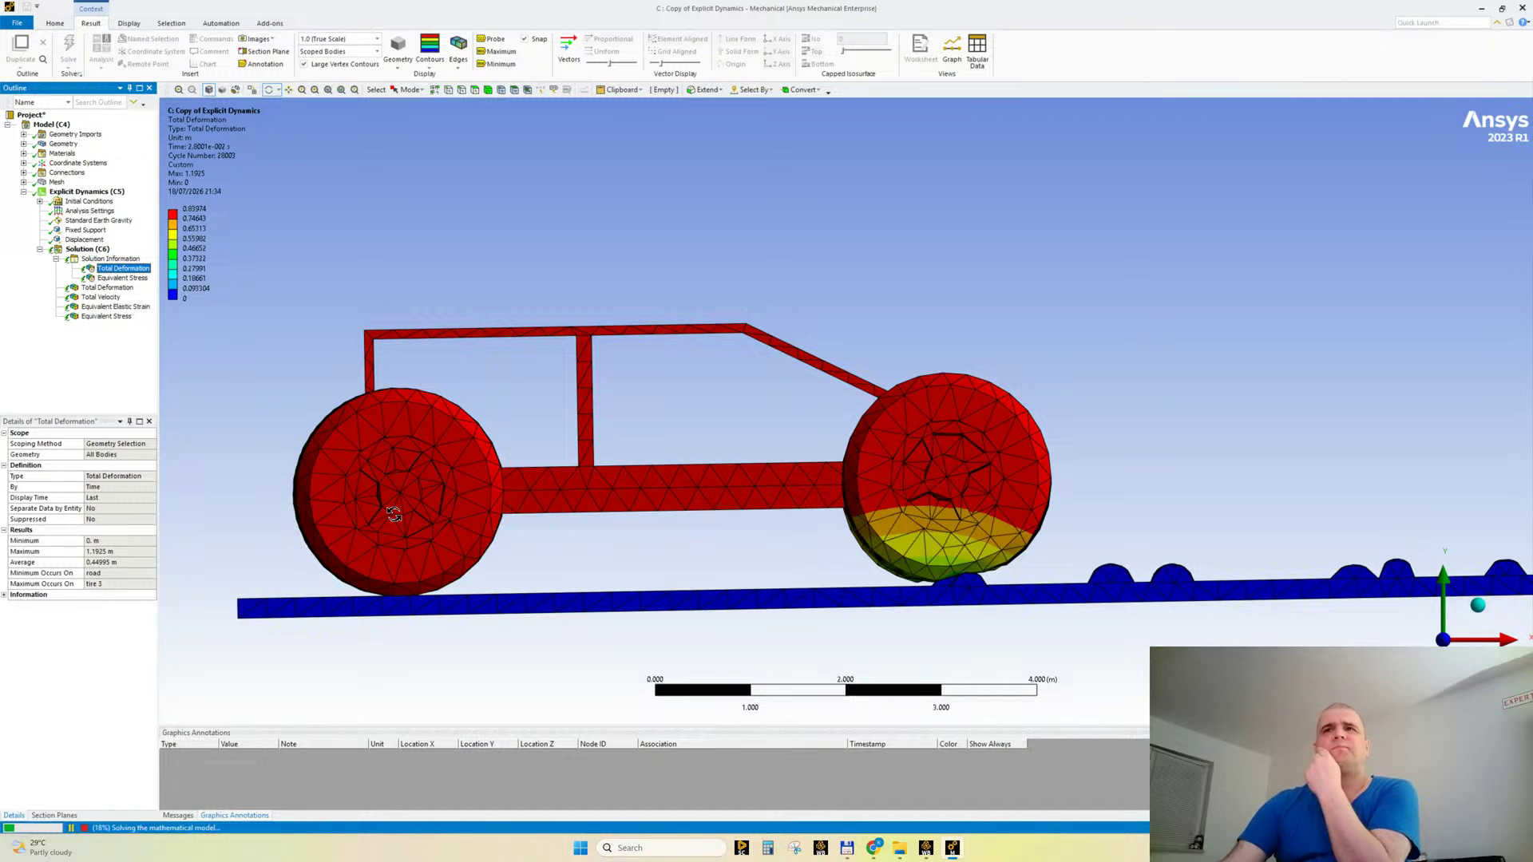
{"action": "left_click_drag", "start_coordinate": [954, 499], "coordinate": [1034, 480]}
{"action": "right_click", "coordinate": [203, 159]}
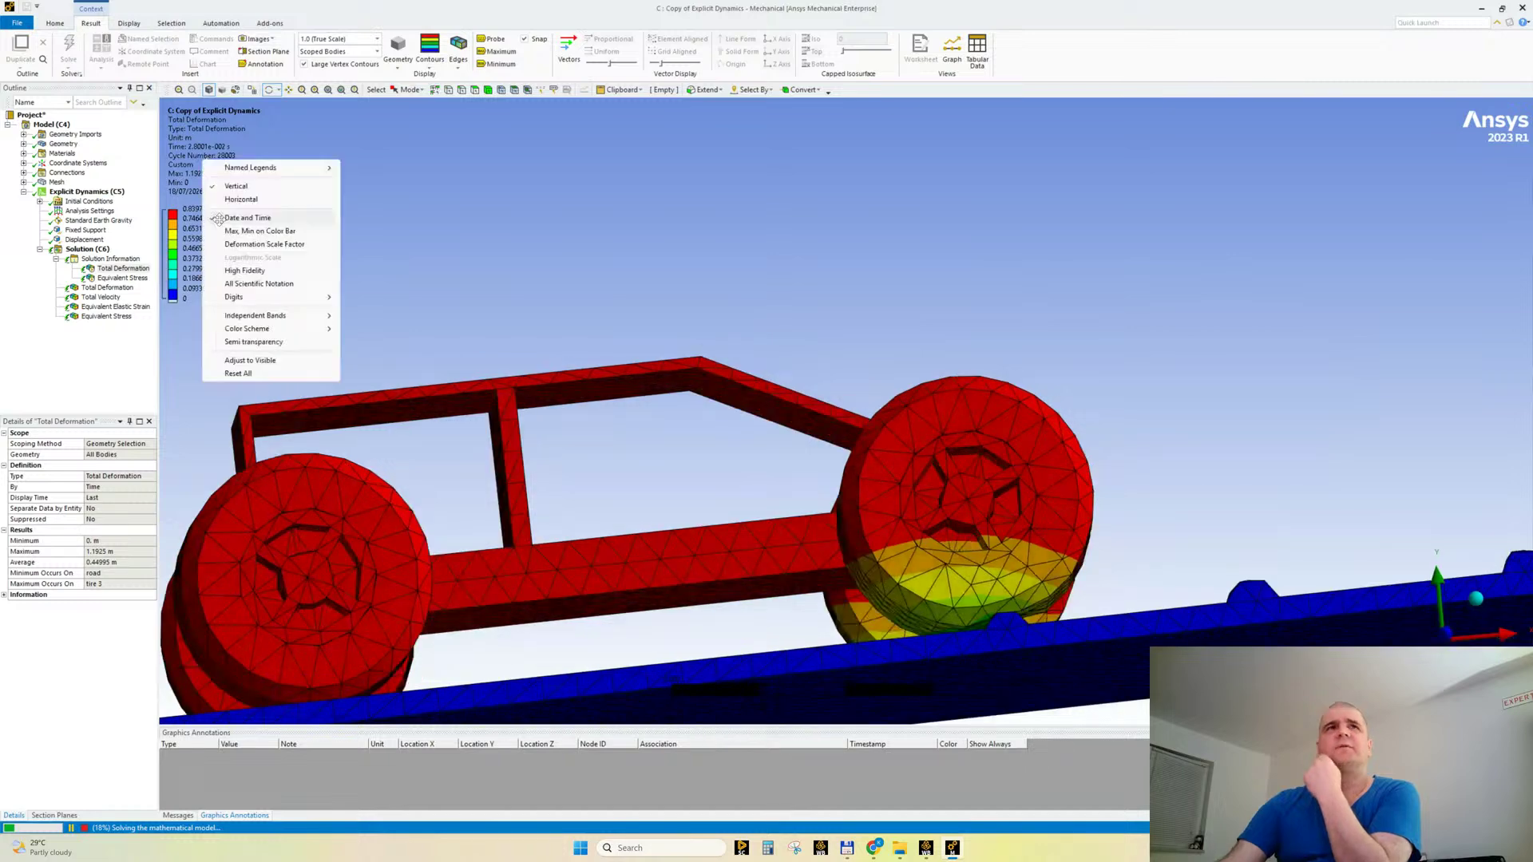
{"action": "left_click", "coordinate": [257, 362]}
{"action": "left_click_drag", "start_coordinate": [992, 248], "coordinate": [815, 466]}
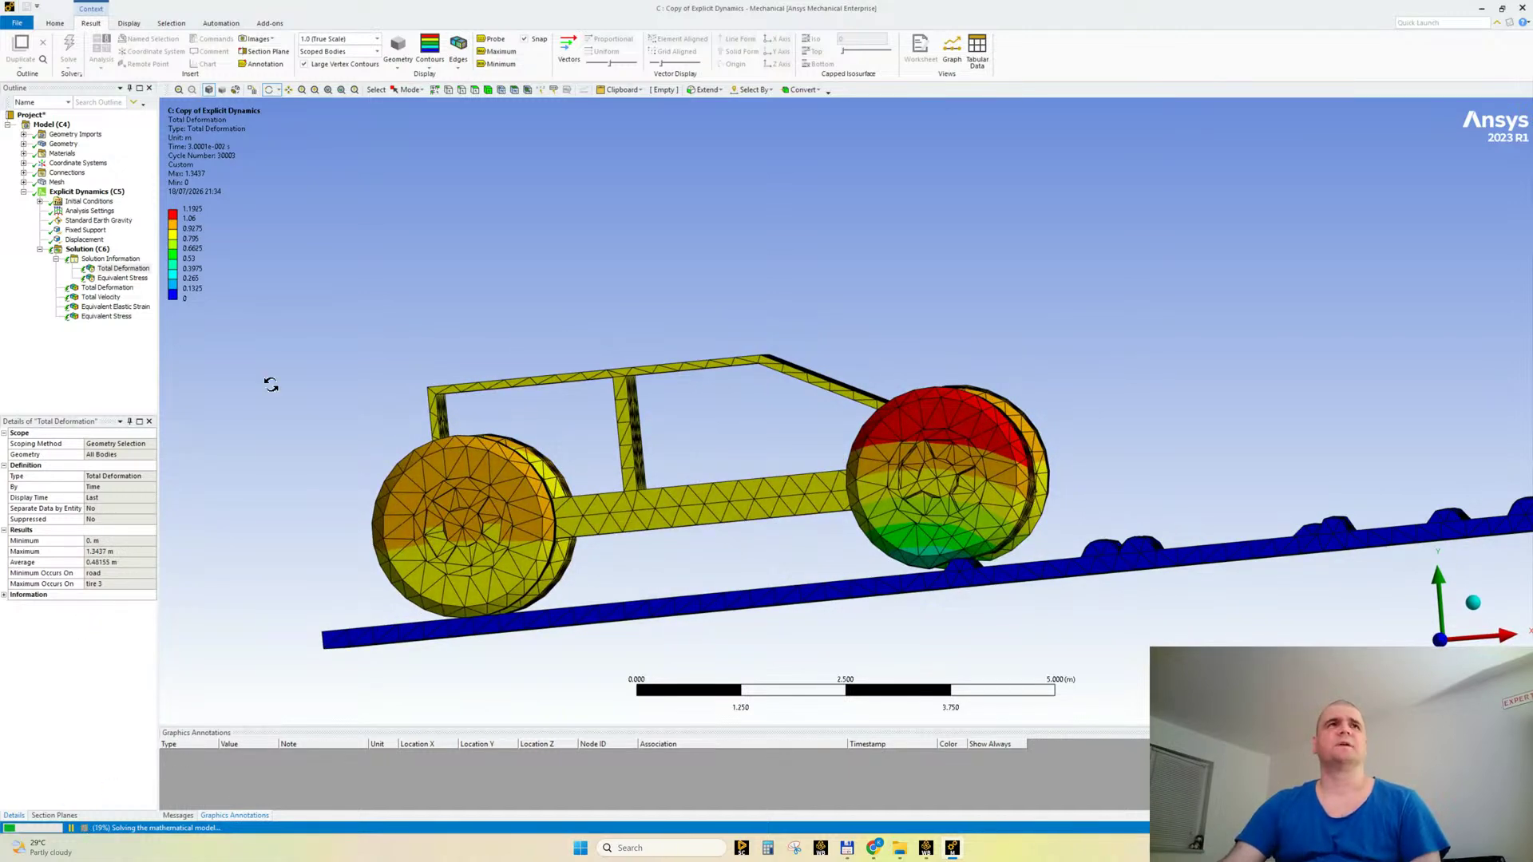
Step: Delete the 0.1 s row from the Displacement load's table and set its X component at 0.2 s to 3 m
{"action": "left_click", "coordinate": [81, 240]}
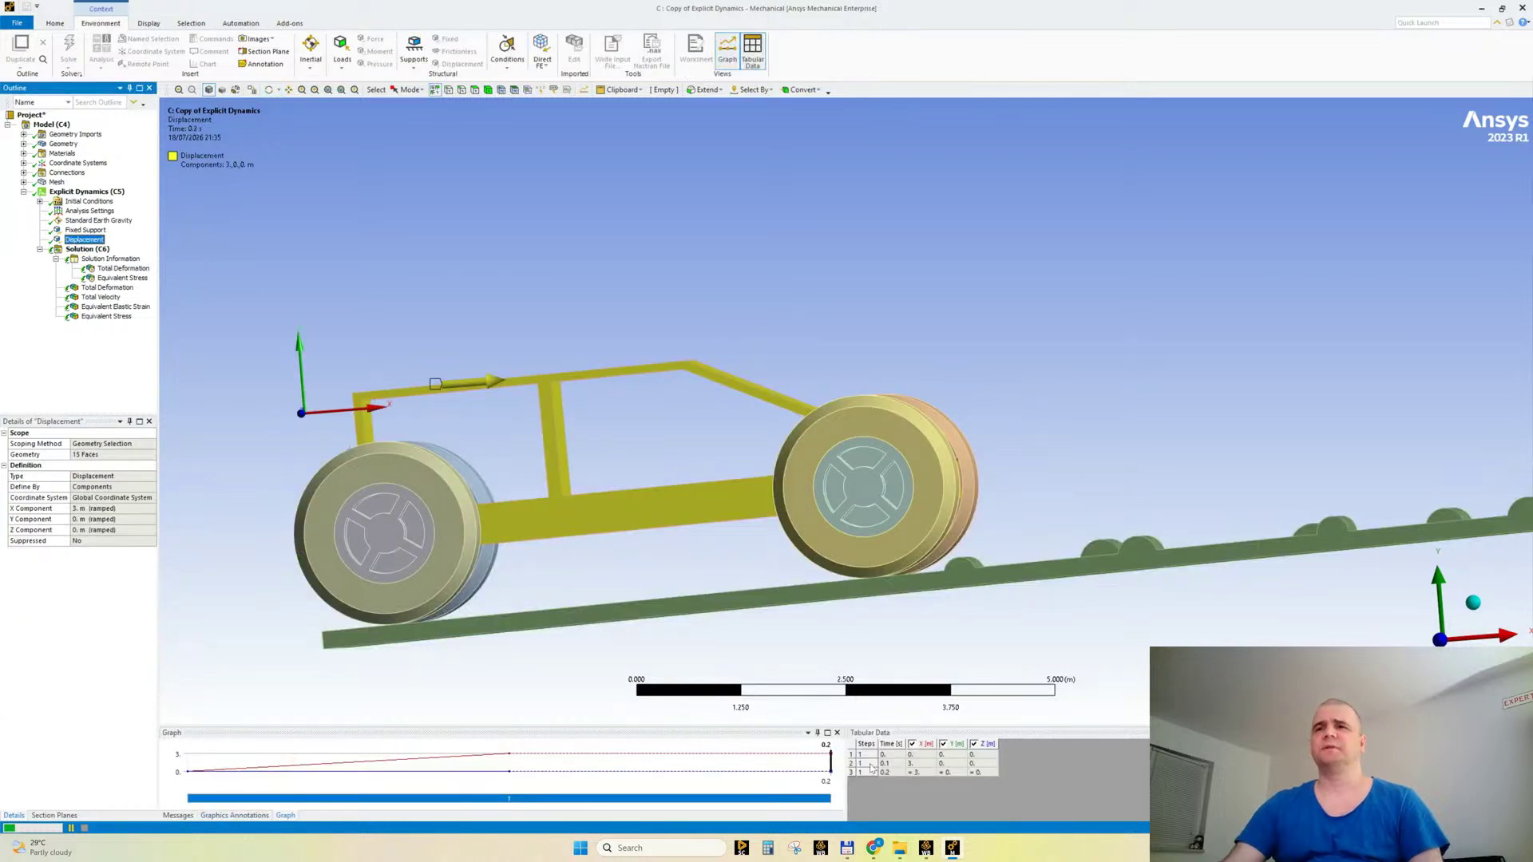
{"action": "left_click", "coordinate": [921, 765]}
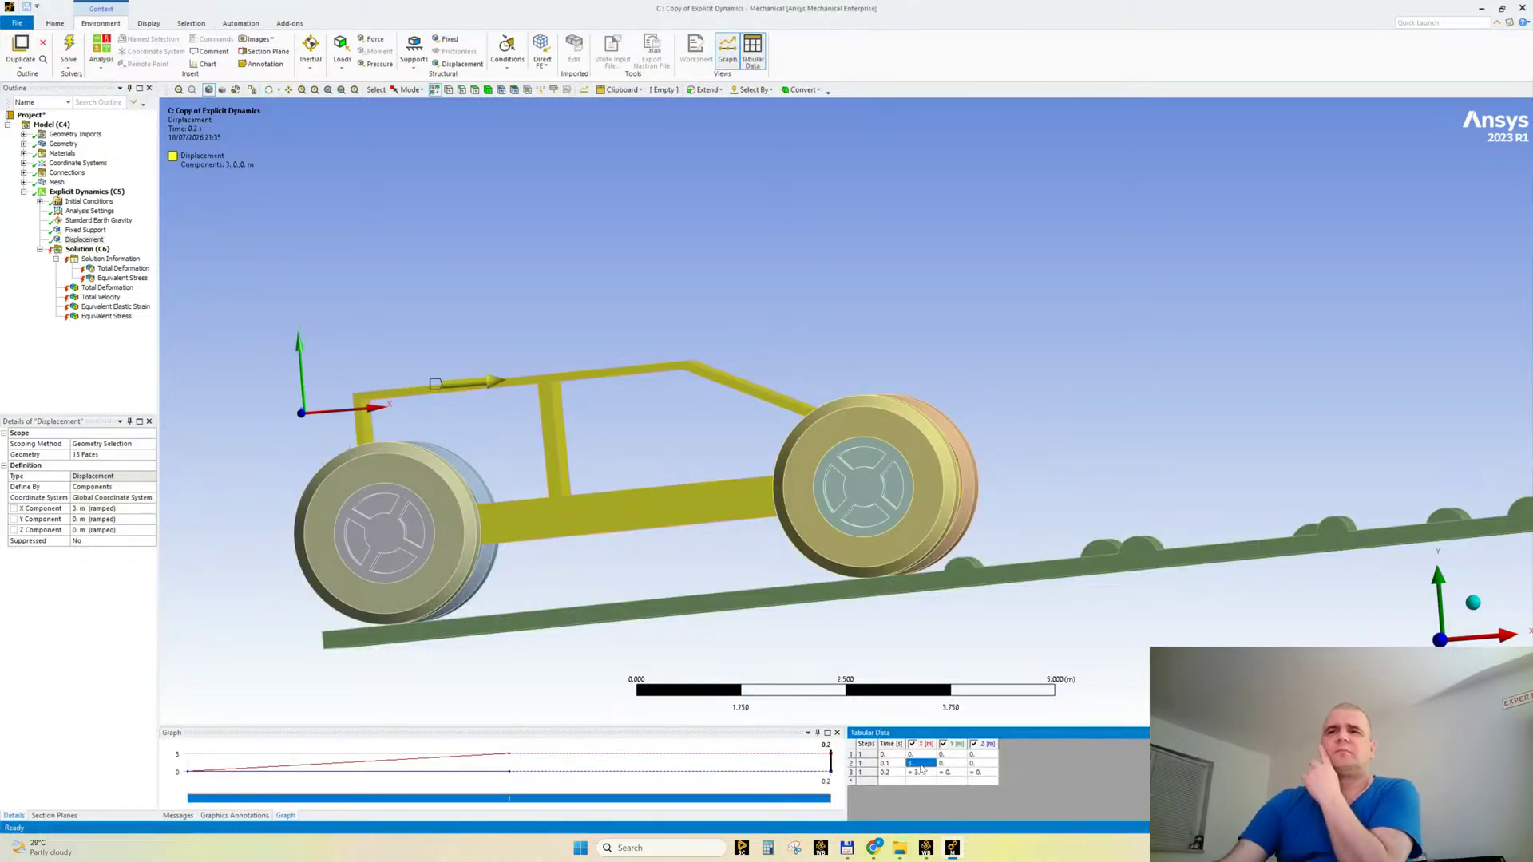
{"action": "left_click", "coordinate": [870, 766]}
{"action": "right_click", "coordinate": [871, 764]}
{"action": "left_click", "coordinate": [883, 750]}
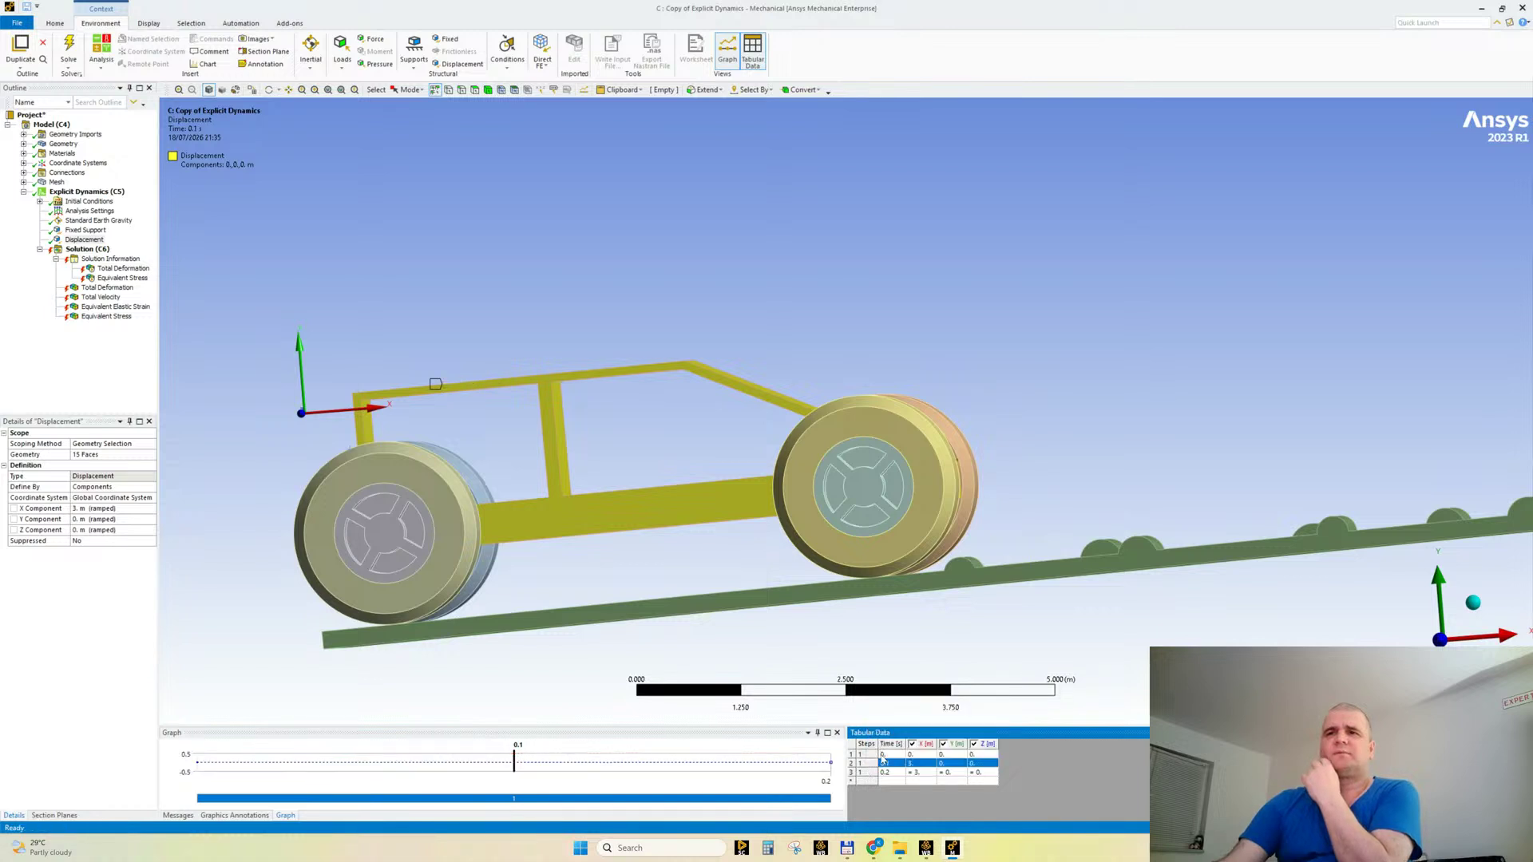
{"action": "left_click", "coordinate": [926, 767]}
{"action": "type", "text": "3"}
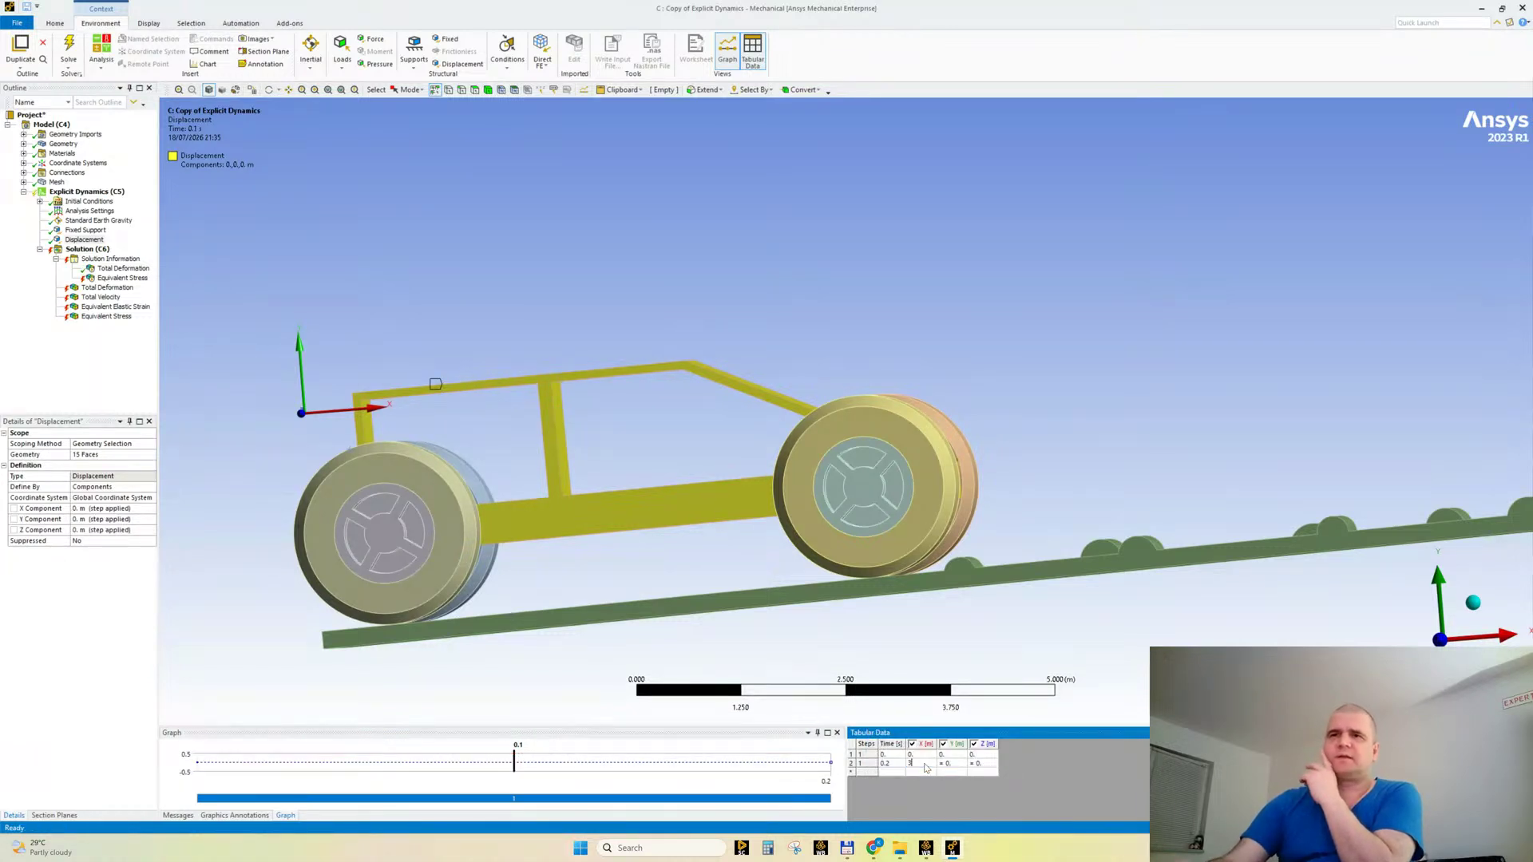
{"action": "key", "text": "Tab"}
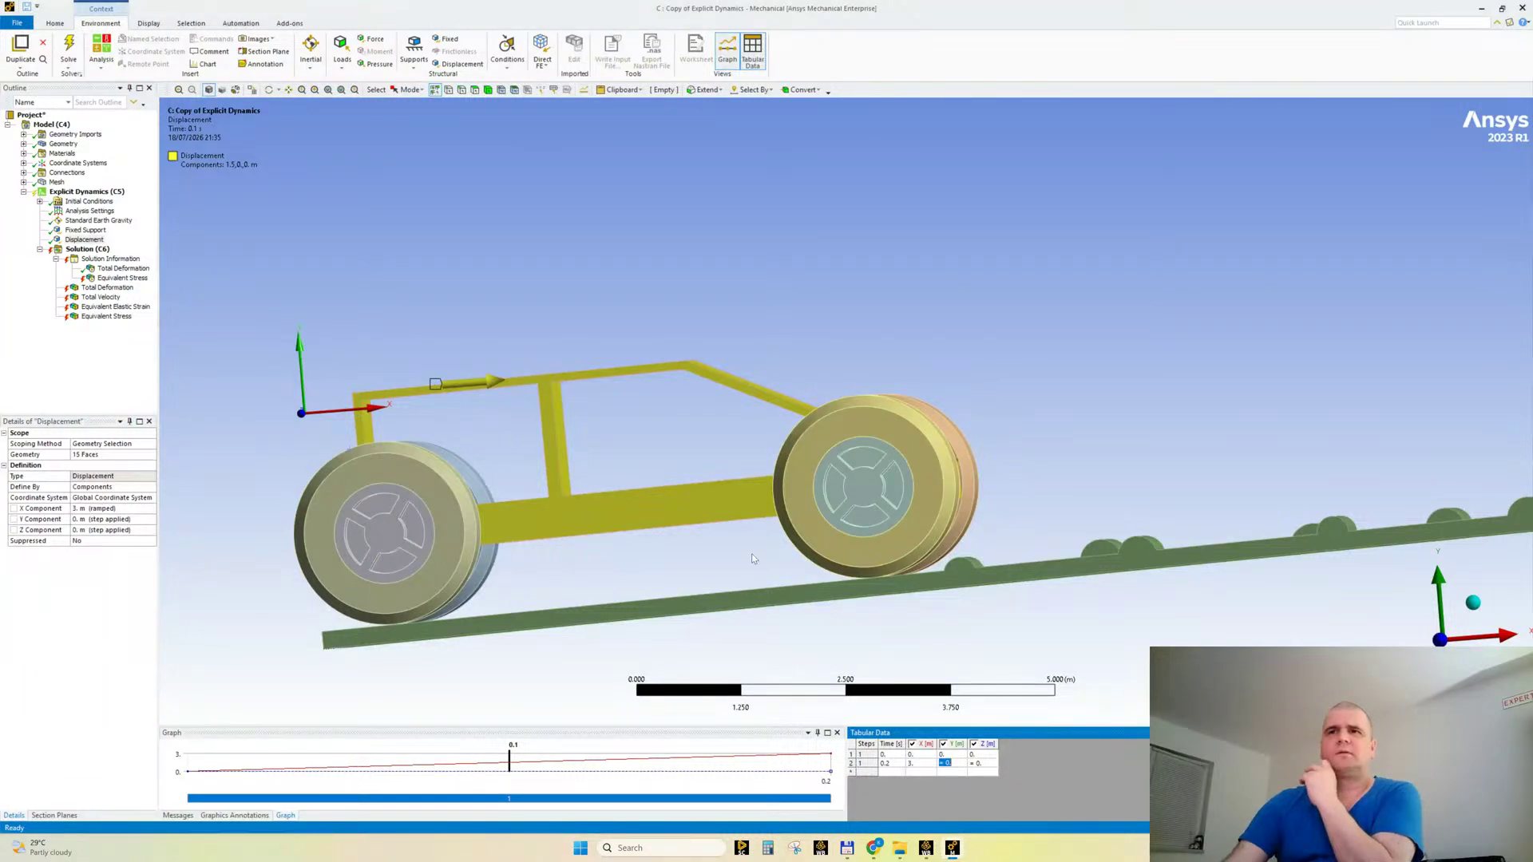
Step: Compare the car's position with the road length and set the X displacement at 0.2 s to 4 m
{"action": "scroll", "coordinate": [754, 559], "scroll_direction": "down", "scroll_amount": 4}
{"action": "middle_click_drag", "start_coordinate": [1077, 465], "coordinate": [778, 543], "text": "ctrl"}
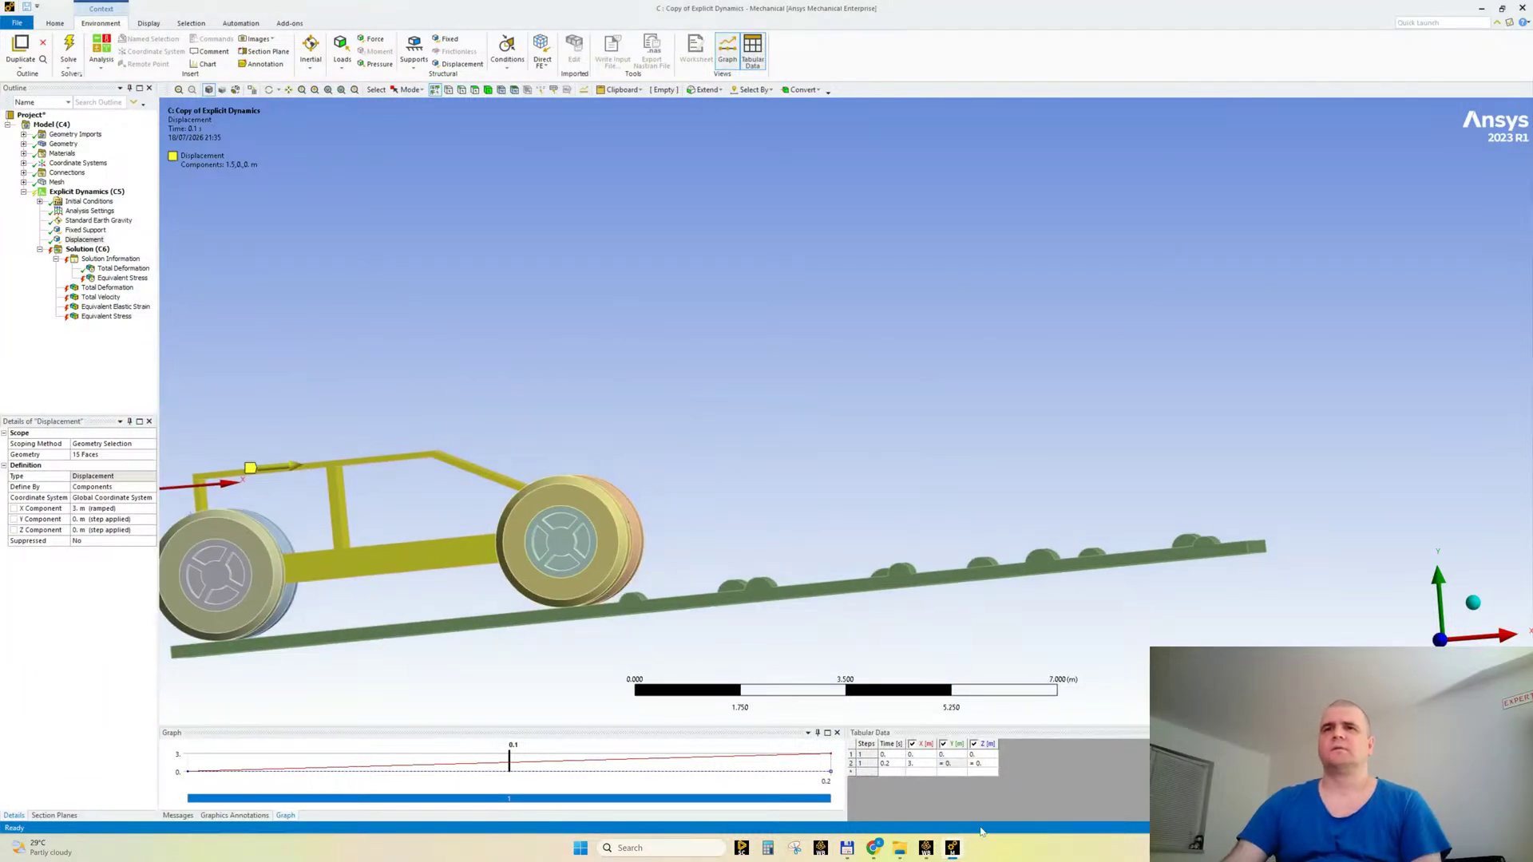
{"action": "left_click", "coordinate": [918, 765]}
{"action": "type", "text": "4"}
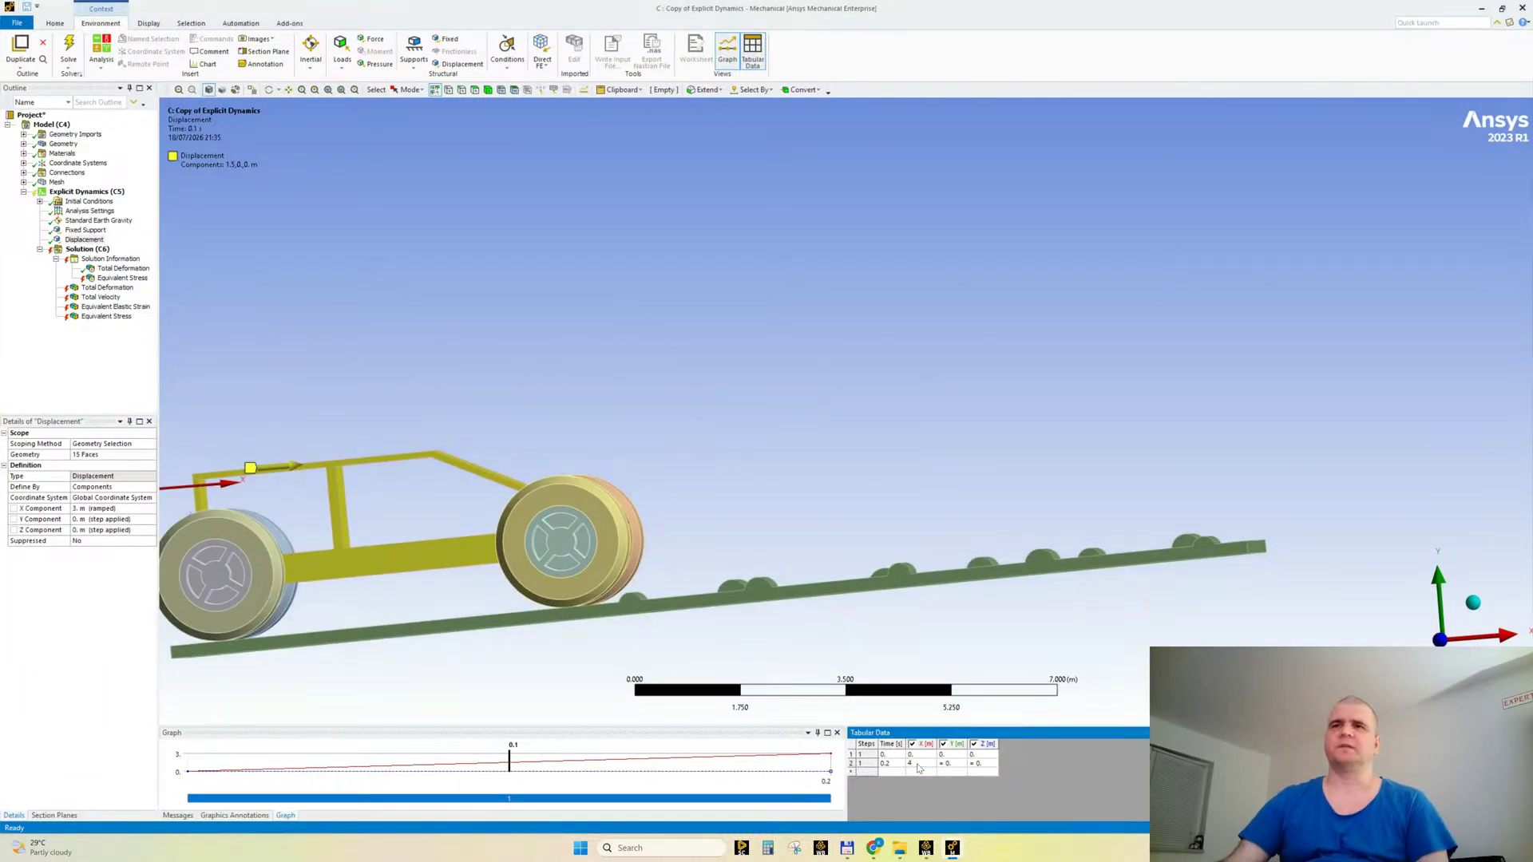
{"action": "key", "text": "Tab"}
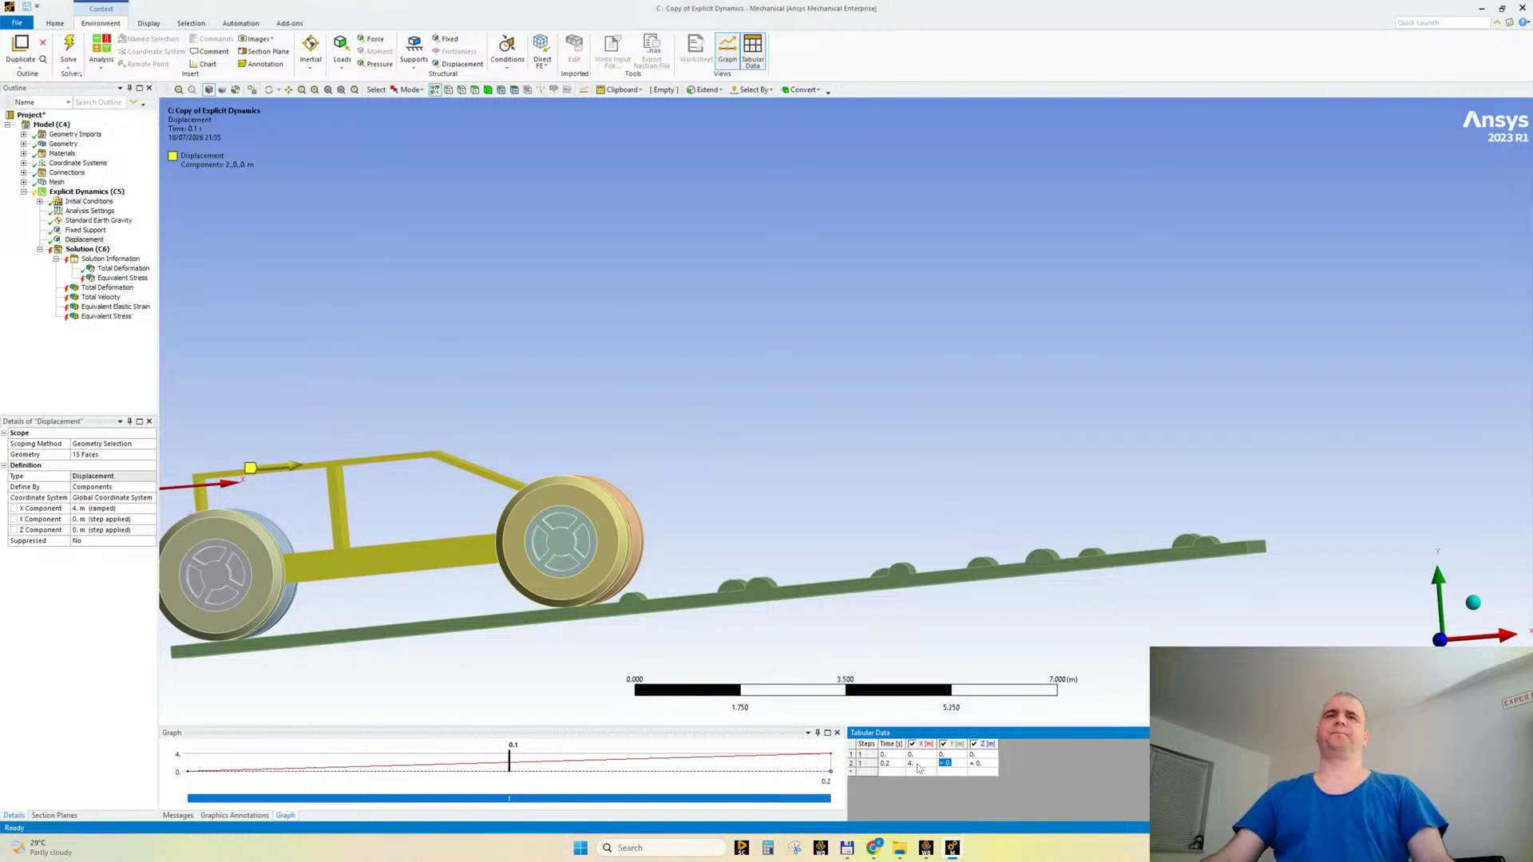
Step: Clear the Solution's generated data and solve the analysis with the changed displacement
{"action": "right_click", "coordinate": [87, 249]}
{"action": "left_click", "coordinate": [126, 304]}
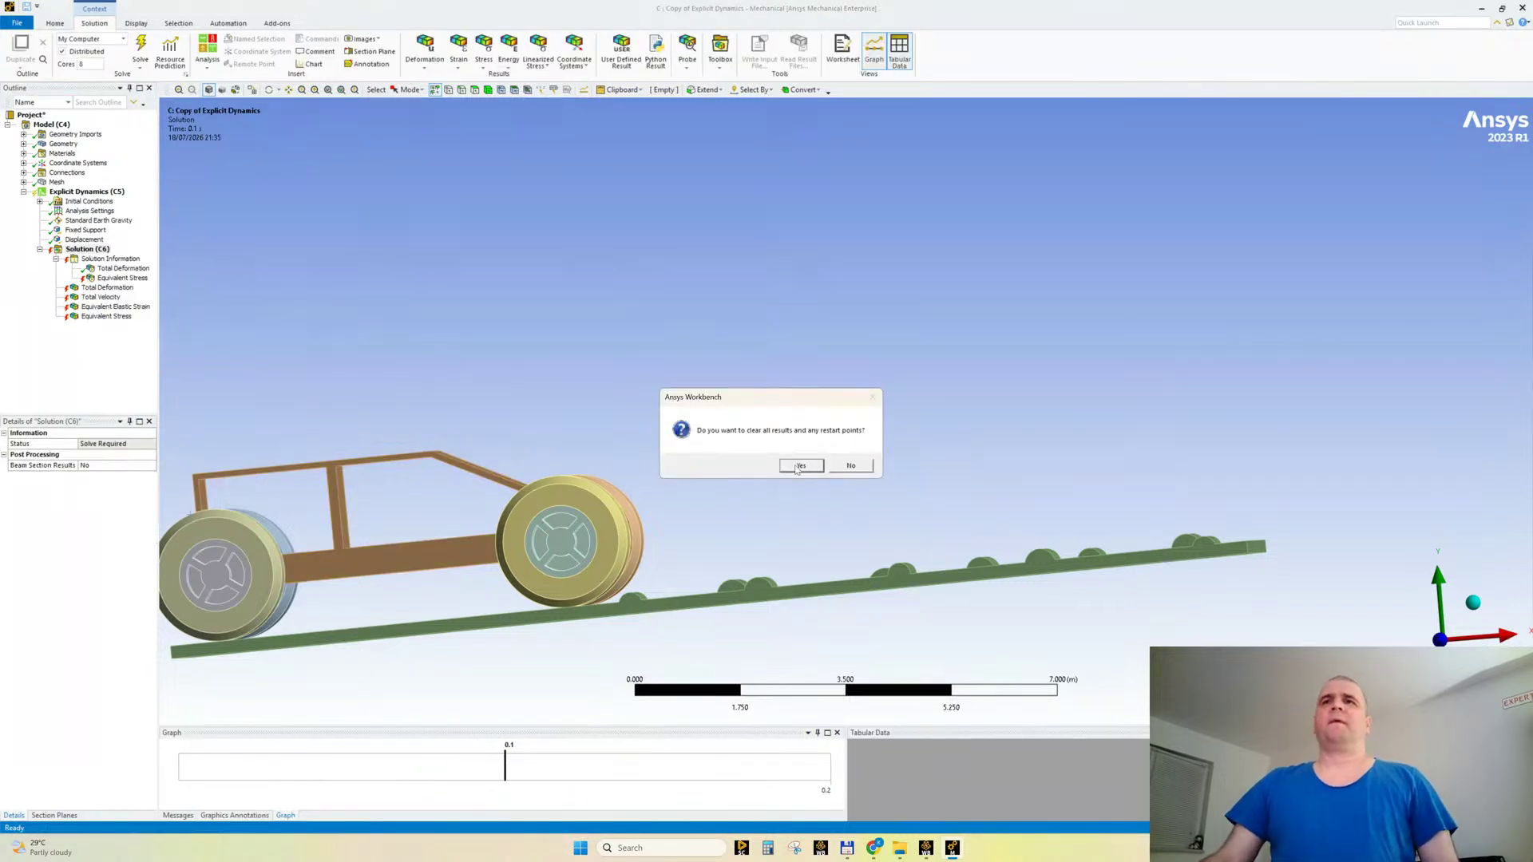
{"action": "left_click", "coordinate": [800, 466]}
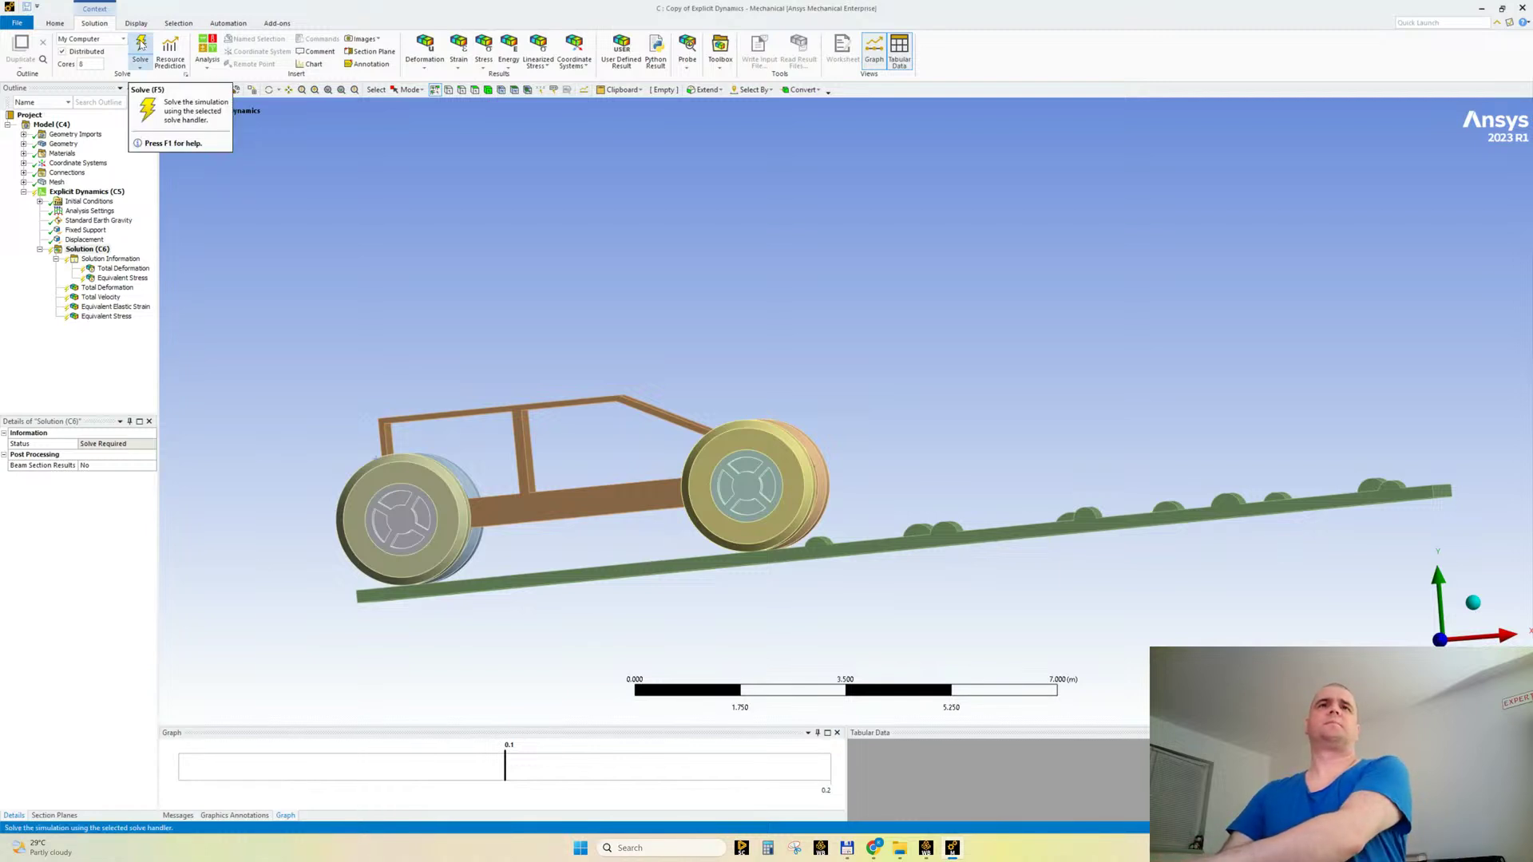
{"action": "left_click", "coordinate": [141, 44]}
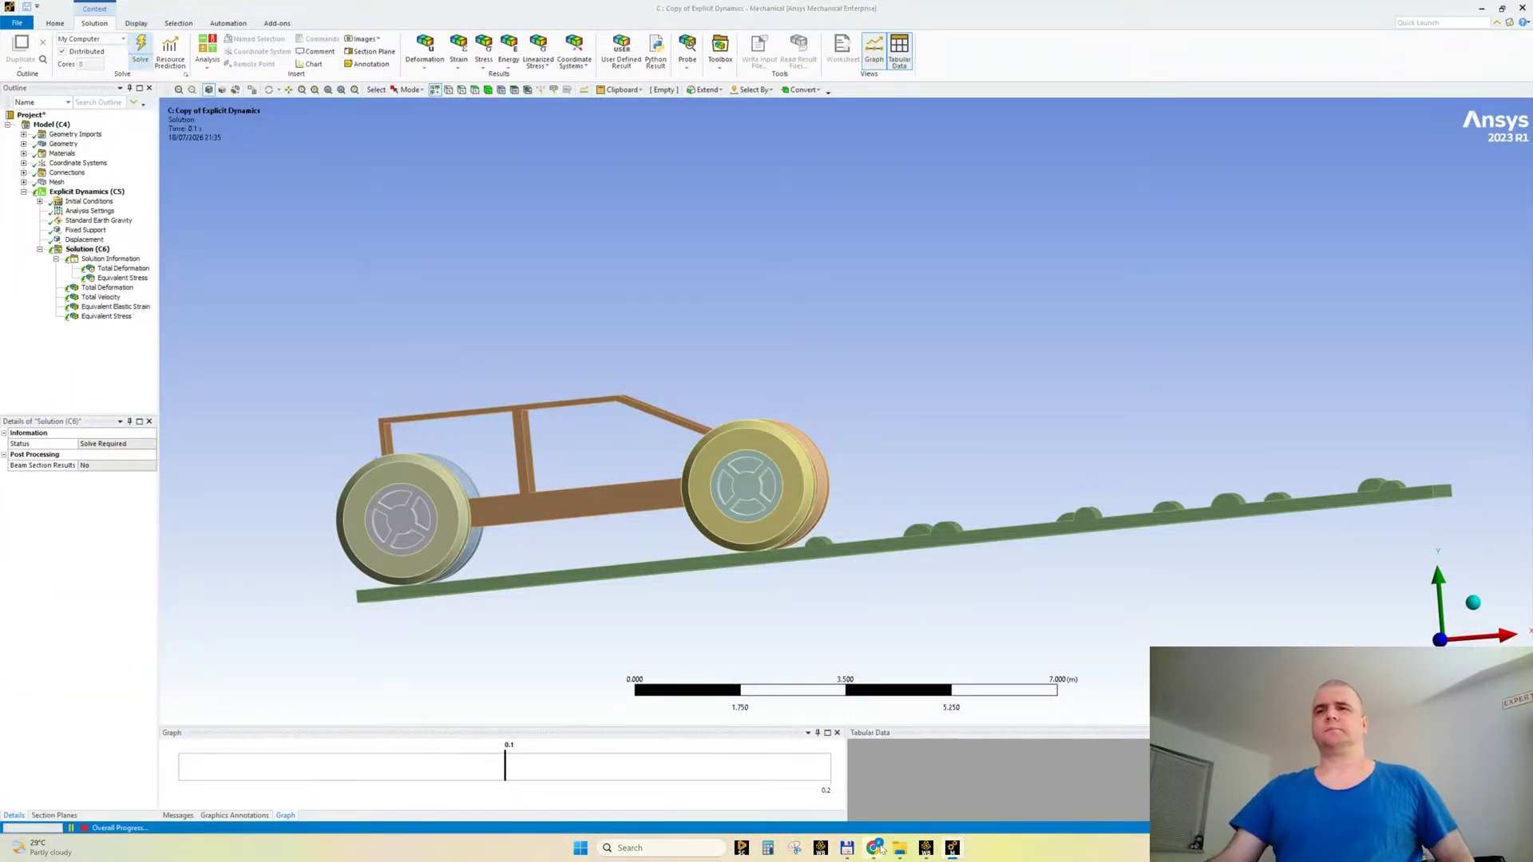
Step: Switch to the browser, watch the Explicit Dynamics with fluids aquaplaning video in full screen, and close its tab
{"action": "mouse_move", "coordinate": [873, 848]}
{"action": "left_click", "coordinate": [822, 810]}
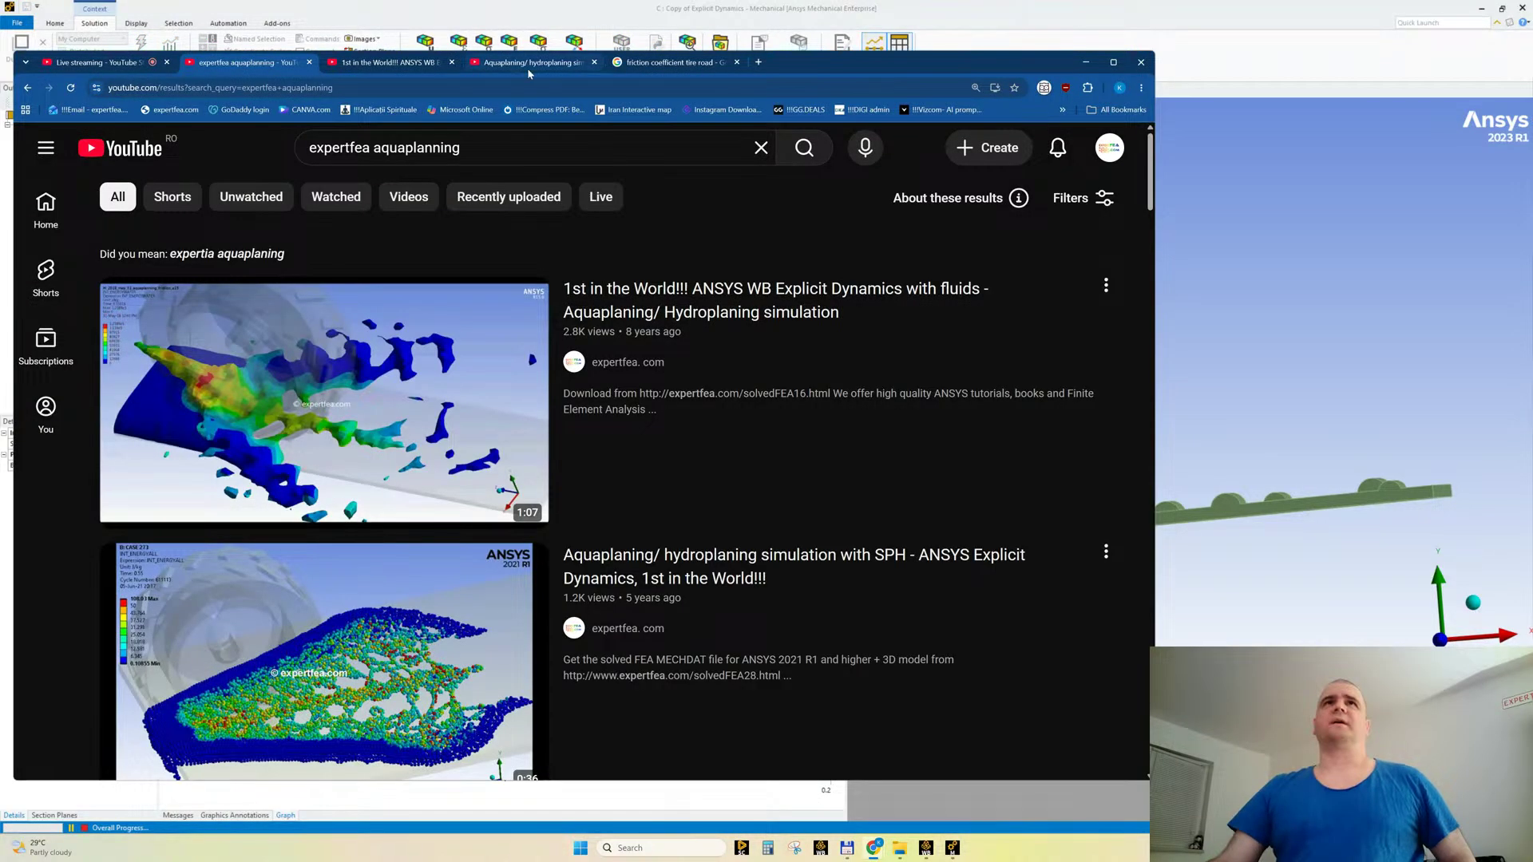
{"action": "left_click", "coordinate": [389, 64]}
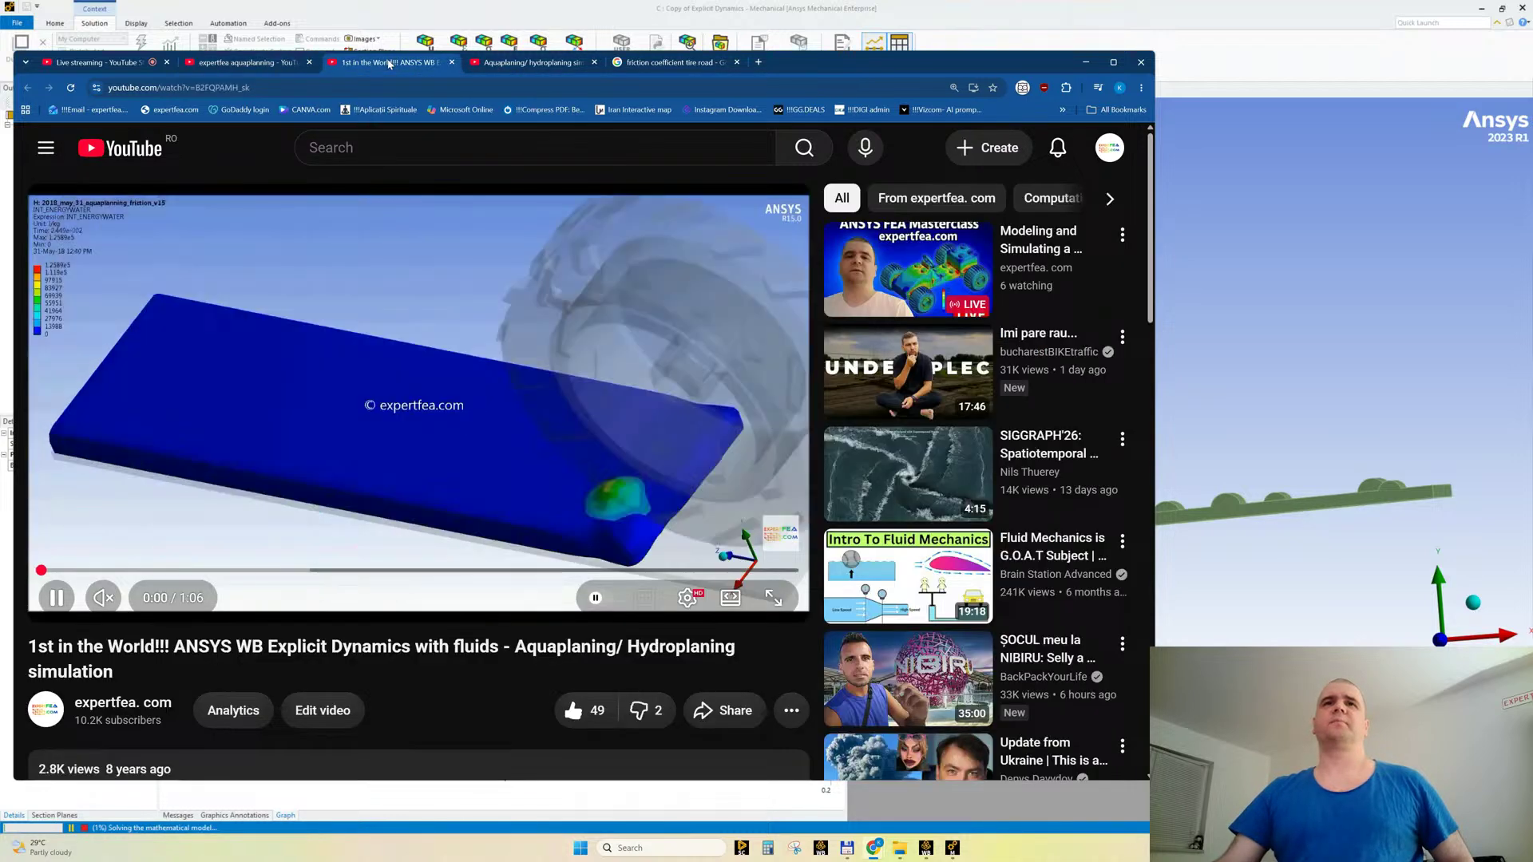
{"action": "key", "text": "f"}
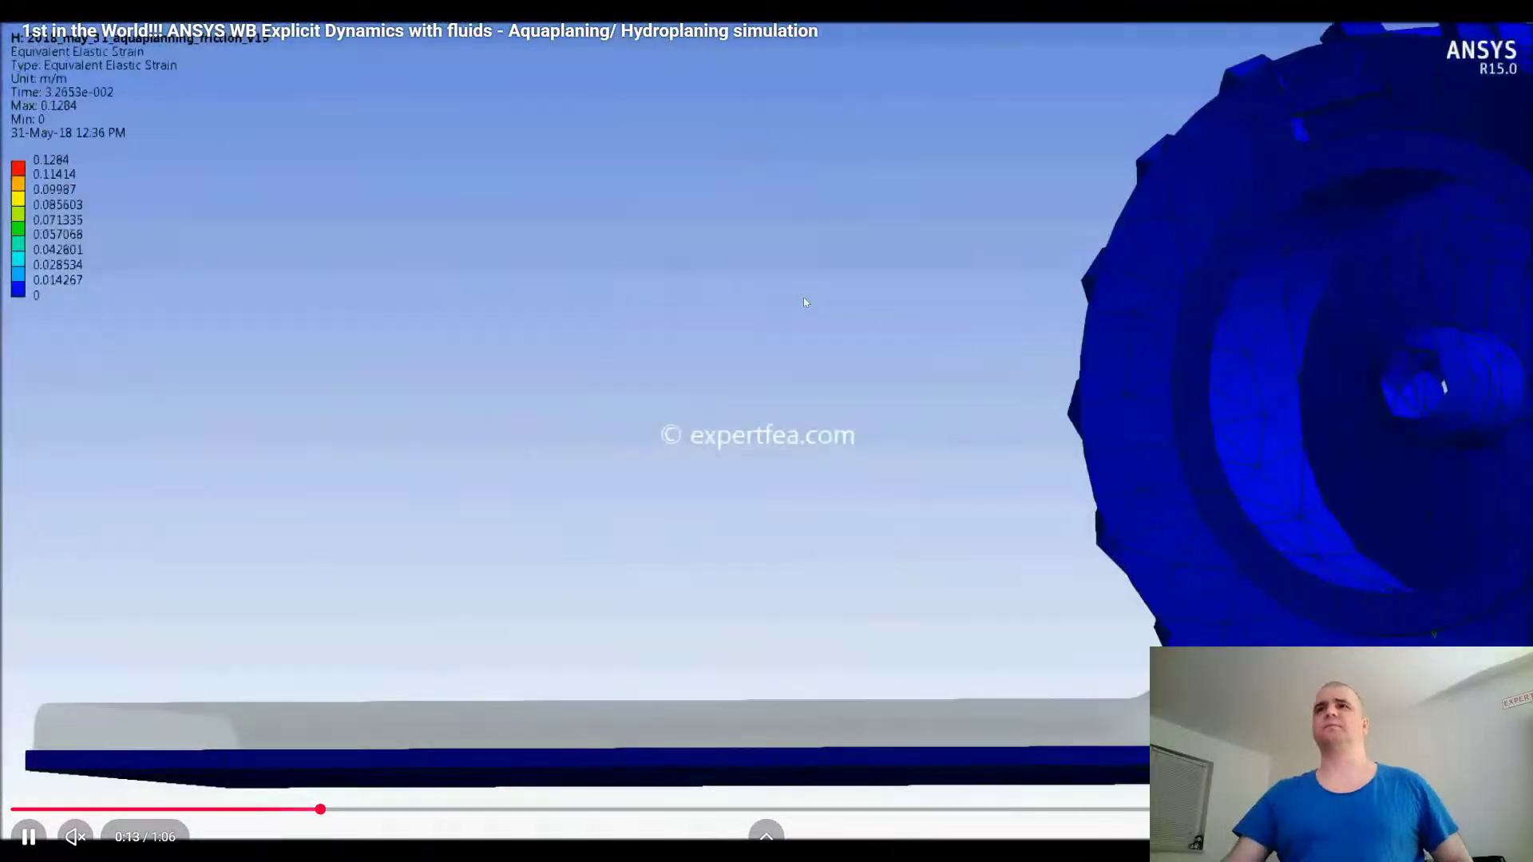
{"action": "left_click", "coordinate": [672, 213]}
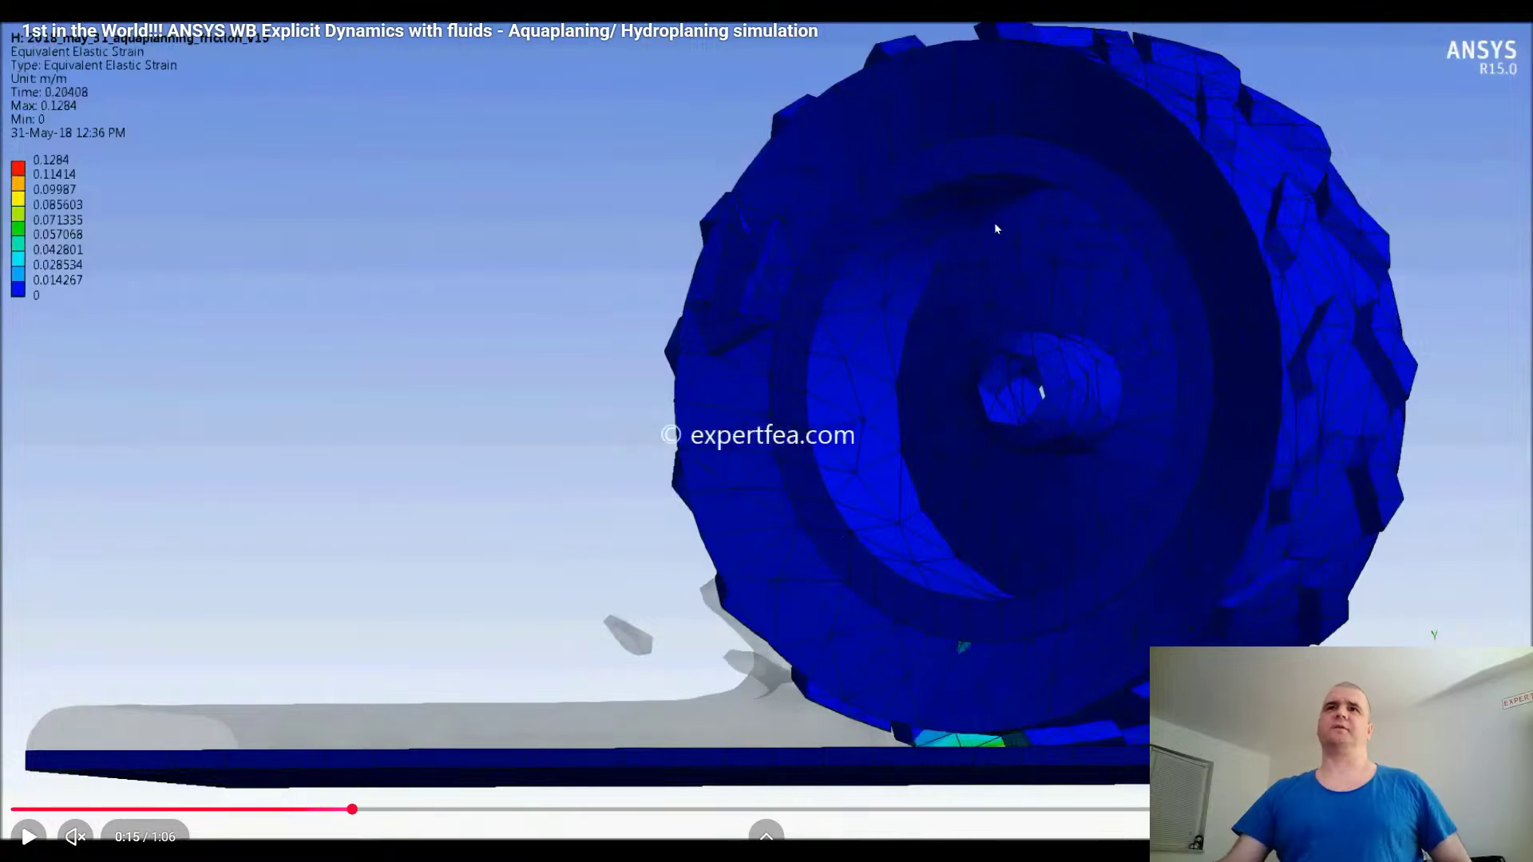
{"action": "left_click", "coordinate": [519, 441]}
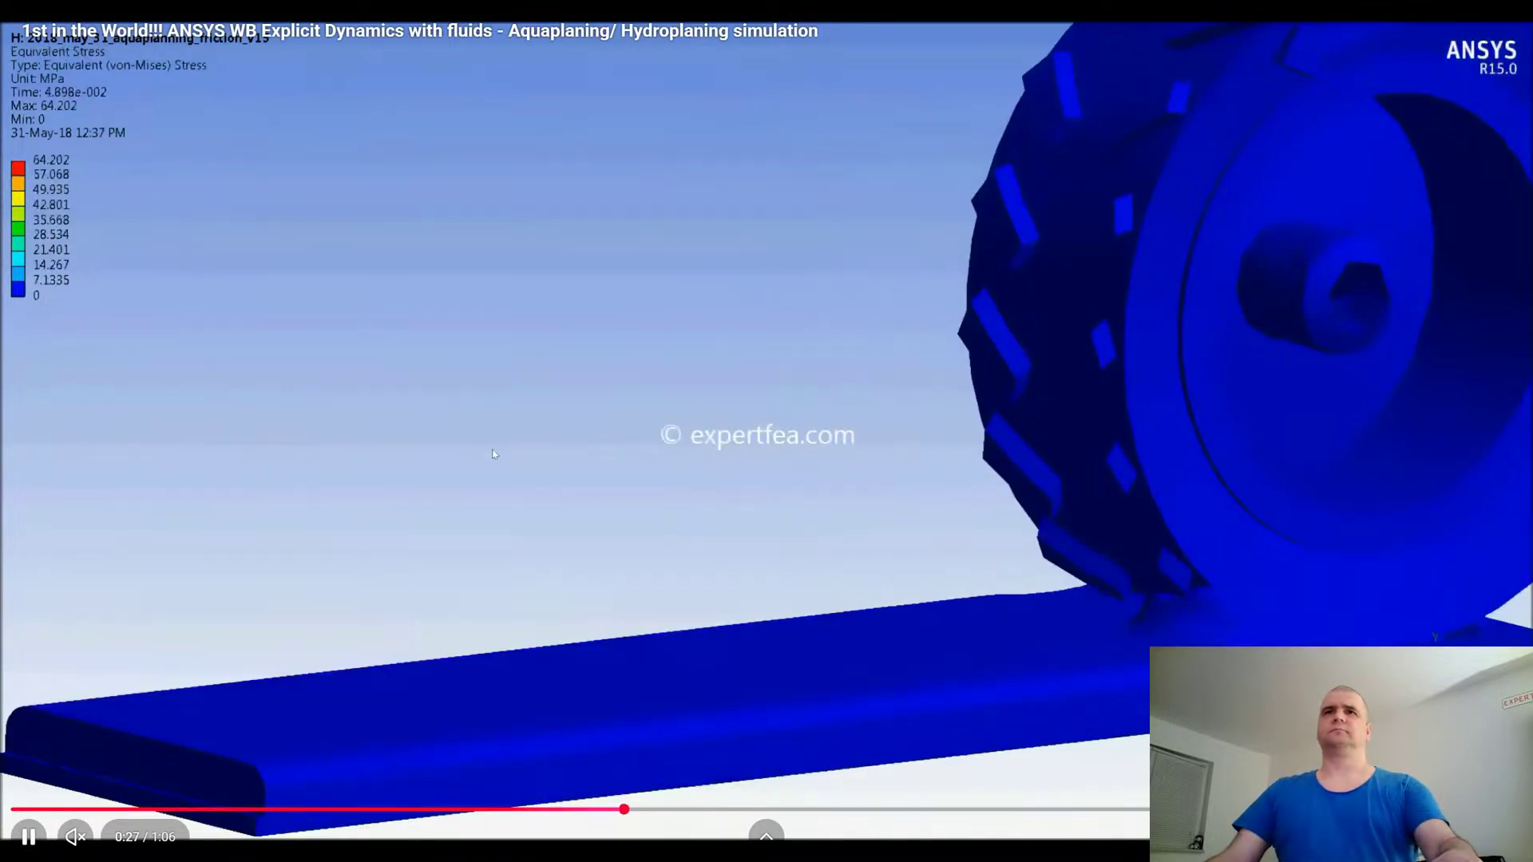
{"action": "key", "text": "Escape"}
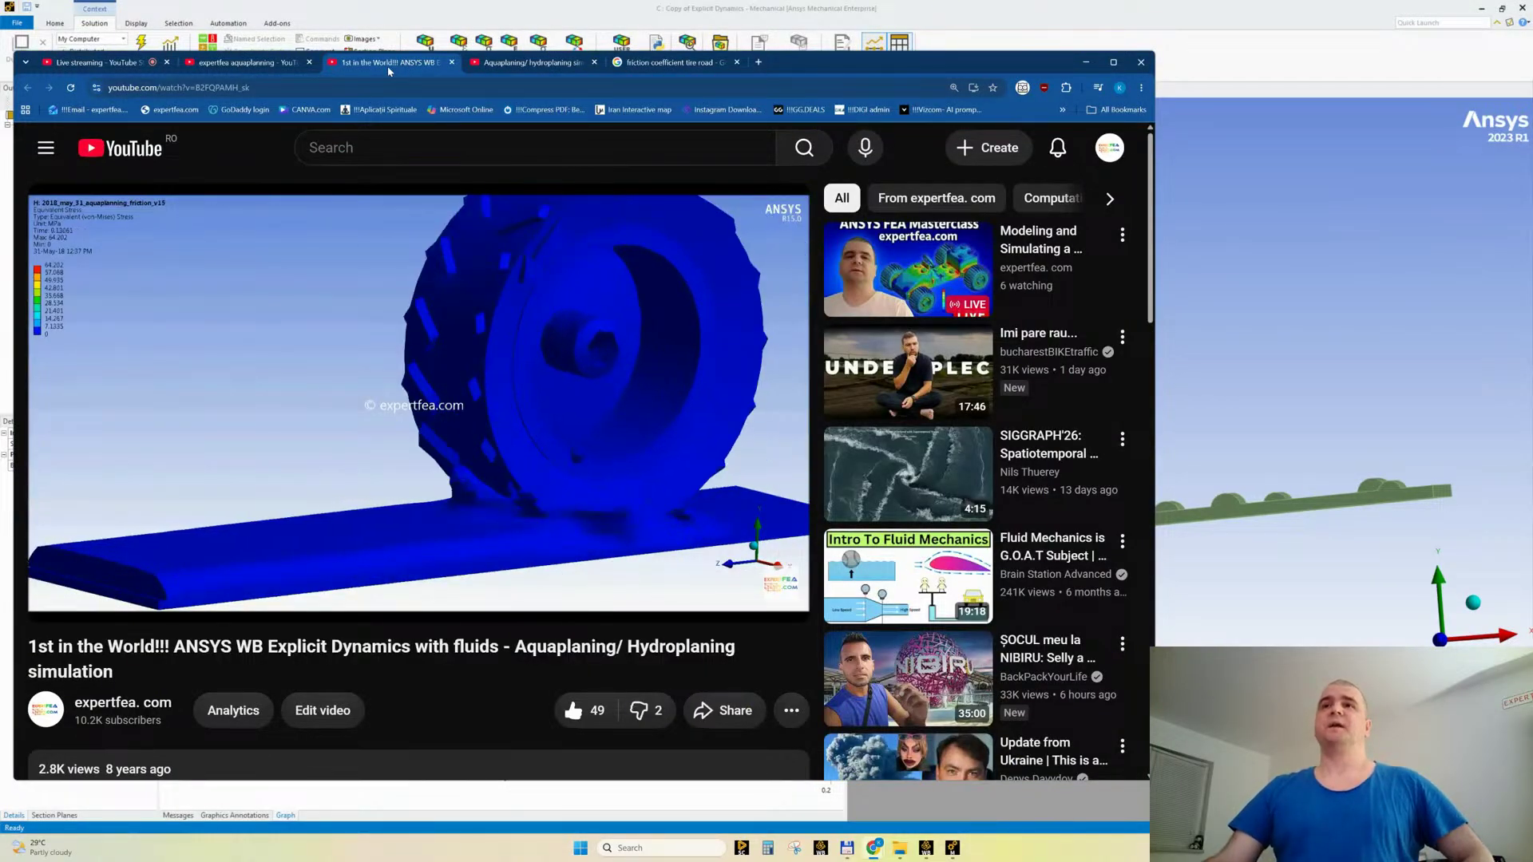
{"action": "middle_click", "coordinate": [388, 71]}
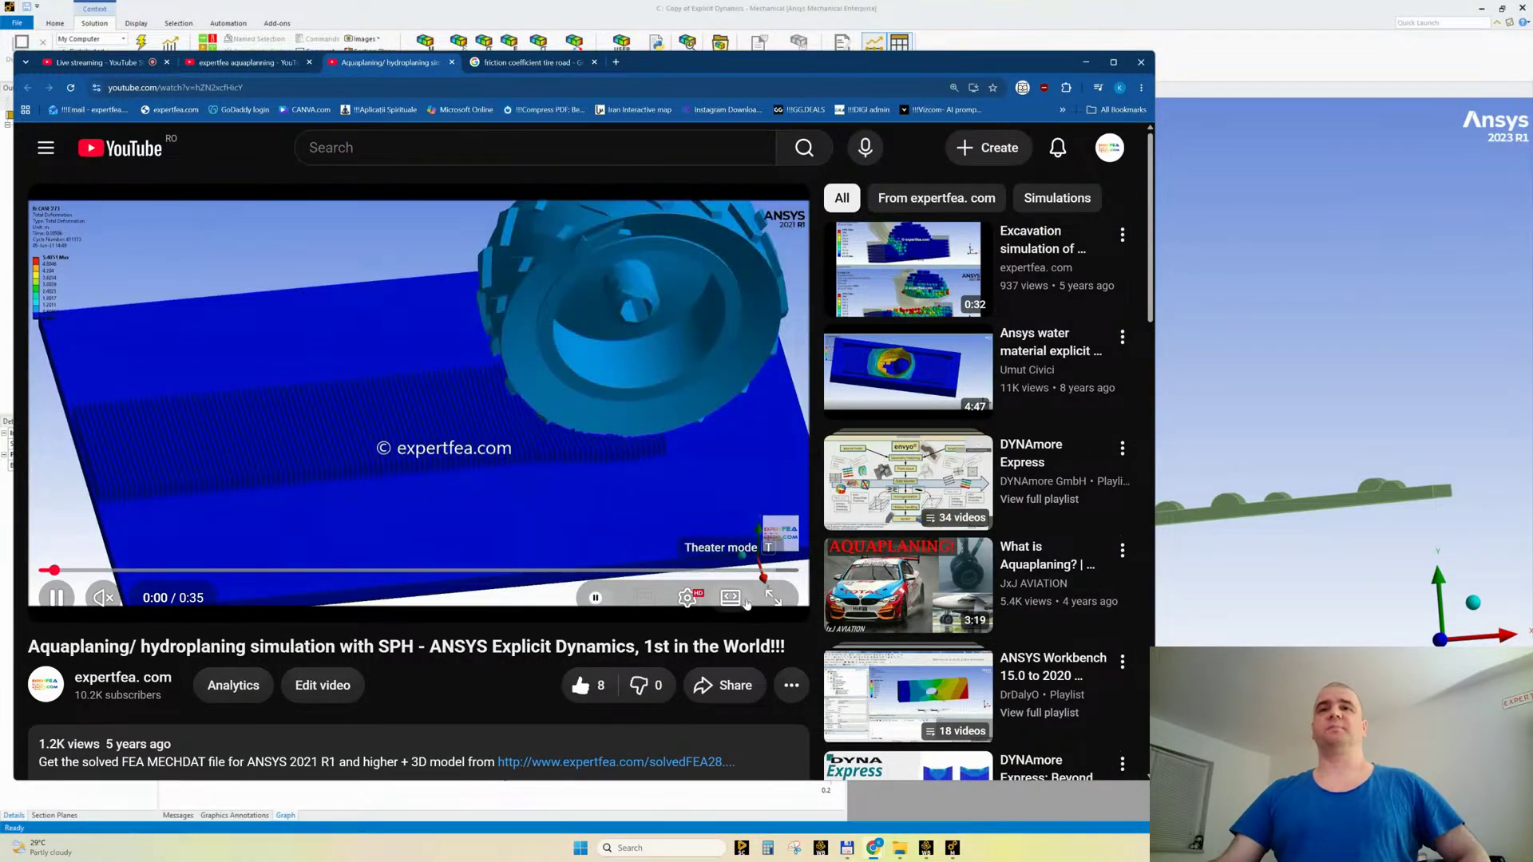
Step: Watch the SPH aquaplaning simulation video in full screen and close its tab
{"action": "double_click", "coordinate": [615, 517]}
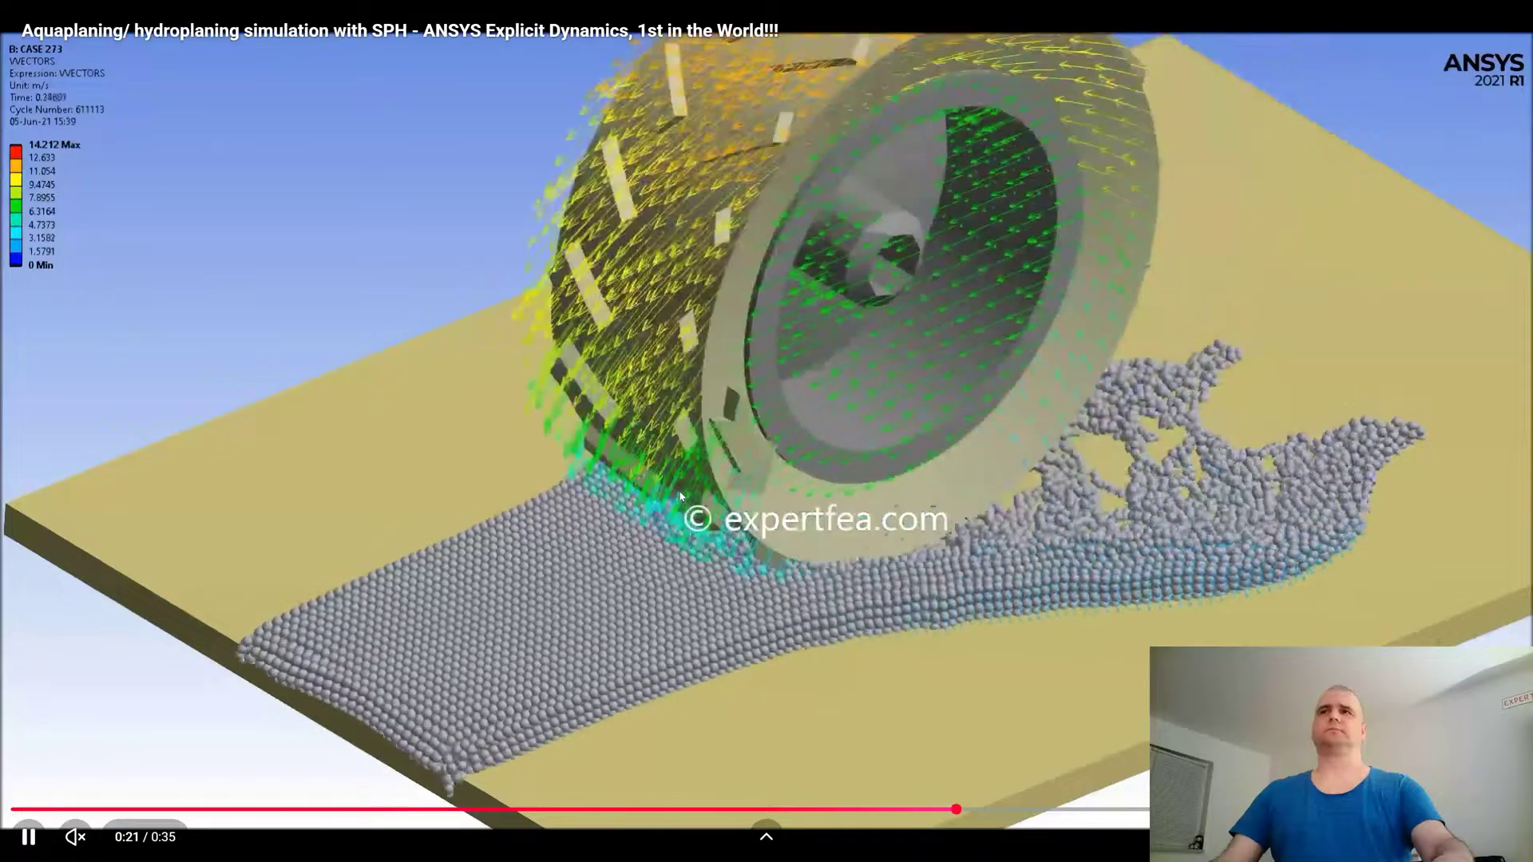
{"action": "key", "text": "Escape"}
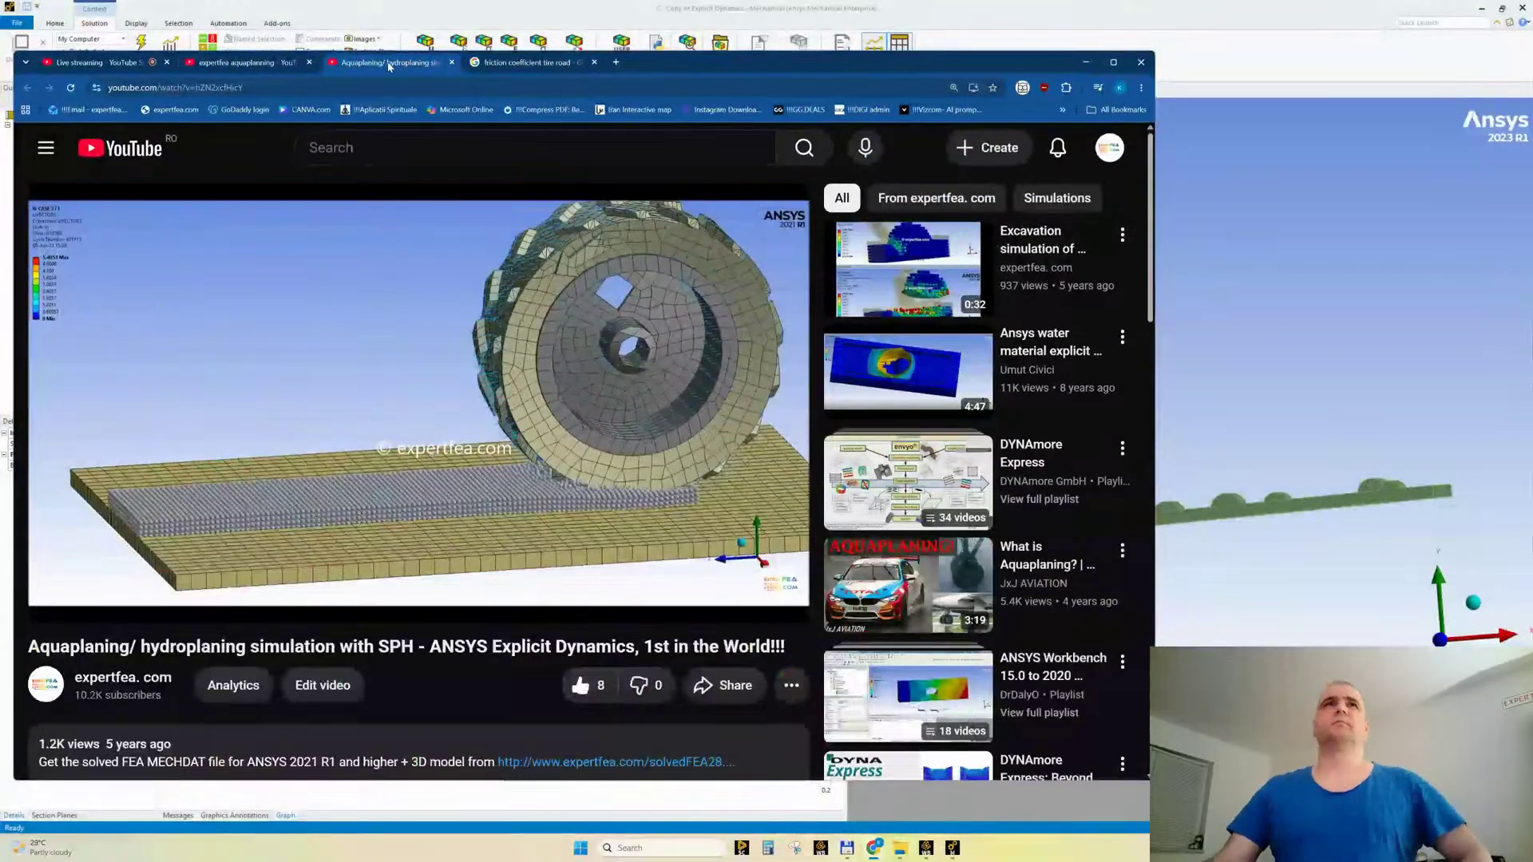
{"action": "middle_click", "coordinate": [372, 63]}
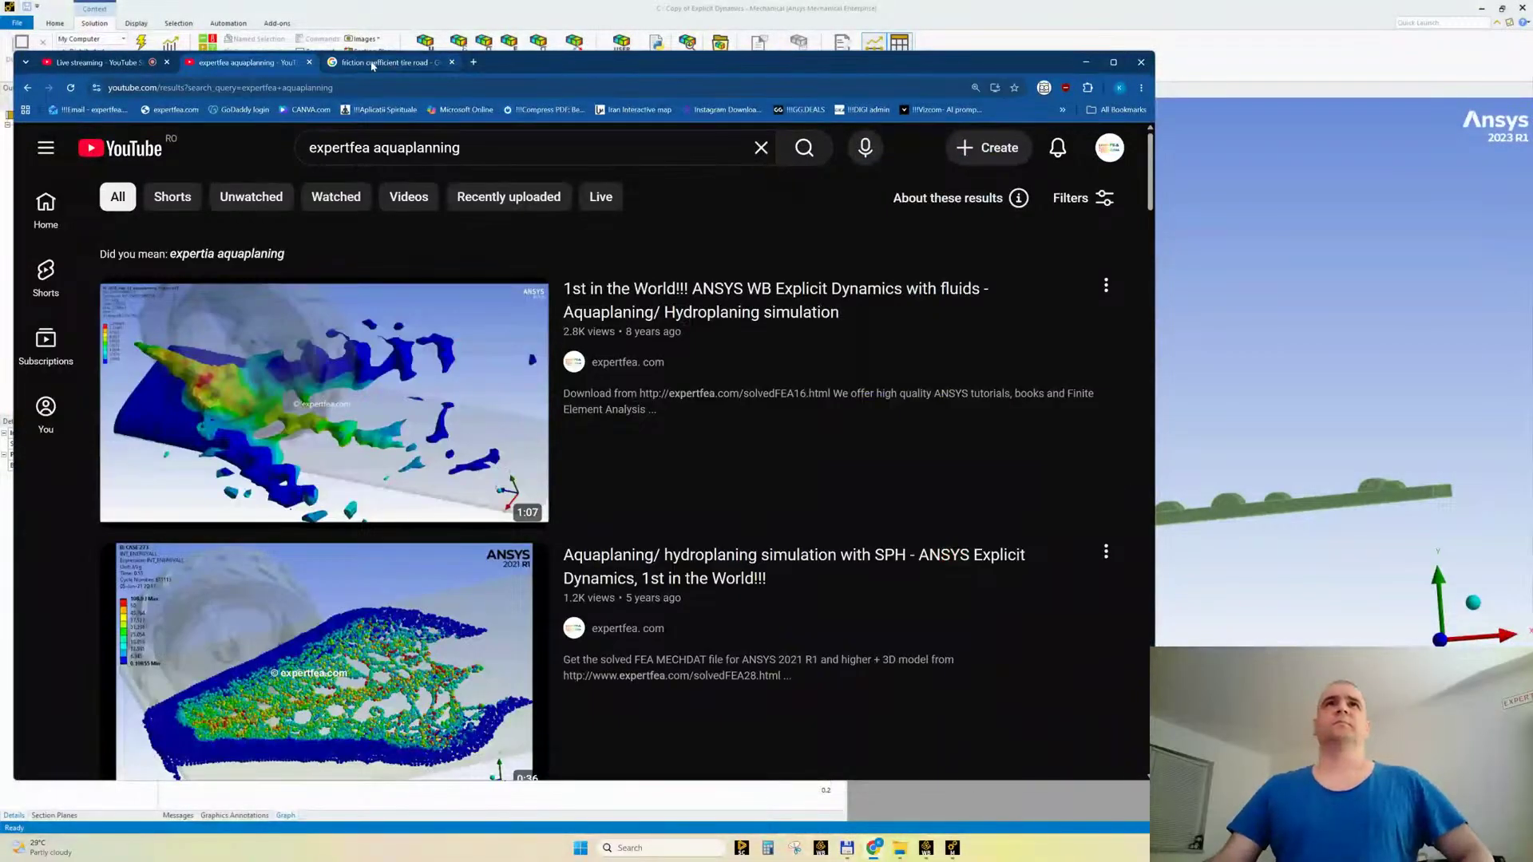
Step: Return to Ansys Mechanical, check the solver output, clear the Solution's generated data and restart the solve
{"action": "left_click", "coordinate": [1086, 62]}
{"action": "left_click", "coordinate": [112, 260]}
{"action": "right_click", "coordinate": [97, 250]}
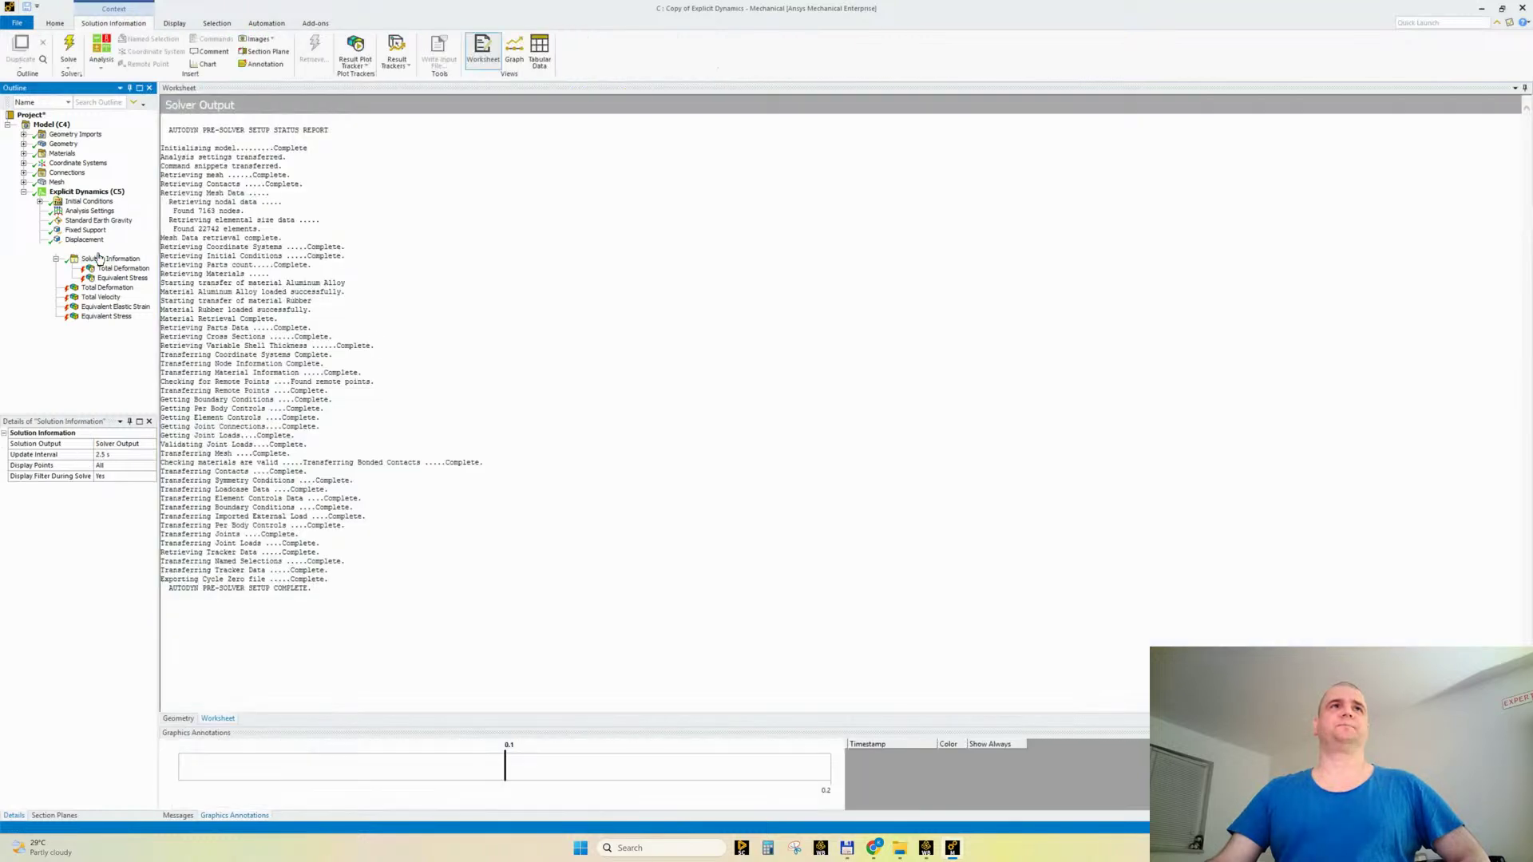
{"action": "left_click", "coordinate": [126, 293]}
{"action": "key", "text": "Return"}
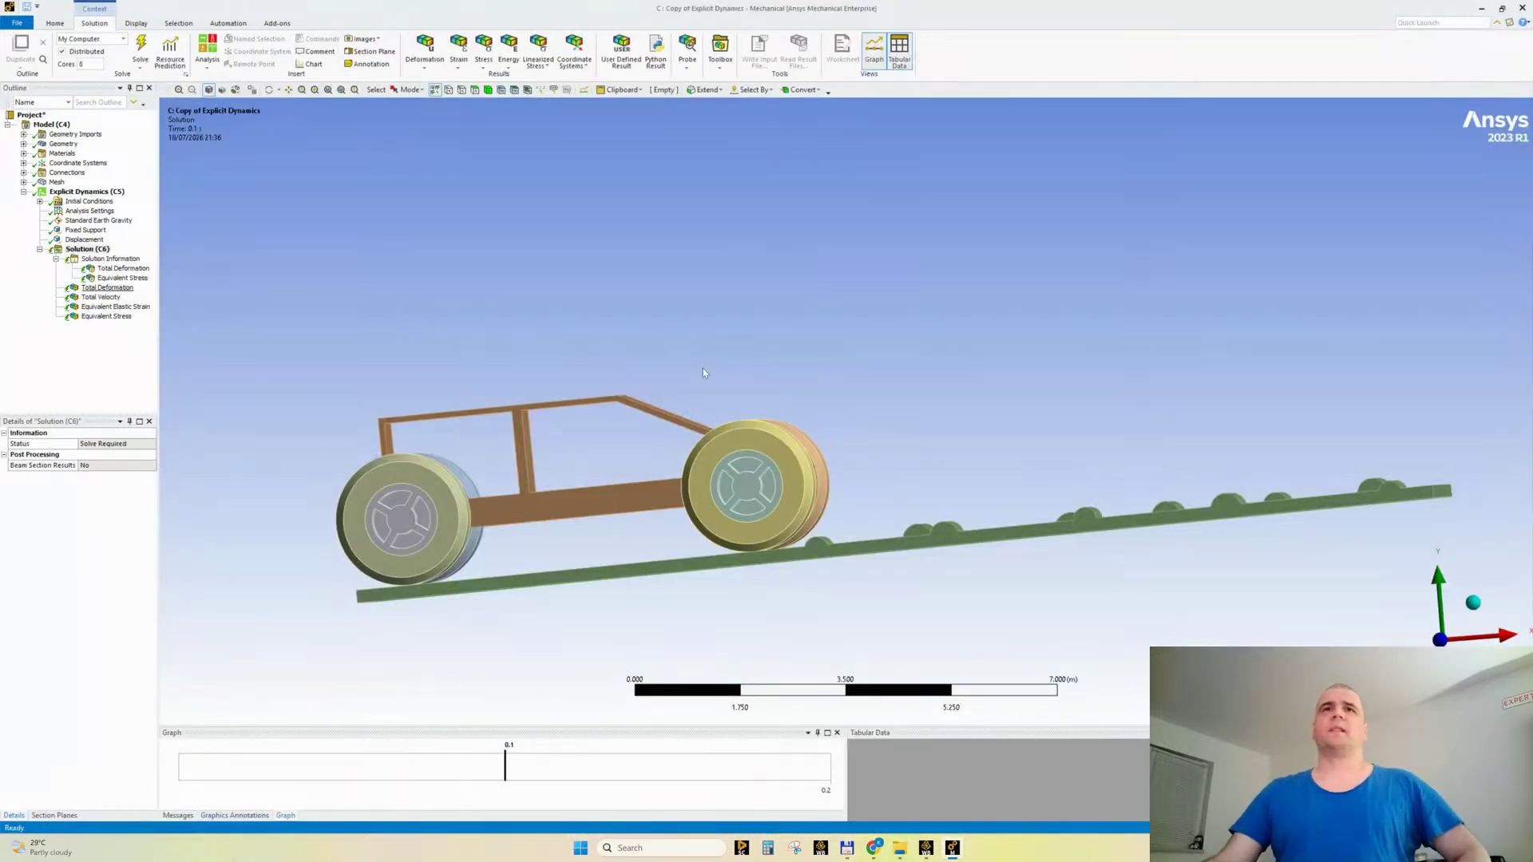
Step: Display the Solver Output under Solution Information while the model solves, widening the outline slightly
{"action": "scroll", "coordinate": [704, 373], "scroll_direction": "up", "scroll_amount": 3}
{"action": "mouse_move", "coordinate": [686, 363]}
{"action": "middle_mouse_down"}
{"action": "mouse_move", "coordinate": [660, 338]}
{"action": "mouse_move", "coordinate": [644, 358]}
{"action": "middle_mouse_up"}
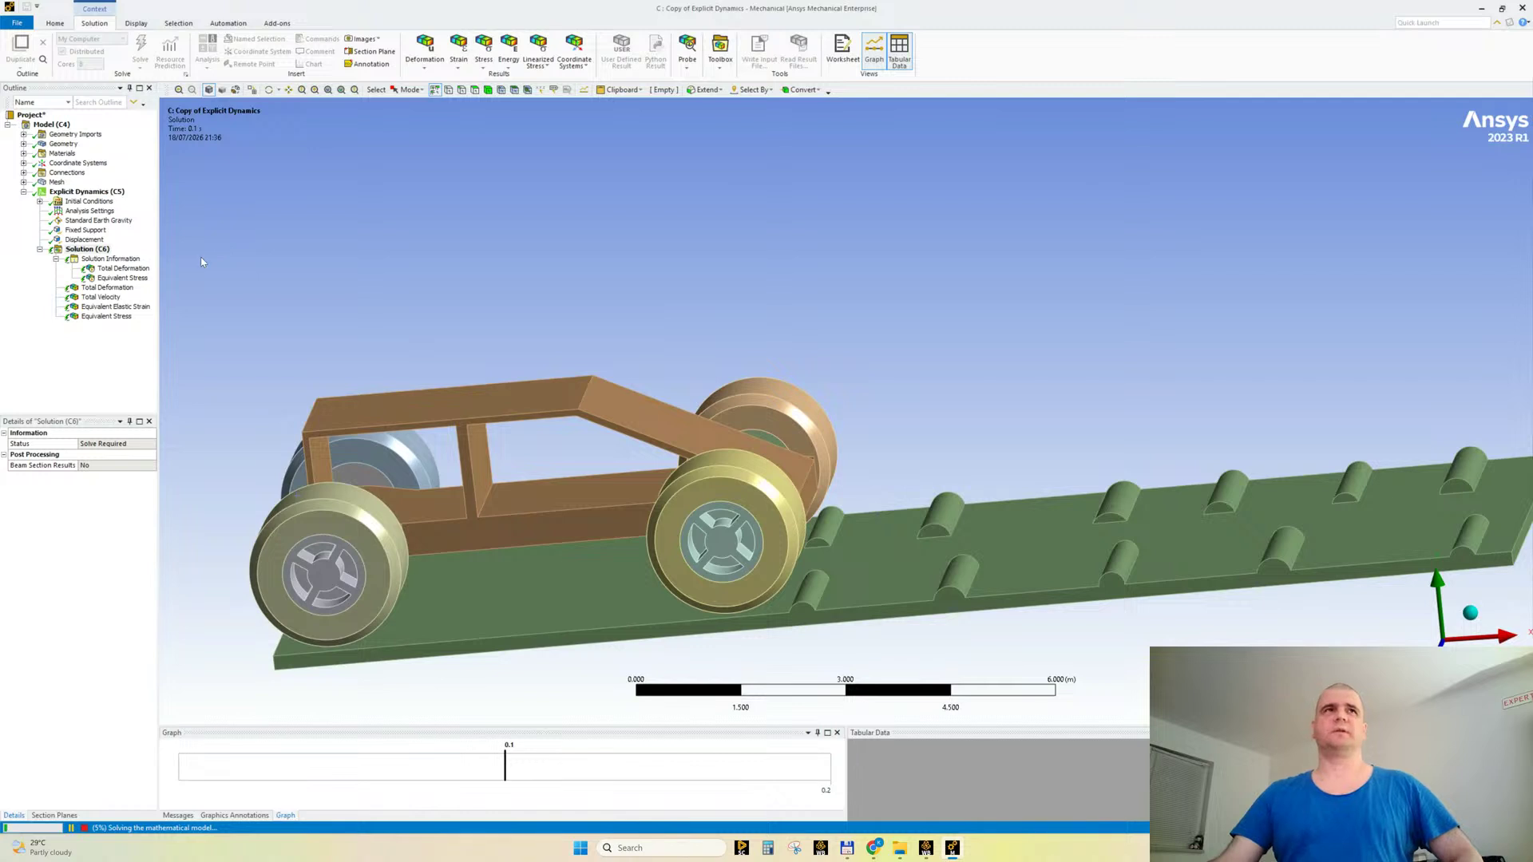
{"action": "left_click", "coordinate": [118, 260]}
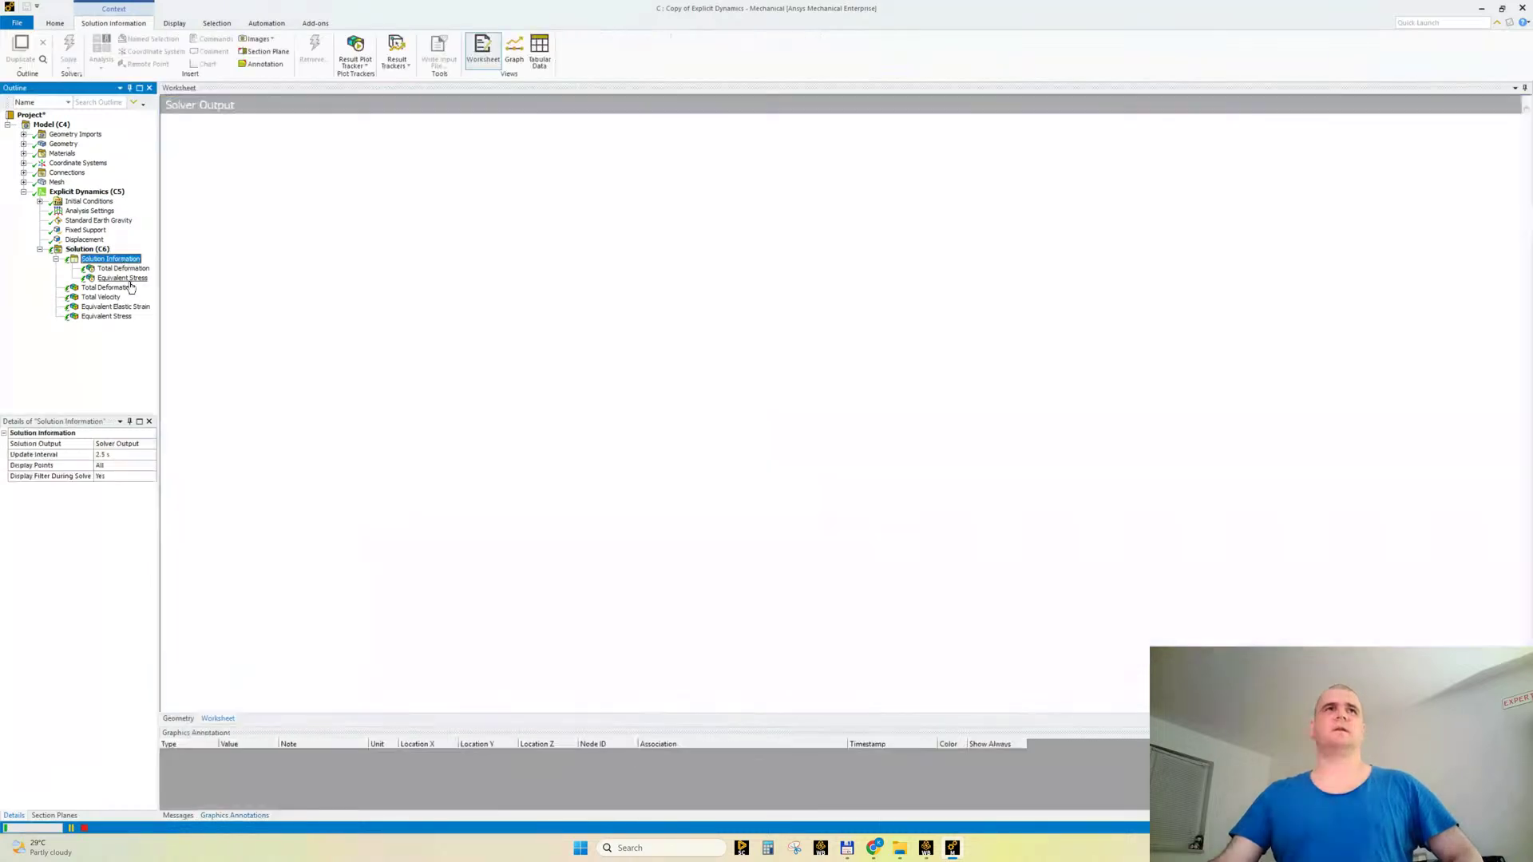
{"action": "left_click_drag", "start_coordinate": [164, 329], "coordinate": [171, 329]}
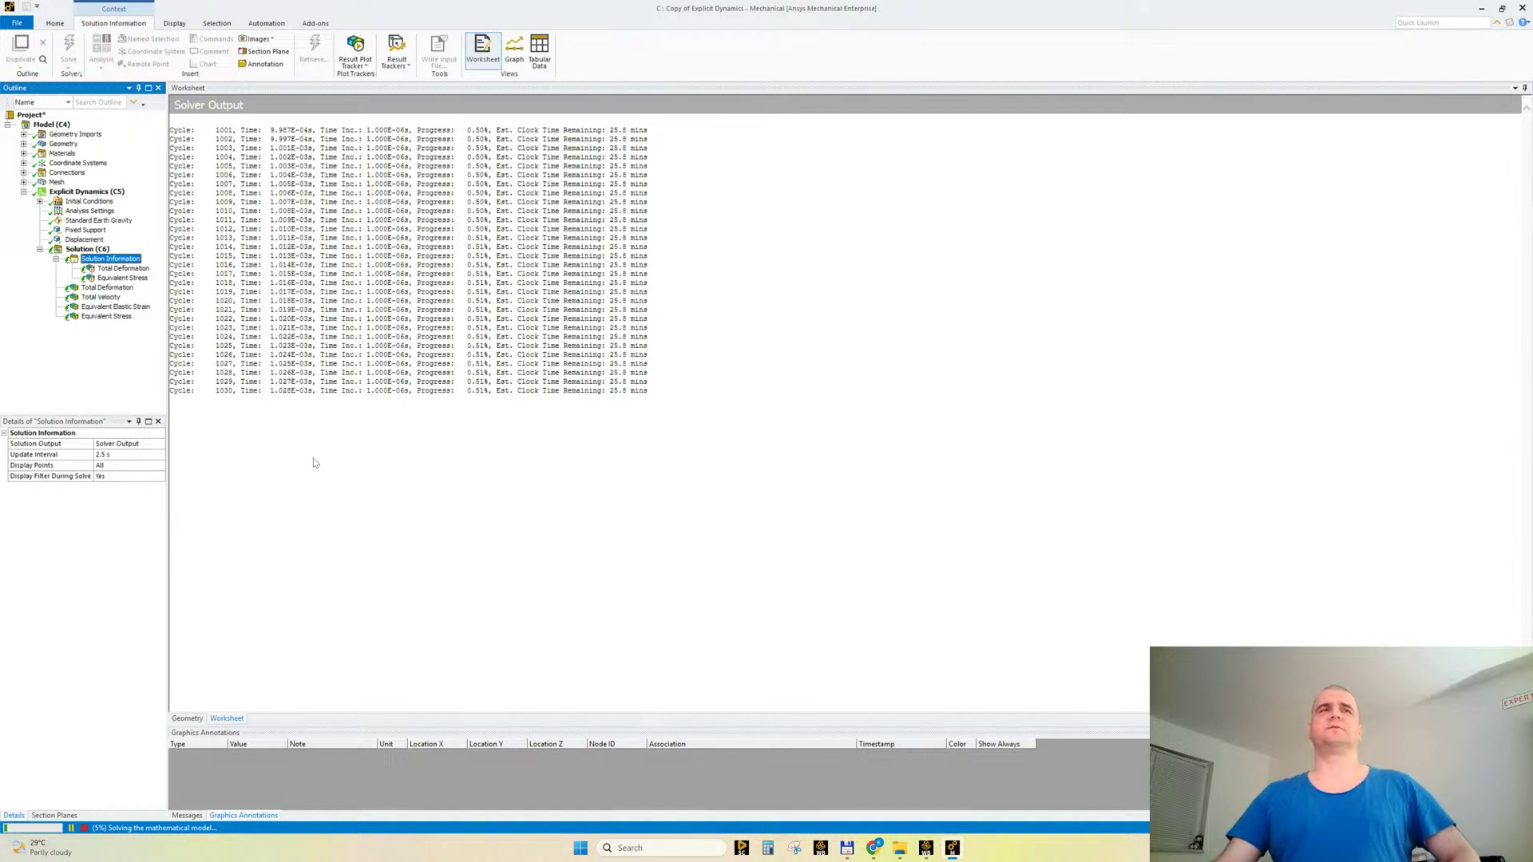
Step: Display the Total Deformation tracker under Solution Information, fit its legend to the visible values and inspect the car from side and oblique views
{"action": "left_click", "coordinate": [122, 269]}
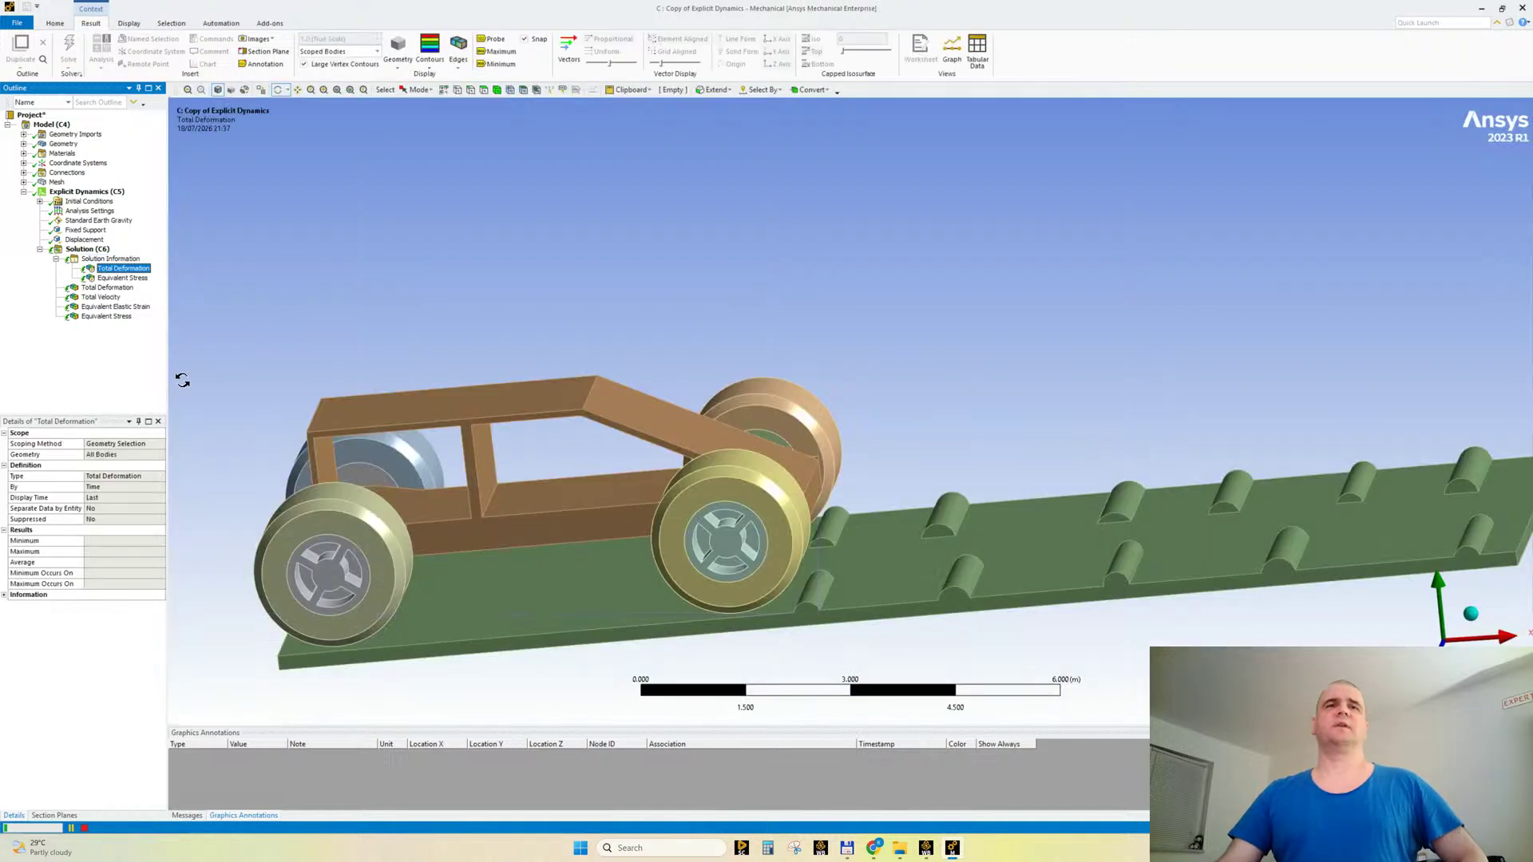
{"action": "left_click_drag", "start_coordinate": [490, 297], "coordinate": [571, 318]}
{"action": "left_click", "coordinate": [1432, 661]}
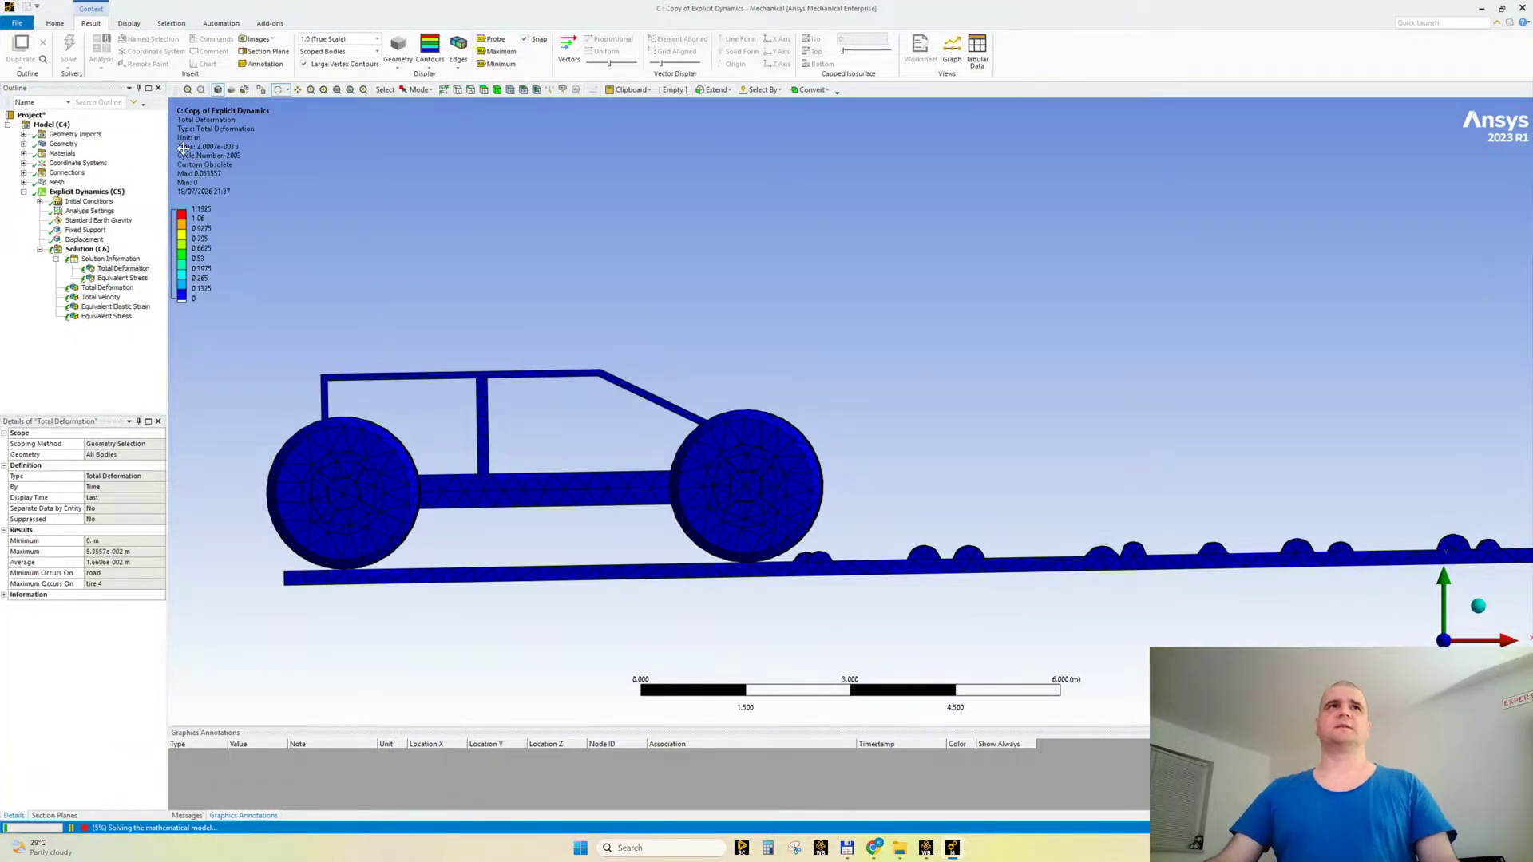
{"action": "right_click", "coordinate": [183, 147]}
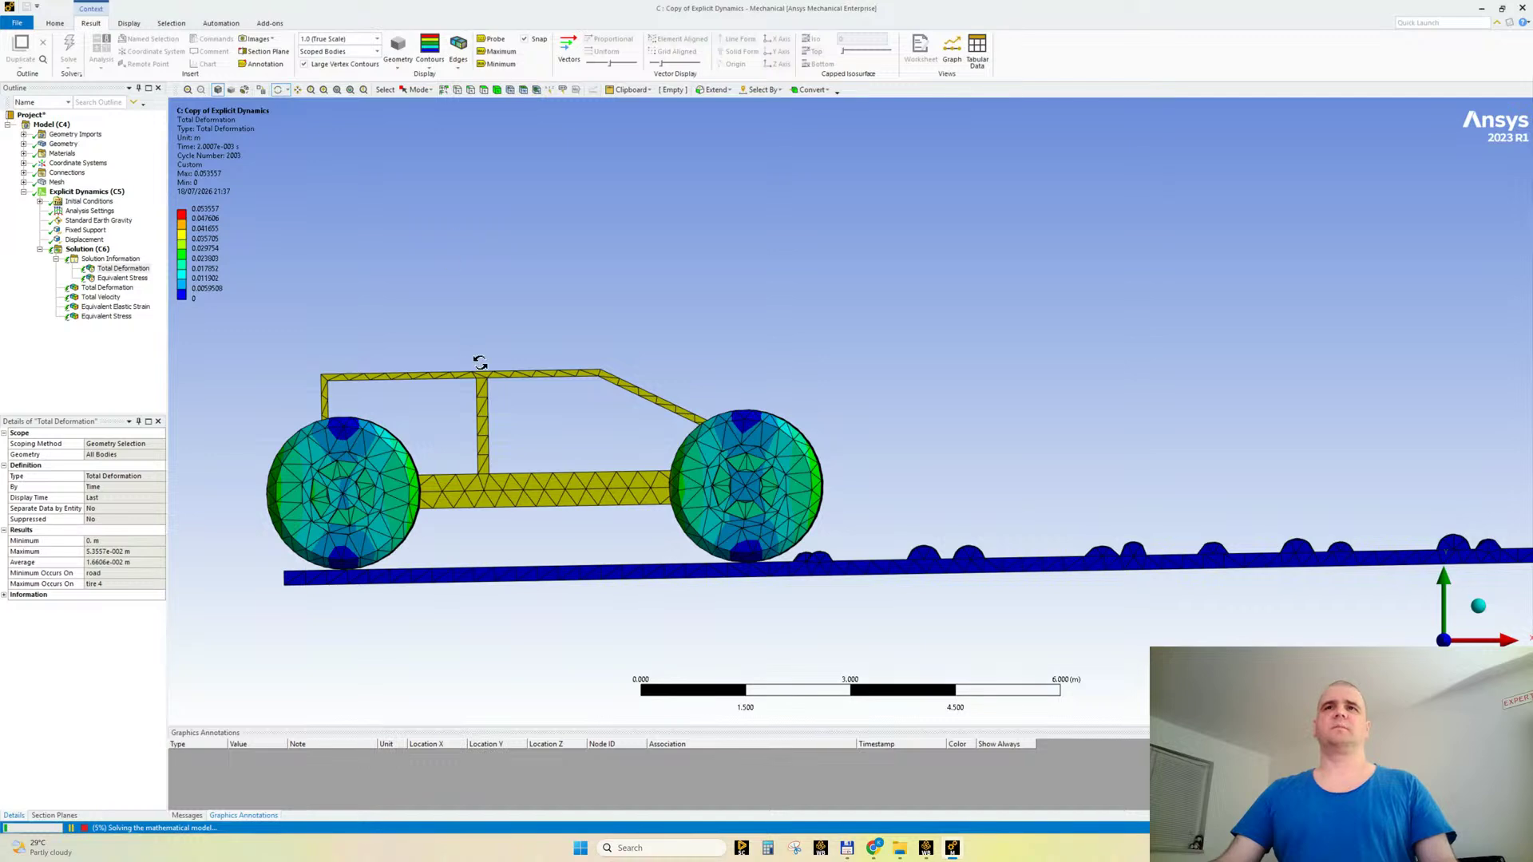
{"action": "scroll", "coordinate": [508, 425], "scroll_direction": "up", "scroll_amount": 2}
{"action": "scroll", "coordinate": [551, 377], "scroll_direction": "up", "scroll_amount": 1}
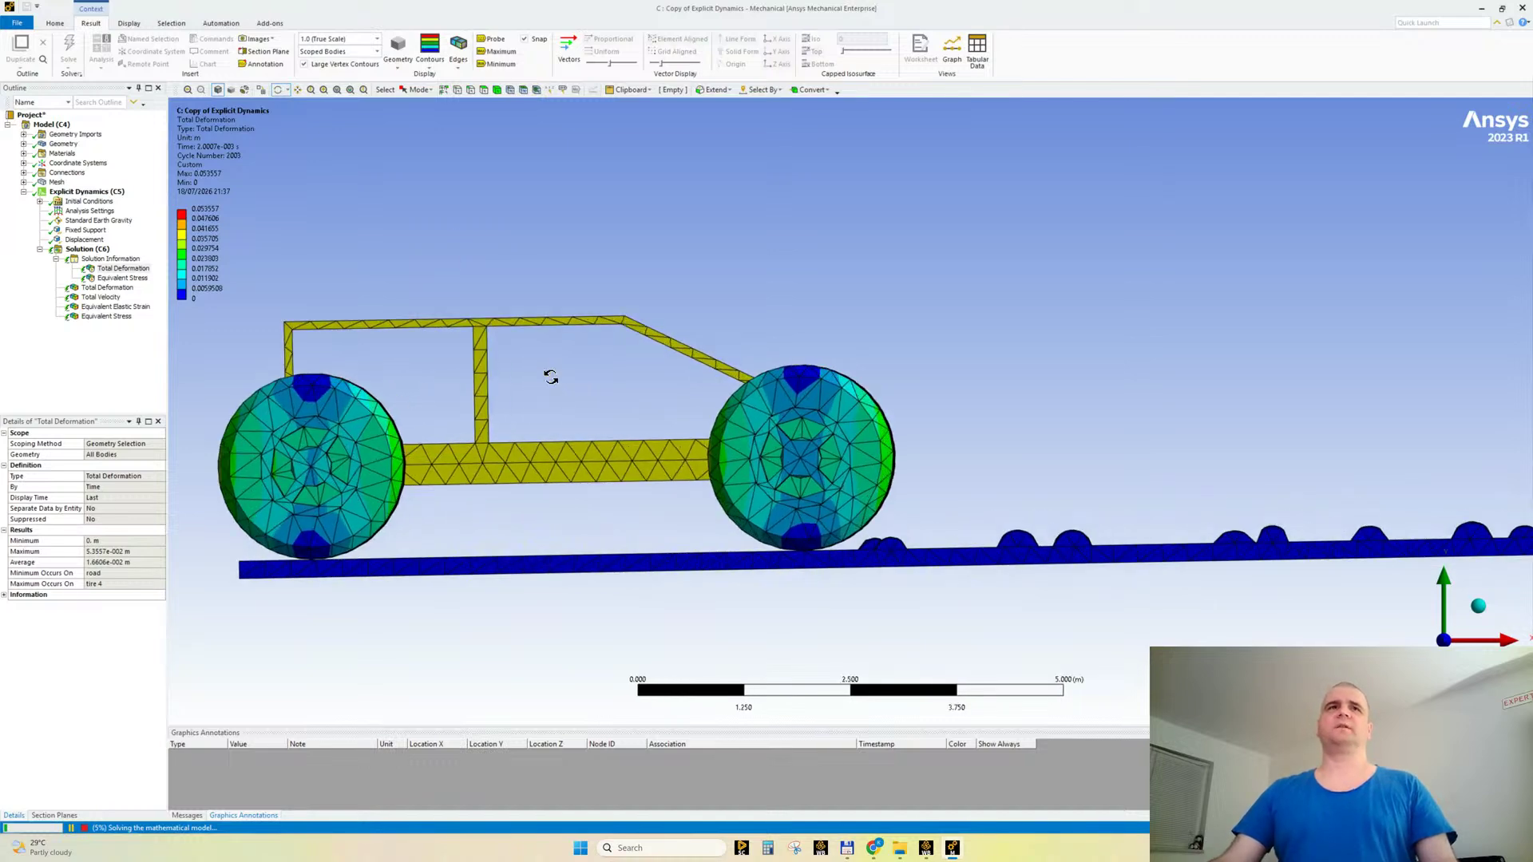
{"action": "left_click_drag", "start_coordinate": [558, 386], "coordinate": [527, 400]}
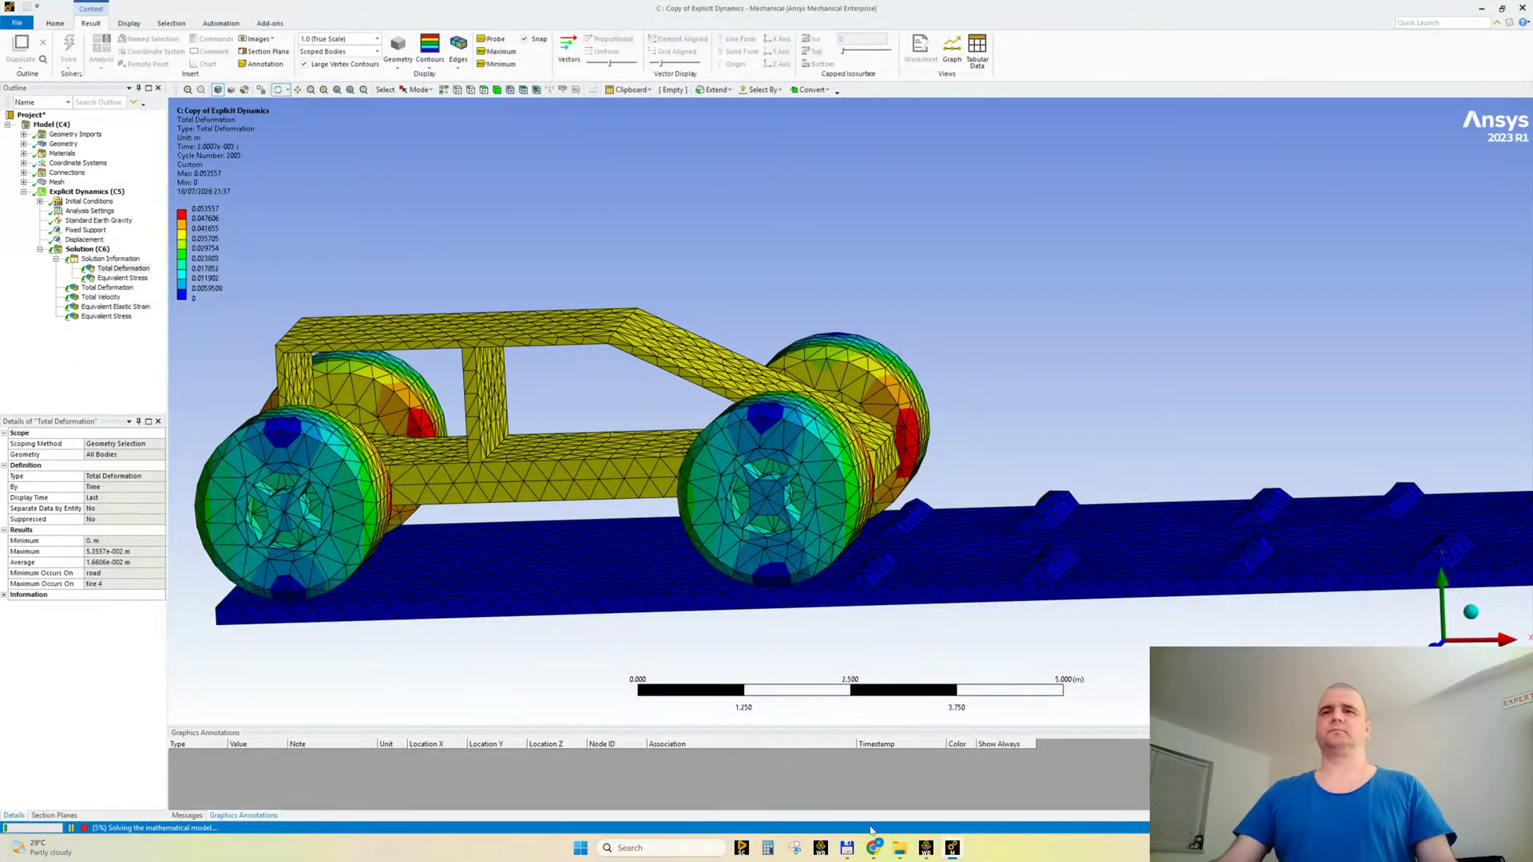
Step: Switch to the browser, open expertfea.com in a new tab and bring up Solved FEA Pack 44 in a maximized window
{"action": "mouse_move", "coordinate": [874, 845]}
{"action": "left_click", "coordinate": [811, 781]}
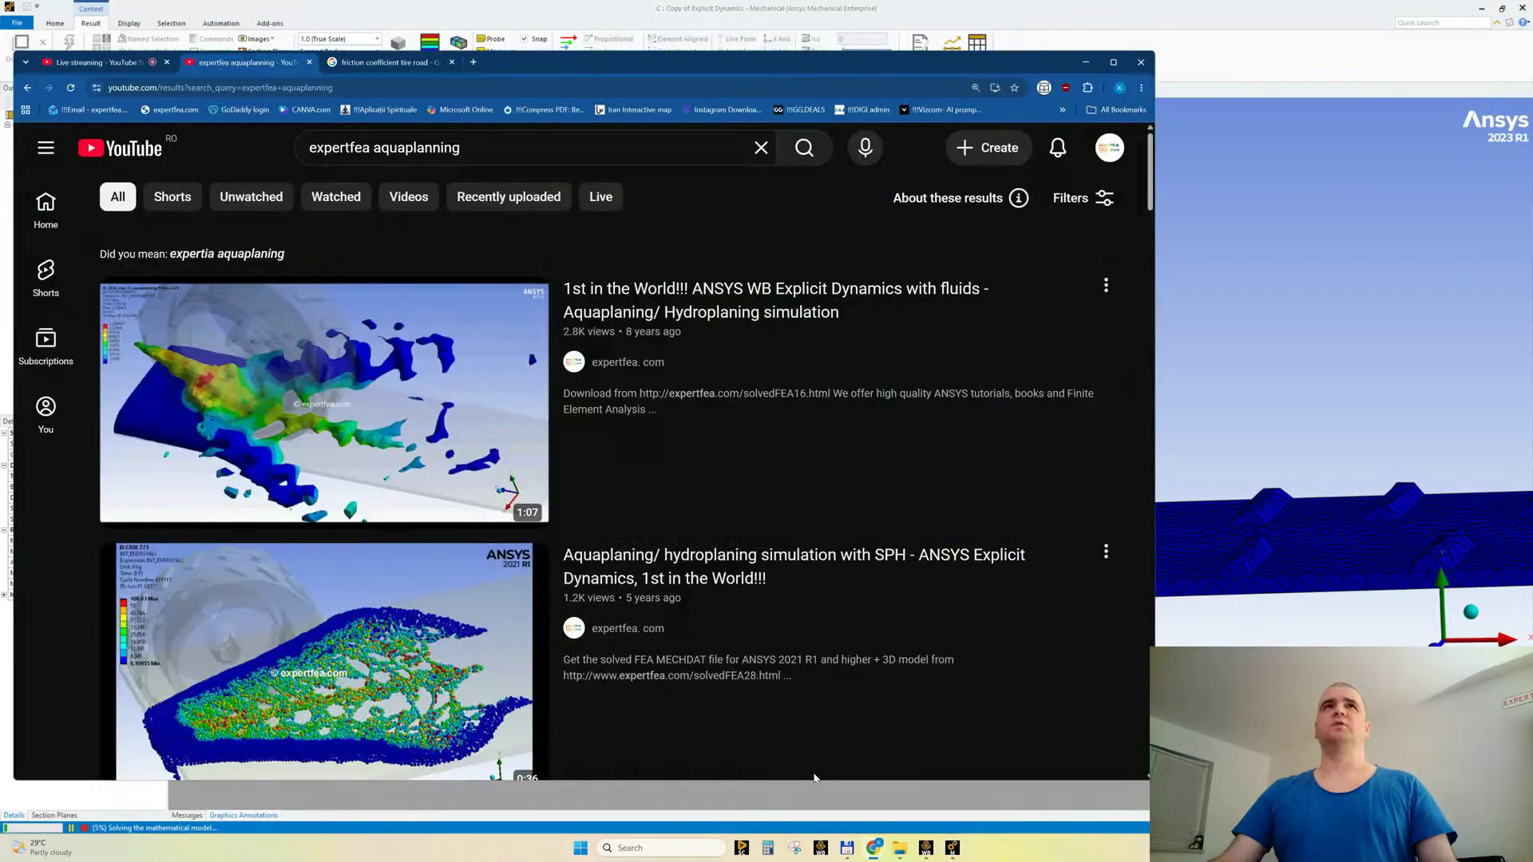
{"action": "left_click", "coordinate": [473, 62]}
{"action": "left_click", "coordinate": [170, 109]}
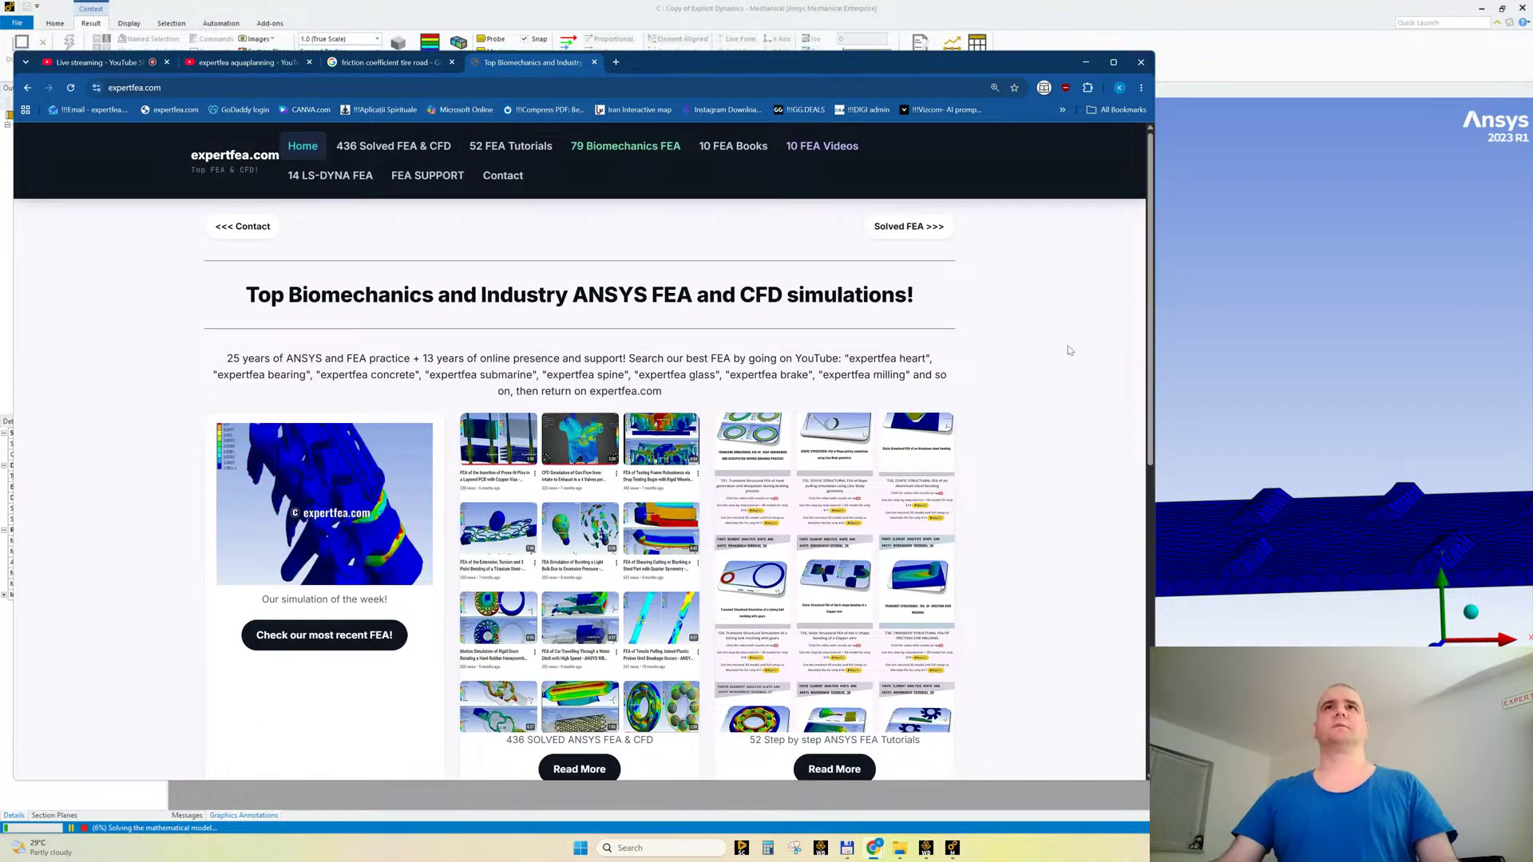
{"action": "scroll", "coordinate": [1011, 417], "scroll_direction": "down", "scroll_amount": 1}
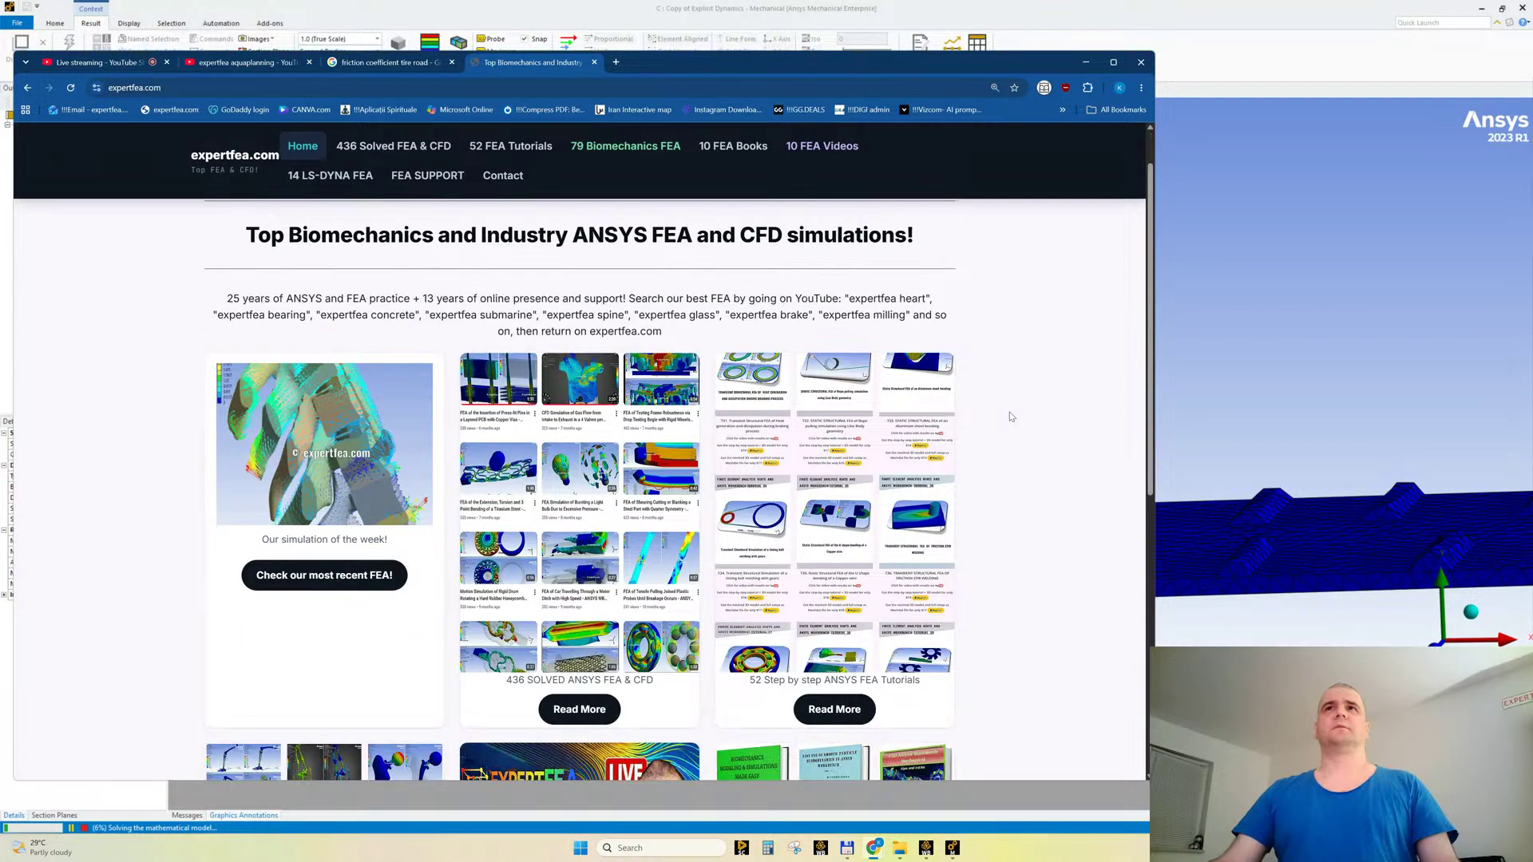
{"action": "scroll", "coordinate": [1011, 417], "scroll_direction": "up", "scroll_amount": 1}
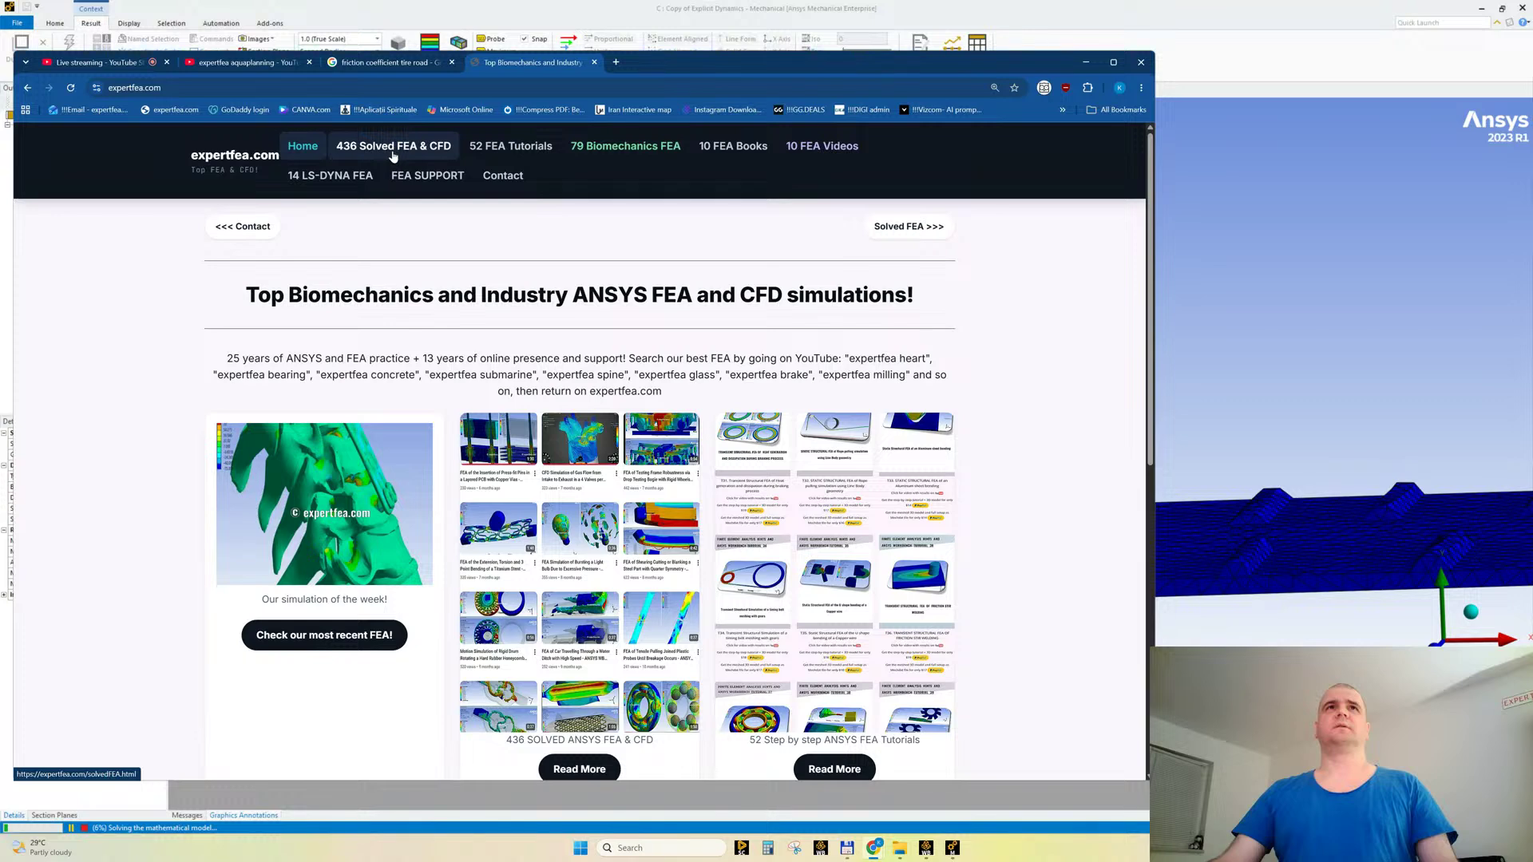
{"action": "left_click", "coordinate": [393, 147]}
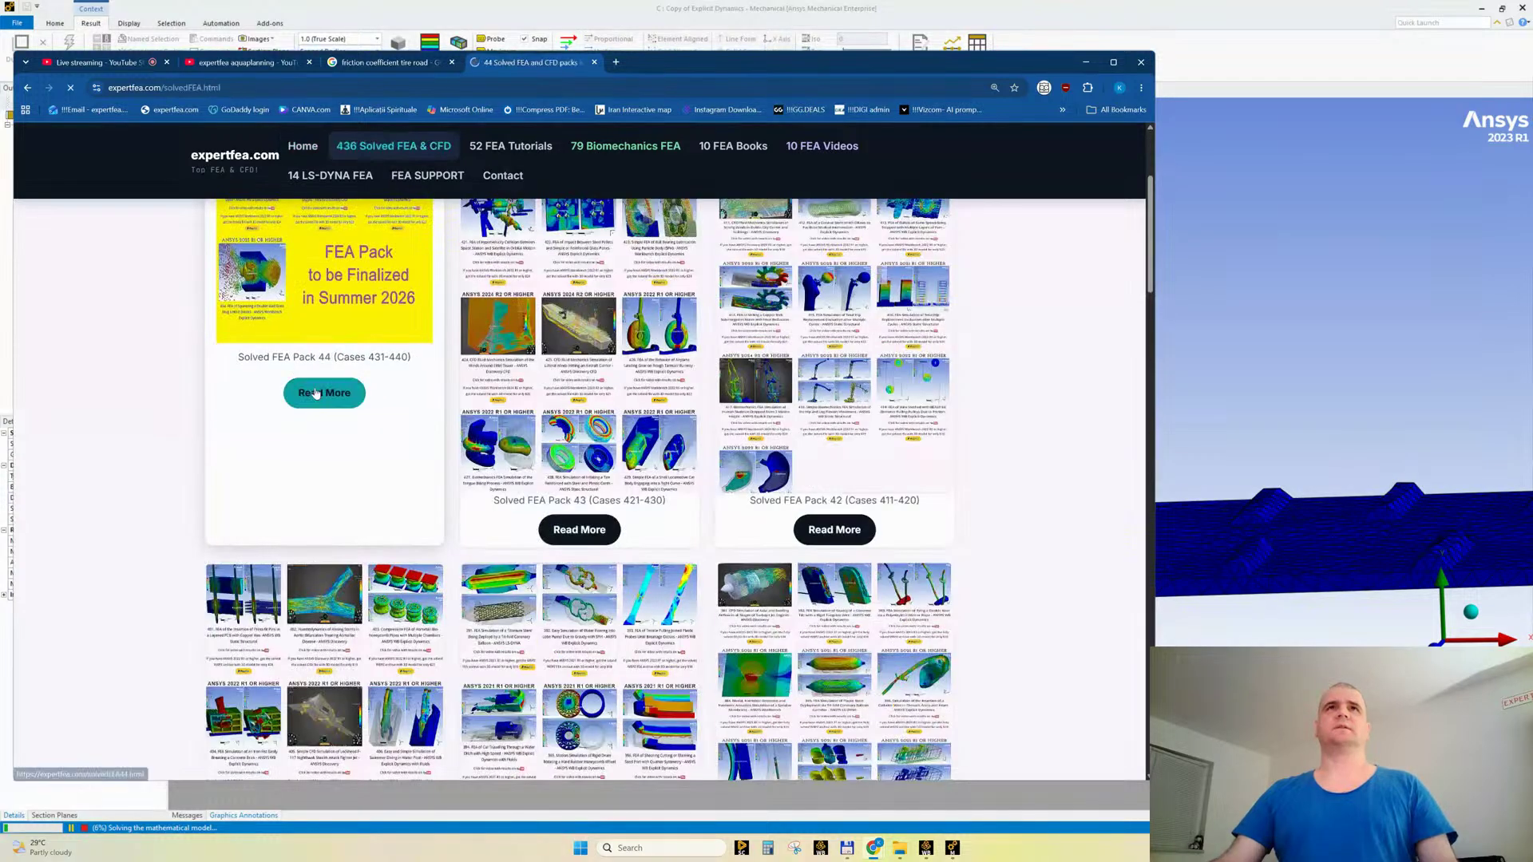
{"action": "left_click", "coordinate": [1114, 62]}
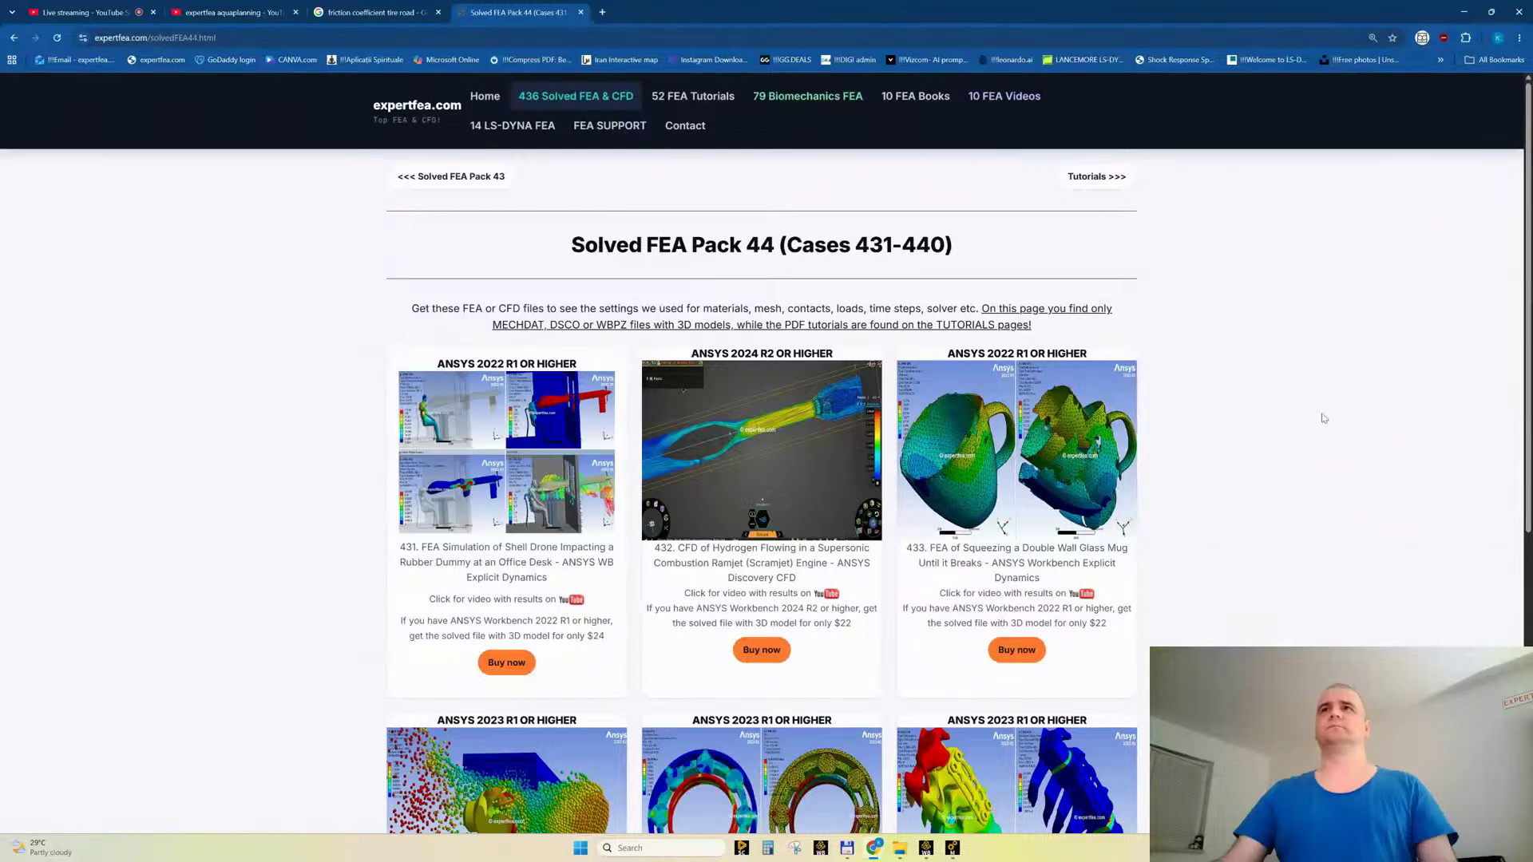
Step: Examine the solved simulation cases listed in Solved FEA Pack 44, then close that tab
{"action": "scroll", "coordinate": [1268, 396], "scroll_direction": "down", "scroll_amount": 1}
{"action": "scroll", "coordinate": [1268, 395], "scroll_direction": "down", "scroll_amount": 3}
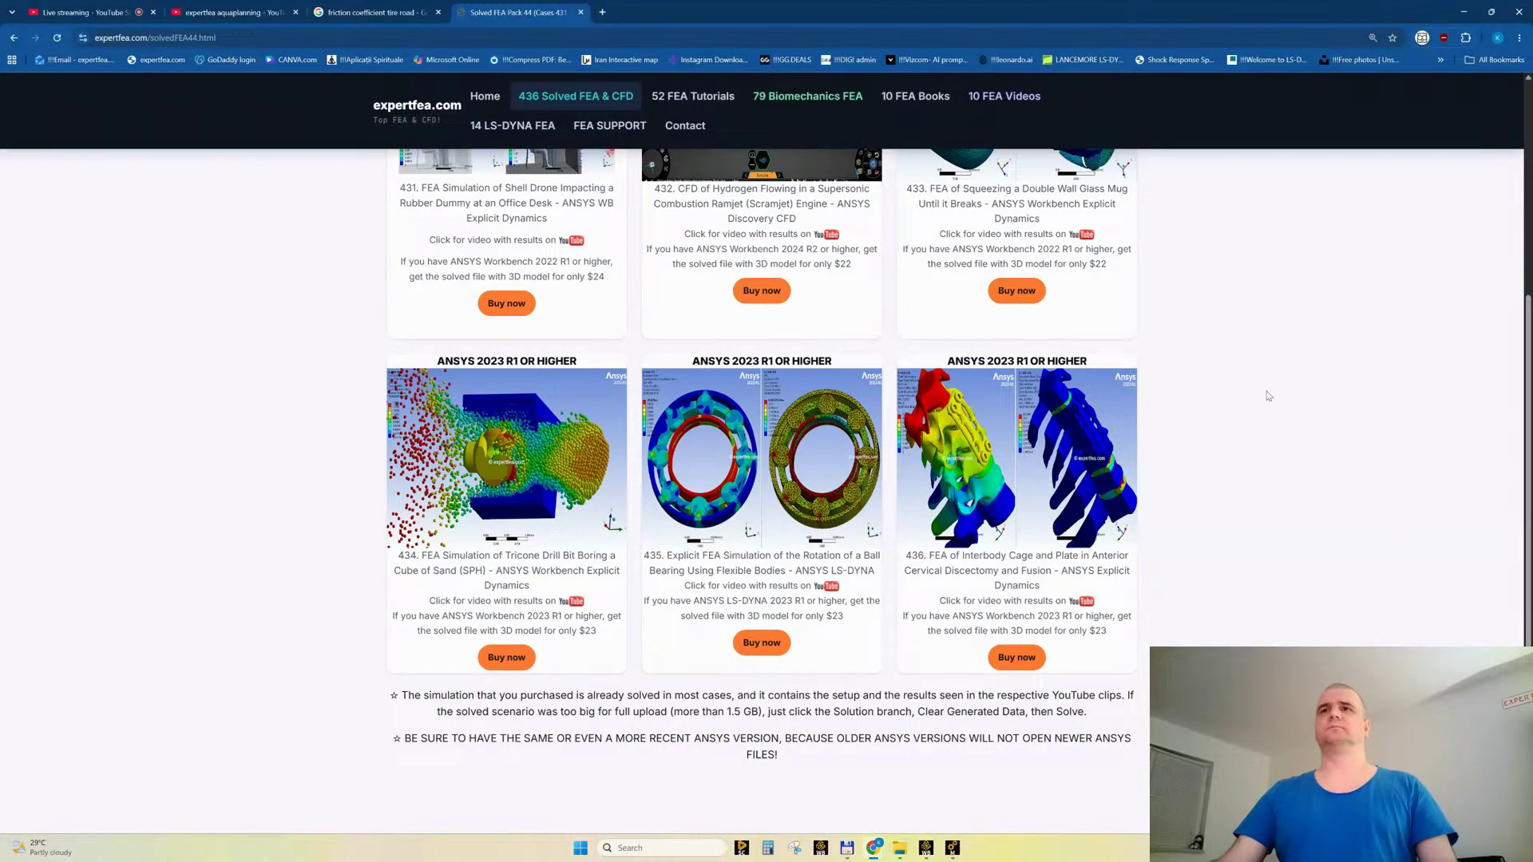
{"action": "scroll", "coordinate": [1268, 395], "scroll_direction": "down", "scroll_amount": 2}
{"action": "scroll", "coordinate": [651, 503], "scroll_direction": "up", "scroll_amount": 3}
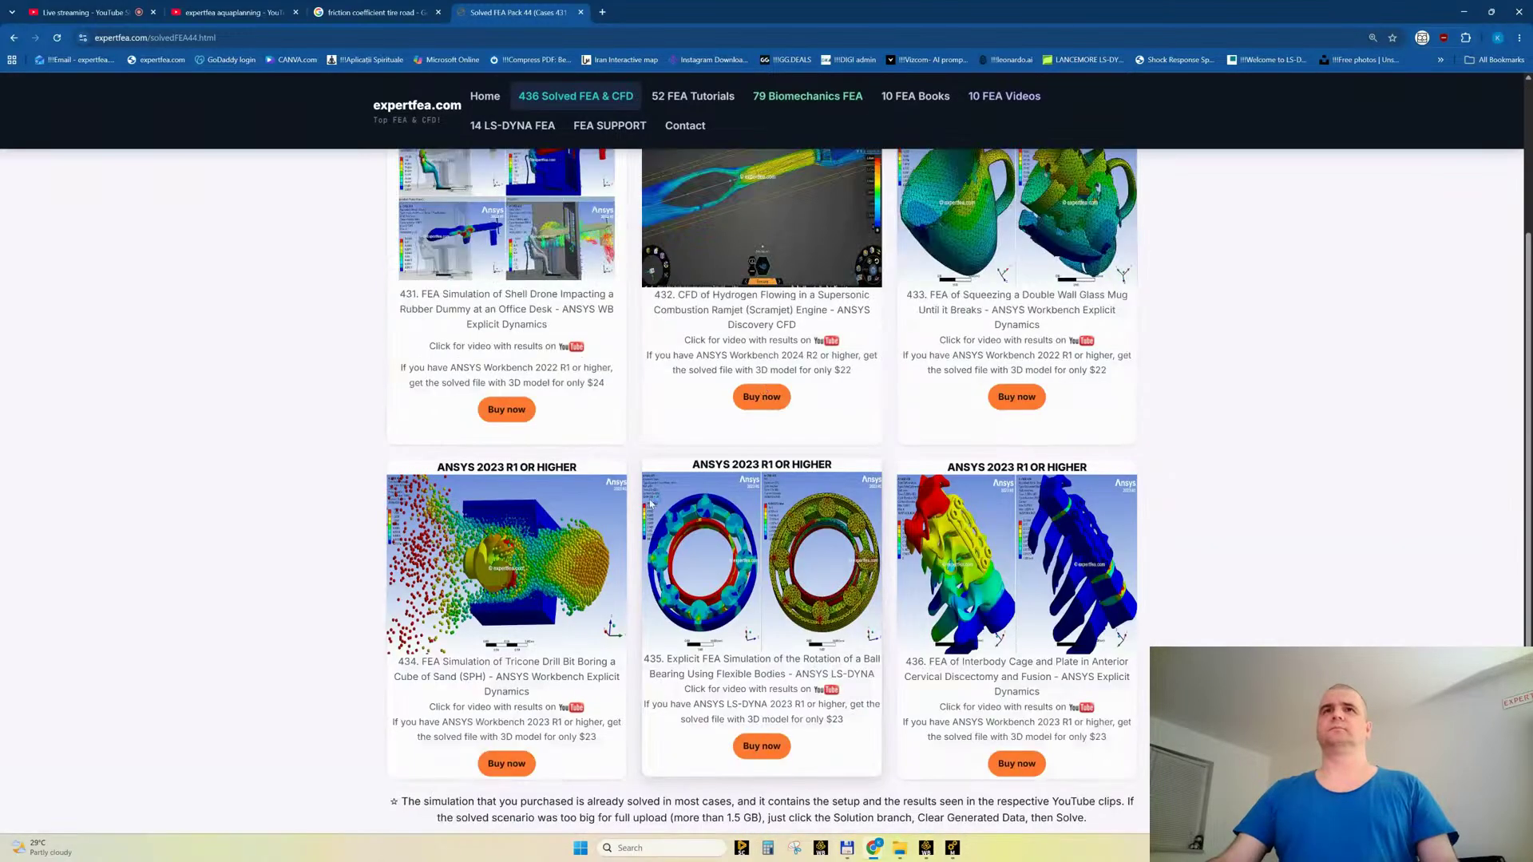
{"action": "scroll", "coordinate": [651, 503], "scroll_direction": "up", "scroll_amount": 1}
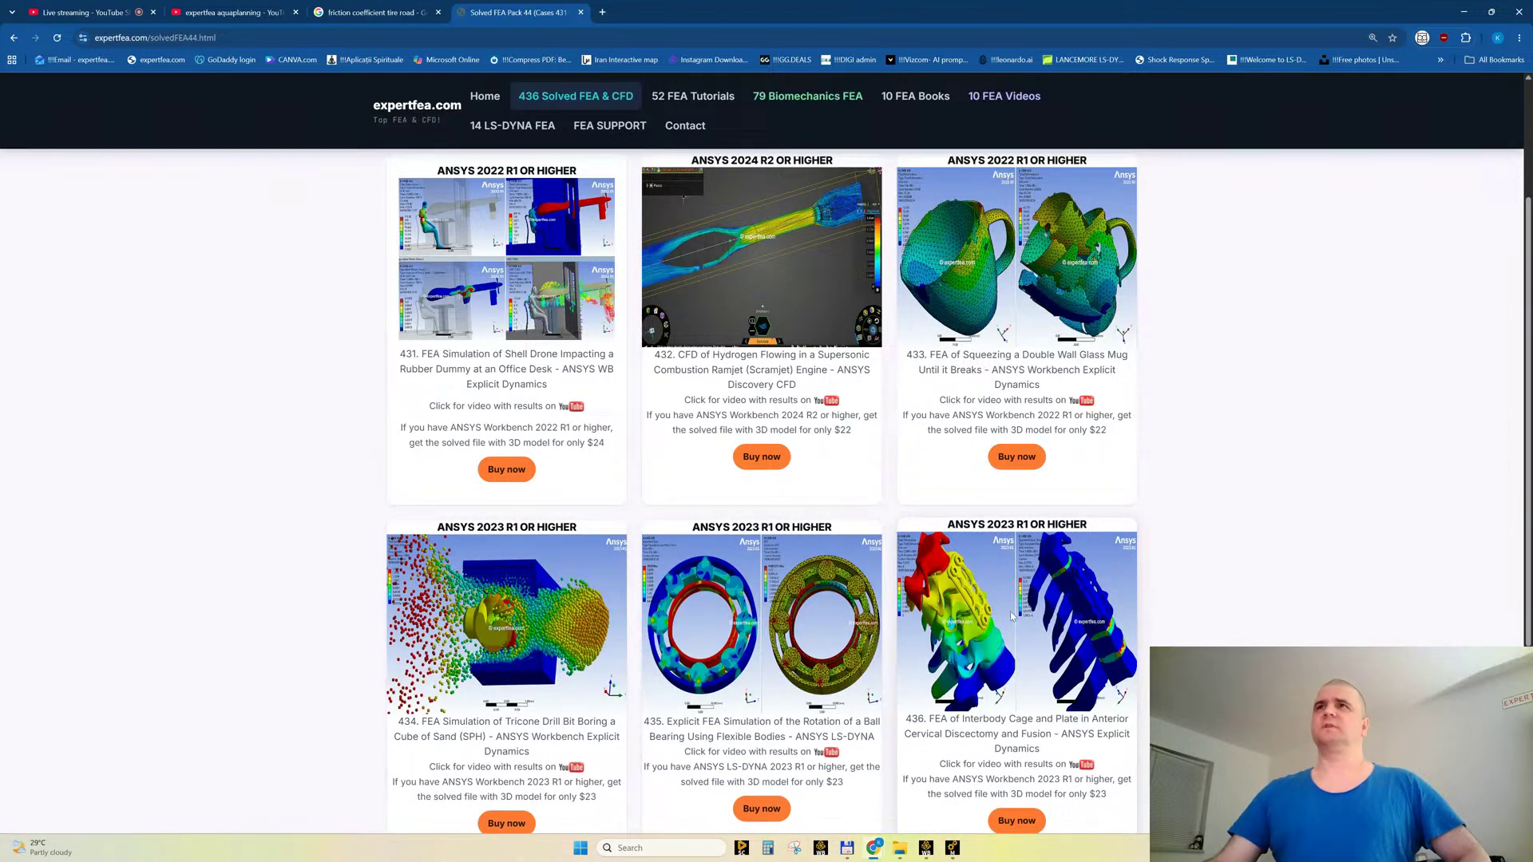
{"action": "scroll", "coordinate": [1011, 613], "scroll_direction": "up", "scroll_amount": 1}
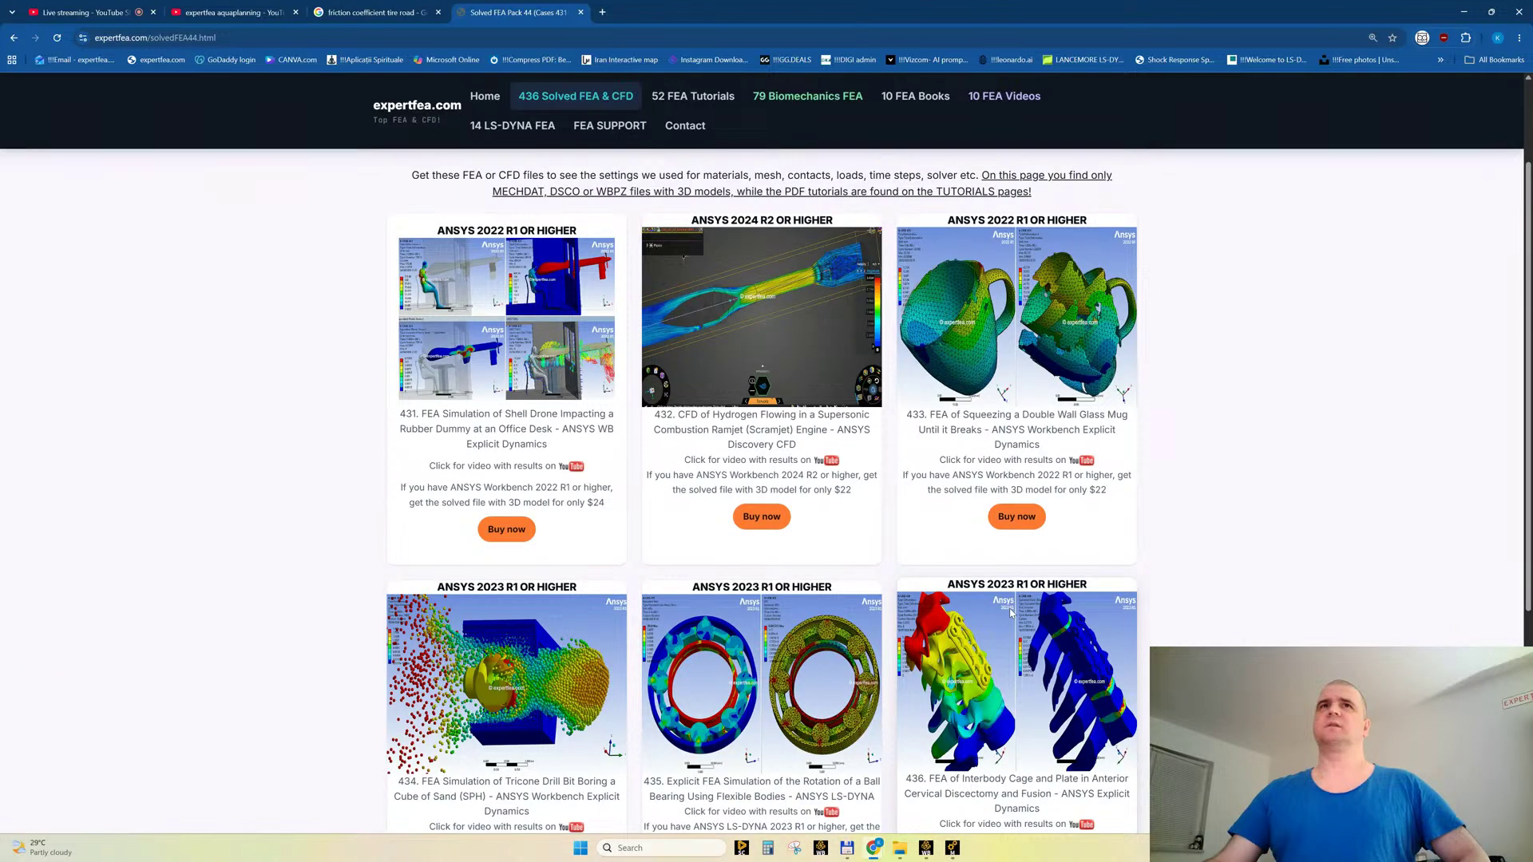
{"action": "scroll", "coordinate": [1011, 613], "scroll_direction": "down", "scroll_amount": 3}
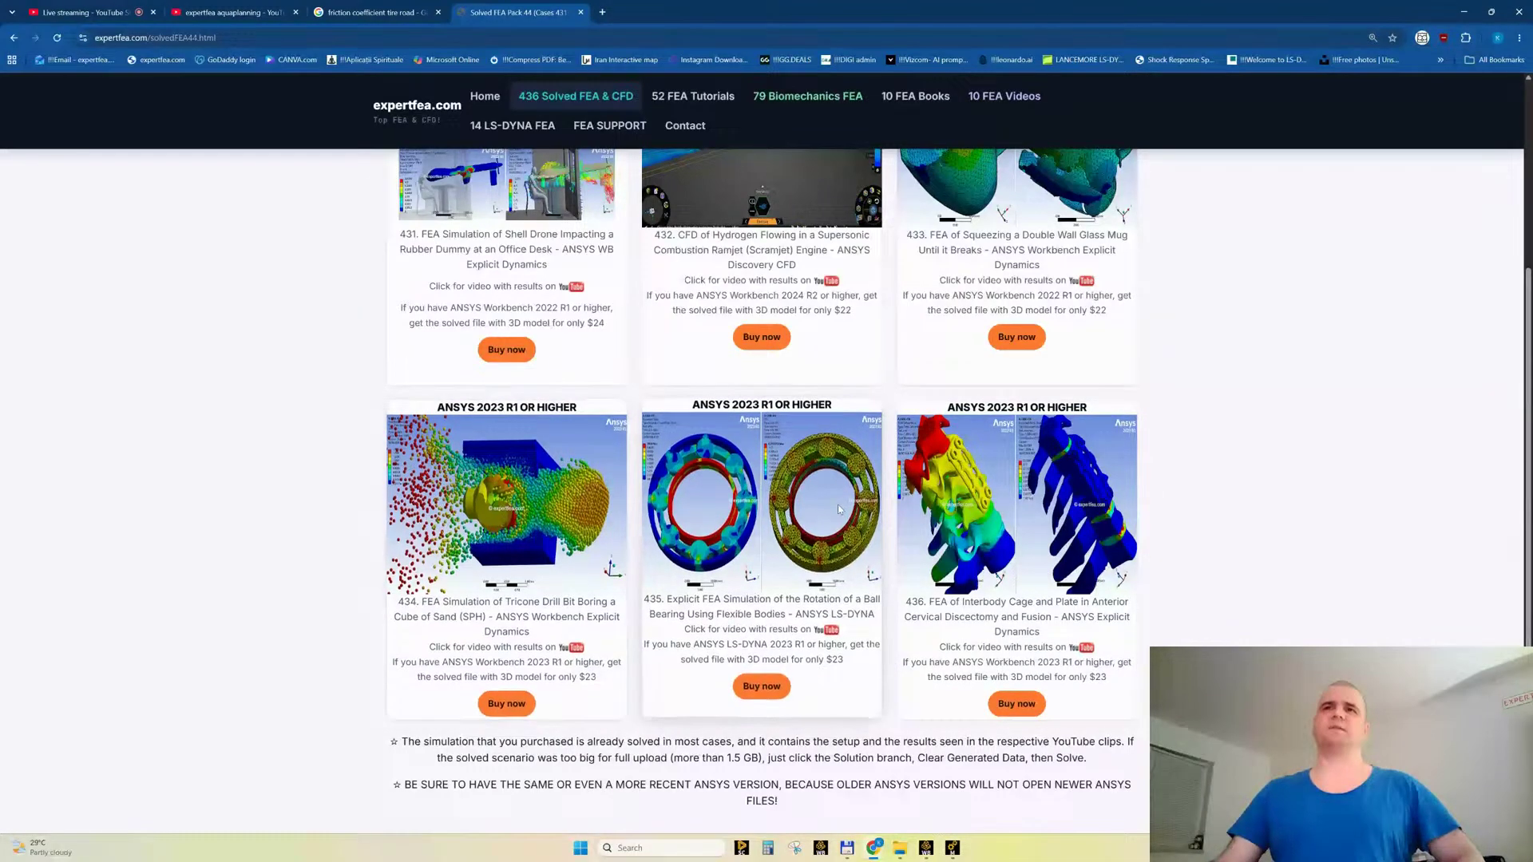
{"action": "scroll", "coordinate": [252, 457], "scroll_direction": "up", "scroll_amount": 3}
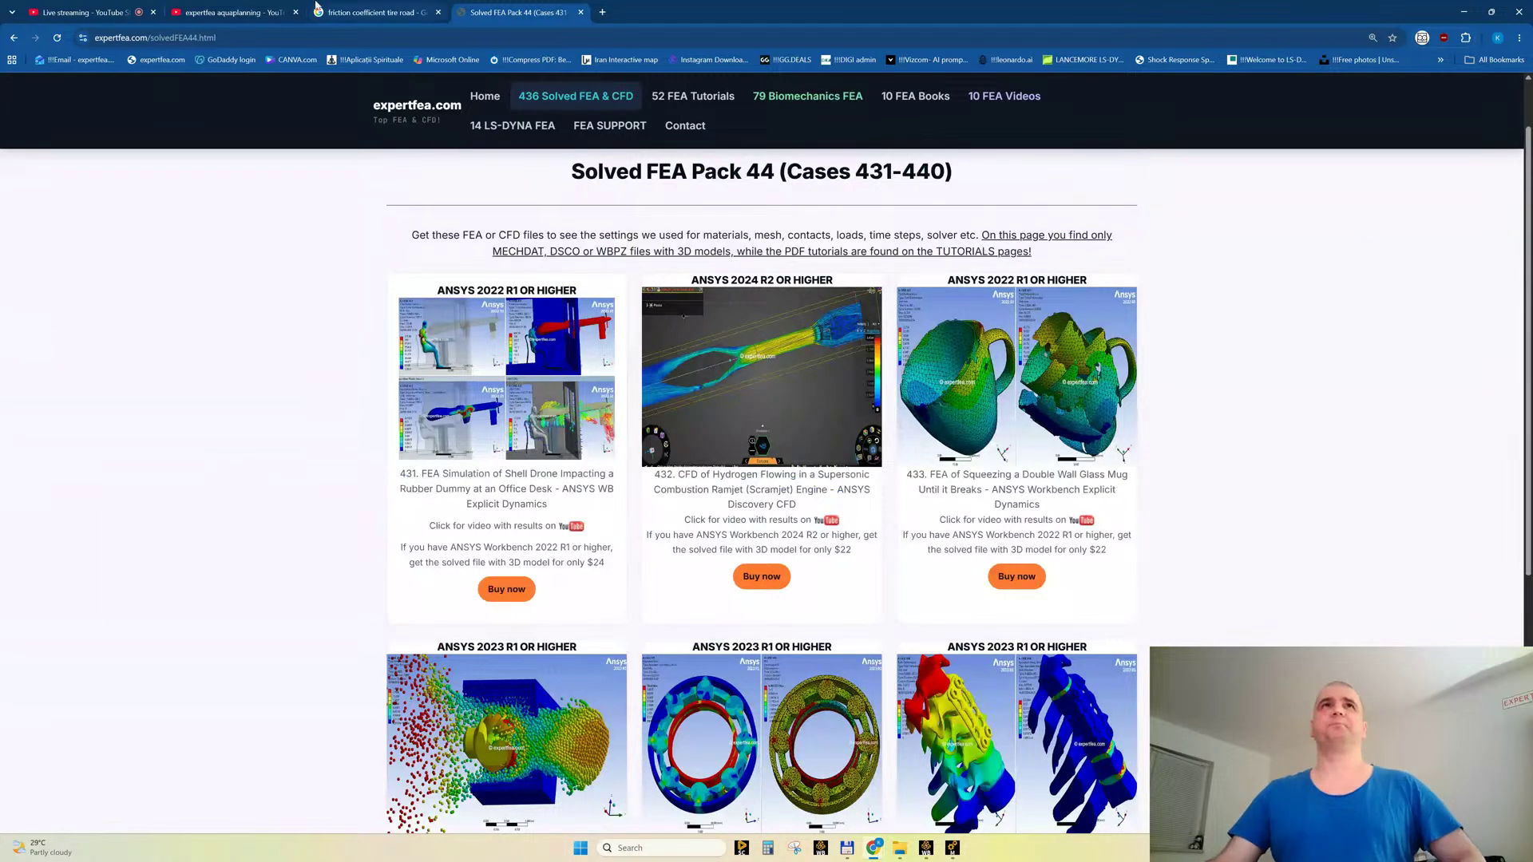
{"action": "middle_click", "coordinate": [500, 13]}
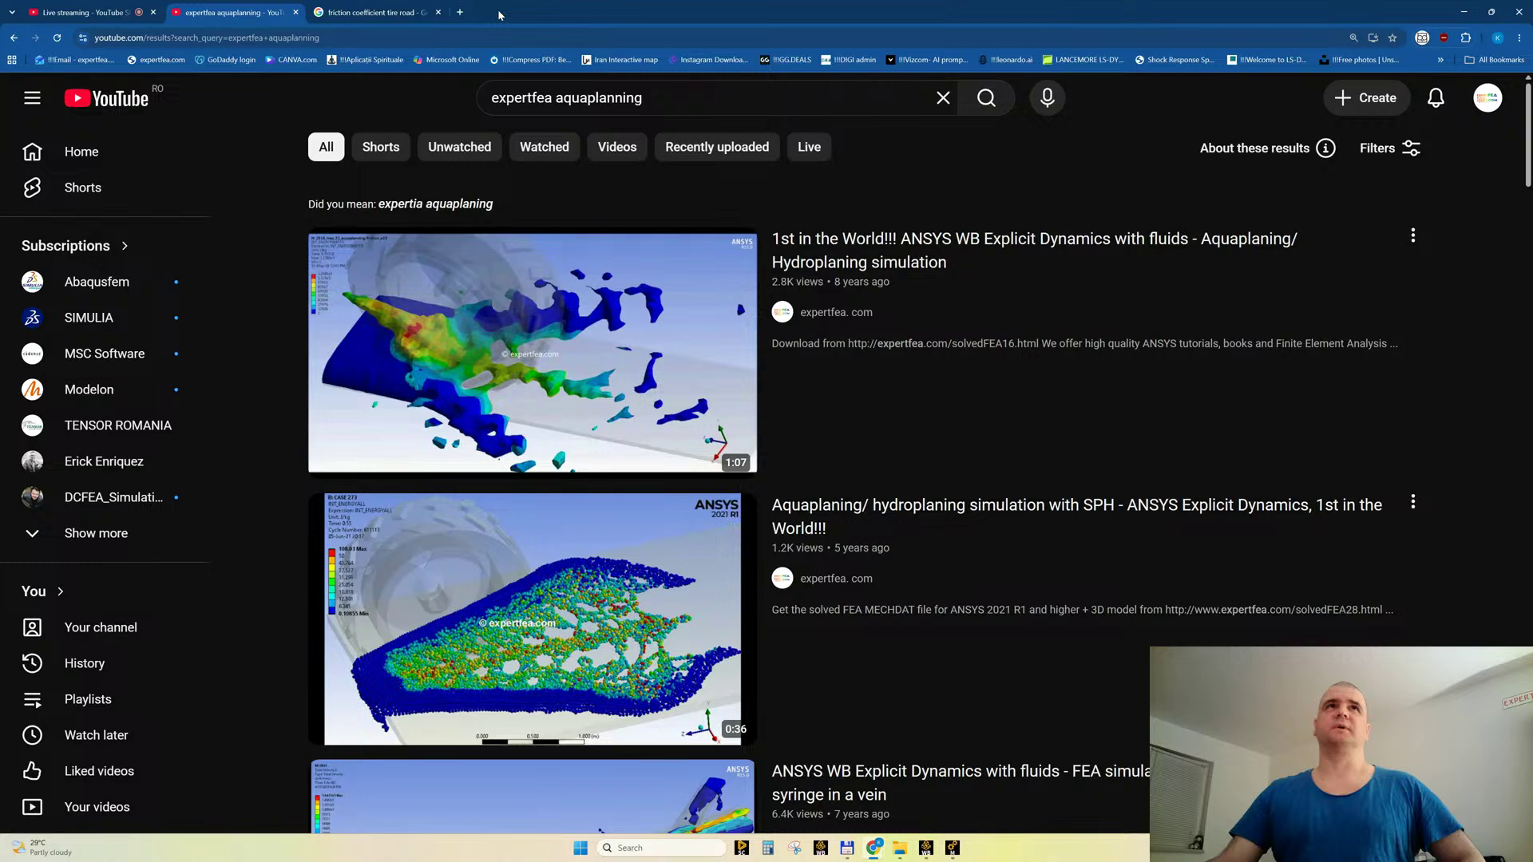
Step: Check the live stream chat, return to Ansys Mechanical and adjust the Total Deformation legend to the visible results
{"action": "left_click", "coordinate": [68, 15]}
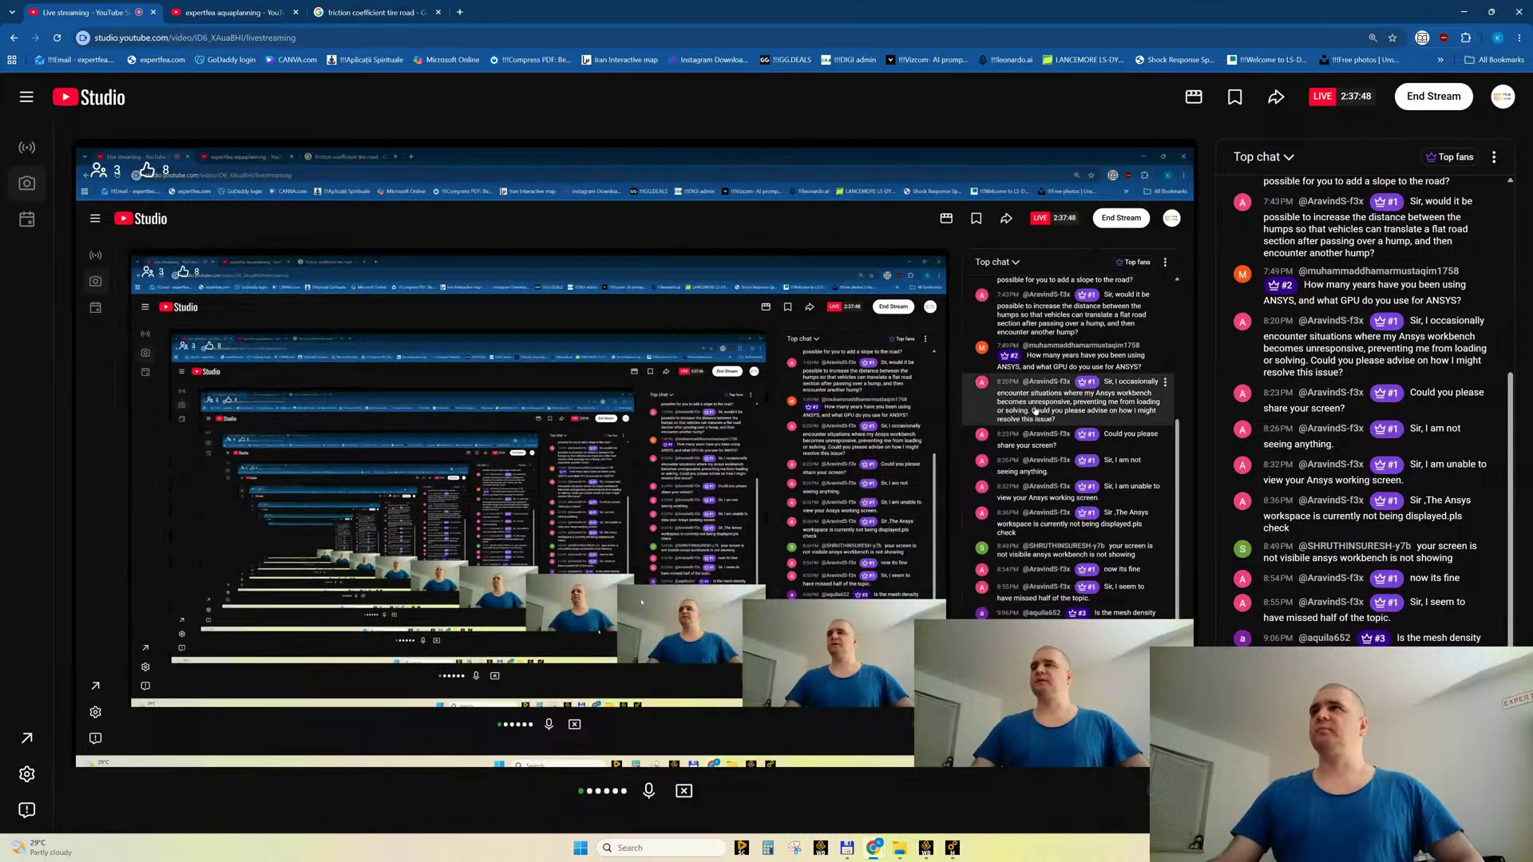
{"action": "left_click", "coordinate": [952, 848]}
{"action": "right_click", "coordinate": [206, 144]}
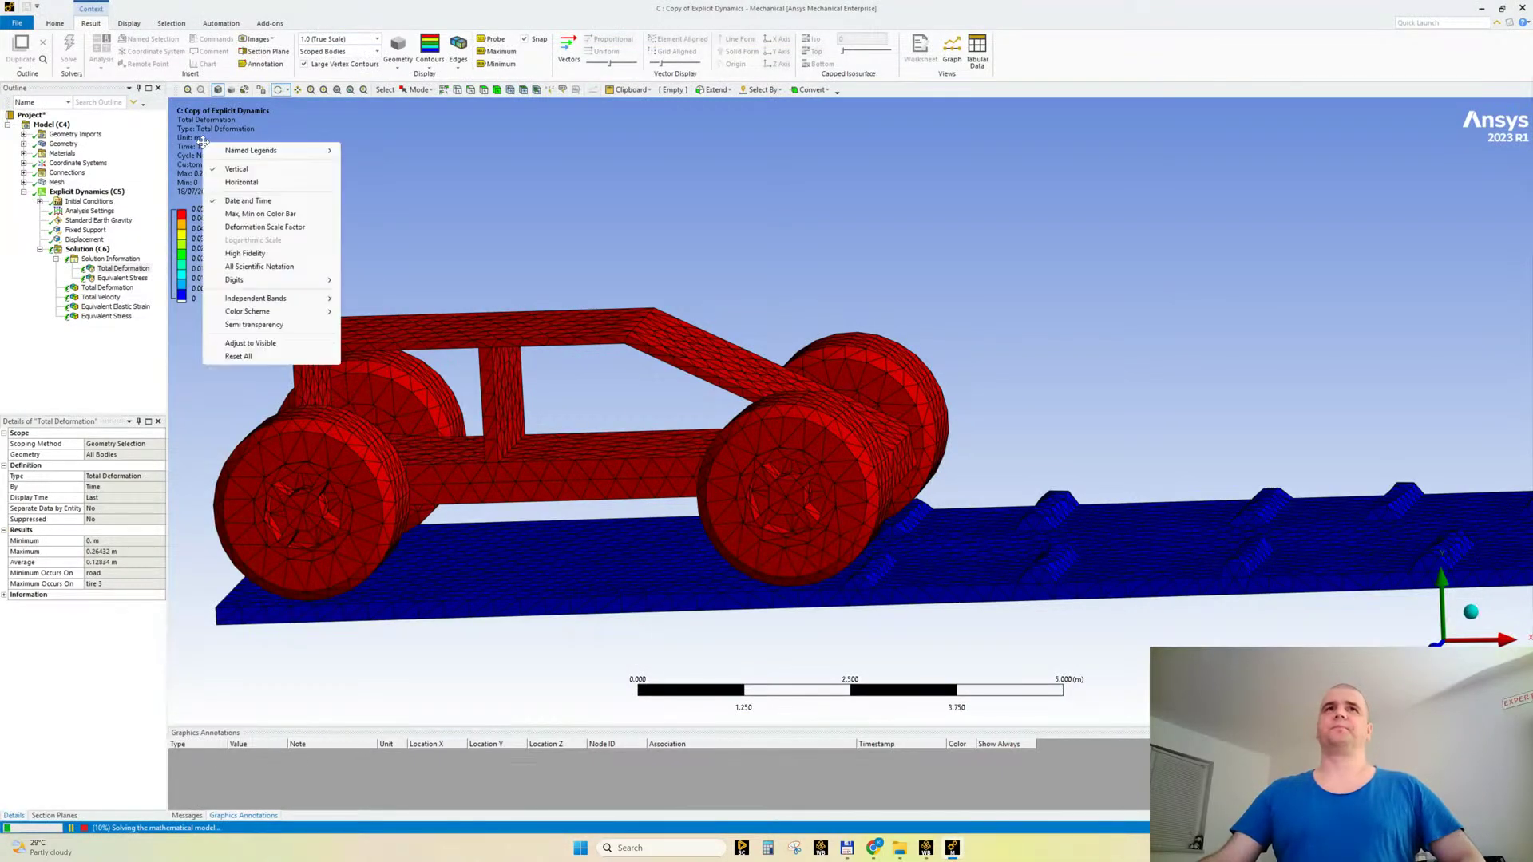
{"action": "left_click", "coordinate": [275, 342]}
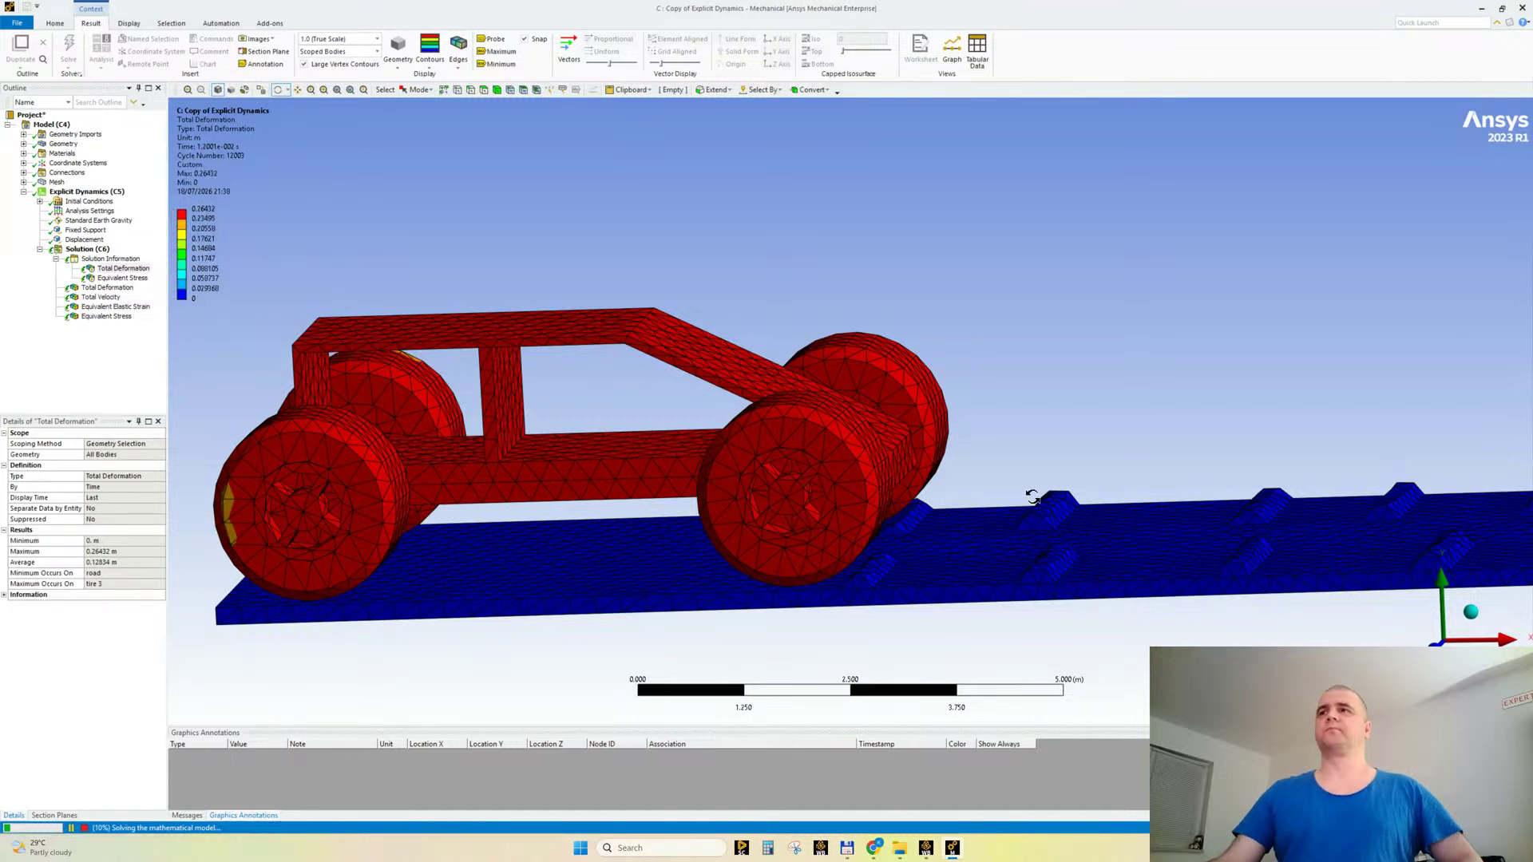
{"action": "middle_click_drag", "start_coordinate": [719, 463], "coordinate": [759, 415]}
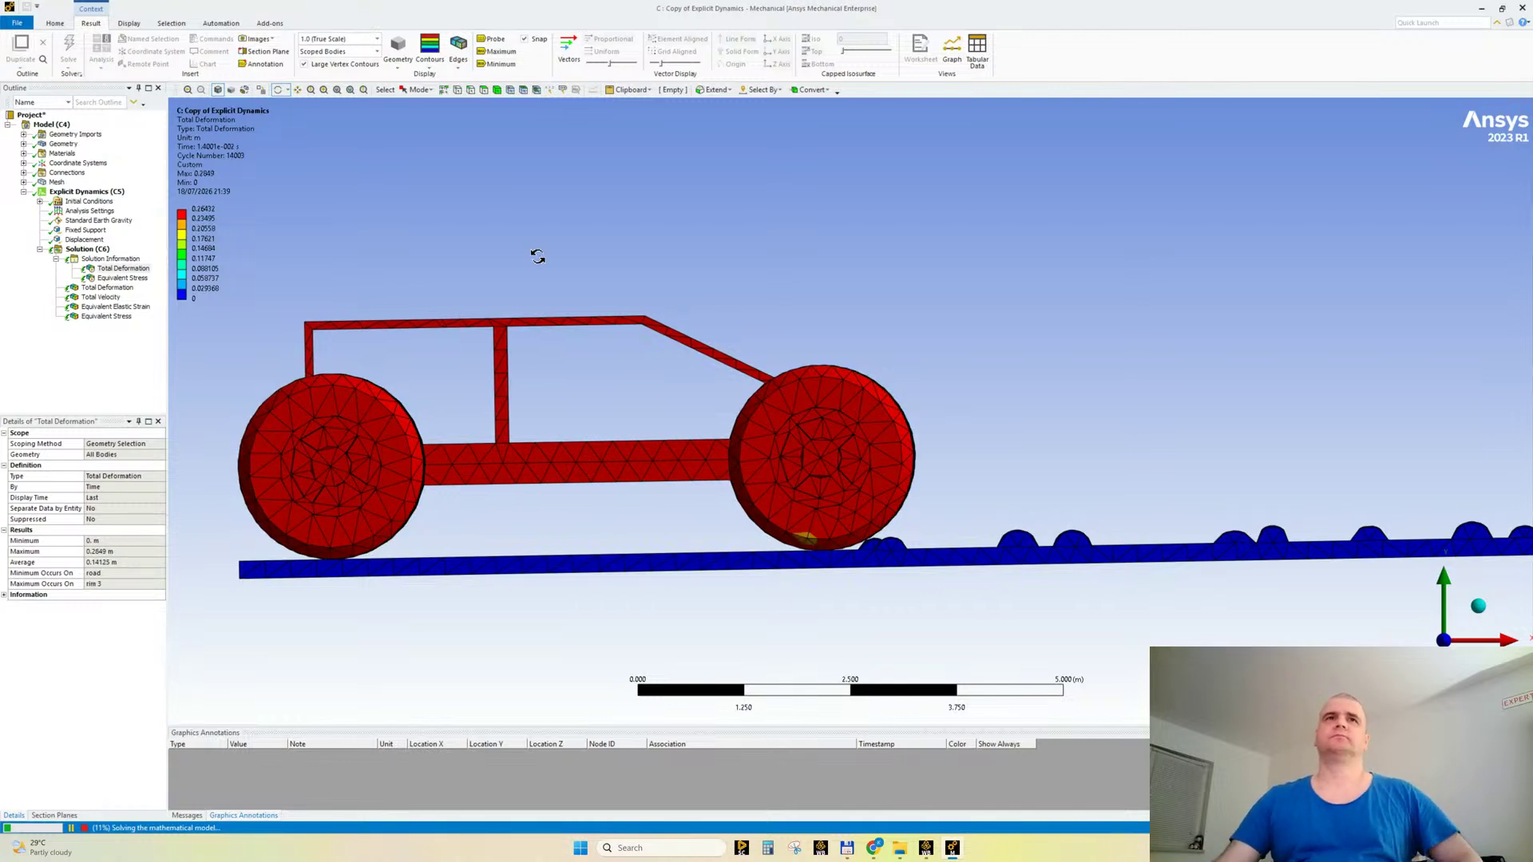
Step: Inspect the moving car from the side, readjusting the Total Deformation legend to the visible values as the tracker updates
{"action": "mouse_move", "coordinate": [537, 256]}
{"action": "left_mouse_down"}
{"action": "mouse_move", "coordinate": [570, 371]}
{"action": "mouse_move", "coordinate": [541, 236]}
{"action": "mouse_move", "coordinate": [544, 251]}
{"action": "left_mouse_up"}
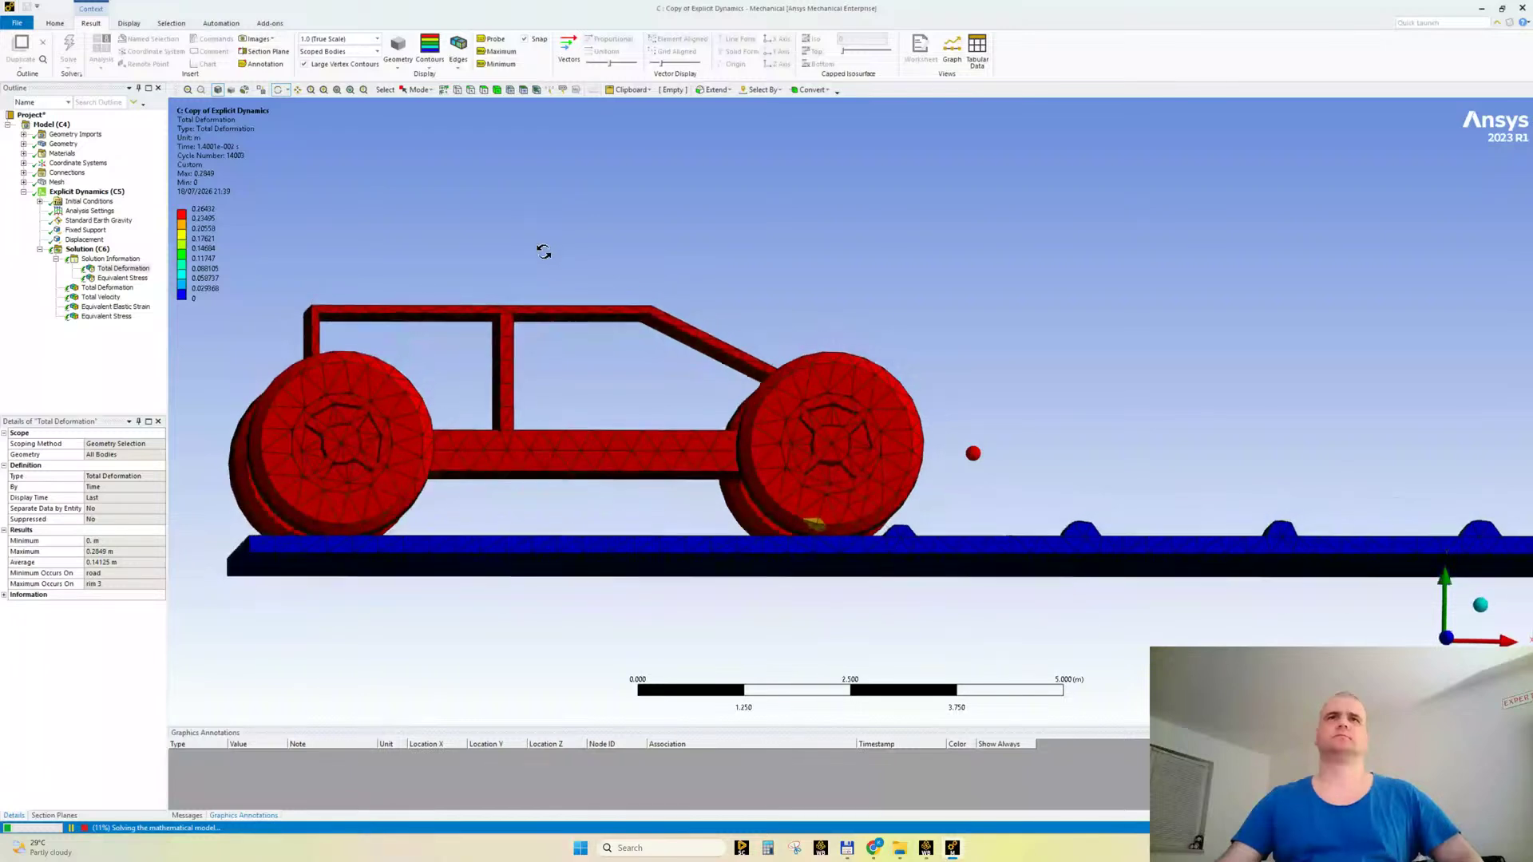
{"action": "right_click", "coordinate": [195, 155]}
{"action": "left_click", "coordinate": [312, 353]}
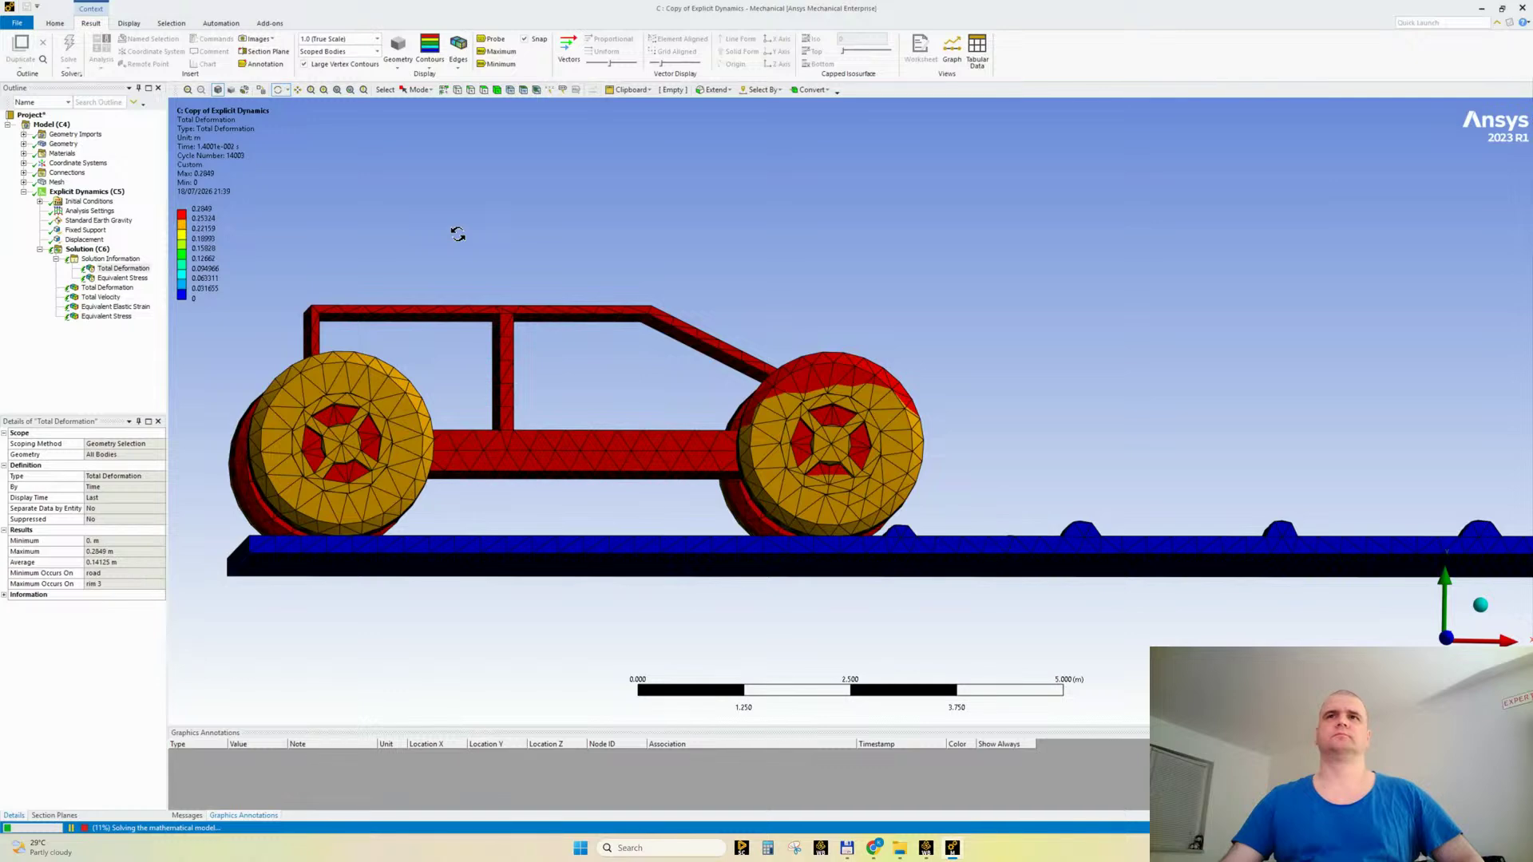
{"action": "left_click_drag", "start_coordinate": [632, 249], "coordinate": [695, 294]}
{"action": "right_click", "coordinate": [202, 159]}
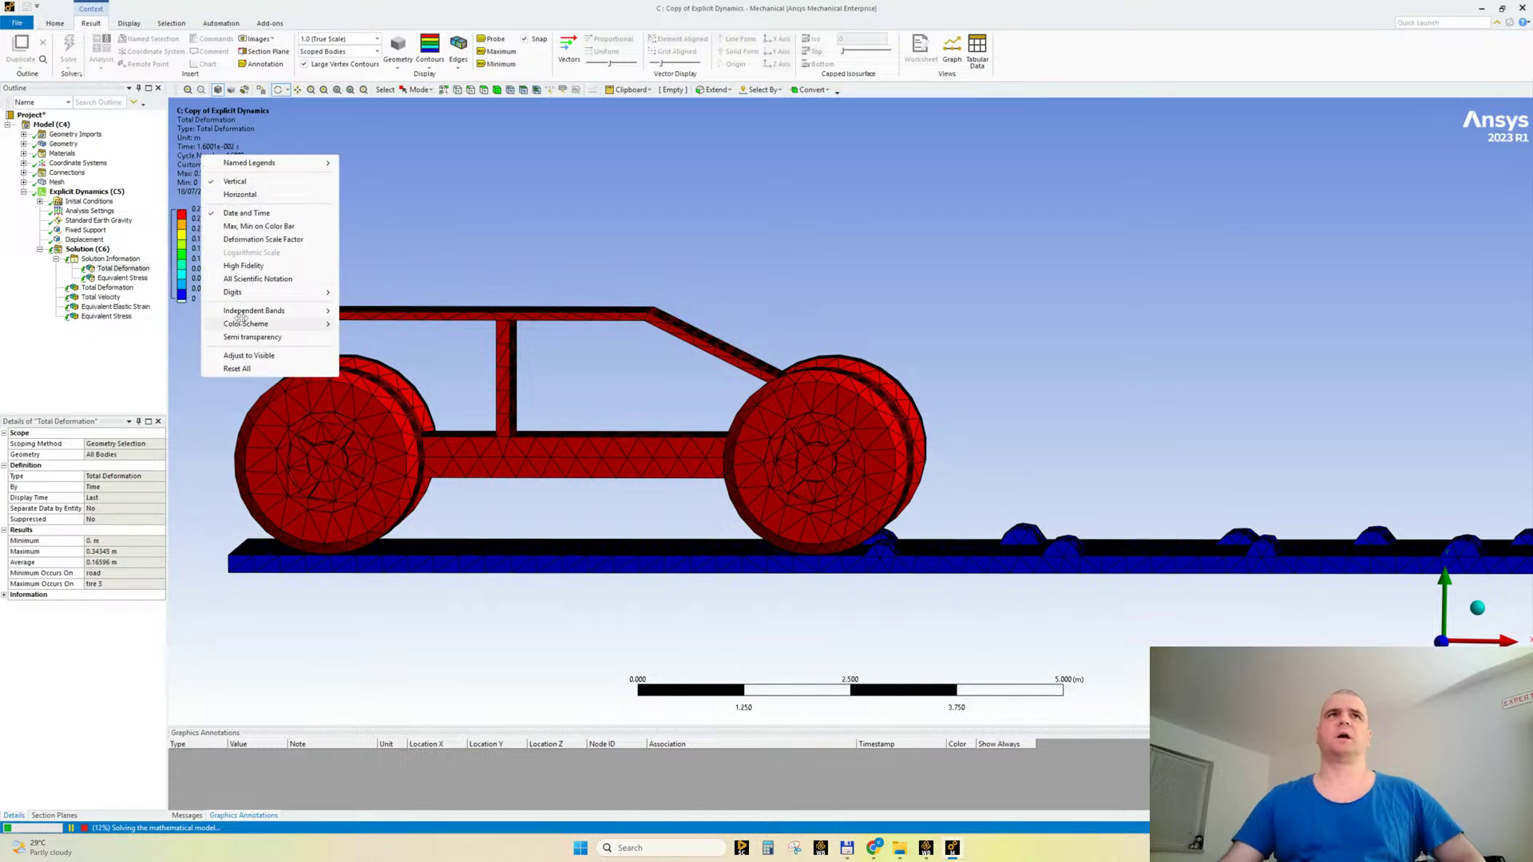
{"action": "left_click", "coordinate": [264, 354]}
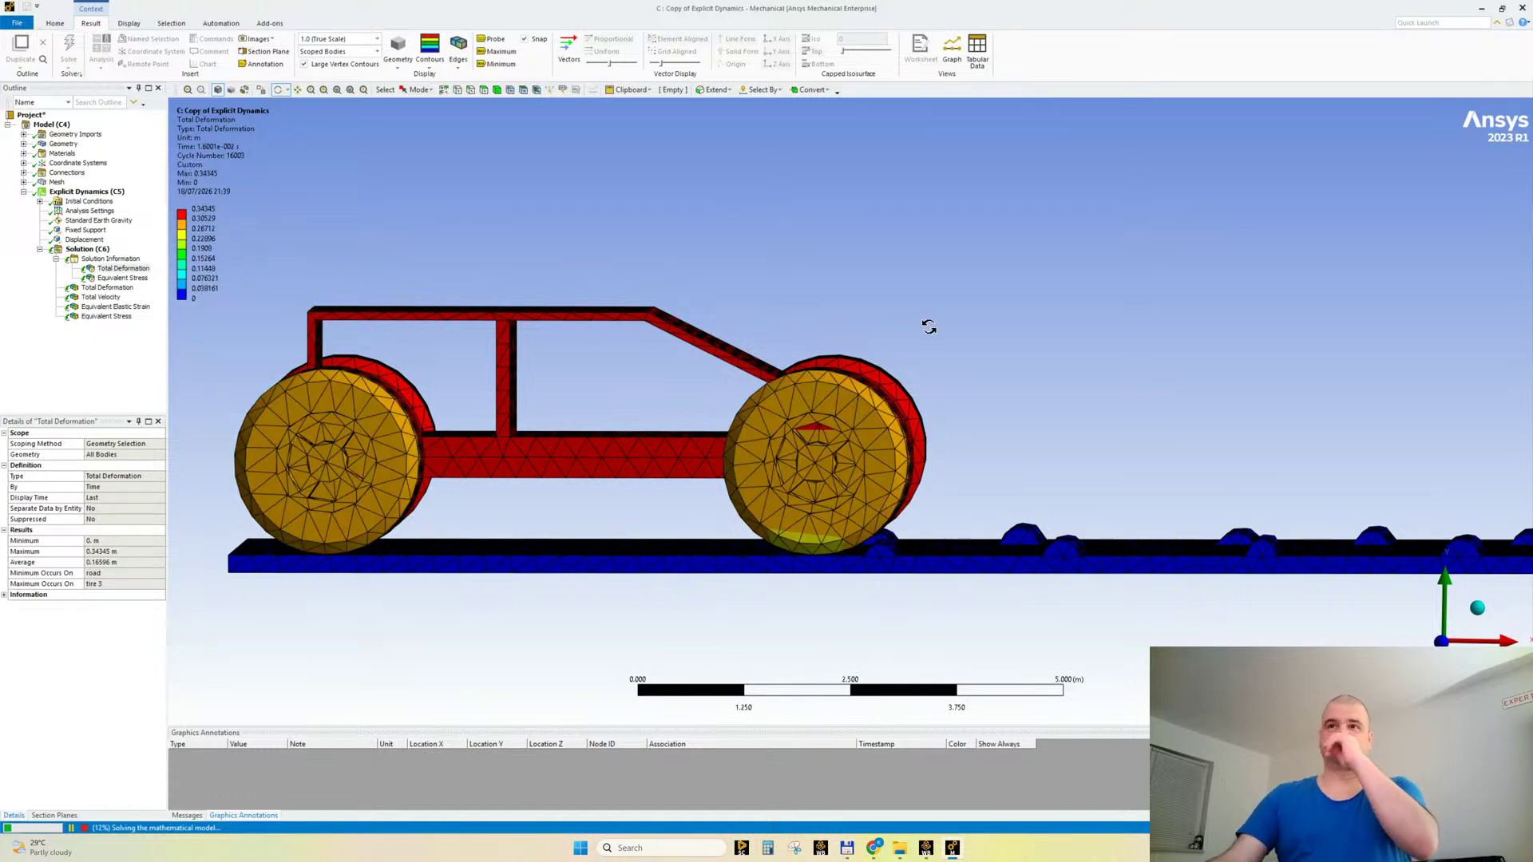
Step: Examine the front wheel at the first road bump from the car's opposite side and refit the Total Deformation legend to it
{"action": "left_click_drag", "start_coordinate": [928, 327], "coordinate": [336, 346]}
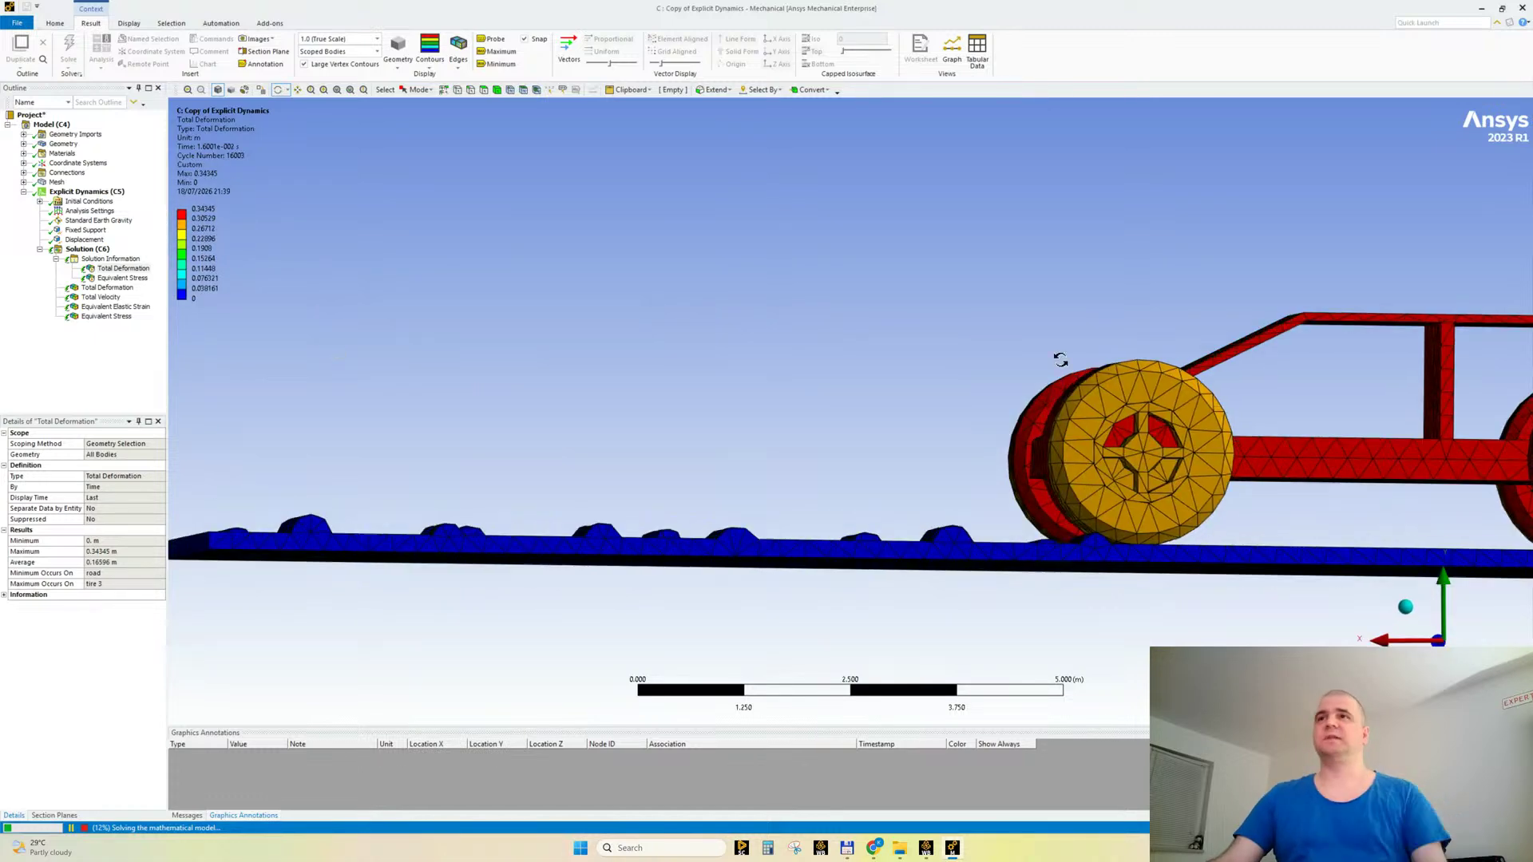
{"action": "middle_click_drag", "start_coordinate": [1131, 344], "coordinate": [575, 280], "text": "ctrl"}
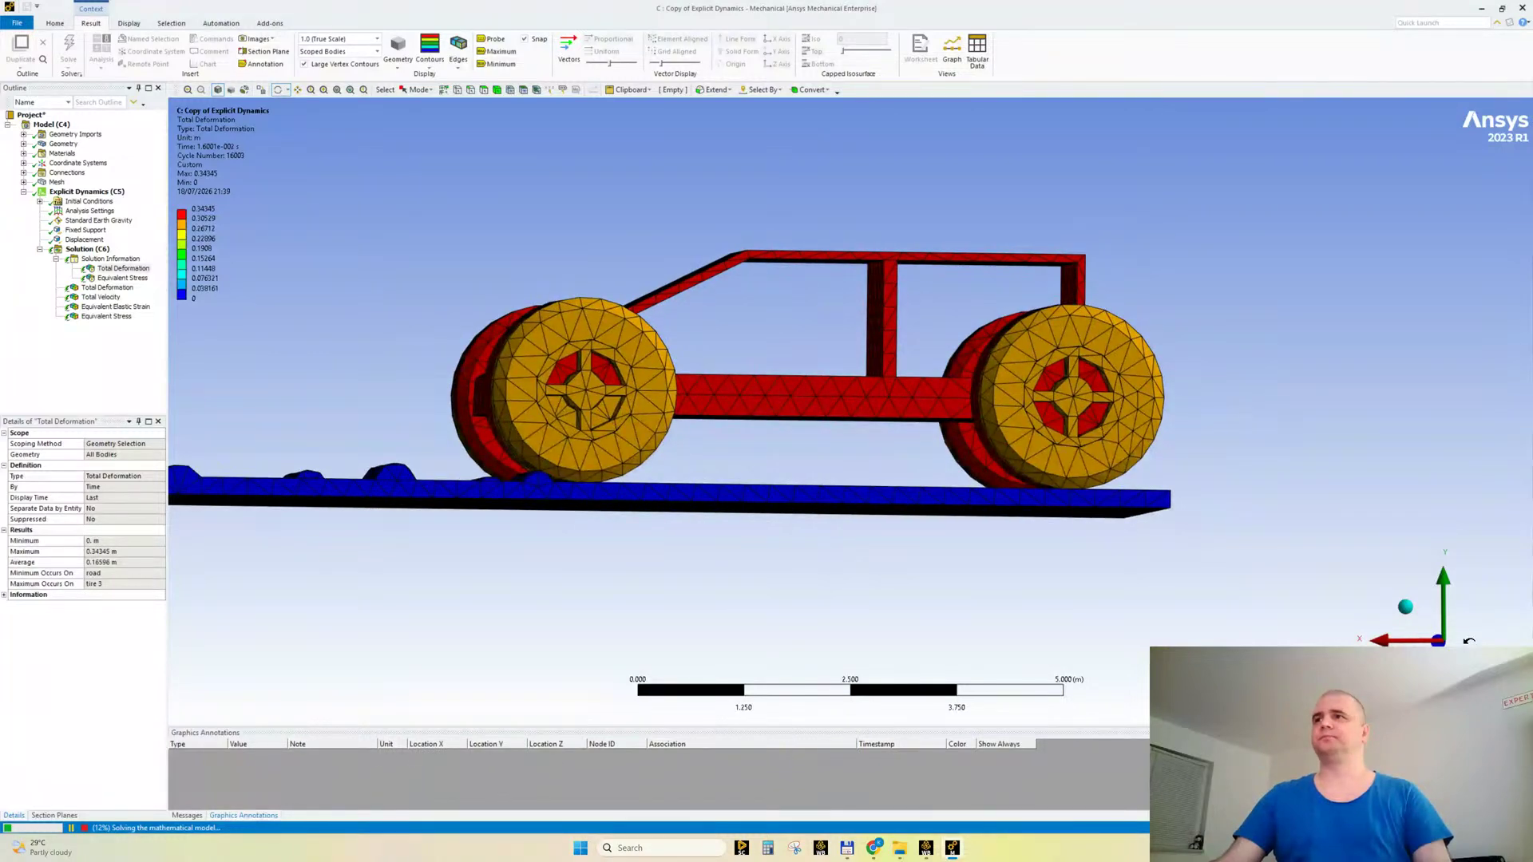
{"action": "left_click", "coordinate": [1459, 640]}
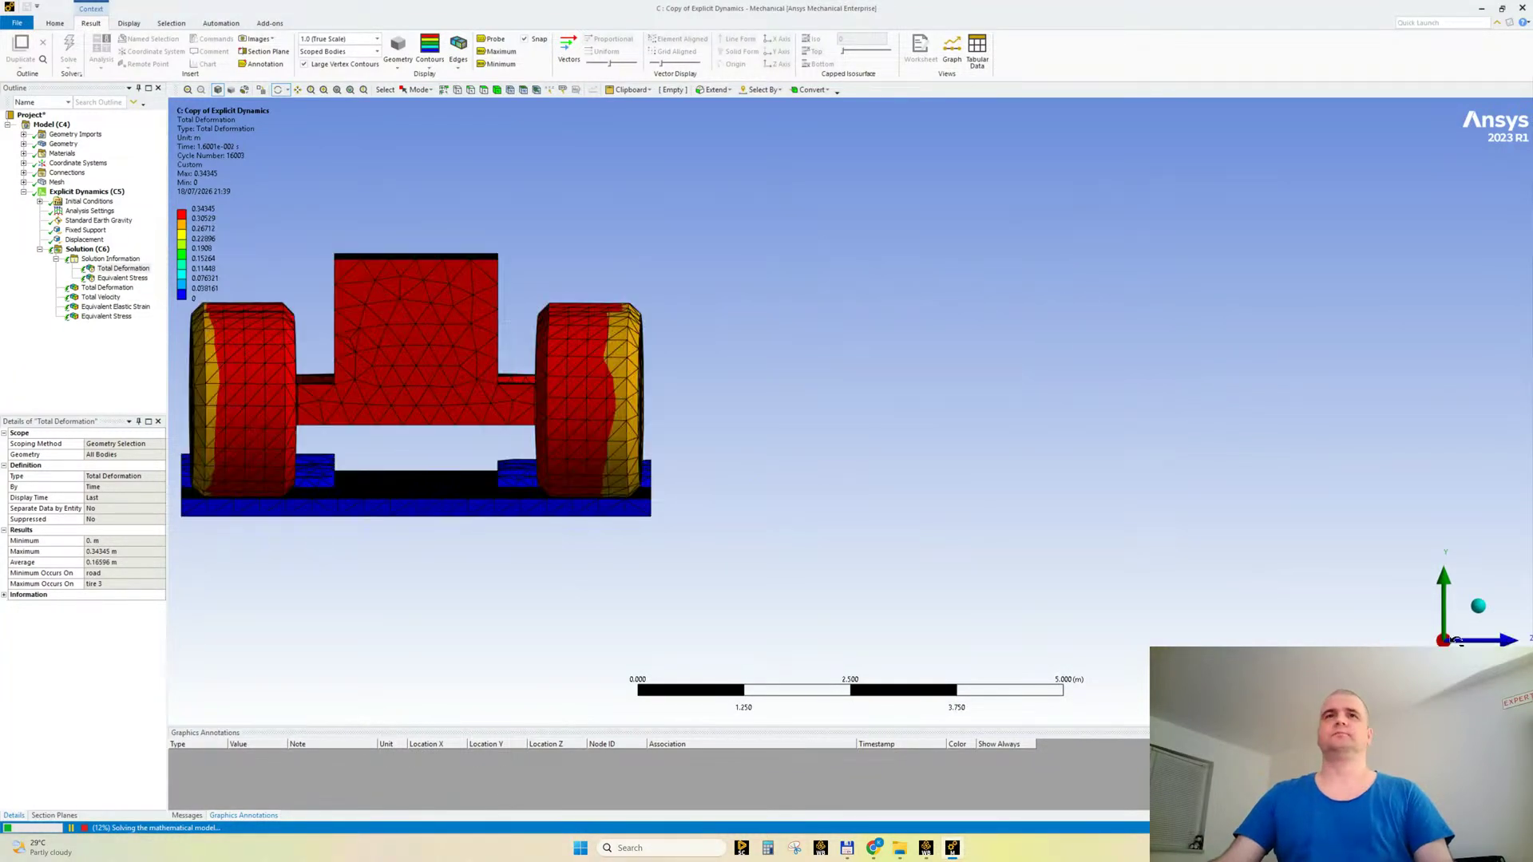
{"action": "left_click", "coordinate": [1395, 641]}
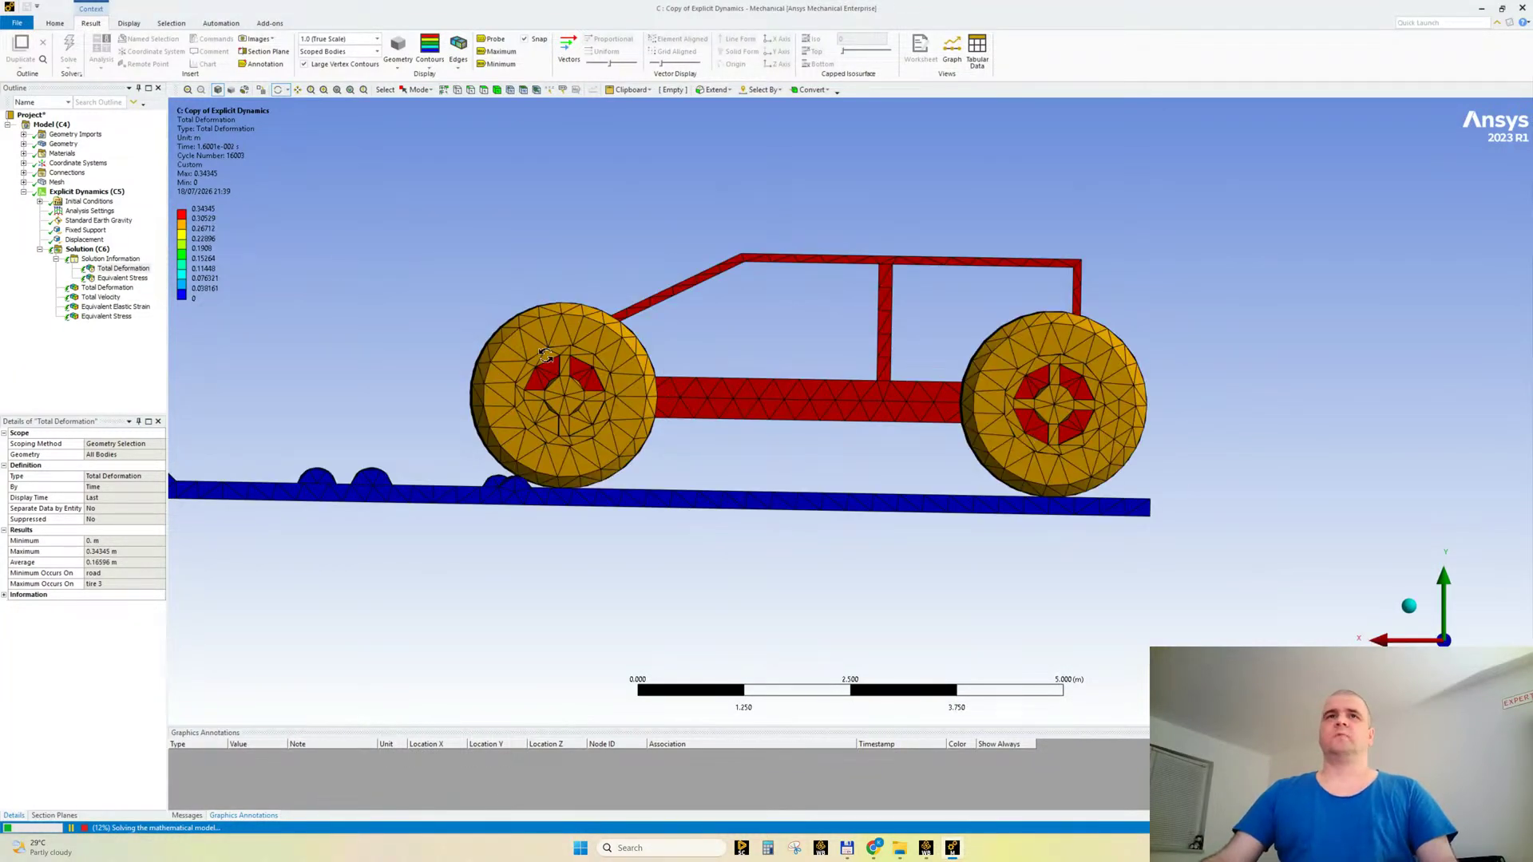
{"action": "scroll", "coordinate": [669, 391], "scroll_direction": "up", "scroll_amount": 4}
{"action": "scroll", "coordinate": [669, 392], "scroll_direction": "up", "scroll_amount": 1}
{"action": "middle_click_drag", "start_coordinate": [601, 440], "coordinate": [743, 459], "text": "ctrl"}
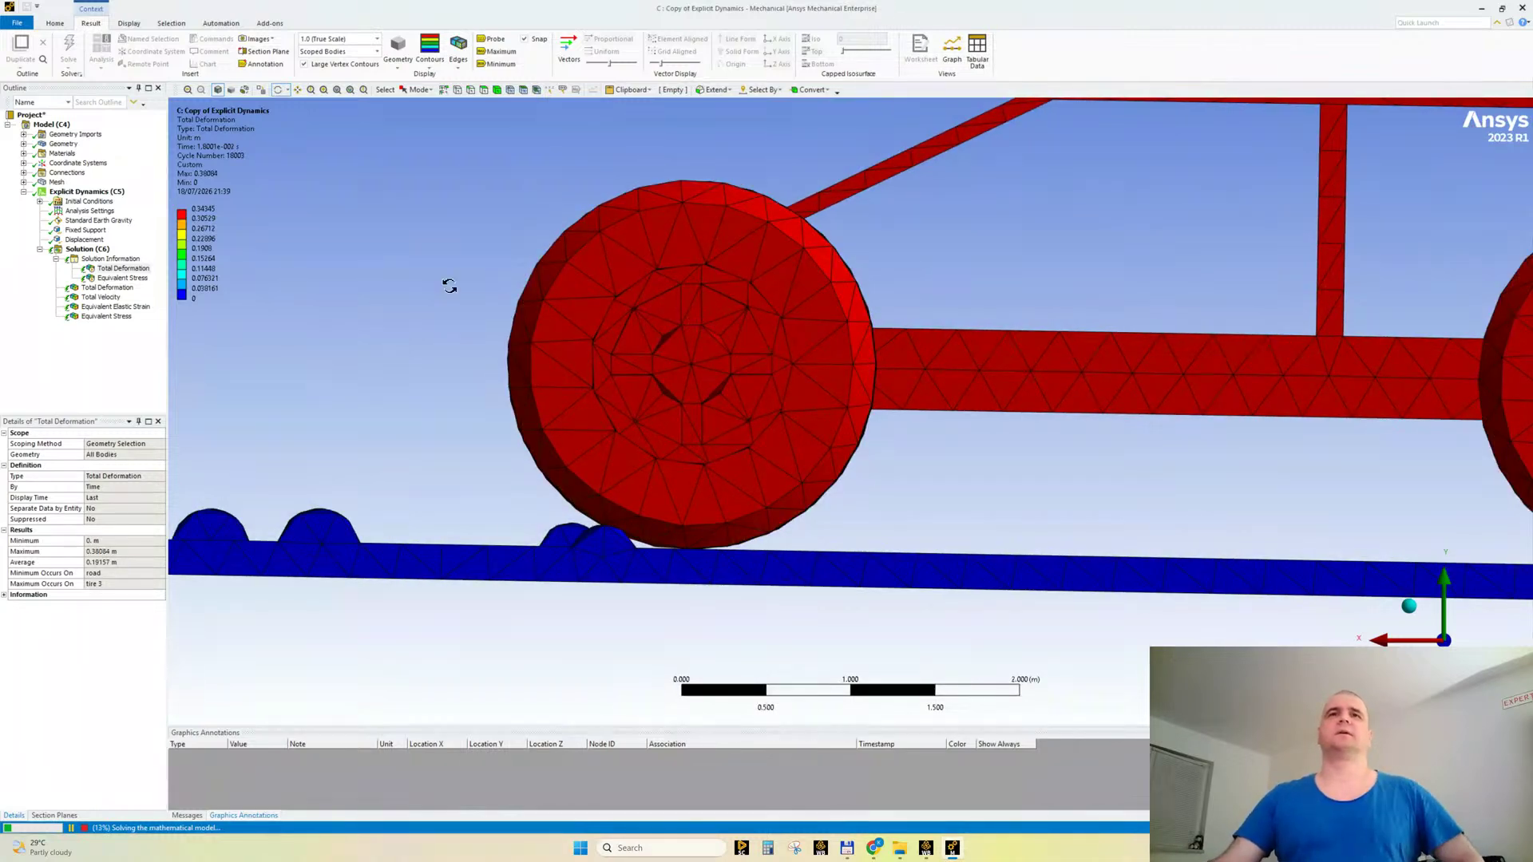
{"action": "right_click", "coordinate": [185, 164]}
{"action": "left_click", "coordinate": [261, 374]}
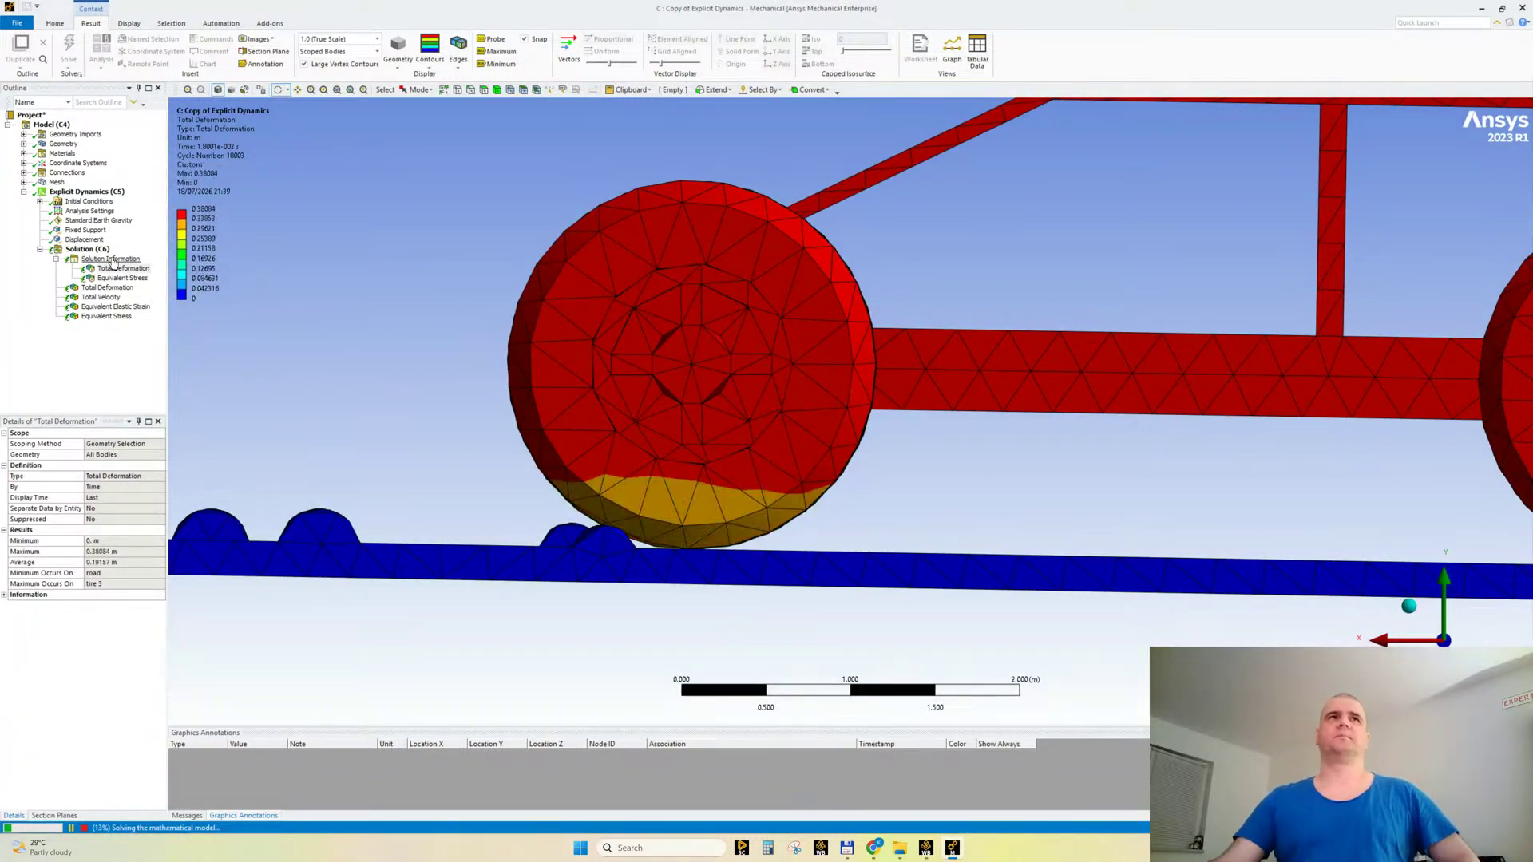
Step: Display the Equivalent Stress tracker under Solution Information and adjust its legend to the visible results
{"action": "left_click", "coordinate": [122, 278]}
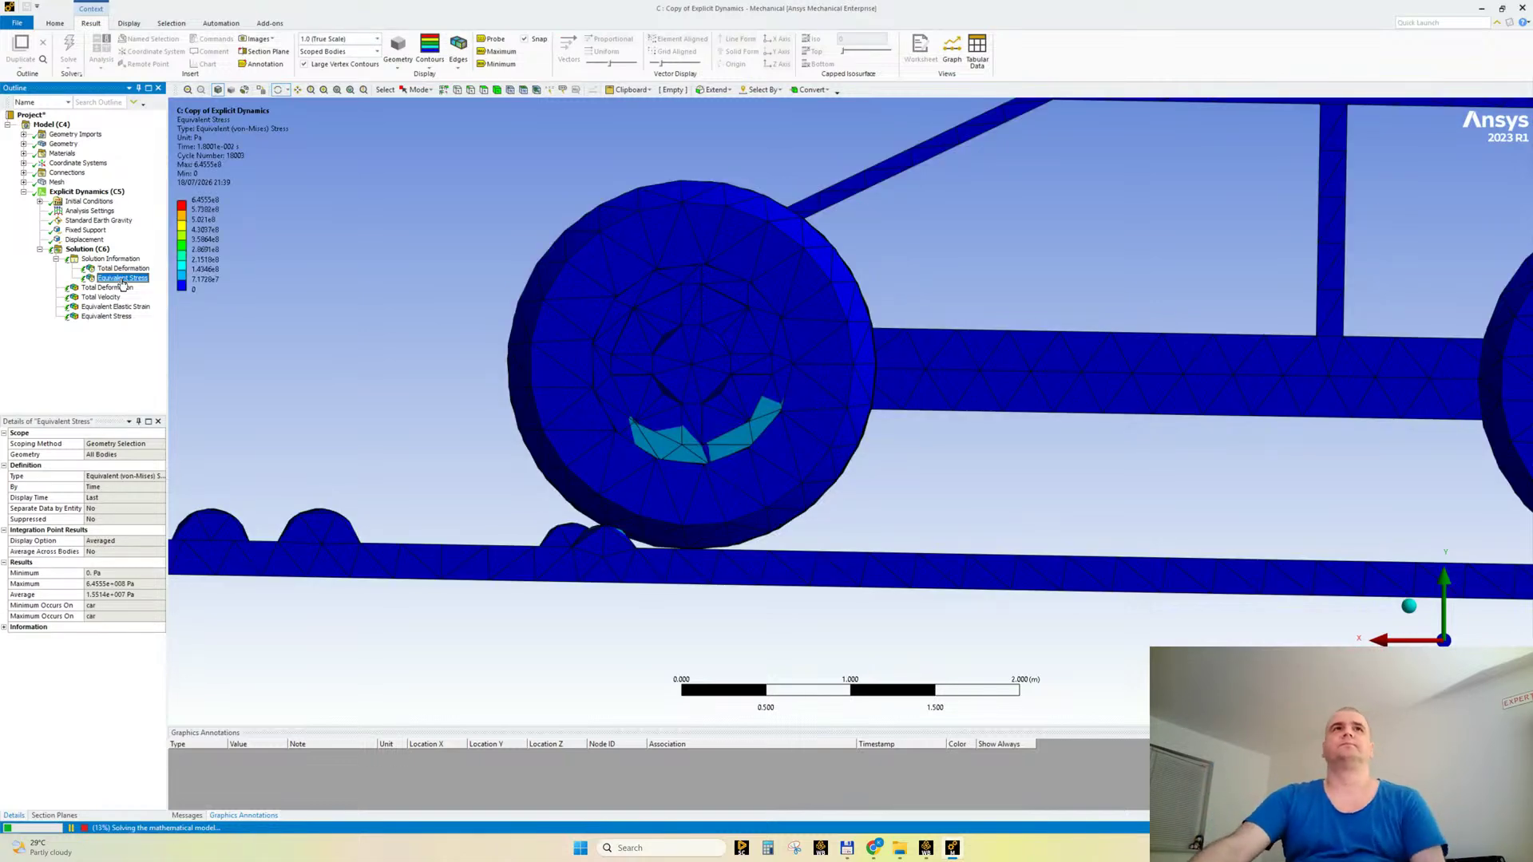
{"action": "right_click", "coordinate": [191, 131]}
{"action": "left_click", "coordinate": [252, 328]}
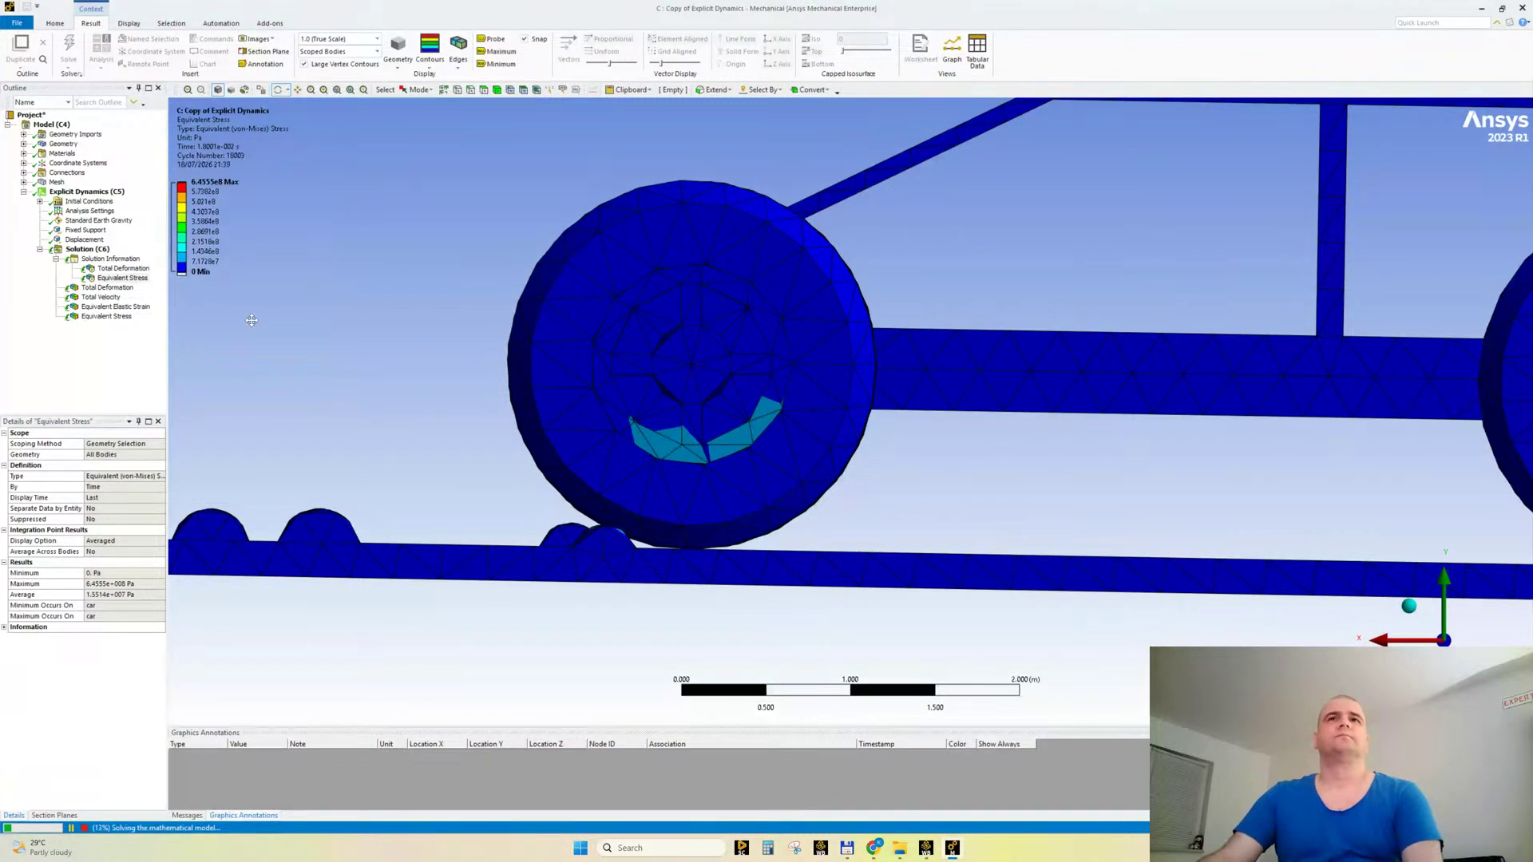
{"action": "left_click", "coordinate": [55, 23]}
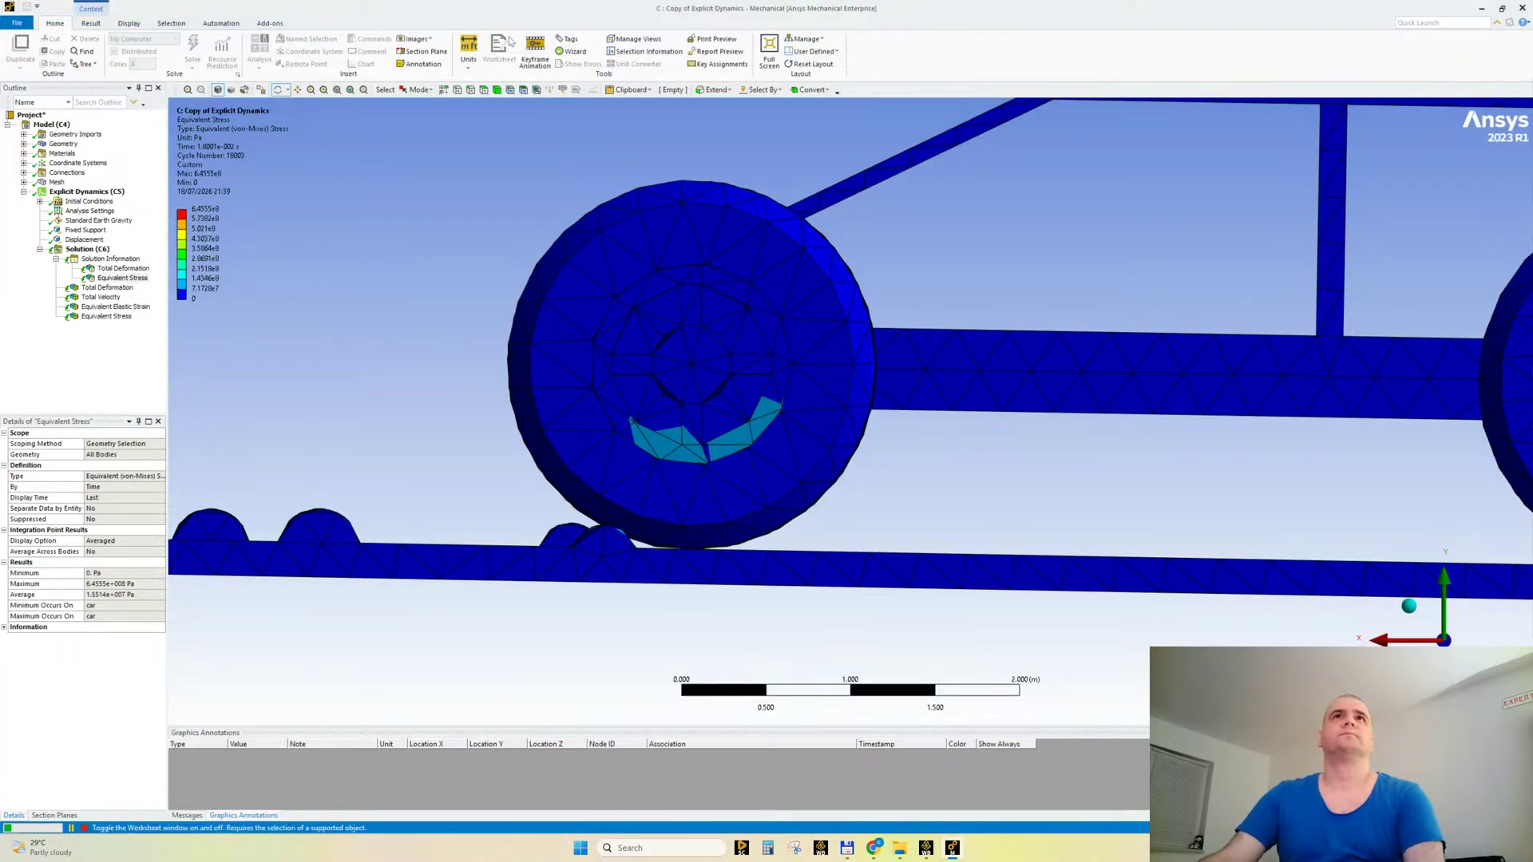
Step: Switch the display units to millimetres with stress in MPa and set the Equivalent Stress legend value just below the maximum to 200
{"action": "left_click", "coordinate": [469, 52]}
{"action": "left_click", "coordinate": [468, 119]}
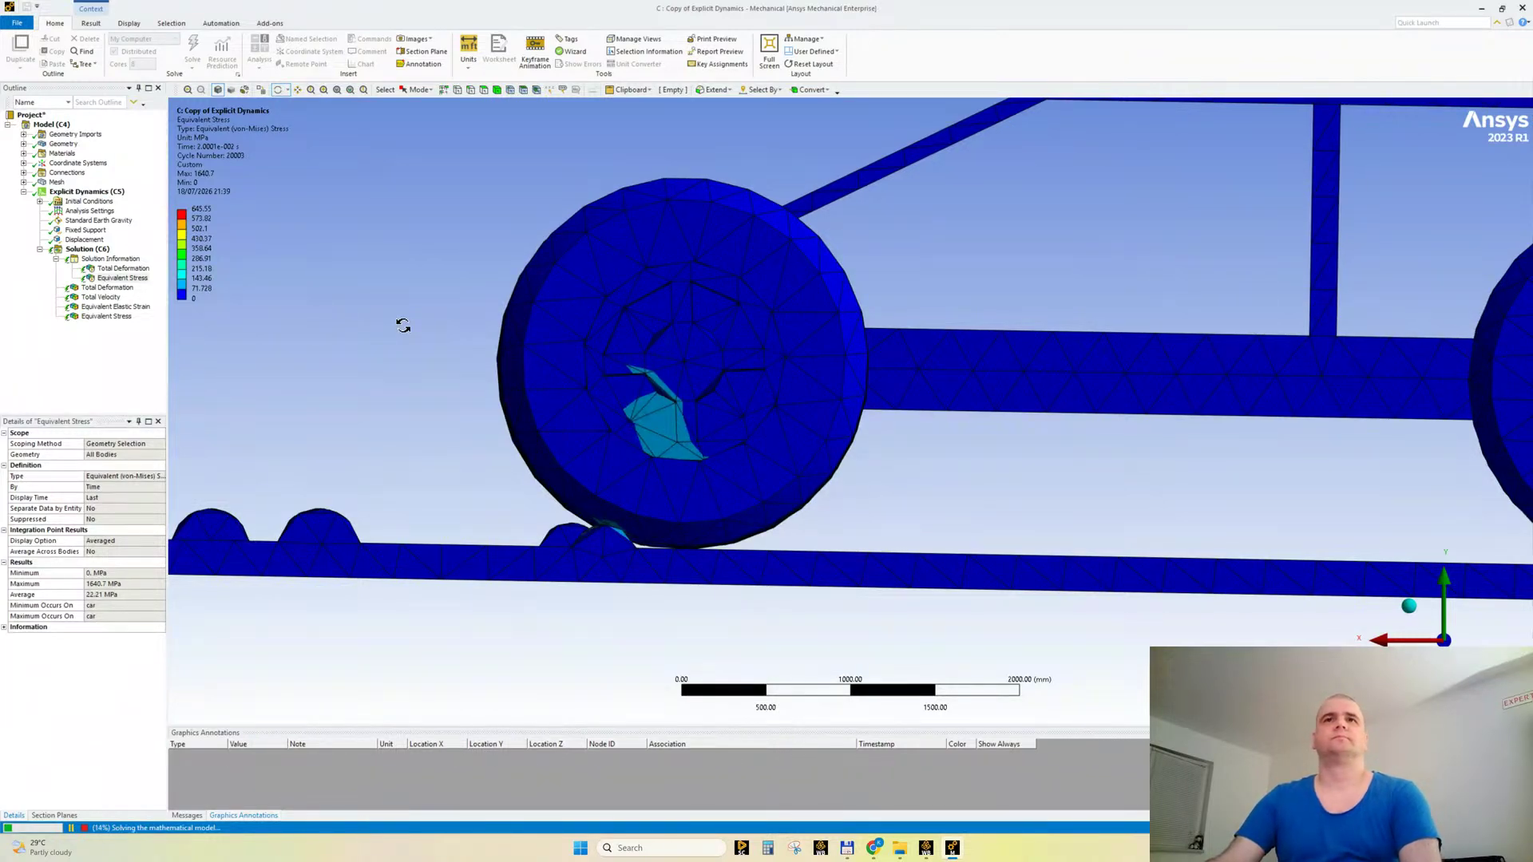
{"action": "left_click_drag", "start_coordinate": [455, 392], "coordinate": [556, 393]}
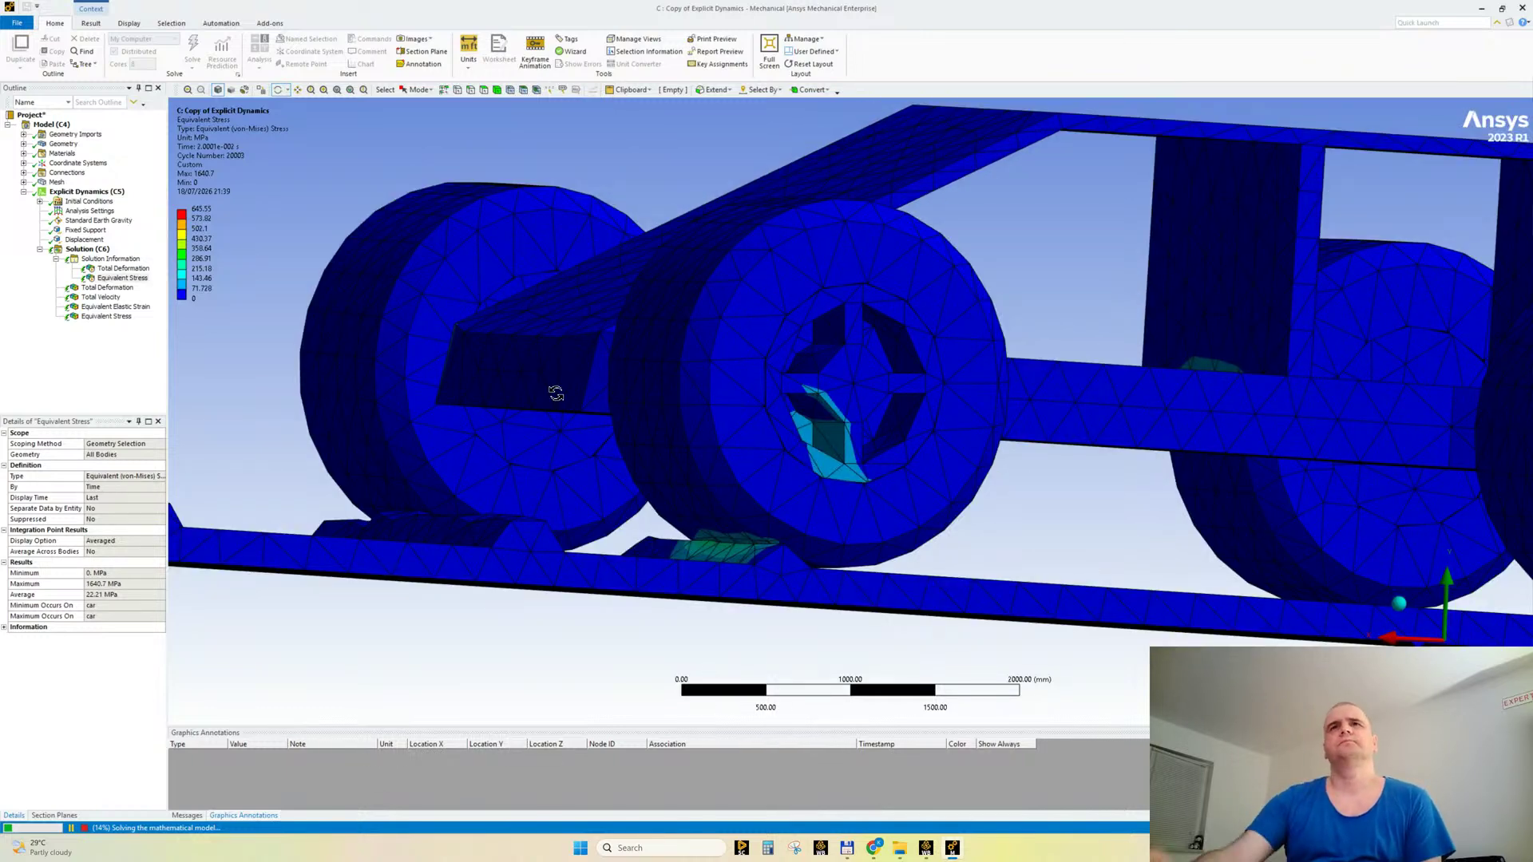
{"action": "left_click", "coordinate": [210, 221]}
{"action": "left_click", "coordinate": [211, 220]}
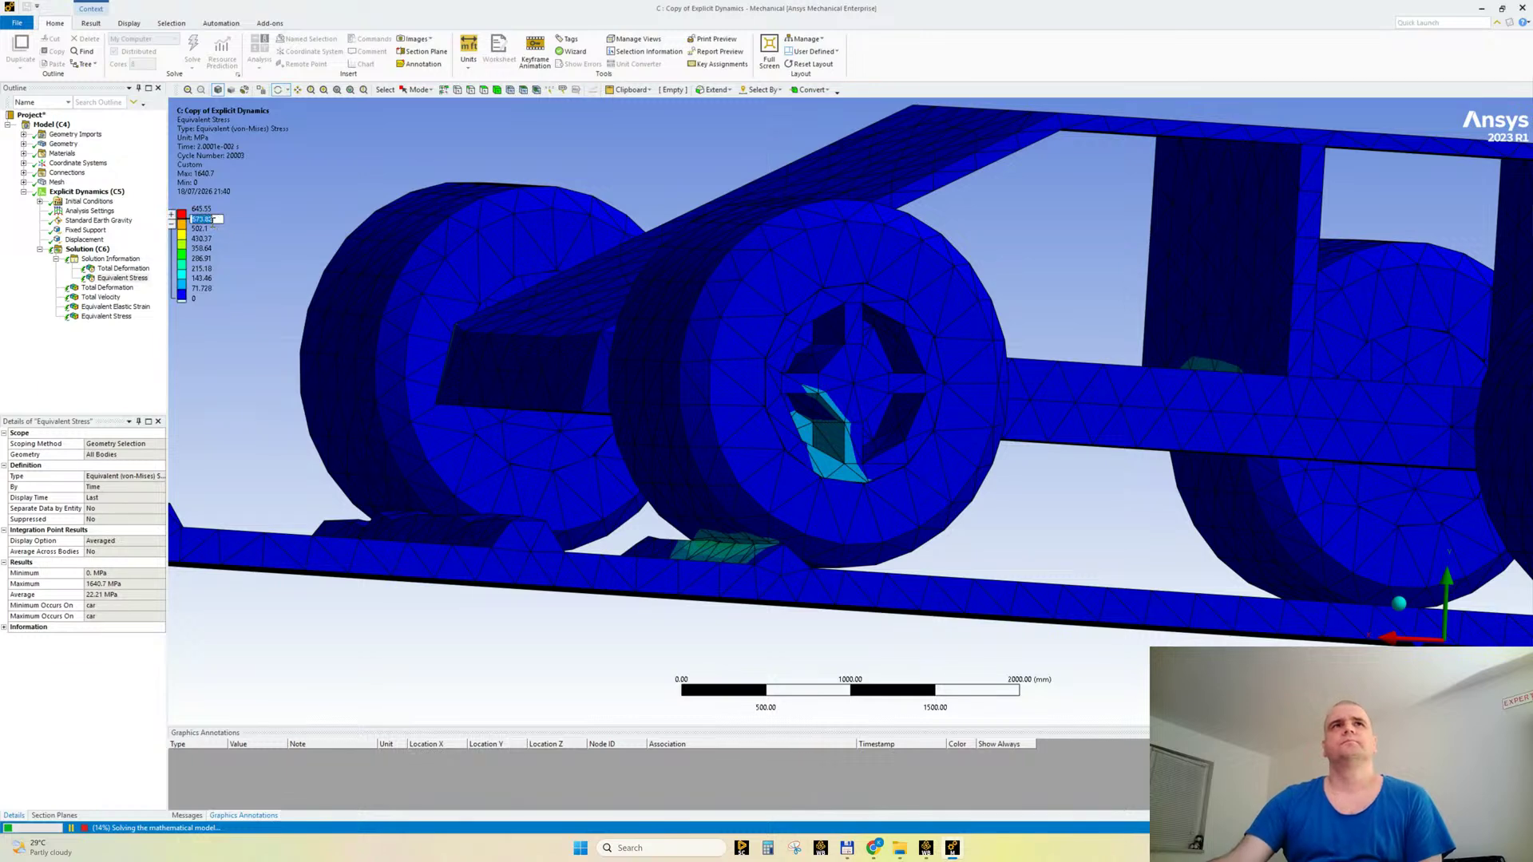
{"action": "type", "text": "200"}
{"action": "key", "text": "Return"}
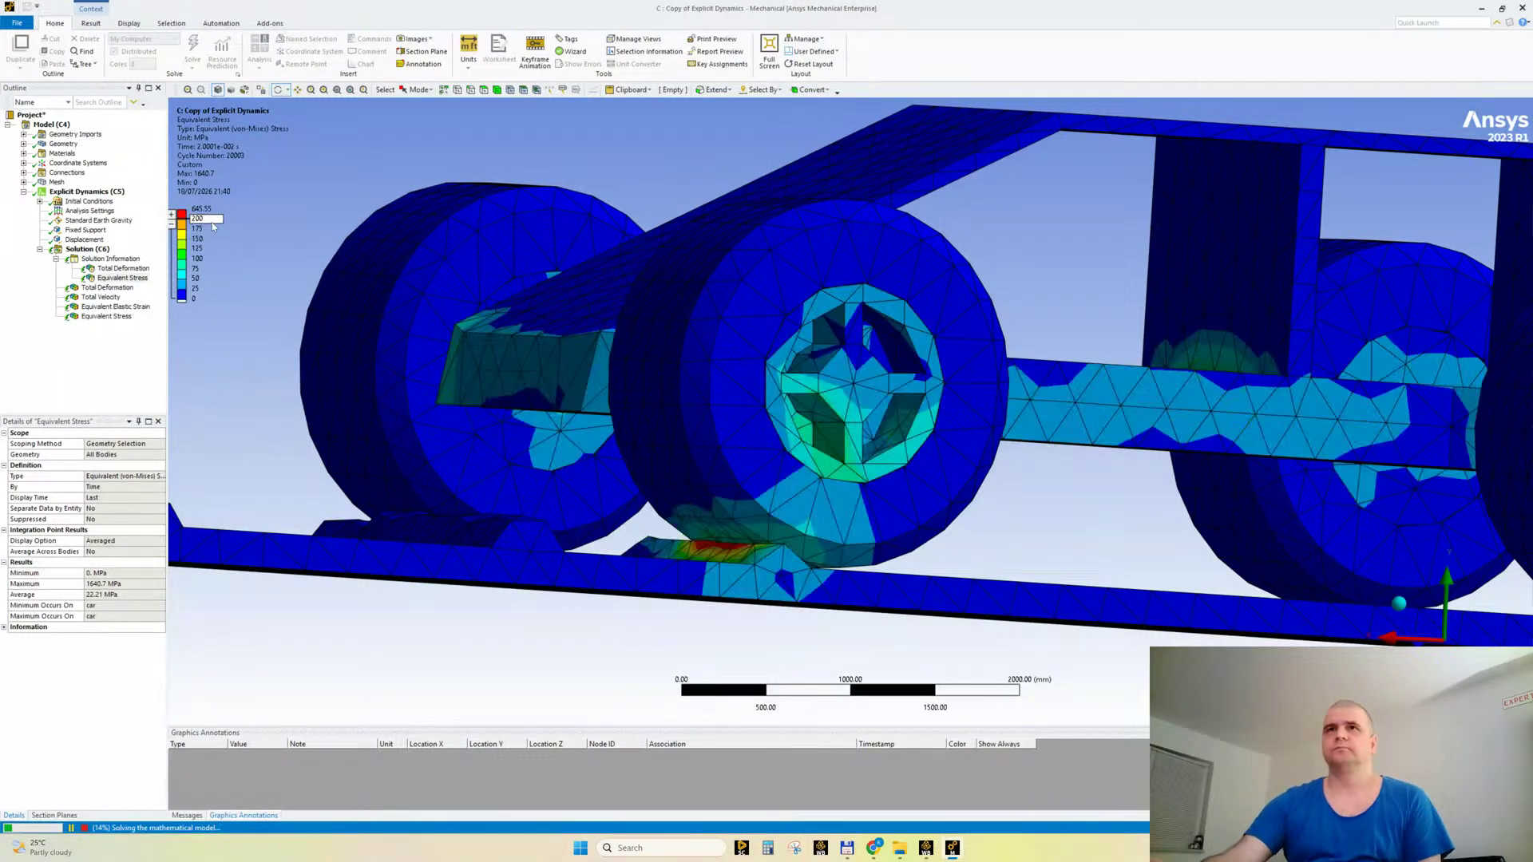
Step: Refit the Equivalent Stress legend to the visible results at the front wheel and re-enter 200 MPa just below its maximum
{"action": "left_click_drag", "start_coordinate": [669, 365], "coordinate": [405, 394]}
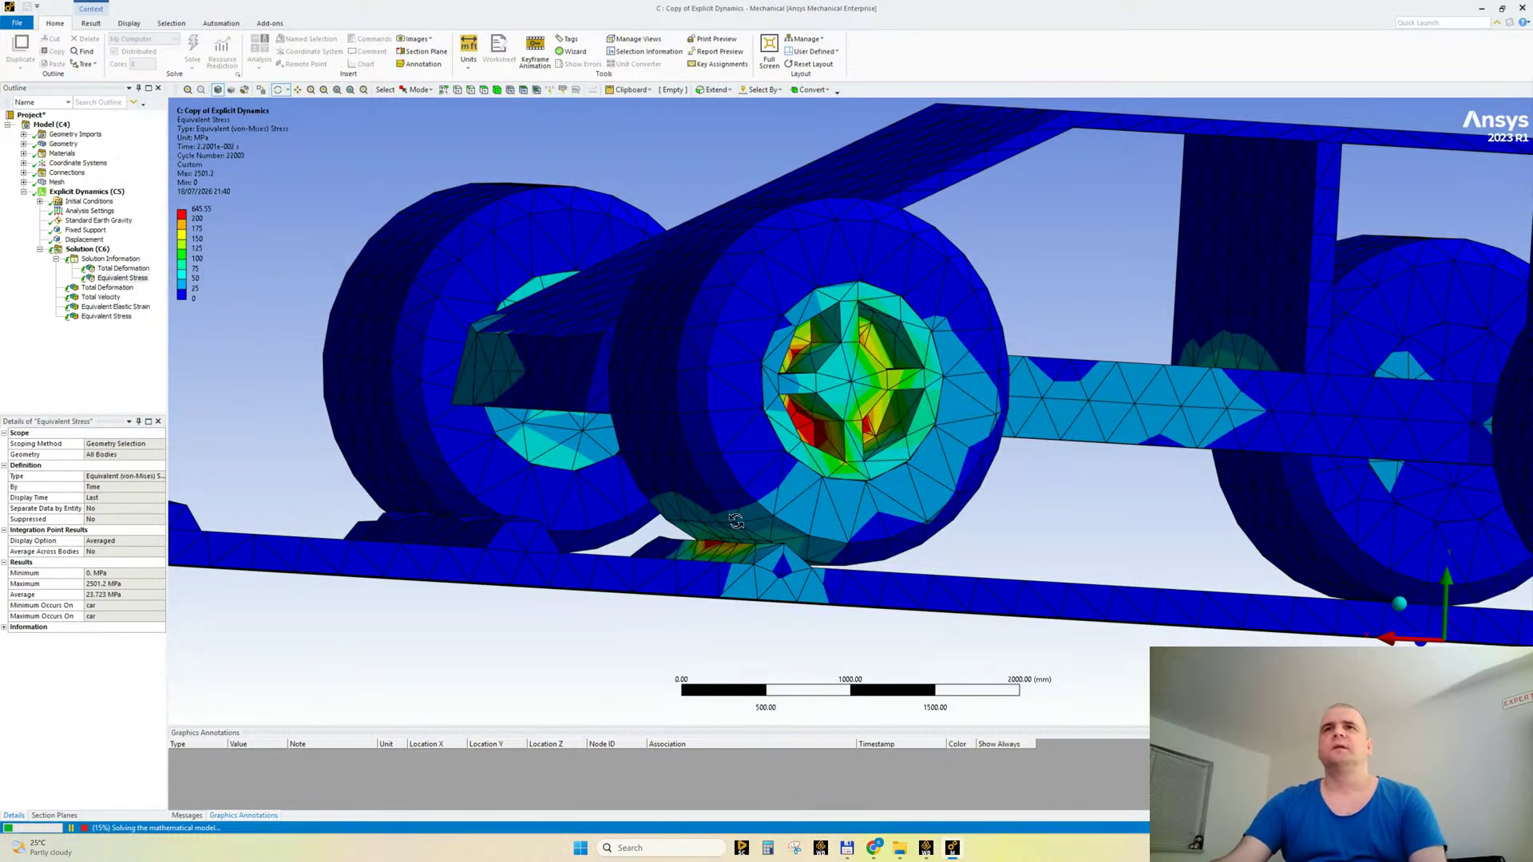
{"action": "scroll", "coordinate": [820, 502], "scroll_direction": "up", "scroll_amount": 1}
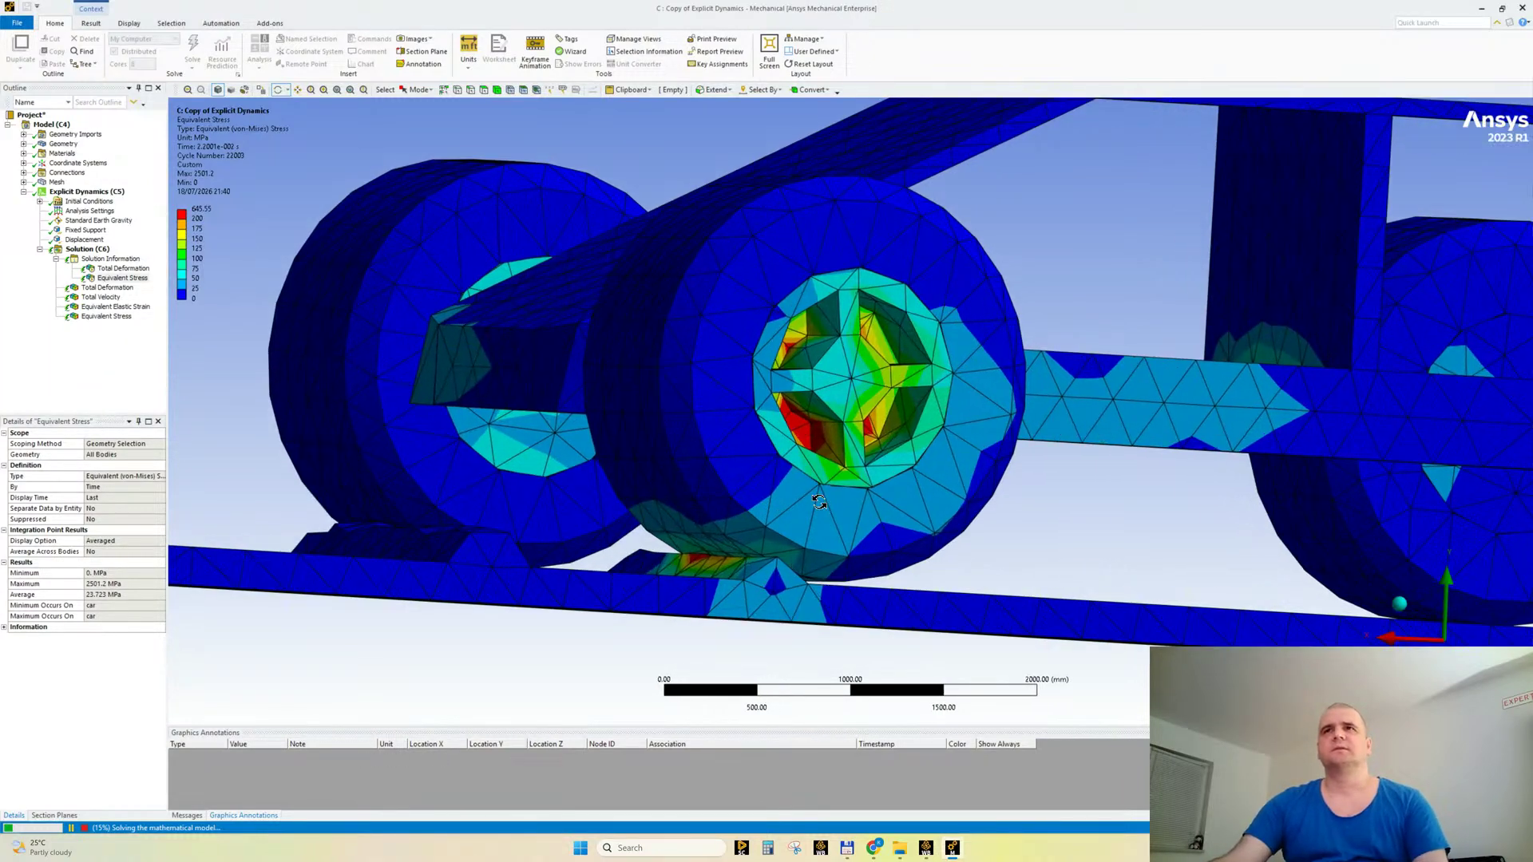
{"action": "left_click_drag", "start_coordinate": [807, 509], "coordinate": [701, 525]}
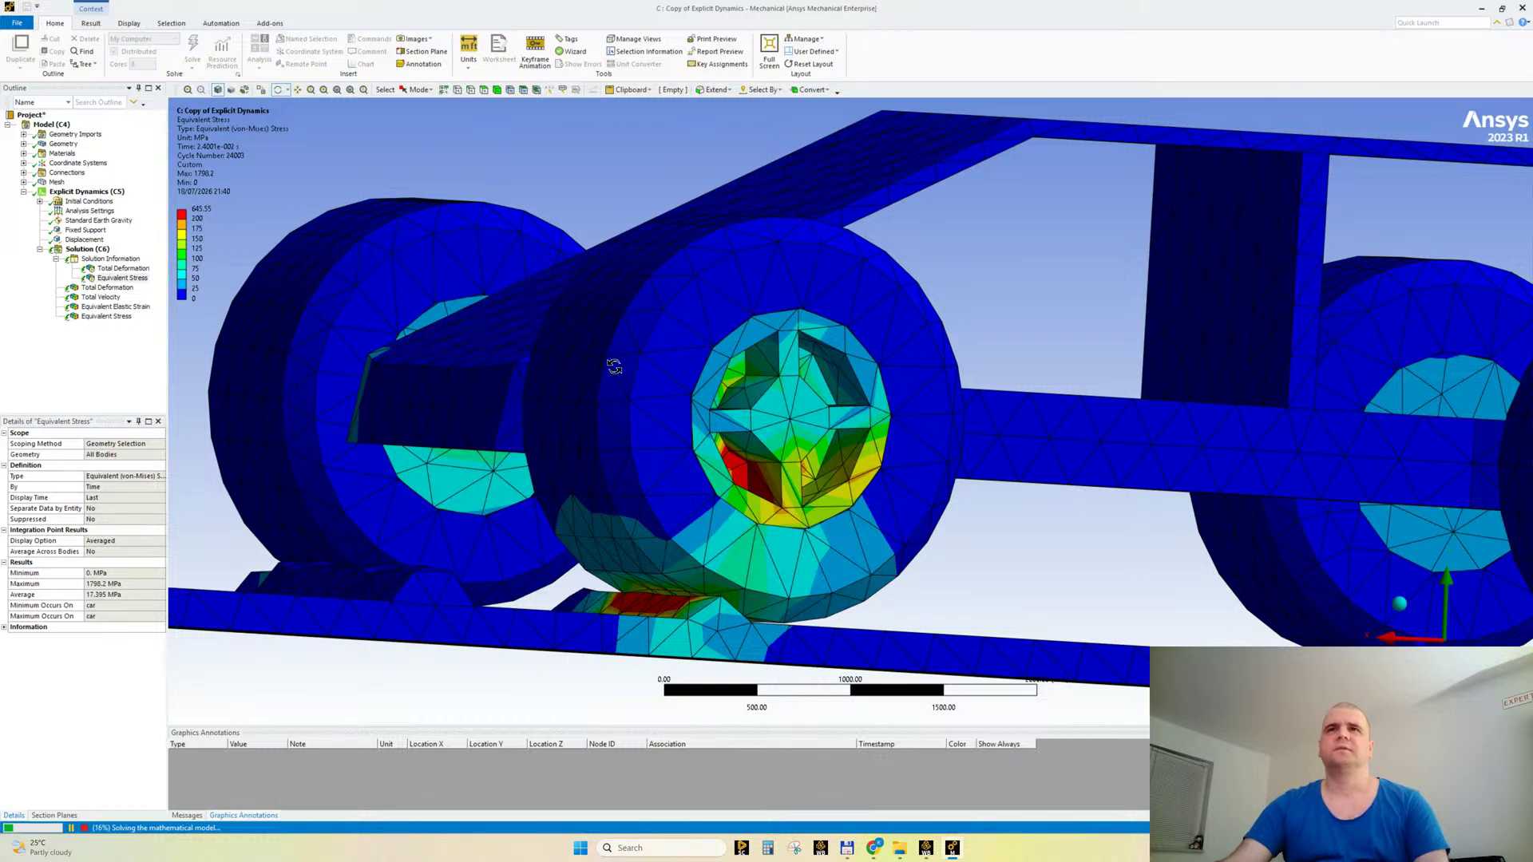
{"action": "right_click", "coordinate": [177, 145]}
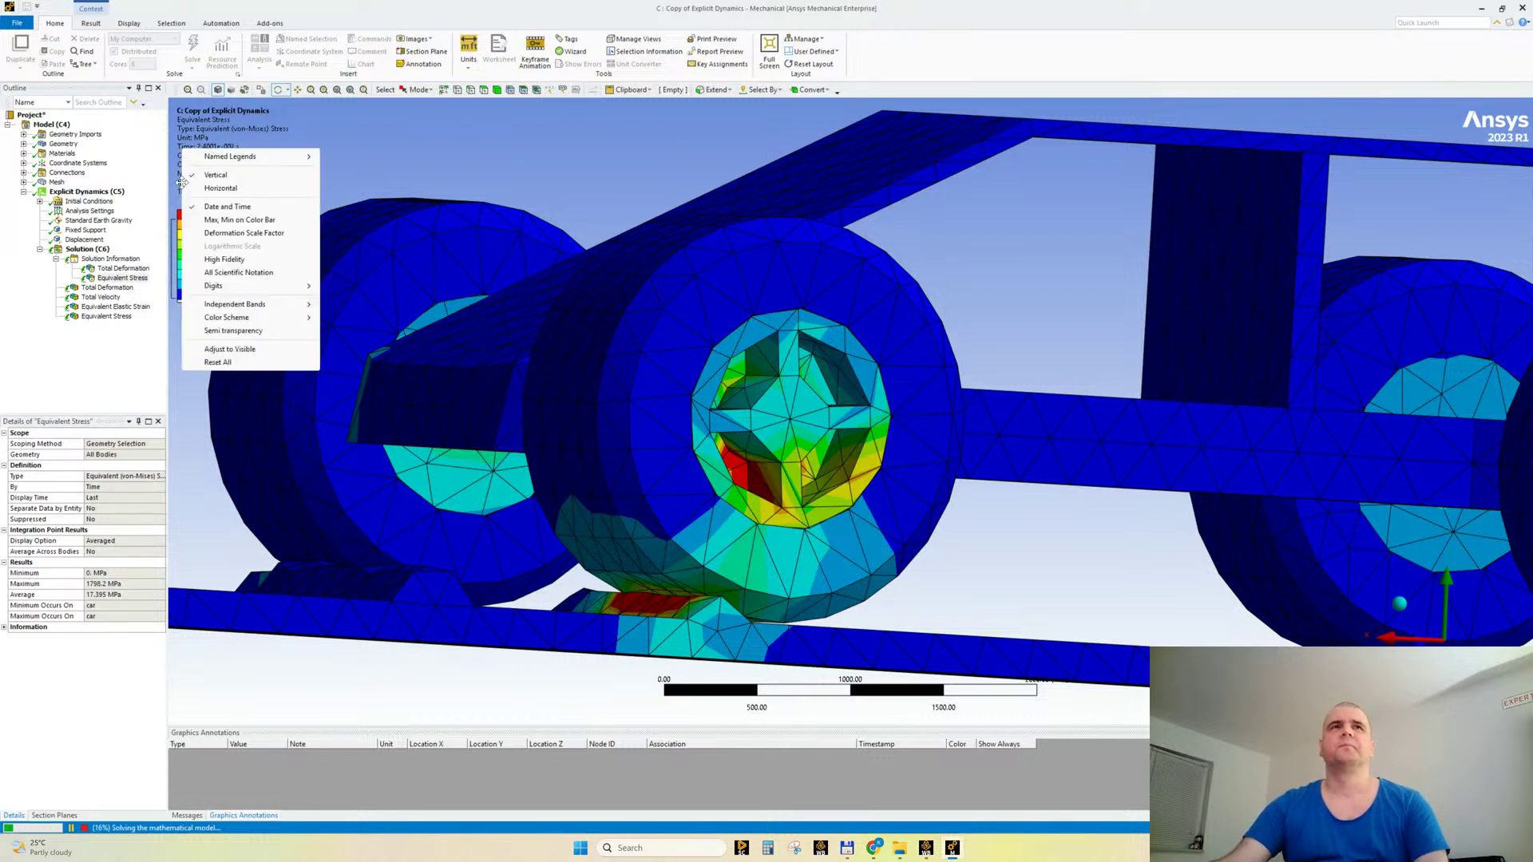
{"action": "left_click", "coordinate": [242, 349]}
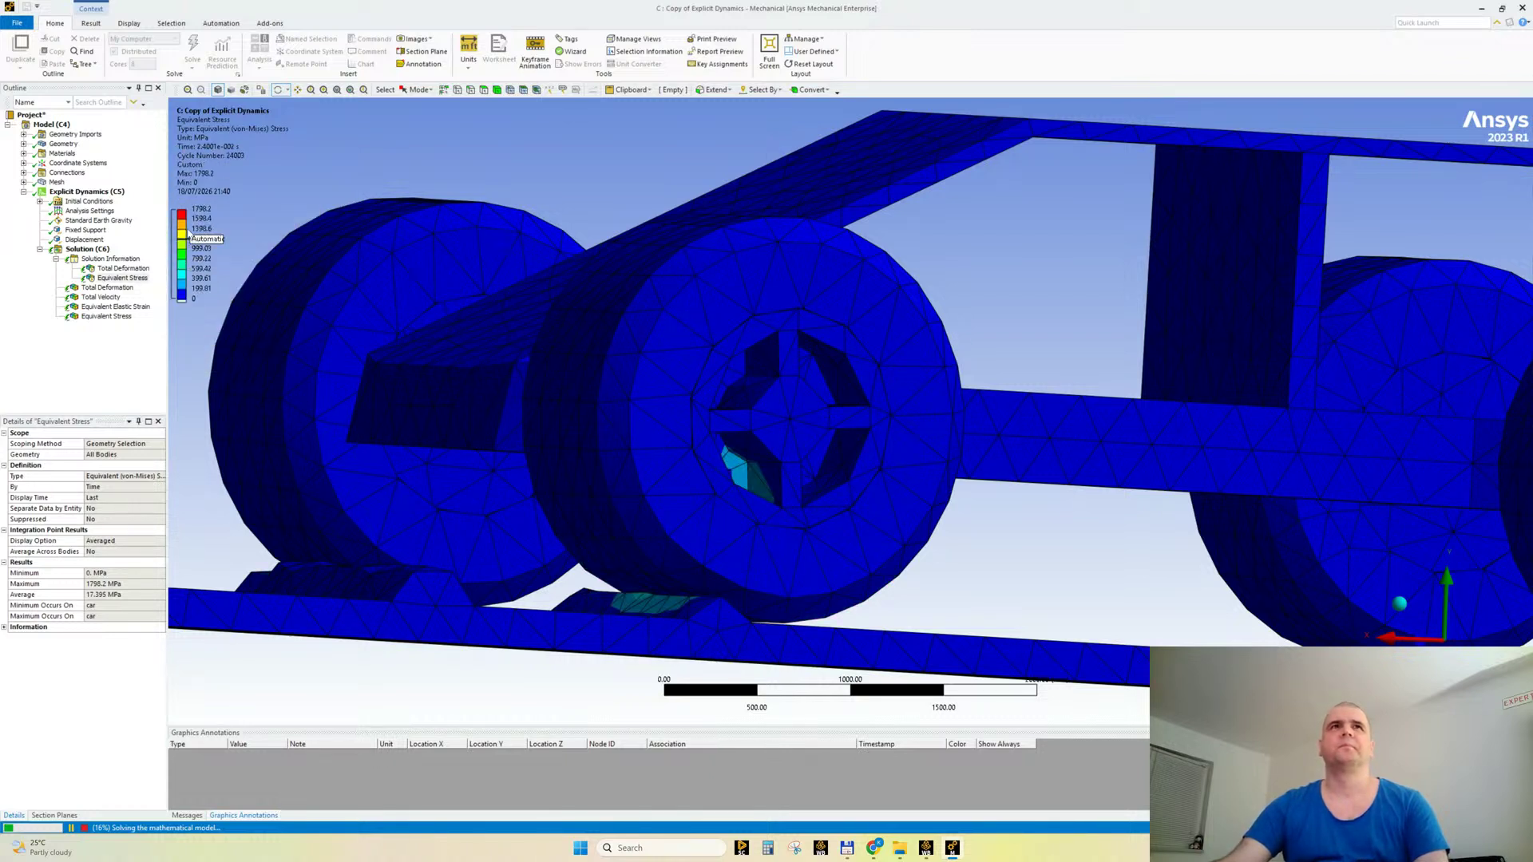
{"action": "left_click", "coordinate": [206, 219]}
{"action": "double_click", "coordinate": [207, 219]}
{"action": "type", "text": "200"}
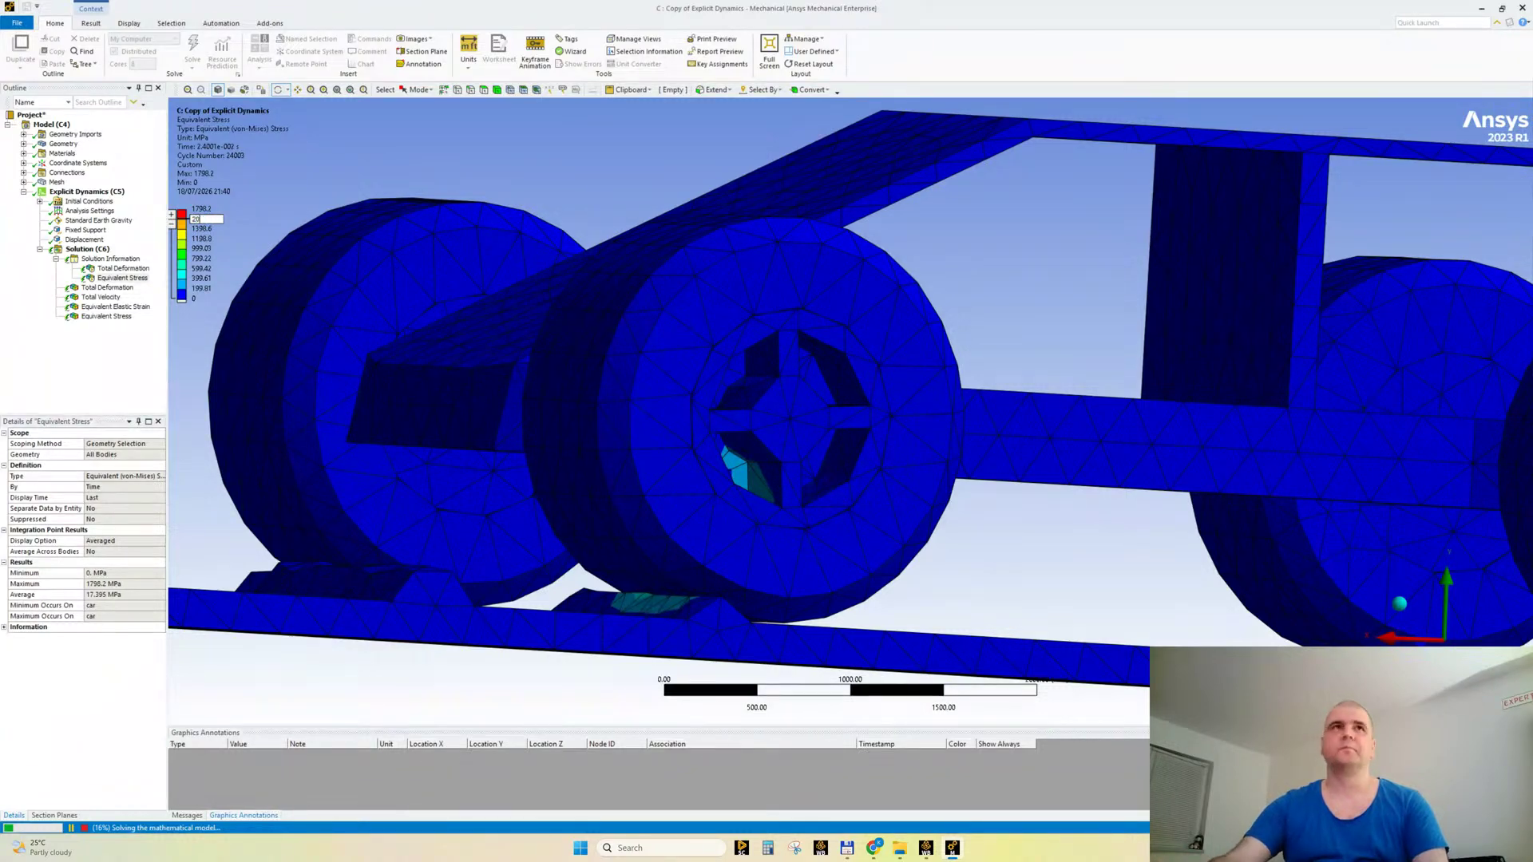
{"action": "key", "text": "Return"}
Step: Hide the mesh lines on the stress contours with No WireFrame and set the legend value below the maximum to 300 MPa
{"action": "left_click_drag", "start_coordinate": [717, 487], "coordinate": [669, 479]}
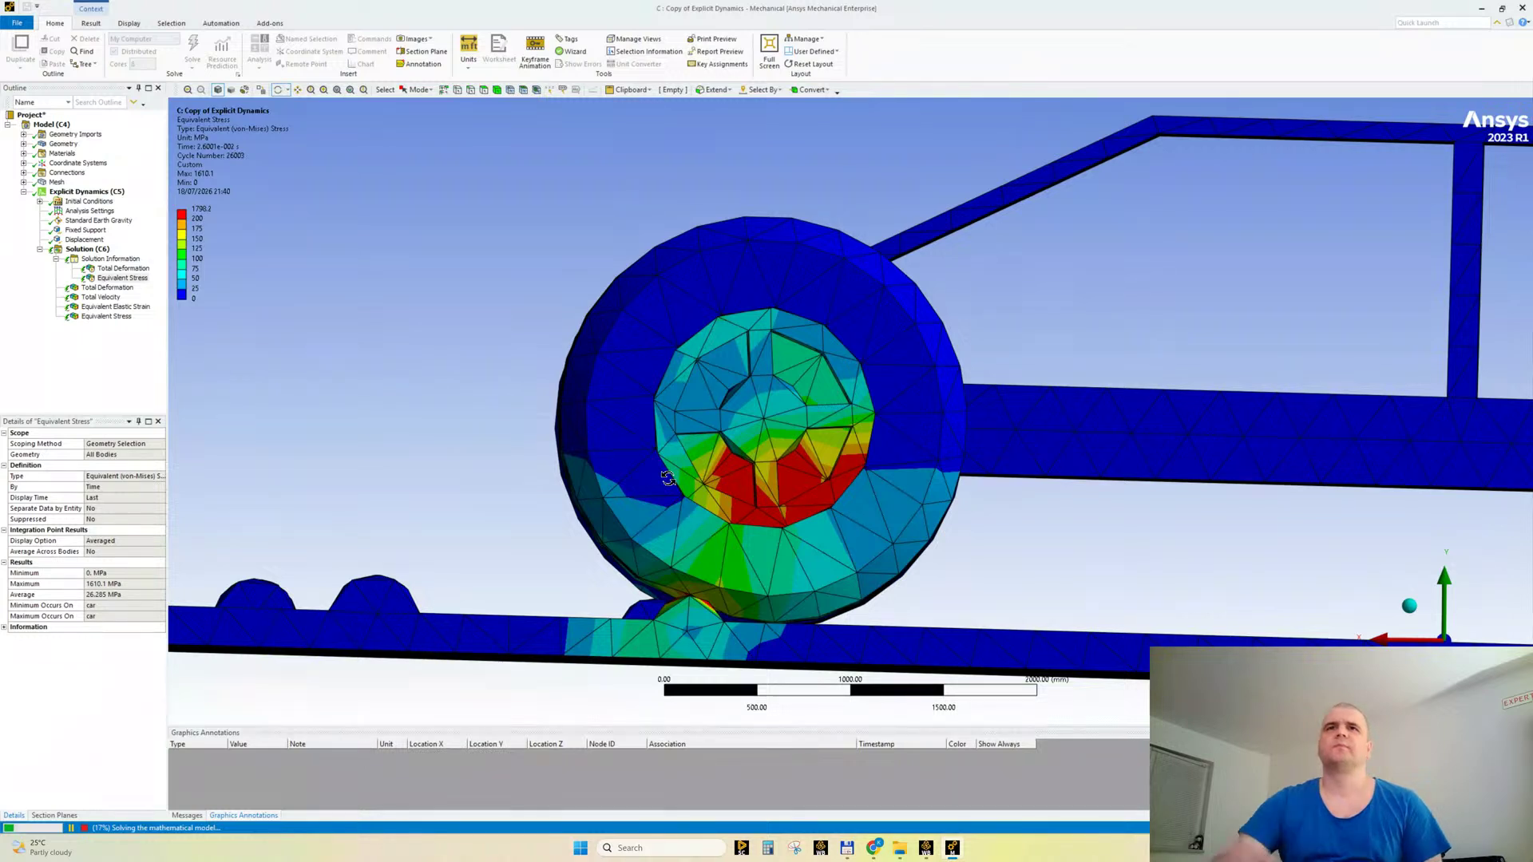
{"action": "left_click", "coordinate": [89, 25]}
{"action": "left_click", "coordinate": [459, 49]}
{"action": "left_click", "coordinate": [495, 79]}
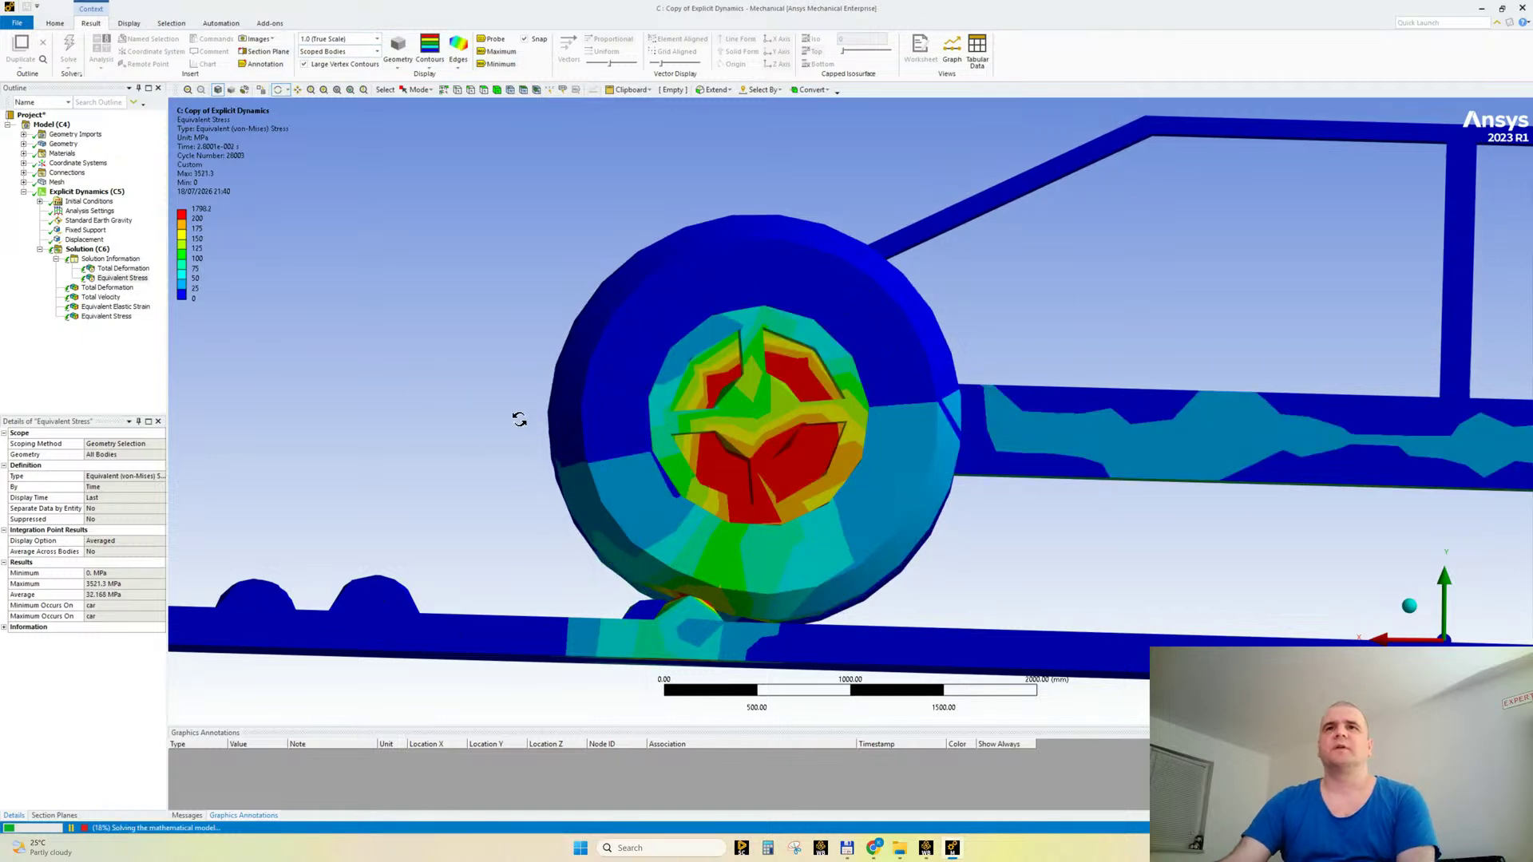
{"action": "mouse_move", "coordinate": [519, 419]}
{"action": "left_mouse_down"}
{"action": "mouse_move", "coordinate": [573, 420]}
{"action": "mouse_move", "coordinate": [544, 426]}
{"action": "left_mouse_up"}
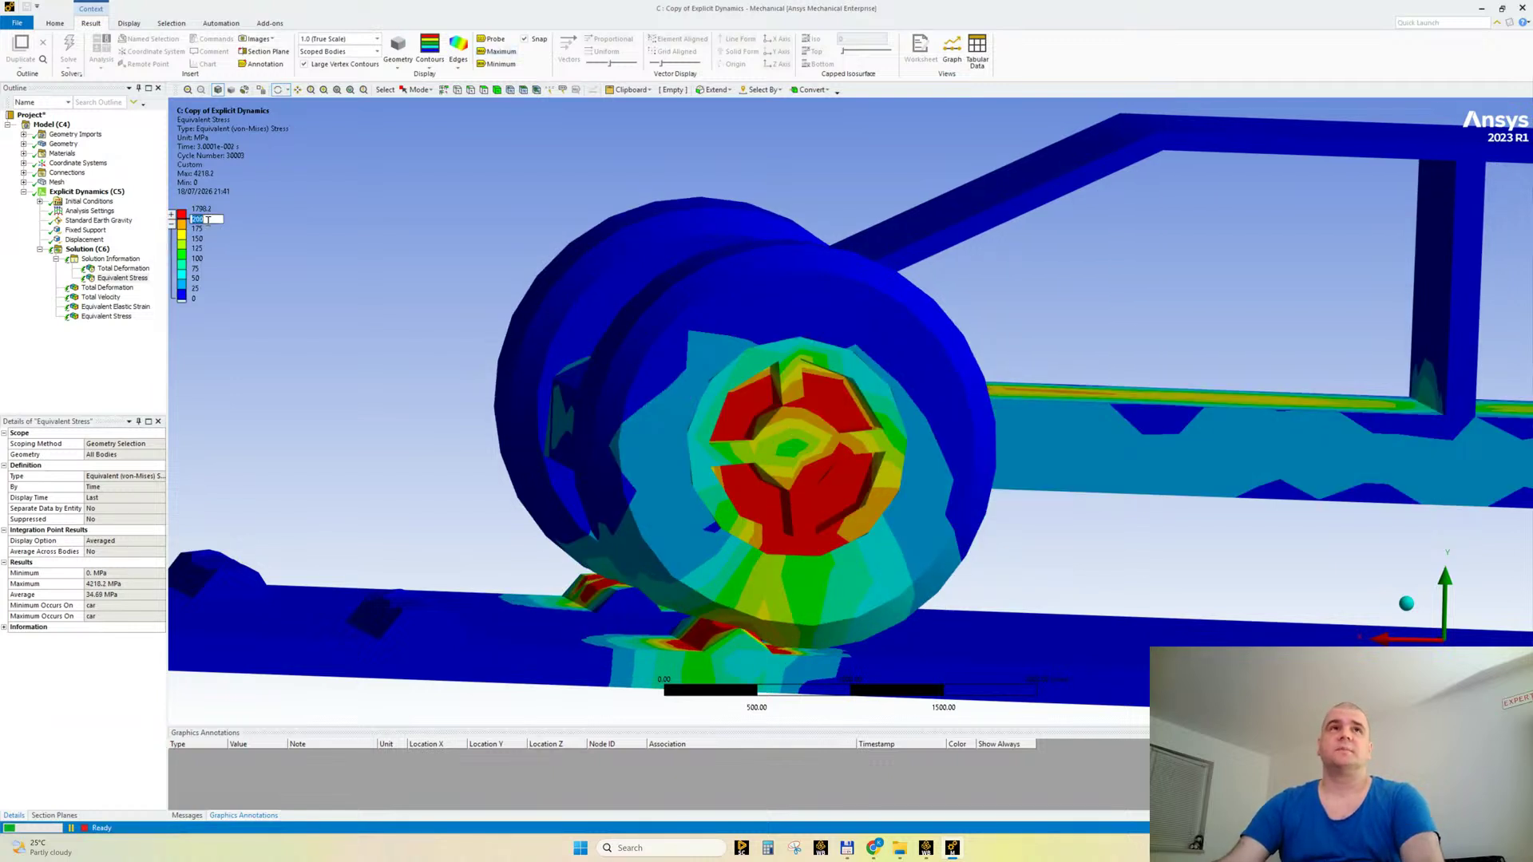
{"action": "type", "text": "30"}
{"action": "key", "text": "Return"}
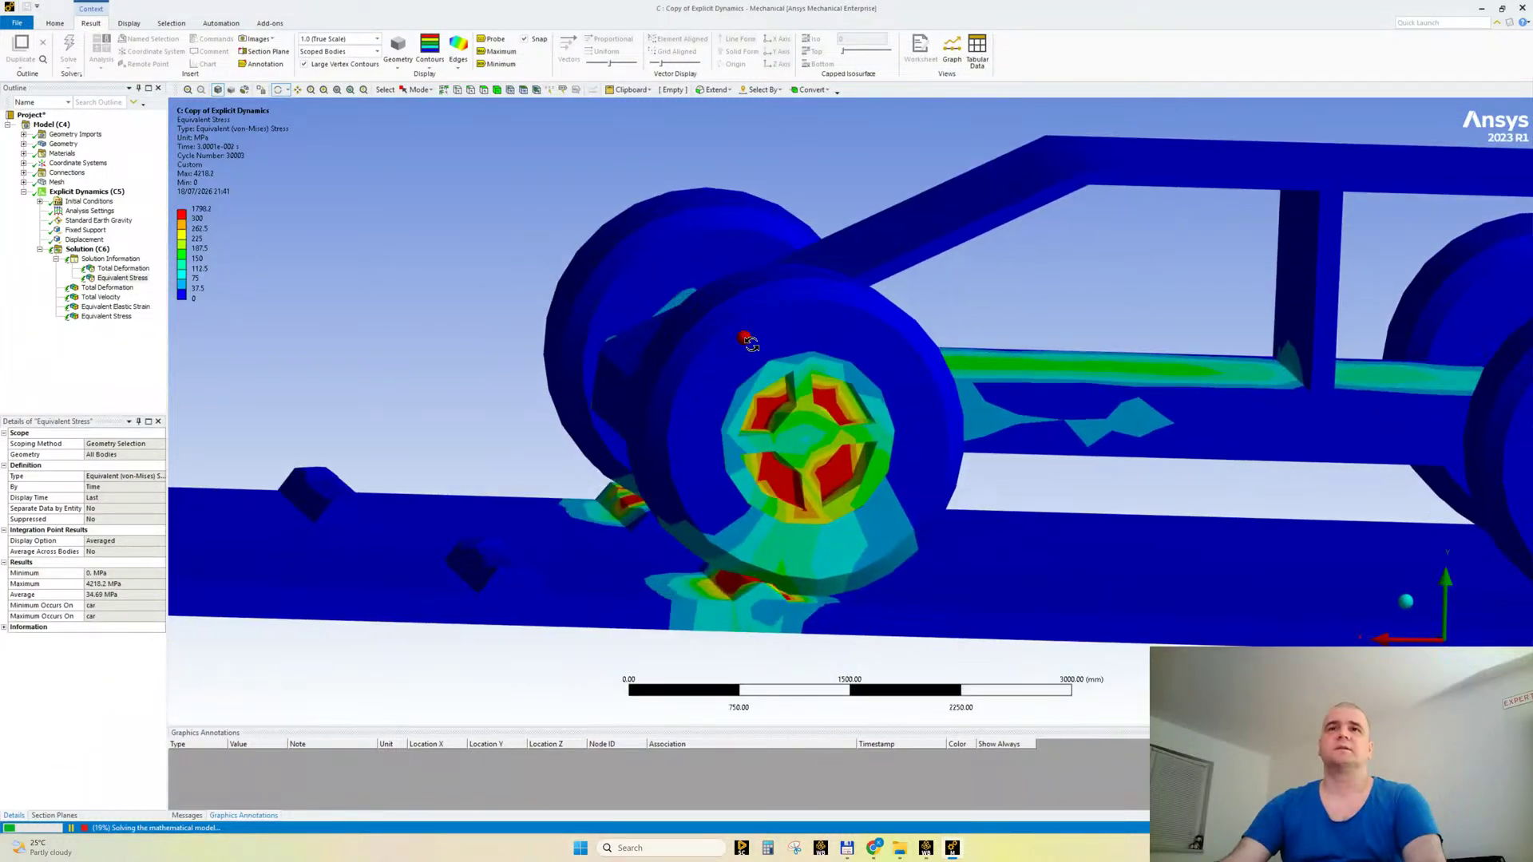
Step: Examine the front wheel's stress contours with Show Elements and return the edge display to No WireFrame
{"action": "left_click", "coordinate": [458, 49]}
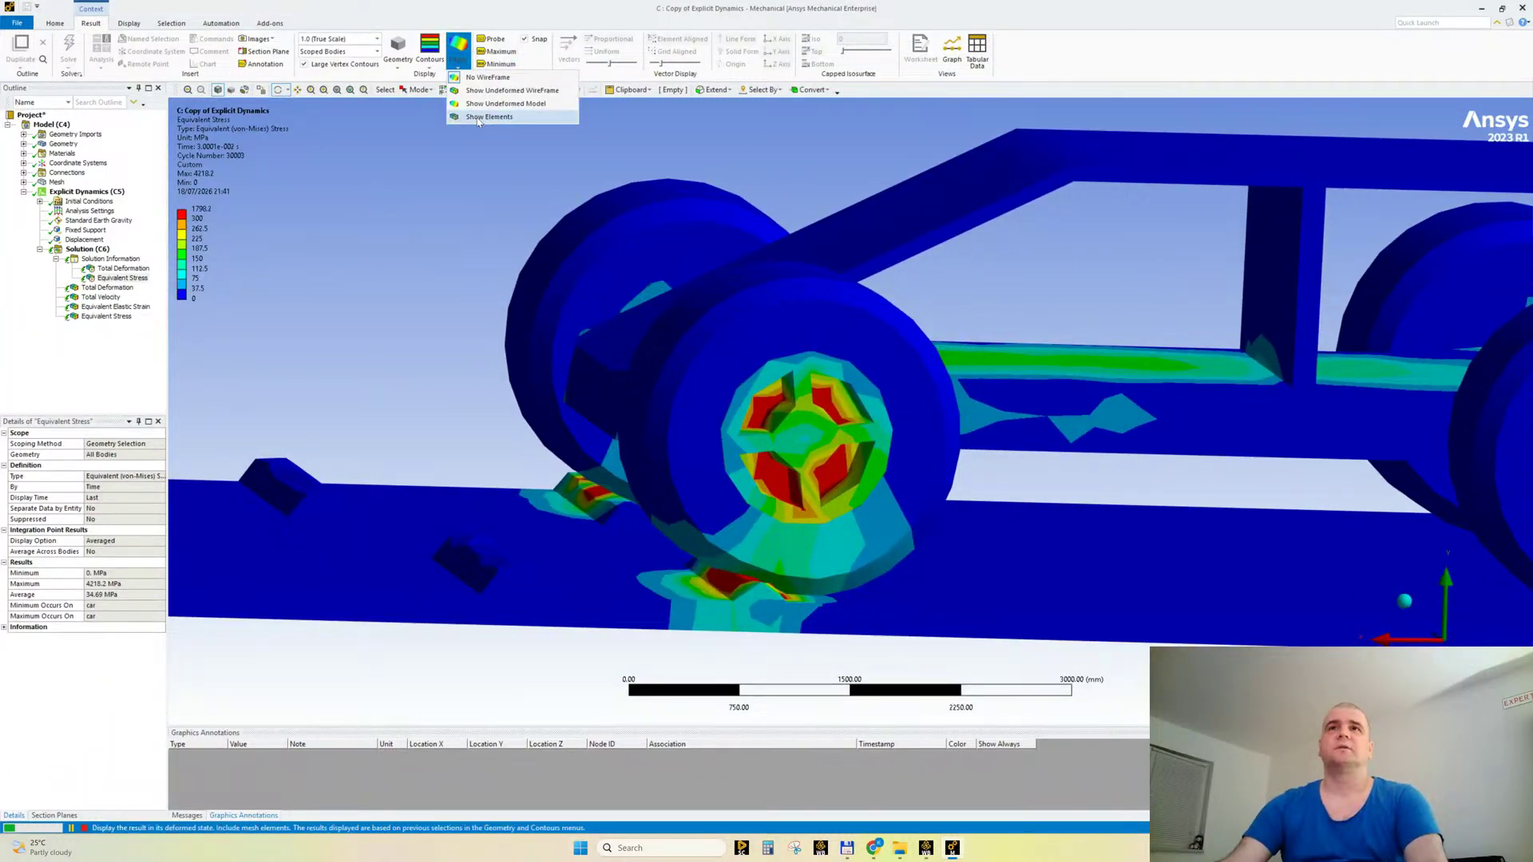
{"action": "left_click", "coordinate": [483, 118]}
{"action": "scroll", "coordinate": [824, 475], "scroll_direction": "up", "scroll_amount": 3}
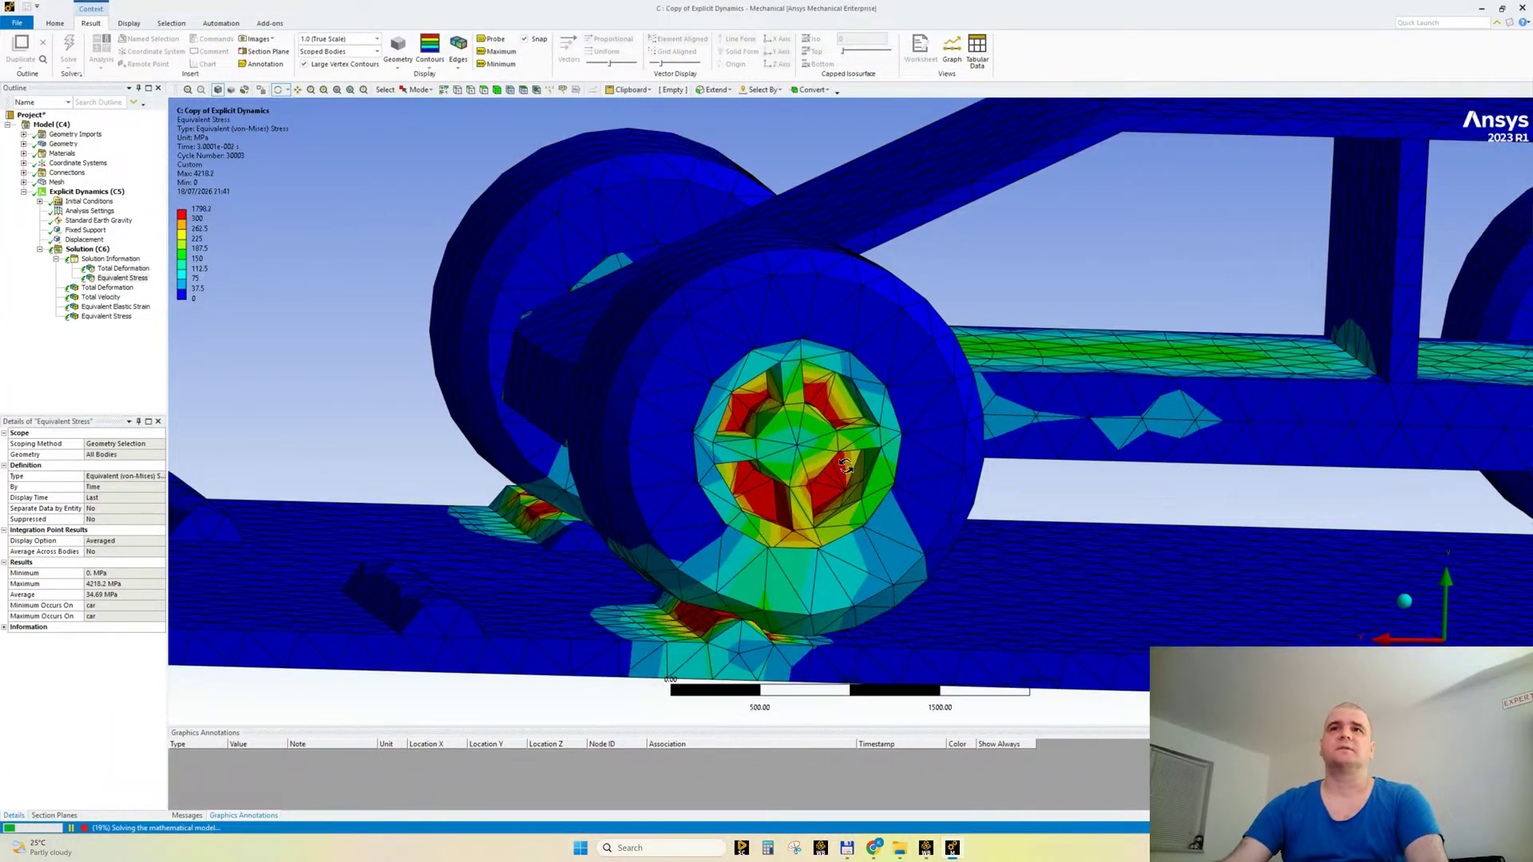
{"action": "scroll", "coordinate": [824, 475], "scroll_direction": "down", "scroll_amount": 3}
{"action": "scroll", "coordinate": [824, 475], "scroll_direction": "up", "scroll_amount": 2}
{"action": "left_click", "coordinate": [458, 49]}
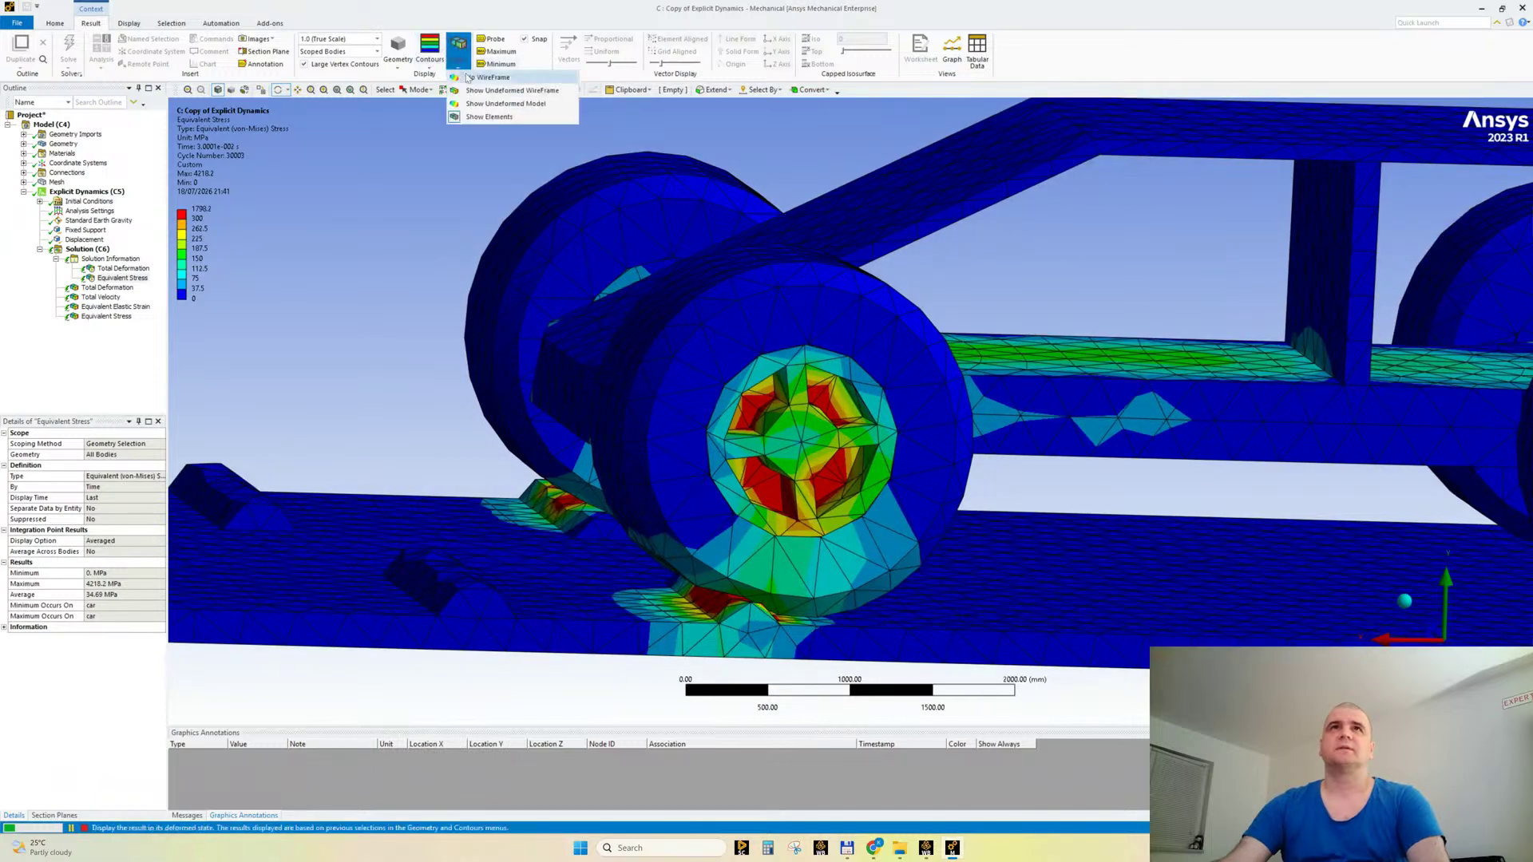
{"action": "left_click", "coordinate": [487, 80]}
{"action": "middle_click_drag", "start_coordinate": [605, 449], "coordinate": [639, 453]}
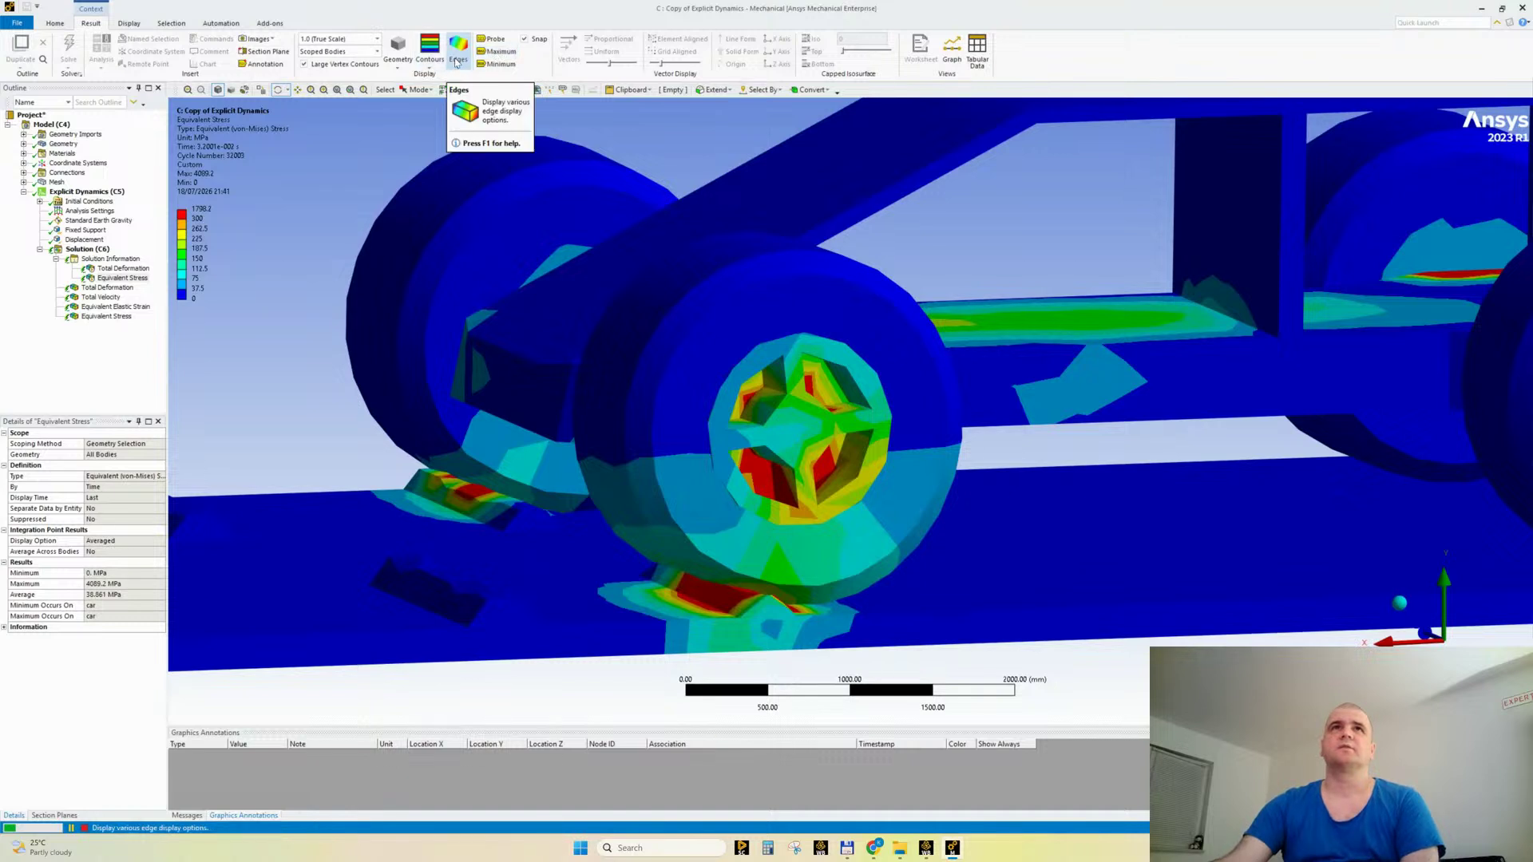
Step: Adjust the stress legend to the visible values again and lower the value beneath its maximum to 200 MPa
{"action": "right_click", "coordinate": [197, 210]}
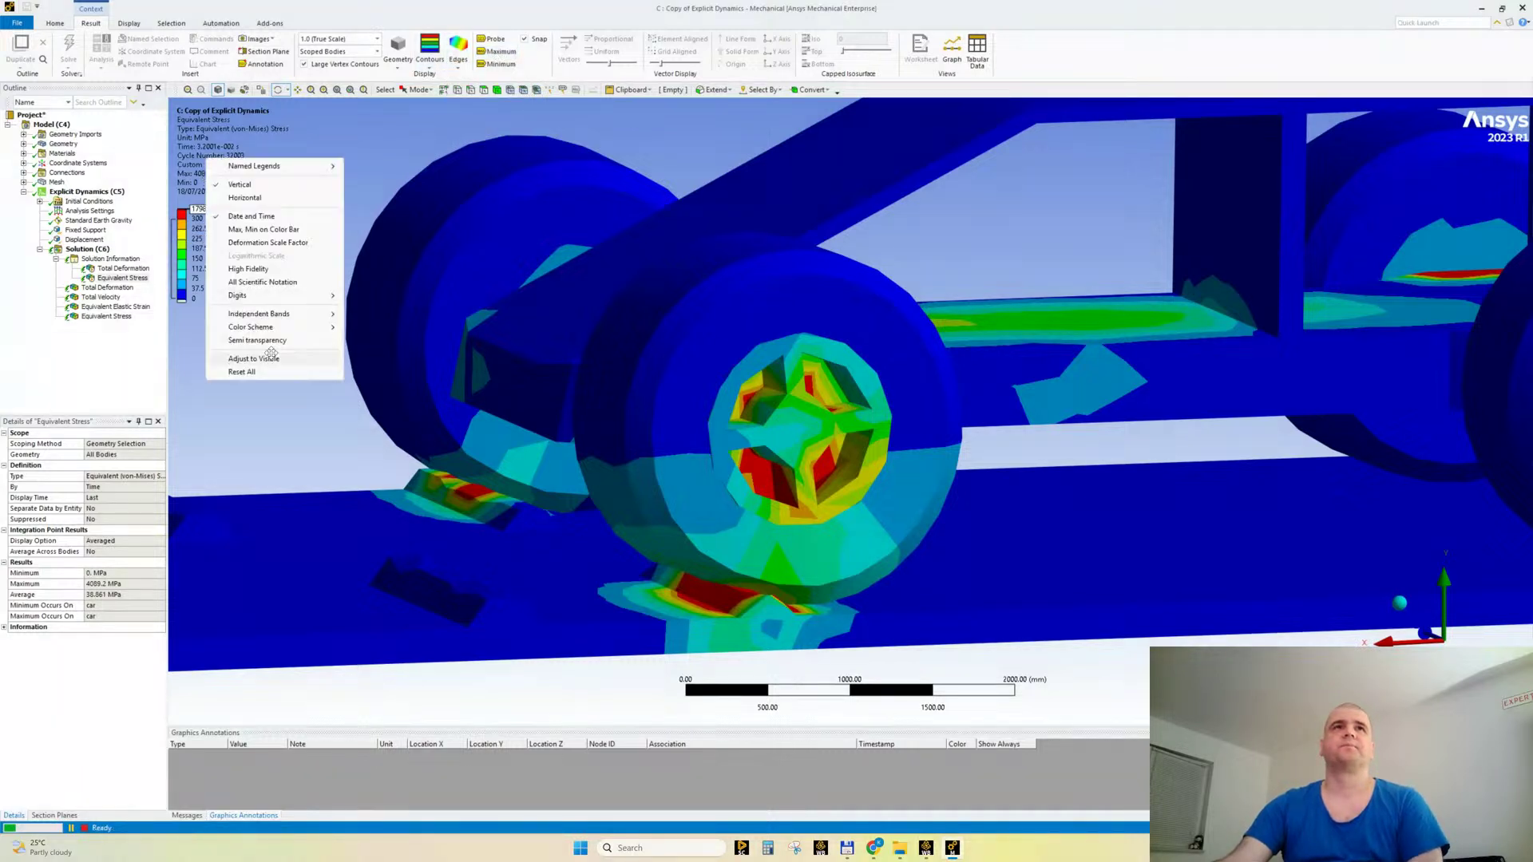
{"action": "left_click", "coordinate": [268, 358]}
{"action": "left_click", "coordinate": [201, 219]}
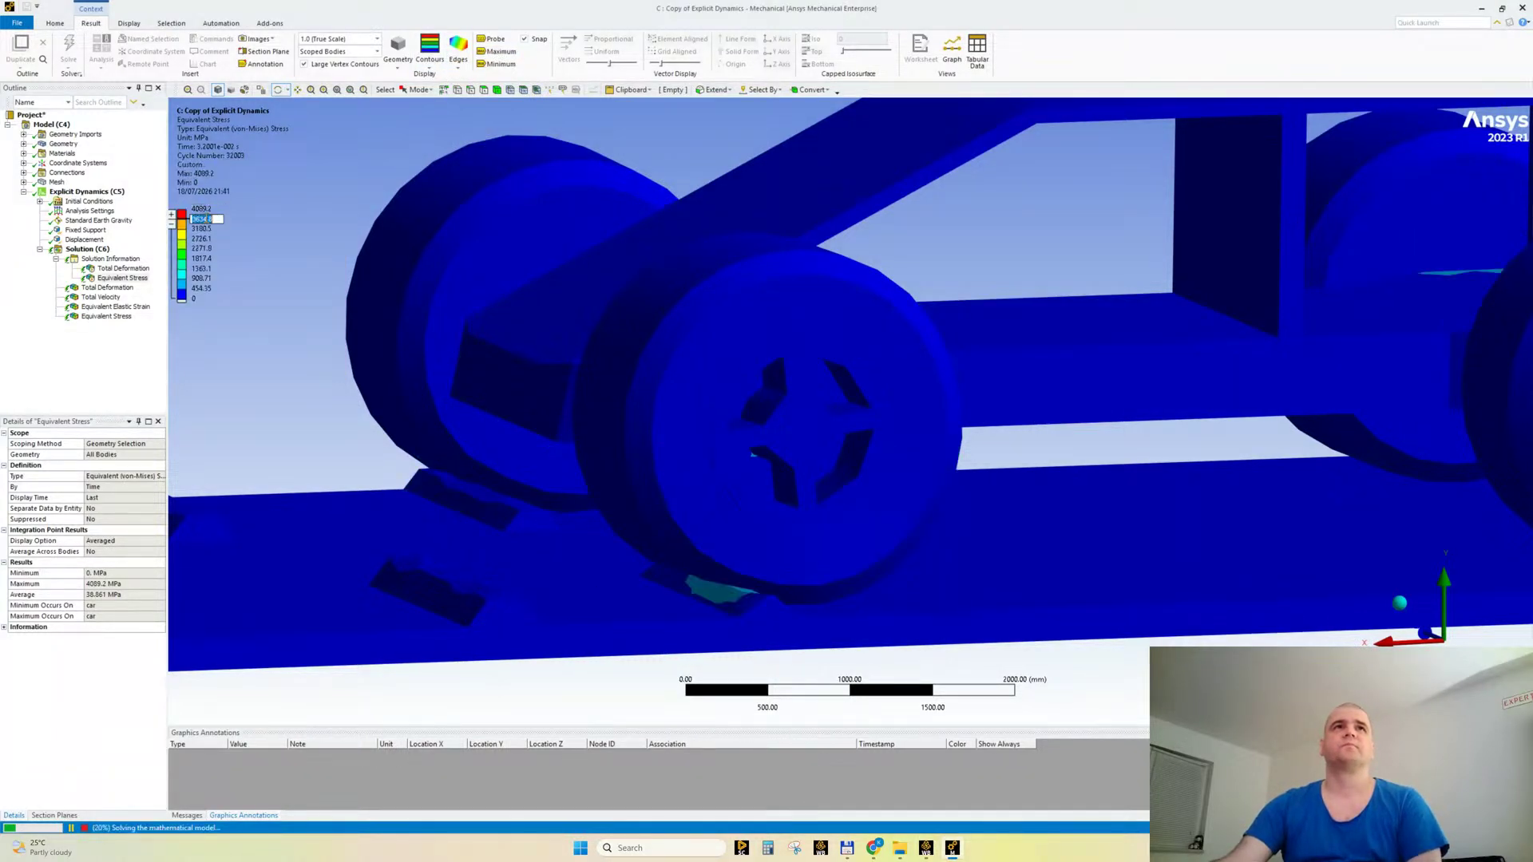
{"action": "type", "text": "200"}
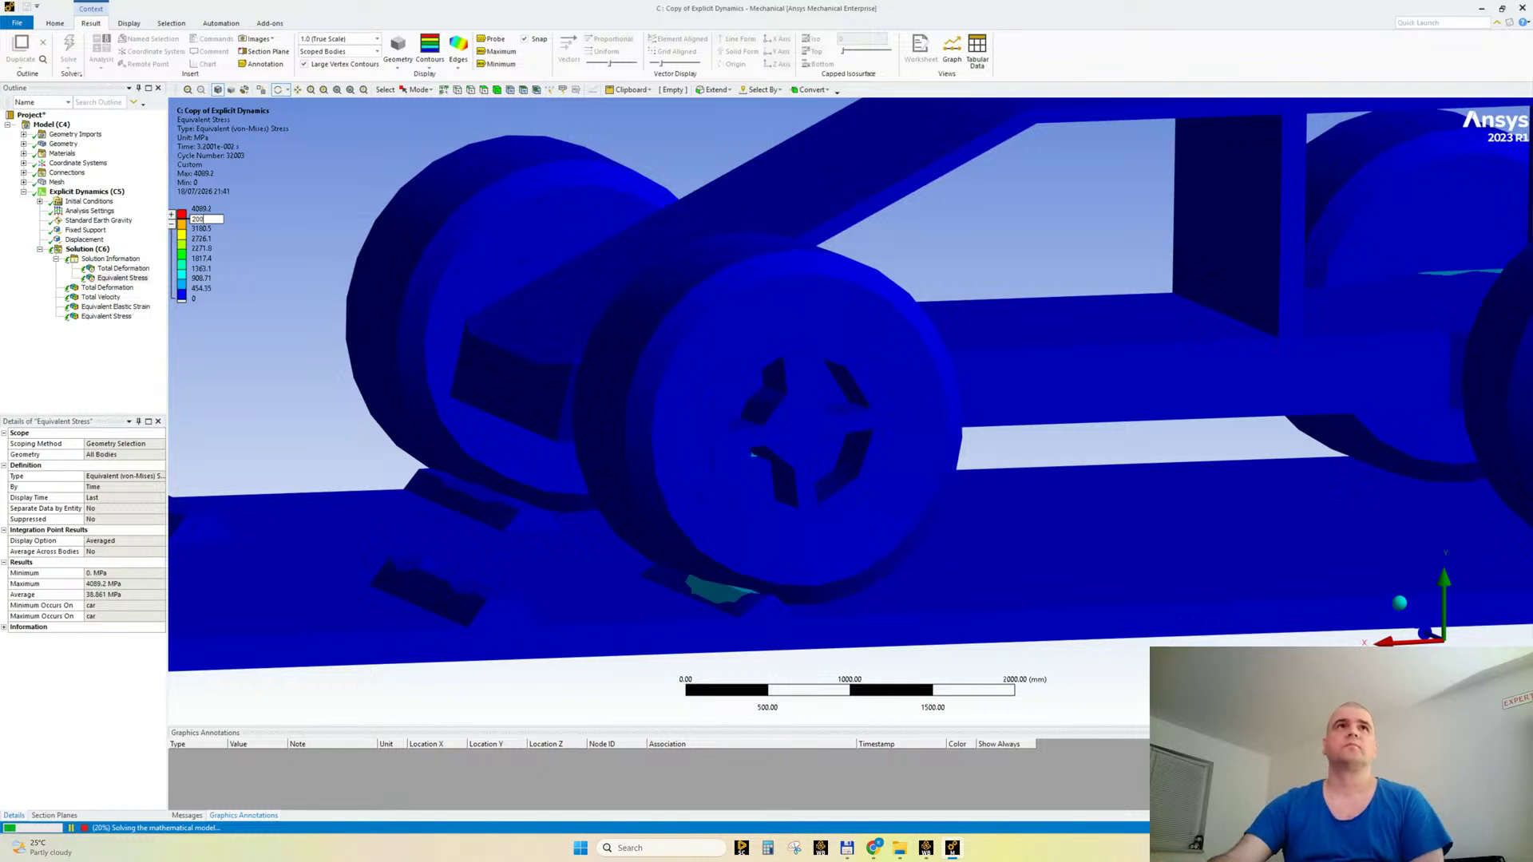
{"action": "key", "text": "Return"}
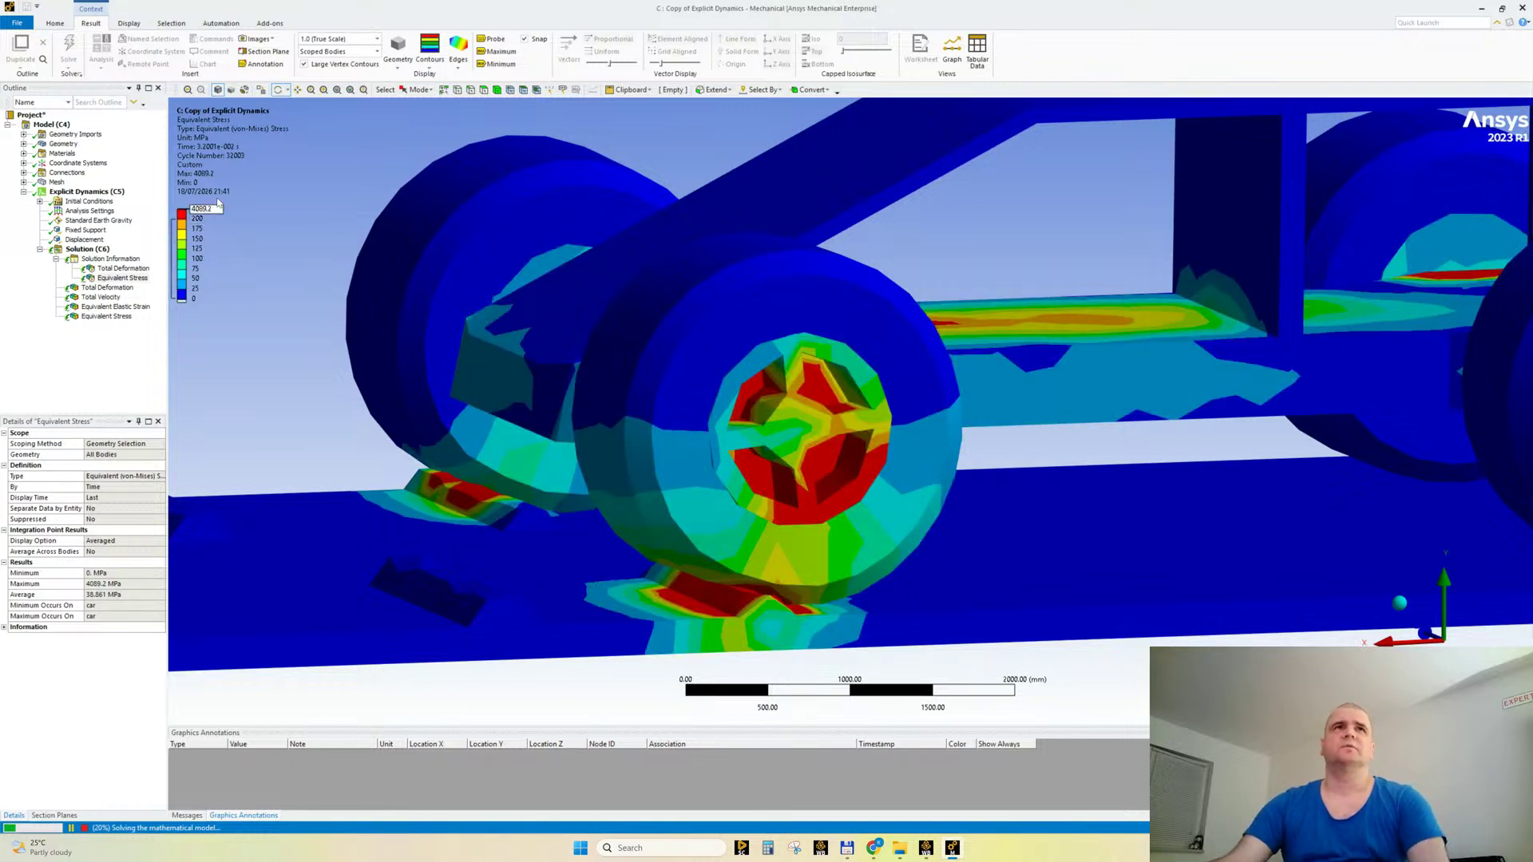
Step: Examine the stress in the front wheels, their hubs and the road bump from the side, from below and close up
{"action": "left_click_drag", "start_coordinate": [468, 397], "coordinate": [667, 372]}
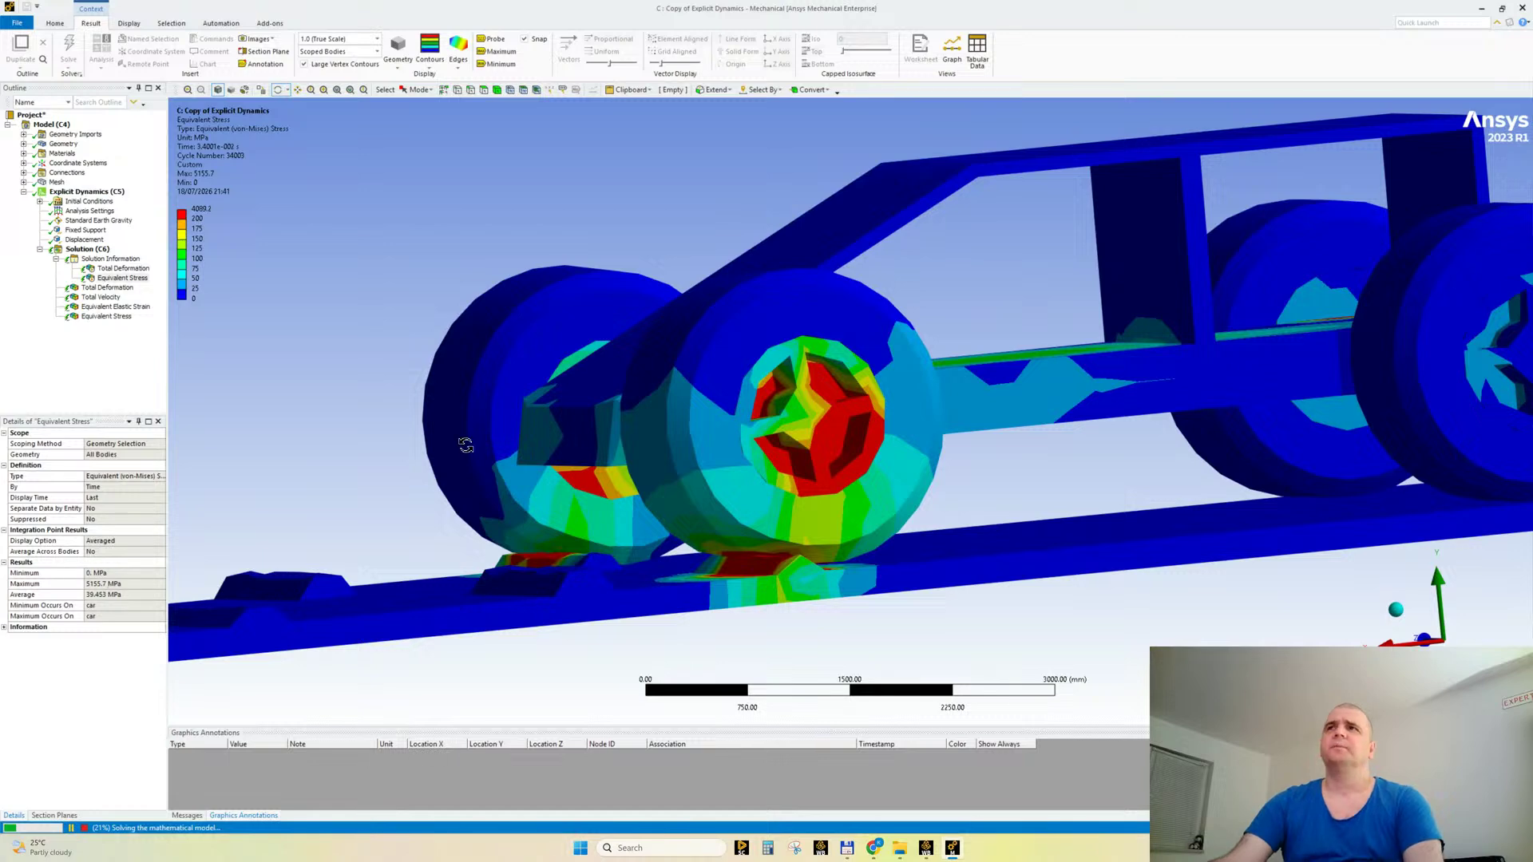
{"action": "scroll", "coordinate": [465, 441], "scroll_direction": "down", "scroll_amount": 3}
{"action": "left_click_drag", "start_coordinate": [567, 396], "coordinate": [489, 388]}
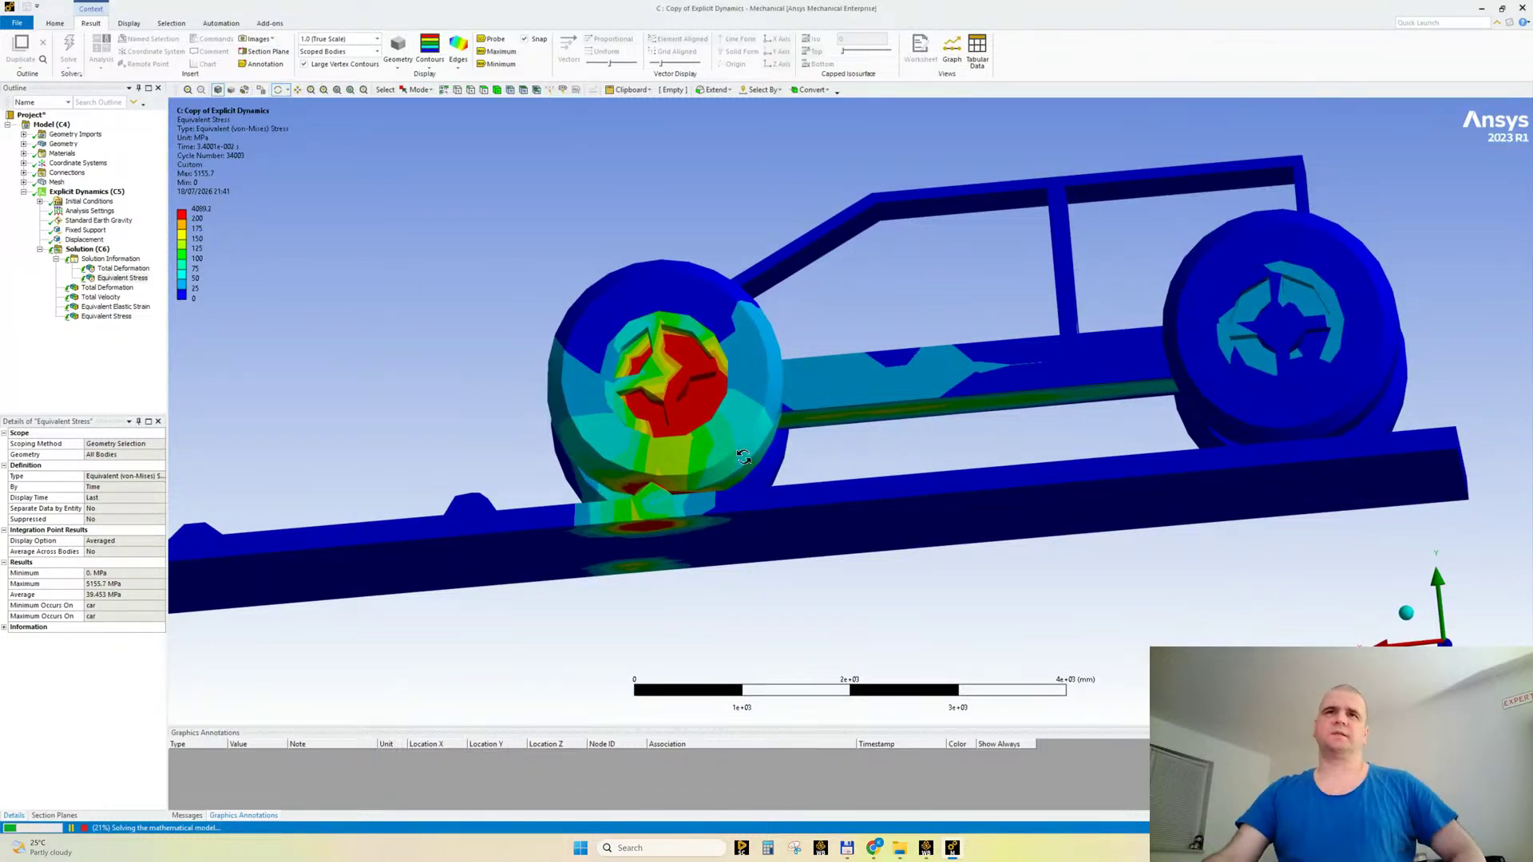
{"action": "scroll", "coordinate": [650, 471], "scroll_direction": "up", "scroll_amount": 3}
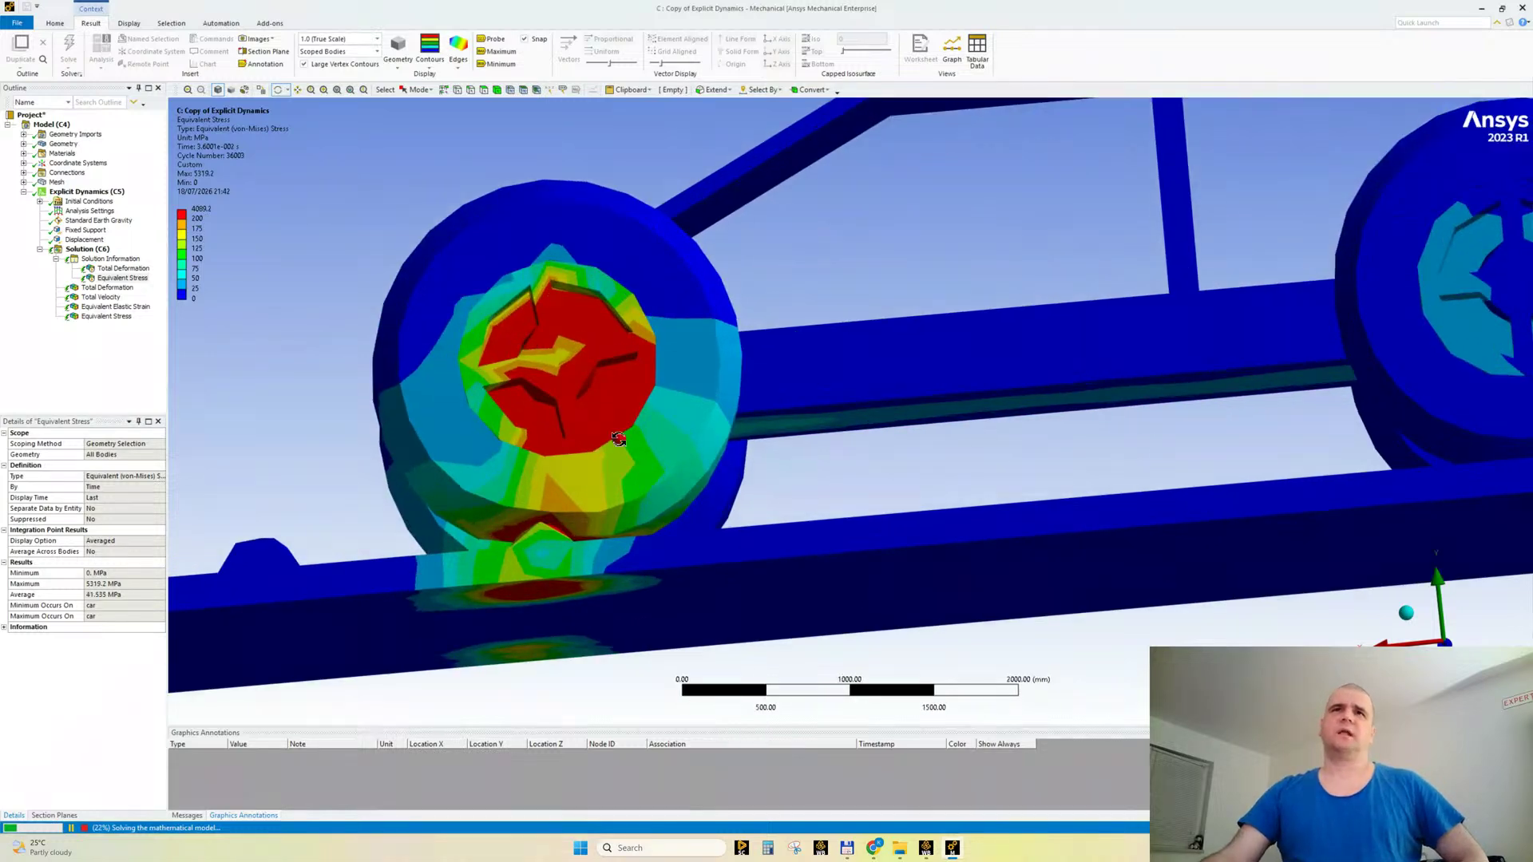
{"action": "left_click_drag", "start_coordinate": [620, 440], "coordinate": [591, 401]}
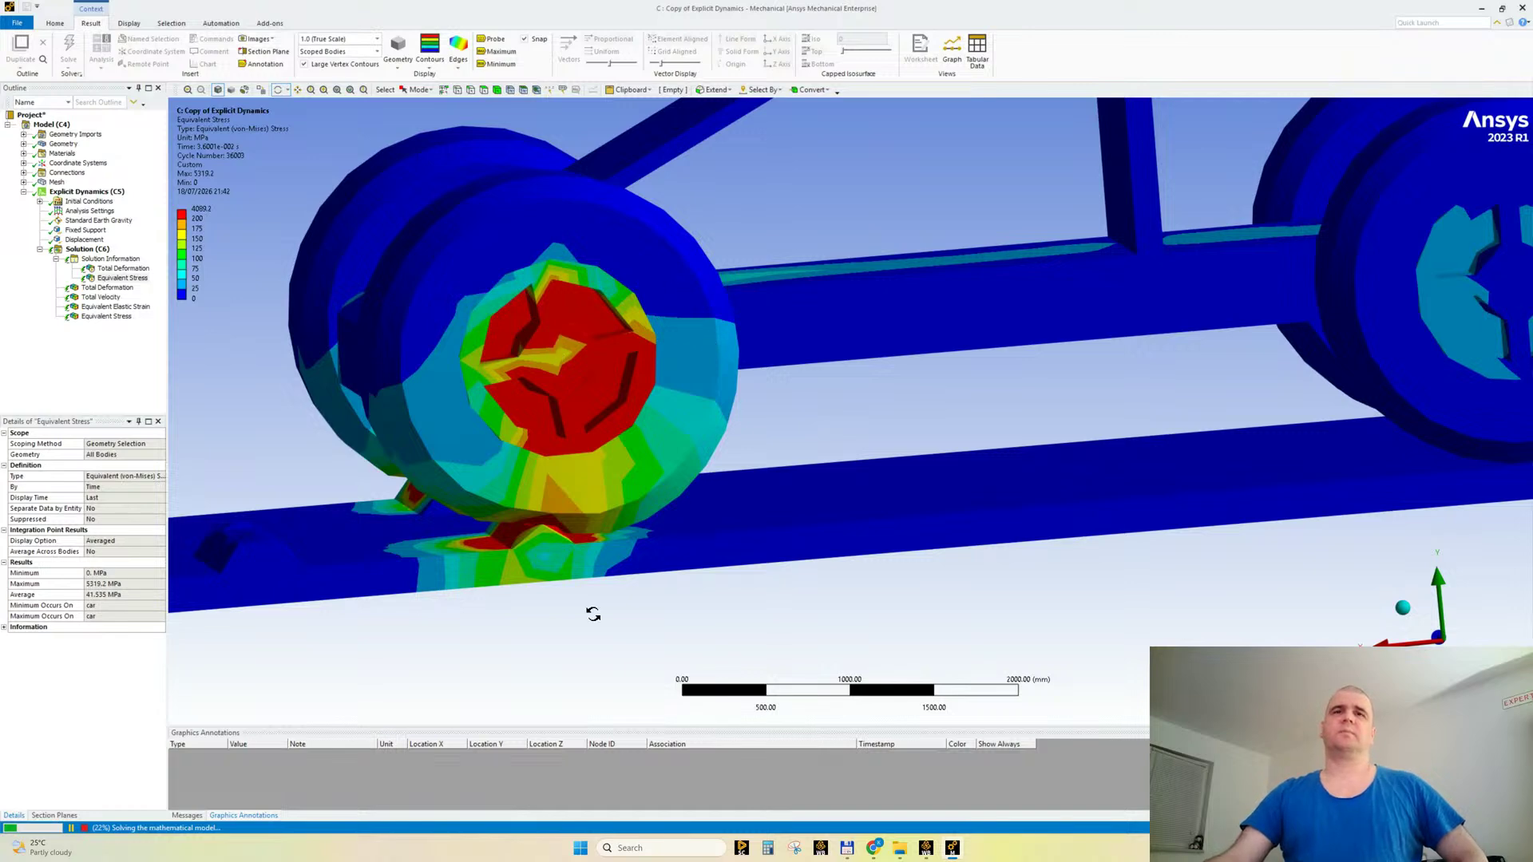
{"action": "left_click_drag", "start_coordinate": [592, 566], "coordinate": [605, 565]}
{"action": "left_click_drag", "start_coordinate": [700, 365], "coordinate": [728, 391]}
Step: Probe the equivalent stress on the road bump beneath the front wheel and on that wheel's hub
{"action": "left_click", "coordinate": [495, 42]}
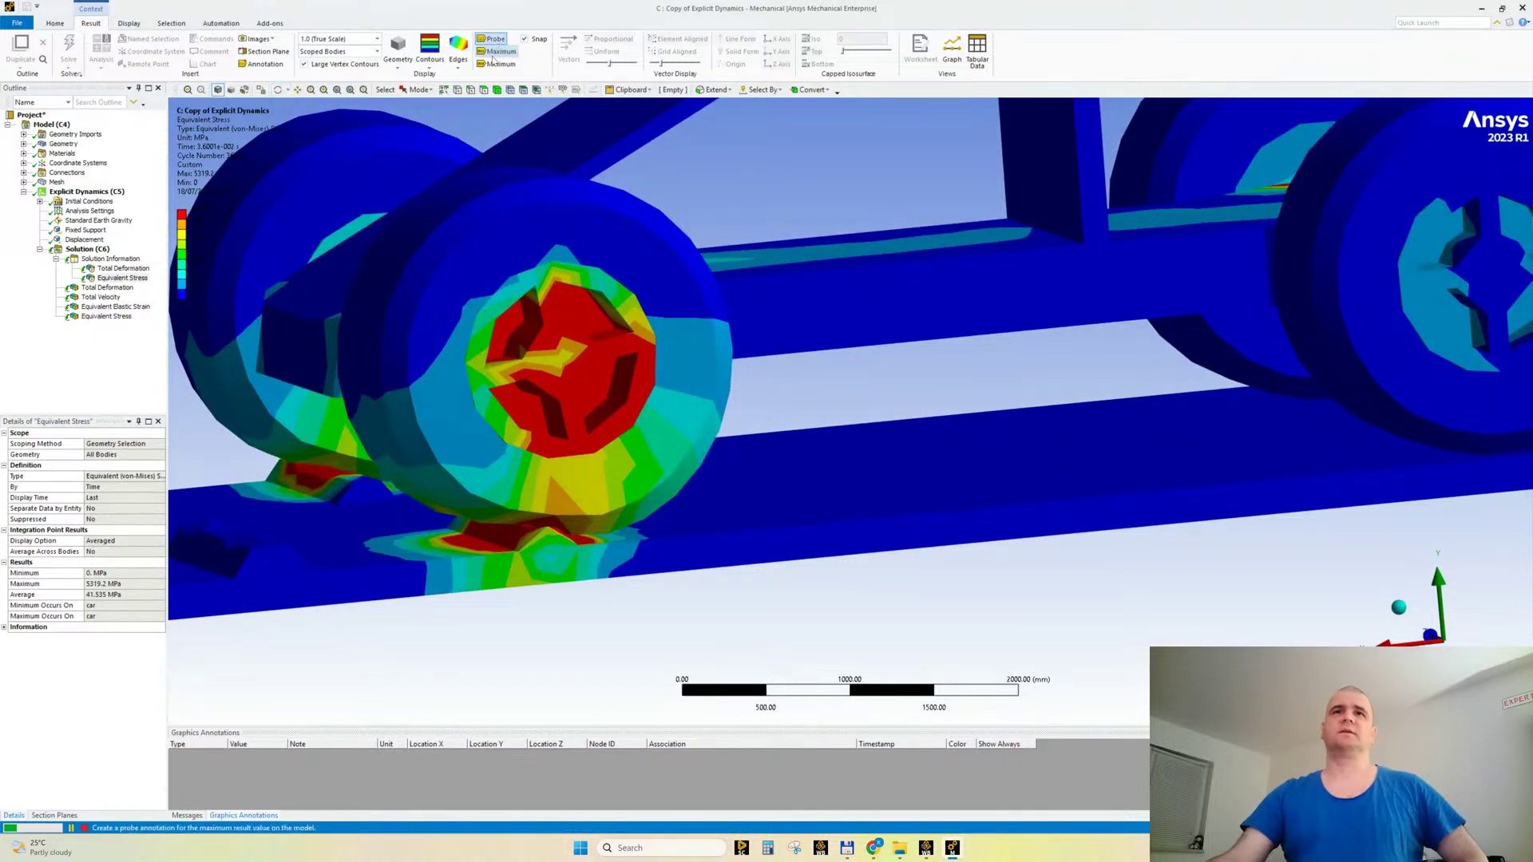
{"action": "left_click", "coordinate": [485, 538]}
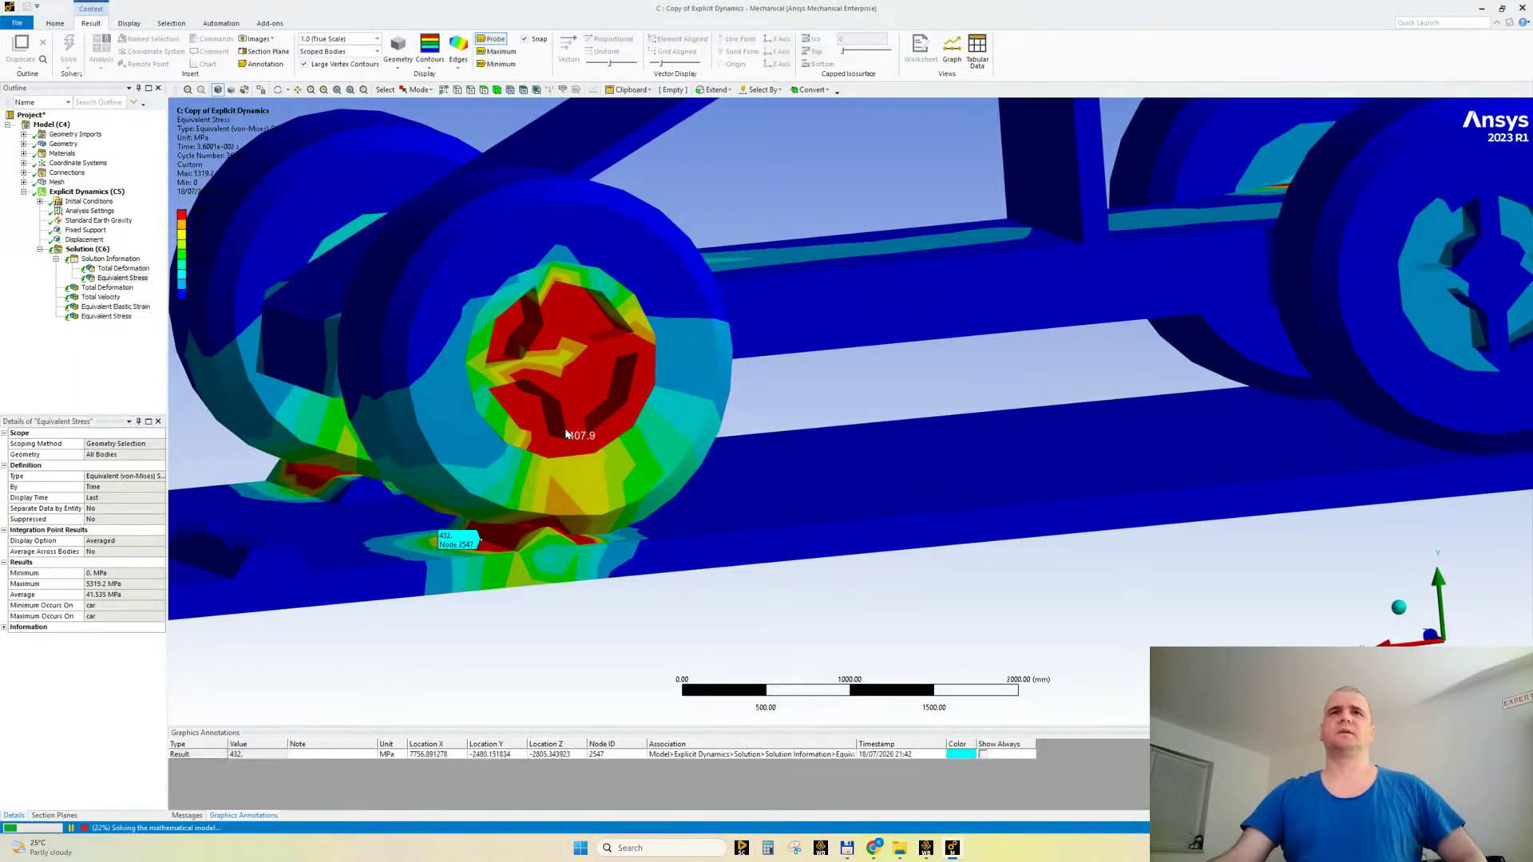
{"action": "left_click", "coordinate": [570, 395]}
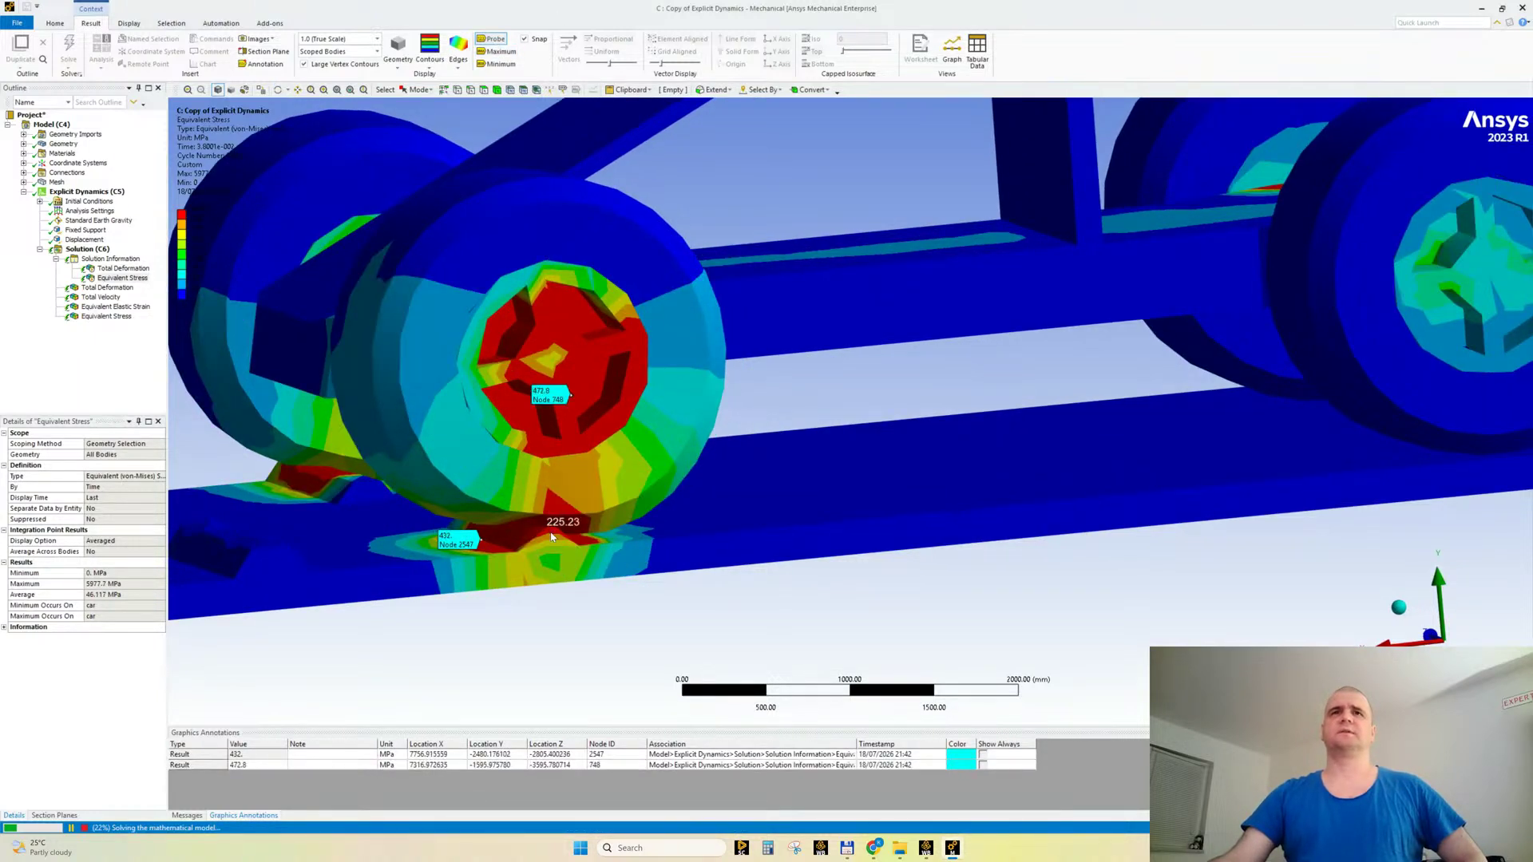
{"action": "scroll", "coordinate": [769, 532], "scroll_direction": "down", "scroll_amount": 3}
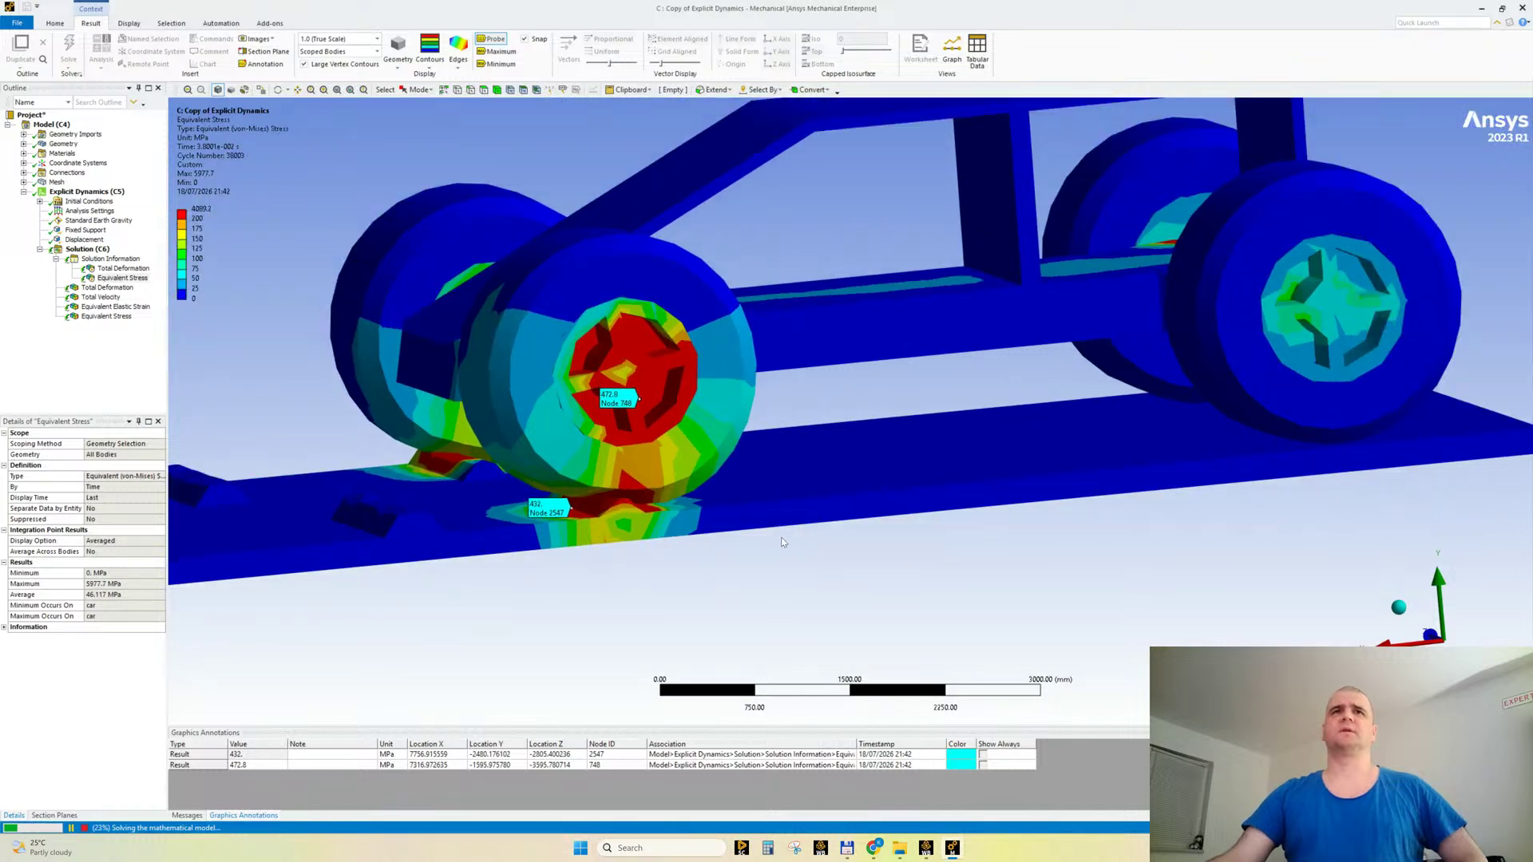
Step: Label the maximum stress location and probe the highly stressed areas at both front wheels' inner sides and one rear wheel's inner side
{"action": "left_click", "coordinate": [497, 51]}
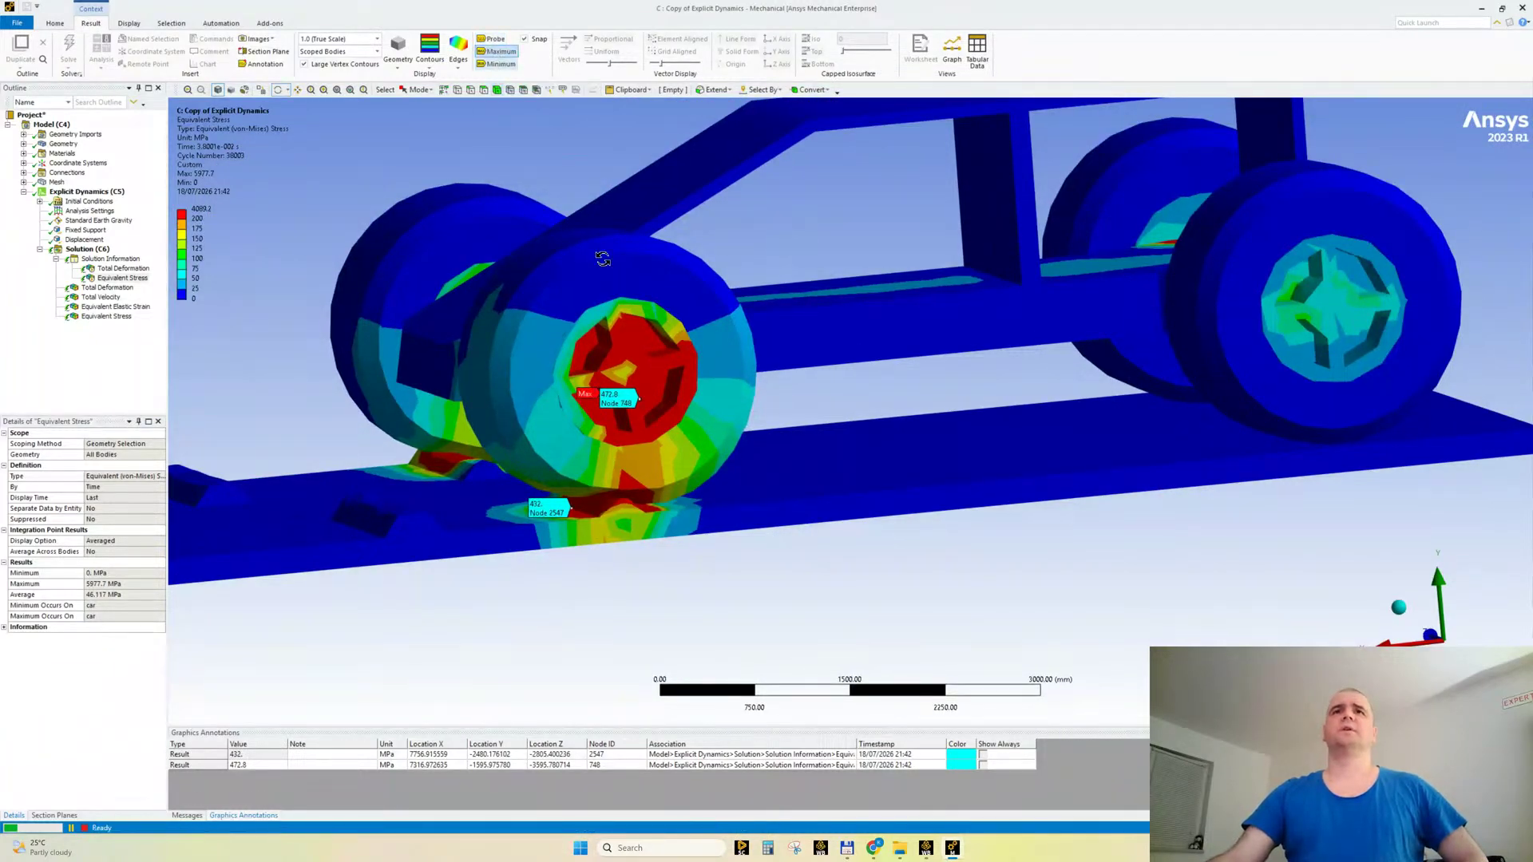
{"action": "middle_click_drag", "start_coordinate": [918, 431], "coordinate": [1218, 479]}
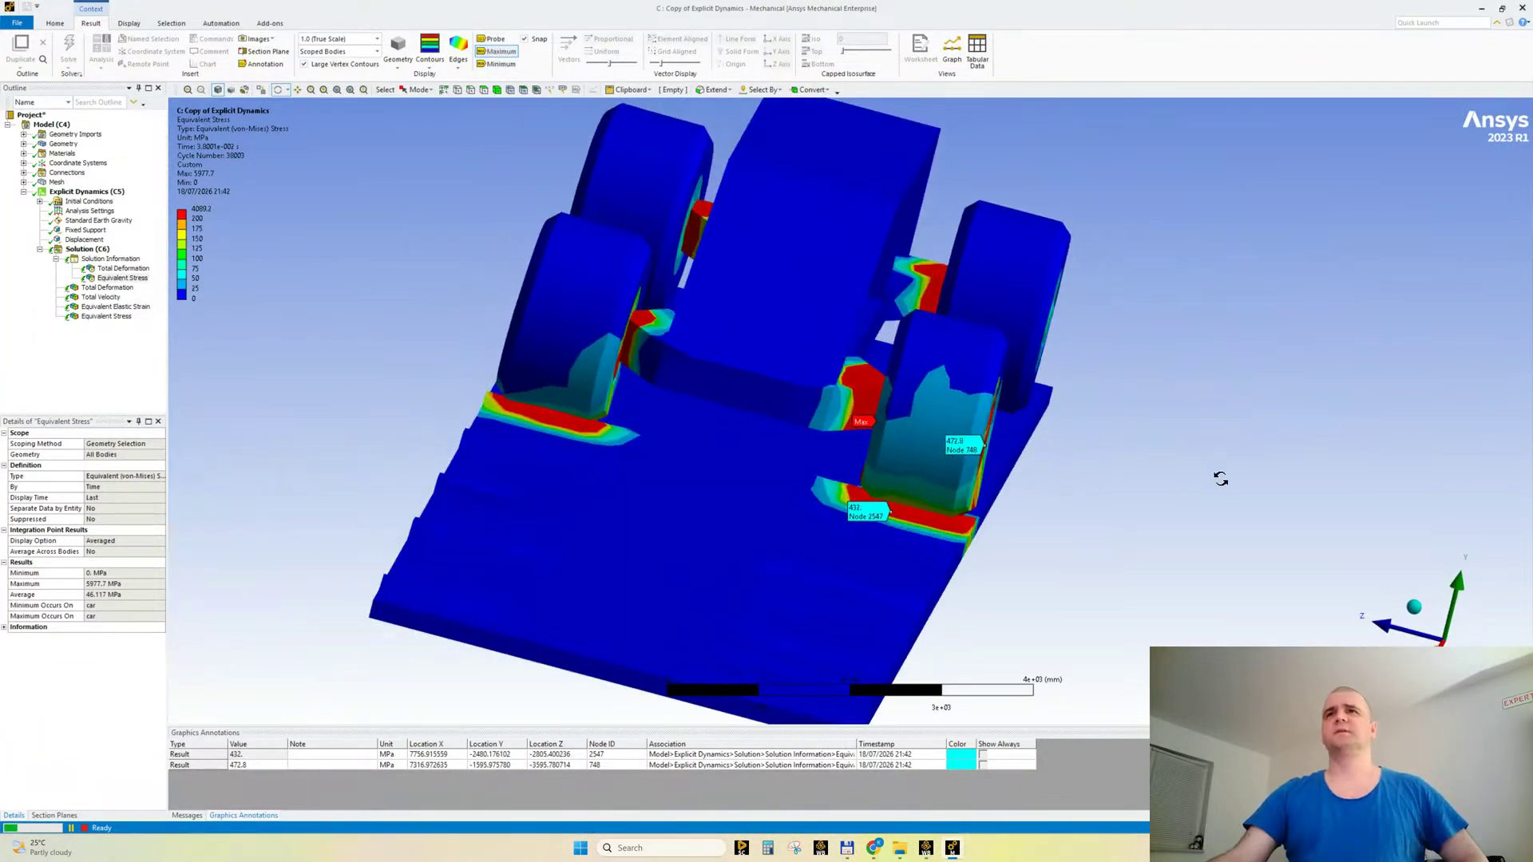
{"action": "left_click", "coordinate": [491, 38]}
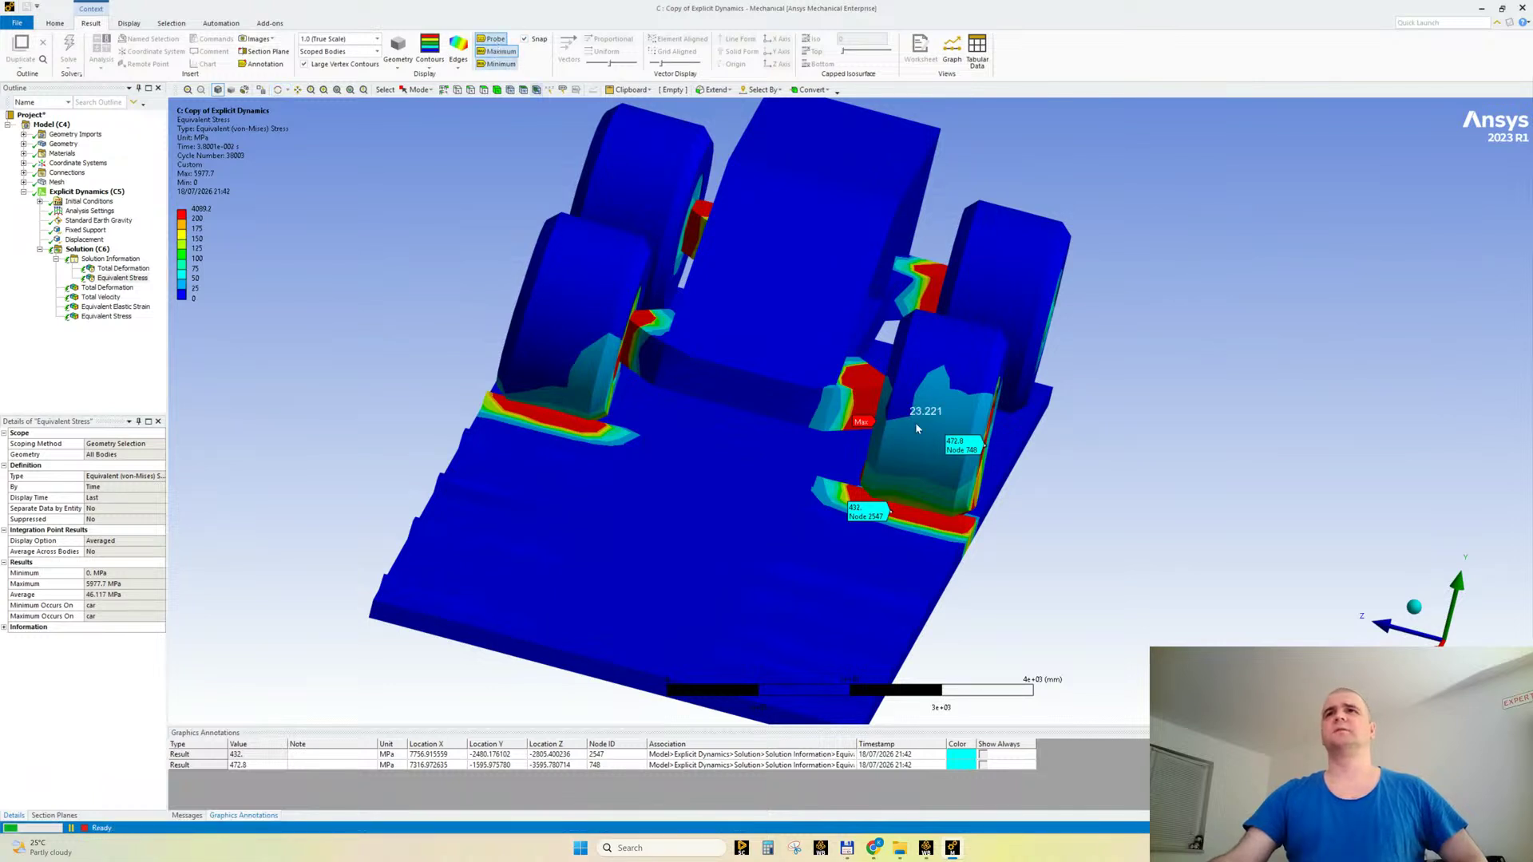
{"action": "left_click", "coordinate": [862, 387]}
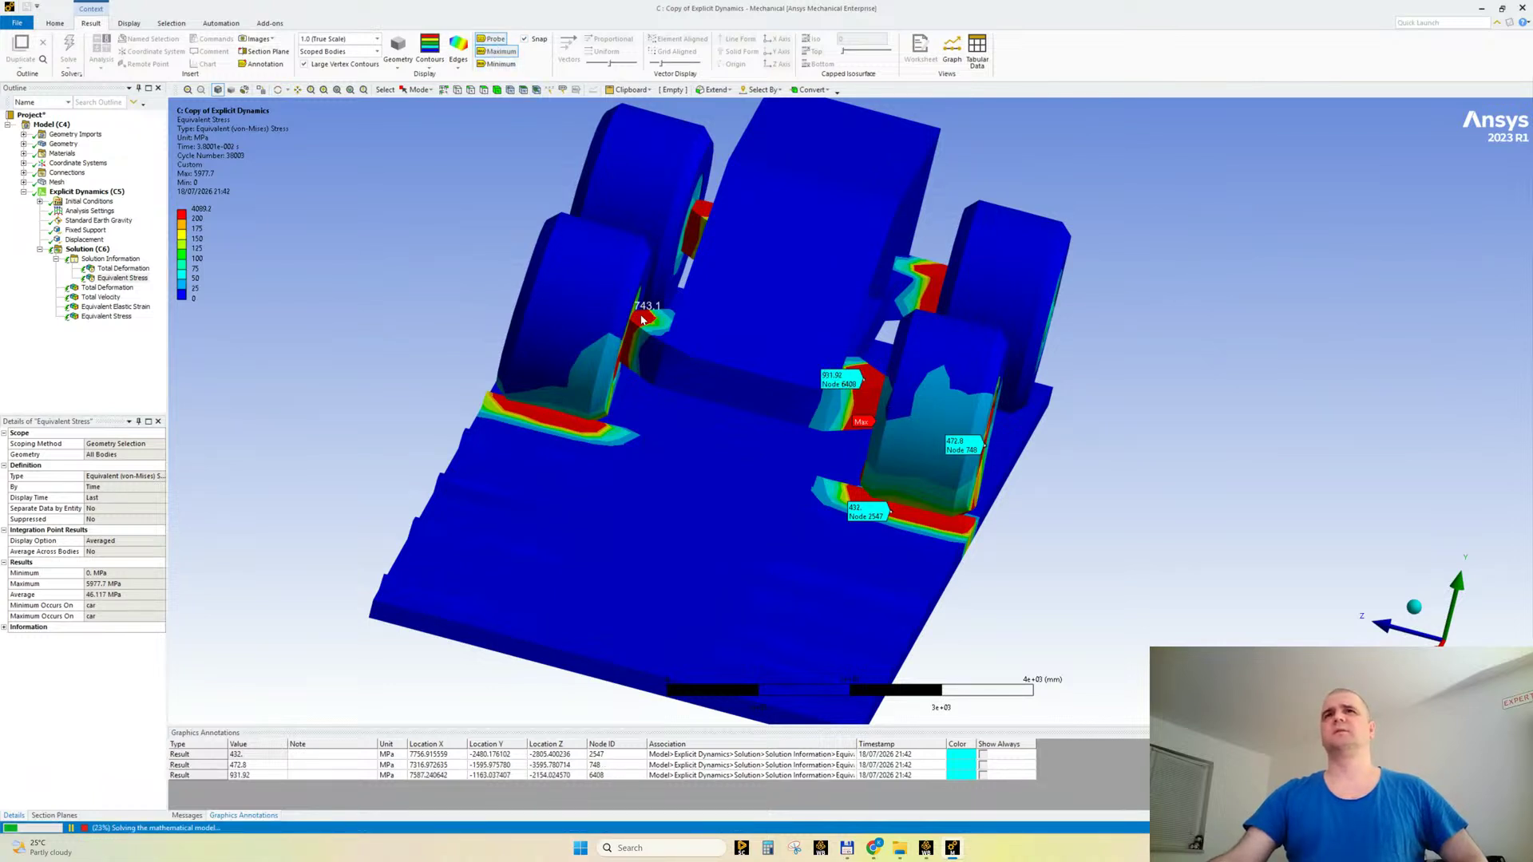
{"action": "left_click", "coordinate": [643, 317]}
{"action": "left_click", "coordinate": [699, 201]}
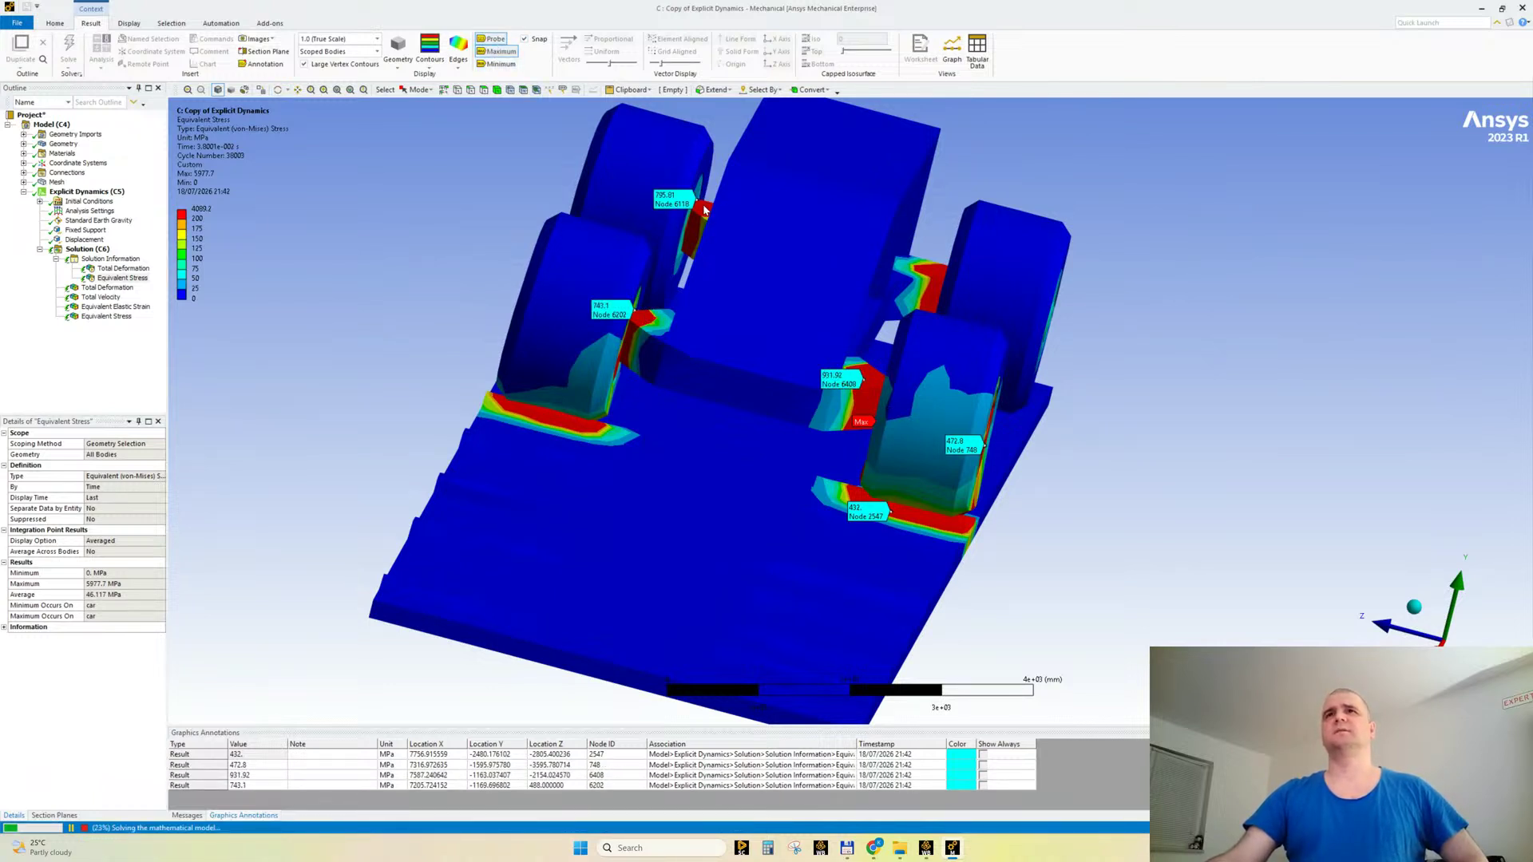
Step: Probe the equivalent stress at the remaining rear wheel's inner side and hide the maximum label
{"action": "left_click", "coordinate": [942, 268]}
{"action": "middle_click_drag", "start_coordinate": [918, 372], "coordinate": [559, 375]}
{"action": "scroll", "coordinate": [1095, 489], "scroll_direction": "up", "scroll_amount": 2}
{"action": "scroll", "coordinate": [1095, 489], "scroll_direction": "up", "scroll_amount": 2}
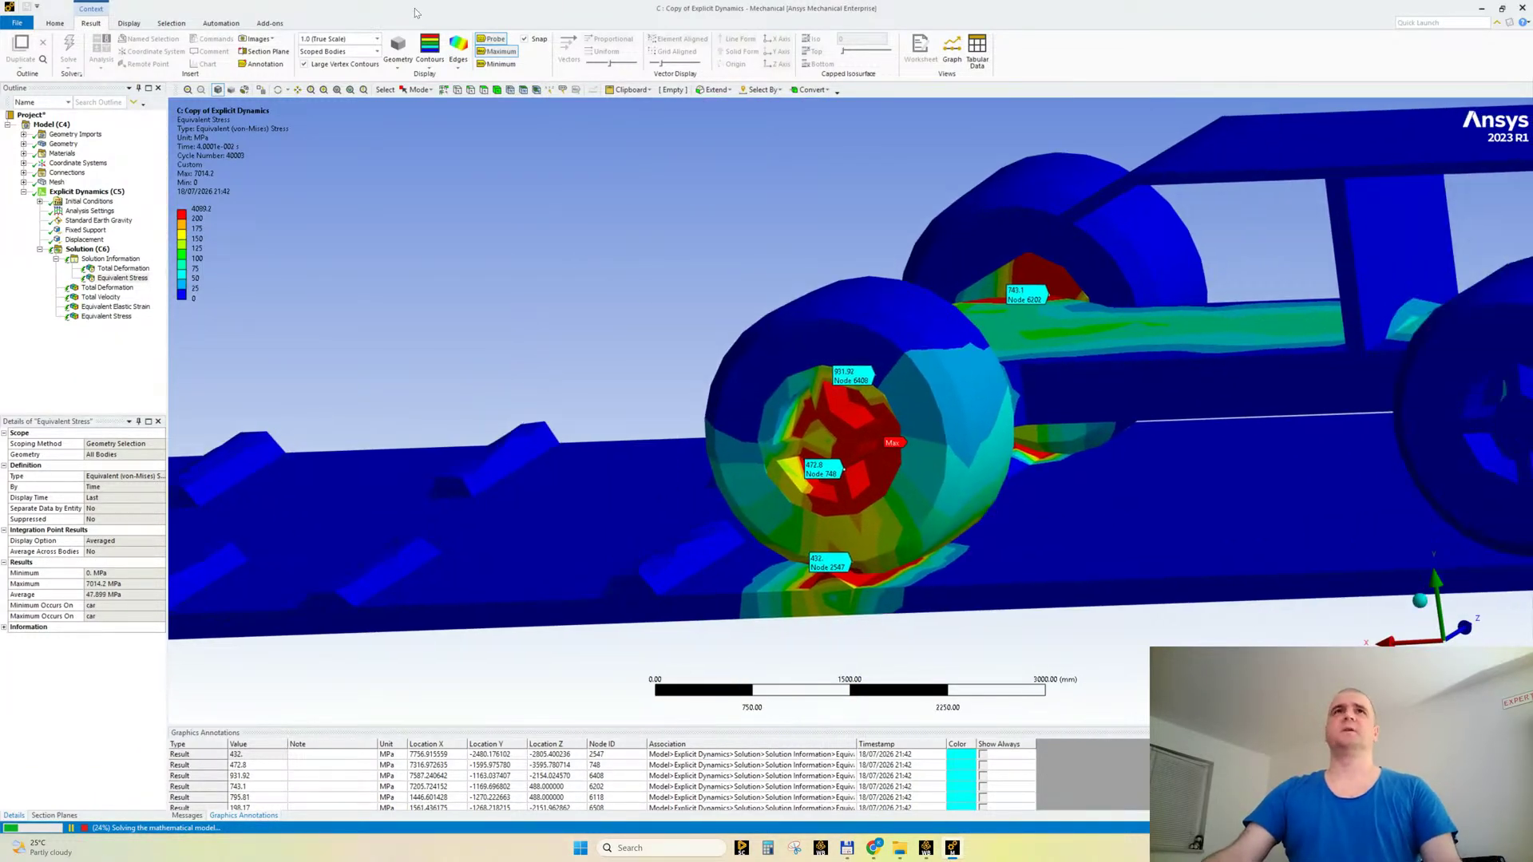
{"action": "left_click", "coordinate": [495, 40]}
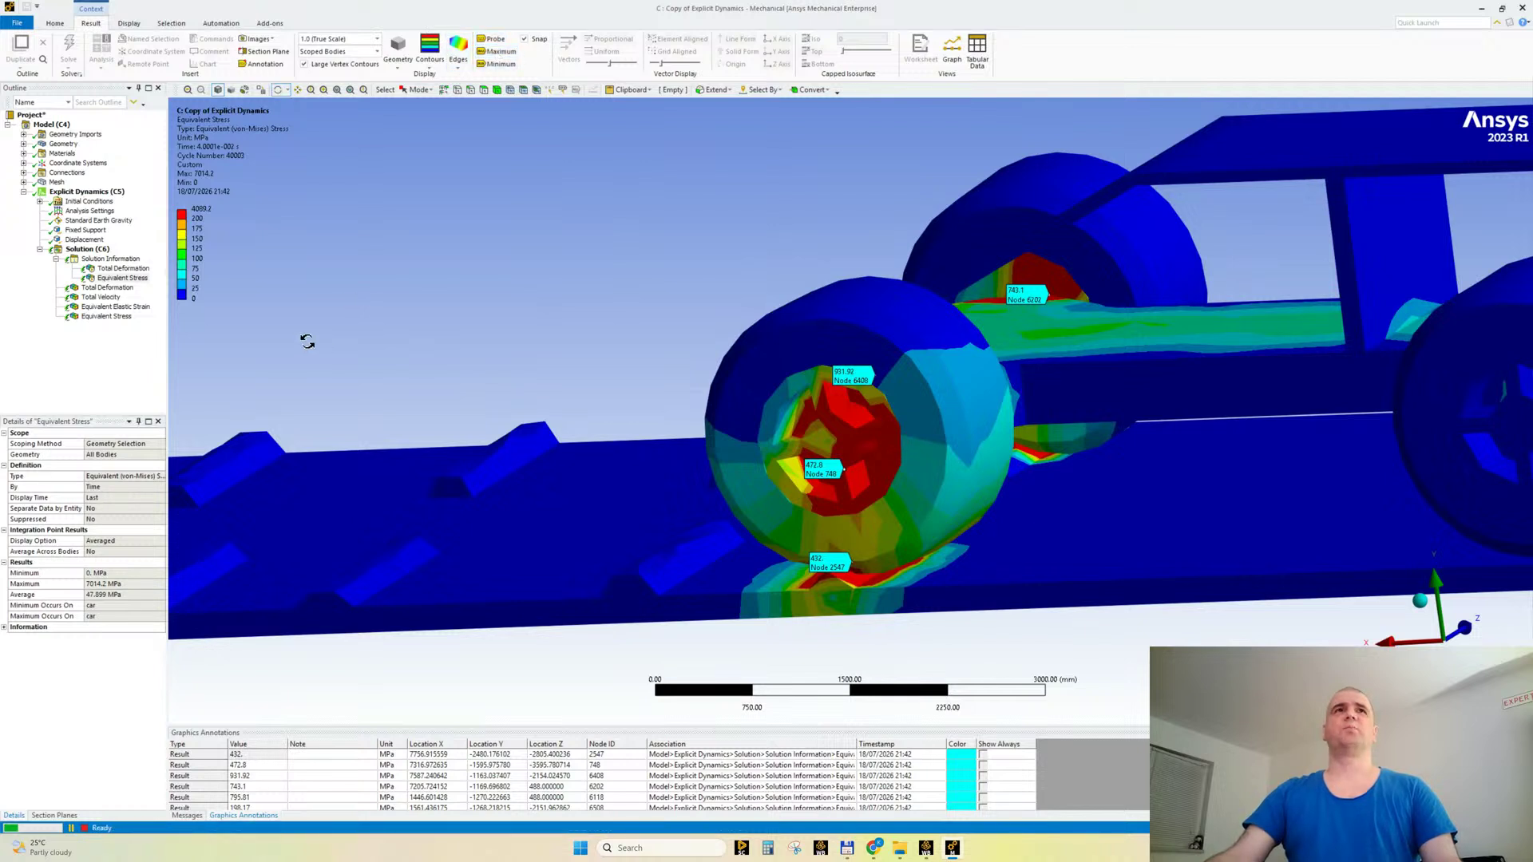
Step: Set the stress legend value beneath its maximum to 400 MPa
{"action": "left_click", "coordinate": [207, 229]}
{"action": "left_click", "coordinate": [209, 220]}
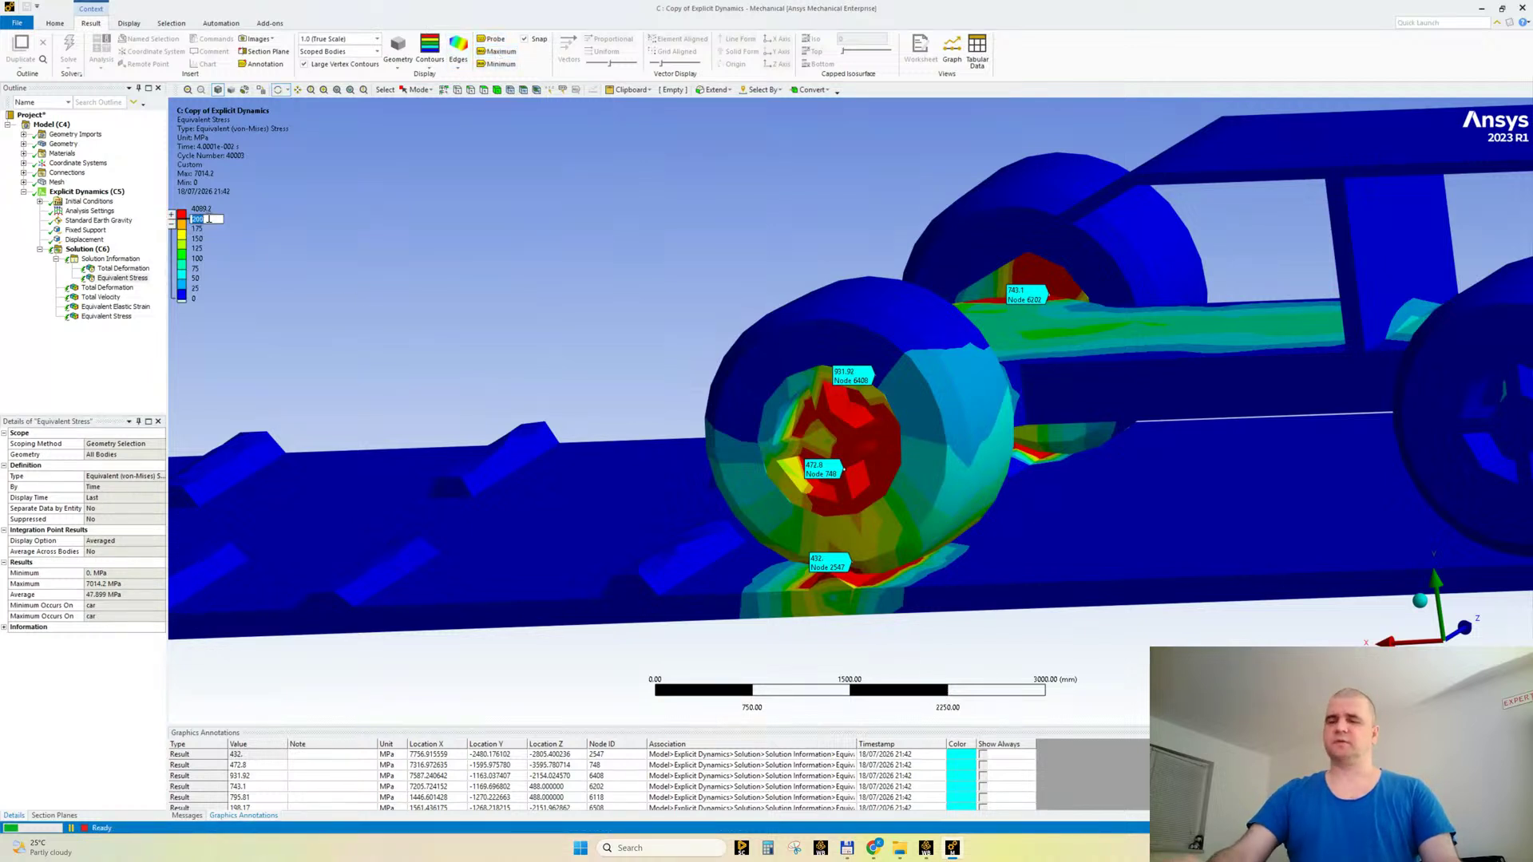
{"action": "type", "text": "4"}
{"action": "key", "text": "Return"}
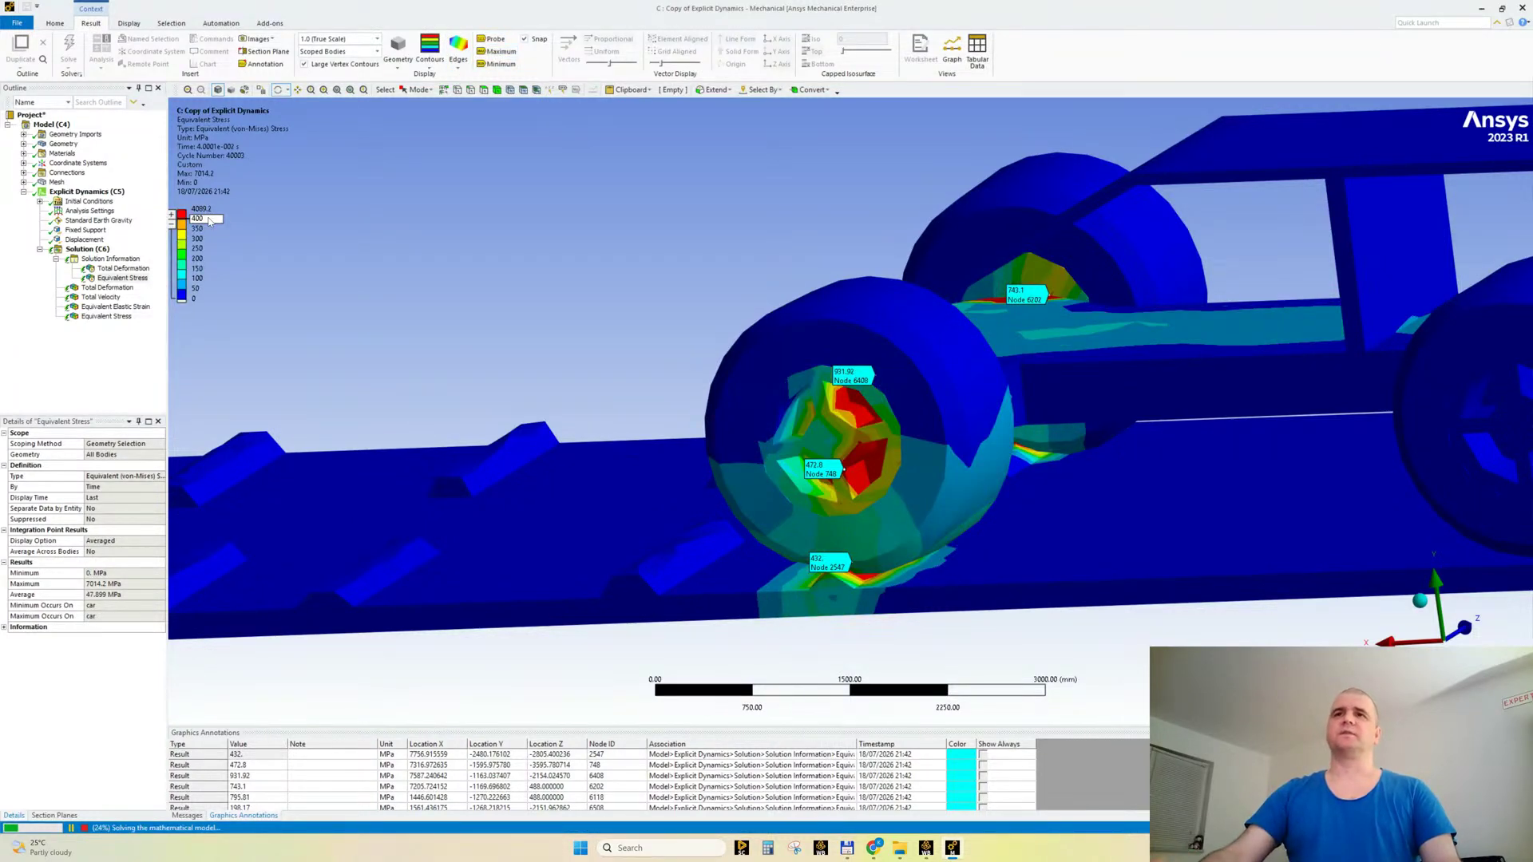
Step: Delete all the stress probe annotations from the model at once
{"action": "mouse_move", "coordinate": [698, 484]}
{"action": "left_mouse_down"}
{"action": "mouse_move", "coordinate": [770, 456]}
{"action": "mouse_move", "coordinate": [775, 482]}
{"action": "left_mouse_up"}
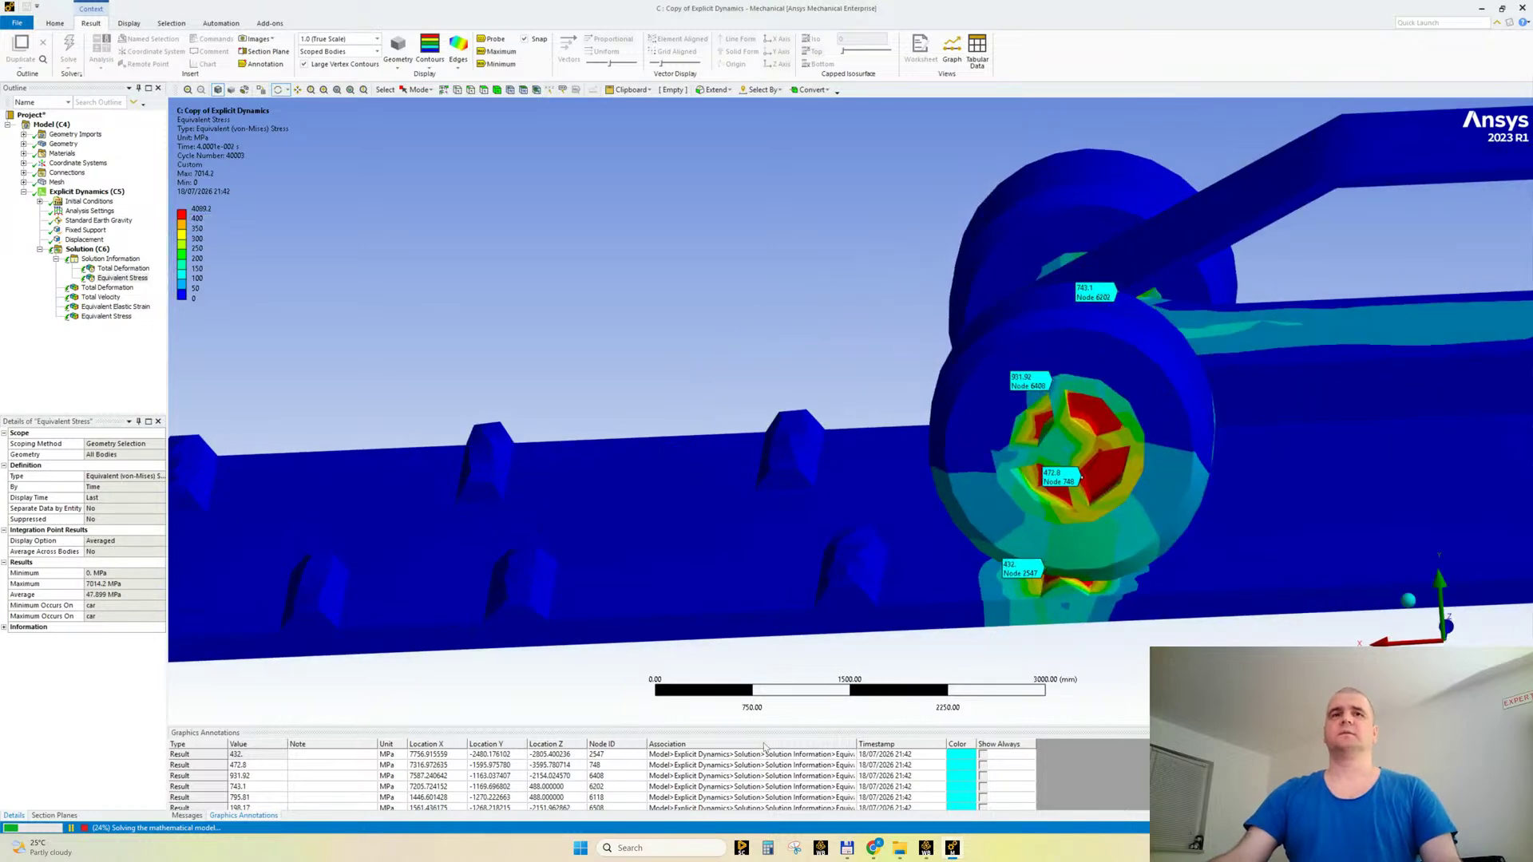
{"action": "left_click", "coordinate": [274, 761]}
{"action": "key", "text": "ctrl+a"}
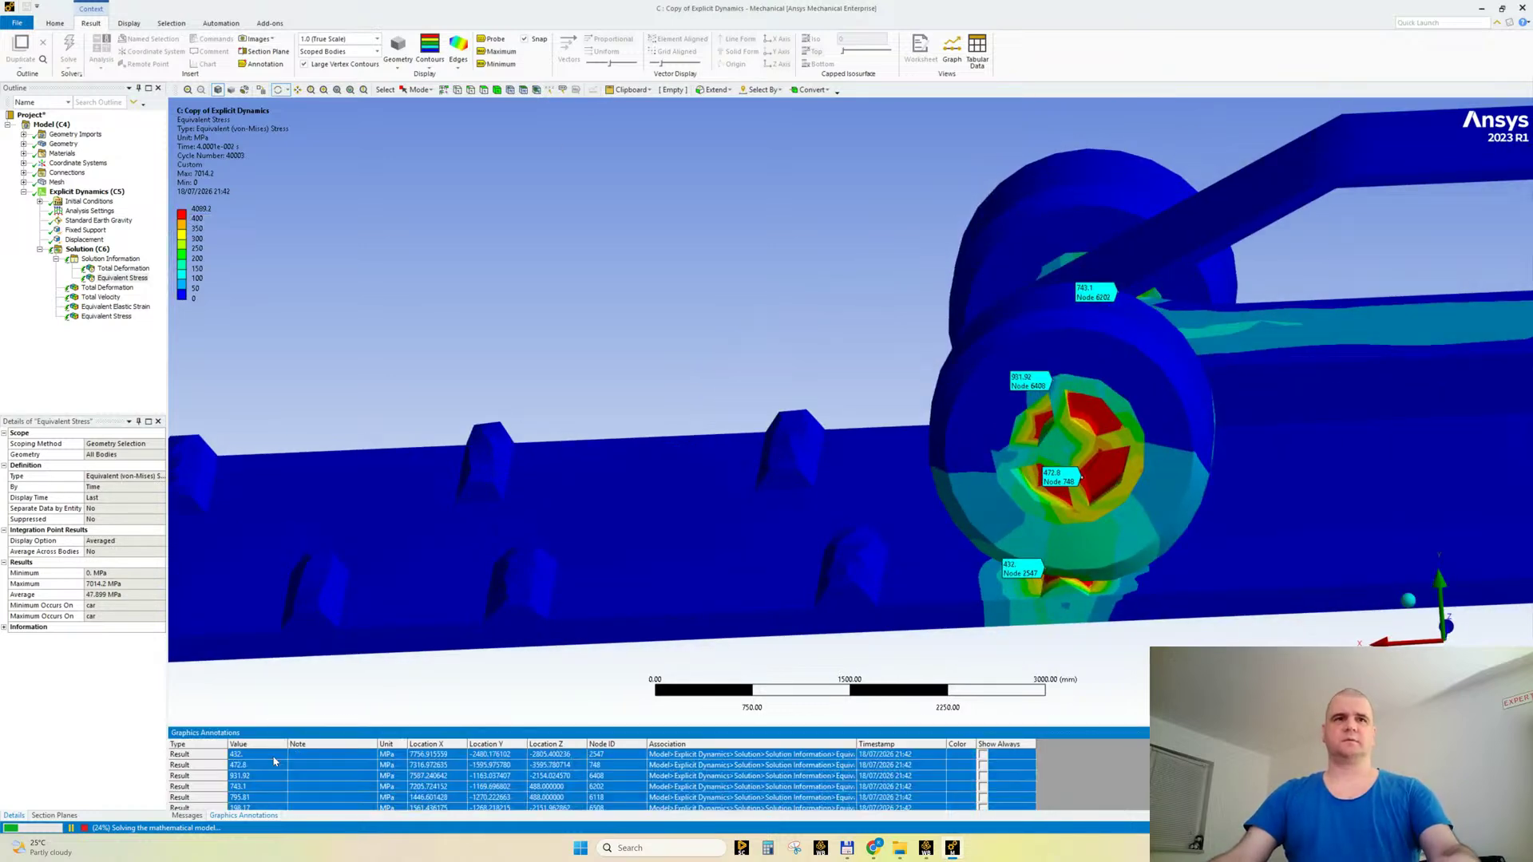
{"action": "key", "text": "Delete"}
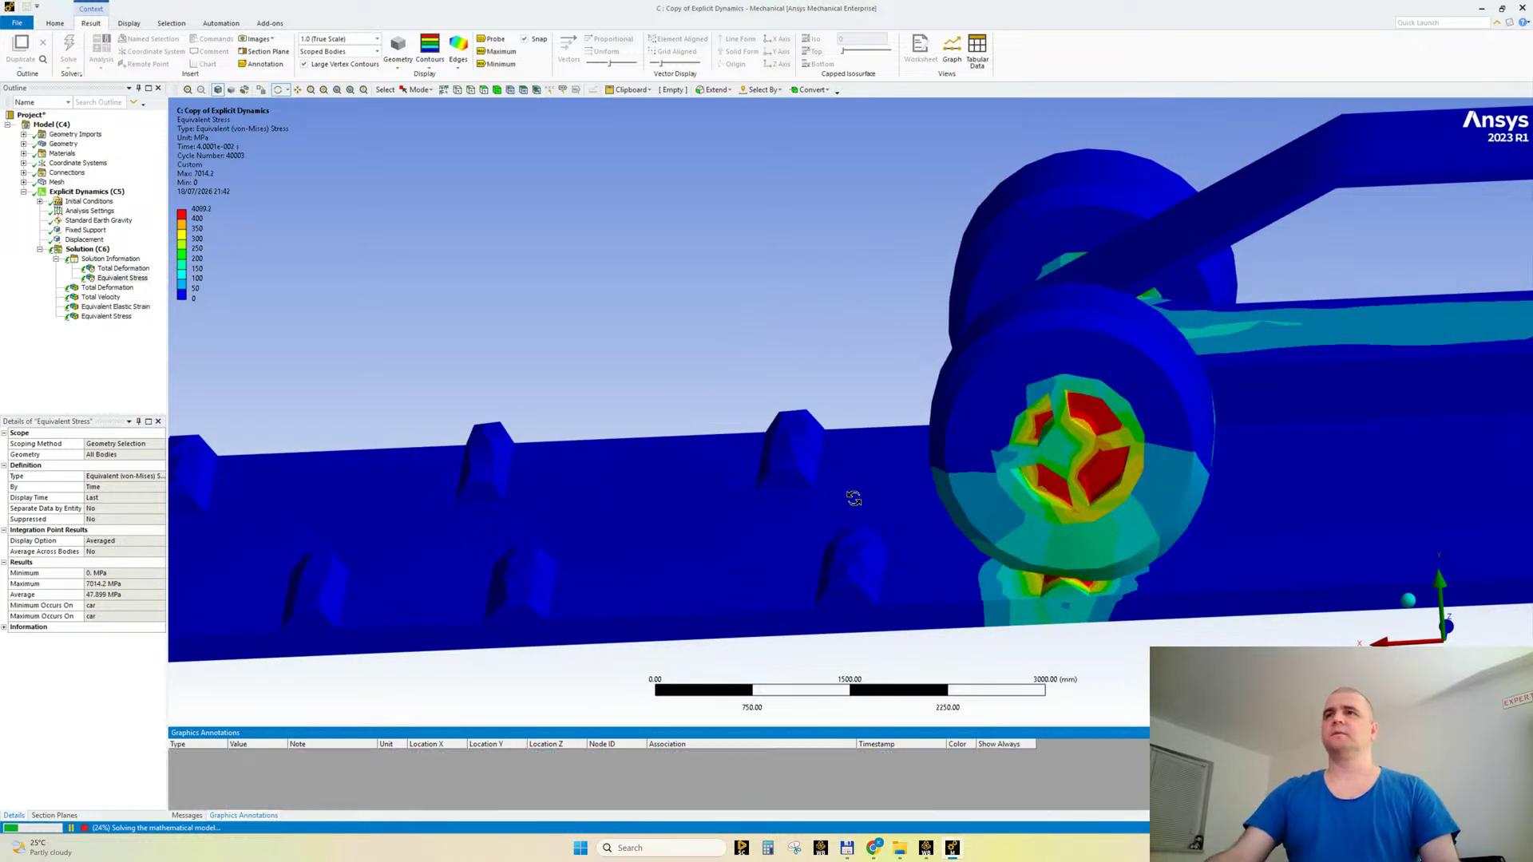
Step: Examine the developing stress in the front wheels' rims, their tires and the road bump from several angles
{"action": "mouse_move", "coordinate": [908, 461]}
{"action": "left_mouse_down"}
{"action": "mouse_move", "coordinate": [723, 451]}
{"action": "mouse_move", "coordinate": [886, 479]}
{"action": "mouse_move", "coordinate": [874, 472]}
{"action": "left_mouse_up"}
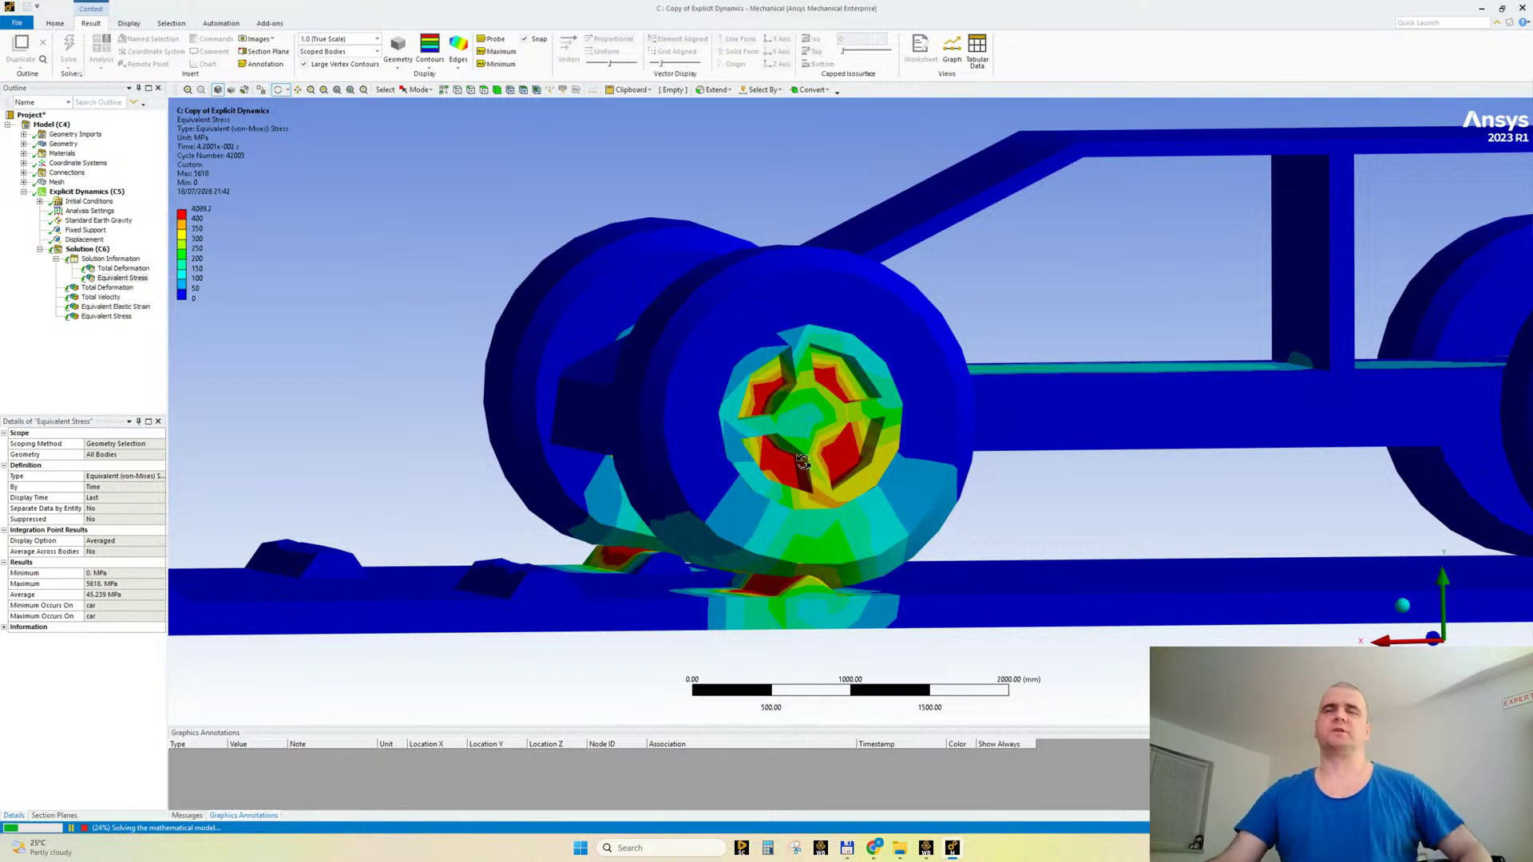
{"action": "scroll", "coordinate": [803, 462], "scroll_direction": "up", "scroll_amount": 3}
{"action": "scroll", "coordinate": [914, 500], "scroll_direction": "down", "scroll_amount": 3}
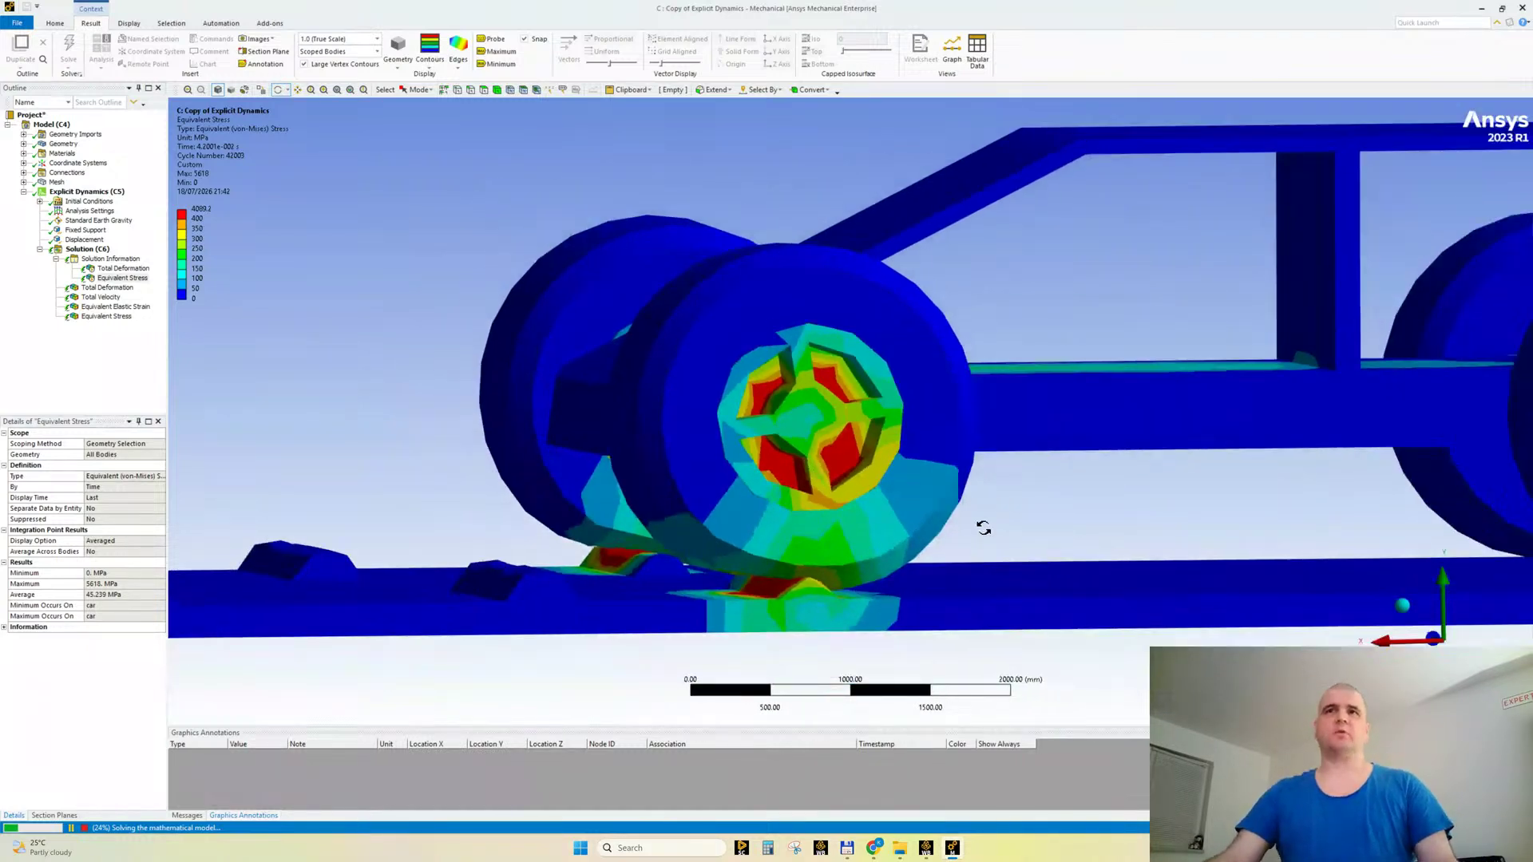
{"action": "middle_click_drag", "start_coordinate": [992, 503], "coordinate": [924, 521], "text": "ctrl"}
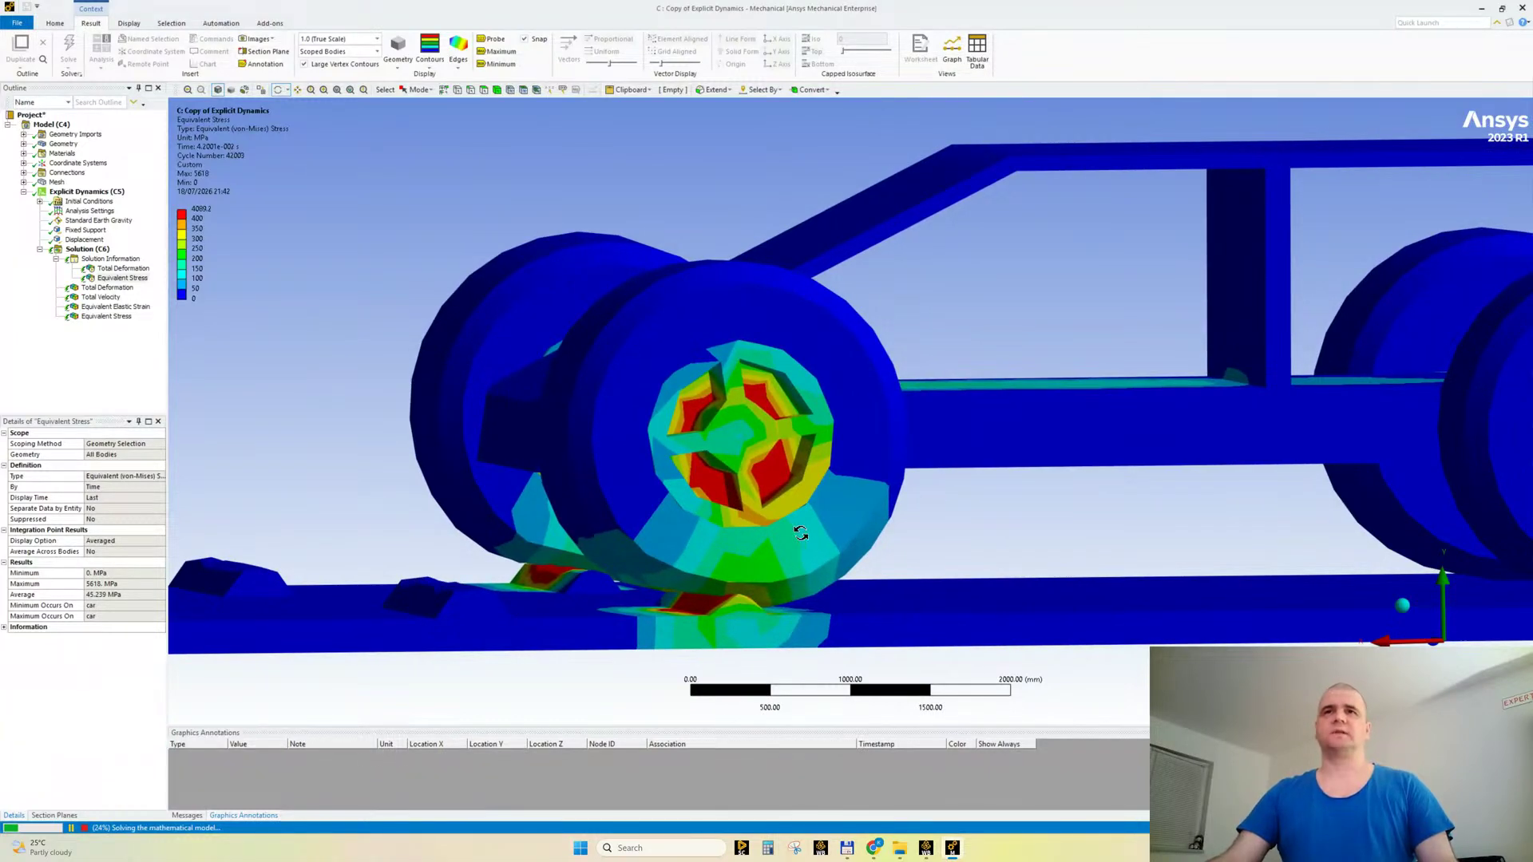
{"action": "middle_click_drag", "start_coordinate": [796, 511], "coordinate": [800, 508]}
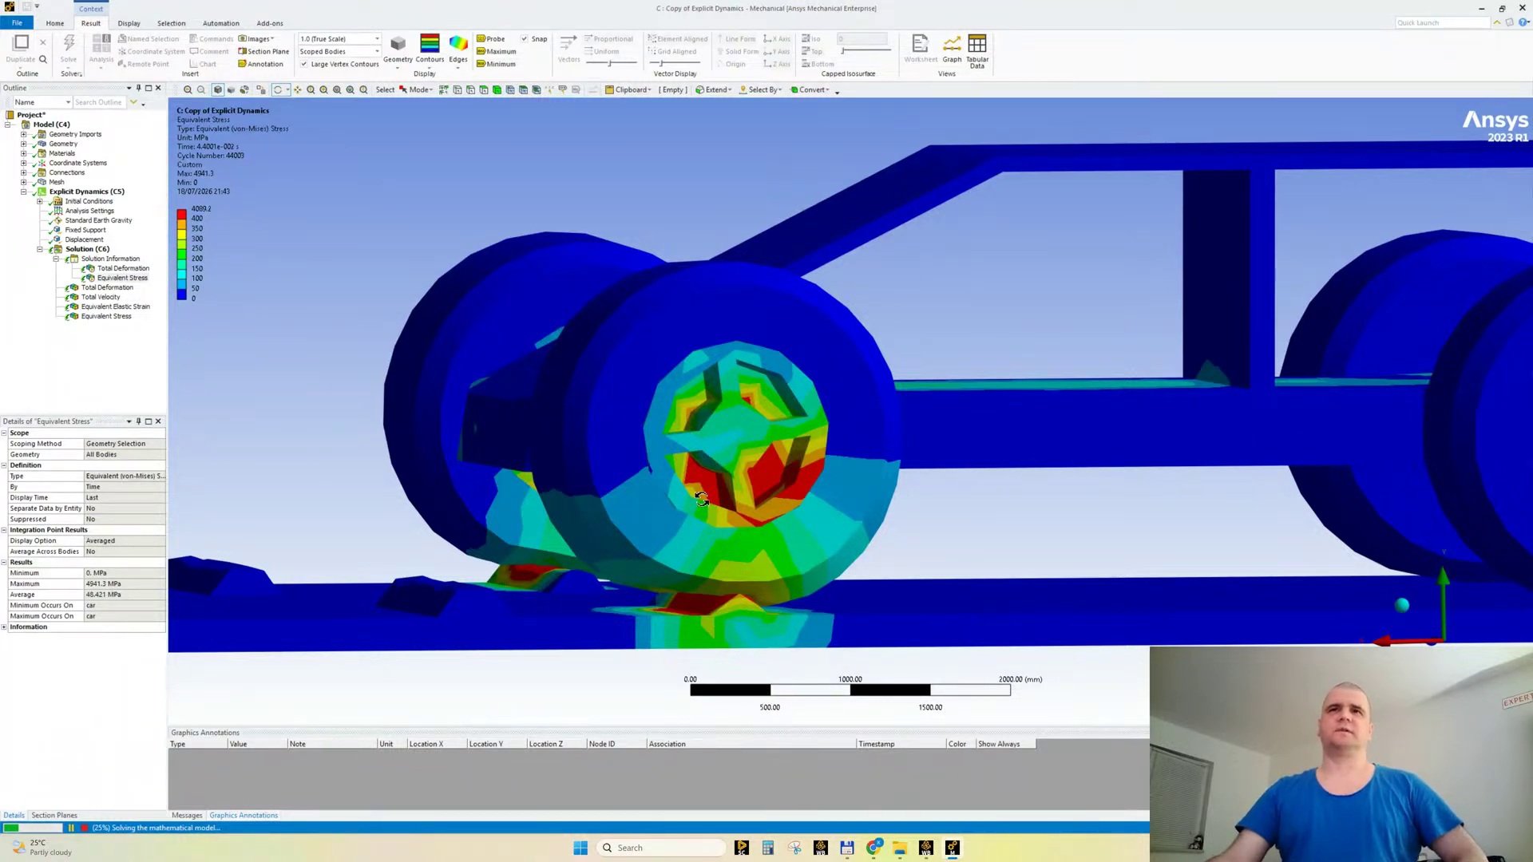
{"action": "left_click_drag", "start_coordinate": [701, 499], "coordinate": [735, 496]}
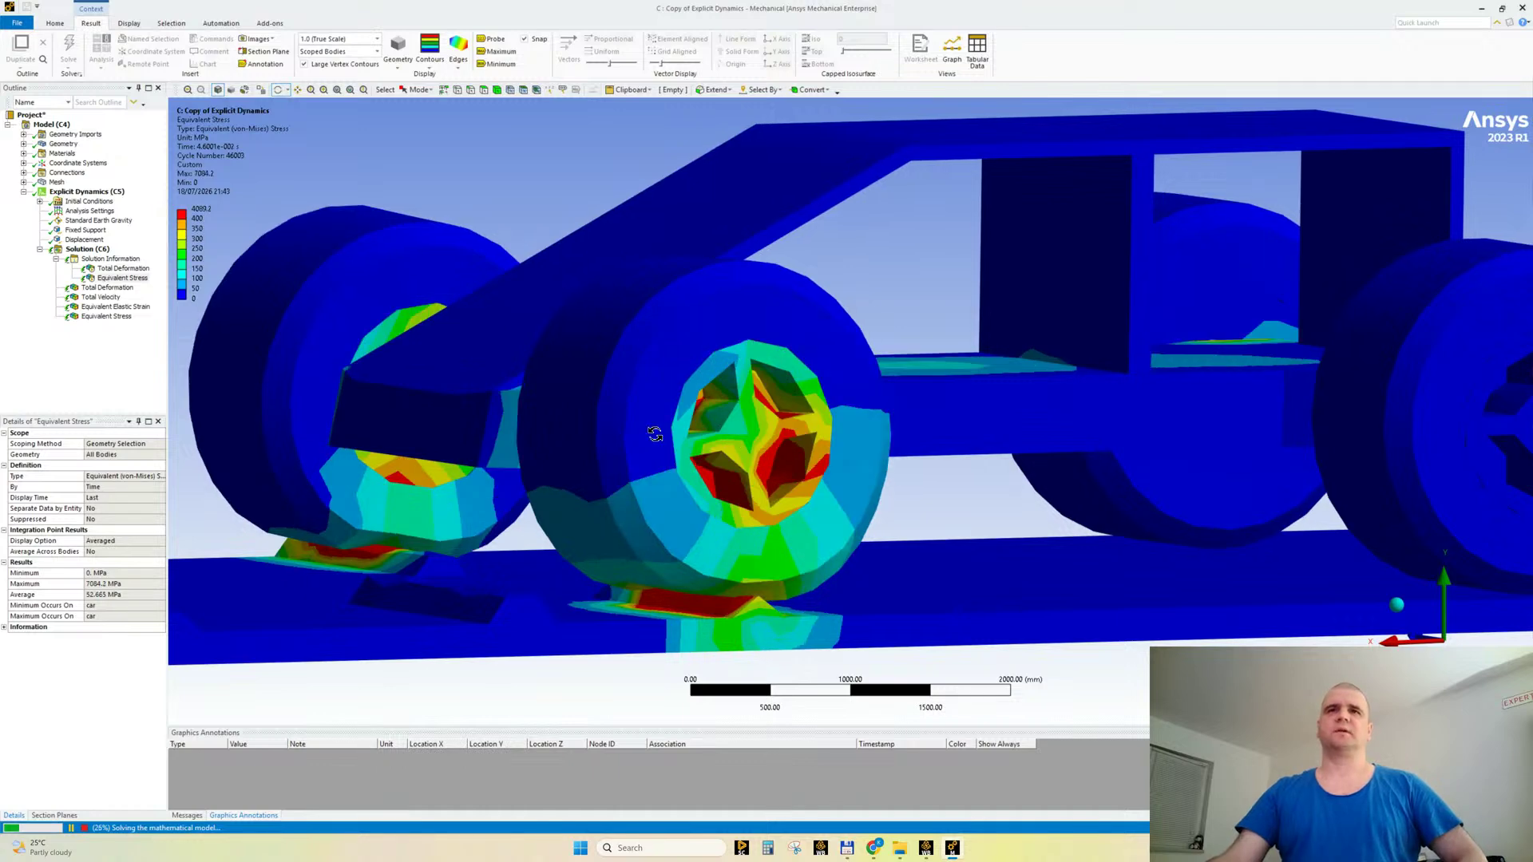
{"action": "left_click_drag", "start_coordinate": [762, 497], "coordinate": [717, 495]}
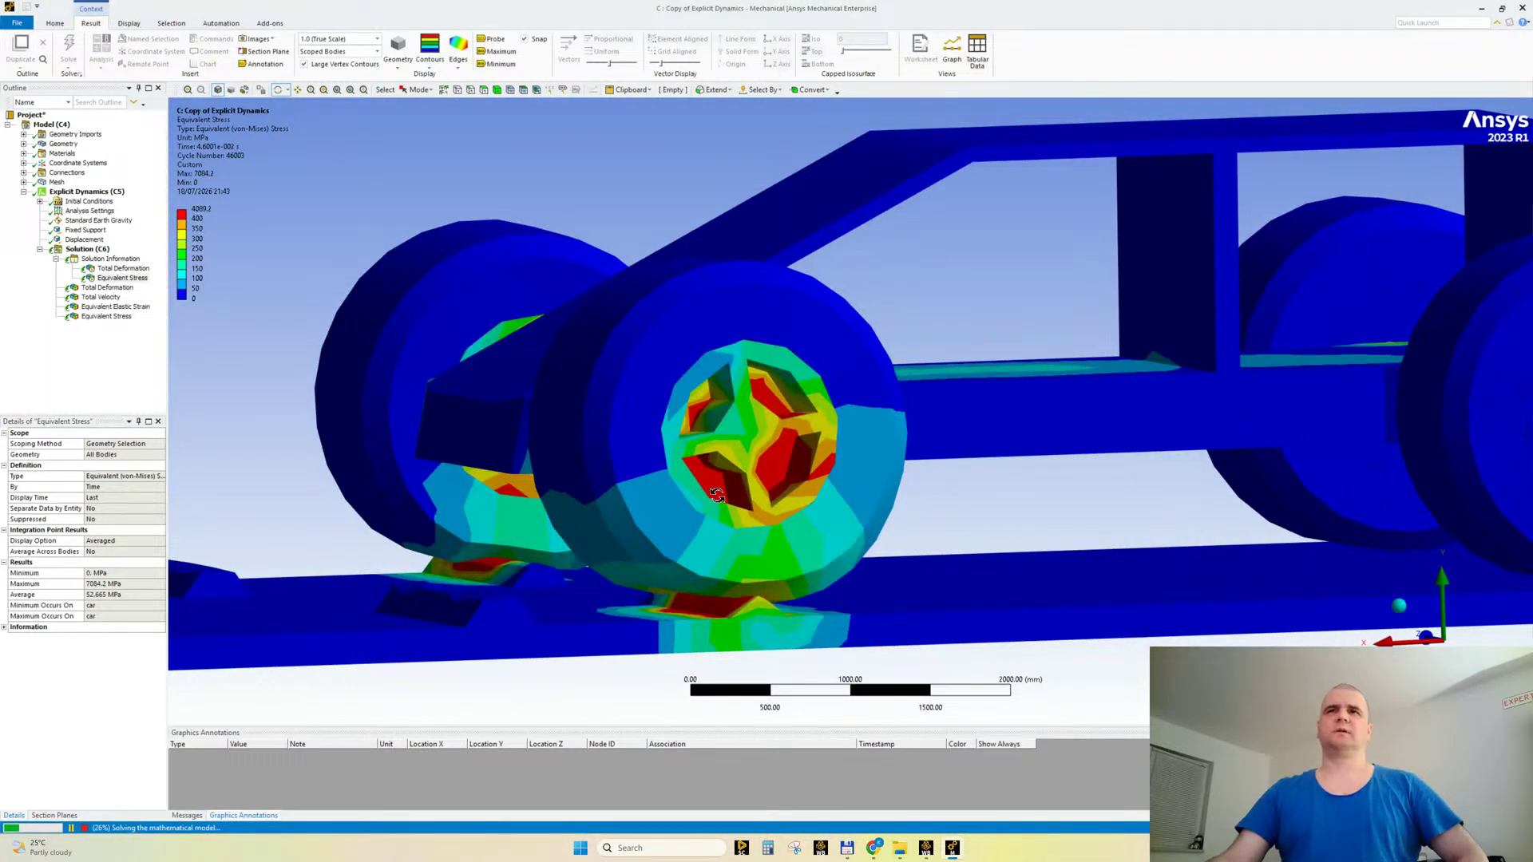
{"action": "scroll", "coordinate": [755, 483], "scroll_direction": "down", "scroll_amount": 3}
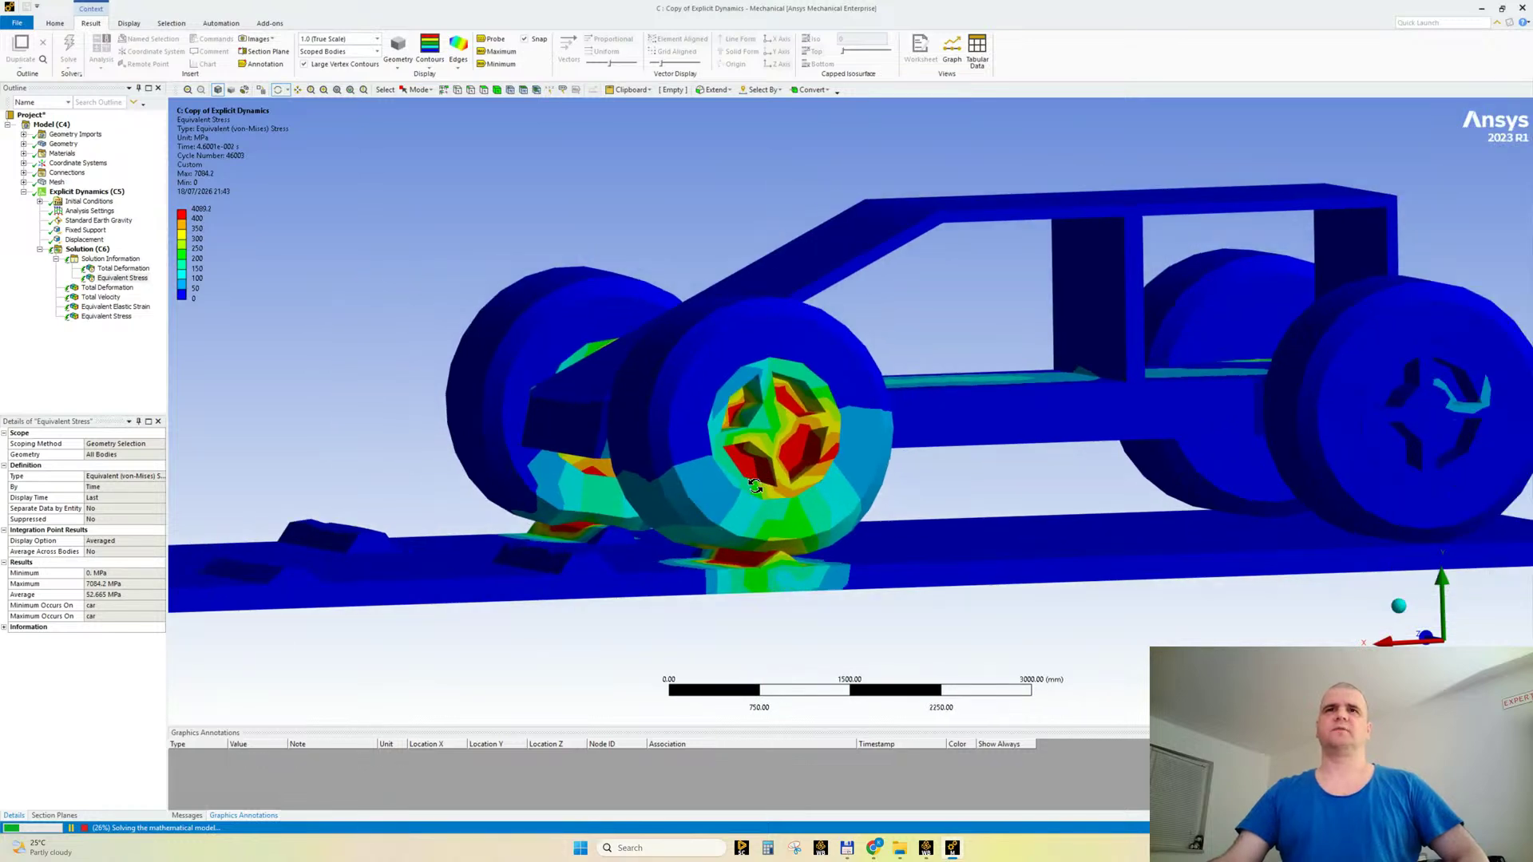
{"action": "left_click_drag", "start_coordinate": [783, 493], "coordinate": [813, 494]}
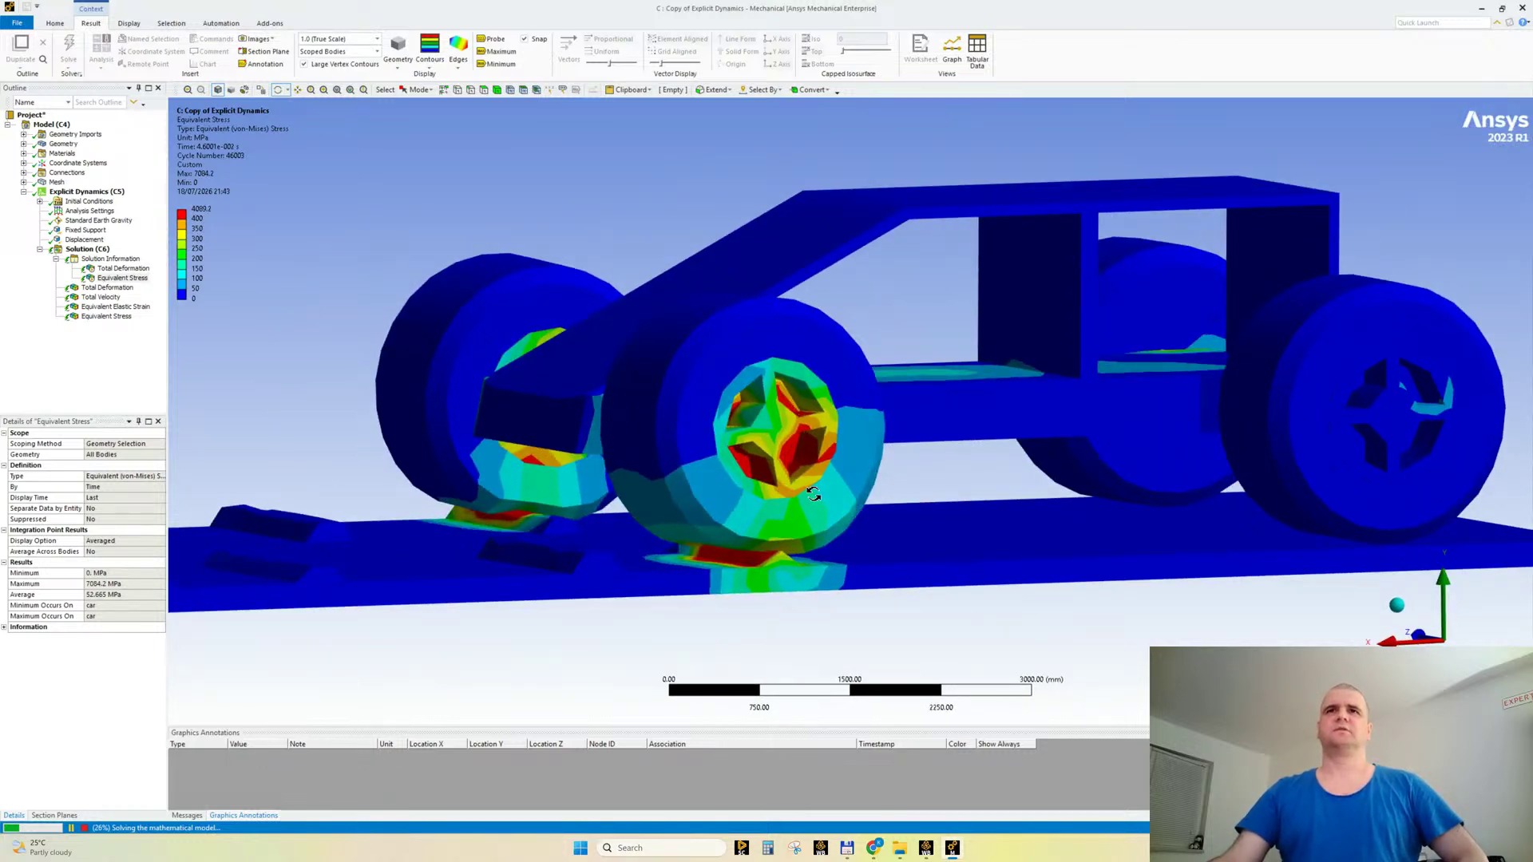
{"action": "scroll", "coordinate": [814, 495], "scroll_direction": "up", "scroll_amount": 3}
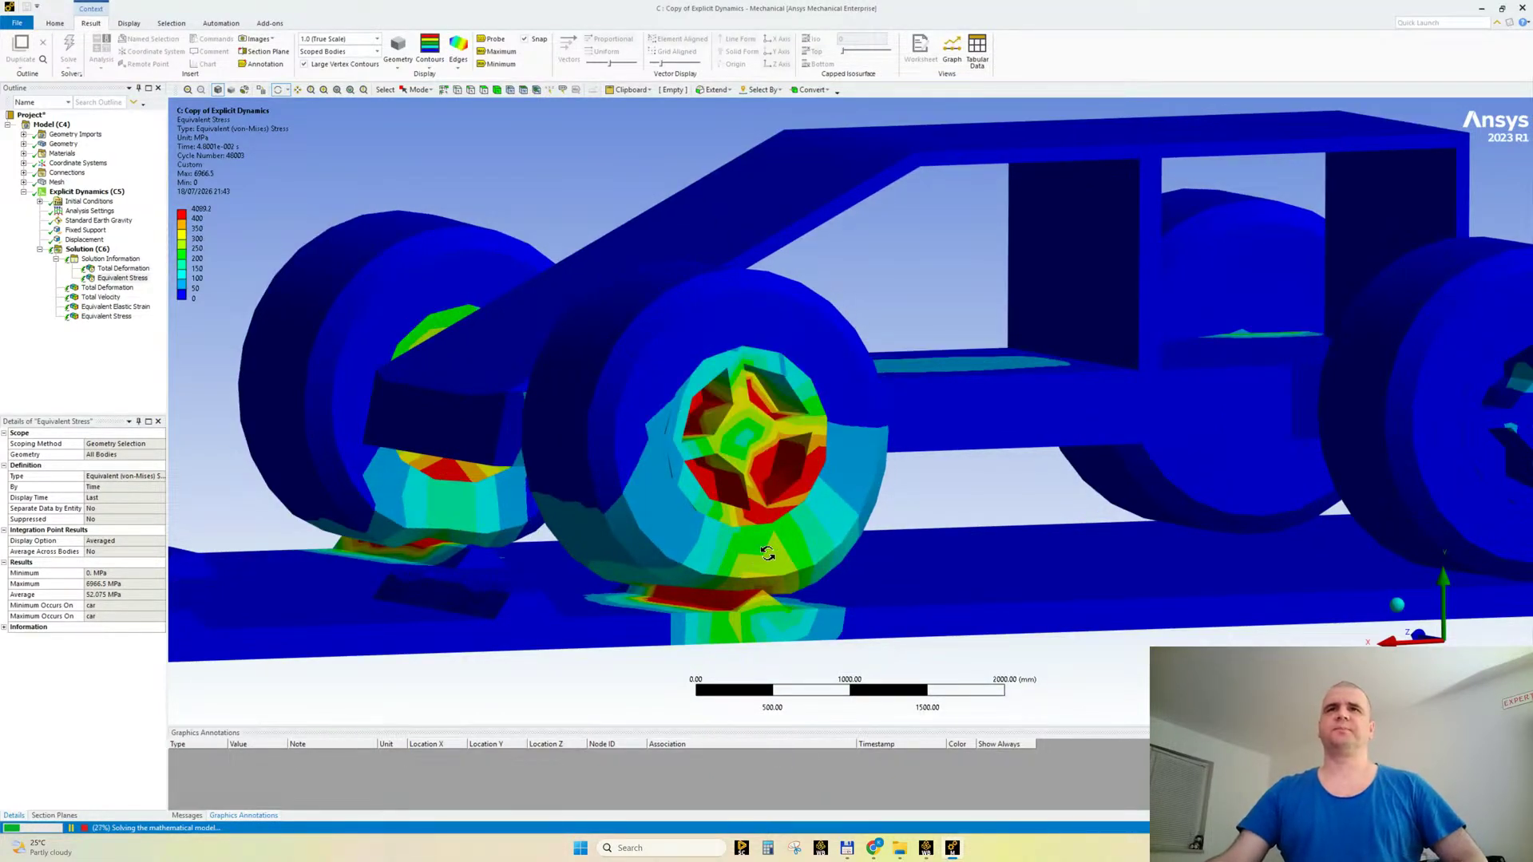
{"action": "left_click_drag", "start_coordinate": [767, 553], "coordinate": [725, 541]}
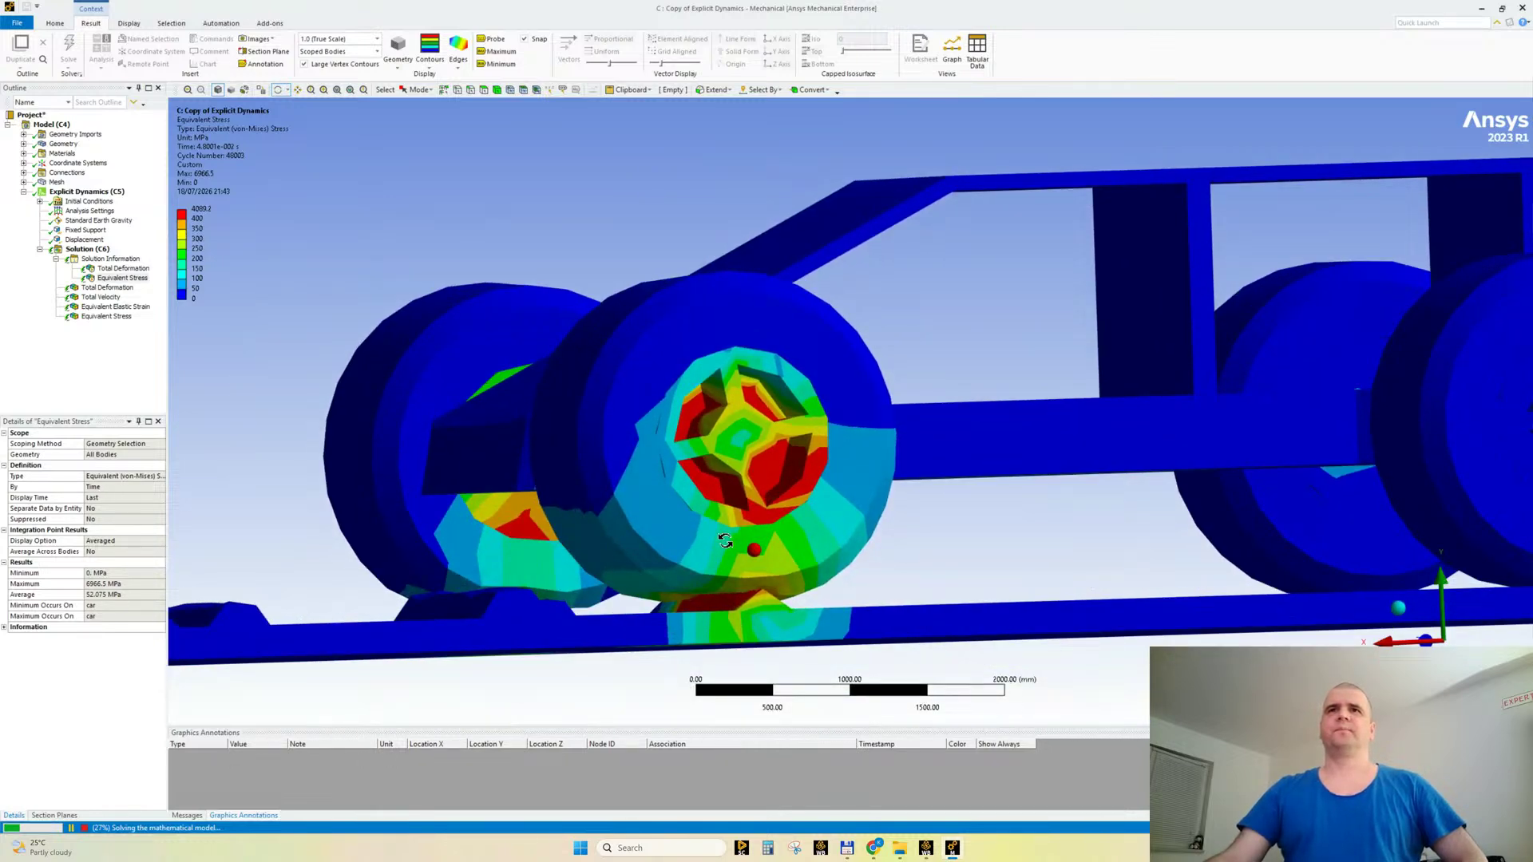
{"action": "left_click_drag", "start_coordinate": [725, 541], "coordinate": [965, 305]}
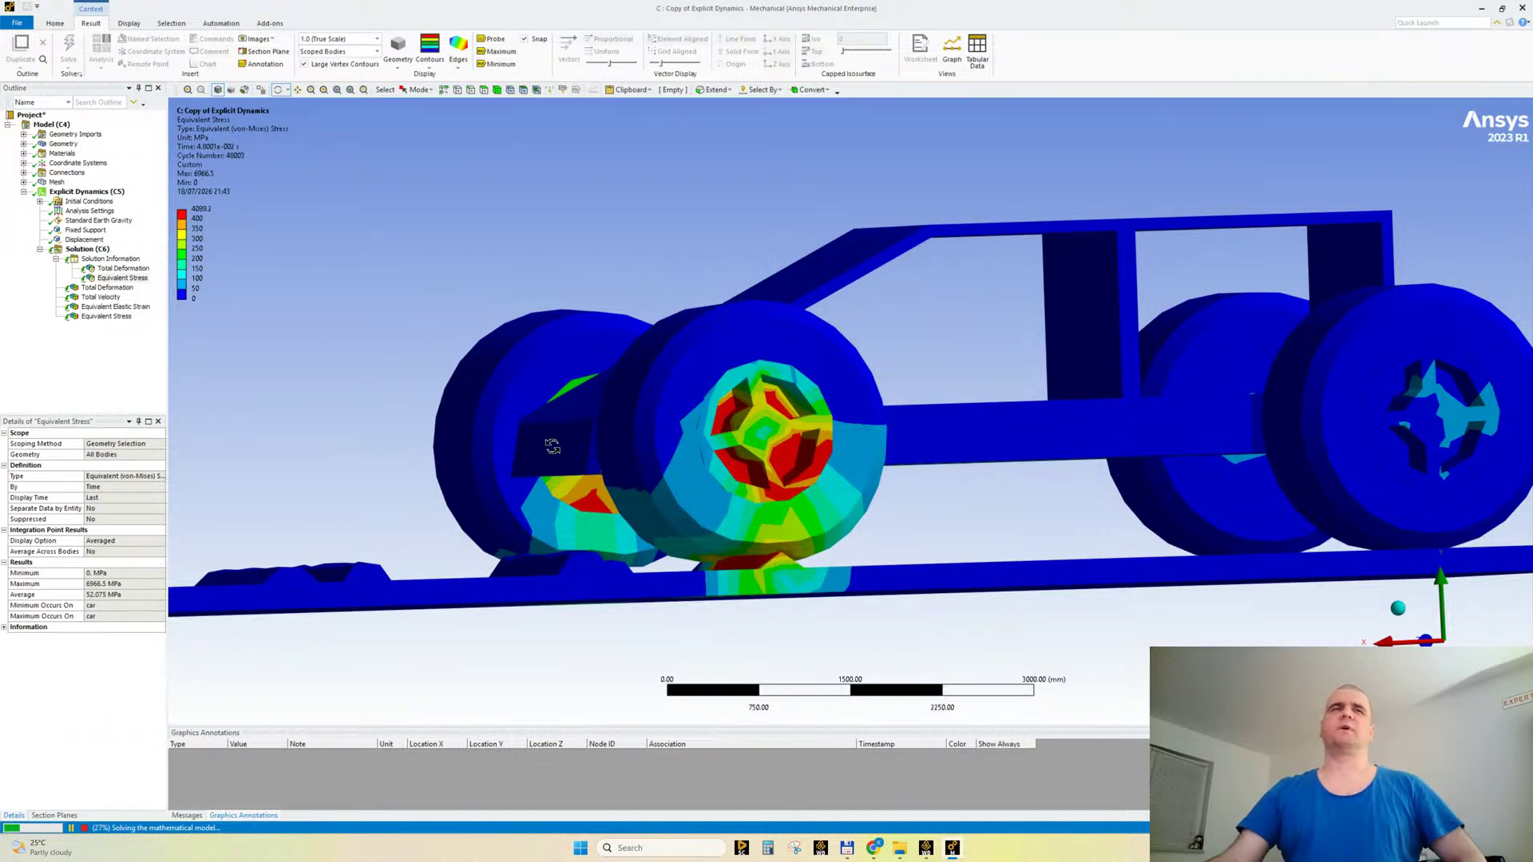
Step: Check the material assigned to the rim 1 body
{"action": "left_click", "coordinate": [24, 145]}
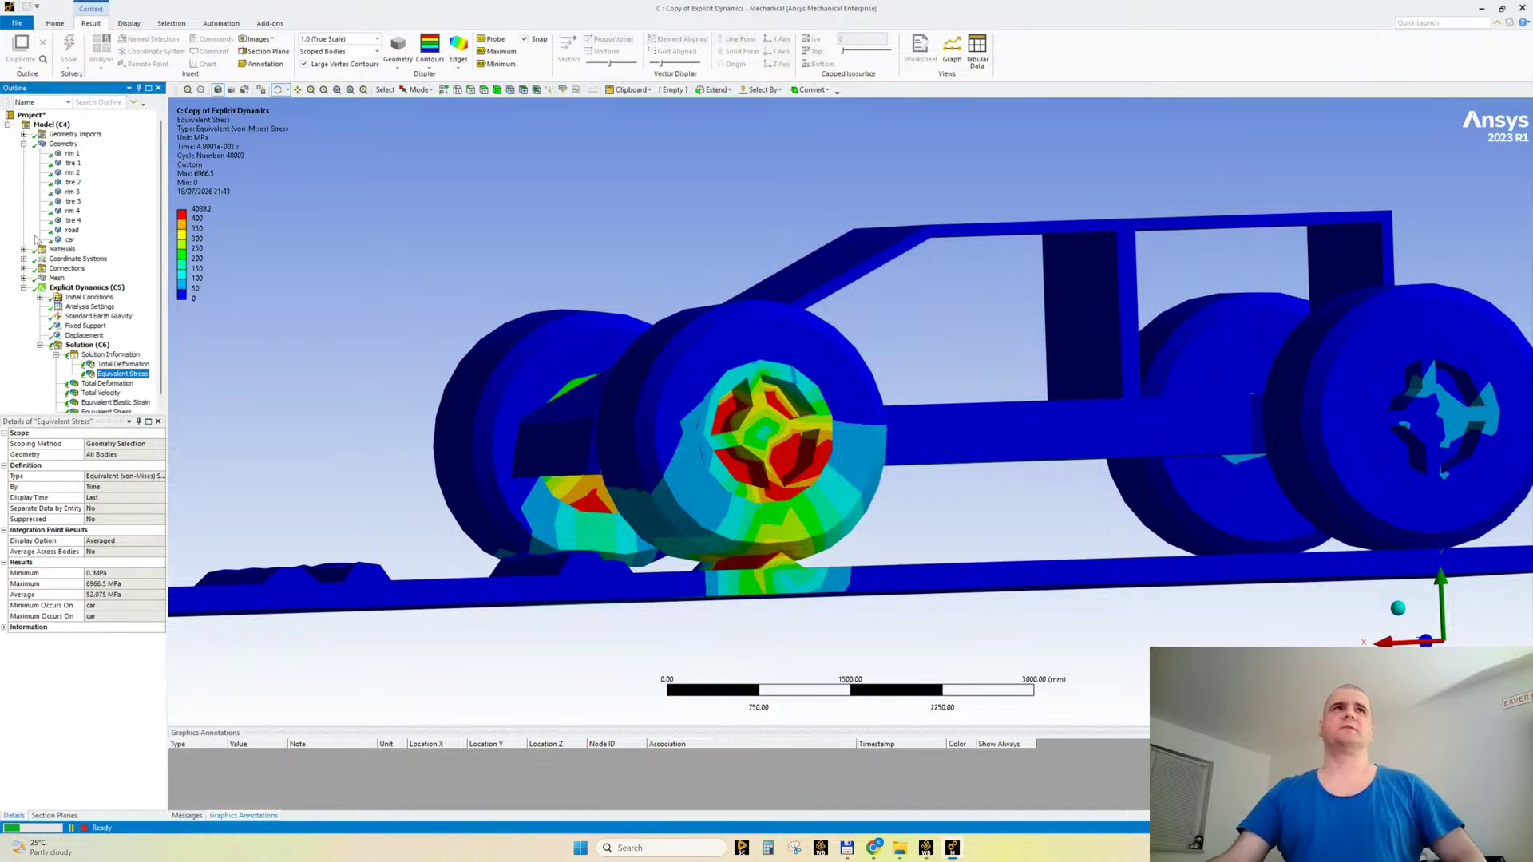
{"action": "left_click", "coordinate": [71, 154]}
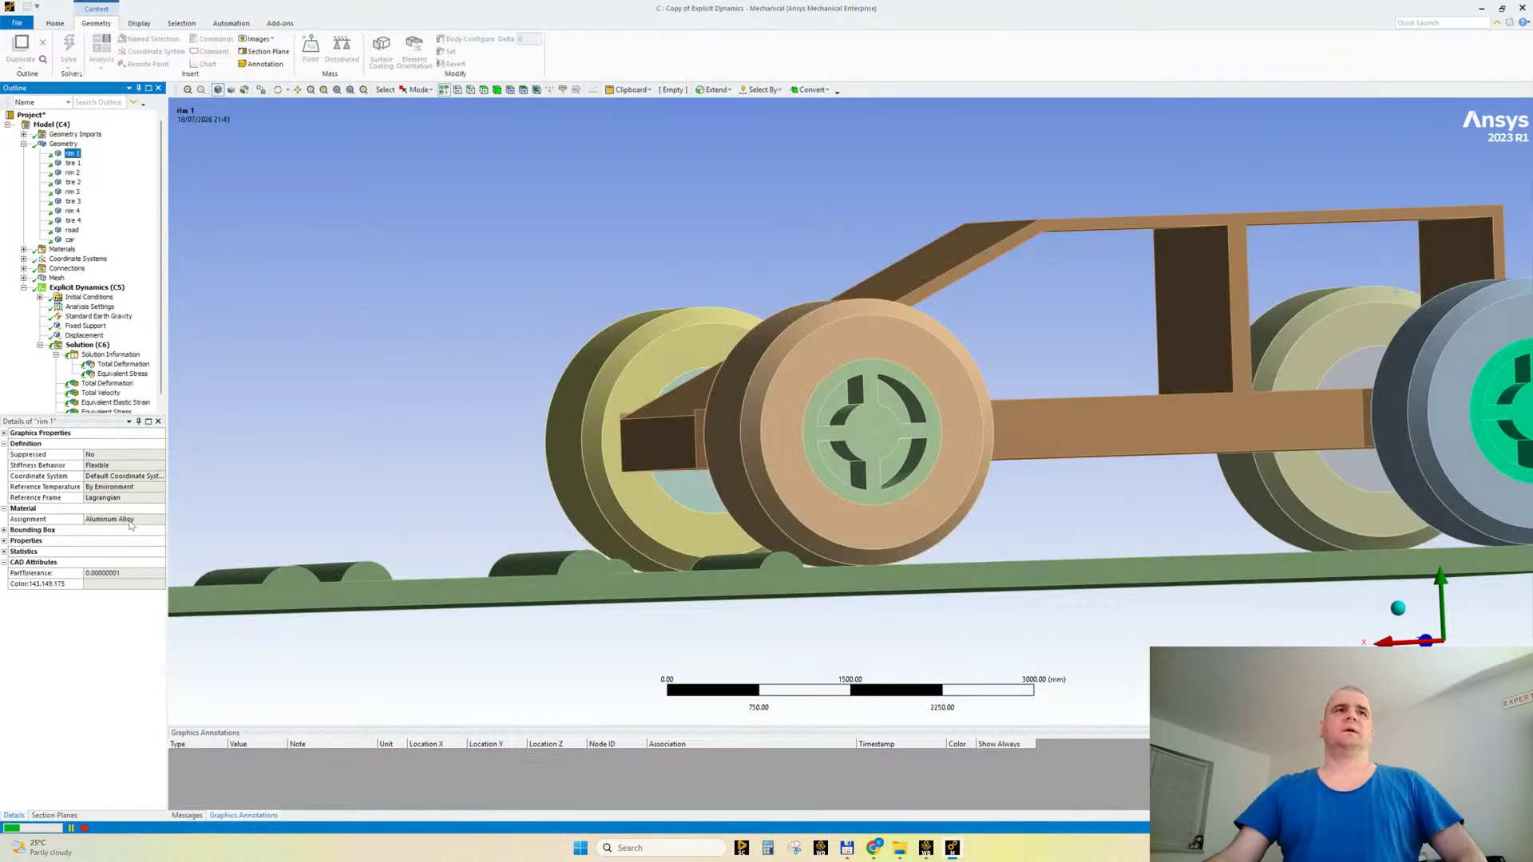
{"action": "left_click", "coordinate": [24, 145]}
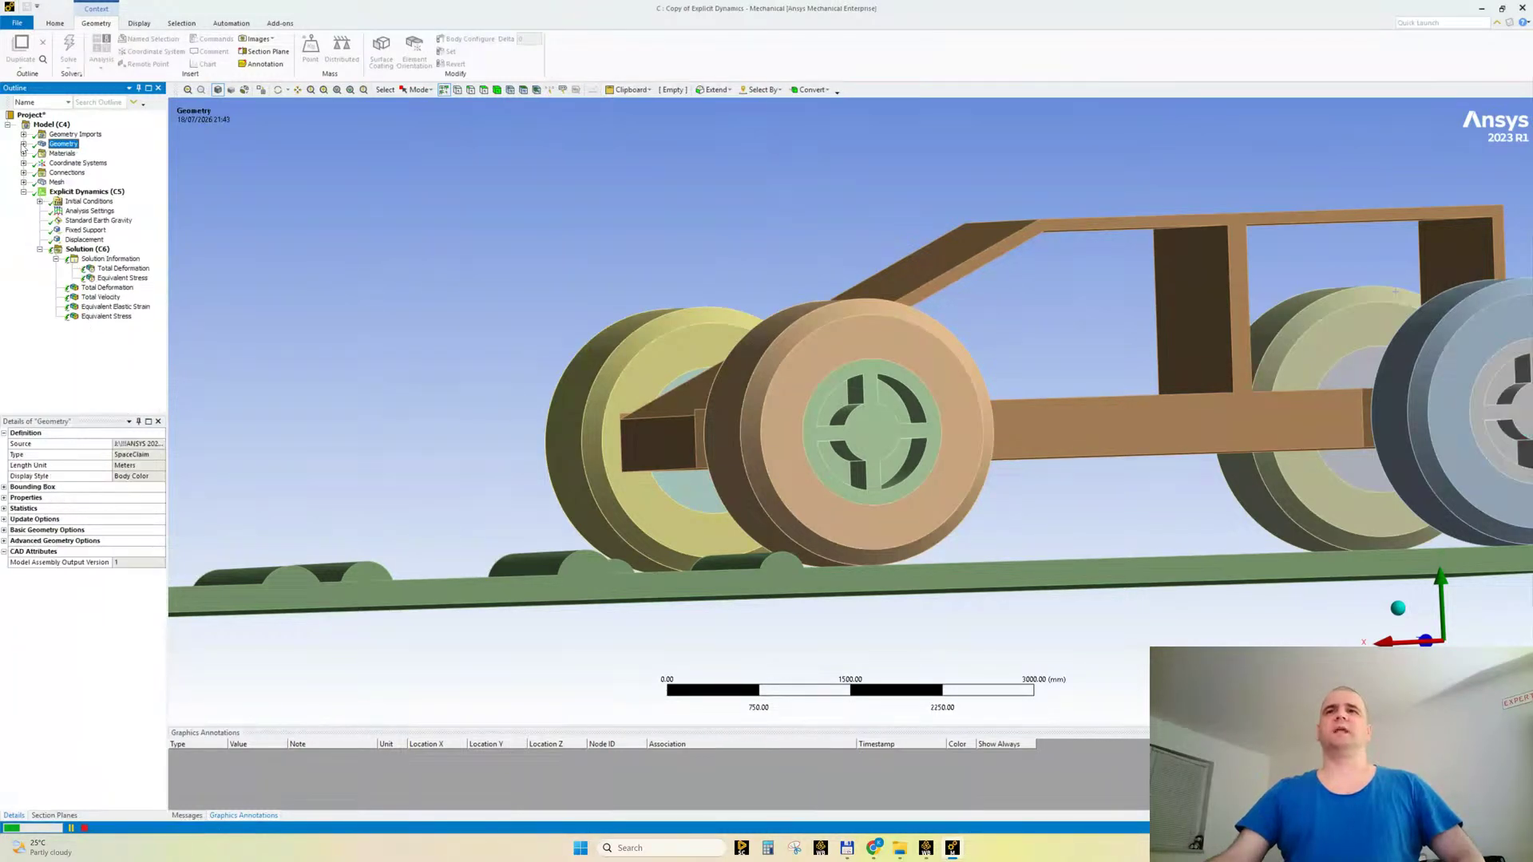
Step: Display the total deformation tracked during the solve and adjust its legend to the visible values
{"action": "left_click", "coordinate": [124, 260]}
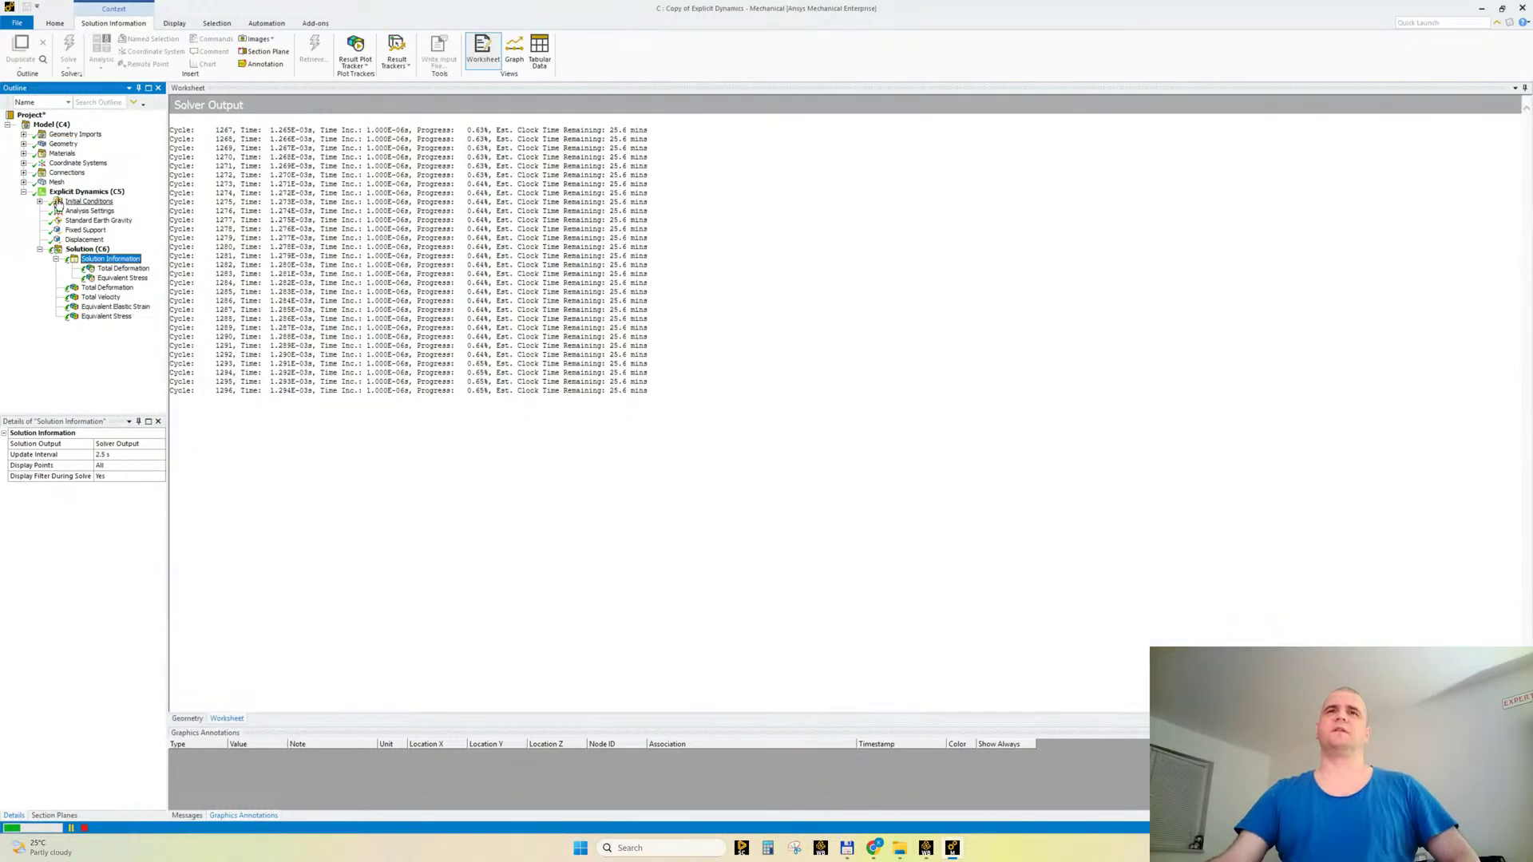
{"action": "left_click", "coordinate": [122, 270]}
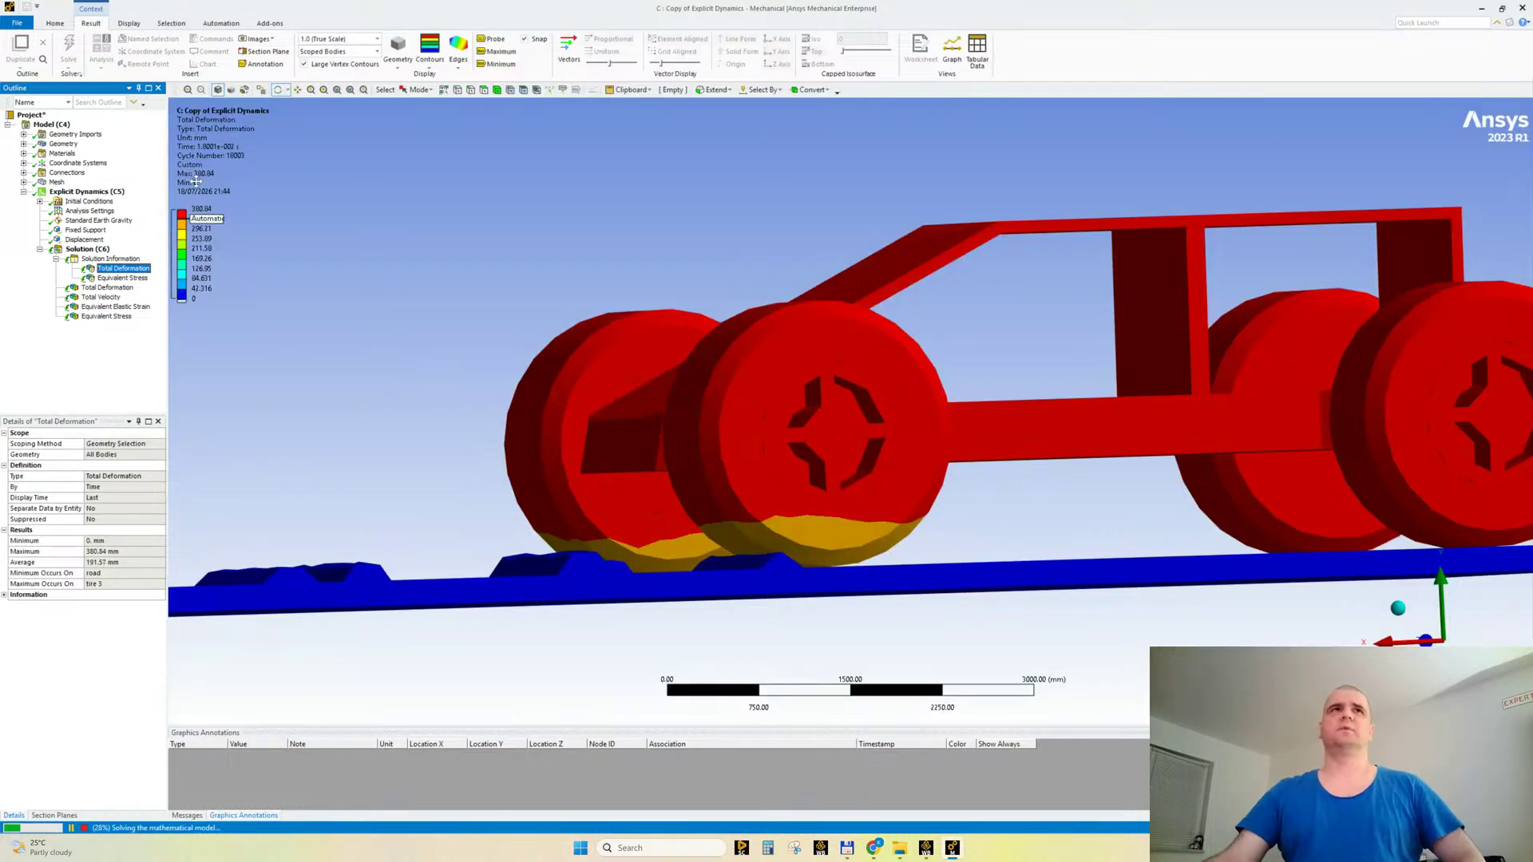
{"action": "right_click", "coordinate": [188, 149]}
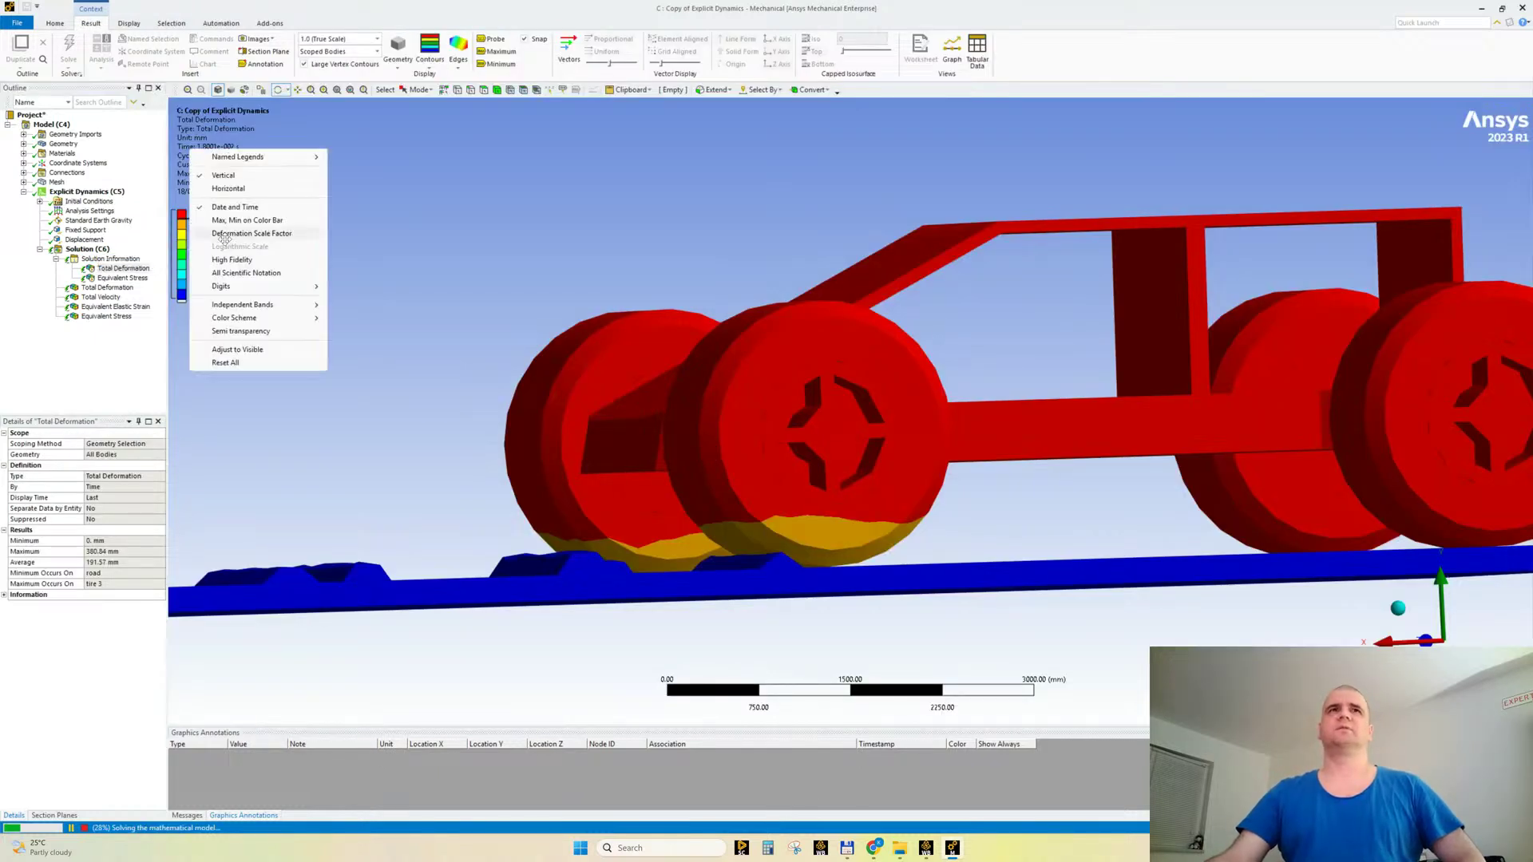
{"action": "left_click", "coordinate": [247, 352]}
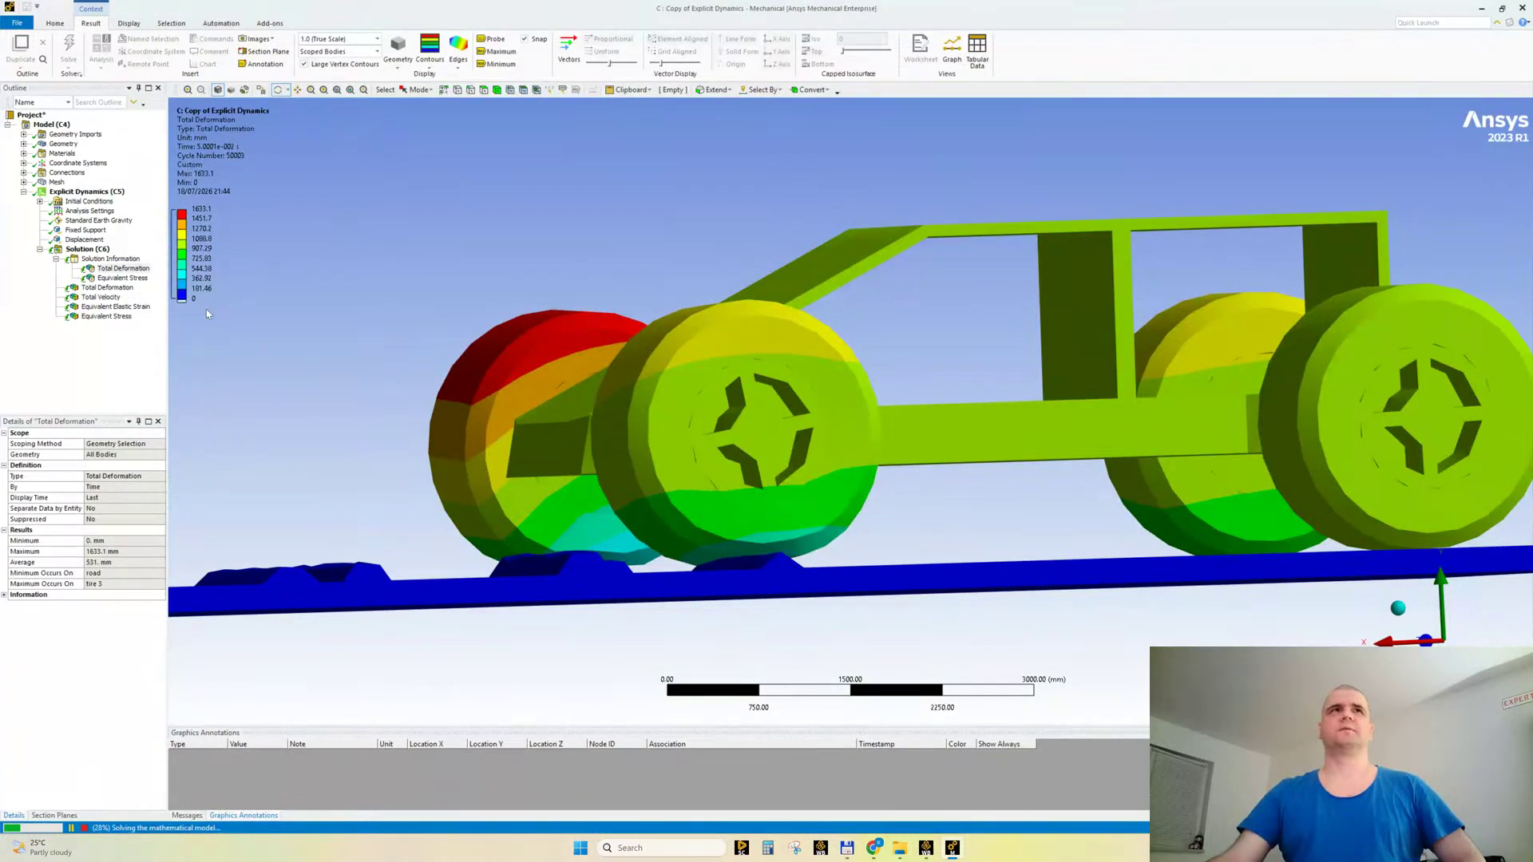
Step: Bring back the tracked equivalent stress and examine the front wheel and road bump from the side and close up
{"action": "left_click", "coordinate": [122, 278]}
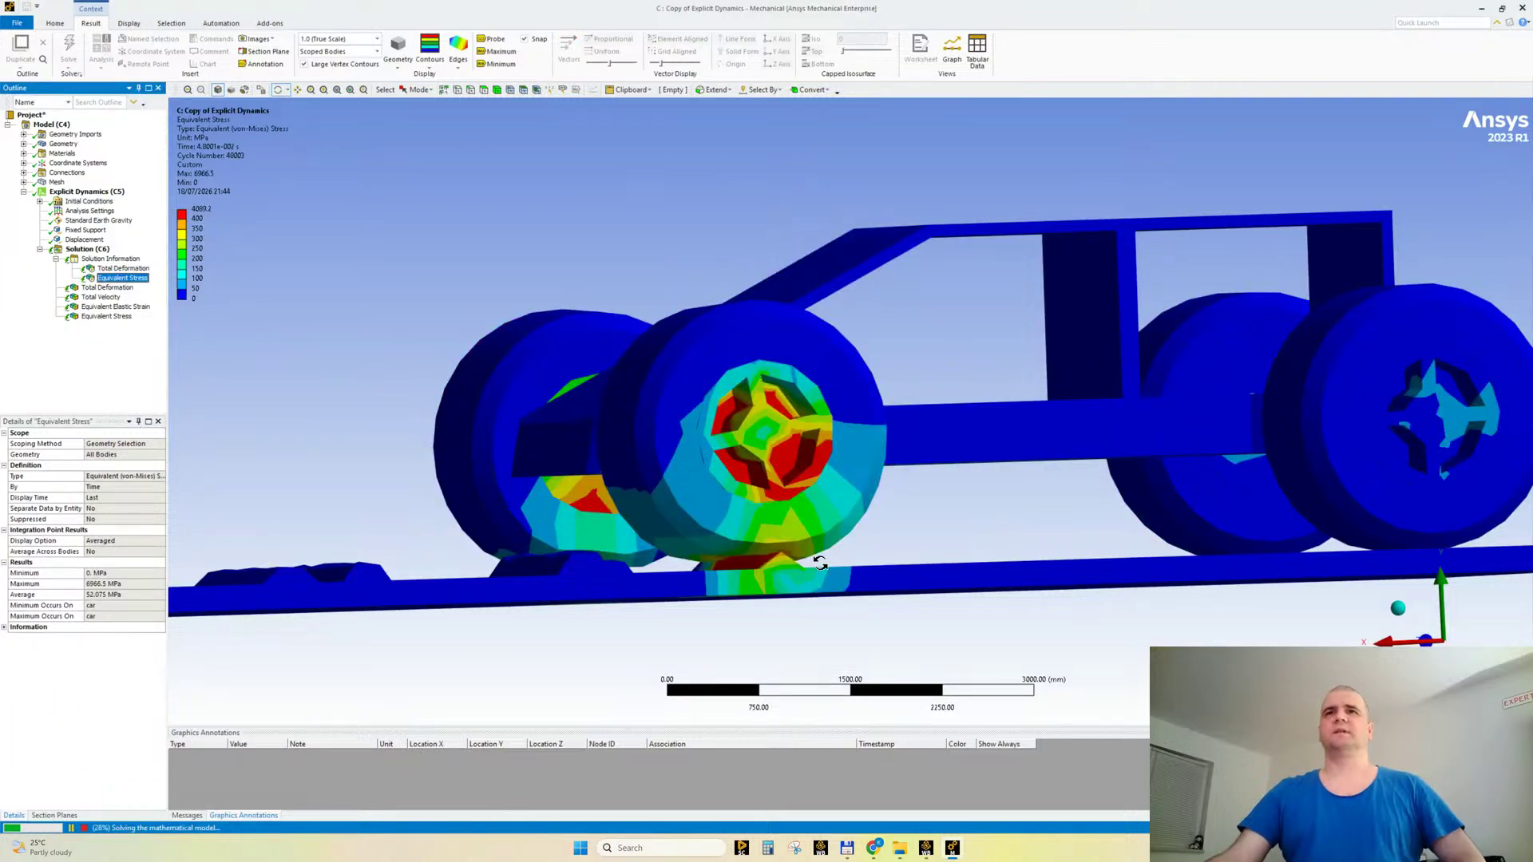
{"action": "scroll", "coordinate": [736, 583], "scroll_direction": "up", "scroll_amount": 5}
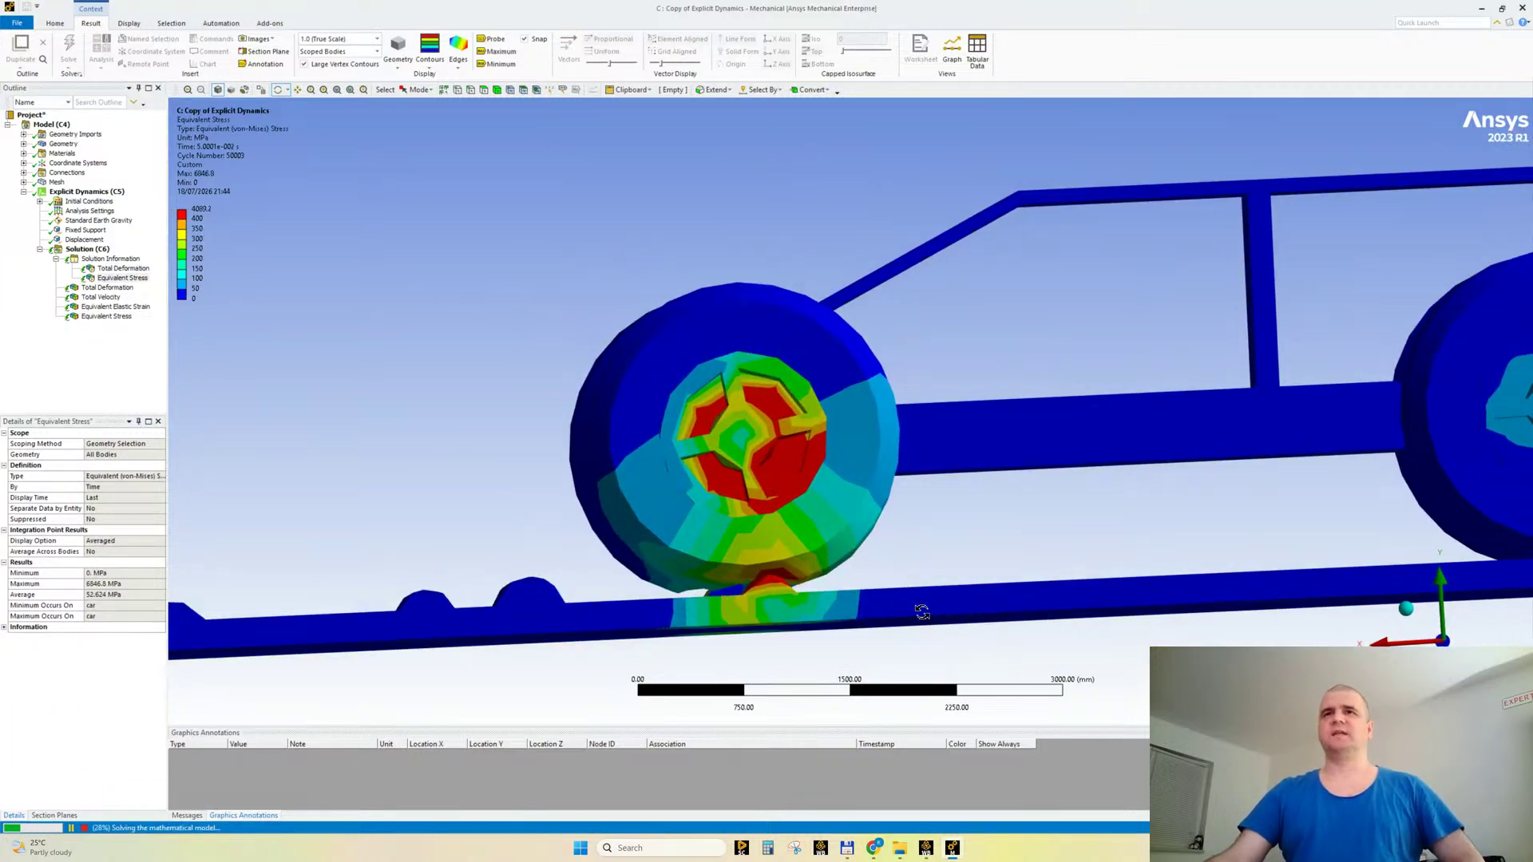
{"action": "scroll", "coordinate": [788, 587], "scroll_direction": "up", "scroll_amount": 3}
{"action": "middle_click_drag", "start_coordinate": [920, 594], "coordinate": [832, 581], "text": "ctrl"}
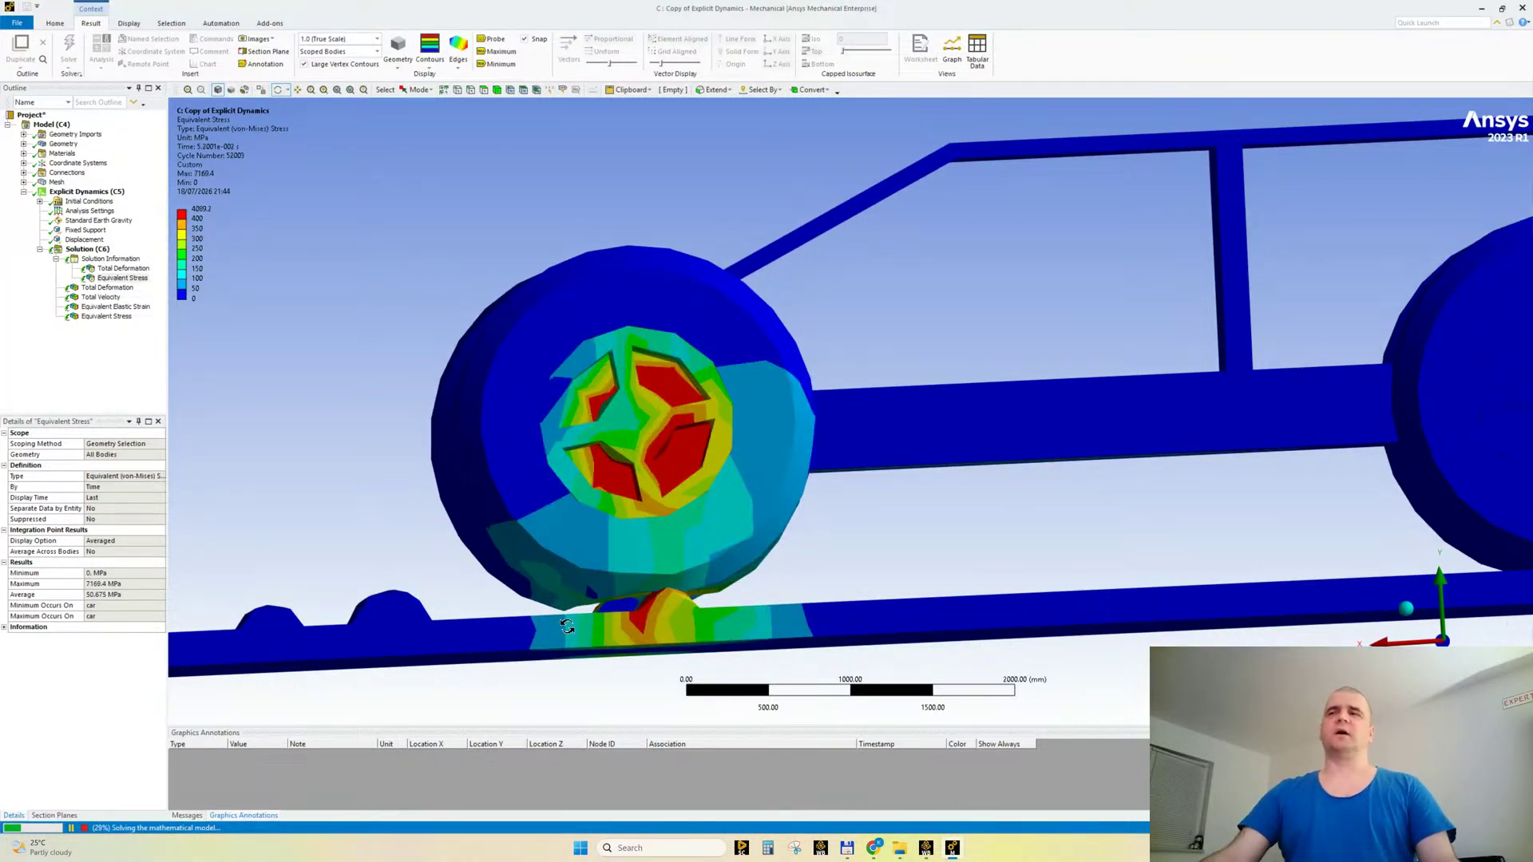
{"action": "middle_click_drag", "start_coordinate": [1173, 617], "coordinate": [873, 506]}
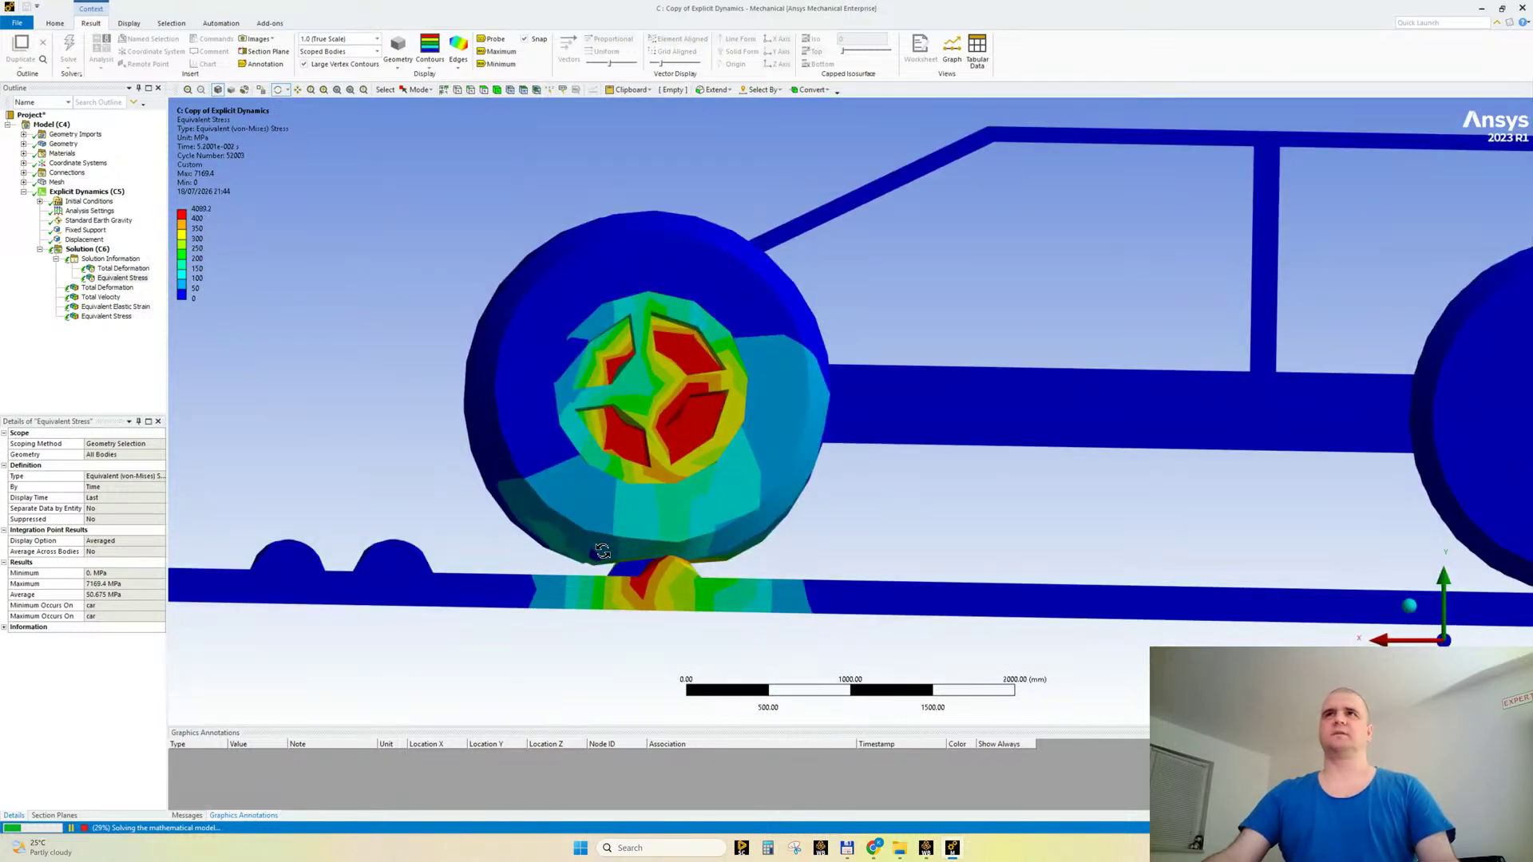
{"action": "scroll", "coordinate": [714, 547], "scroll_direction": "down", "scroll_amount": 3}
{"action": "scroll", "coordinate": [714, 547], "scroll_direction": "up", "scroll_amount": 1}
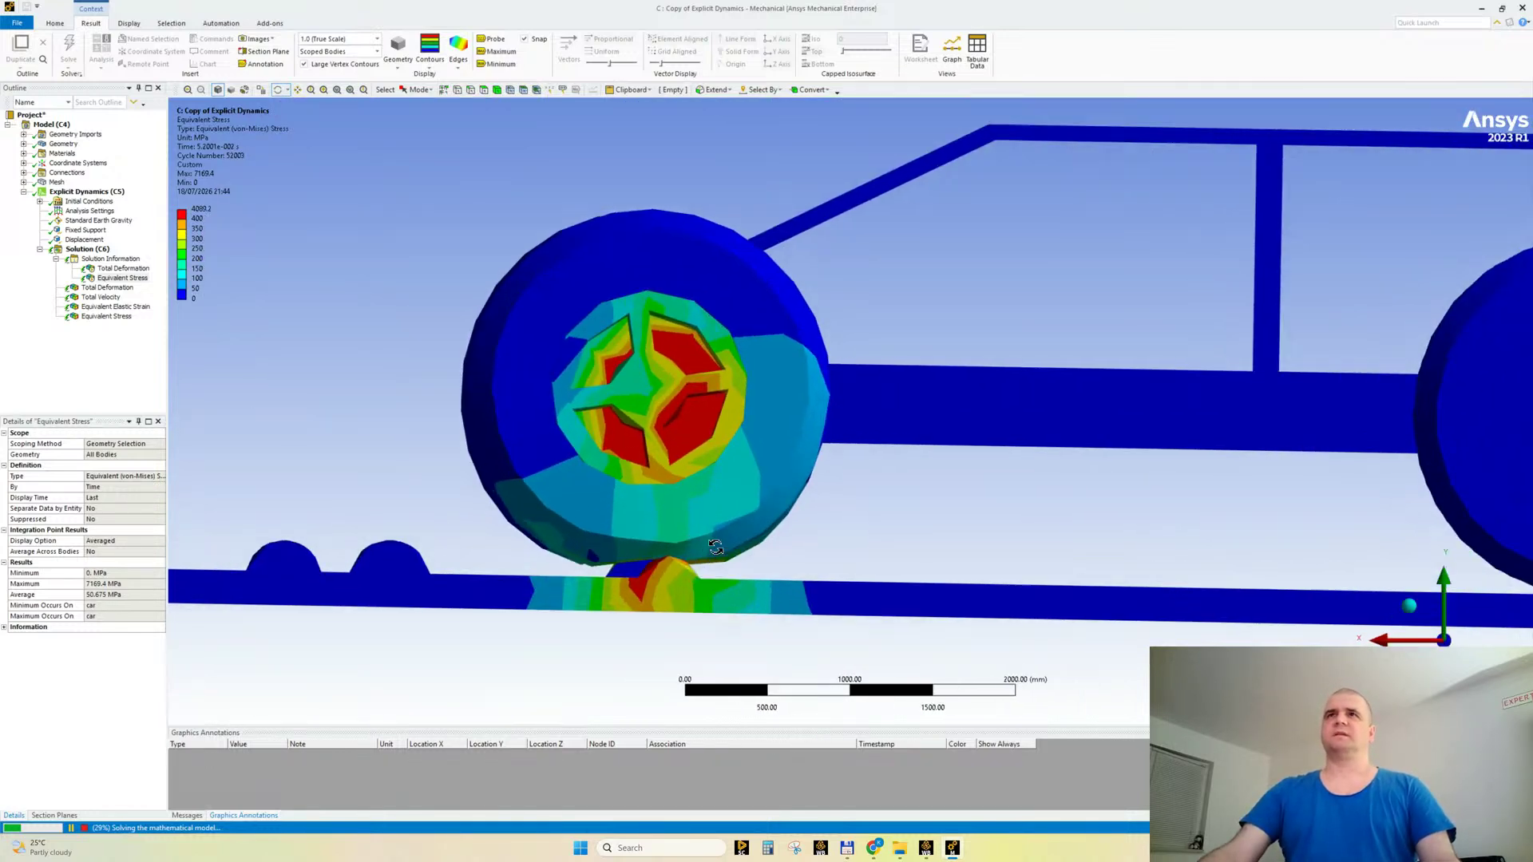
{"action": "middle_click_drag", "start_coordinate": [1078, 401], "coordinate": [896, 465], "text": "ctrl"}
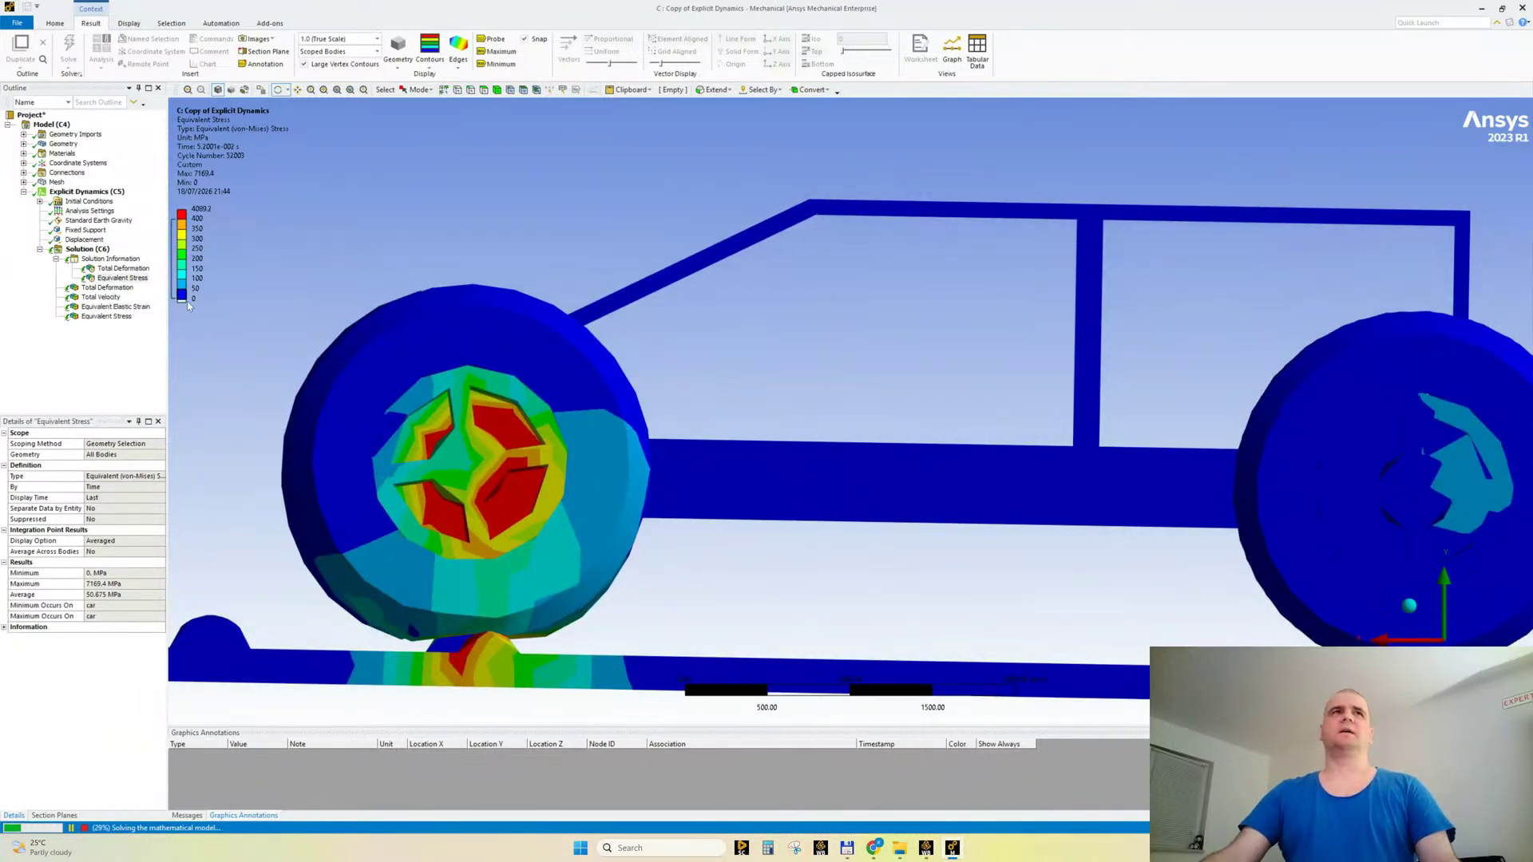
Step: Check the Displacement load's Y component and return to the tracked equivalent stress around the front wheel and road bump
{"action": "left_click", "coordinate": [83, 240]}
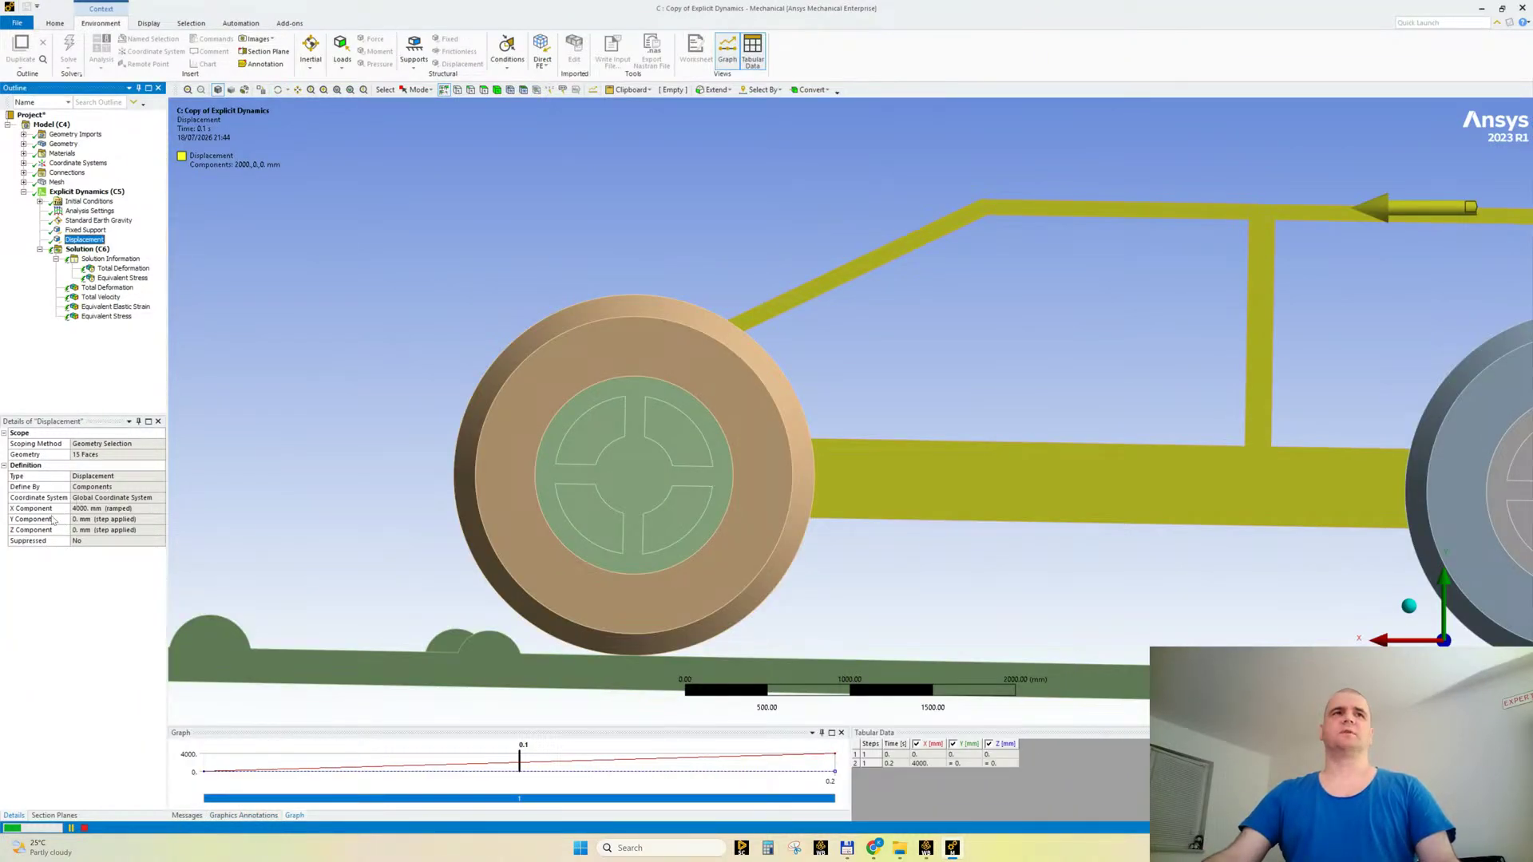
{"action": "left_click", "coordinate": [52, 520]}
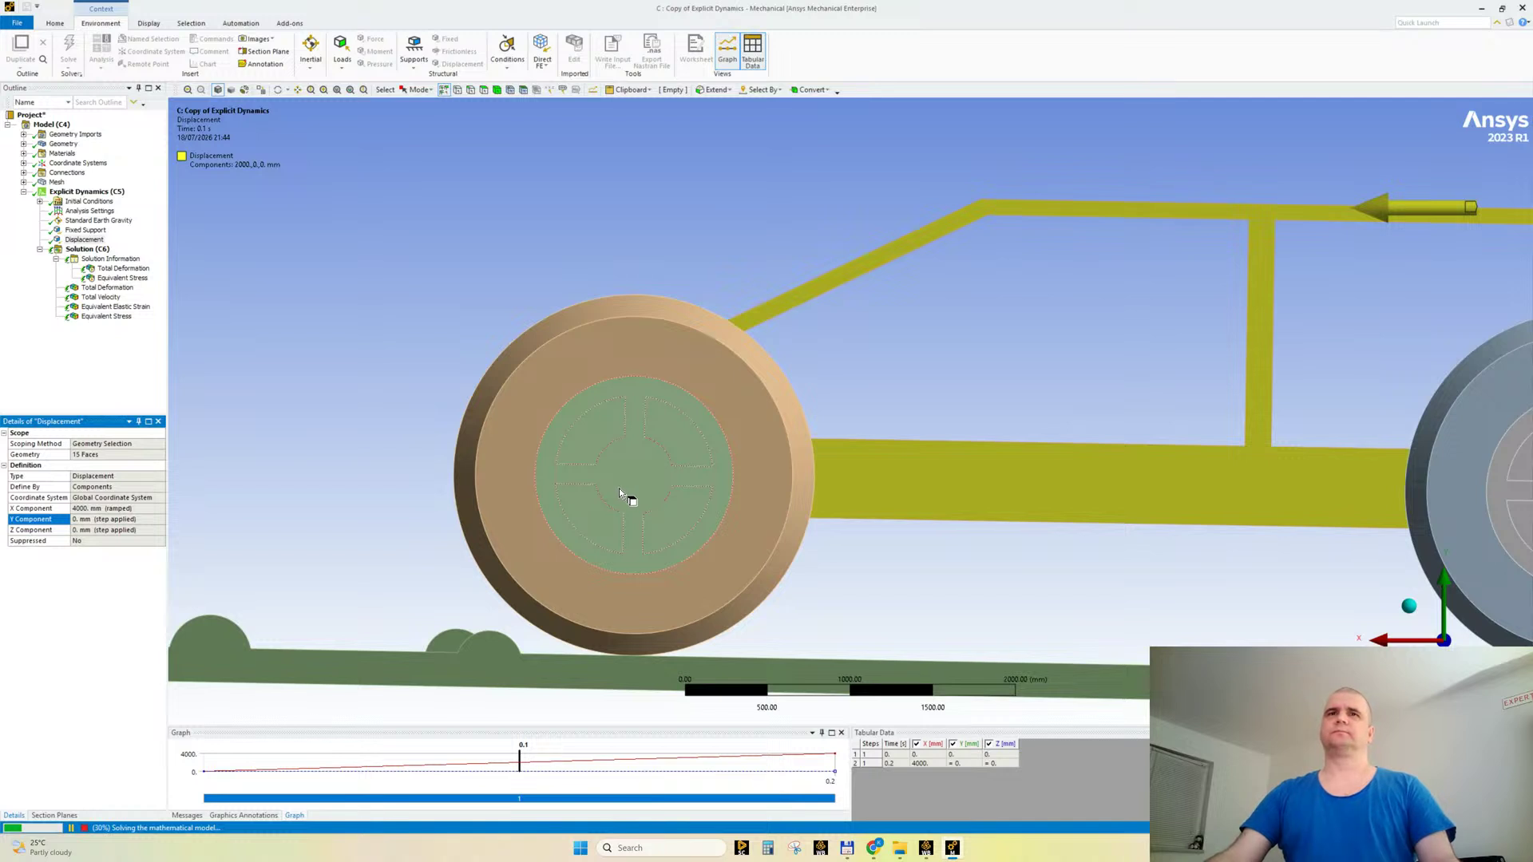
{"action": "left_click", "coordinate": [123, 277]}
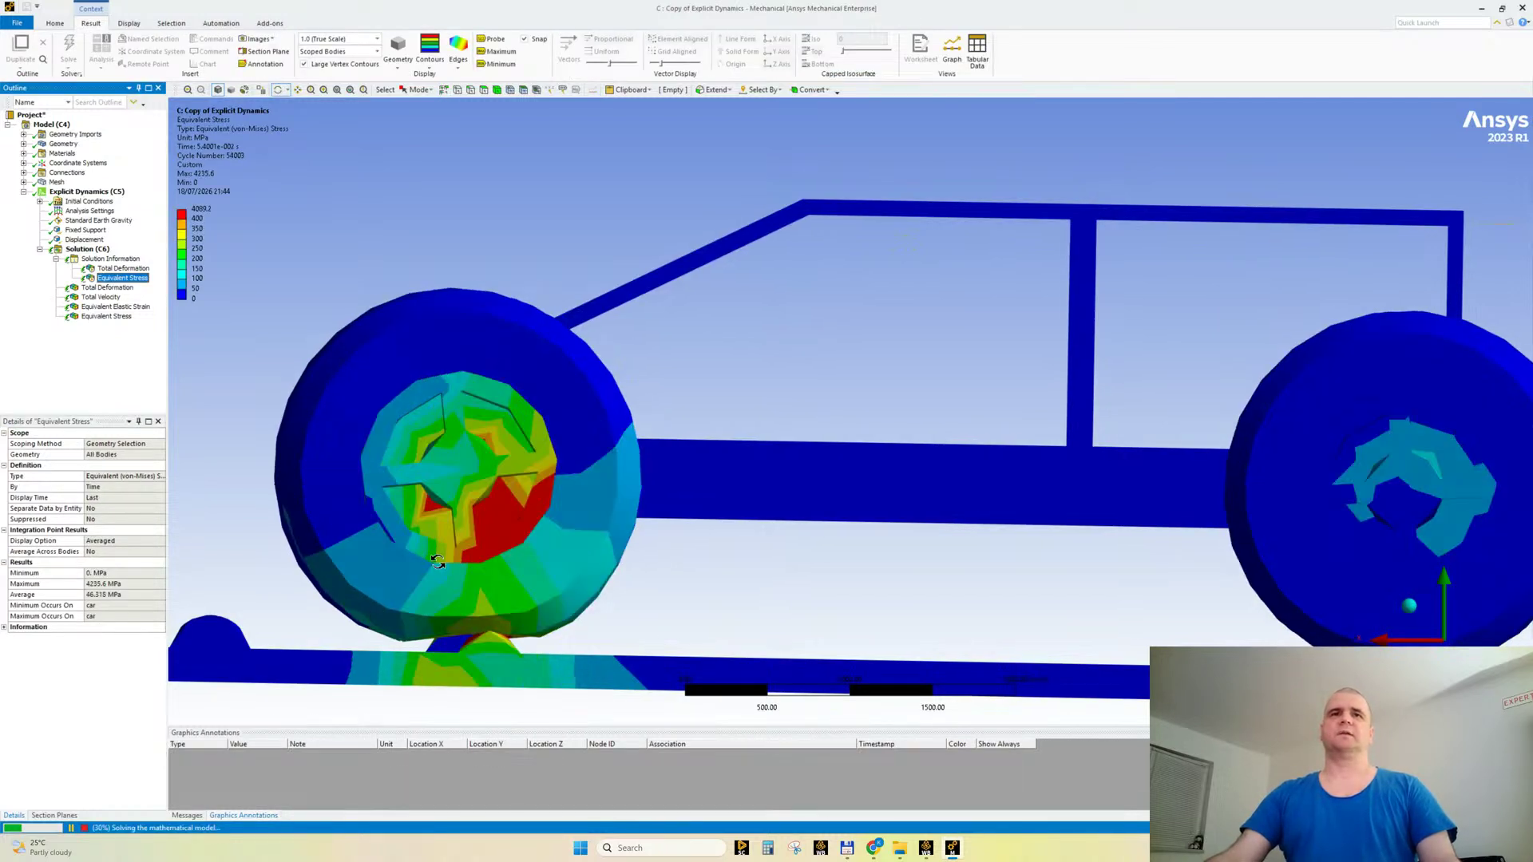
{"action": "middle_click_drag", "start_coordinate": [437, 561], "coordinate": [594, 537], "text": "ctrl"}
{"action": "scroll", "coordinate": [525, 627], "scroll_direction": "up", "scroll_amount": 1}
{"action": "scroll", "coordinate": [526, 627], "scroll_direction": "up", "scroll_amount": 1}
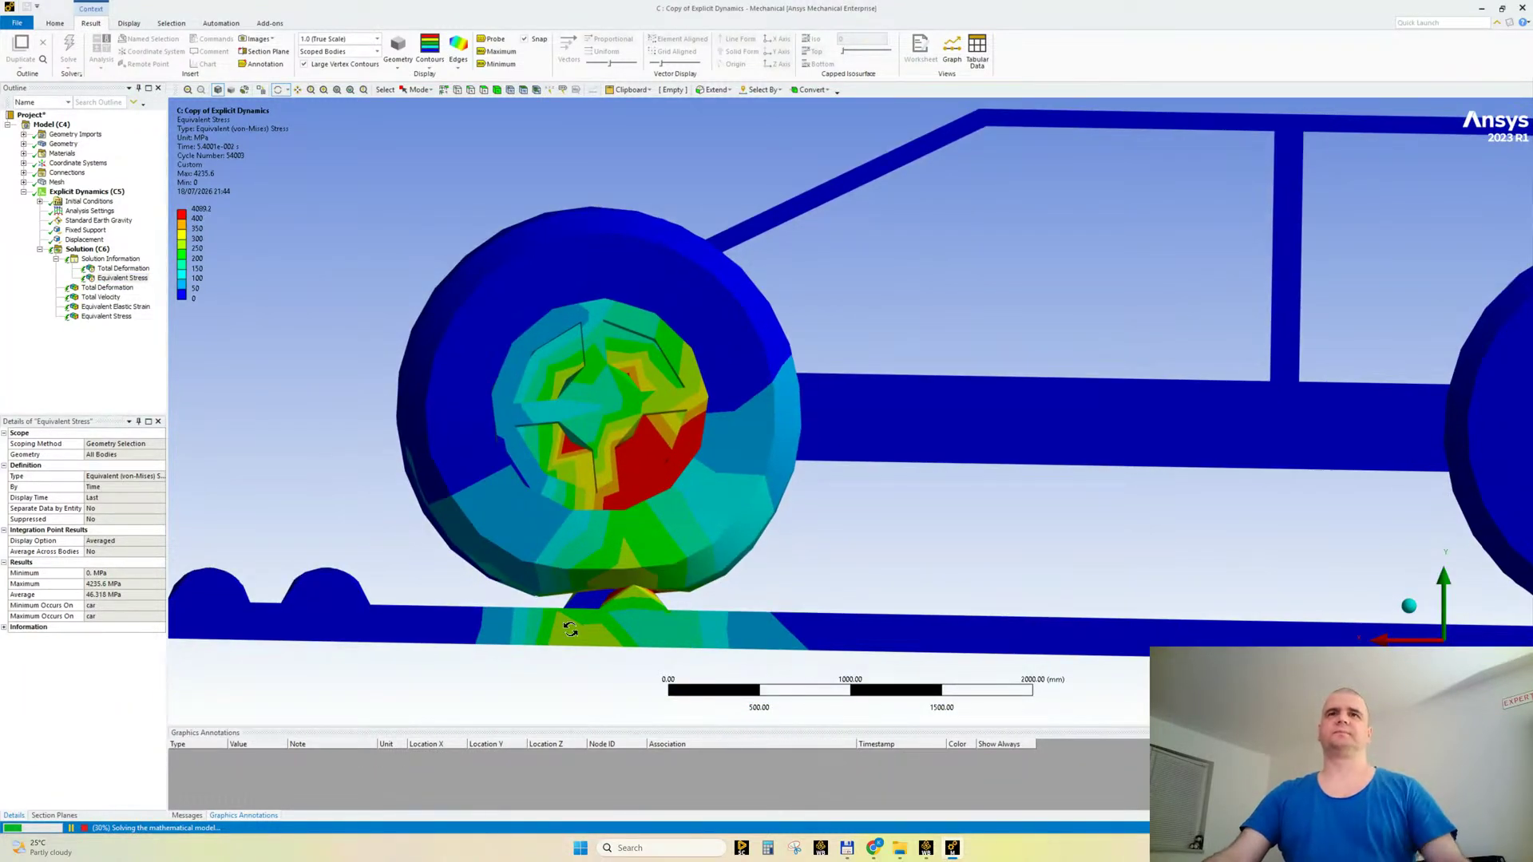
Step: Show the mesh elements on the tracked equivalent stress plot and return it to No WireFrame
{"action": "scroll", "coordinate": [552, 570], "scroll_direction": "down", "scroll_amount": 2}
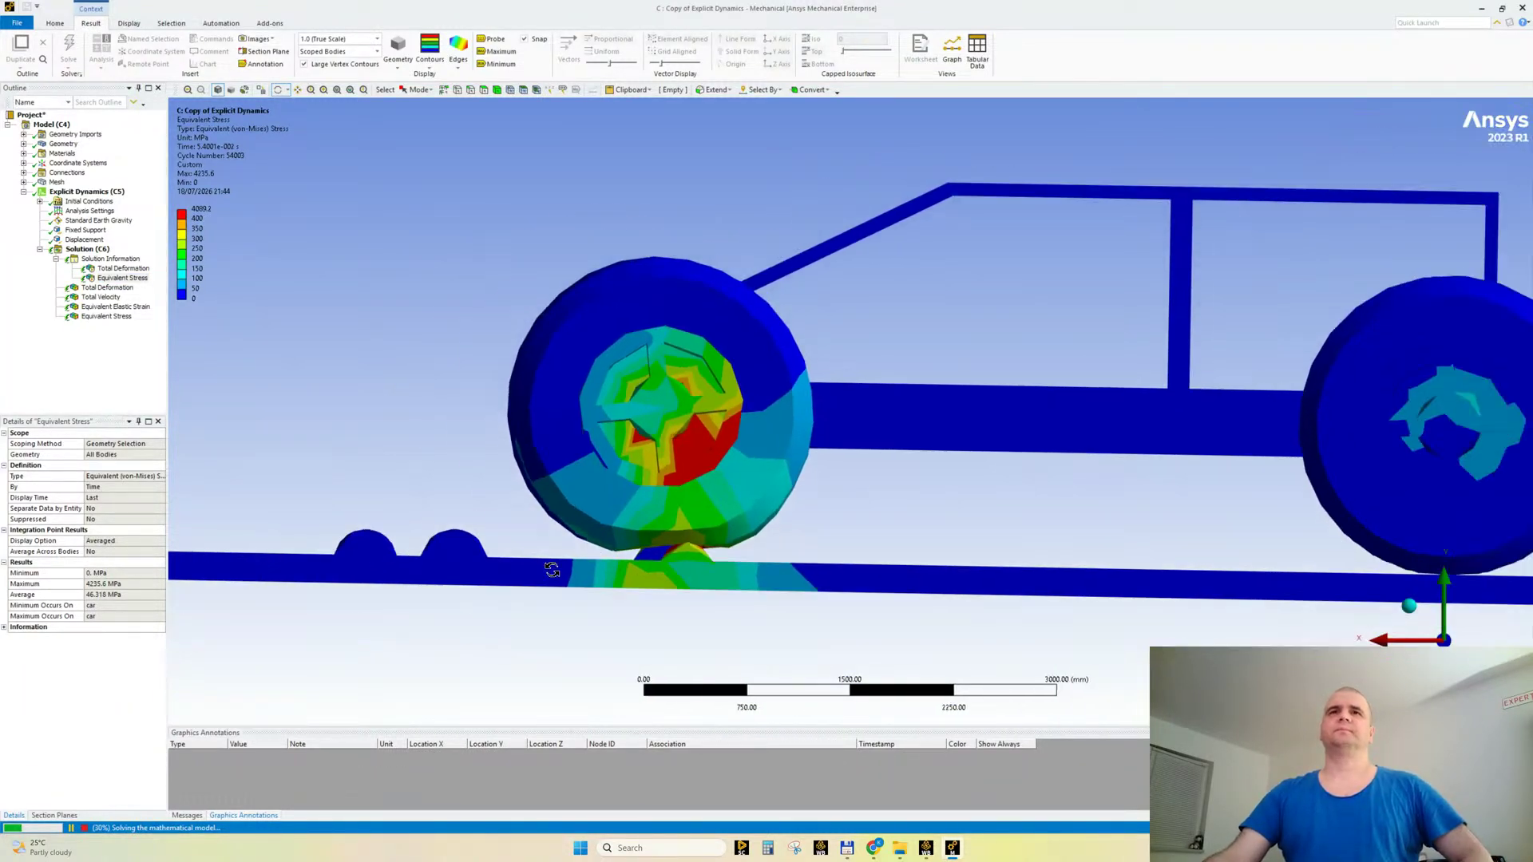
{"action": "middle_click_drag", "start_coordinate": [551, 570], "coordinate": [644, 455]}
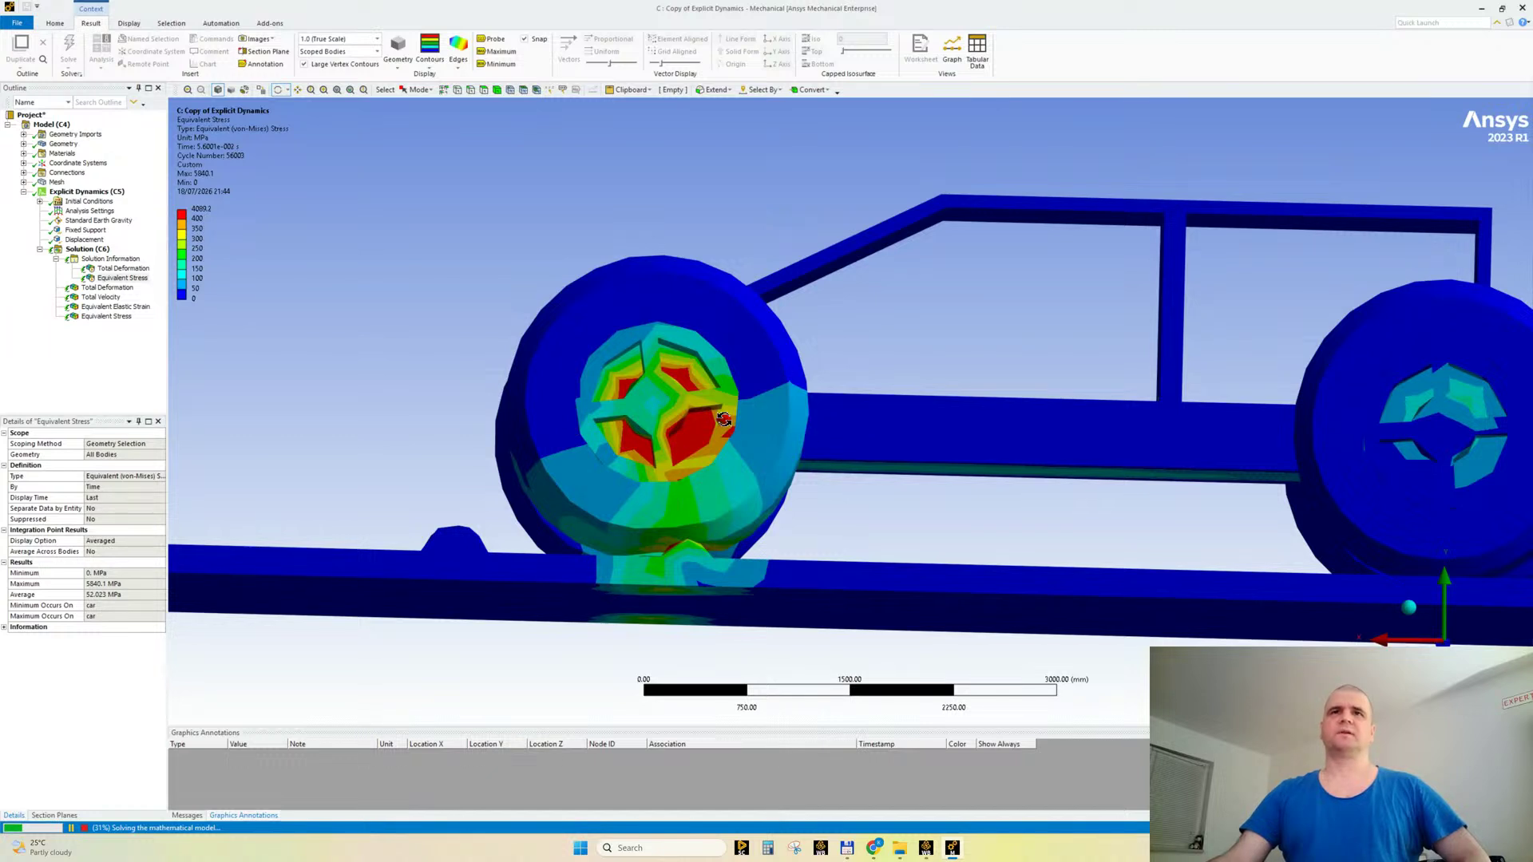
{"action": "left_click_drag", "start_coordinate": [723, 419], "coordinate": [737, 432]}
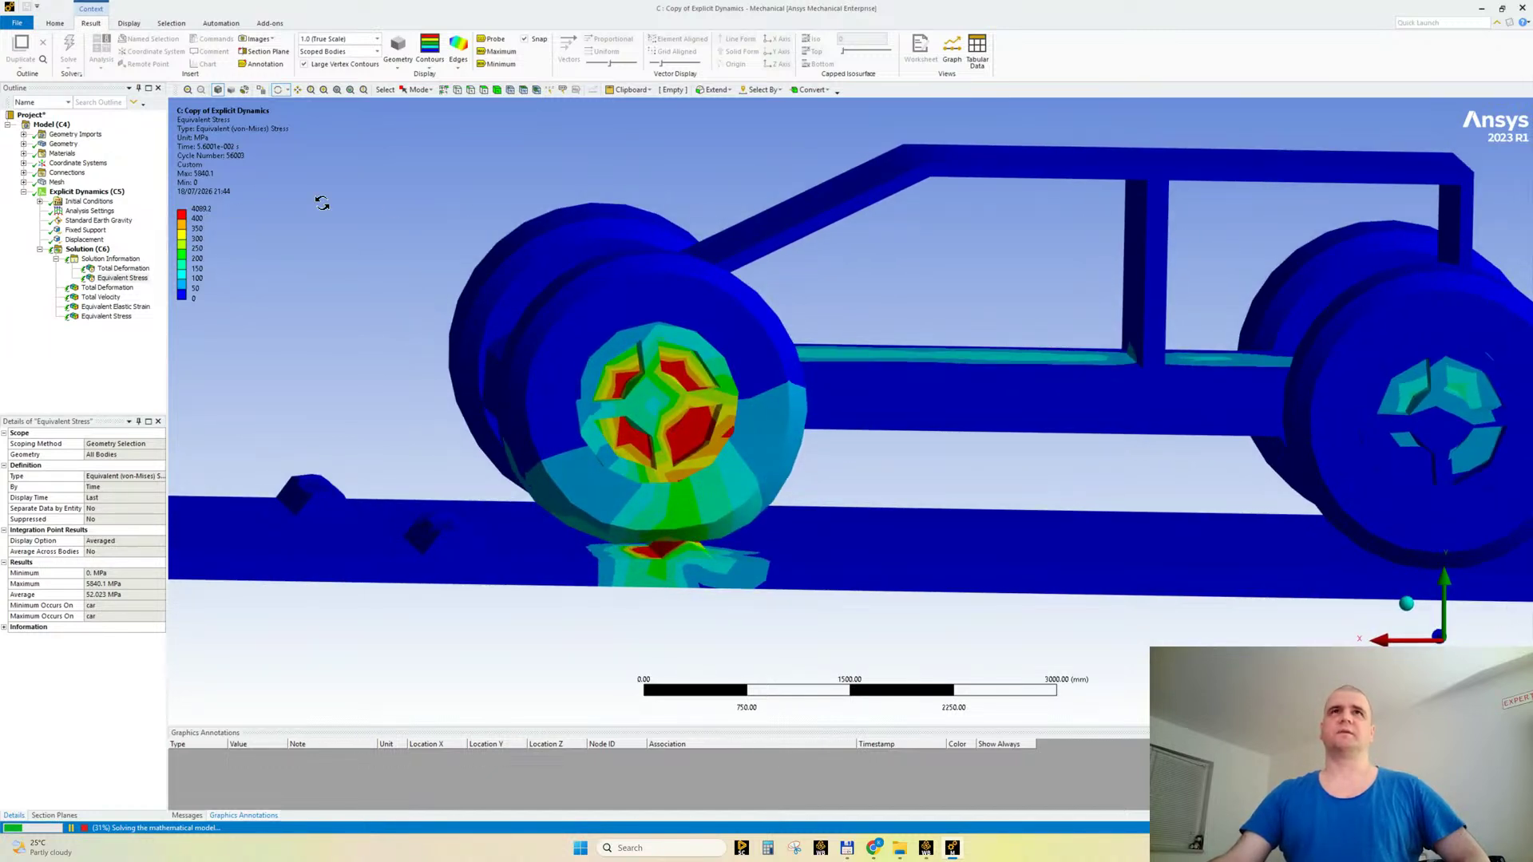
{"action": "left_click", "coordinate": [458, 50]}
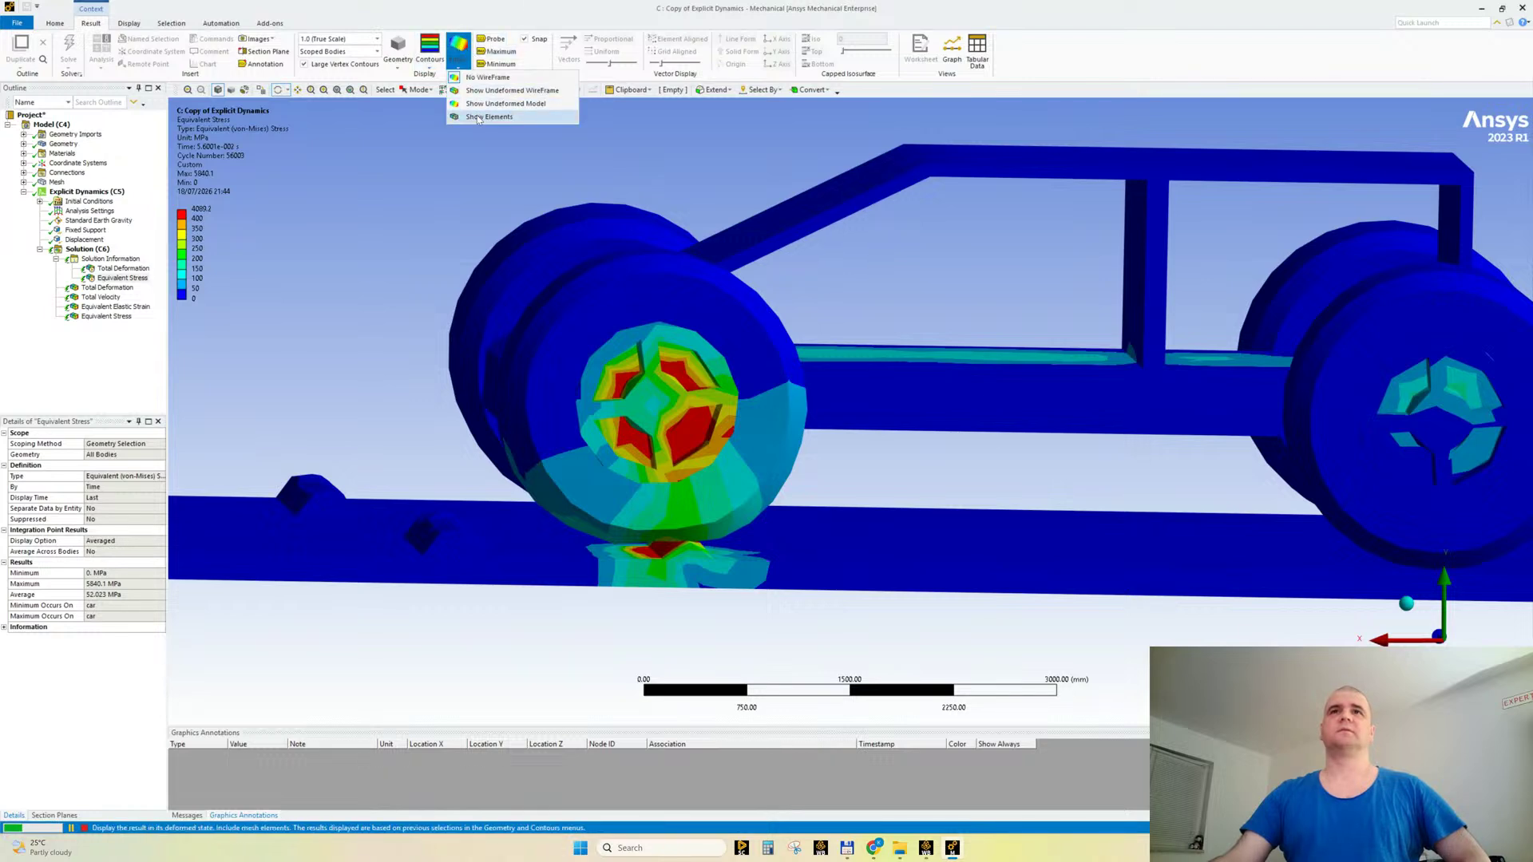
{"action": "left_click", "coordinate": [477, 118]}
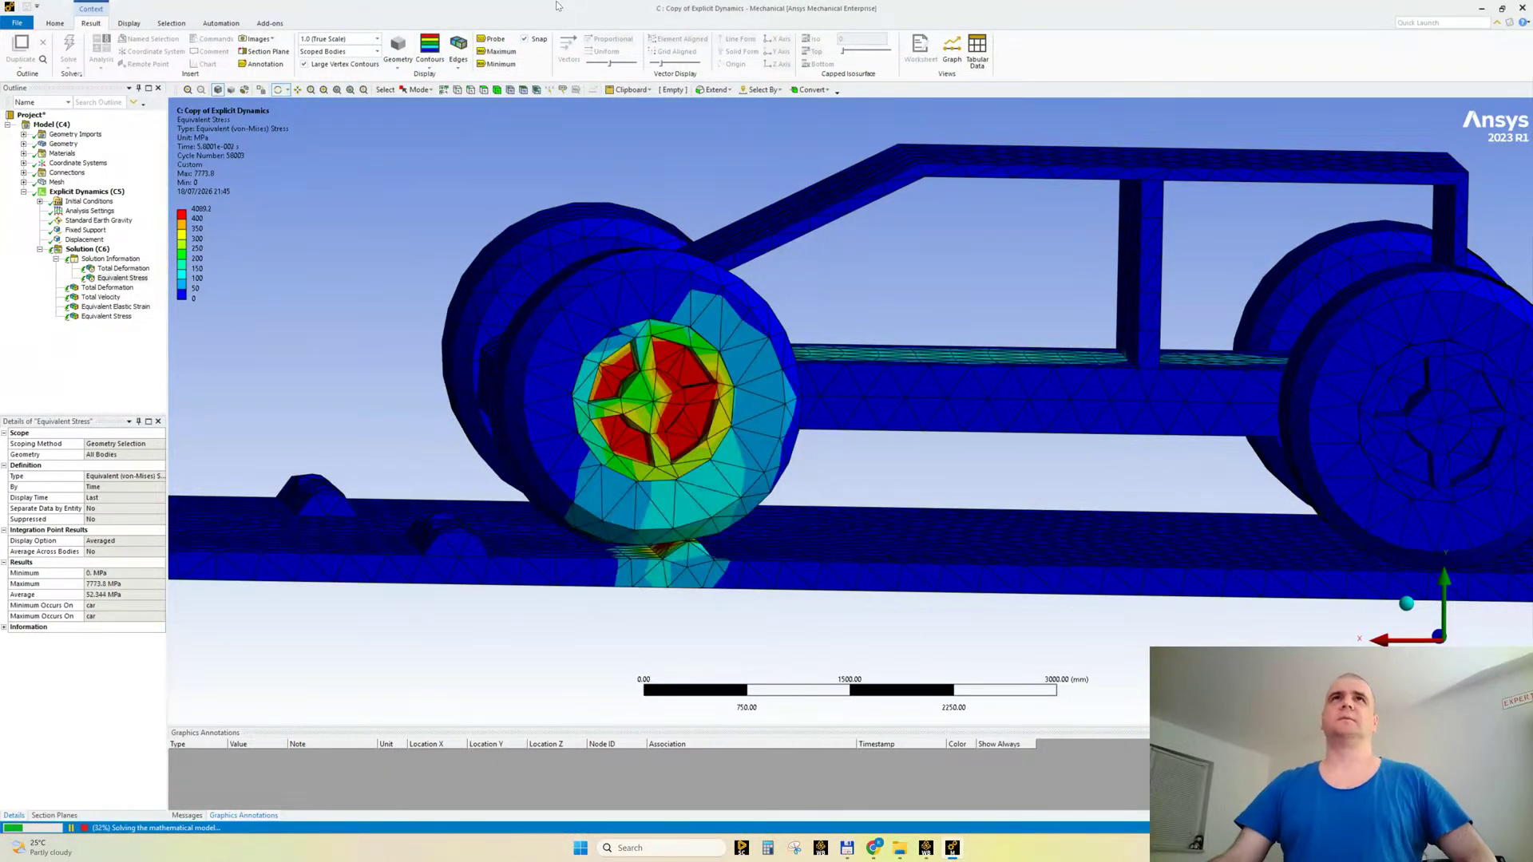
{"action": "left_click", "coordinate": [462, 48]}
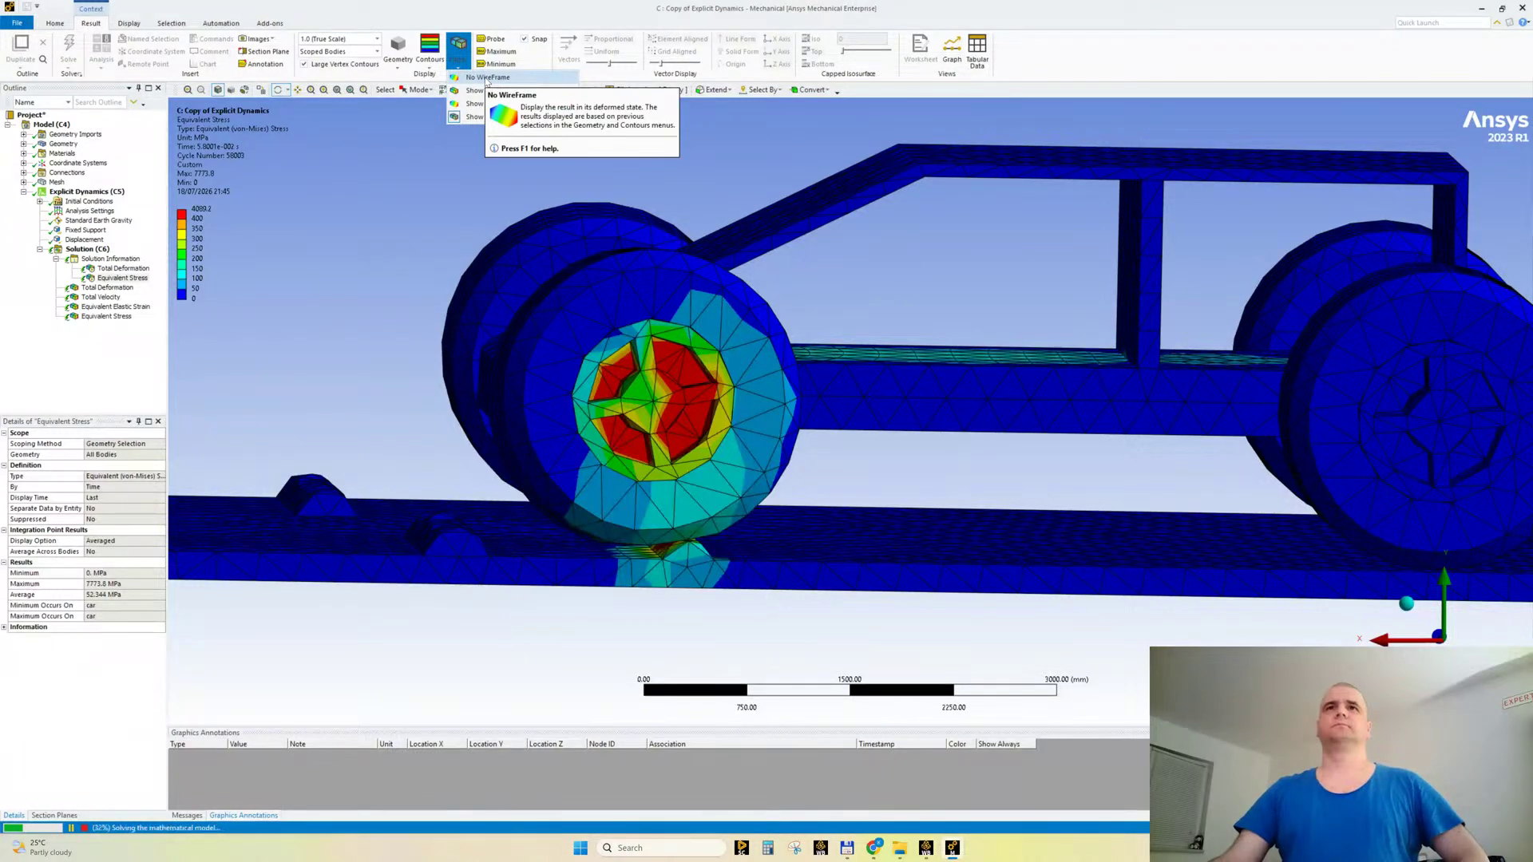
{"action": "left_click", "coordinate": [487, 77]}
Step: Set the legend limit just below the maximum to 555 MPa and examine the front wheels' stress from the side
{"action": "left_click_drag", "start_coordinate": [583, 496], "coordinate": [273, 247]}
{"action": "left_click", "coordinate": [197, 219]}
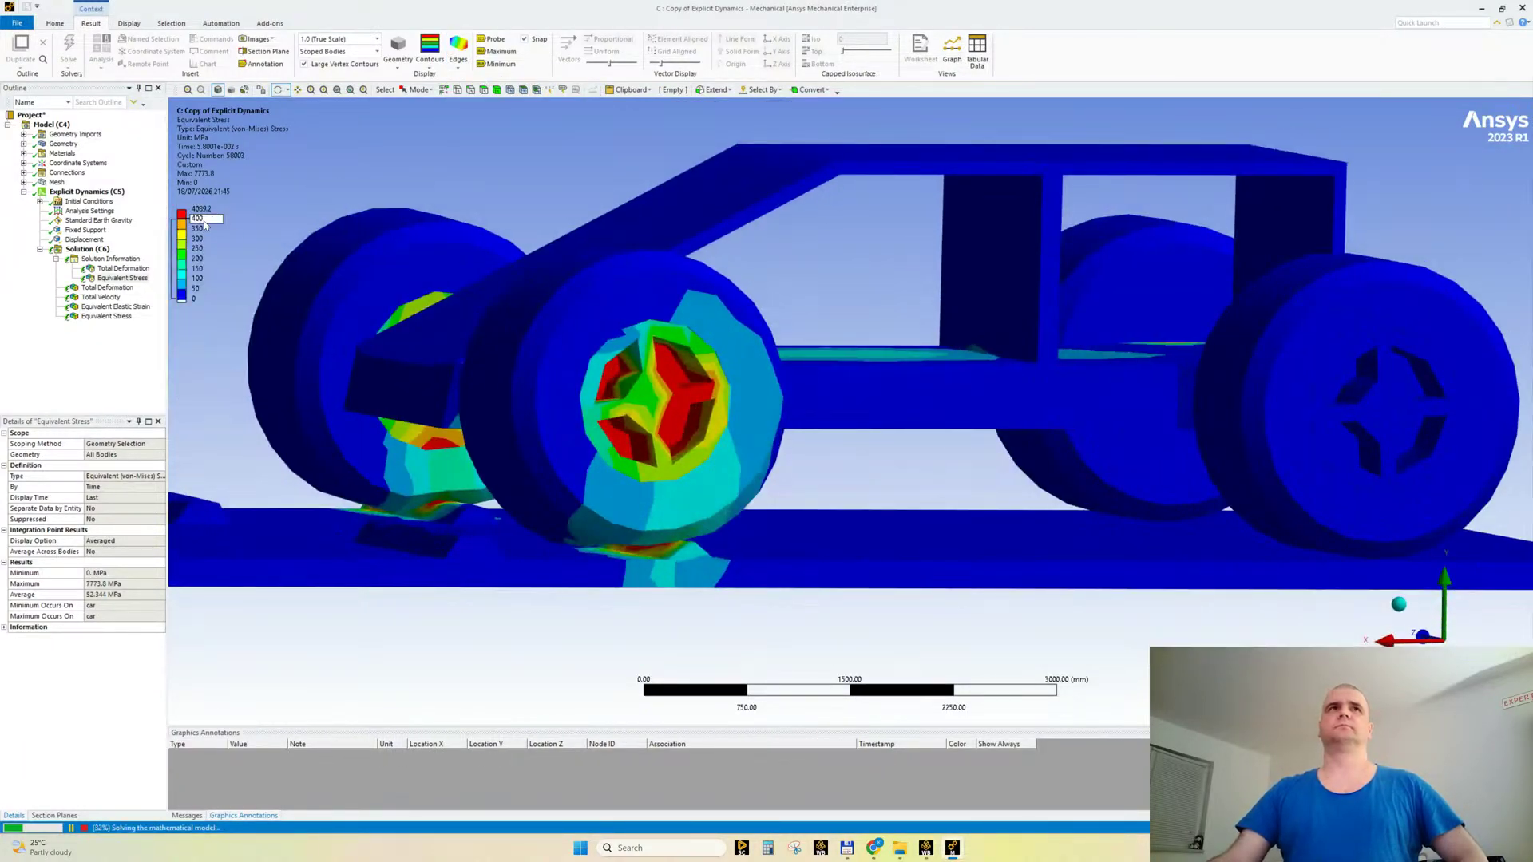
{"action": "type", "text": "555"}
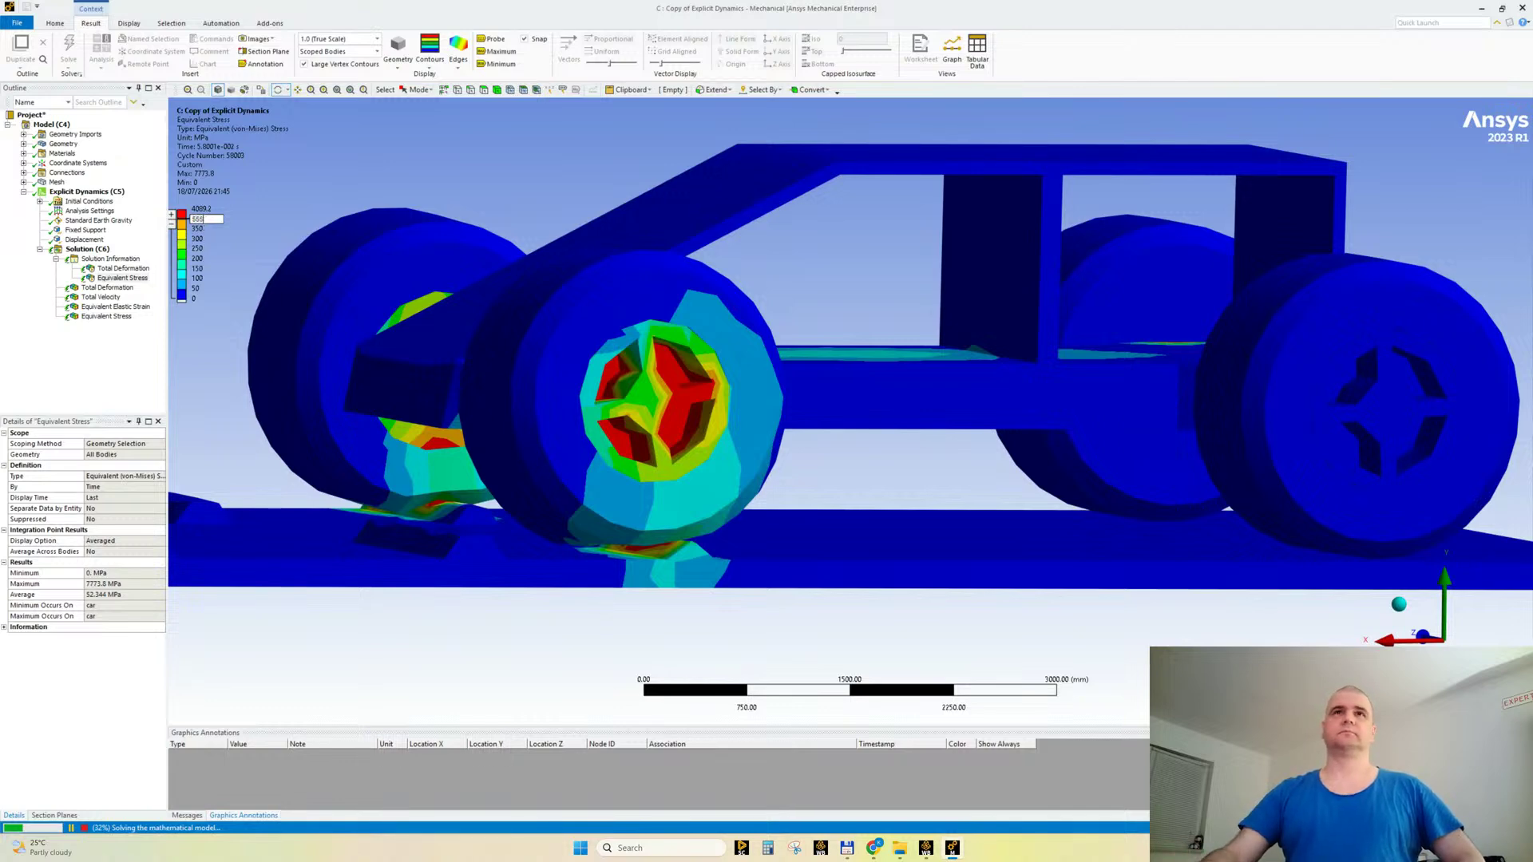
{"action": "key", "text": "Return"}
{"action": "scroll", "coordinate": [804, 436], "scroll_direction": "down", "scroll_amount": 3}
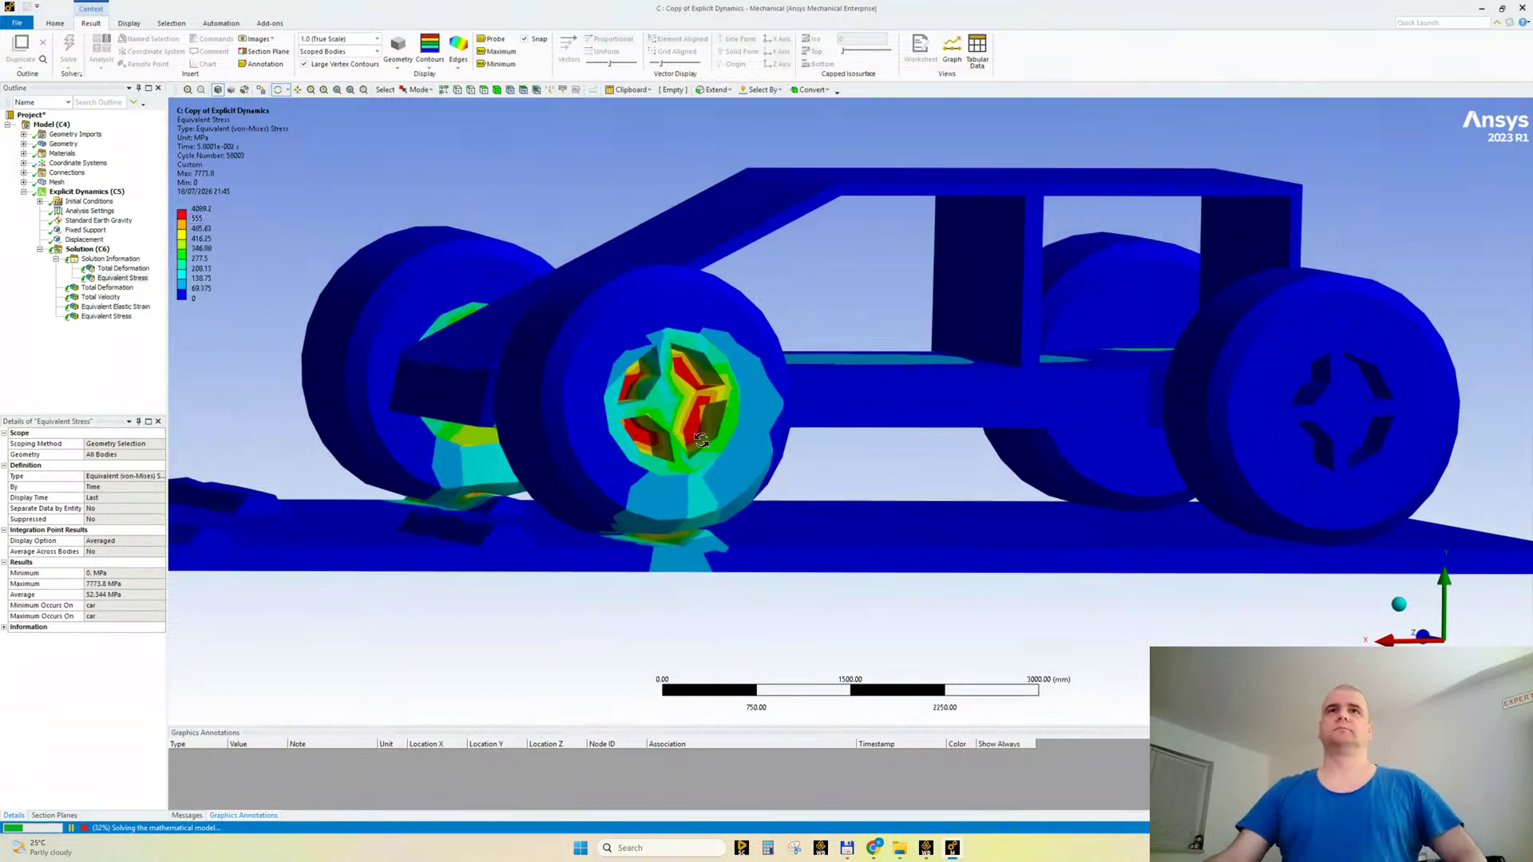
{"action": "middle_click_drag", "start_coordinate": [807, 437], "coordinate": [723, 431]}
{"action": "middle_click_drag", "start_coordinate": [1312, 643], "coordinate": [1155, 533]}
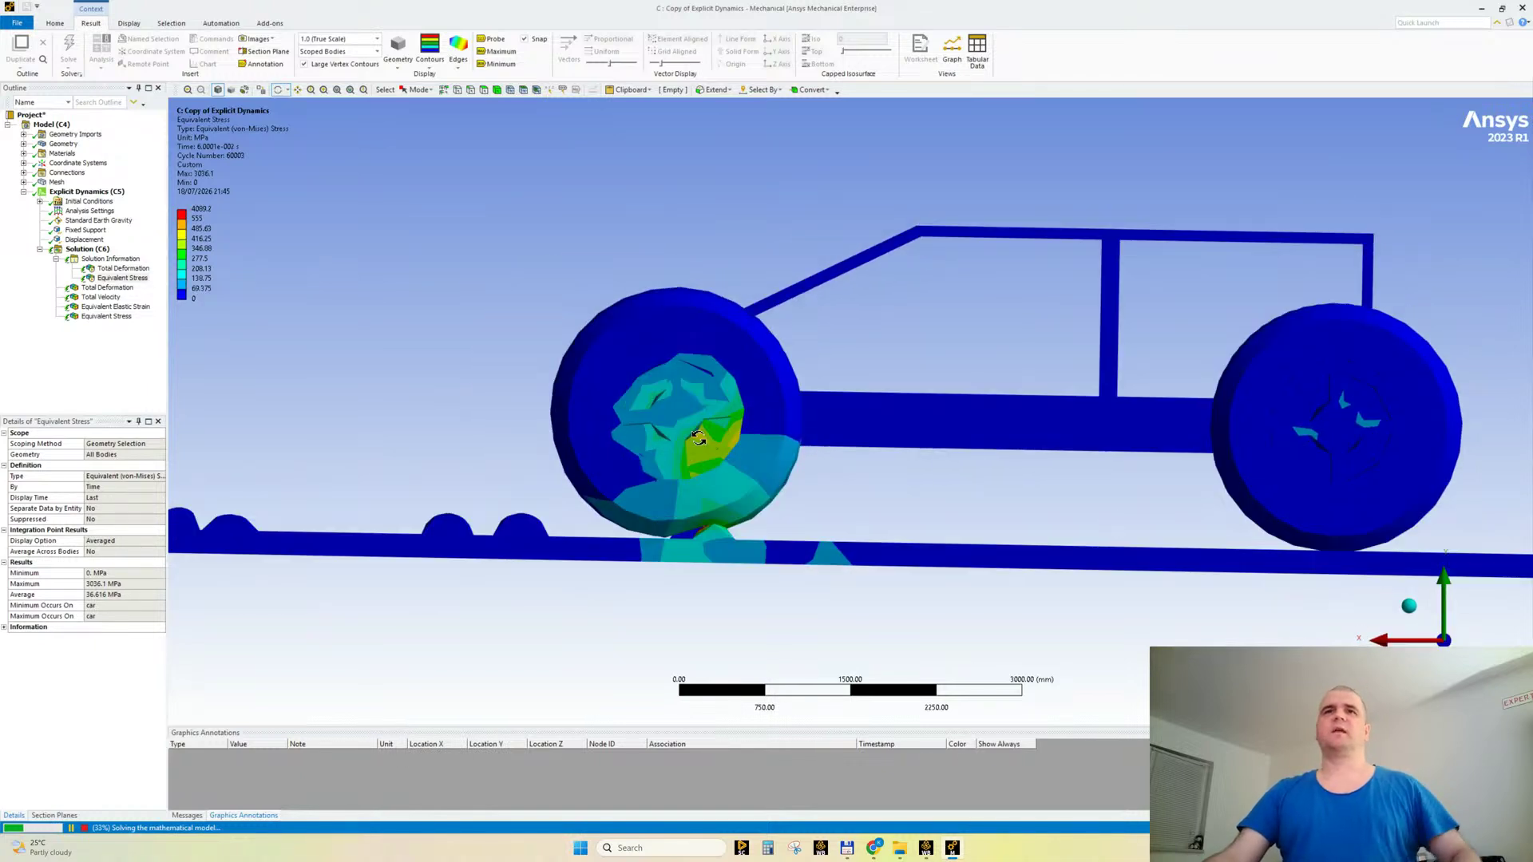
Step: Display the tracked equivalent stress with Show Elements and examine the front wheel on the road bump
{"action": "scroll", "coordinate": [697, 434], "scroll_direction": "up", "scroll_amount": 4}
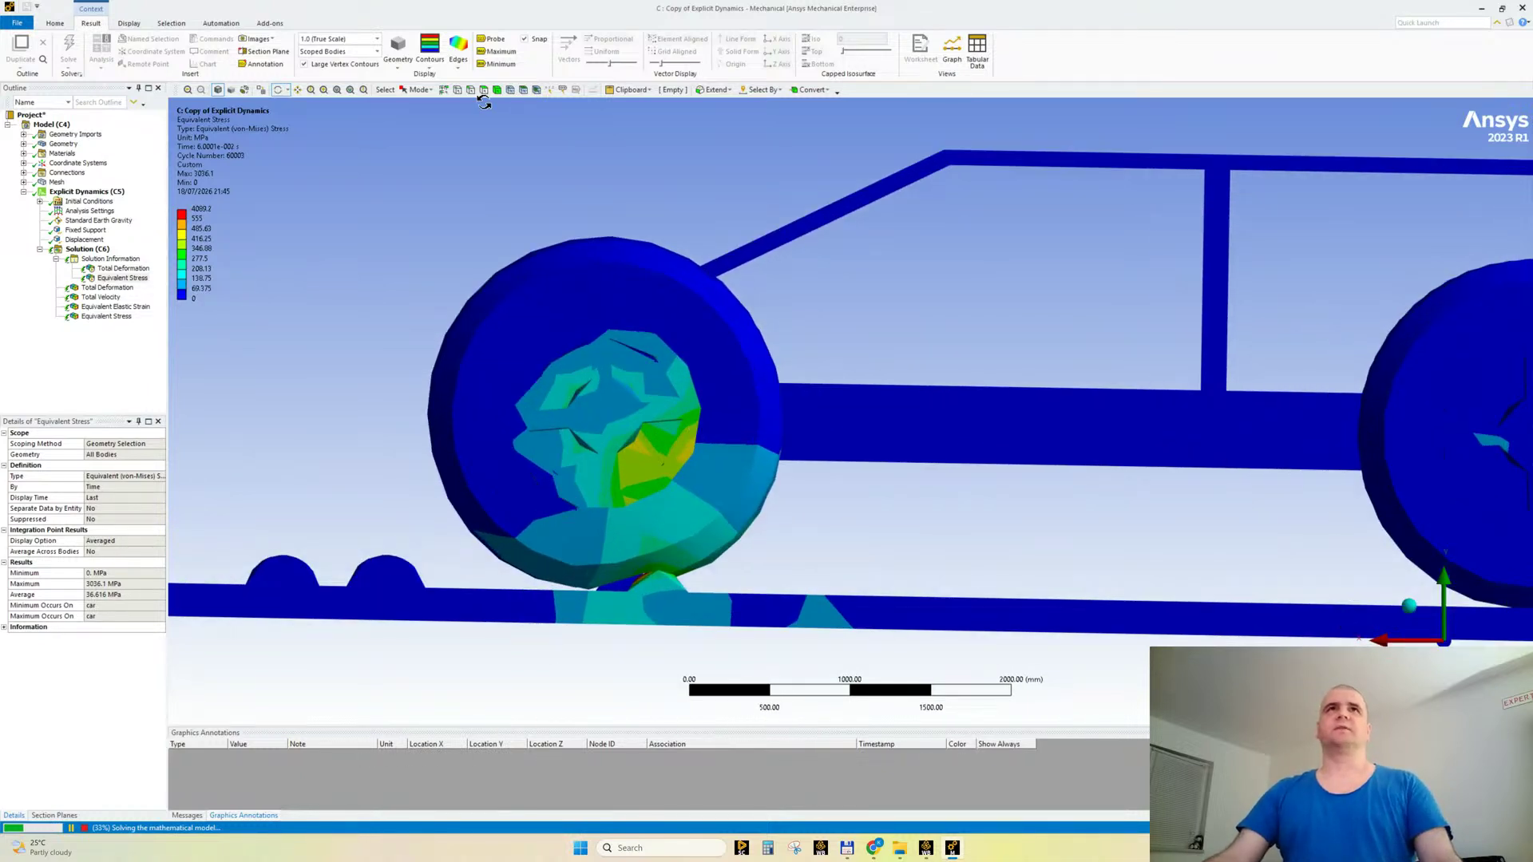
{"action": "left_click", "coordinate": [458, 50]}
{"action": "left_click", "coordinate": [486, 118]}
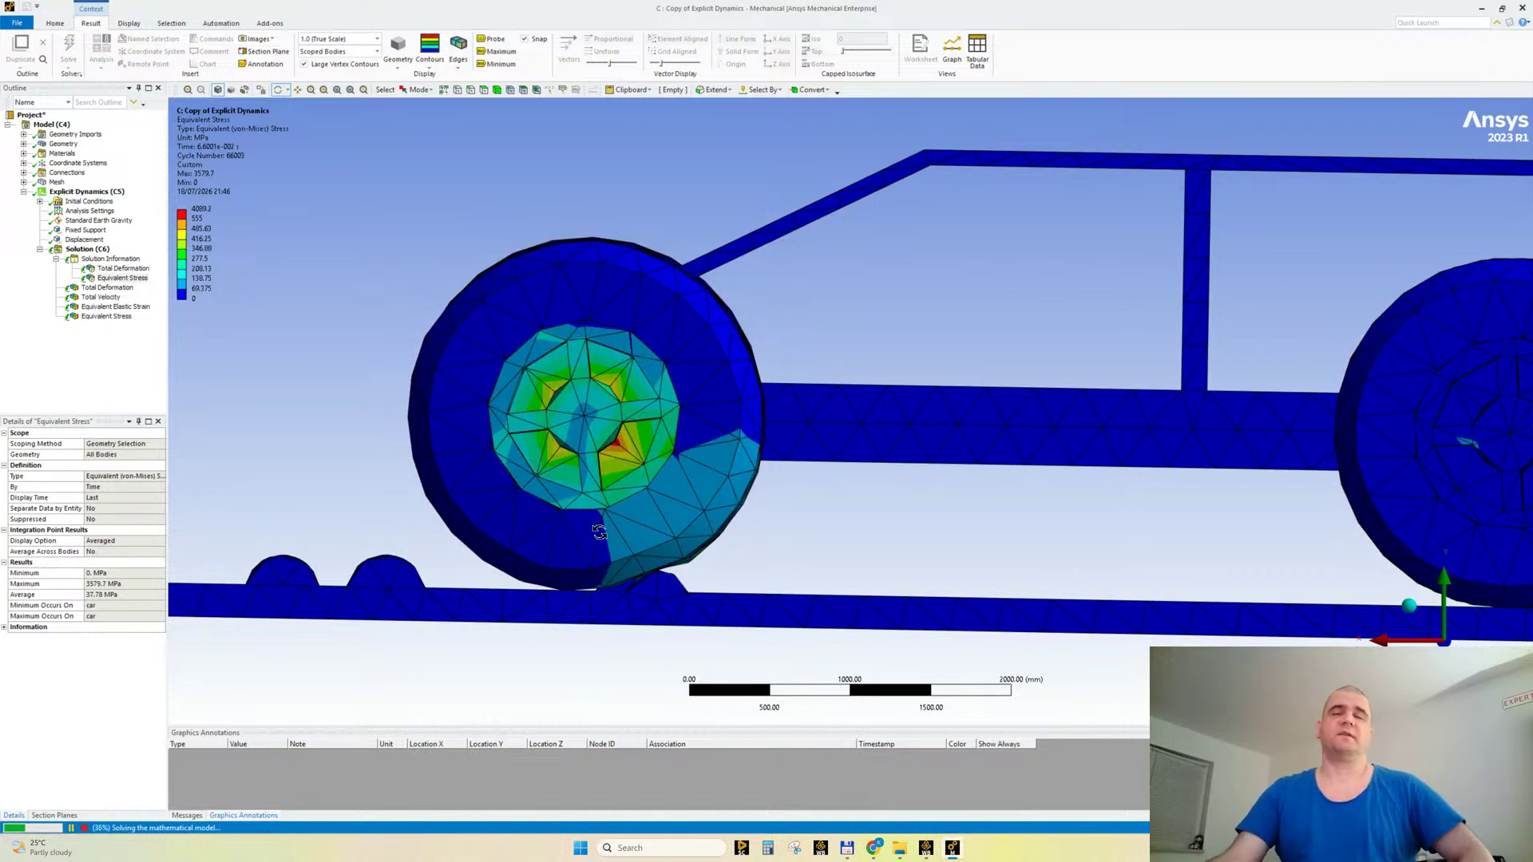
{"action": "left_click_drag", "start_coordinate": [637, 536], "coordinate": [632, 535]}
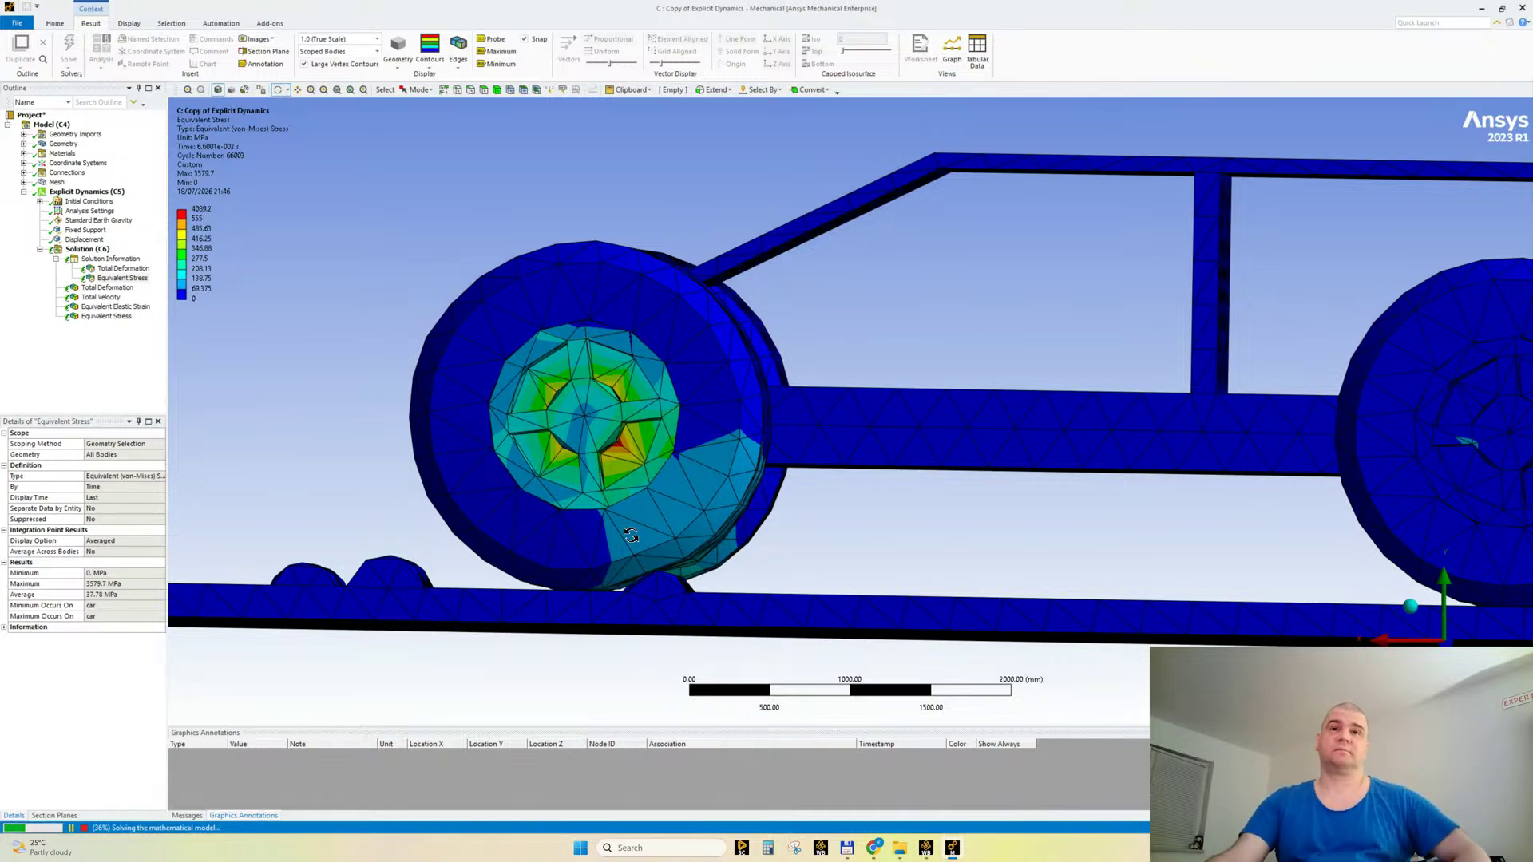
{"action": "left_click_drag", "start_coordinate": [1236, 533], "coordinate": [949, 414]}
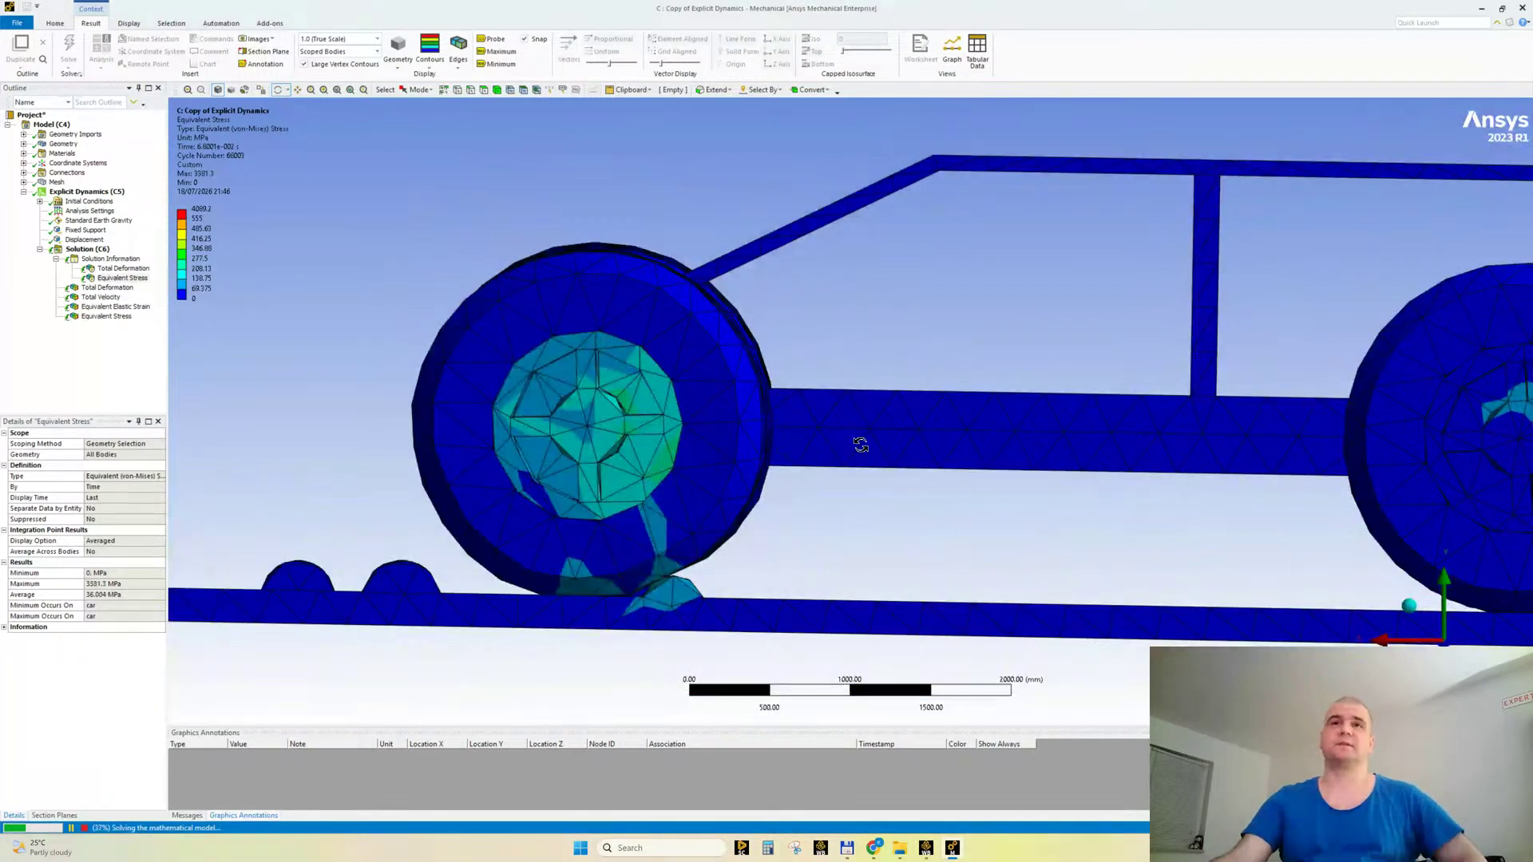
Step: Set the legend limit just below the maximum to 300 MPa and examine the front wheel's stress
{"action": "left_click", "coordinate": [199, 219]}
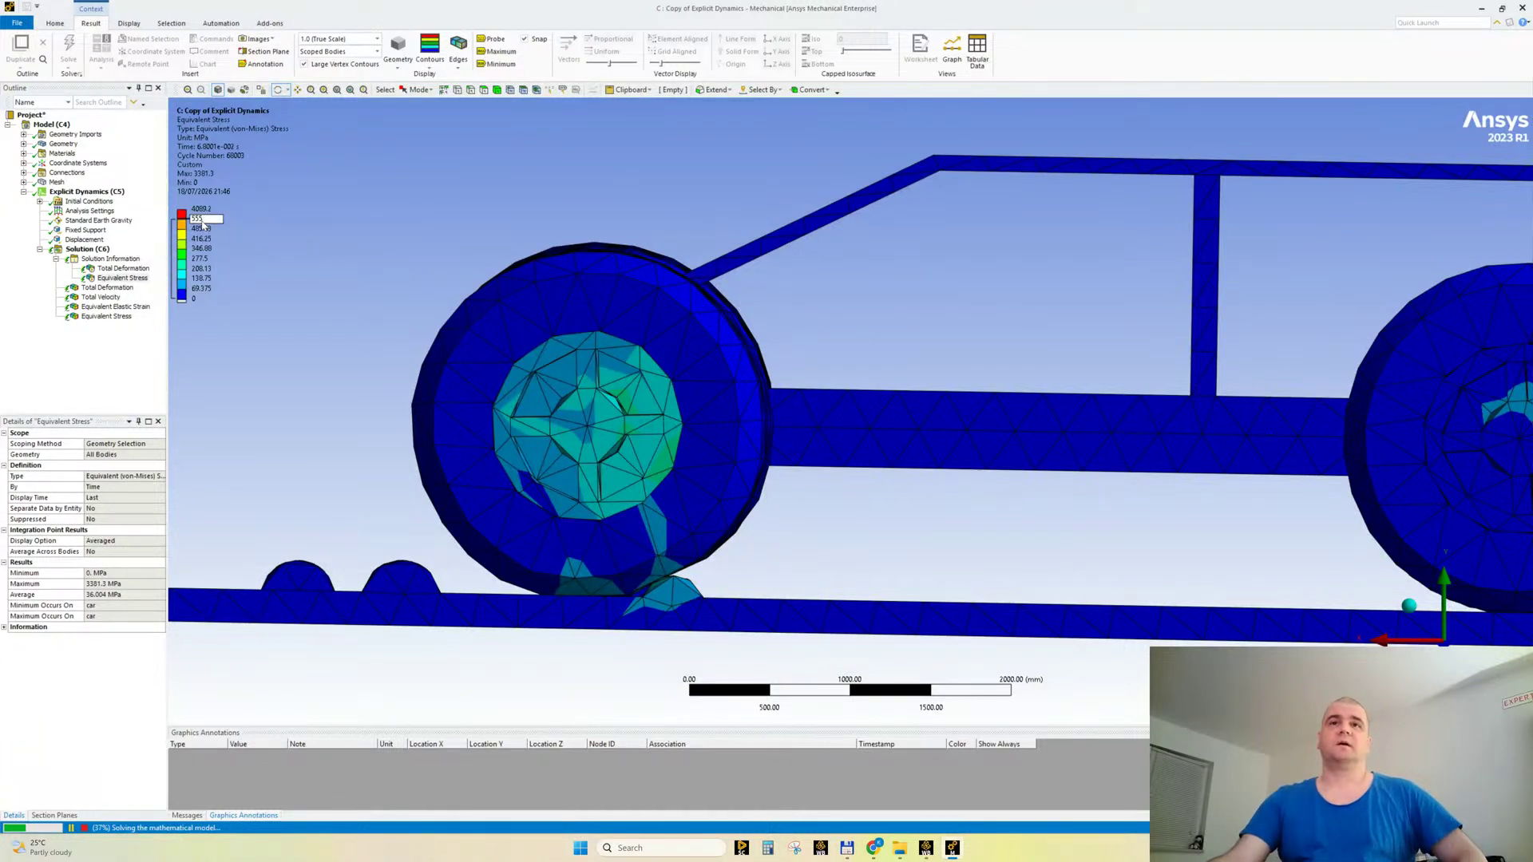
{"action": "type", "text": "3"}
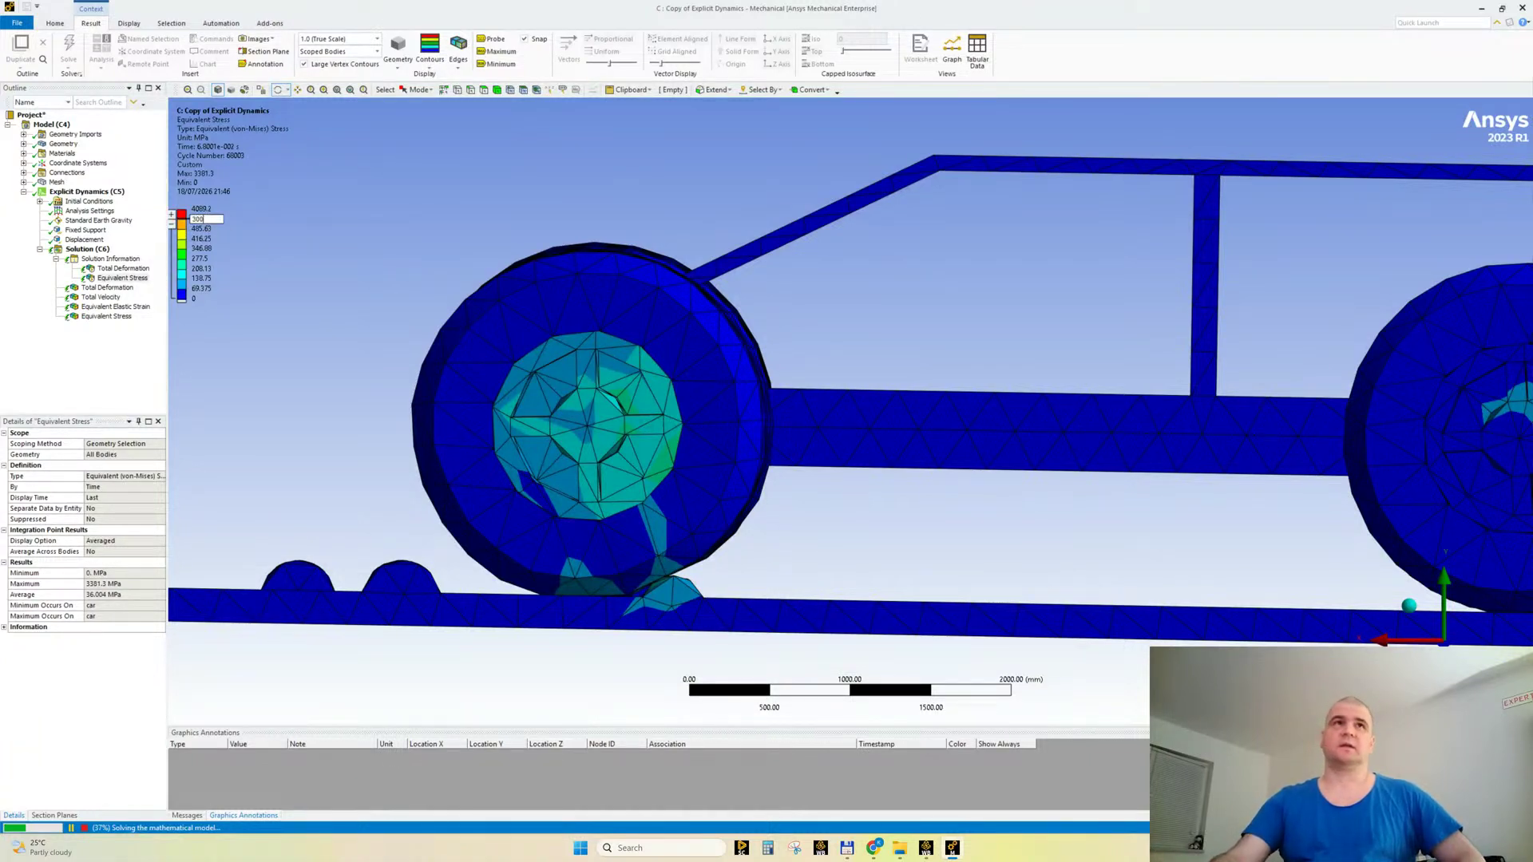
{"action": "type", "text": "00"}
{"action": "key", "text": "Return"}
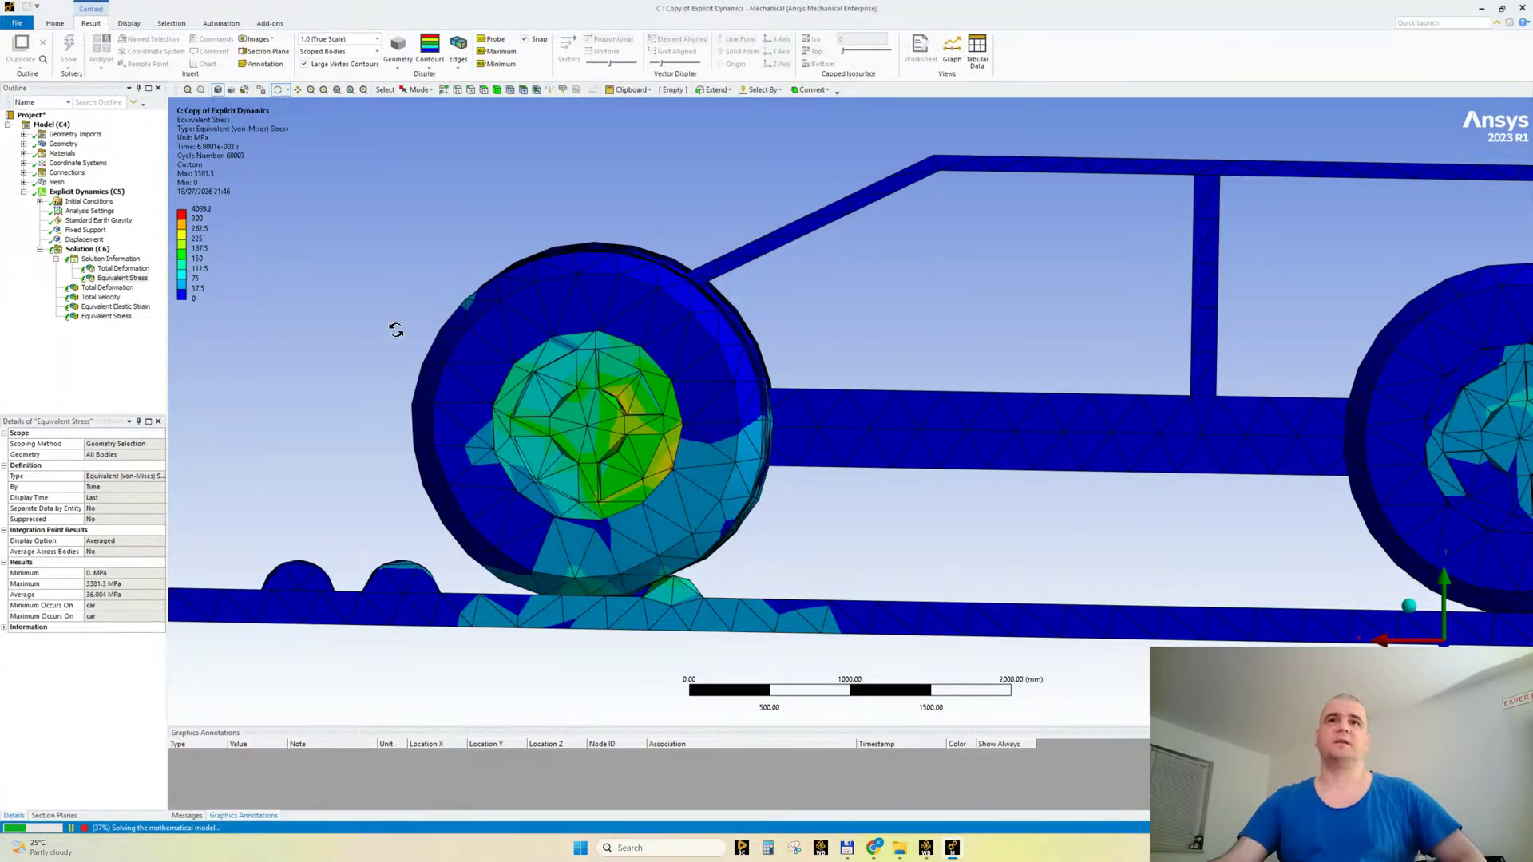
{"action": "mouse_move", "coordinate": [396, 329]}
{"action": "left_mouse_down"}
{"action": "mouse_move", "coordinate": [372, 339]}
{"action": "mouse_move", "coordinate": [391, 330]}
{"action": "left_mouse_up"}
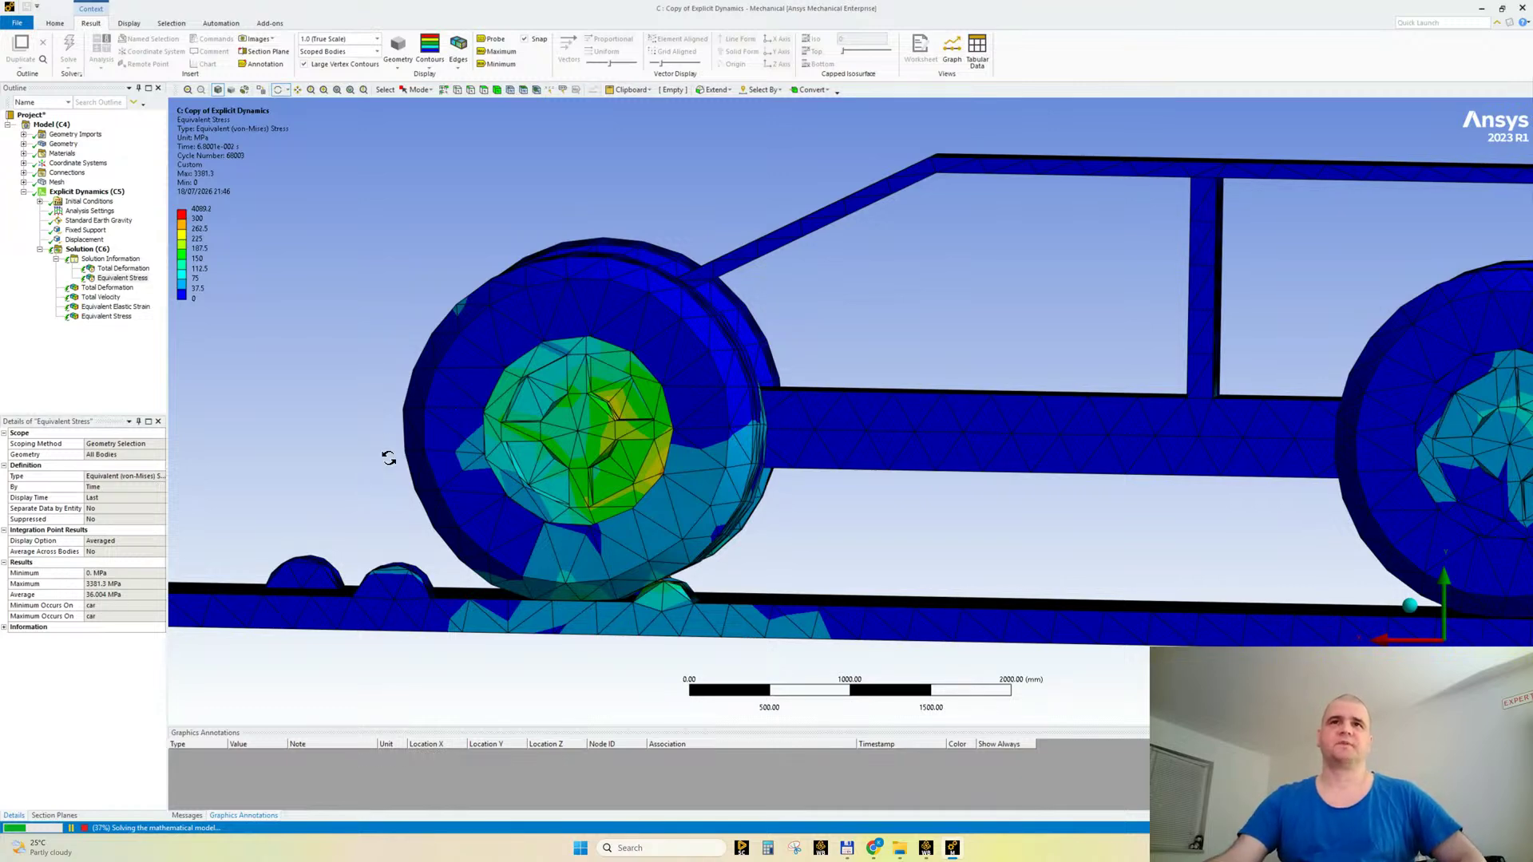
{"action": "mouse_move", "coordinate": [404, 424]}
{"action": "left_mouse_down"}
{"action": "mouse_move", "coordinate": [375, 430]}
{"action": "mouse_move", "coordinate": [438, 433]}
{"action": "mouse_move", "coordinate": [424, 434]}
{"action": "left_mouse_up"}
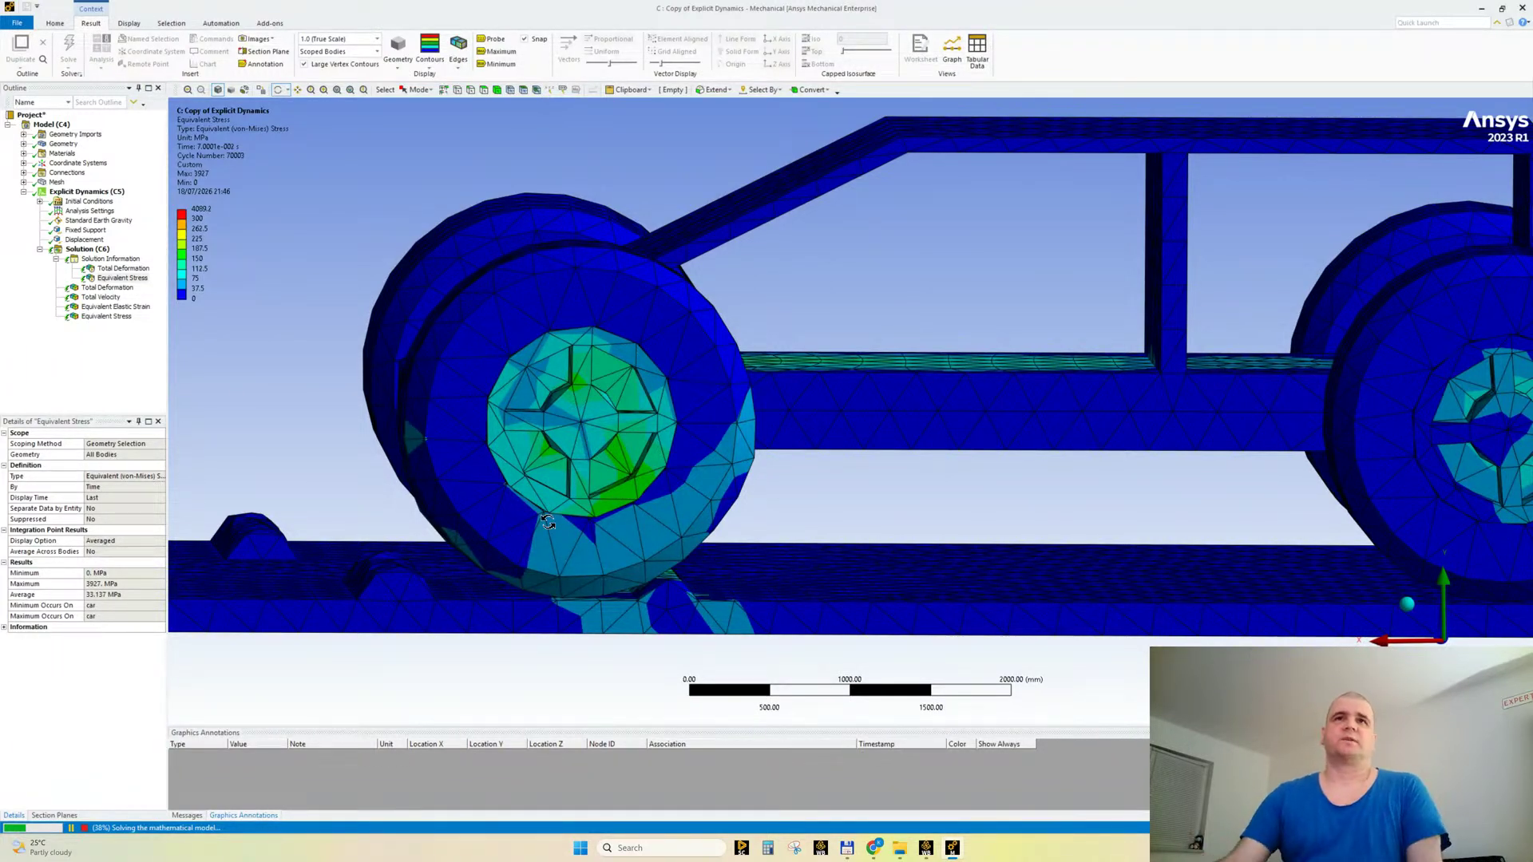
Step: View the front wheel from the car's opposite side and set the legend limit just below the maximum to 400 MPa
{"action": "left_click_drag", "start_coordinate": [700, 549], "coordinate": [1383, 630]}
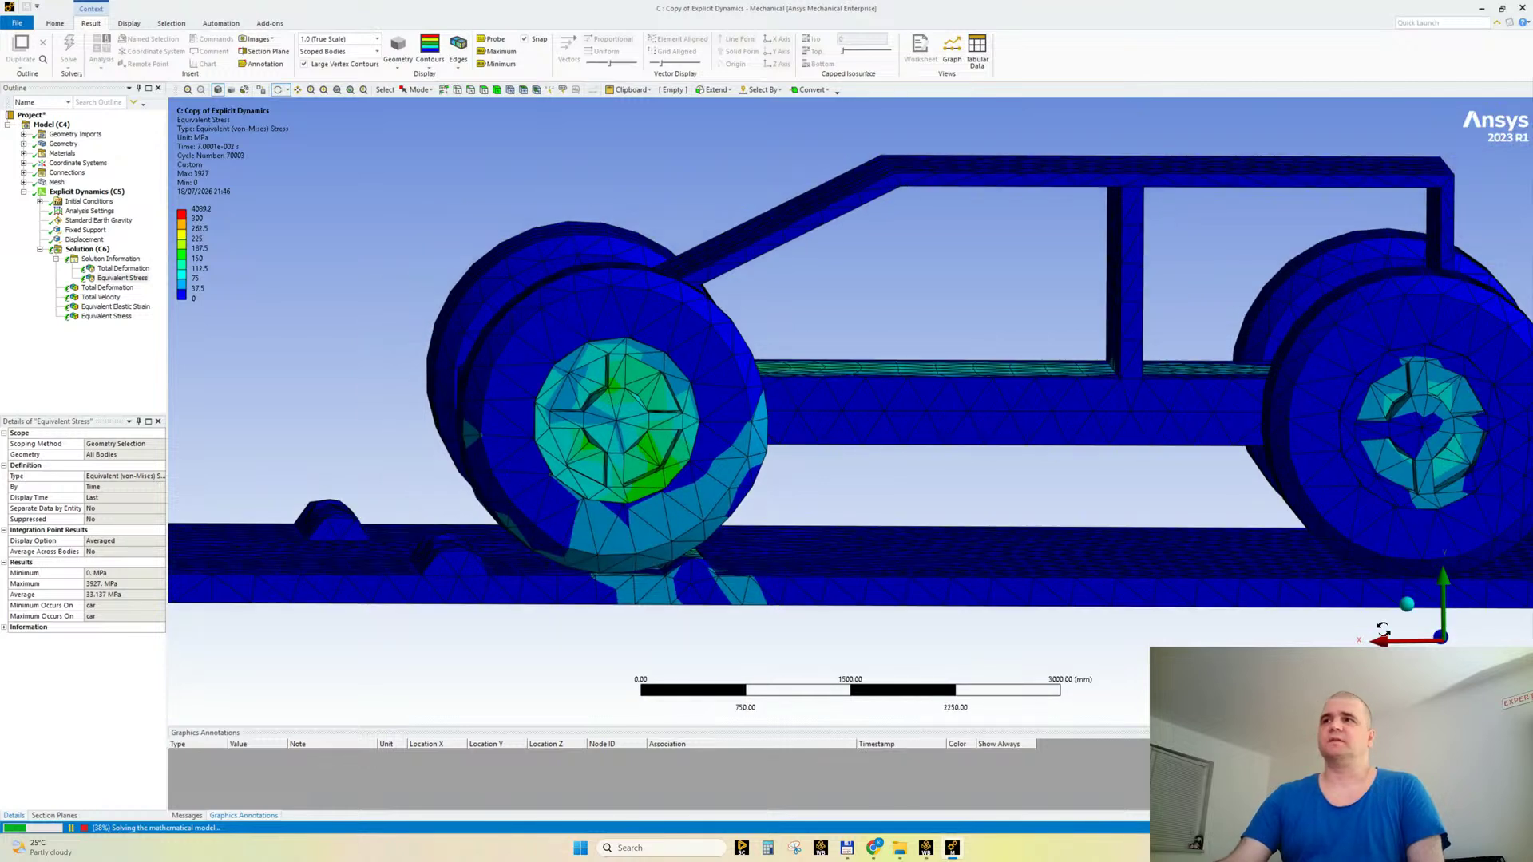
{"action": "left_click", "coordinate": [1439, 638]}
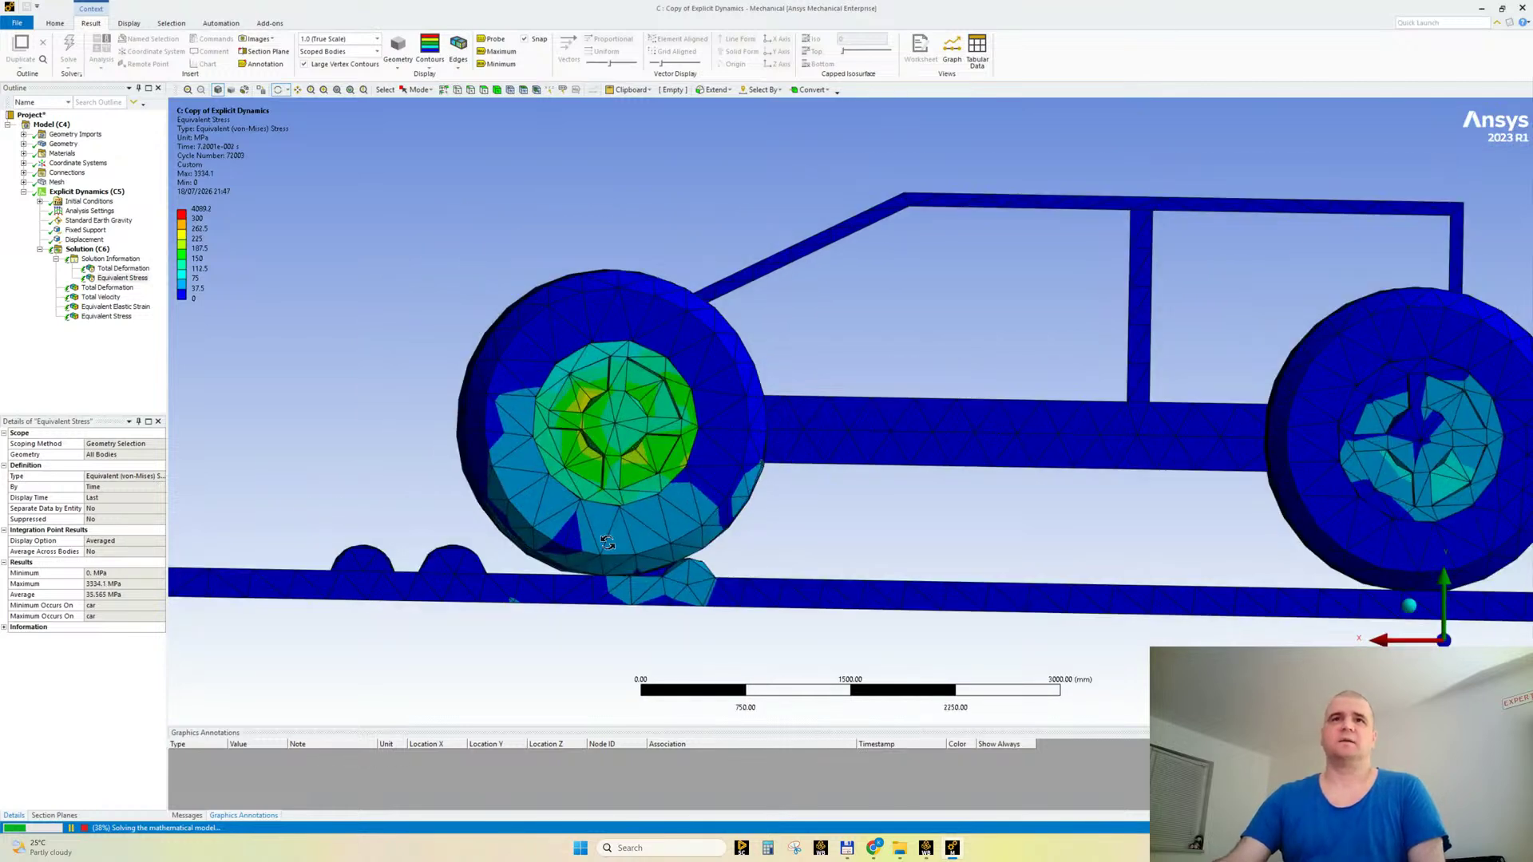
{"action": "left_click_drag", "start_coordinate": [607, 542], "coordinate": [854, 533]}
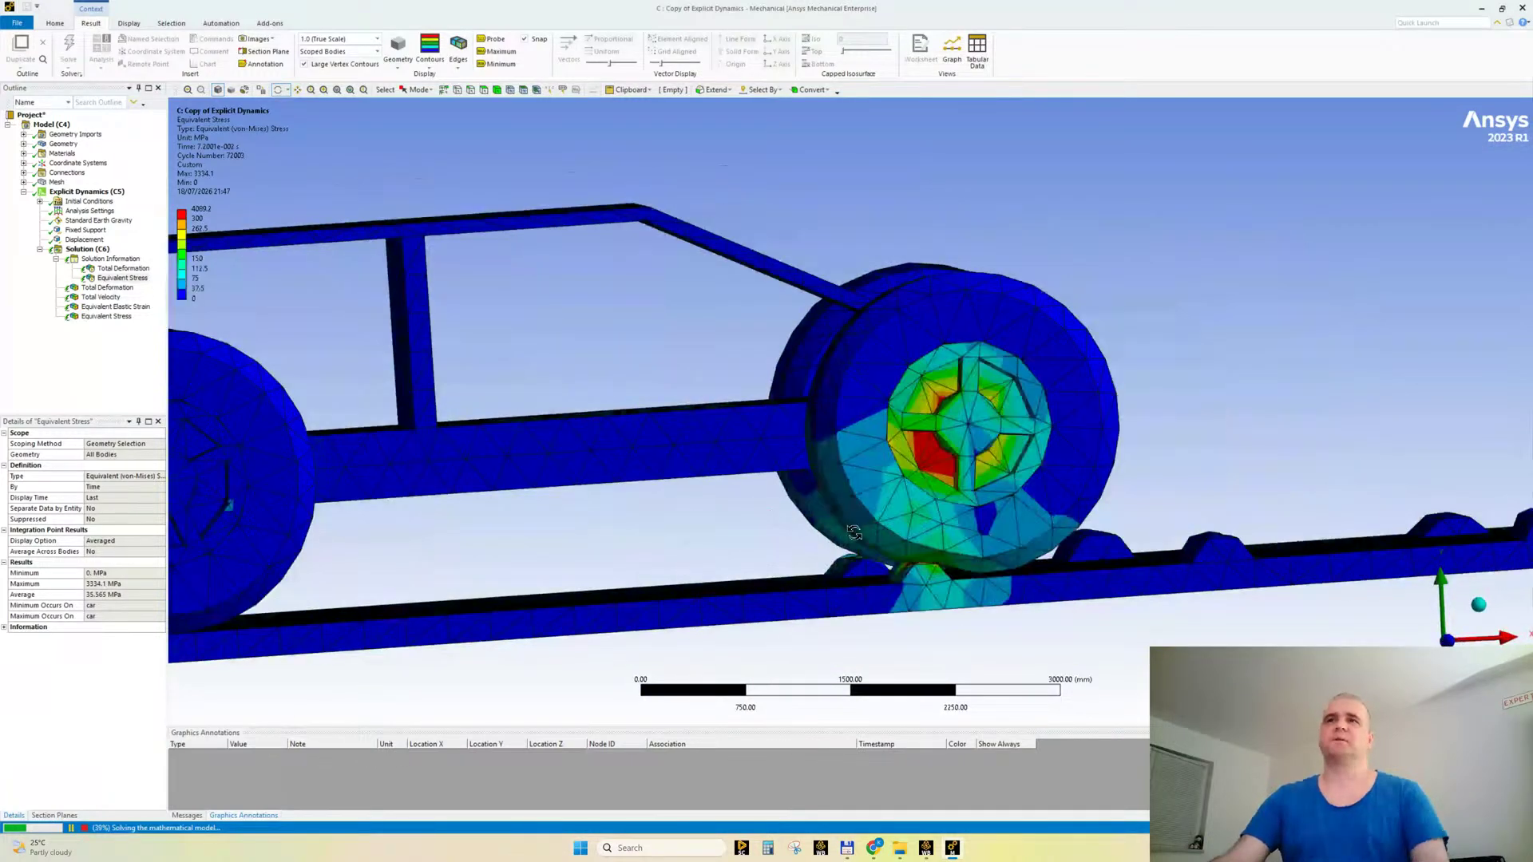
{"action": "scroll", "coordinate": [854, 533], "scroll_direction": "up", "scroll_amount": 1}
{"action": "middle_click_drag", "start_coordinate": [929, 534], "coordinate": [636, 524], "text": "ctrl"}
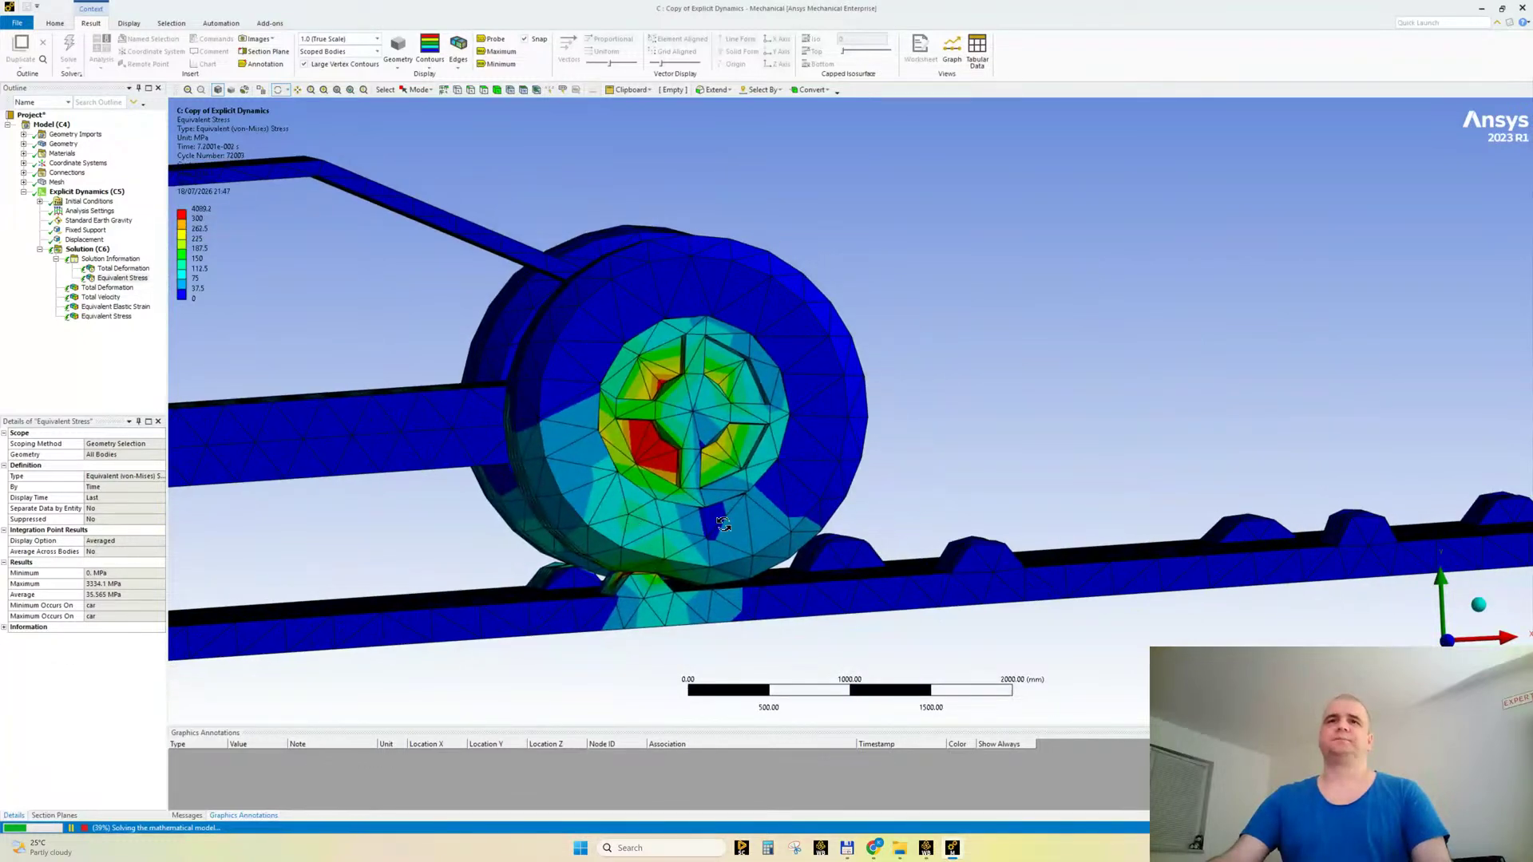
{"action": "left_click_drag", "start_coordinate": [732, 561], "coordinate": [699, 567]}
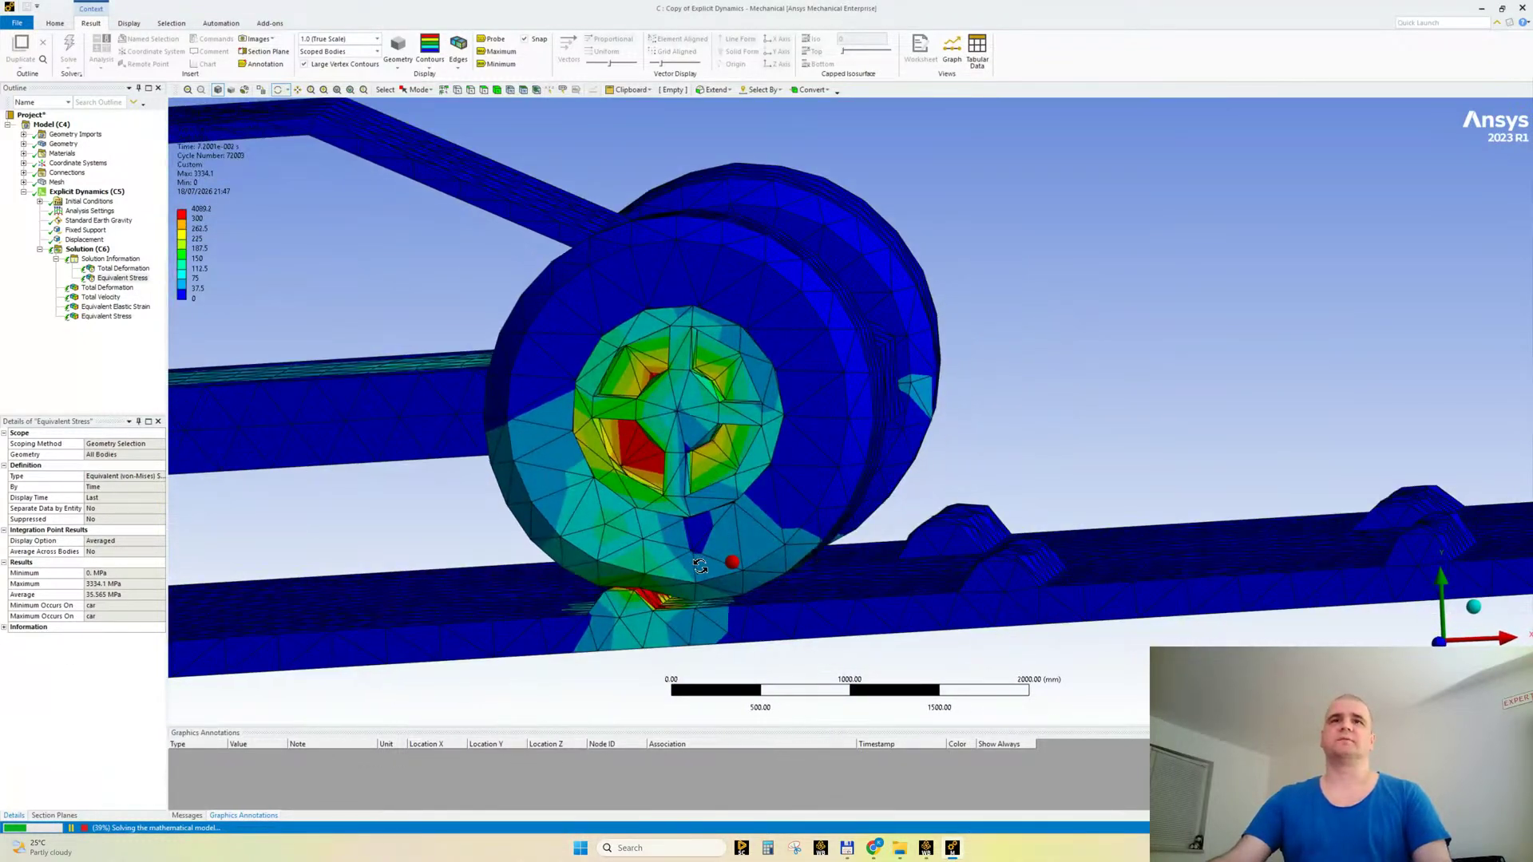
{"action": "double_click", "coordinate": [205, 221]}
{"action": "type", "text": "400"}
{"action": "key", "text": "Return"}
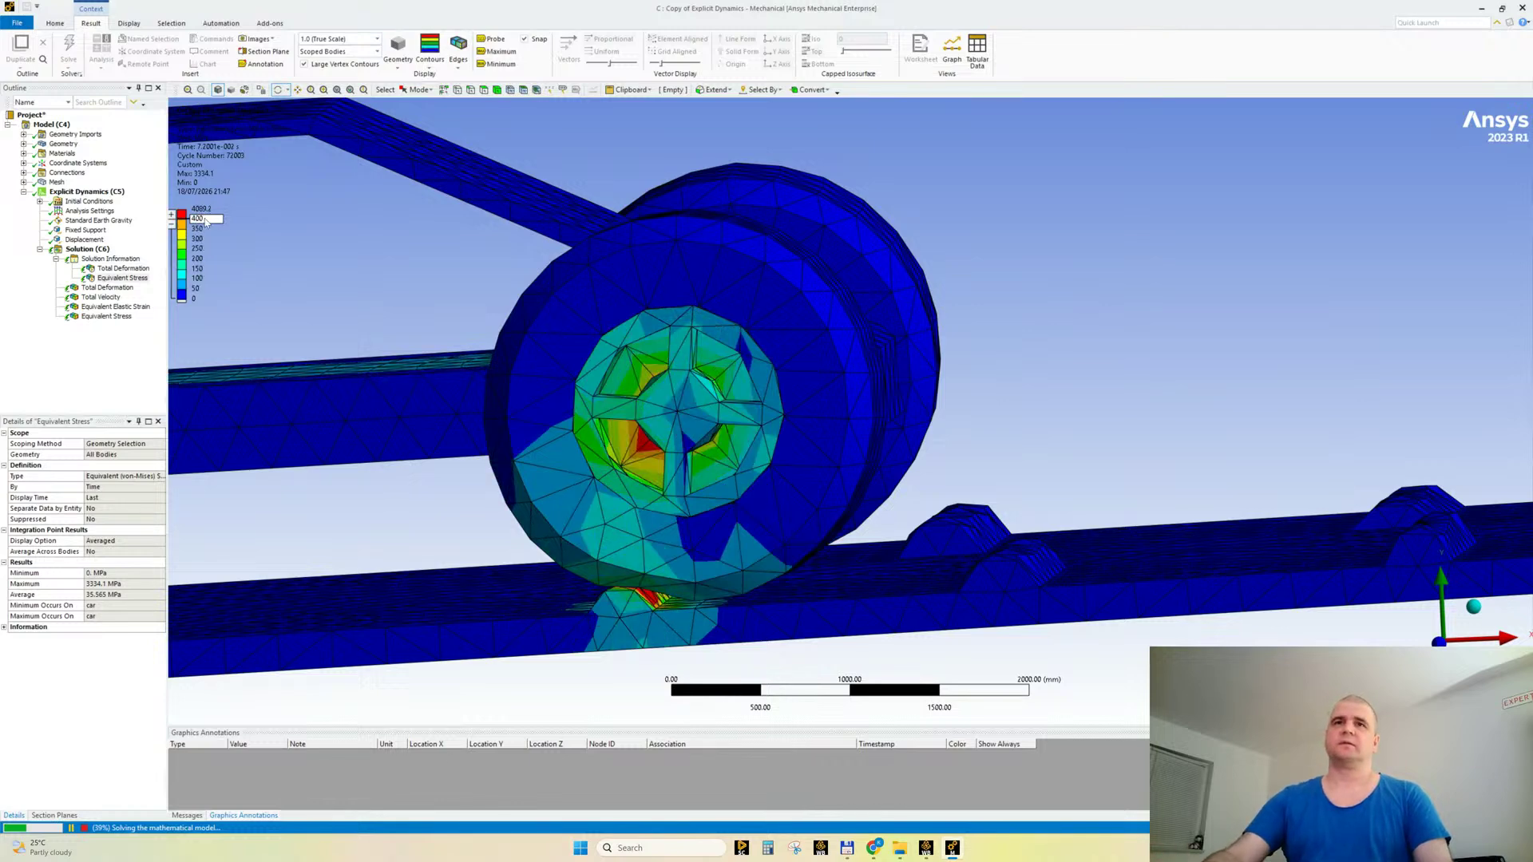
Step: Examine the equivalent stress on the front wheels, car frame and road bumps from several angles and close up
{"action": "left_click_drag", "start_coordinate": [825, 420], "coordinate": [777, 479]}
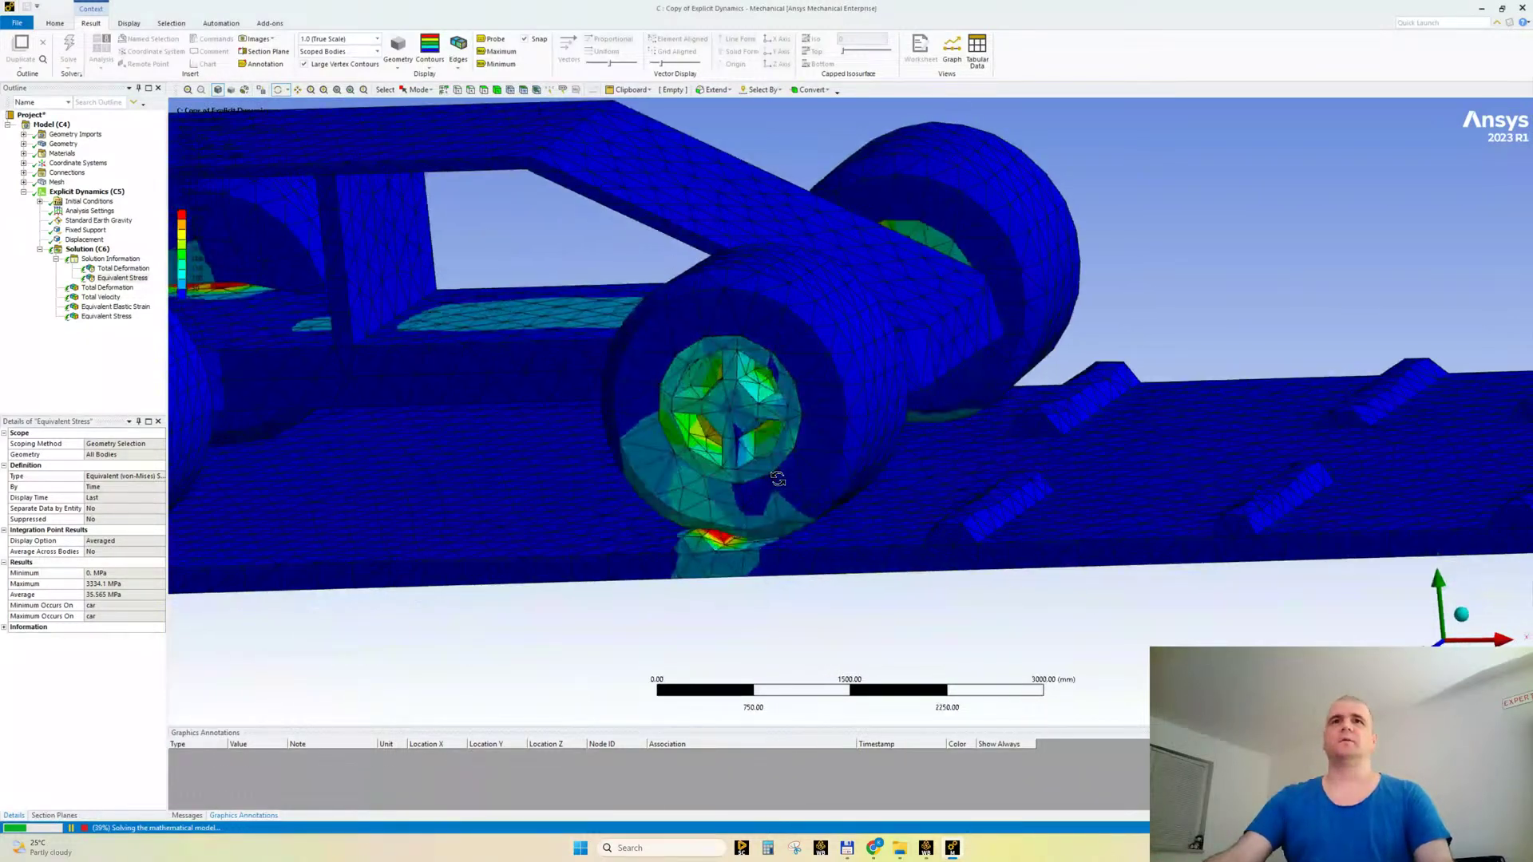
{"action": "middle_click_drag", "start_coordinate": [813, 478], "coordinate": [947, 516], "text": "ctrl"}
{"action": "scroll", "coordinate": [740, 476], "scroll_direction": "down", "scroll_amount": 3}
{"action": "middle_click_drag", "start_coordinate": [914, 465], "coordinate": [950, 509], "text": "ctrl"}
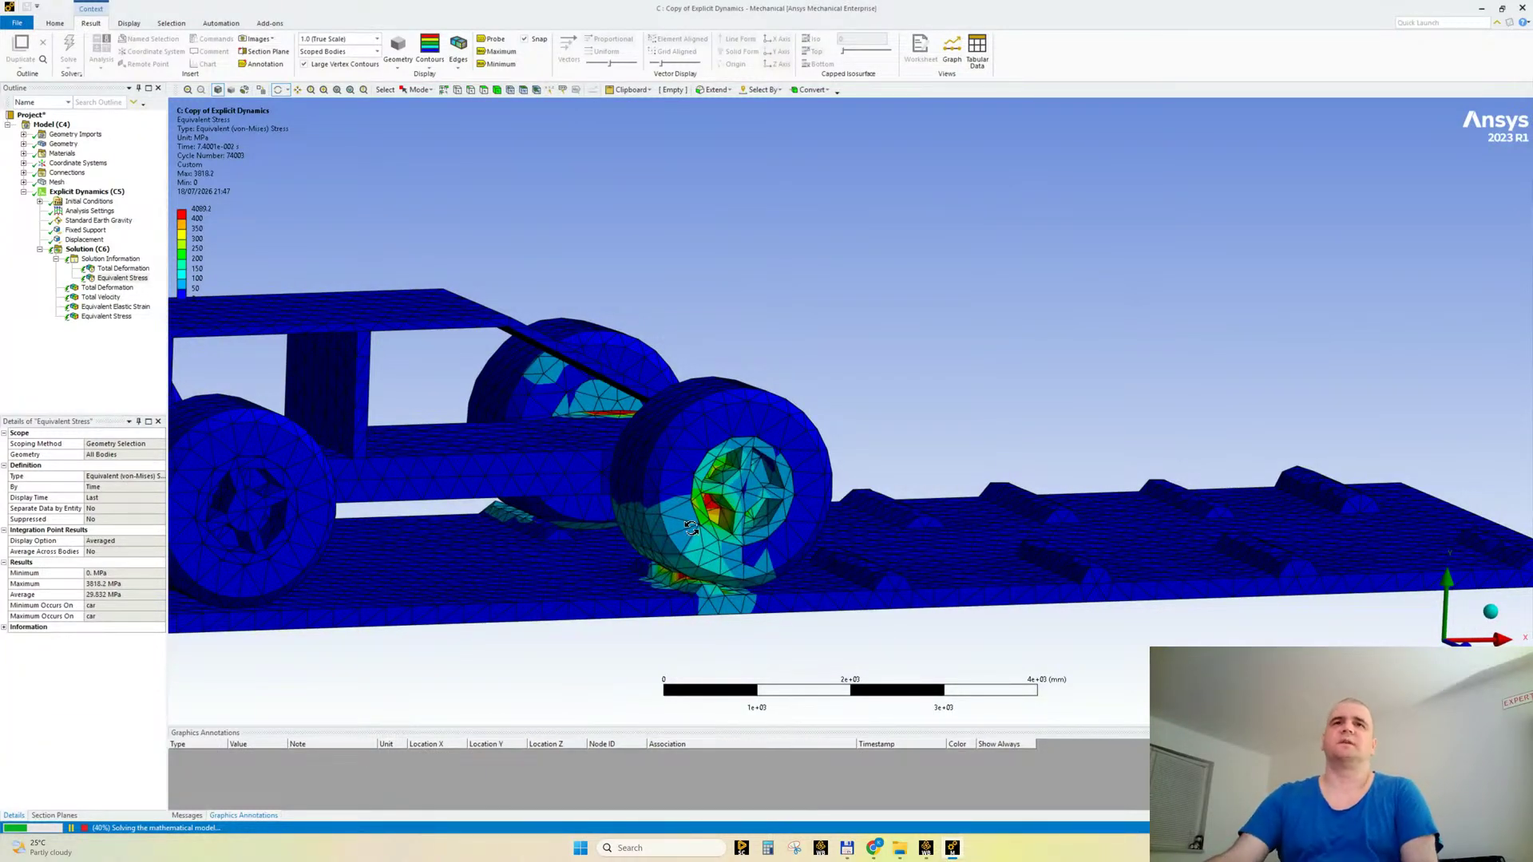
{"action": "left_click_drag", "start_coordinate": [731, 516], "coordinate": [576, 509]}
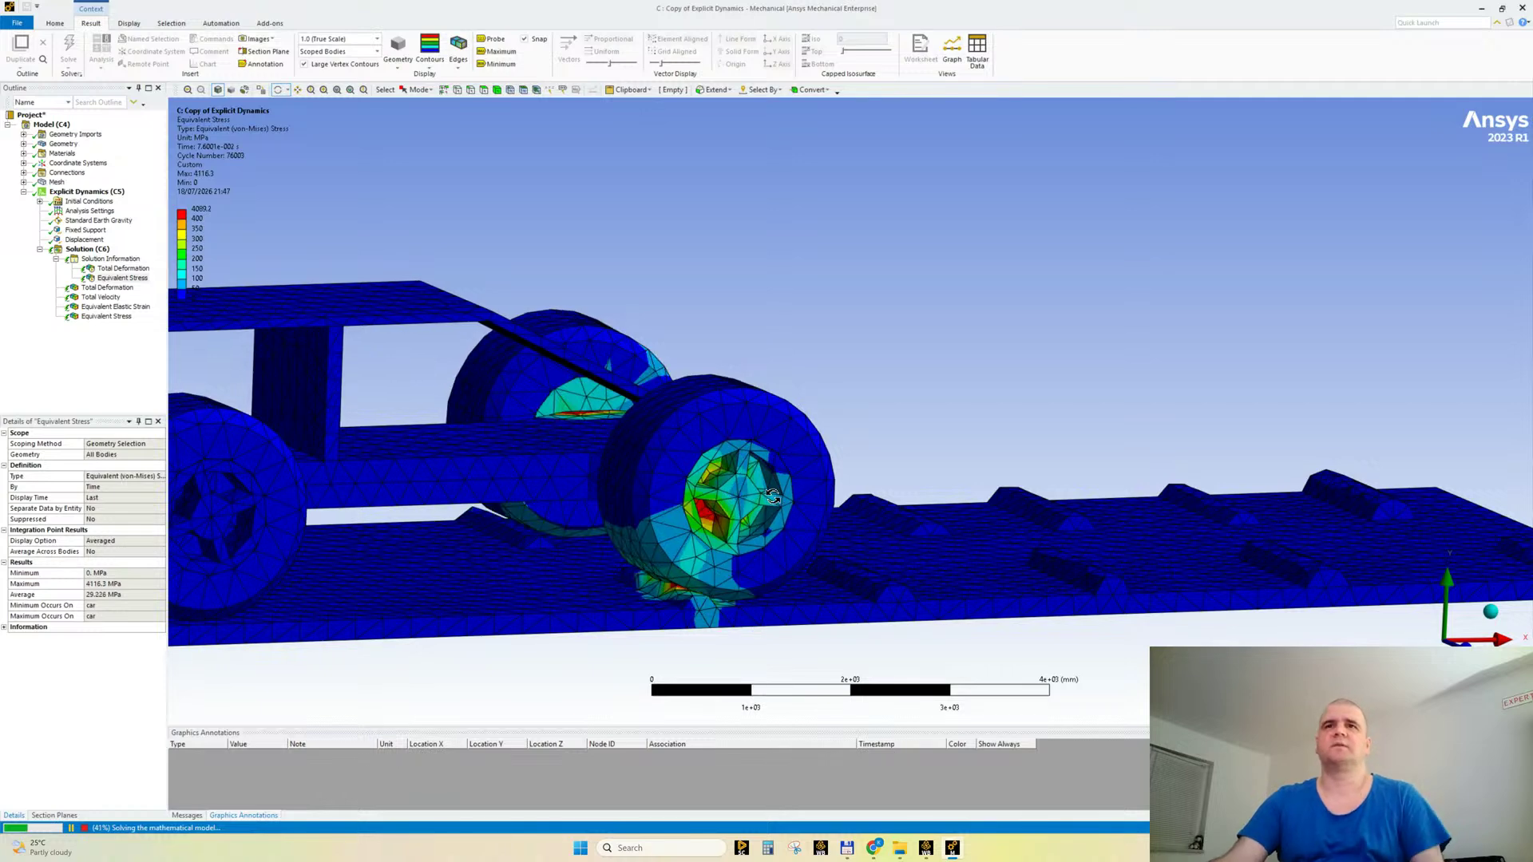
{"action": "scroll", "coordinate": [773, 495], "scroll_direction": "up", "scroll_amount": 2}
{"action": "middle_click_drag", "start_coordinate": [838, 541], "coordinate": [845, 438], "text": "ctrl"}
{"action": "scroll", "coordinate": [844, 438], "scroll_direction": "up", "scroll_amount": 3}
{"action": "middle_click_drag", "start_coordinate": [764, 508], "coordinate": [675, 493]}
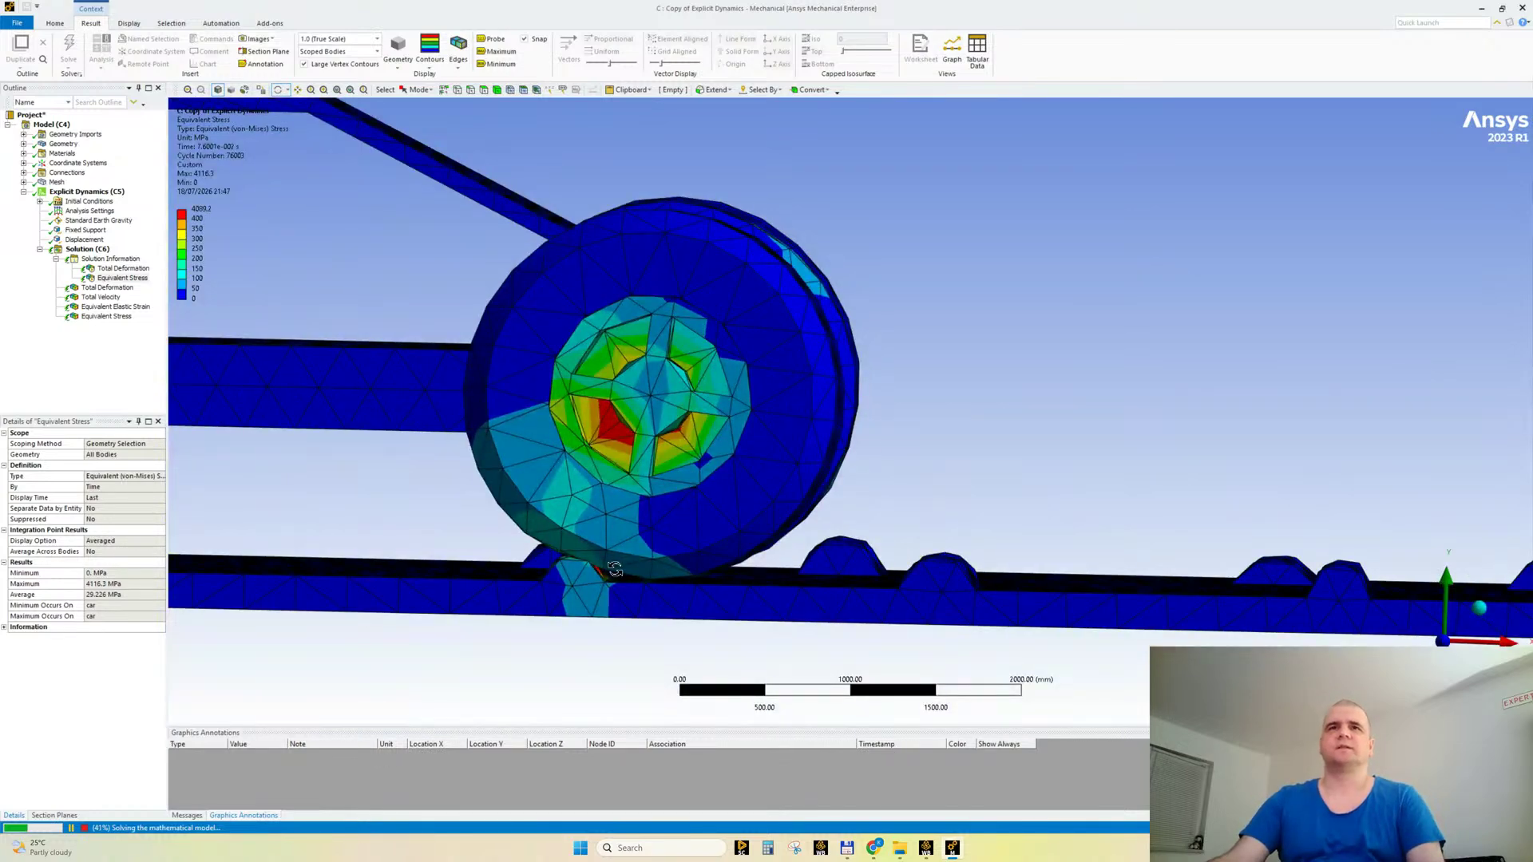
{"action": "middle_click_drag", "start_coordinate": [640, 557], "coordinate": [653, 550]}
Step: Check the live stream chat in YouTube Studio and return to Ansys Mechanical to view the stress around the front wheel
{"action": "mouse_move", "coordinate": [874, 852]}
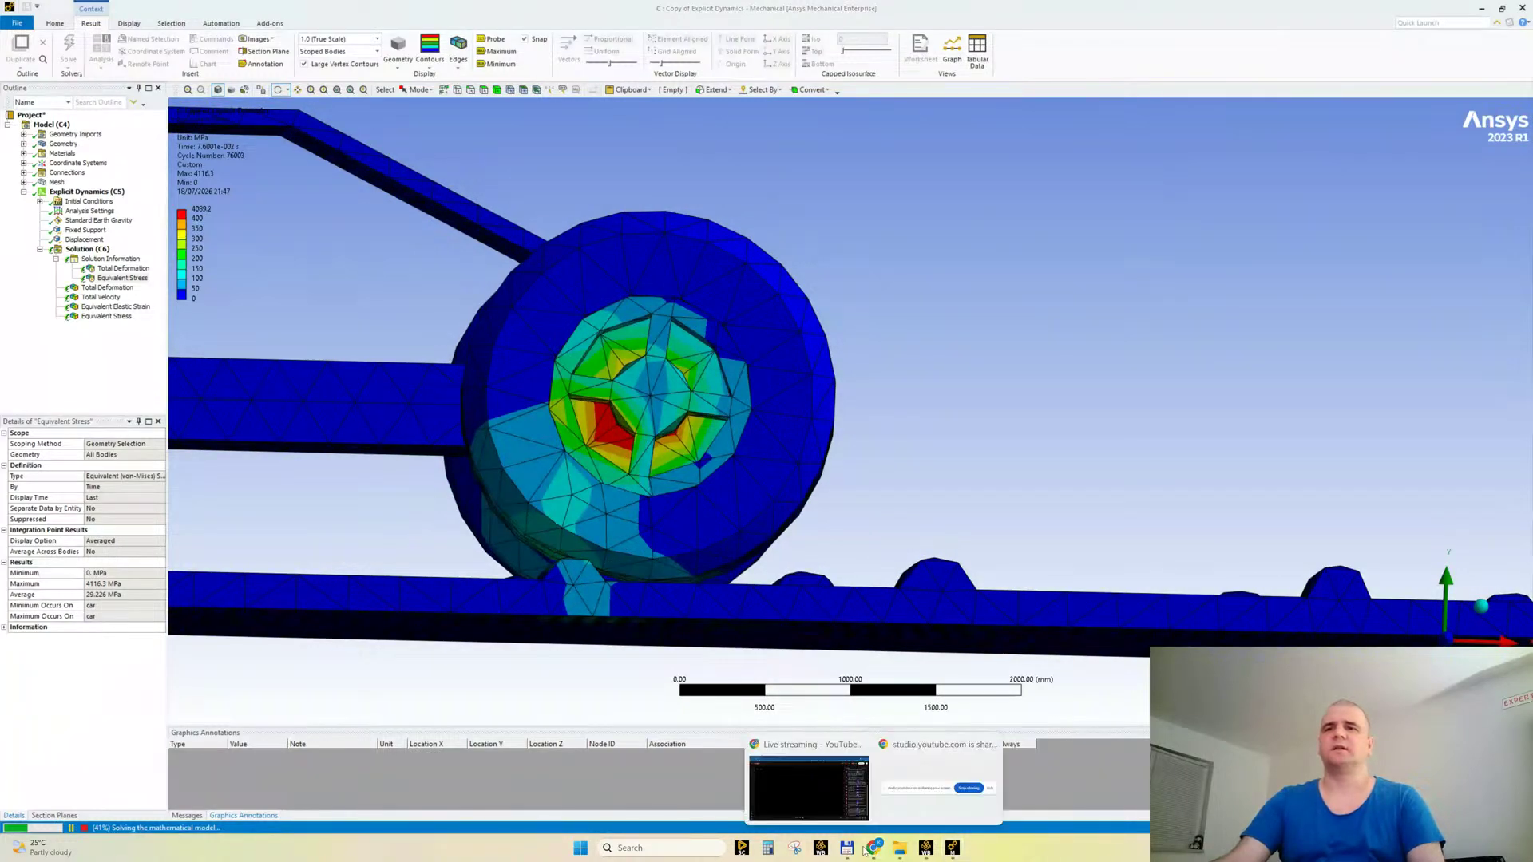
{"action": "left_click", "coordinate": [809, 795]}
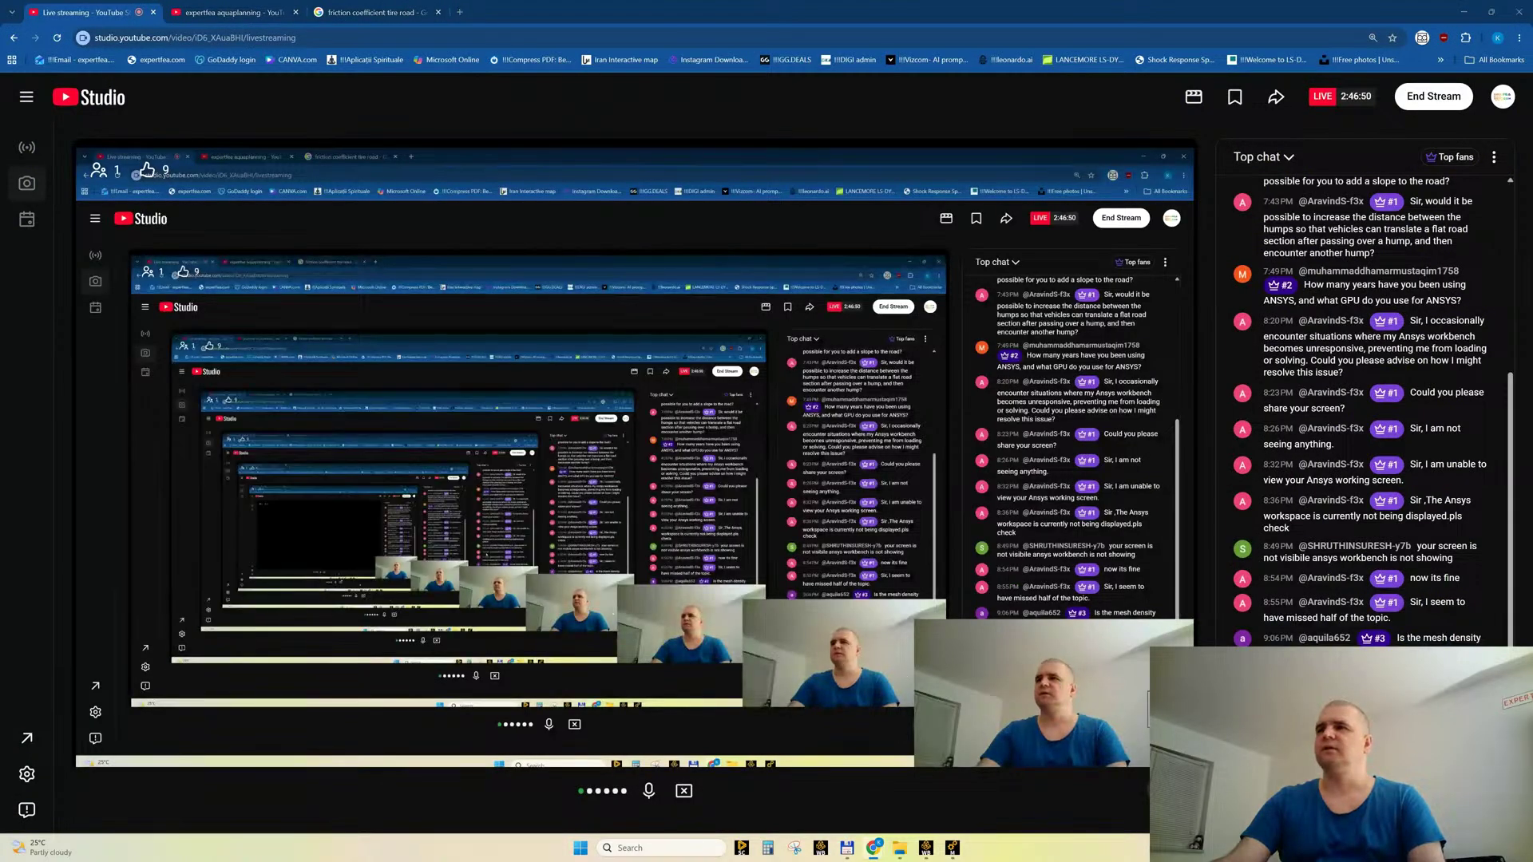
{"action": "left_click", "coordinate": [1491, 13]}
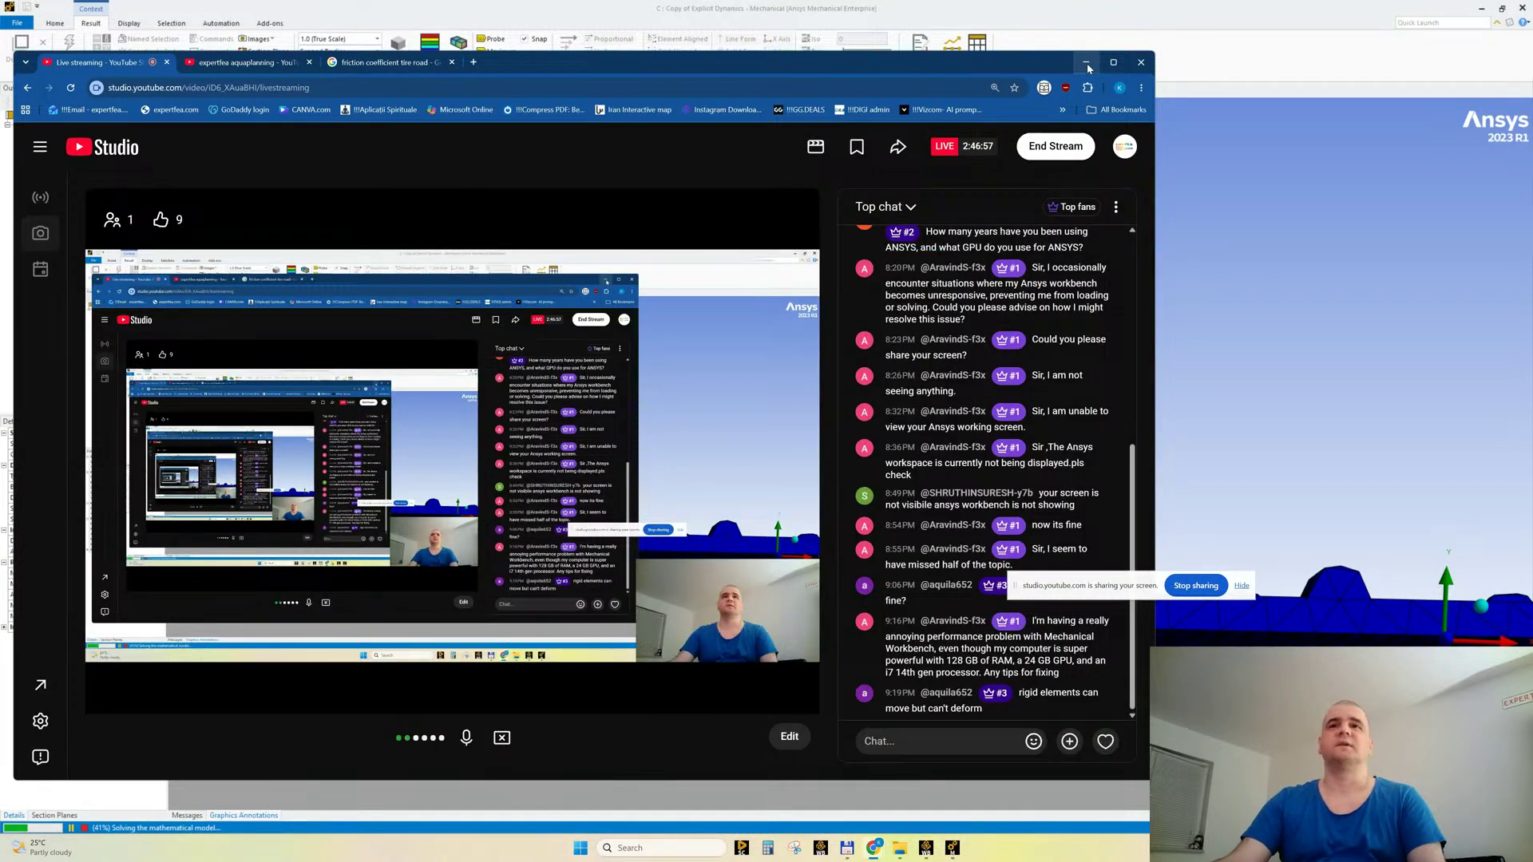
{"action": "left_click", "coordinate": [1086, 63]}
{"action": "middle_click_drag", "start_coordinate": [795, 484], "coordinate": [768, 492]}
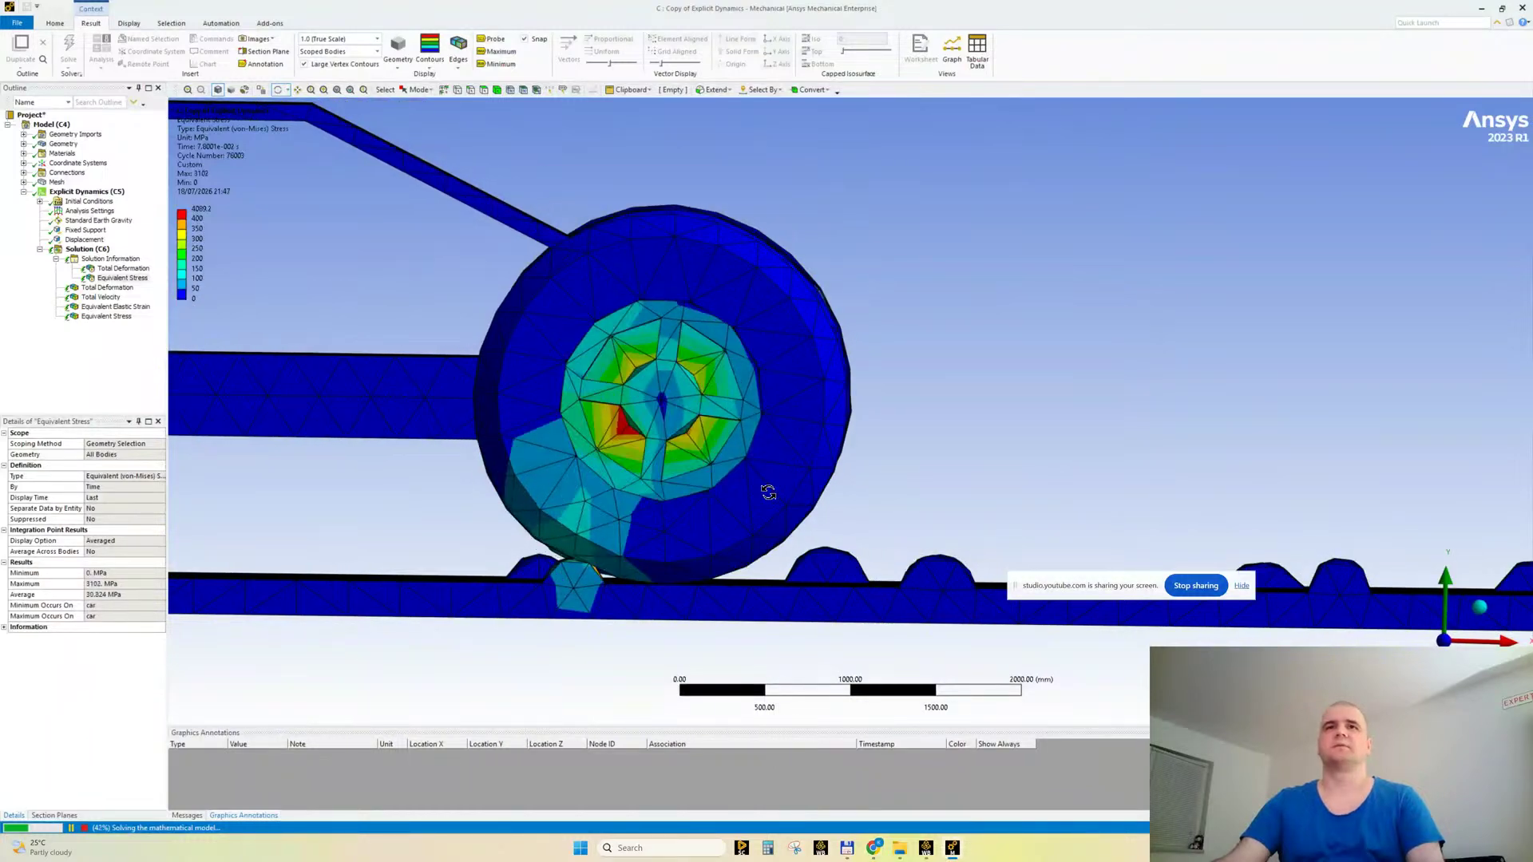
{"action": "scroll", "coordinate": [768, 492], "scroll_direction": "down", "scroll_amount": 2}
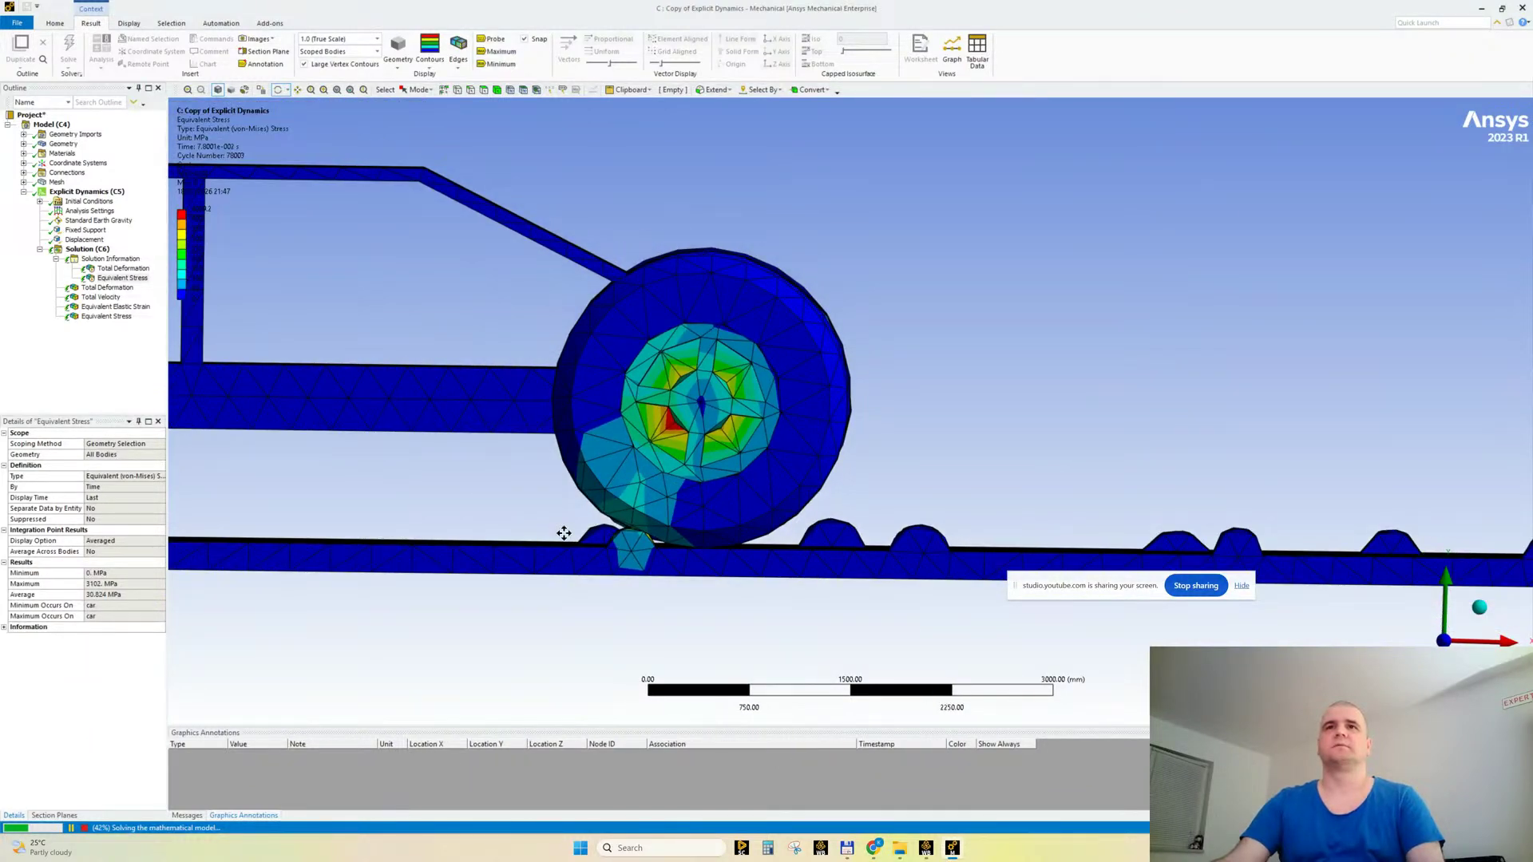
{"action": "middle_click_drag", "start_coordinate": [563, 533], "coordinate": [705, 559], "text": "ctrl"}
{"action": "scroll", "coordinate": [704, 528], "scroll_direction": "down", "scroll_amount": 4}
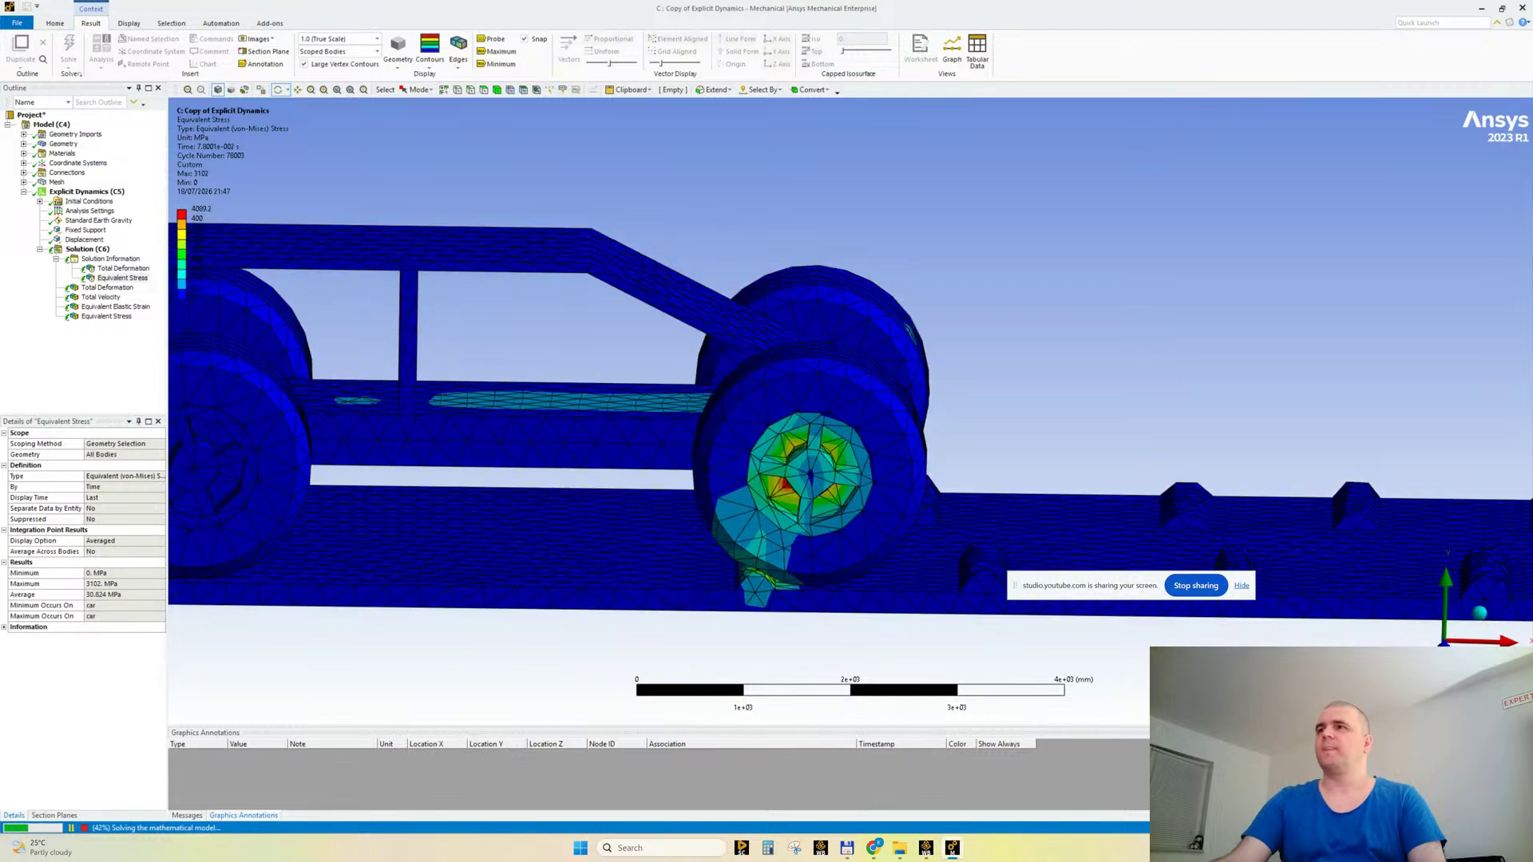
Step: Compare the equivalent stress result with the car's original geometry, viewing the wheels and road bumps from the side and at an angle
{"action": "middle_click_drag", "start_coordinate": [849, 593], "coordinate": [849, 567]}
{"action": "middle_click_drag", "start_coordinate": [642, 503], "coordinate": [741, 498], "text": "ctrl"}
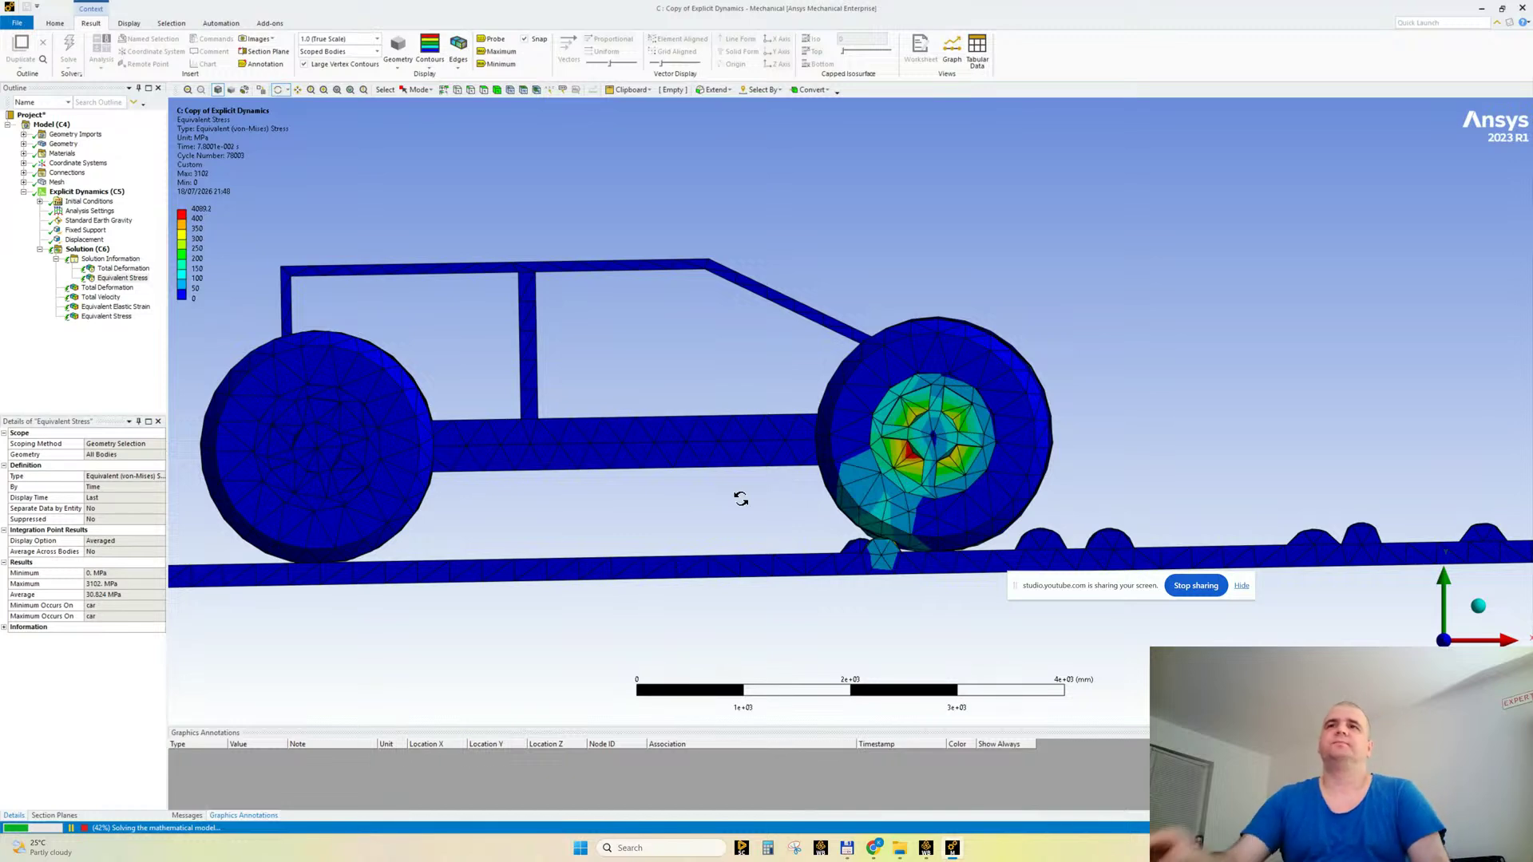
{"action": "left_click", "coordinate": [63, 144]}
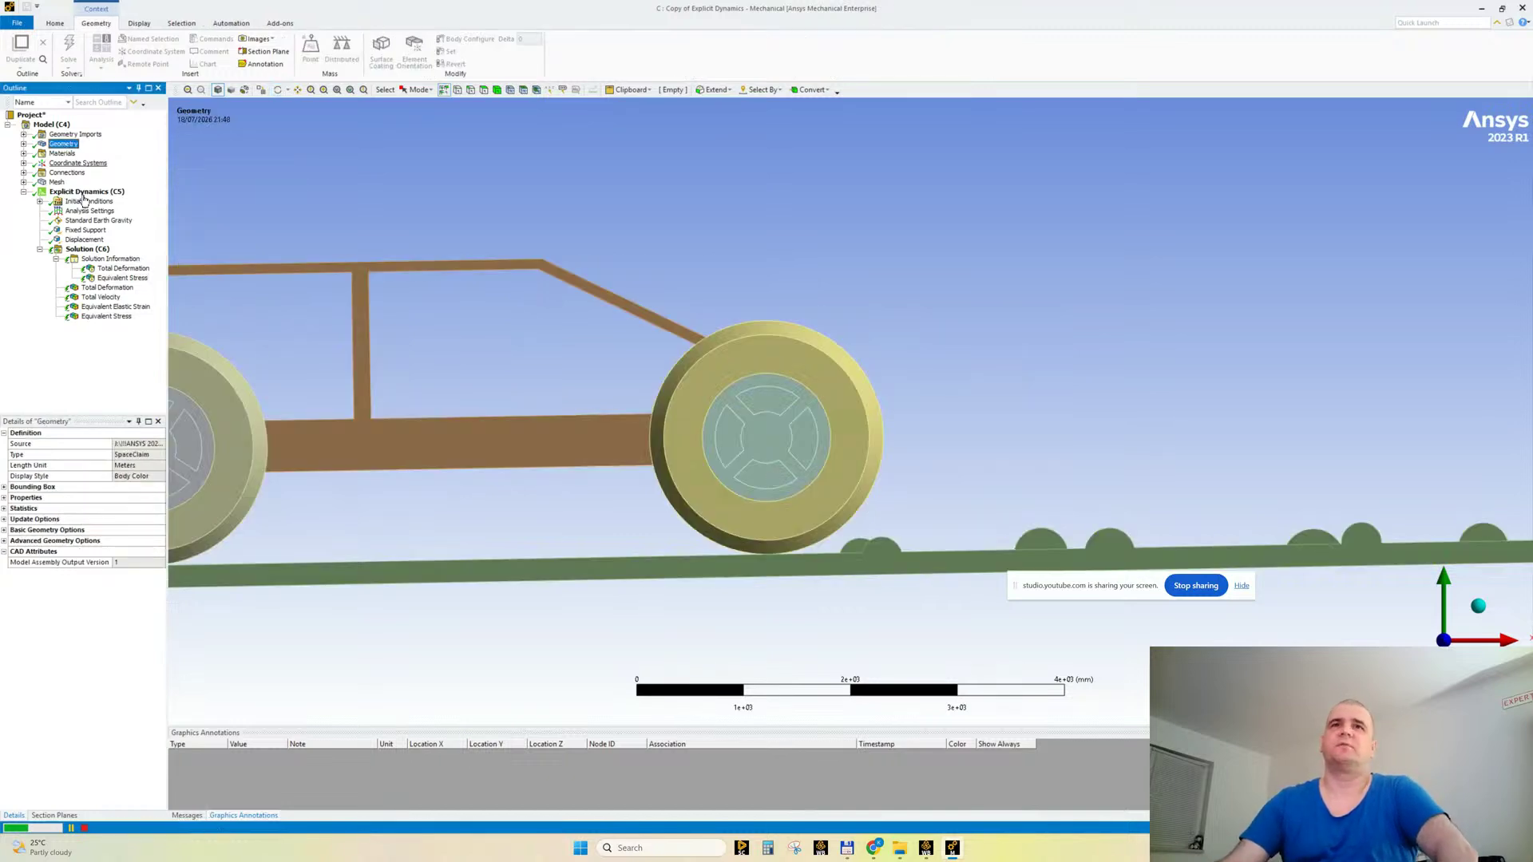
{"action": "middle_click_drag", "start_coordinate": [835, 438], "coordinate": [673, 617]}
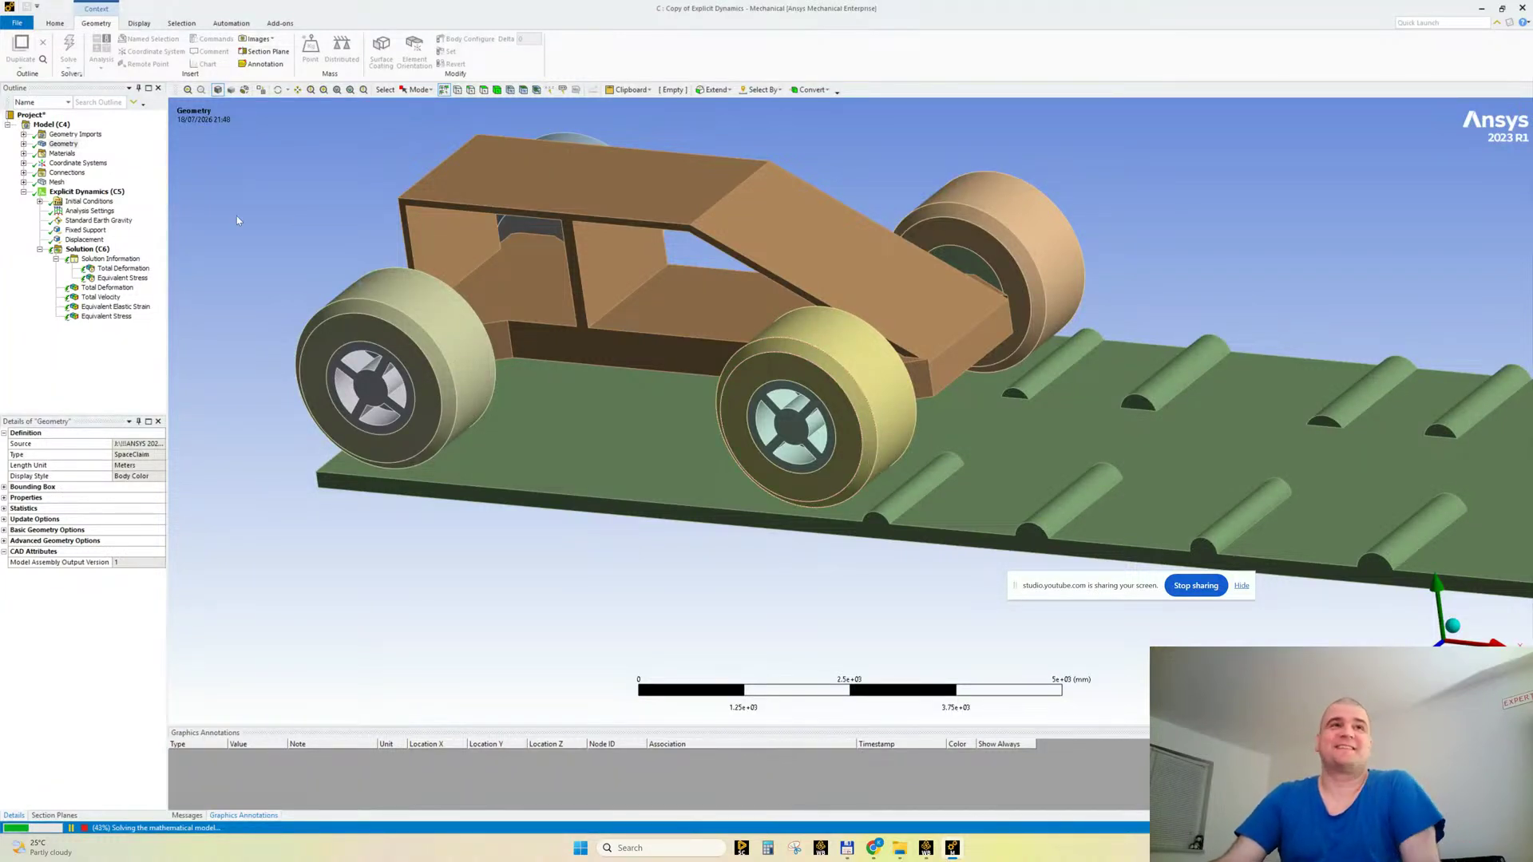
{"action": "left_click", "coordinate": [119, 277]}
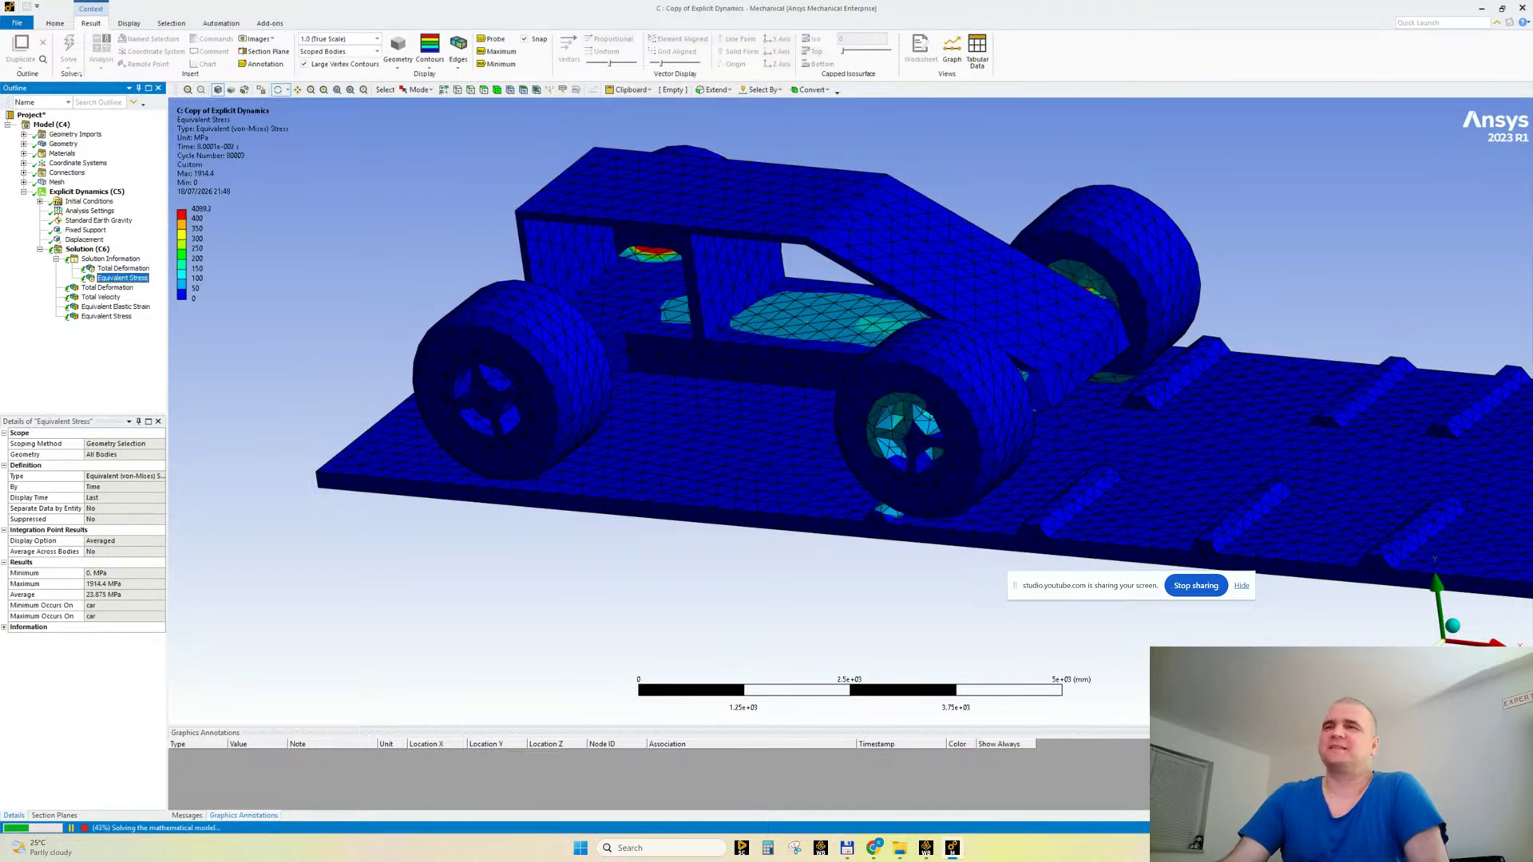
{"action": "left_click", "coordinate": [1411, 663]}
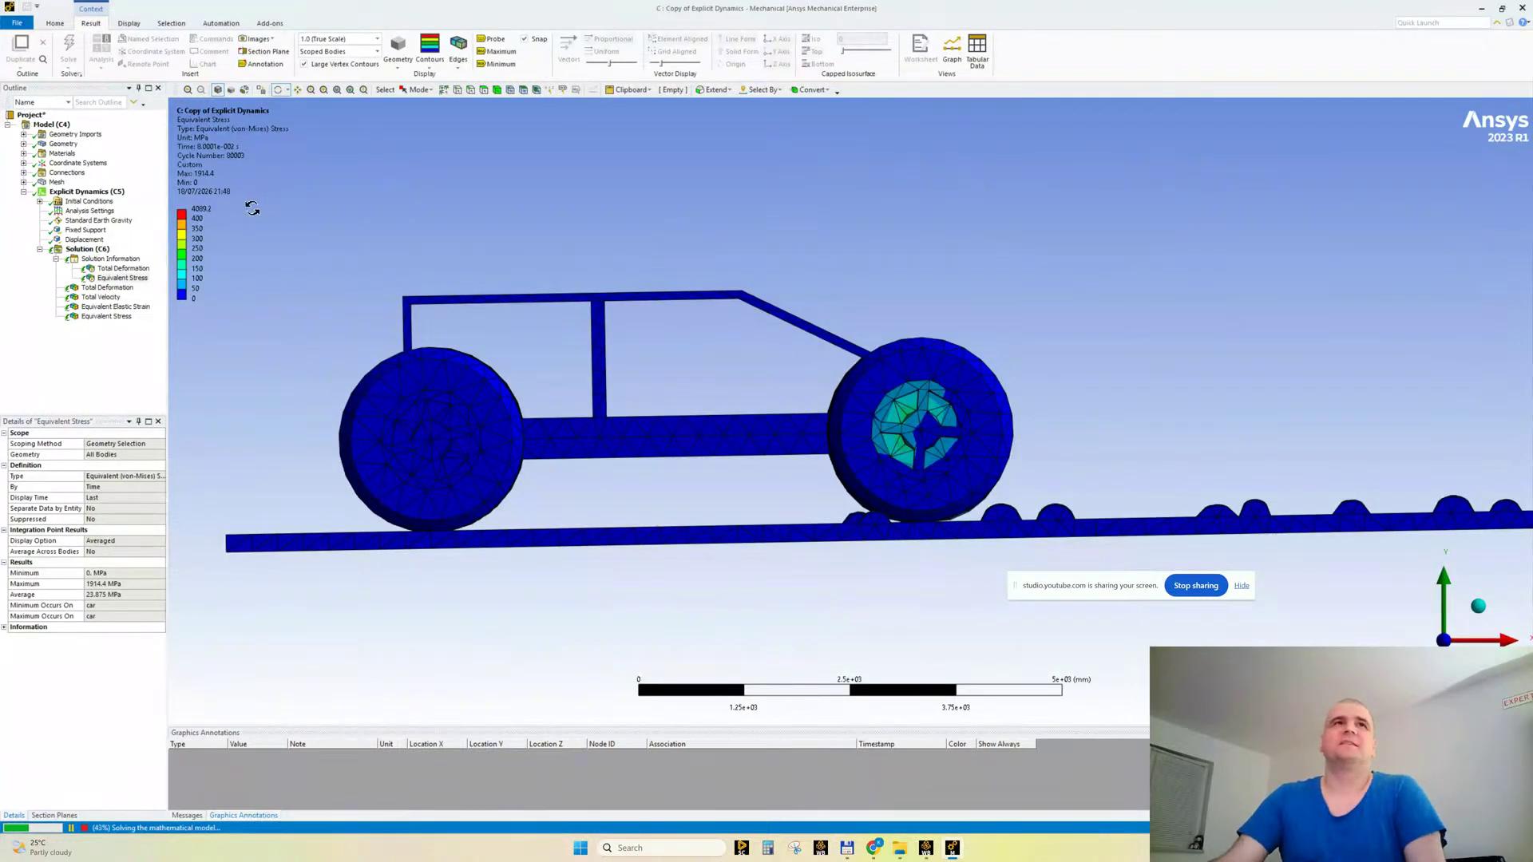
Step: Adjust the equivalent stress legend to the visible range and set the limit just below the maximum to 100 MPa
{"action": "right_click", "coordinate": [206, 224]}
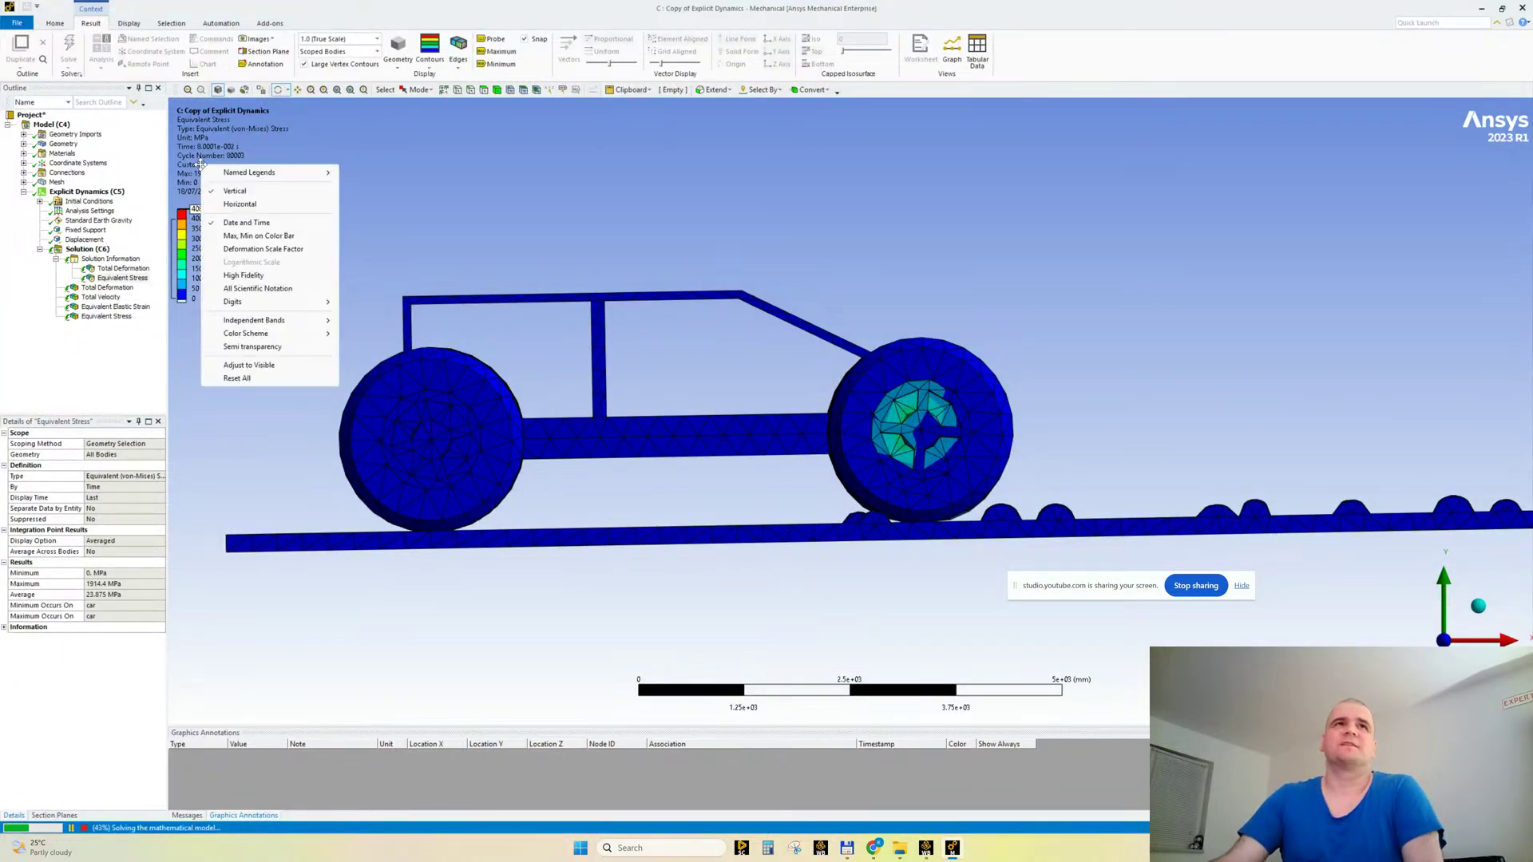
{"action": "left_click", "coordinate": [262, 363]}
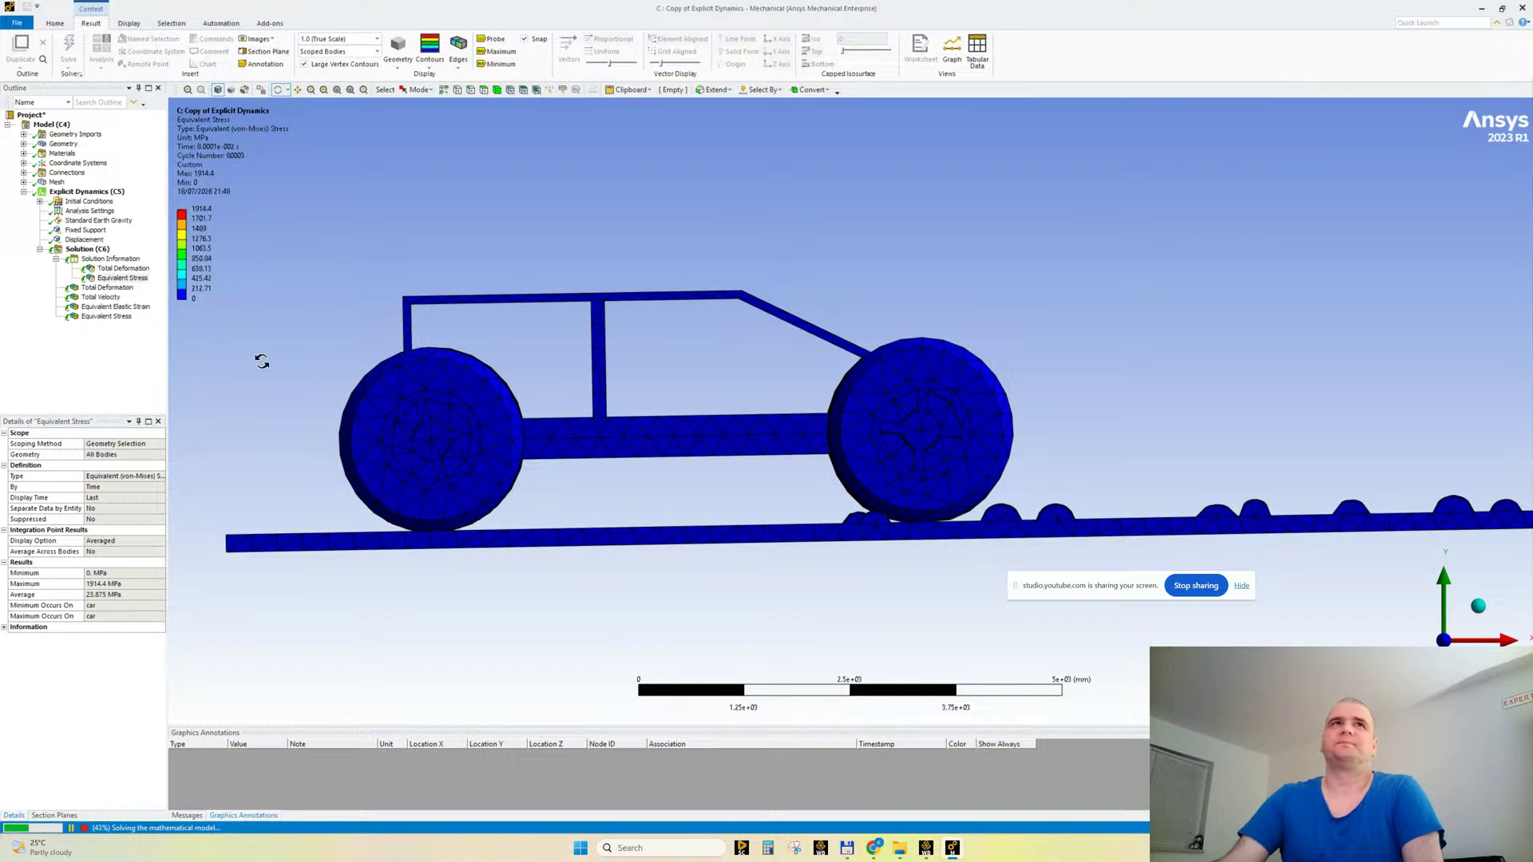
{"action": "left_click", "coordinate": [206, 219]}
{"action": "type", "text": "100"}
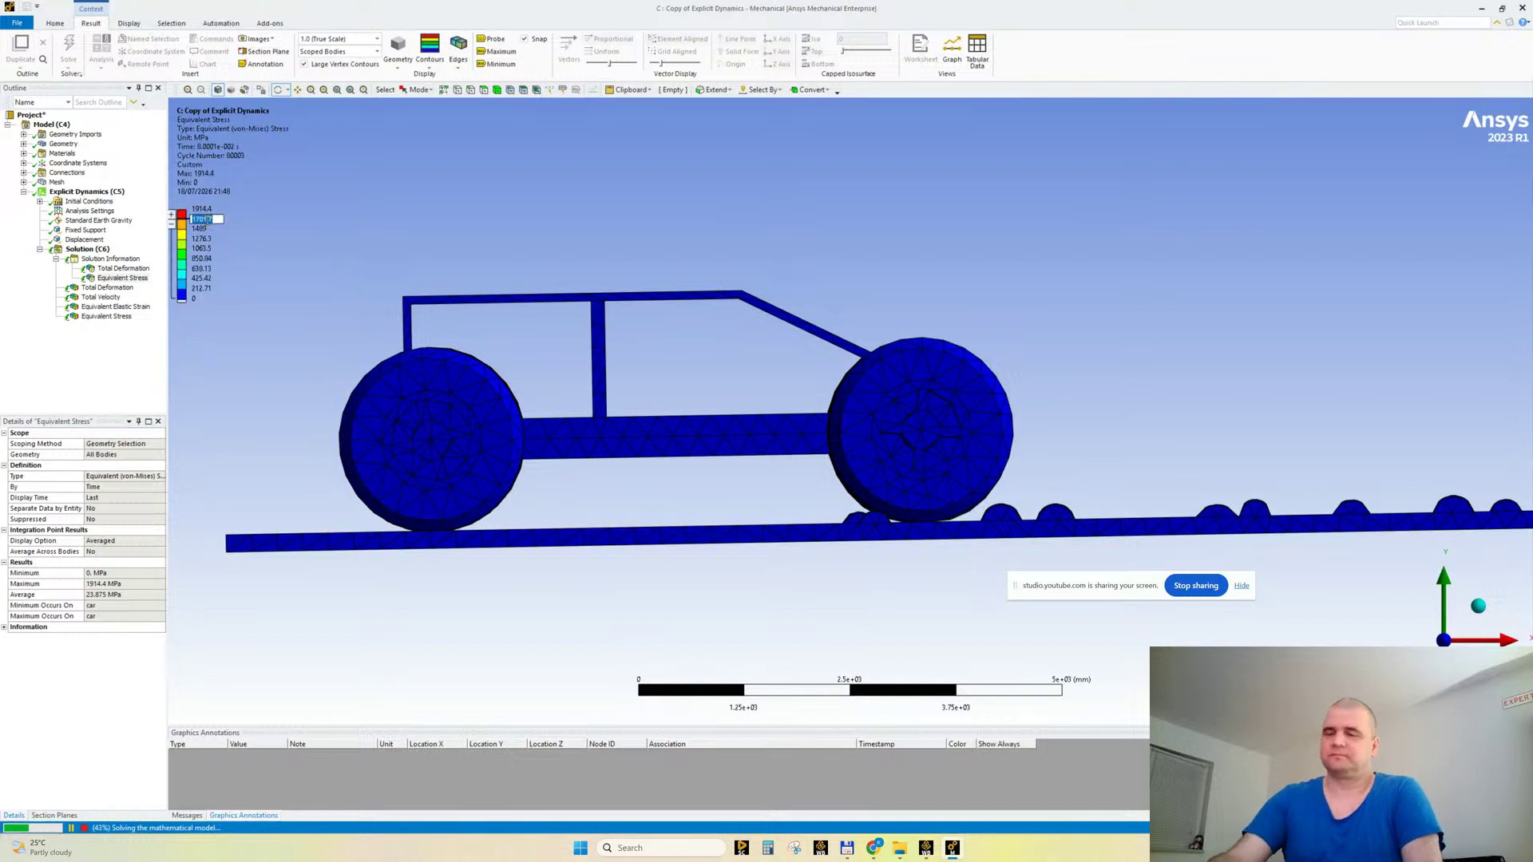
{"action": "key", "text": "Return"}
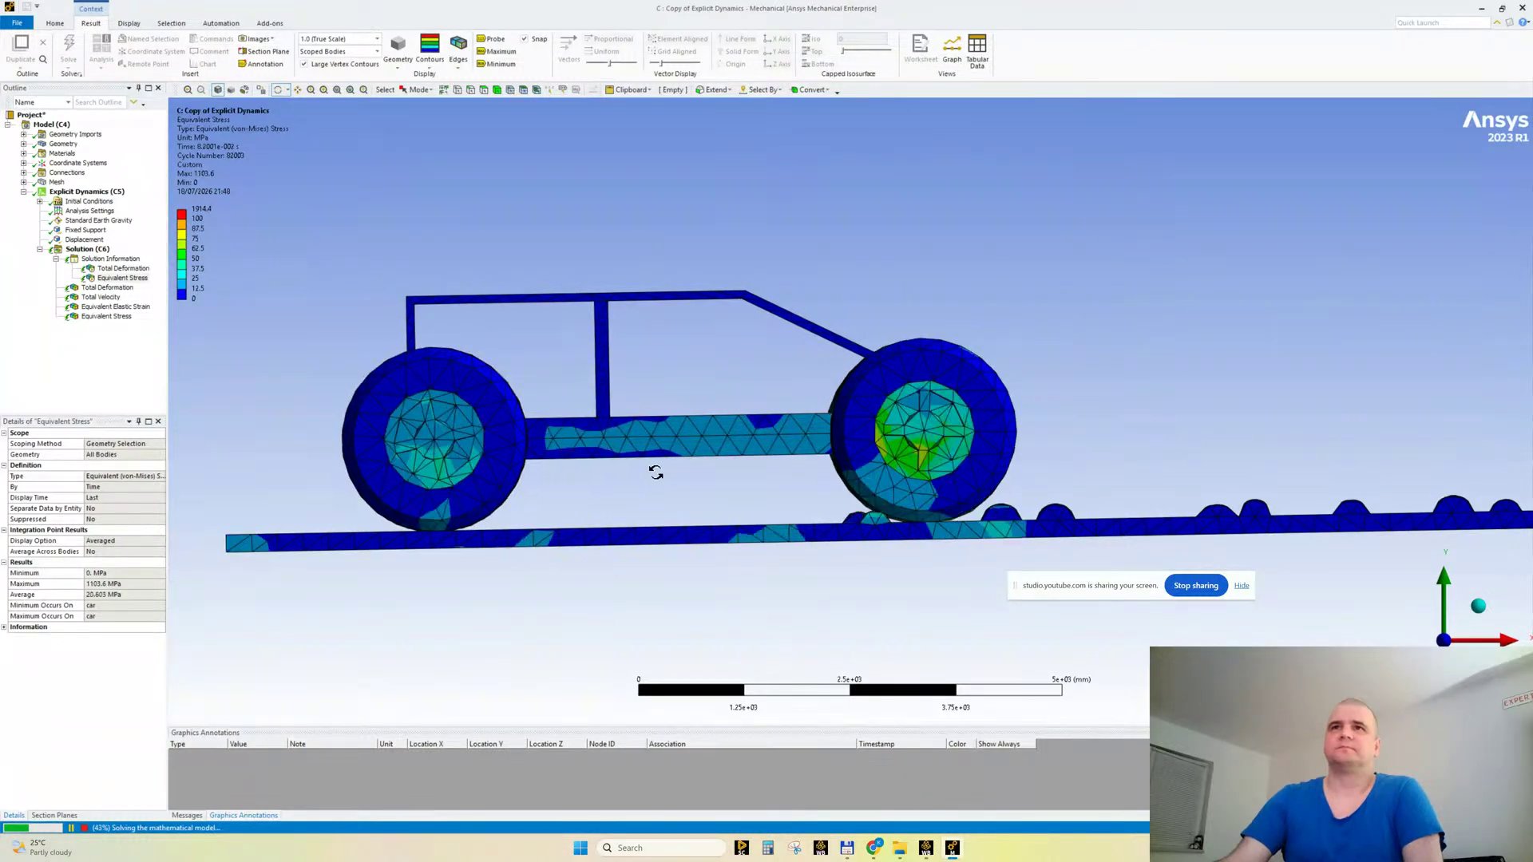
Step: Examine the equivalent stress on the wheels, chassis and road bumps from both sides of the car and close to the front wheel
{"action": "left_click_drag", "start_coordinate": [705, 434], "coordinate": [740, 444]}
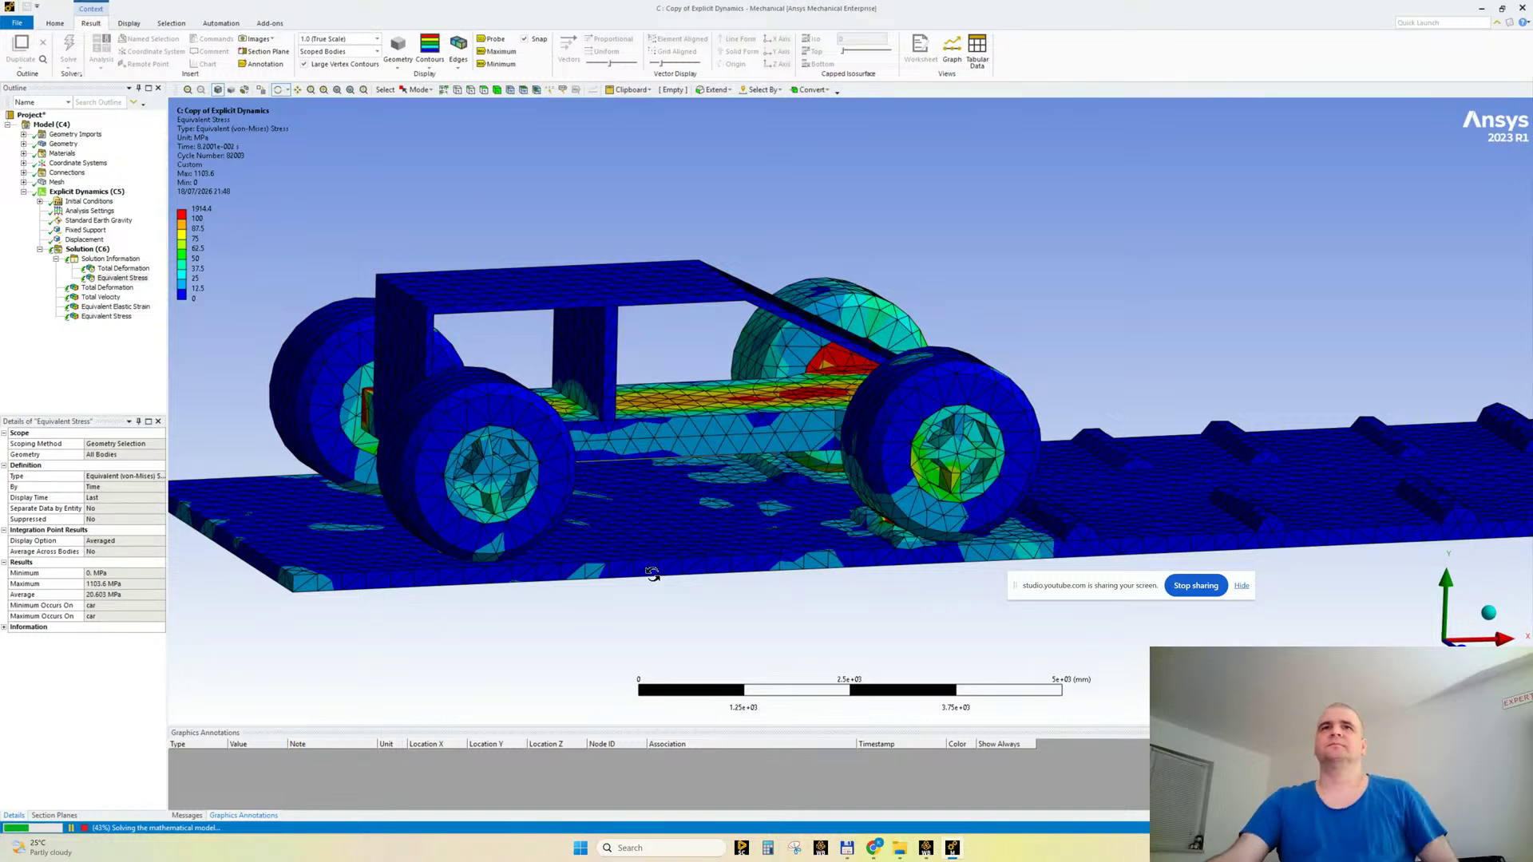
{"action": "left_click_drag", "start_coordinate": [712, 511], "coordinate": [302, 359]}
{"action": "left_click_drag", "start_coordinate": [870, 372], "coordinate": [839, 376]}
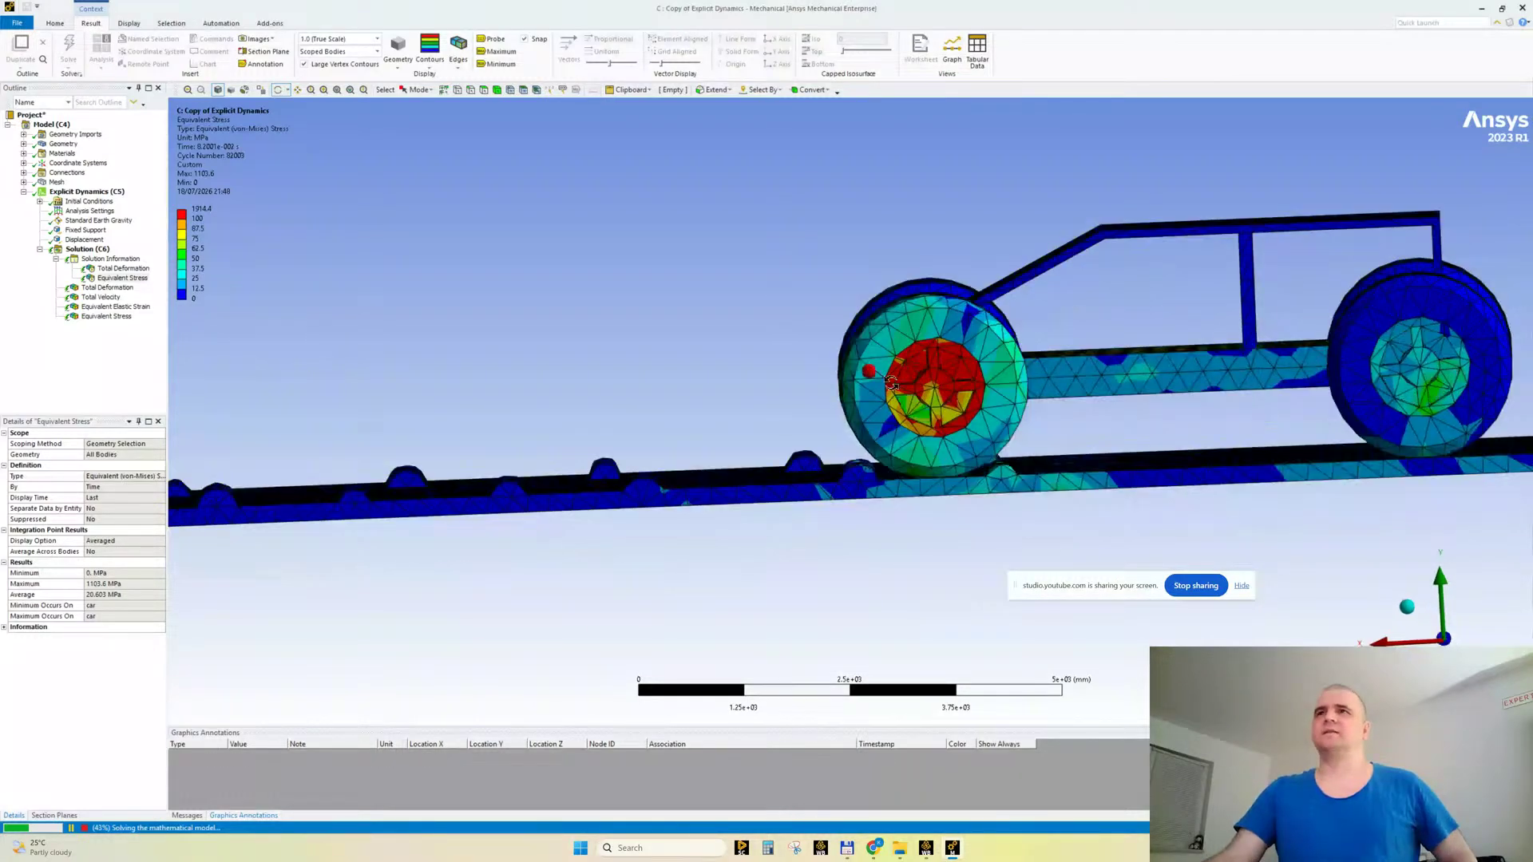
{"action": "scroll", "coordinate": [907, 395], "scroll_direction": "up", "scroll_amount": 3}
{"action": "left_click_drag", "start_coordinate": [933, 401], "coordinate": [1004, 383]}
{"action": "scroll", "coordinate": [805, 406], "scroll_direction": "down", "scroll_amount": 3}
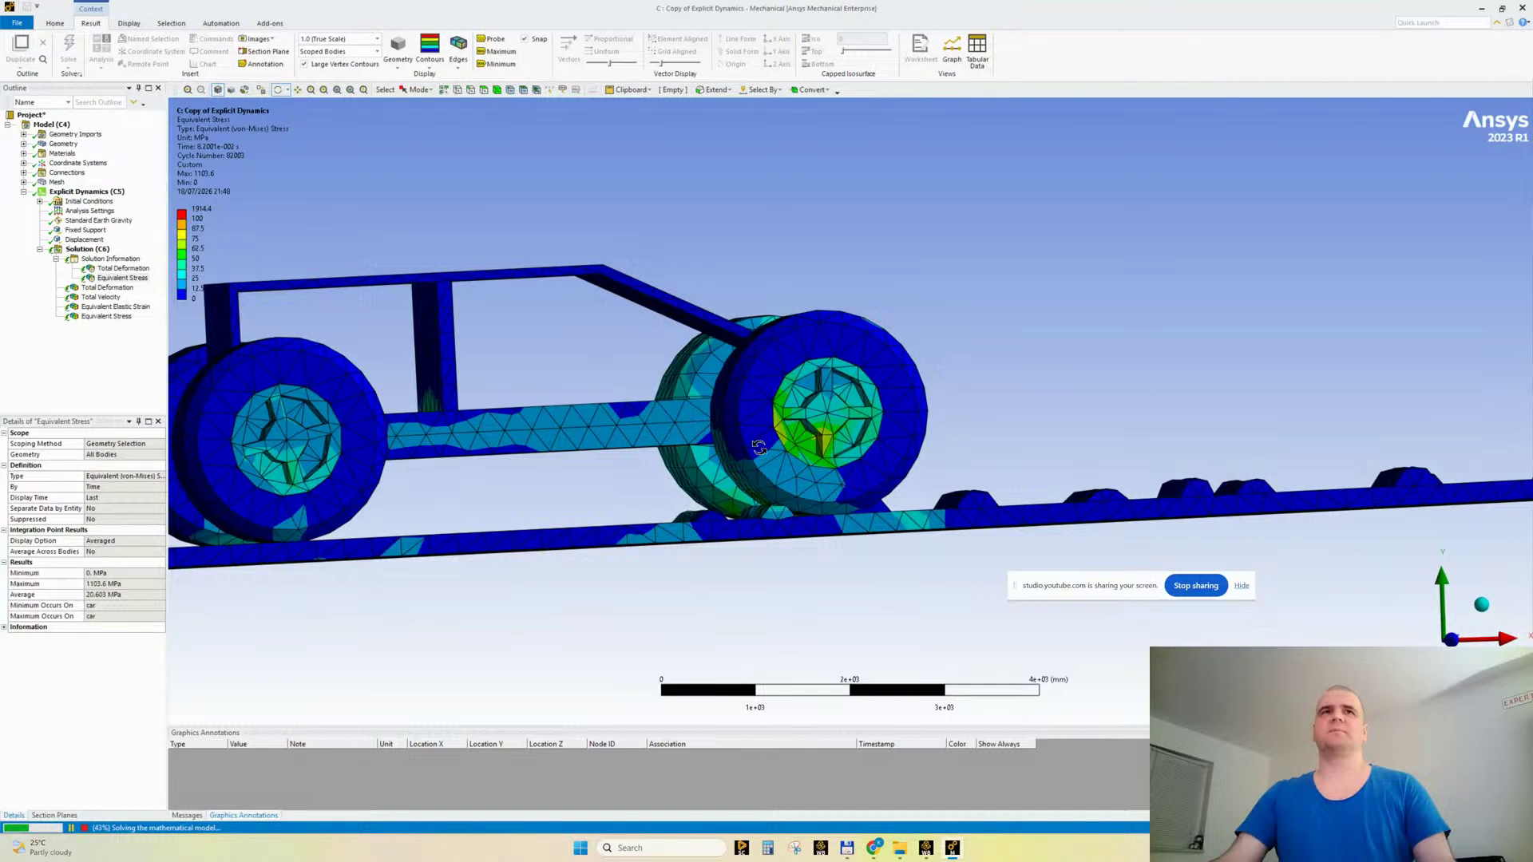
{"action": "middle_click_drag", "start_coordinate": [716, 434], "coordinate": [780, 450], "text": "ctrl"}
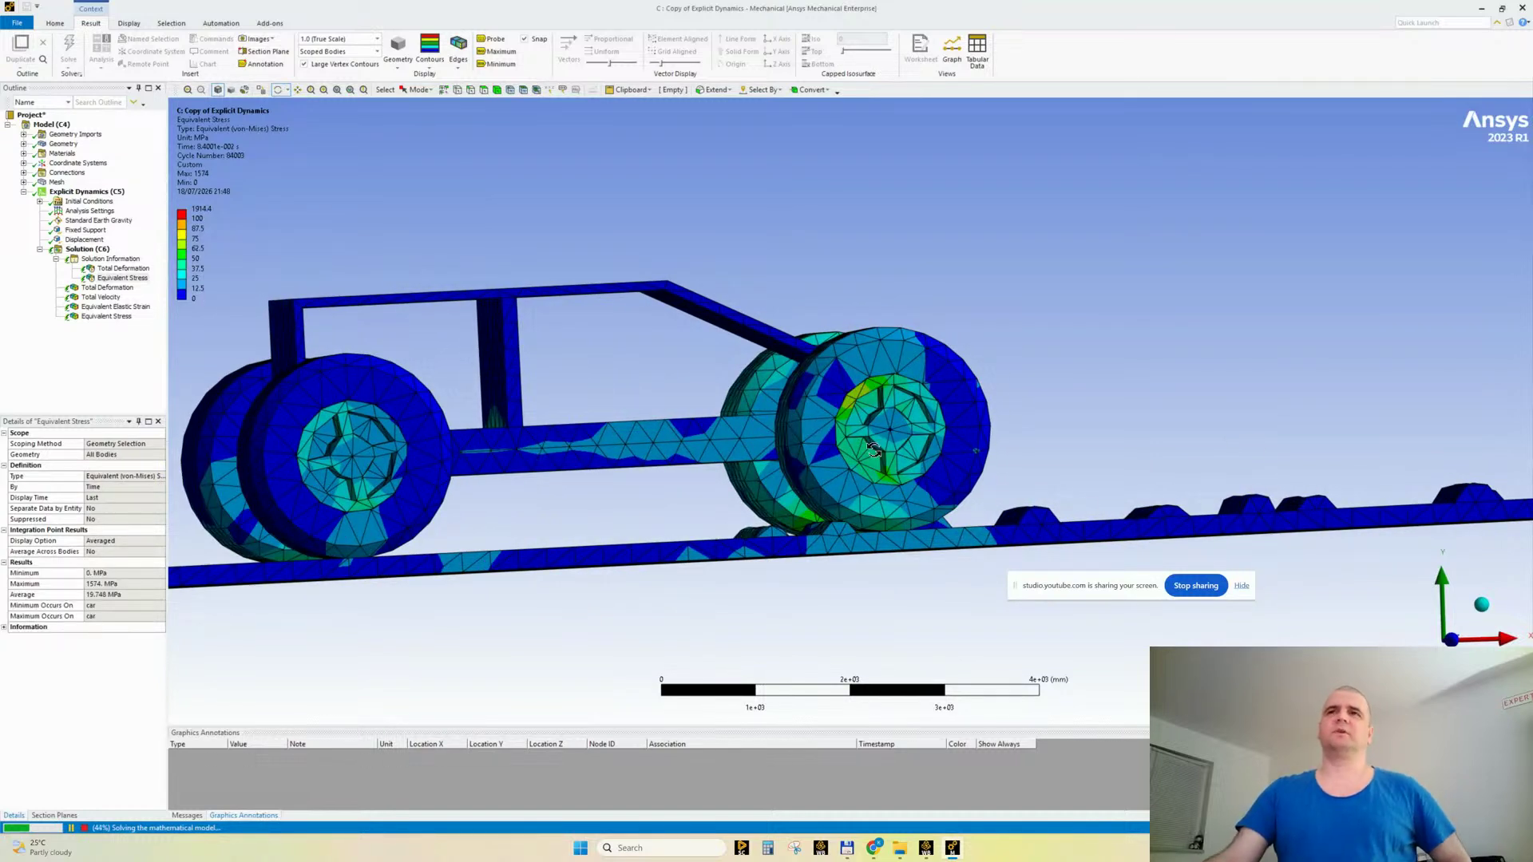
{"action": "scroll", "coordinate": [1023, 458], "scroll_direction": "down", "scroll_amount": 2}
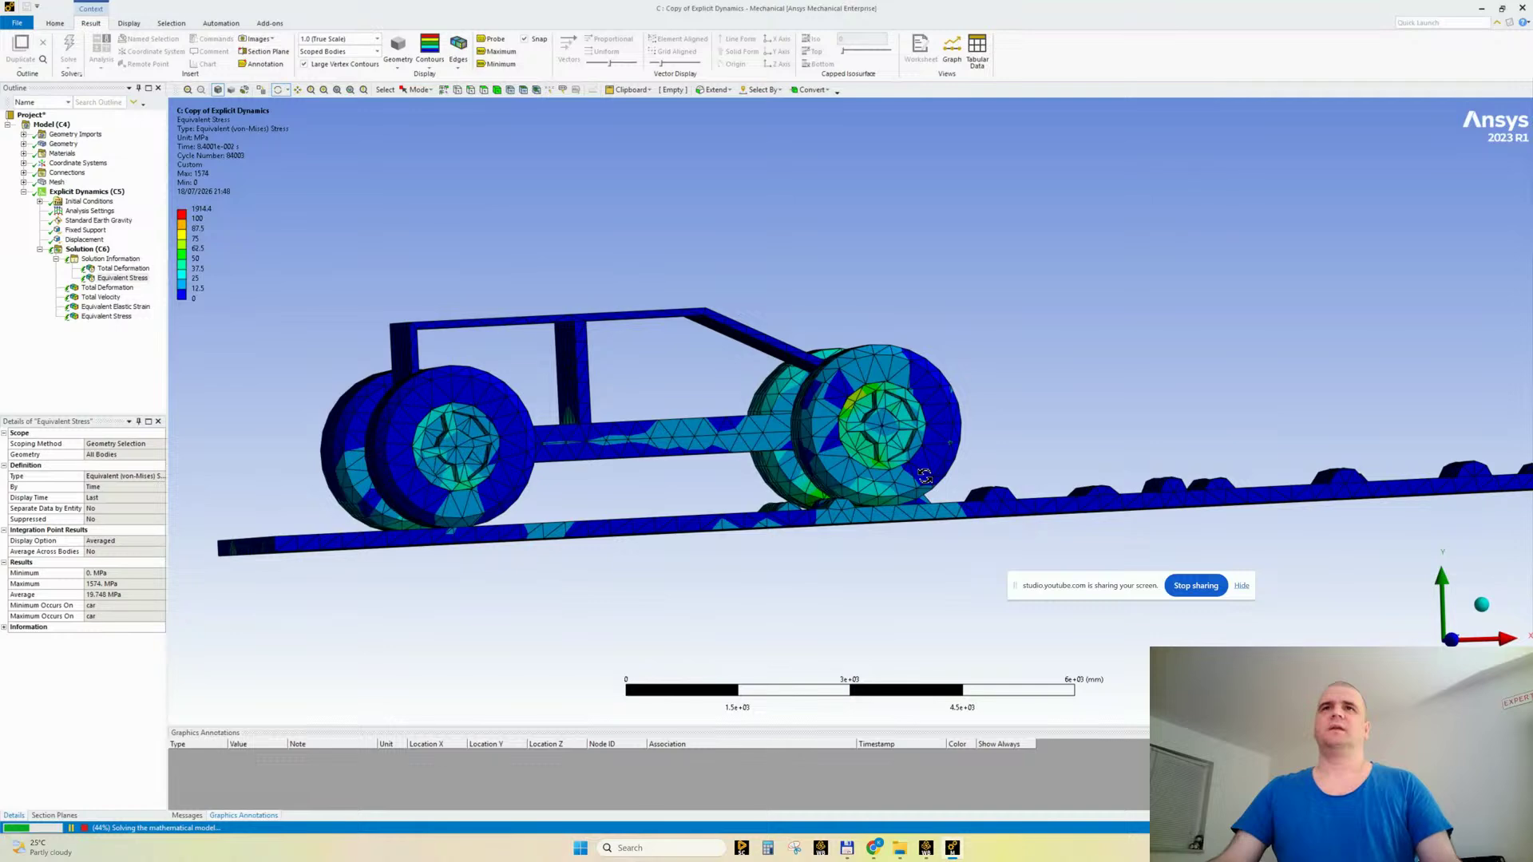
{"action": "scroll", "coordinate": [923, 475], "scroll_direction": "up", "scroll_amount": 3}
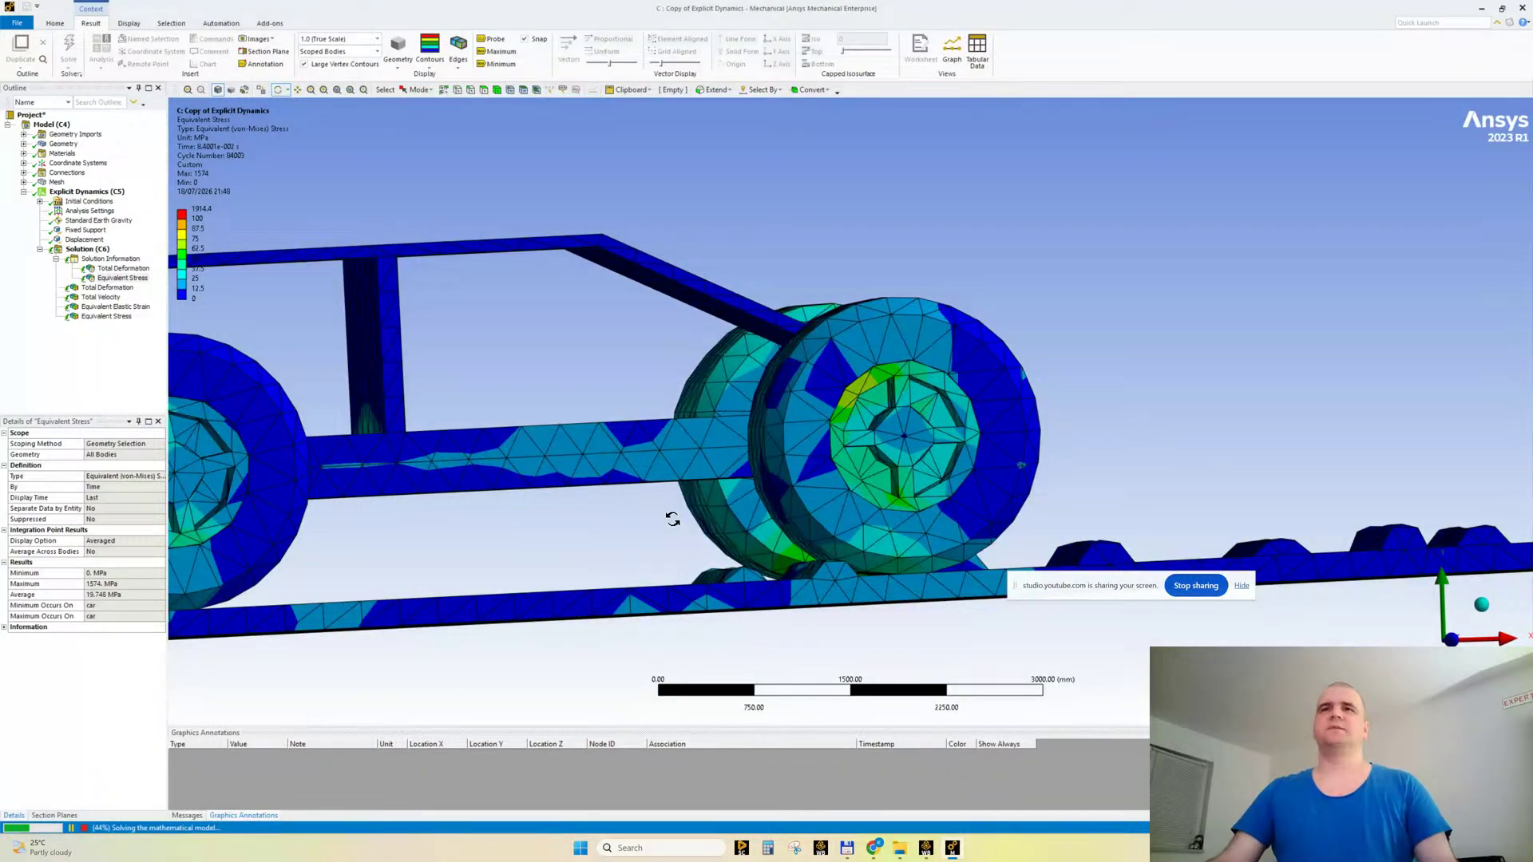
{"action": "left_click_drag", "start_coordinate": [672, 519], "coordinate": [650, 525]}
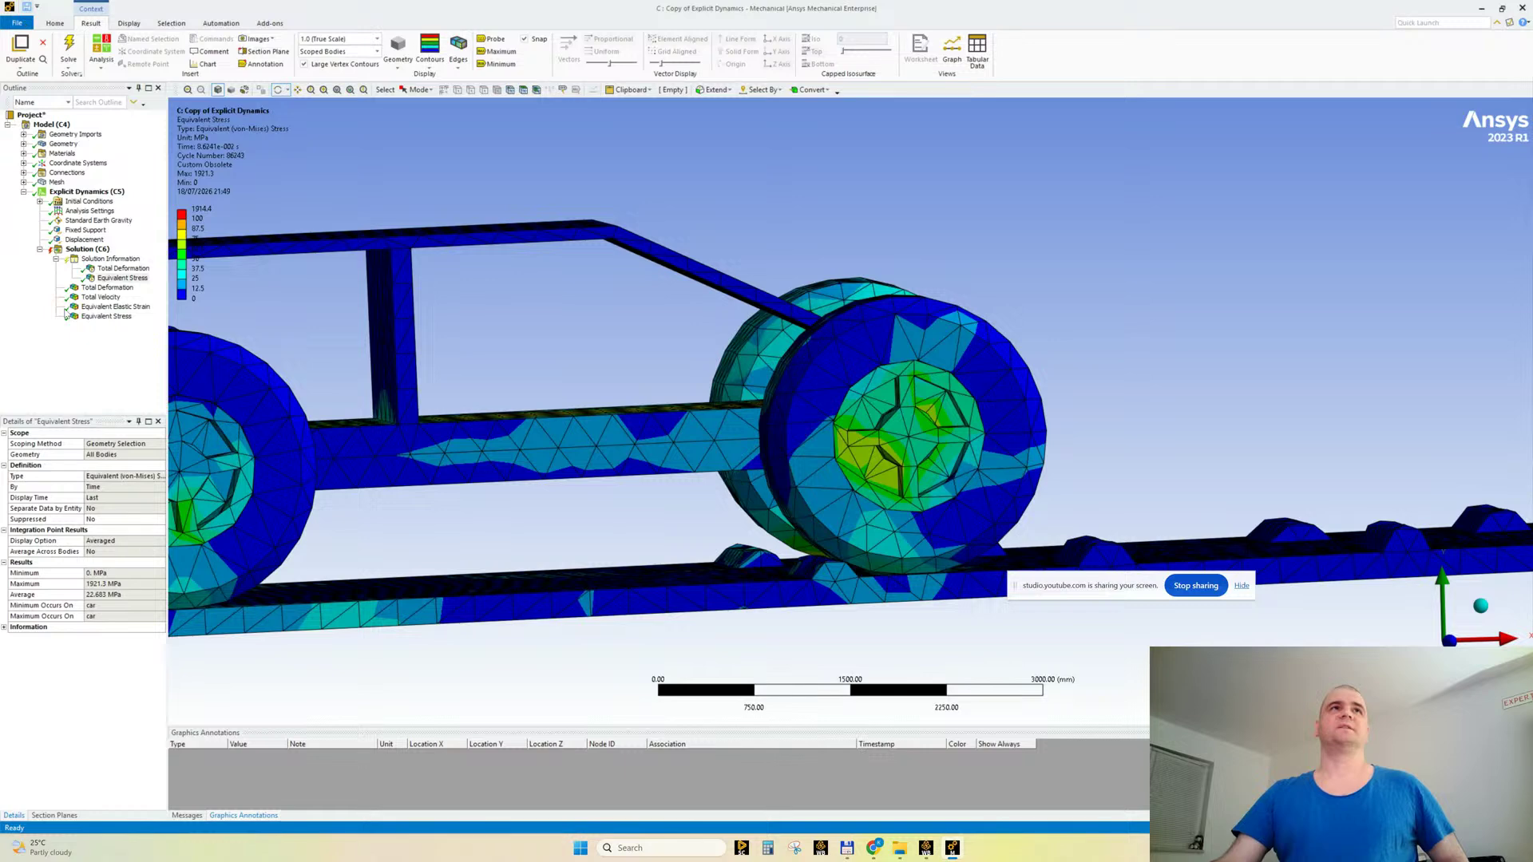
Step: Play the animation of the solution's total deformation result with 50 frames
{"action": "left_click", "coordinate": [105, 288]}
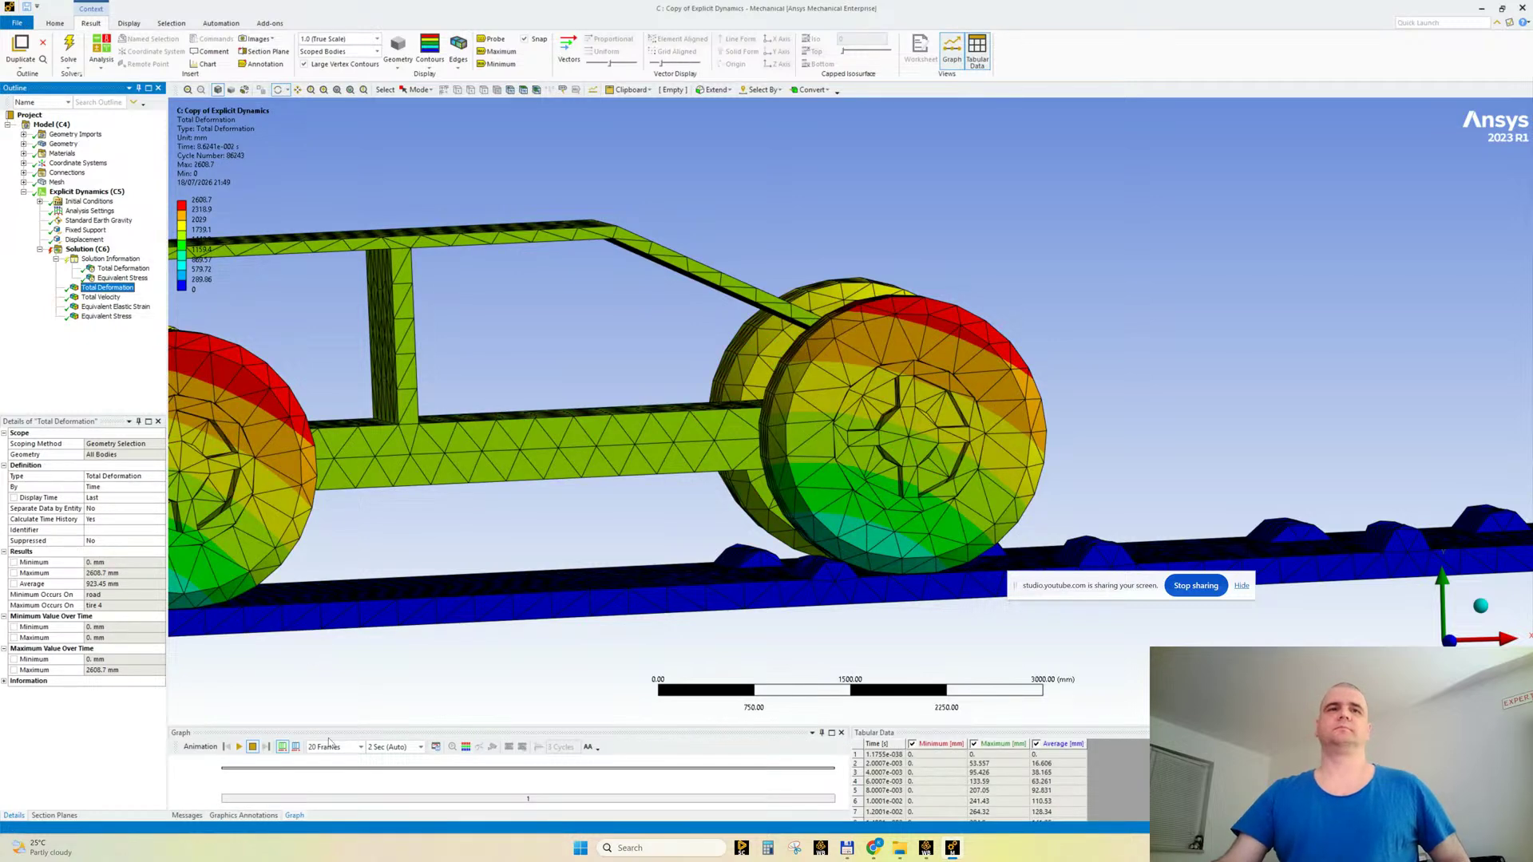
{"action": "left_click", "coordinate": [329, 747]}
{"action": "type", "text": "50"}
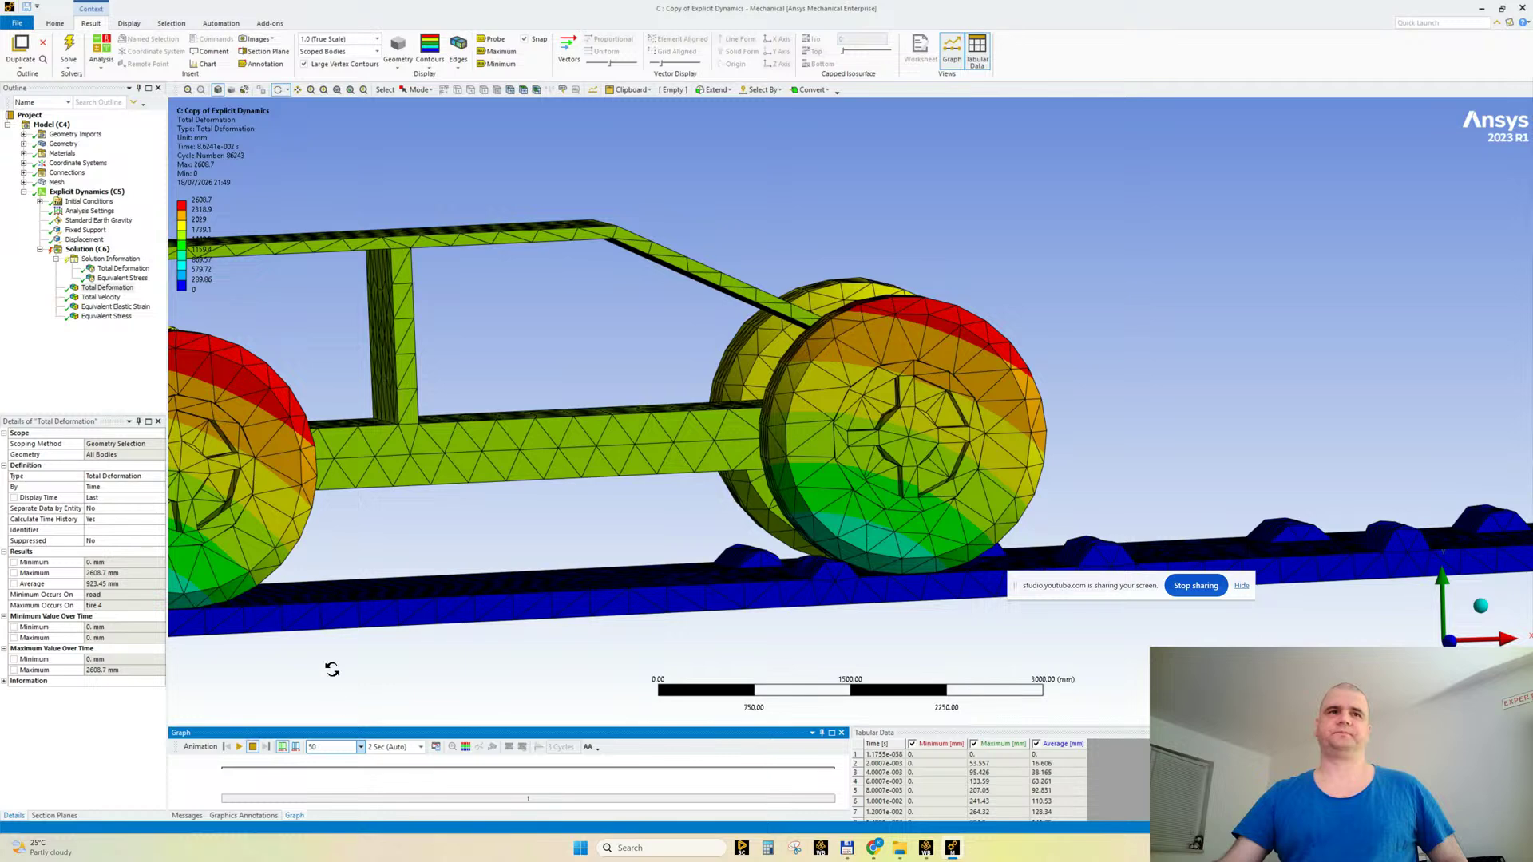
{"action": "left_click", "coordinate": [239, 747]}
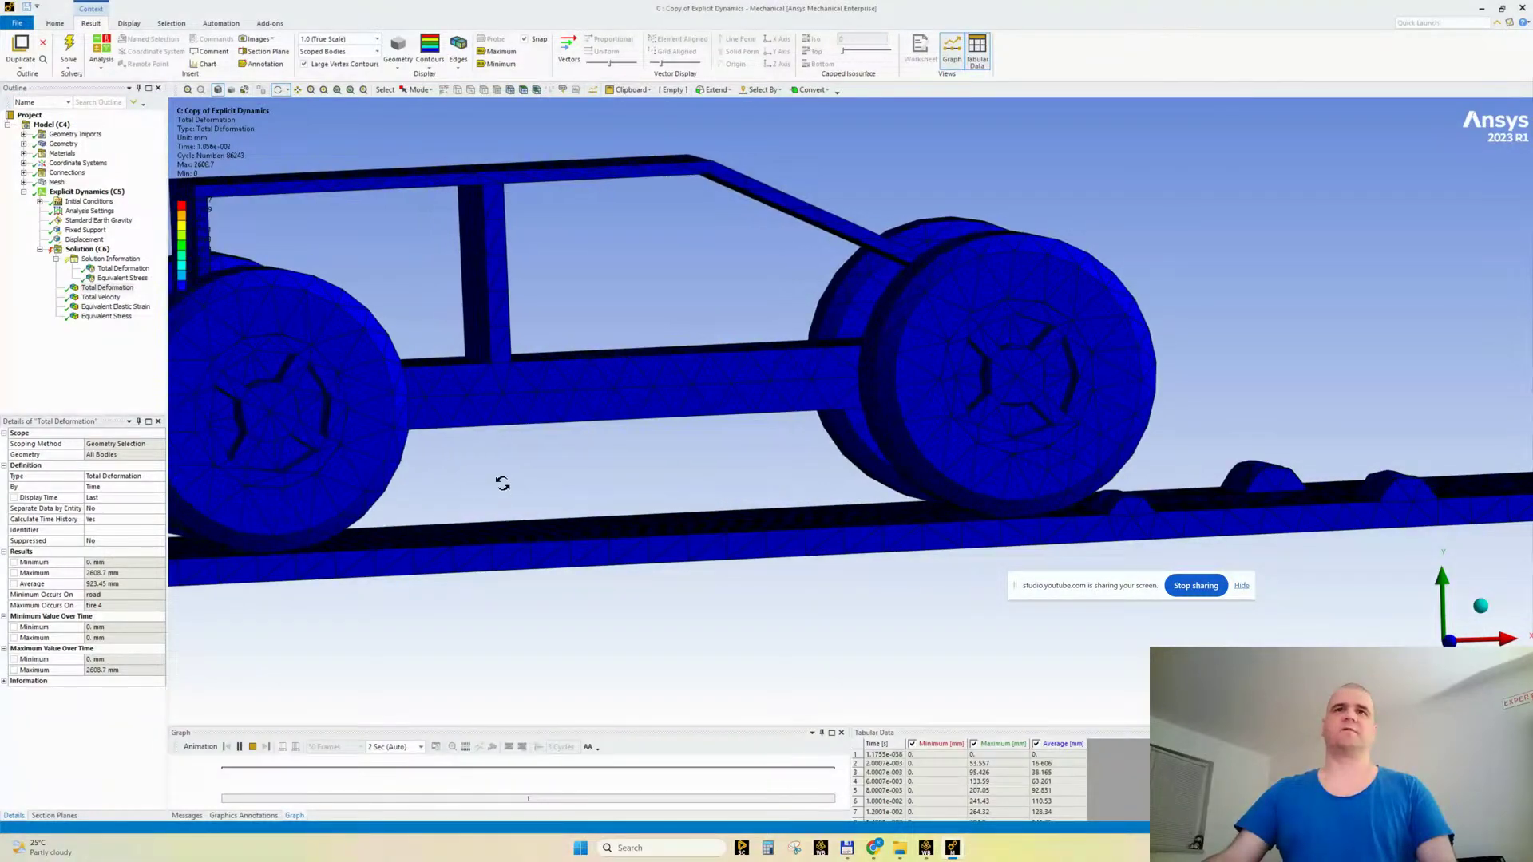
Step: Inspect the animated front wheel rolling over the bumps and the whole car at an angle, and stop the animation
{"action": "middle_click_drag", "start_coordinate": [926, 424], "coordinate": [643, 451], "text": "ctrl"}
{"action": "scroll", "coordinate": [822, 420], "scroll_direction": "up", "scroll_amount": 3}
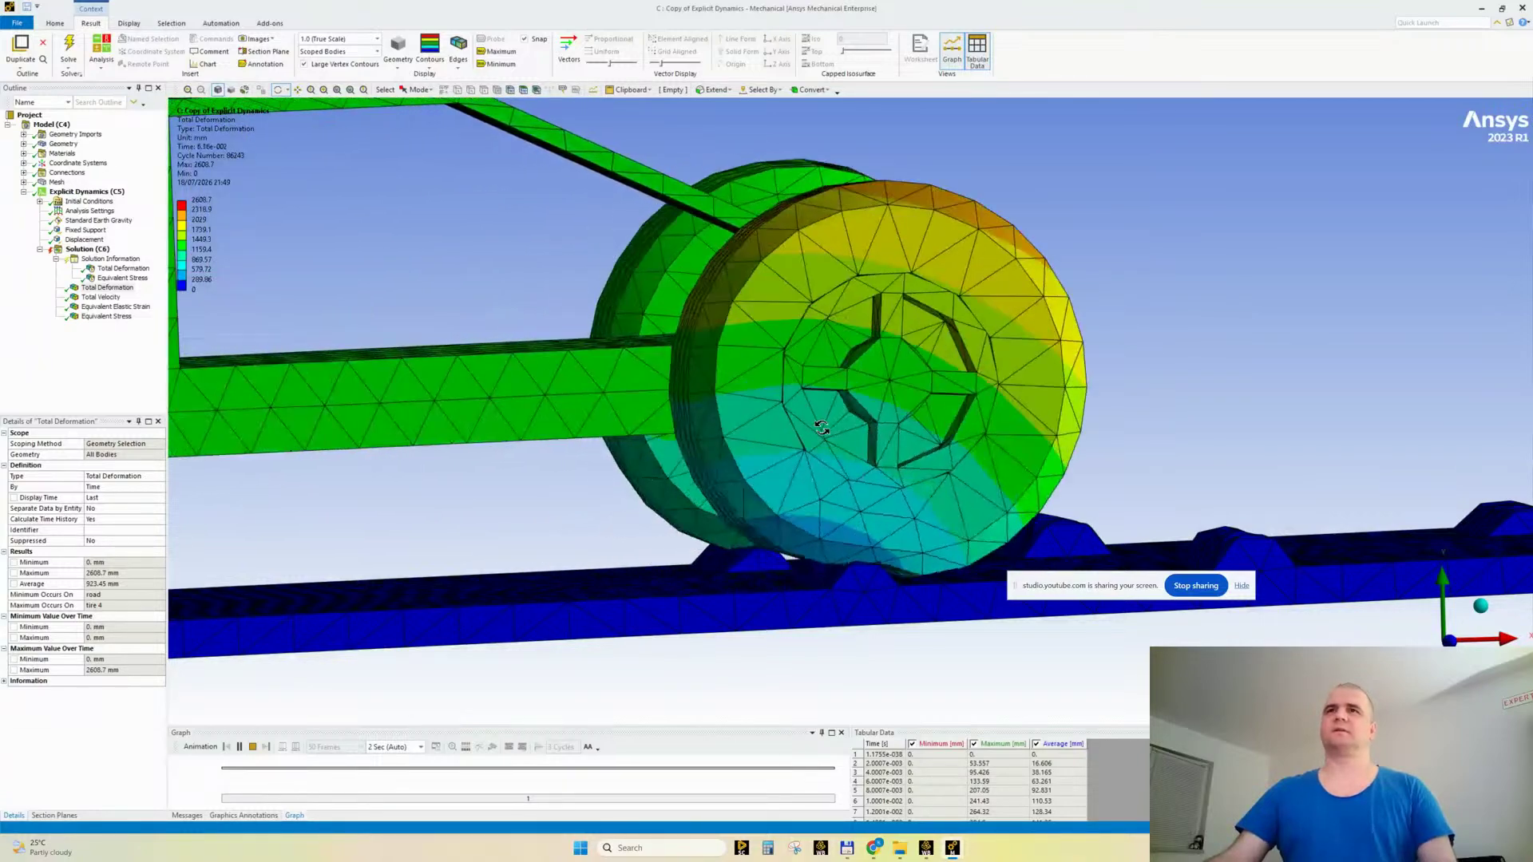
{"action": "scroll", "coordinate": [824, 412], "scroll_direction": "down", "scroll_amount": 2}
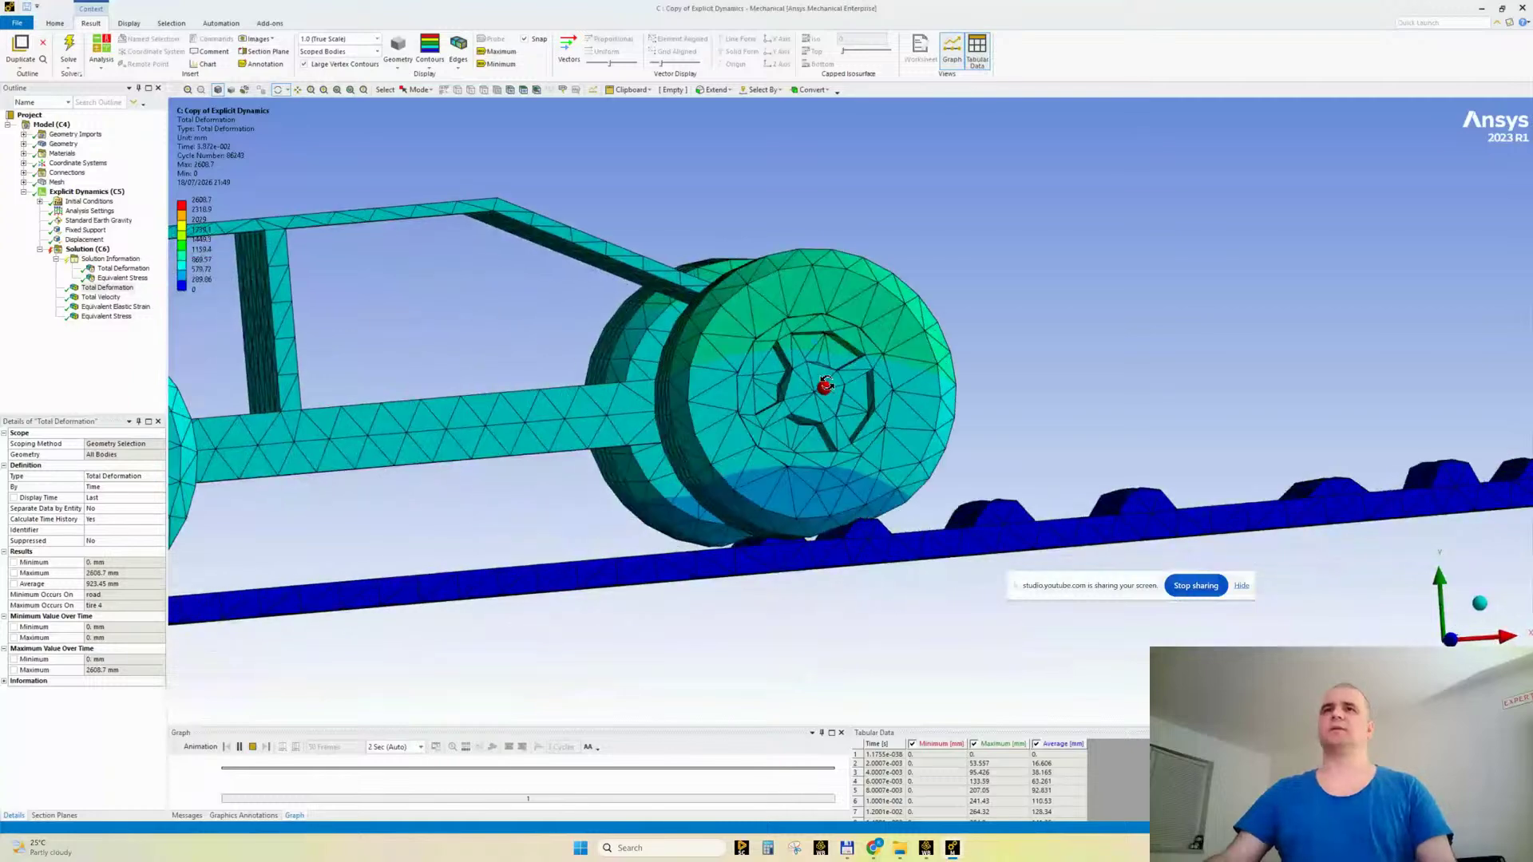
{"action": "middle_click_drag", "start_coordinate": [783, 424], "coordinate": [982, 424], "text": "ctrl"}
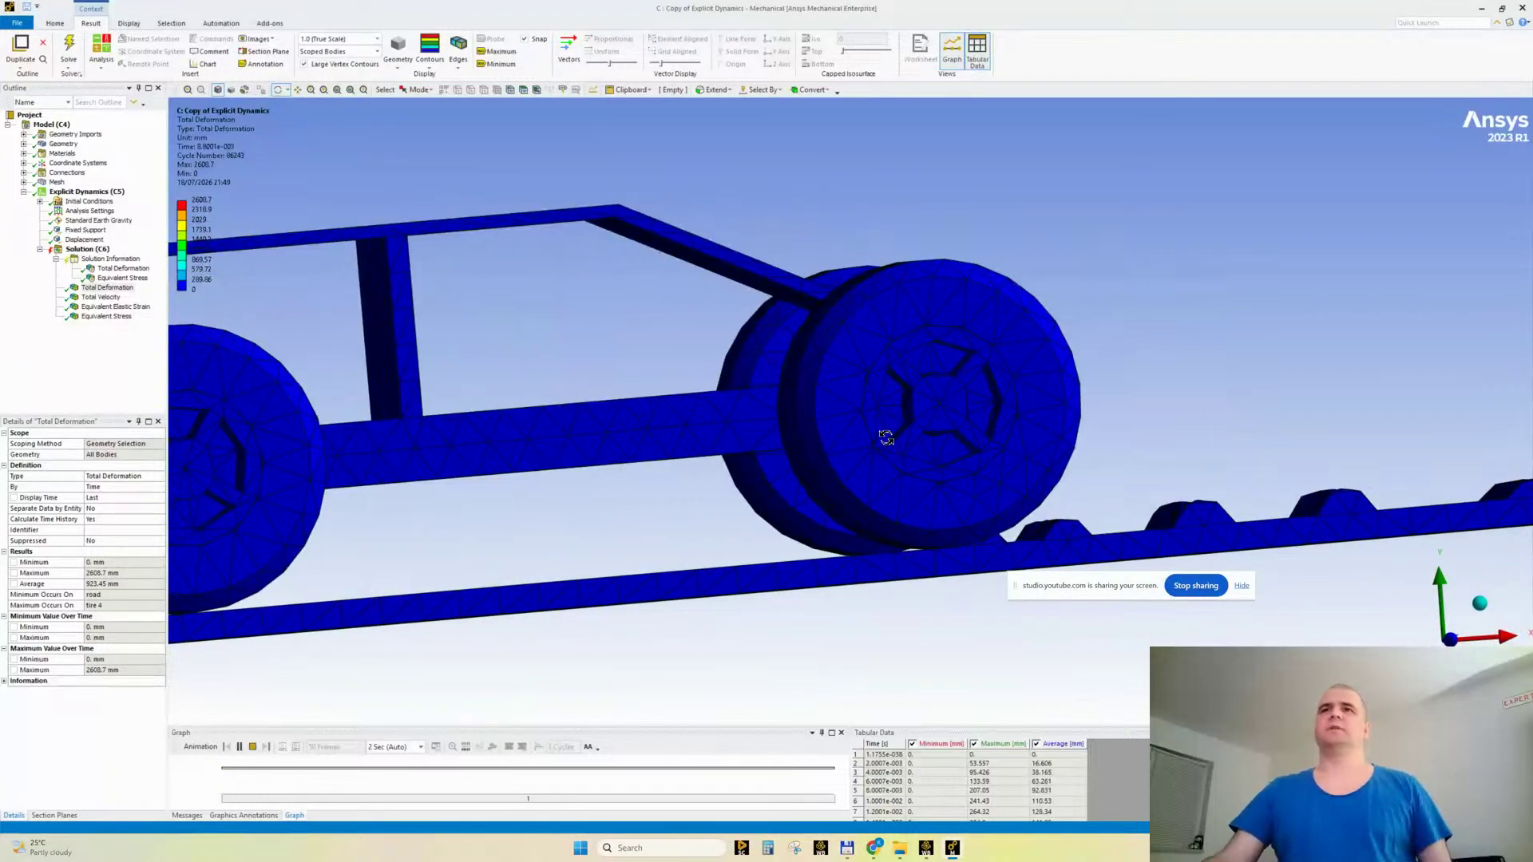
{"action": "middle_click_drag", "start_coordinate": [885, 436], "coordinate": [691, 449]}
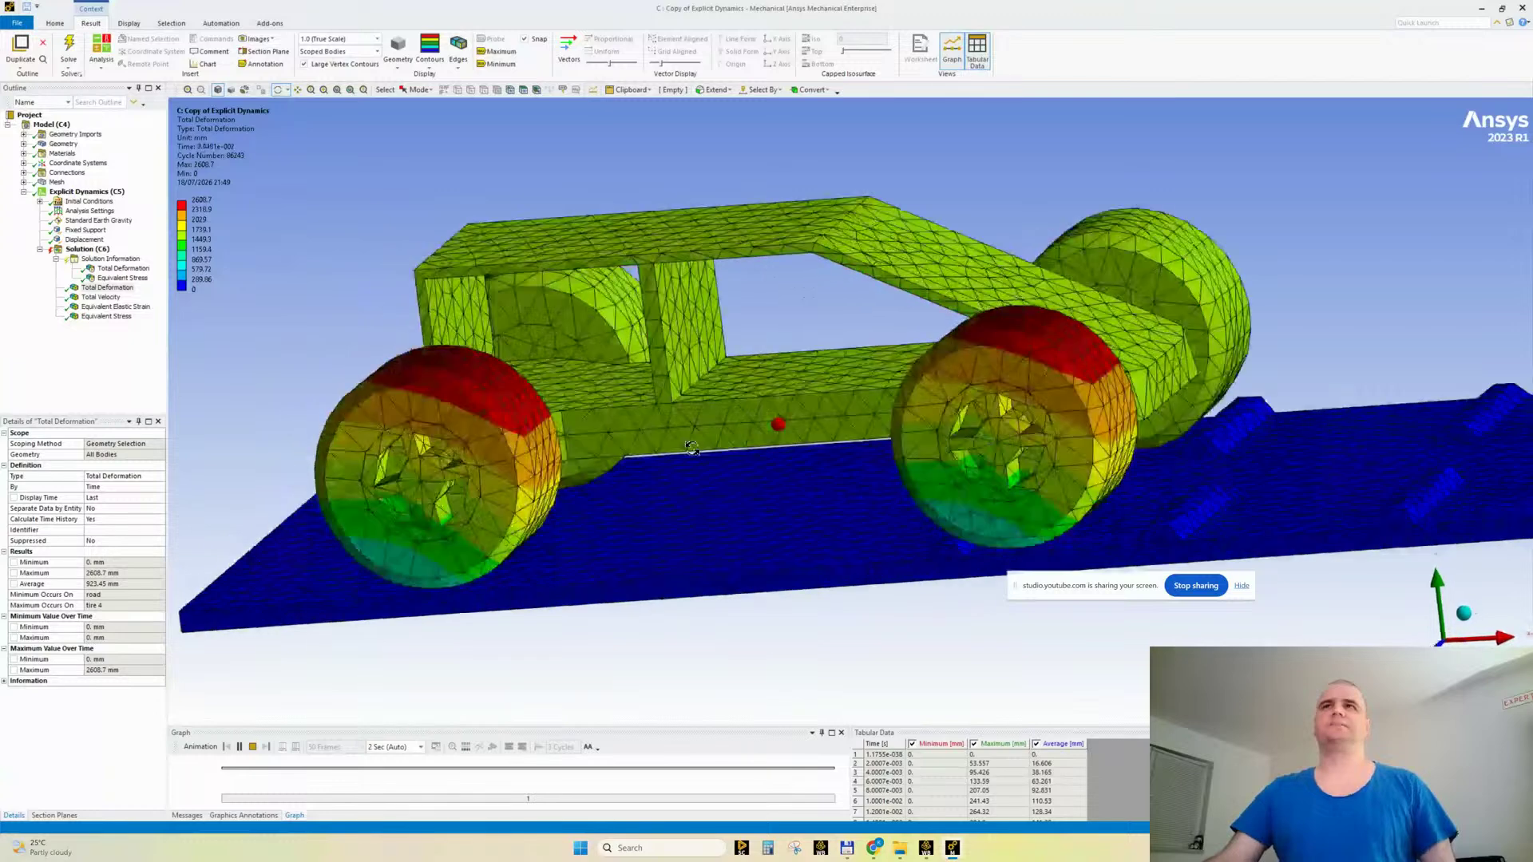
{"action": "left_click", "coordinate": [252, 748]}
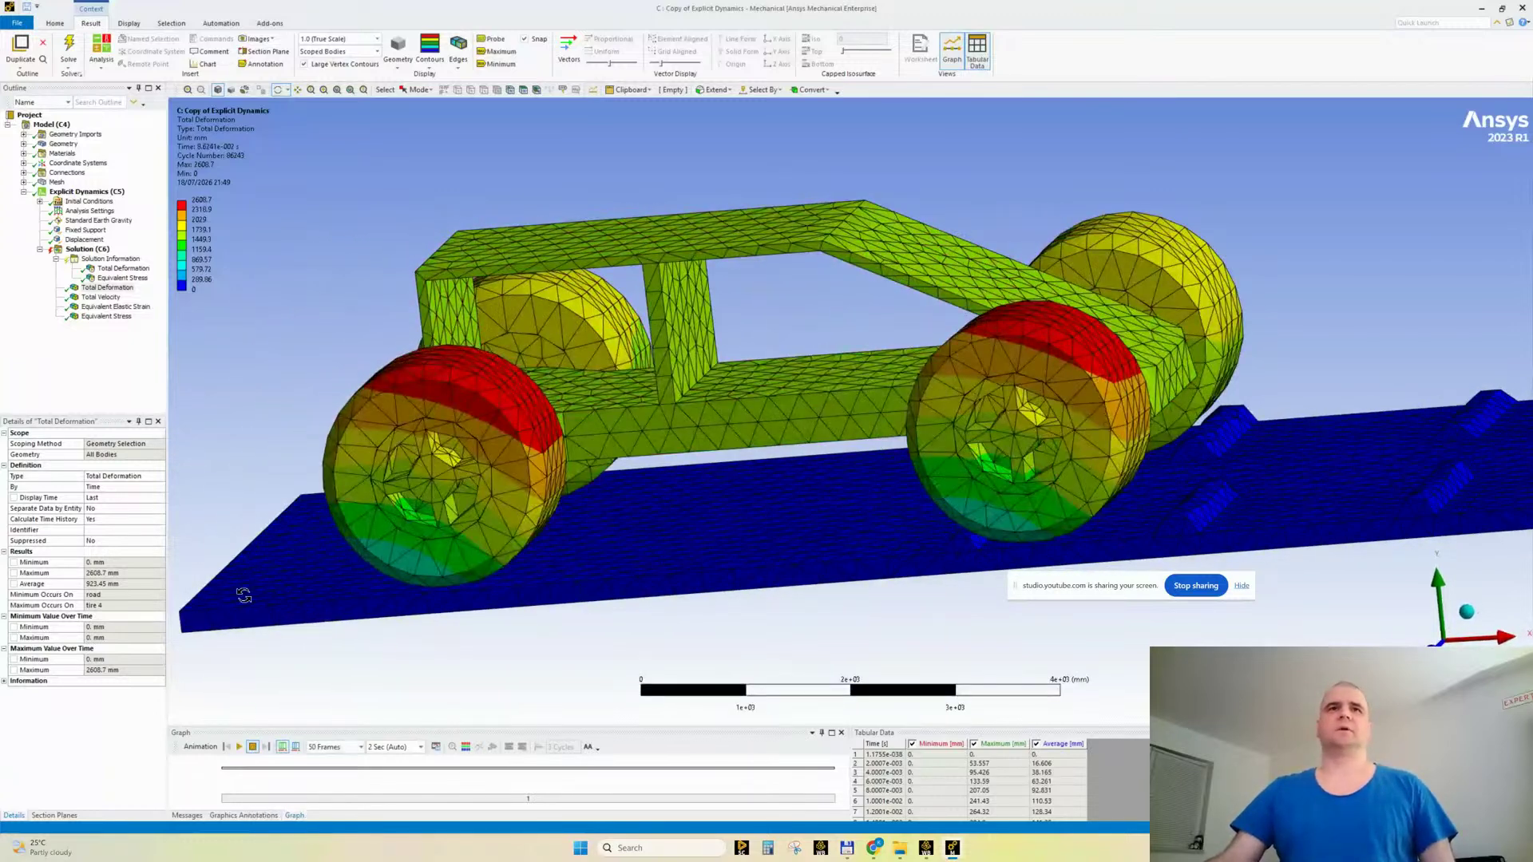
Step: Switch to YouTube Studio in the browser to check the live stream chat
{"action": "left_click", "coordinate": [876, 847]}
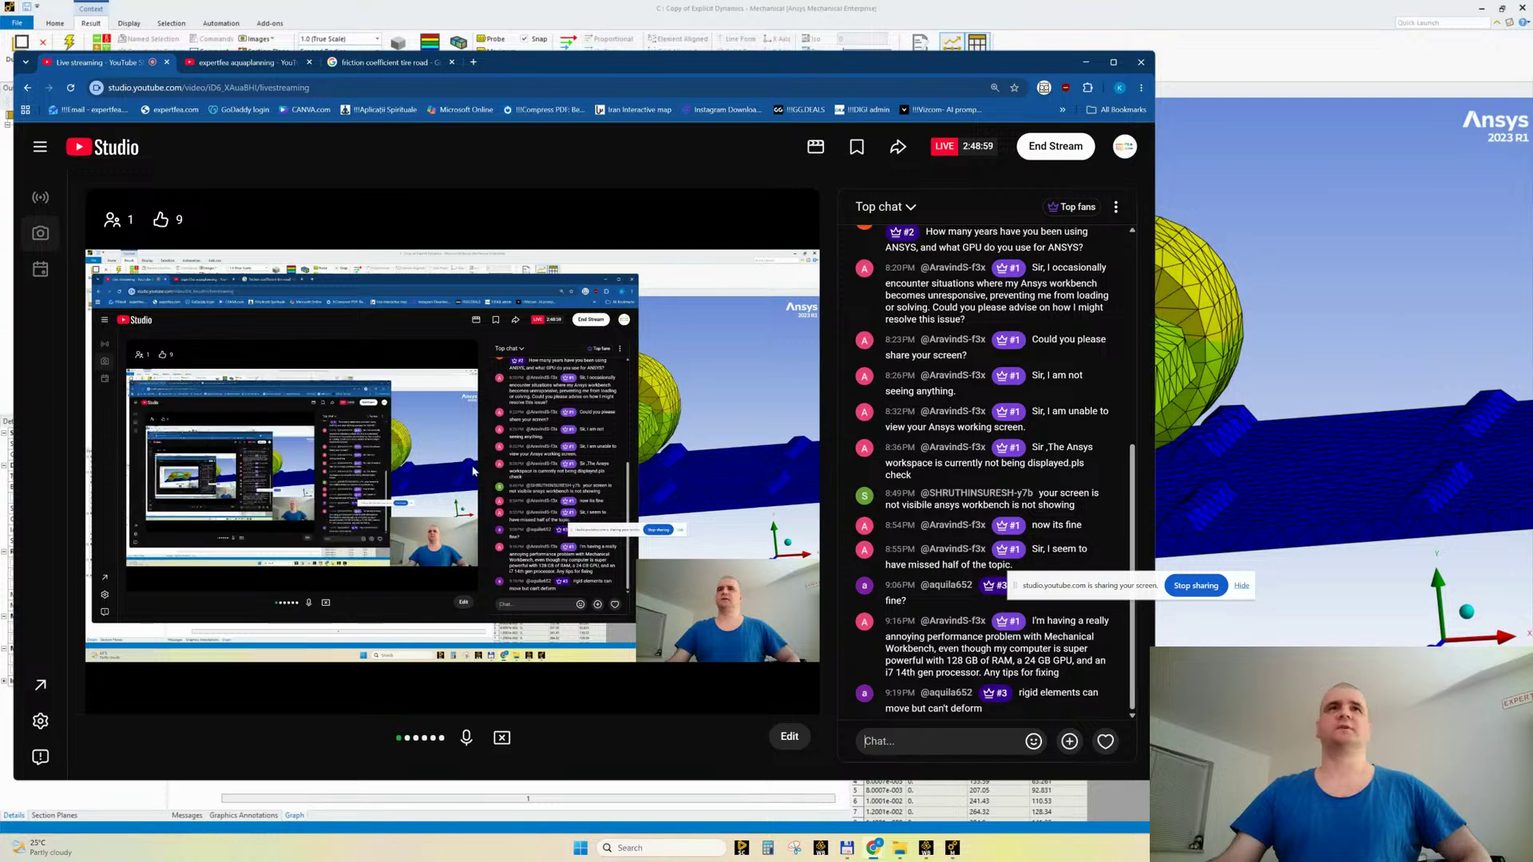